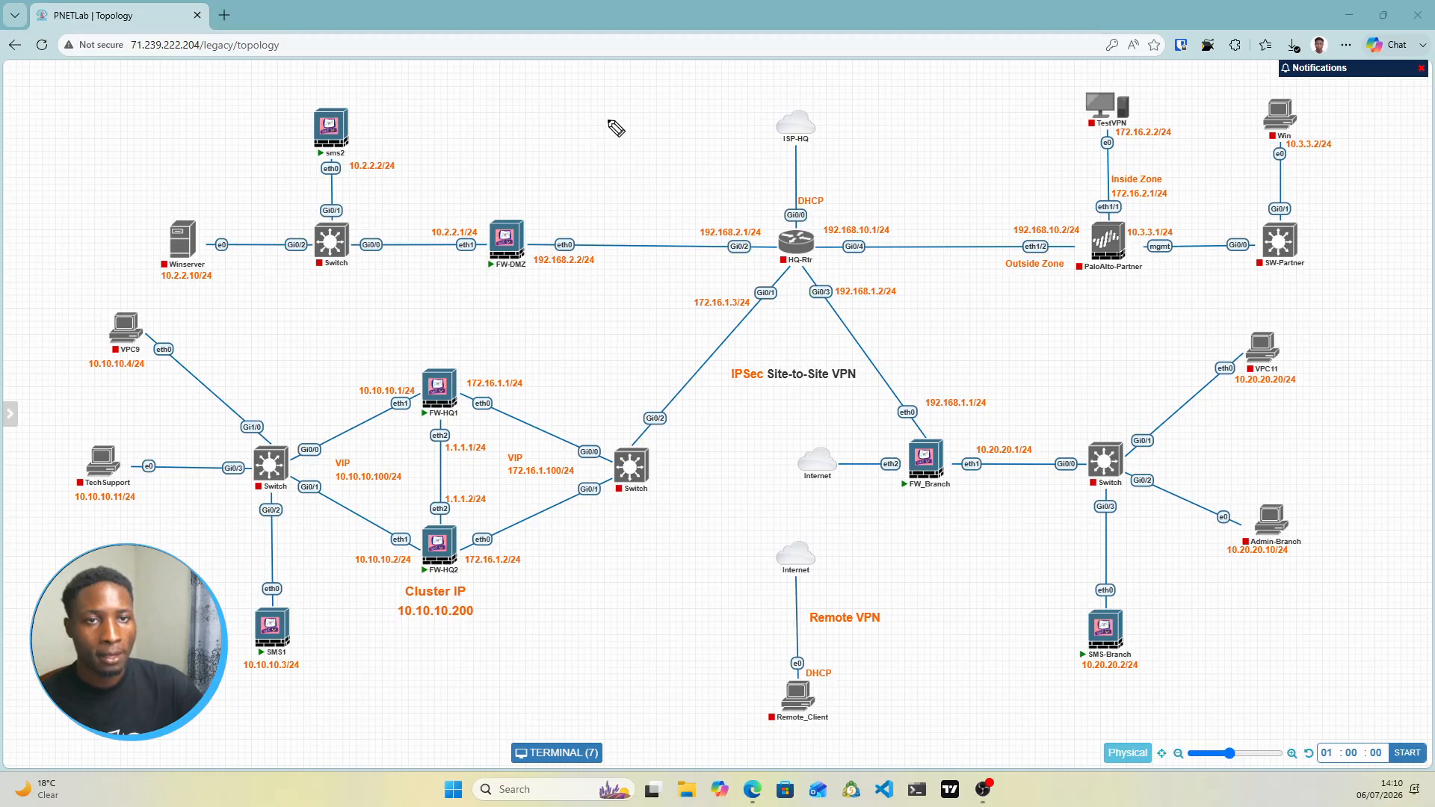
Handwrite 'VPN' above the diagram, underline the IPSec Site-to-Site VPN label, then wipe the pen marks
mouse_move(600, 115)
left_mouse_down()
mouse_move(613, 151)
mouse_move(644, 131)
mouse_move(664, 155)
mouse_move(707, 116)
left_mouse_up()
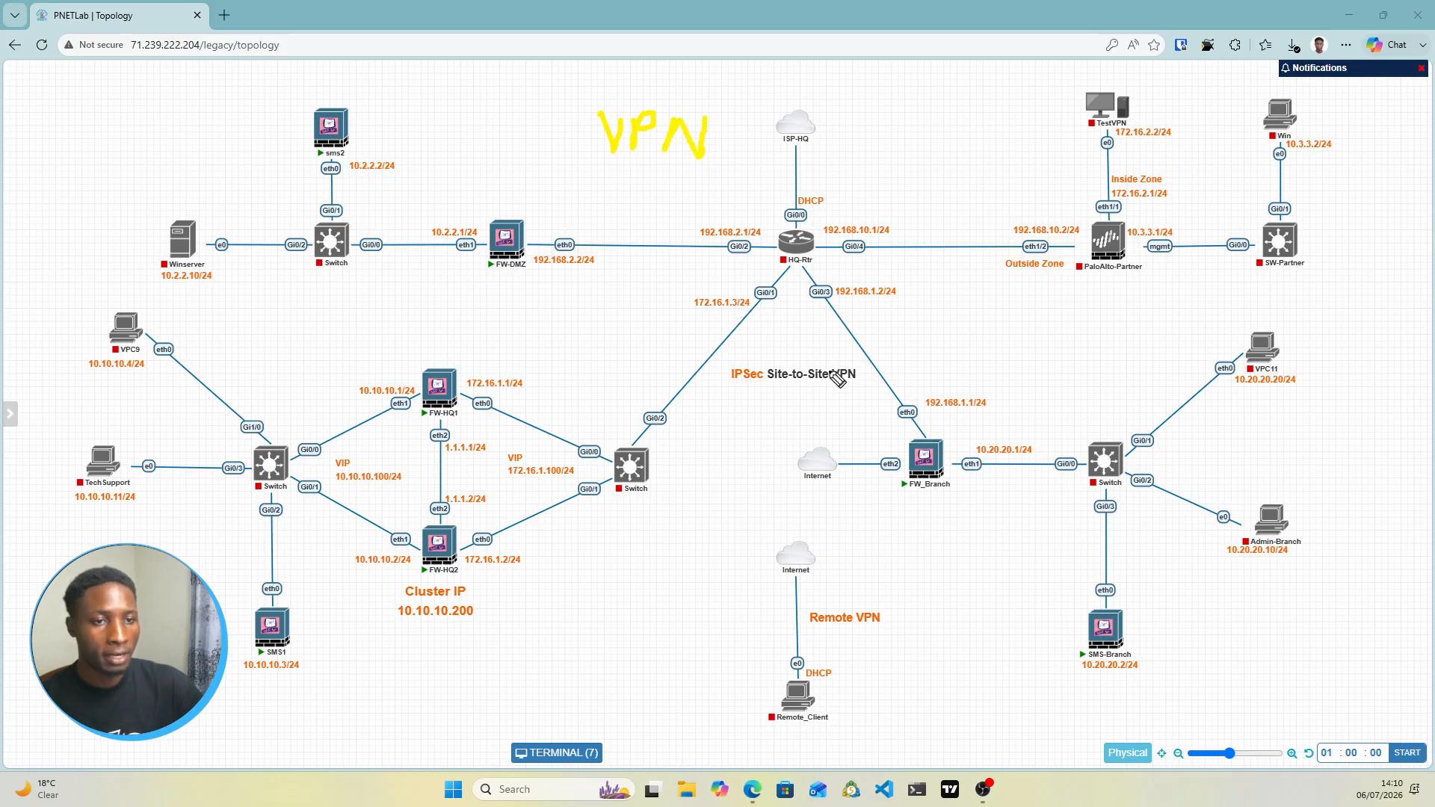
left_click_drag(871, 389, 729, 389)
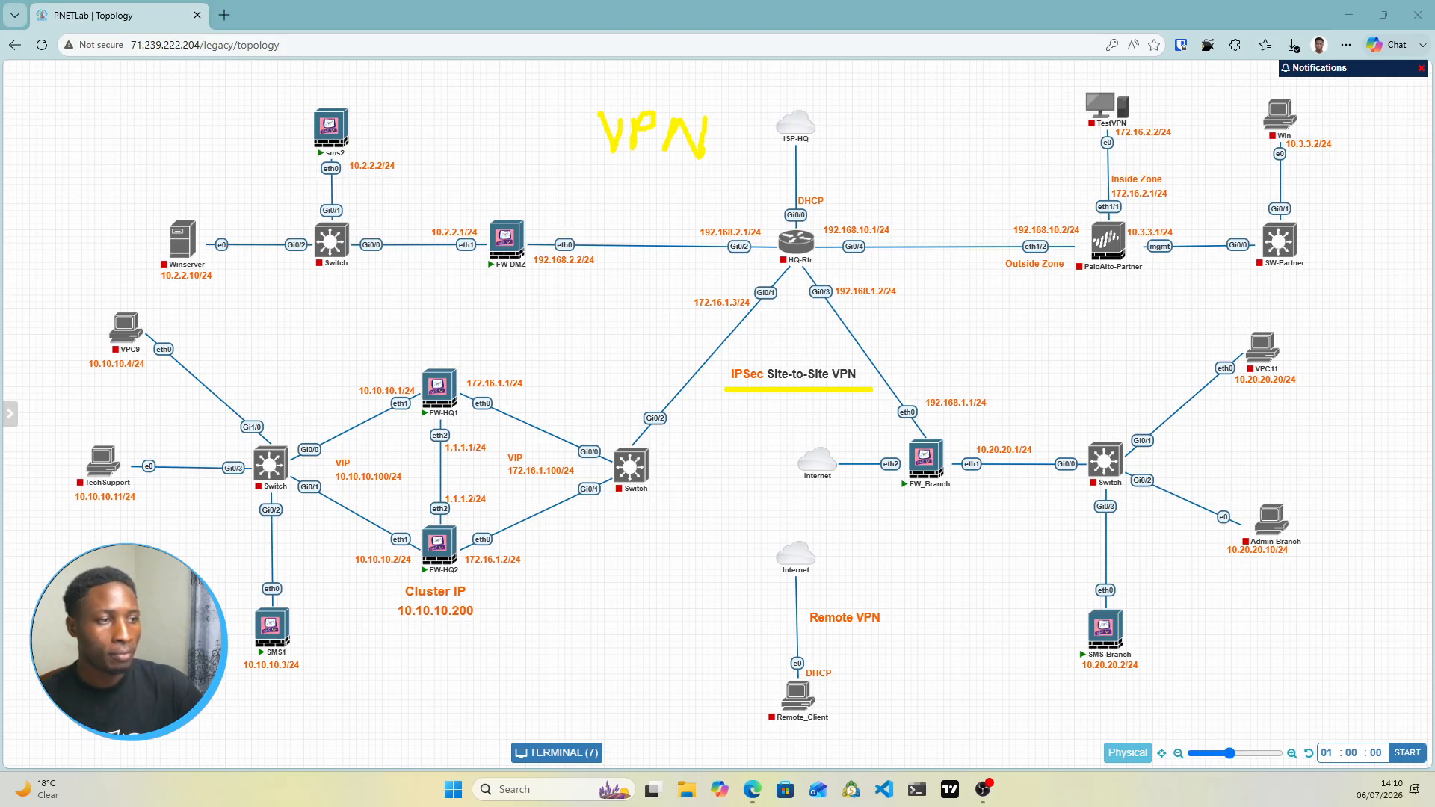
key("ctrl+shift+7")
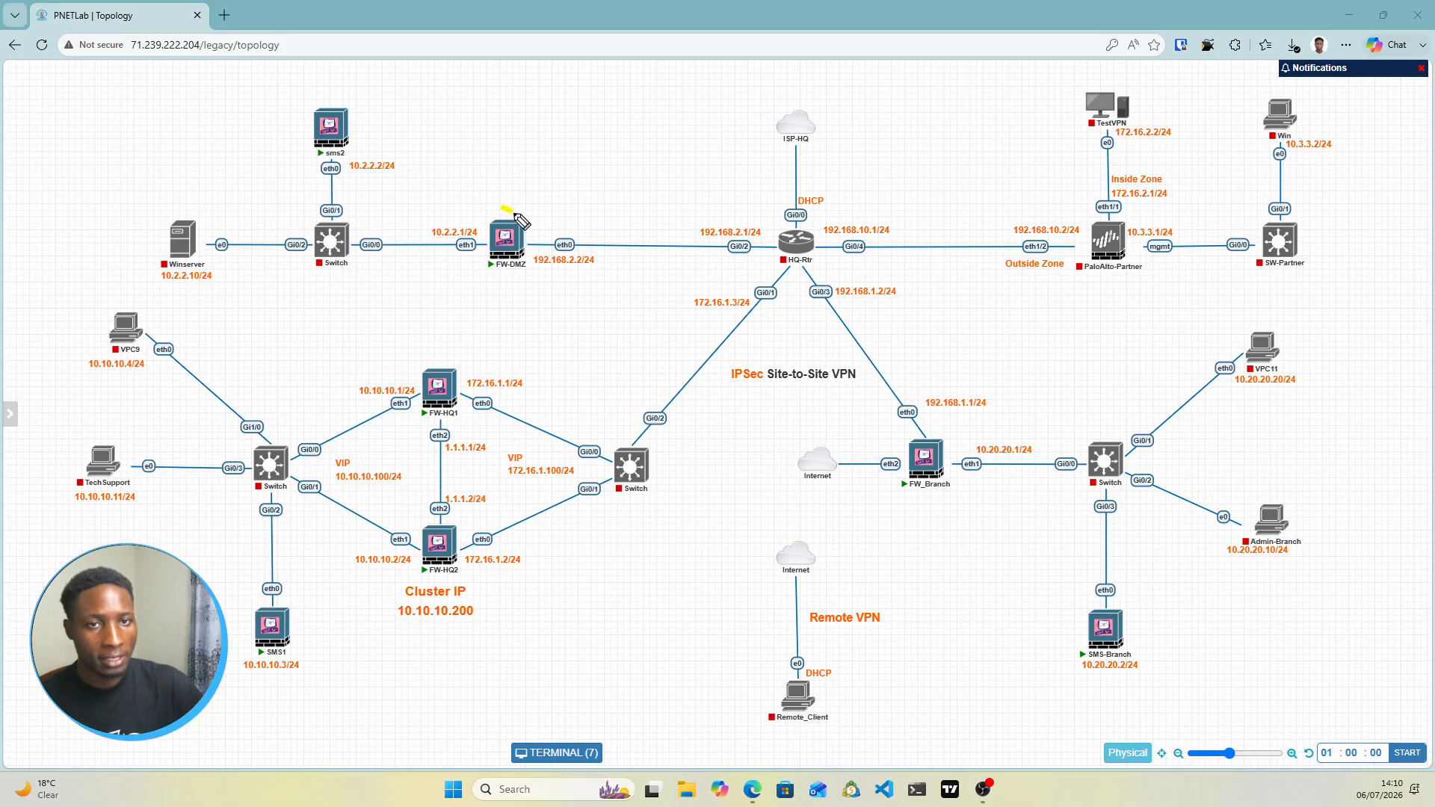
Tick FW-DMZ, the HQ cluster VIP 172.16.1.100/24, PaloAlto-Partner and FW_Branch as VPN gateways
left_click_drag(516, 216, 541, 194)
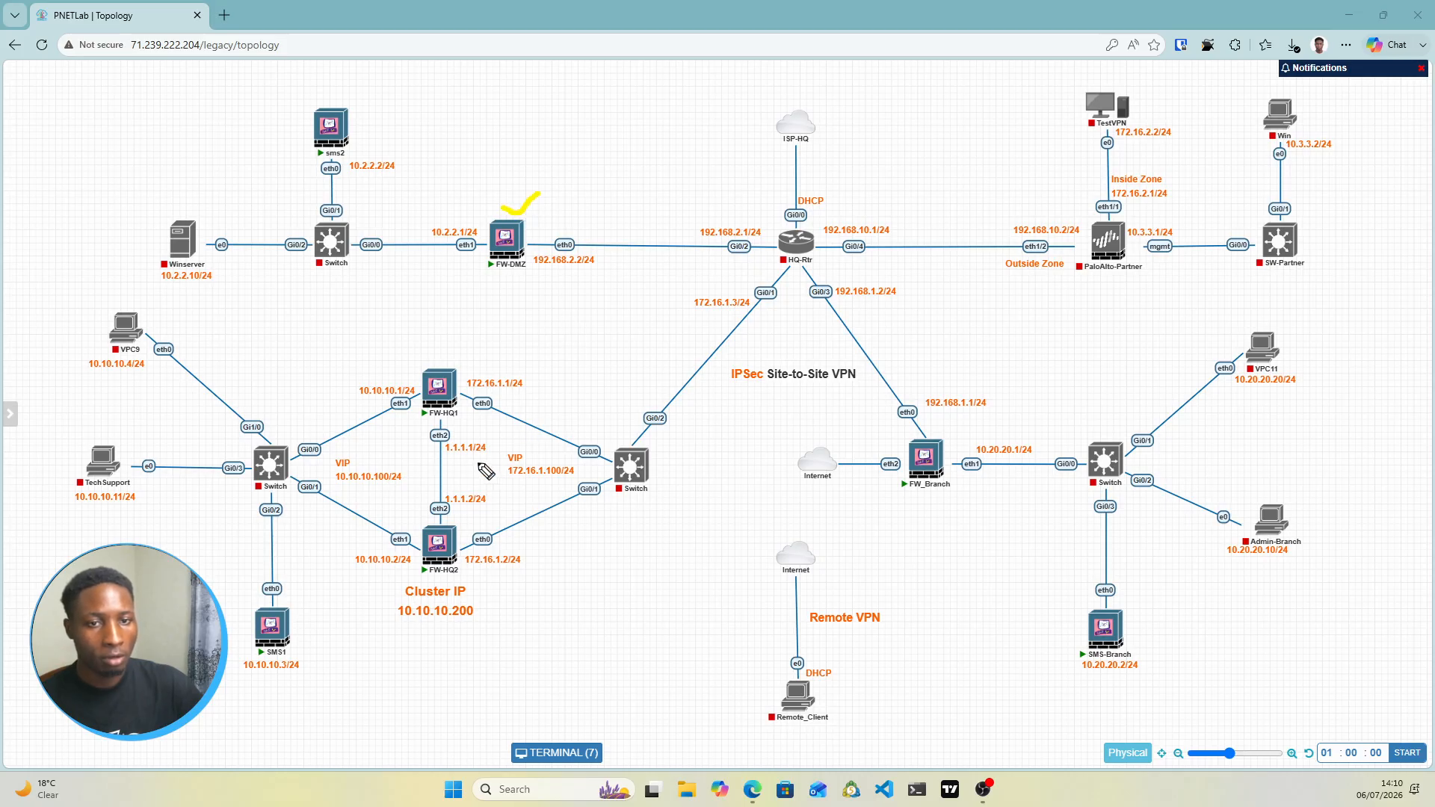
left_click_drag(480, 464, 536, 444)
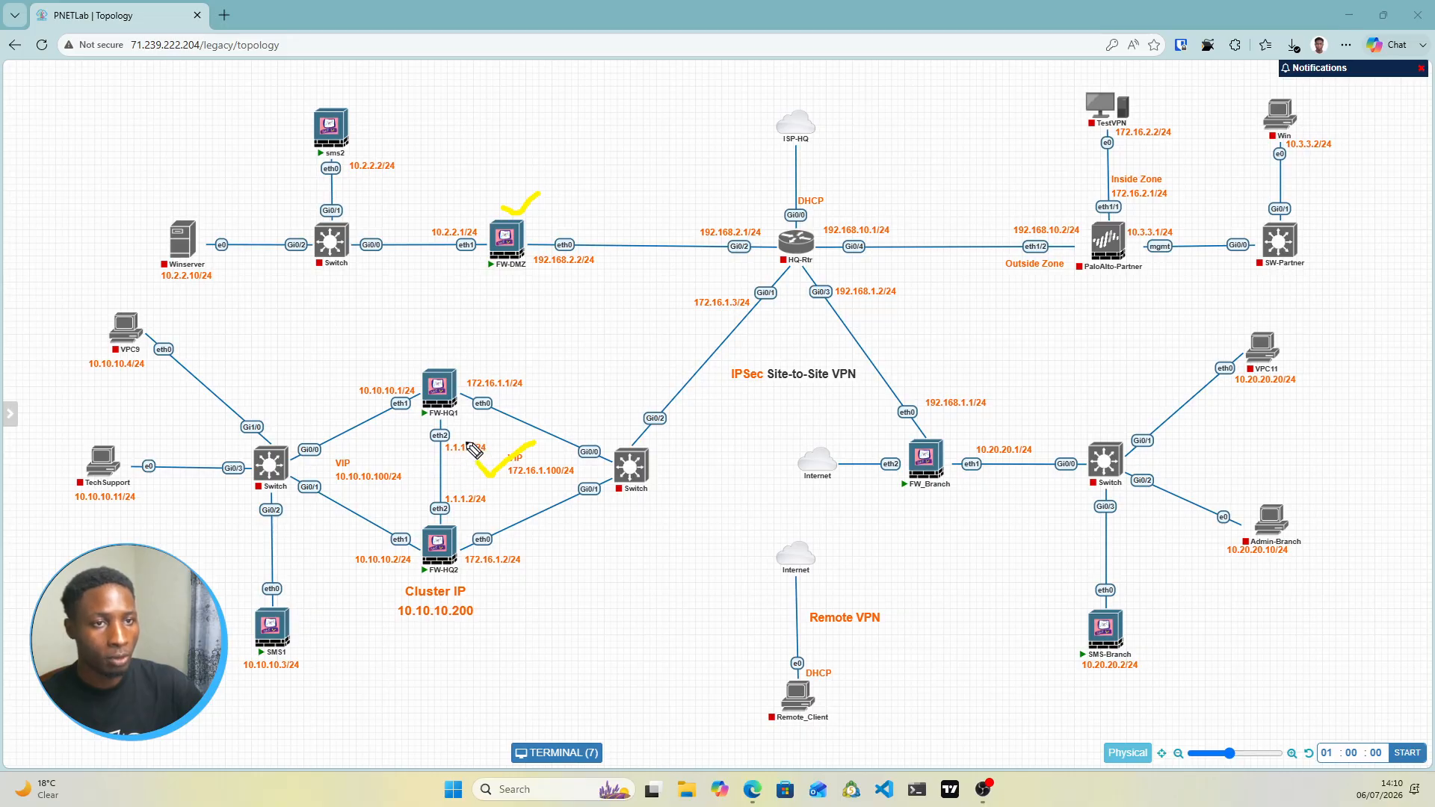
left_click_drag(1031, 212, 1057, 200)
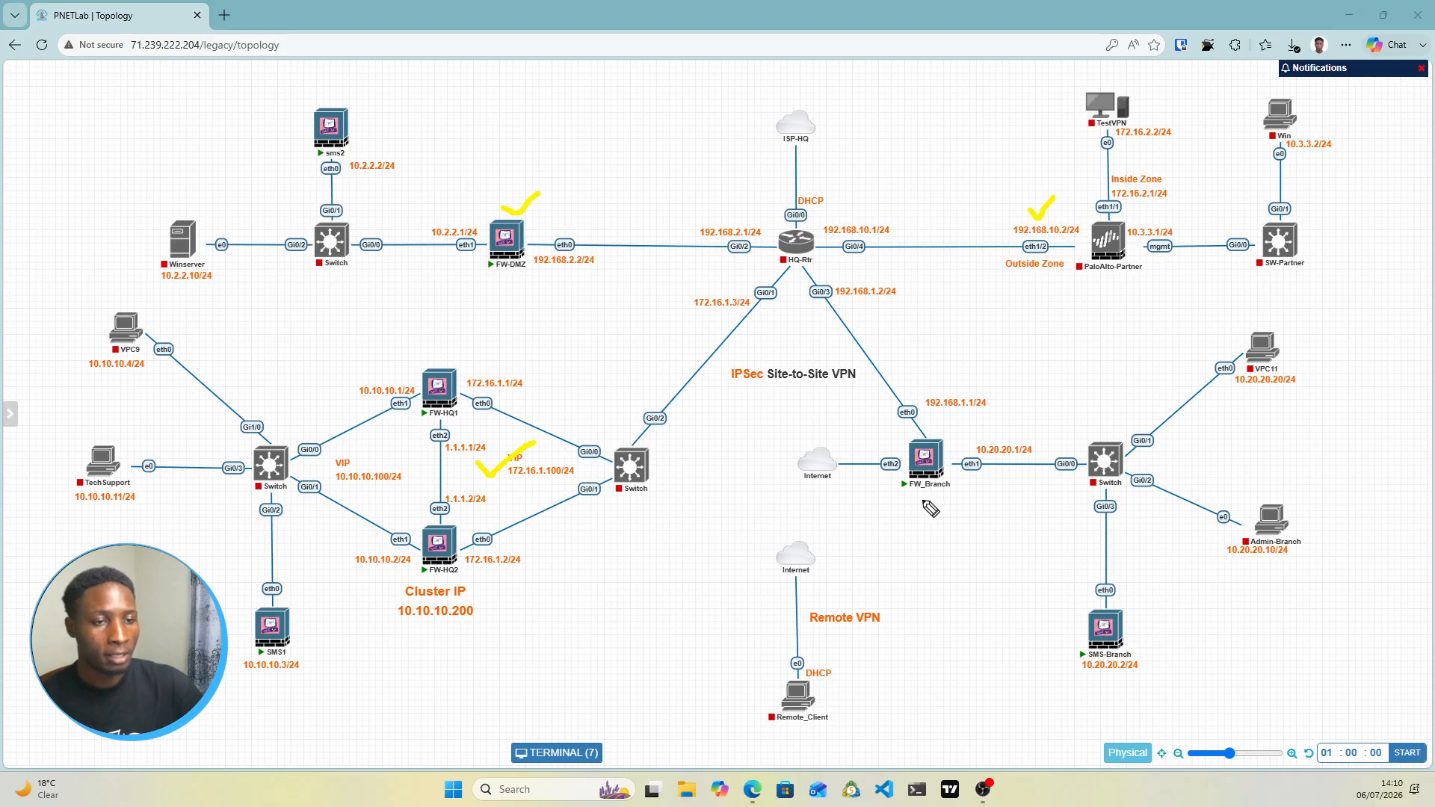
left_click_drag(919, 500, 960, 486)
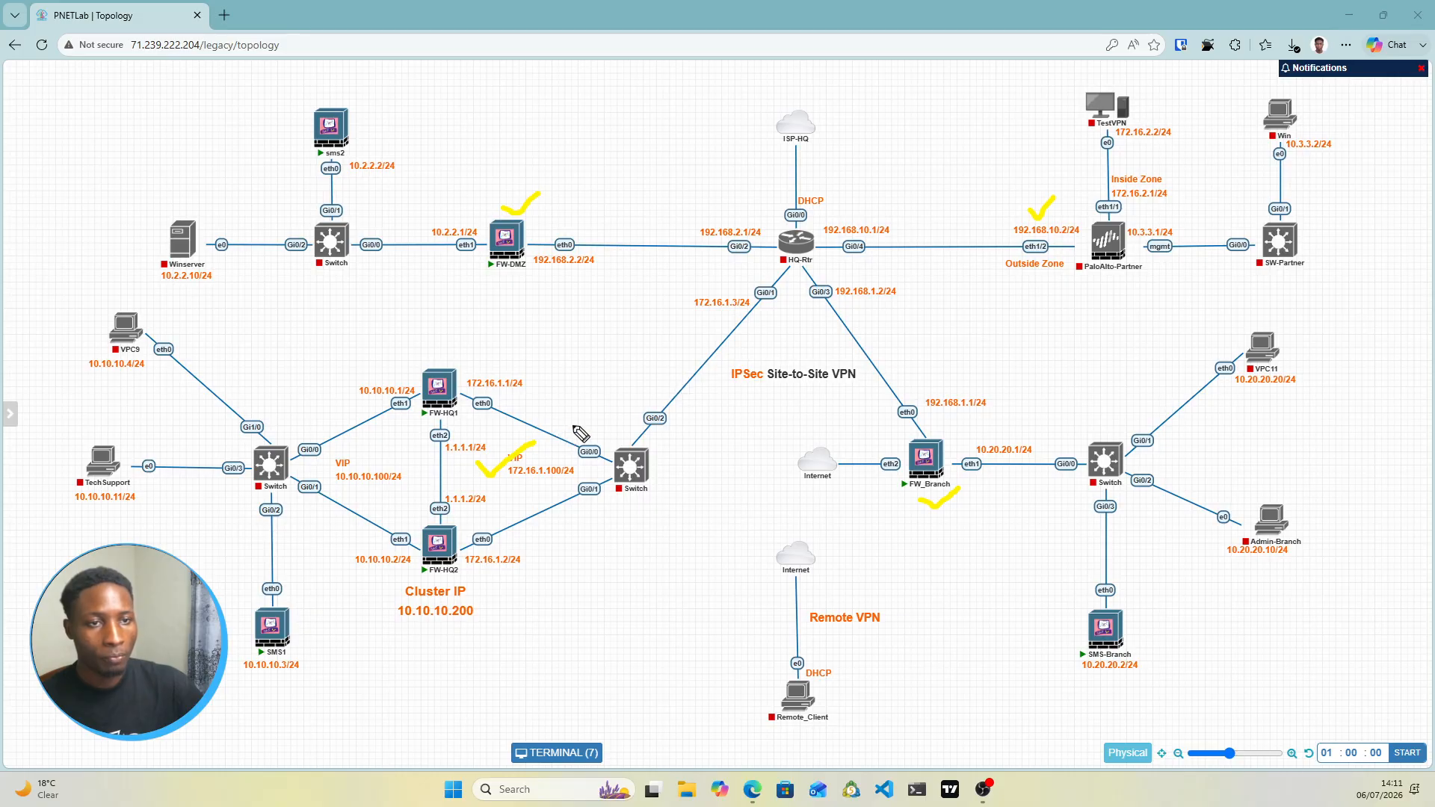
Draw tunnel arrows from the HQ cluster to PaloAlto-Partner, FW-DMZ and FW_Branch, and Remote VPN to FW_Branch, then wipe them
mouse_move(565, 430)
left_mouse_down()
mouse_move(827, 297)
mouse_move(979, 247)
mouse_move(959, 270)
left_mouse_up()
mouse_move(571, 417)
left_mouse_down()
mouse_move(562, 447)
mouse_move(574, 441)
left_mouse_up()
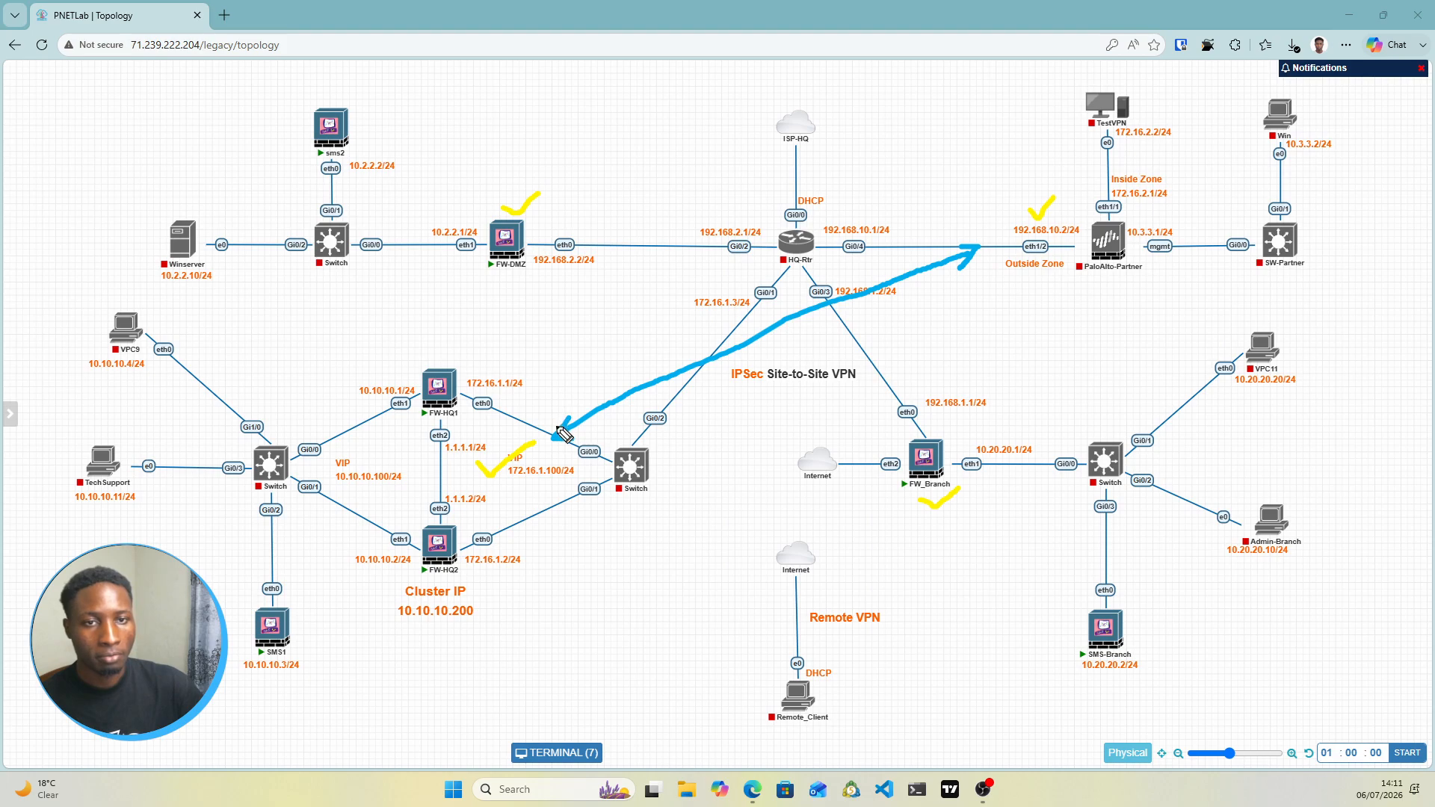
mouse_move(559, 440)
left_mouse_down()
mouse_move(658, 388)
mouse_move(715, 247)
mouse_move(578, 229)
mouse_move(598, 238)
left_mouse_up()
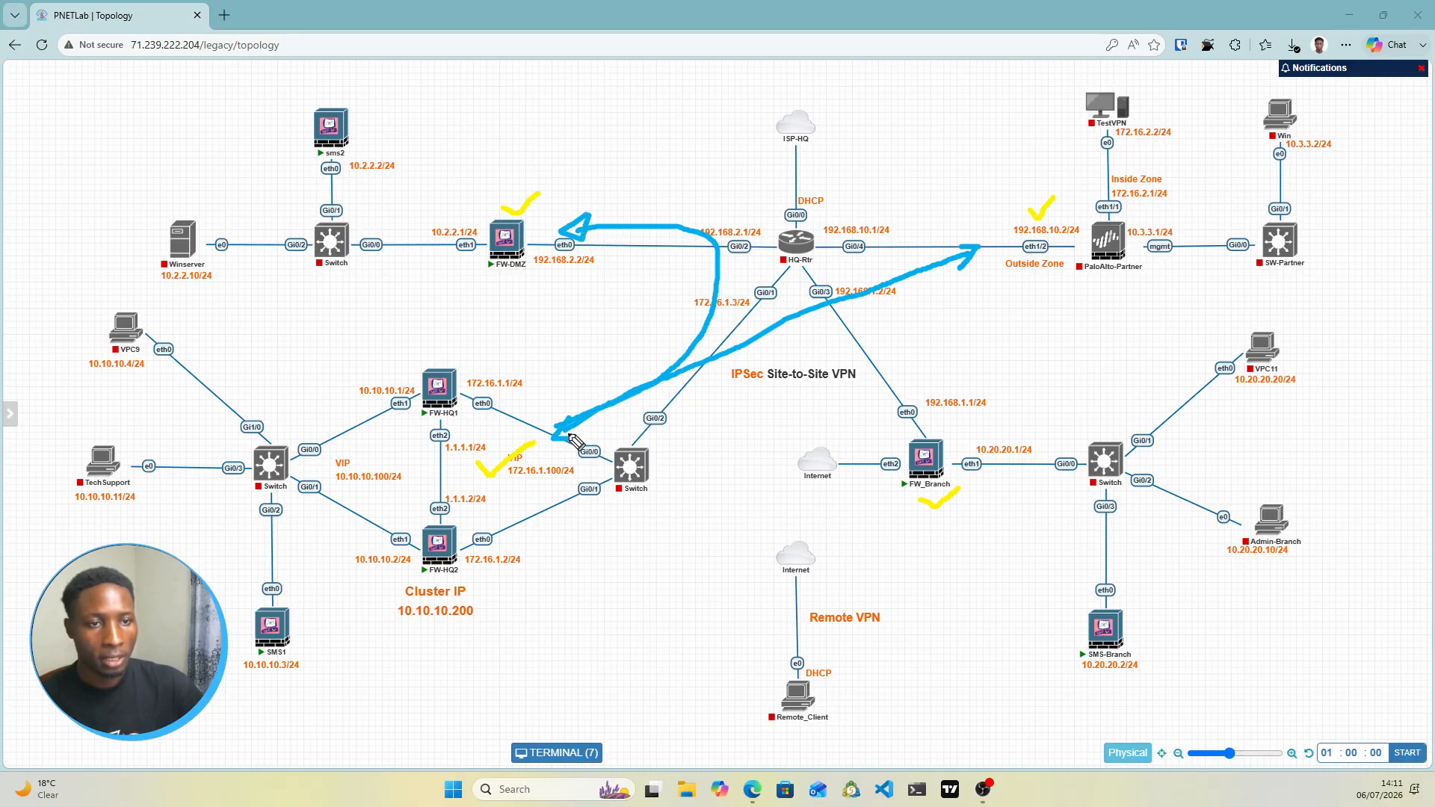
mouse_move(574, 441)
left_mouse_down()
mouse_move(855, 411)
mouse_move(901, 447)
left_mouse_up()
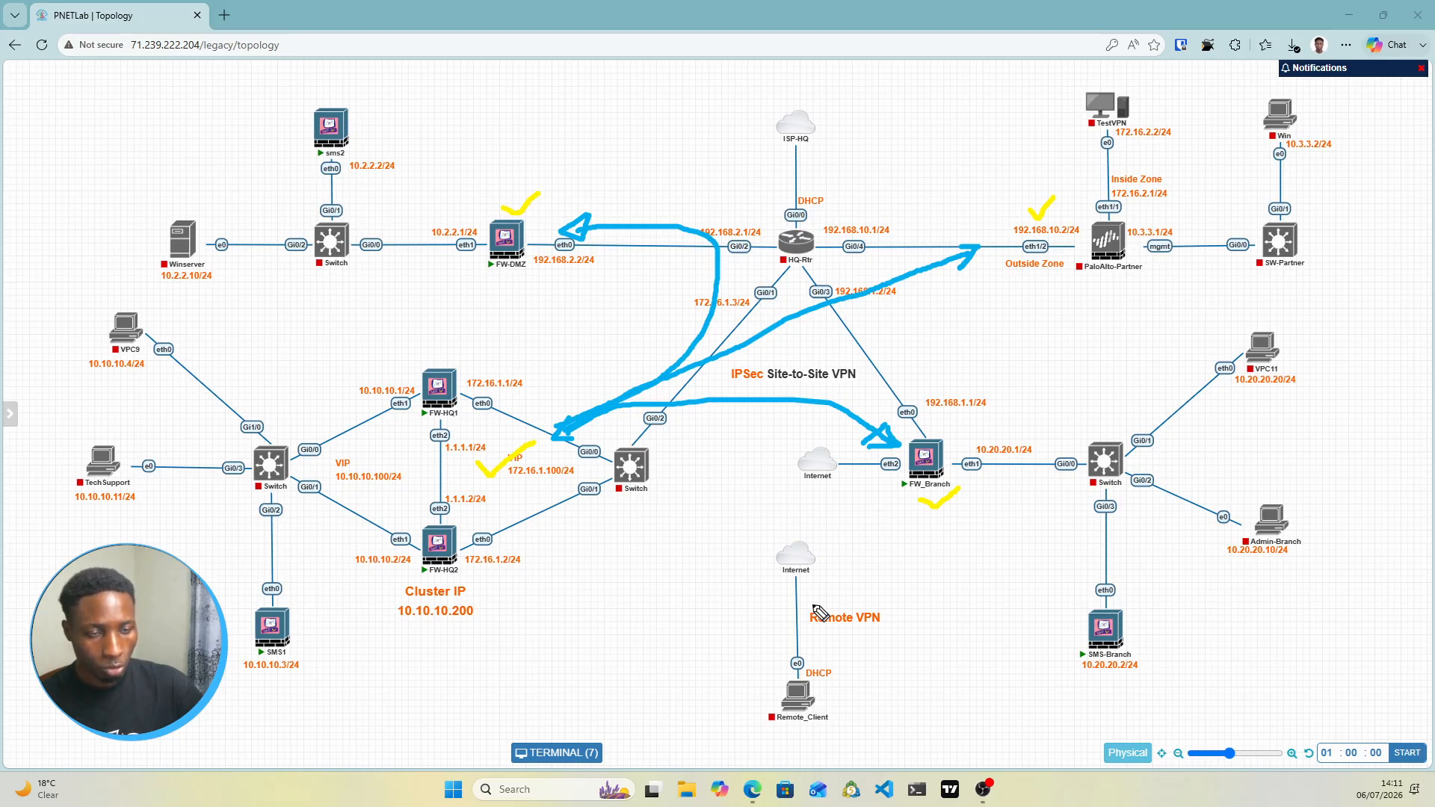
mouse_move(813, 604)
left_mouse_down()
mouse_move(892, 486)
mouse_move(897, 499)
left_mouse_up()
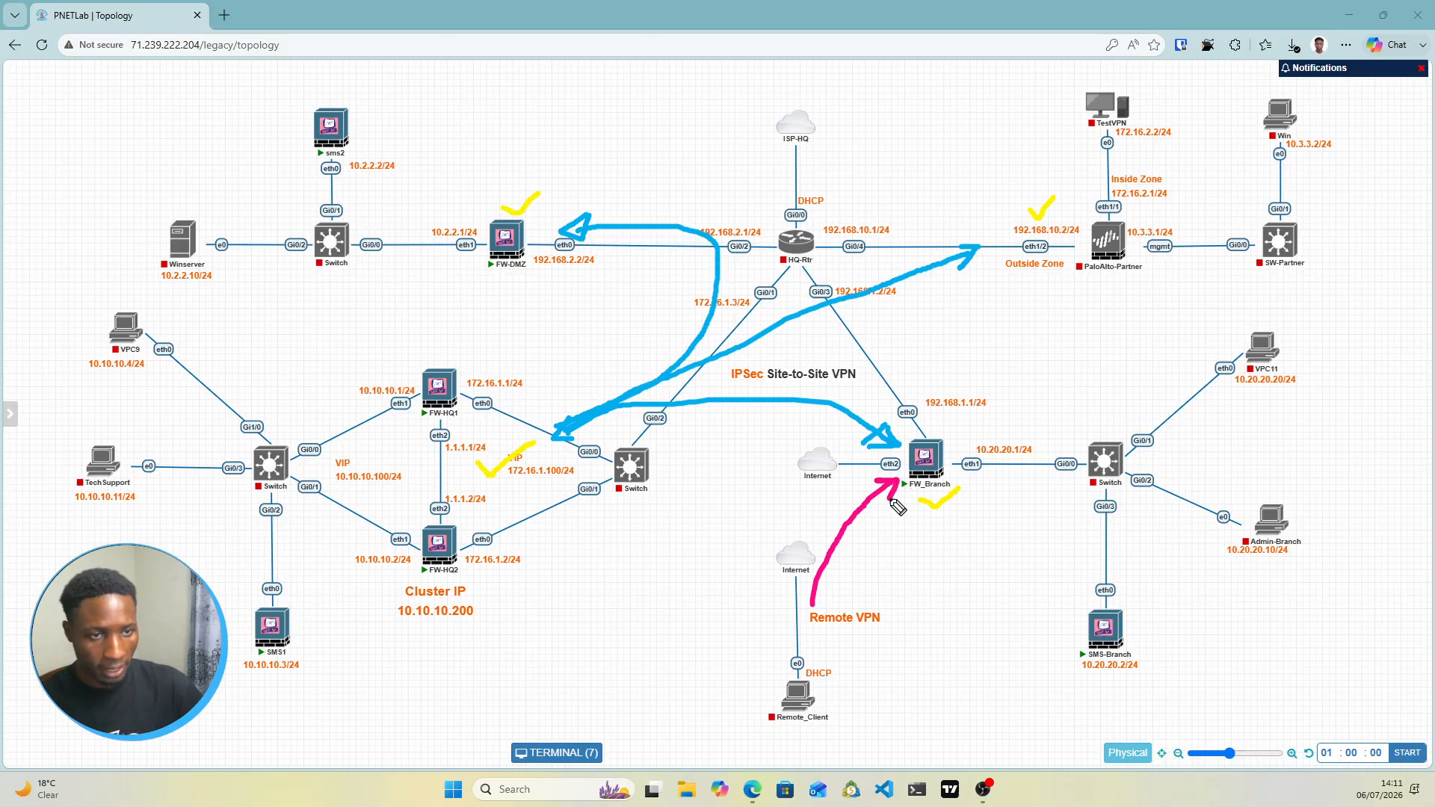
left_click_drag(804, 588, 820, 603)
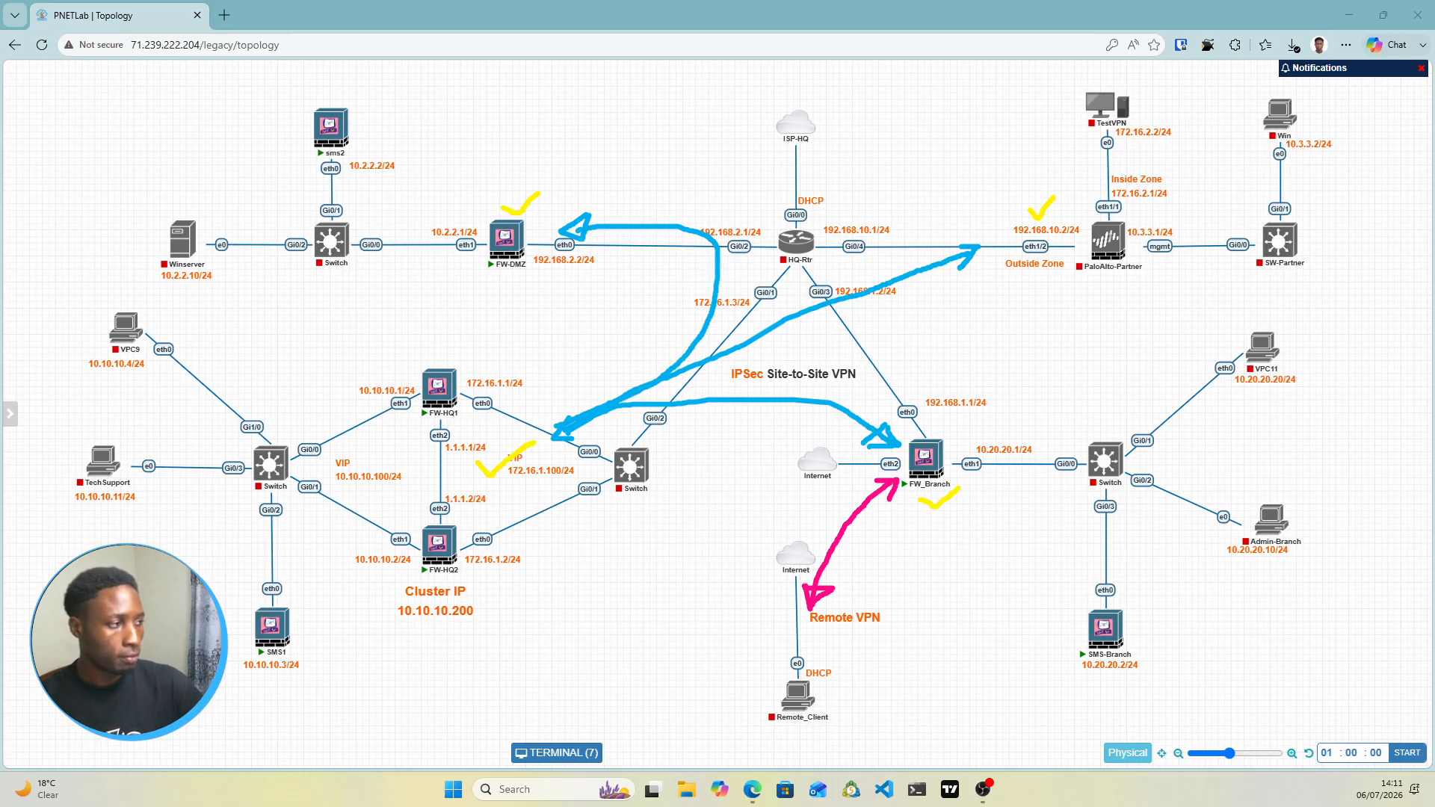
key("Escape")
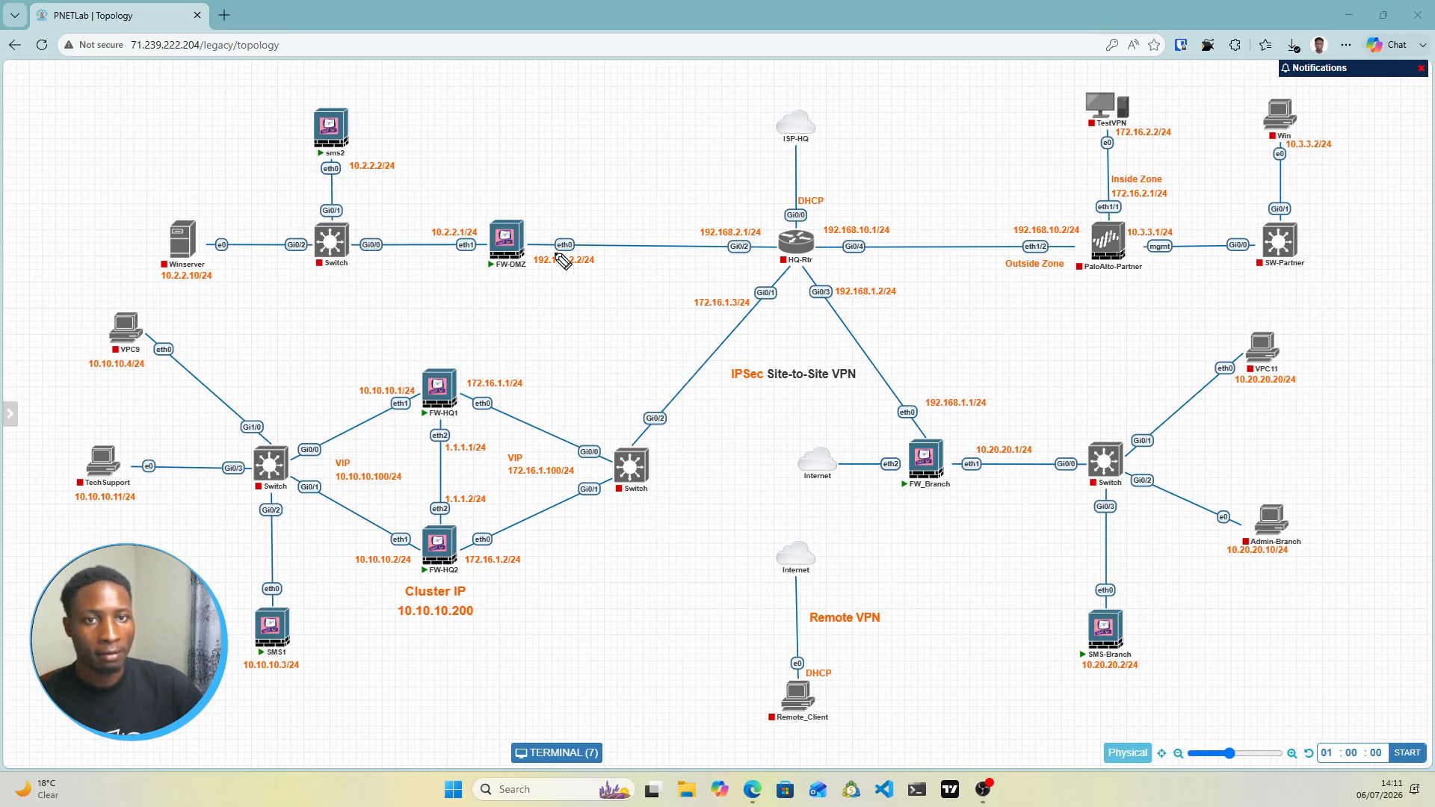
left_click_drag(512, 211, 512, 190)
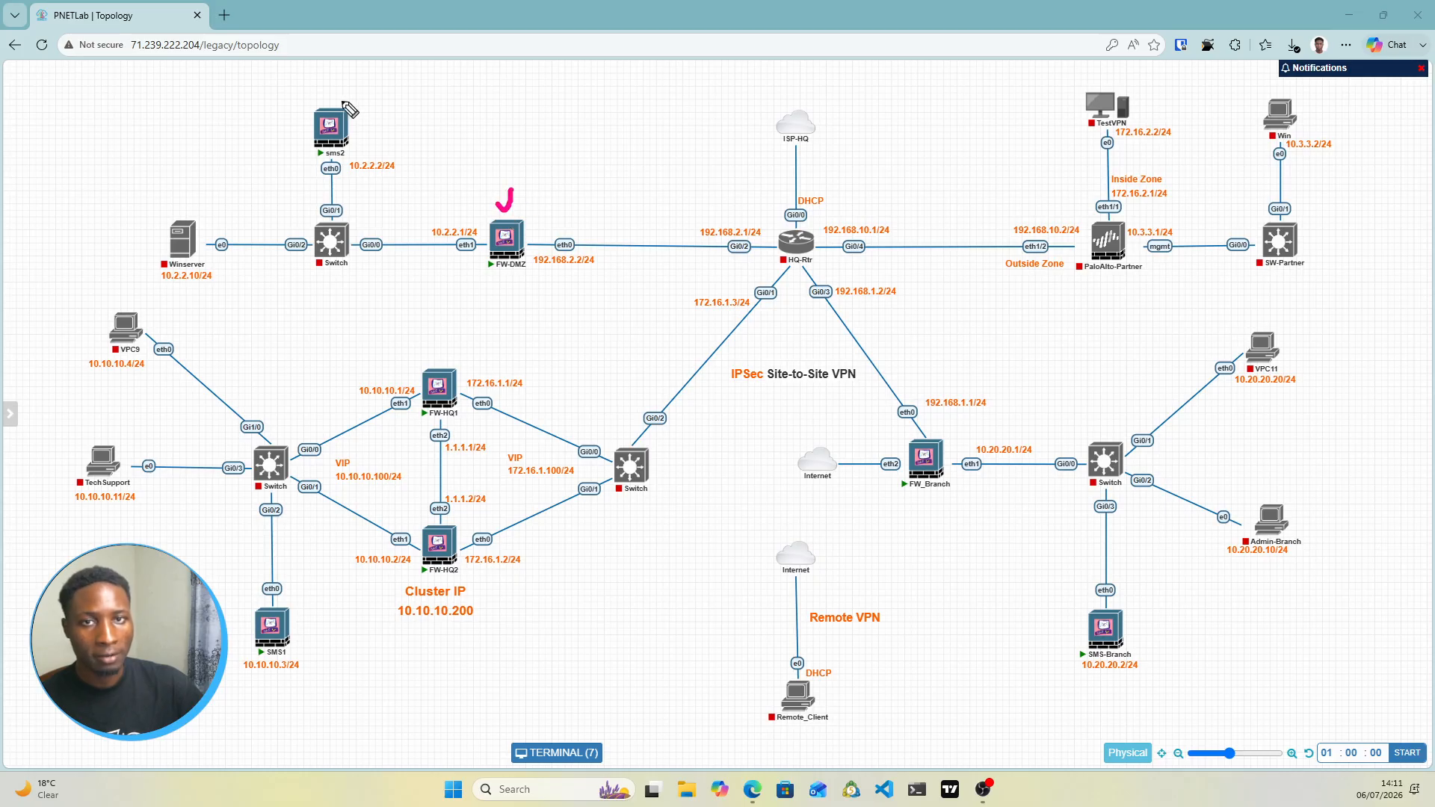
left_click_drag(331, 100, 355, 82)
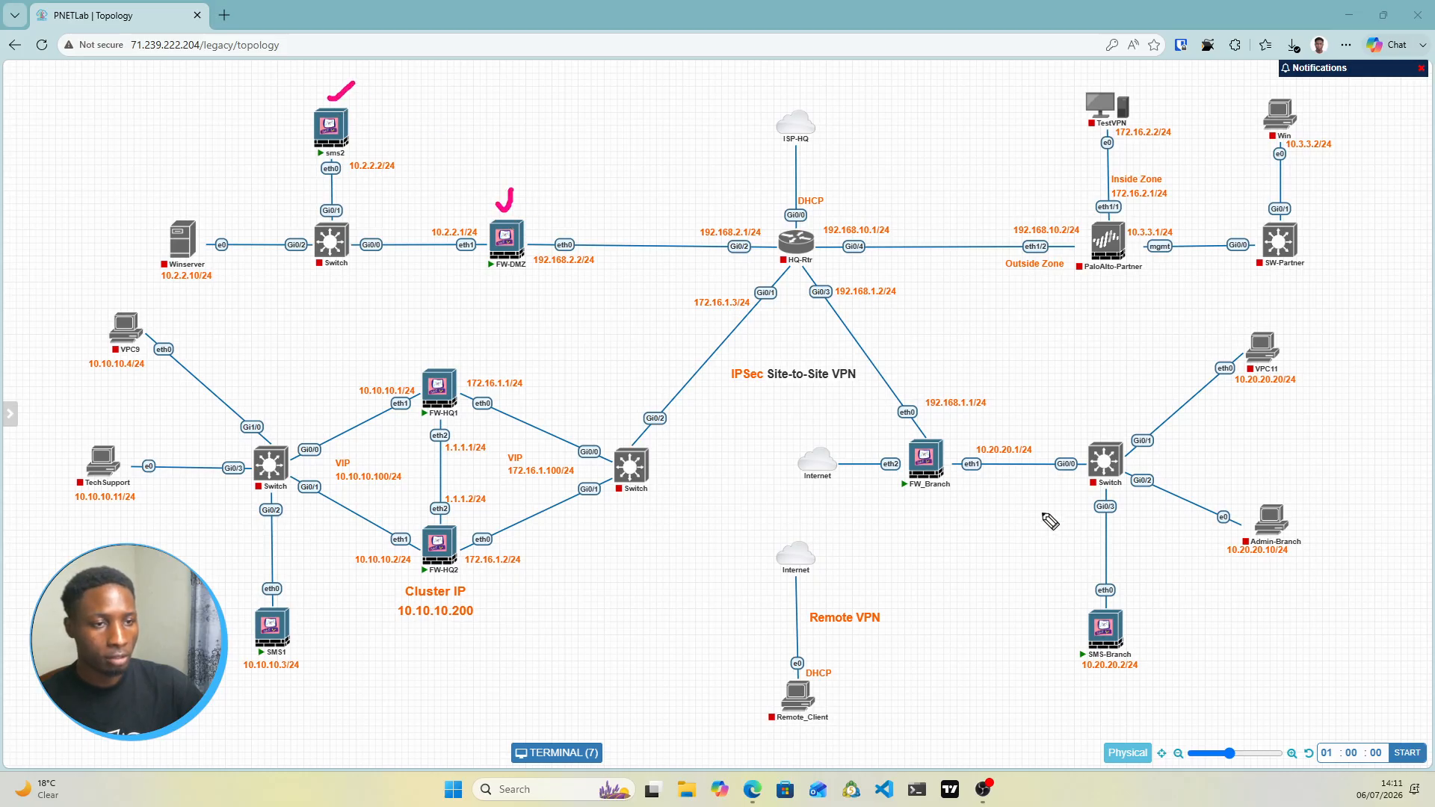
left_click(1129, 628)
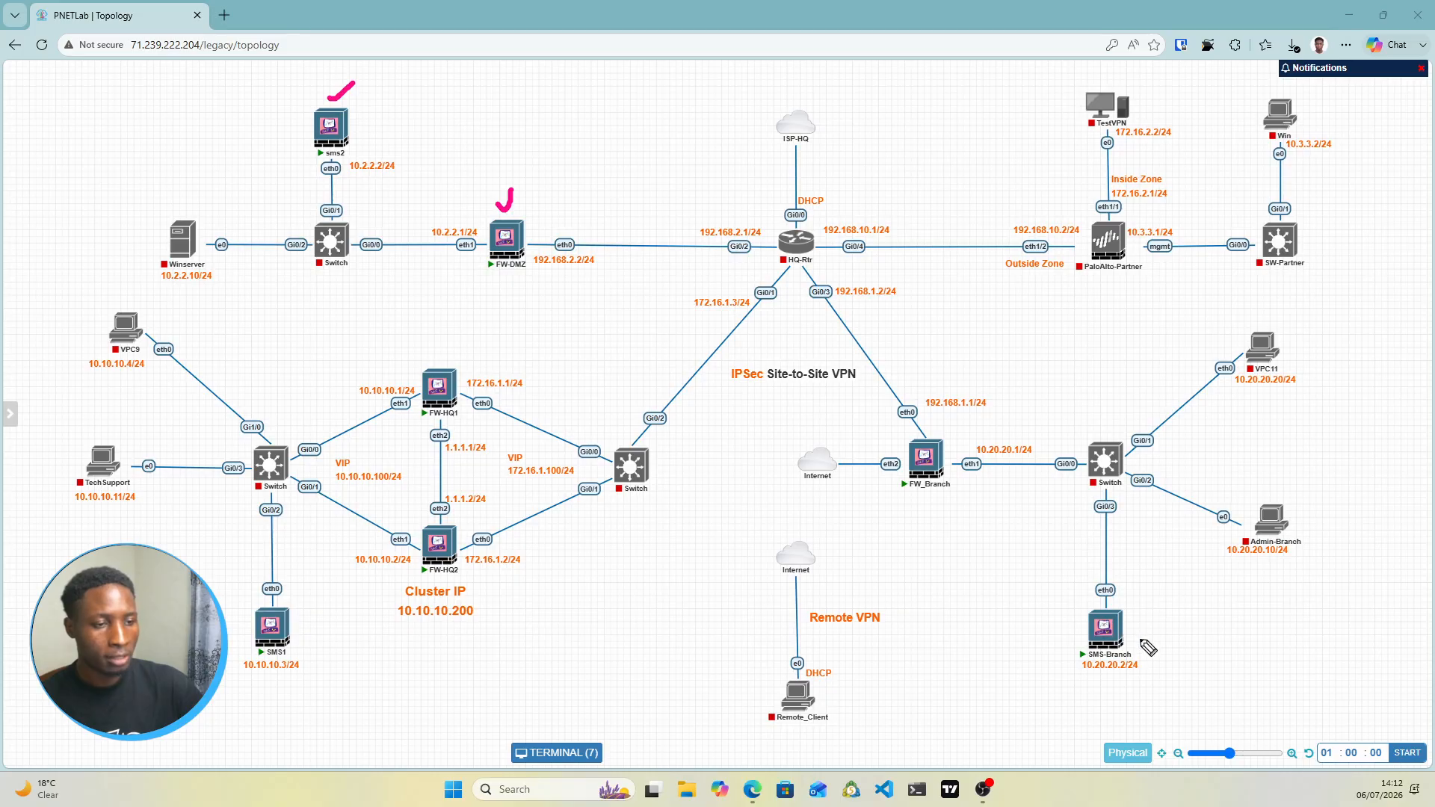
left_click_drag(1129, 630, 1172, 631)
left_click_drag(949, 439, 962, 424)
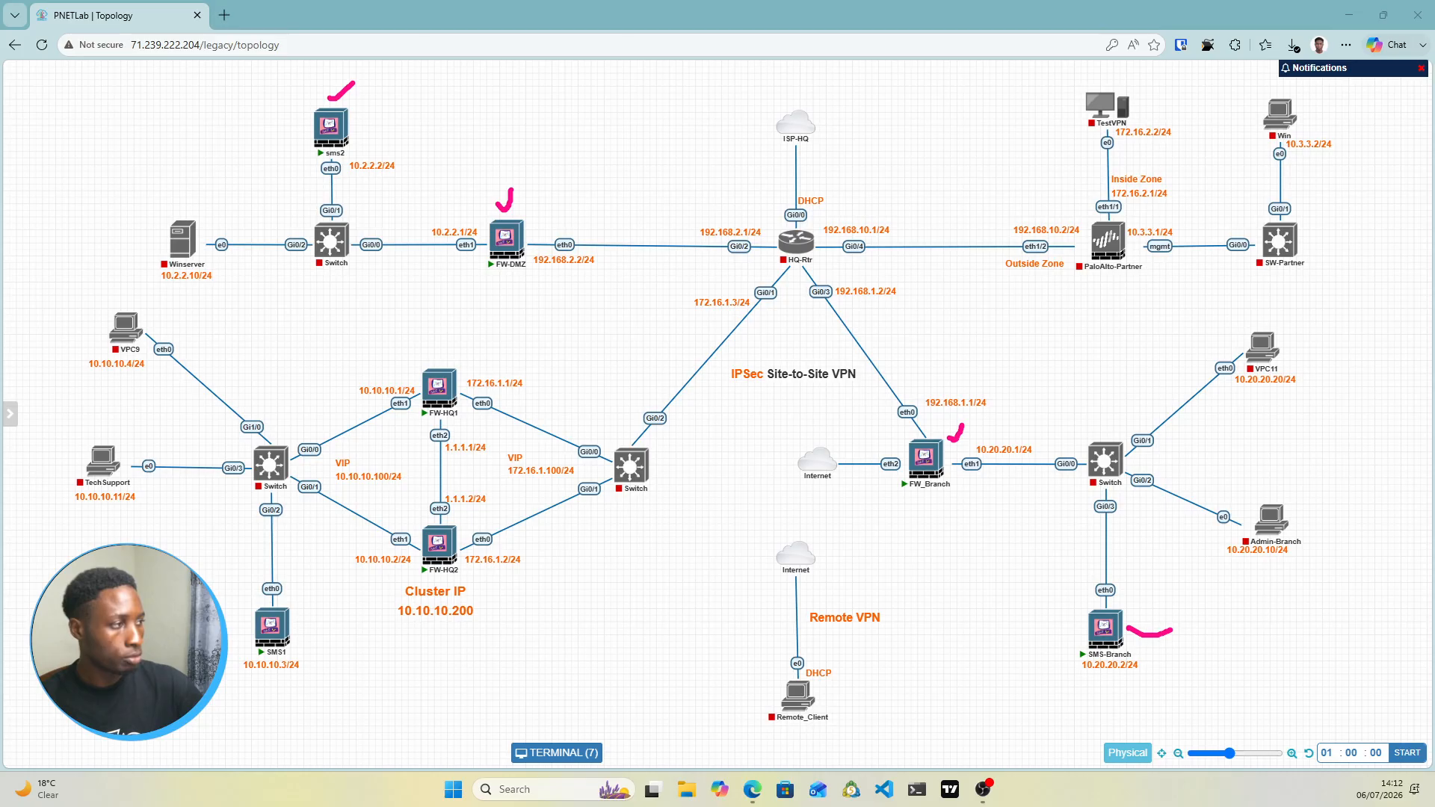
key("Escape")
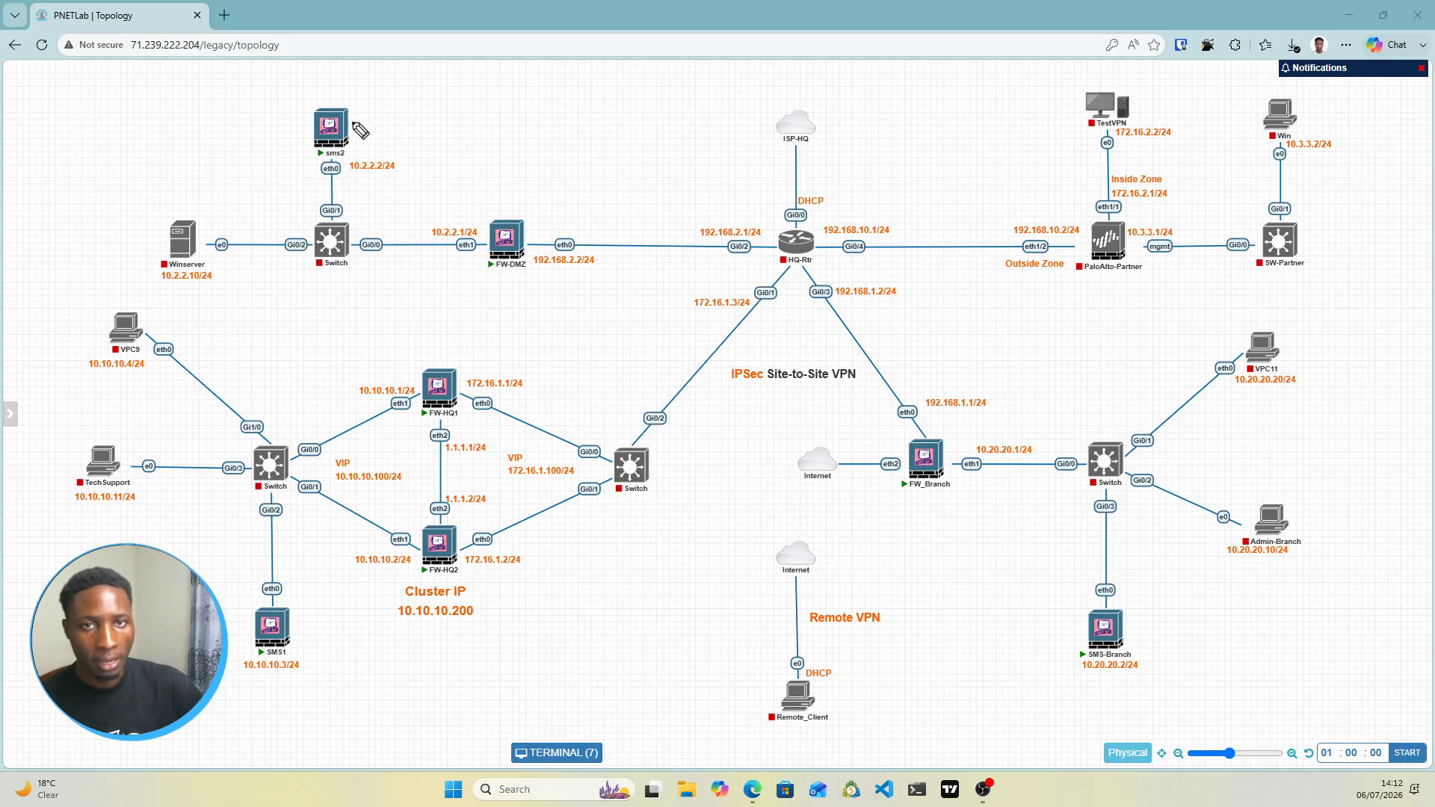
mouse_move(351, 122)
left_mouse_down()
mouse_move(376, 115)
mouse_move(342, 163)
mouse_move(370, 218)
mouse_move(457, 238)
left_mouse_up()
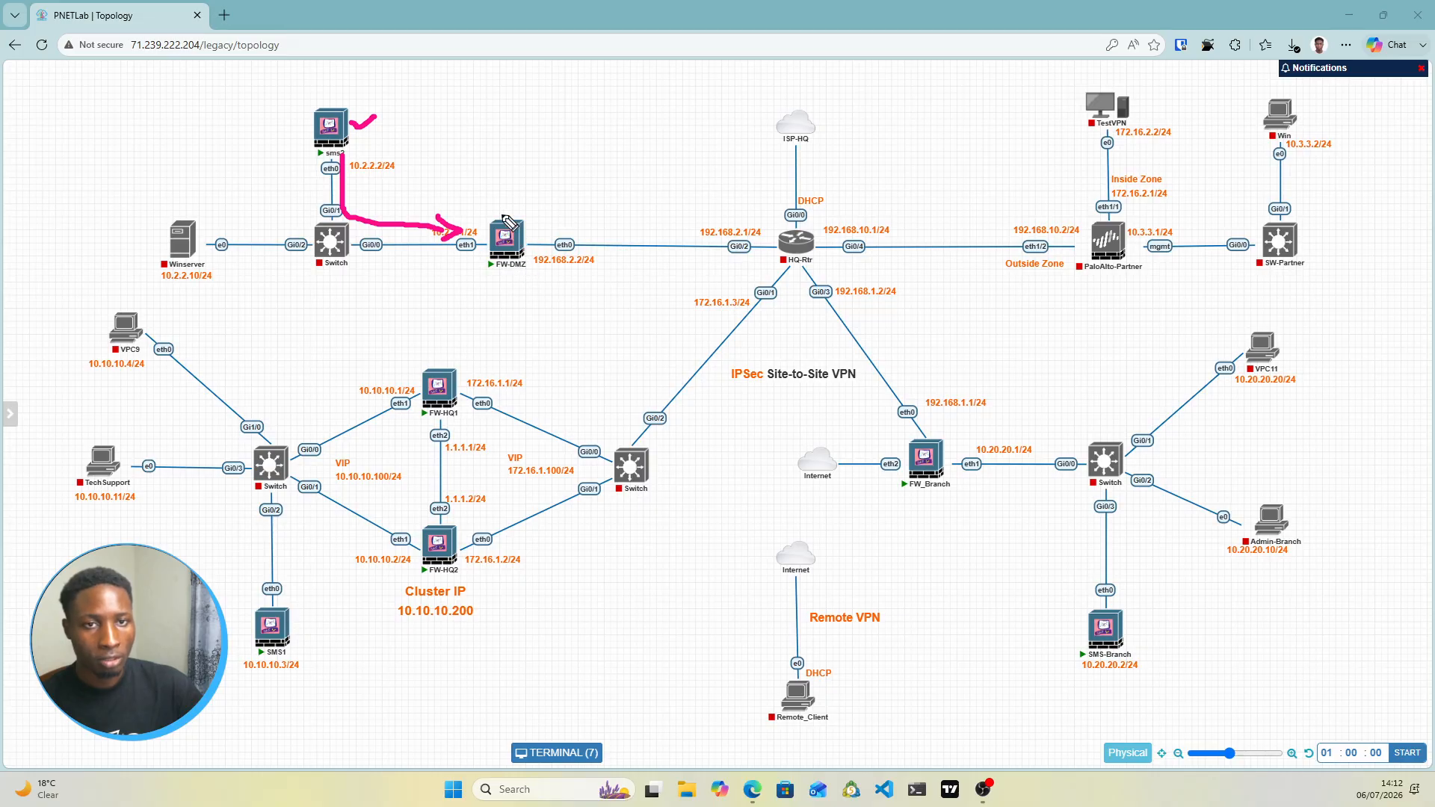
mouse_move(511, 225)
left_mouse_down()
mouse_move(527, 215)
mouse_move(549, 243)
mouse_move(748, 243)
mouse_move(729, 251)
left_mouse_up()
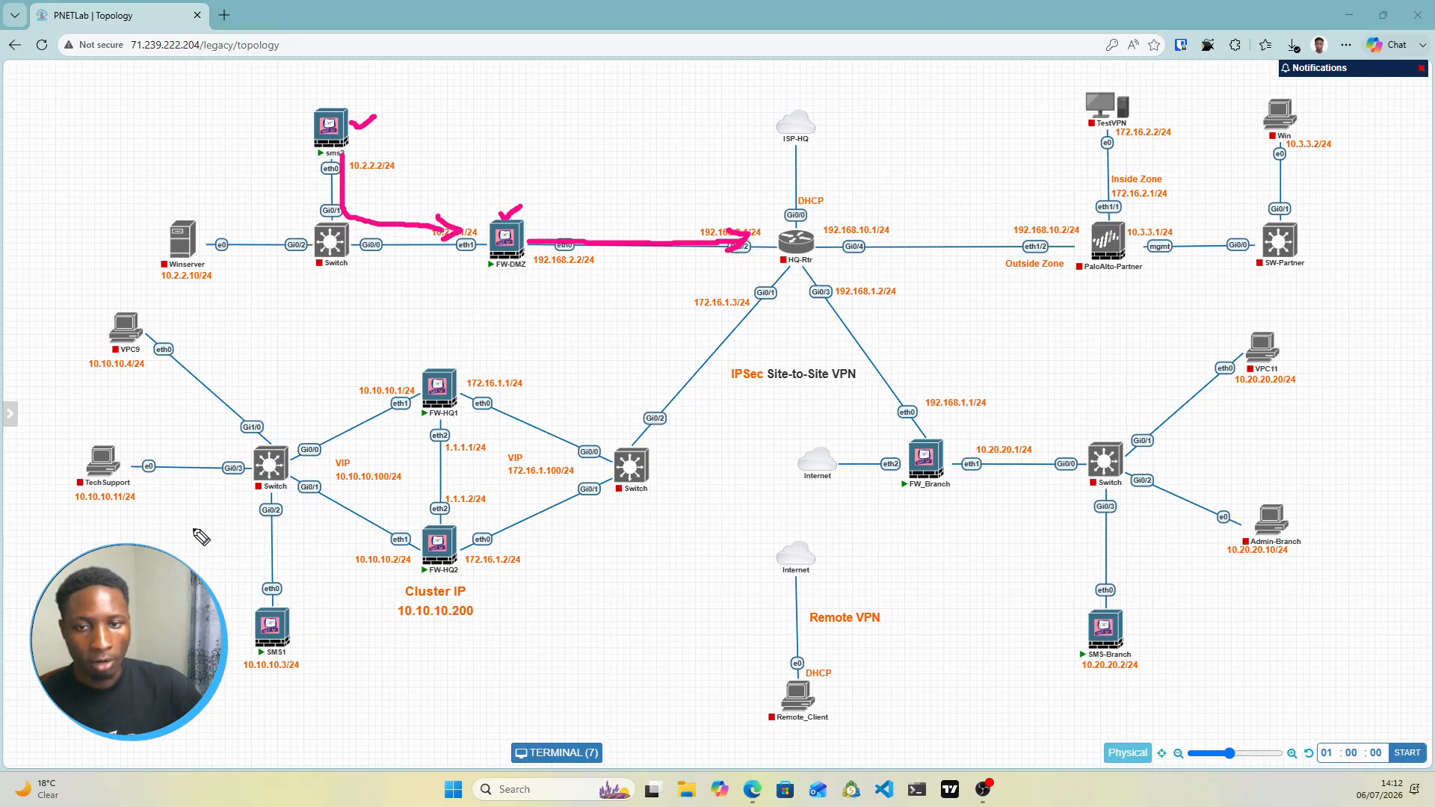
left_click_drag(294, 623, 323, 615)
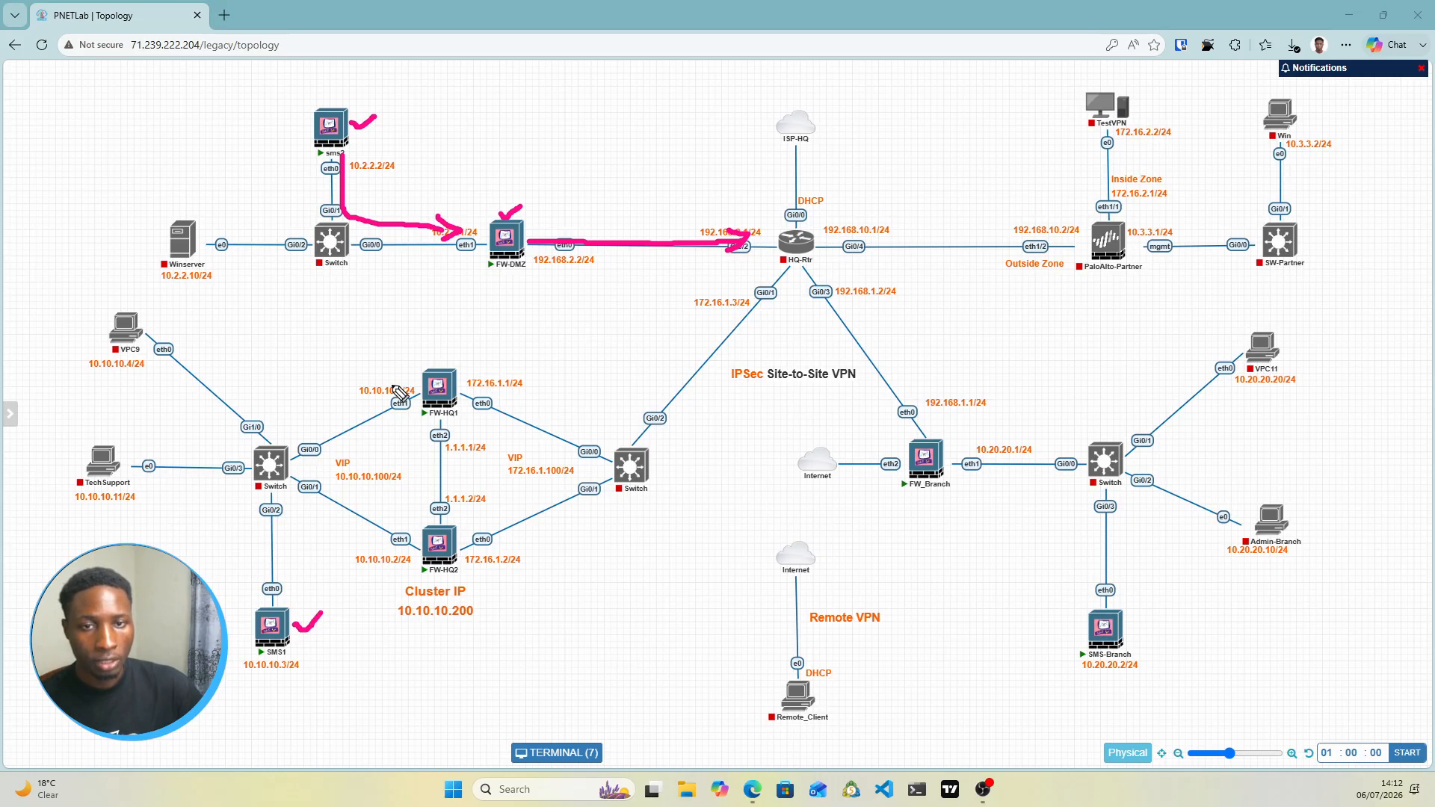
left_click_drag(388, 381, 410, 366)
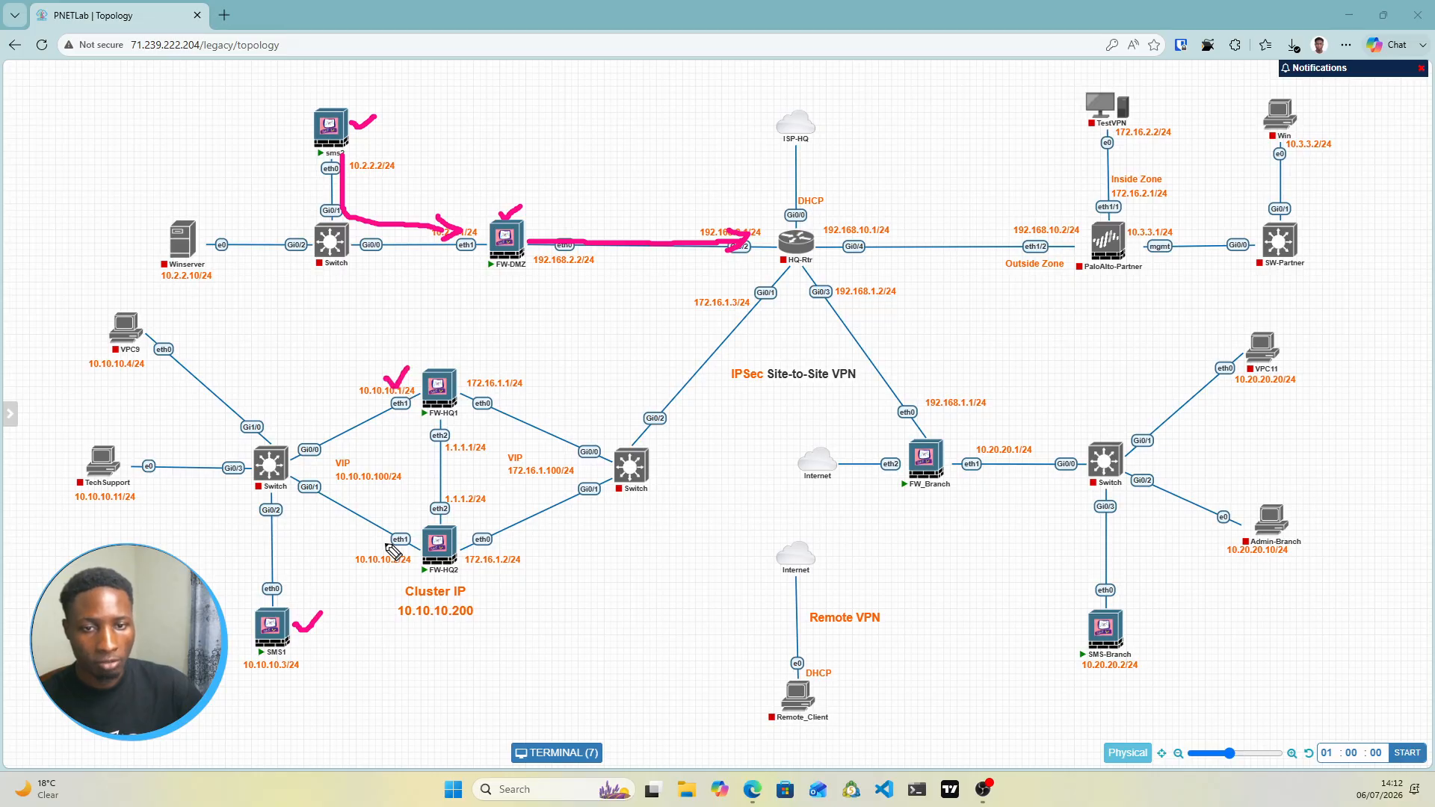
left_click_drag(385, 540, 411, 525)
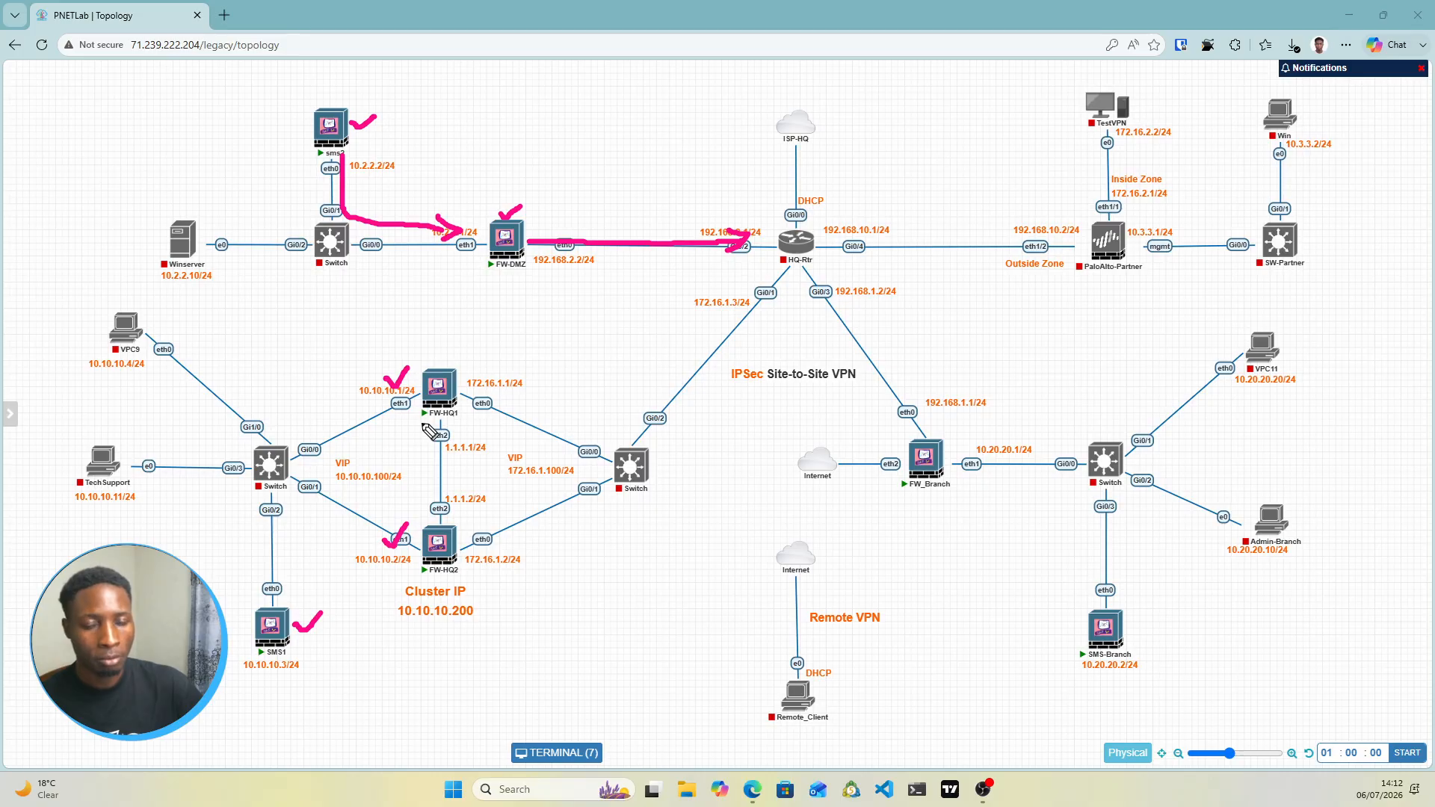
left_click_drag(476, 374, 493, 364)
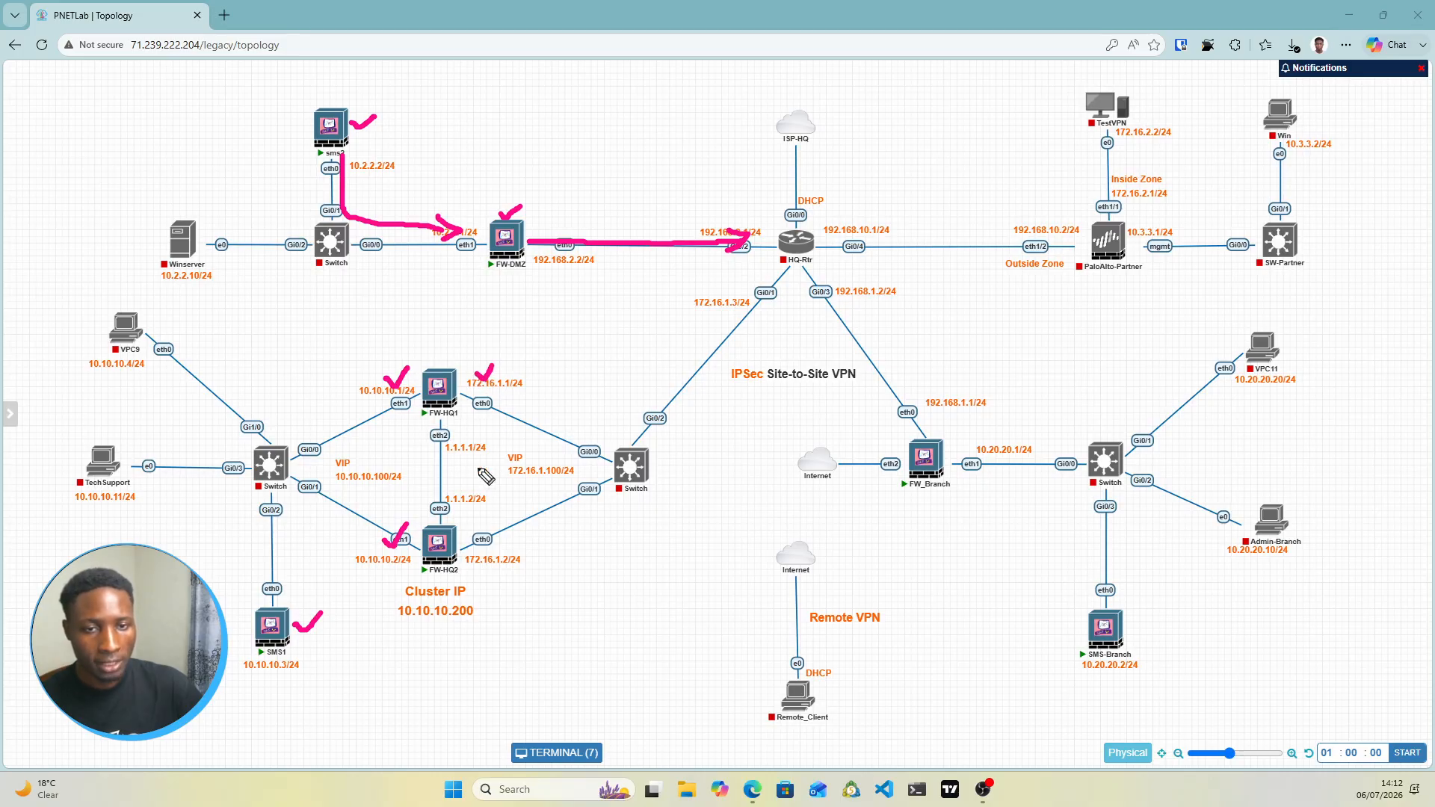
left_click_drag(473, 534, 493, 525)
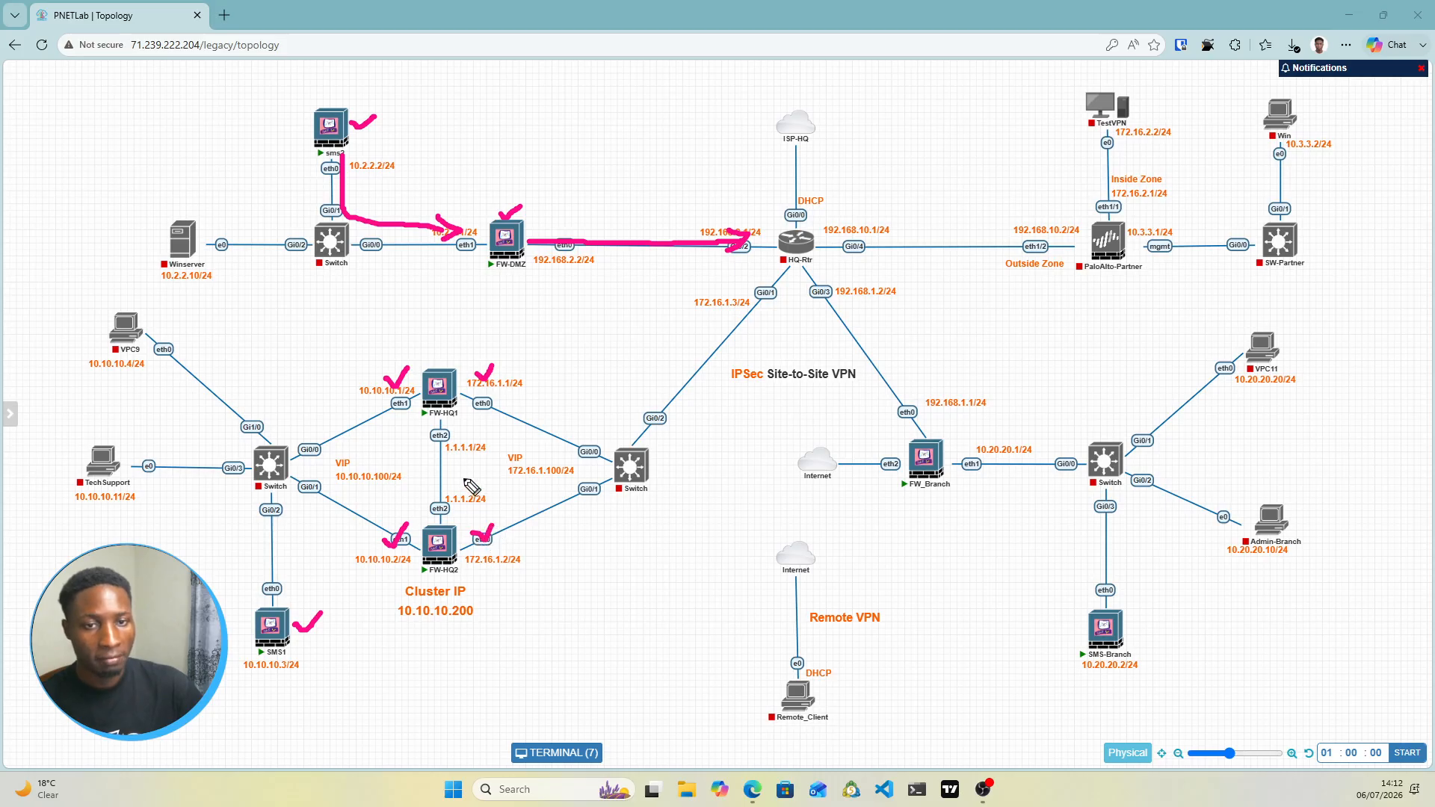
left_click_drag(441, 482, 479, 425)
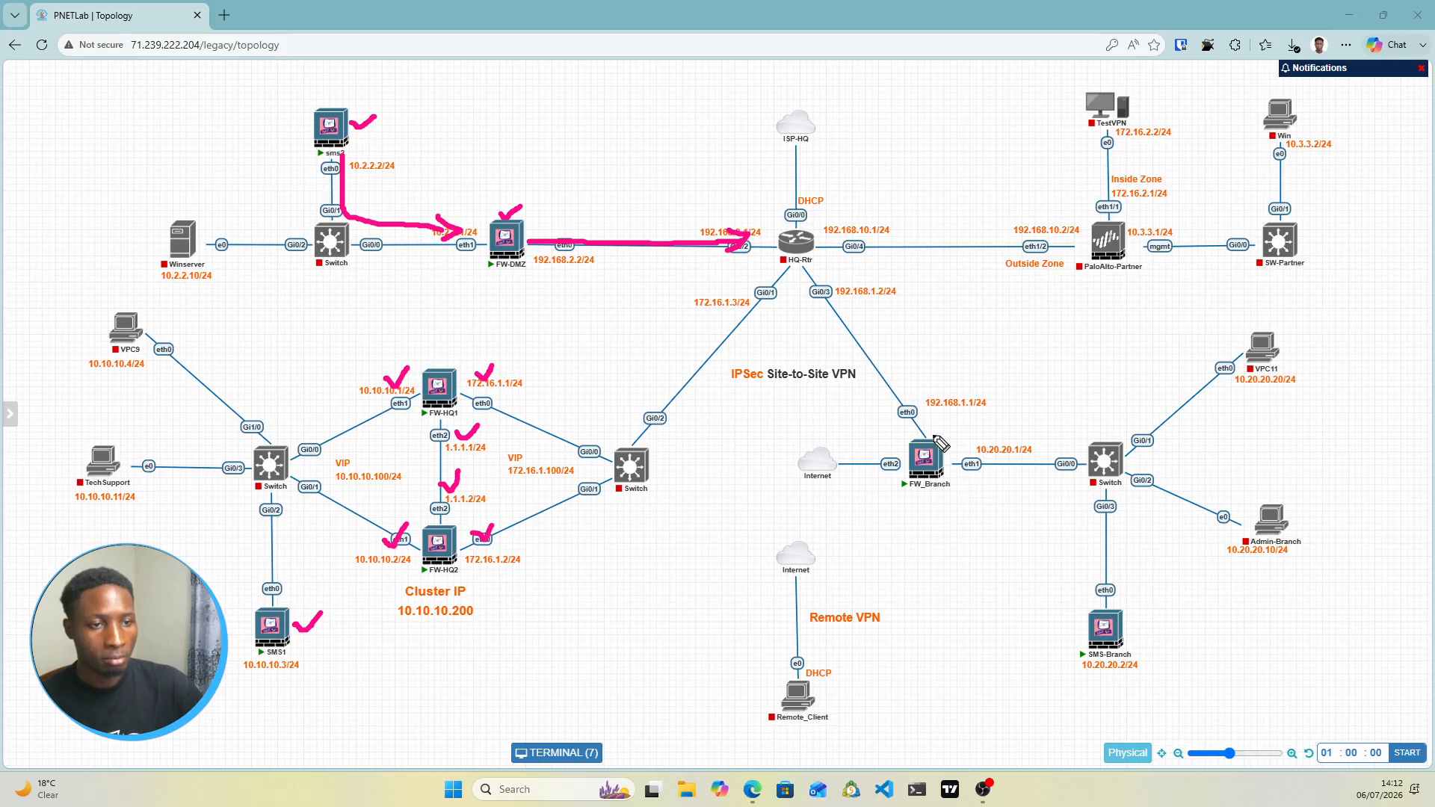
mouse_move(935, 432)
left_mouse_down()
mouse_move(963, 428)
mouse_move(961, 478)
mouse_move(1018, 482)
mouse_move(1026, 449)
mouse_move(984, 447)
left_mouse_up()
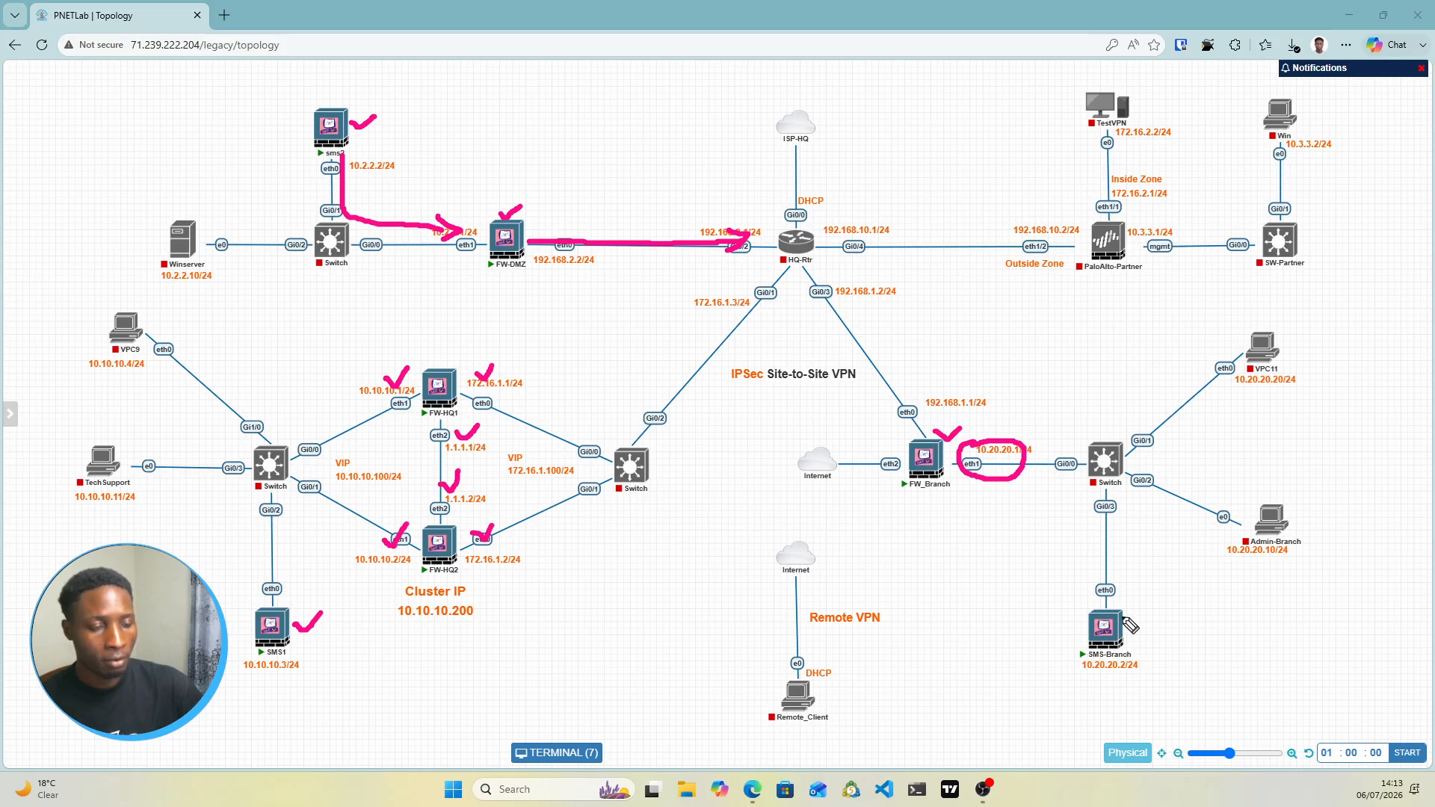
left_click_drag(1125, 625, 1158, 612)
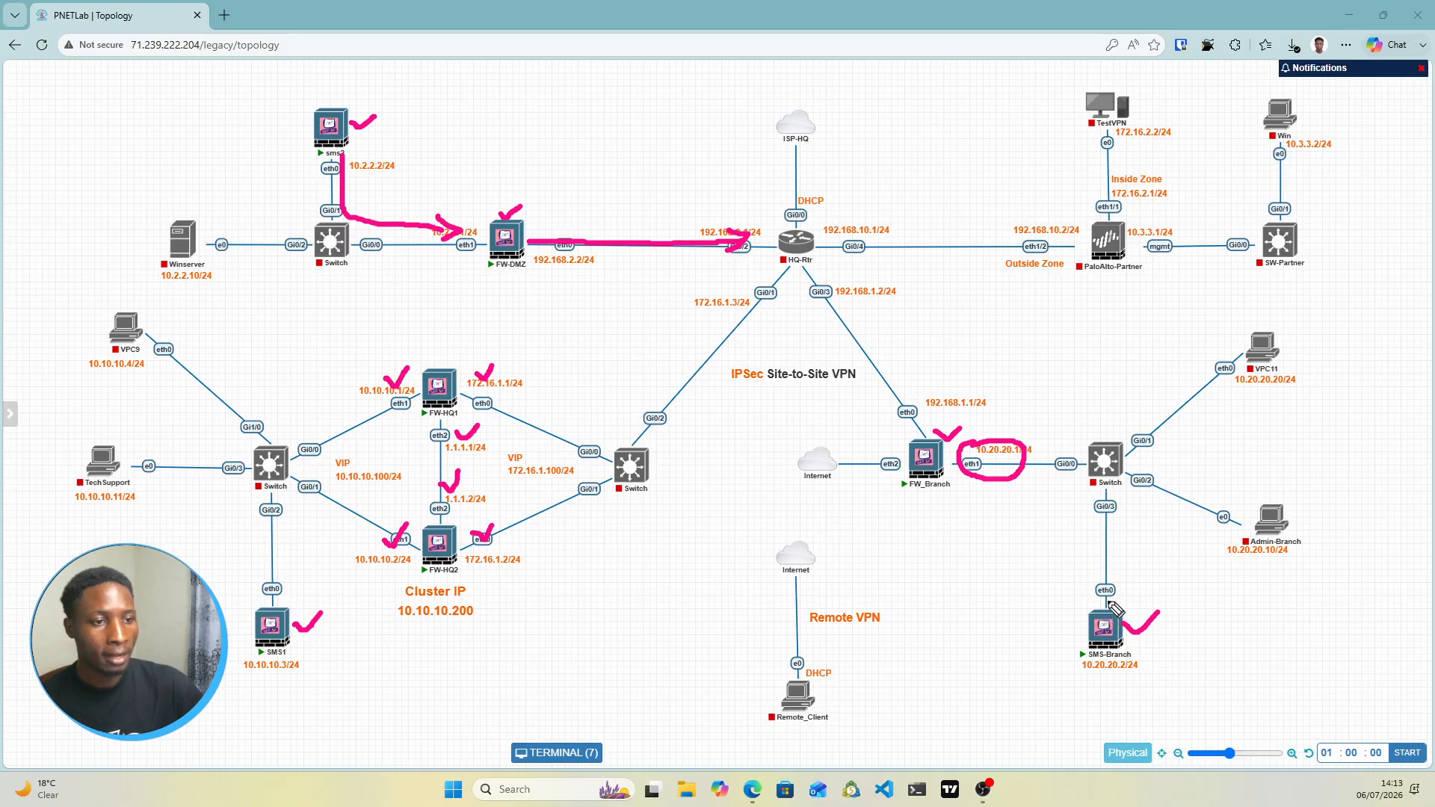
mouse_move(1115, 615)
left_mouse_down()
mouse_move(1110, 493)
mouse_move(1024, 481)
mouse_move(1047, 487)
left_mouse_up()
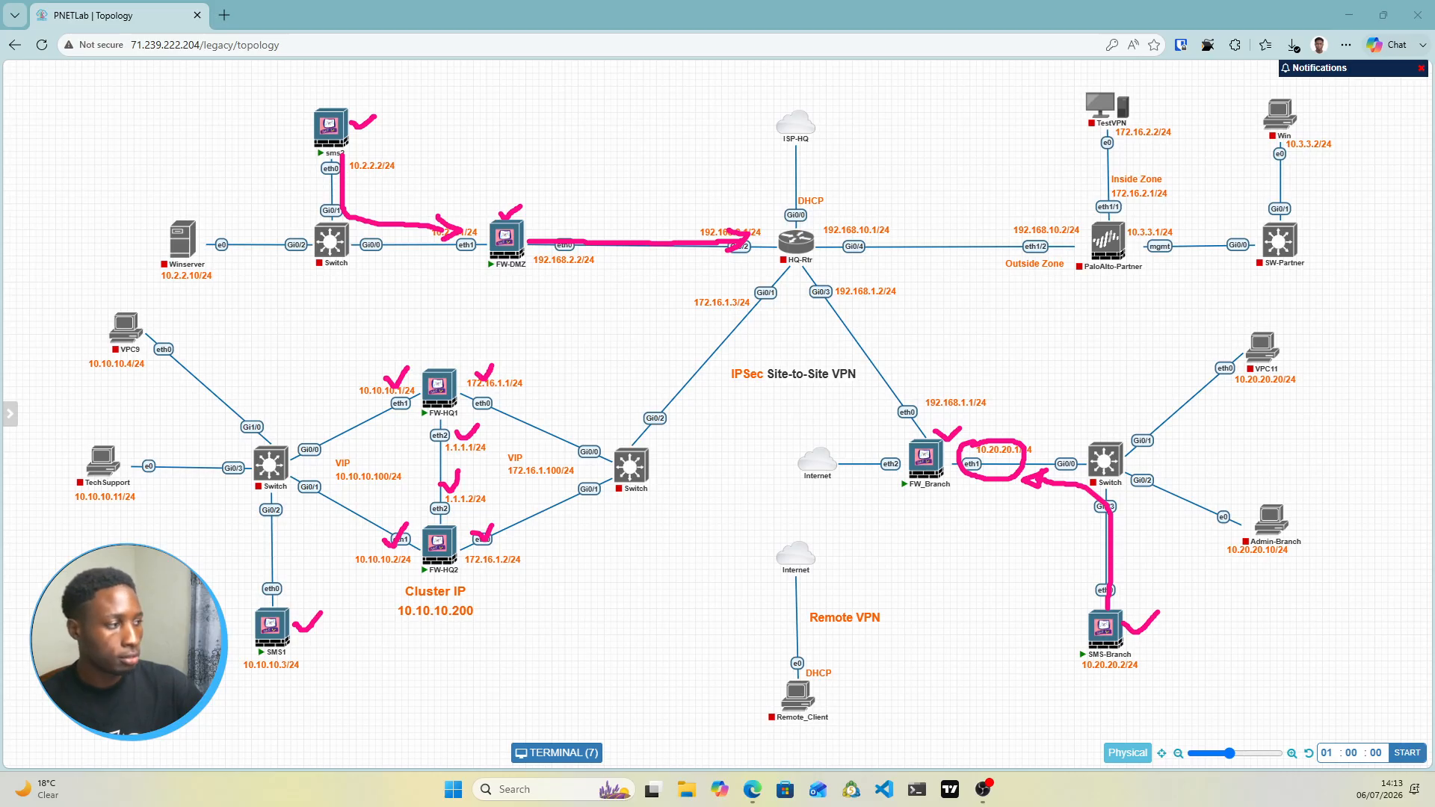
key("e")
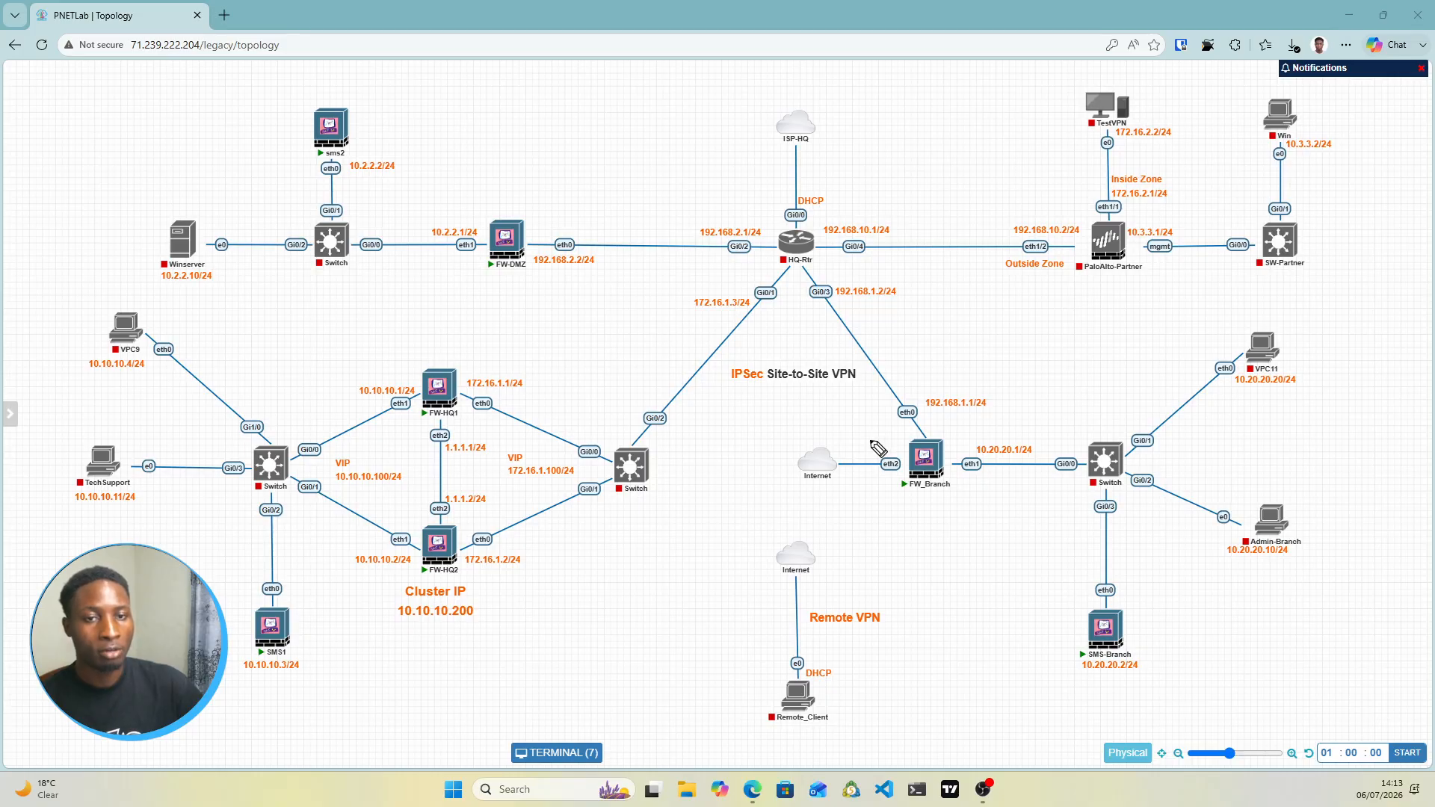
Tick the left switch's uplink, PaloAlto-Partner's 192.168.10.2/24 link and FW_Branch's 192.168.1.1/24 interface
mouse_move(174, 423)
left_mouse_down()
mouse_move(186, 436)
mouse_move(219, 412)
left_mouse_up()
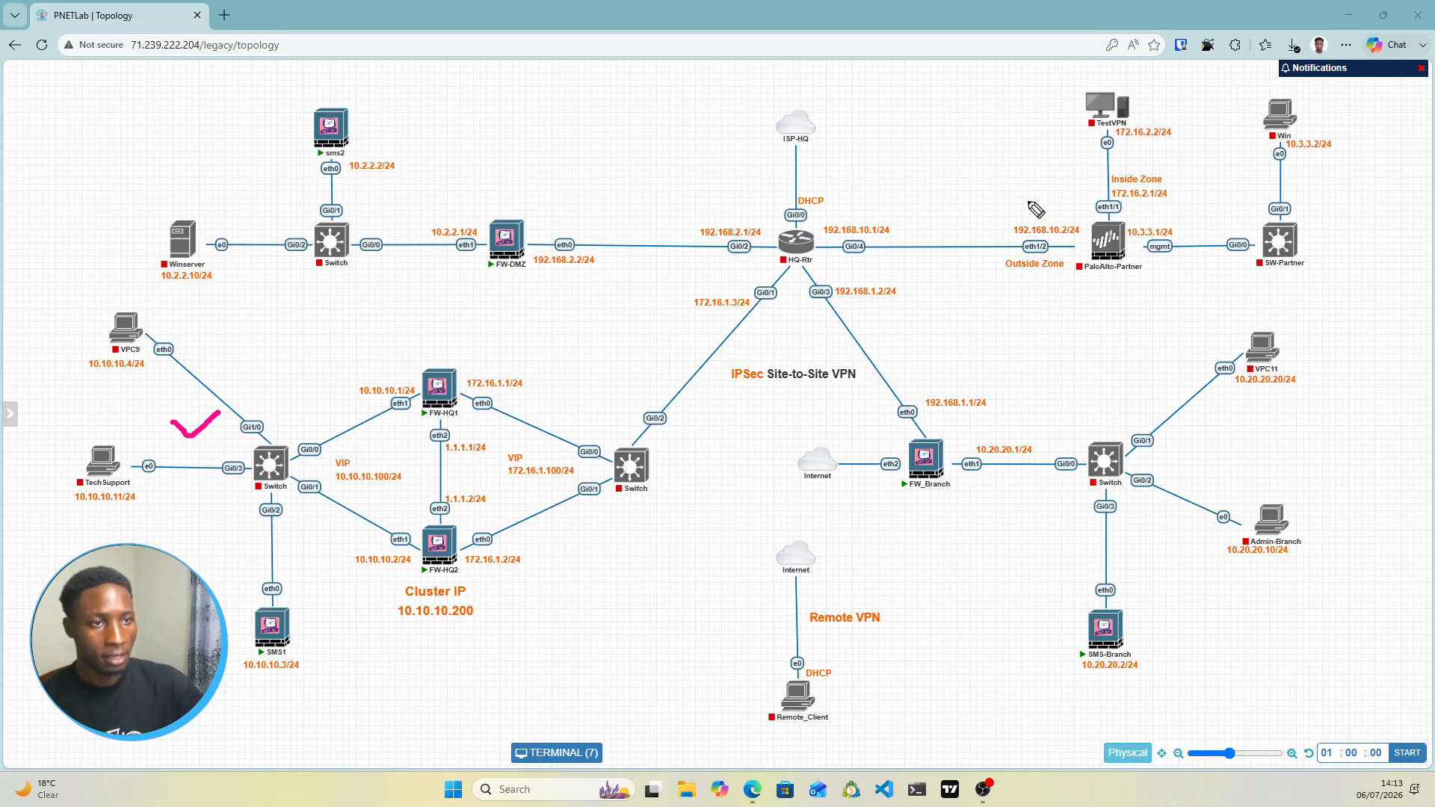
left_click_drag(1024, 201, 1056, 189)
left_click_drag(943, 424, 968, 415)
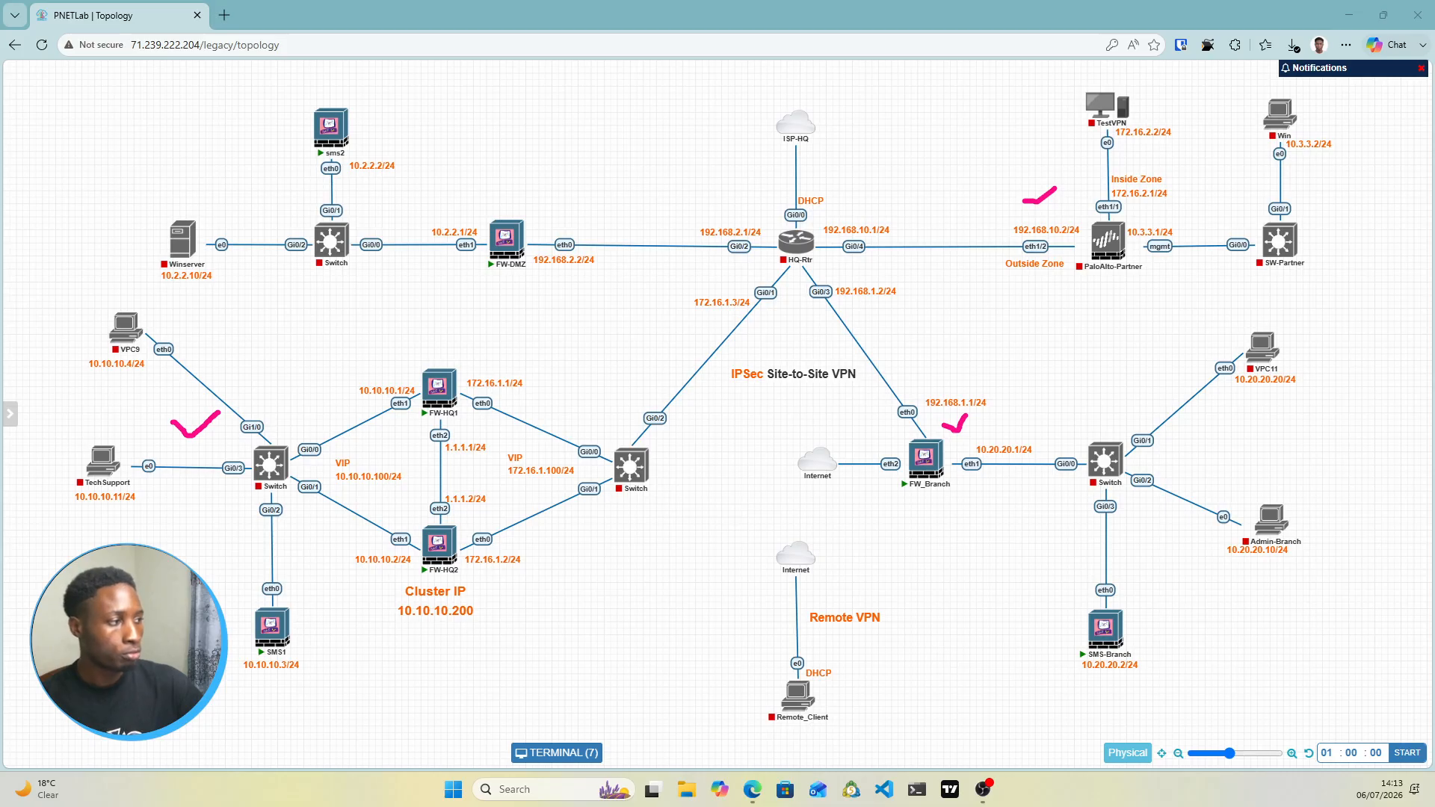
Clear the old ticks and mark HQ-Rtr's 192.168.10.1, 192.168.2.1, 172.16.1.3 and 192.168.1.2 interfaces
key("Escape")
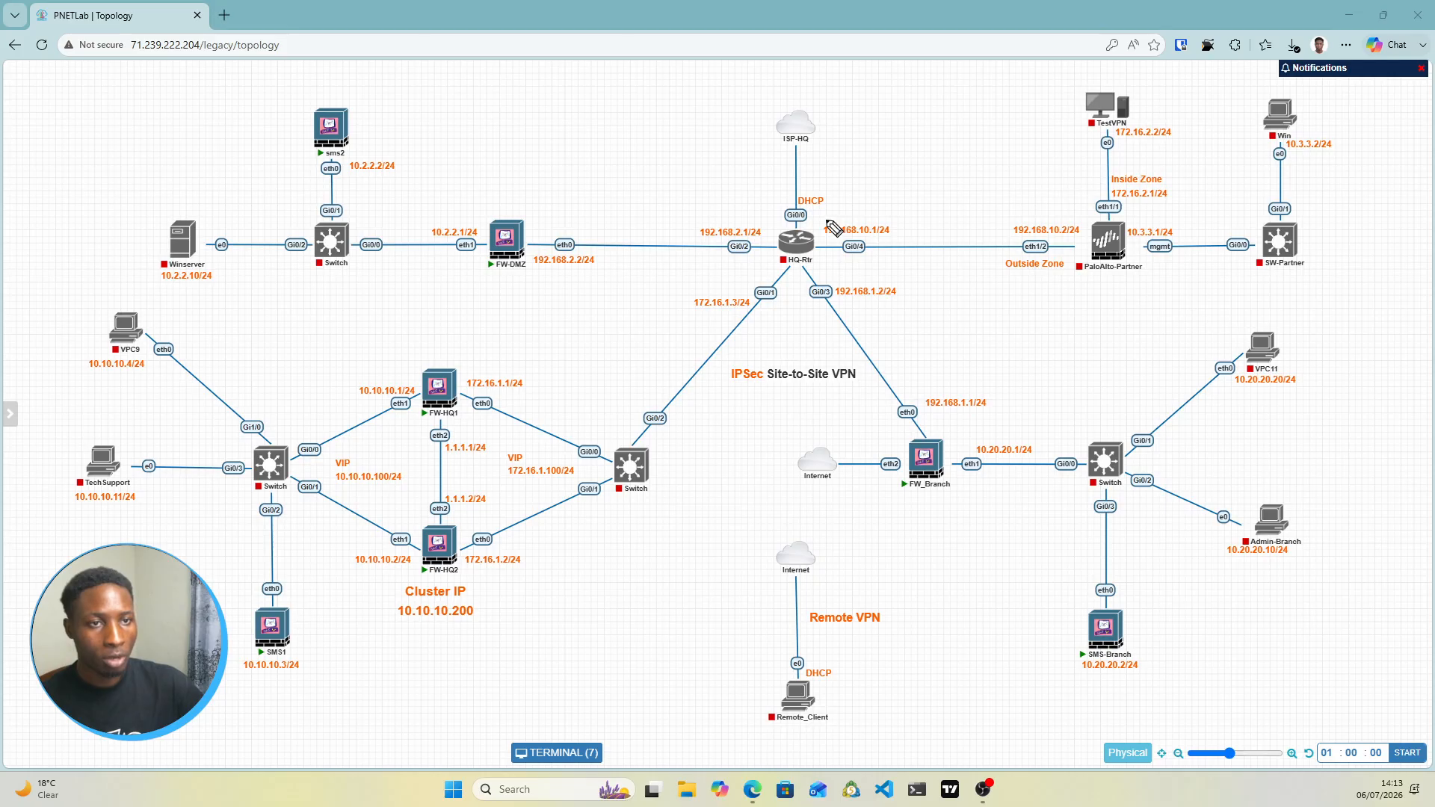
left_click_drag(828, 217, 862, 195)
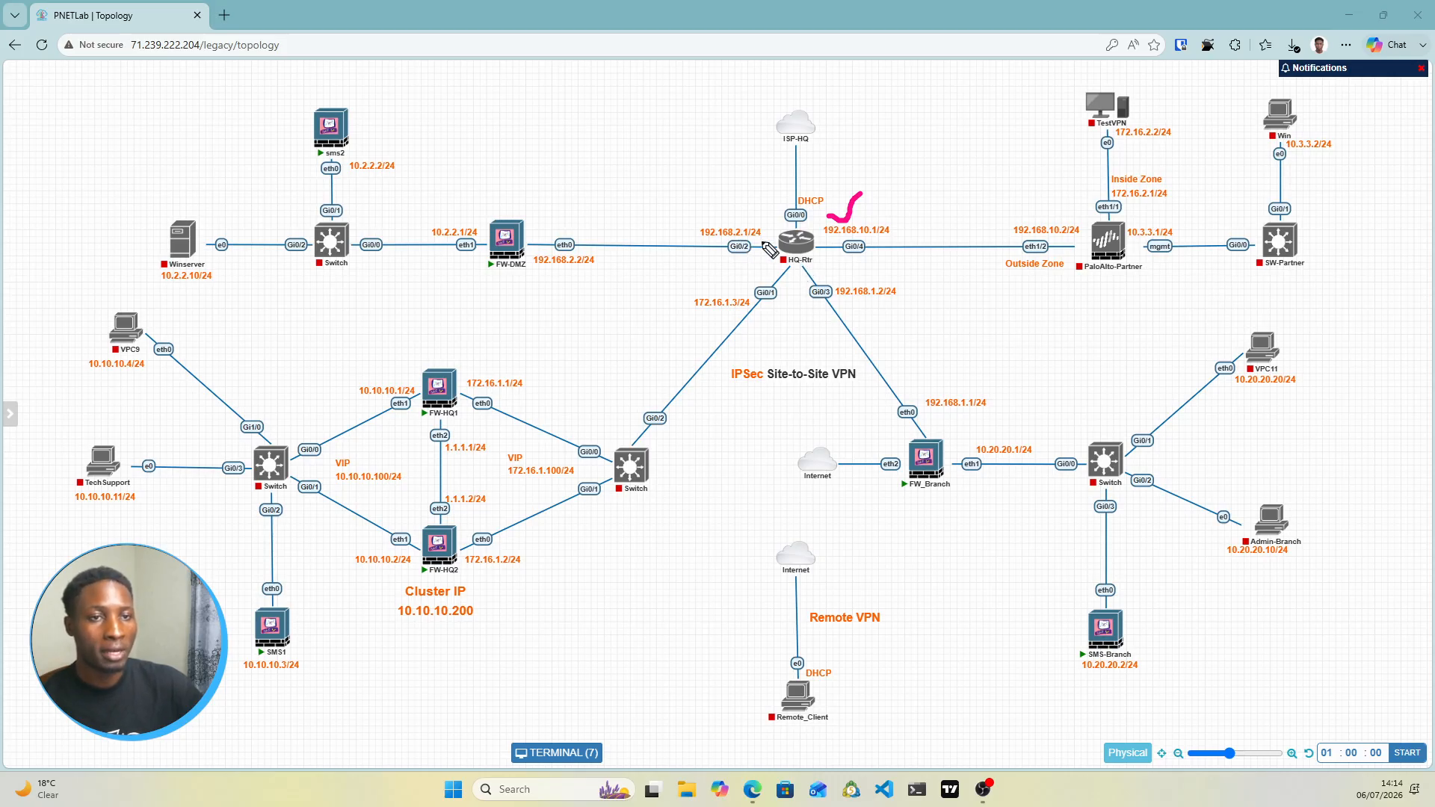
left_click_drag(726, 217, 755, 215)
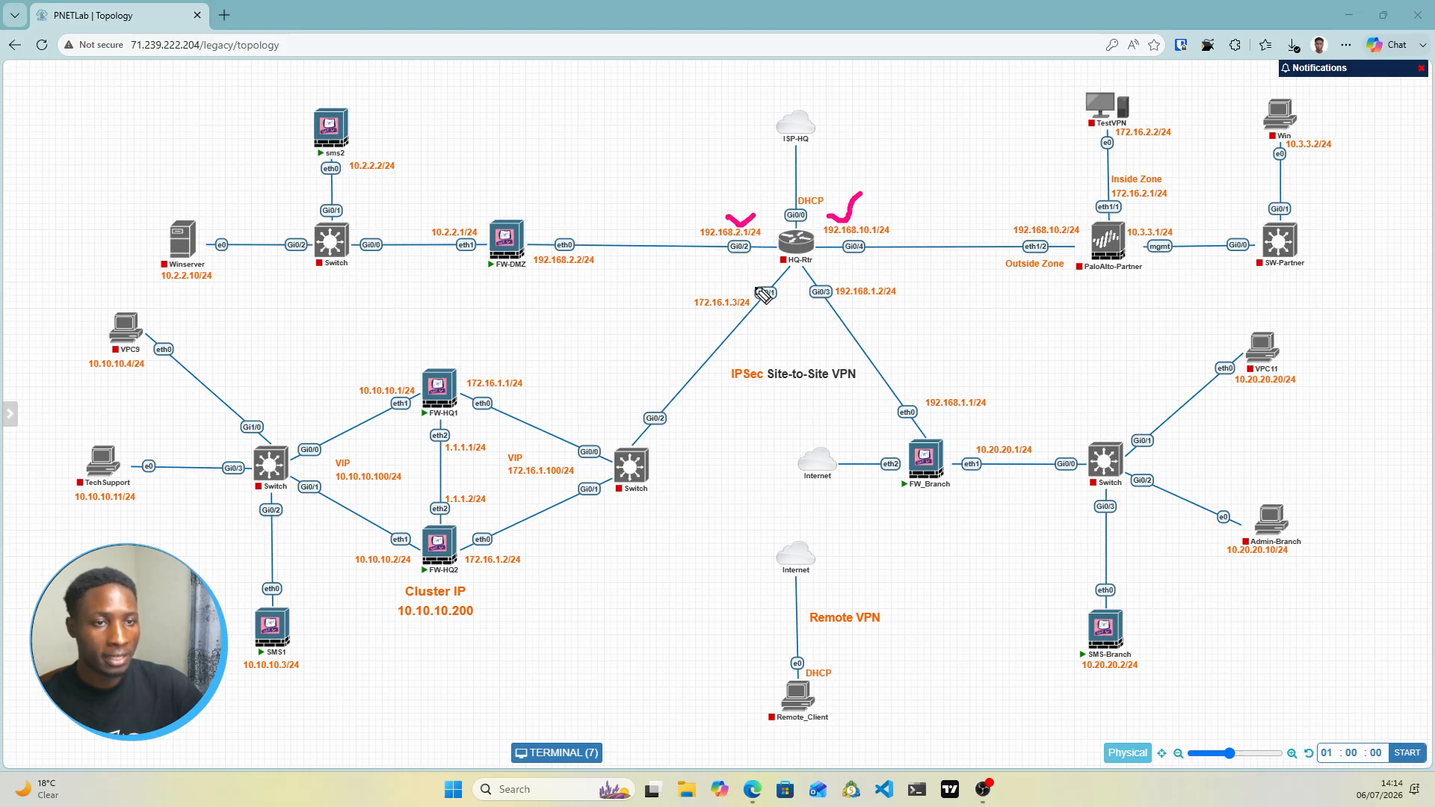
left_click_drag(751, 287, 870, 280)
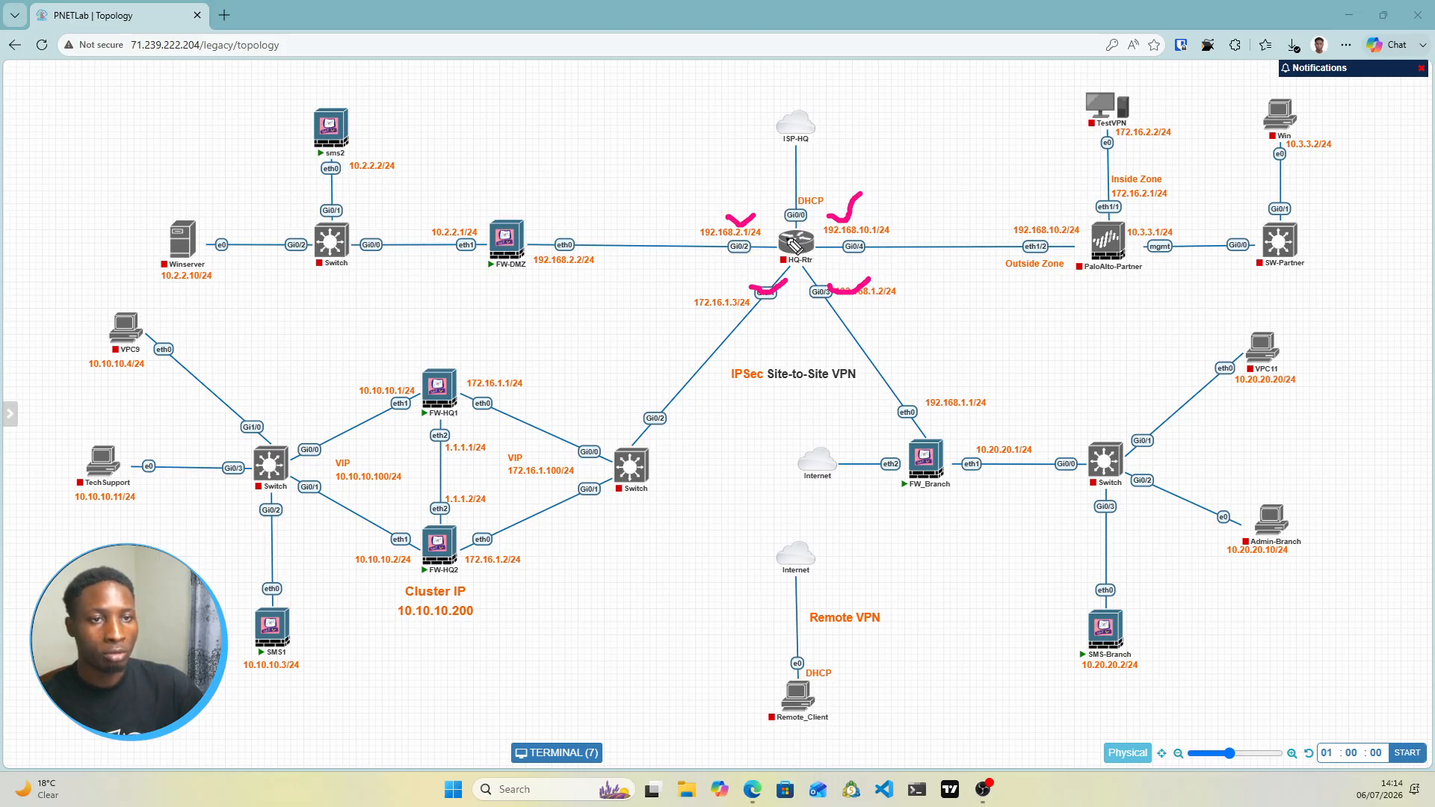
Draw arrows from HQ-Rtr to sms2, FW-DMZ, the Inside Zone, the left switch and the branch switch
mouse_move(773, 223)
left_mouse_down()
mouse_move(708, 155)
mouse_move(445, 142)
mouse_move(452, 155)
left_mouse_up()
left_click_drag(502, 213, 527, 200)
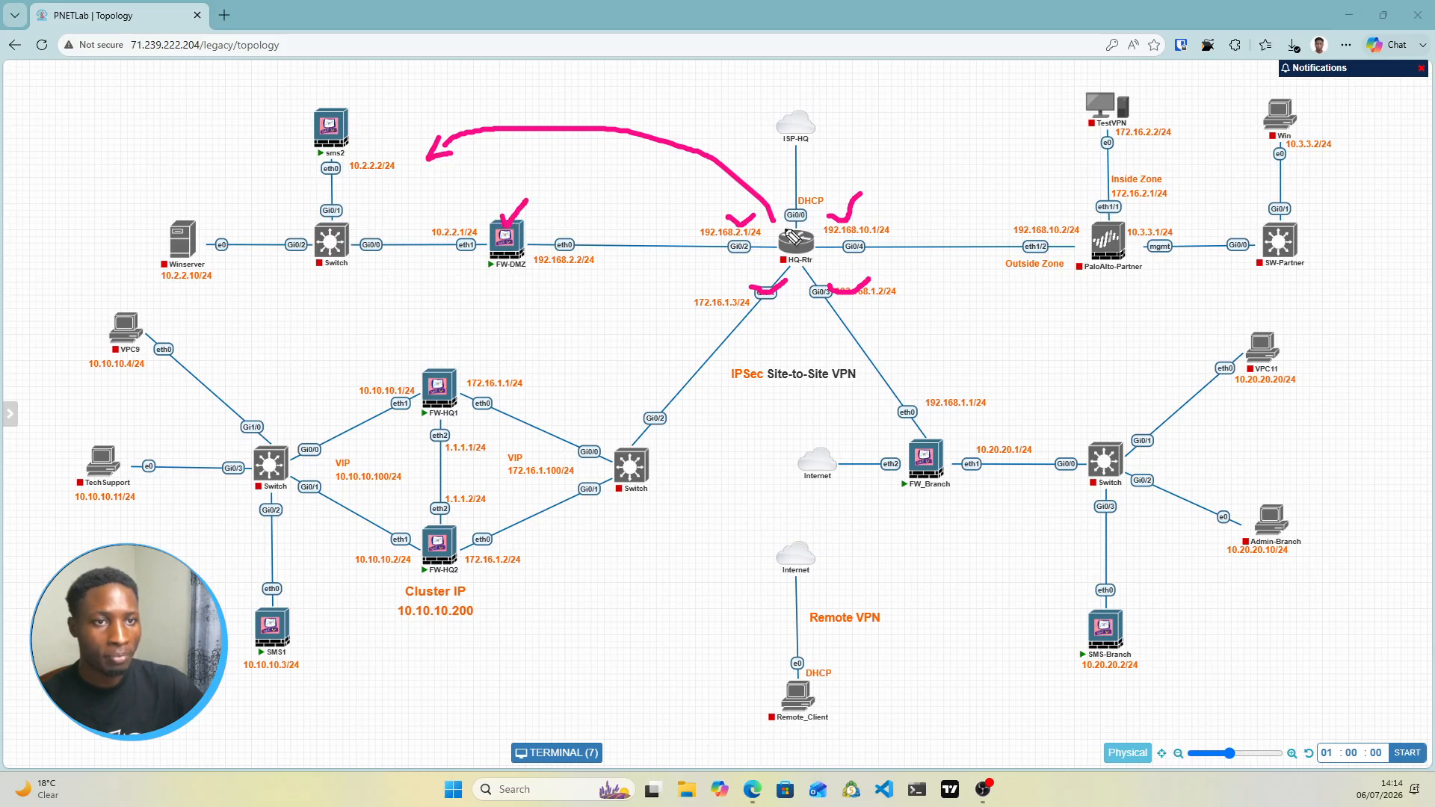
mouse_move(773, 222)
left_mouse_down()
mouse_move(1085, 175)
mouse_move(1065, 182)
left_mouse_up()
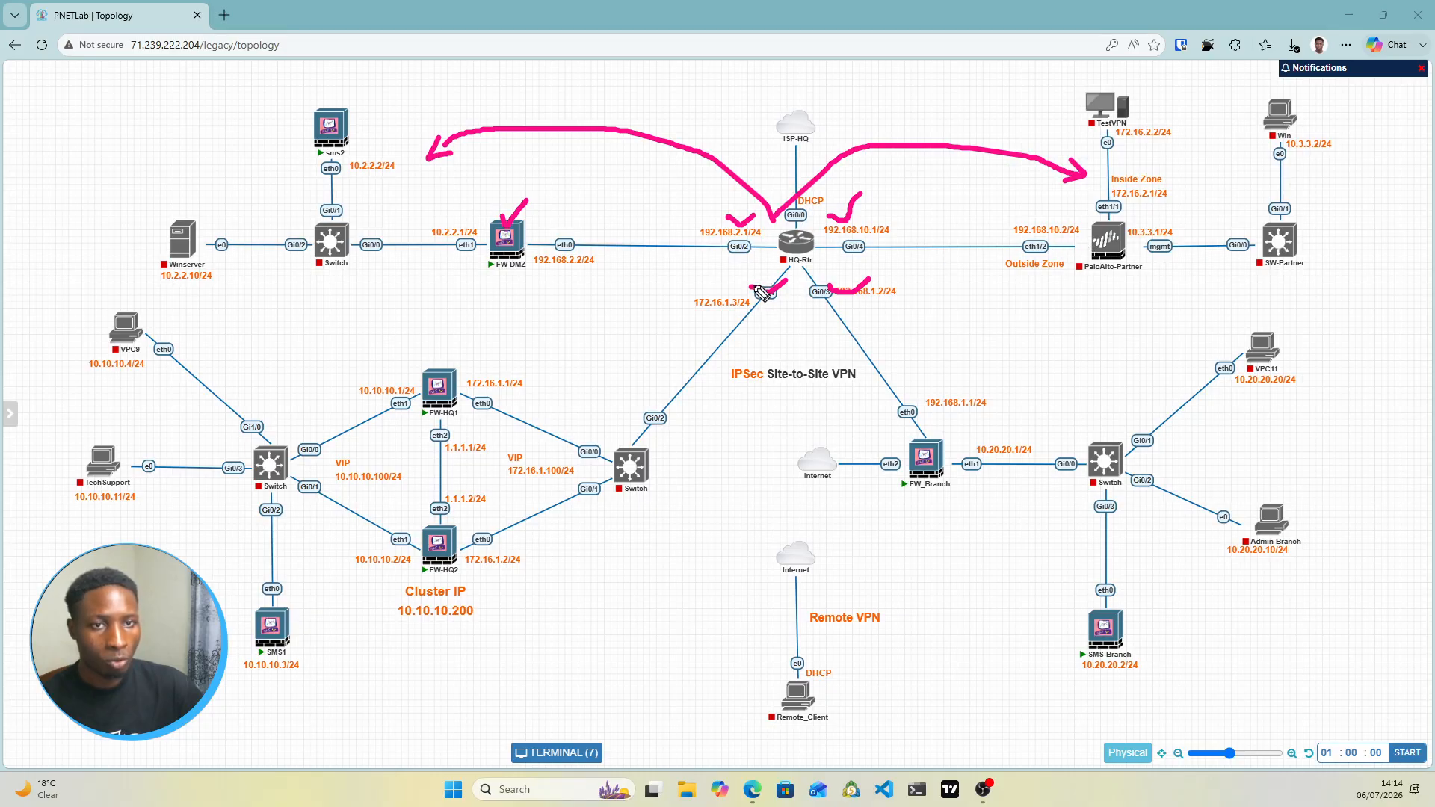
mouse_move(763, 293)
left_mouse_down()
mouse_move(391, 296)
mouse_move(247, 392)
mouse_move(226, 382)
left_mouse_up()
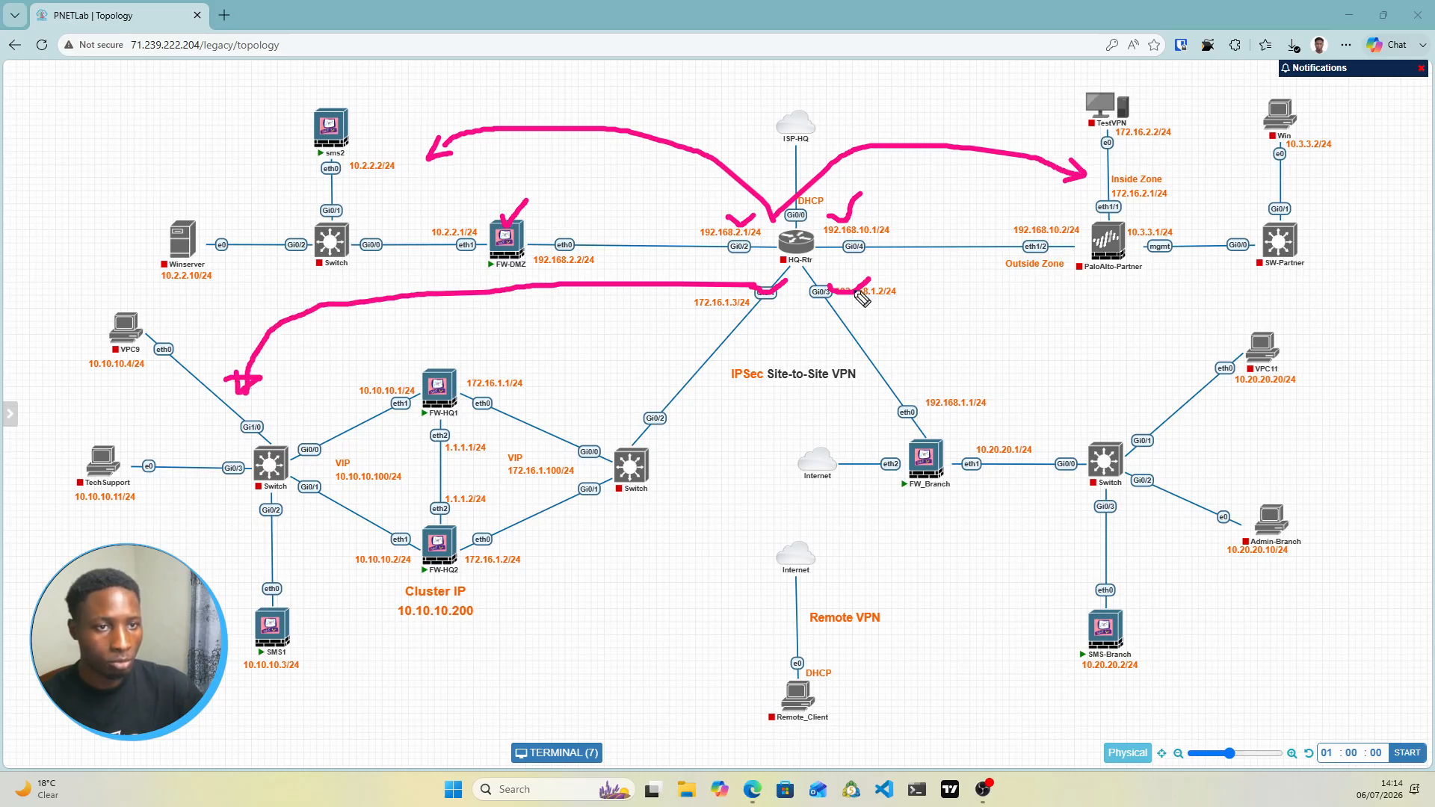
mouse_move(838, 289)
left_mouse_down()
mouse_move(919, 281)
mouse_move(1121, 377)
mouse_move(1128, 410)
left_mouse_up()
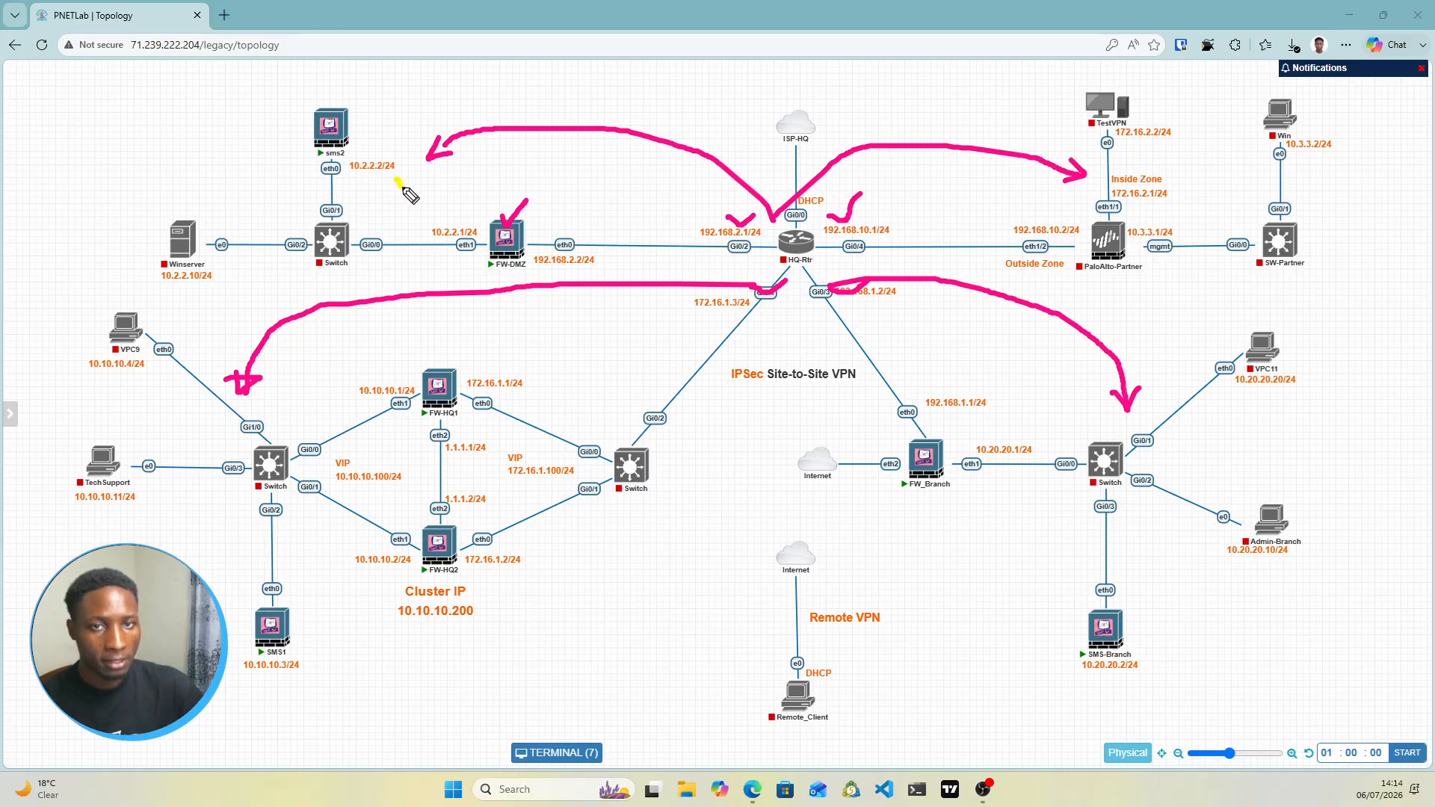
left_click_drag(404, 187, 422, 178)
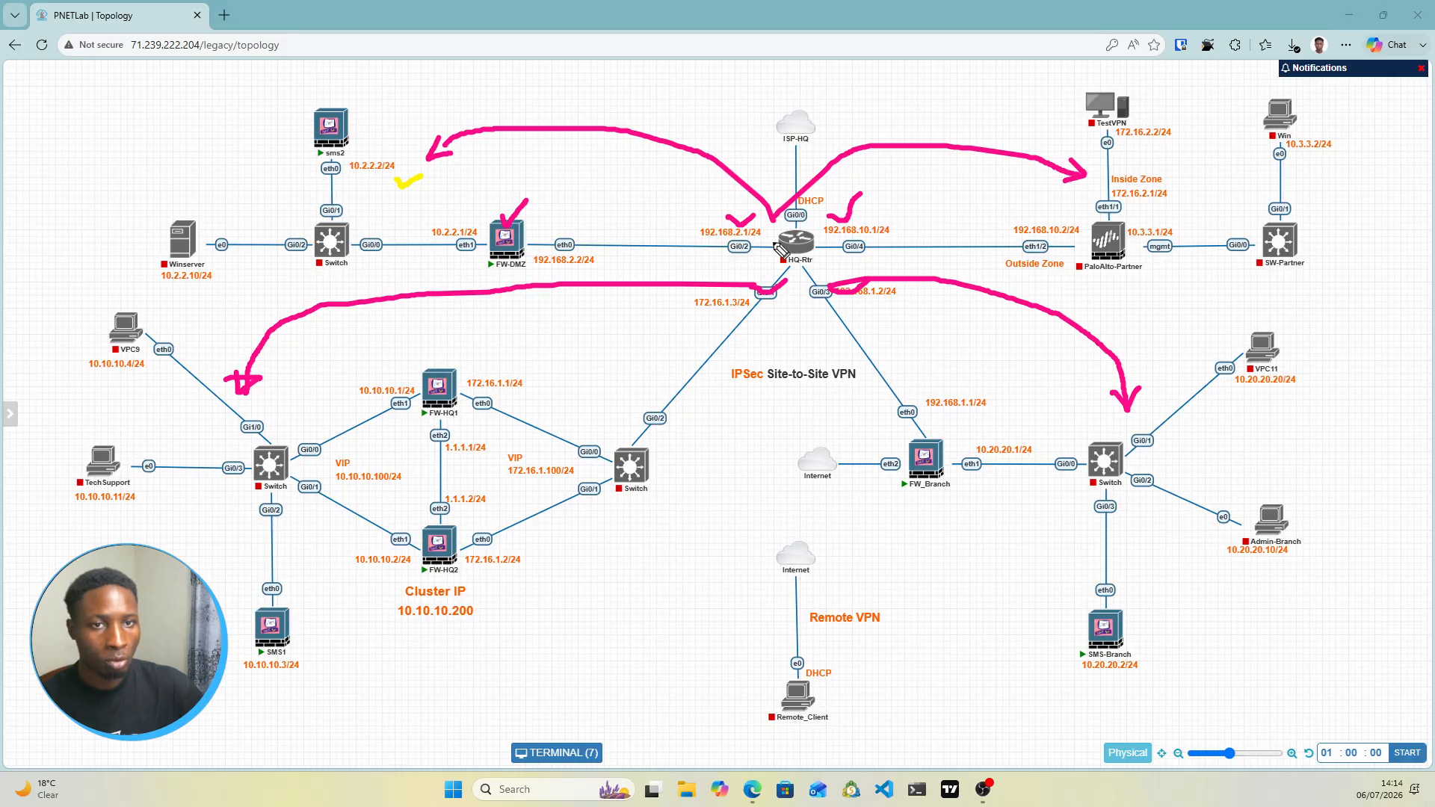
mouse_move(778, 247)
left_mouse_down()
mouse_move(577, 249)
mouse_move(611, 252)
left_mouse_up()
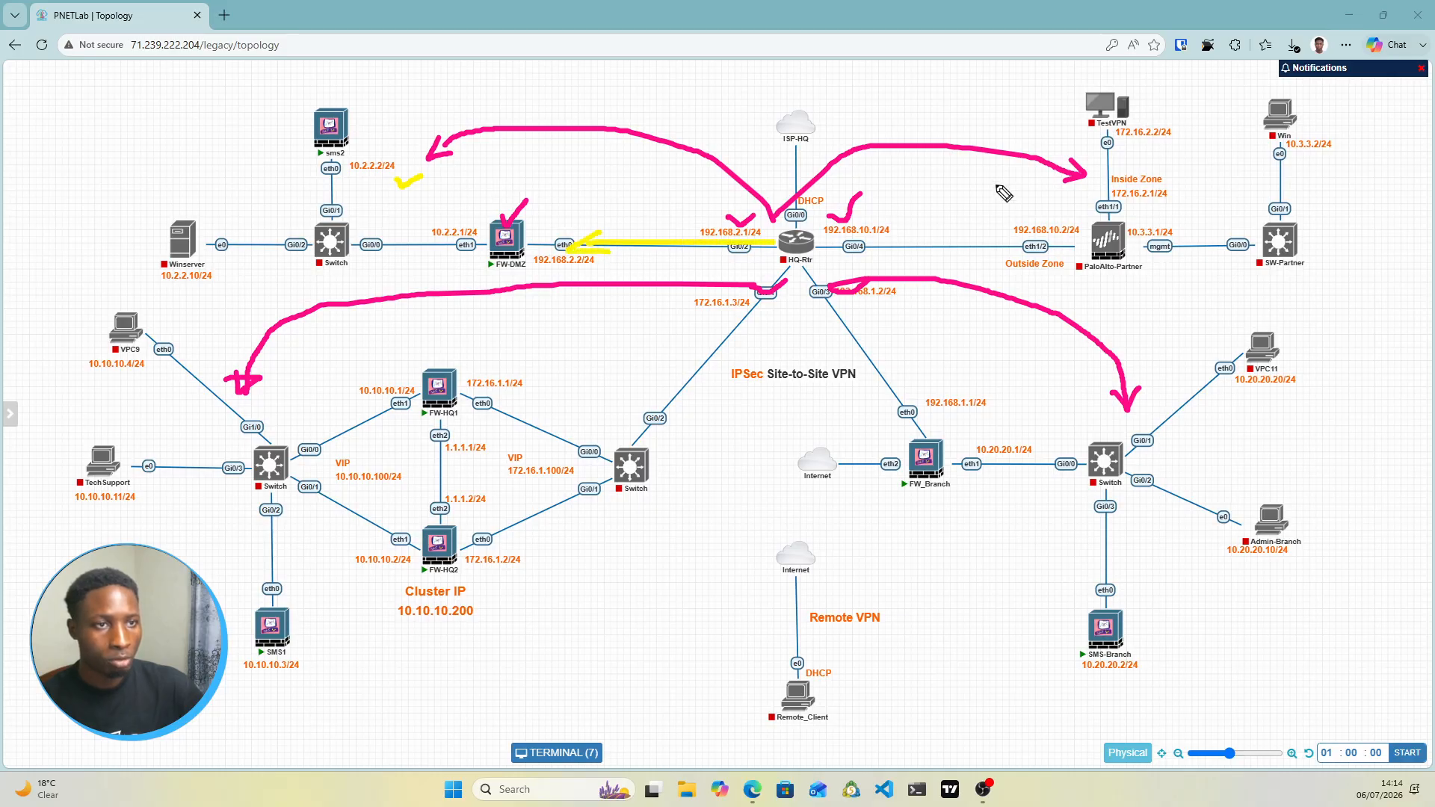
Trace HQ-Rtr's paths to PaloAlto-Partner, FW_Branch and the HQ cluster switch, then erase all marks
left_click_drag(1119, 157, 1144, 152)
left_click_drag(818, 250, 1003, 259)
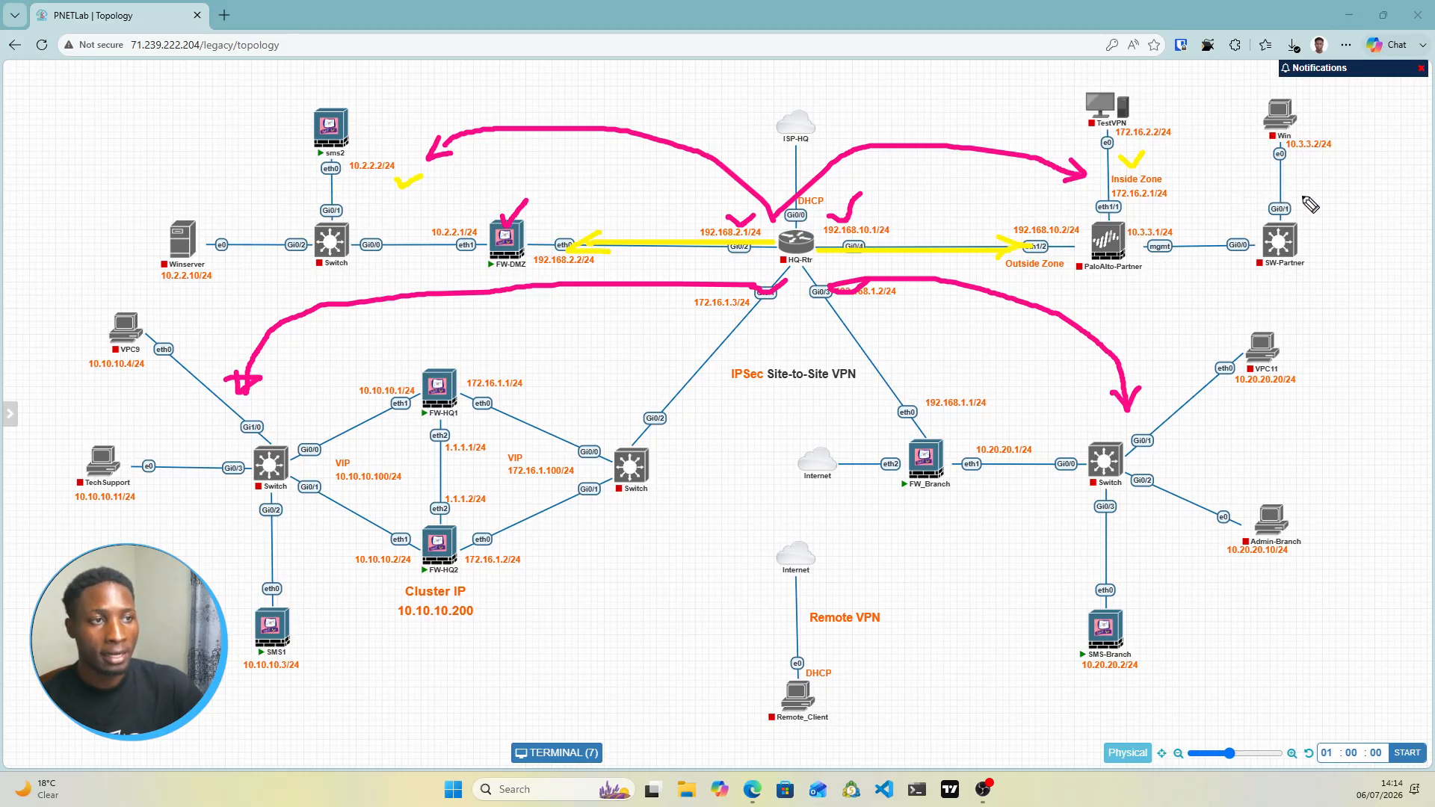
left_click_drag(1294, 182, 1304, 187)
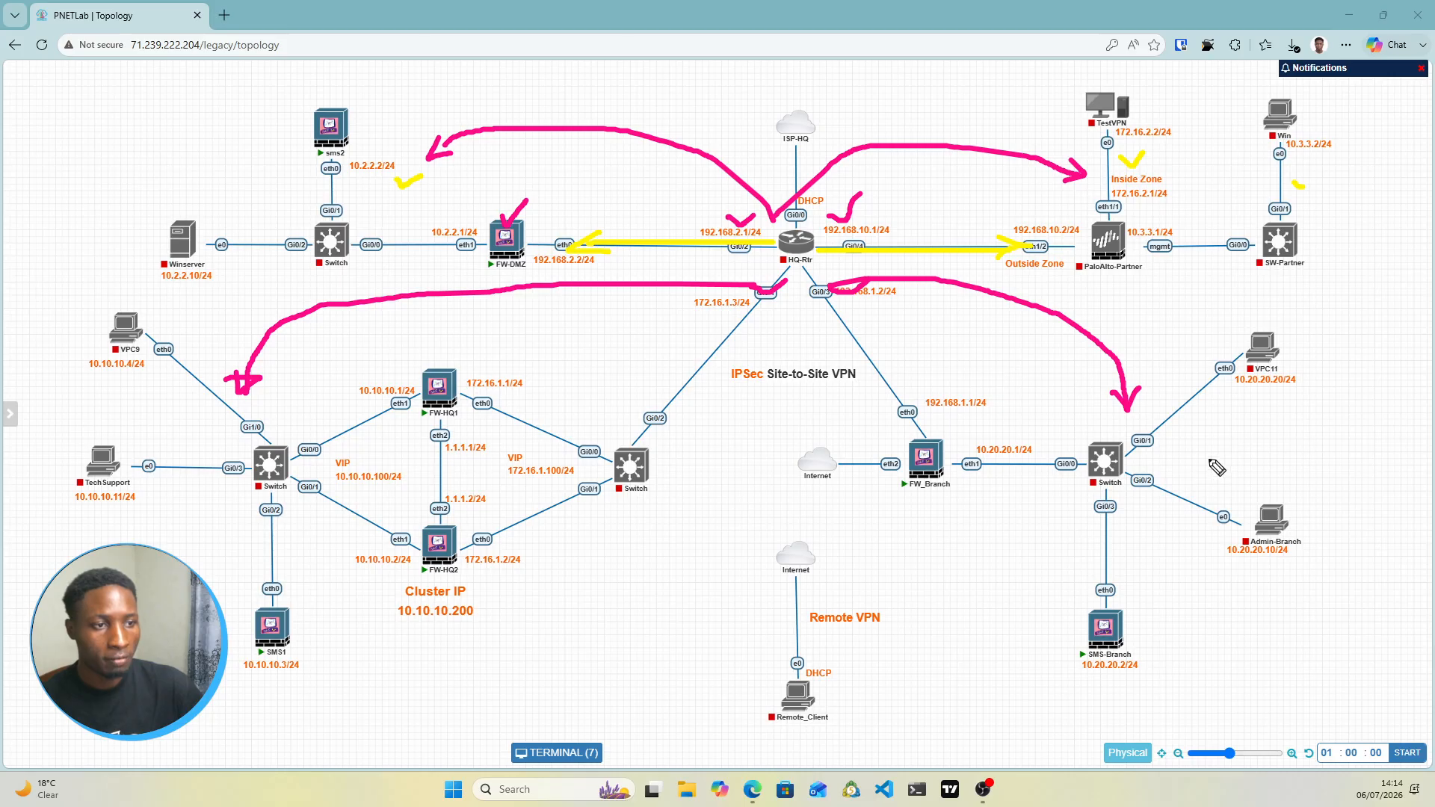
left_click_drag(1202, 458, 1275, 430)
mouse_move(811, 272)
left_mouse_down()
mouse_move(912, 412)
mouse_move(883, 391)
mouse_move(917, 394)
left_mouse_up()
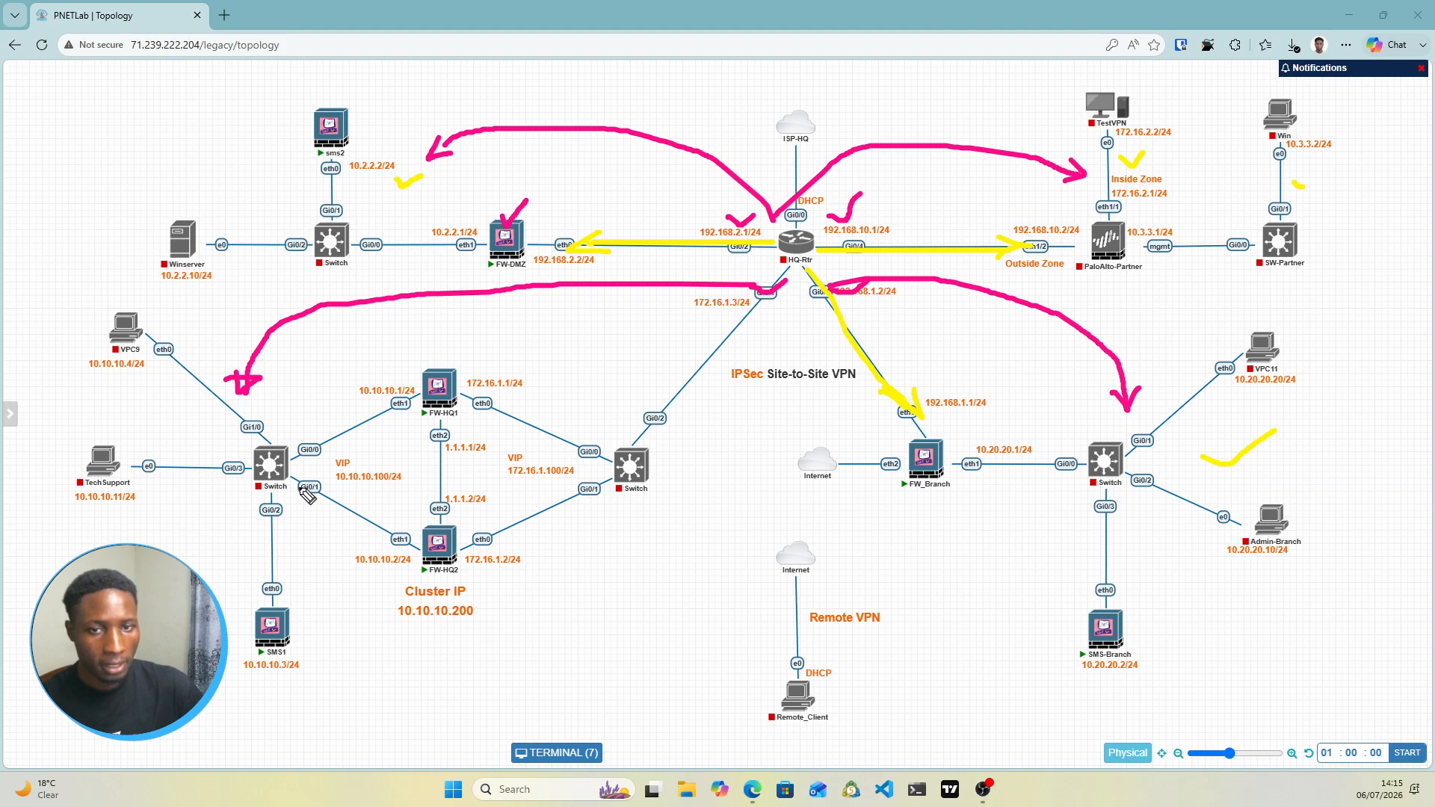
left_click_drag(184, 432, 222, 407)
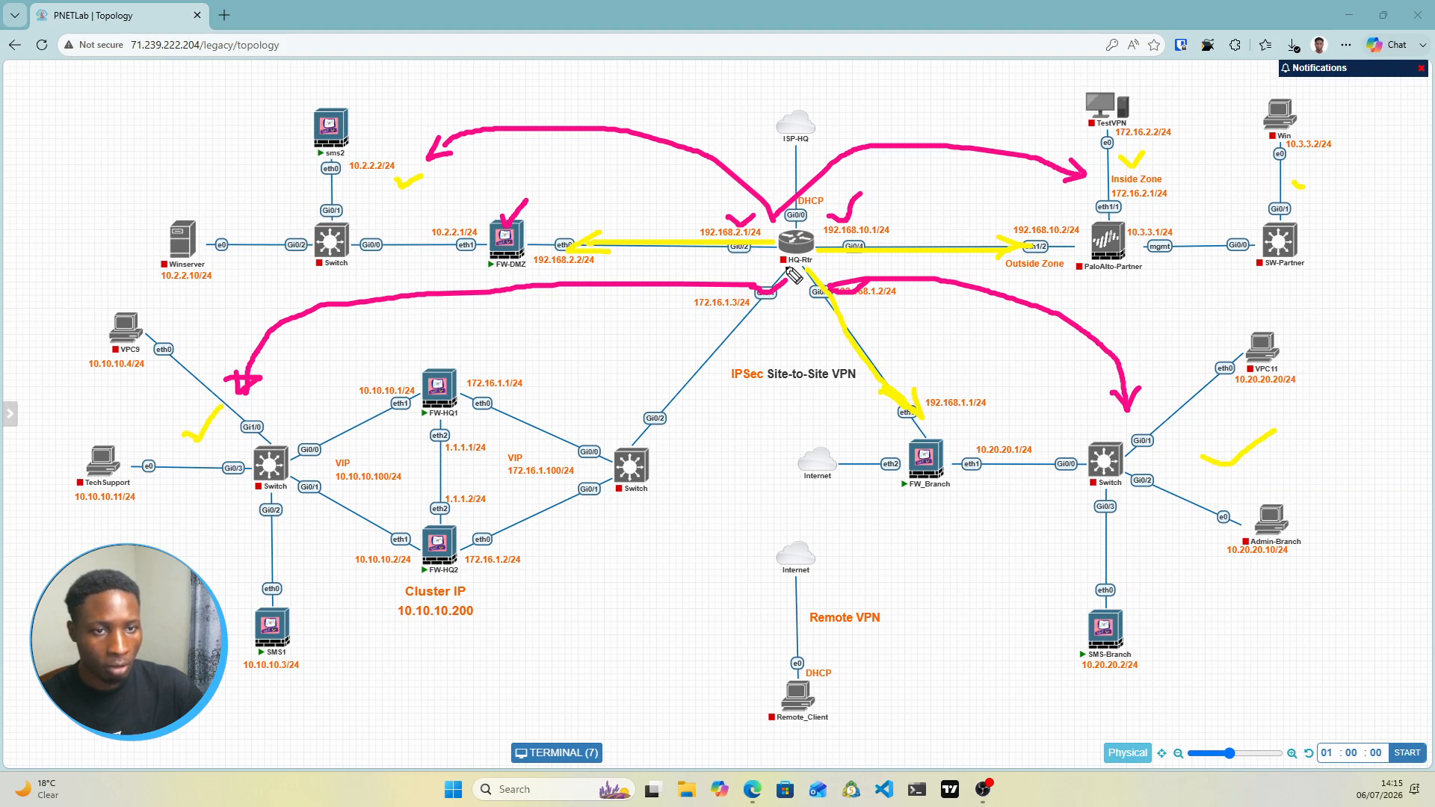
mouse_move(794, 271)
left_mouse_down()
mouse_move(687, 376)
mouse_move(637, 407)
mouse_move(632, 394)
mouse_move(657, 411)
mouse_move(623, 396)
left_mouse_up()
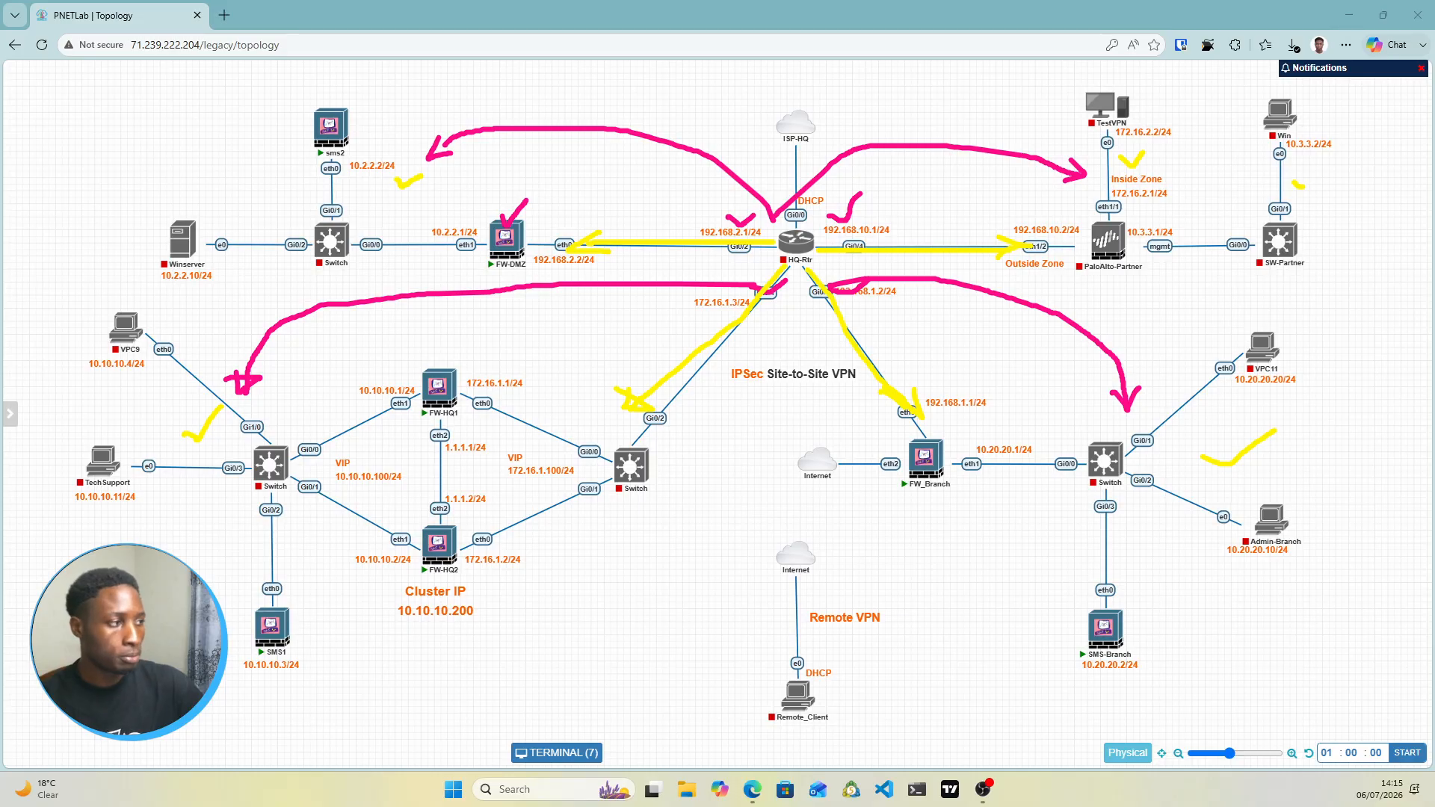
key("Escape")
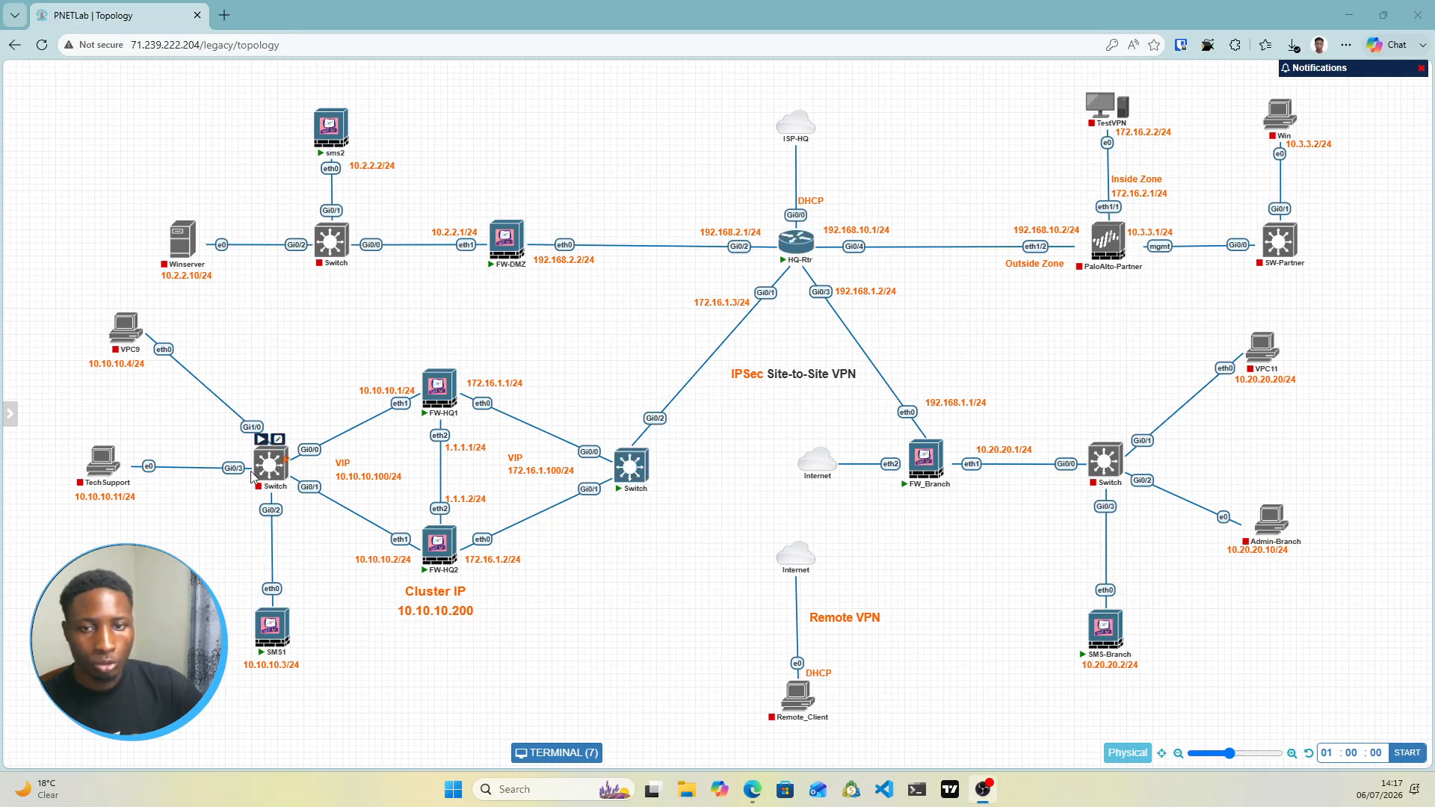
Start the left, top and branch switches and the PaloAlto-Partner firewall
left_click(261, 440)
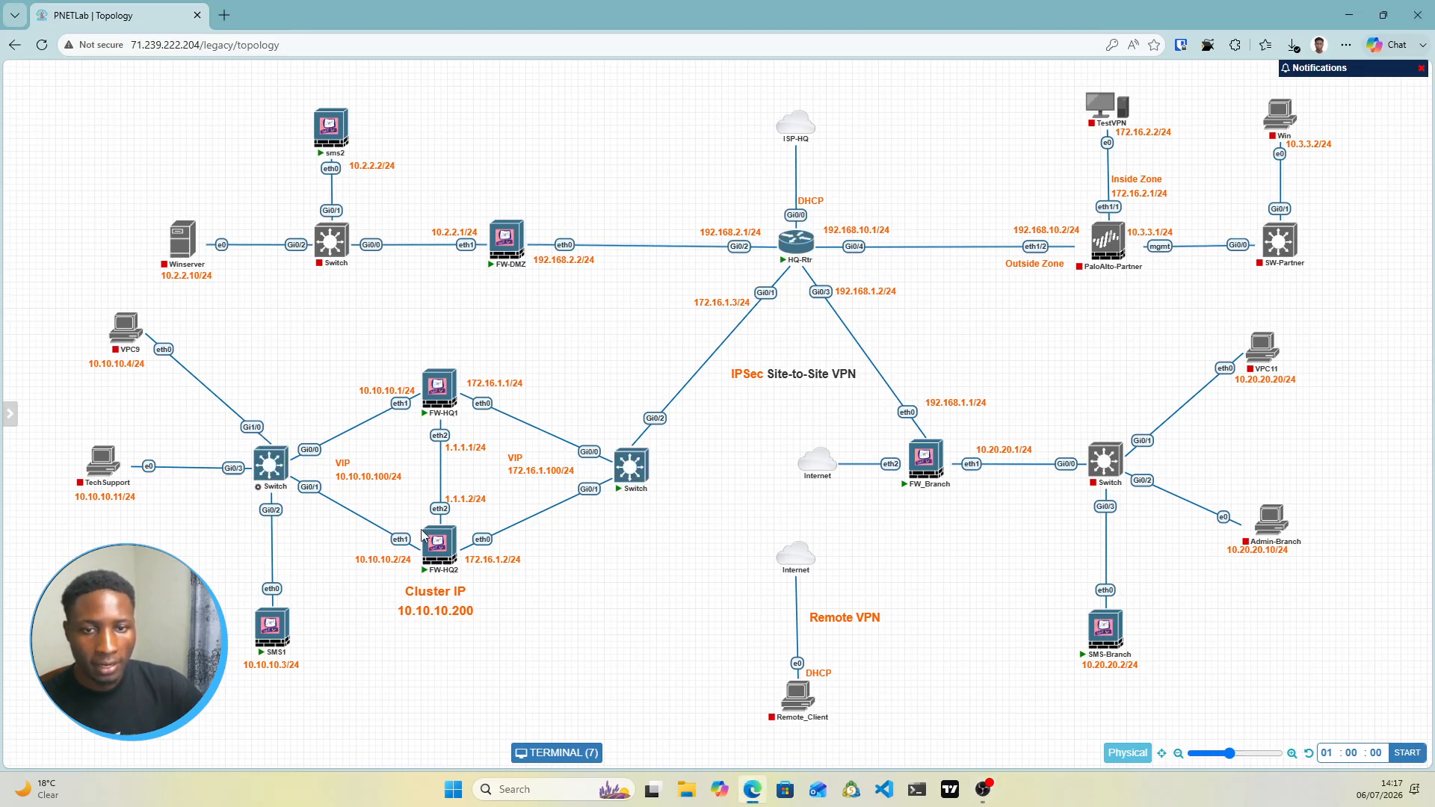
left_click(322, 216)
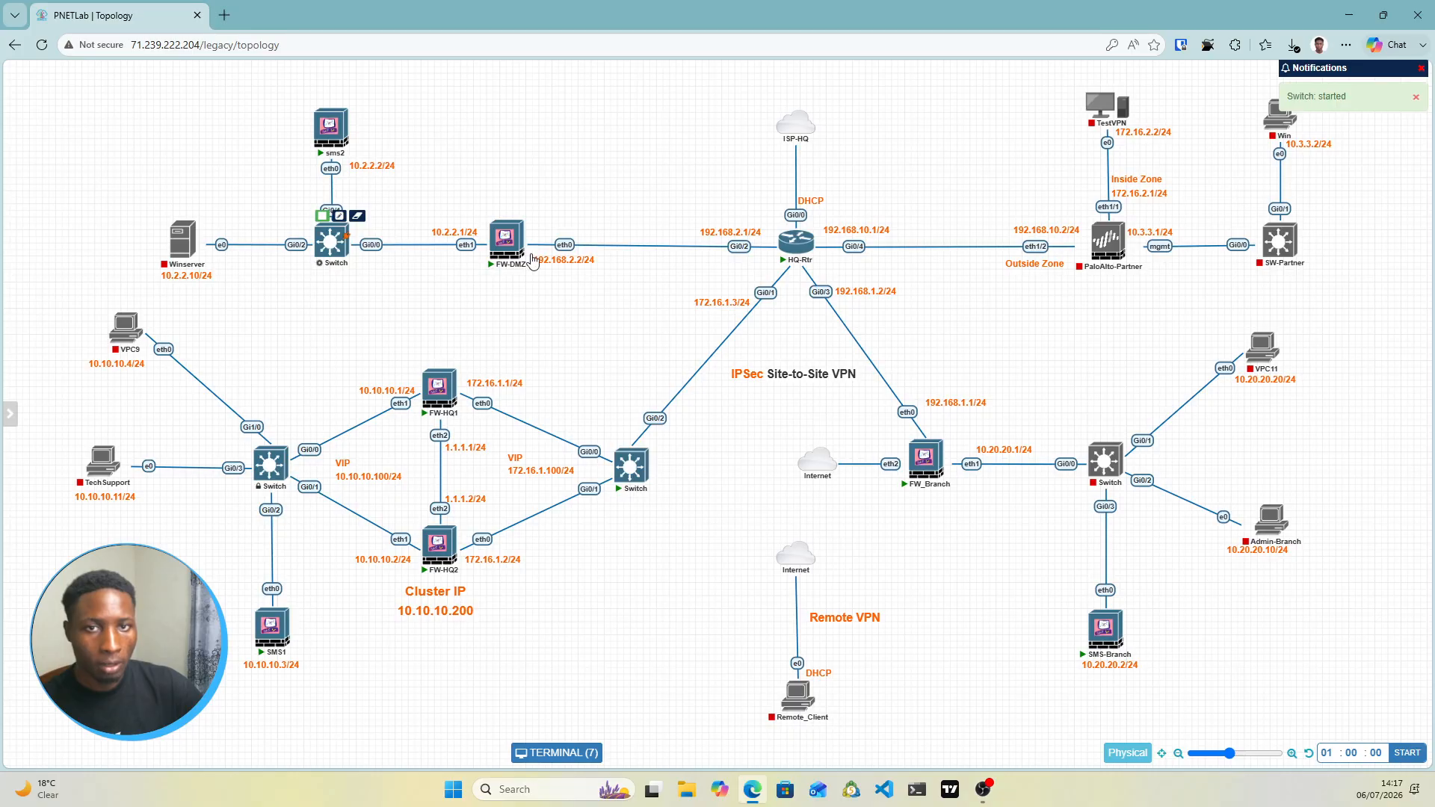
left_click(1096, 438)
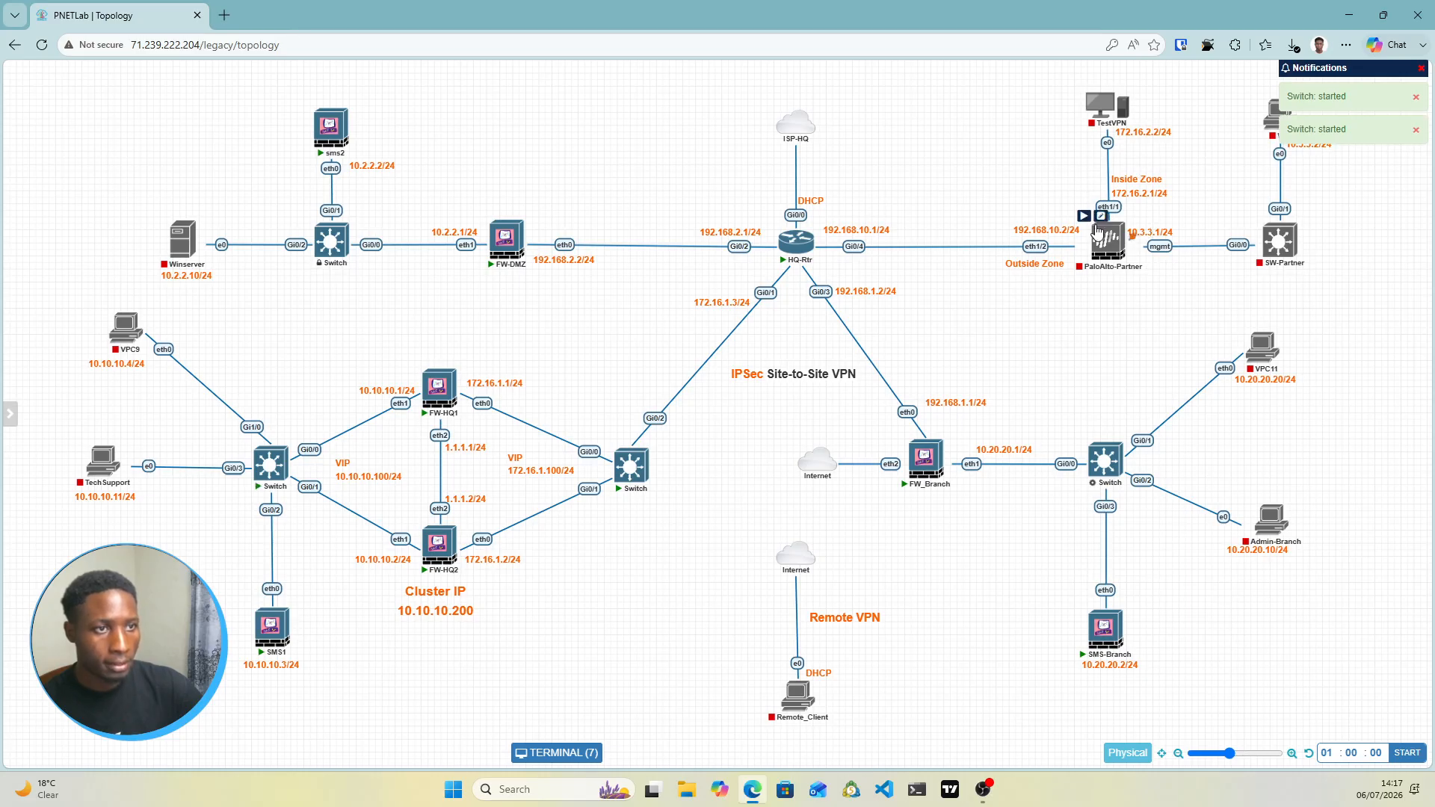
left_click(1086, 216)
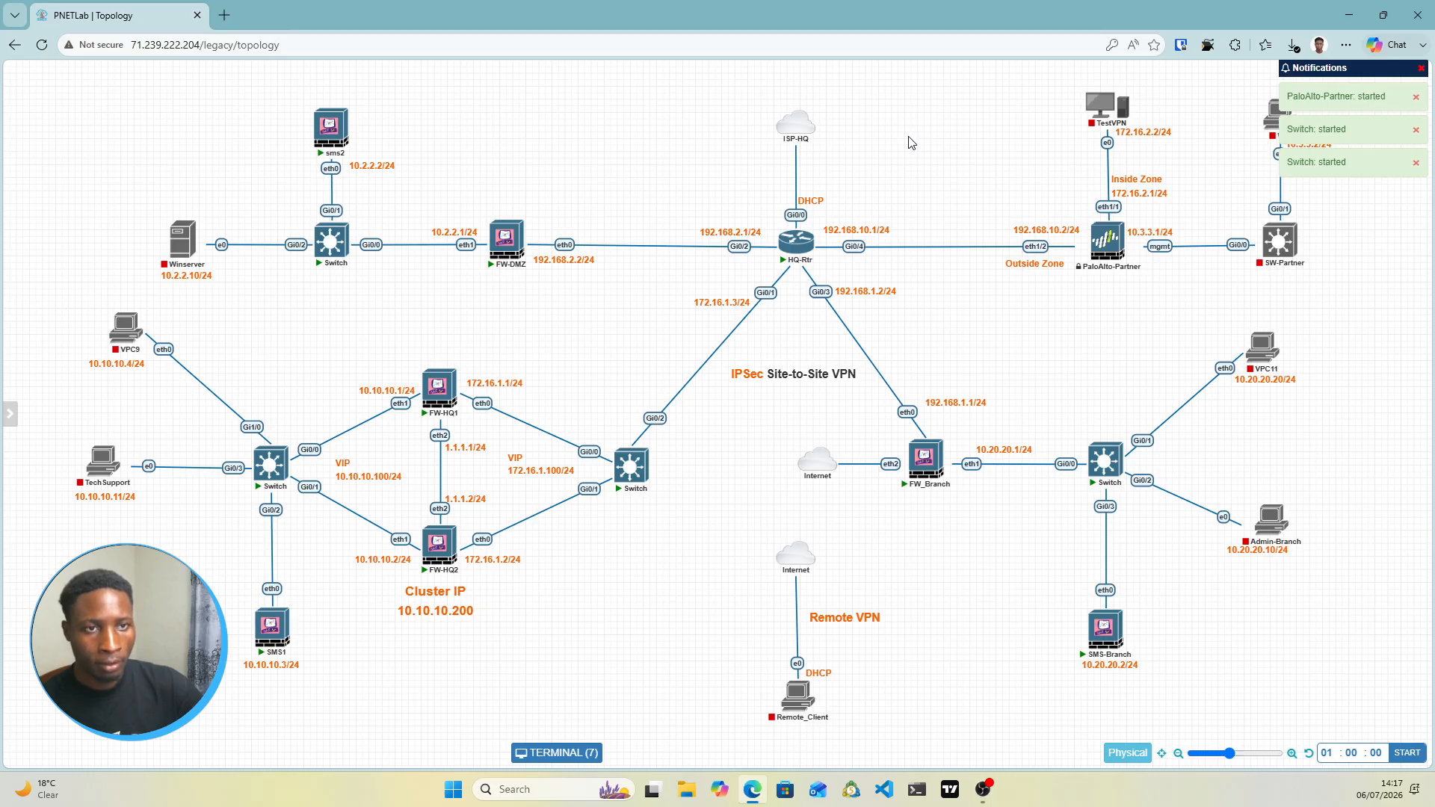
mouse_move(795, 262)
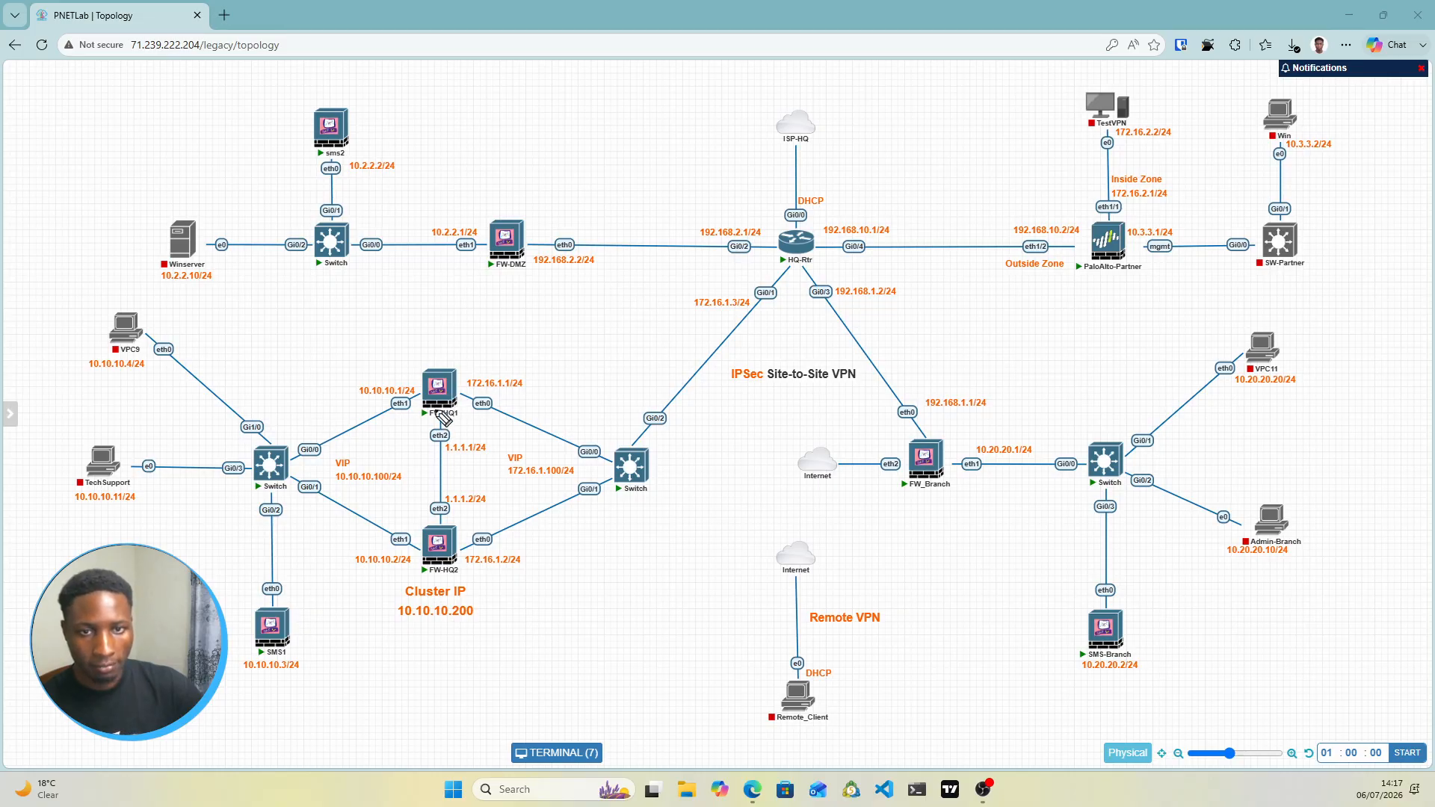
Tick FW-HQ1, FW-HQ2, SMS1 and sms2 on the topology
left_click_drag(428, 357, 458, 355)
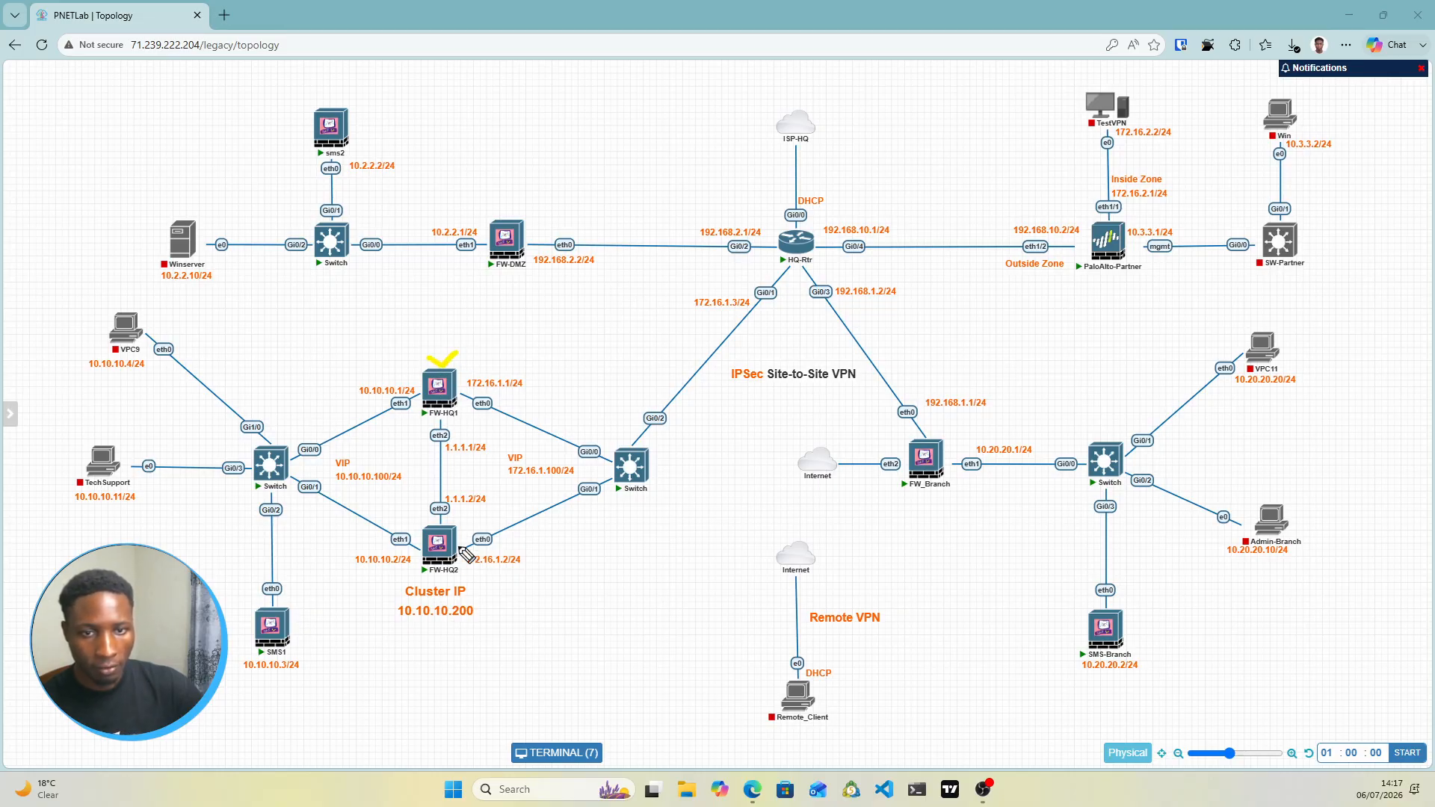
mouse_move(426, 569)
left_mouse_down()
mouse_move(452, 572)
mouse_move(451, 559)
left_mouse_up()
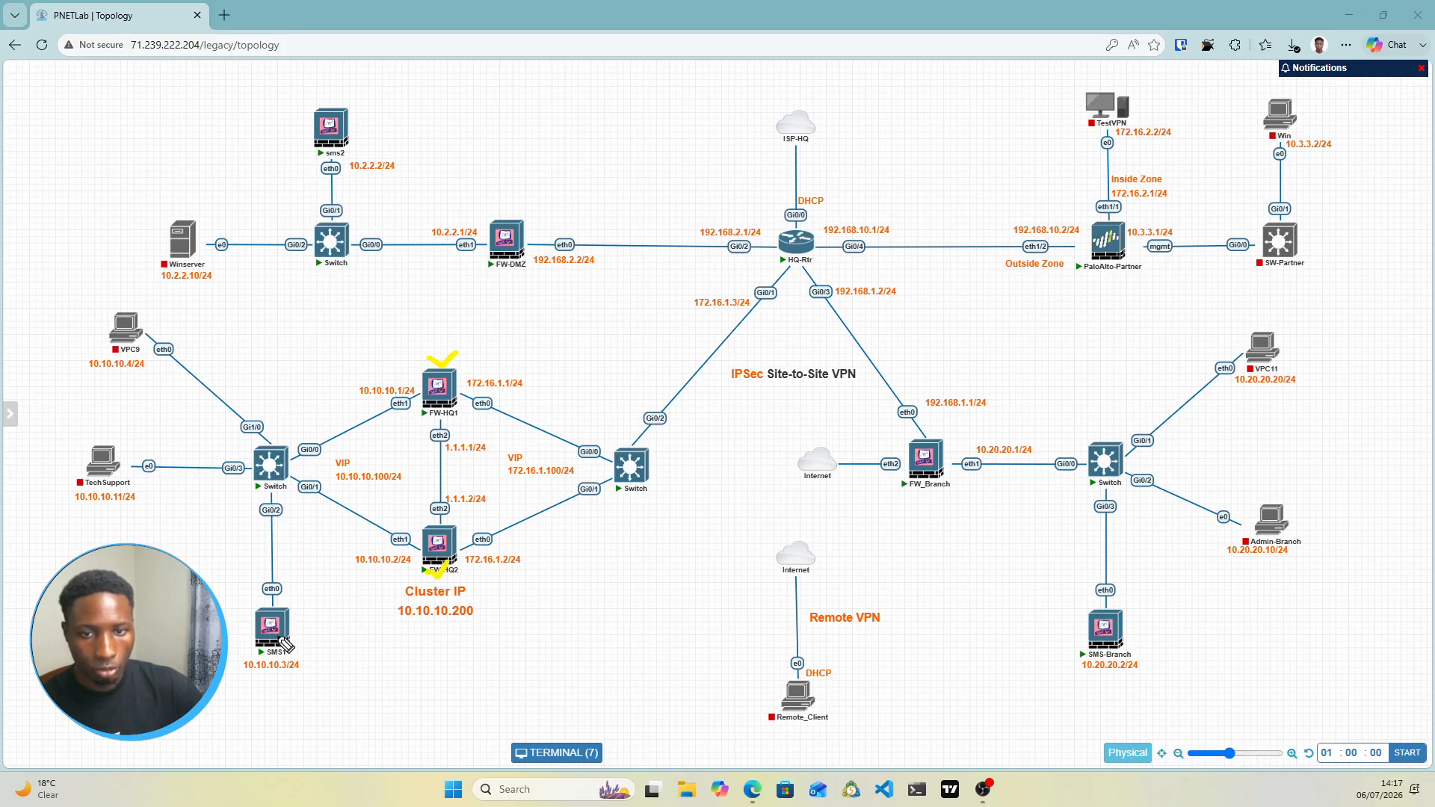
left_click_drag(298, 630, 312, 613)
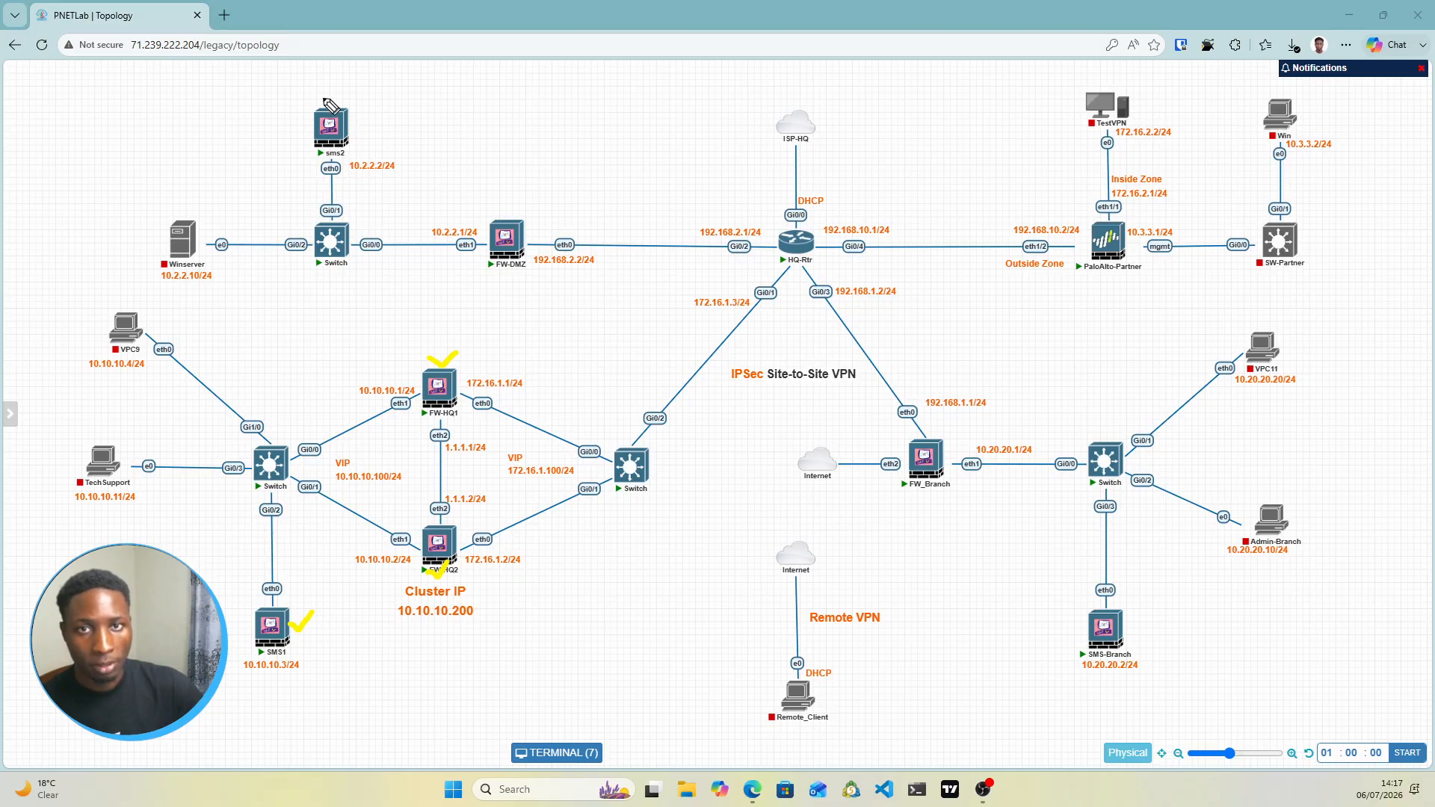
left_click_drag(332, 110, 348, 88)
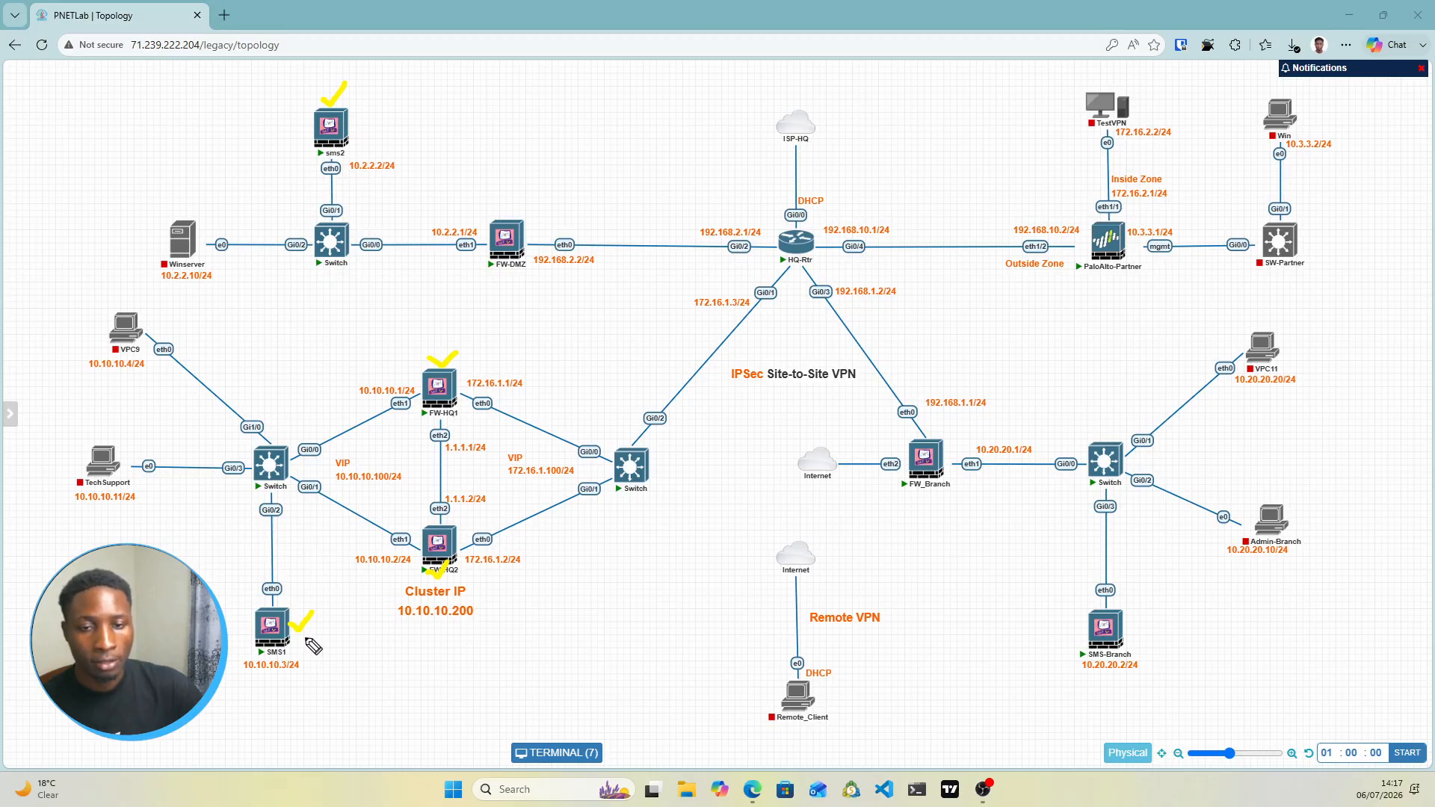
Tick further nodes including FW-DMZ and FW_Branch, then start TechSupport and Admin-Branch
left_click_drag(298, 631, 323, 627)
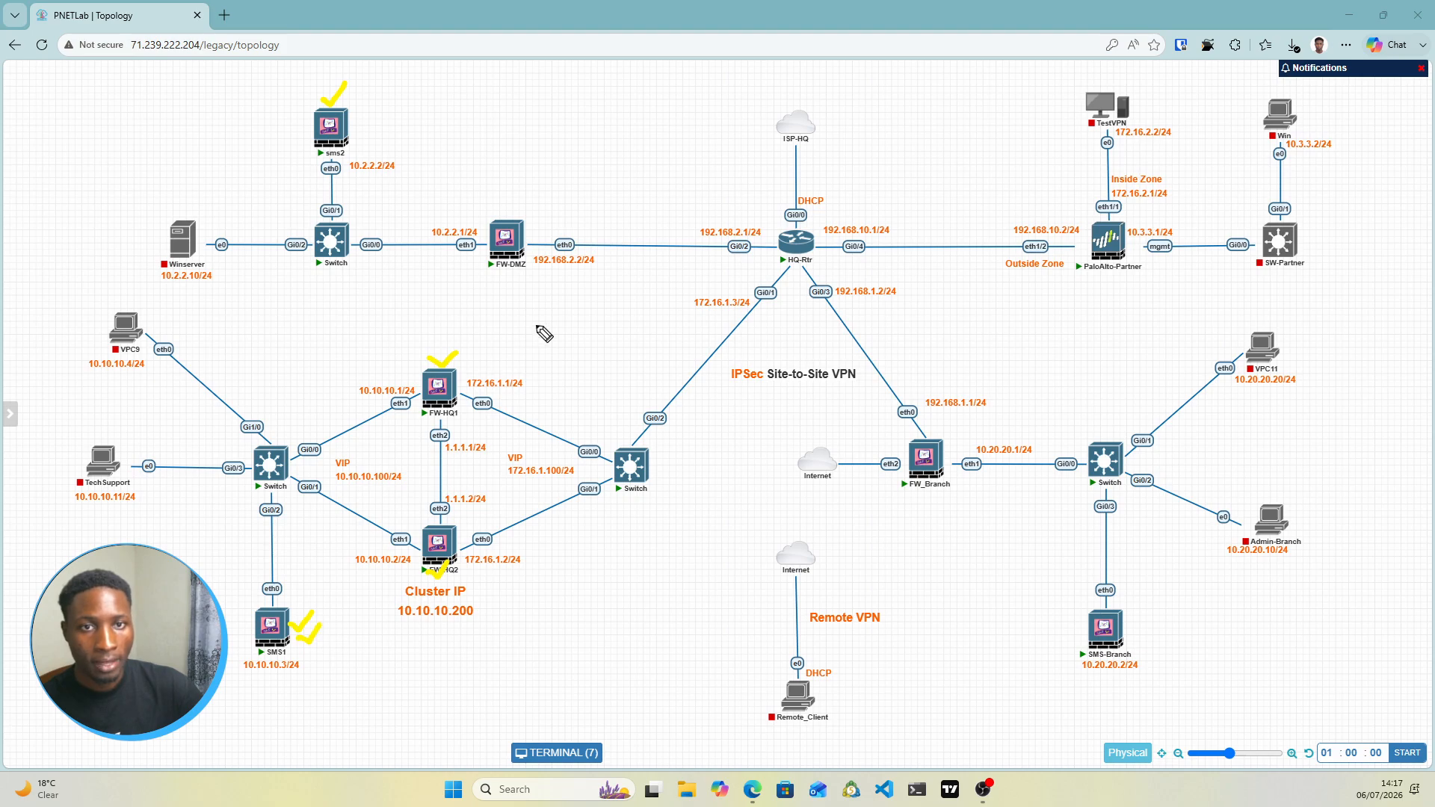
left_click_drag(501, 213, 532, 200)
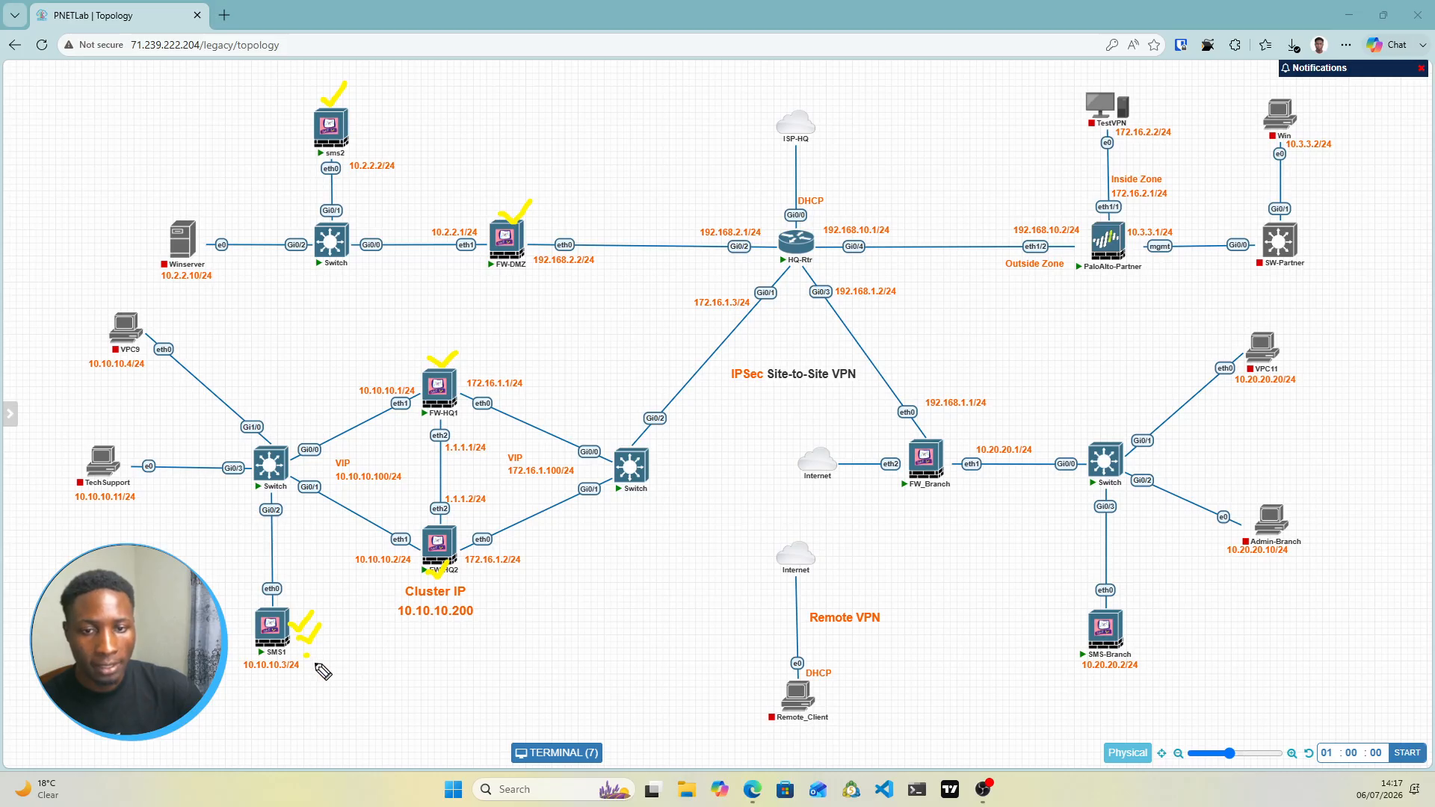
left_click_drag(317, 665, 346, 651)
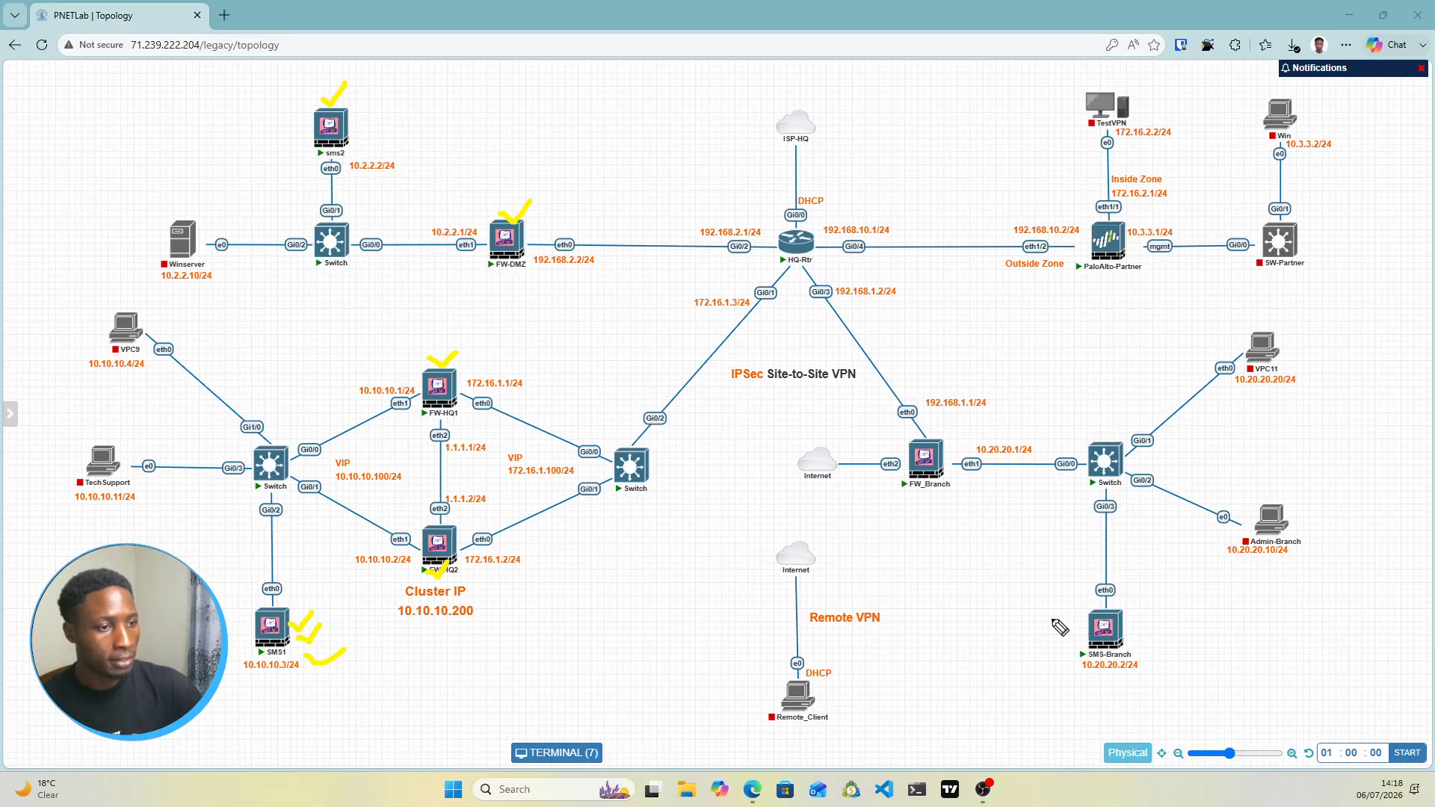
left_click_drag(925, 496, 958, 493)
left_click_drag(1134, 637, 1169, 617)
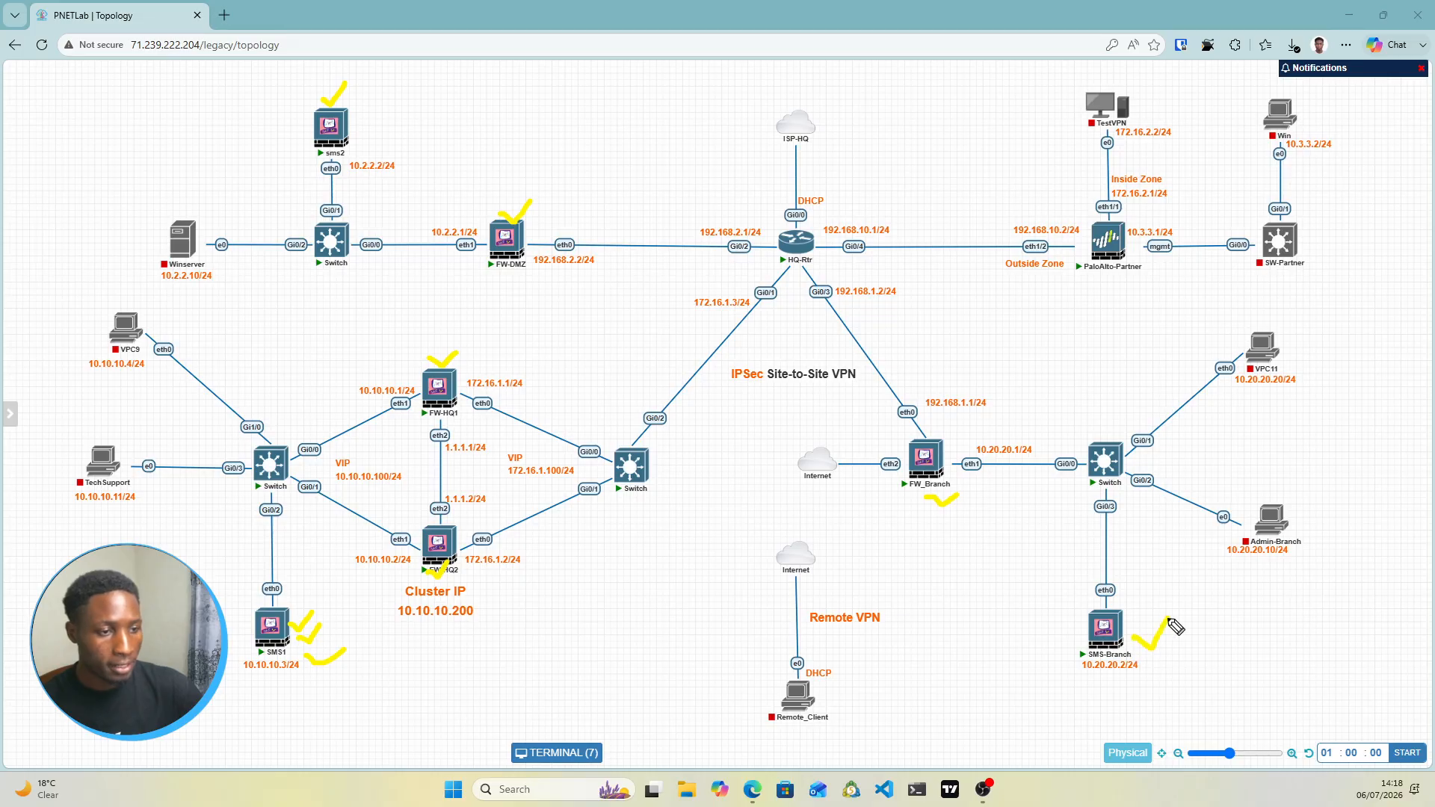
left_click_drag(1293, 512, 1315, 495)
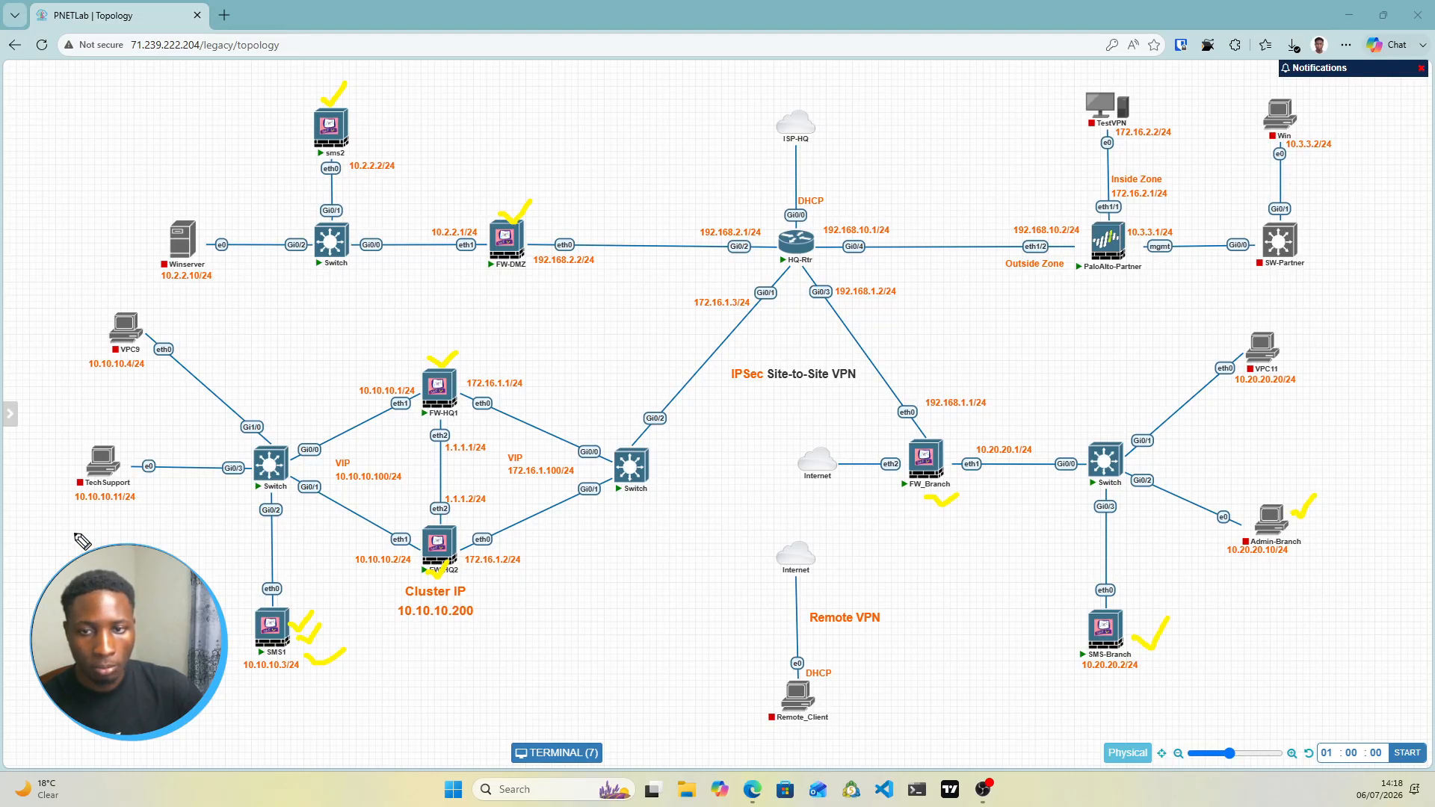
left_click_drag(76, 515, 116, 510)
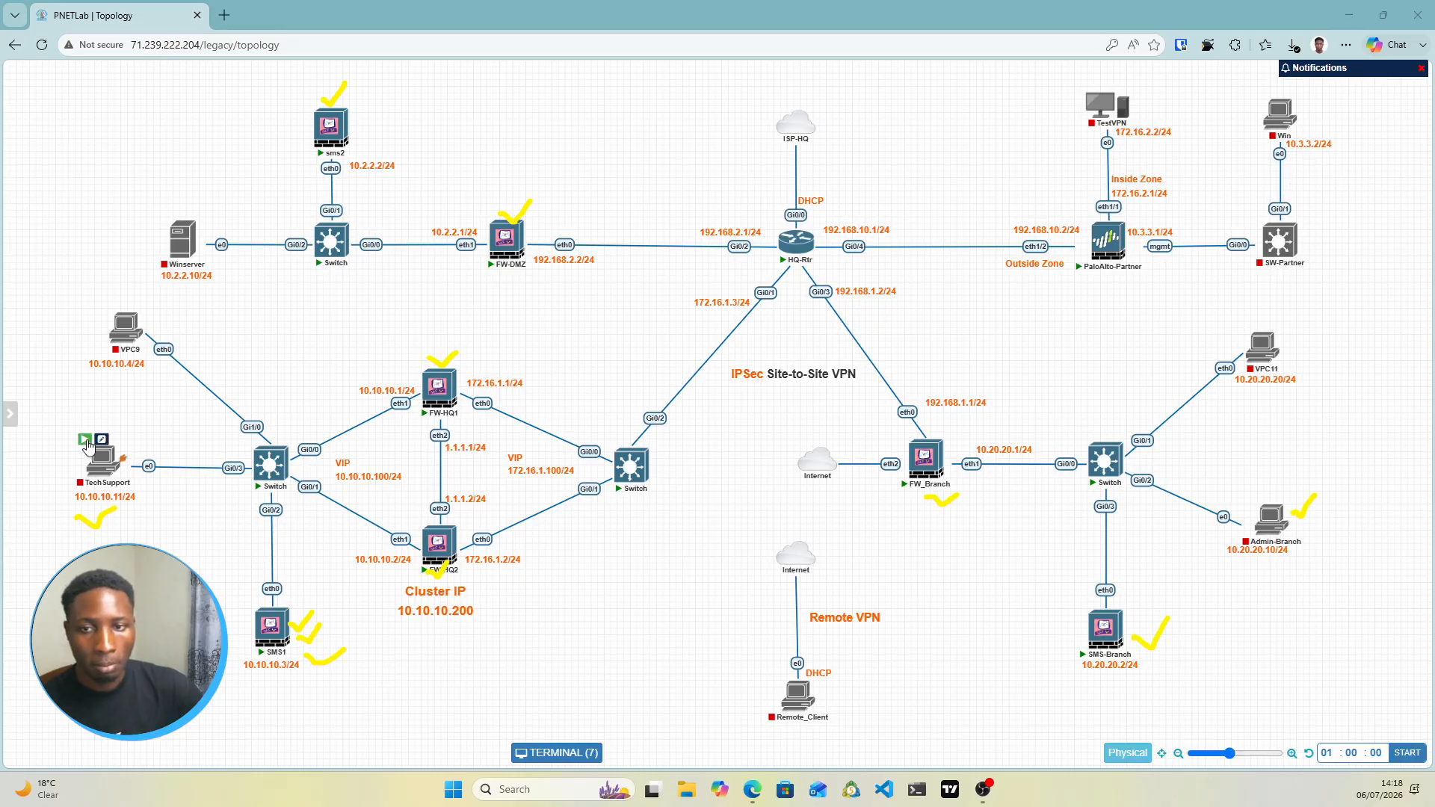
left_click(83, 442)
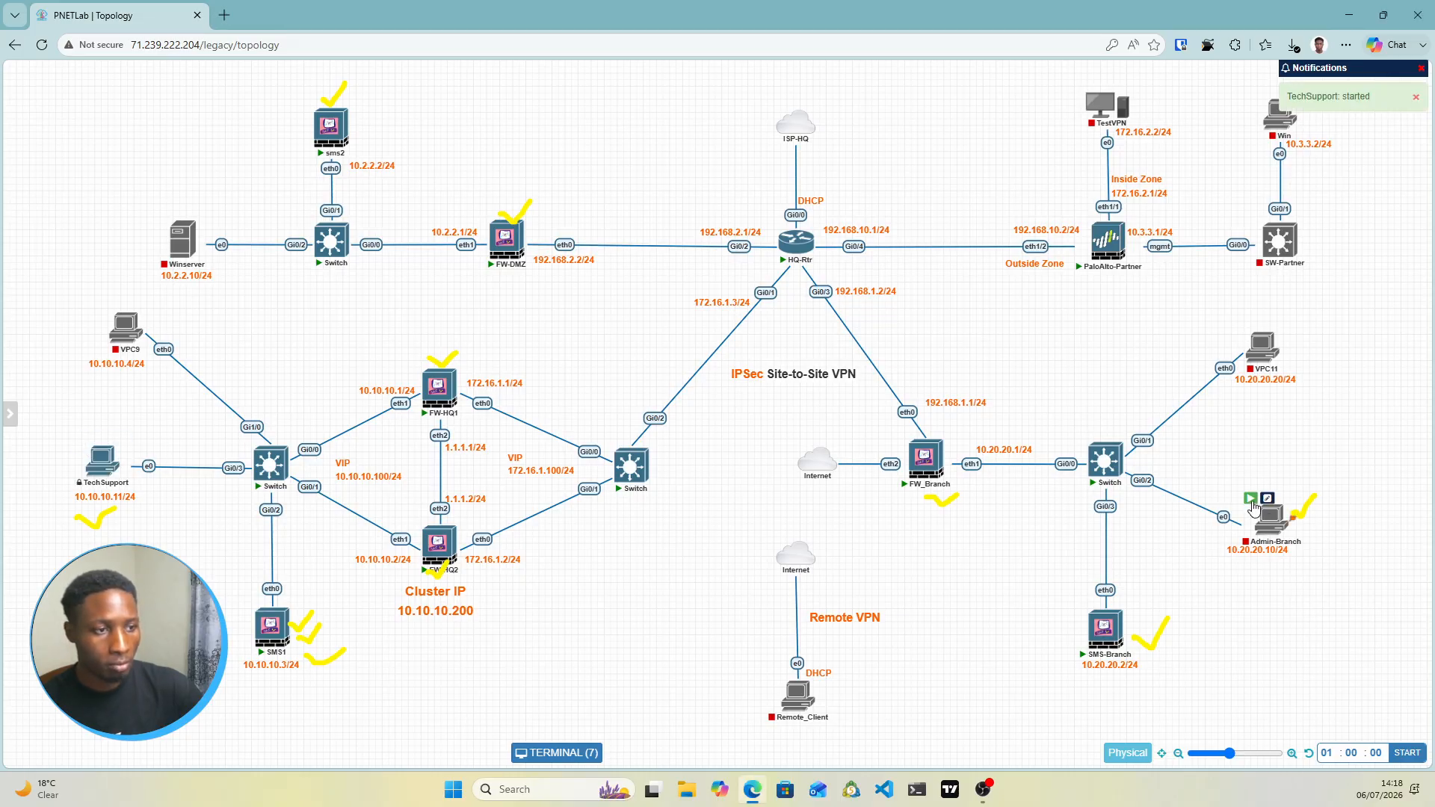
left_click(1250, 499)
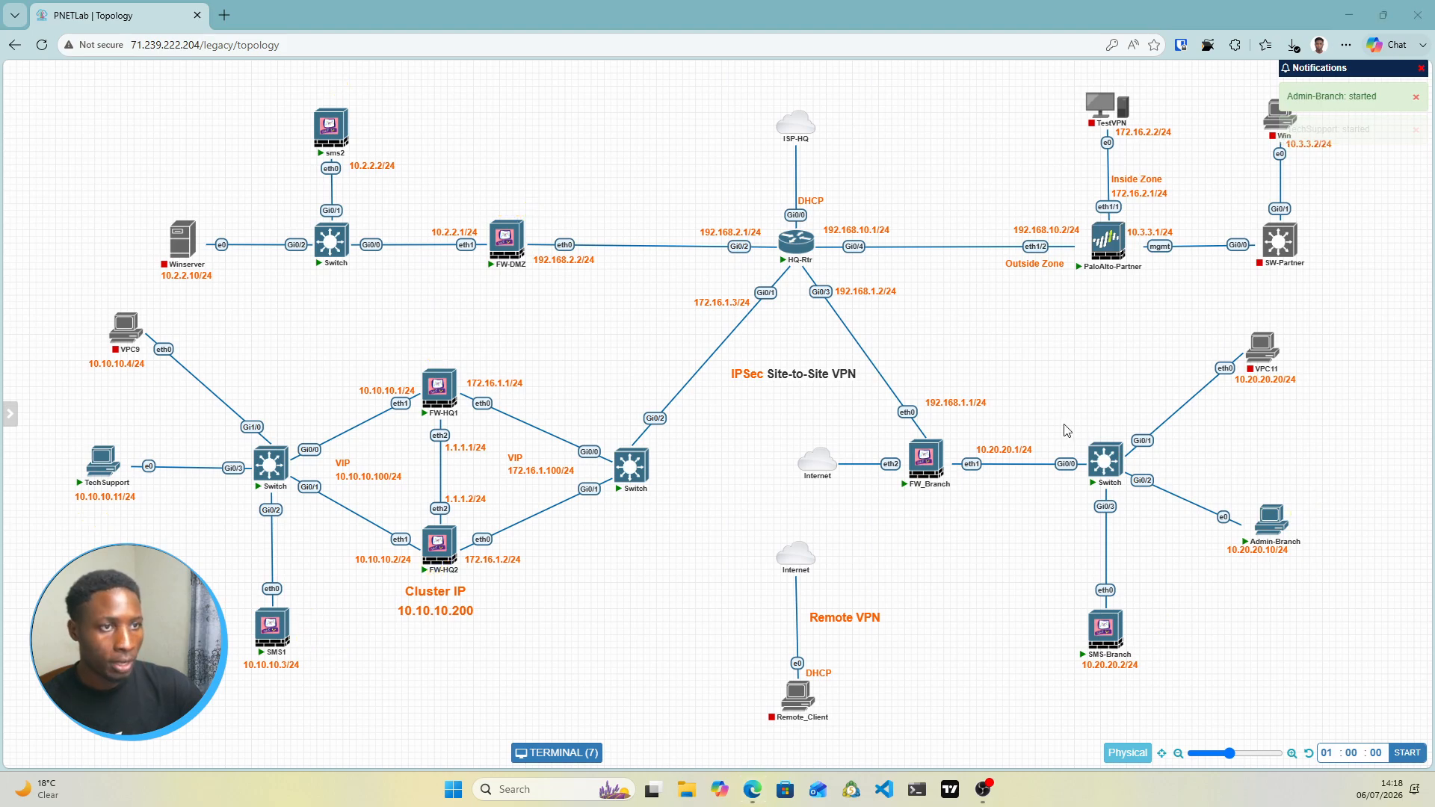
Open the HQ-Rtr console in a separate terminal browser tab and check its output
left_click(795, 241)
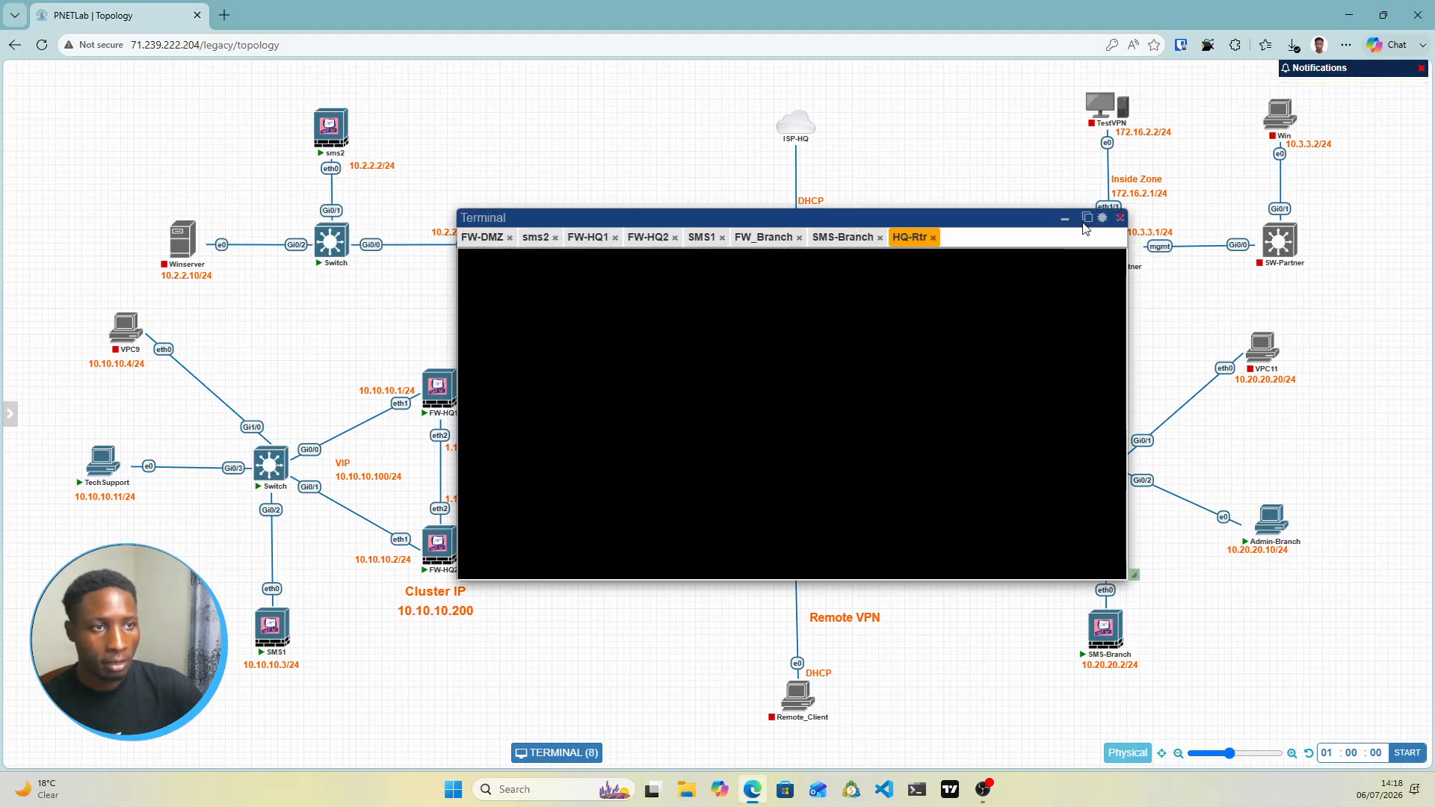
left_click(1089, 221)
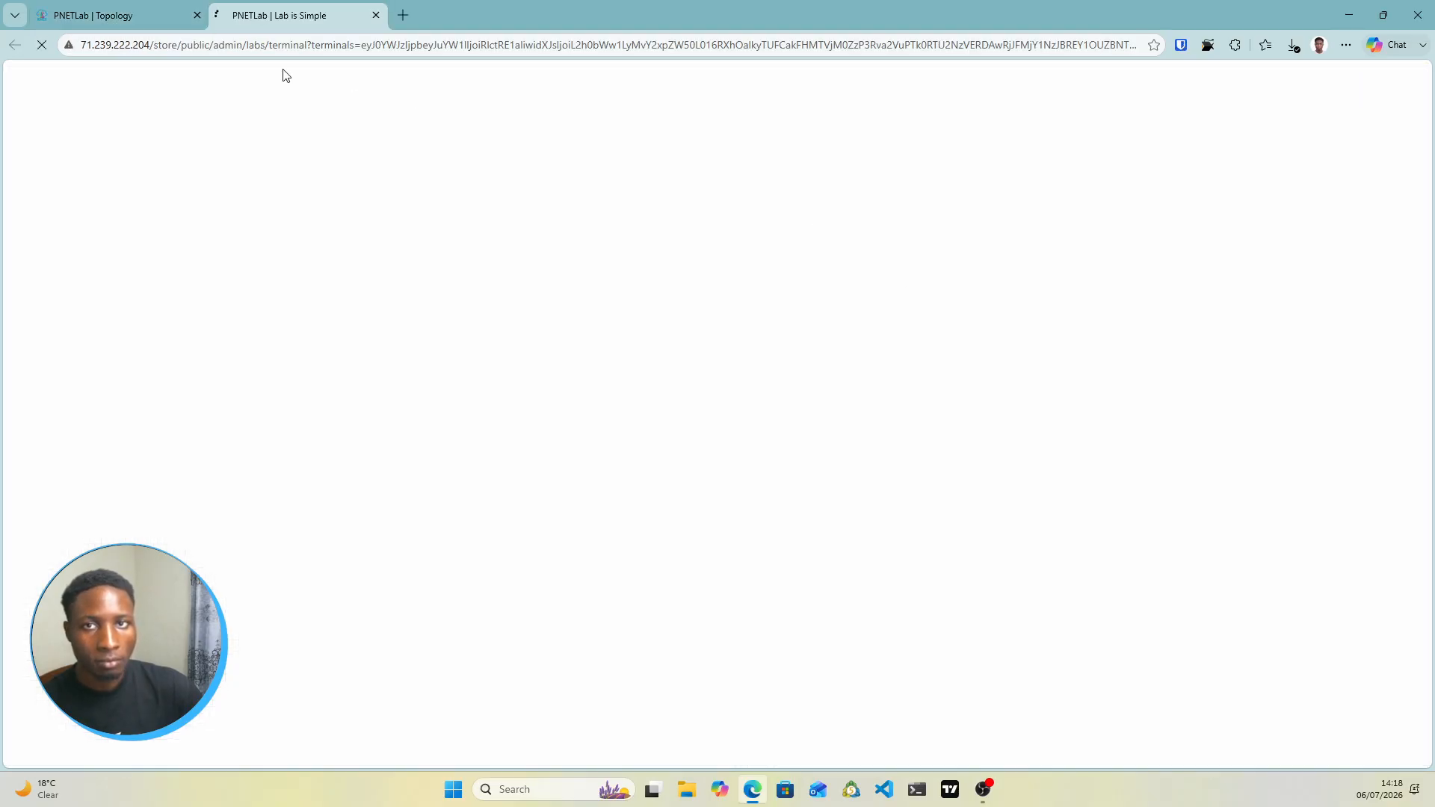
left_click(127, 16)
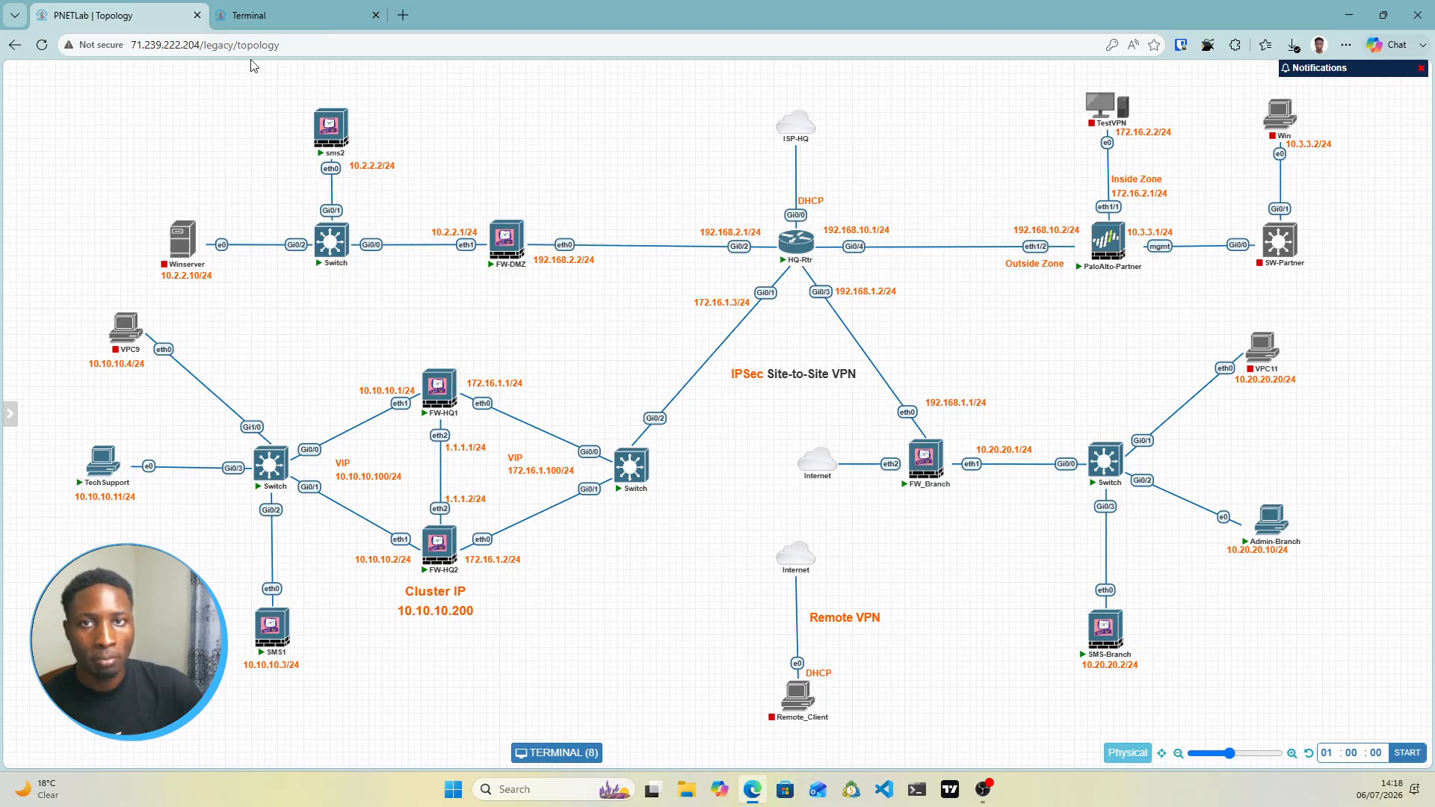
left_click(282, 25)
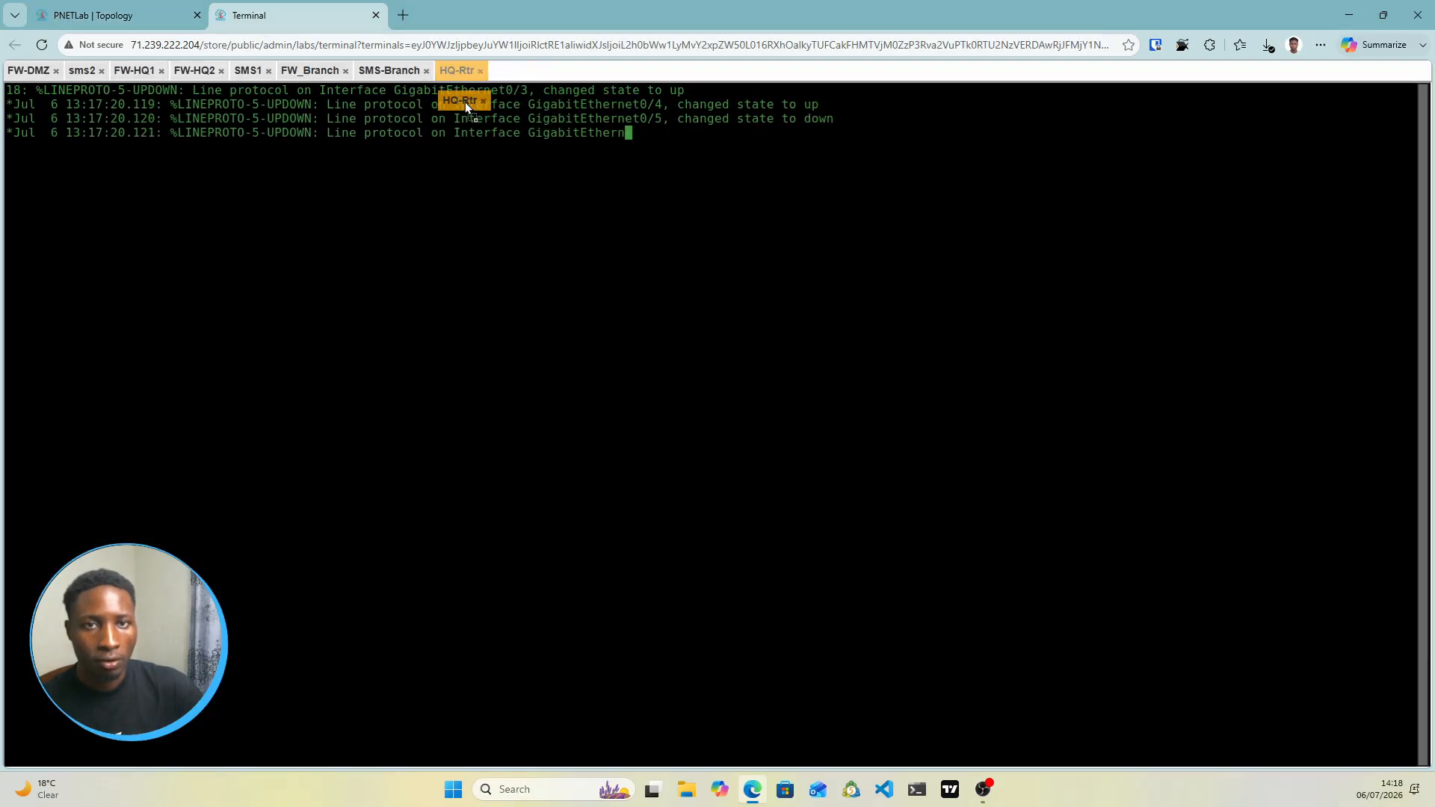
left_click(139, 16)
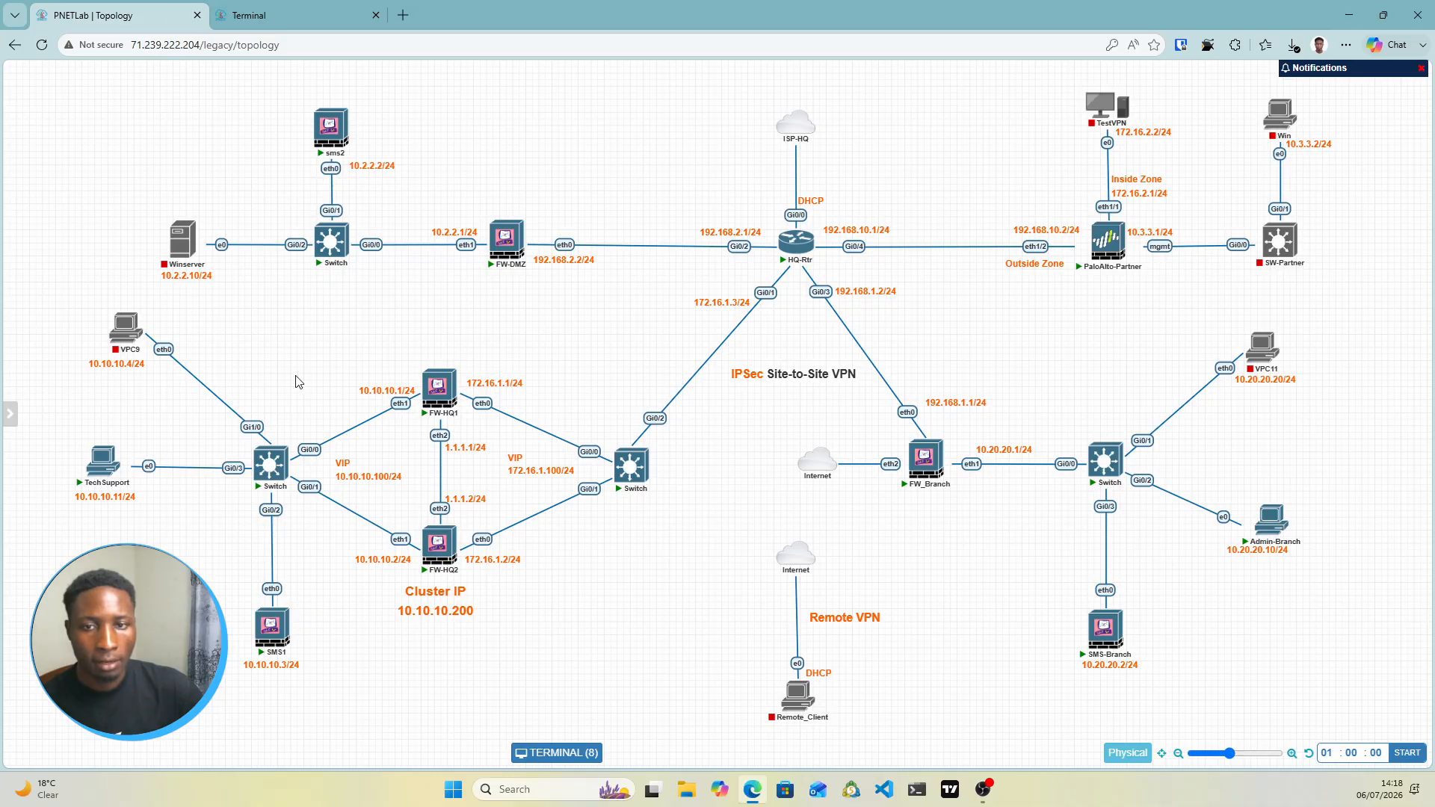
Open the TechSupport console, then return to the lab topology
mouse_move(103, 469)
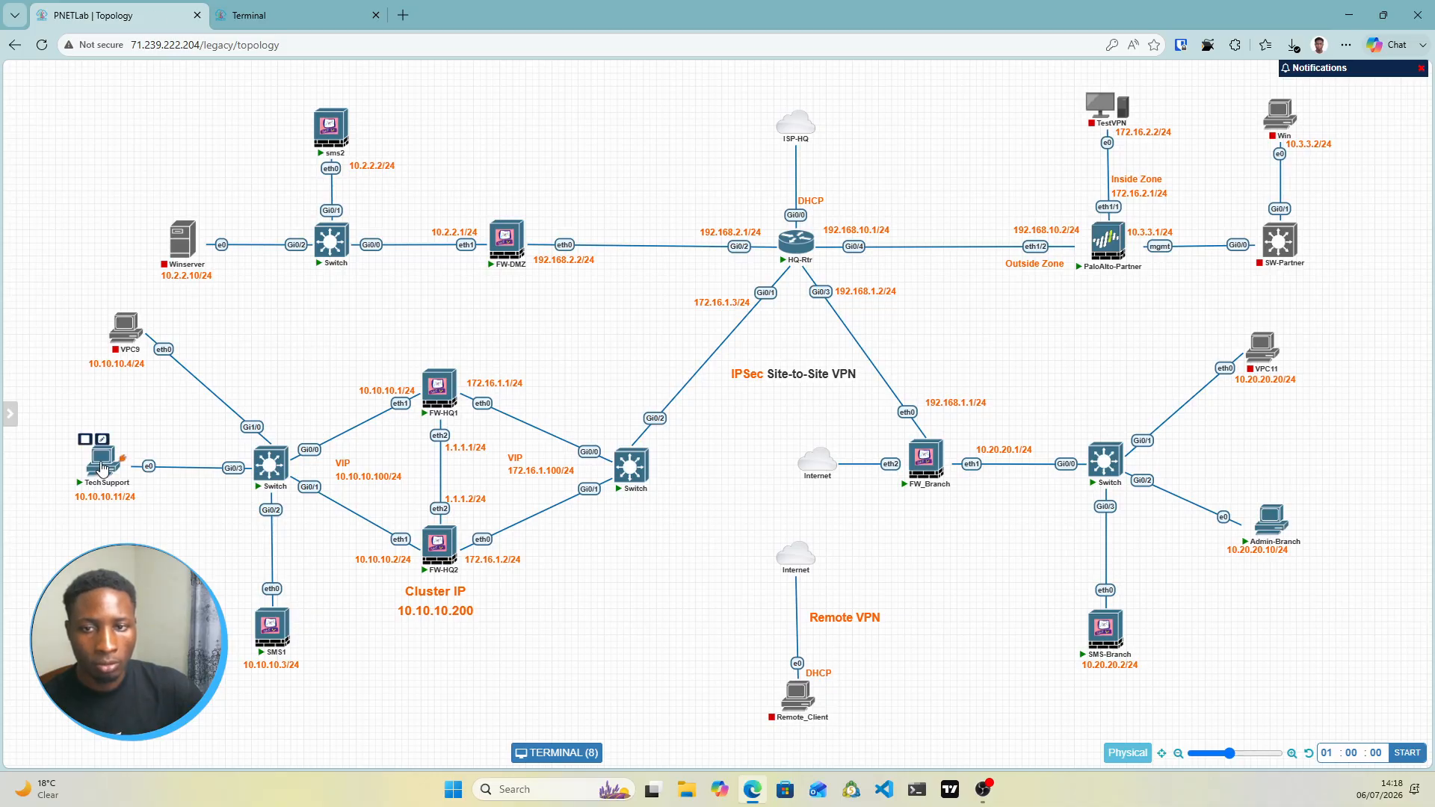
left_click(103, 468)
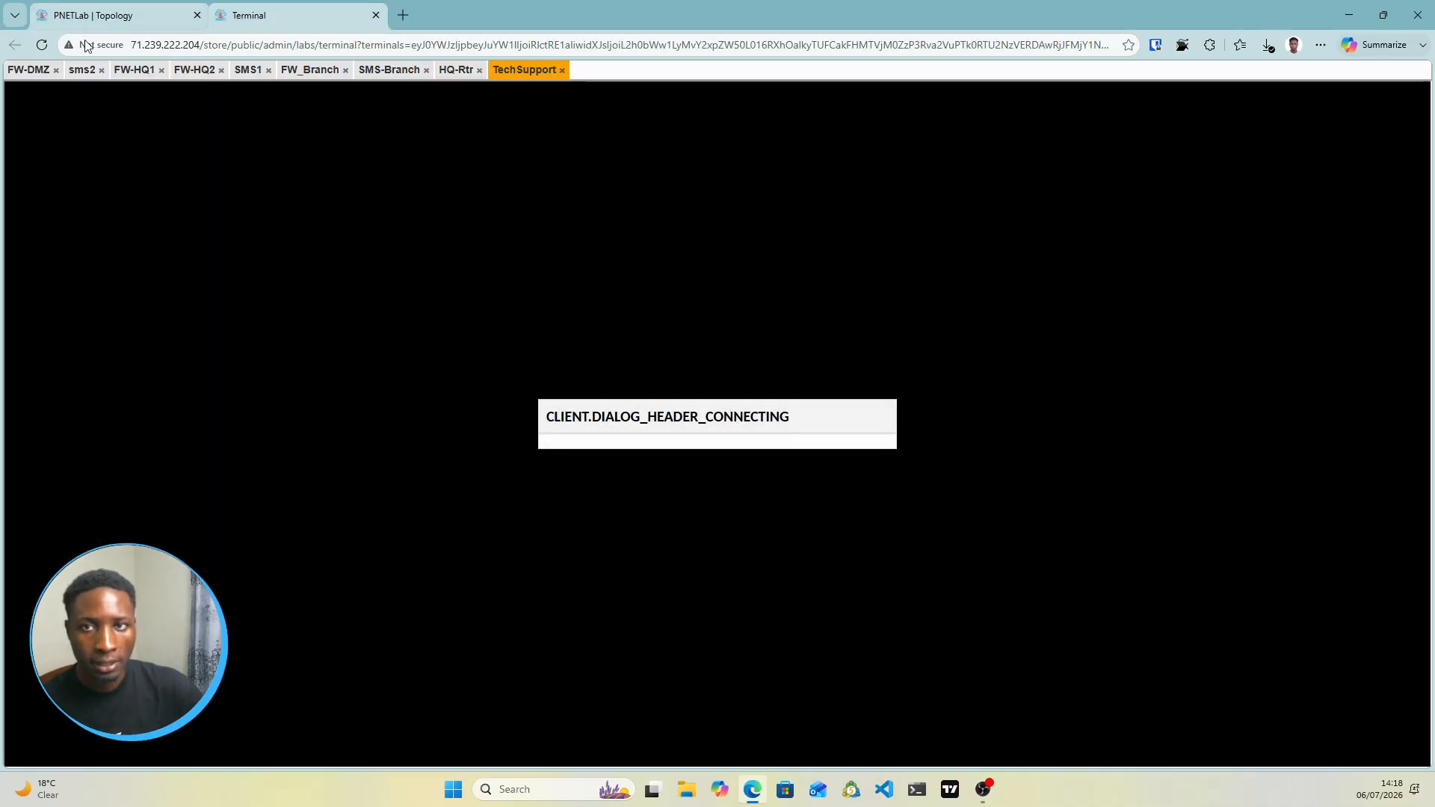
left_click(112, 15)
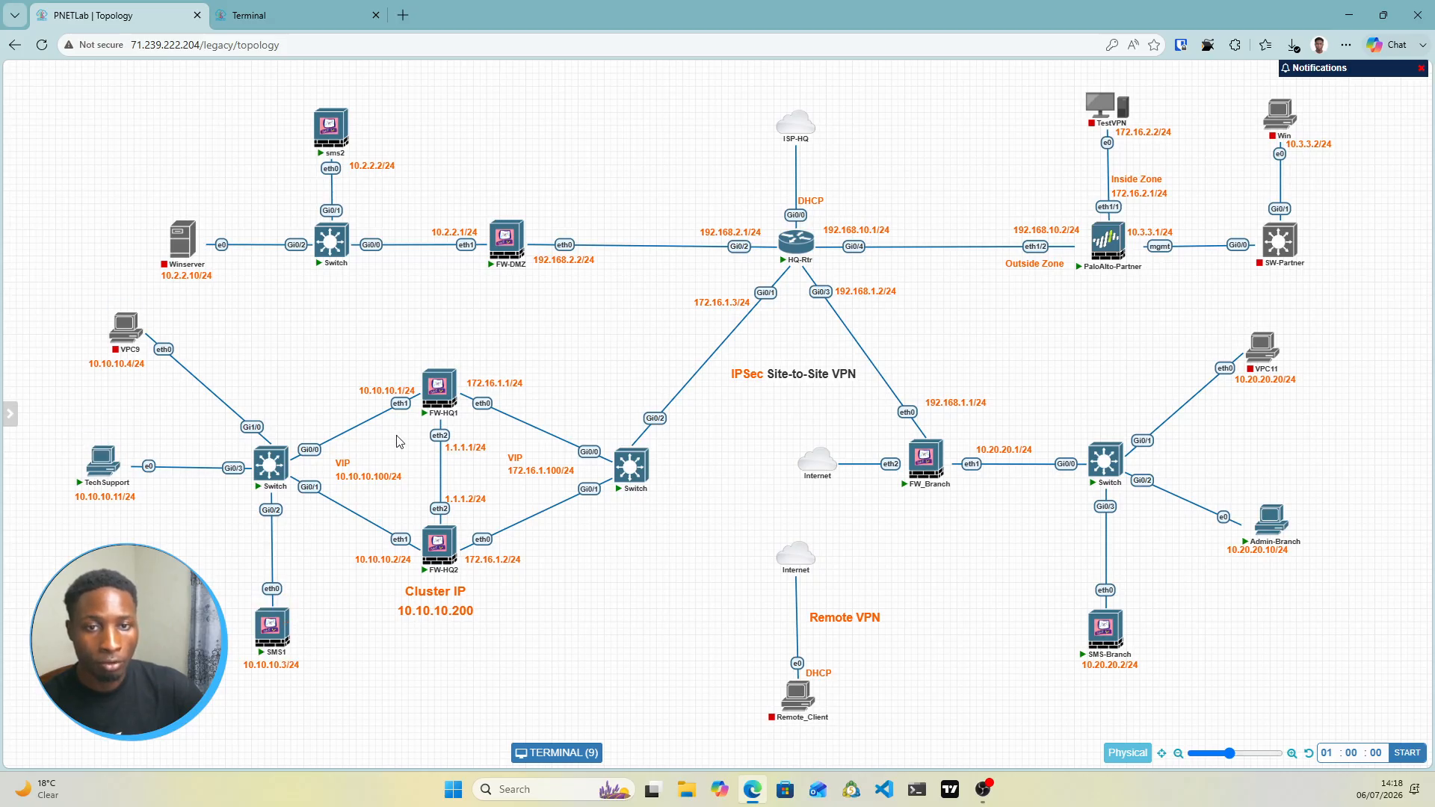
mouse_move(437, 384)
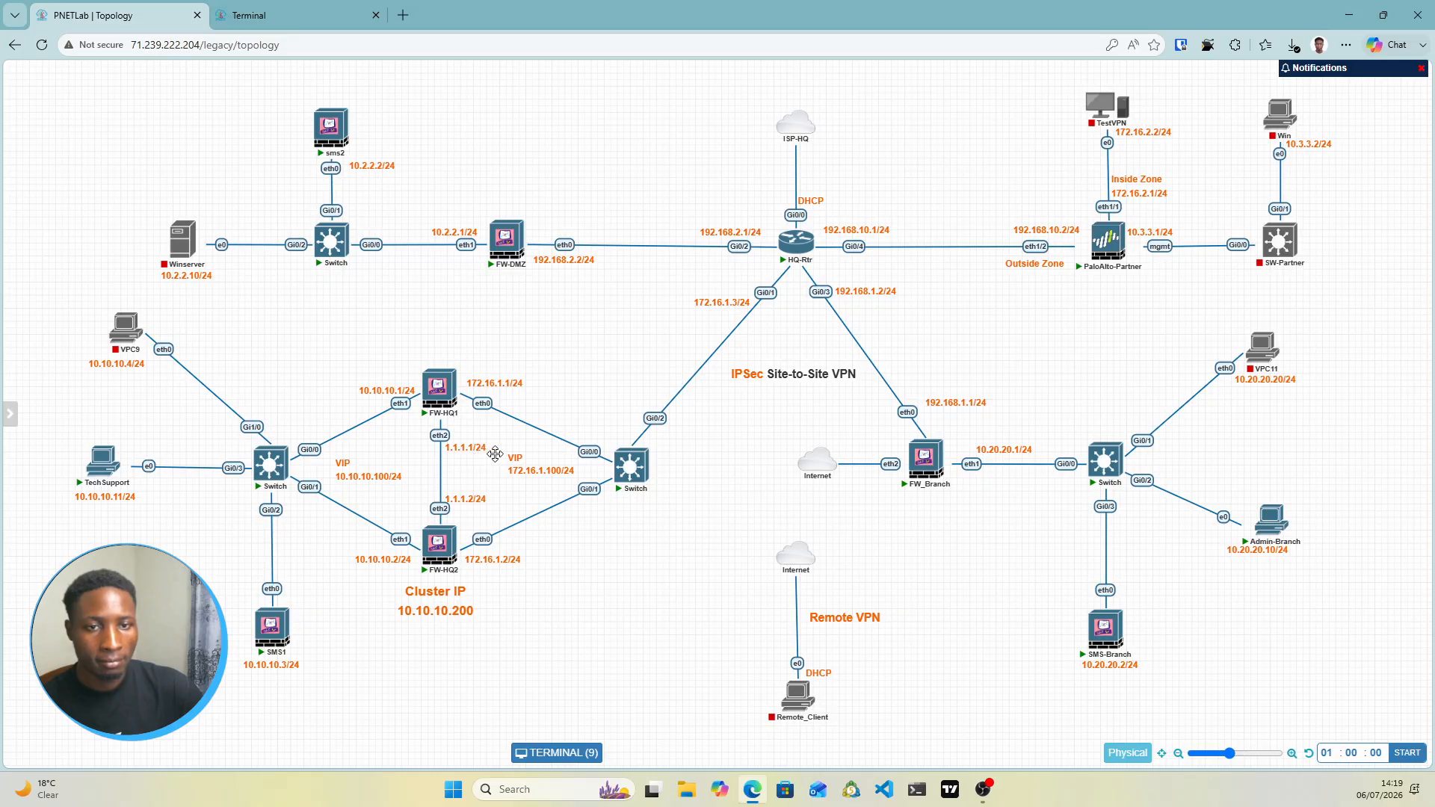
mouse_move(497, 236)
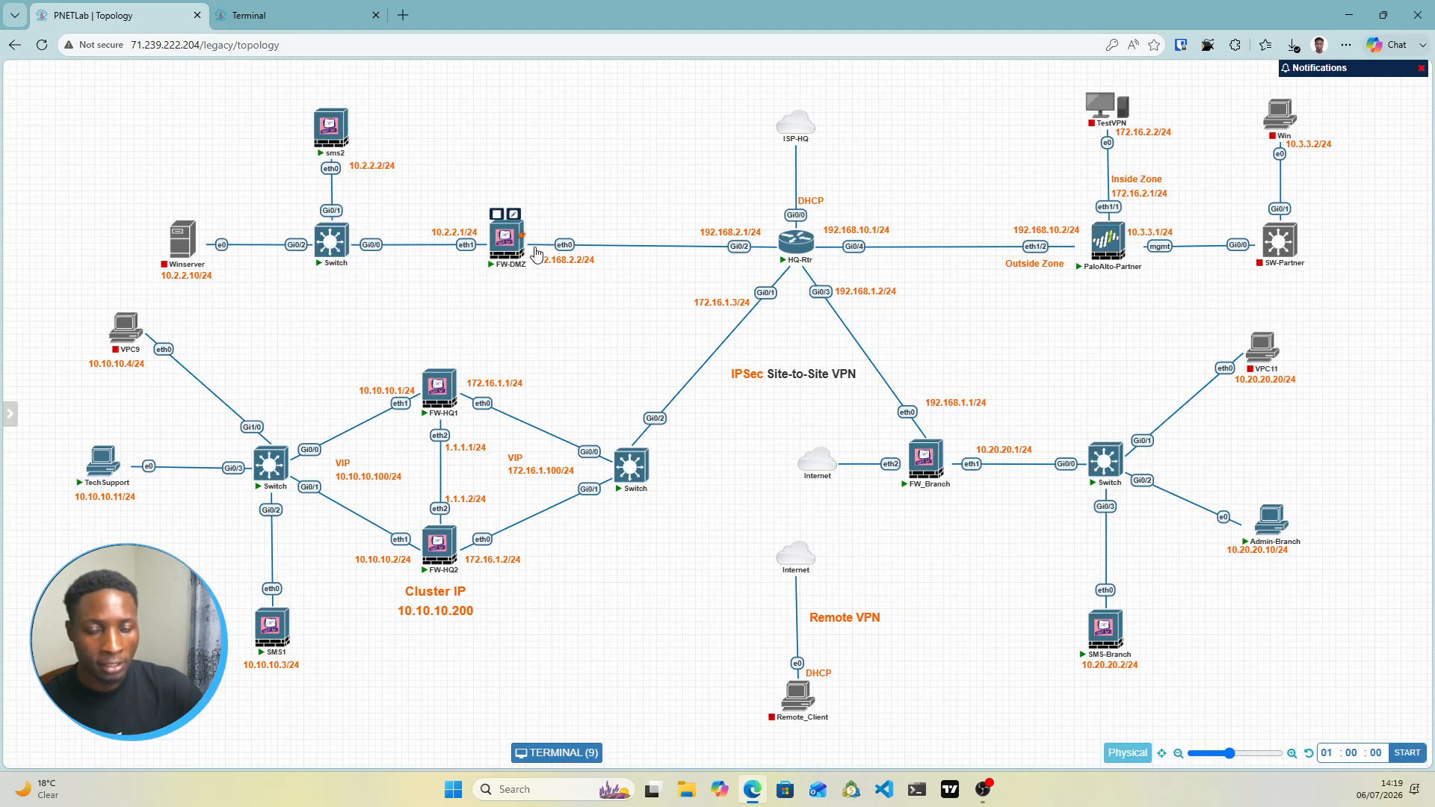
mouse_move(276, 621)
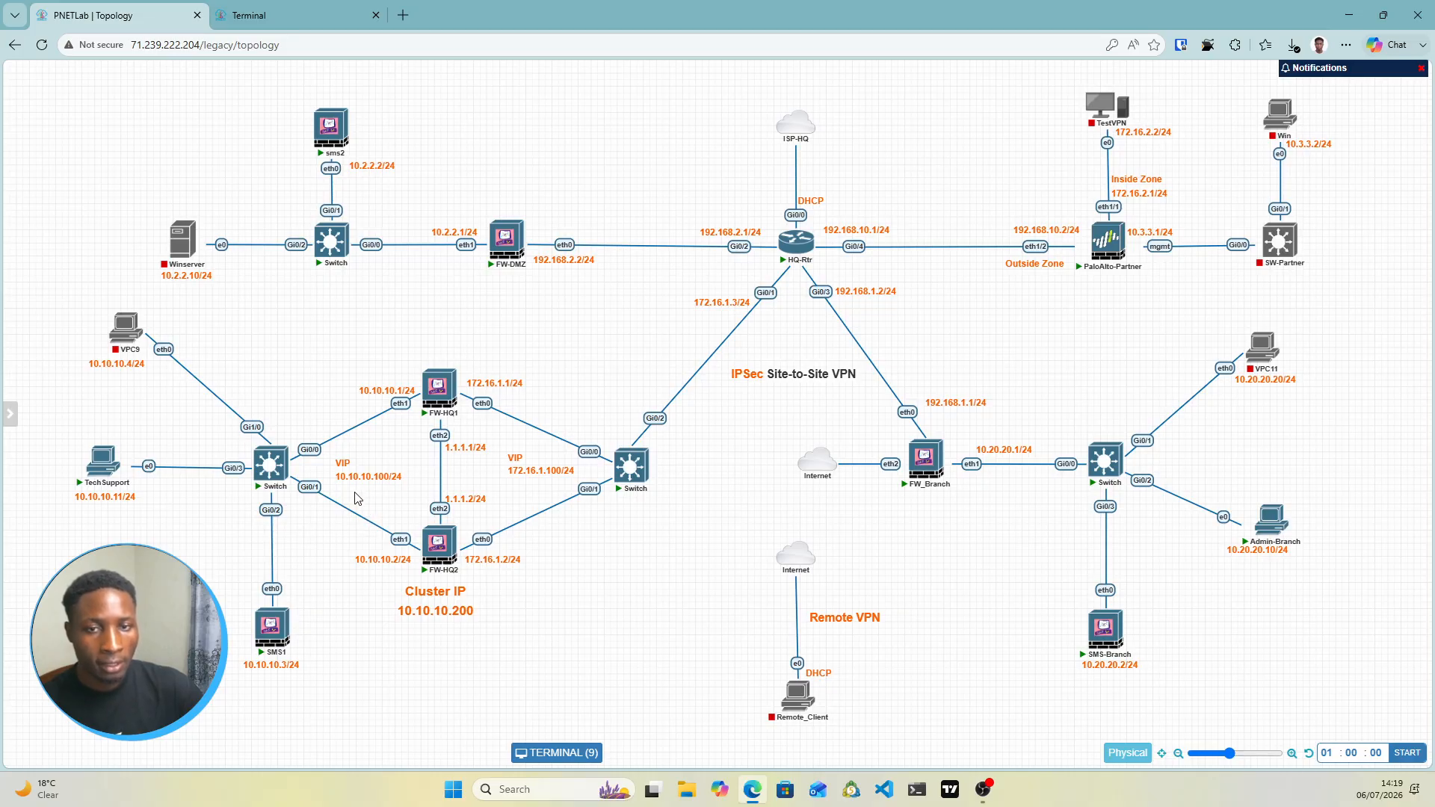
mouse_move(805, 234)
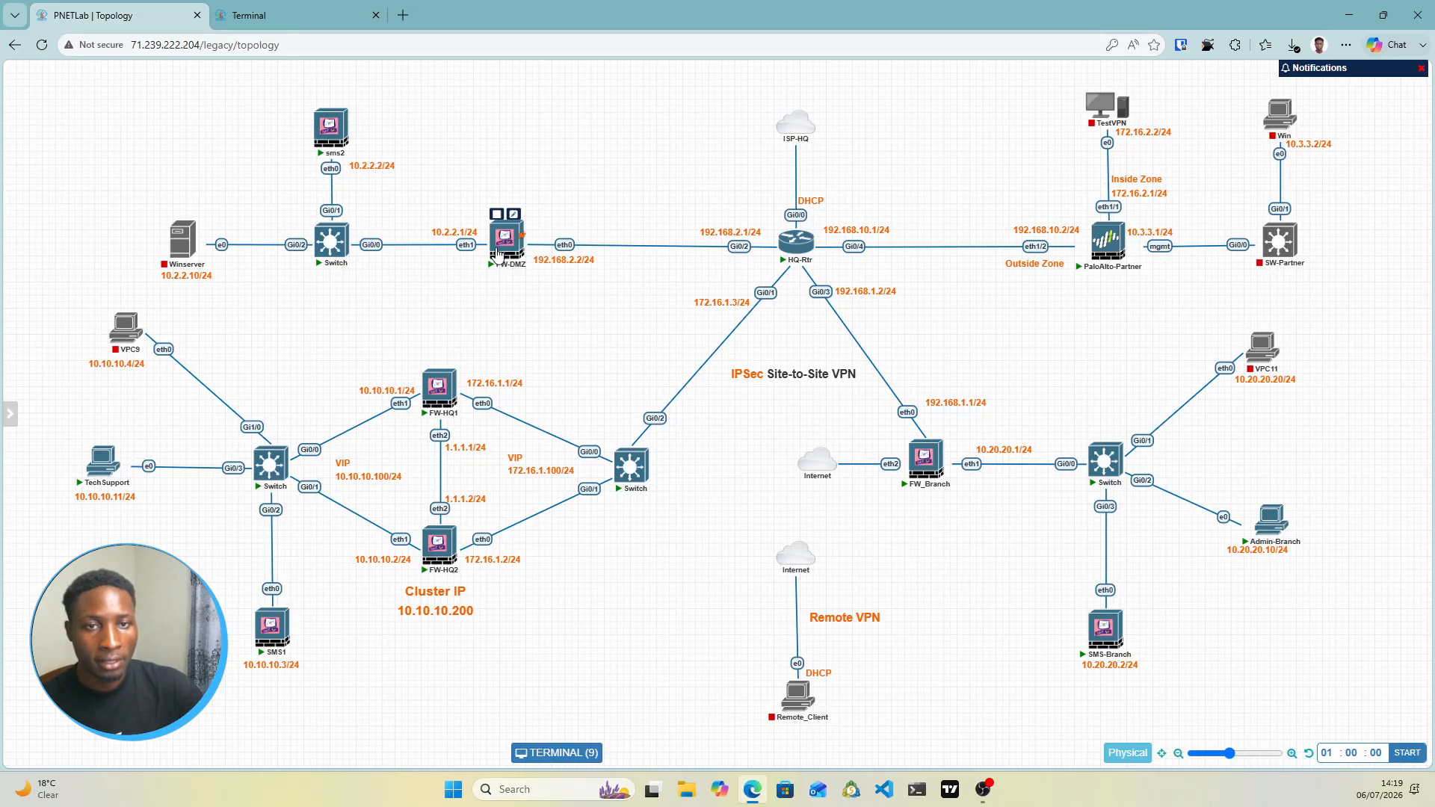
mouse_move(512, 277)
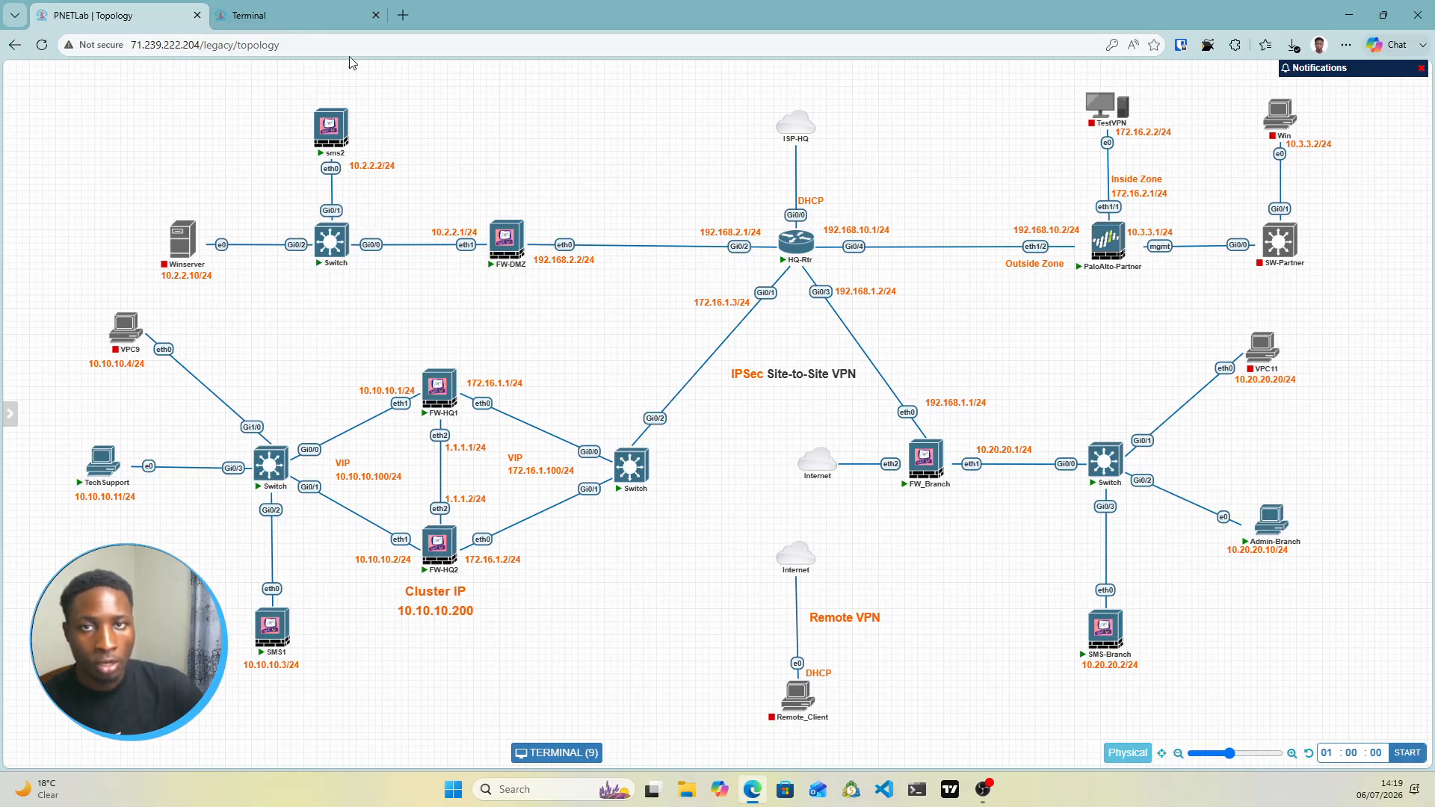
View the TechSupport console, then open HQ-Rtr's console and press Enter to reach the router prompt
left_click(299, 17)
mouse_move(525, 70)
left_mouse_down()
mouse_move(531, 99)
mouse_move(516, 81)
left_mouse_up()
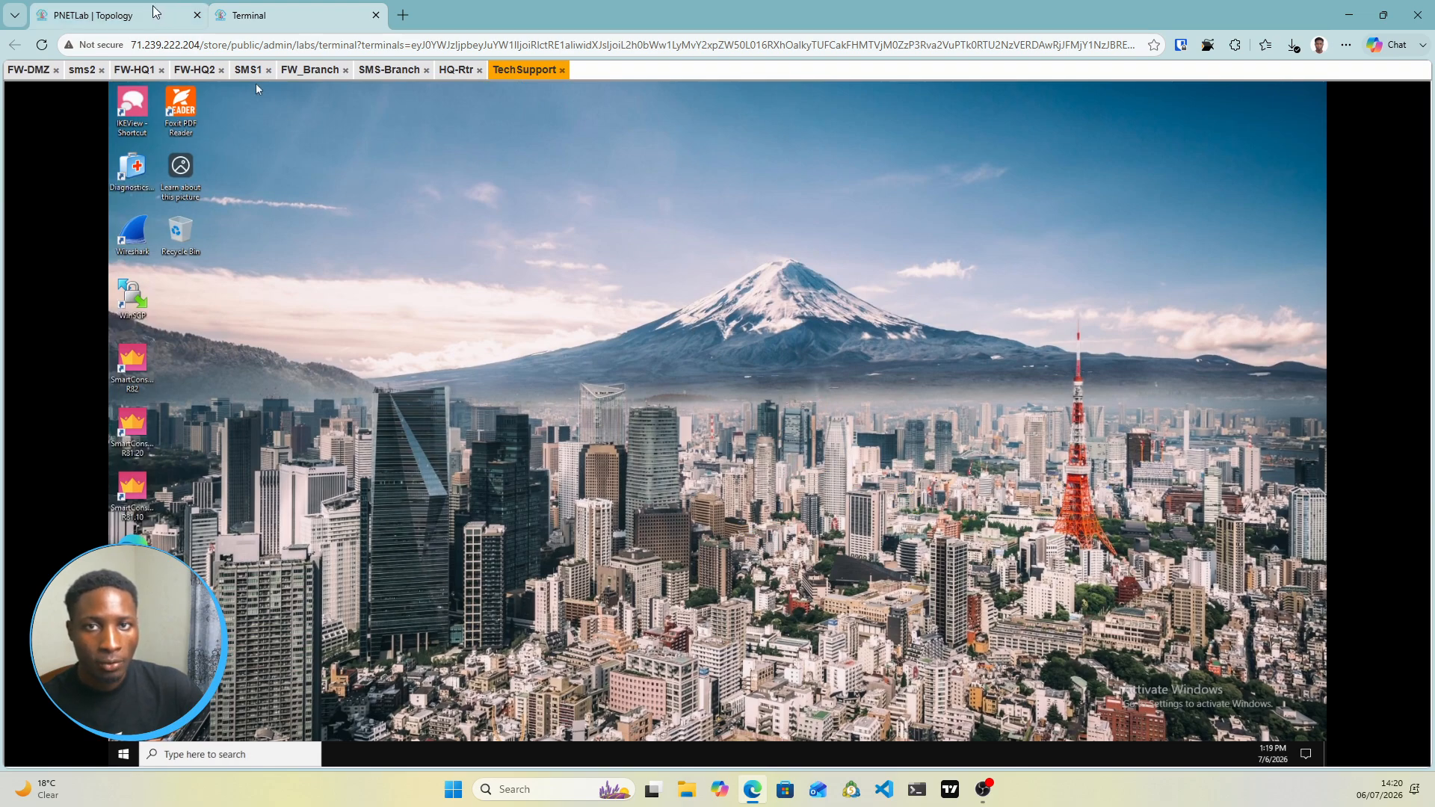
left_click(171, 18)
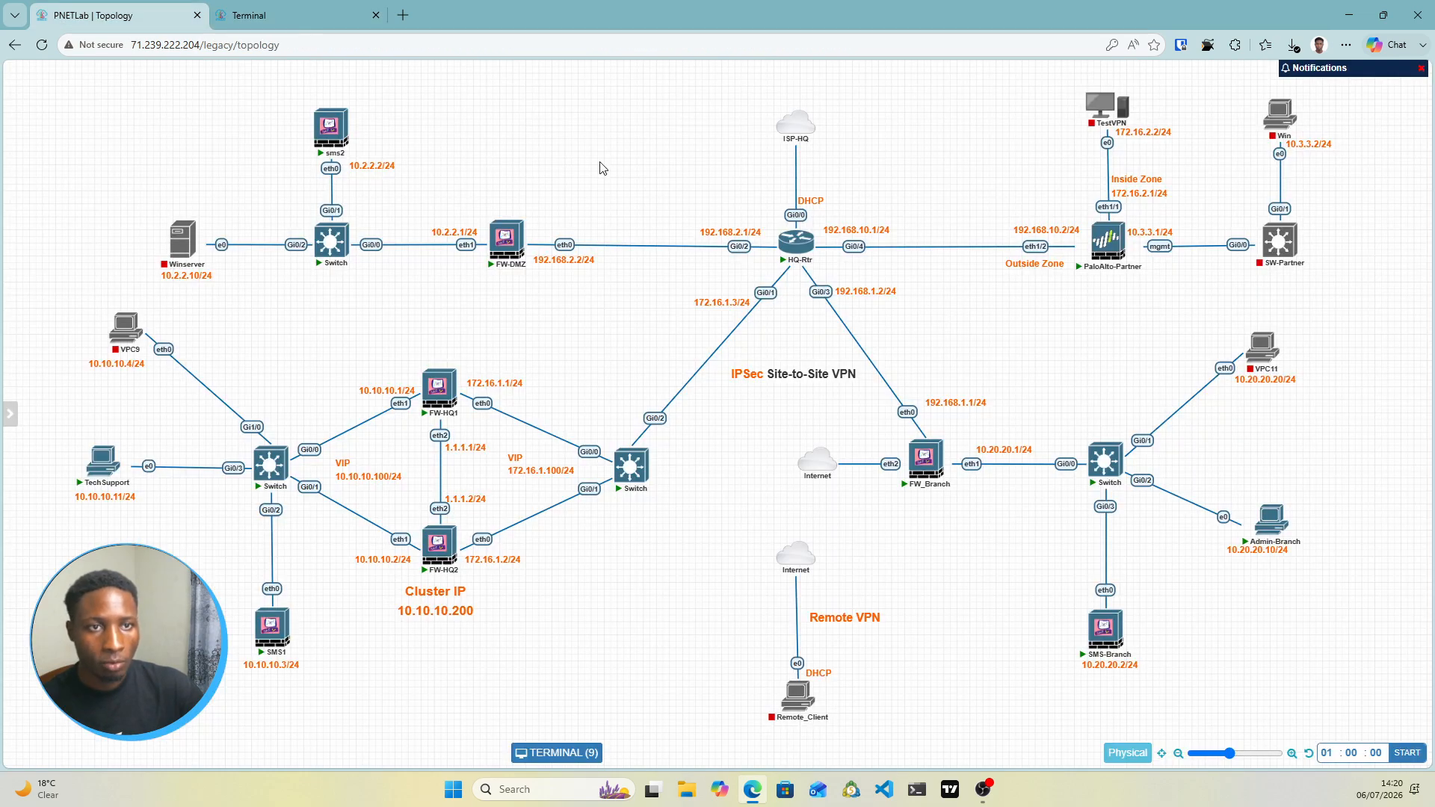
left_click(800, 250)
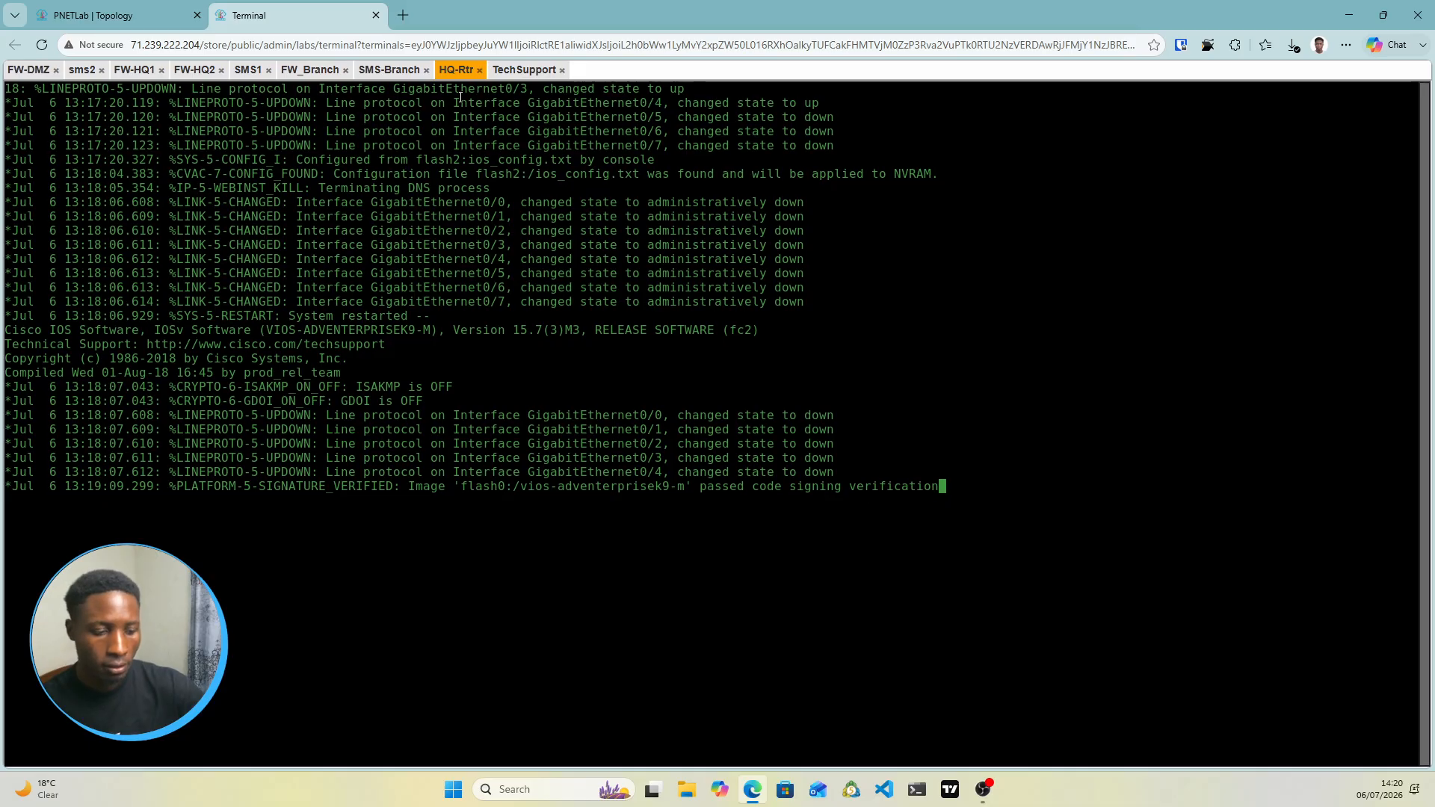
key("Return")
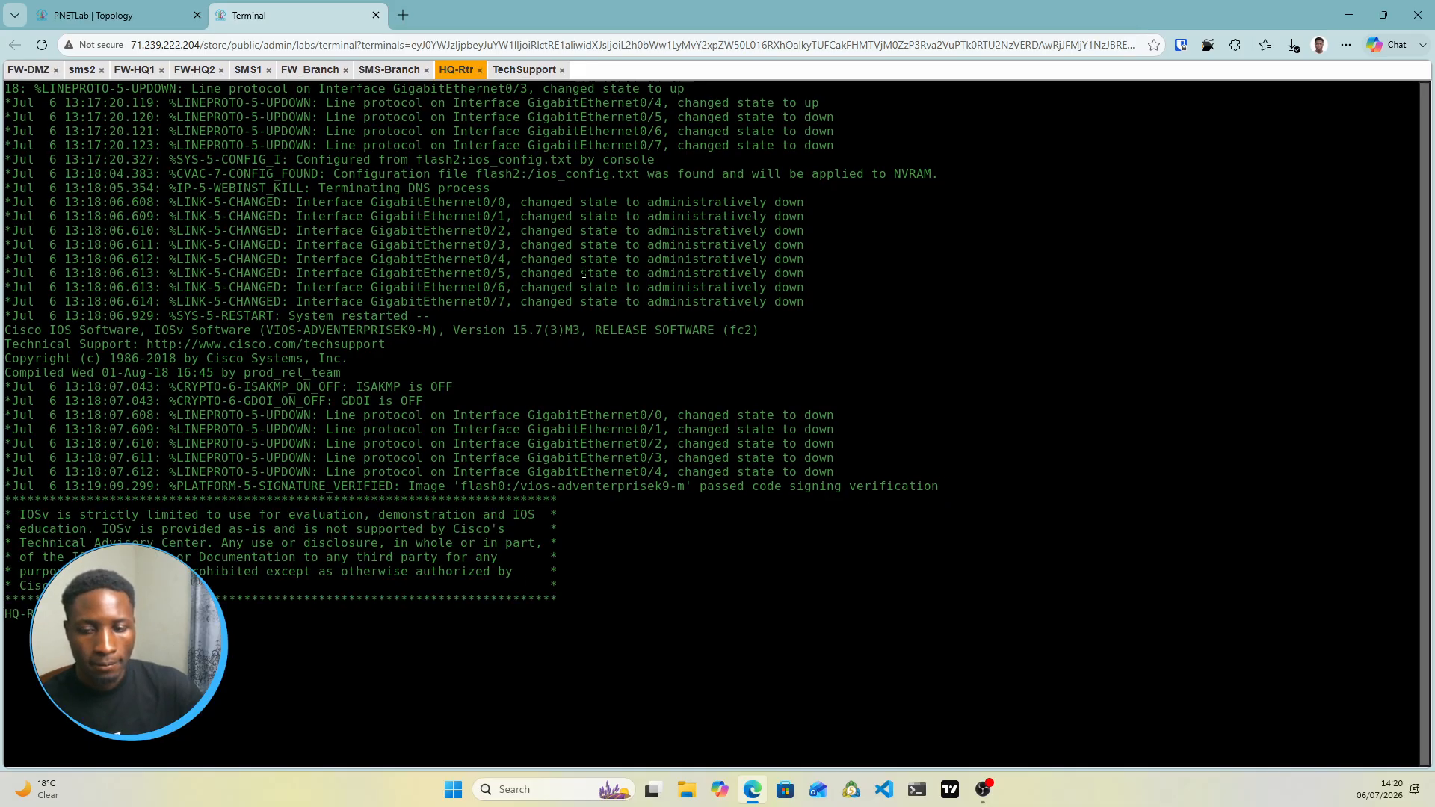
left_click(135, 11)
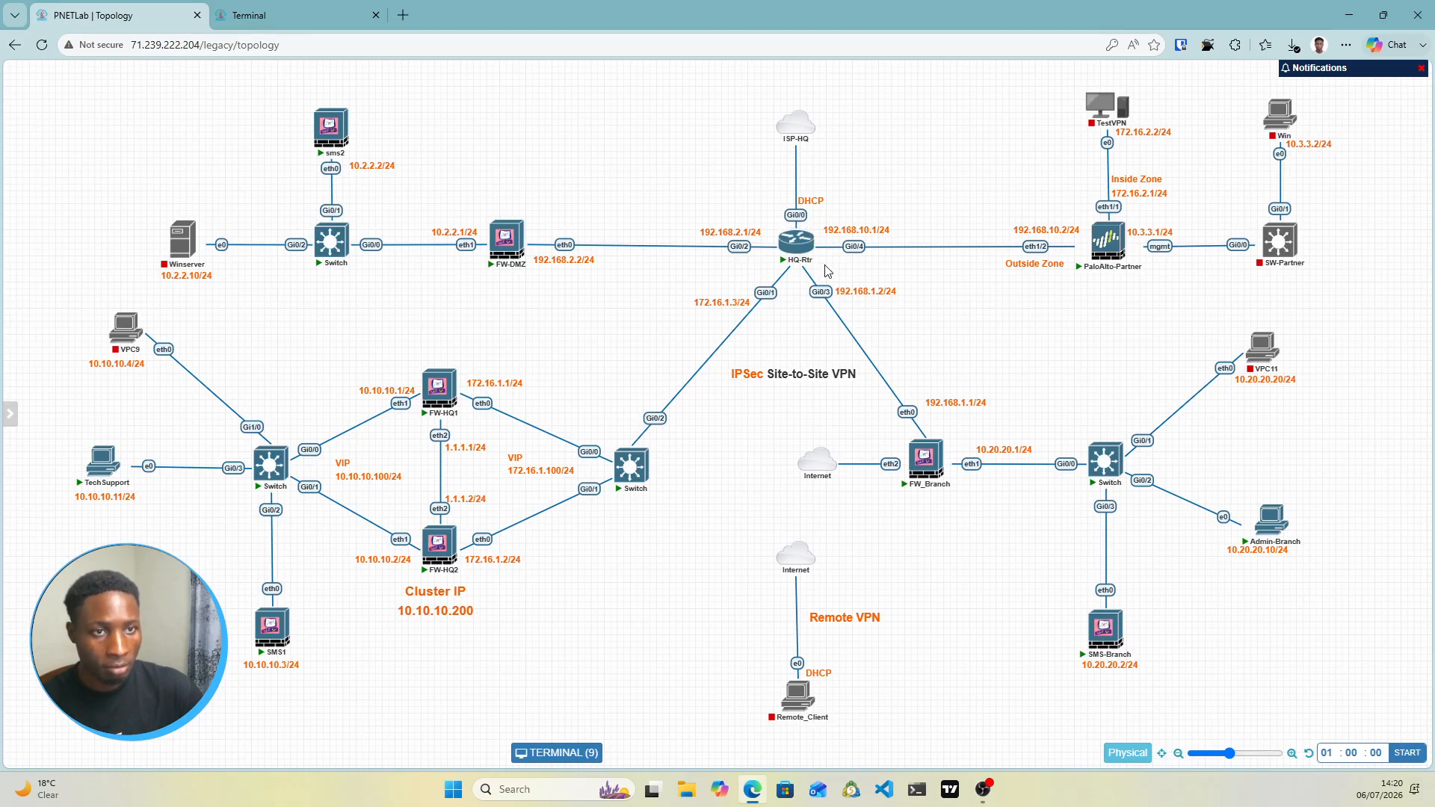
left_click(295, 21)
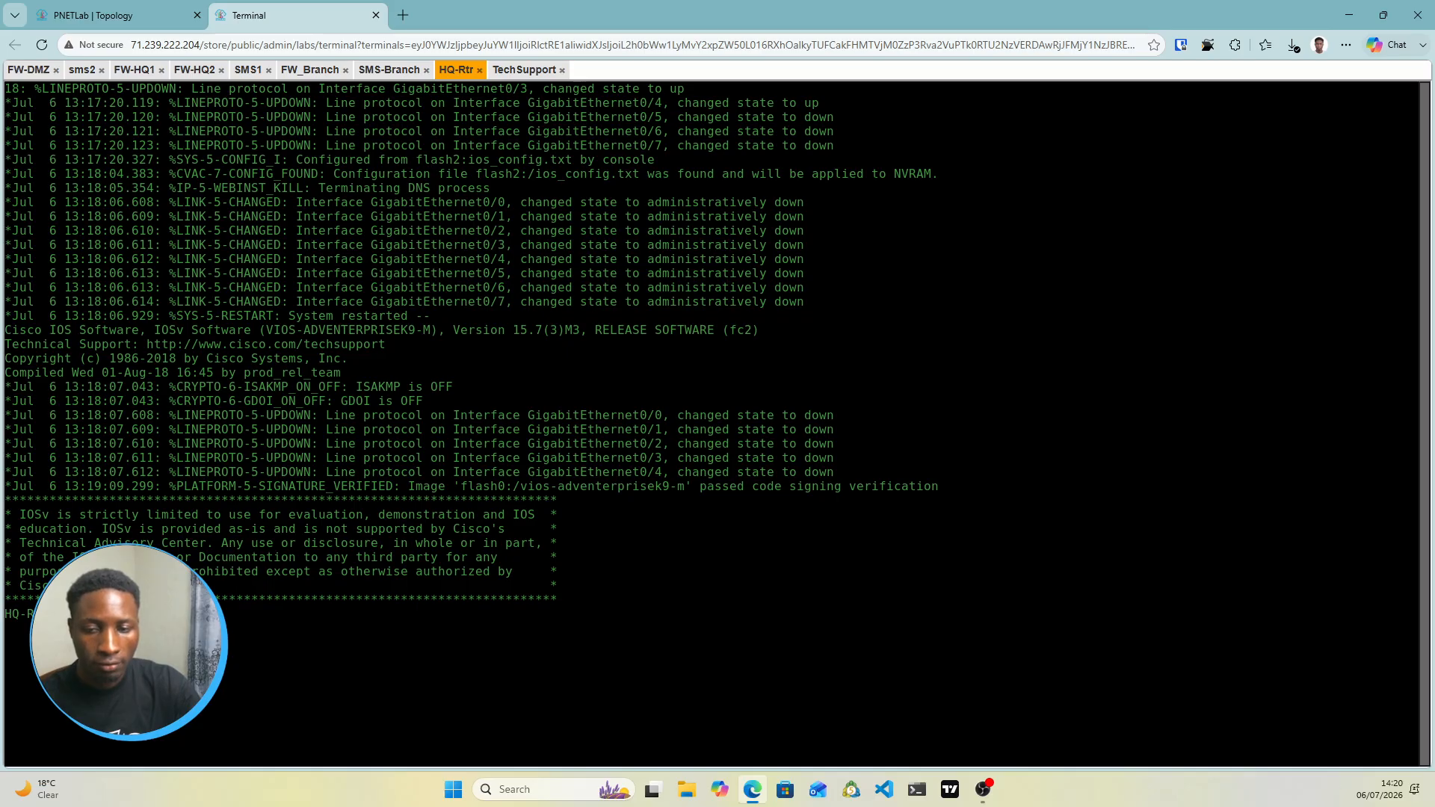
Assign 172.16.1.3 255.255.255.0 to HQ-Rtr's Gi0/1, then enter interface Gi0/2
key("Return")
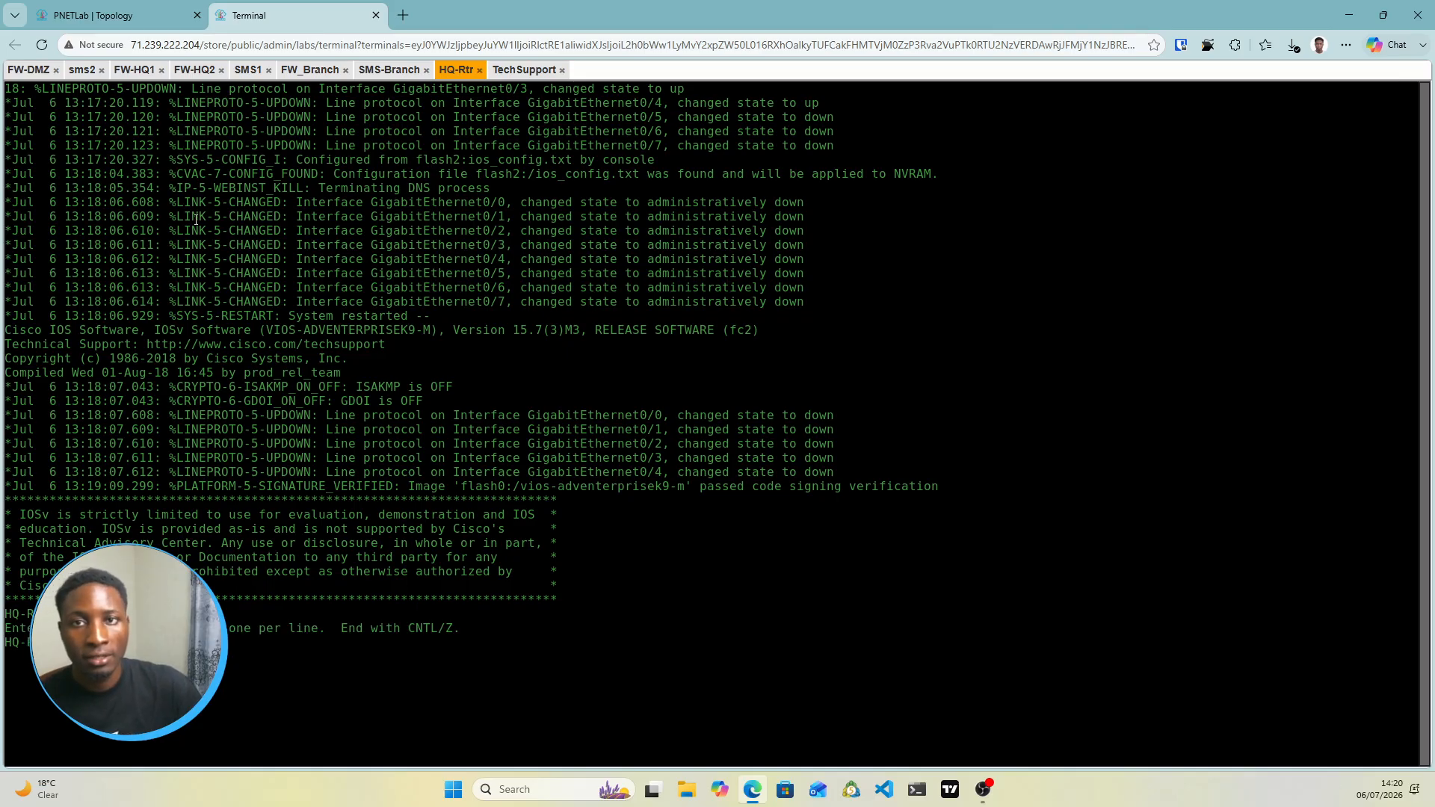
left_click(119, 15)
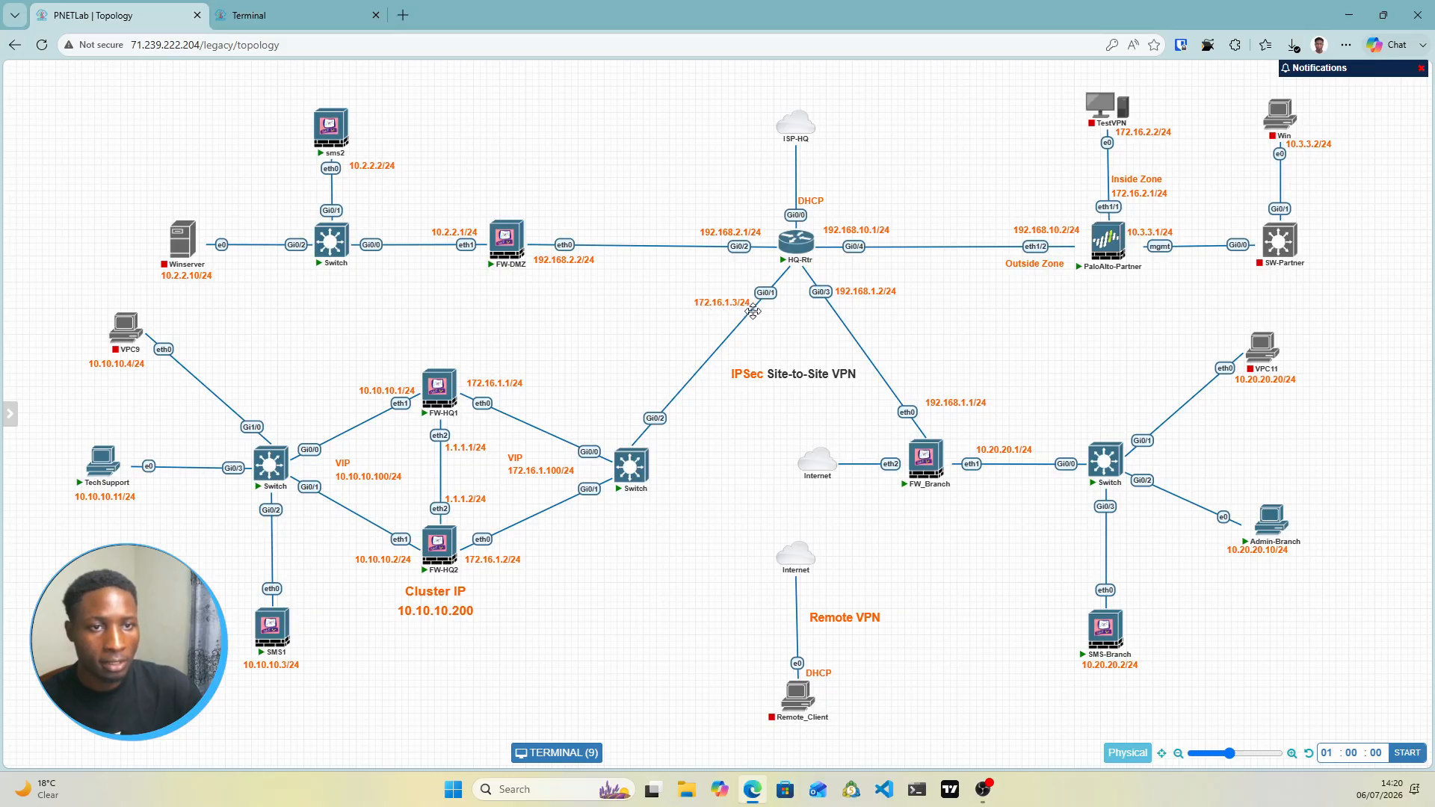
left_click(306, 16)
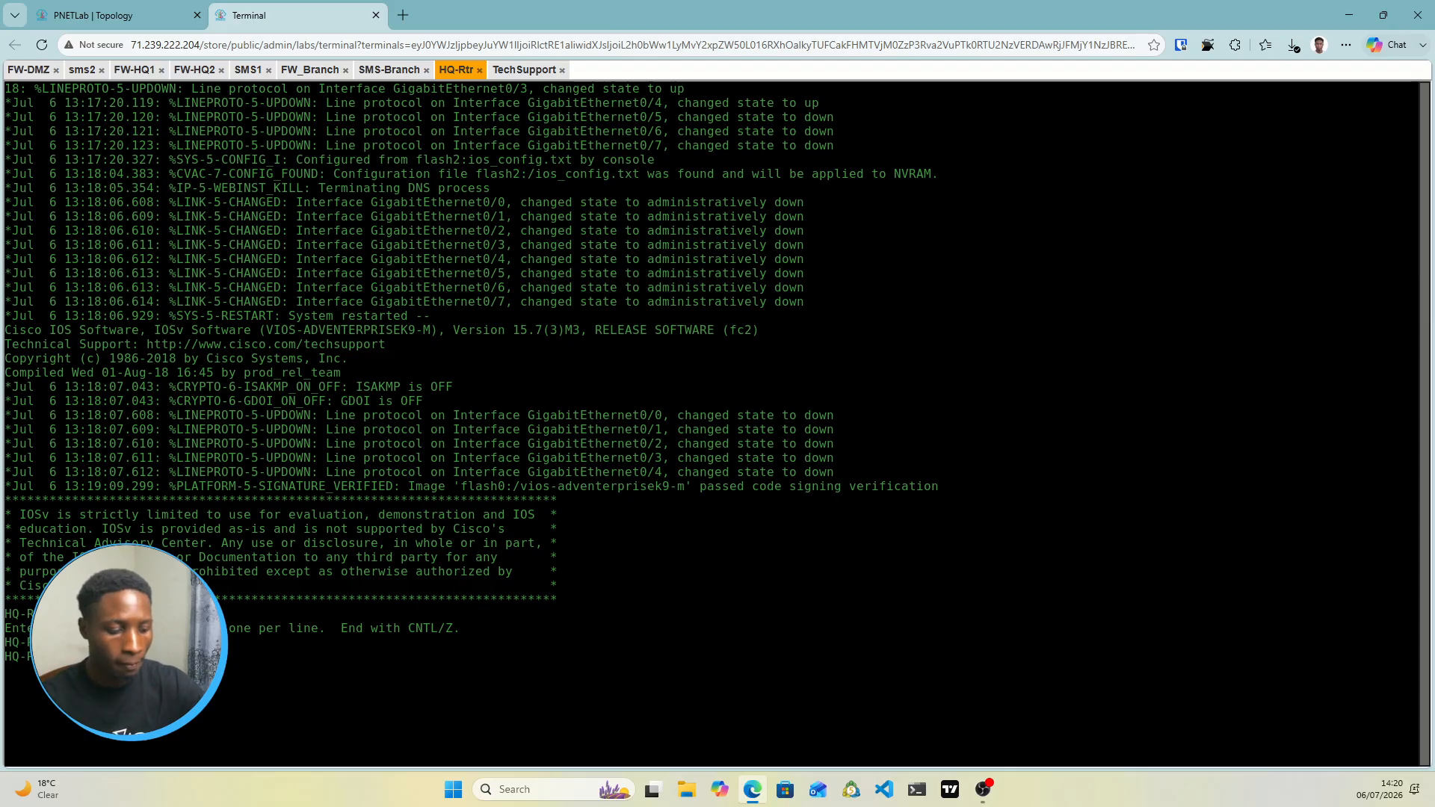
type("6")
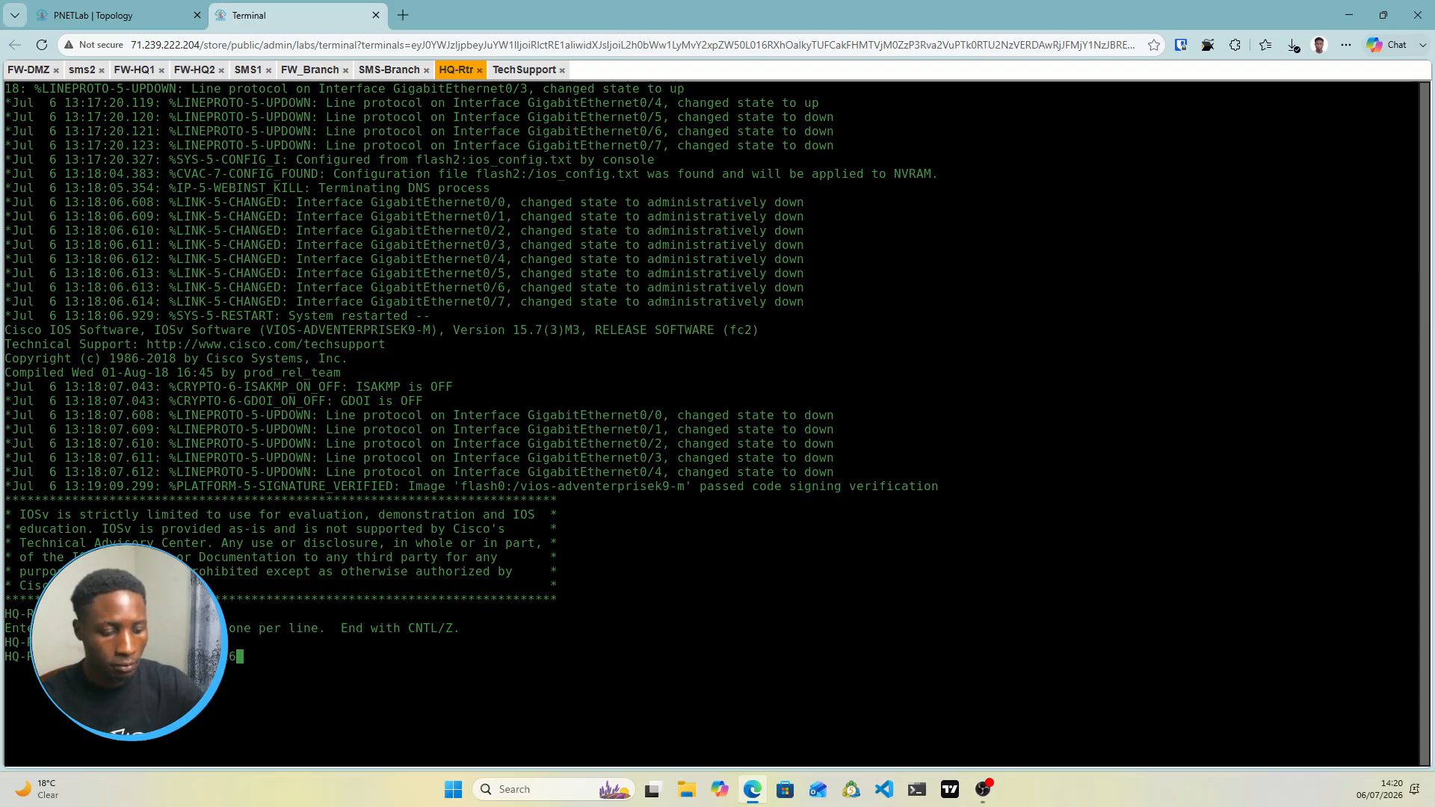
type(".1.3 ")
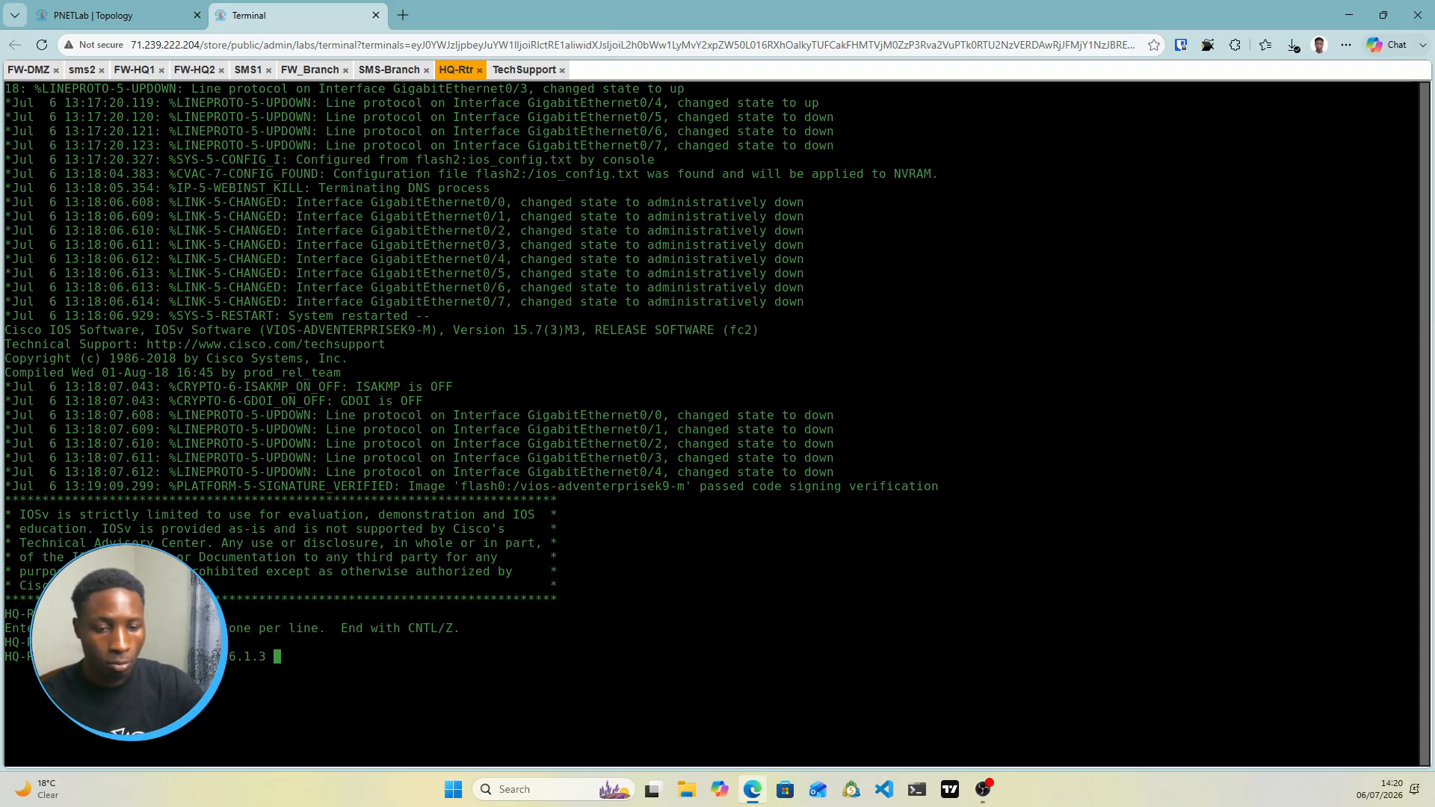
type("255.25")
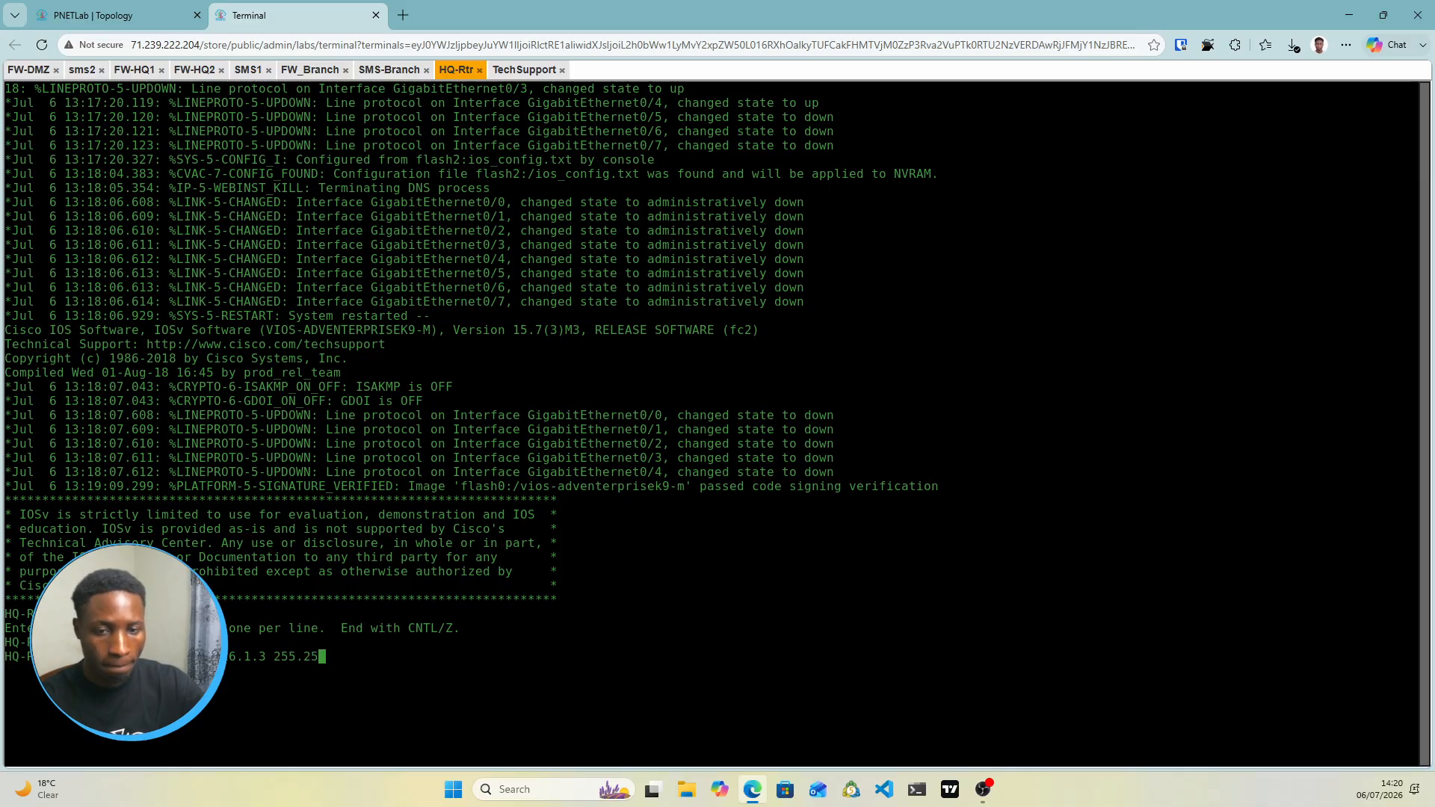
type("5.255.0")
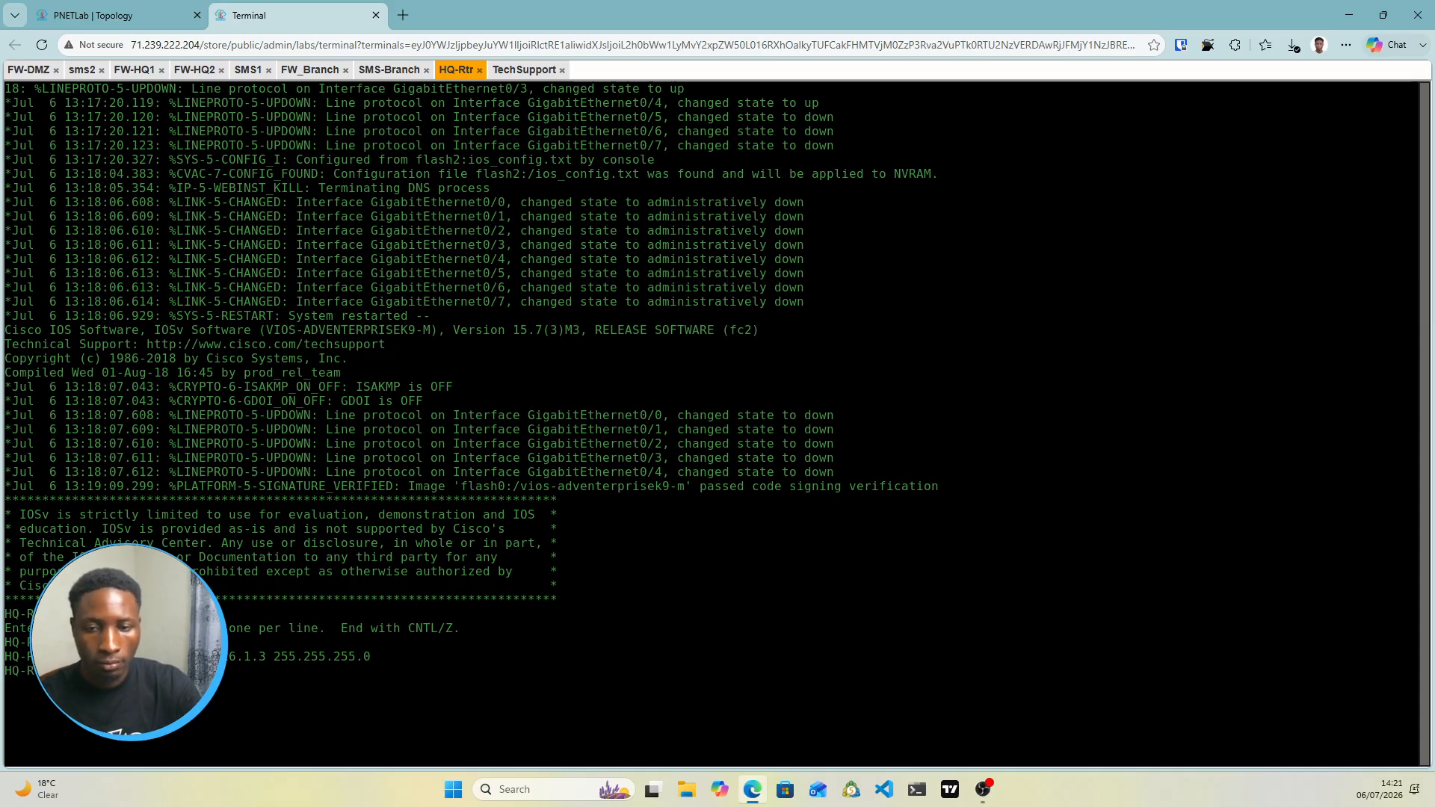
key("Return")
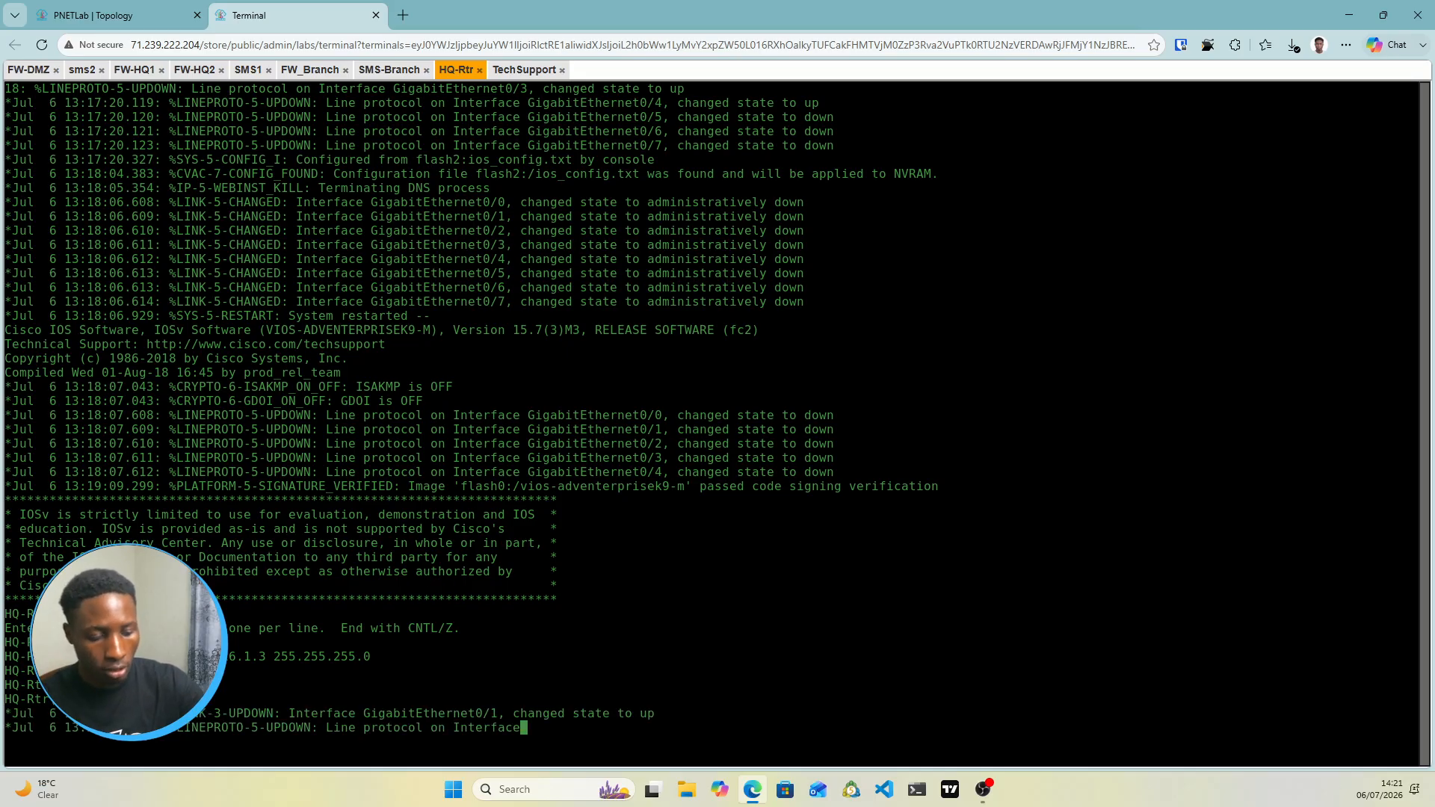
type("0/2")
key("Return")
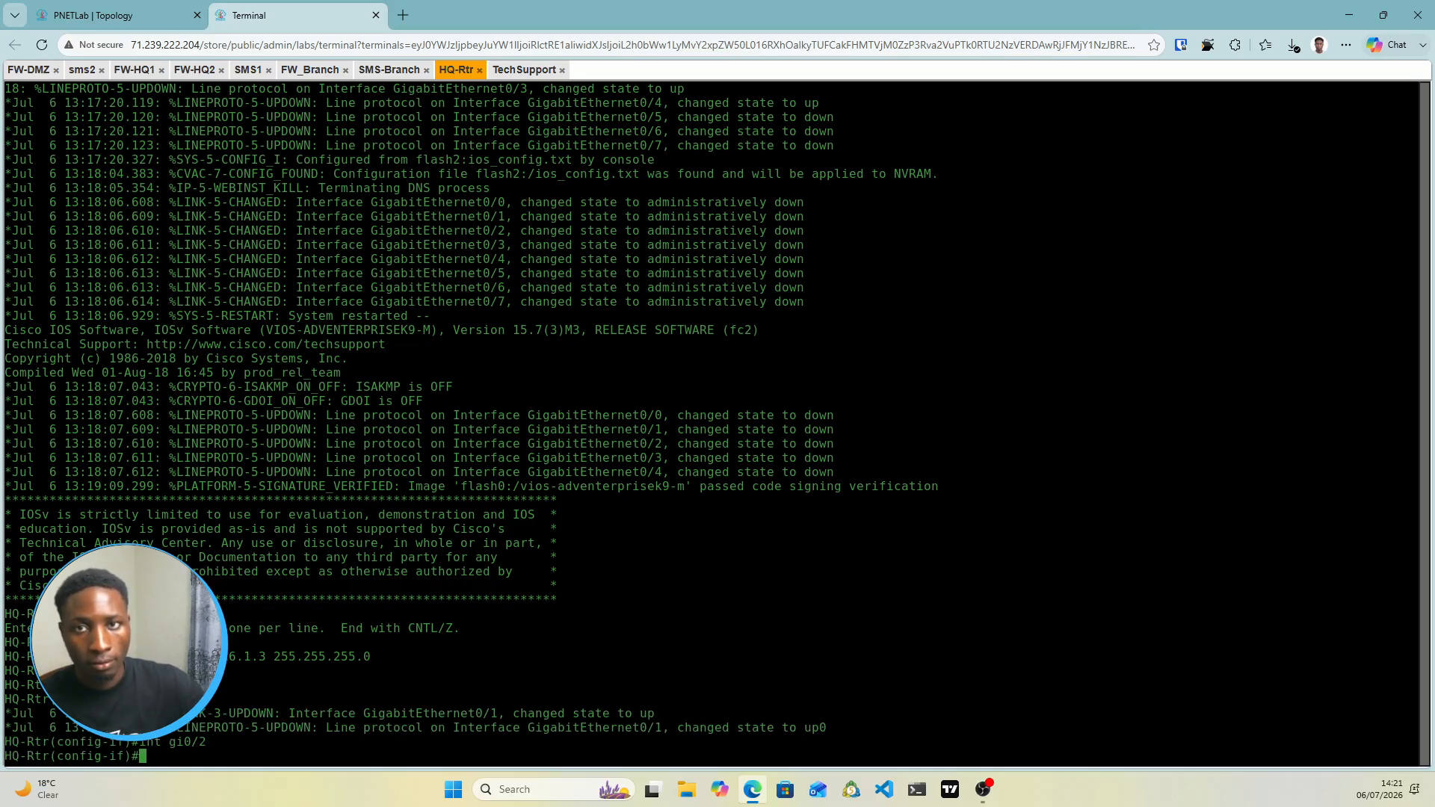
left_click(90, 15)
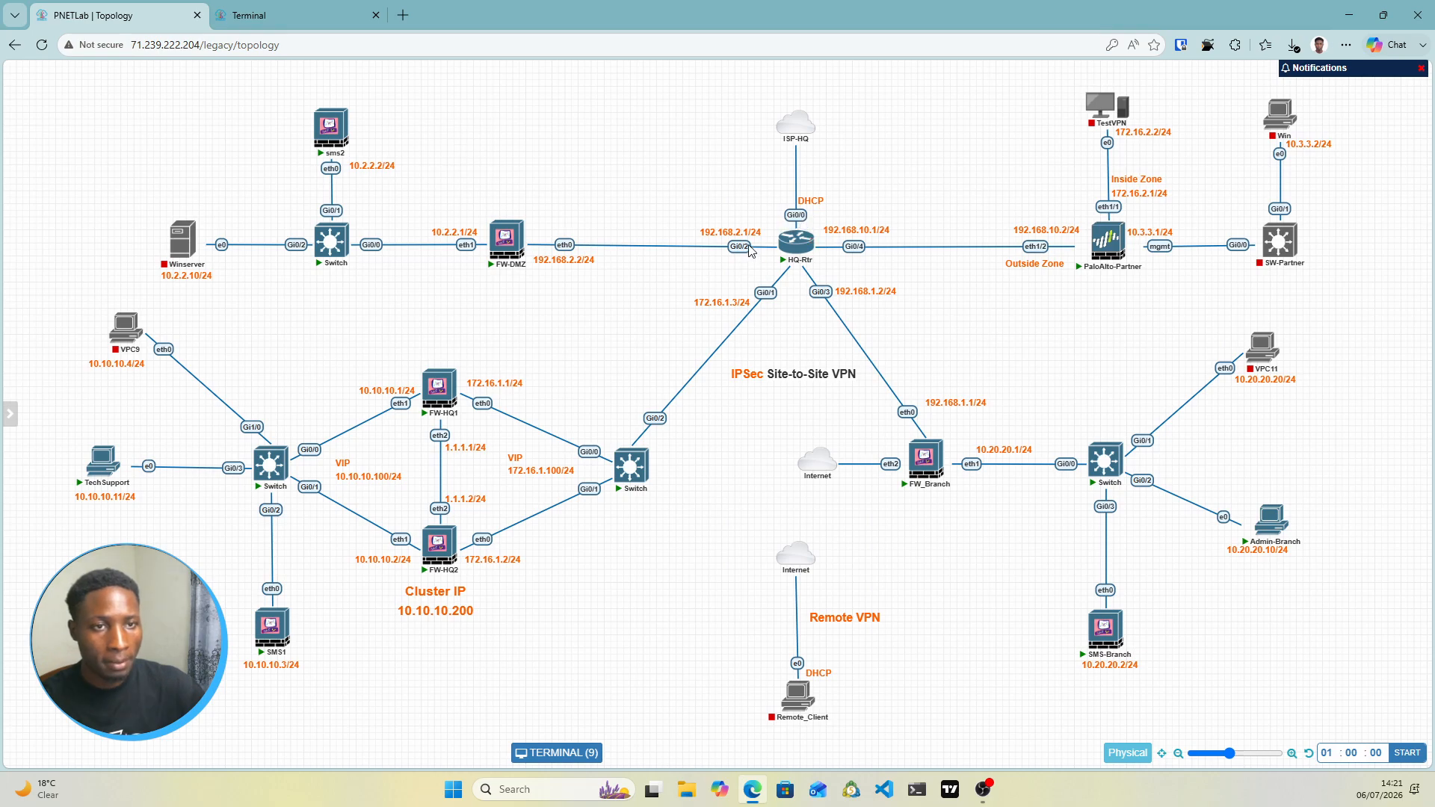
Give HQ-Rtr's Gi0/2 the address 192.168.2.1 255.255.255.0 and bring it up with 'no shut'
left_click(274, 15)
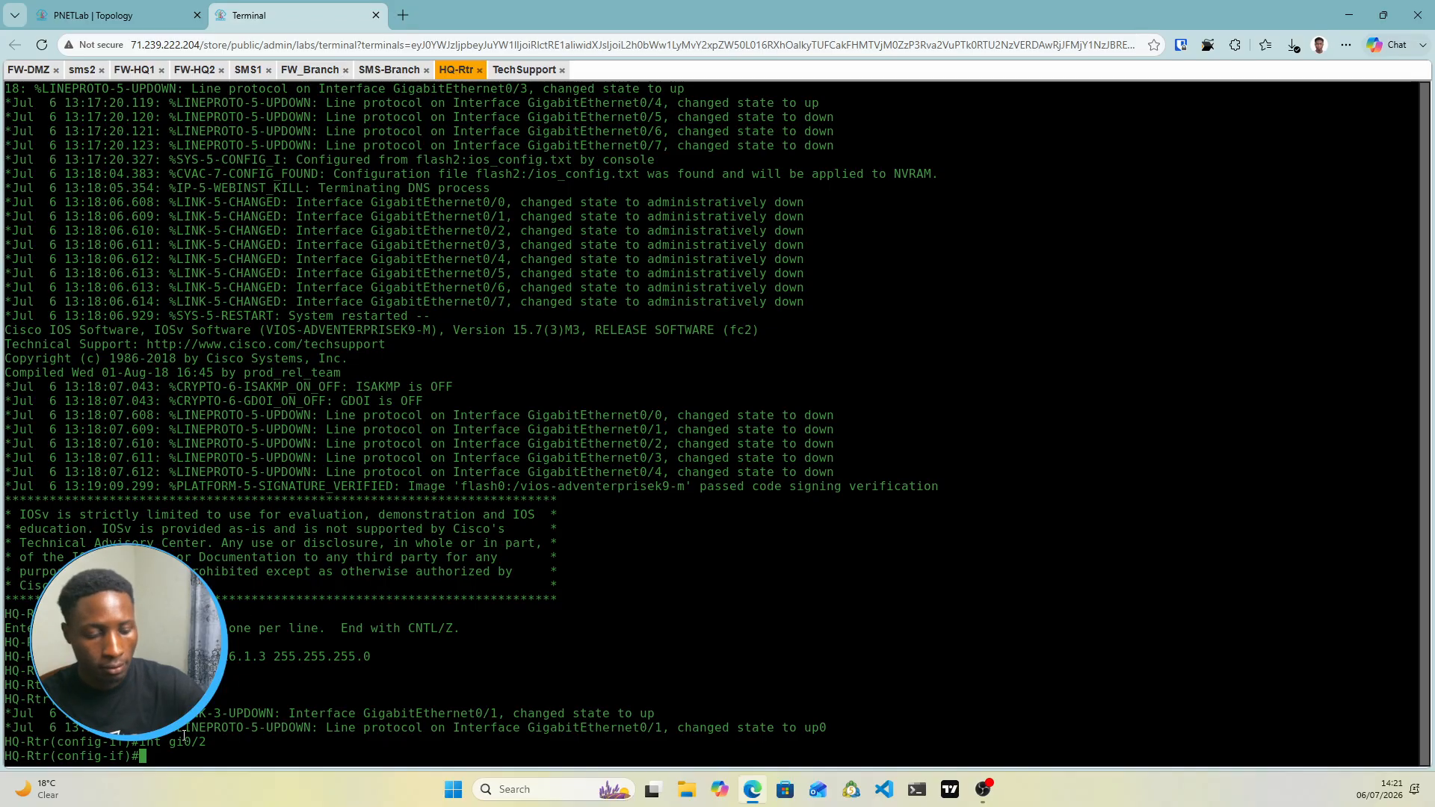
type("192.168")
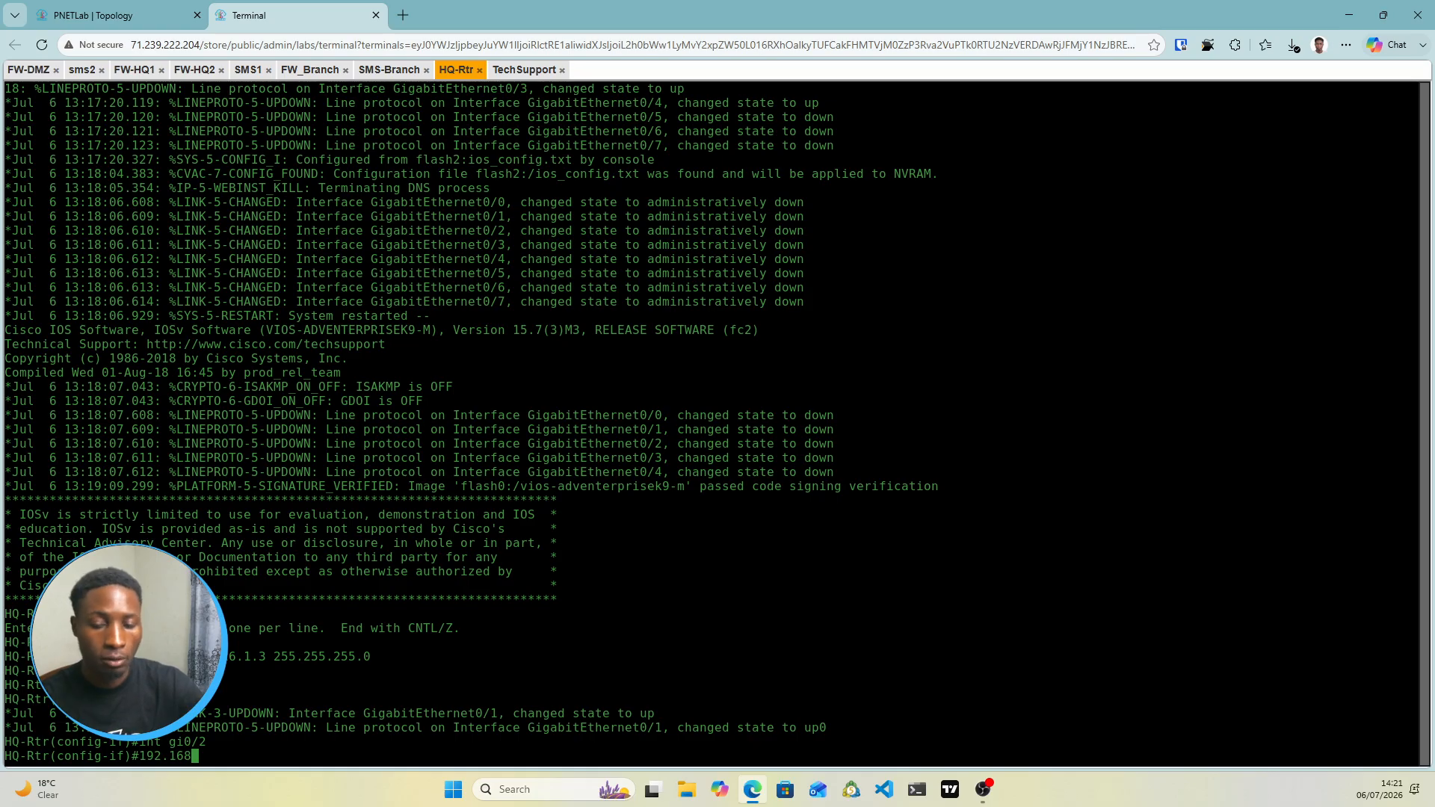
key("BackSpace")
key("BackSpace")
key("BackSpace")
key("BackSpace")
key("BackSpace")
key("BackSpace")
key("BackSpace")
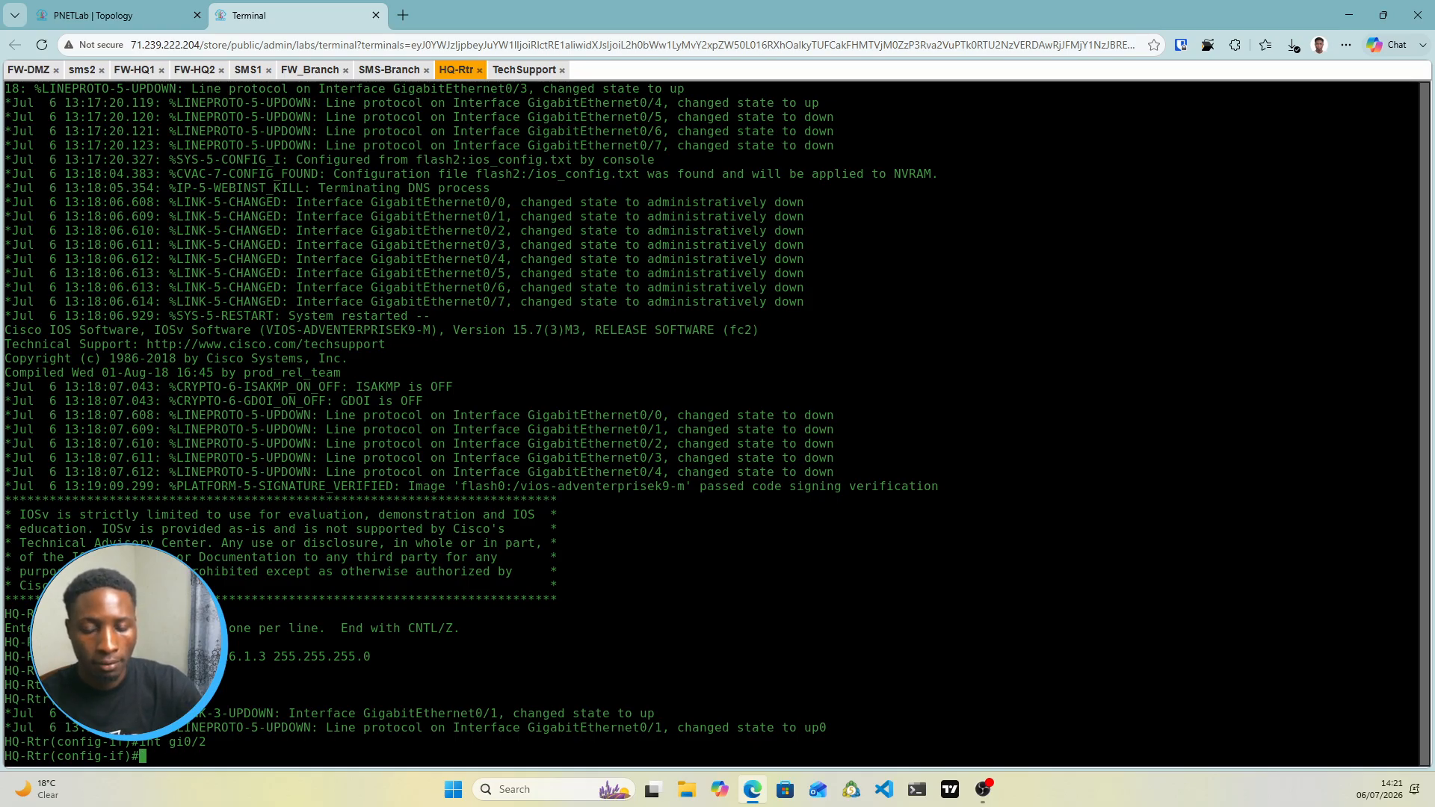
type("ip add ")
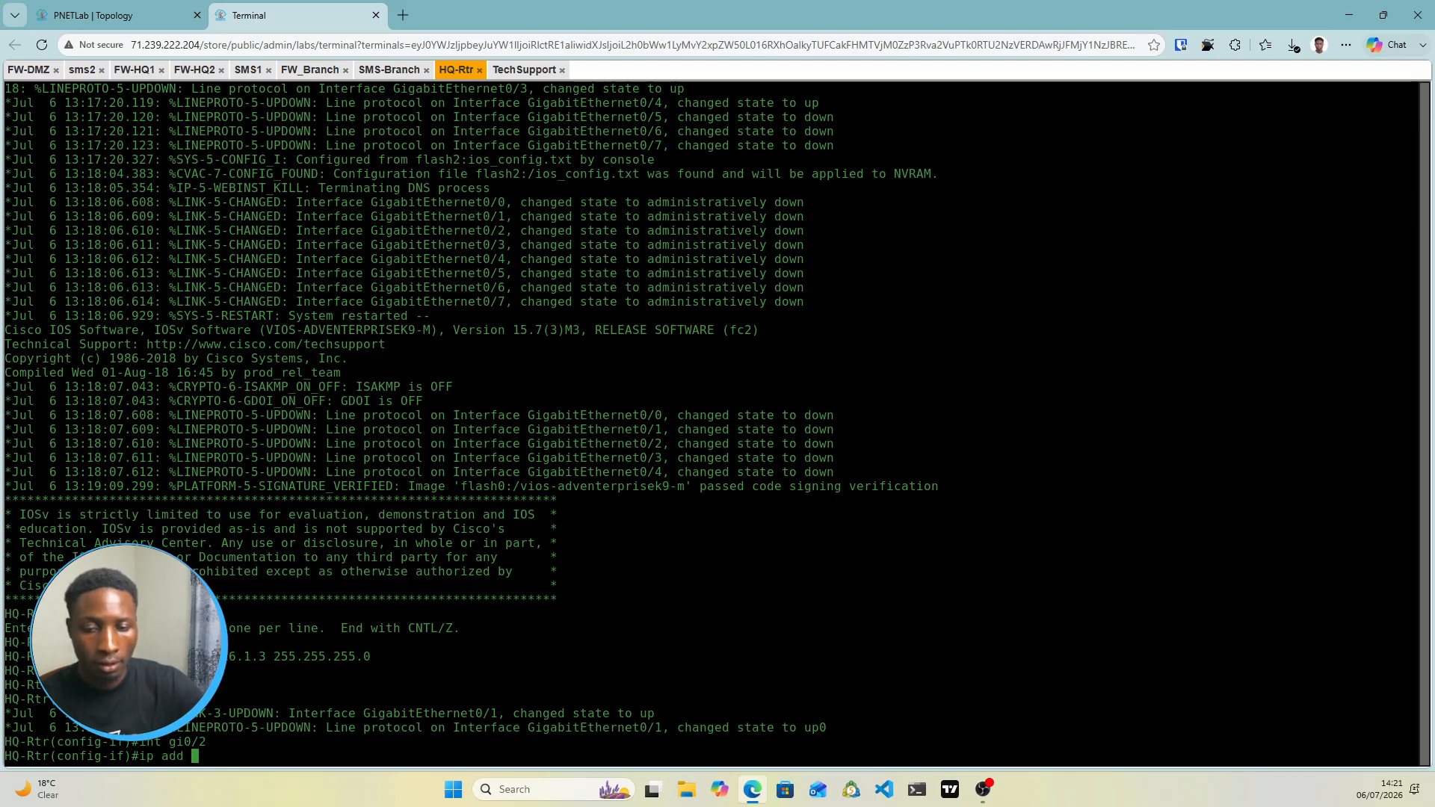
type("192.16")
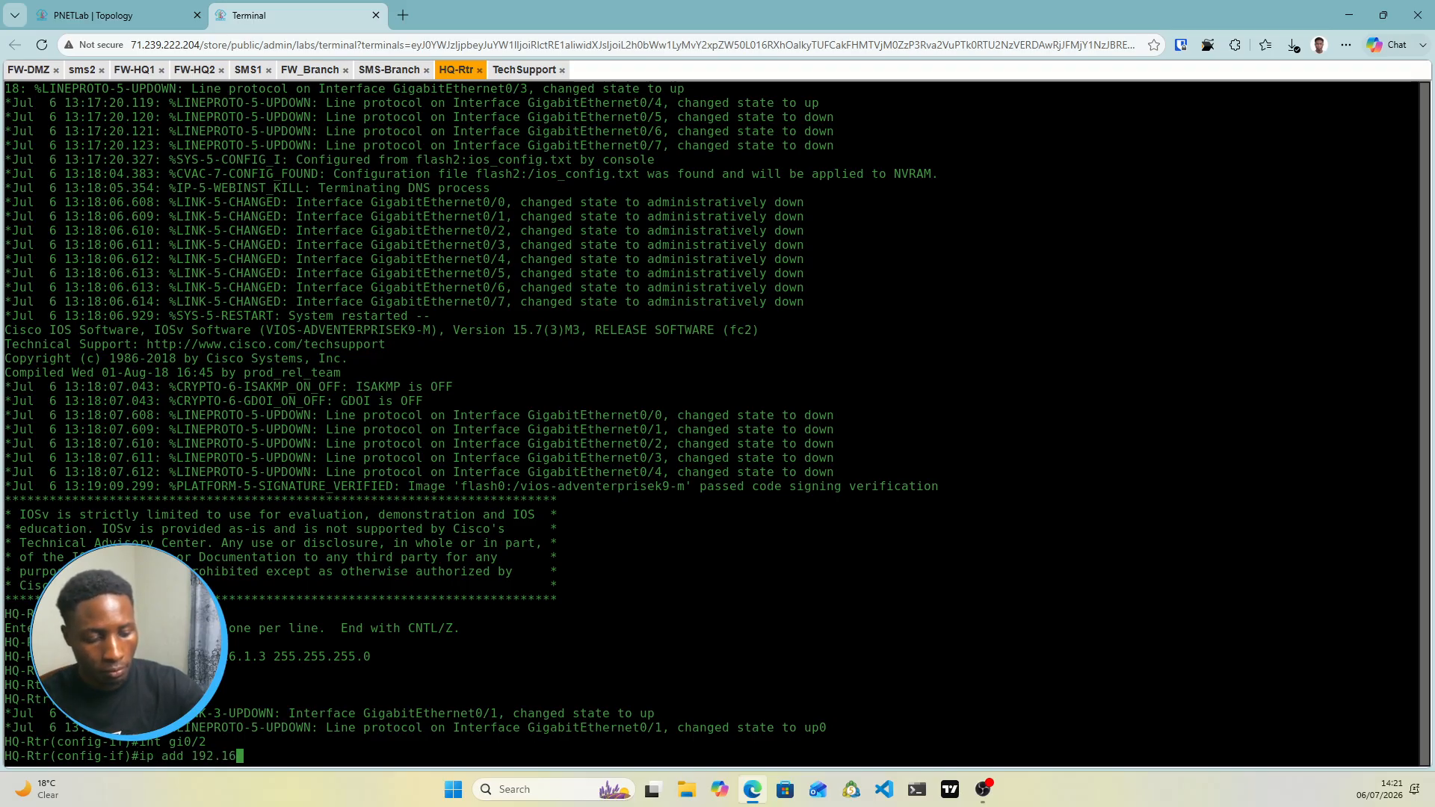
type("8.2.1 ")
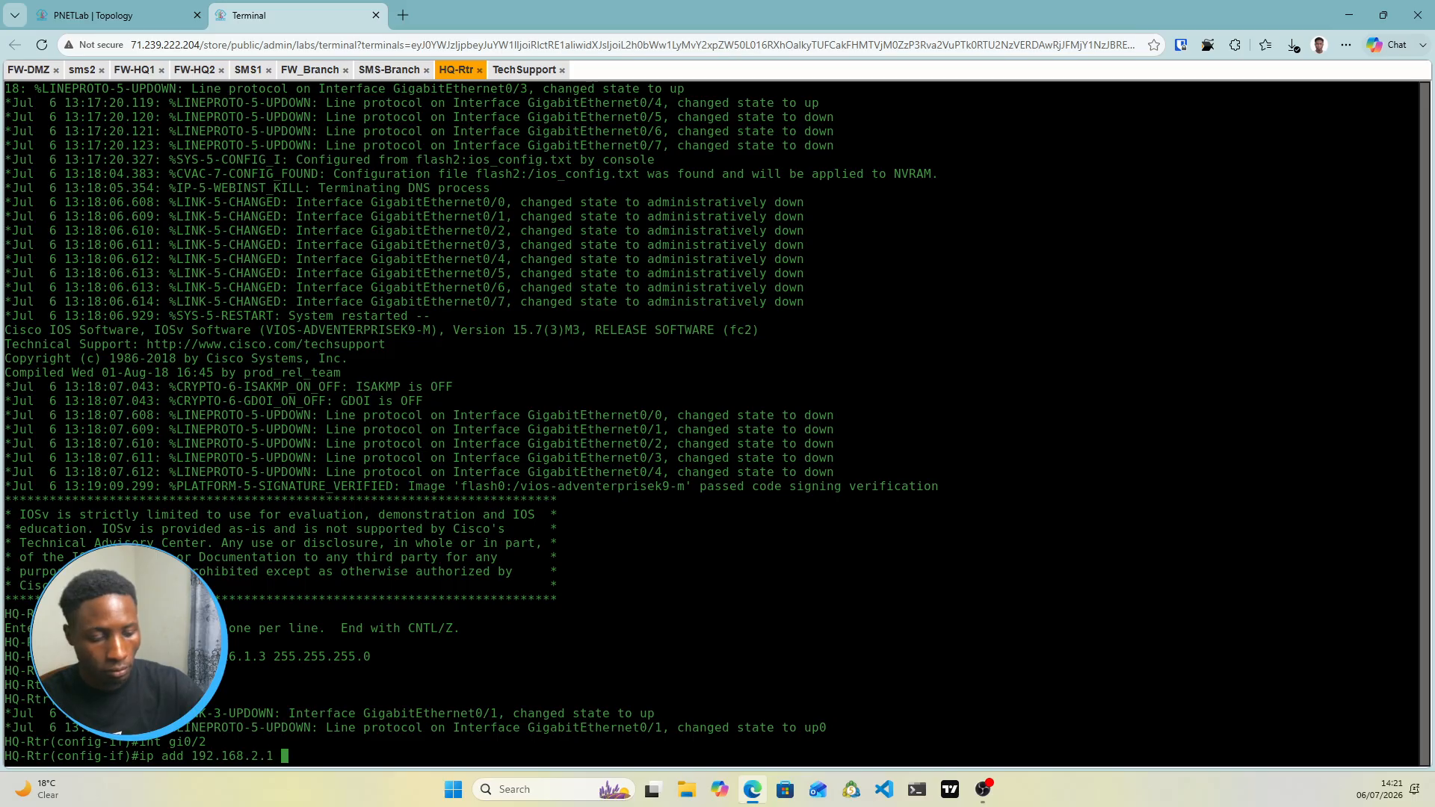
type("255.255.")
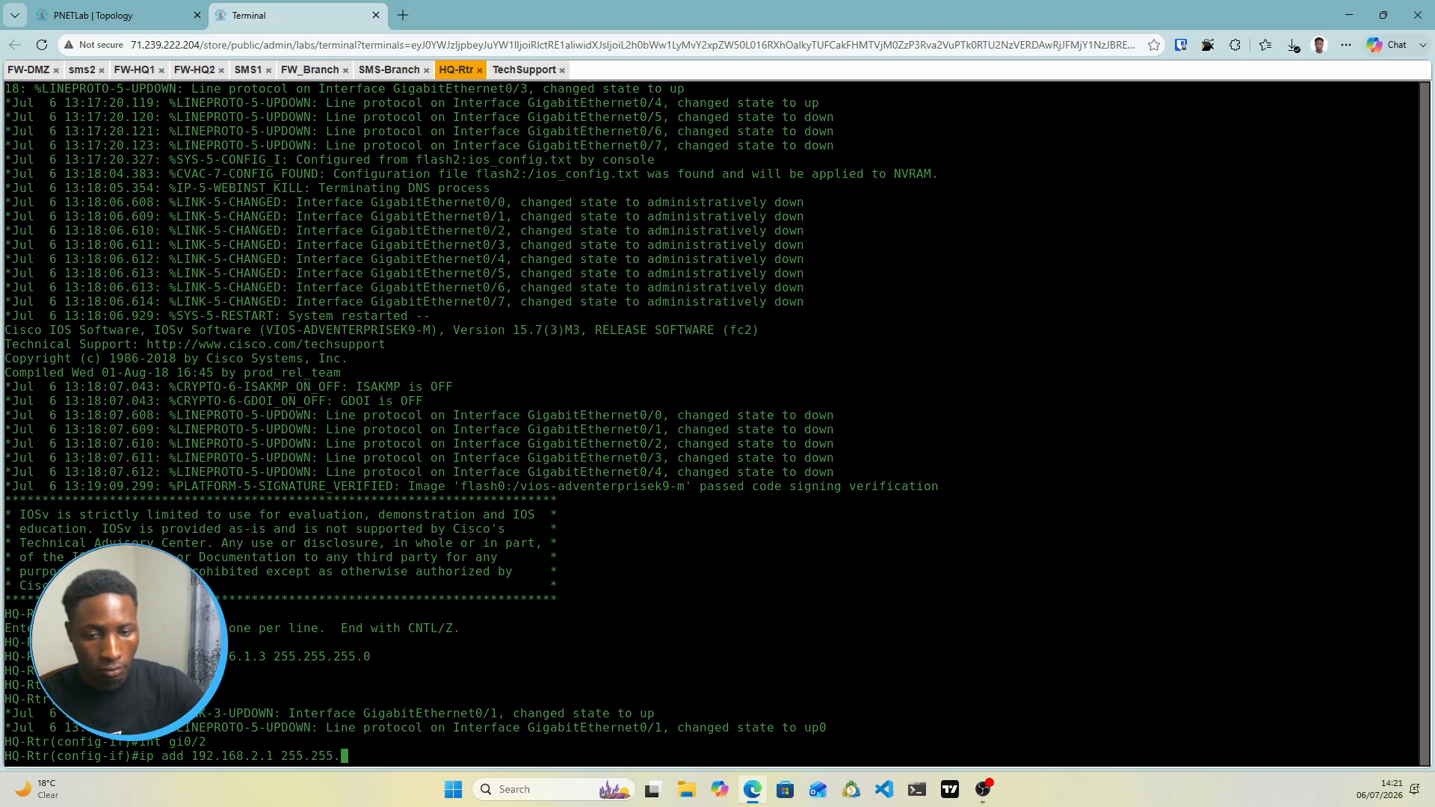
type("255.0")
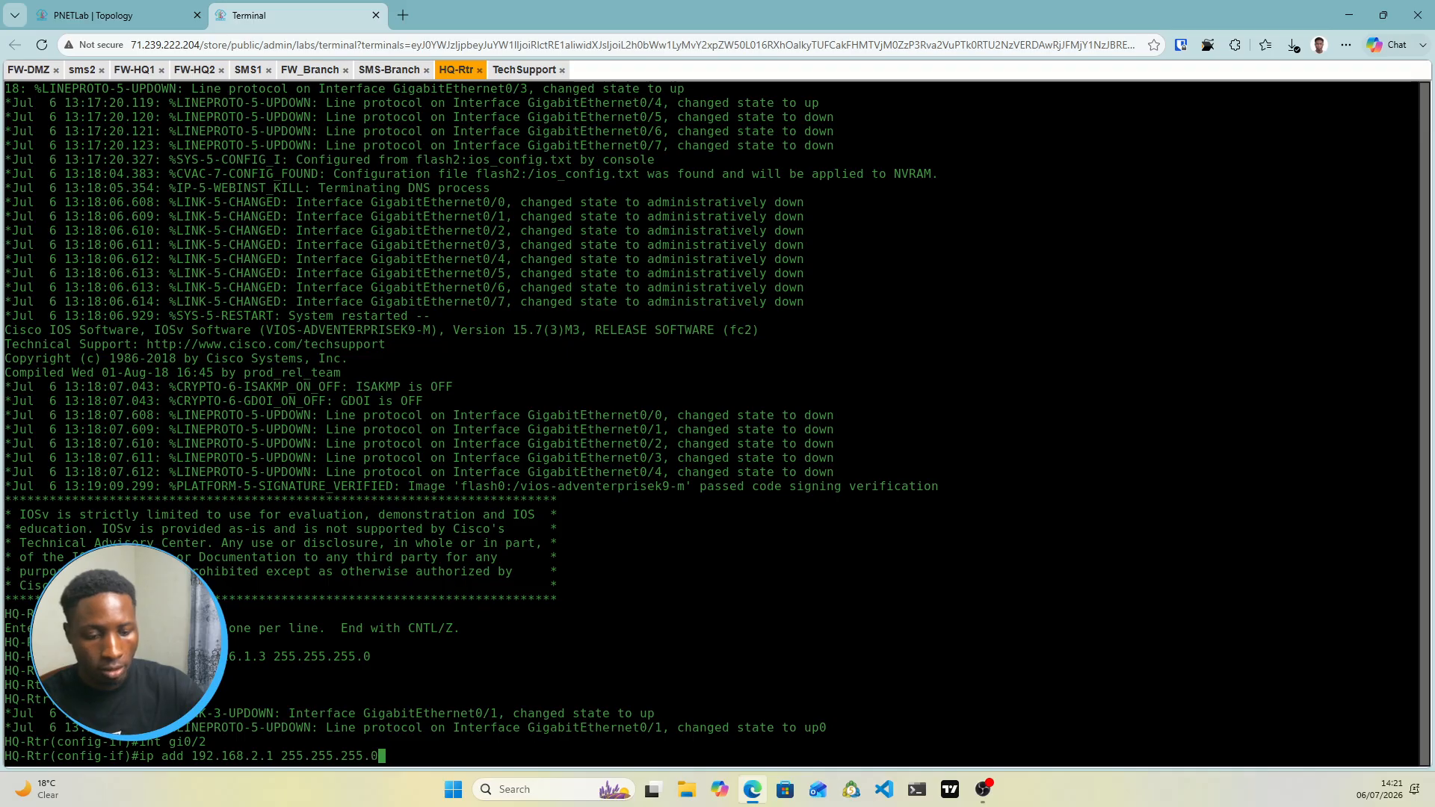
key("Return")
type("n")
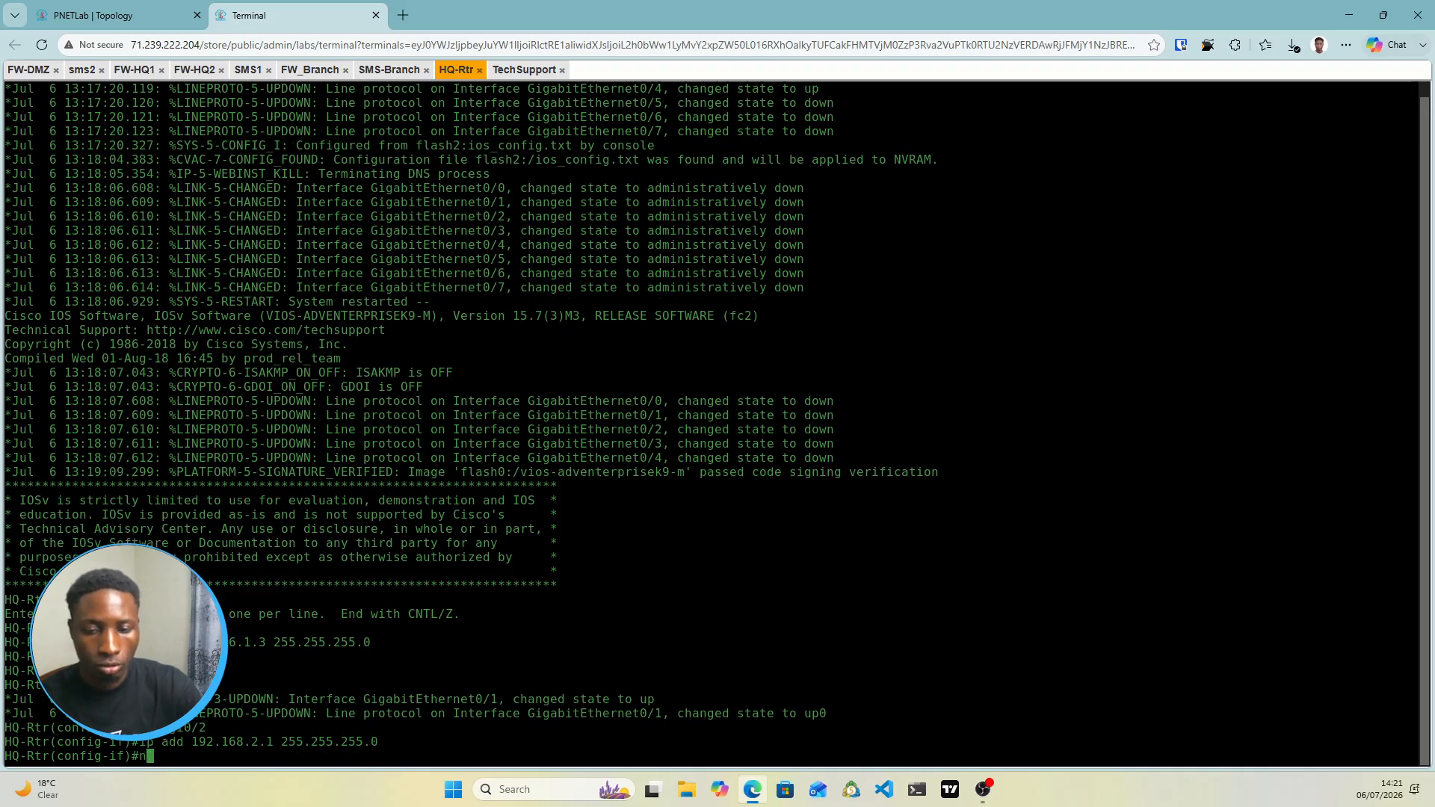
type("o shut")
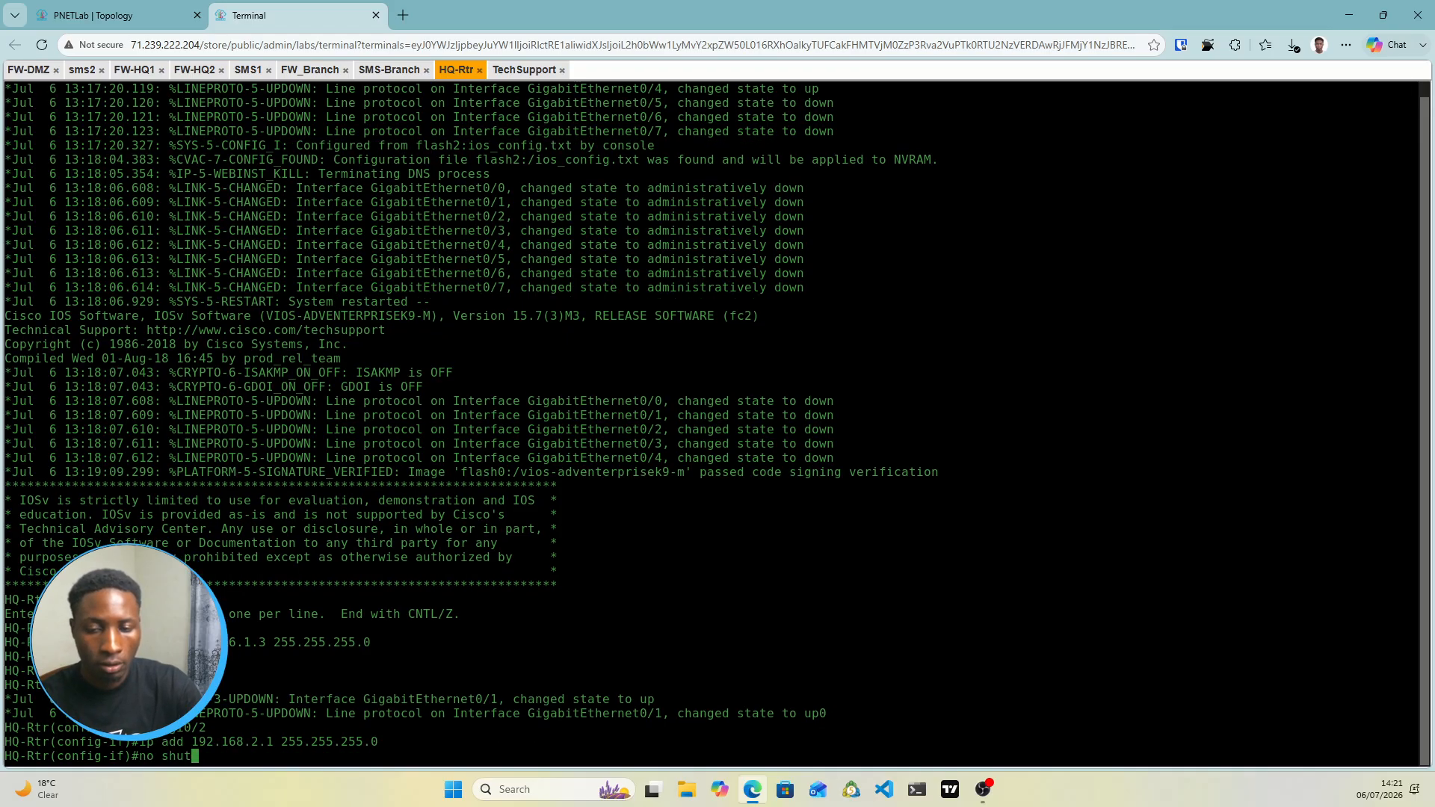
key("Return")
Enter the configuration for interface Gi0/3 with 'int gi0/3'
type("int")
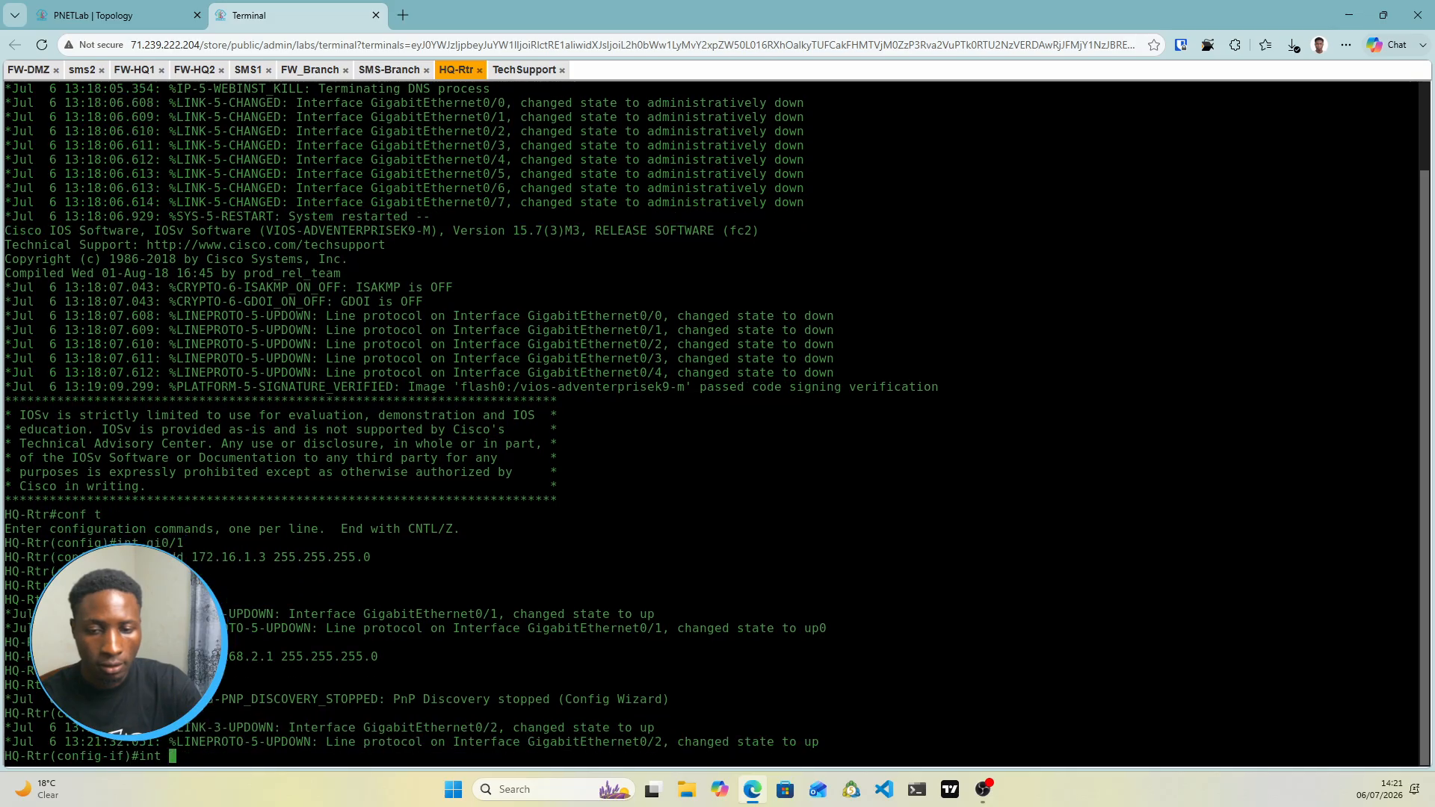
type(" gi0/")
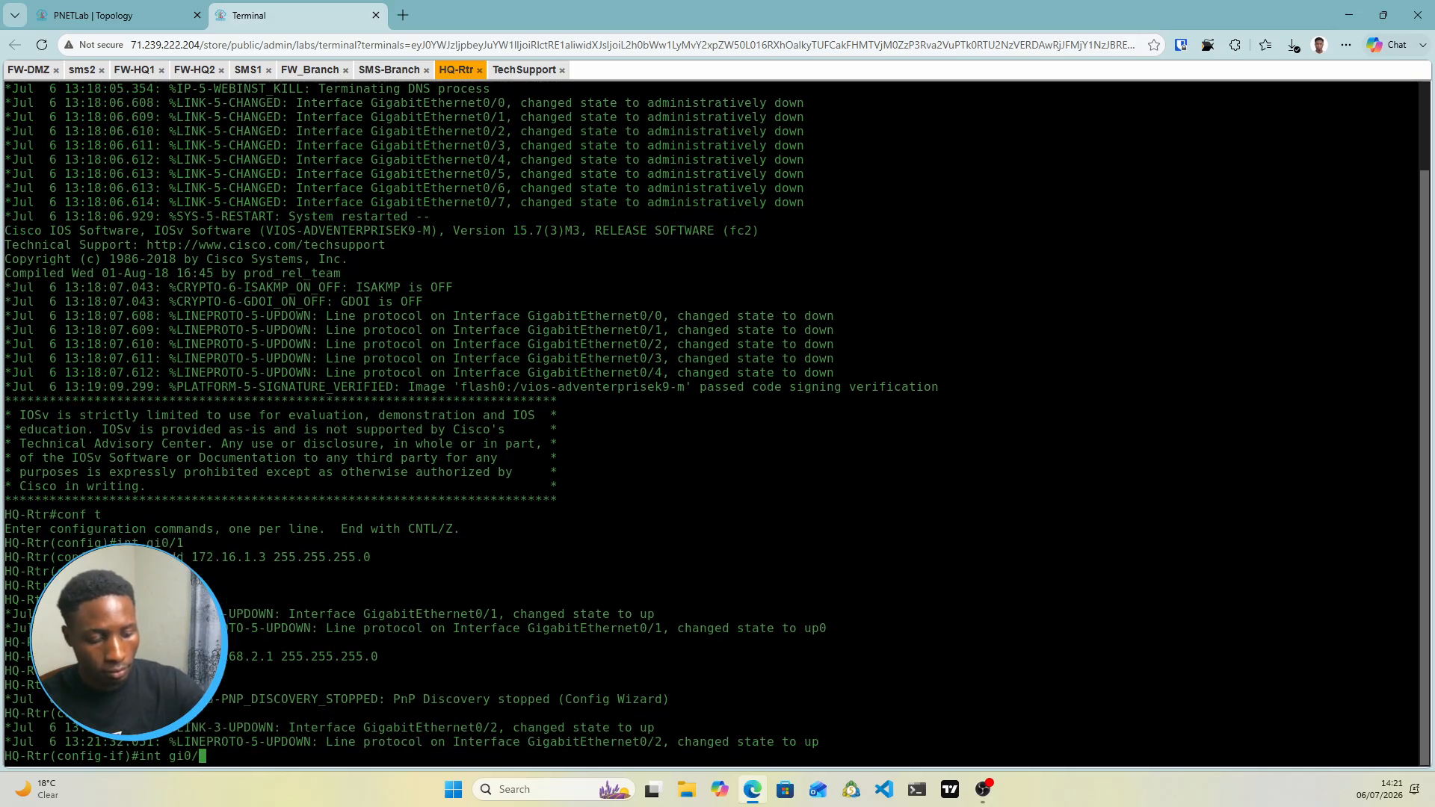
type("2")
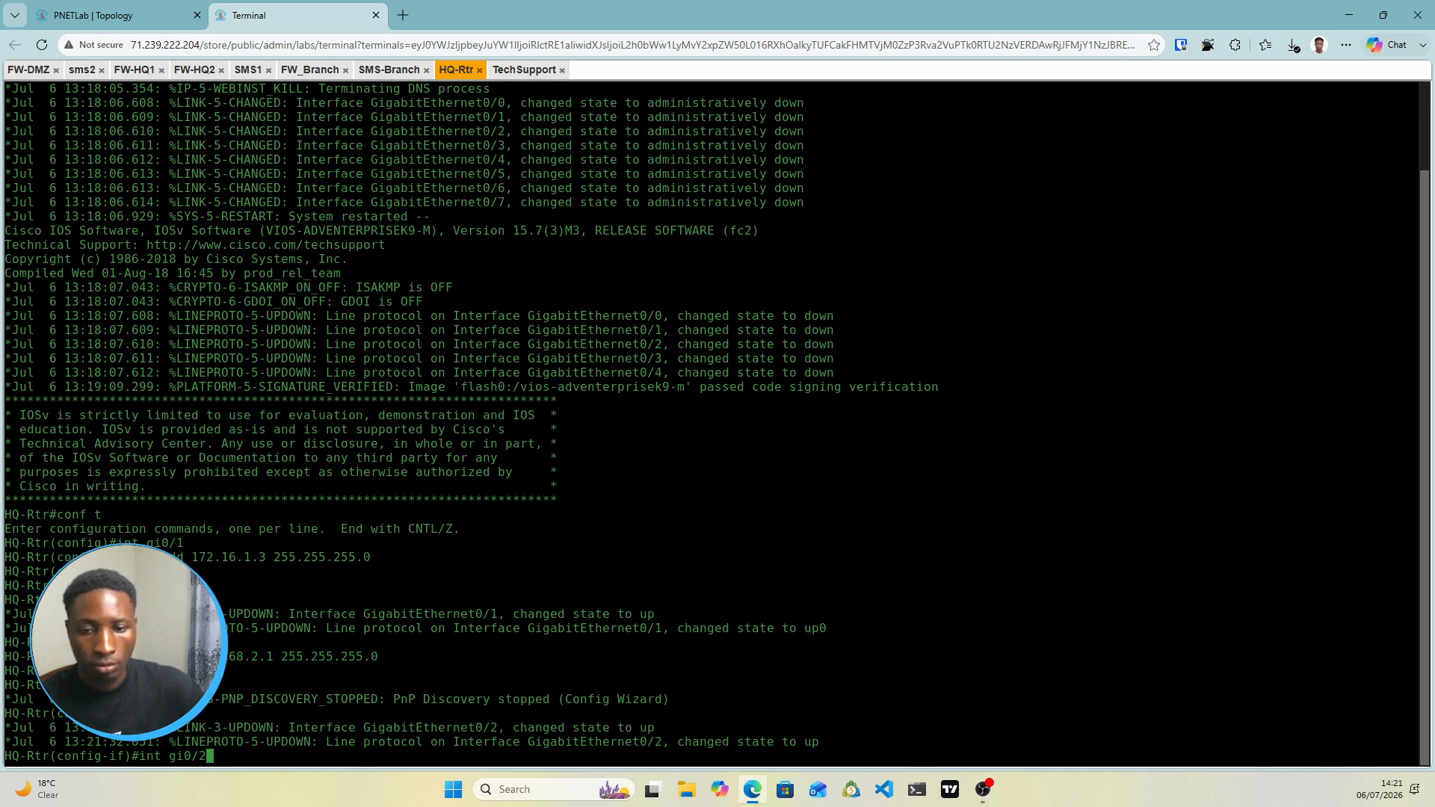
key("BackSpace")
type("3")
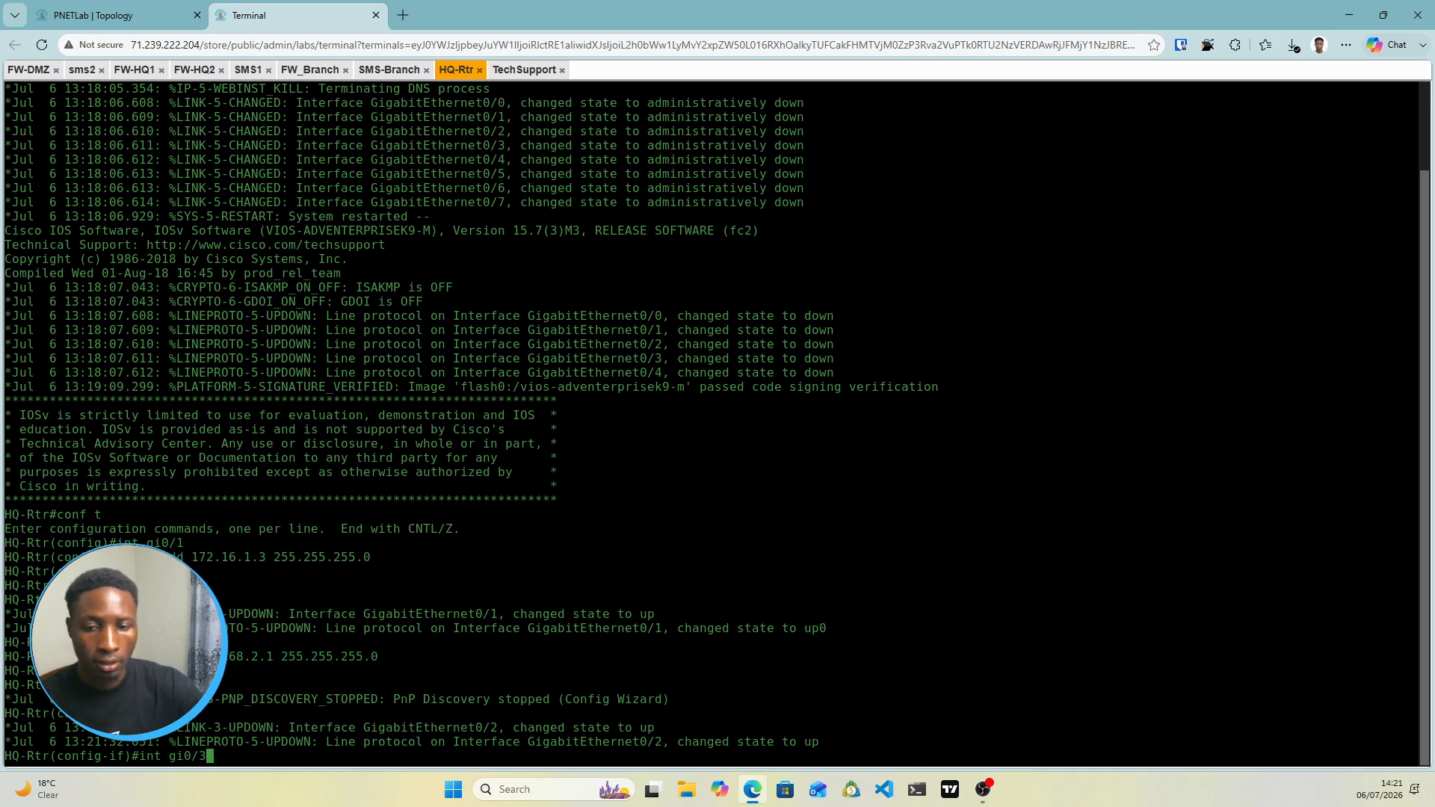
key("Return")
Assign 192.168.1.2 255.255.255.0 to Gi0/3 and bring it up with no shut
left_click(159, 9)
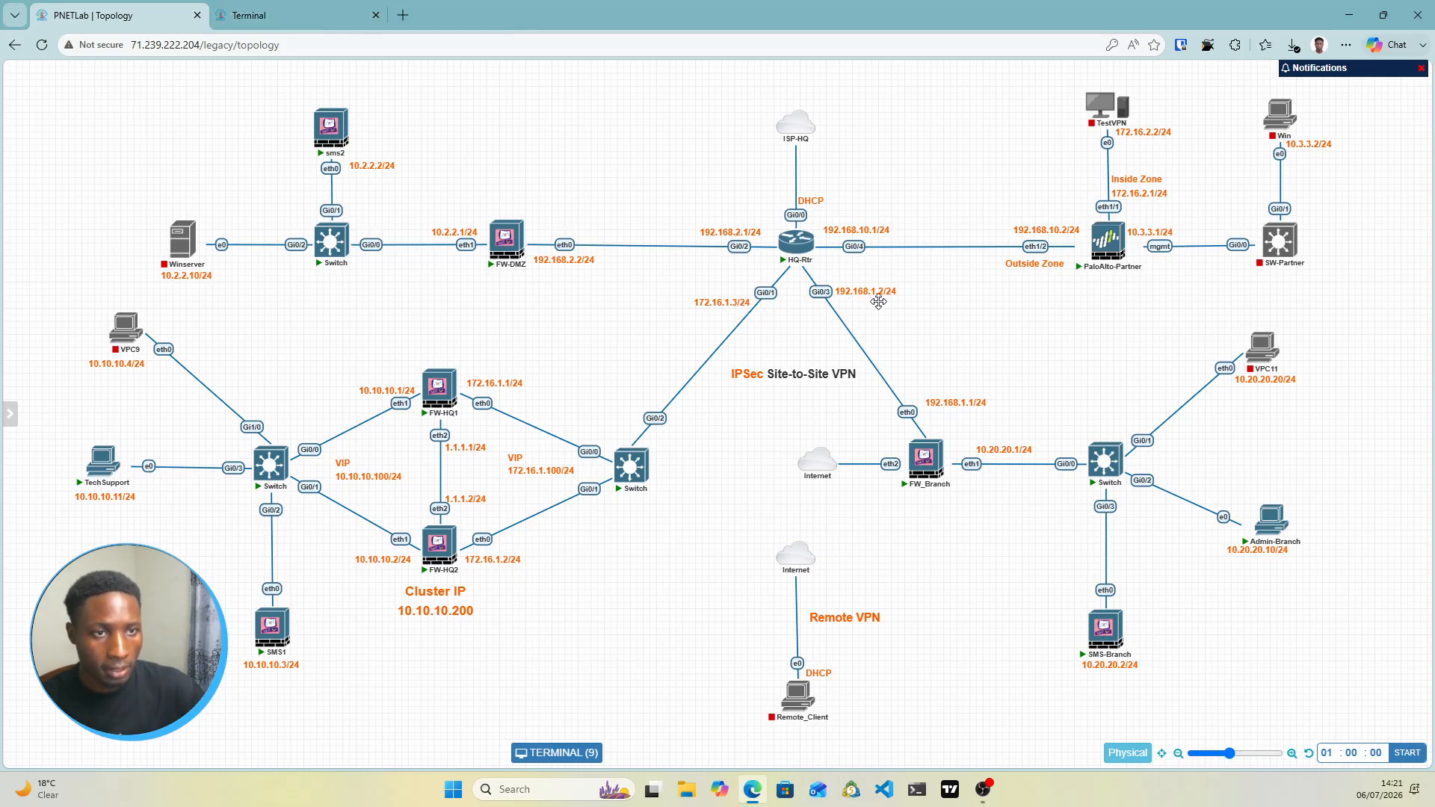
left_click(306, 9)
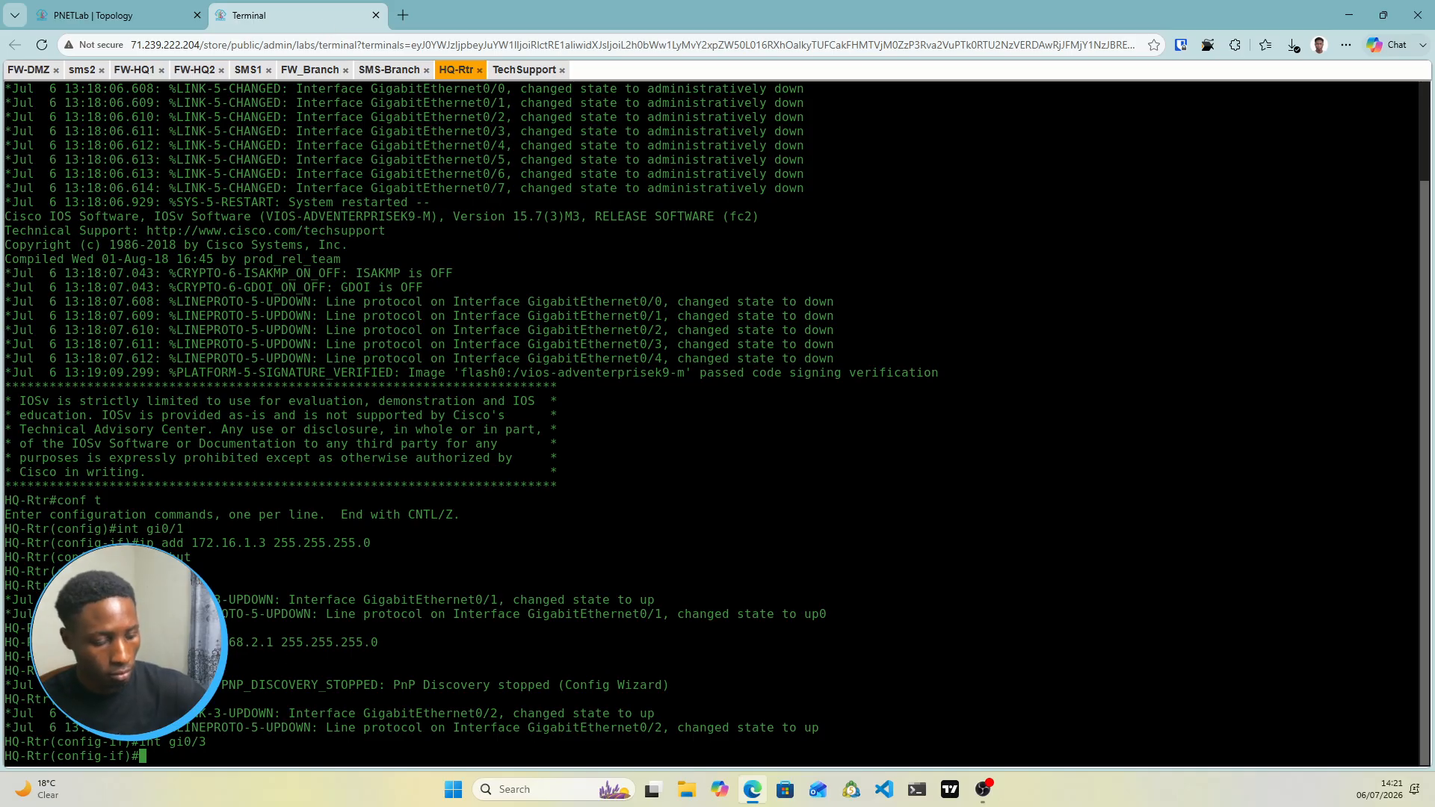
type("192")
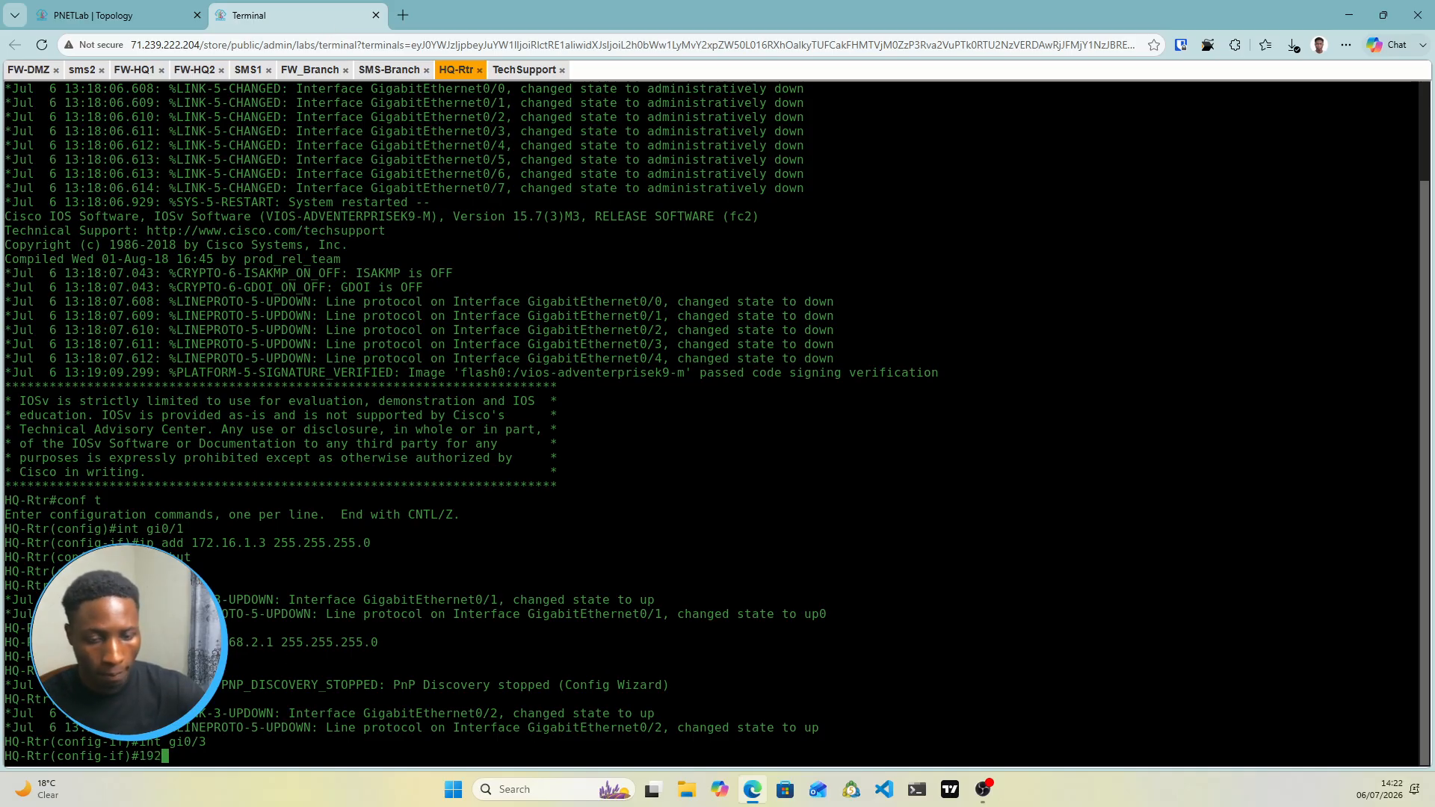
key("BackSpace")
key("BackSpace")
key("BackSpace")
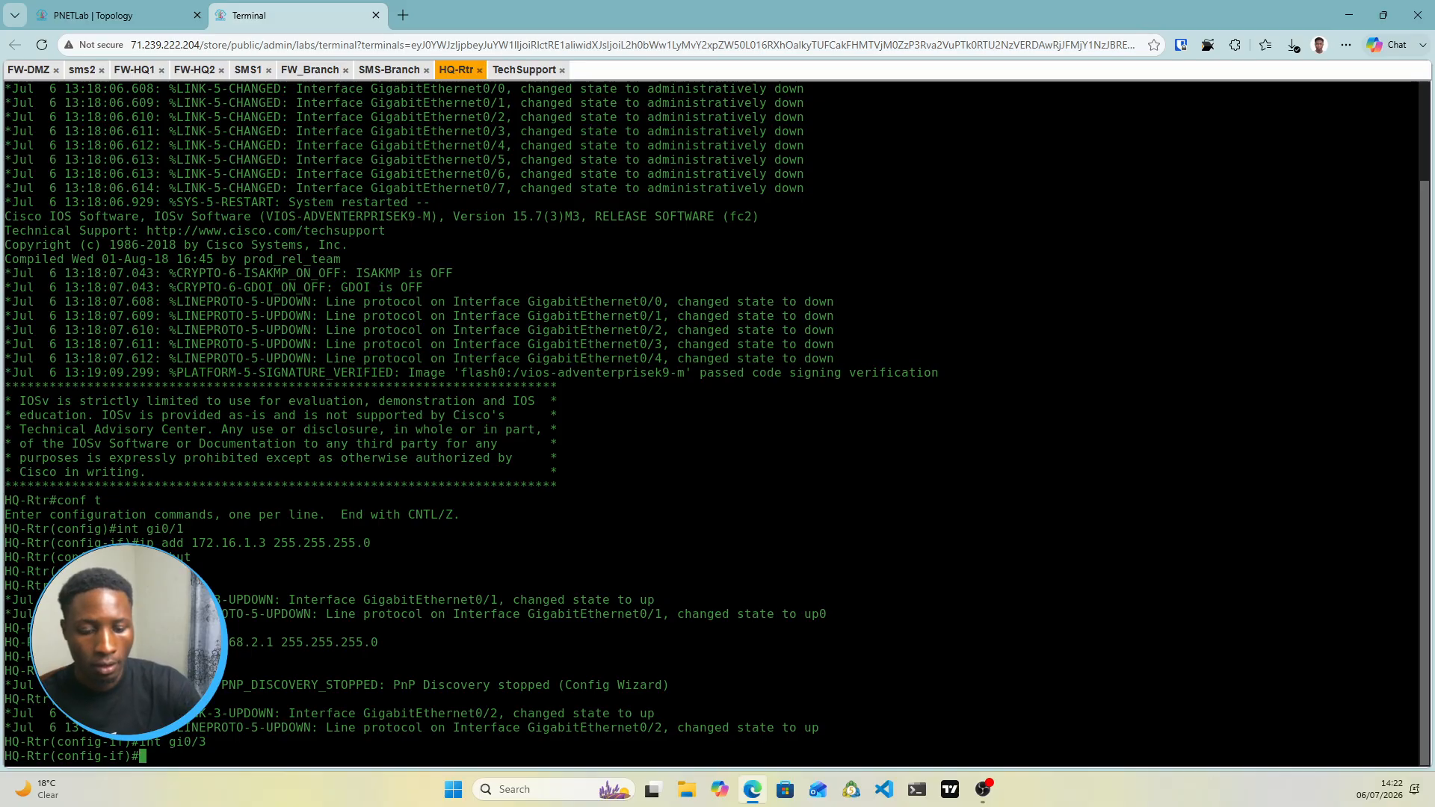
type("ip add")
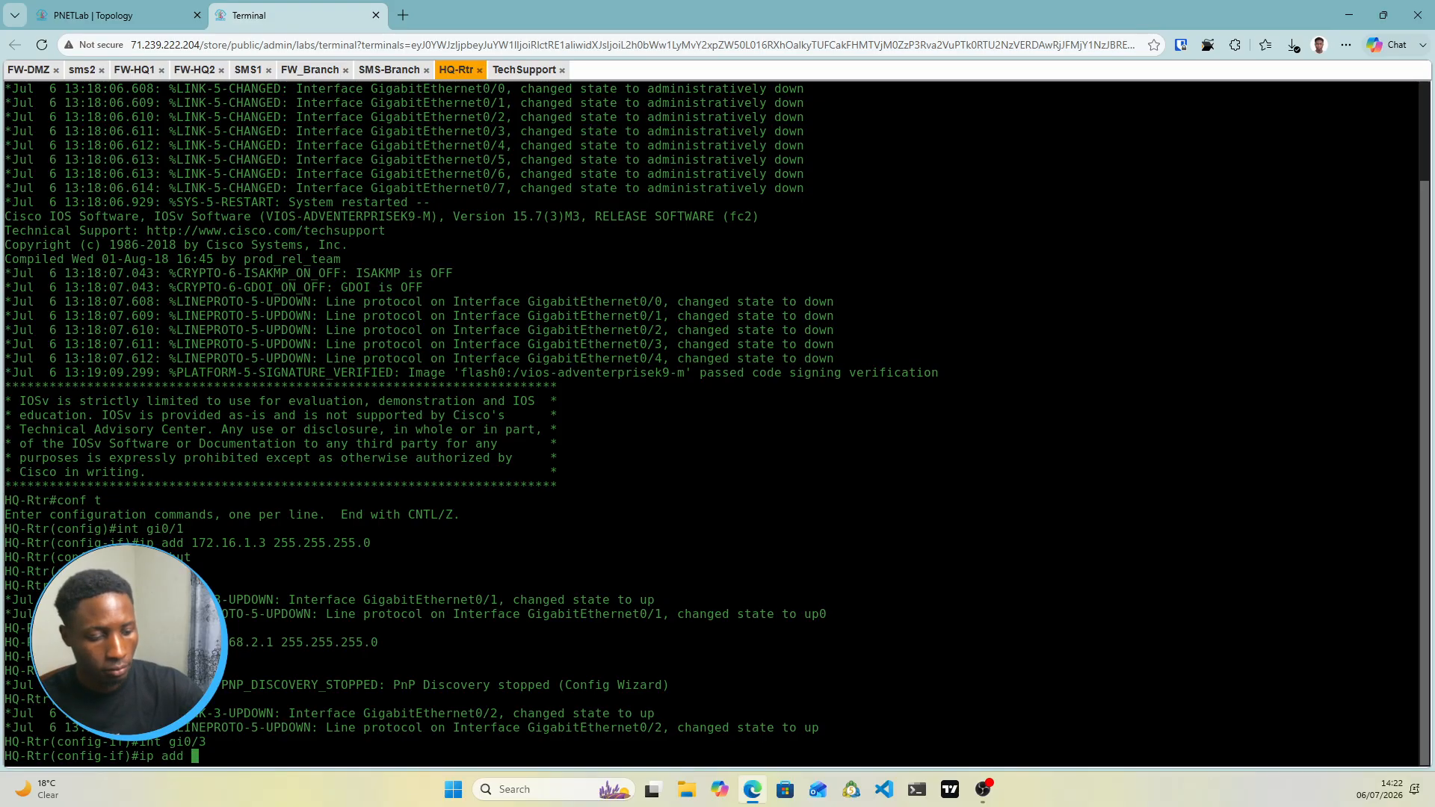
type("192.168")
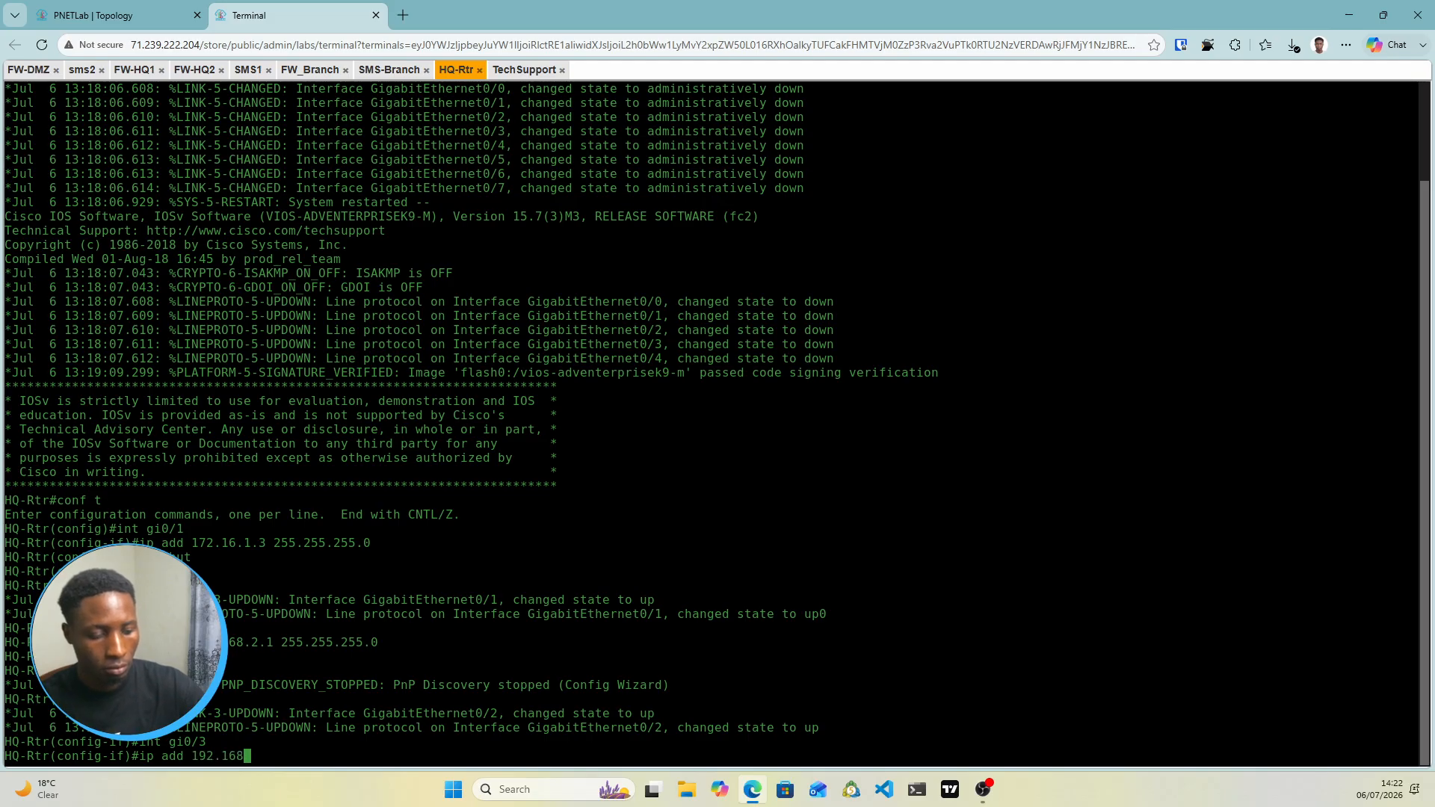
type(".1.2 ")
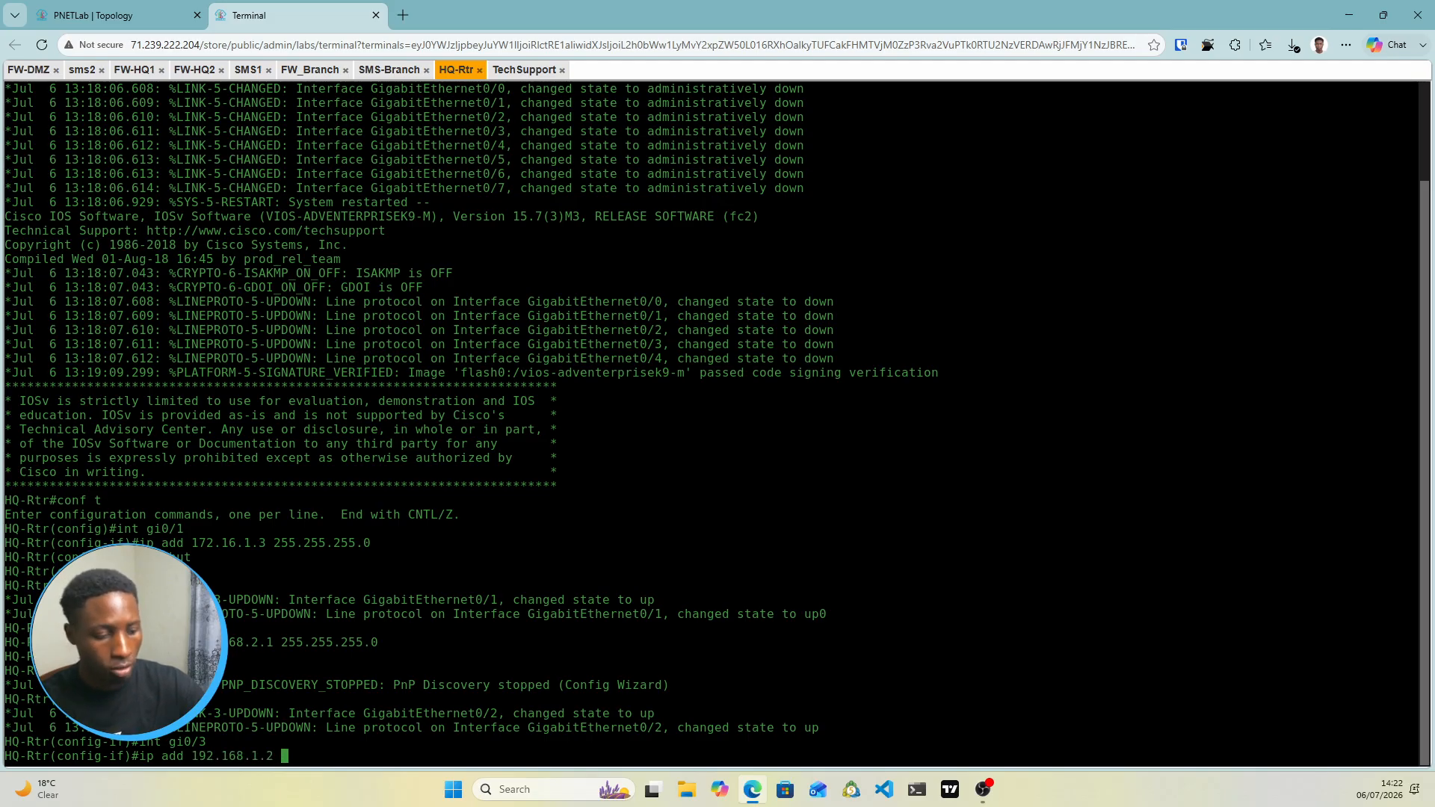
type("255.255")
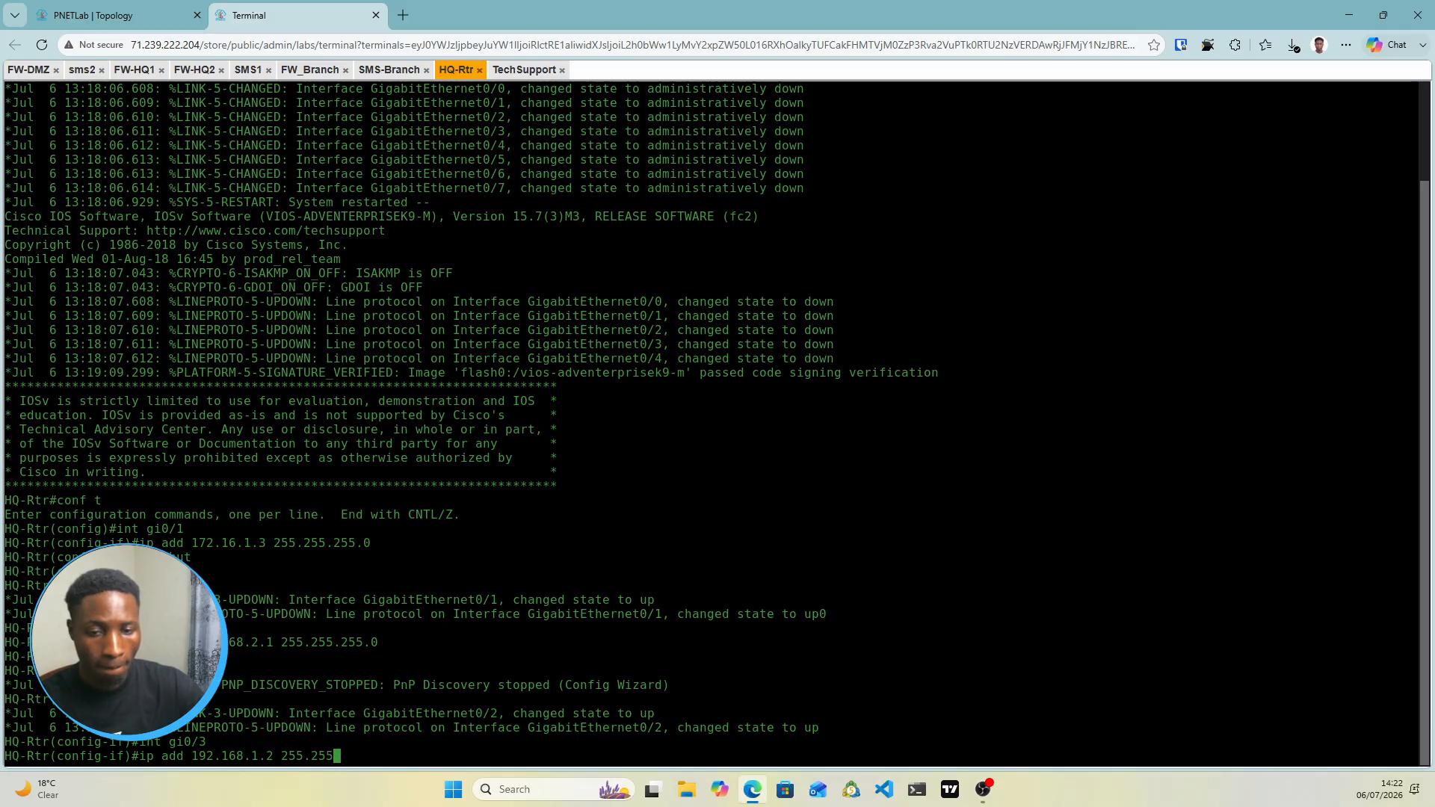
type(".255.0")
key("Return")
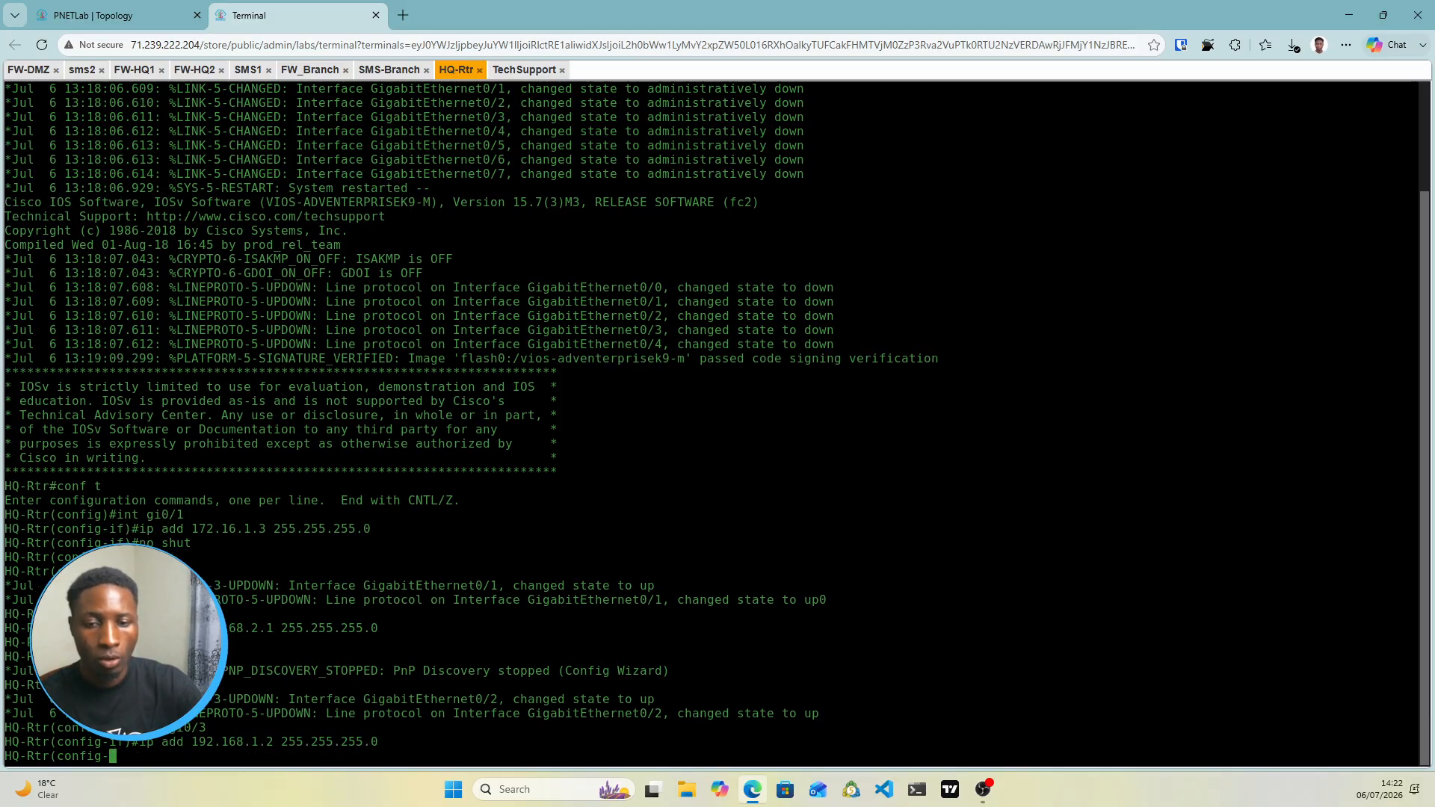
type("no shut")
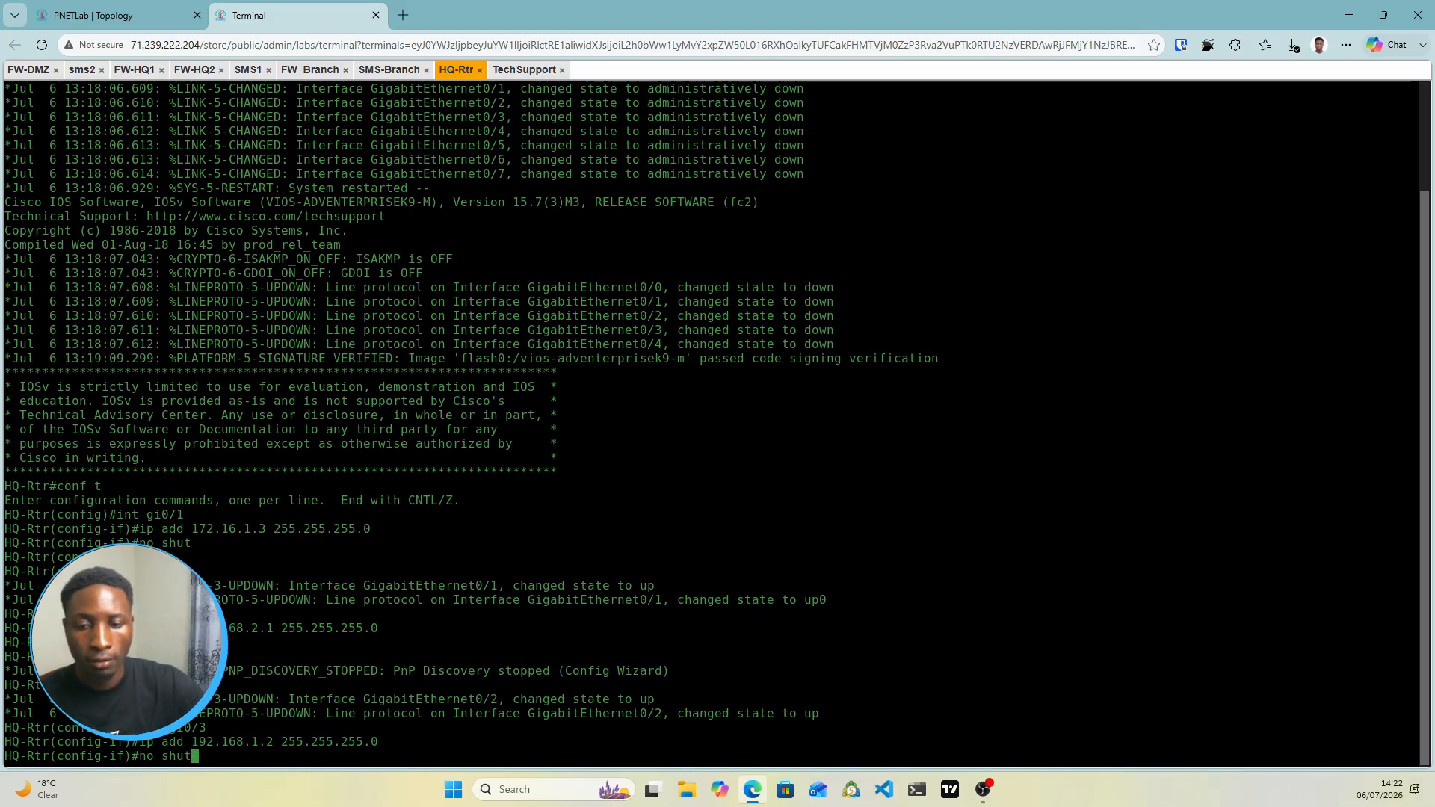
key("Return")
Give Gi0/4 the address 192.168.10.1 255.255.255.0, enable it, and exit interface mode
left_click(185, 13)
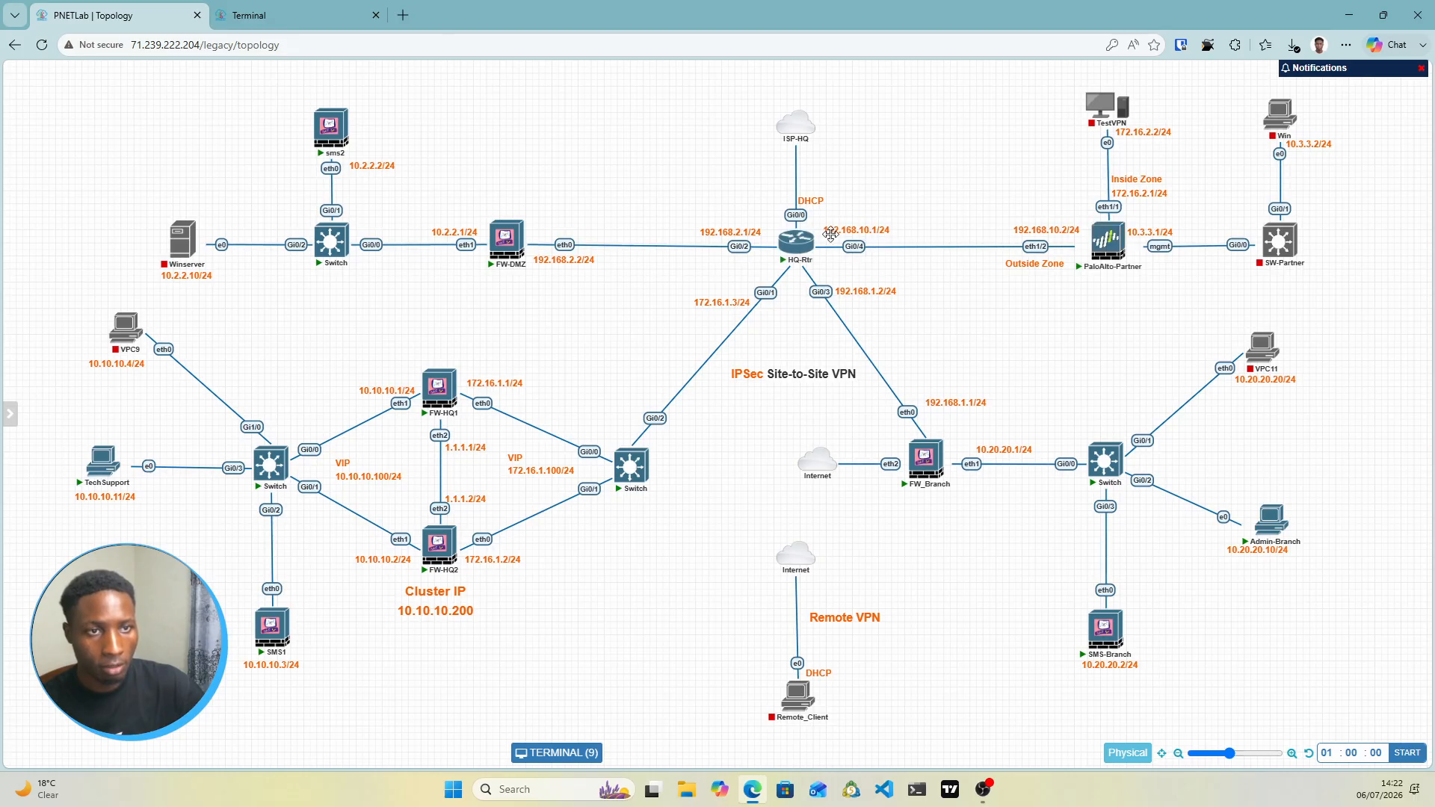
left_click(254, 14)
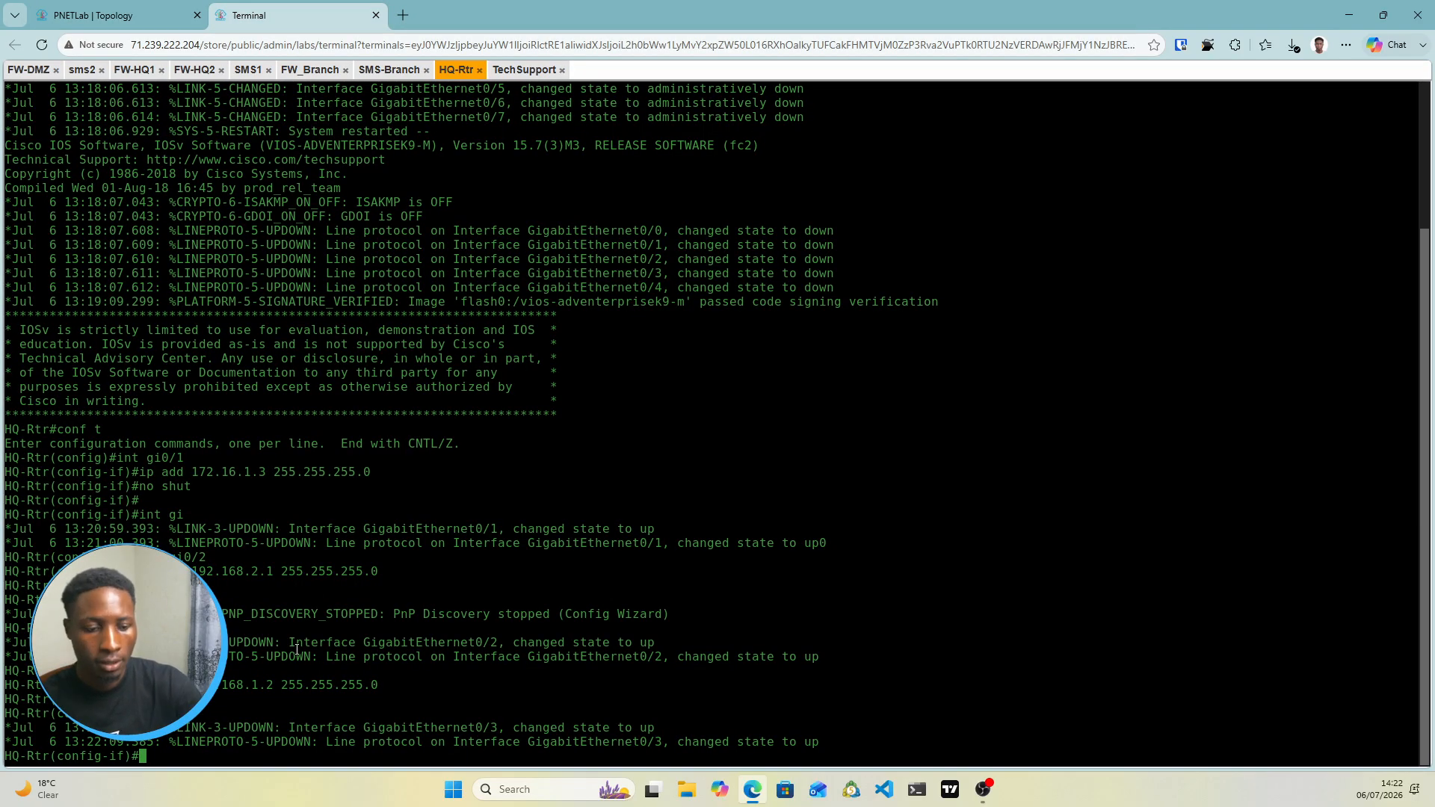
key("Return")
type("int ")
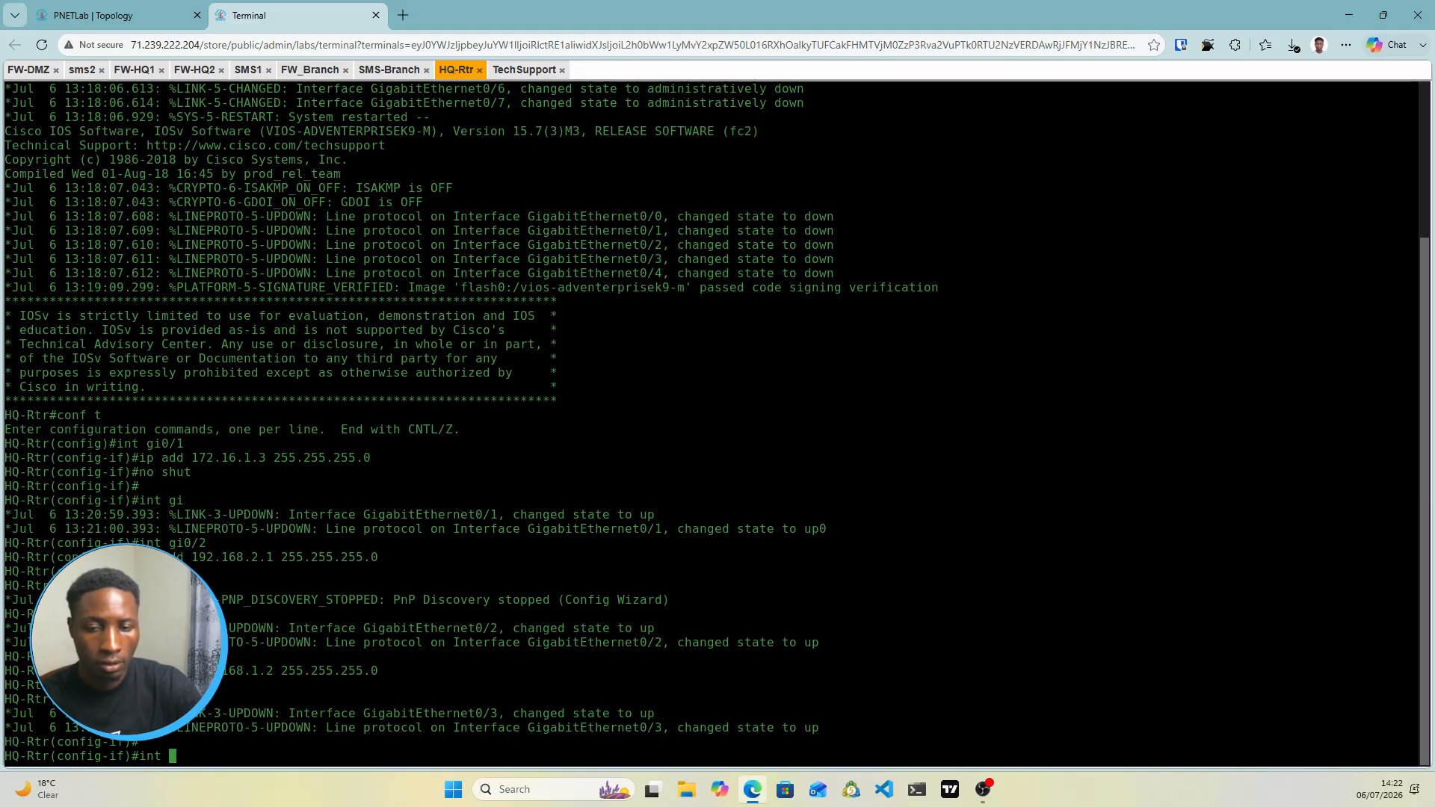
type("gi0/4")
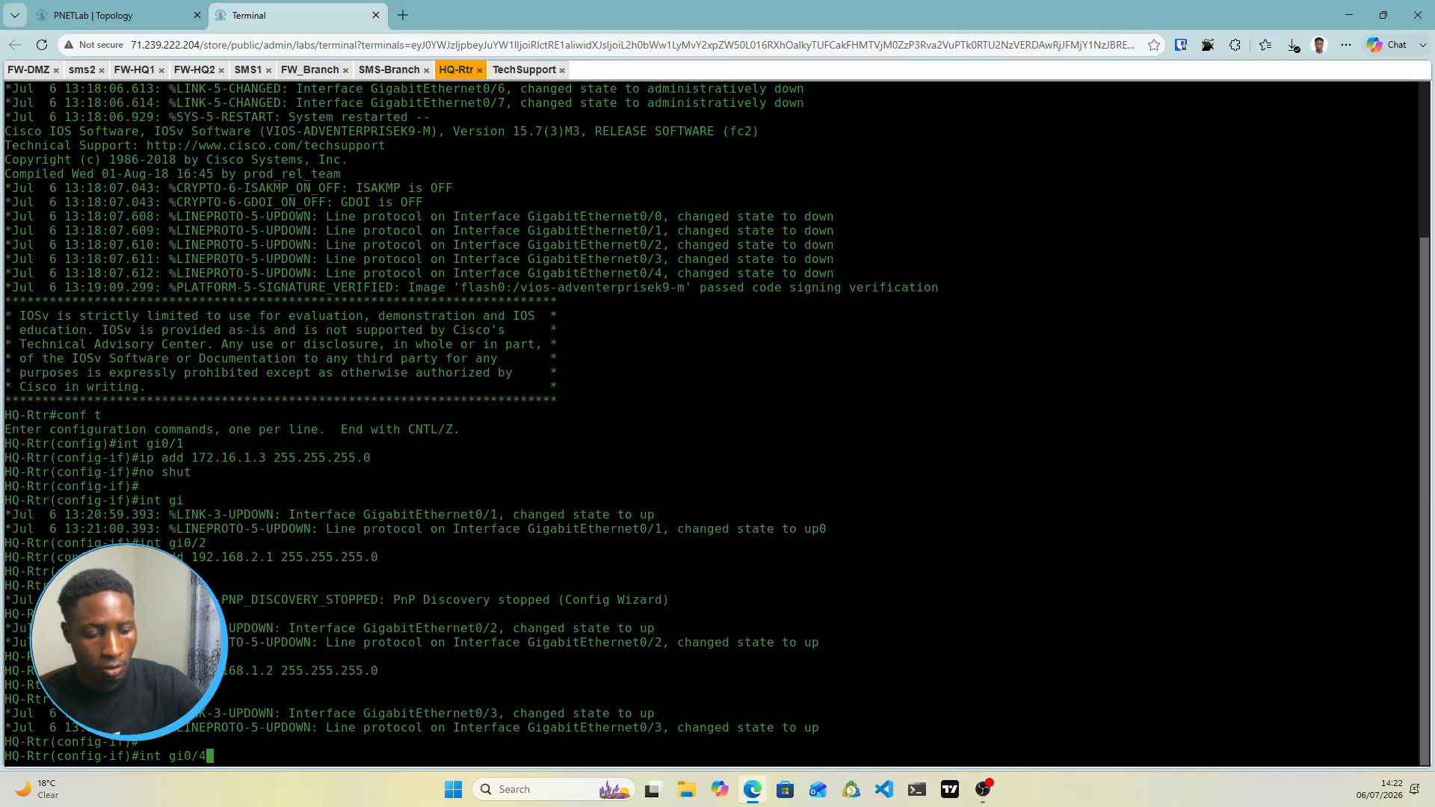
key("Return")
type("ip ad")
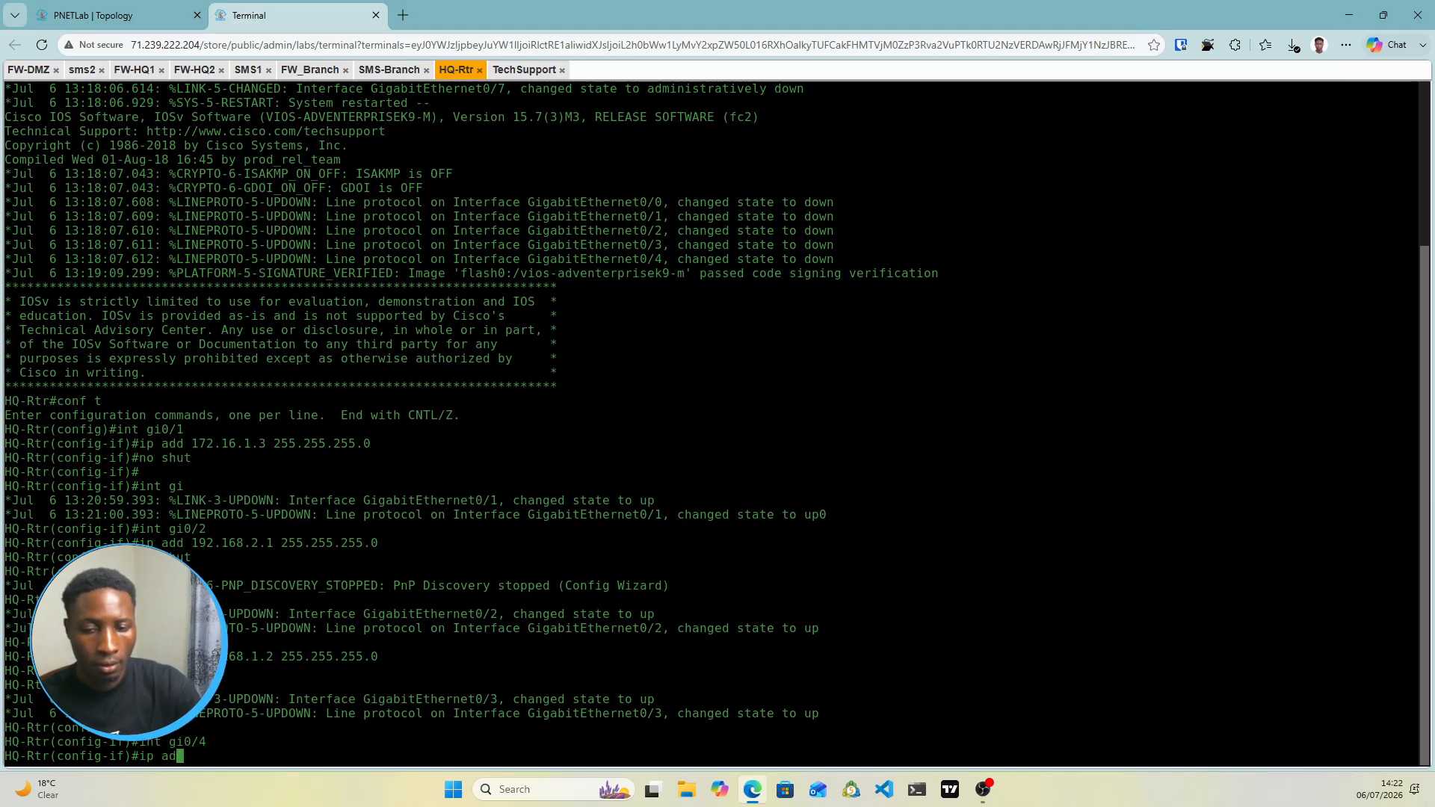
type("d 192.")
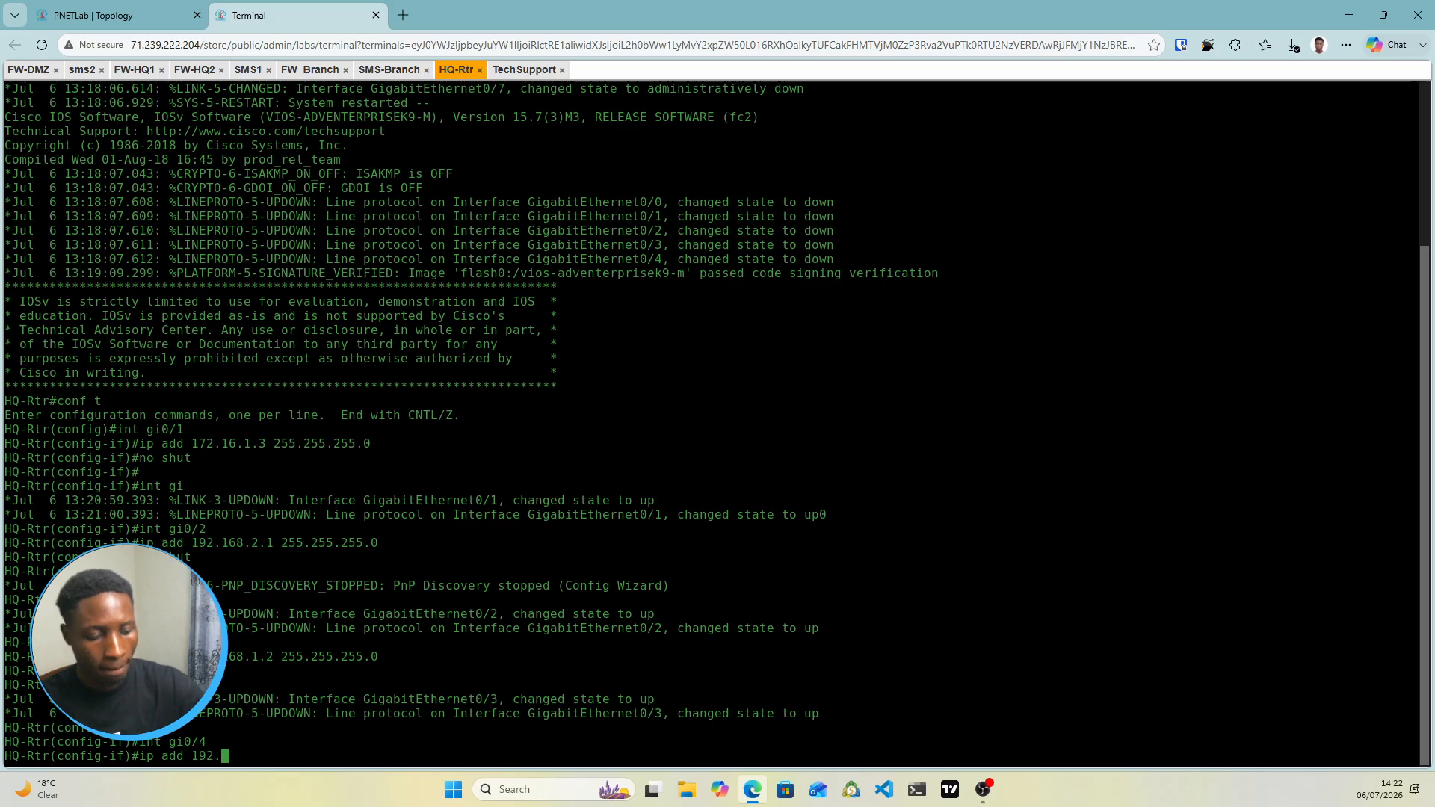
type("168.")
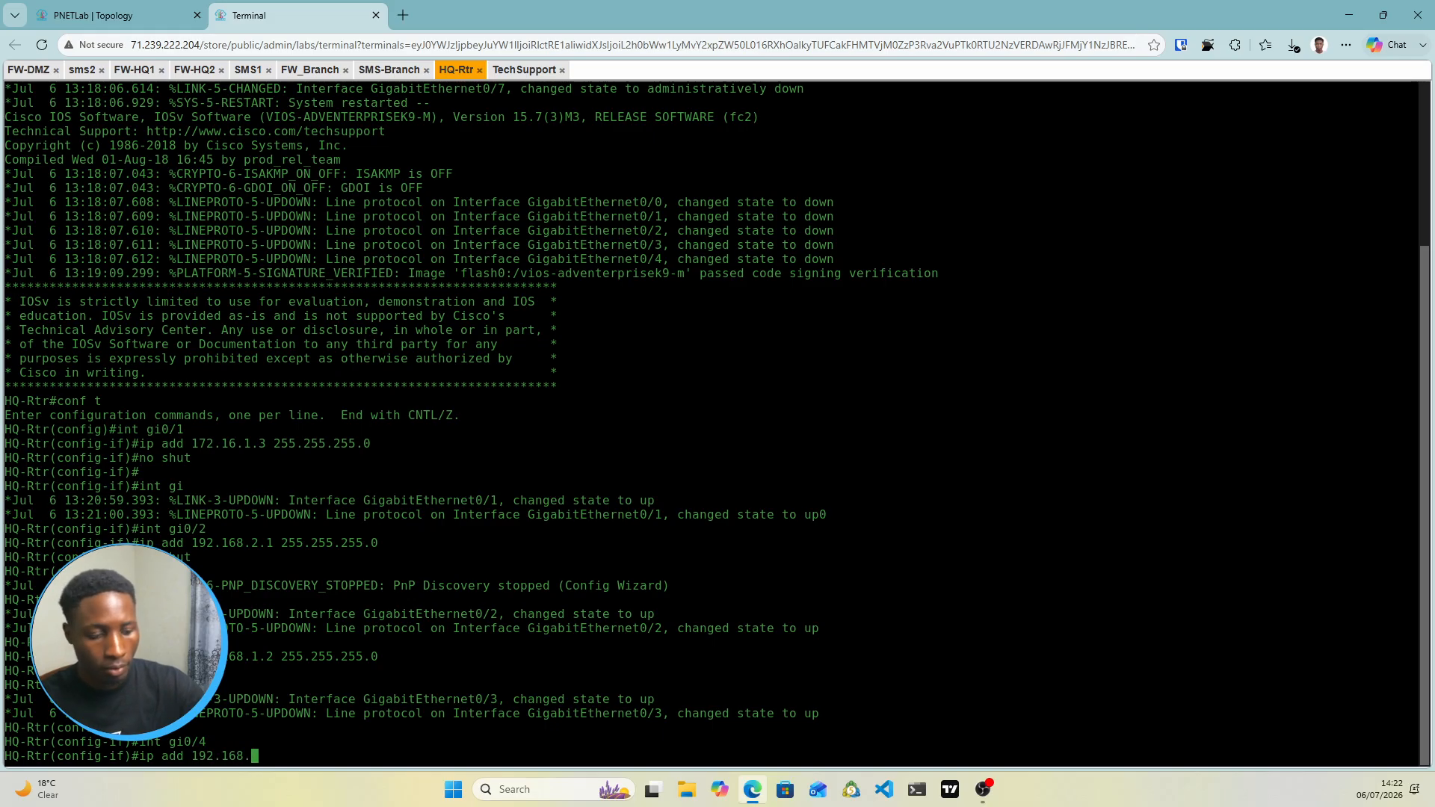
type("0..1 ")
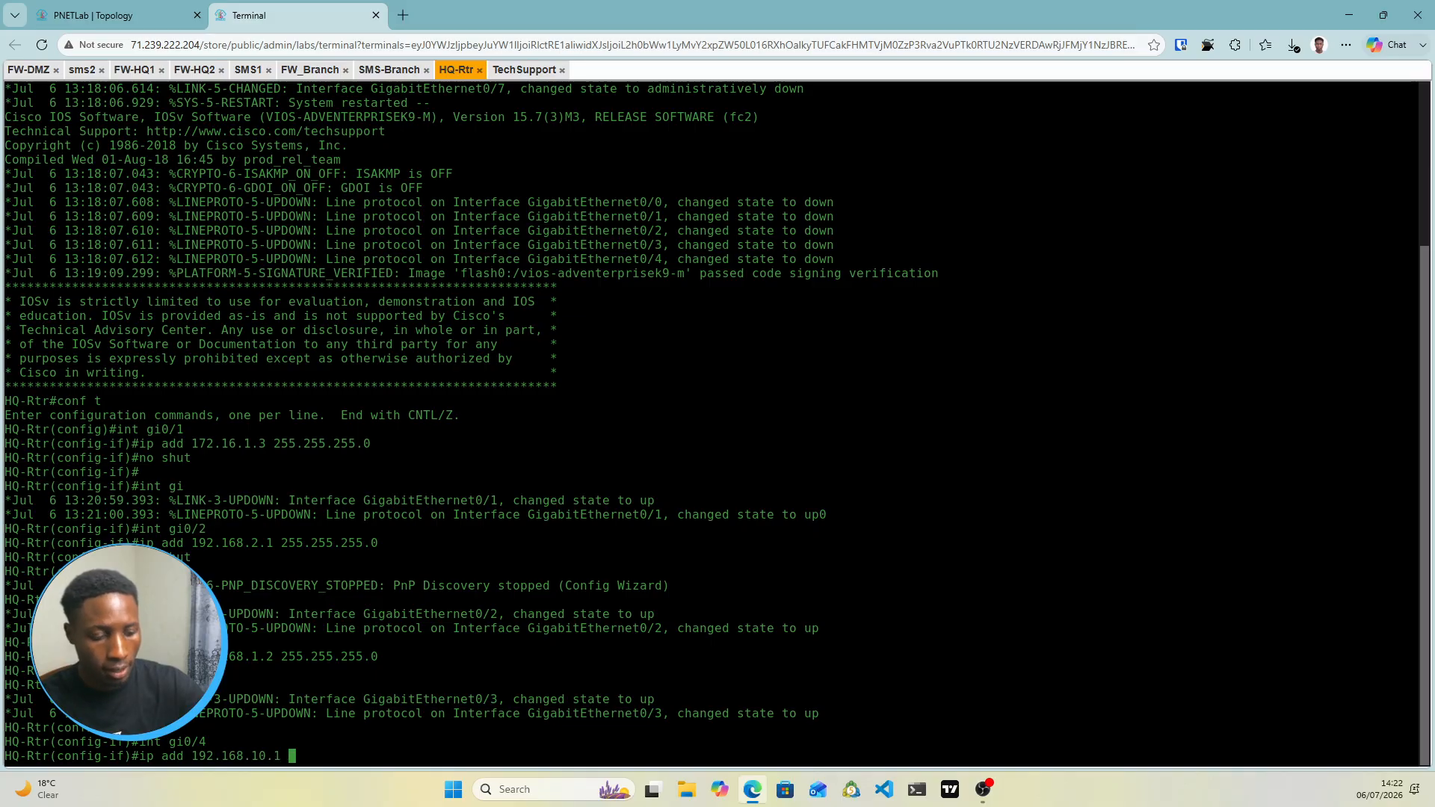
type("255.255.2")
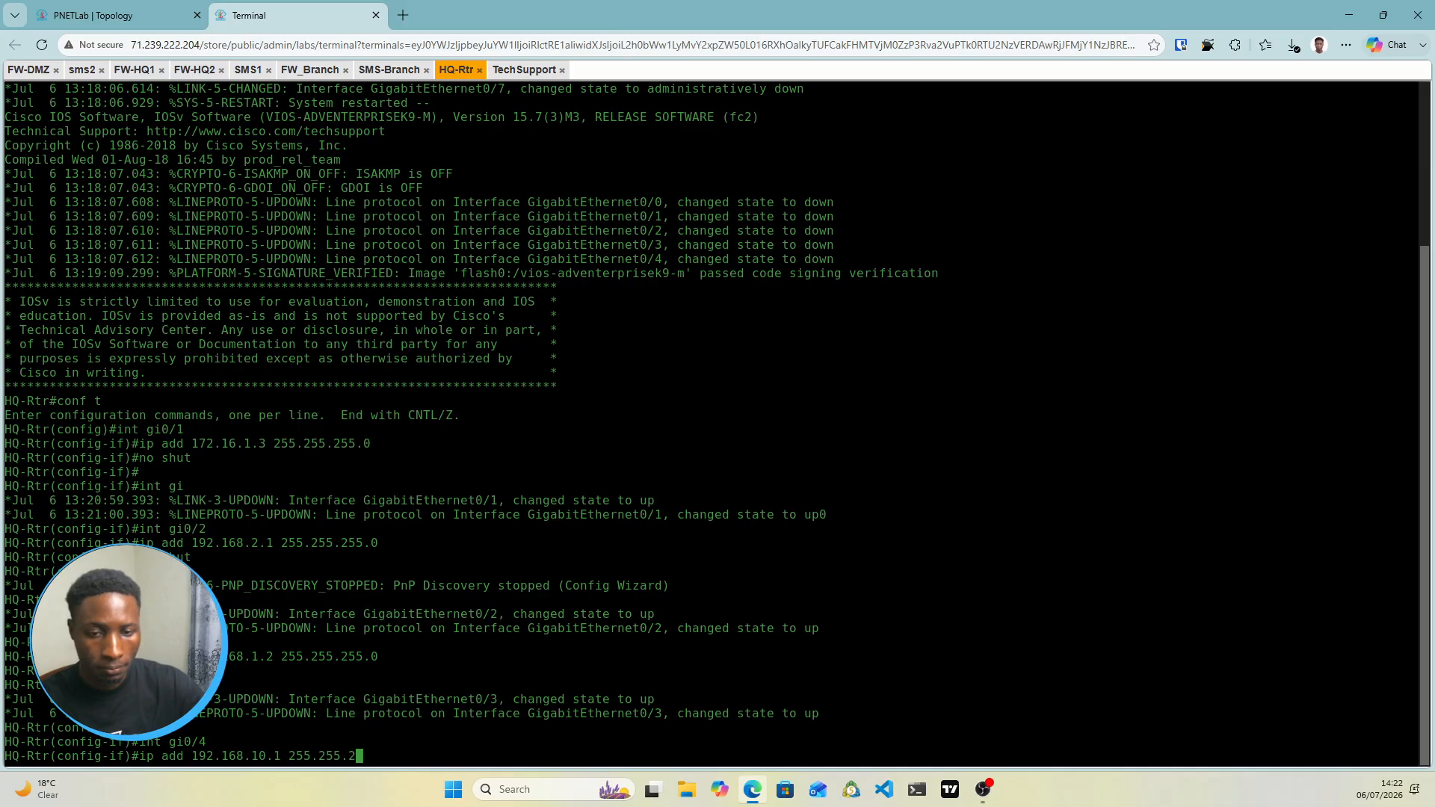
type("55")
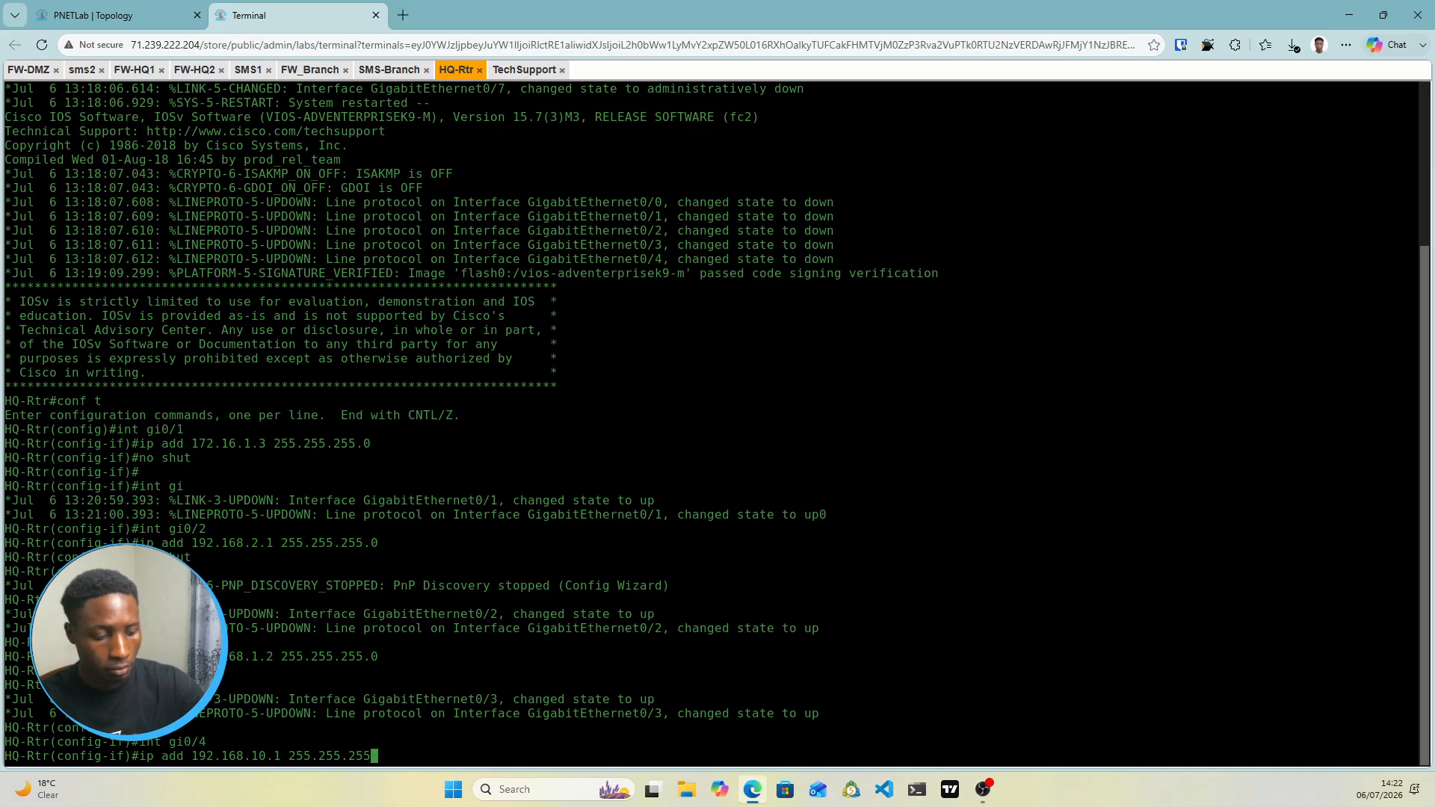
type(".0")
key("Return")
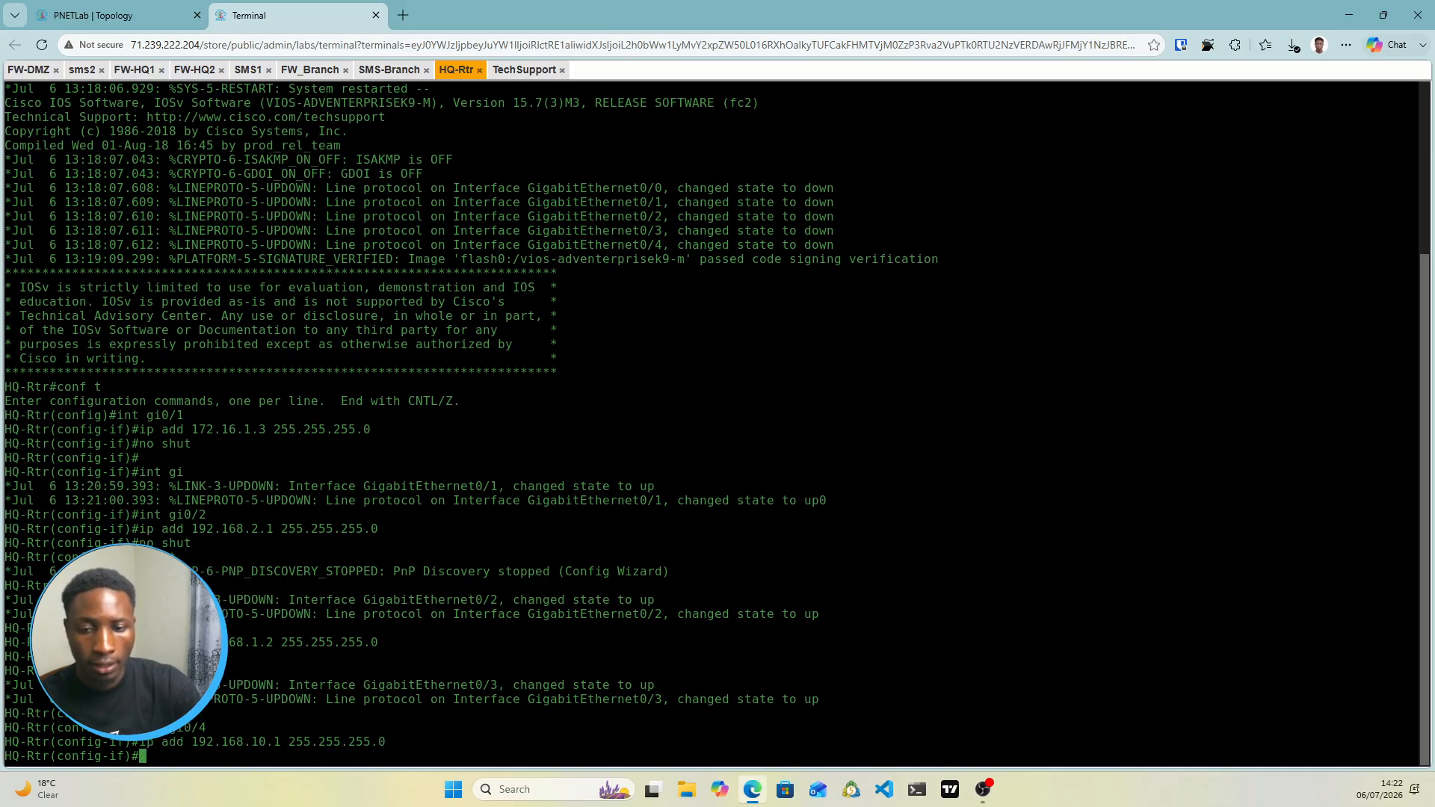
type("no shut")
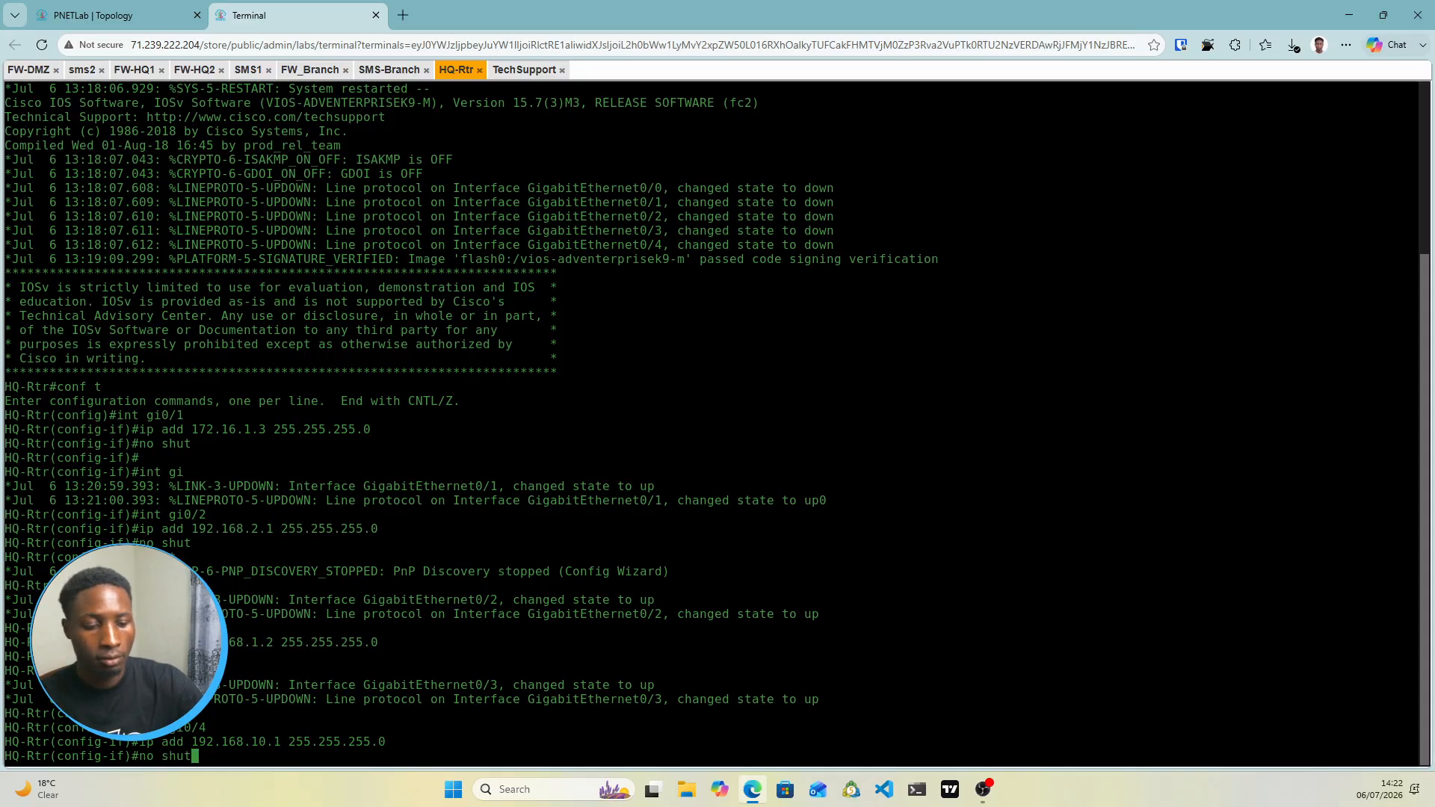
key("Return")
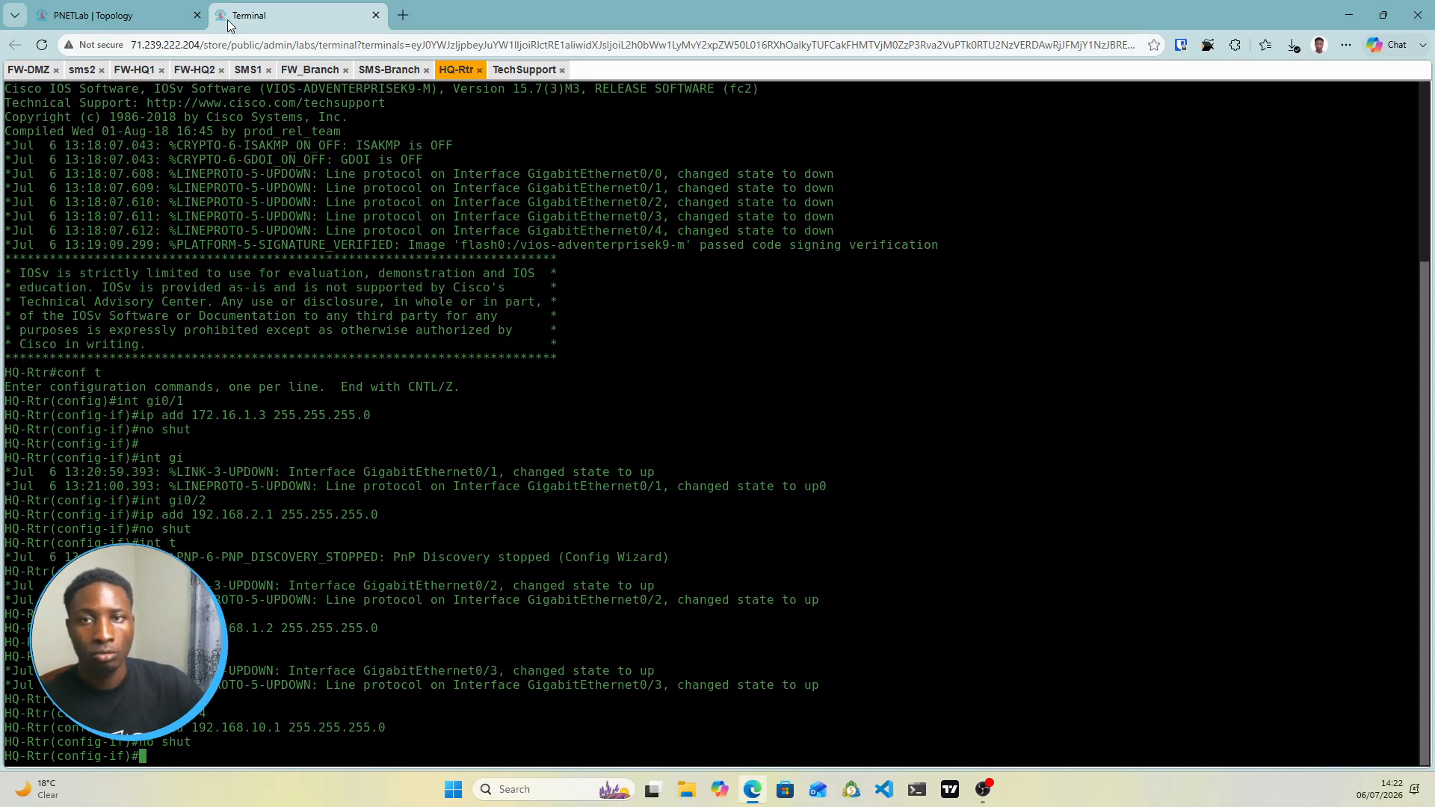
left_click(149, 15)
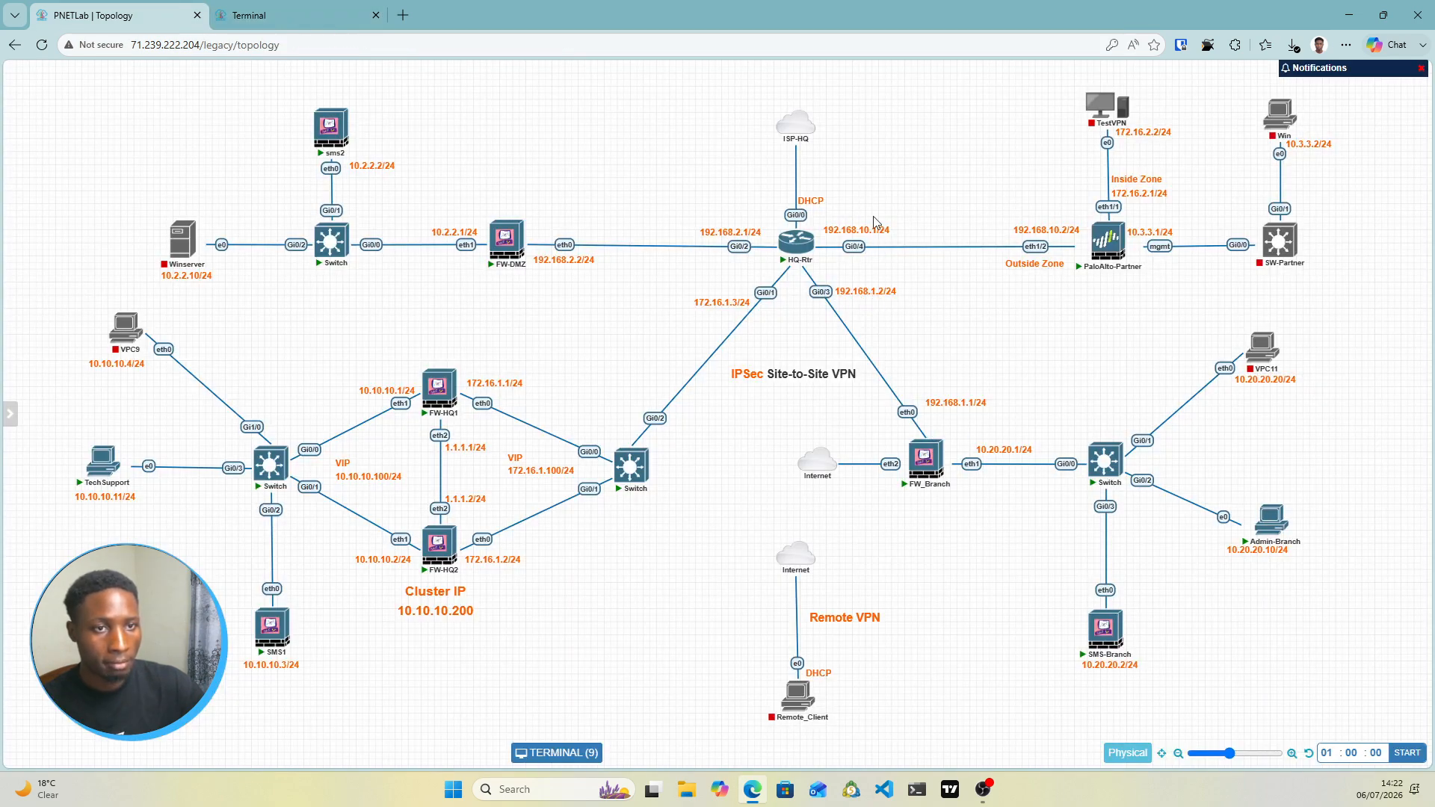
left_click(294, 17)
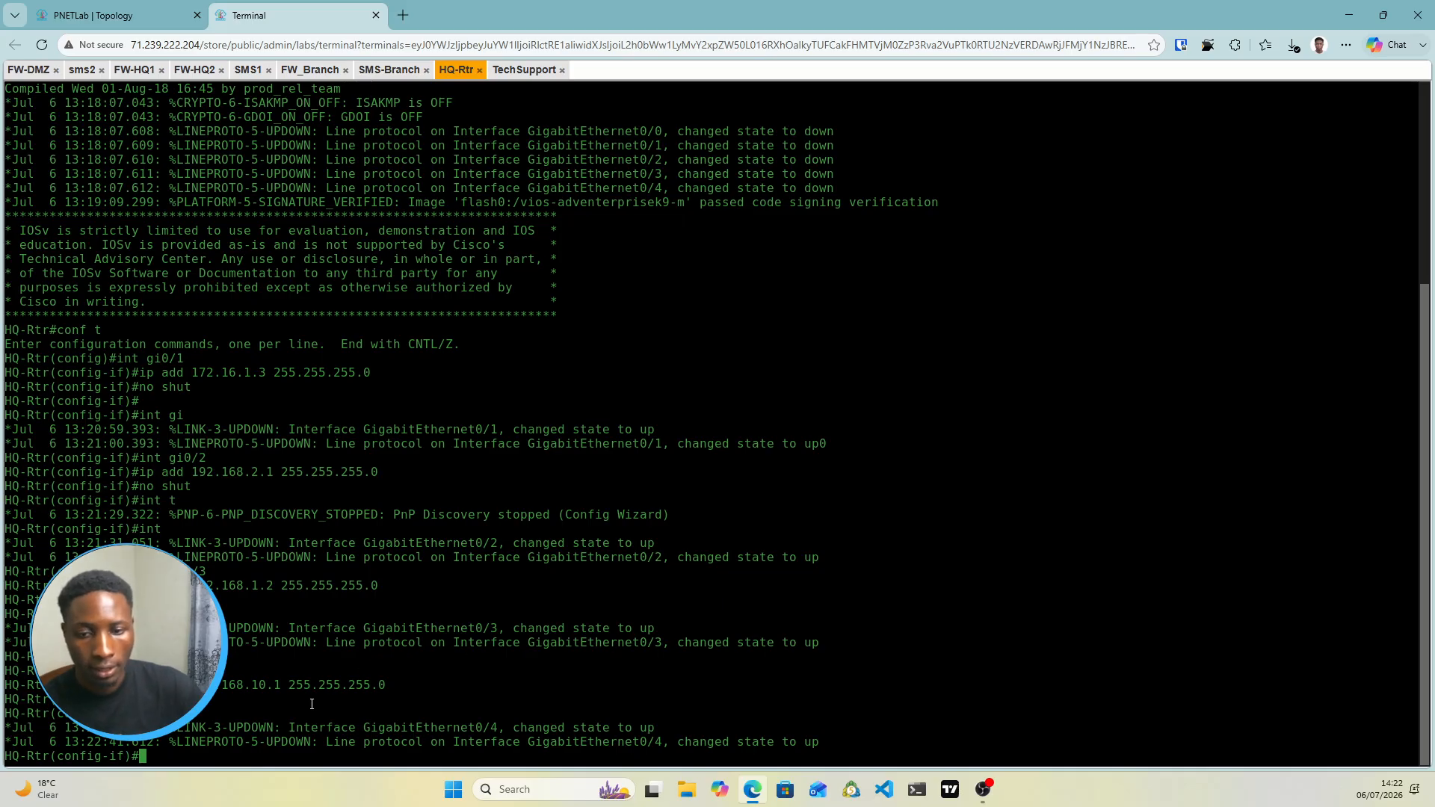
type("exit")
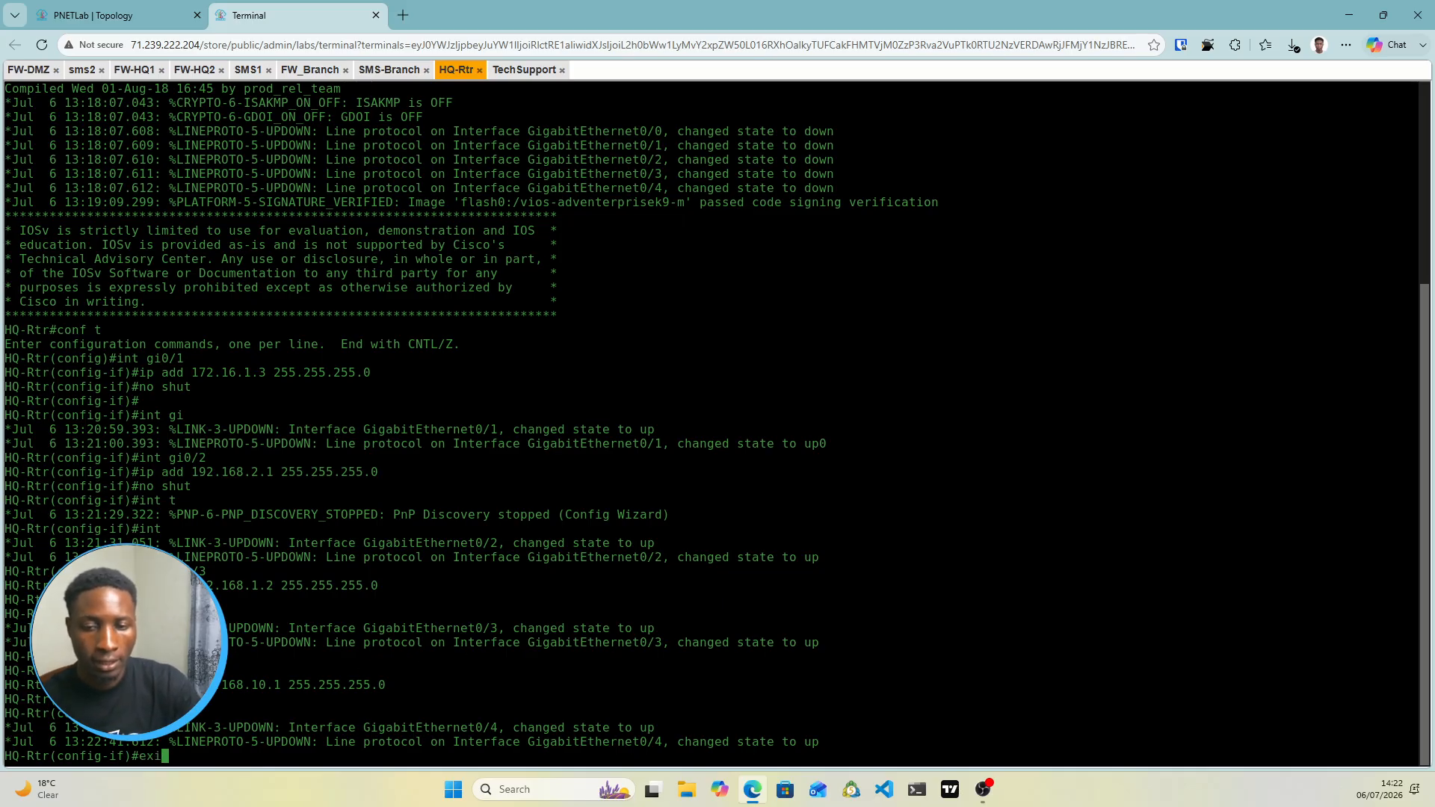
key("Return")
type("d")
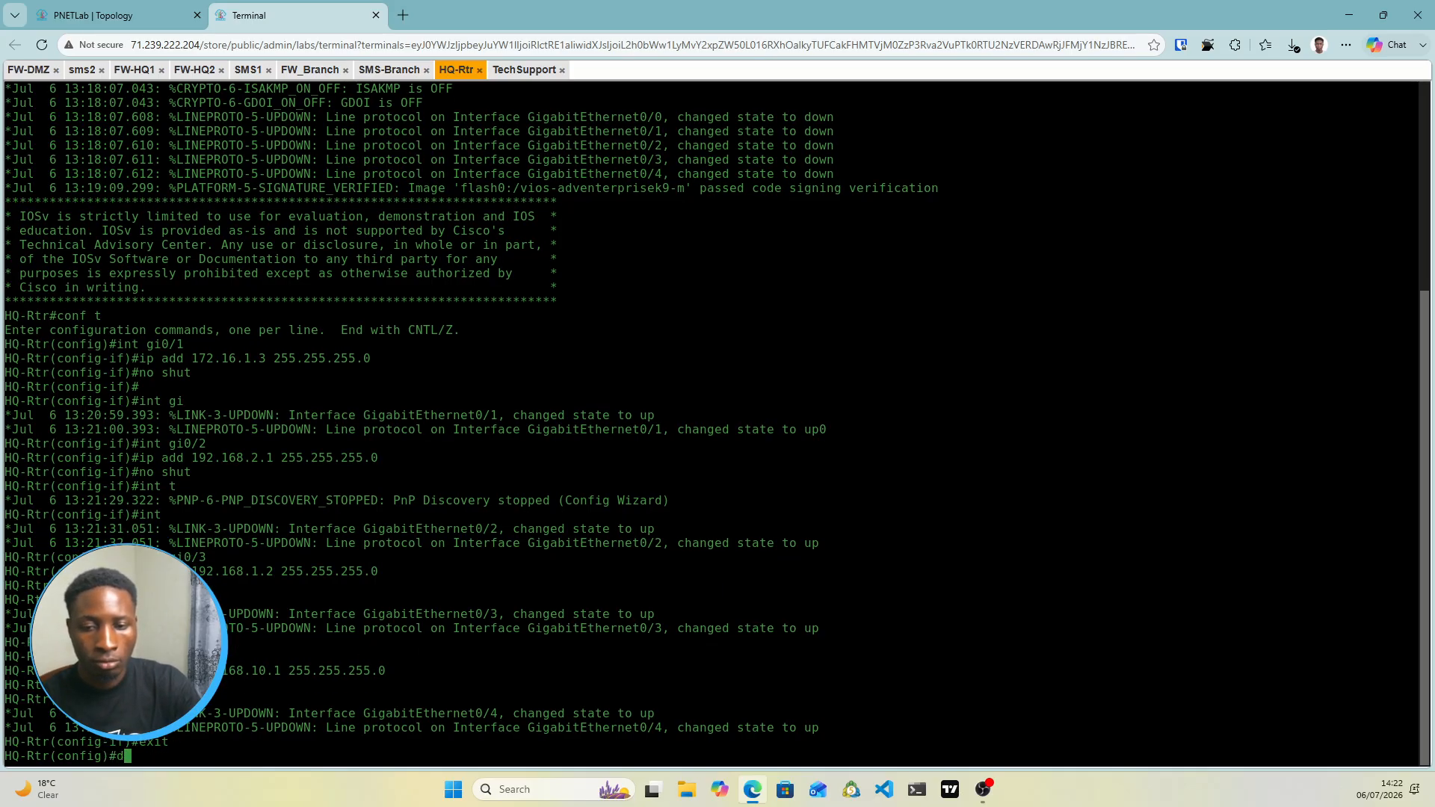
type("osh")
key("BackSpace")
key("BackSpace")
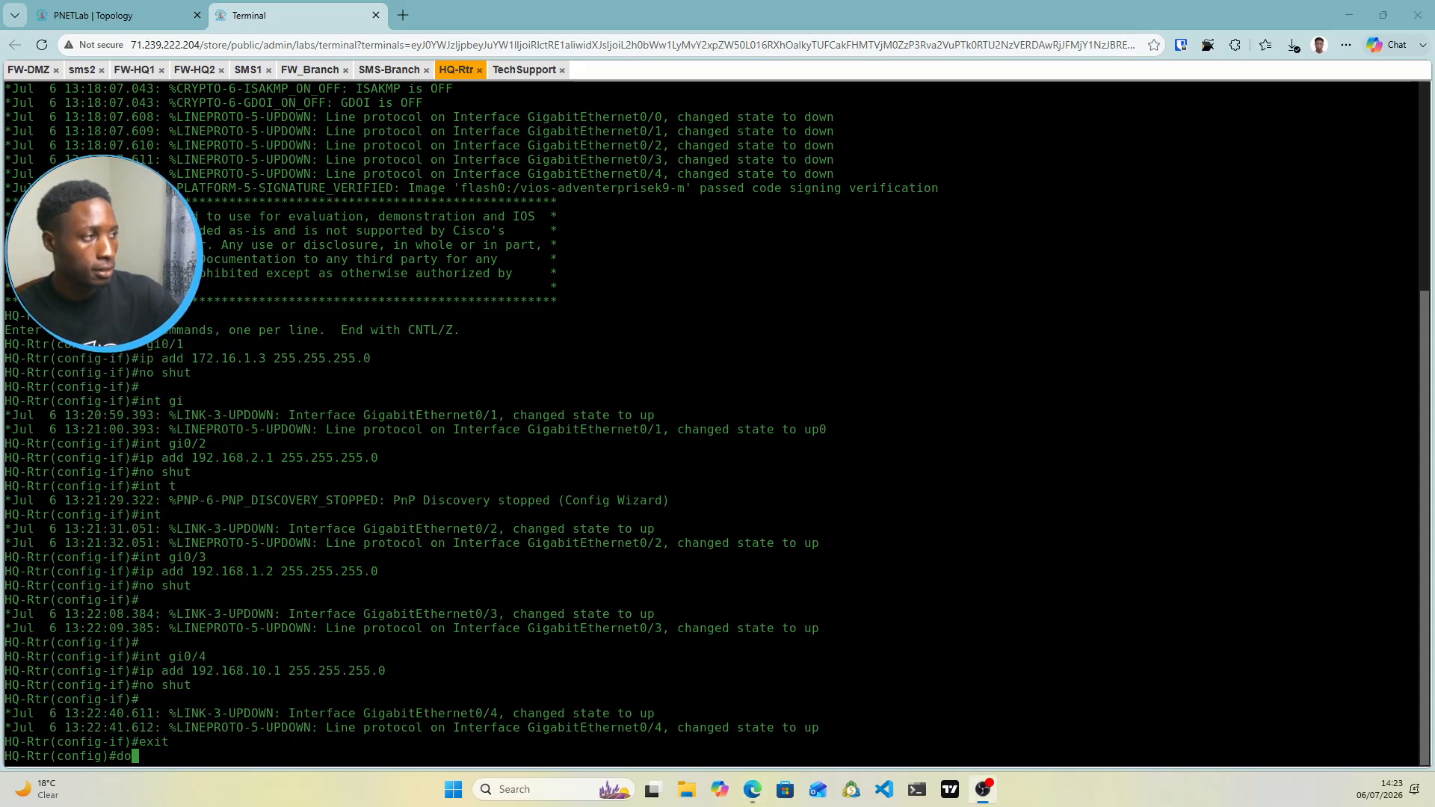
Run show ip int br to check Gi0/1–Gi0/4 are addressed and up, then view the topology
left_click(150, 756)
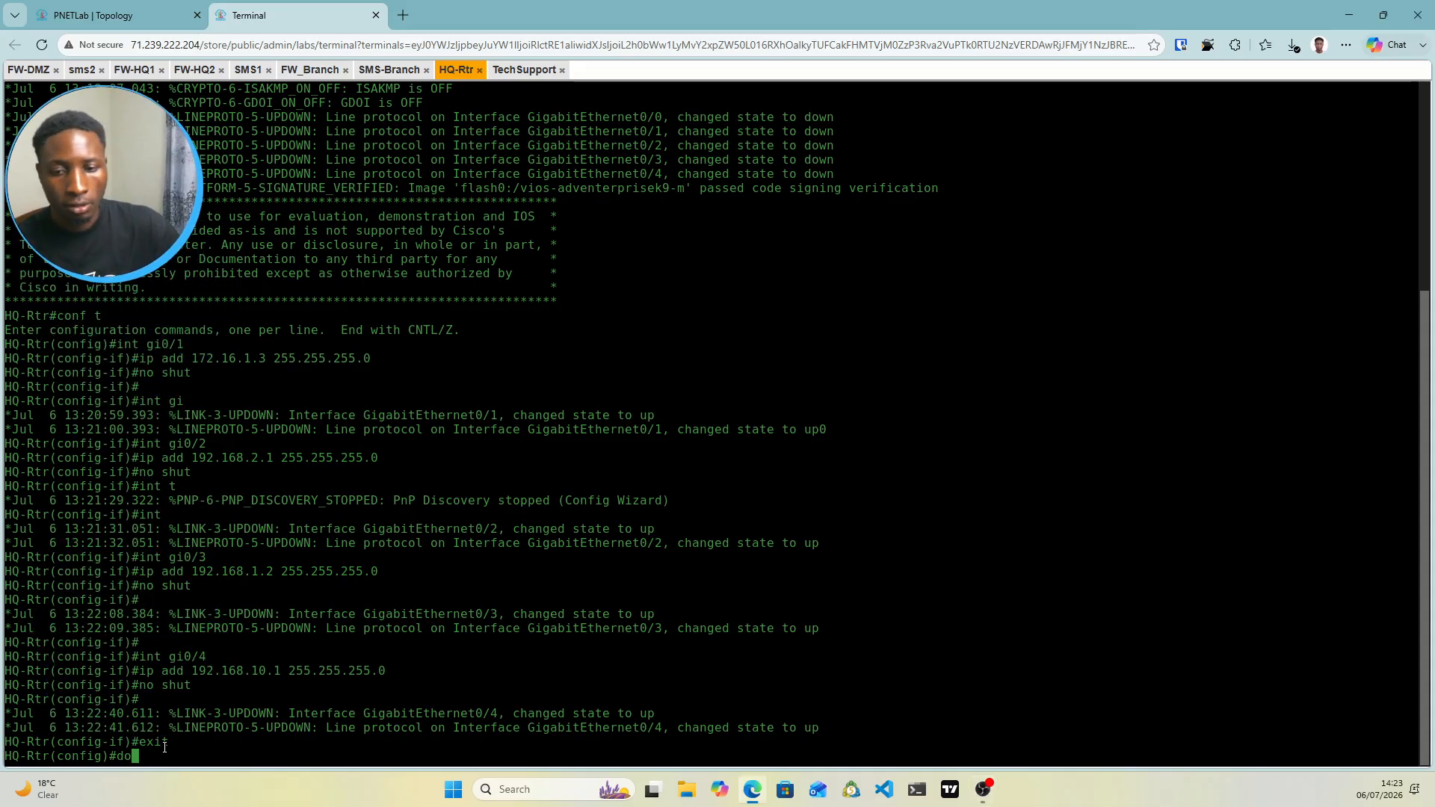
type("show i")
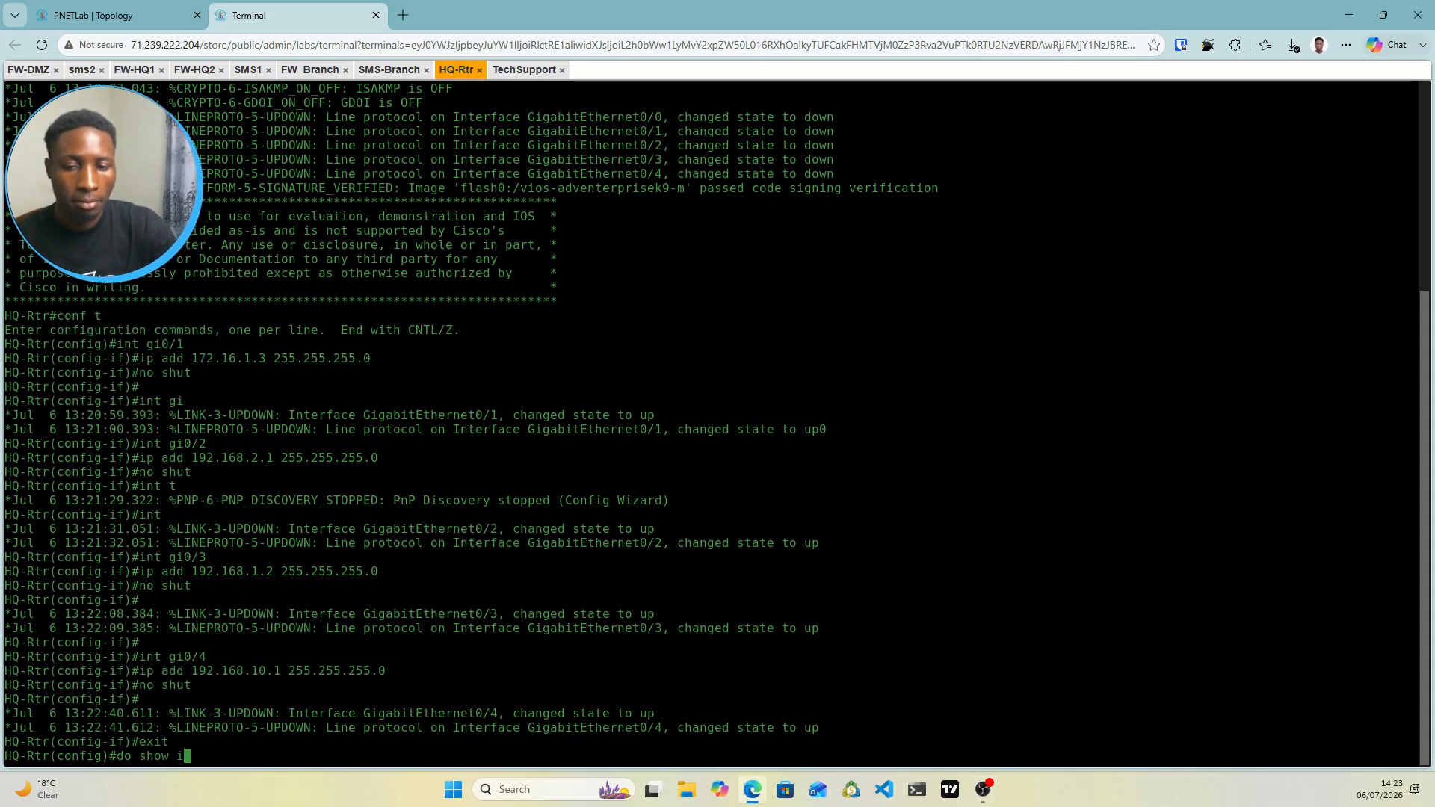
type("p in tbr")
key("BackSpace")
key("BackSpace")
key("BackSpace")
key("BackSpace")
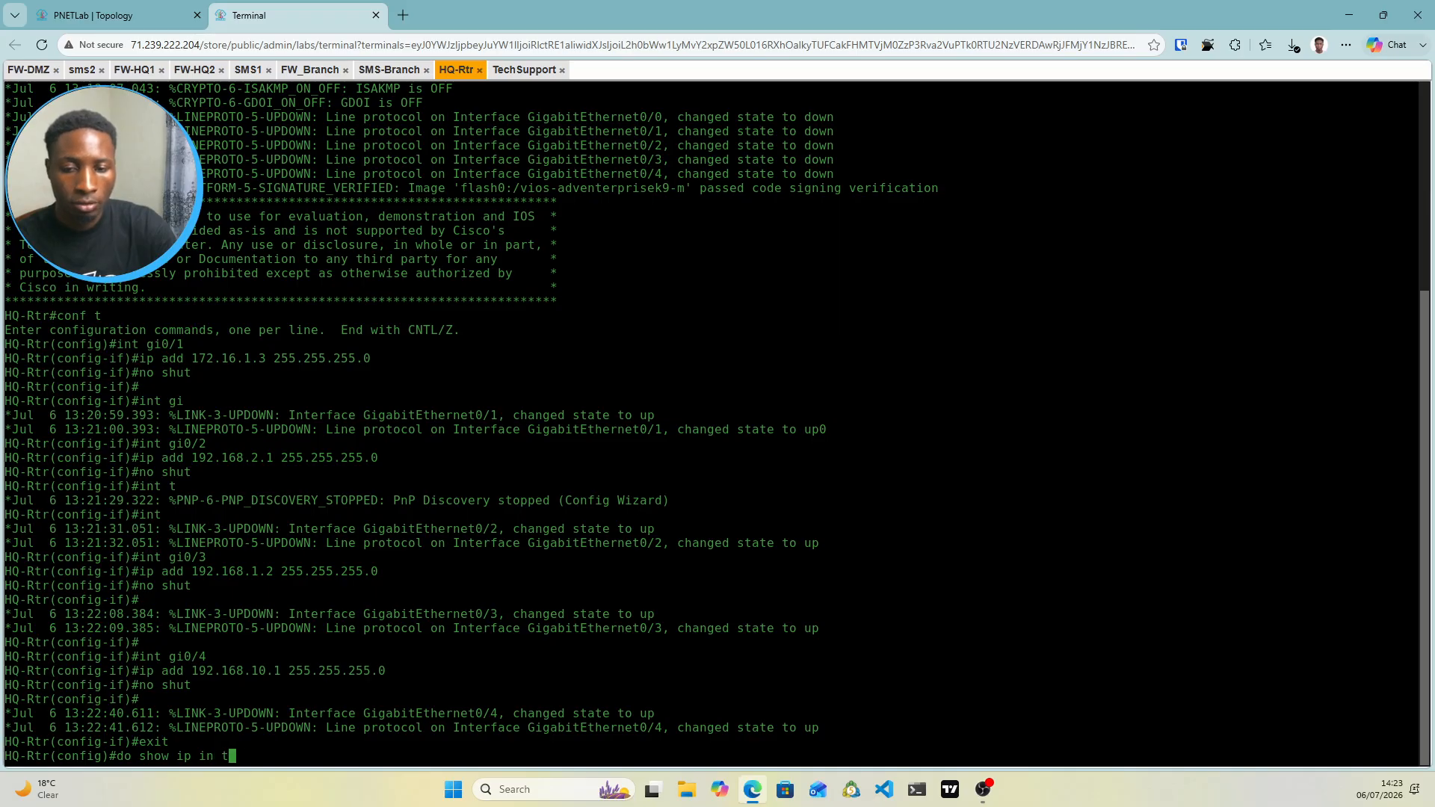
type("t br")
key("Return")
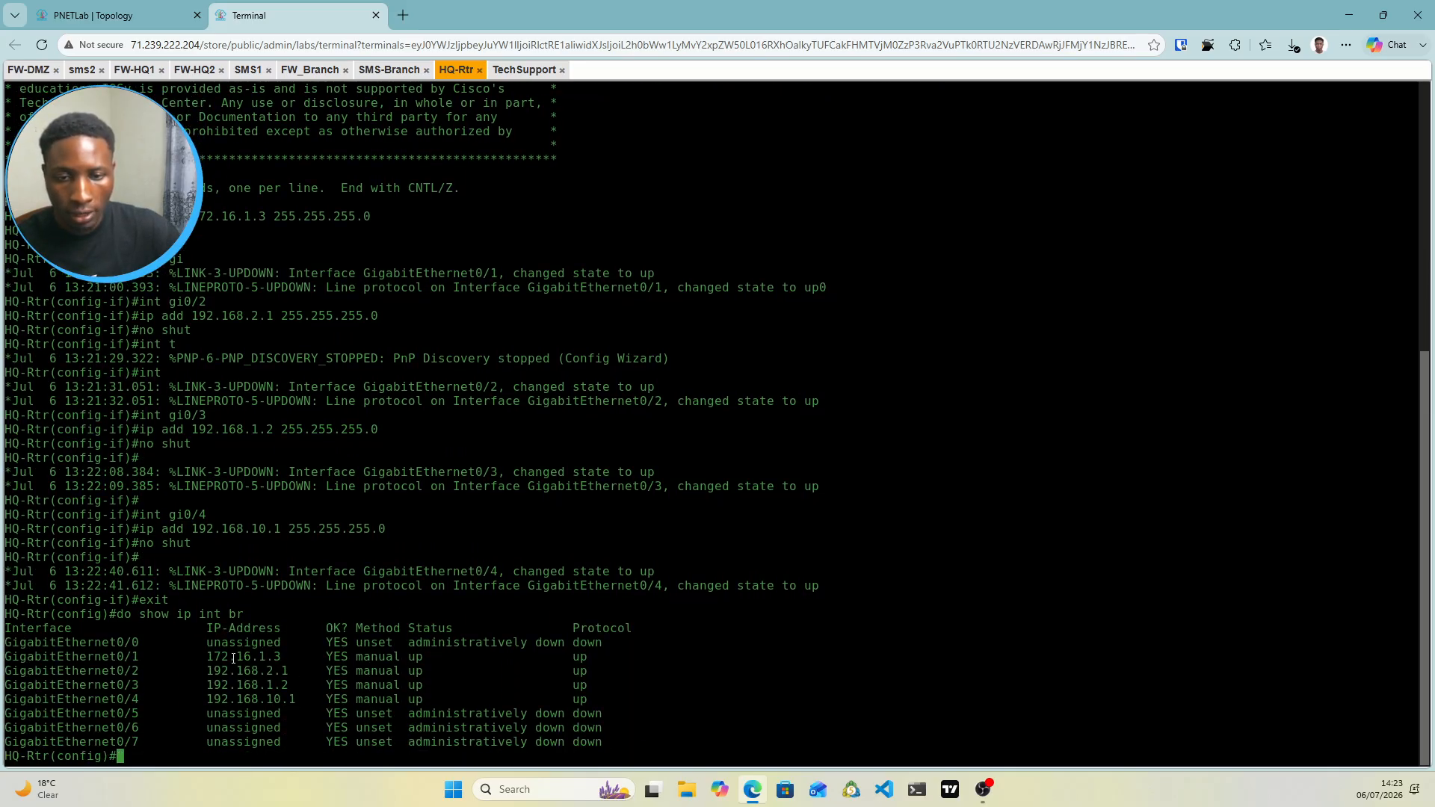
left_click_drag(19, 642, 215, 649)
left_click(216, 648)
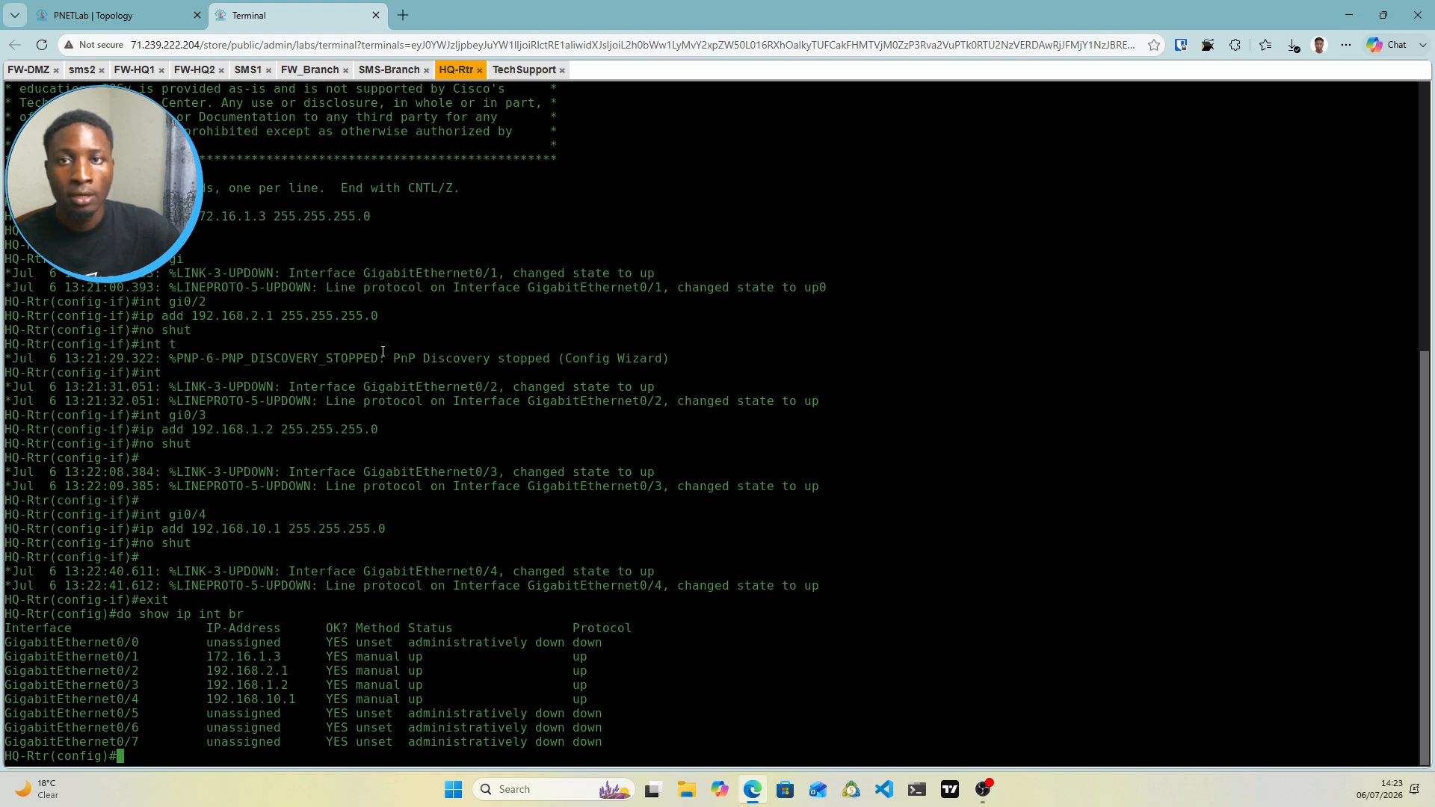
left_click(112, 15)
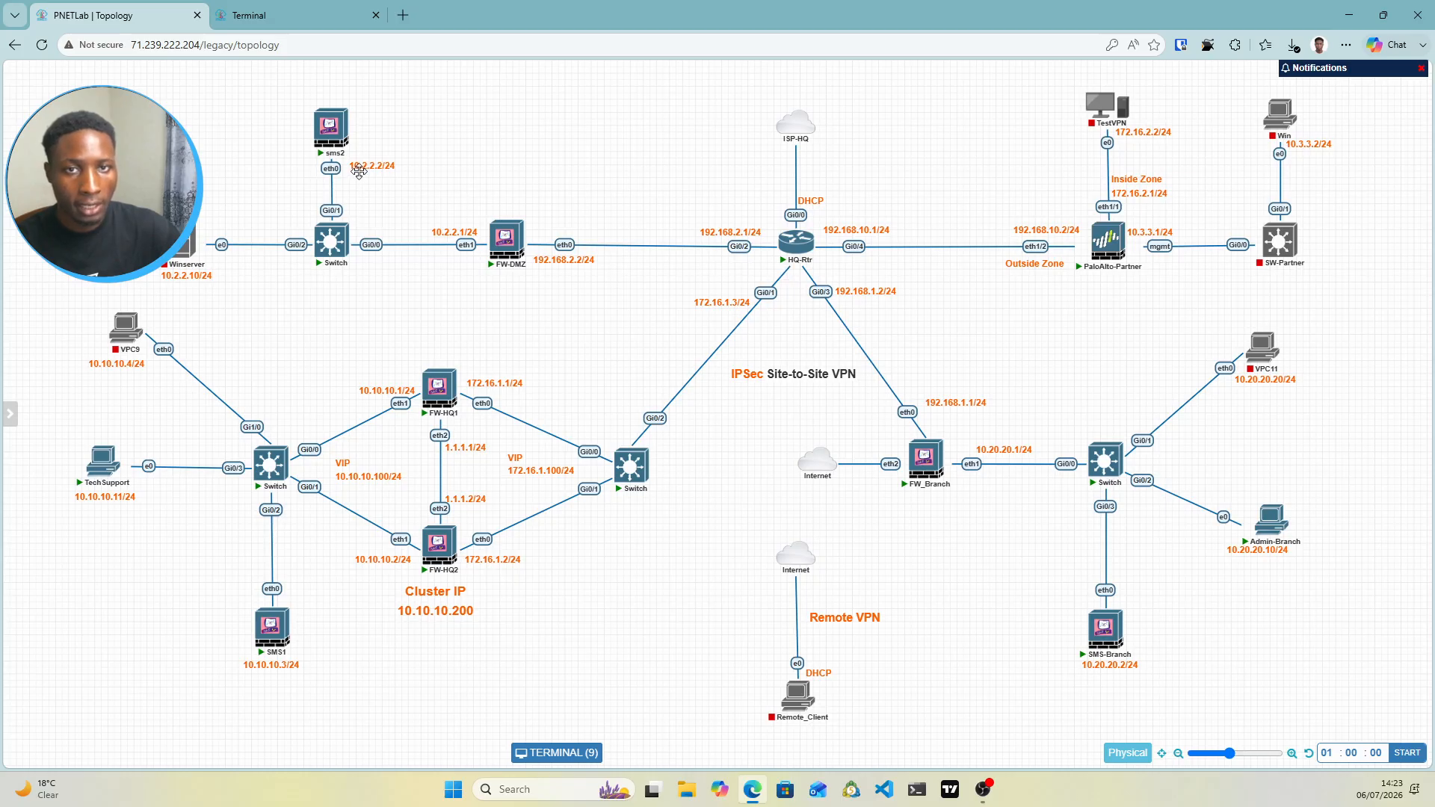
Add the static route ip route 10.2.2.0 255.255.255.0 192.168.2.2 on HQ-Rtr
left_click(299, 15)
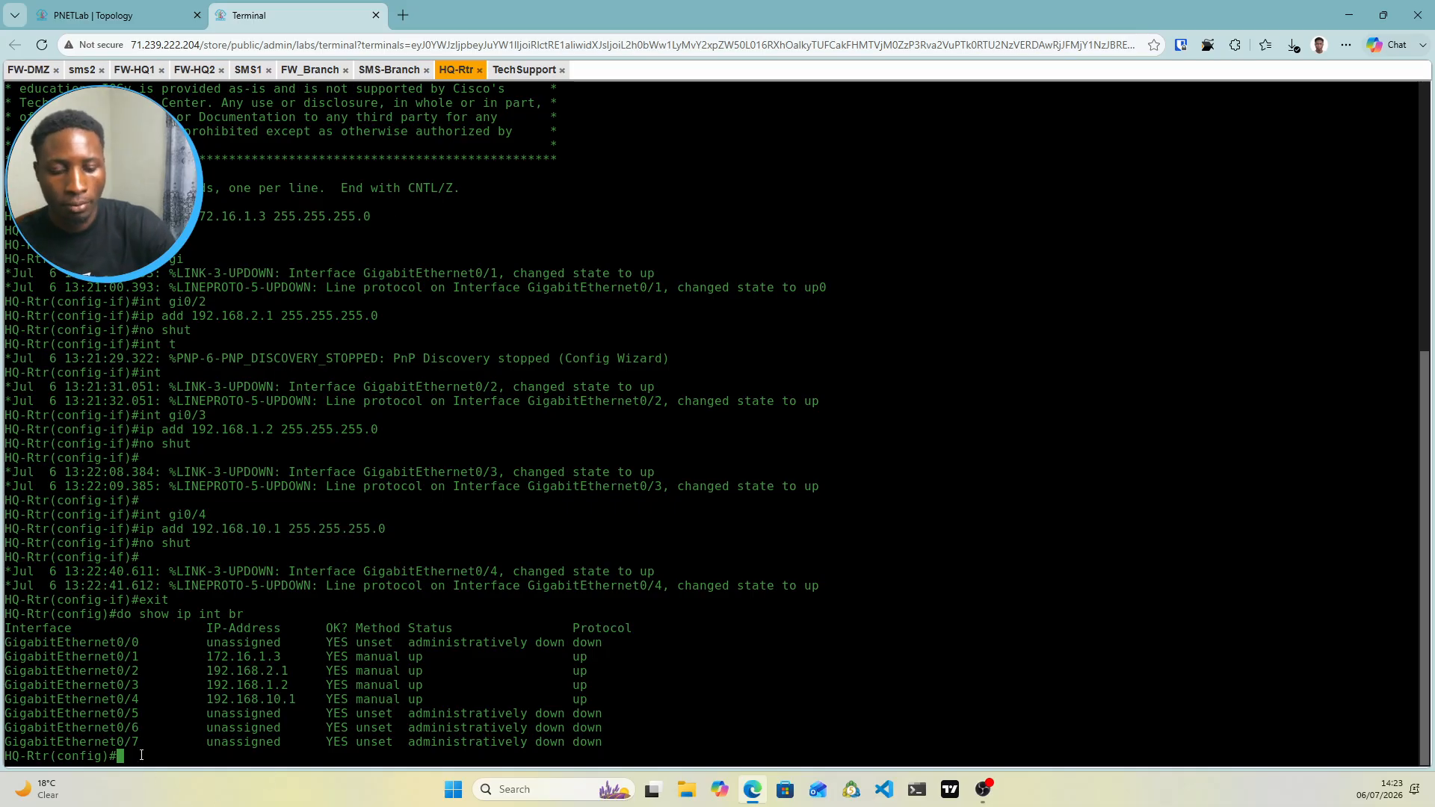
type("ip route ")
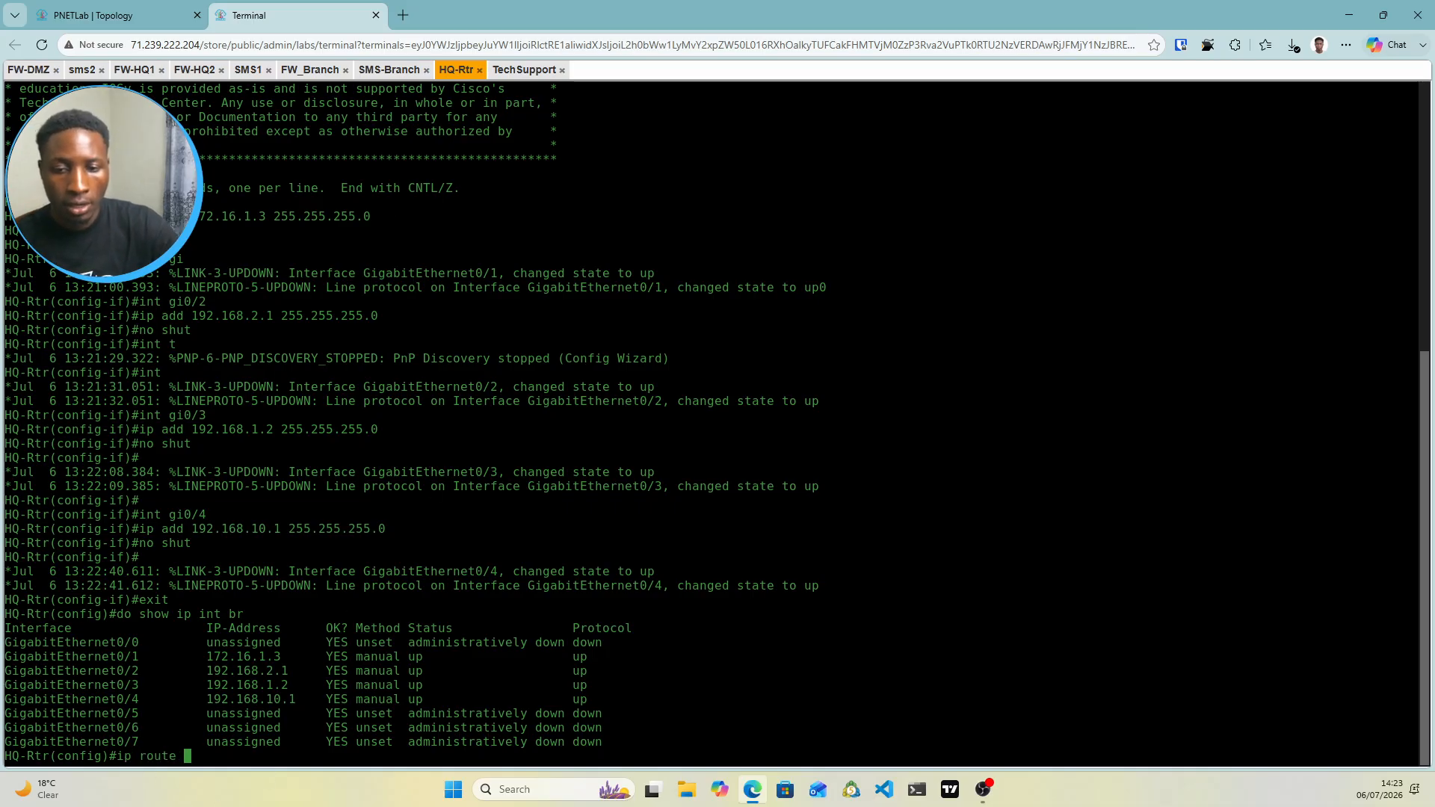
type("10.")
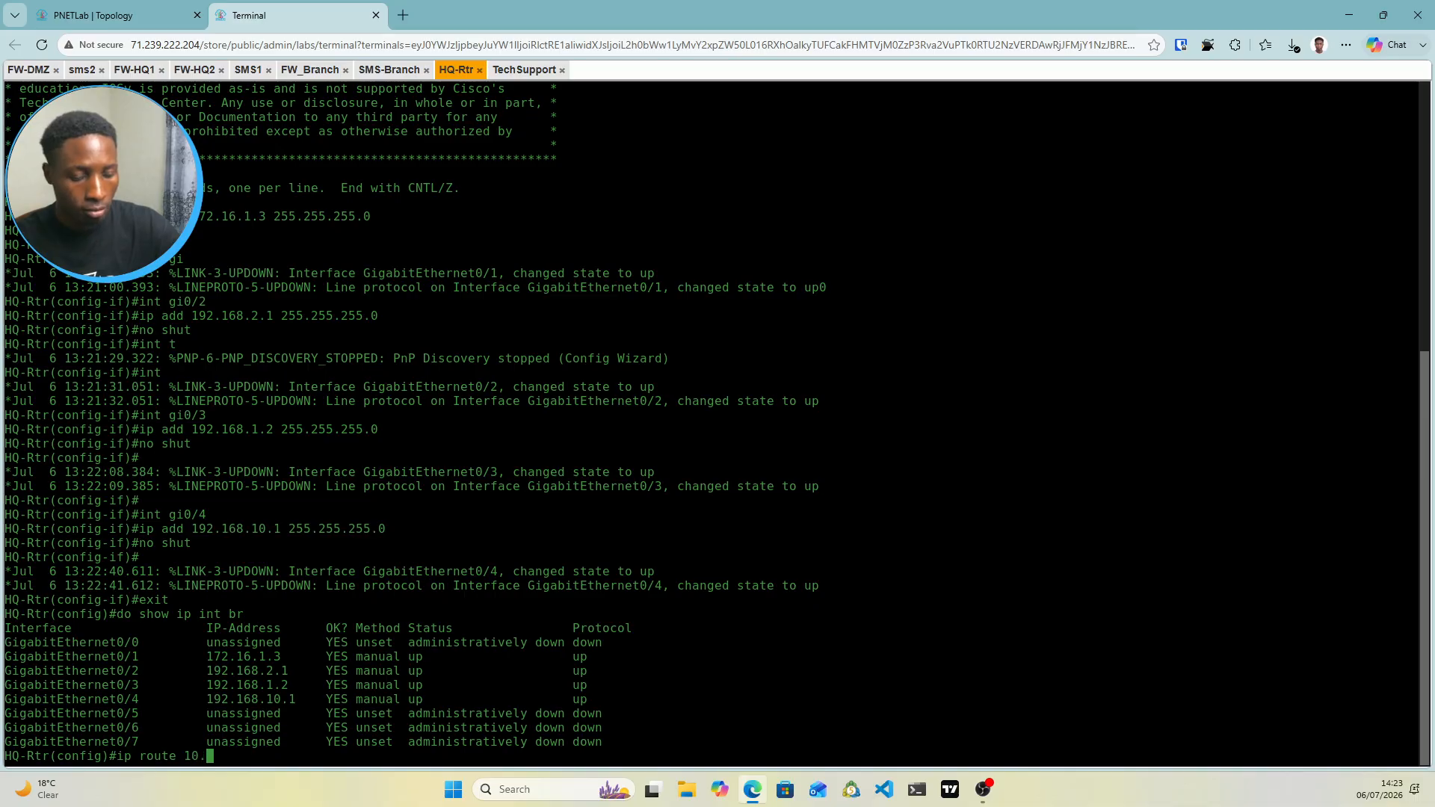
type("2.2.0 25")
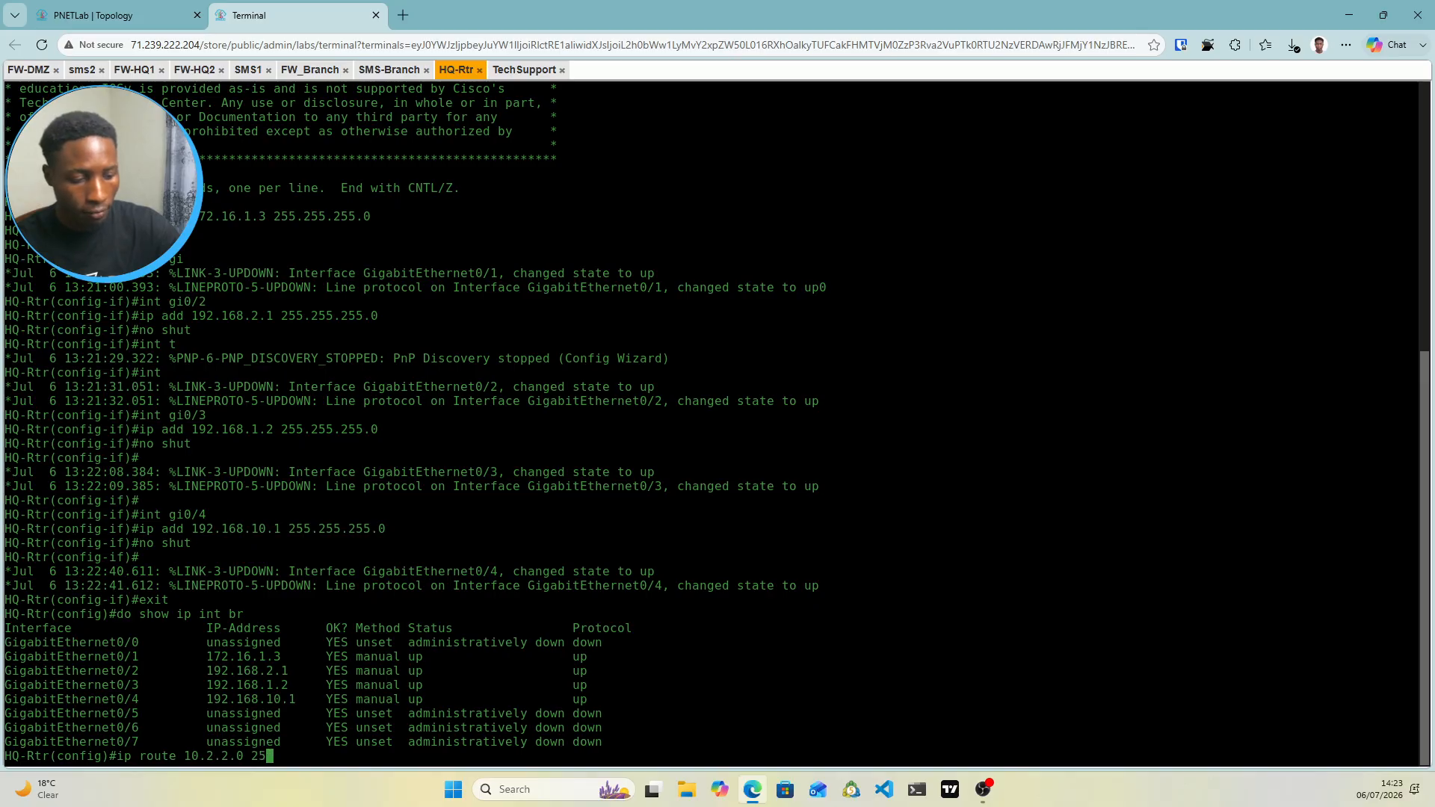
type("5.255.2")
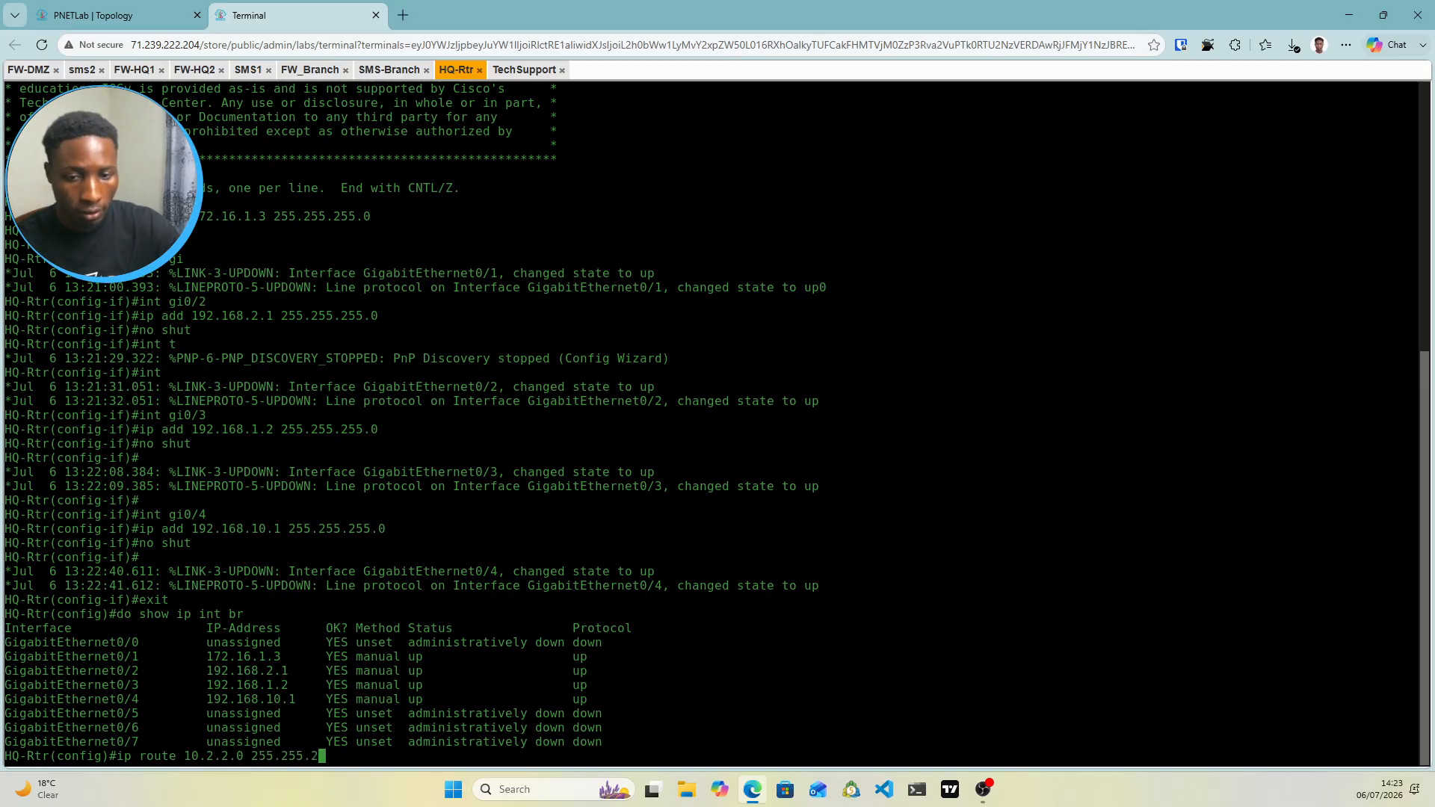
type("55.0")
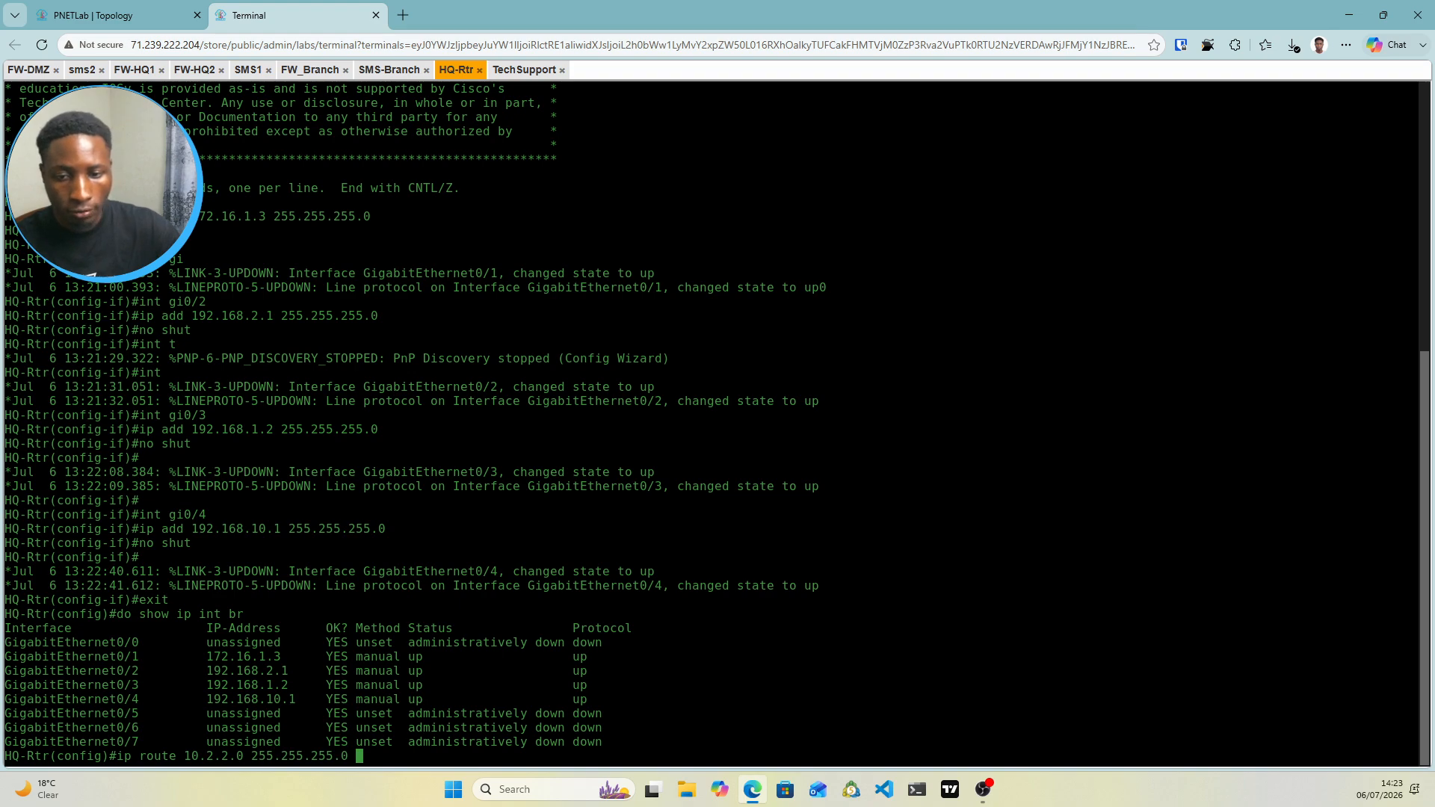
left_click(113, 15)
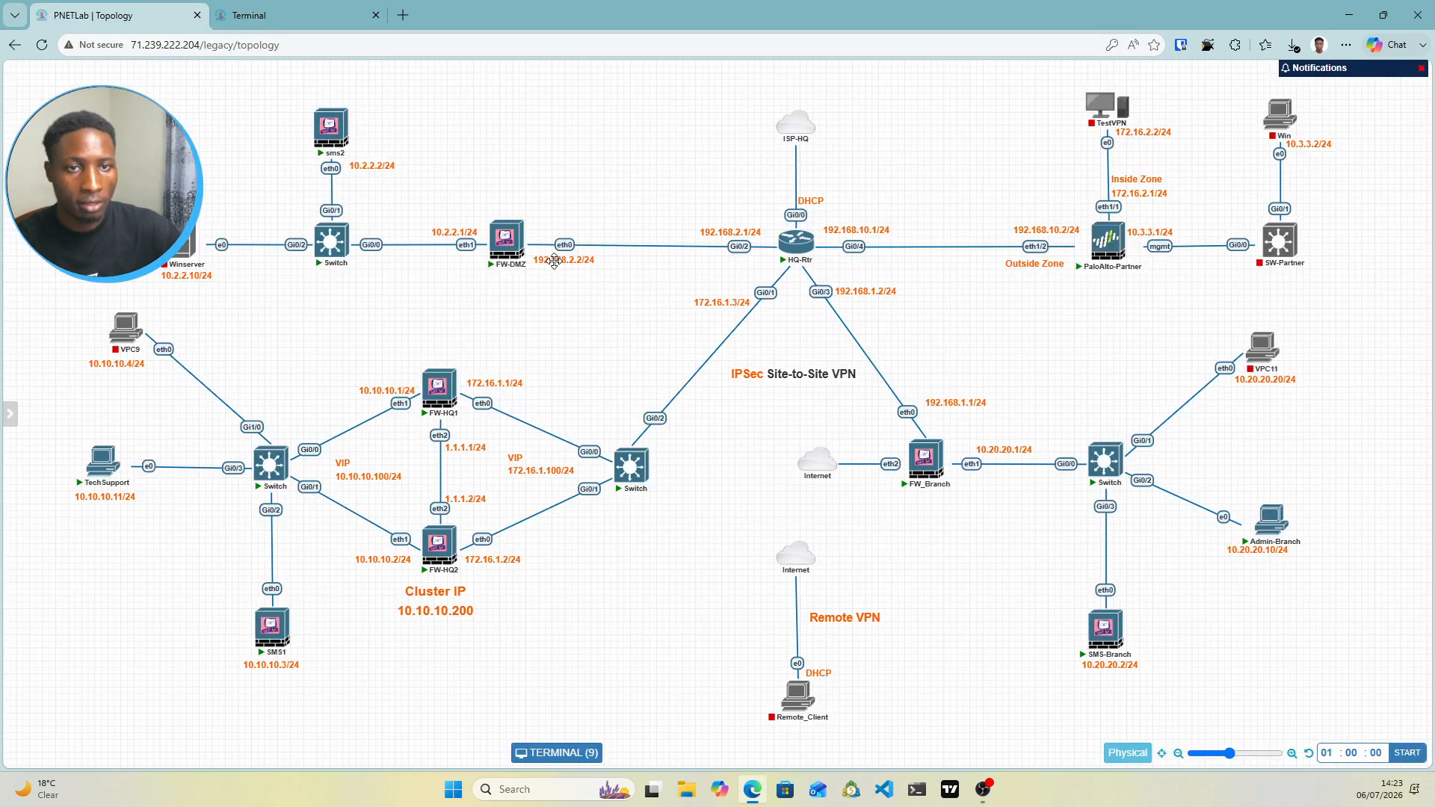
left_click(299, 15)
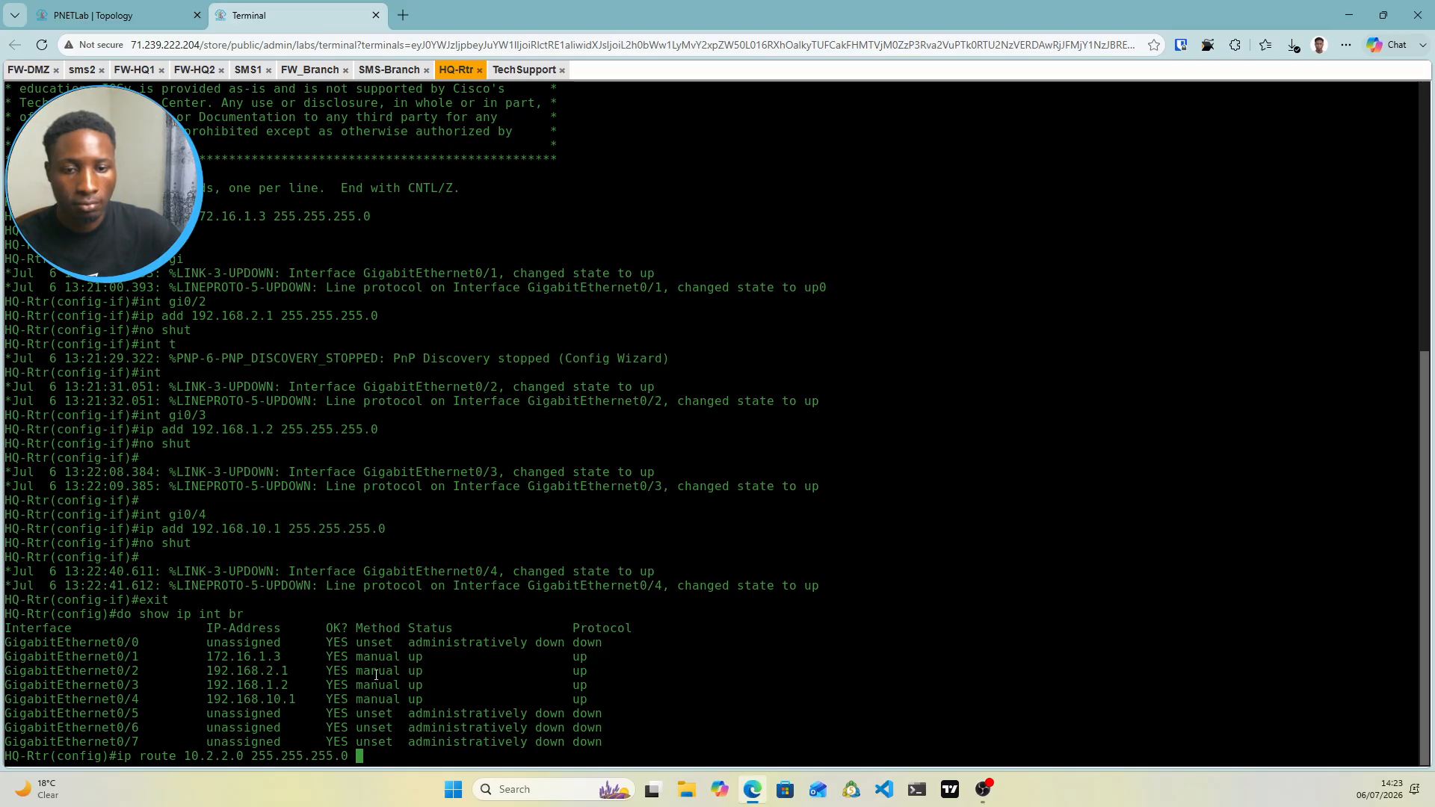
type("19")
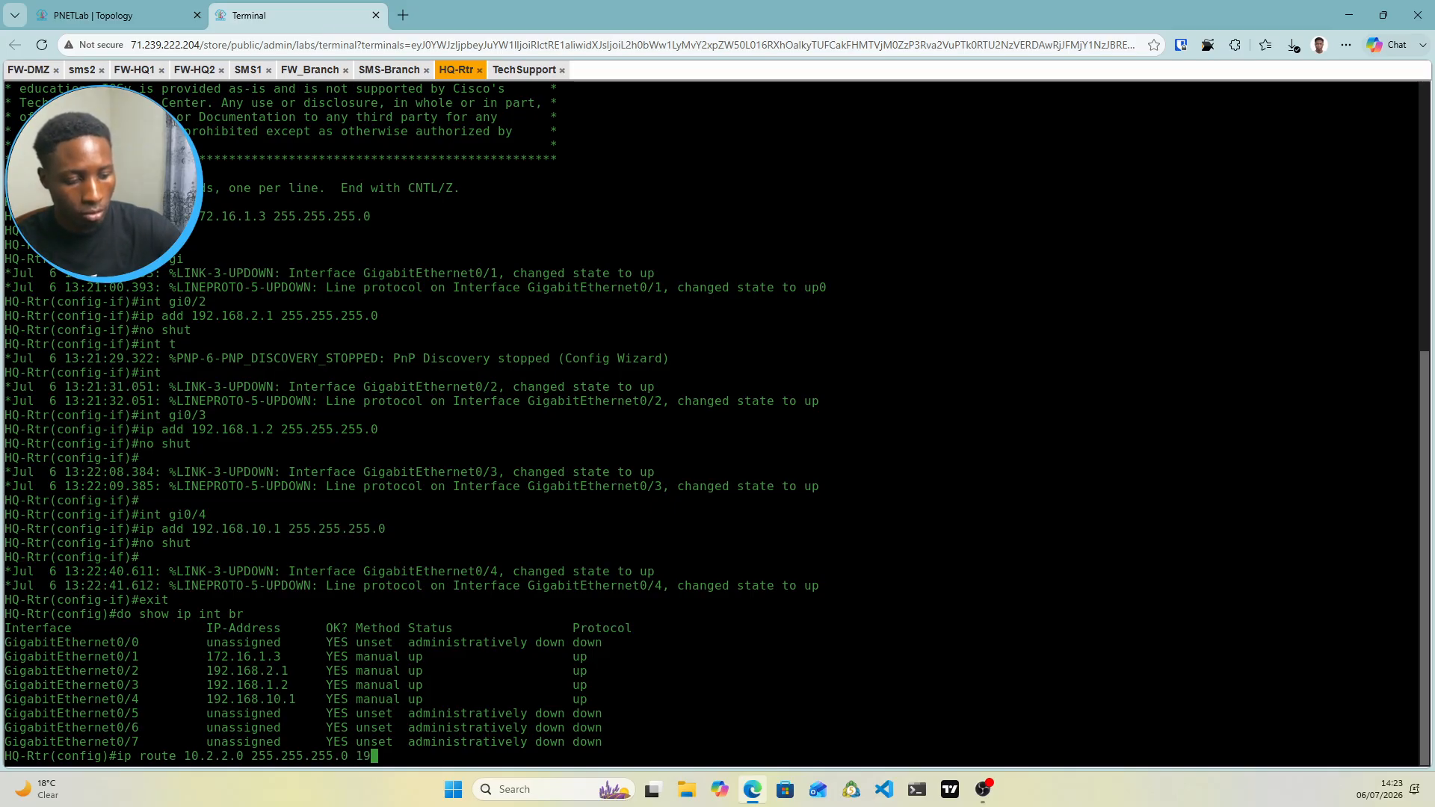
type("2.168.2.2")
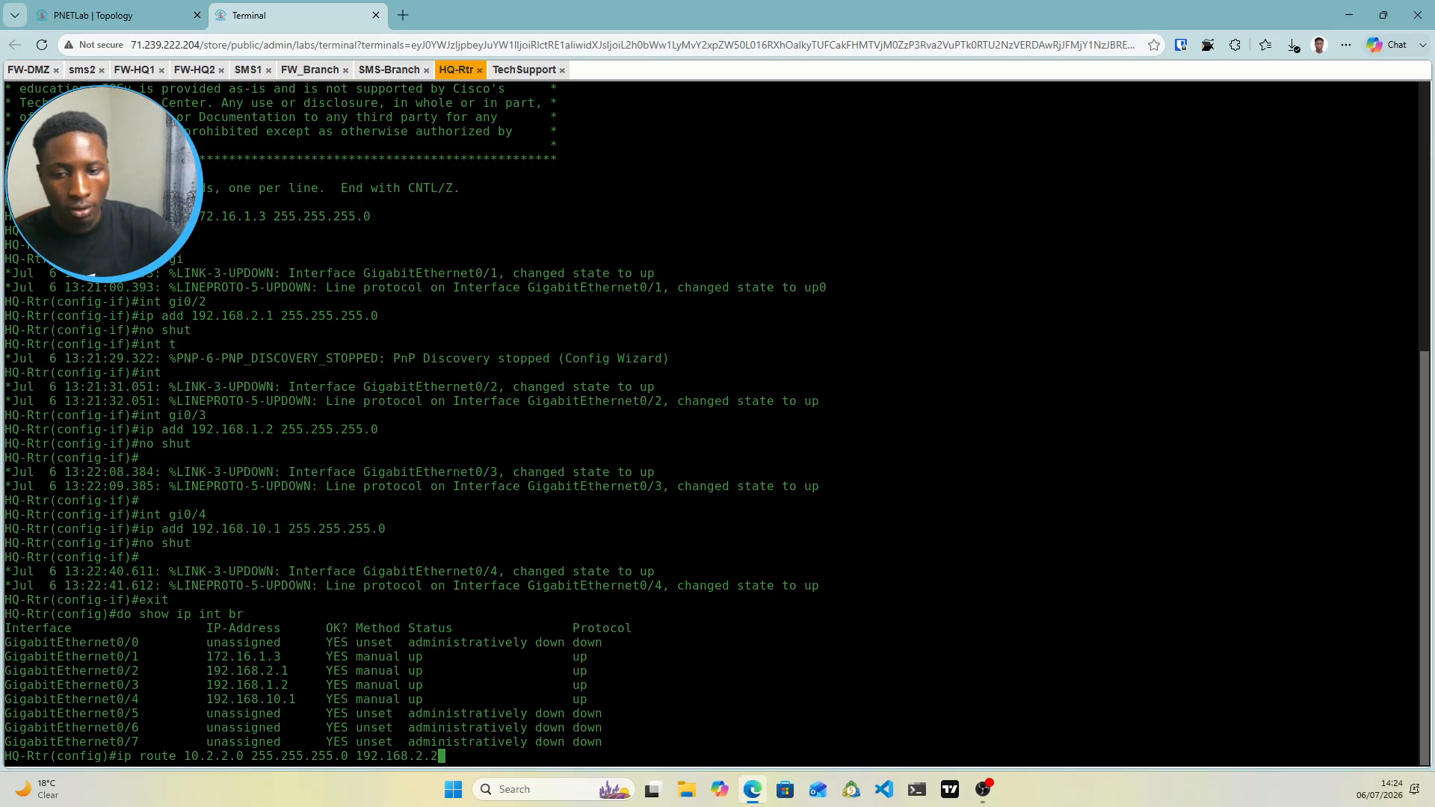
key("Return")
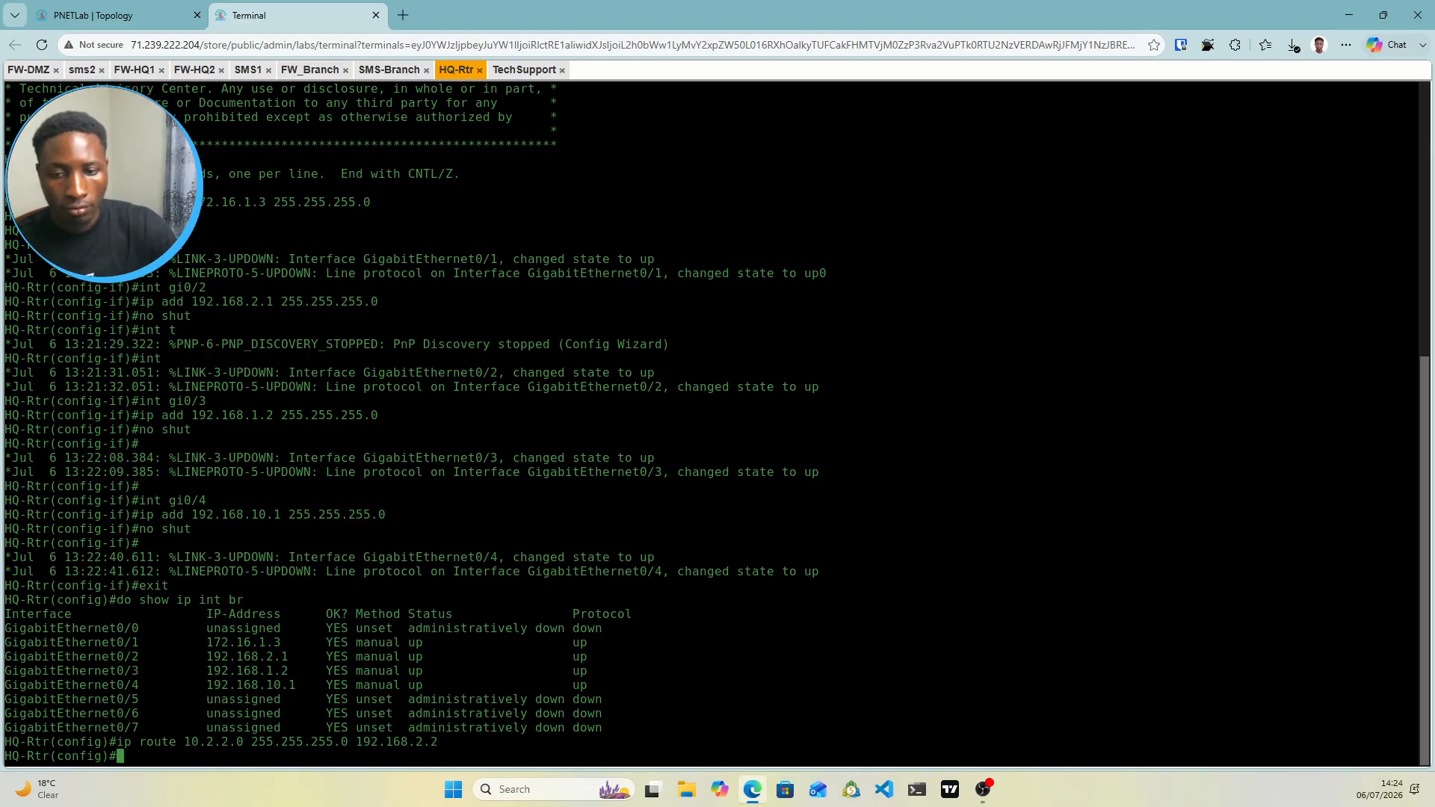
type("ip route")
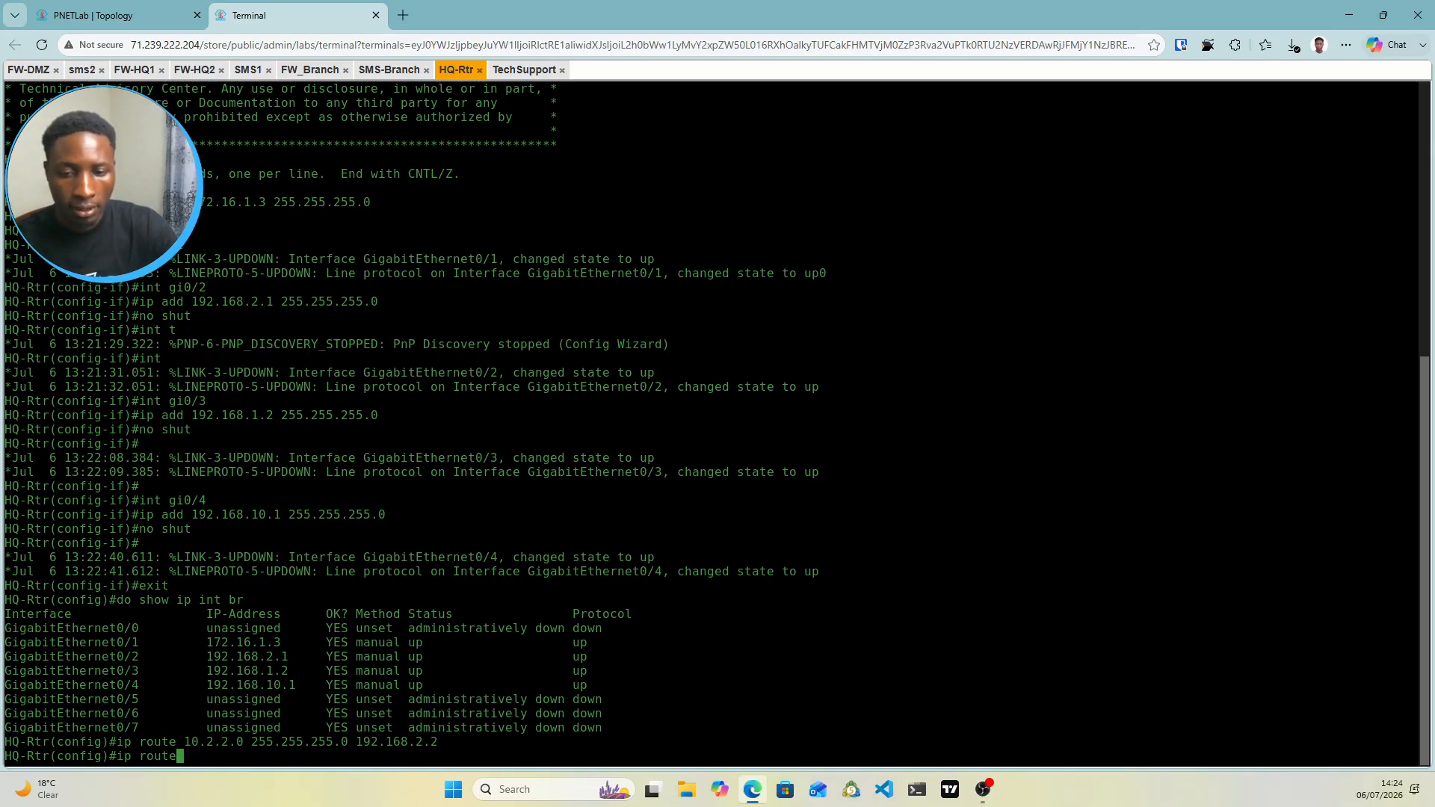
Type the route 172.16.2.0 255.255.255.0 via 192.168.10.2, fixing the 172.168 typo, unsubmitted
left_click(164, 14)
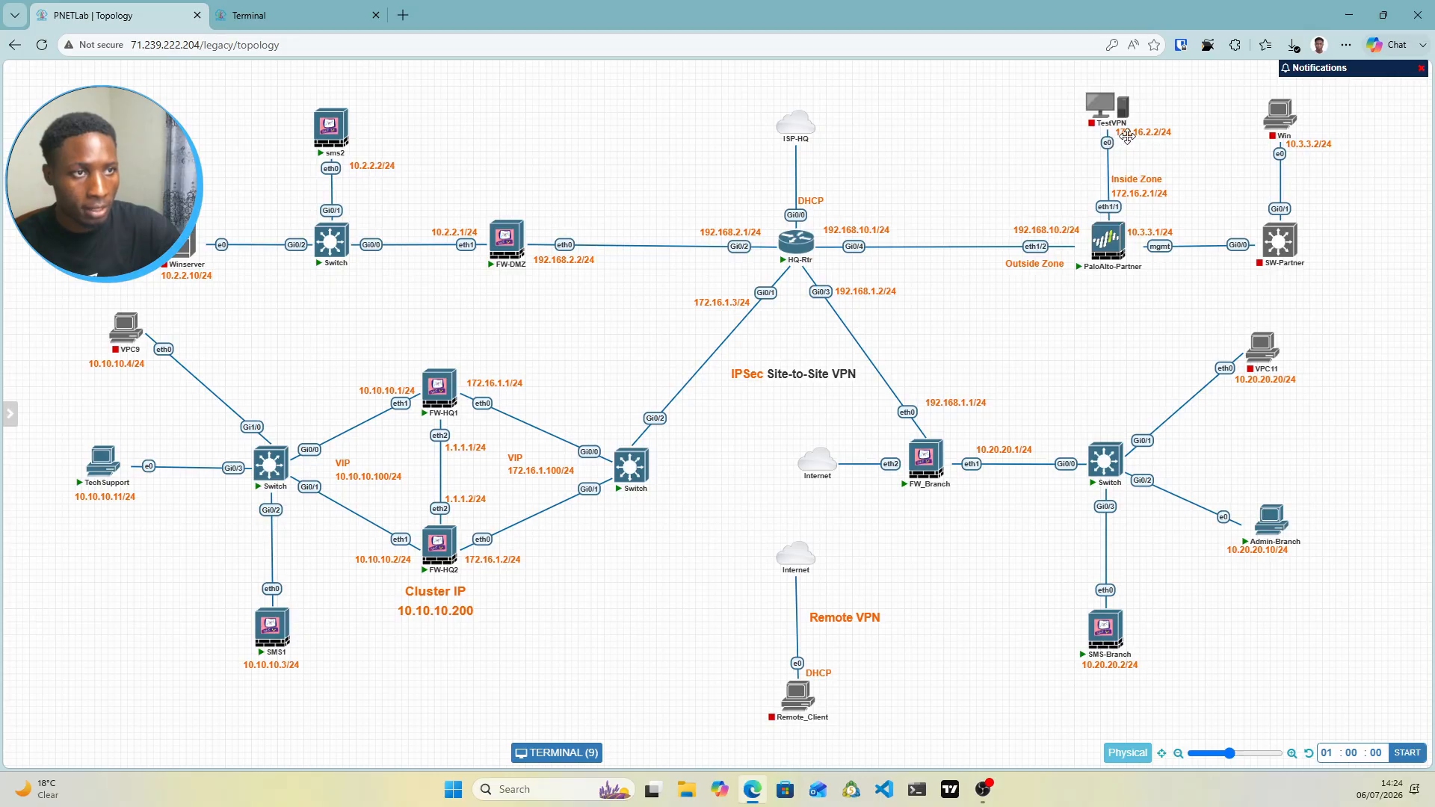
left_click(312, 13)
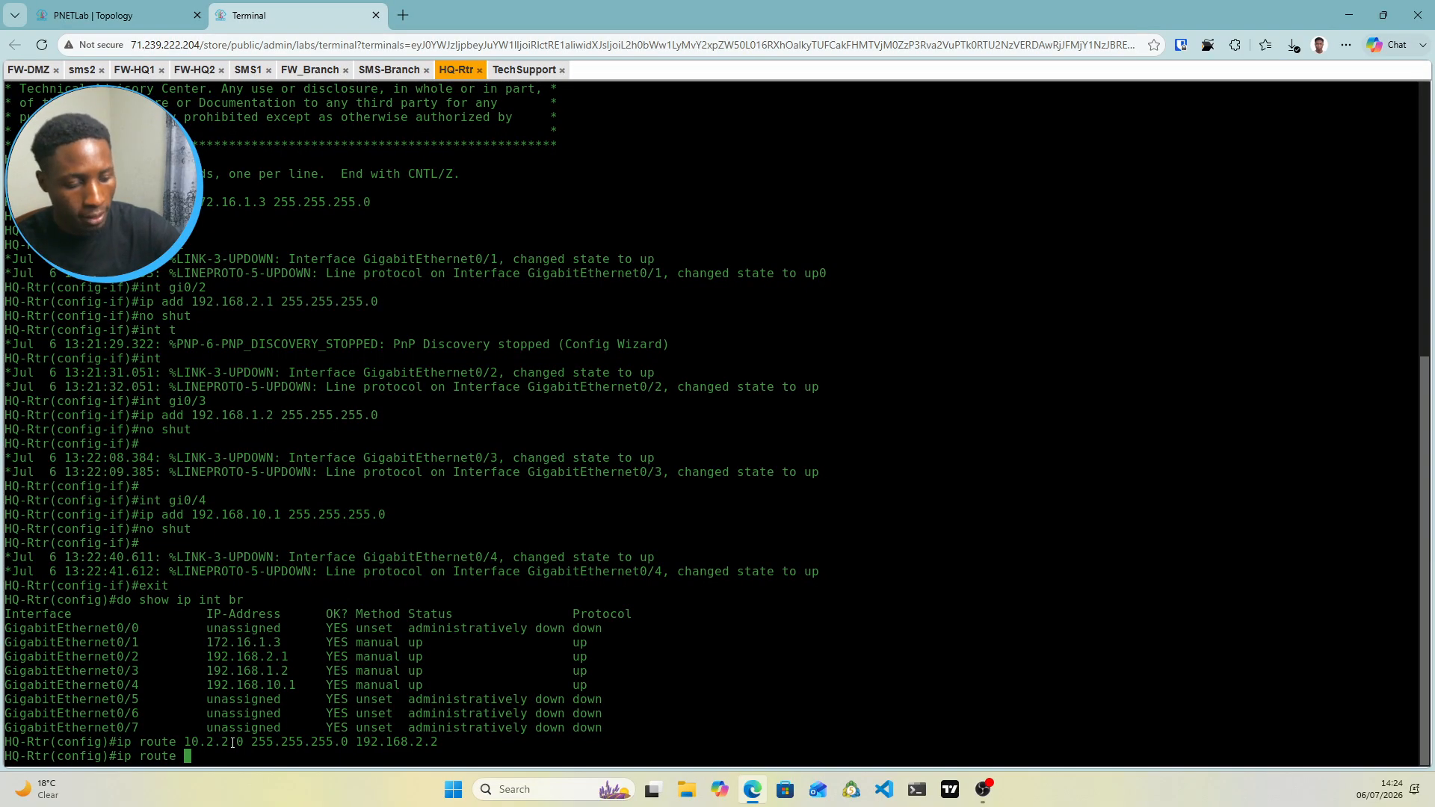
type("2.168.")
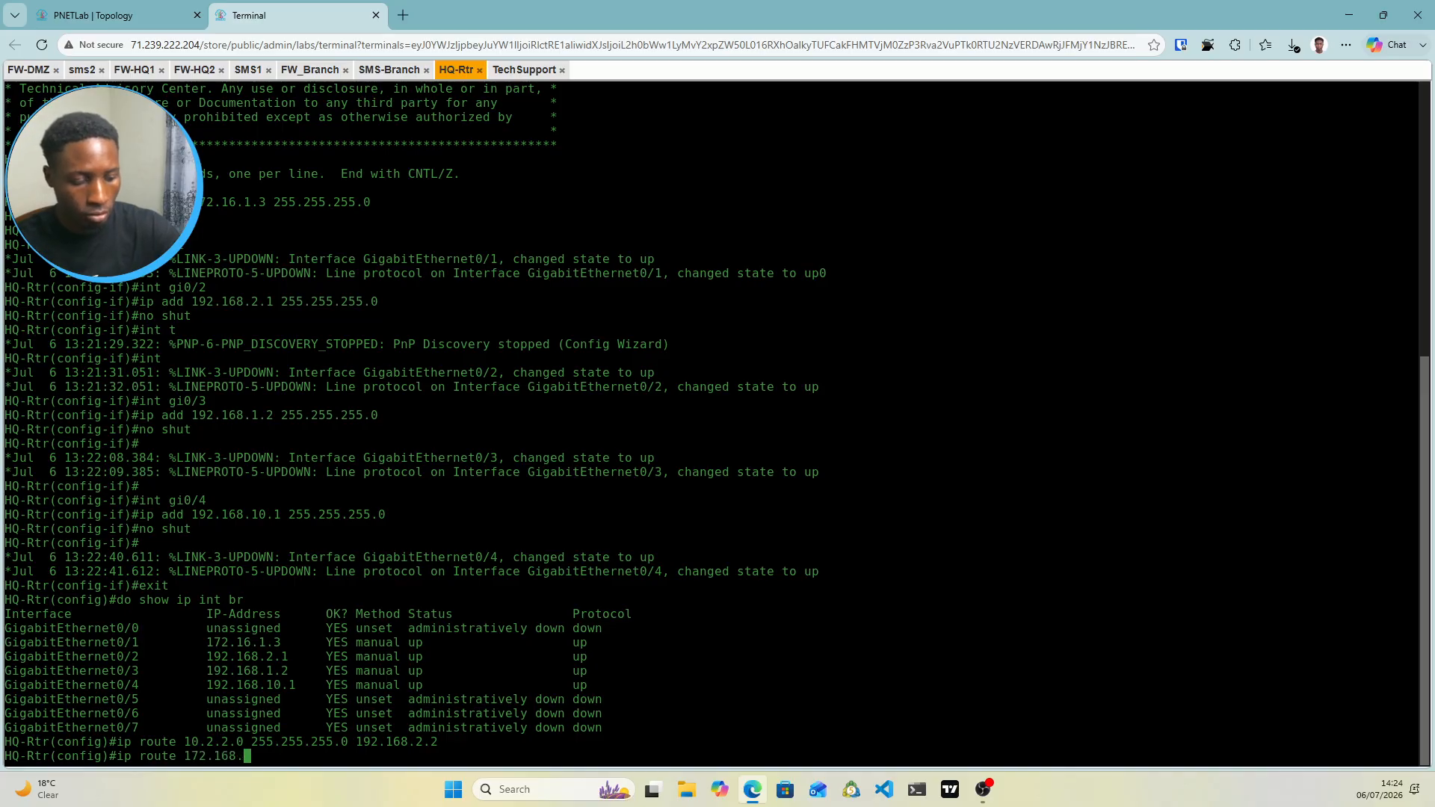
type("2.0")
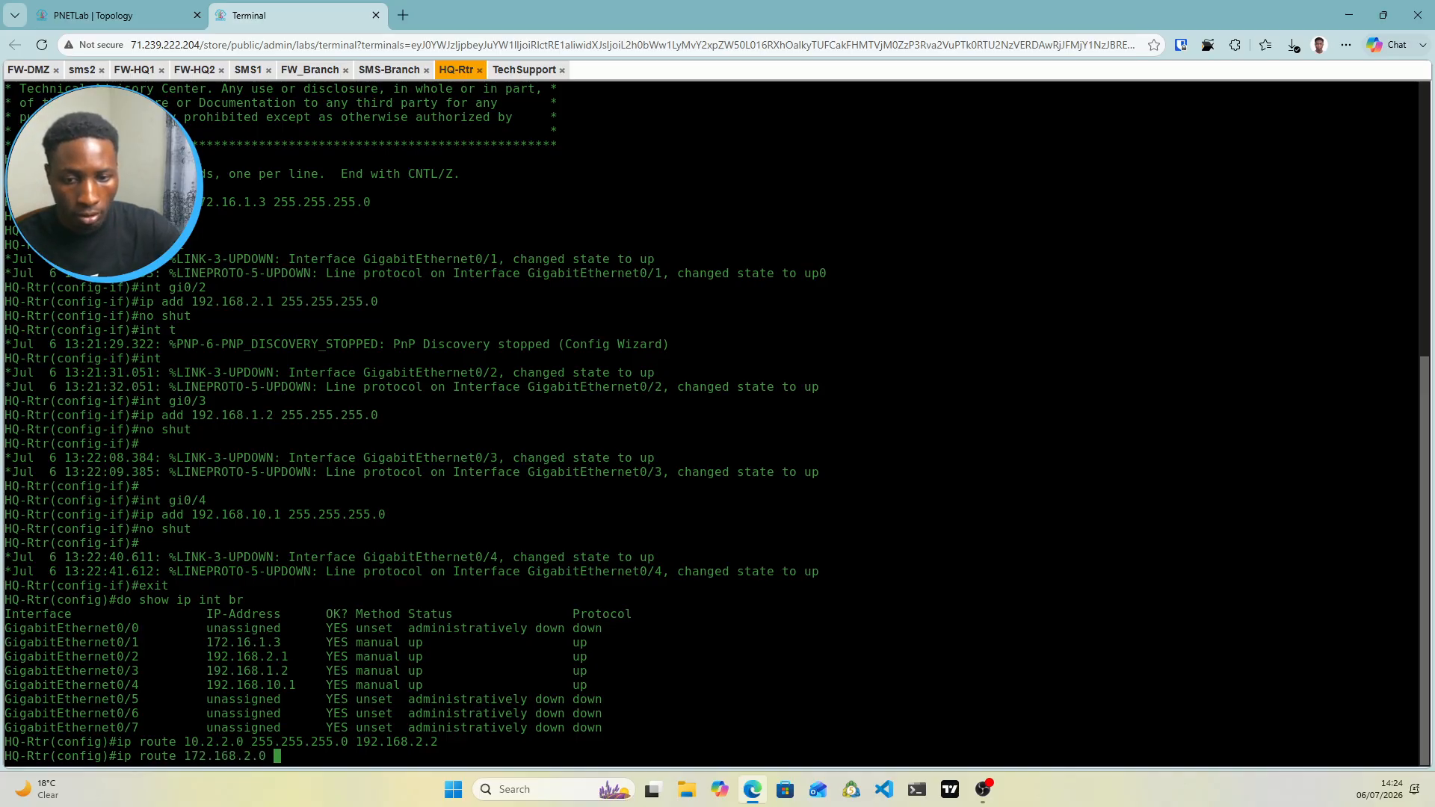
left_click(112, 15)
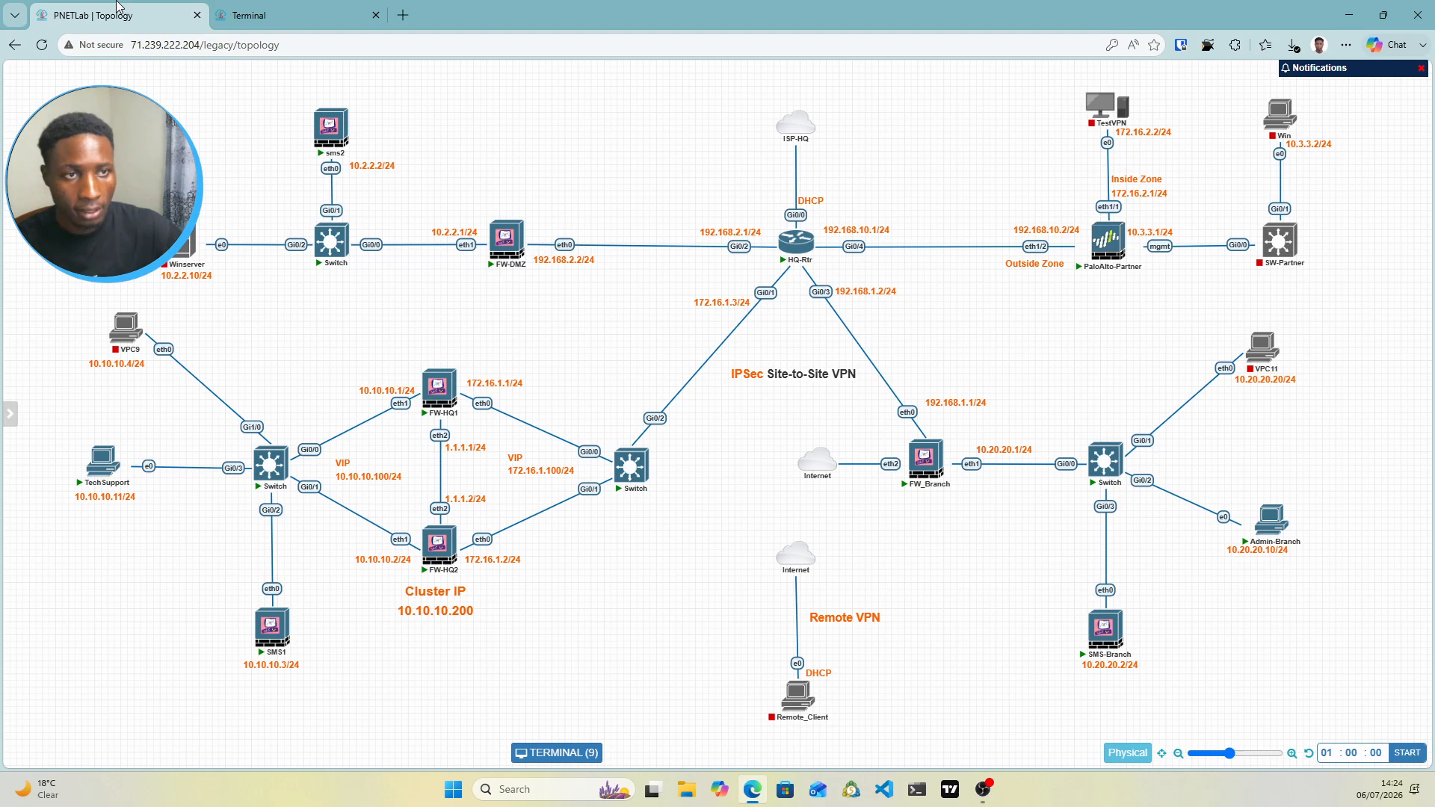
key("ctrl+Tab")
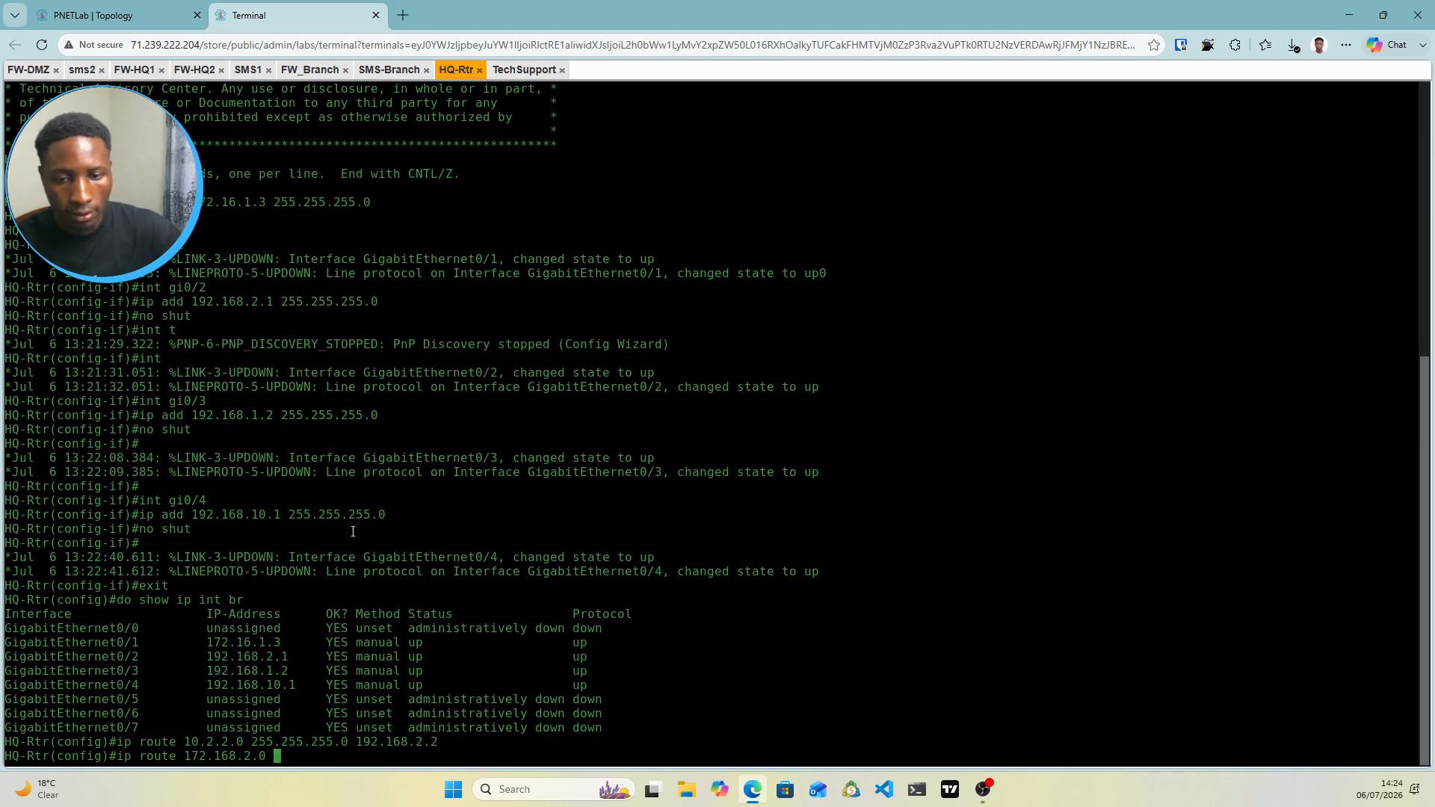
key("Left")
key("Left")
key("Left")
key("Left")
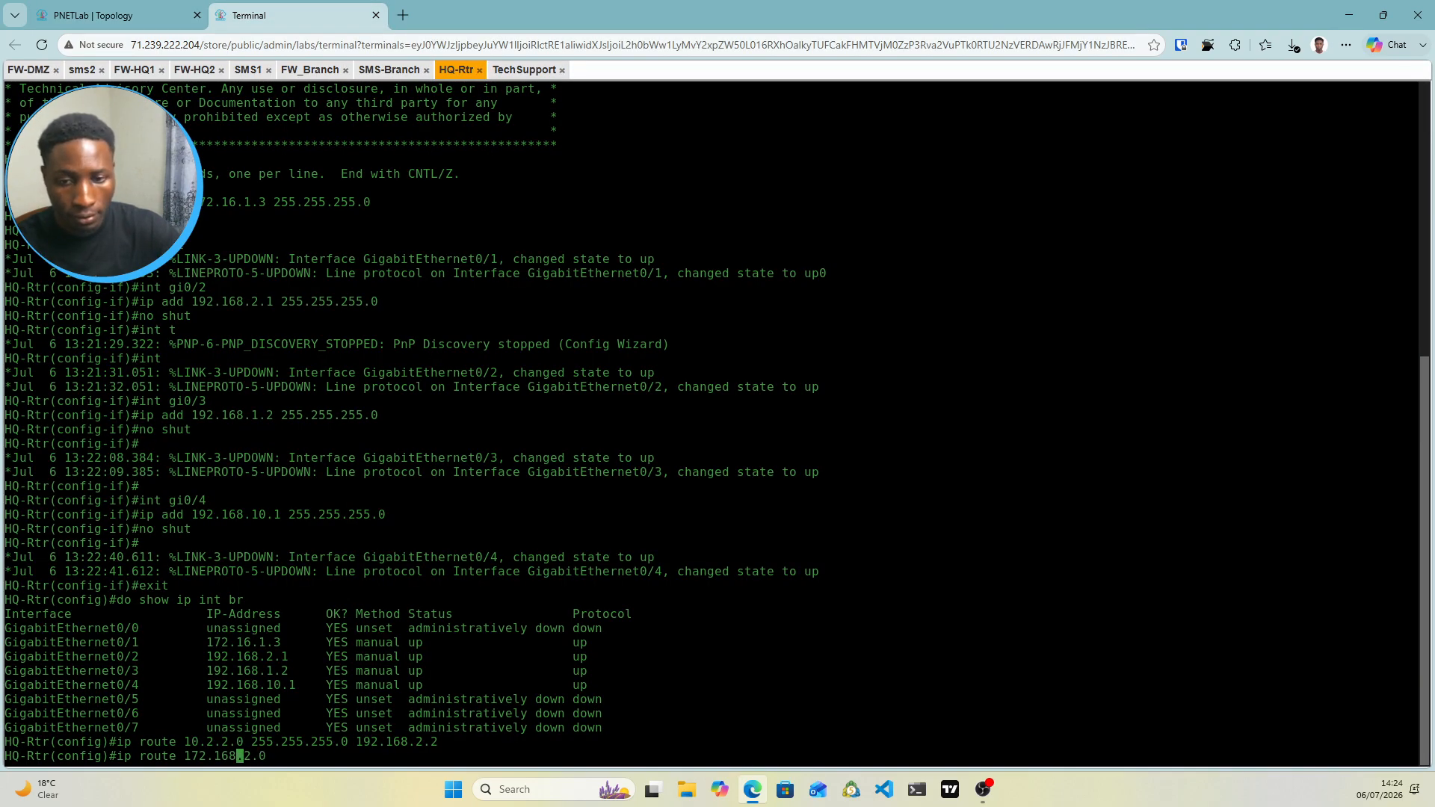
key("BackSpace")
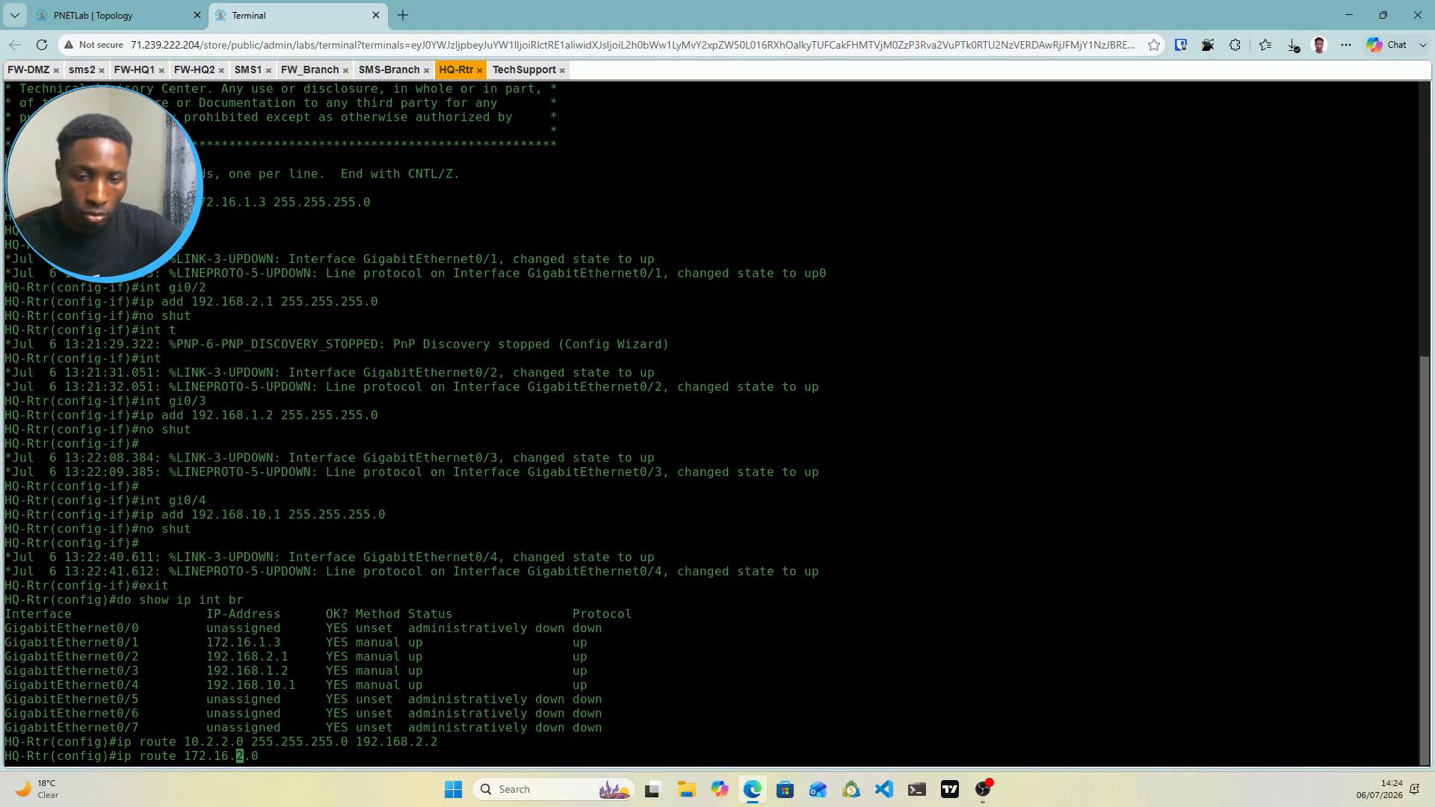
key("Right")
key("Right")
key("Right")
key("Right")
type("2")
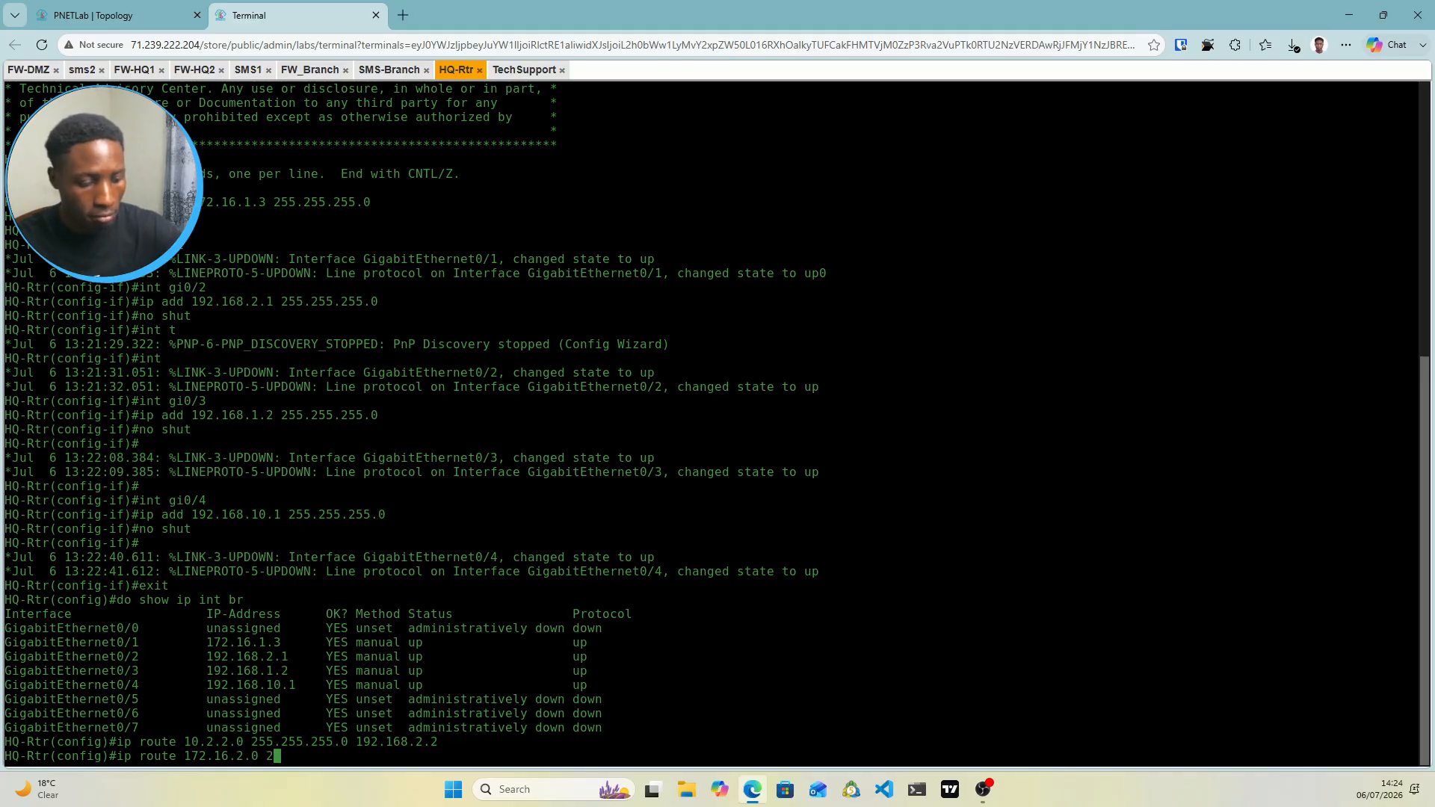
type("55.255.2")
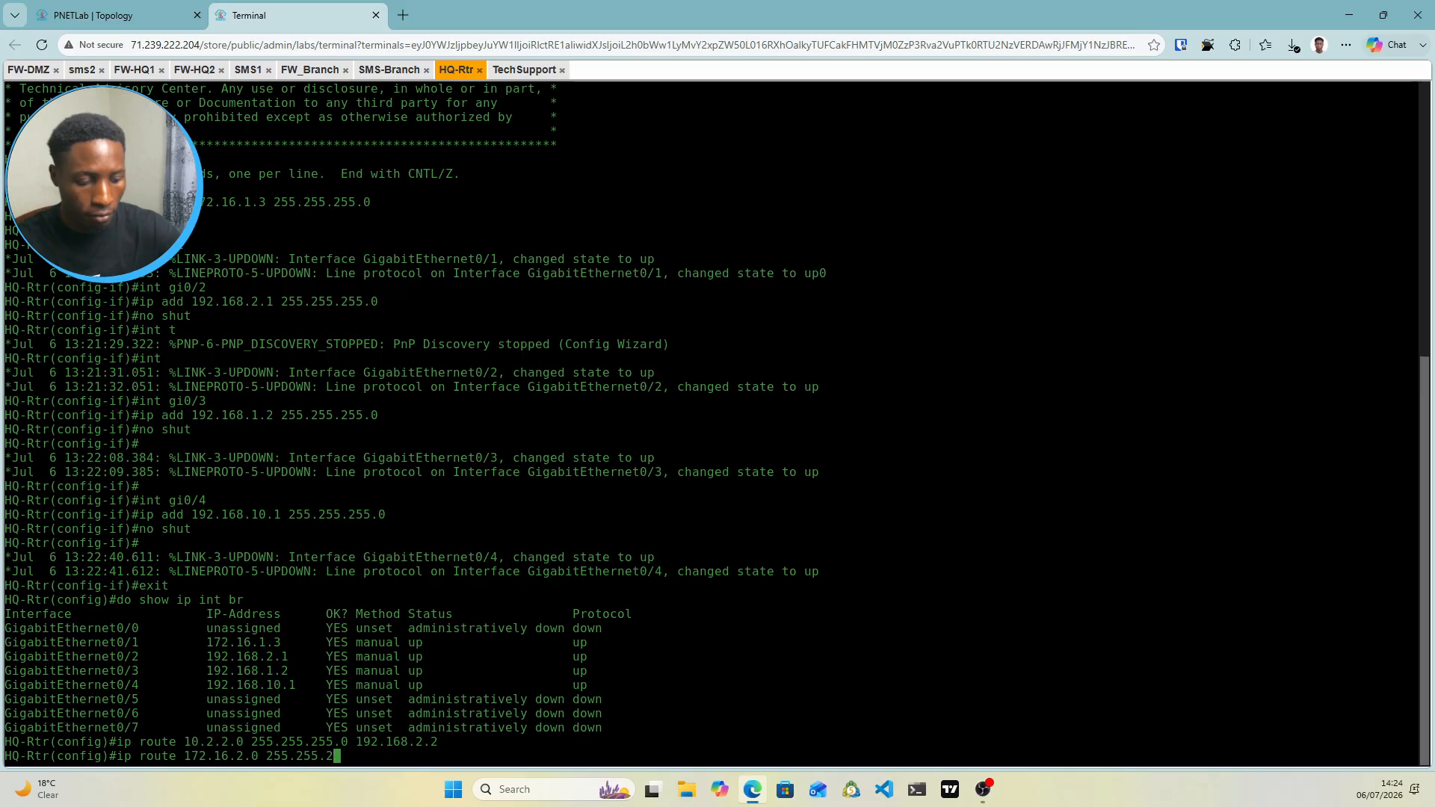
type("55.0")
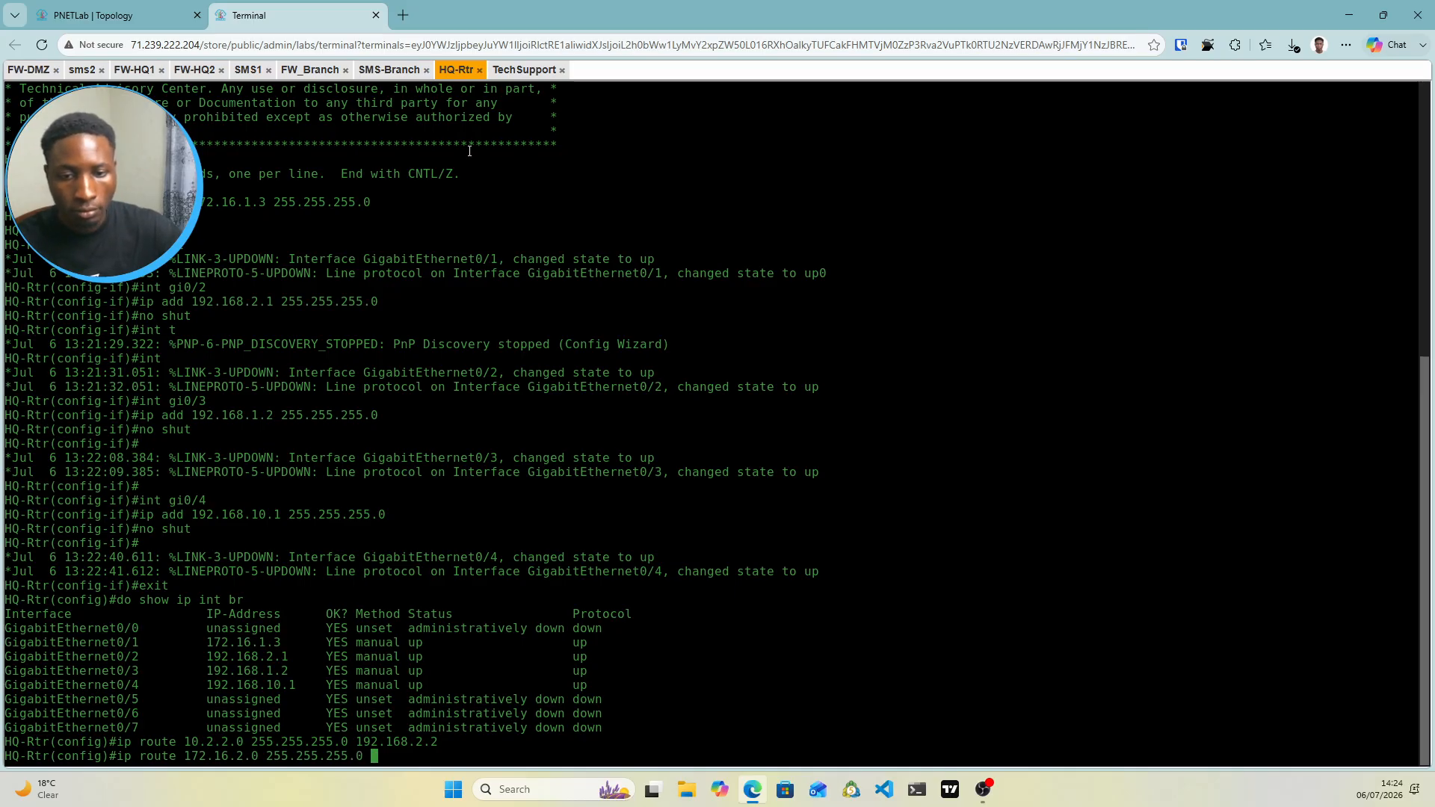
left_click(112, 15)
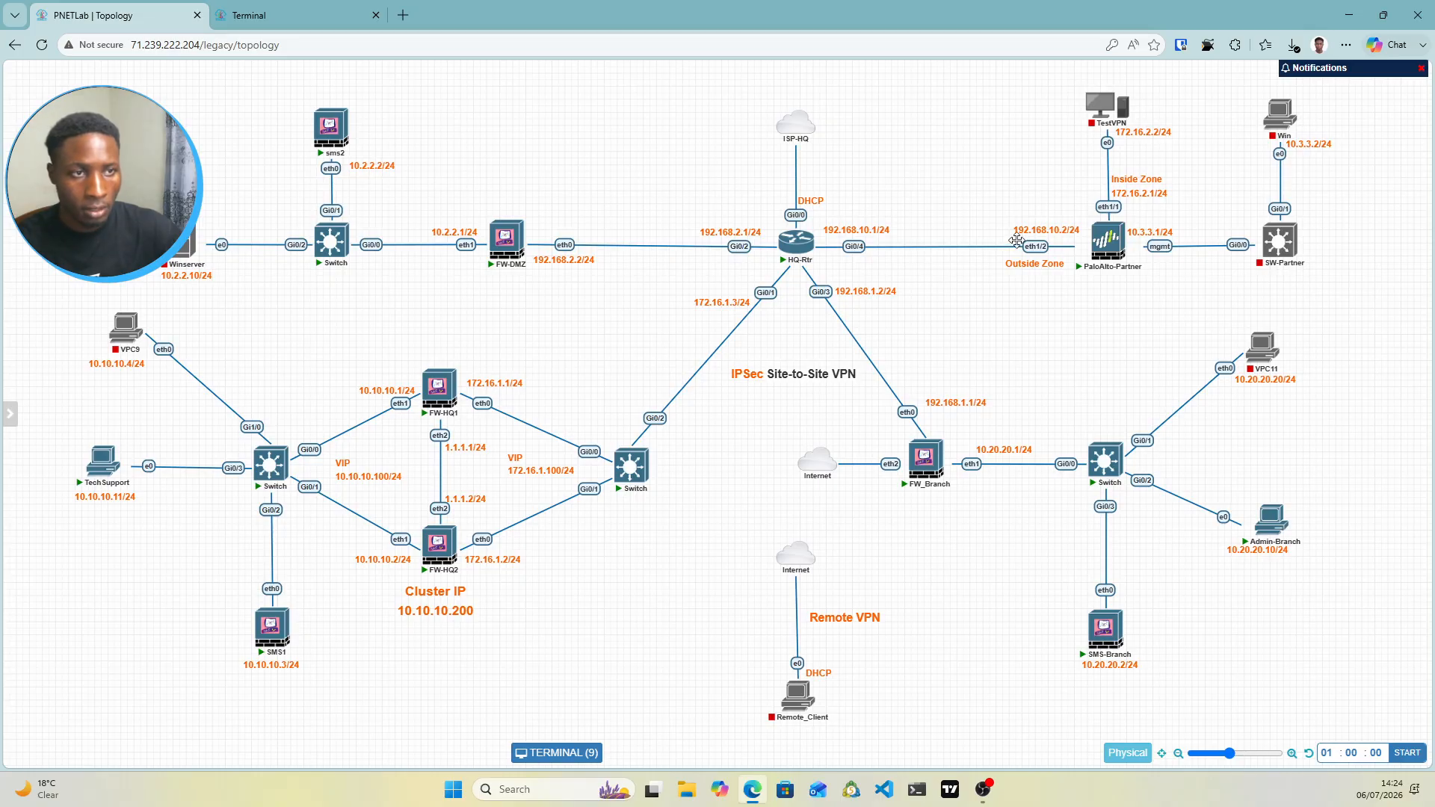
left_click(344, 15)
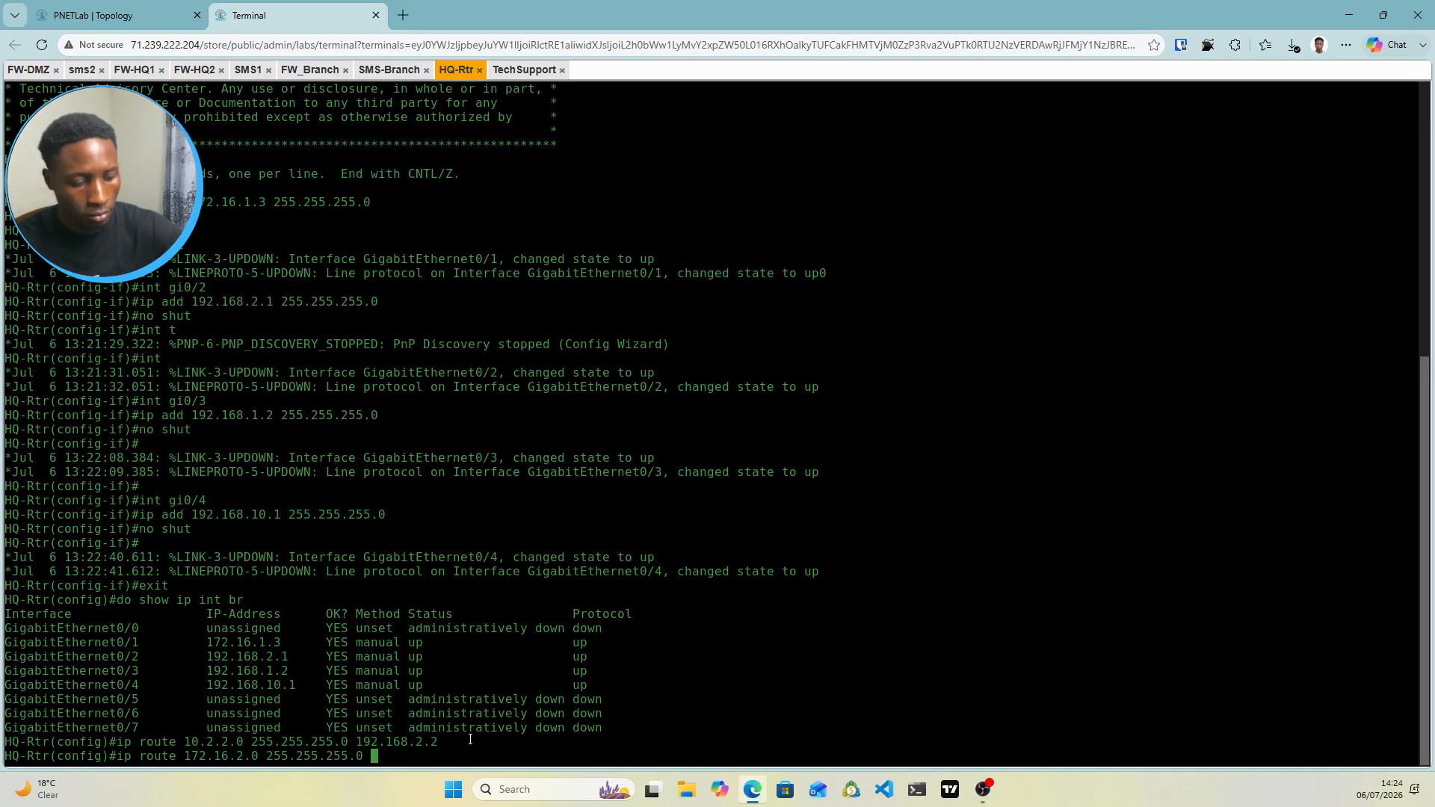
type("192.168.10.2")
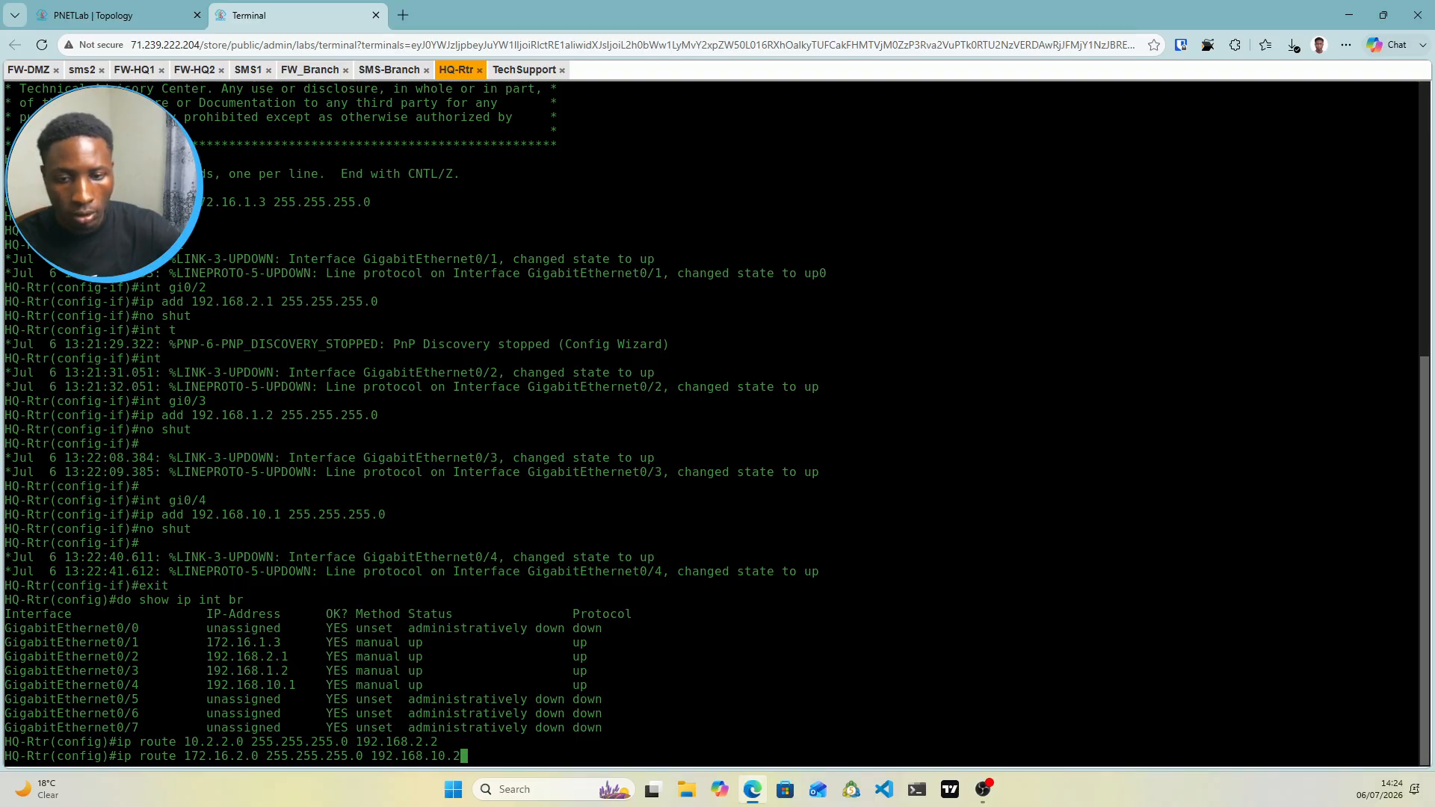
Submit the 172.16.2.0 route, then add ip route 10.20.20.0 255.255.255.0 192.168.1.1
key("Return")
type("ig)#i")
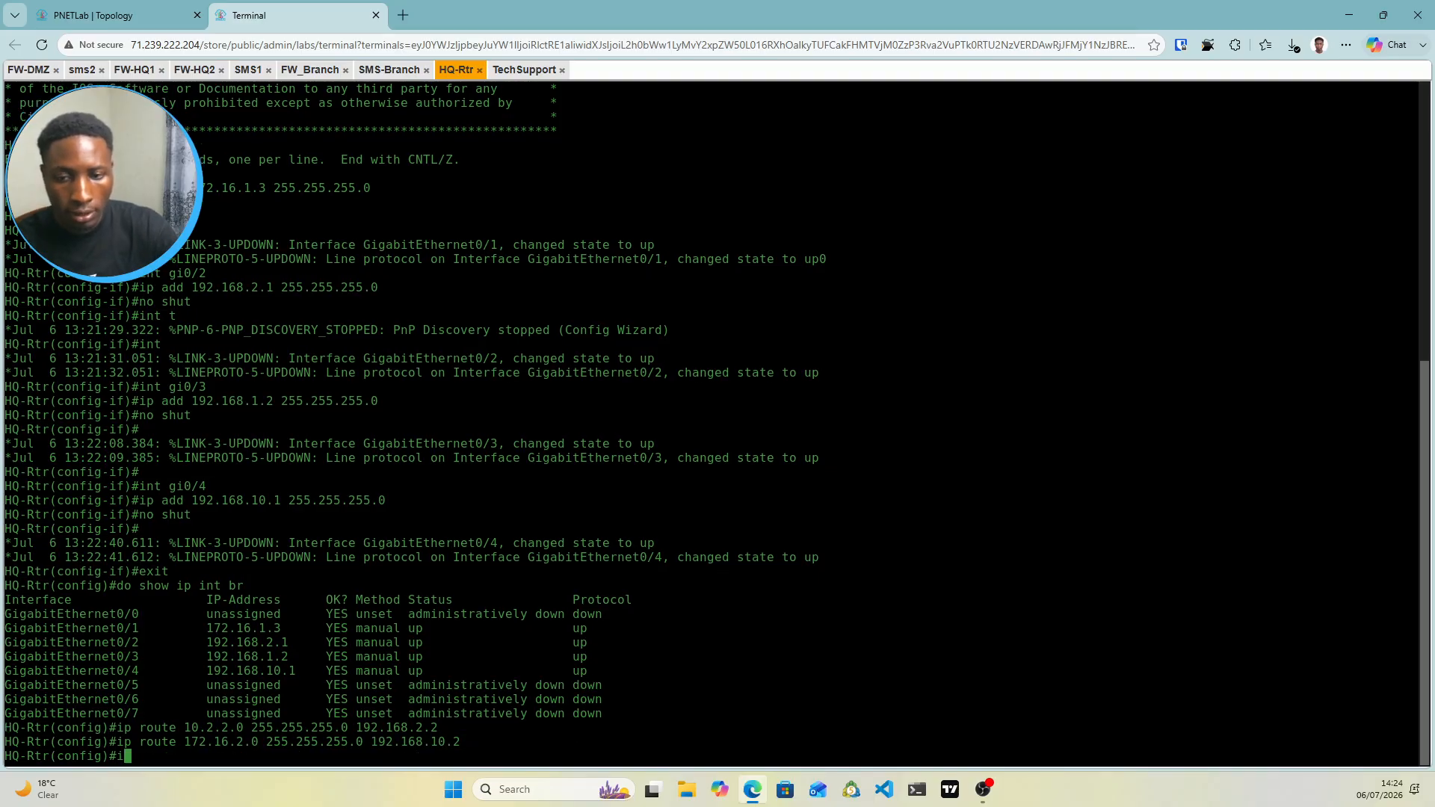
type("p route")
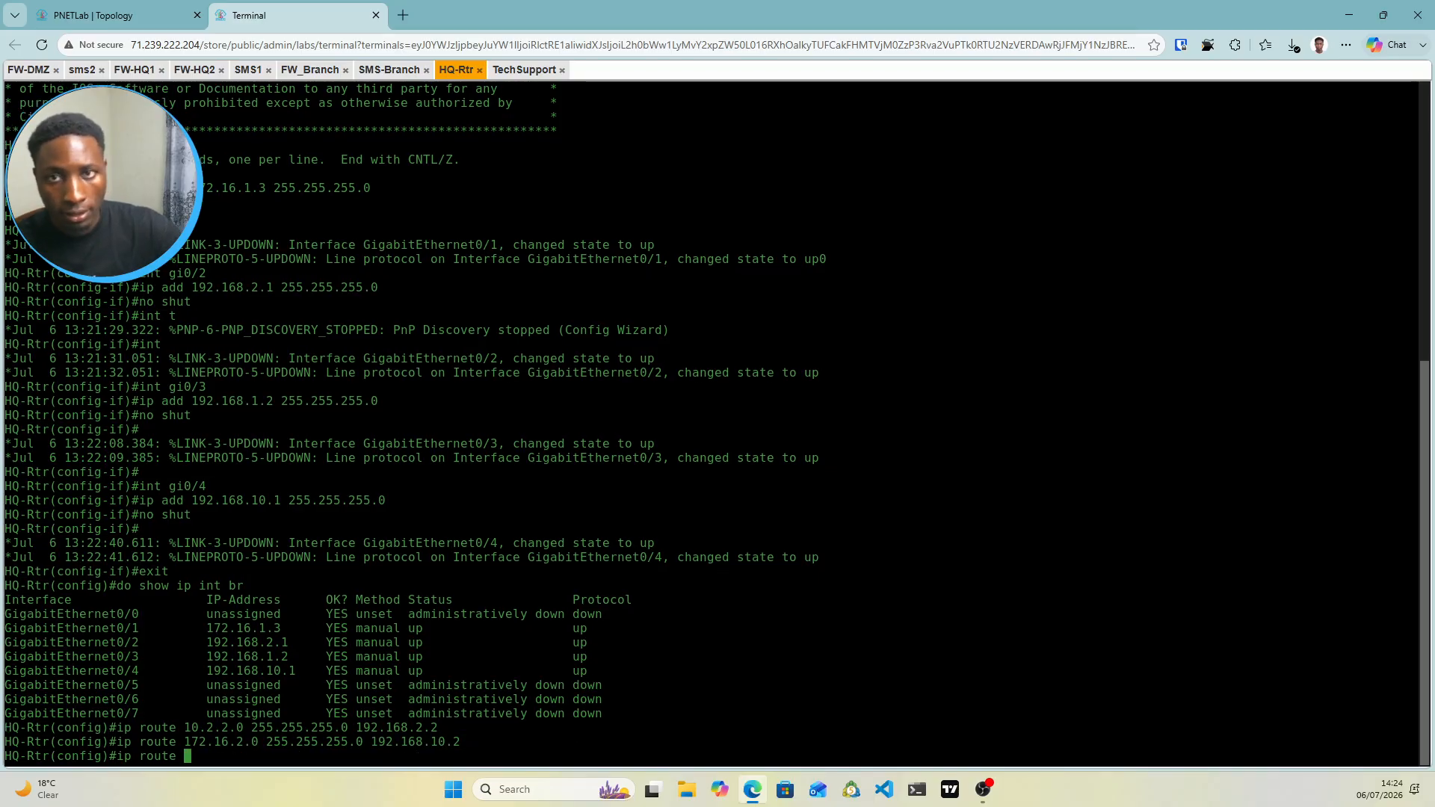
left_click(163, 11)
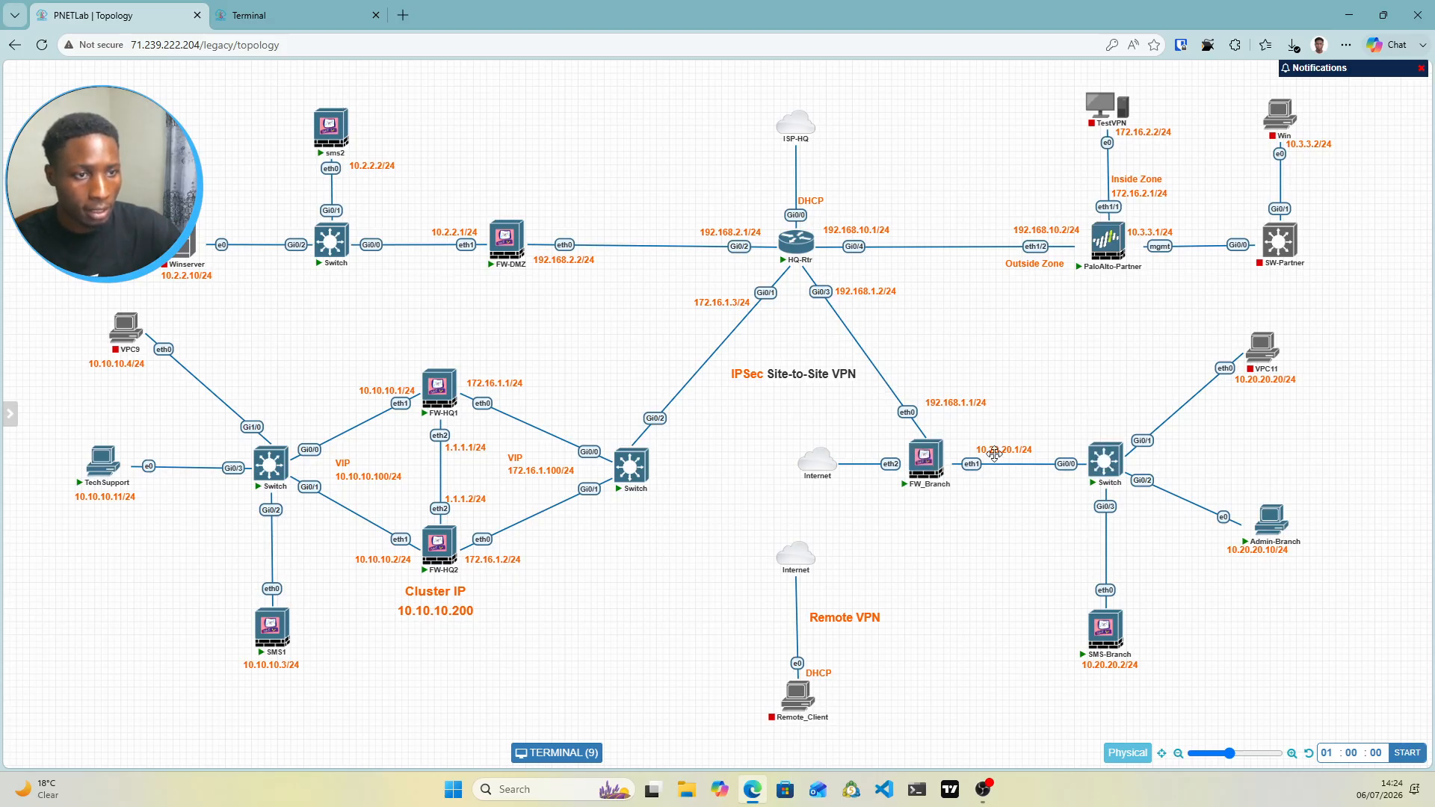
left_click(299, 15)
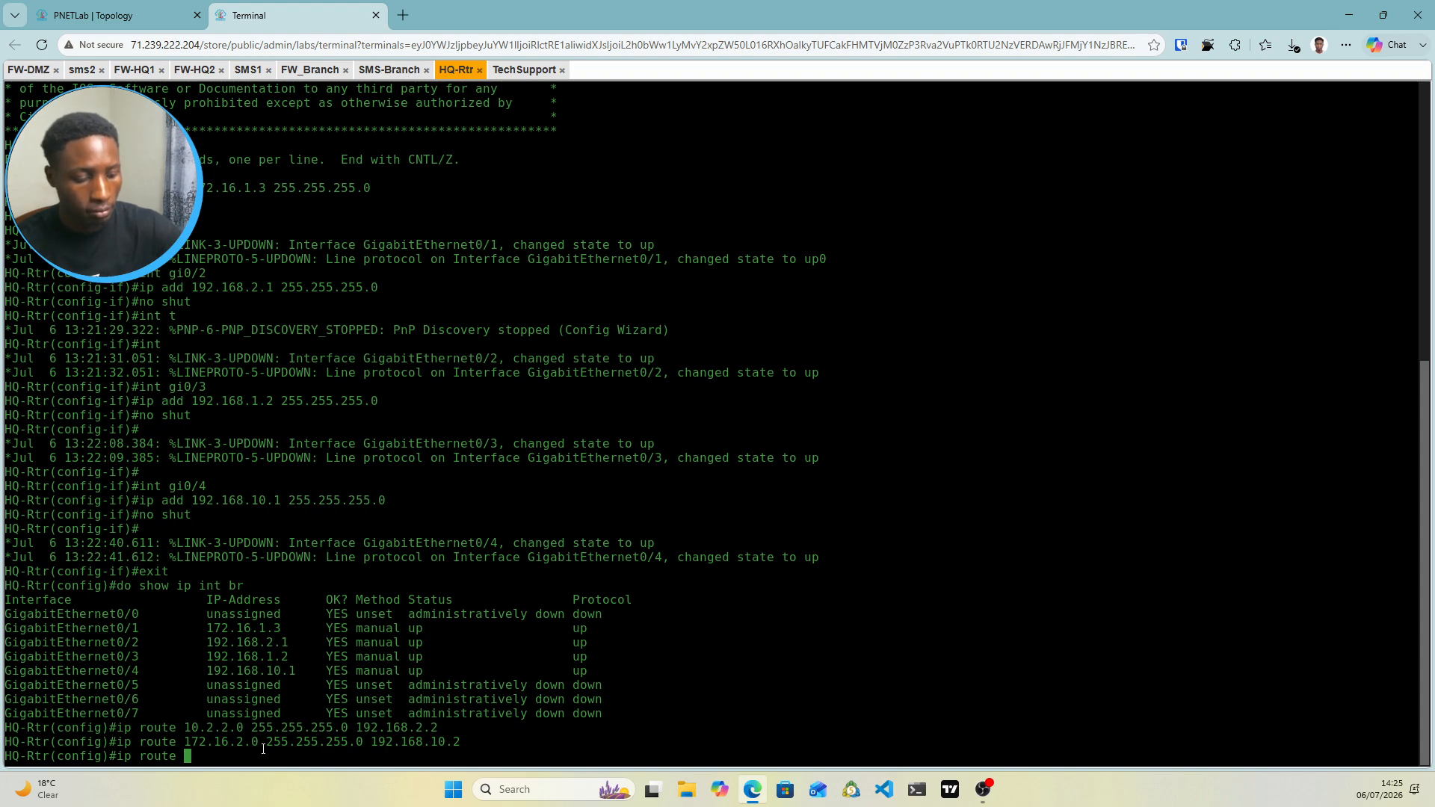
type(".20.20")
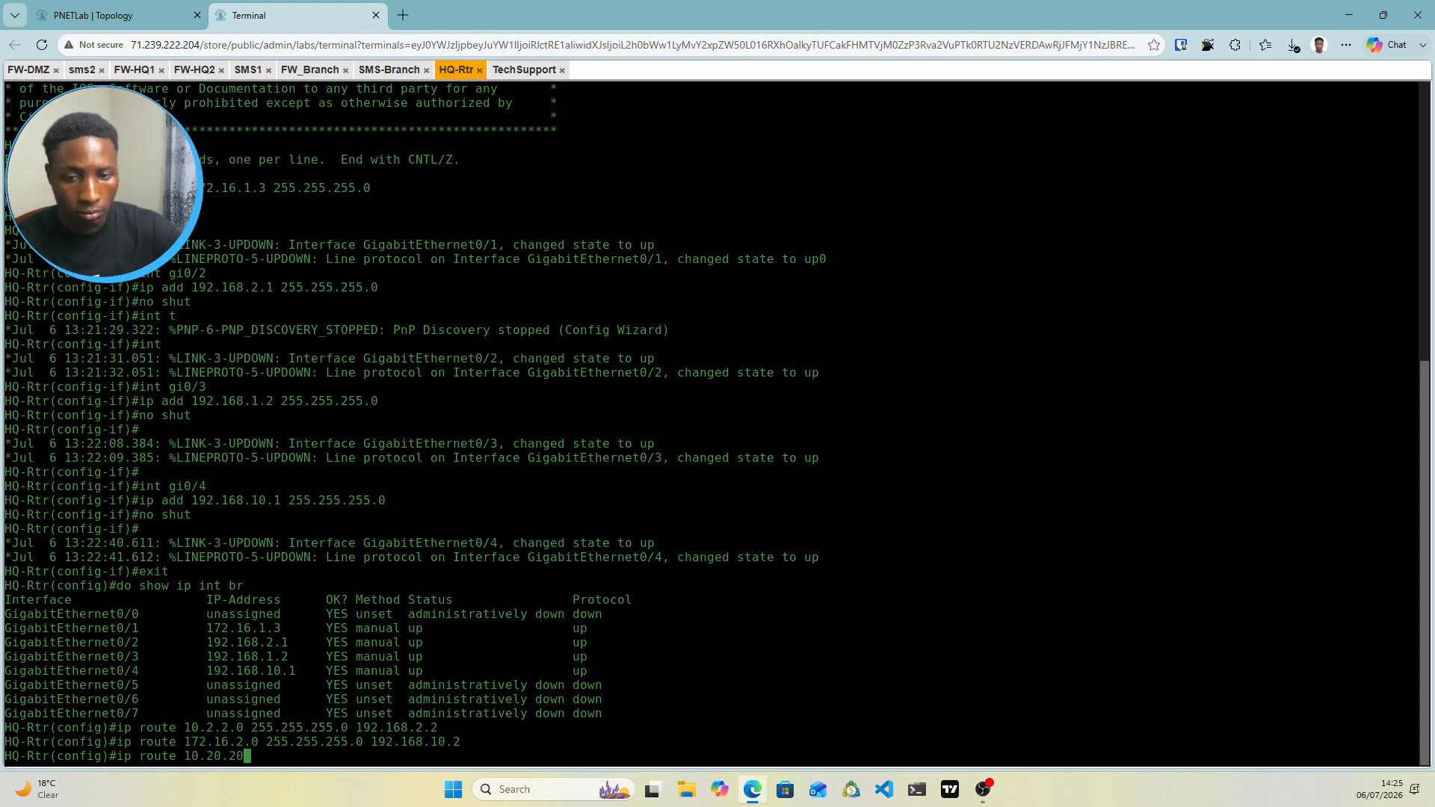
type(".")
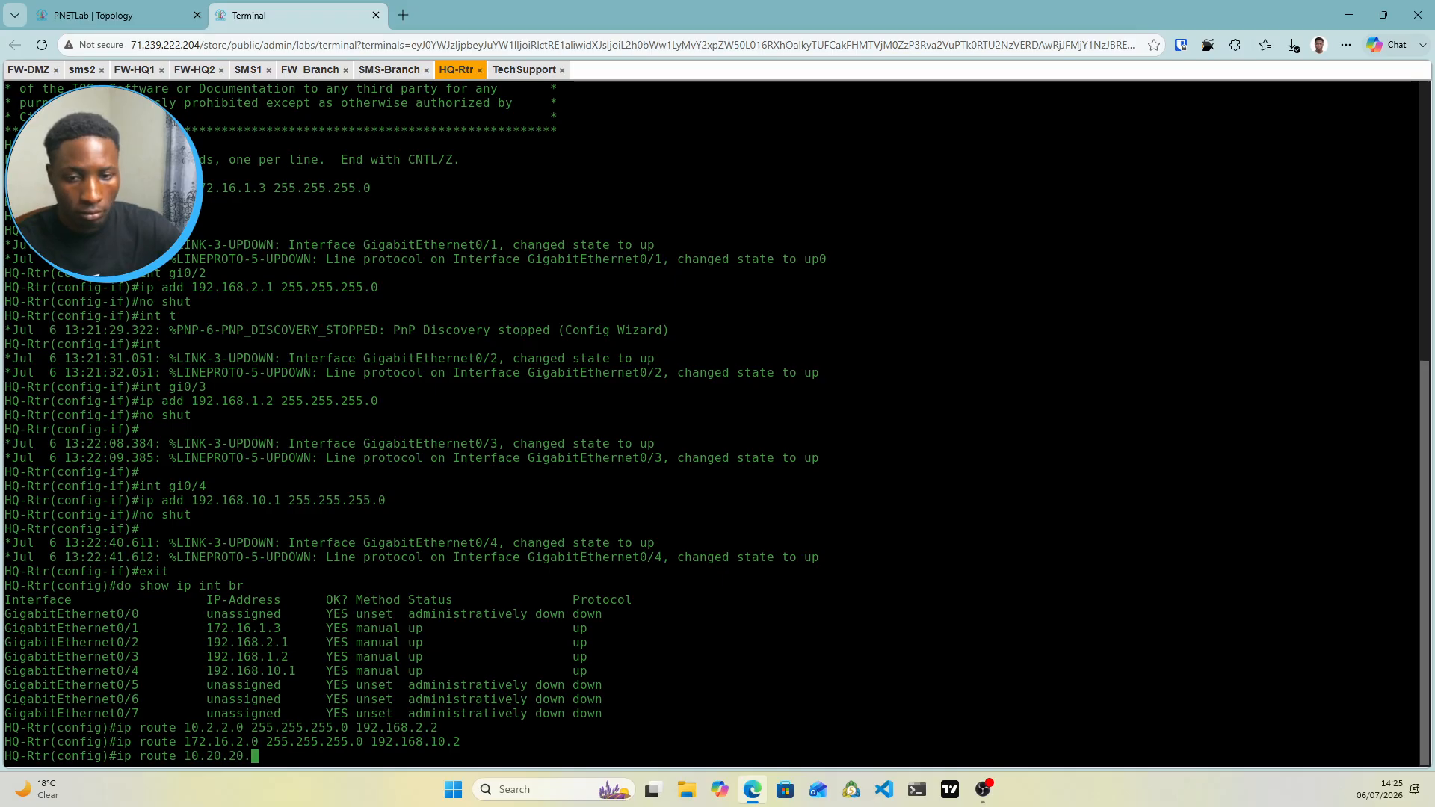
type("0 ")
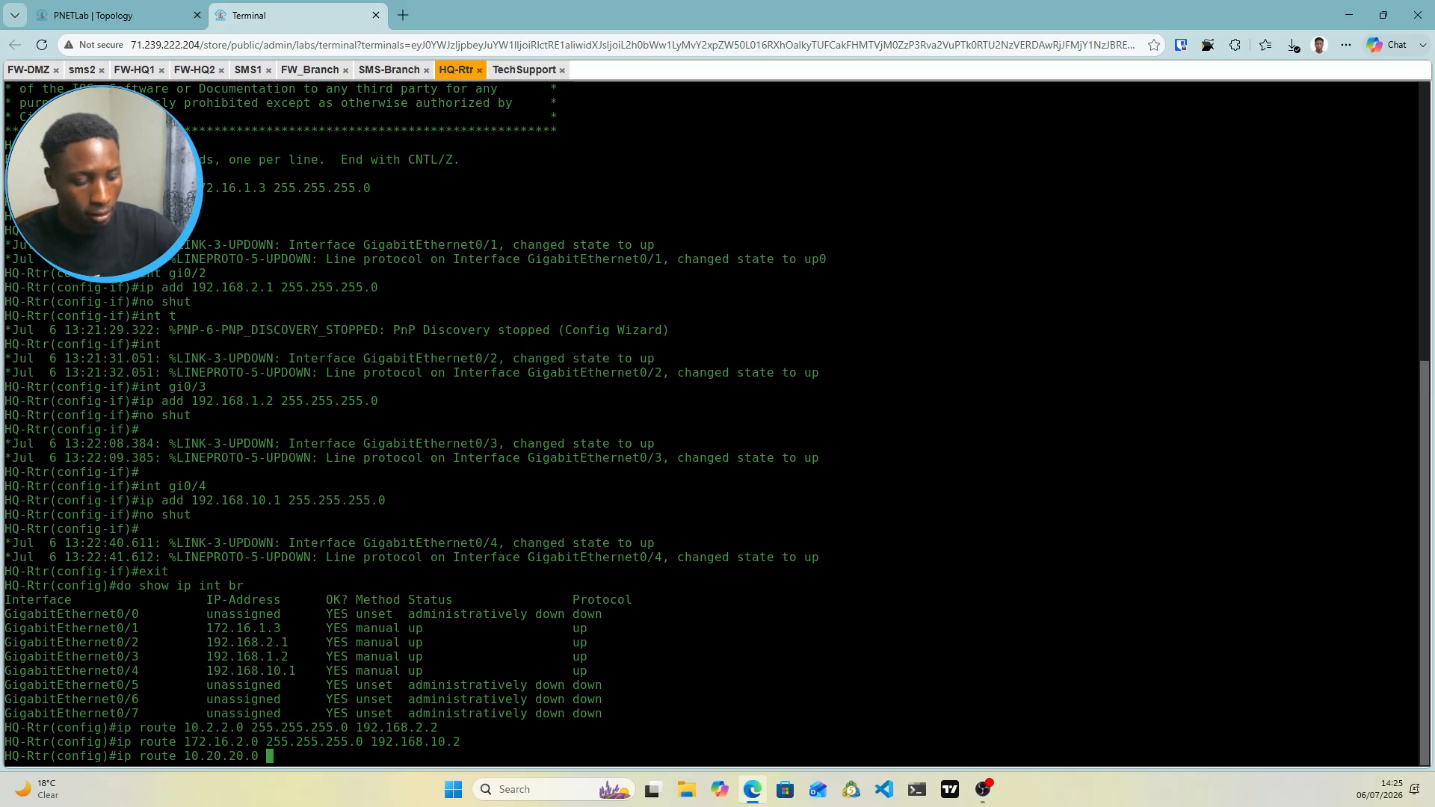
type("255.")
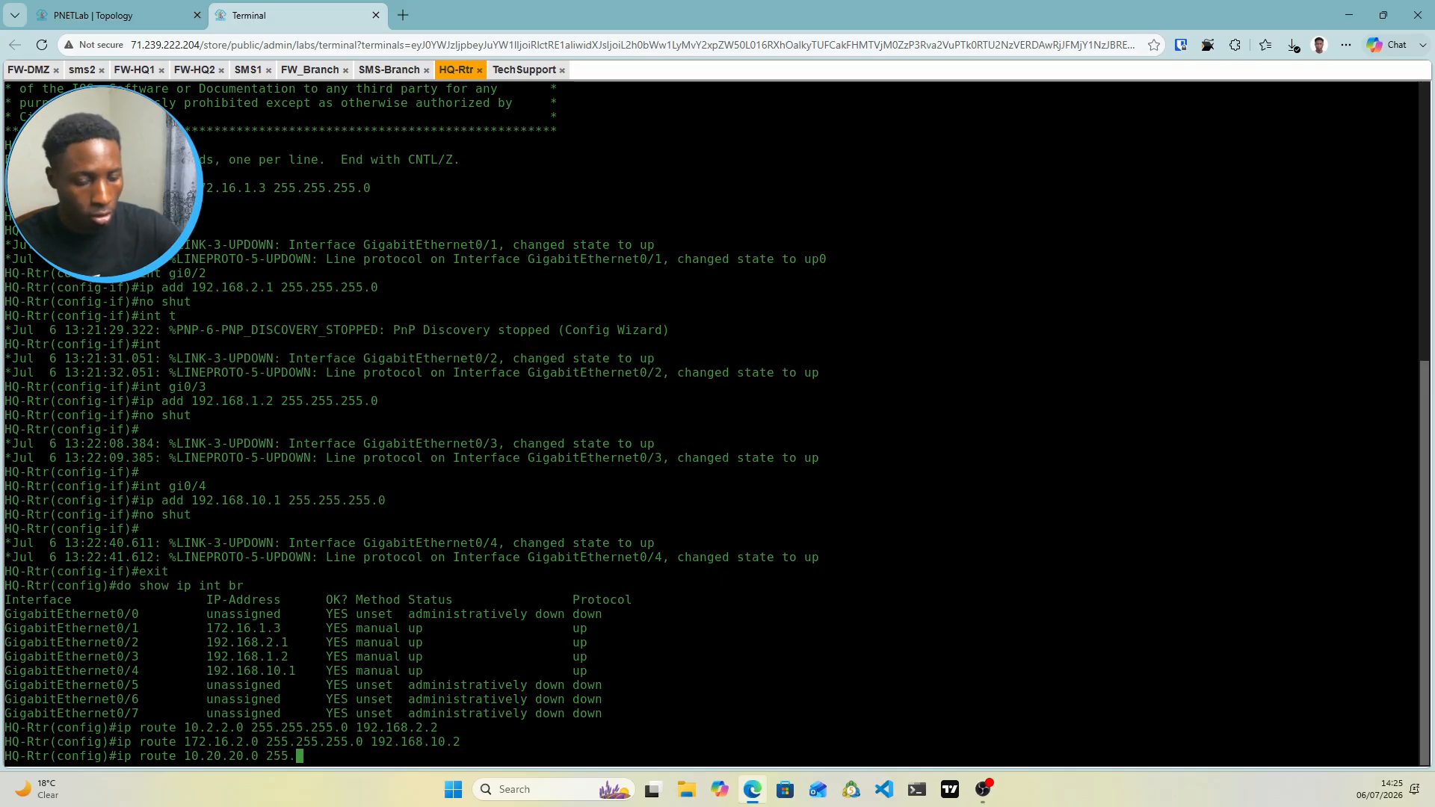
type("2")
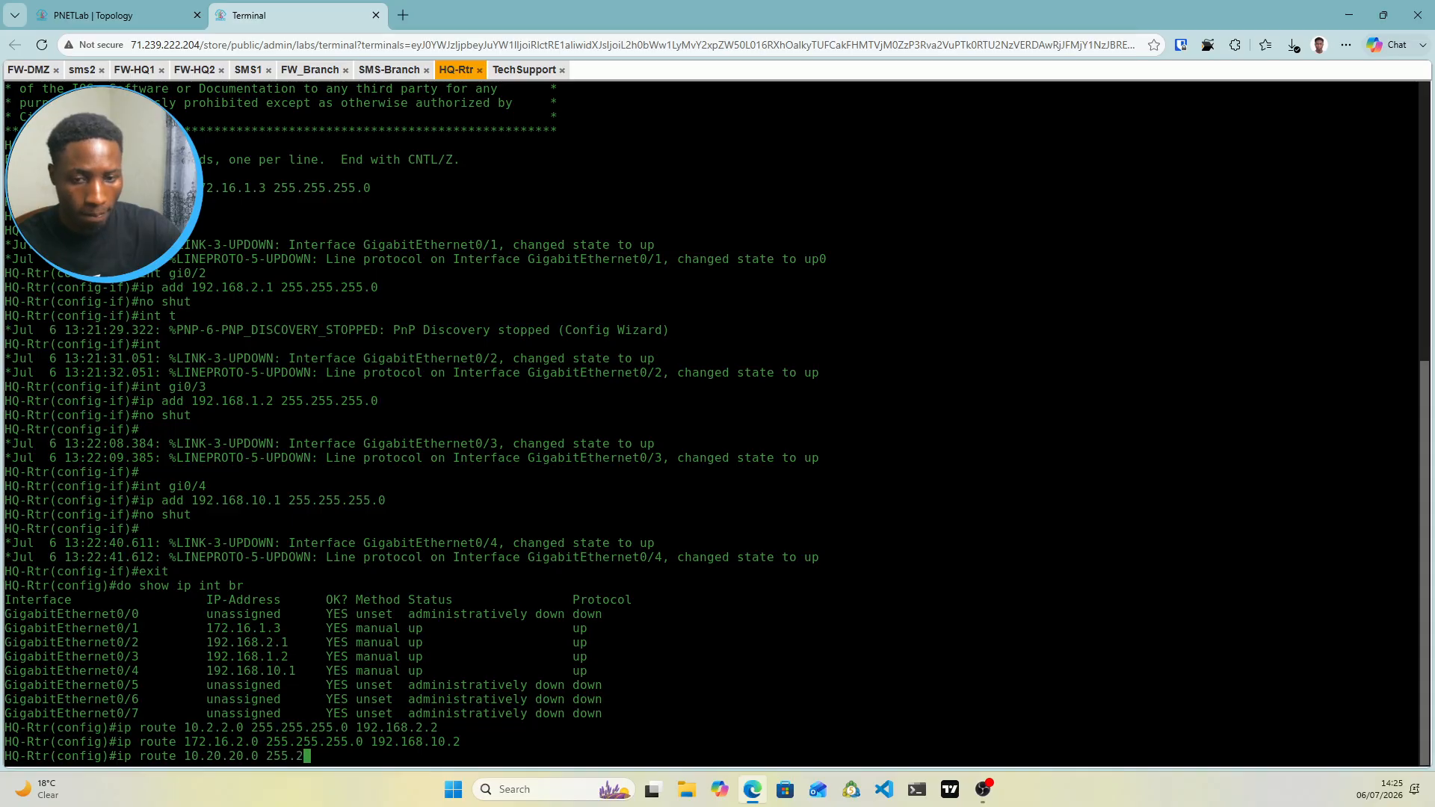
type("55.255.0")
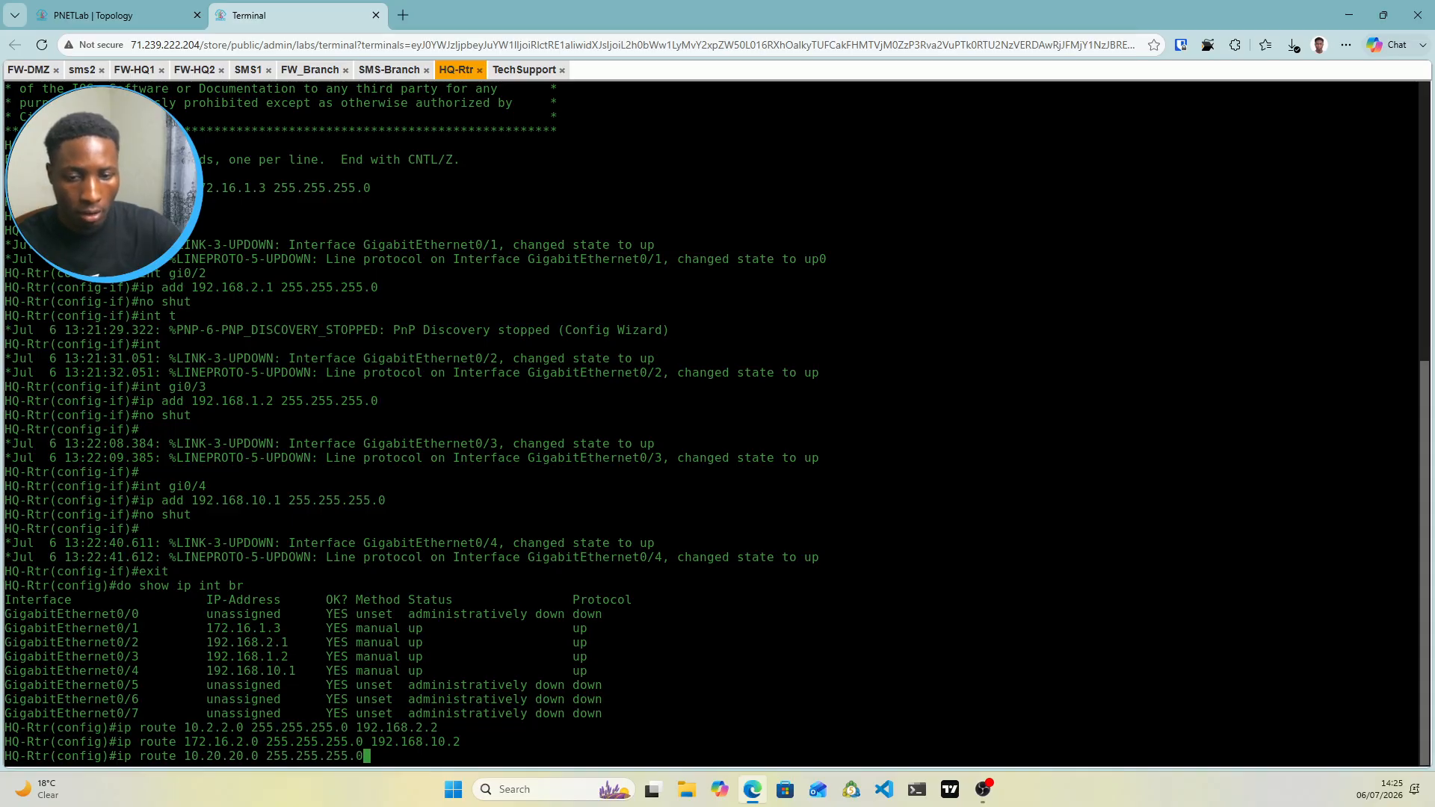
left_click(78, 13)
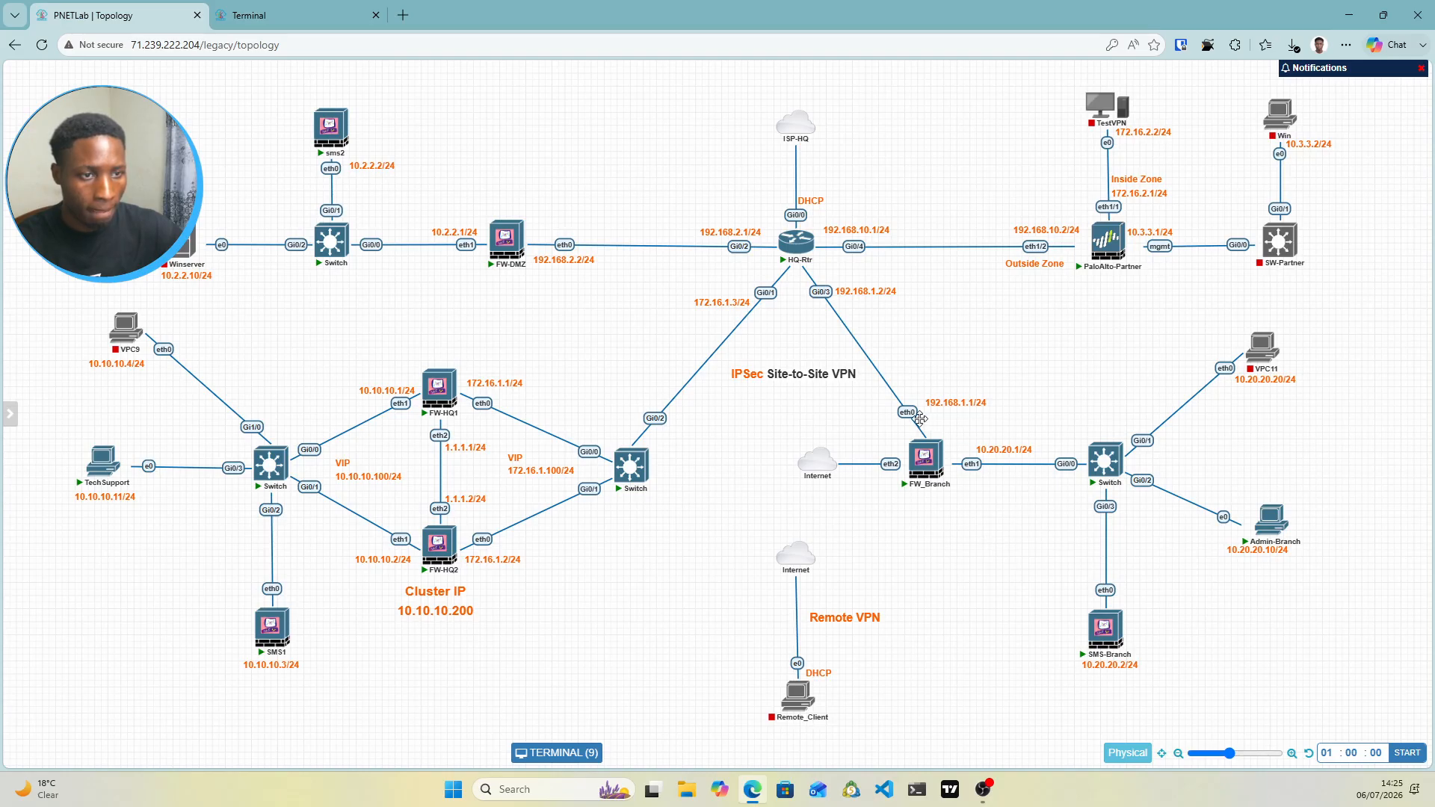
left_click(246, 12)
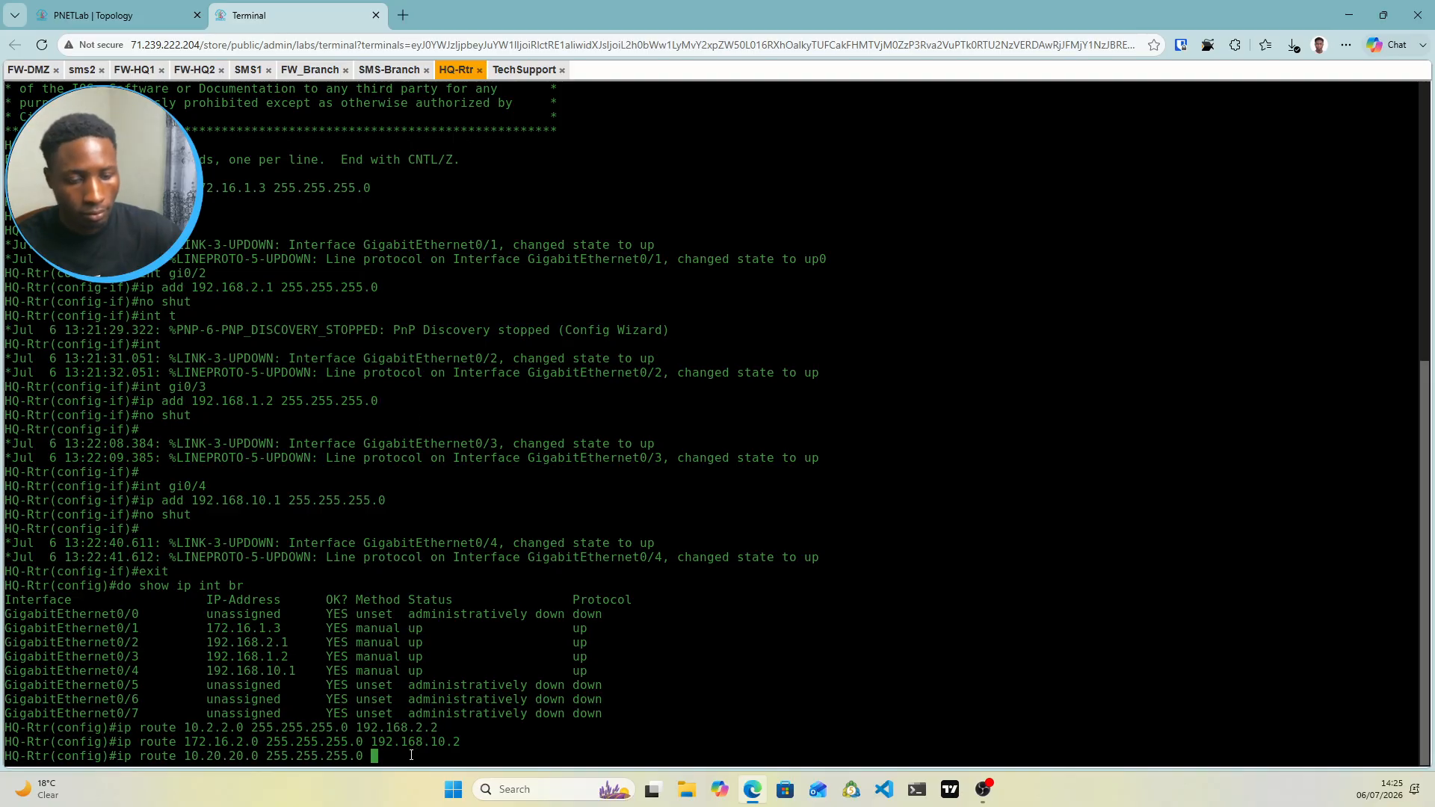
type("192.1")
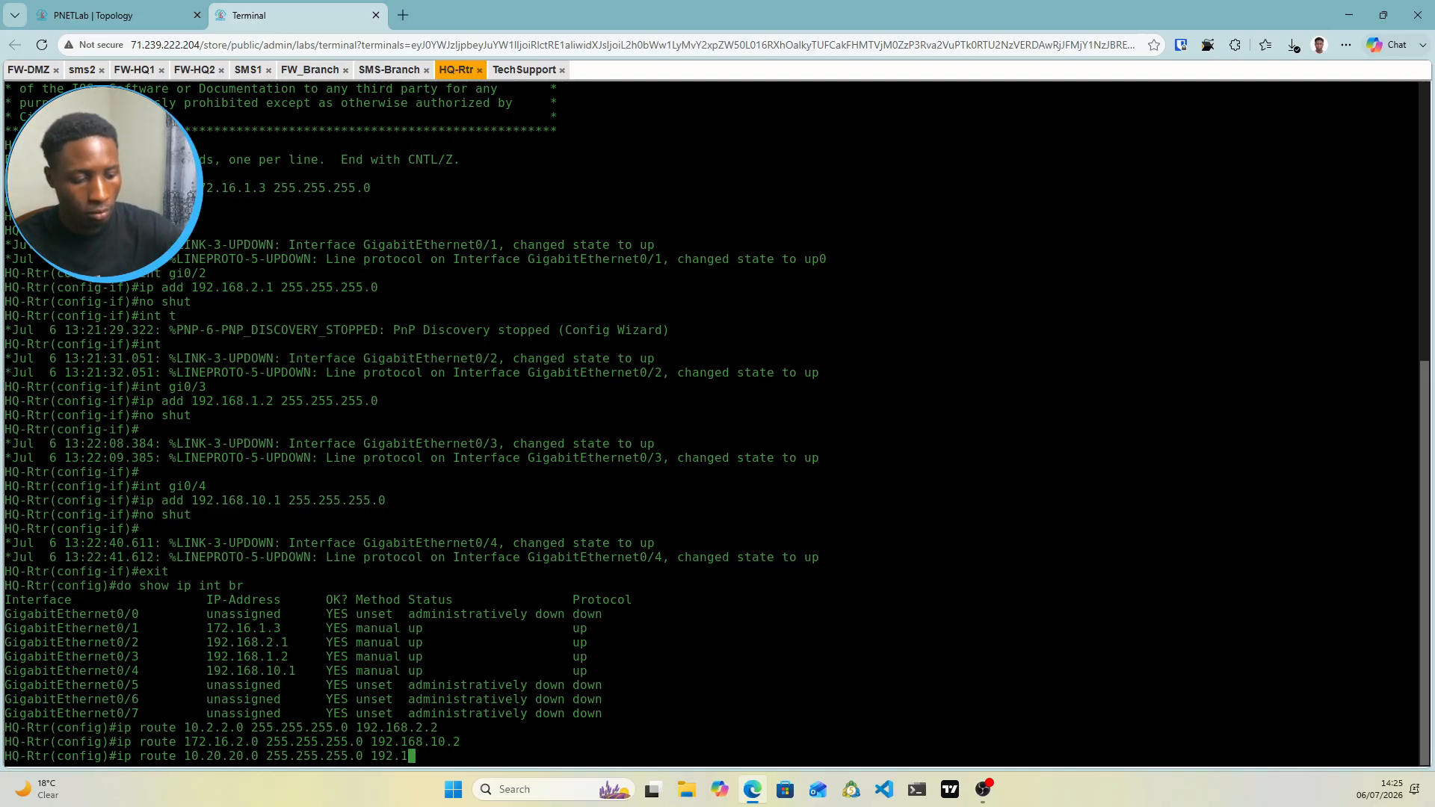
type("68.1")
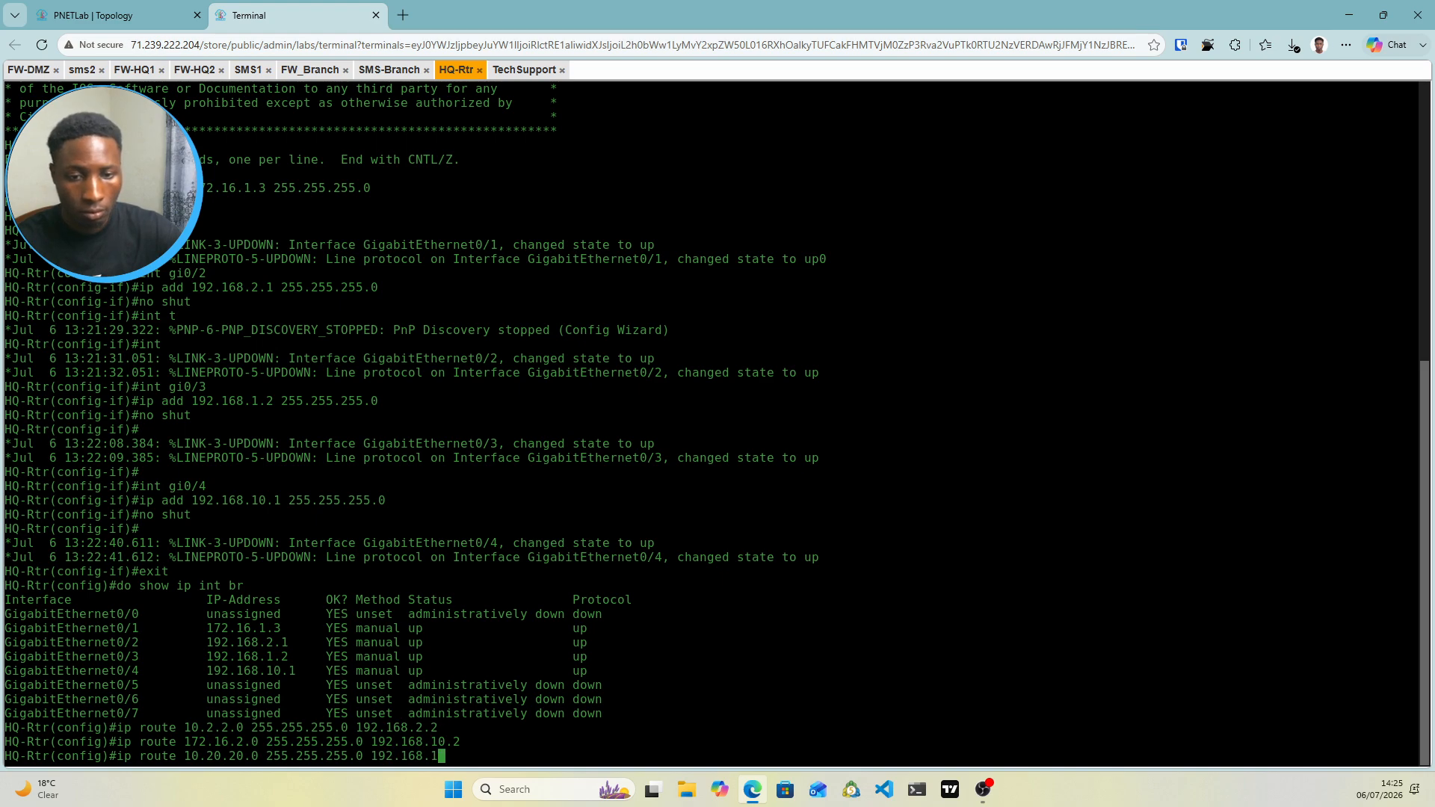
type(".1")
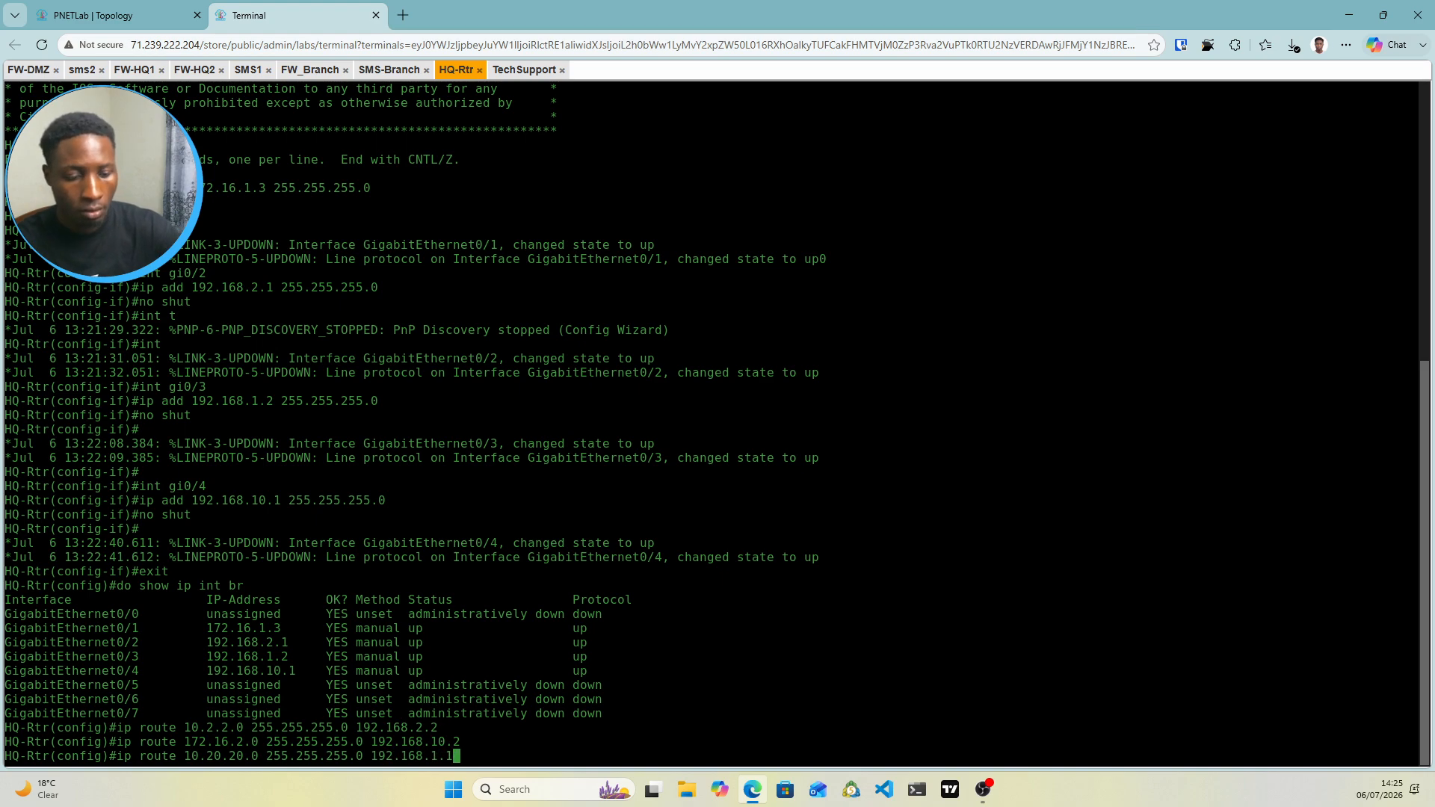
key("Return")
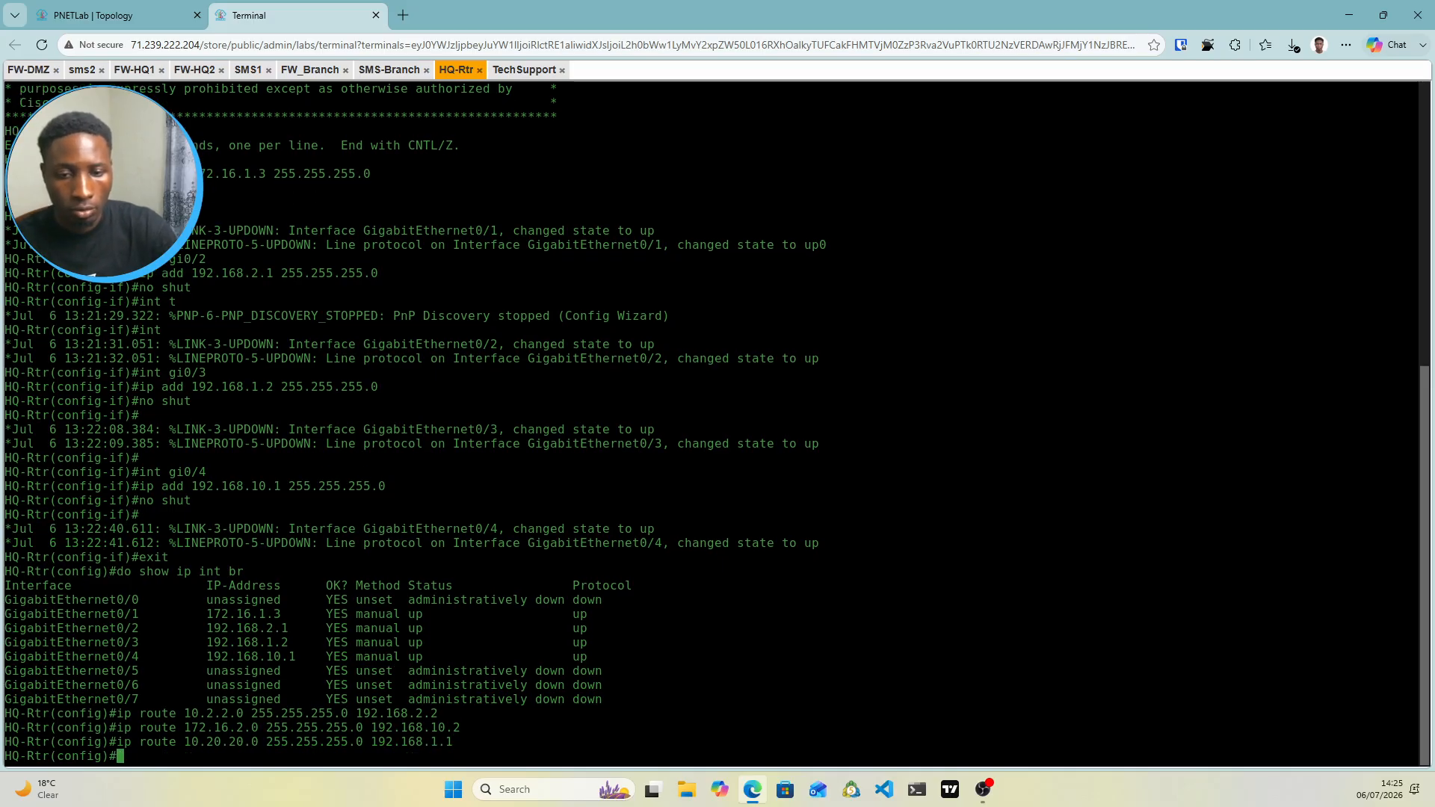
Add ip route 10.10.10.0 255.255.255.0 via the HQ cluster VIP 172.16.1.100
type("ip route")
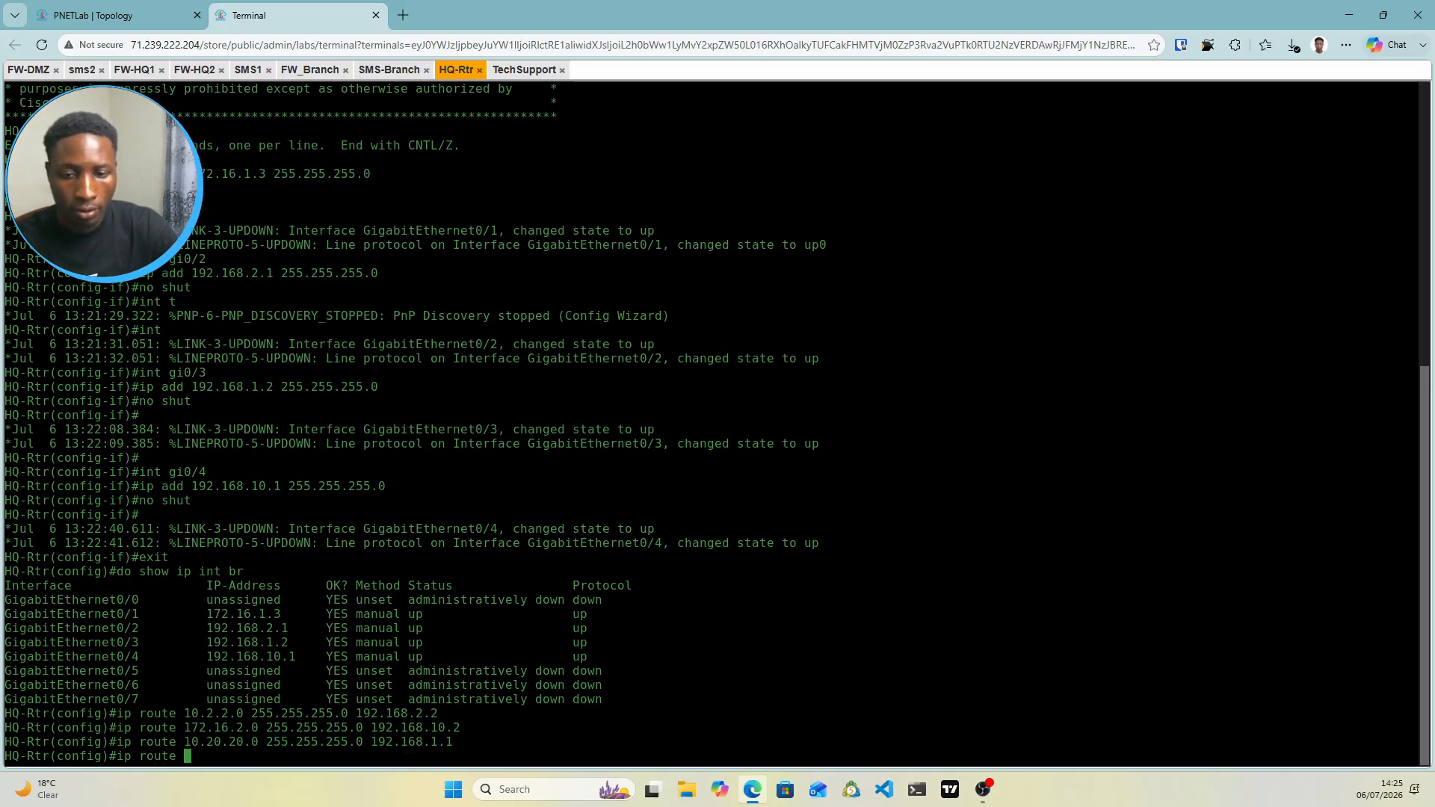
left_click(134, 15)
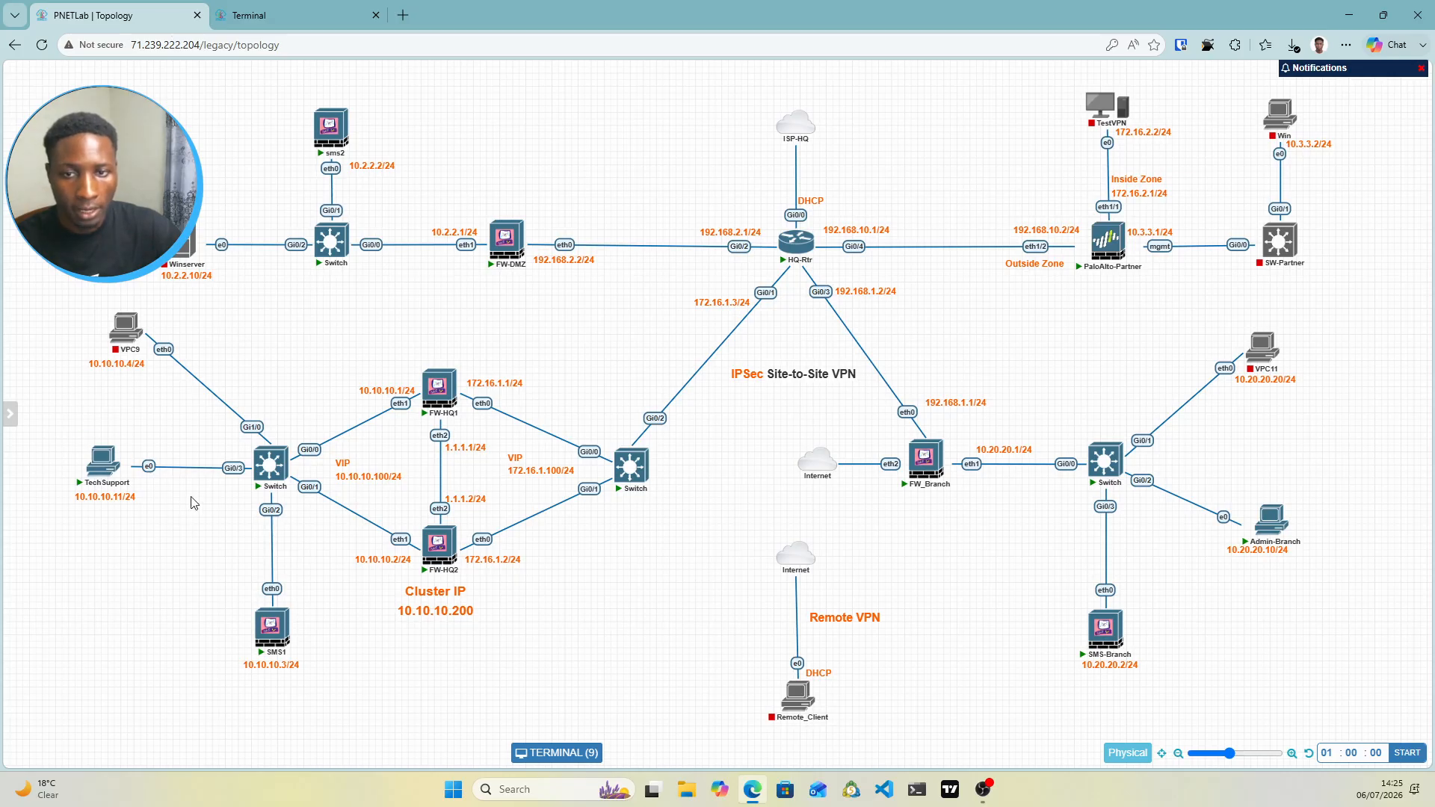
left_click(336, 15)
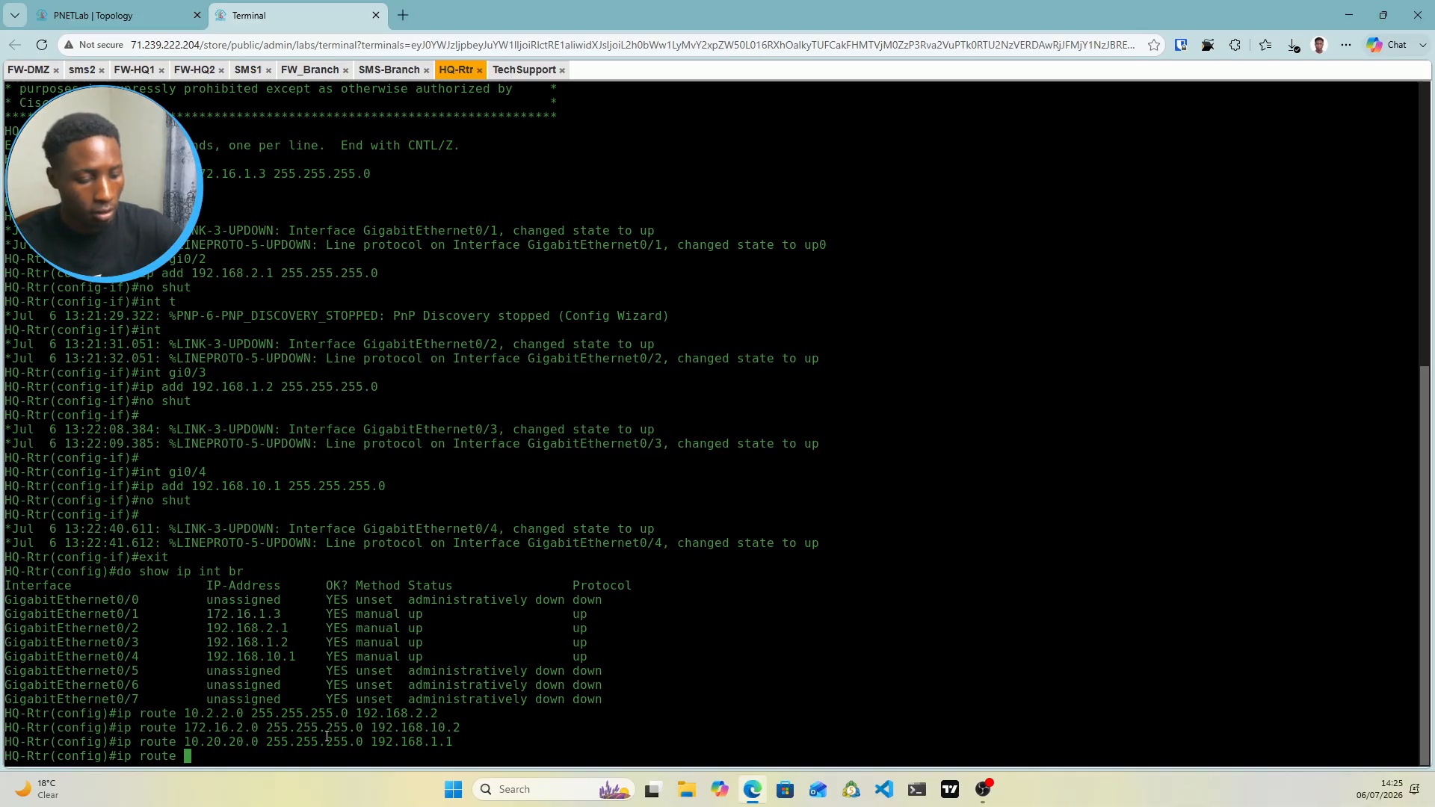
type("10.10.")
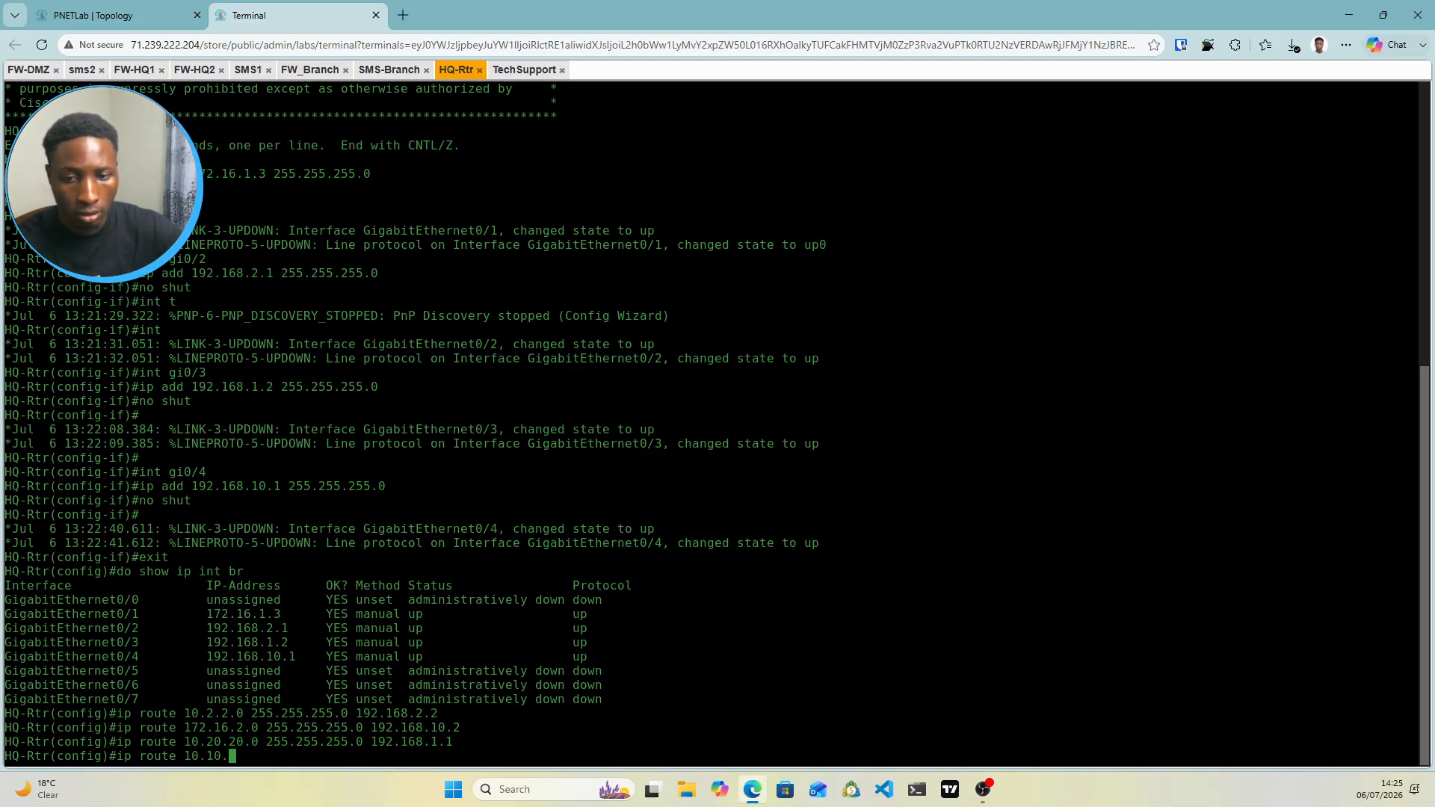
type("10.0 ")
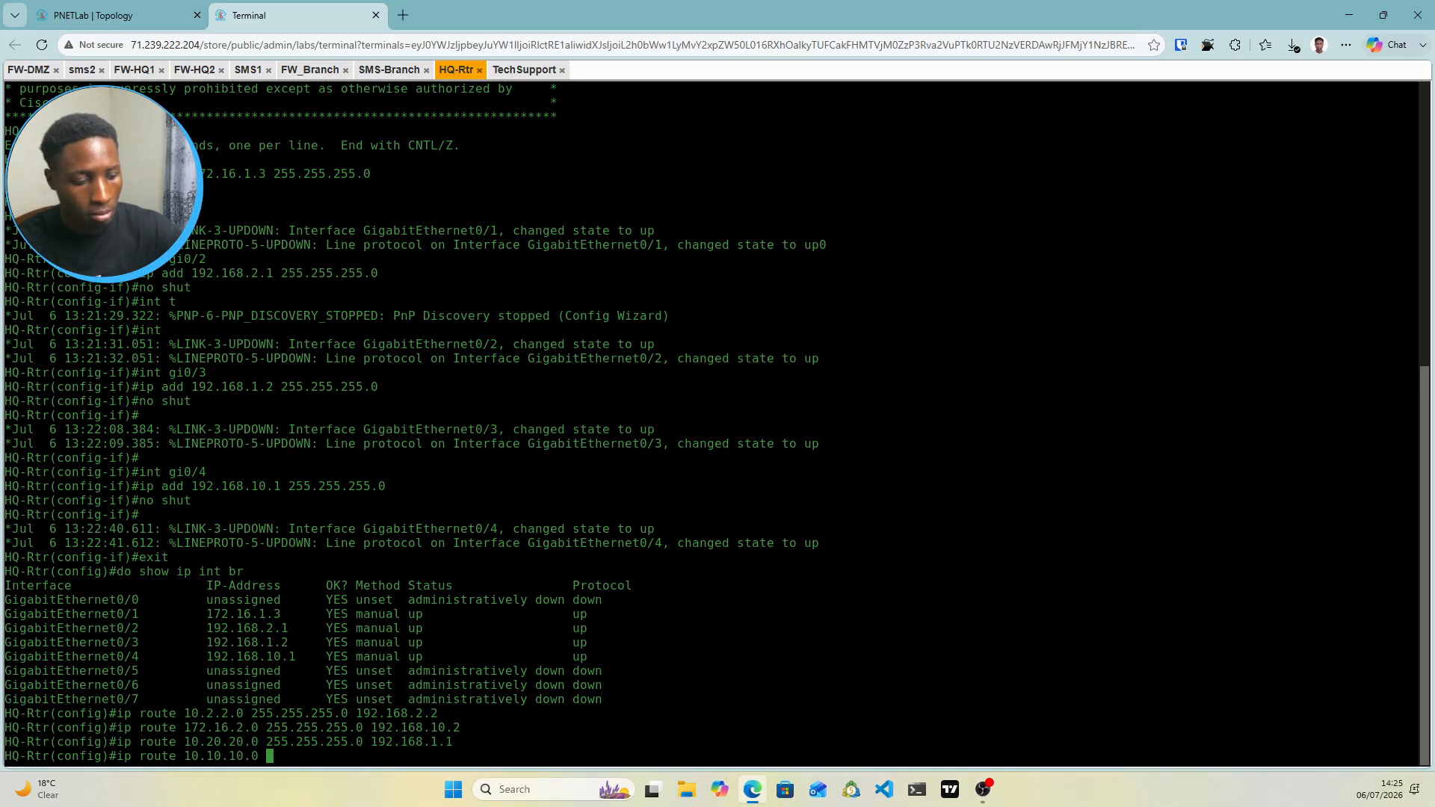
type("255.255")
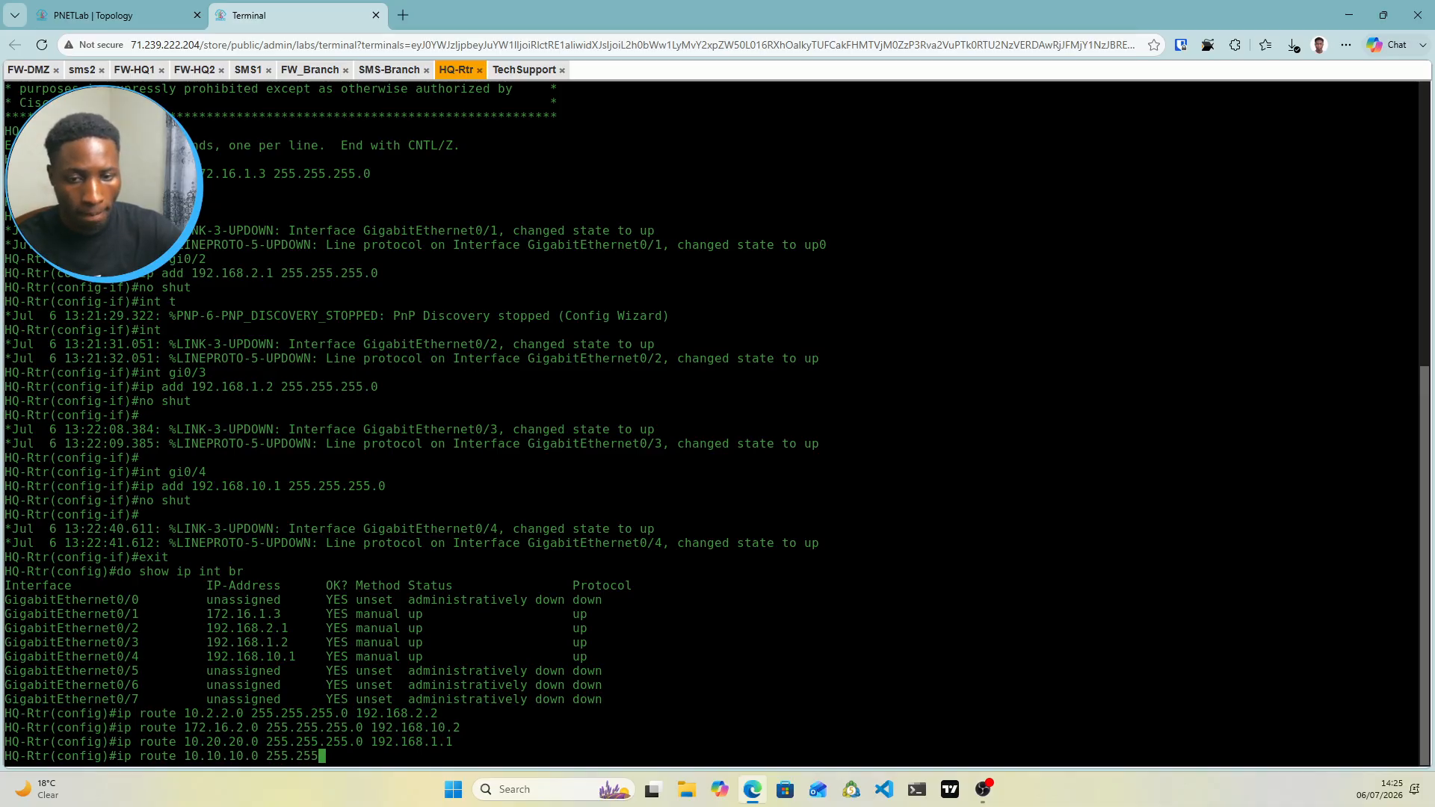
type(".255.0")
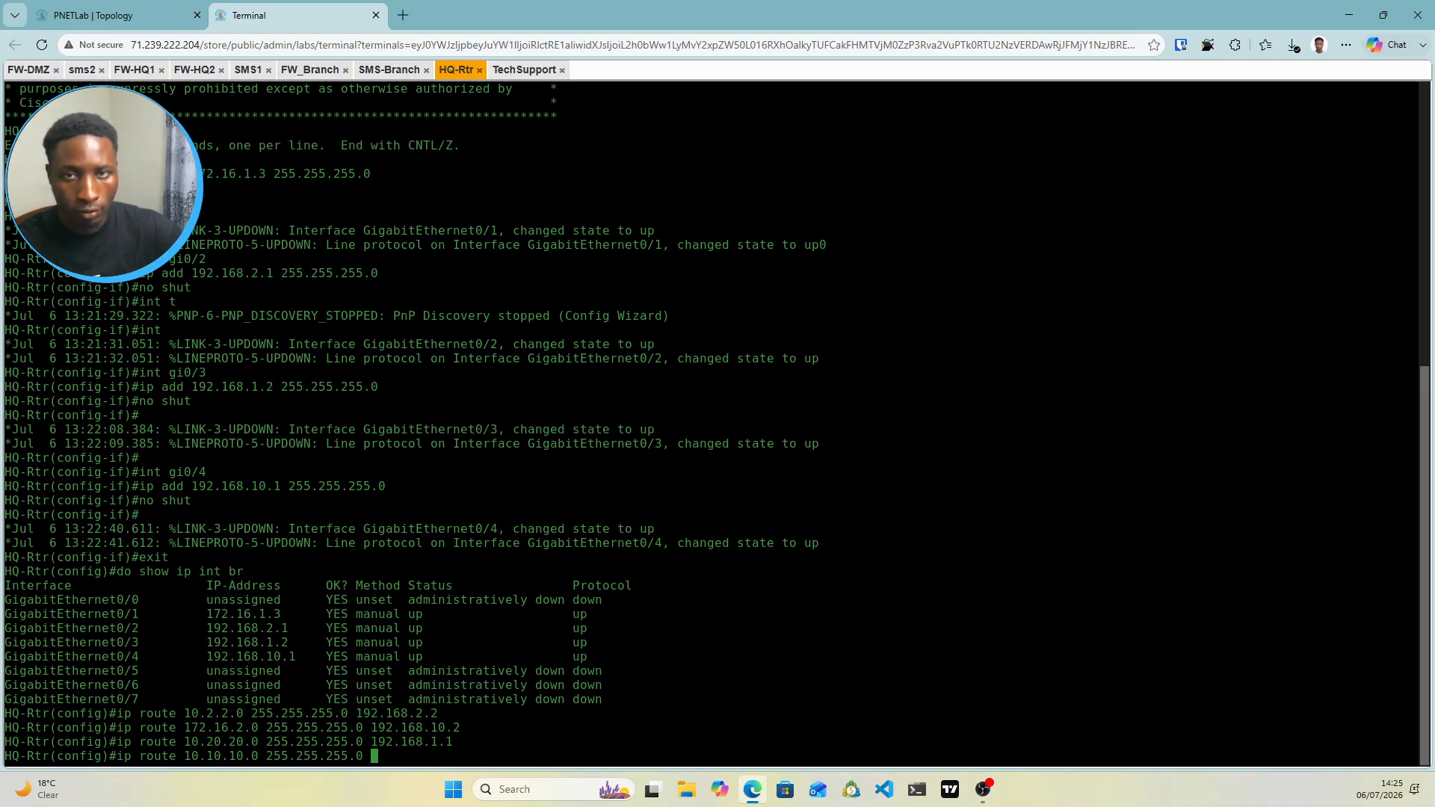
left_click(93, 15)
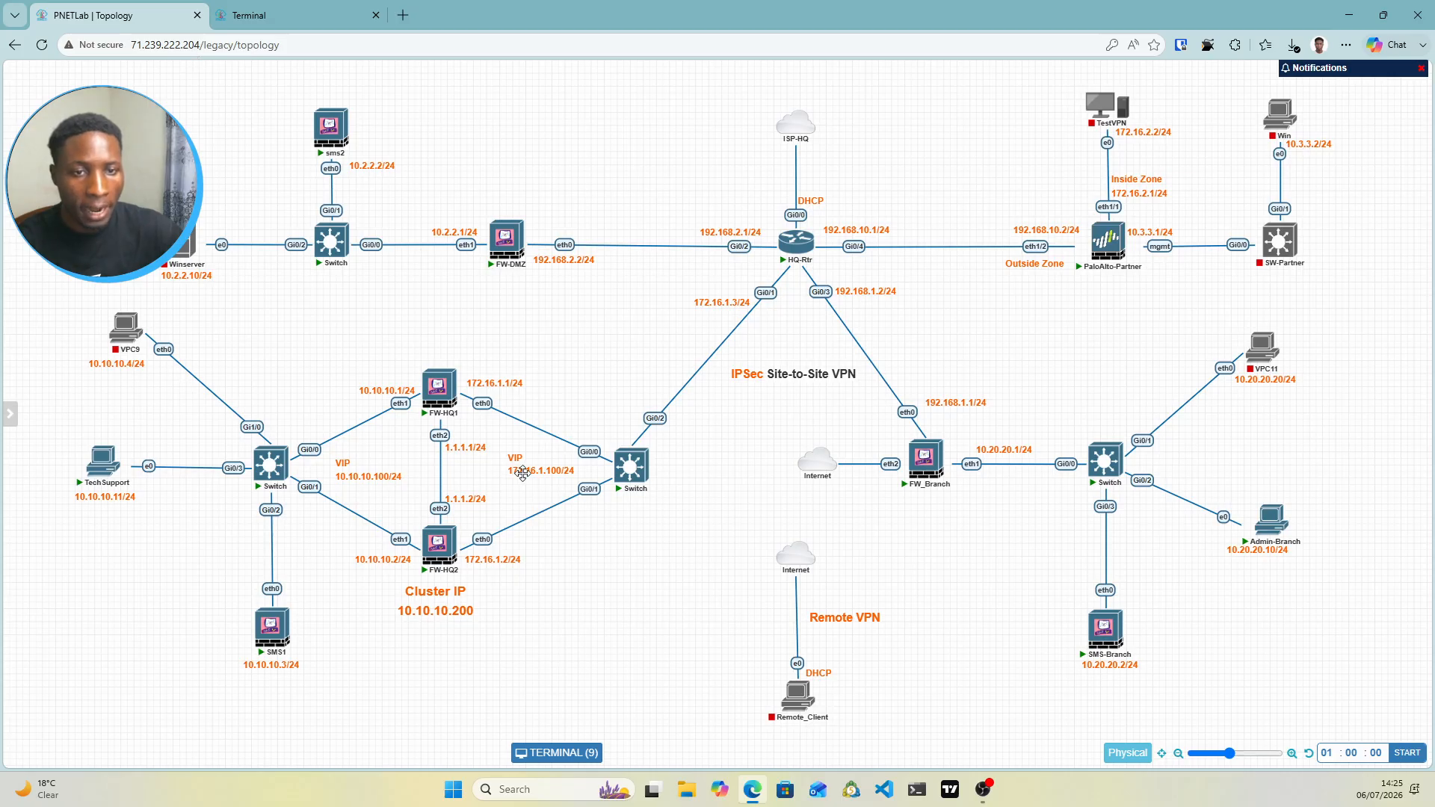
mouse_move(430, 385)
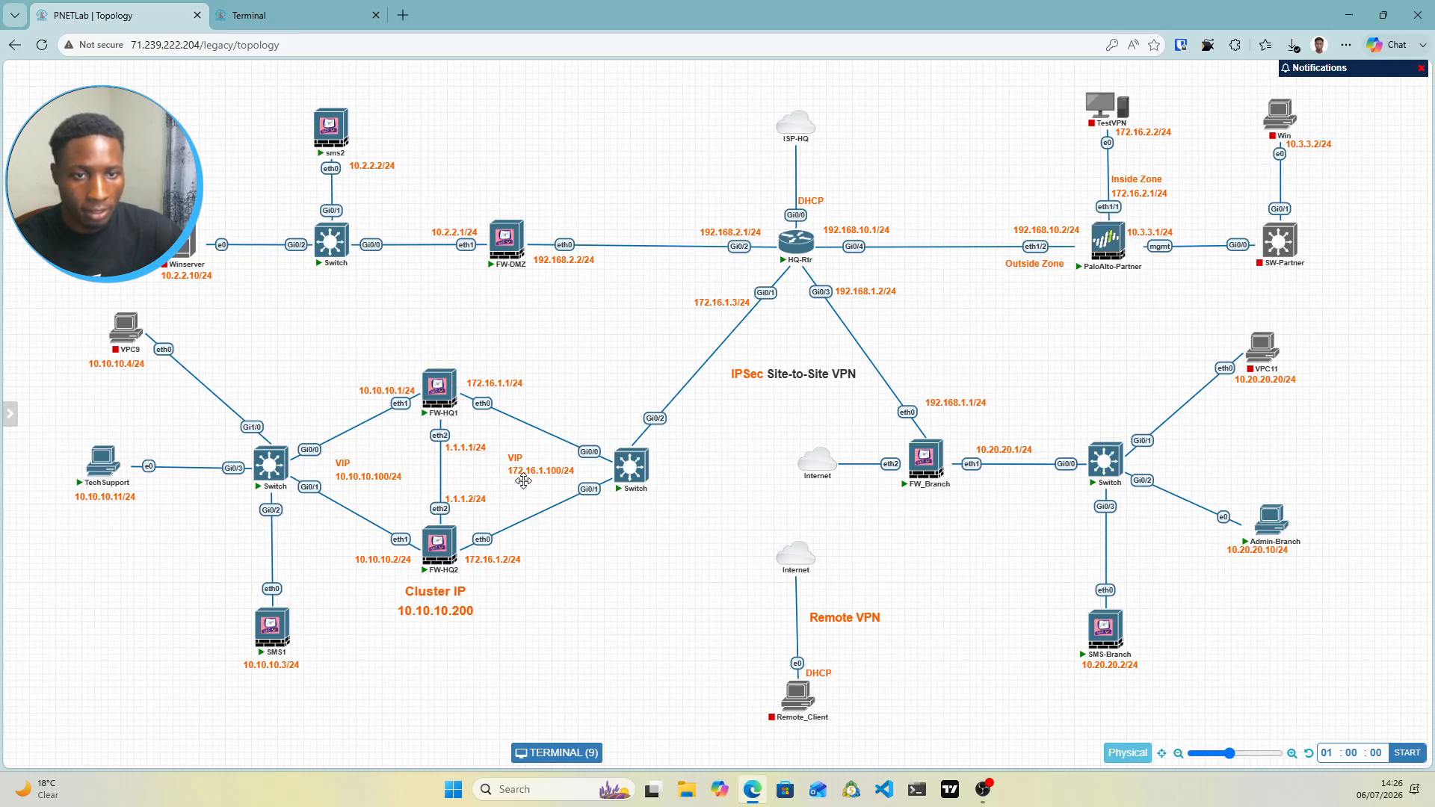
left_click(277, 15)
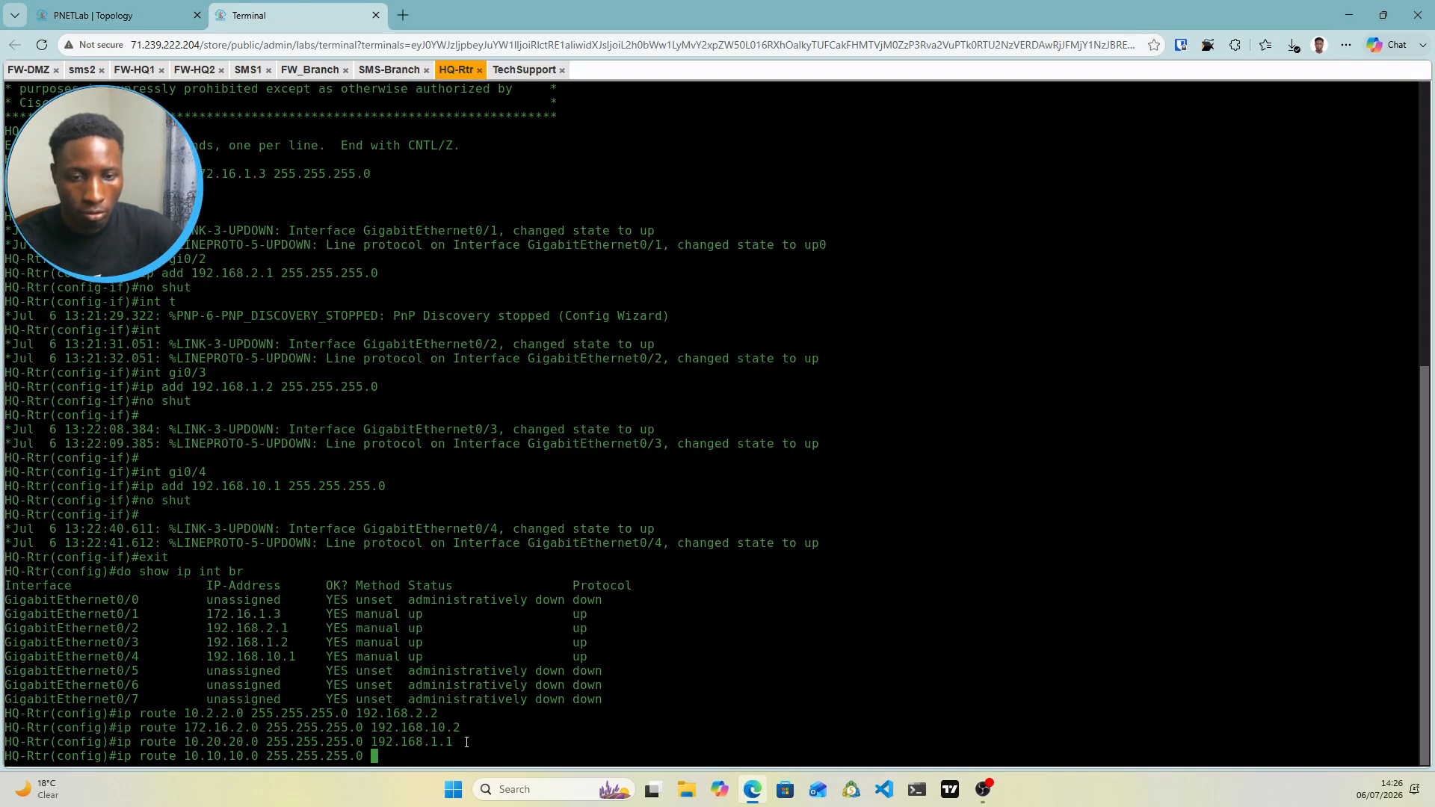
type("172")
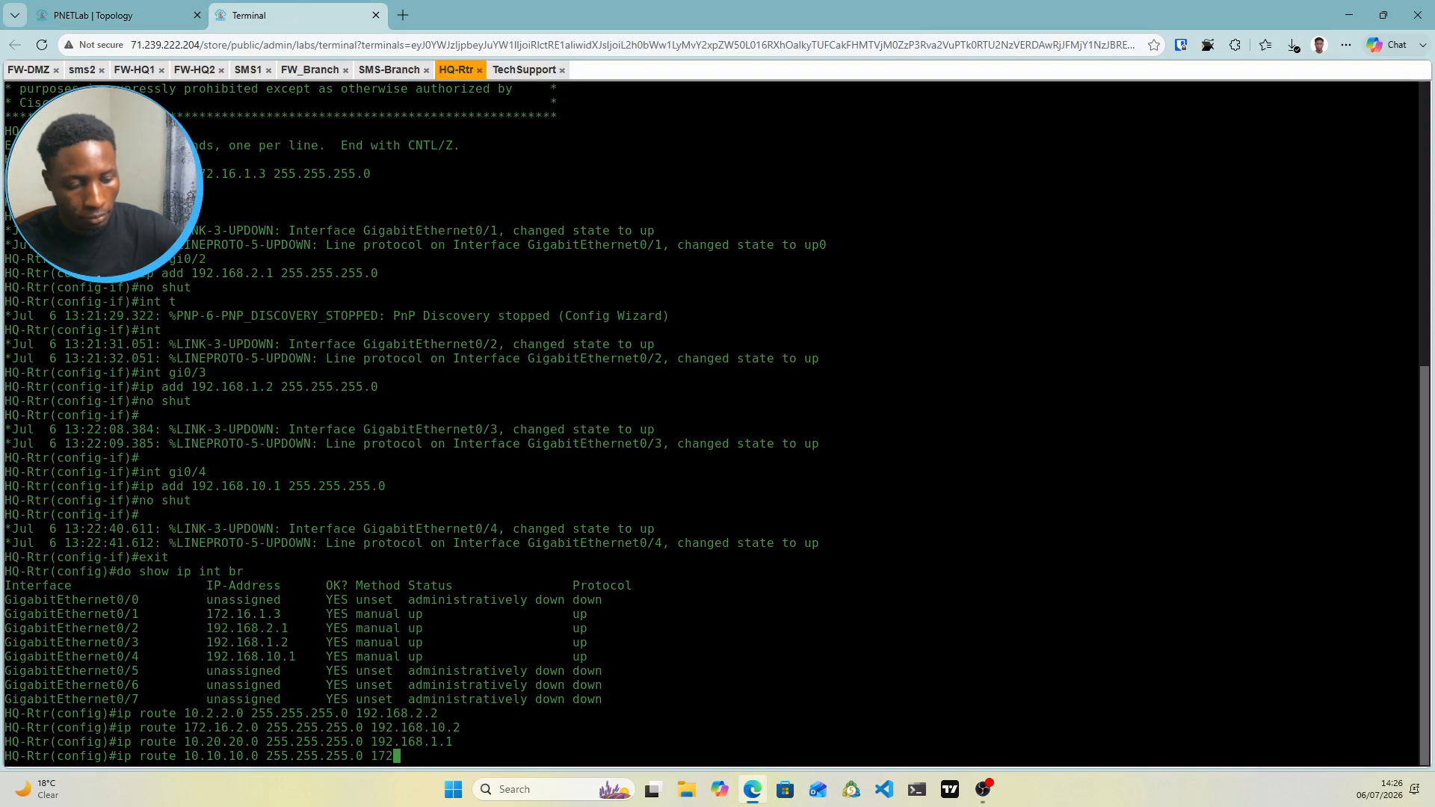
type(".16.1.100")
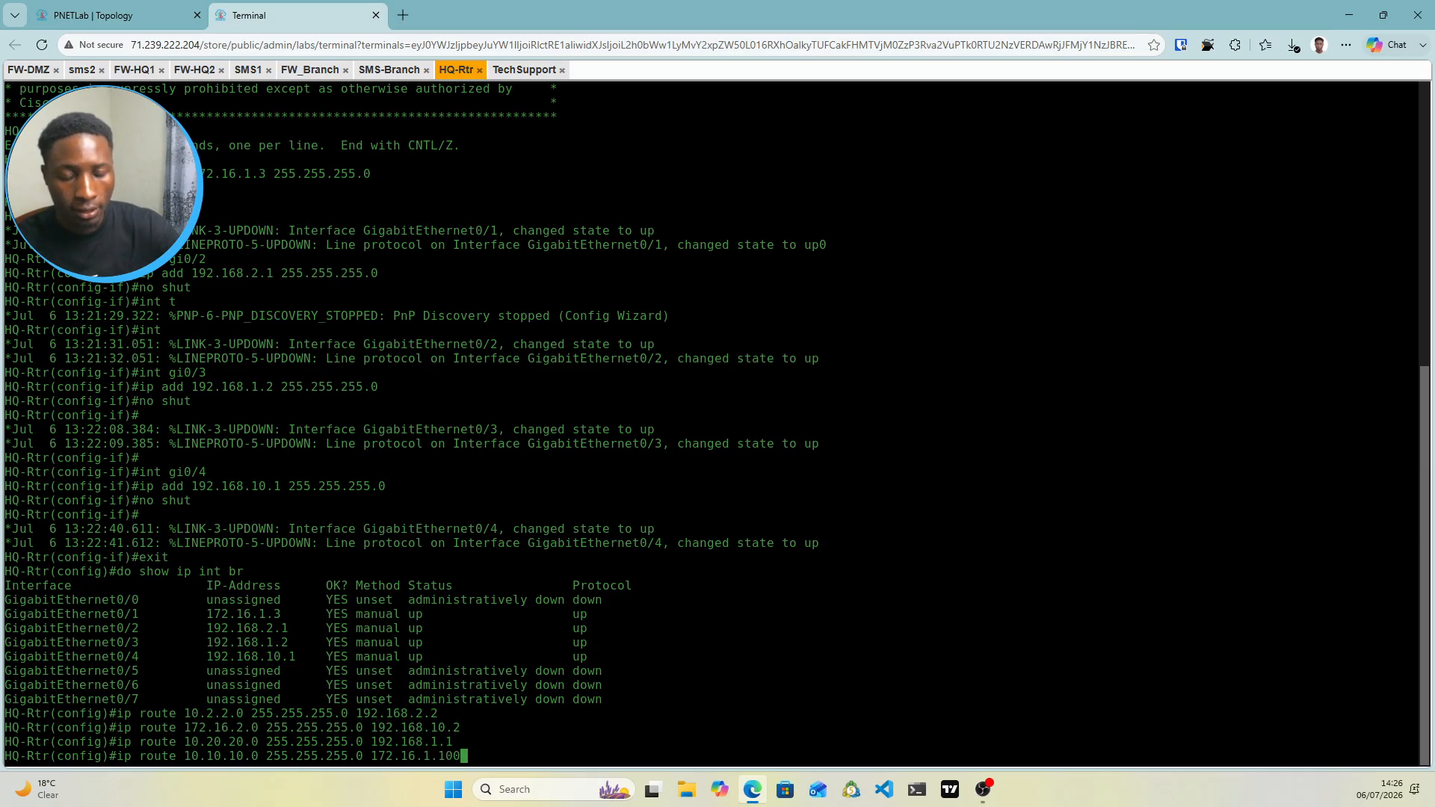
key("Return")
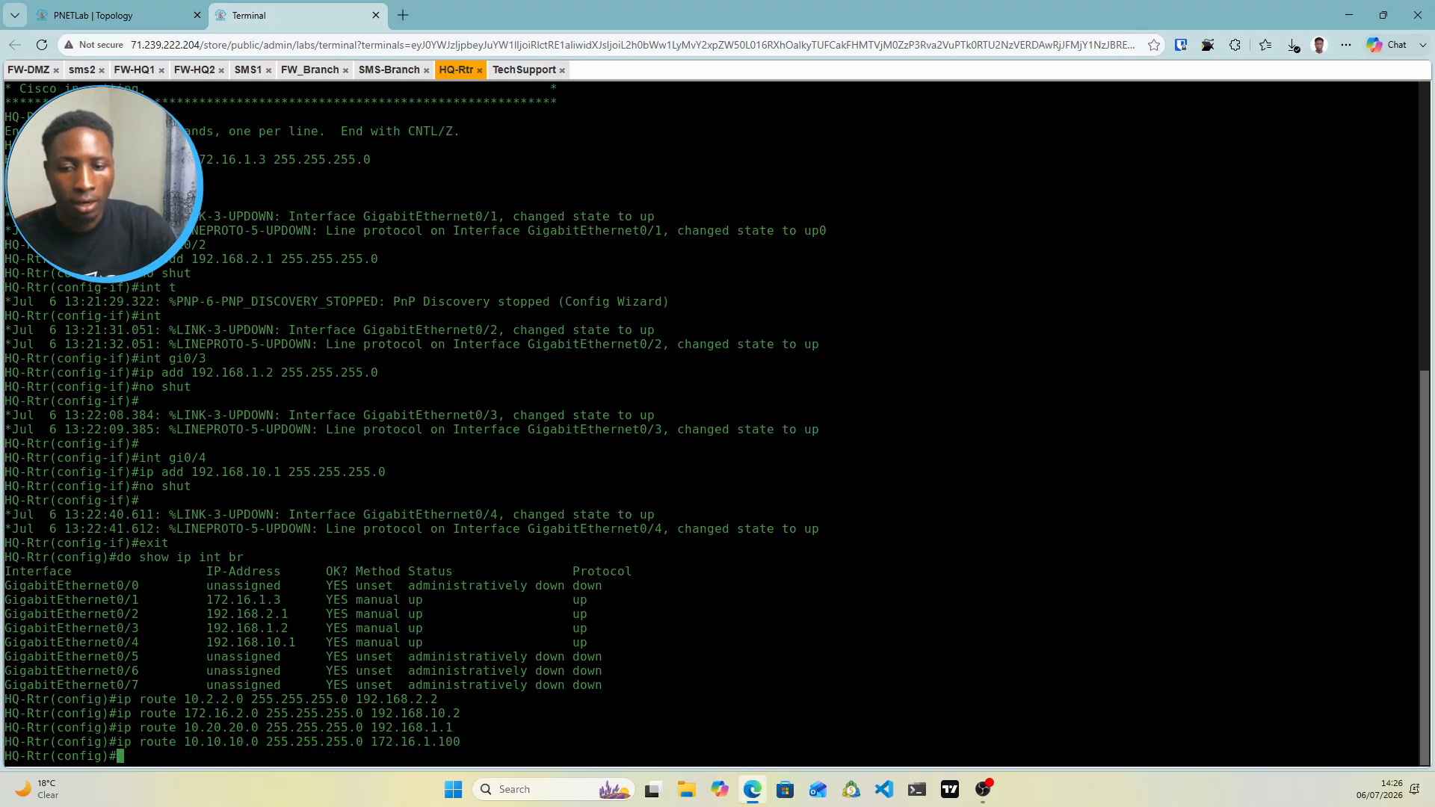
Save with do wr mem and page through do show ip route to see all four static routes
type("do wr mem")
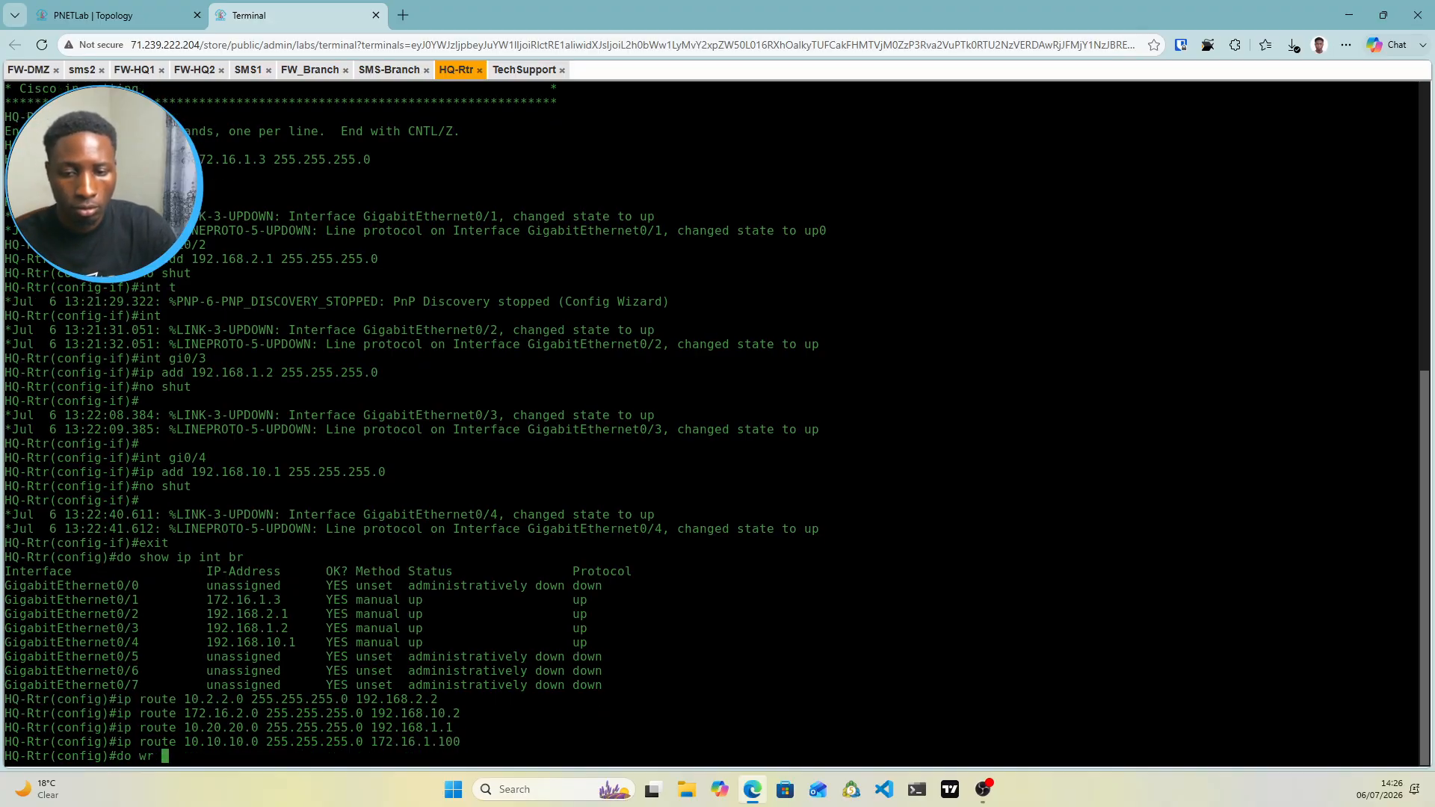
key("Return")
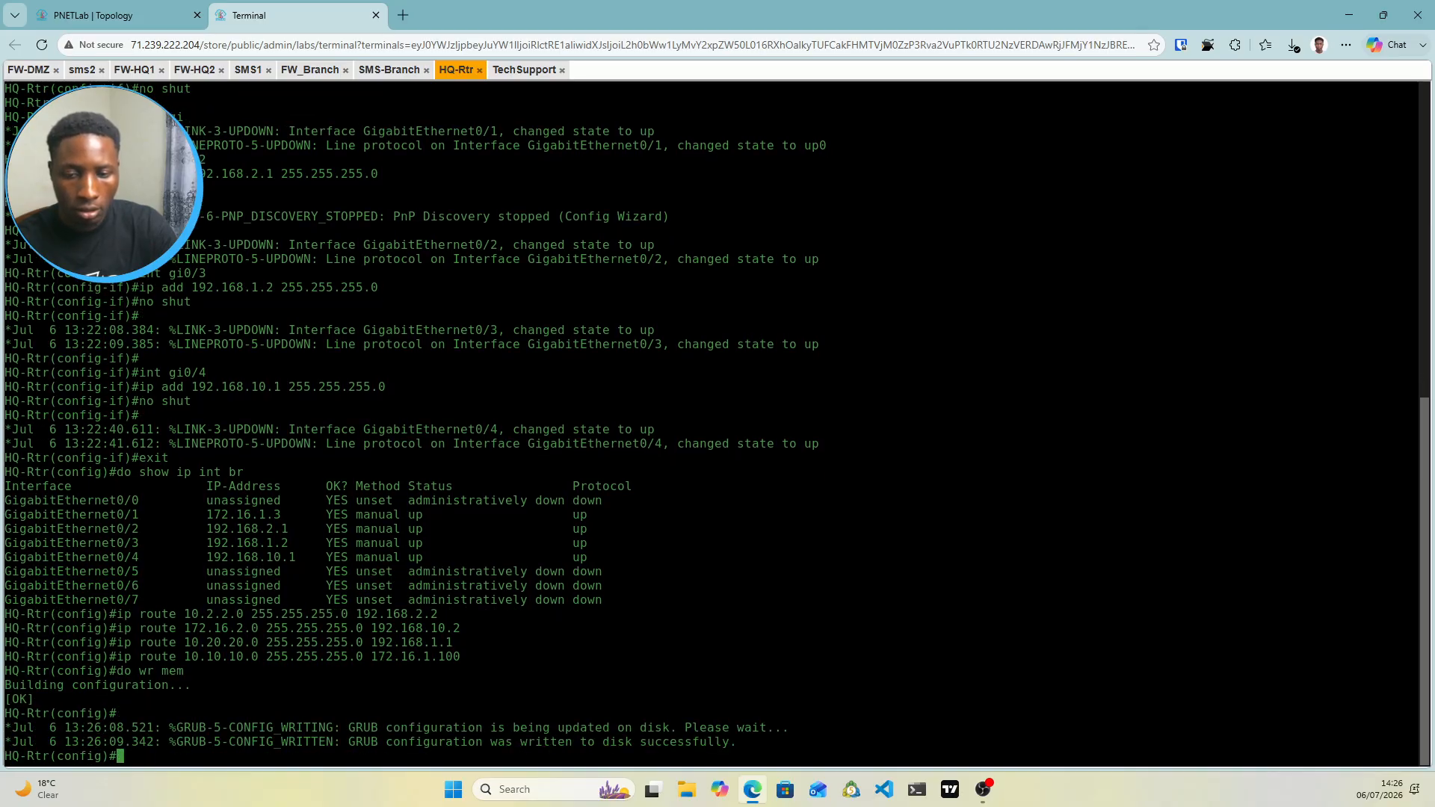
type("do show ip ro")
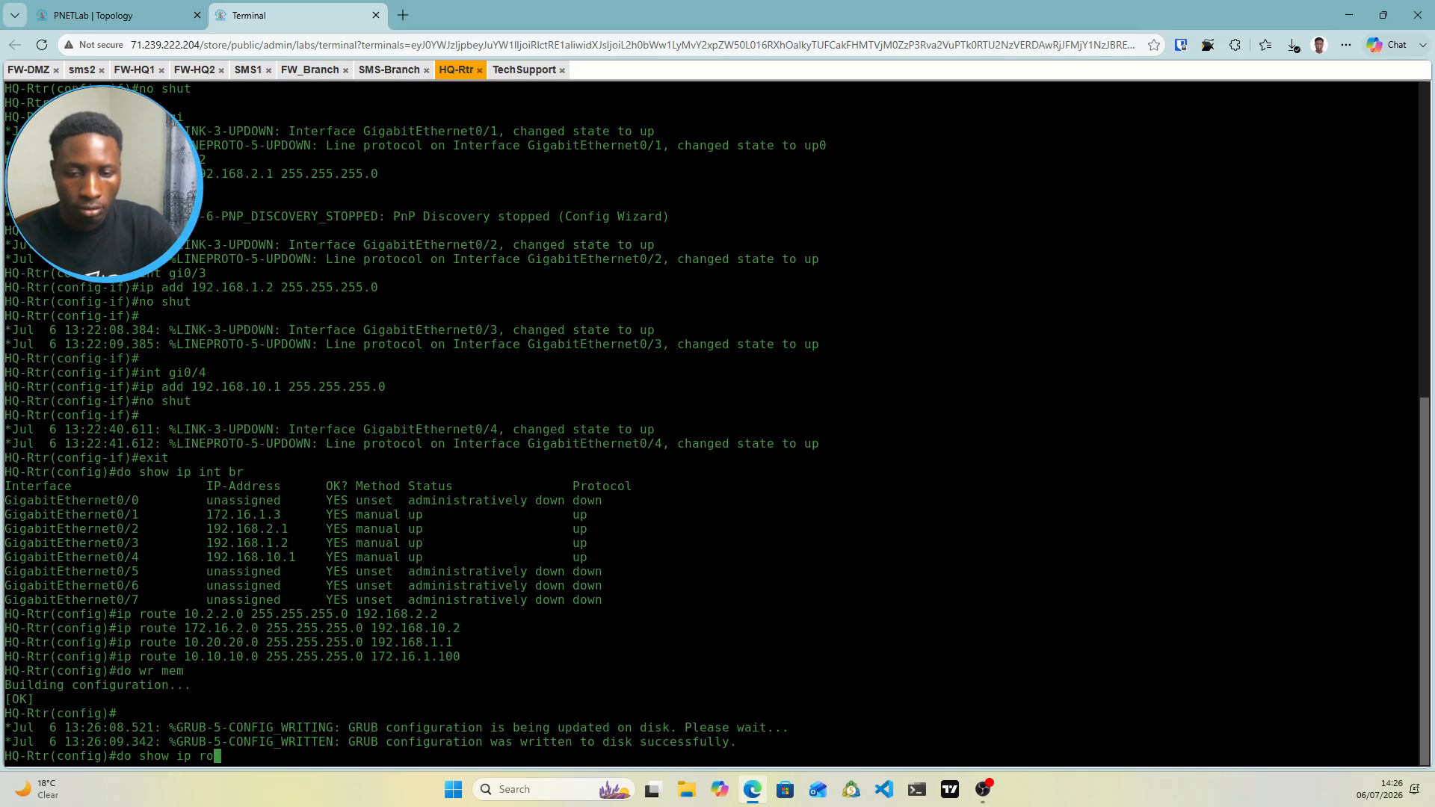
type("ute")
key("Return")
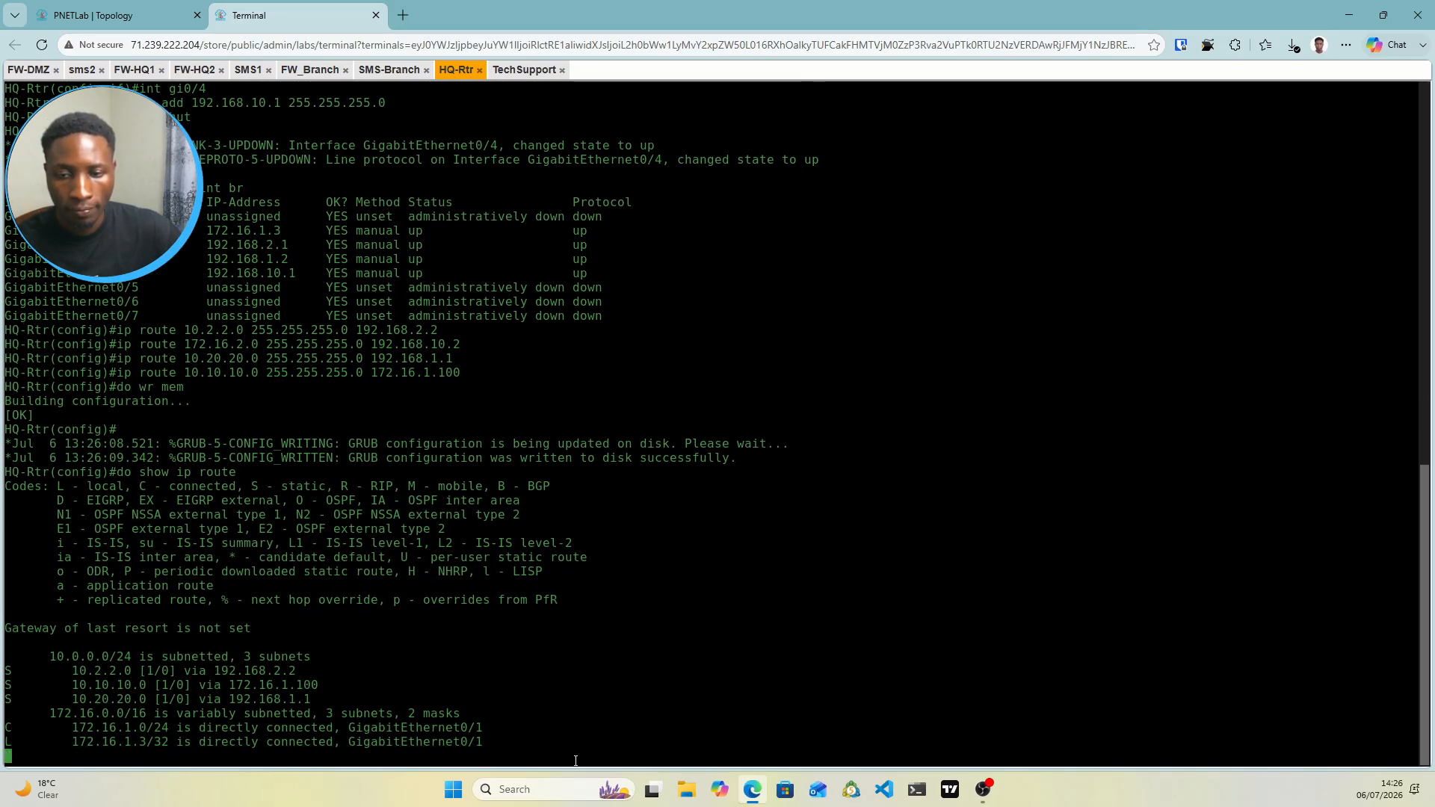
key("space")
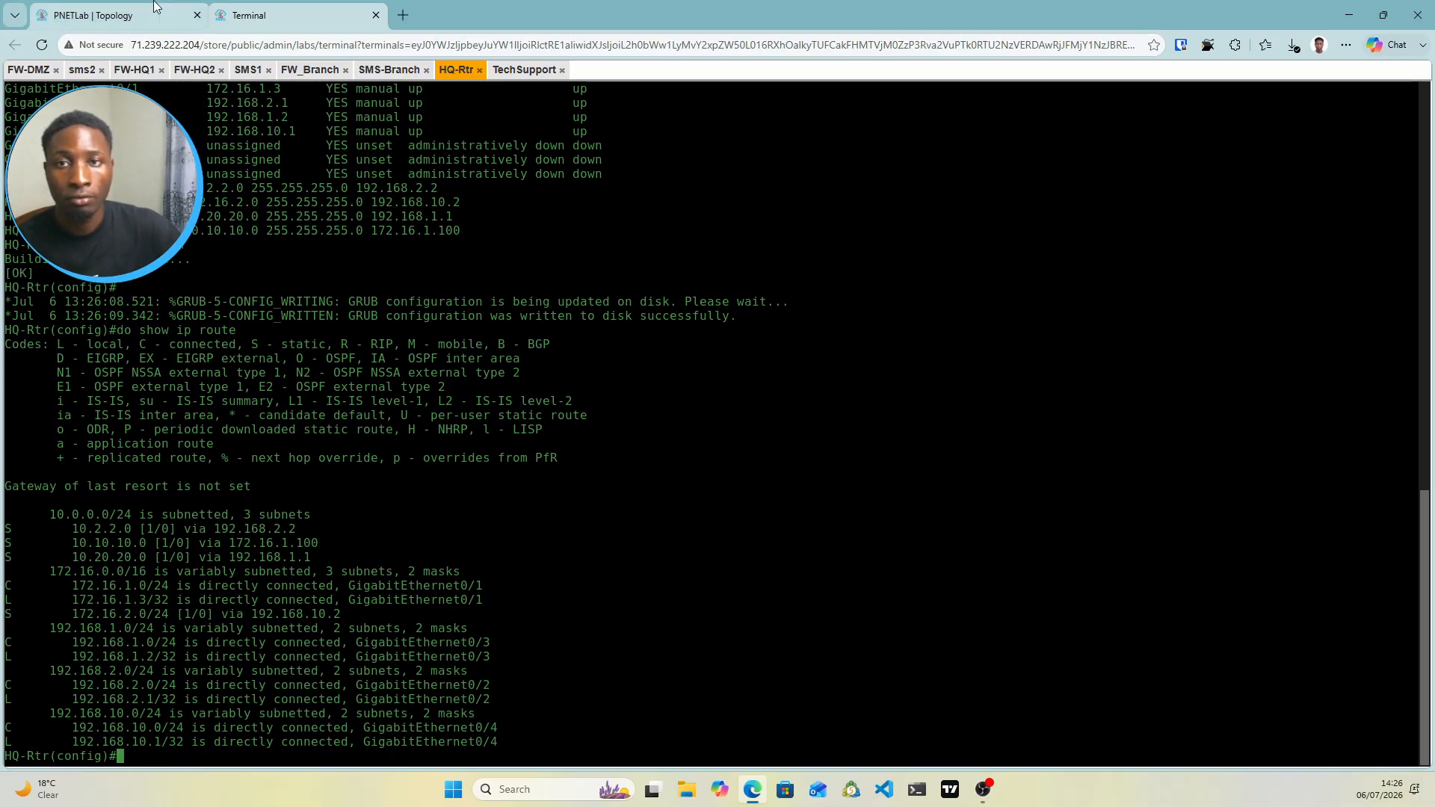
left_click(129, 15)
Move the VIP 10.10.10.100/24 label right and the VIP 172.16.1.100/24 label left
mouse_move(836, 464)
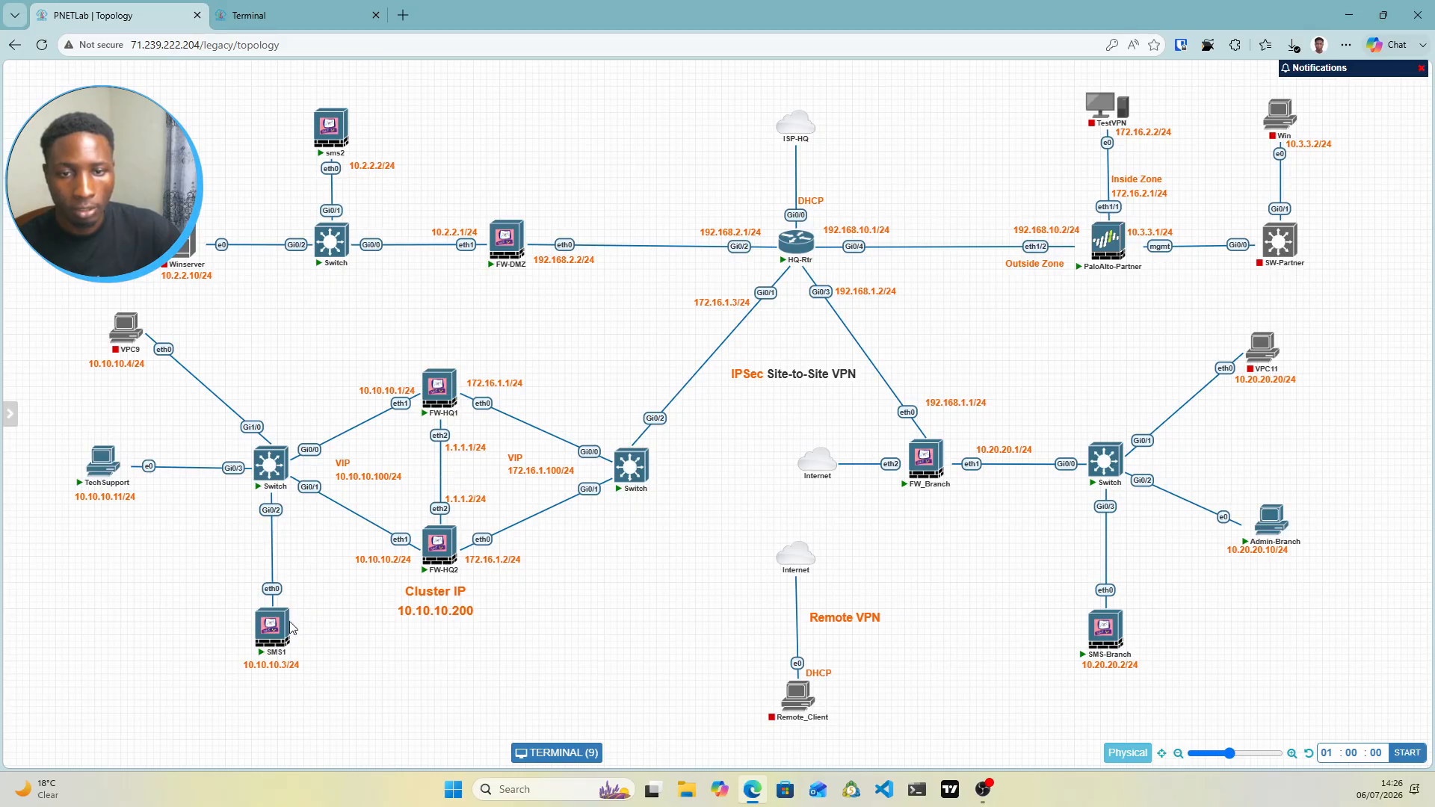
mouse_move(423, 427)
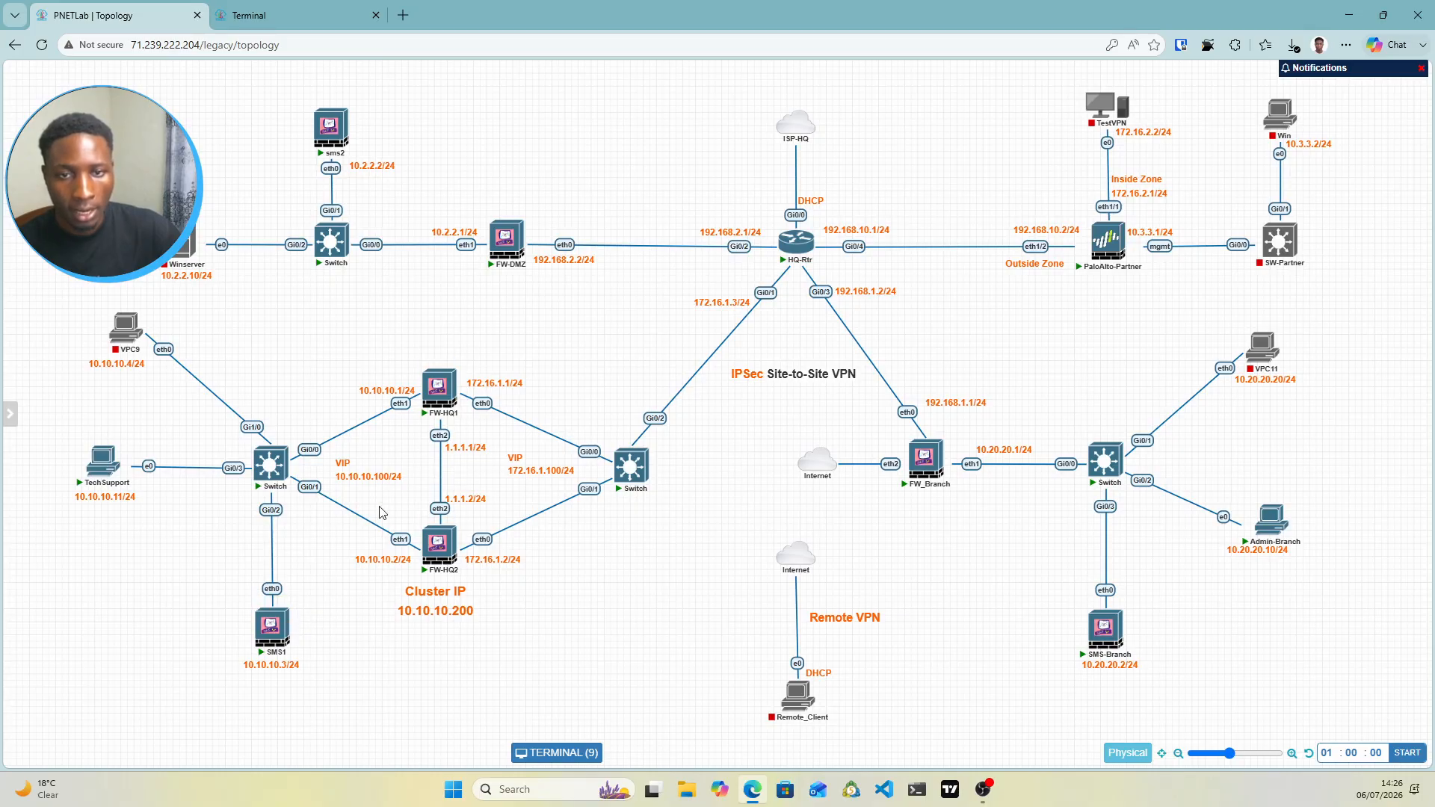
left_click_drag(361, 478, 382, 478)
left_click_drag(522, 479, 489, 482)
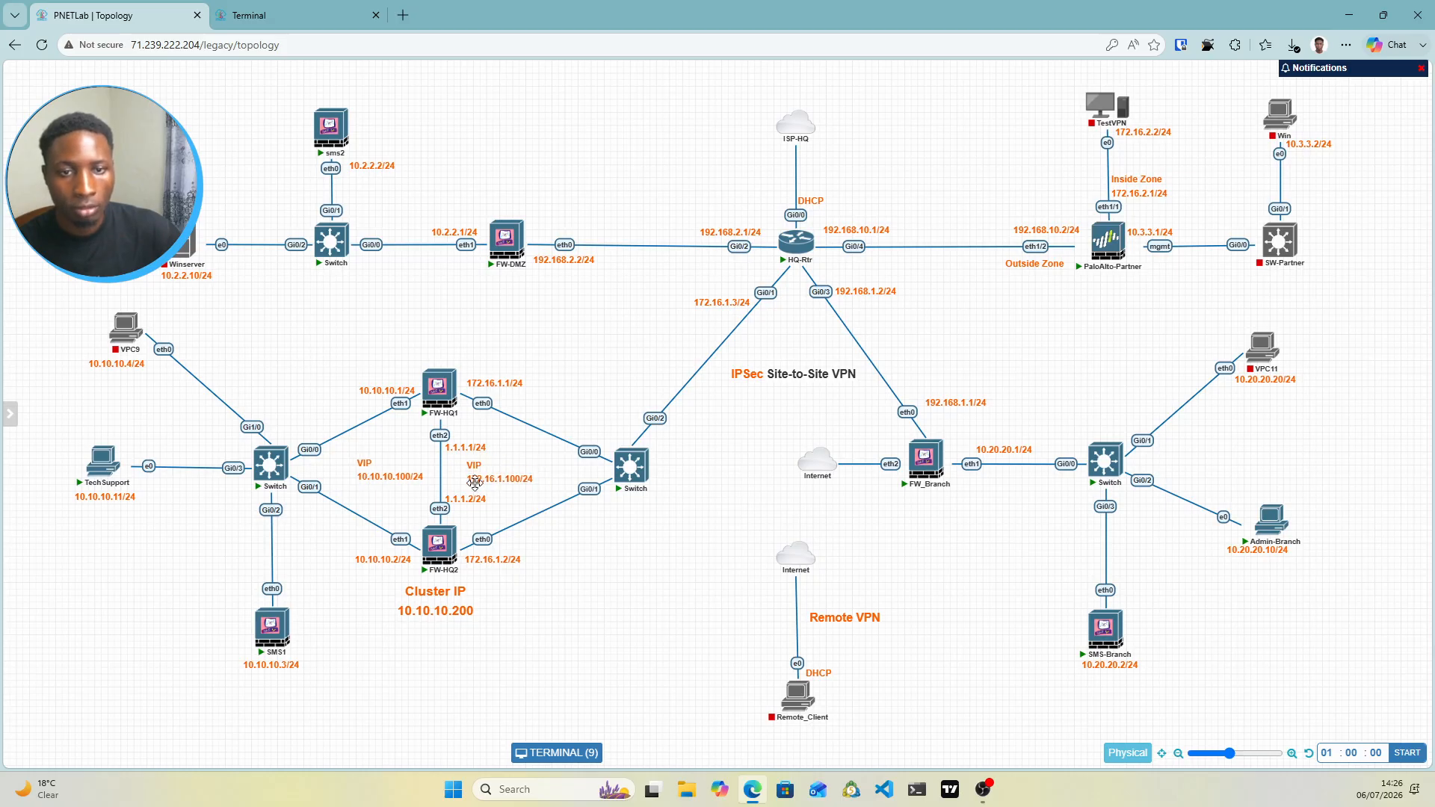
left_click(305, 12)
Open TechSupport's network adapter IPv4 settings and select Use the following IP address
left_click(524, 69)
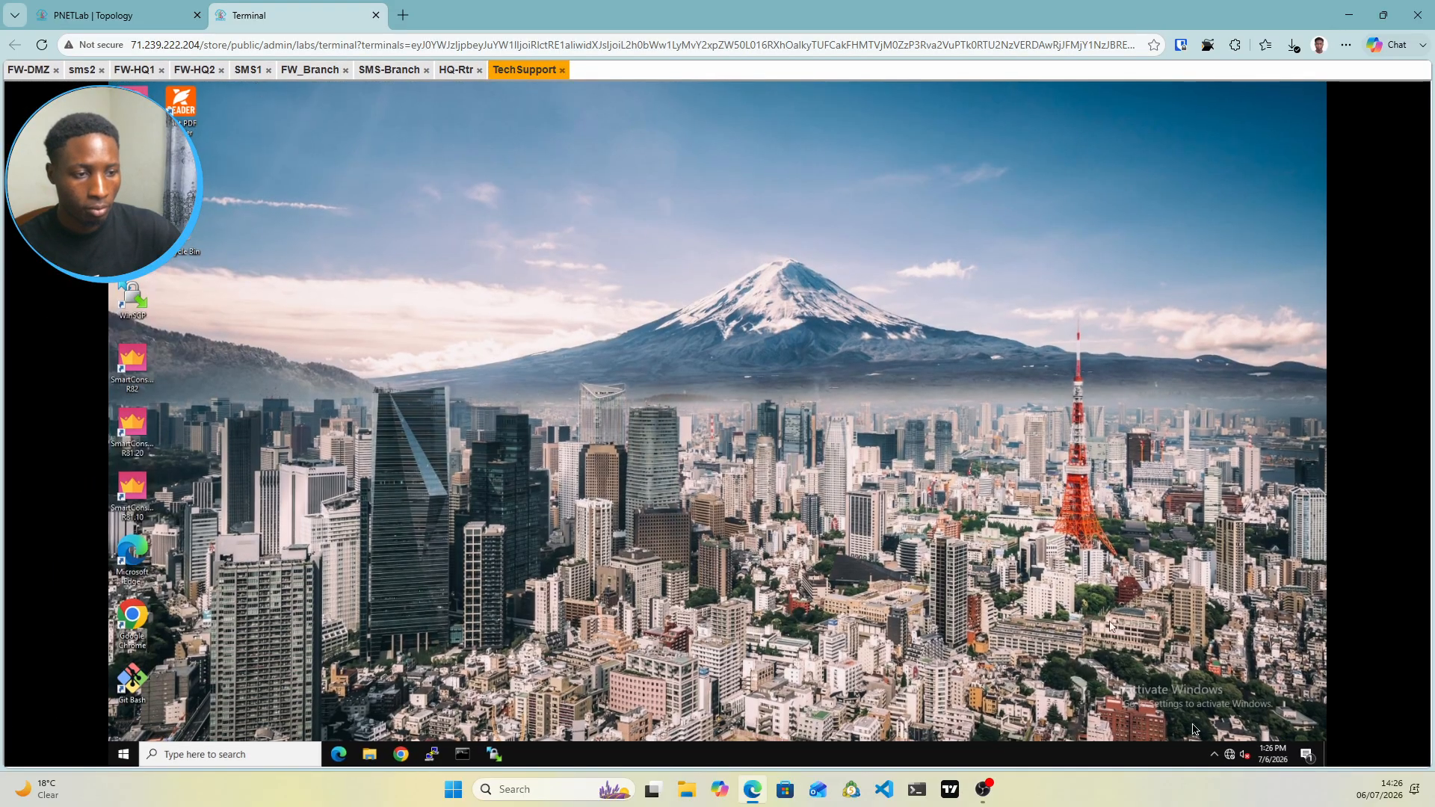
right_click(1229, 755)
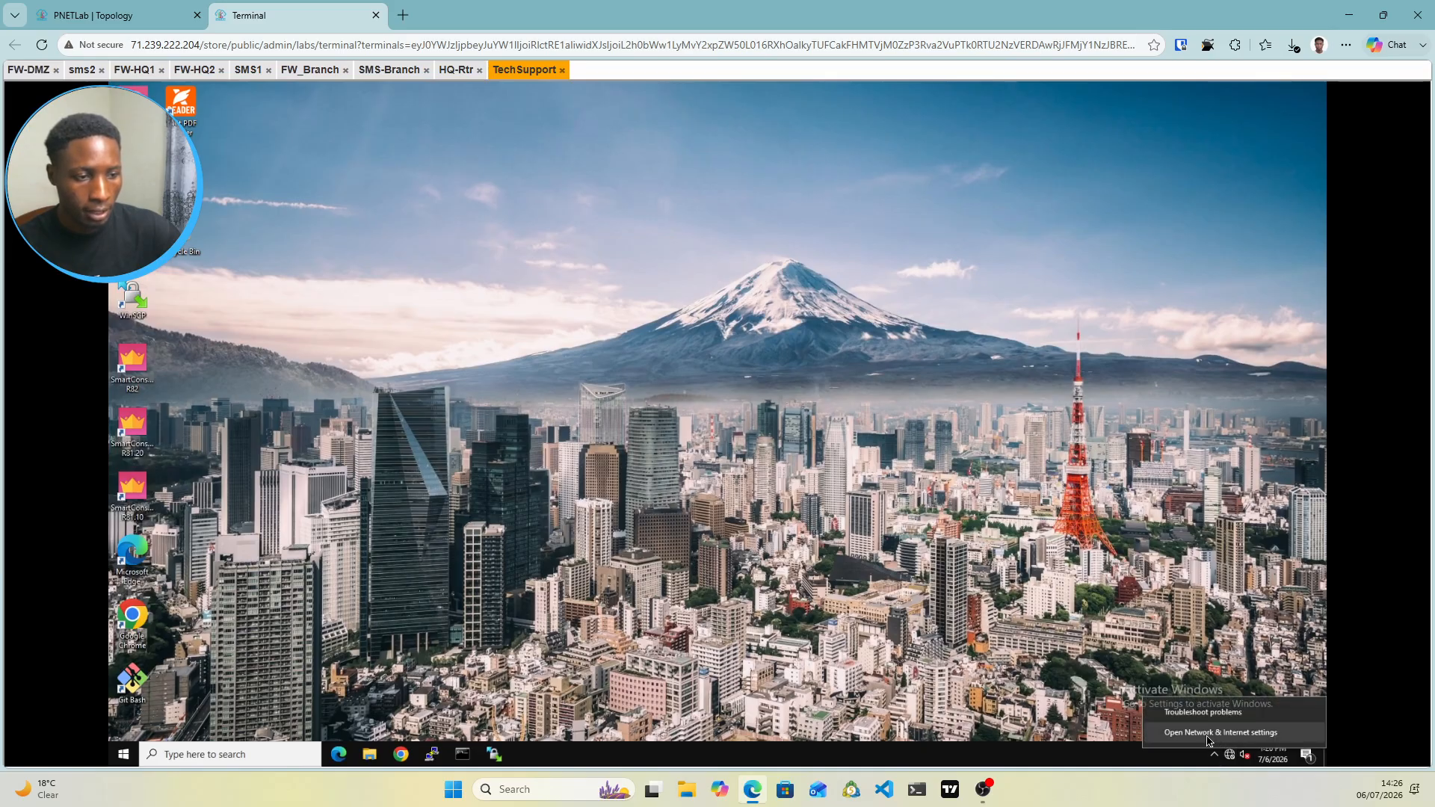
left_click(1209, 735)
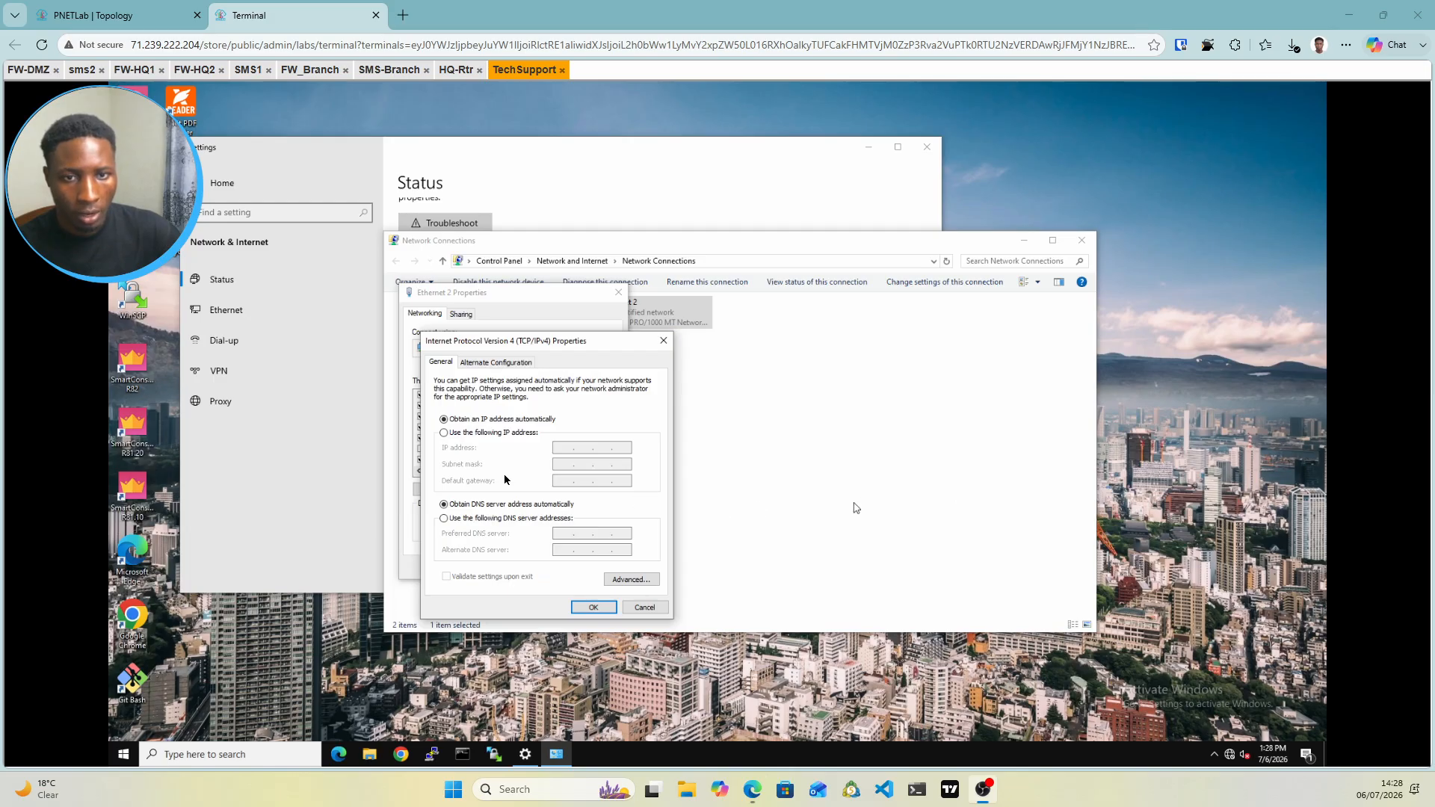
left_click(445, 433)
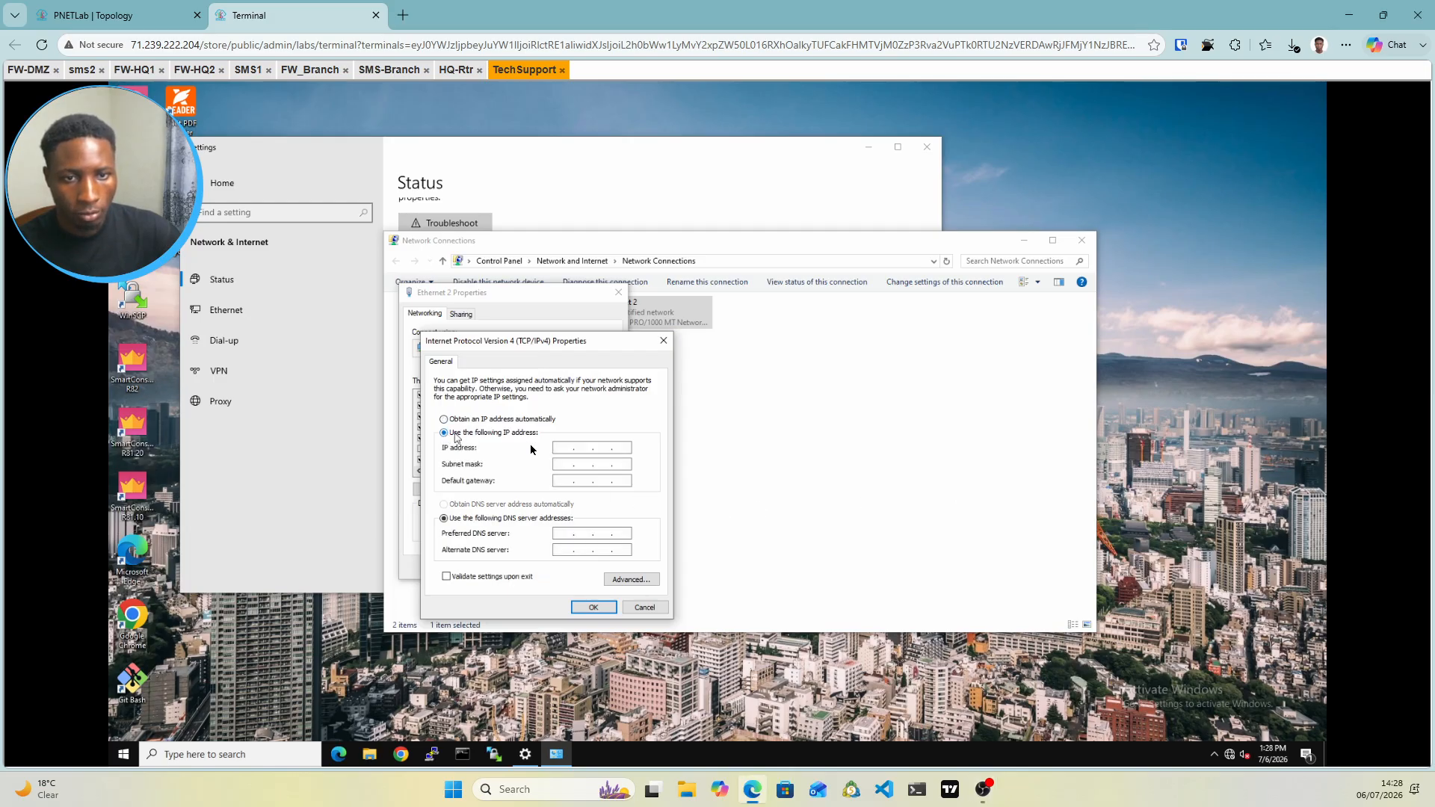
Enter IP 10.10.10.11, mask 255.255.255.0, gateway 10.10.10.100 and apply
left_click(157, 11)
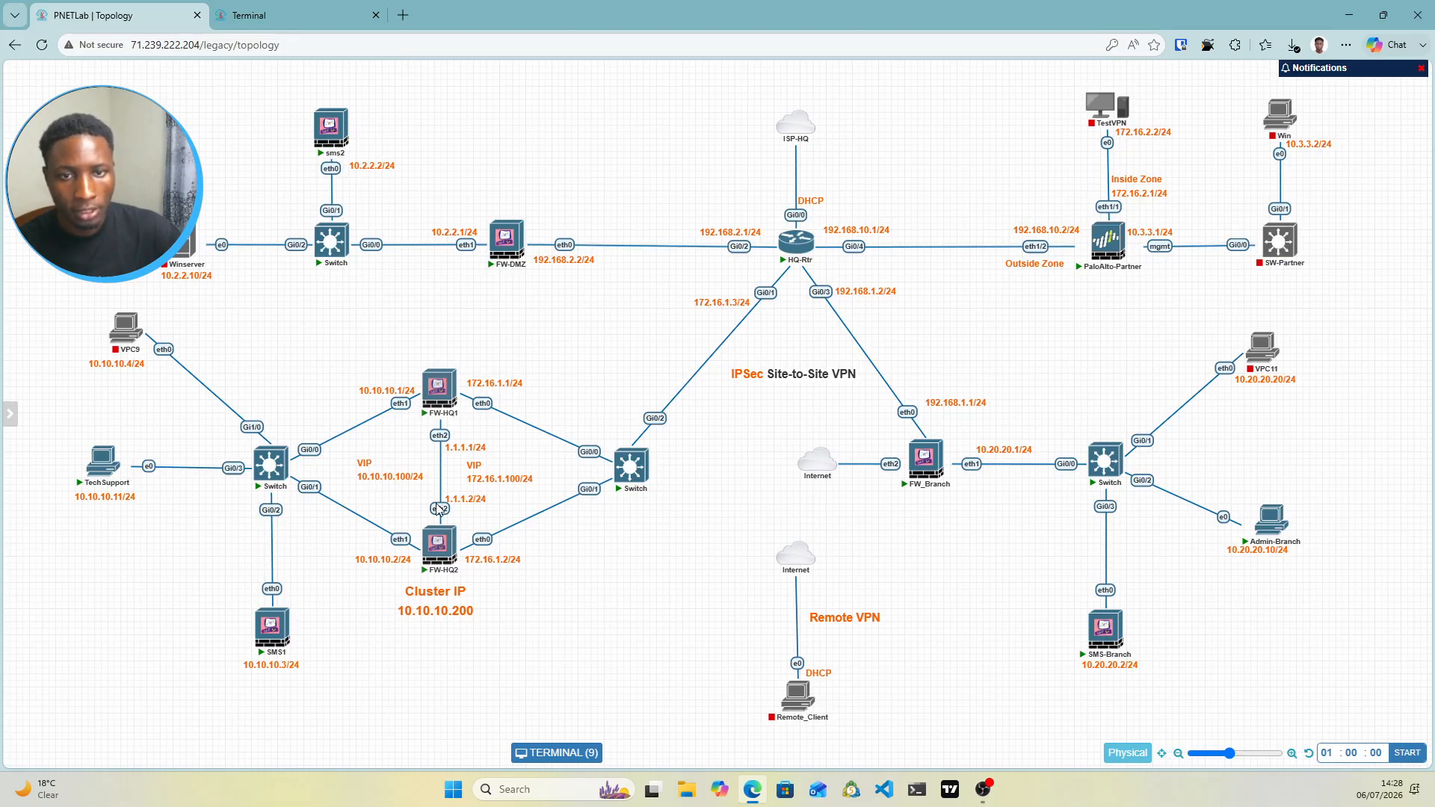
mouse_move(441, 376)
left_click(333, 10)
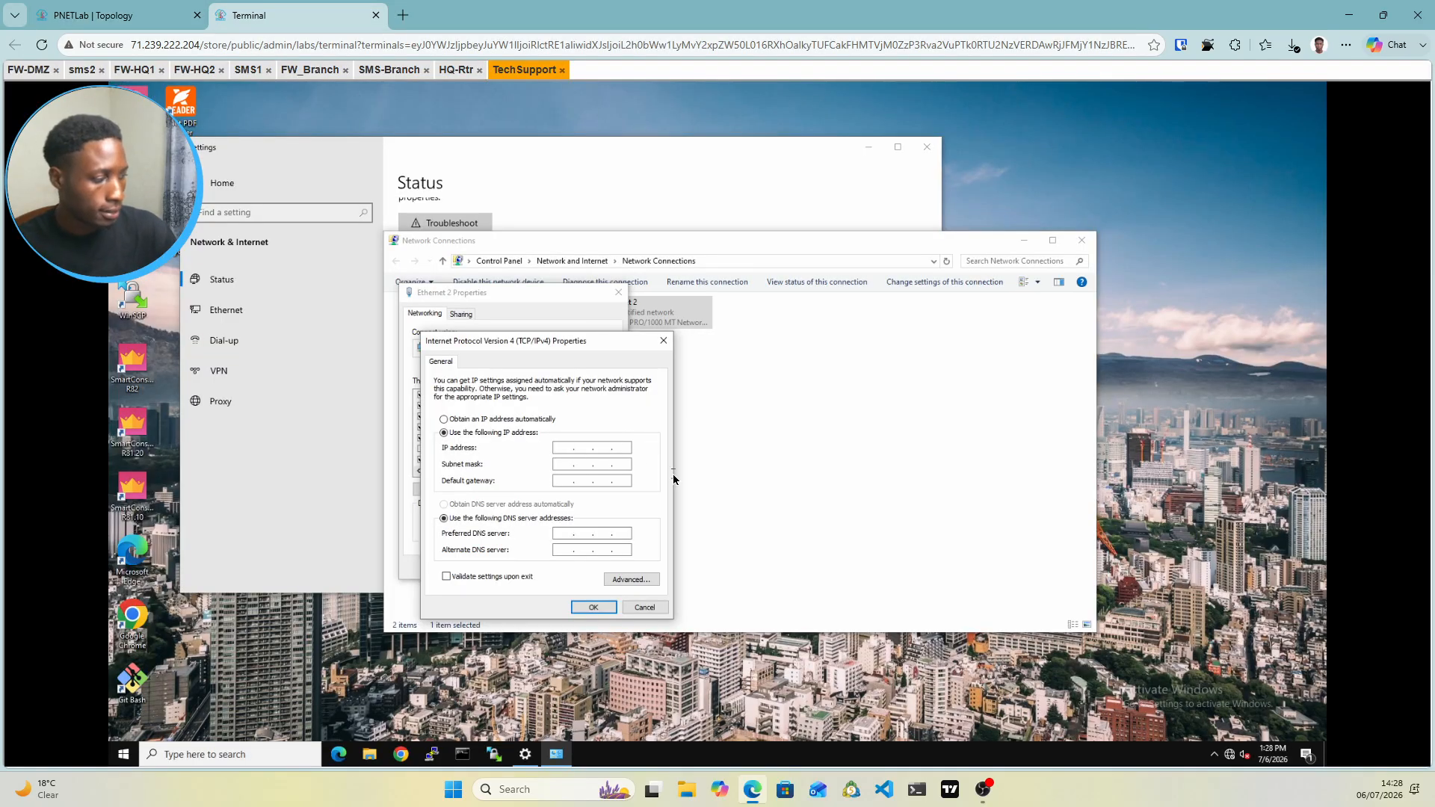
type("10.10.1")
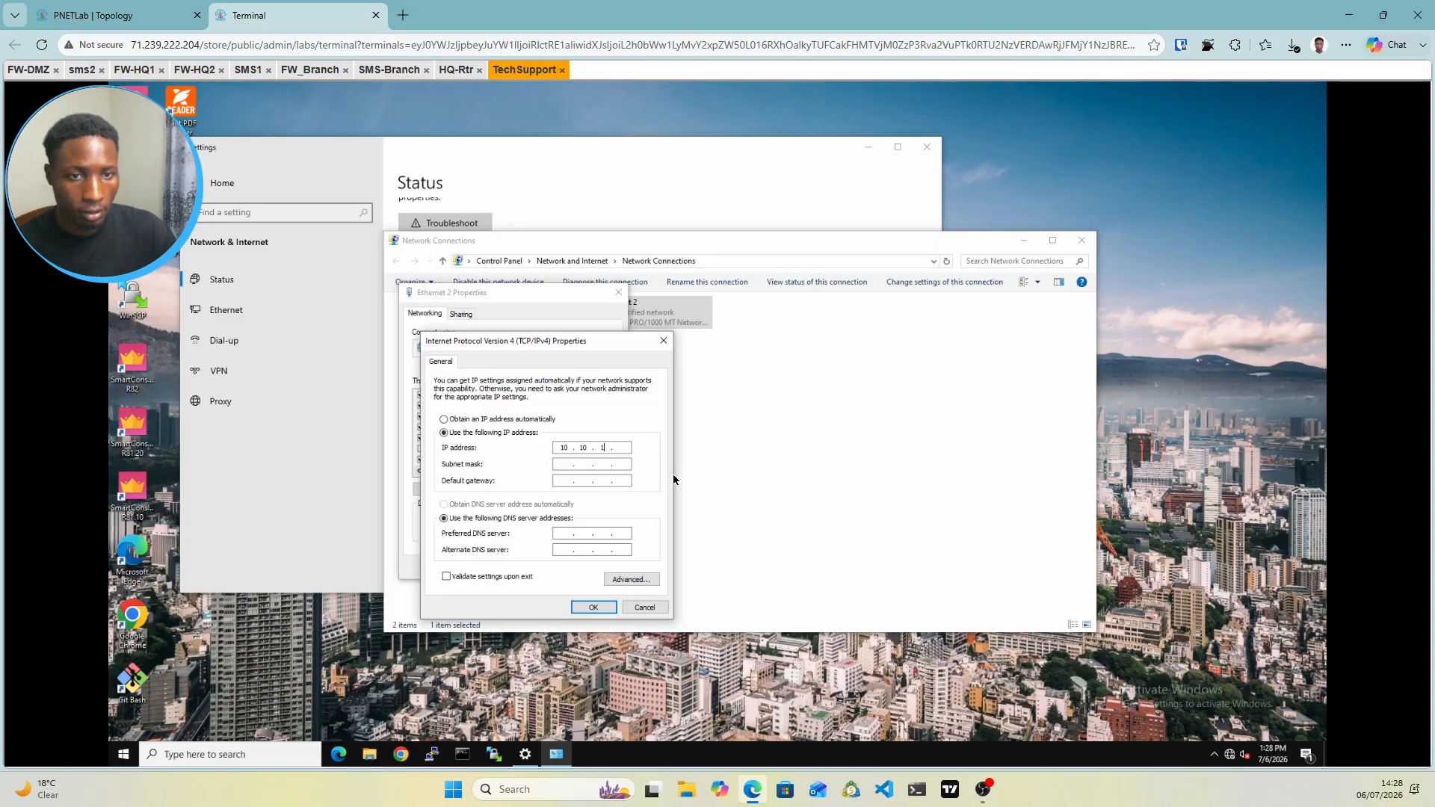
type("0.11")
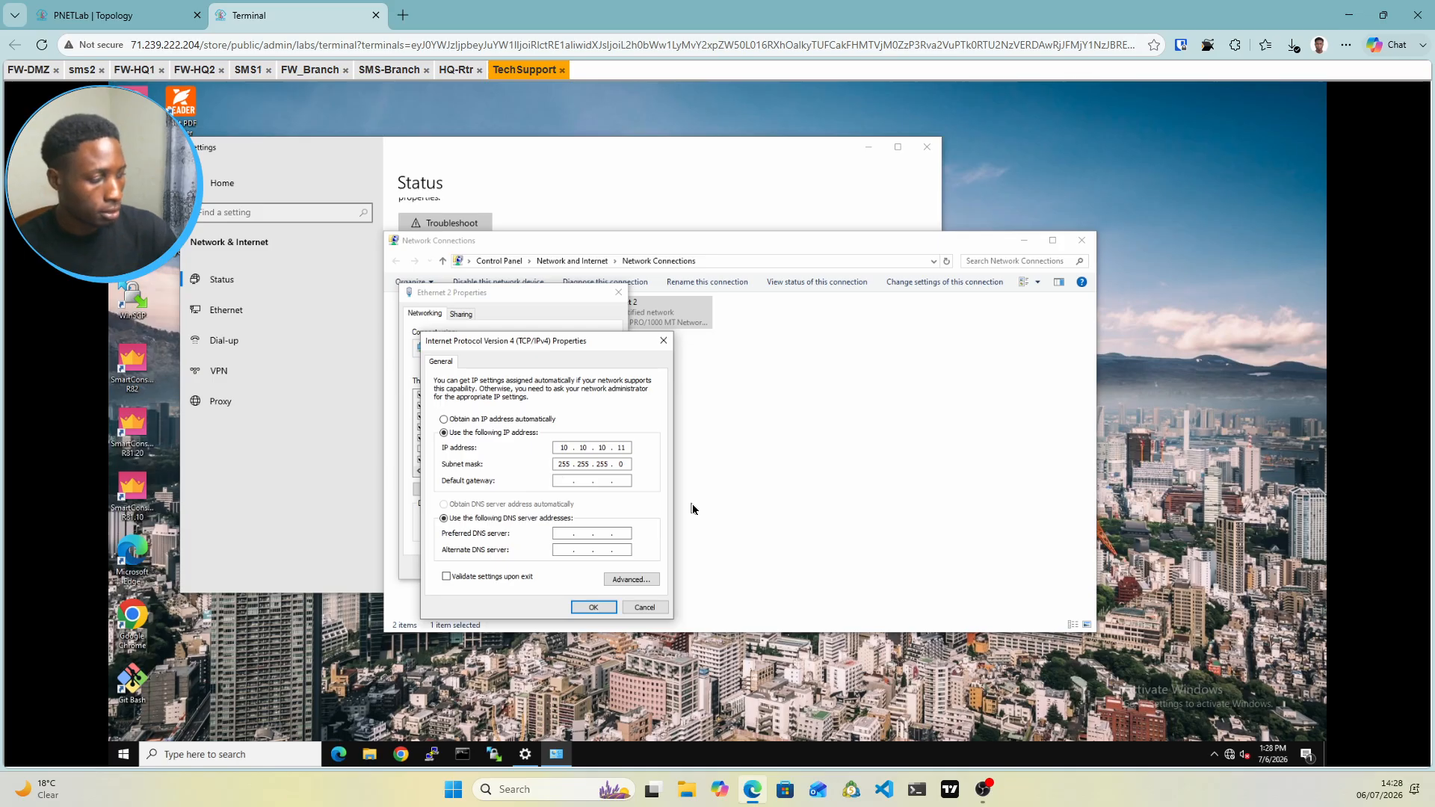
type("10.10")
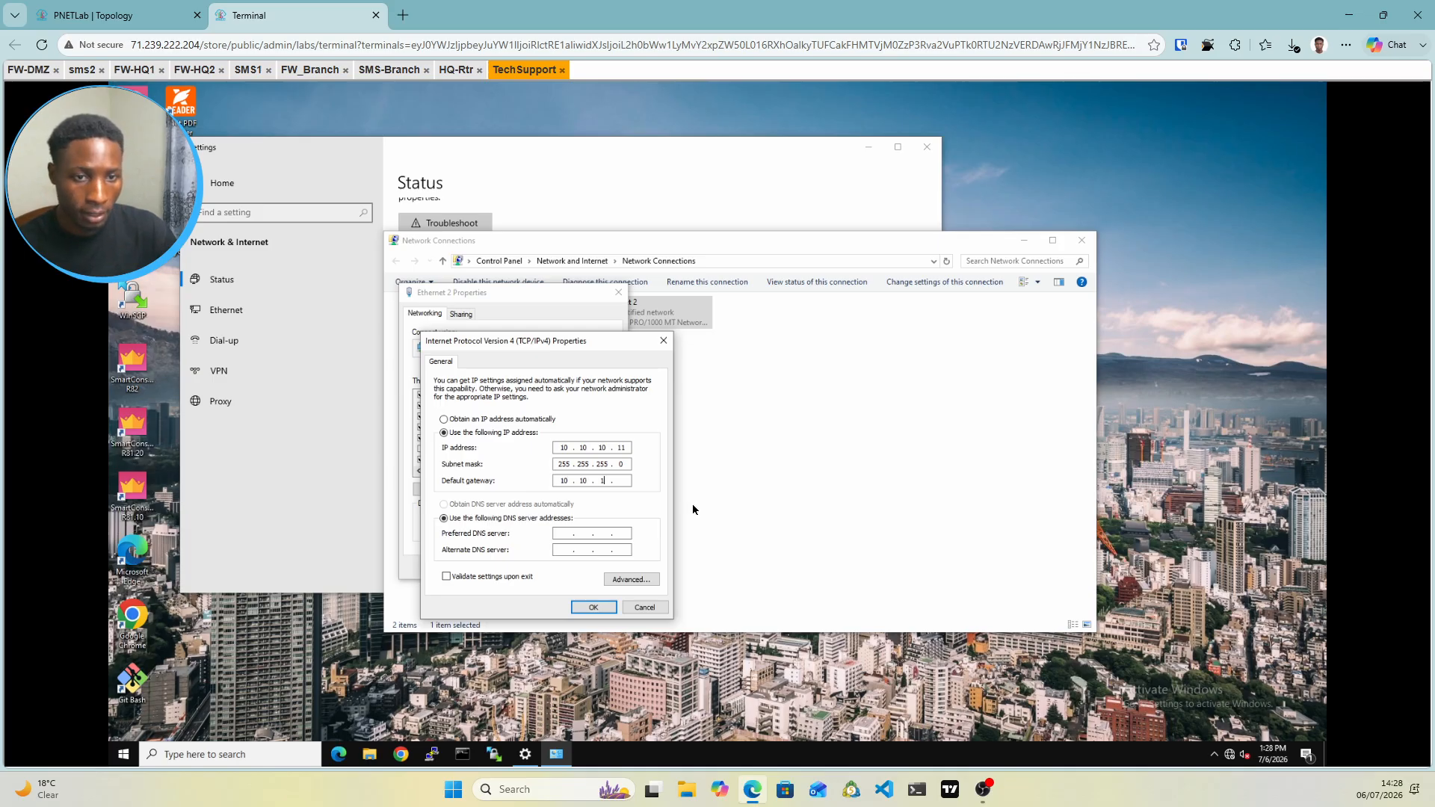
type(".10.")
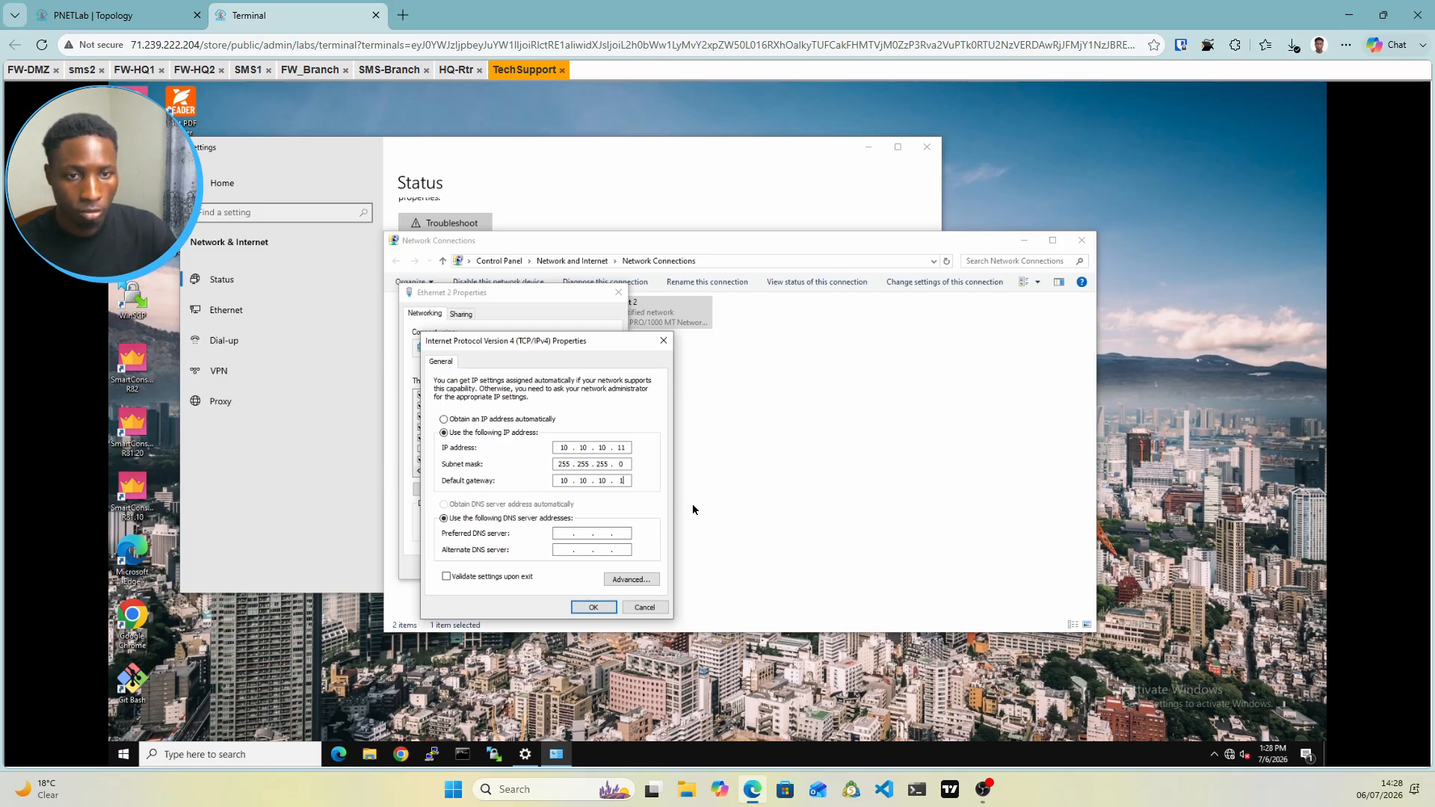
type("100")
left_click(97, 15)
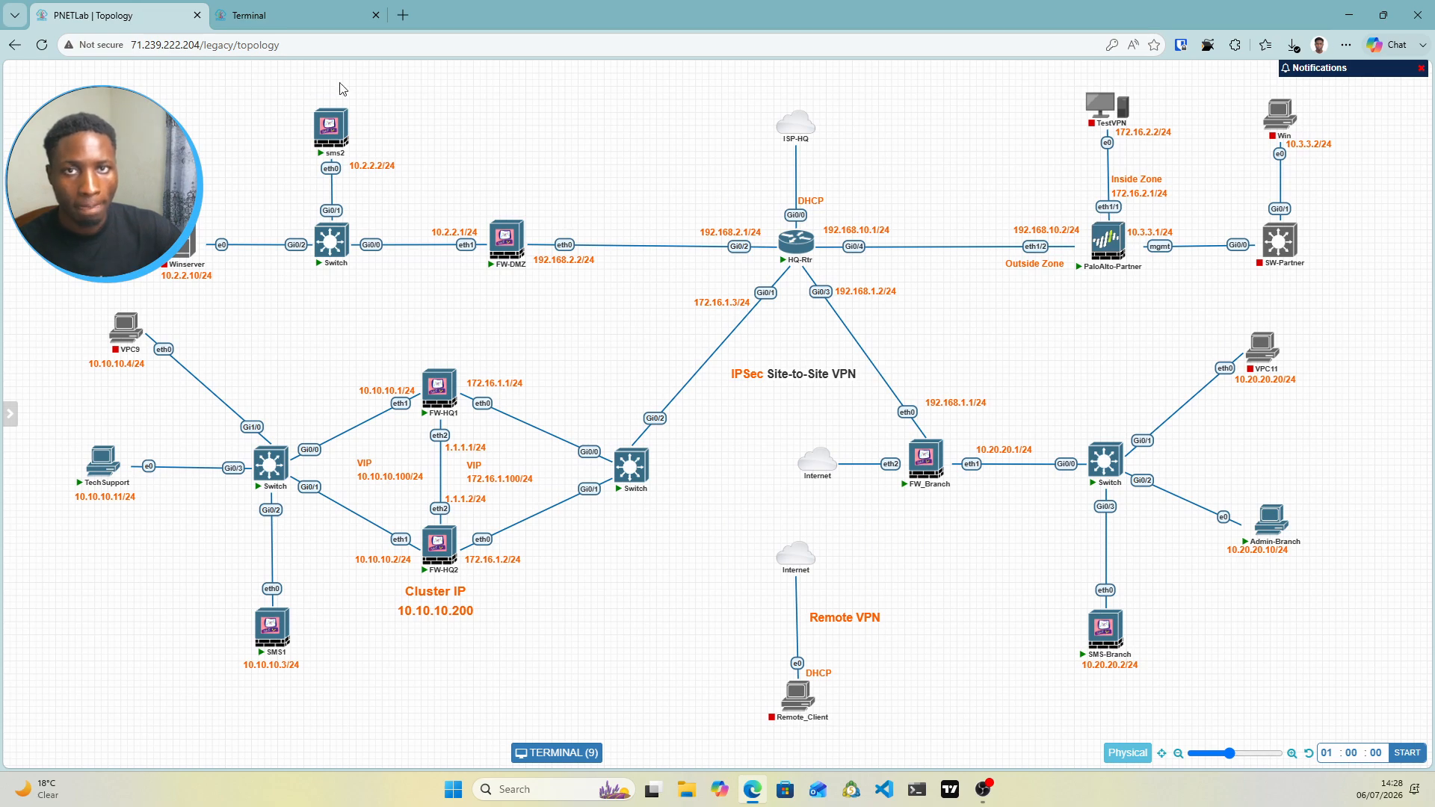
left_click(246, 15)
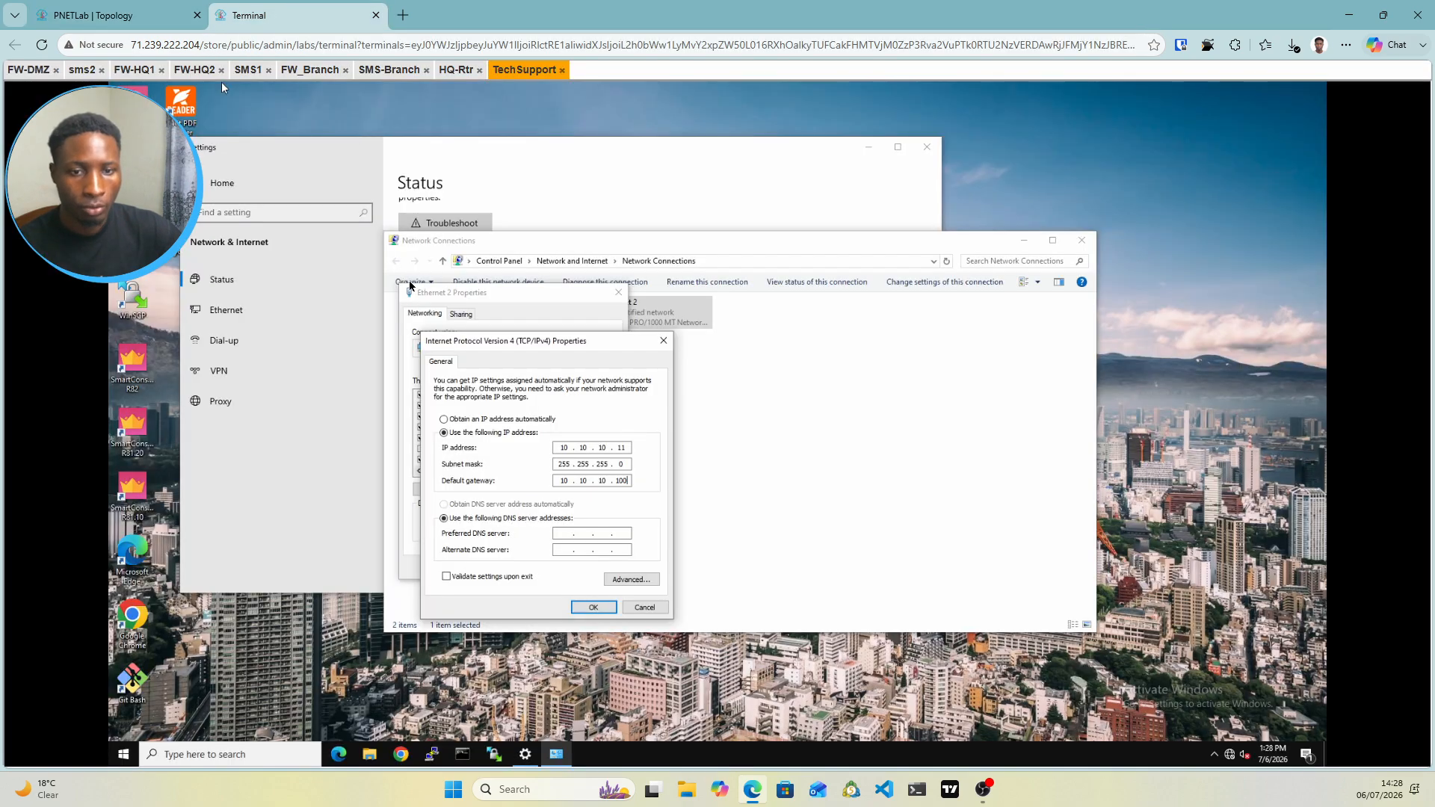
left_click(607, 612)
Confirm Ethernet 2 Properties, close Network Connections and Settings, and dismiss Chrome's default-browser notice
left_click(548, 568)
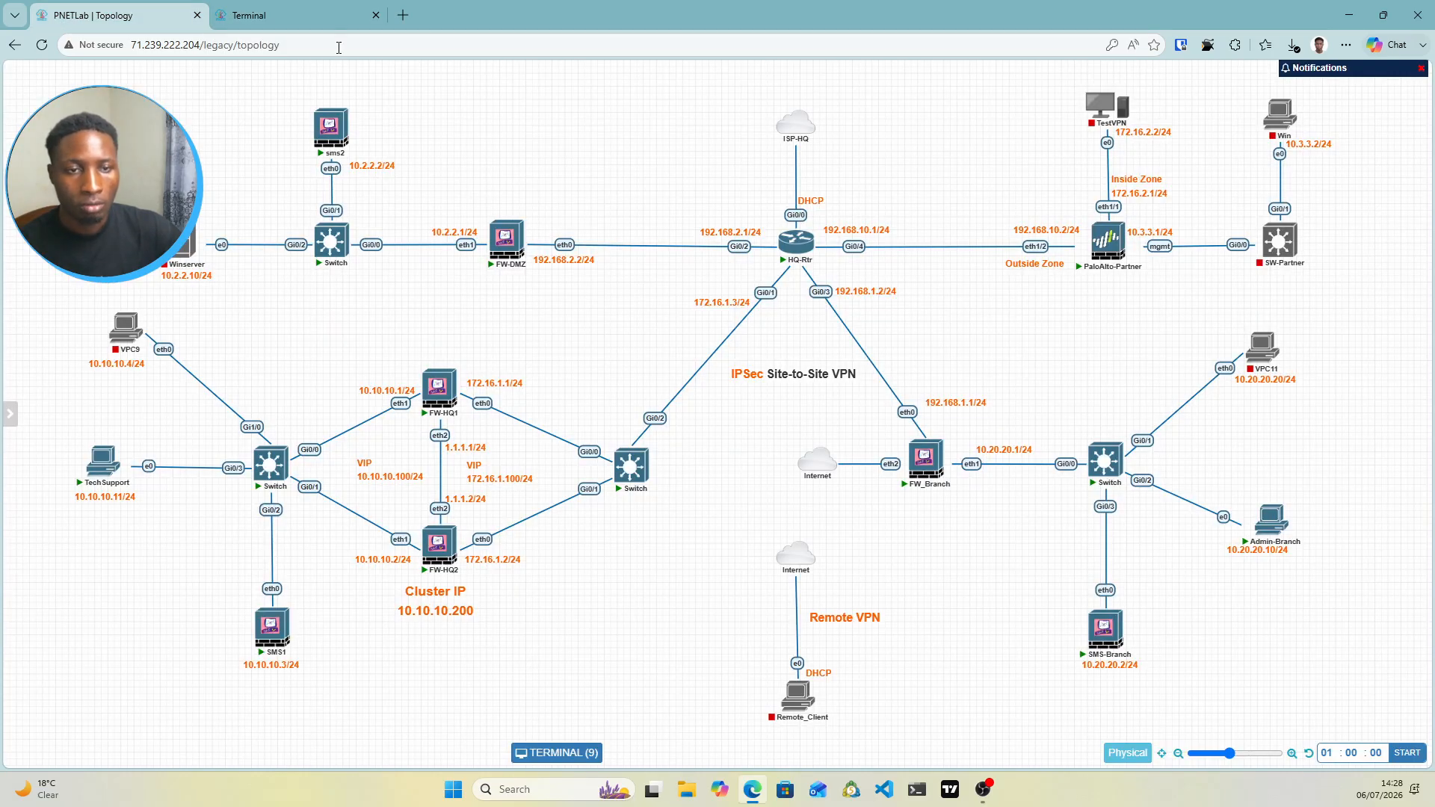
left_click(152, 13)
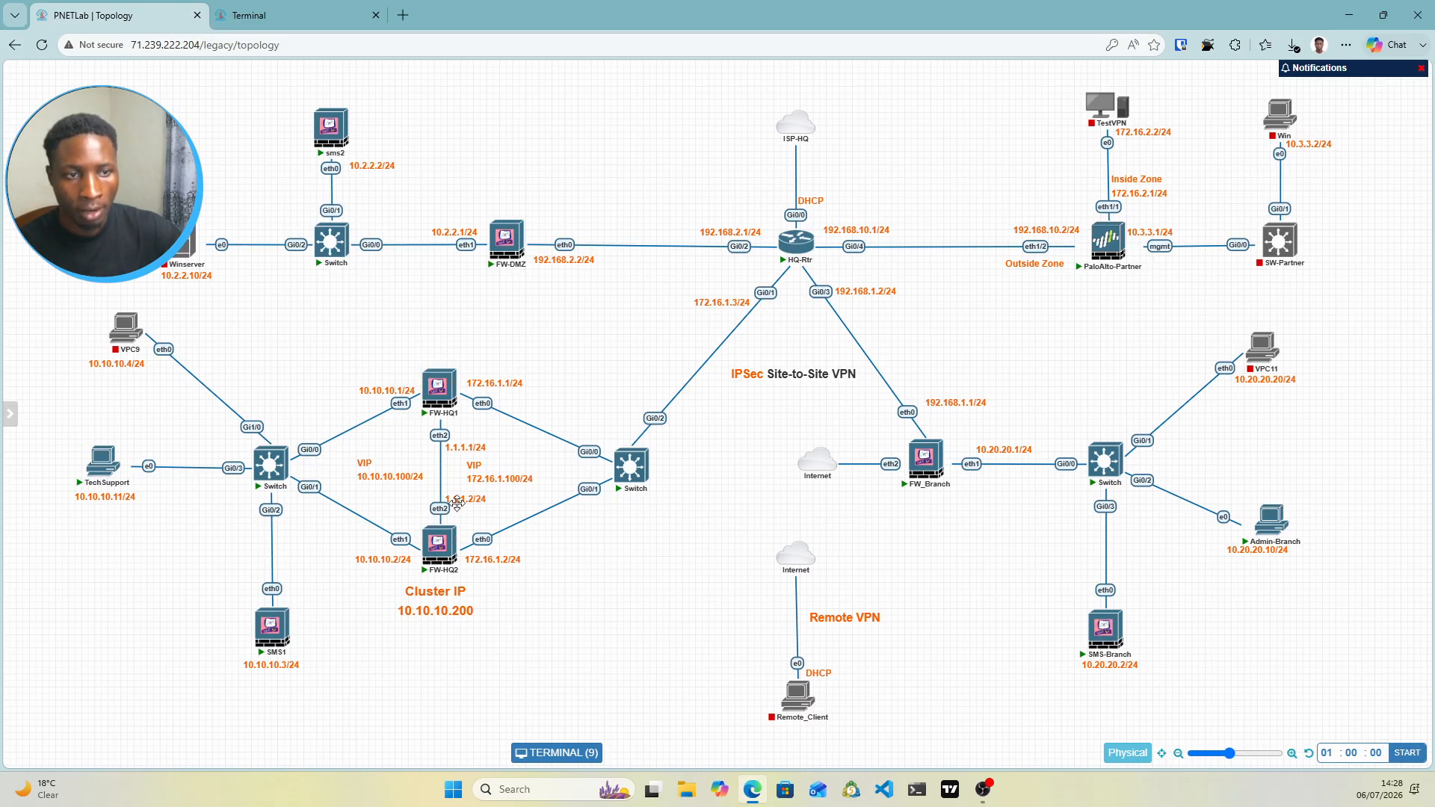
left_click(287, 15)
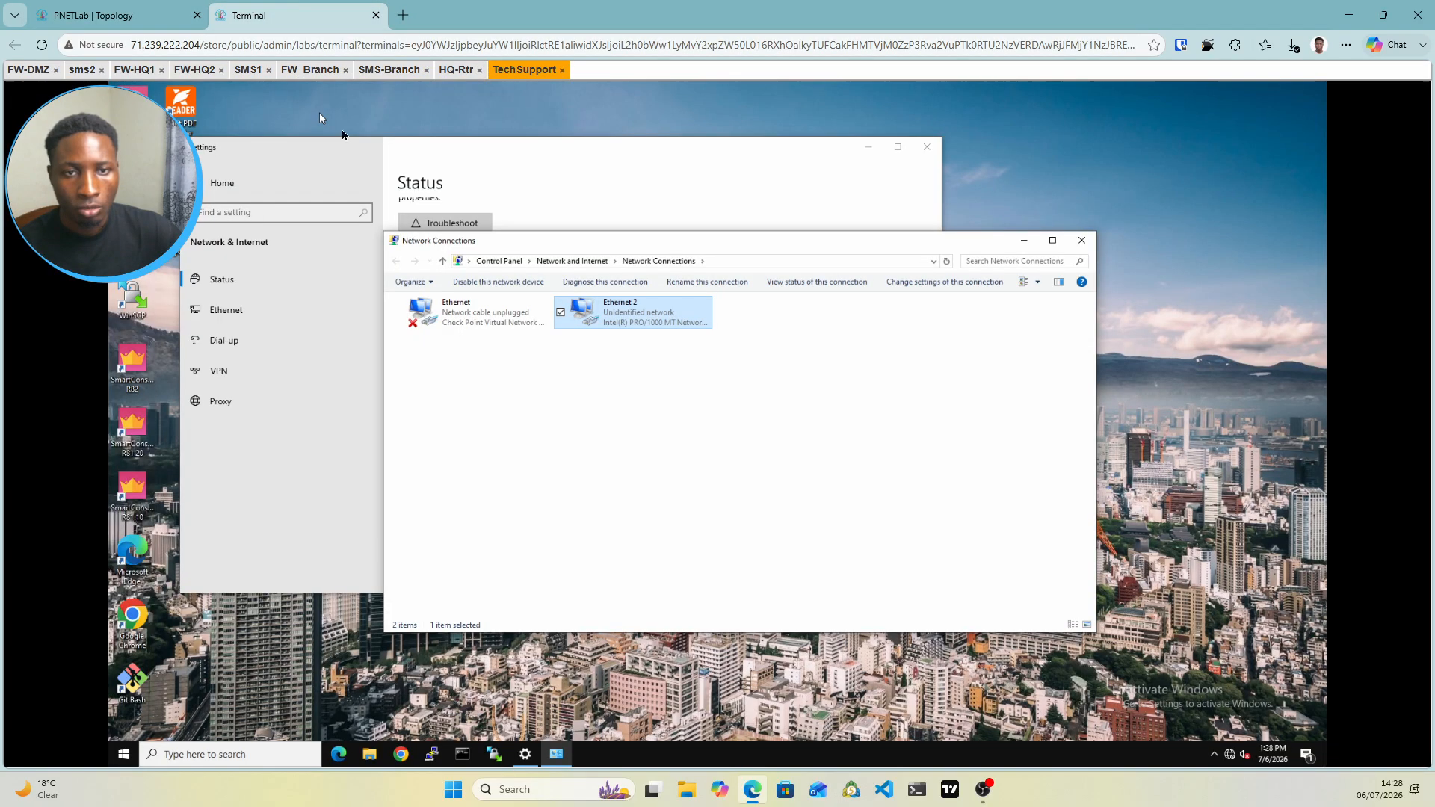
left_click(1082, 241)
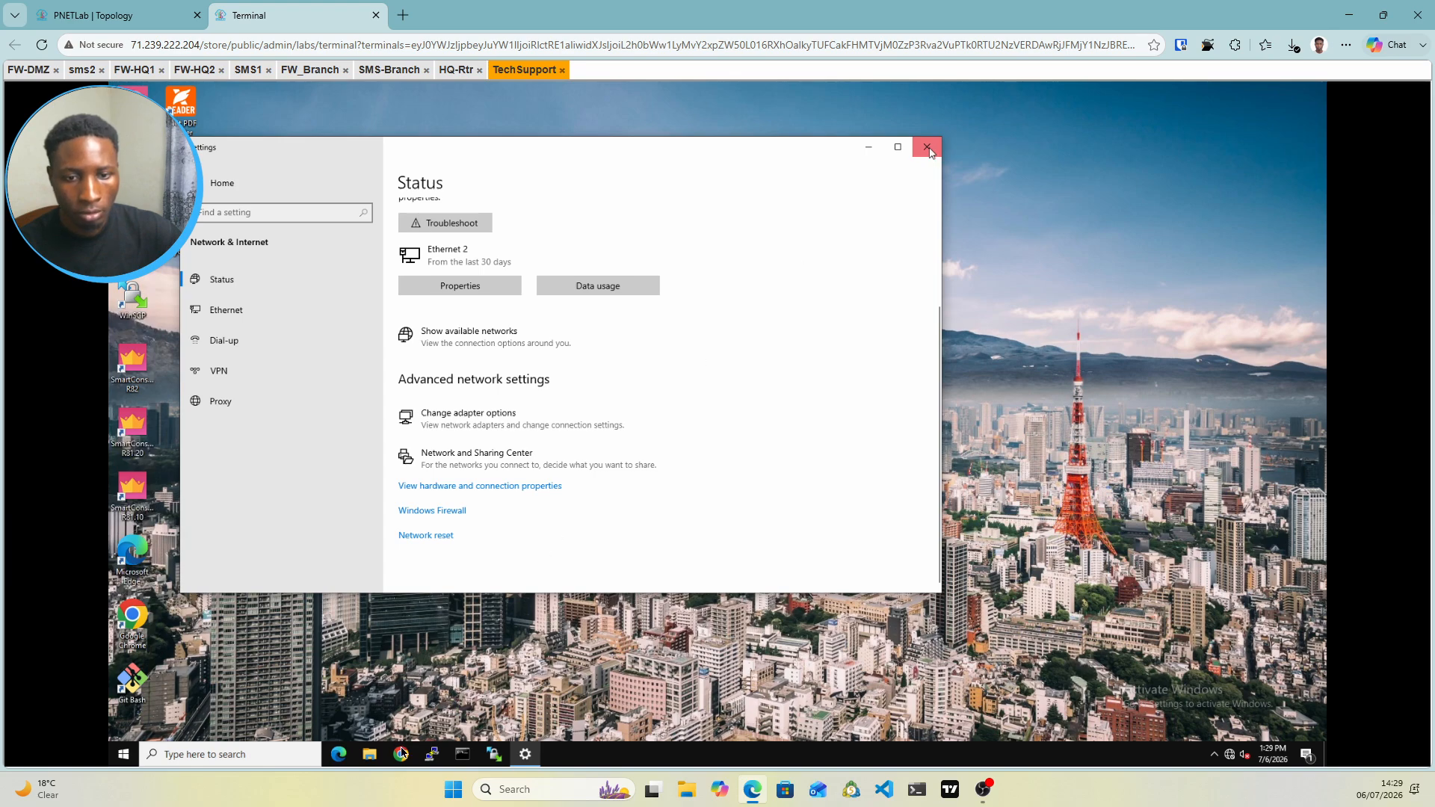
left_click(928, 149)
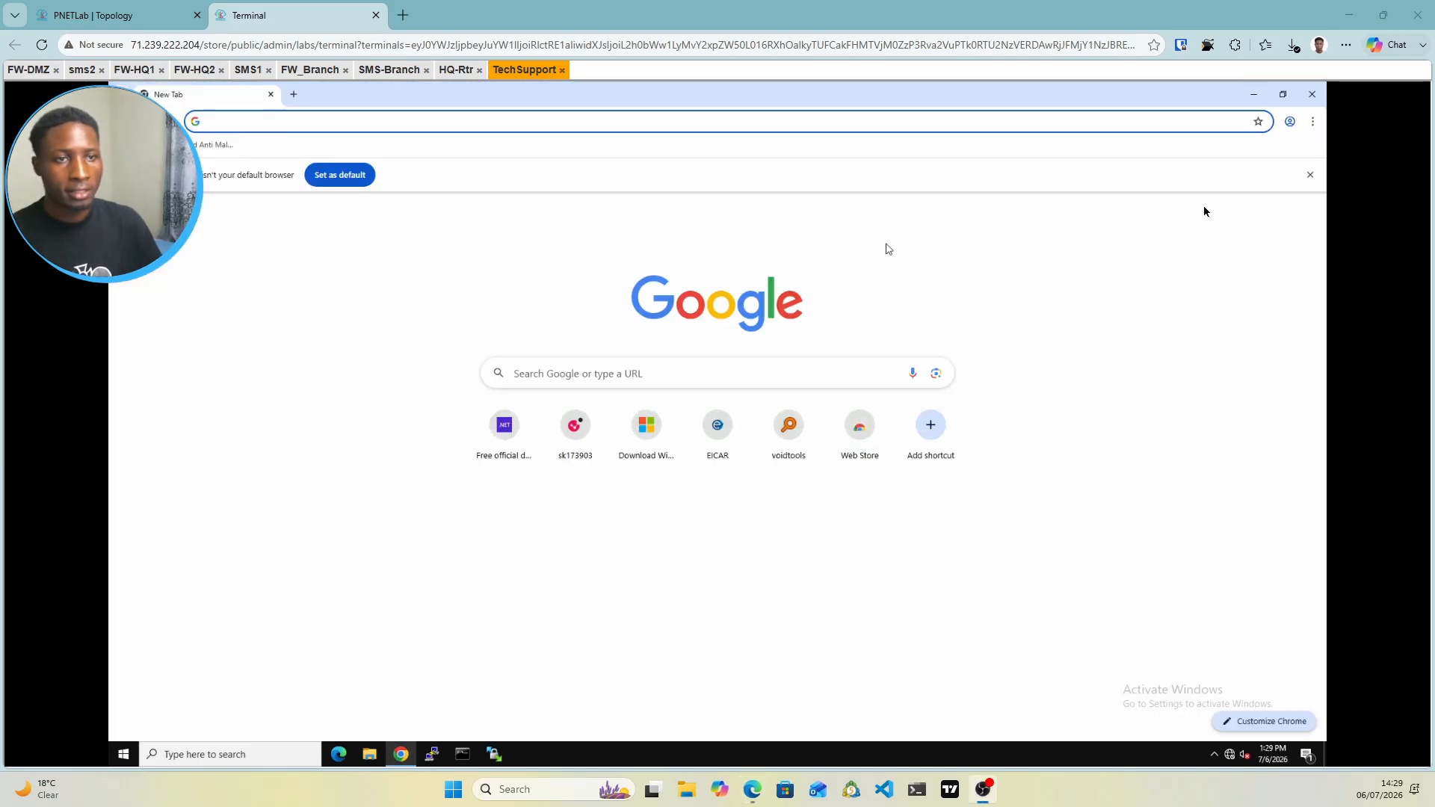
left_click(1310, 174)
left_click(94, 15)
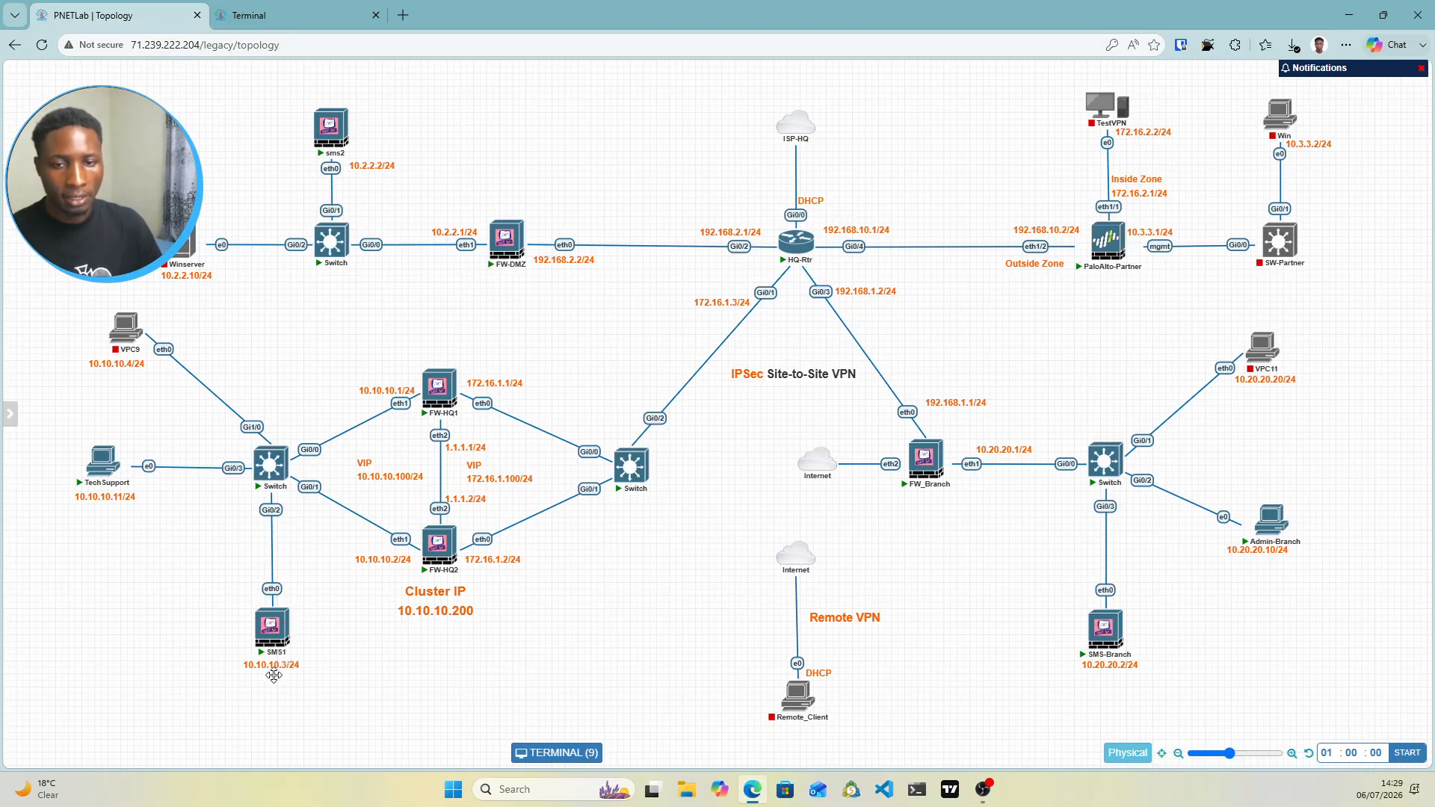
left_click(313, 14)
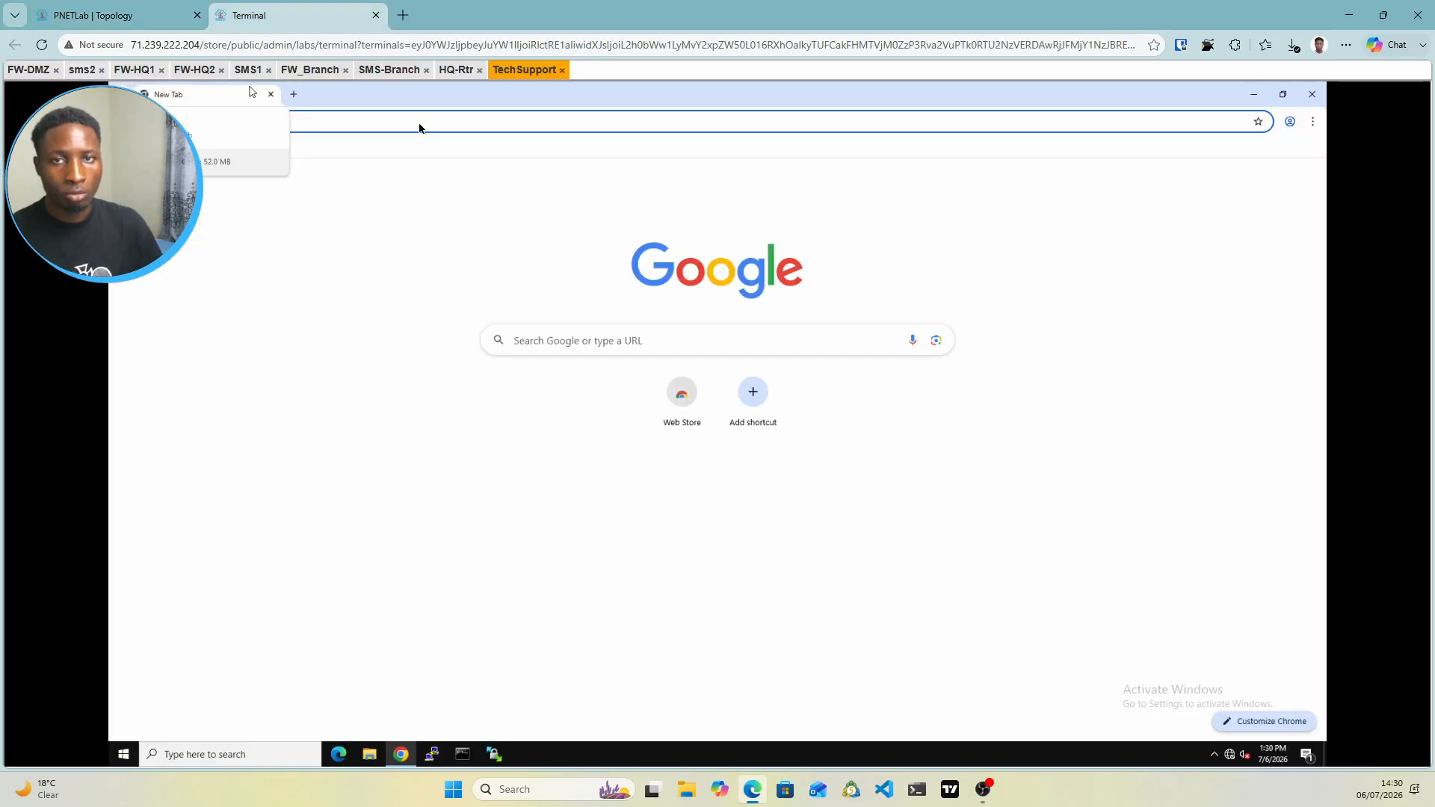
left_click(396, 125)
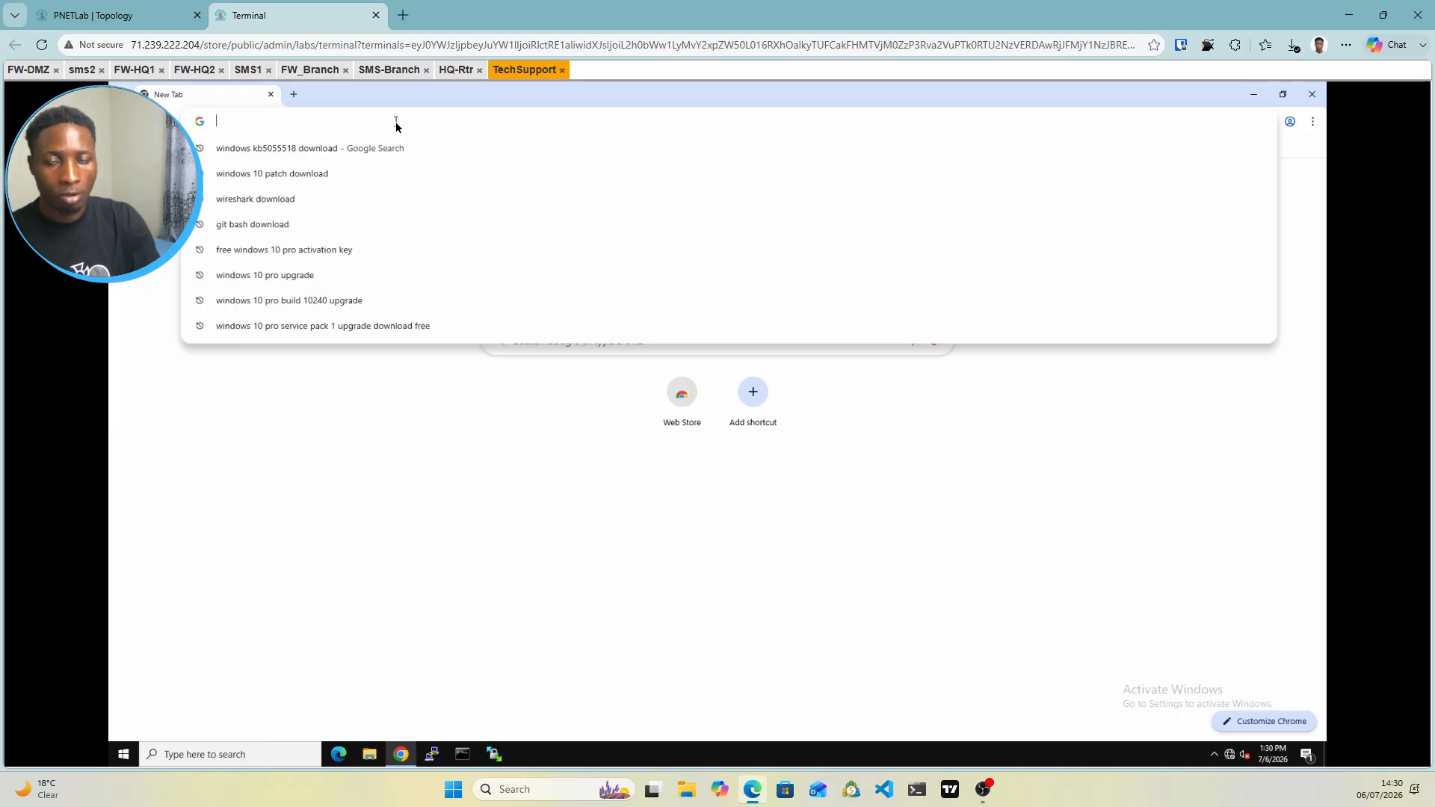
type("https://")
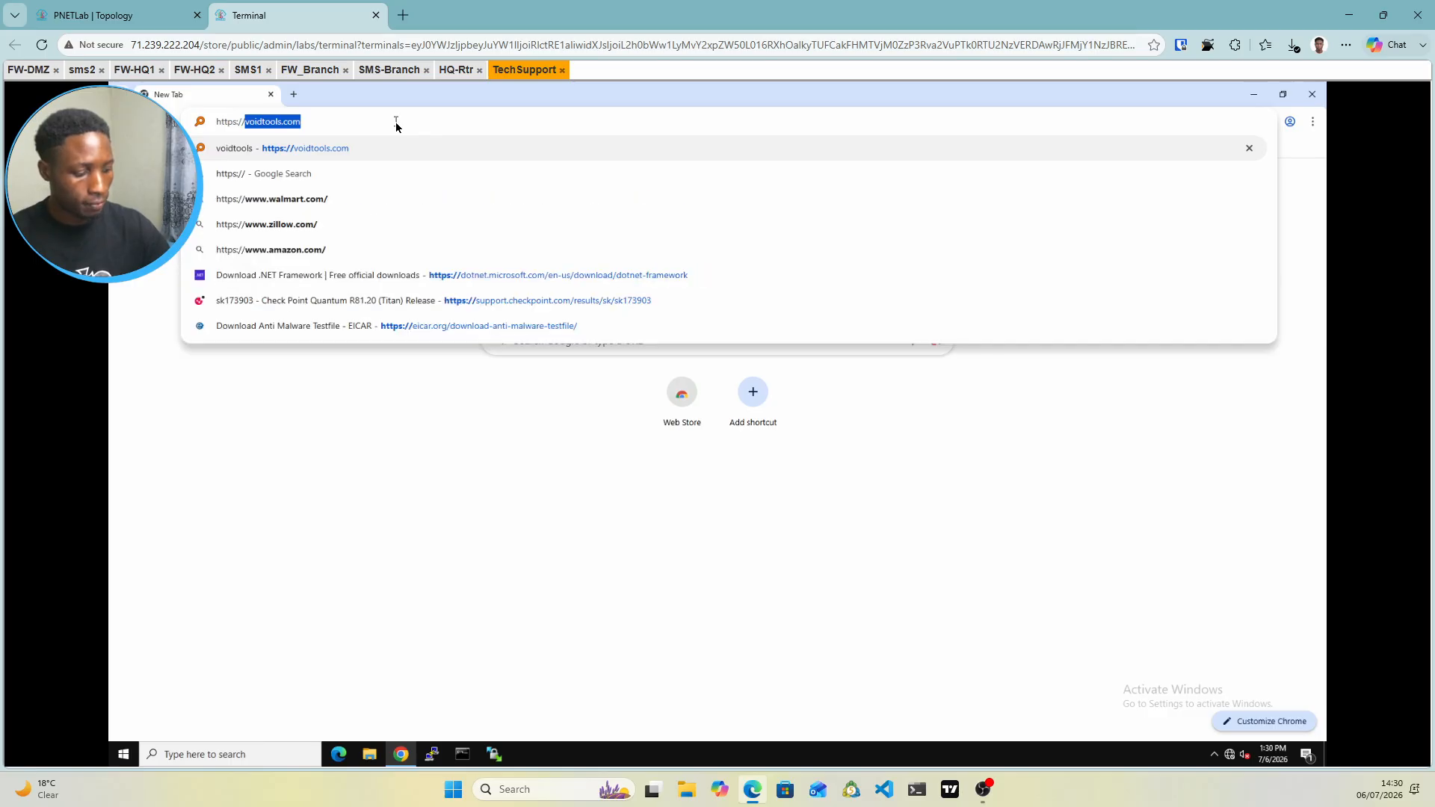
type("10.10")
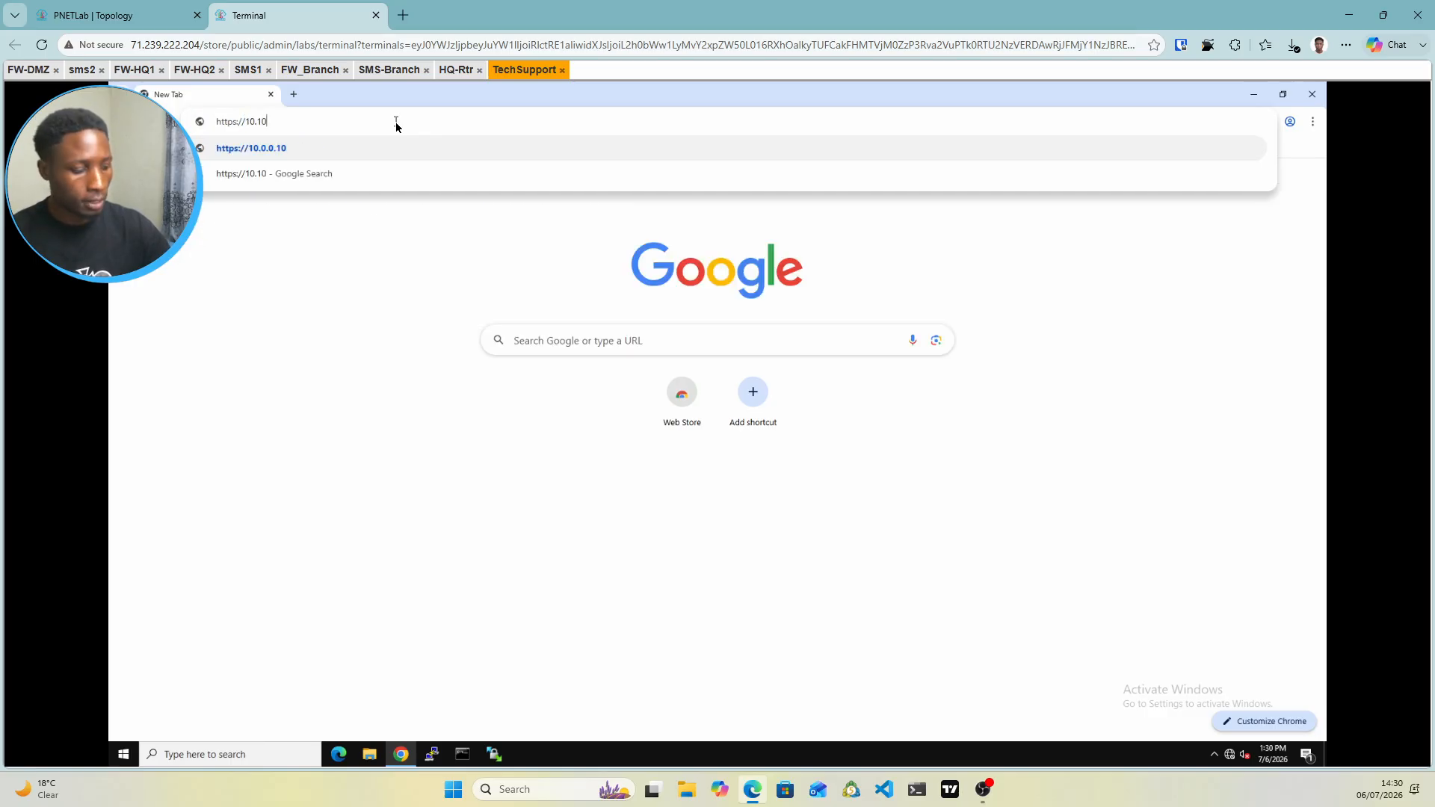
type(".10.")
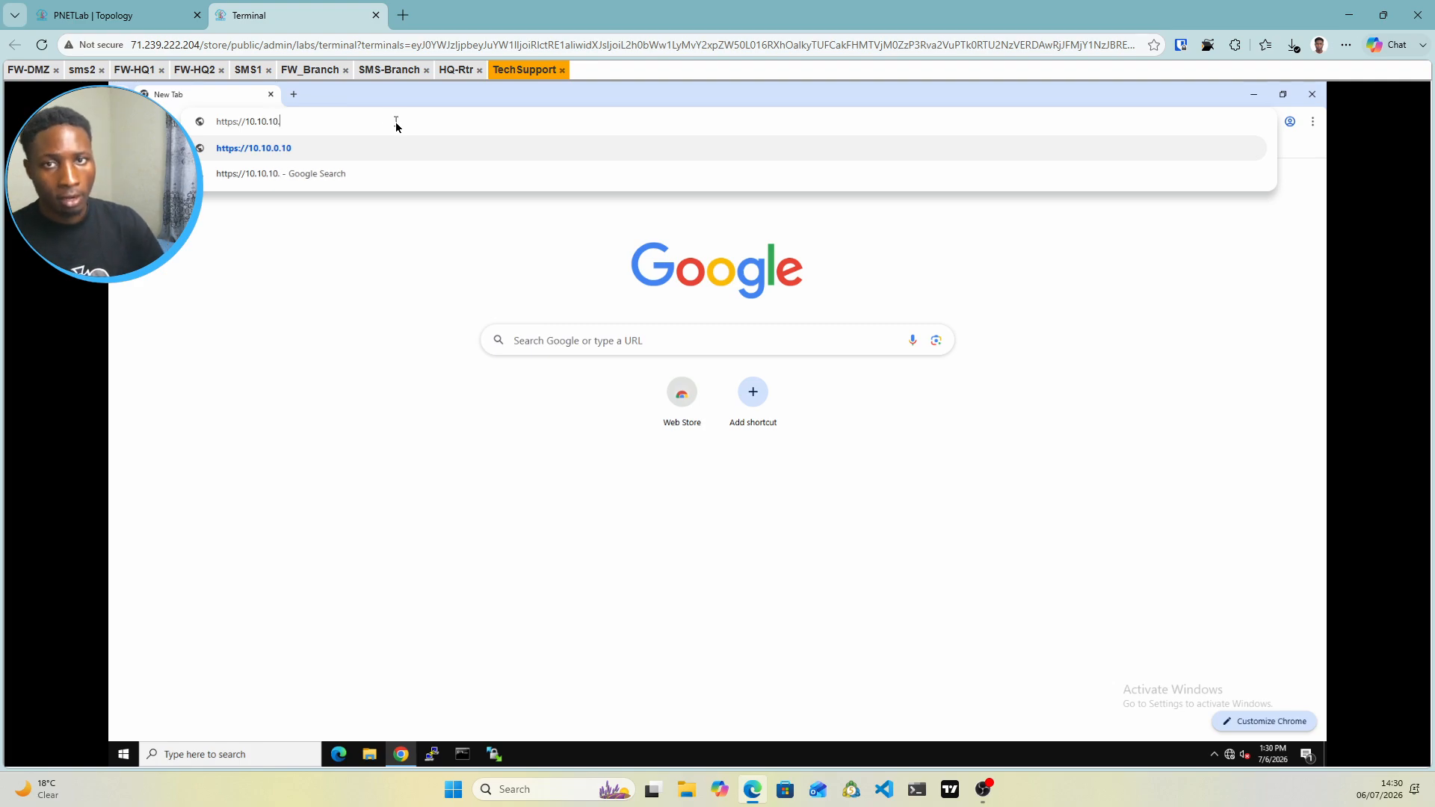
type("3")
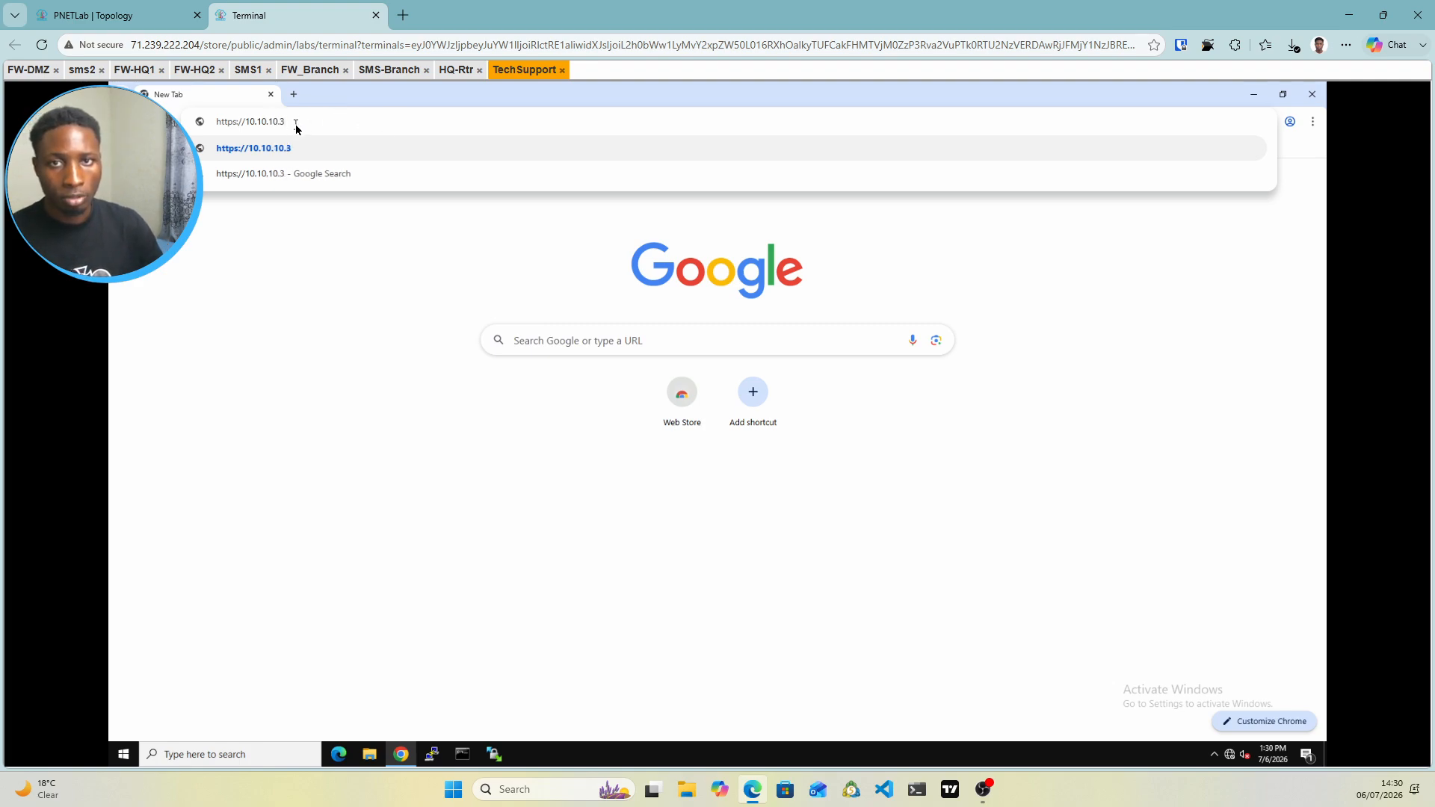
left_click_drag(287, 121, 236, 120)
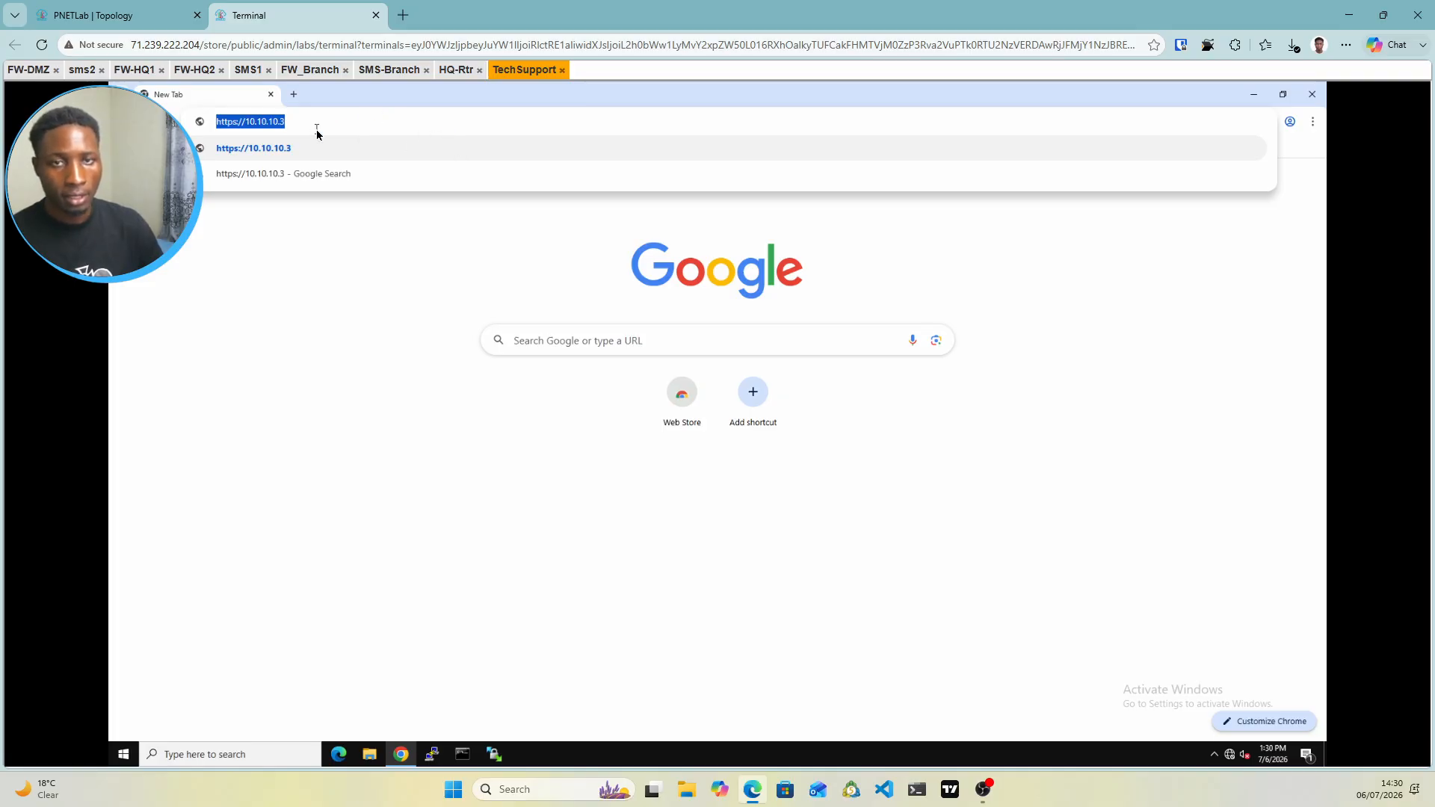
key("Return")
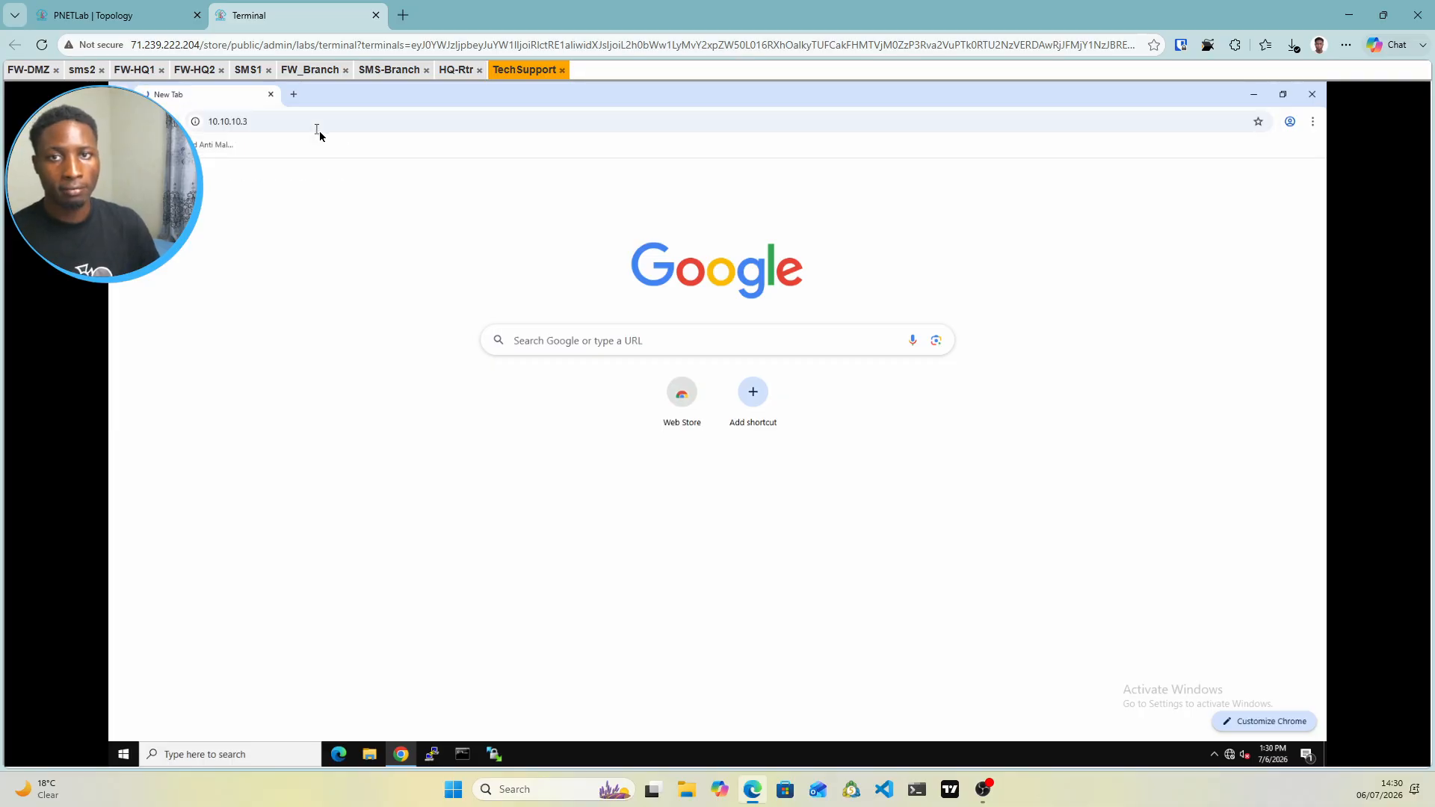
left_click(293, 98)
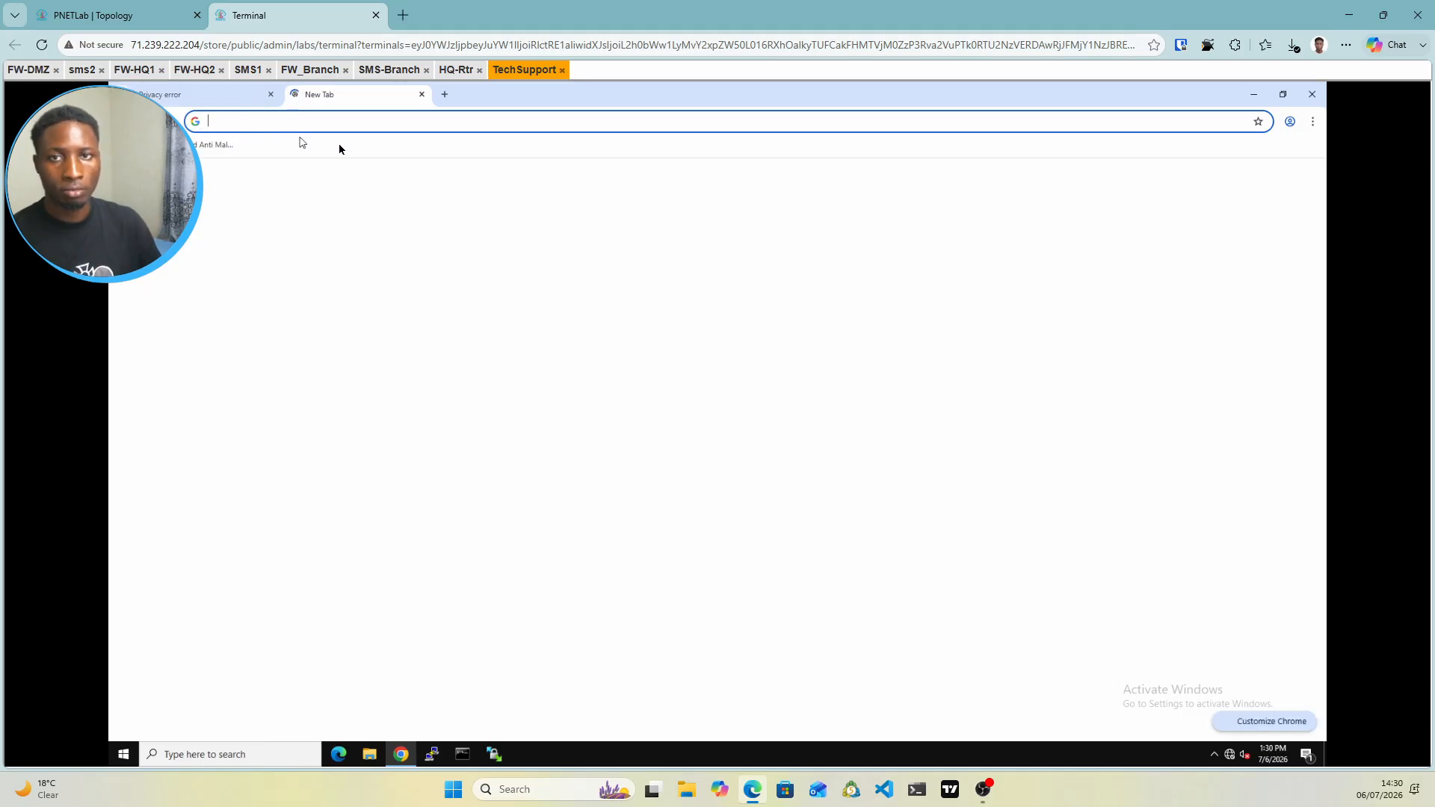
type("https://10.10.10.3/")
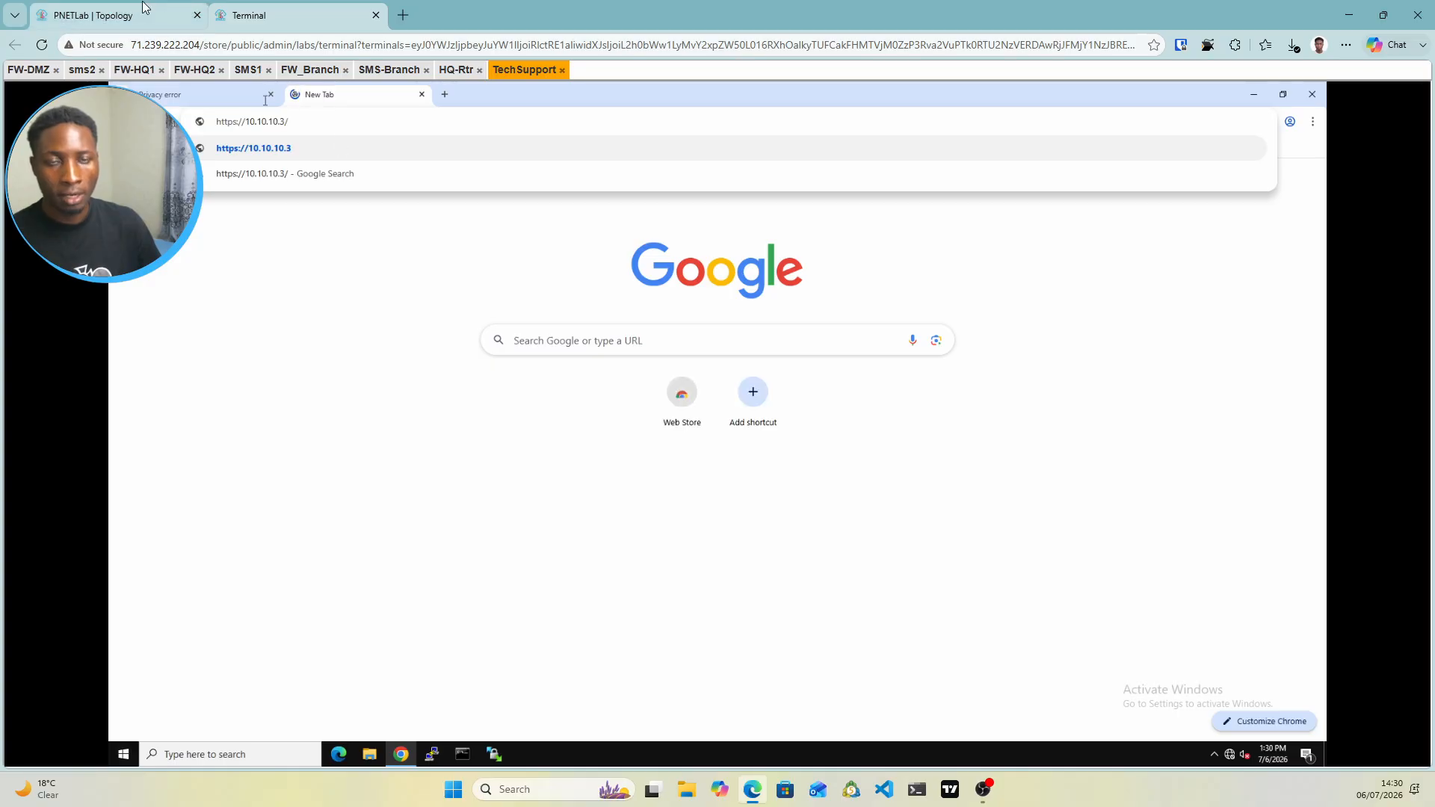
left_click(143, 3)
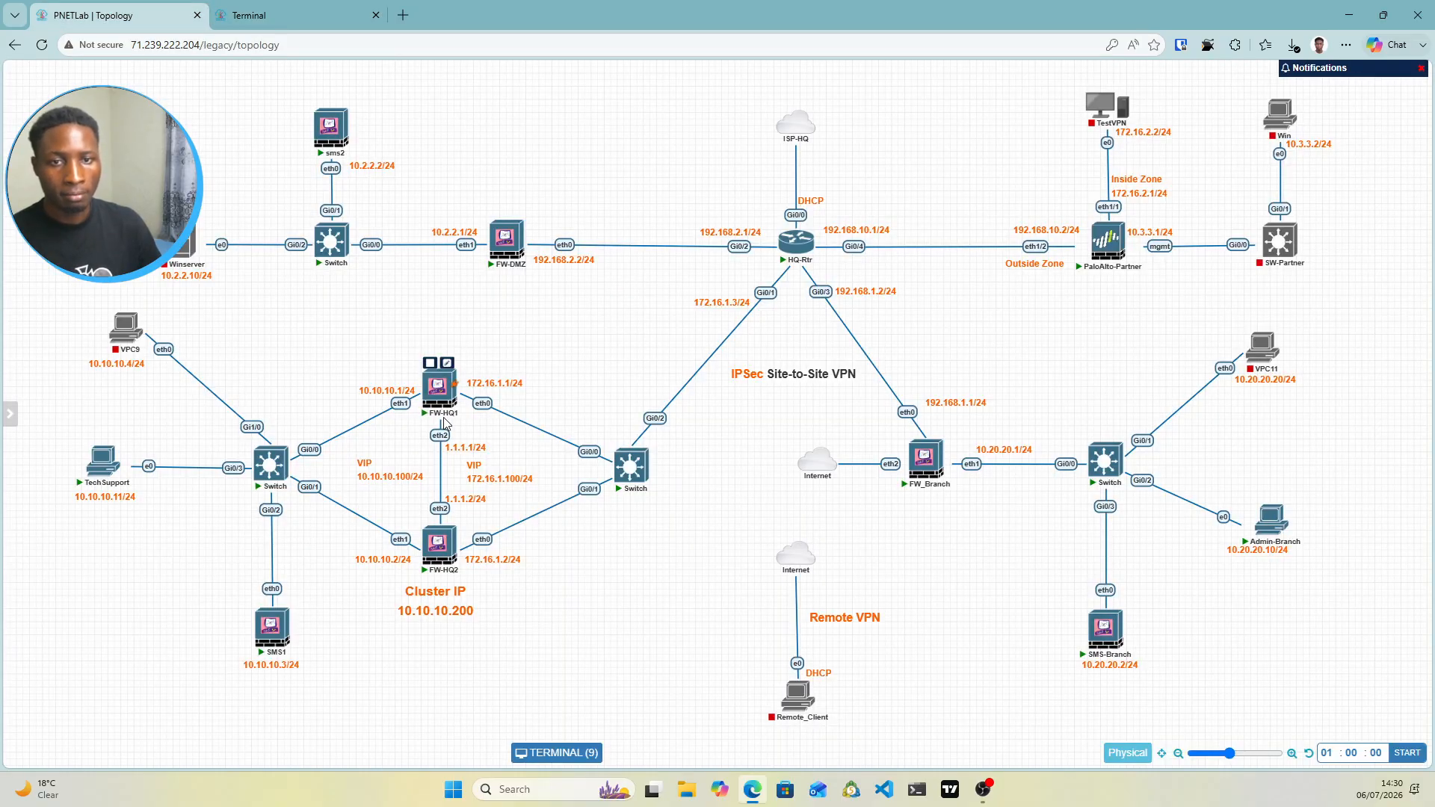
left_click(313, 15)
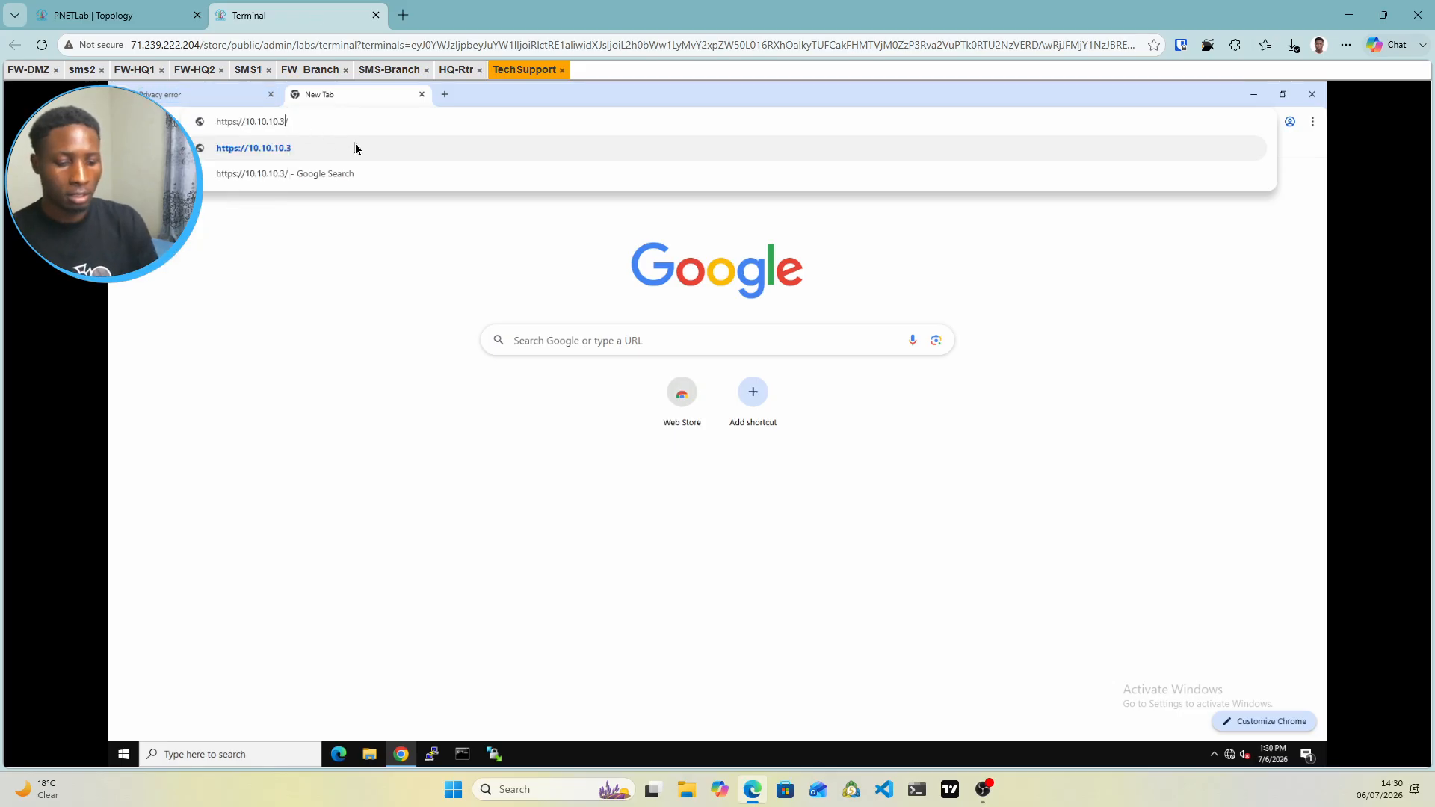
key("Left")
key("BackSpace")
type("1")
key("Return")
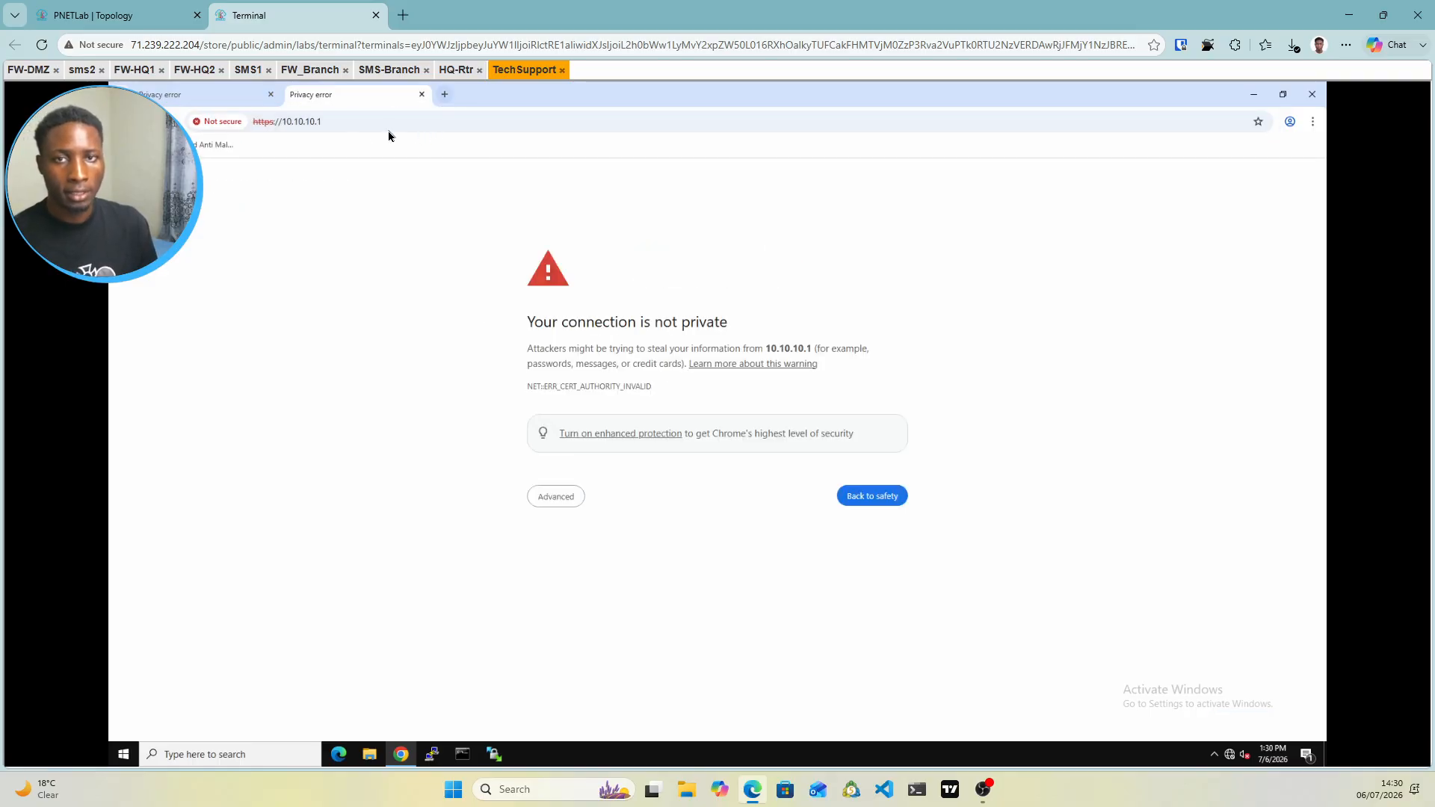
Open another tab with the address edited to 10.10.10.2, load it, and return to the 10.10.10.3 tab
key("ctrl+t")
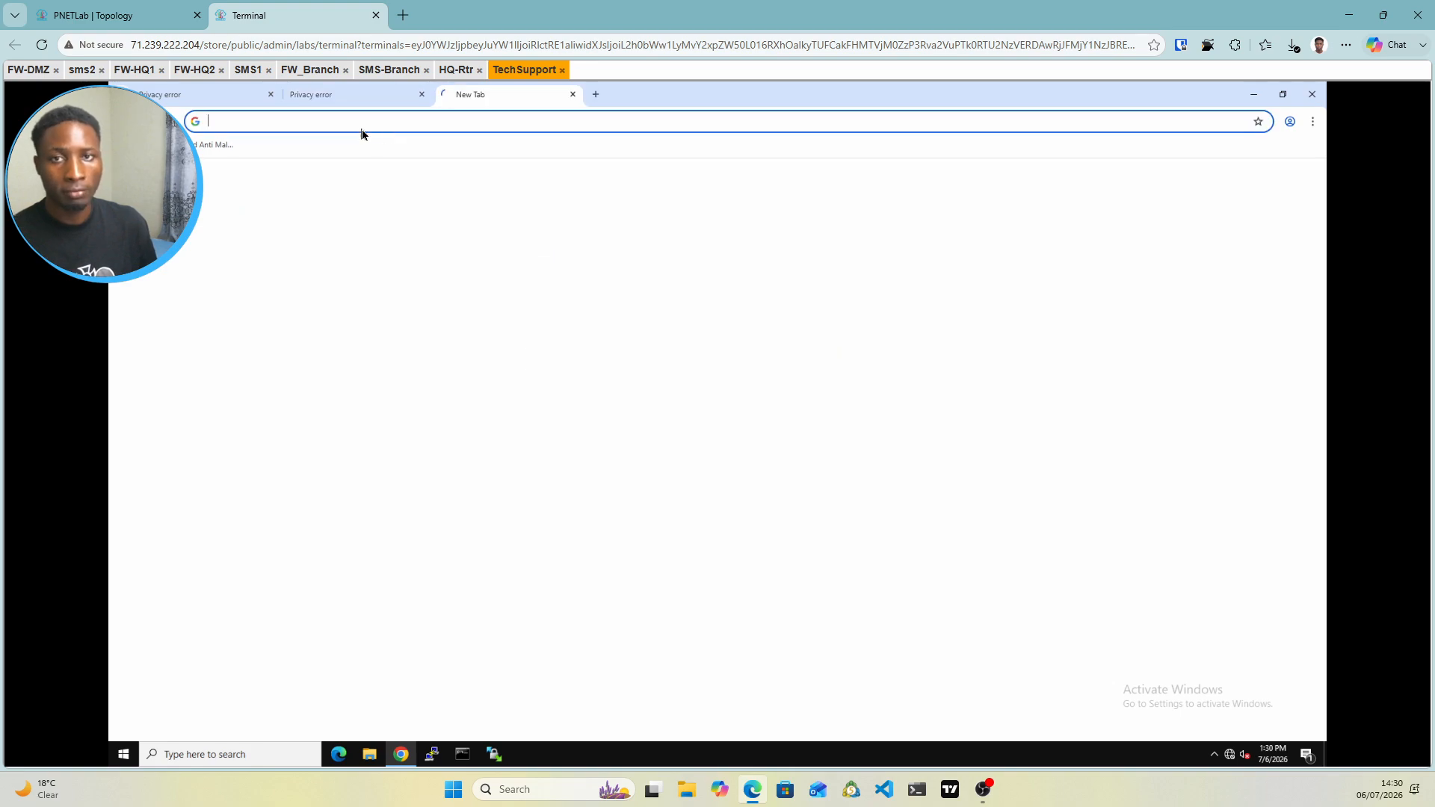
type("https://10.10.10.3/")
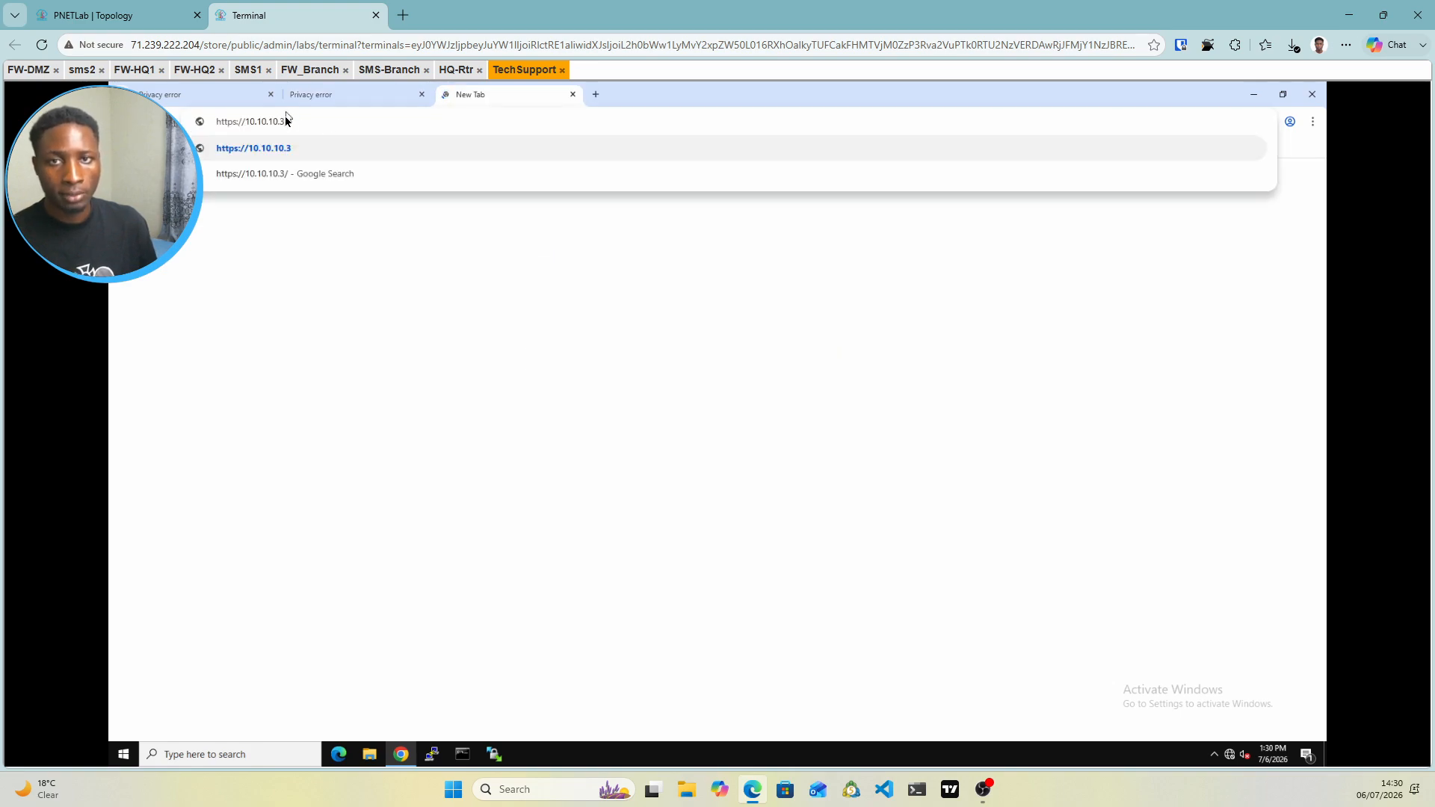
key("ctrl+Tab")
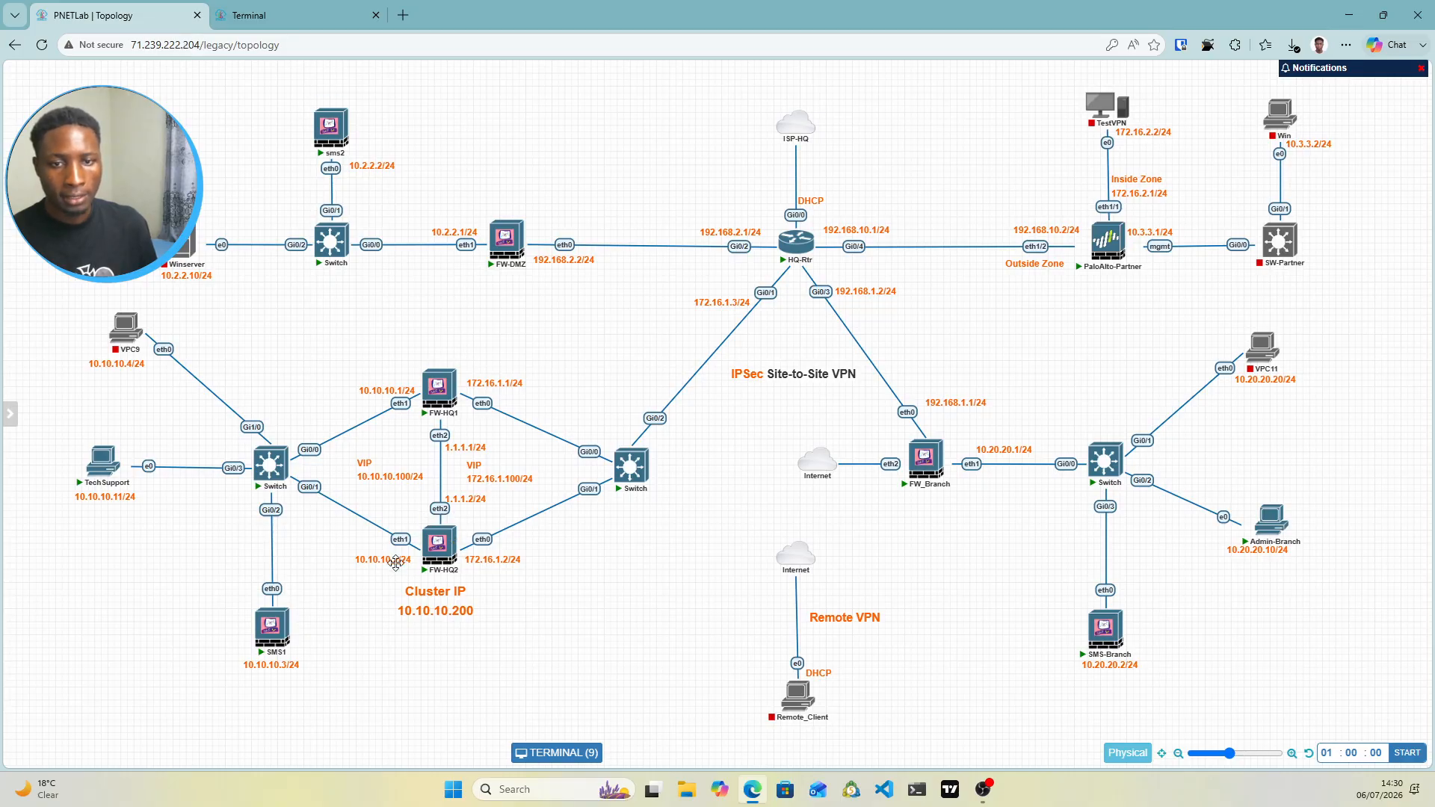
left_click(289, 9)
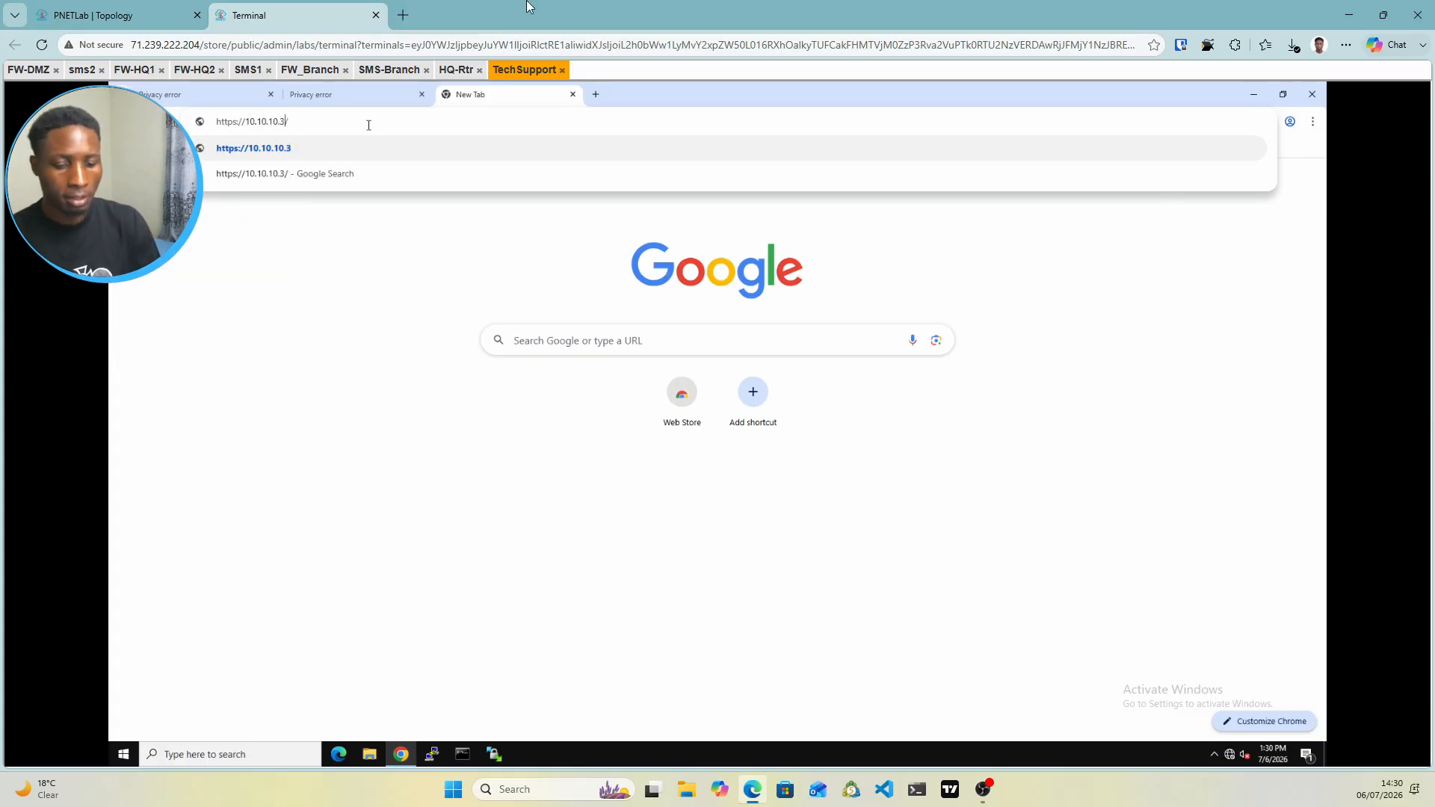
key("Left")
key("BackSpace")
key("BackSpace")
type(".2")
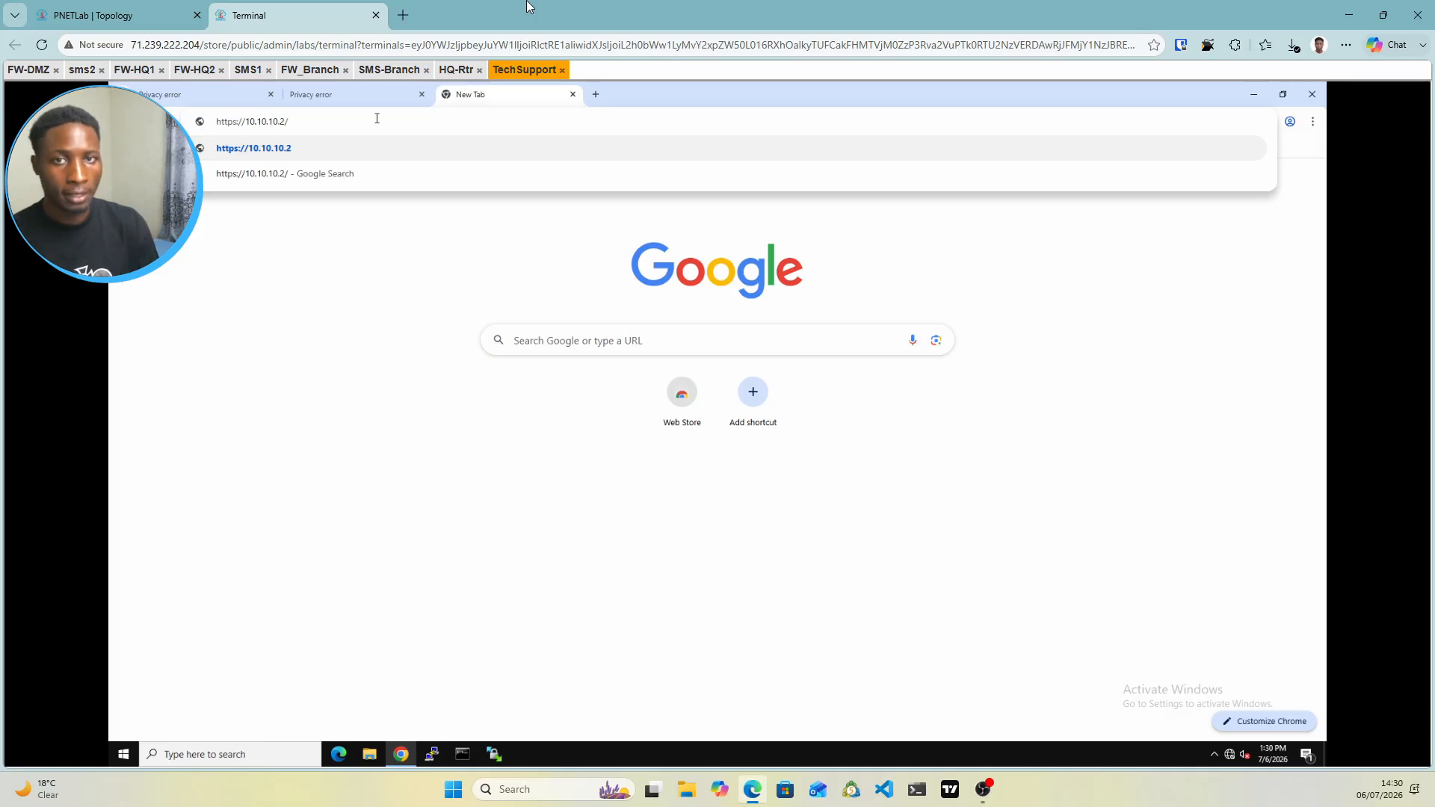
key("Return")
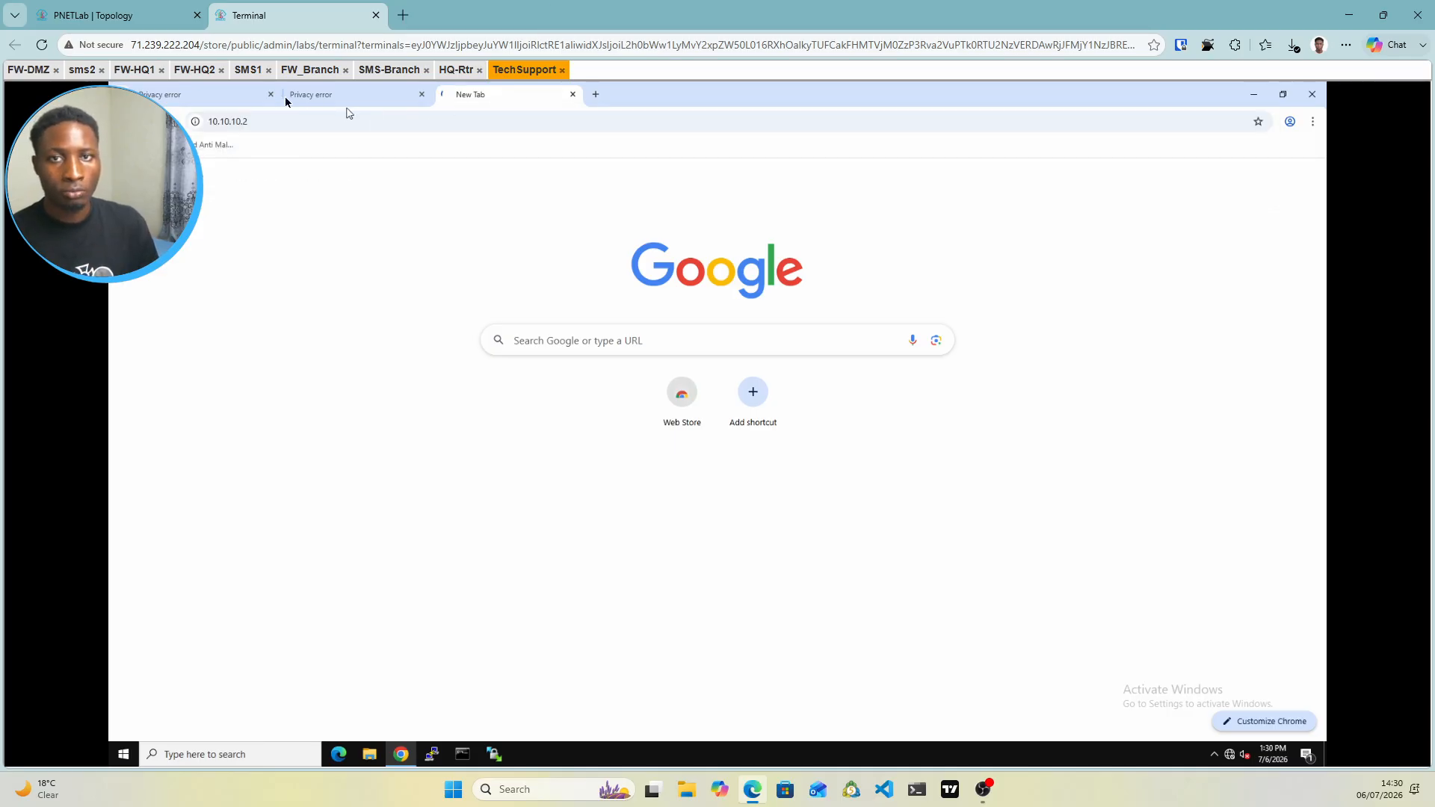
left_click(225, 99)
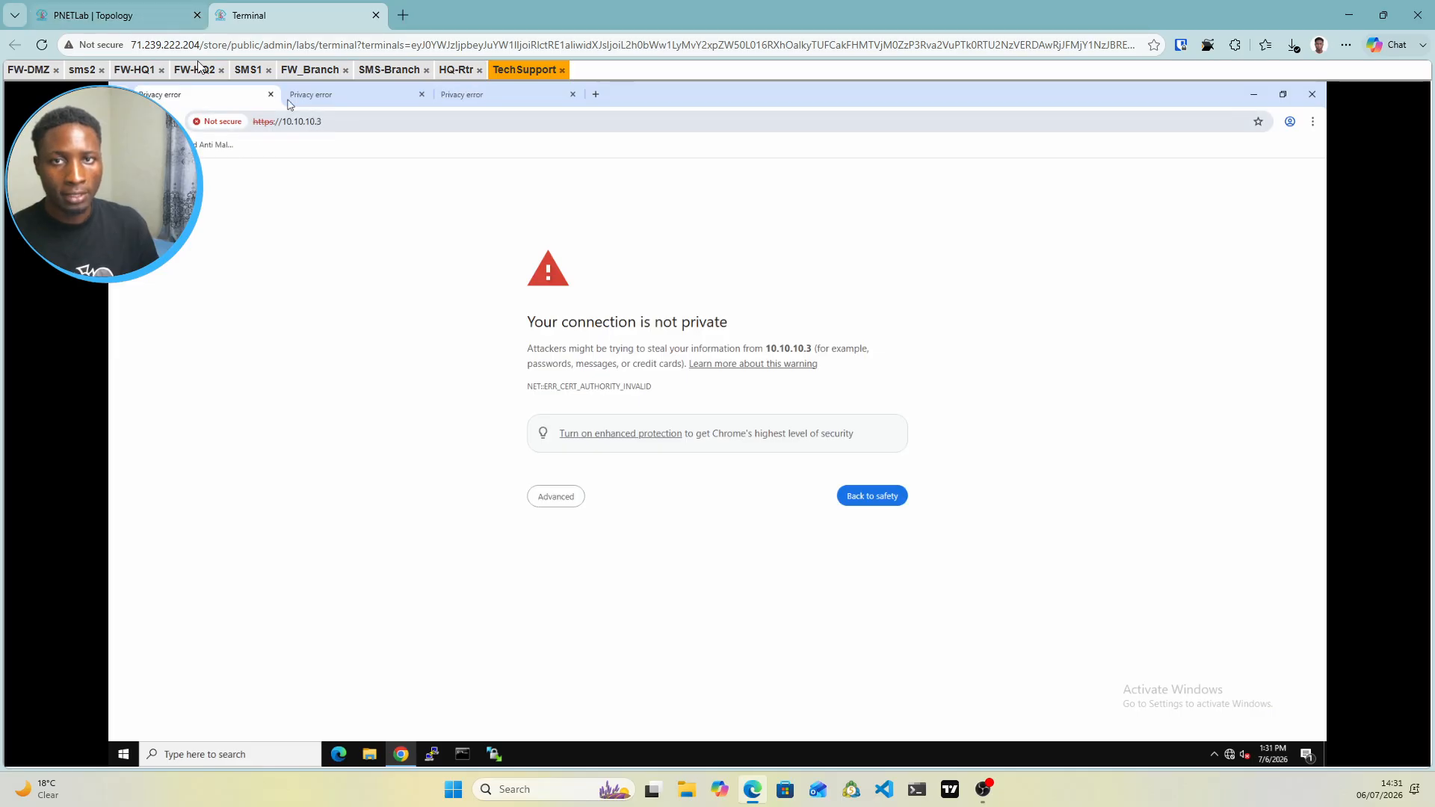
Proceed past the privacy warnings on the 10.10.10.3, 10.10.10.1 and 10.10.10.2 tabs, ending on 10.10.10.3
left_click(566, 497)
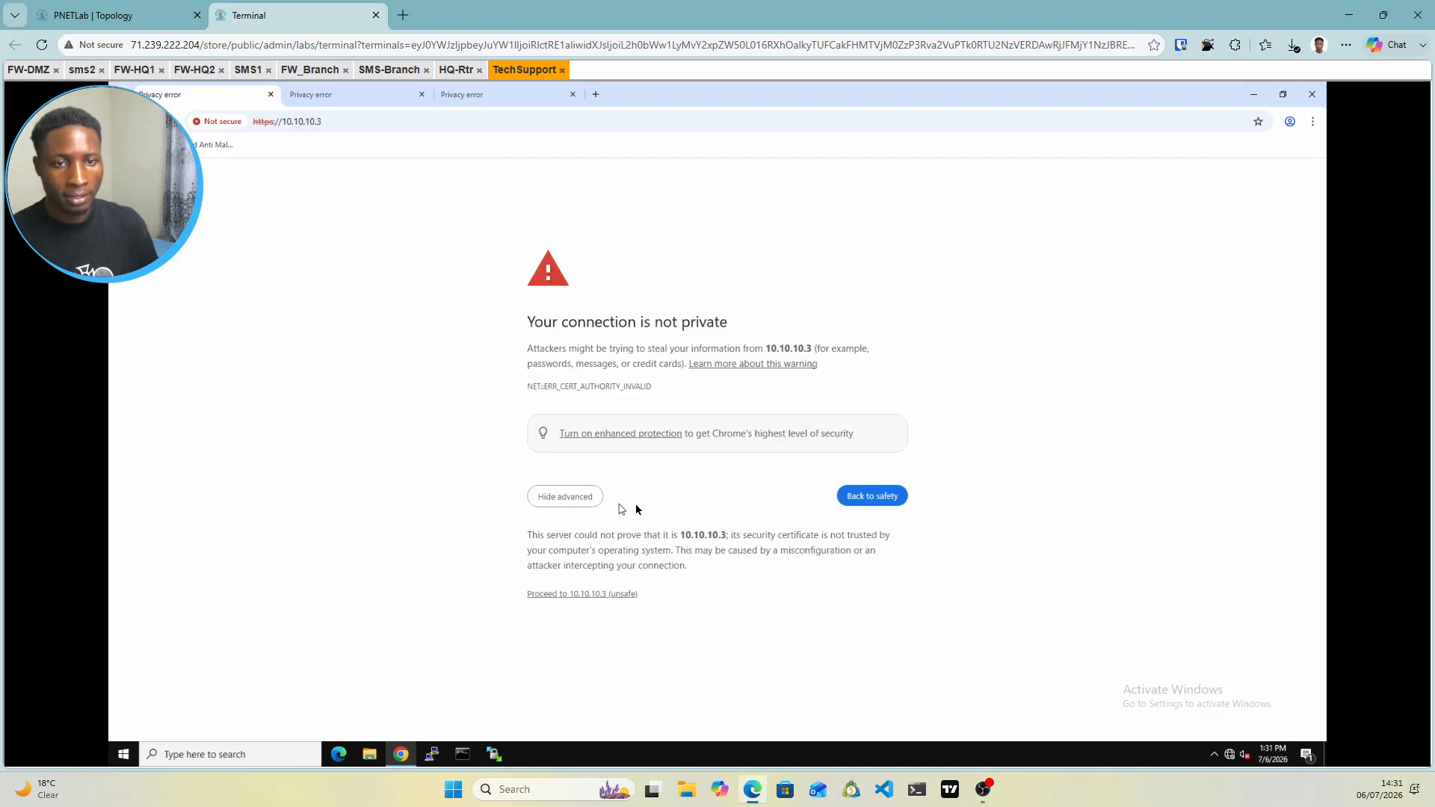
left_click(550, 595)
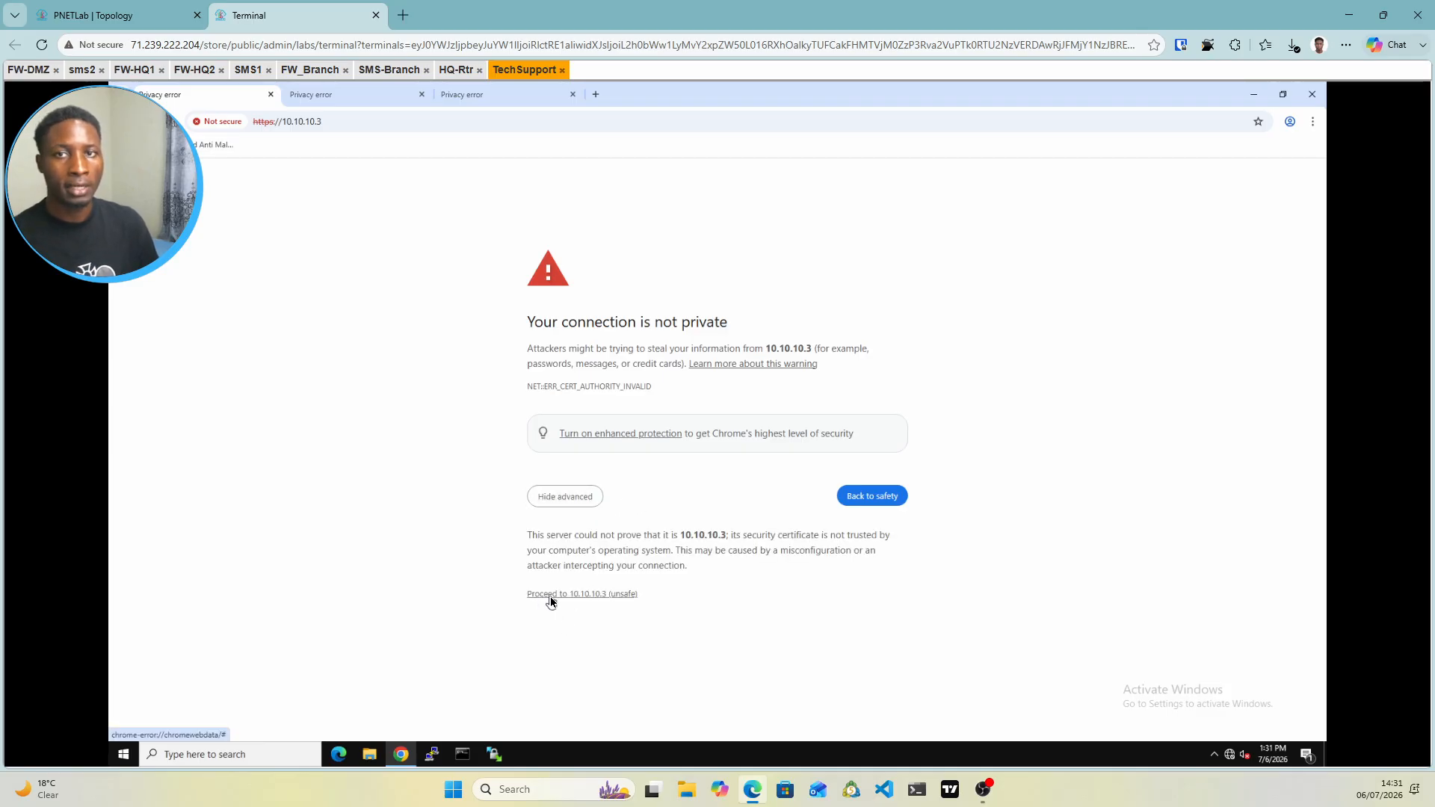
left_click(613, 595)
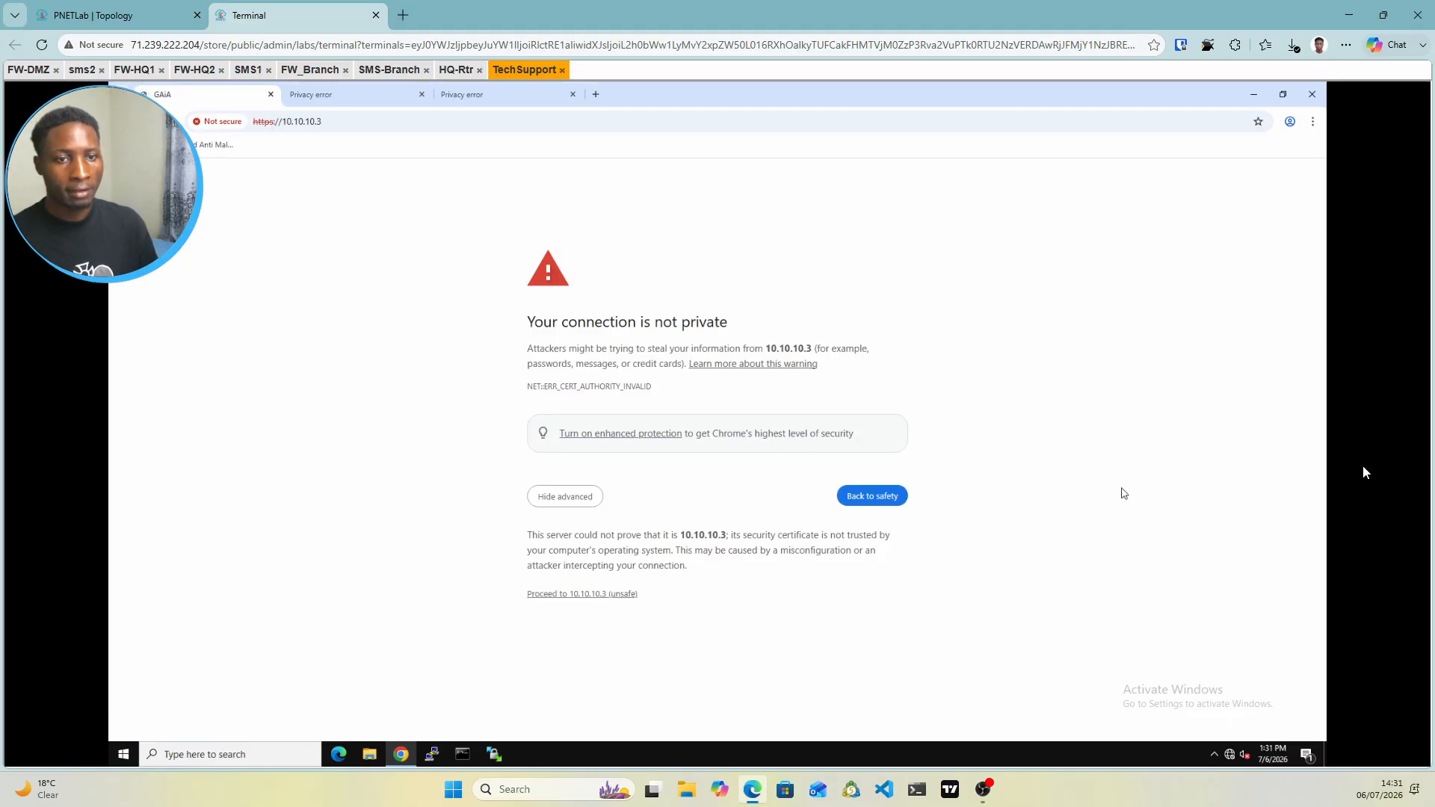
left_click(349, 100)
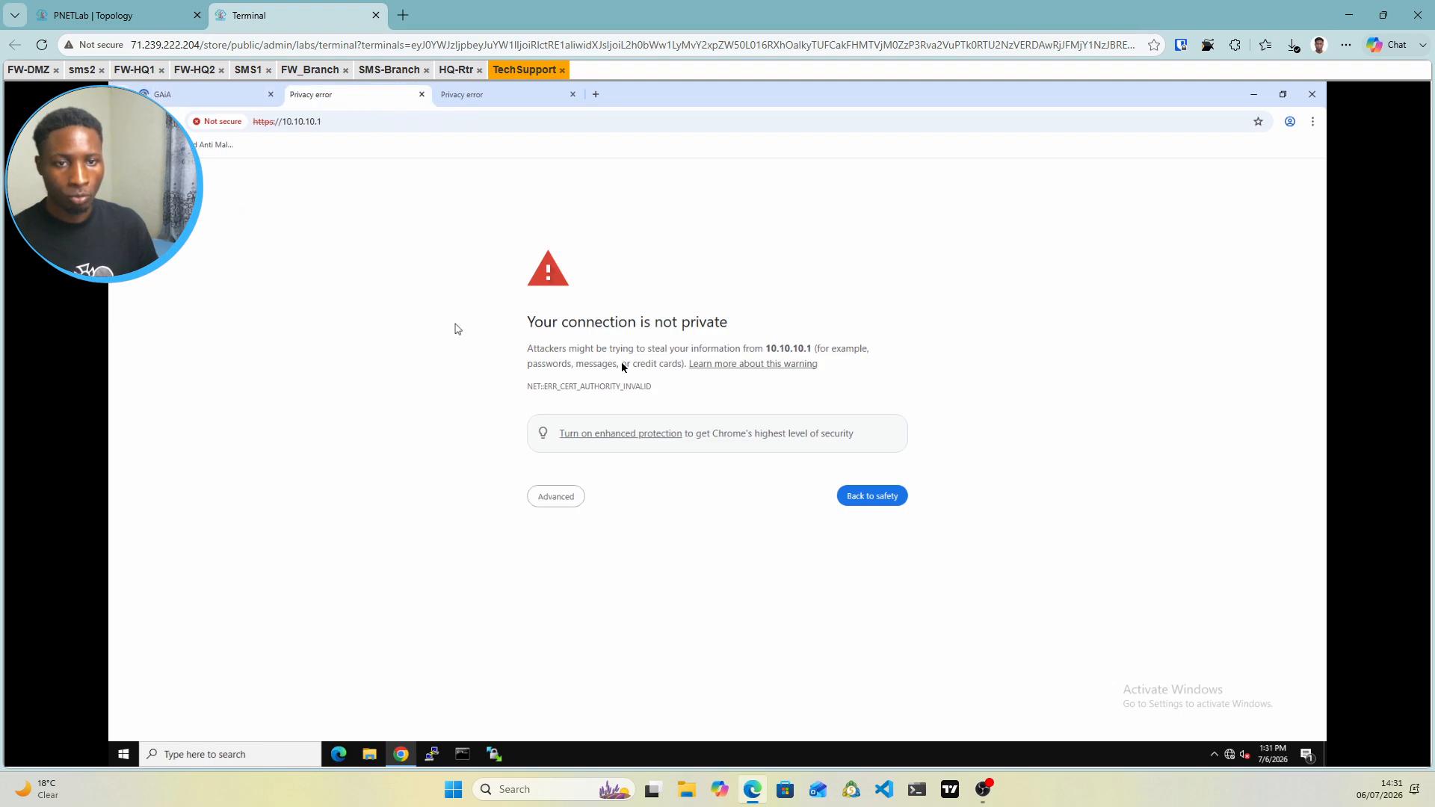
left_click(572, 495)
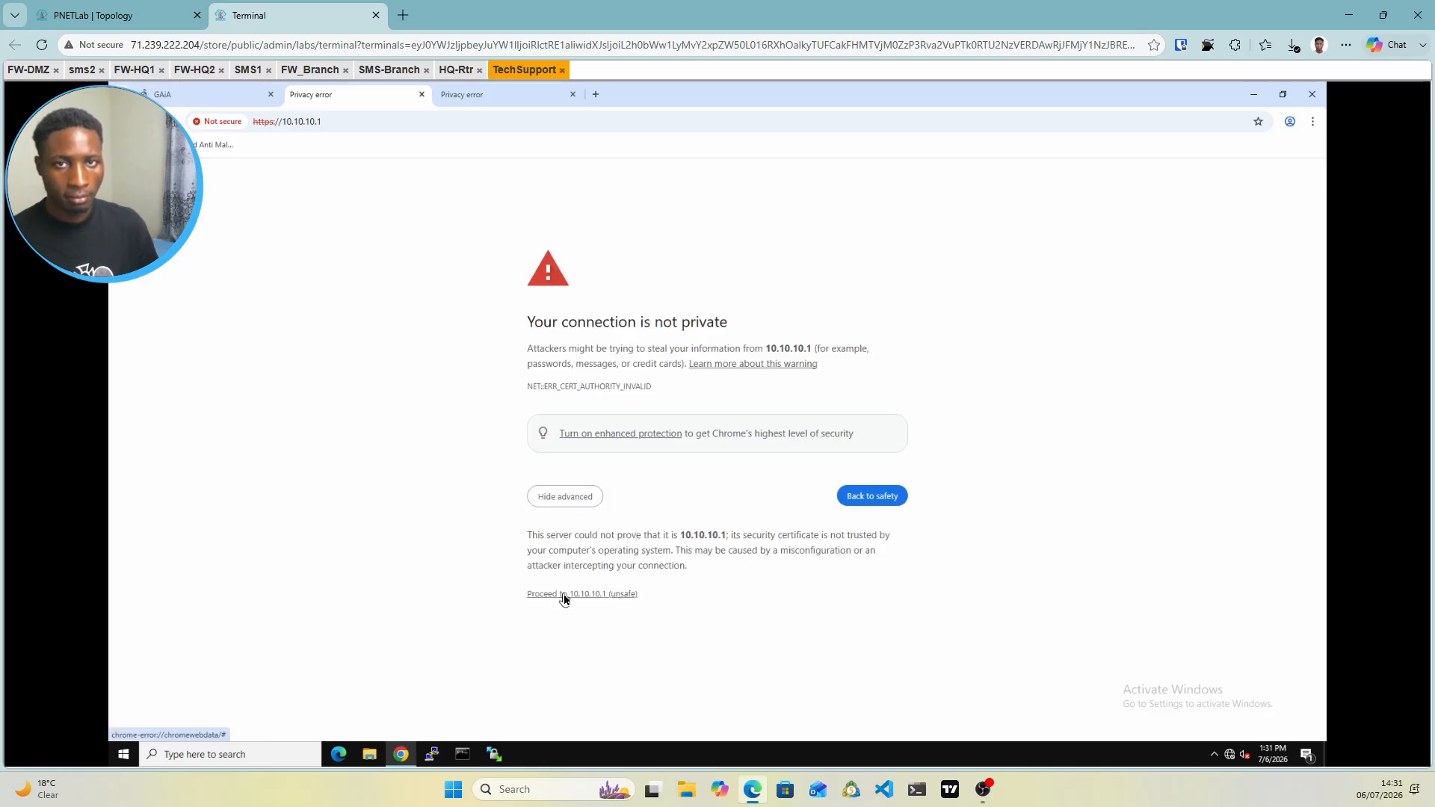
left_click(486, 100)
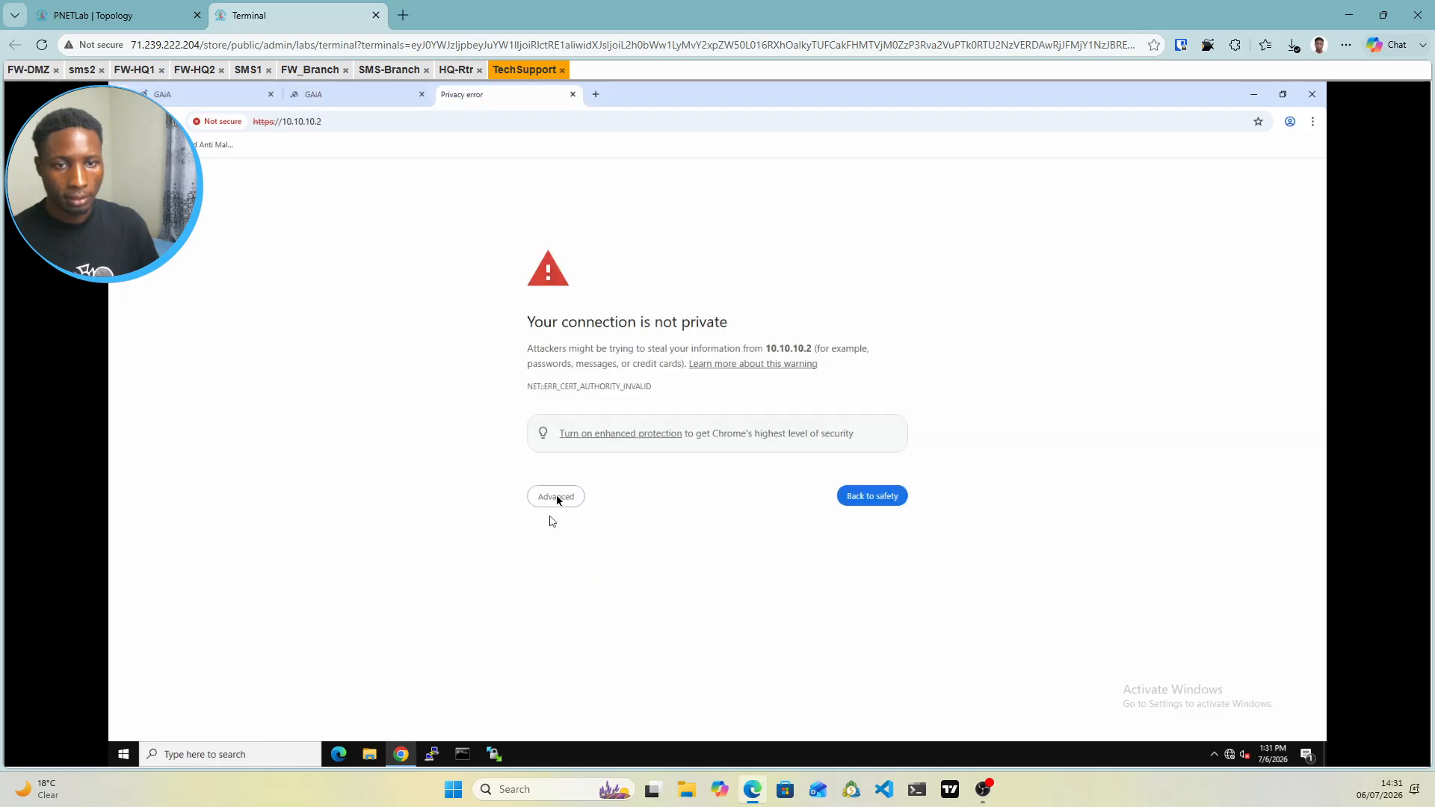
left_click(556, 497)
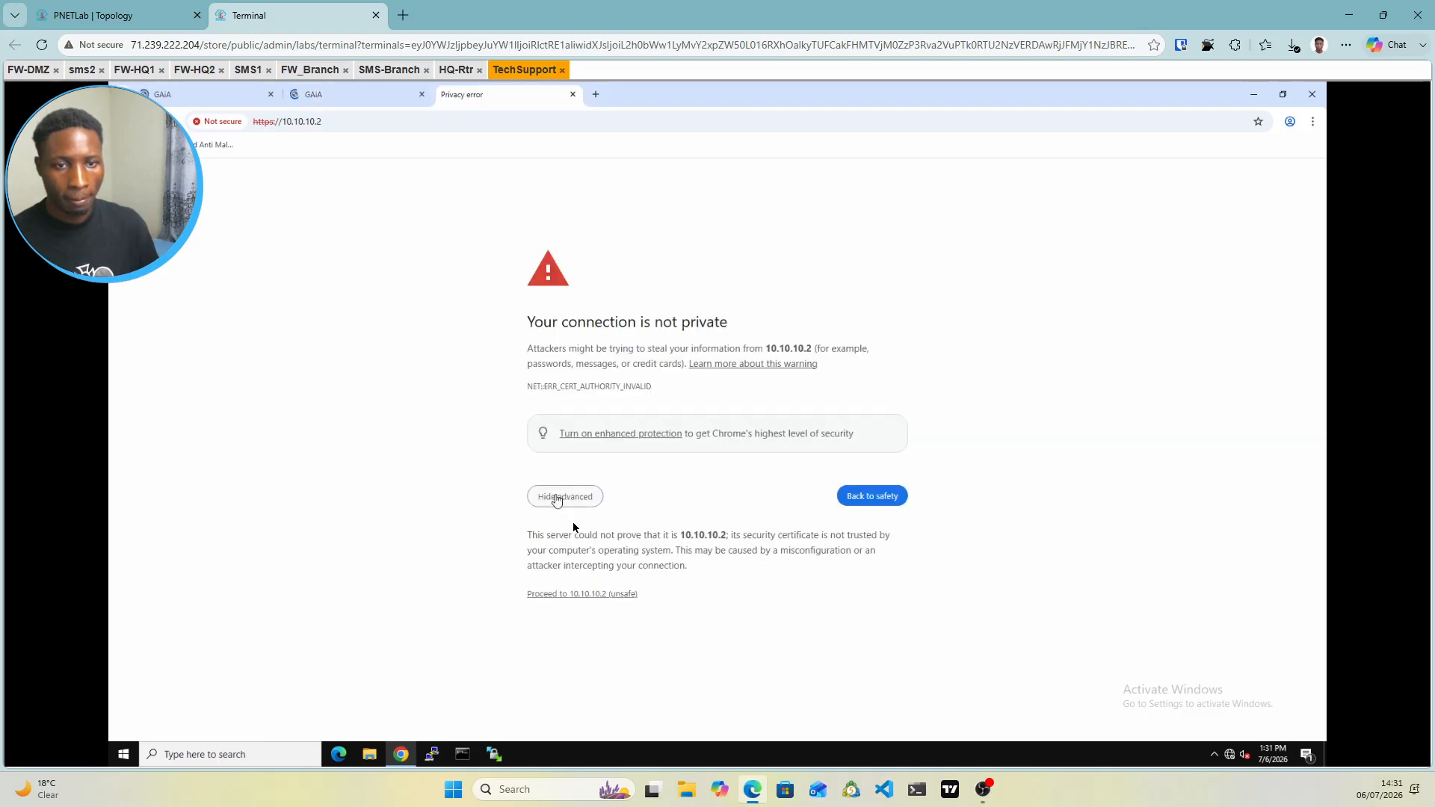
left_click(561, 594)
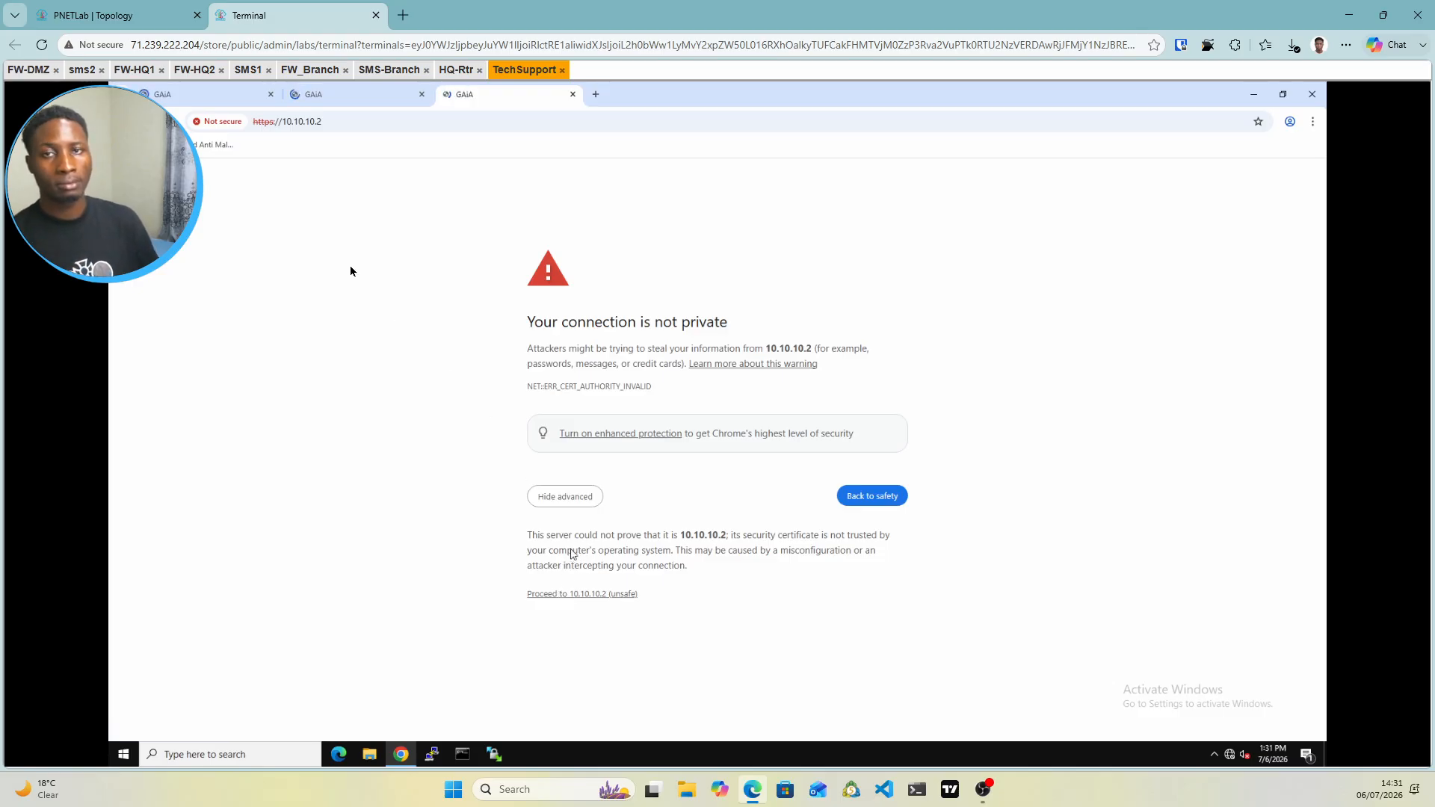
left_click(221, 103)
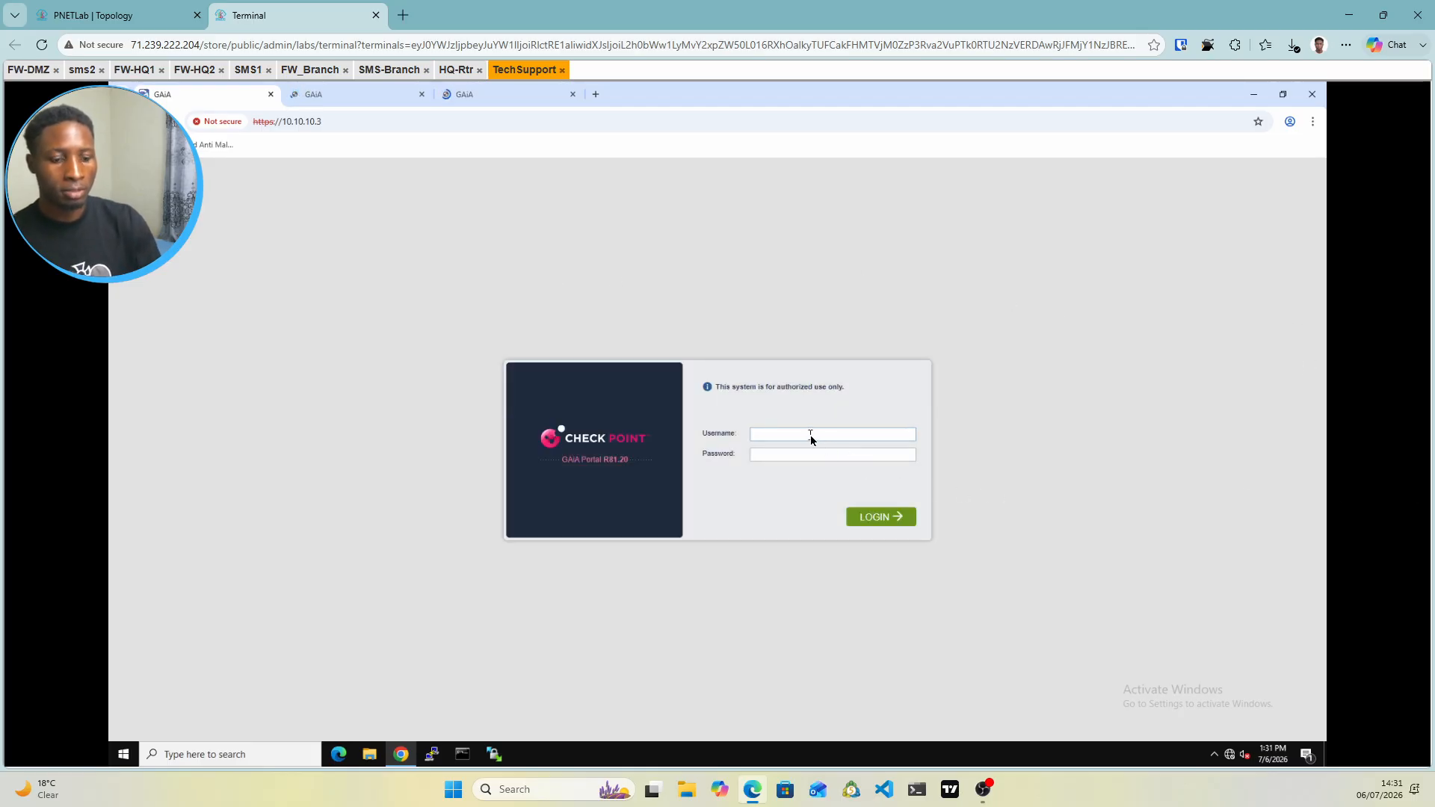
Log in to the 10.10.10.3 Gaia portal with the admin username and password
type("admin")
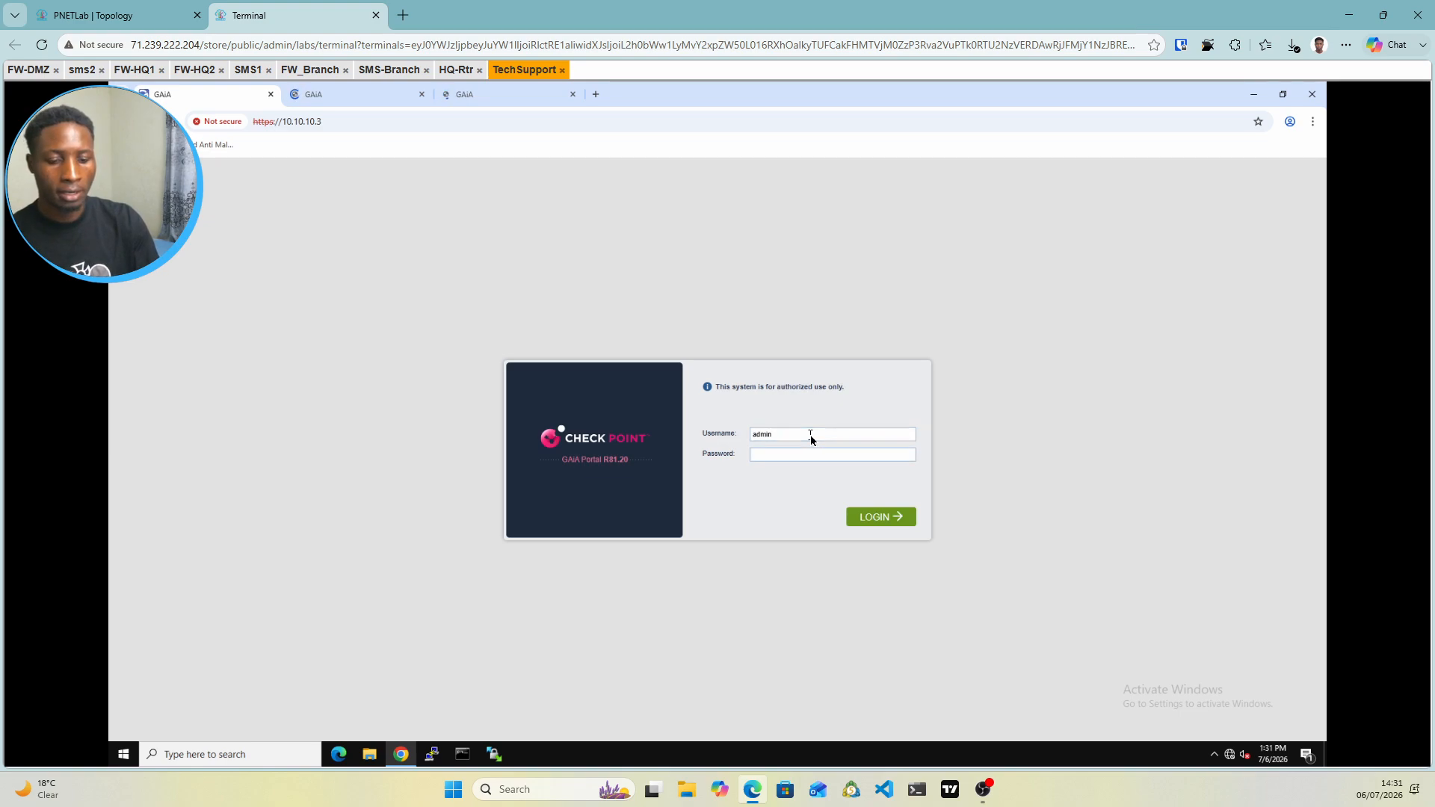
key("Tab")
type("admin123")
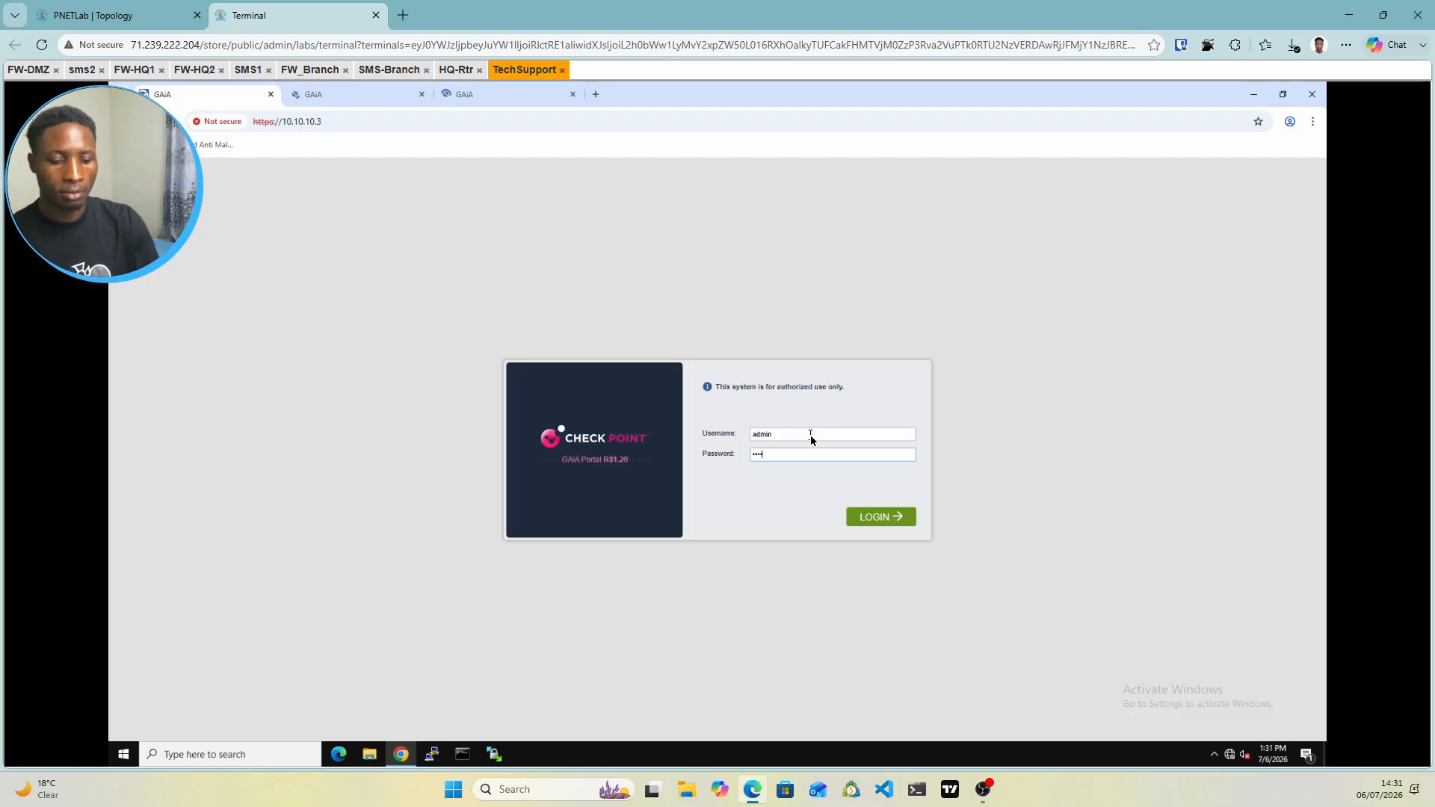
left_click(902, 516)
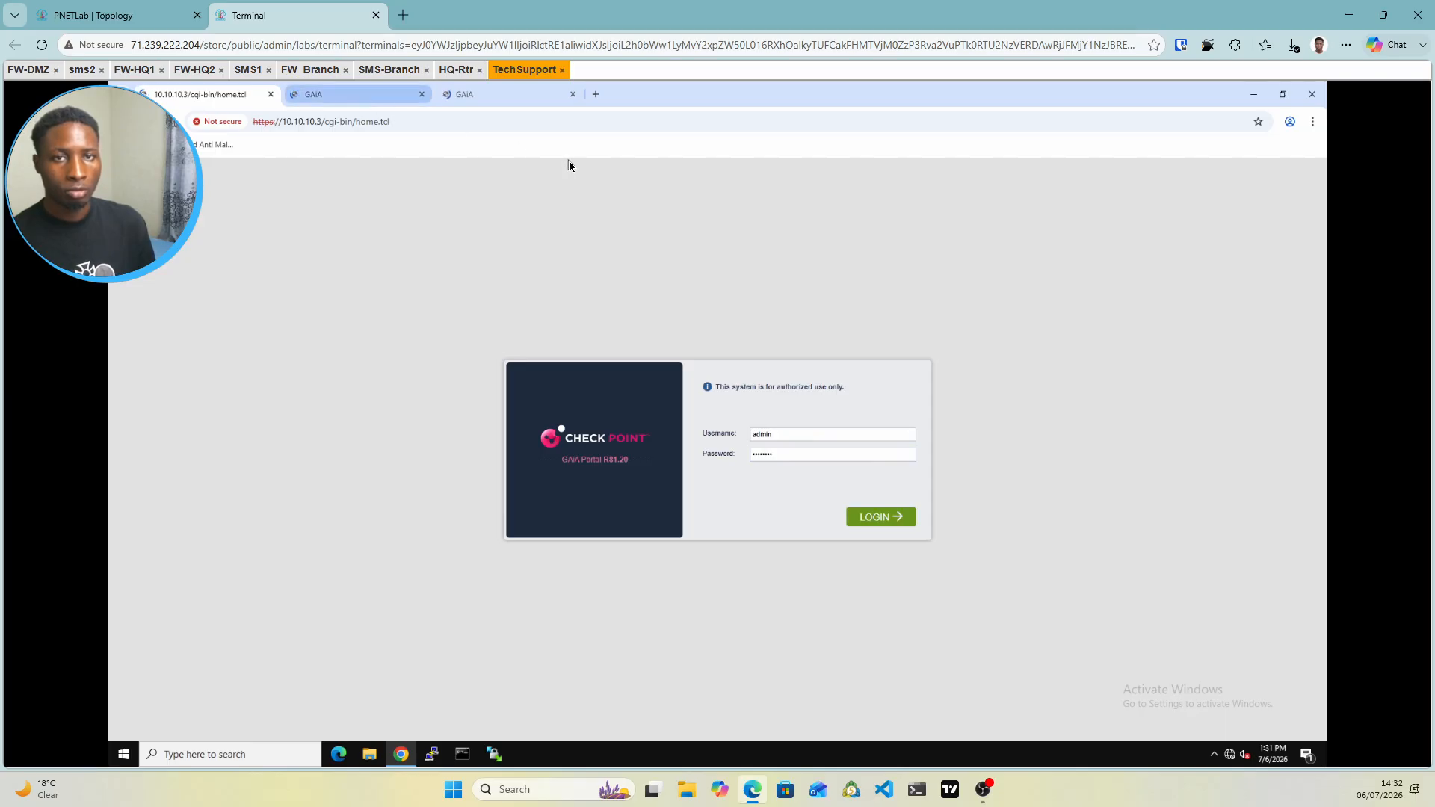
Log in to the 10.10.10.1 Gaia portal as admin with the account password
left_click(358, 95)
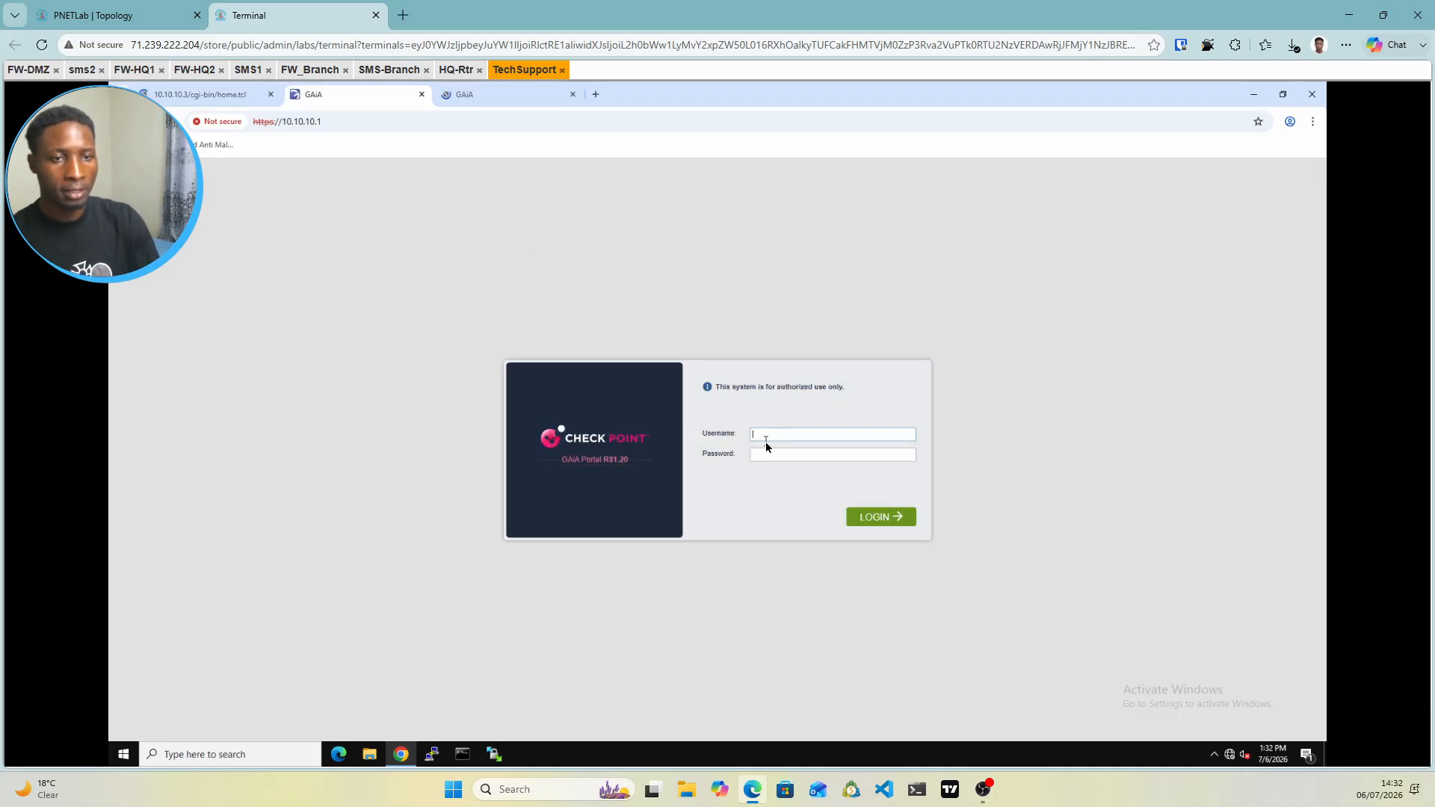
type("admin")
key("Tab")
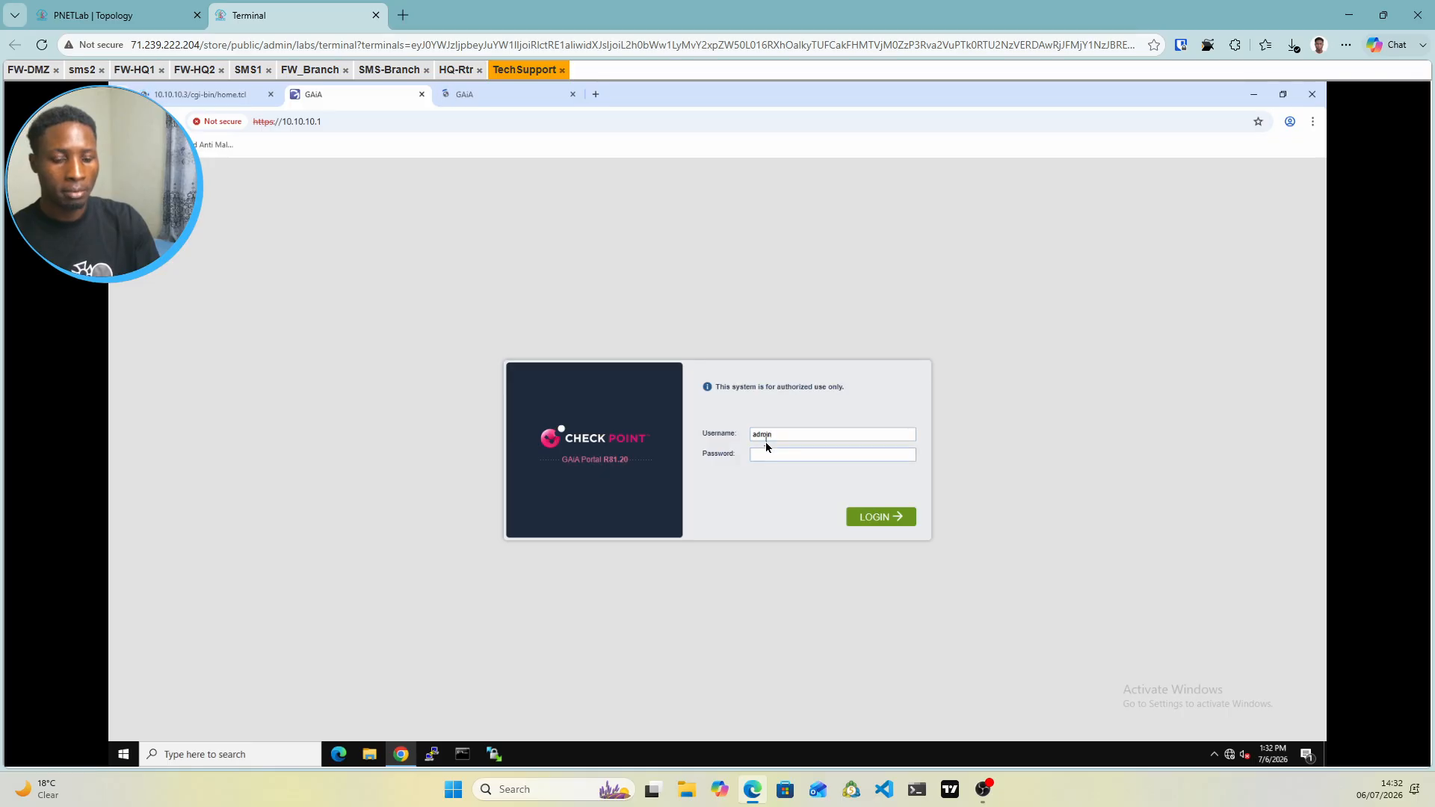
type("********")
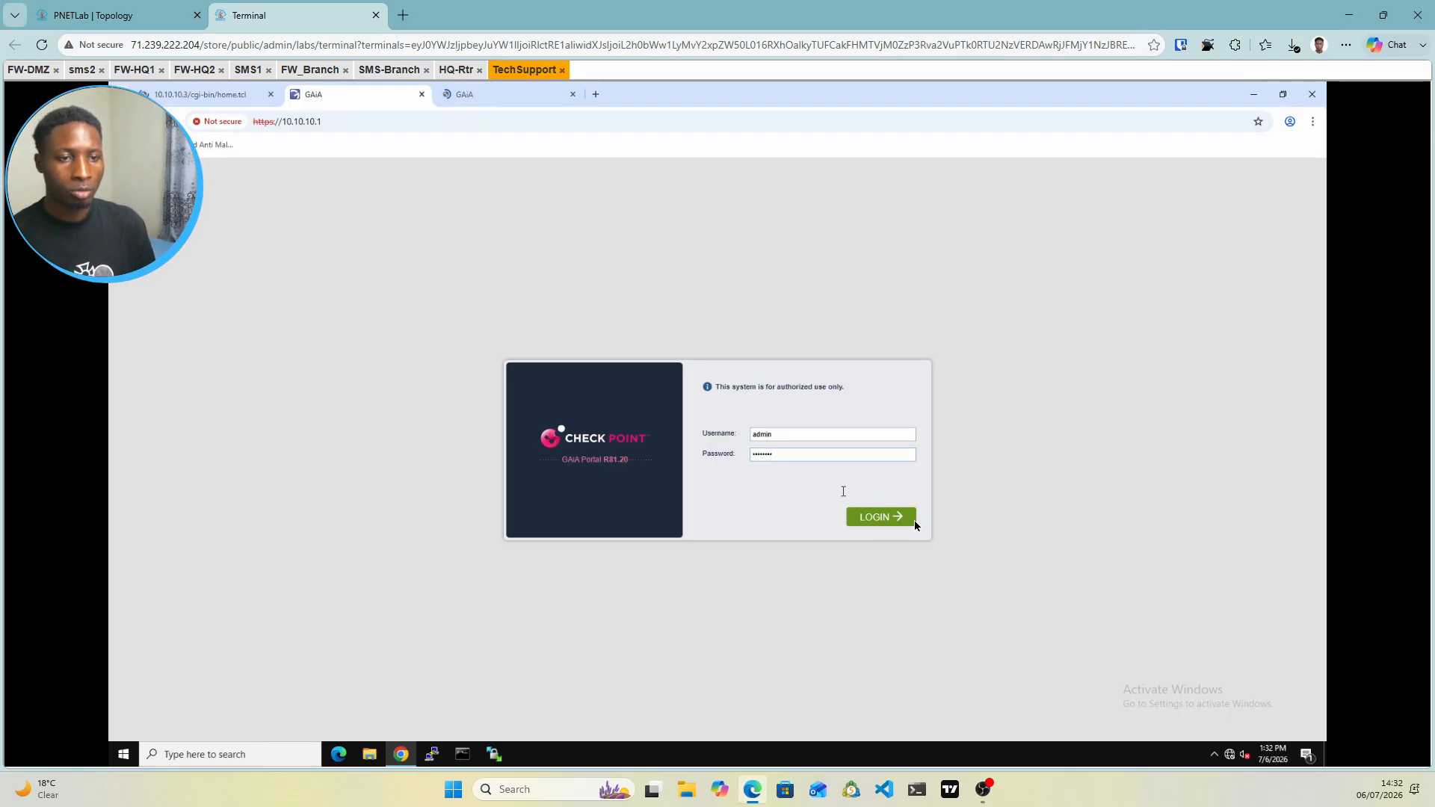
left_click(912, 519)
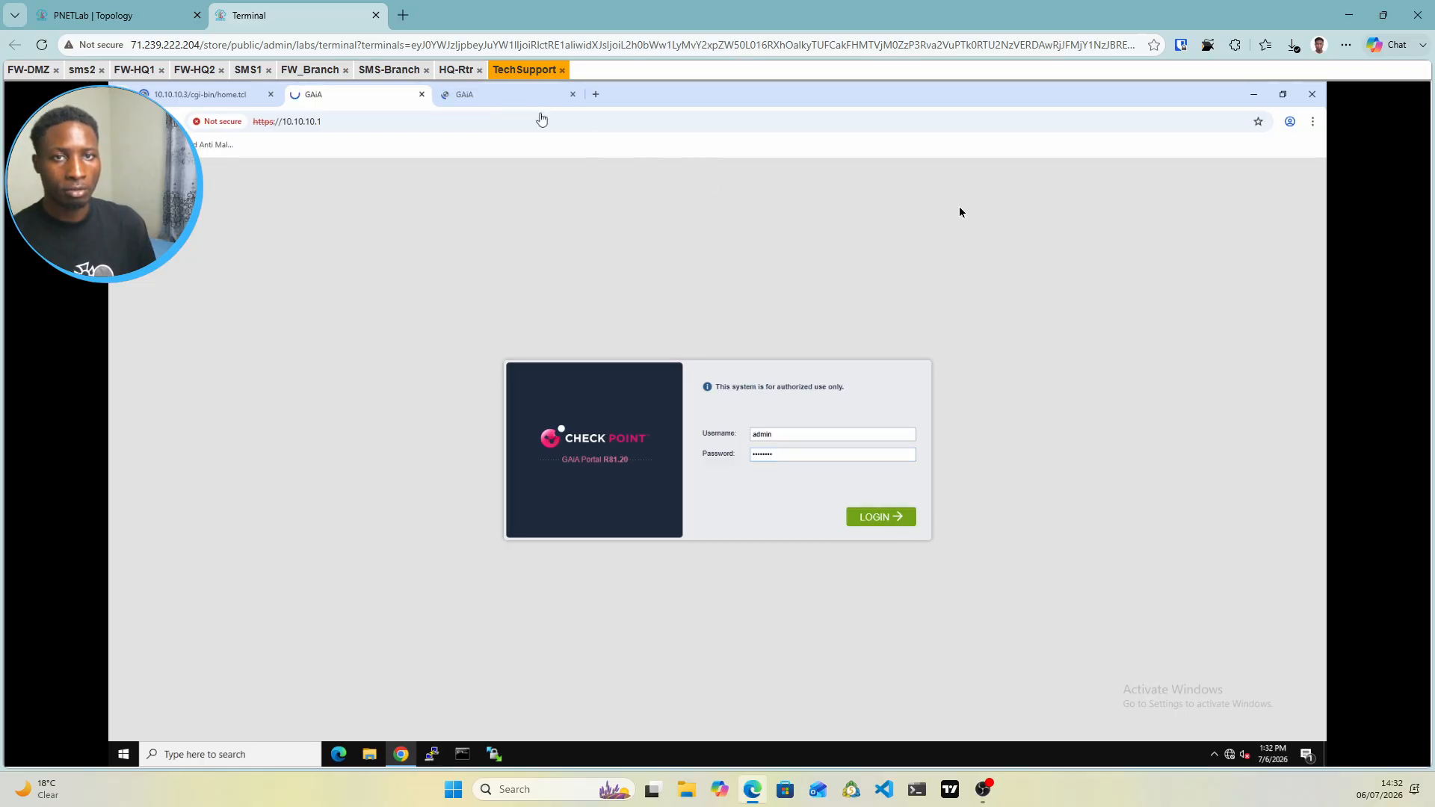
Sign in to the 10.10.10.2 portal with its password, then return to the 10.10.10.3 tab
left_click(515, 96)
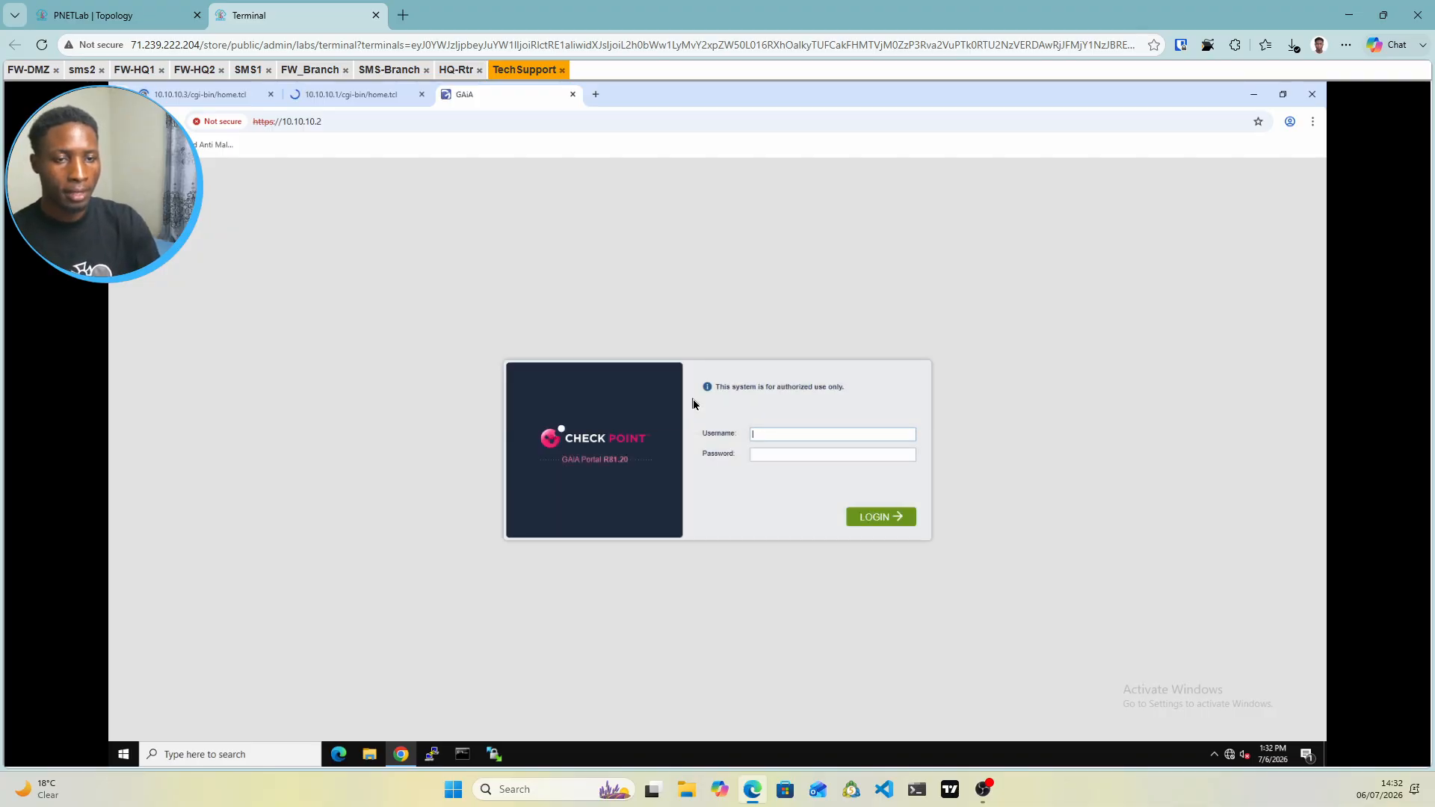
type("••••••")
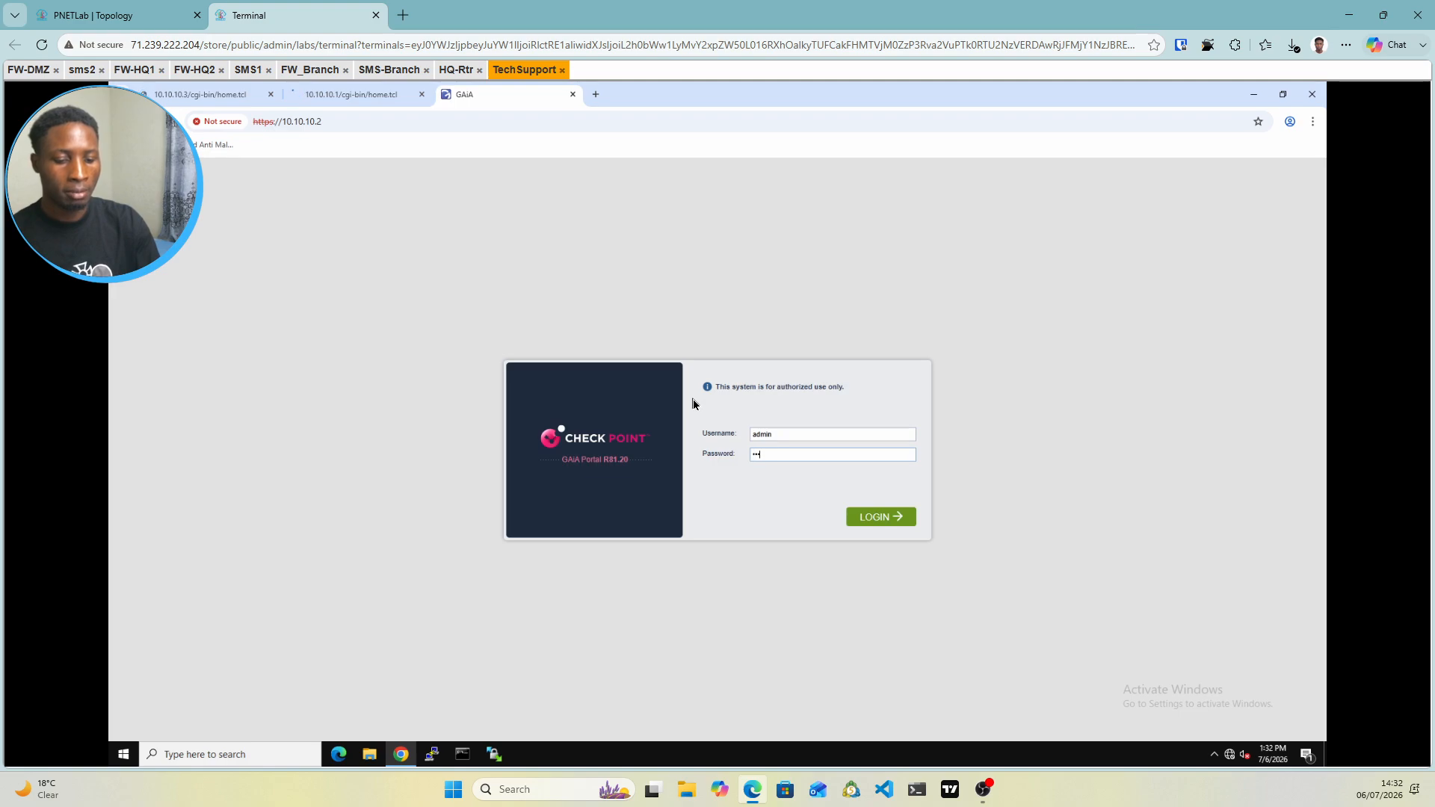
left_click(897, 524)
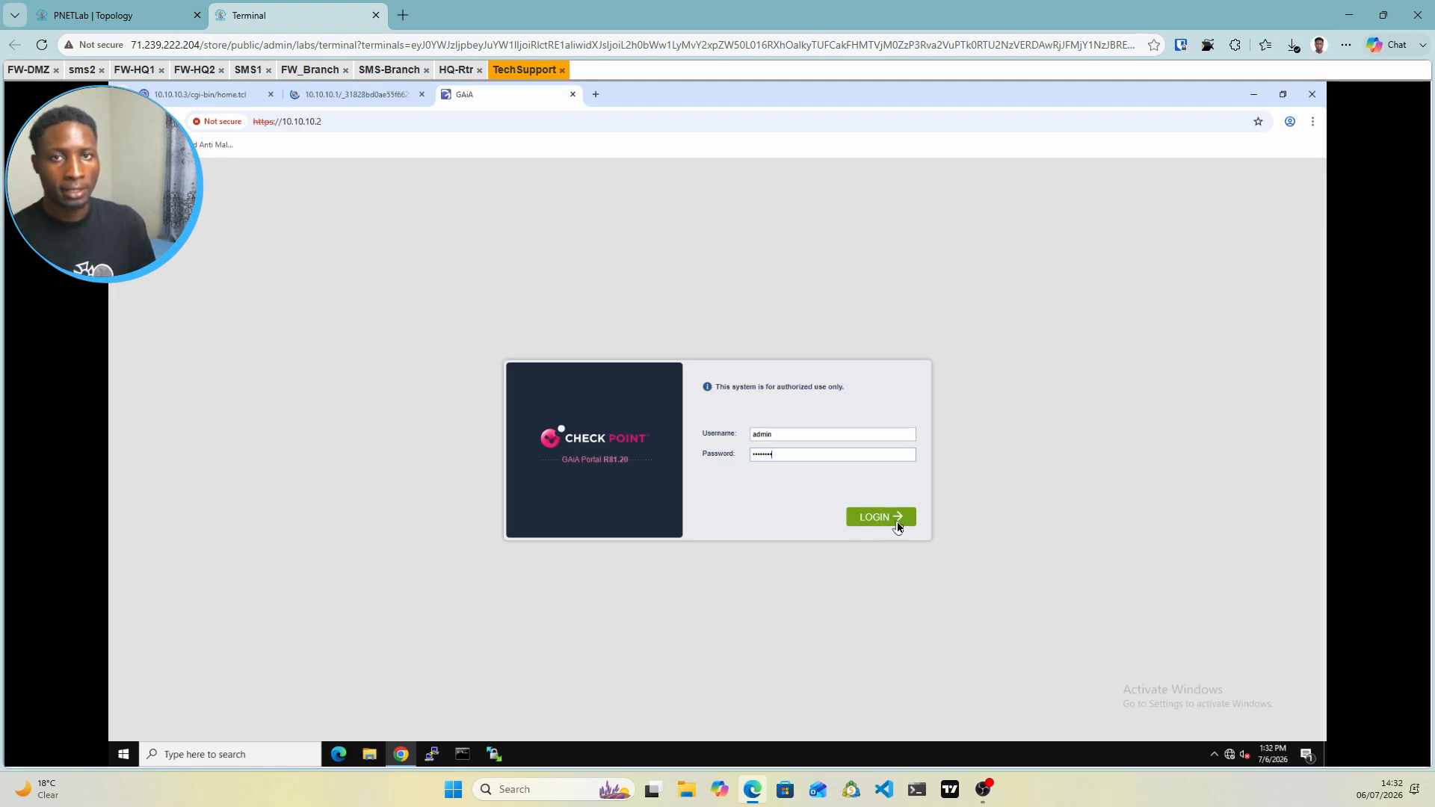
left_click(196, 103)
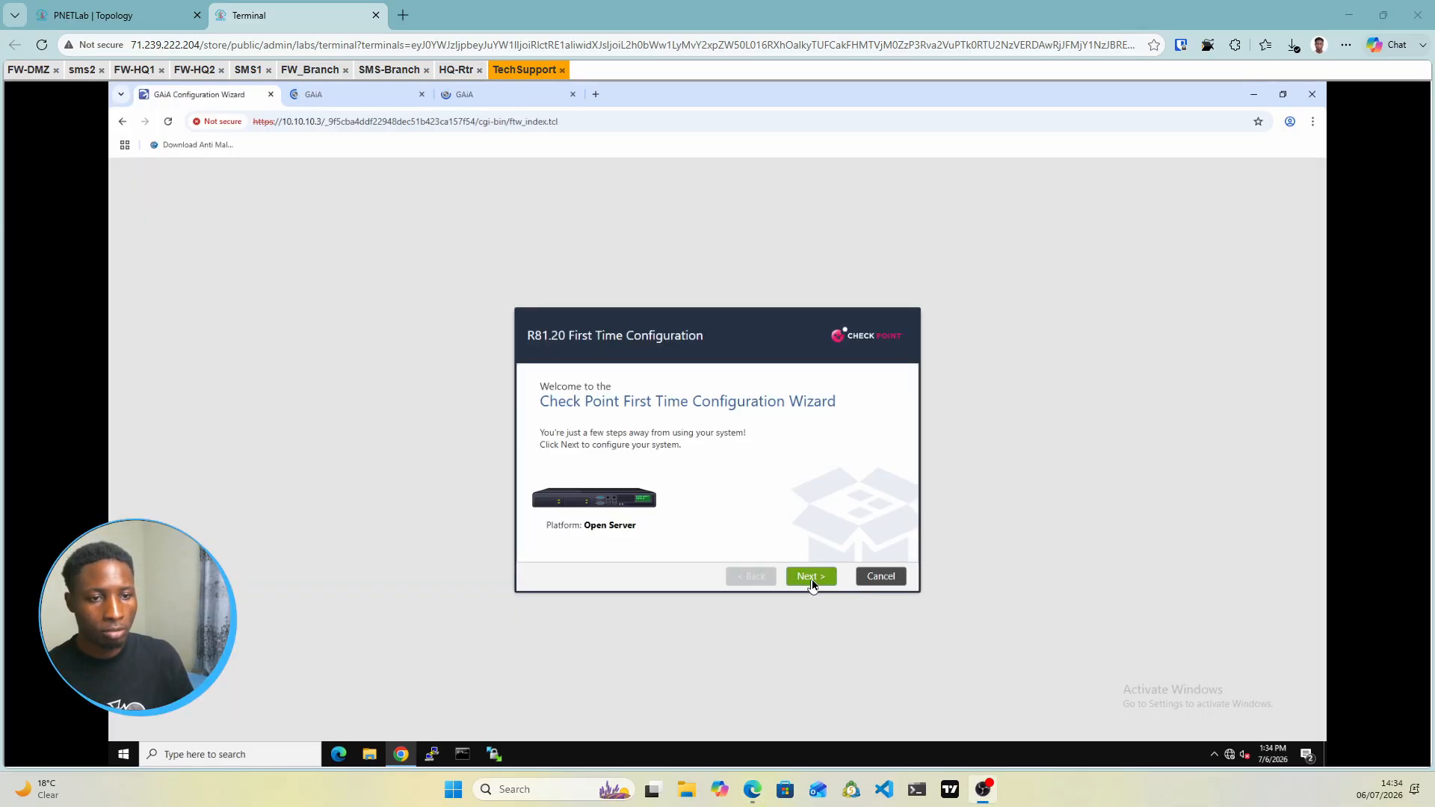
Advance the wizard past the welcome, management connection and internet connection pages
left_click(813, 581)
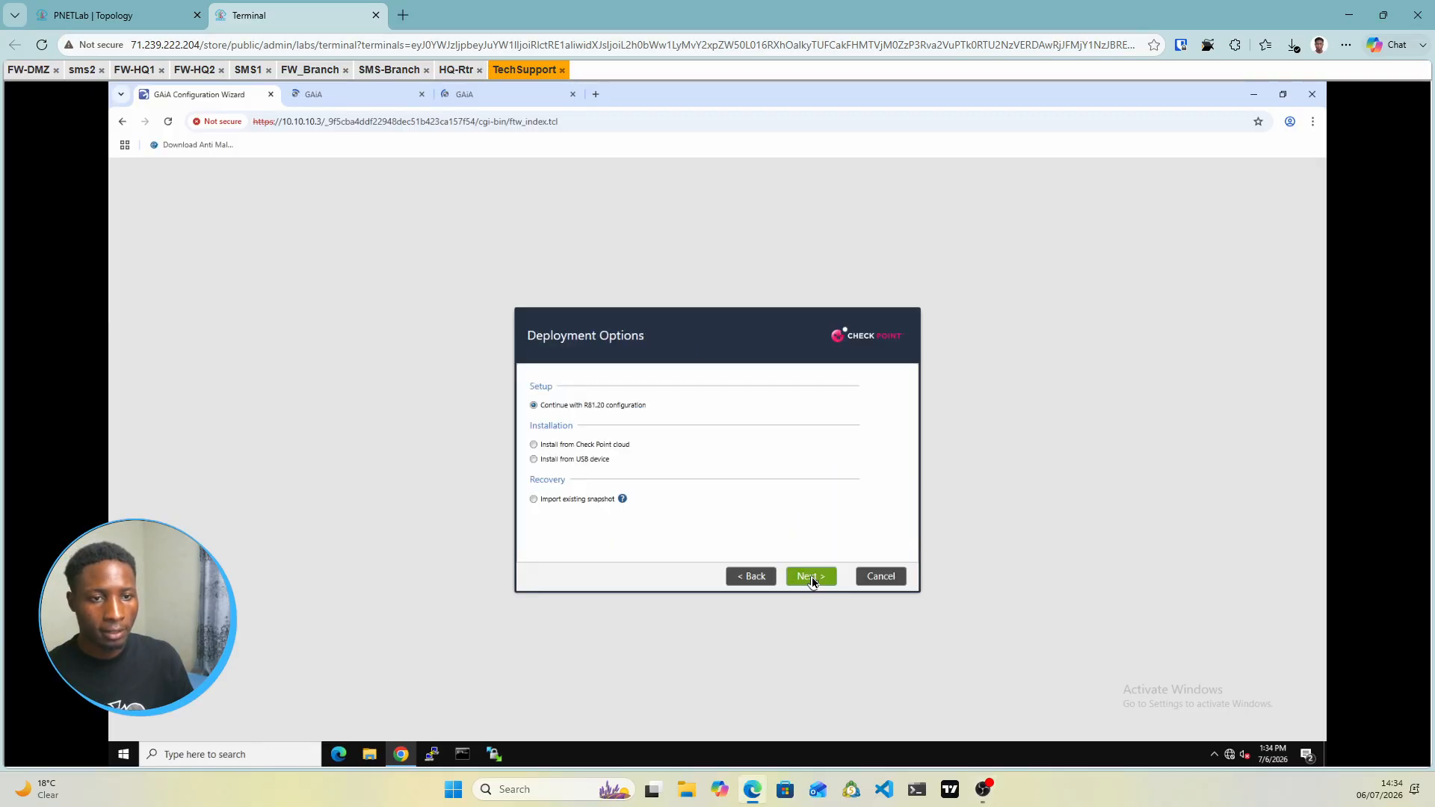
left_click(813, 581)
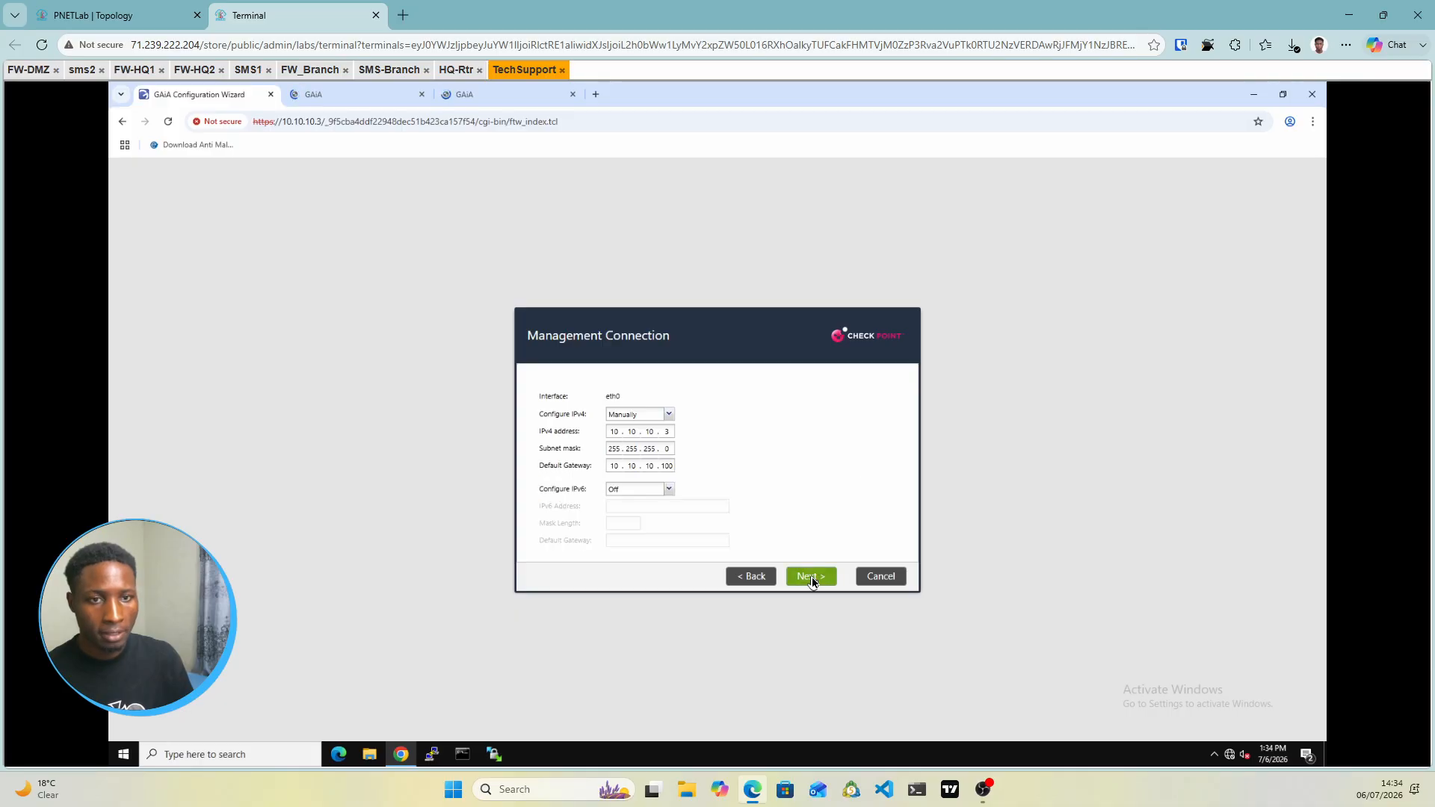
left_click(180, 15)
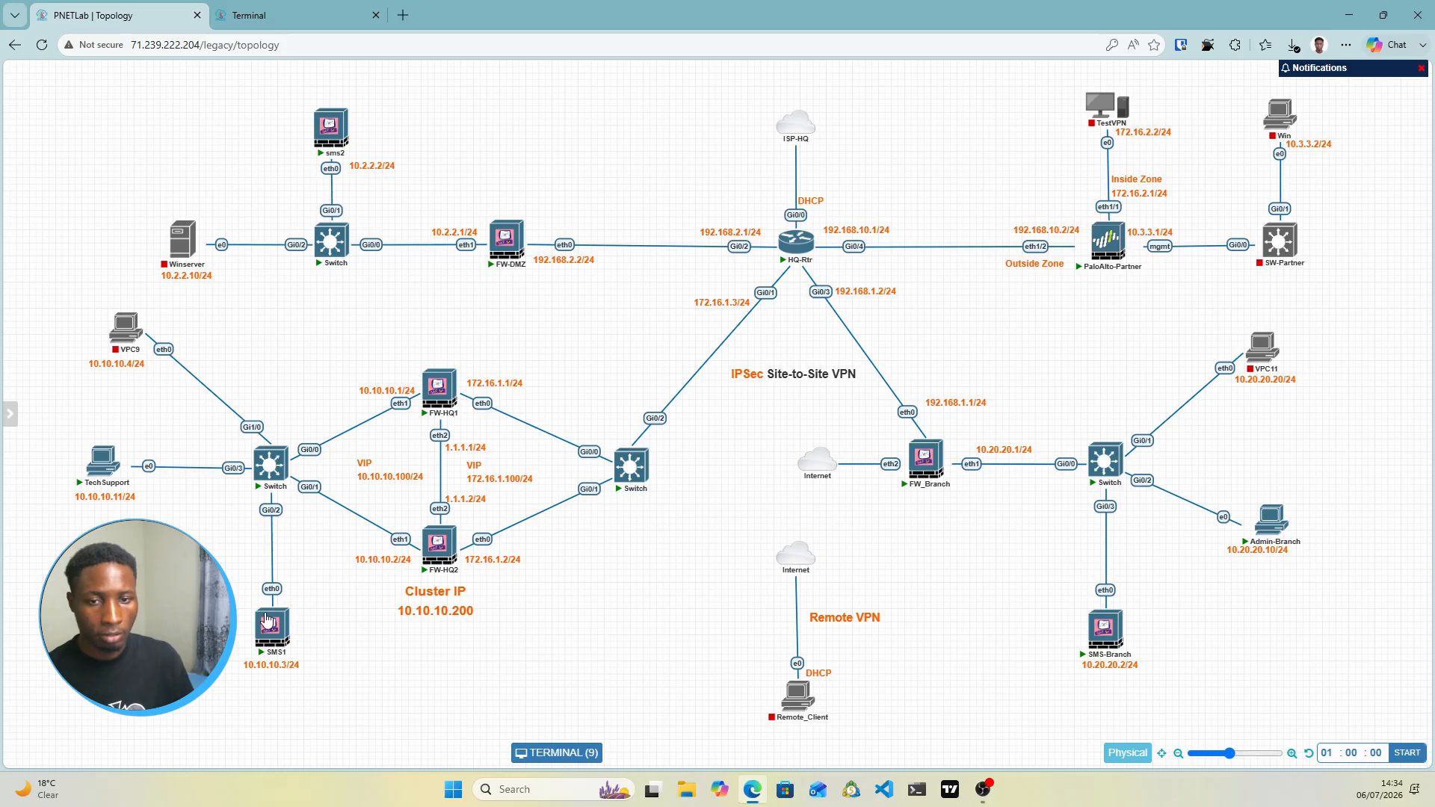
left_click(265, 16)
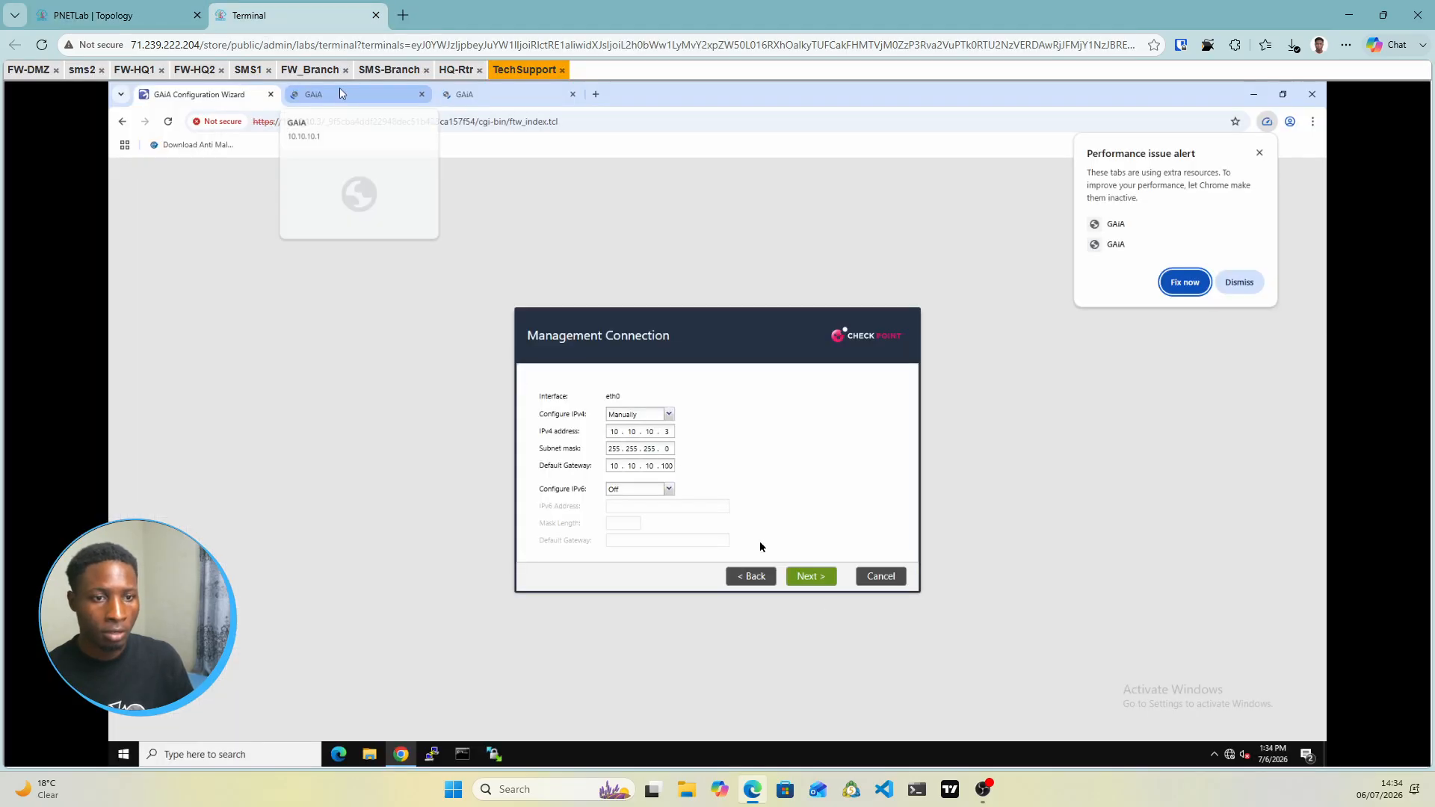
left_click(809, 585)
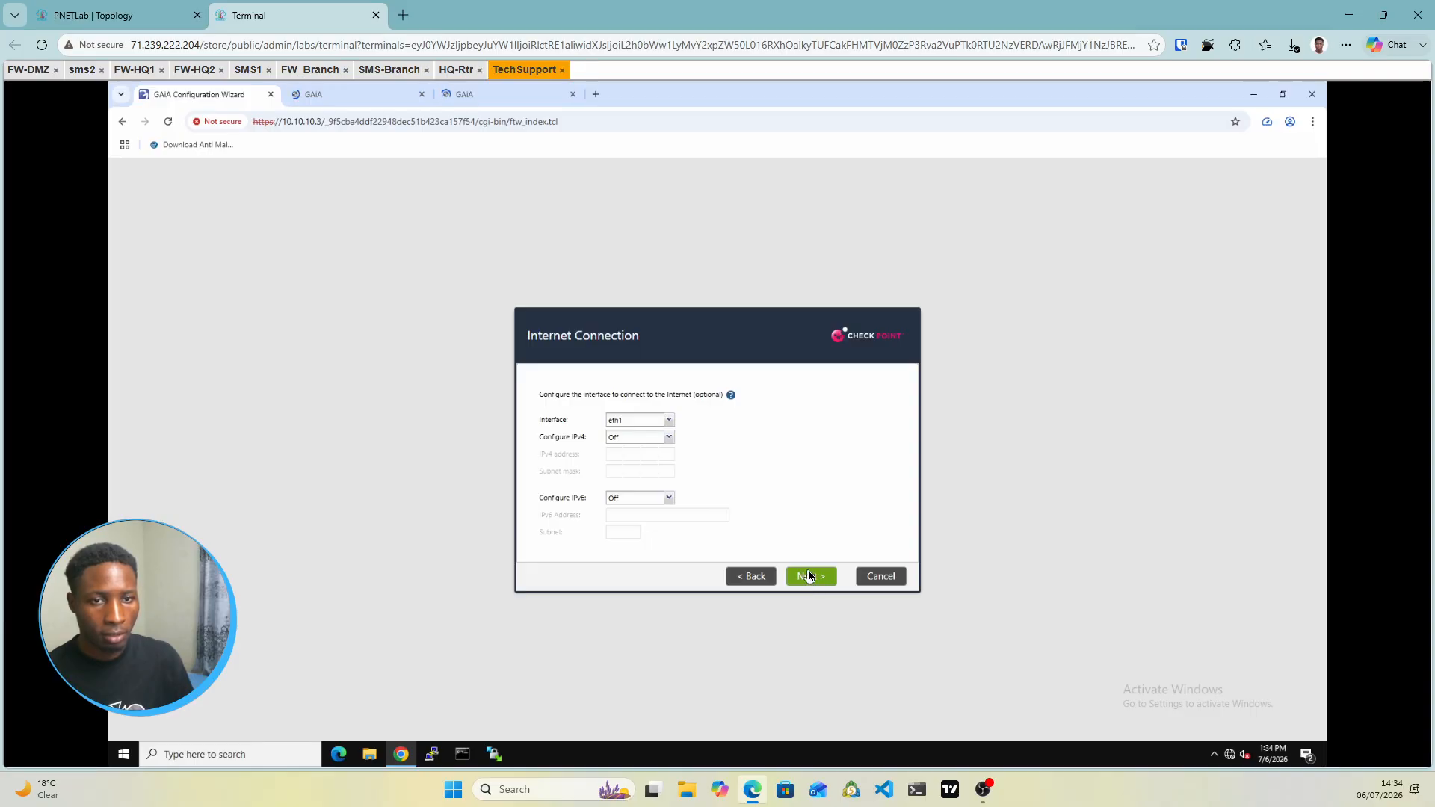
left_click(808, 575)
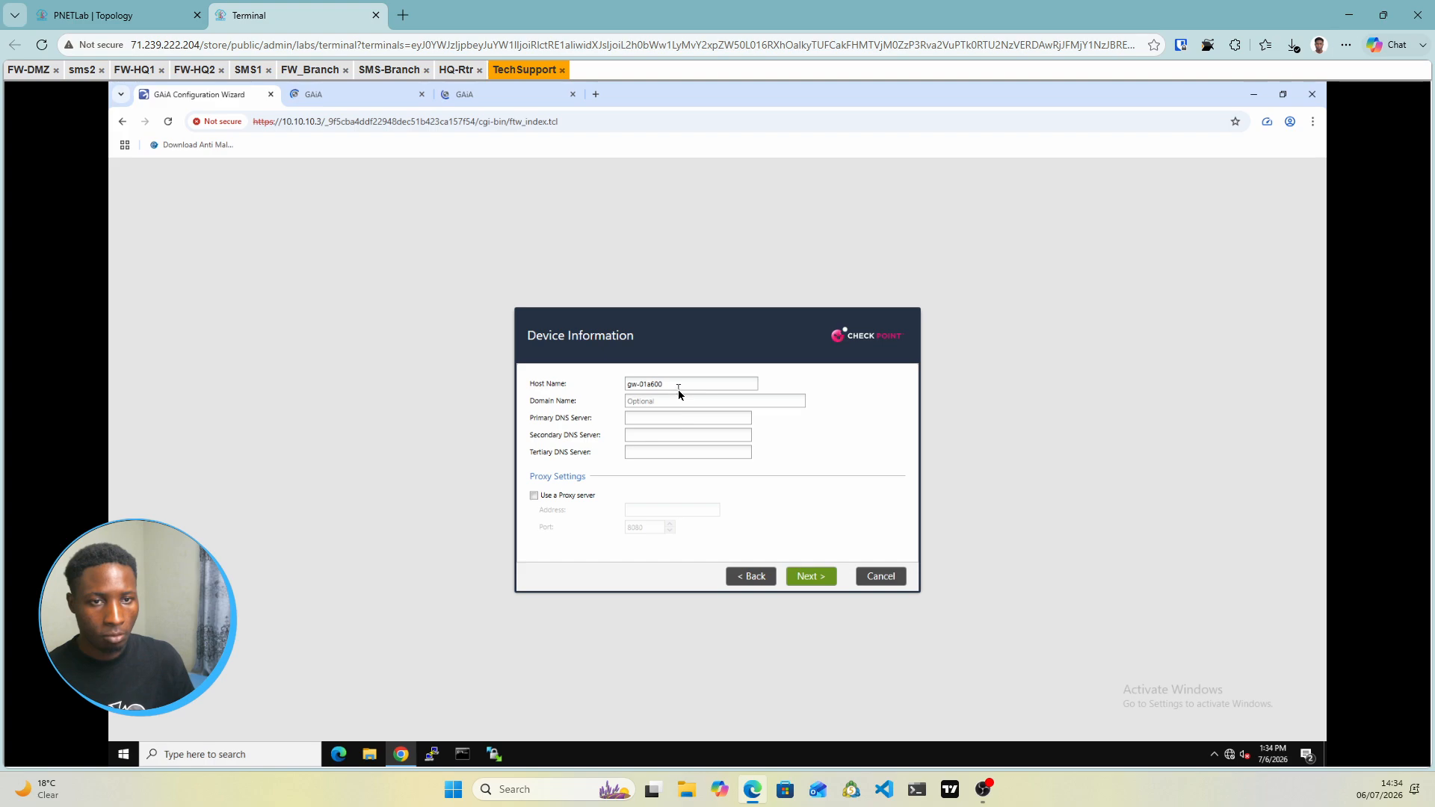
Set the host name to SMS1 and keep the default date and time settings
left_click_drag(679, 389, 559, 394)
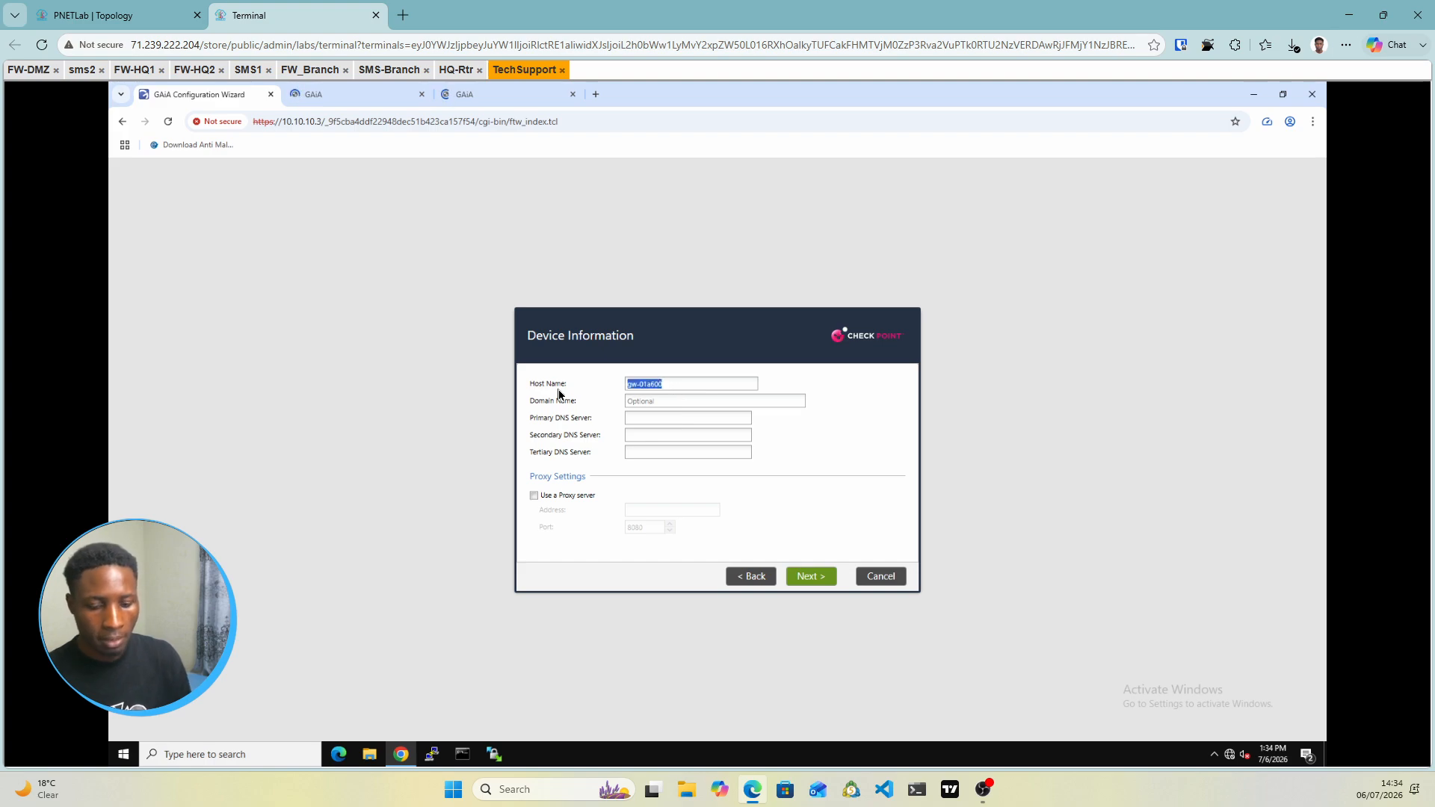
type("SMS")
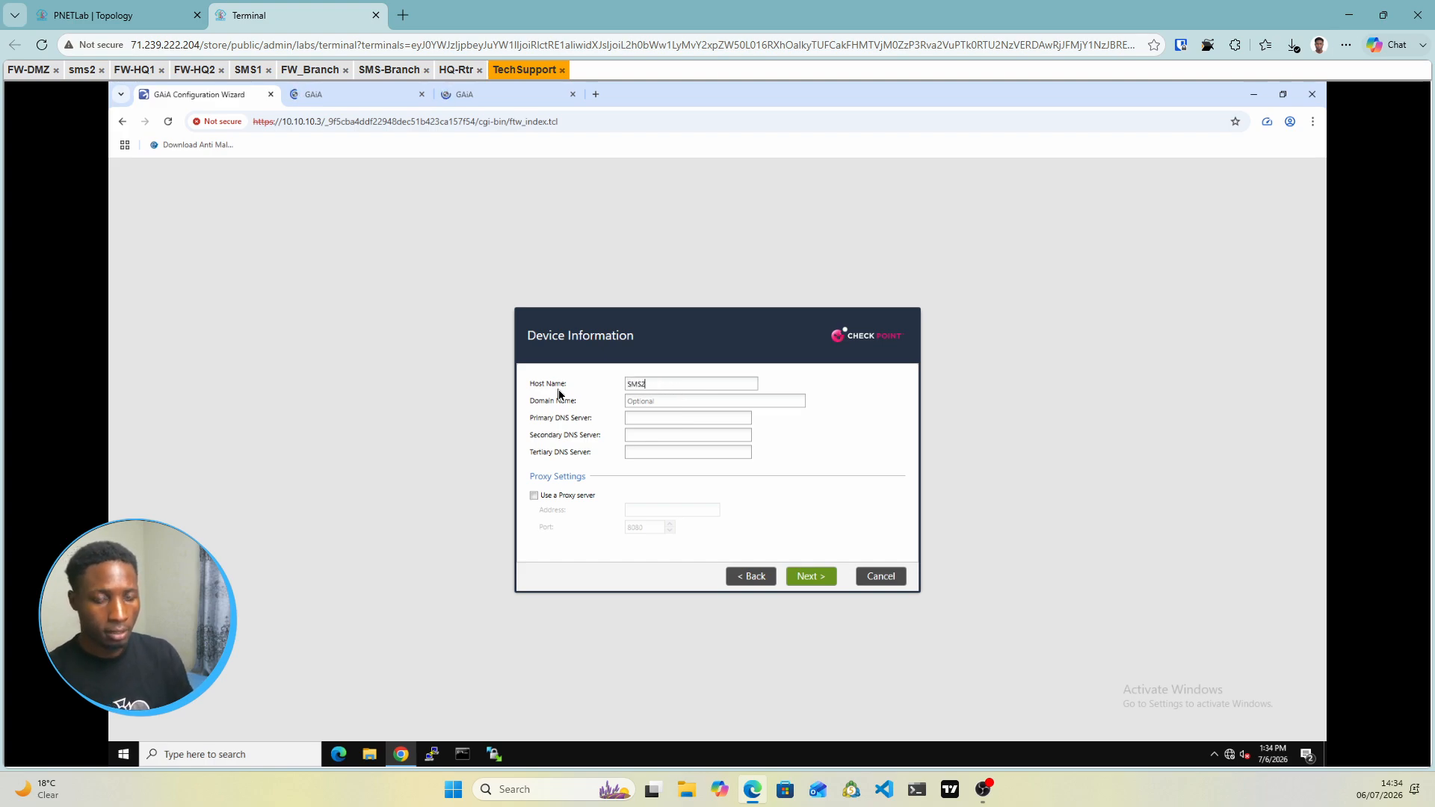
type("2")
key("BackSpace")
type("1")
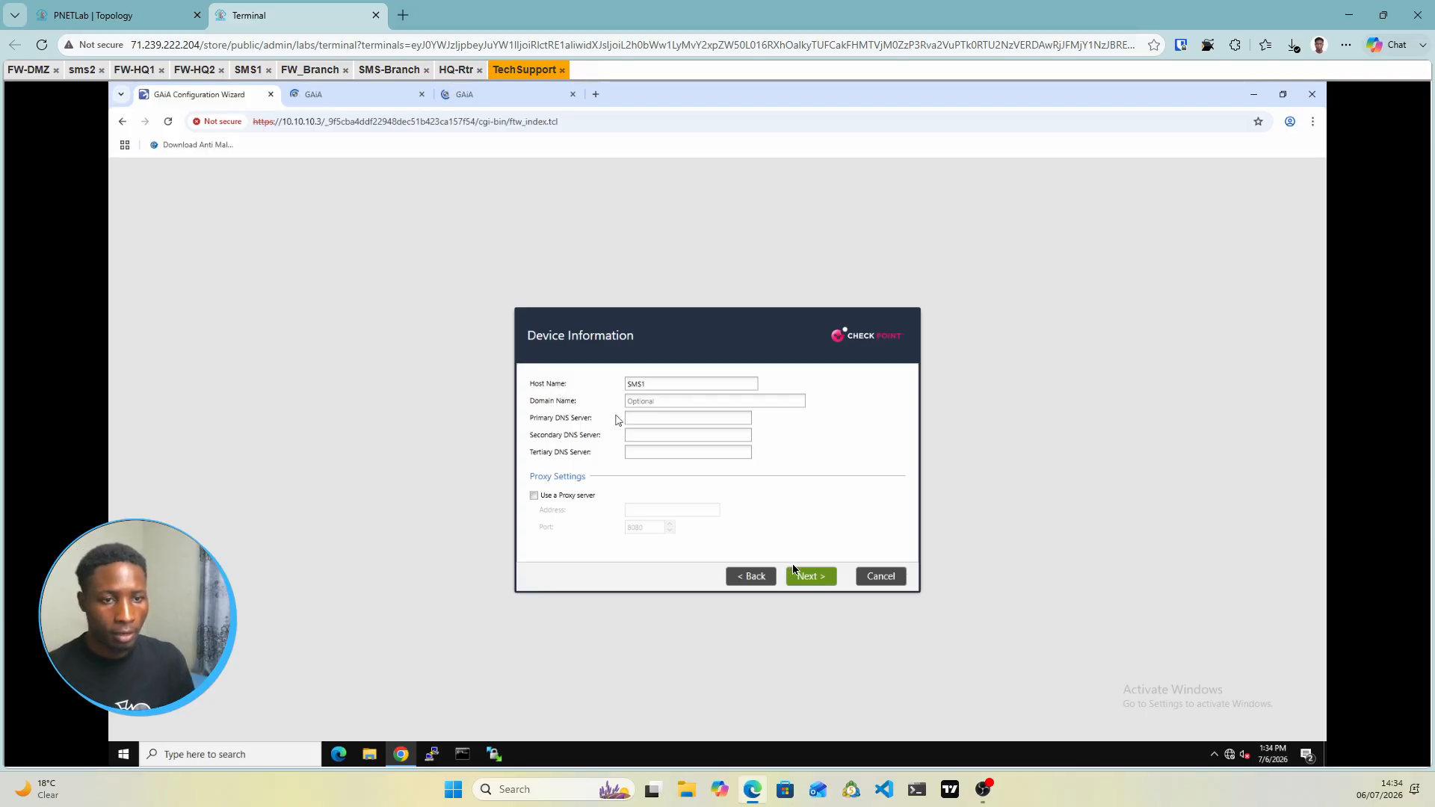
left_click(806, 577)
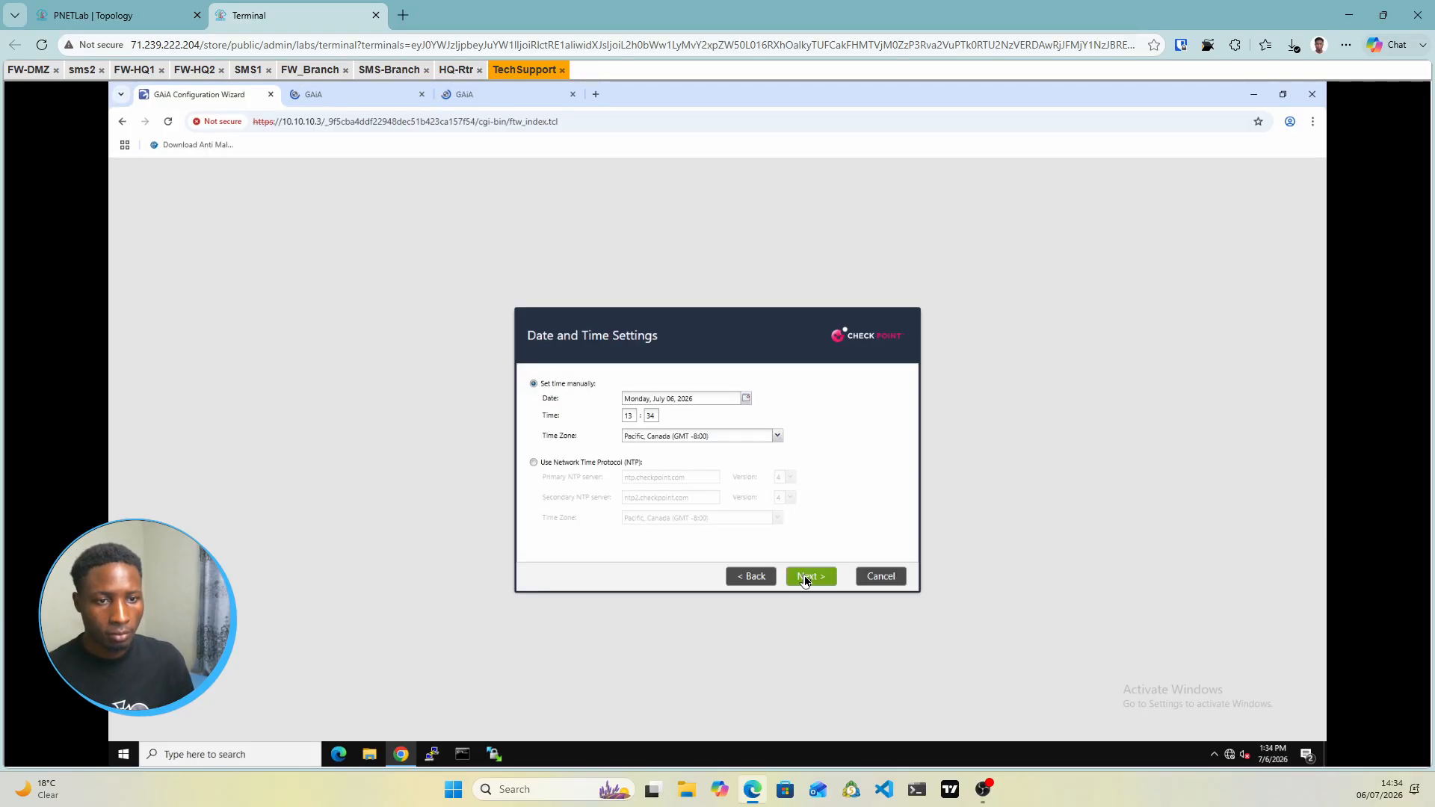
left_click(806, 578)
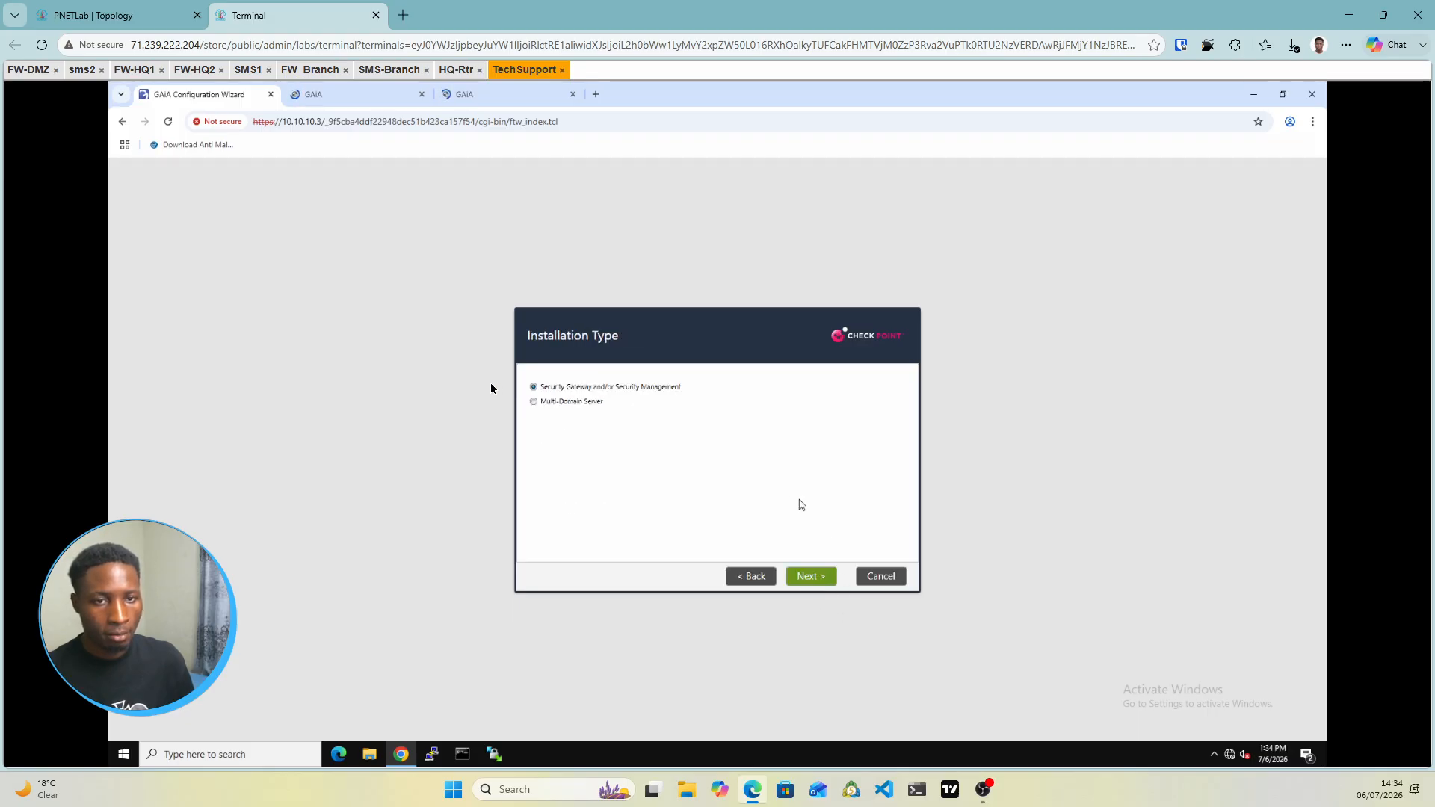
Install Security Management only, allow GUI clients from any IP, finish and confirm the configuration
left_click(808, 577)
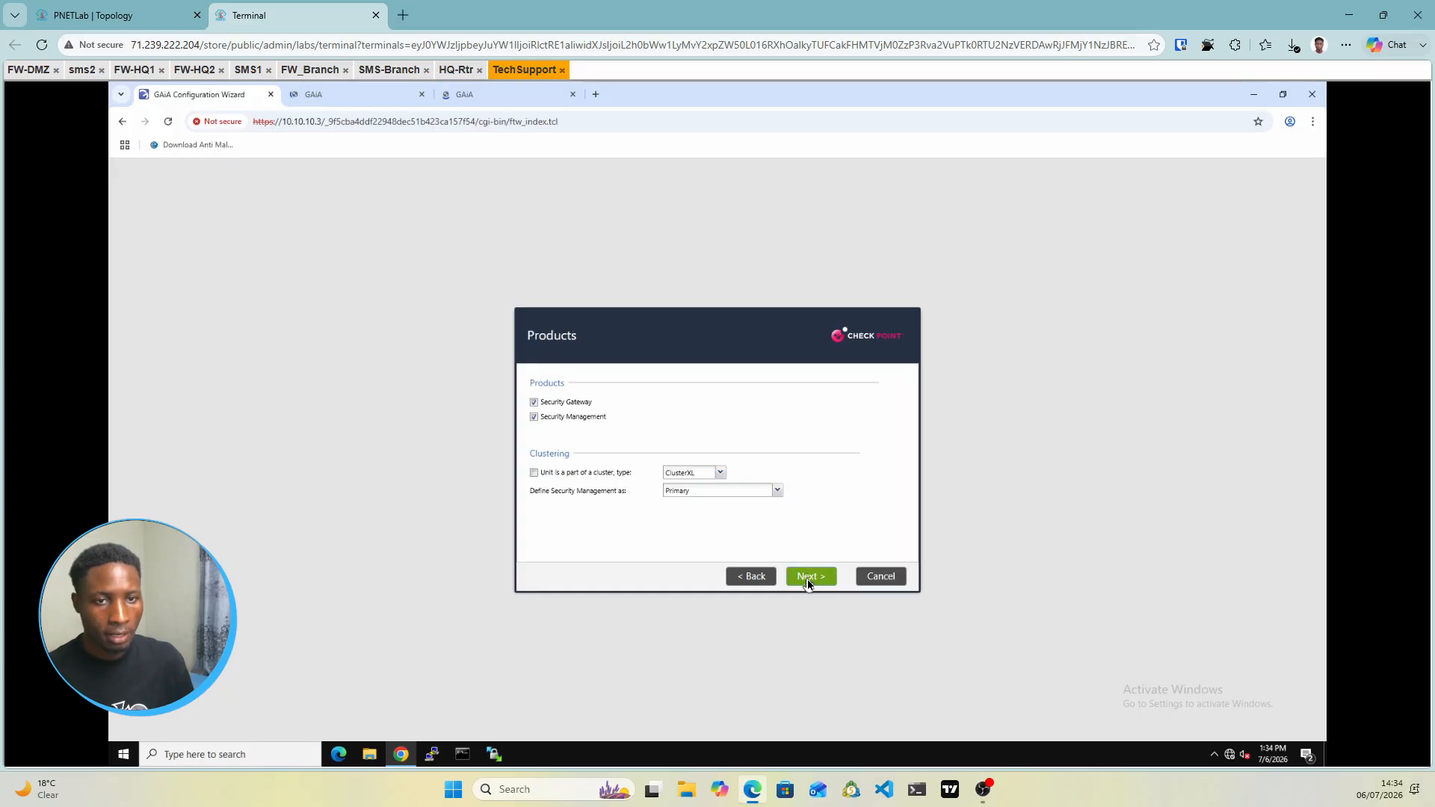
left_click(534, 404)
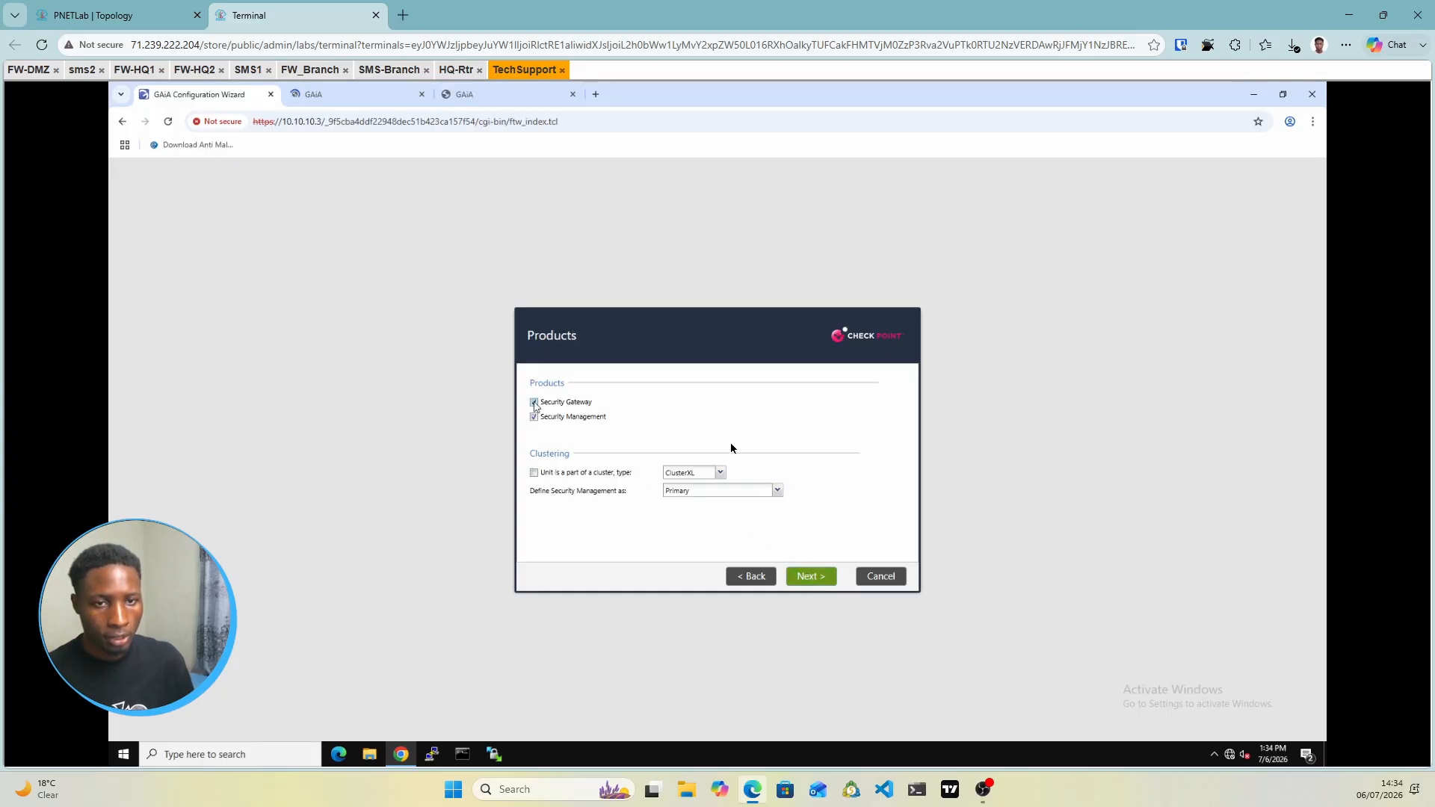
left_click(807, 582)
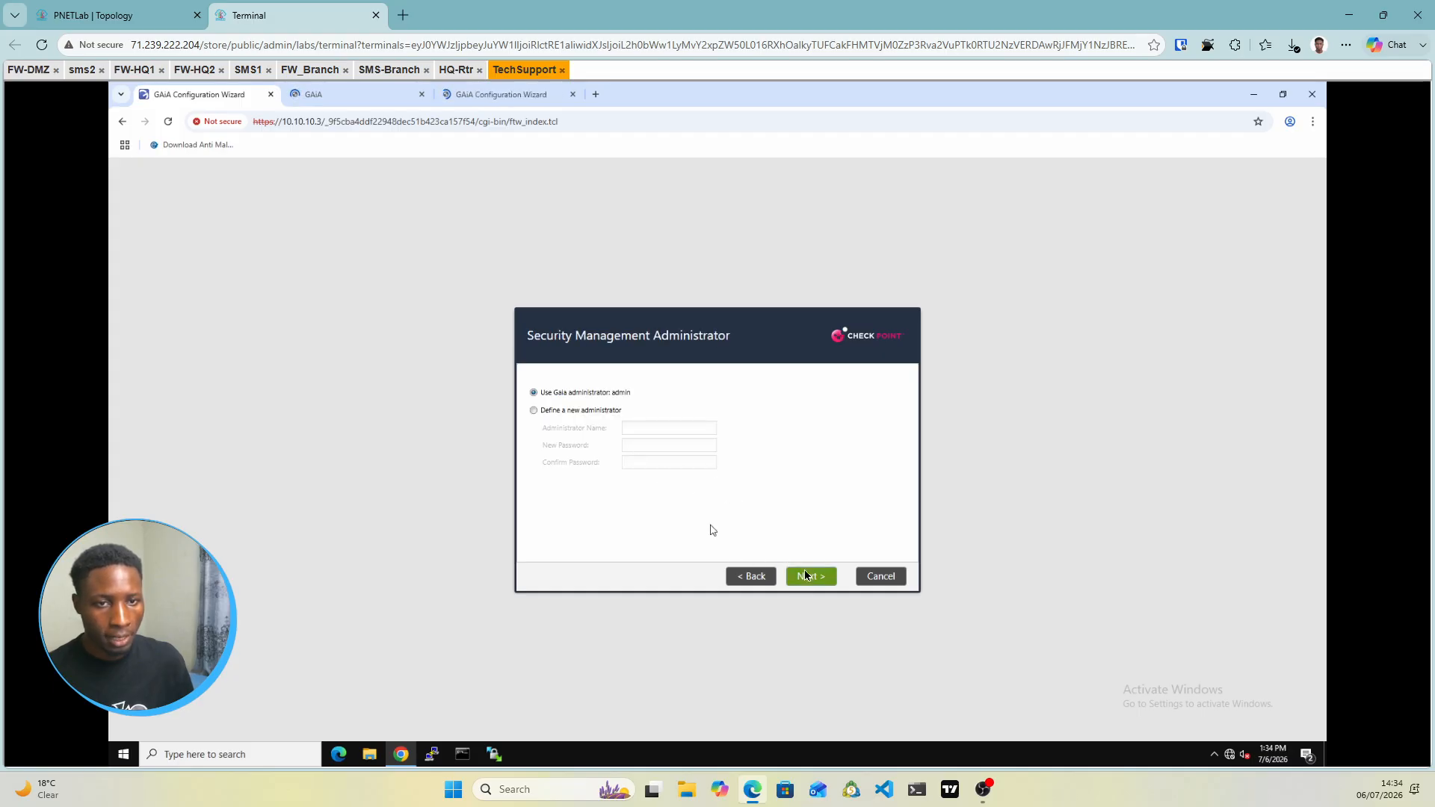
left_click(807, 575)
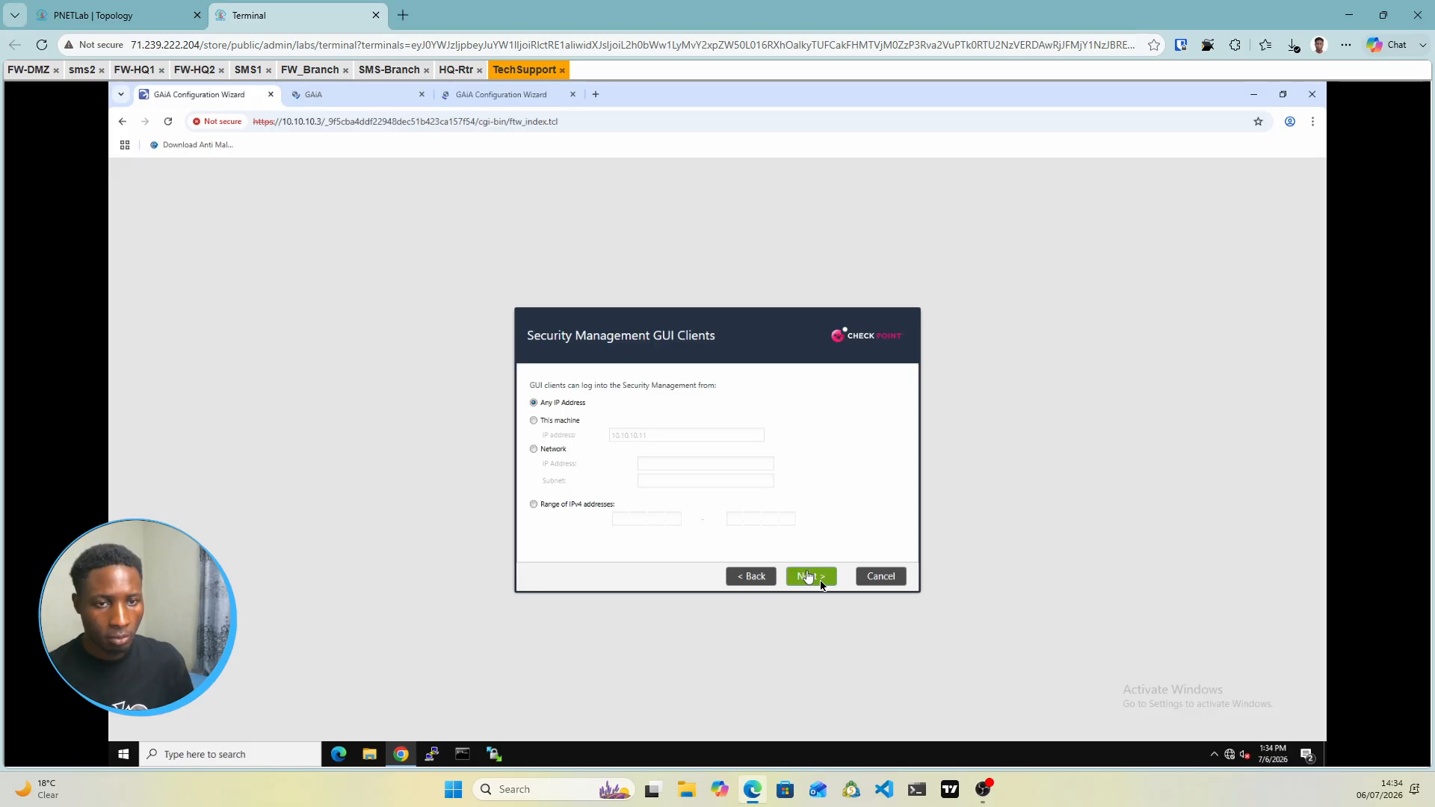
left_click(821, 580)
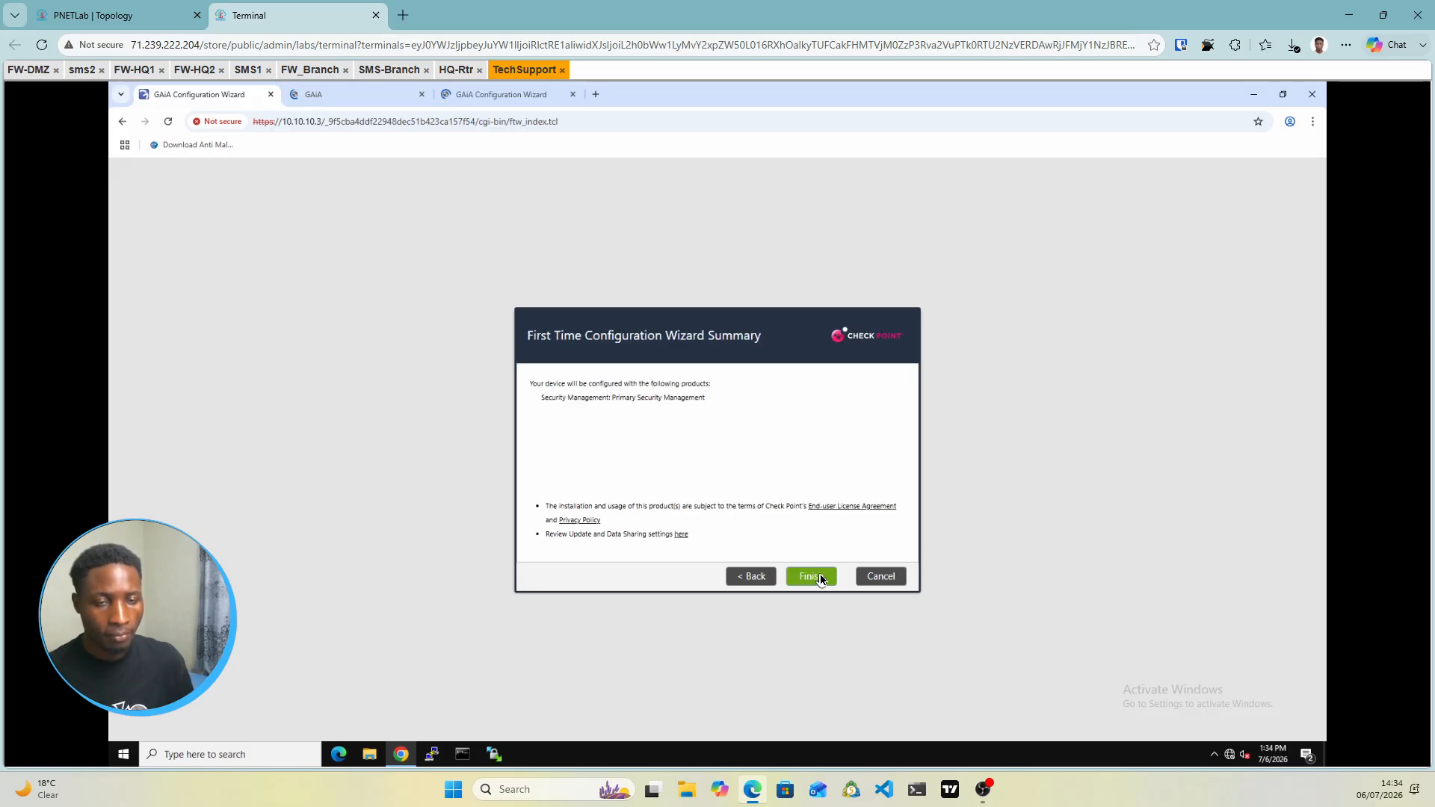
left_click(820, 579)
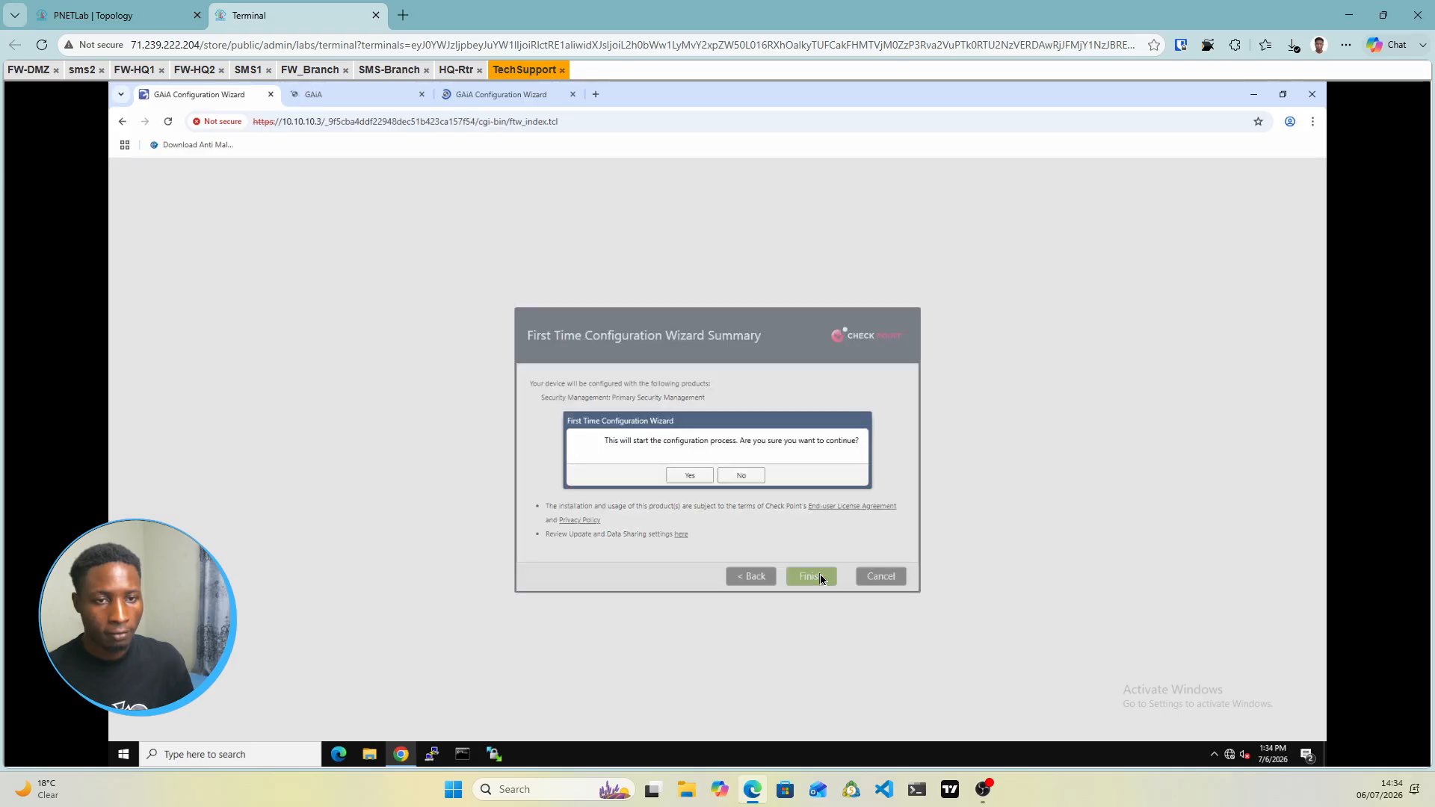
left_click(688, 476)
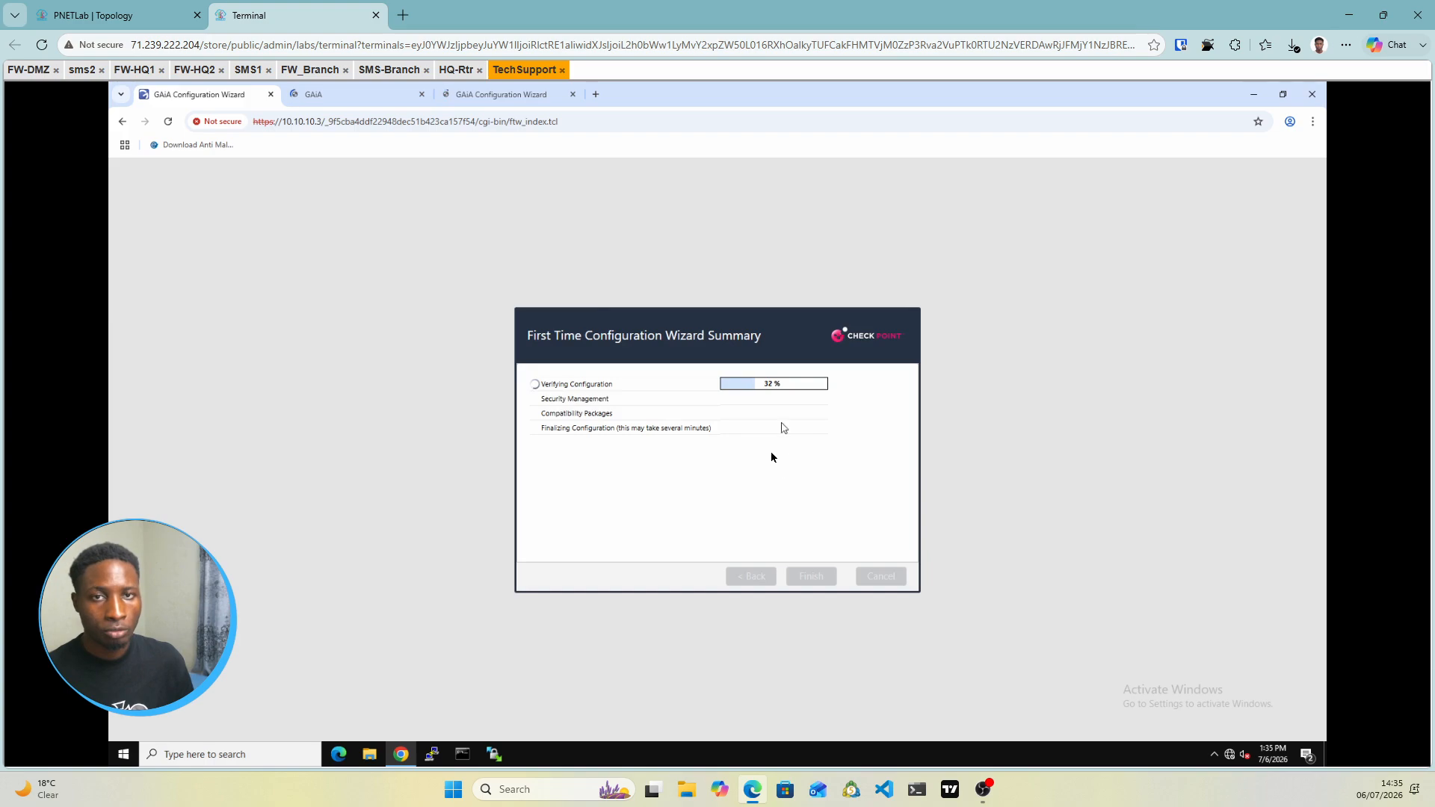
Check the 10.10.10.2 and 10.10.10.1 portal tabs and the topology, ending on the 10.10.10.2 wizard
left_click(481, 98)
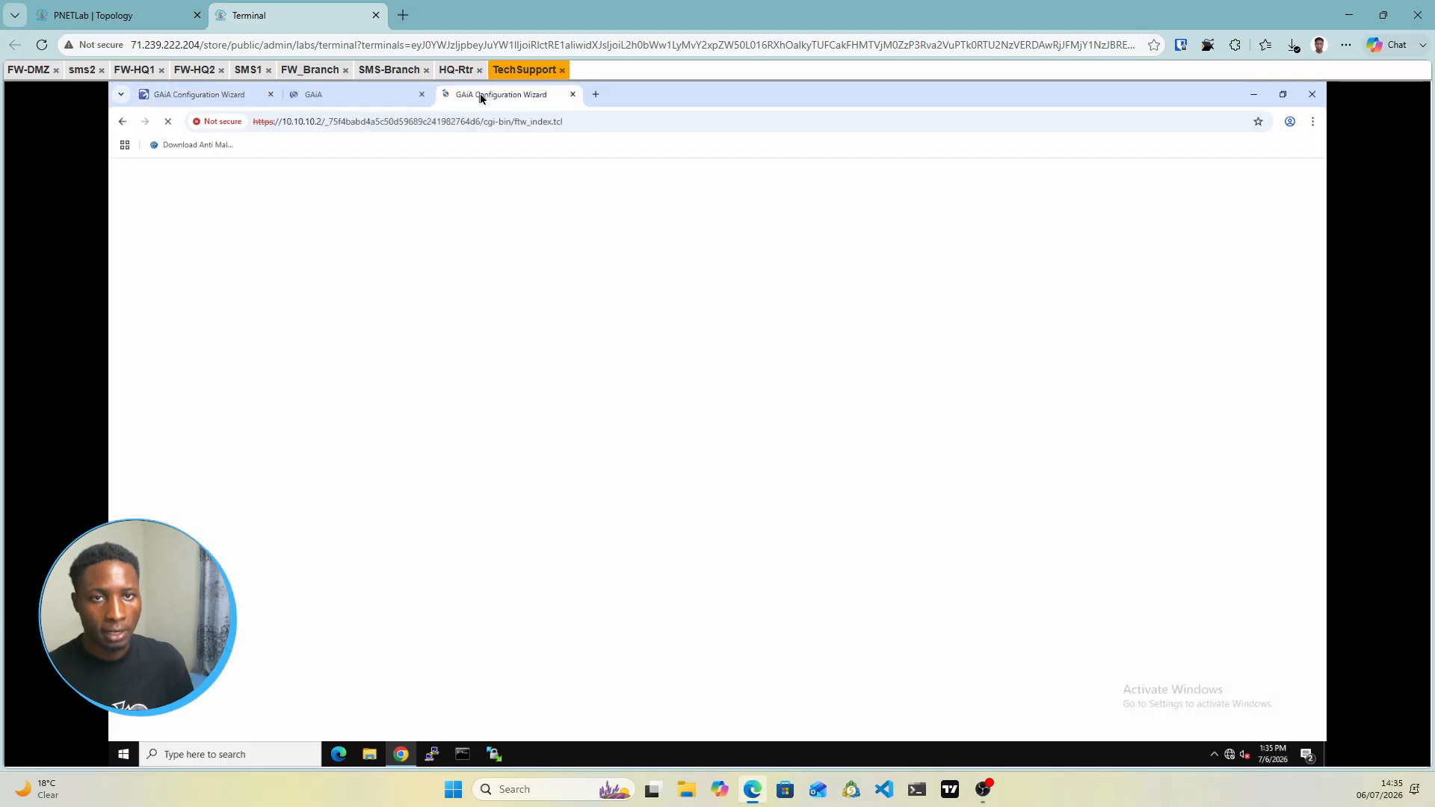
left_click(339, 102)
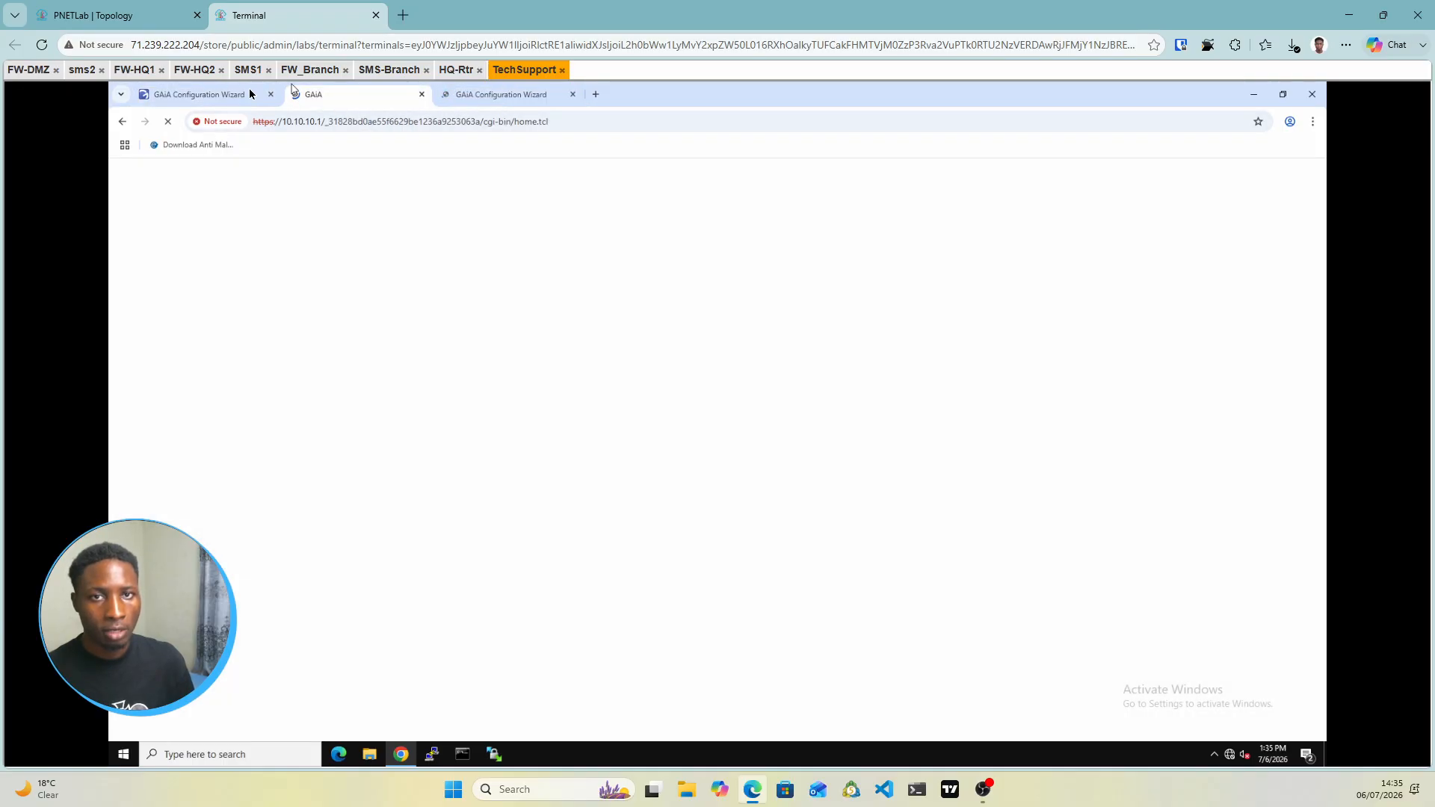
left_click(486, 95)
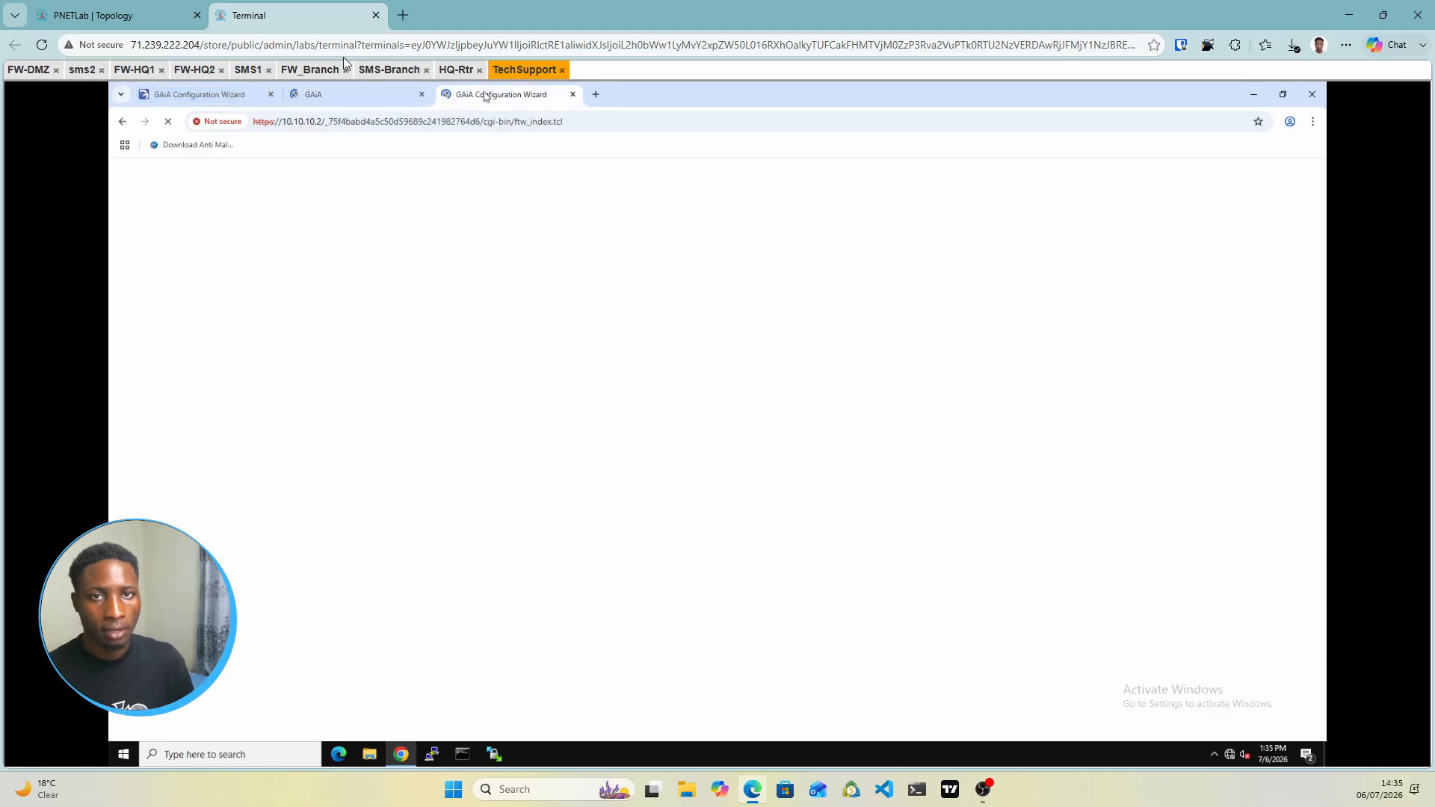
left_click(105, 15)
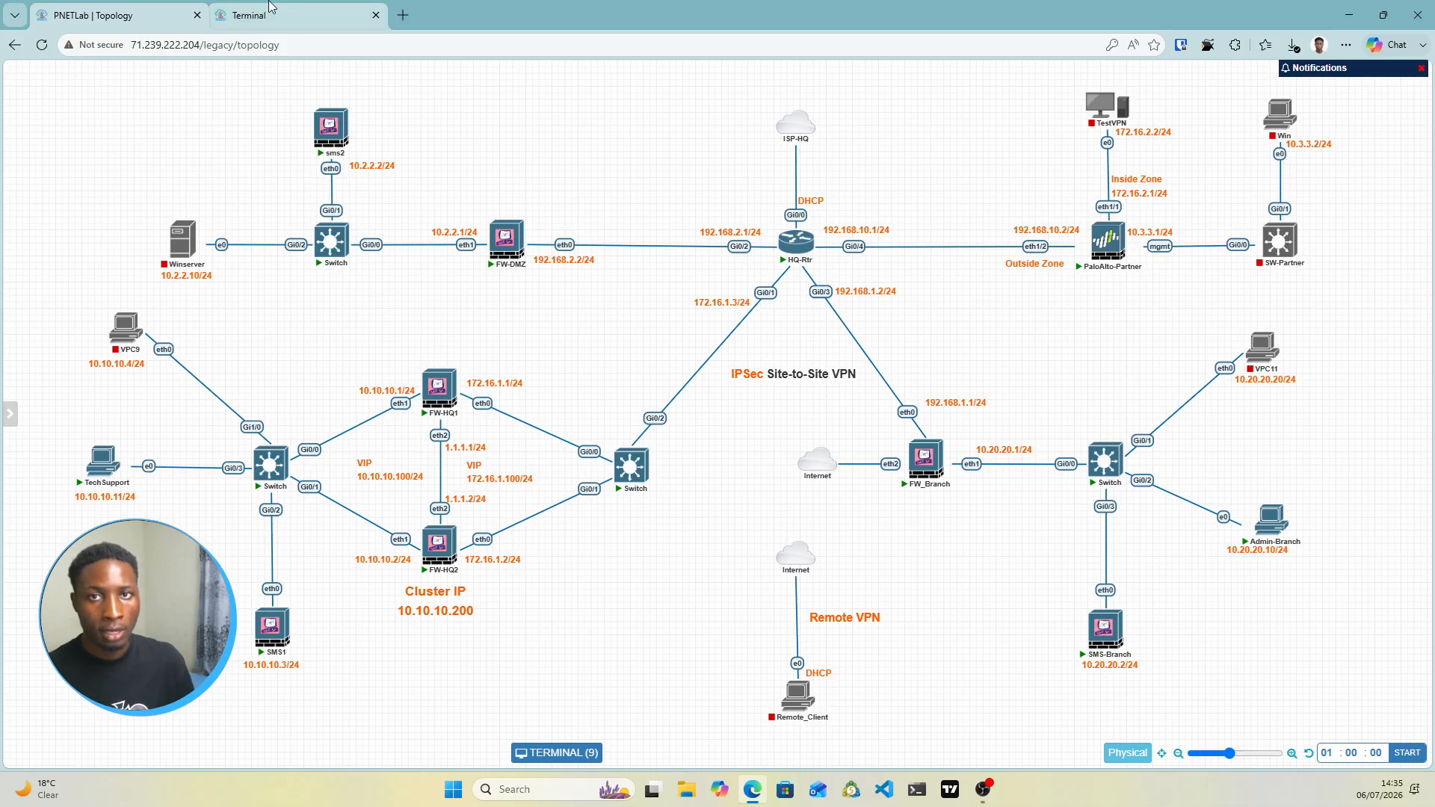
left_click(239, 19)
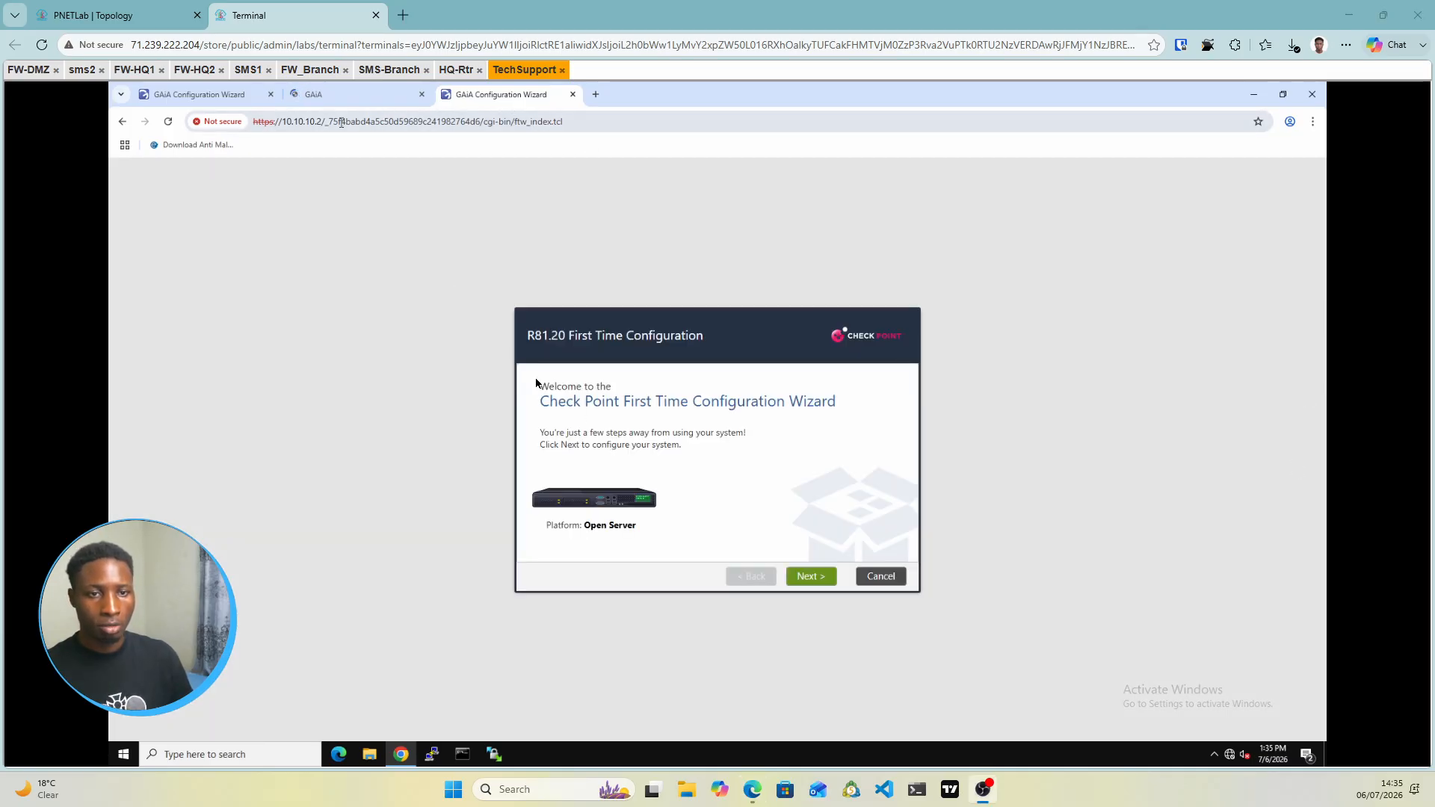
Advance the 10.10.10.2 wizard to Management Connection (eth1, 10.10.10.2/255.255.255.0) and view the lab topology
left_click(814, 576)
left_click(815, 576)
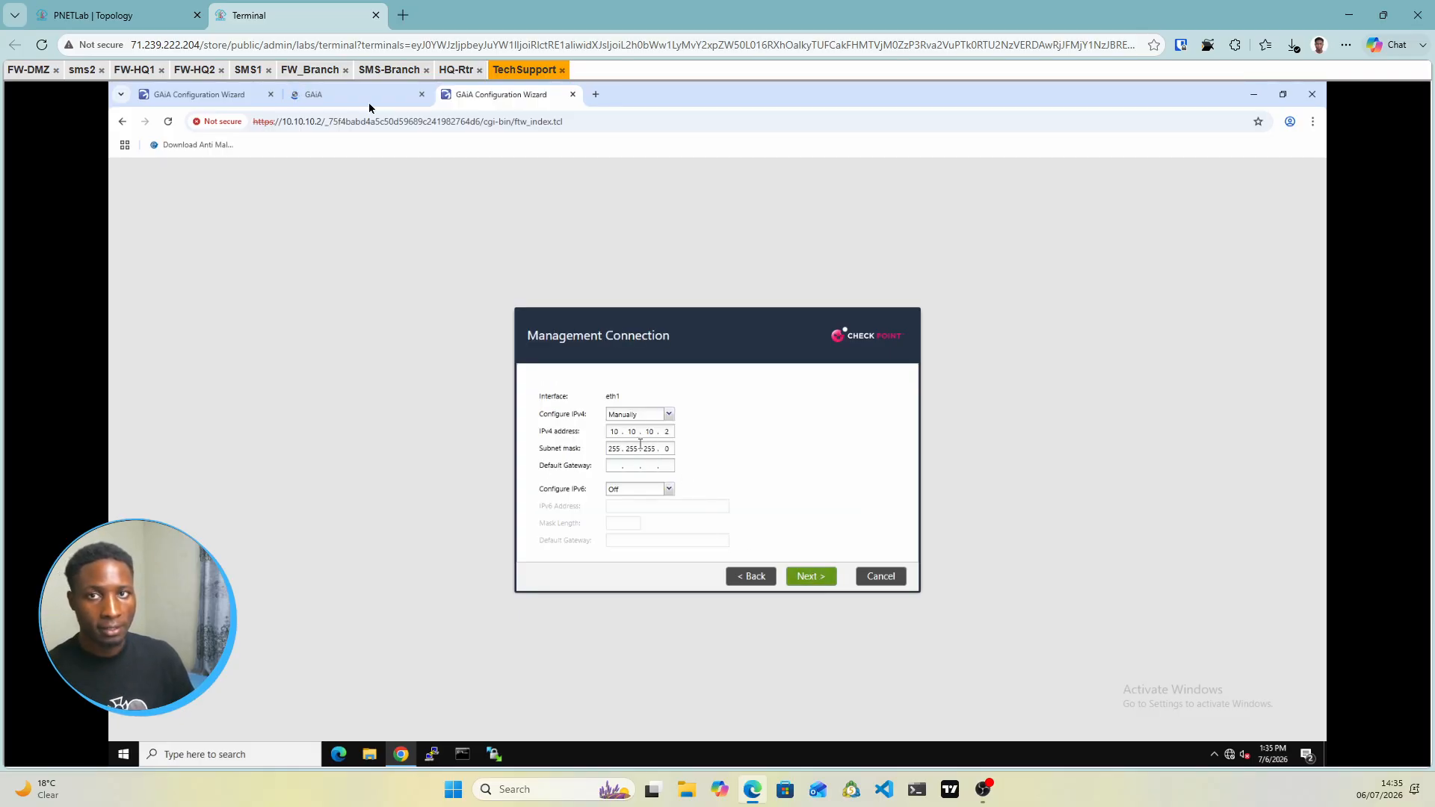
left_click(112, 15)
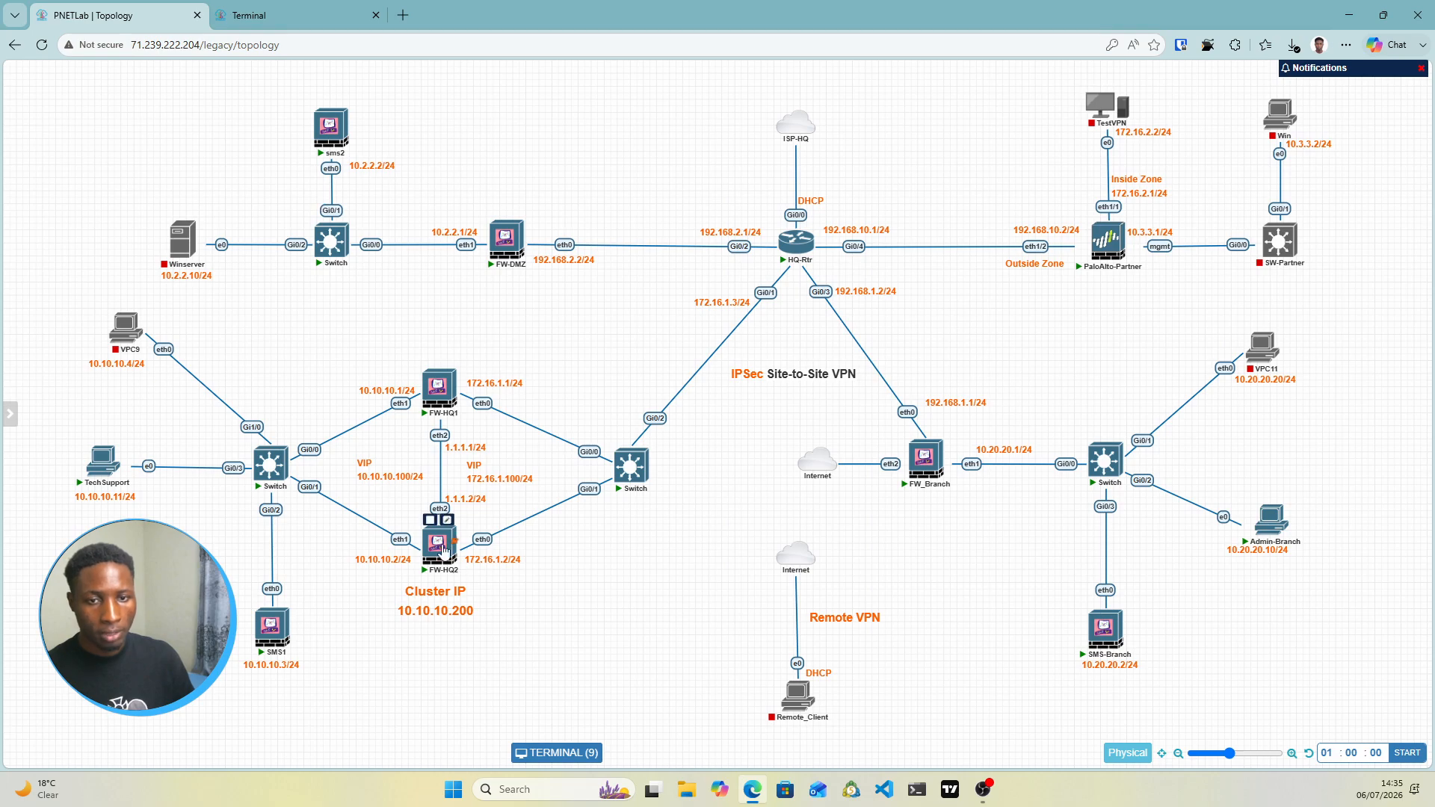
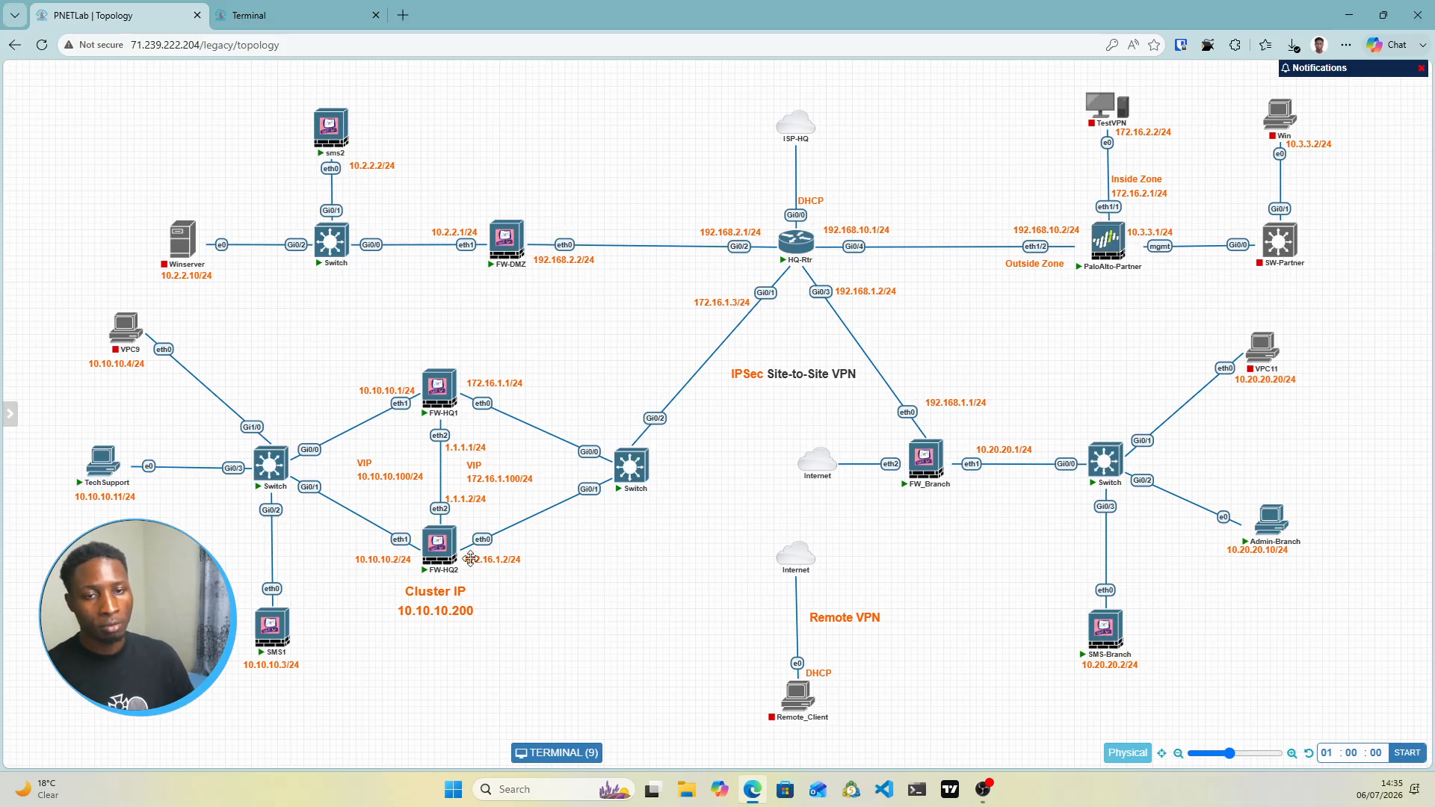
Enter 172.16.1.3 as the management Default Gateway in 10.10.10.2's wizard and continue
left_click(283, 9)
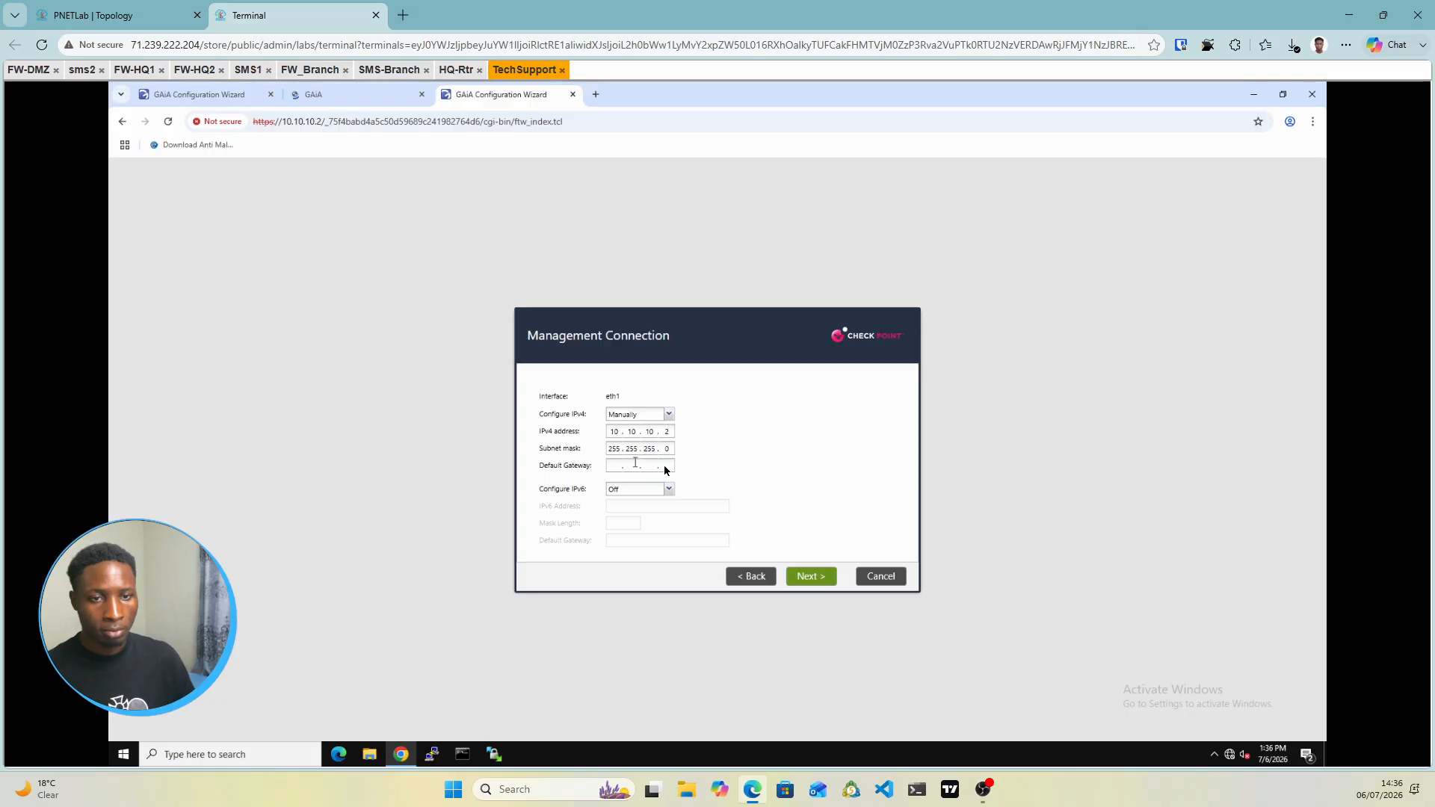
left_click(112, 15)
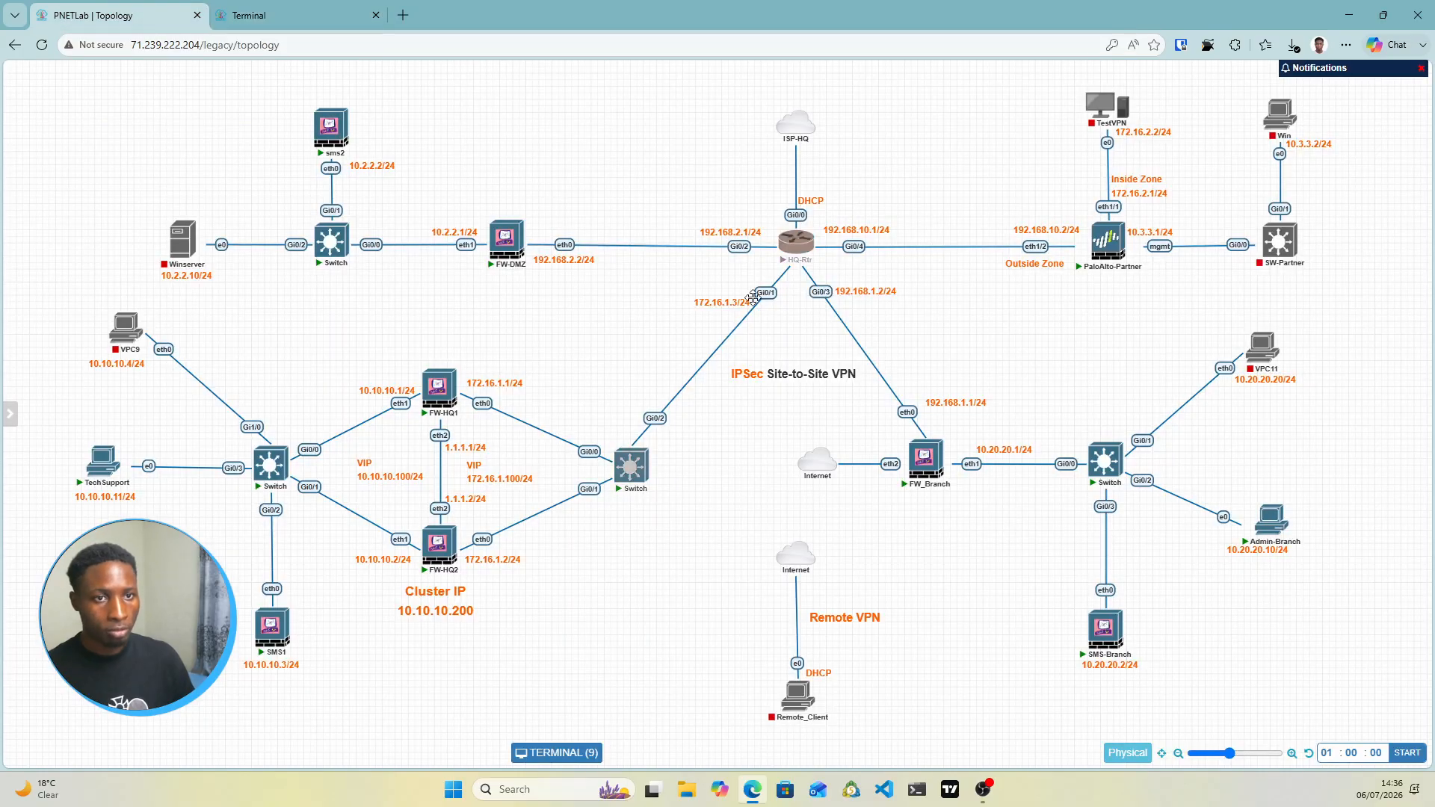
left_click(322, 22)
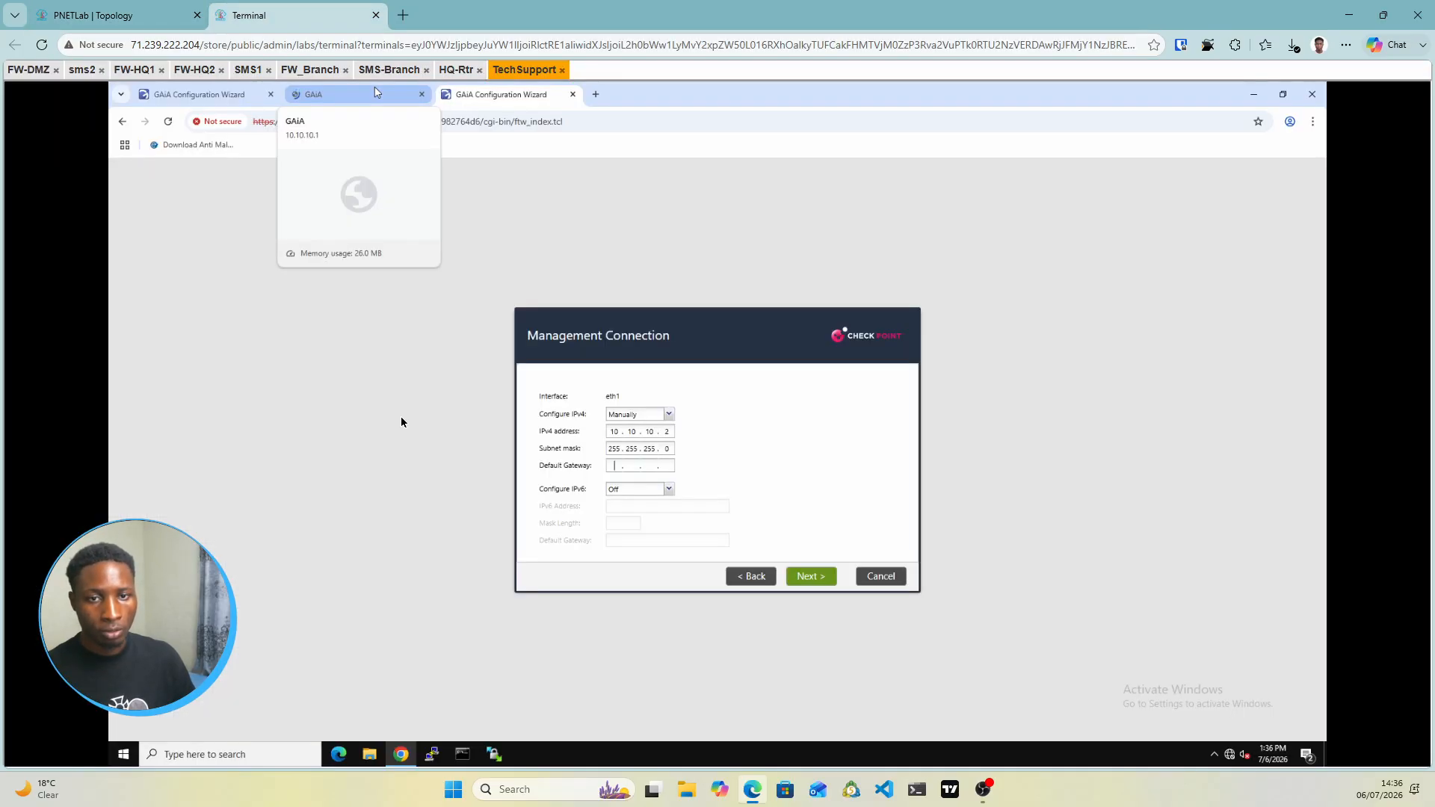
left_click(617, 466)
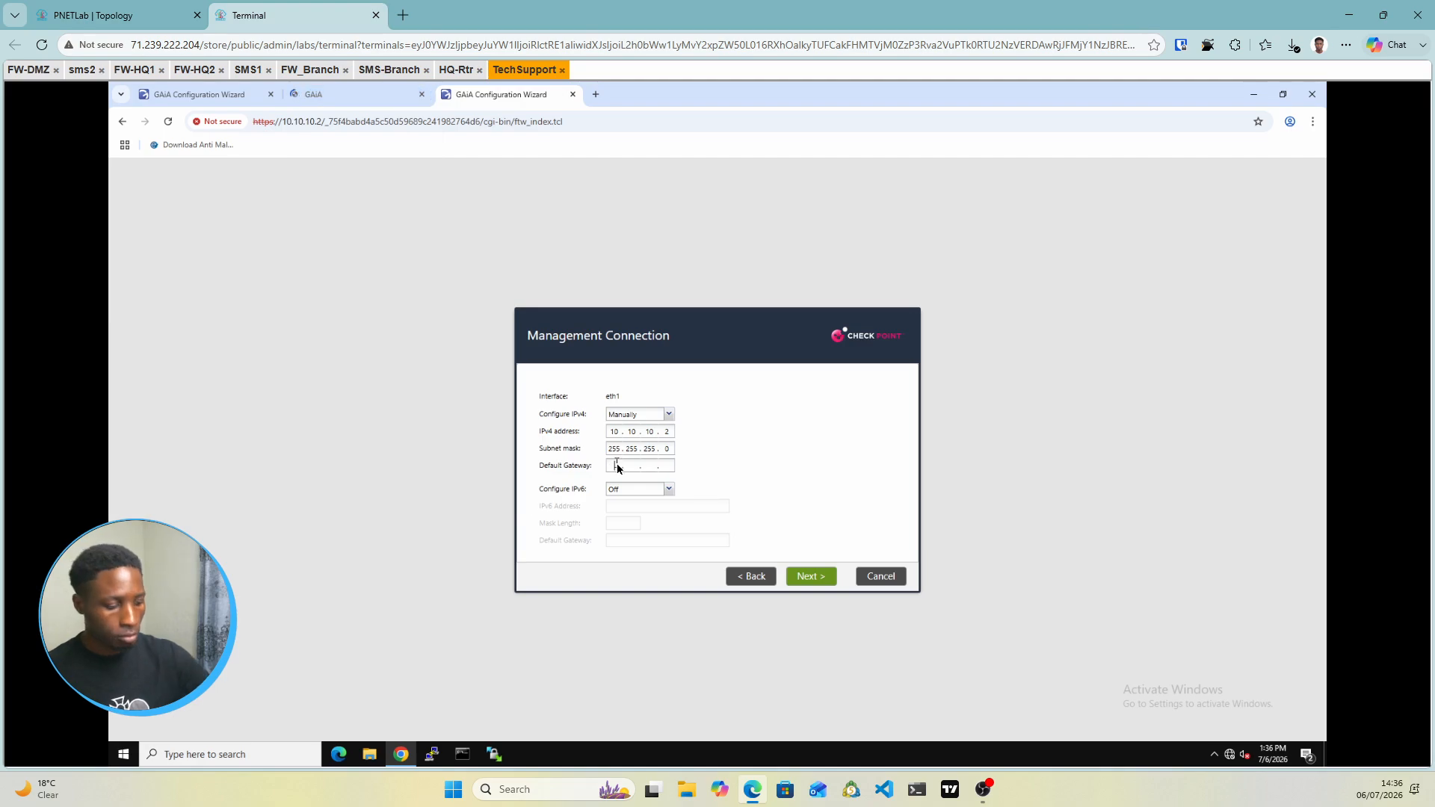
type("172 . 16 ")
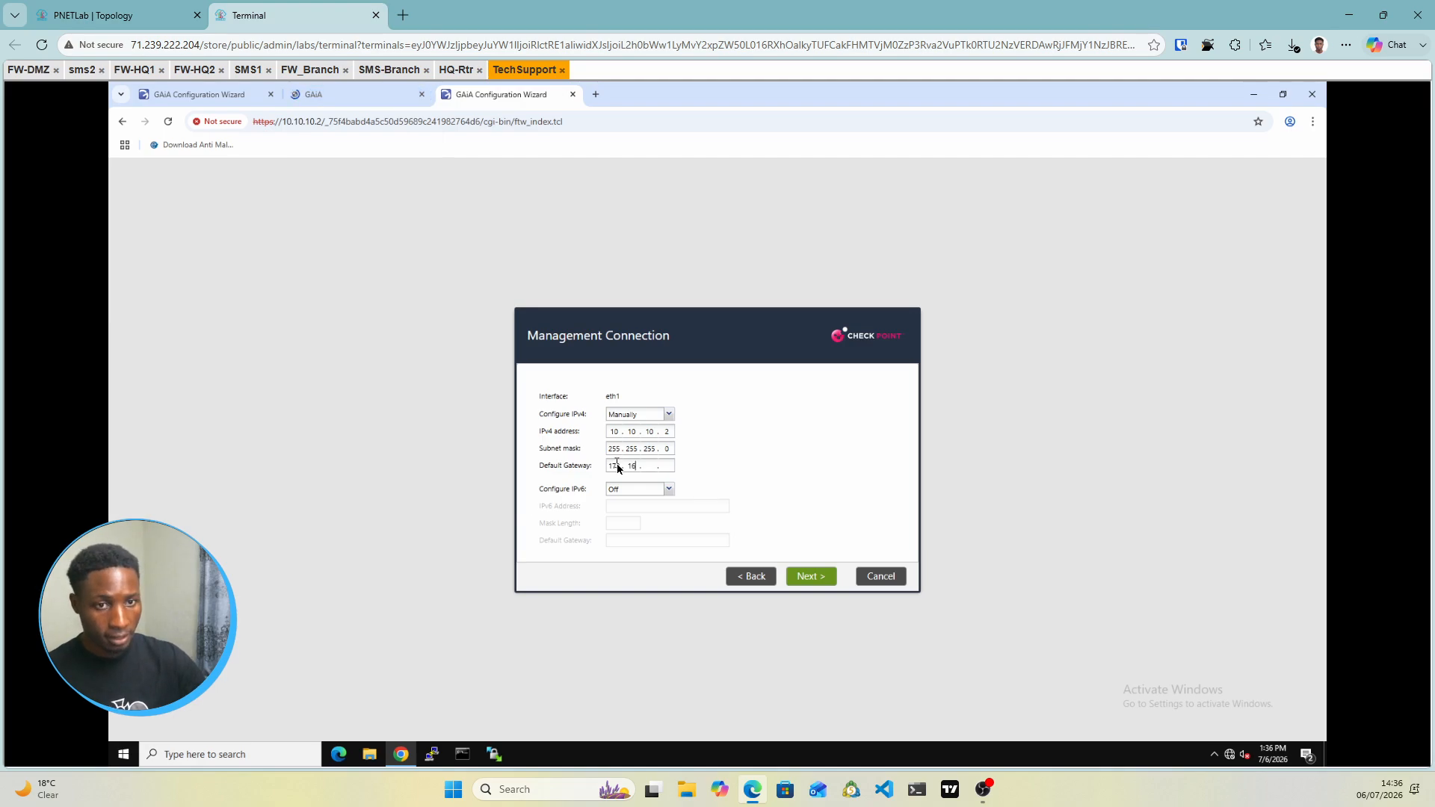
type(". 1 . 3")
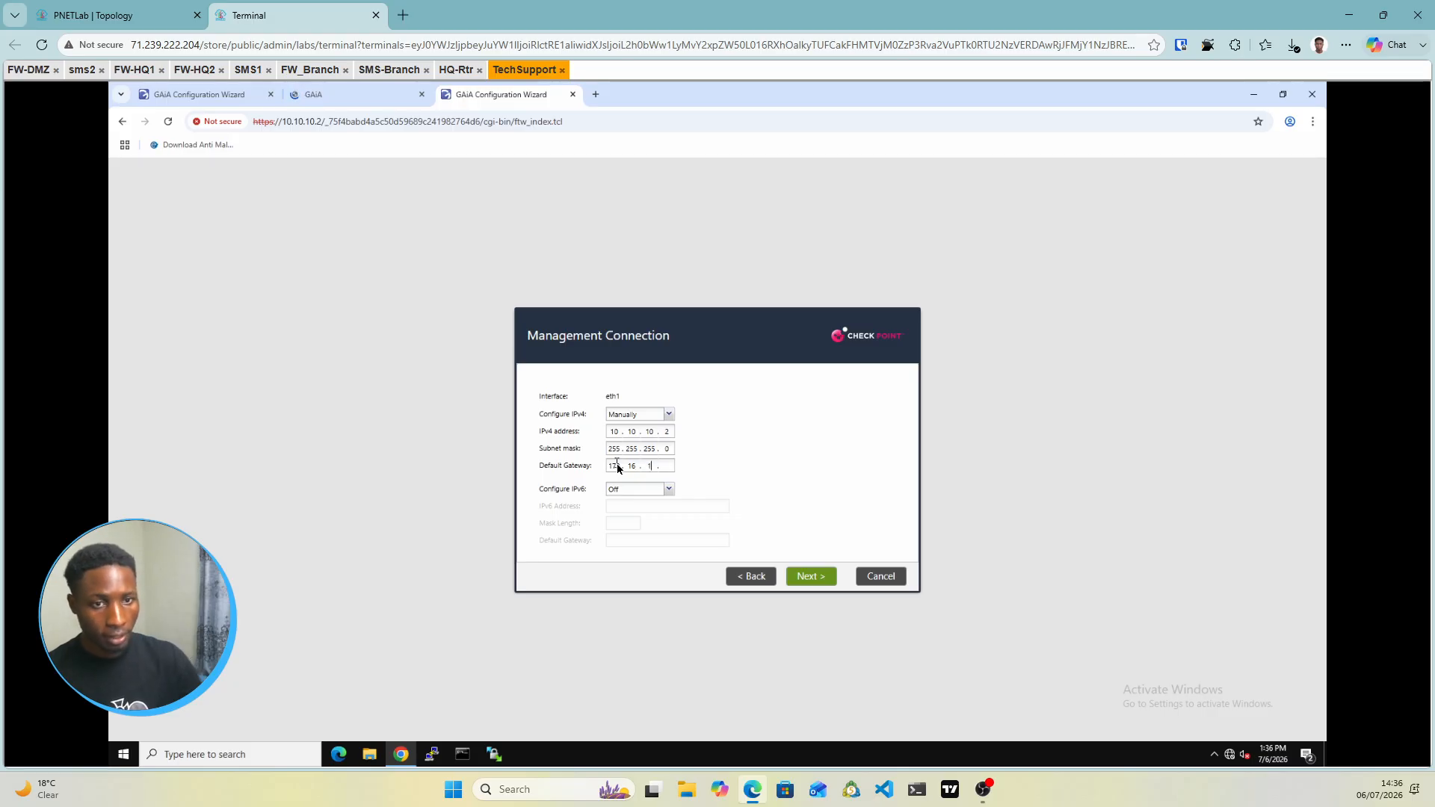
left_click(811, 576)
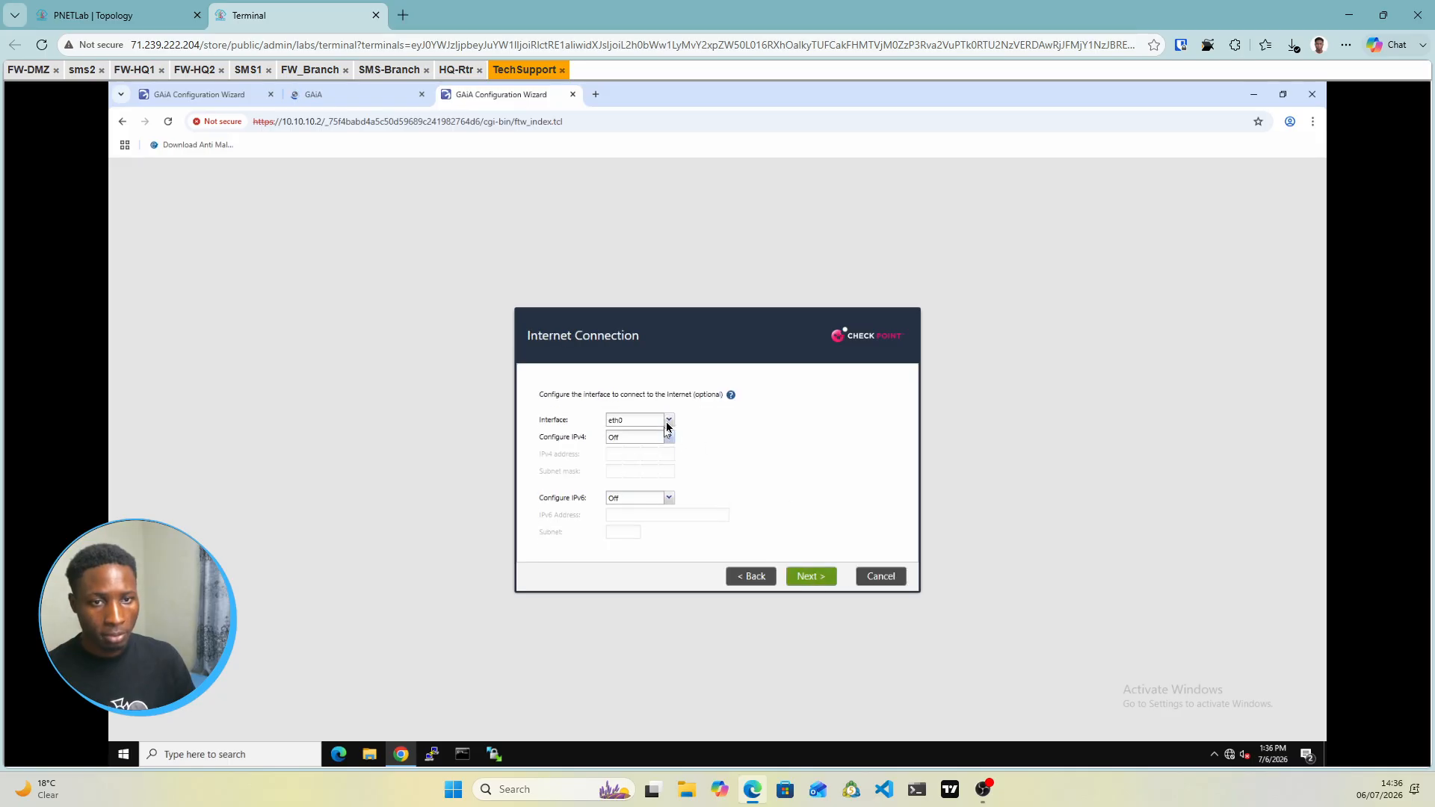
Keep eth0, set its IPv4 manually to 172.16.1.2 with mask 255.255.255.0, and continue
left_click(666, 423)
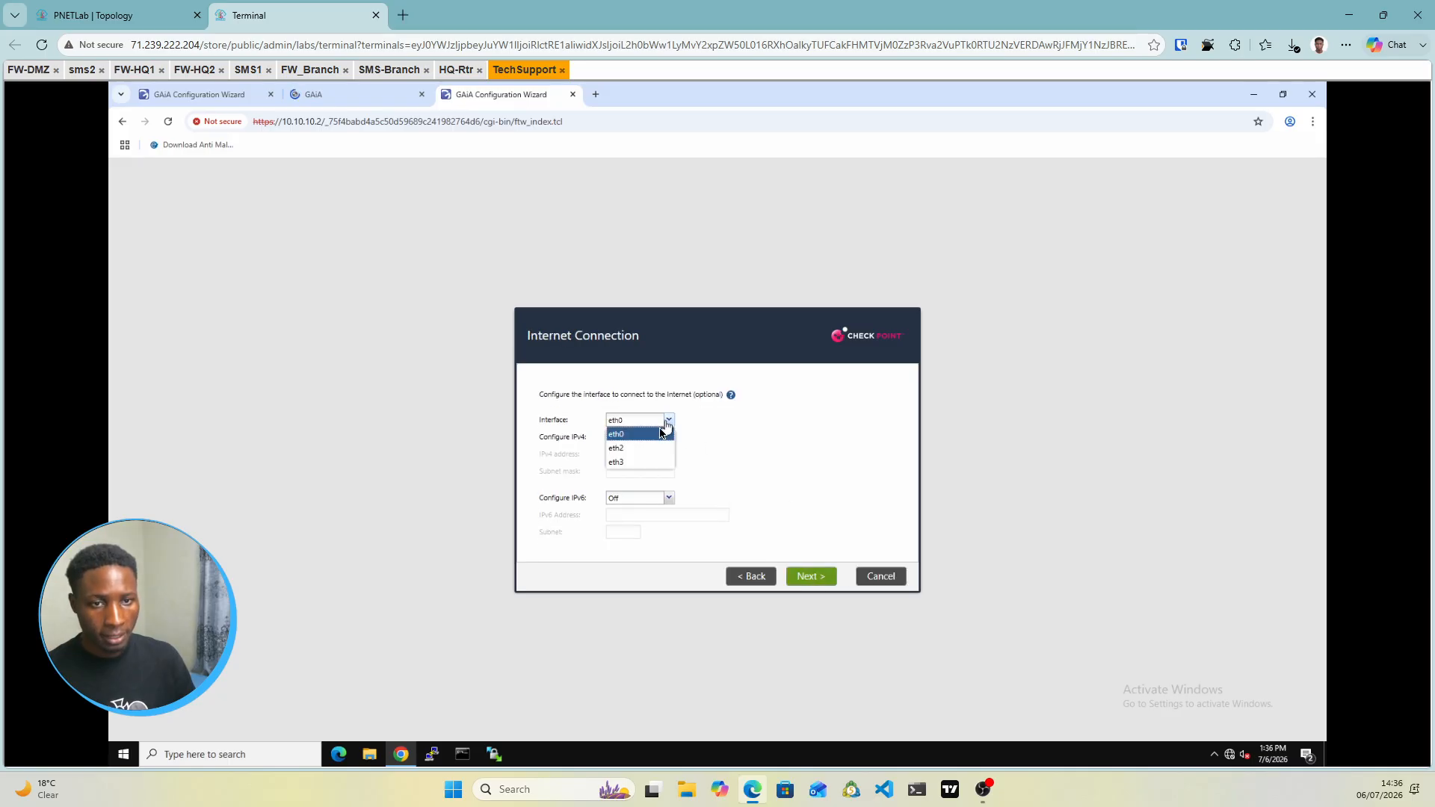
left_click(628, 437)
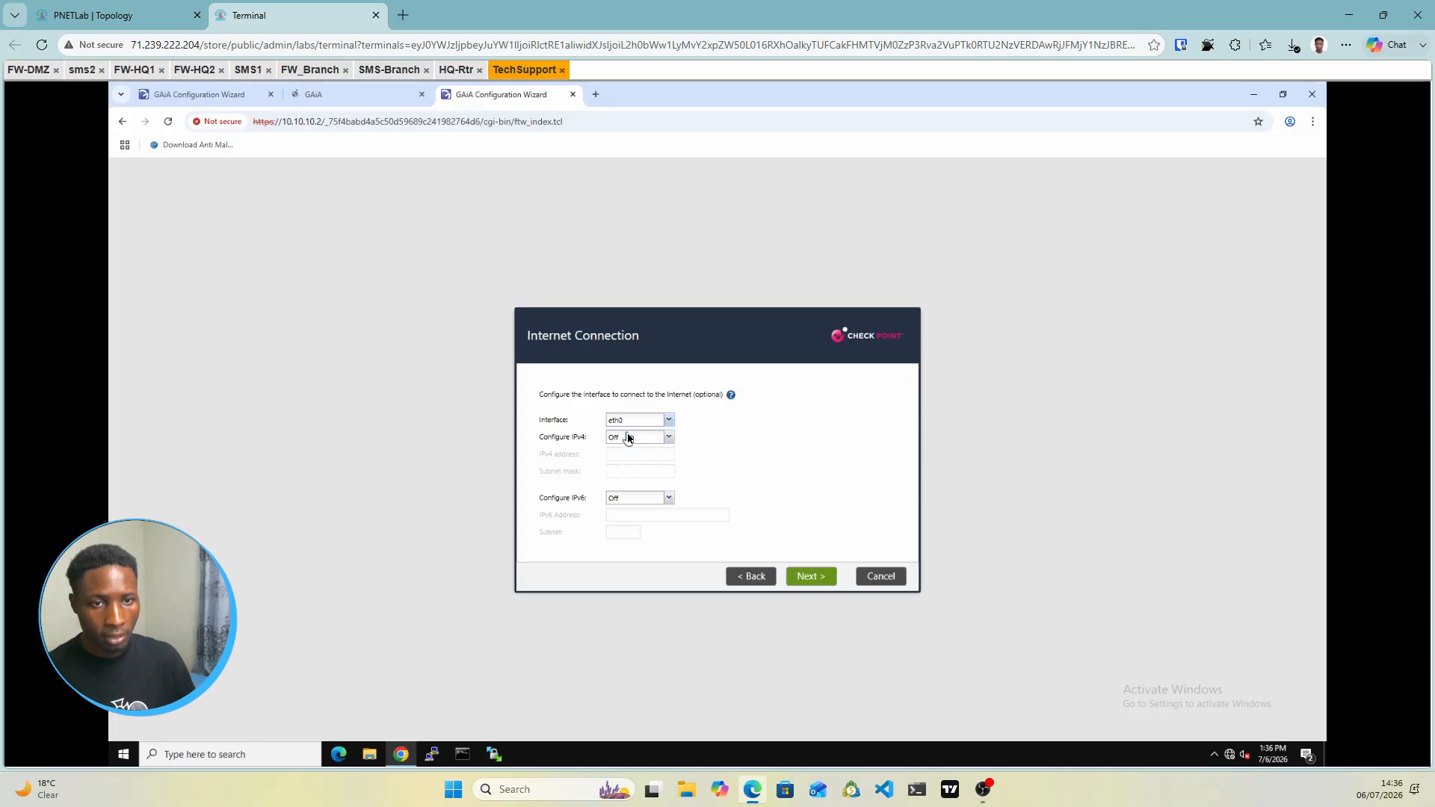
left_click(669, 438)
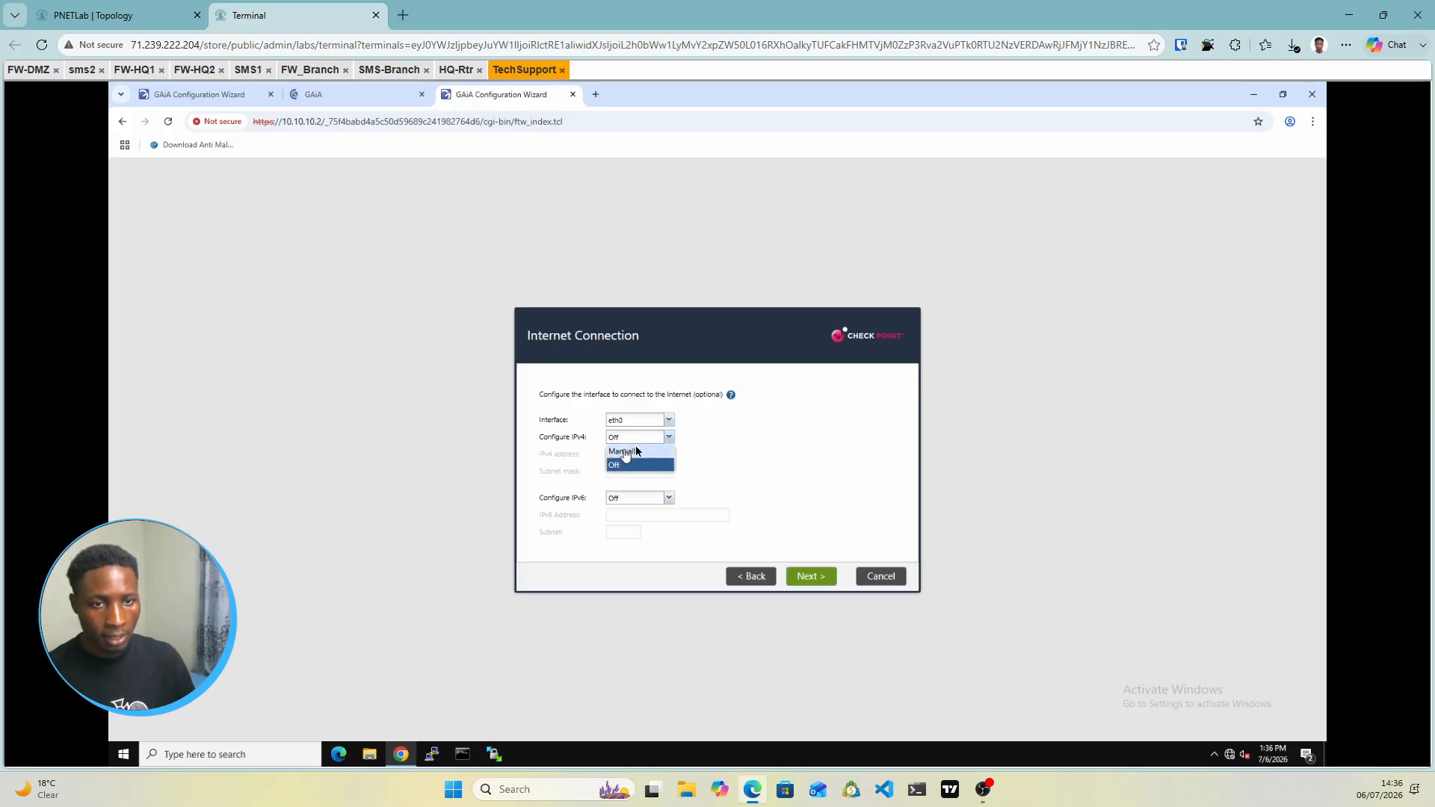
left_click(625, 452)
left_click(119, 16)
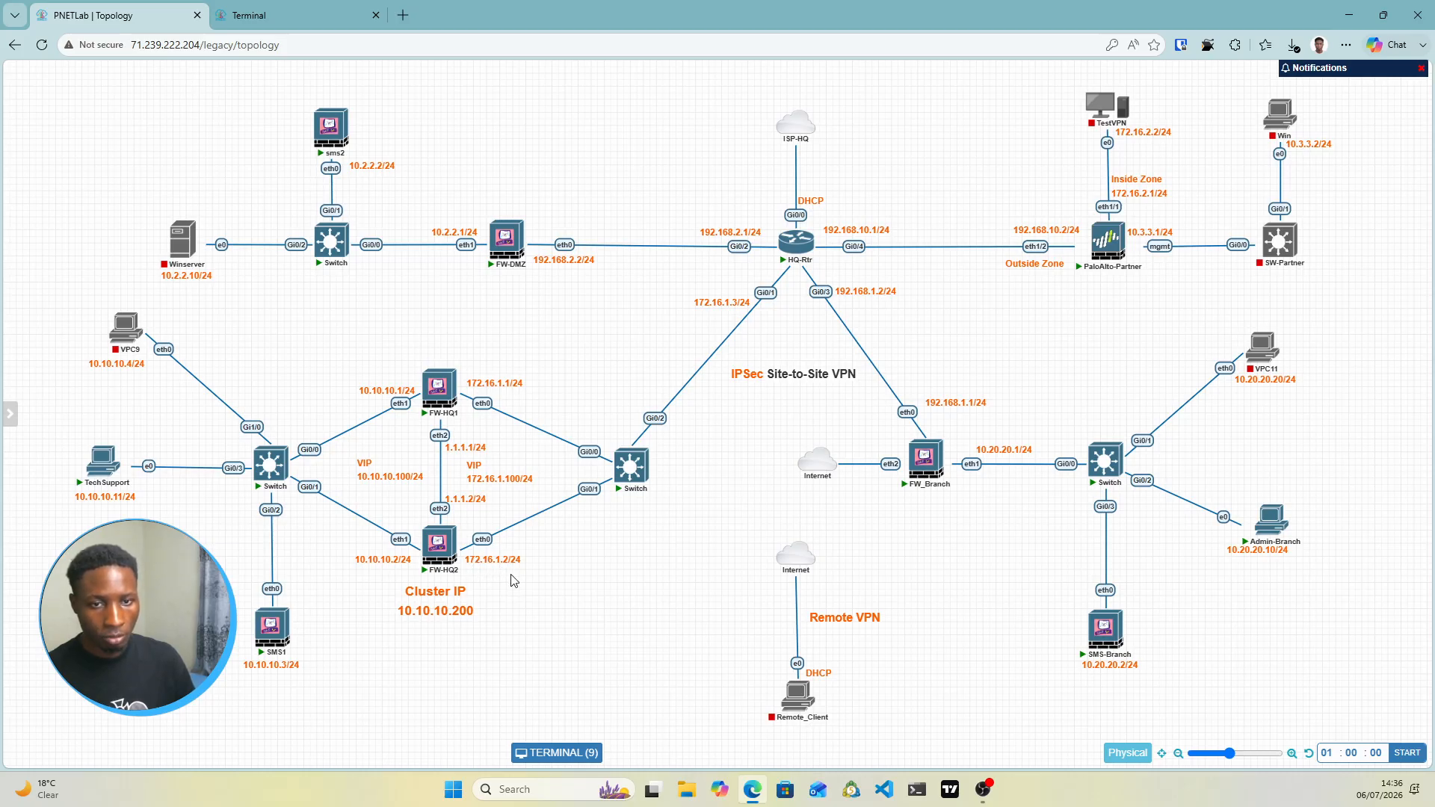
left_click(344, 13)
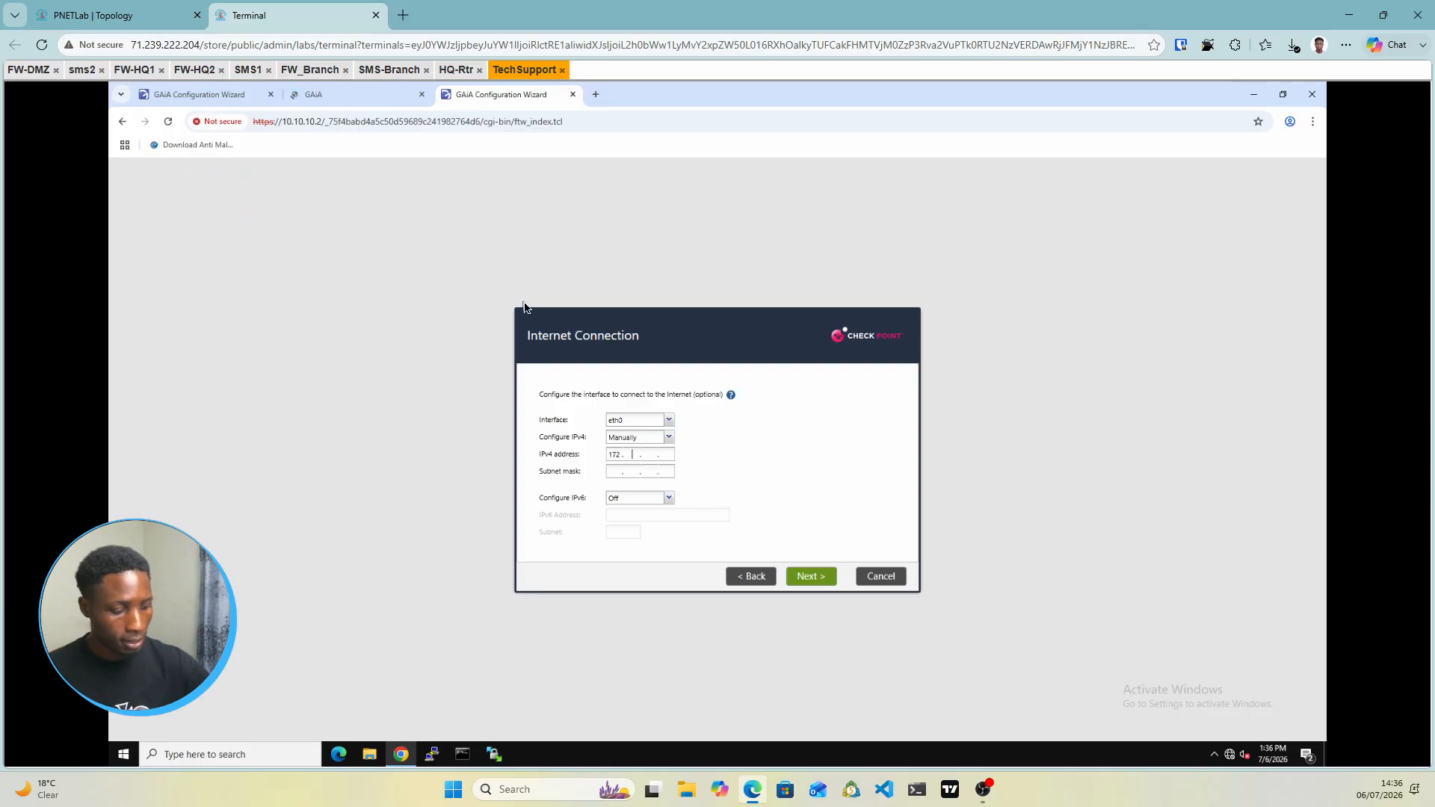
type("1.2")
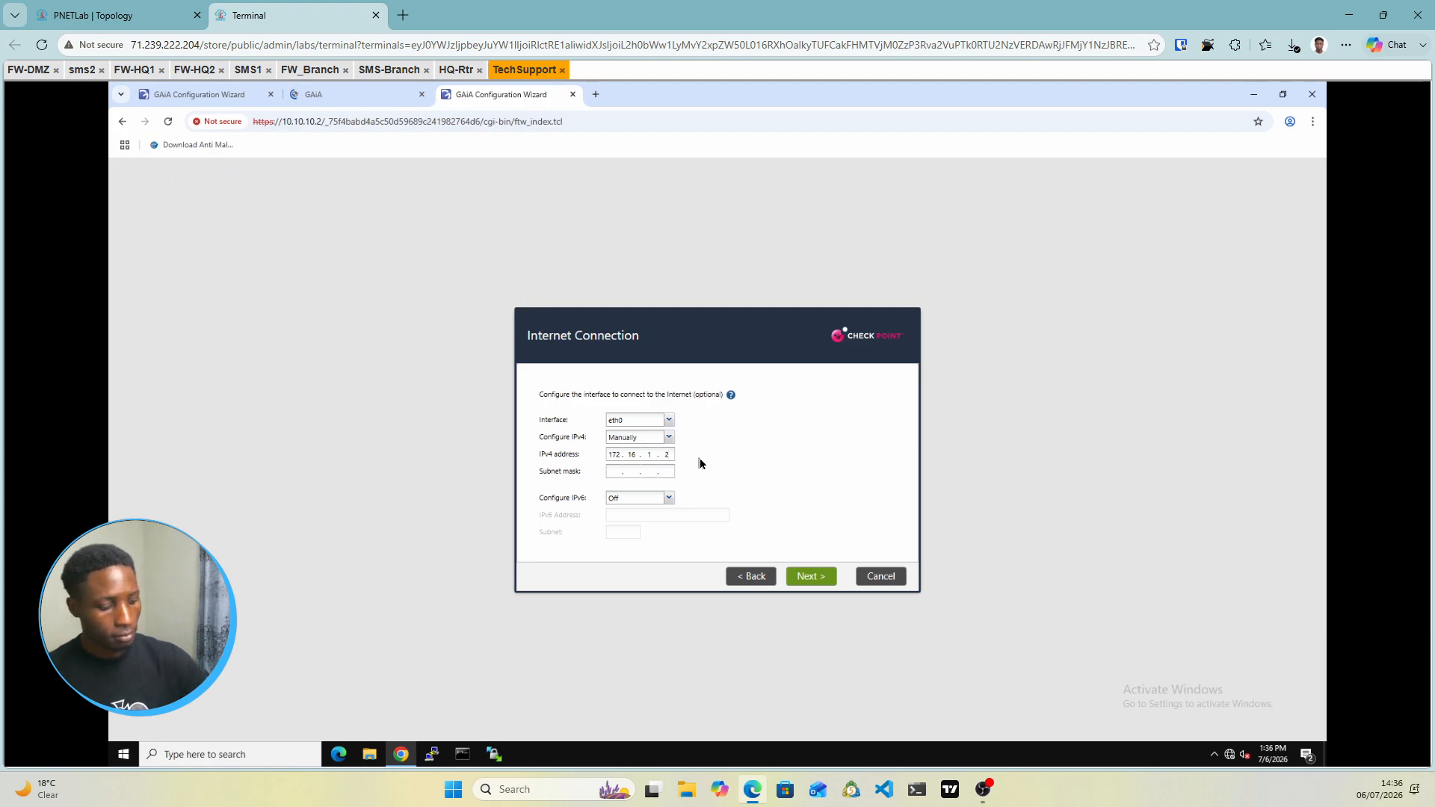
type("255.255.")
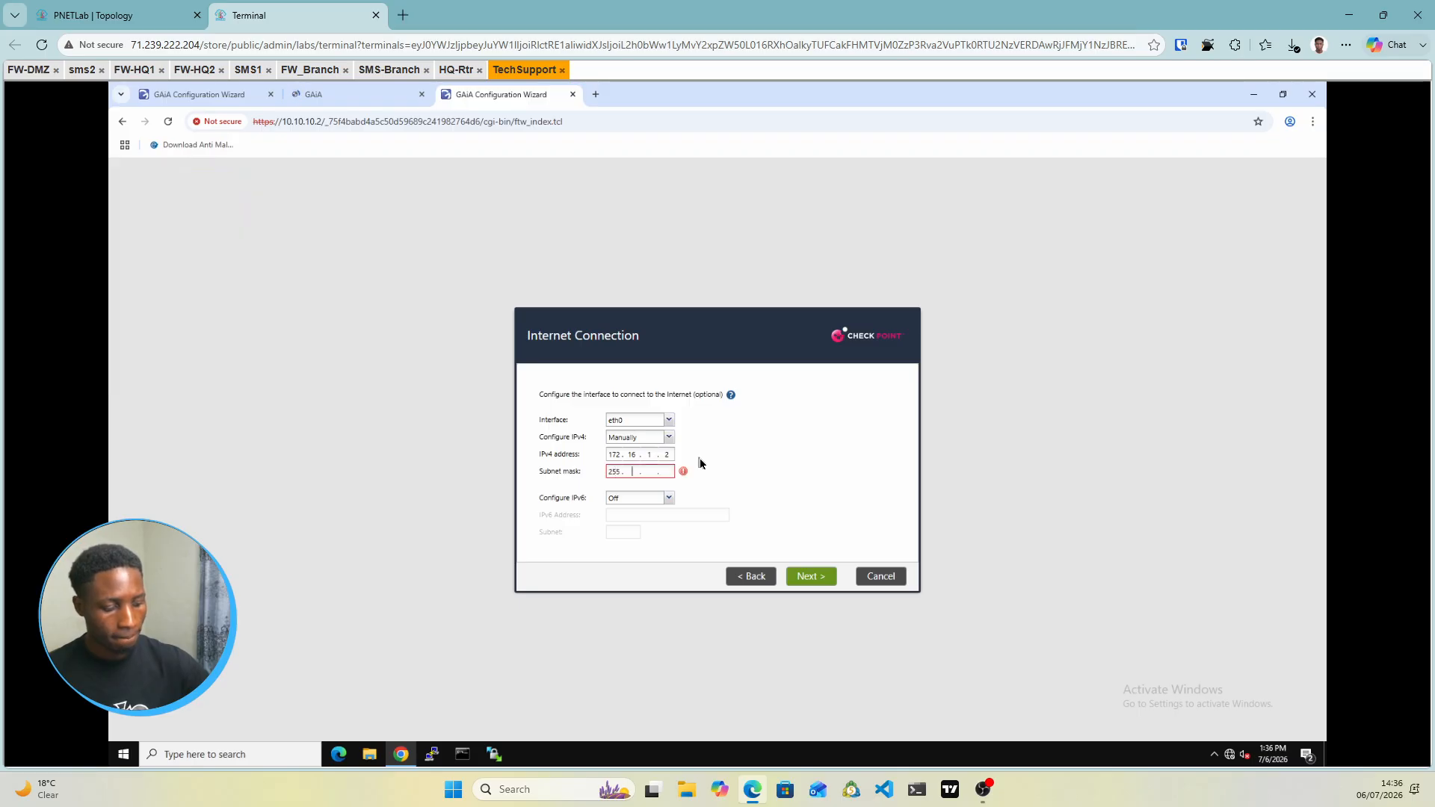
type("255.0")
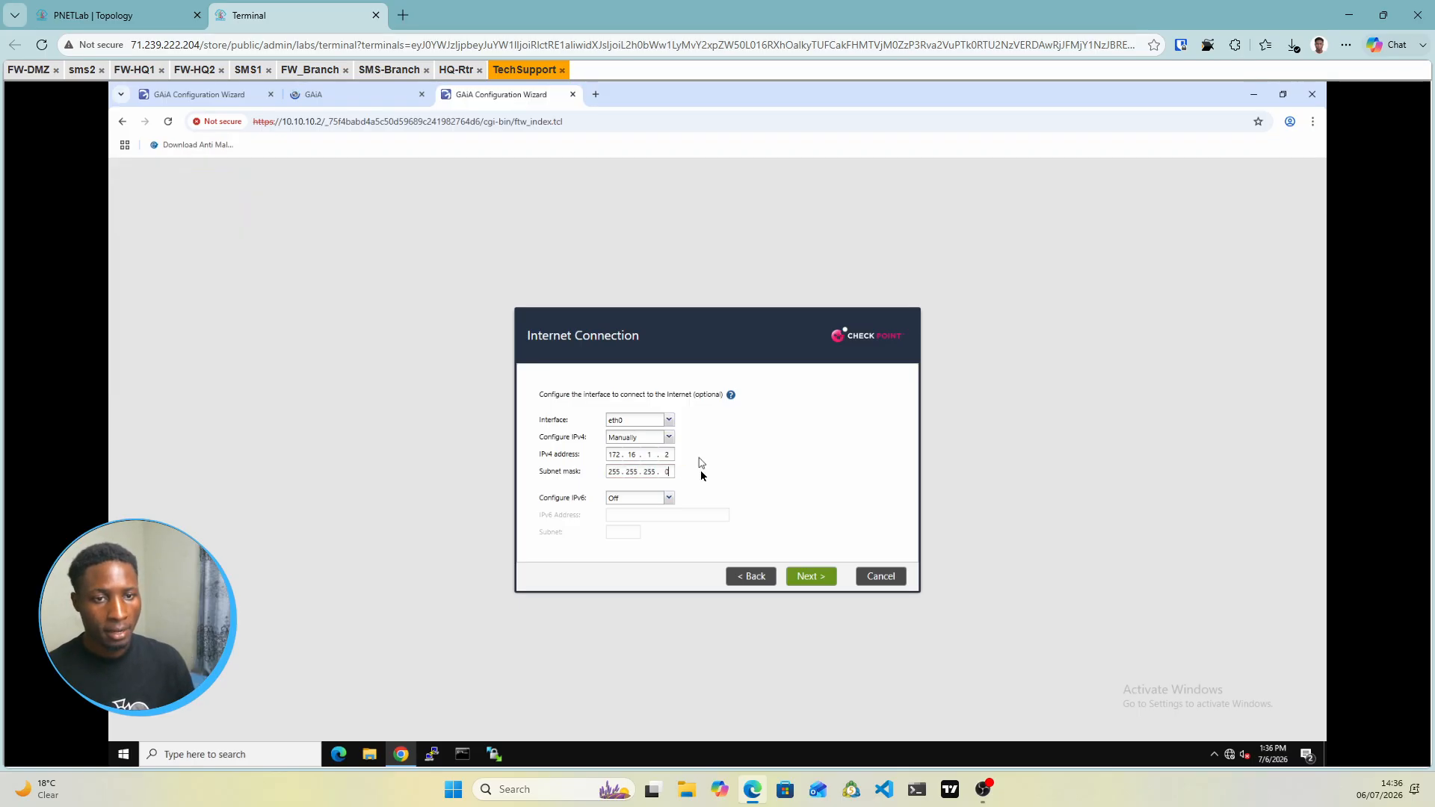
left_click(800, 578)
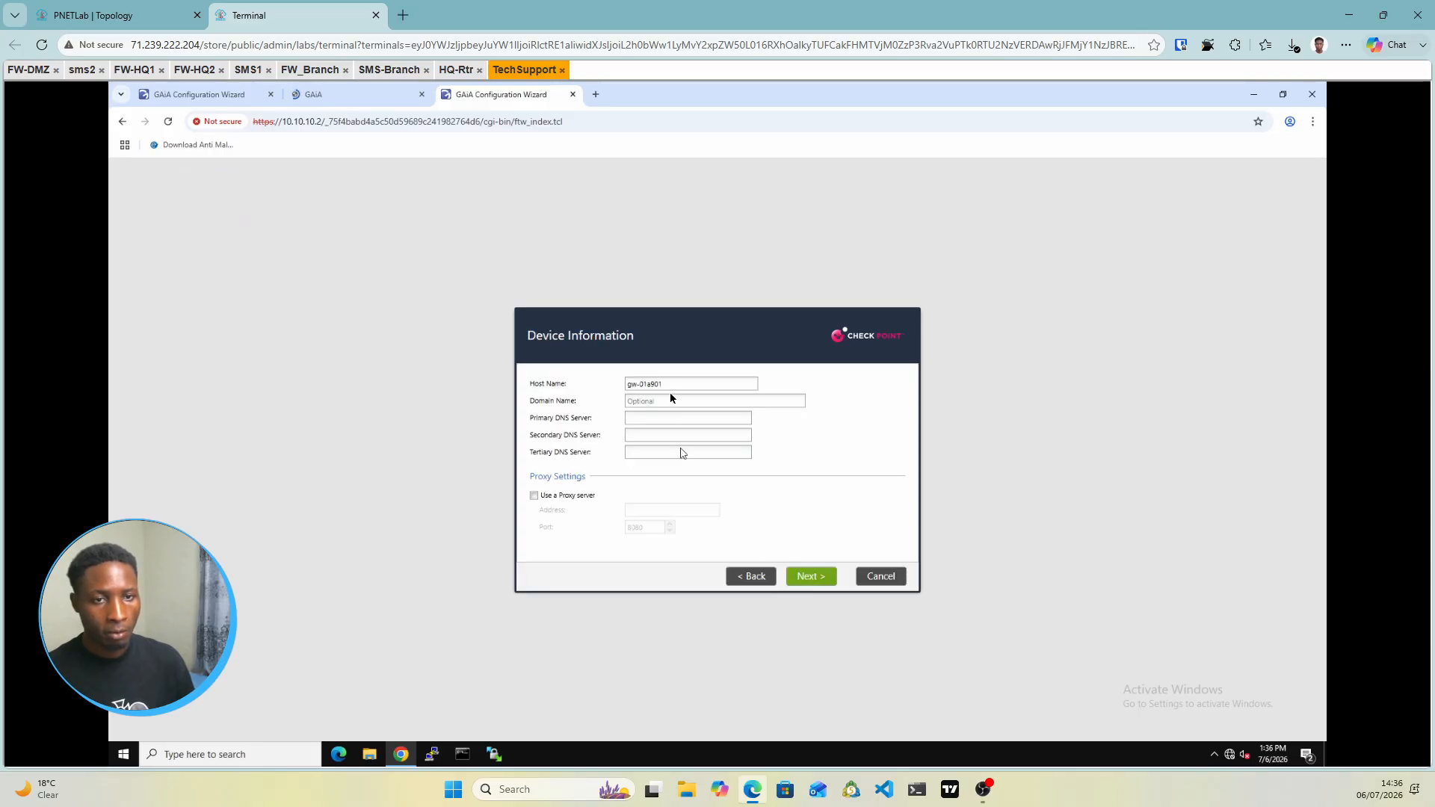
Rename the host to SG2 and accept the default date/time and installation type
left_click_drag(663, 383, 618, 391)
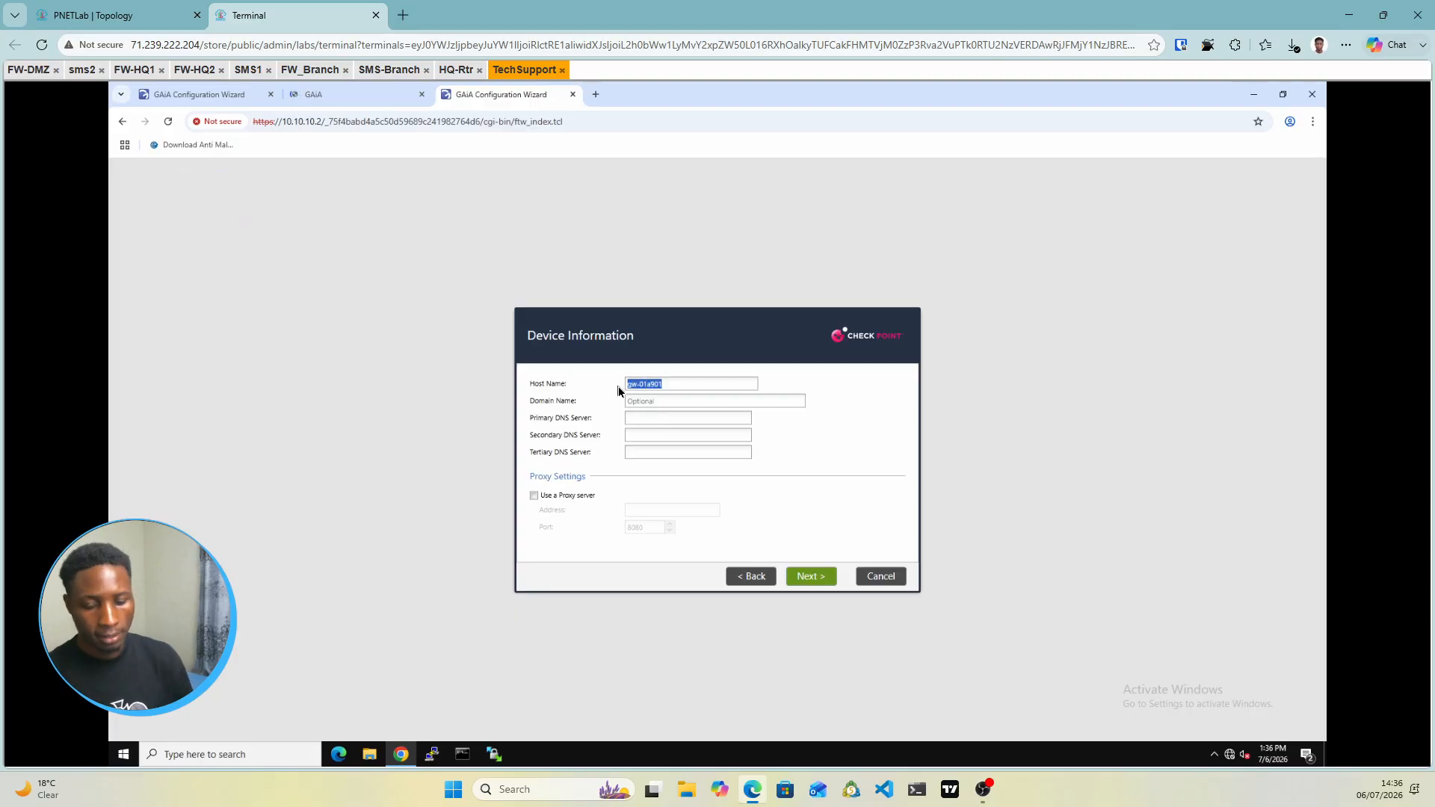
type("SG2")
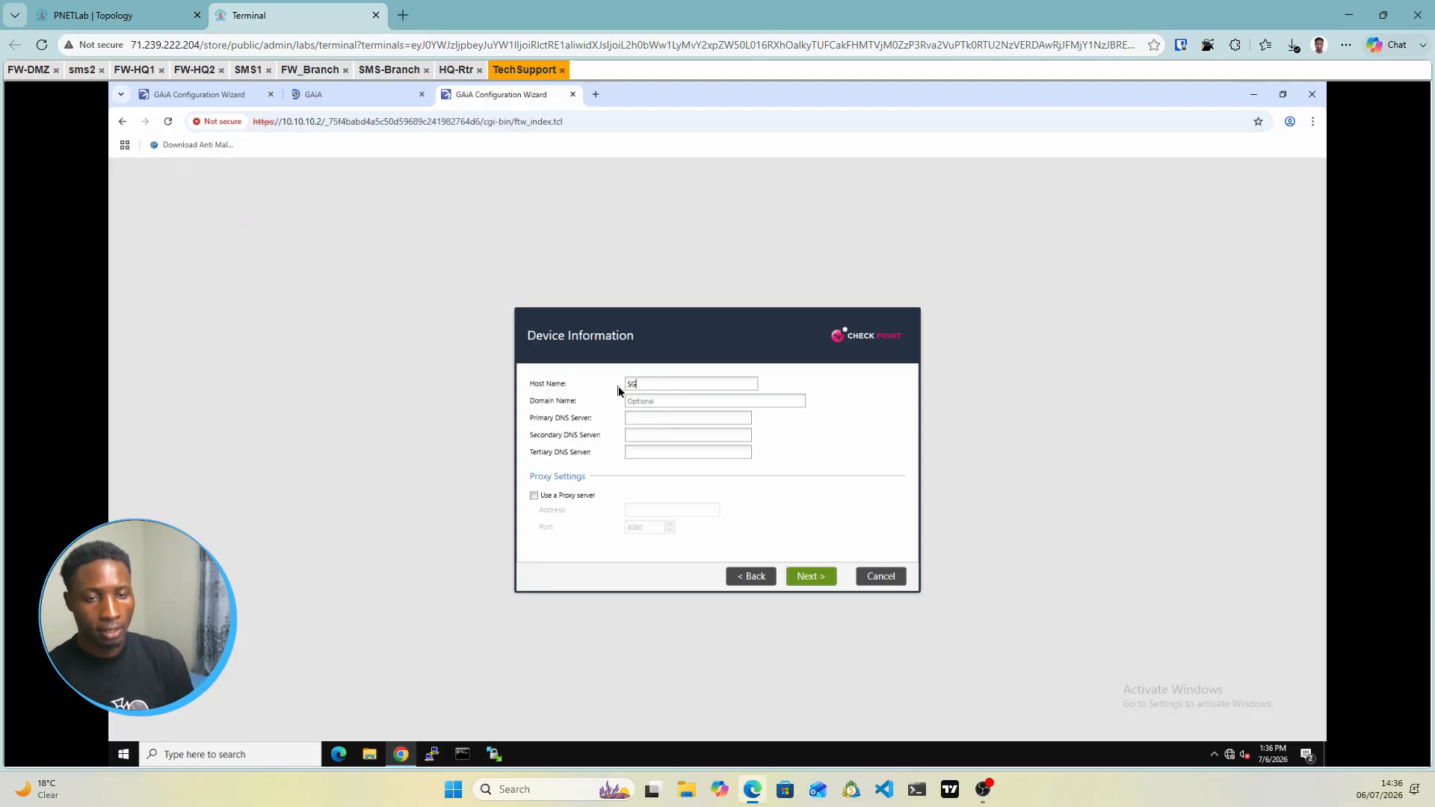
left_click(826, 576)
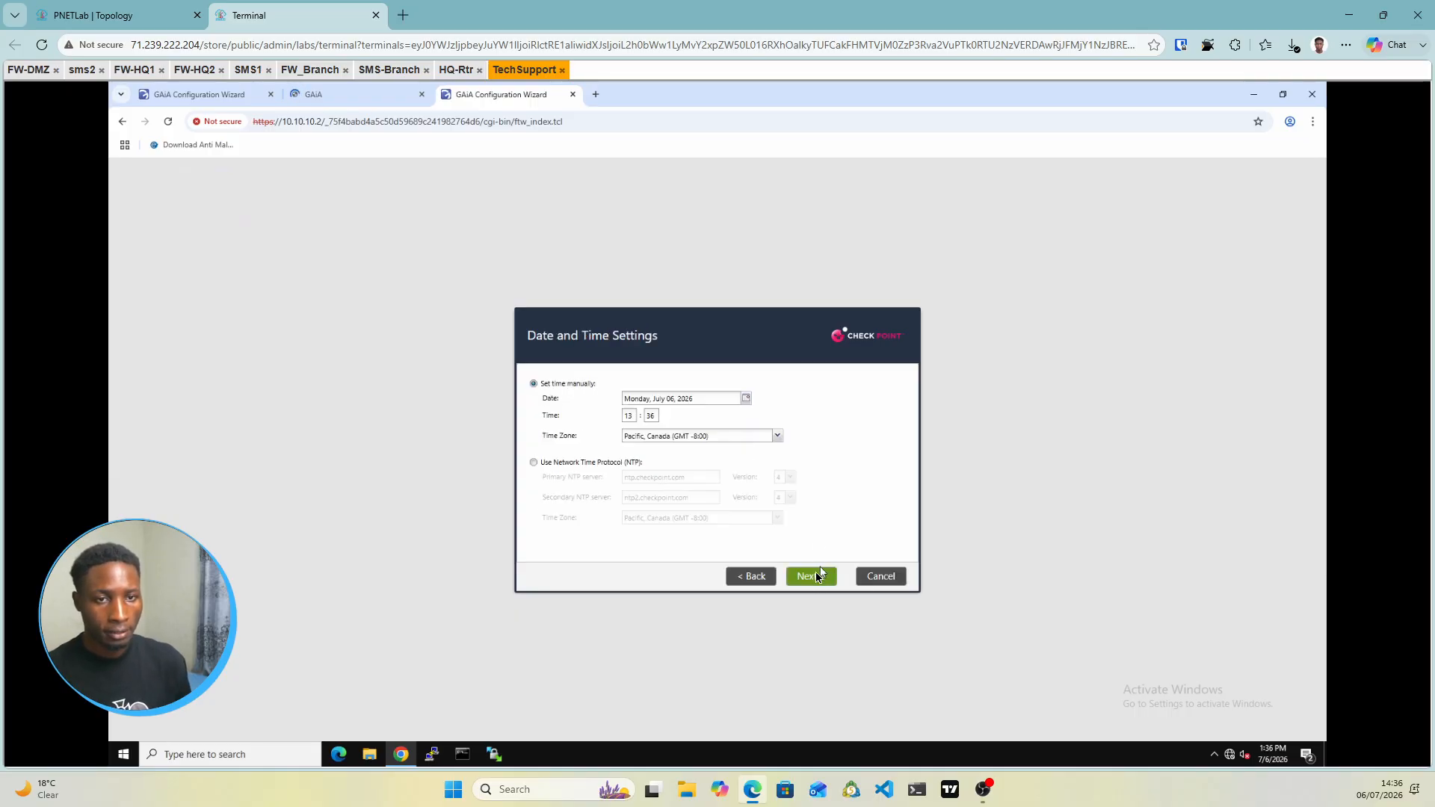
left_click(815, 577)
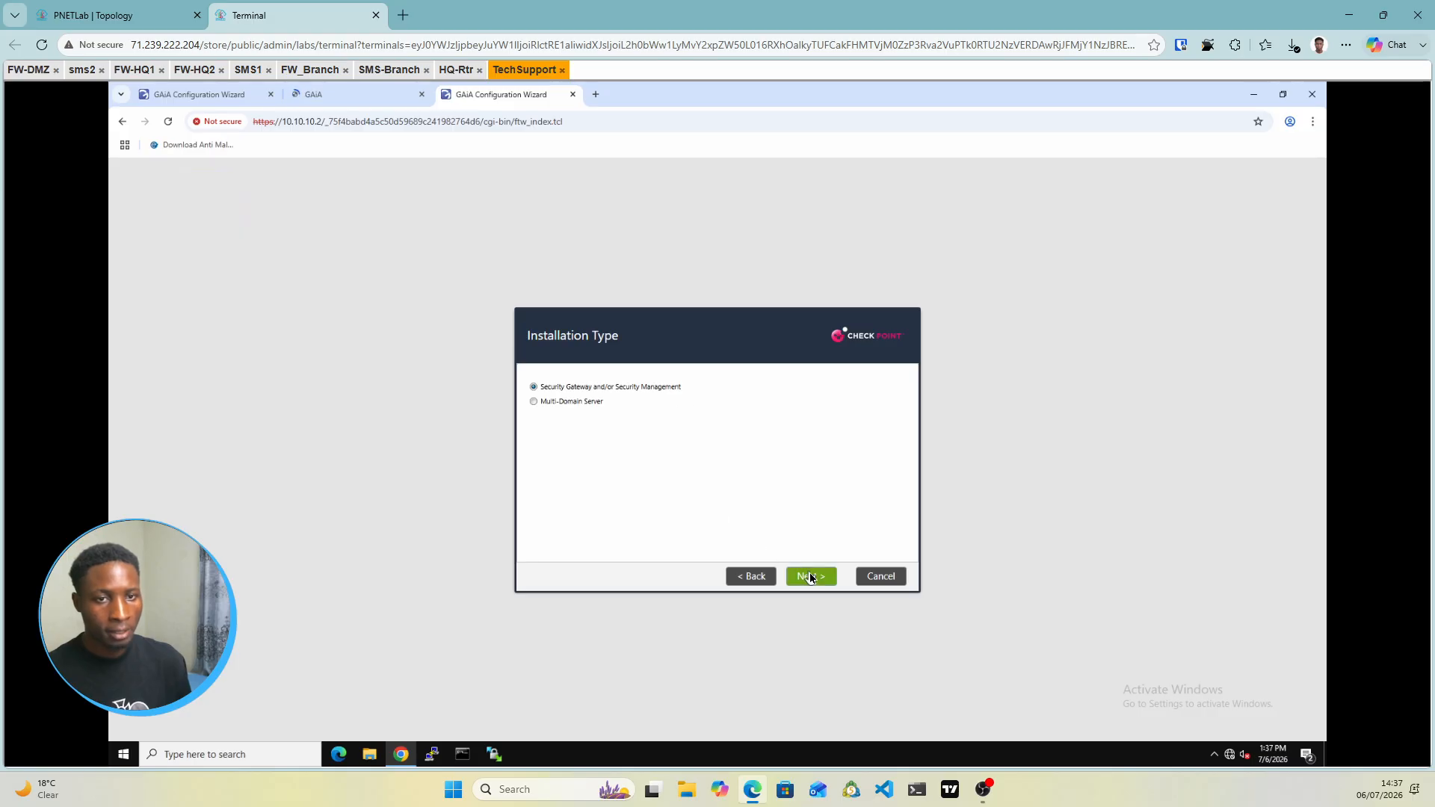
left_click(811, 577)
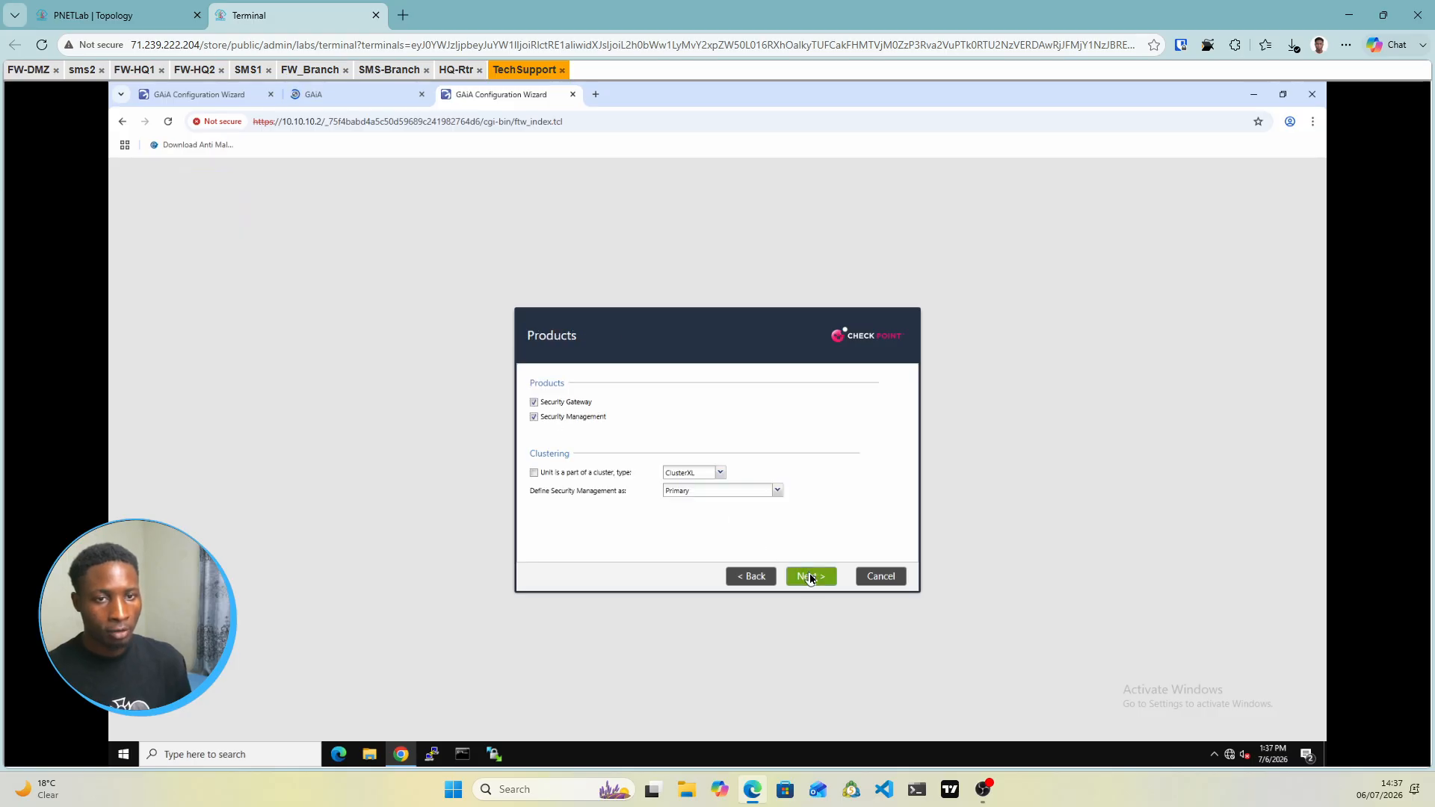
Drop Security Management from the products and enter and confirm the activation key
left_click(533, 417)
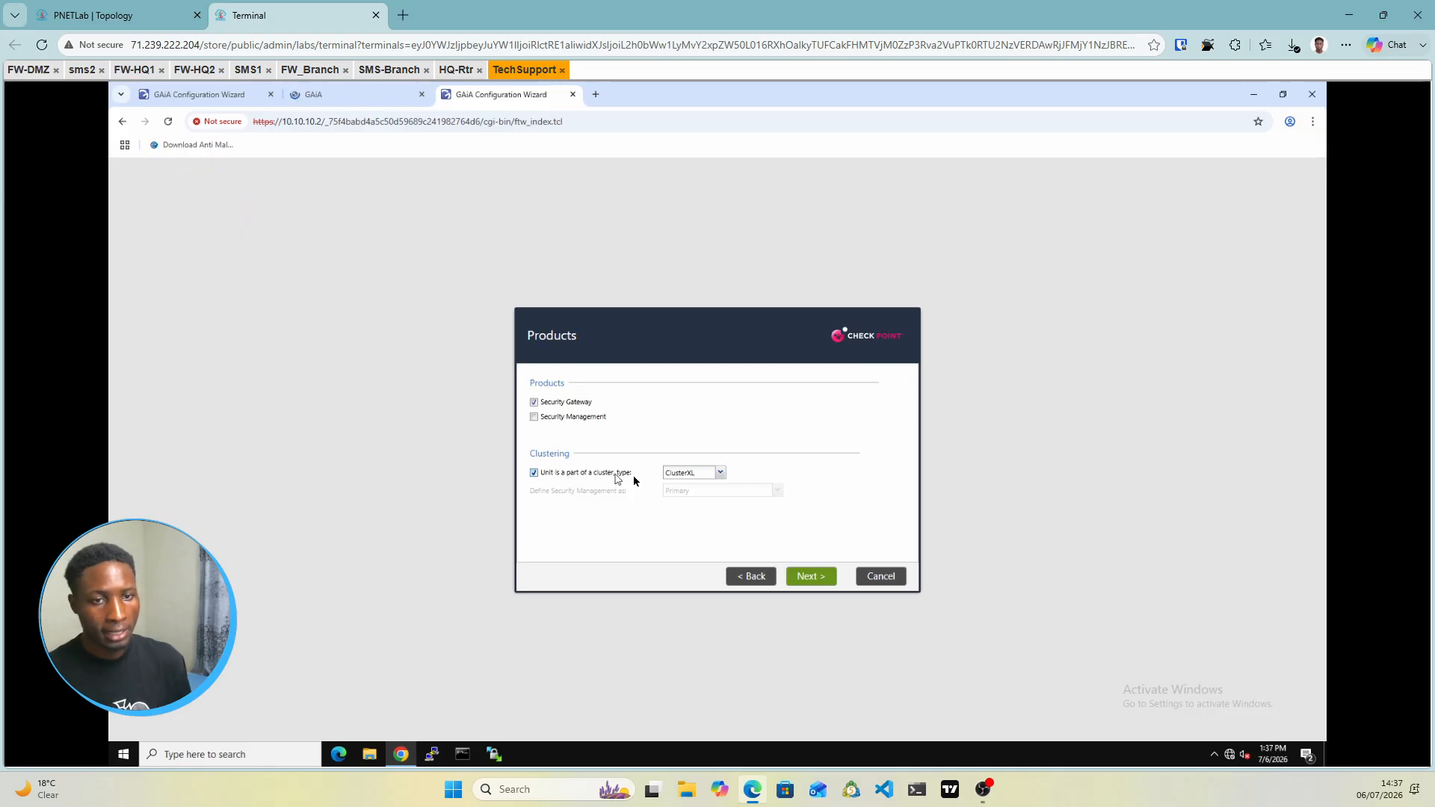
left_click(805, 573)
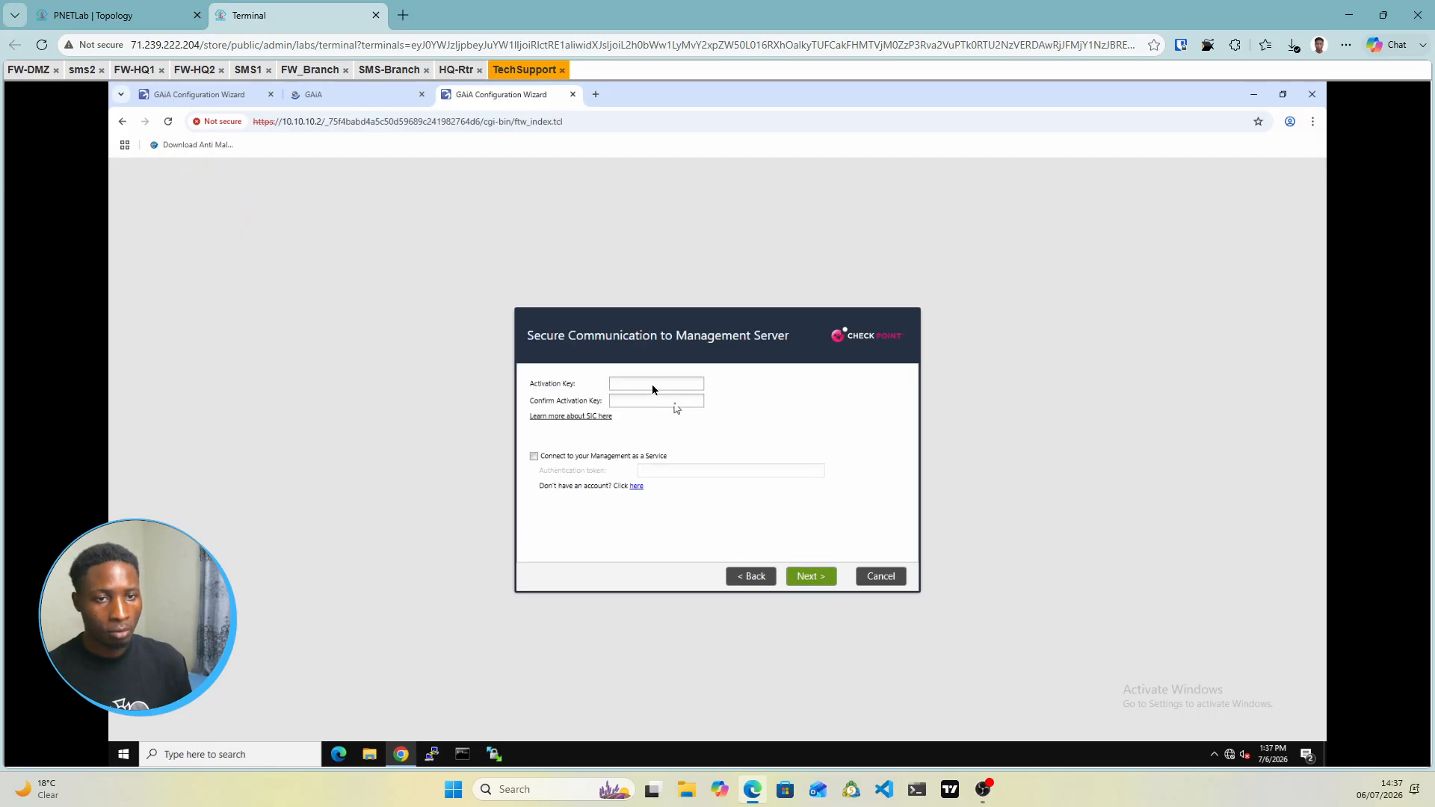
left_click(651, 384)
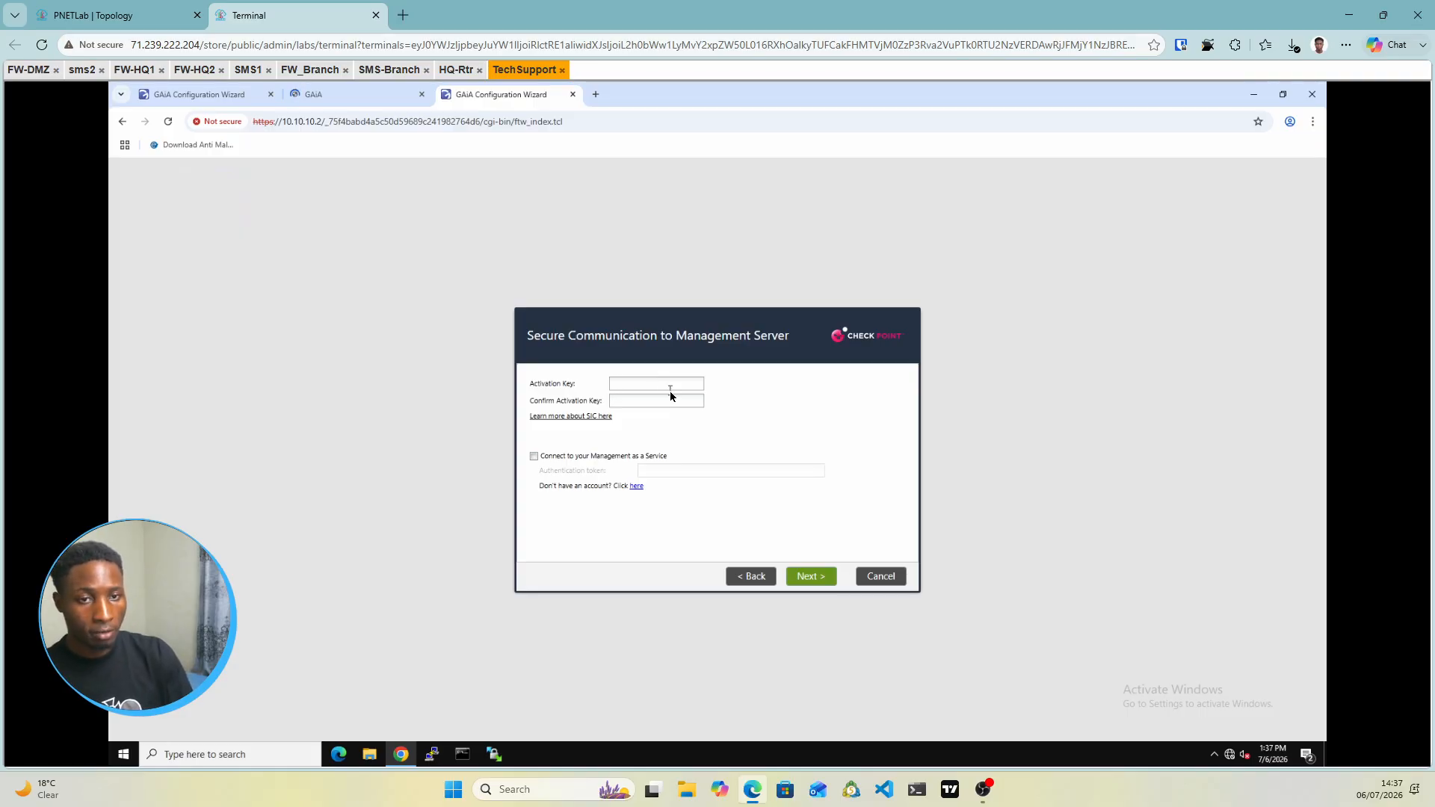
type("••••••••")
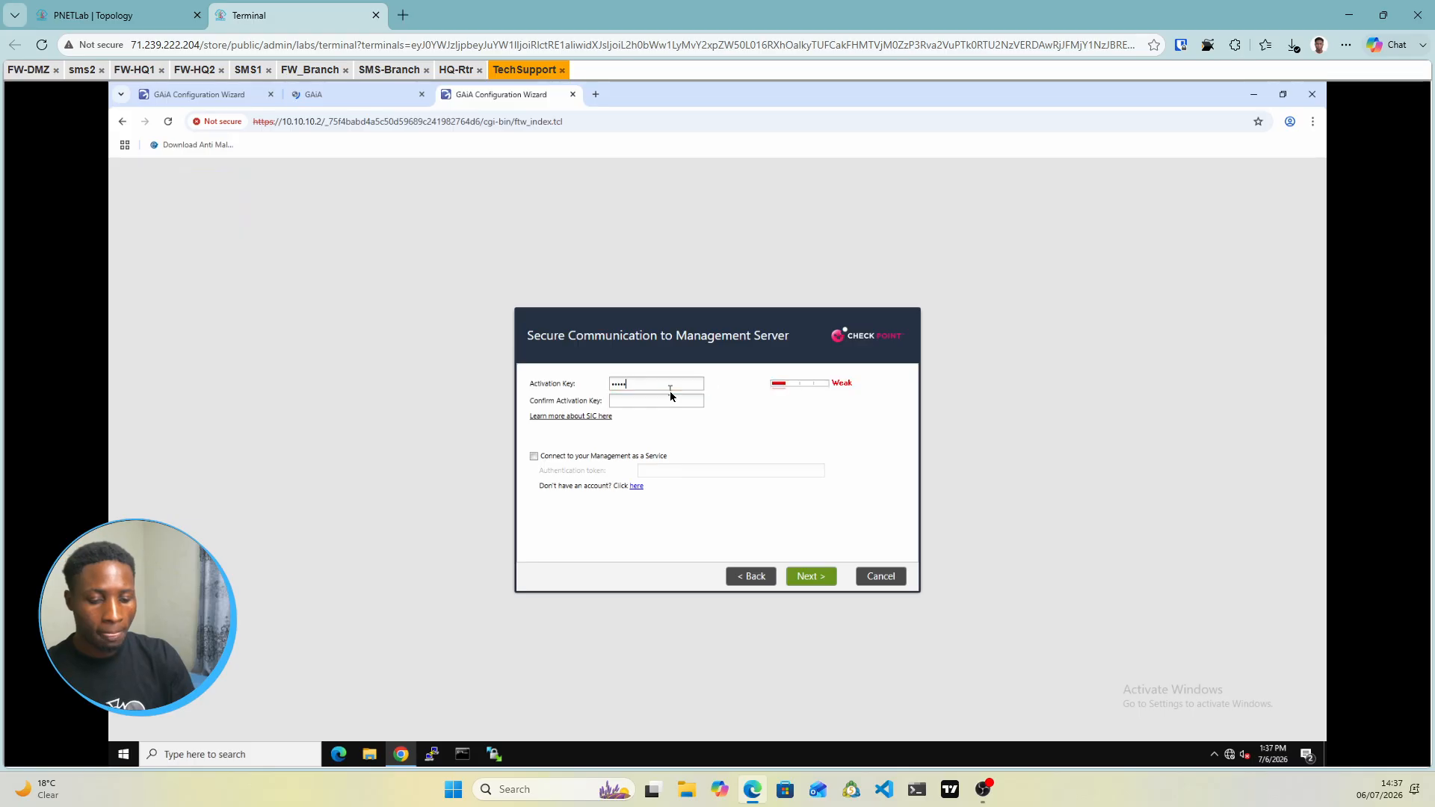
key("Tab")
type("•••")
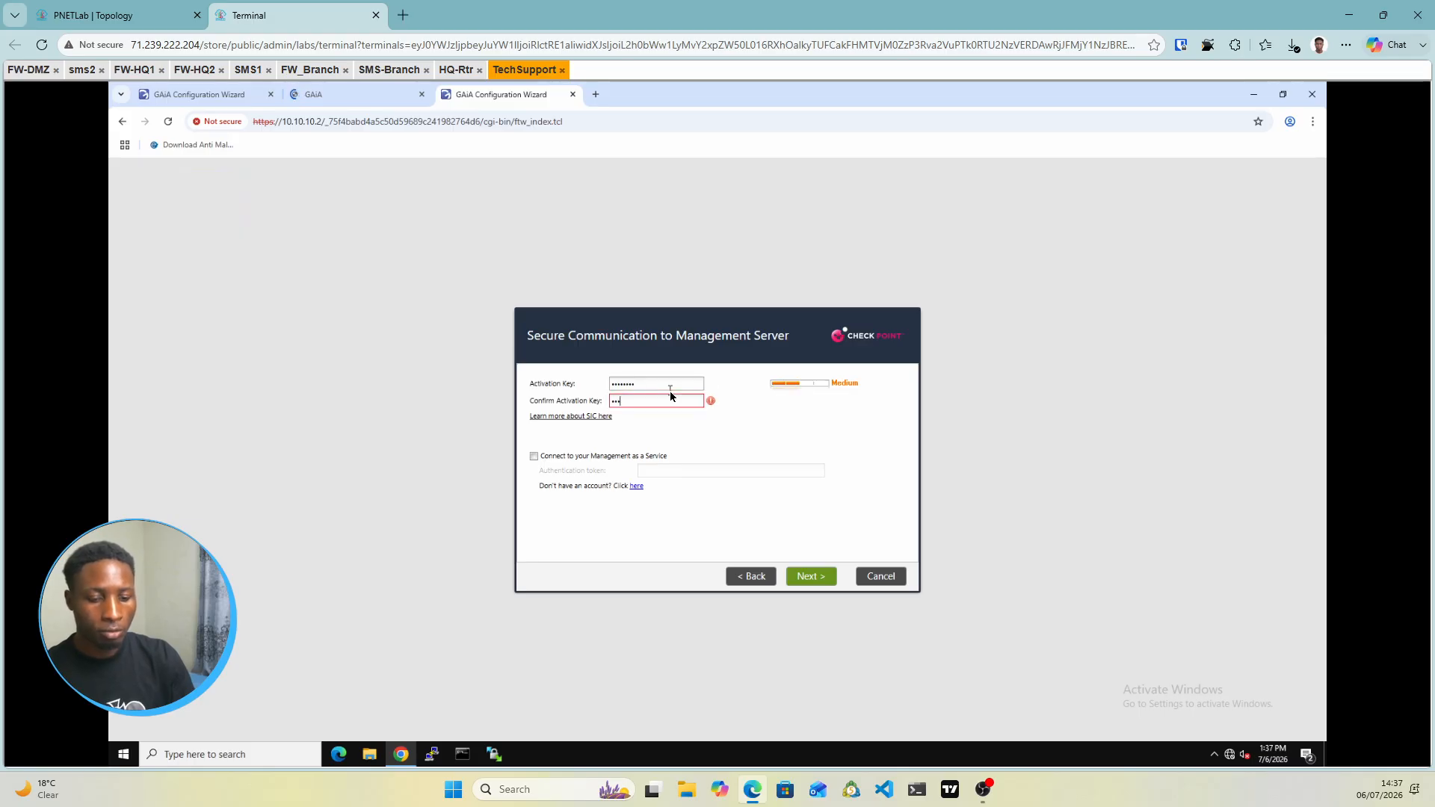
type("•••••")
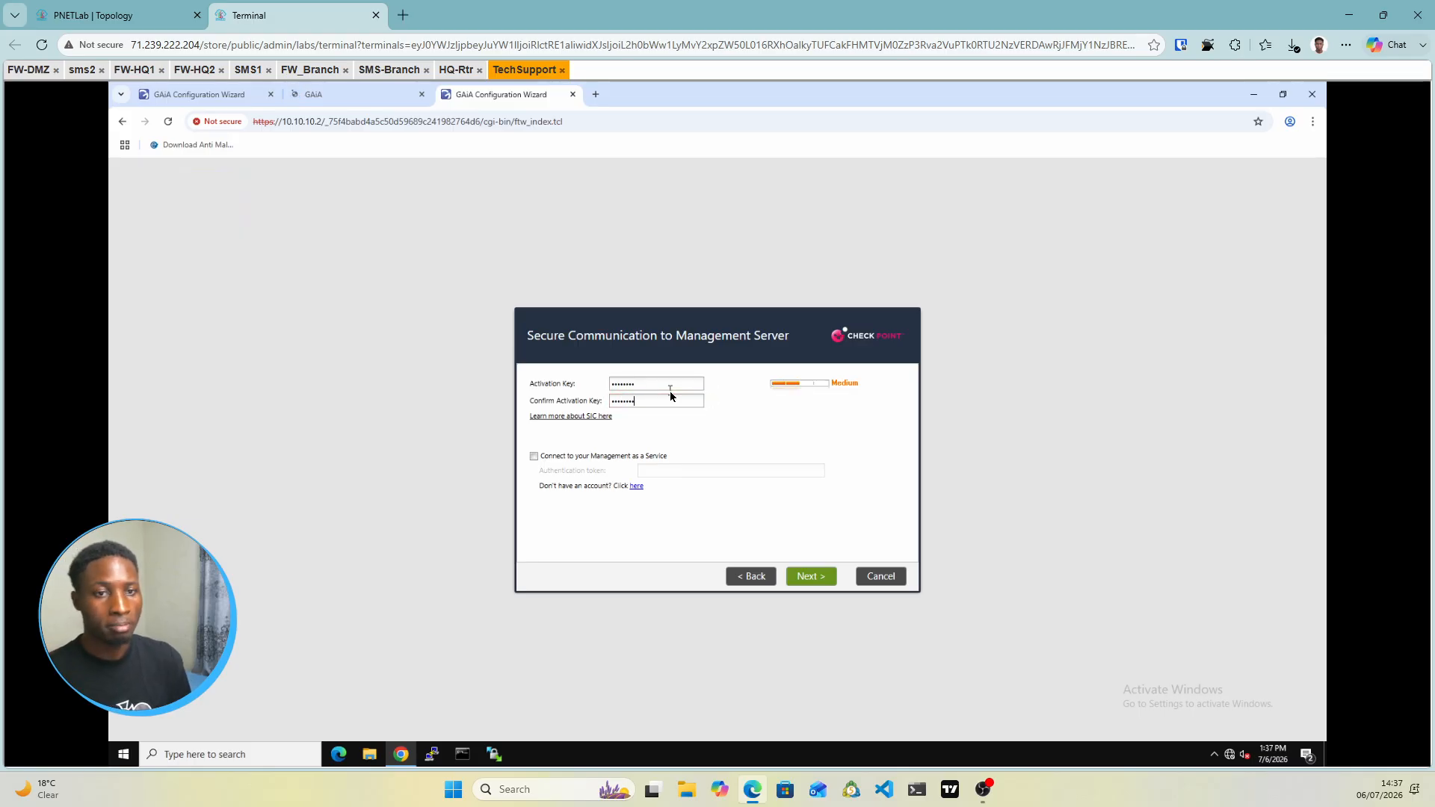
Finish the wizard and confirm starting the SG2 configuration
left_click(811, 582)
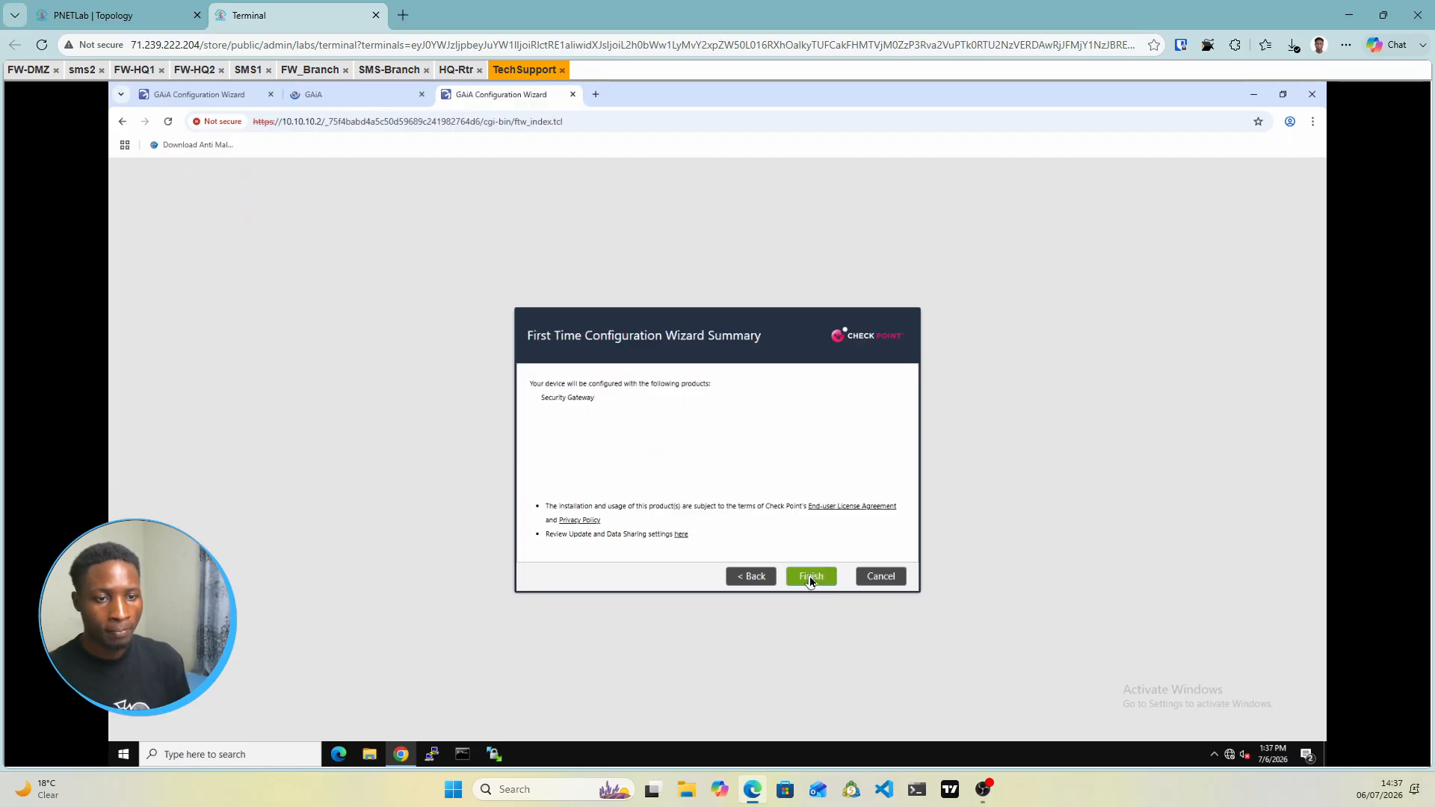
left_click(811, 583)
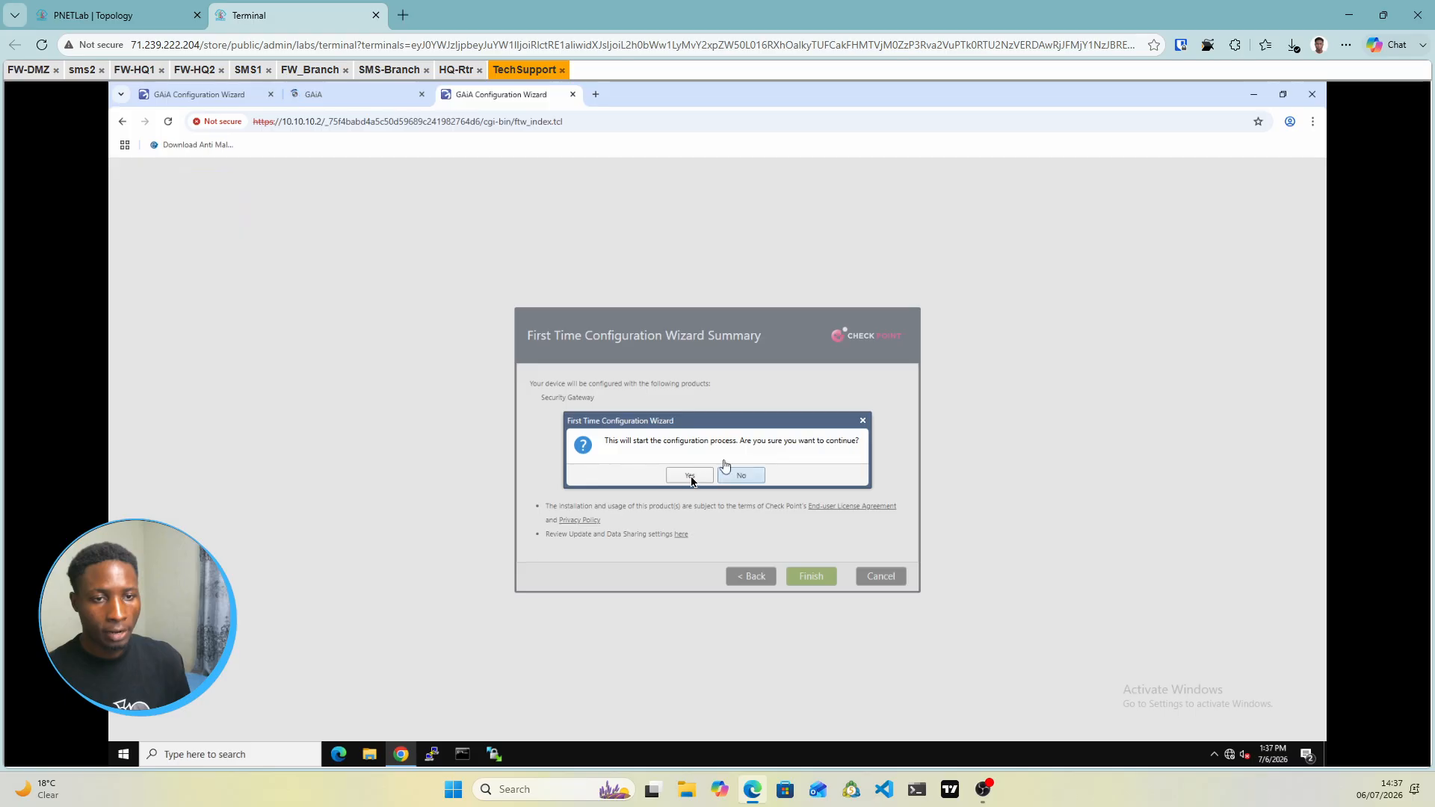
left_click(686, 478)
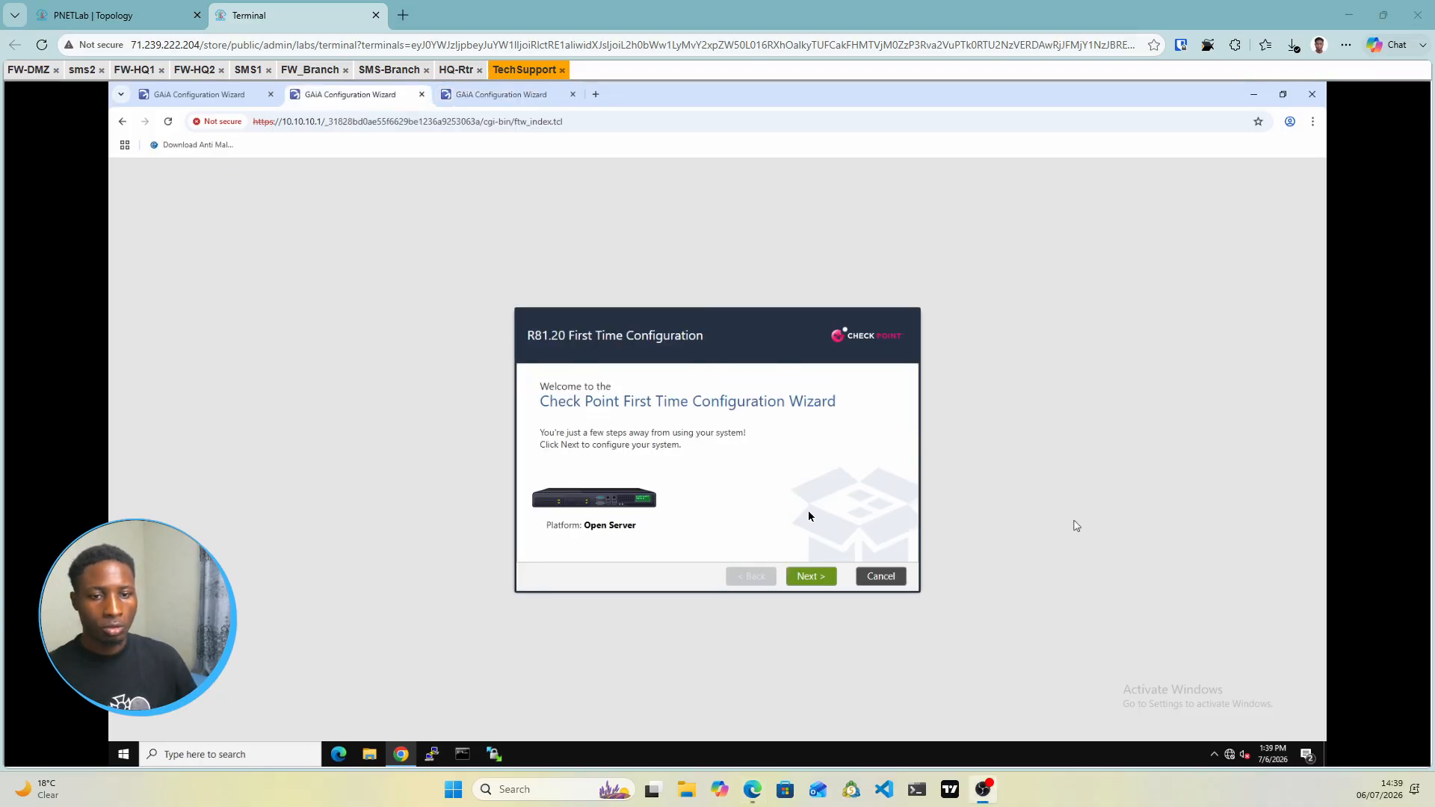
Advance 10.10.10.1's wizard, set the management Default Gateway to 172.16.1.3, and continue
left_click(808, 582)
left_click(815, 581)
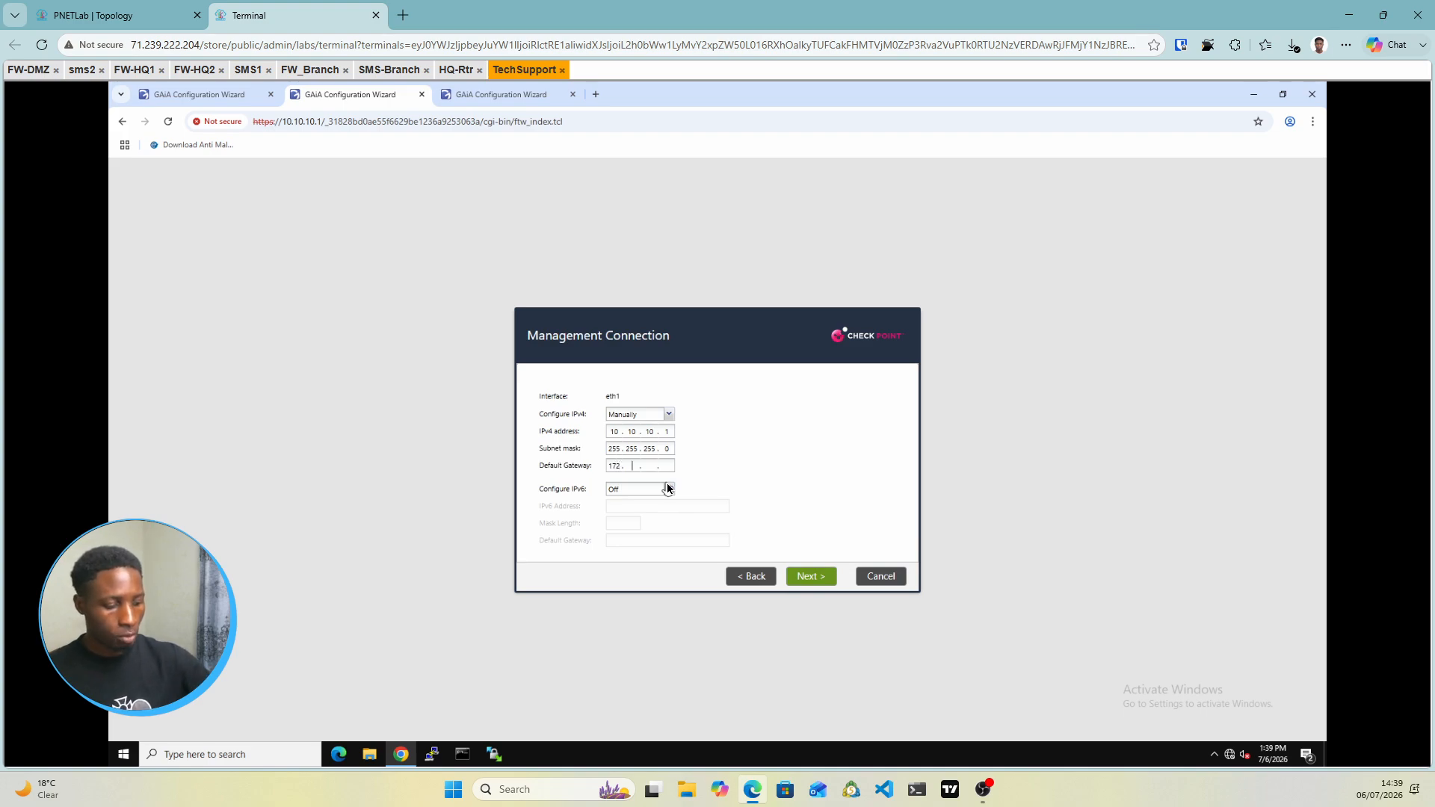
type(".3")
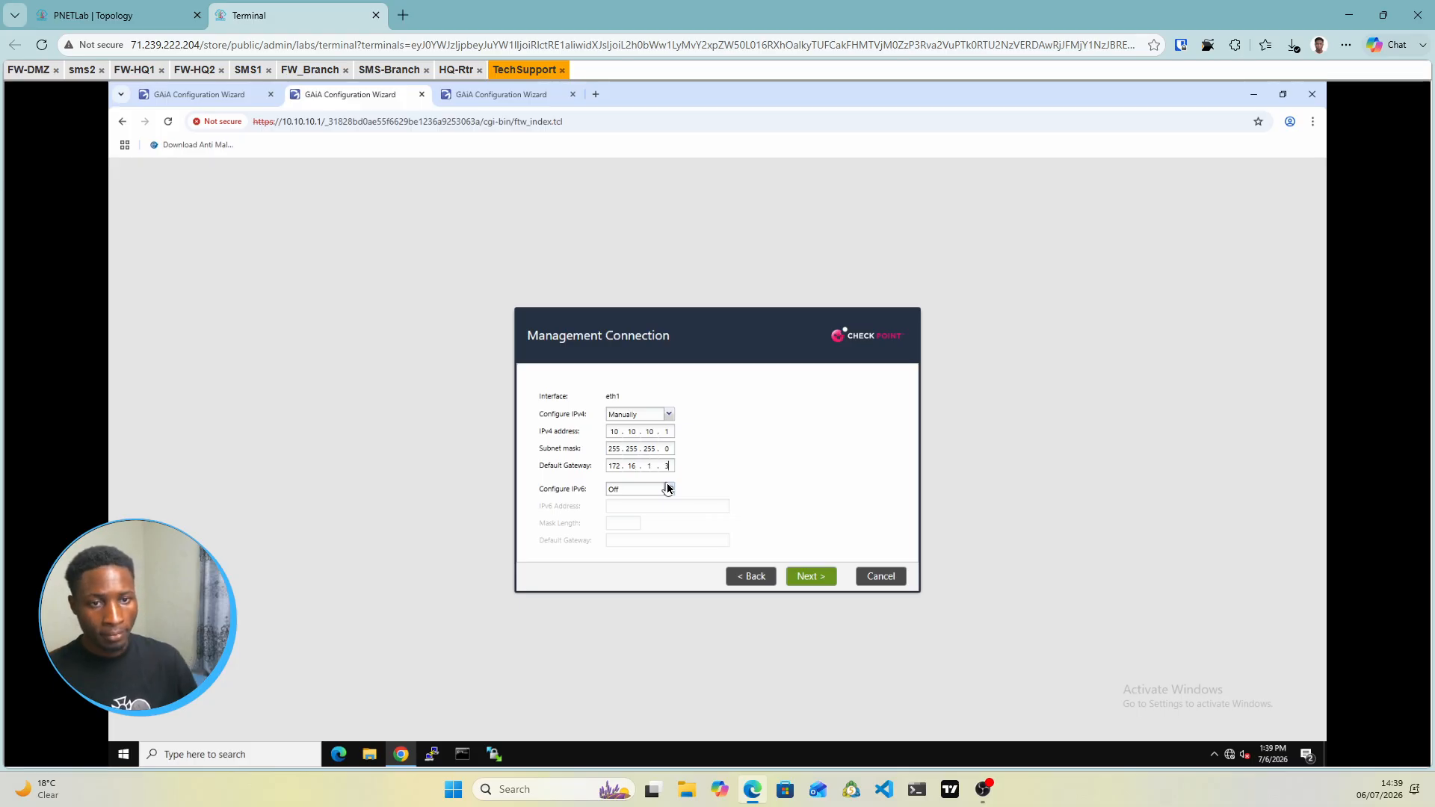
left_click(812, 577)
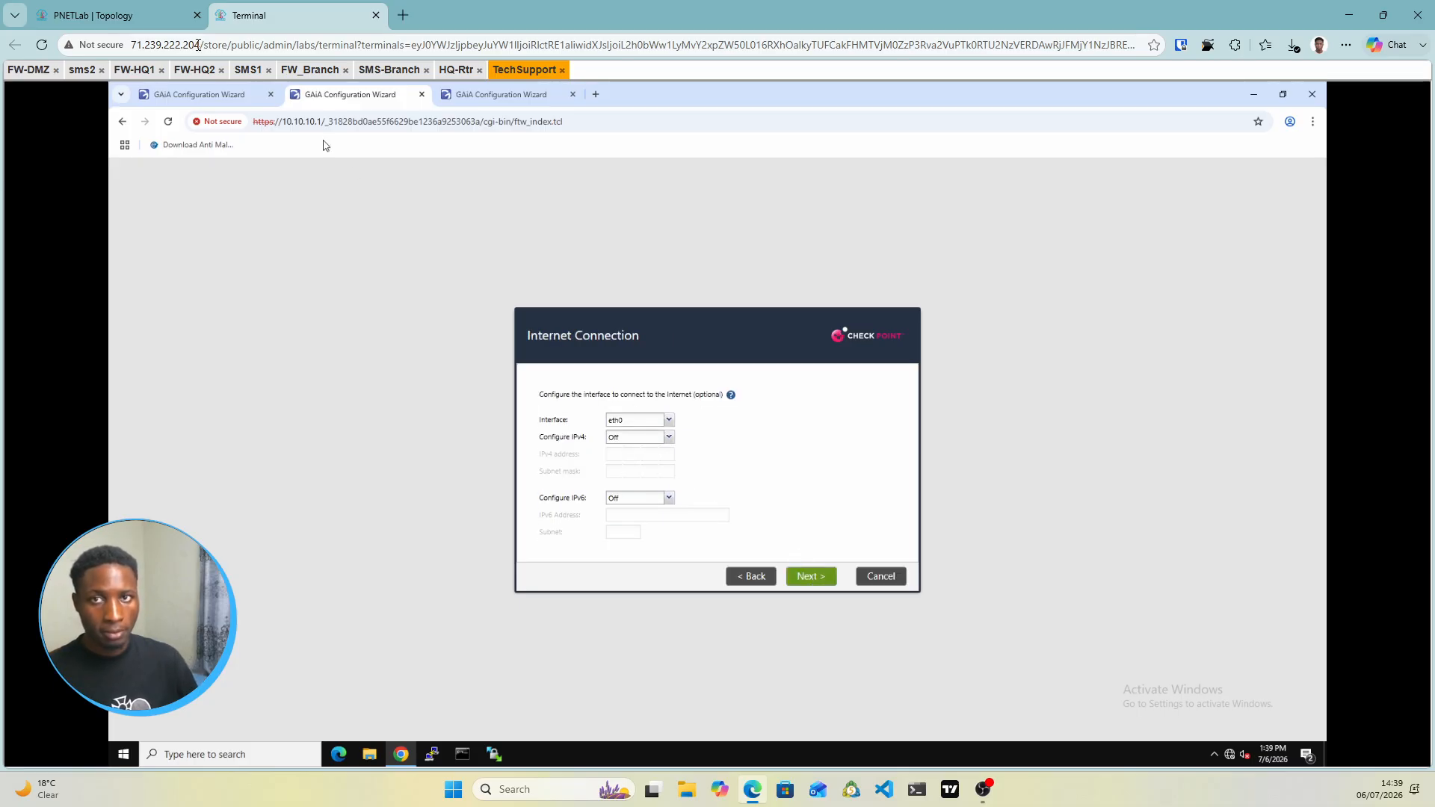
Set eth0 to manual IPv4 172.16.1.1 with mask 255.255.255.0 and continue
left_click(112, 15)
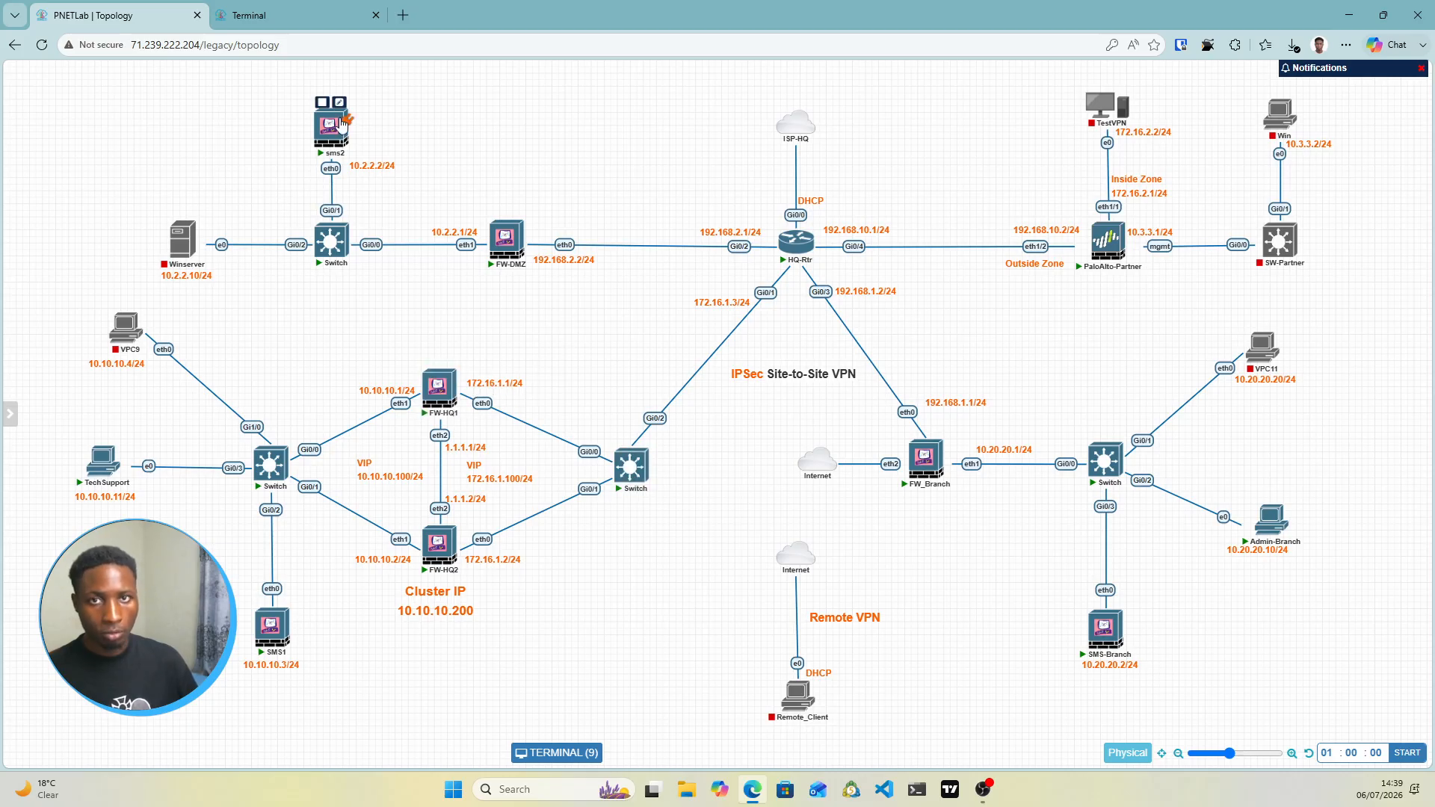
left_click(314, 15)
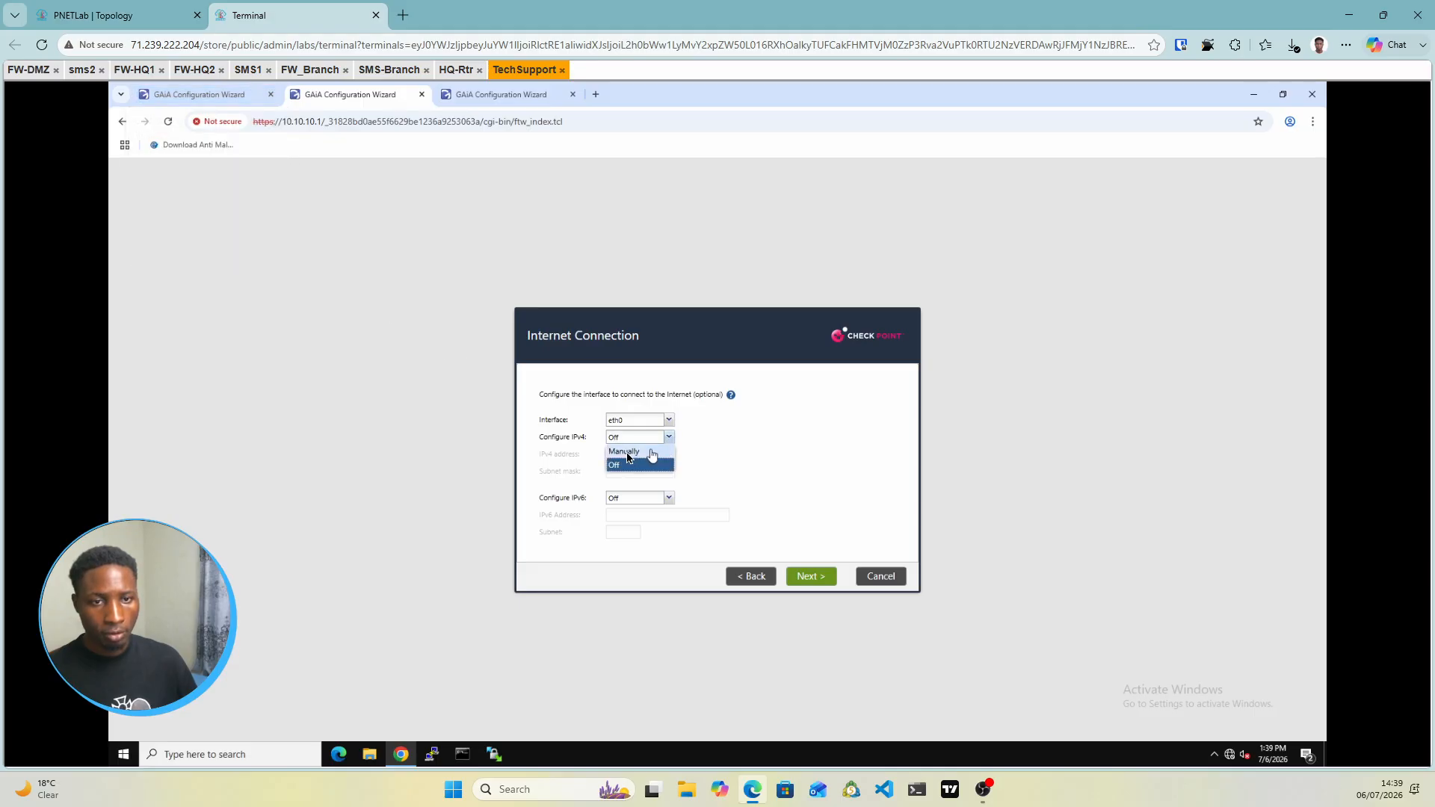
left_click(618, 452)
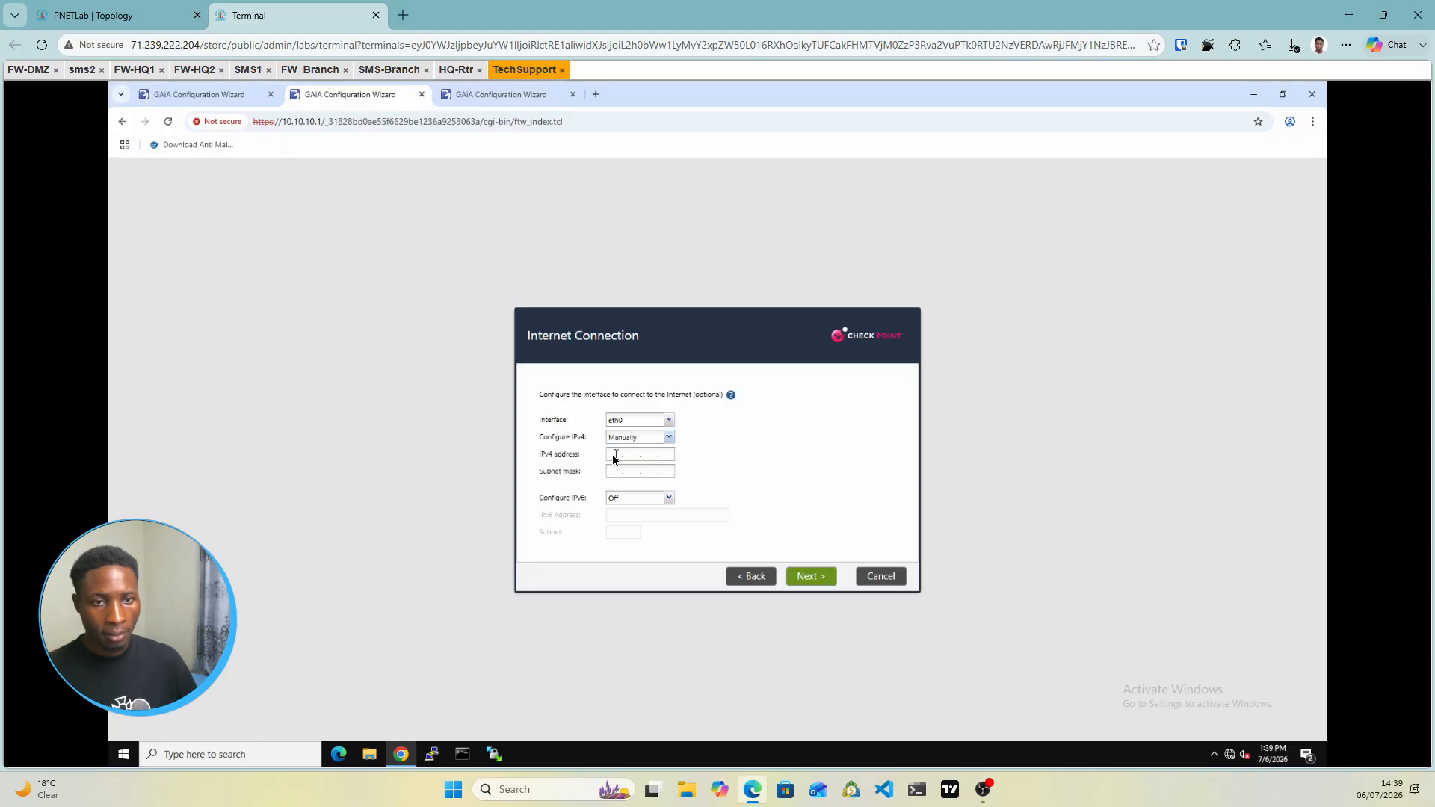
left_click(614, 455)
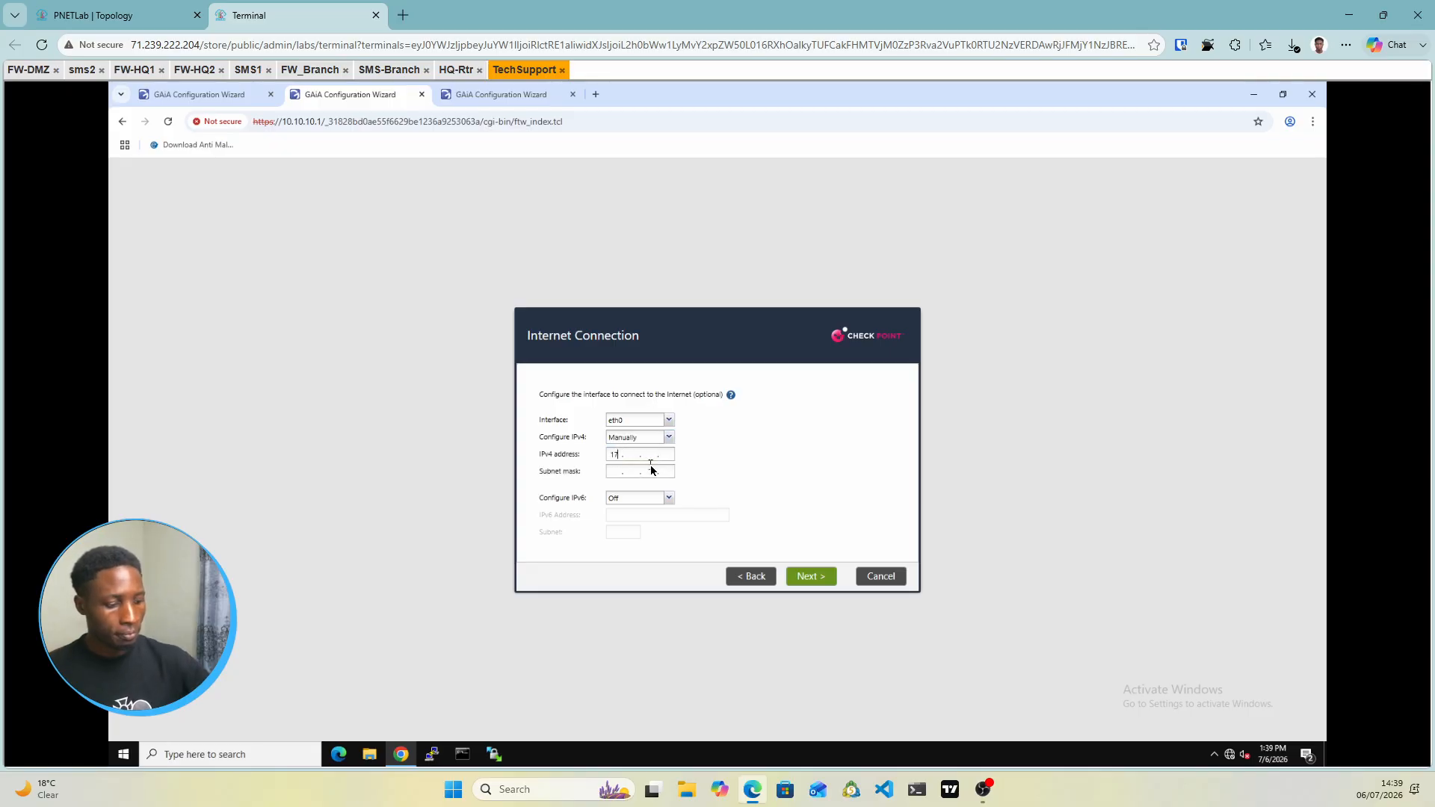
type("172.16.1.1")
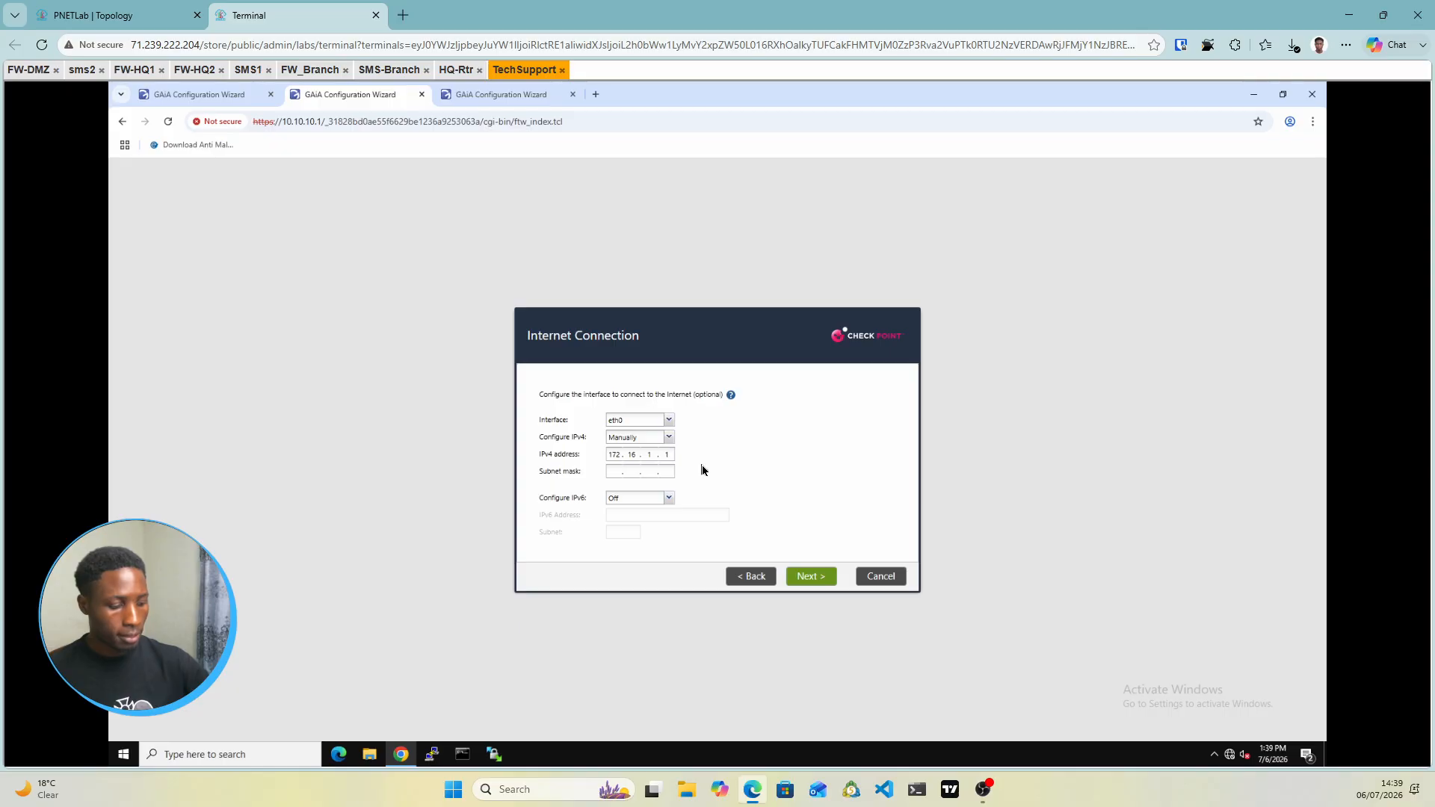
type("255.255.2")
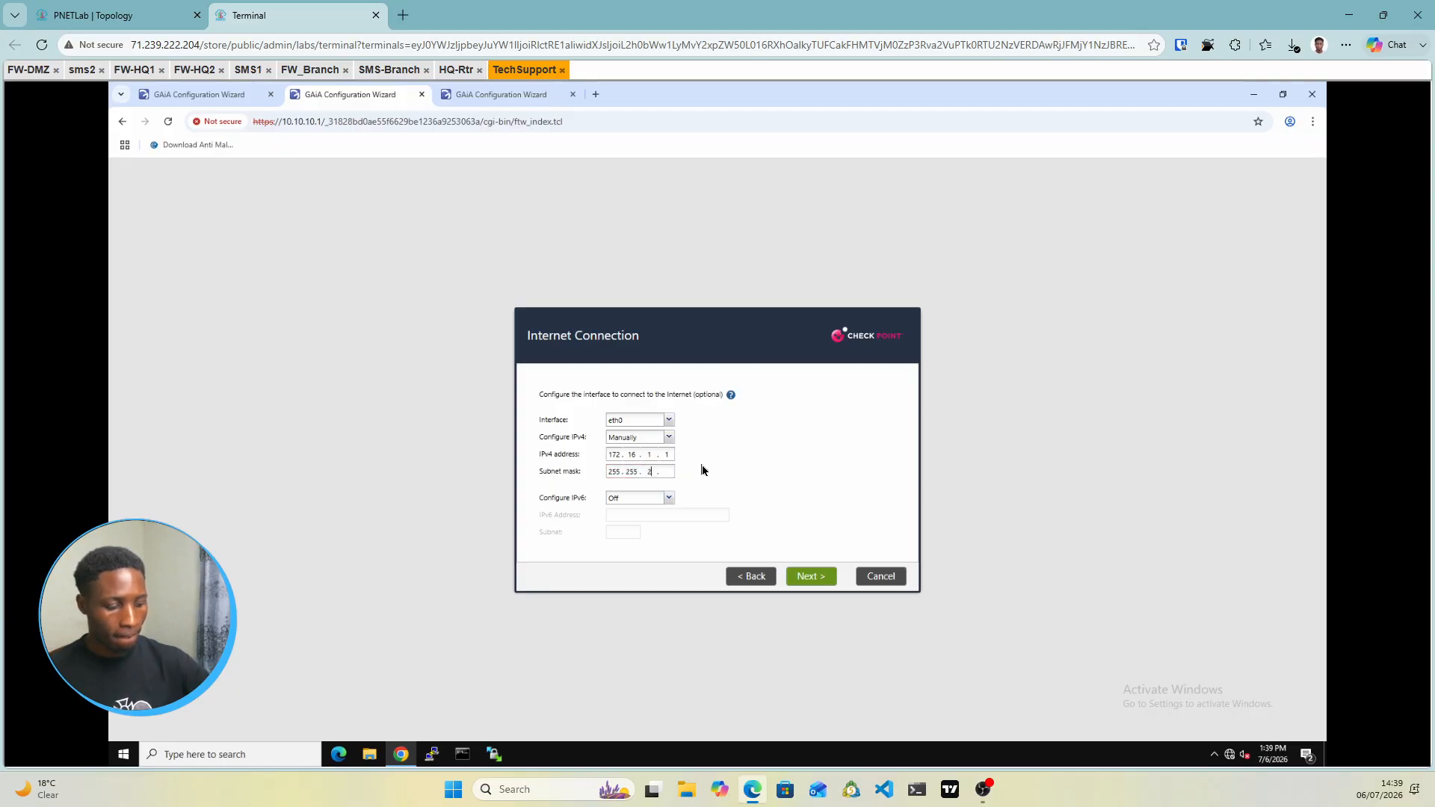
type("55.0")
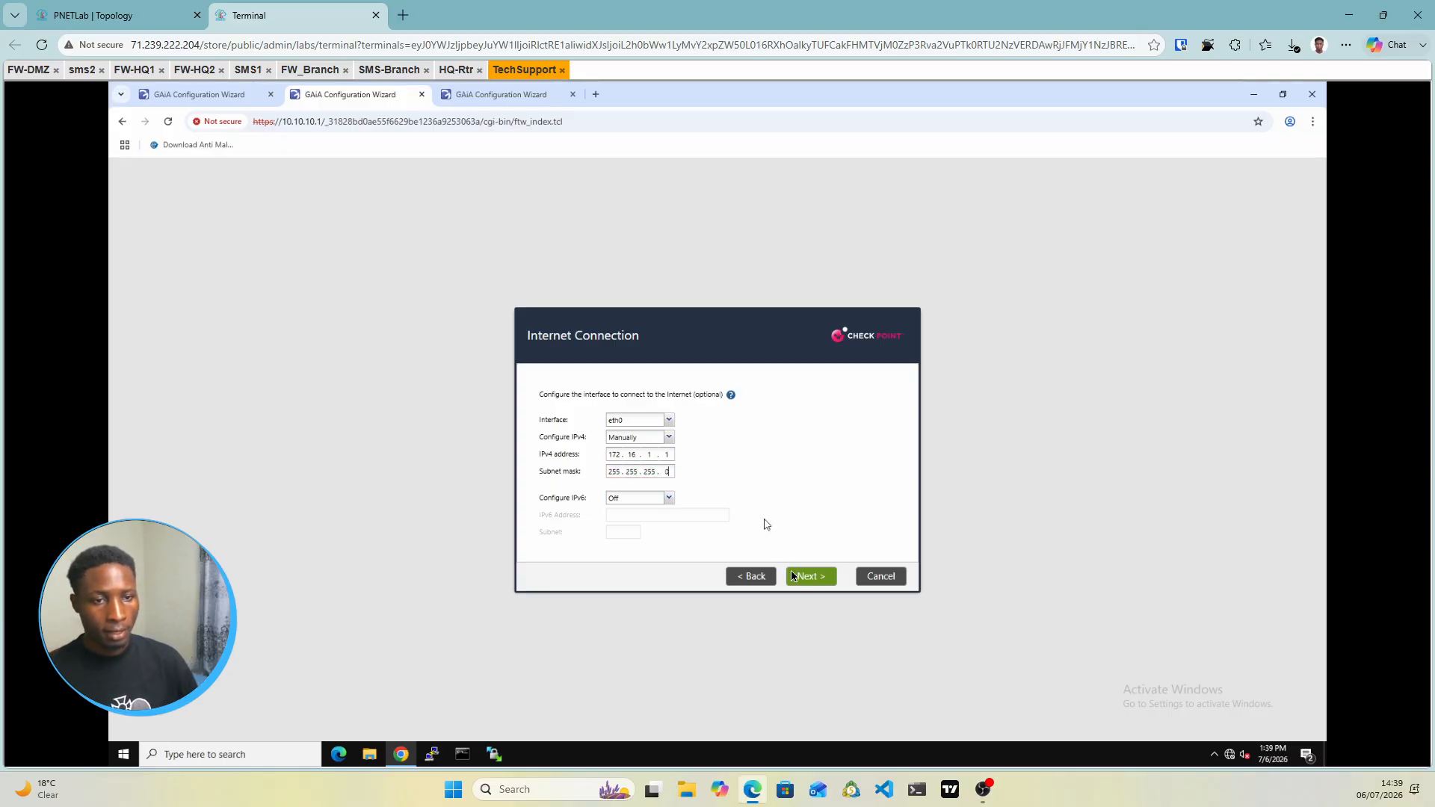
left_click(798, 577)
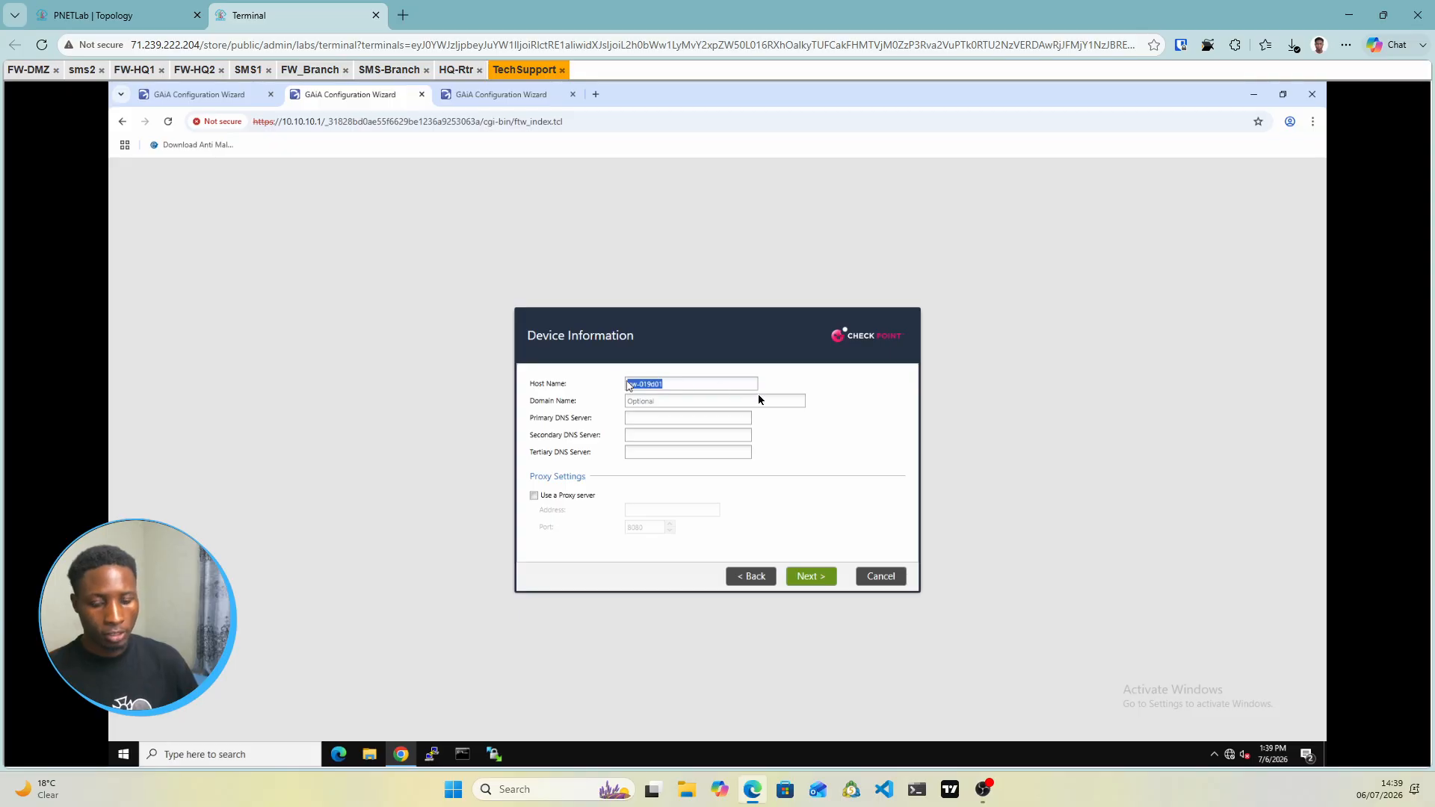
Name the host SG1 and keep the default date/time and installation type
type("S")
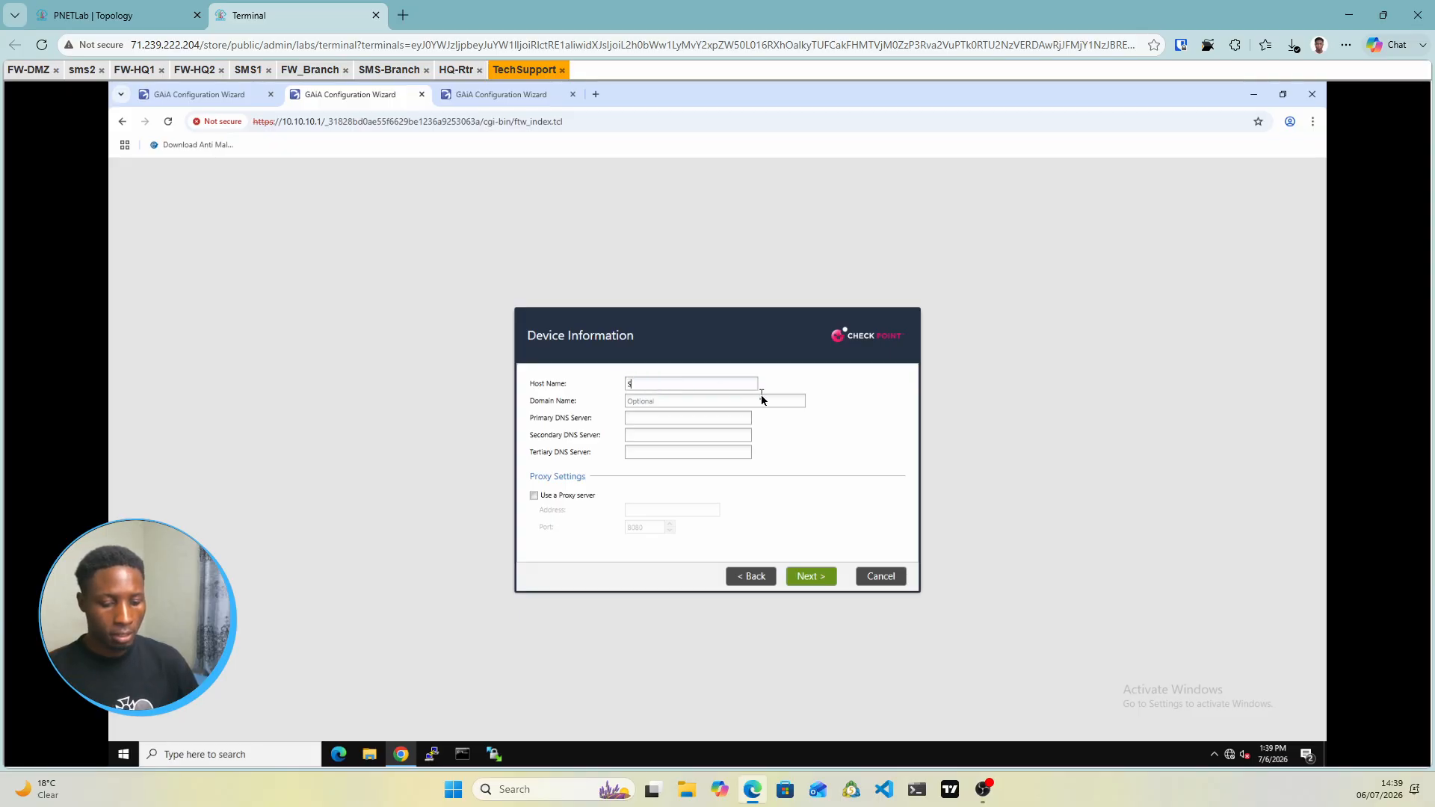
type("G1")
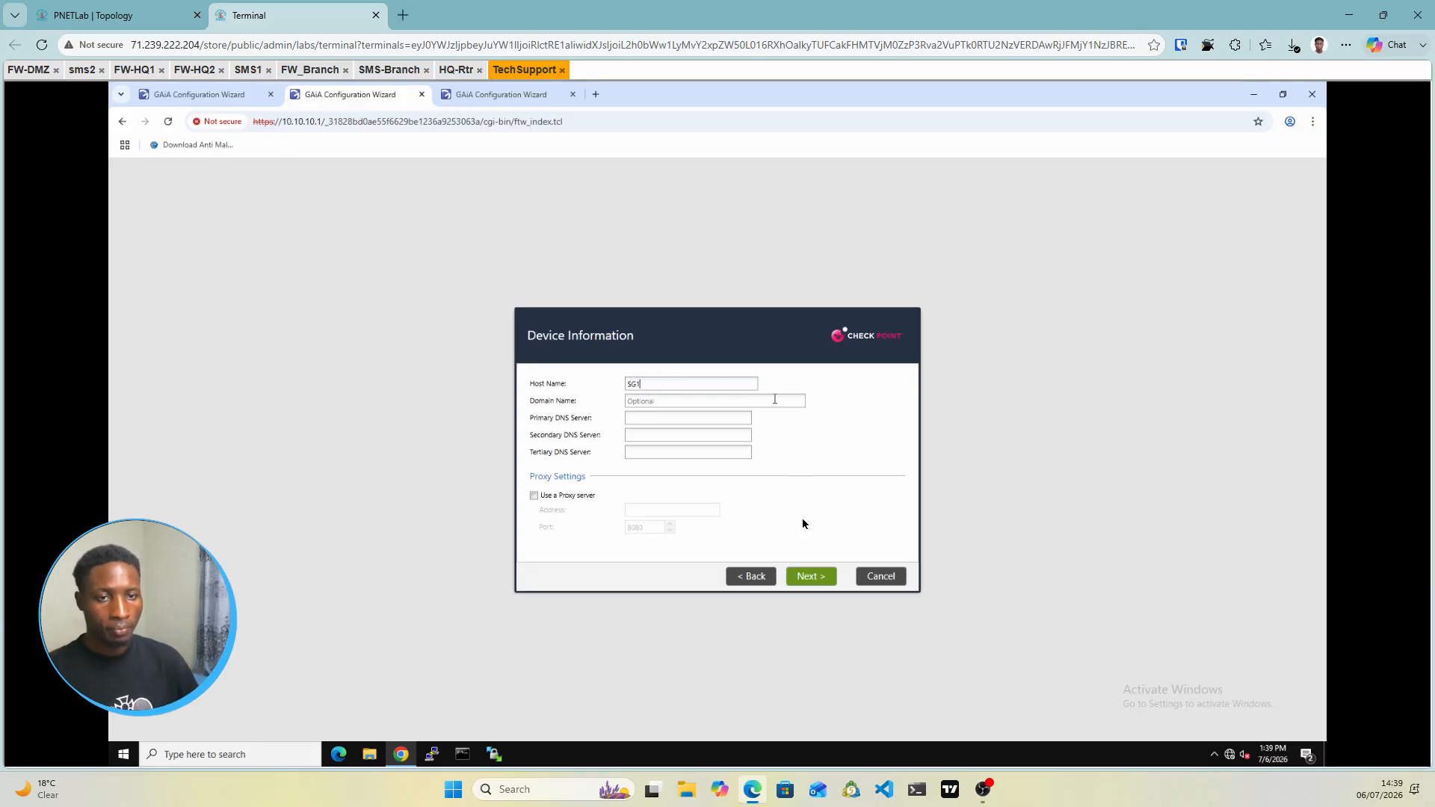
left_click(811, 578)
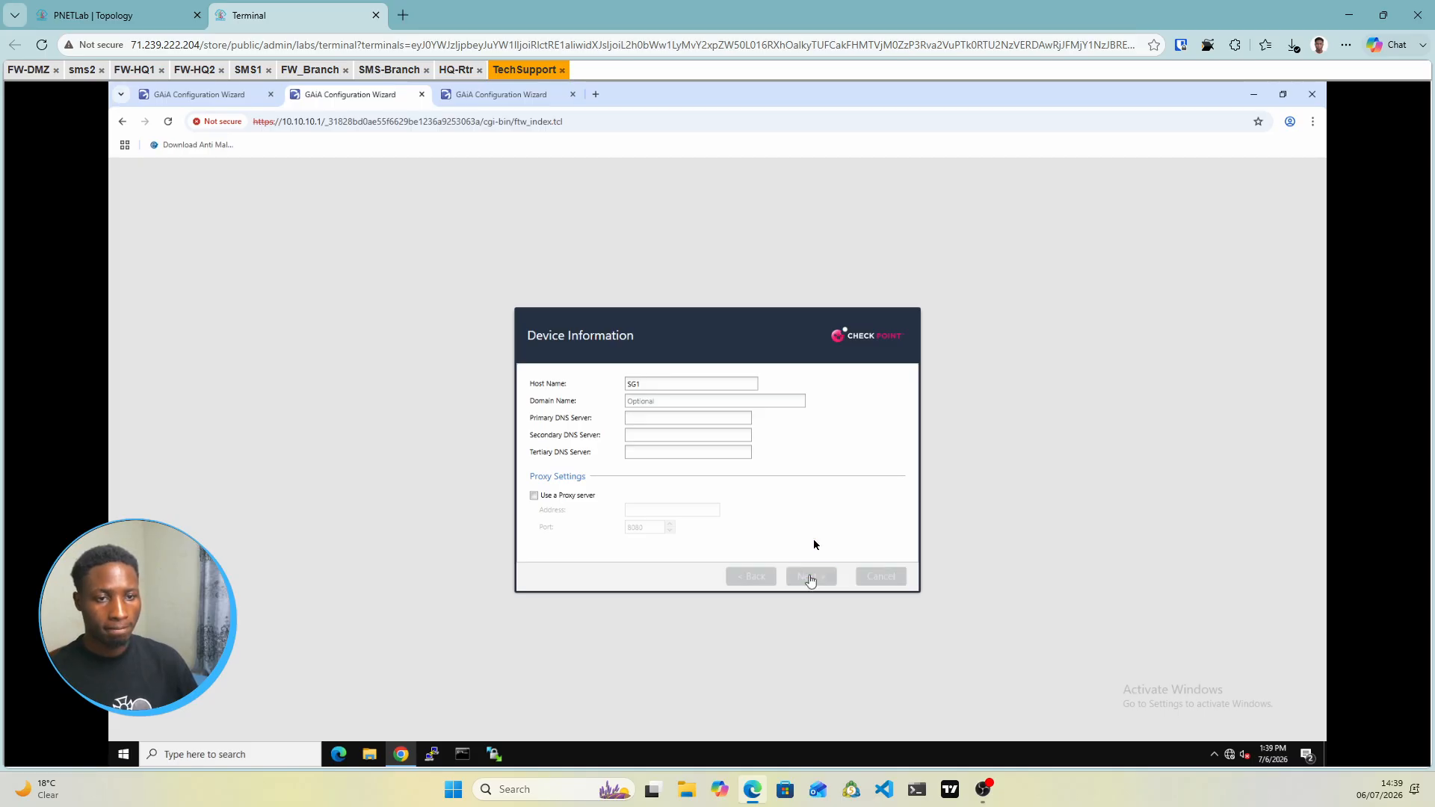
left_click(810, 577)
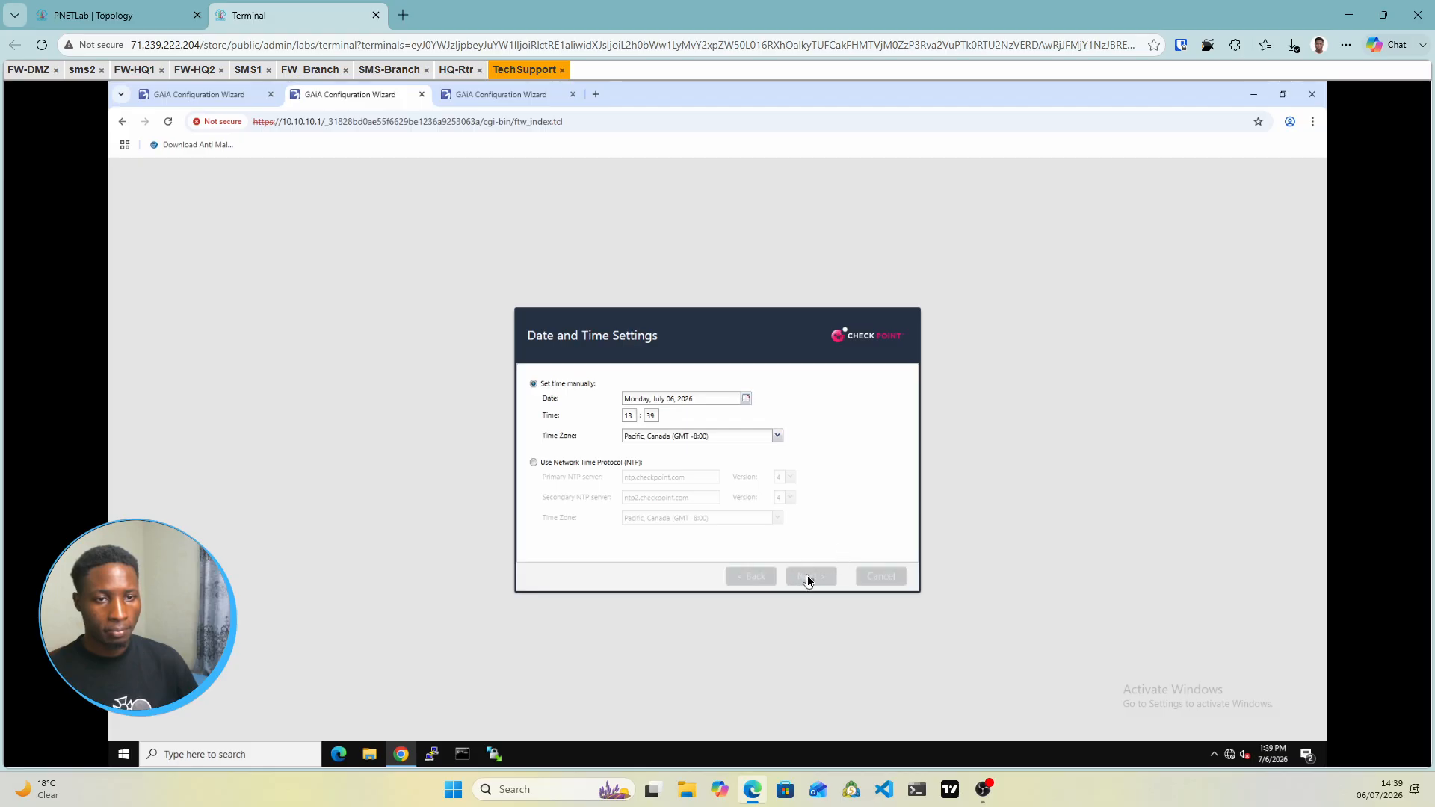
left_click(808, 578)
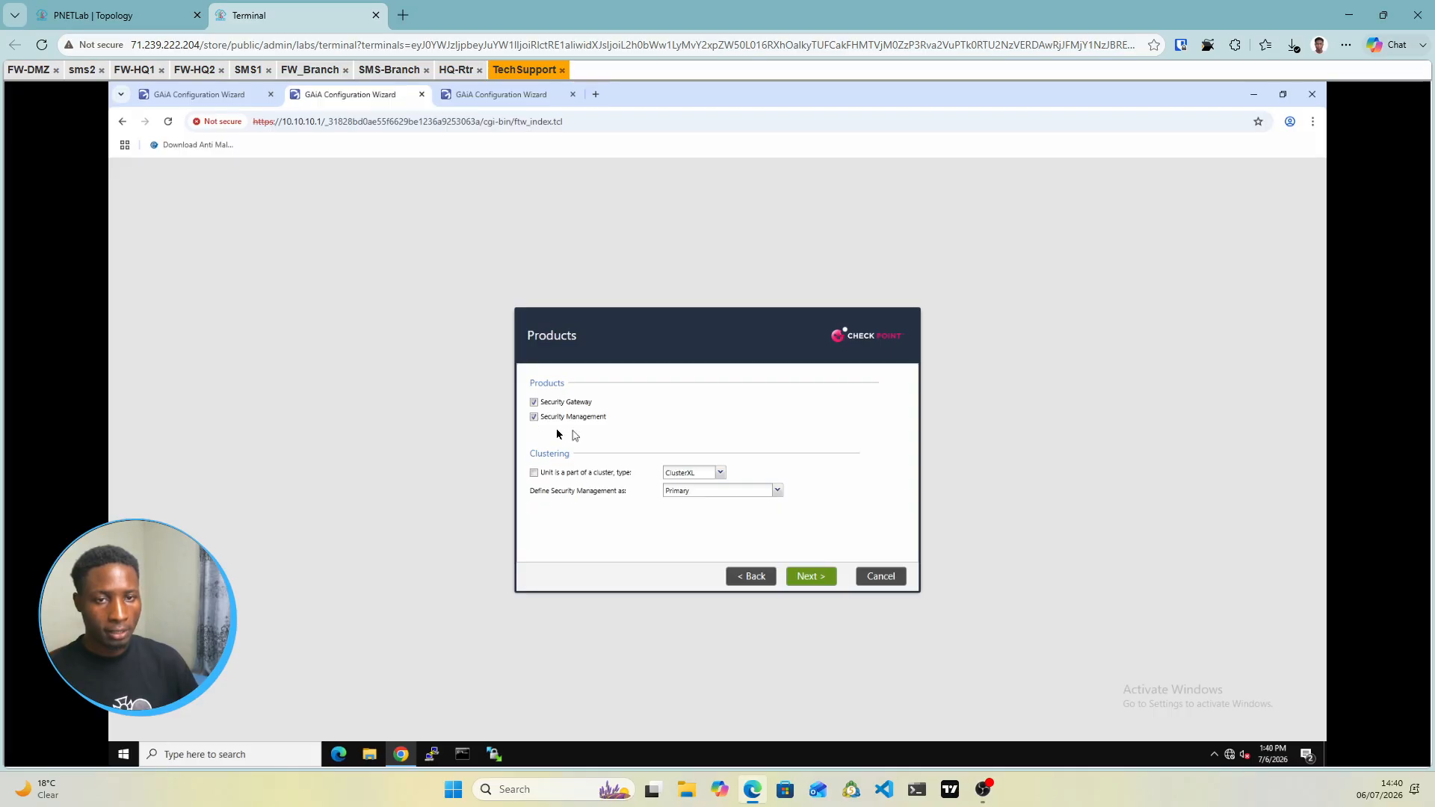
Install Security Gateway only, marked as part of a cluster
left_click(534, 417)
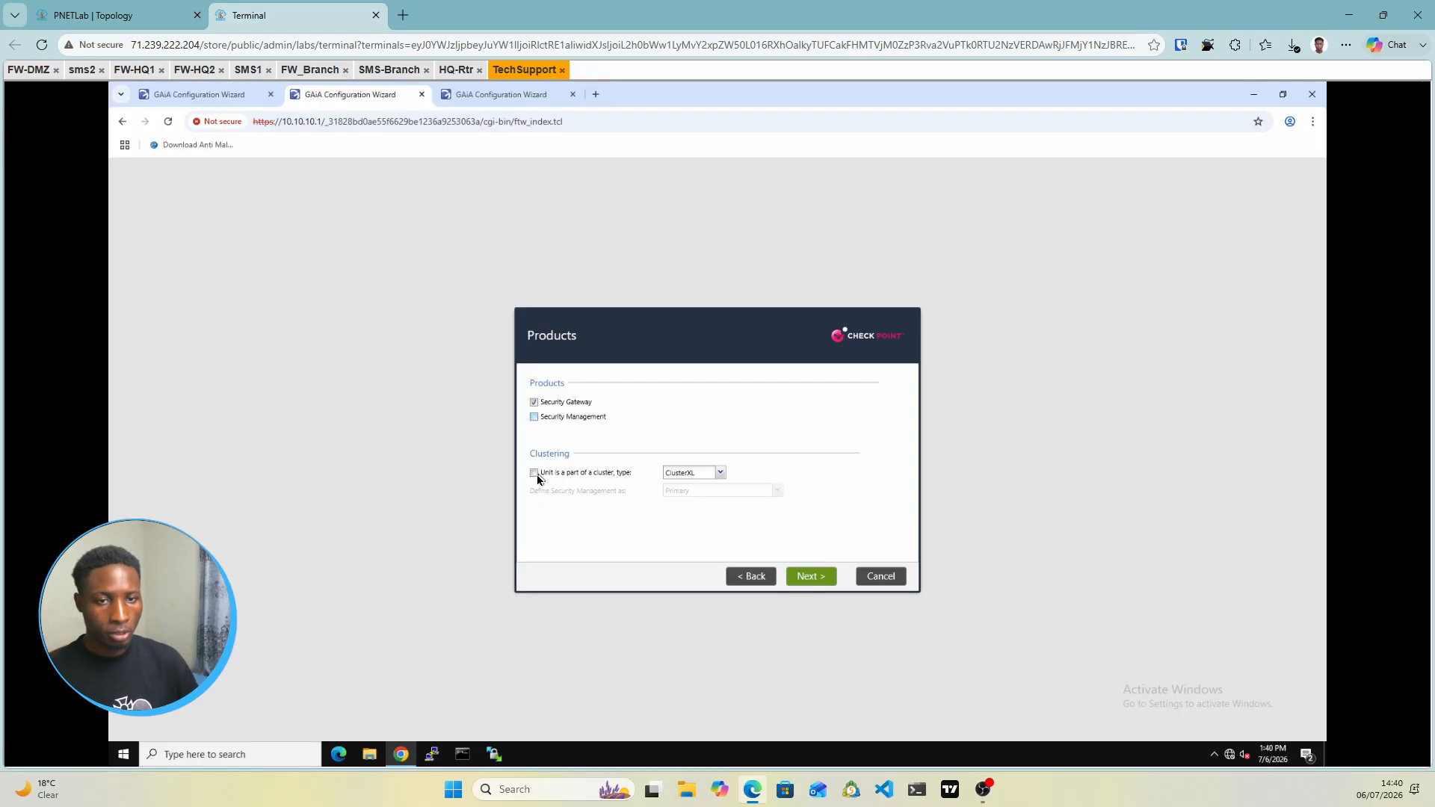
left_click(534, 472)
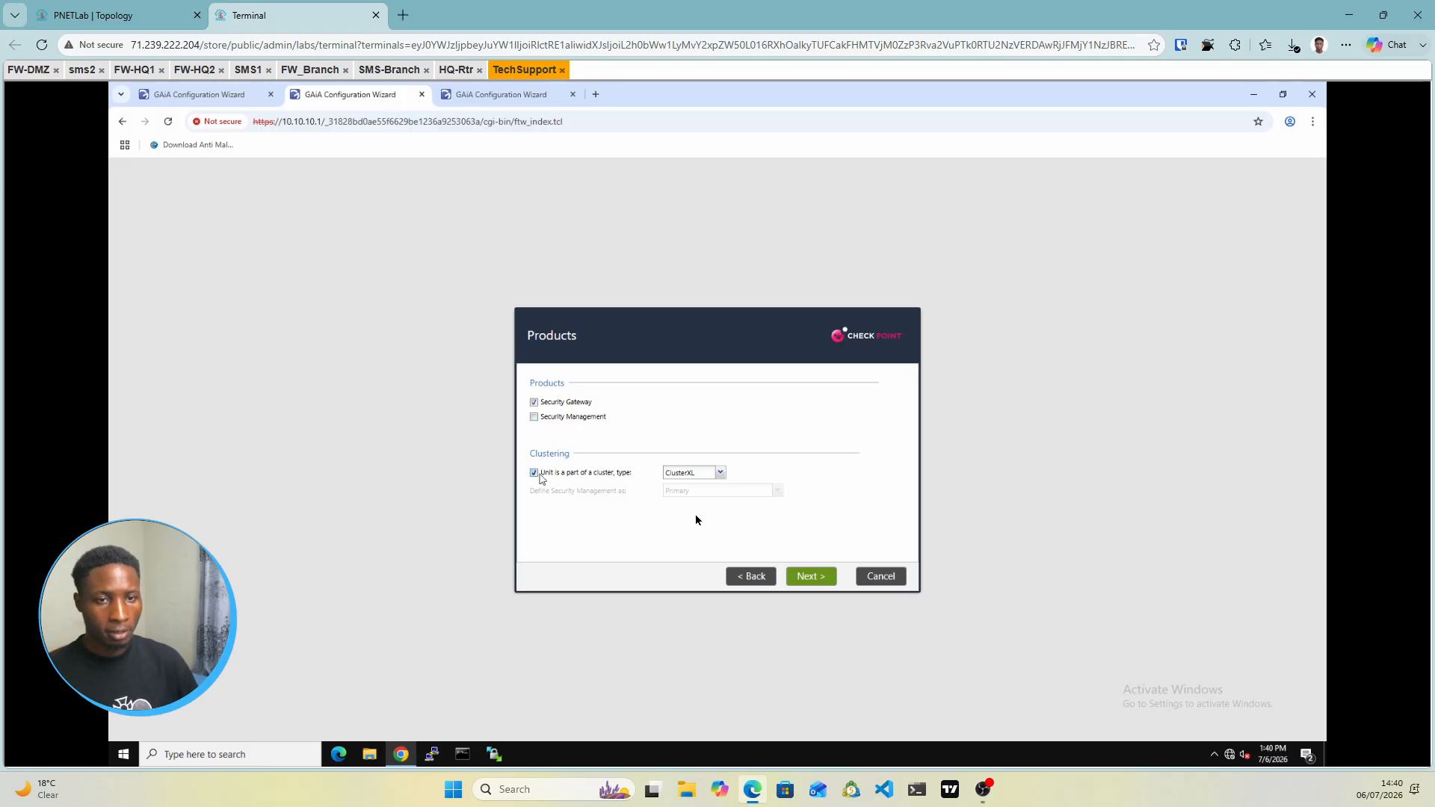
left_click(801, 578)
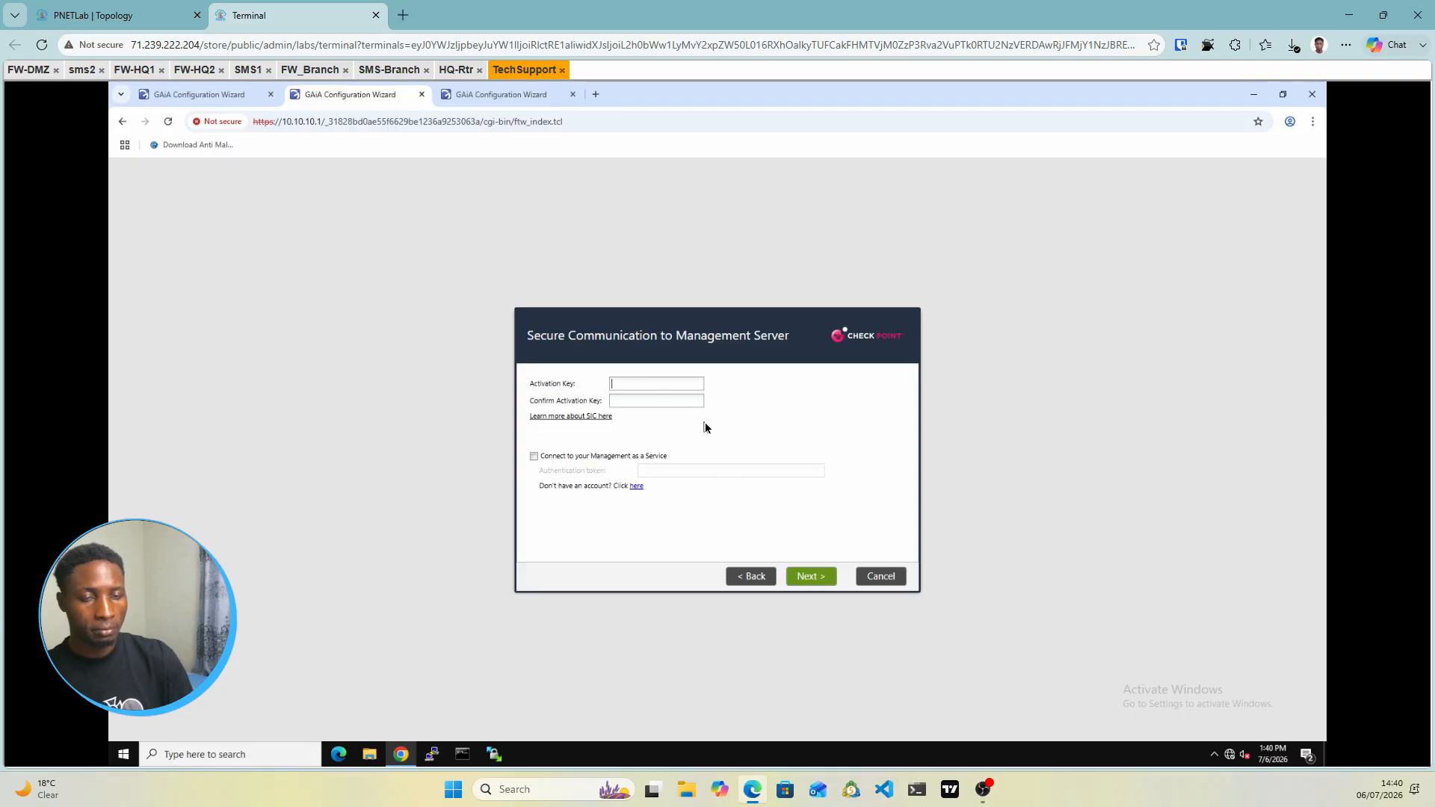
Enter and confirm the one-time activation key and advance to the summary
type("vpn1234")
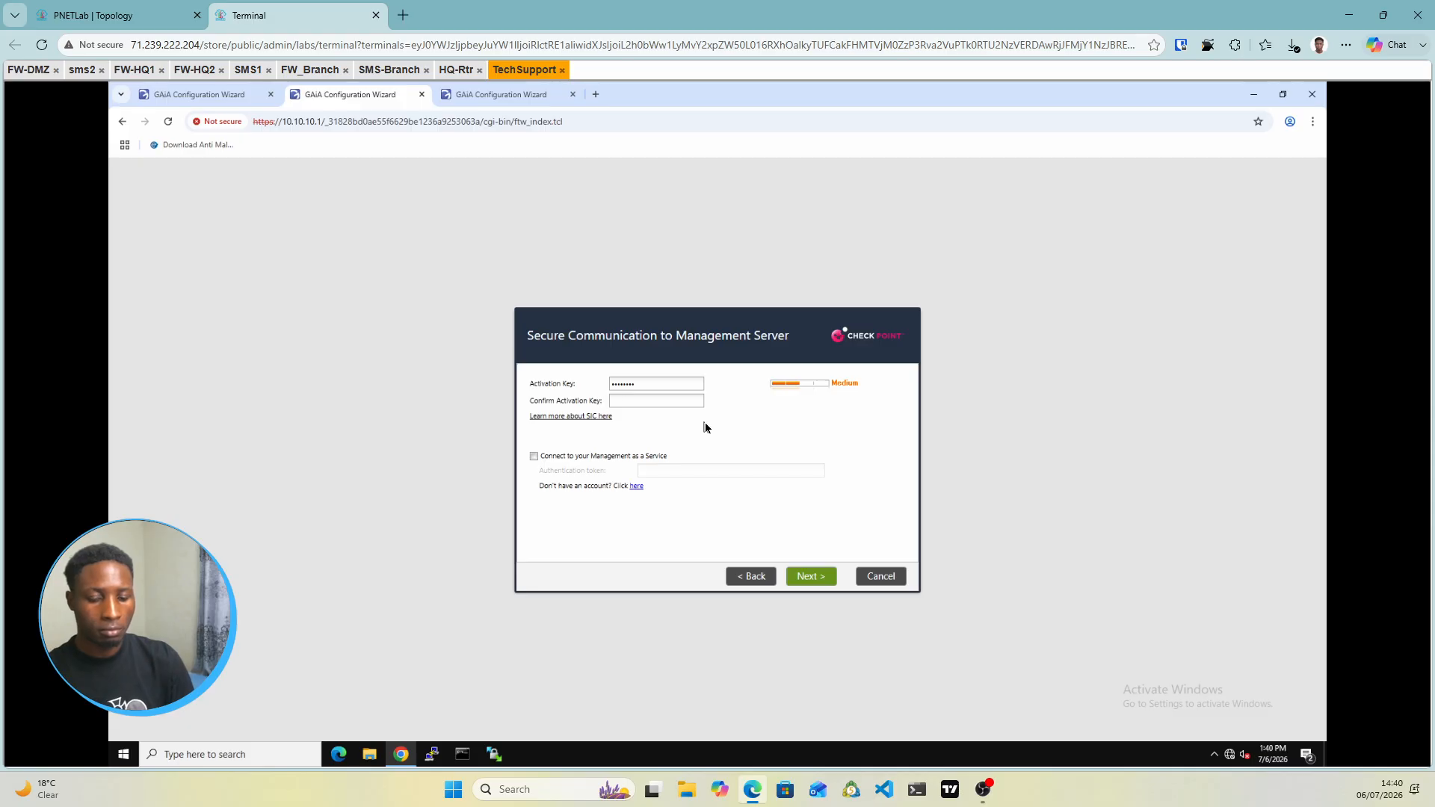
key("shift+Tab")
key("BackSpace")
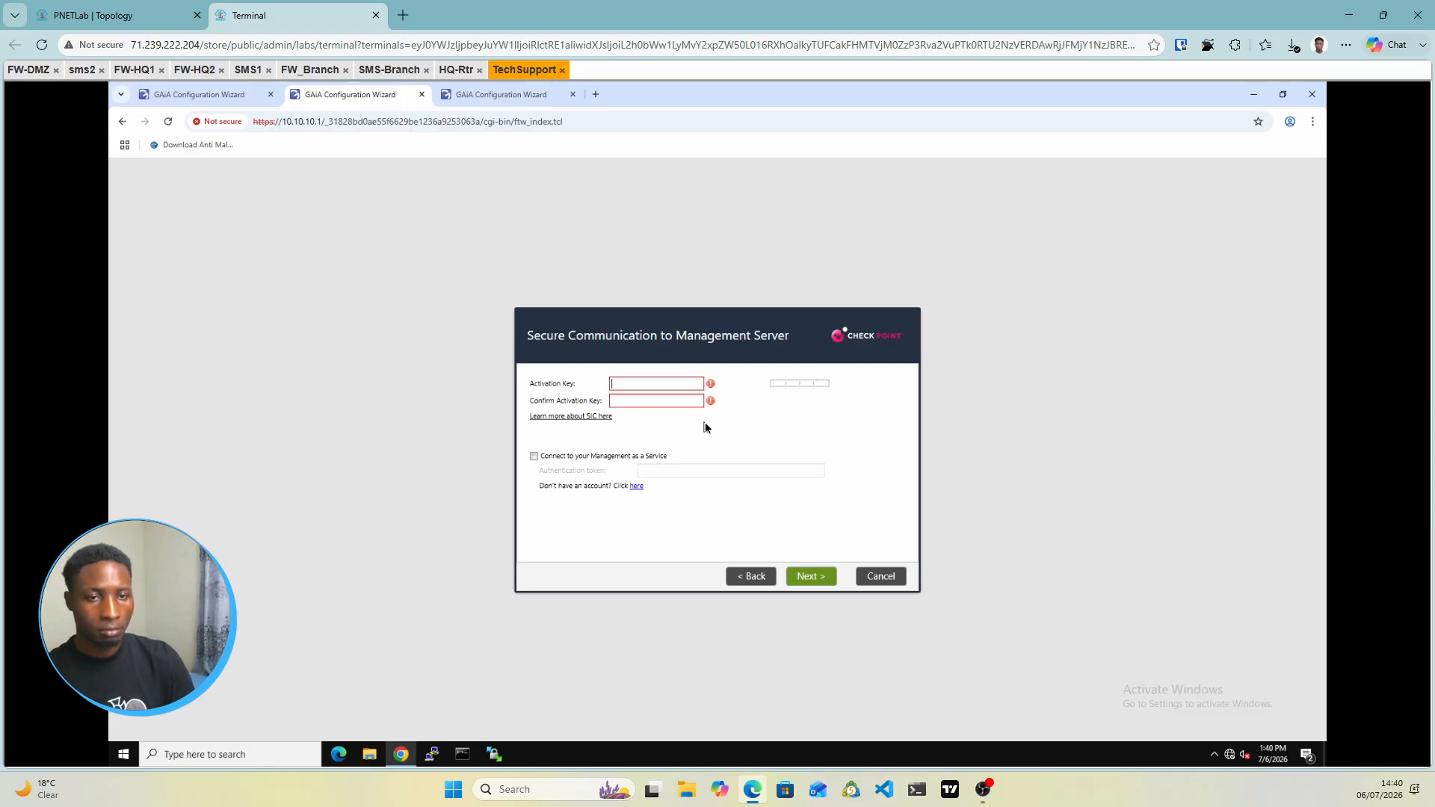
type("vpn123")
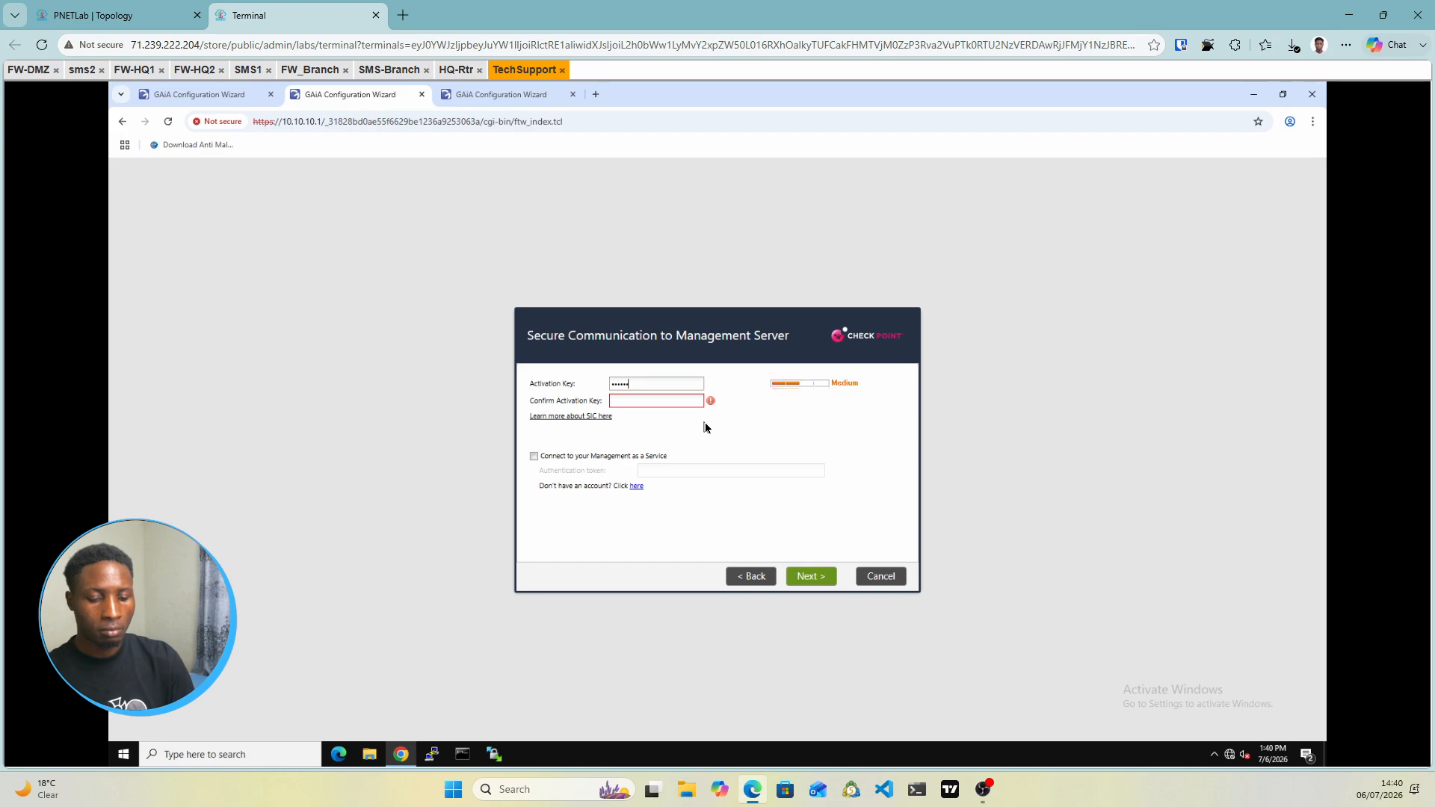
key("Tab")
type("vpn12345")
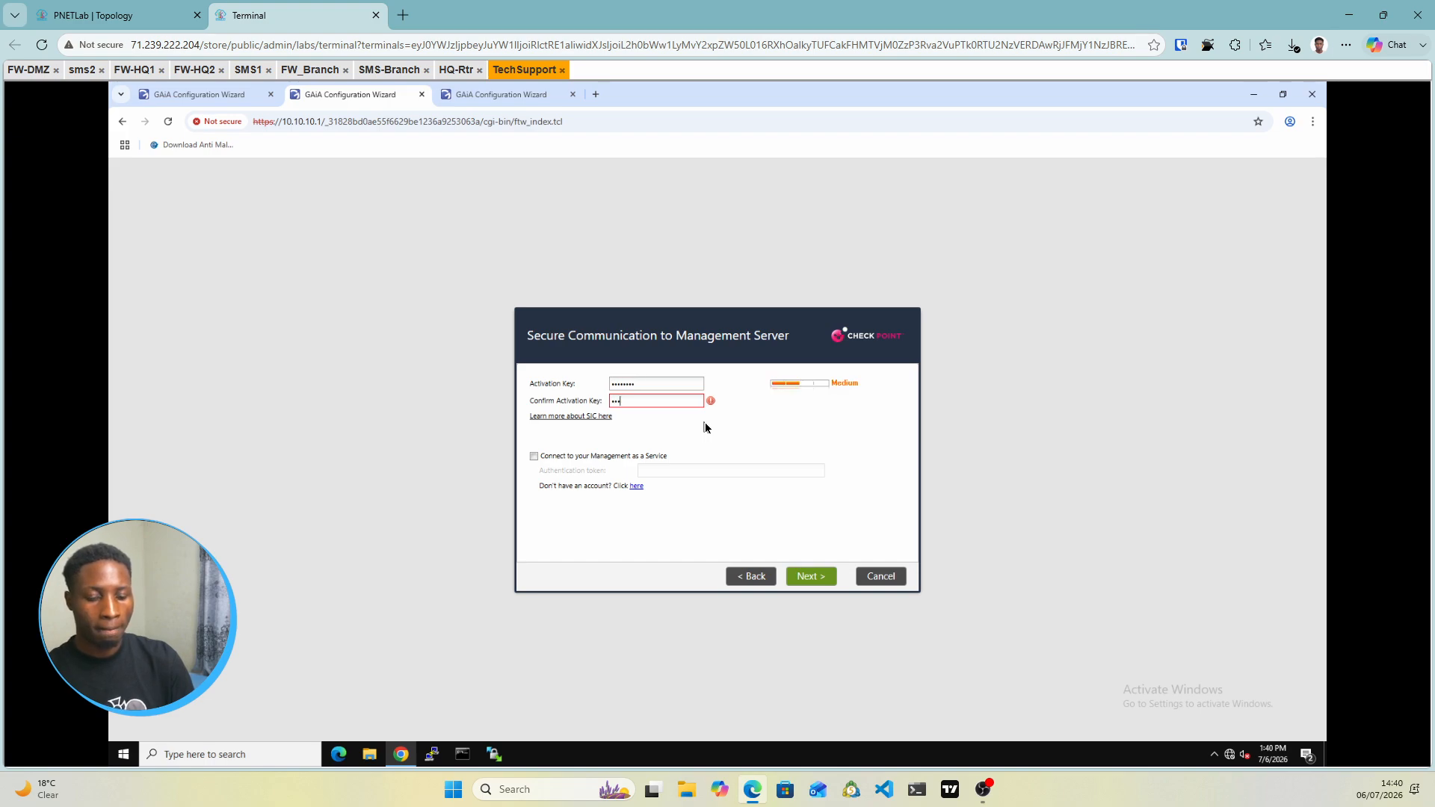
left_click(796, 580)
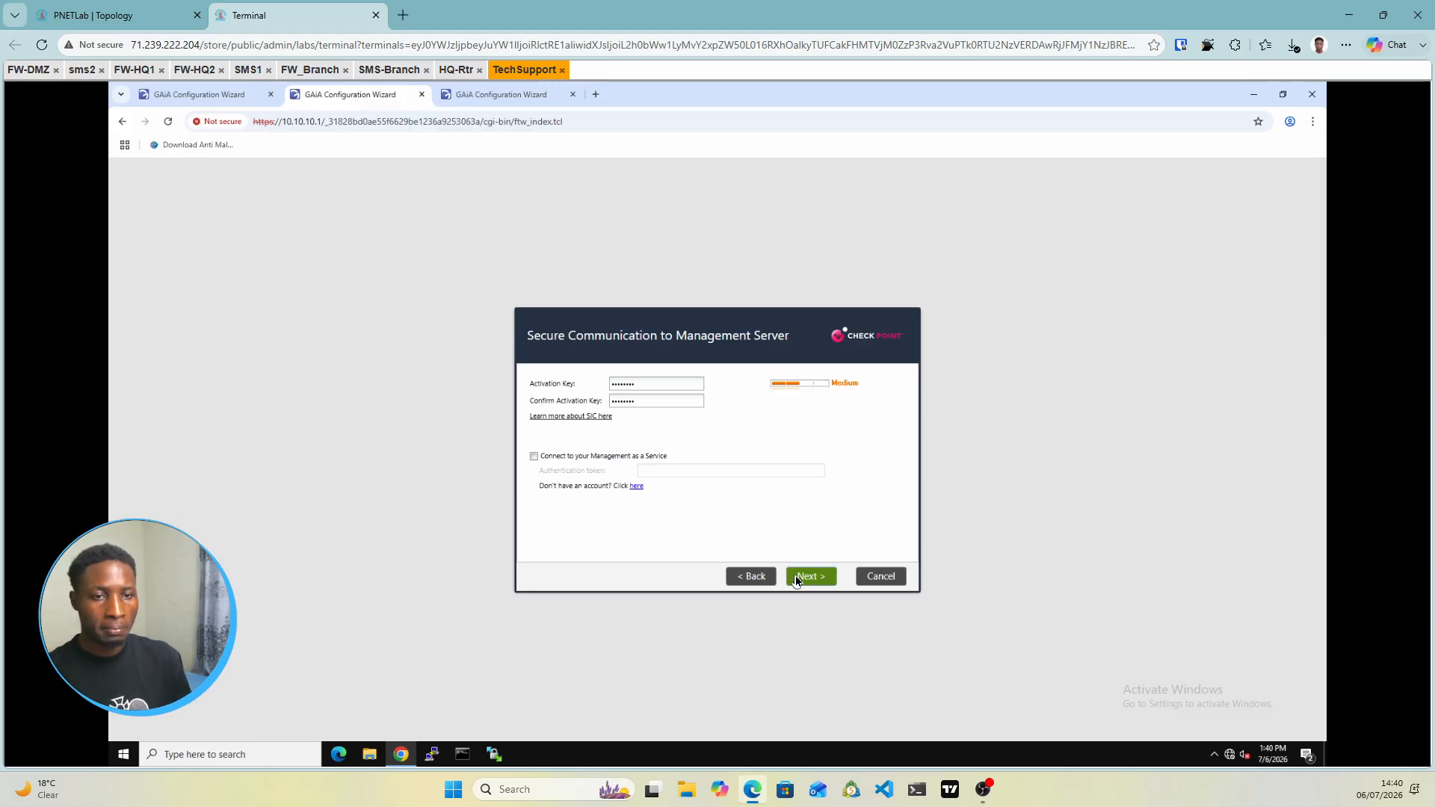
left_click(805, 576)
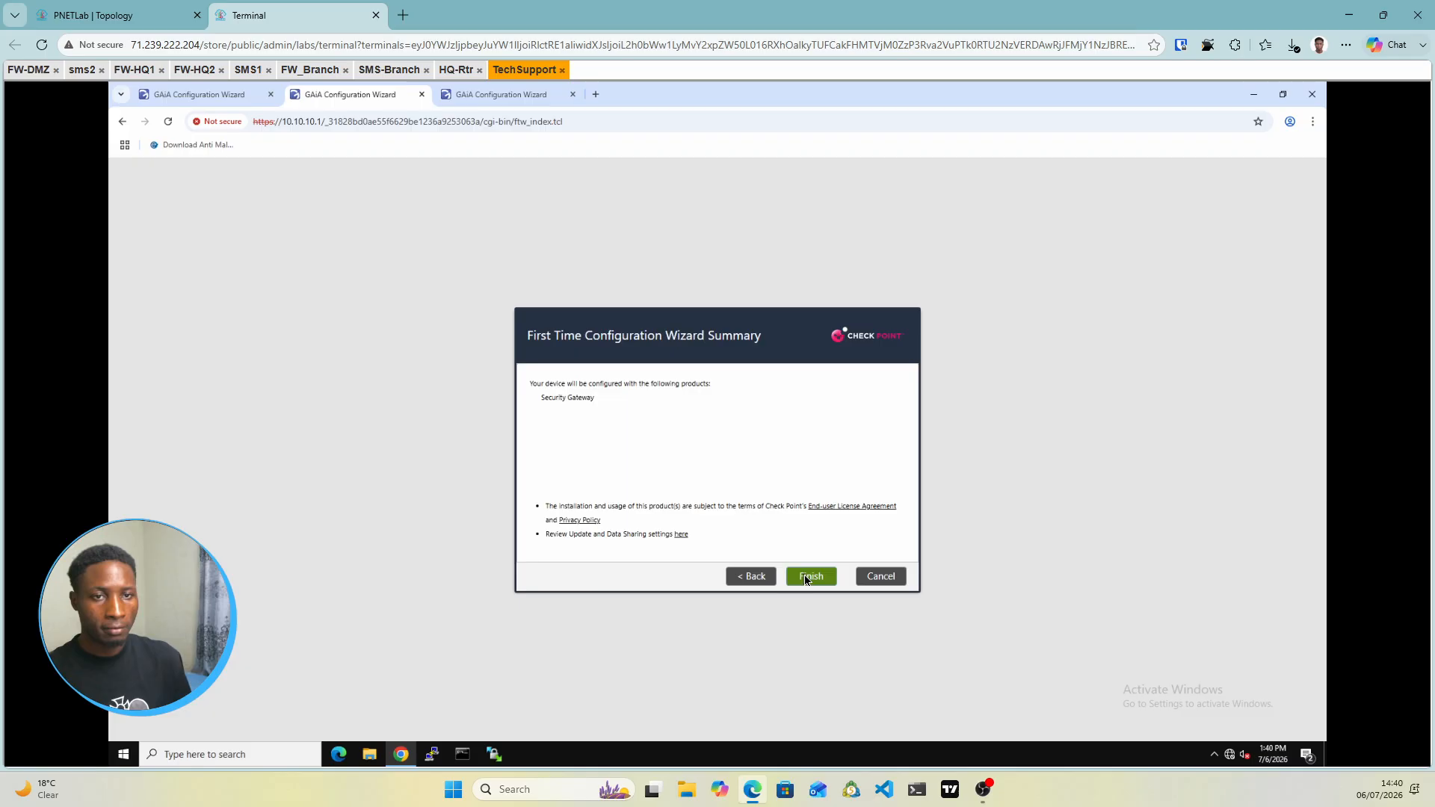
Confirm applying SG1's configuration, check 10.10.10.3's progress, and return to the topology
left_click(690, 475)
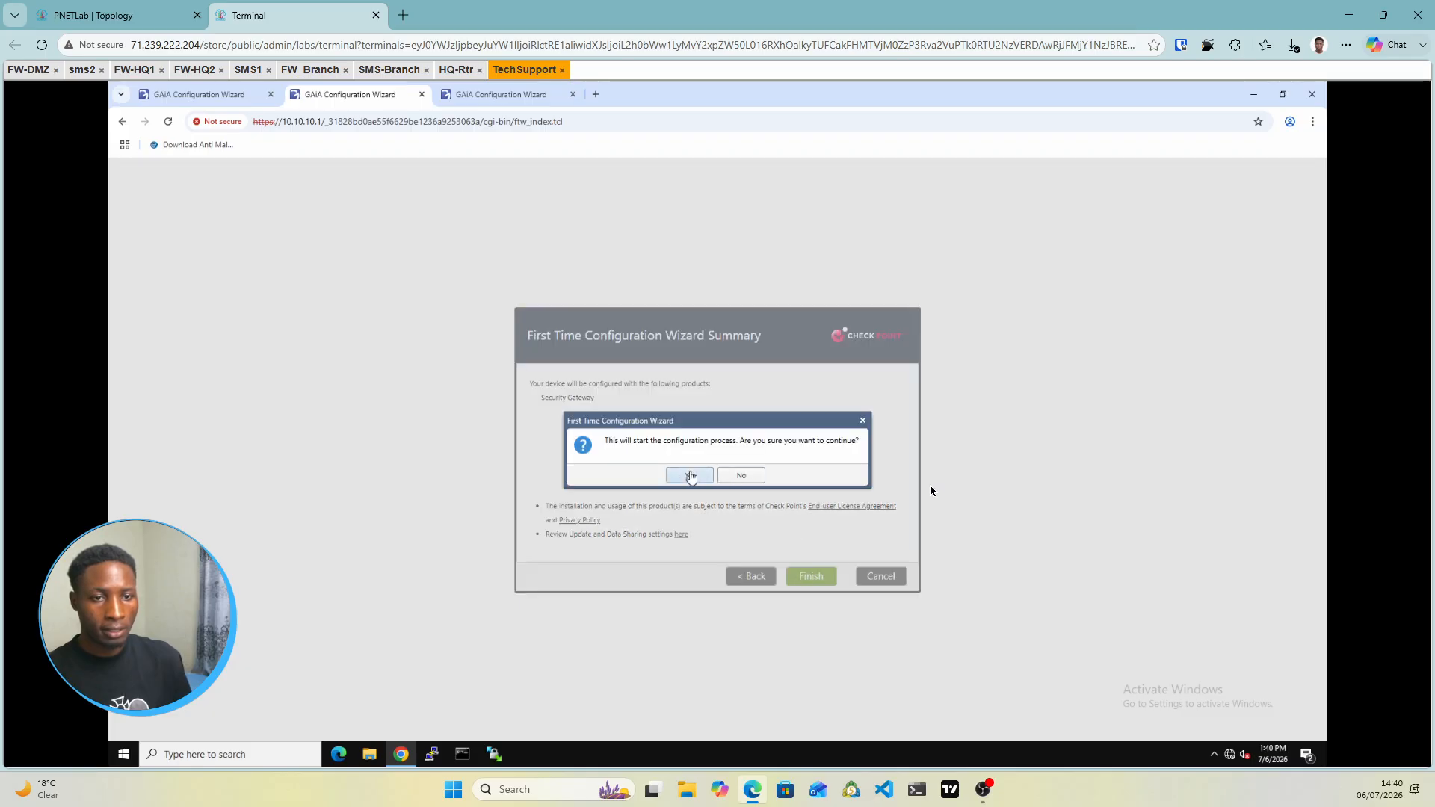
left_click(212, 95)
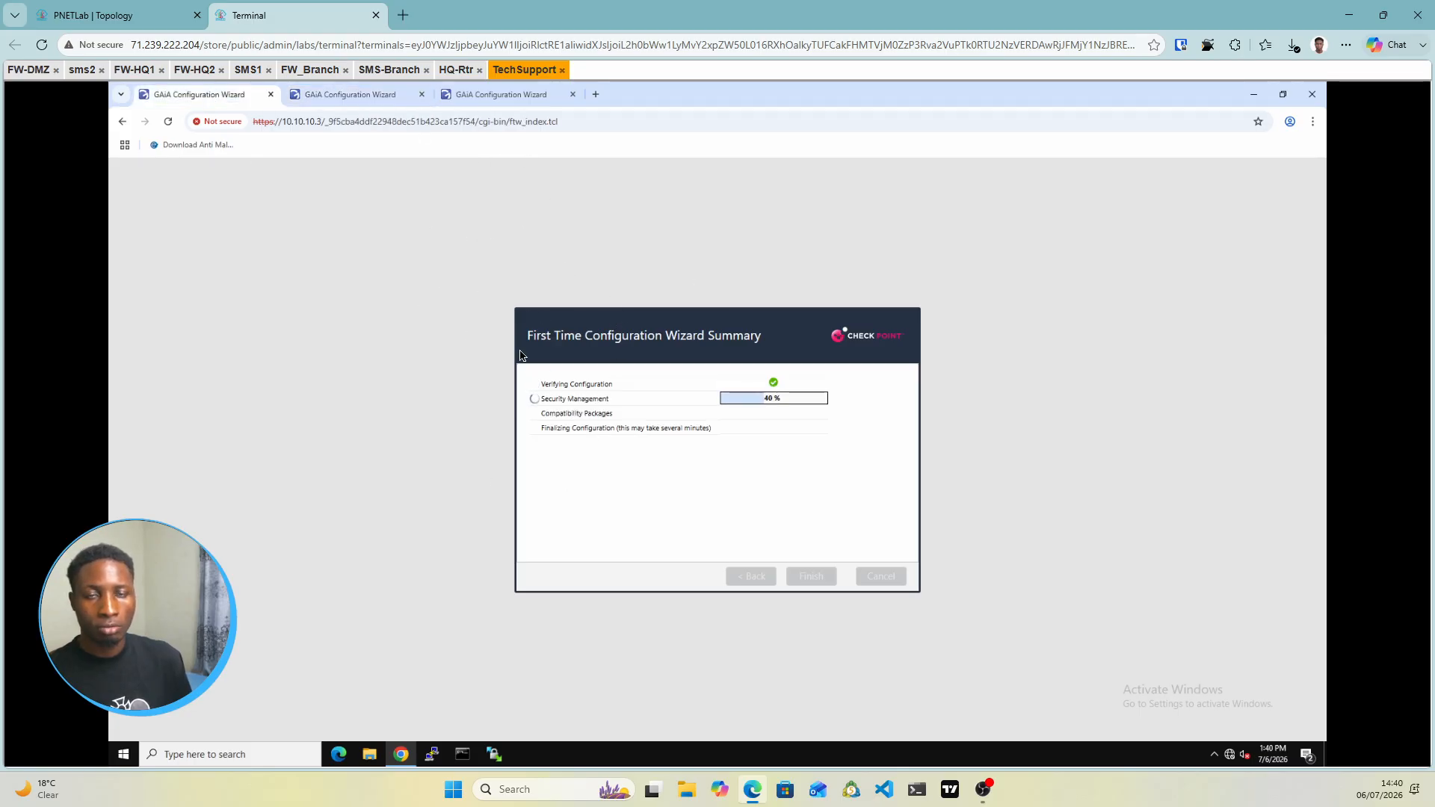
left_click(138, 15)
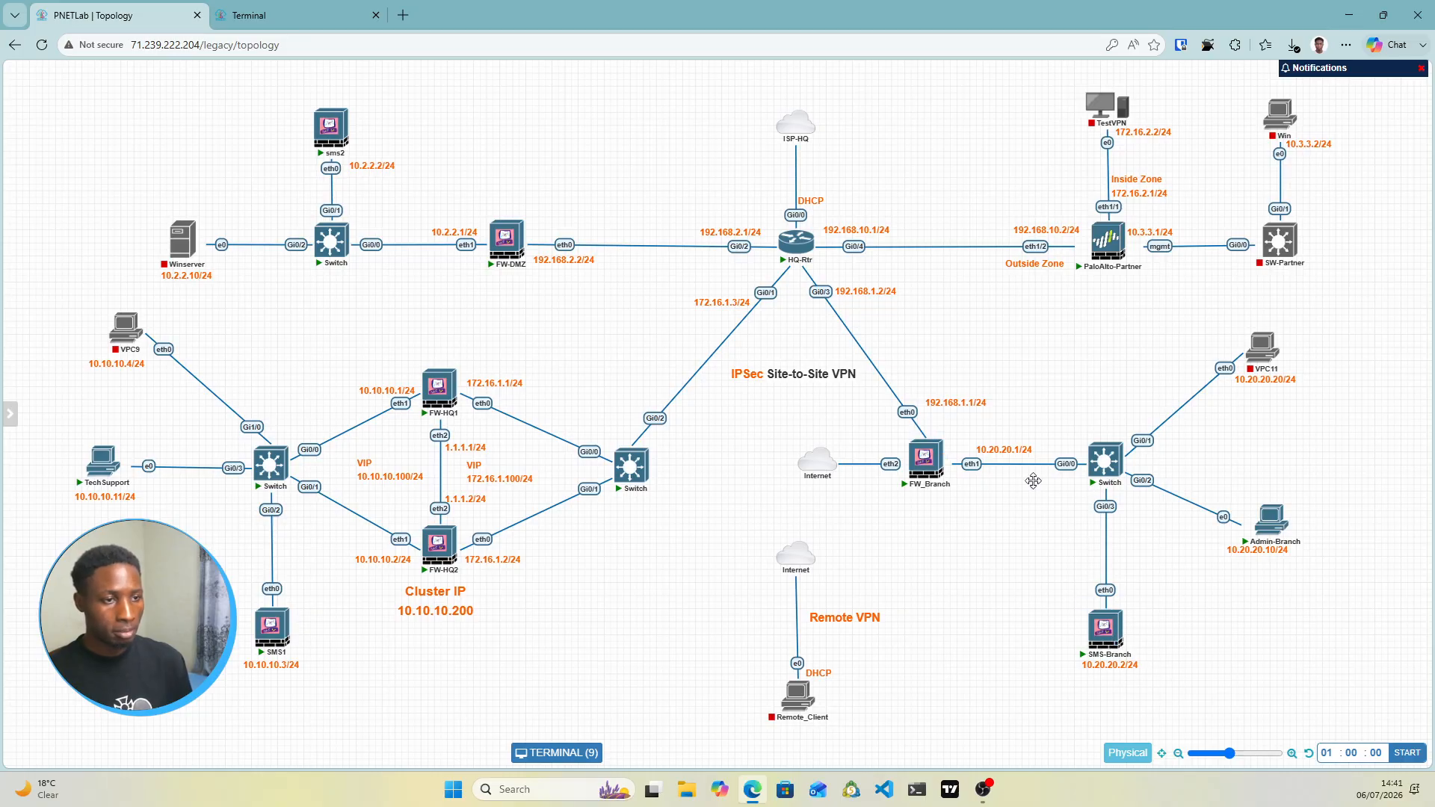
Open the Admin-Branch console, check its address on the topology, and return to it
left_click(1273, 521)
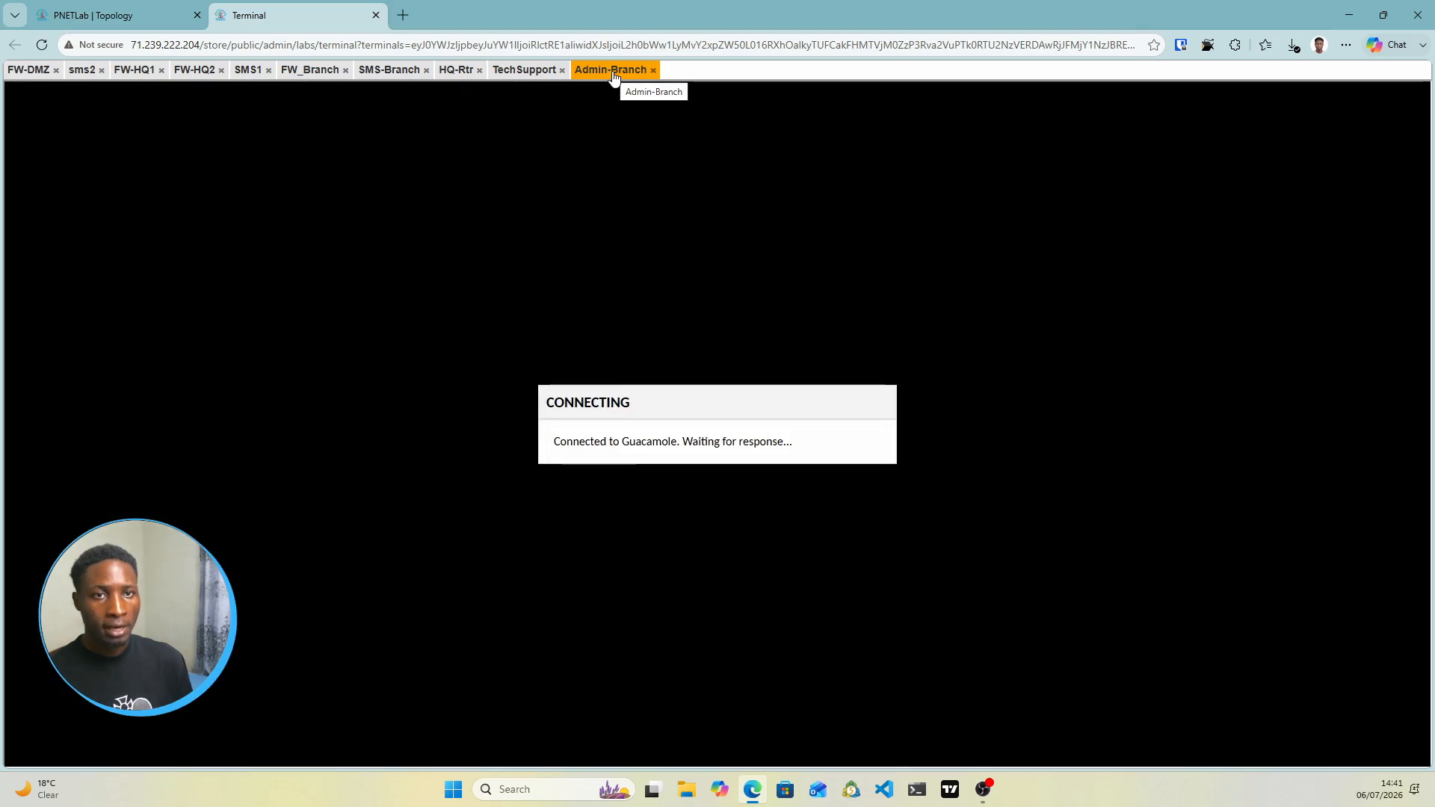
left_click(161, 12)
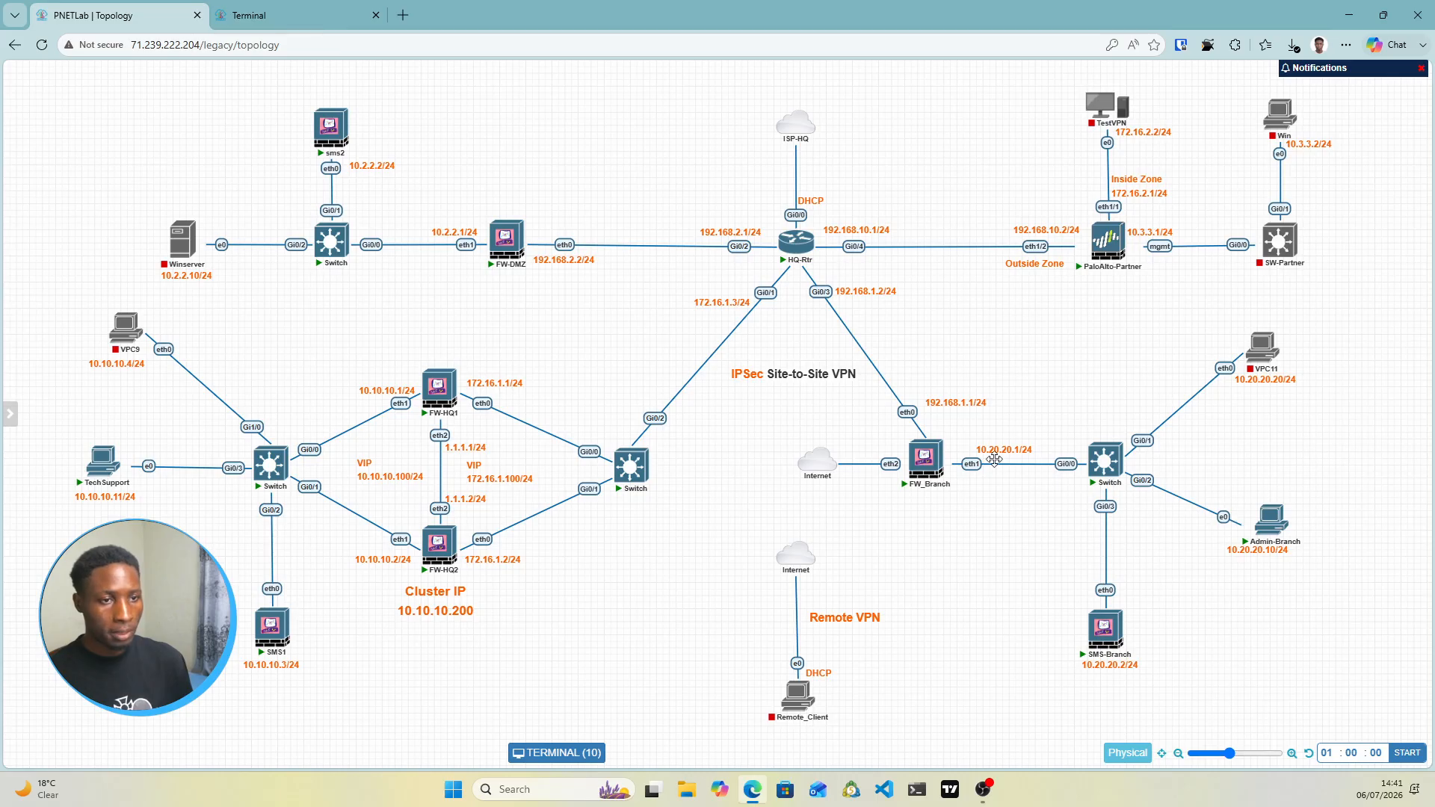
left_click(247, 15)
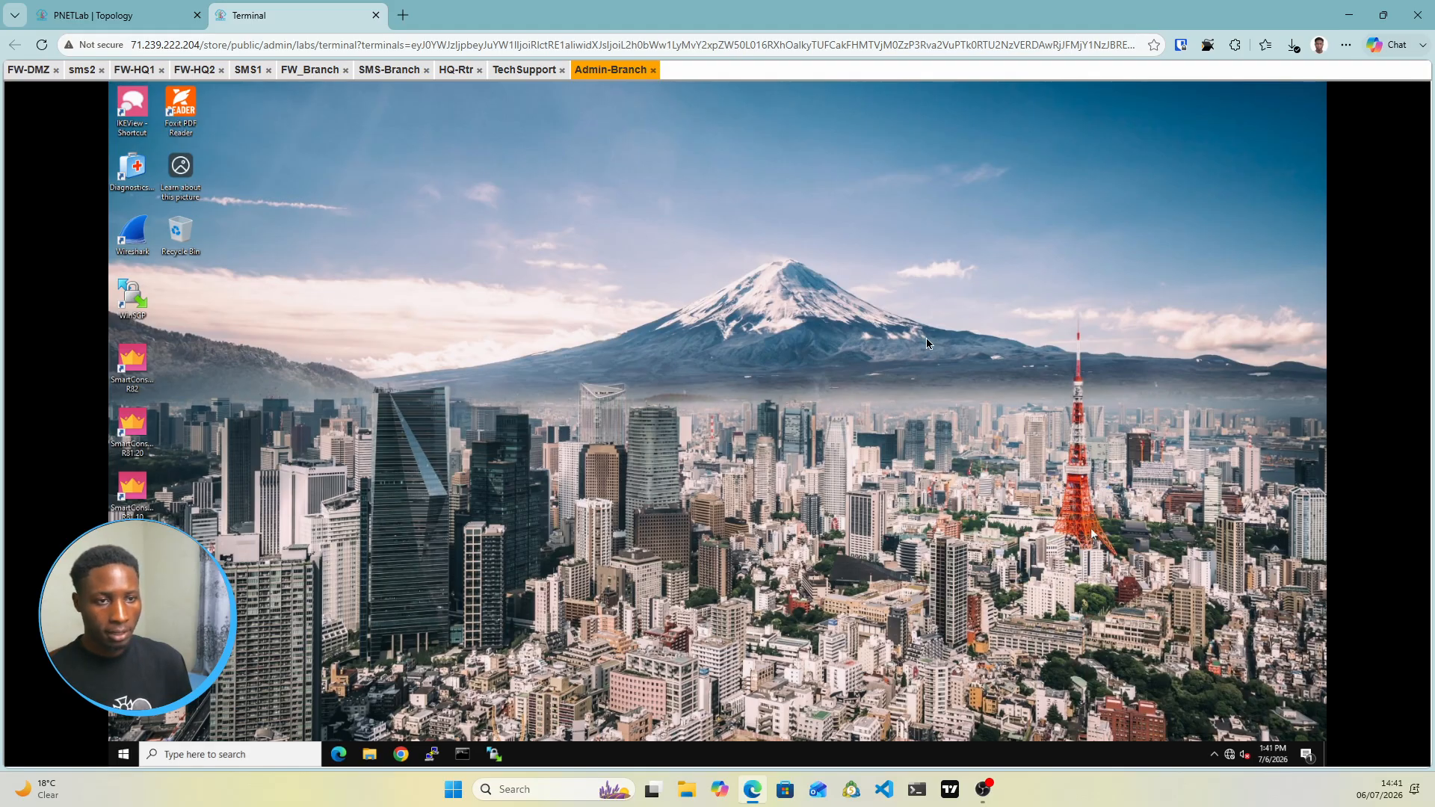
Open Network & Internet settings on Admin-Branch, checking its address on the topology
right_click(1230, 757)
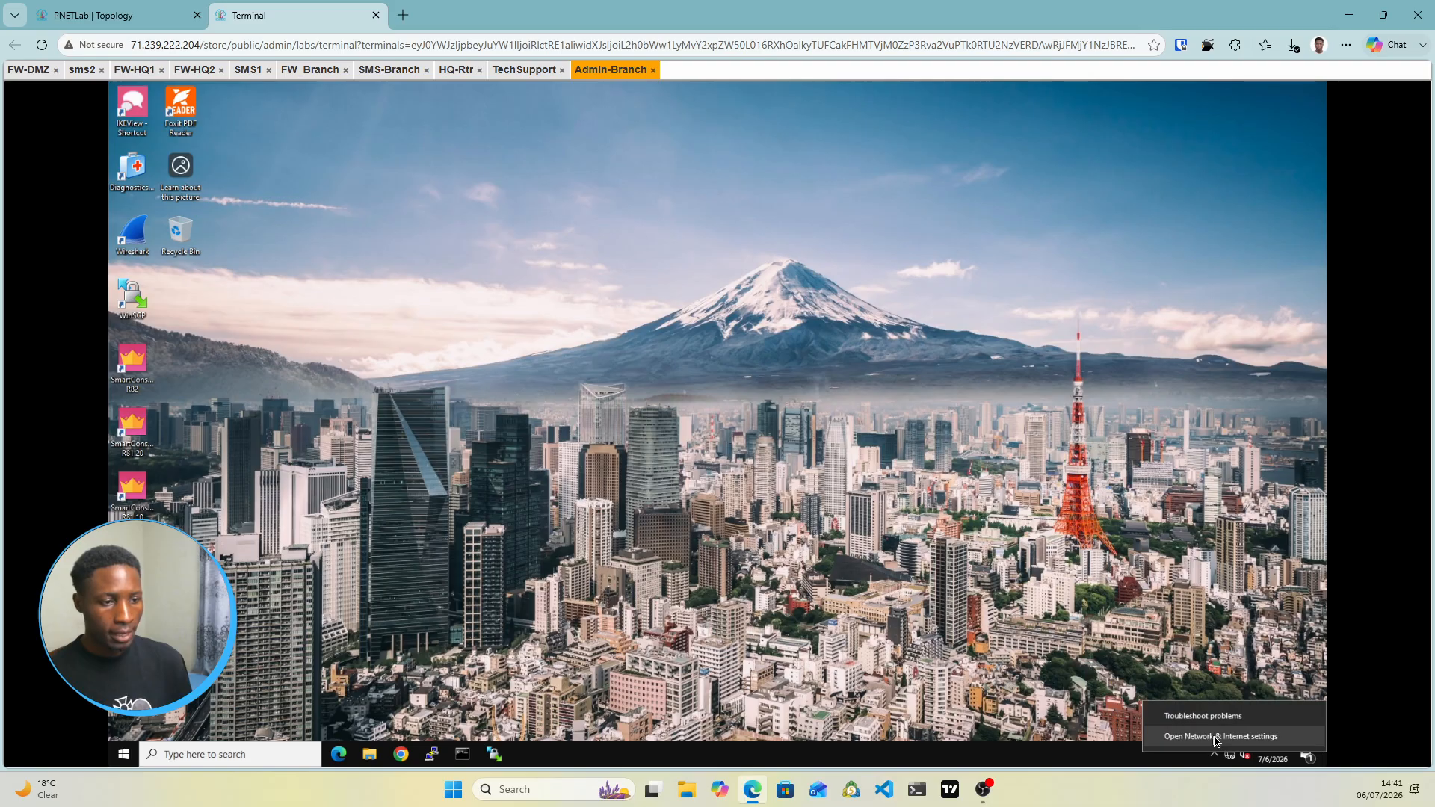
left_click(1216, 737)
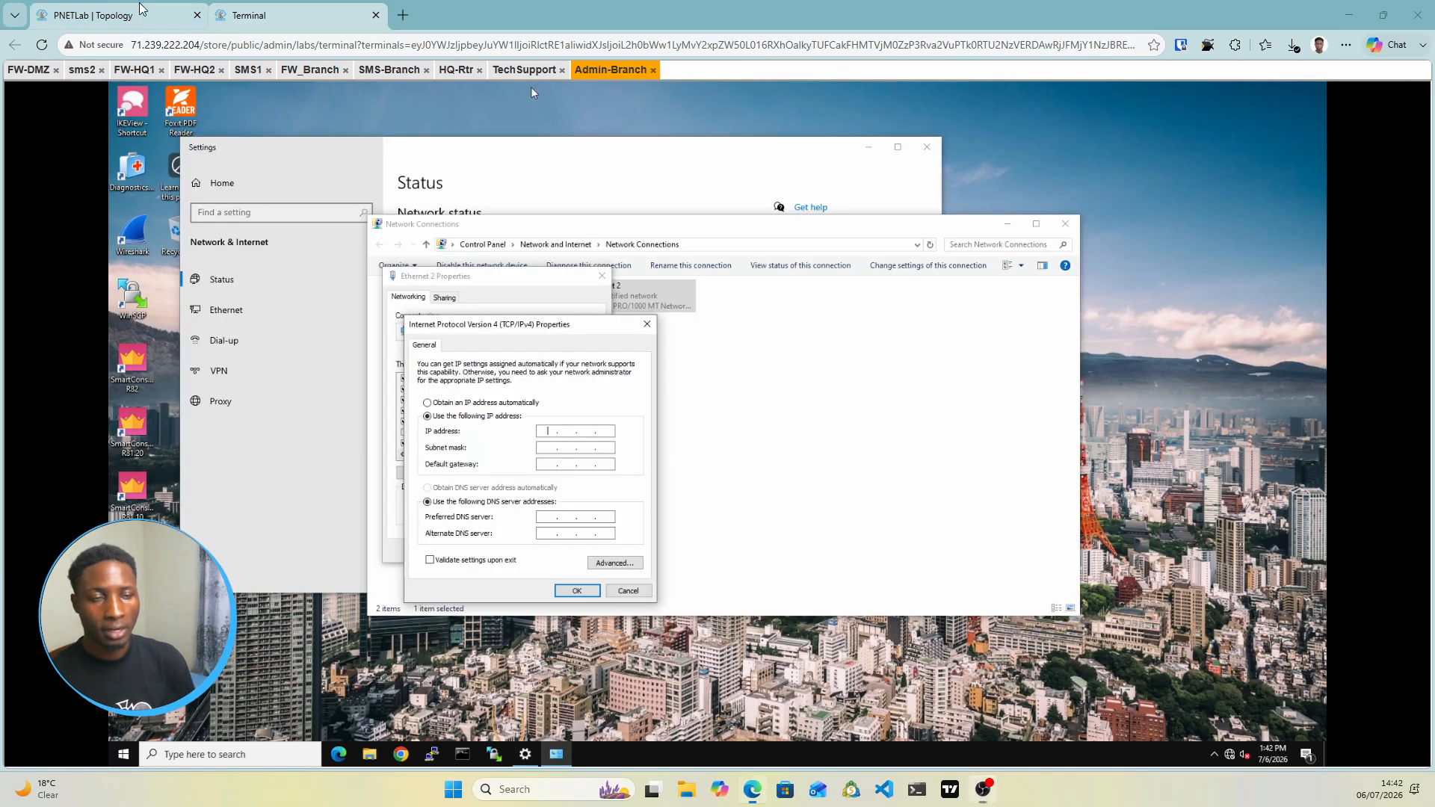
left_click(94, 15)
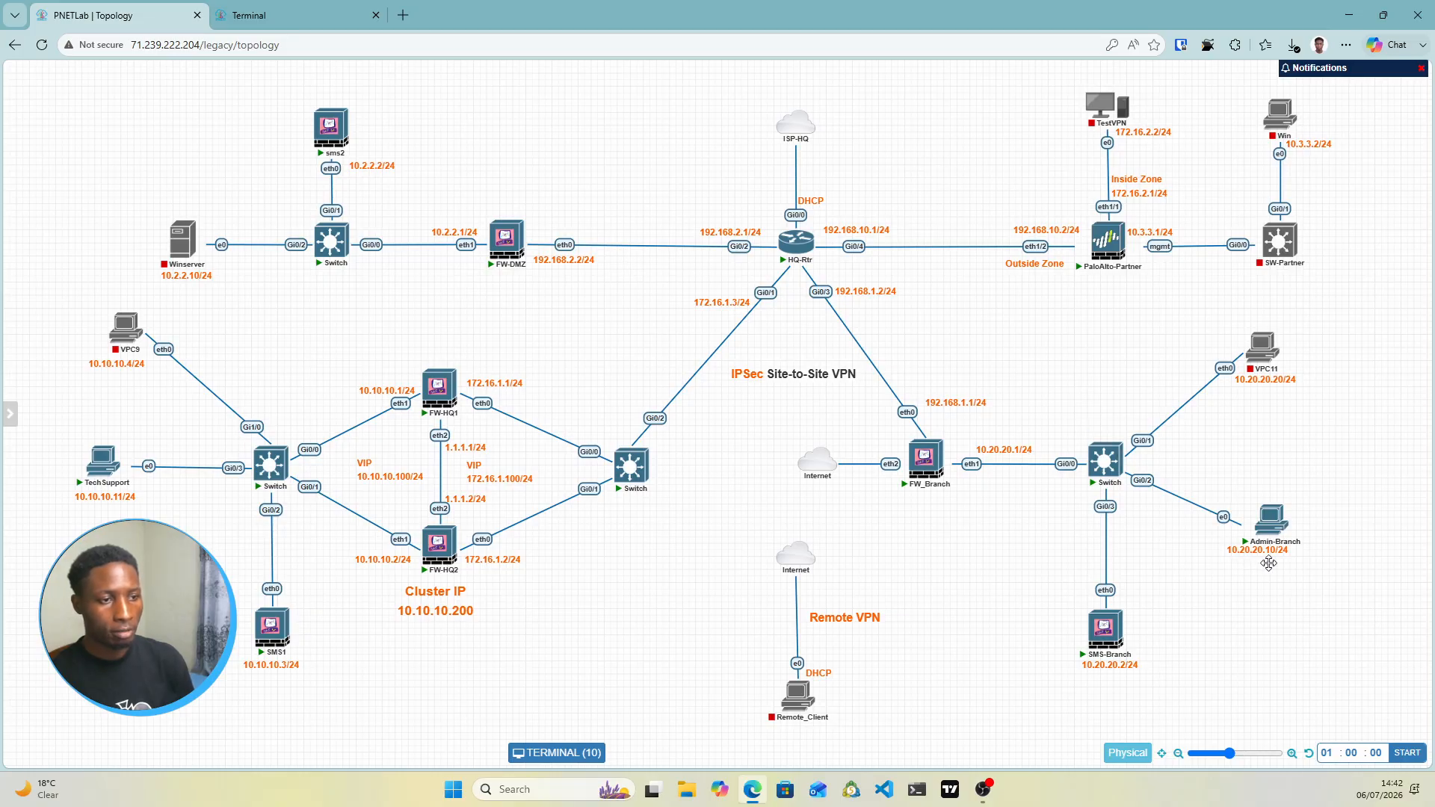
left_click(306, 15)
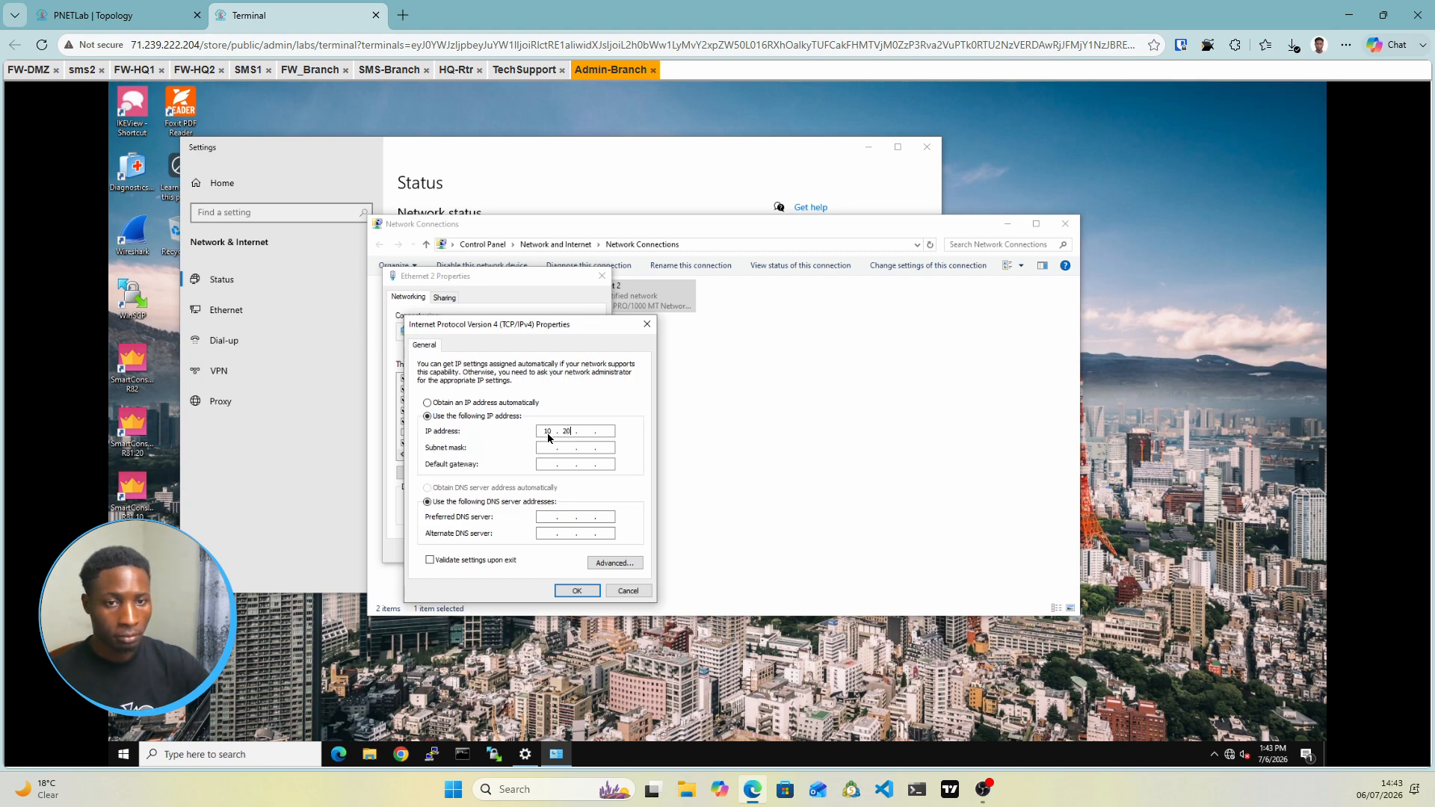
Give Ethernet 2 IPv4 10.20.20.10, mask 255.255.255.0, gateway 10.20.20.1, and apply
type("10")
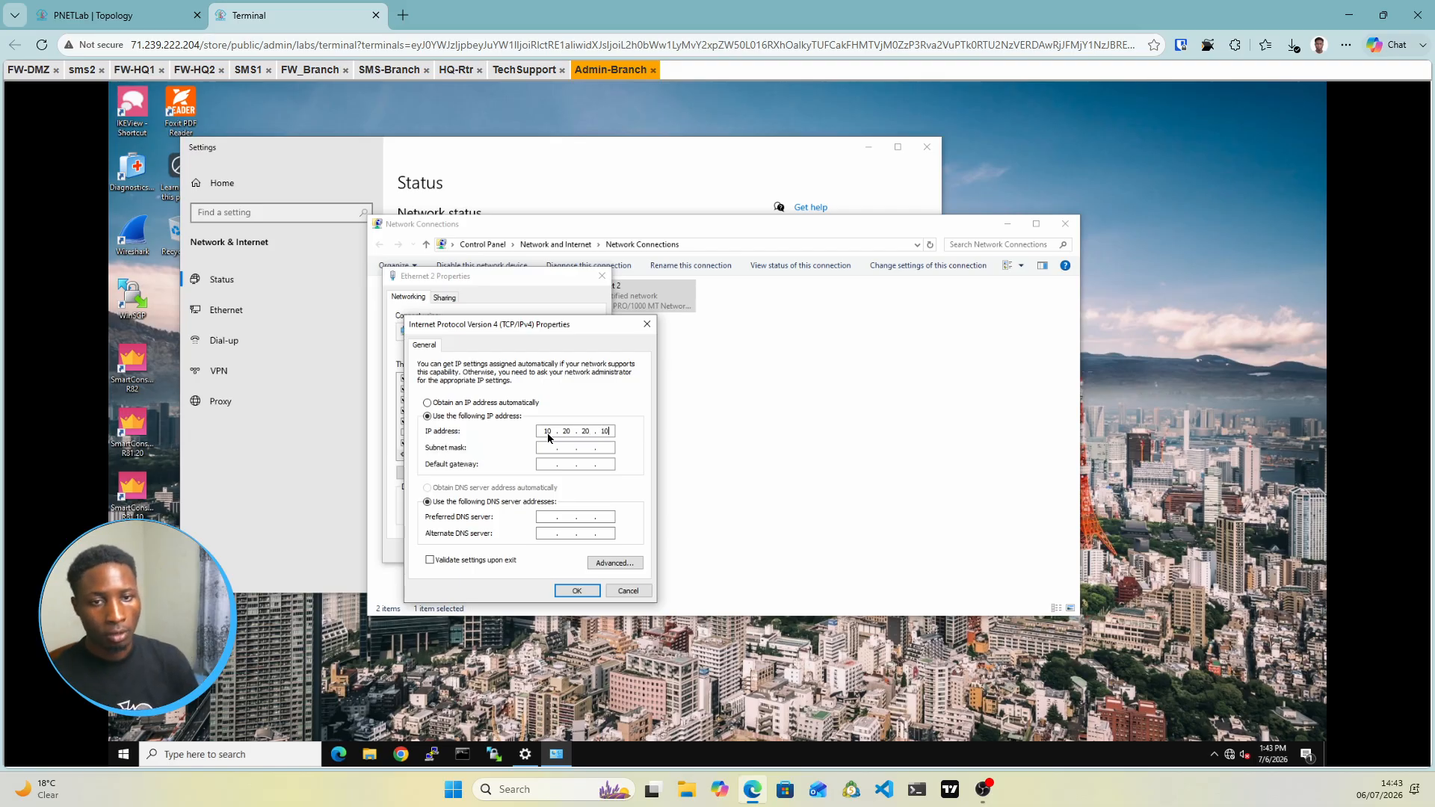
double_click(567, 450)
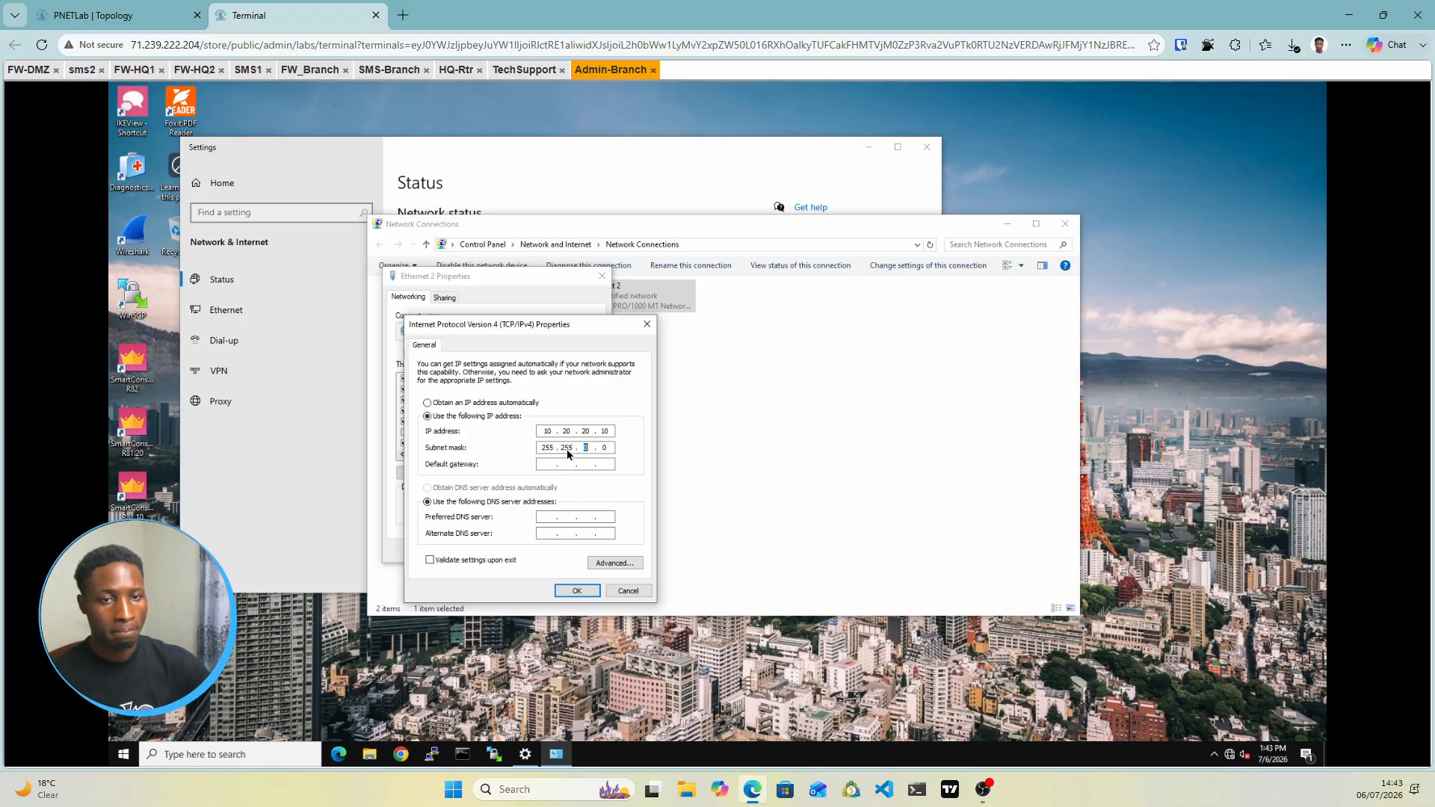
type("255 . 255")
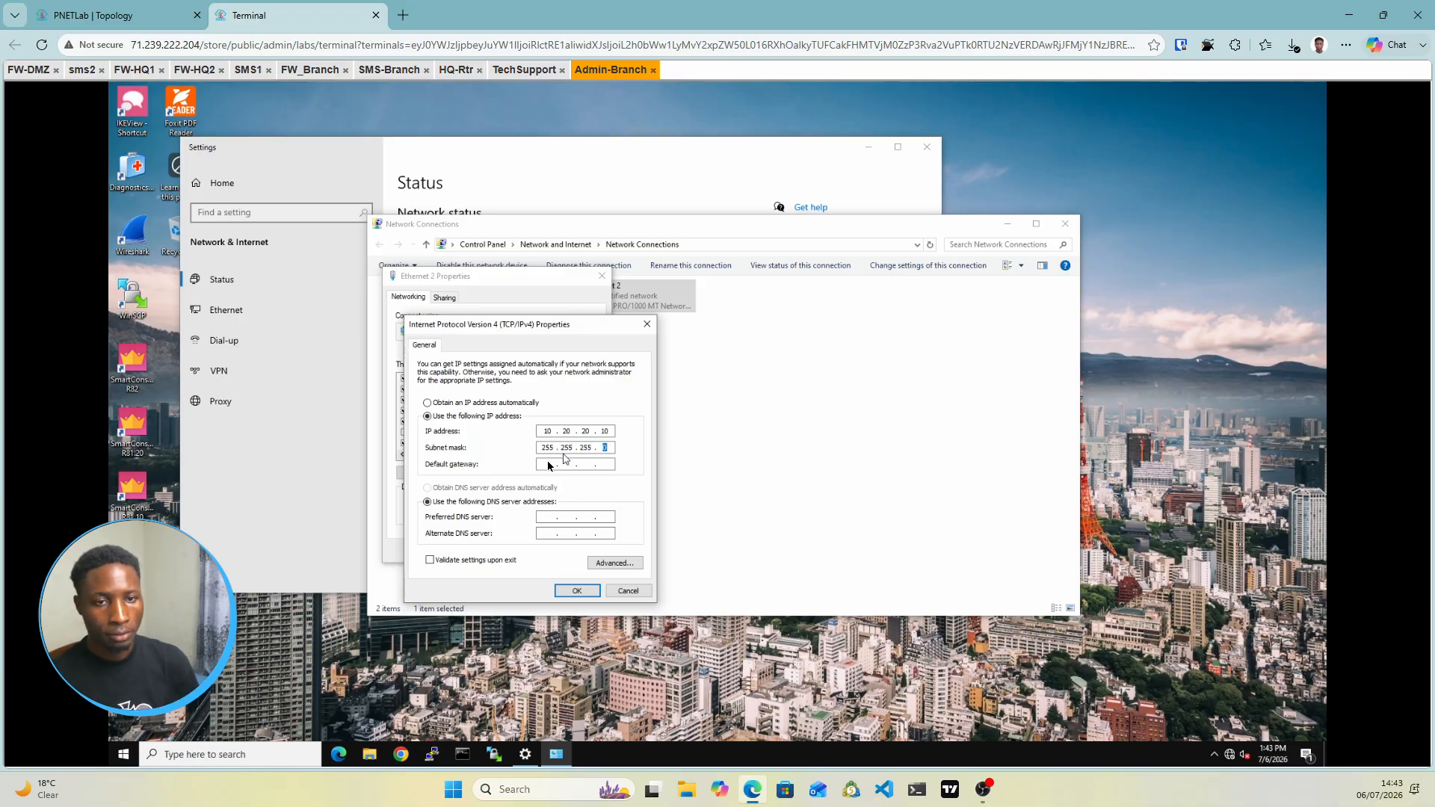
left_click(545, 465)
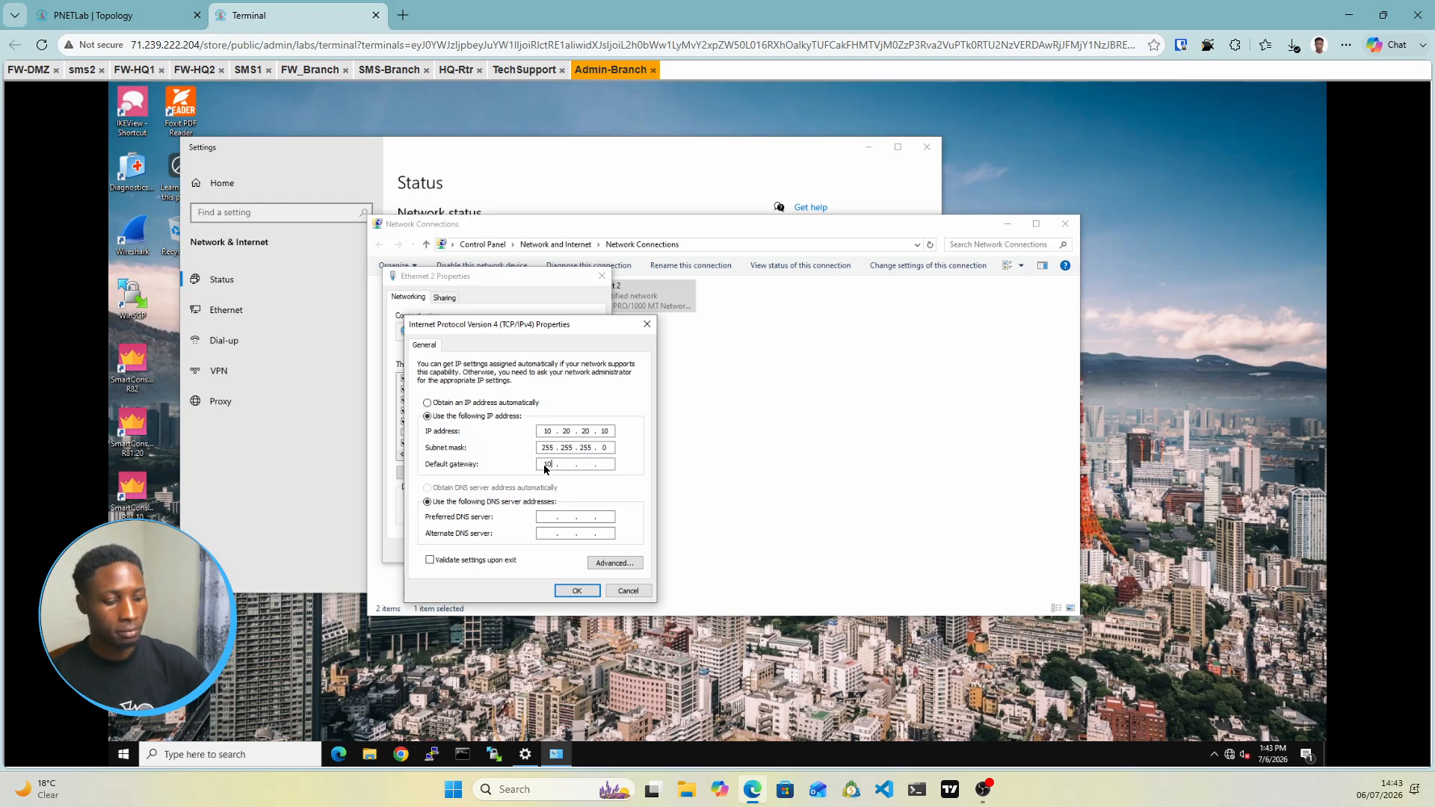
type("10.20.20.")
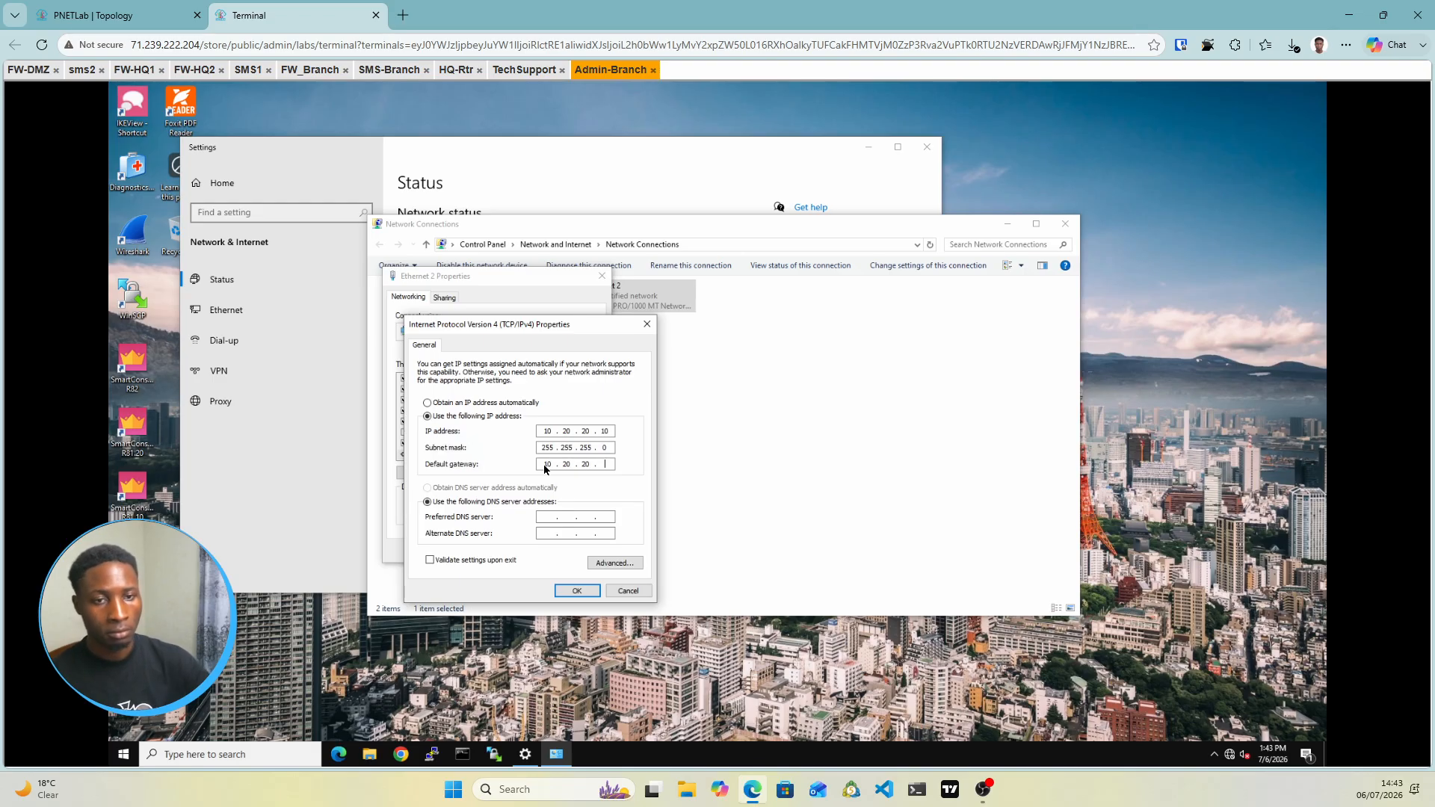
type("1")
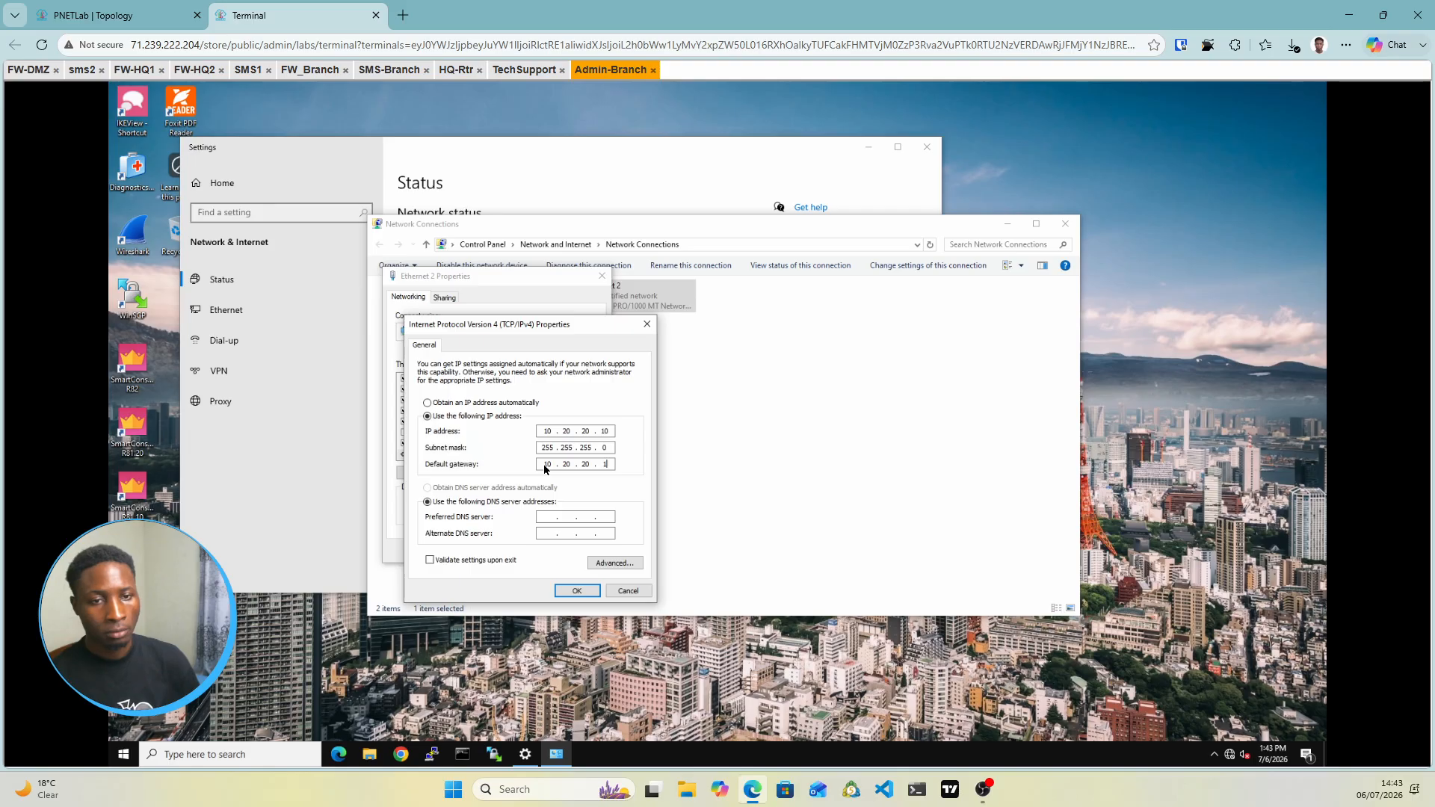
left_click(577, 590)
left_click(534, 551)
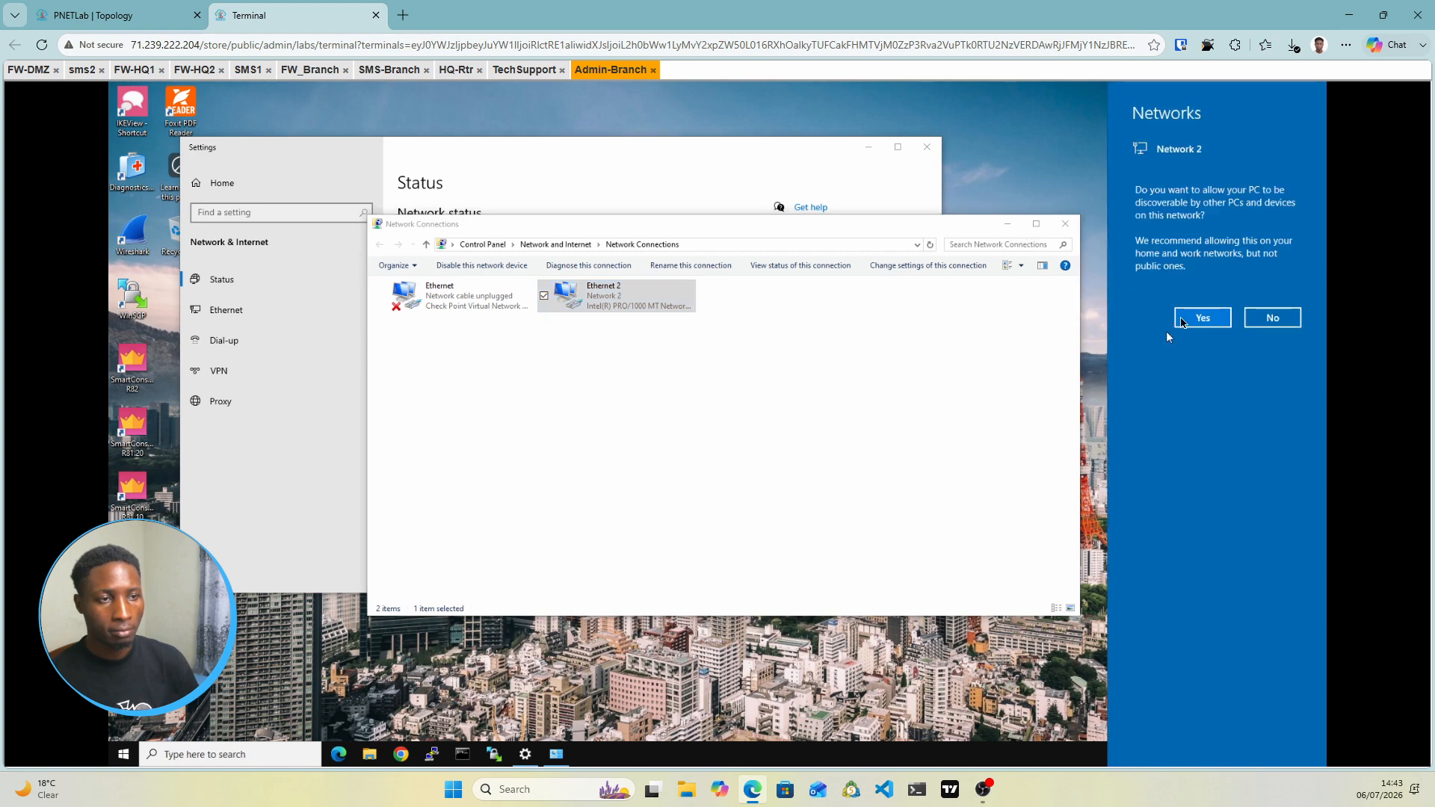
Allow discovery on Network 2 and close the network windows
left_click(1185, 320)
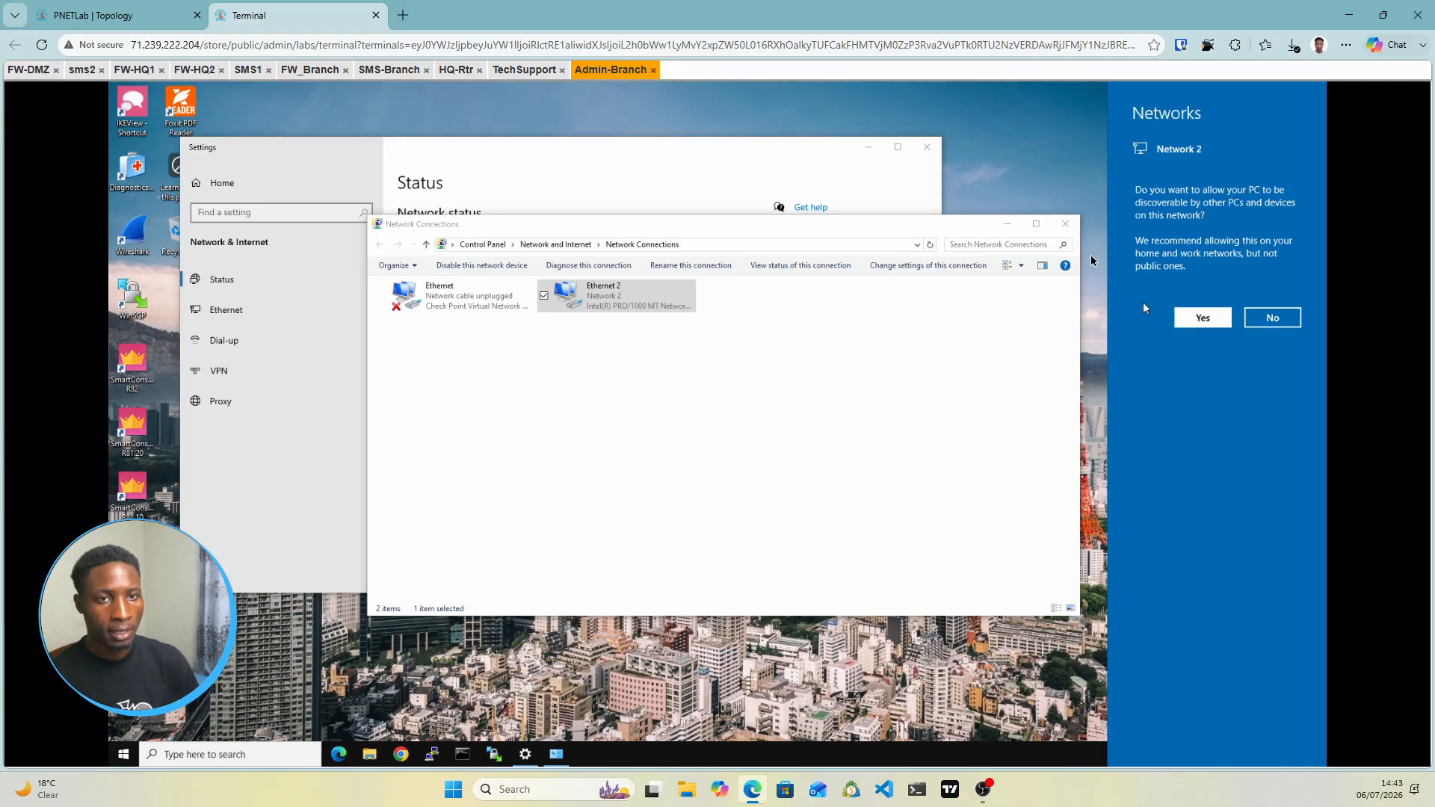
left_click(1066, 226)
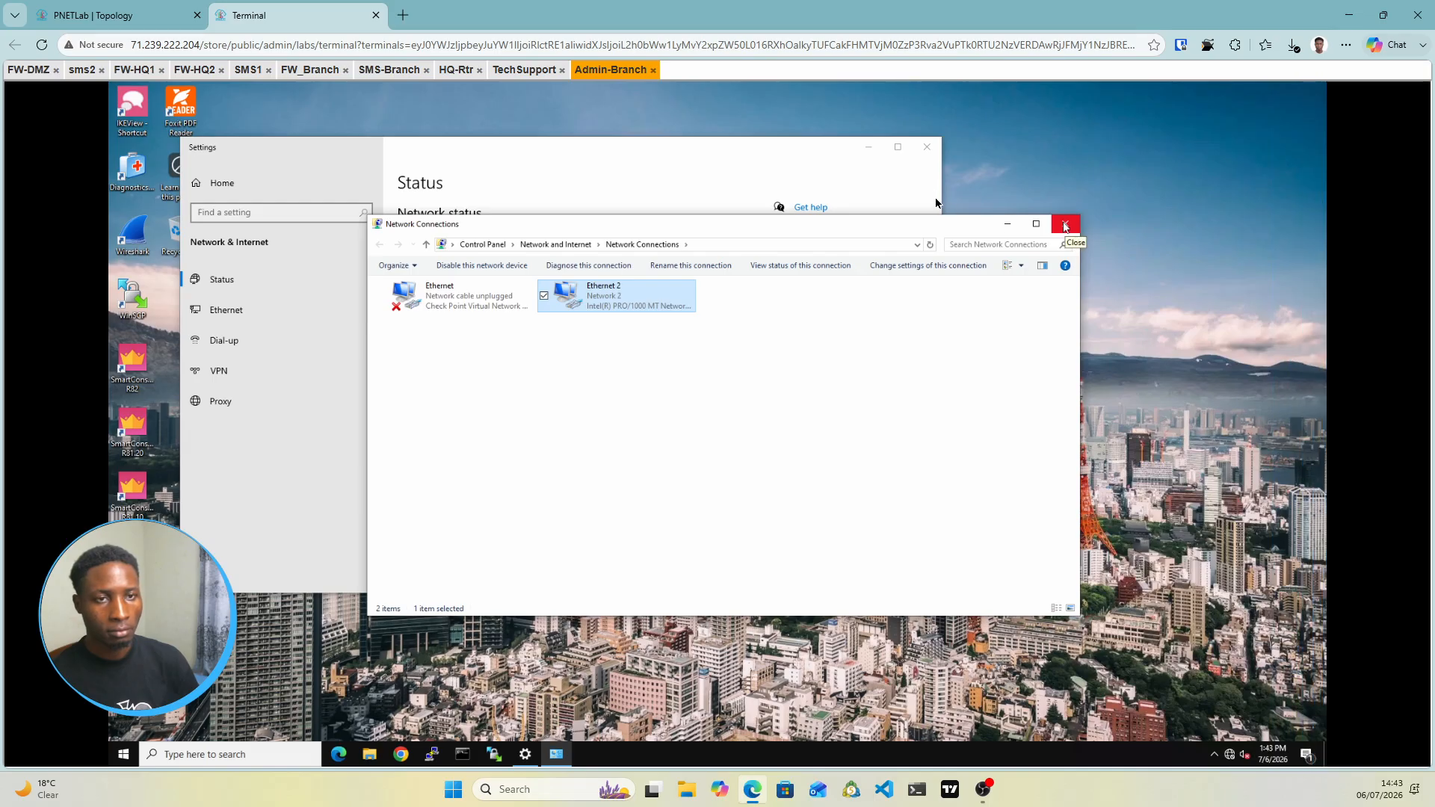
left_click(1066, 225)
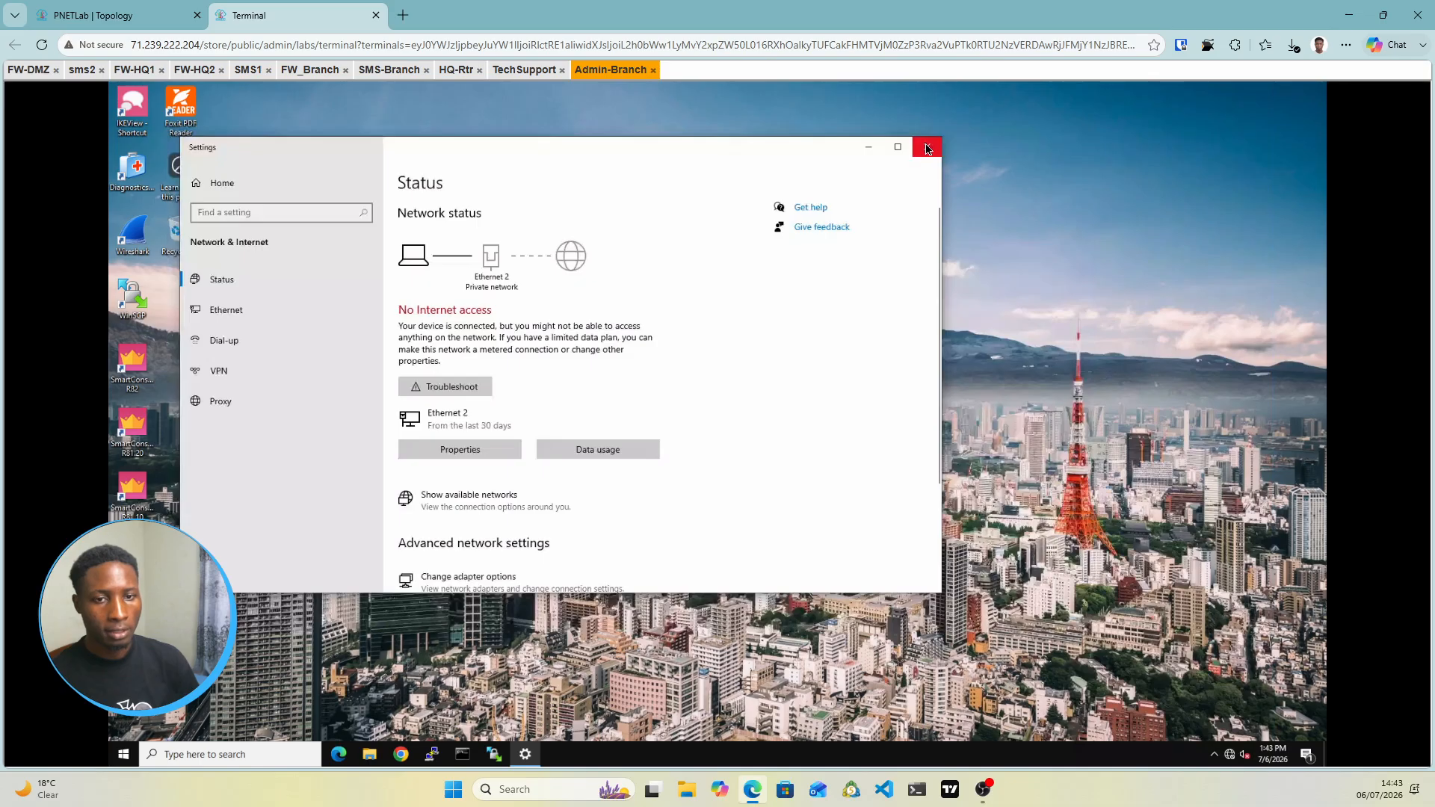
left_click(927, 149)
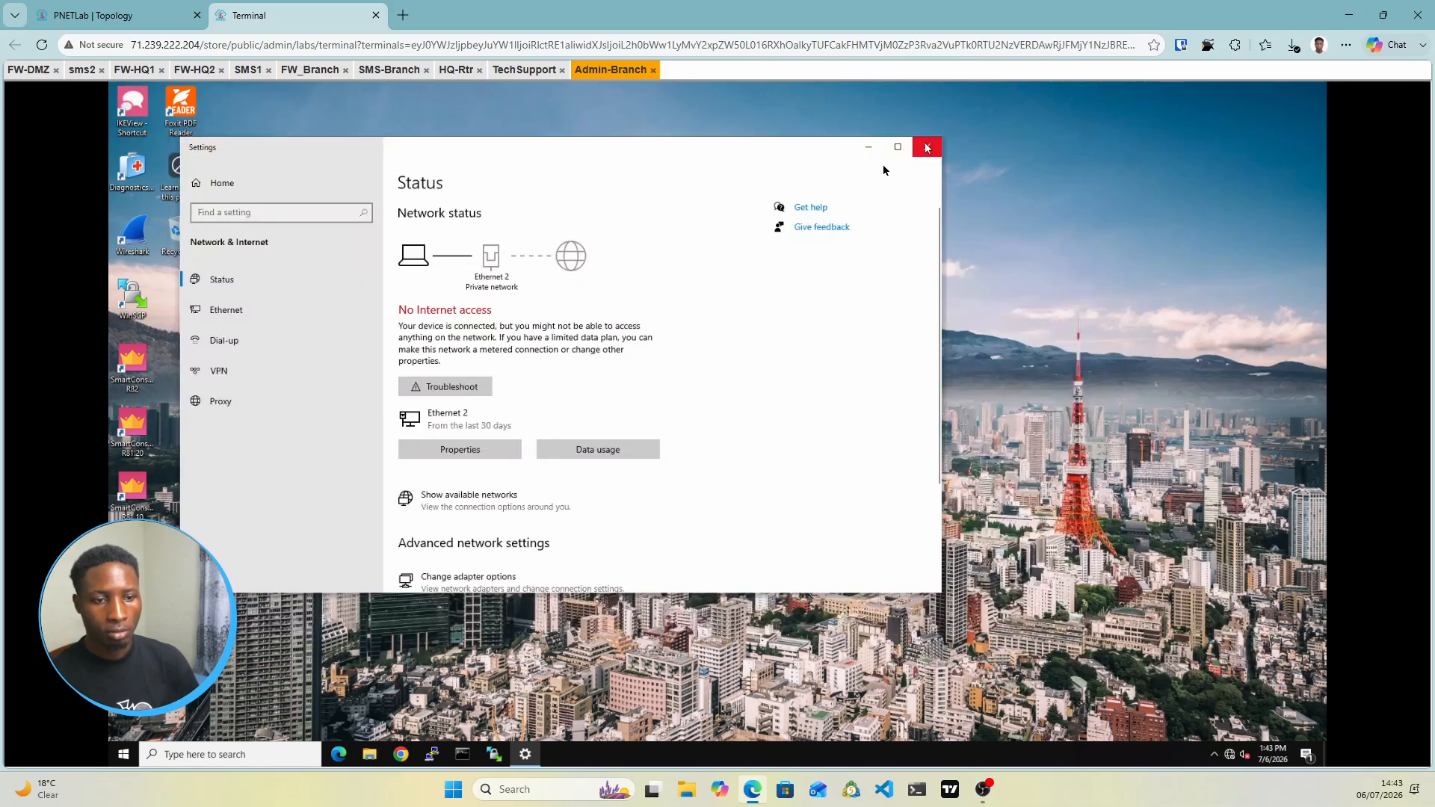
left_click(927, 147)
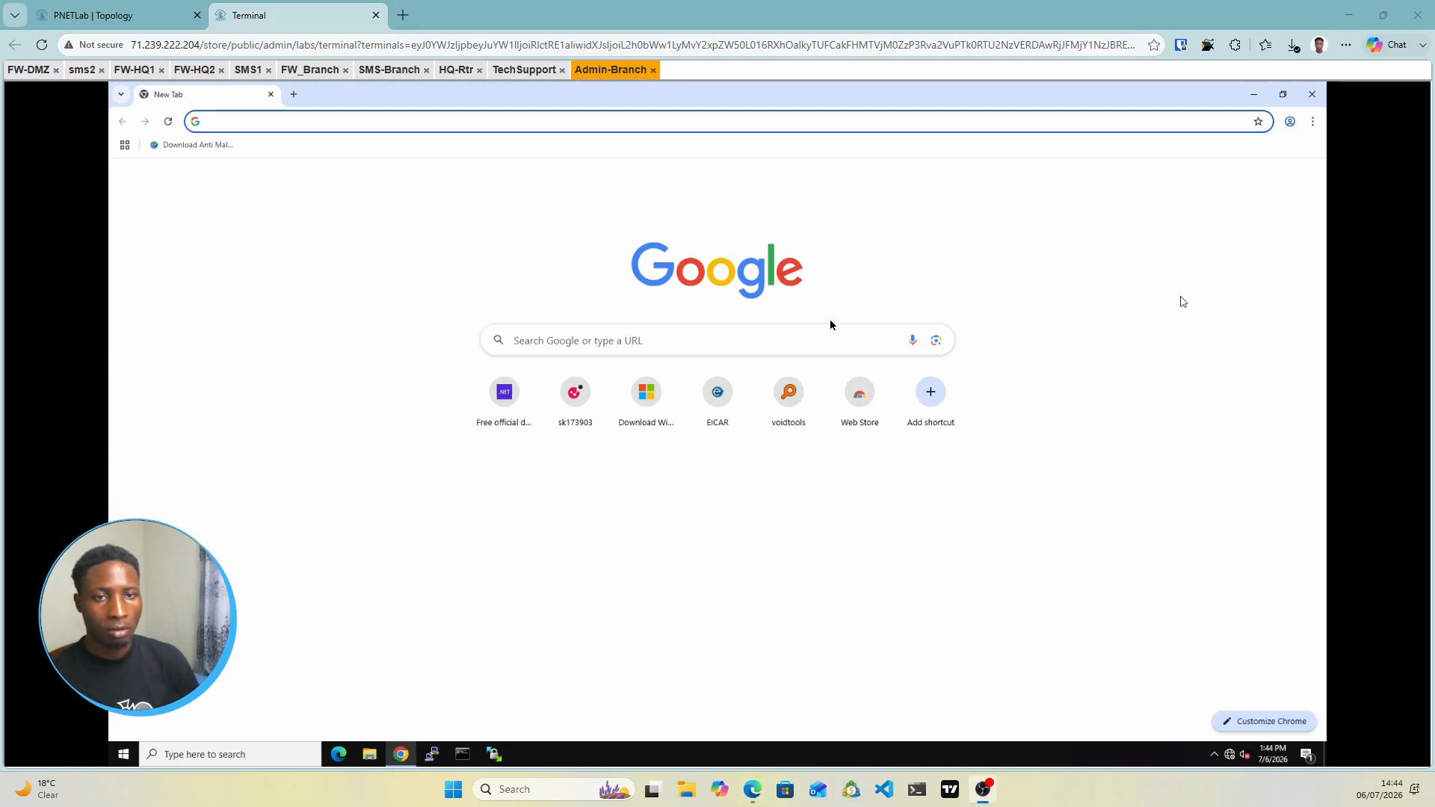
left_click(128, 18)
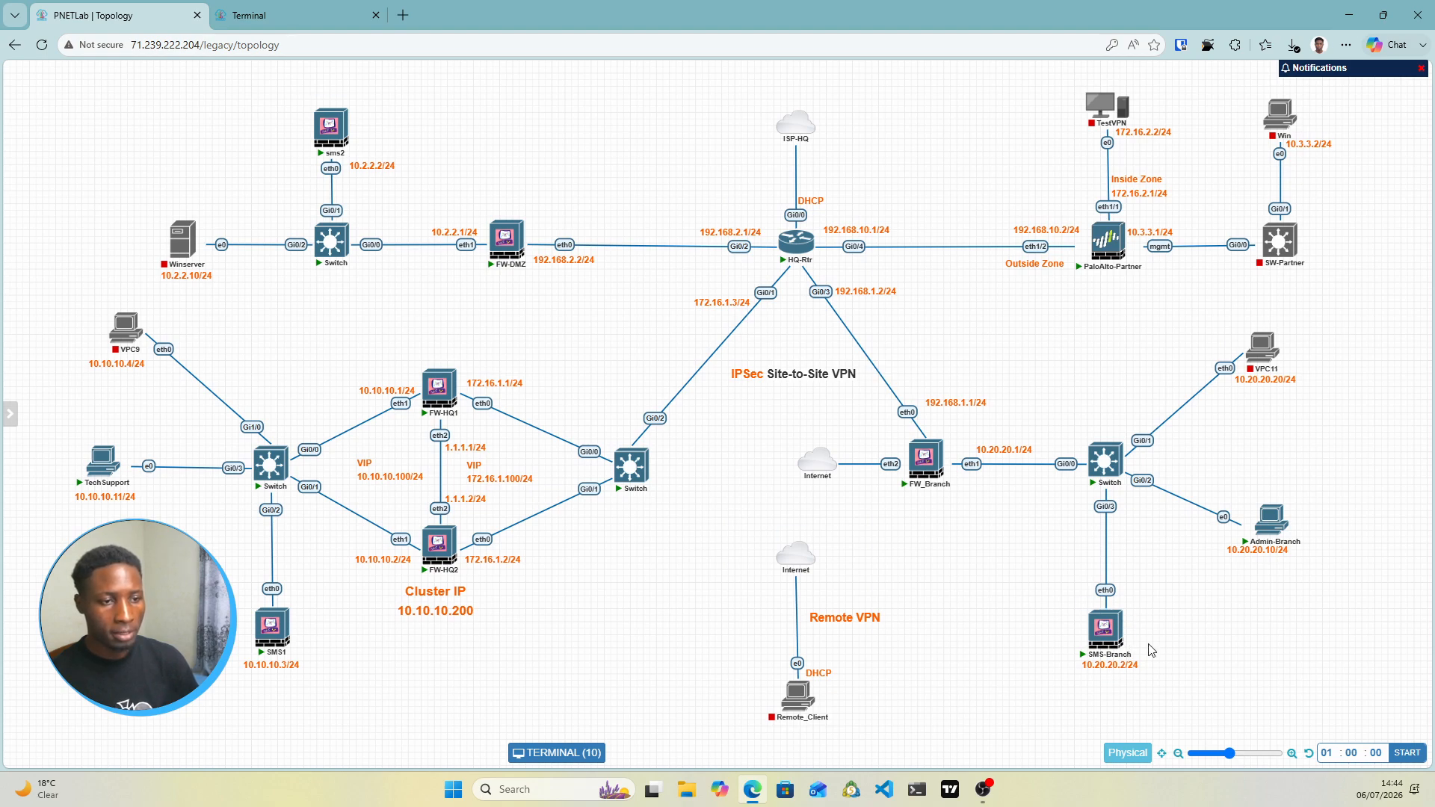
left_click(313, 11)
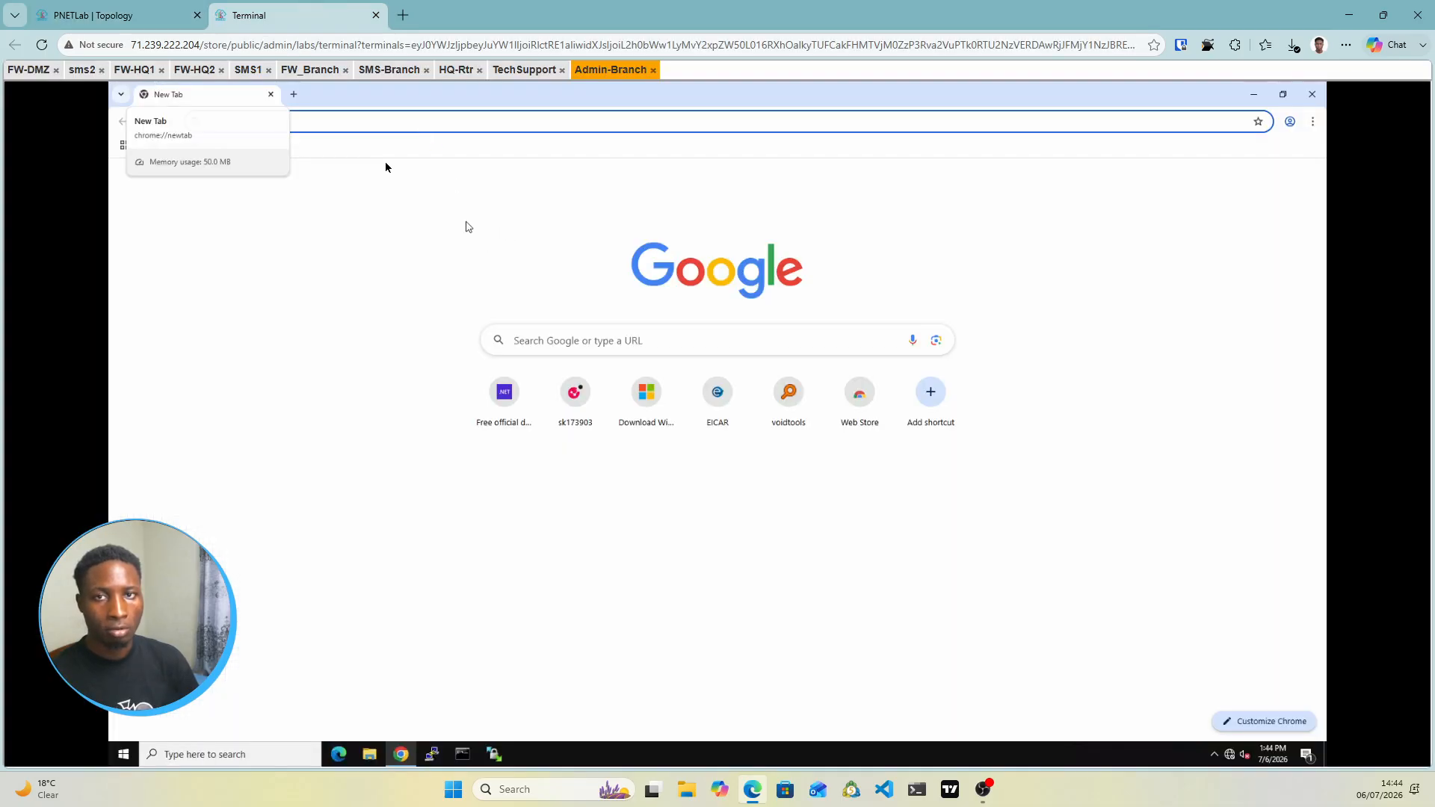
left_click(335, 123)
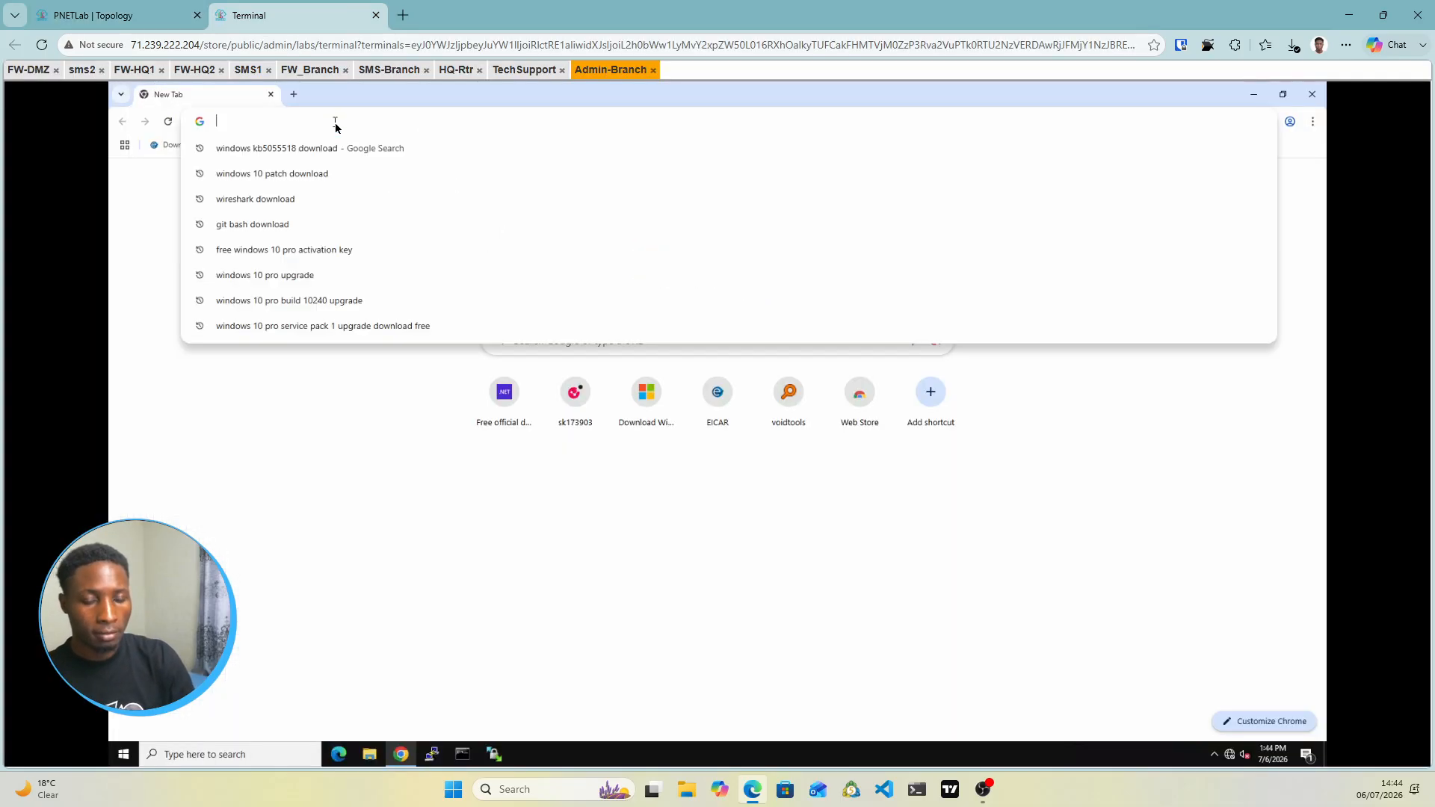
type("https")
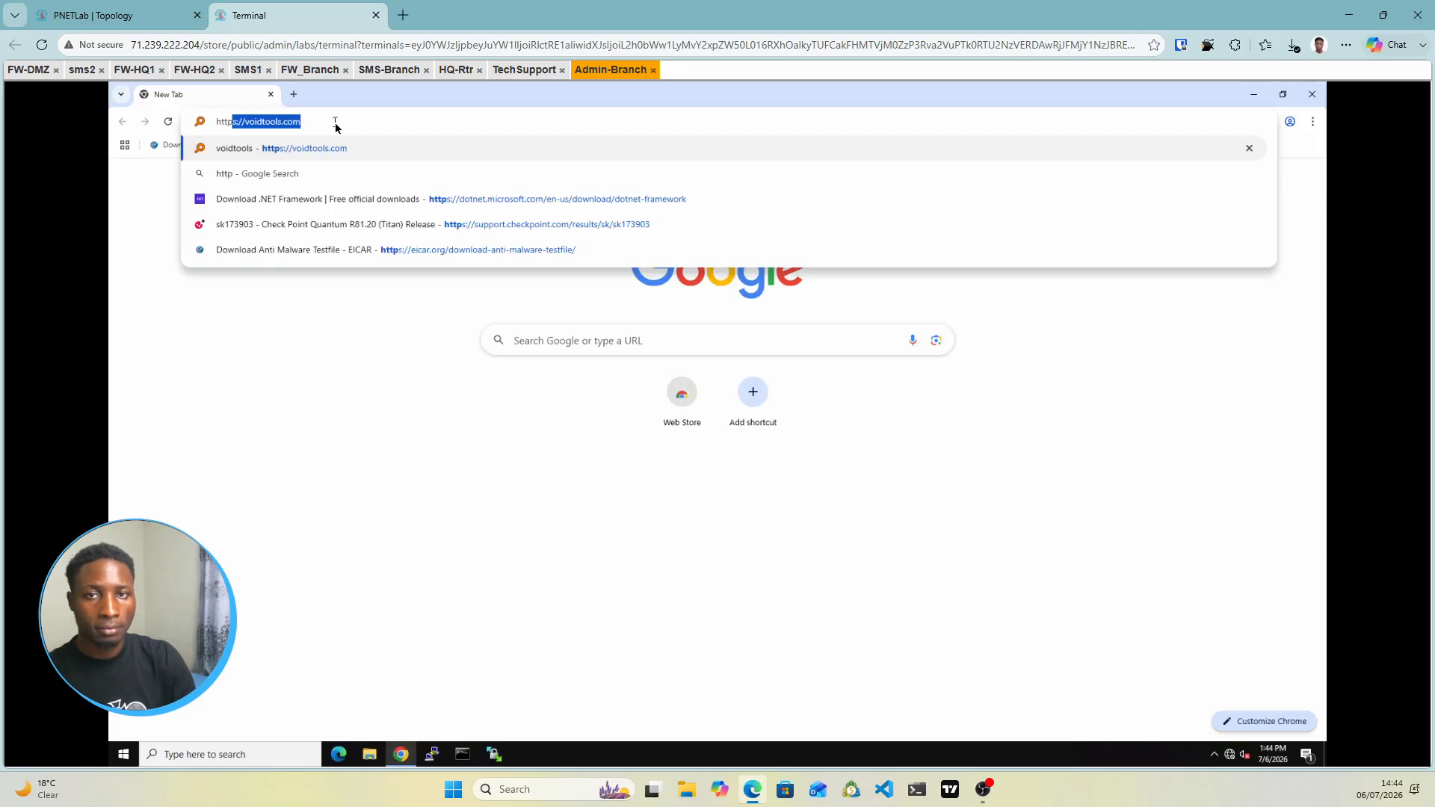
type(":/")
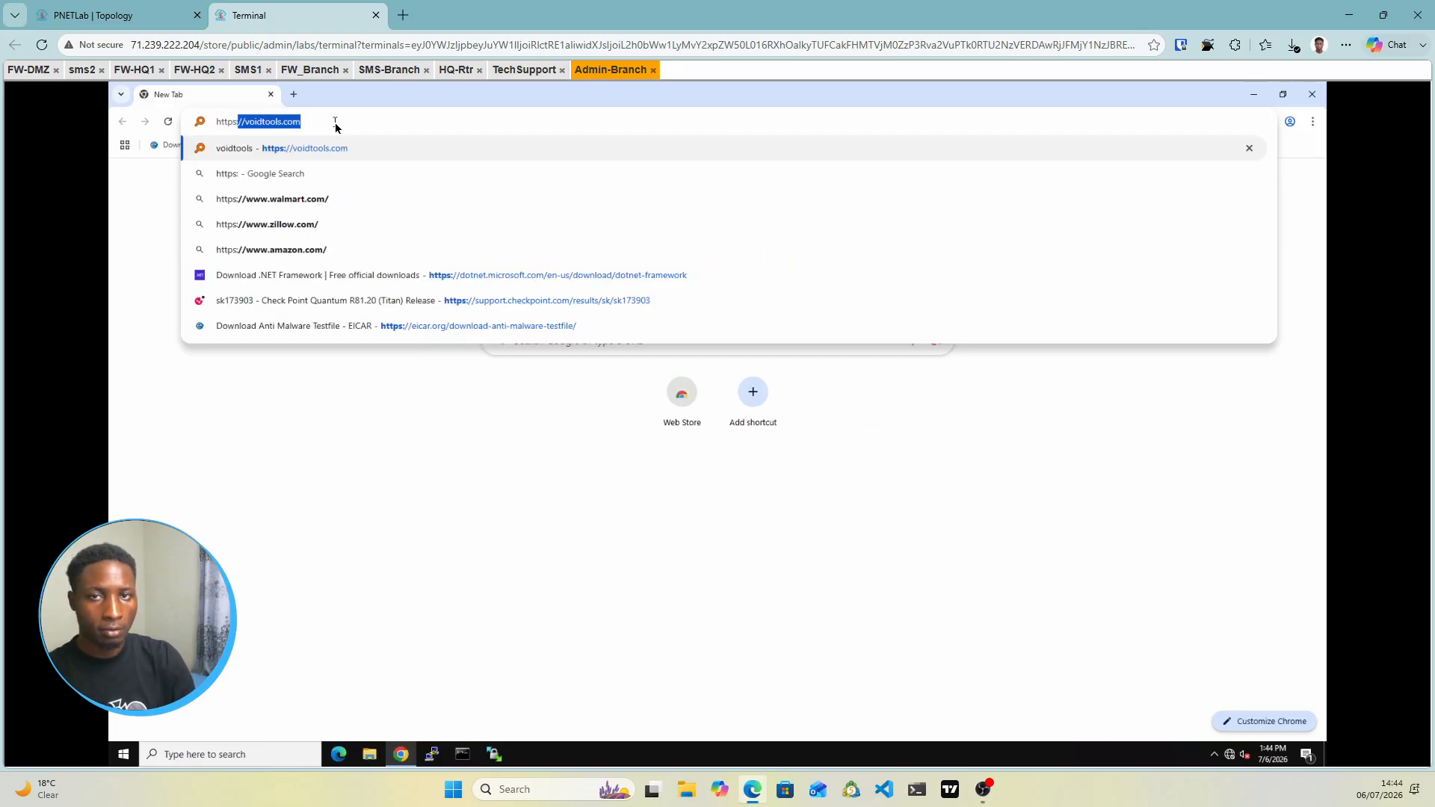
type("./")
key("BackSpace")
key("BackSpace")
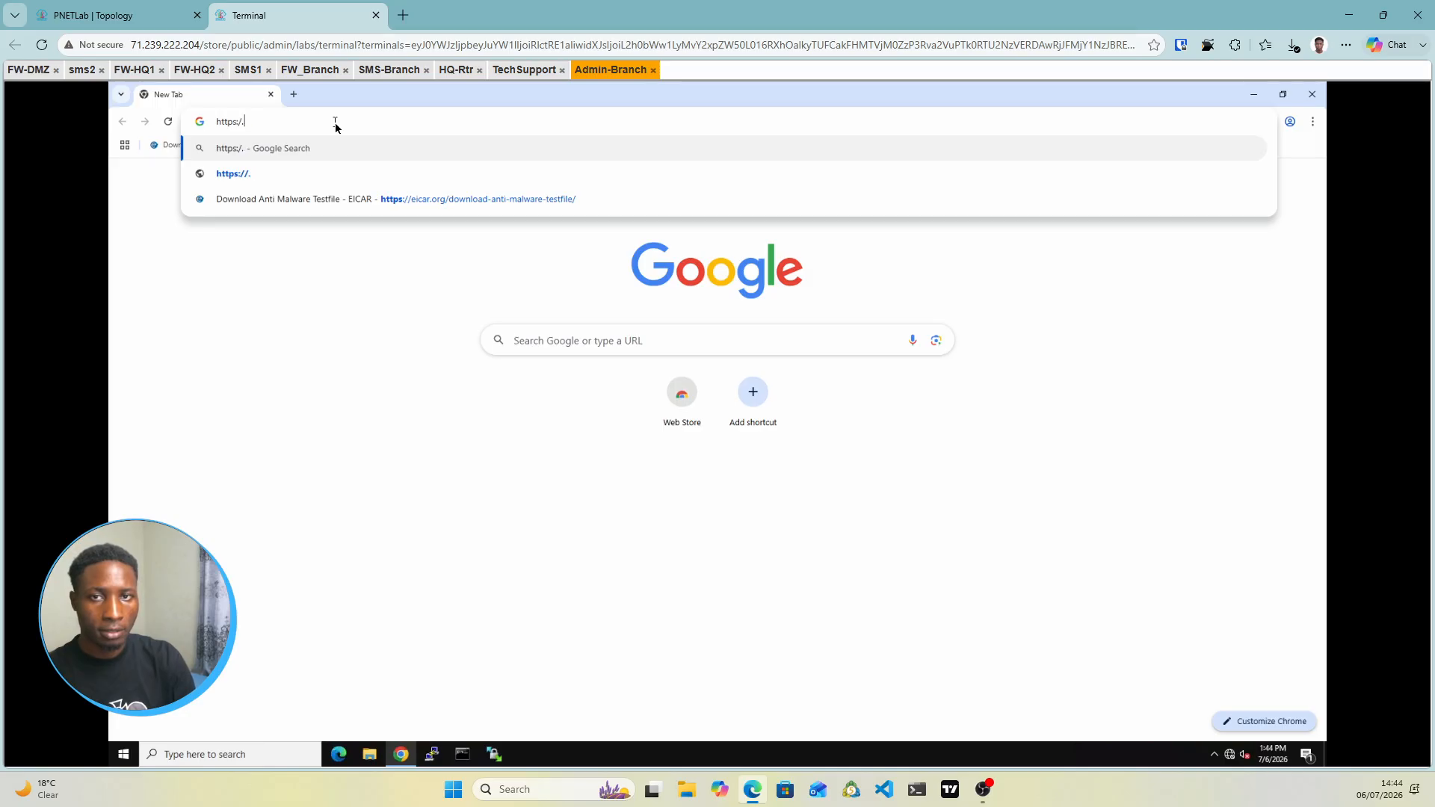
key("BackSpace")
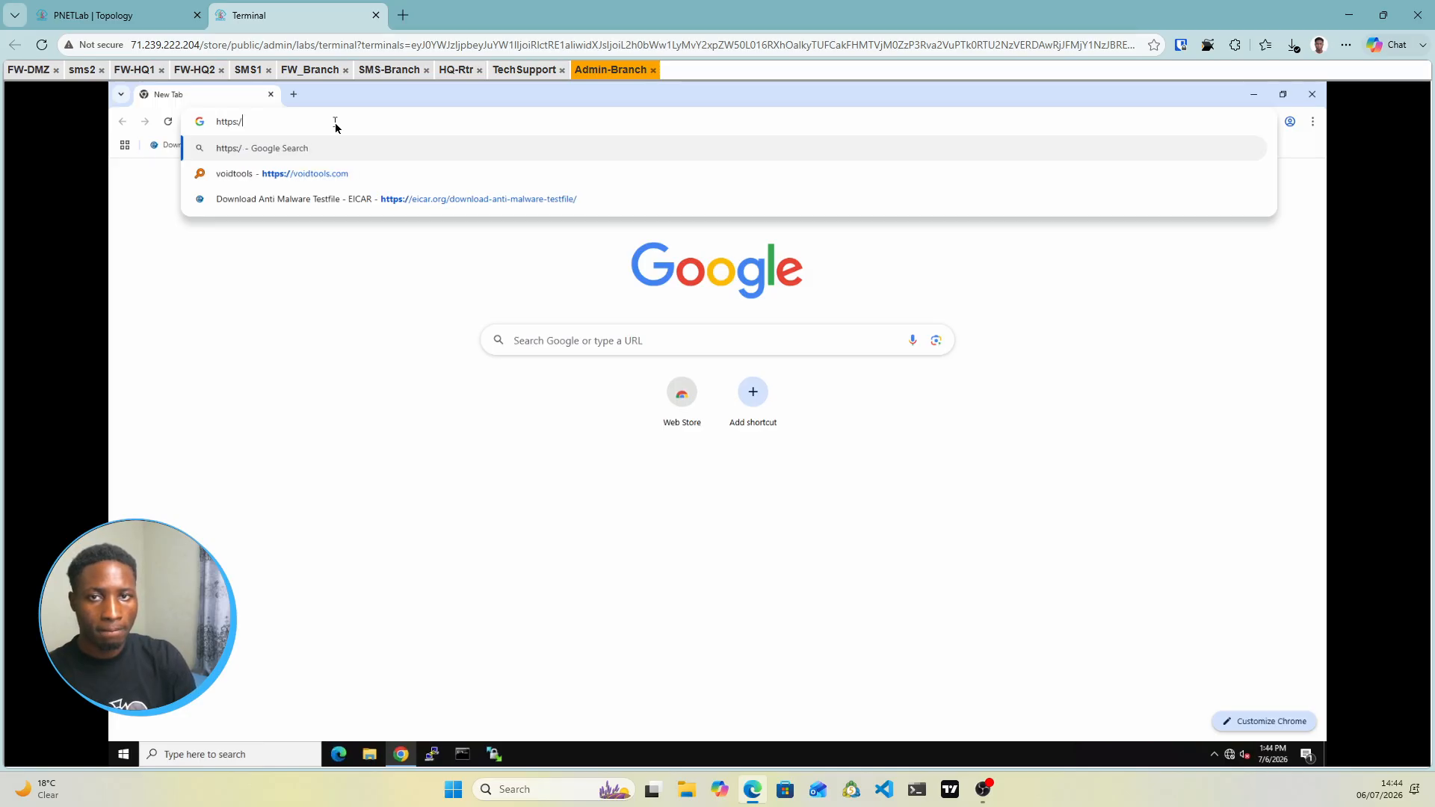
type("/")
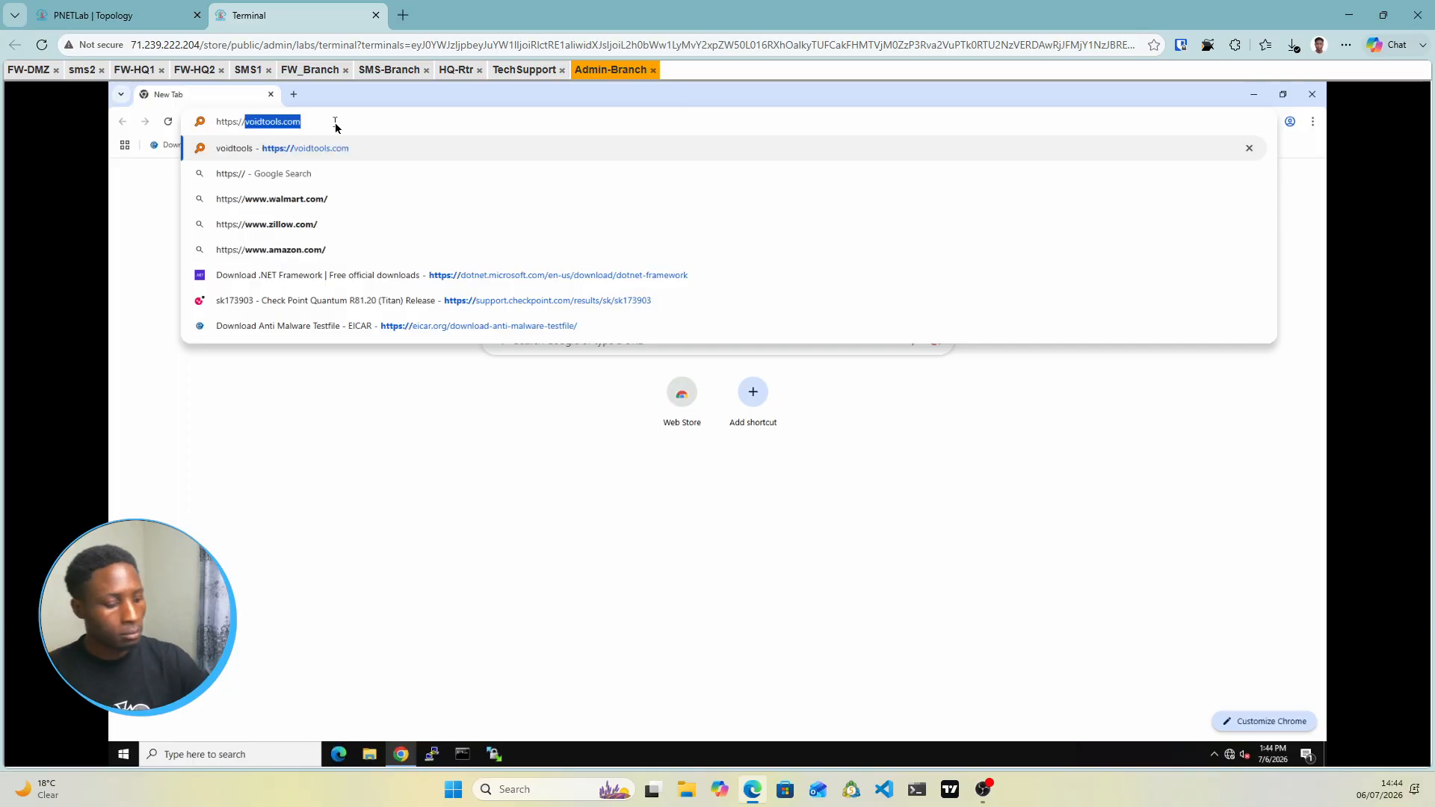
type("10.20.20.")
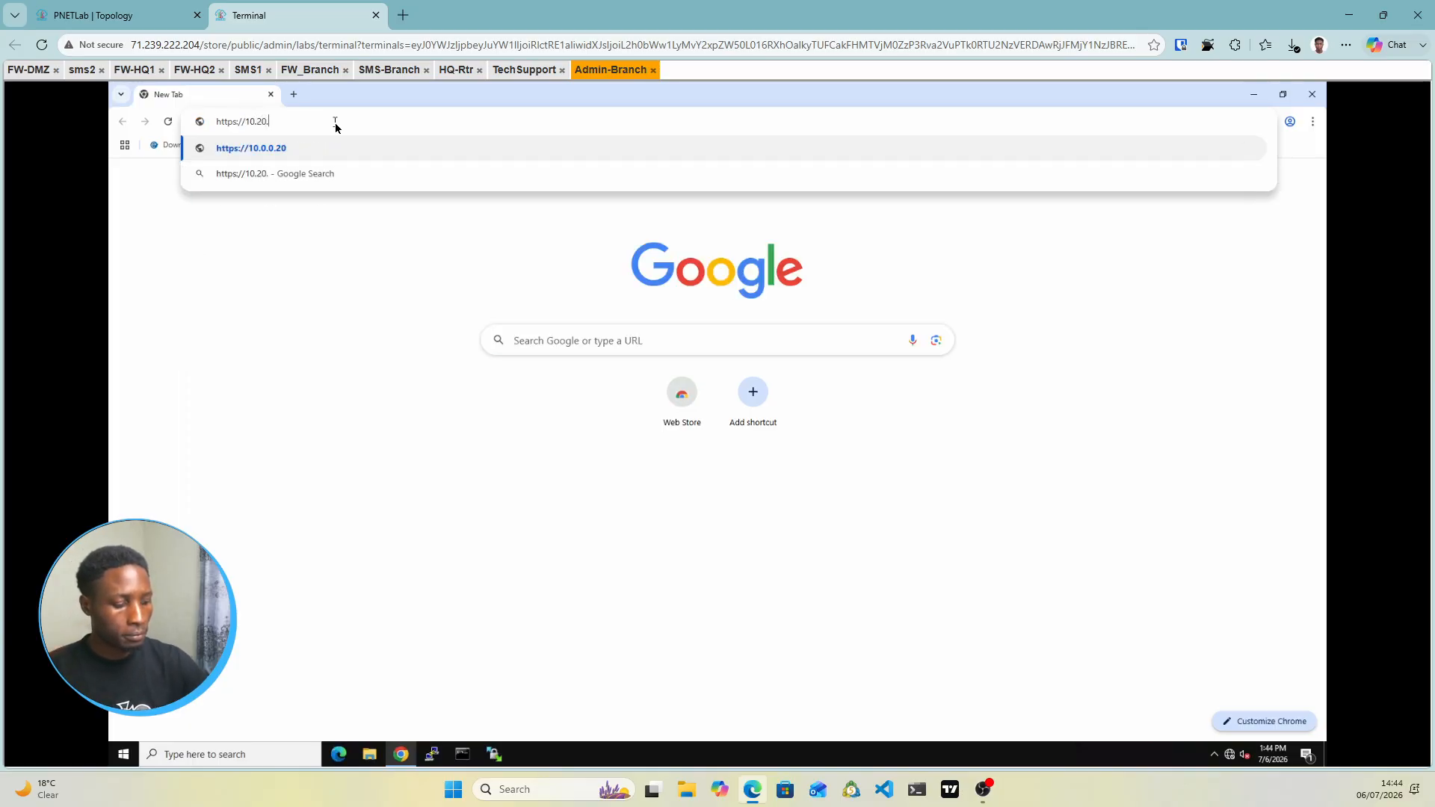
left_click(209, 11)
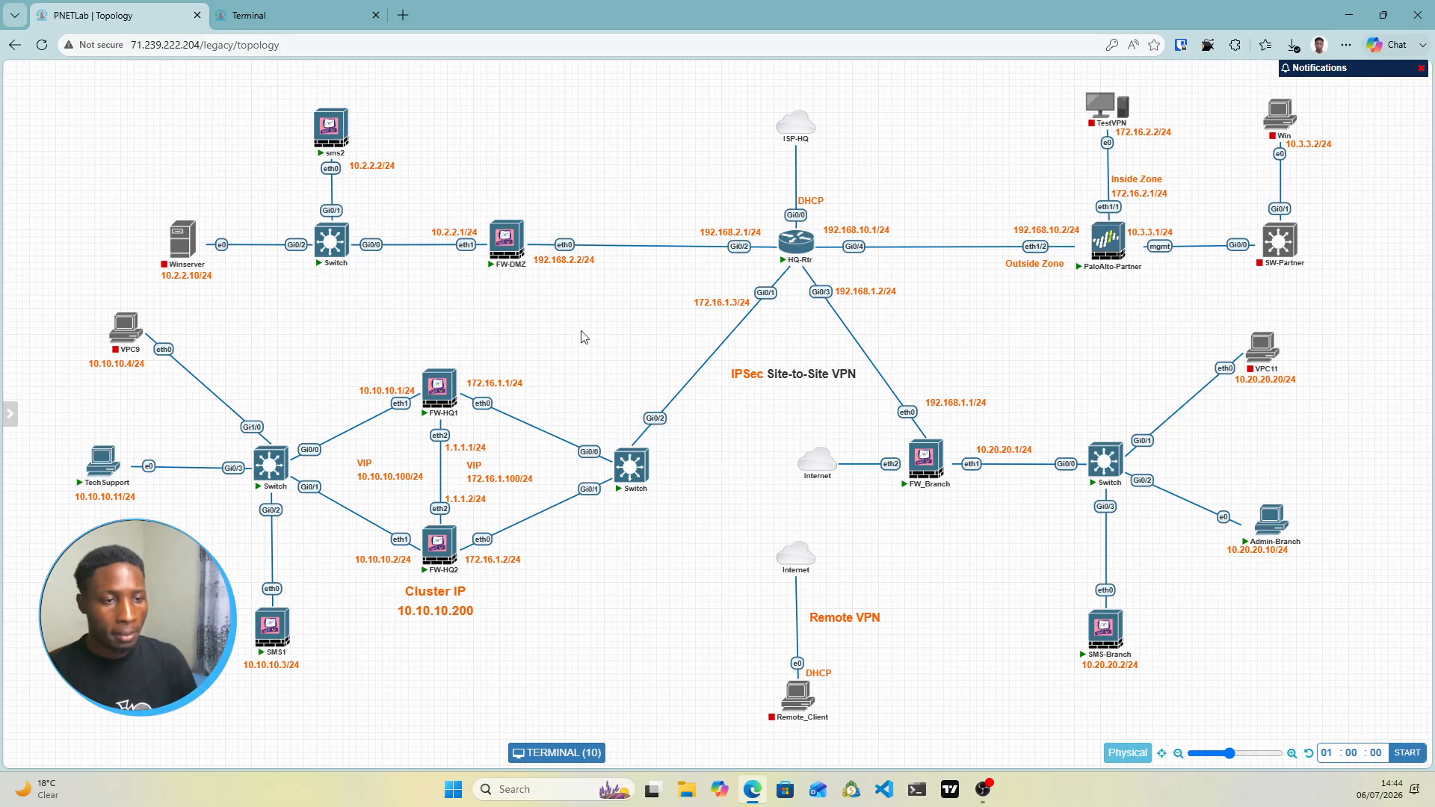
left_click(344, 13)
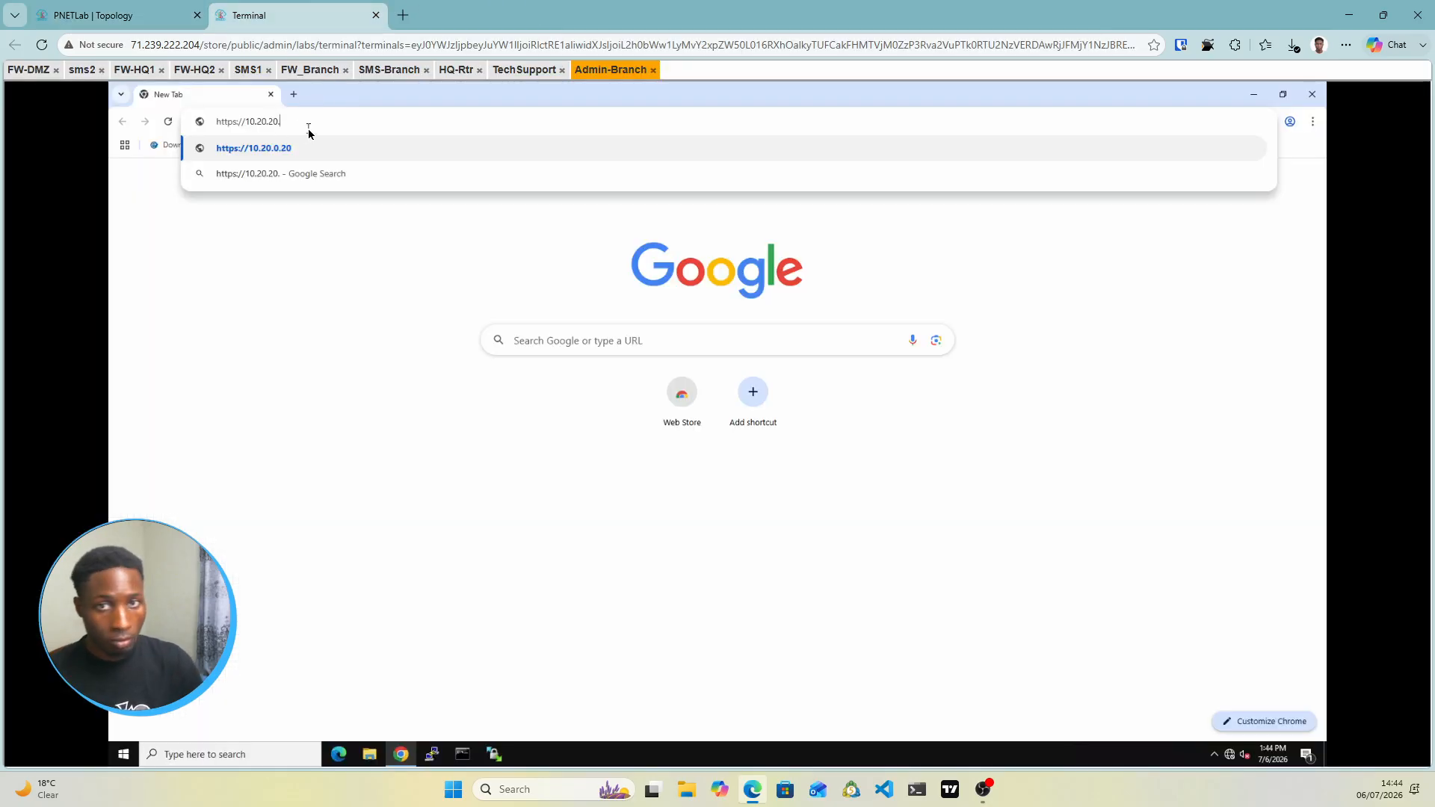
type("2")
left_click_drag(288, 122, 209, 125)
key("ctrl+c")
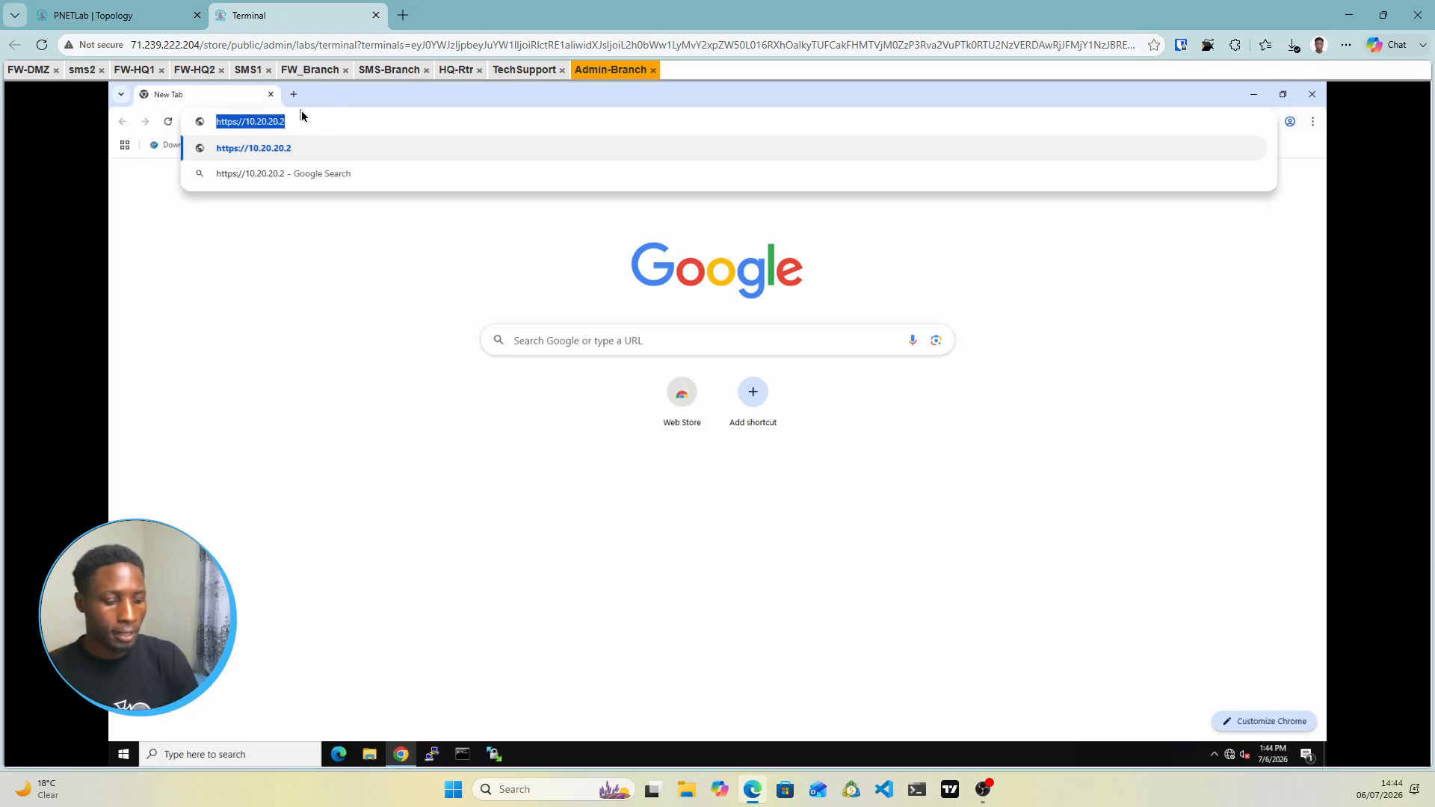
key("Return")
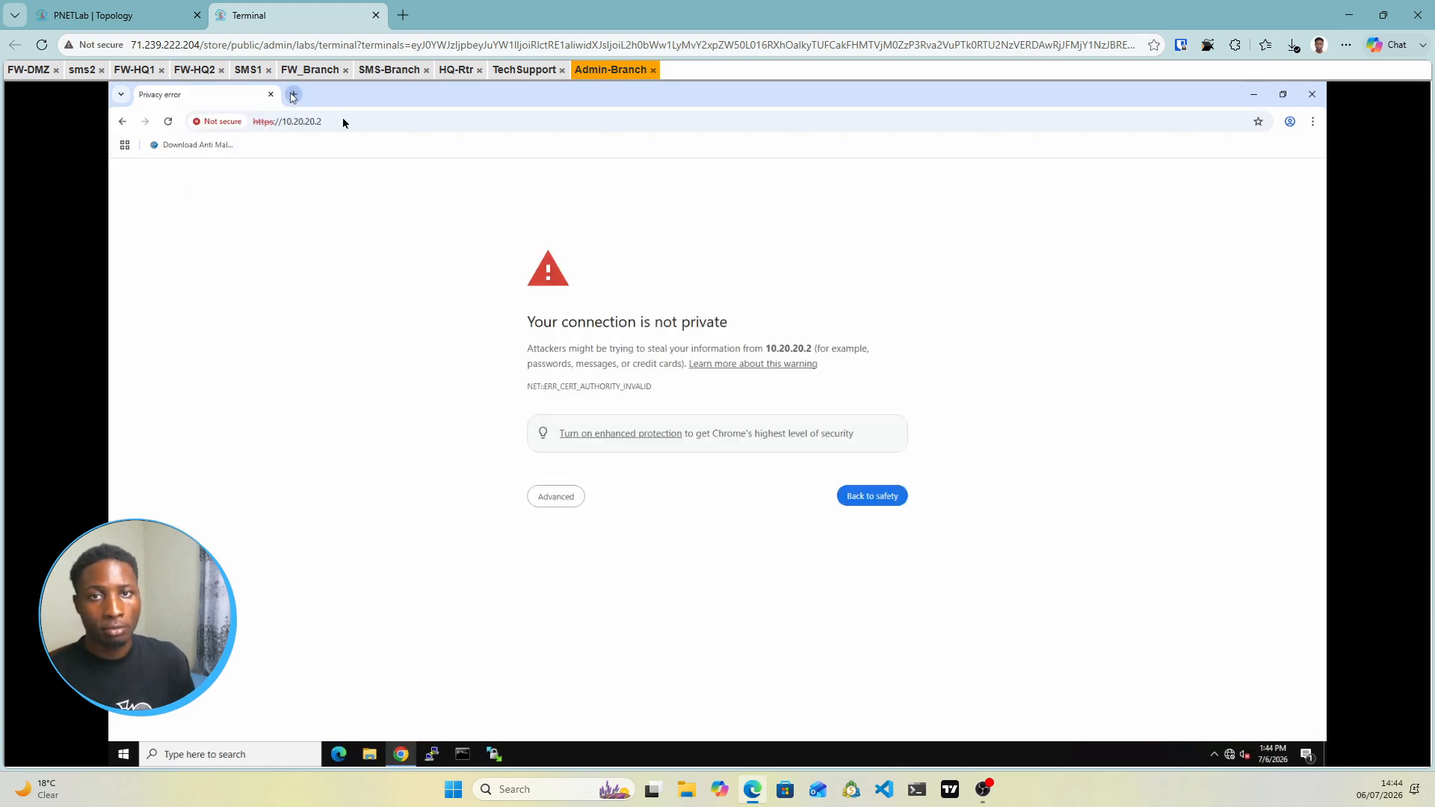
left_click(293, 95)
left_click(284, 123)
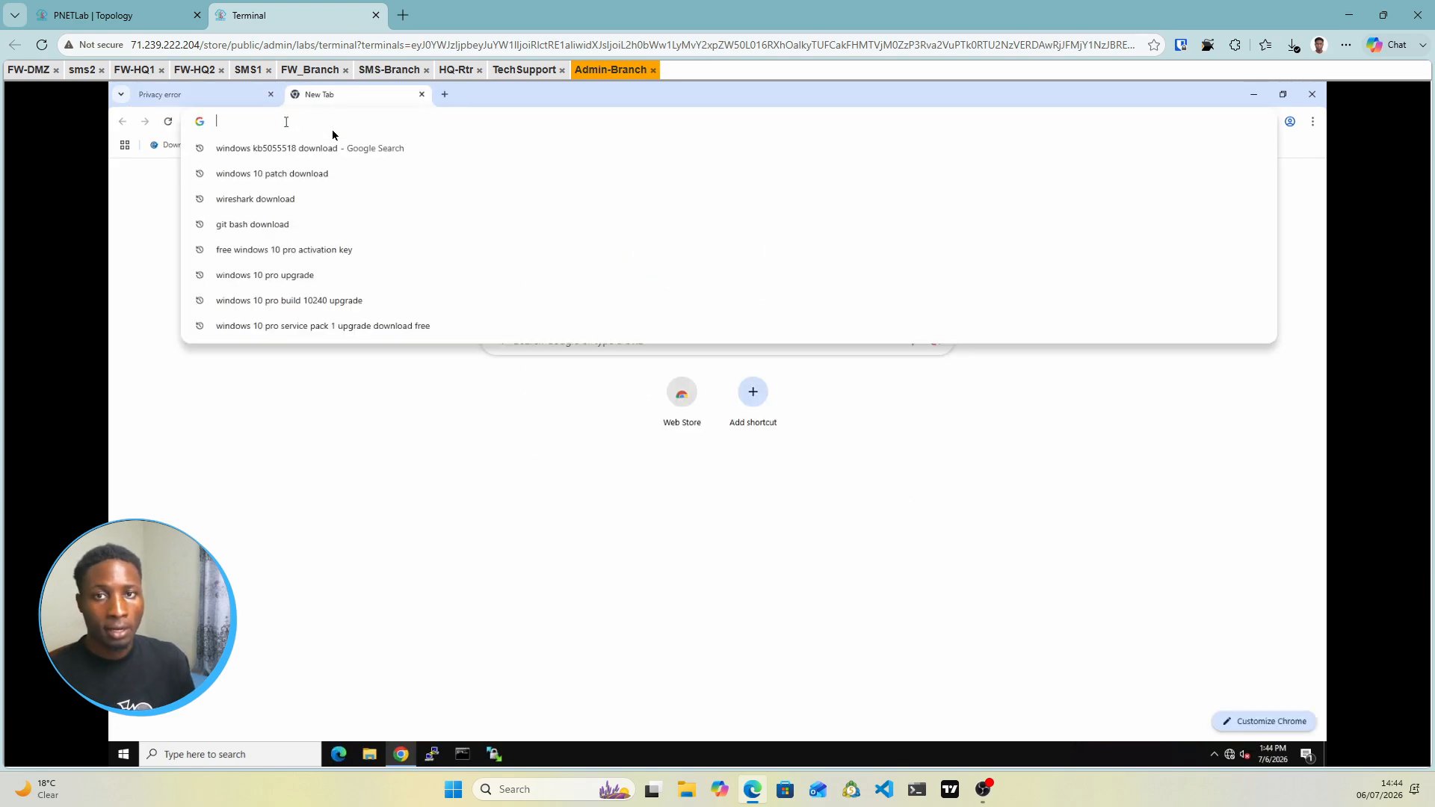
key("ctrl+v")
key("BackSpace")
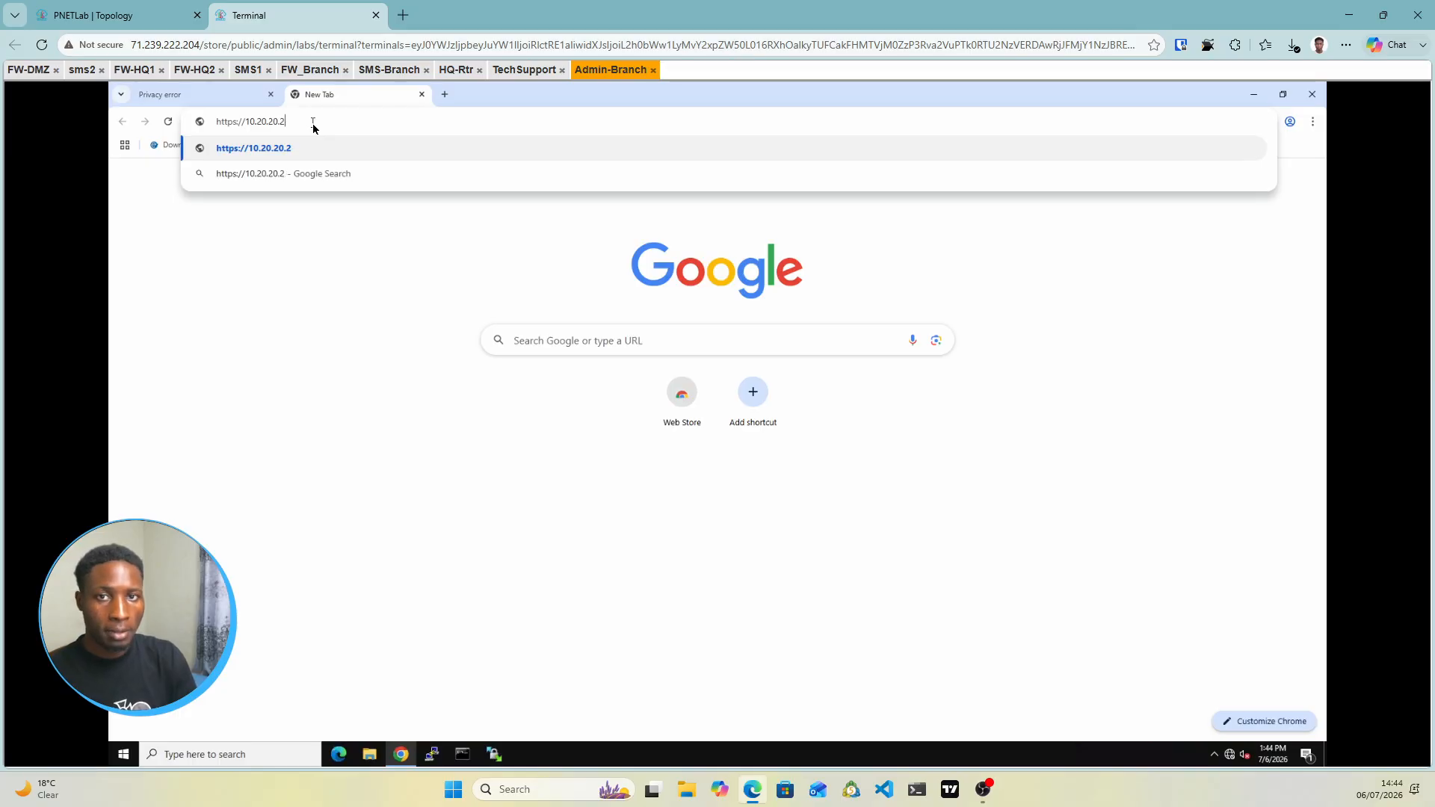
key("BackSpace")
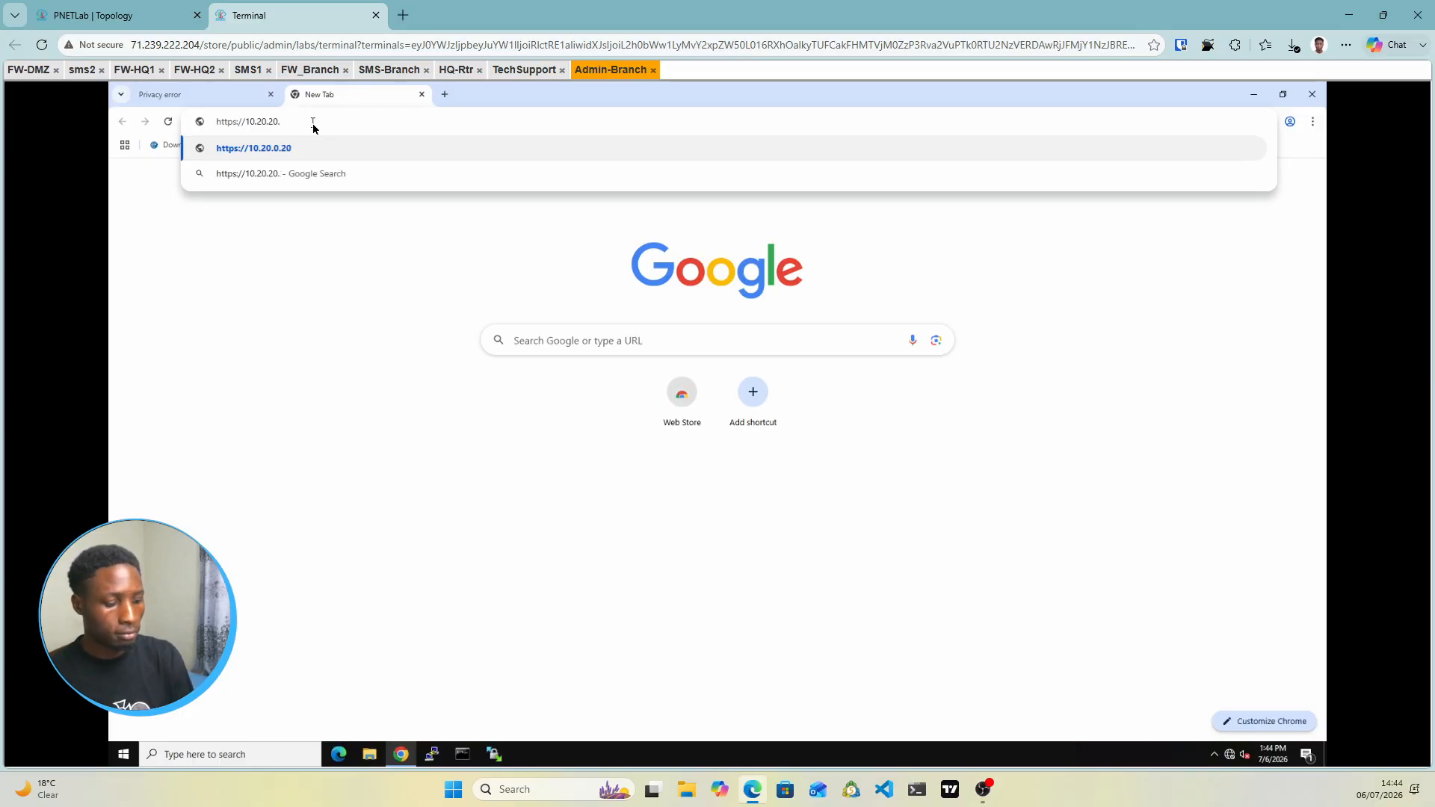
type("1")
key("Return")
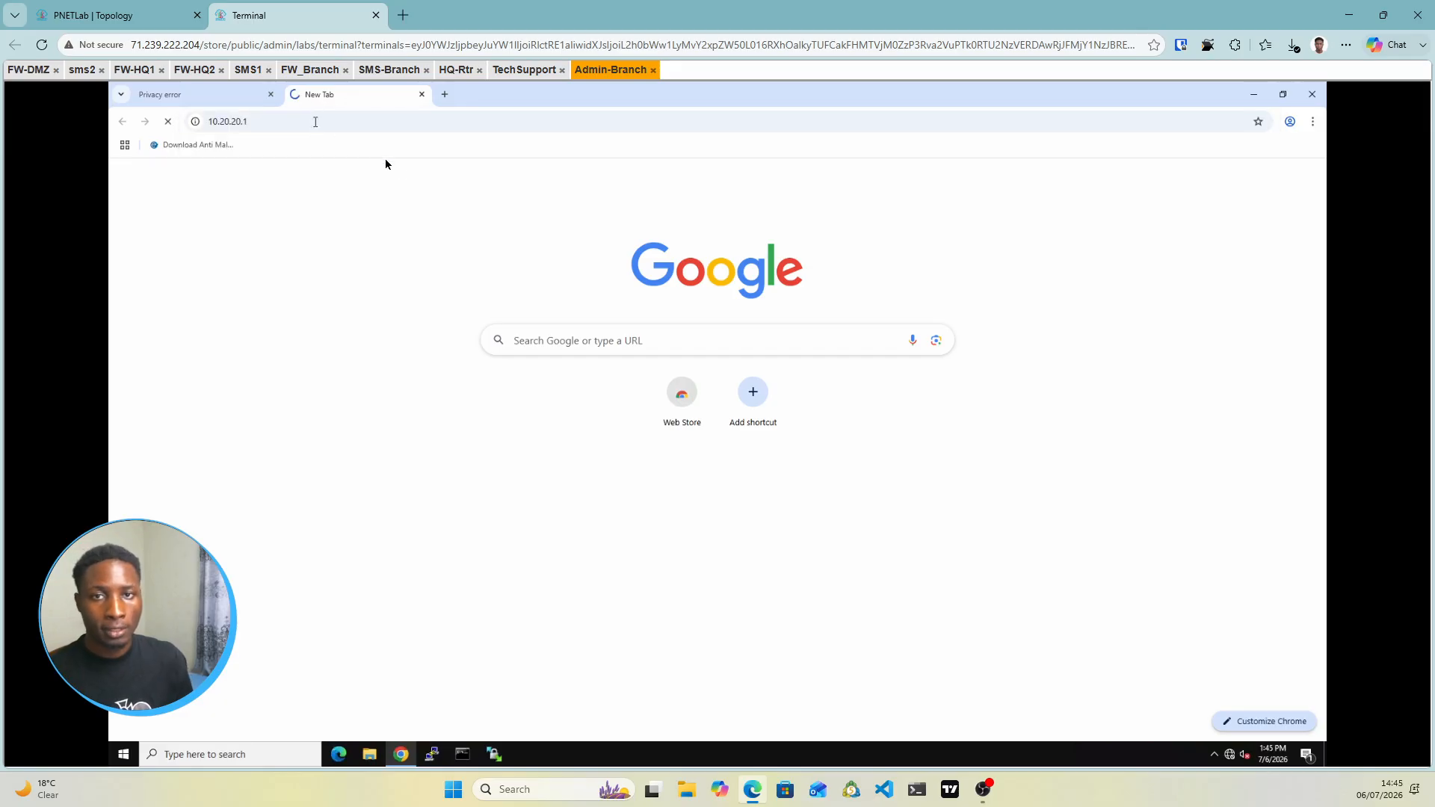
Proceed past the certificate warnings for 10.20.20.2 and 10.20.20.1, ending on 10.20.20.2's login
left_click(175, 94)
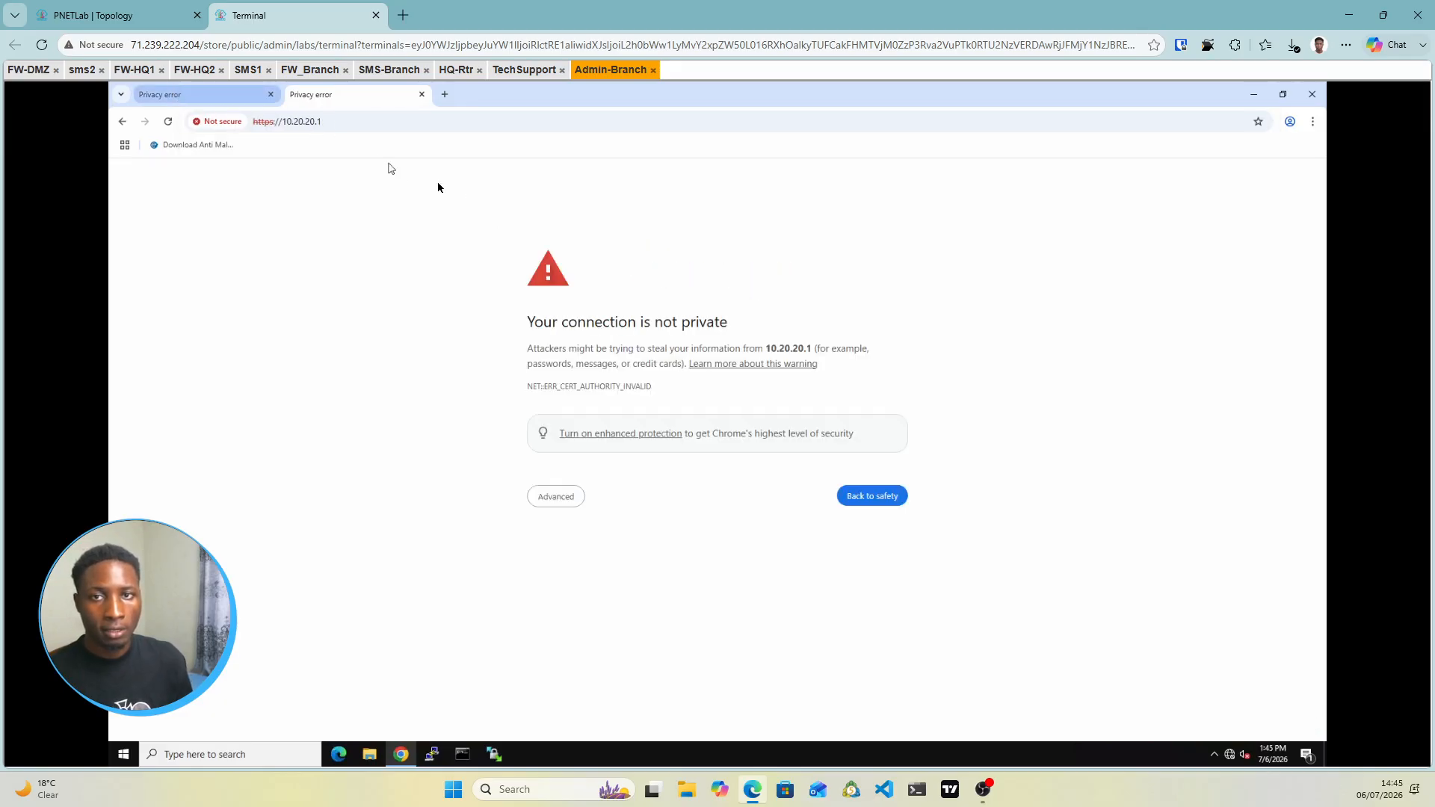
left_click(573, 507)
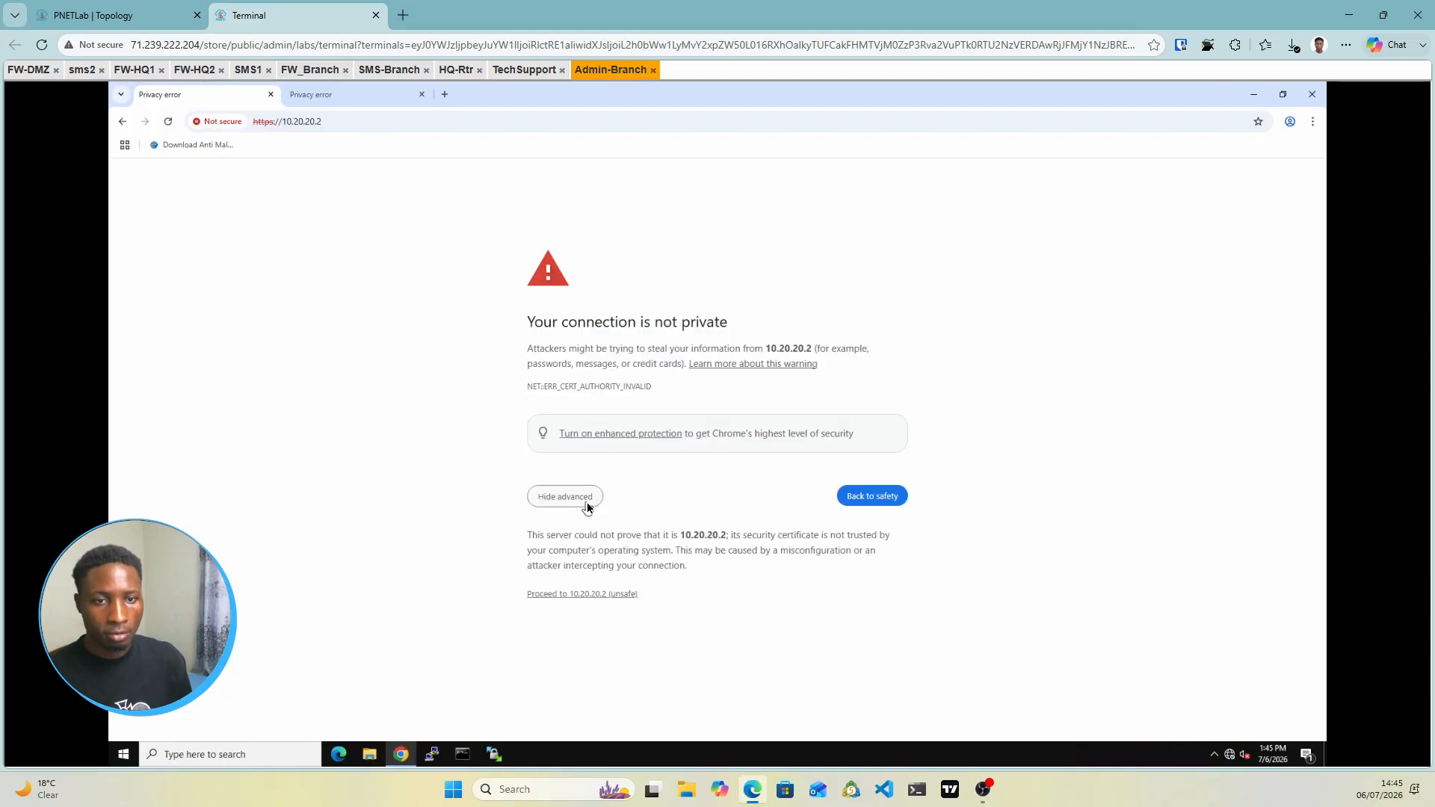
left_click(599, 596)
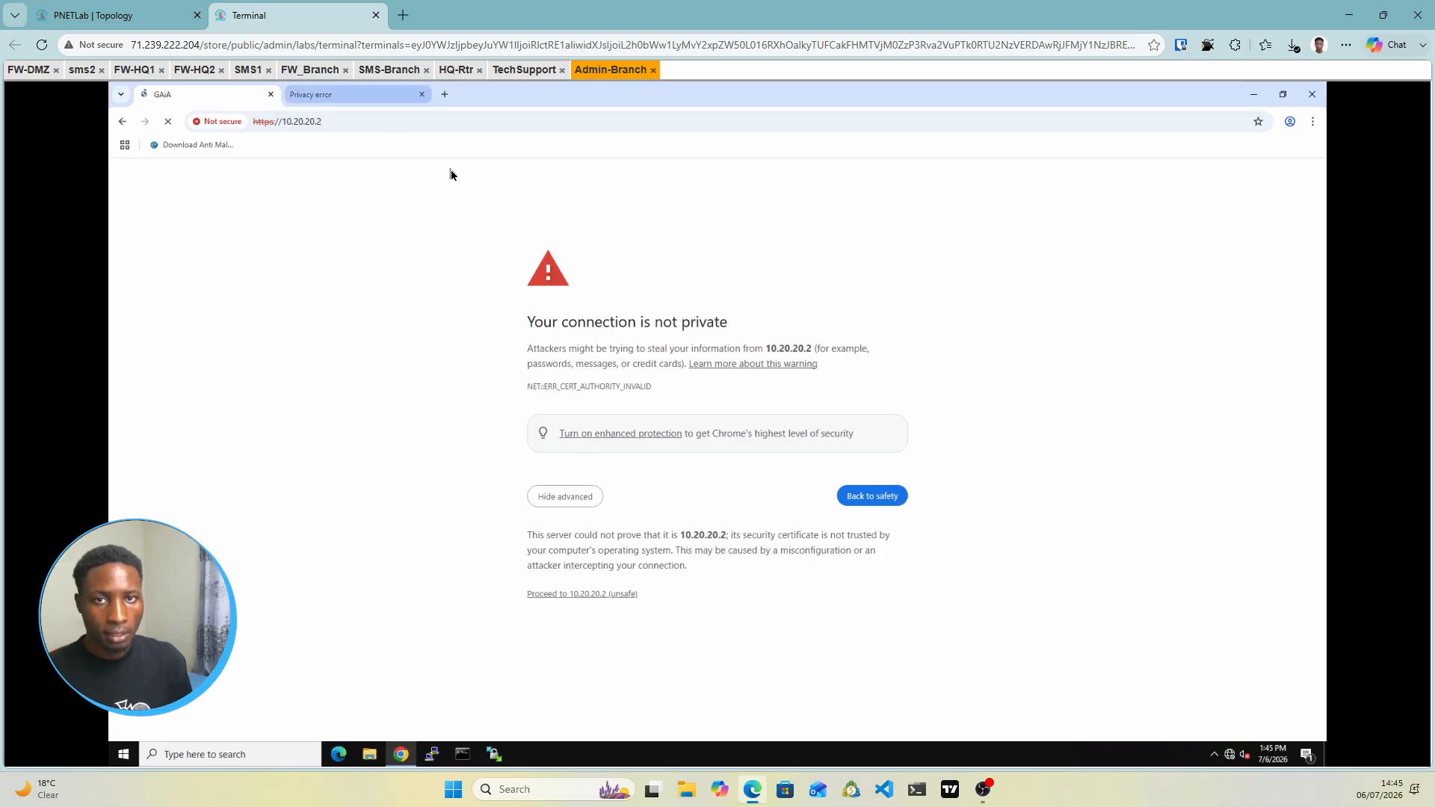
left_click(374, 96)
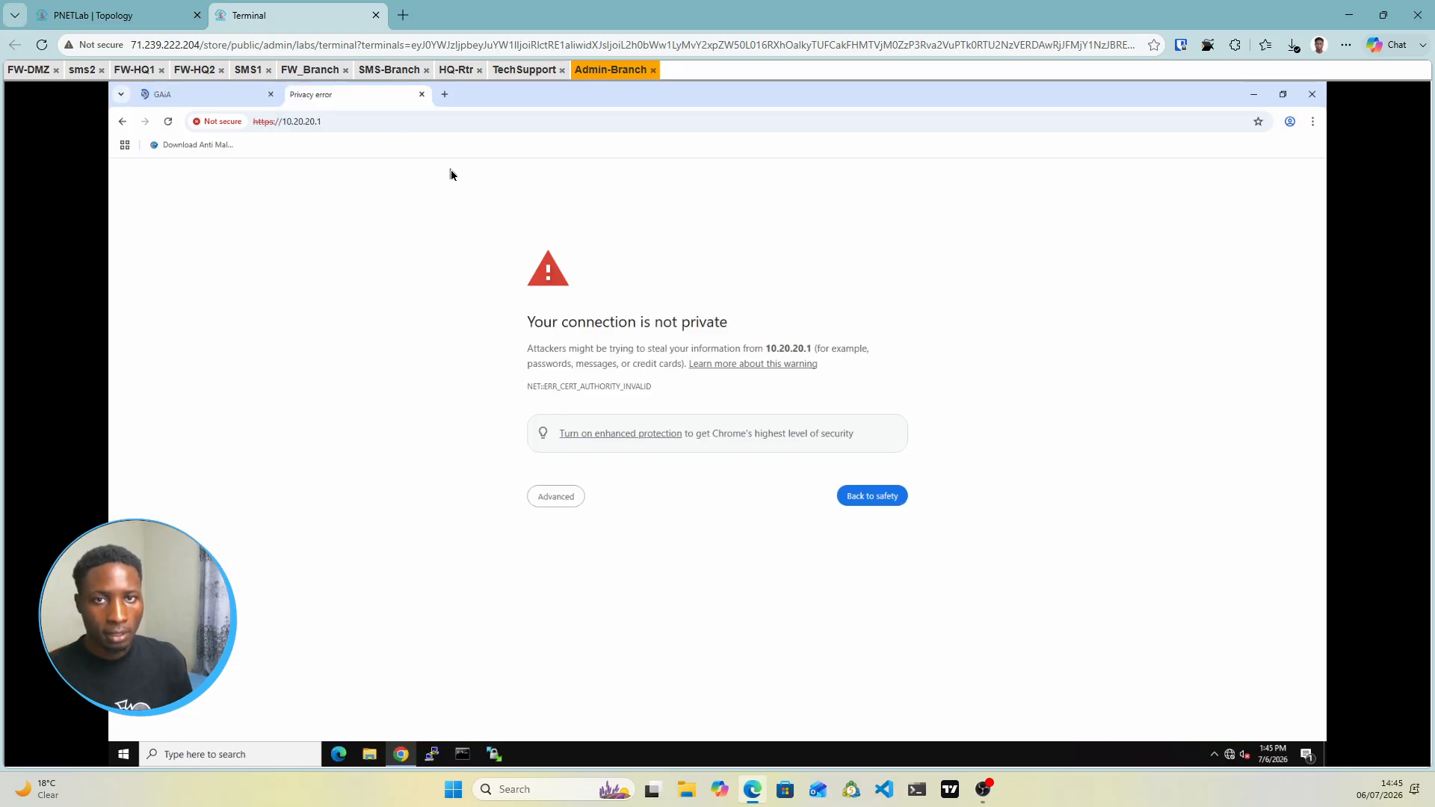
left_click(558, 498)
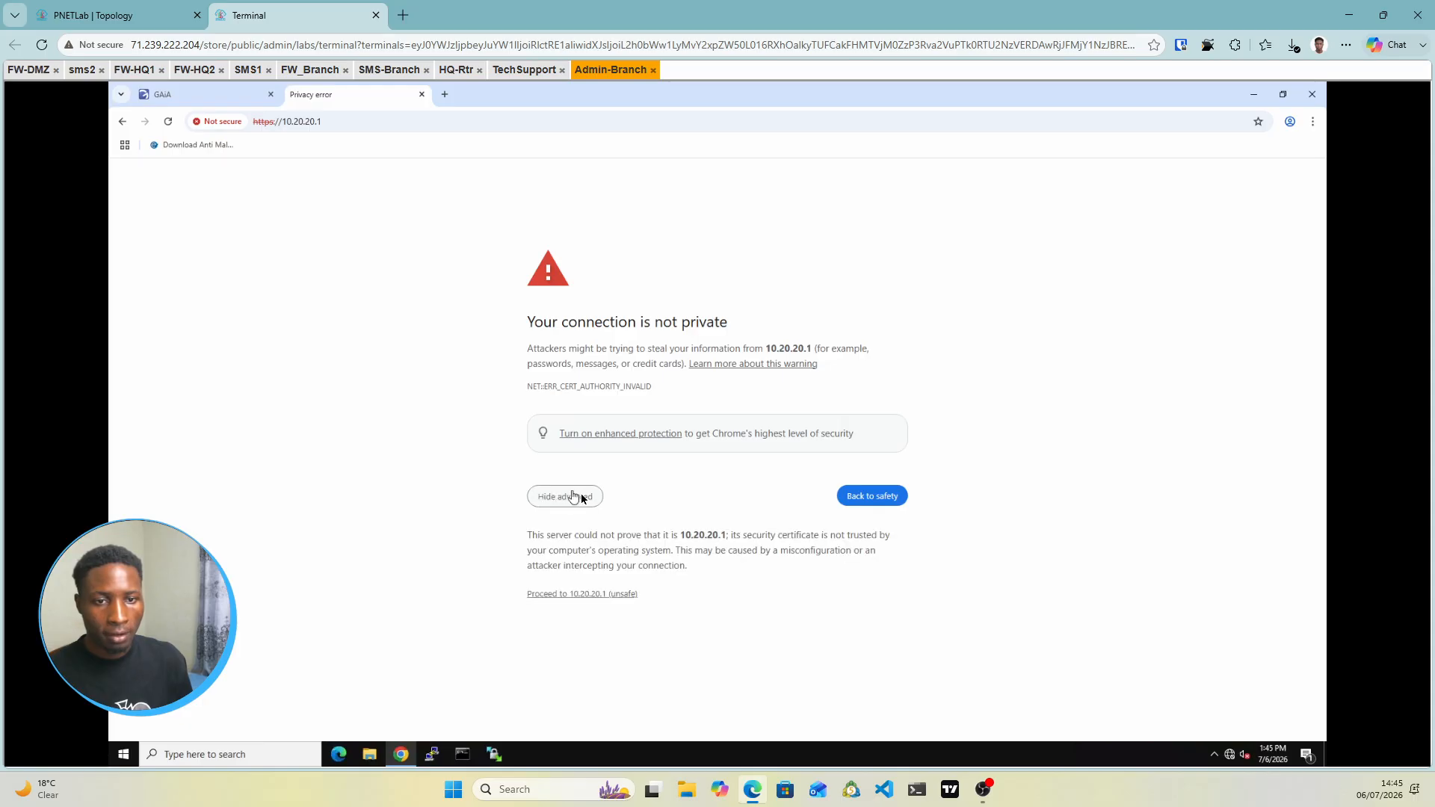
left_click(593, 596)
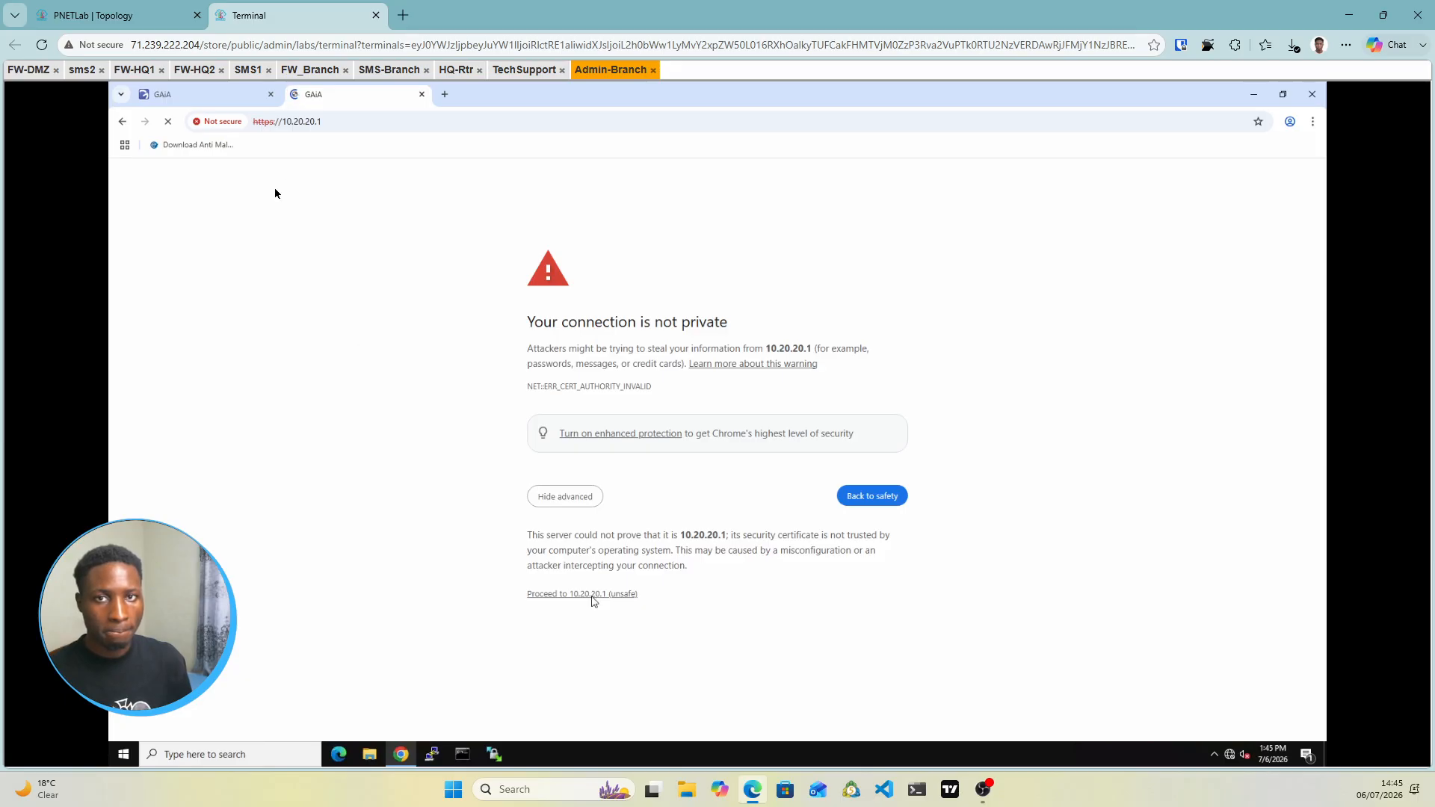
left_click(190, 94)
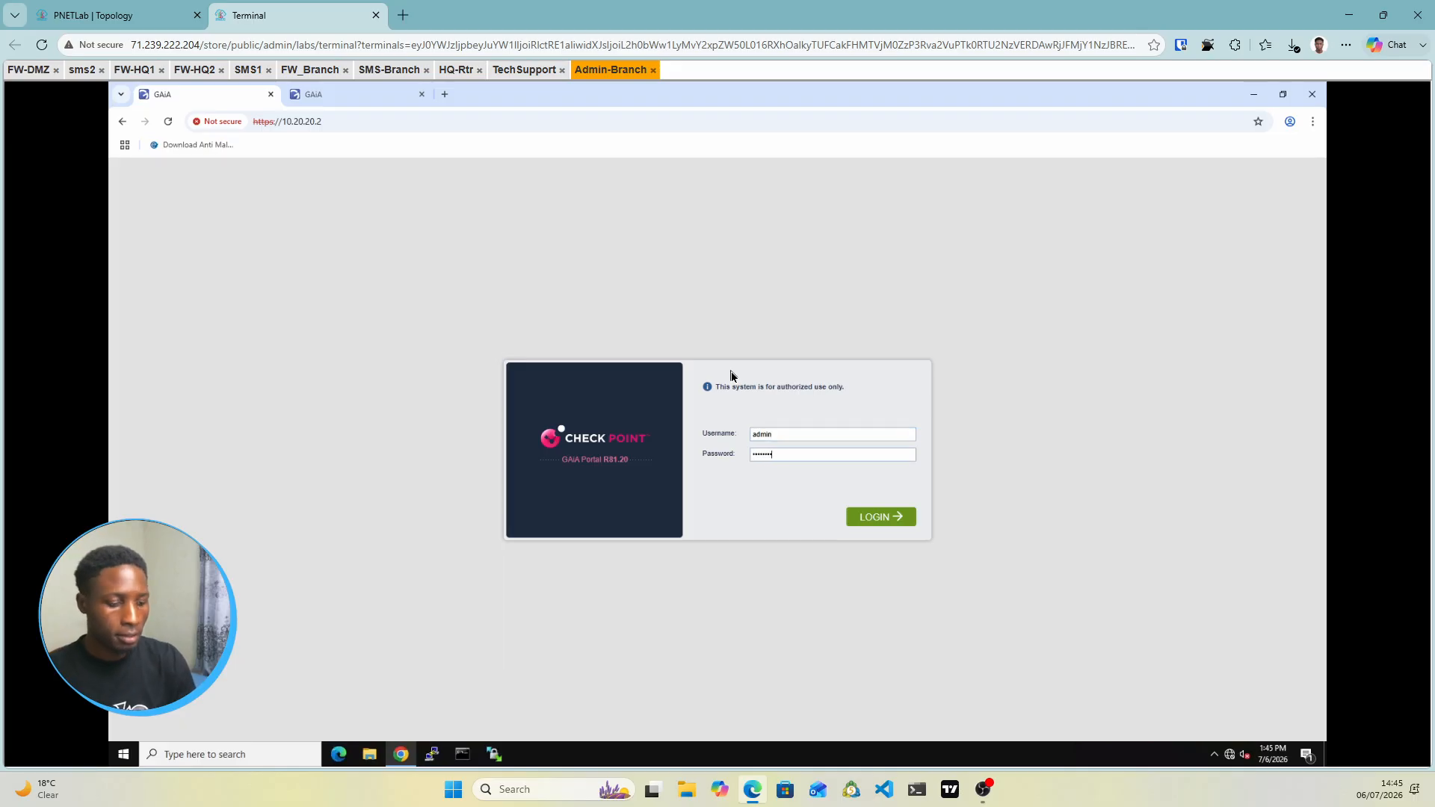
Log in to the 10.20.20.2 and 10.20.20.1 Gaia portals with the admin credentials, then view the TechSupport console
key("Return")
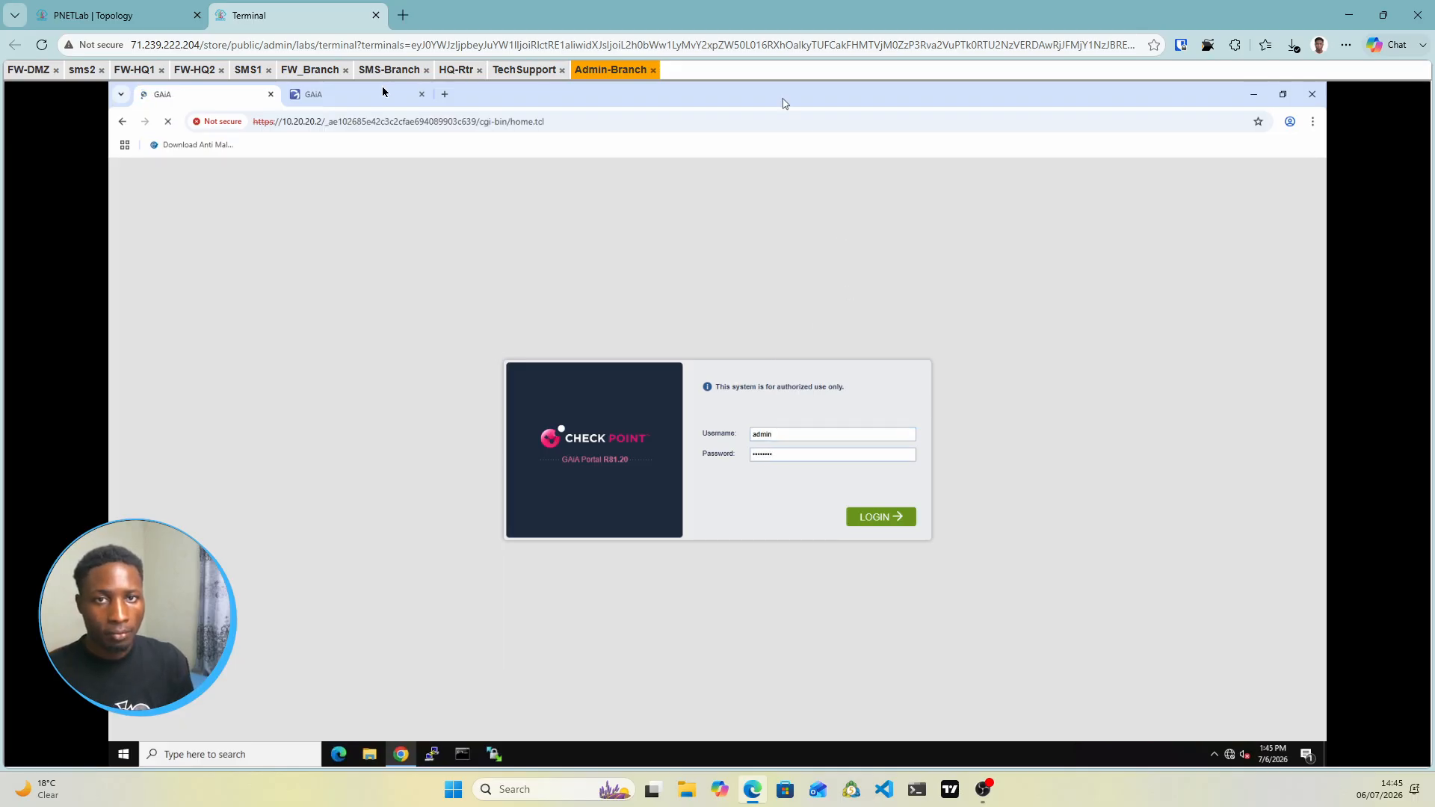
left_click(382, 93)
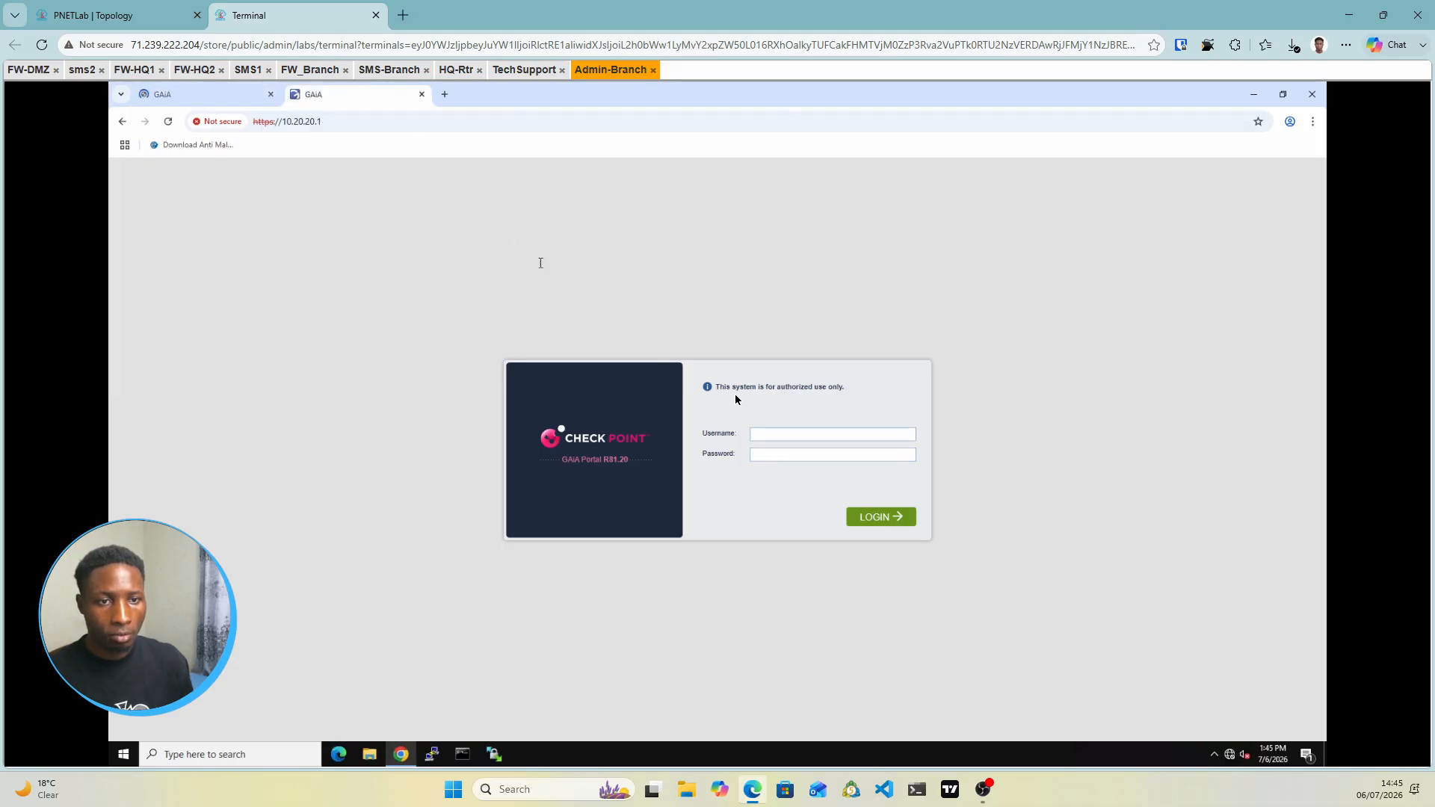
type("admin")
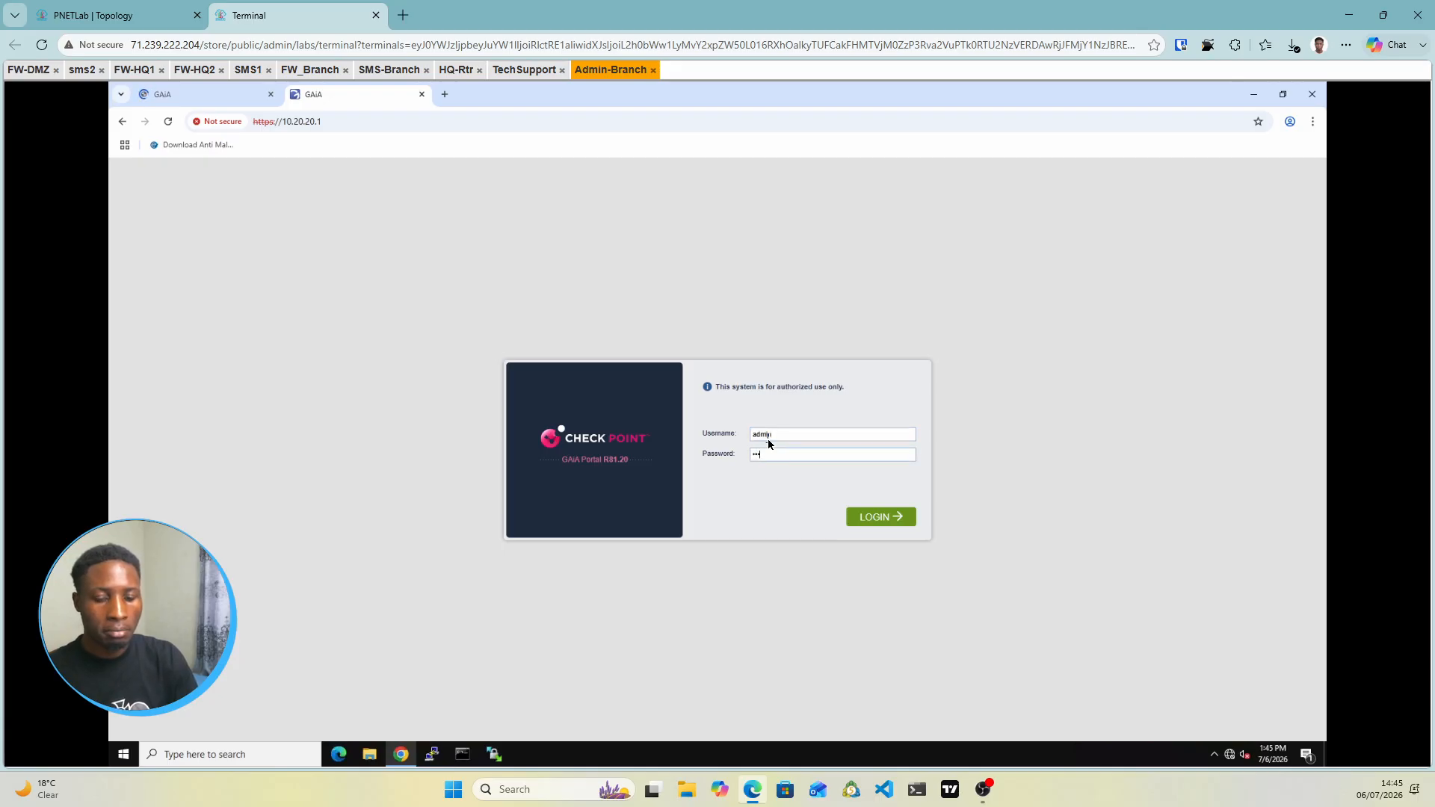
type("••••••••")
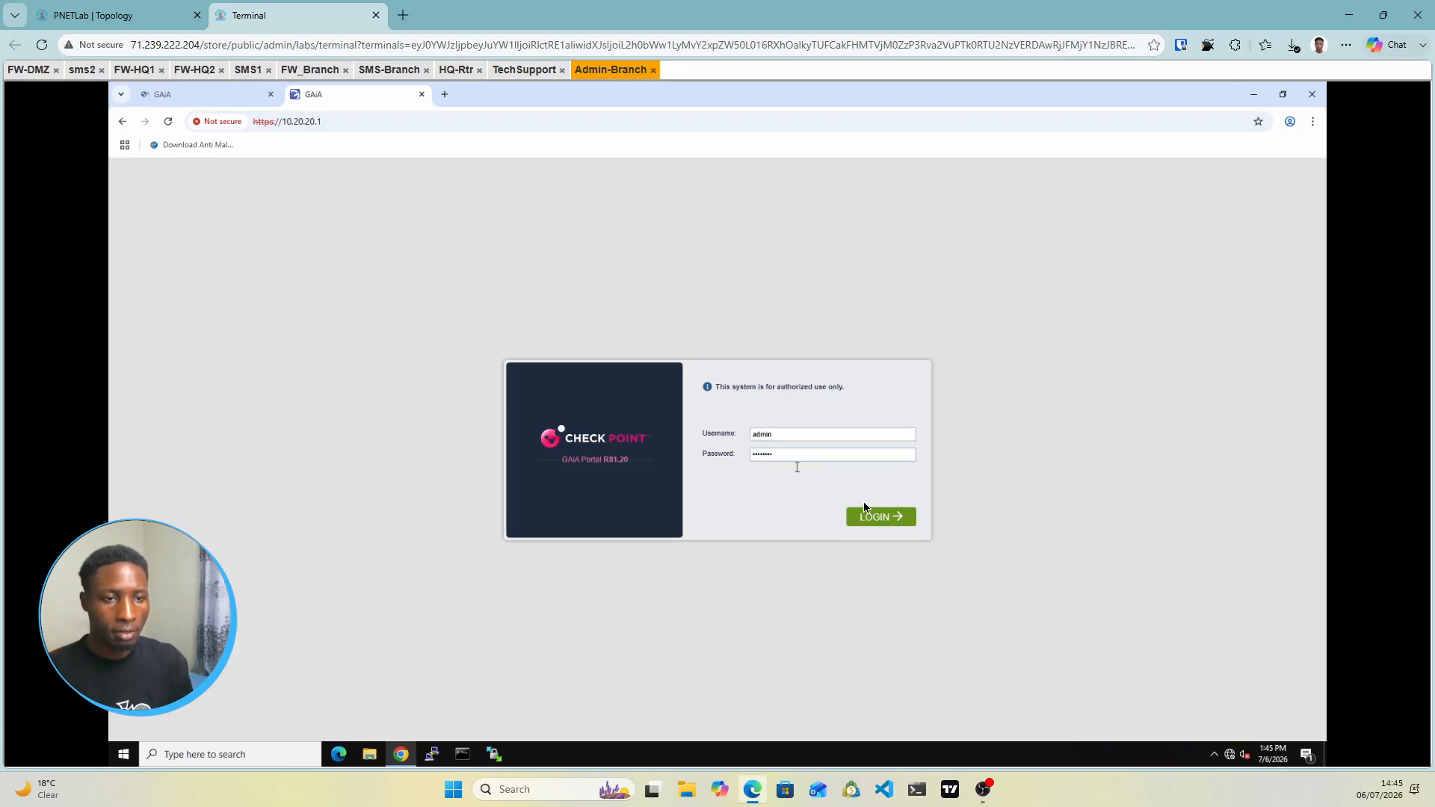
left_click(878, 518)
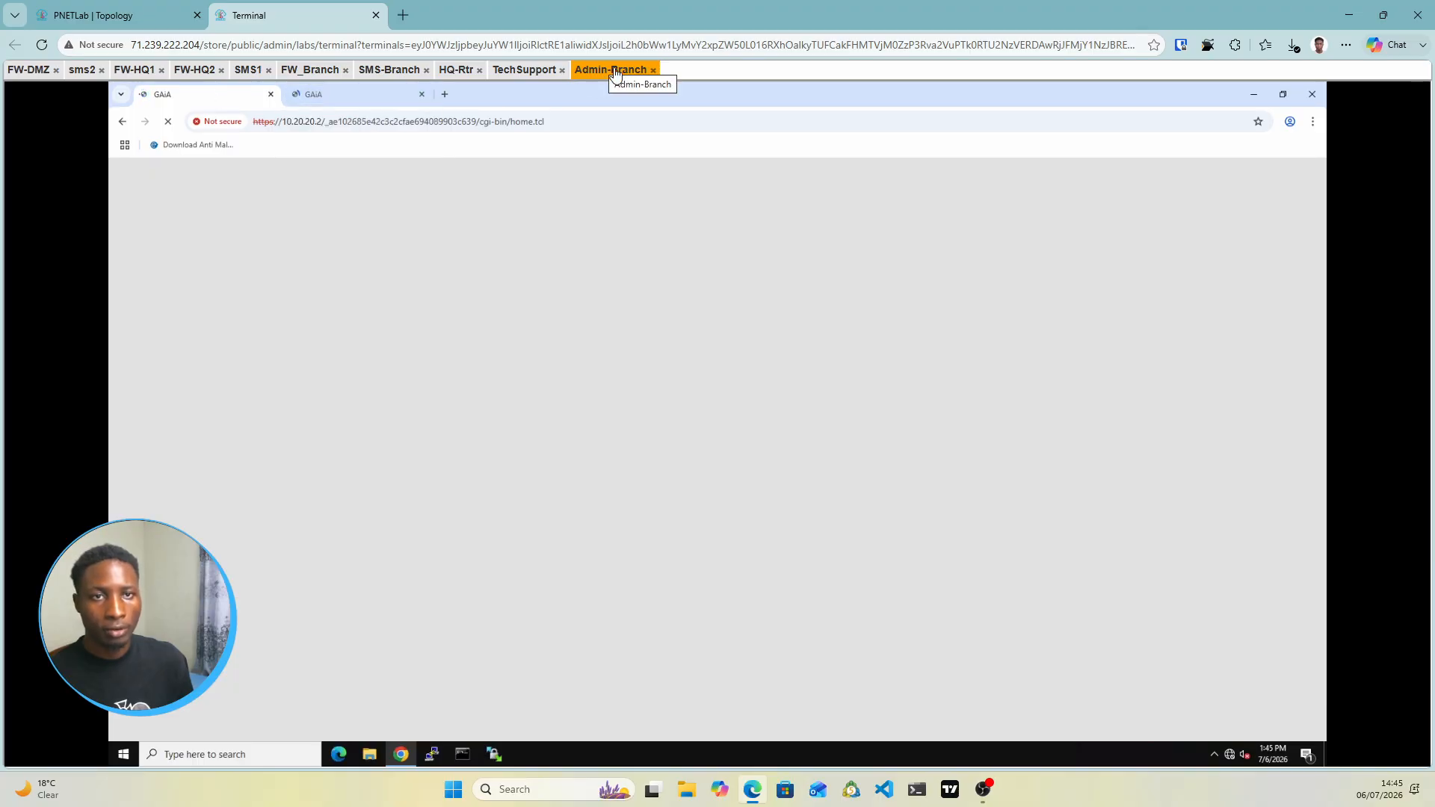
left_click(522, 71)
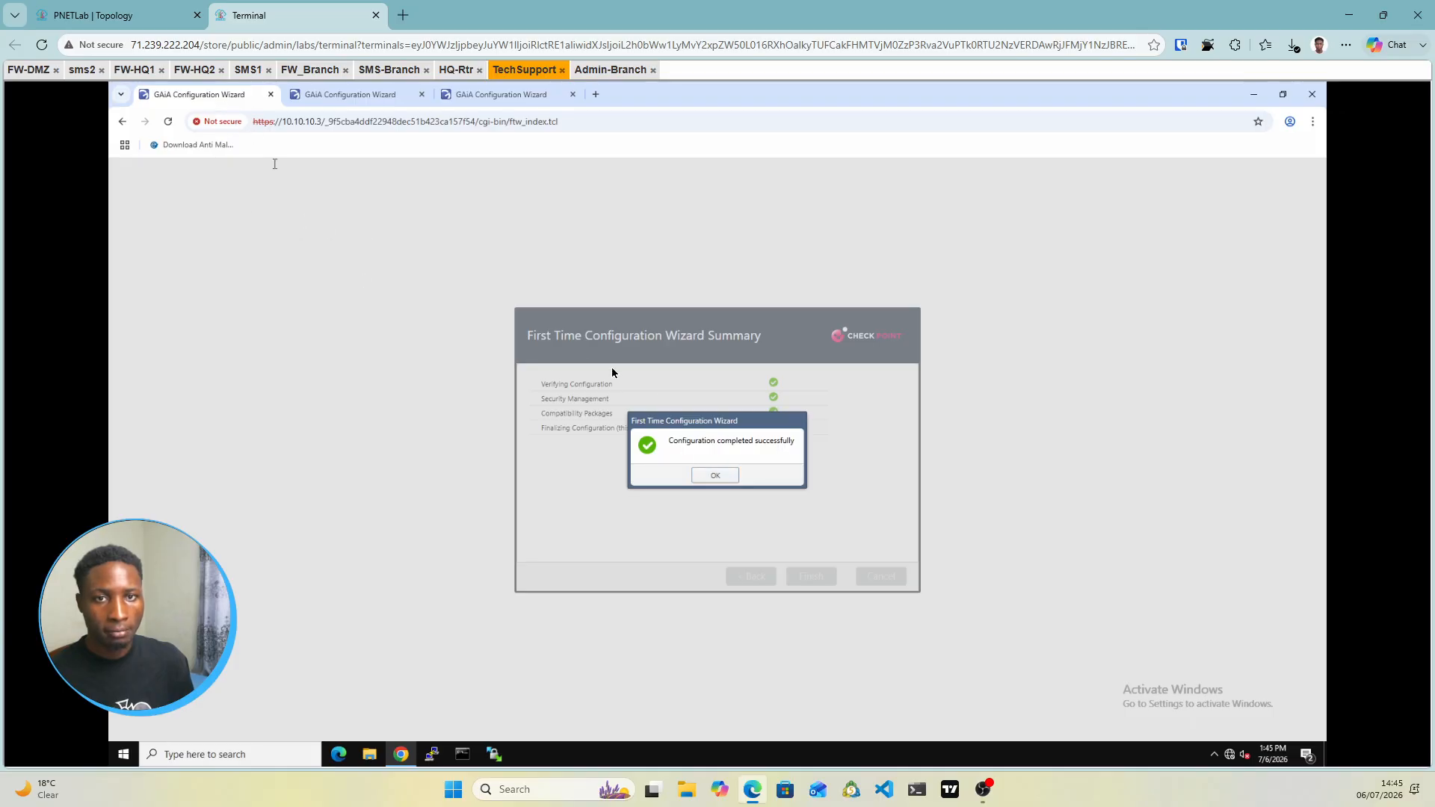
Dismiss the success message and check progress of the 10.10.10.1 and 10.10.10.2 wizards
left_click(716, 477)
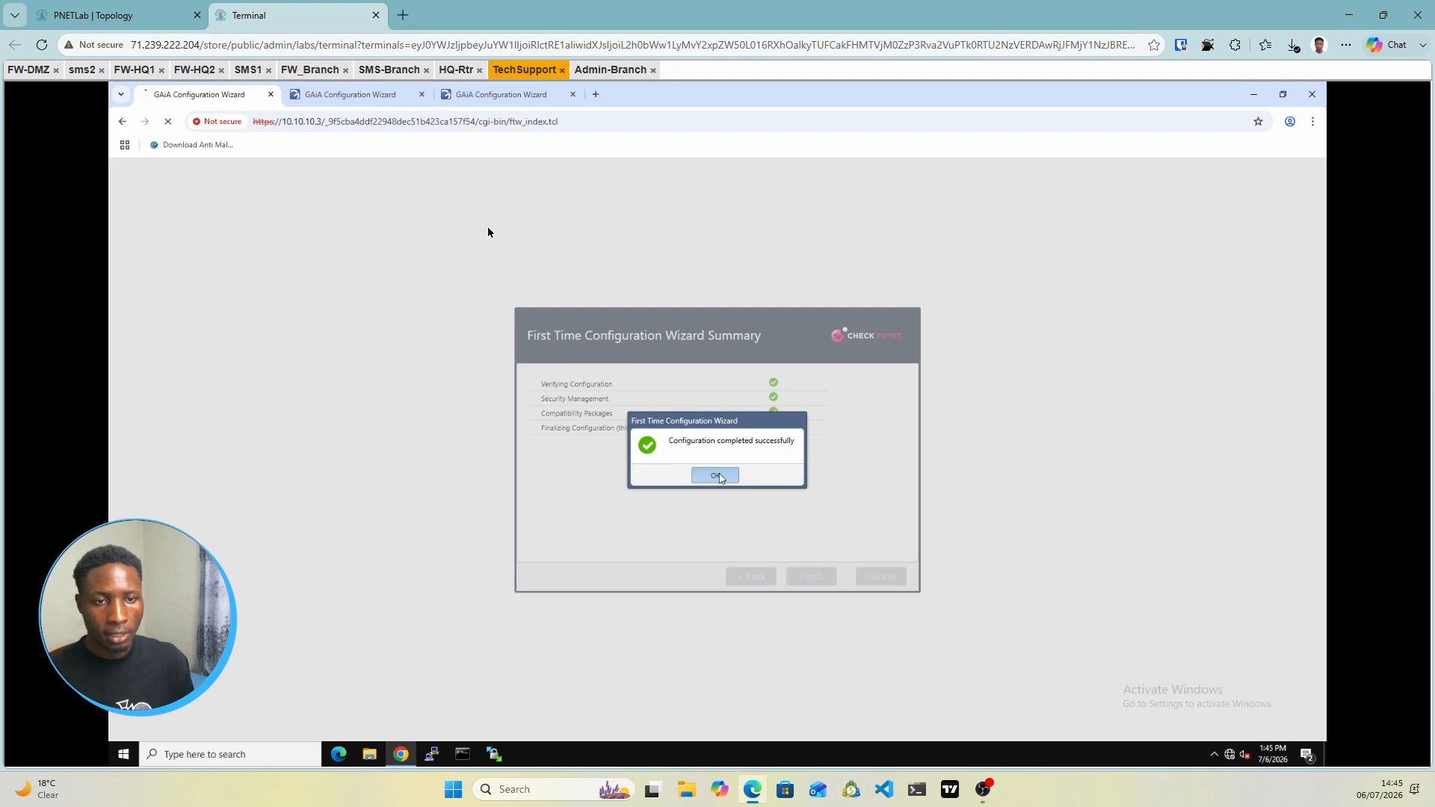
left_click(345, 96)
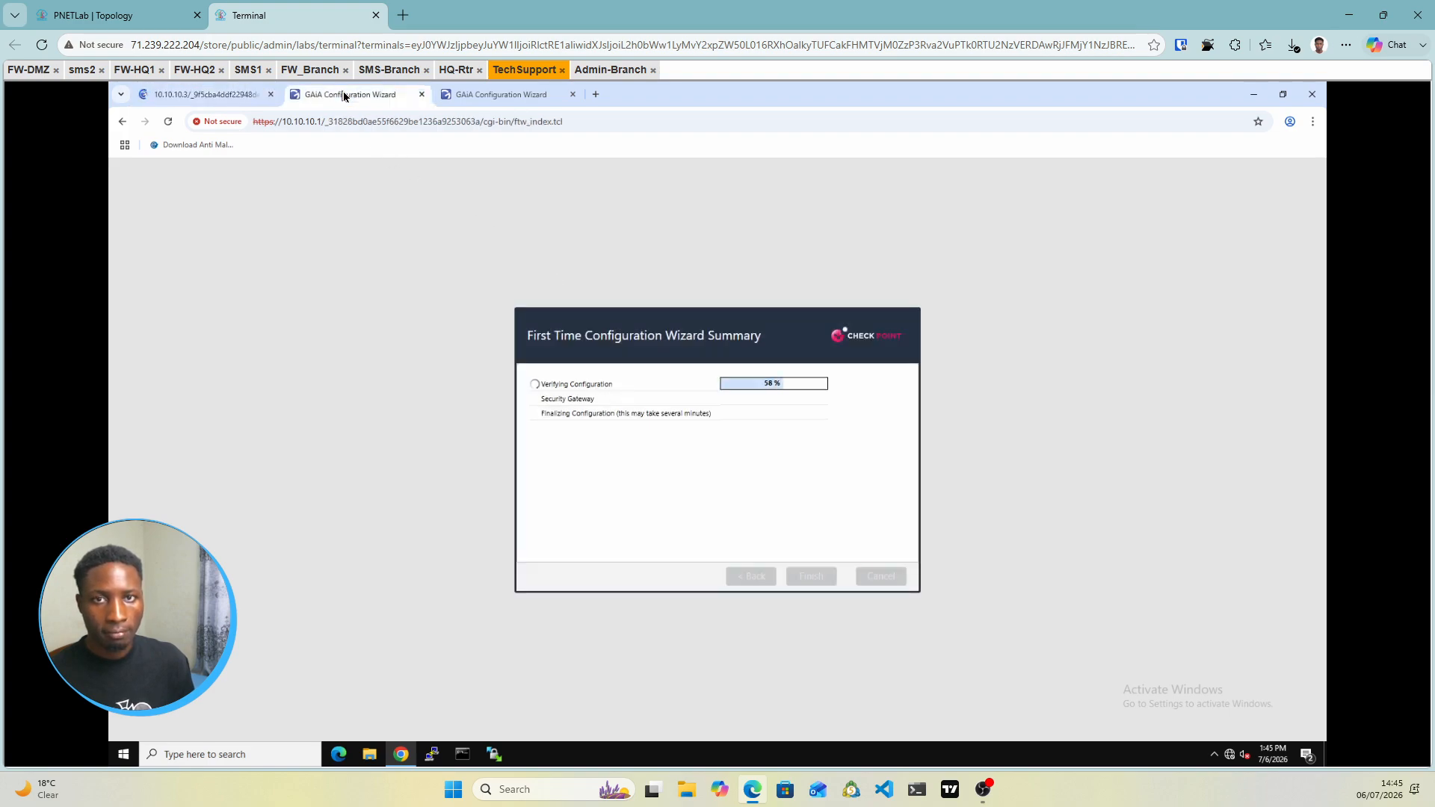
left_click(105, 15)
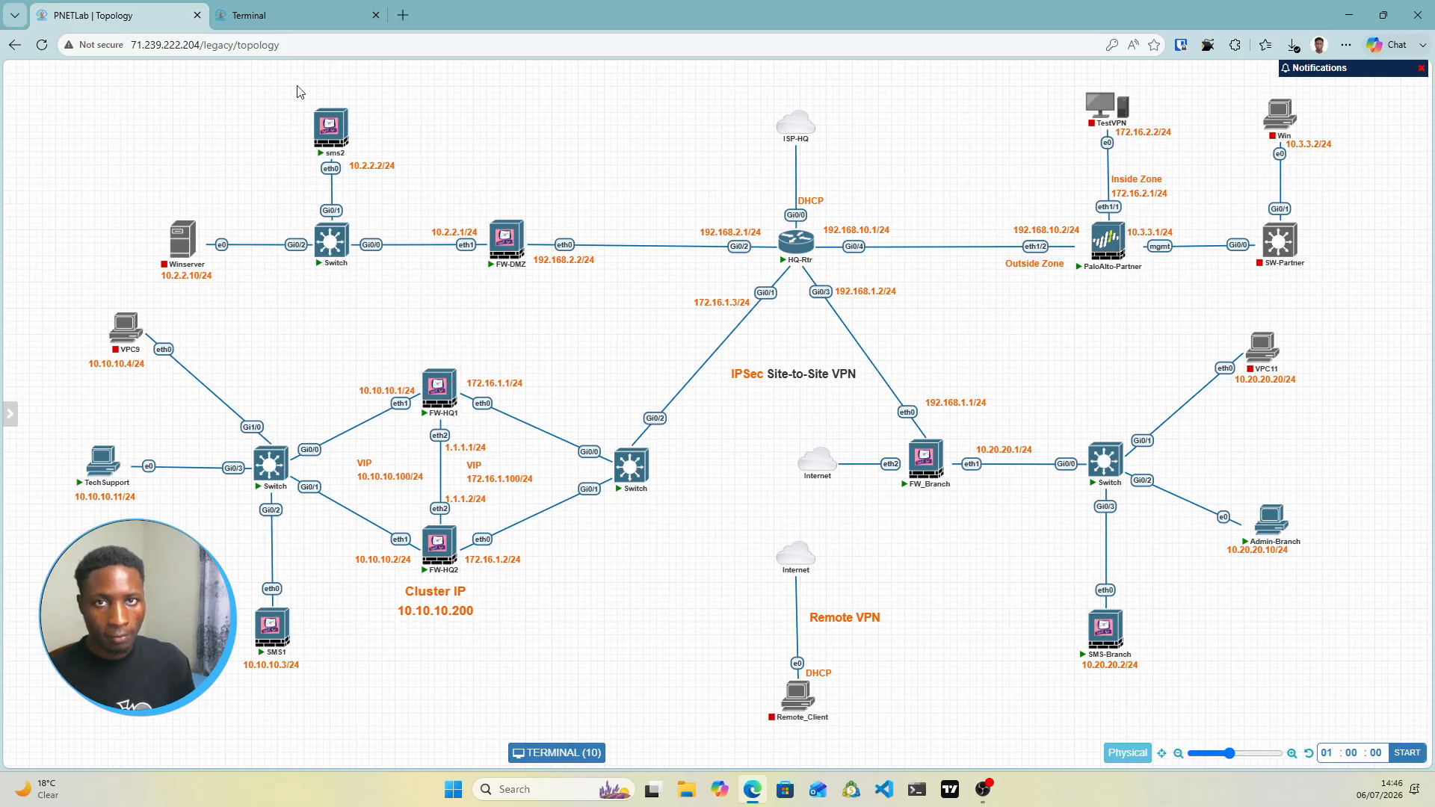
left_click(304, 21)
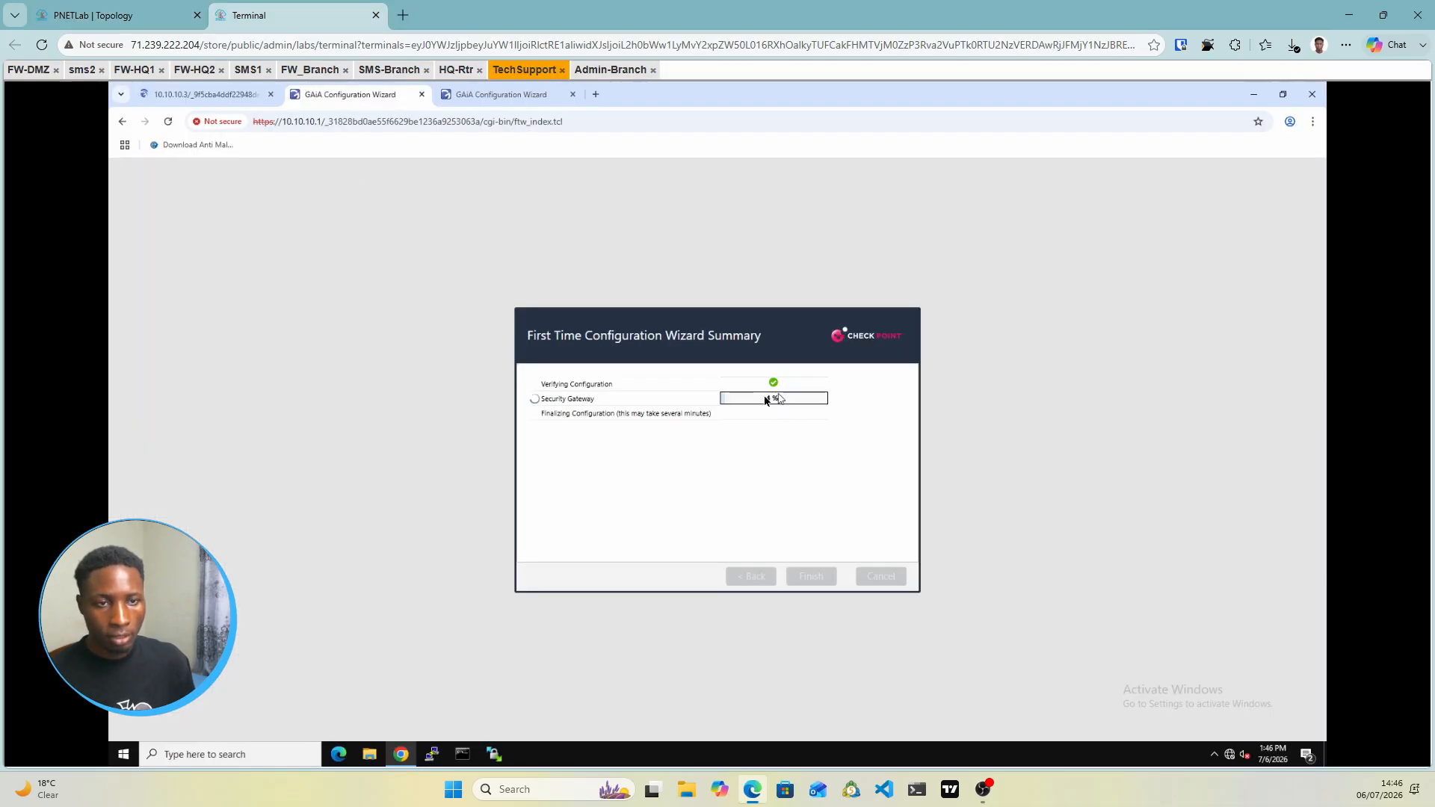
left_click(516, 96)
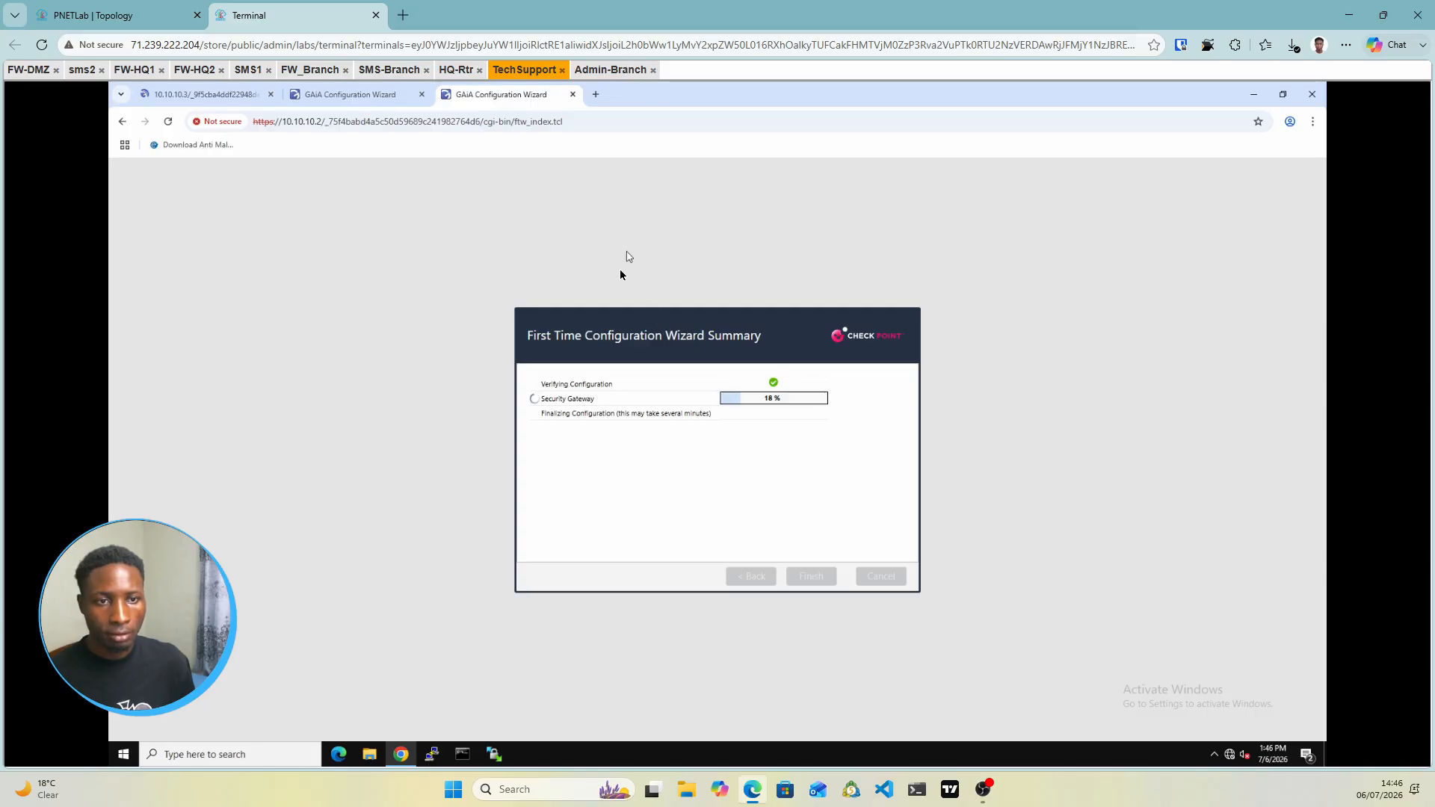
left_click(366, 101)
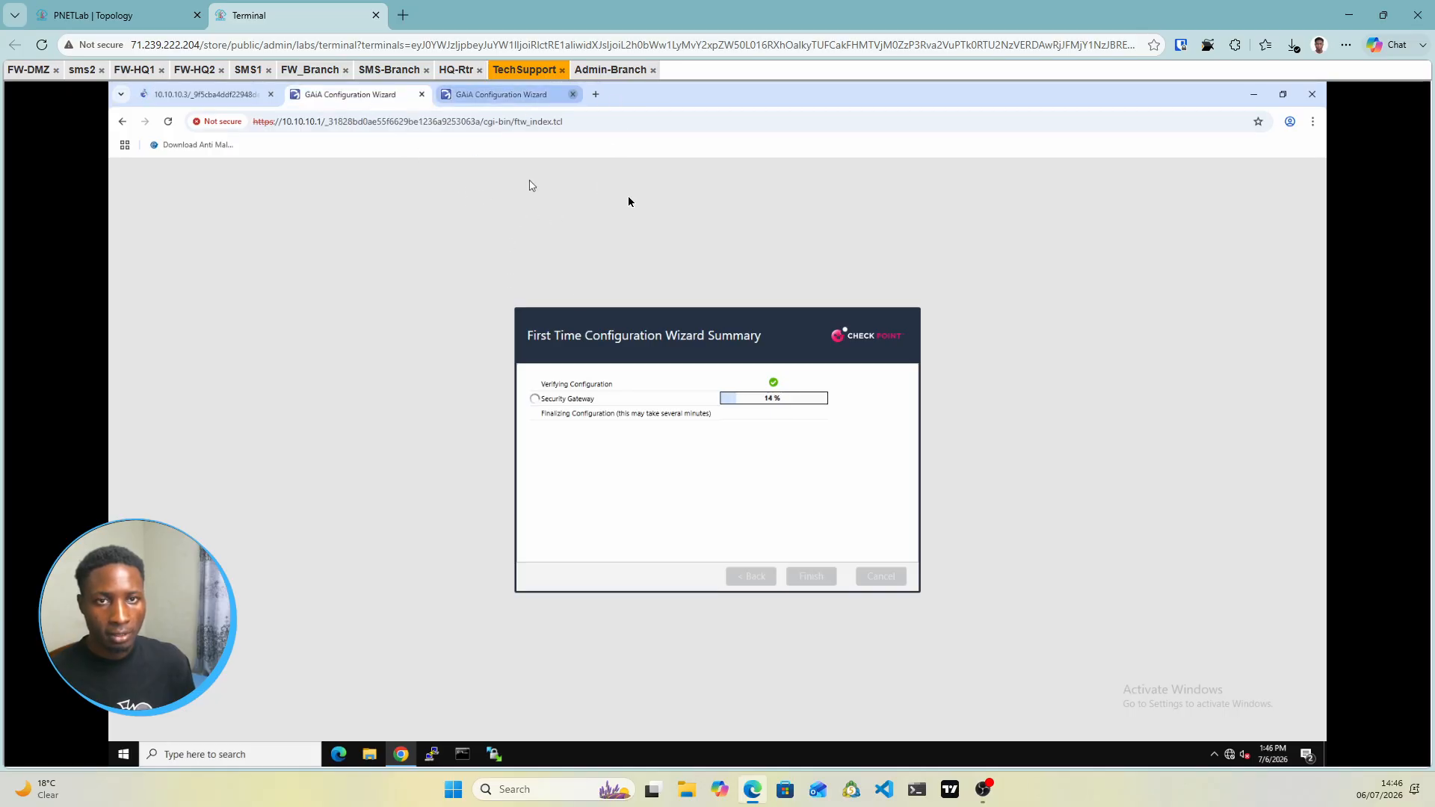
Check the Admin-Branch console, then return to TechSupport where 10.10.10.1 prompts a restart
left_click(604, 75)
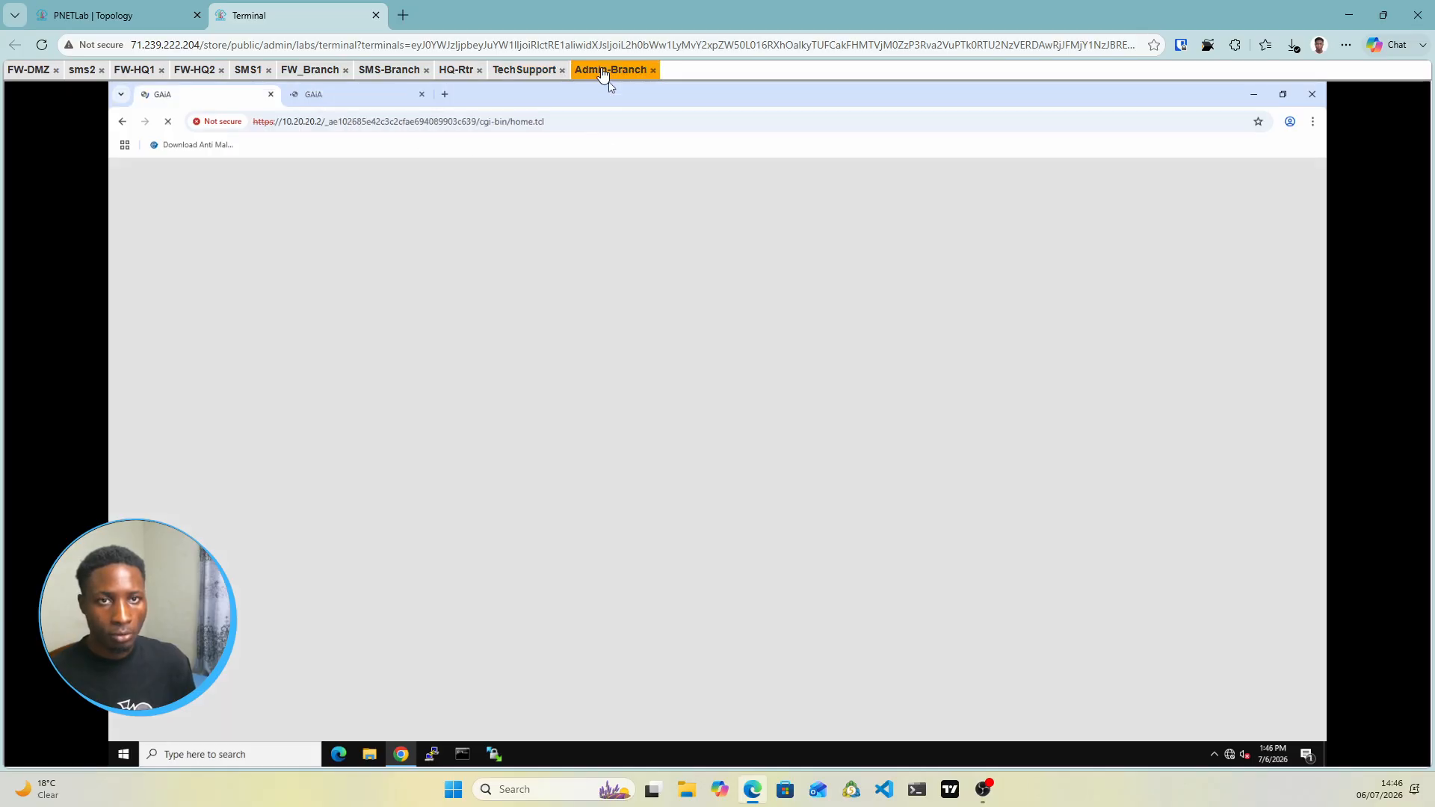
left_click(168, 20)
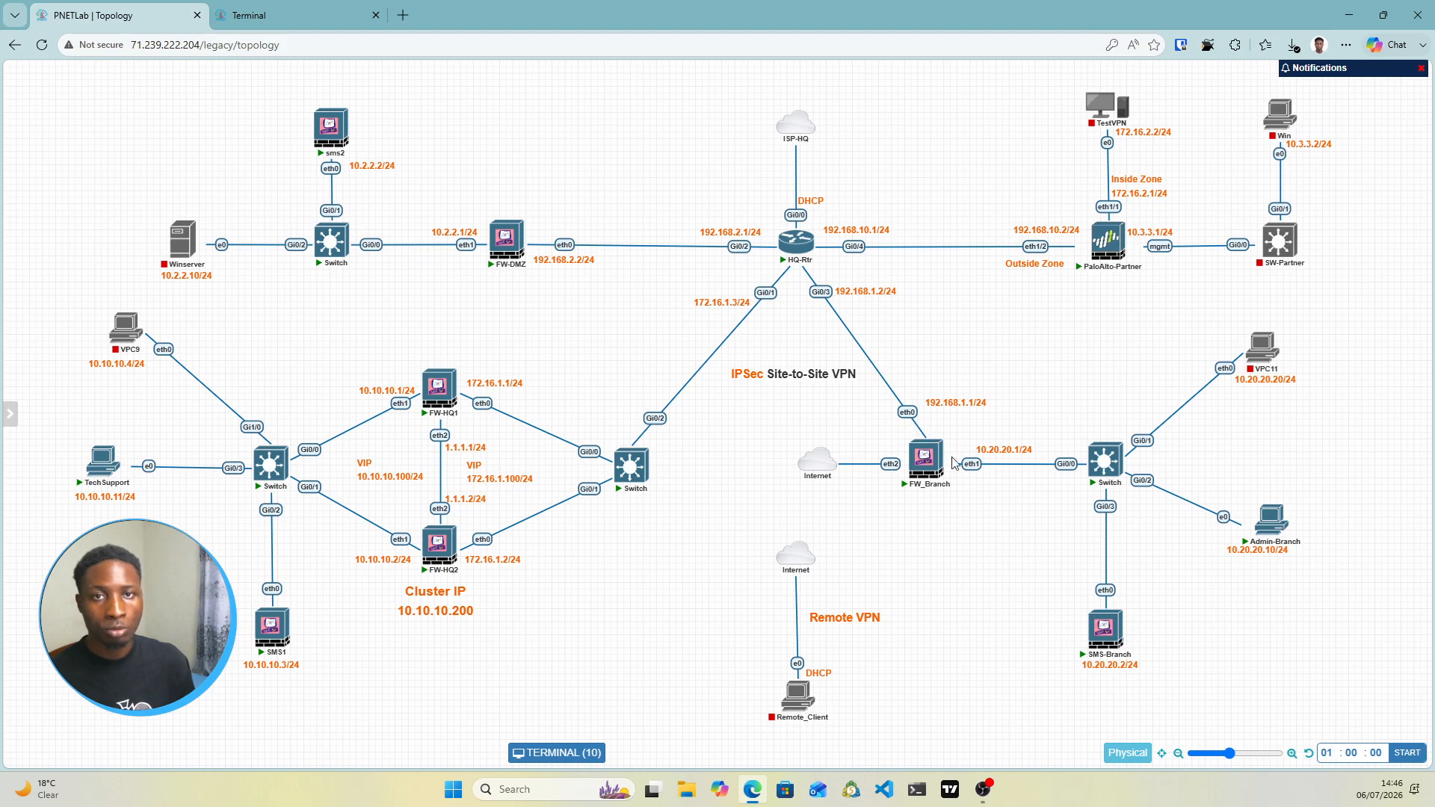
left_click(269, 15)
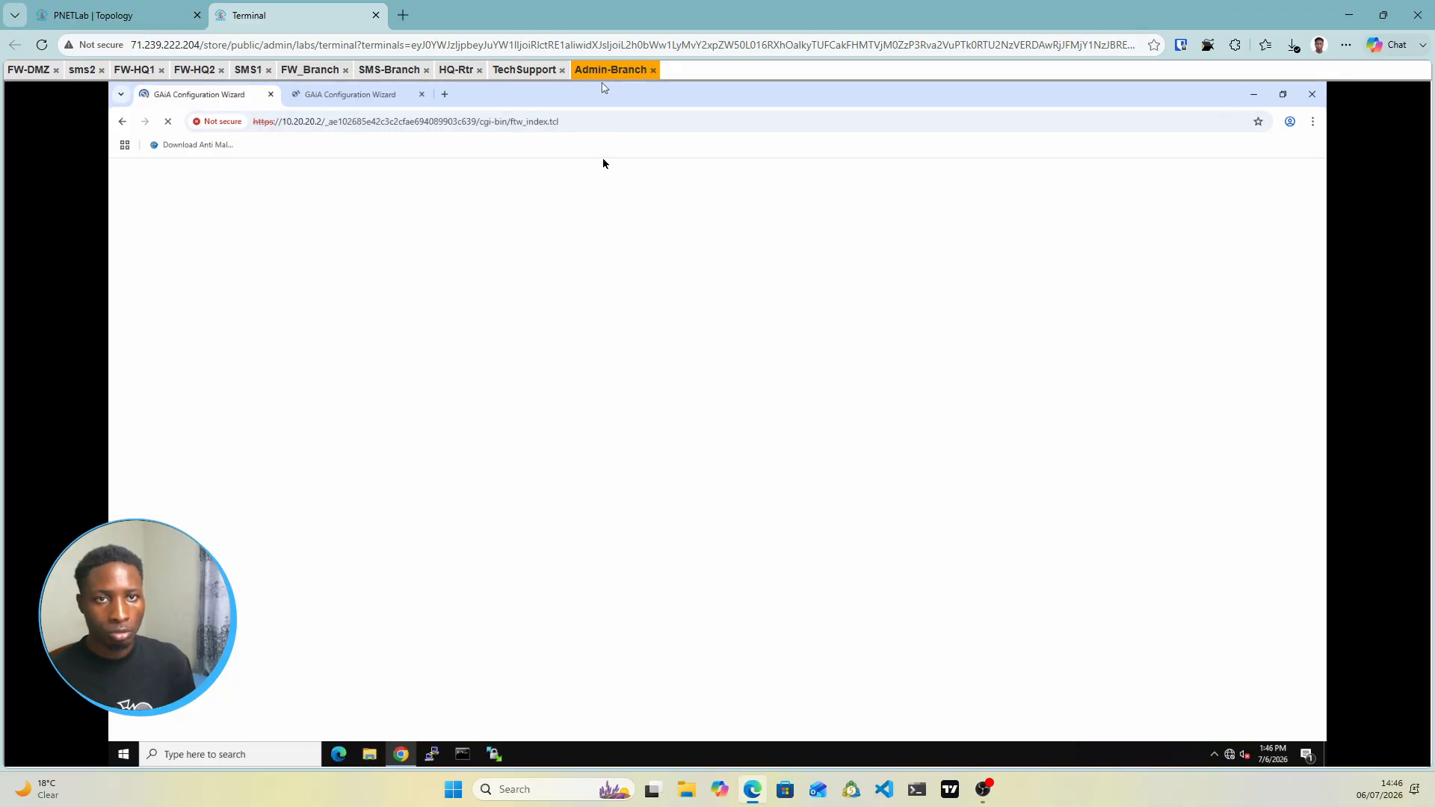
left_click(514, 71)
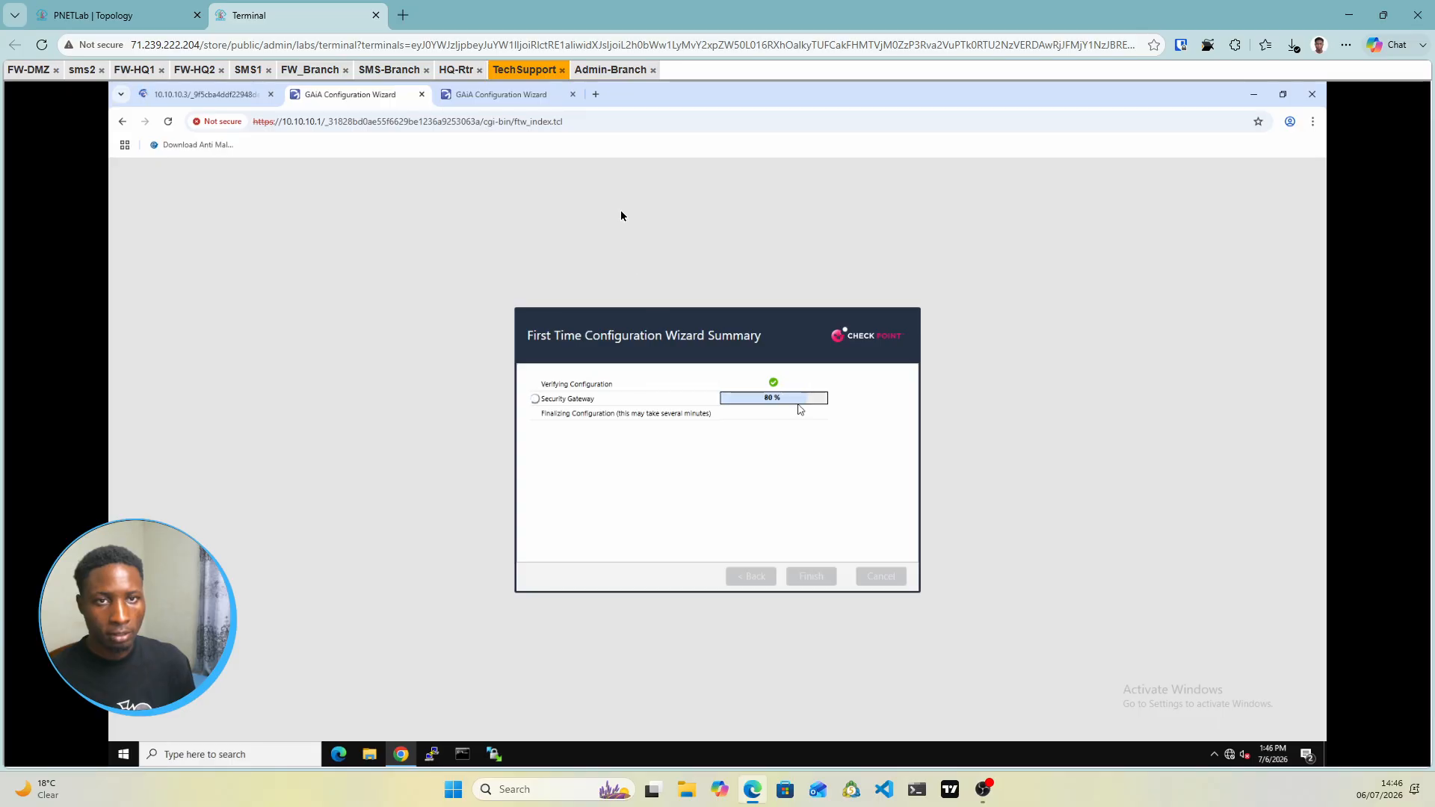
left_click(607, 72)
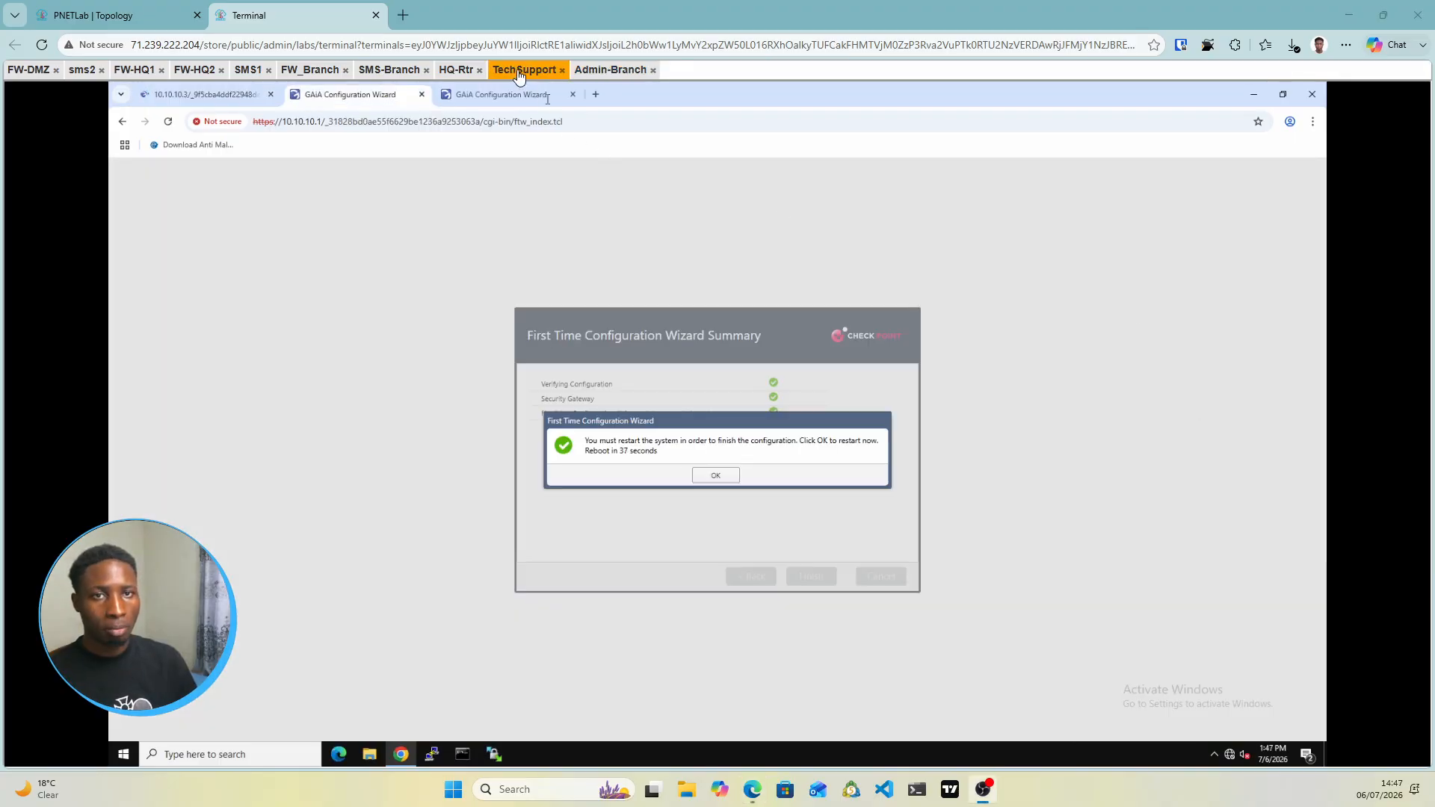
Restart the 10.10.10.1 gateway now and check that the 10.10.10.2 setup is at 44%
left_click(137, 15)
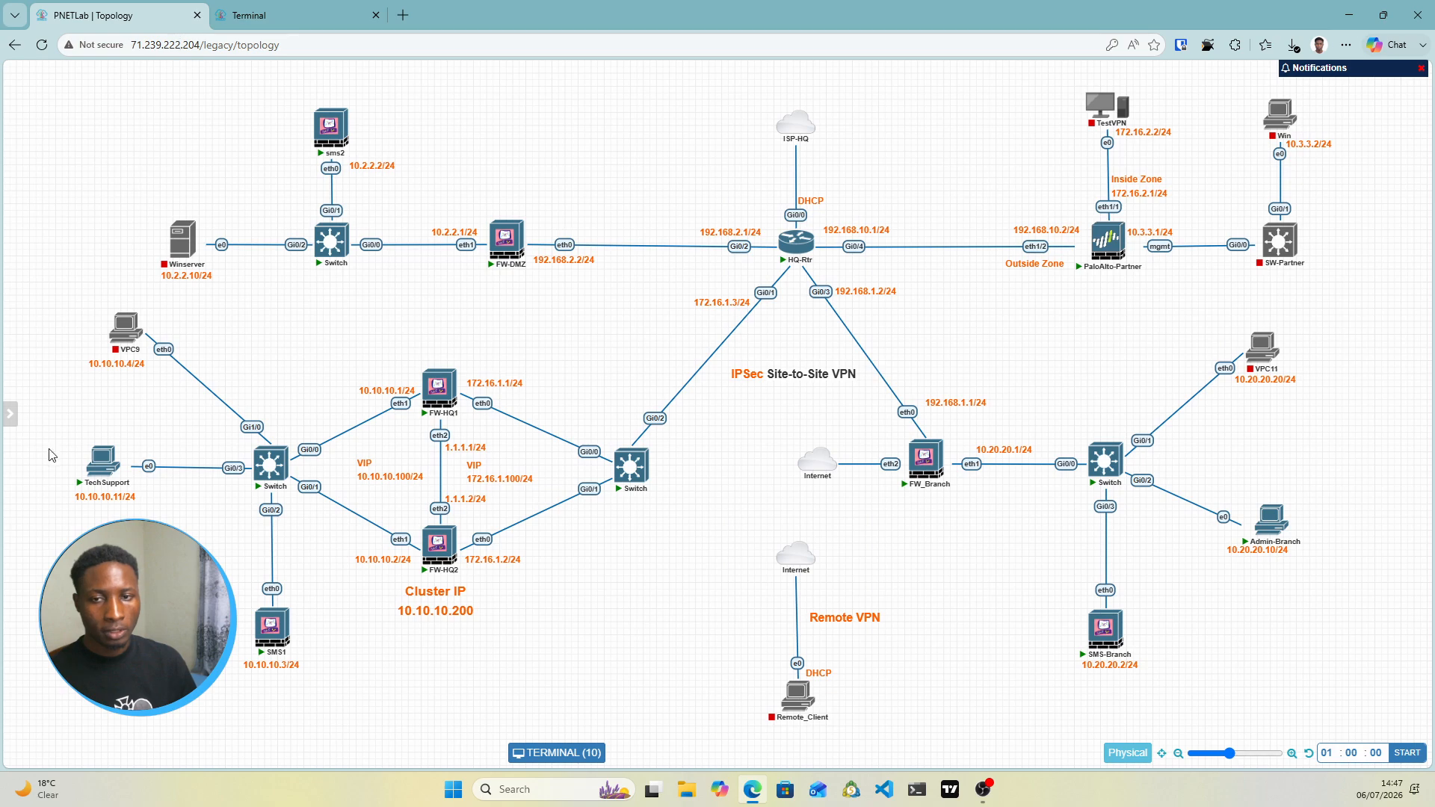
left_click(353, 21)
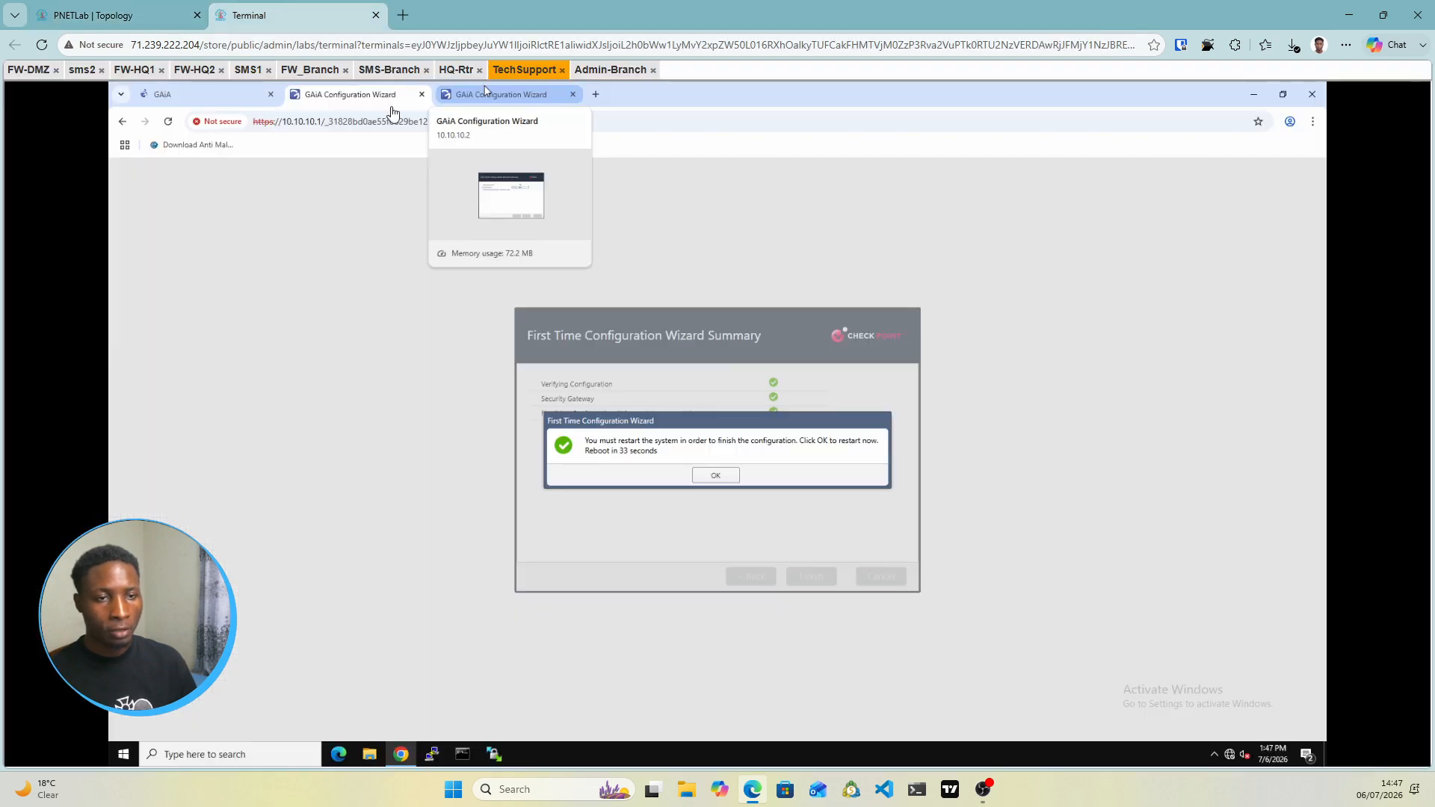
left_click(715, 476)
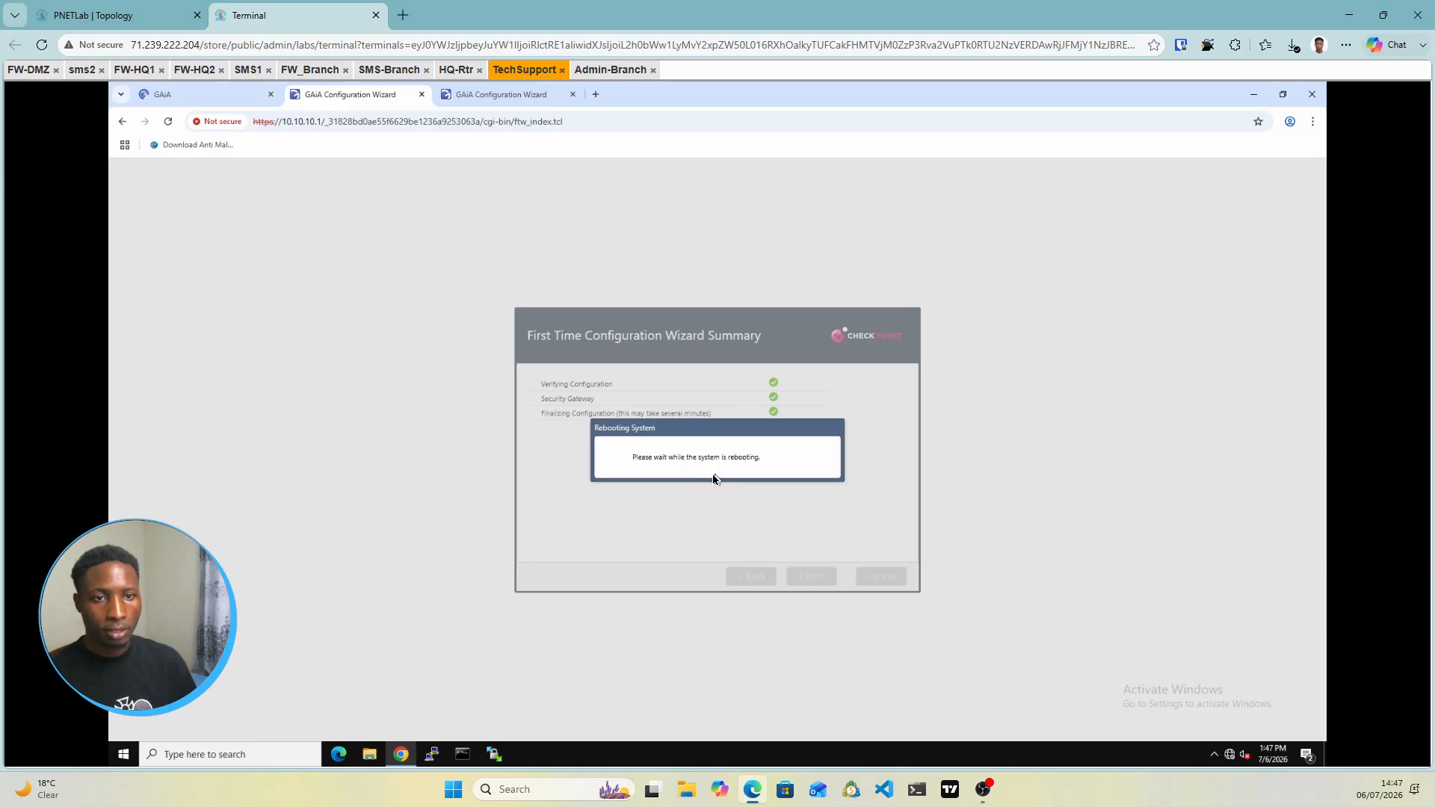
left_click(505, 100)
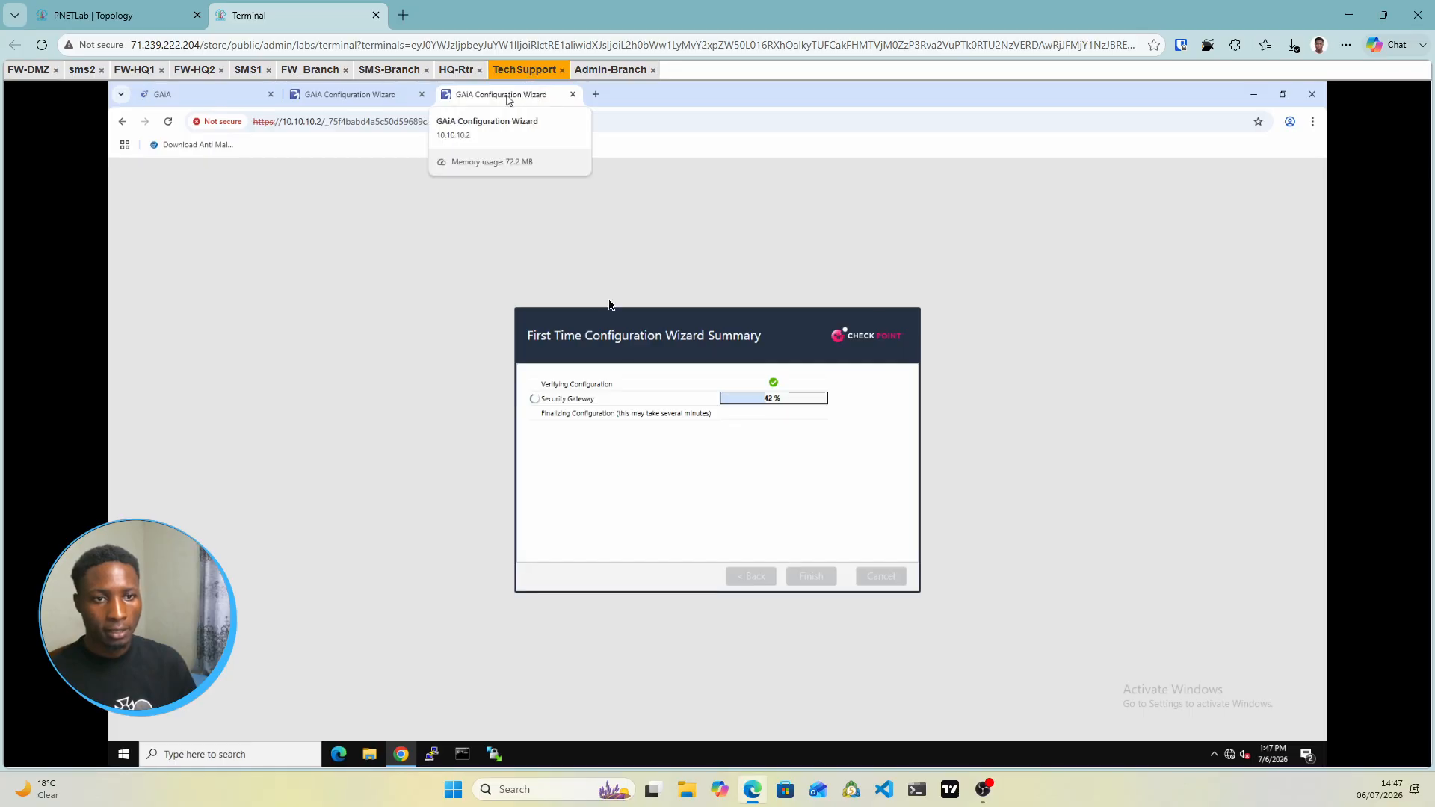
left_click(606, 70)
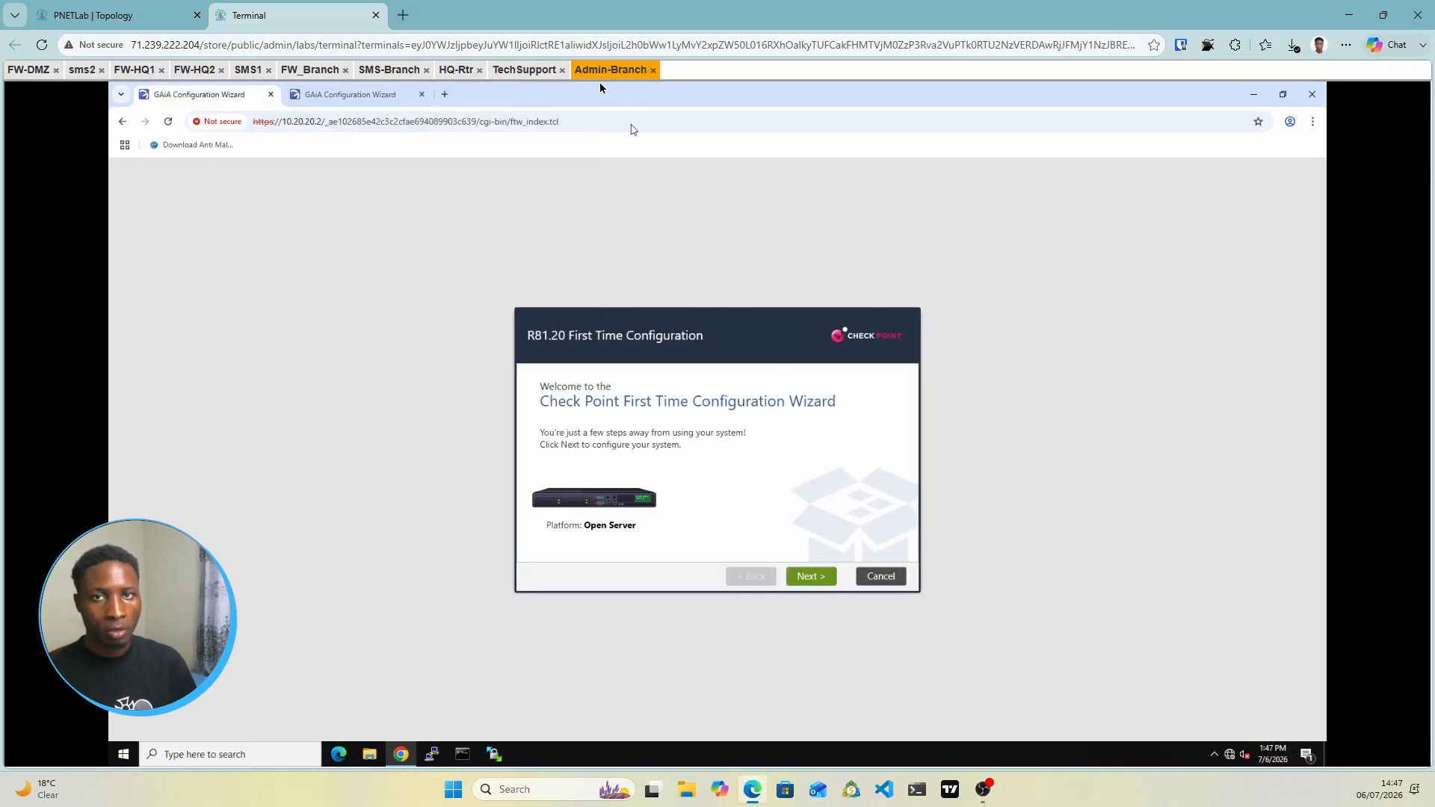
Advance the 10.20.20.2 wizard past Welcome and Deployment Options and set default gateway 10.20.20.1
left_click(112, 15)
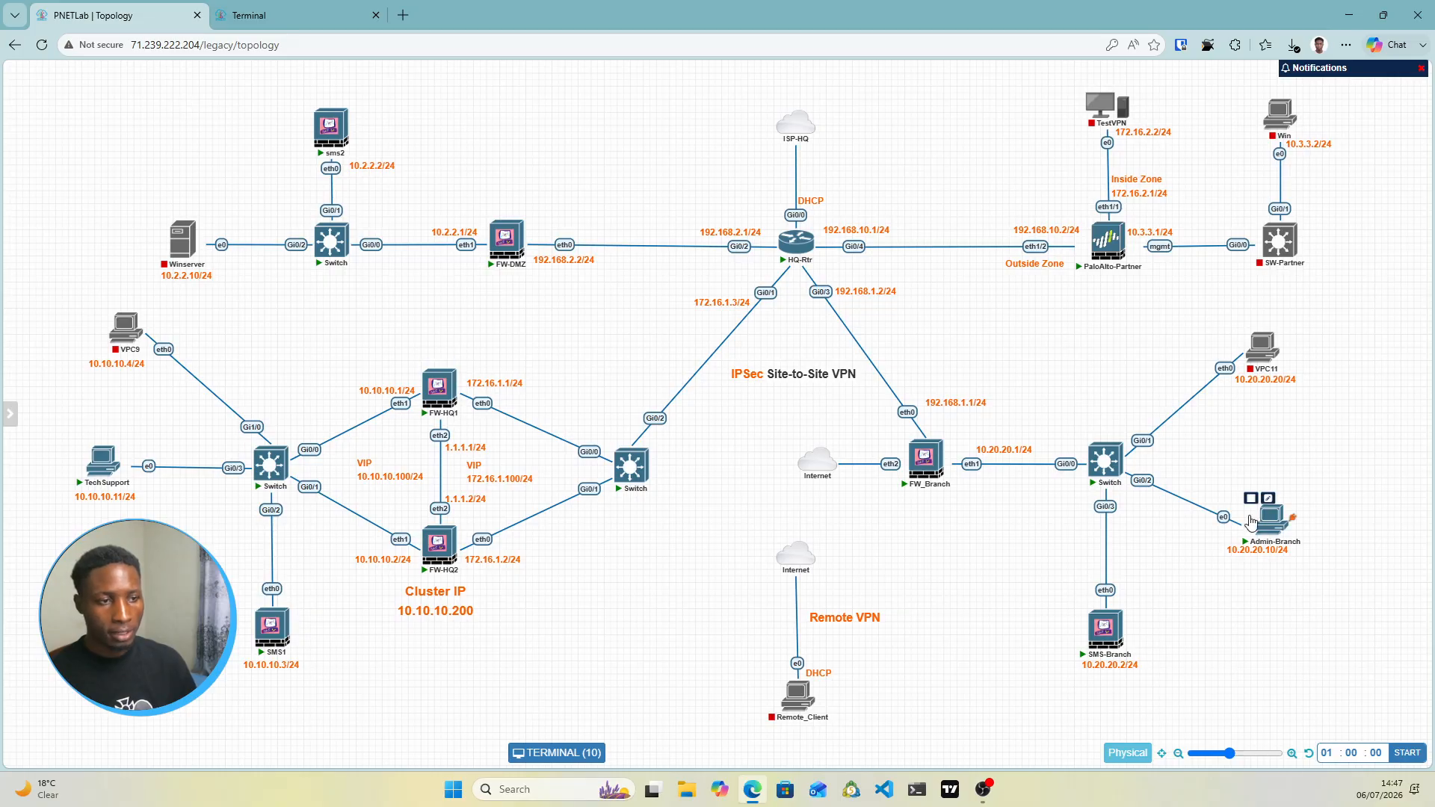
left_click(310, 16)
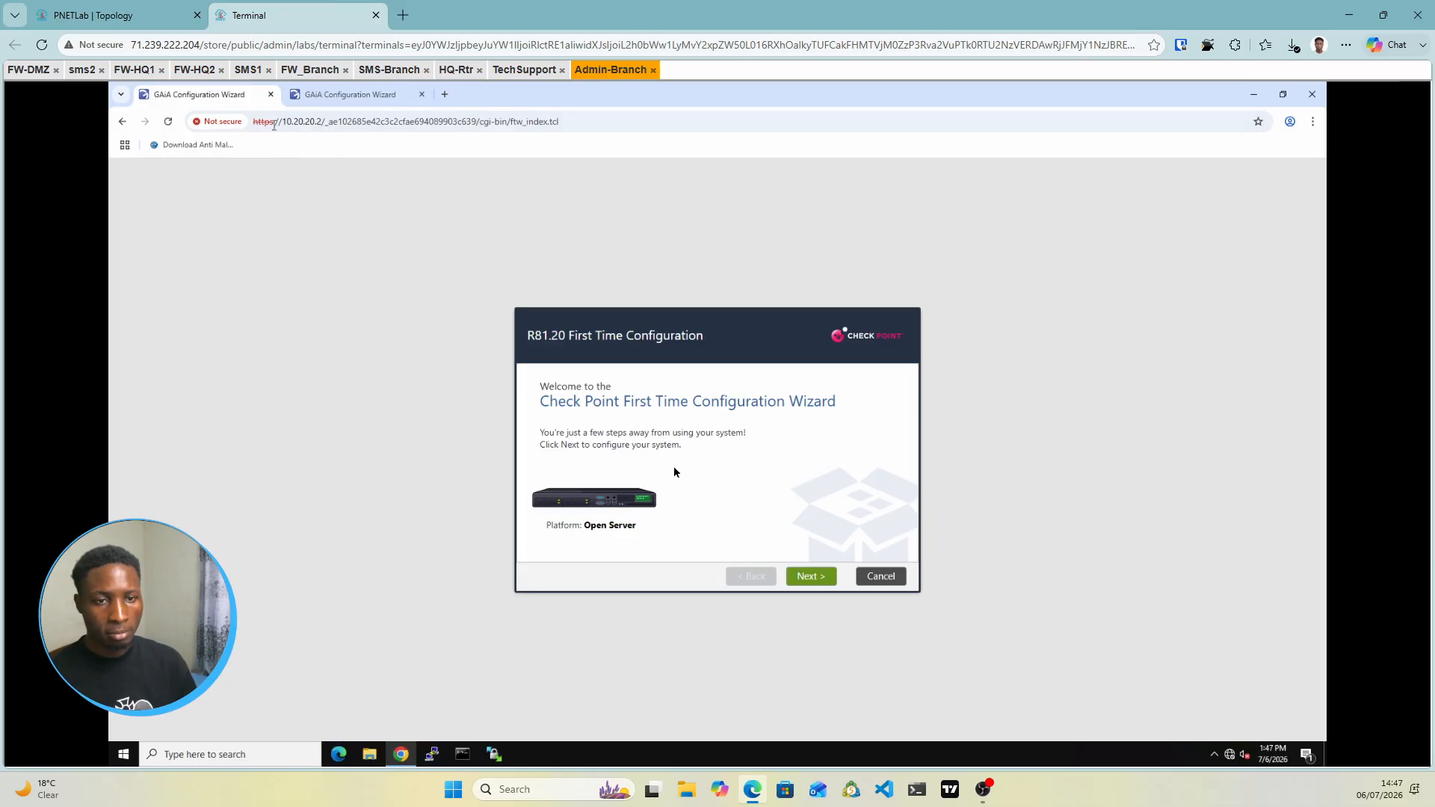
left_click(807, 577)
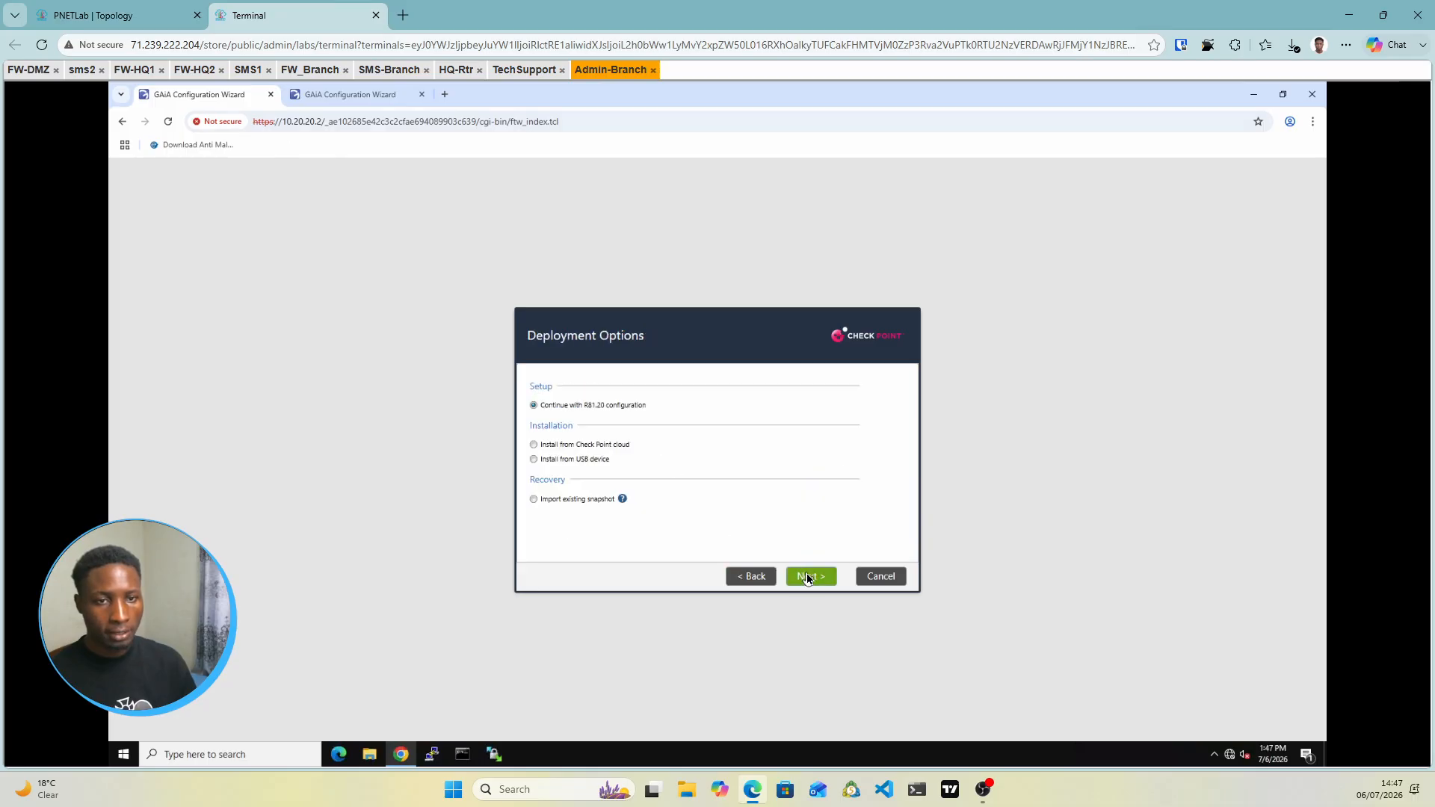
left_click(808, 576)
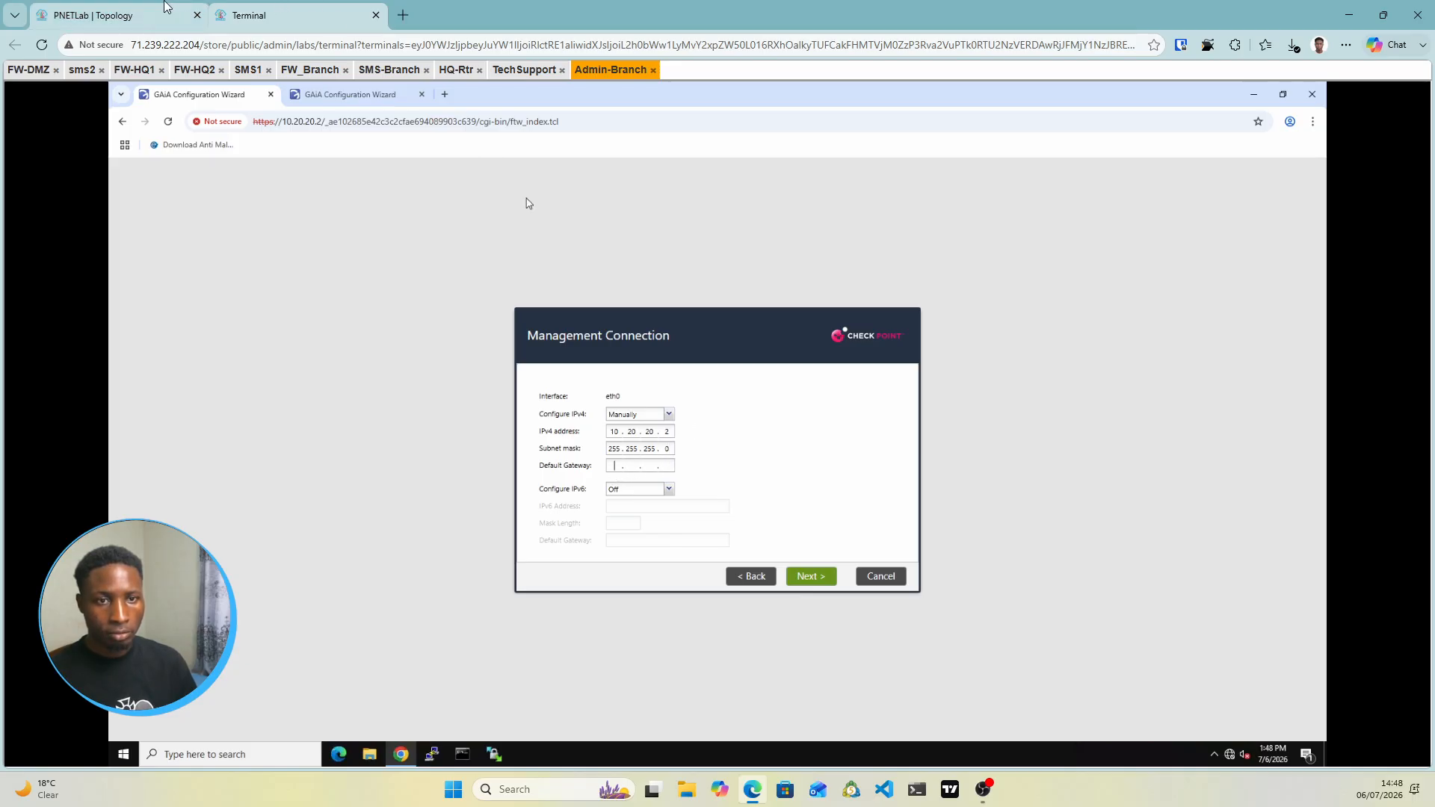
left_click(151, 10)
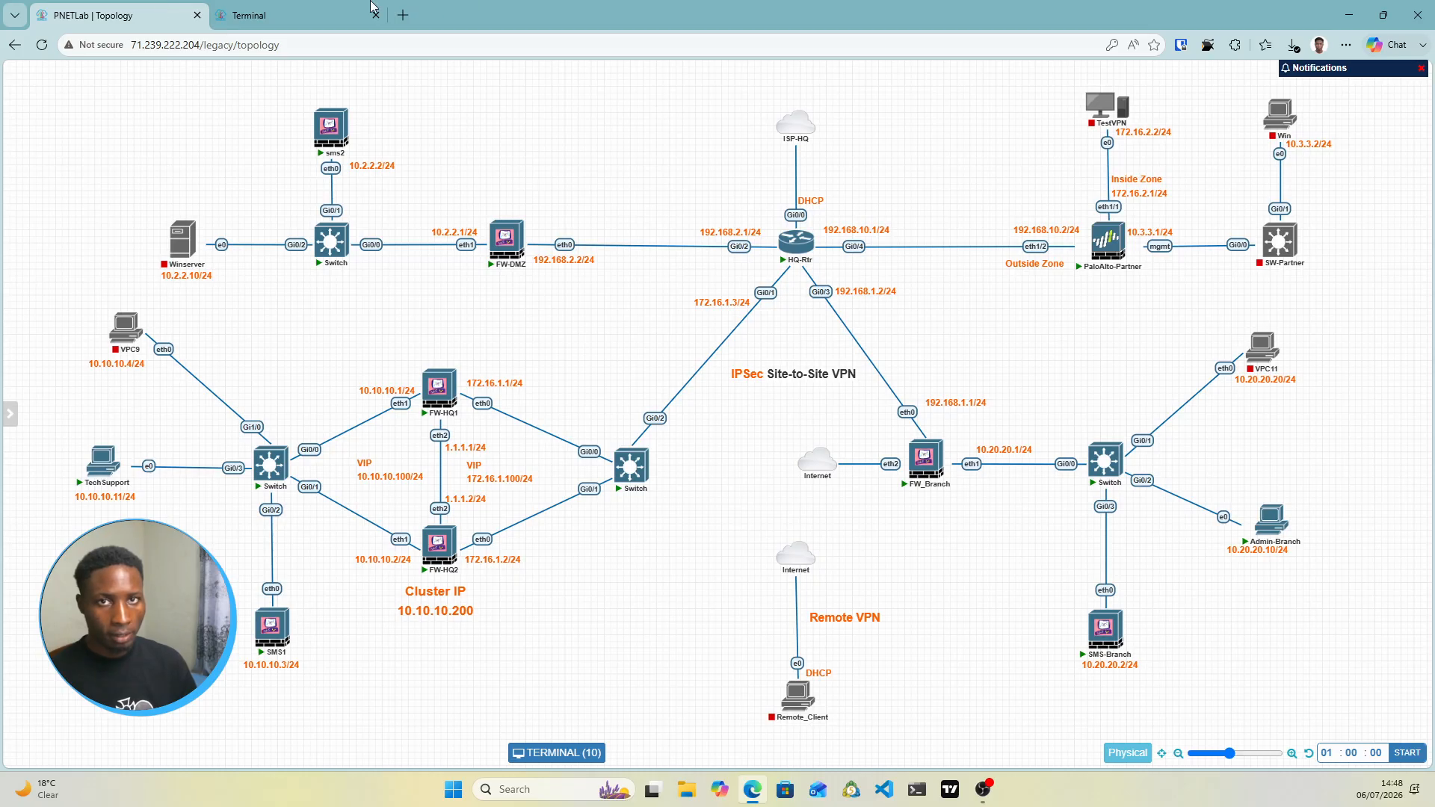
left_click(314, 13)
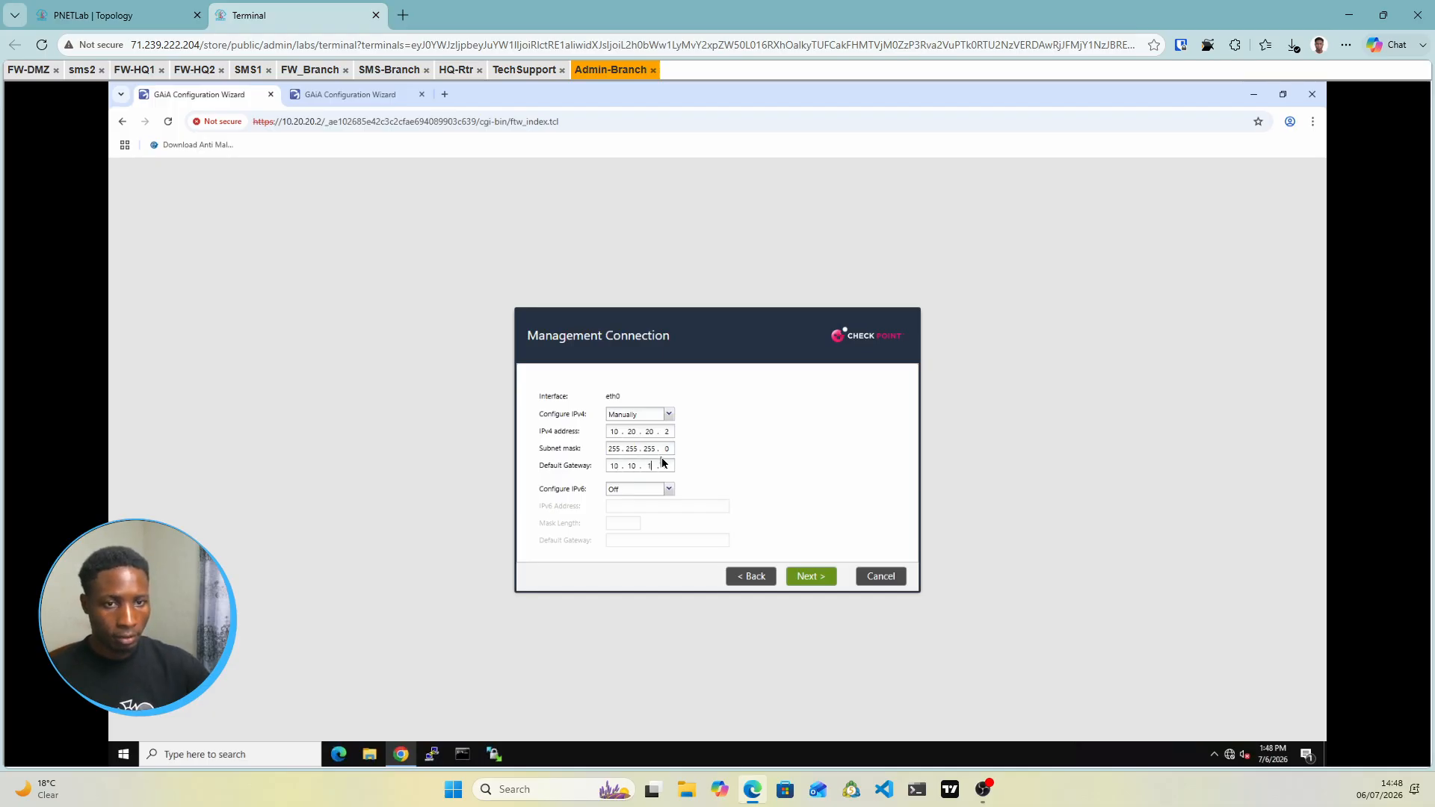
type(".10")
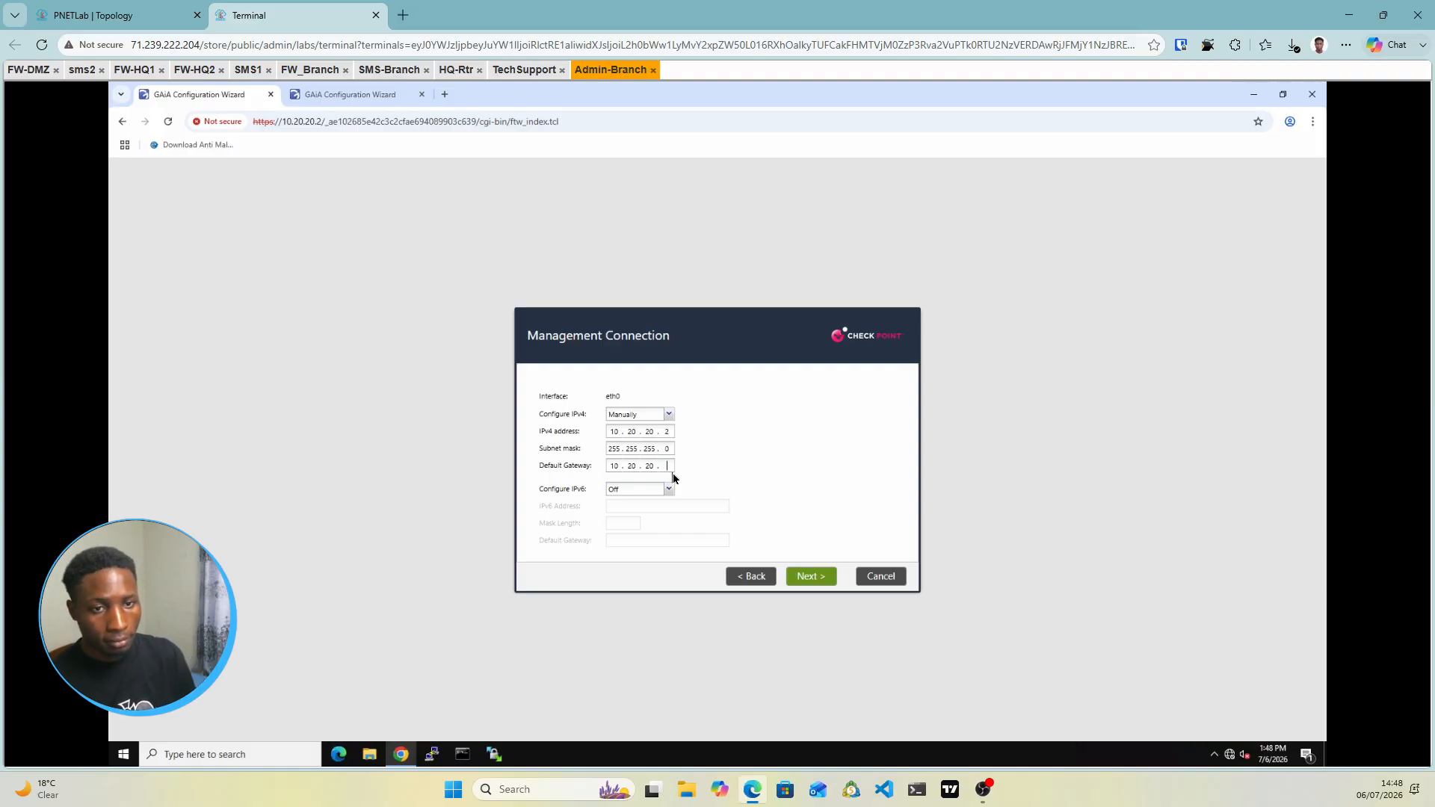
left_click(808, 575)
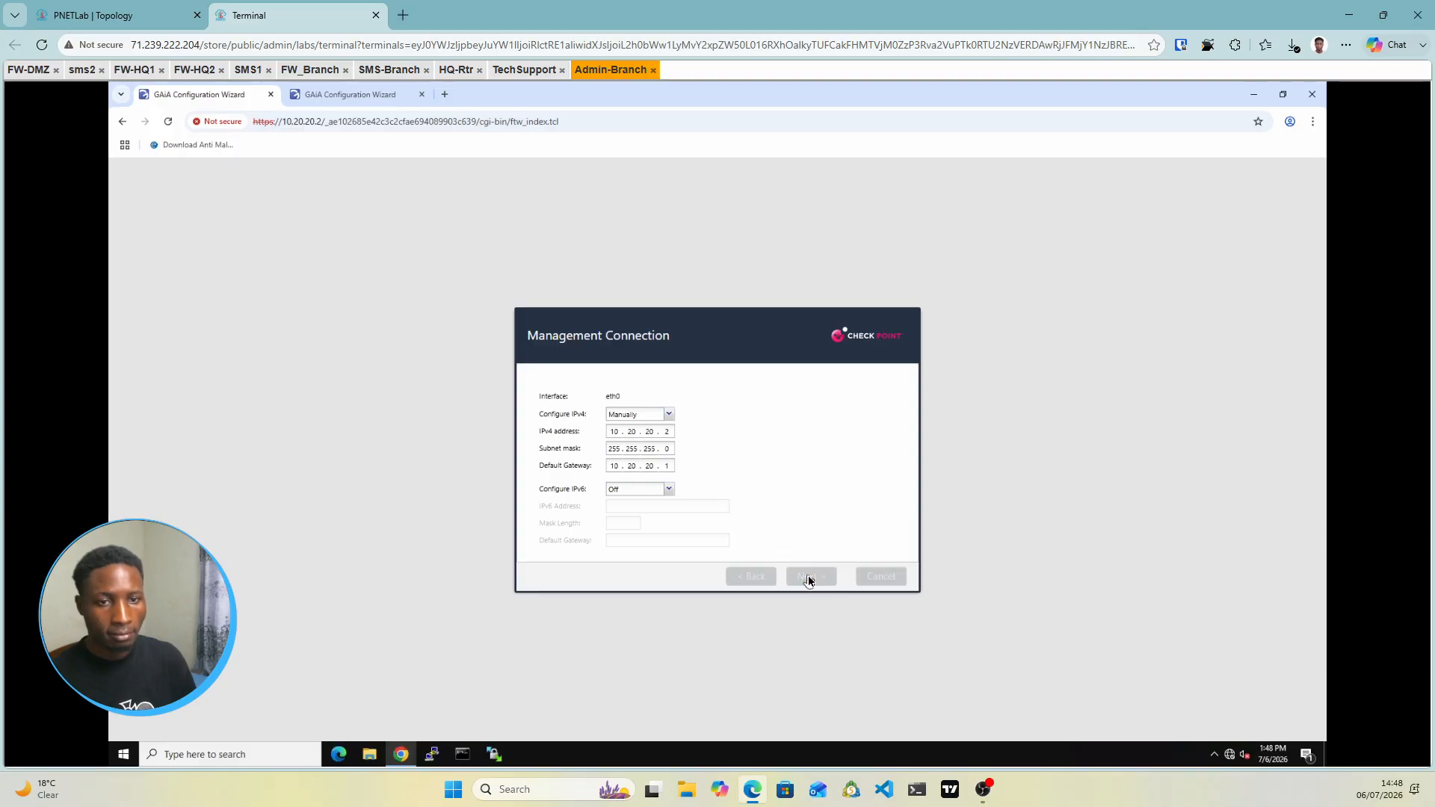
Skip the internet connection and set the 10.20.20.2 host name to SMS-Branch
left_click(809, 577)
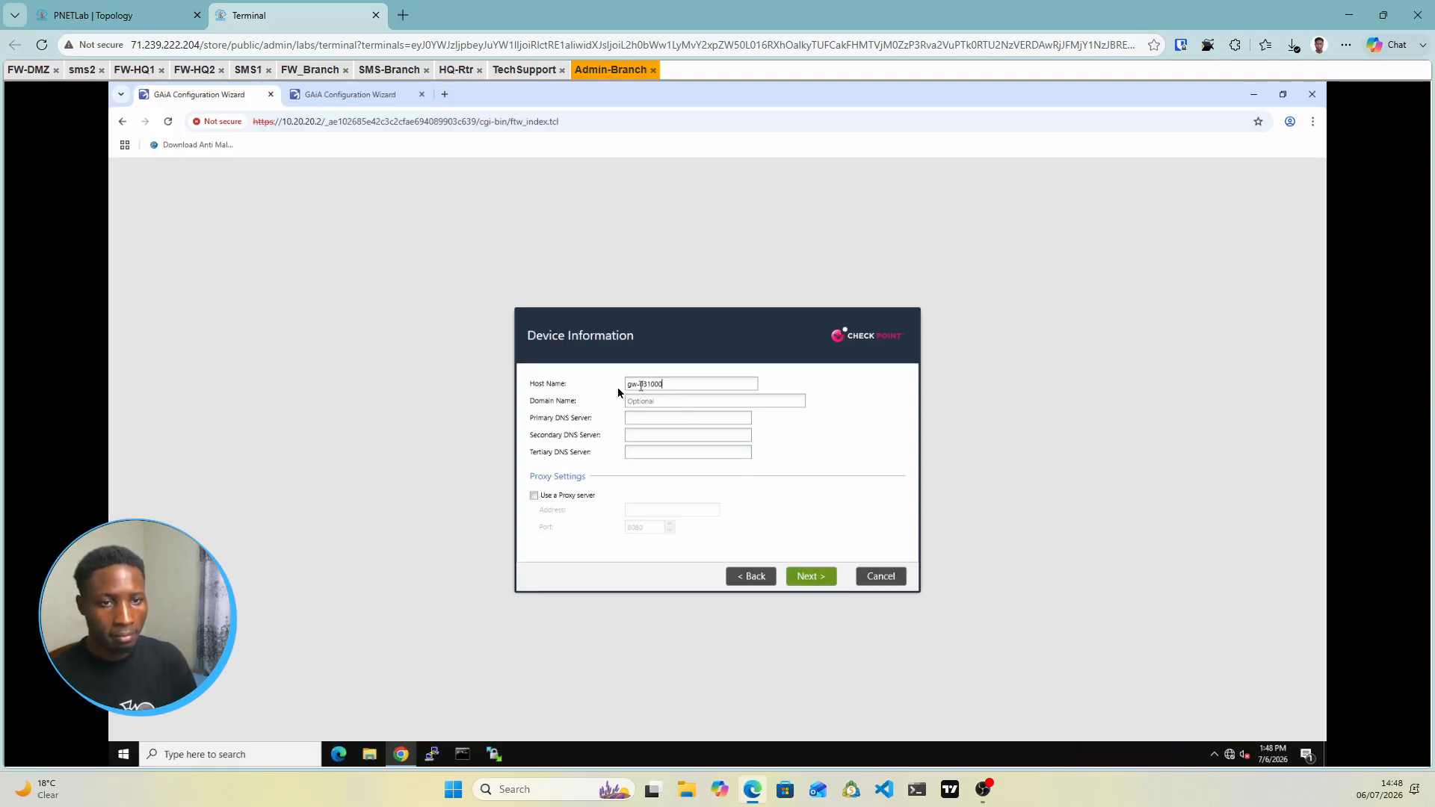
left_click_drag(664, 384, 617, 387)
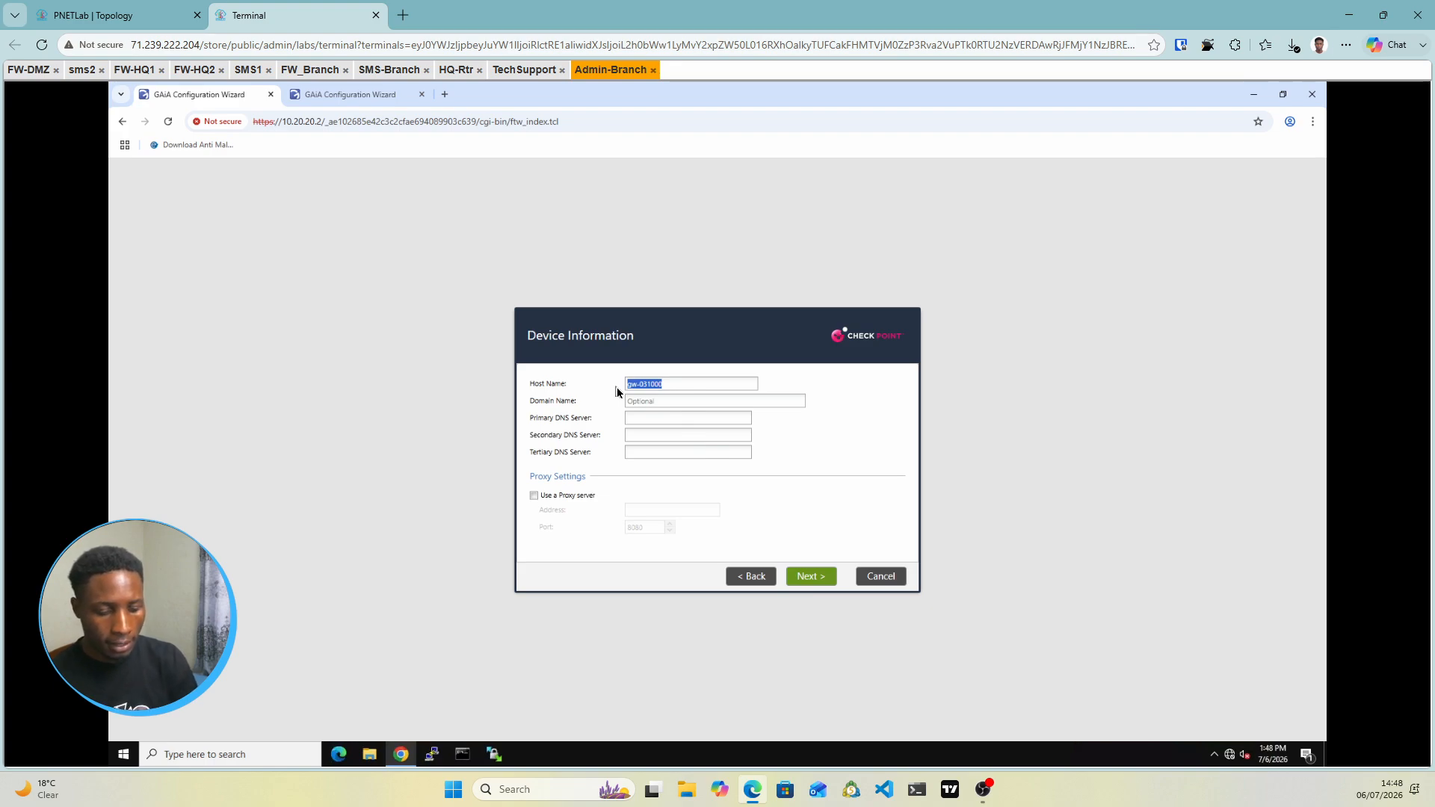
type("sMS")
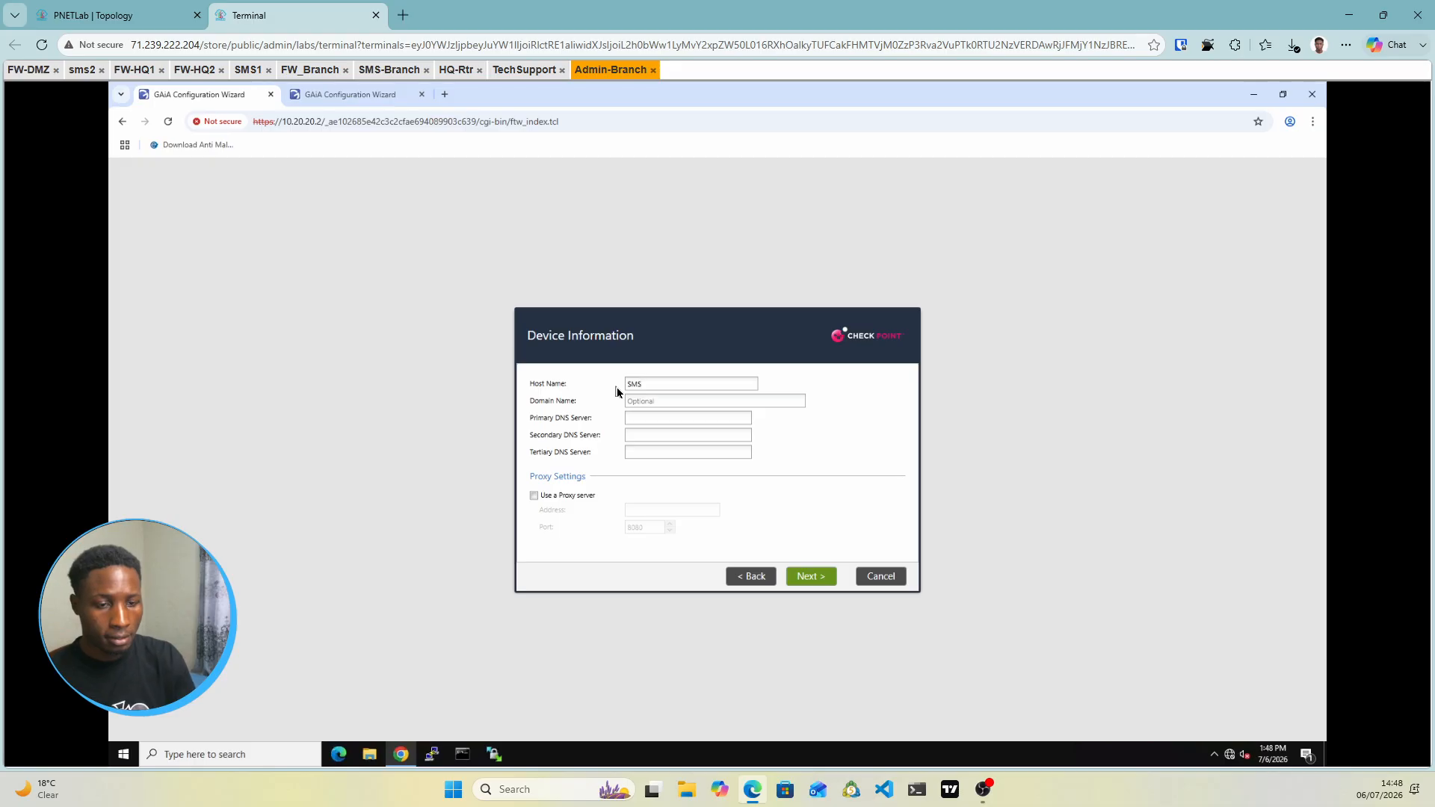
type("ranch")
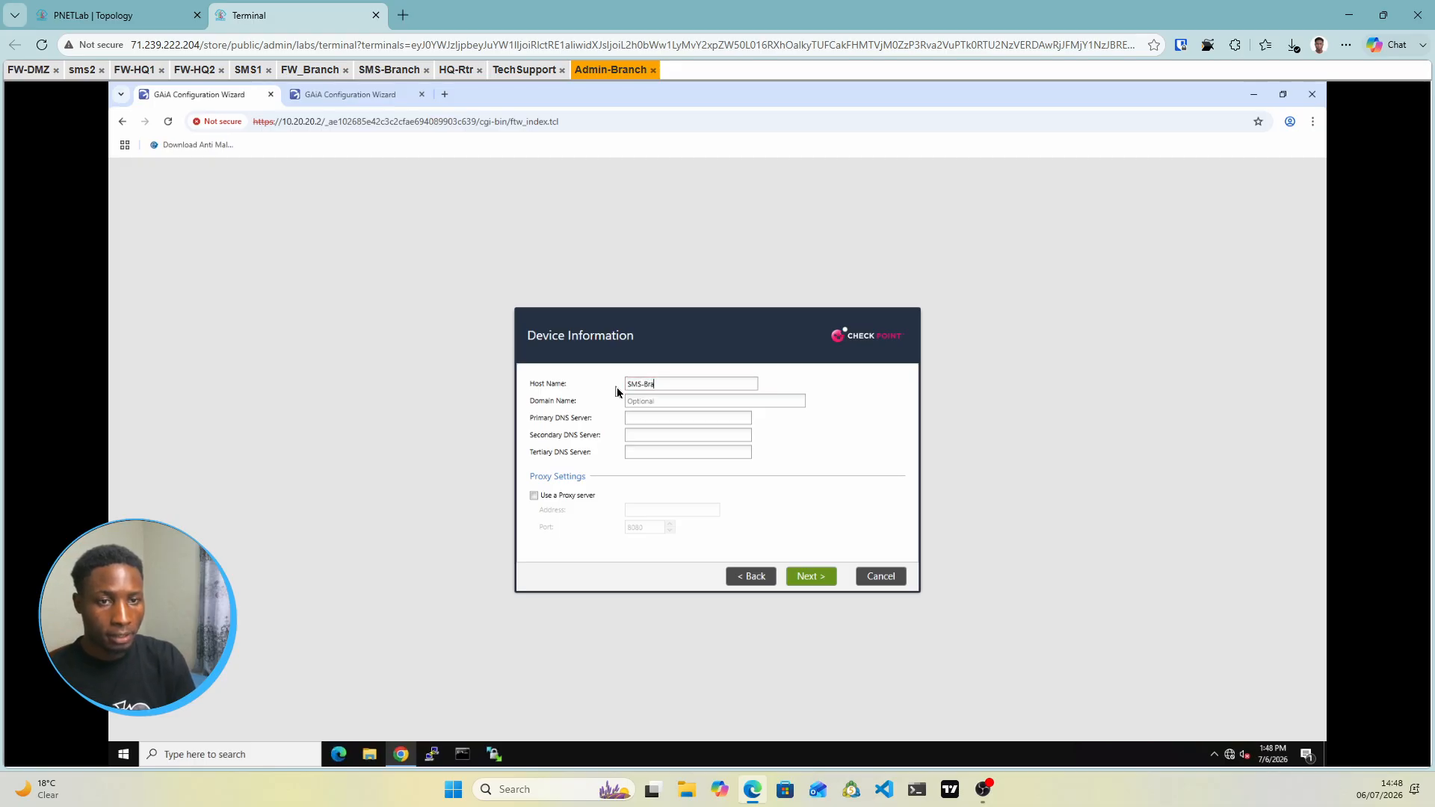
left_click(811, 585)
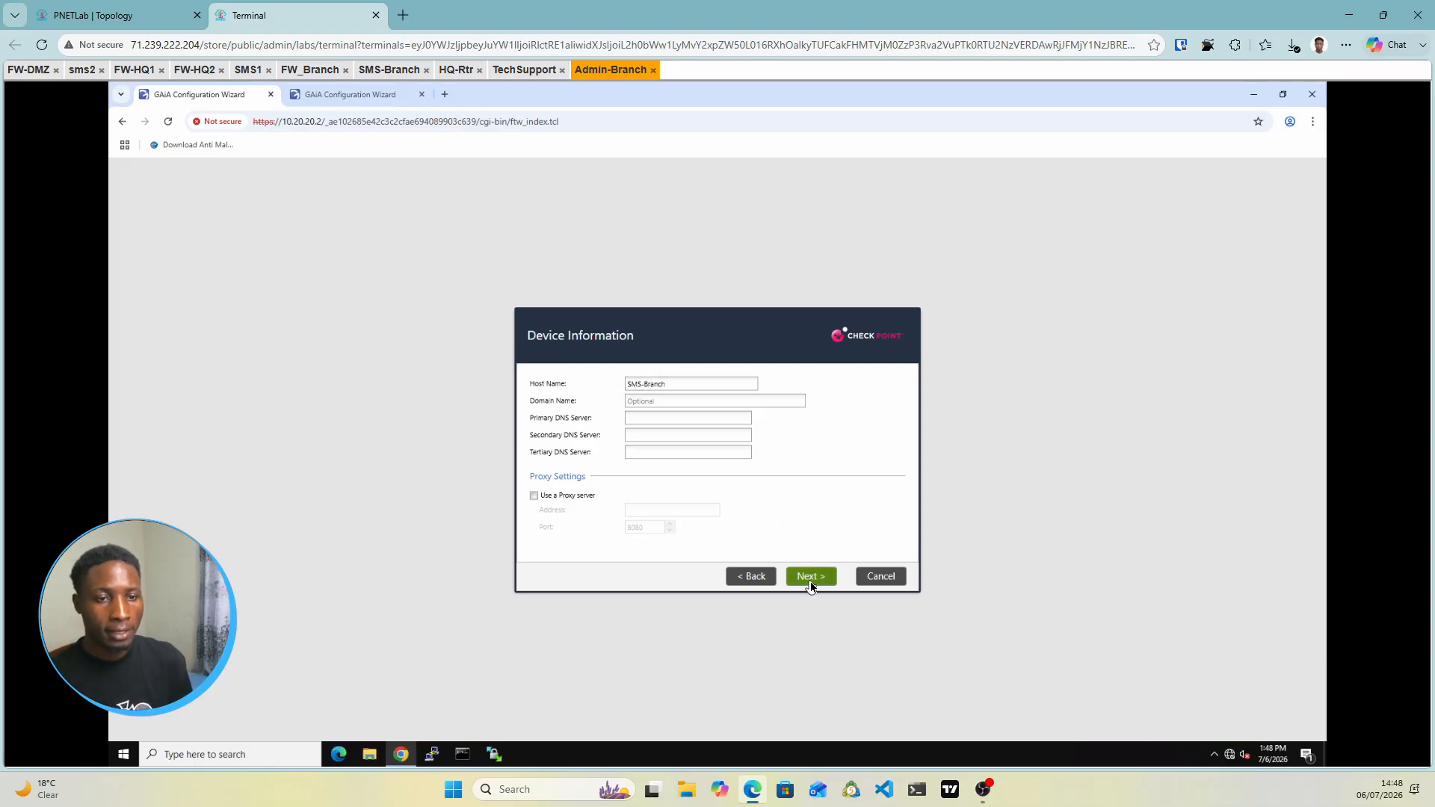
Install Security Management only, allow GUI clients from any IP, and start the configuration
left_click(815, 580)
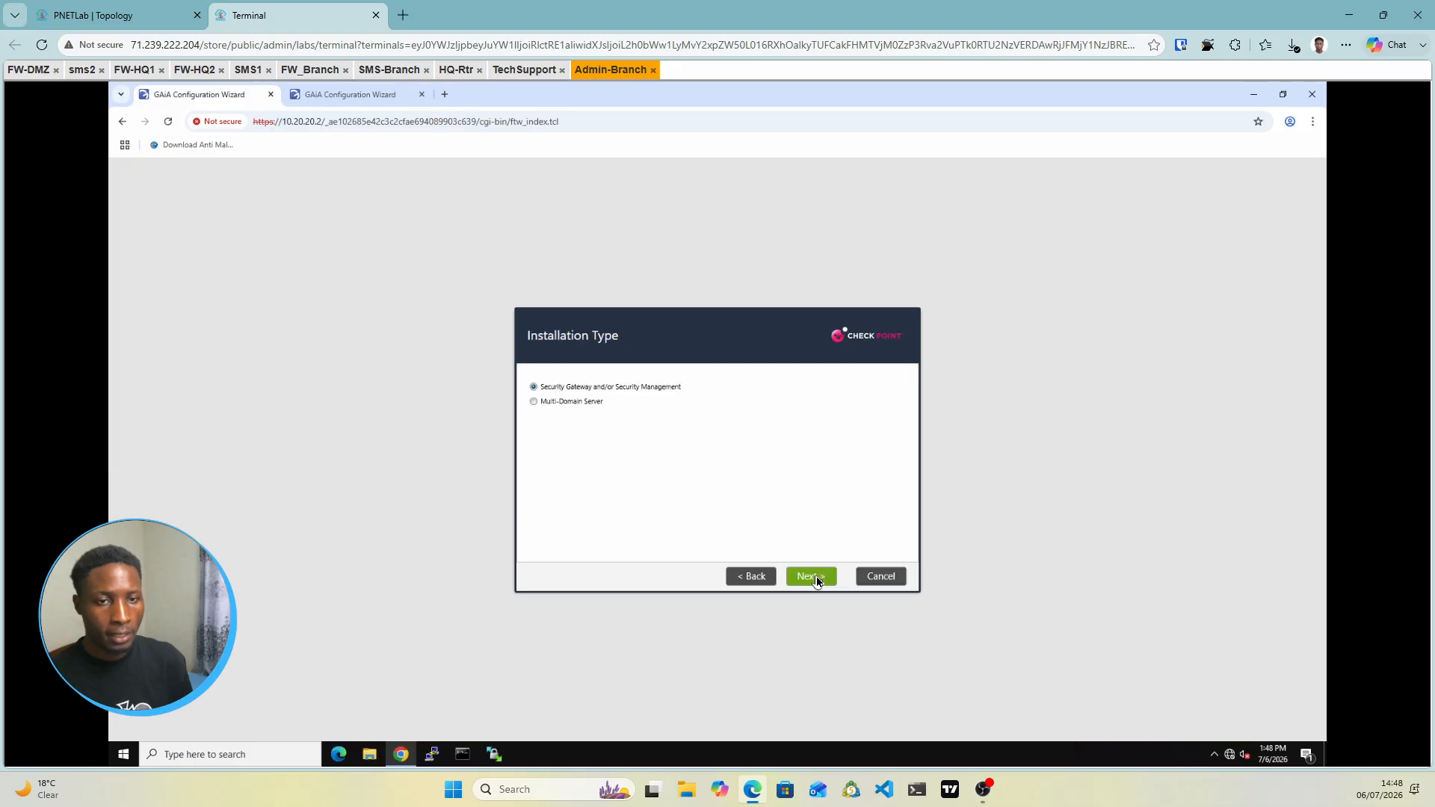
left_click(817, 580)
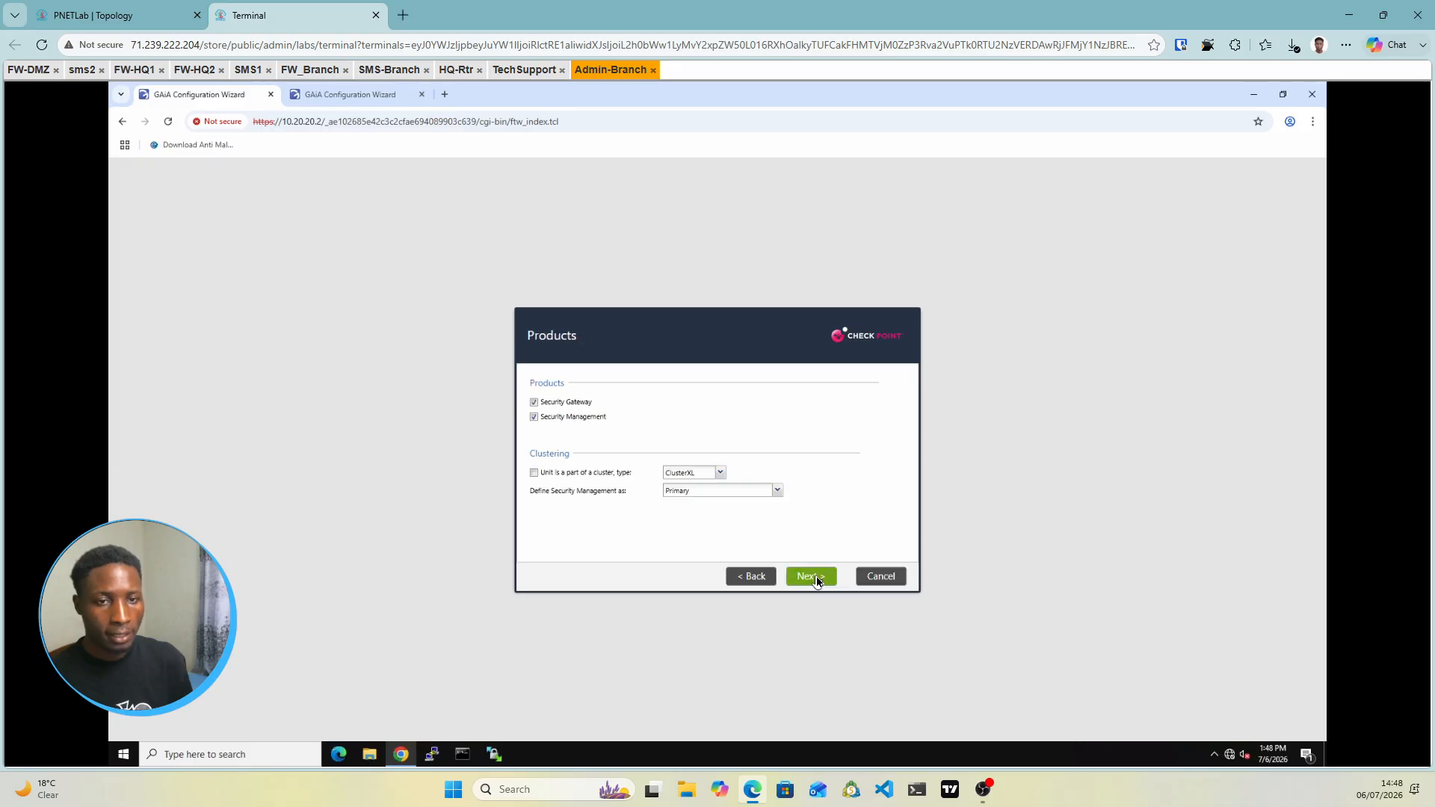
left_click(535, 403)
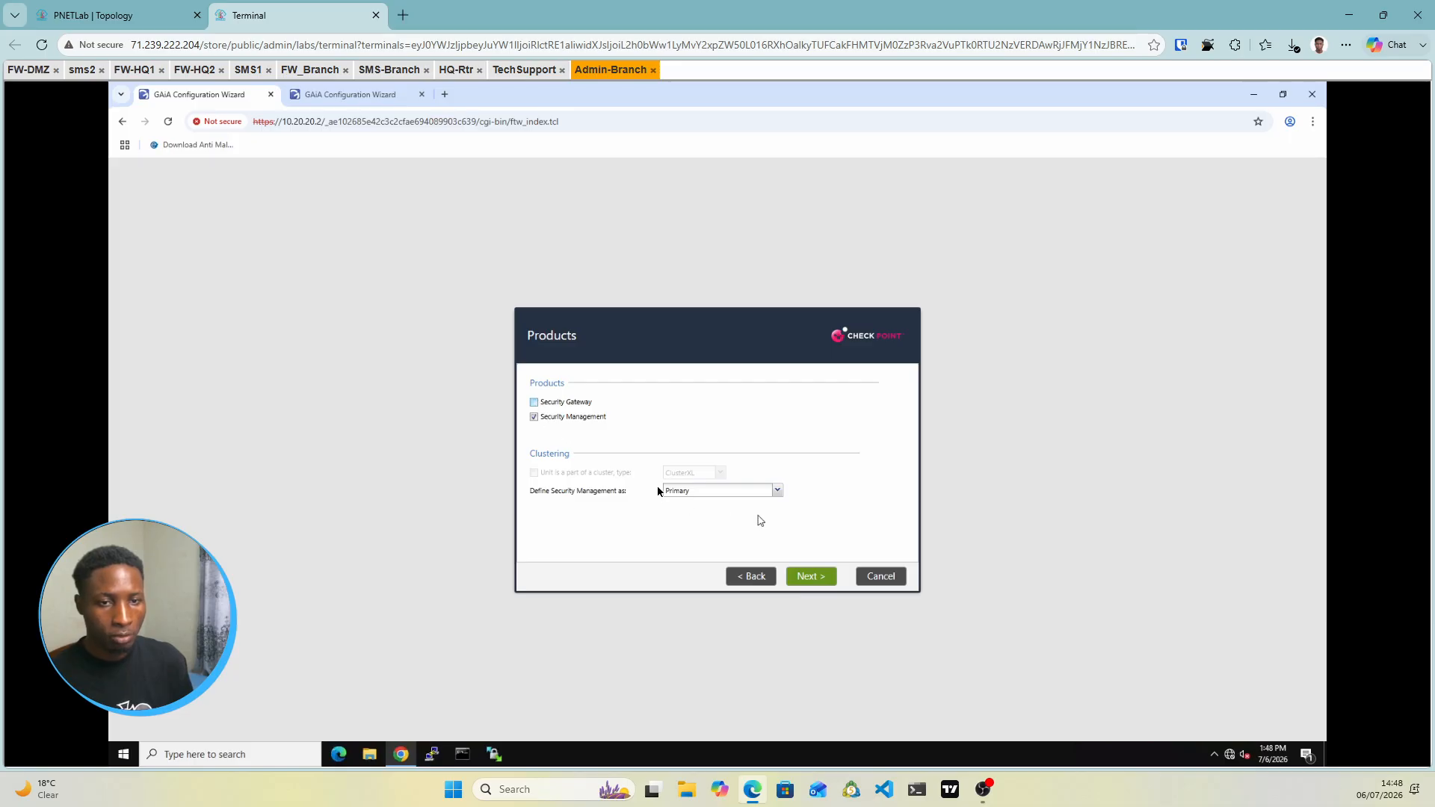
left_click(818, 580)
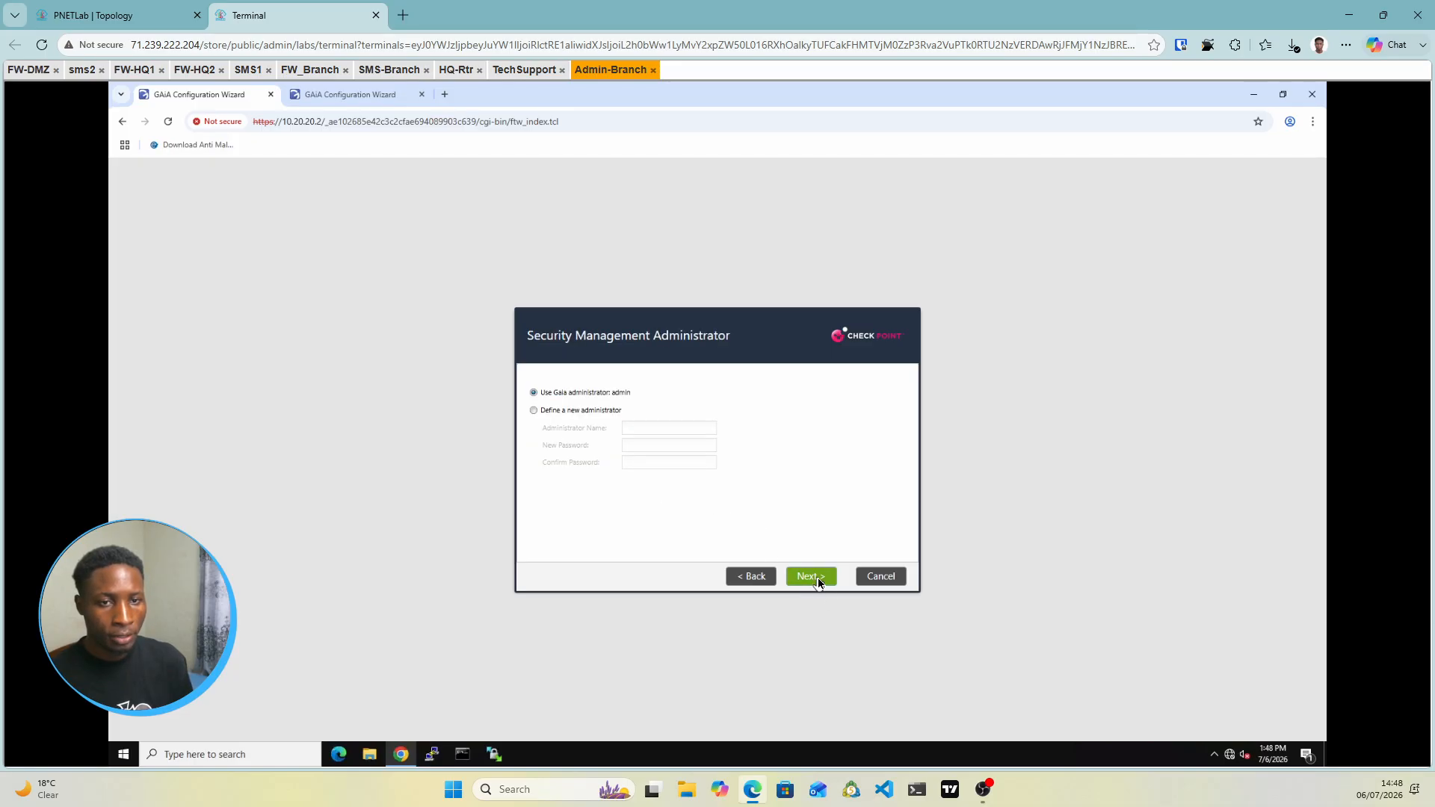
left_click(811, 576)
left_click(811, 576)
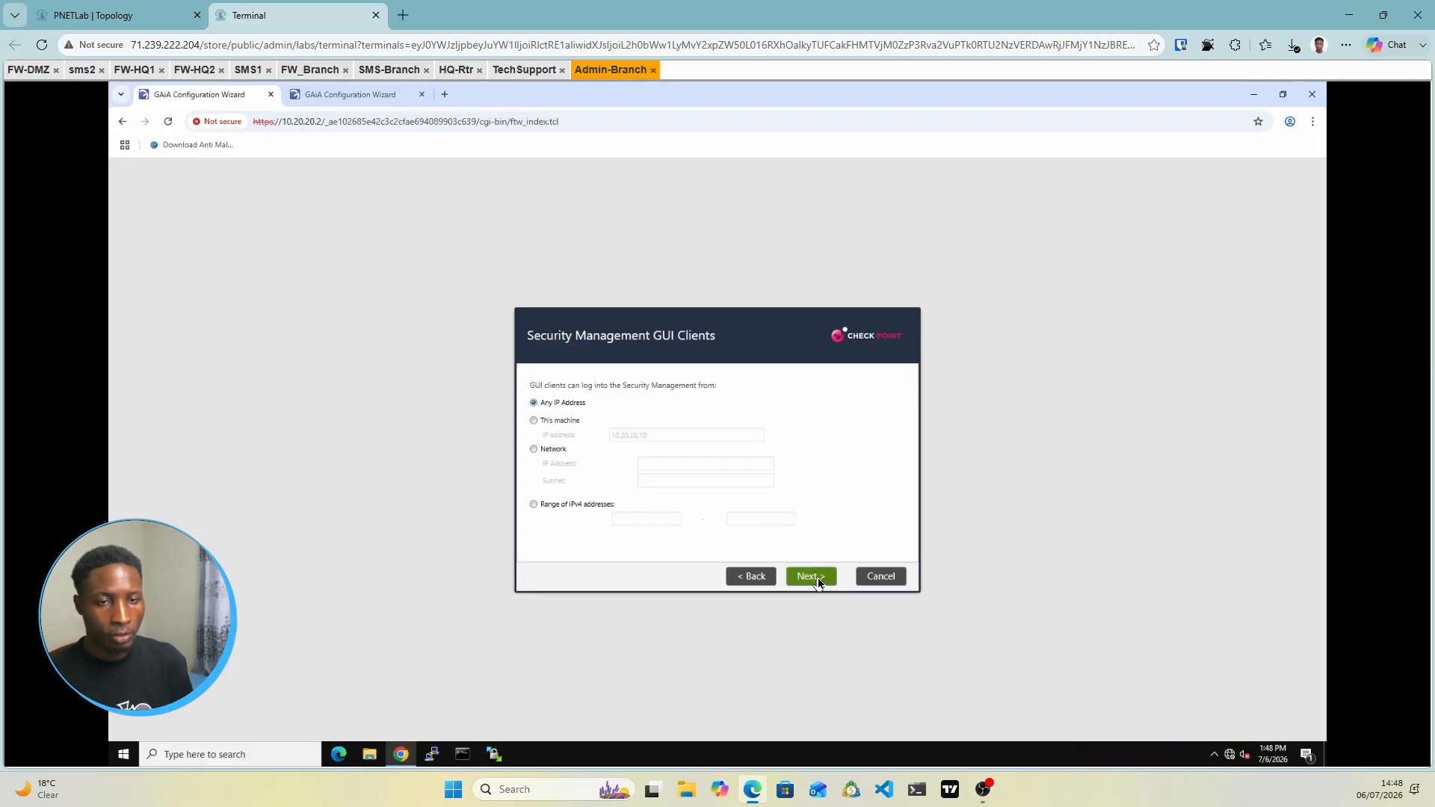
left_click(812, 577)
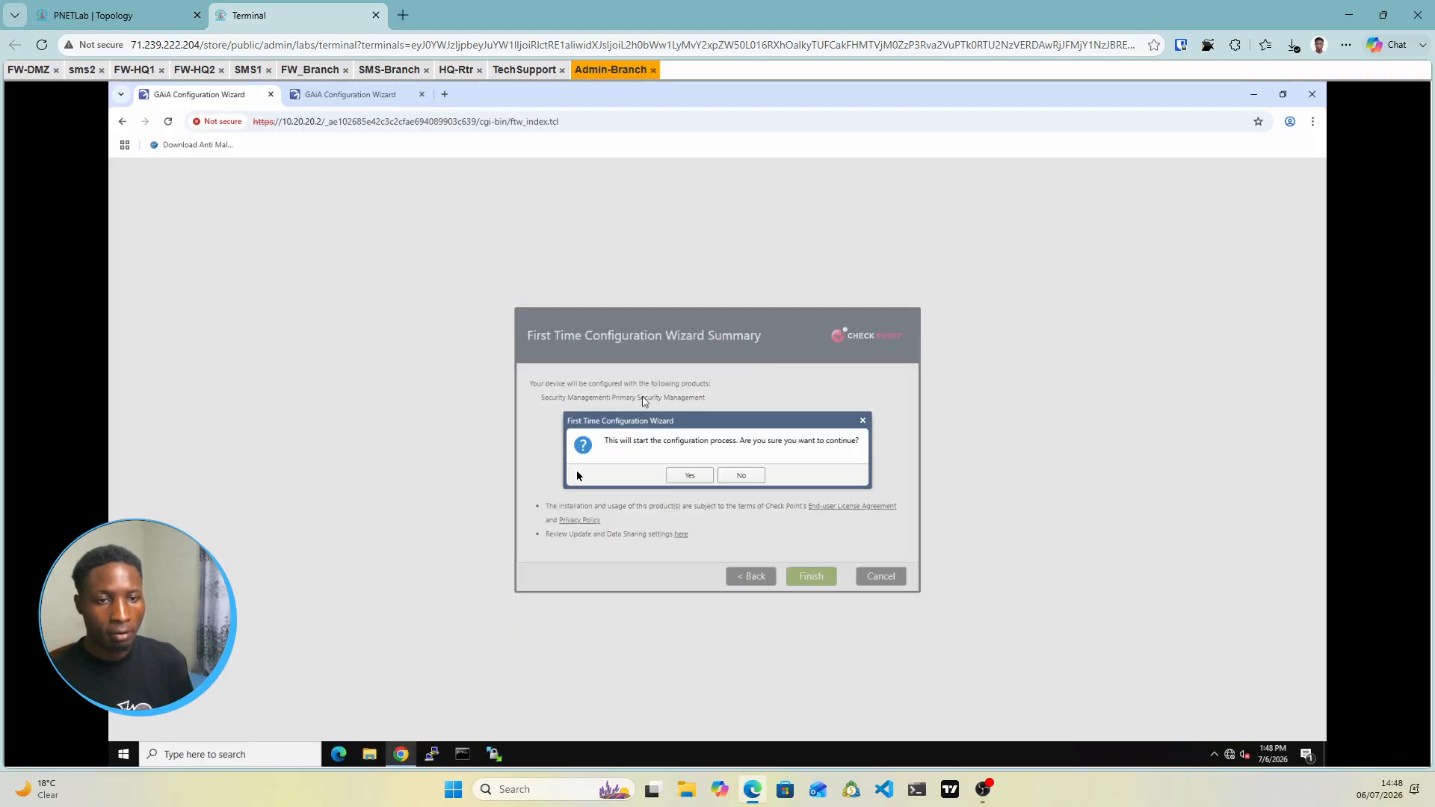
left_click(682, 476)
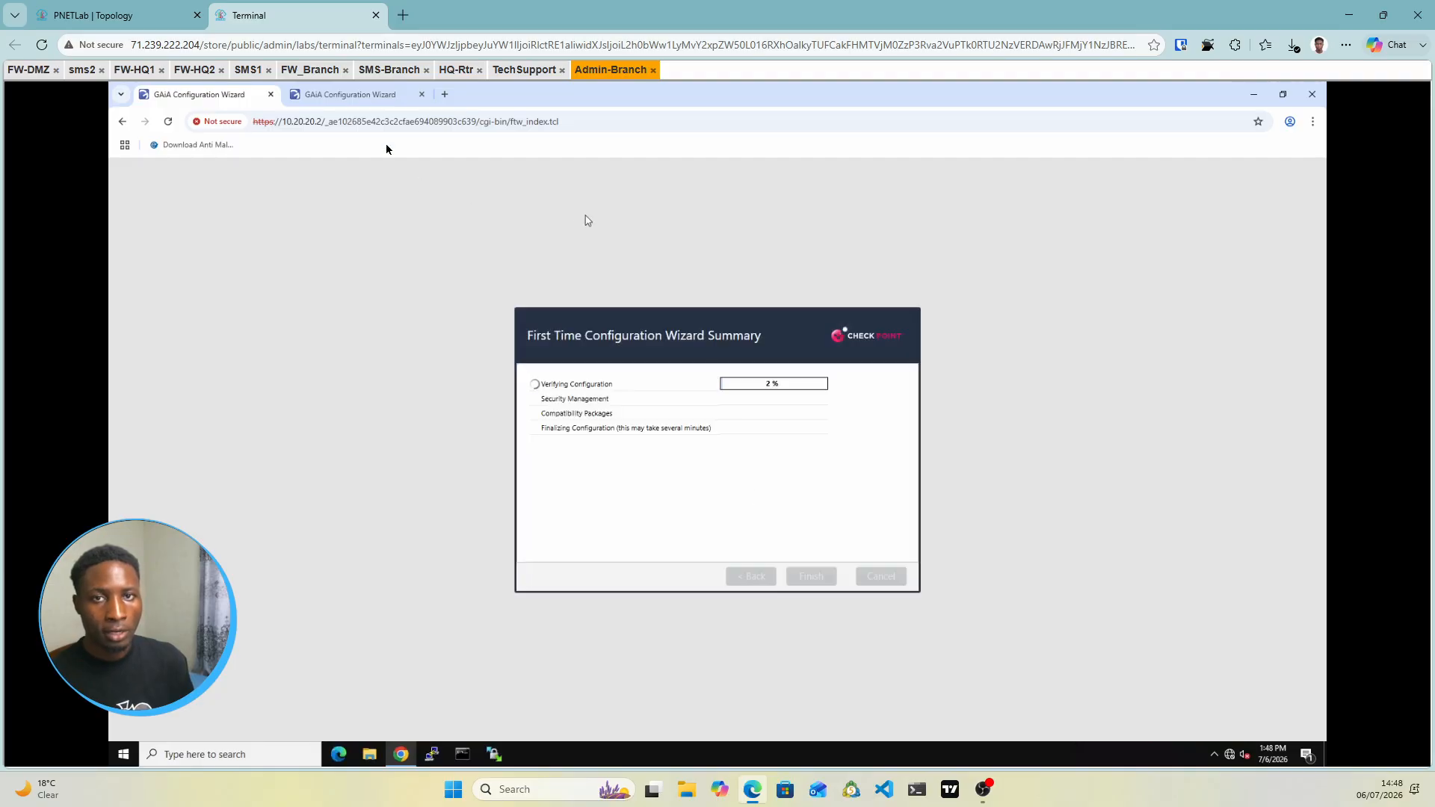
left_click(348, 95)
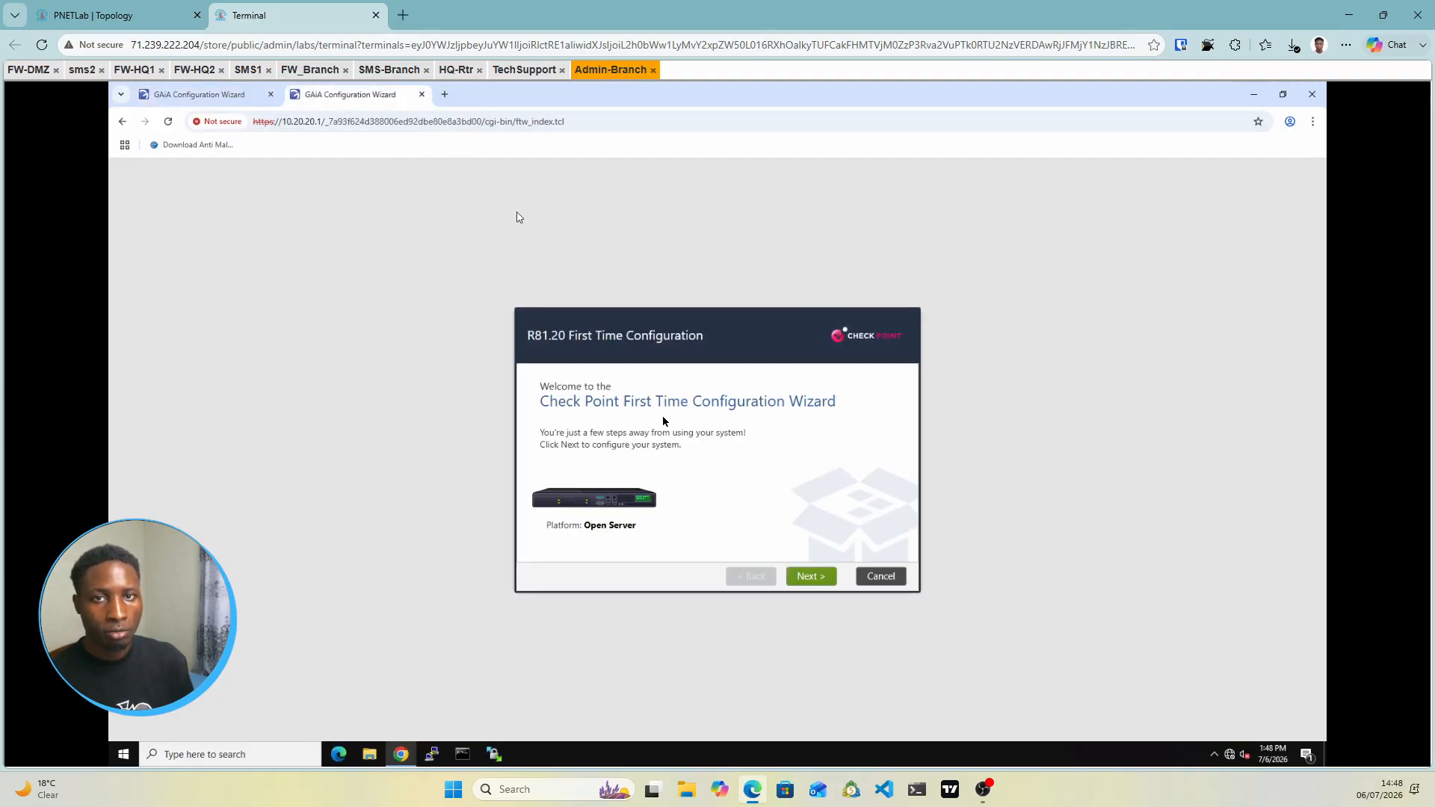
Advance the 10.20.20.1 wizard and give eth1 the default gateway 192.168.1.2
left_click(156, 21)
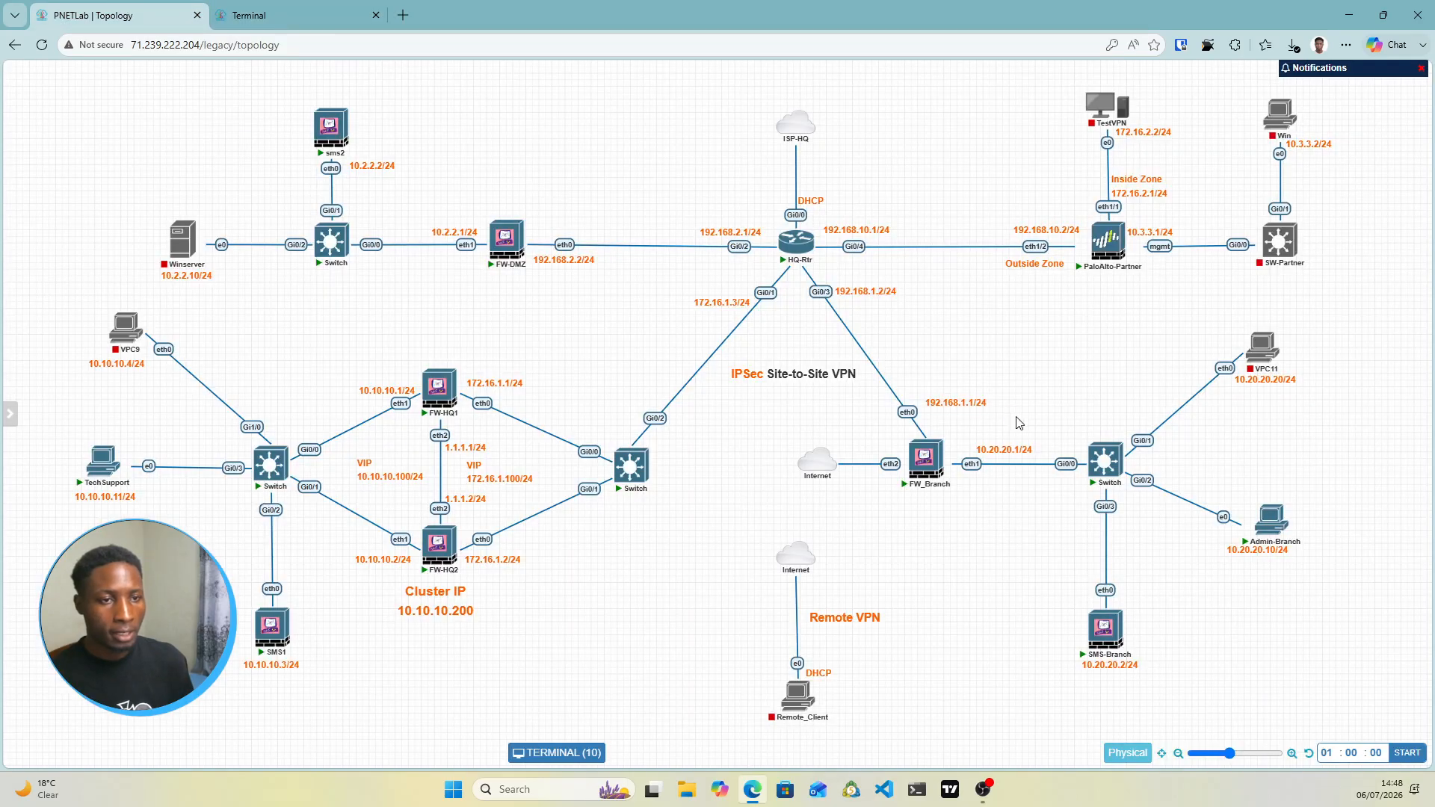
left_click(299, 15)
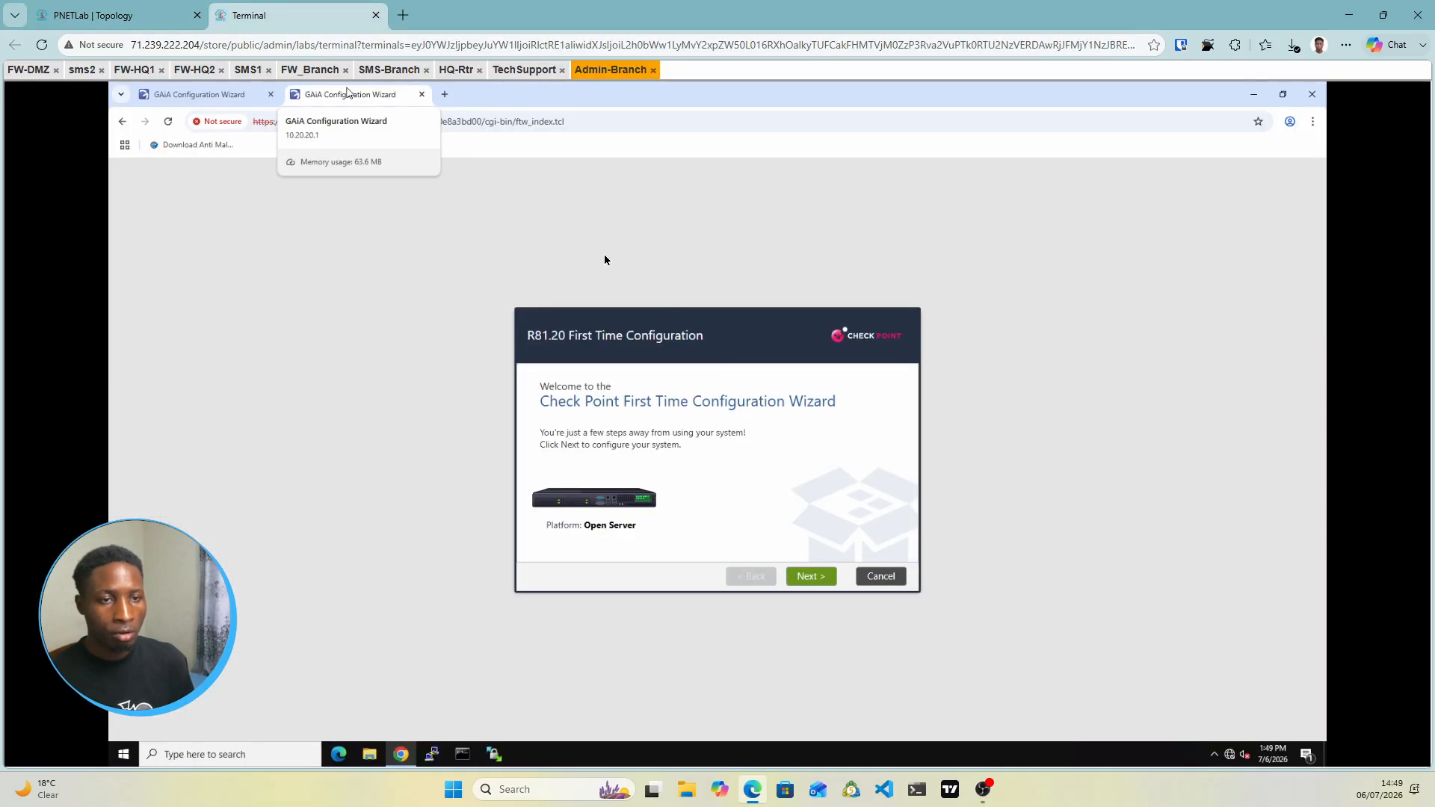
left_click(810, 577)
left_click(809, 577)
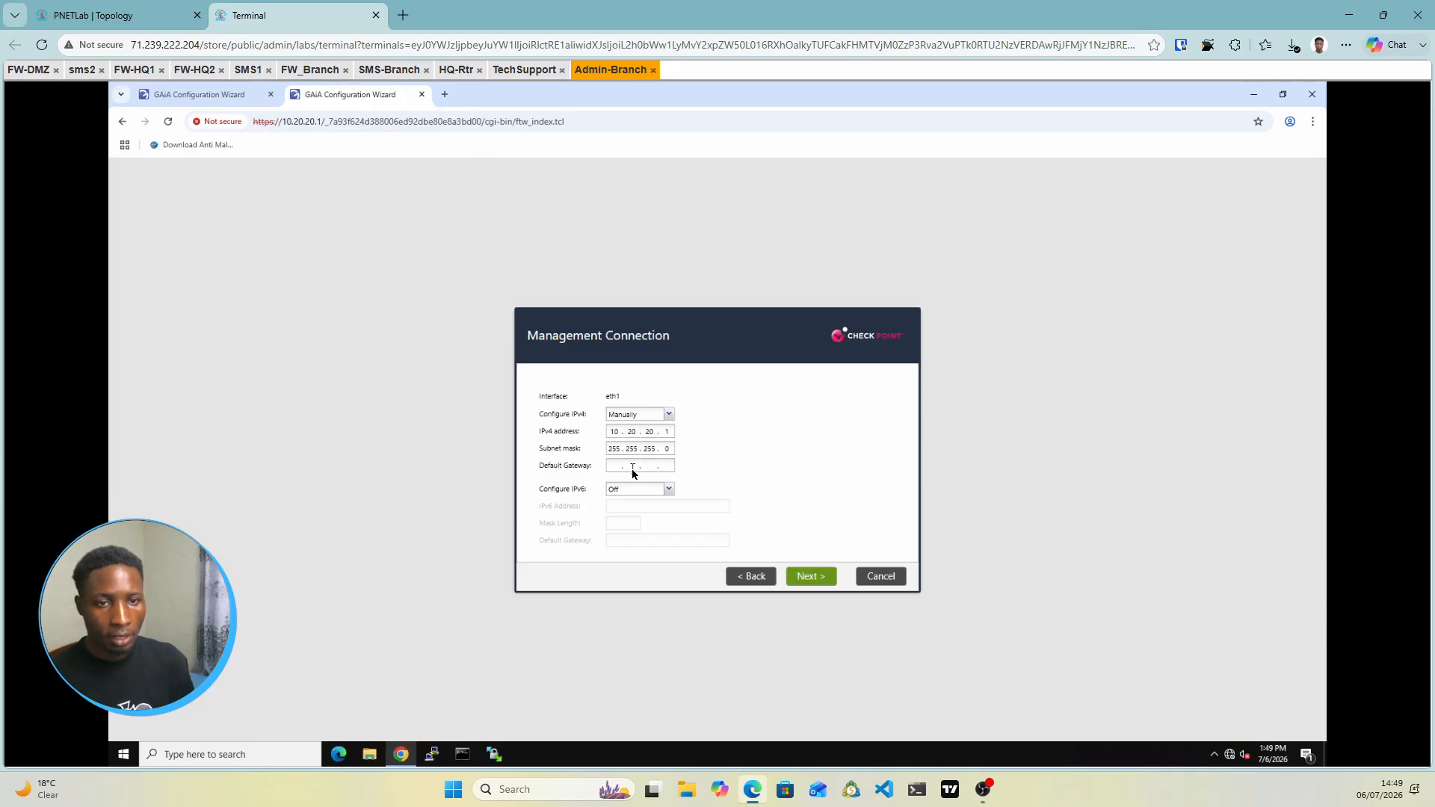
left_click(139, 18)
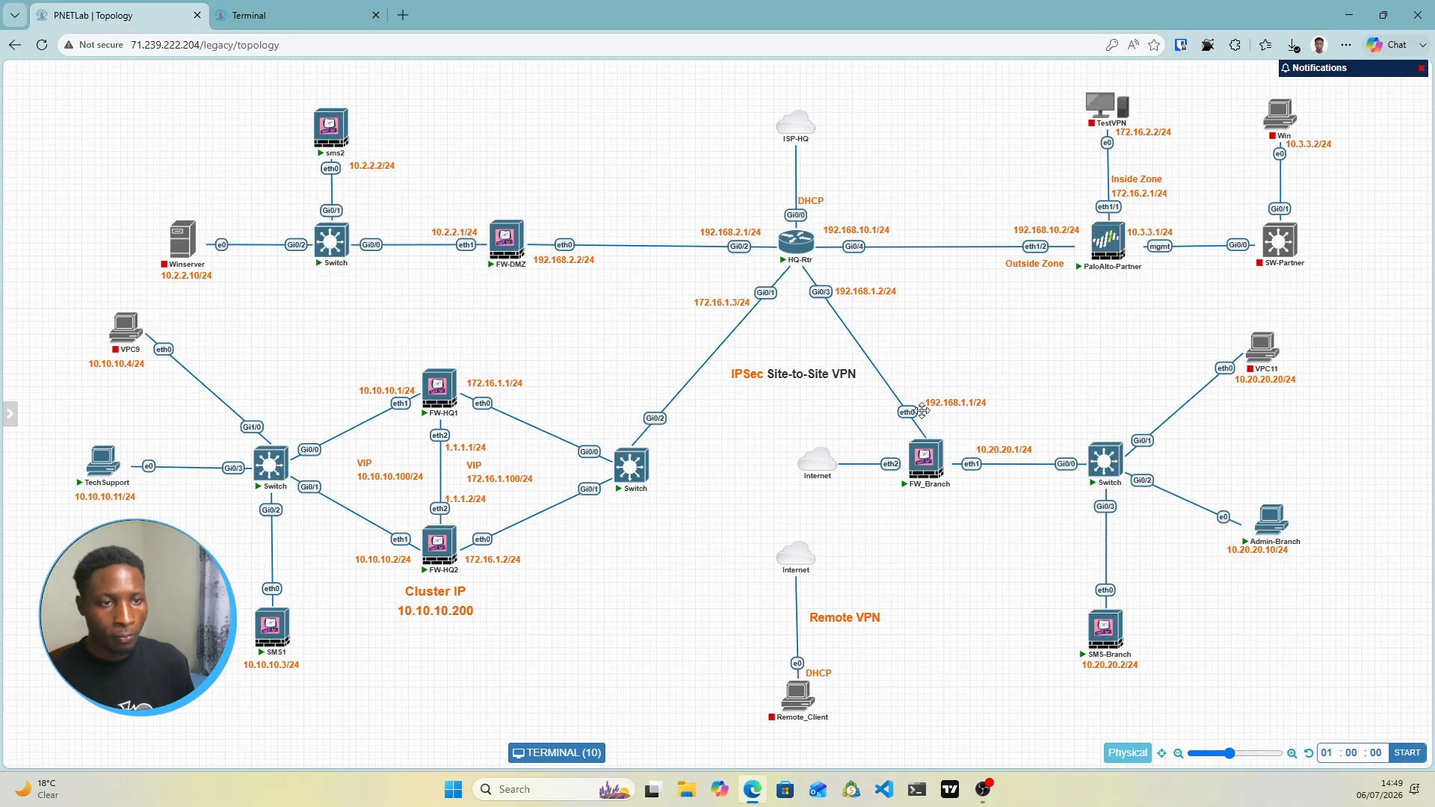
mouse_move(924, 469)
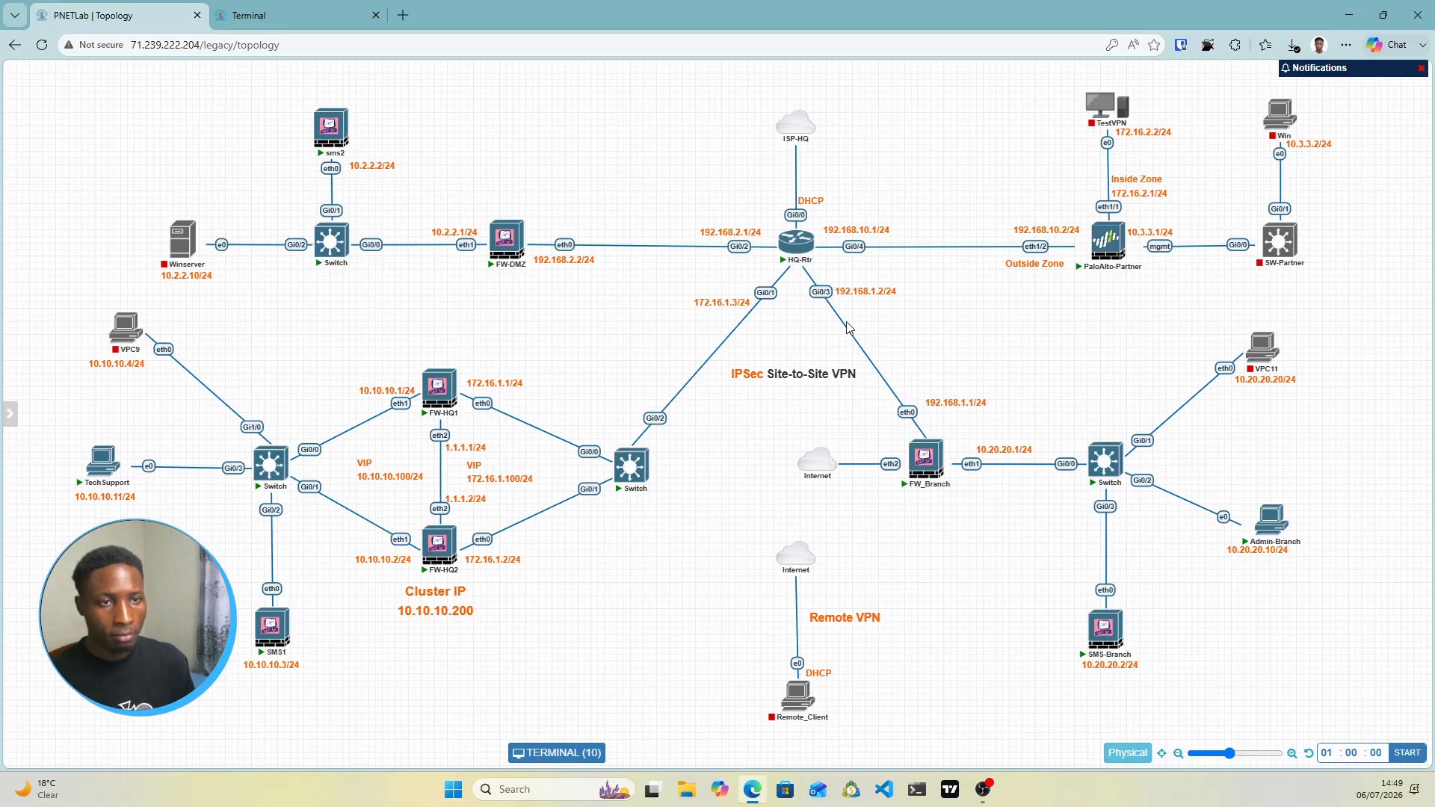
left_click(310, 15)
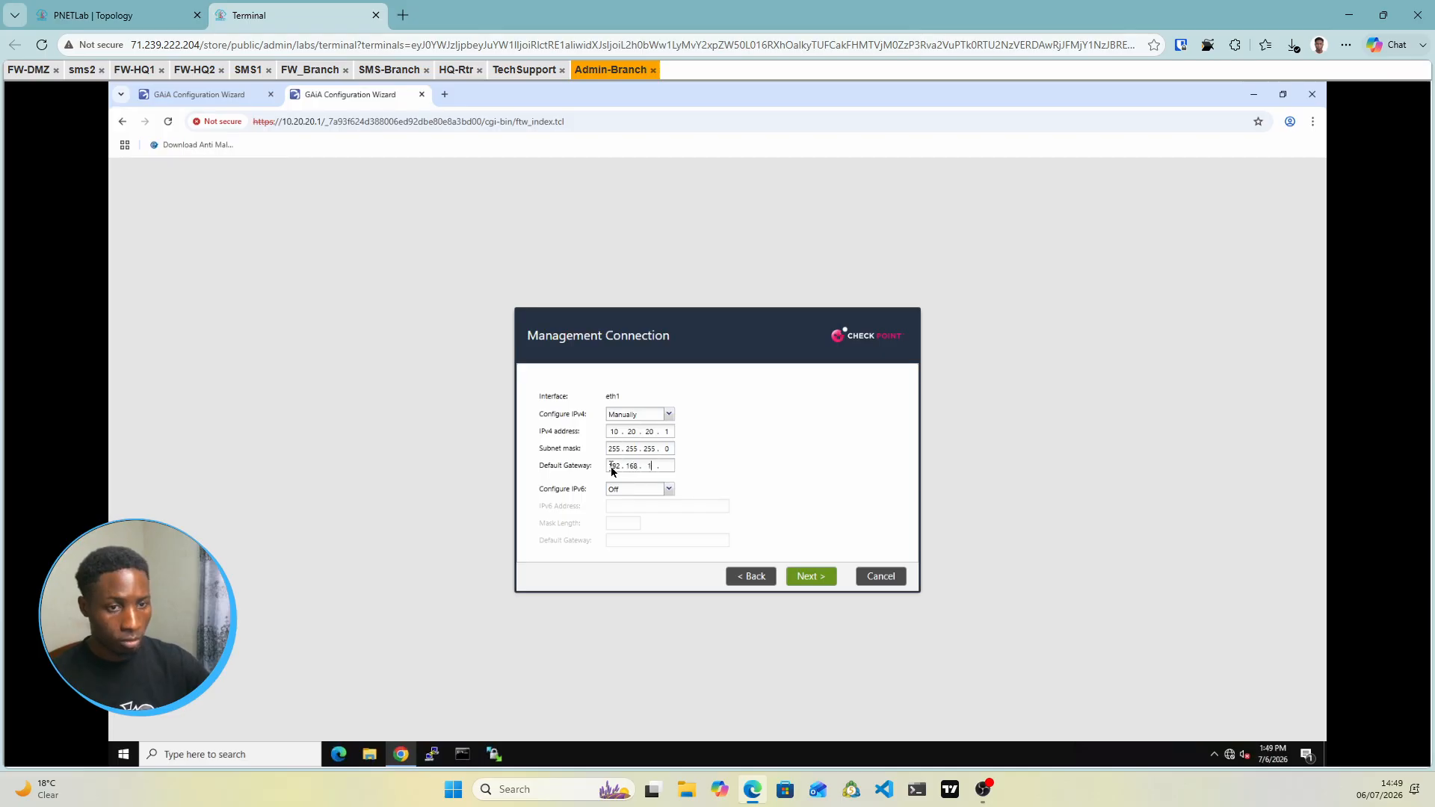
type(".2")
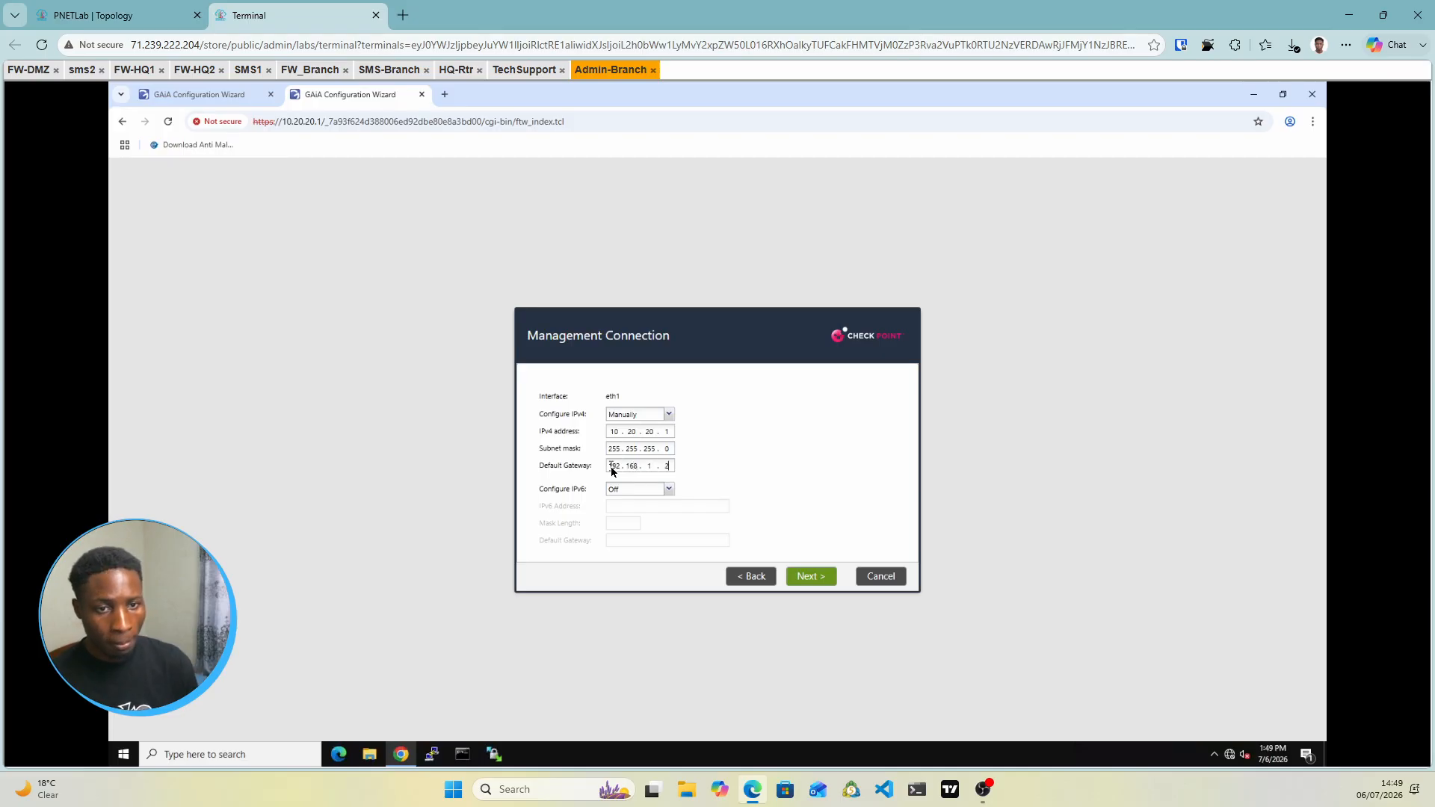
left_click(806, 576)
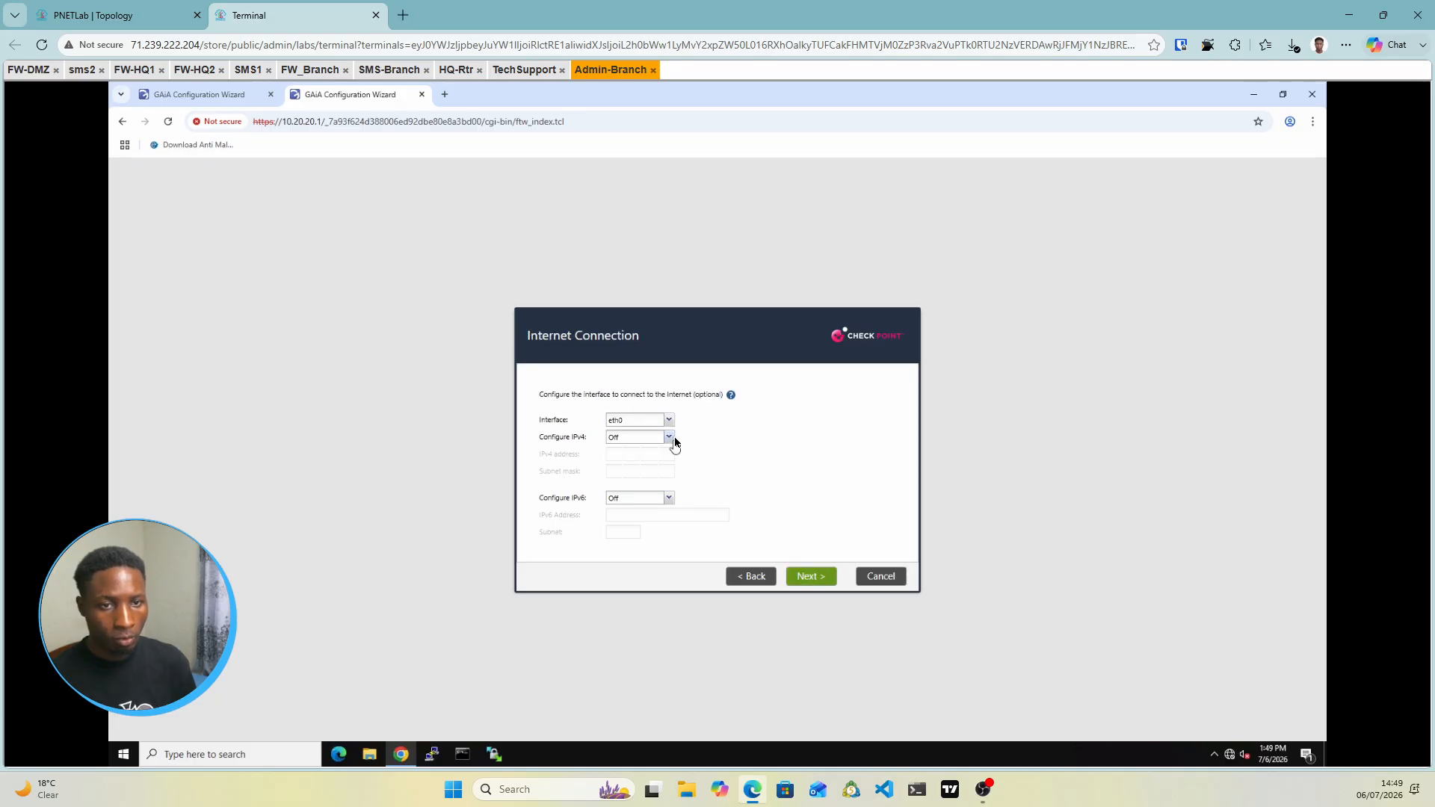
Configure eth0 manually as the internet connection with 192.168.1.1 and mask 255.255.255.0
left_click(669, 437)
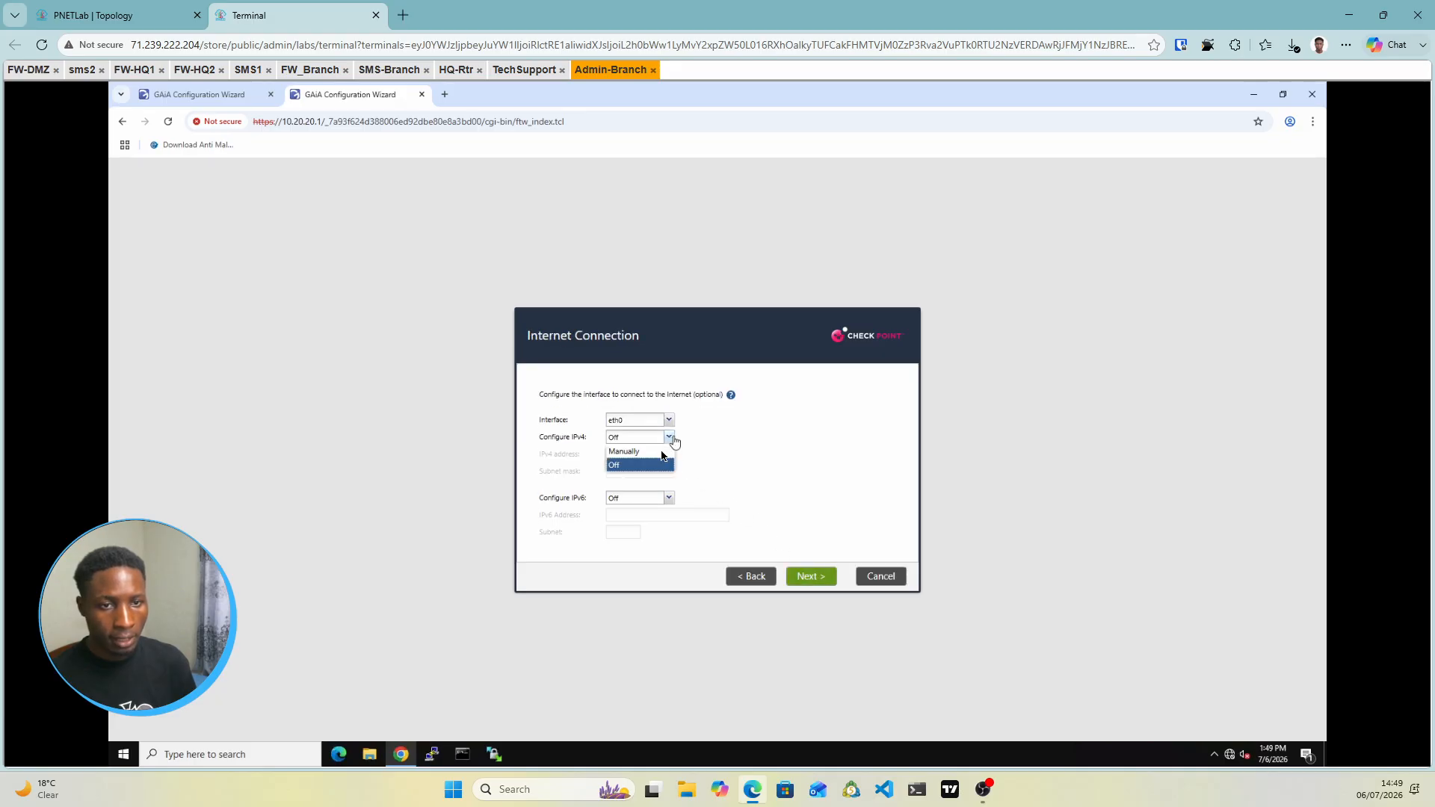
left_click(624, 452)
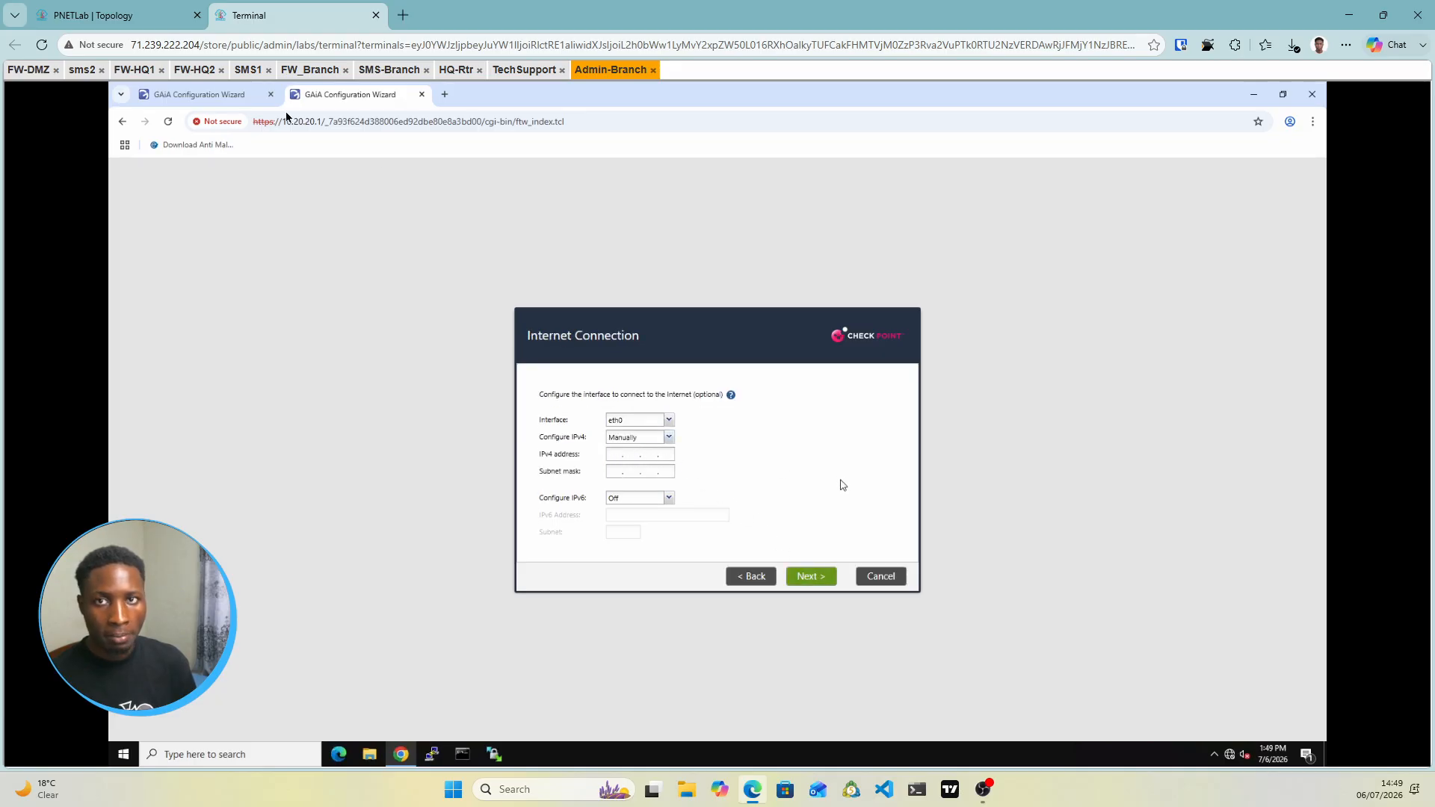
left_click(112, 15)
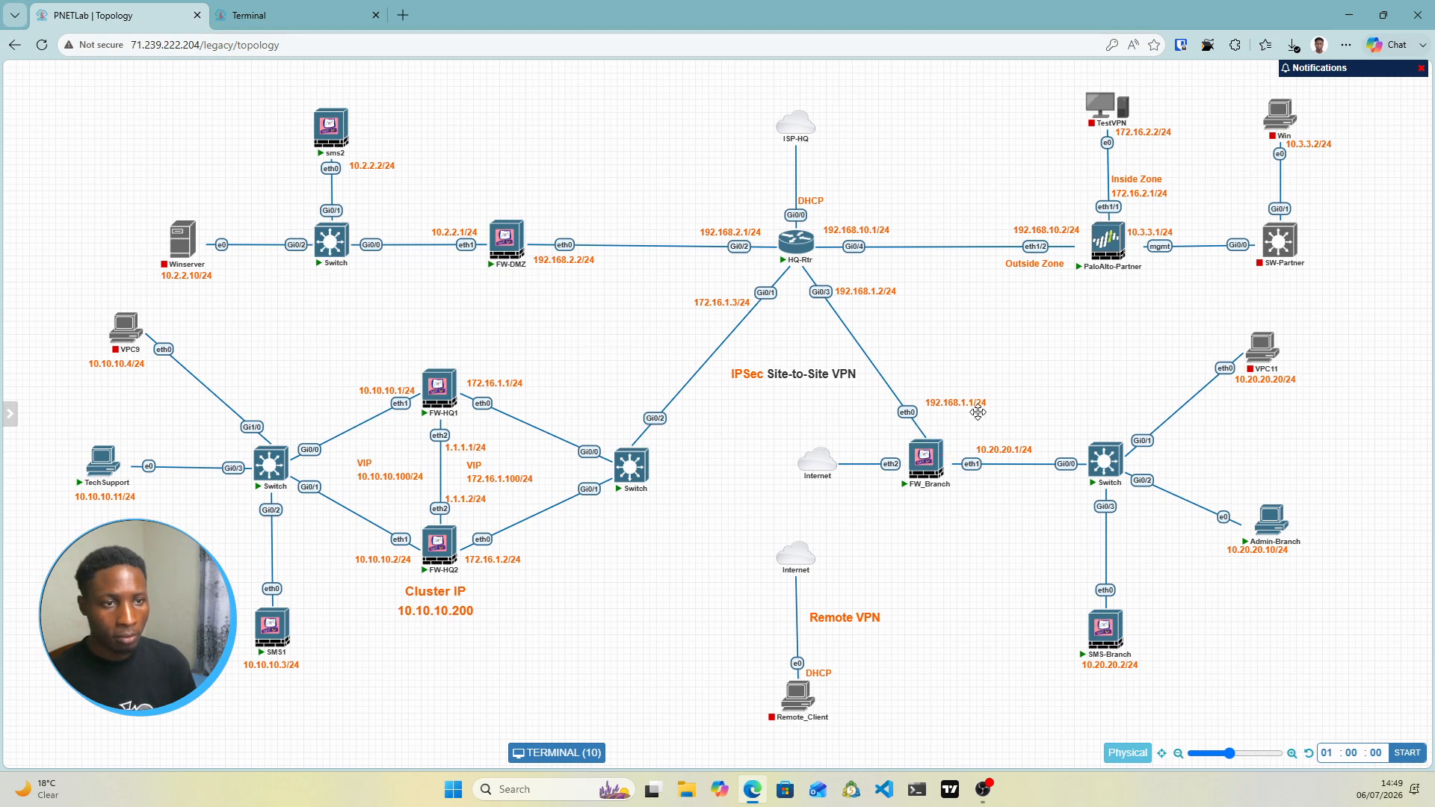
left_click(300, 17)
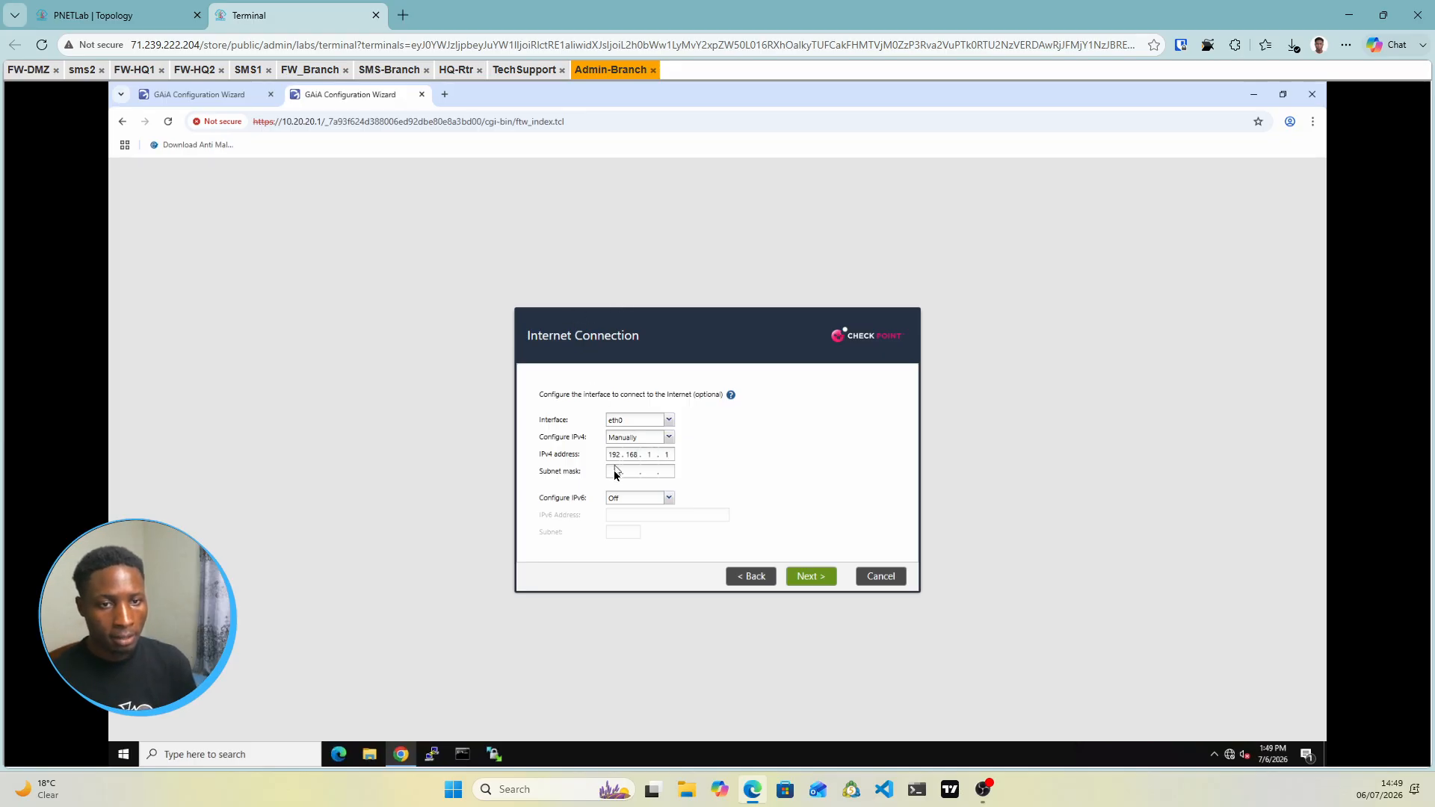
key("Tab")
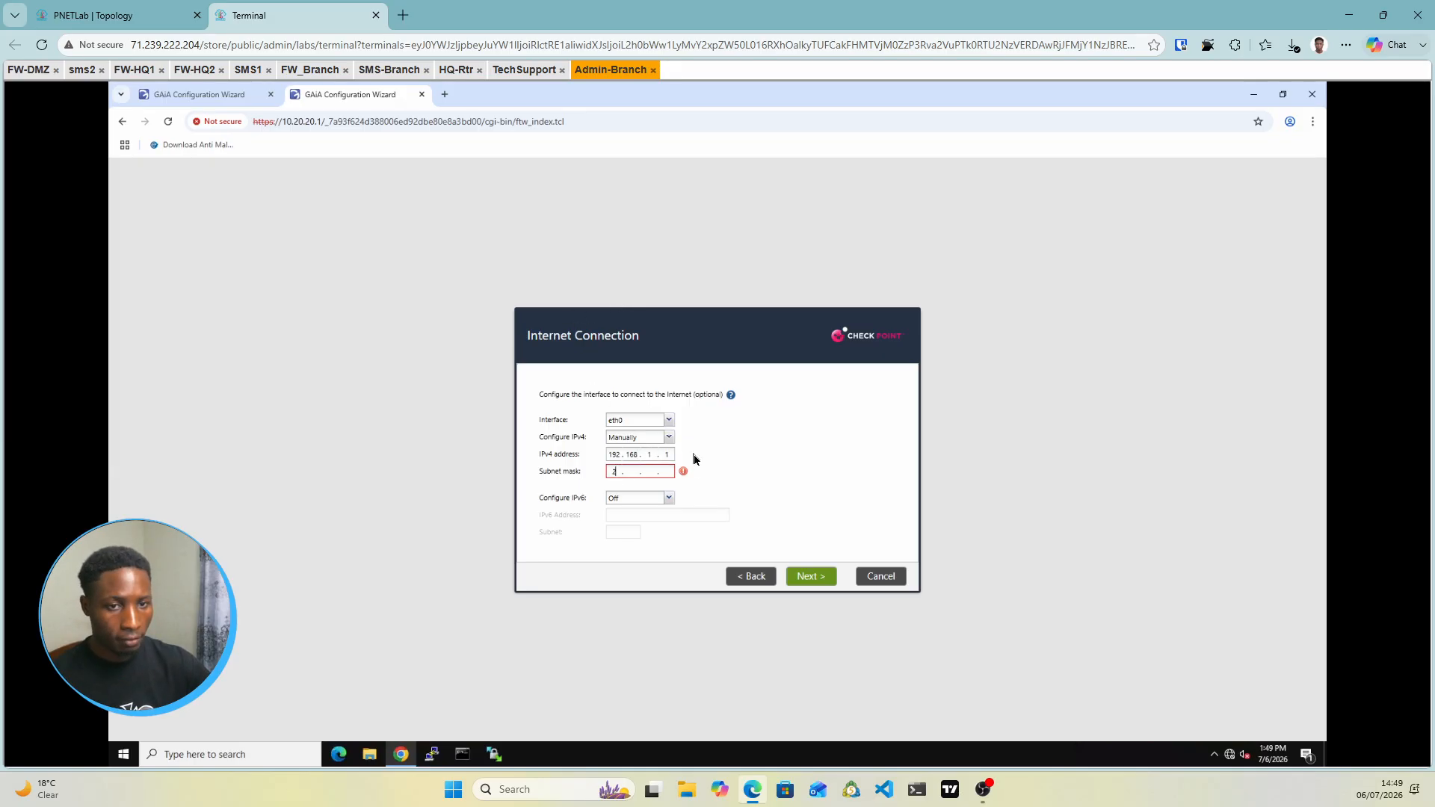
type("255 . 255 . ")
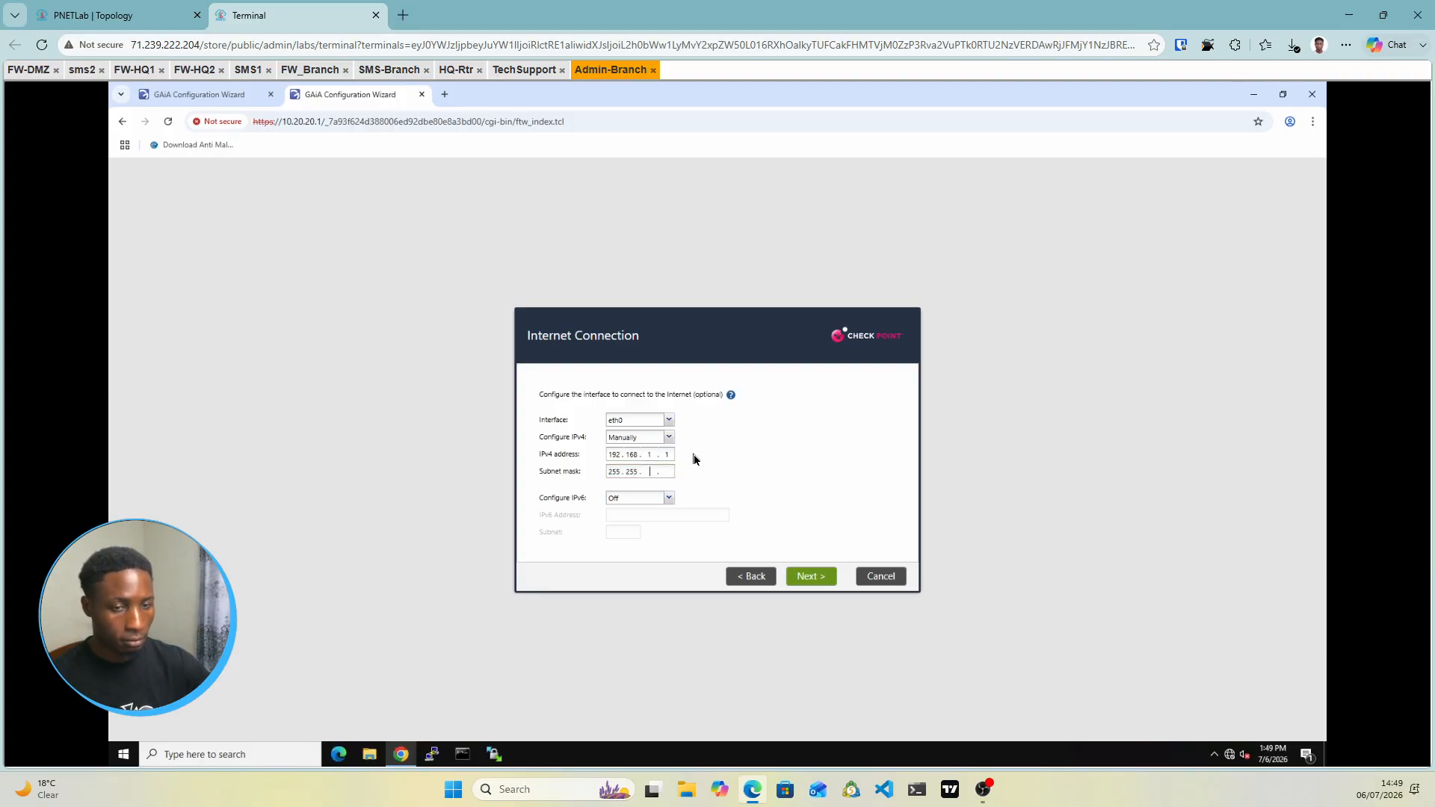
type("255 . ")
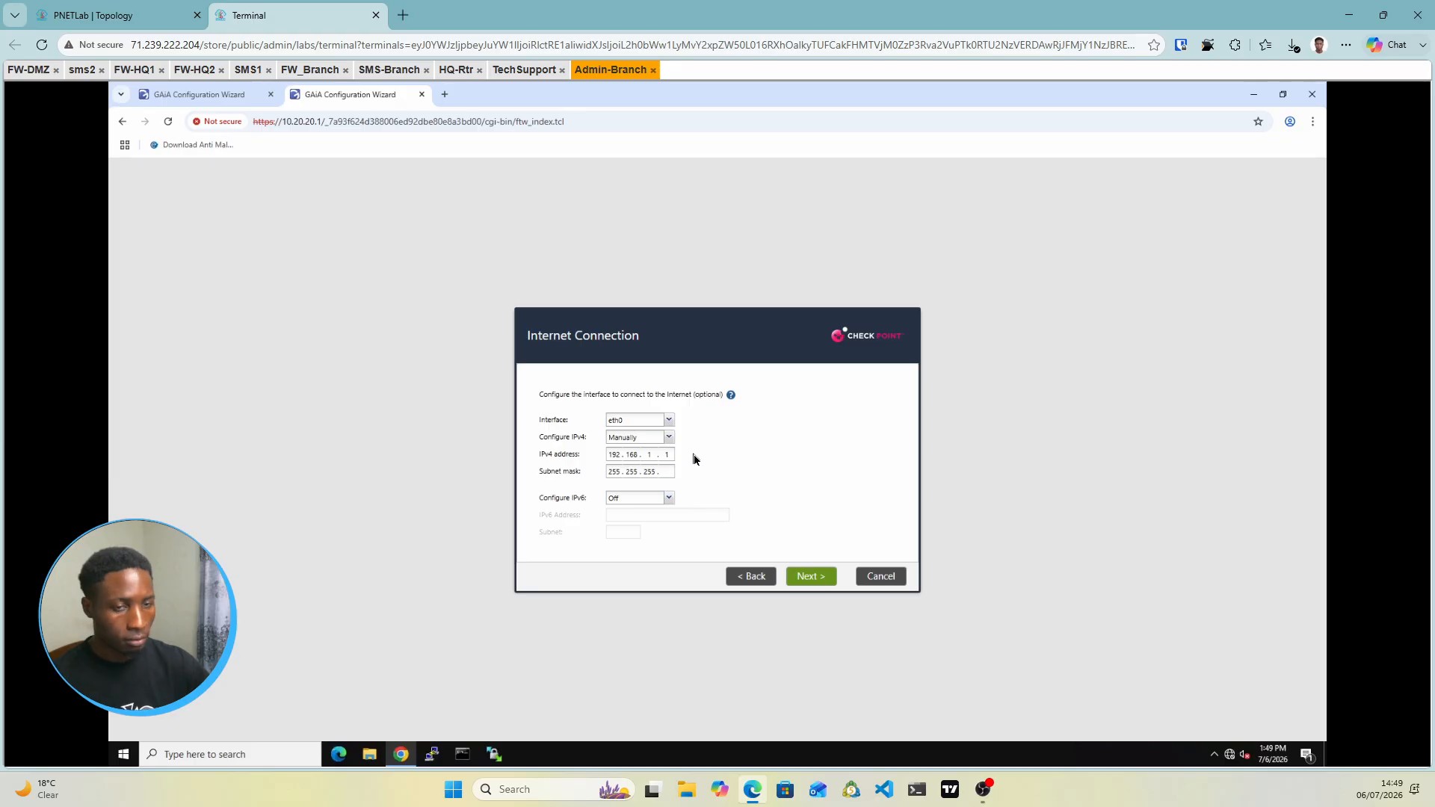
type("0")
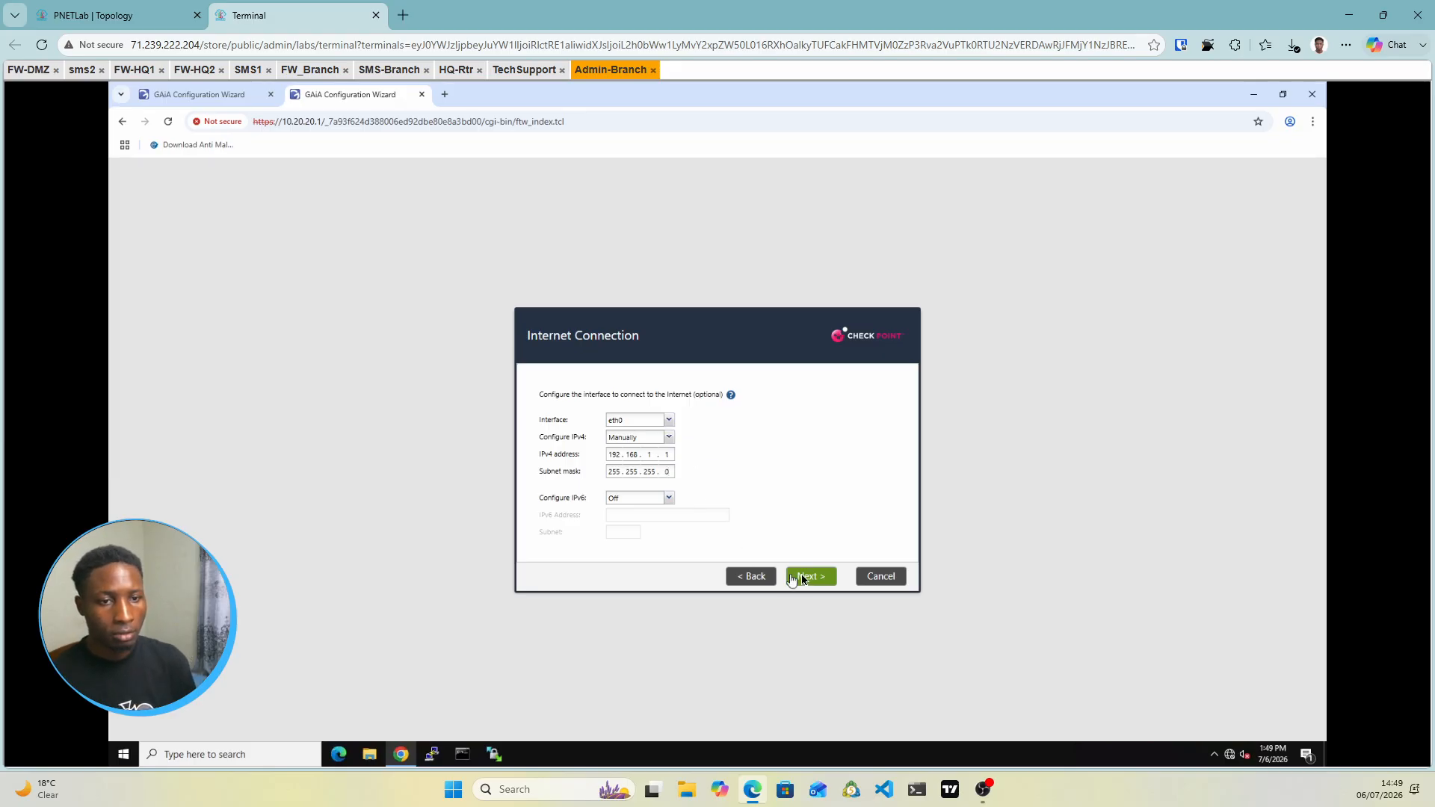
left_click(802, 577)
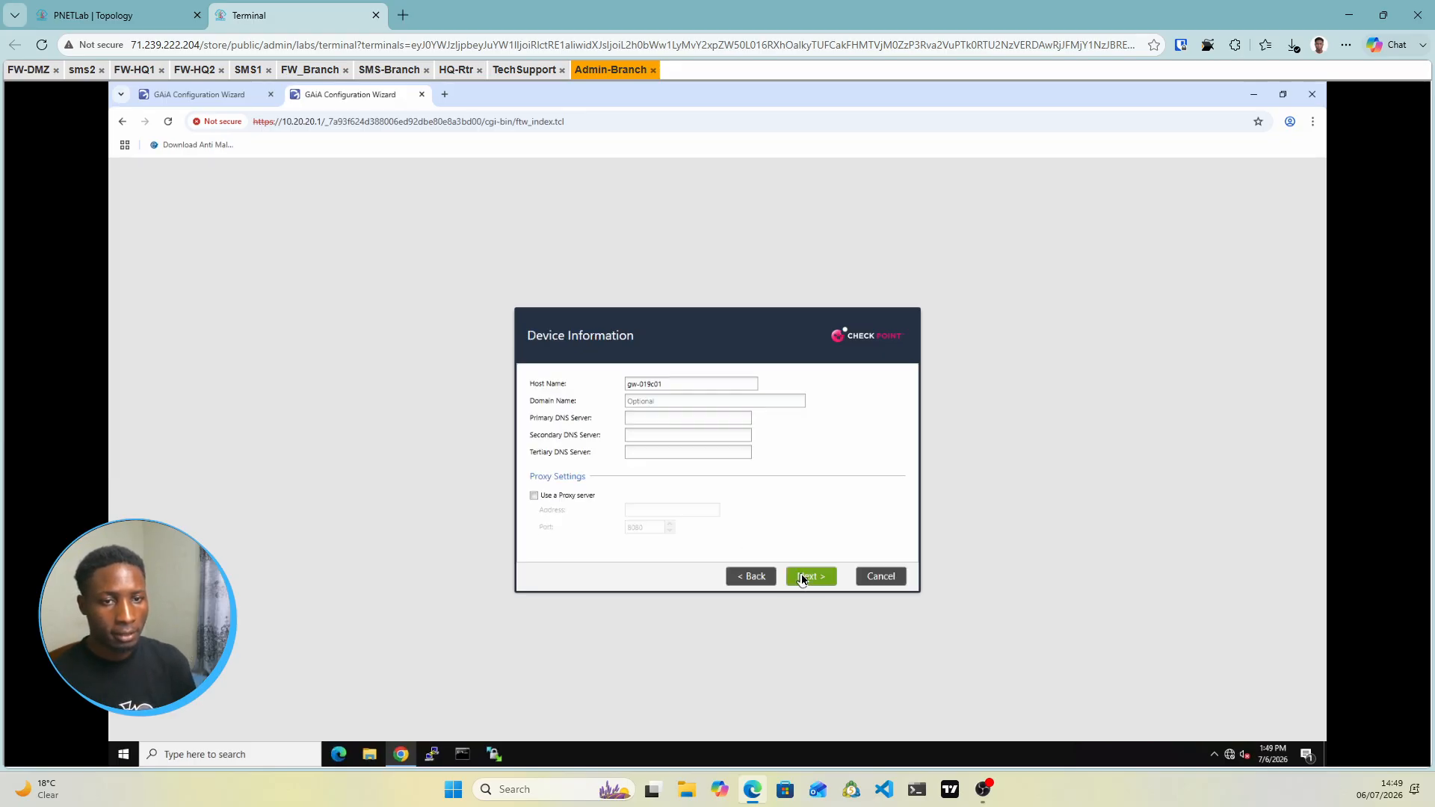
Set the 10.20.20.1 device host name to FW-Branch
left_click_drag(667, 385, 611, 387)
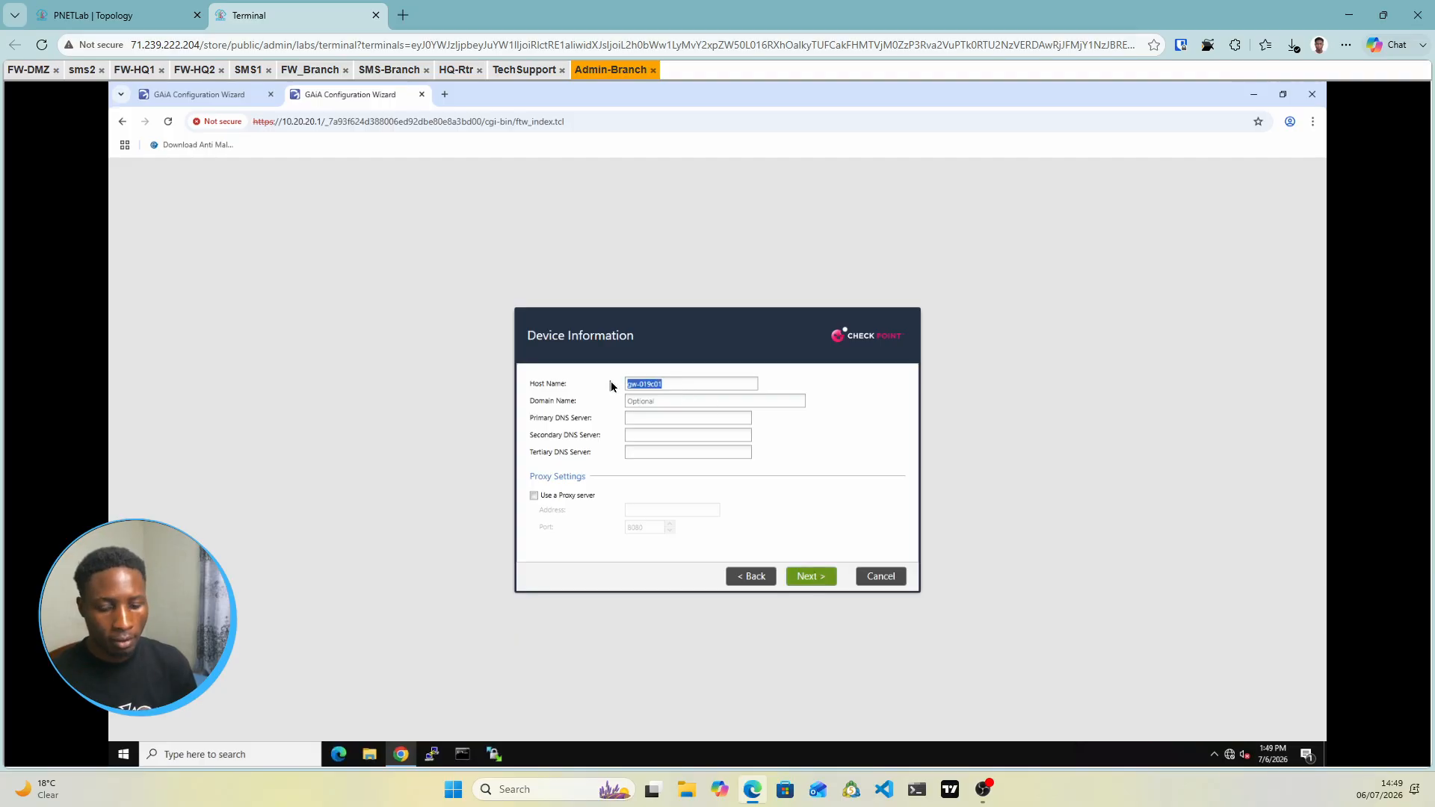
type("FW-")
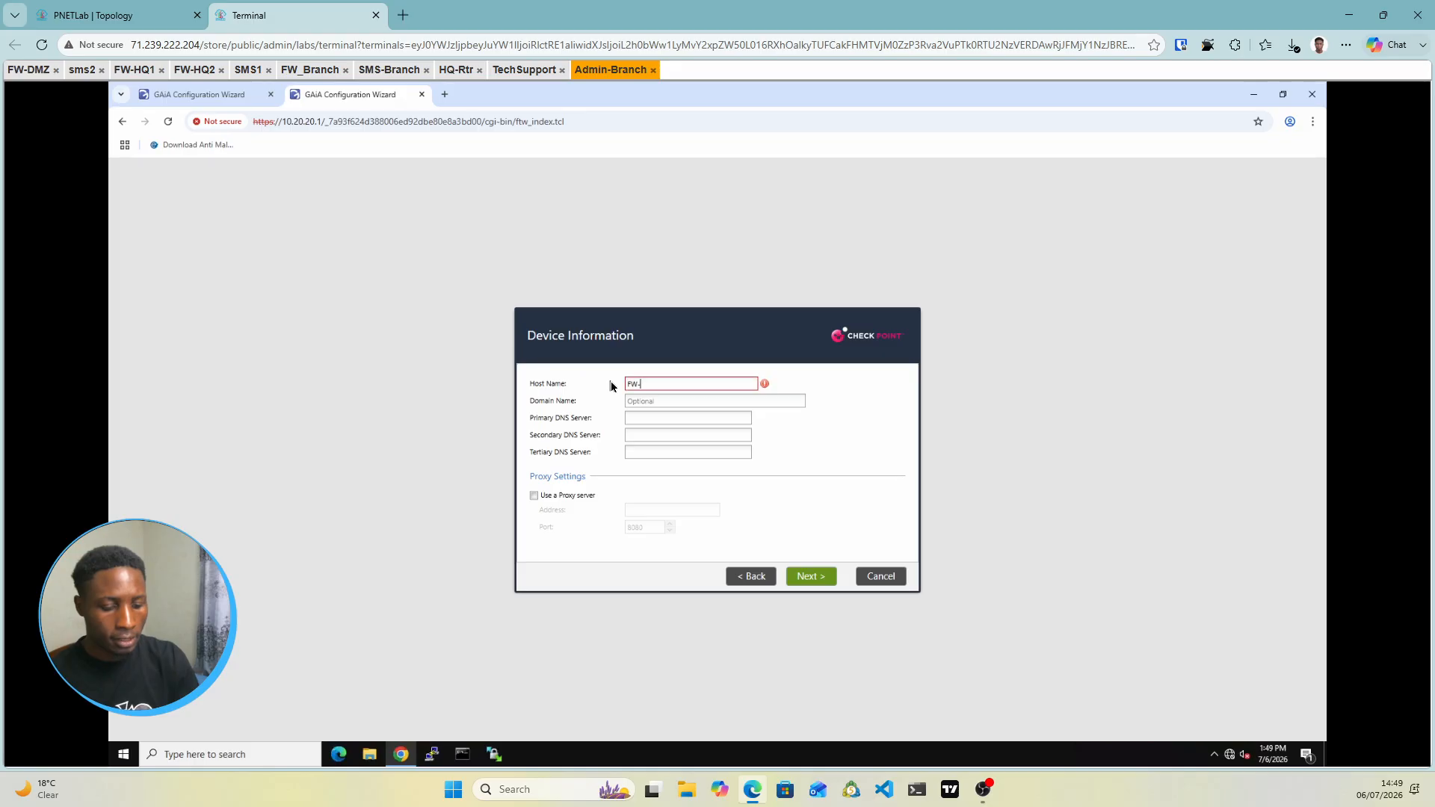
type("Br")
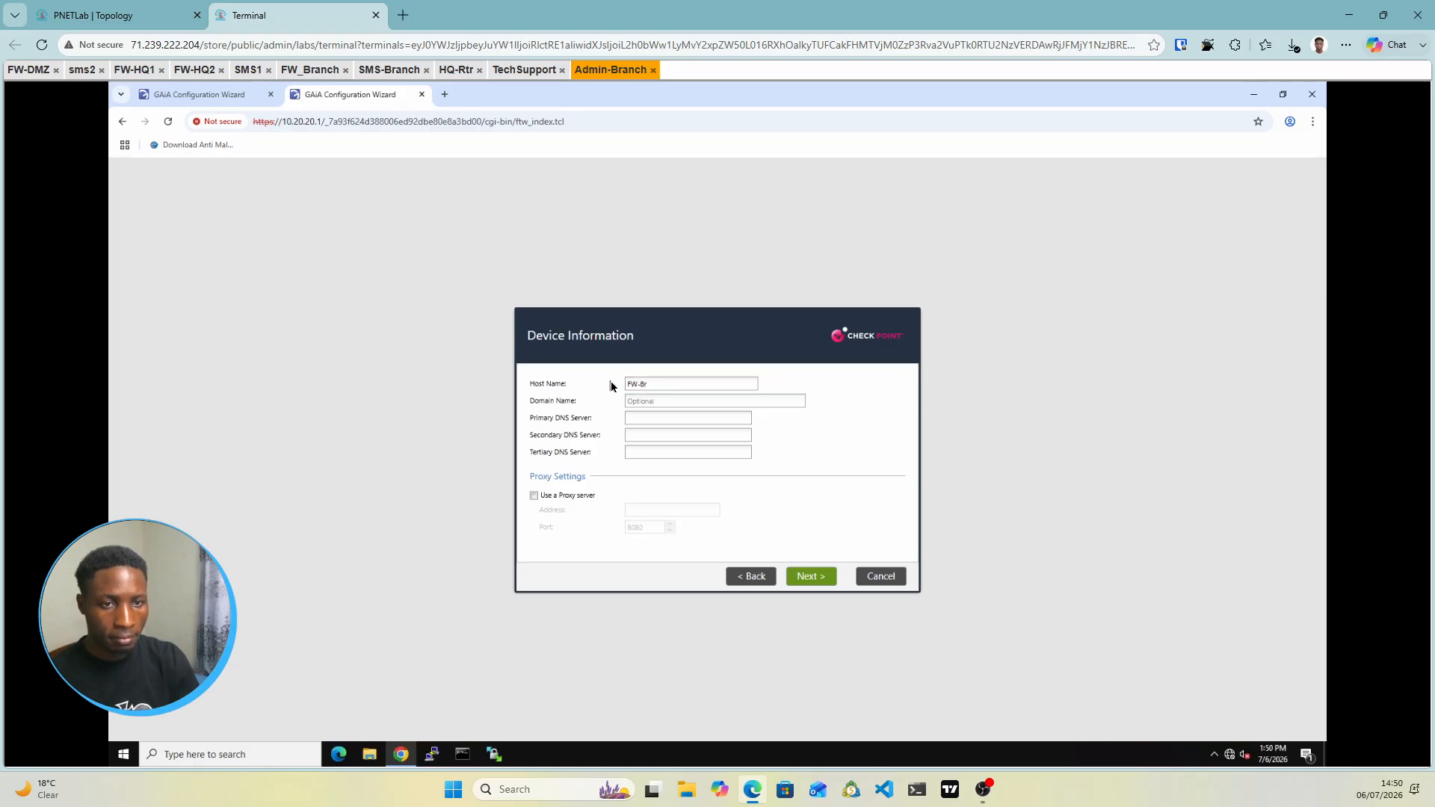
type("anch")
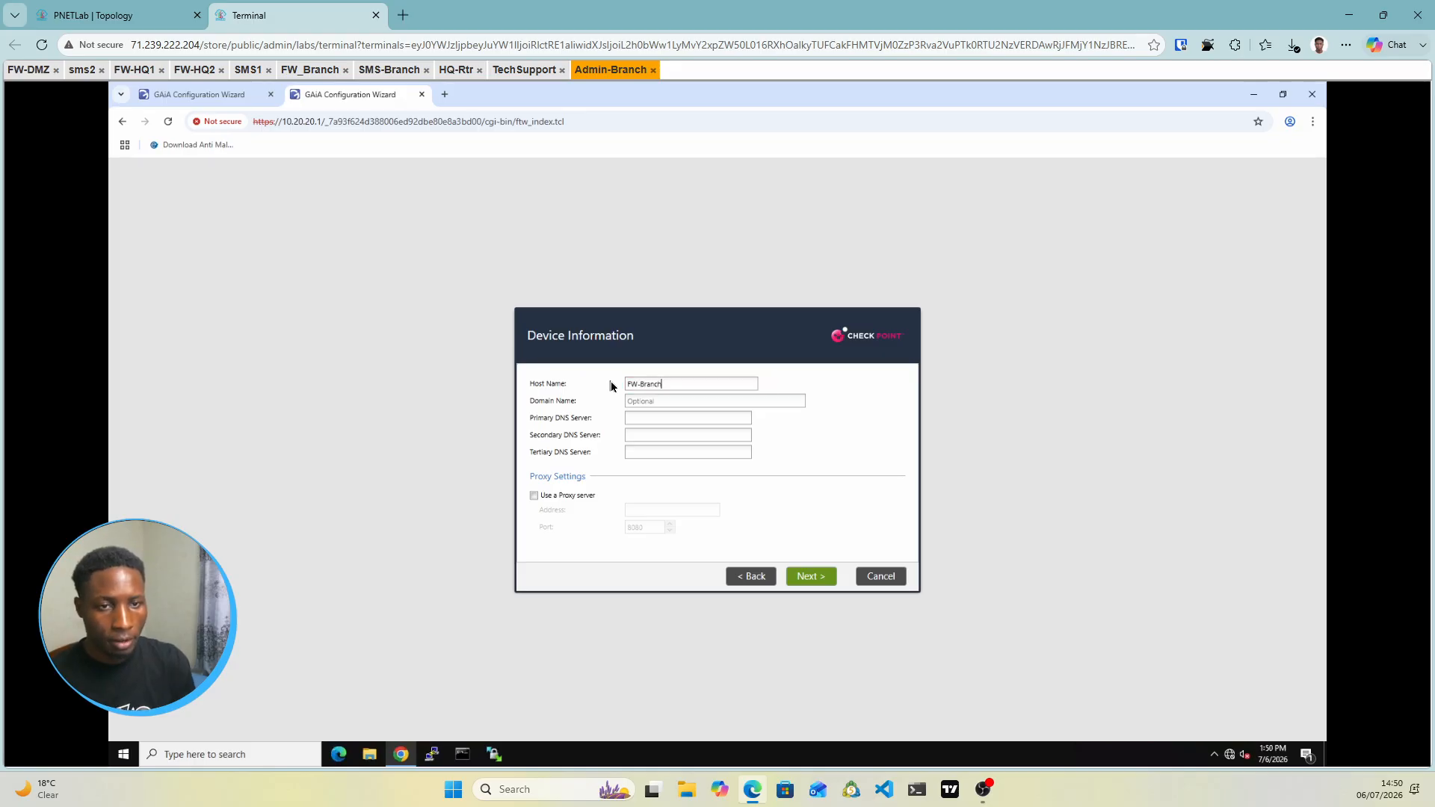
left_click(808, 574)
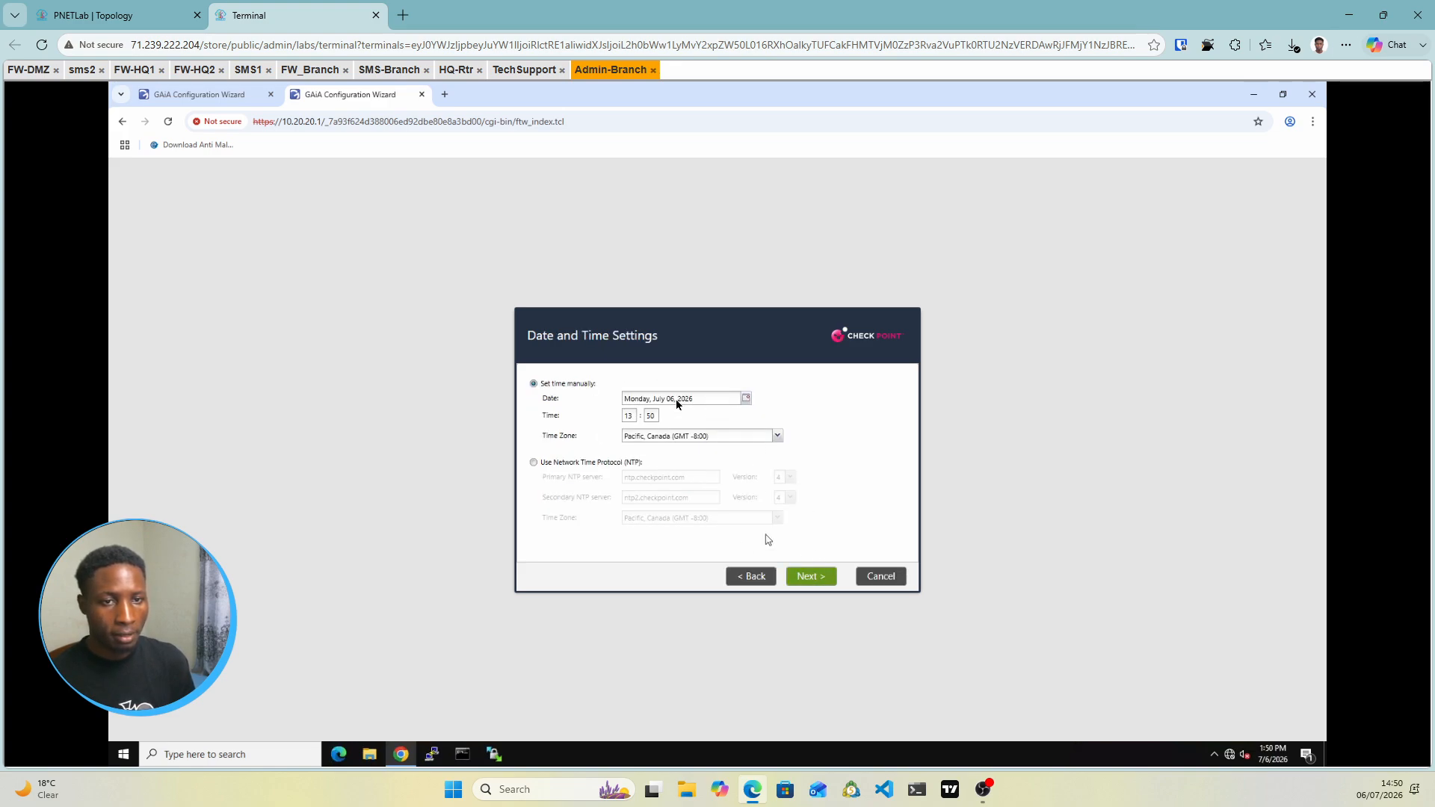
Install only the Security Gateway product, keeping a static IP address without DAIP
left_click(812, 583)
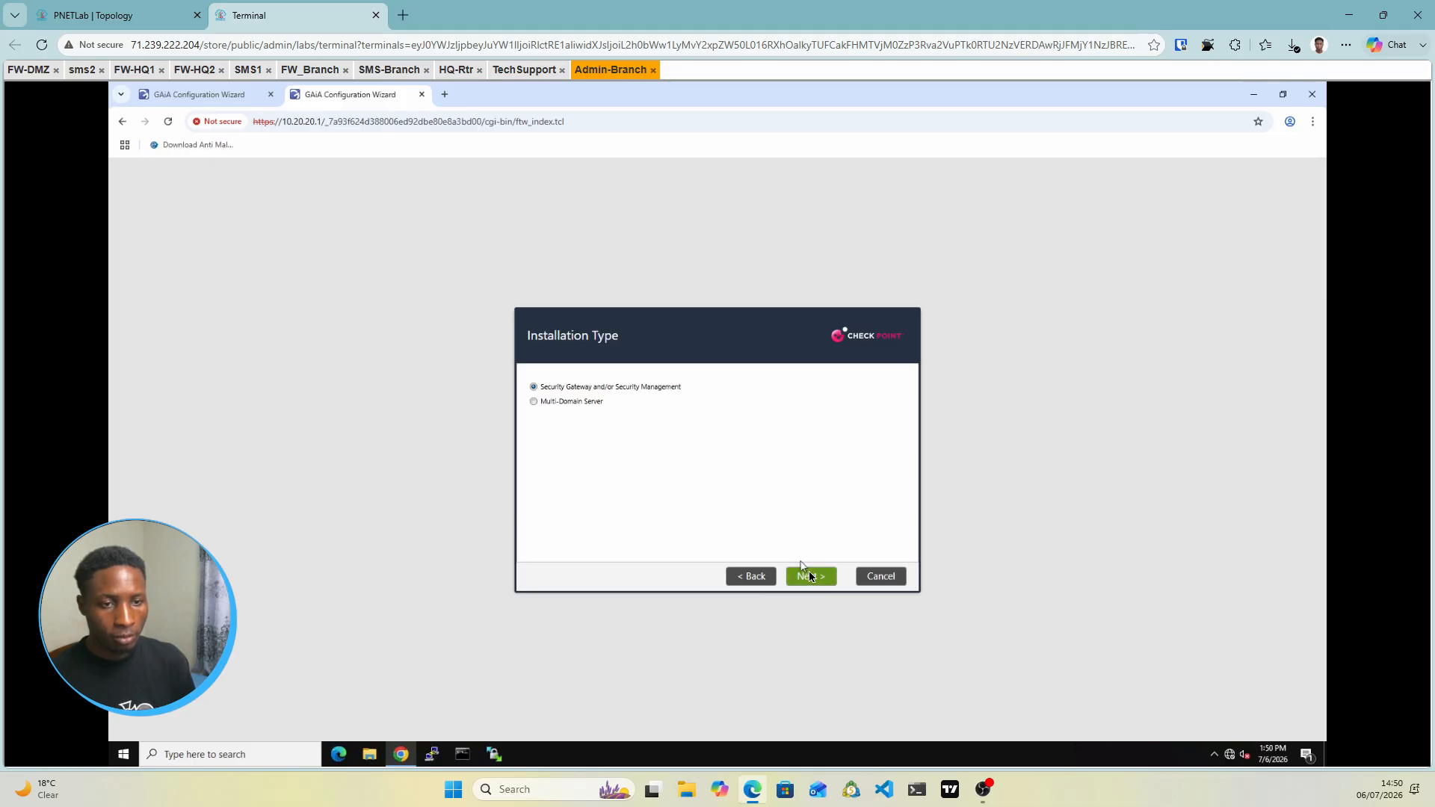
left_click(807, 572)
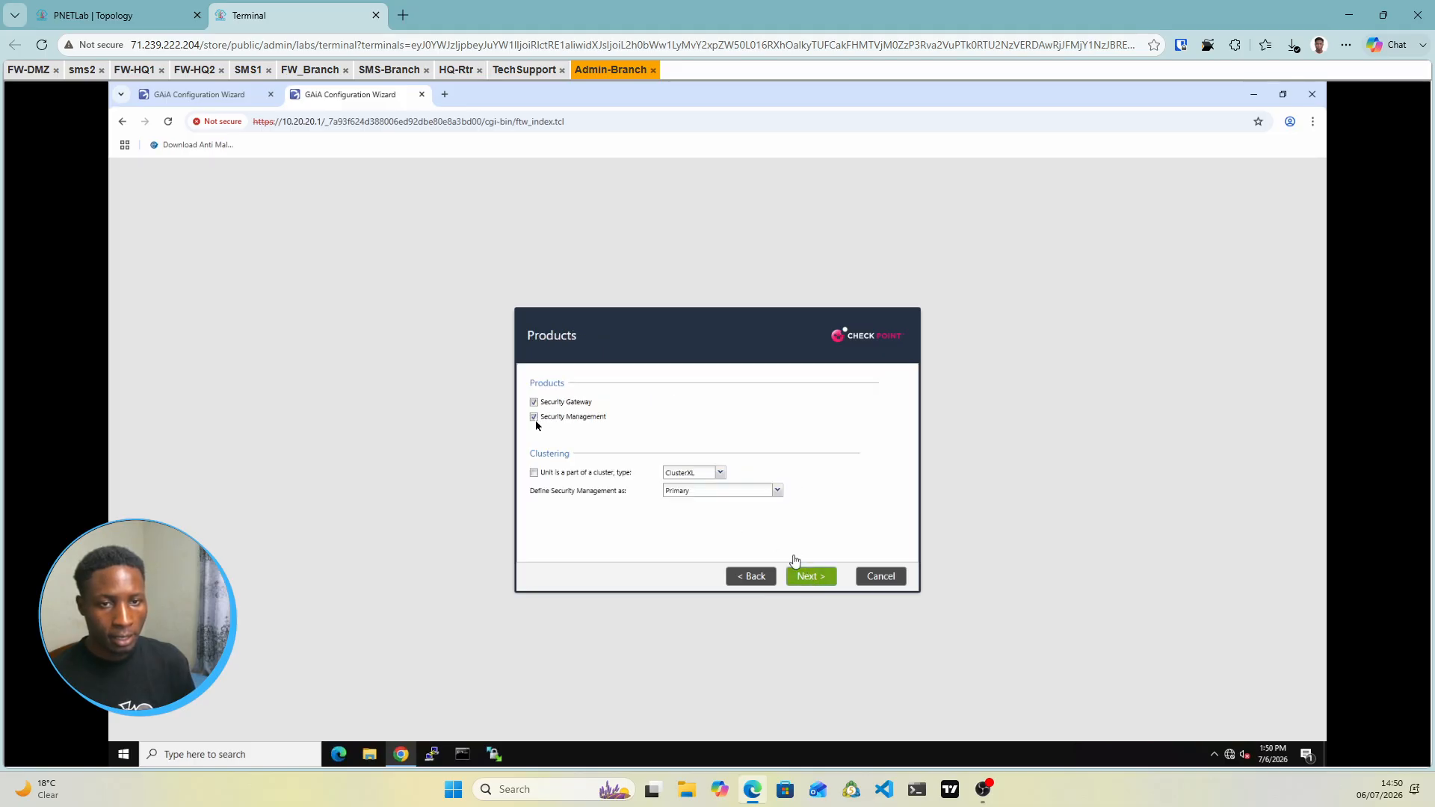
left_click(537, 423)
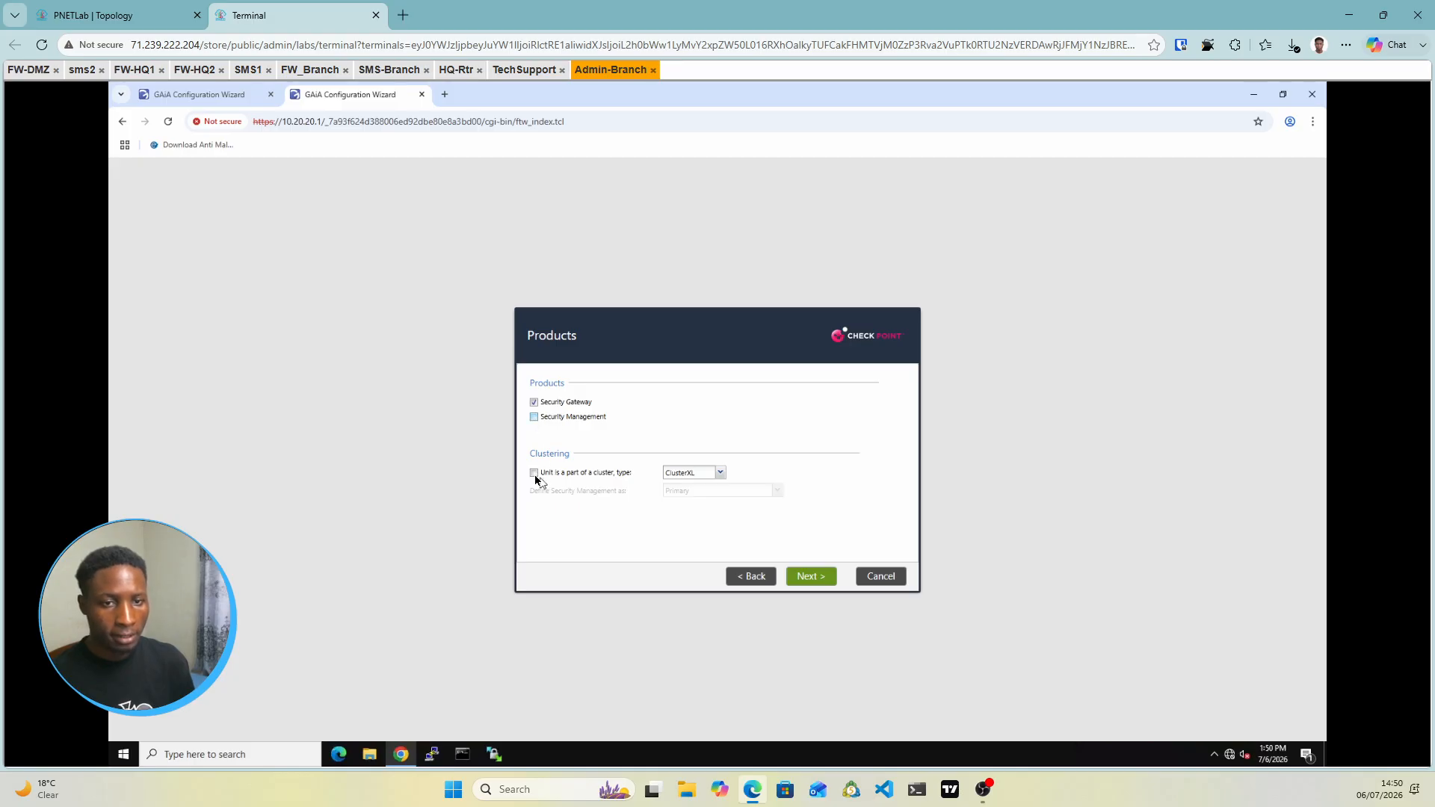
left_click(815, 579)
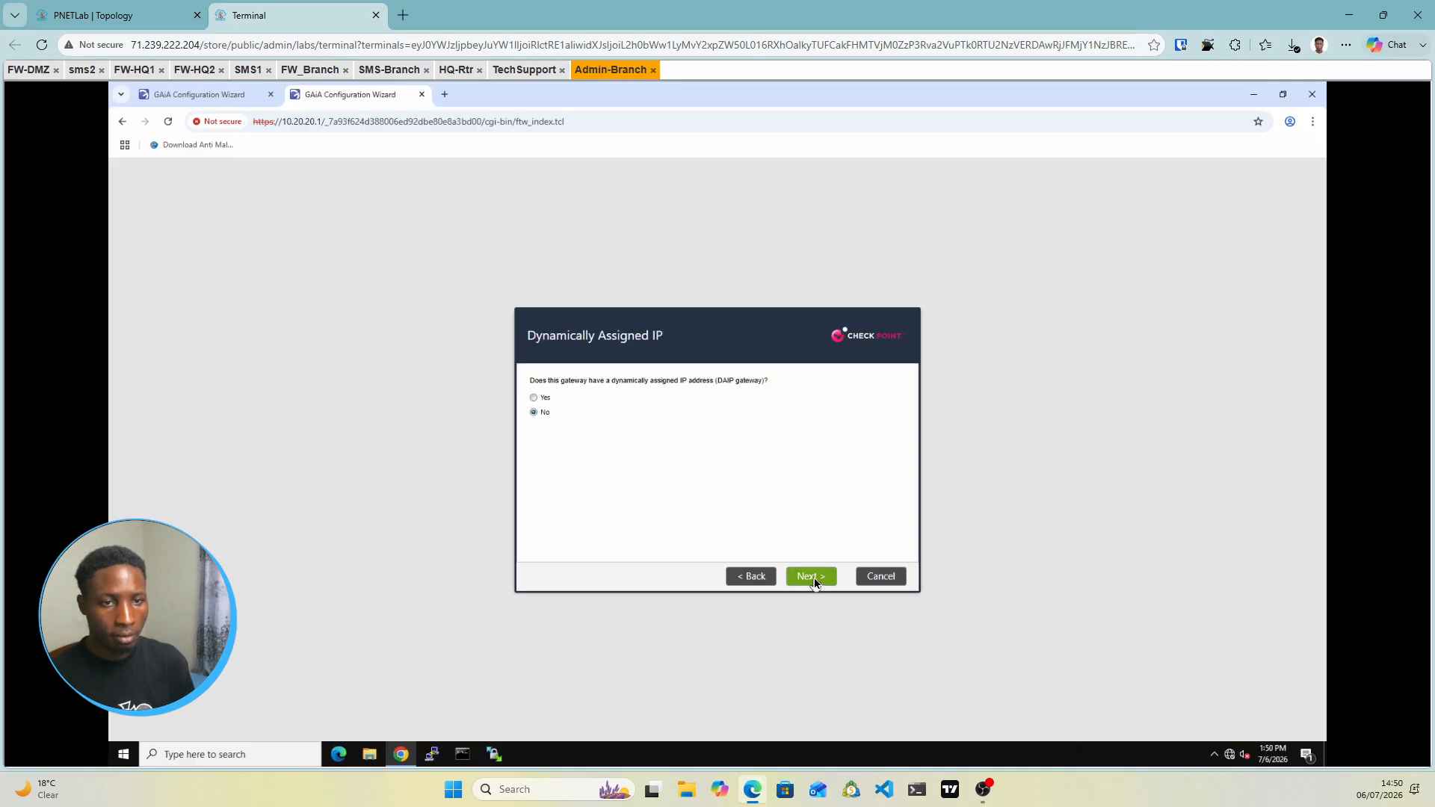
left_click(812, 577)
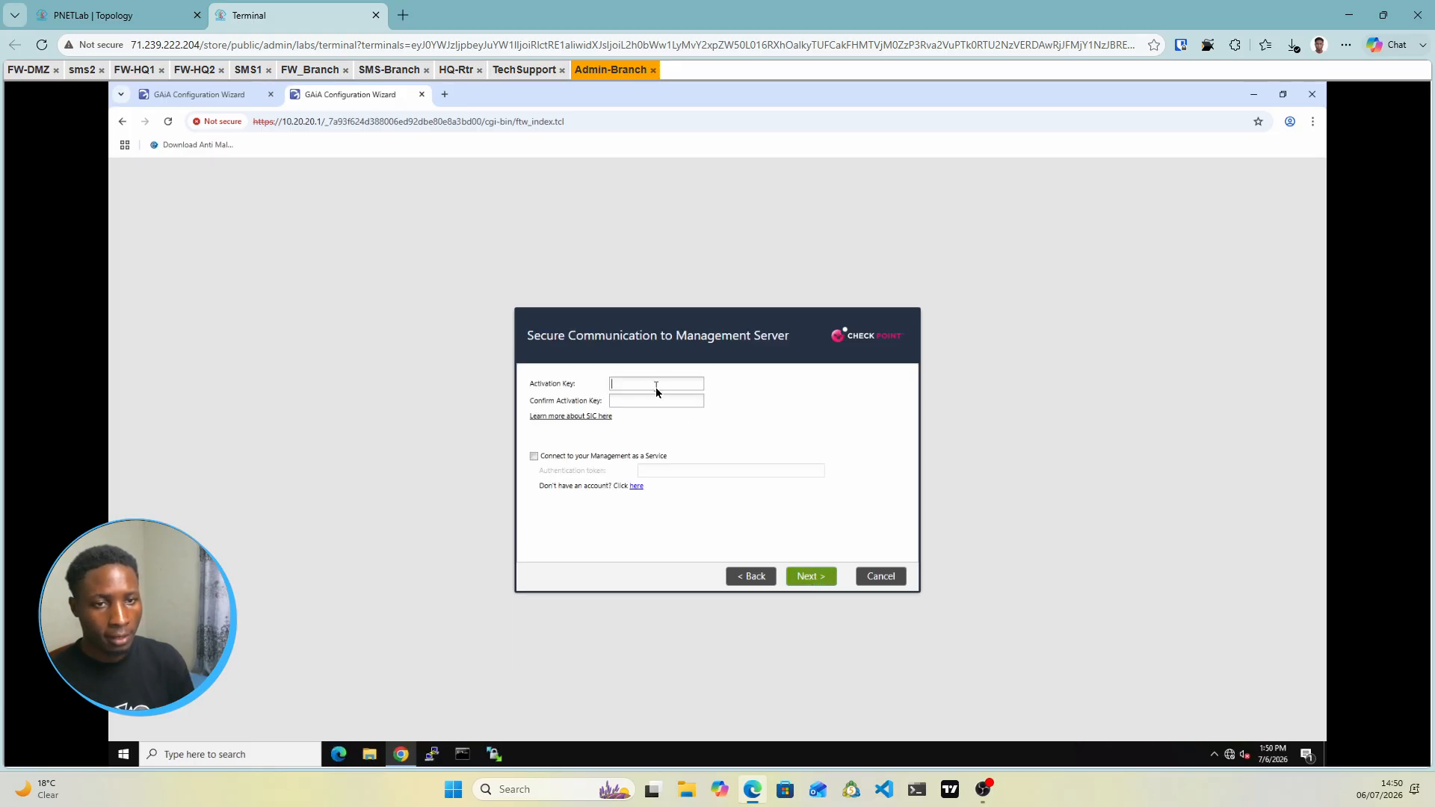
Enter the activation key, finish the FW-Branch wizard and confirm starting the configuration
type("•••")
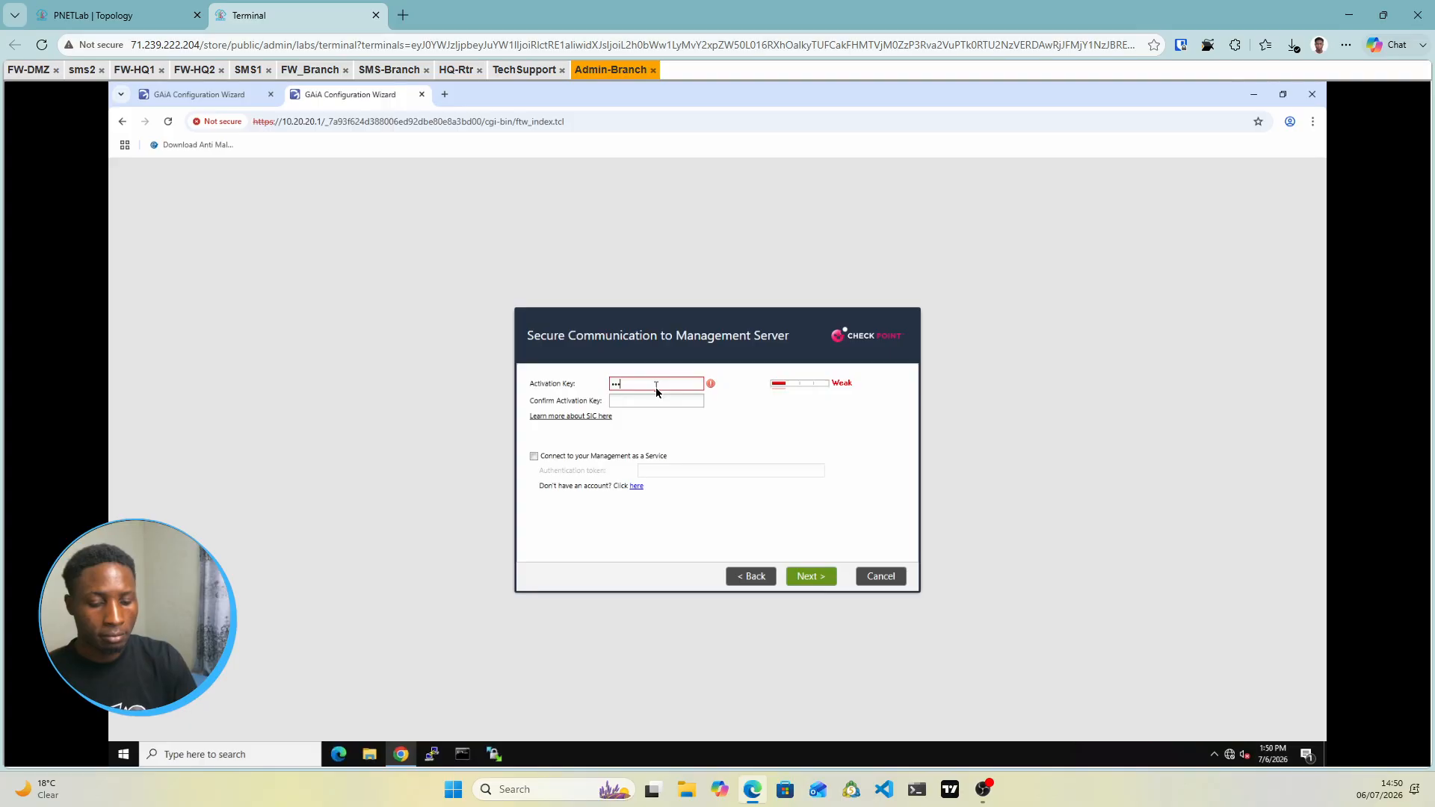
type("••••")
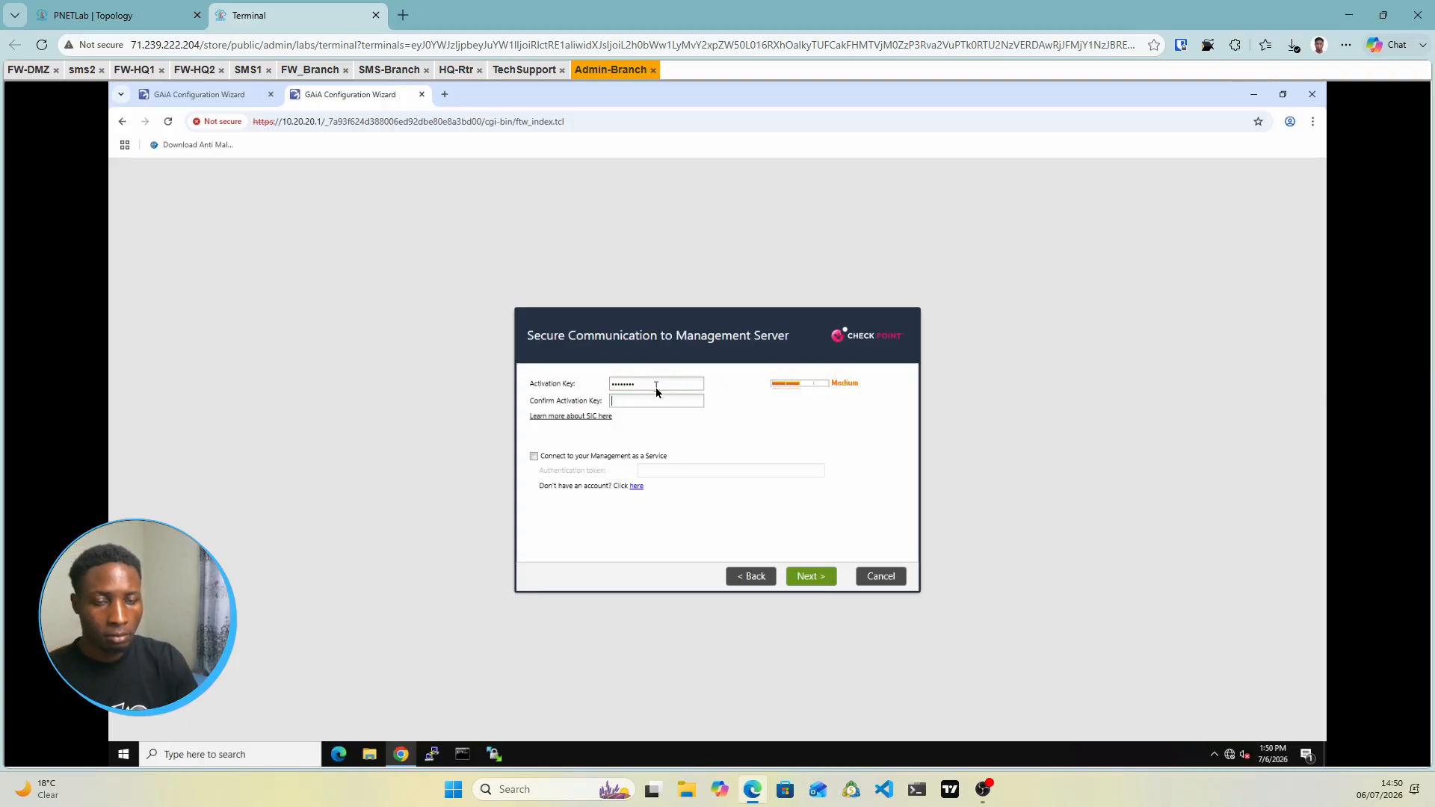
type("••••••••")
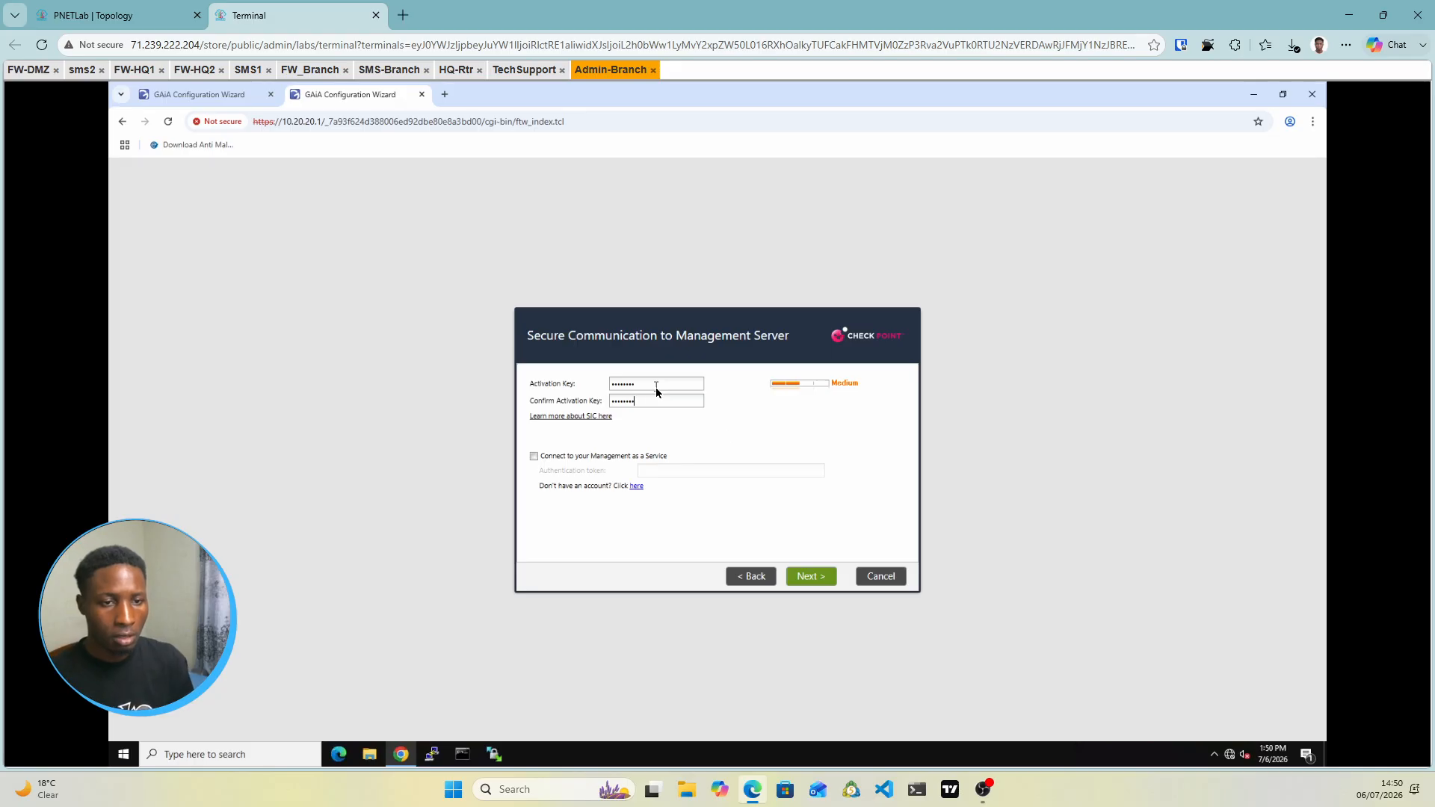
left_click(798, 584)
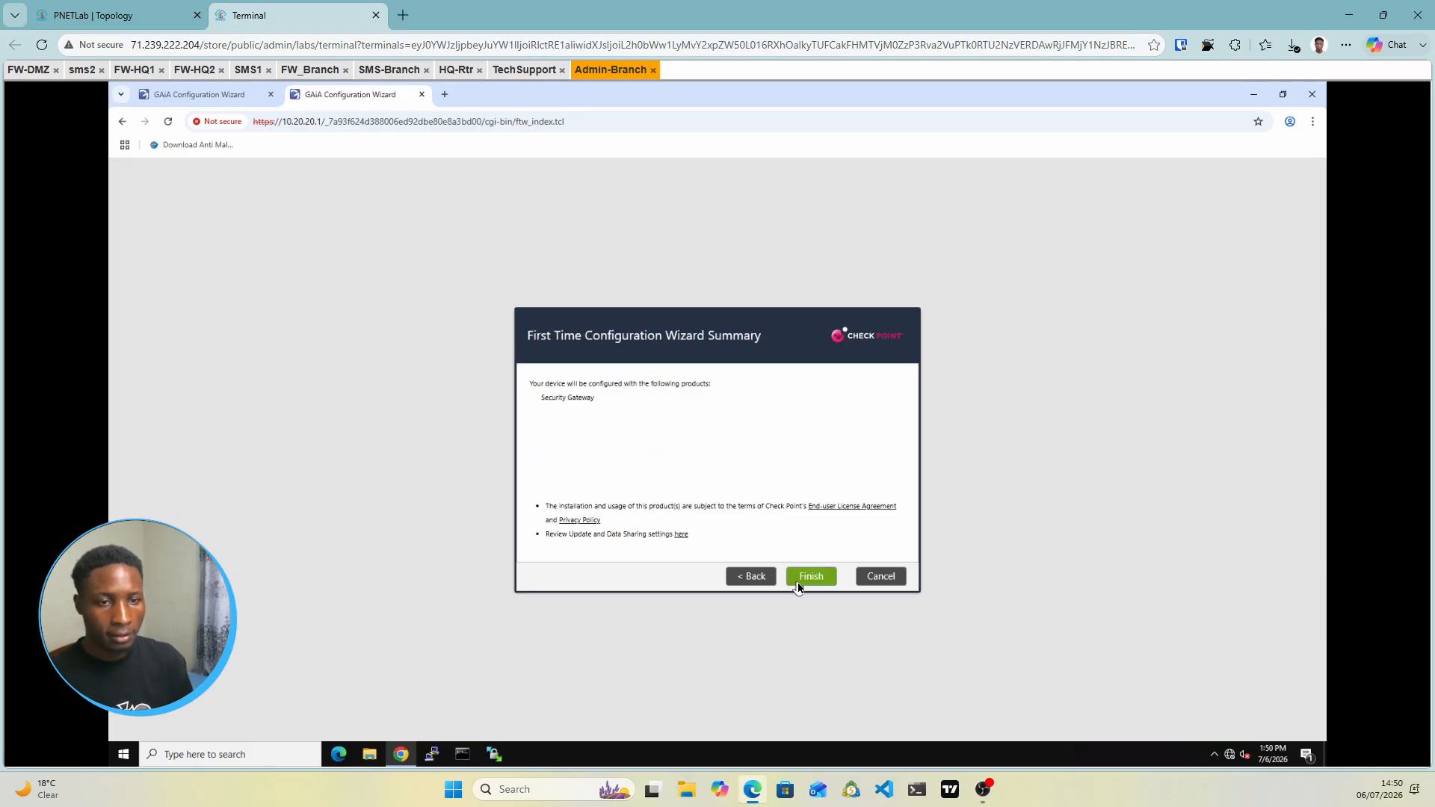
left_click(811, 583)
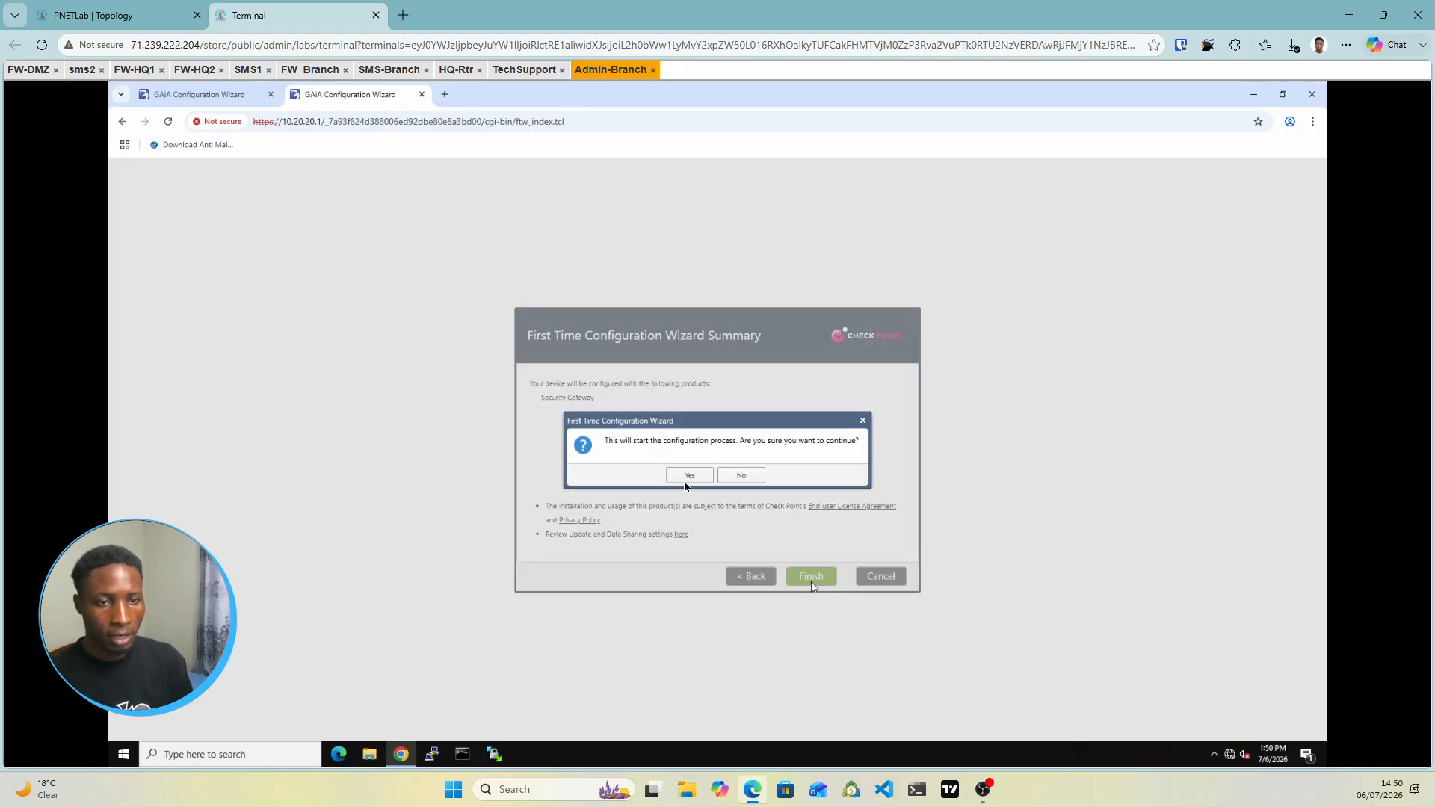
left_click(687, 477)
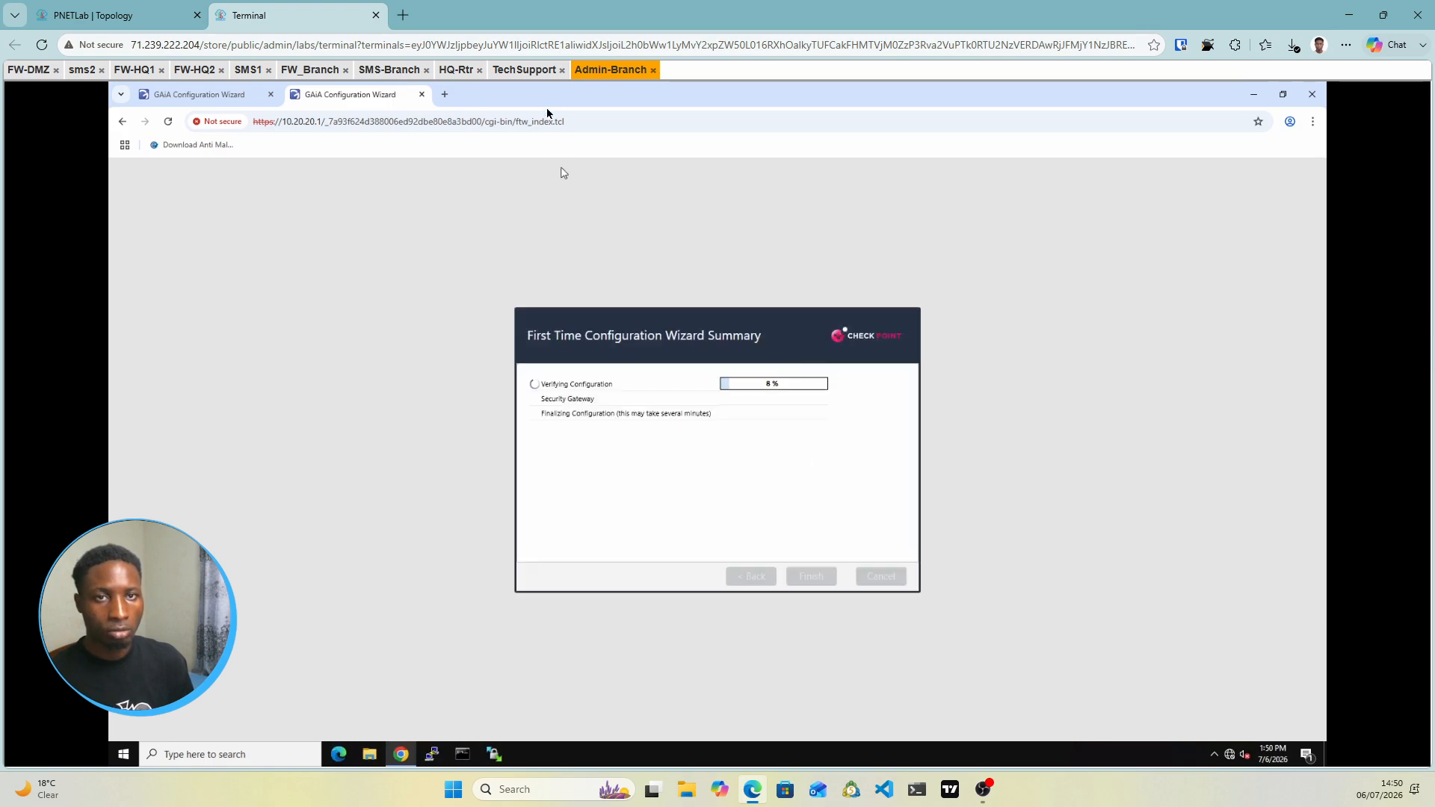
left_click(529, 71)
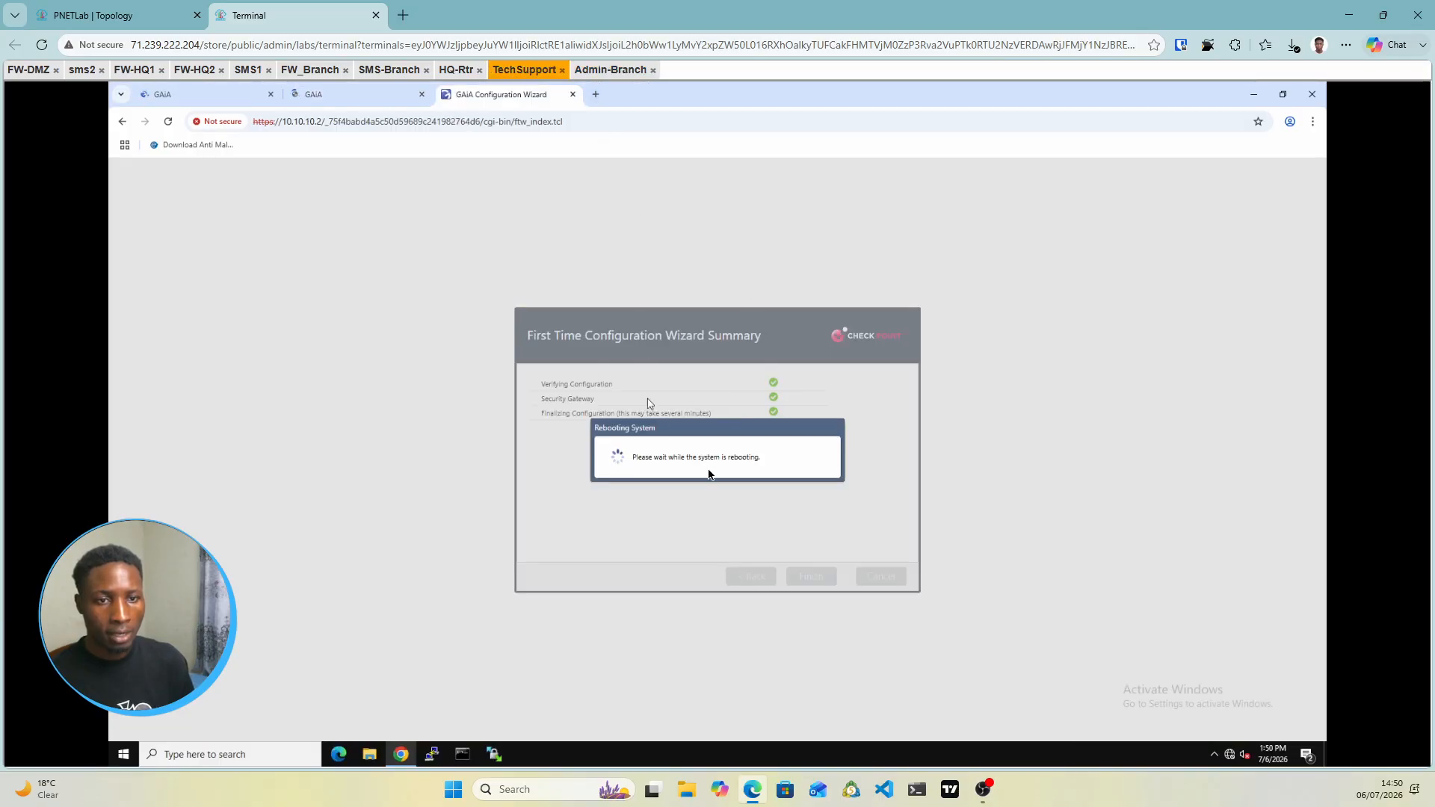
Check the 10.10.10.1 and 10.10.10.2 portals, the lab topology and the SMS1 portal
left_click(383, 98)
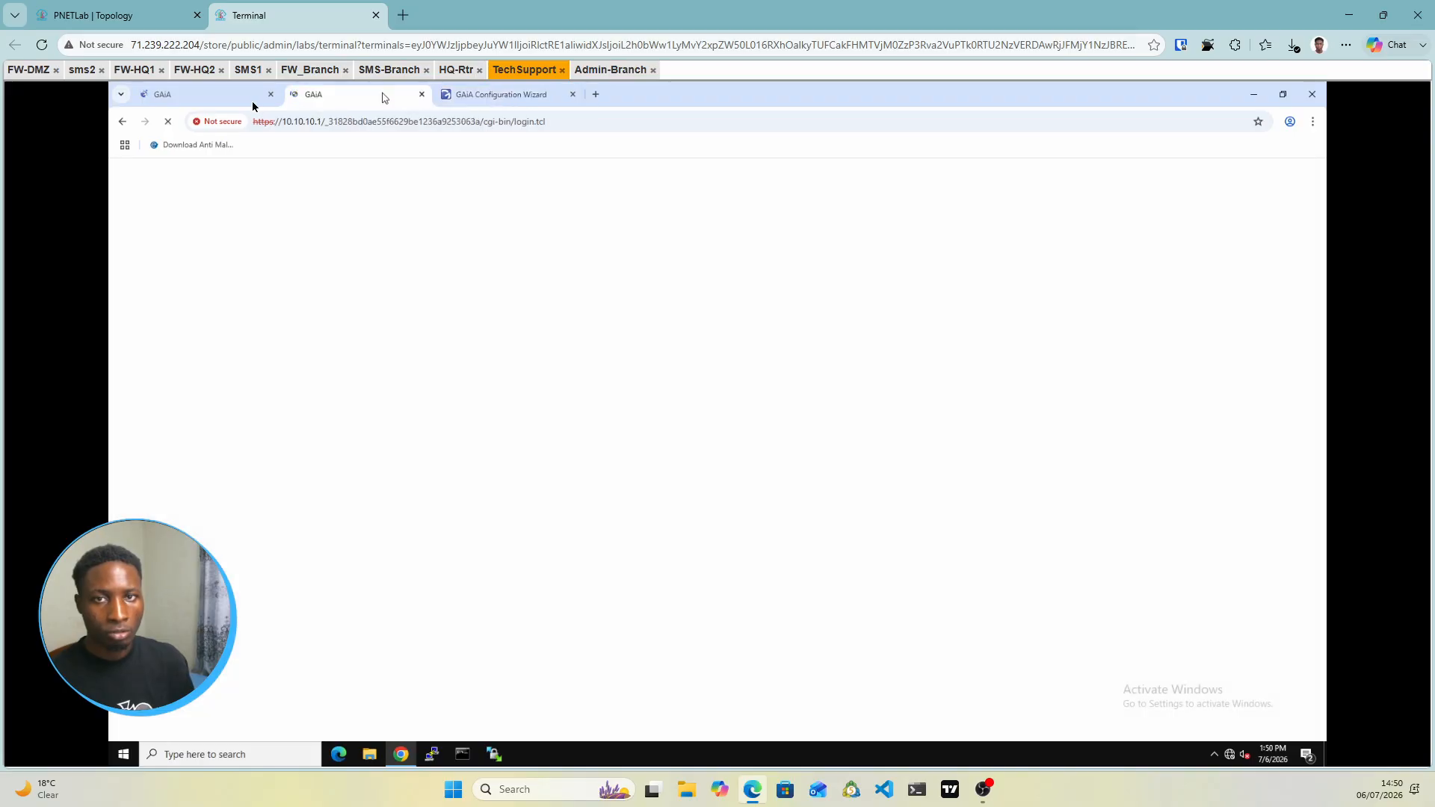
left_click(491, 94)
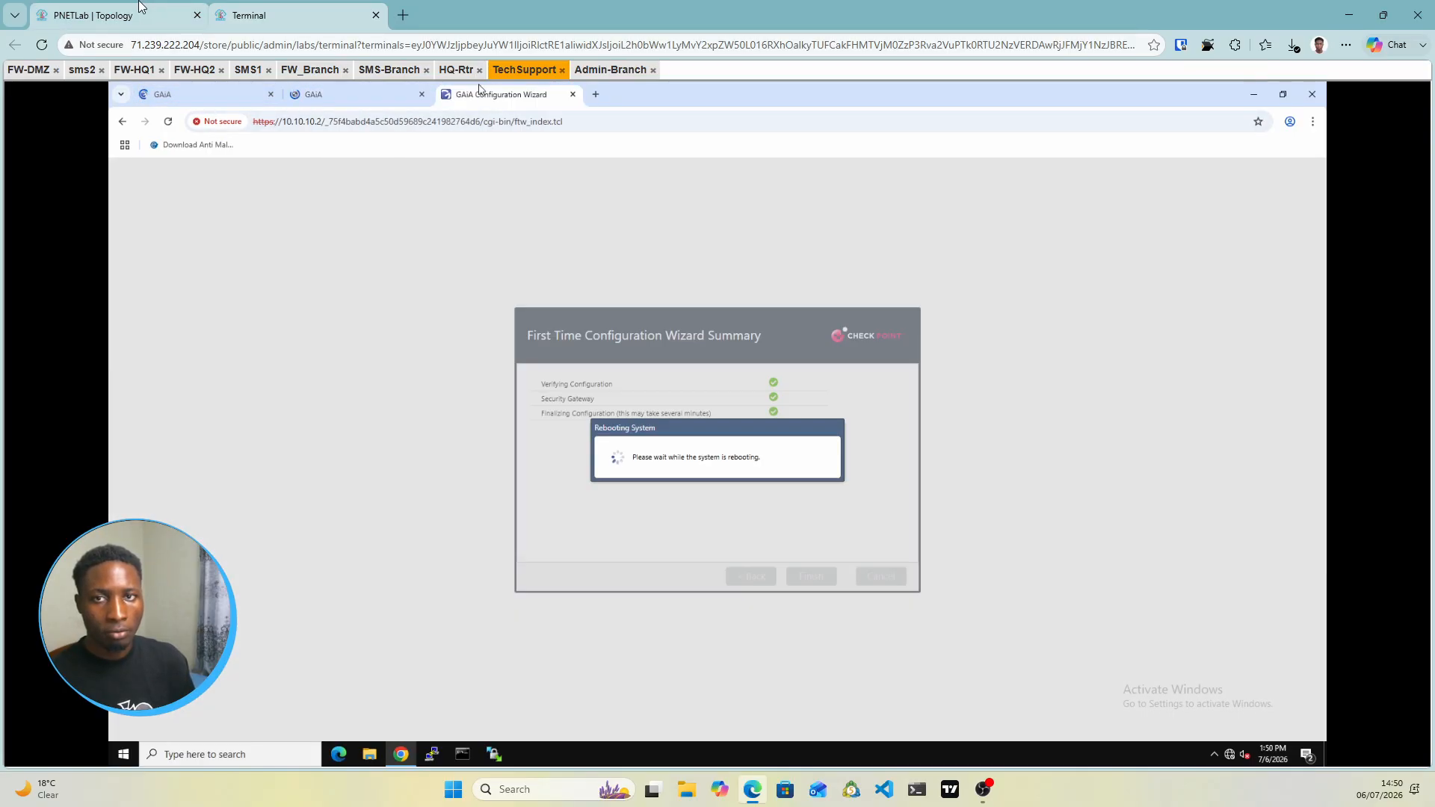
left_click(141, 8)
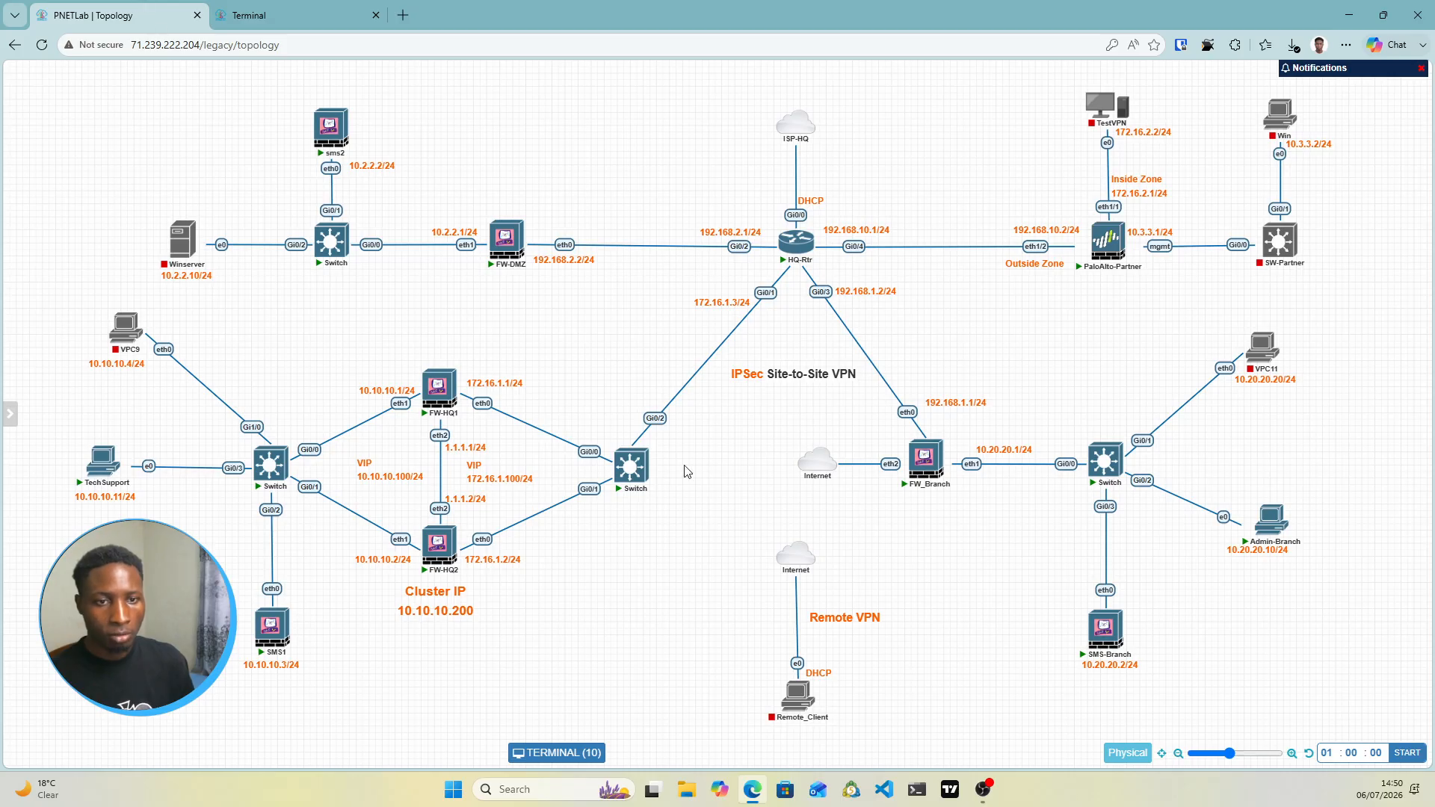
mouse_move(254, 626)
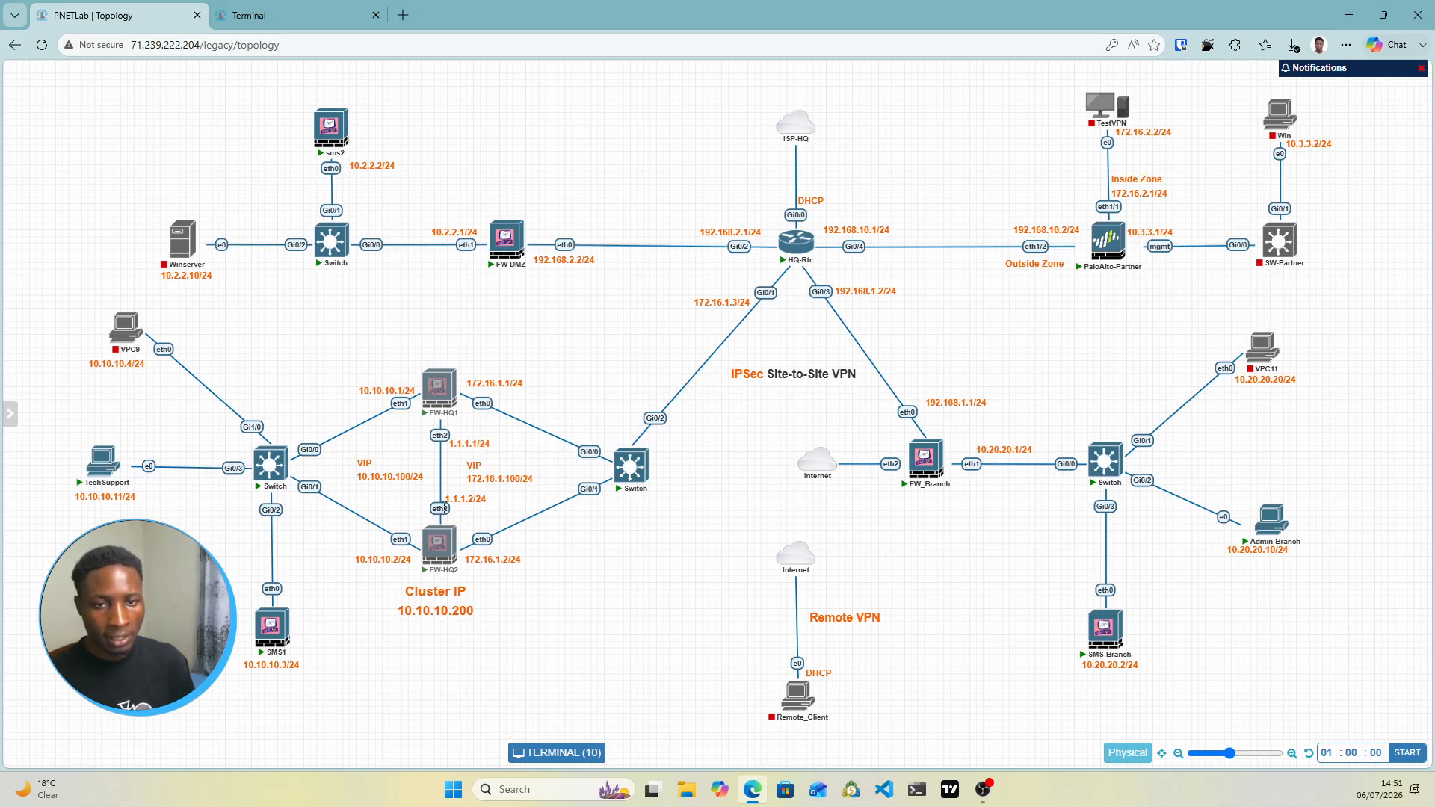
left_click(327, 6)
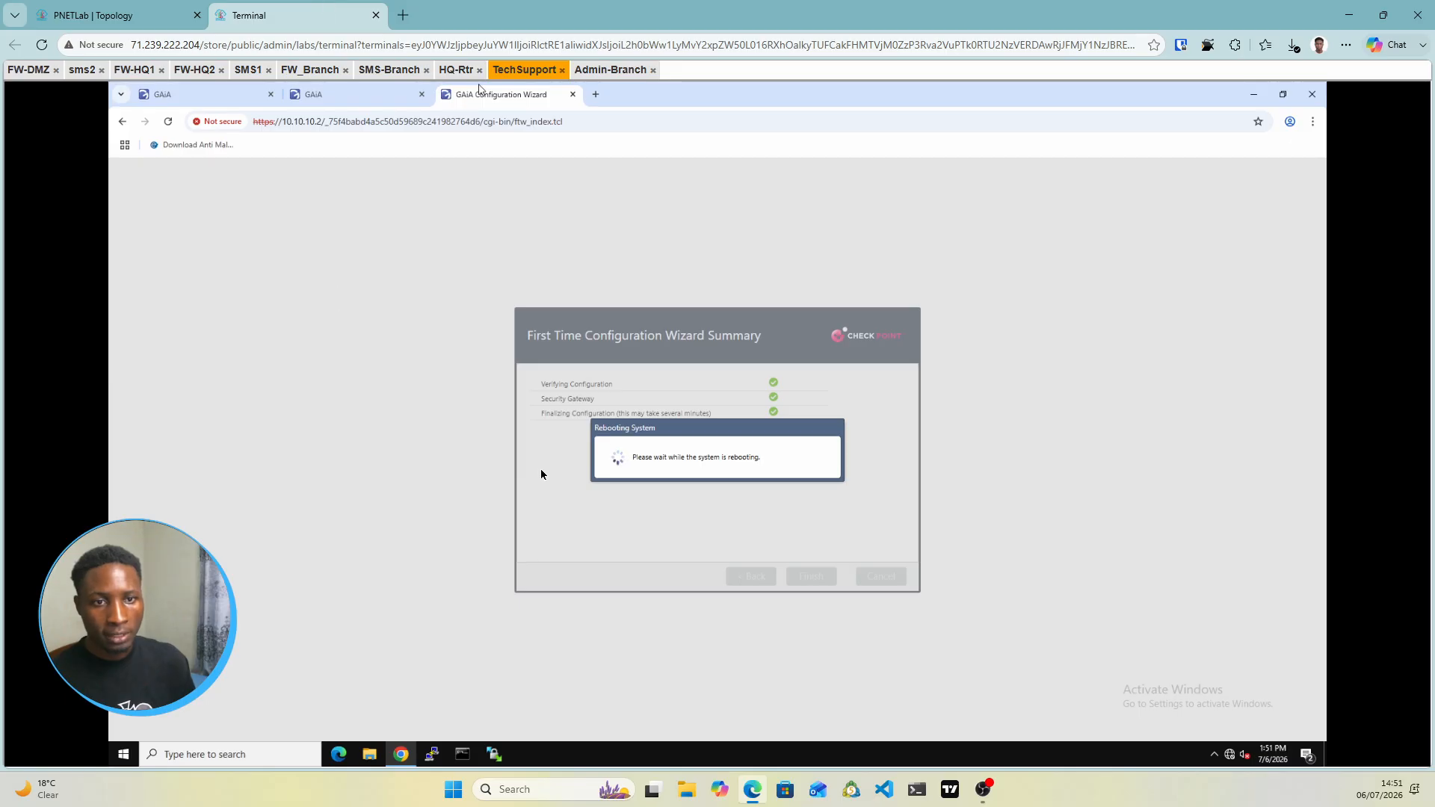
left_click(210, 100)
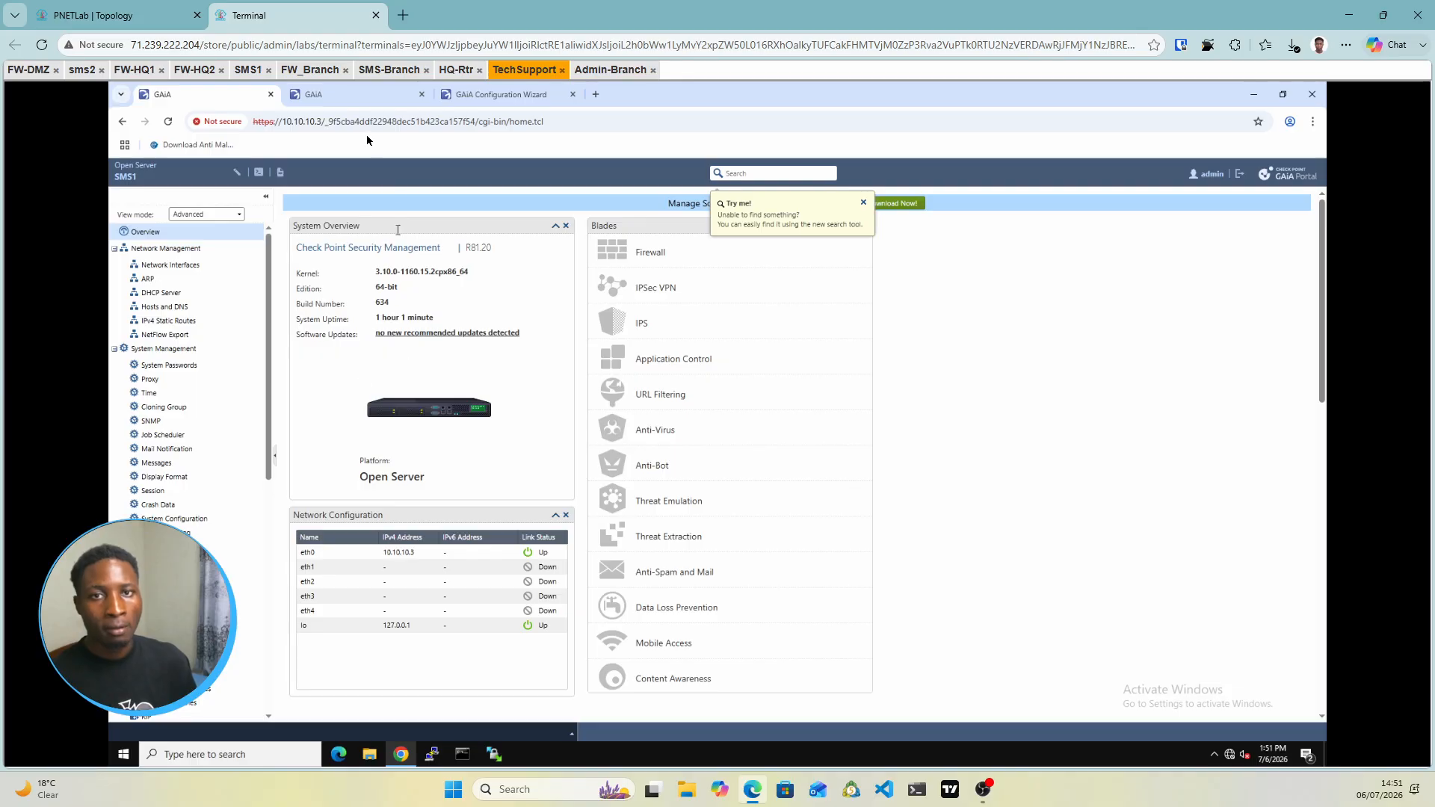
Sign in to the 10.10.10.1 gateway portal with the admin credentials, then return to the topology
left_click(326, 97)
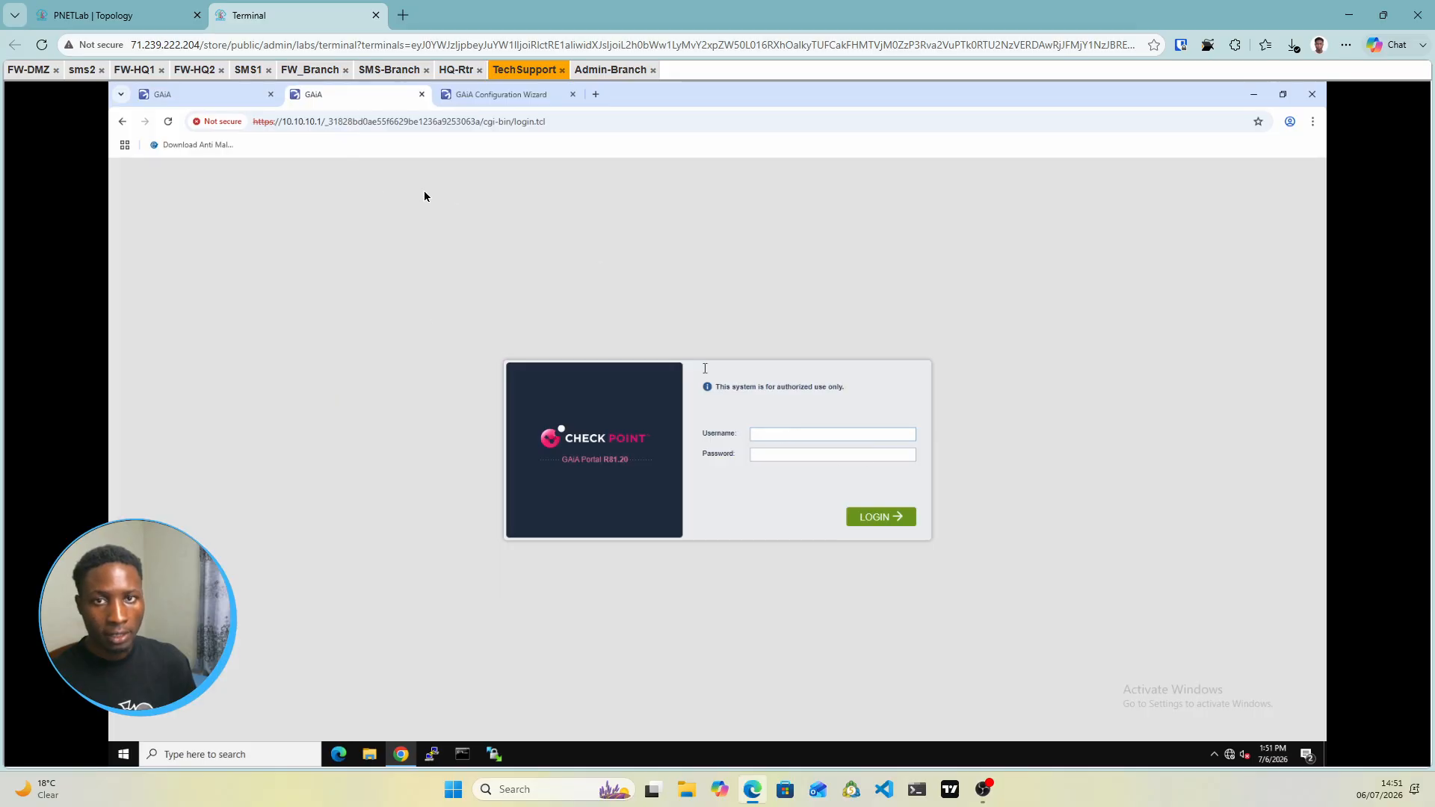
left_click(770, 437)
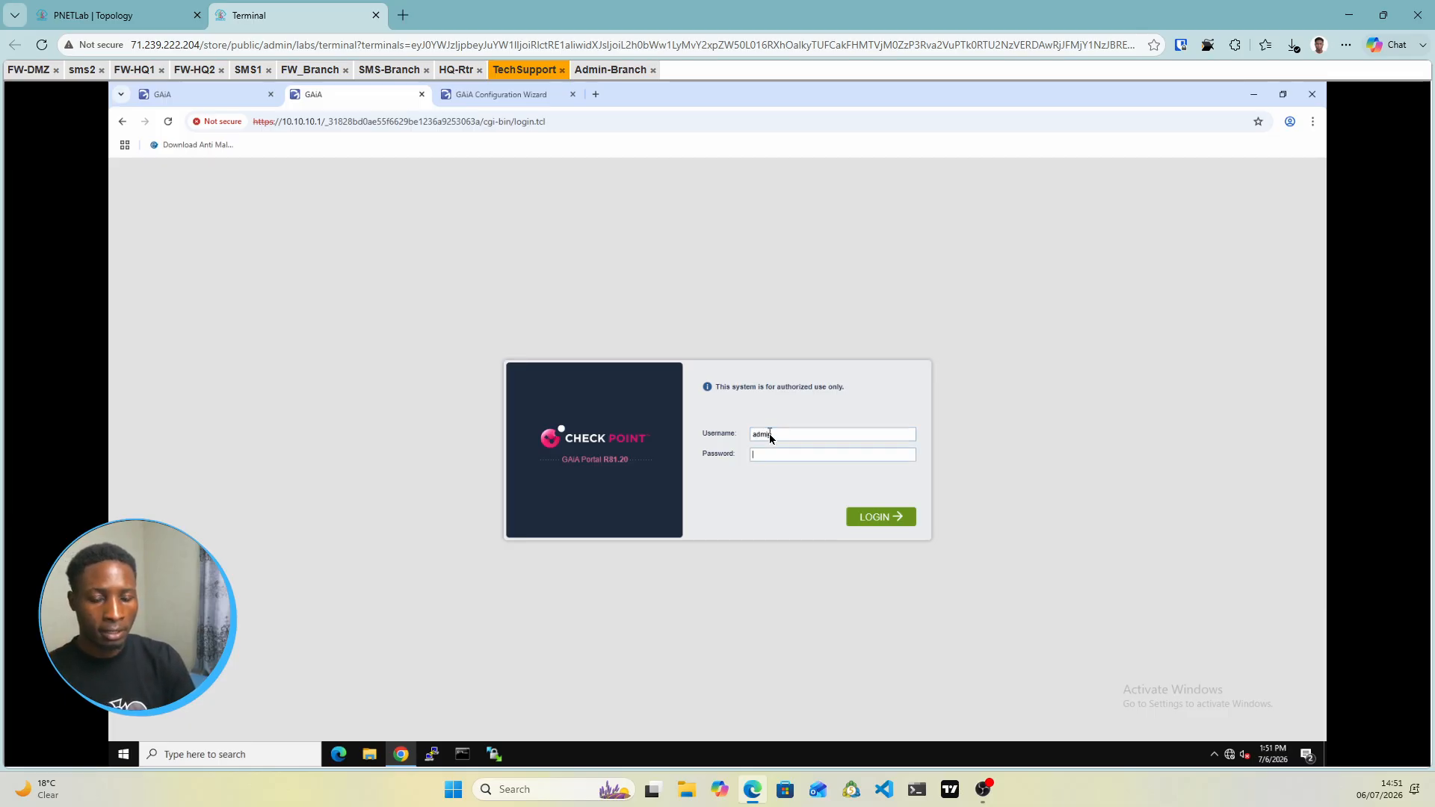
type("•••••")
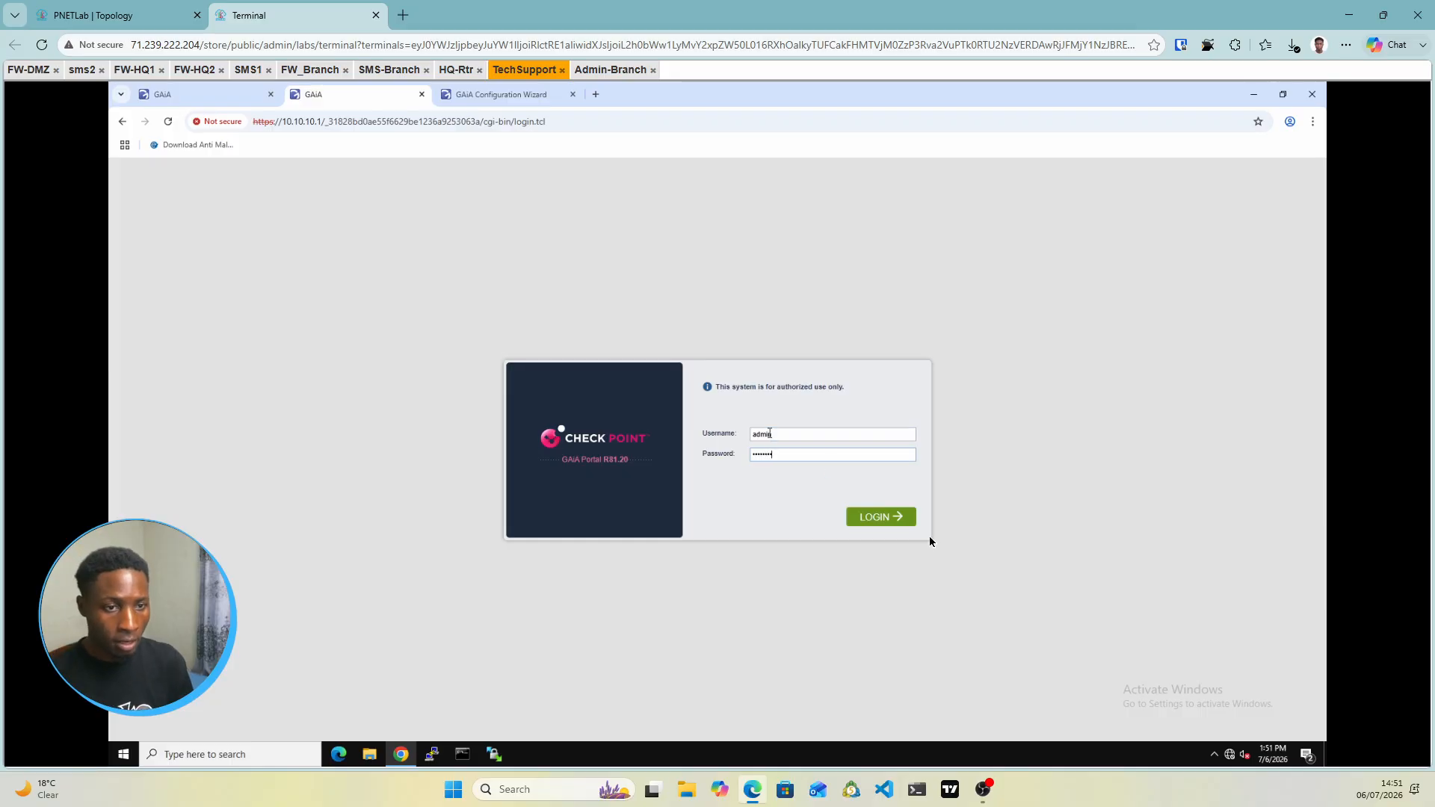
left_click(895, 515)
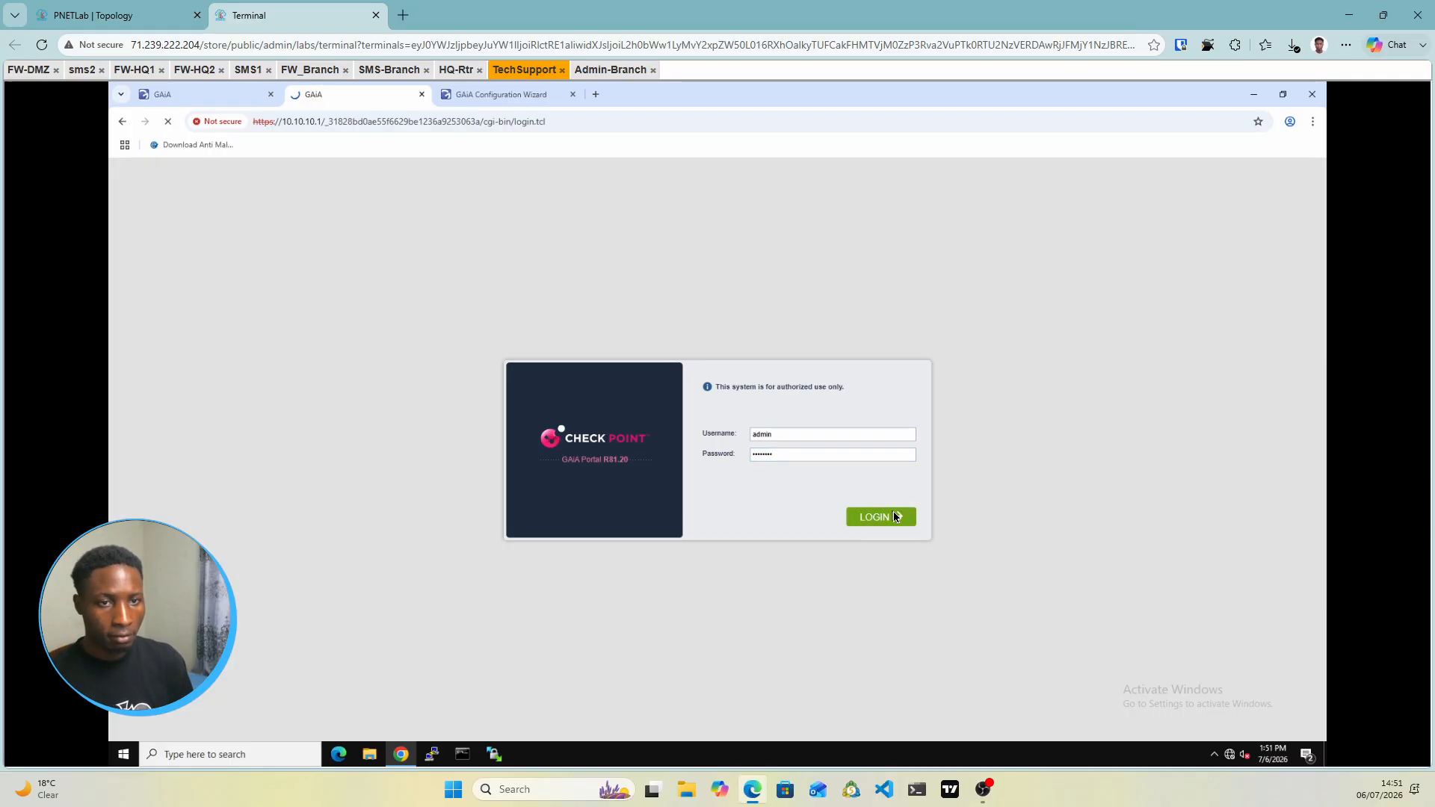
left_click(503, 95)
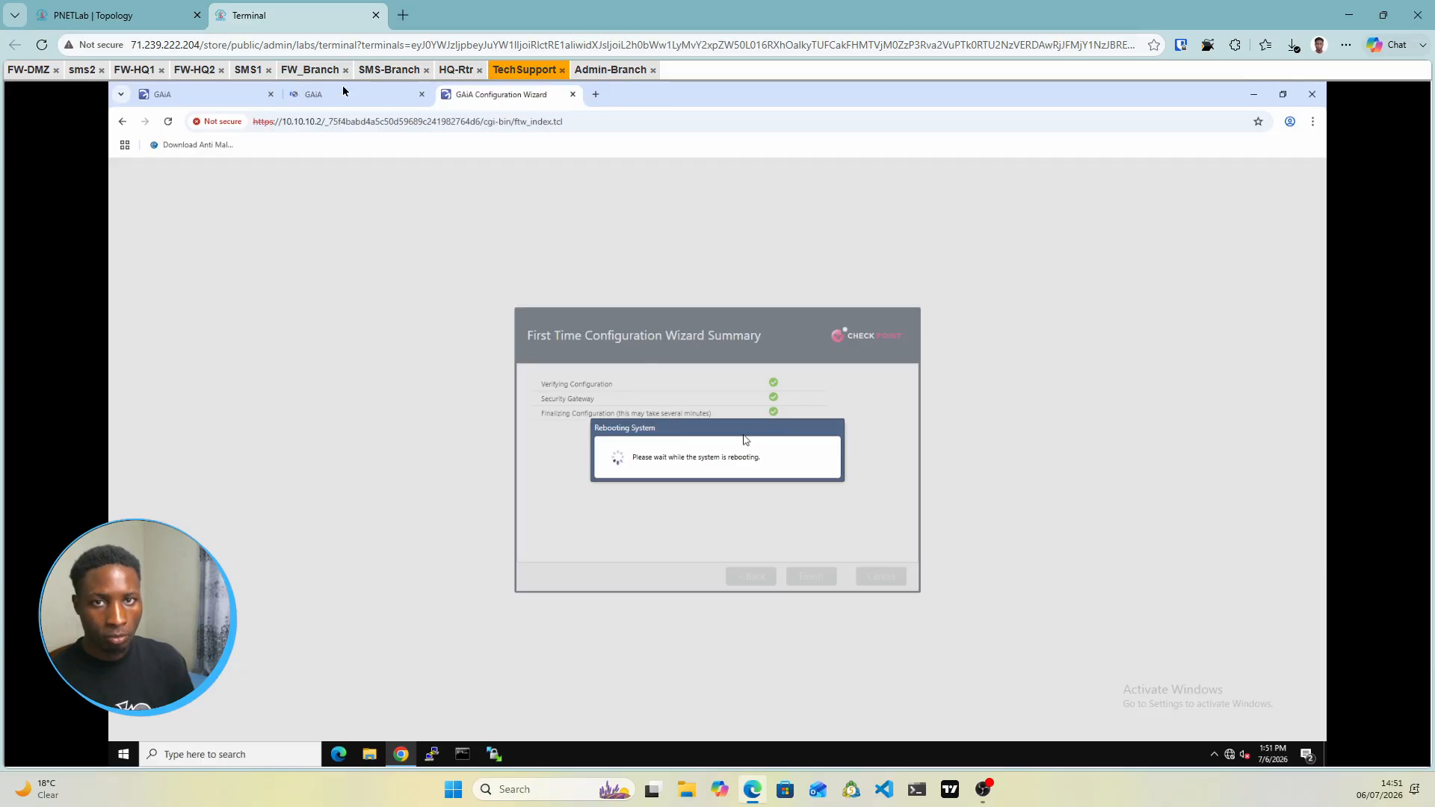
left_click(380, 102)
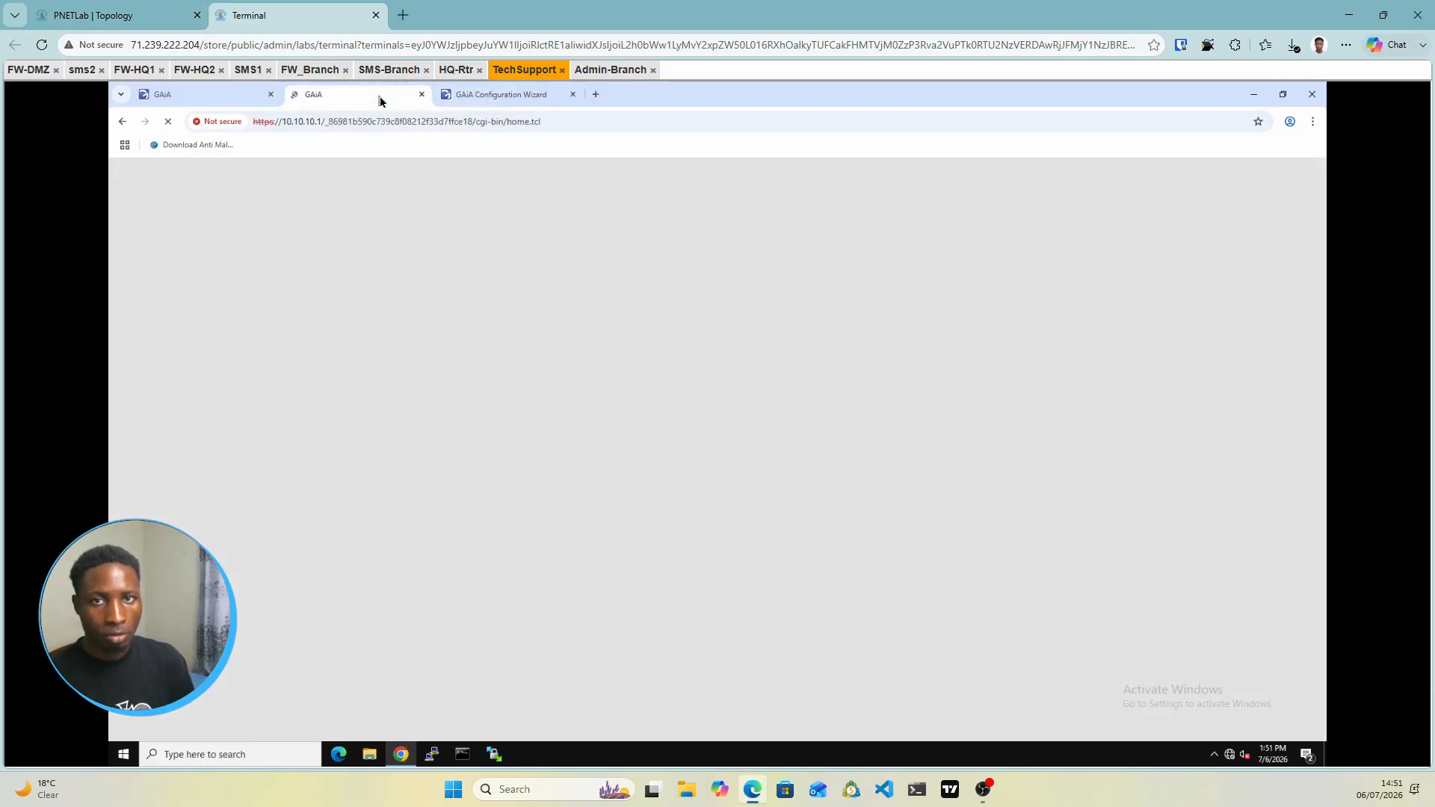
left_click(124, 16)
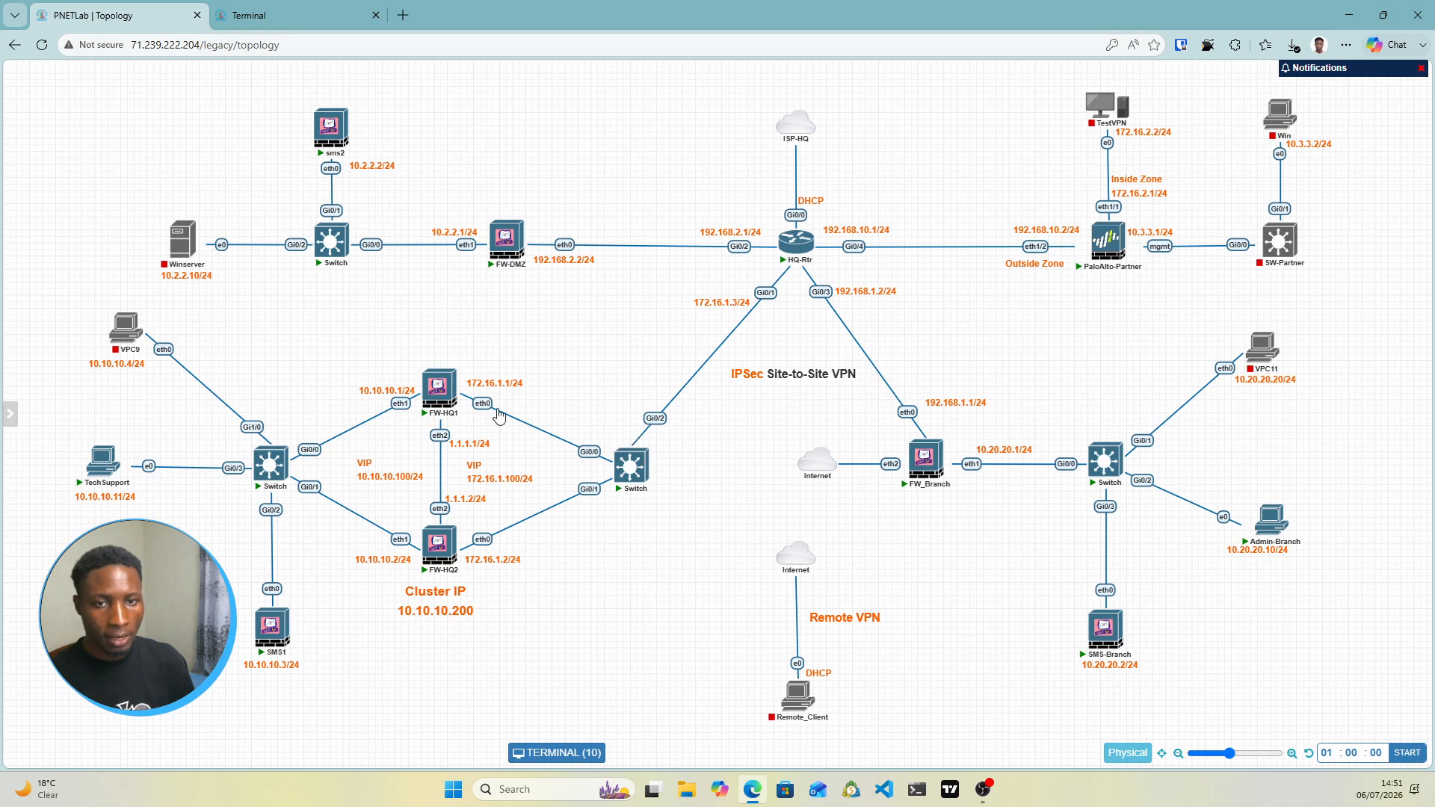
Move the 1.1.1.1/24, 1.1.1.2/24, VIP 172.16.1.100/24 and VIP 10.10.10.100/24 labels clear of the links
mouse_move(441, 396)
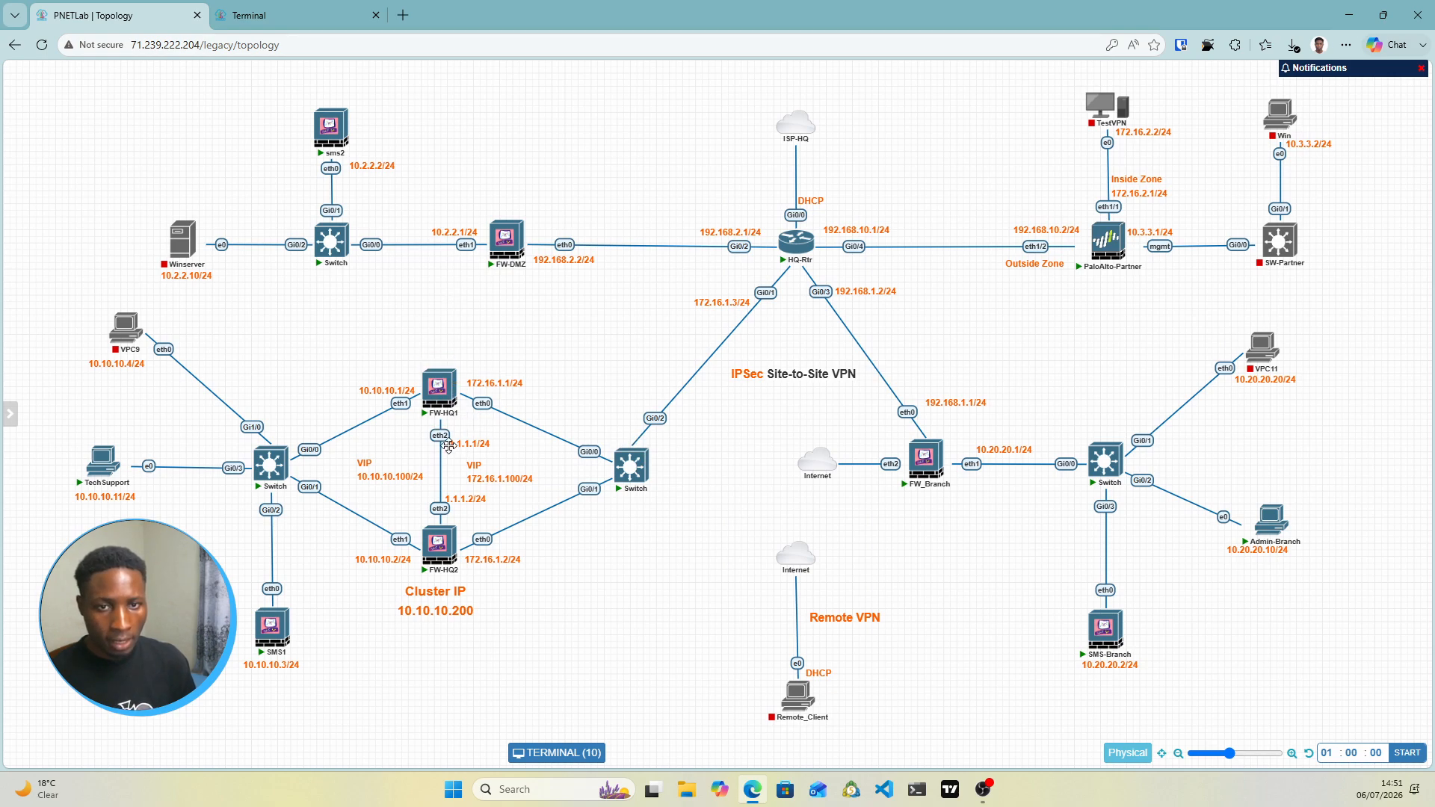
left_click_drag(480, 446, 483, 441)
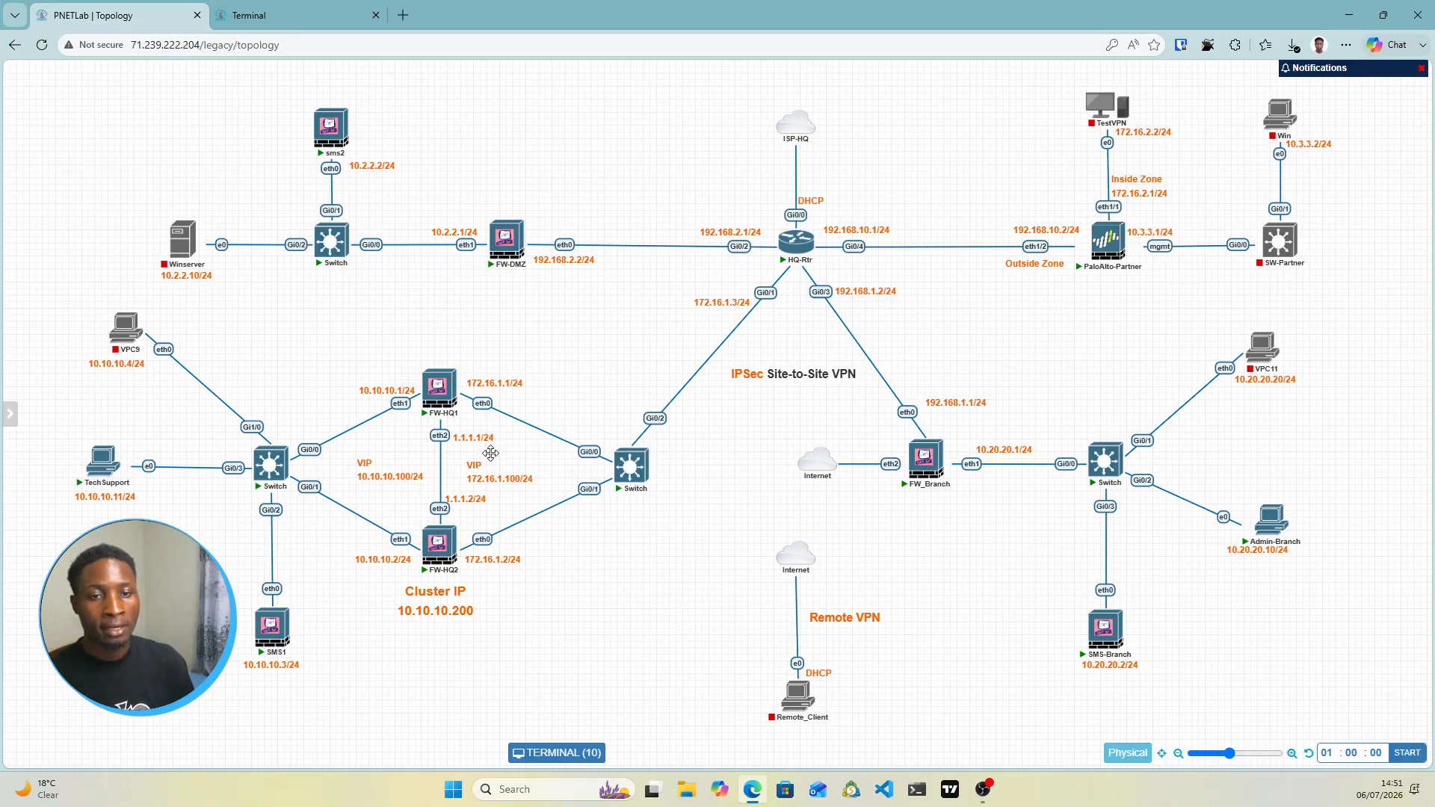
left_click_drag(474, 504, 479, 513)
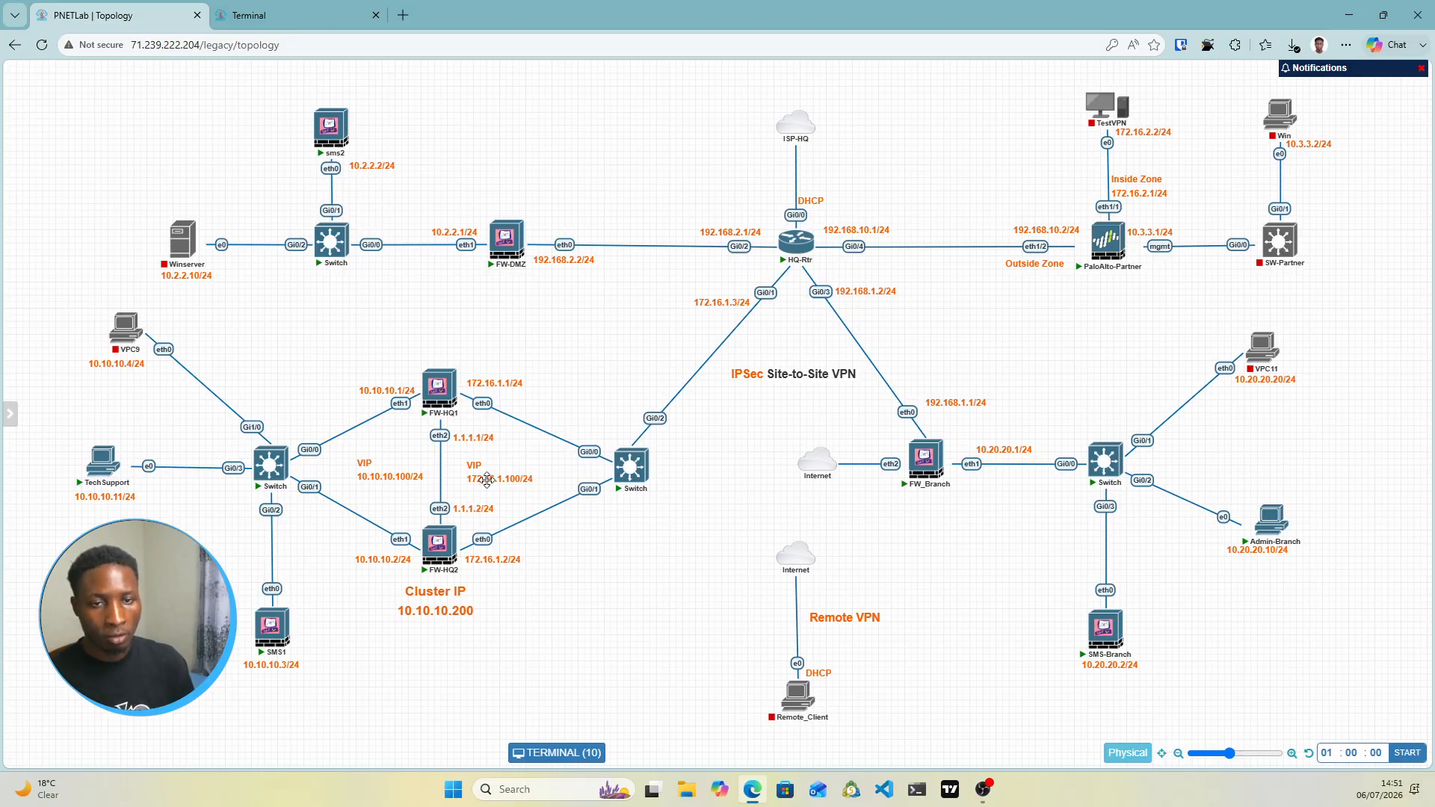
left_click_drag(488, 476, 505, 475)
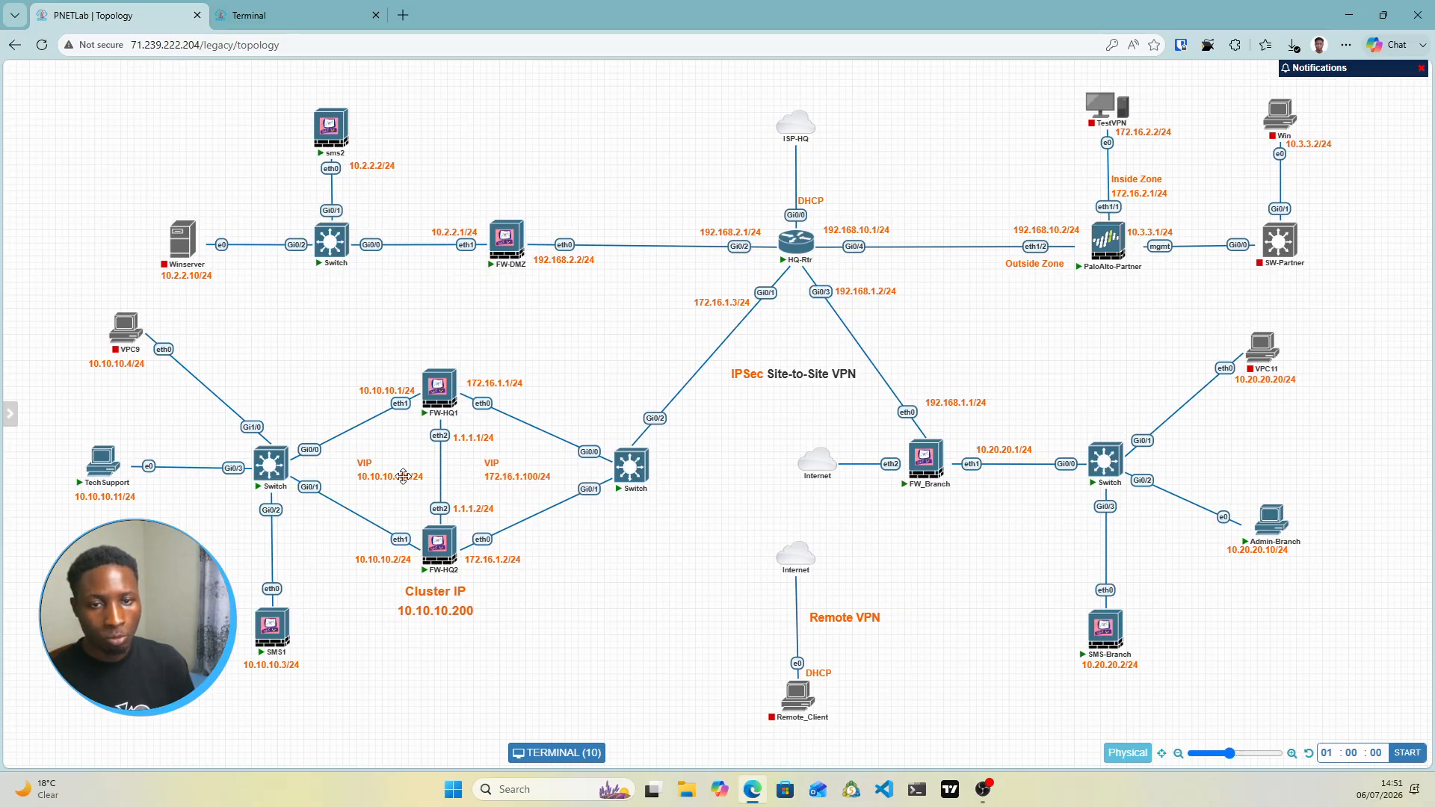
left_click_drag(405, 477, 397, 477)
left_click_drag(496, 473, 504, 472)
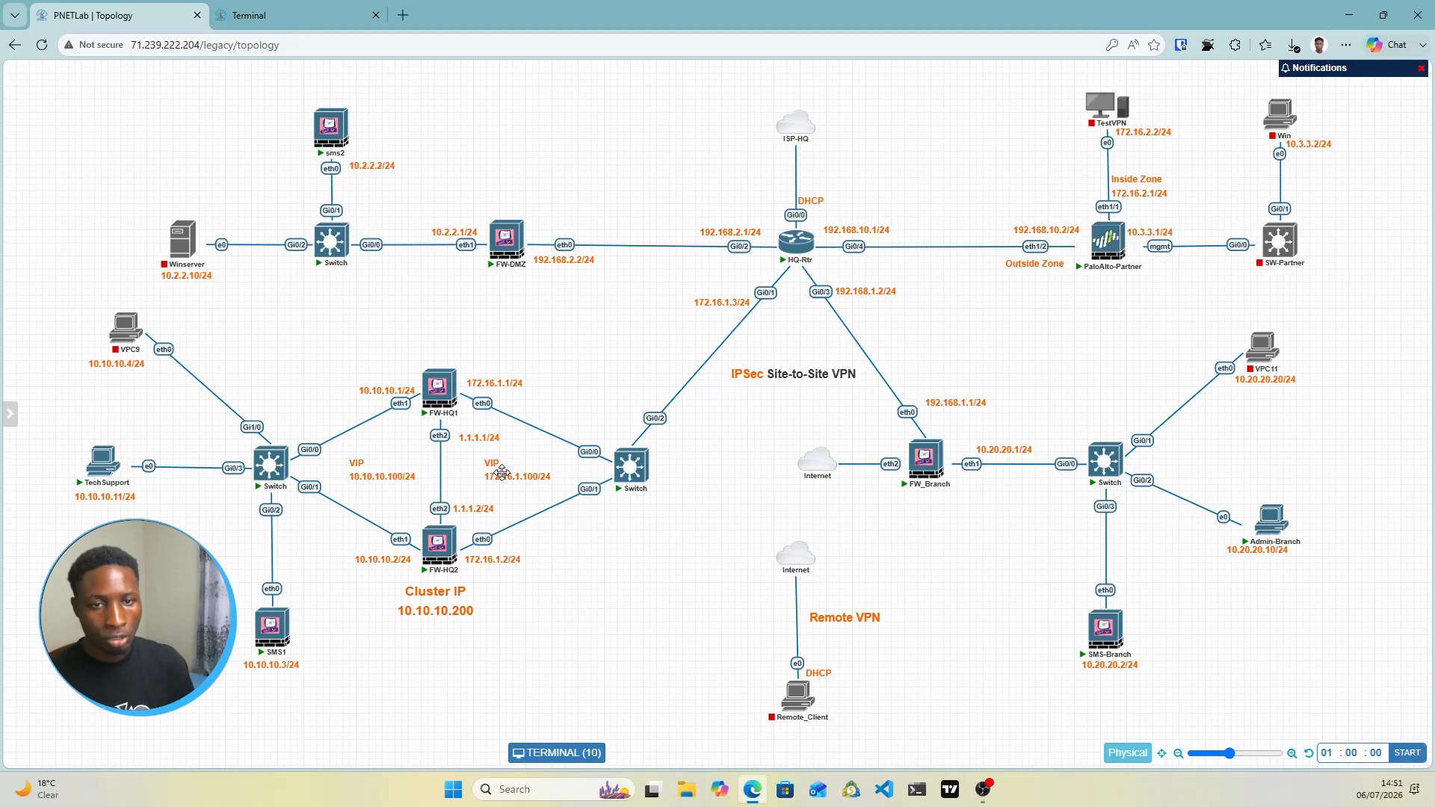
left_click(314, 10)
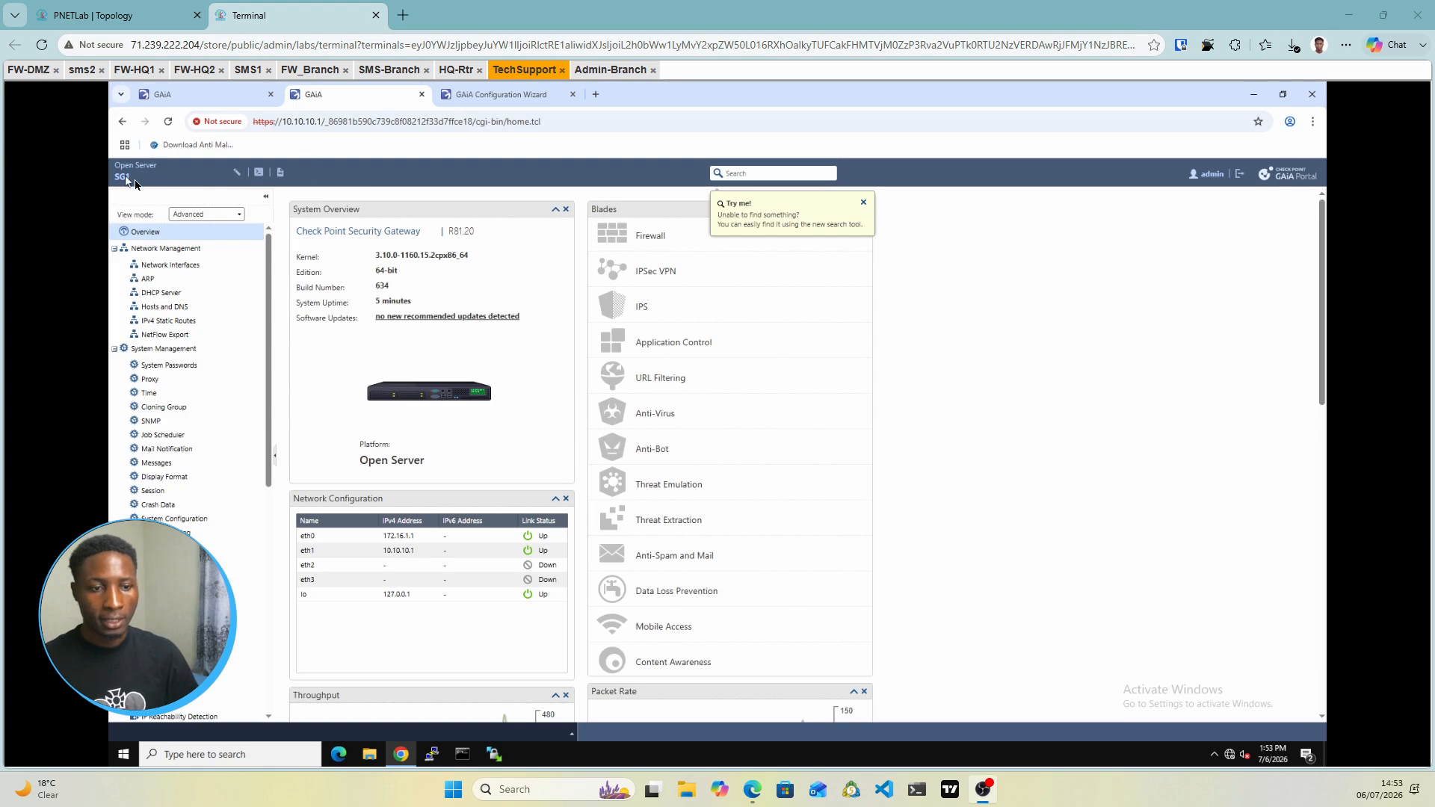
Open SG1's Network Interfaces page, check the sync addresses on the topology, and edit eth2
left_click(168, 266)
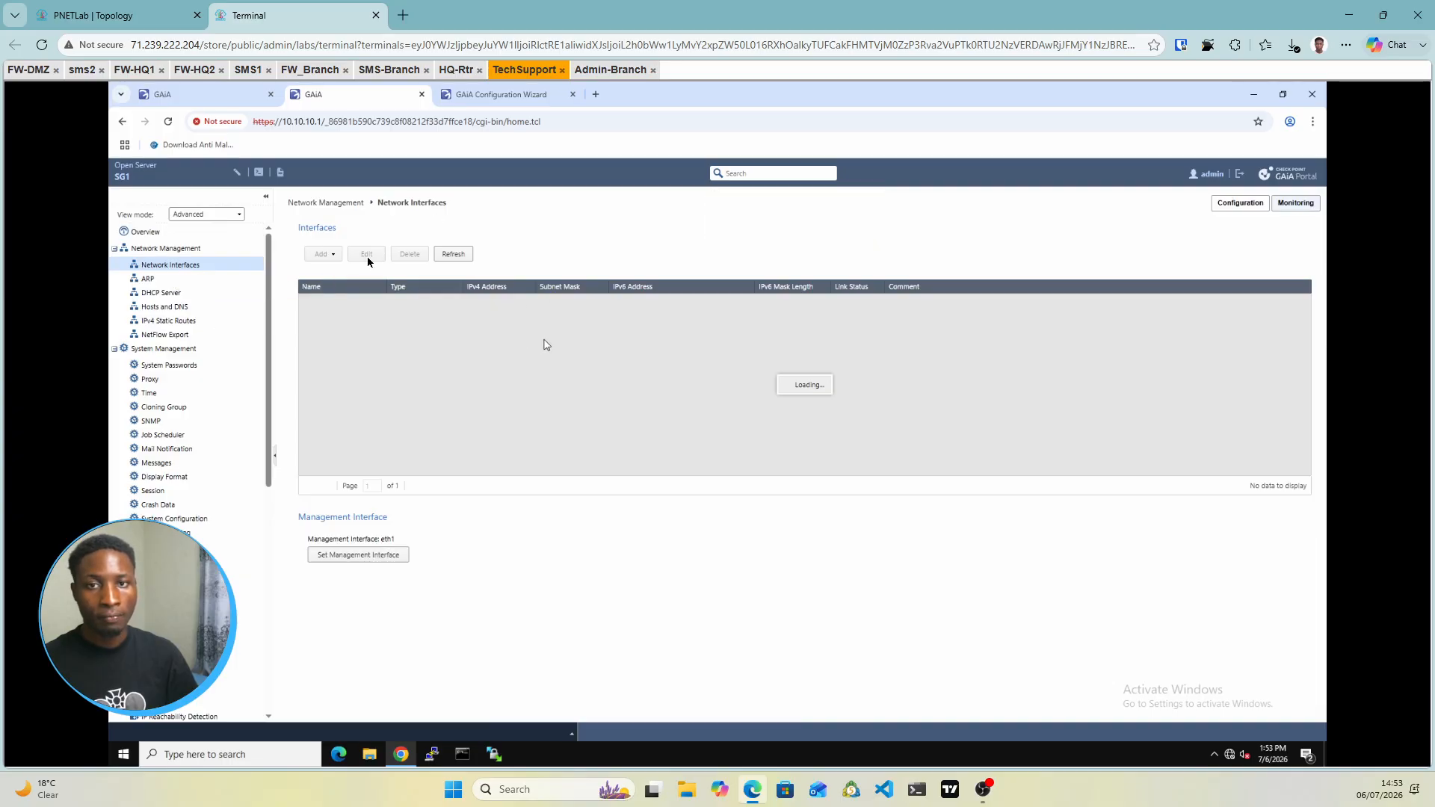
left_click(93, 15)
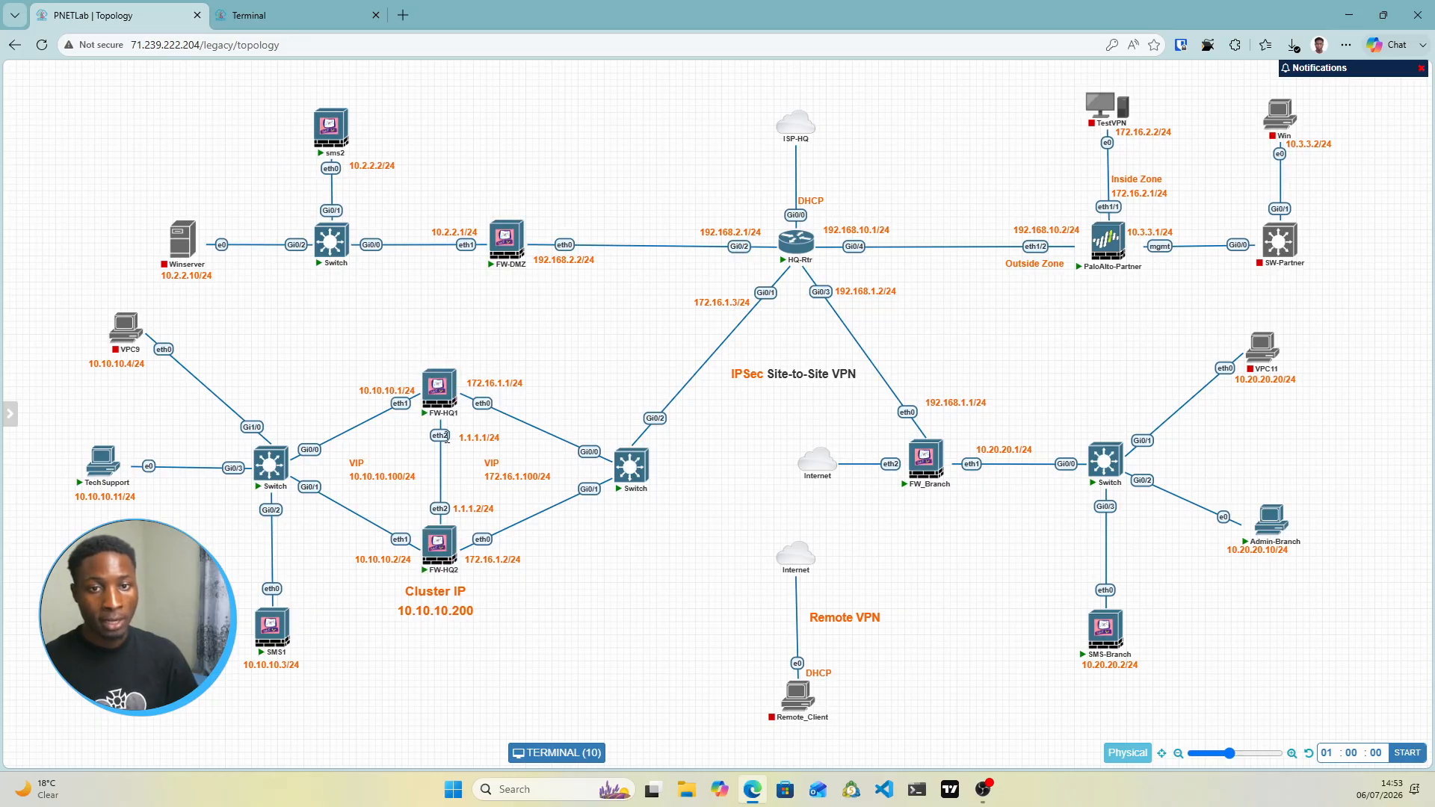
left_click(299, 15)
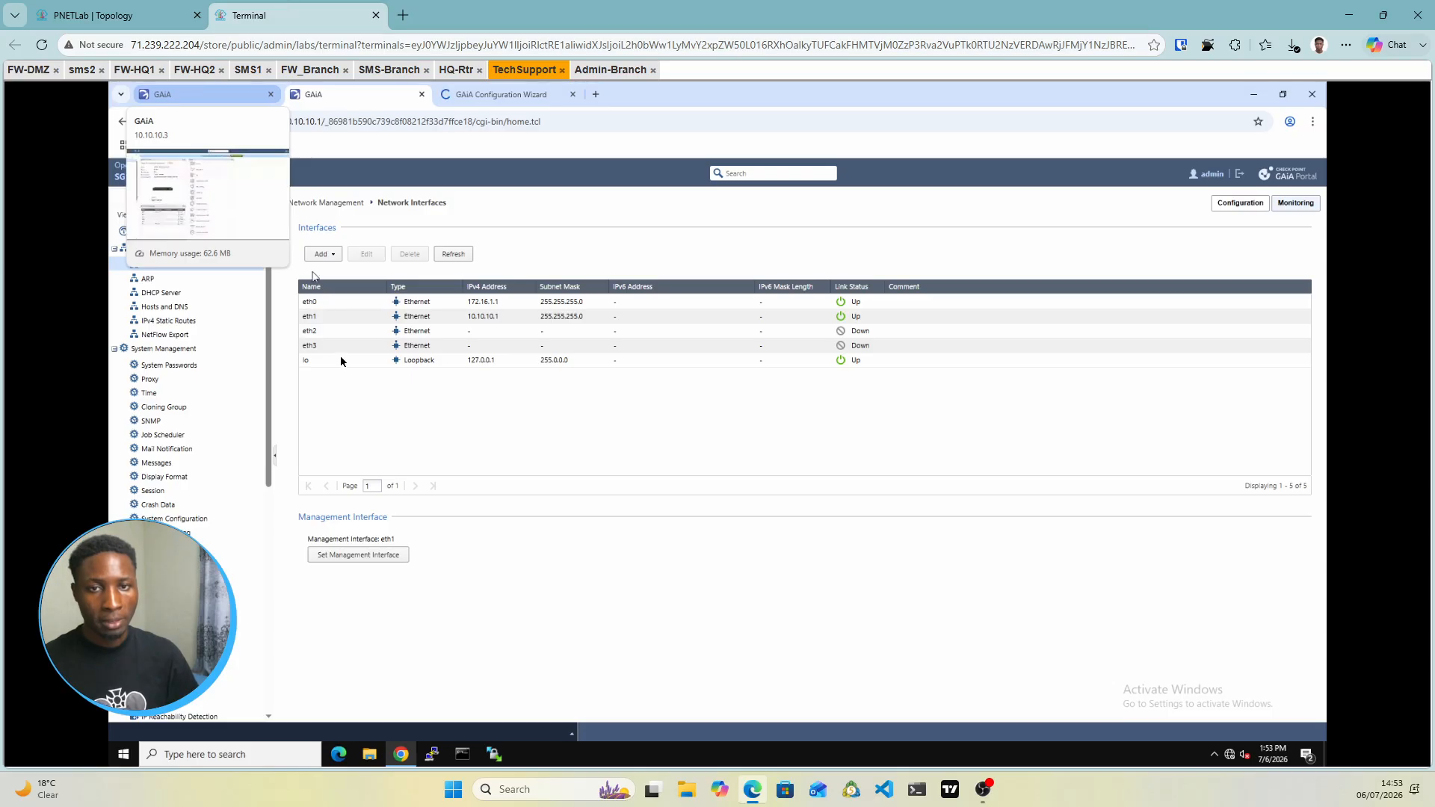
left_click(482, 336)
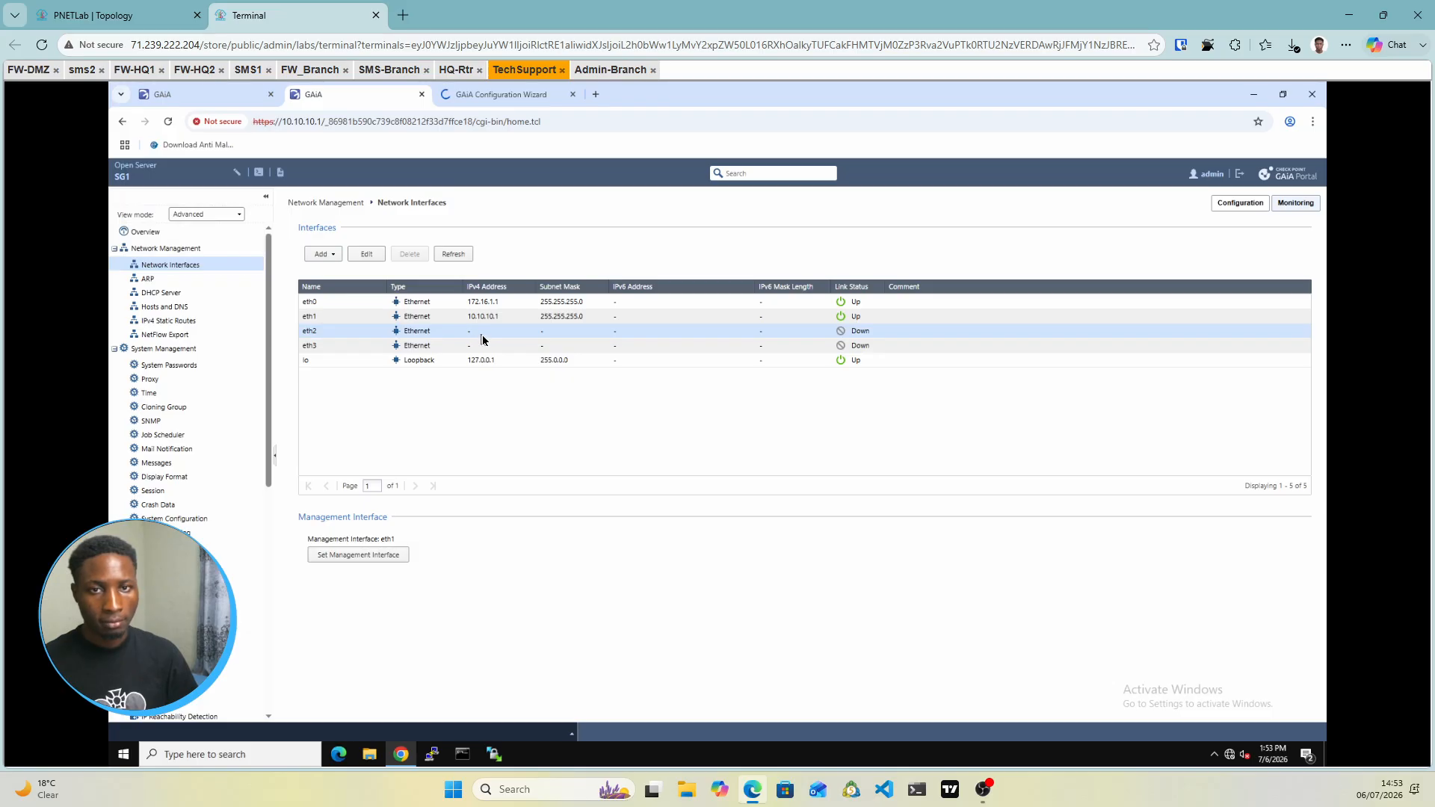
double_click(482, 335)
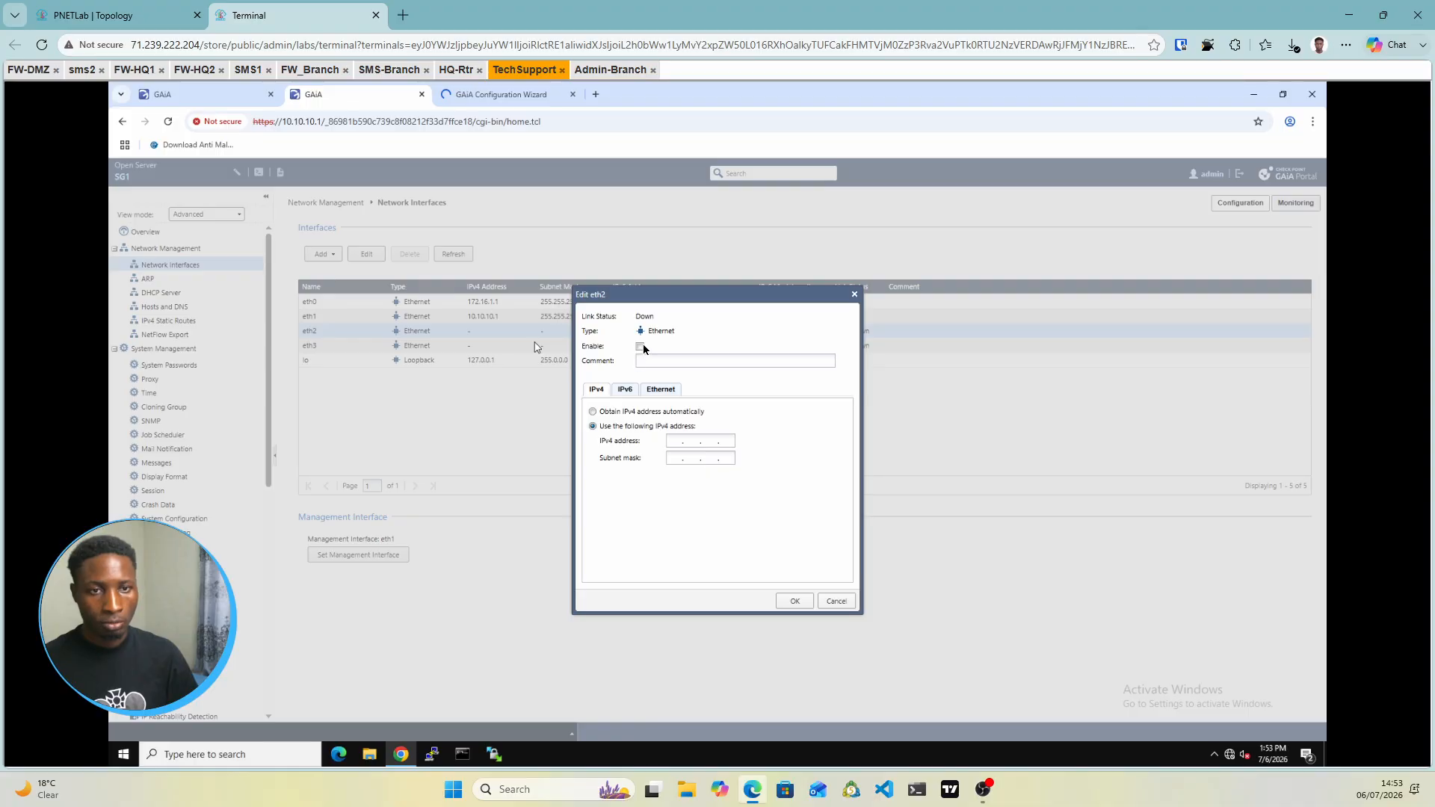
Enable SG1's eth2 with 1.1.1.1 and mask 255.255.255.0, save, and view IPv4 Static Routes
left_click(640, 347)
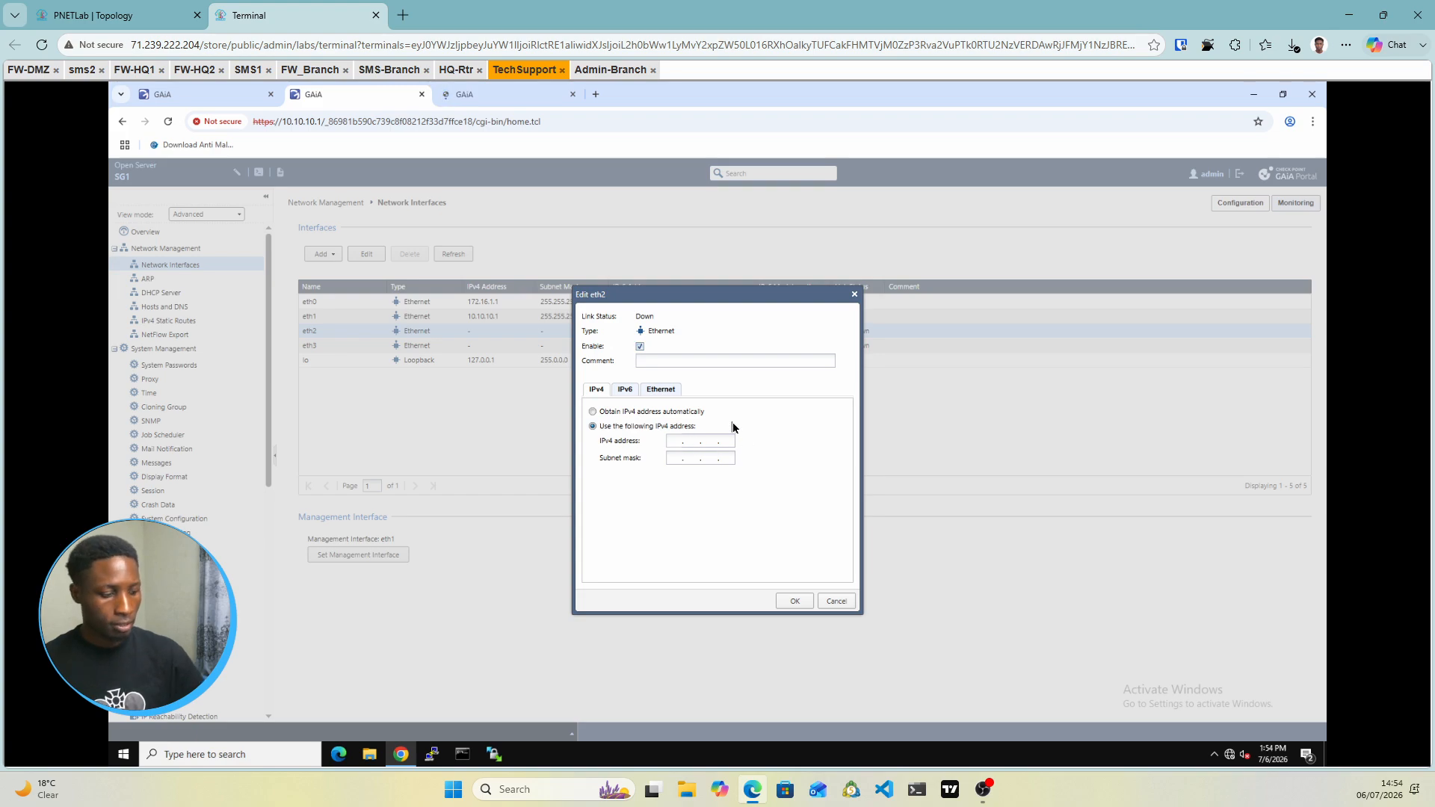
type("1.1.1.1")
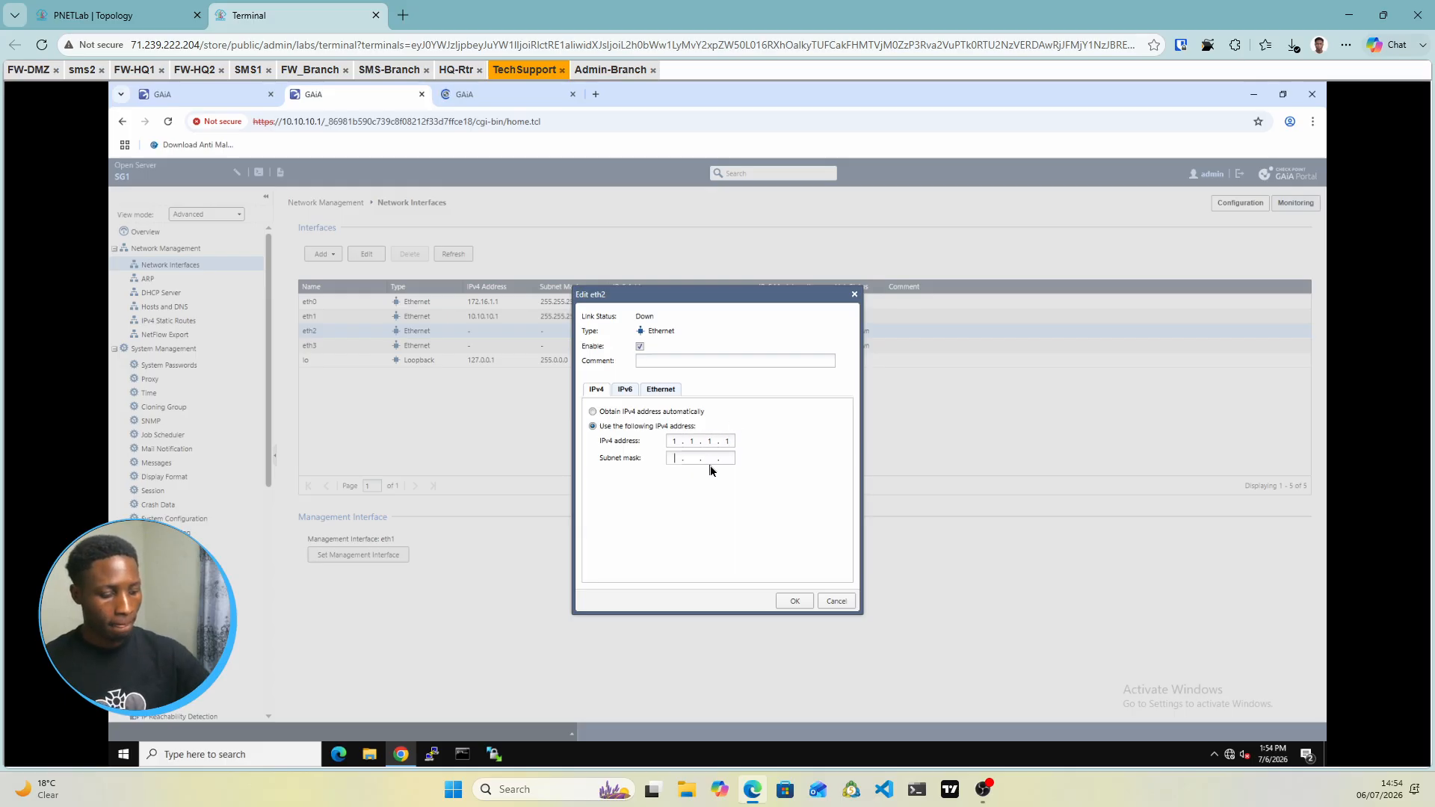
type("255.255.2")
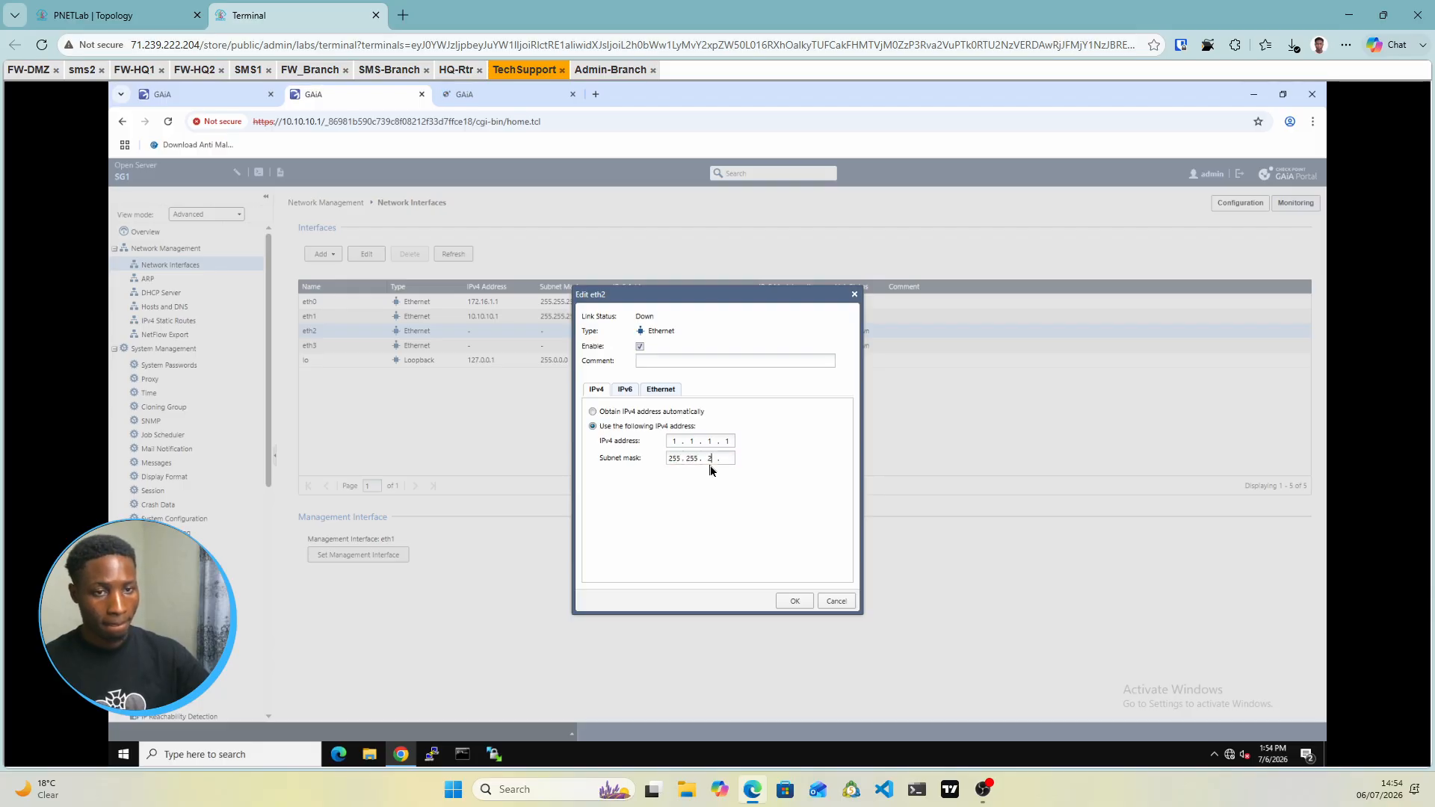
type("55.0")
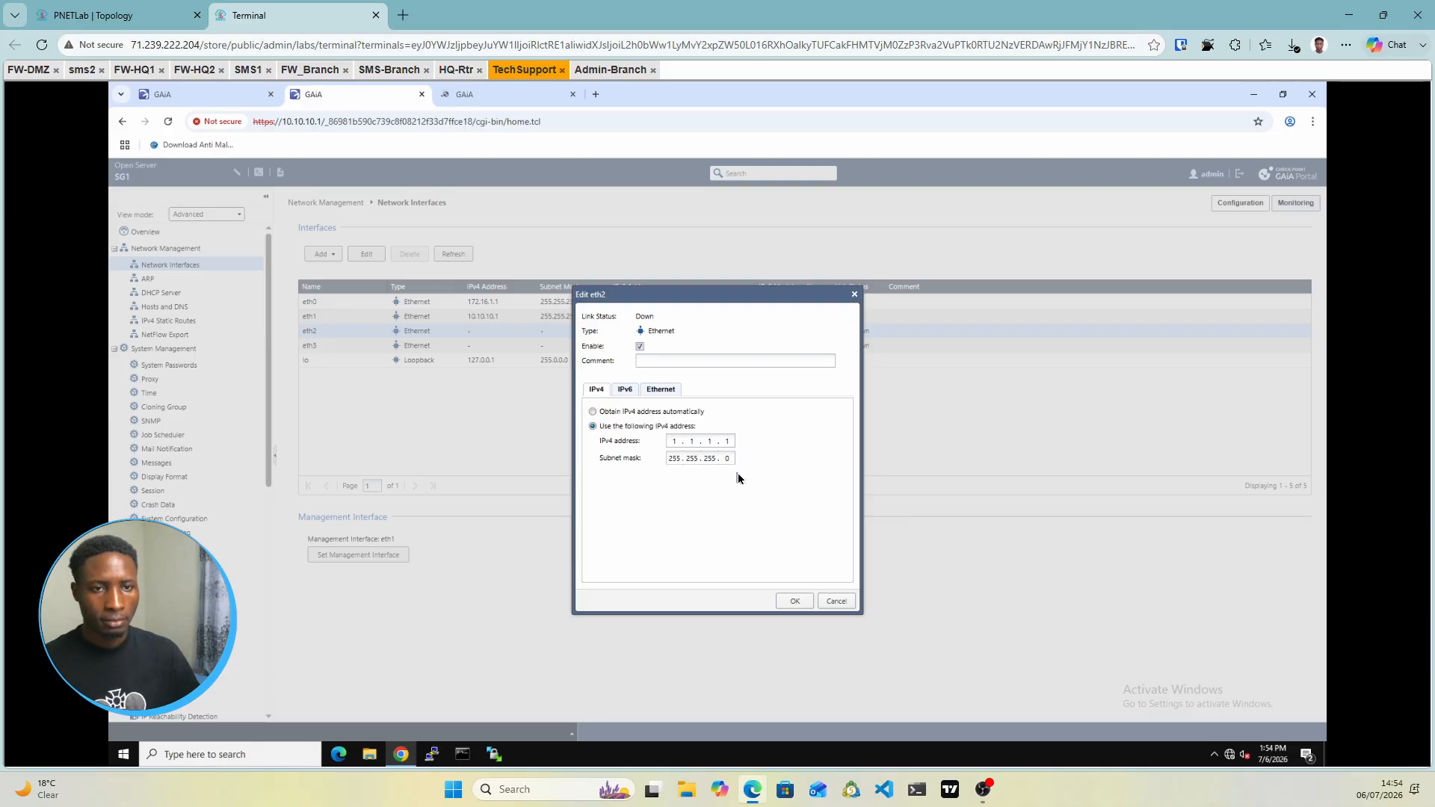
left_click(795, 599)
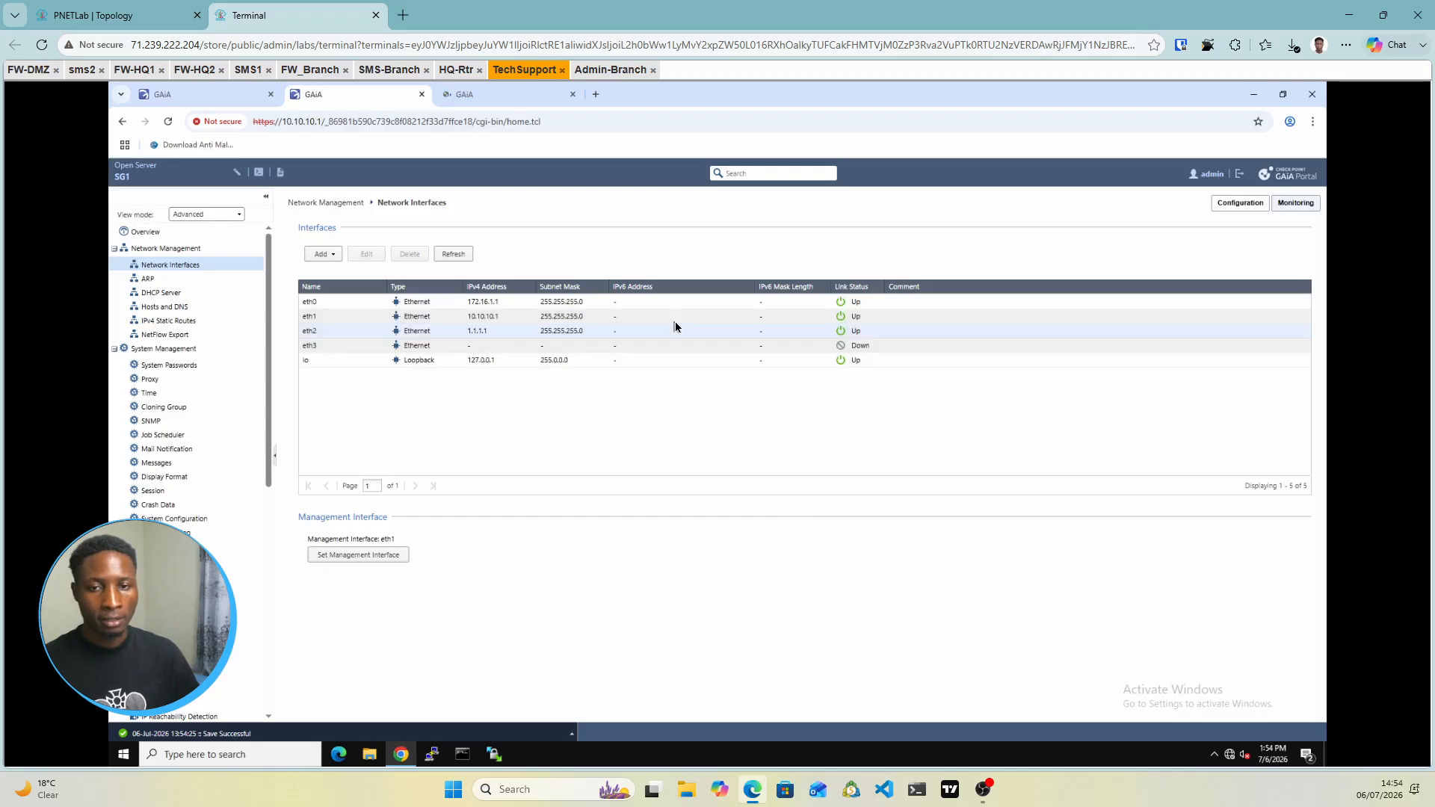
left_click(180, 323)
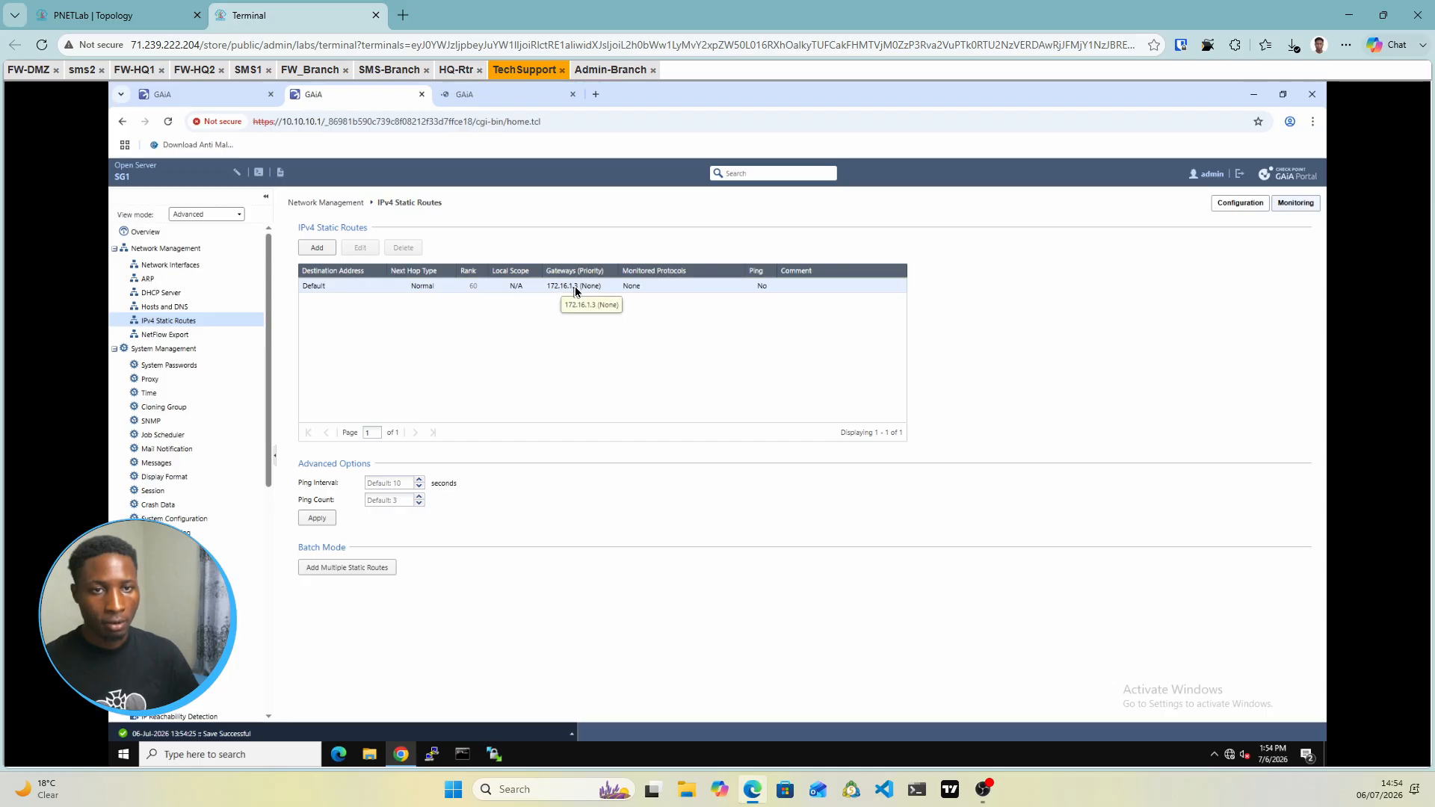
Log in to SG2's Gaia portal at 10.10.10.2 and select eth2 under Network Interfaces
left_click(478, 95)
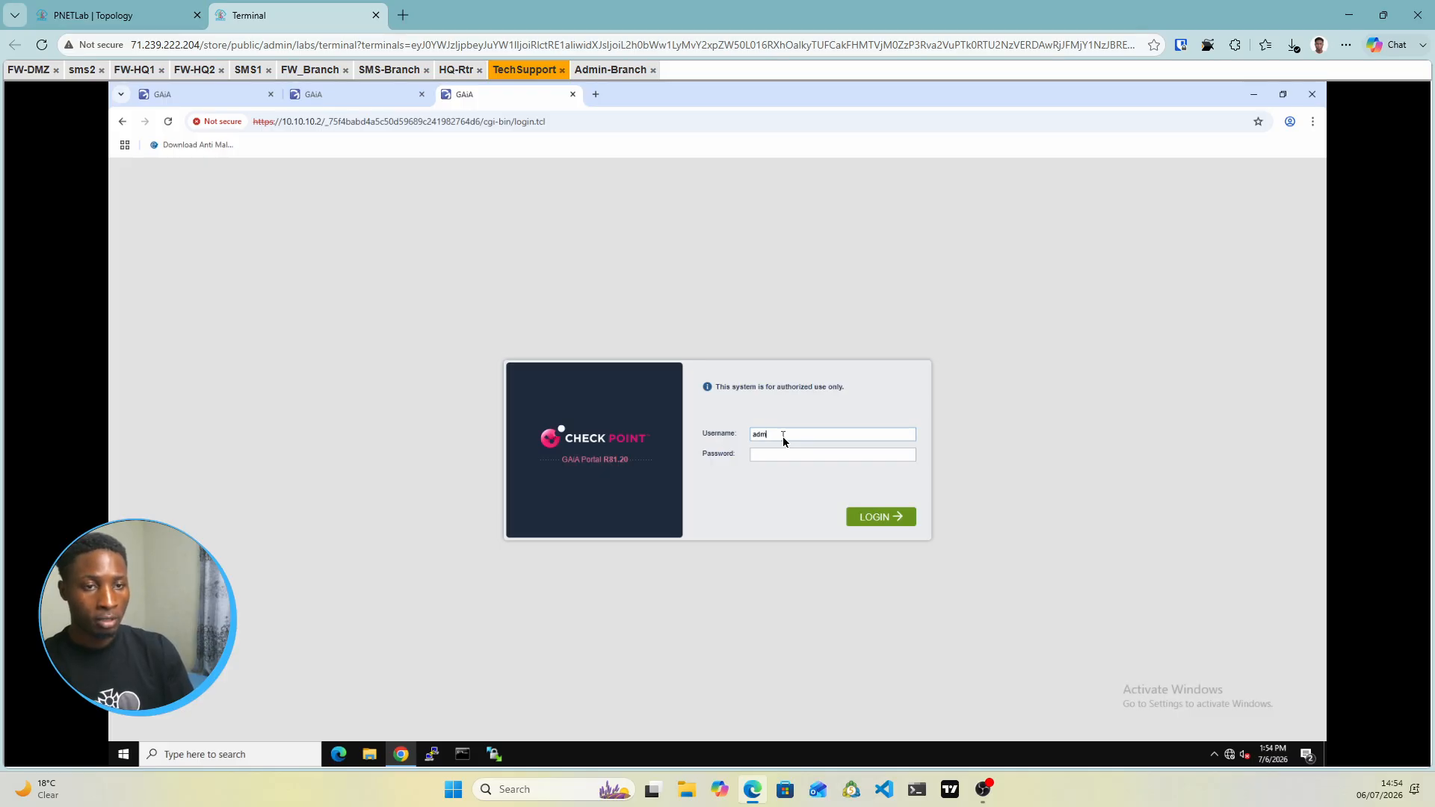
type("••••••••")
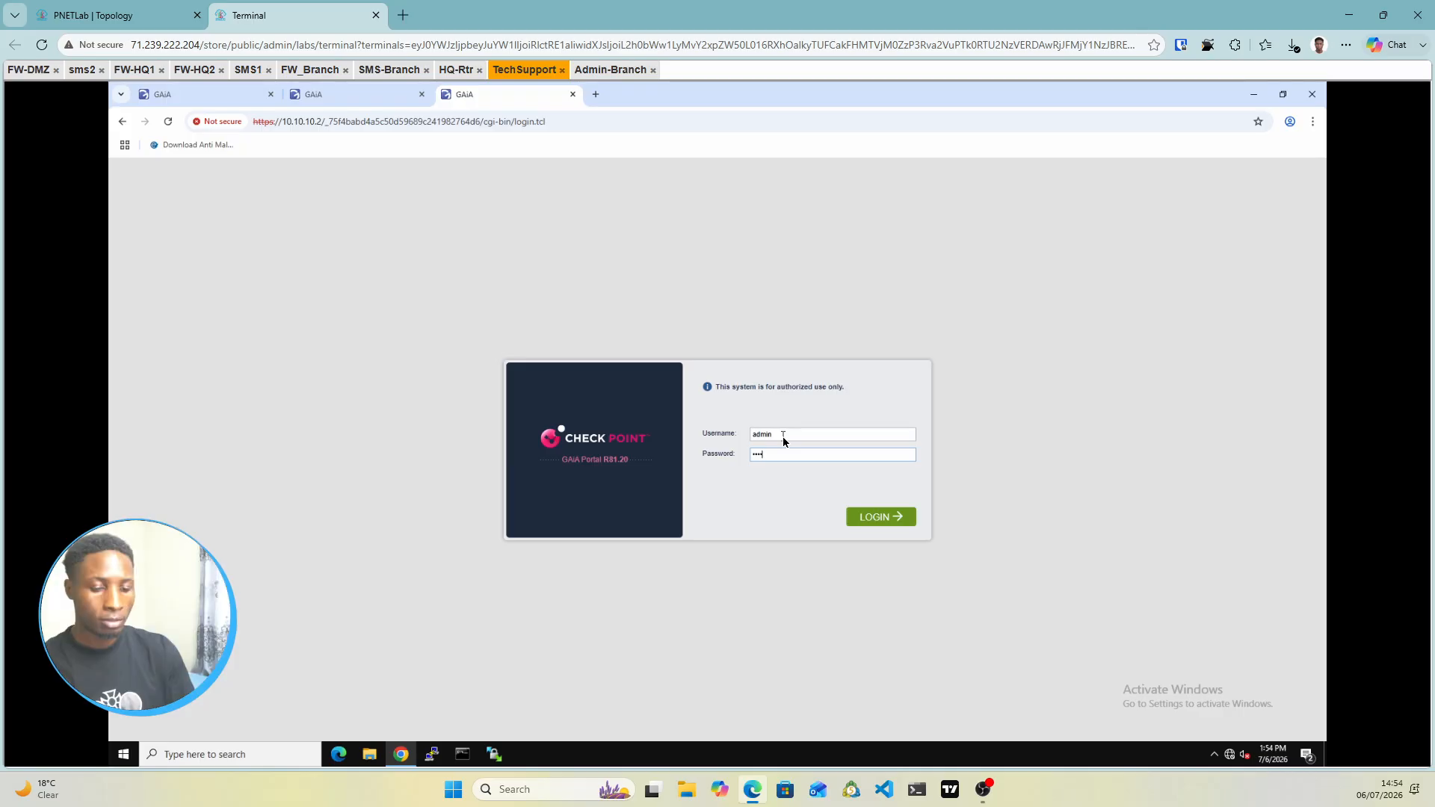
left_click(894, 516)
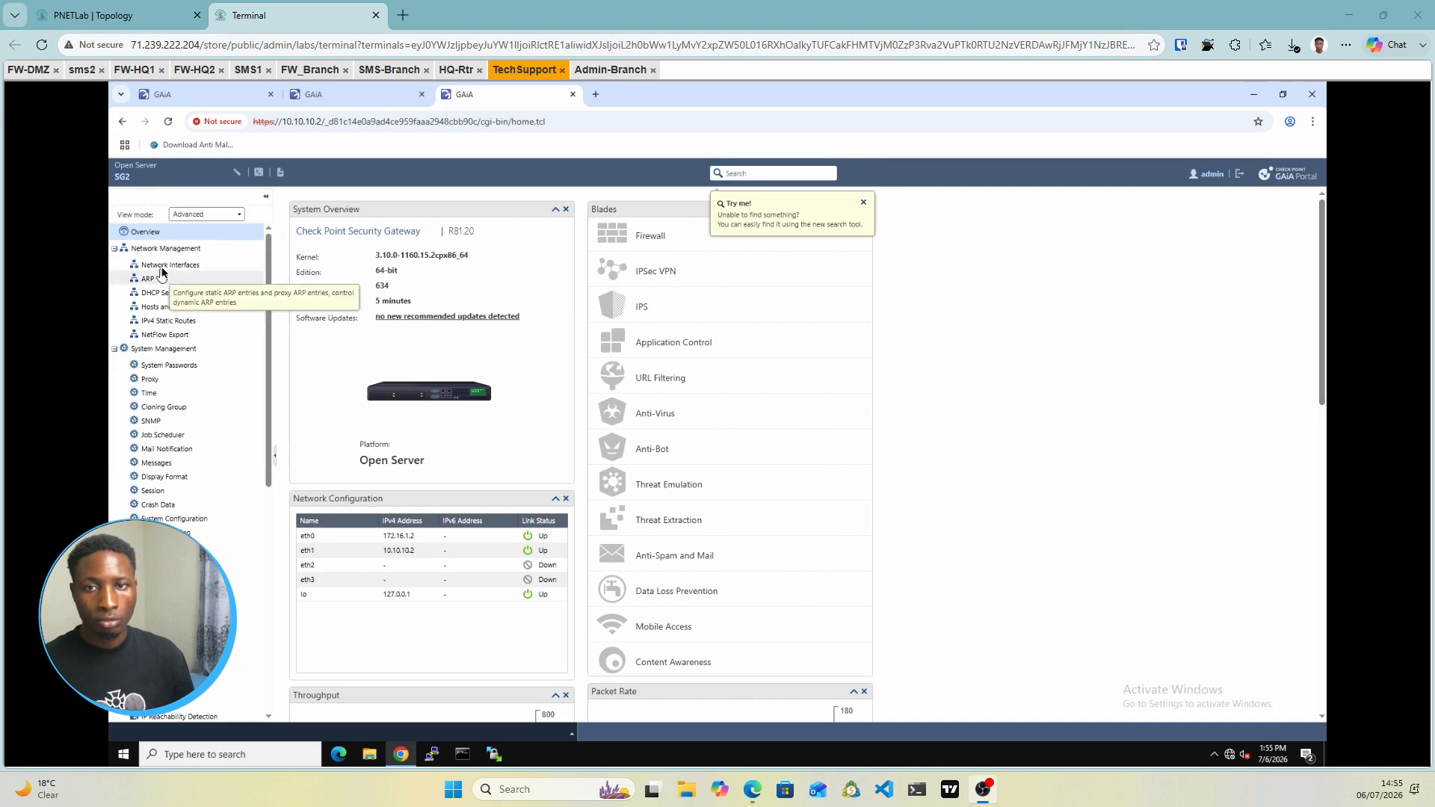
left_click(193, 269)
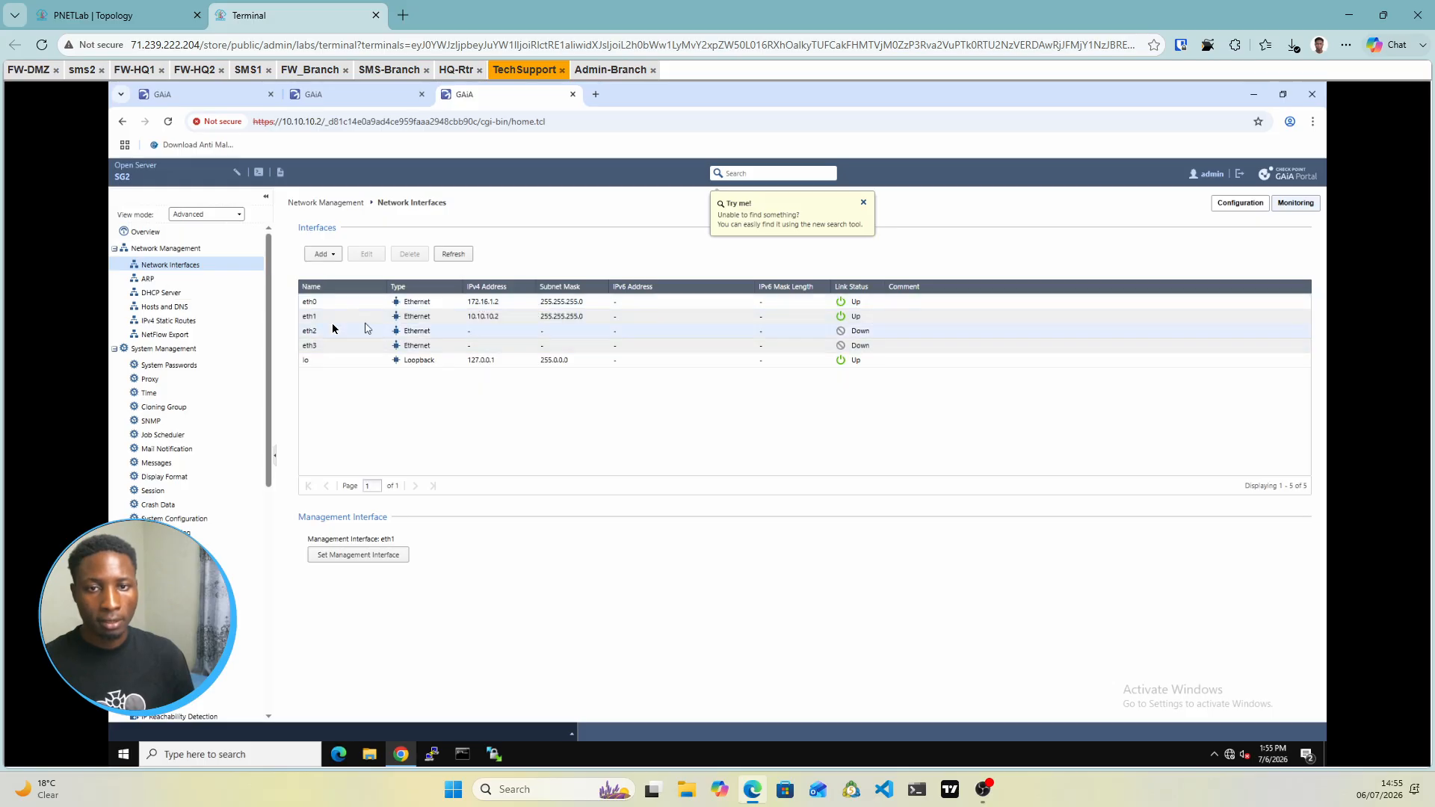
left_click(480, 336)
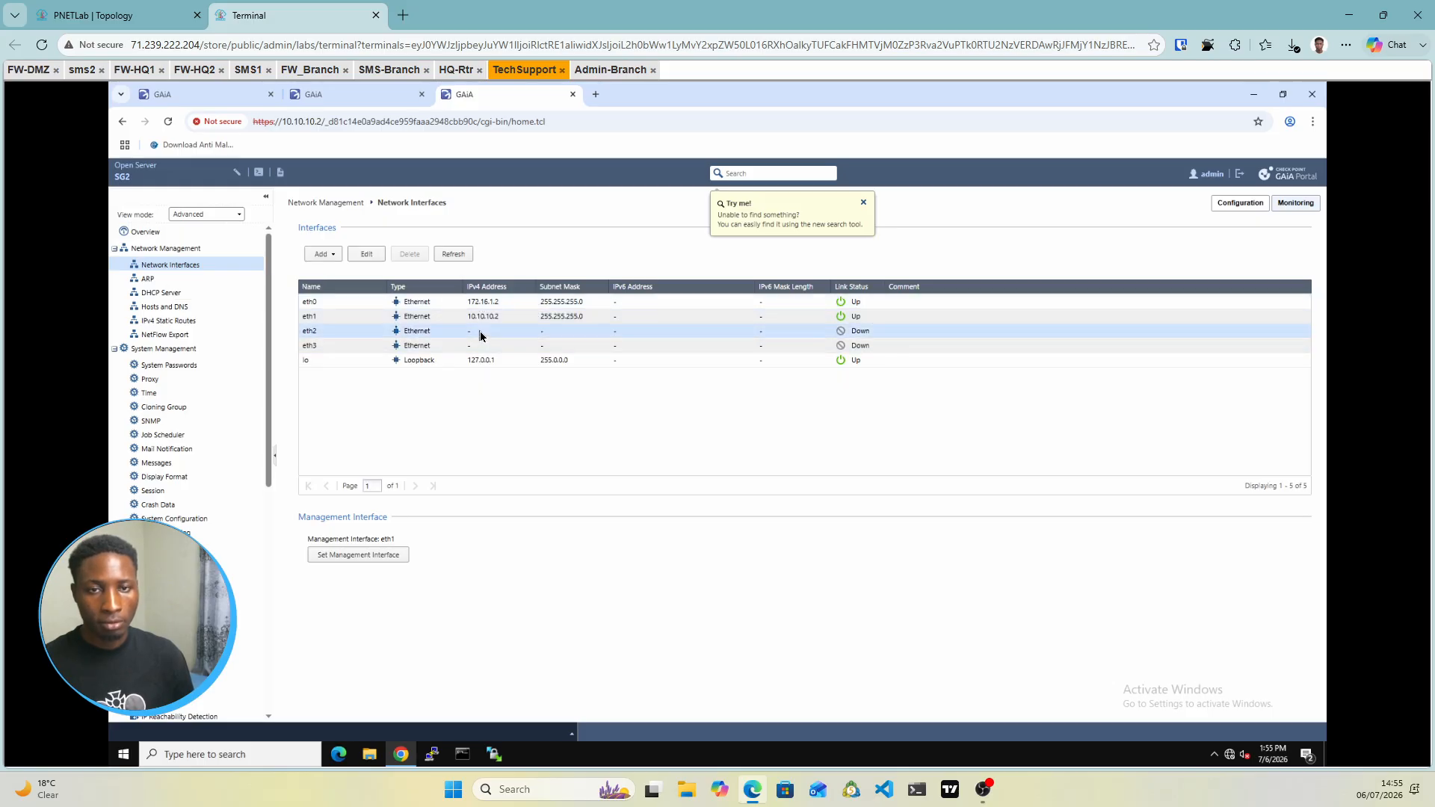
Enable SG2's eth2 with 1.1.1.2 and mask 255.255.255.0, check static routes, then show the topology
double_click(480, 336)
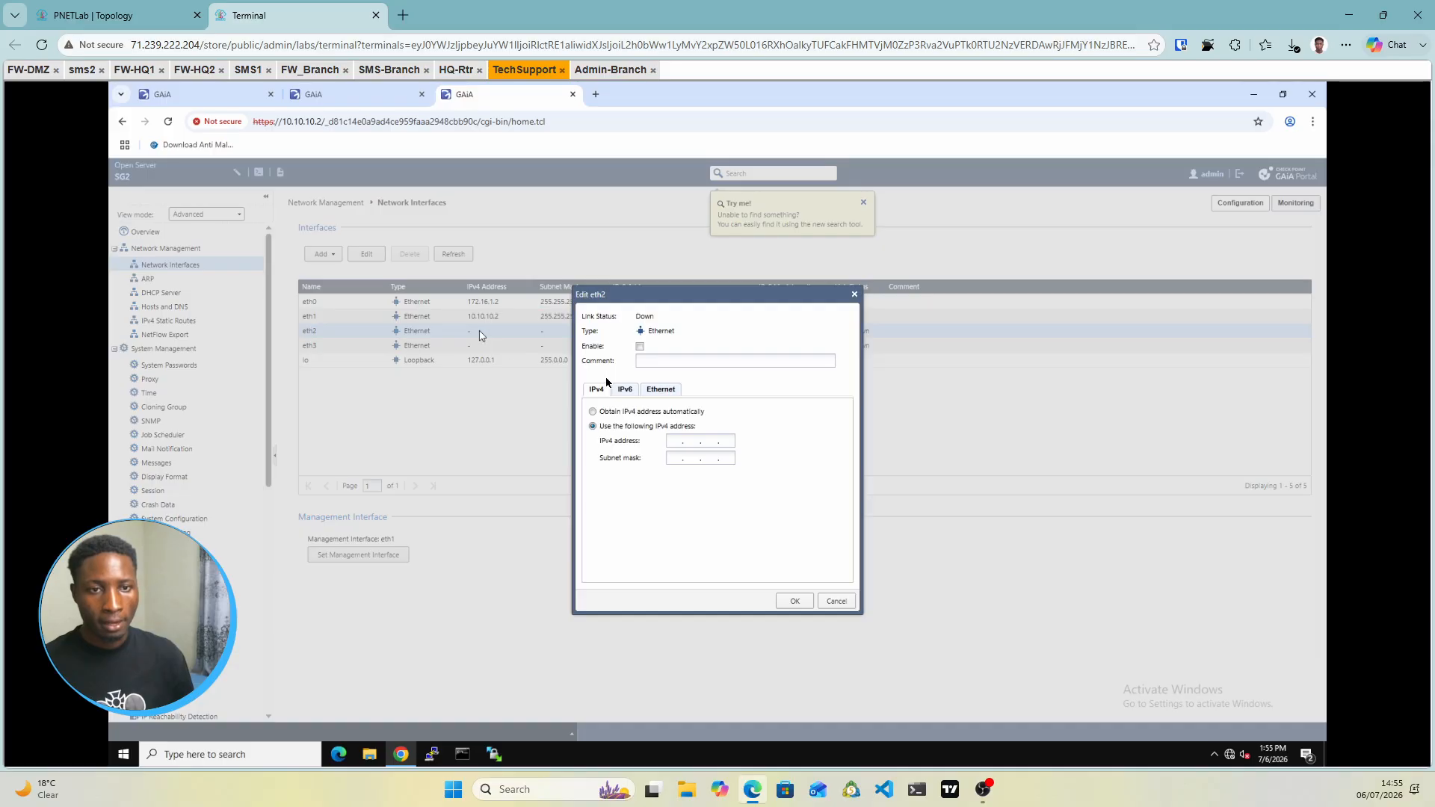
left_click(640, 347)
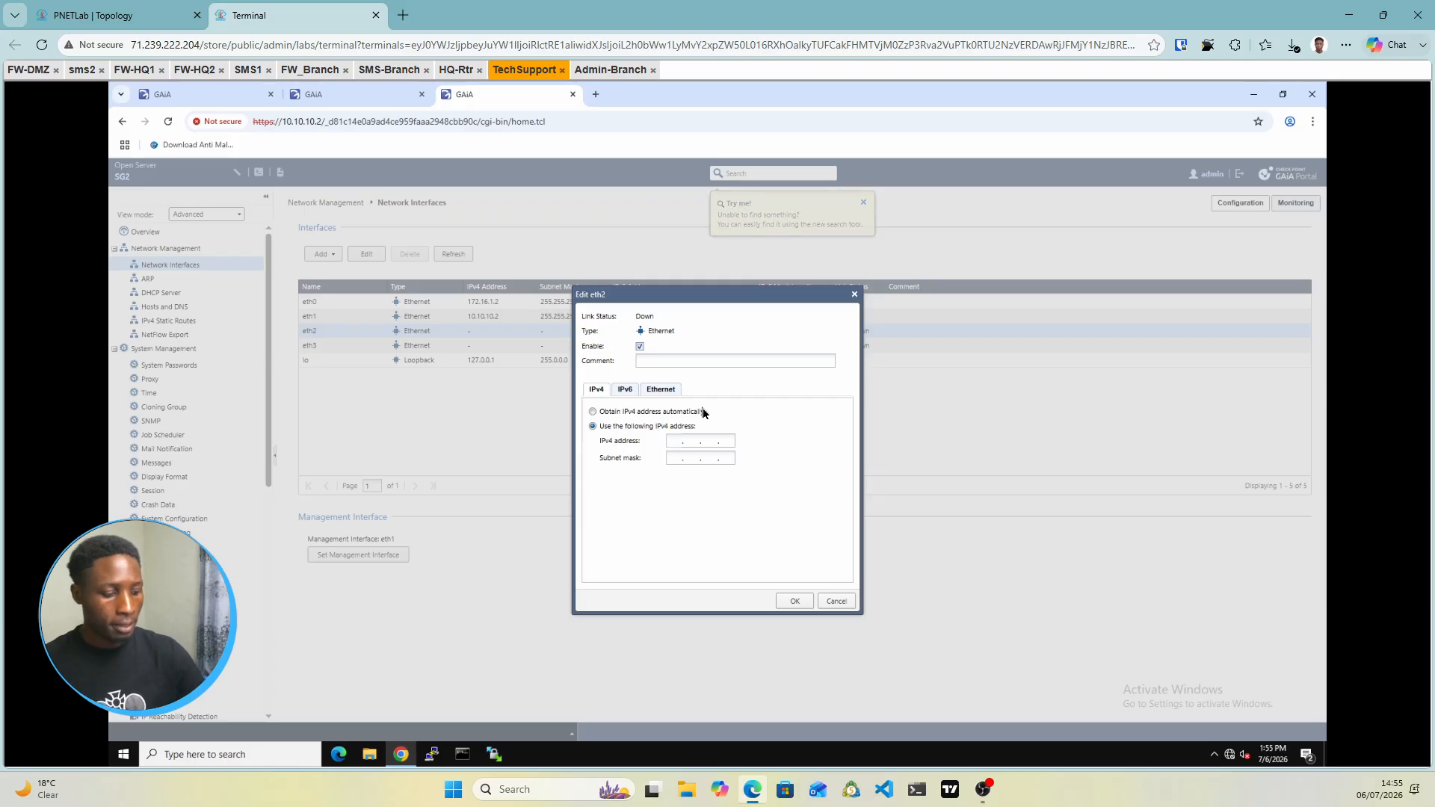
type("1.1.1.")
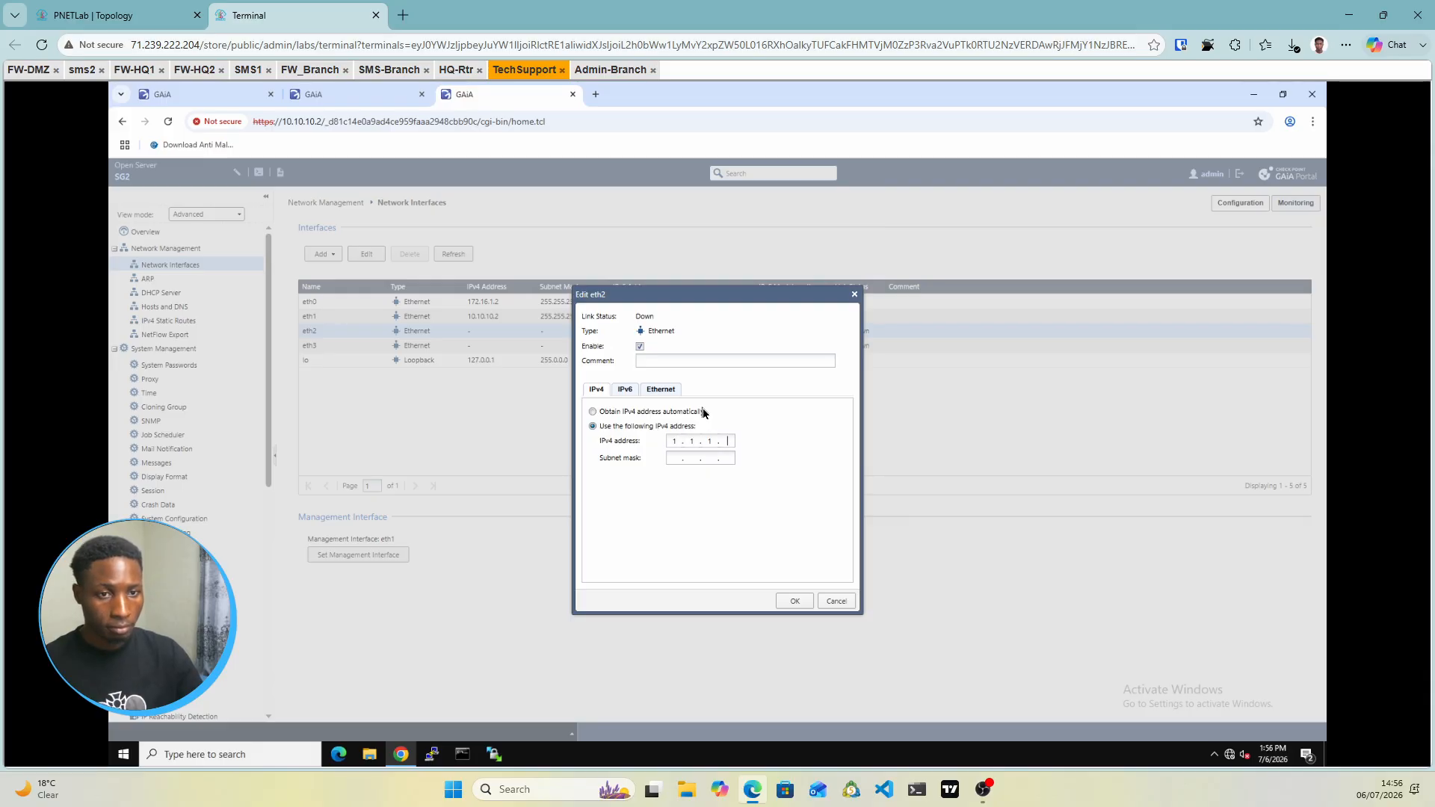
type("2")
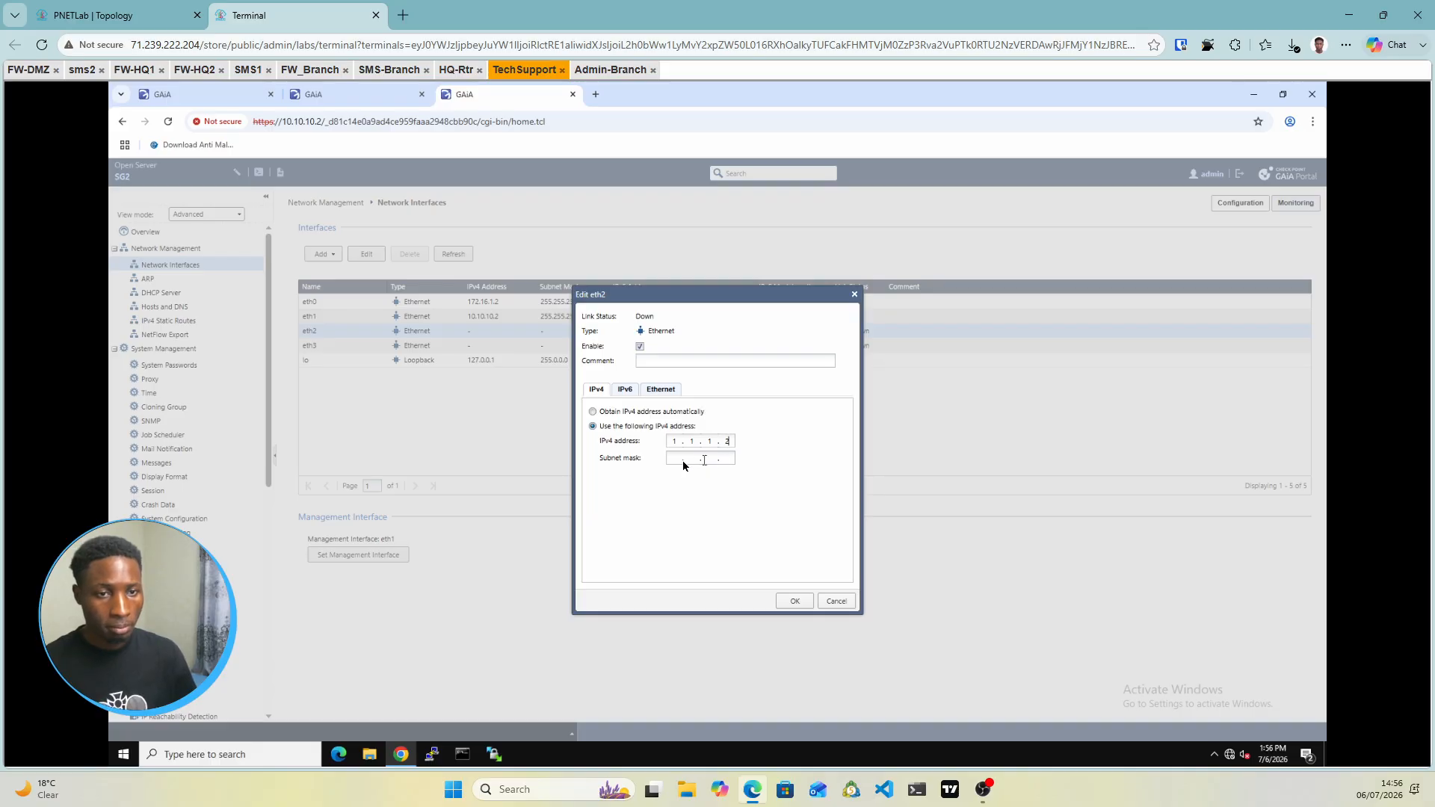
key("Tab")
type("2")
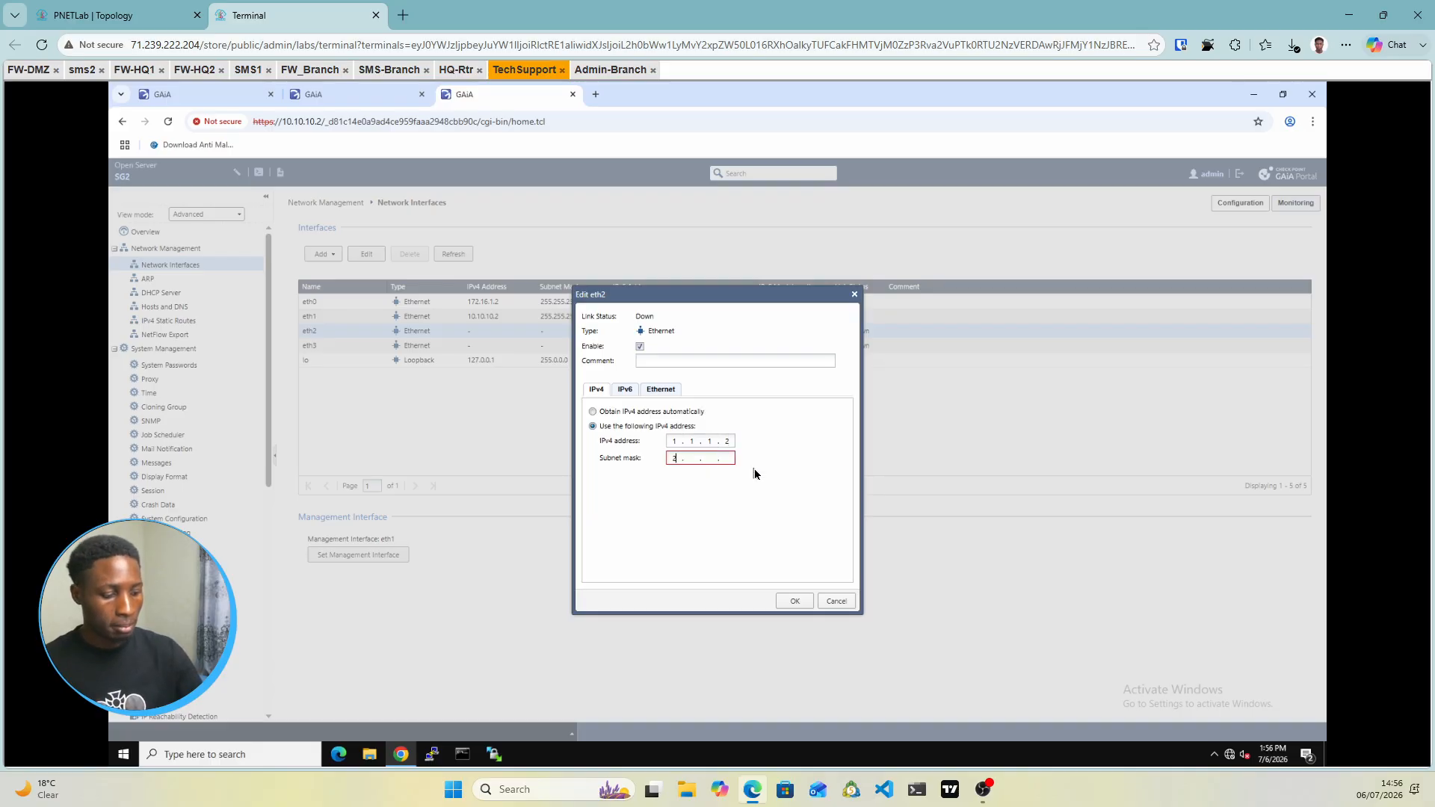
type("55 . 255 . 255 . ")
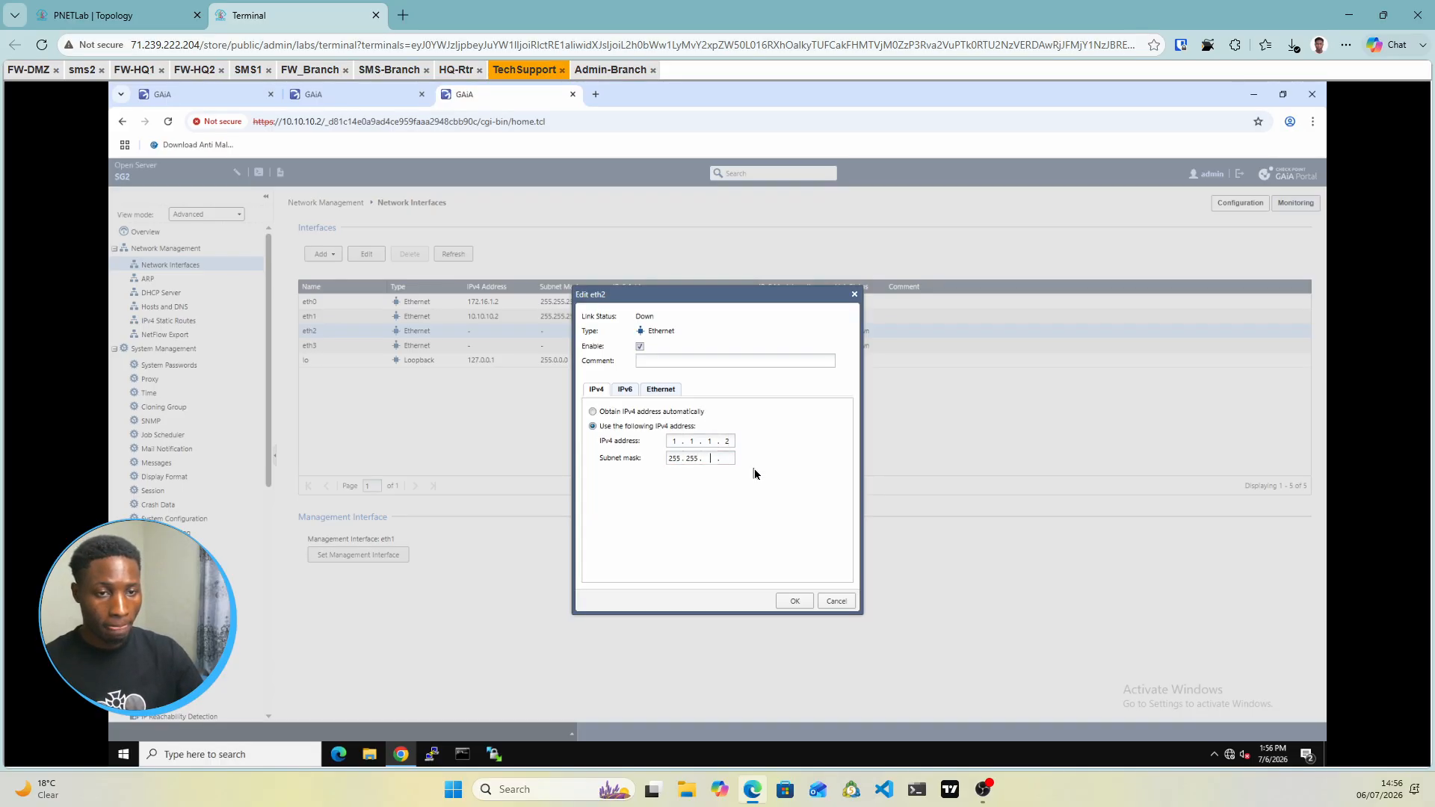
type("0")
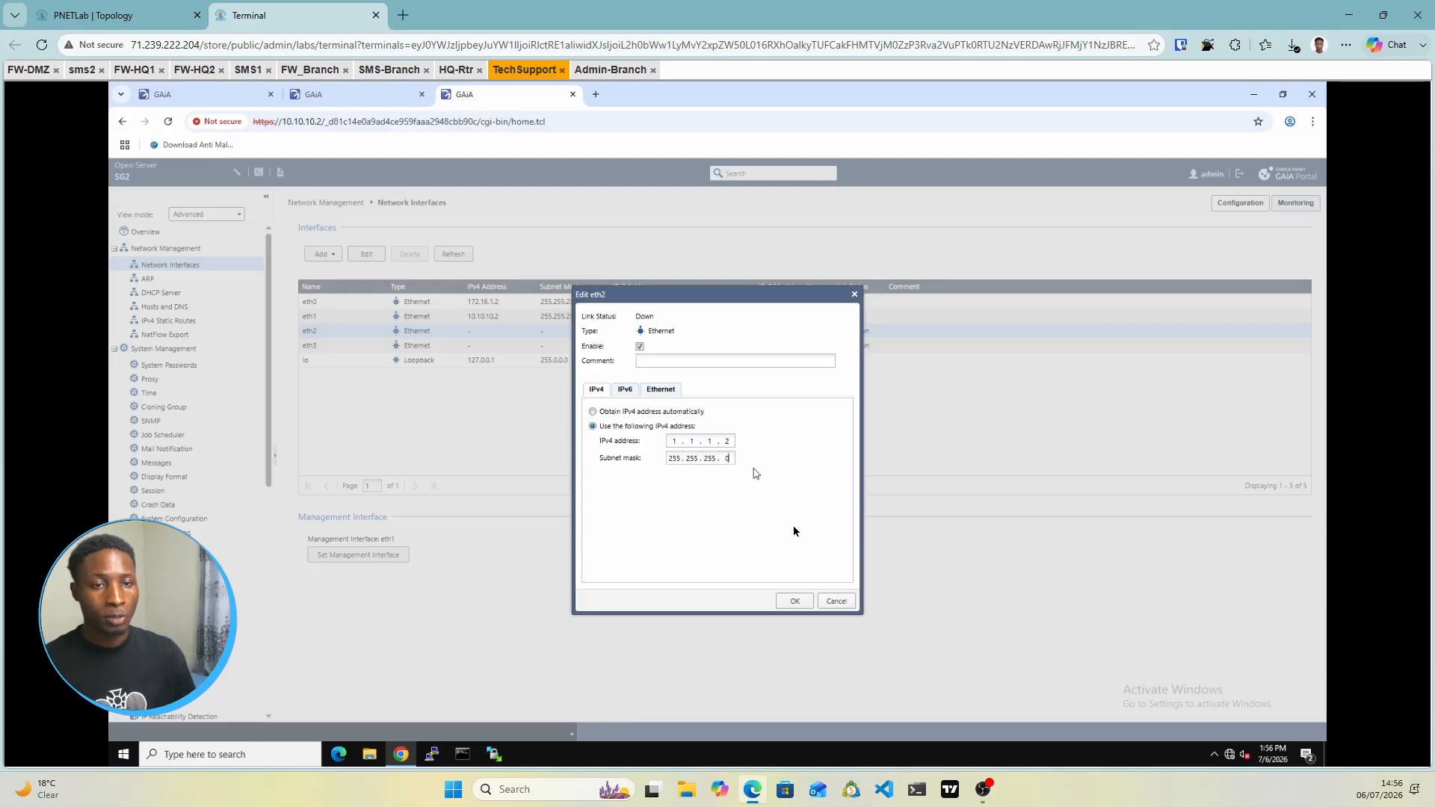
left_click(795, 601)
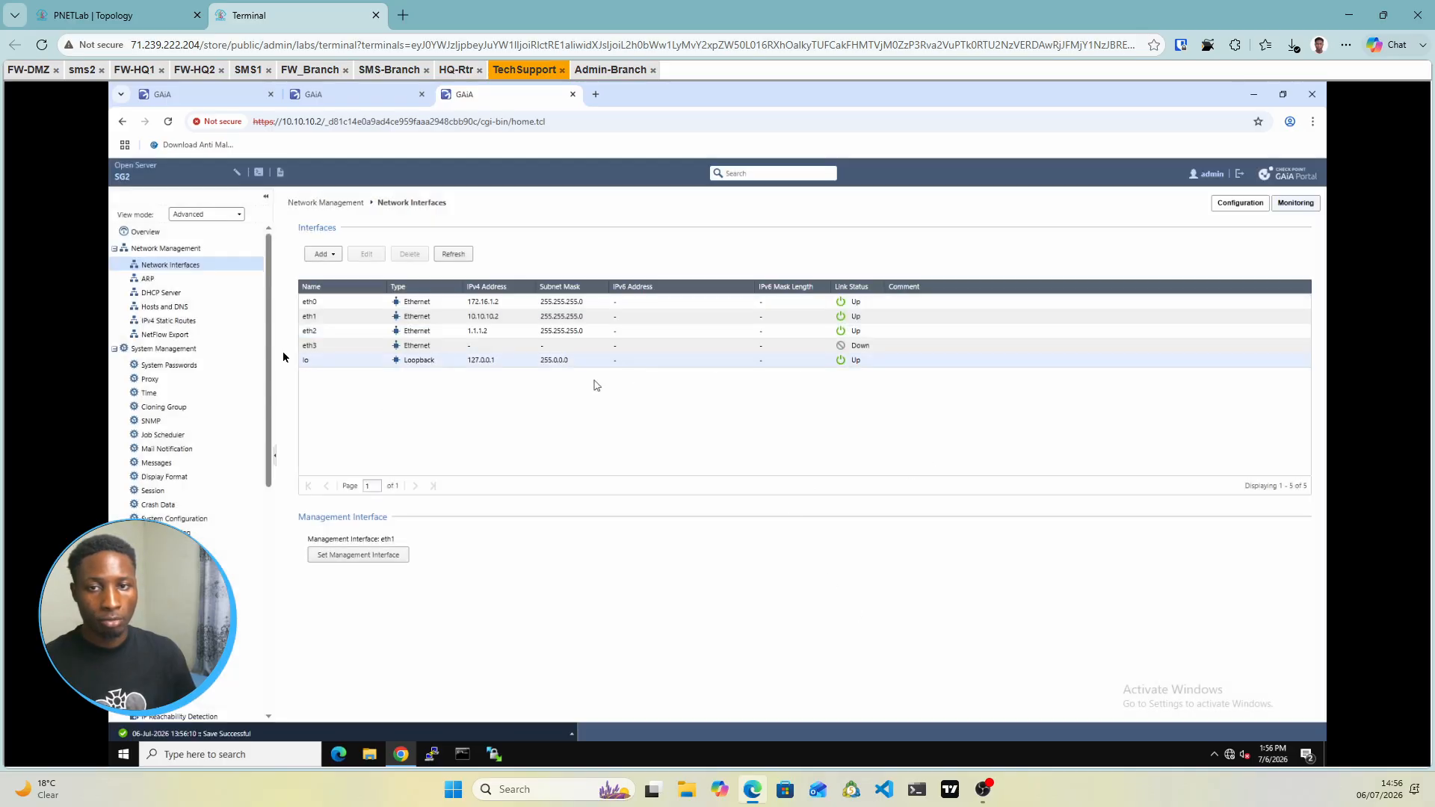
left_click(166, 322)
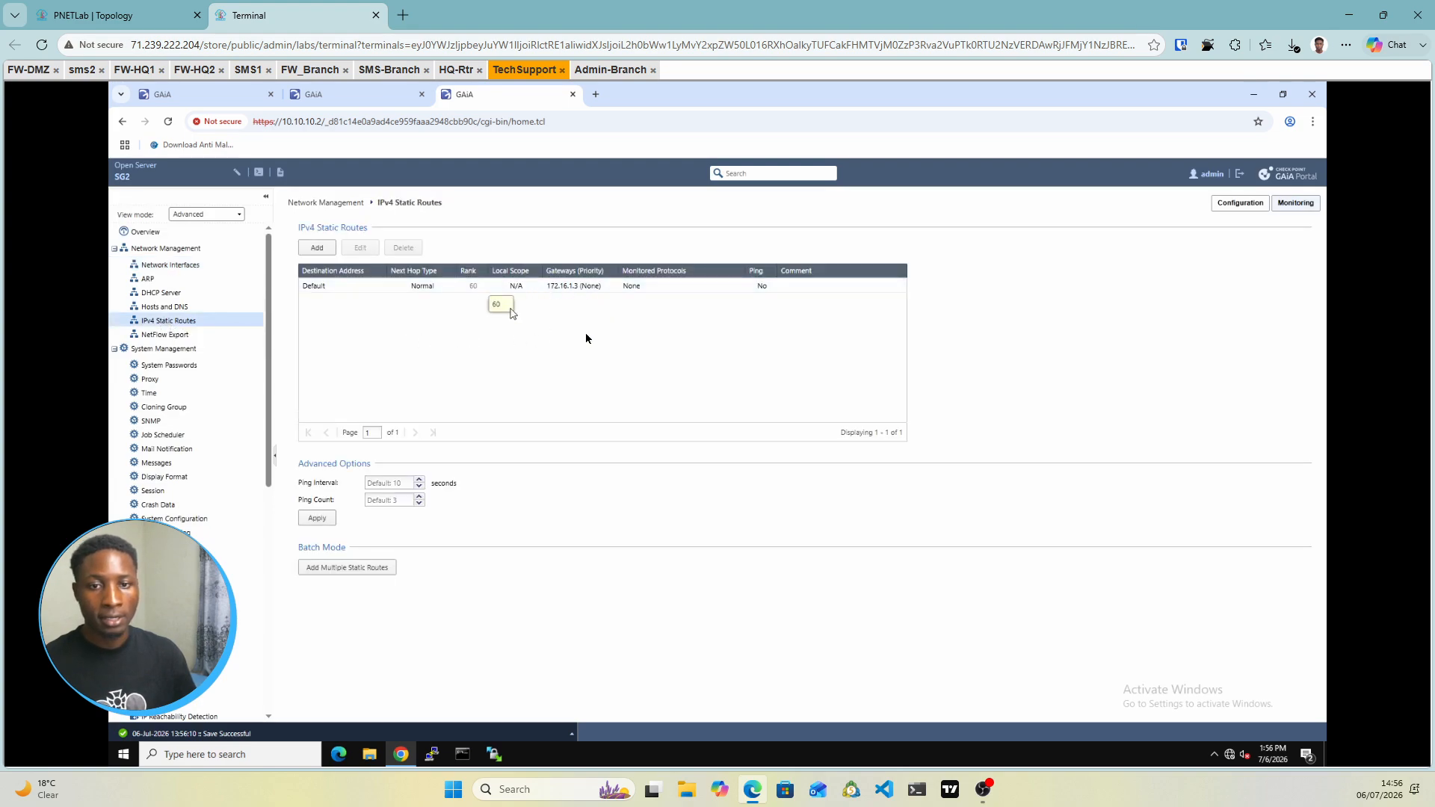
left_click(120, 15)
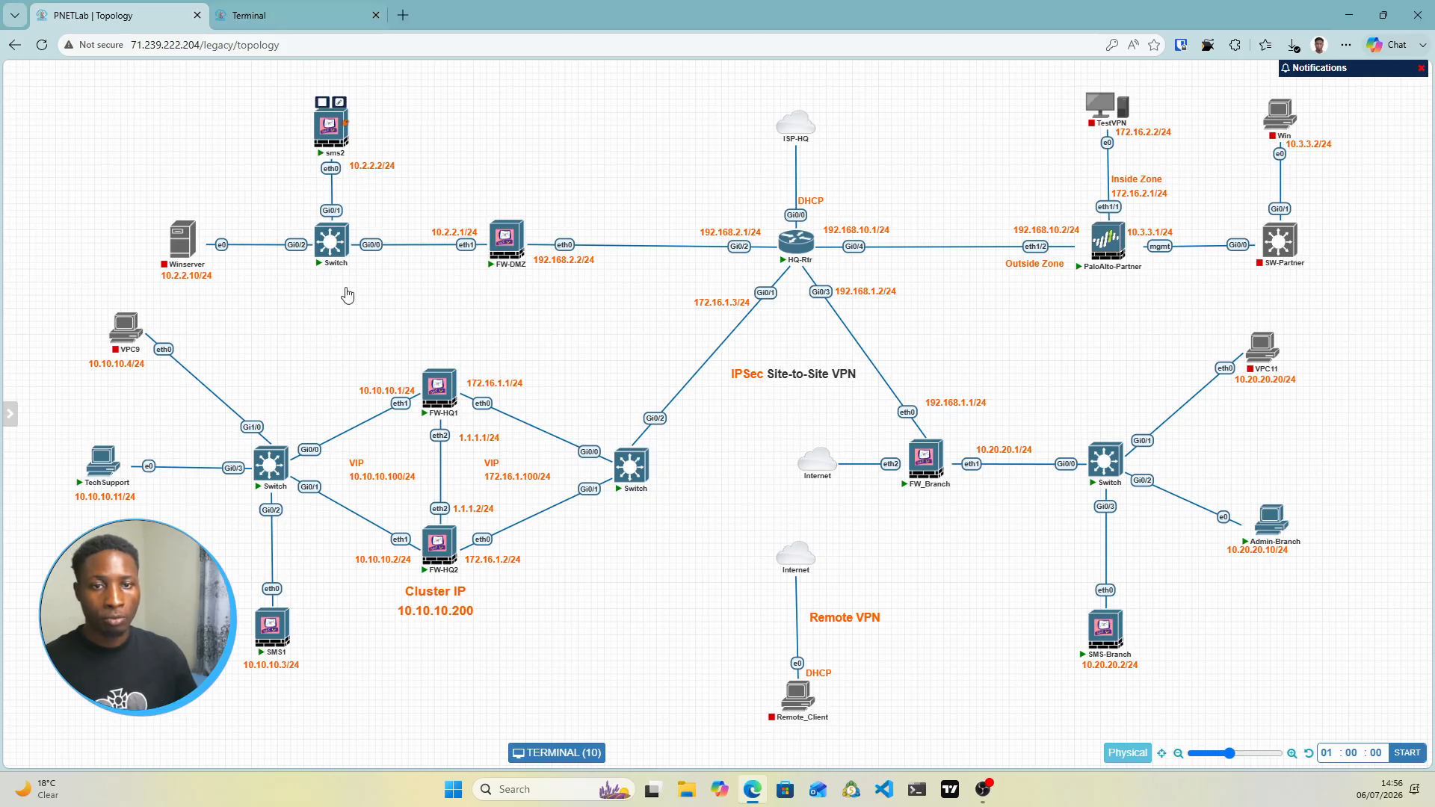
Return to the gateway console and minimize the browser window showing SG2's Gaia portal
mouse_move(447, 507)
mouse_move(430, 394)
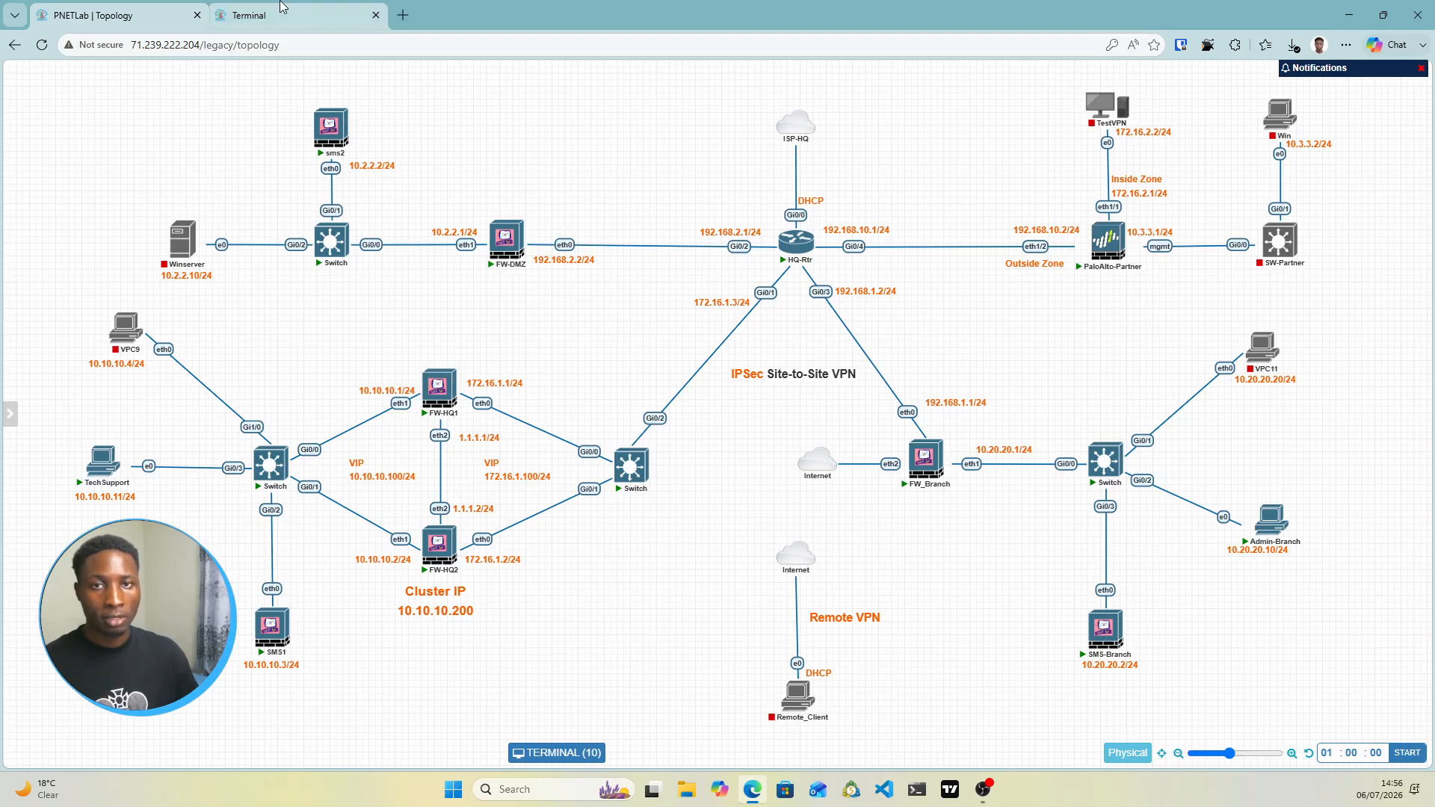
mouse_move(1127, 645)
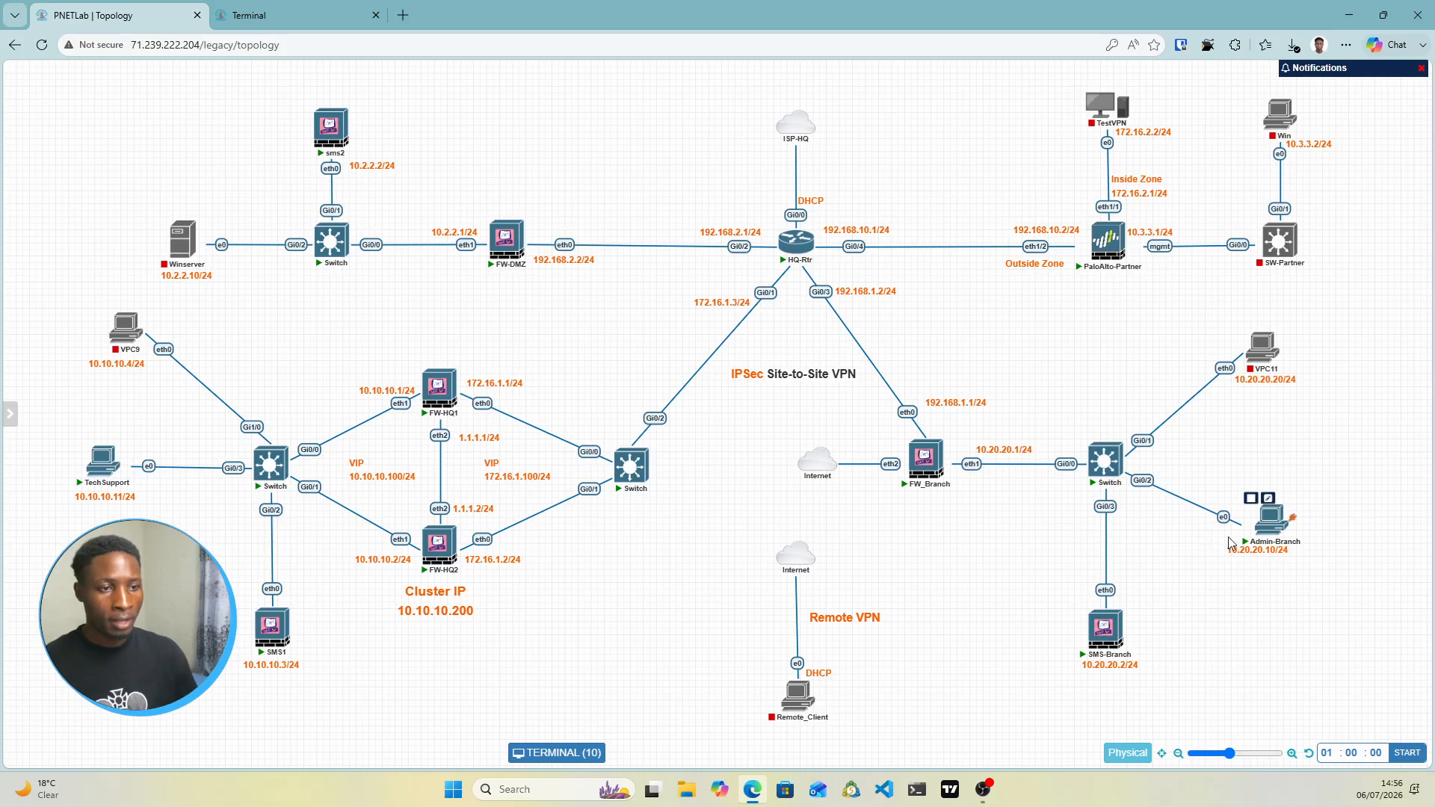
mouse_move(1119, 619)
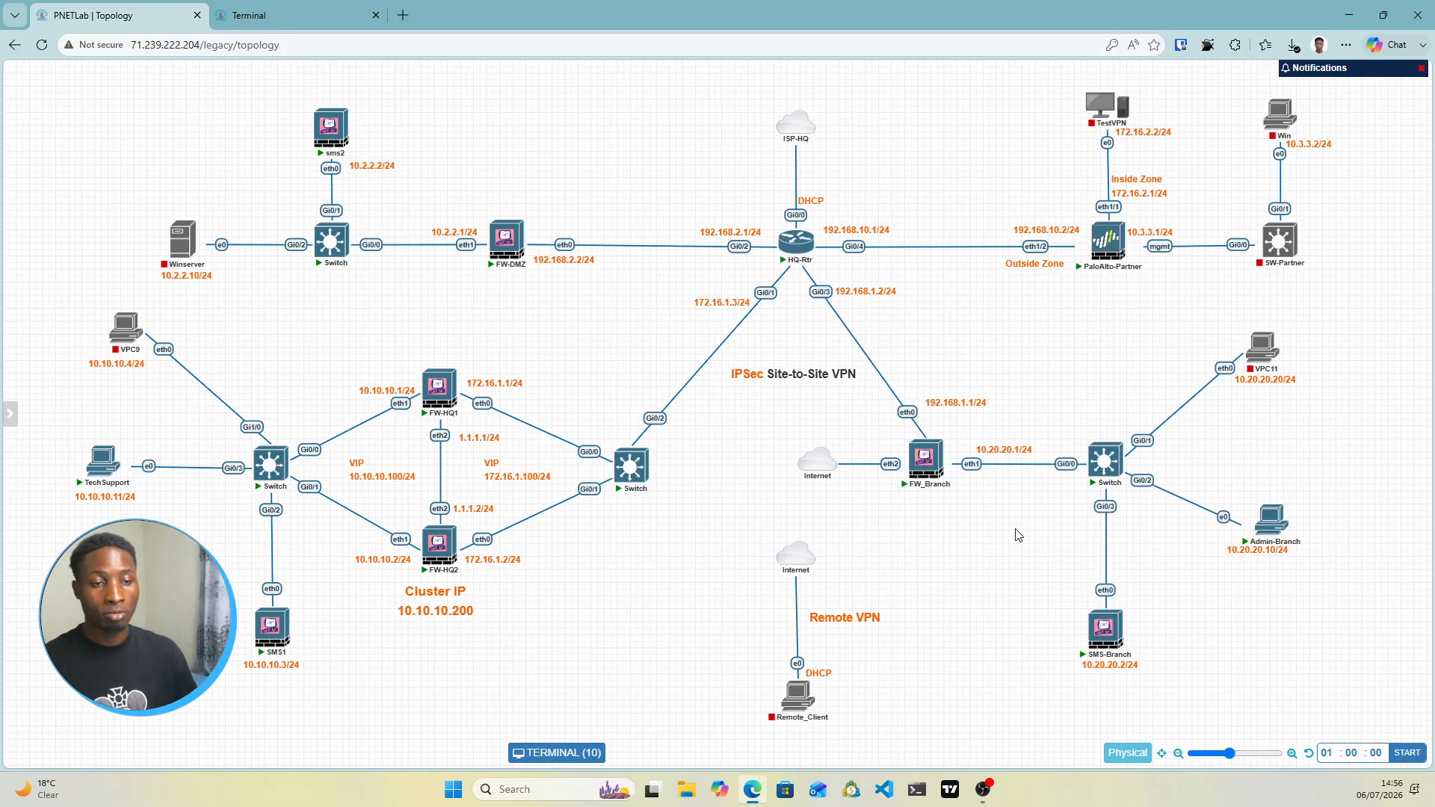
mouse_move(915, 482)
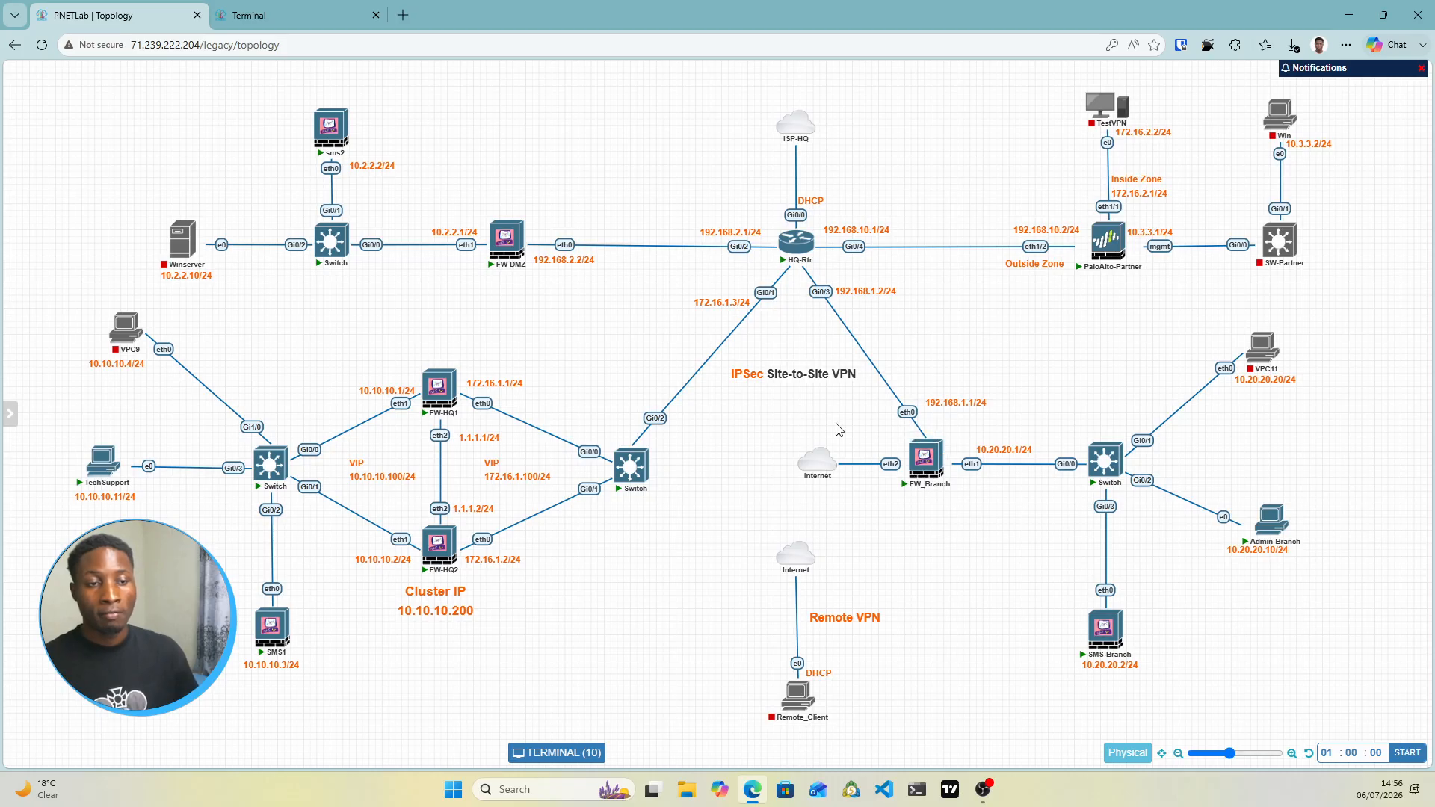
left_click(284, 15)
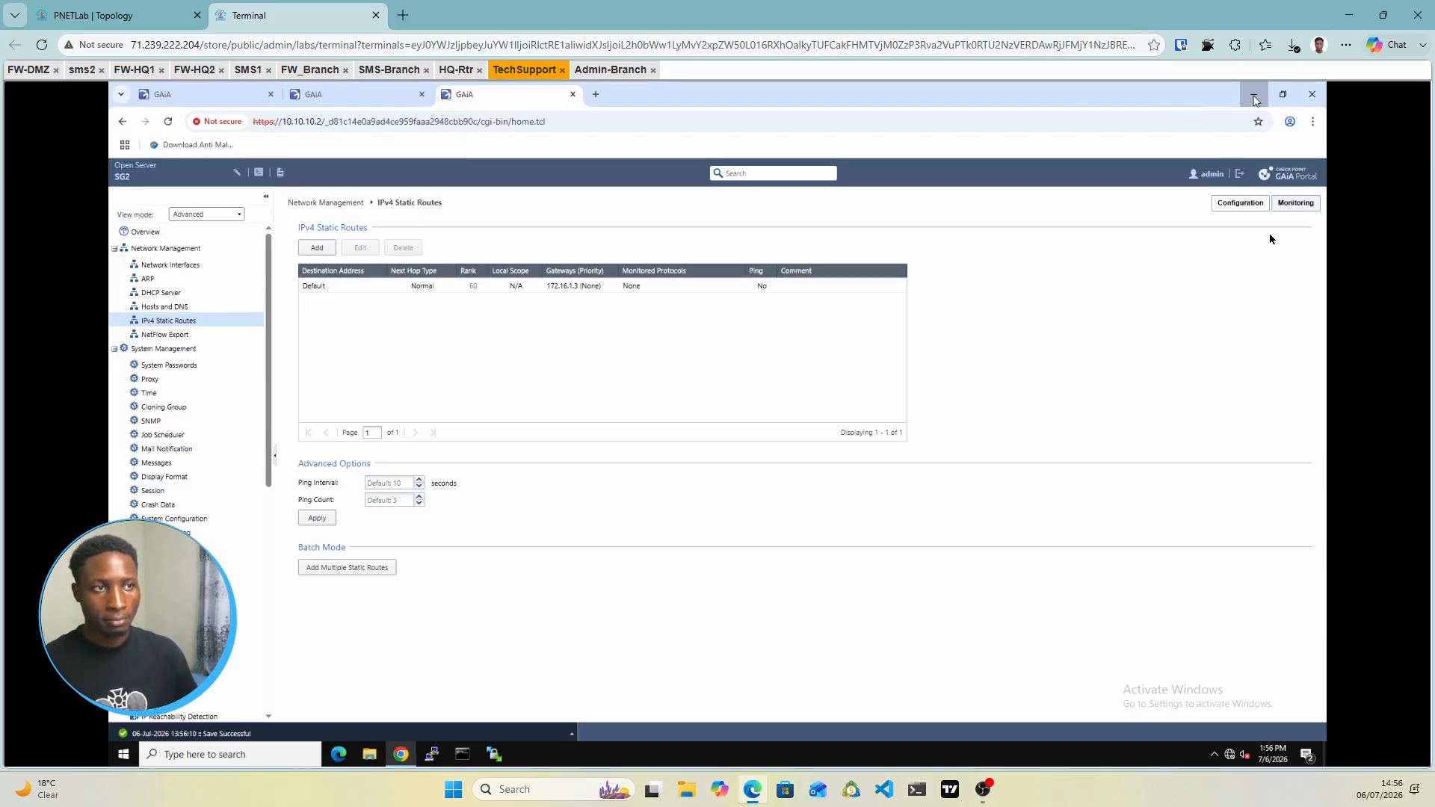
left_click(1255, 98)
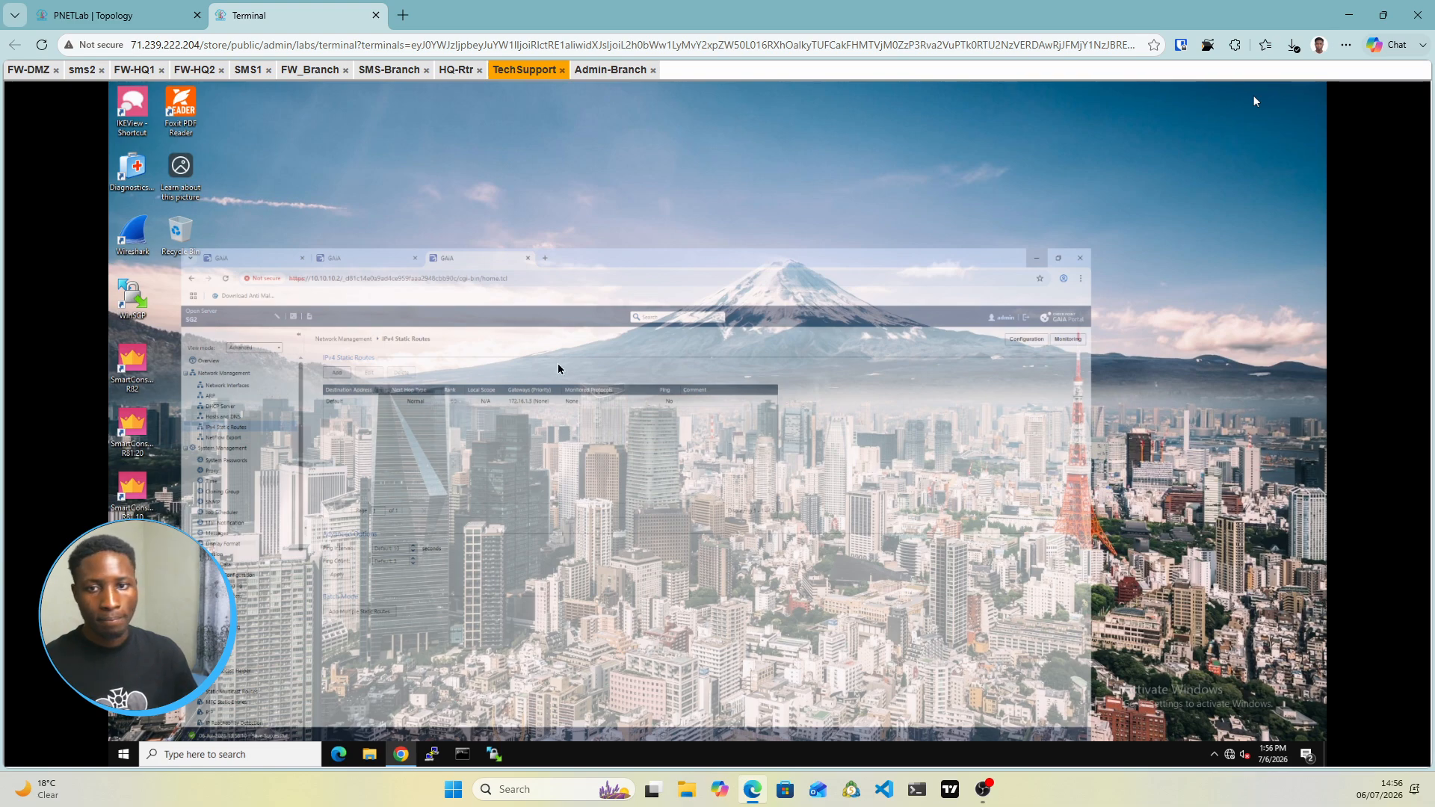
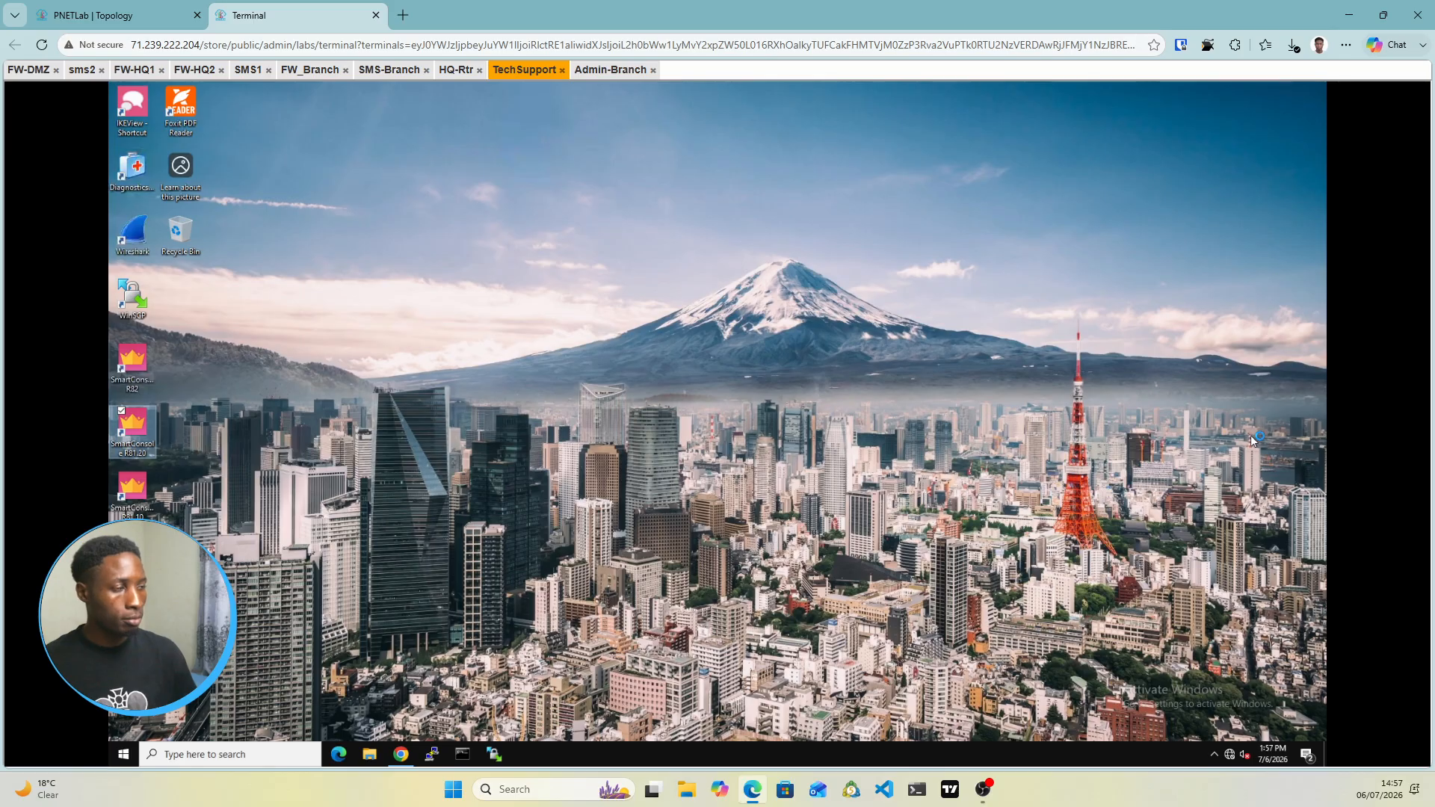
Check the Admin-Branch Gaia wizard summary, with Security Management installing at 62%
left_click_drag(610, 69, 614, 74)
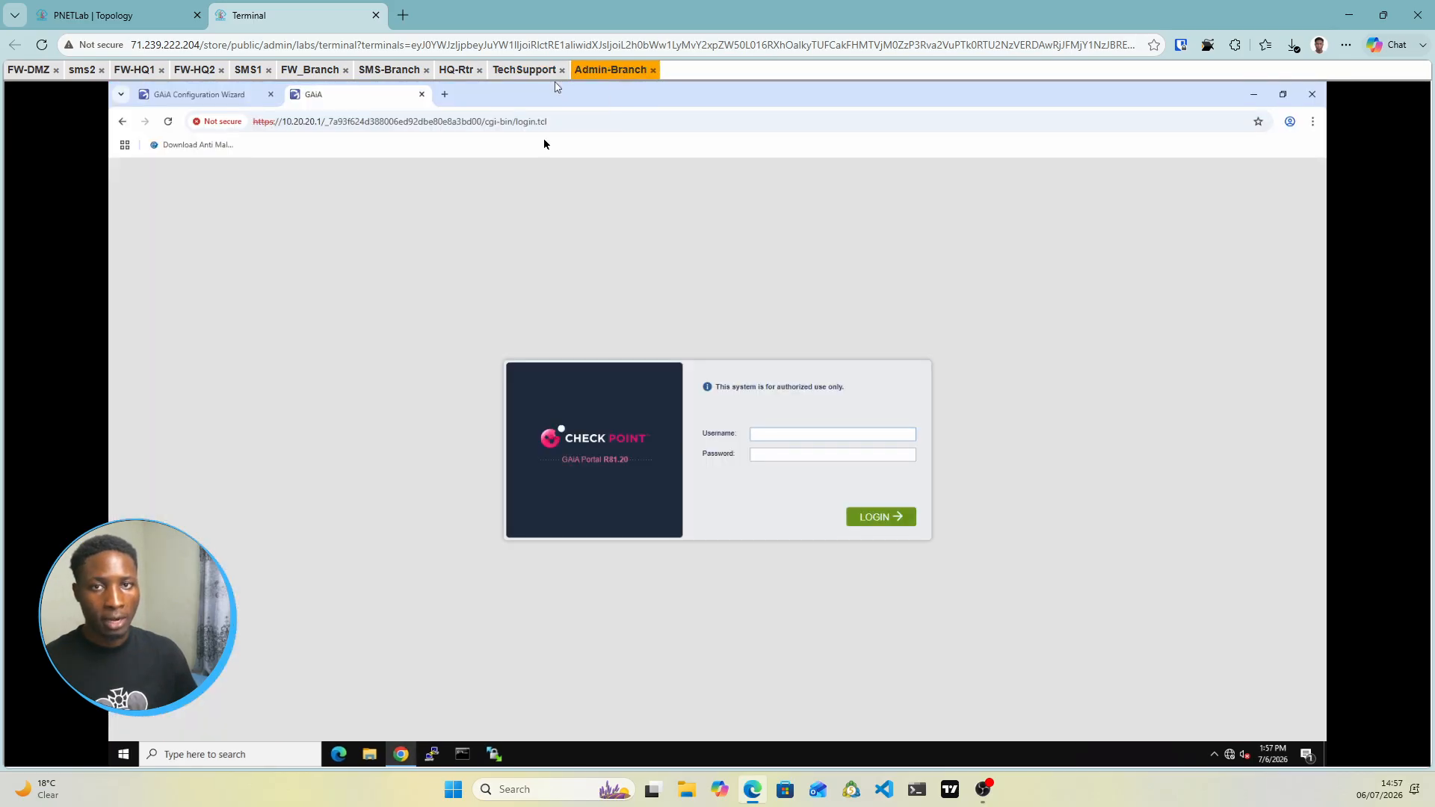
left_click(210, 100)
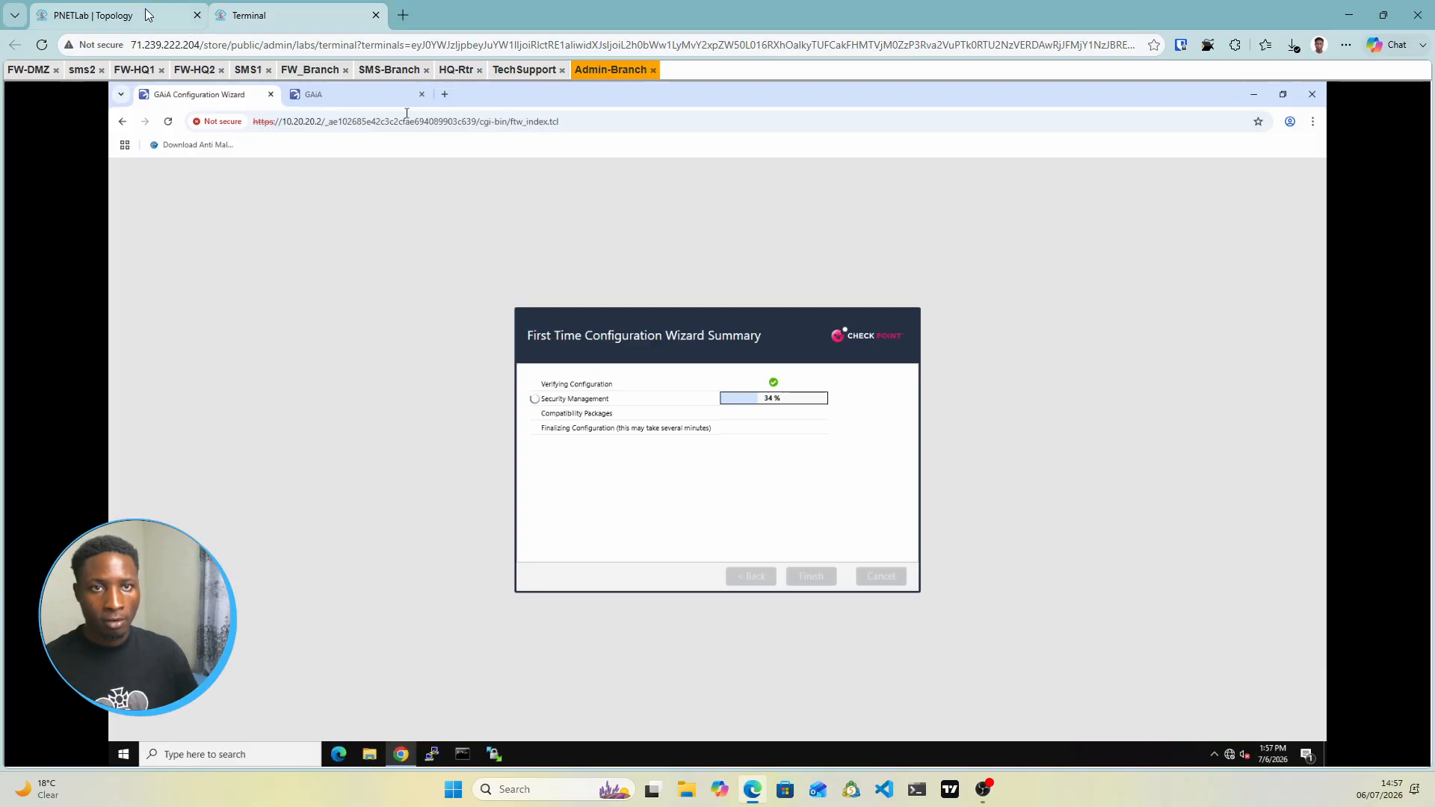
left_click(112, 15)
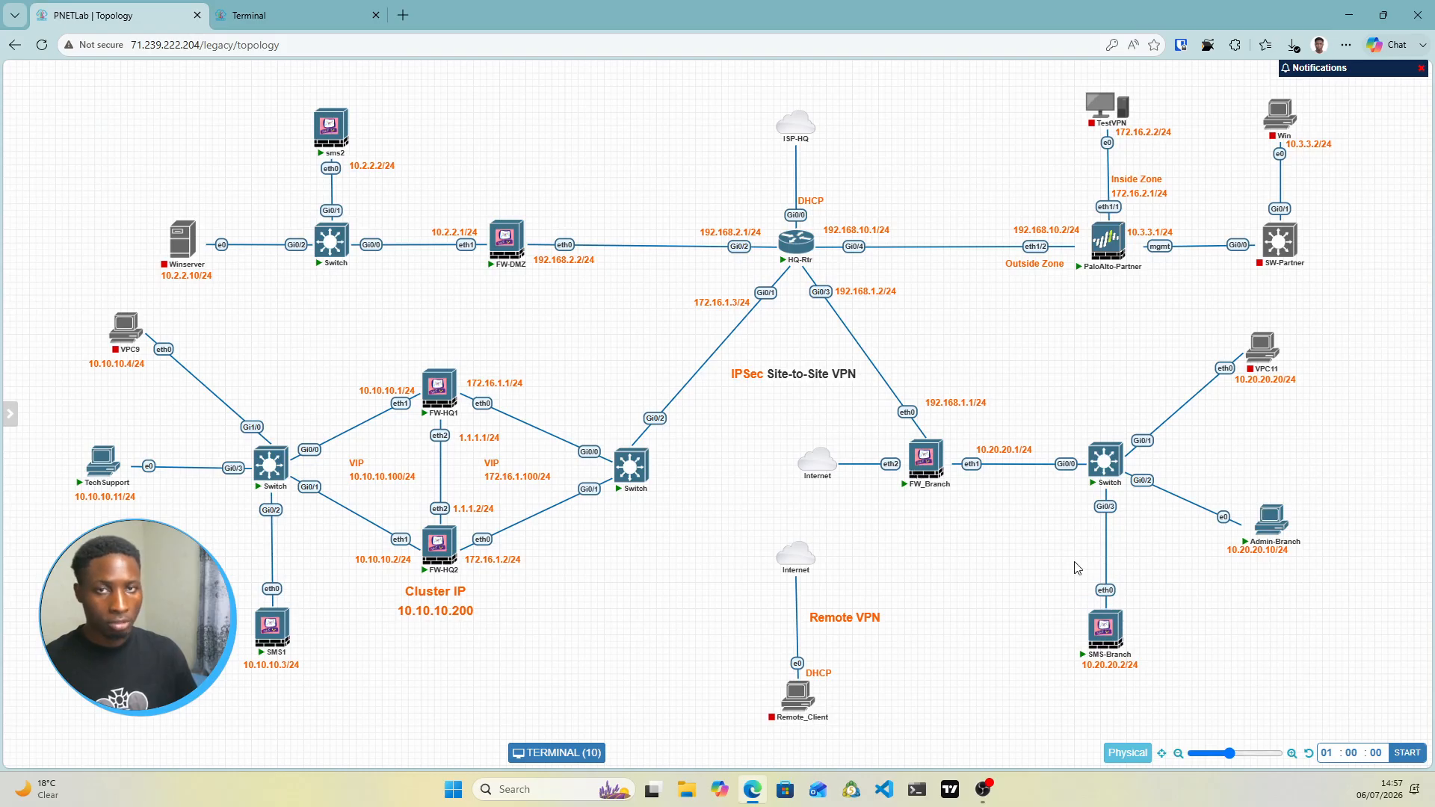
left_click(339, 17)
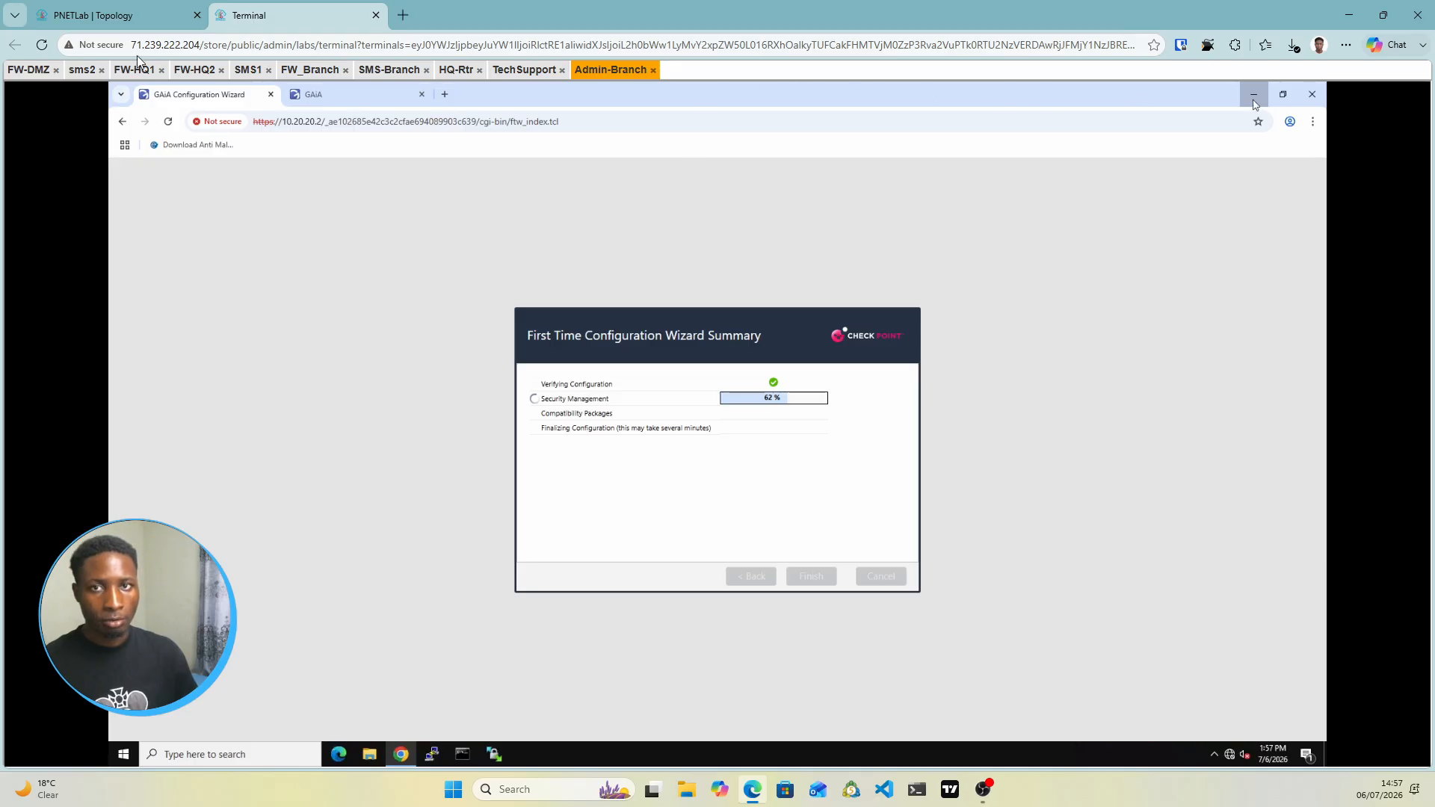
Minimize the Admin-Branch wizard browser and bring up the TechSupport machine's remote desktop
left_click(521, 74)
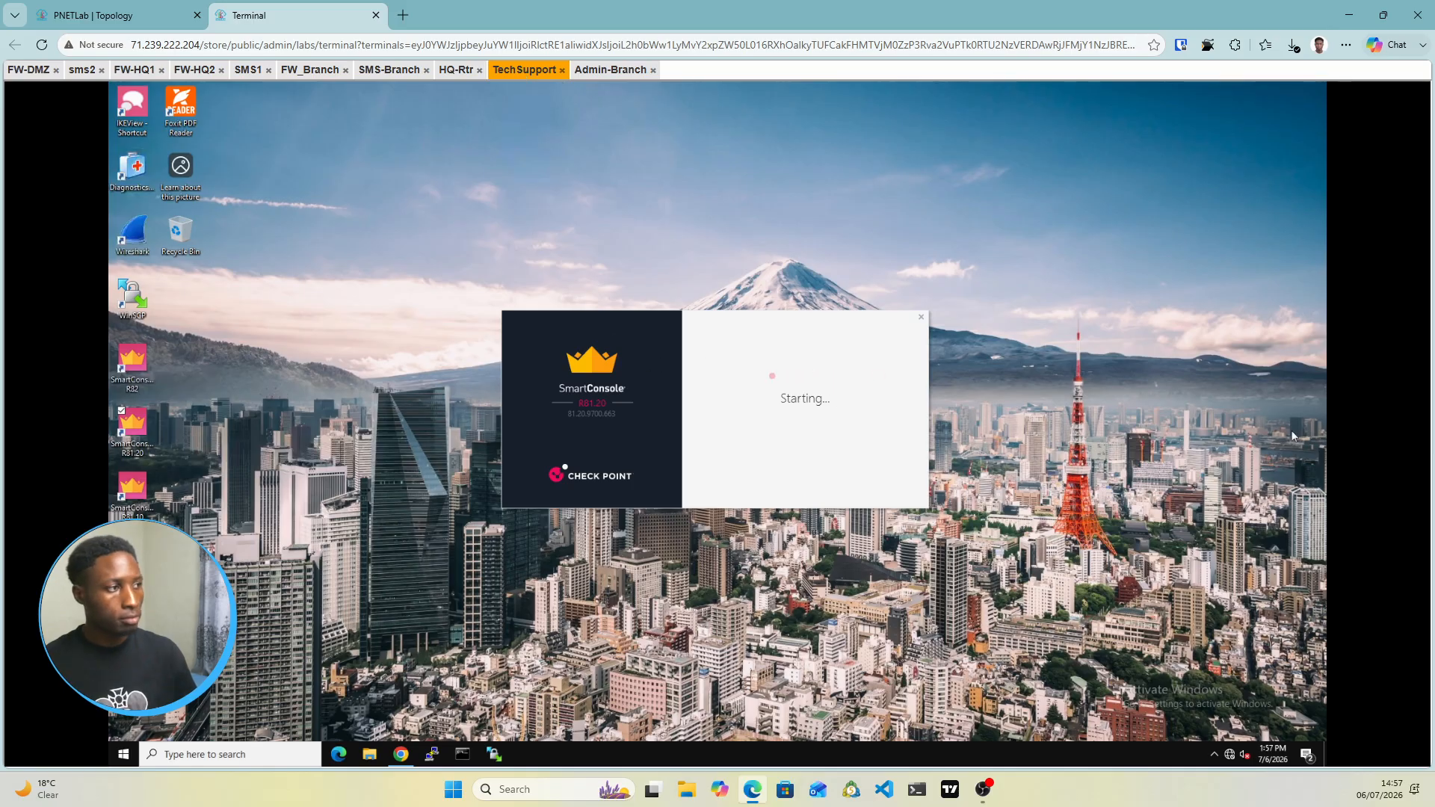
left_click(602, 72)
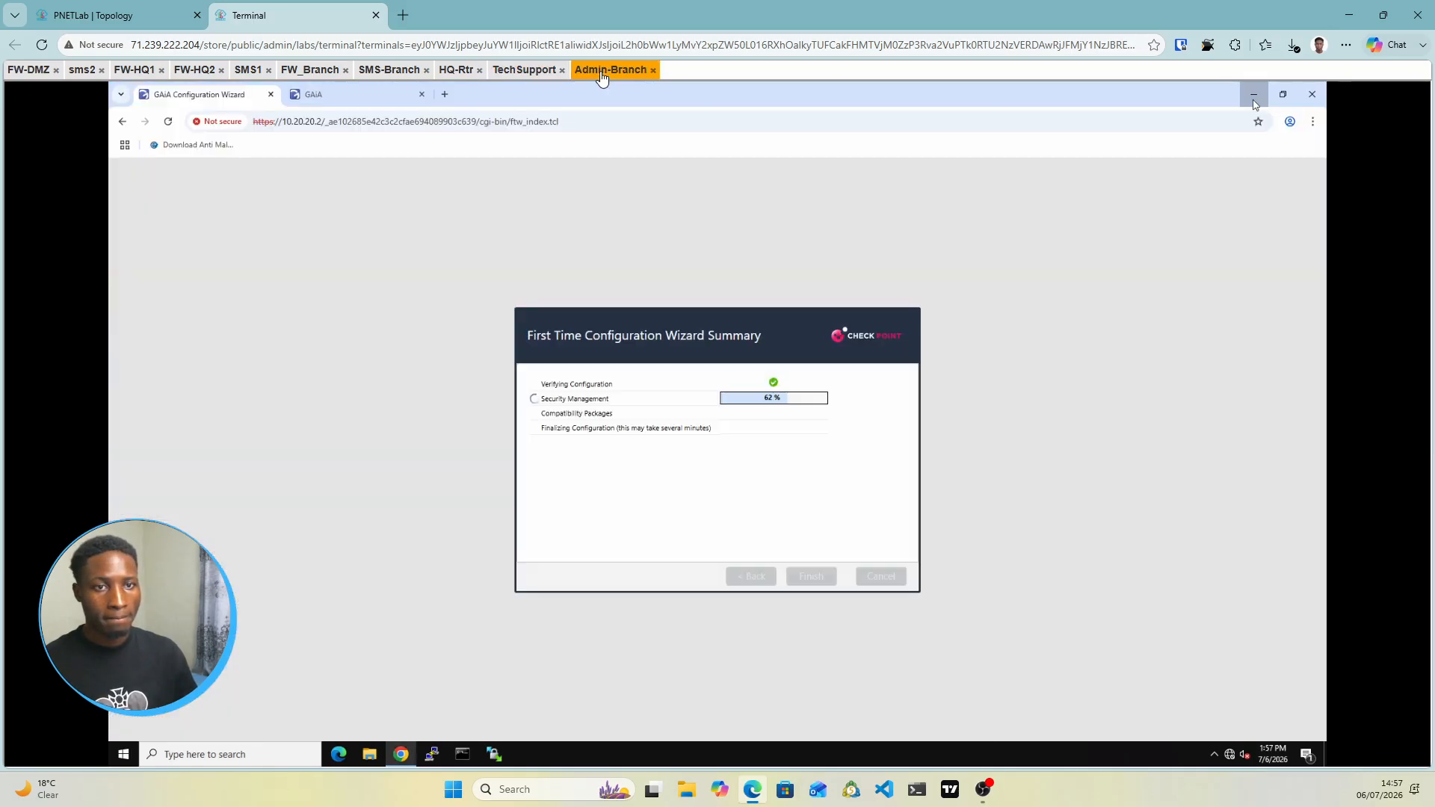
left_click(1253, 96)
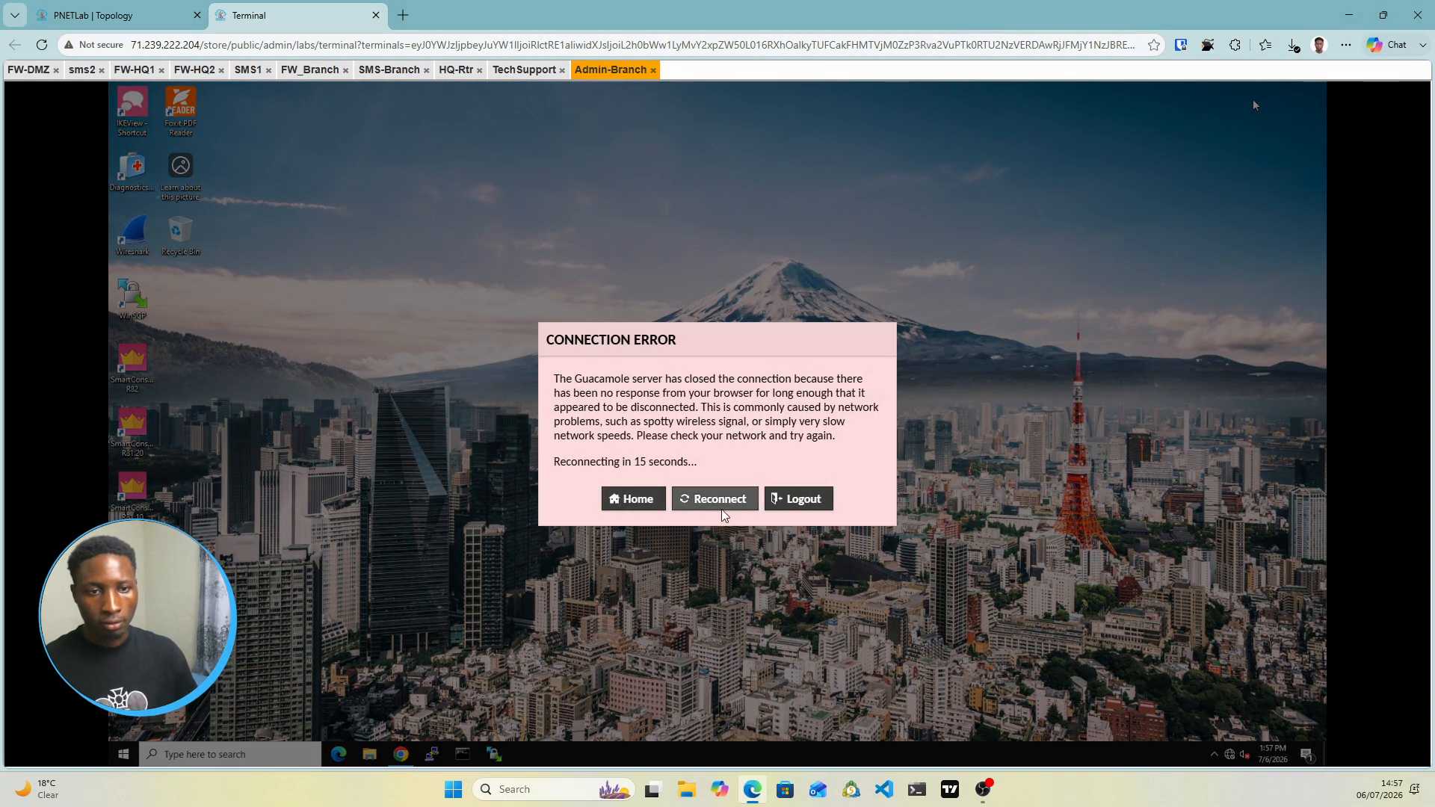
left_click(712, 501)
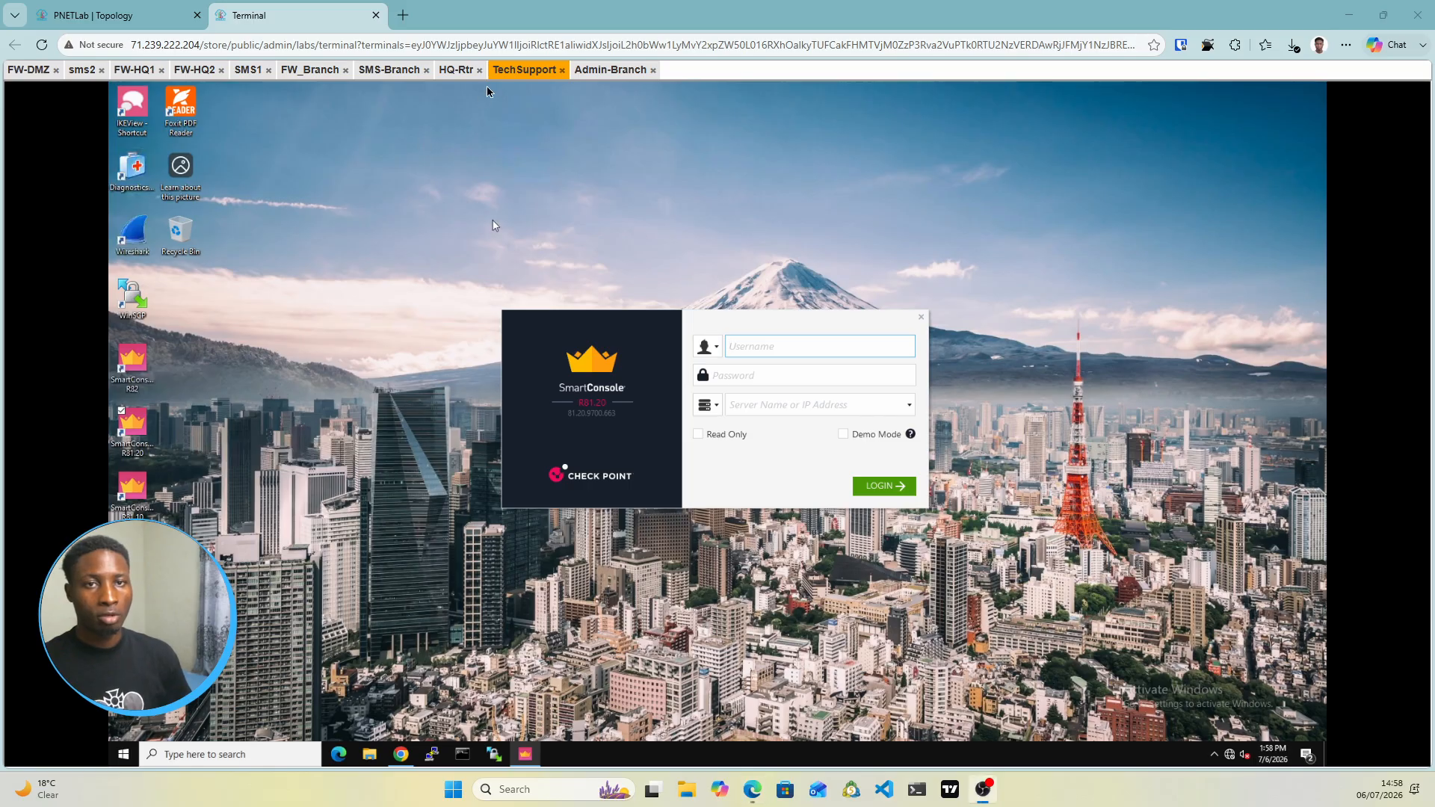
left_click(96, 15)
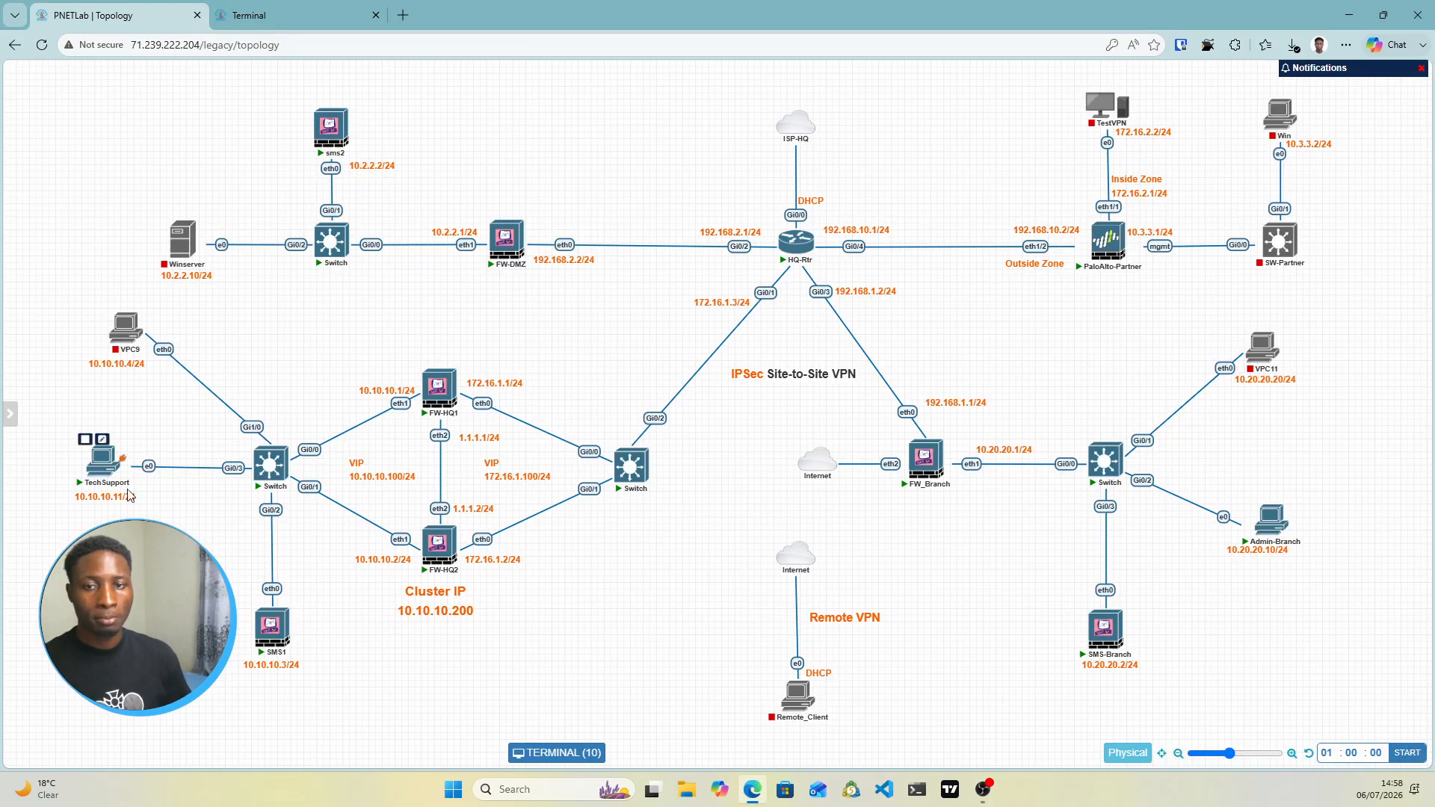
left_click(97, 469)
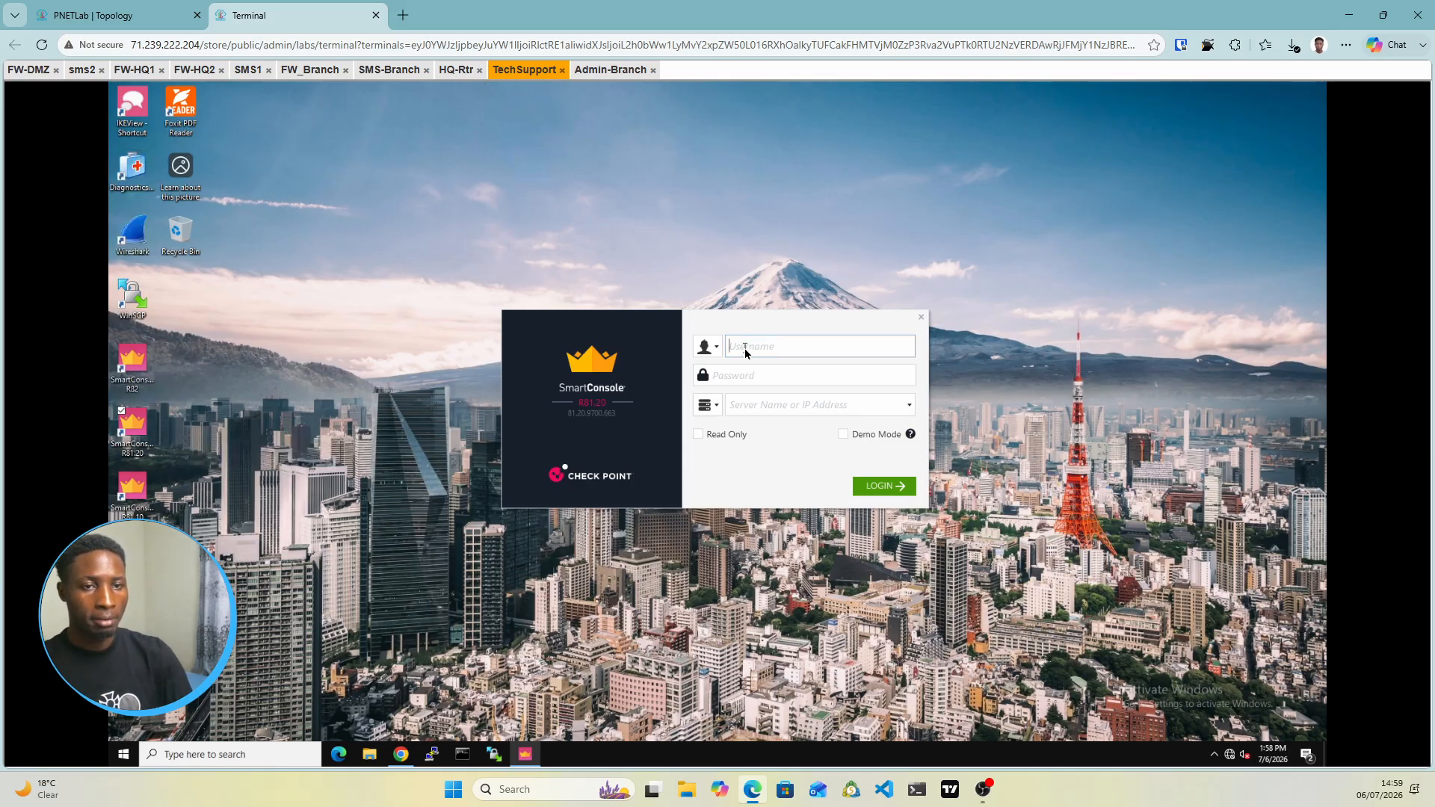
Log in to SmartConsole as admin, with the account password, on server 10.10.10.3
left_click(745, 353)
type("admin")
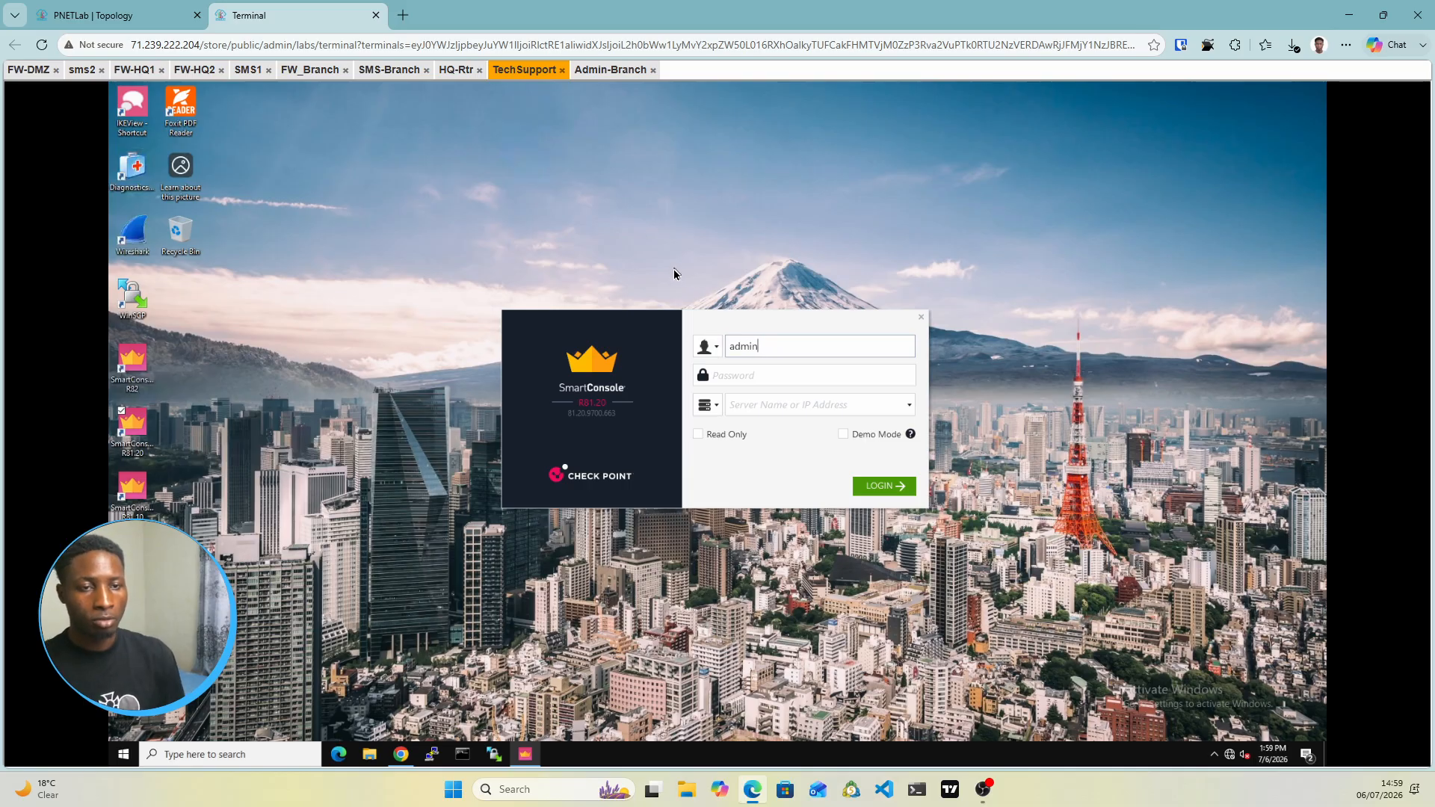
key("Tab")
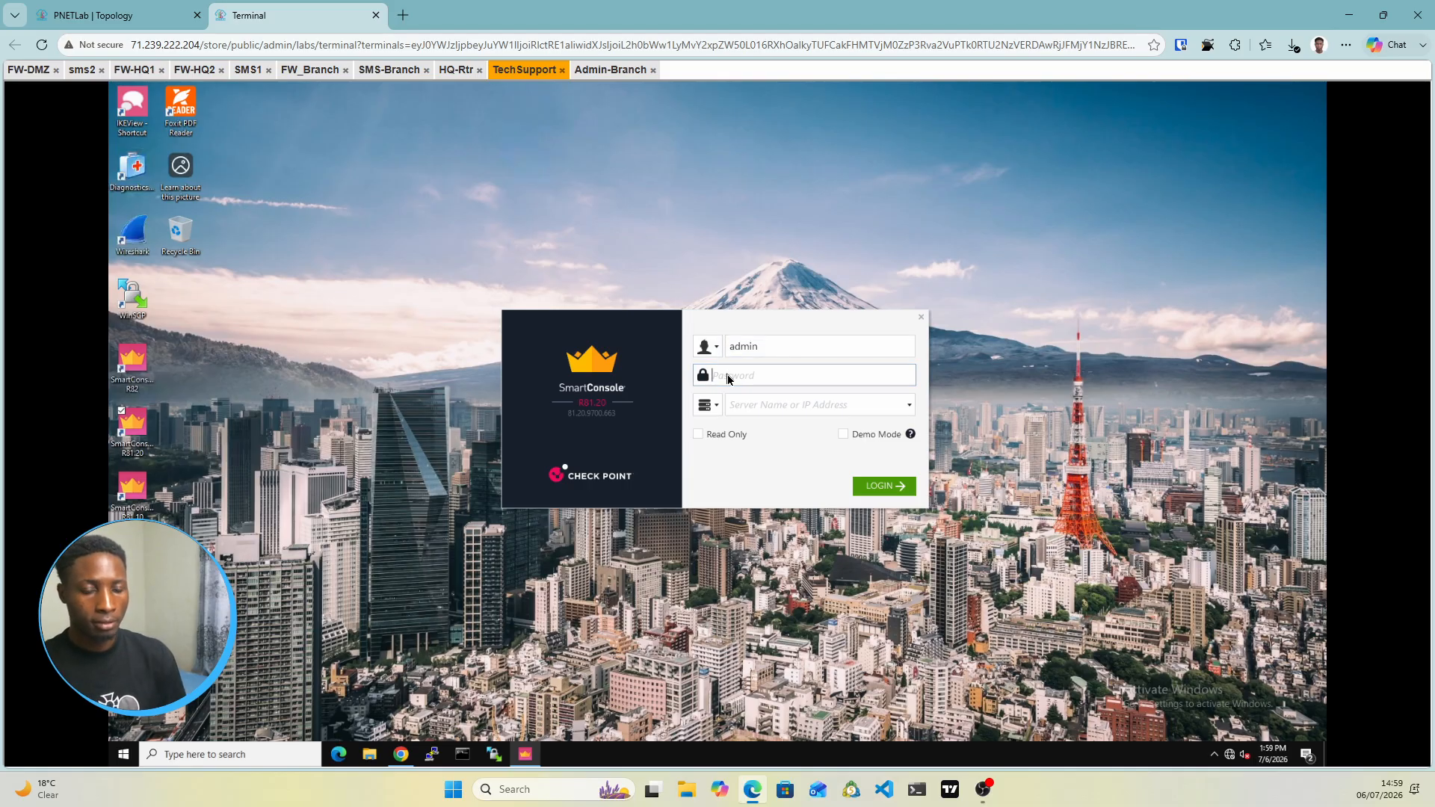
type("••••")
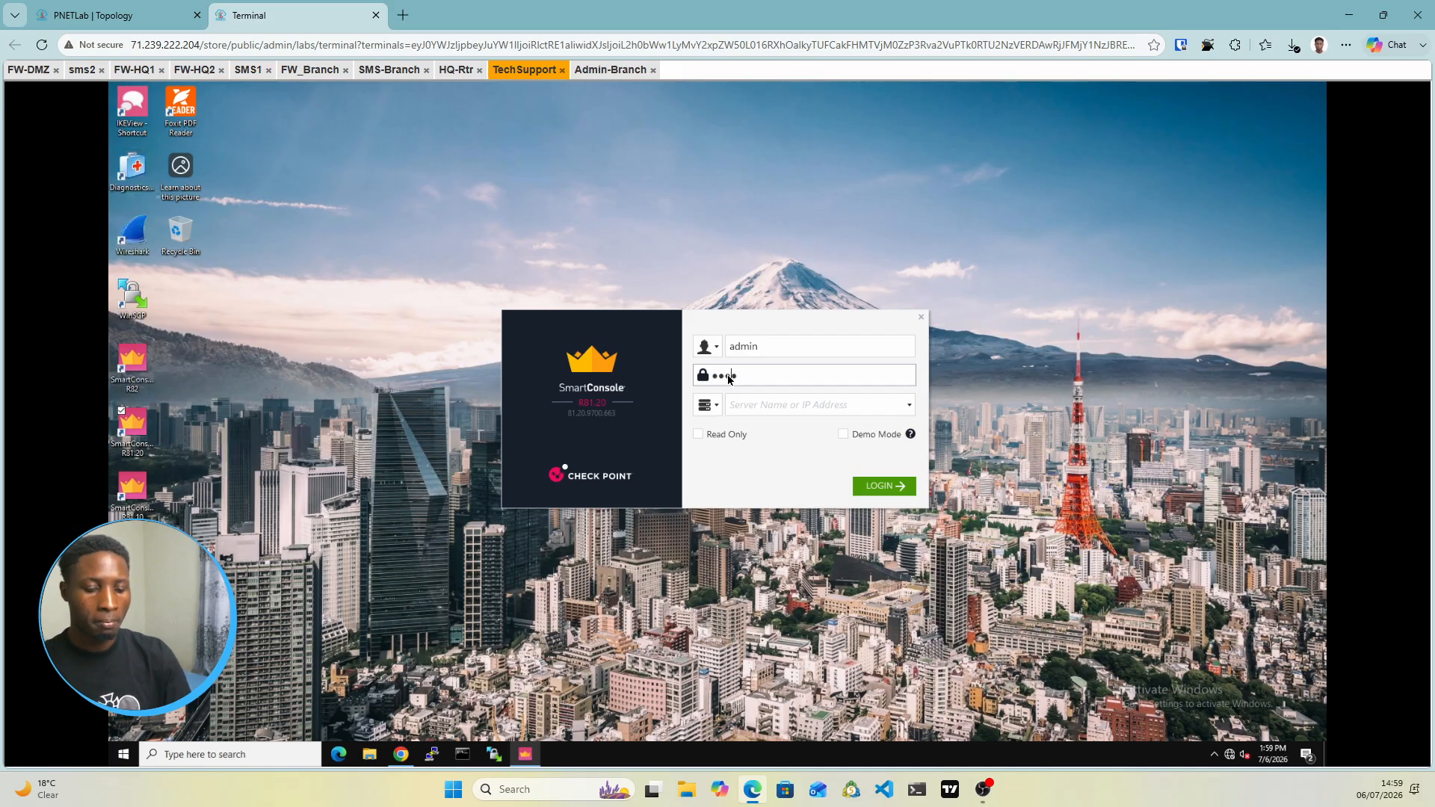
type("••••")
key("Tab")
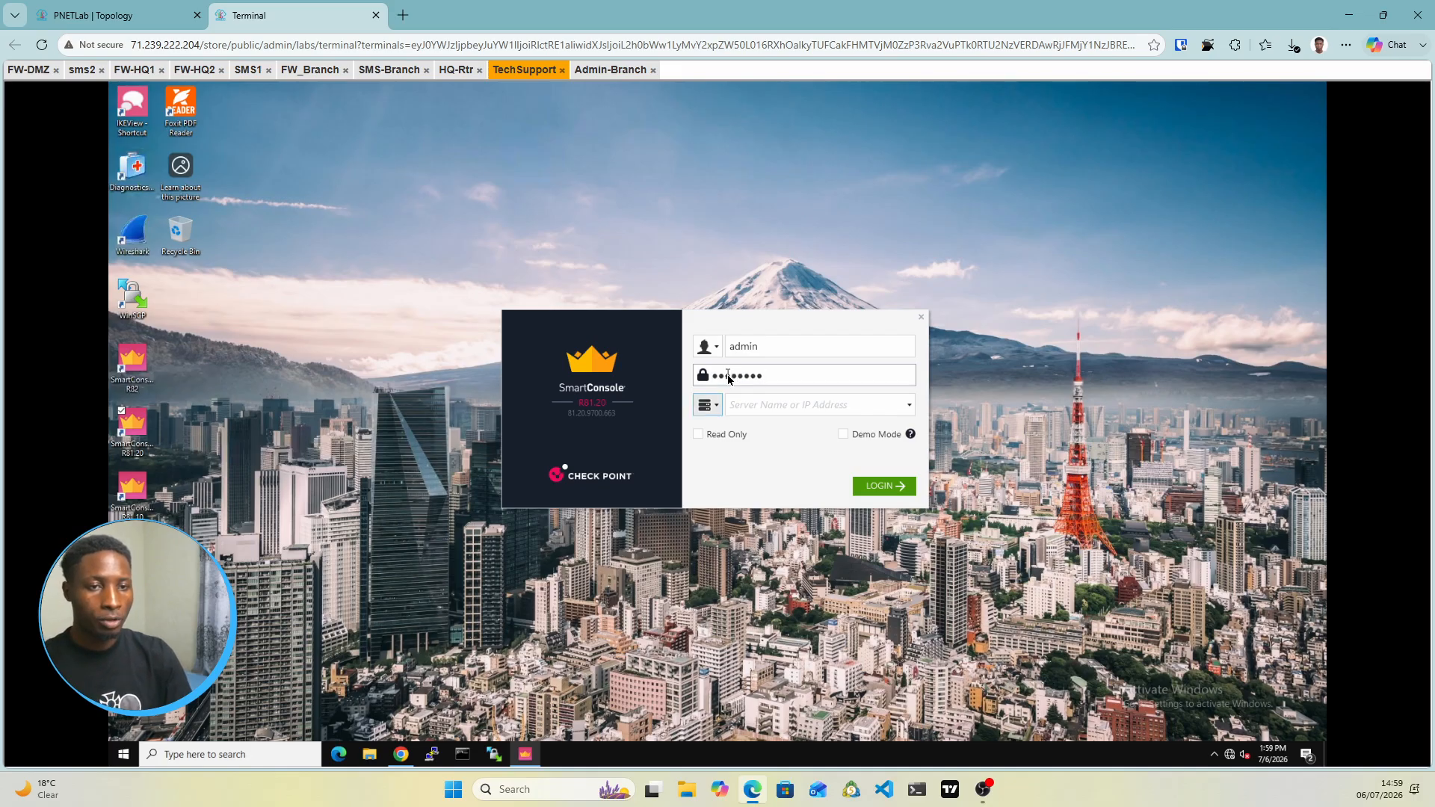
key("Tab")
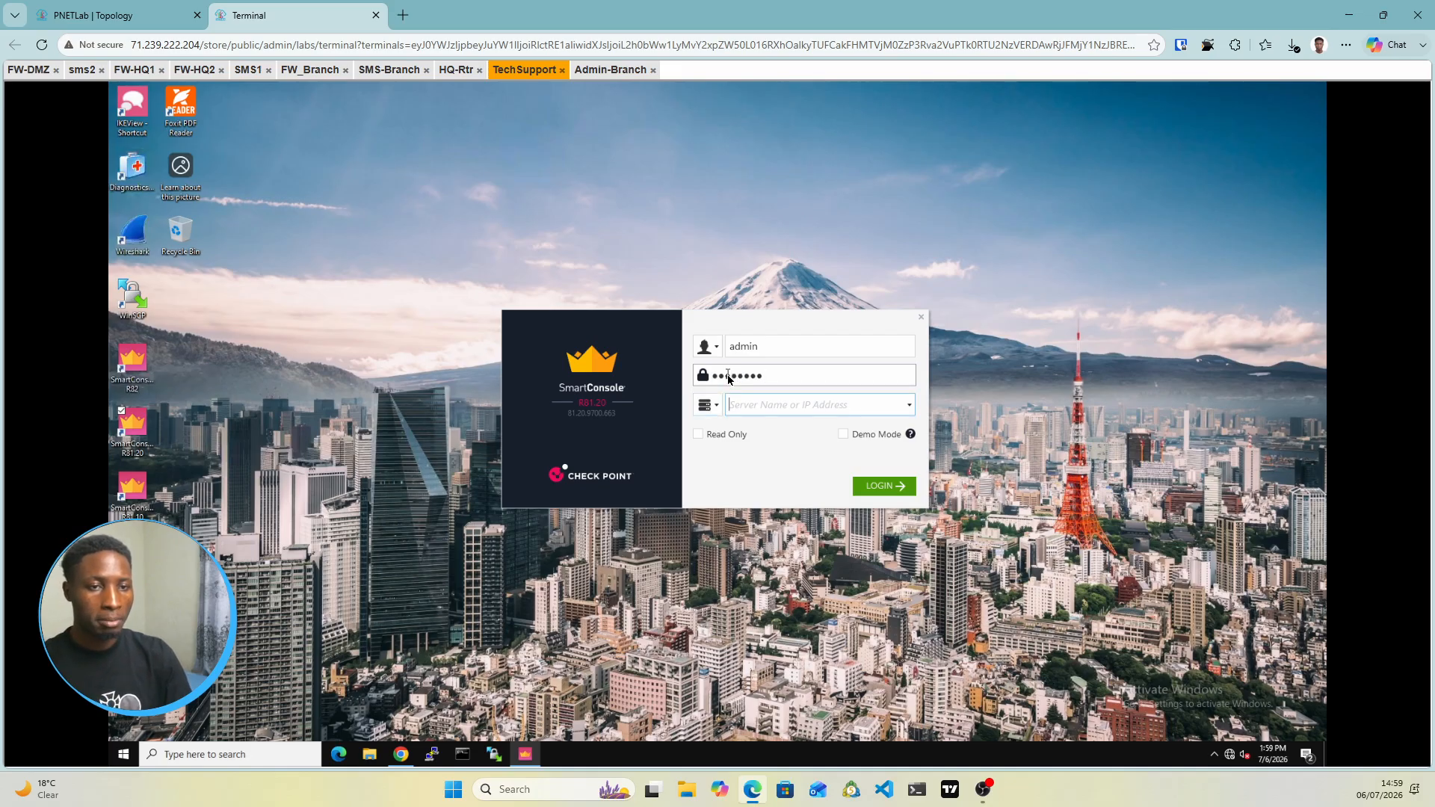
left_click(178, 15)
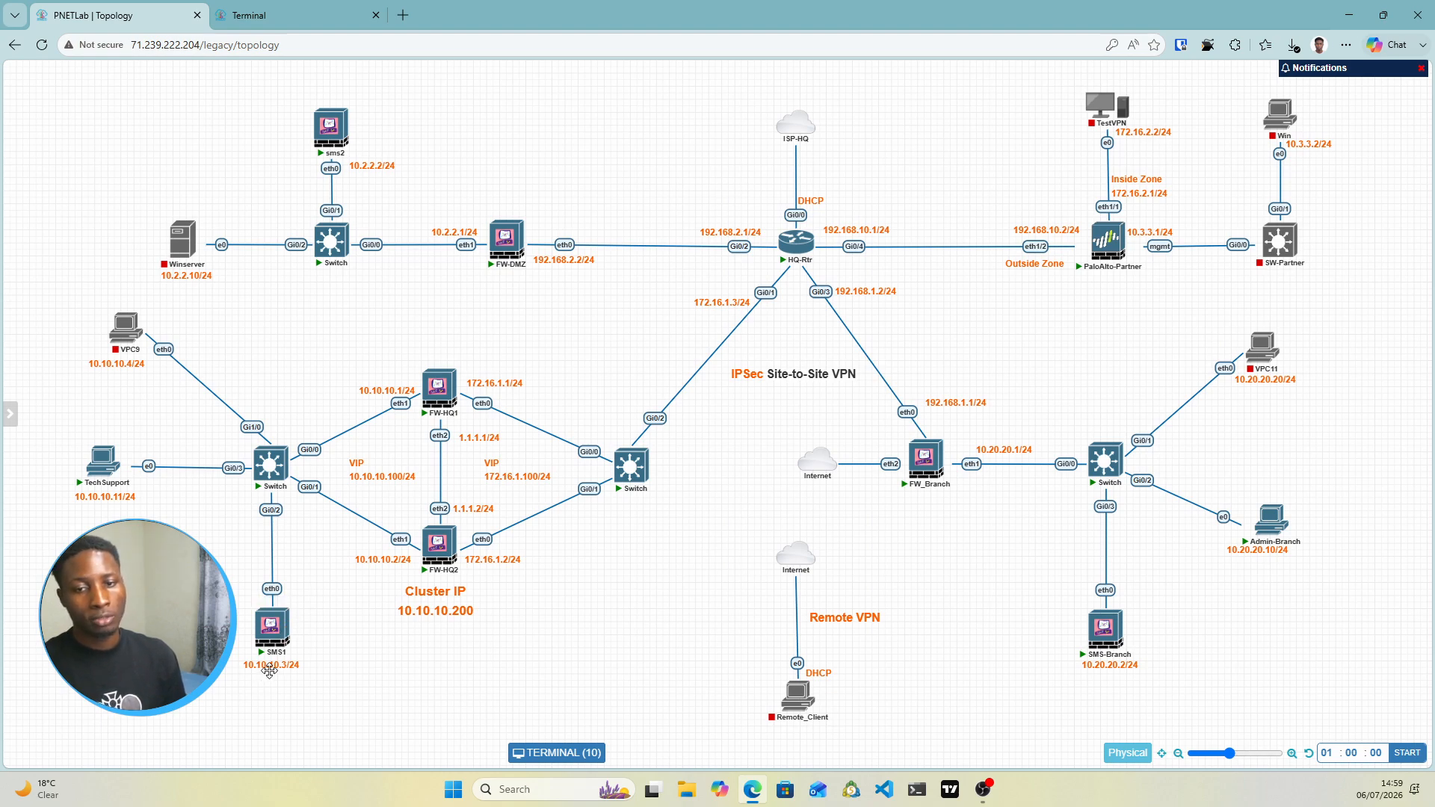
left_click(247, 15)
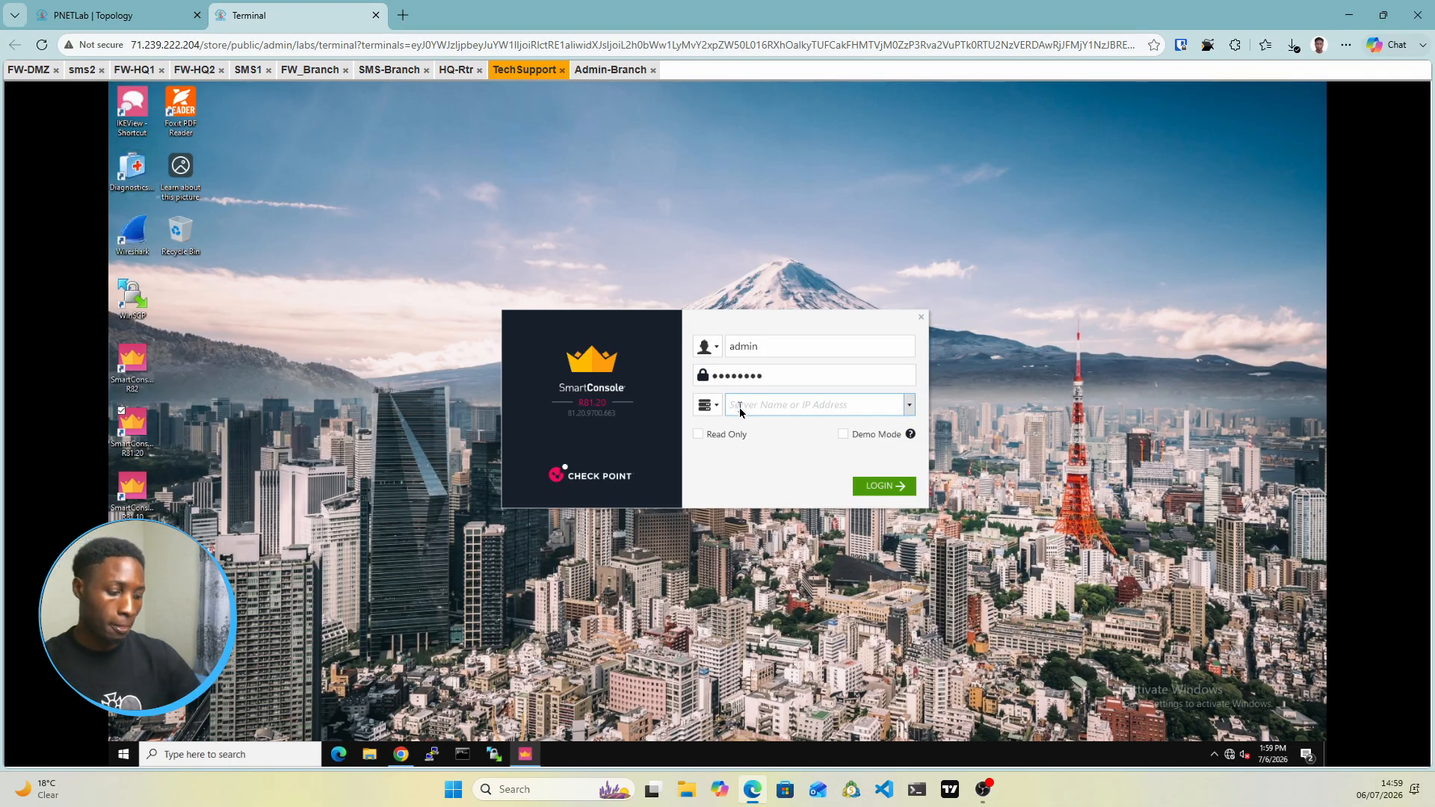
type("1")
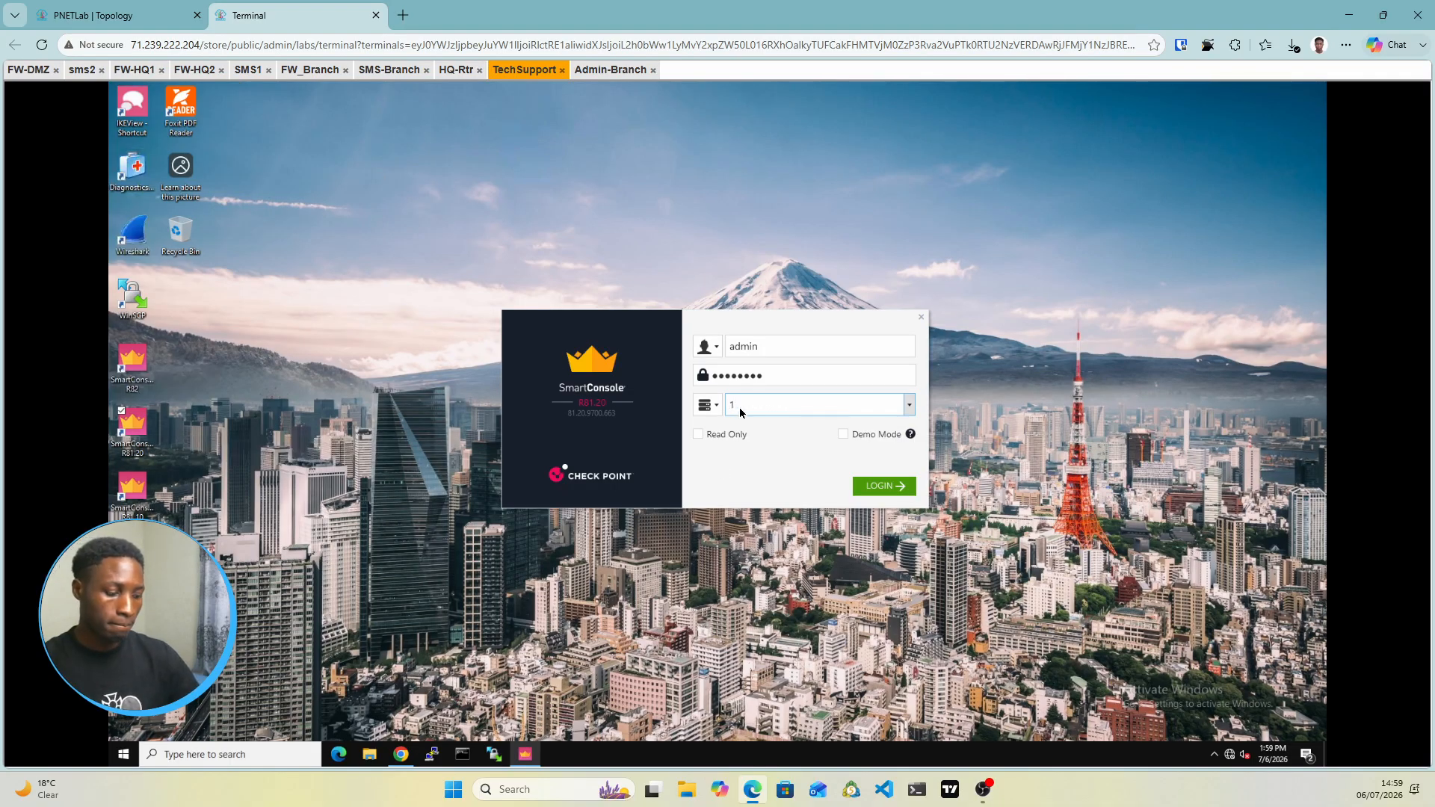
type("0.10.10.3")
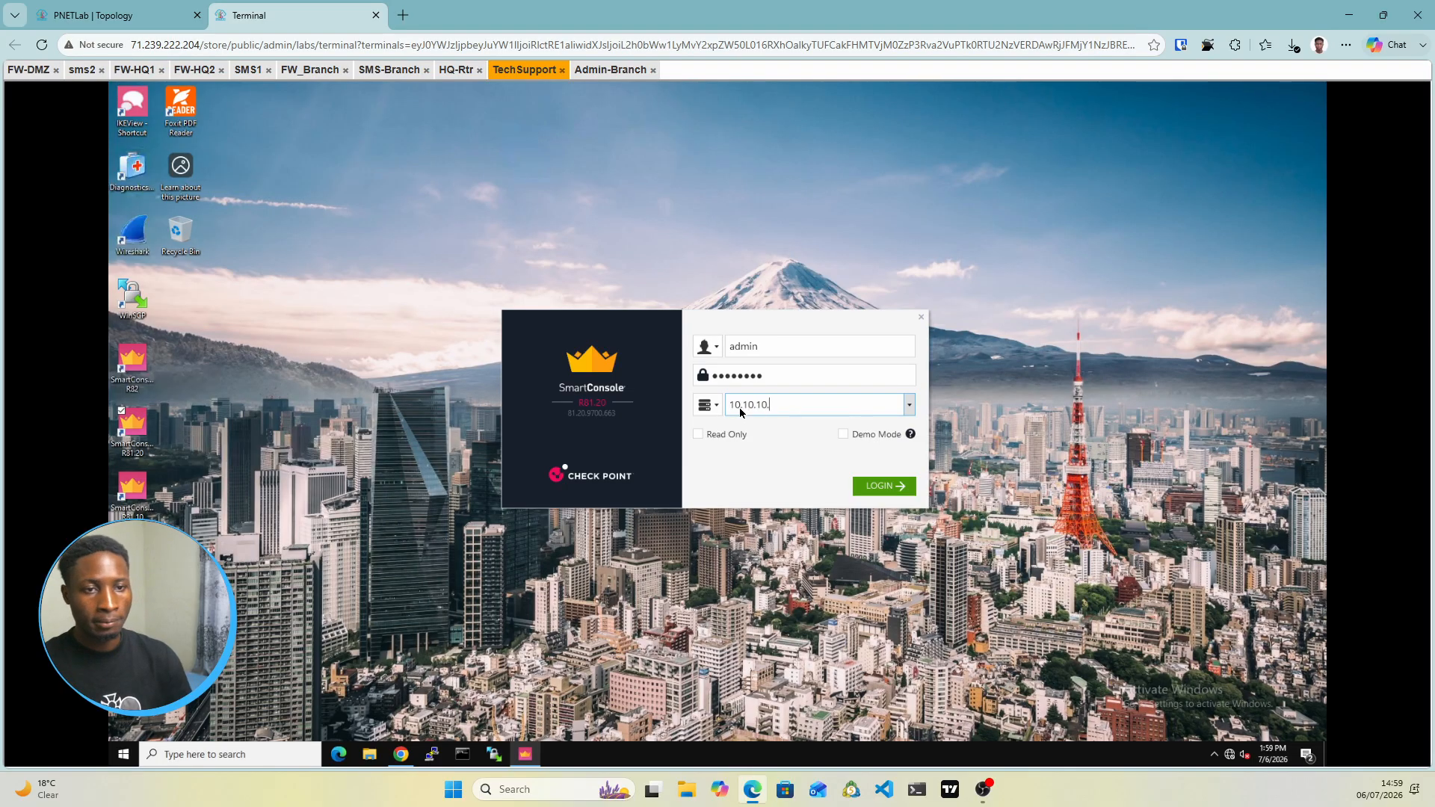
left_click(889, 495)
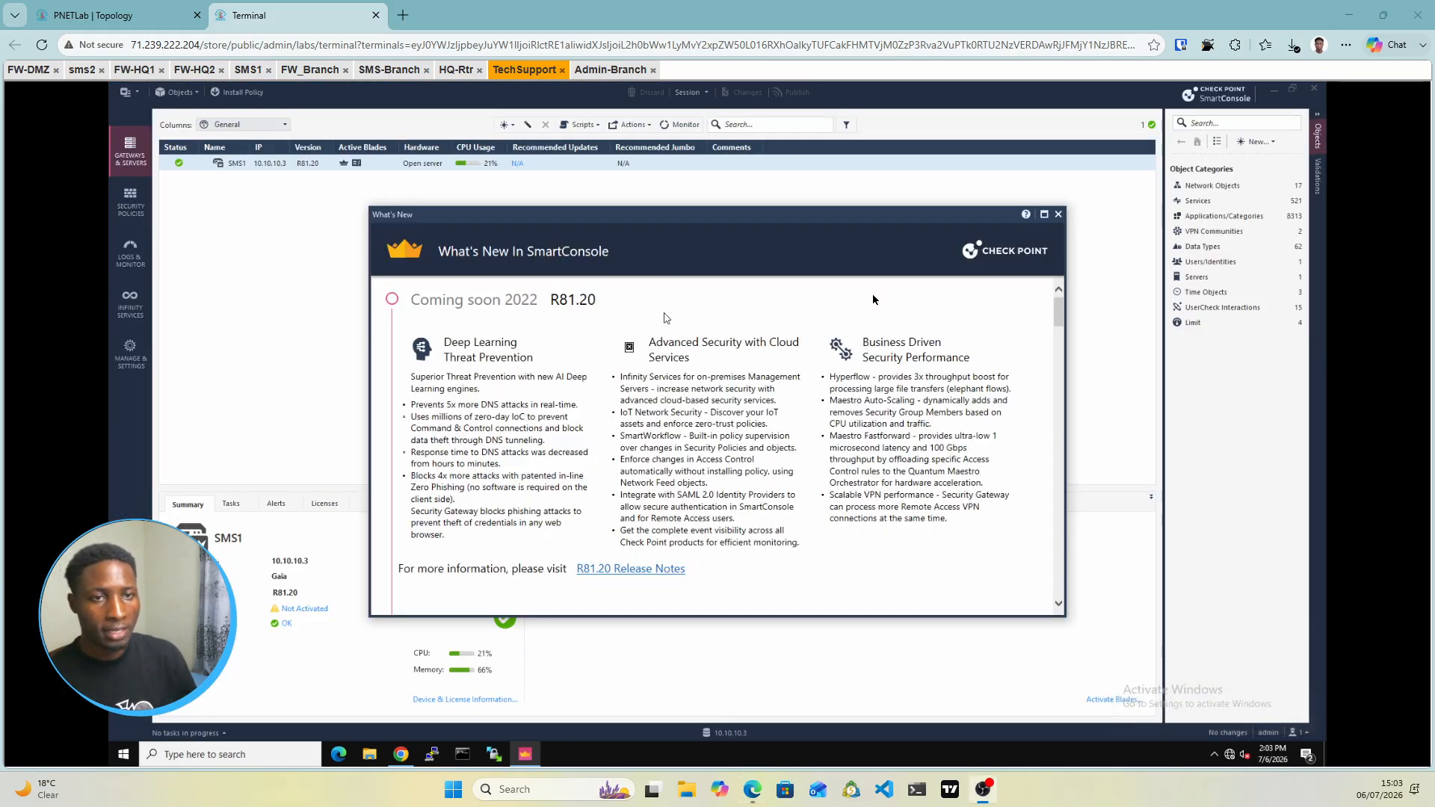
Close the What's New window to reveal SMS1 in Gateways & Servers
left_click(122, 10)
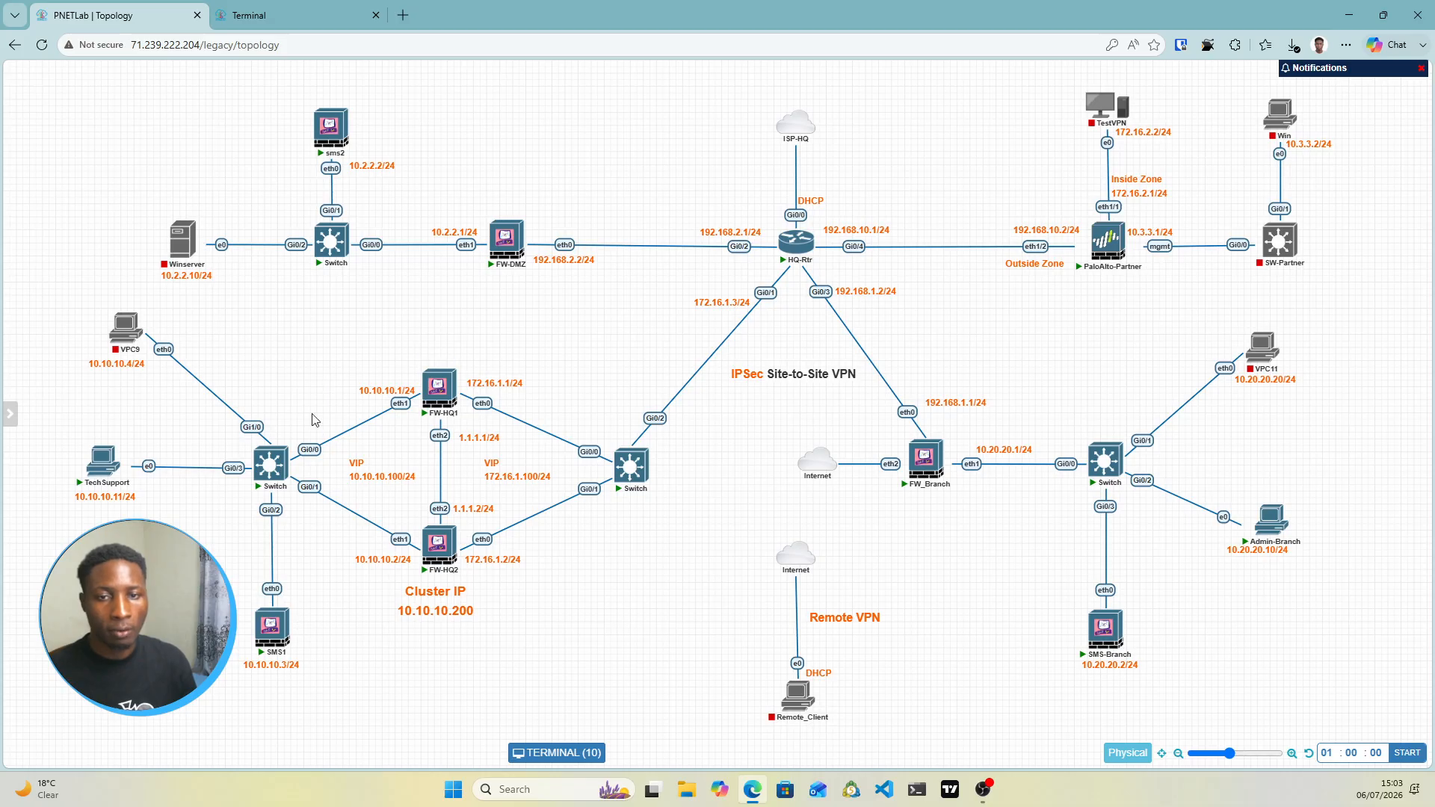
left_click(371, 11)
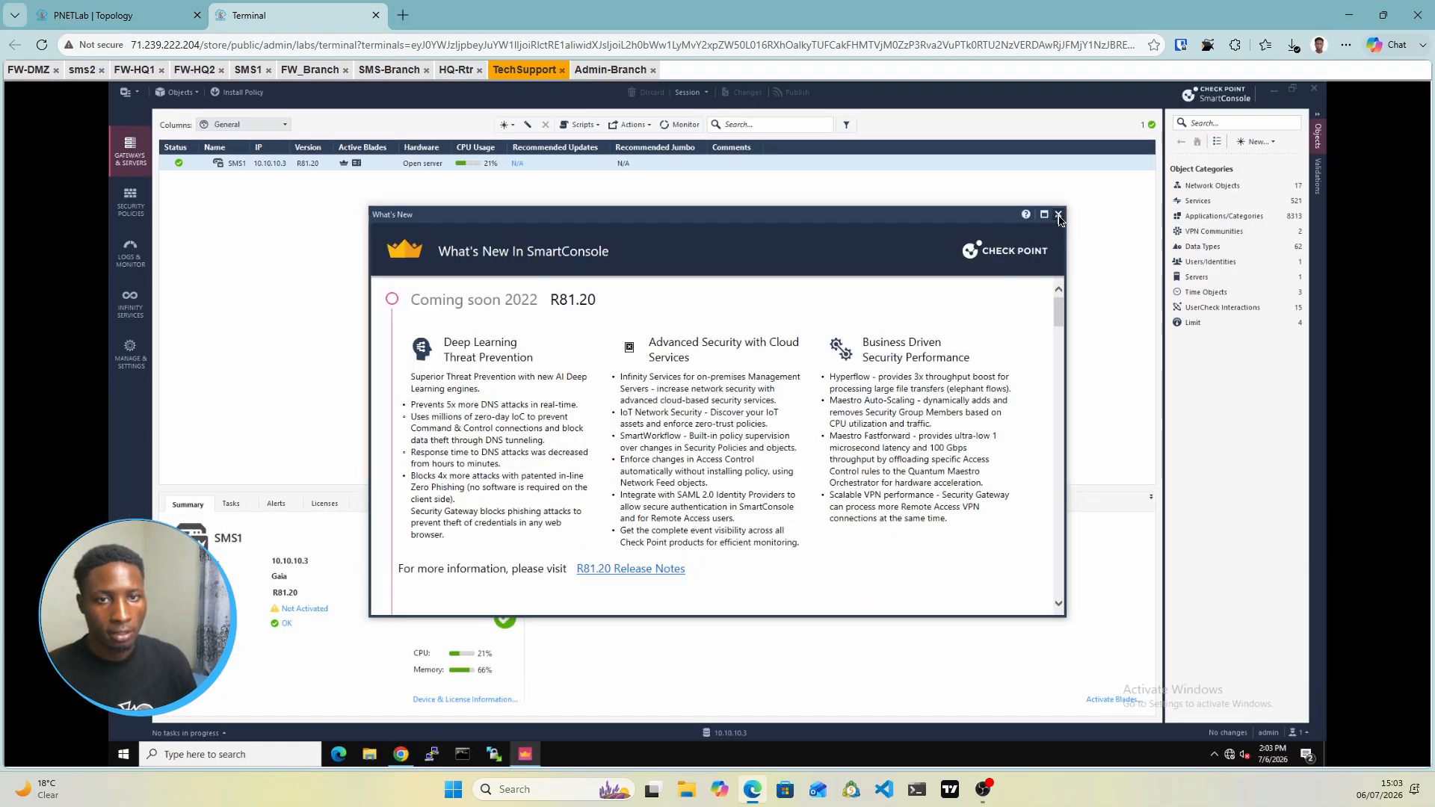
left_click(1059, 215)
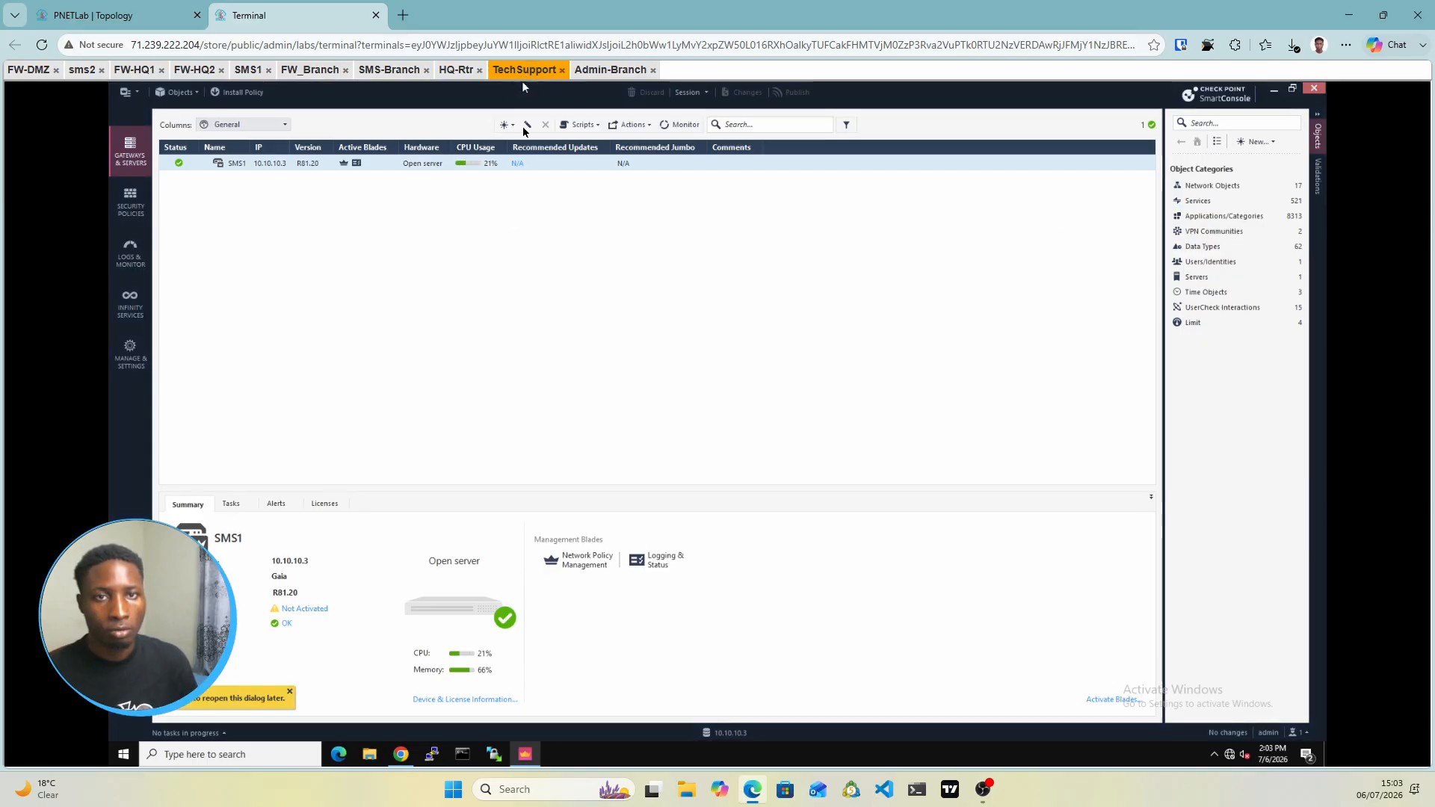
key("ctrl+shift+Tab")
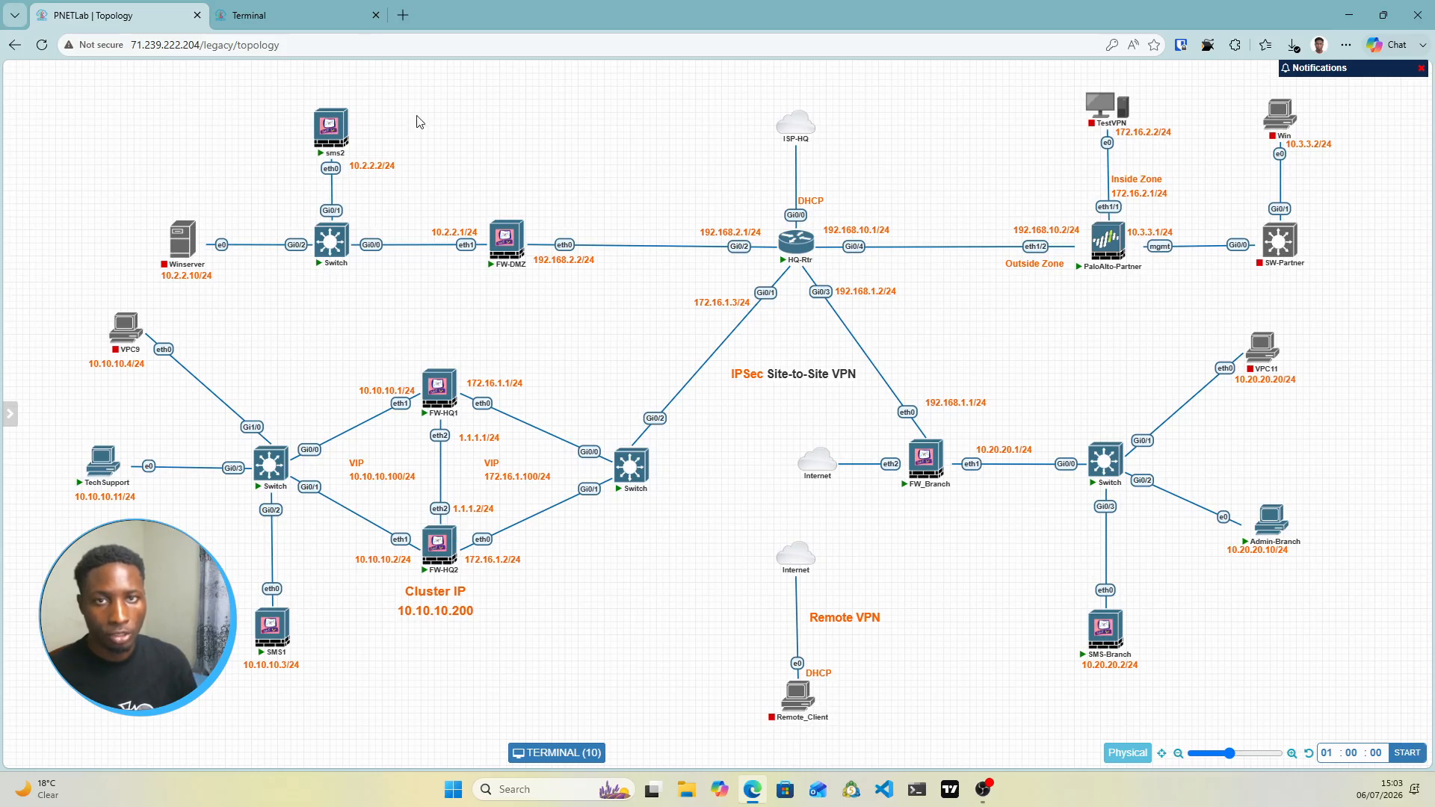
left_click(326, 29)
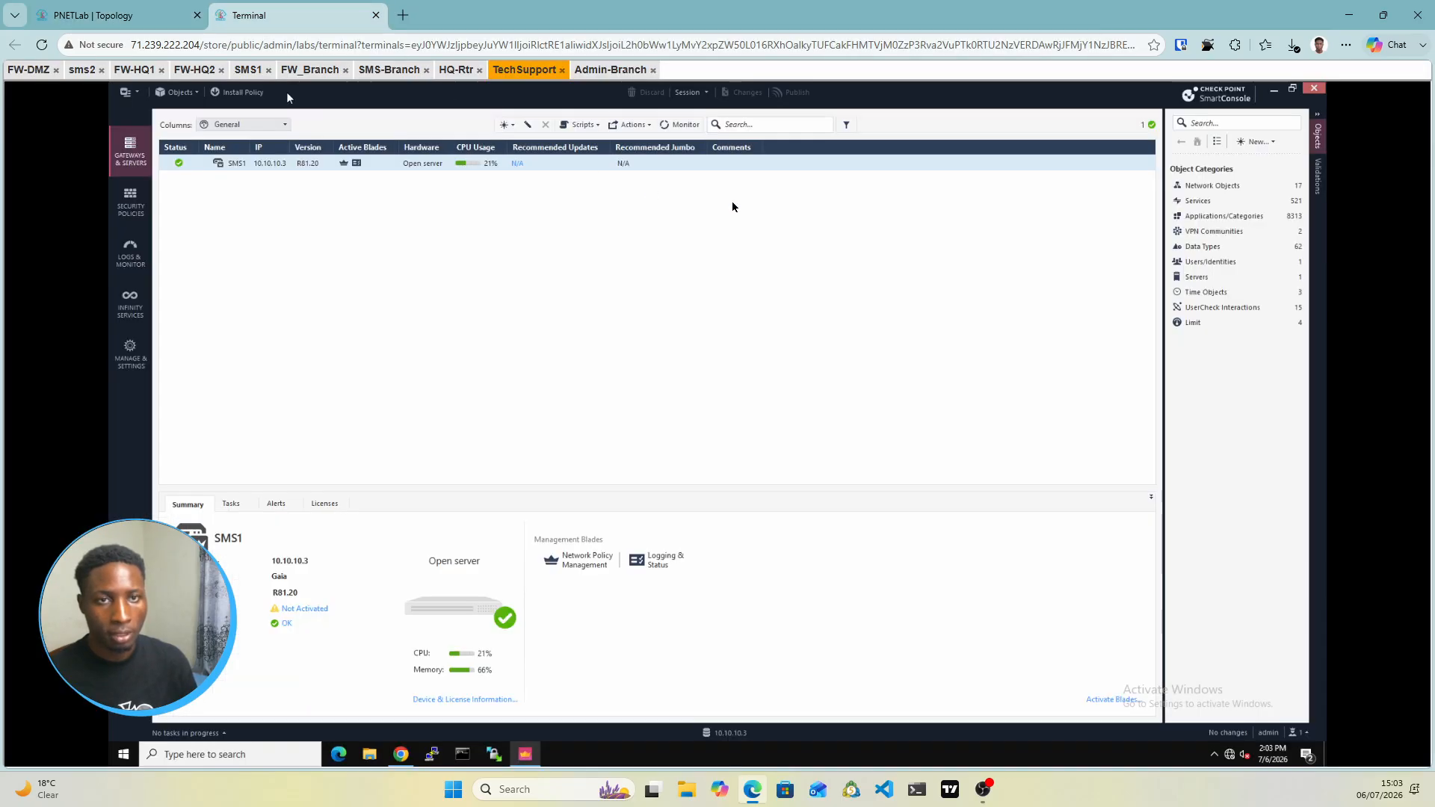
left_click(516, 127)
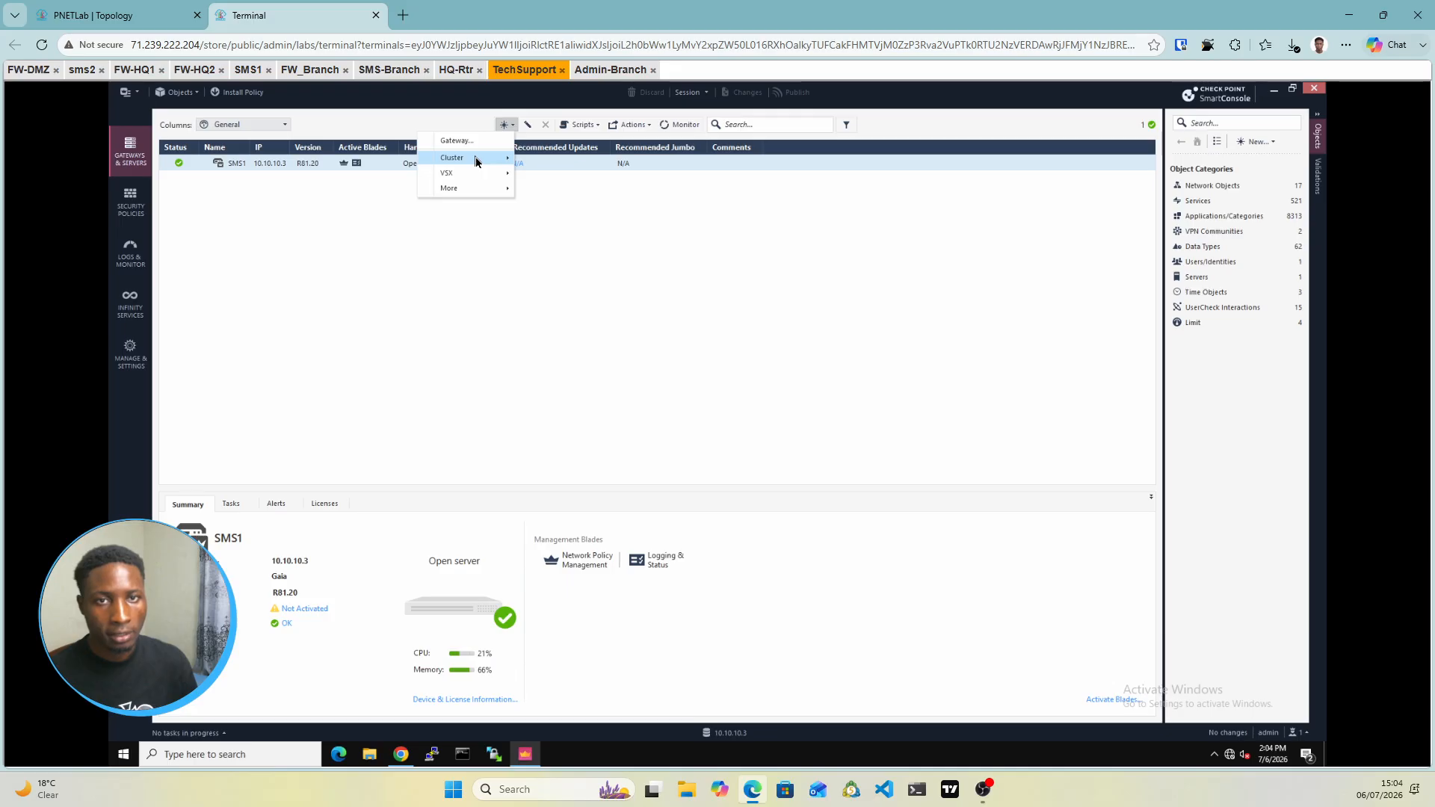
mouse_move(476, 161)
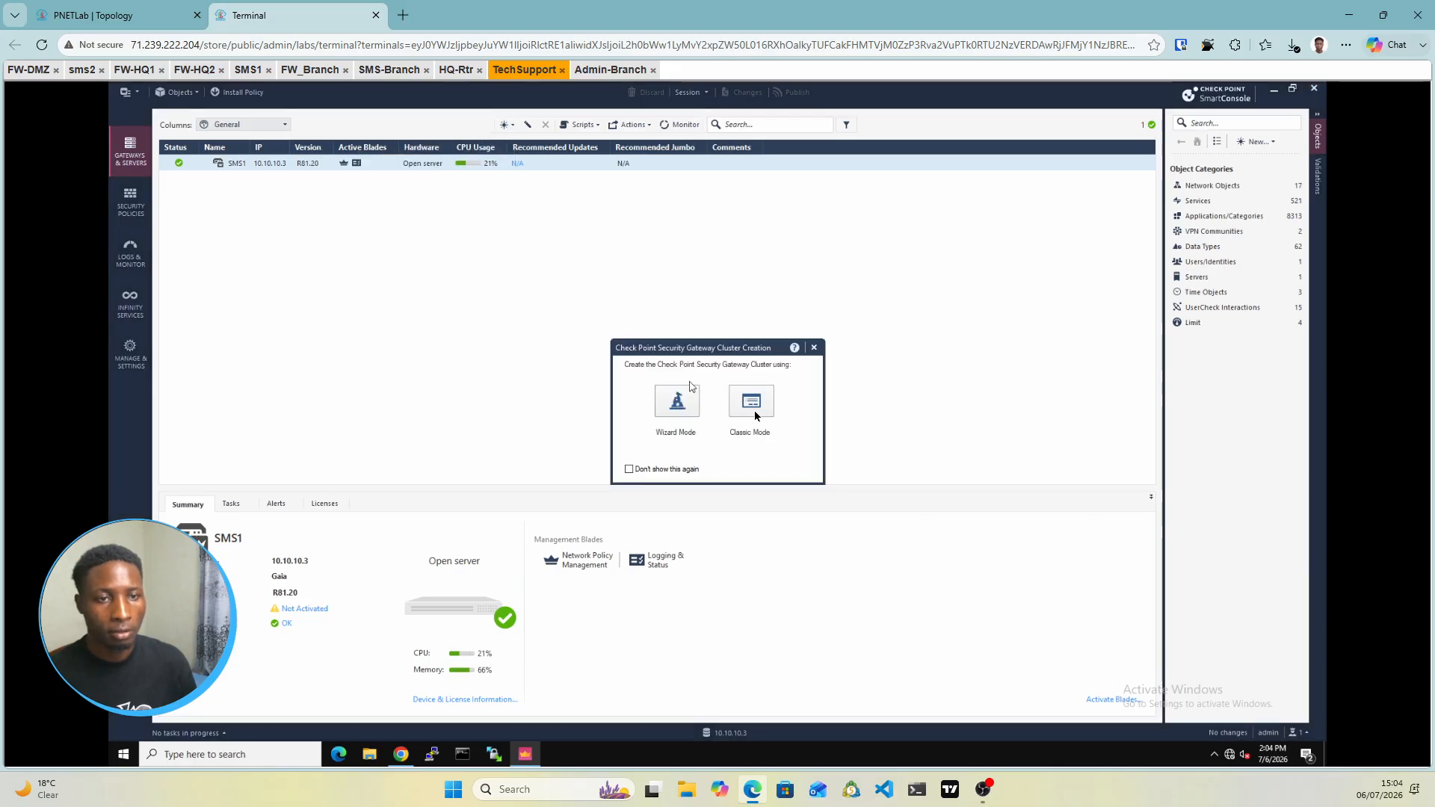
left_click(751, 404)
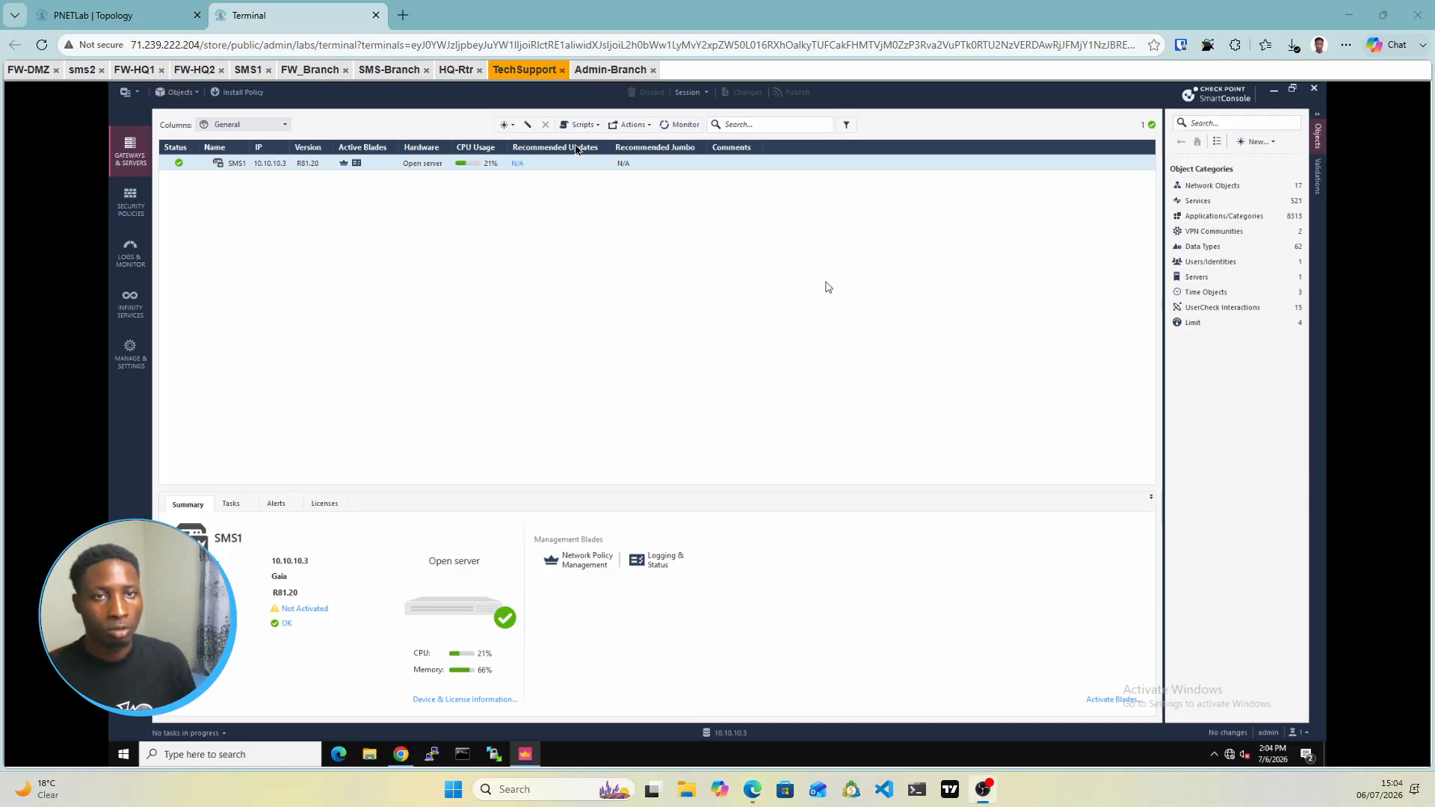
Reconnect the Admin-Branch remote session and bring up its empty SmartConsole login window
left_click(587, 71)
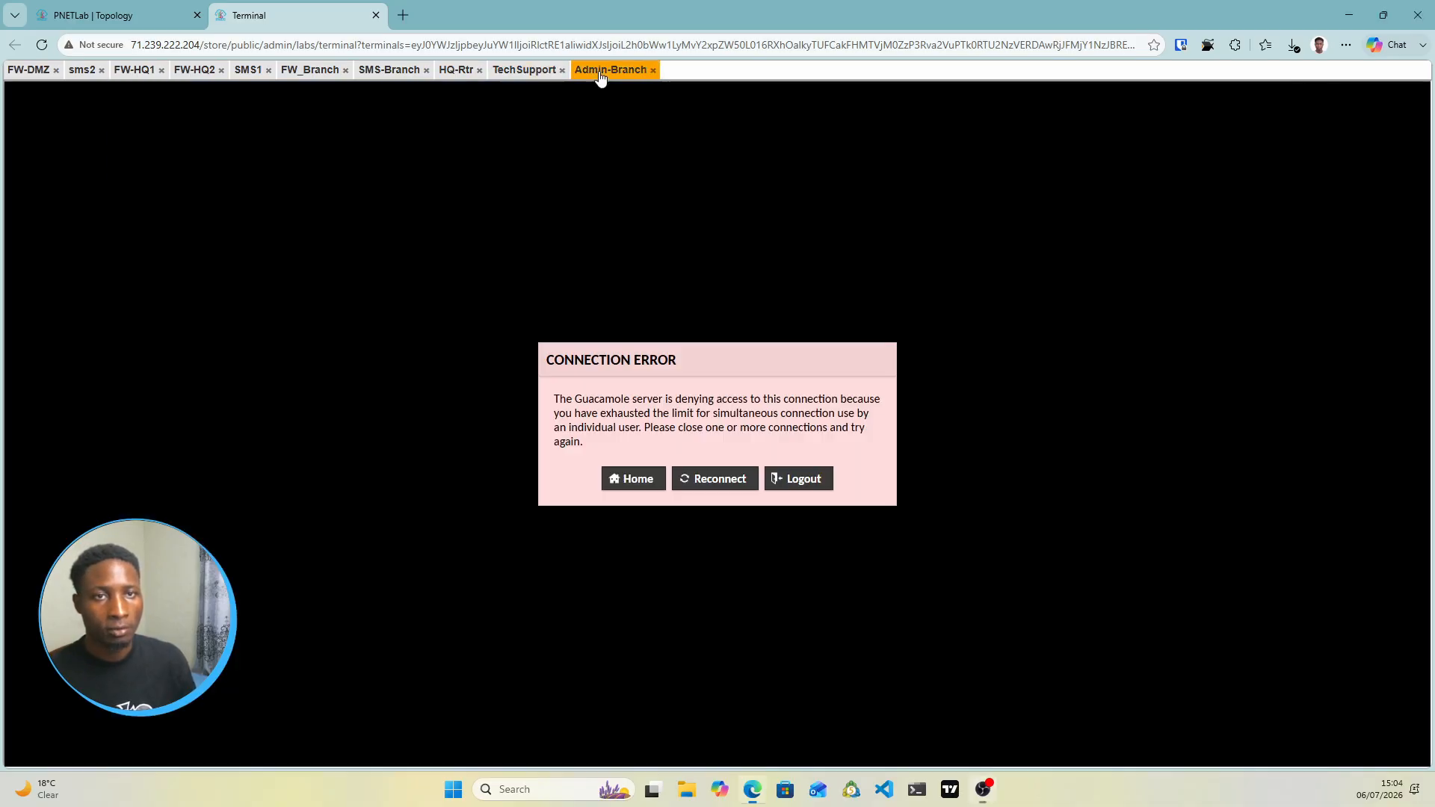
left_click(711, 478)
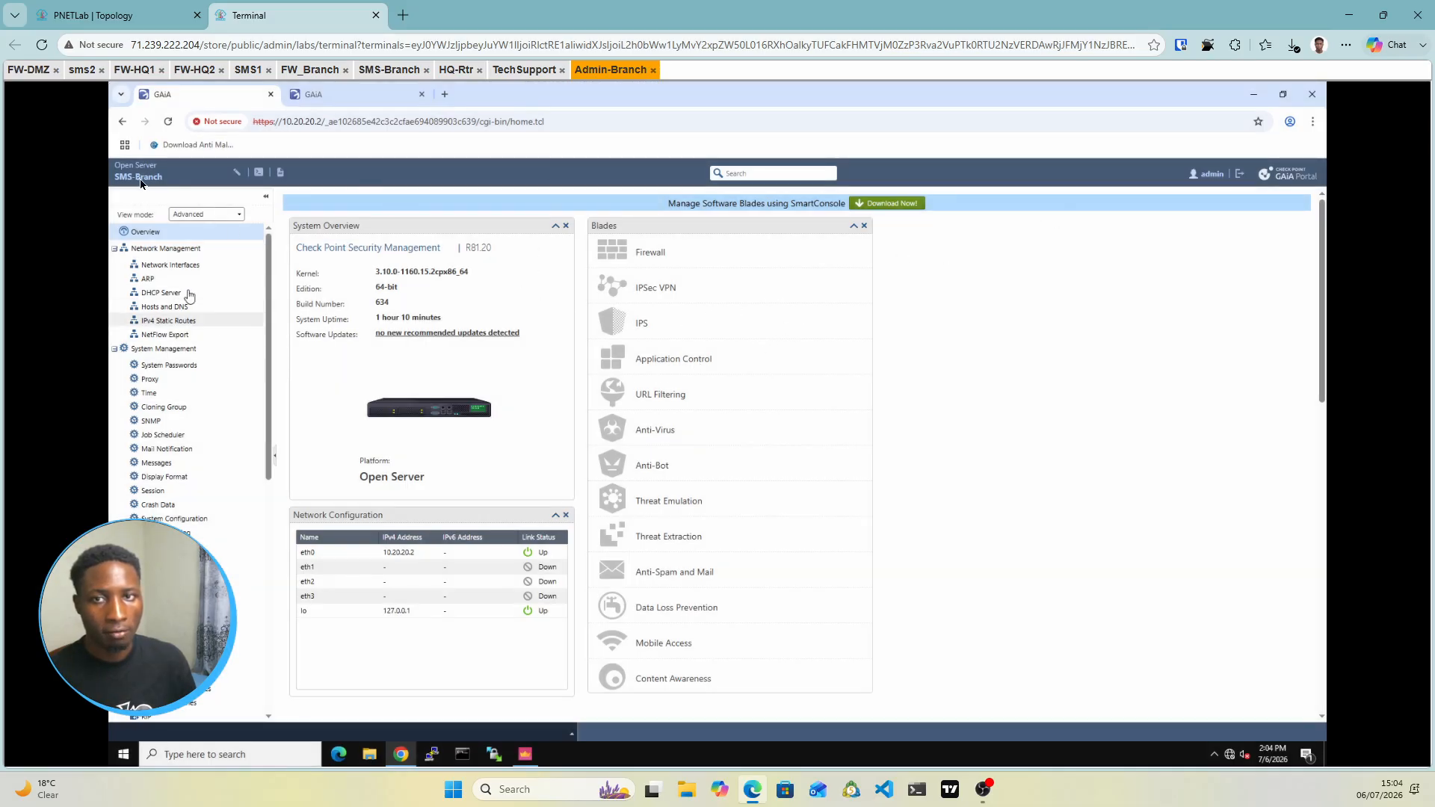
left_click(342, 100)
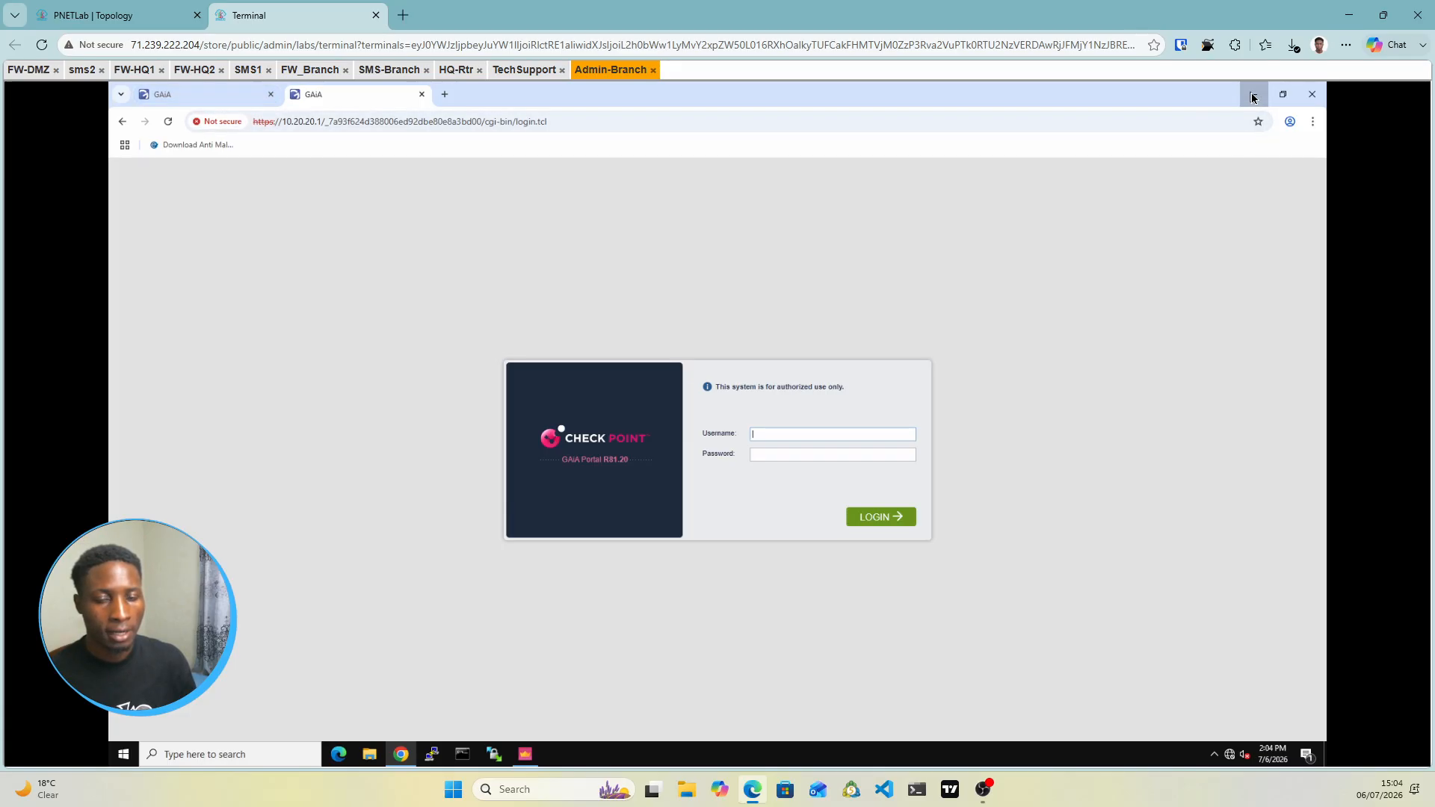
left_click(525, 755)
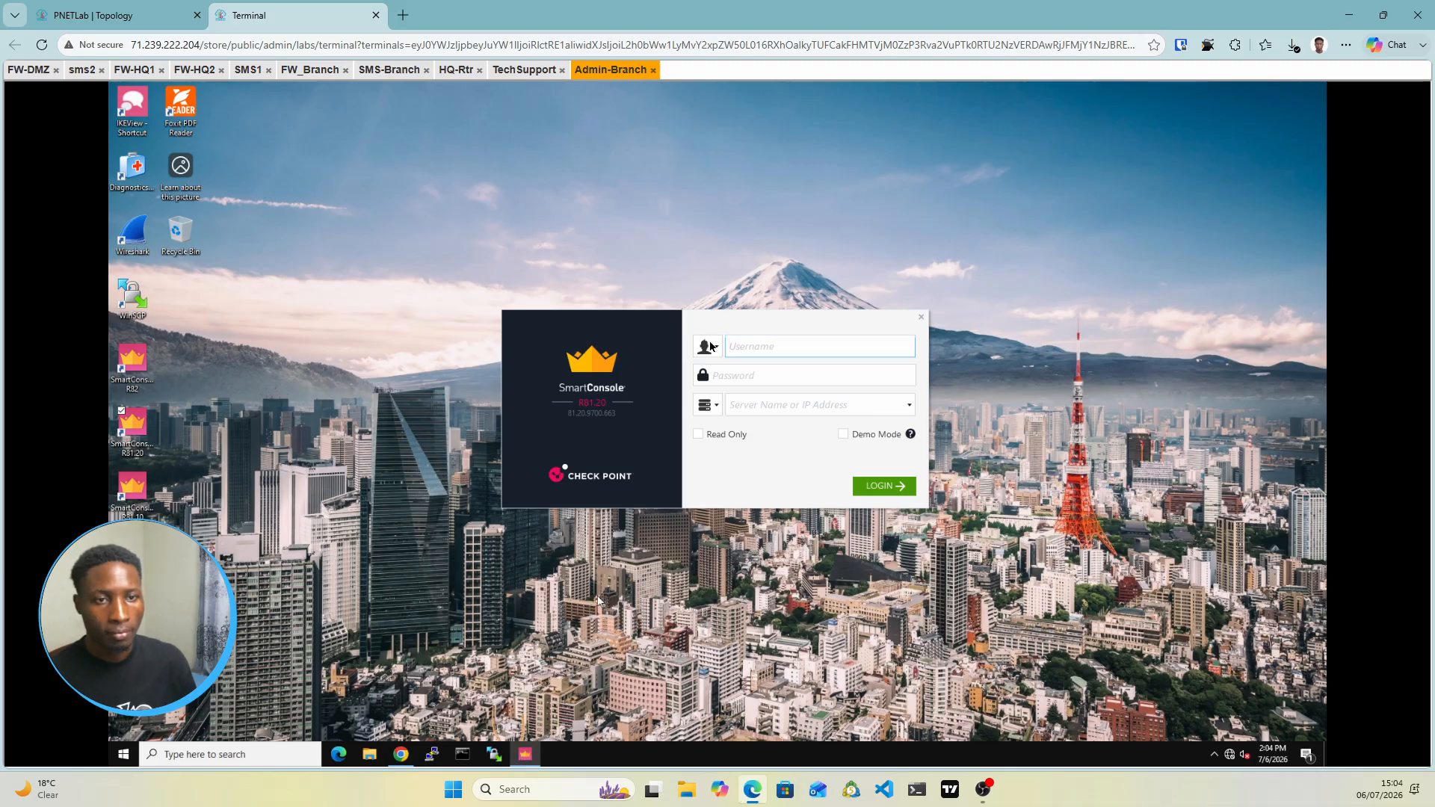
Log in to SmartConsole as admin, with the account password, on server 10.20.20.2
left_click(758, 347)
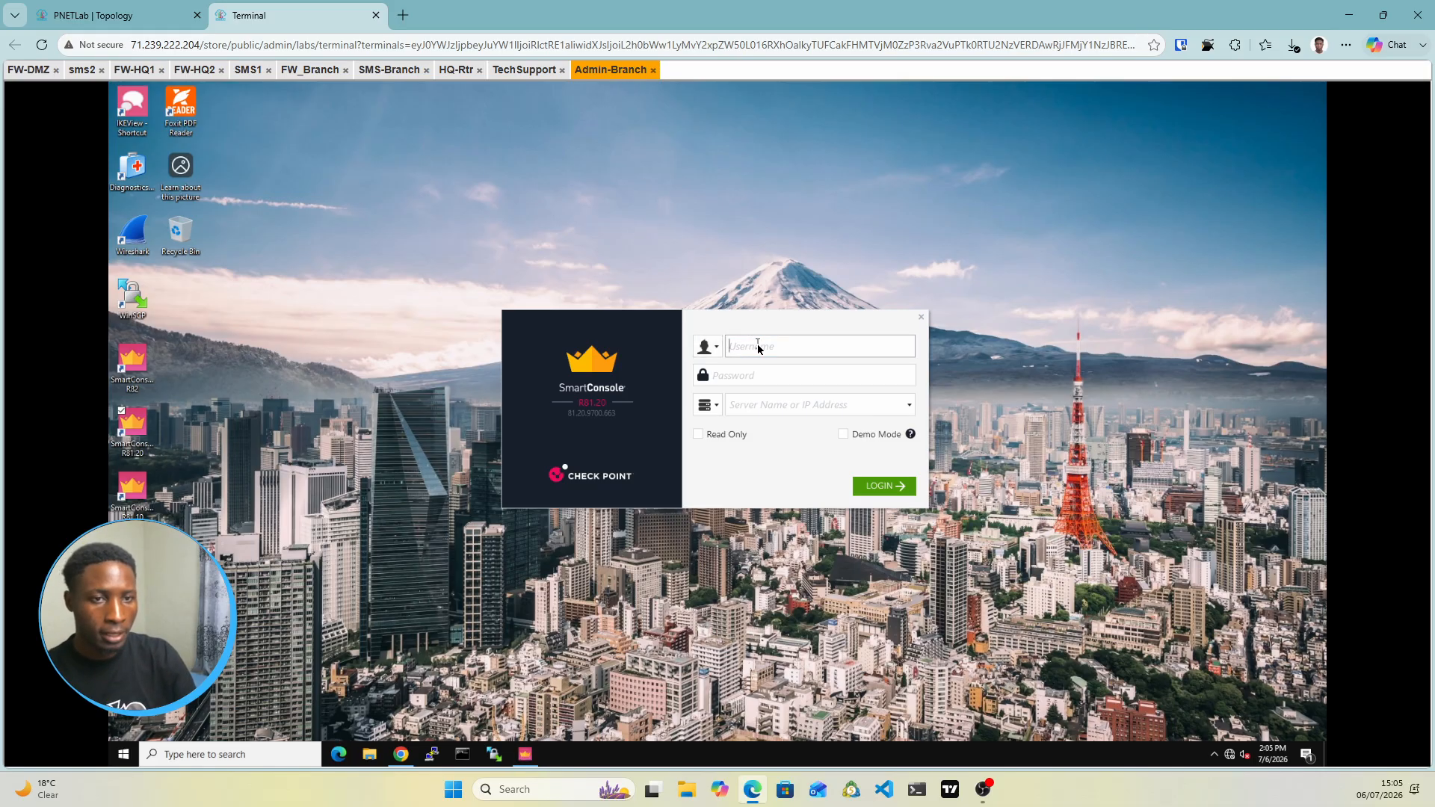
type("admin")
key("Tab")
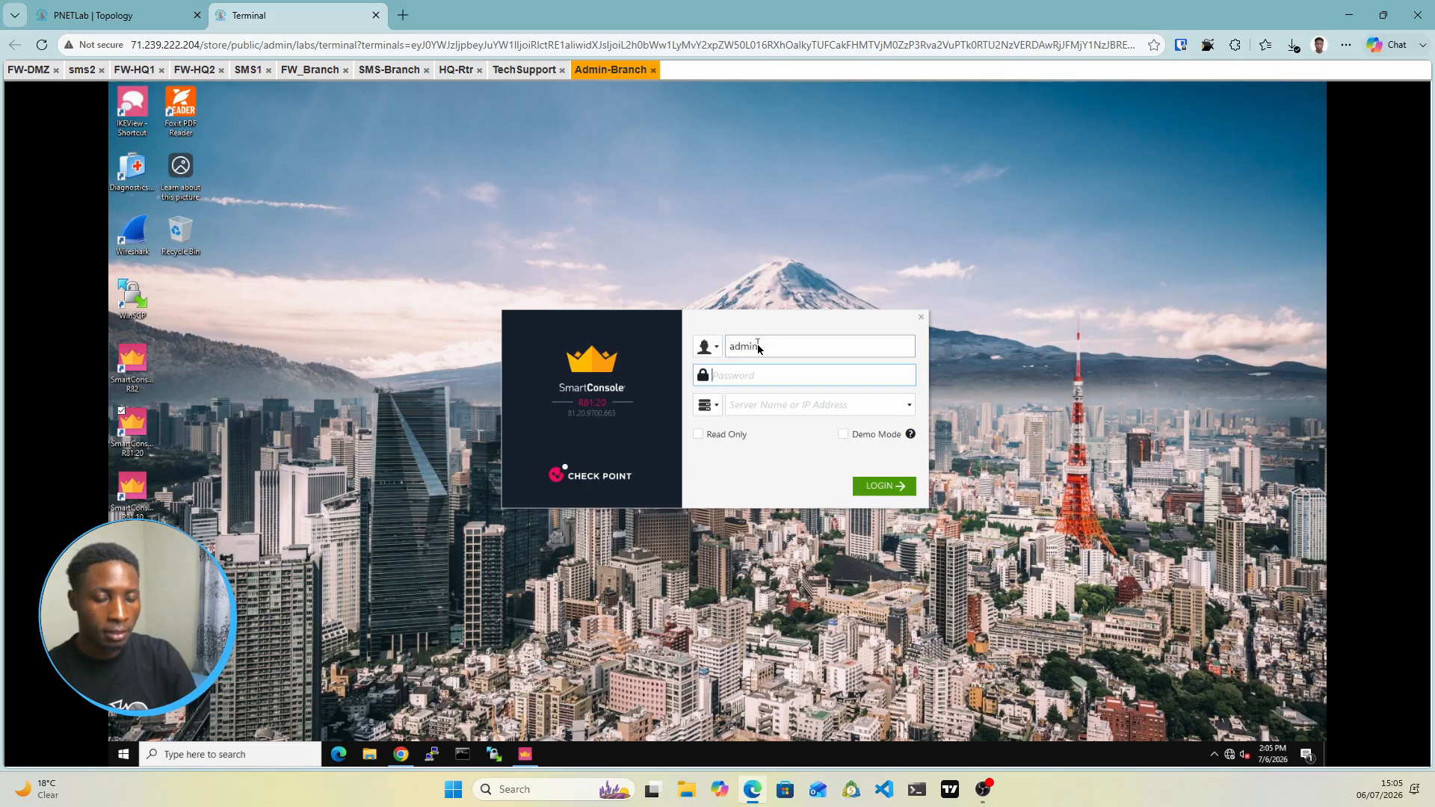
type("123")
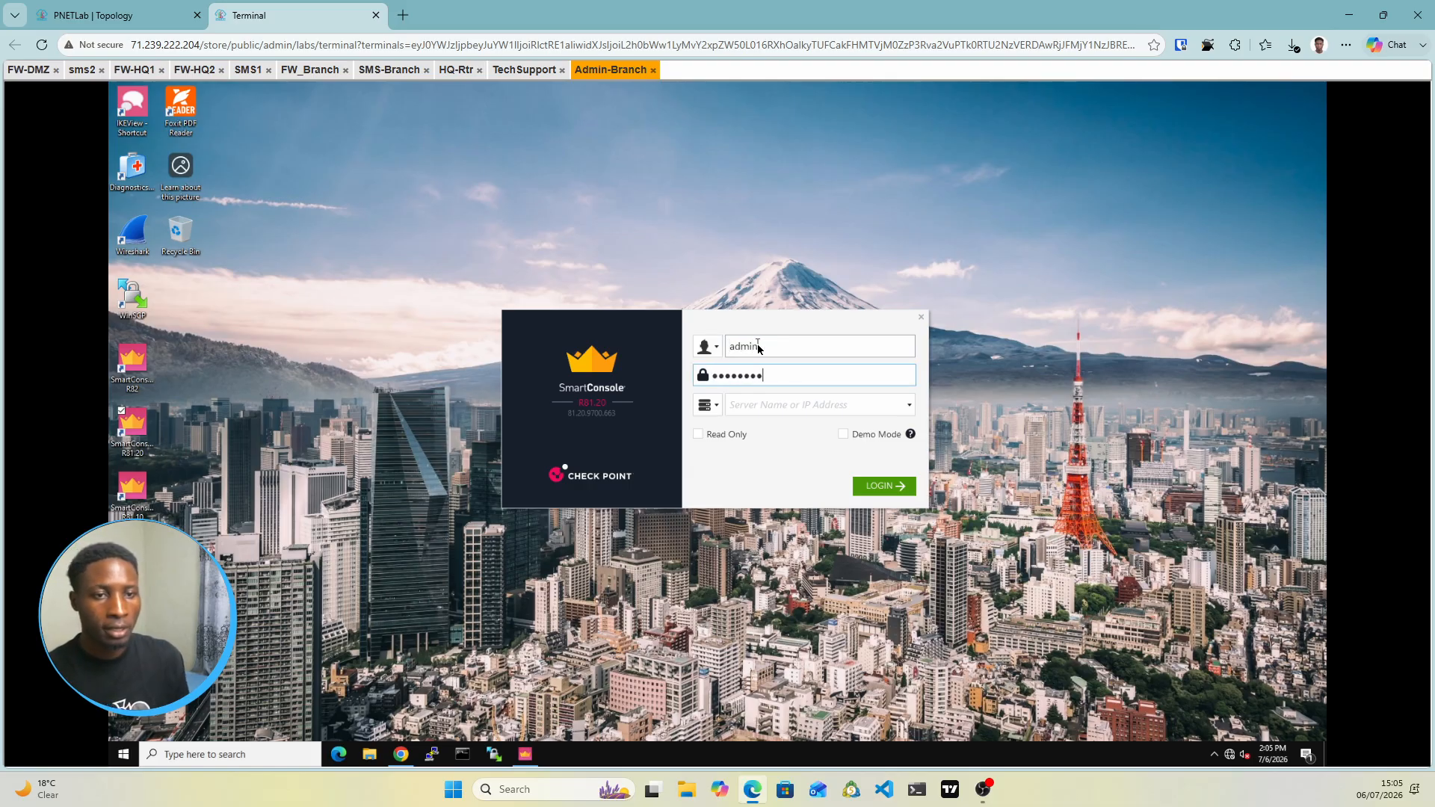
left_click(751, 410)
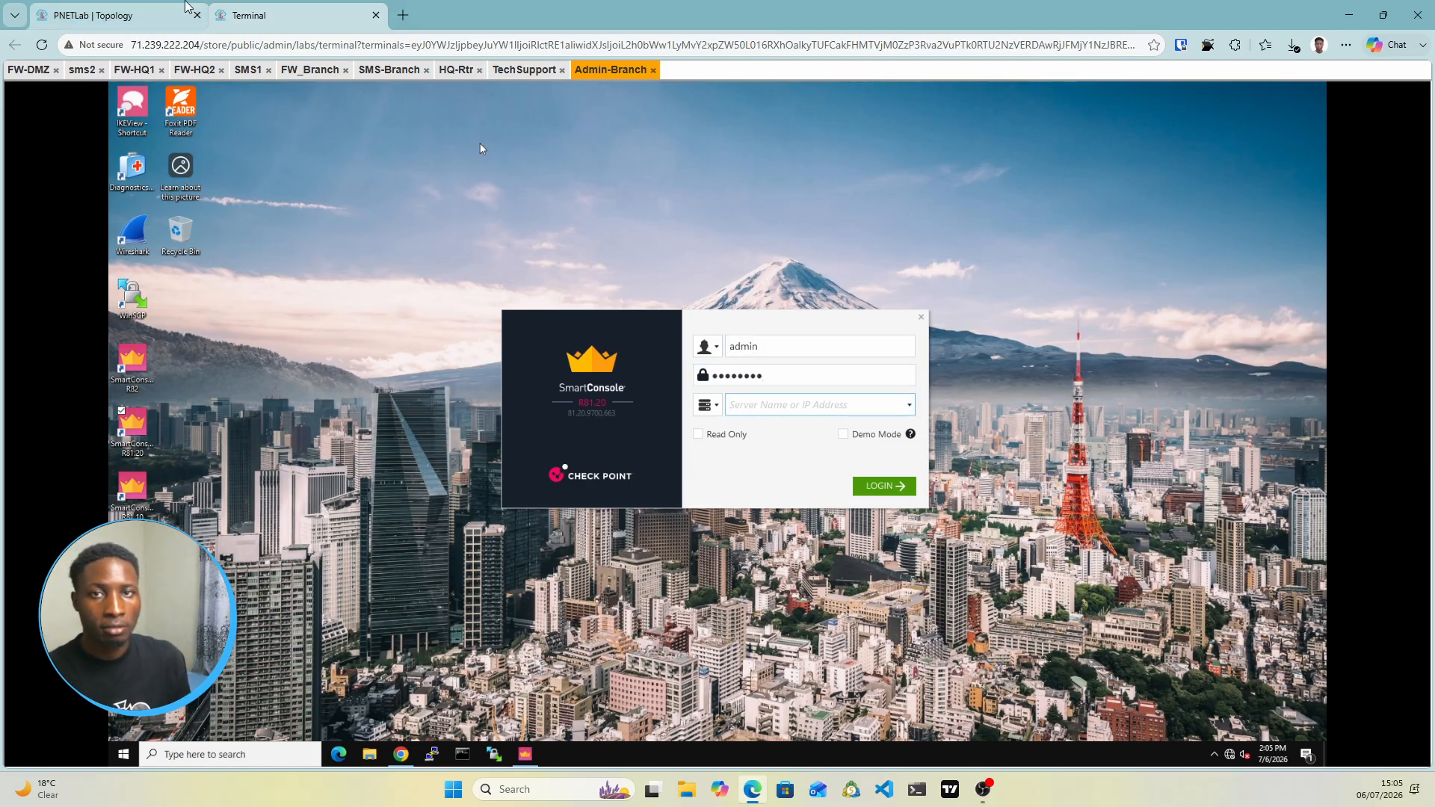
left_click(139, 16)
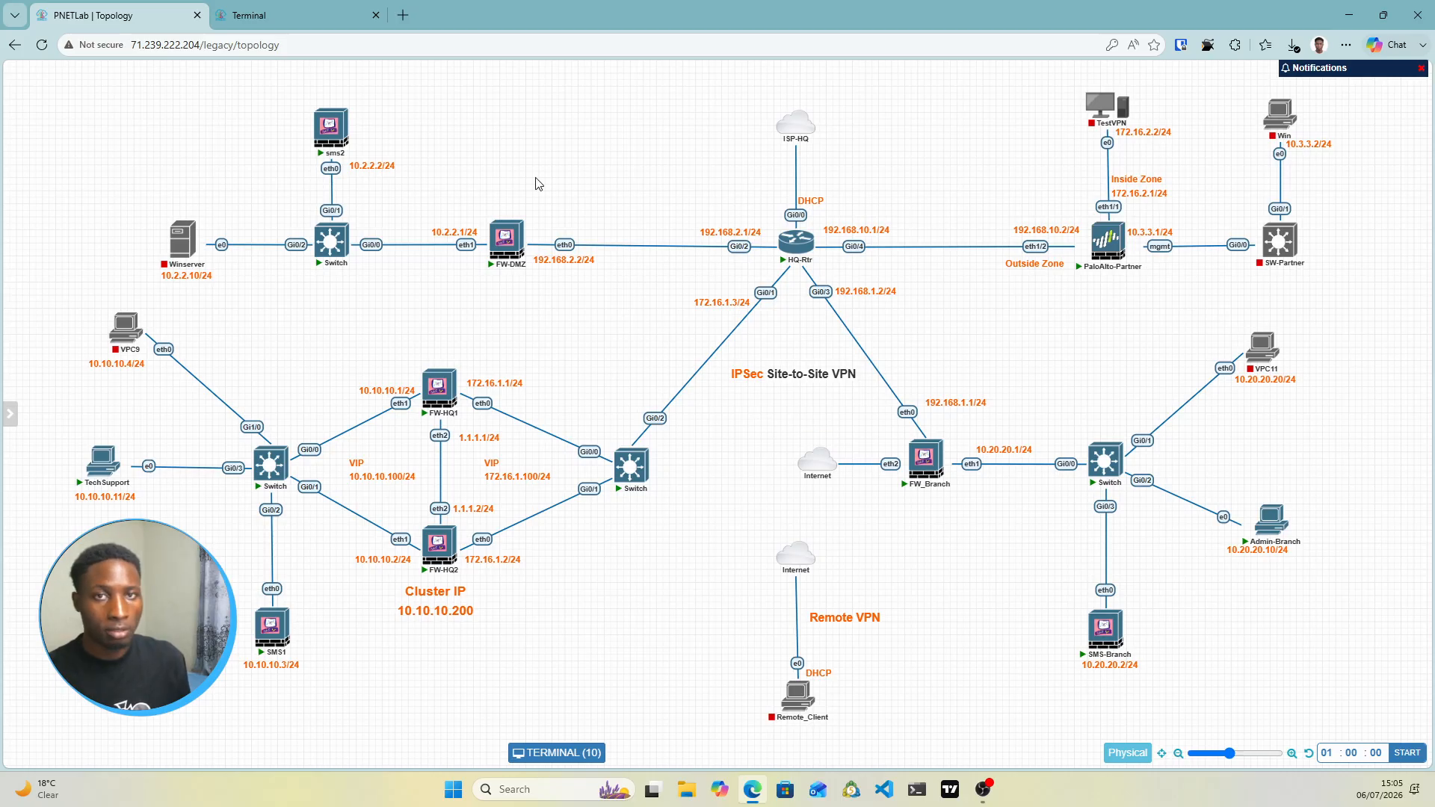
left_click(270, 9)
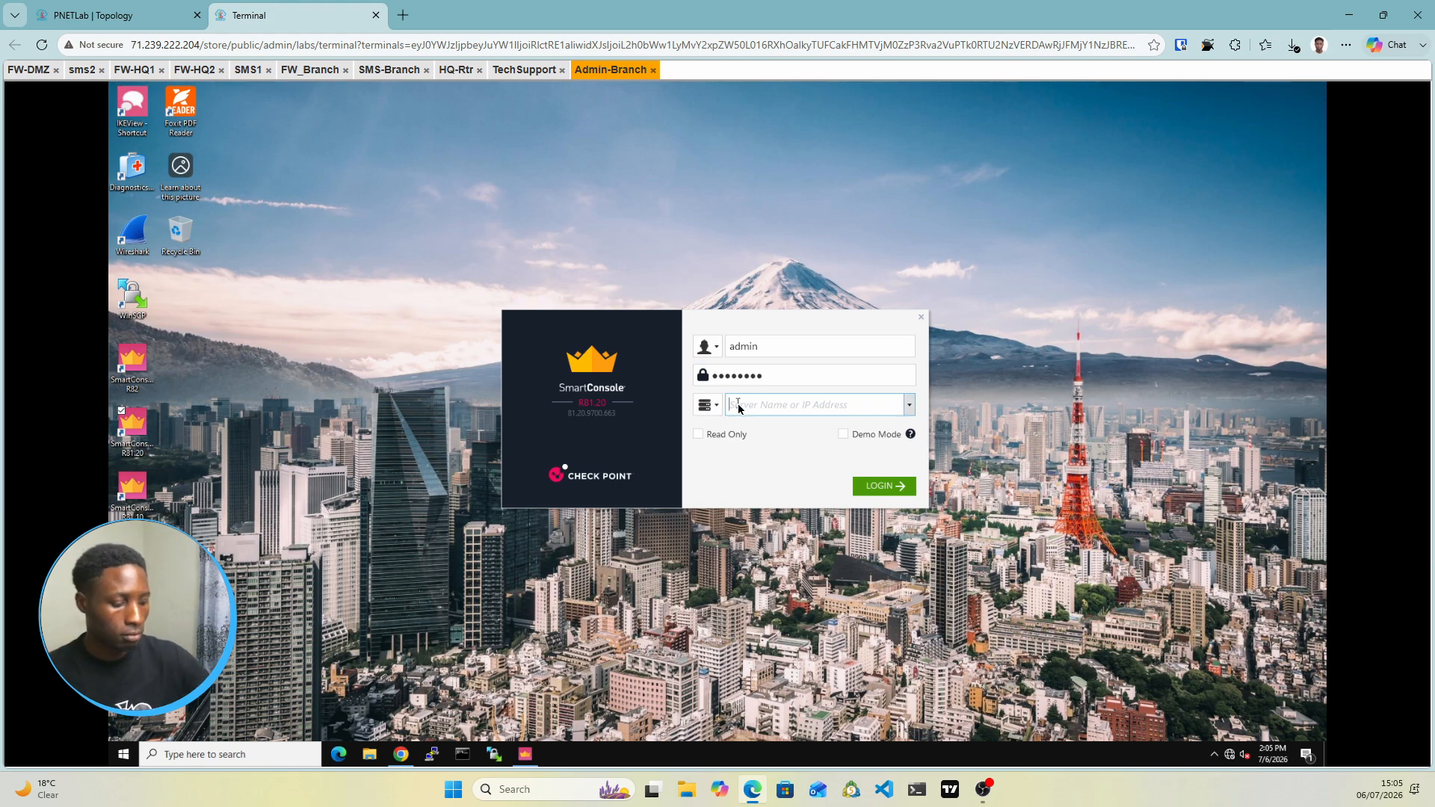
type("10.20.2")
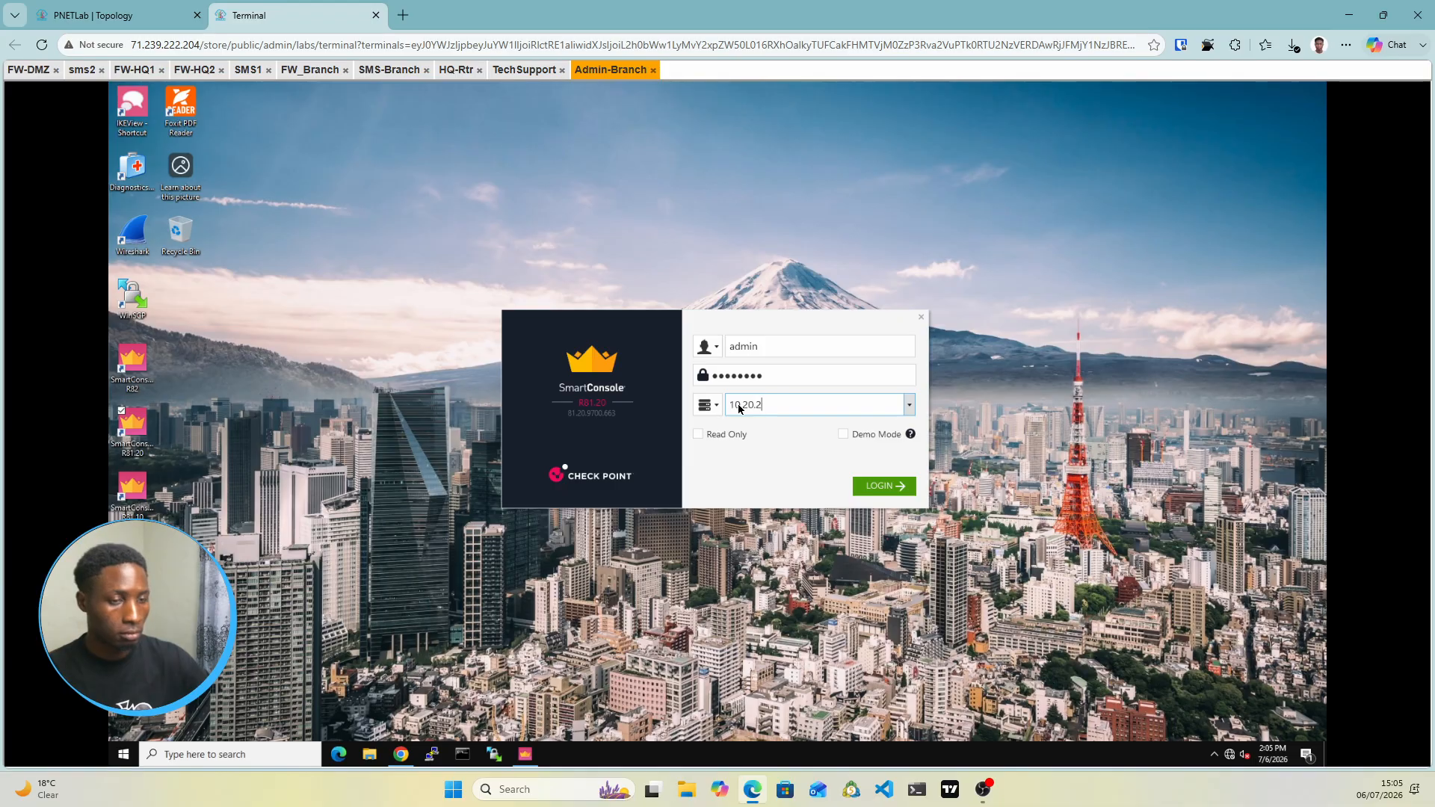
type("0.2")
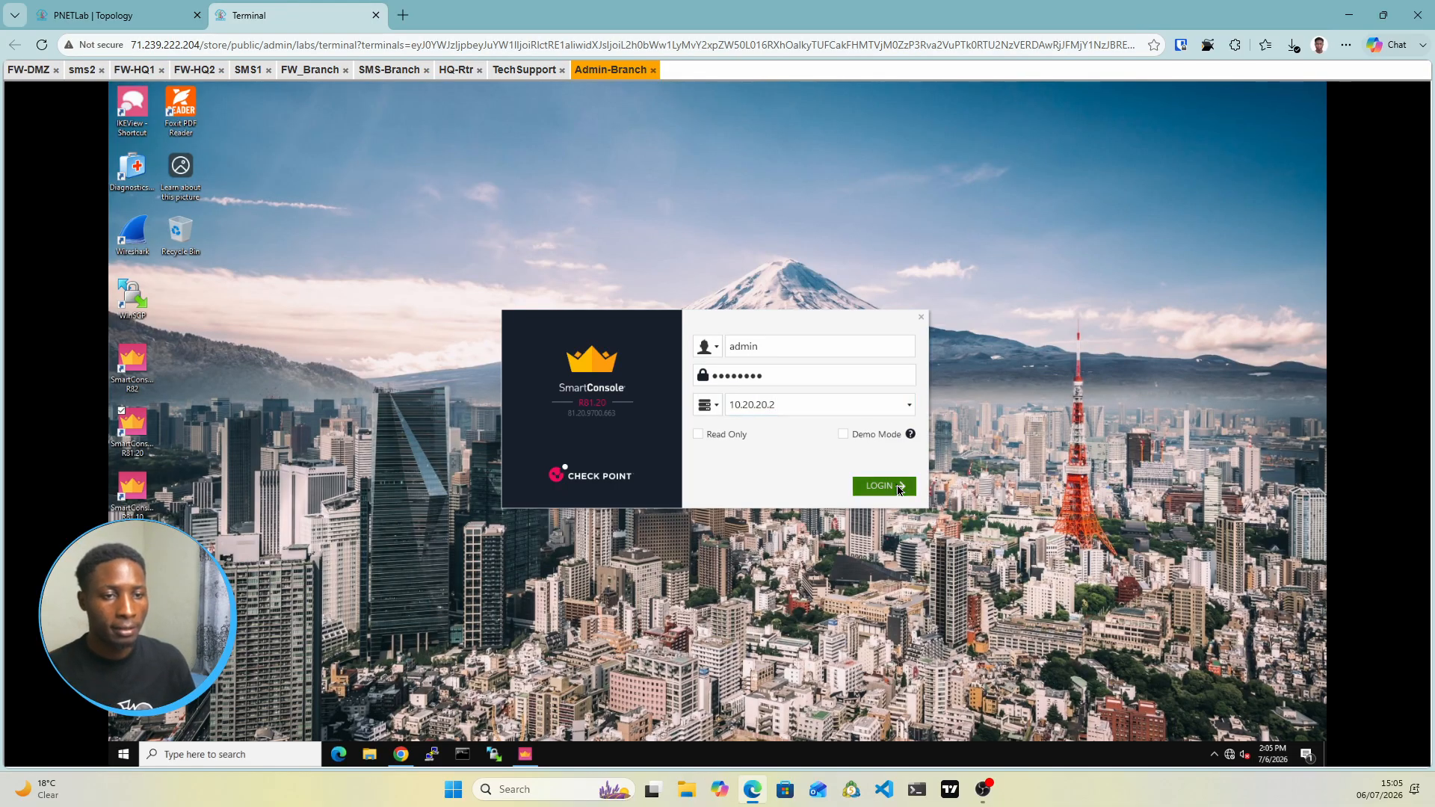
left_click(897, 488)
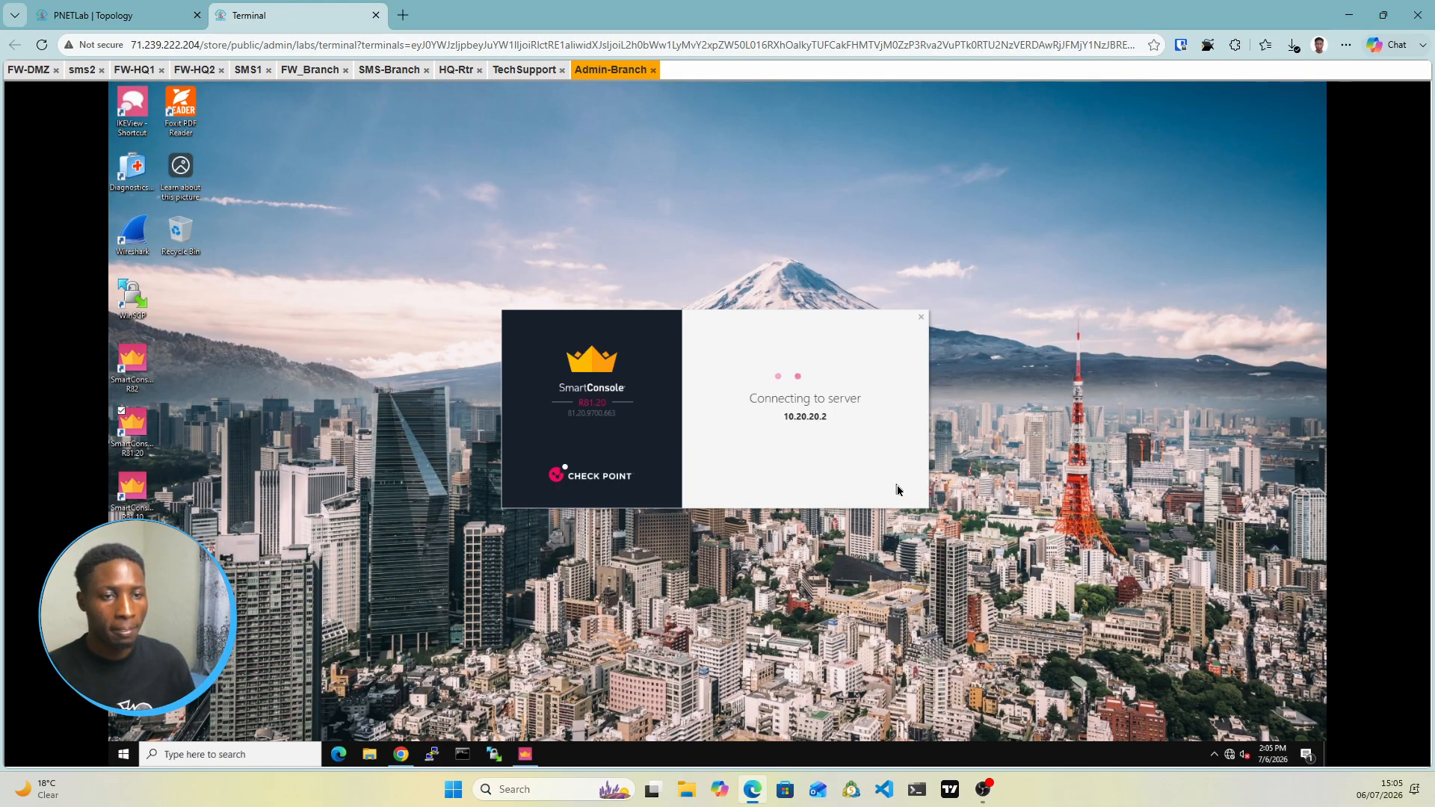
Switch to the TechSupport console showing ClusterX's Gateway Cluster Properties
left_click(113, 9)
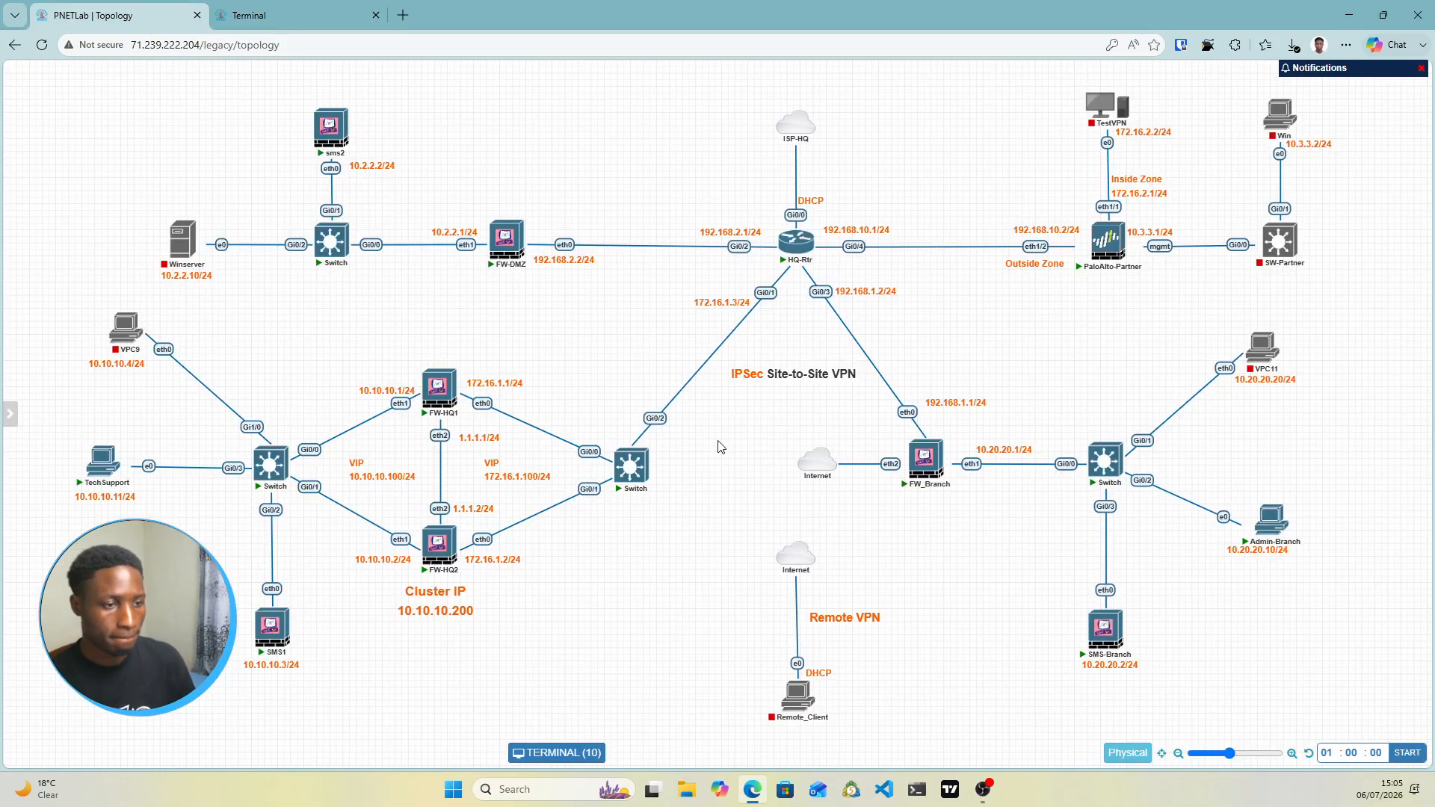
left_click(249, 15)
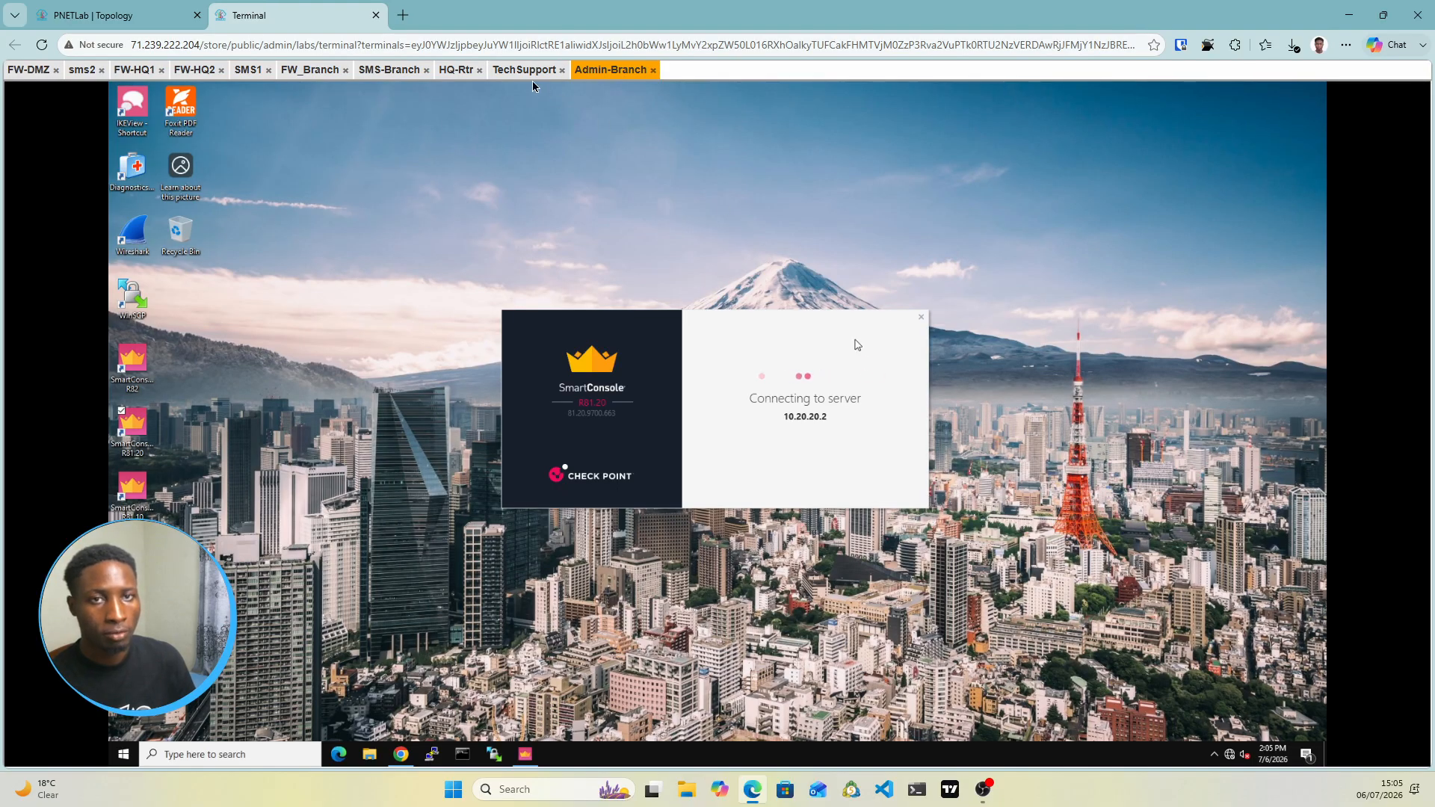
left_click(509, 70)
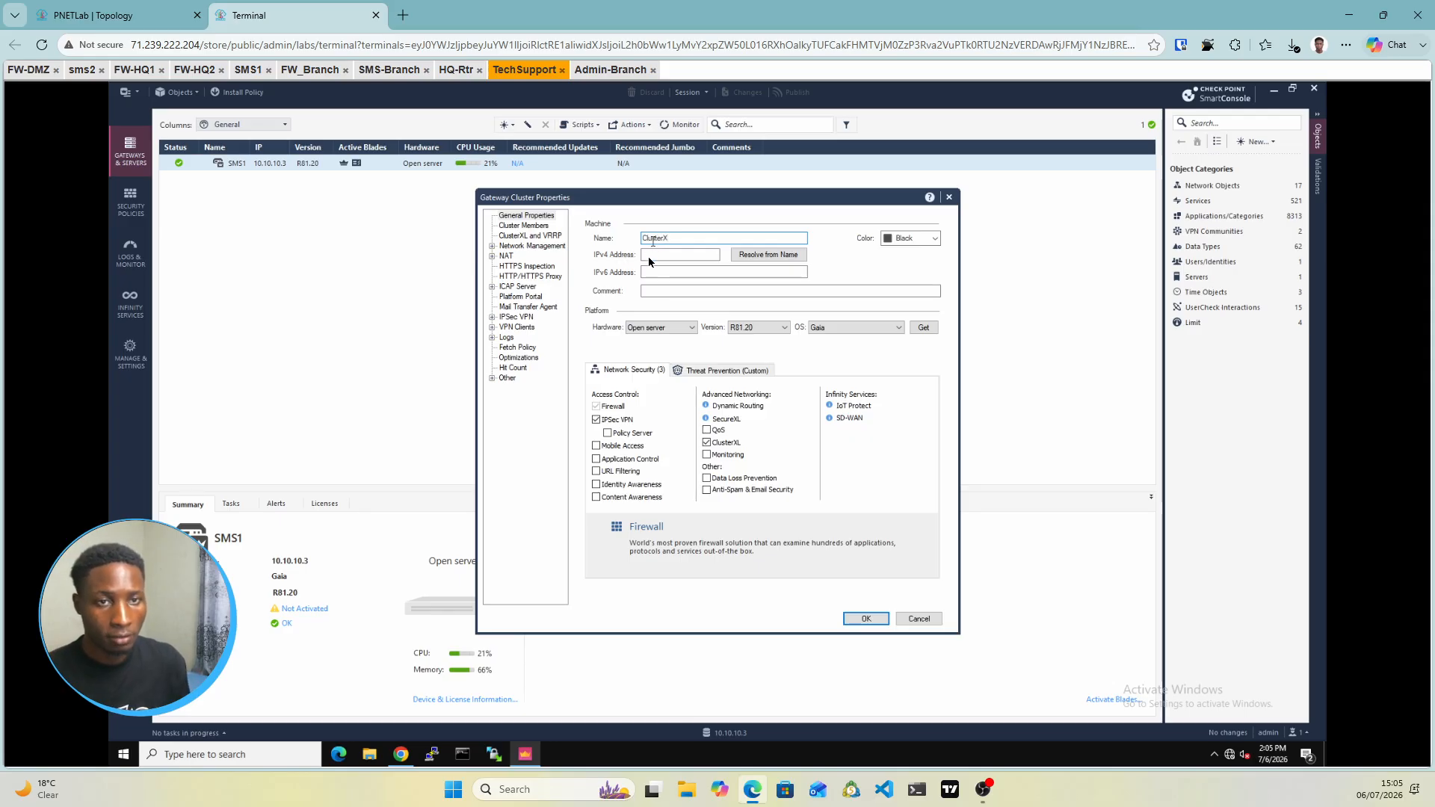
Give ClusterX IPv4 address 10.10.10.200, tick Monitoring, and view its empty Cluster Members page
left_click(82, 15)
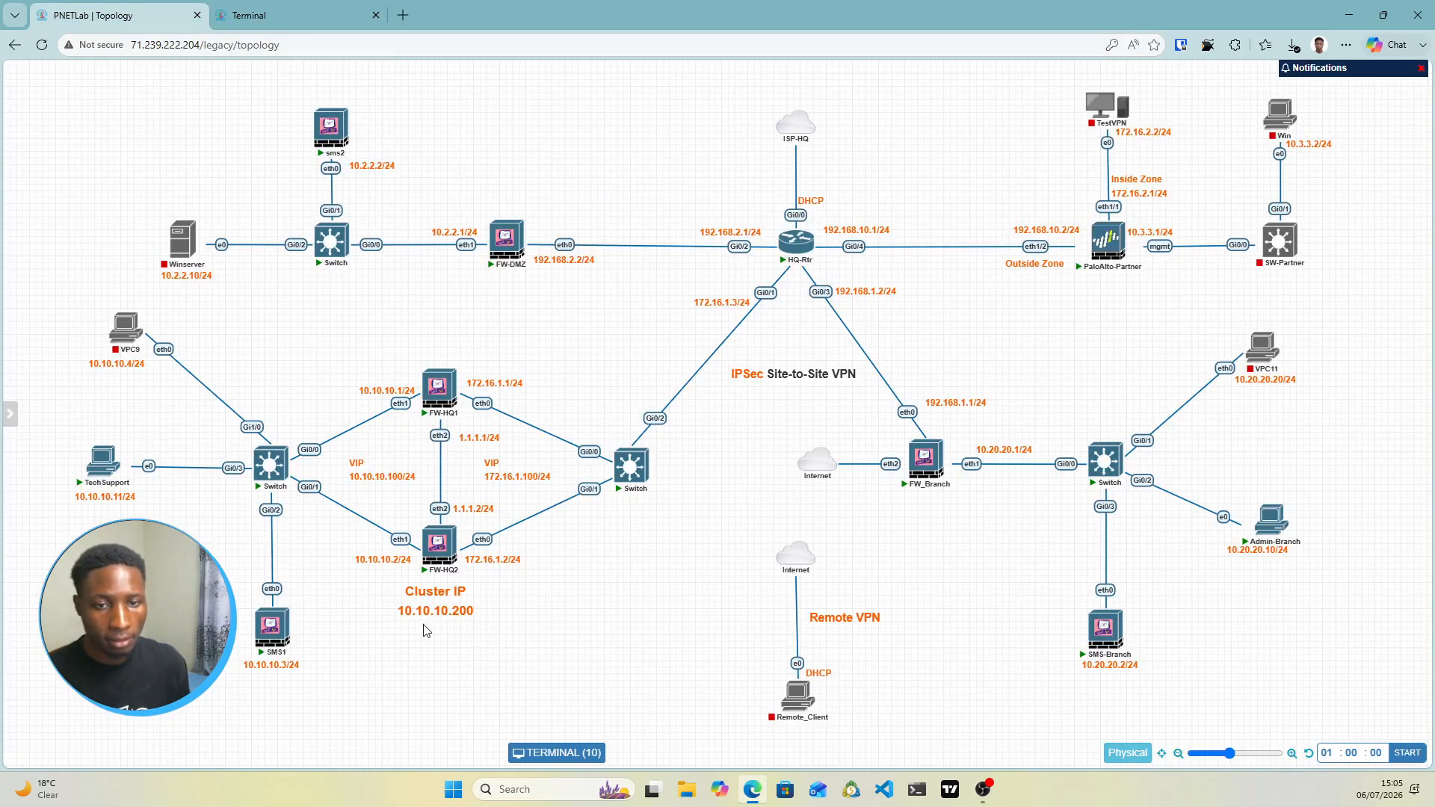
left_click(258, 15)
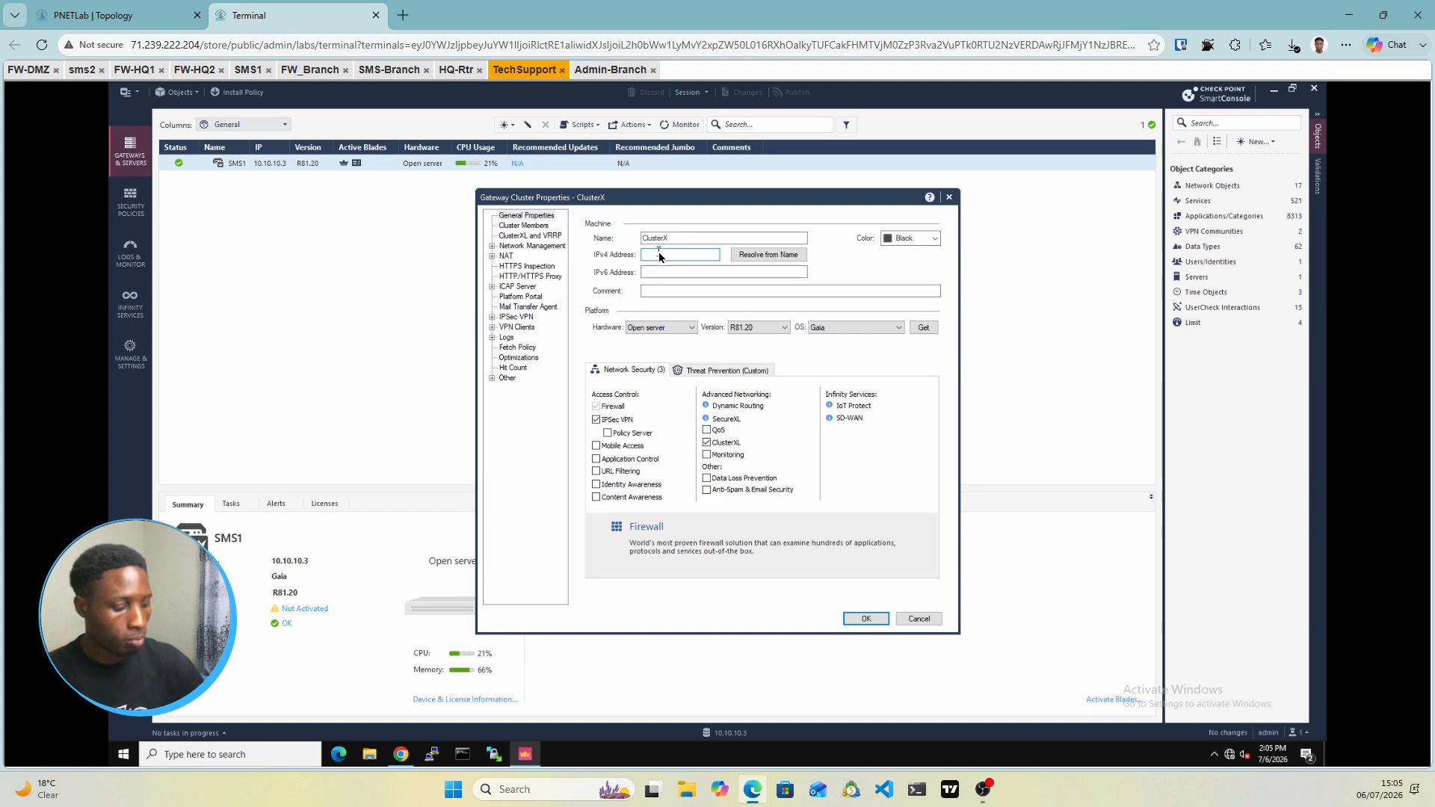
type("10.10")
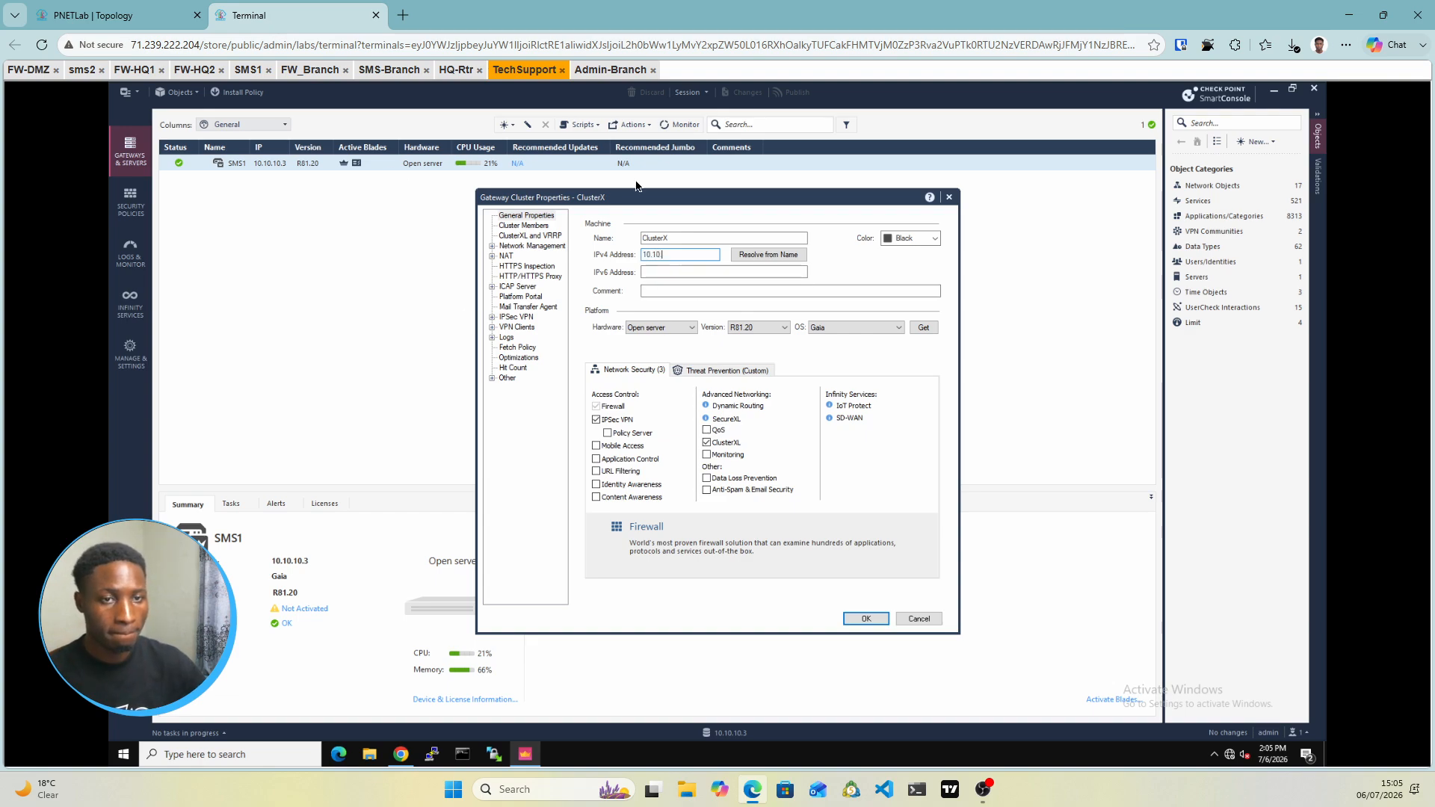
type(".10.200")
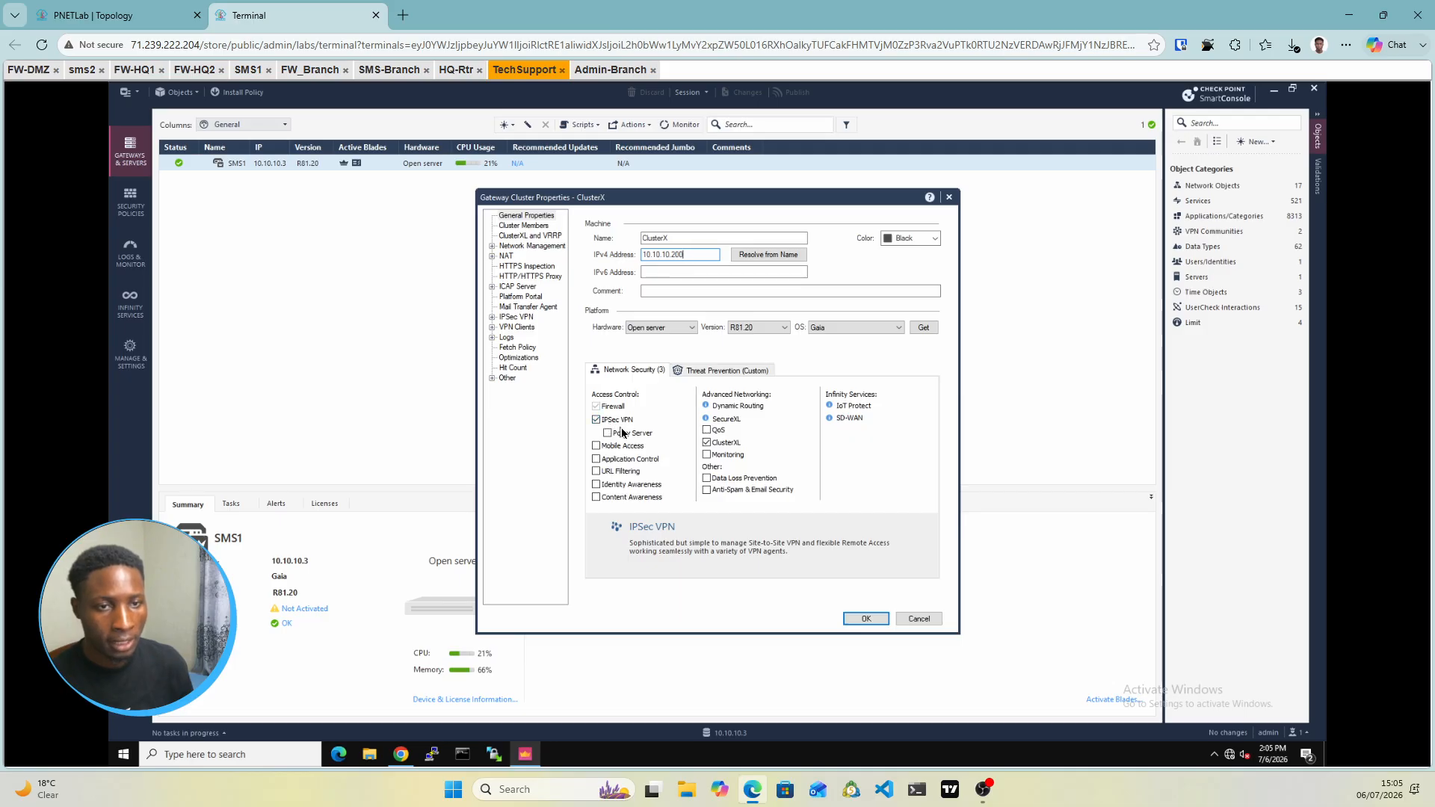
left_click(707, 456)
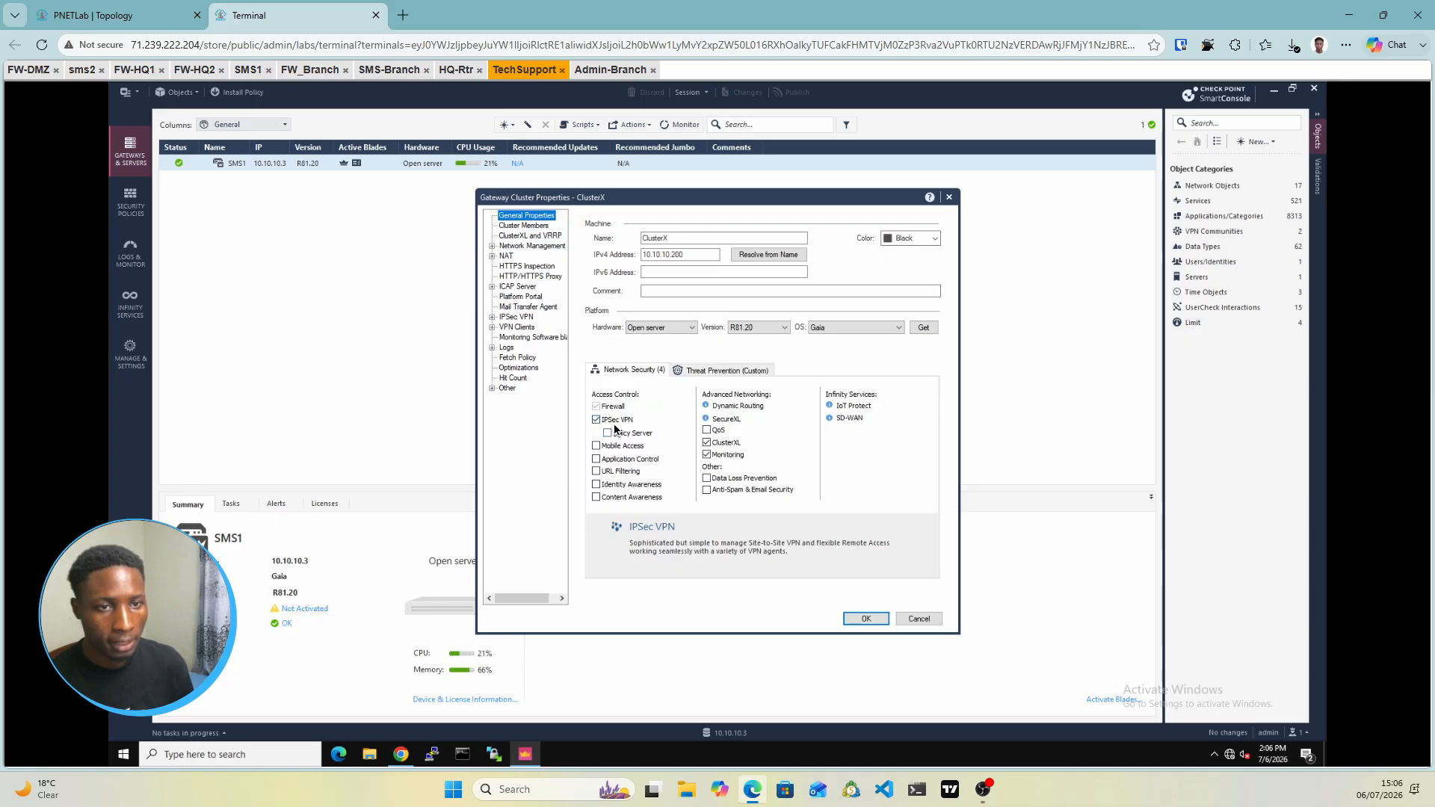
left_click(533, 226)
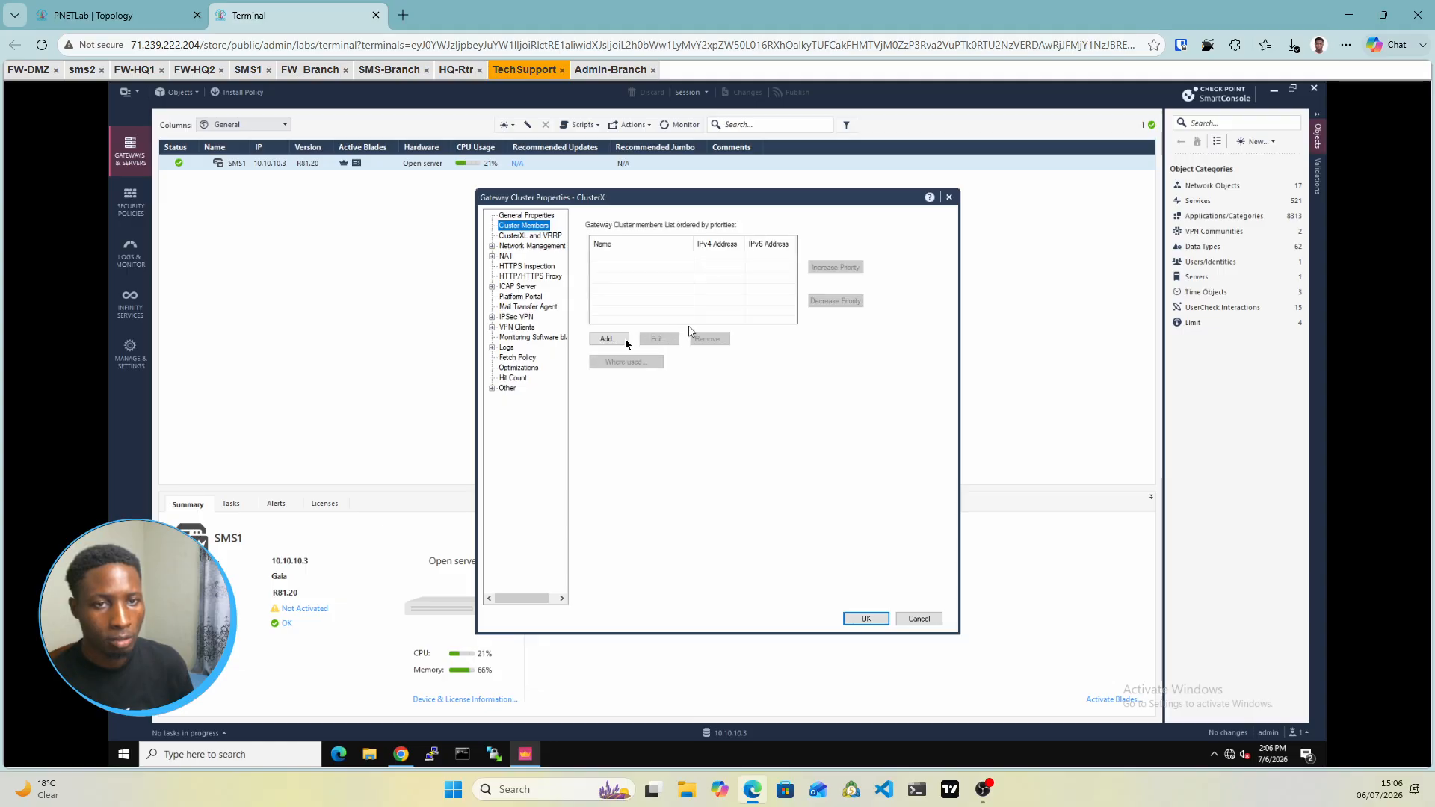
Create a new cluster member named SG1 with IPv4 address 10.10.10.1
left_click(608, 340)
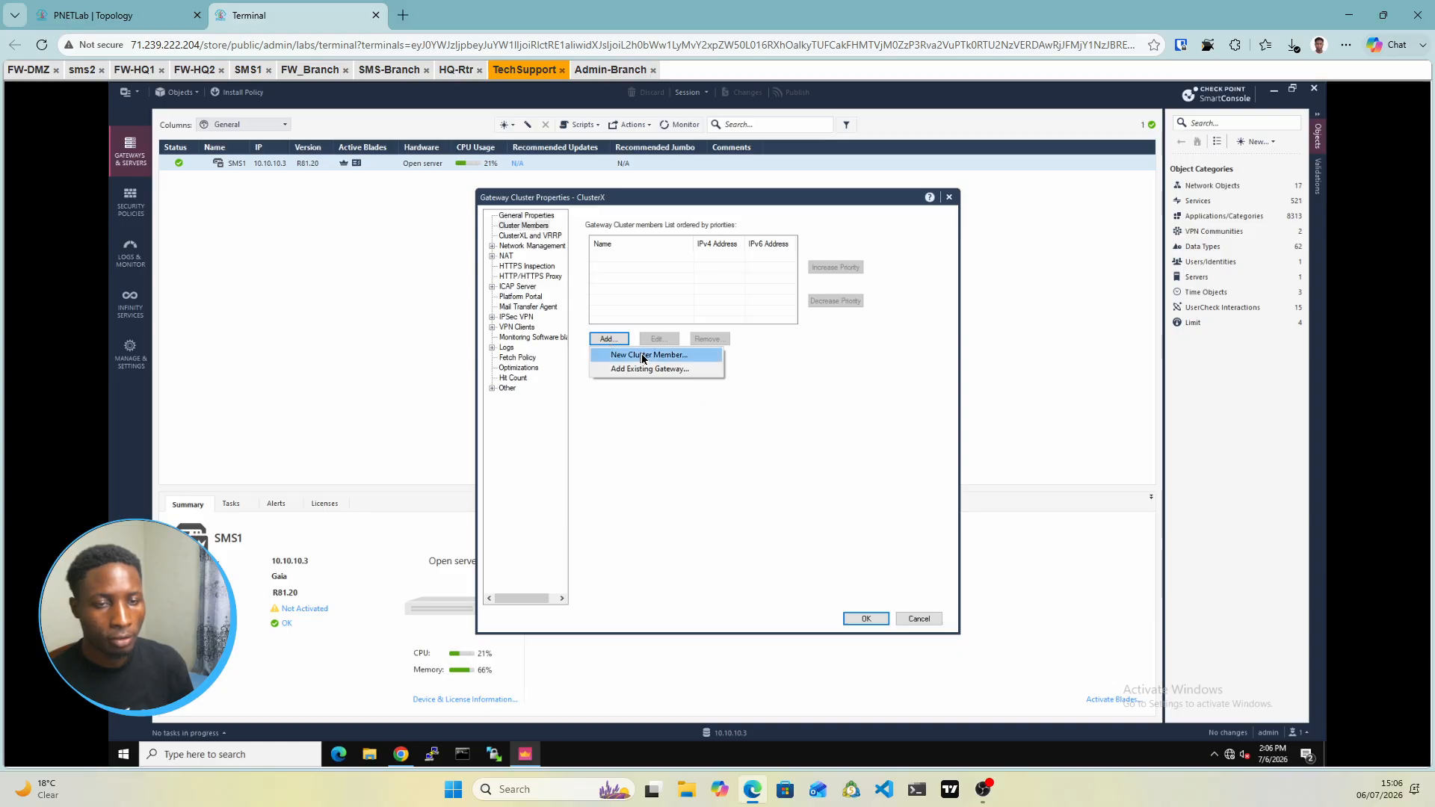
left_click(642, 356)
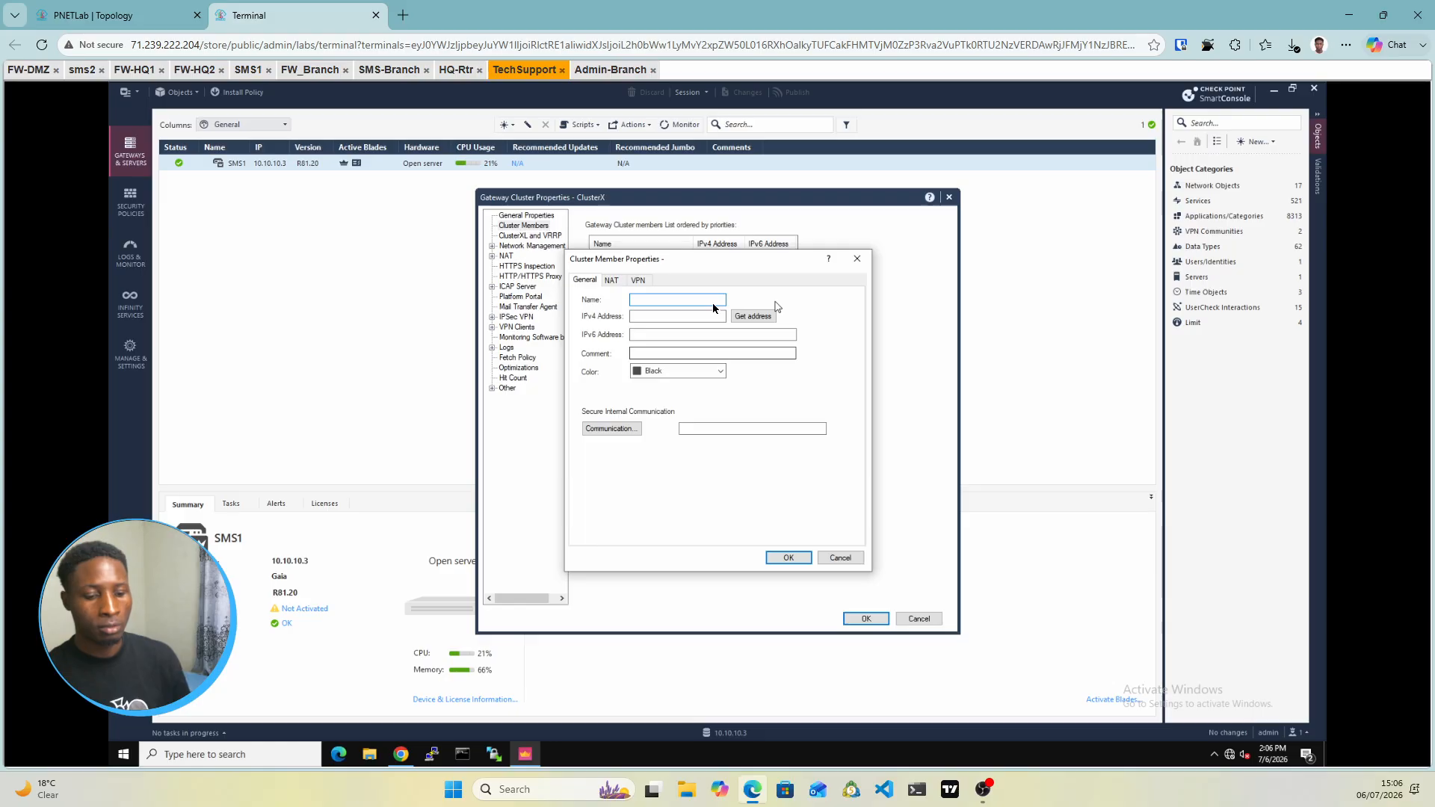
type("SG")
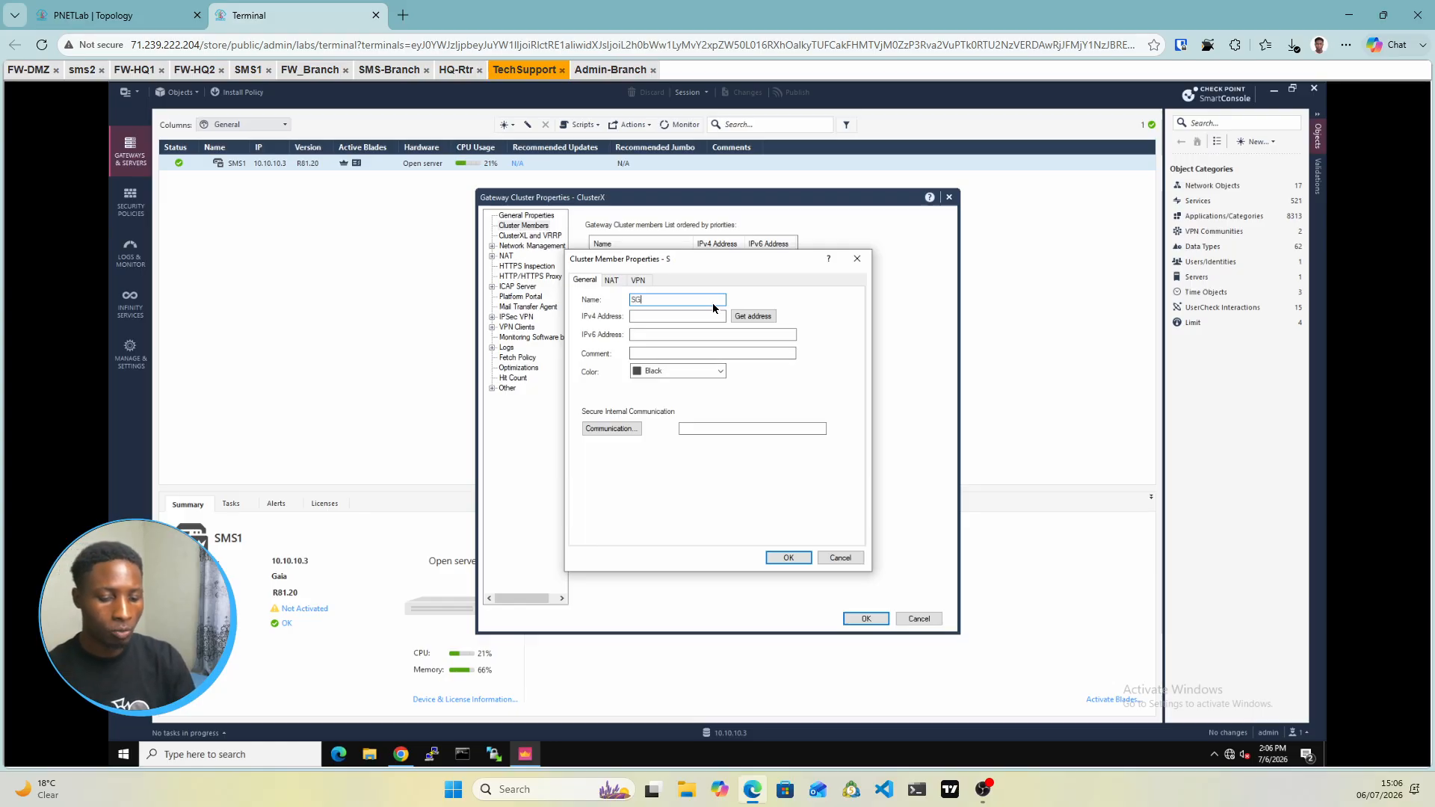
type("1")
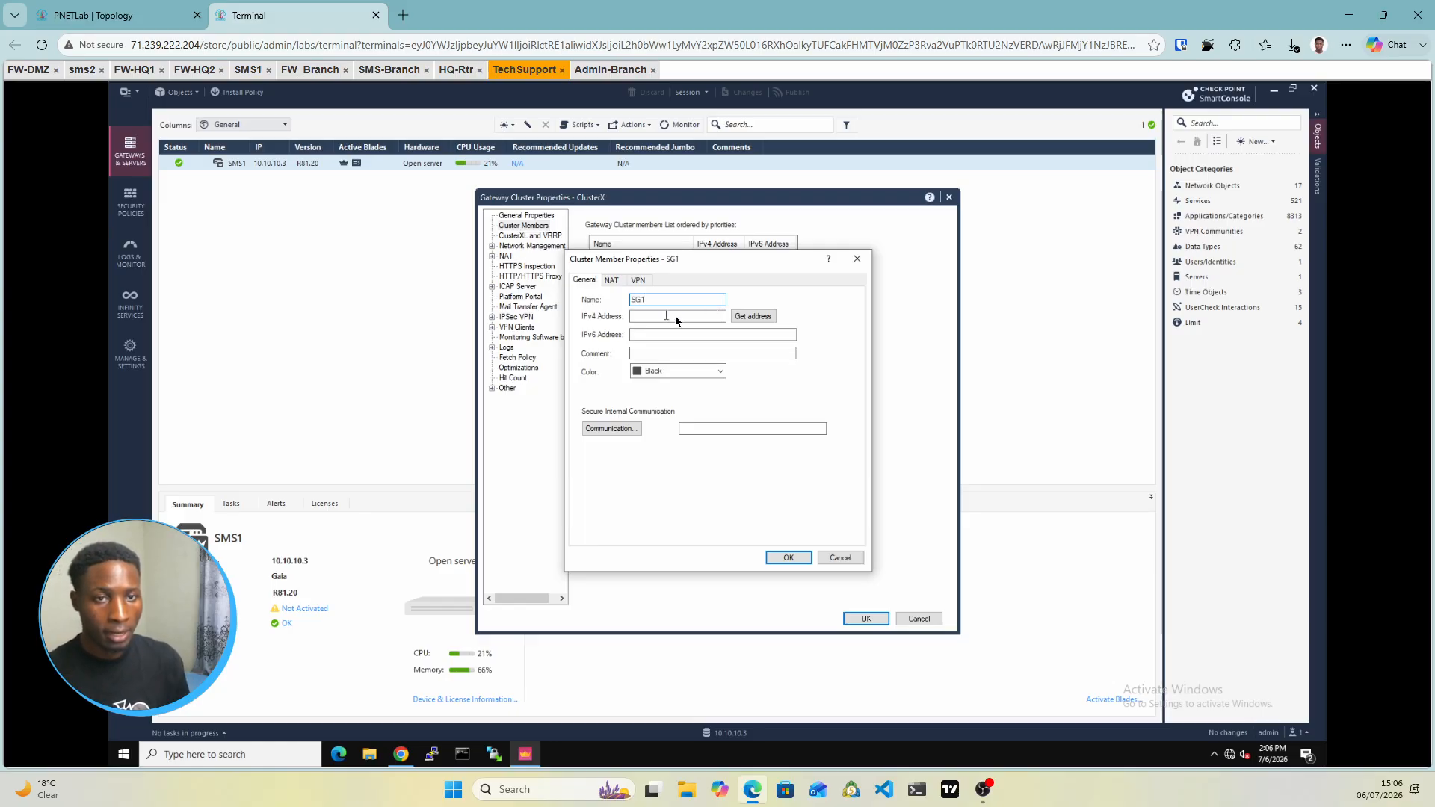
key("ctrl+shift+Tab")
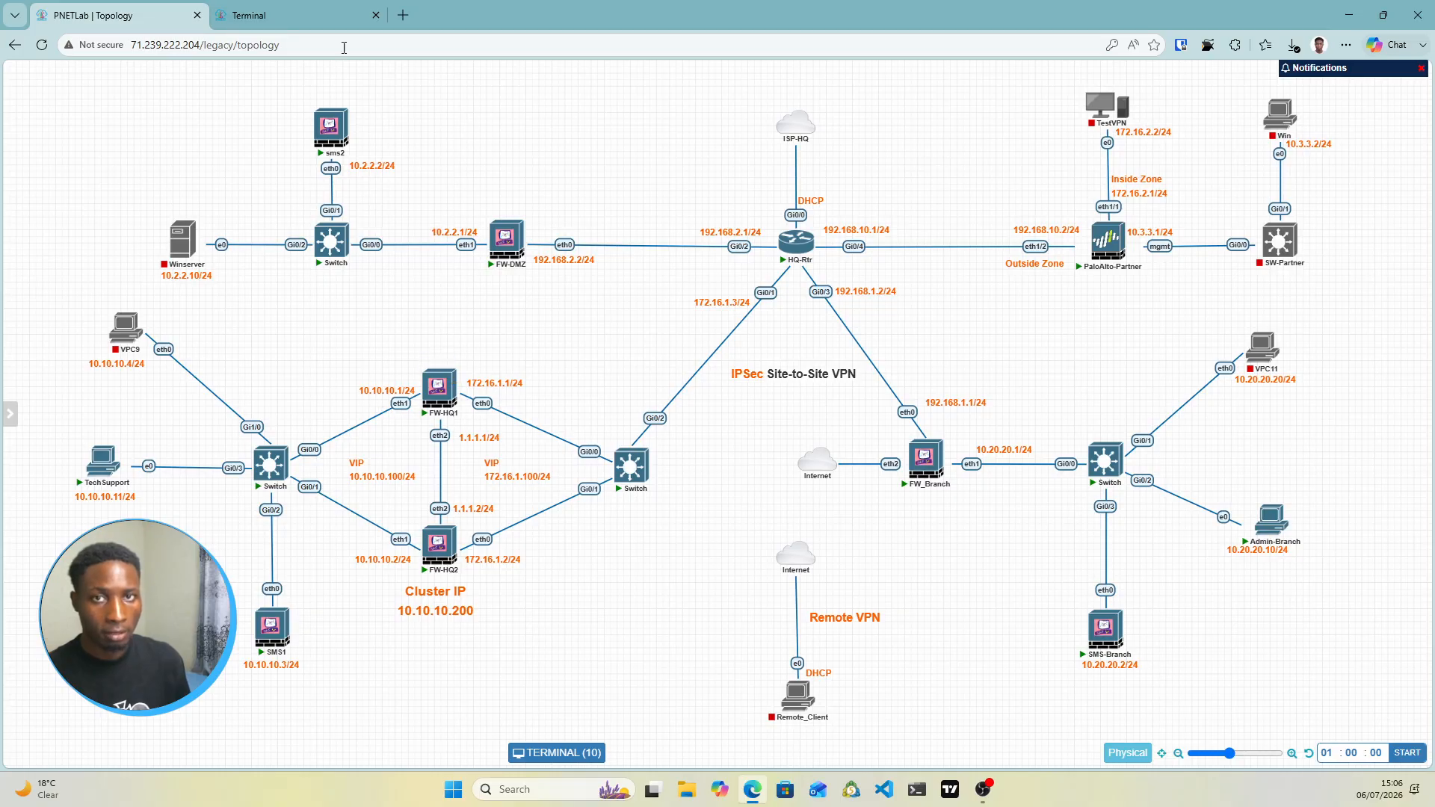
key("ctrl+Tab")
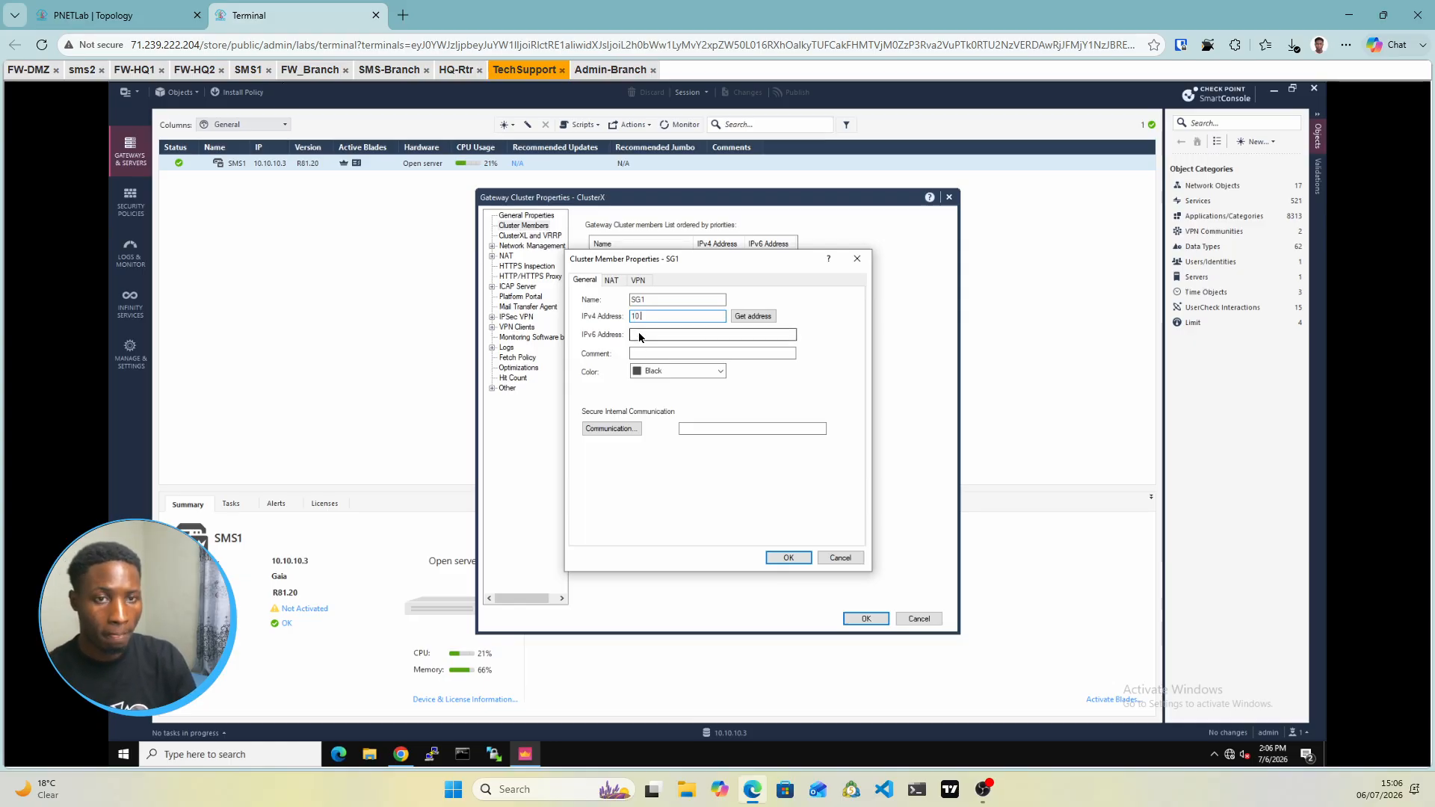
type("0")
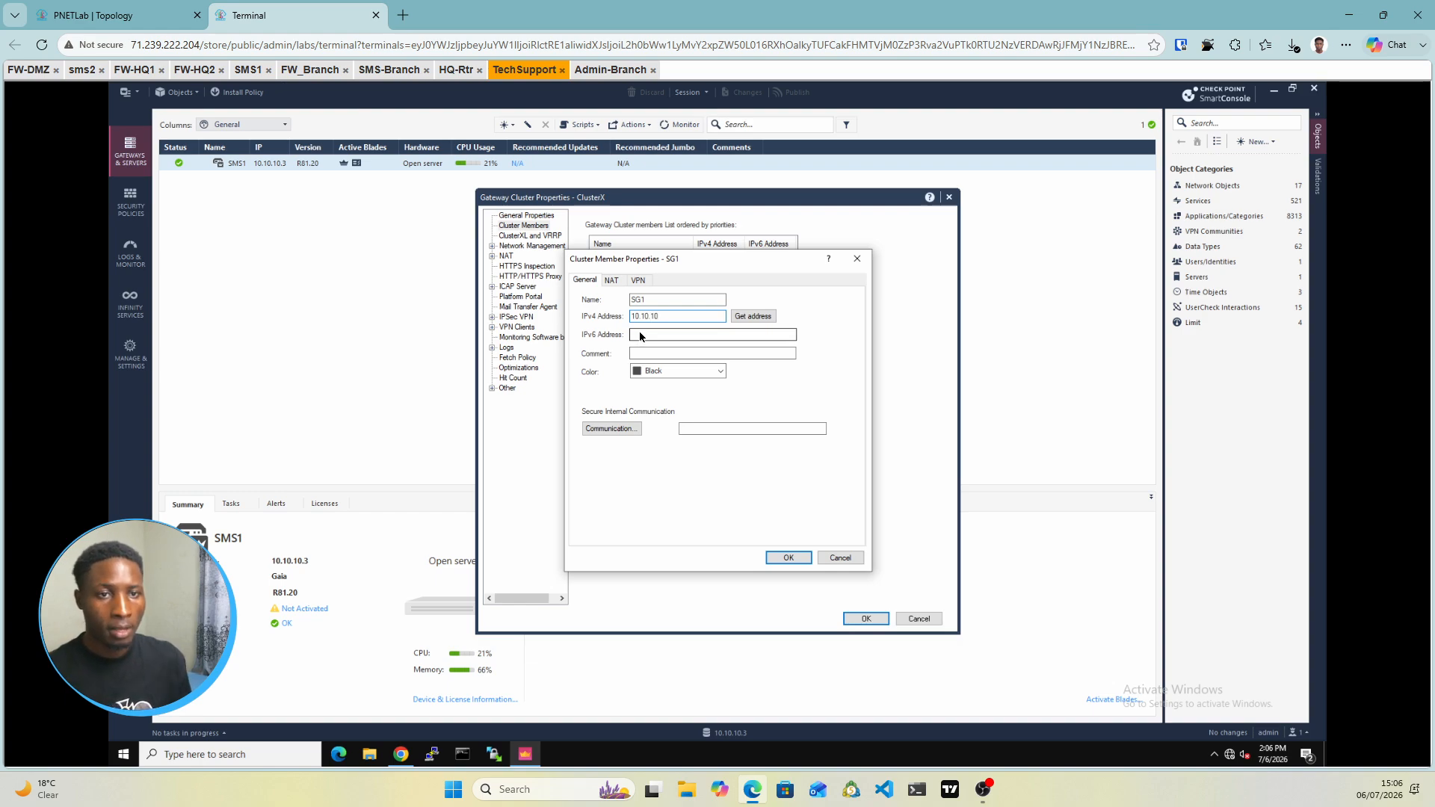
type(".1")
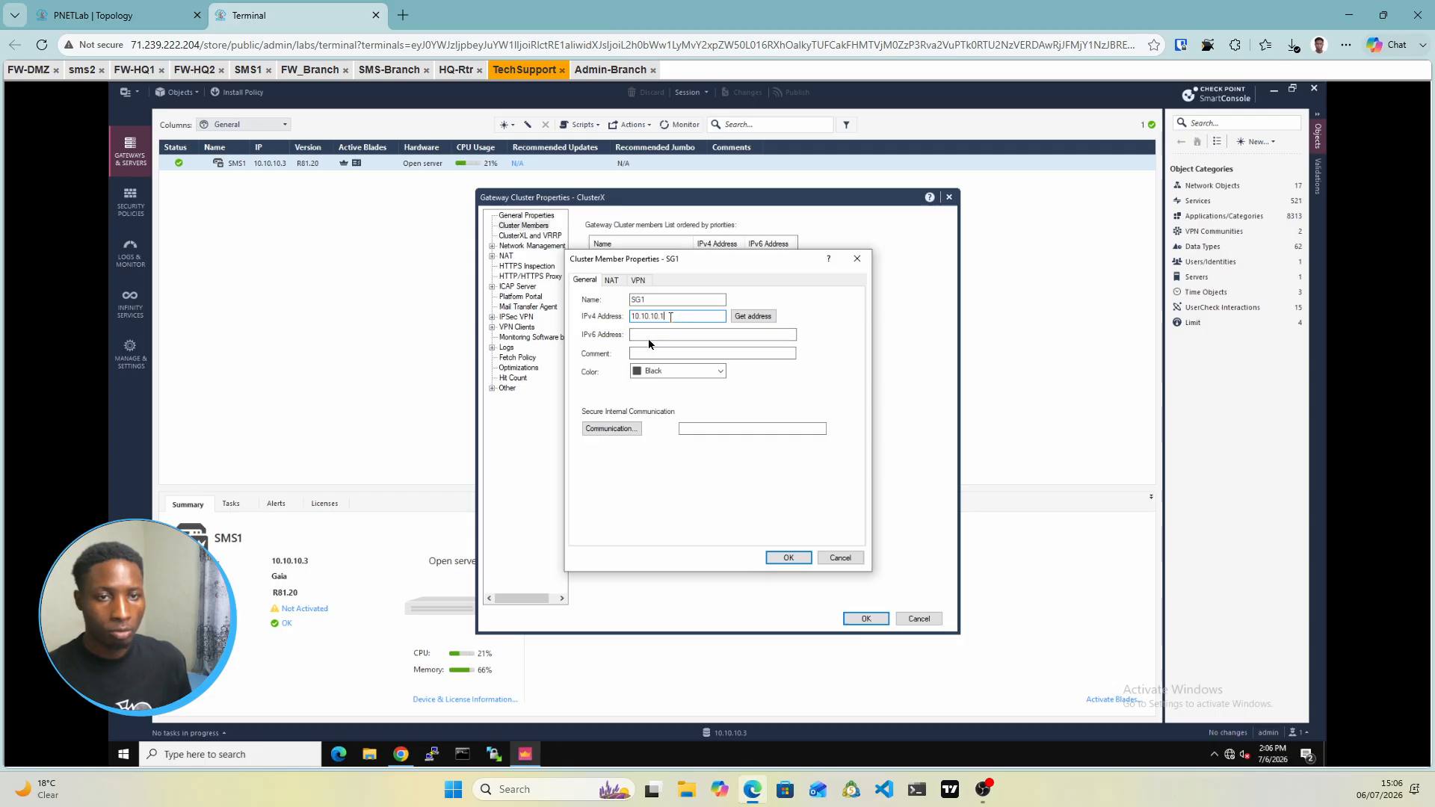
Initialize SG1's SIC trust with the one-time password and save the member
left_click(611, 429)
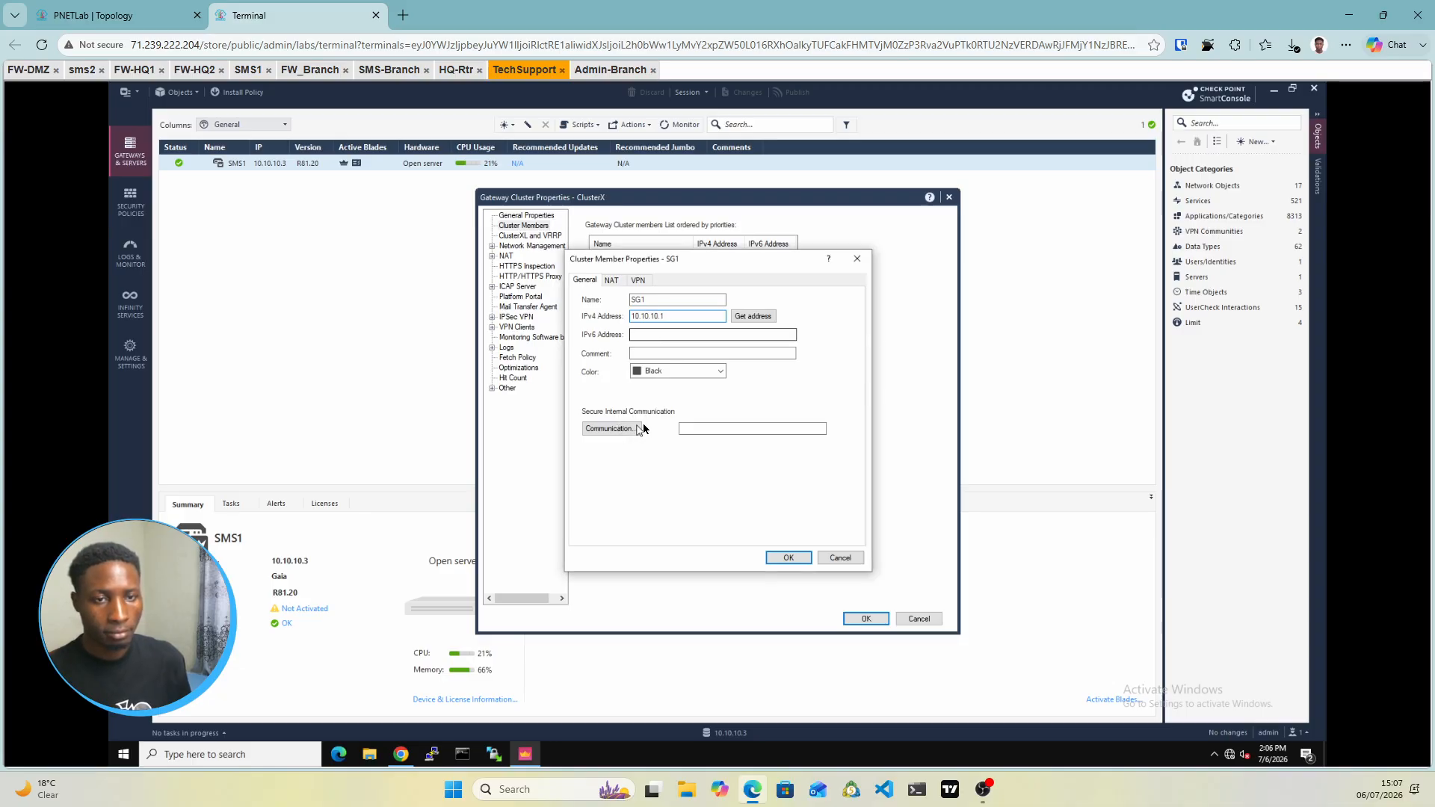
left_click(626, 431)
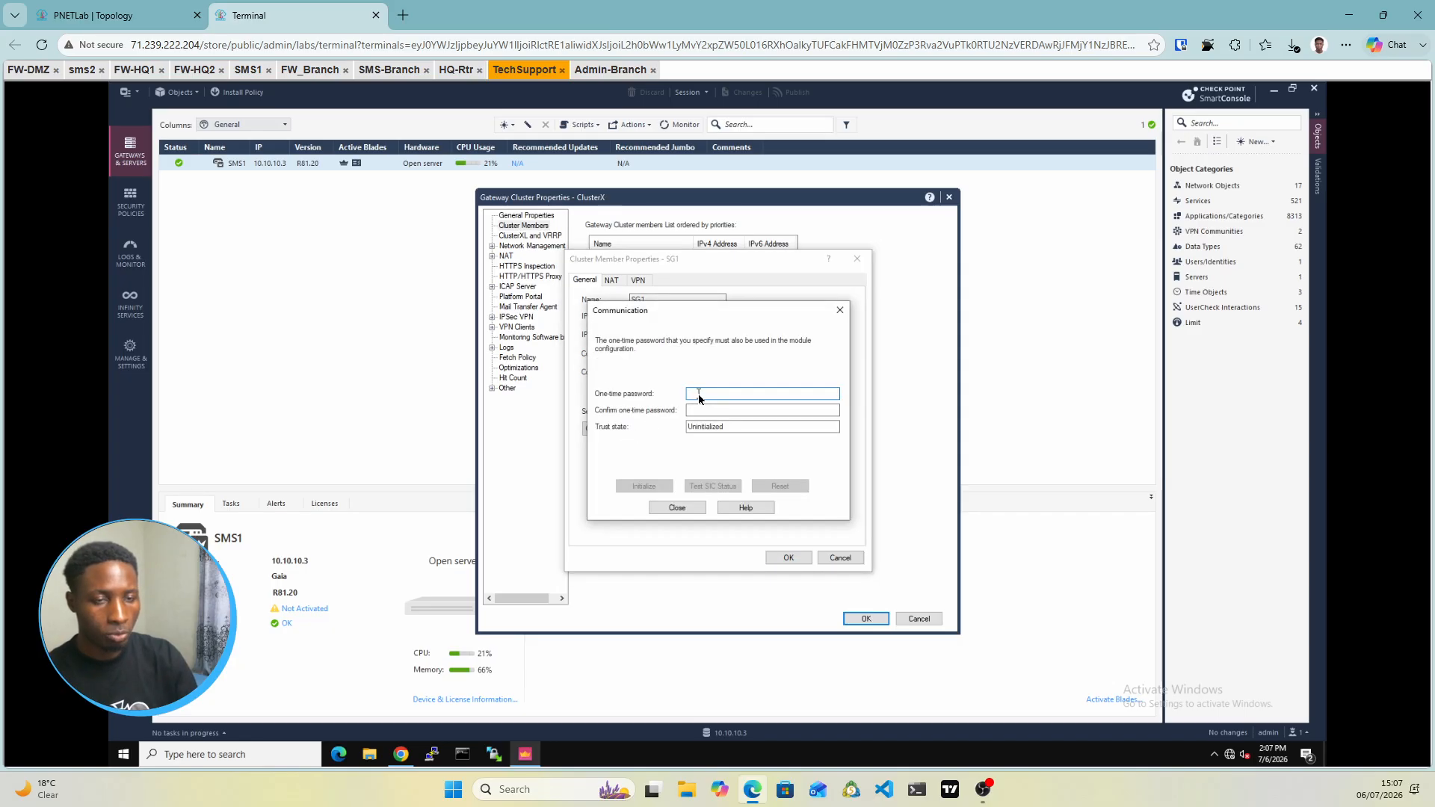
type("1234")
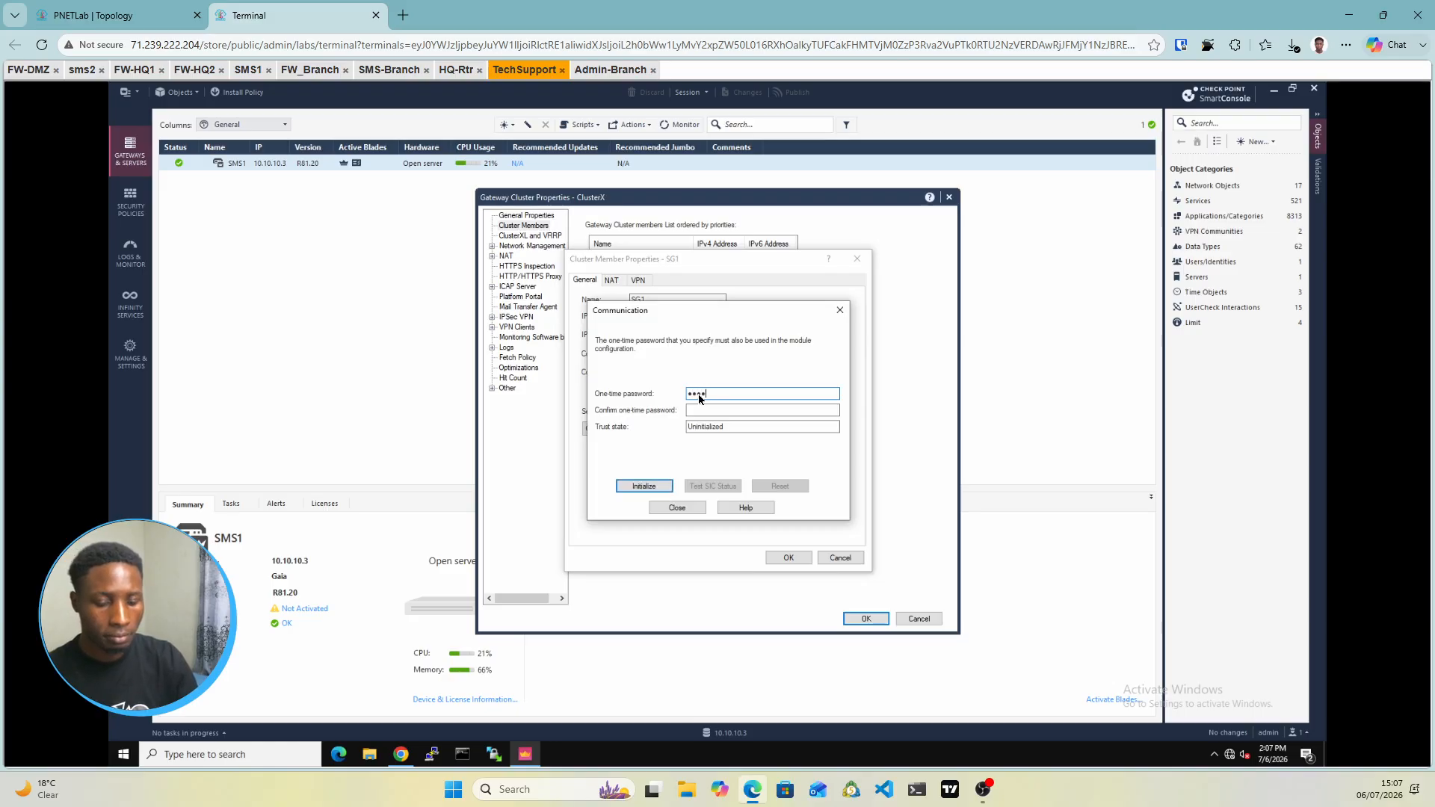
type("••••")
key("Tab")
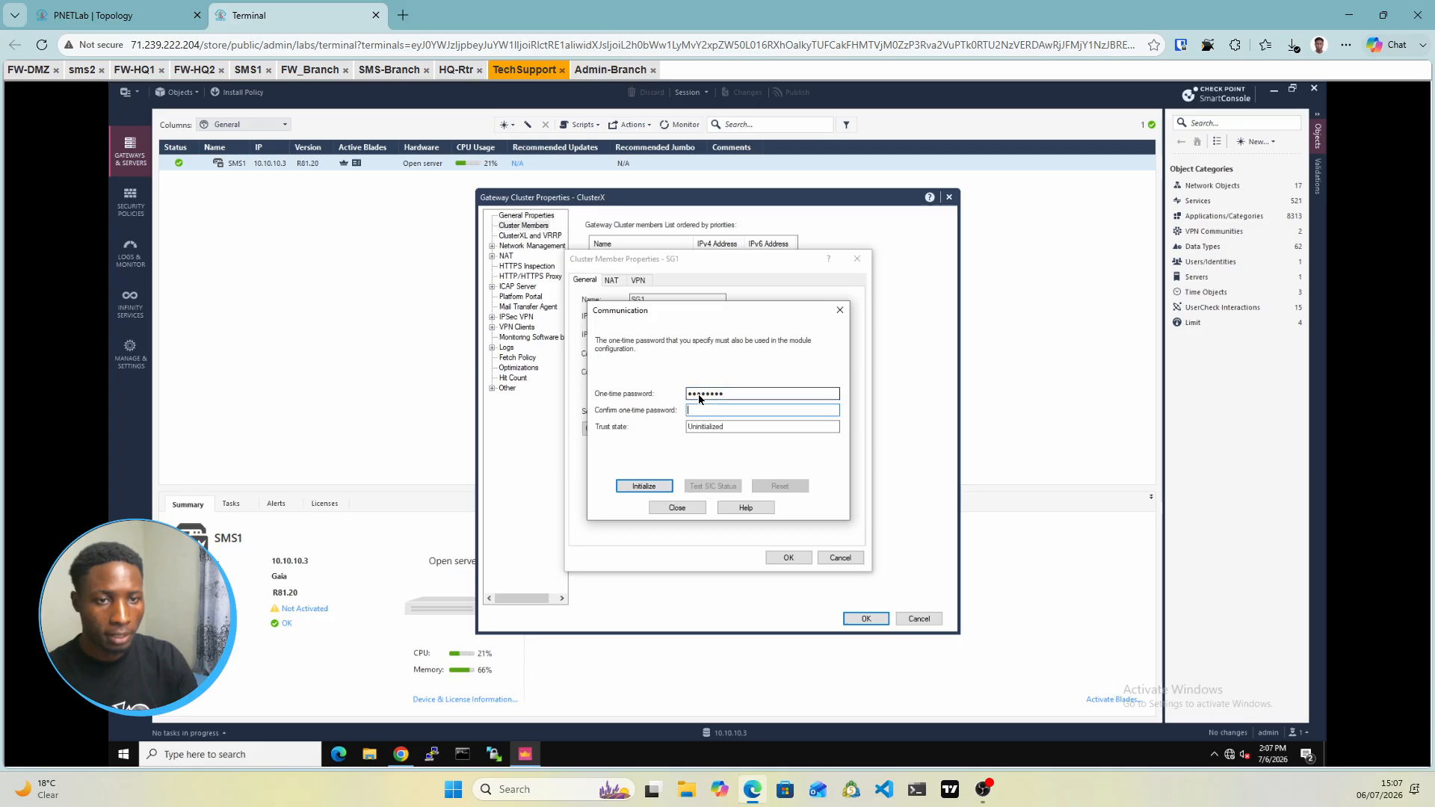
type("••••••••")
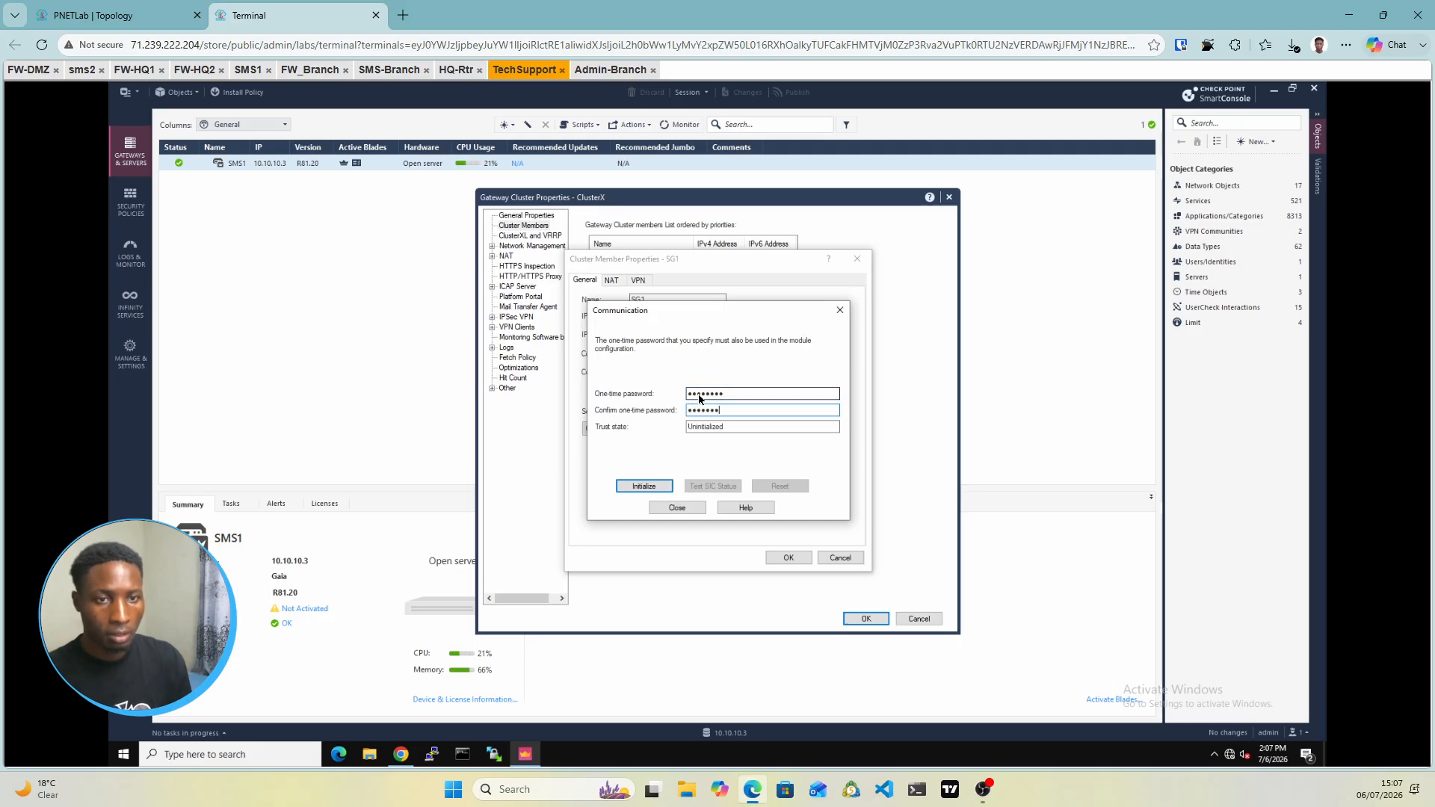
left_click(659, 492)
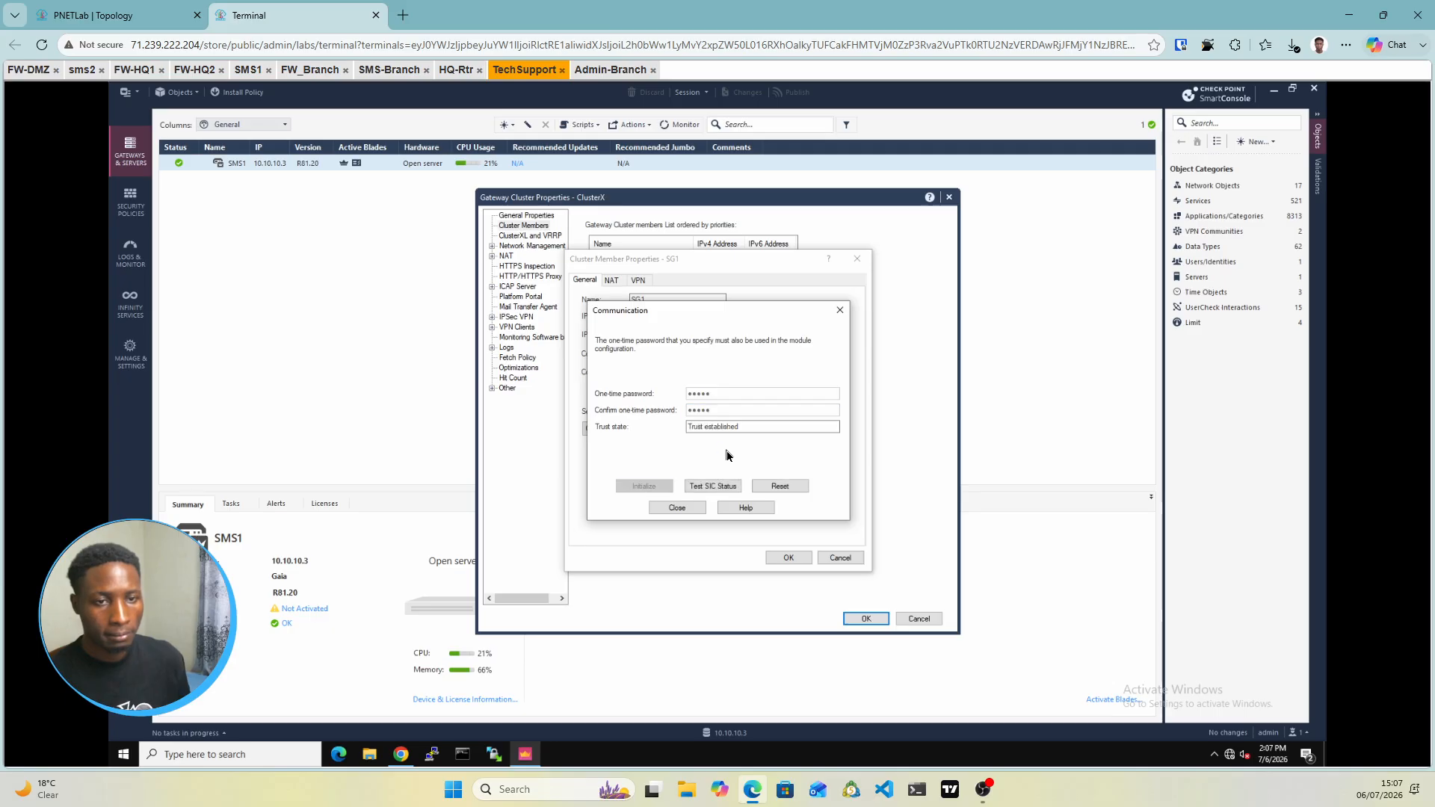
left_click(677, 508)
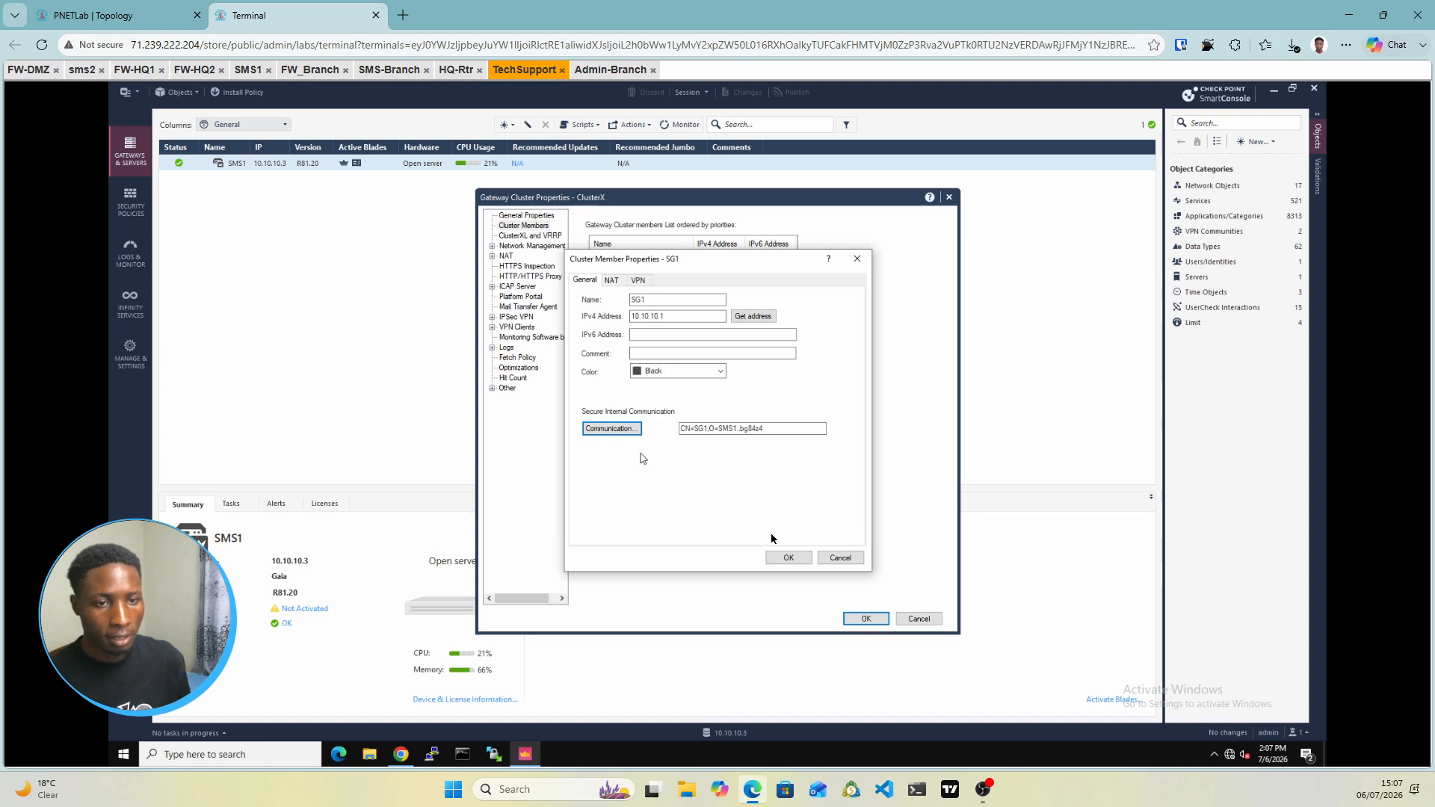
left_click(793, 559)
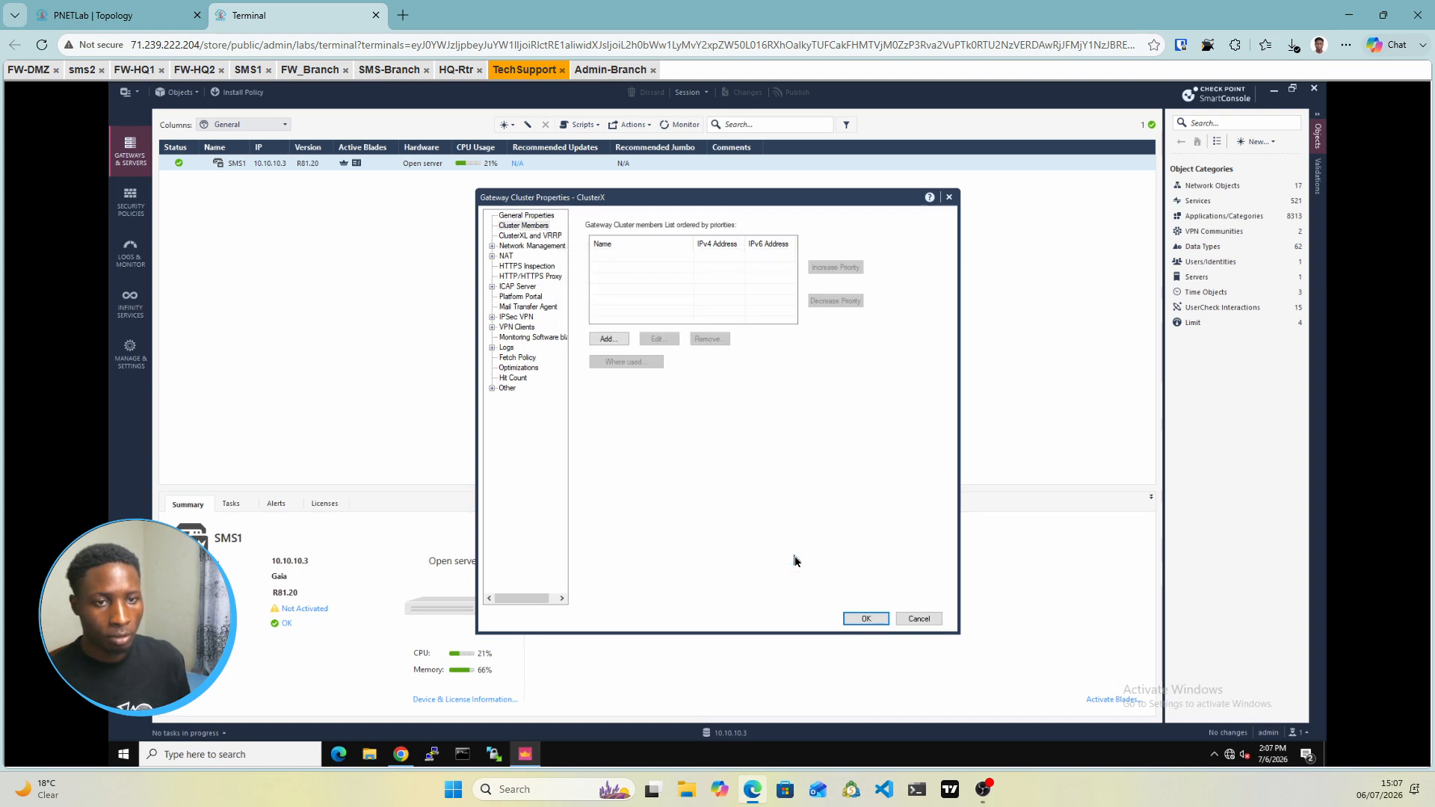
Create a new cluster member SG2 at 10.10.10.2 with colour Pink
left_click(620, 343)
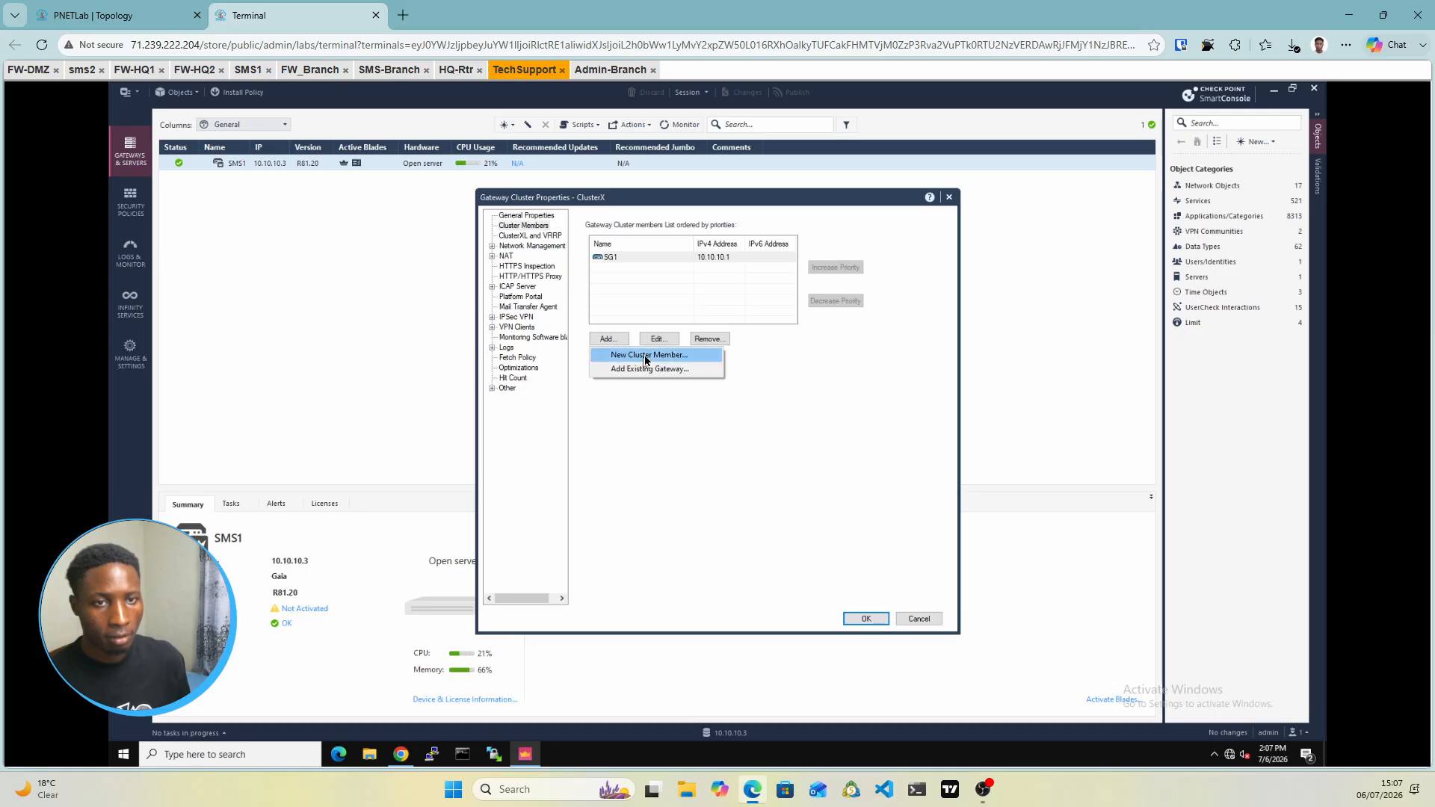
left_click(647, 356)
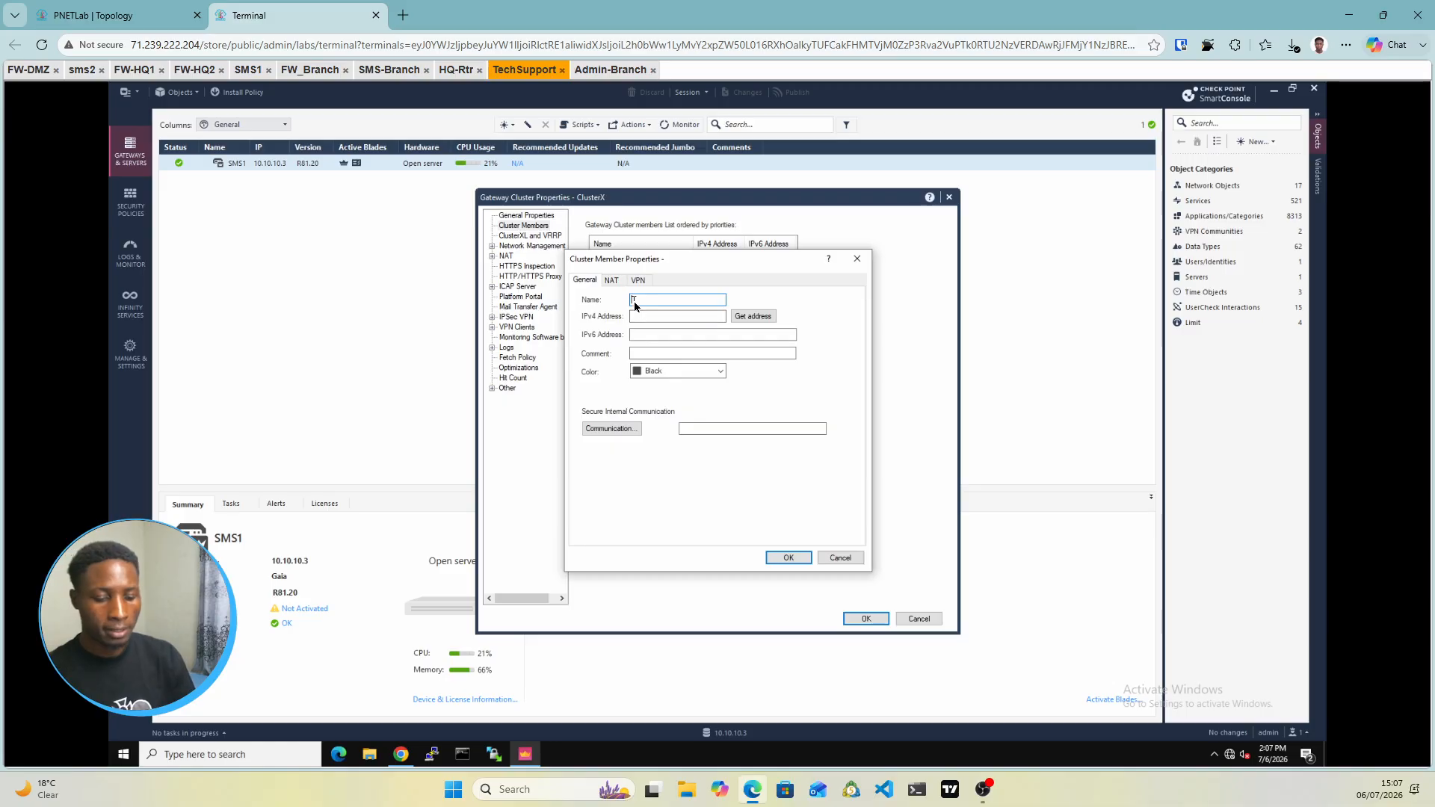
type("SG2")
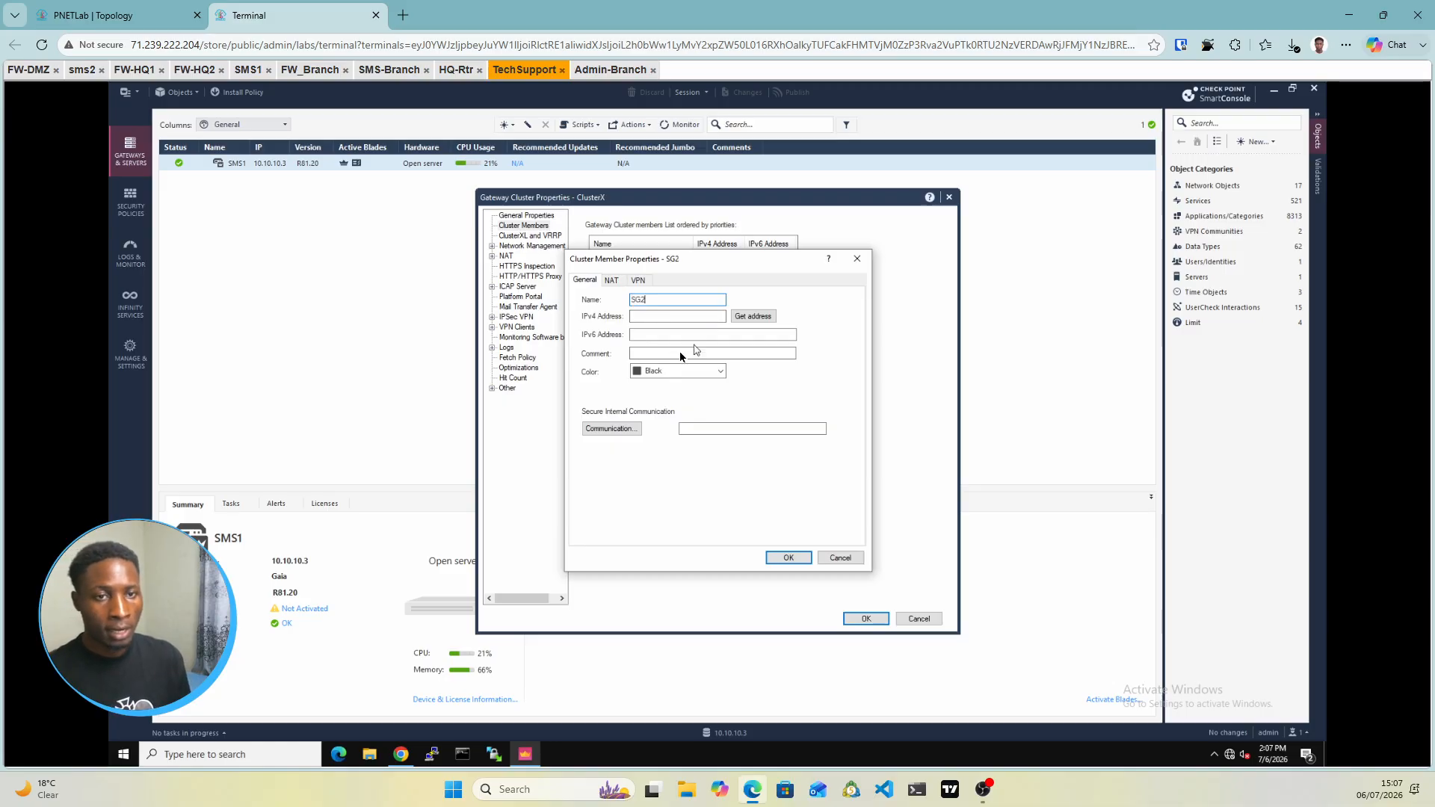
left_click(643, 317)
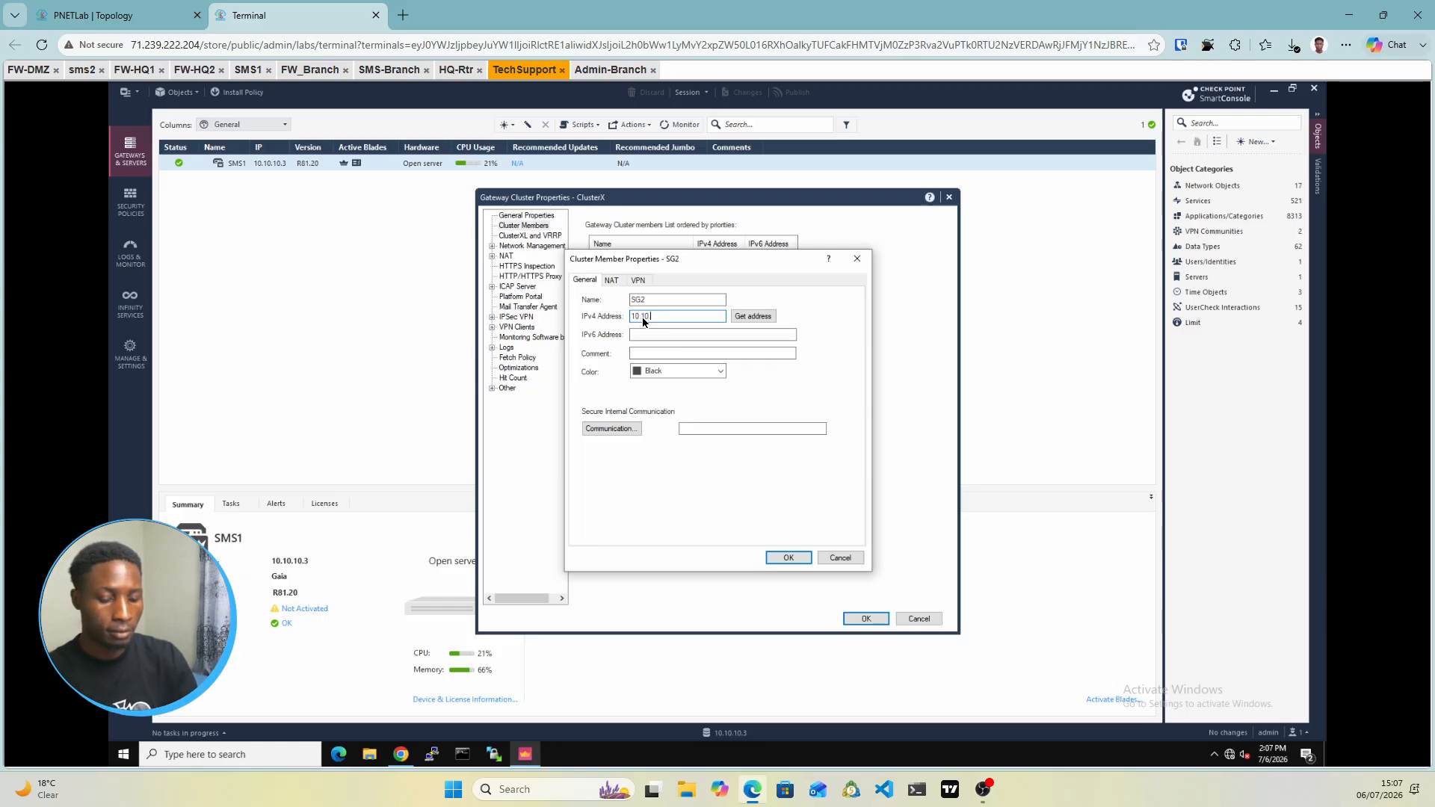
type("10.10.10.2")
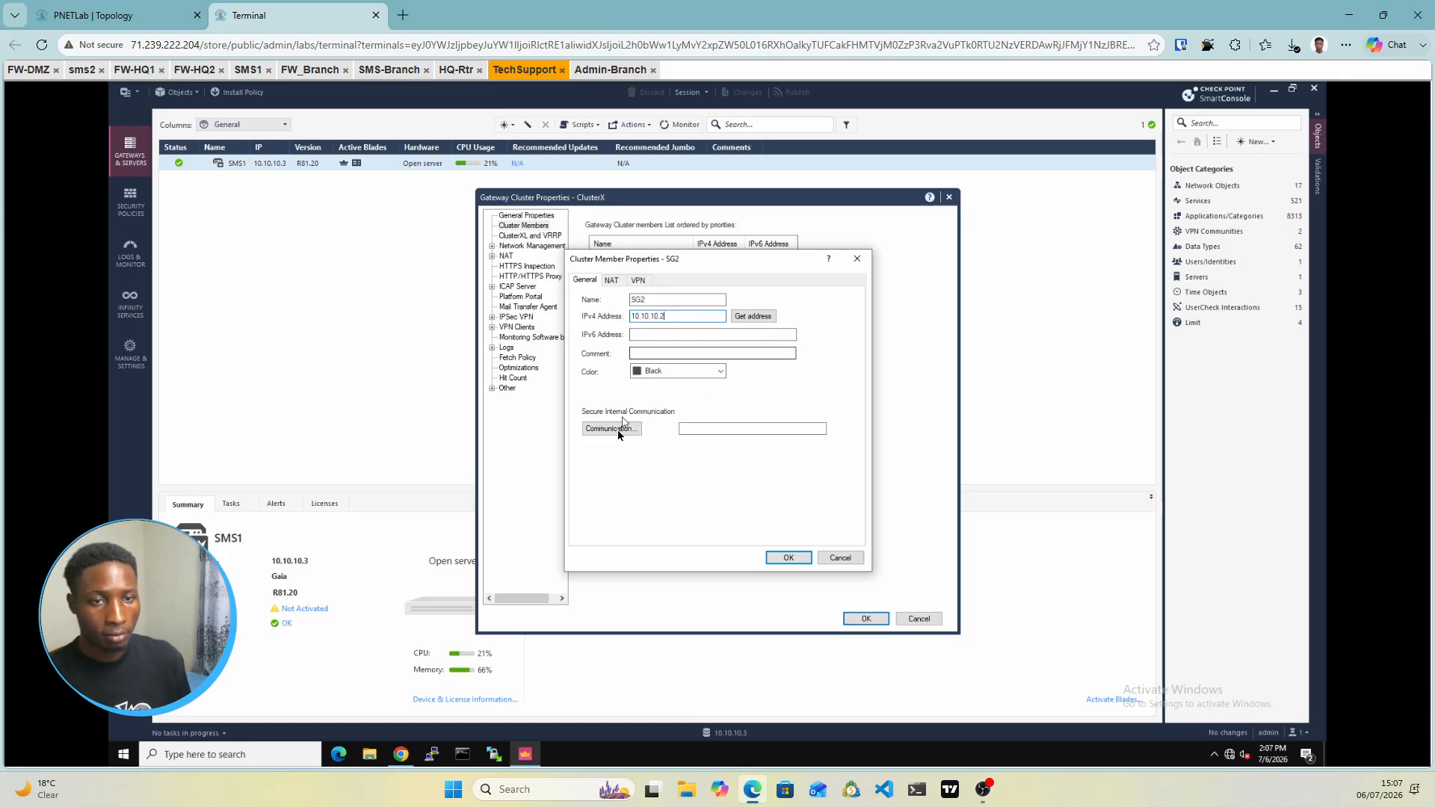
left_click(681, 372)
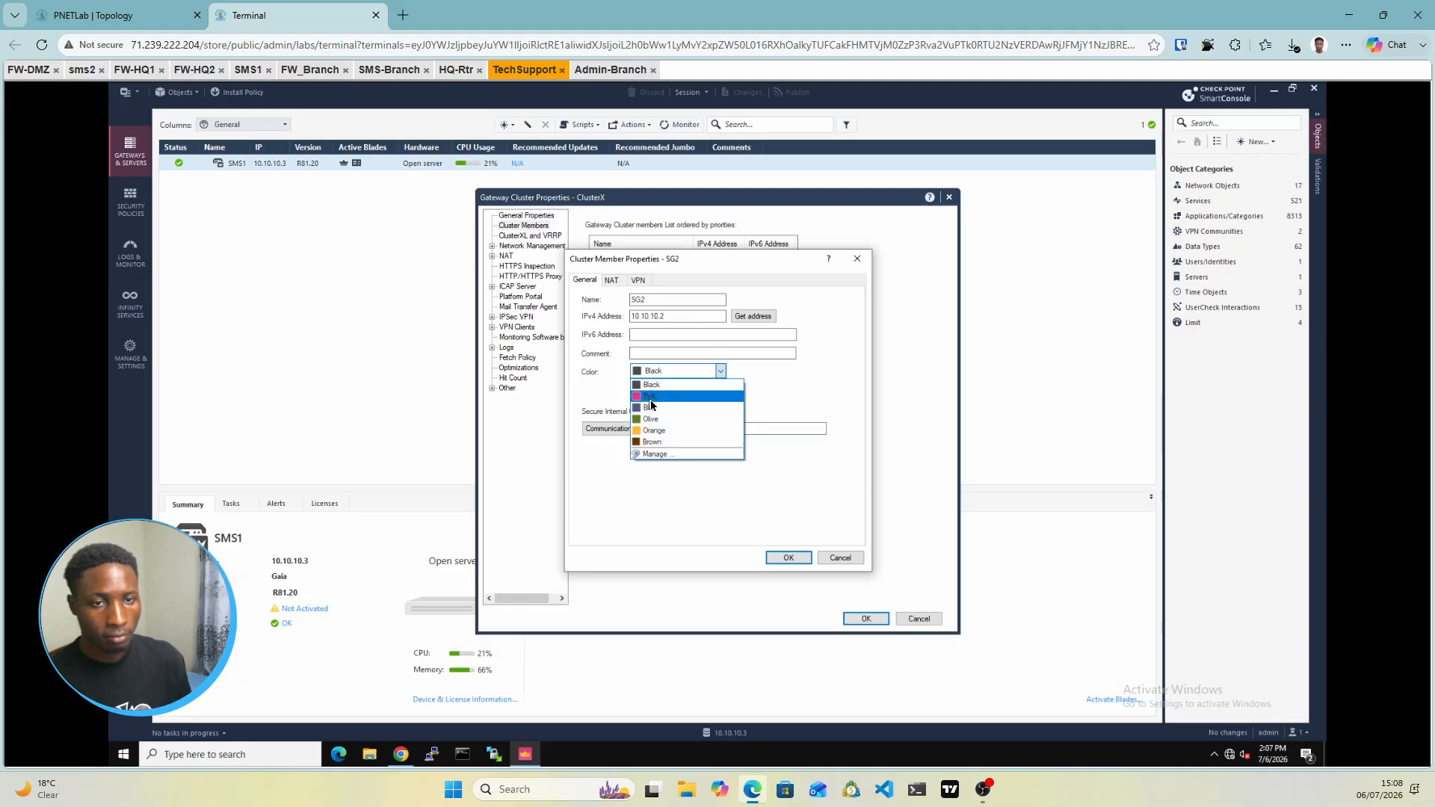
left_click(675, 398)
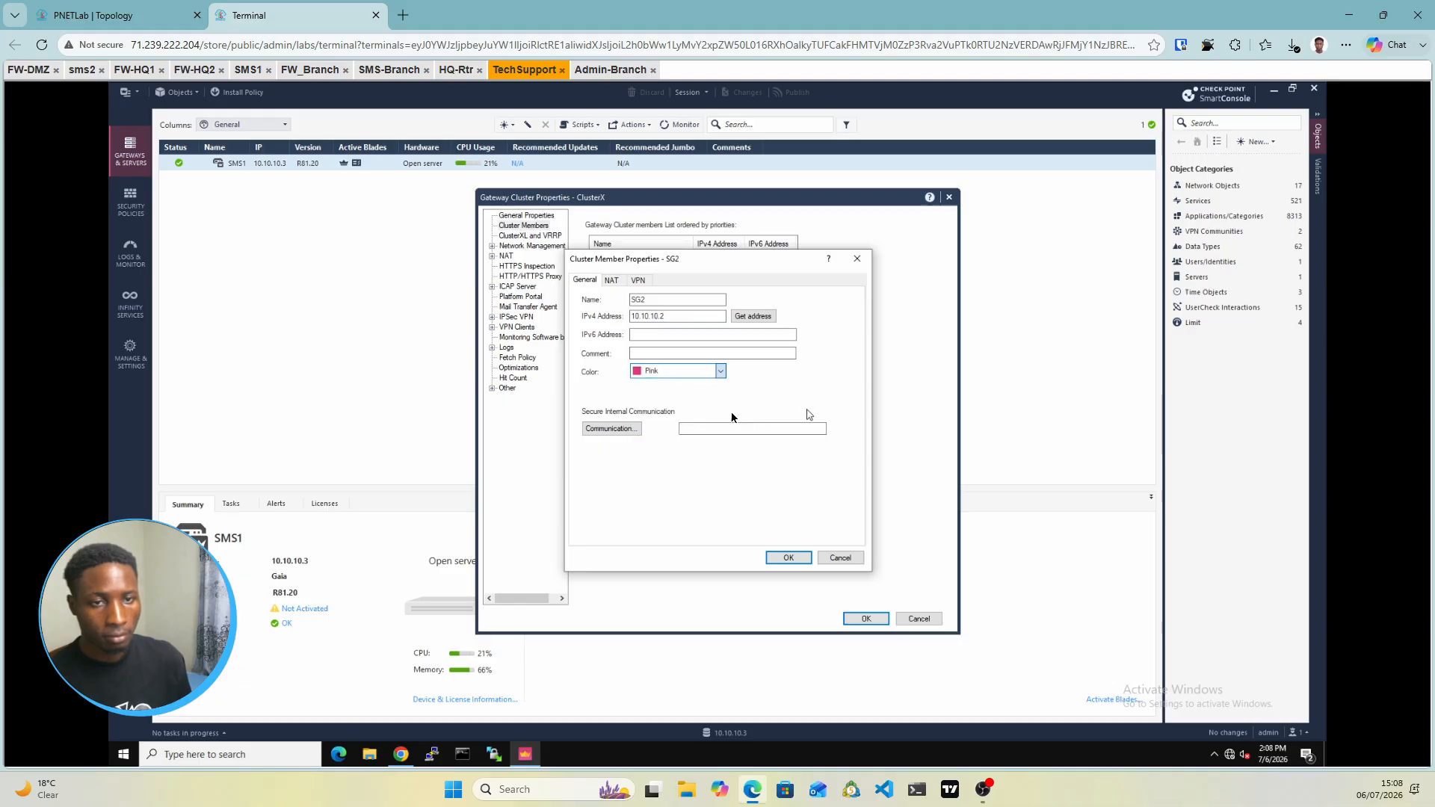
Initialize SG2's SIC trust with the one-time password and save the member
left_click(627, 431)
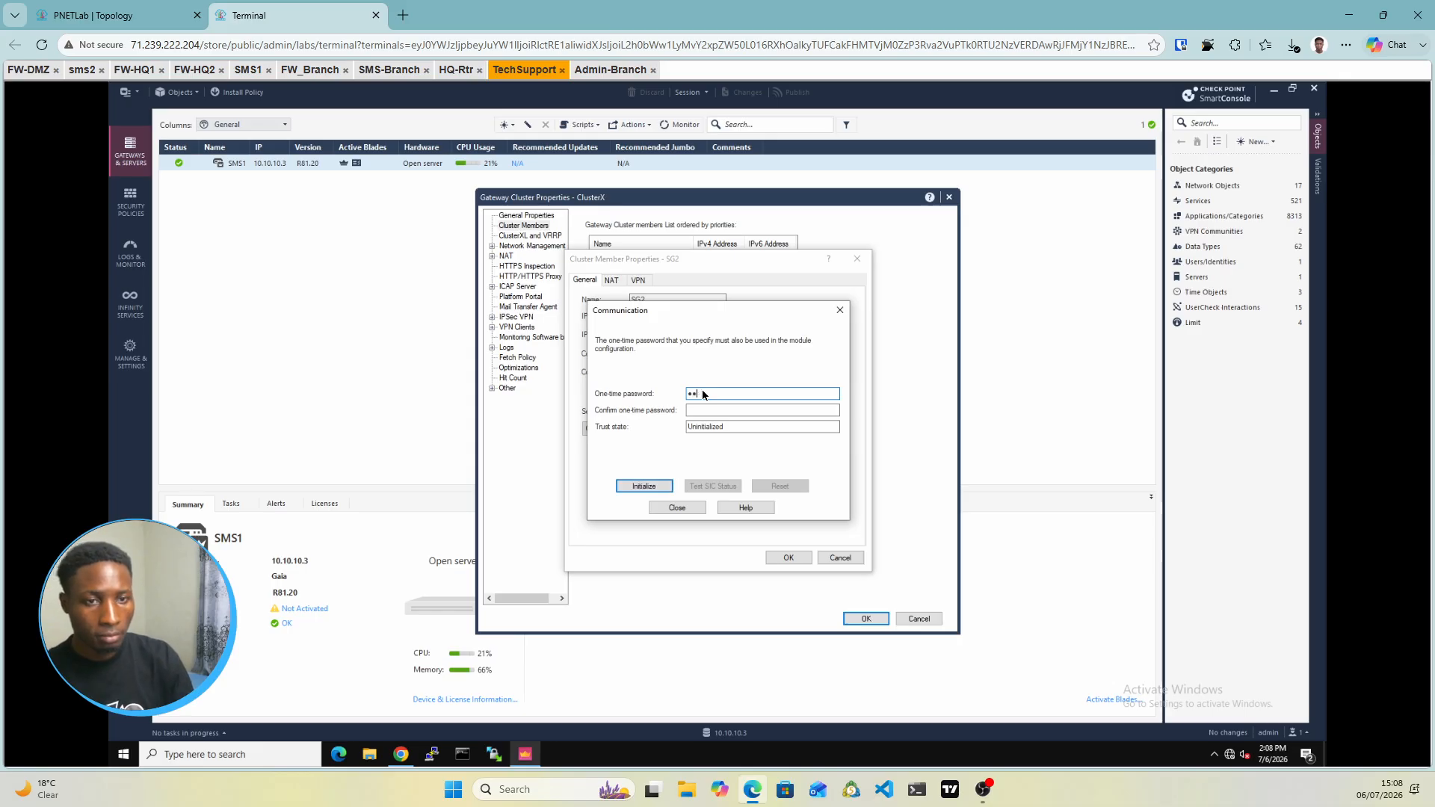
type("•••••••")
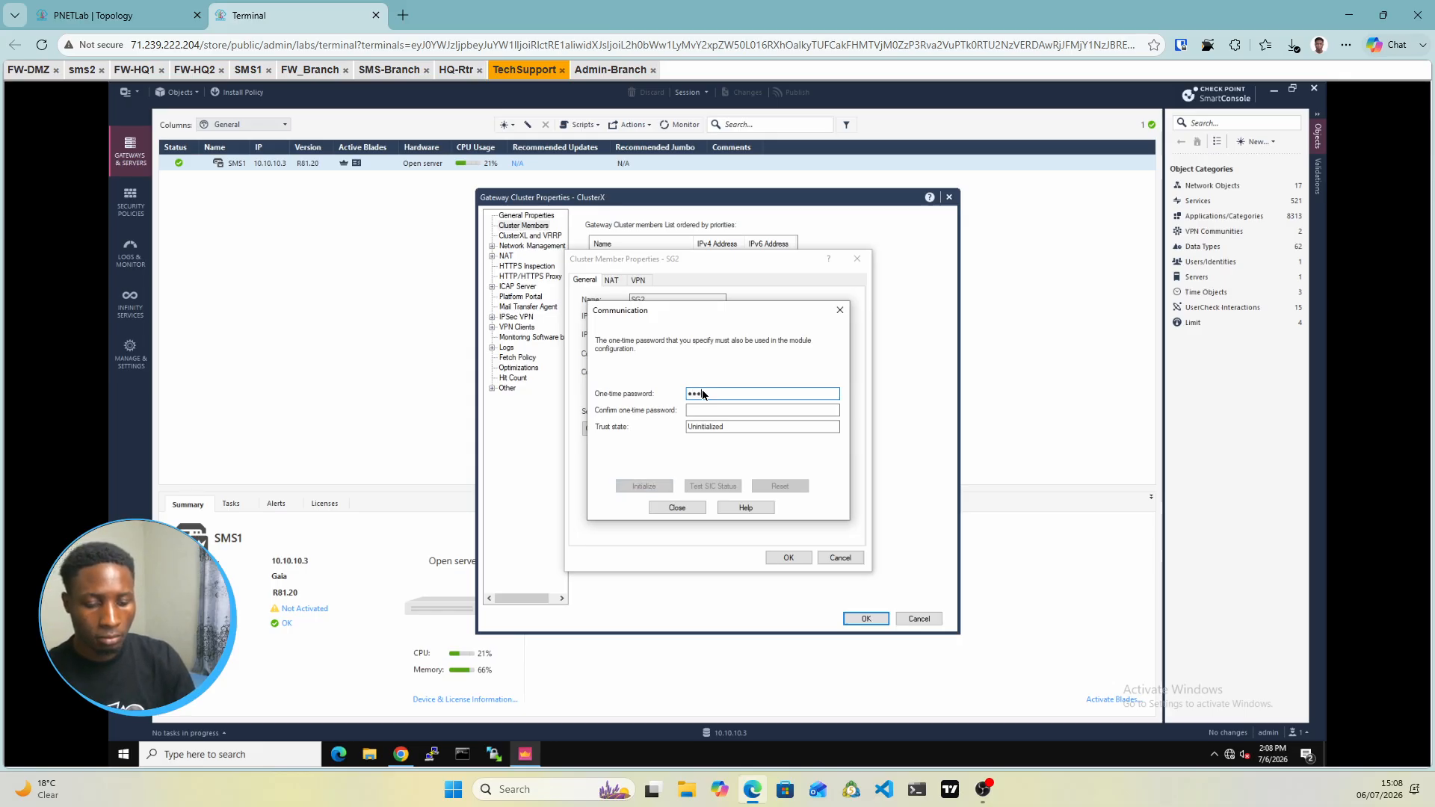
type("•")
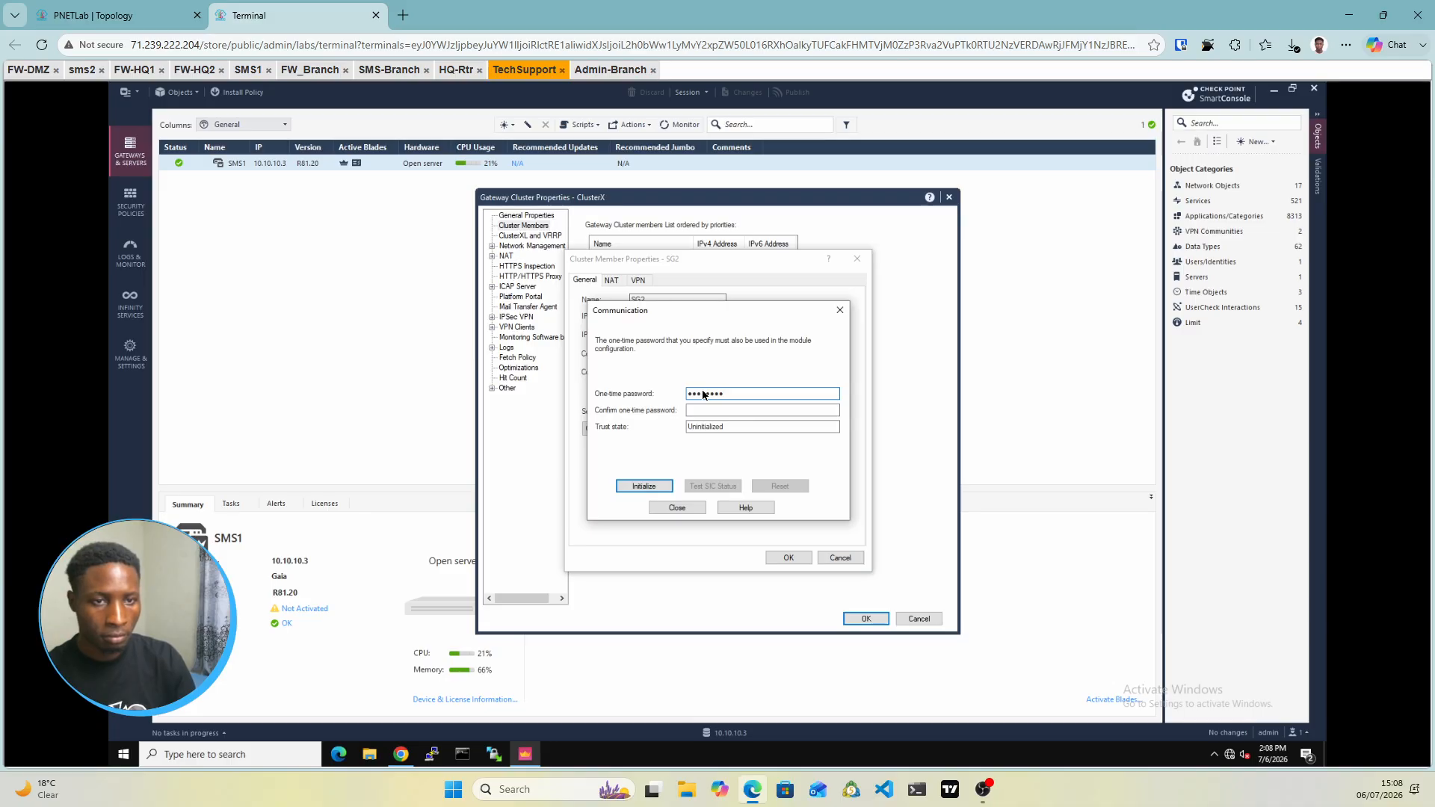
key("Tab")
type("•")
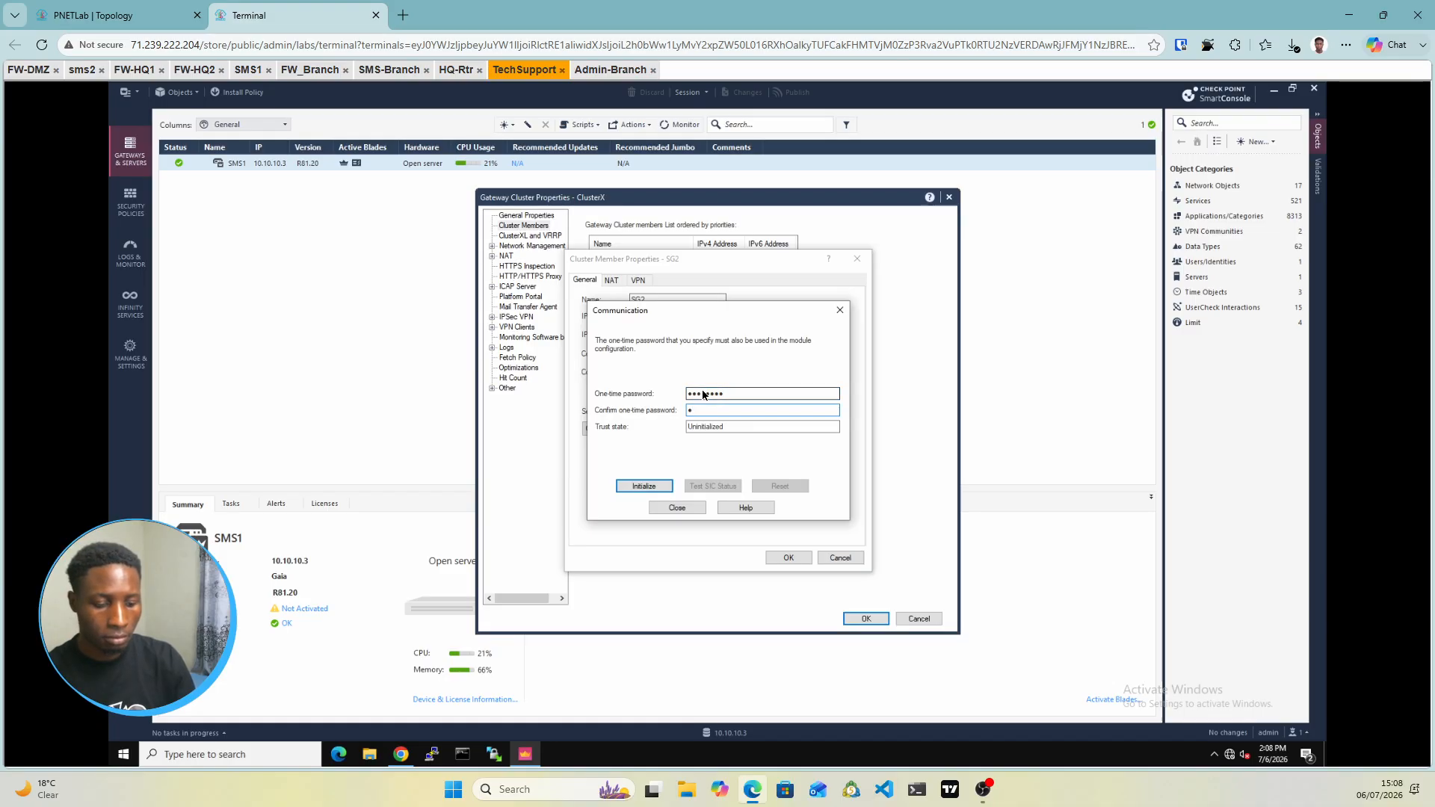
type("•••••••")
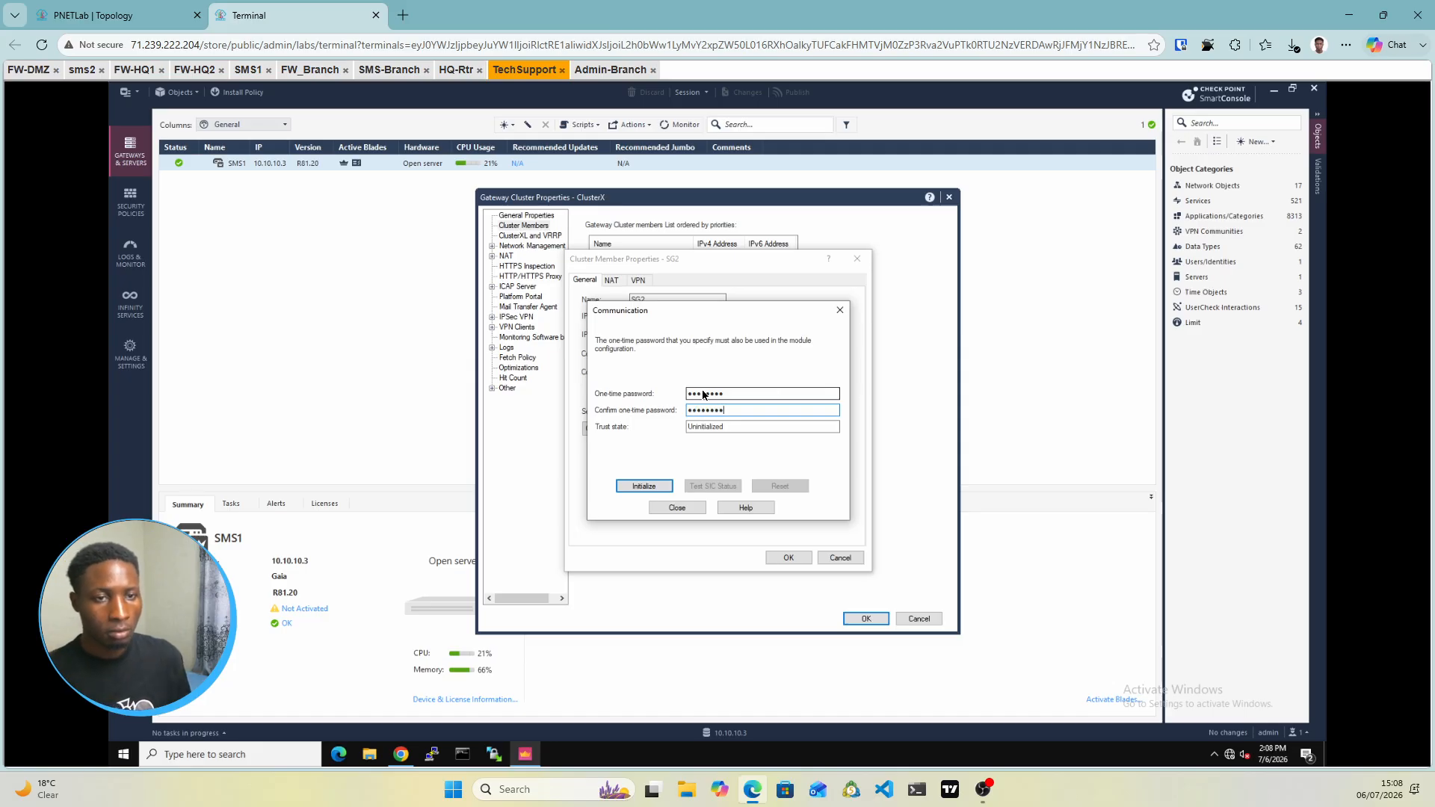
left_click(655, 487)
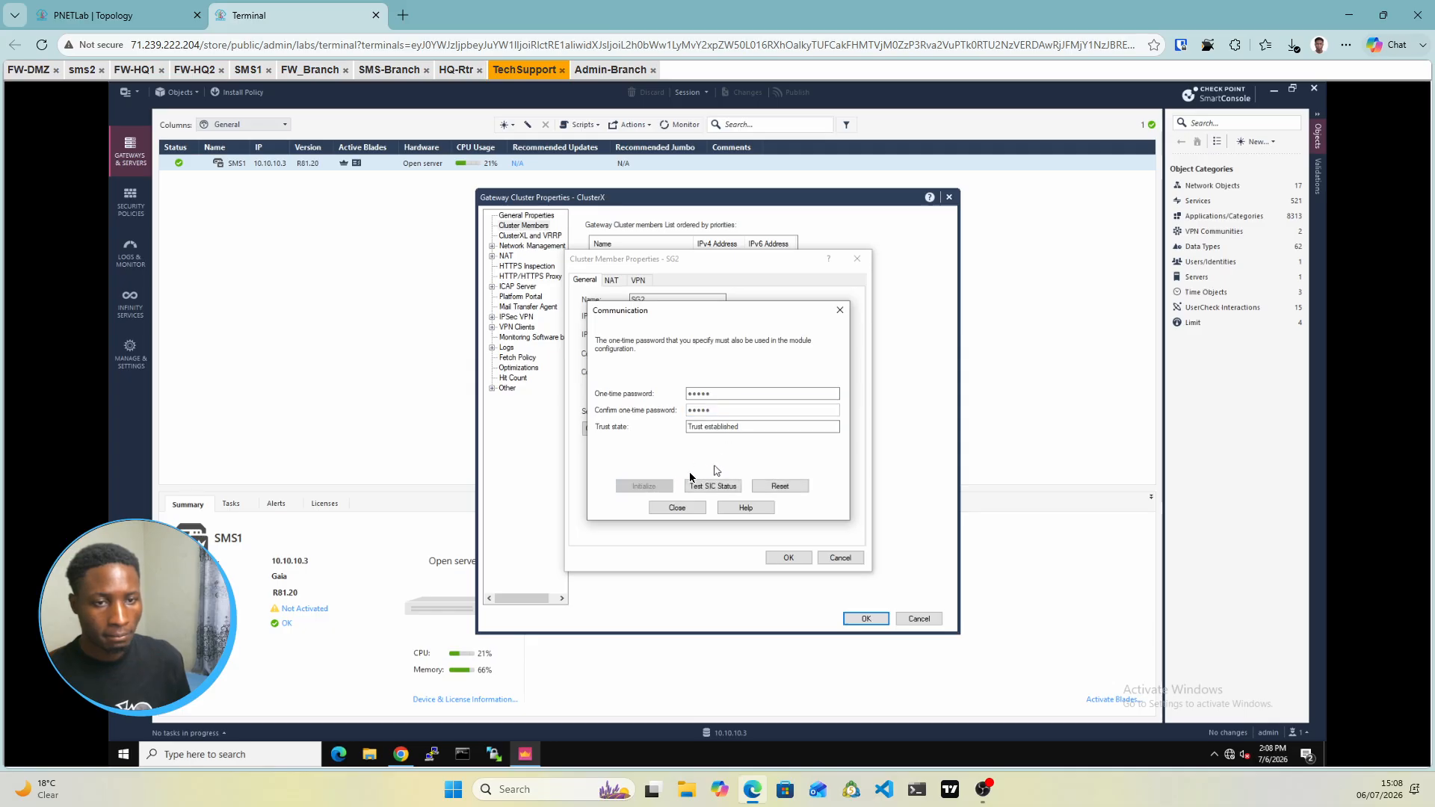
left_click(675, 509)
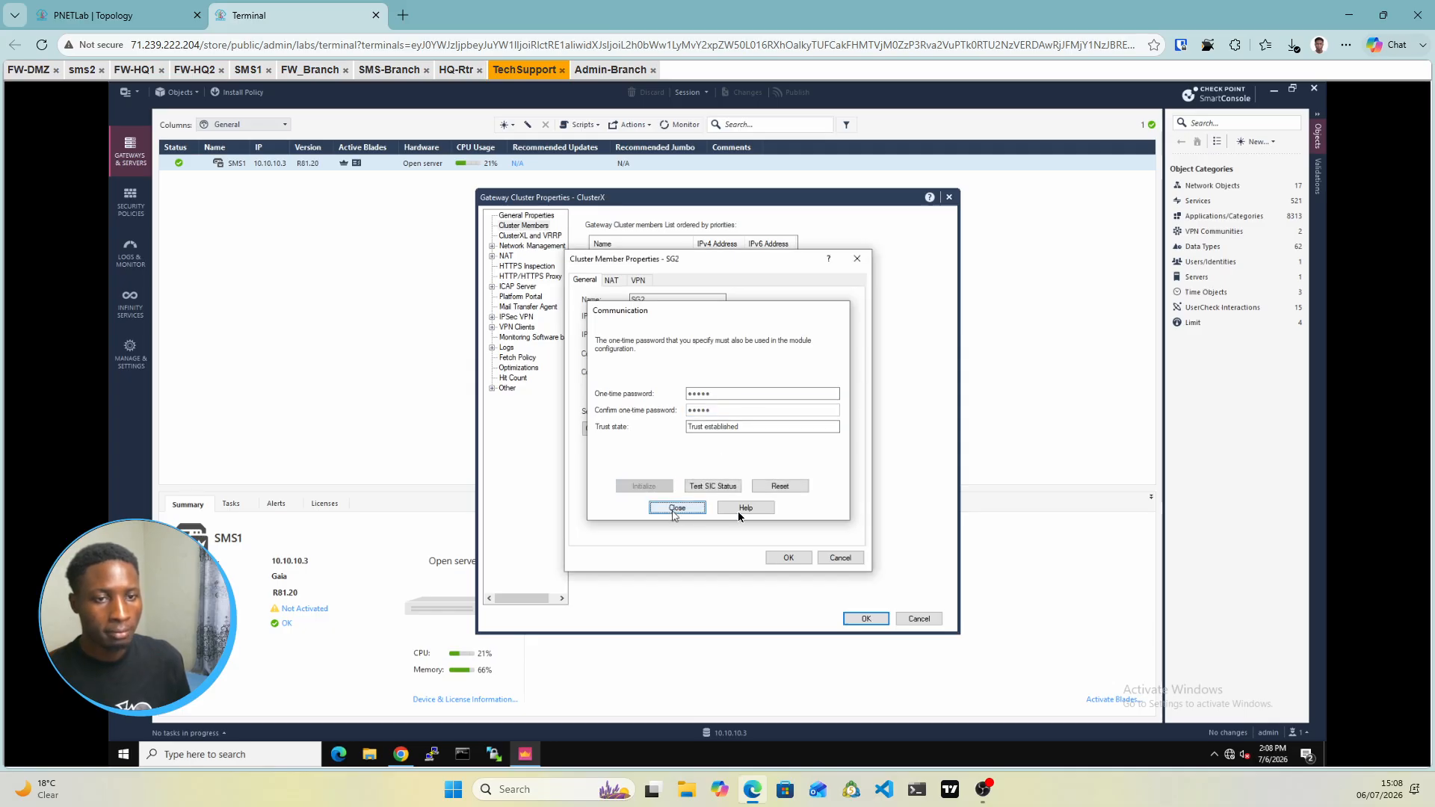
left_click(788, 557)
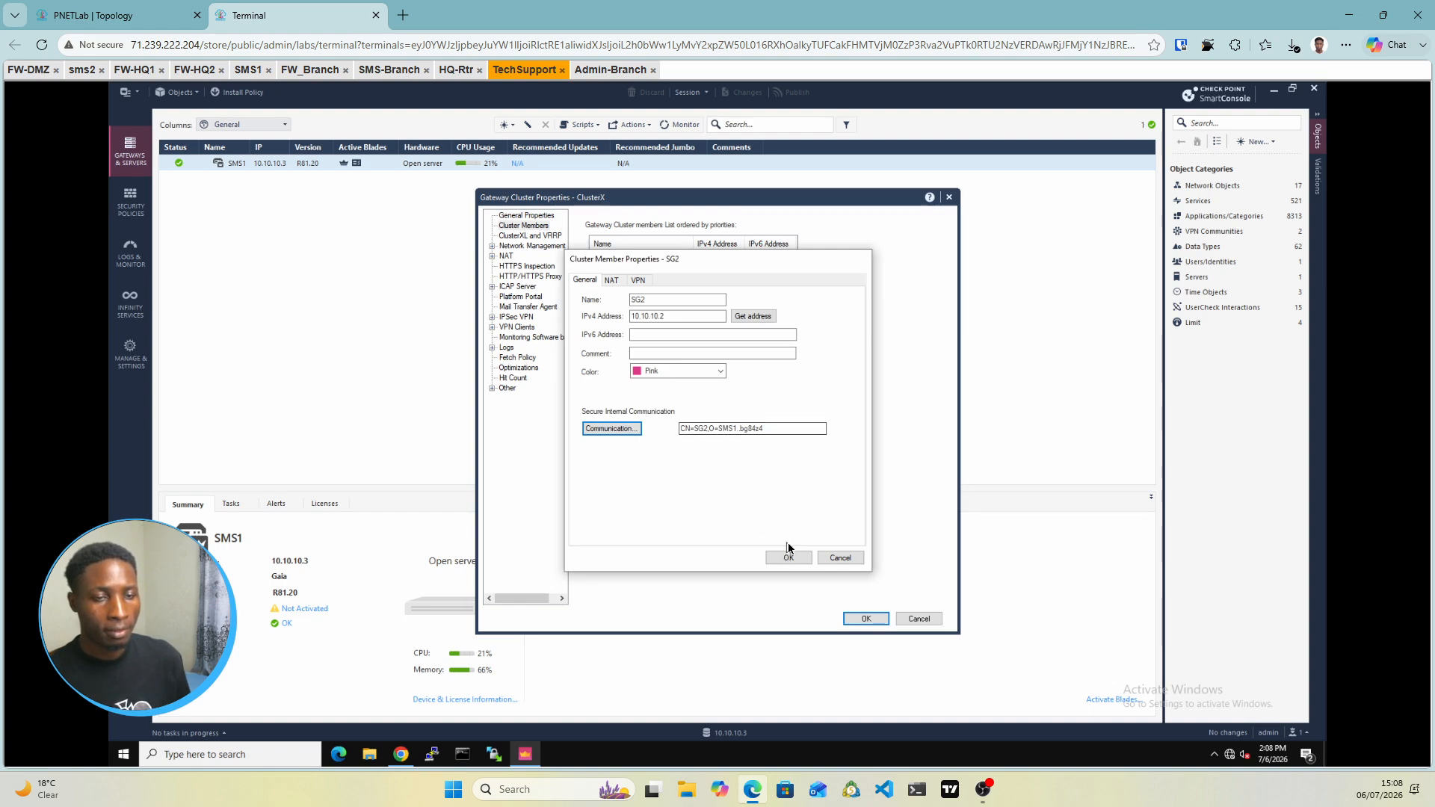
left_click(788, 554)
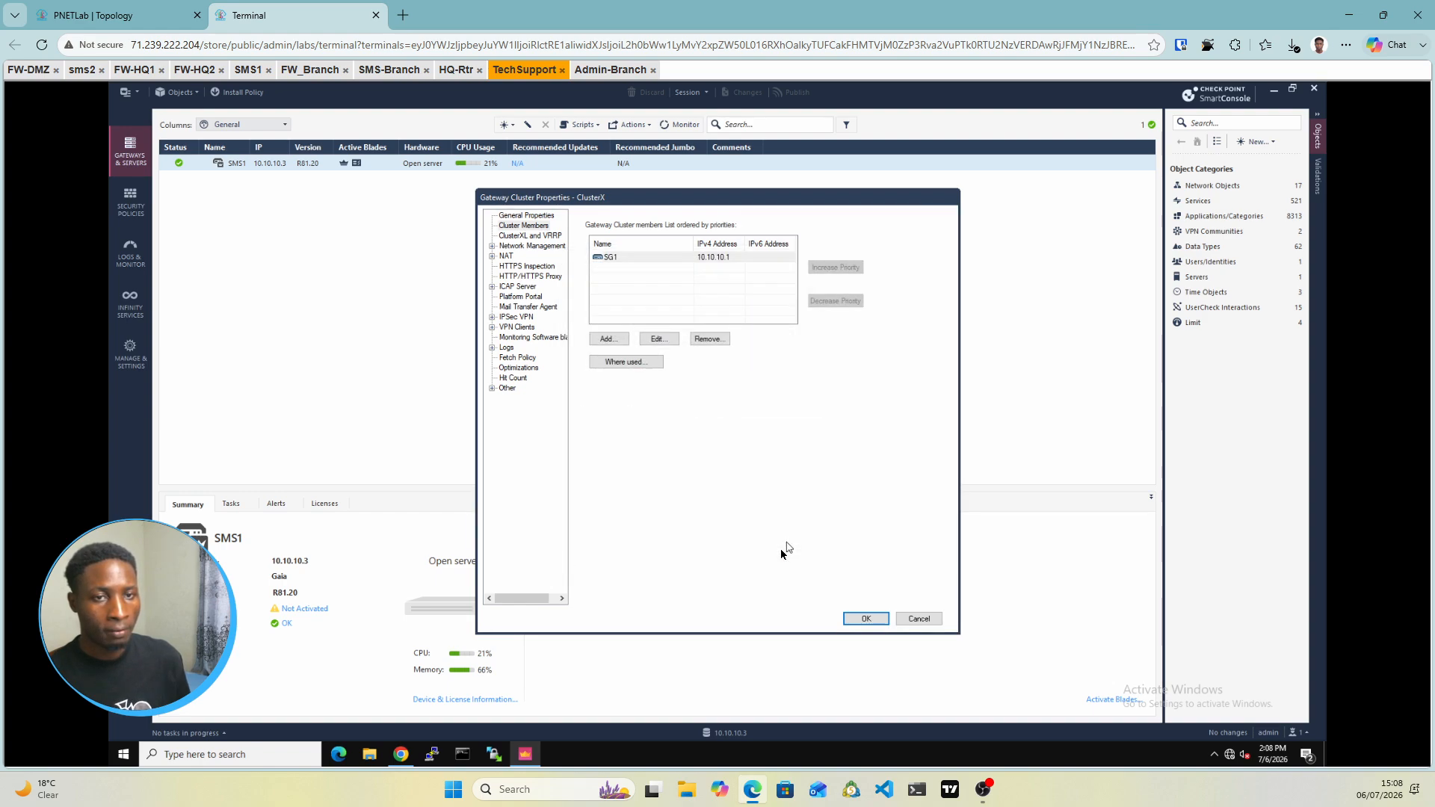
Review ClusterX's High Availability ClusterXL mode, then go to its Network Management page
left_click(524, 236)
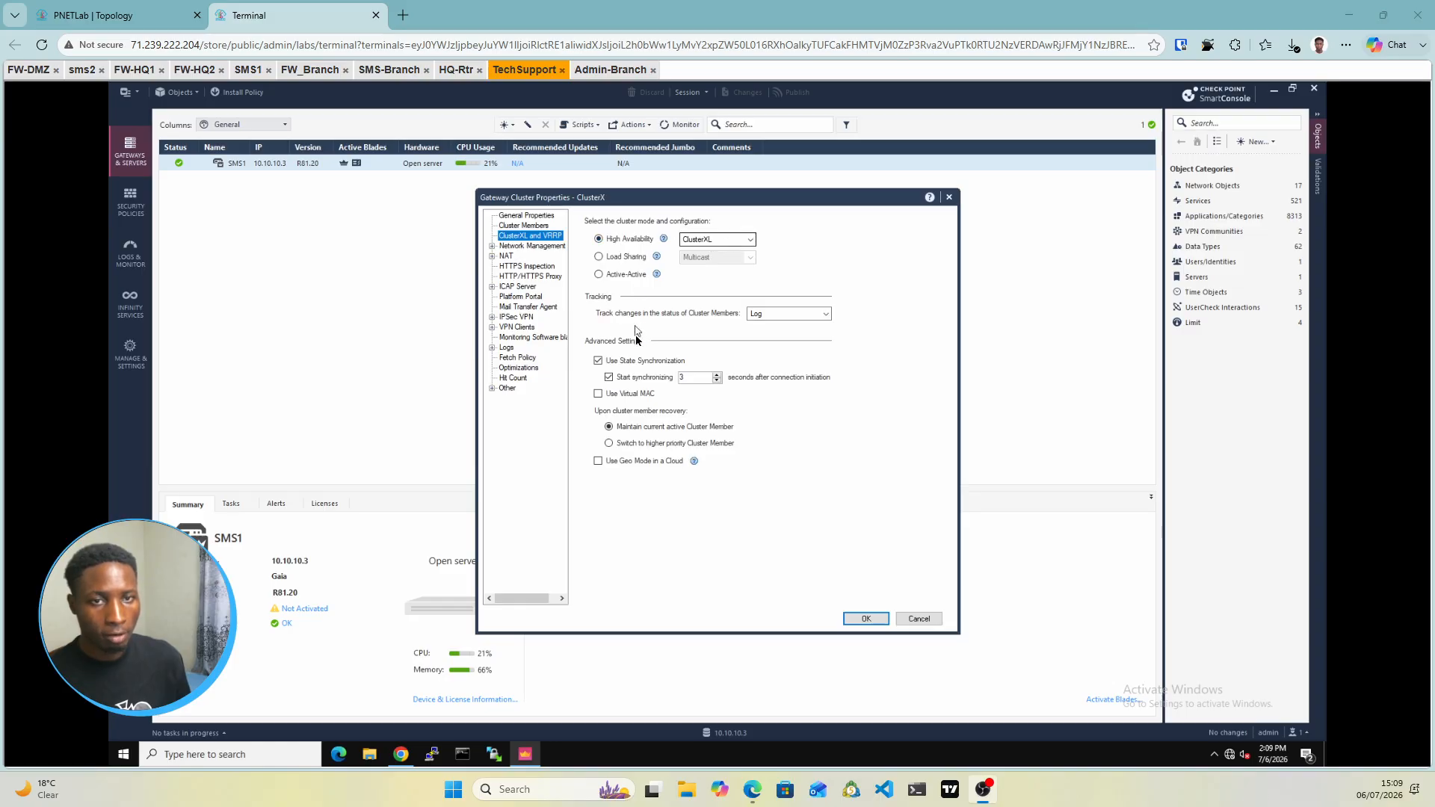
left_click(531, 247)
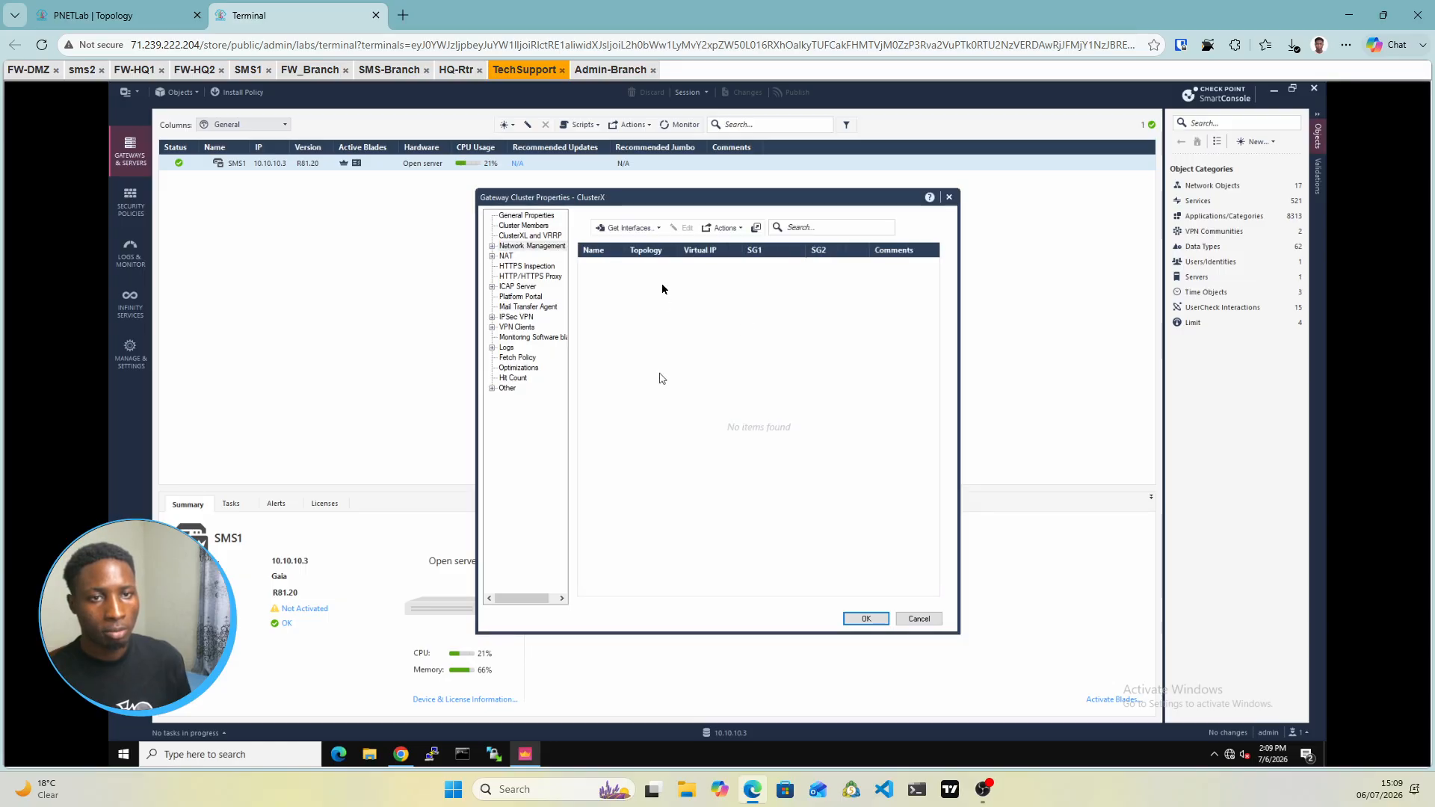
Fetch interfaces with topology, overwriting settings, listing eth0, eth1 and eth2 for SG1 and SG2
left_click(653, 229)
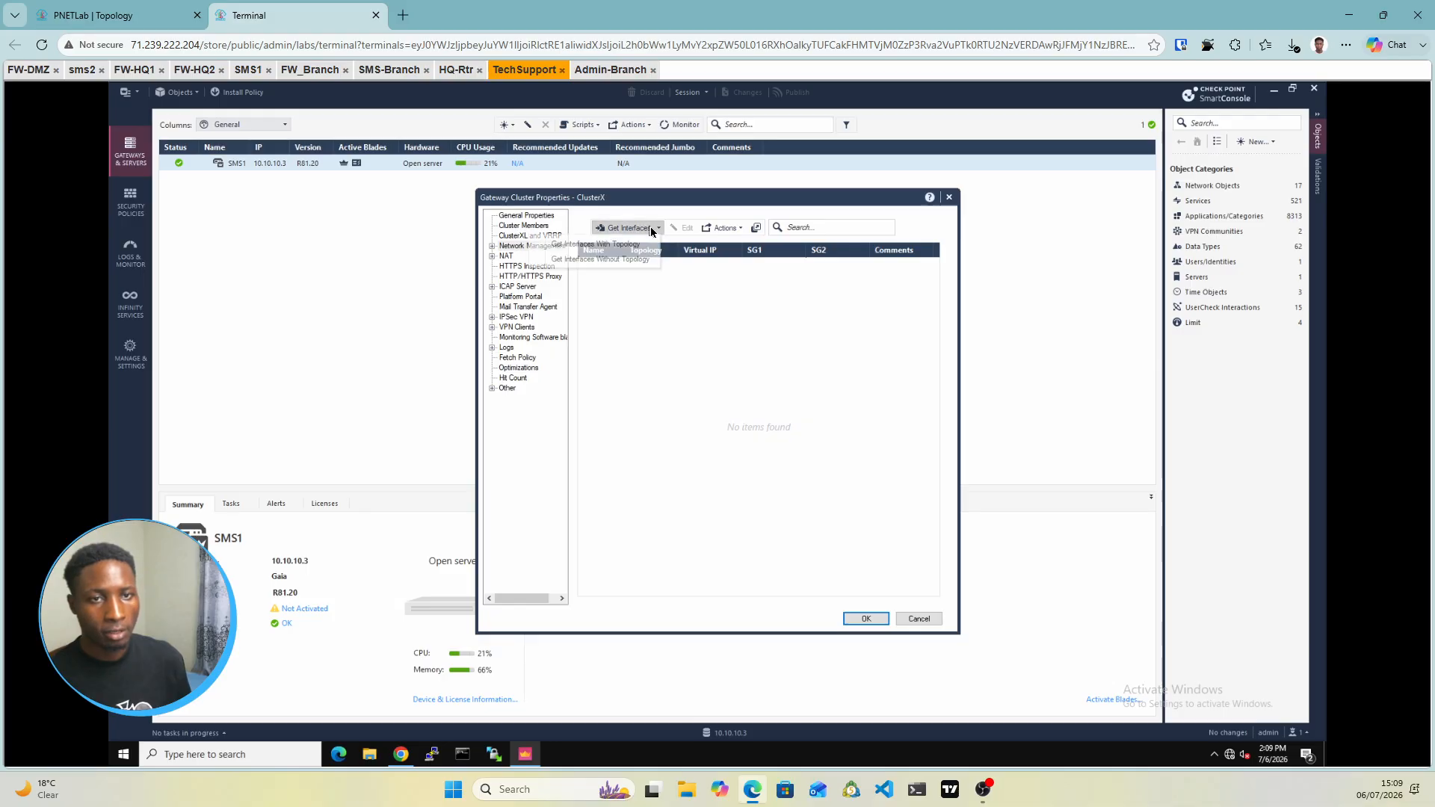
left_click(608, 246)
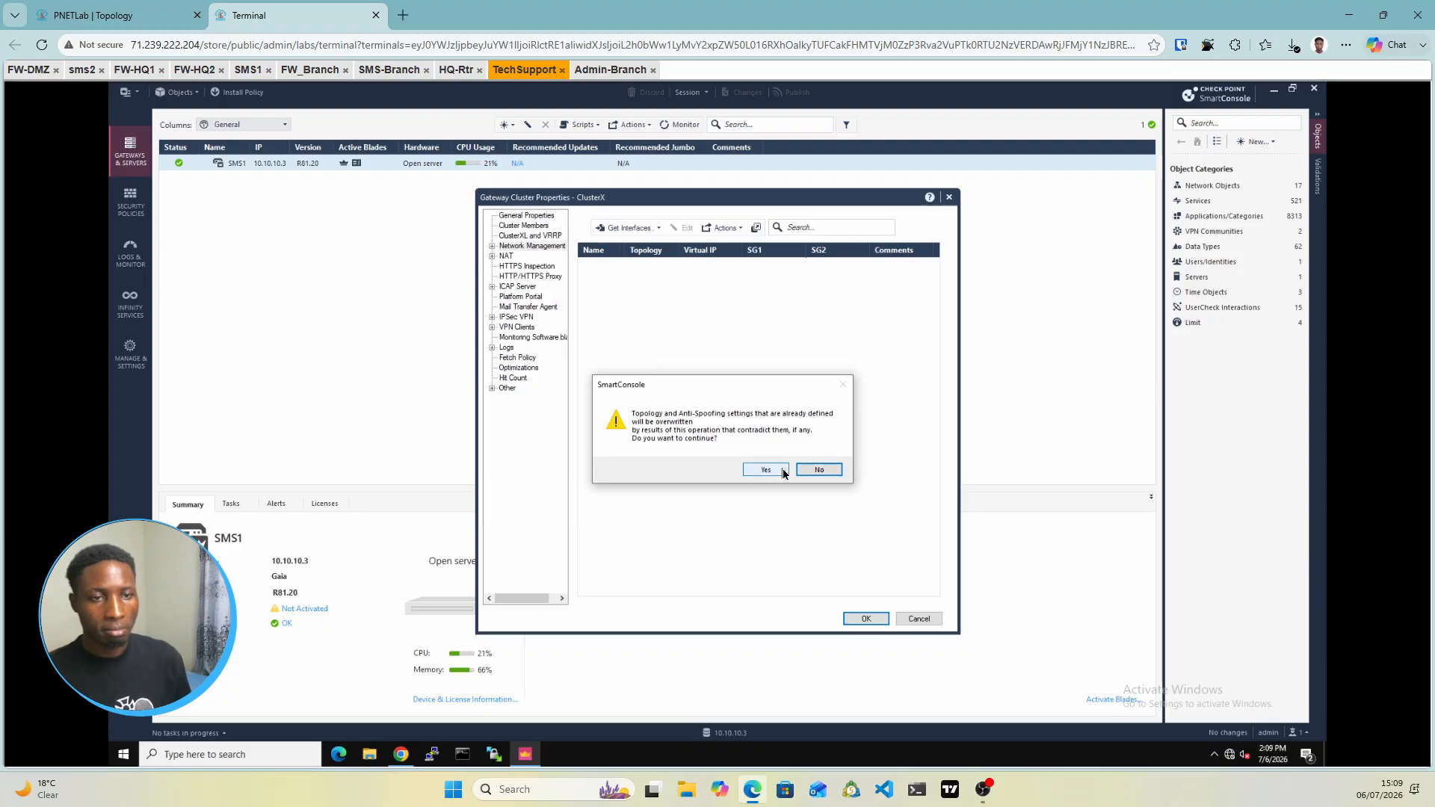
left_click(766, 470)
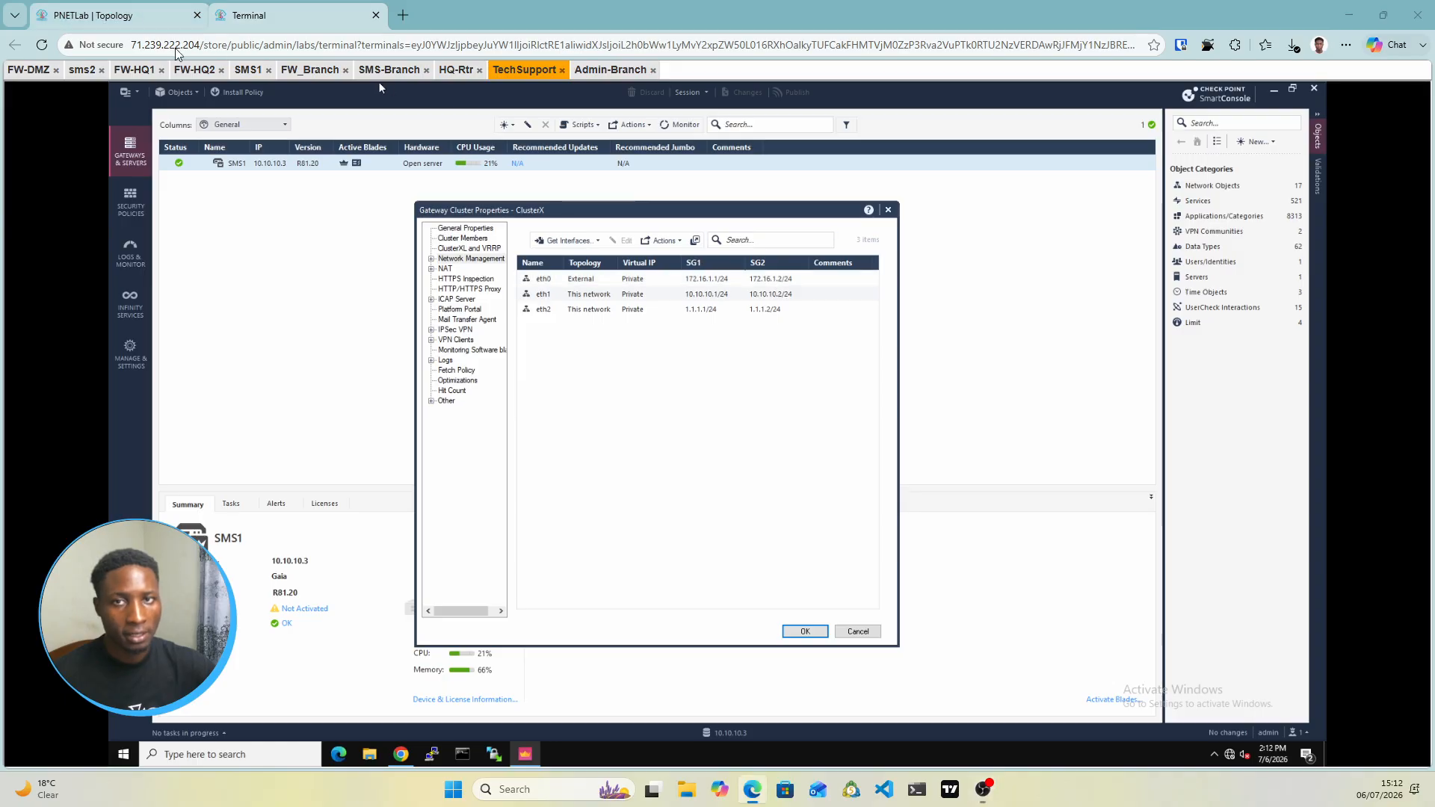
left_click(112, 15)
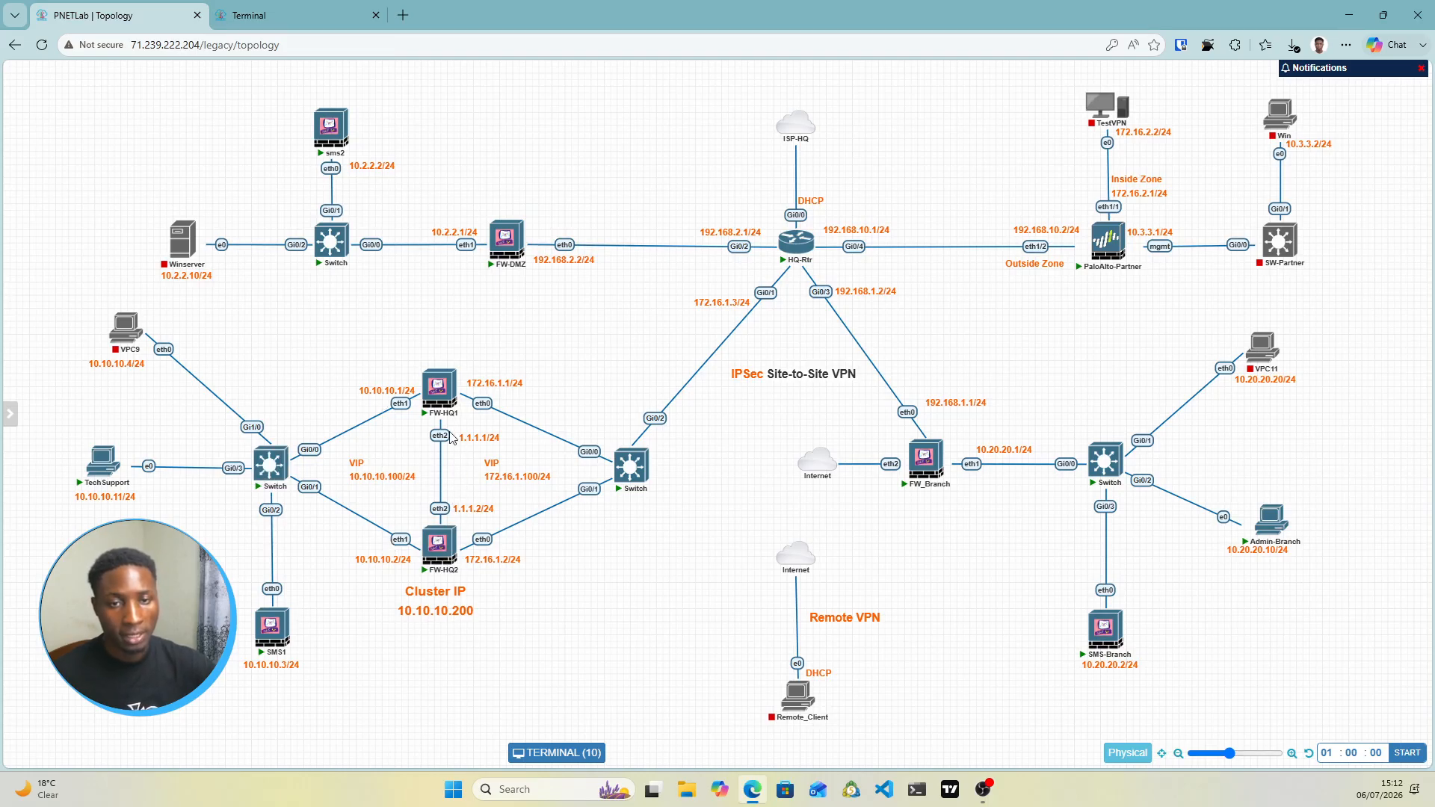
Compare the PNETLab topology addressing with SmartConsole and select the cluster's eth0 interface
left_click(314, 15)
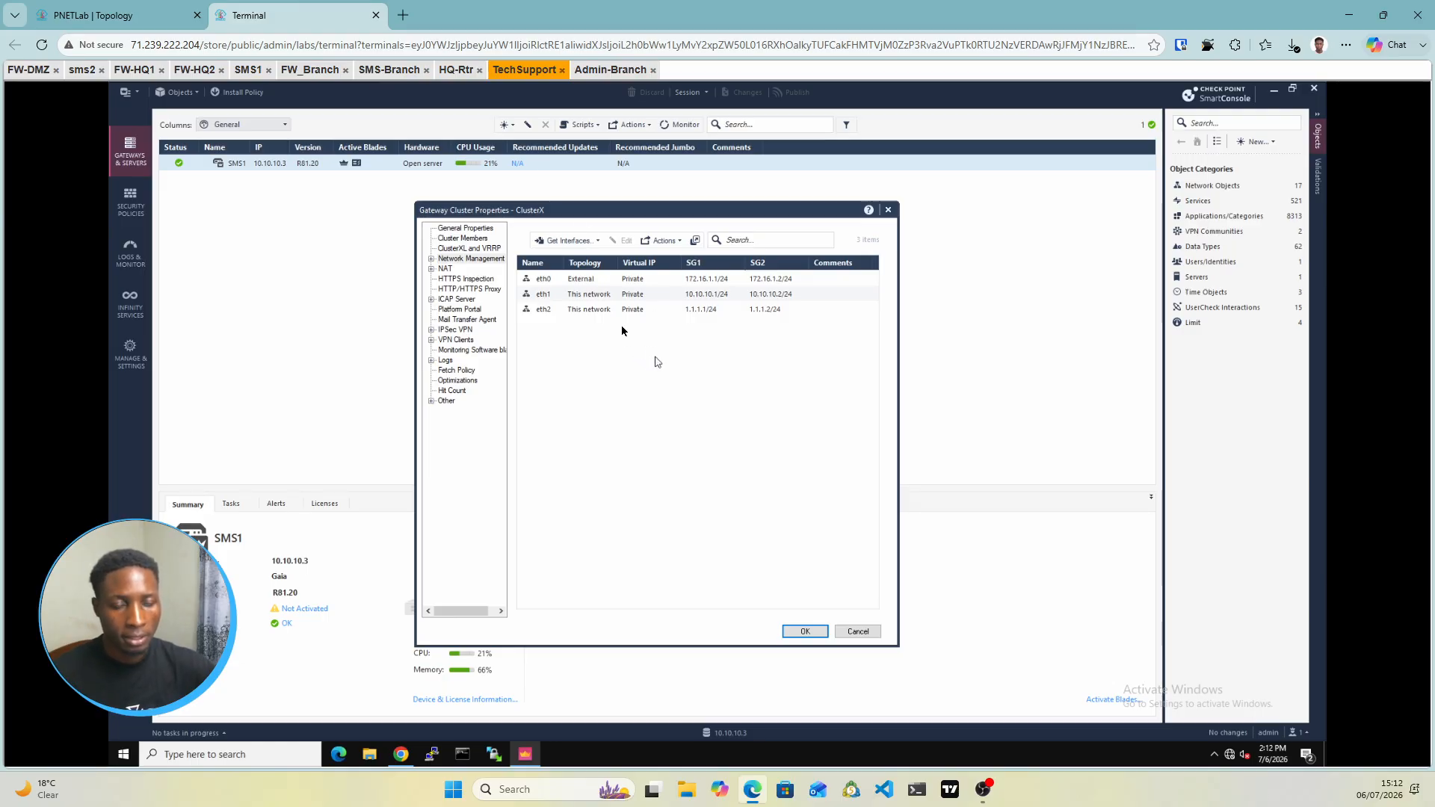
left_click(671, 281)
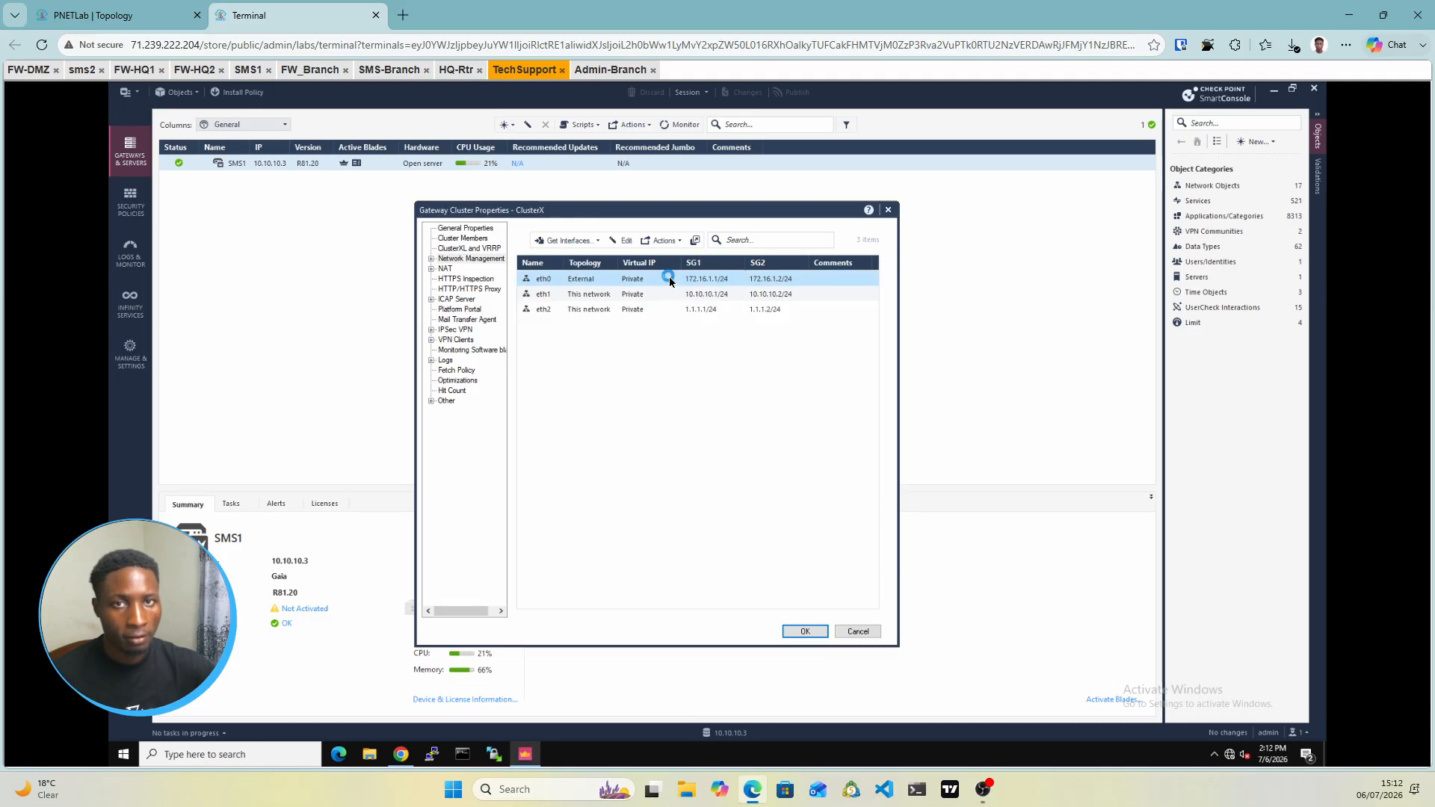
left_click(97, 15)
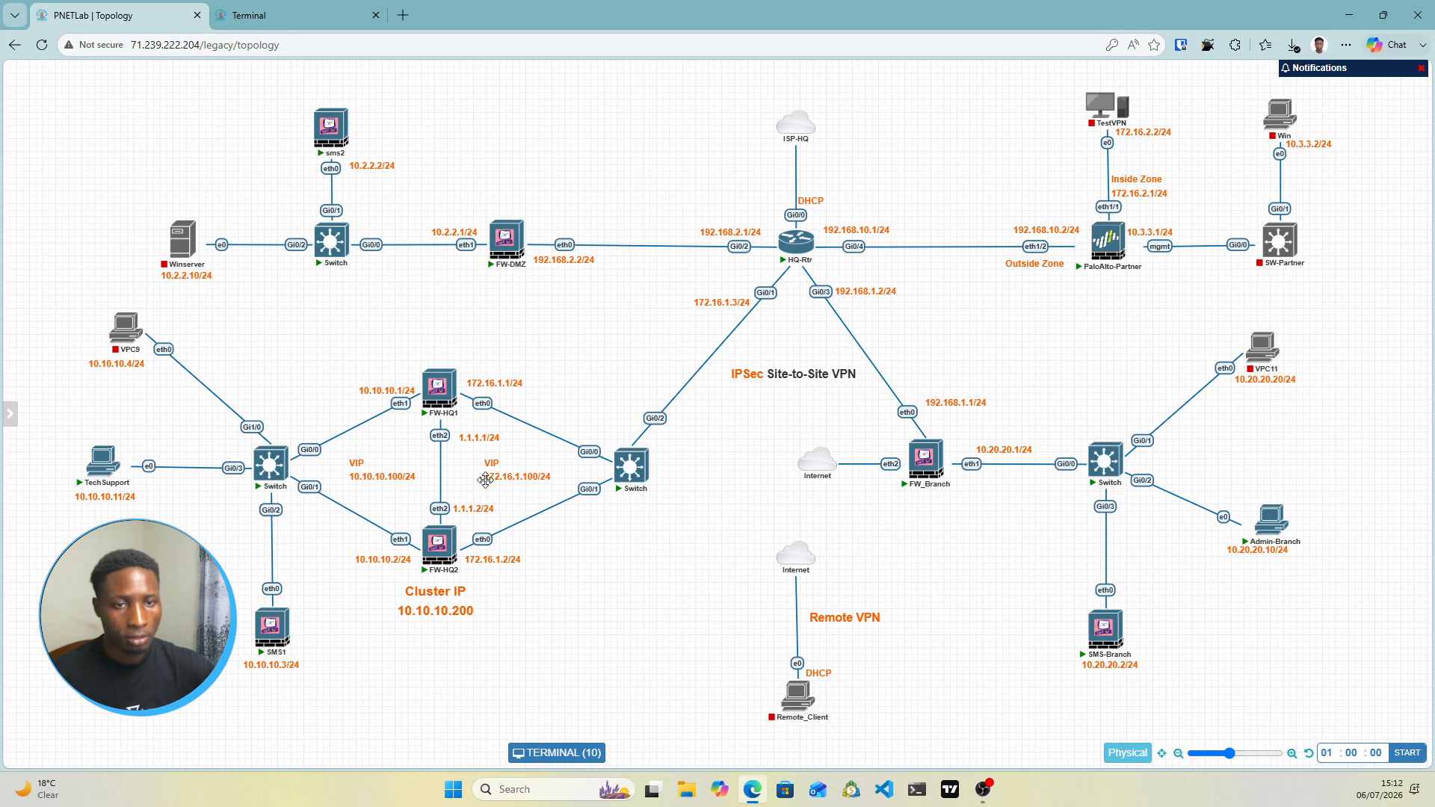
left_click(305, 10)
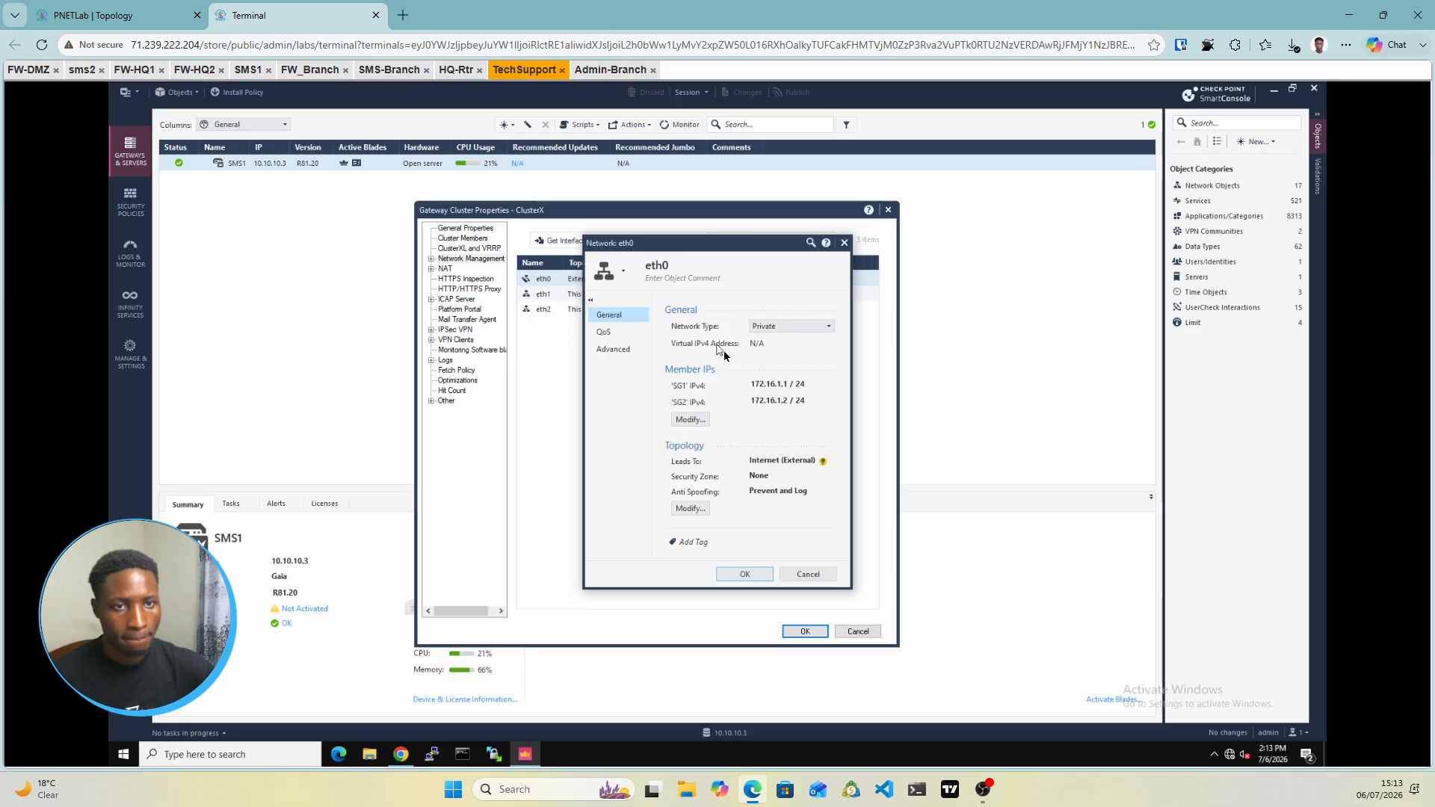
Make eth0 a Cluster network with virtual IP 172.16.1.100/24, then check the topology's VIPs
left_click(787, 329)
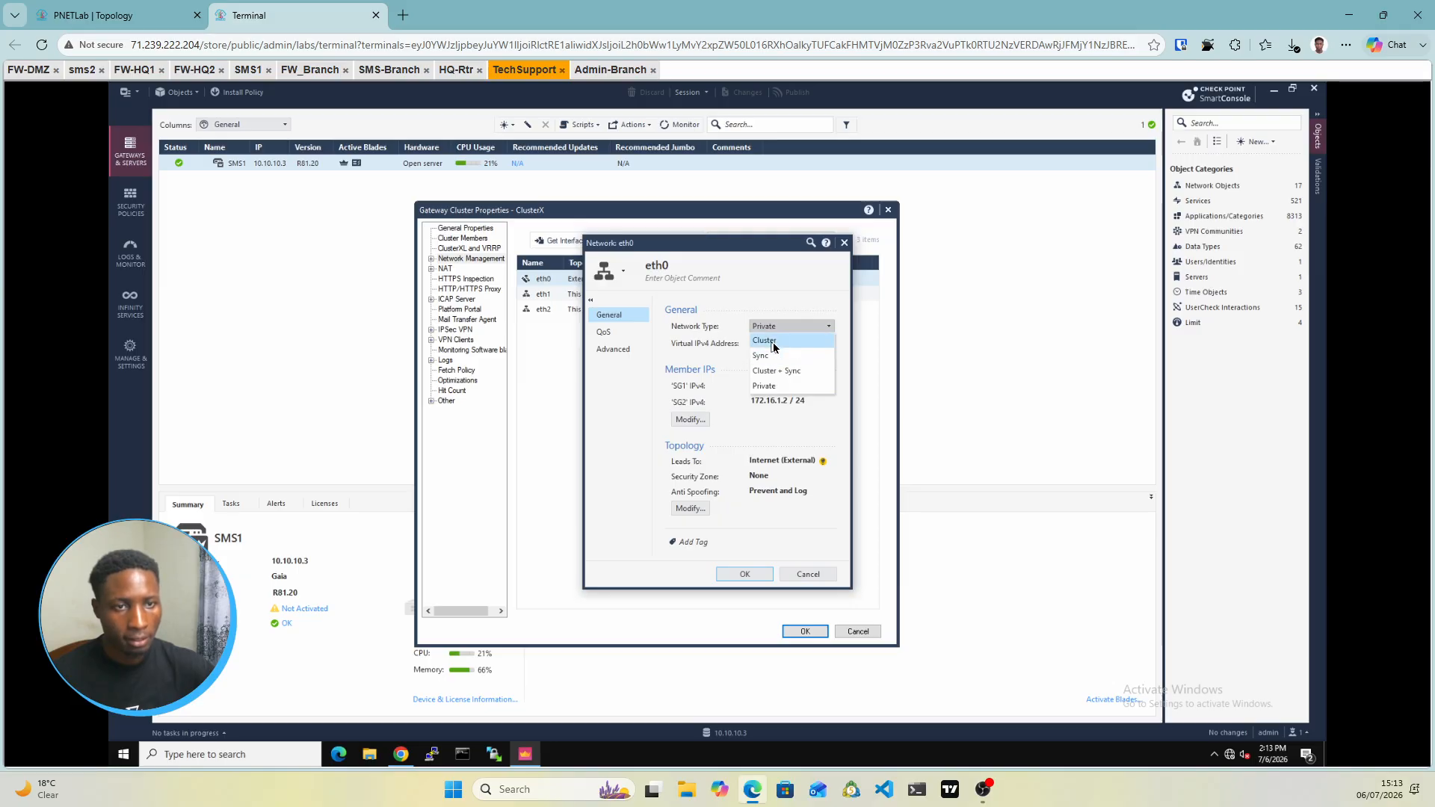
left_click(774, 346)
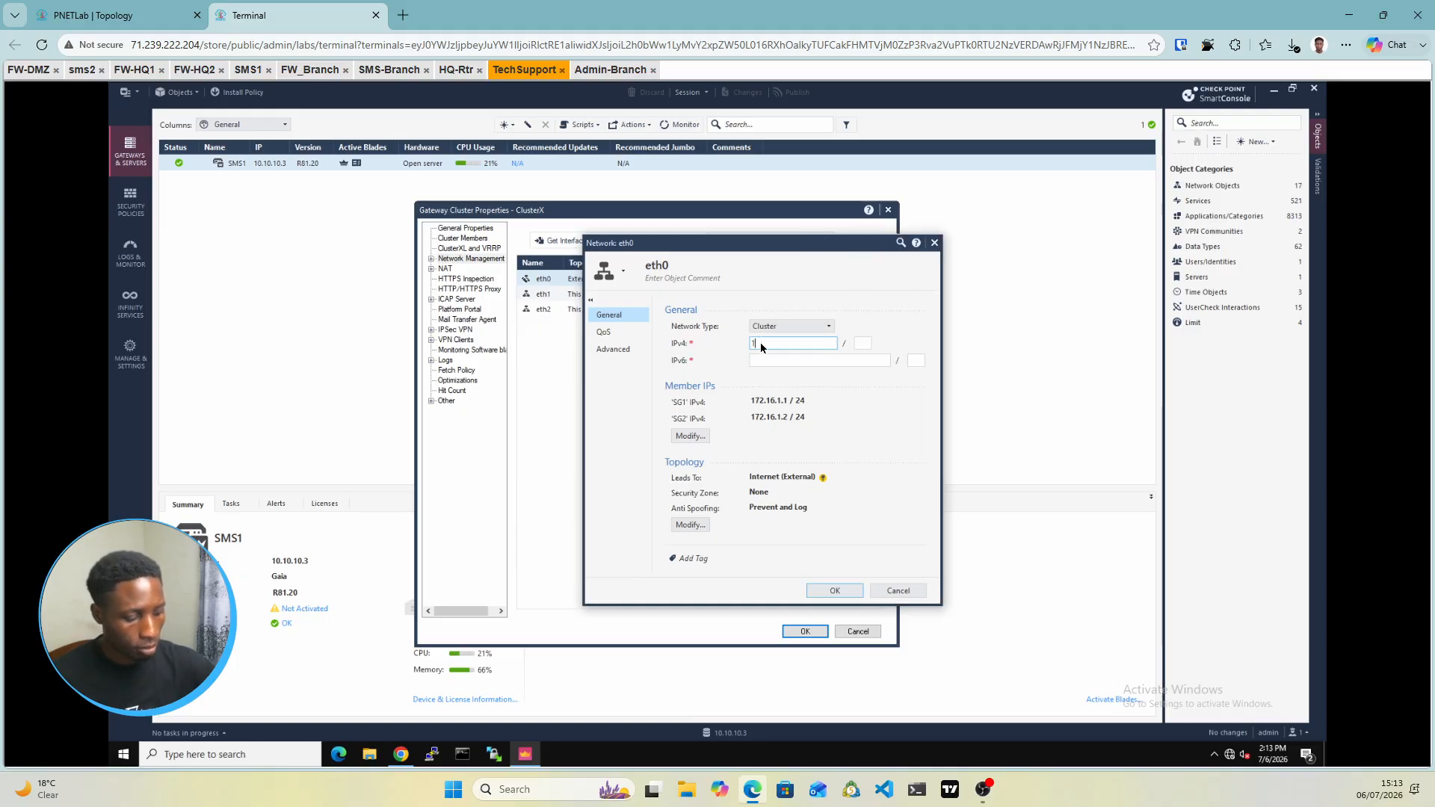
type("172.16.1.100")
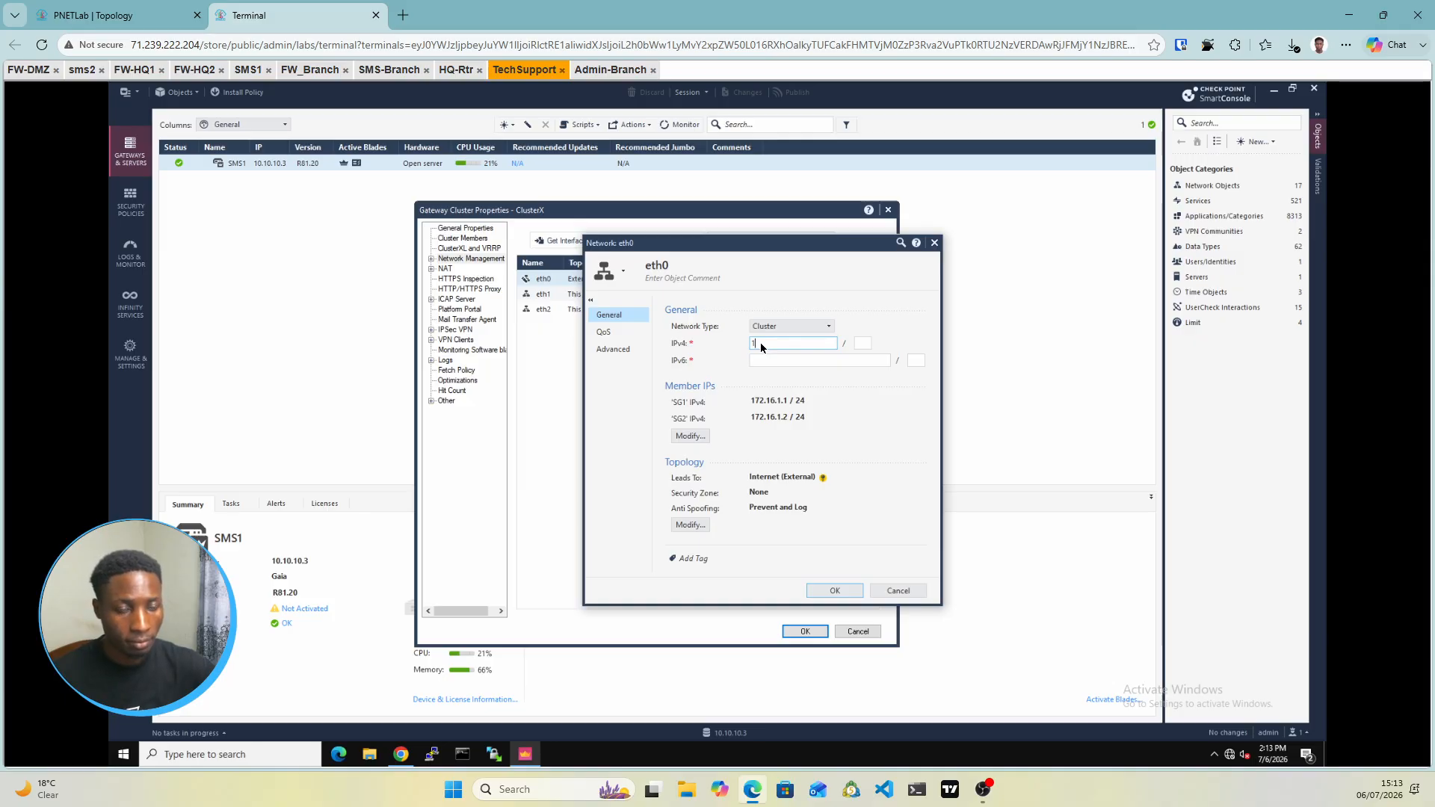
left_click(860, 348)
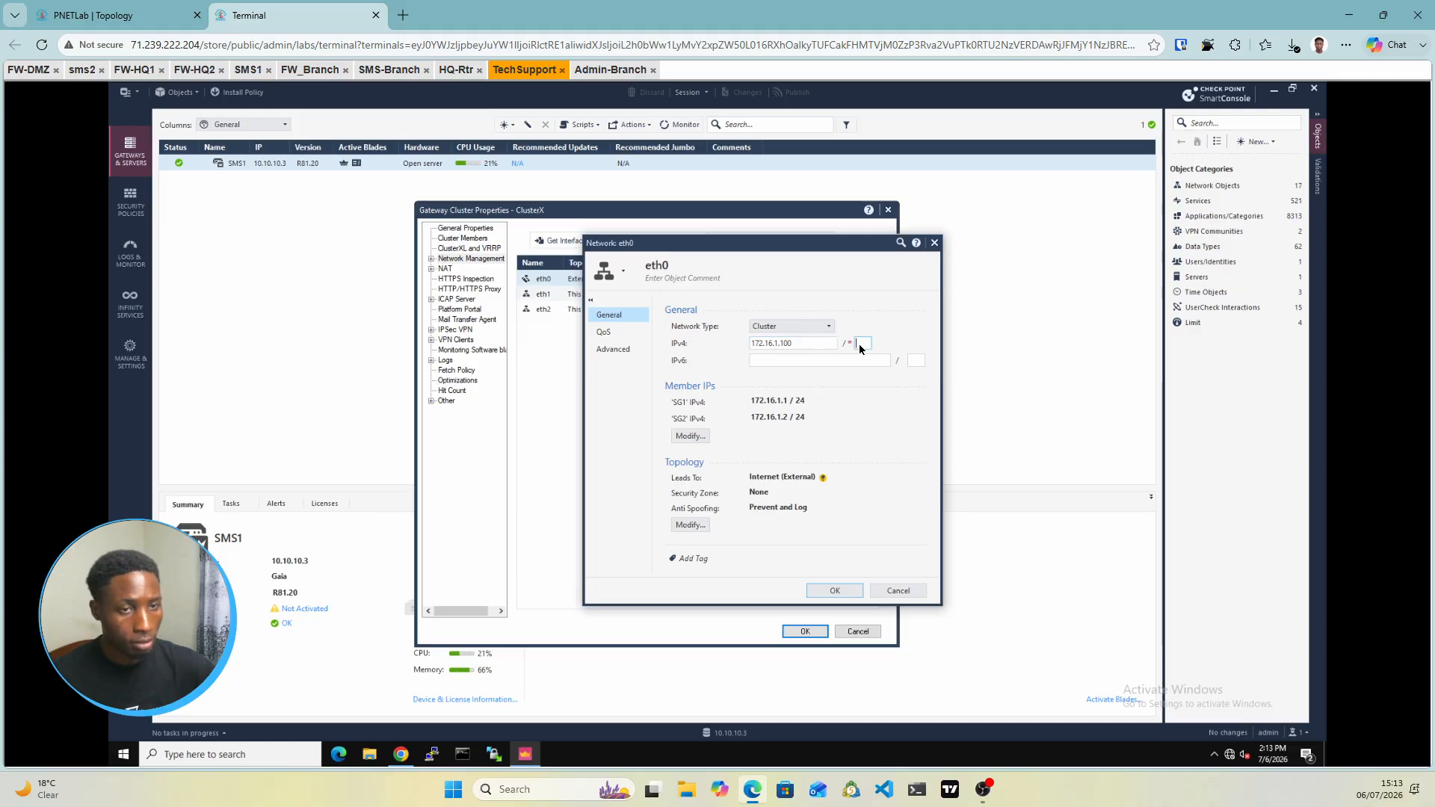
left_click(827, 592)
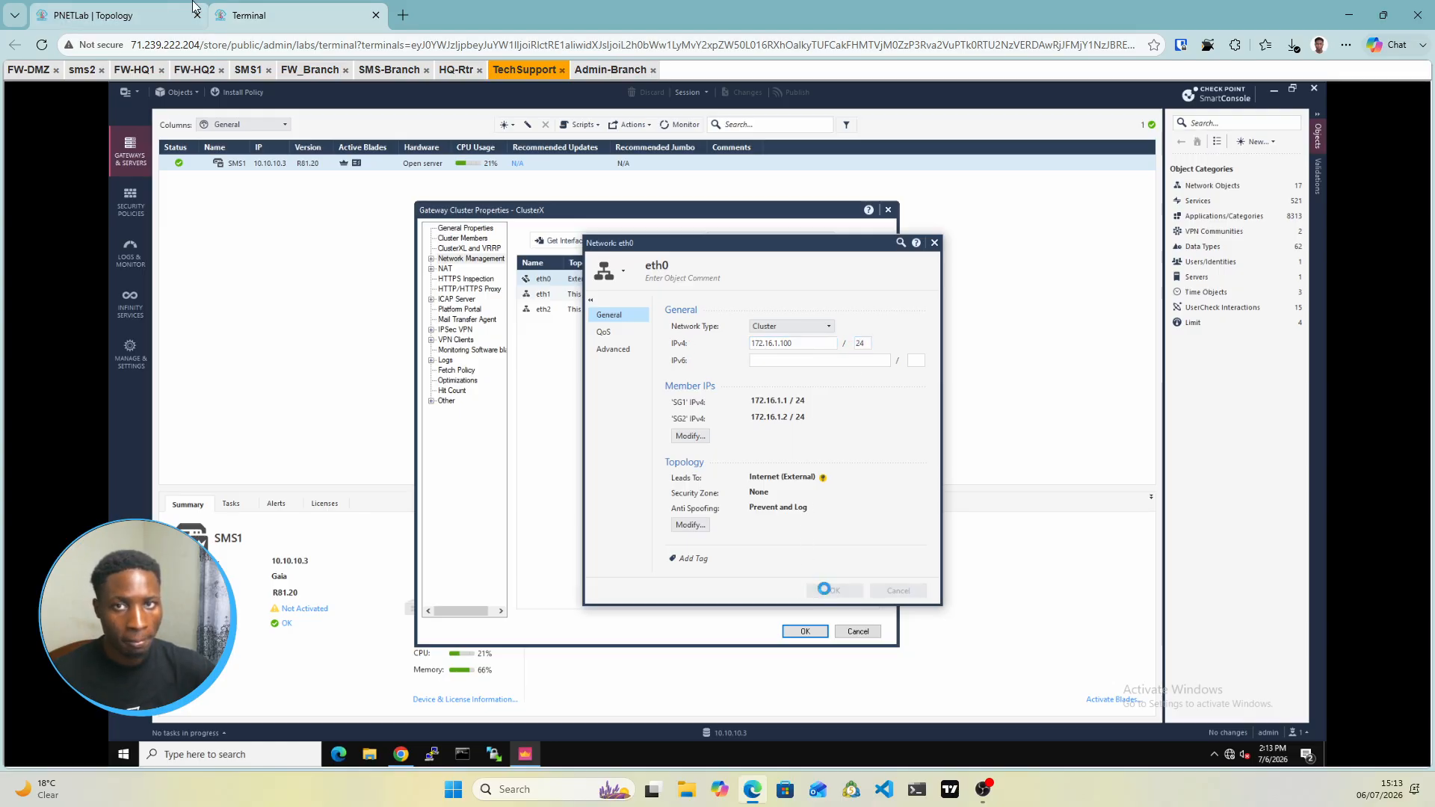
left_click(112, 15)
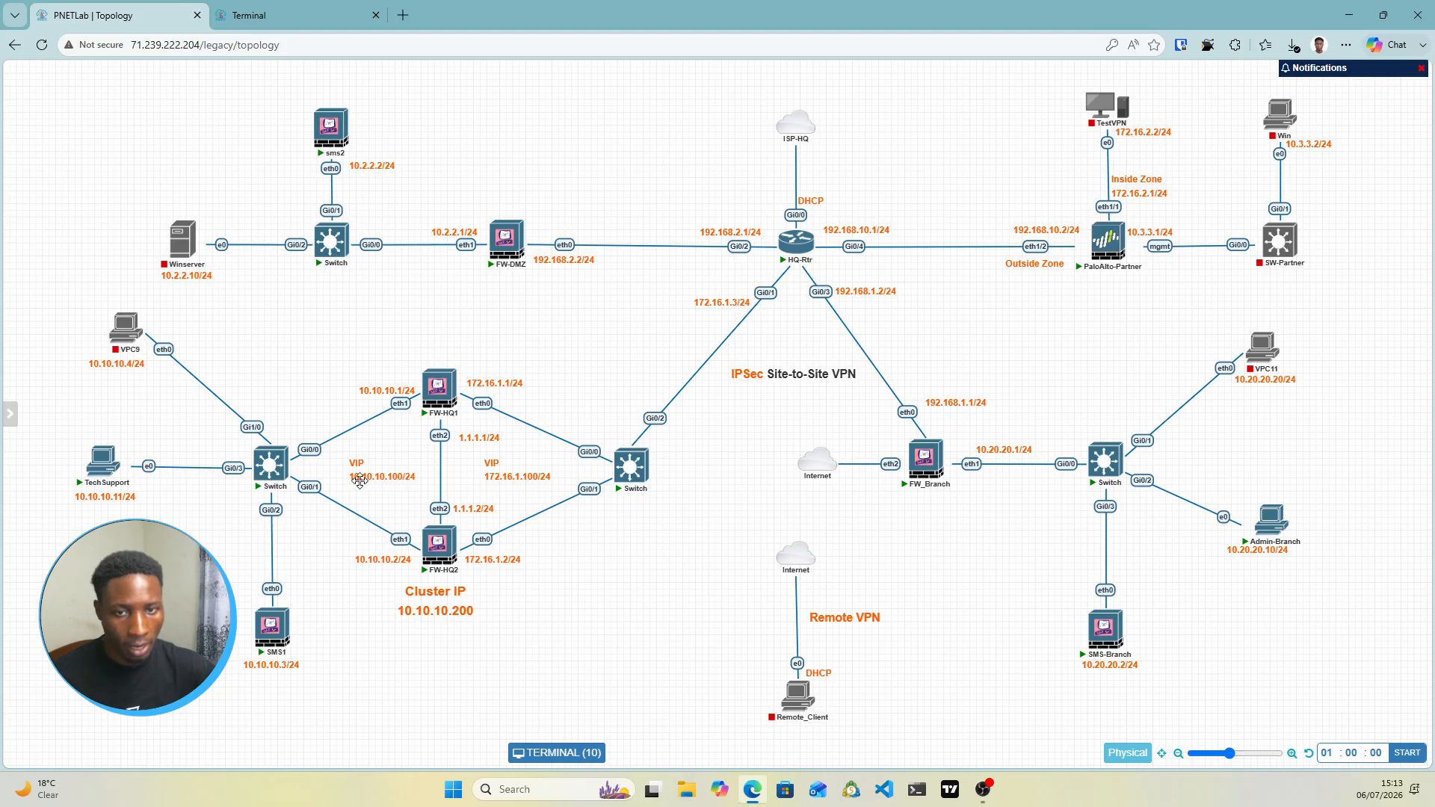
left_click(283, 22)
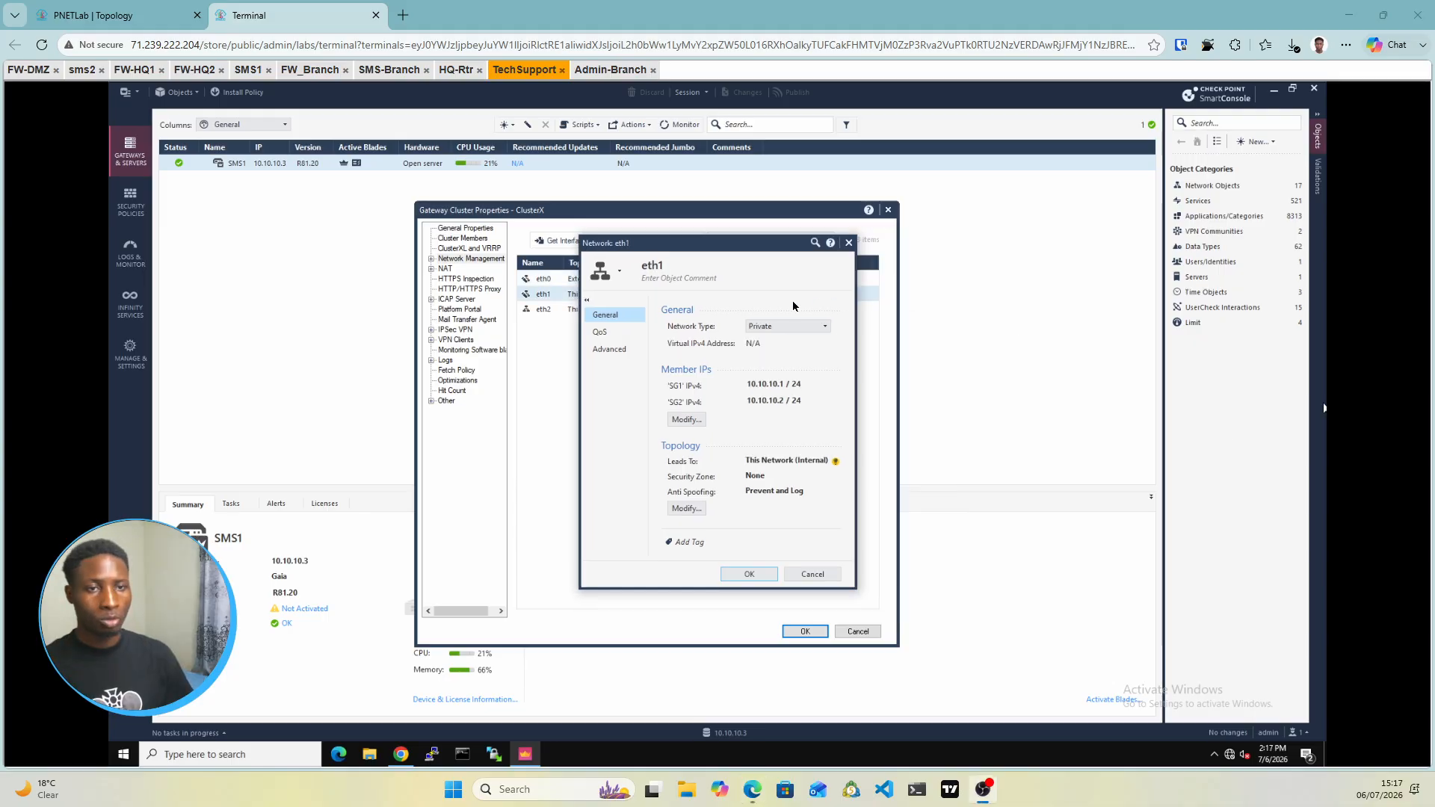
Set eth1's network type to Cluster with virtual IP 10.10.10.100 and mask 24
left_click(775, 328)
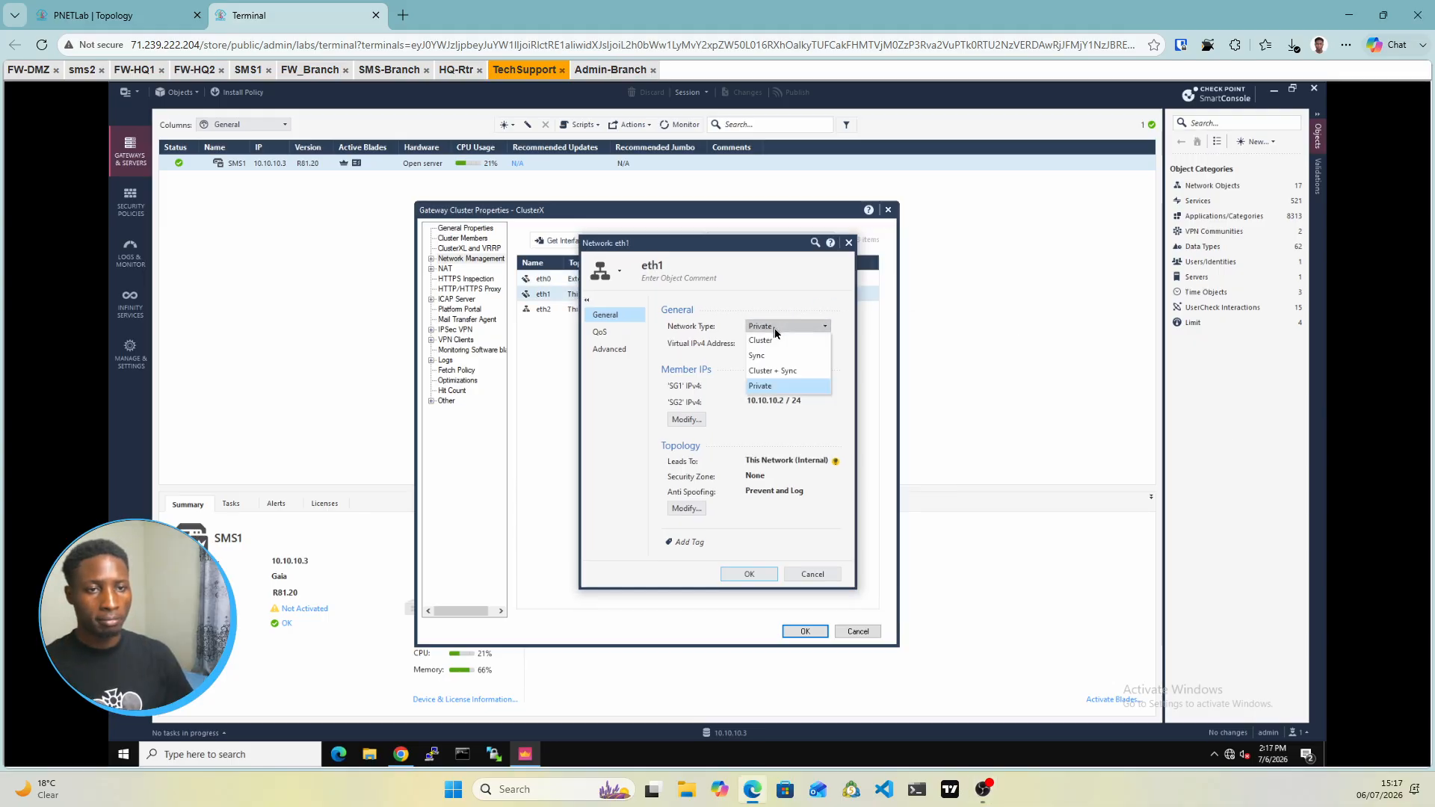
left_click(767, 340)
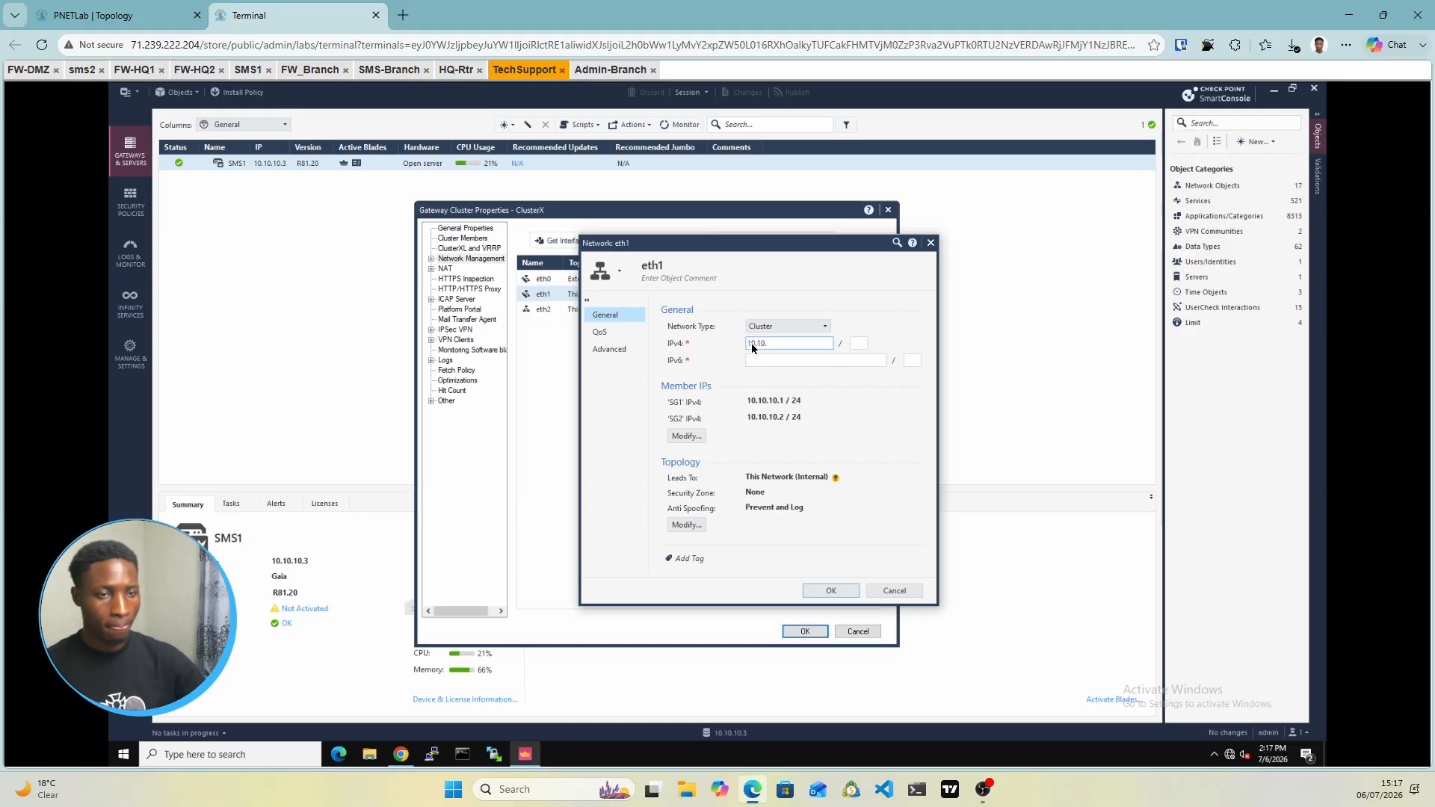
type("10.10.10")
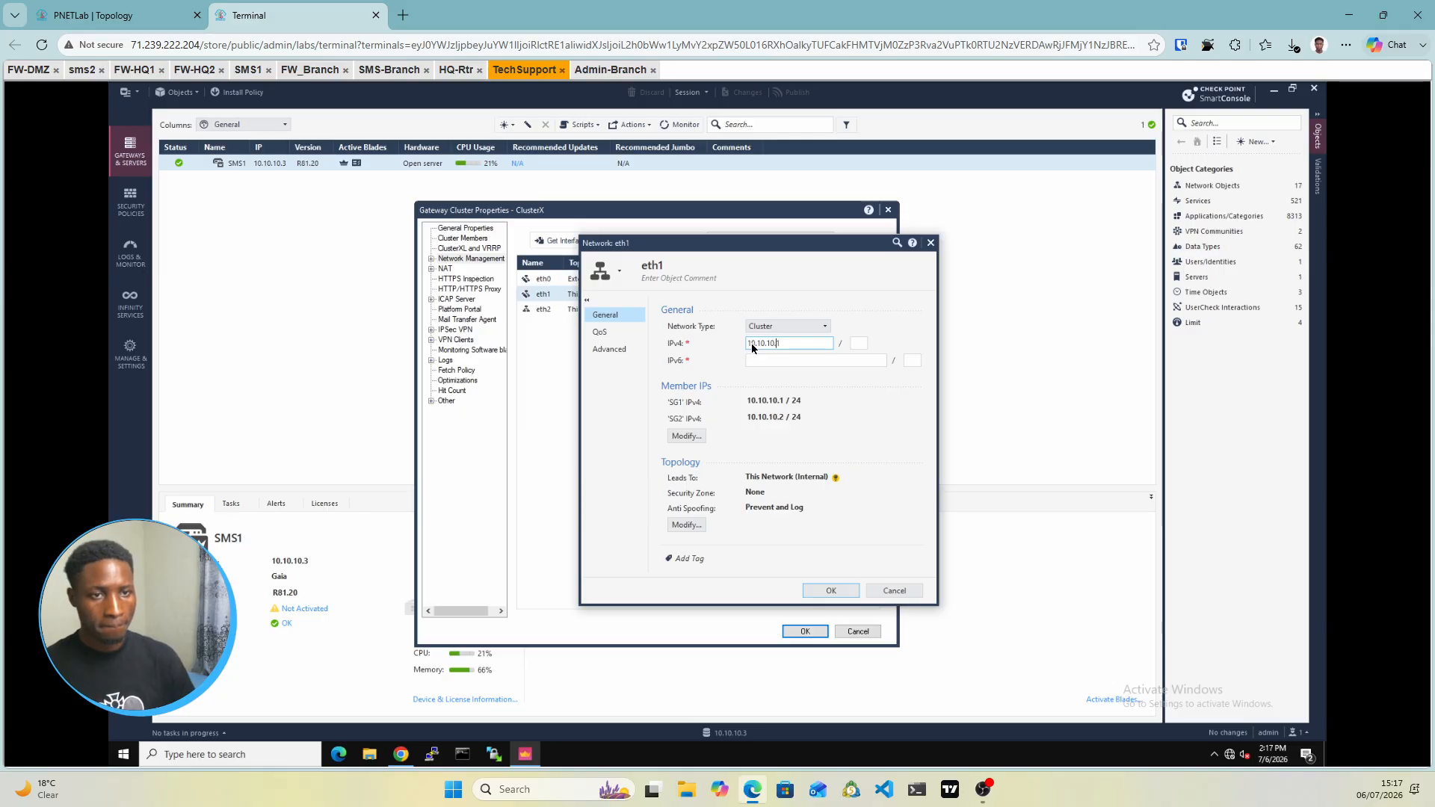
type(".10100")
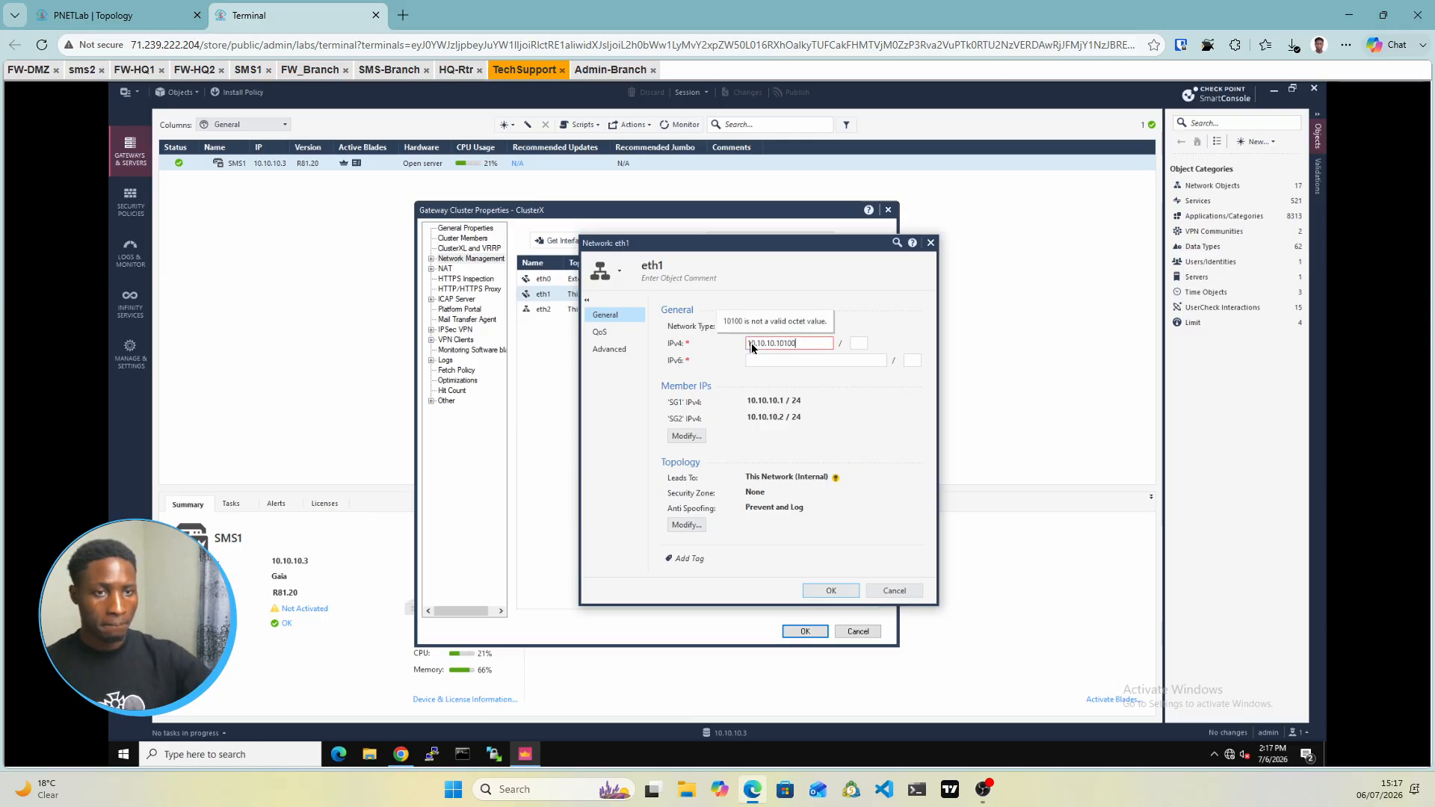
key("BackSpace")
key("BackSpace")
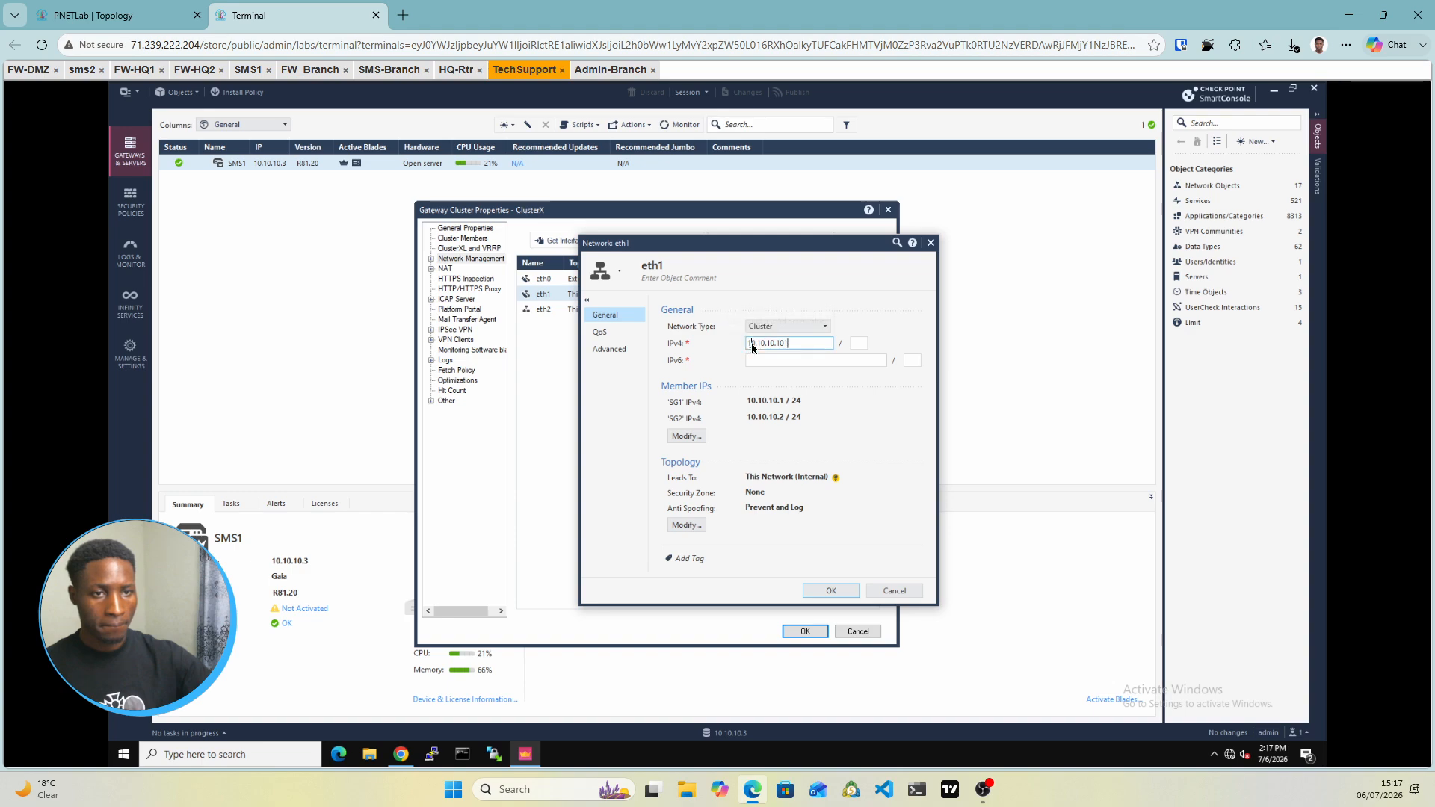
key("BackSpace")
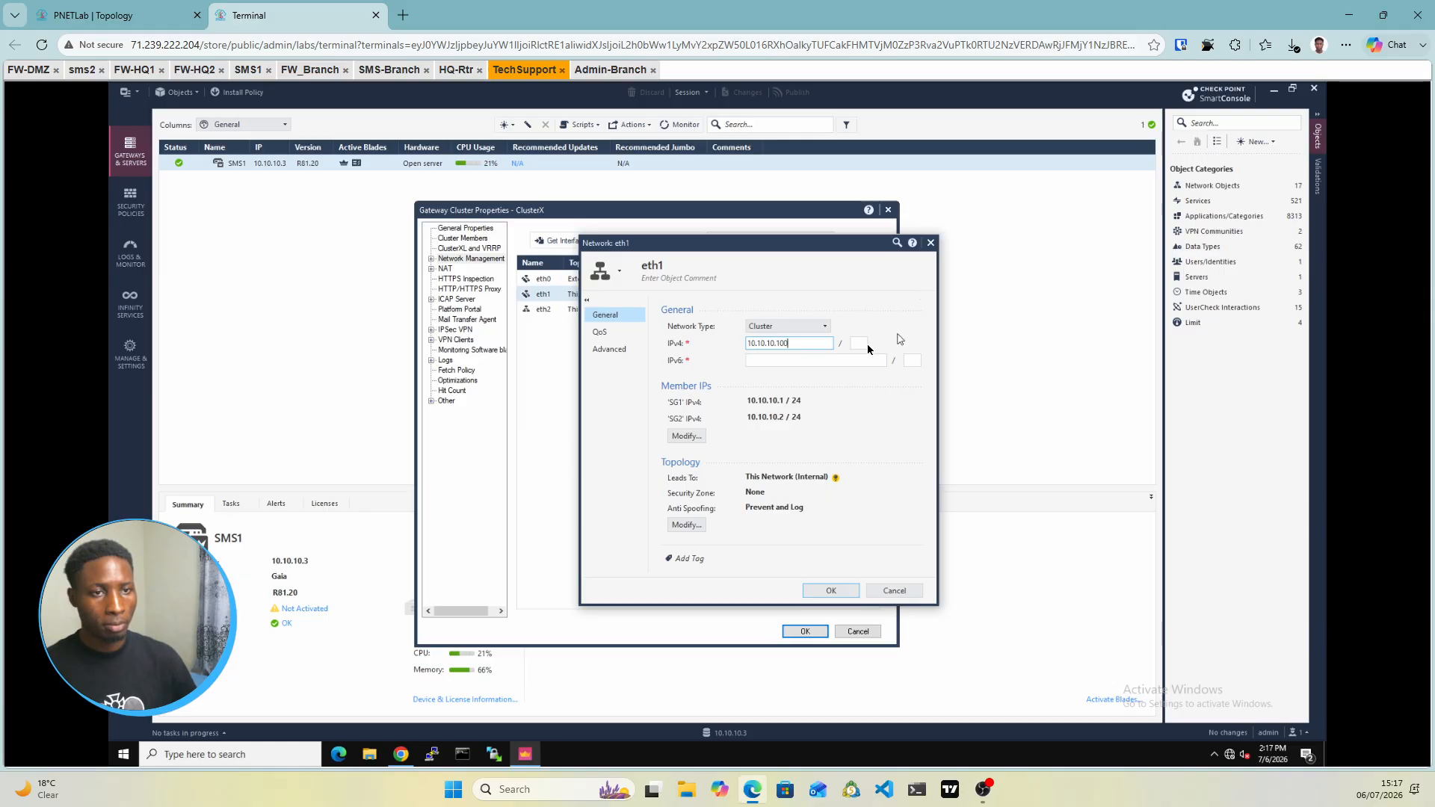
key("Tab")
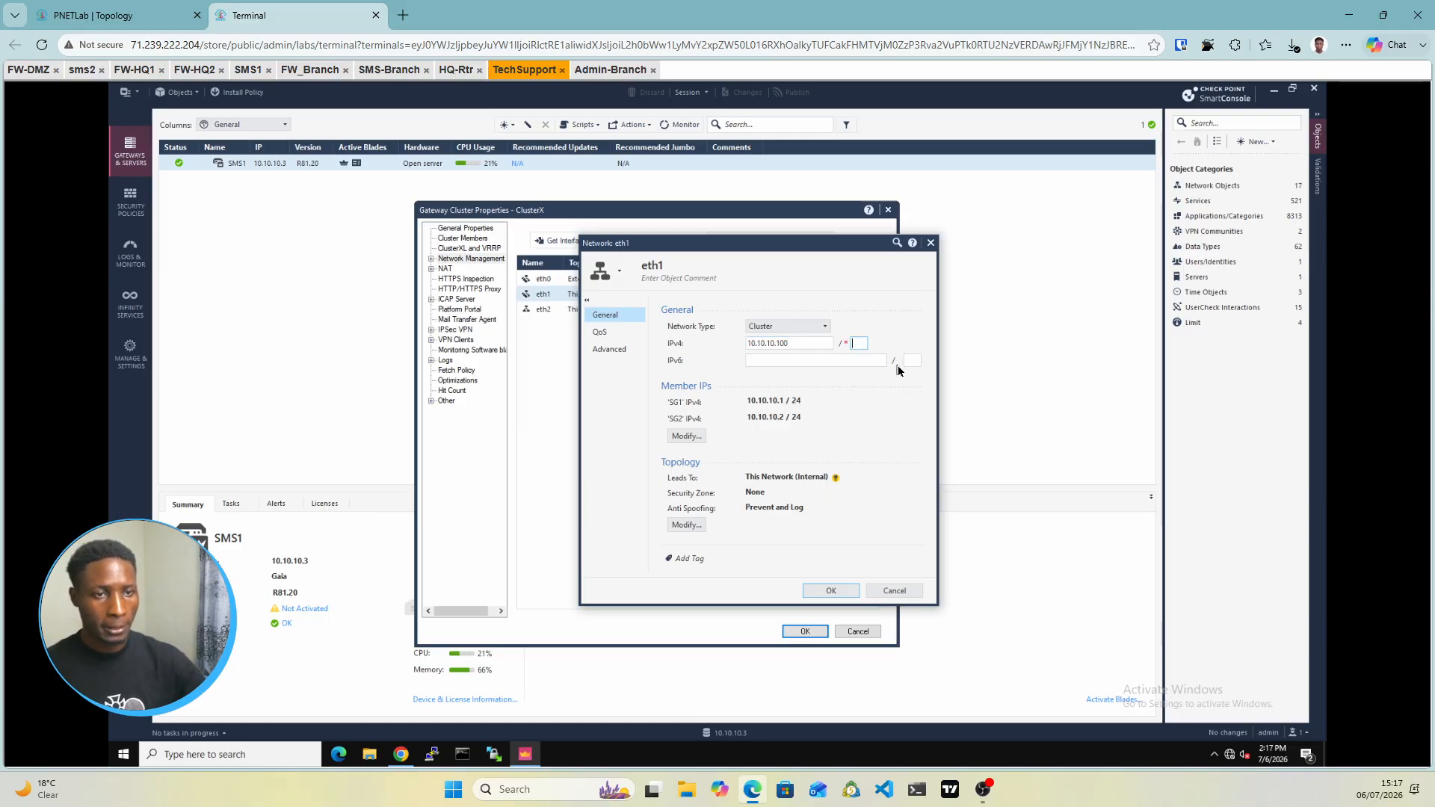
type("24")
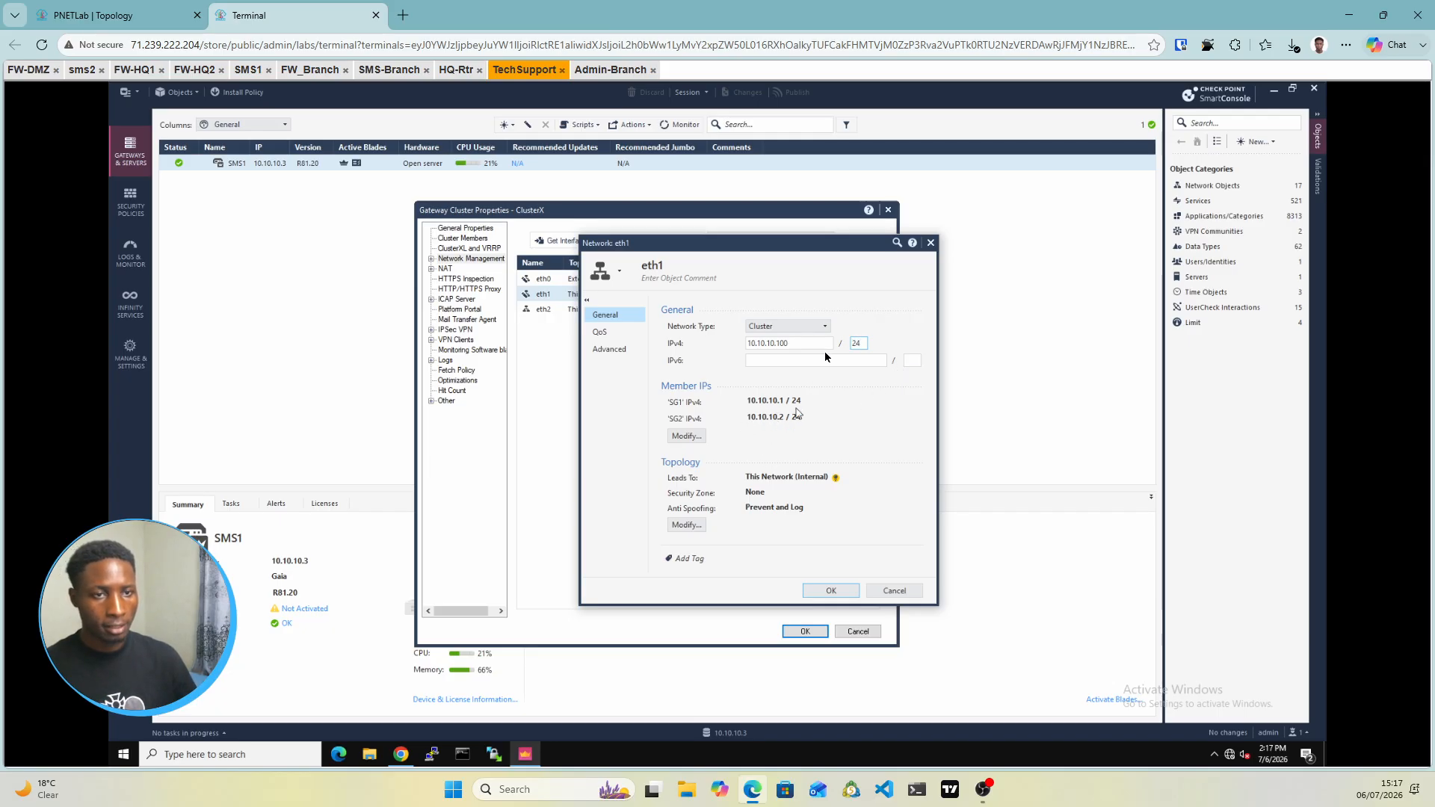
left_click(835, 592)
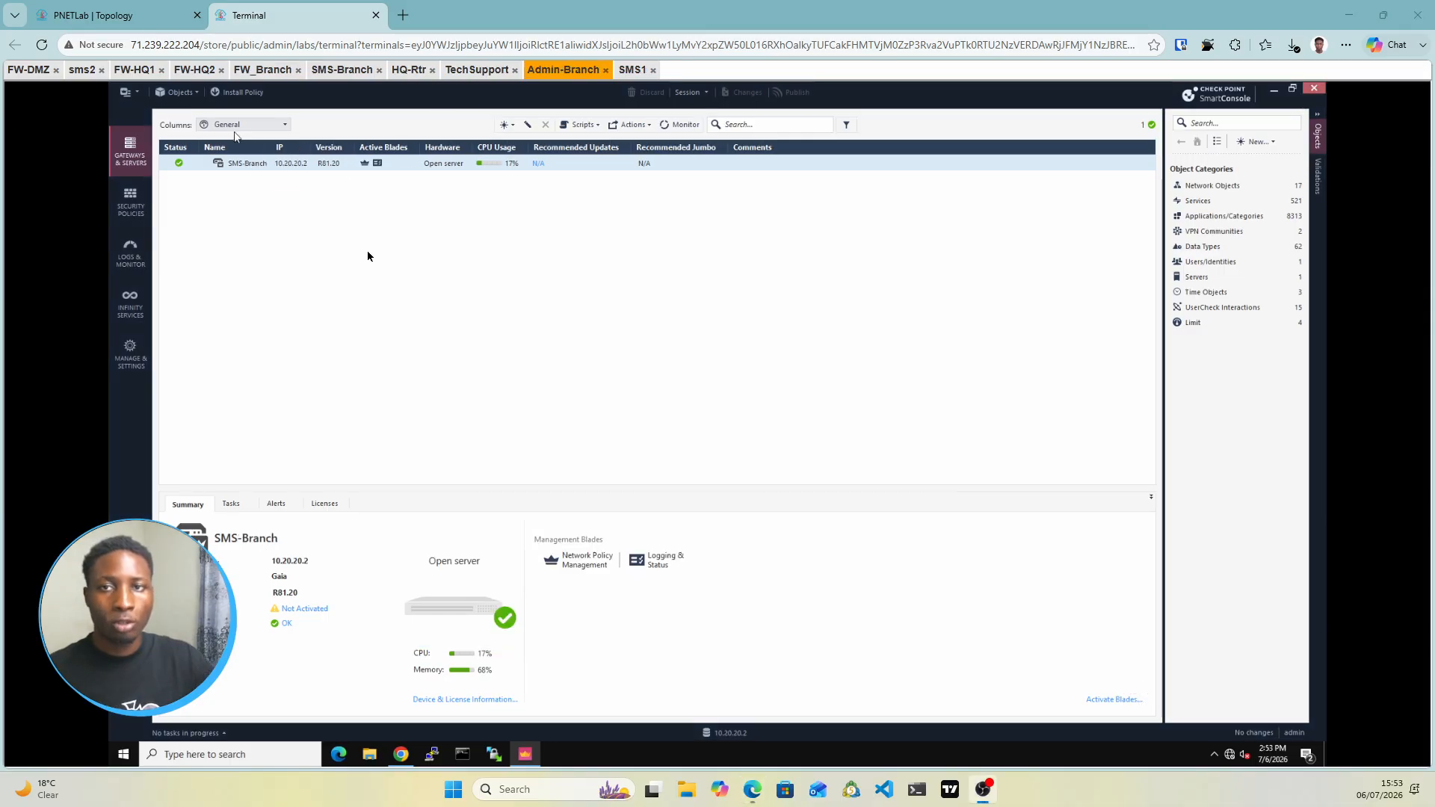
left_click(113, 15)
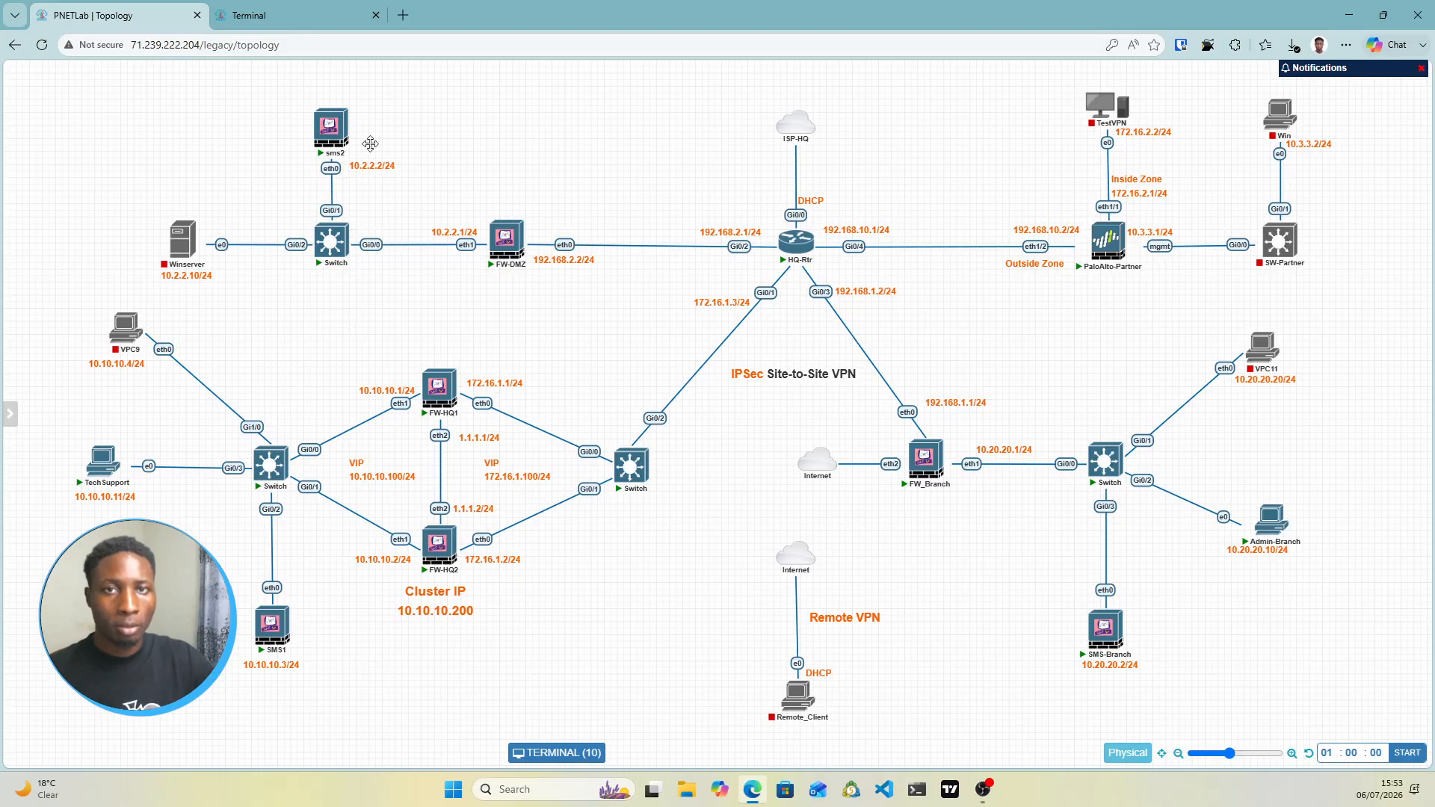
left_click(269, 15)
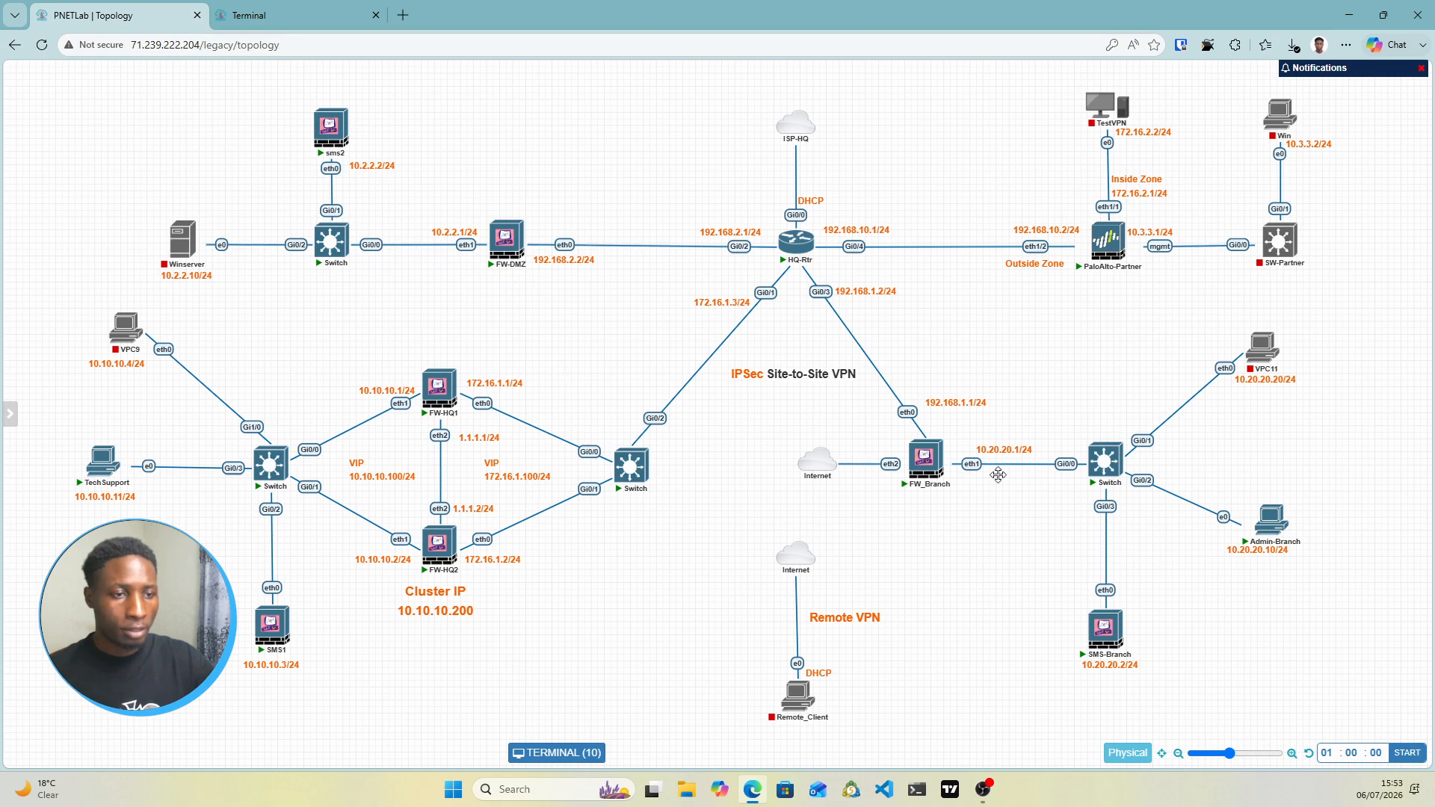
mouse_move(1105, 637)
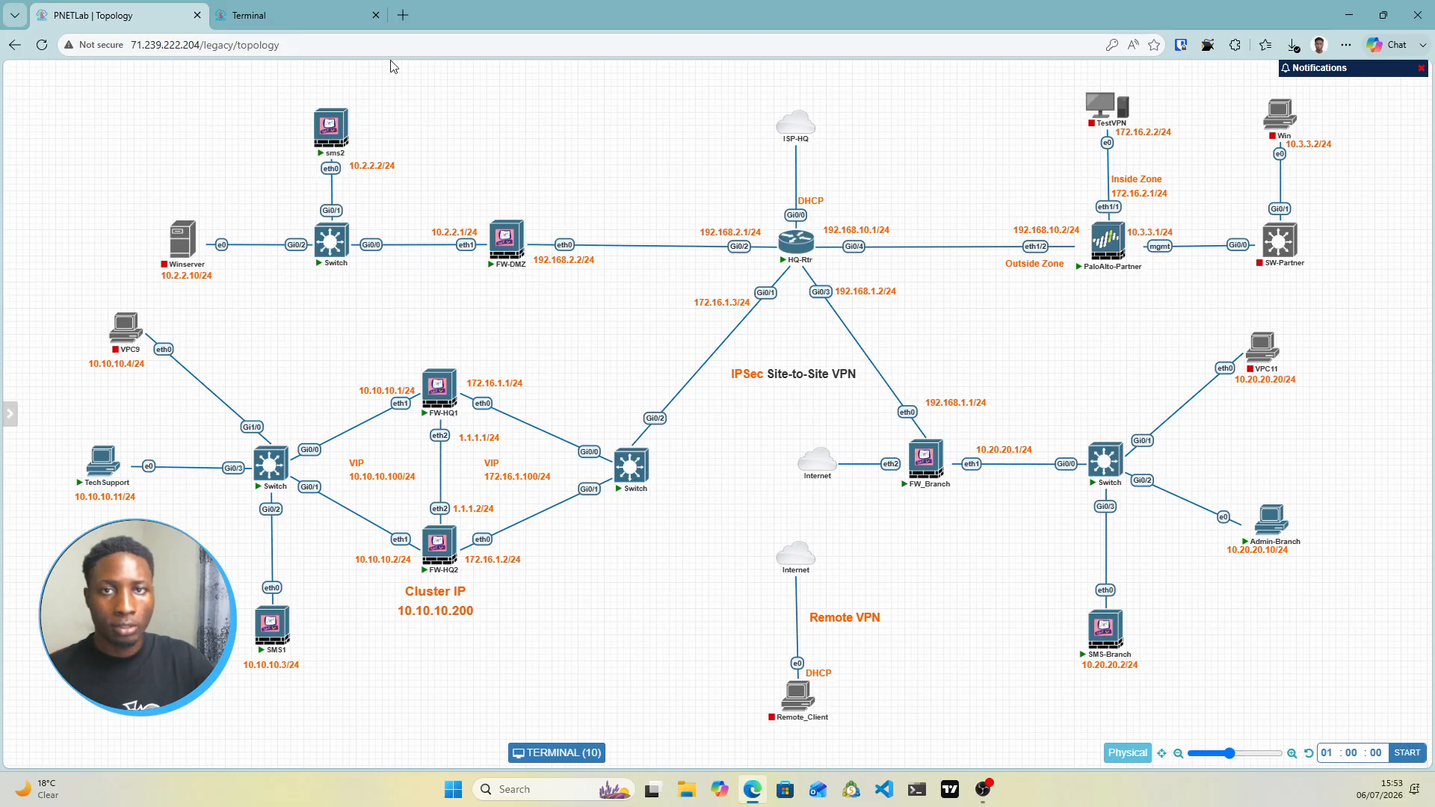
left_click(292, 15)
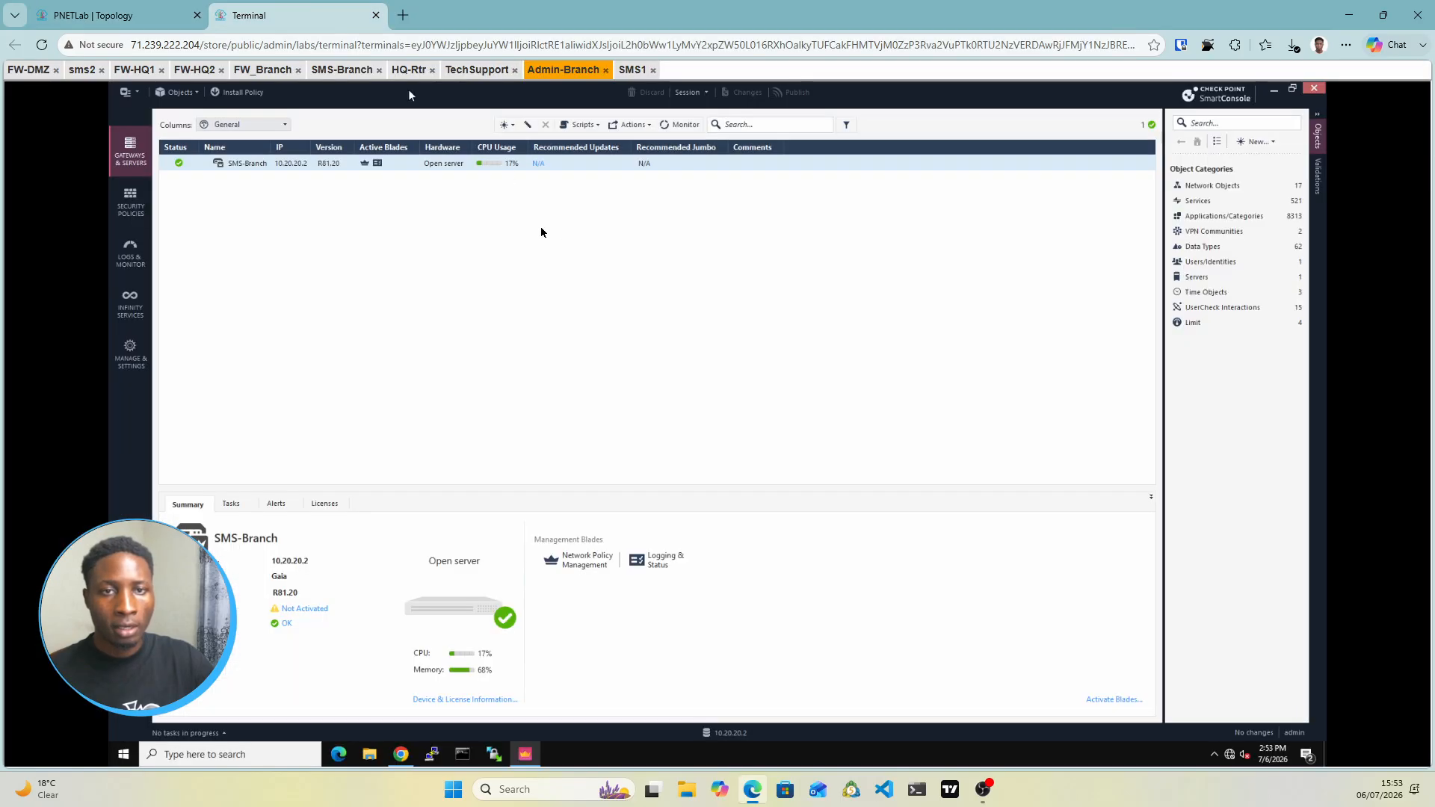
left_click(509, 125)
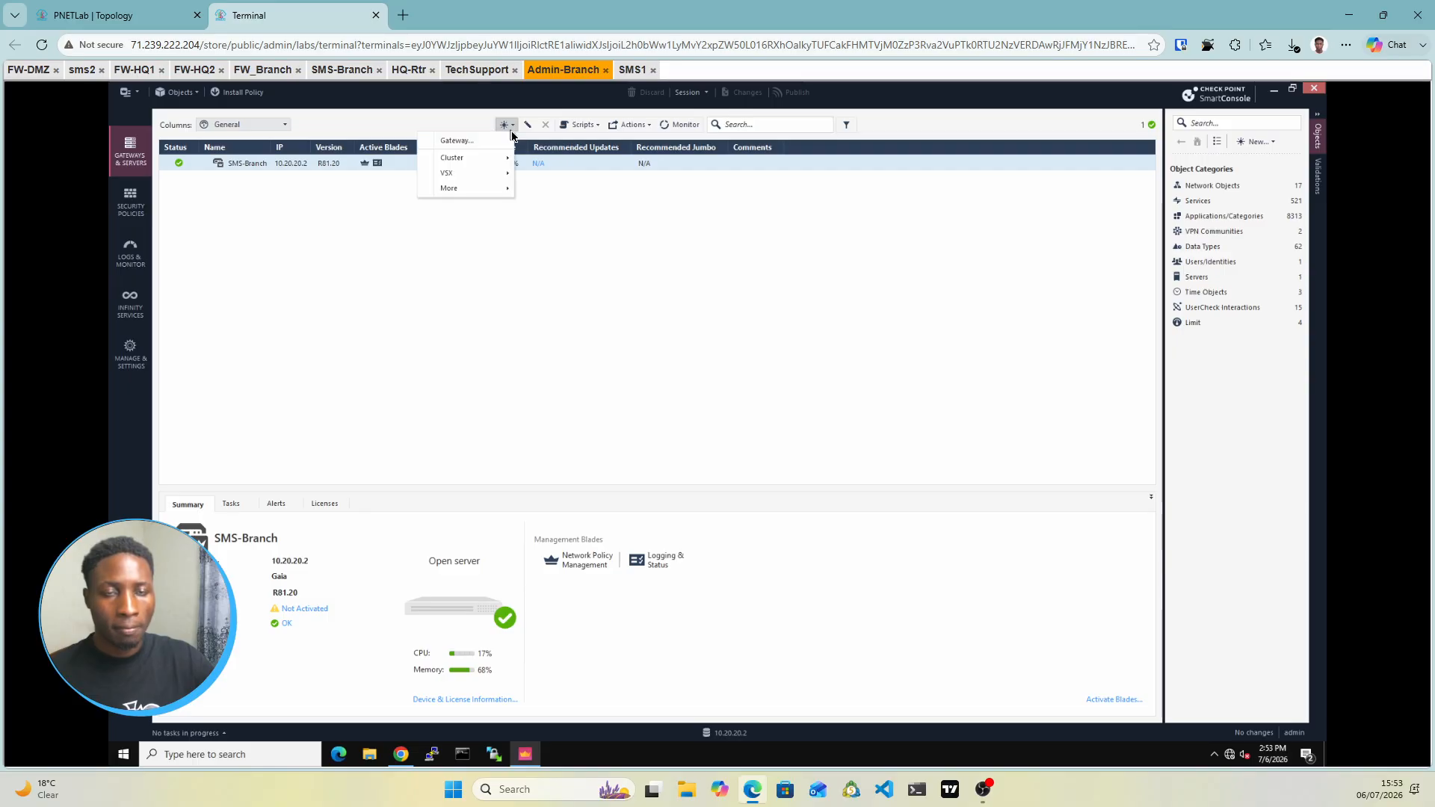
Create a Classic Mode gateway named FW-BR with IPv4 address 10.20.20.1
left_click(460, 141)
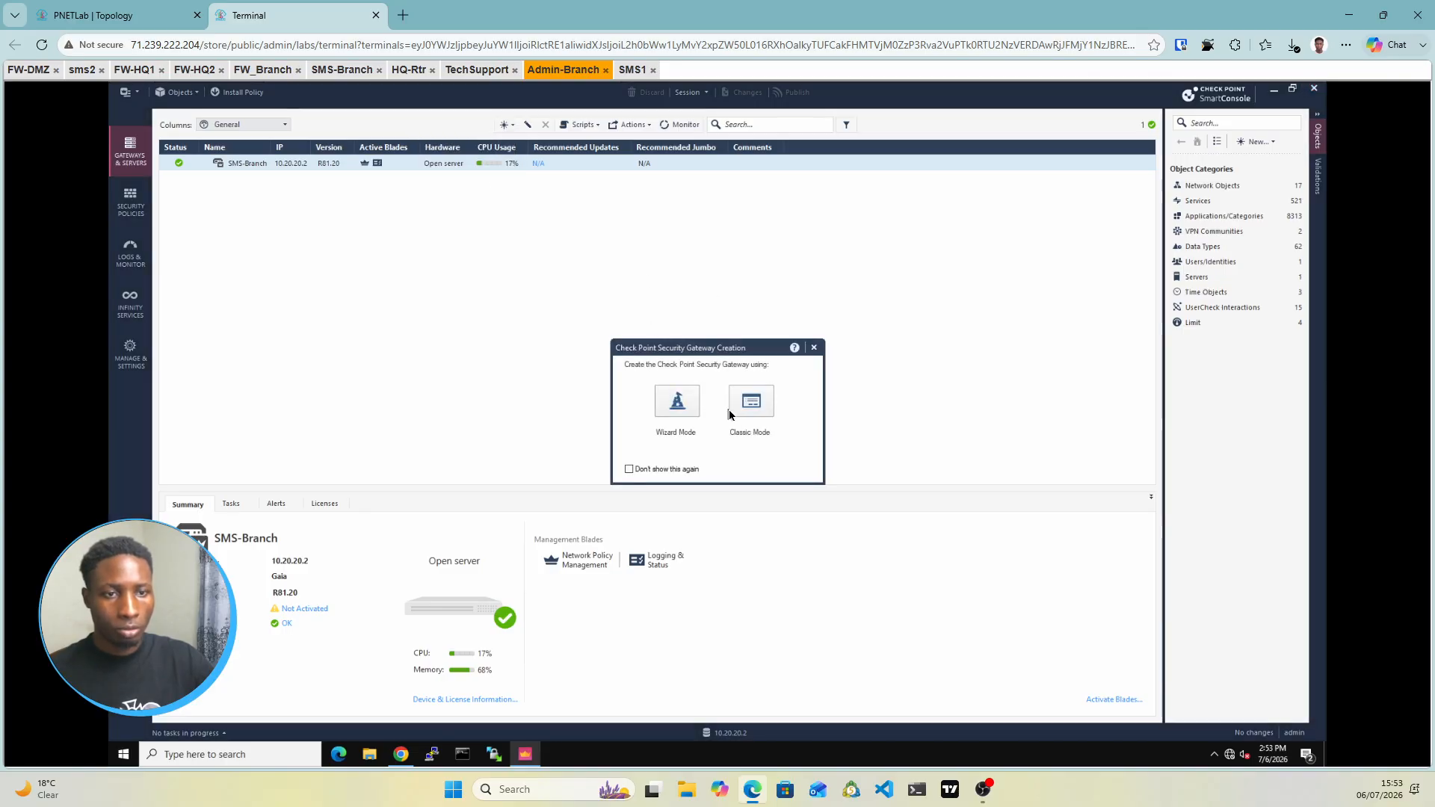
left_click(737, 409)
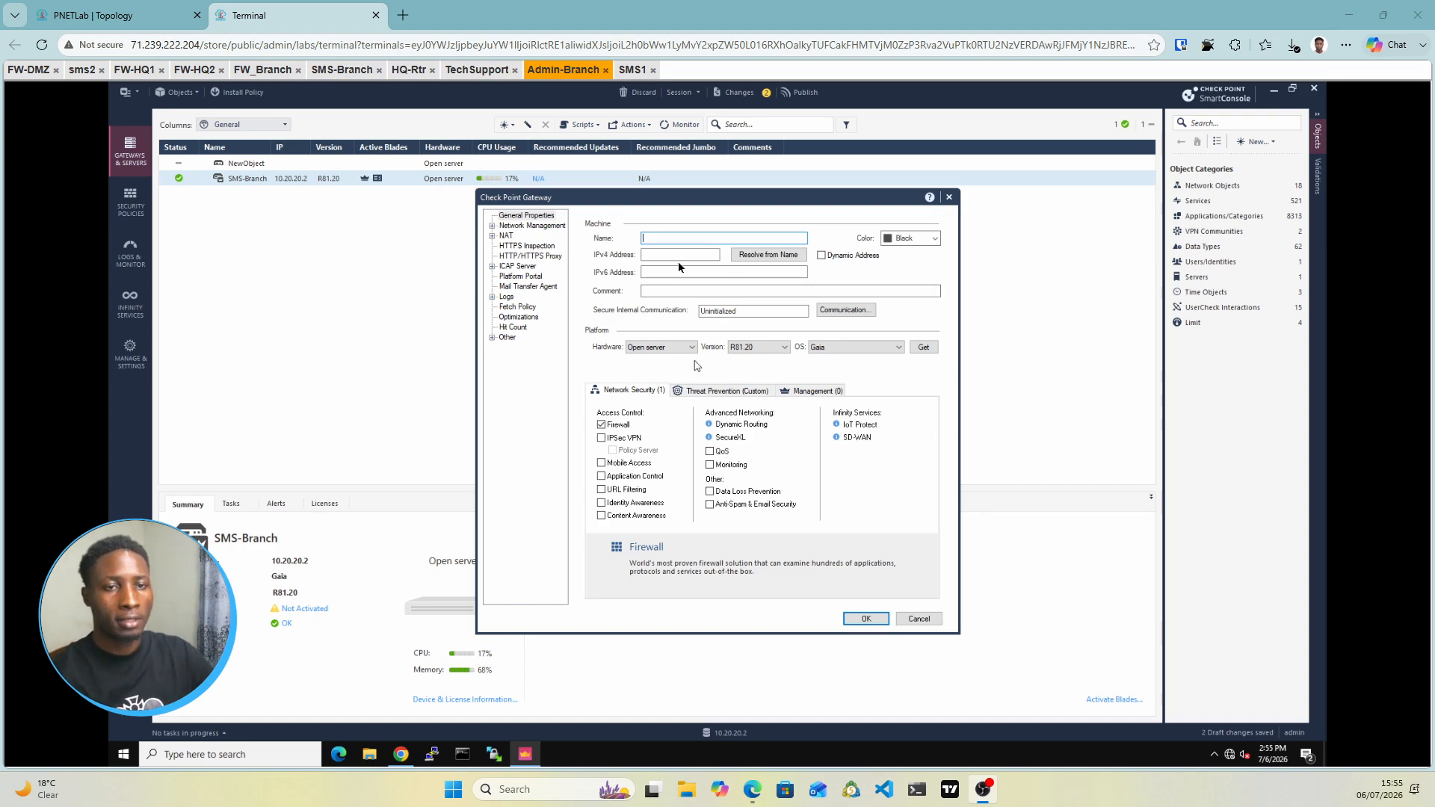
left_click(660, 239)
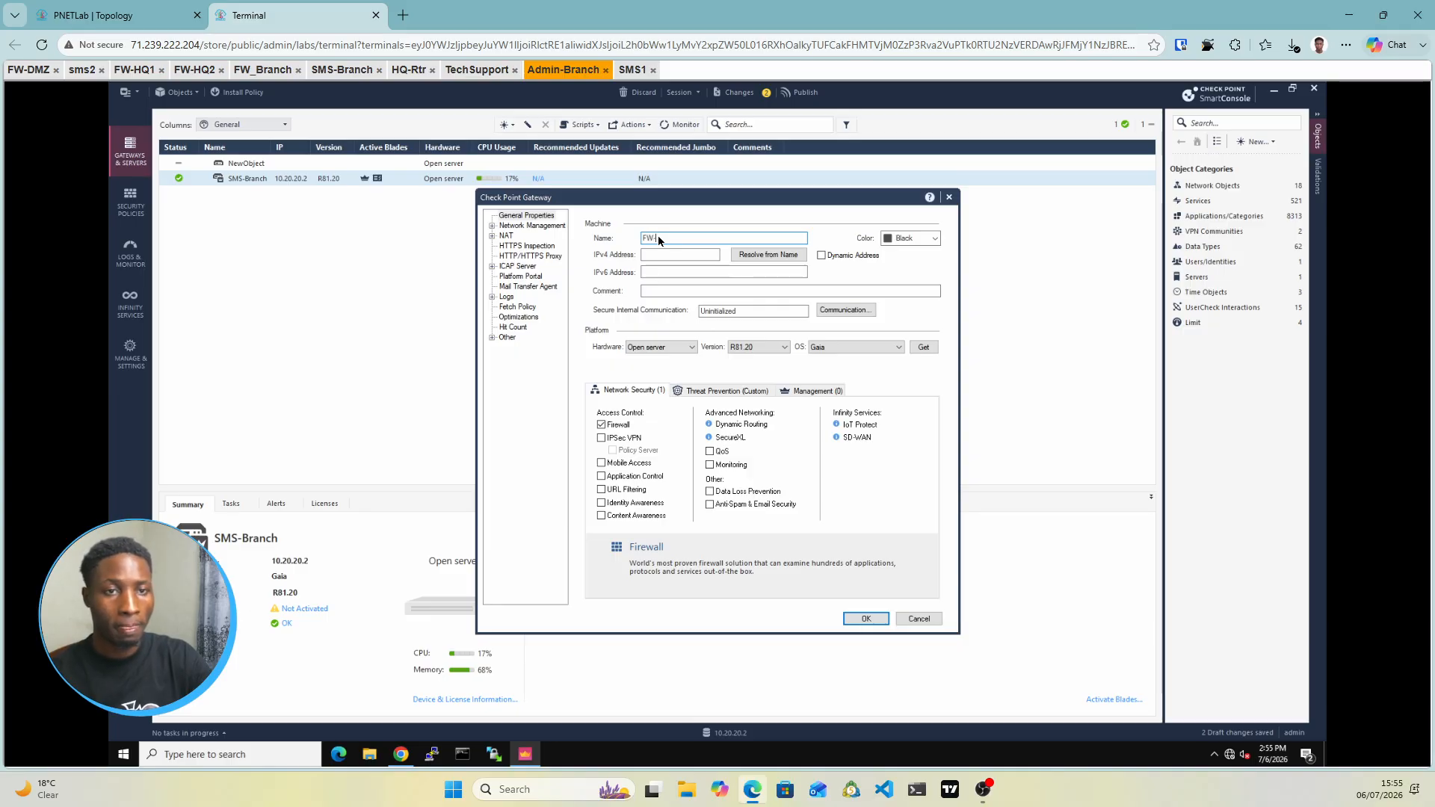
type("FW-BR")
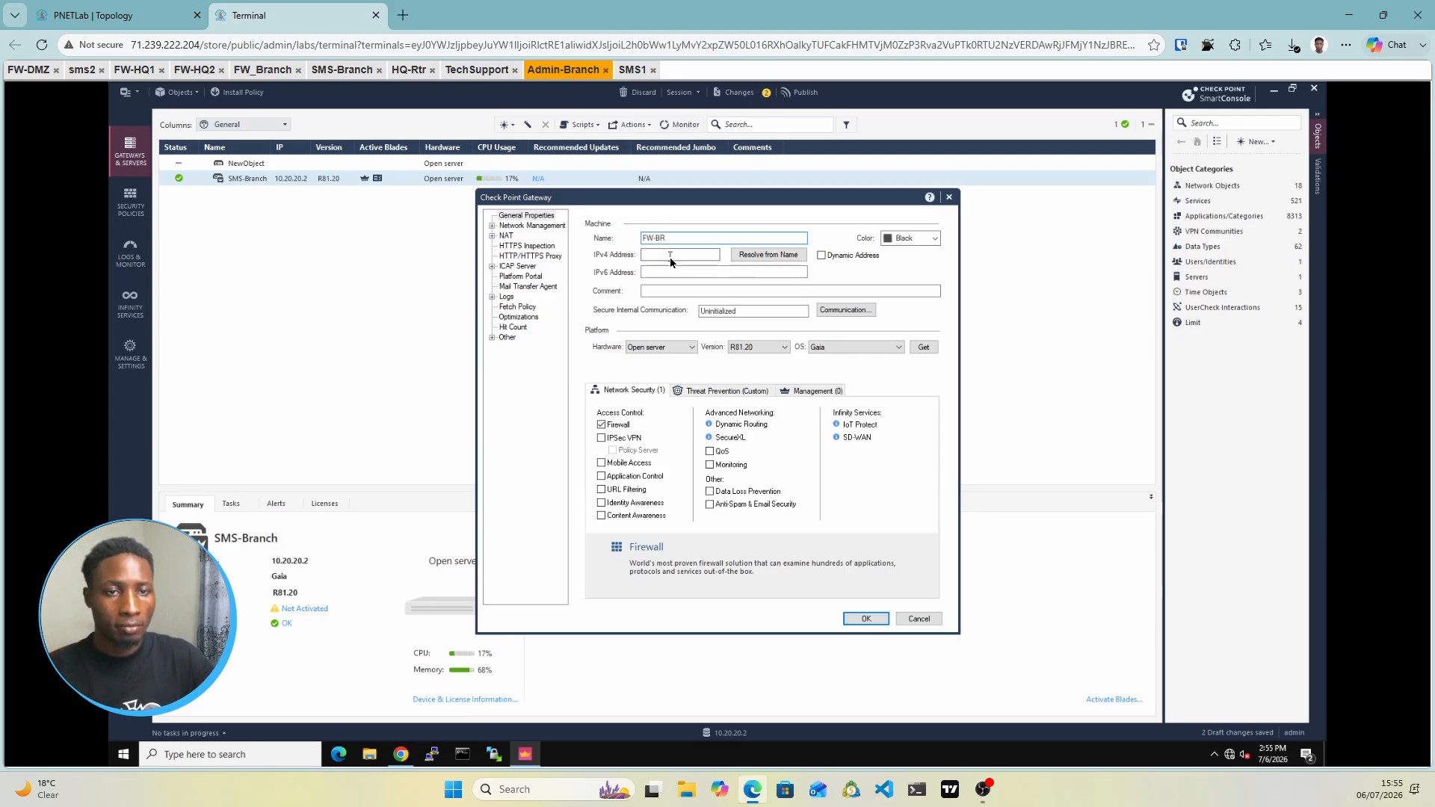
left_click(670, 257)
type("10.")
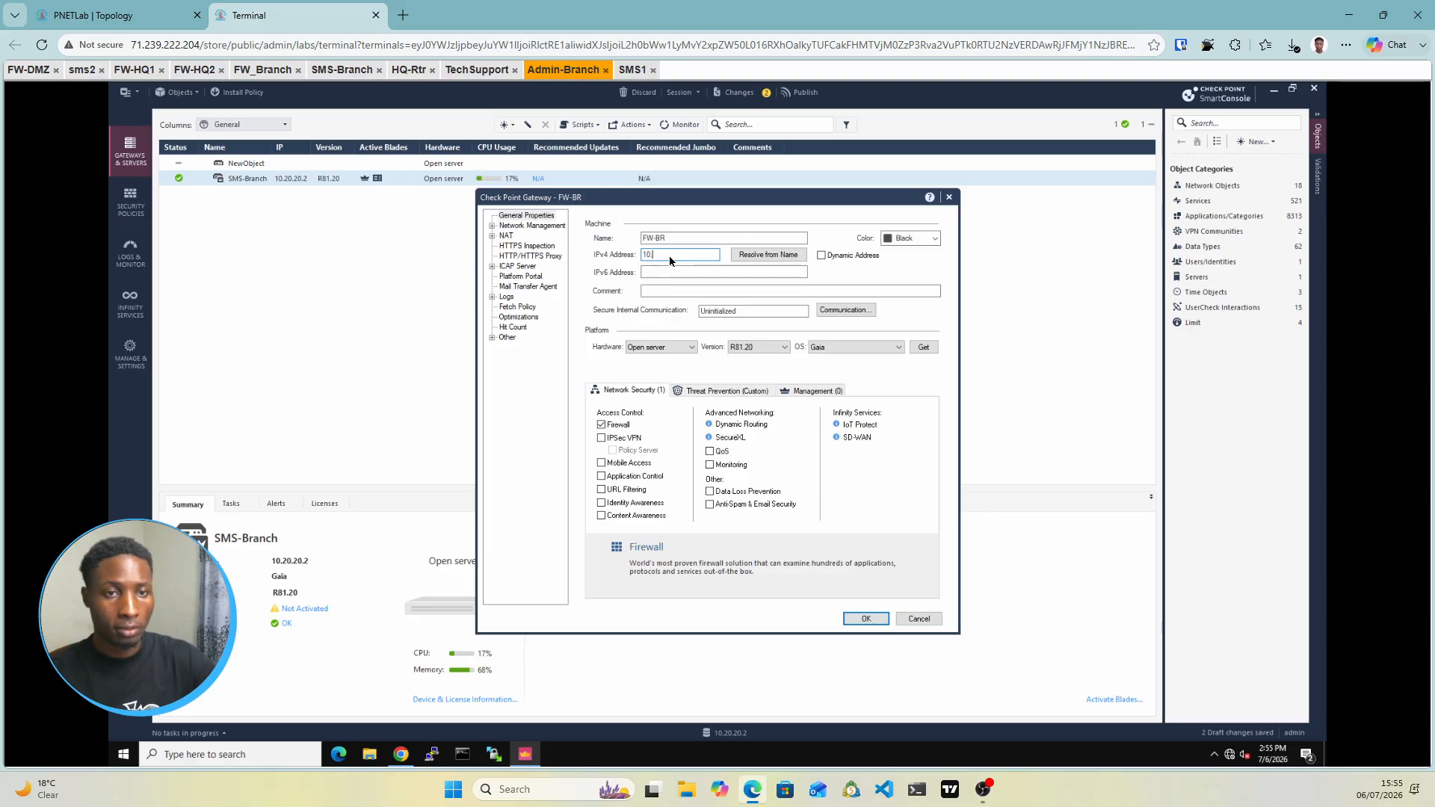
type("20.20.1")
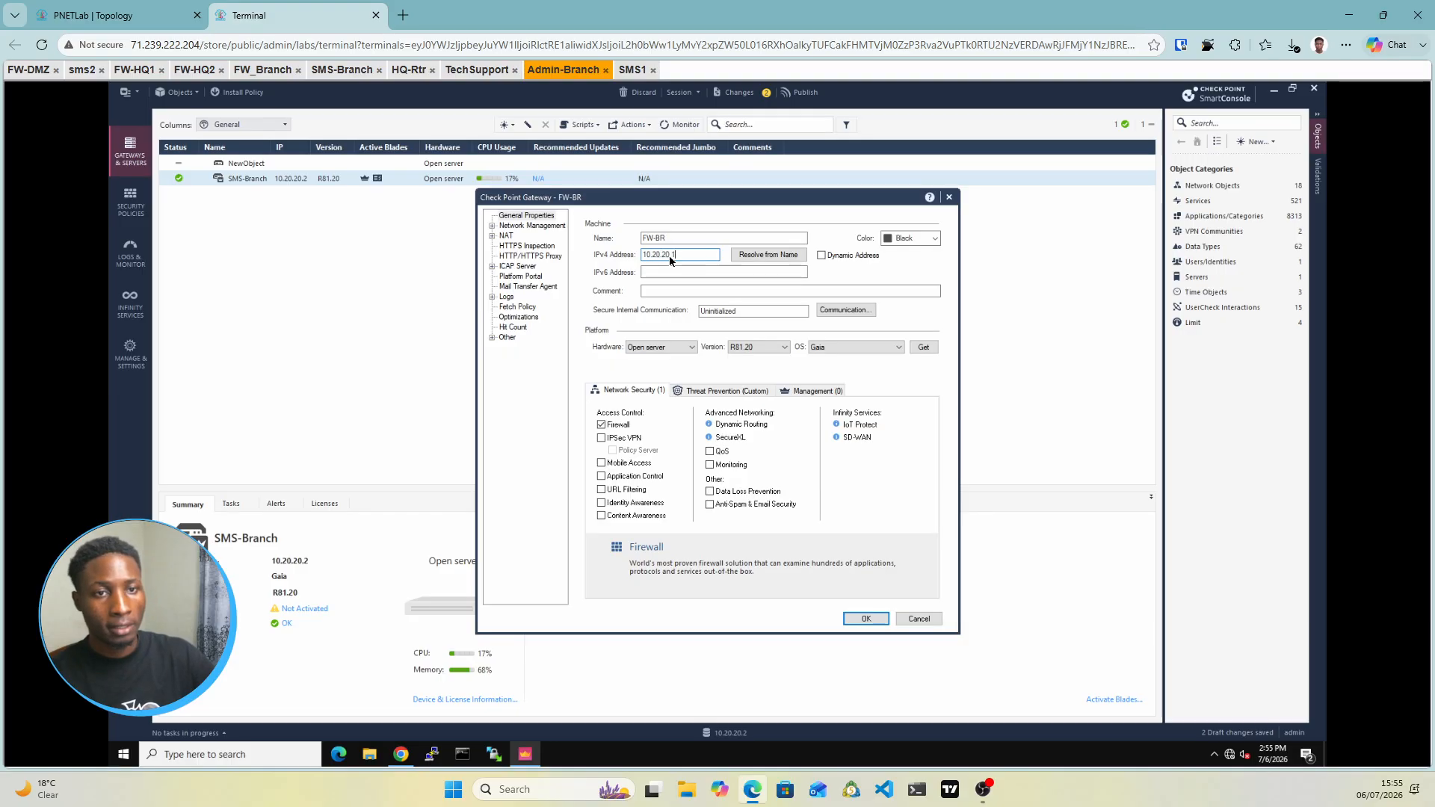
Enable the IPSec VPN and Monitoring blades on FW-BR
left_click(602, 438)
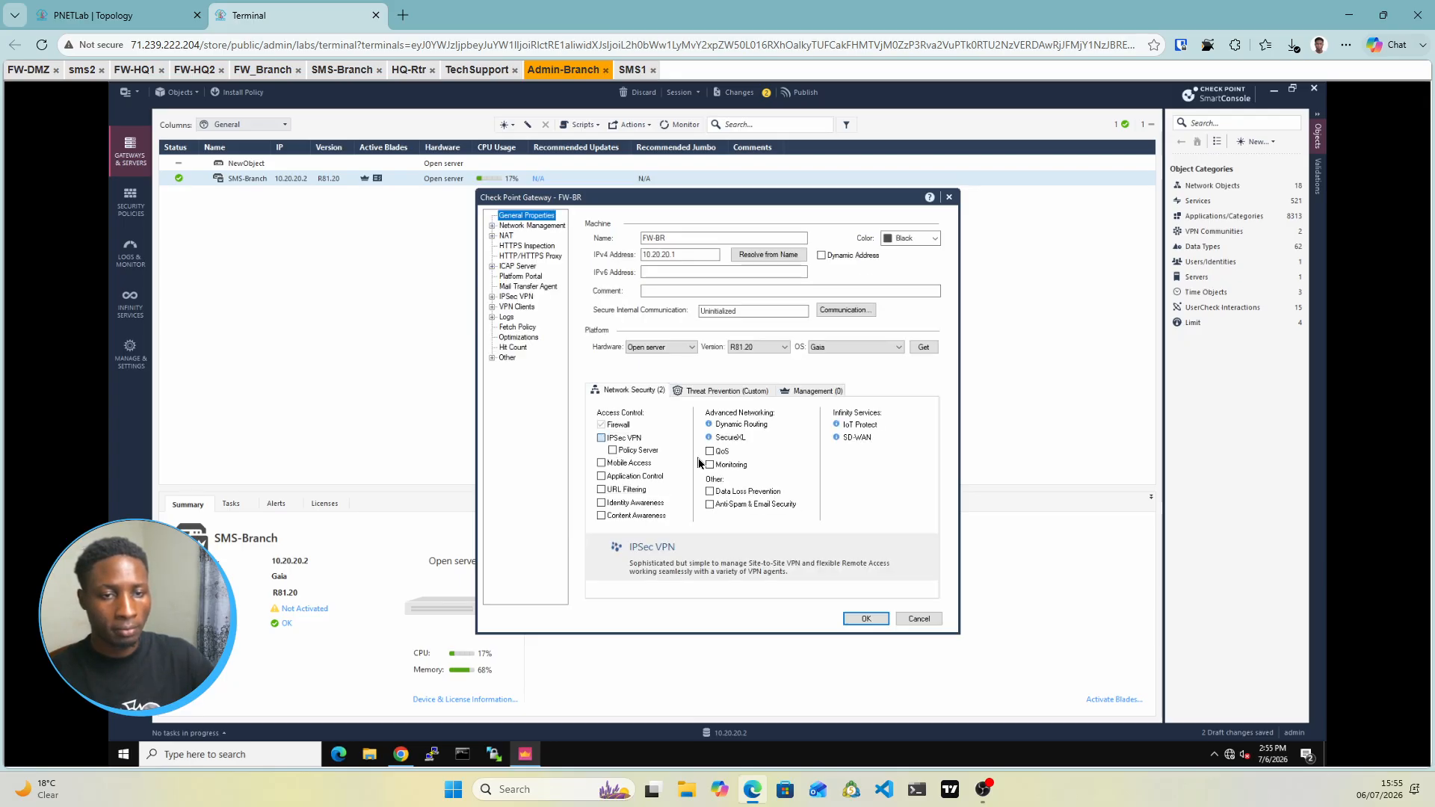
left_click(710, 465)
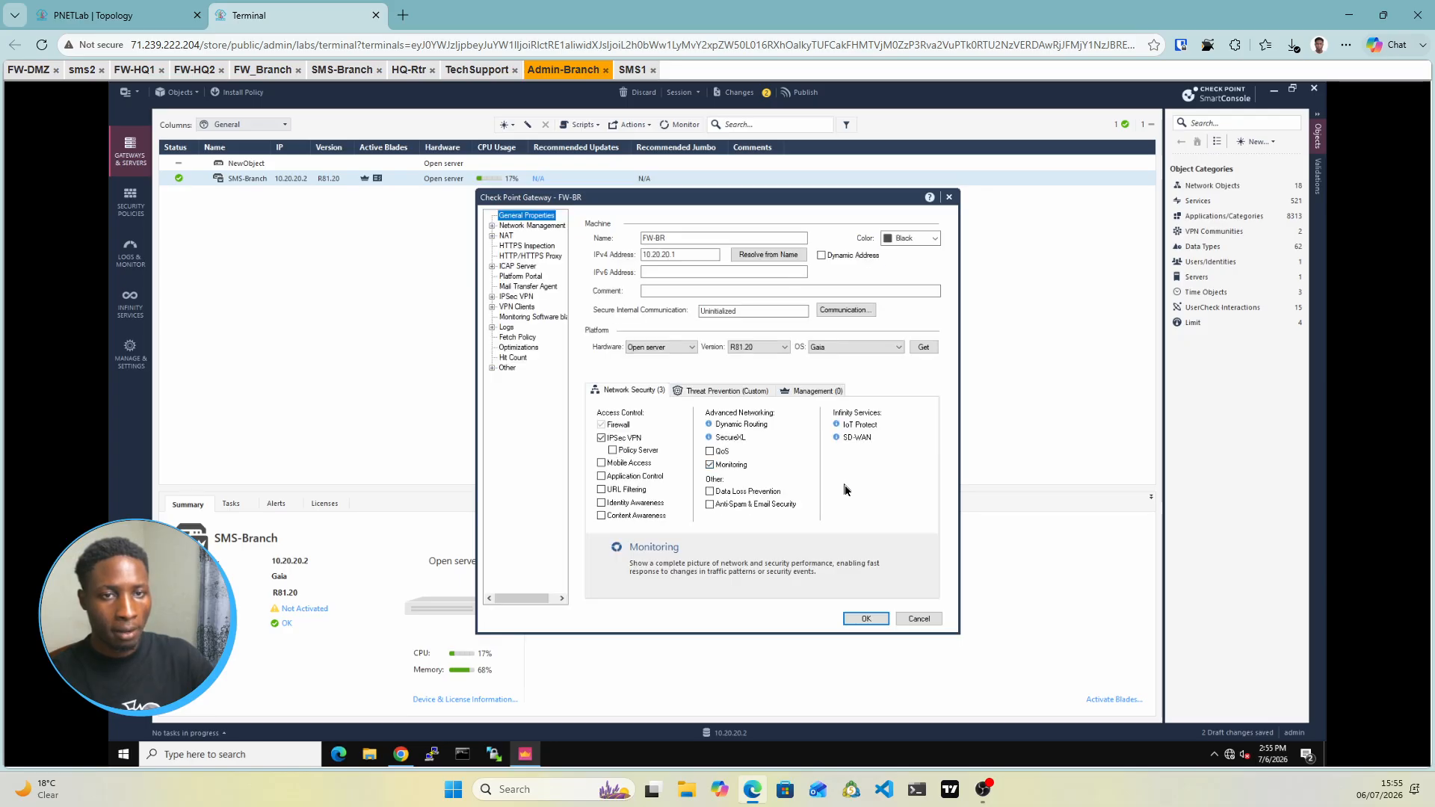
left_click(857, 311)
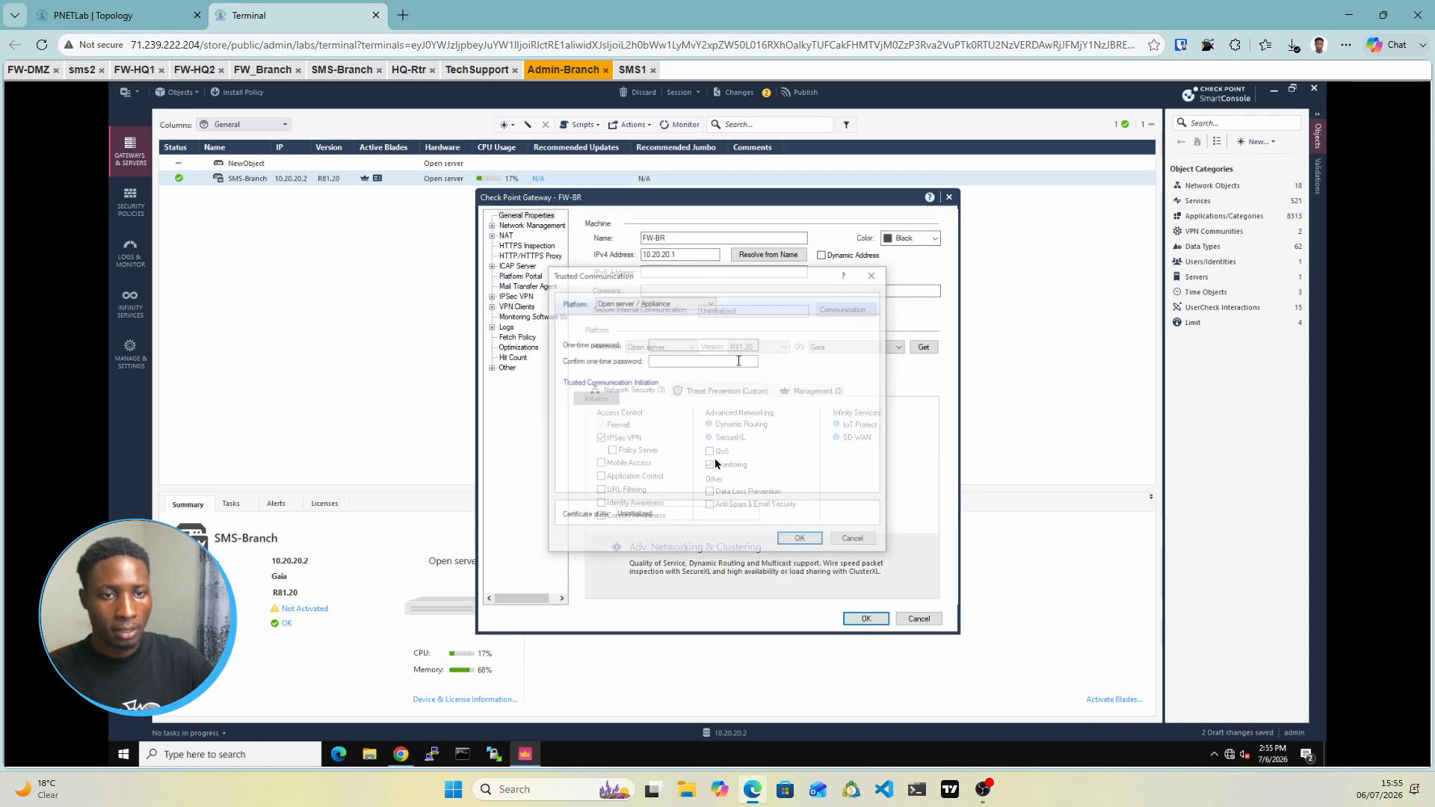
Initialize SIC trust with FW-BR using the one-time password entered twice
left_click(674, 346)
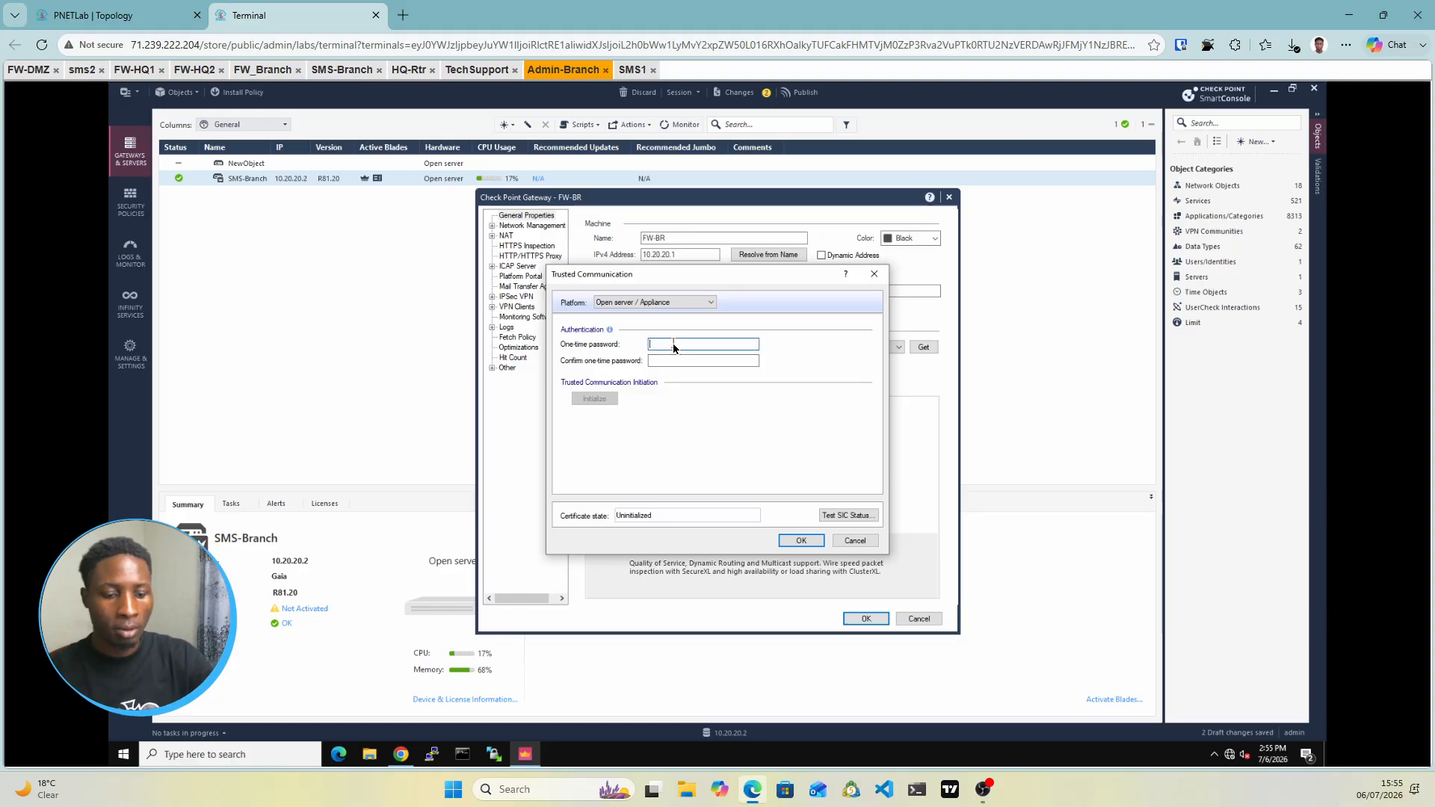
type("admin123")
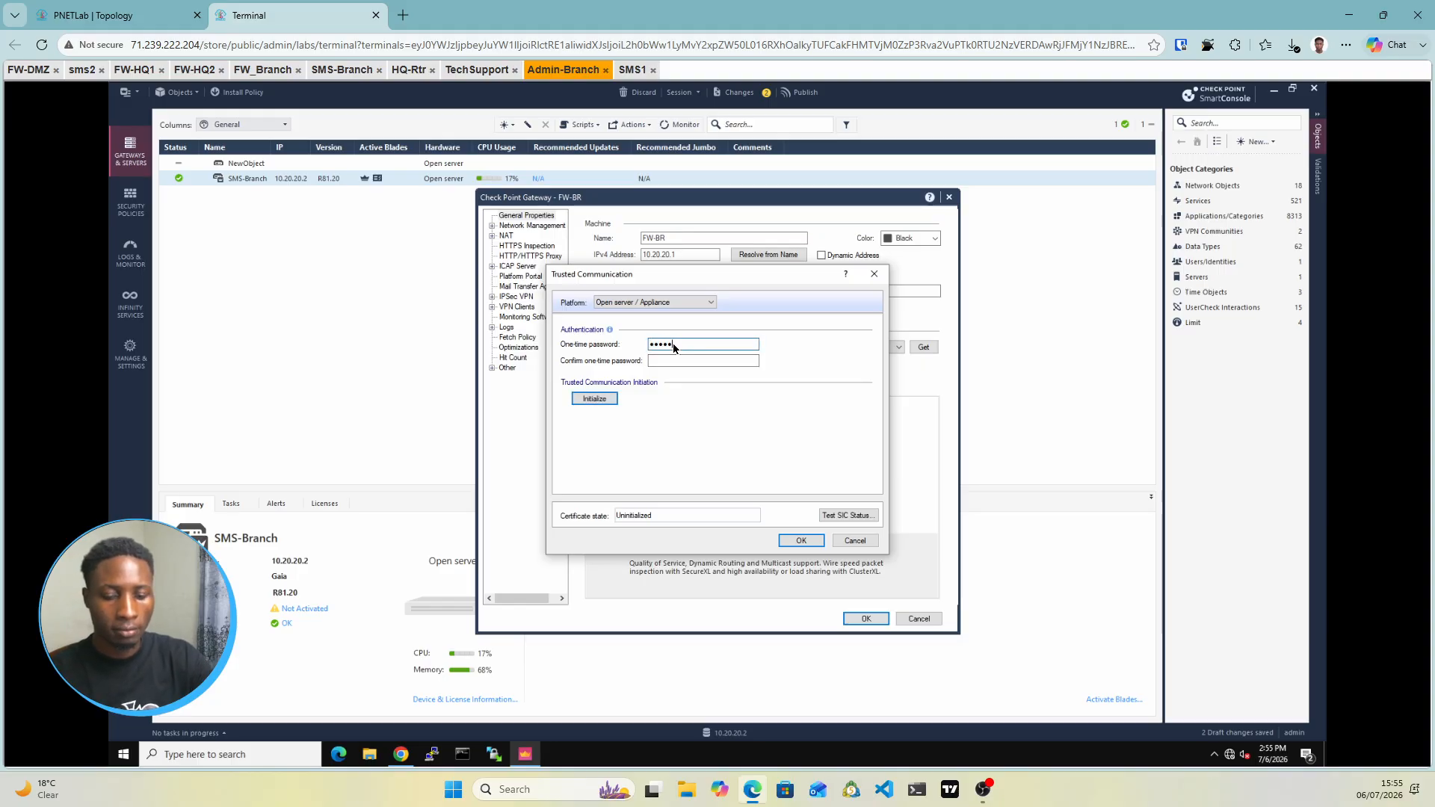
key("Tab")
type("admin12")
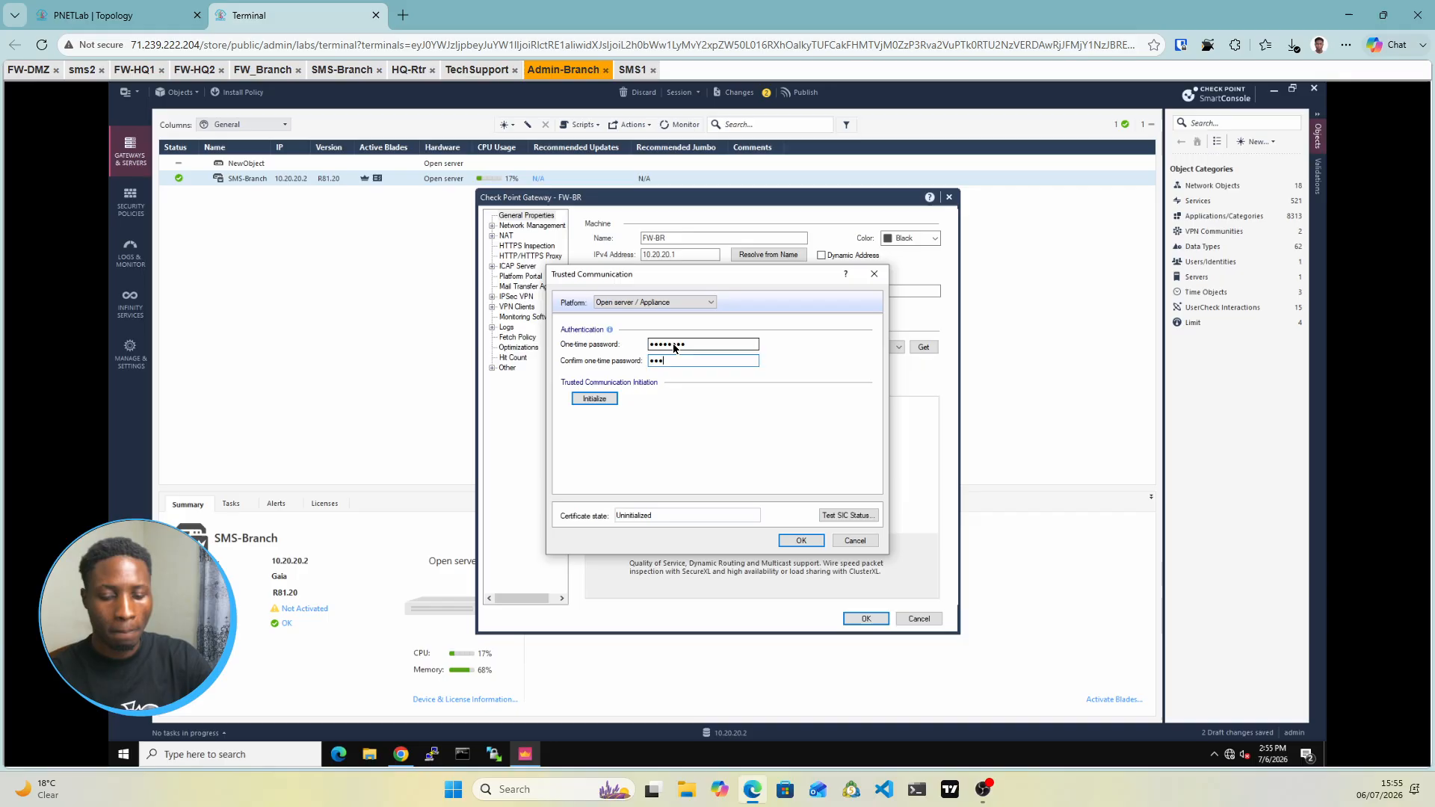
type("3")
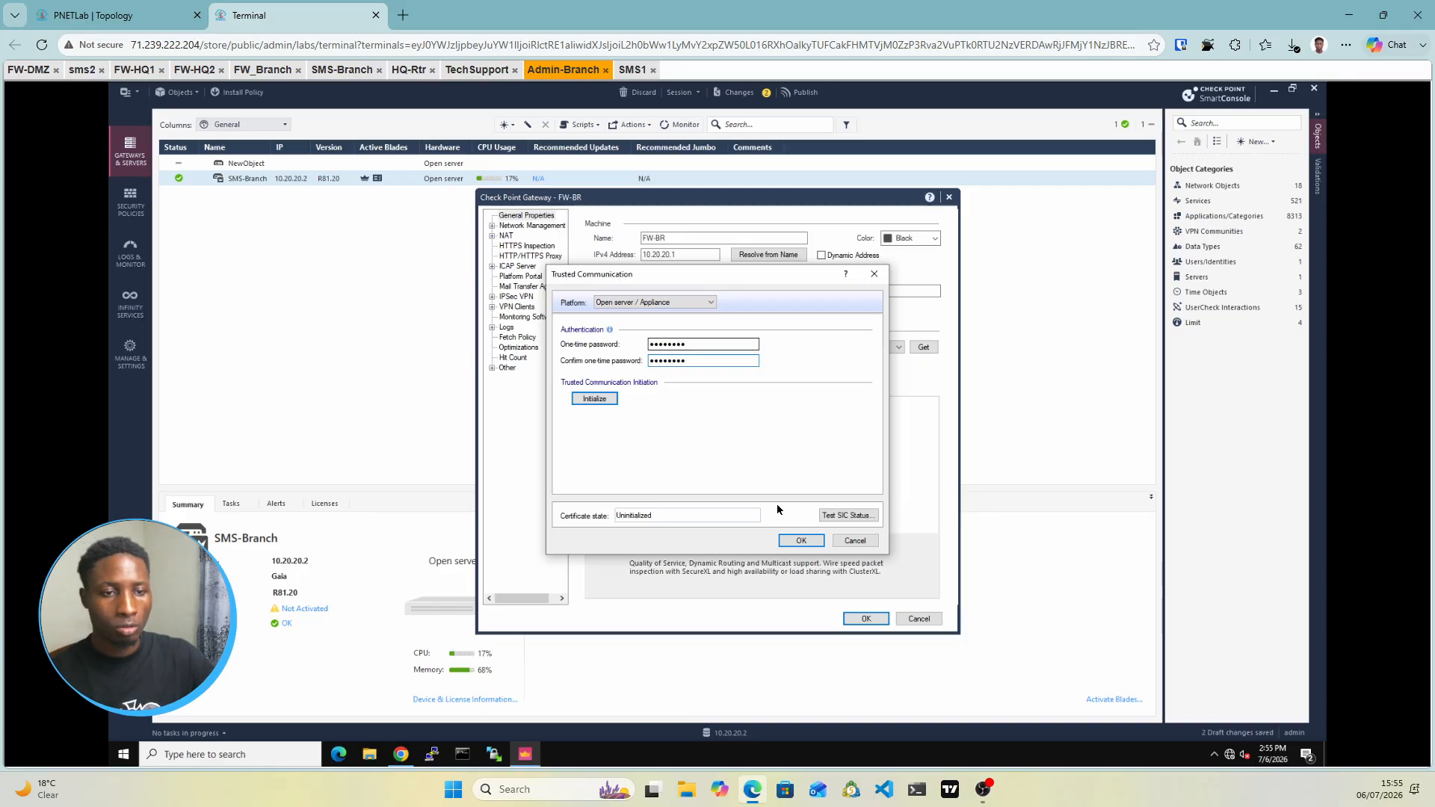
left_click(593, 399)
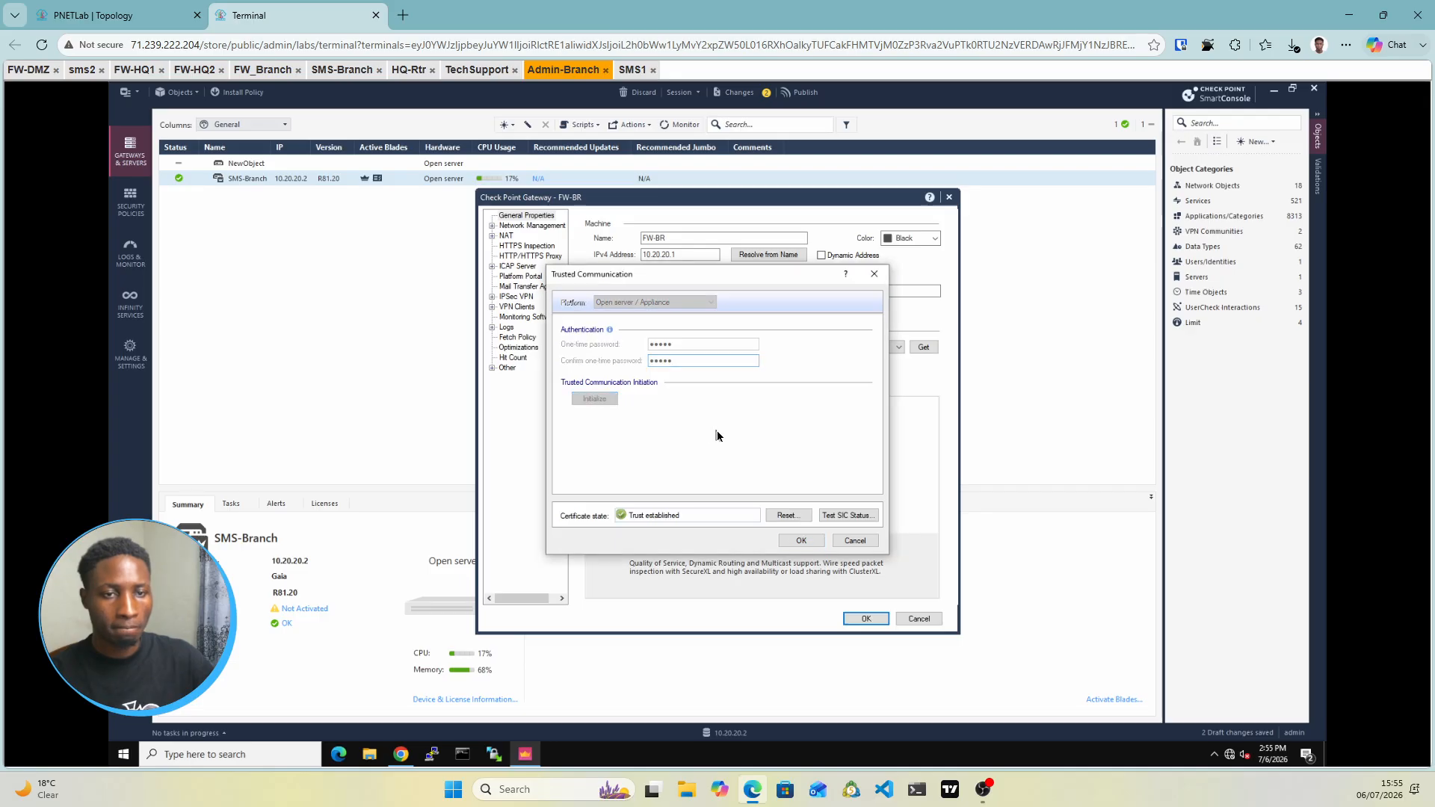
left_click(801, 540)
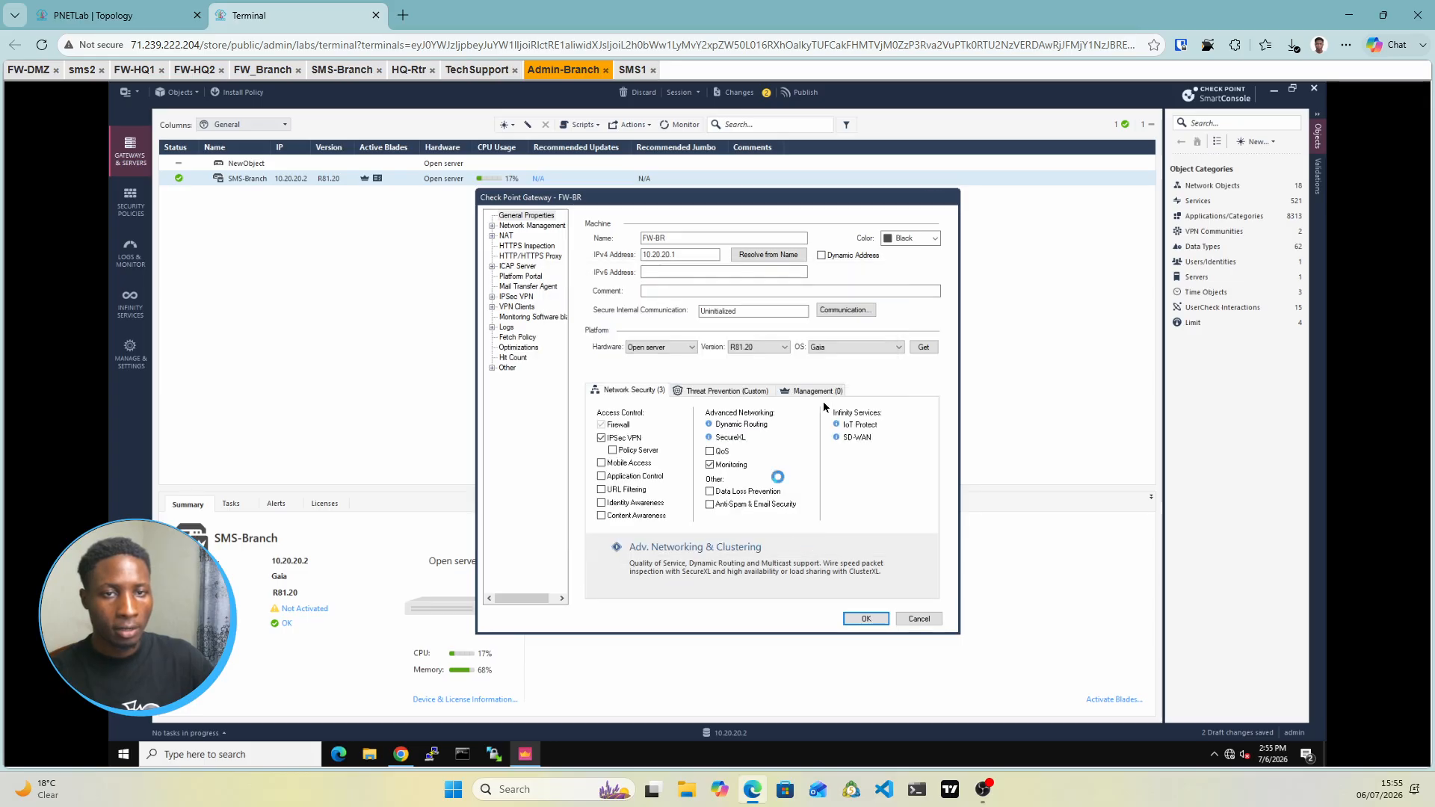
Save the FW-BR gateway after its eth0 and eth1 topology is fetched
left_click(867, 619)
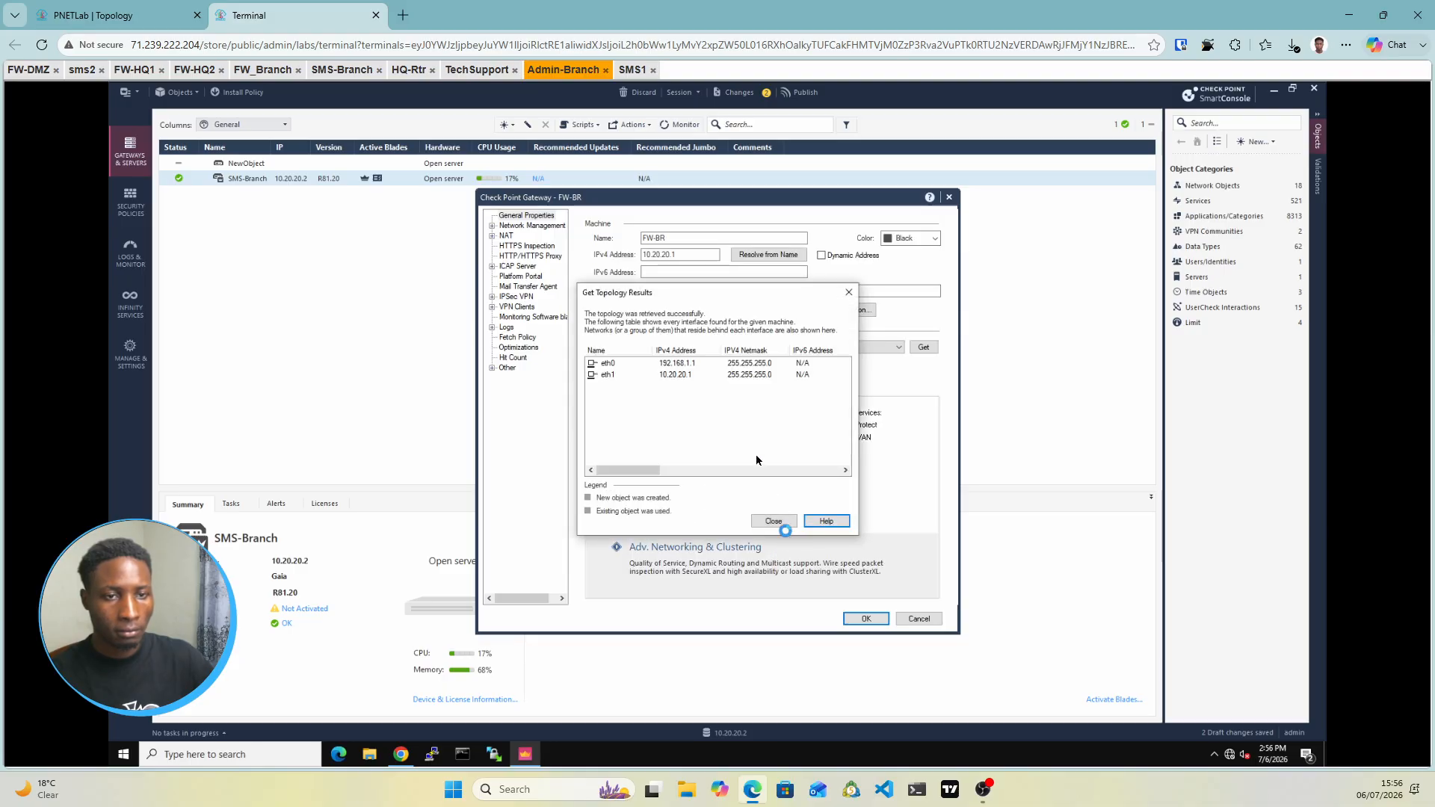
left_click(774, 521)
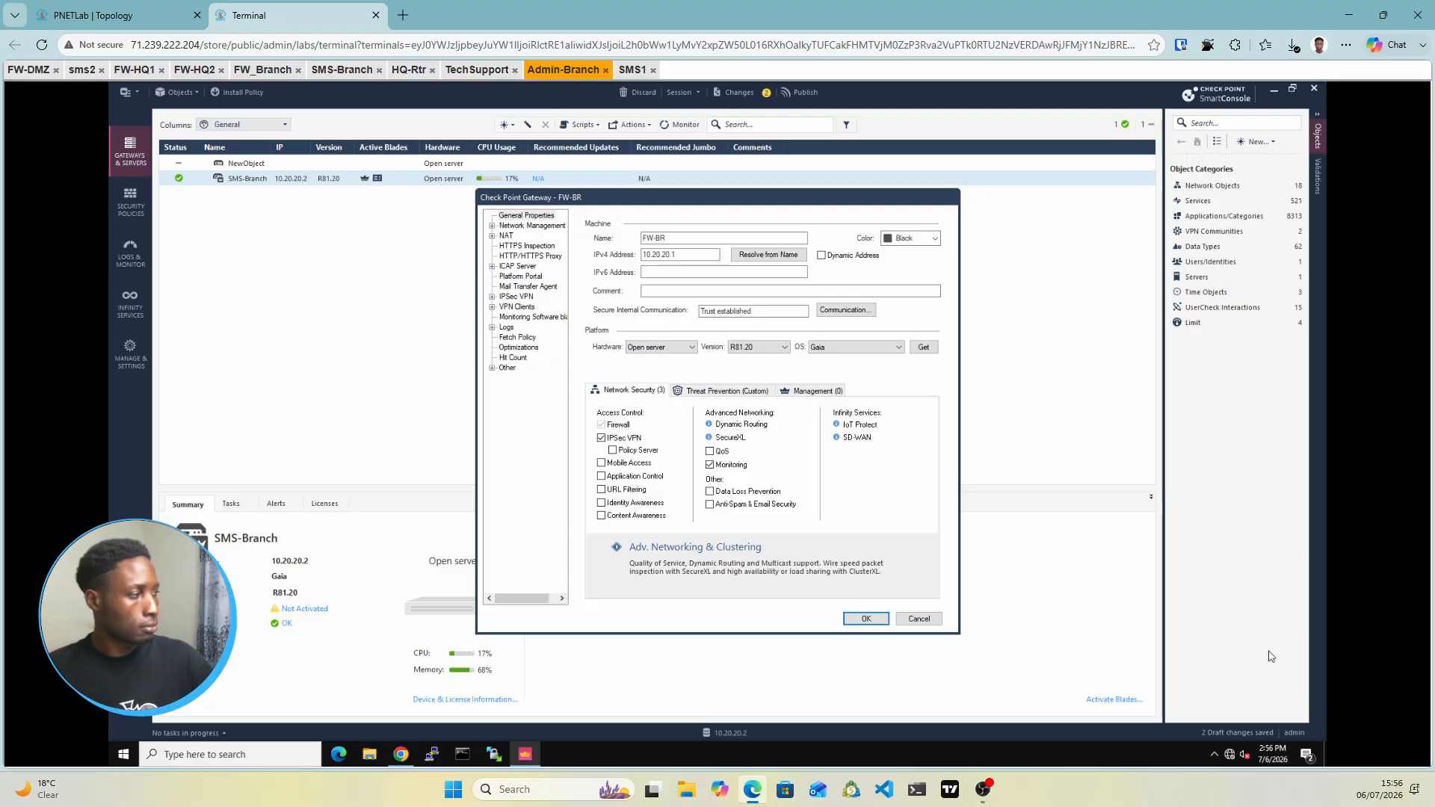
key("Return")
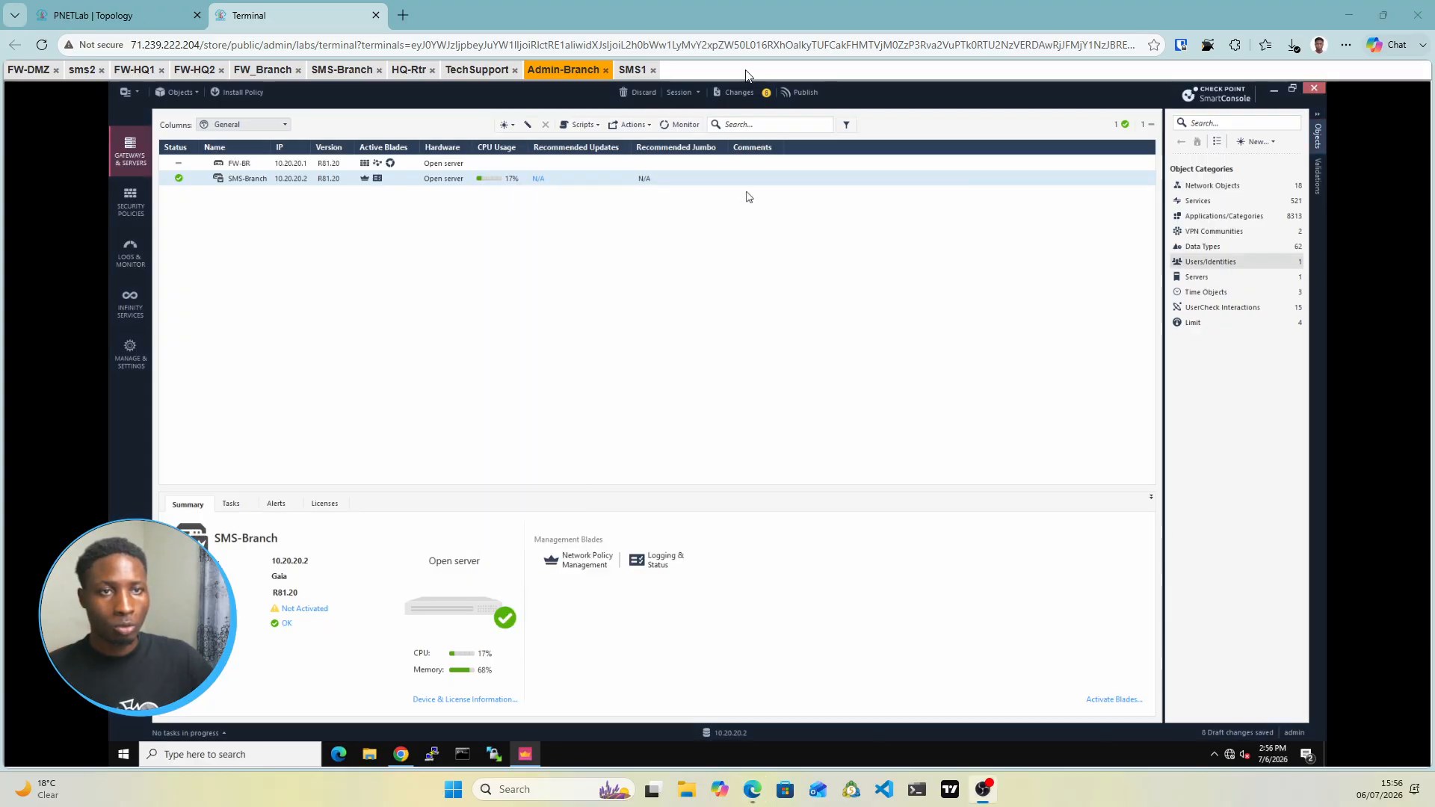
Publish the session's draft changes, including the new FW-BR gateway
left_click(799, 98)
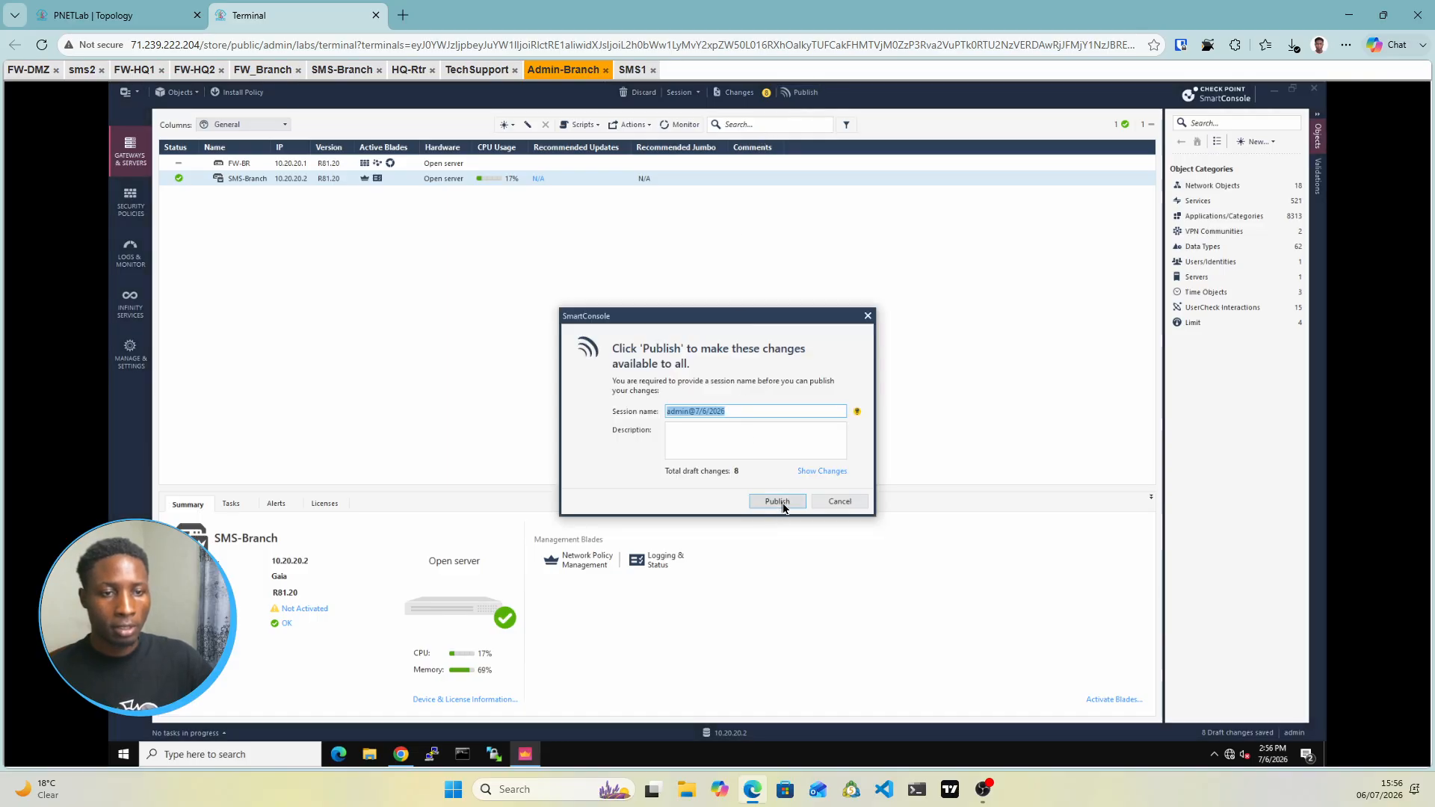
left_click(780, 503)
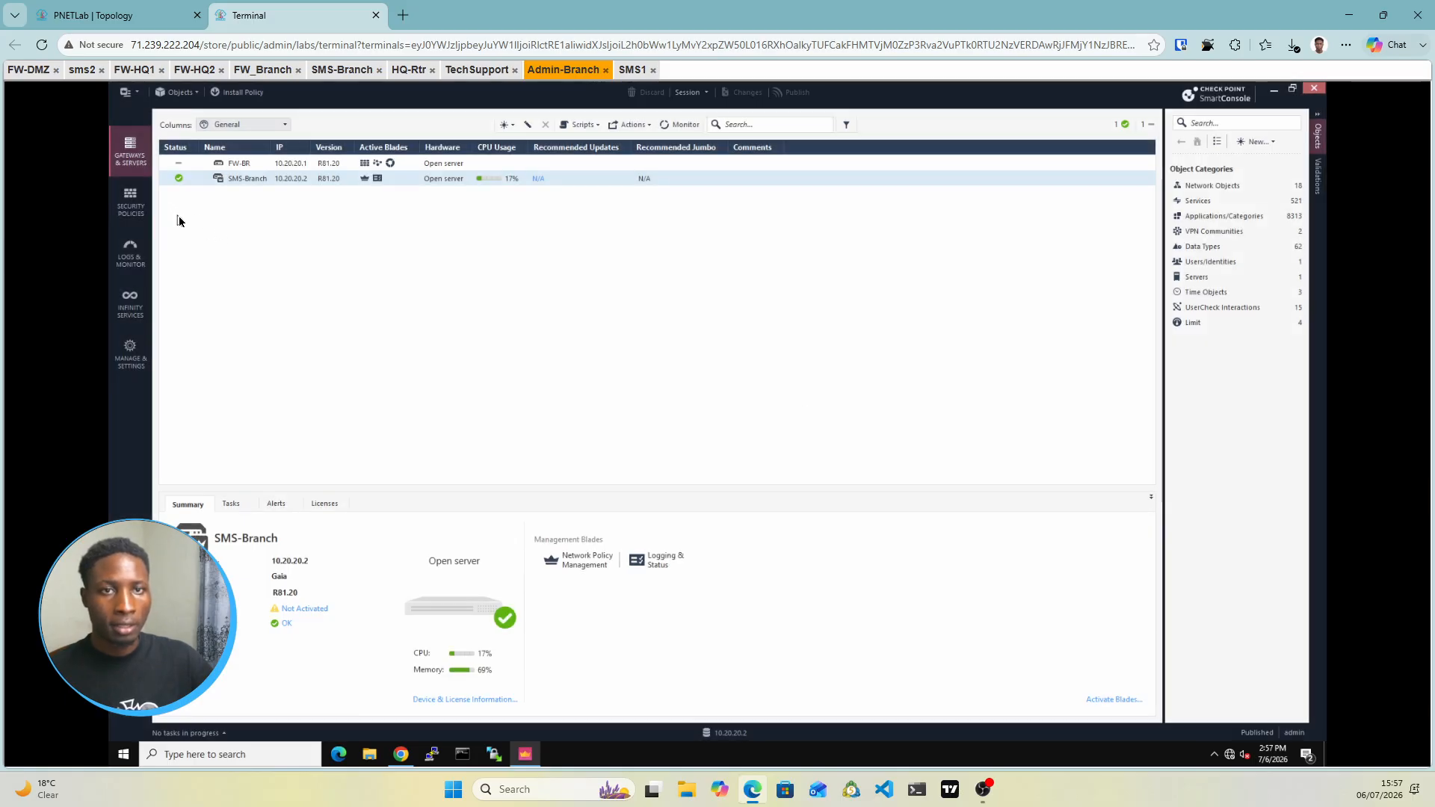
Set the Cleanup rule to Accept with Log tracking, then publish and start policy installation
left_click(131, 203)
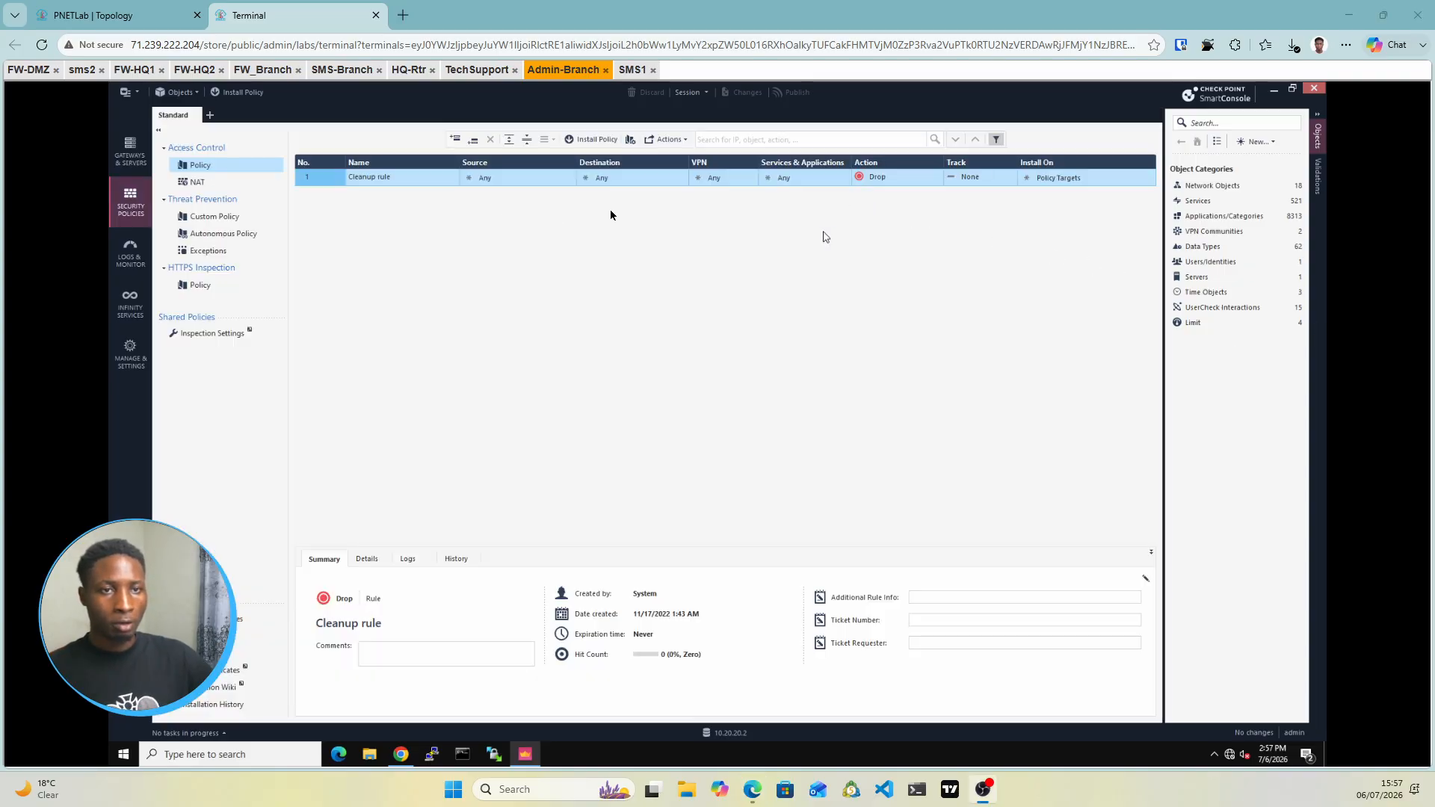
left_click(891, 177)
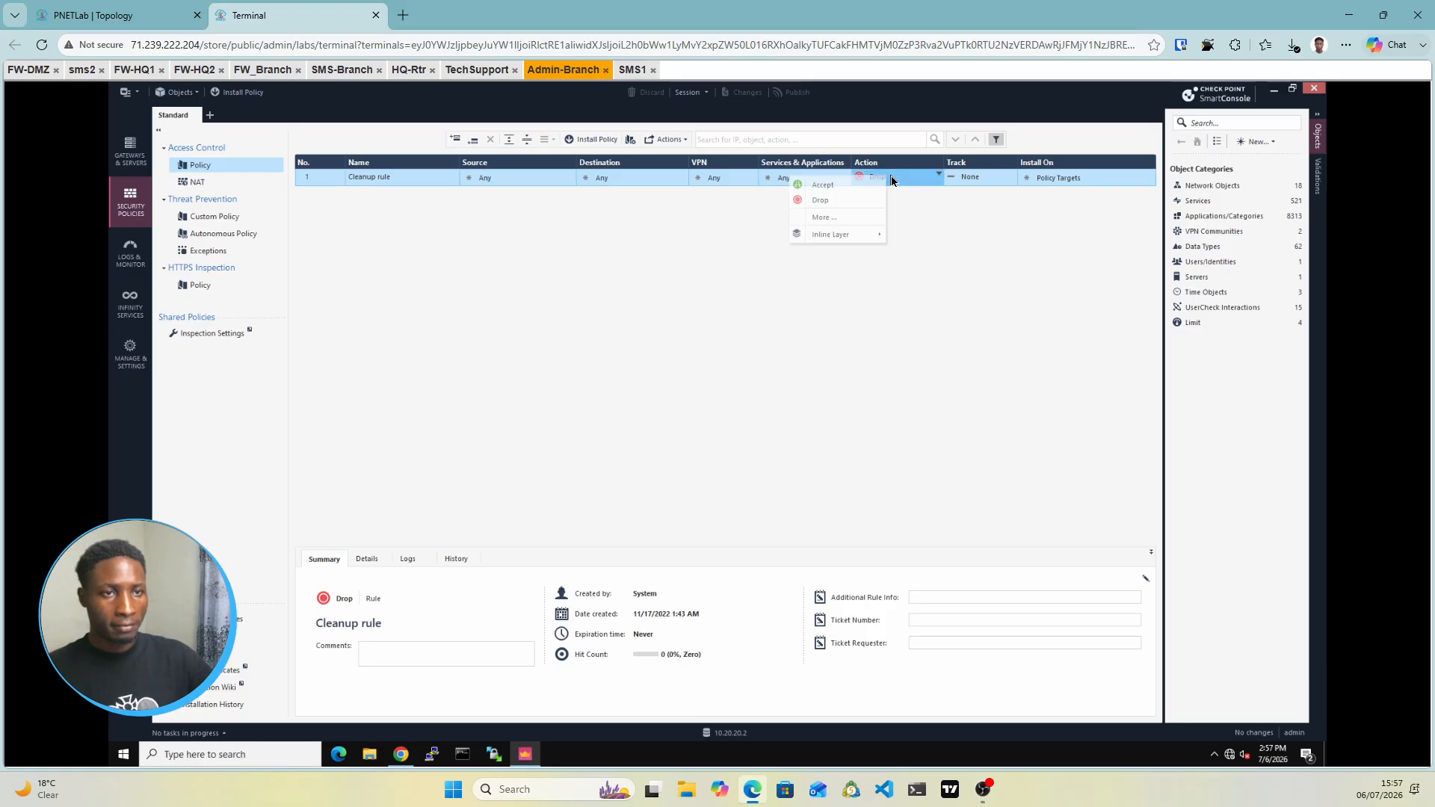
left_click(825, 186)
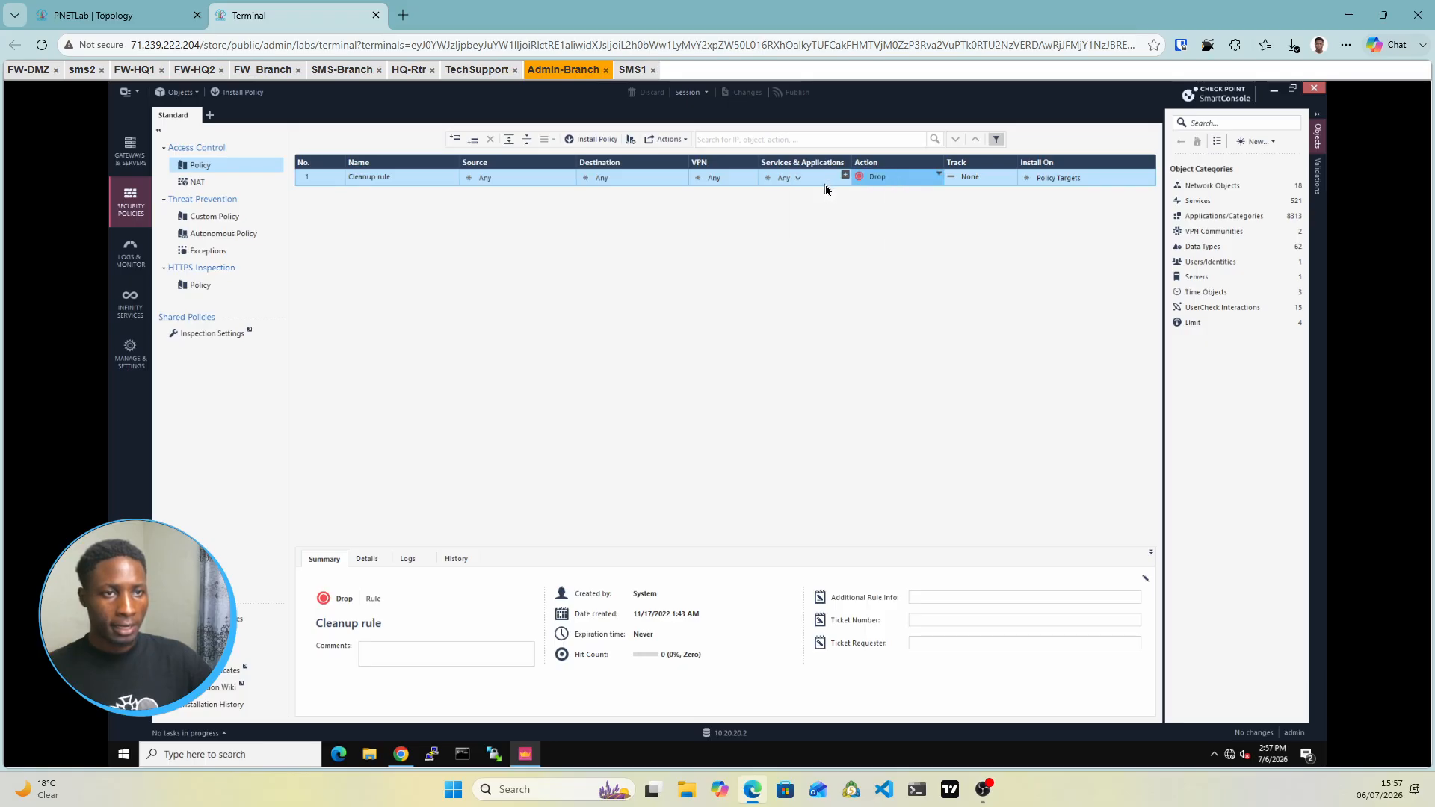
left_click(984, 177)
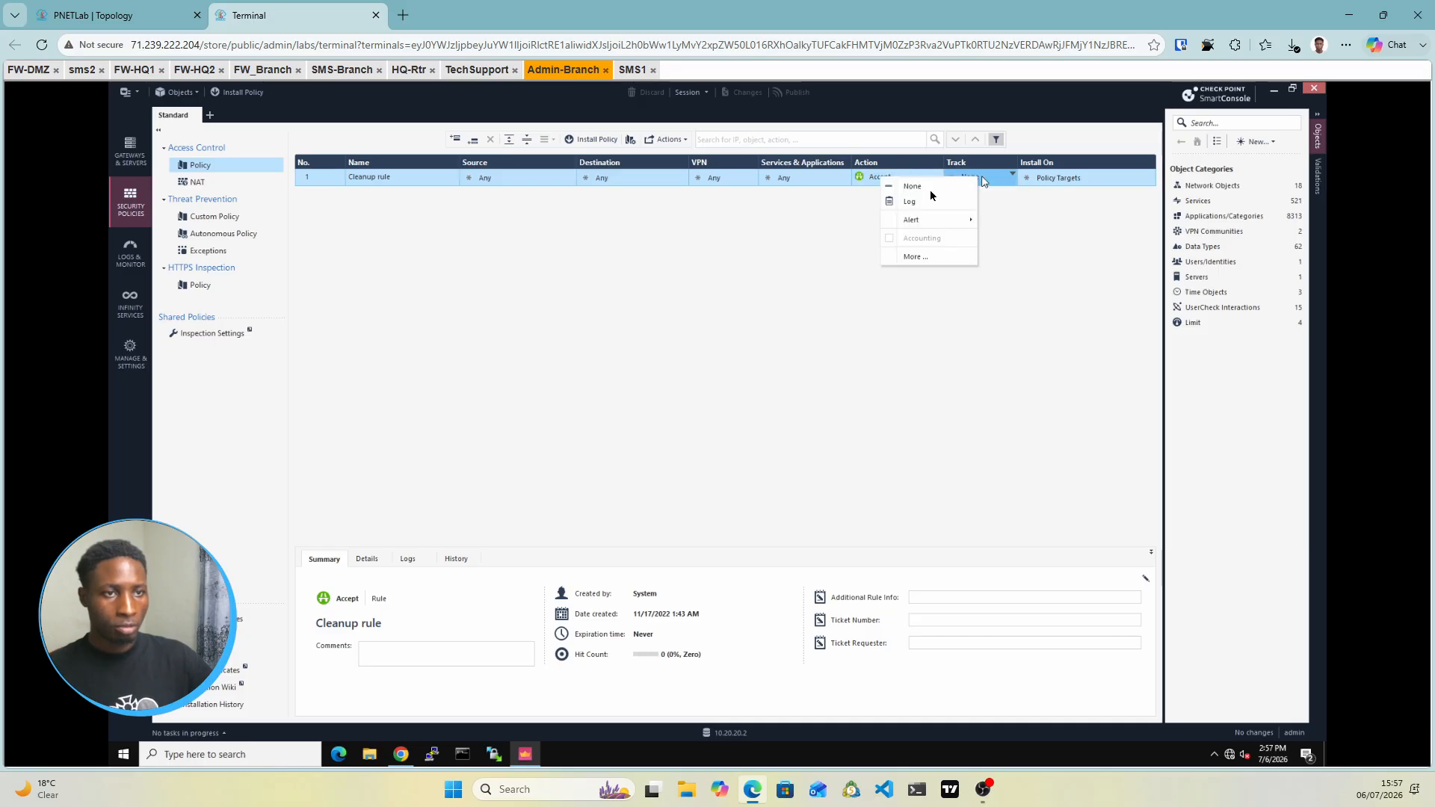
left_click(910, 202)
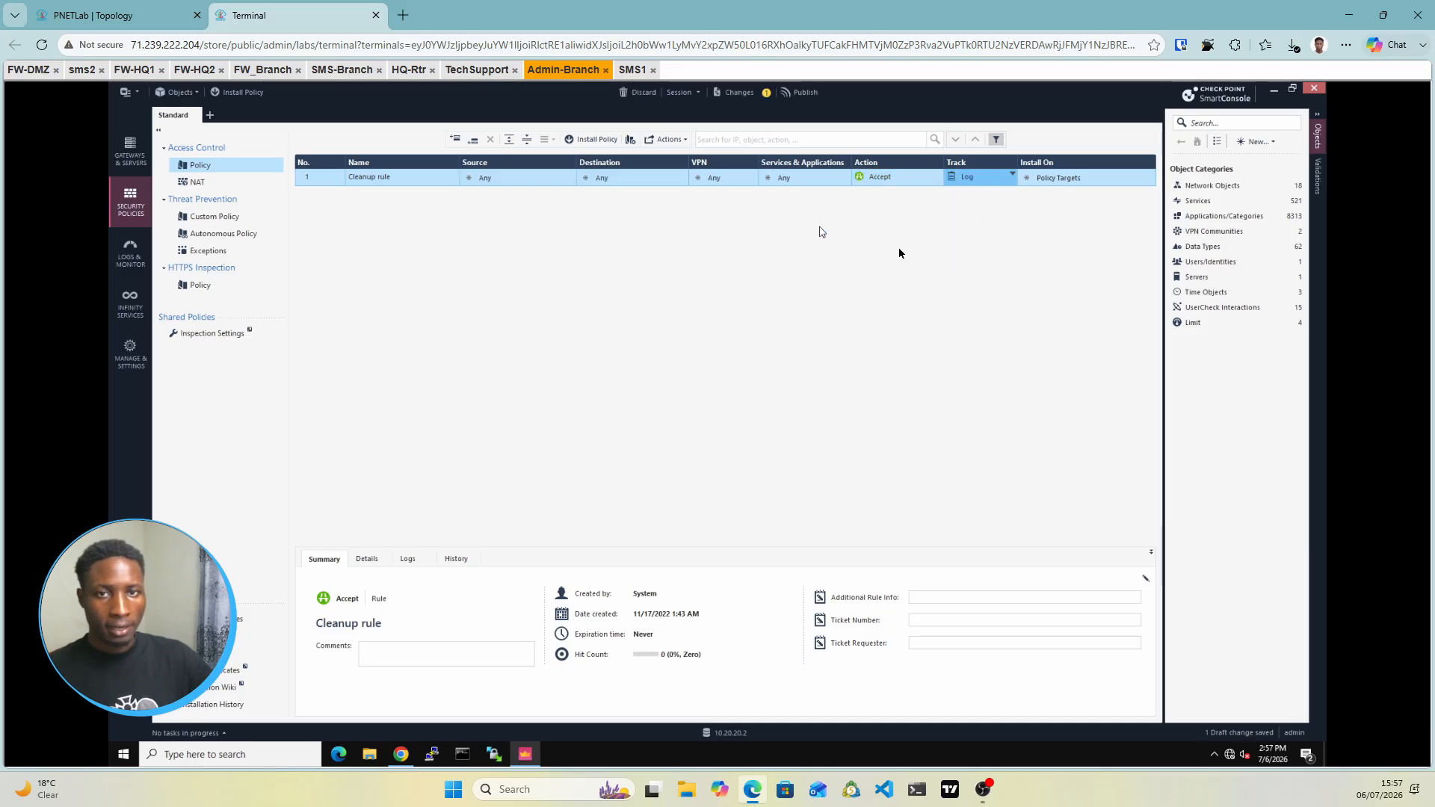
left_click(594, 141)
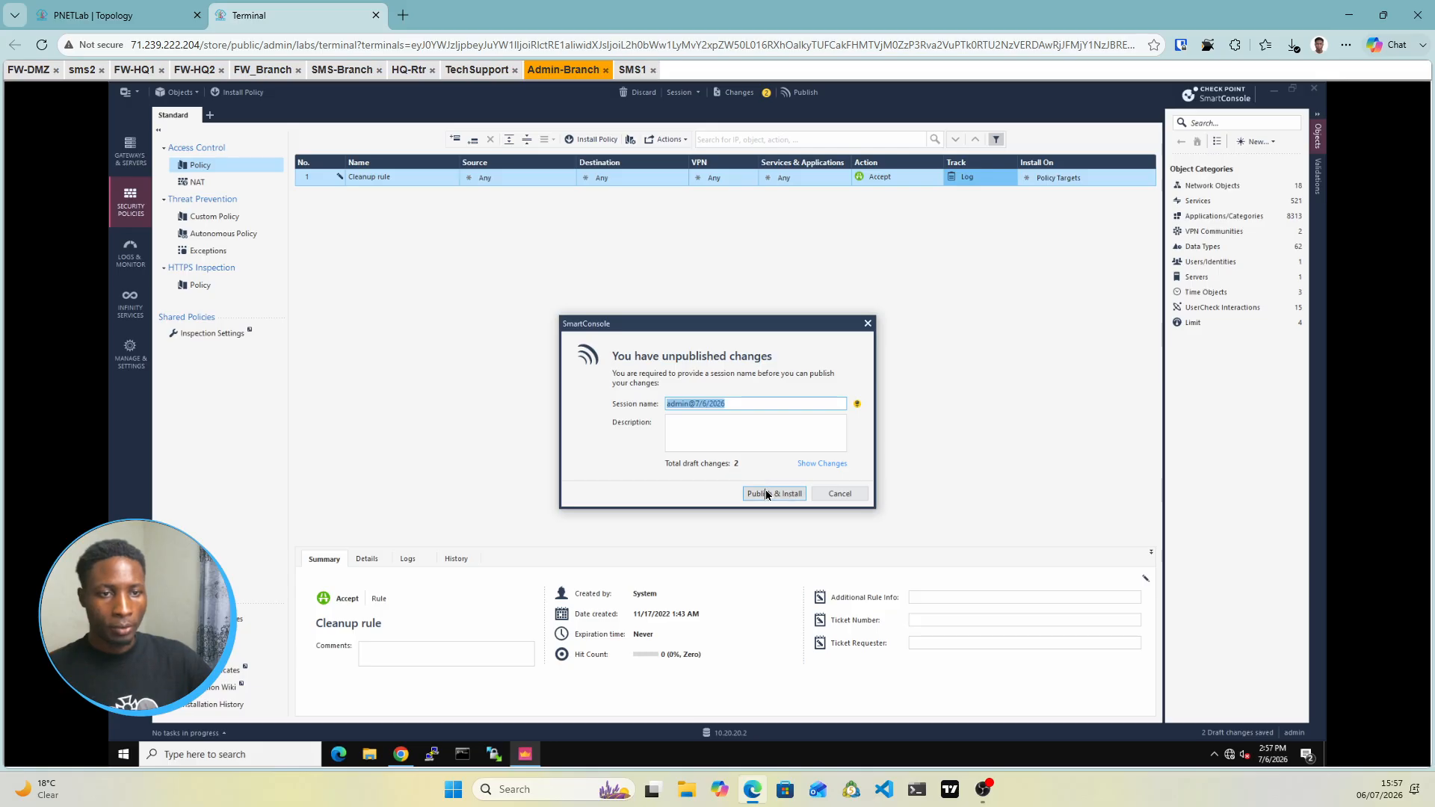
left_click(768, 495)
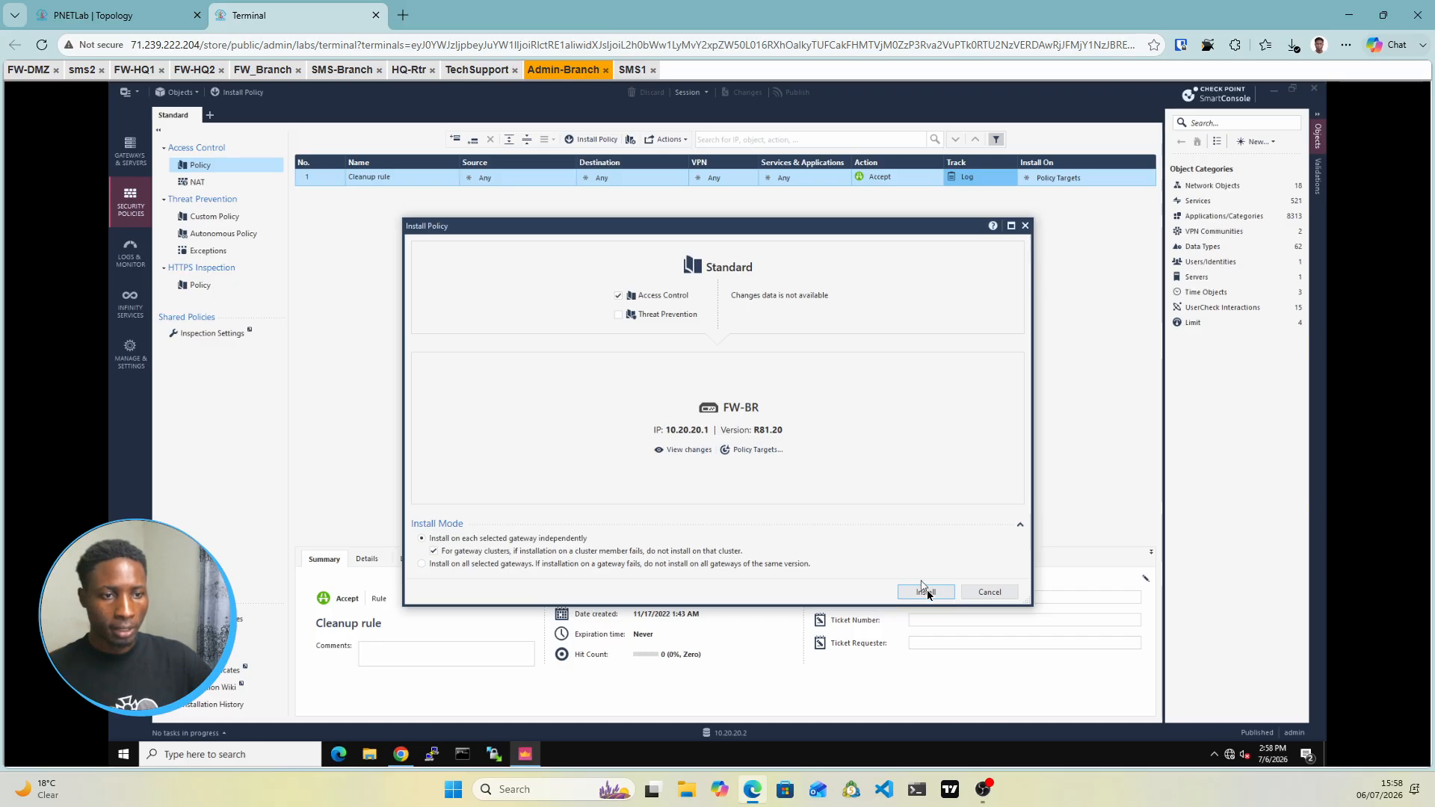
Install the Standard access policy on the FW-BR gateway
left_click(927, 591)
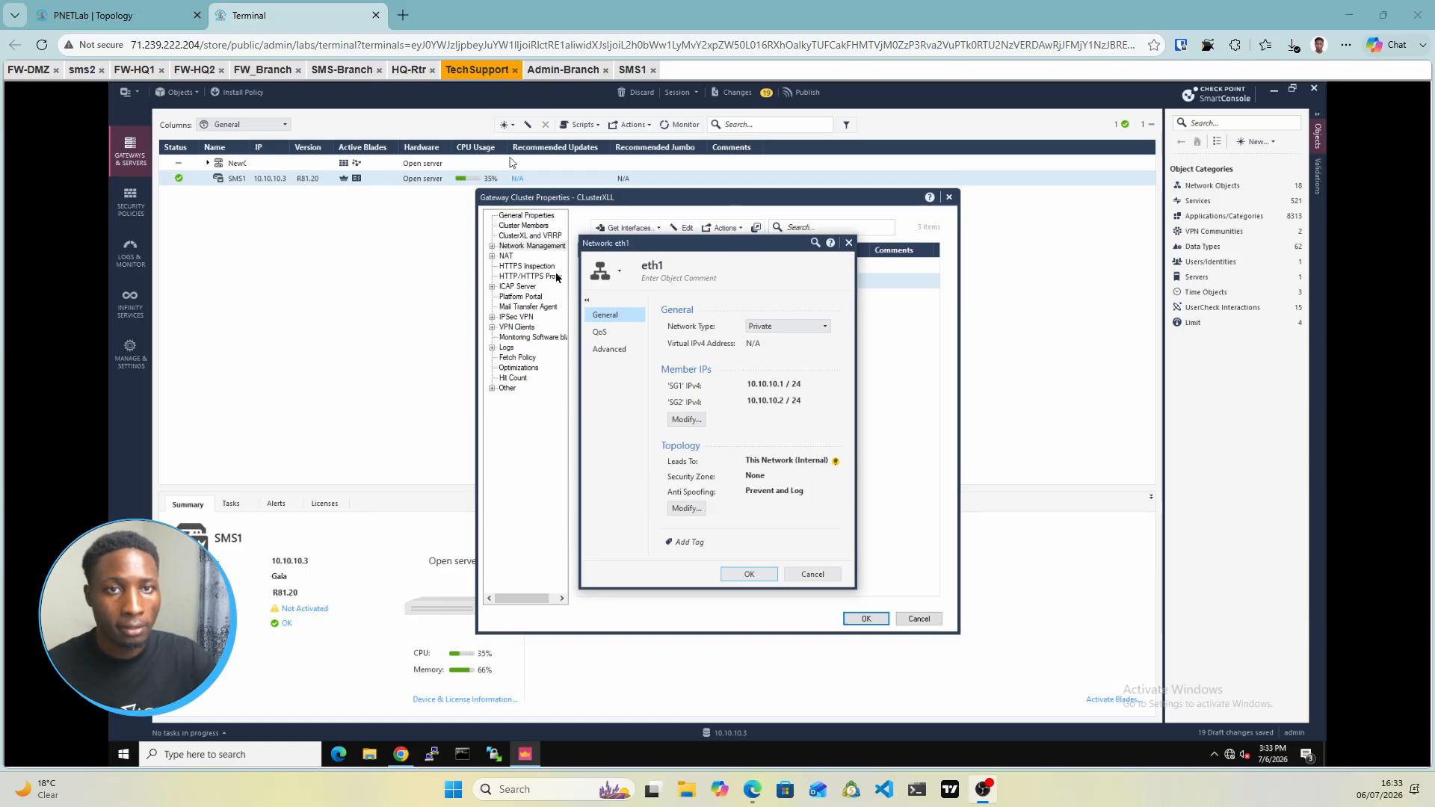
Make eth1 a Cluster interface with virtual IP 10.10.10.100/24
left_click(791, 330)
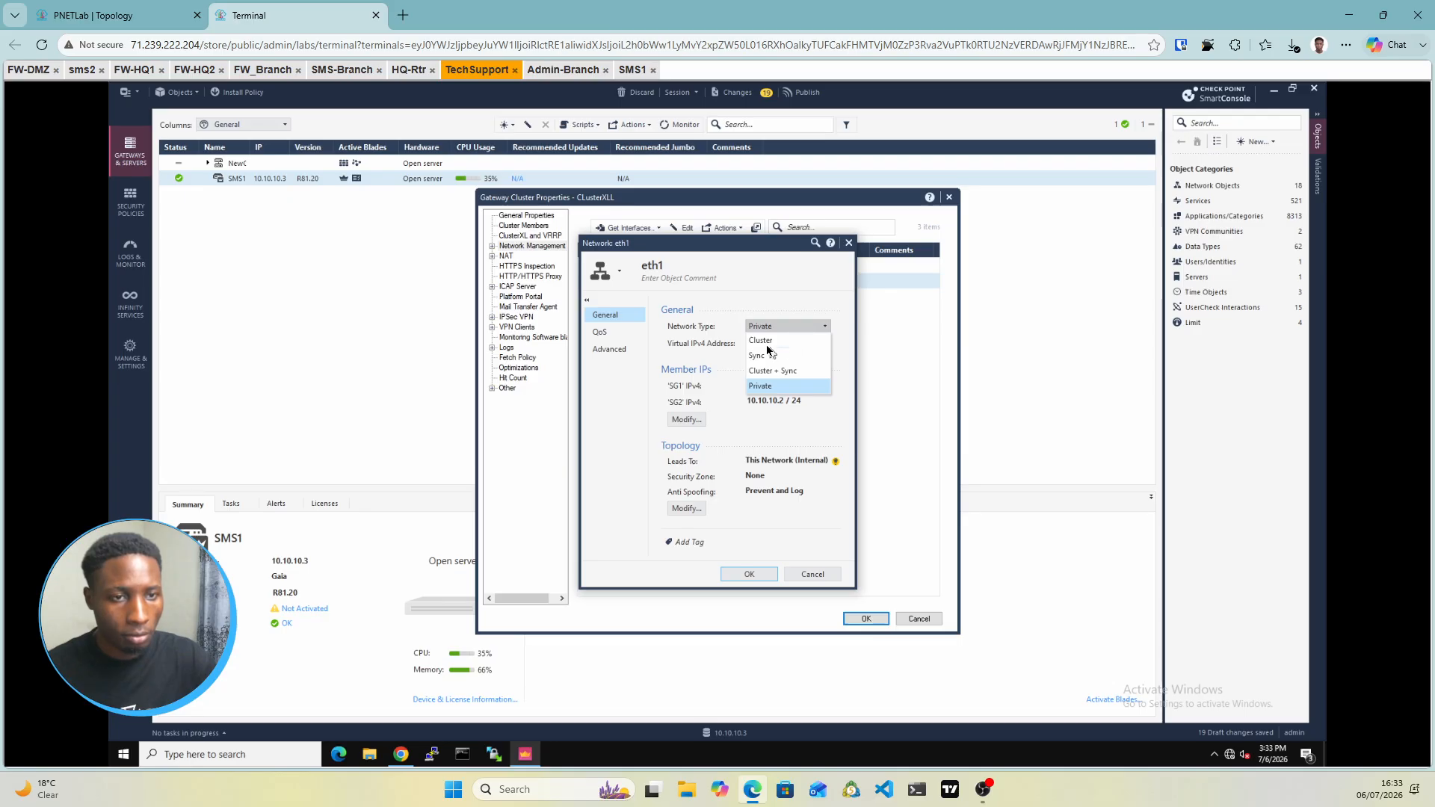
left_click(766, 342)
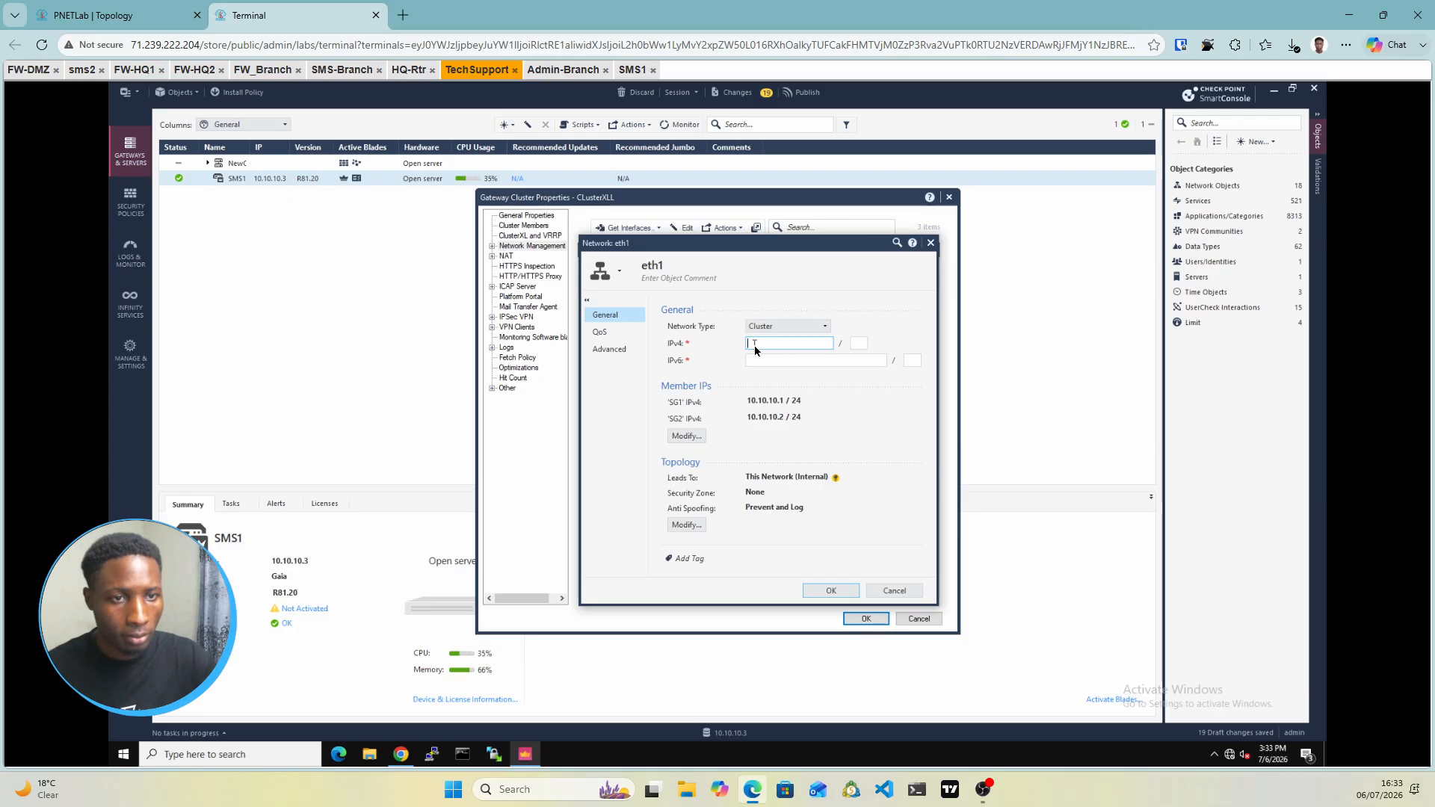
type("10.")
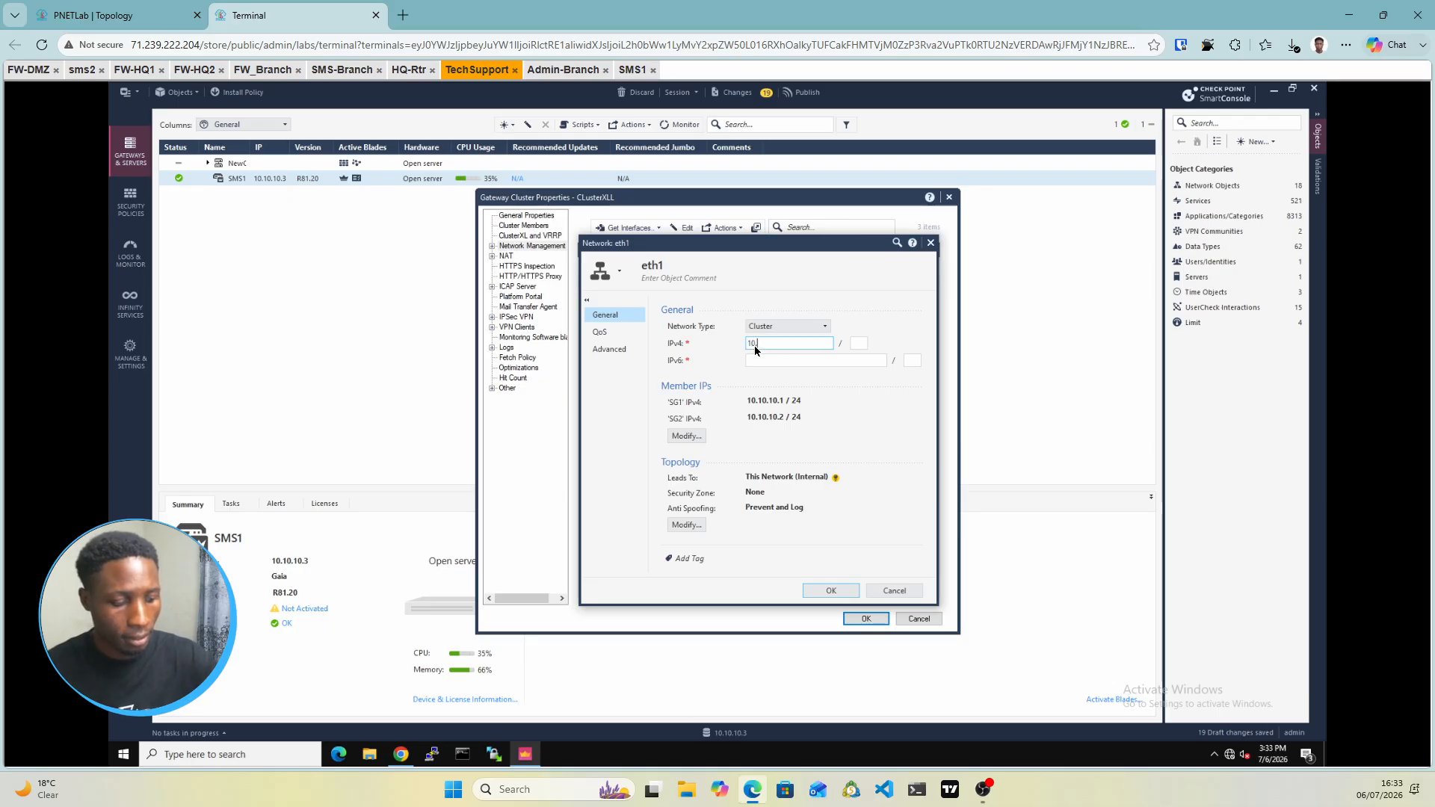
type("10.10.100")
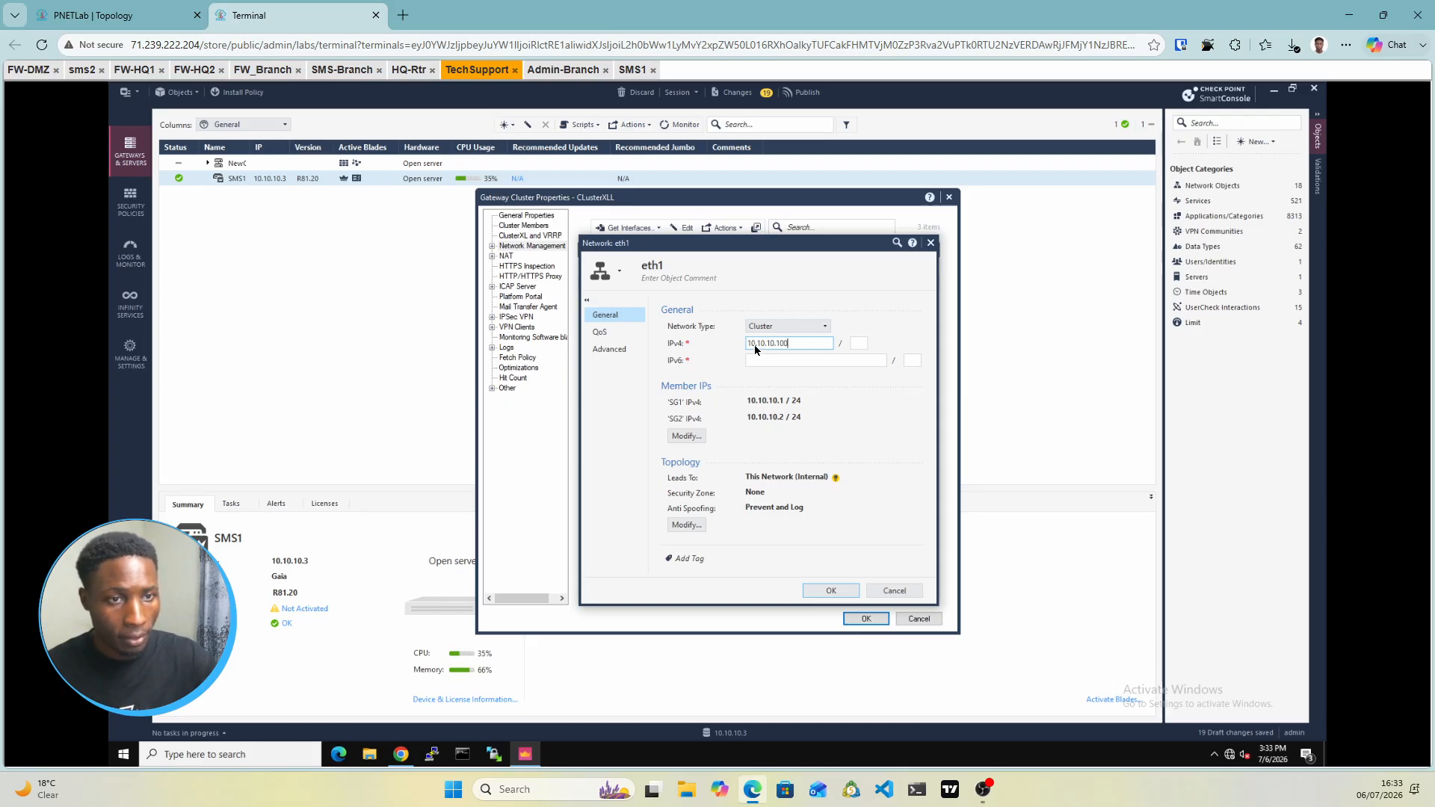
key("Tab")
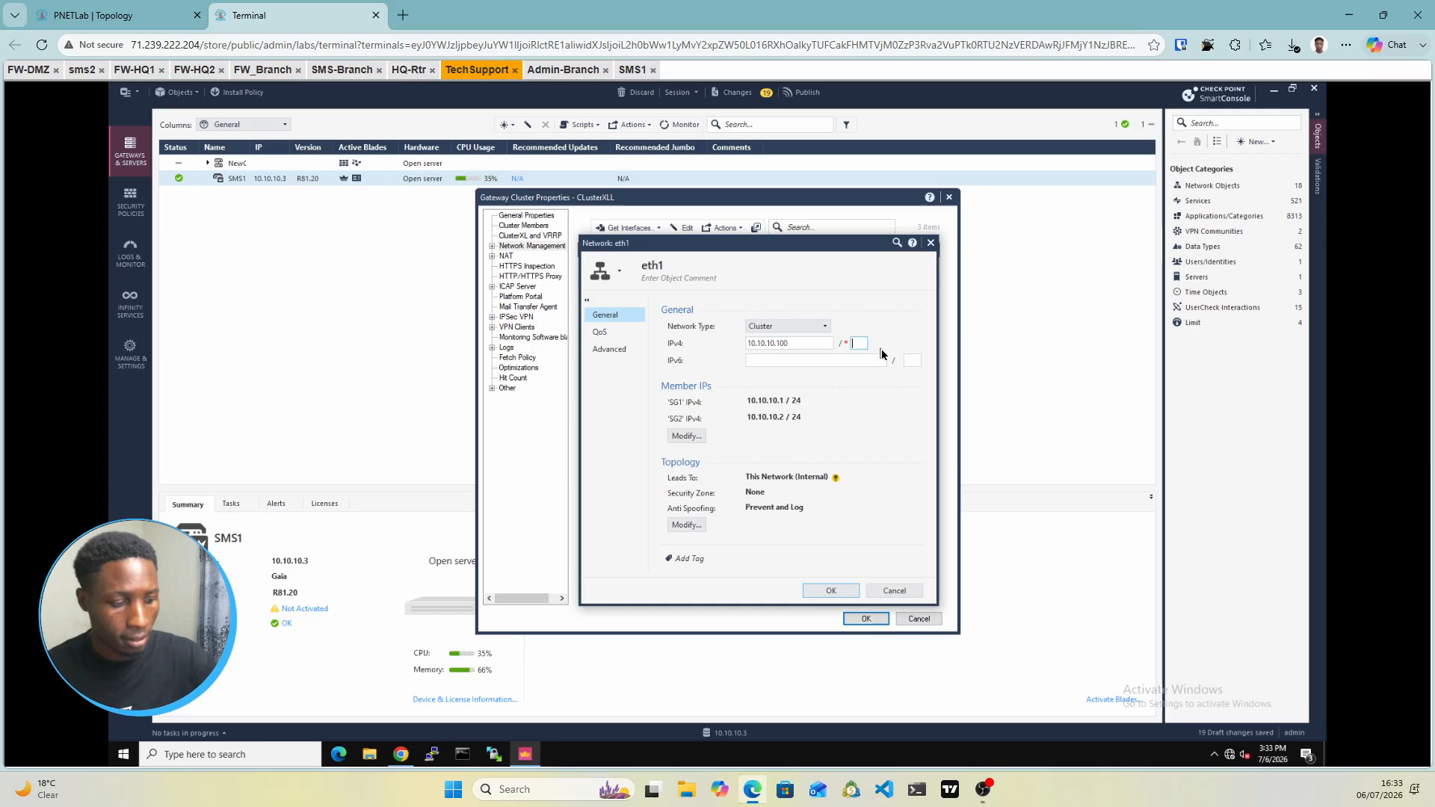
left_click(828, 592)
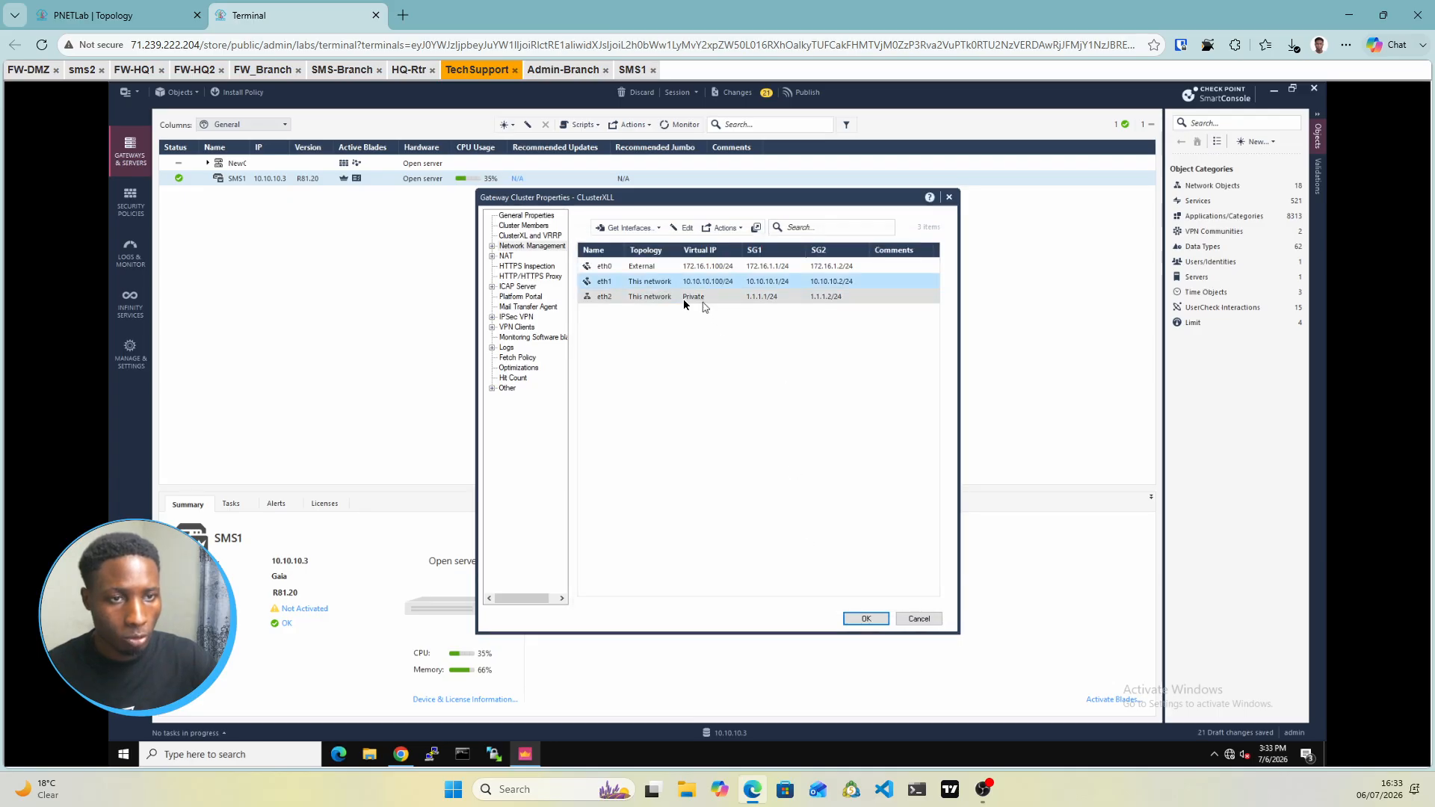
Set eth2's network type to Sync
double_click(726, 297)
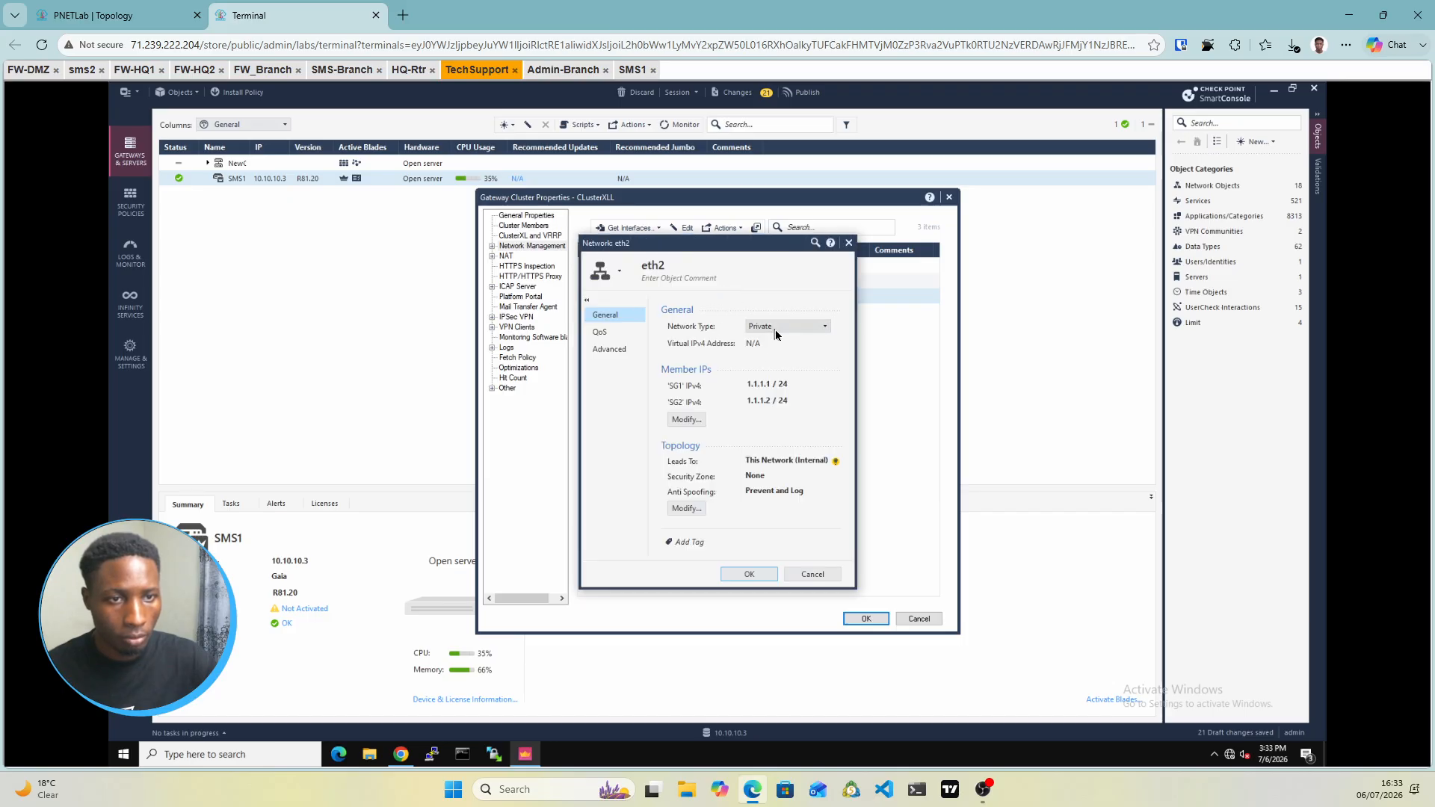
left_click(775, 330)
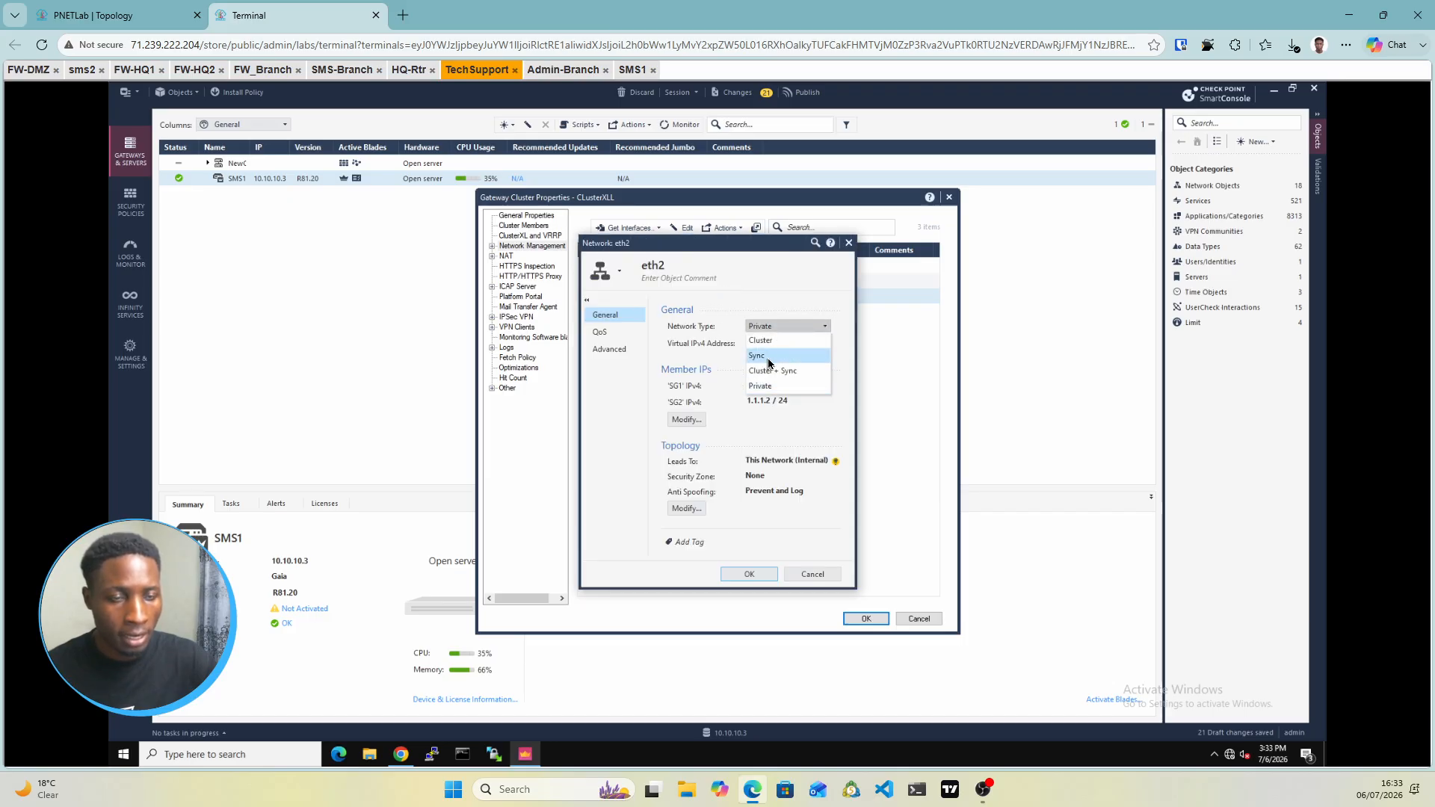
left_click(769, 357)
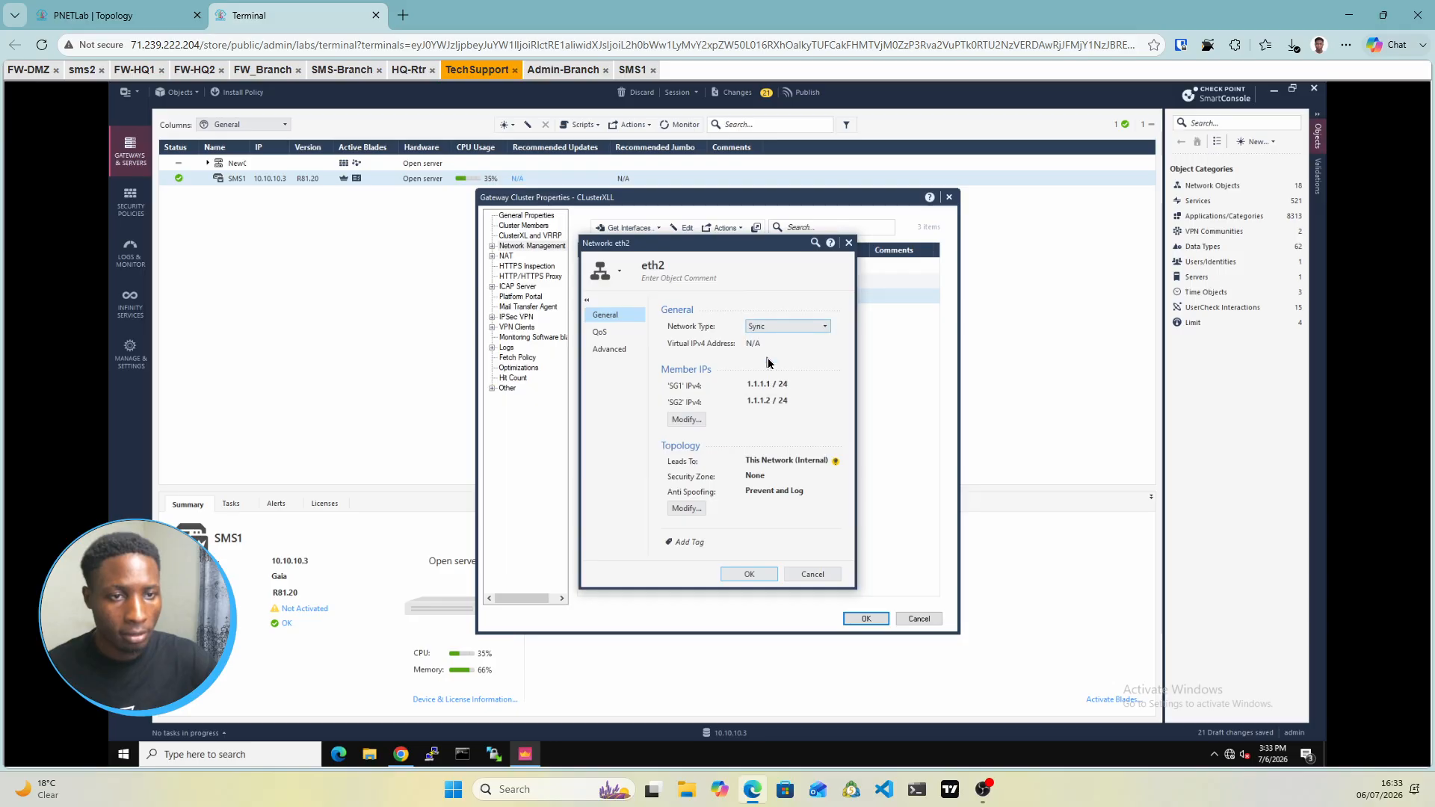
left_click(755, 573)
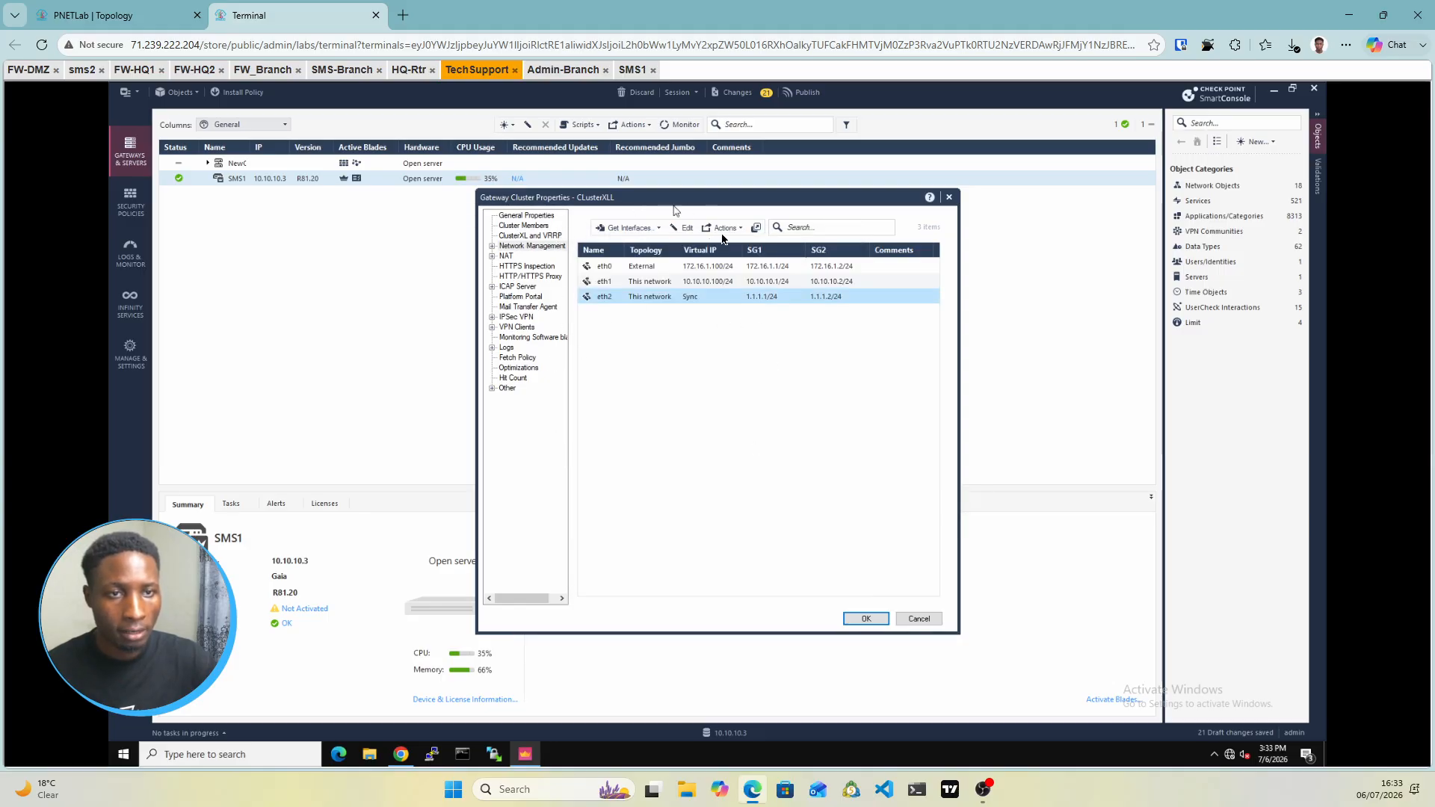
Save the cluster object, accepting the suggested Platform Portal URL, and publish the changes
left_click(547, 217)
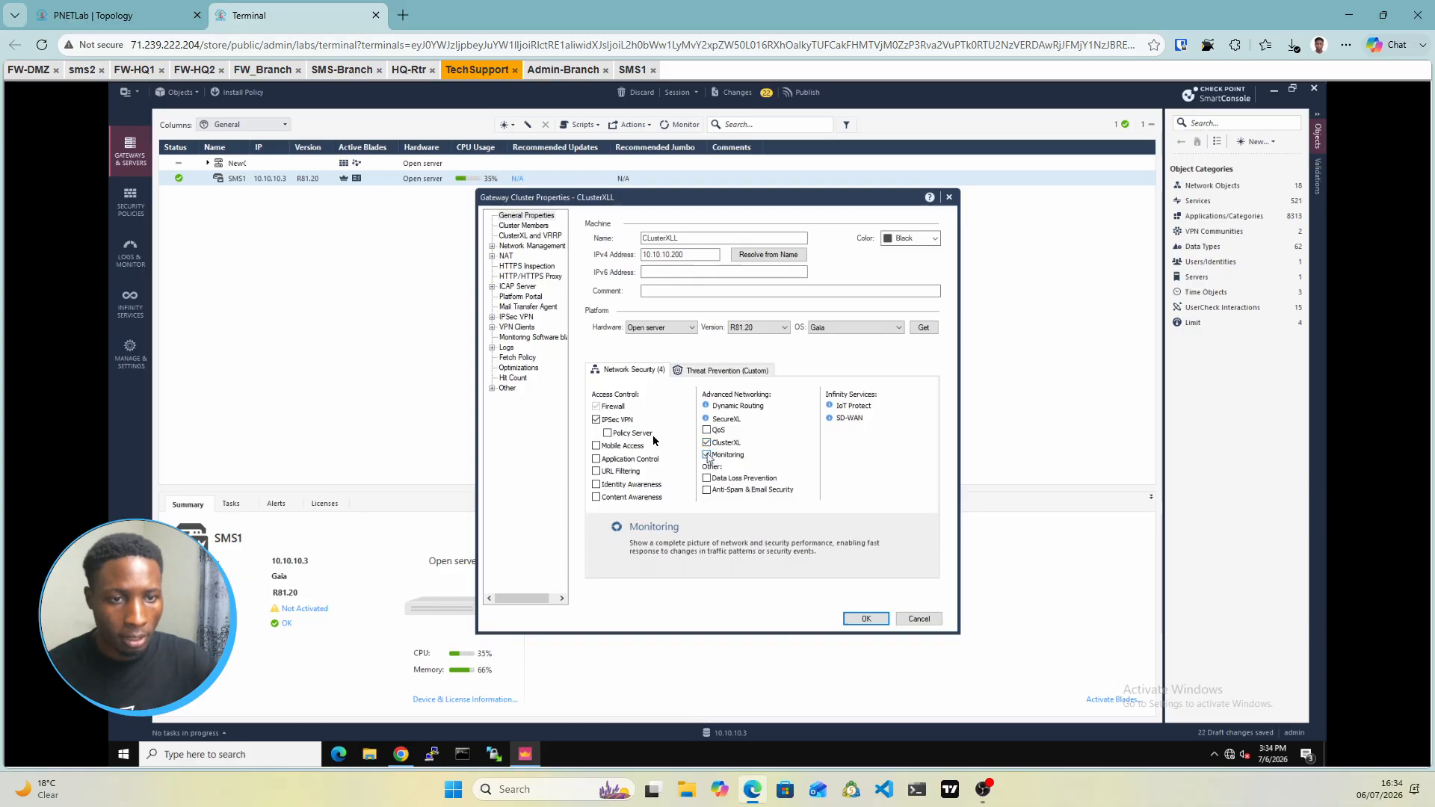
left_click(867, 622)
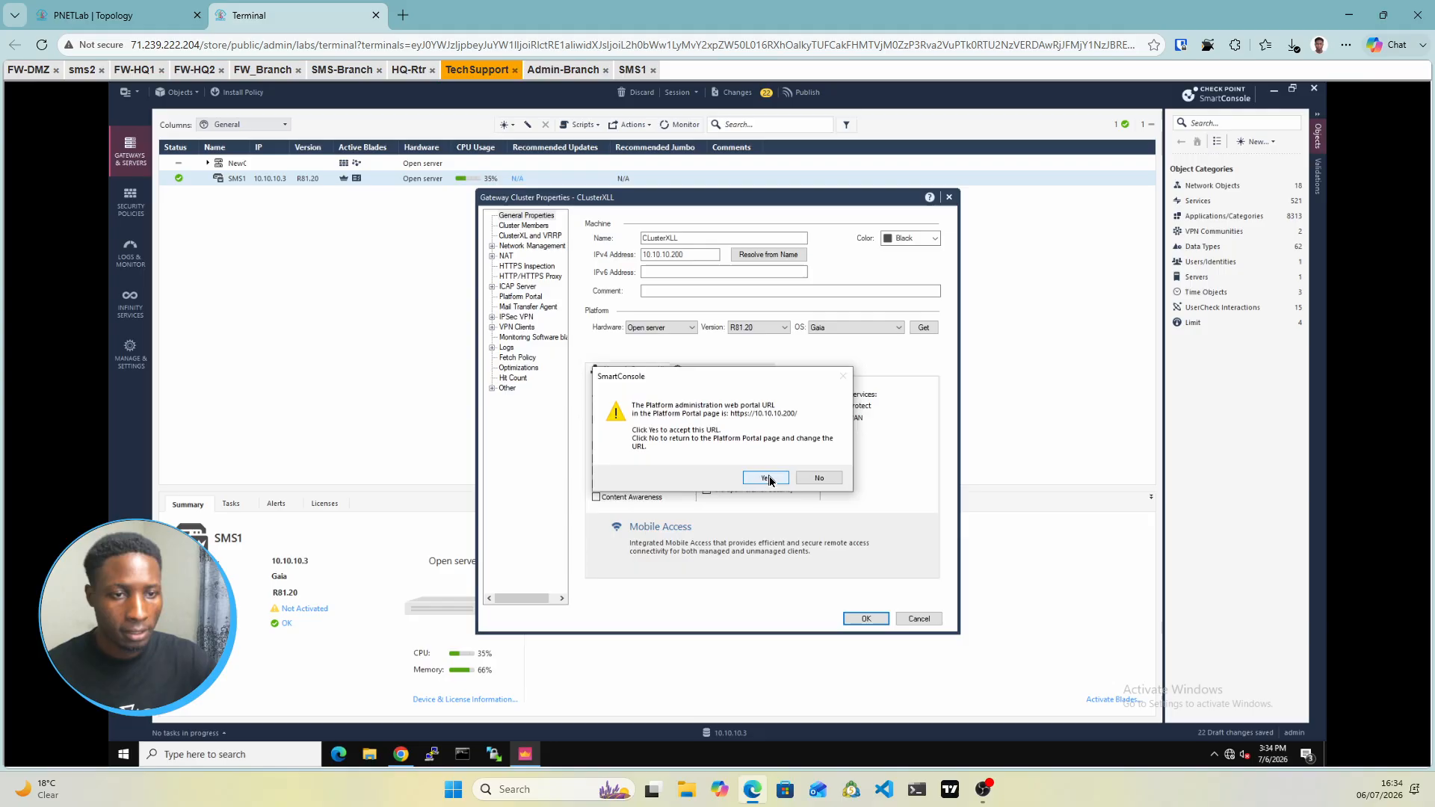
left_click(770, 479)
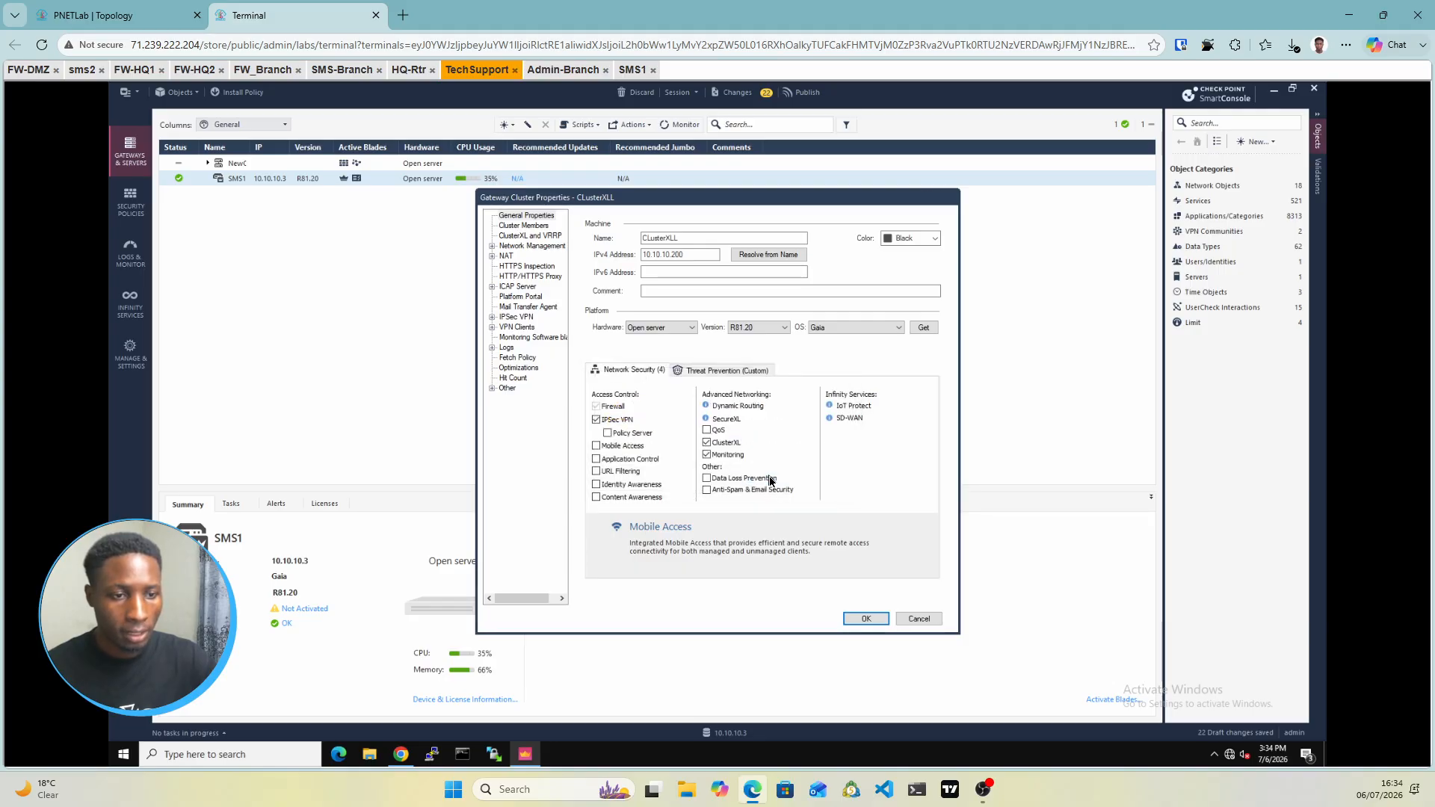
left_click(873, 622)
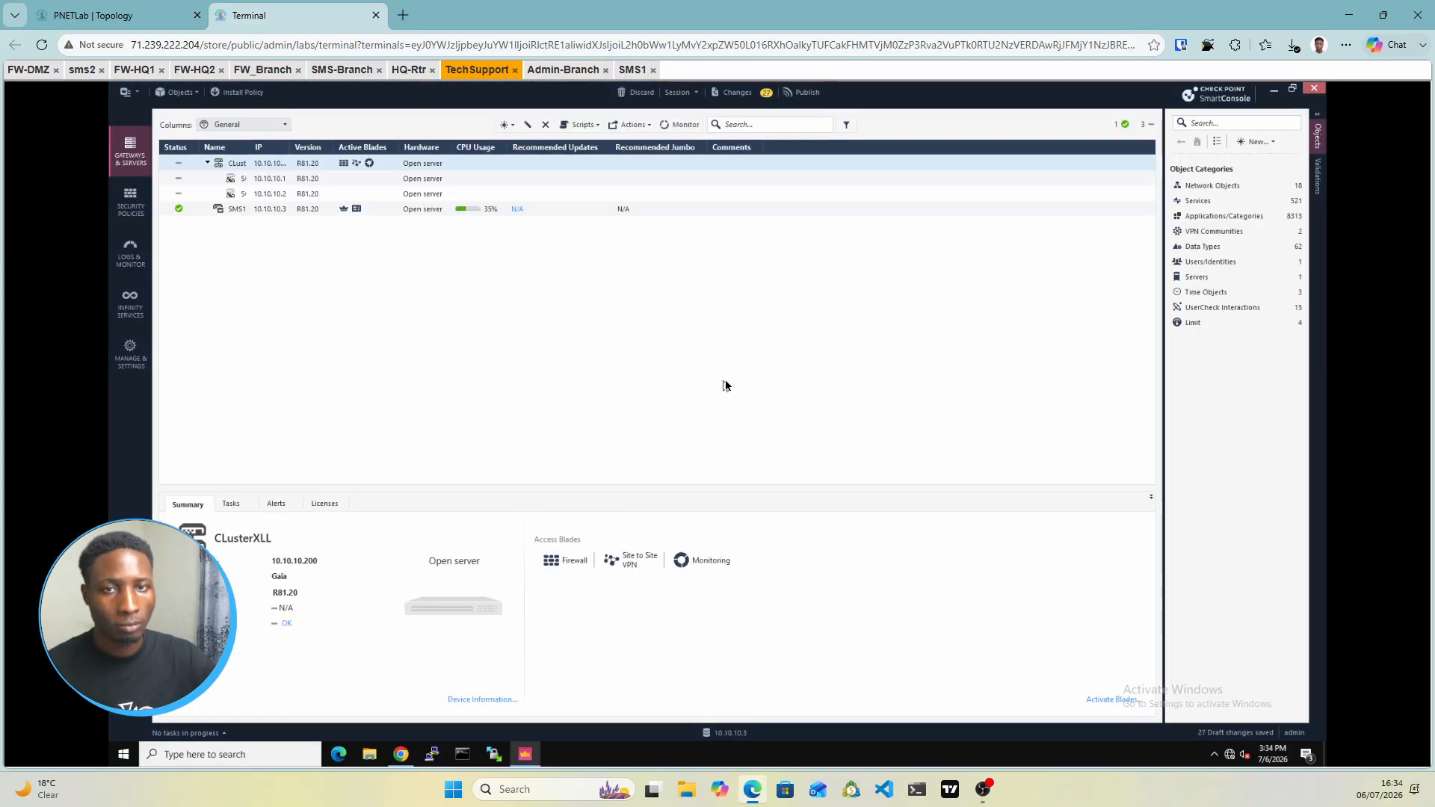
left_click(813, 100)
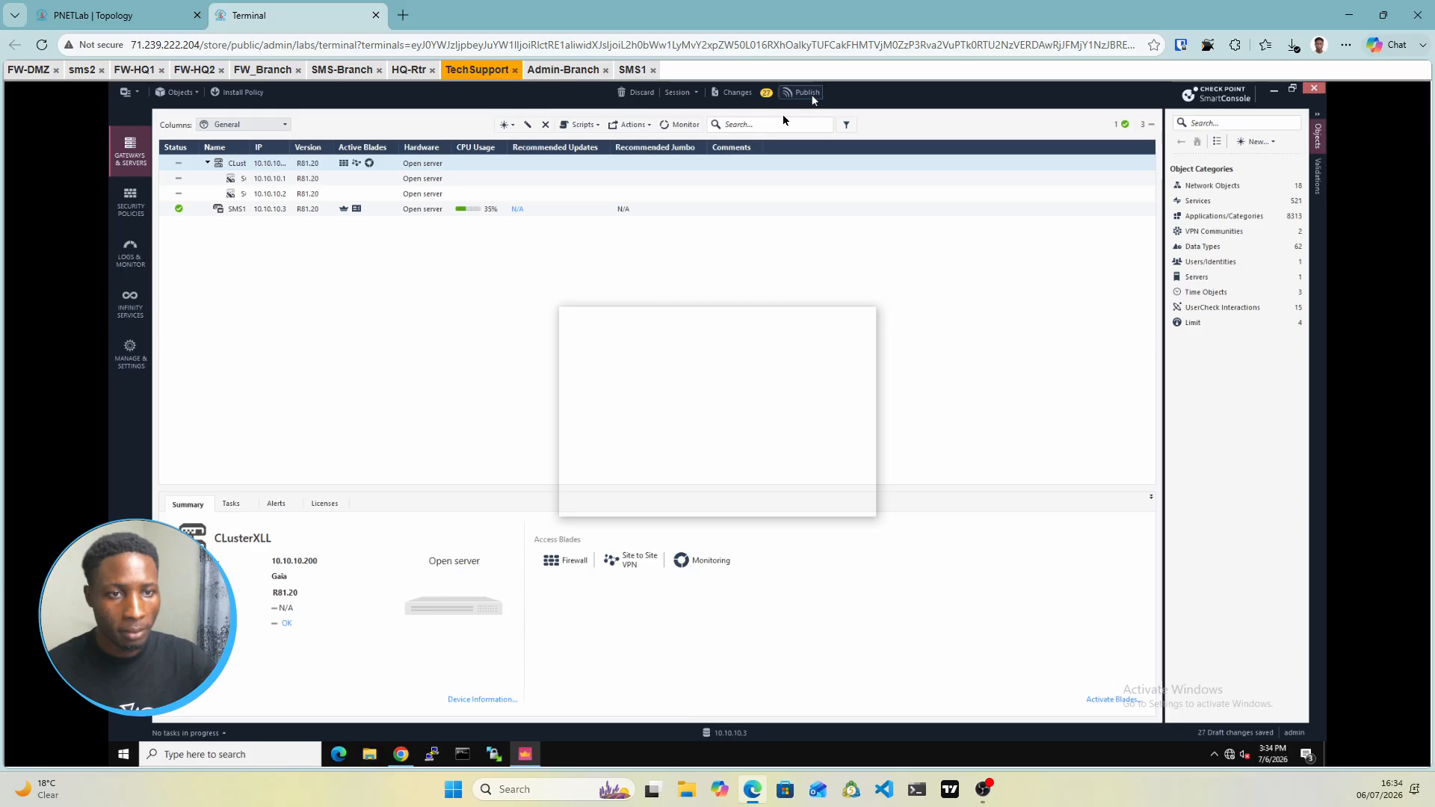
left_click(782, 506)
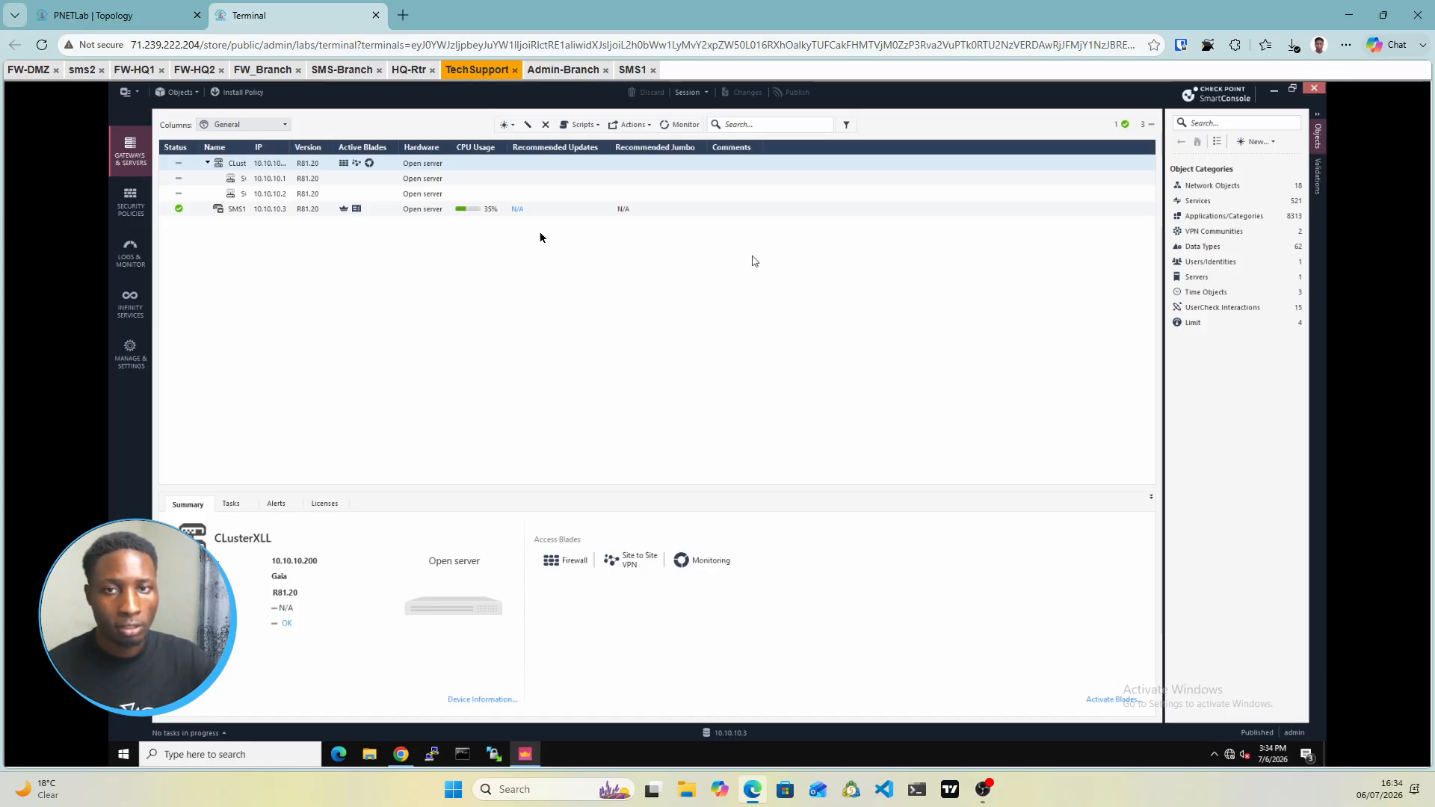
In the security policy rulebase, set the Cleanup rule's Action to Accept and Track to Log
left_click(139, 208)
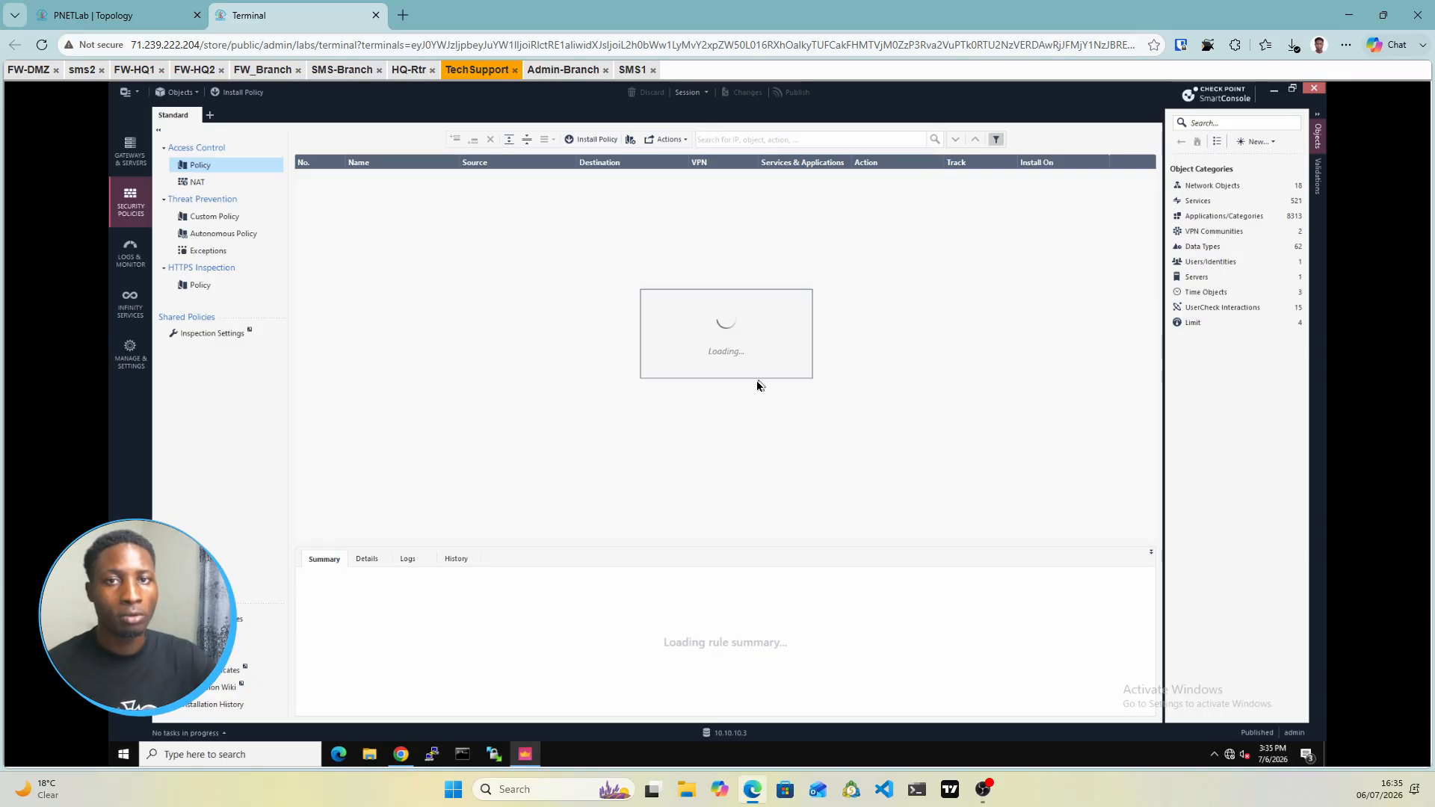
left_click(112, 15)
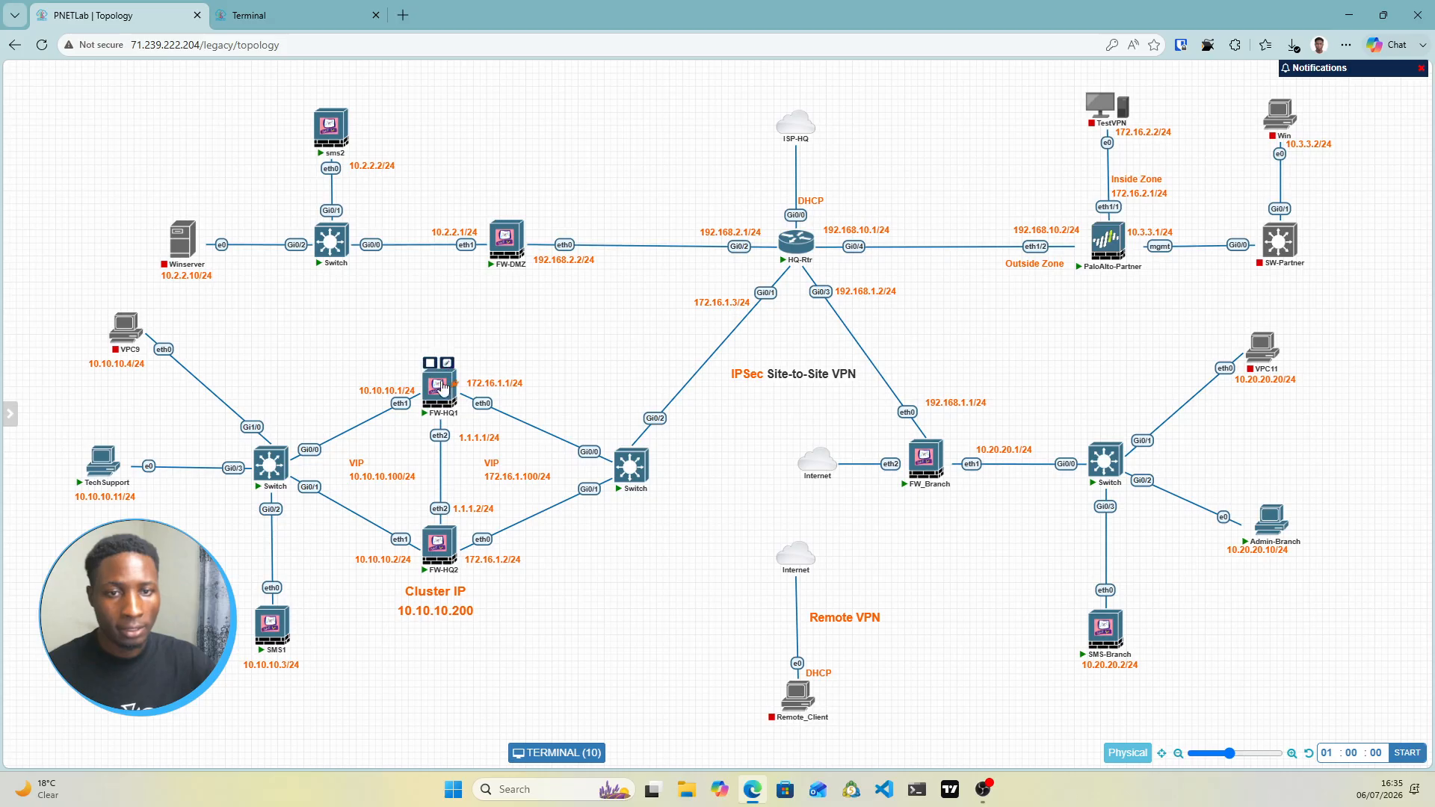
left_click(288, 18)
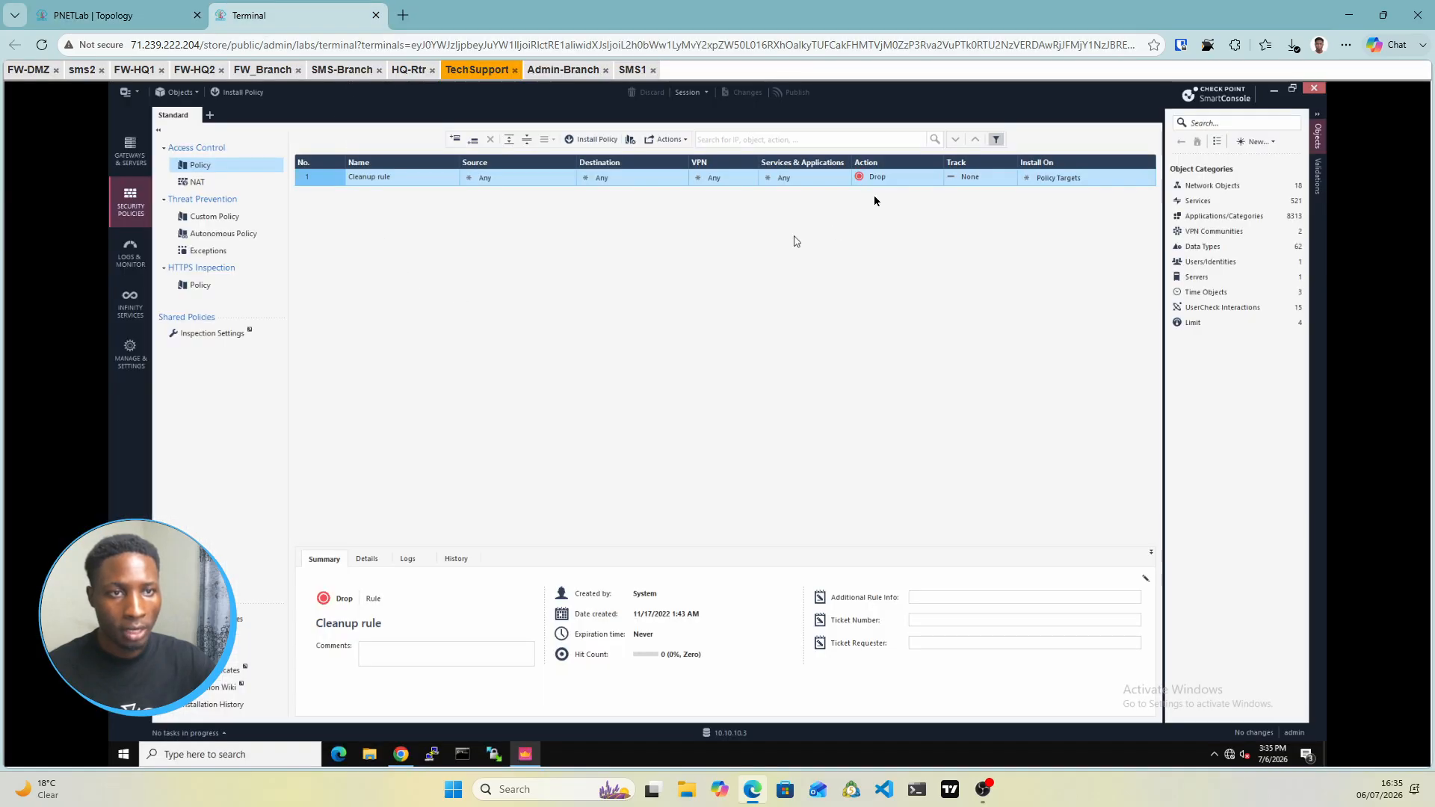
left_click(892, 181)
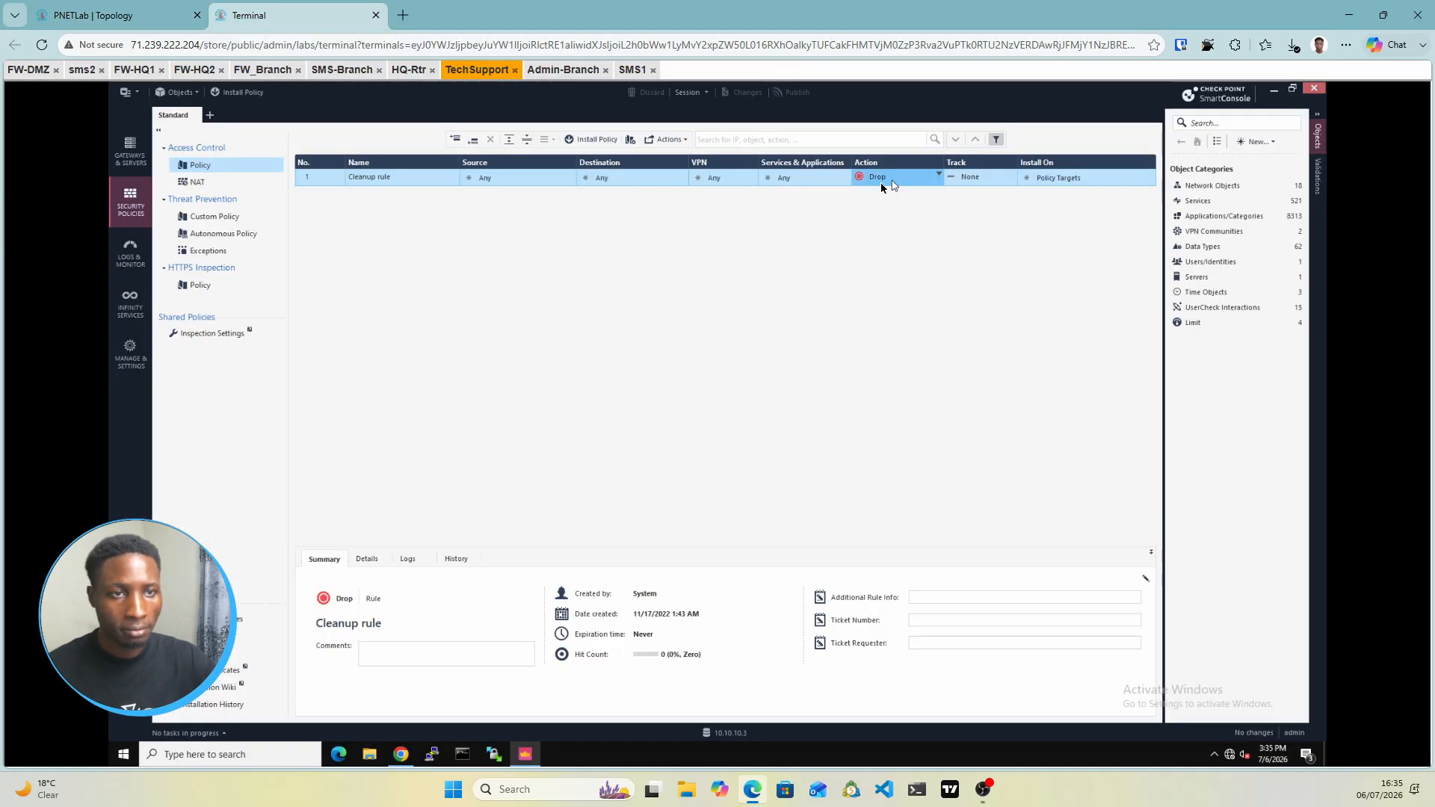
left_click(856, 191)
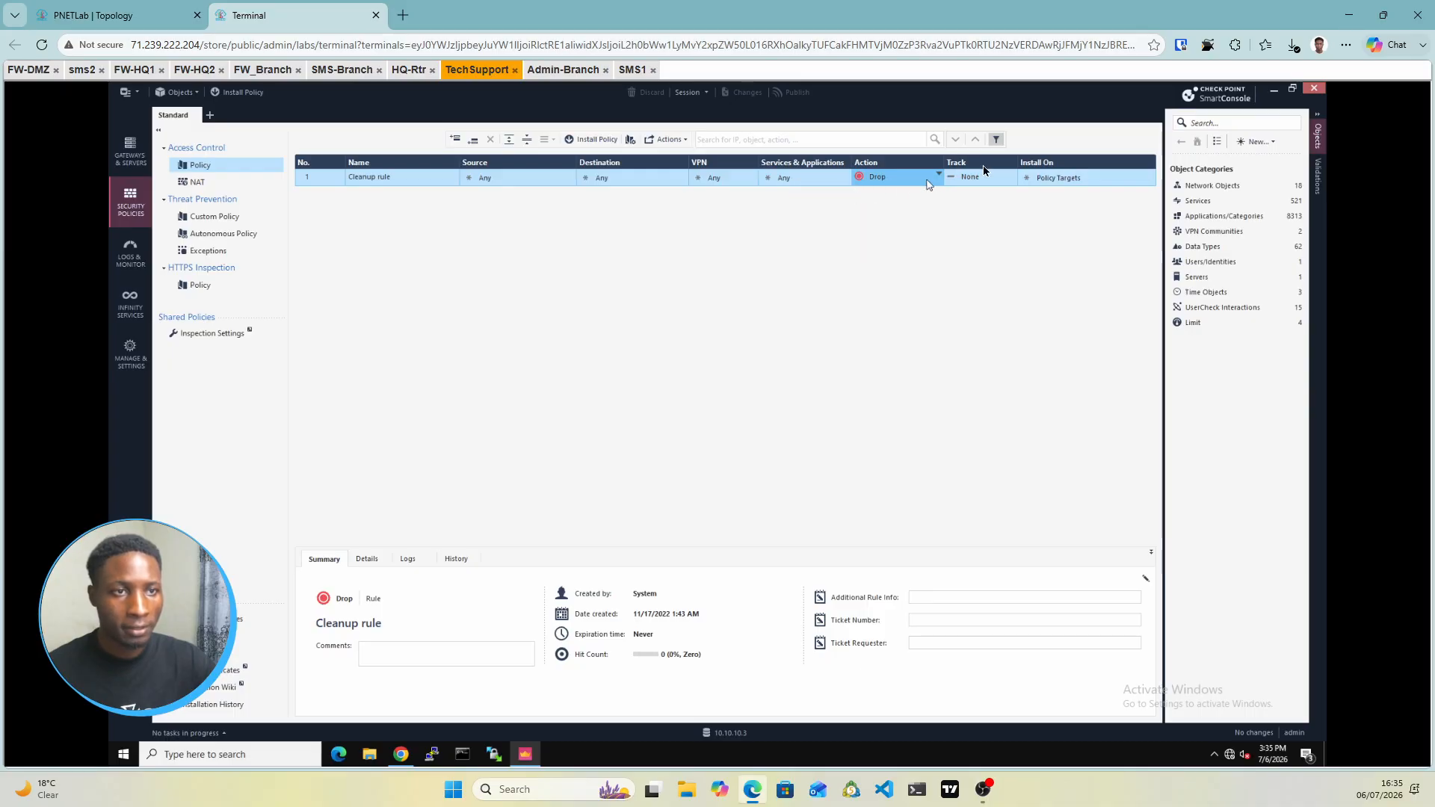
left_click(987, 178)
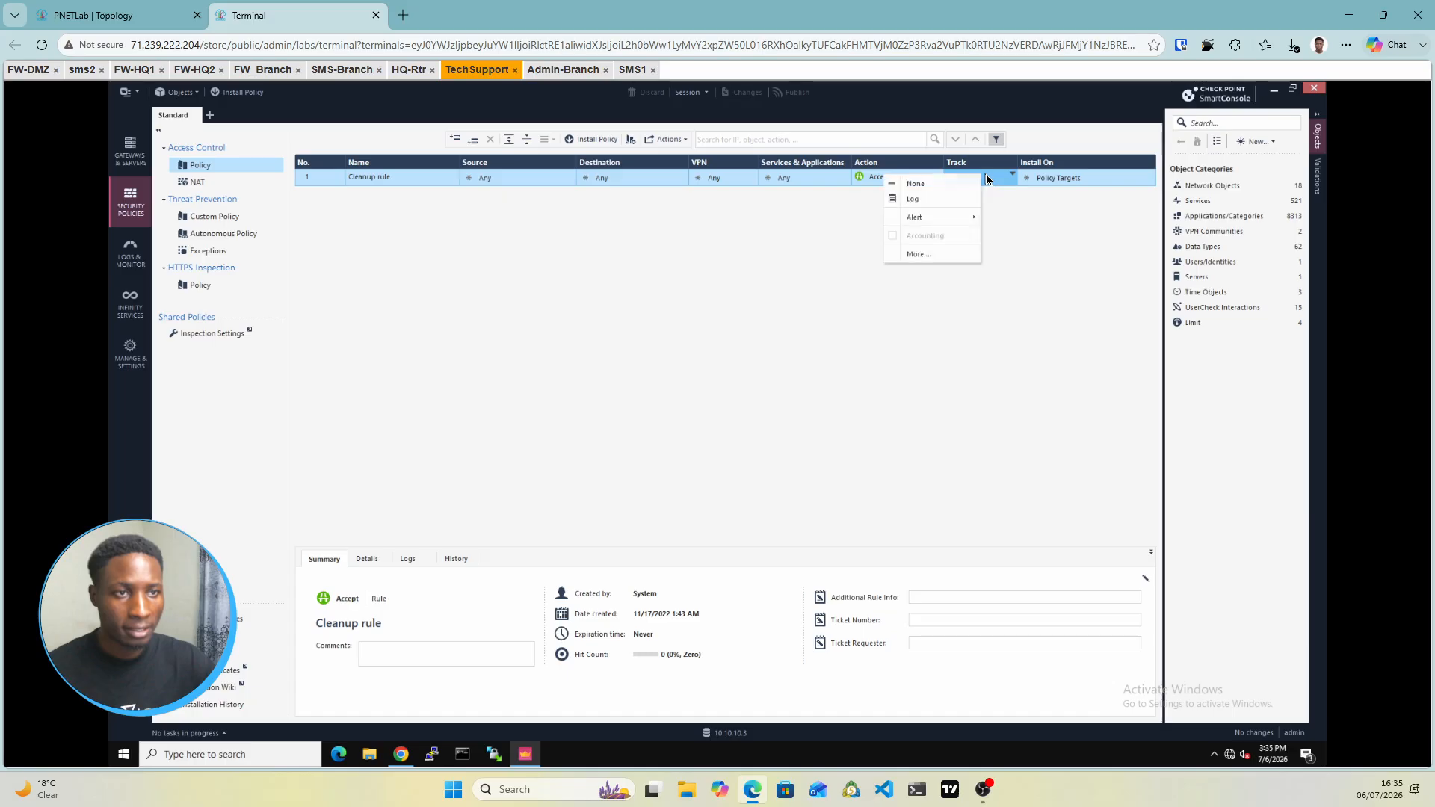
left_click(925, 203)
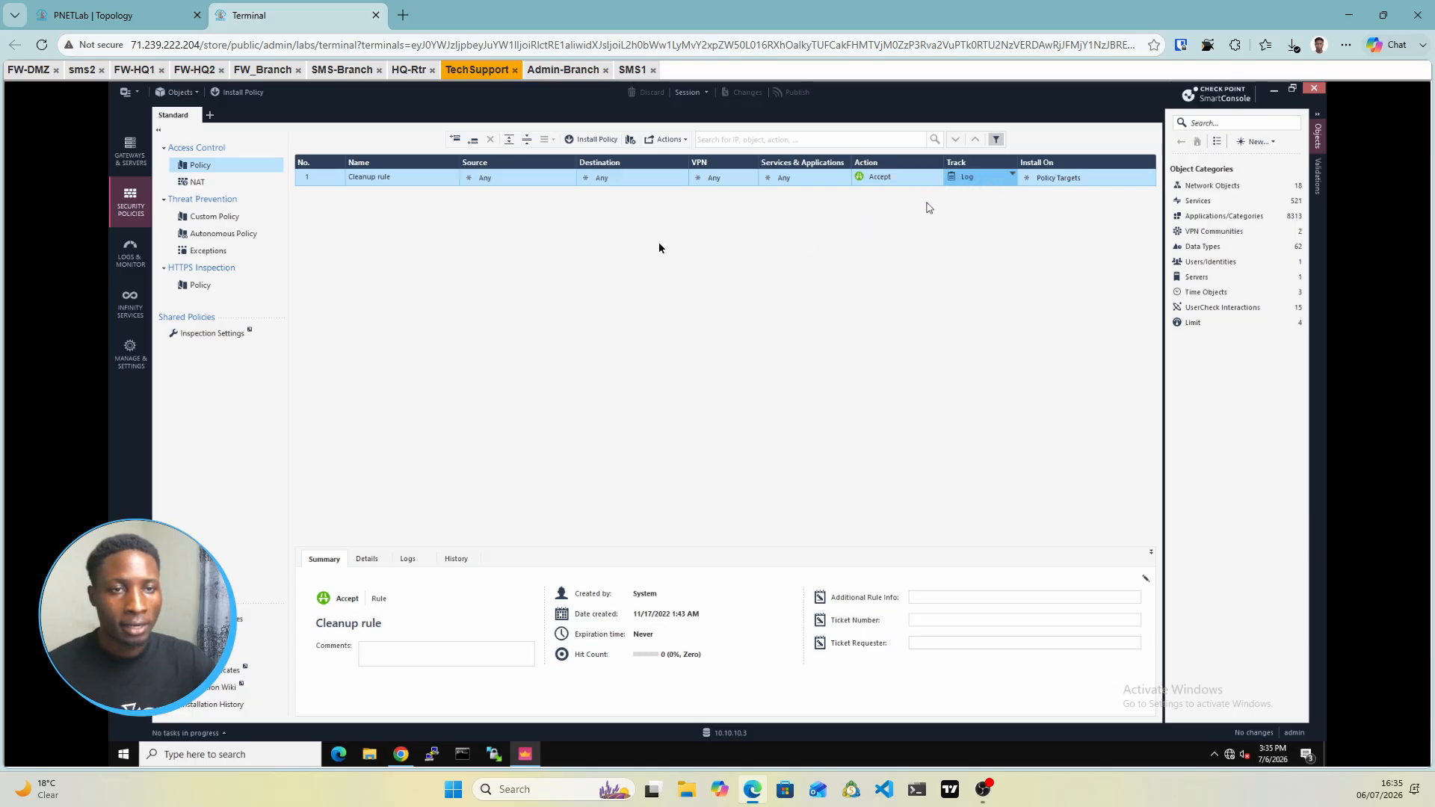
Publish and install the Standard policy on the cluster, then view the installation details
left_click(589, 142)
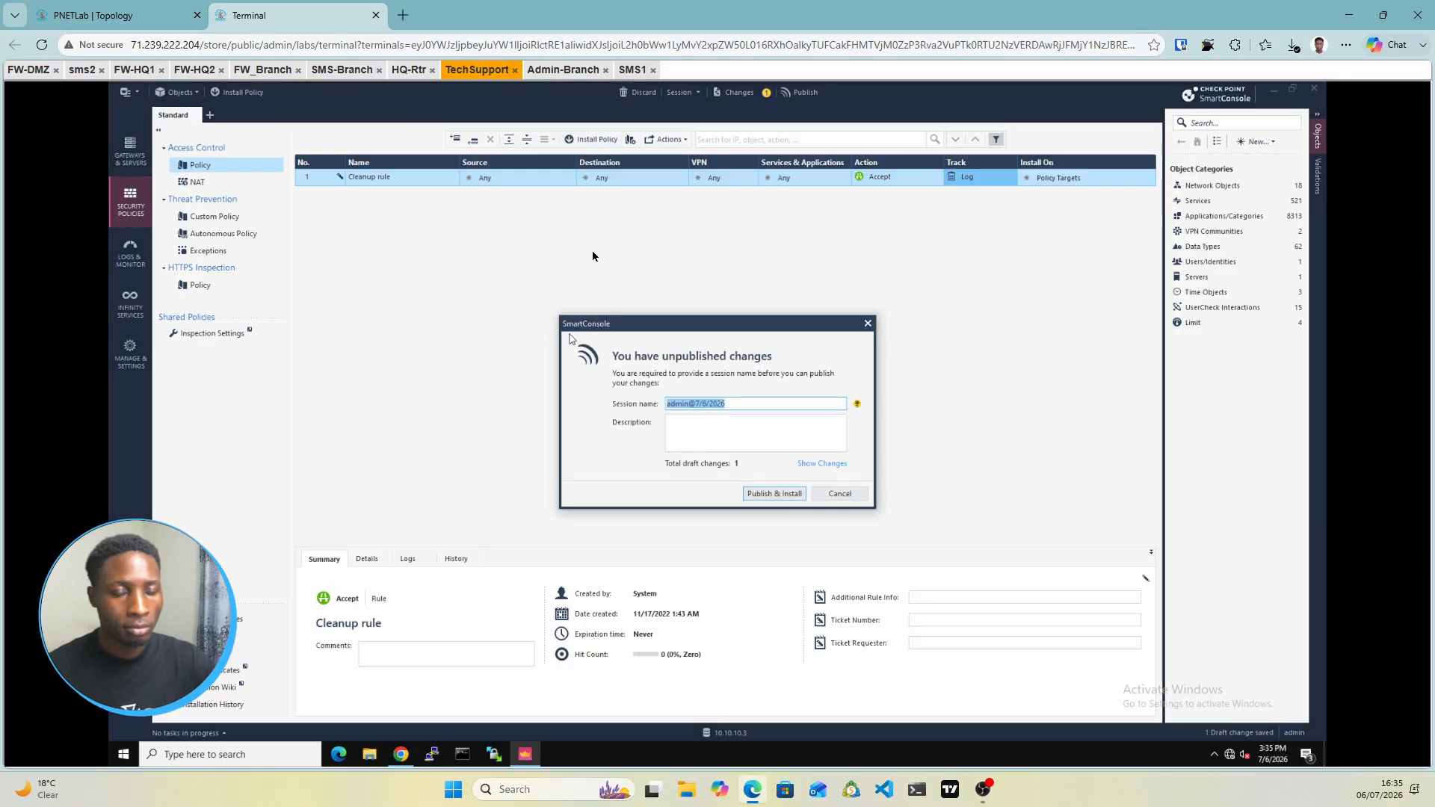
left_click(775, 494)
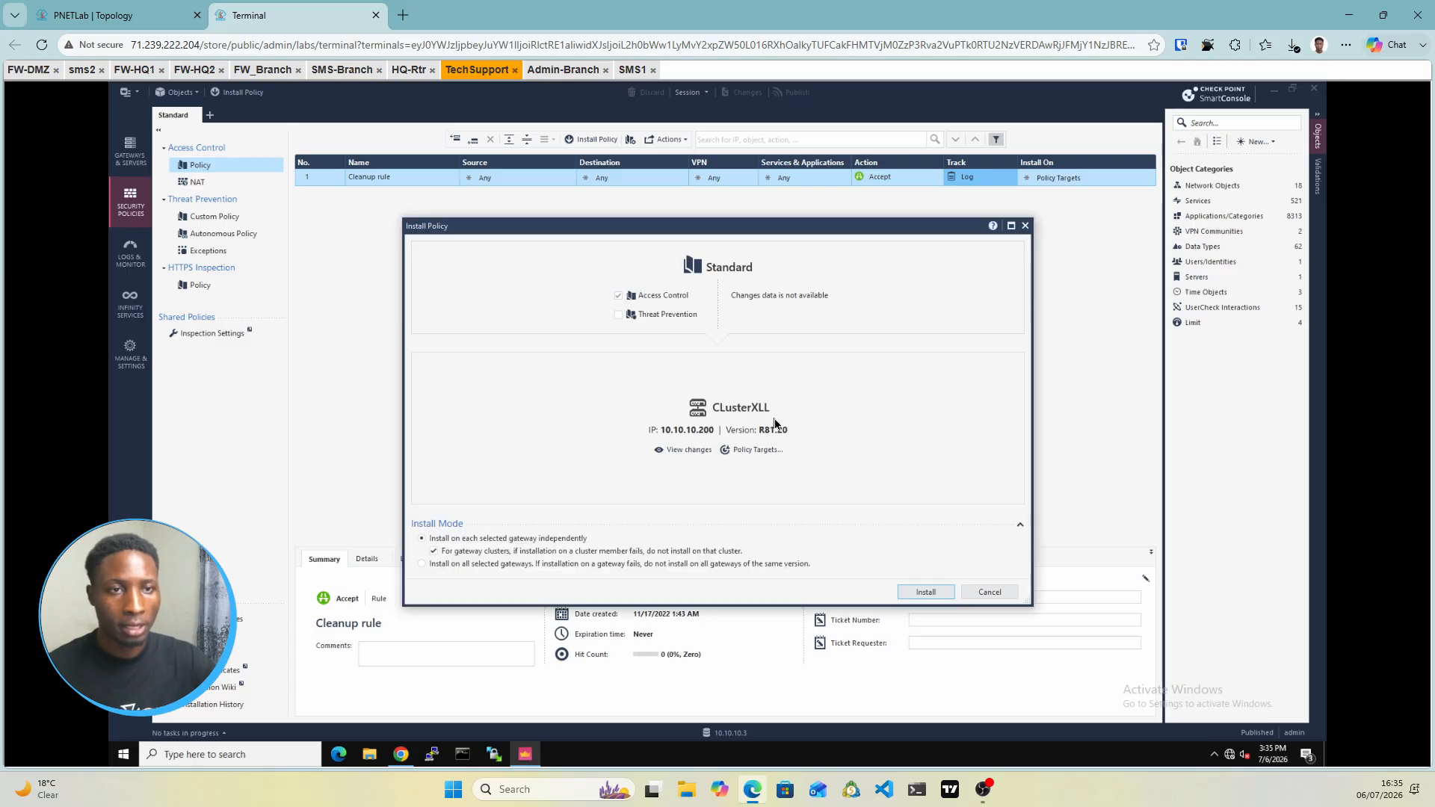
left_click(927, 593)
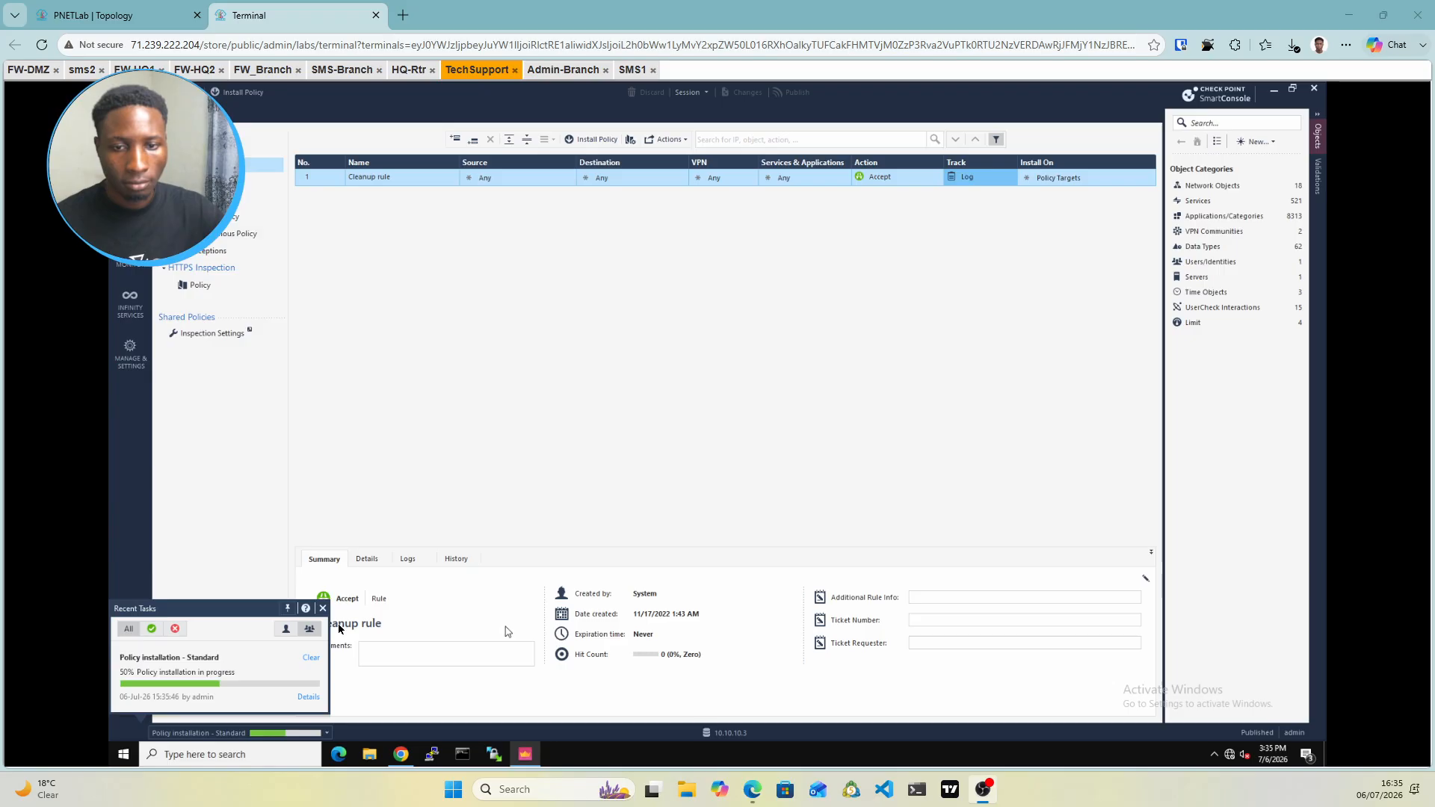
left_click(310, 698)
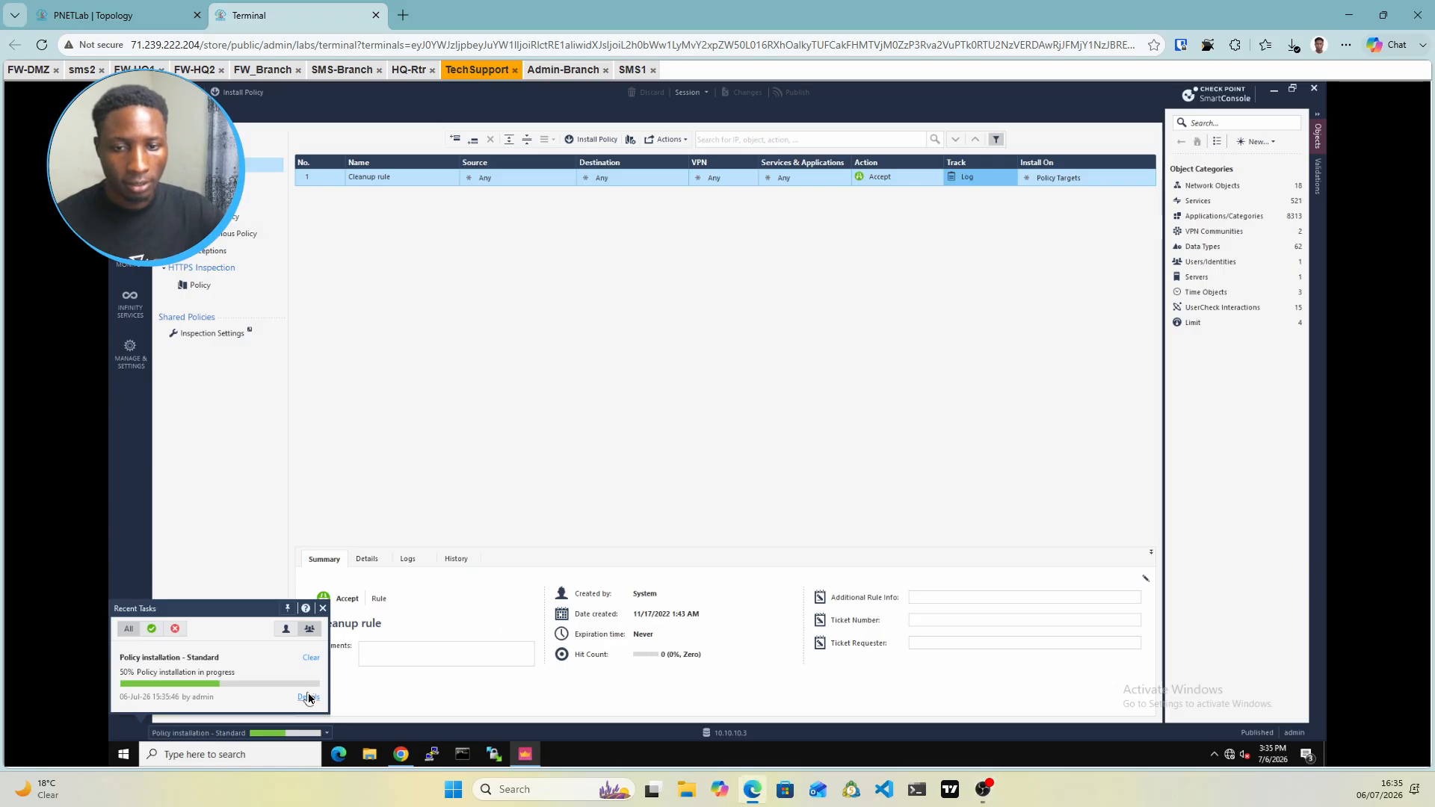
left_click(309, 698)
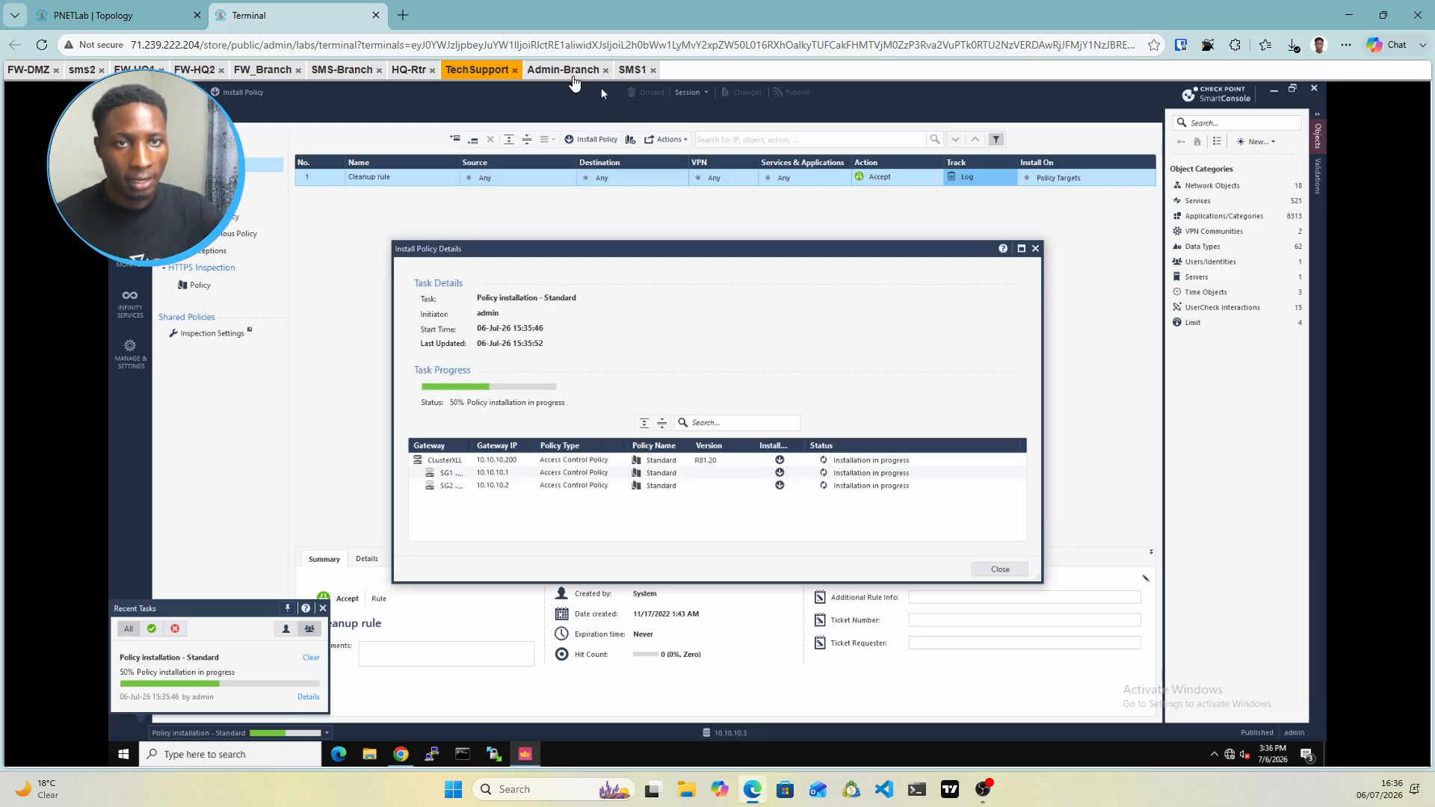
Close the installation details windows and recent tasks panels in both management consoles
left_click(573, 72)
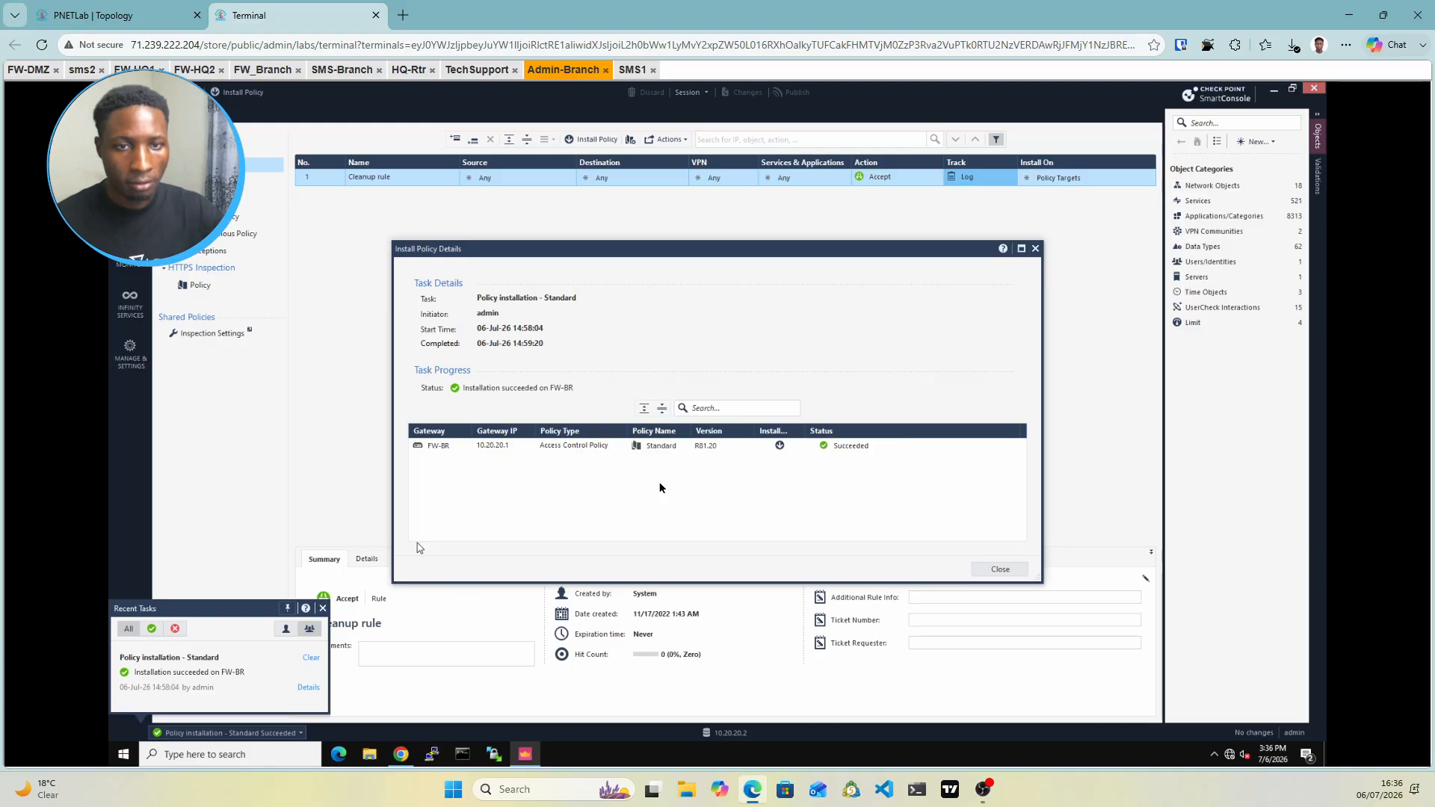
left_click(1036, 252)
left_click(322, 609)
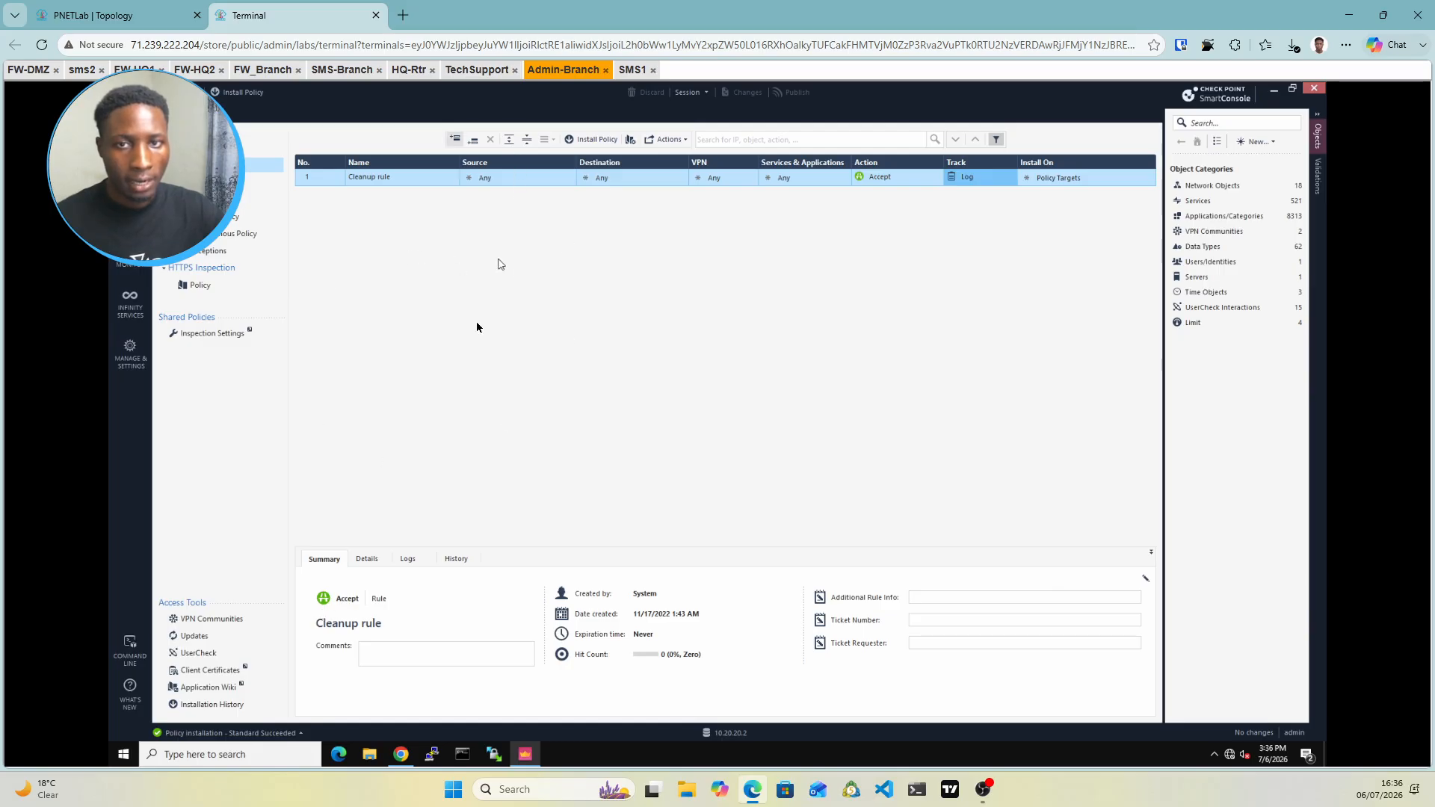
left_click(104, 15)
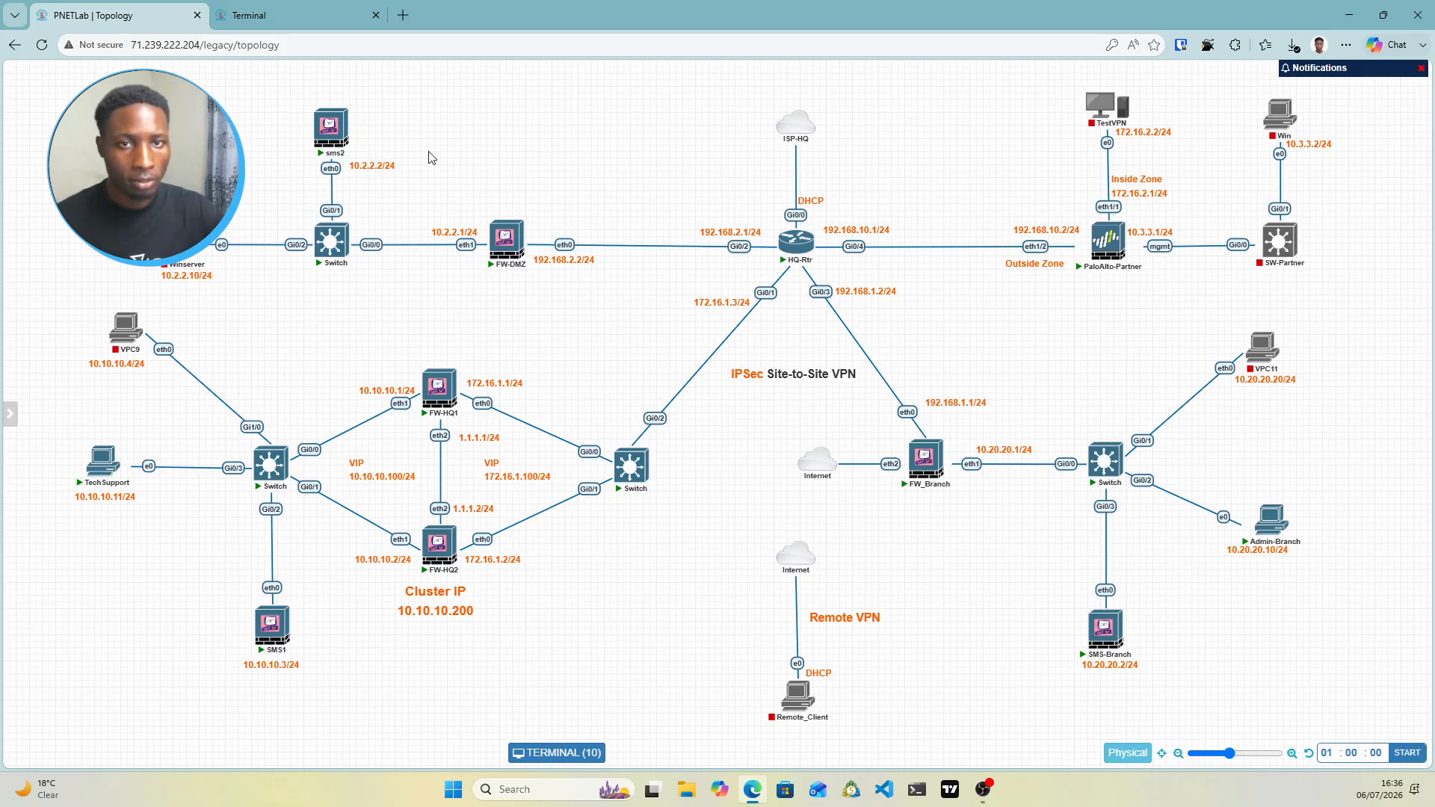
left_click(348, 17)
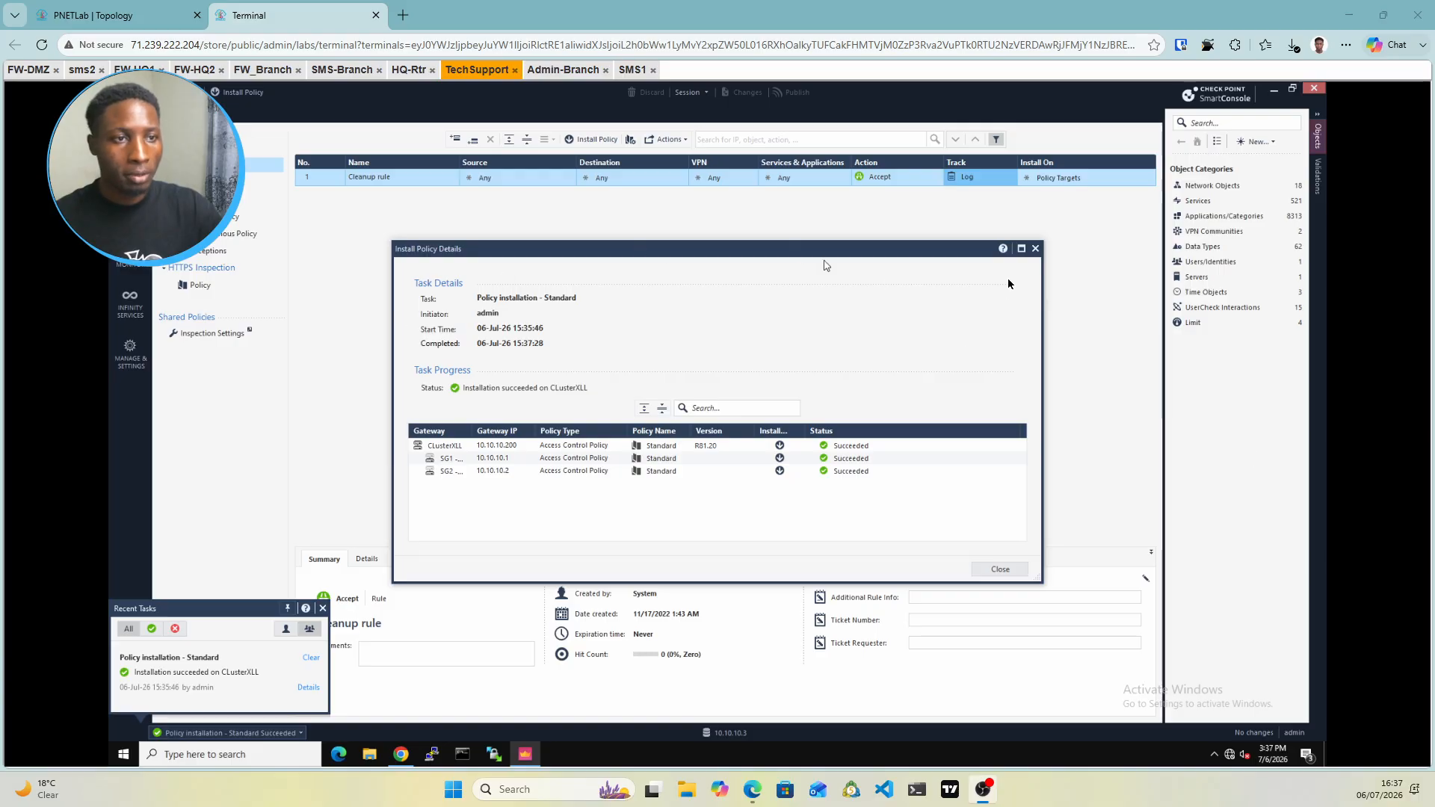
left_click(1035, 250)
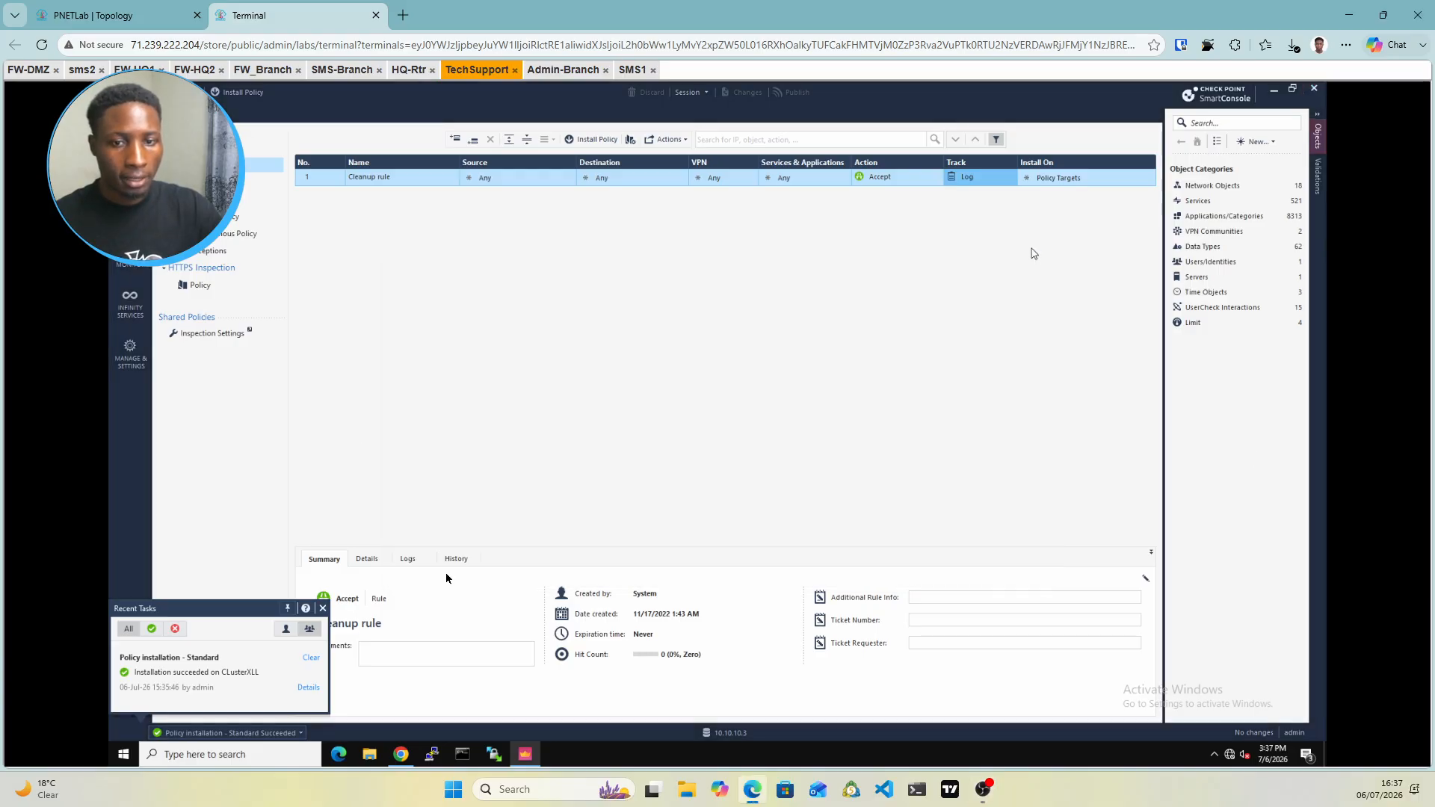
left_click(324, 608)
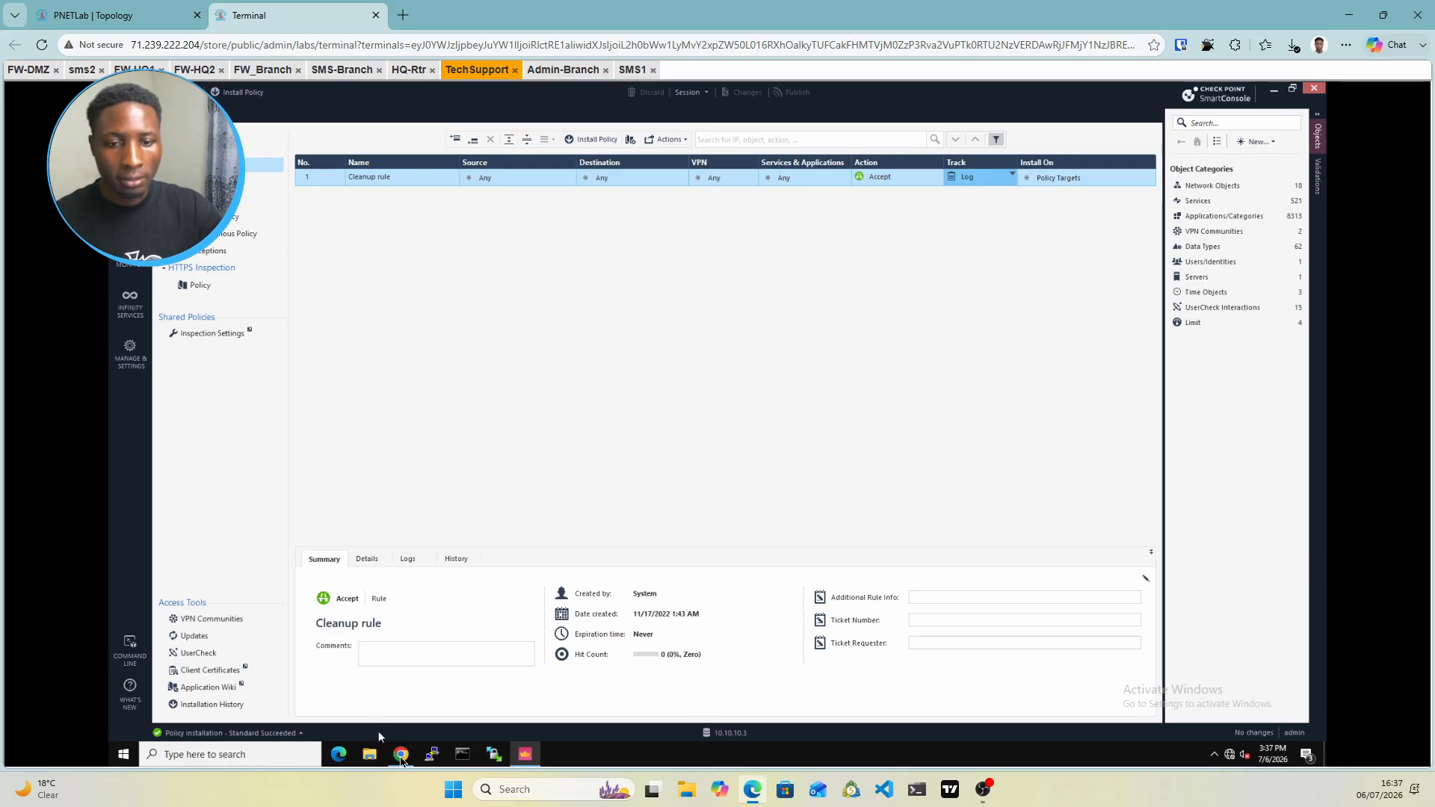
Minimize SmartConsole and bring a new Chrome tab to the front on the remote desktop
left_click(400, 760)
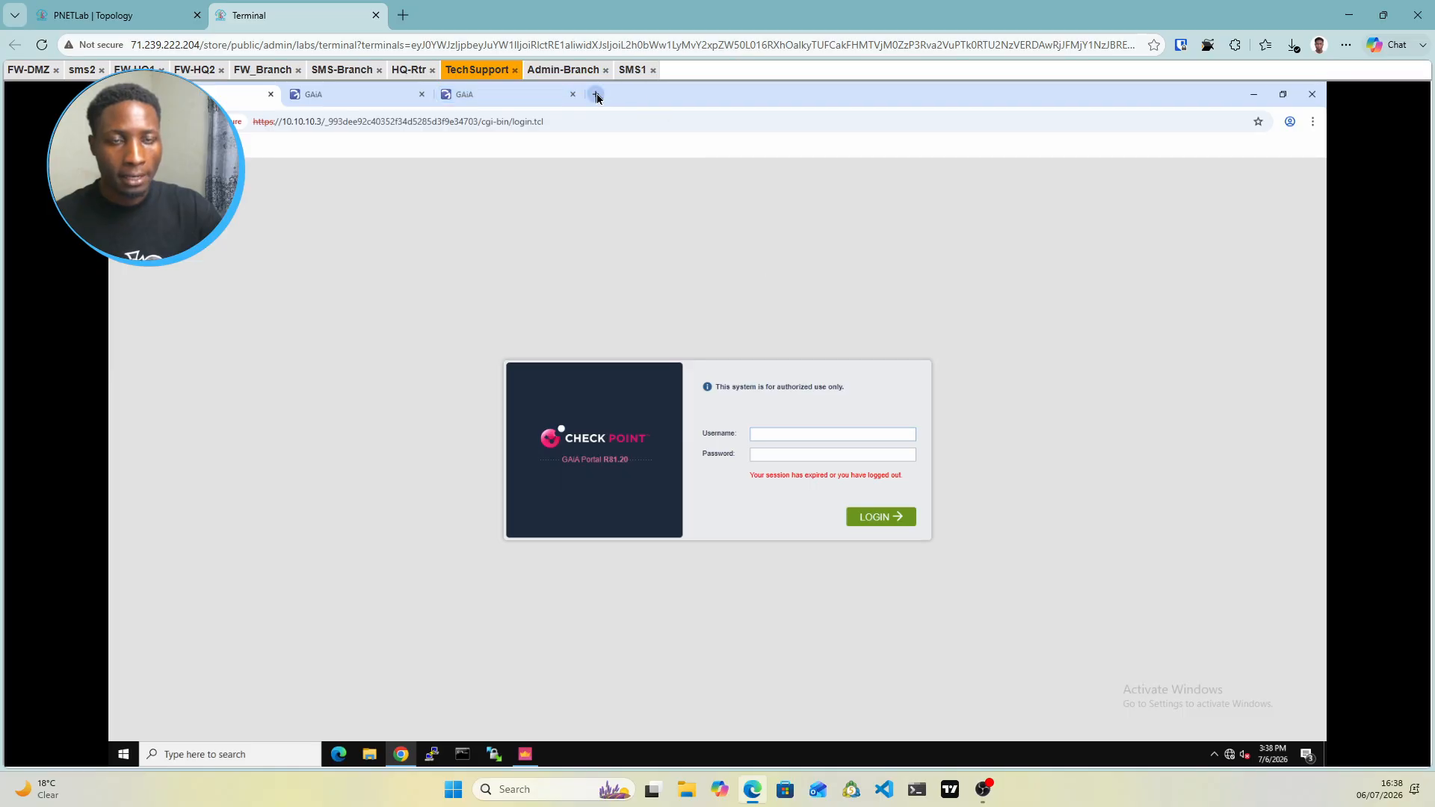
left_click(596, 94)
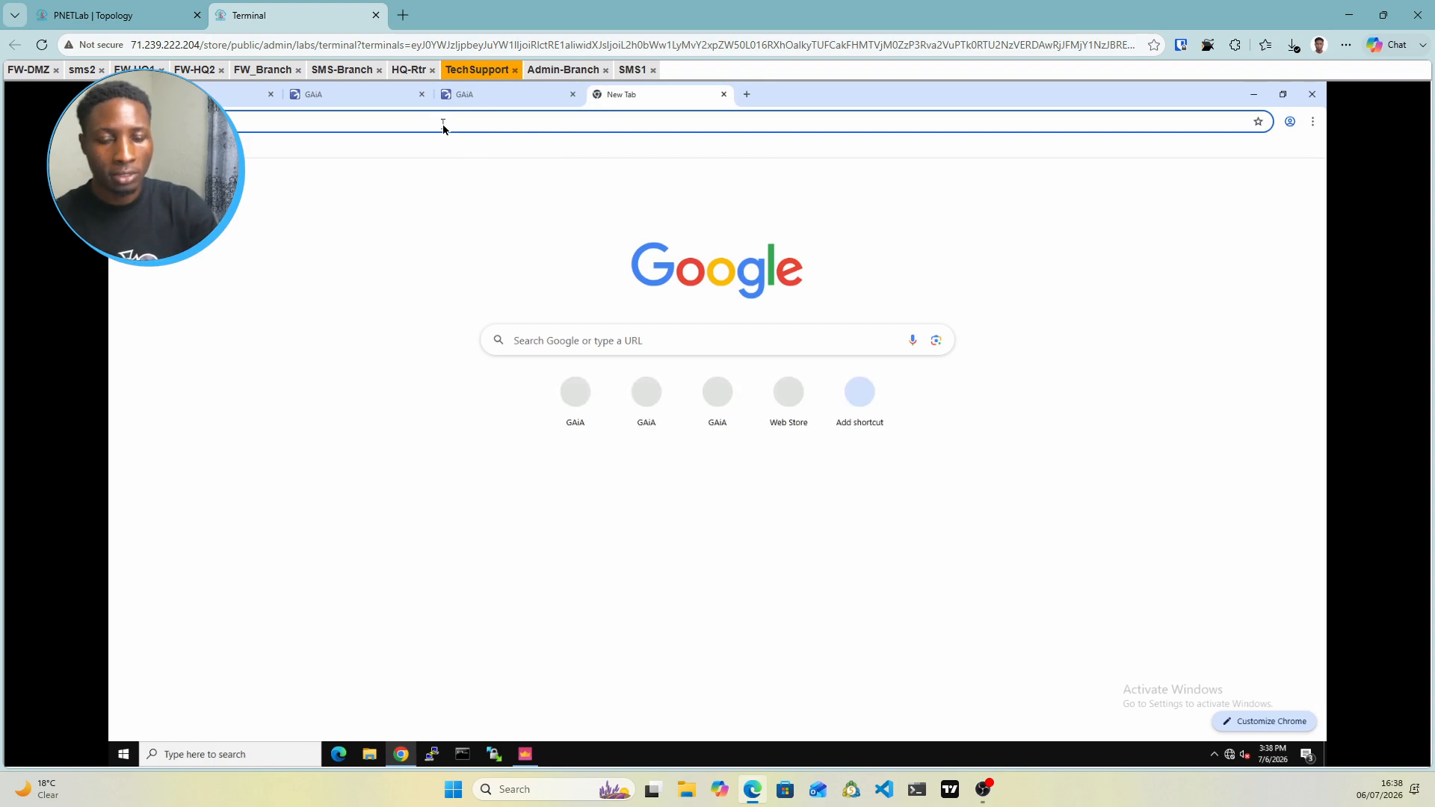
left_click(95, 11)
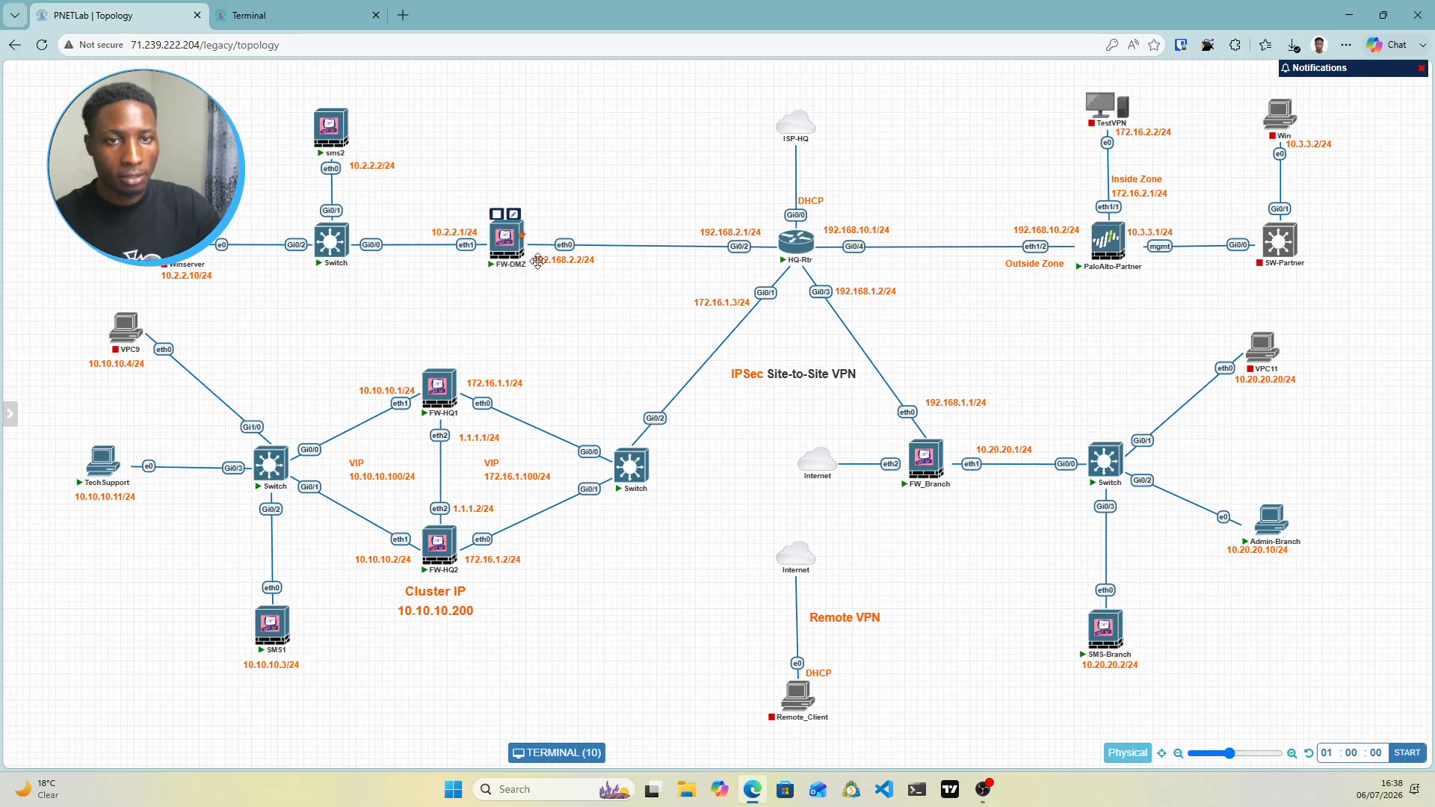
left_click(308, 14)
key("alt+Tab")
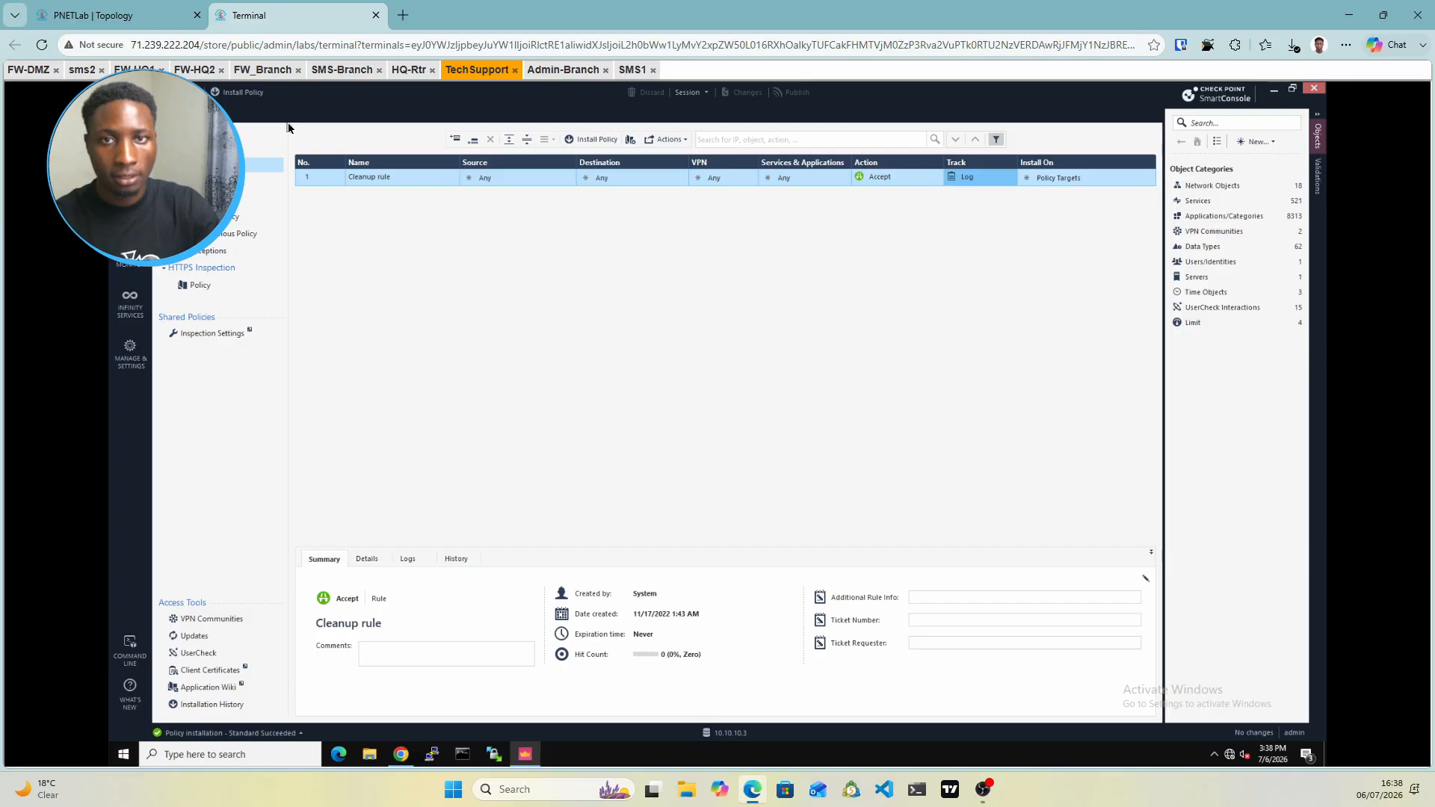
left_click(401, 757)
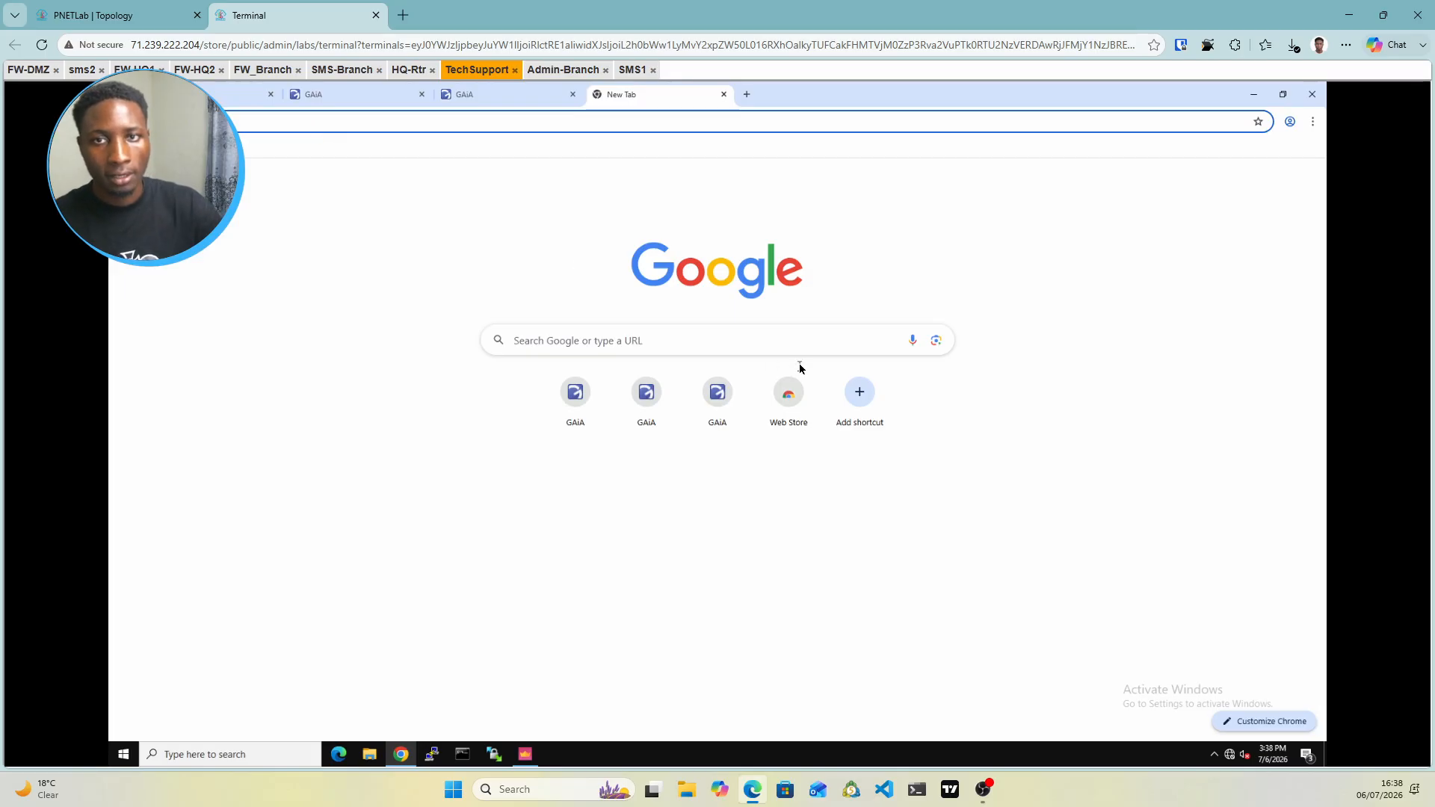
left_click(336, 119)
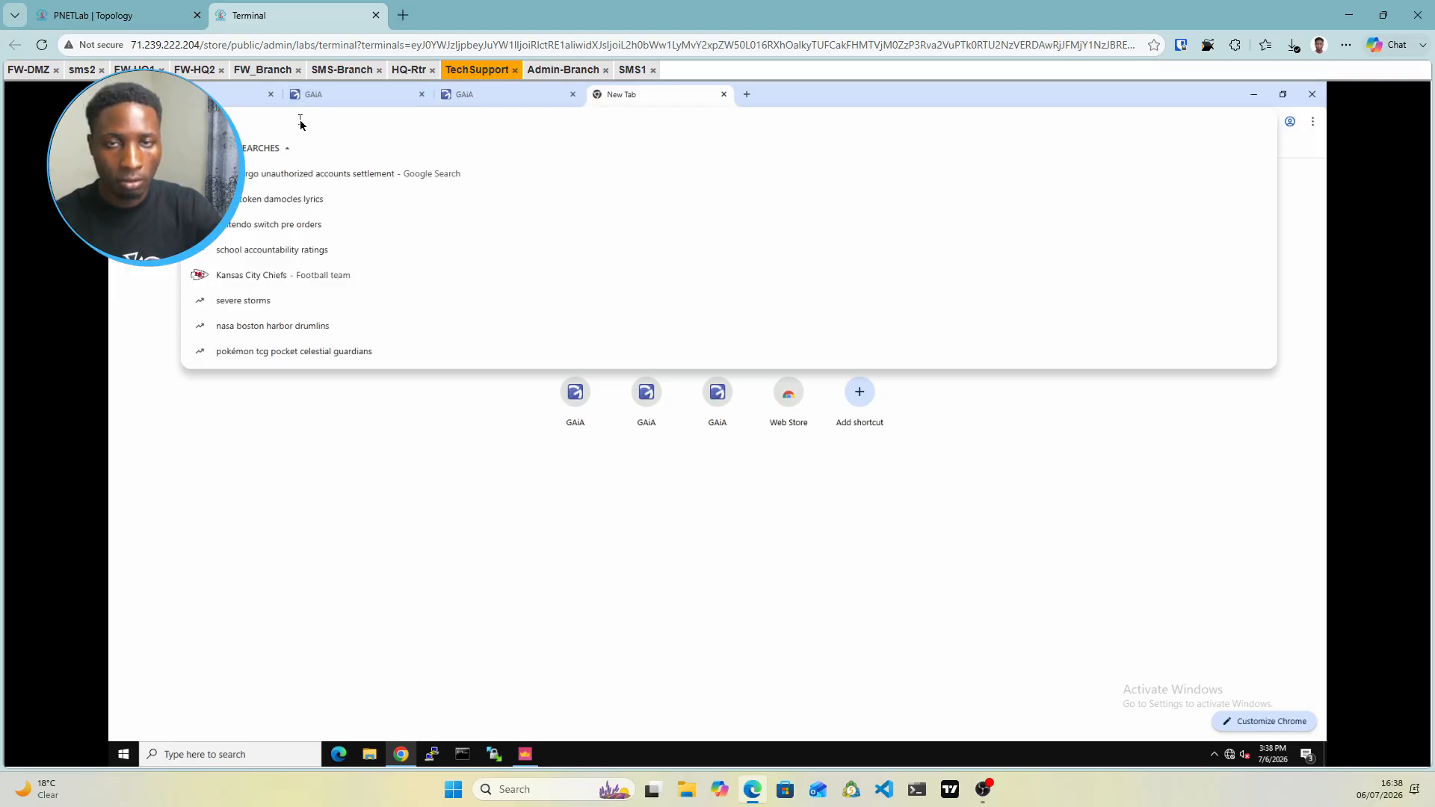
type("htt")
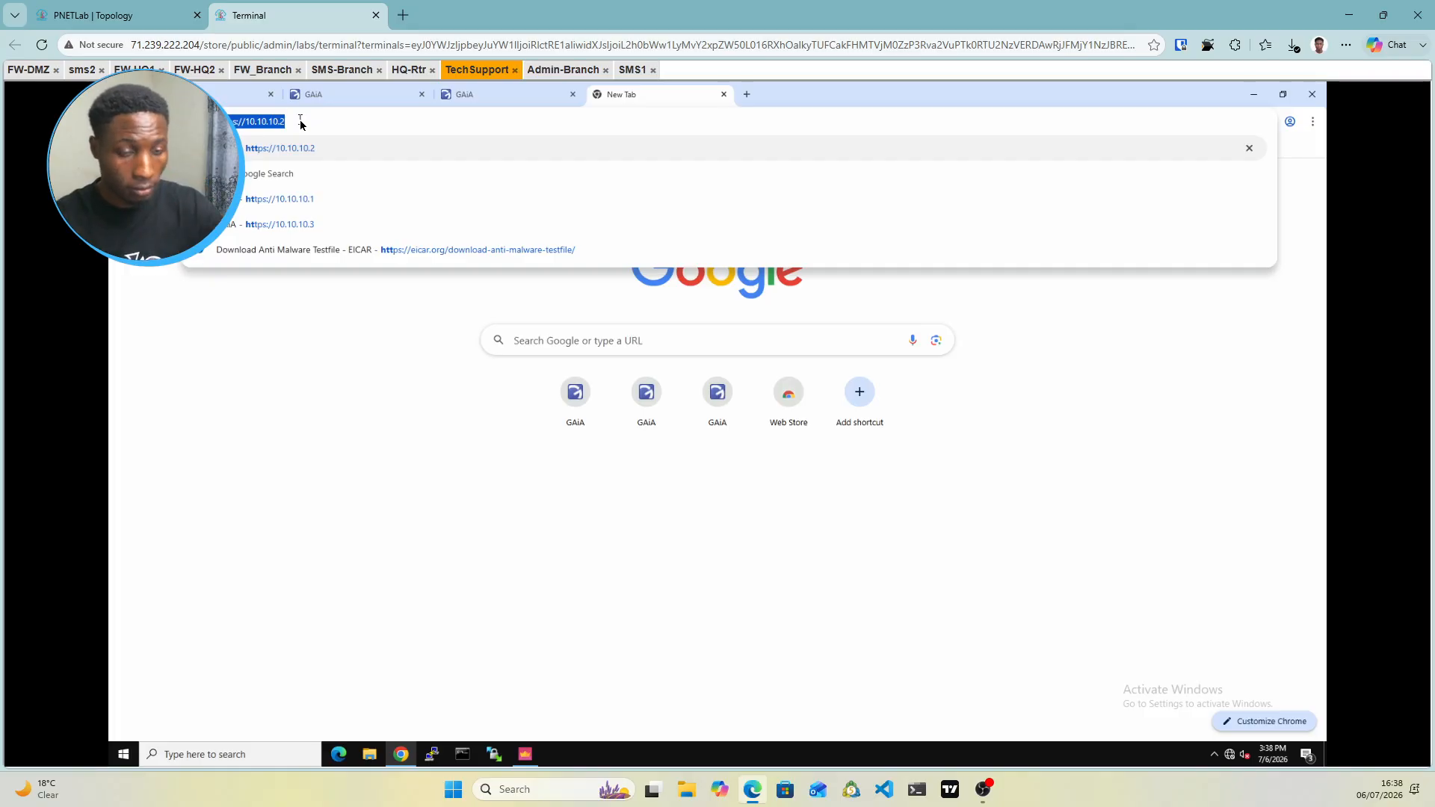
type("ps")
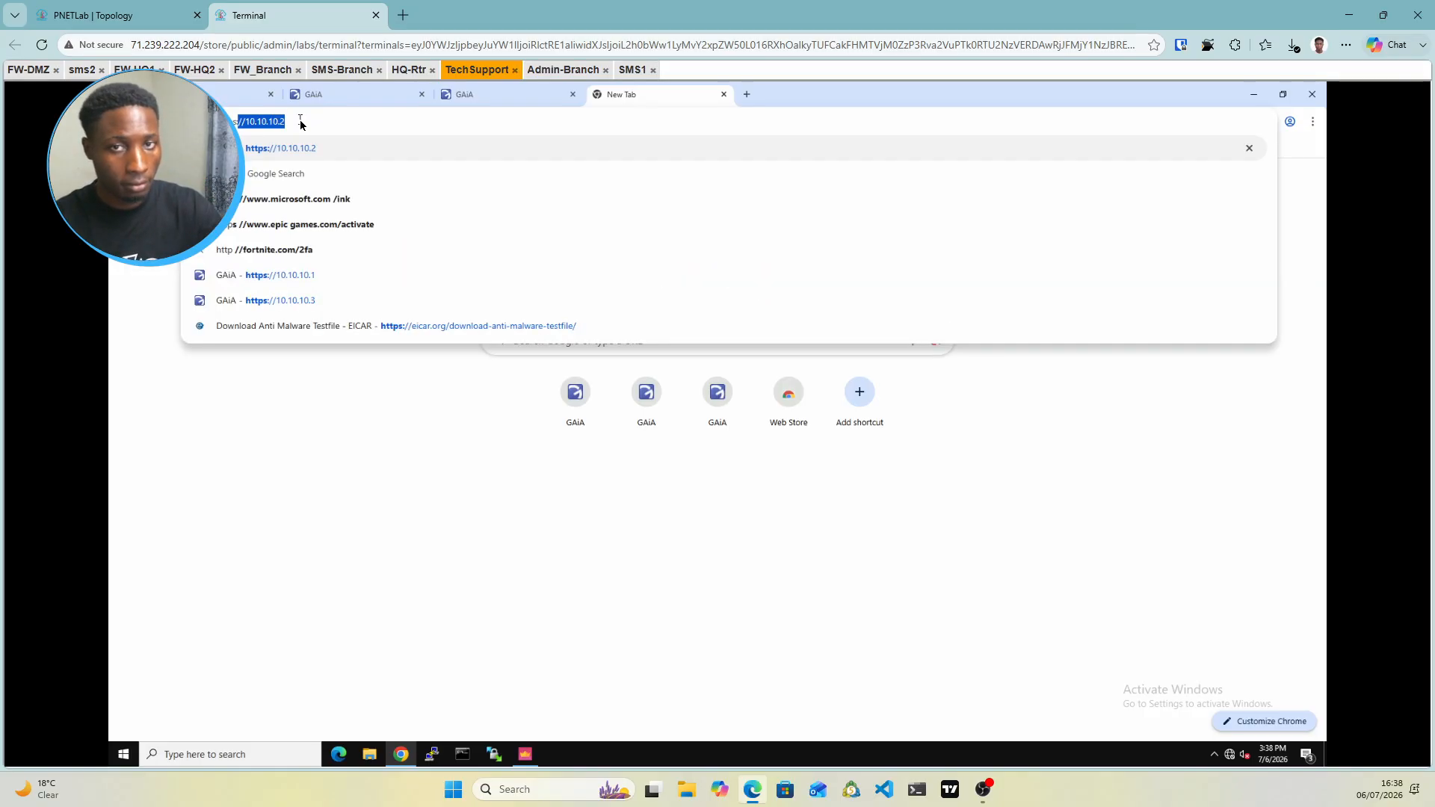
type("://")
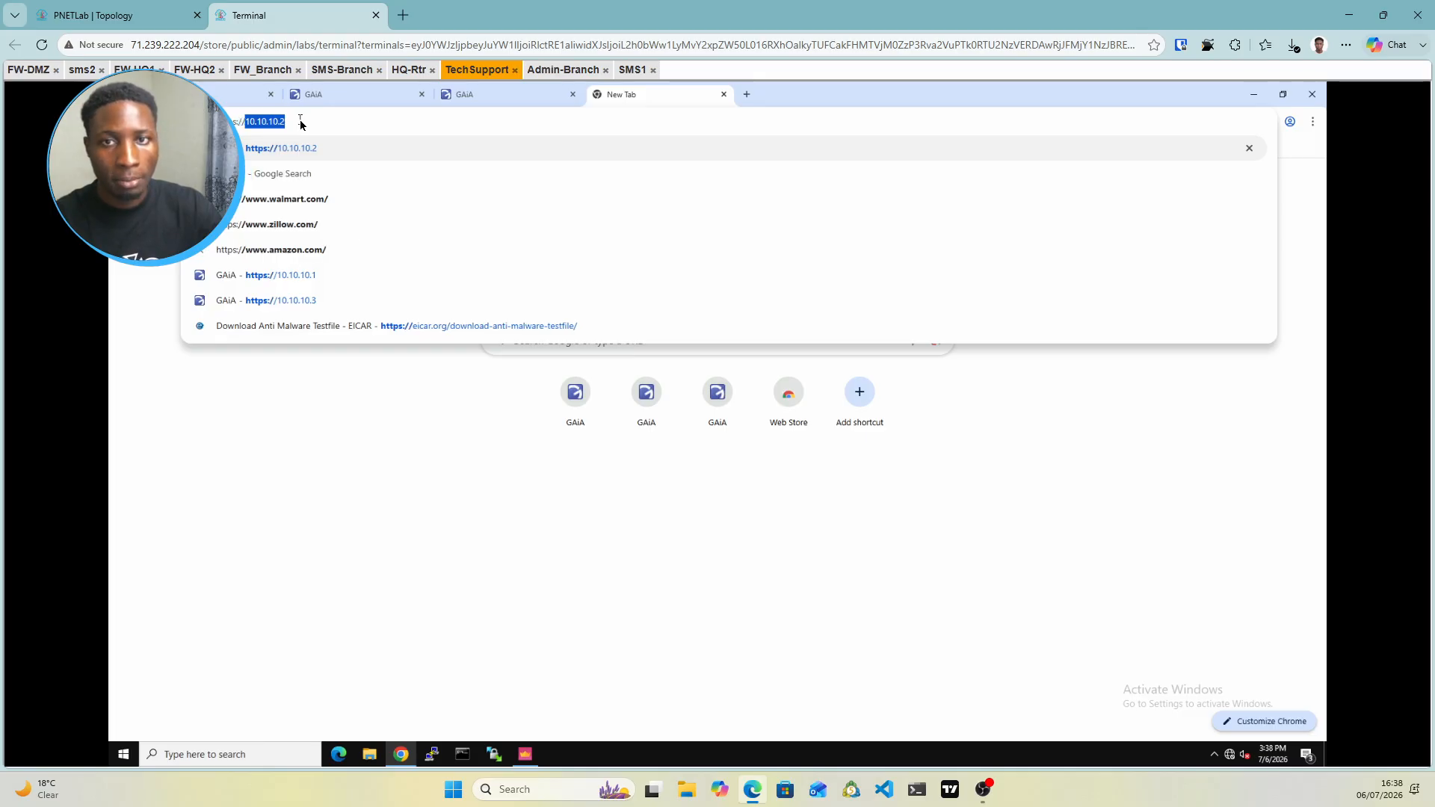
type("10.10.1")
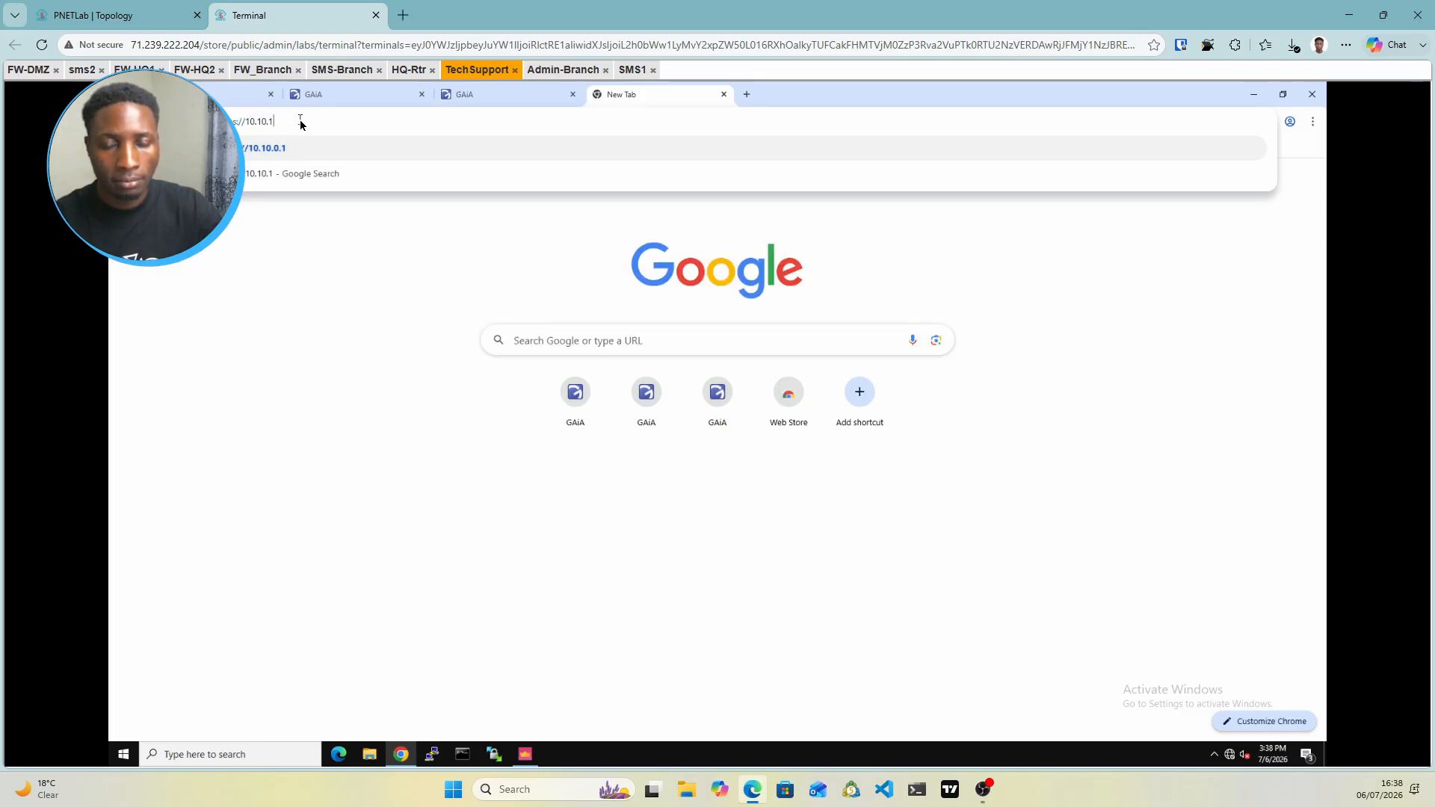
key("BackSpace")
key("BackSpace")
key("BackSpace")
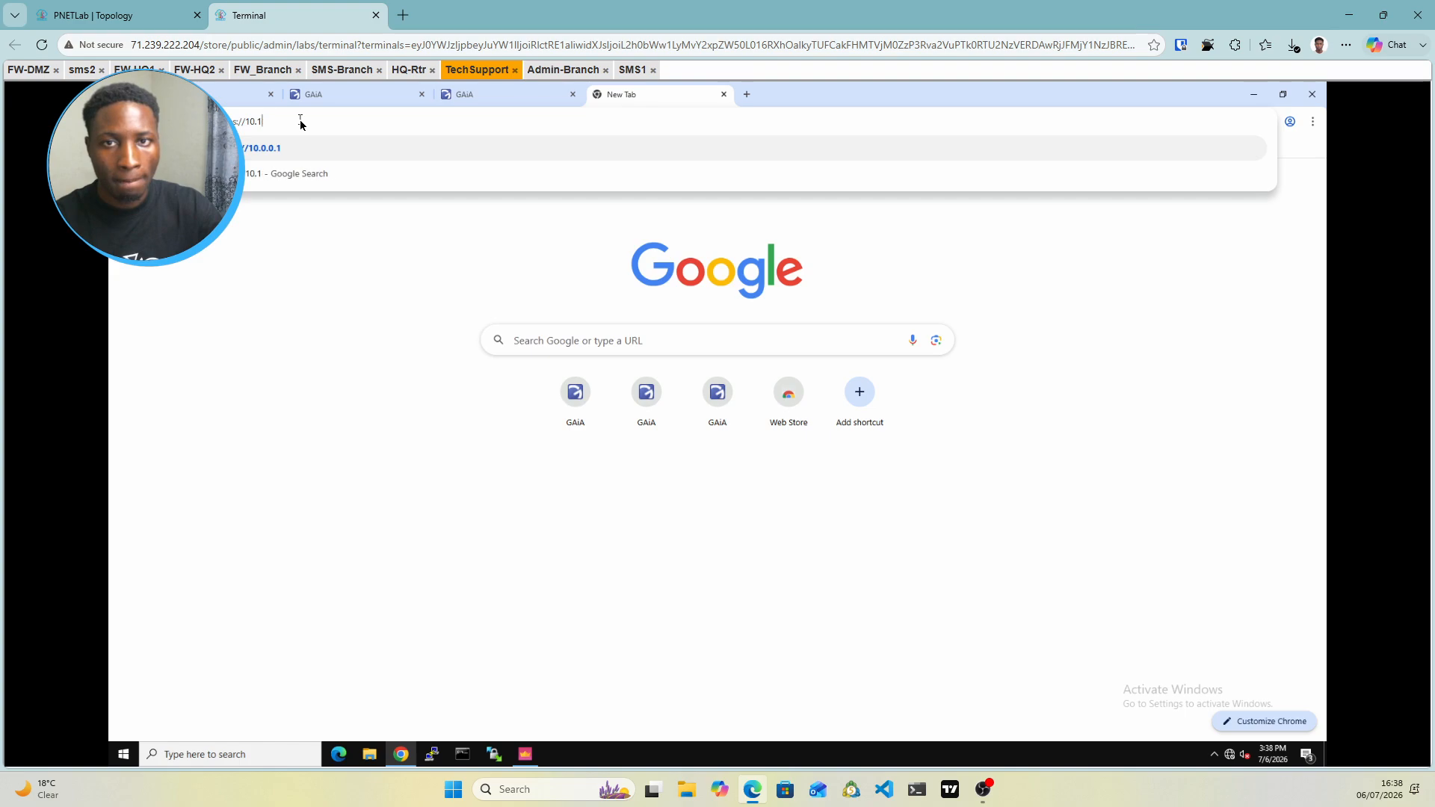
key("BackSpace")
key("BackSpace")
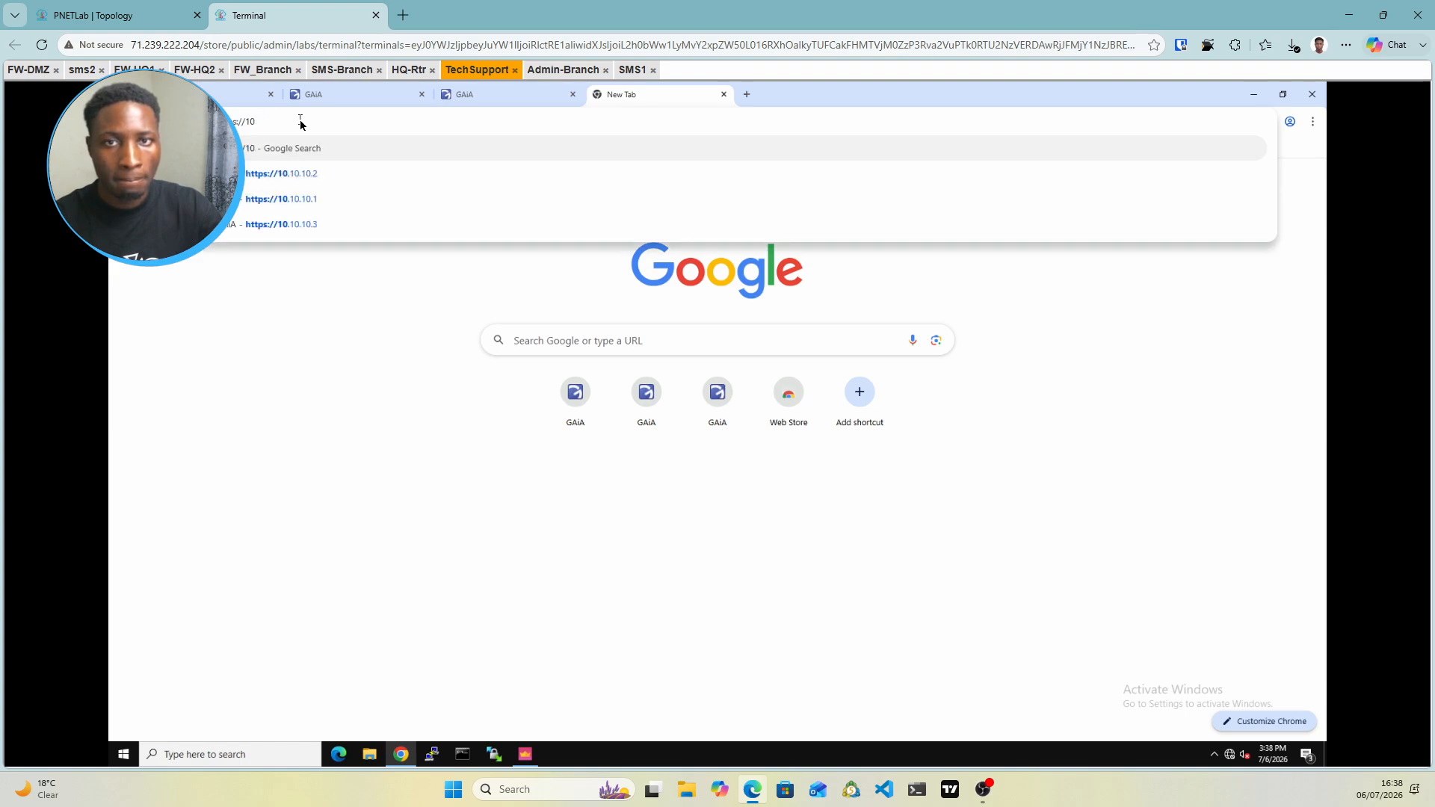
key("BackSpace")
key("BackSpace")
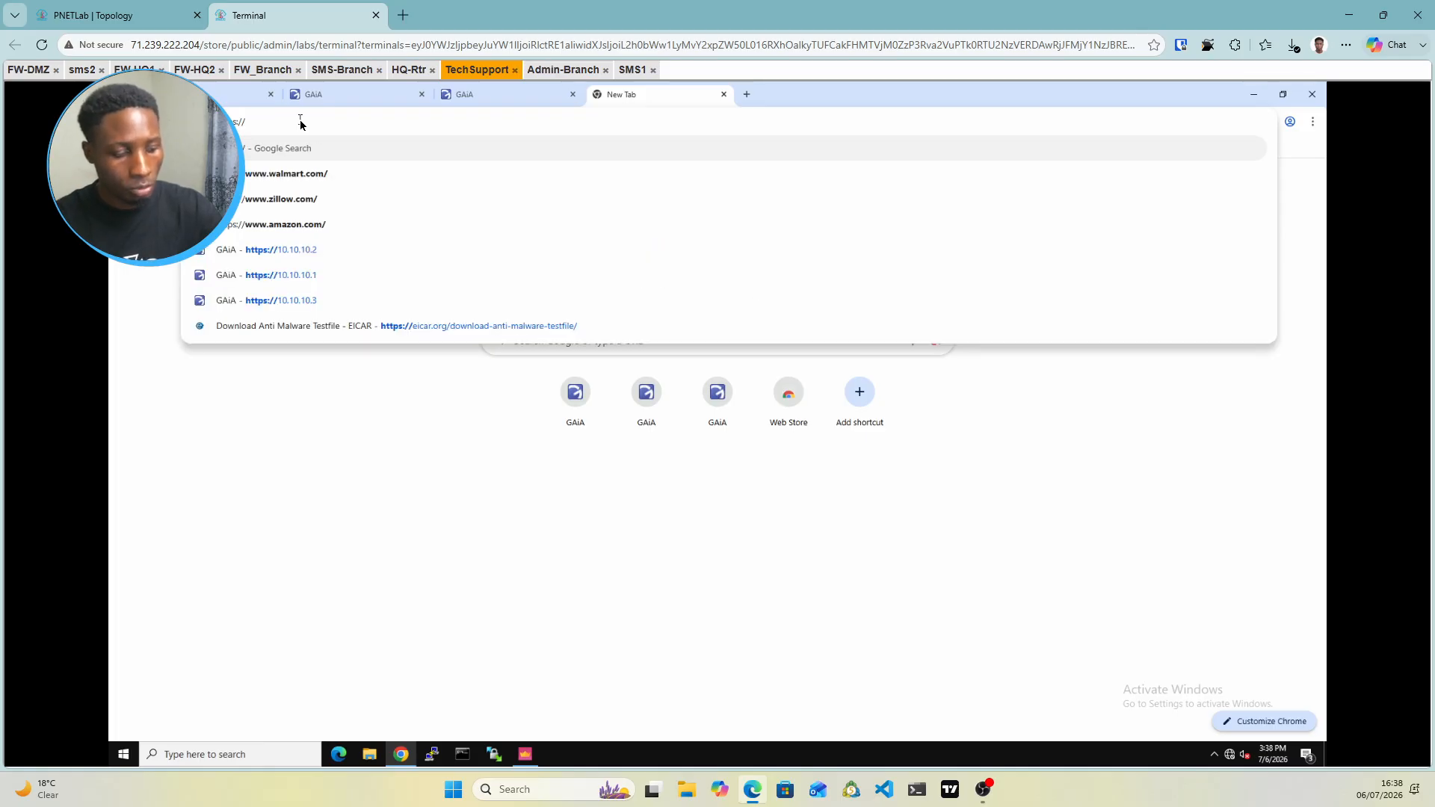
type("192.168.2")
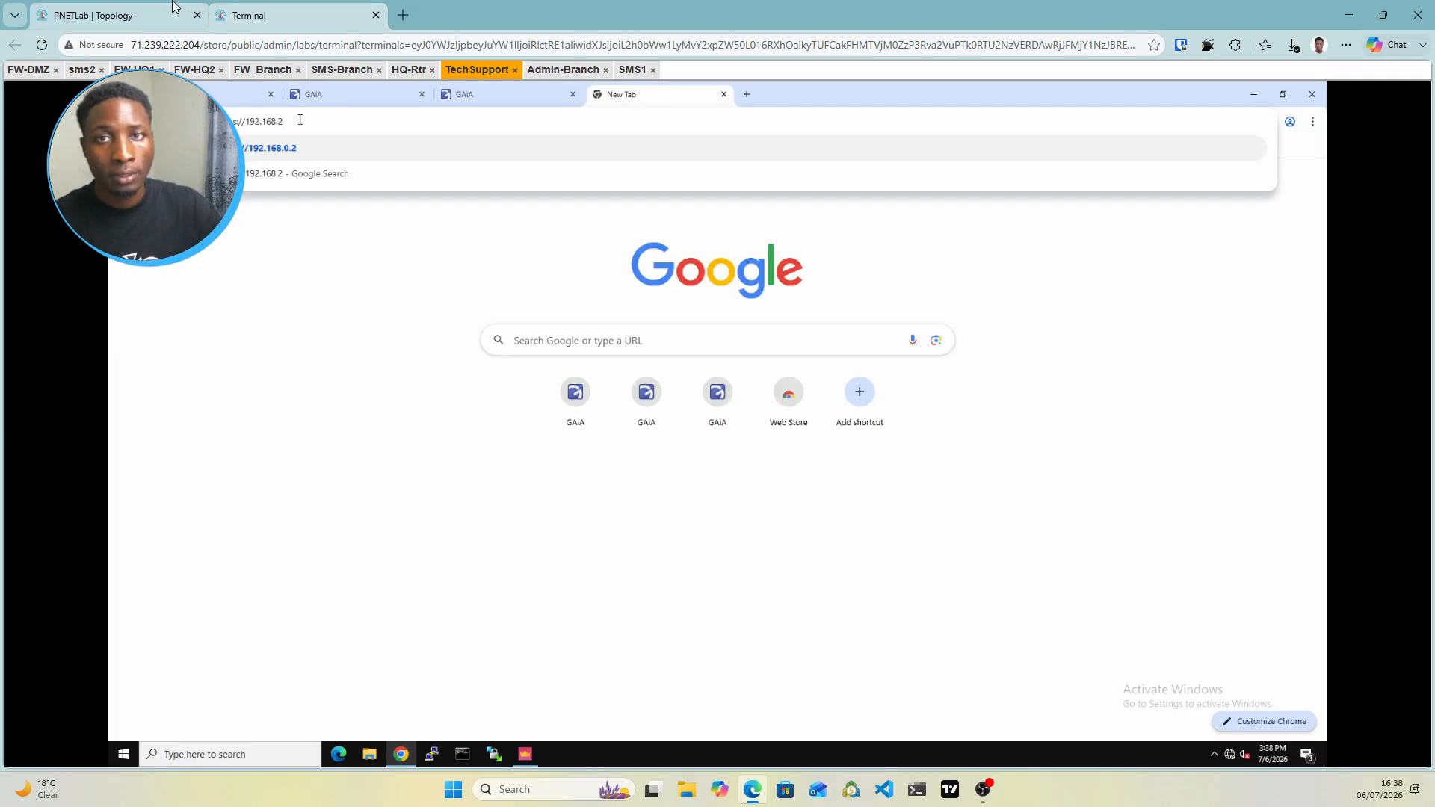
left_click(93, 15)
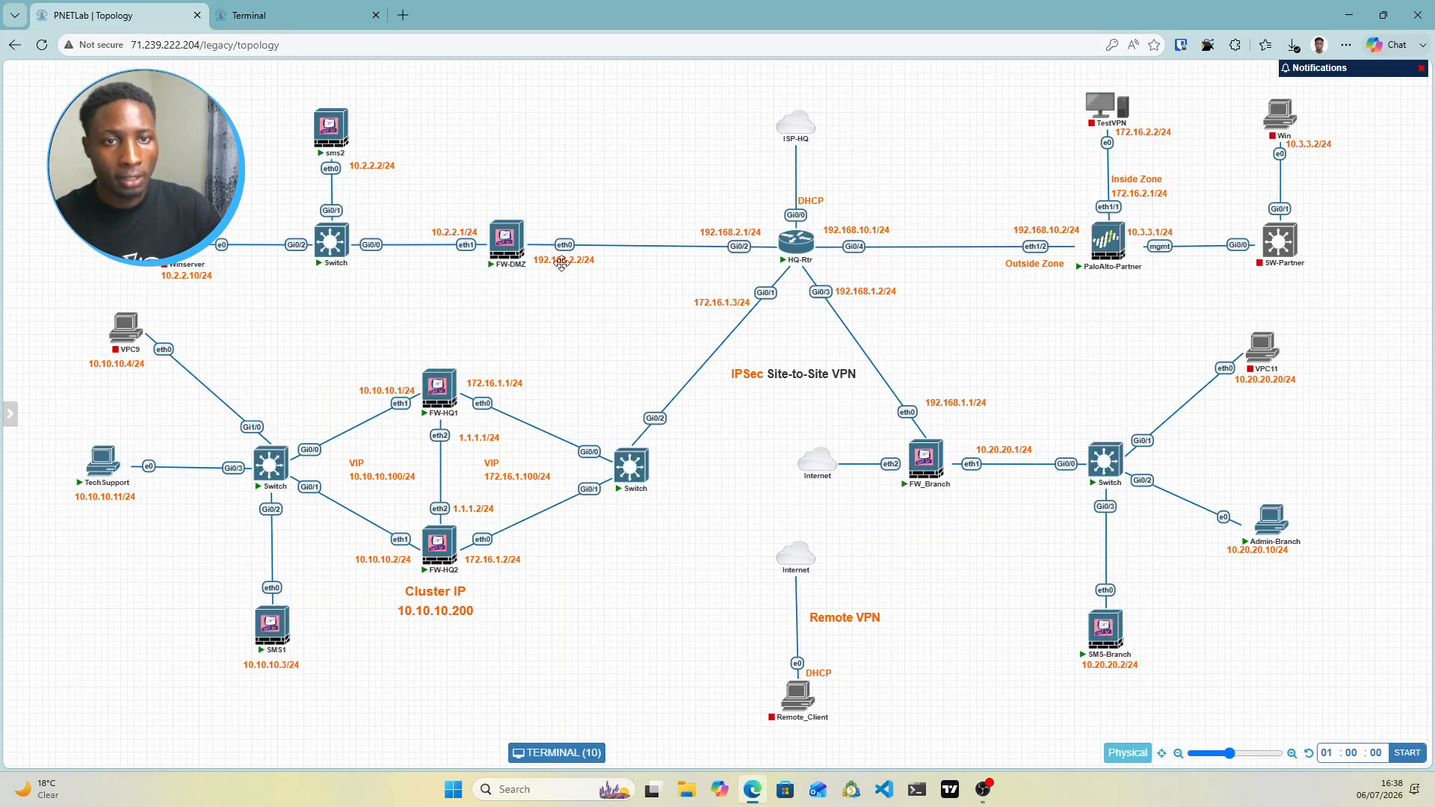
left_click(299, 15)
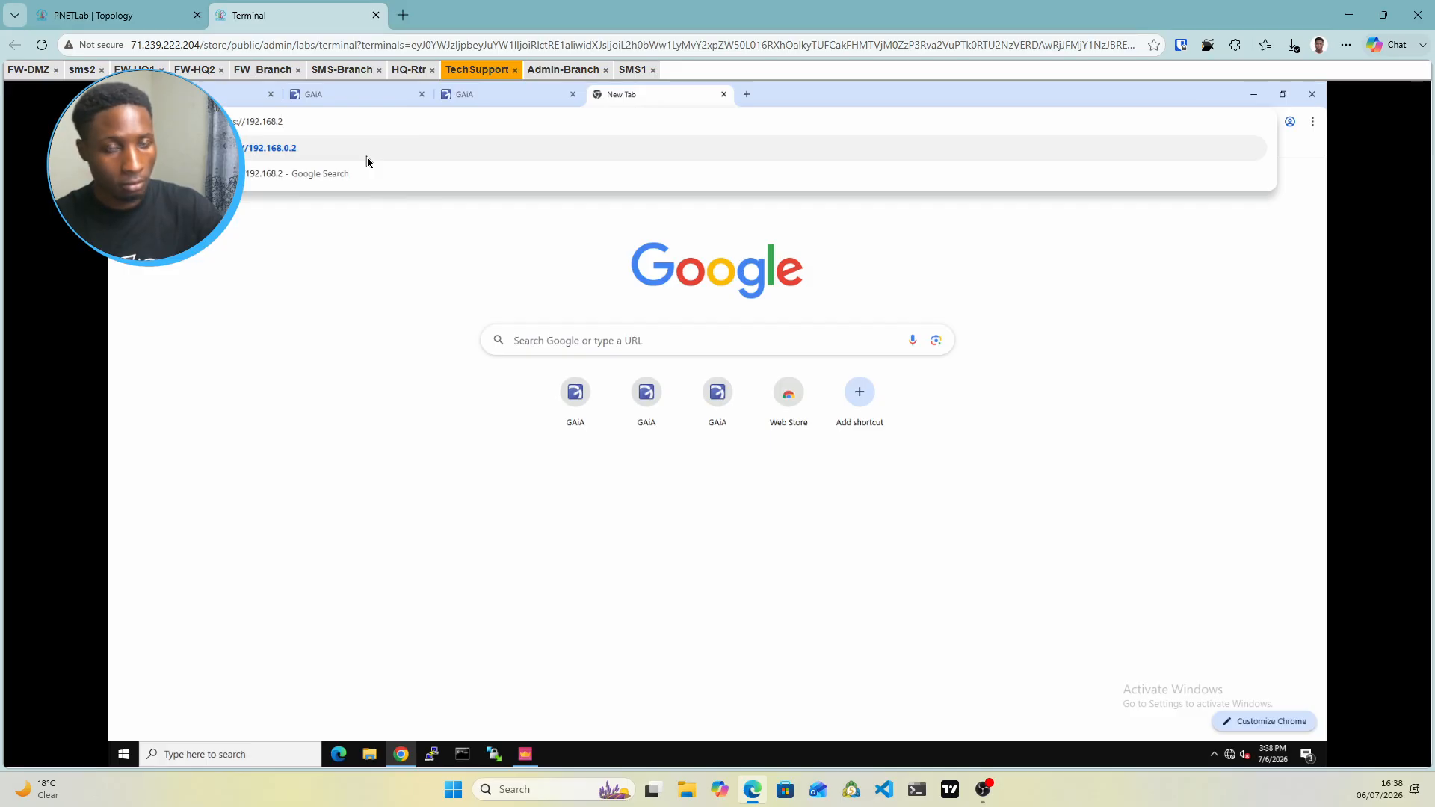
type(".2")
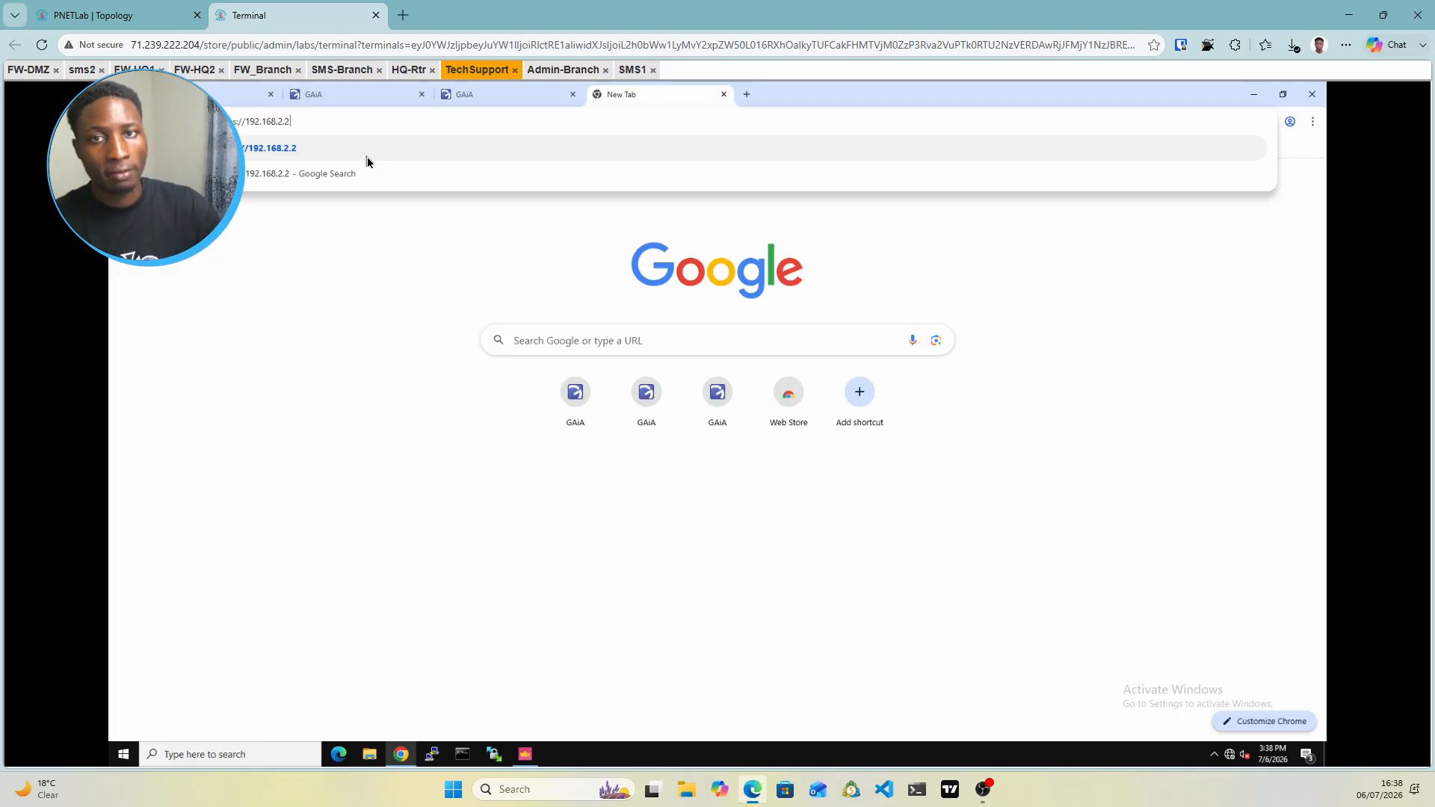
key("Return")
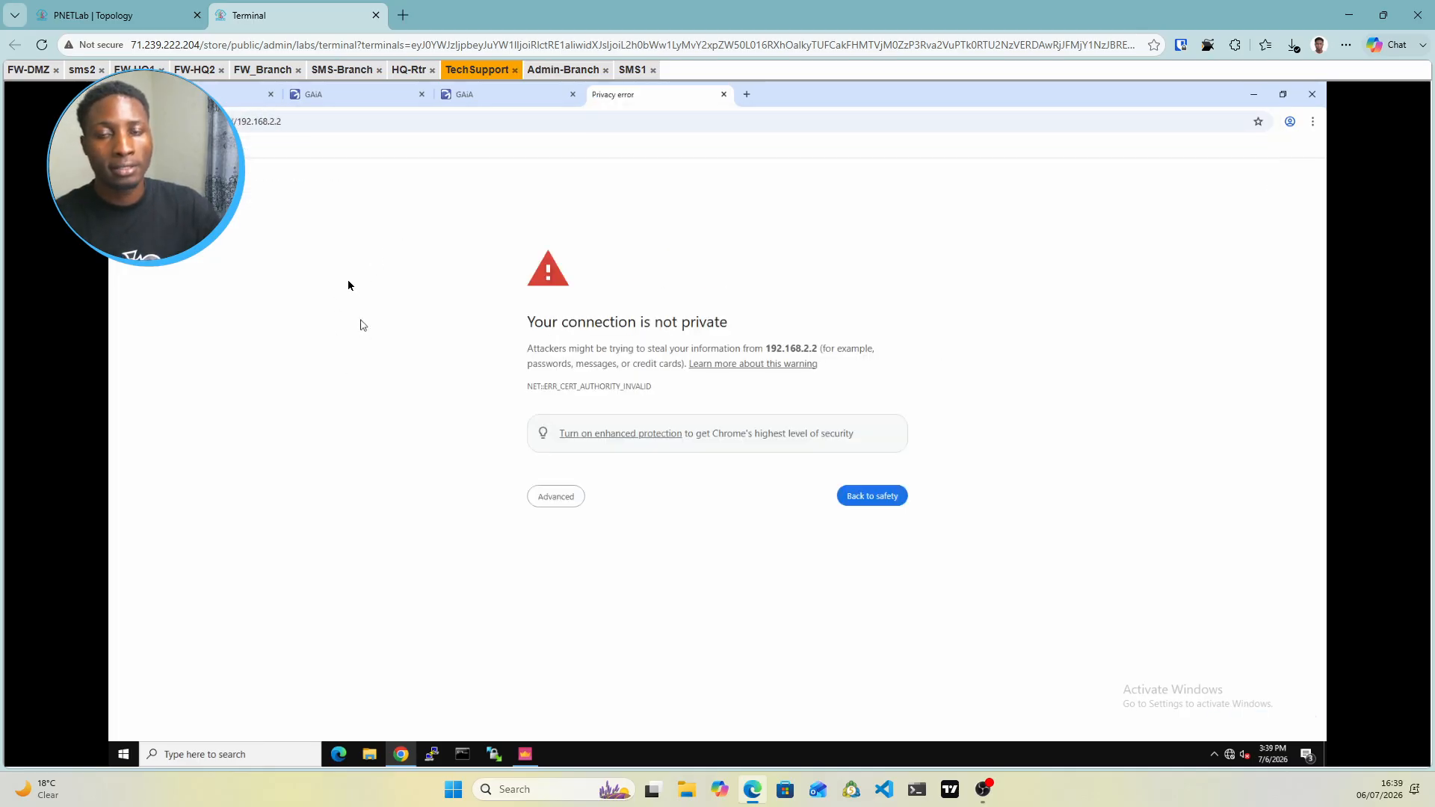
Proceed past the certificate warning to 192.168.2.2 and sign in with the admin credentials
left_click(563, 505)
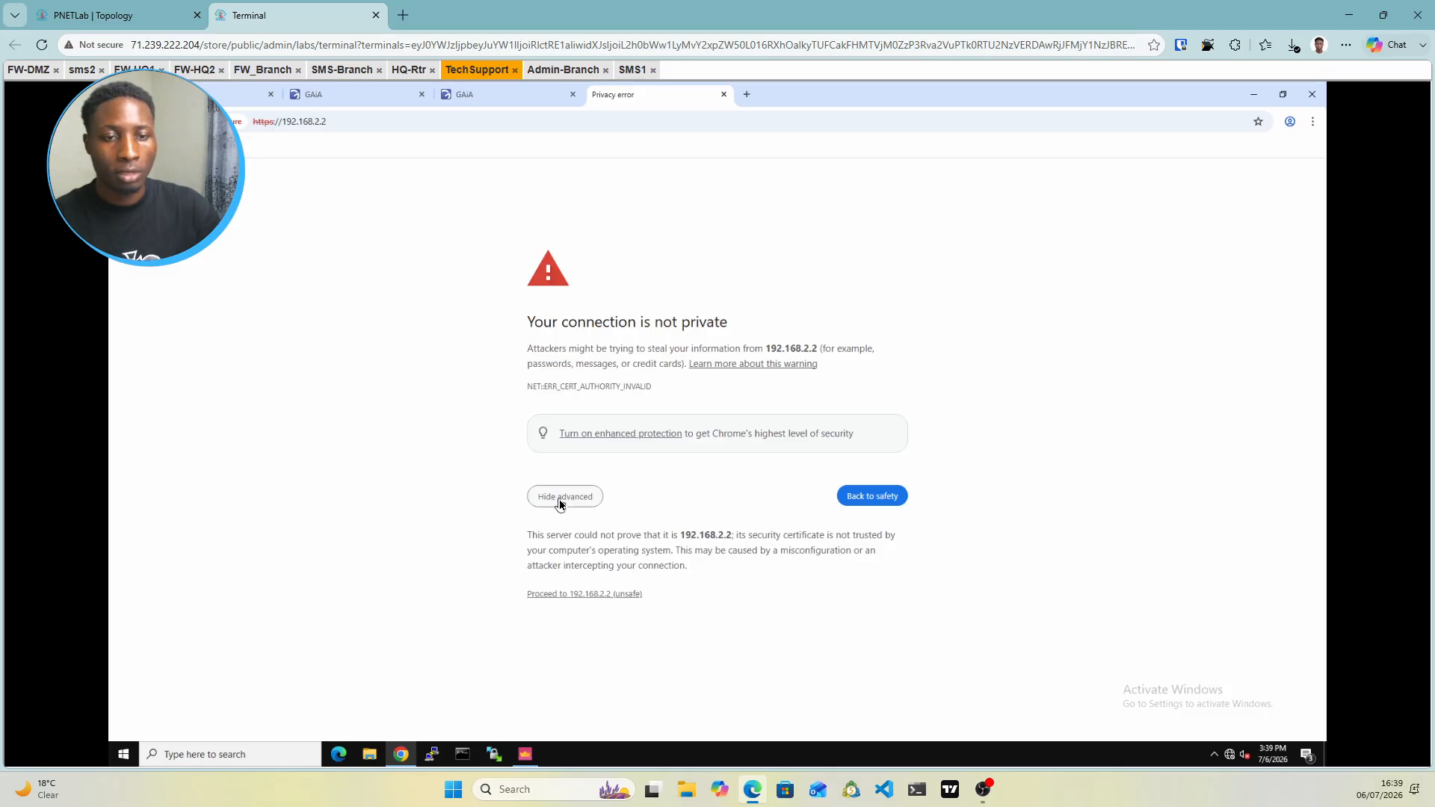
left_click(551, 595)
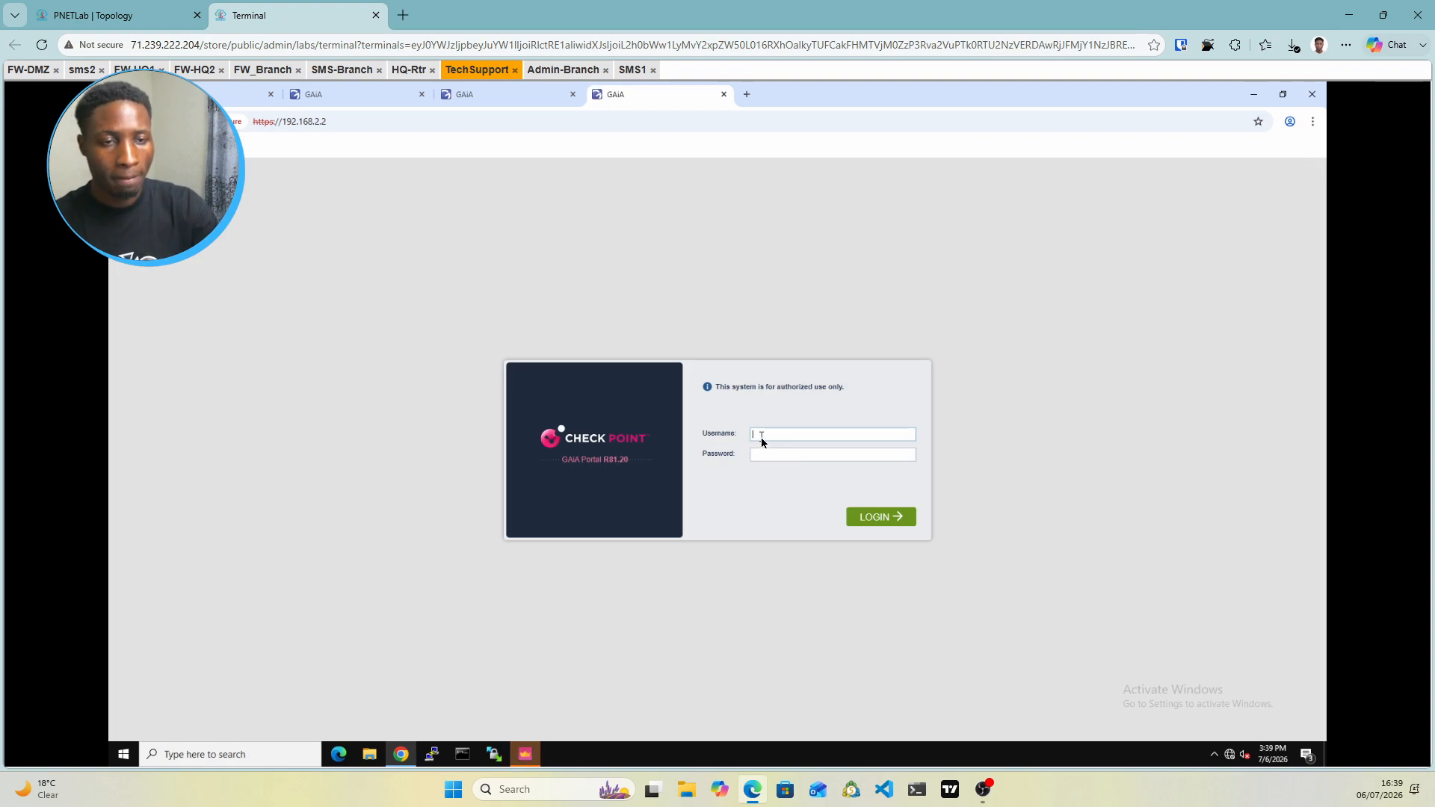
type("adm")
type("admin")
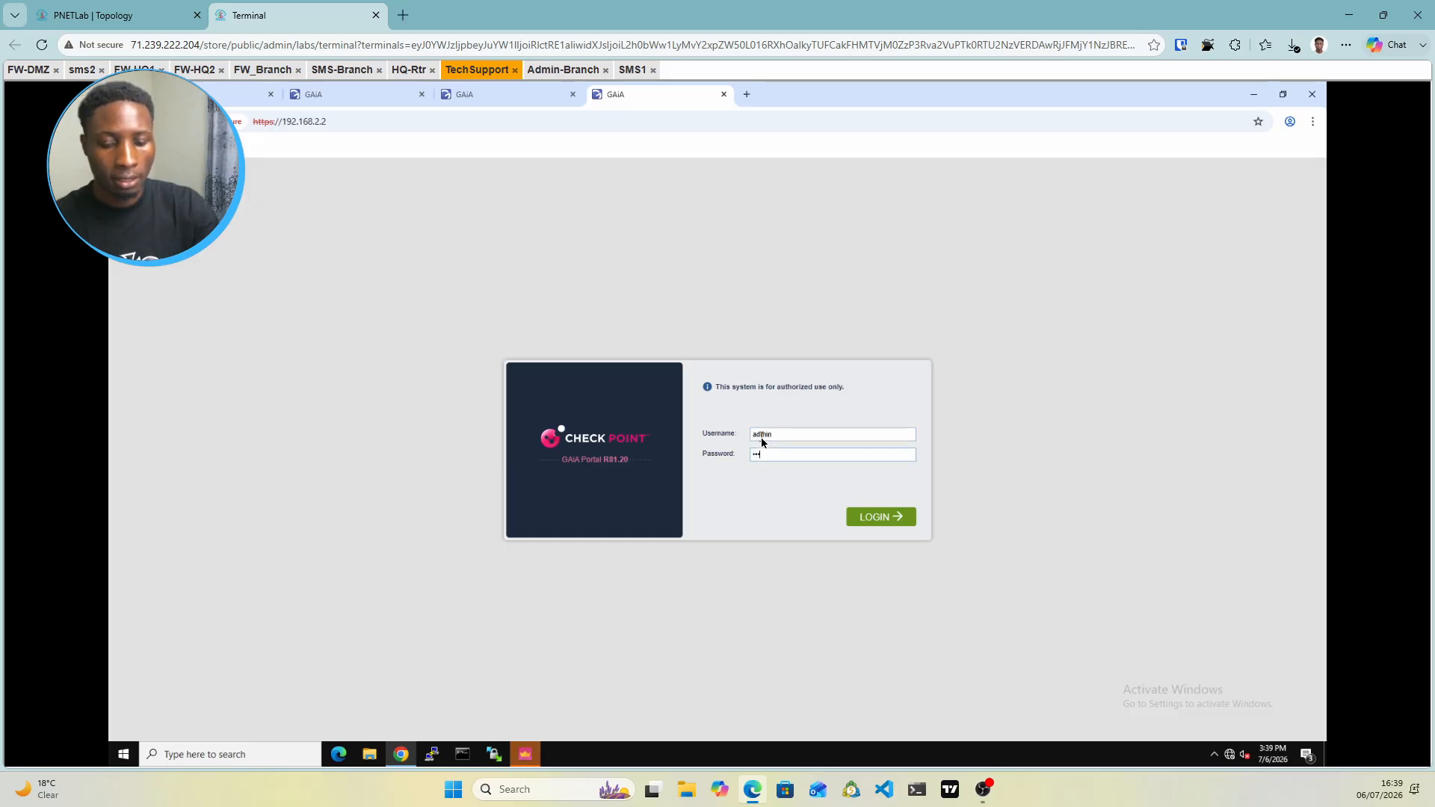
type("123")
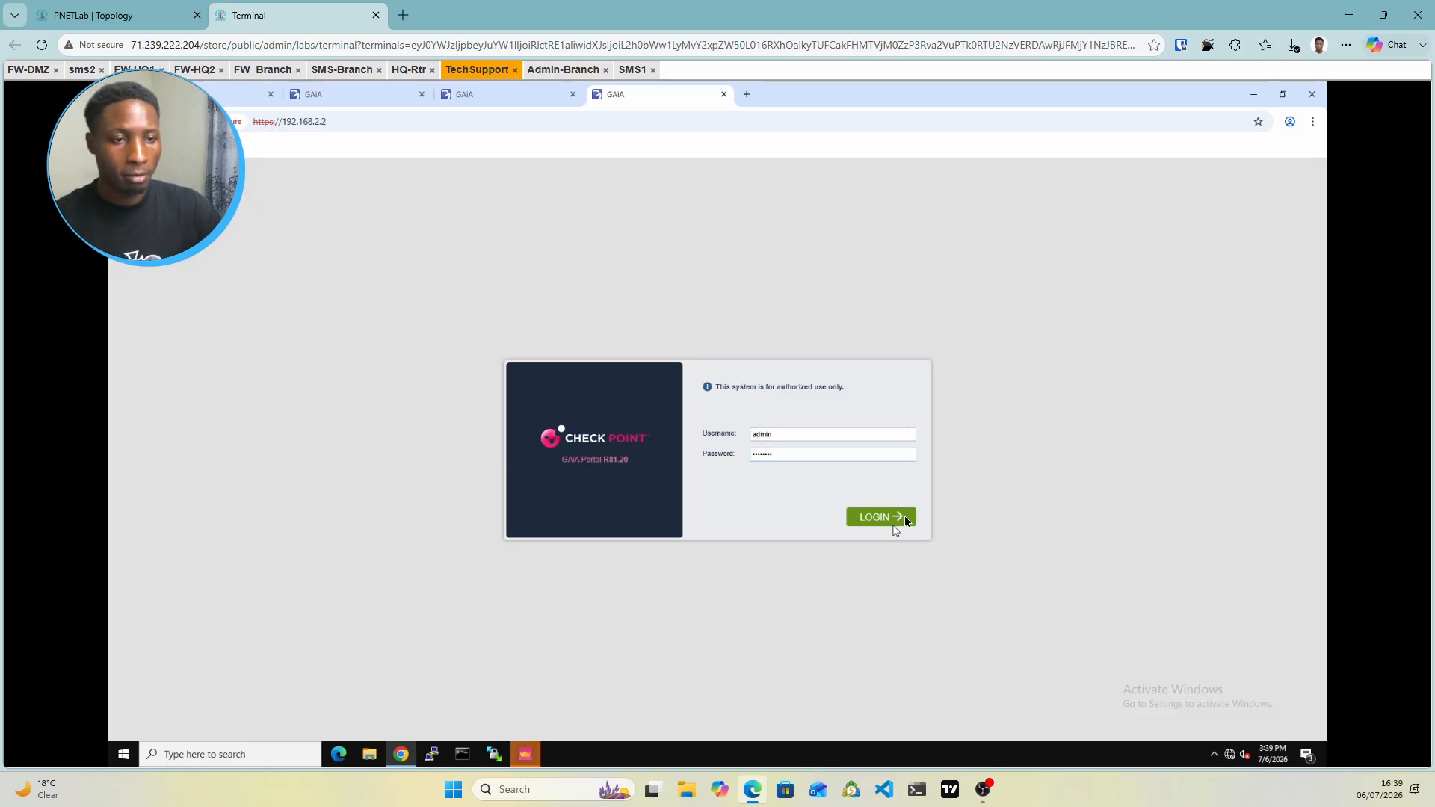
left_click(901, 517)
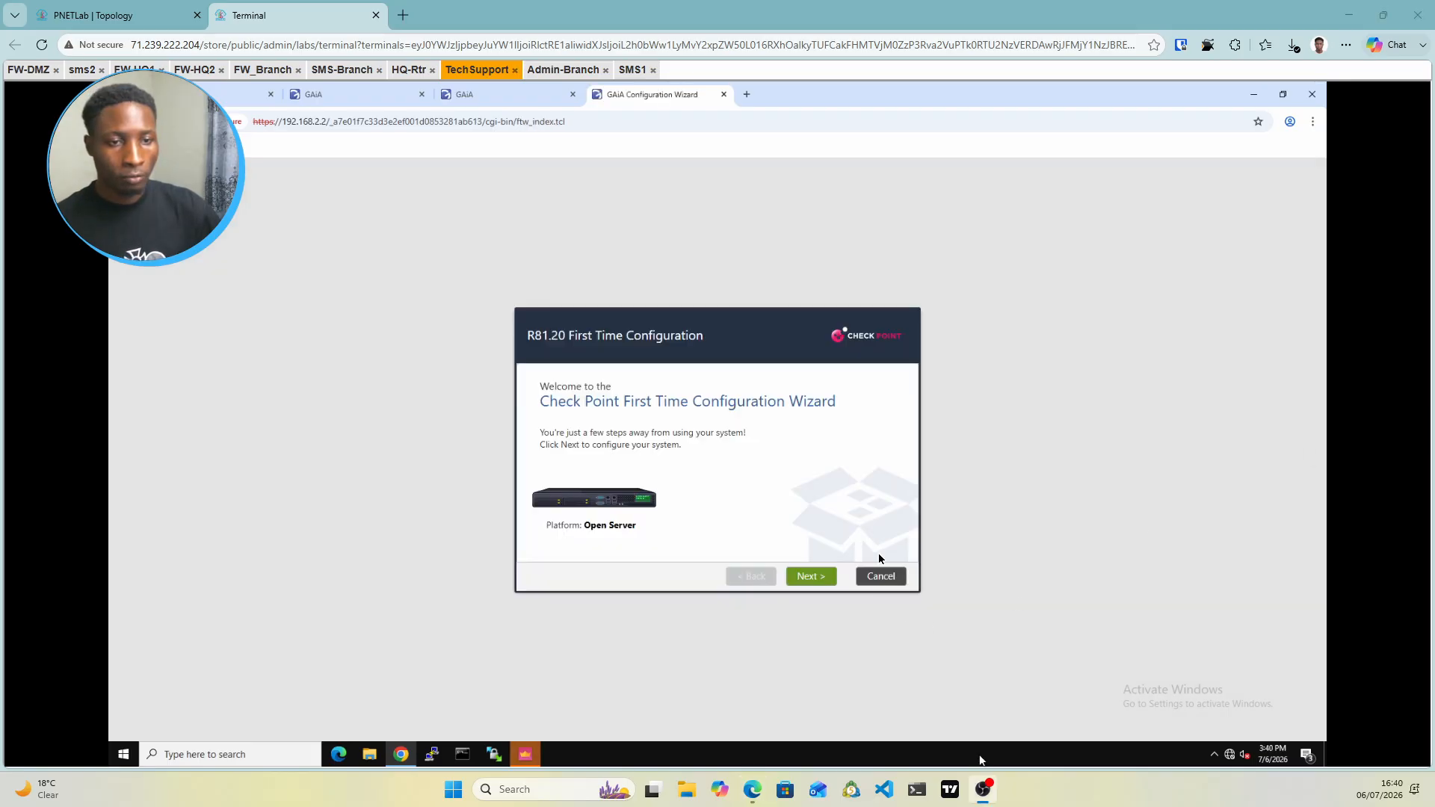
Keep the eth0 management settings and give eth1 manual IPv4 10.2.2.1/255.255.255.0
left_click(808, 580)
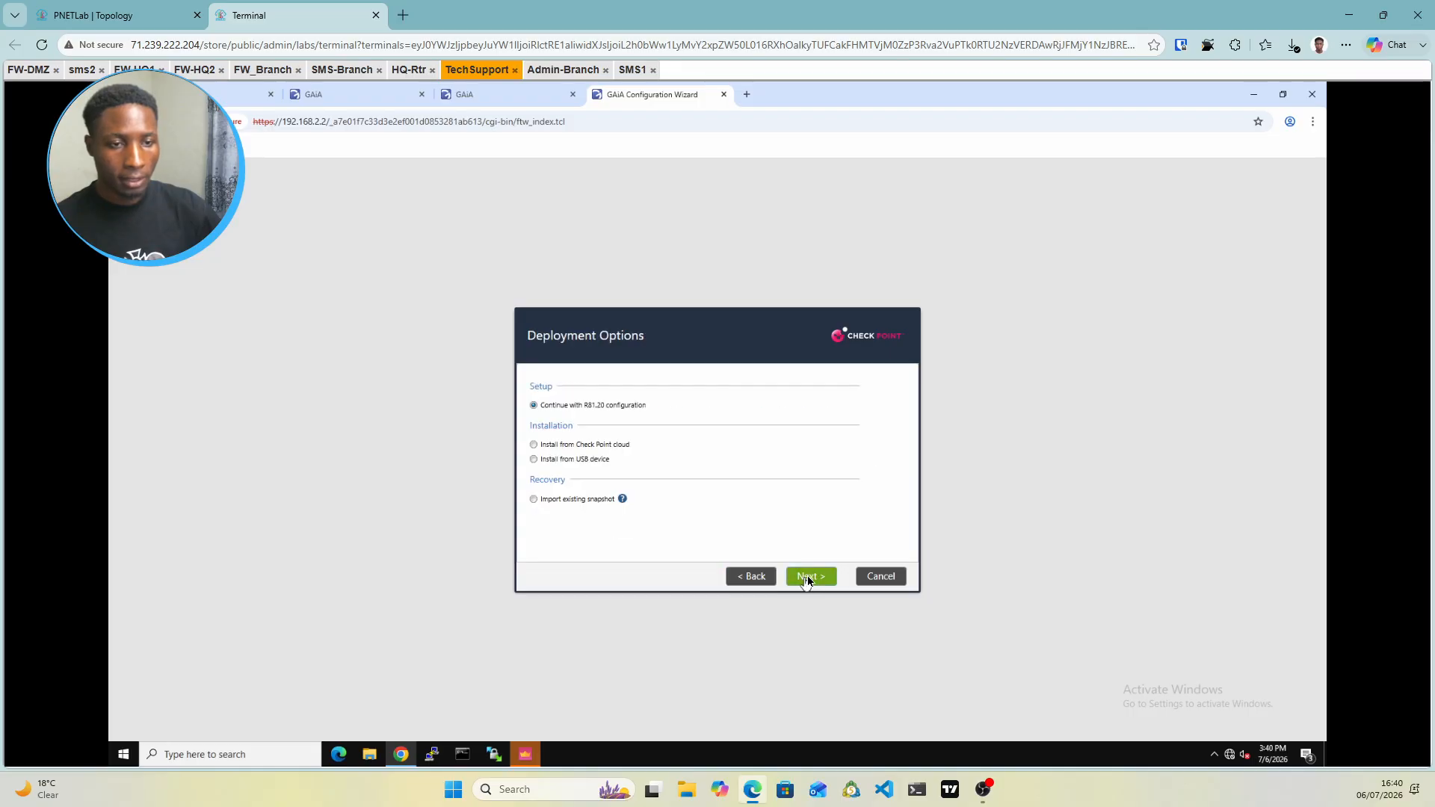
left_click(808, 580)
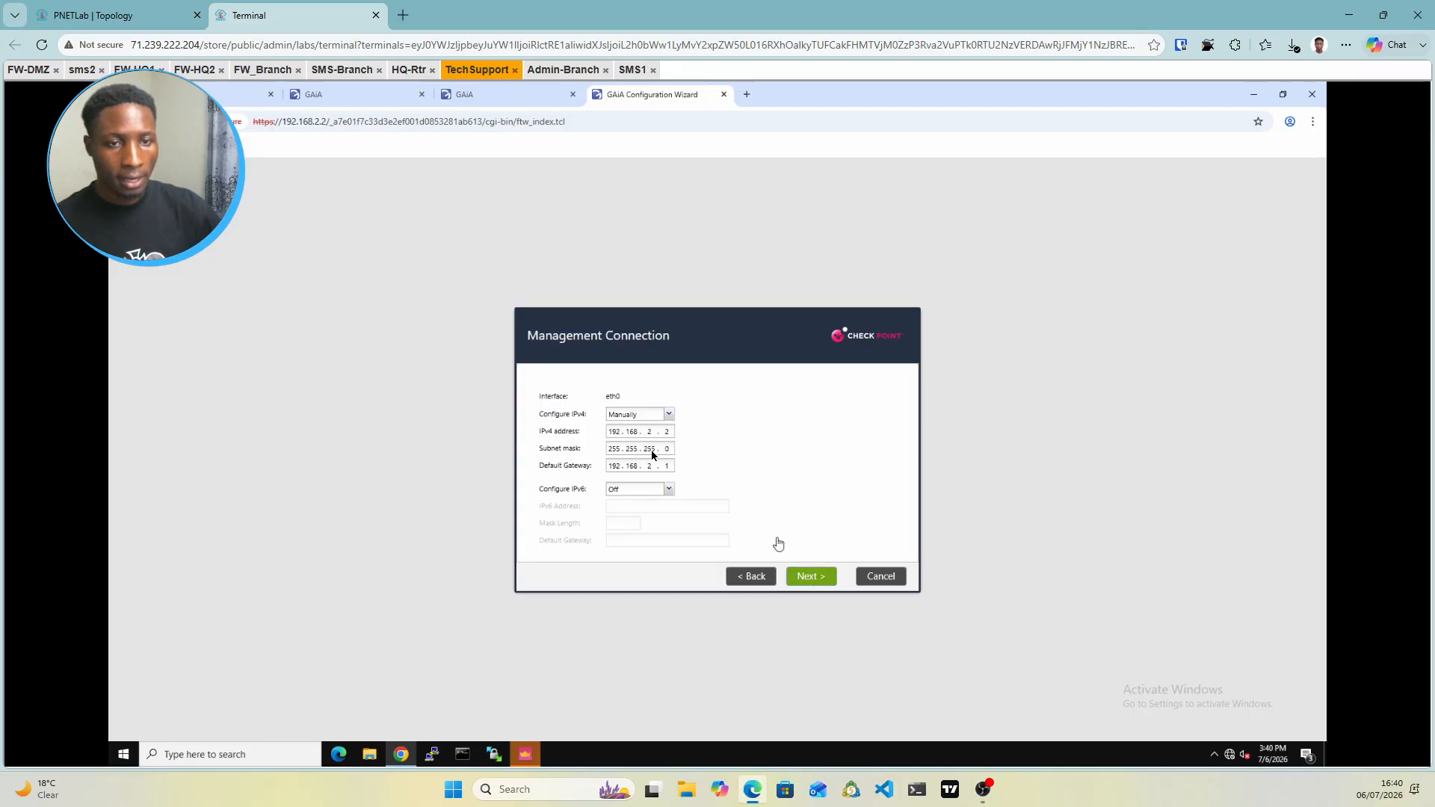
left_click(814, 575)
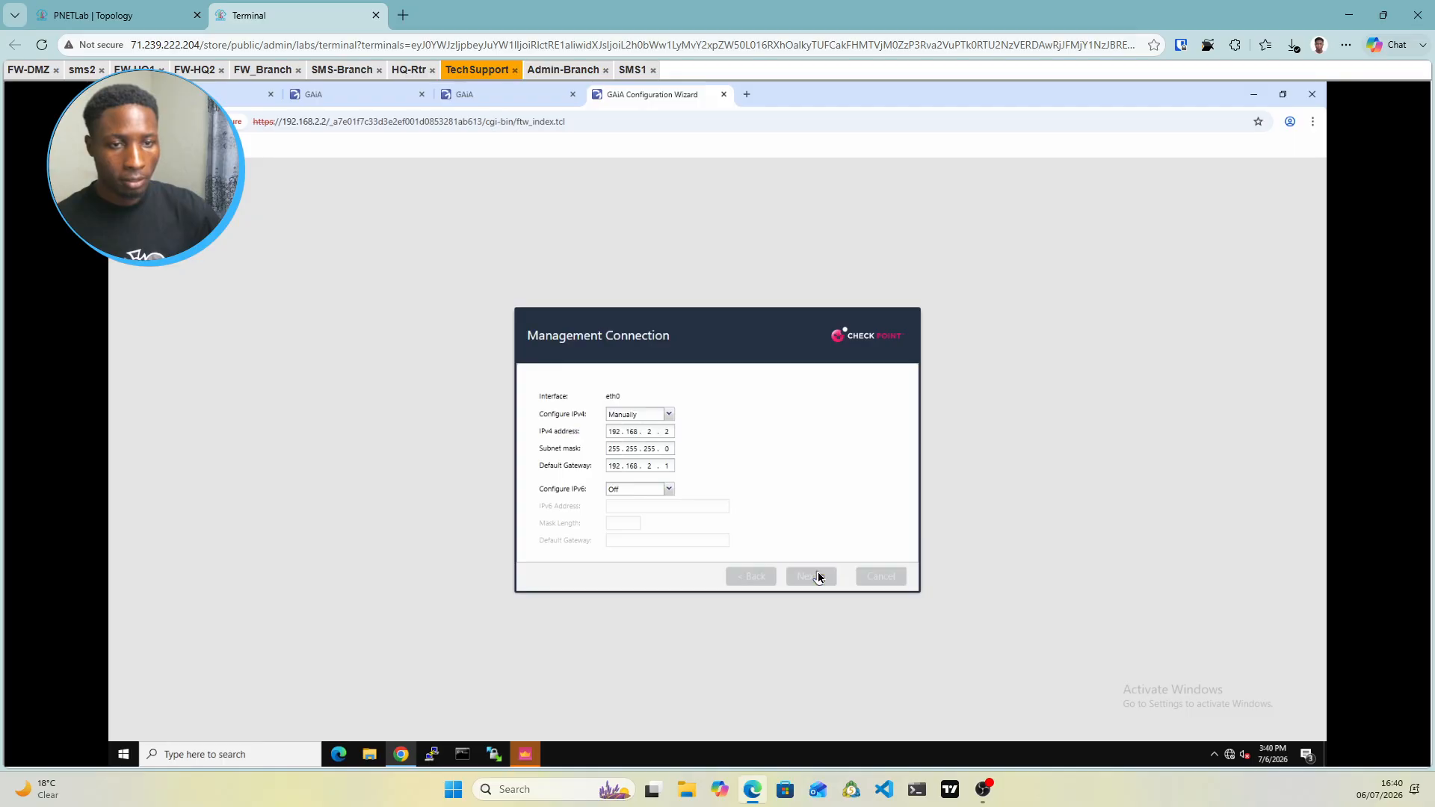
left_click(142, 15)
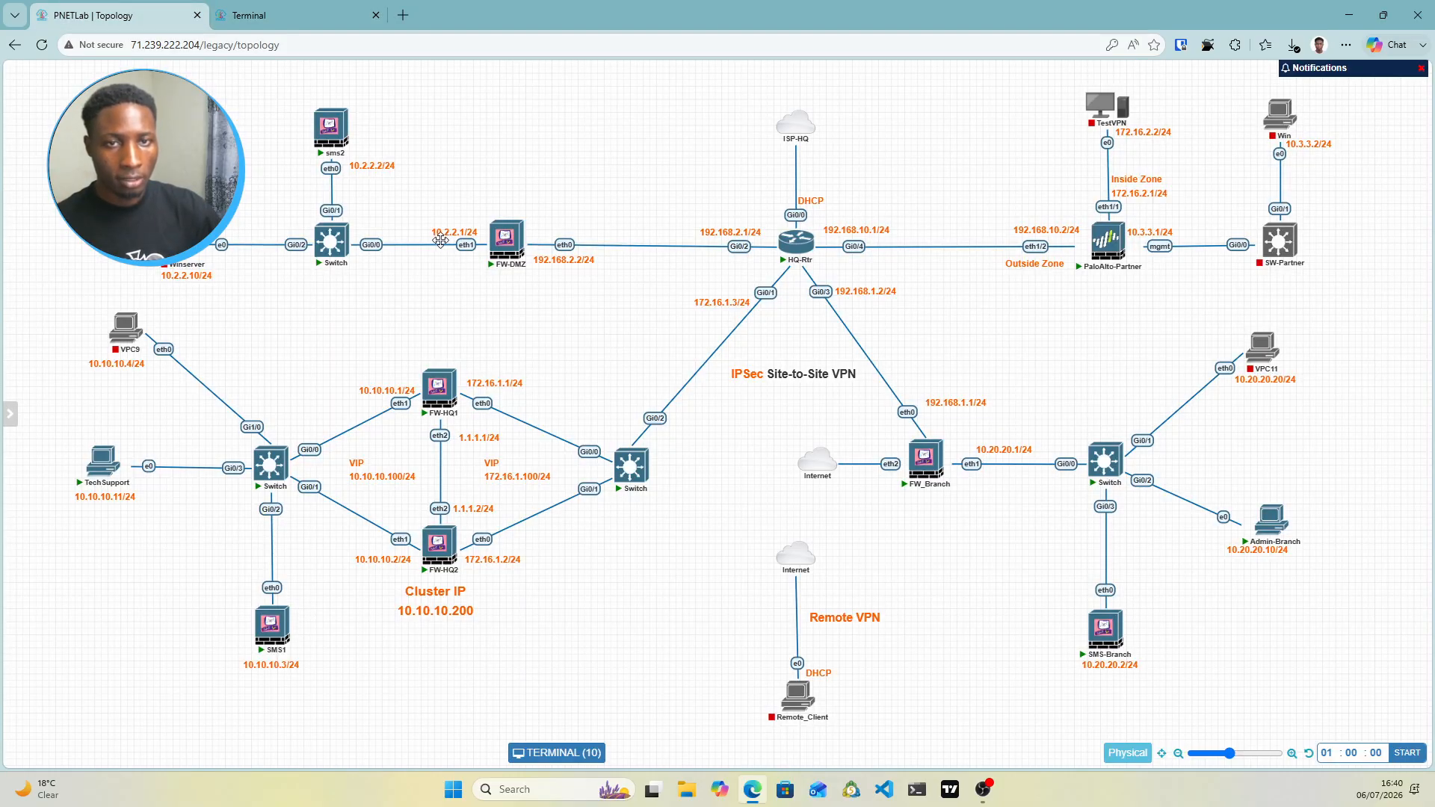
left_click(287, 9)
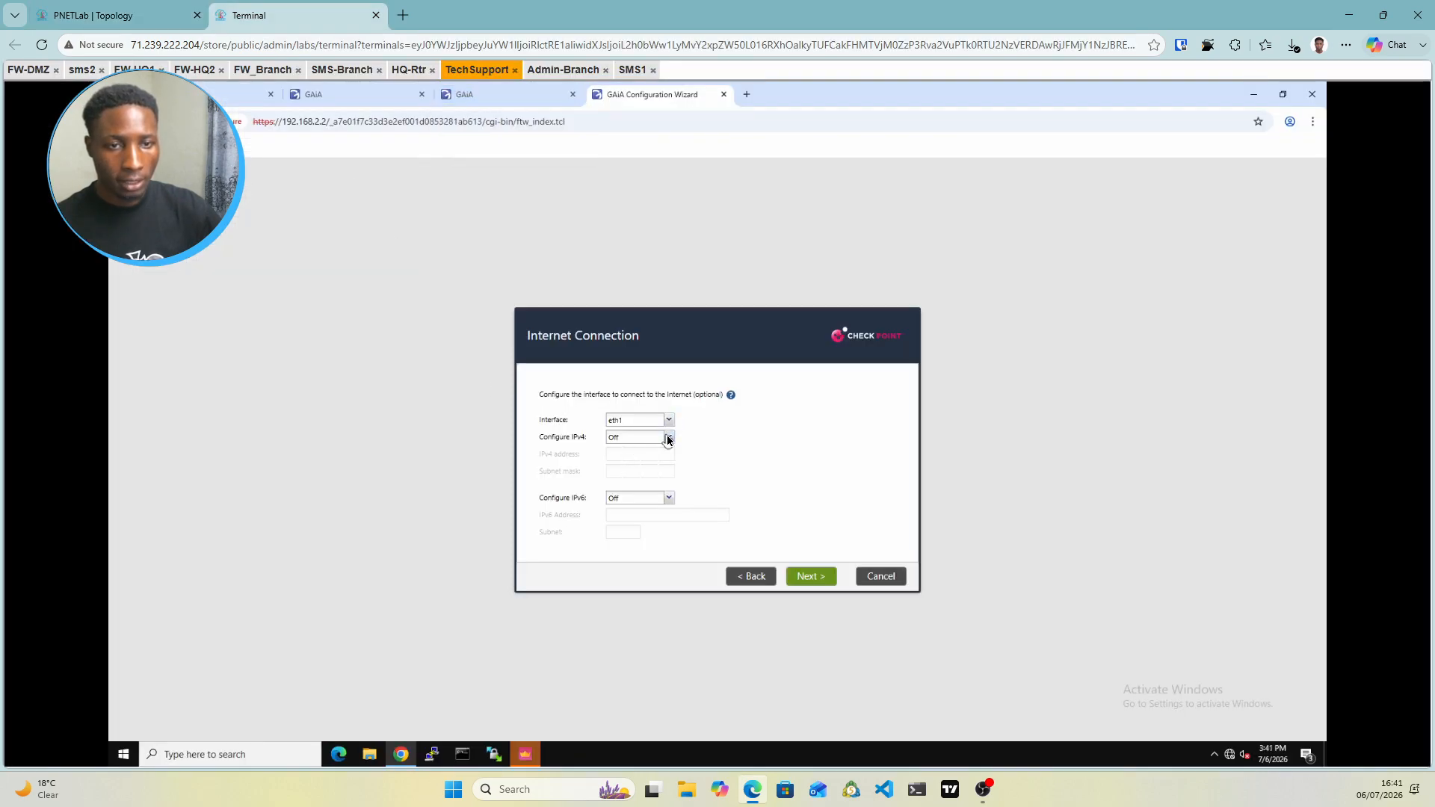
left_click(628, 452)
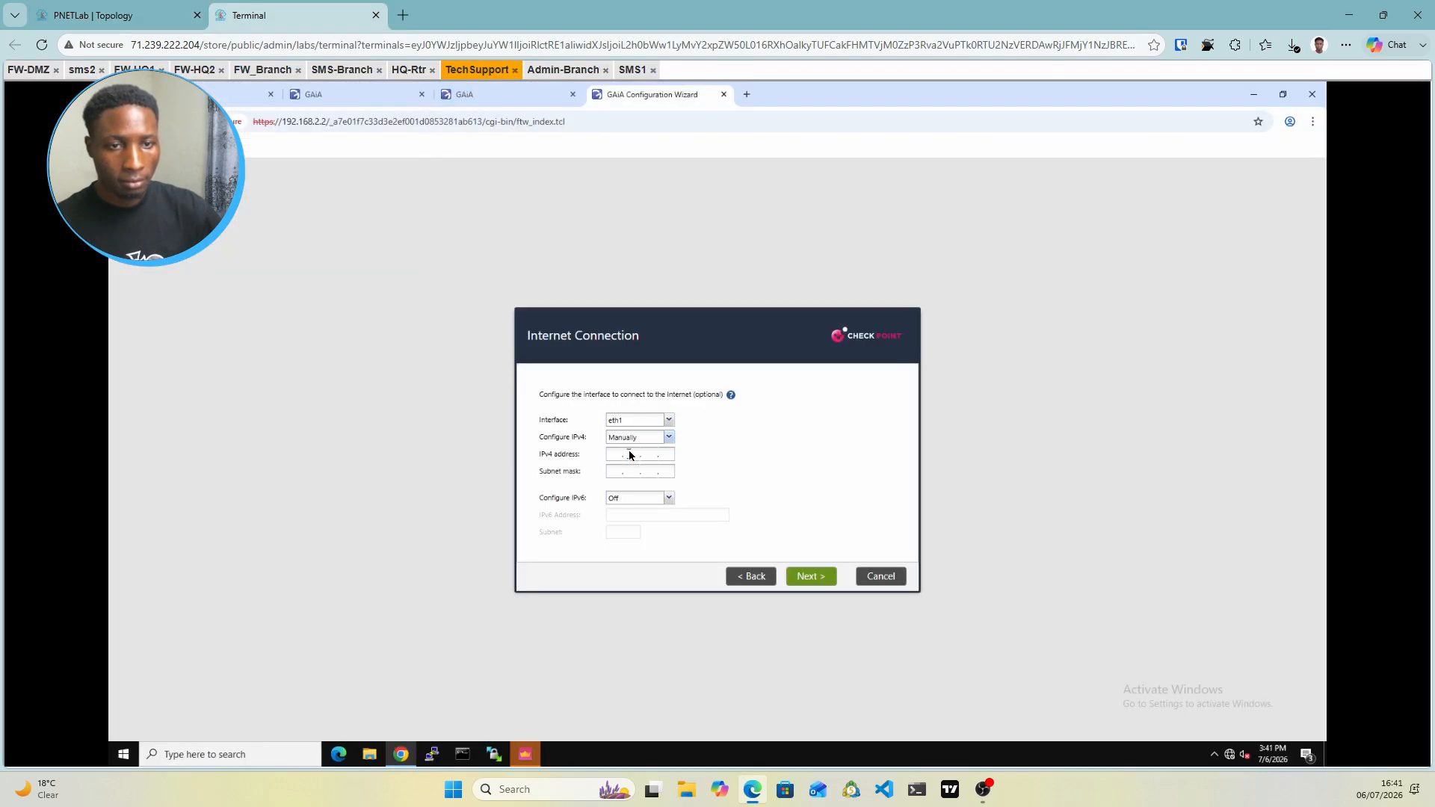
left_click(620, 455)
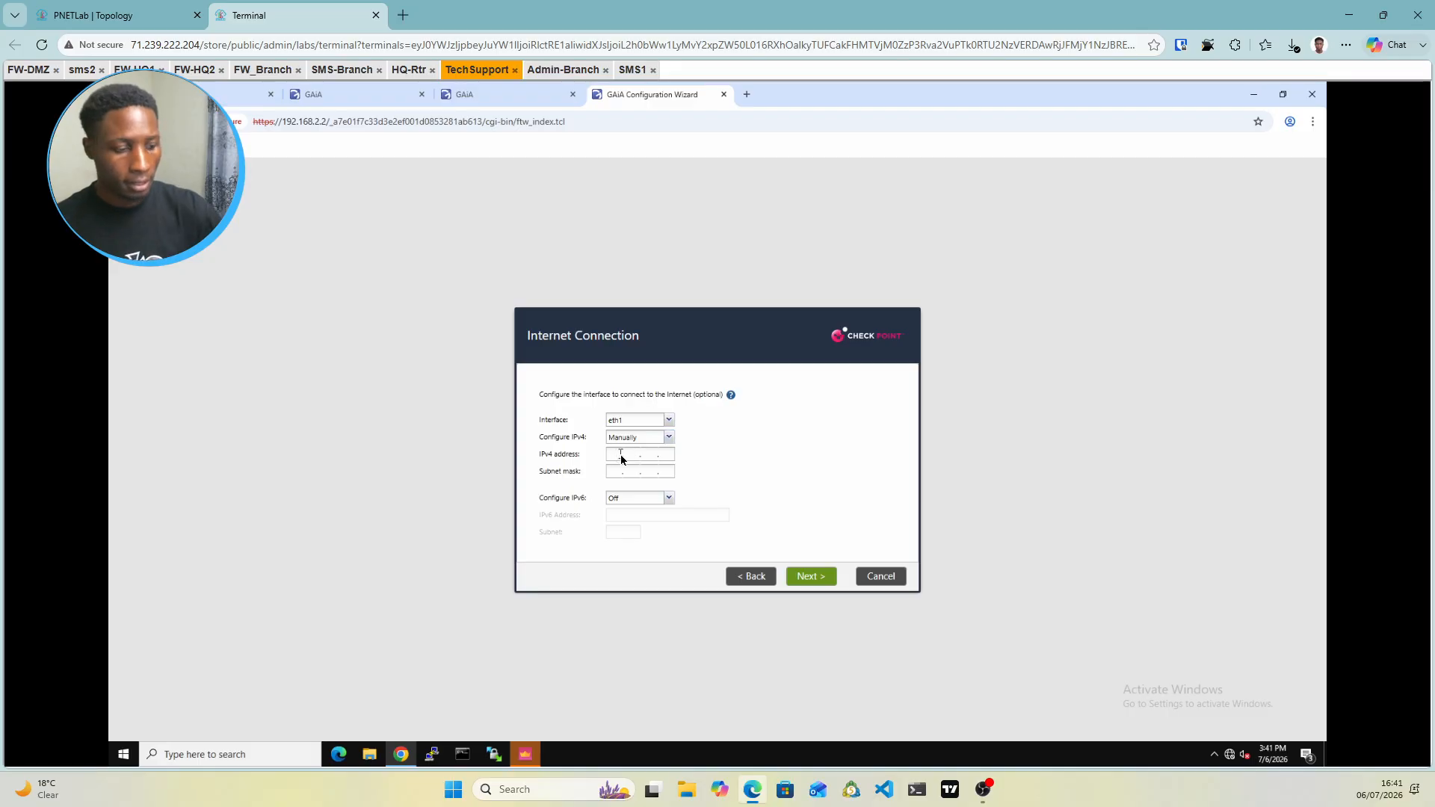
type("10.2.2")
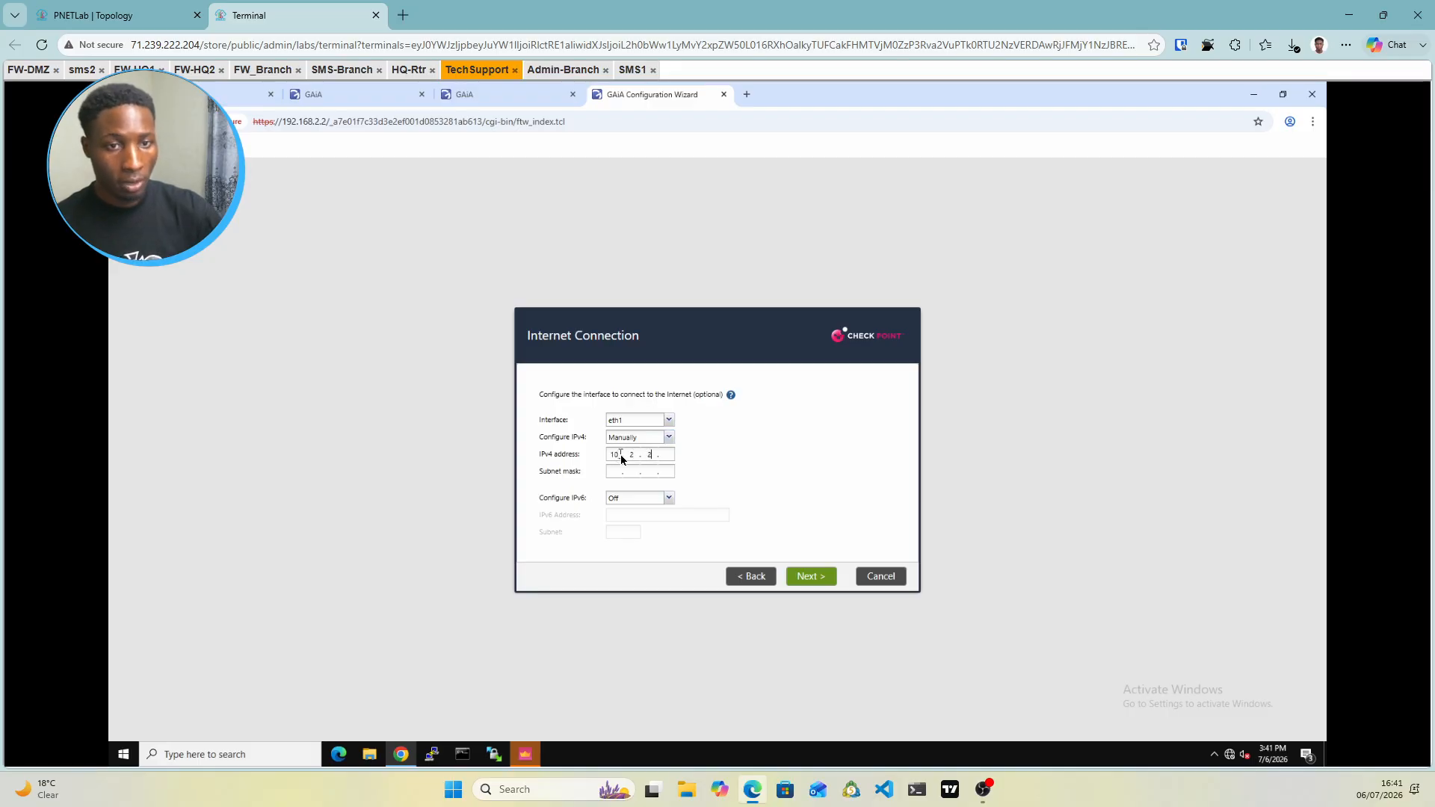
type(".1")
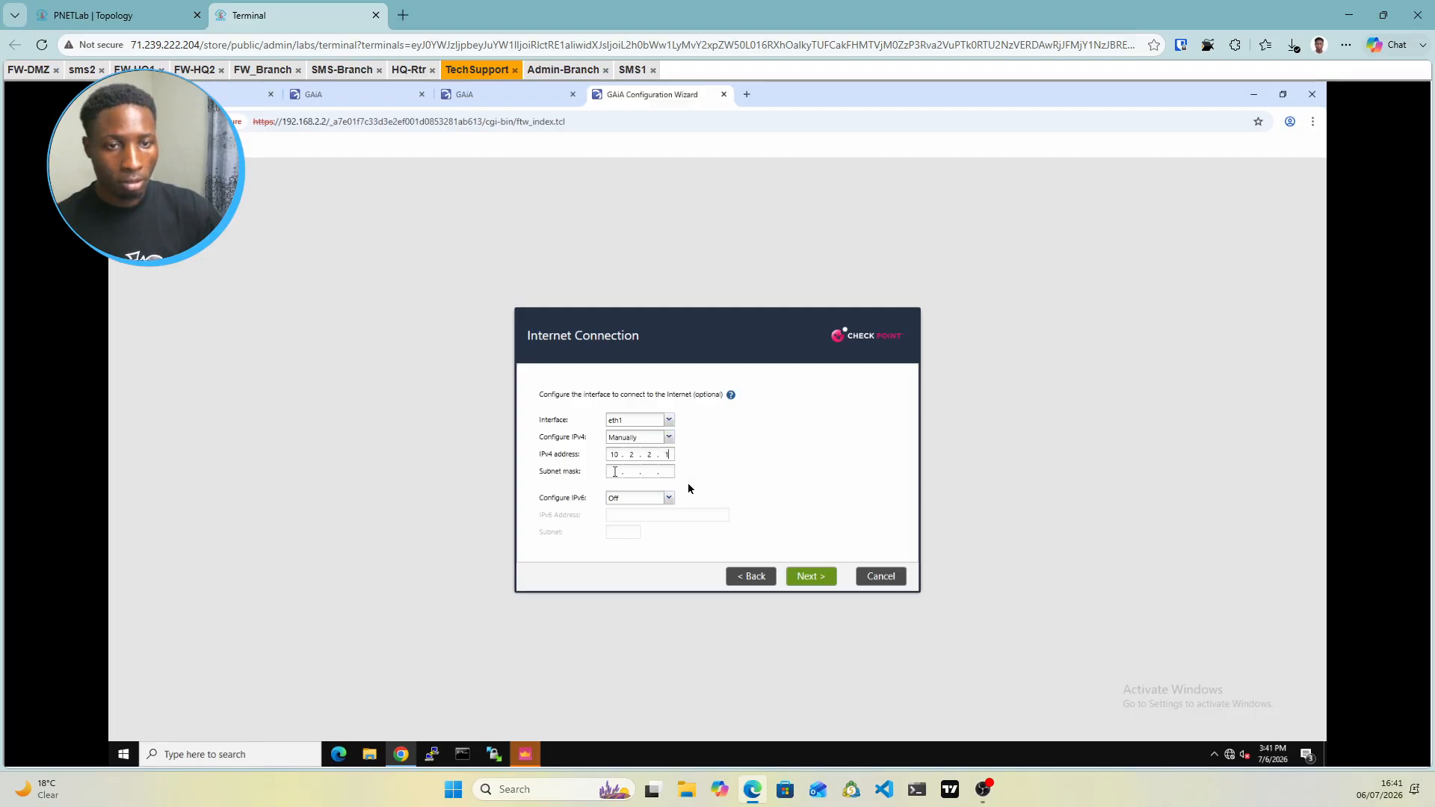
type("255.255.2")
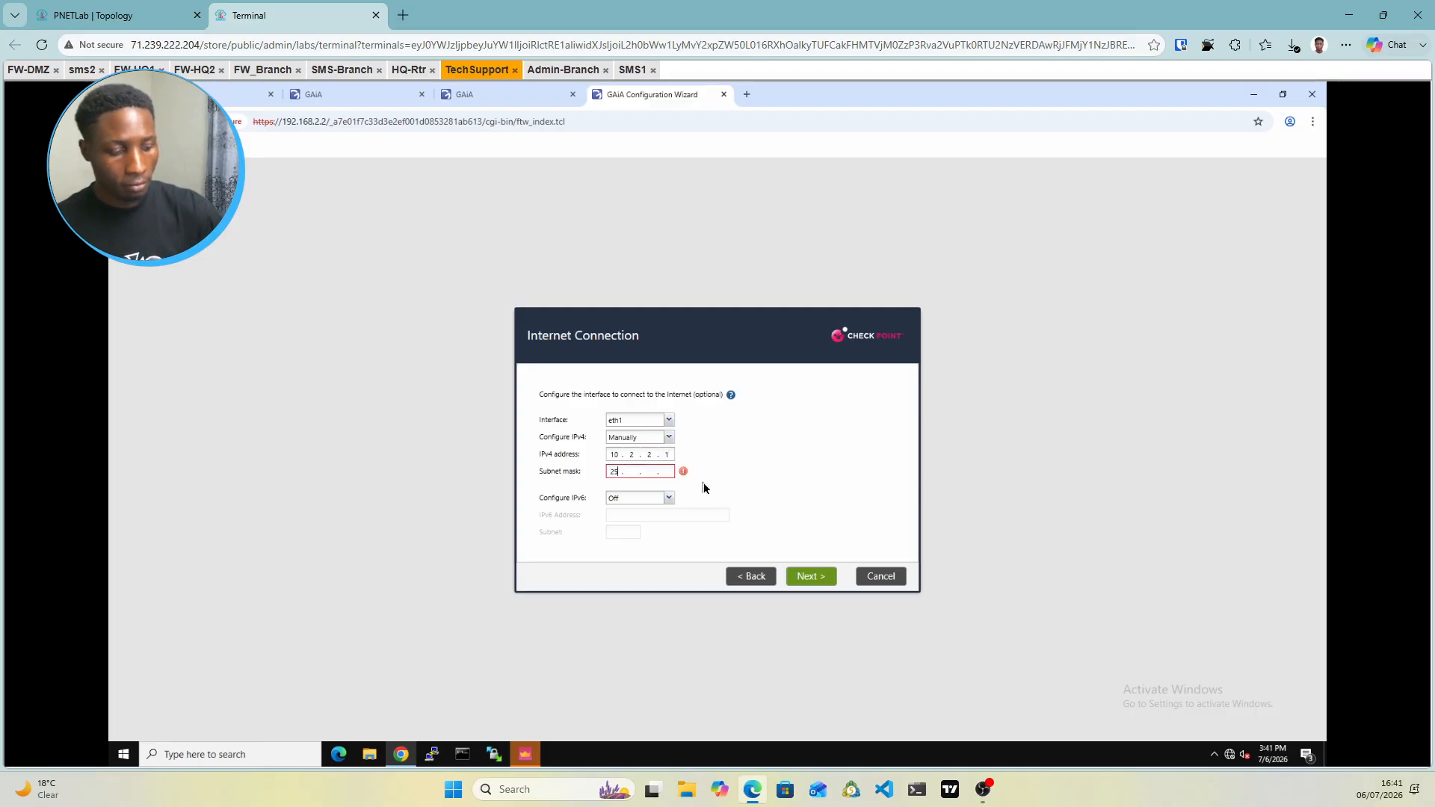
type("55.0")
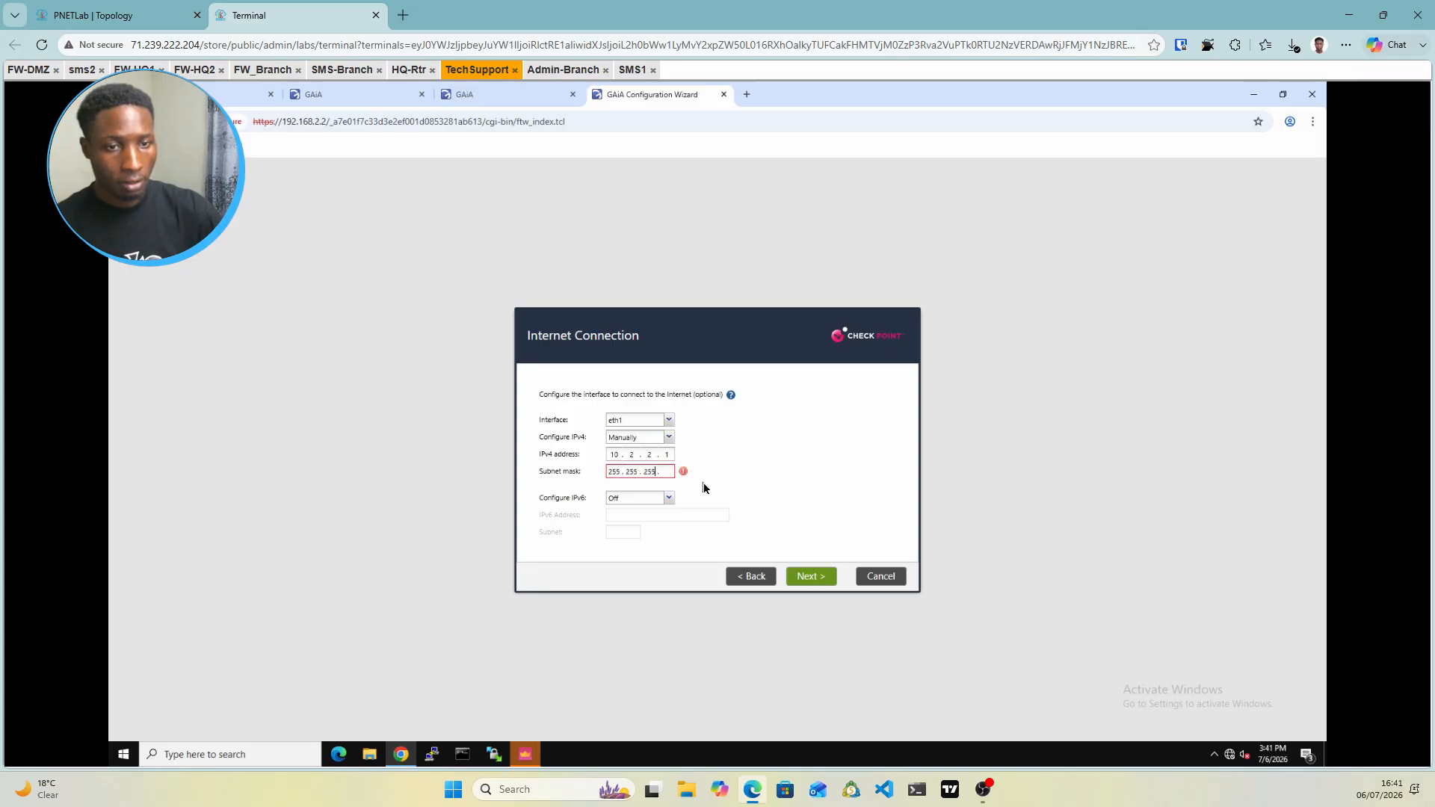
left_click(811, 578)
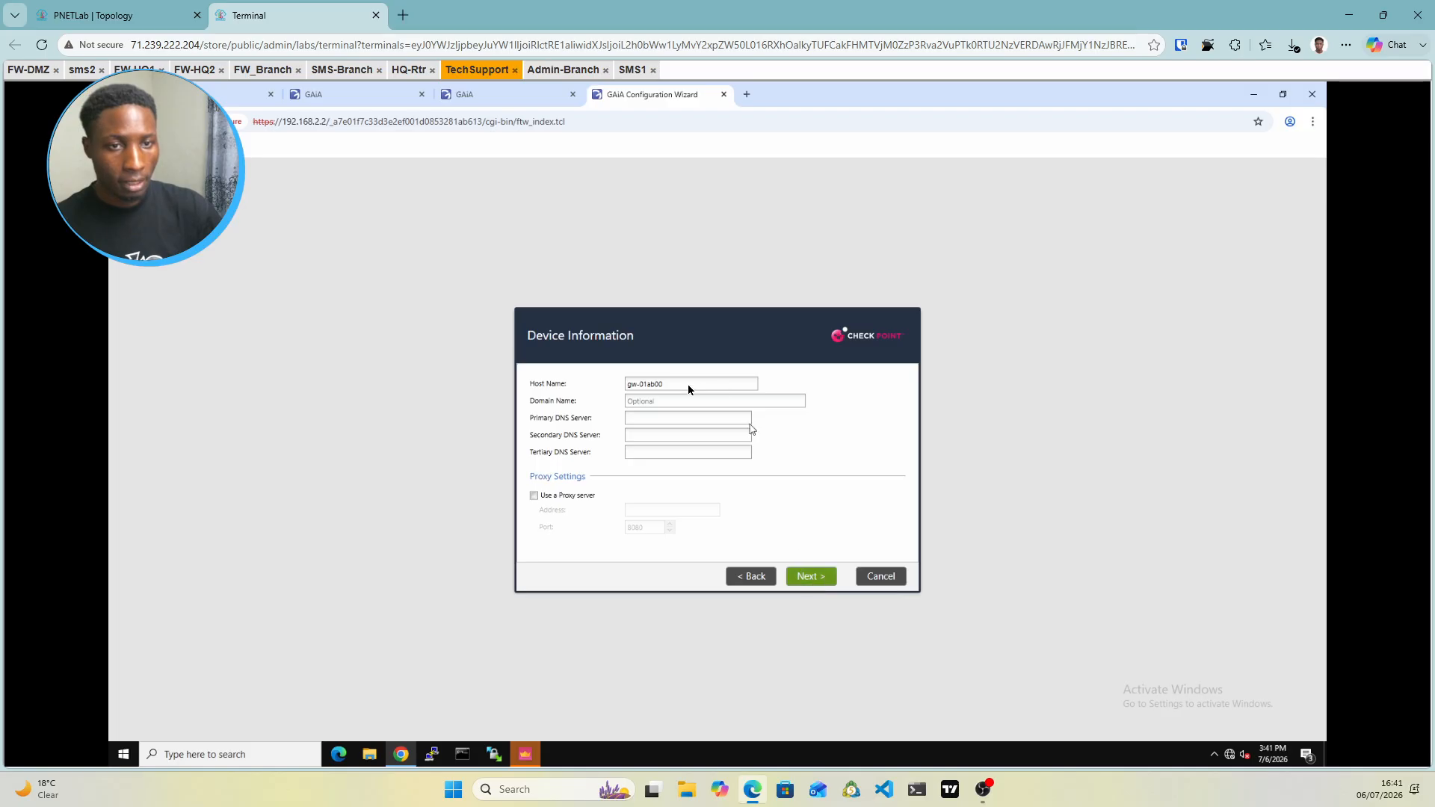
Replace the default host name with FW-D and choose Security Gateway only, not dynamically addressed
key("ctrl+a")
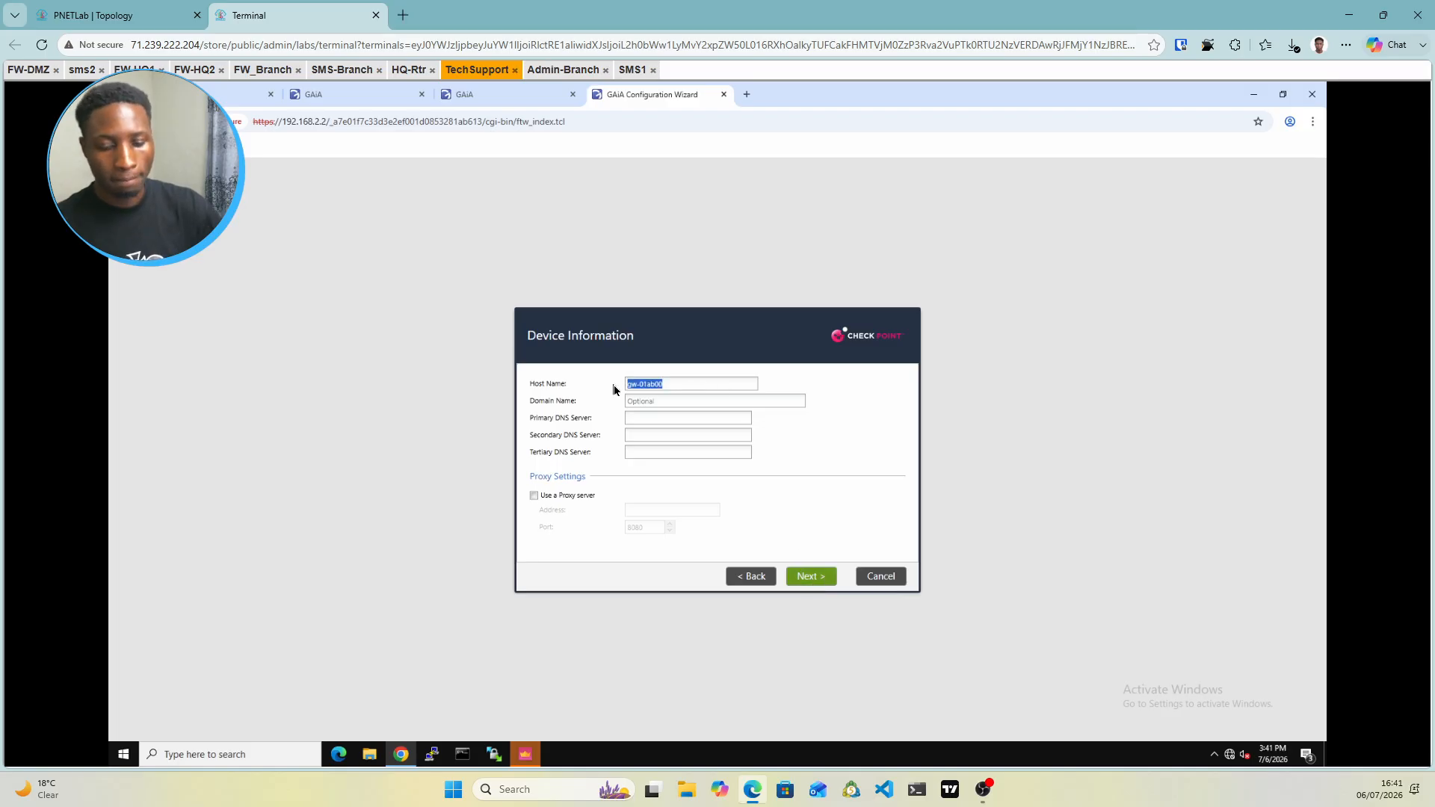
type("FW")
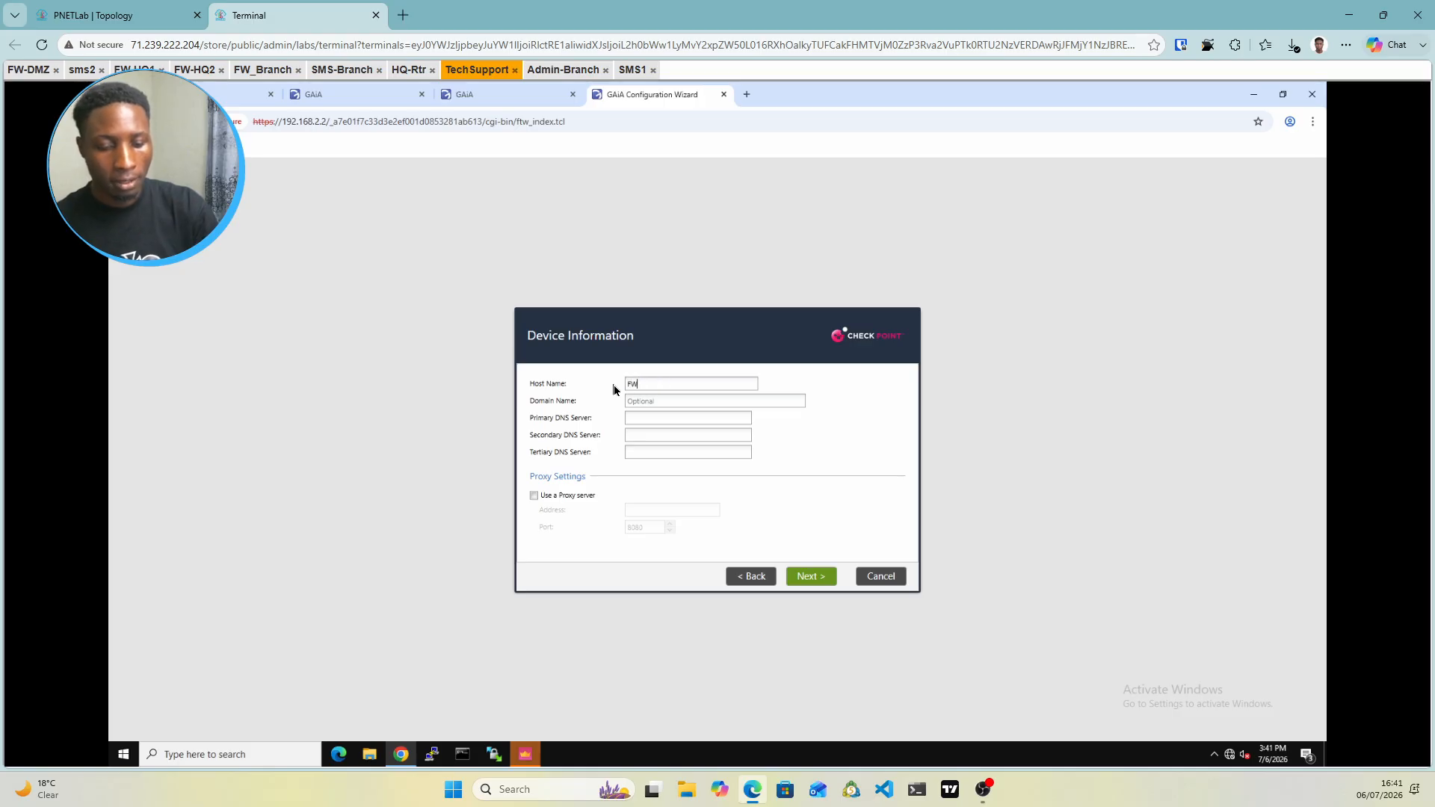
type("-DMZ")
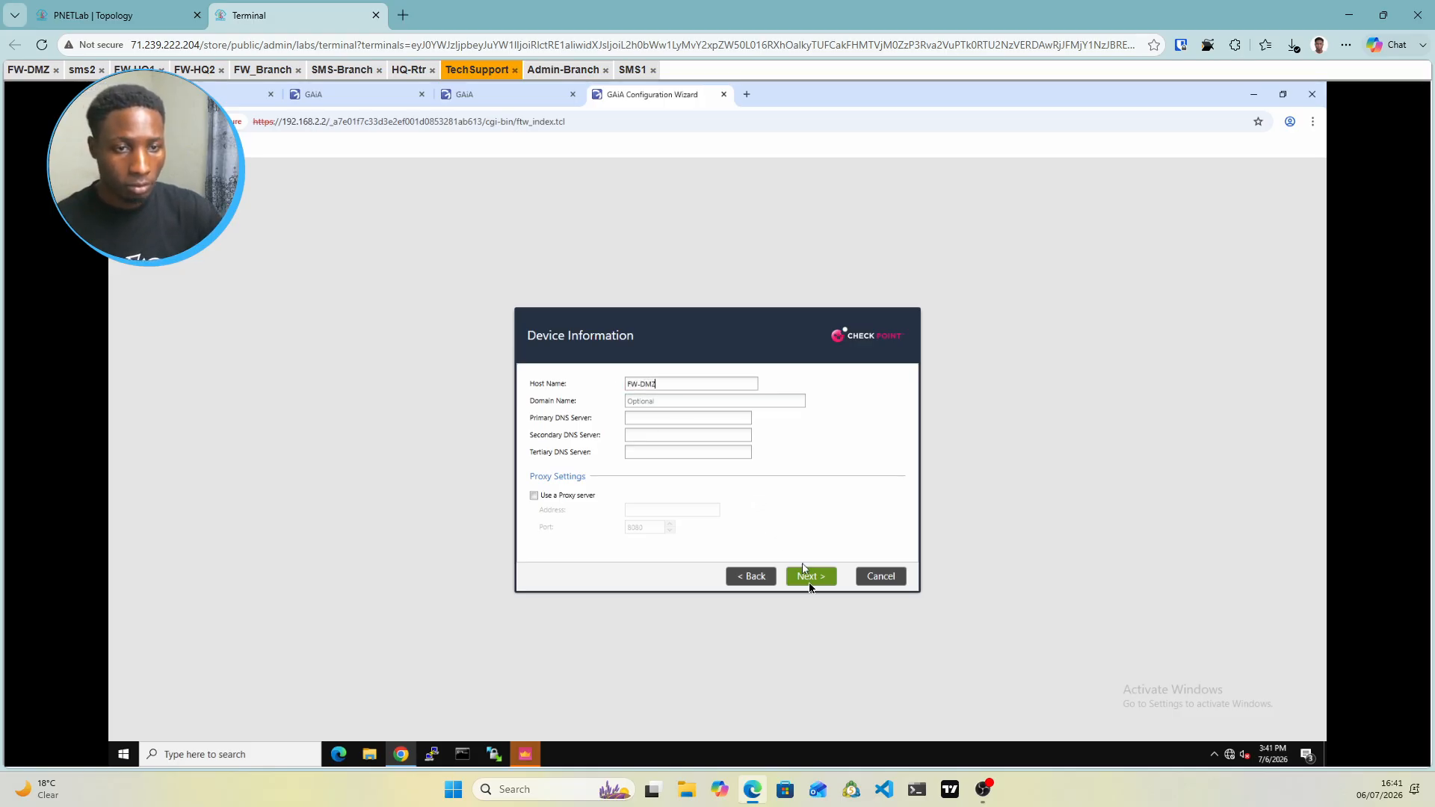
left_click(810, 581)
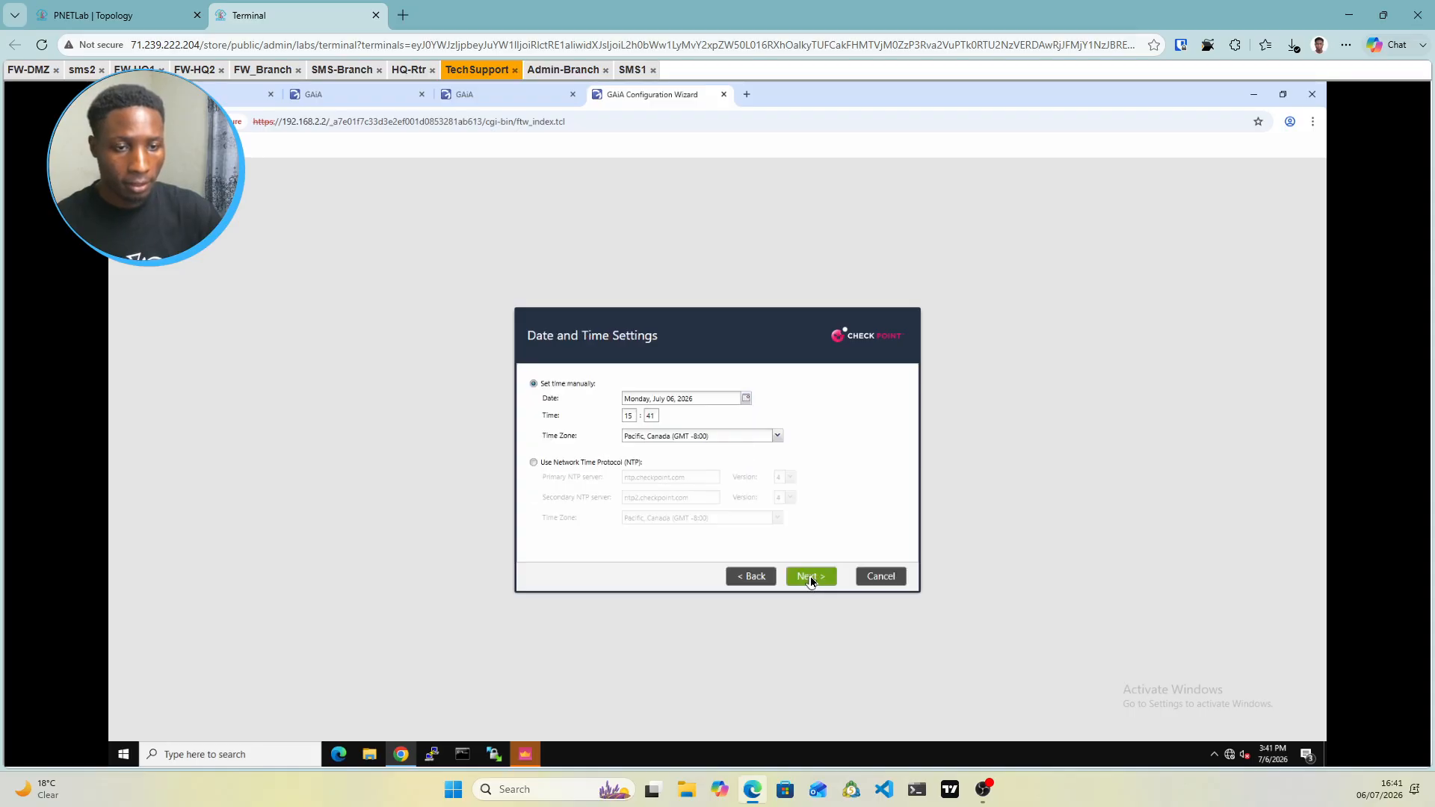
left_click(811, 581)
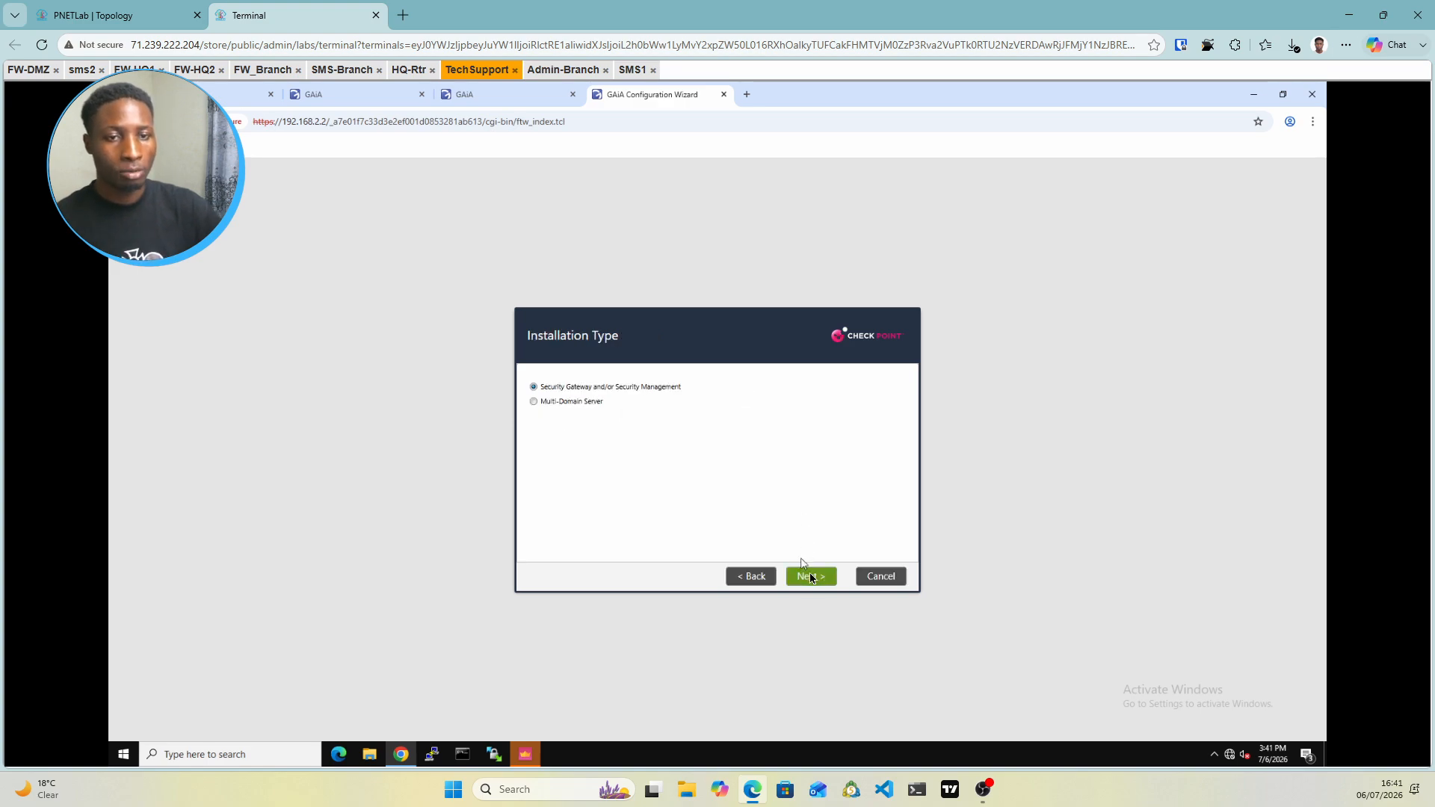
left_click(809, 576)
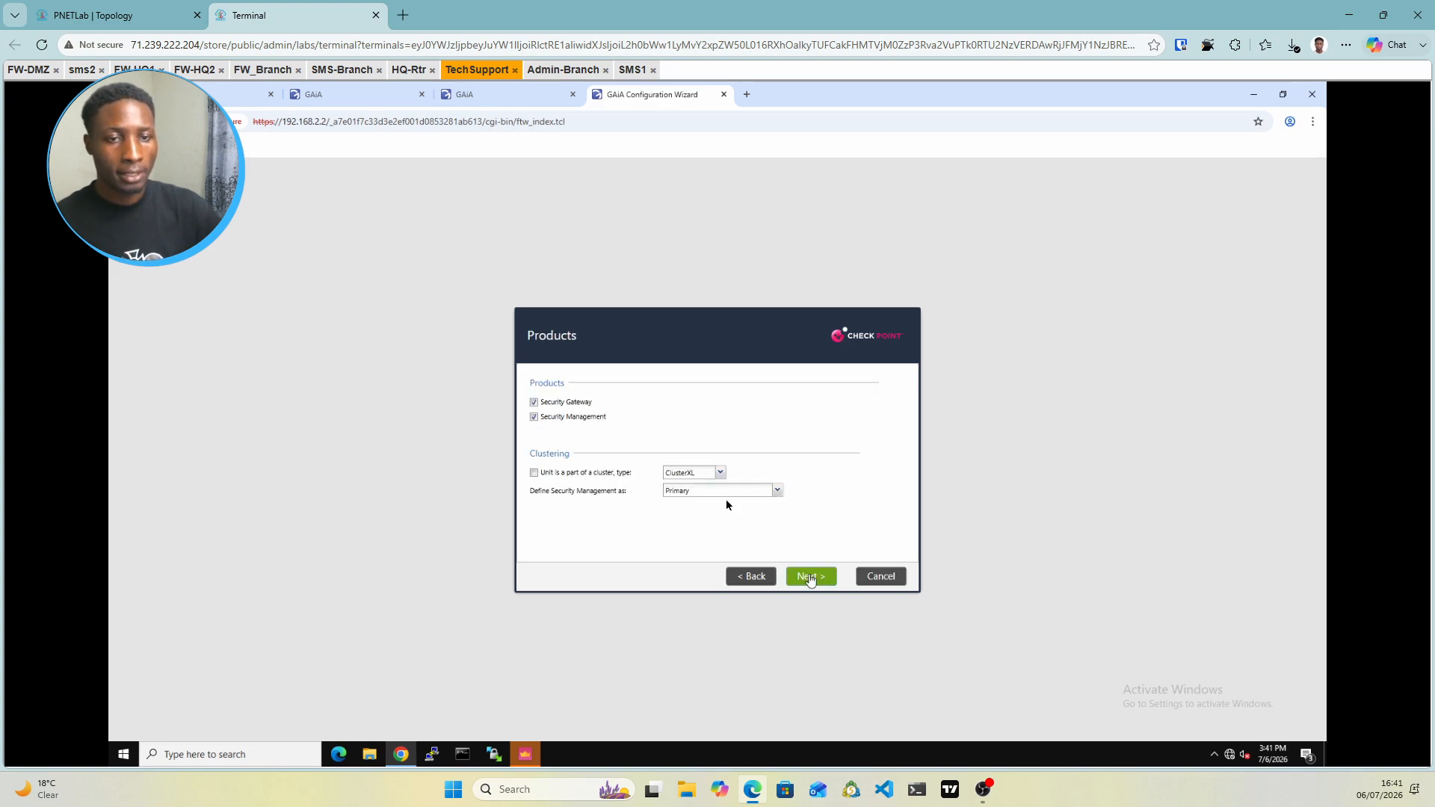
left_click(534, 417)
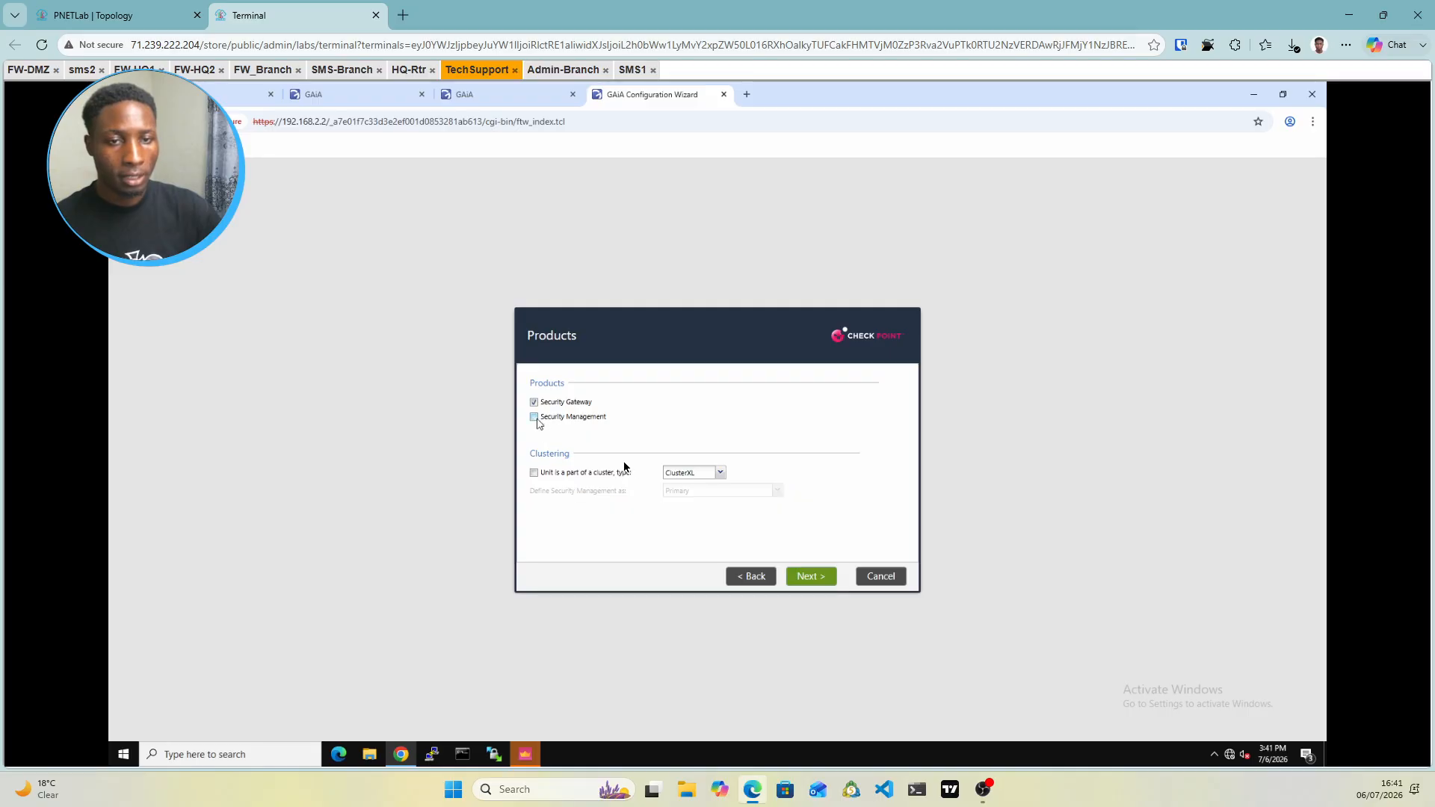
left_click(809, 576)
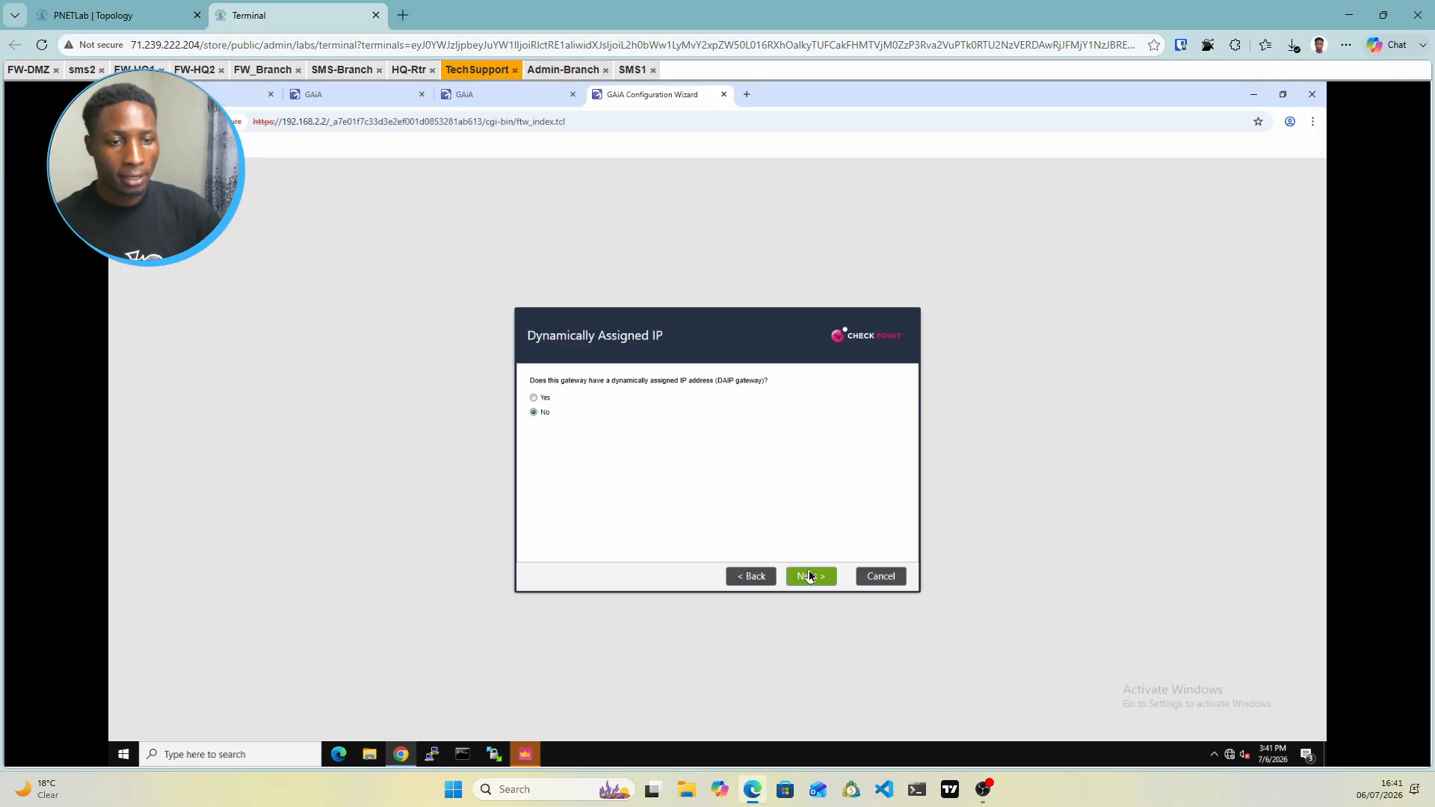
left_click(810, 575)
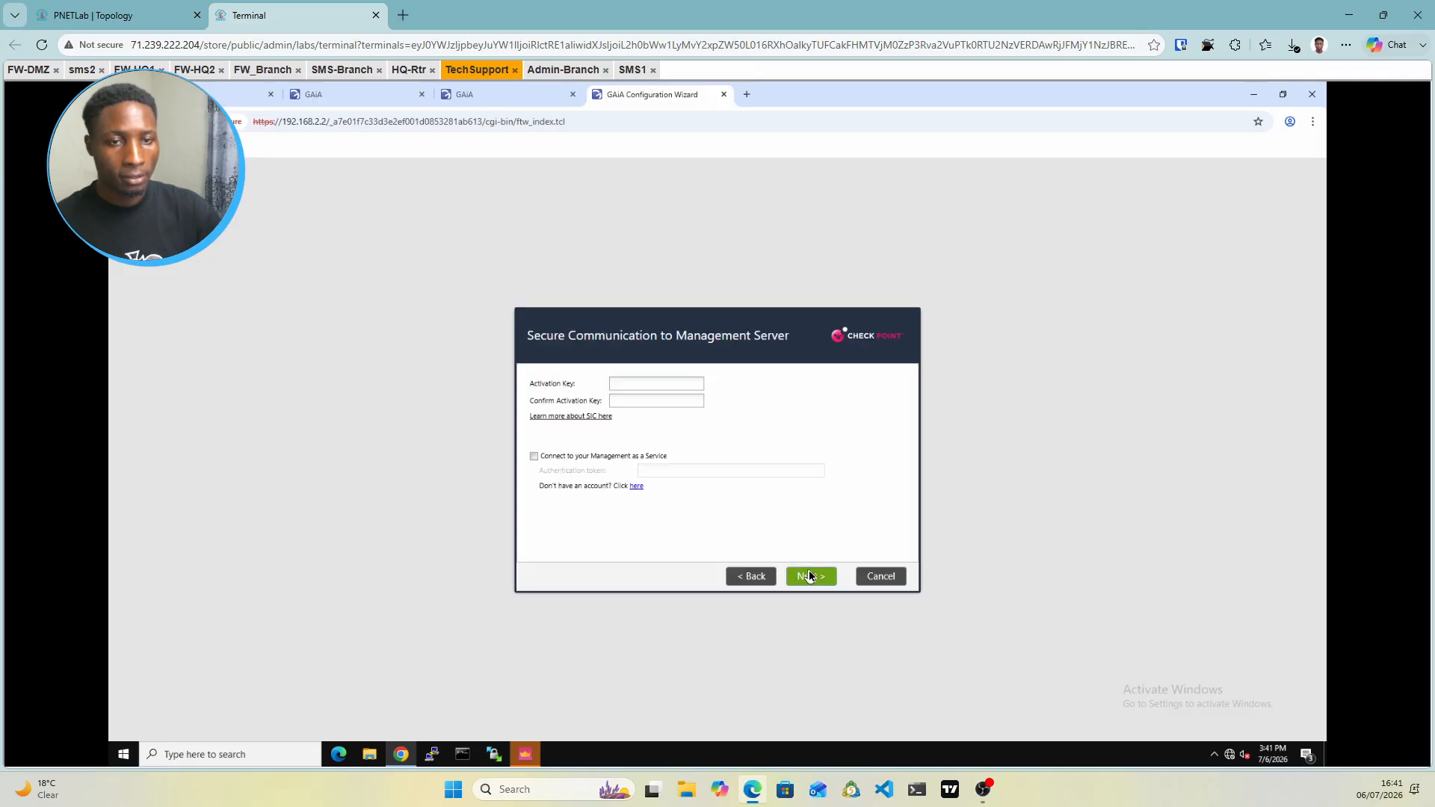
Enter the SIC activation key, finish the wizard, and confirm starting the configuration
left_click(629, 383)
type("•••••••")
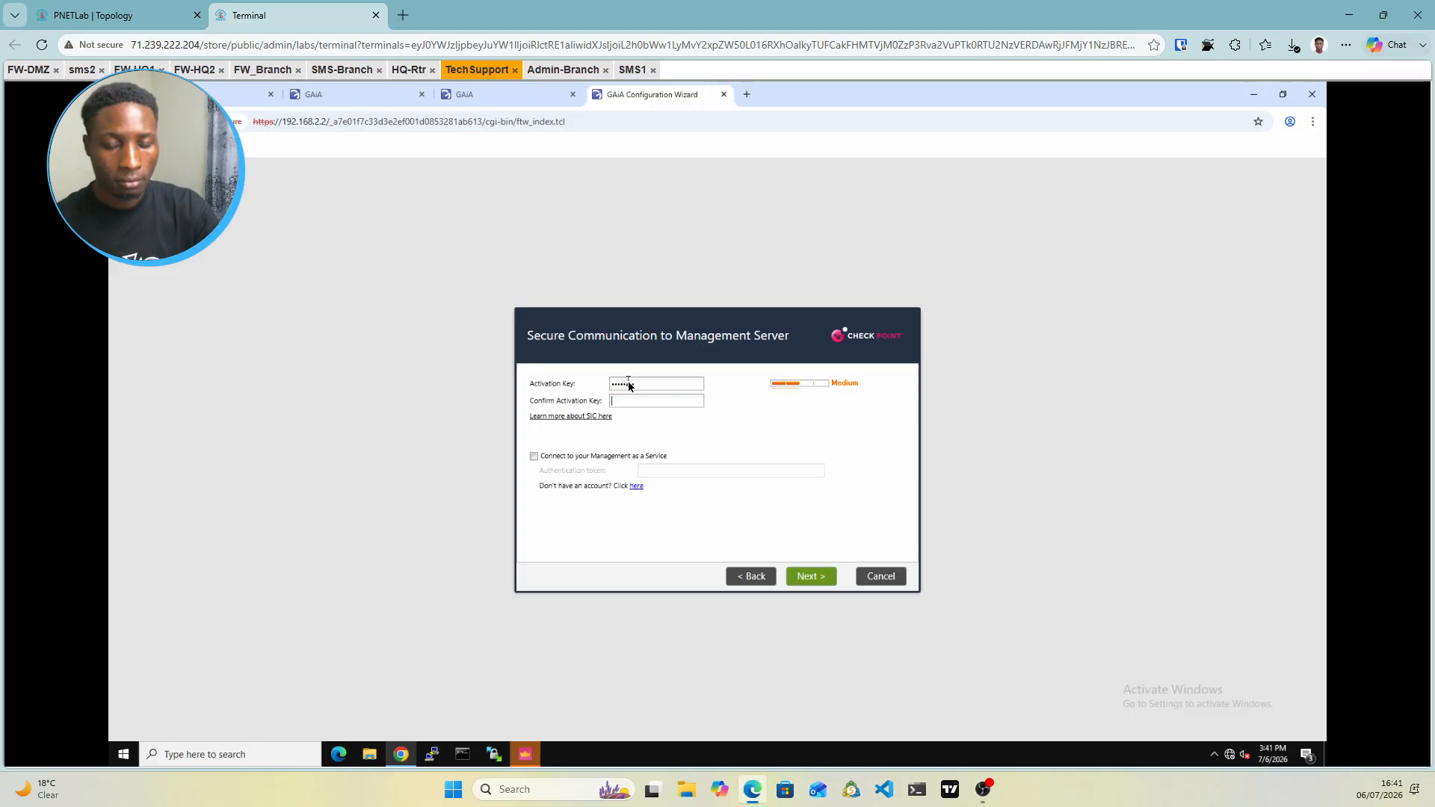
type("•••••")
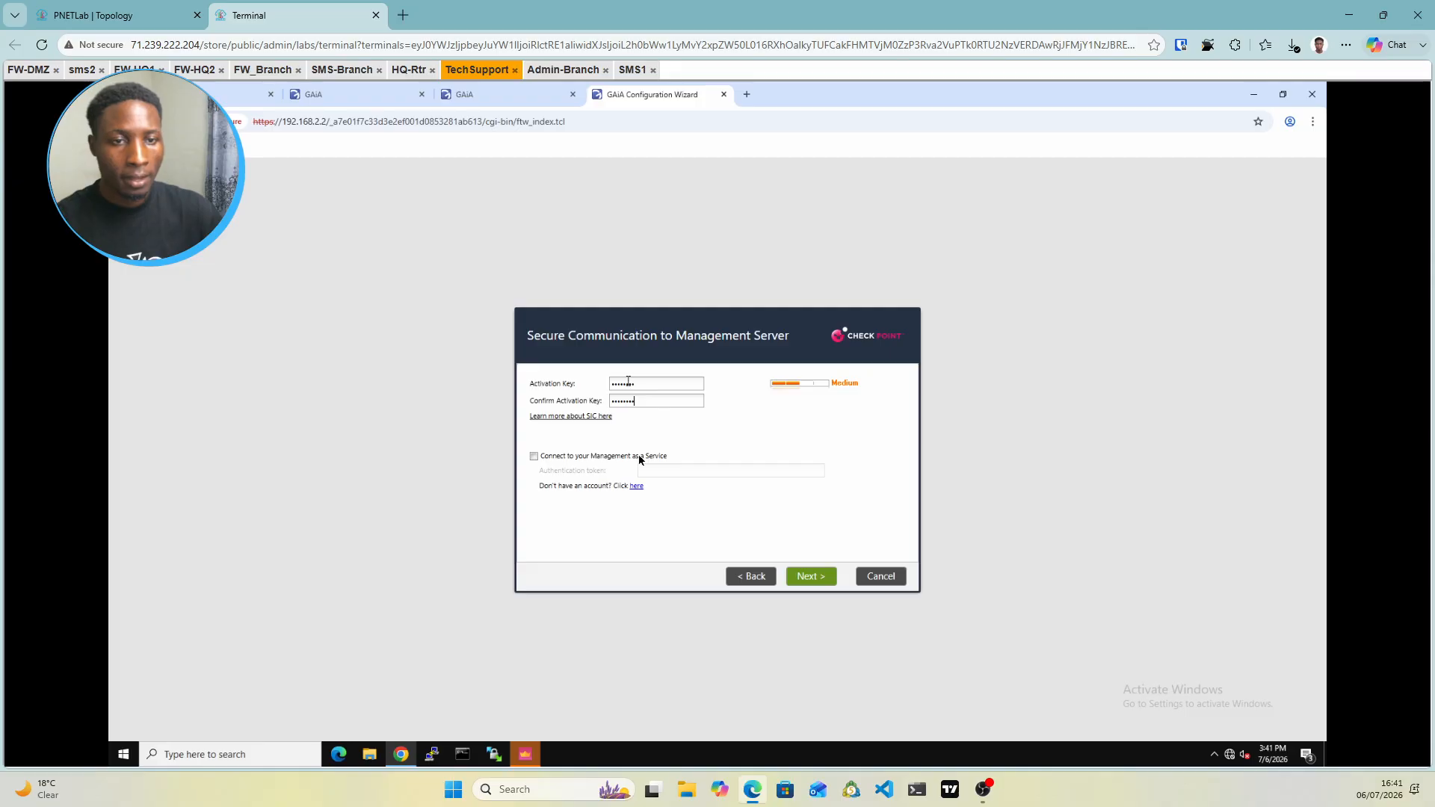
left_click(822, 581)
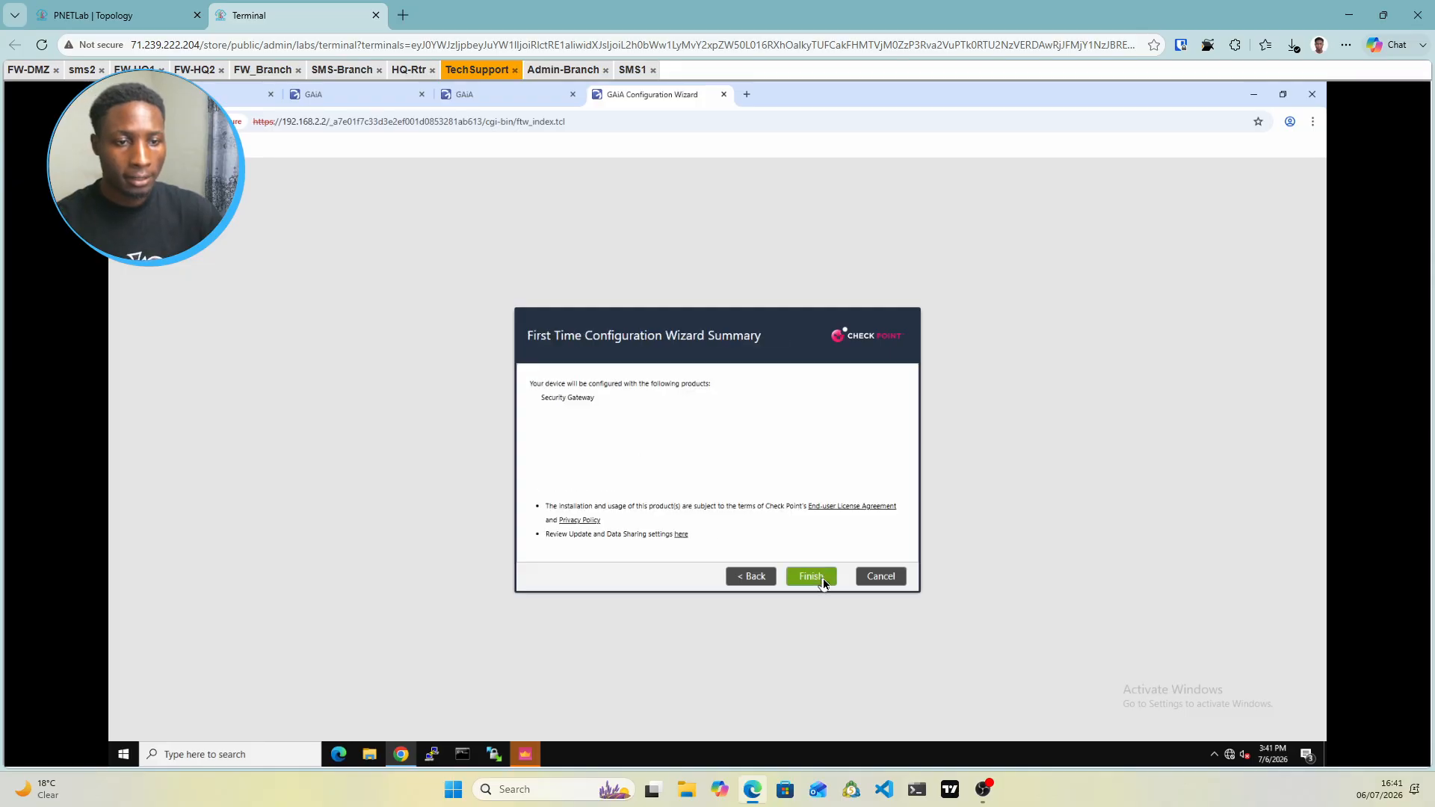
left_click(822, 579)
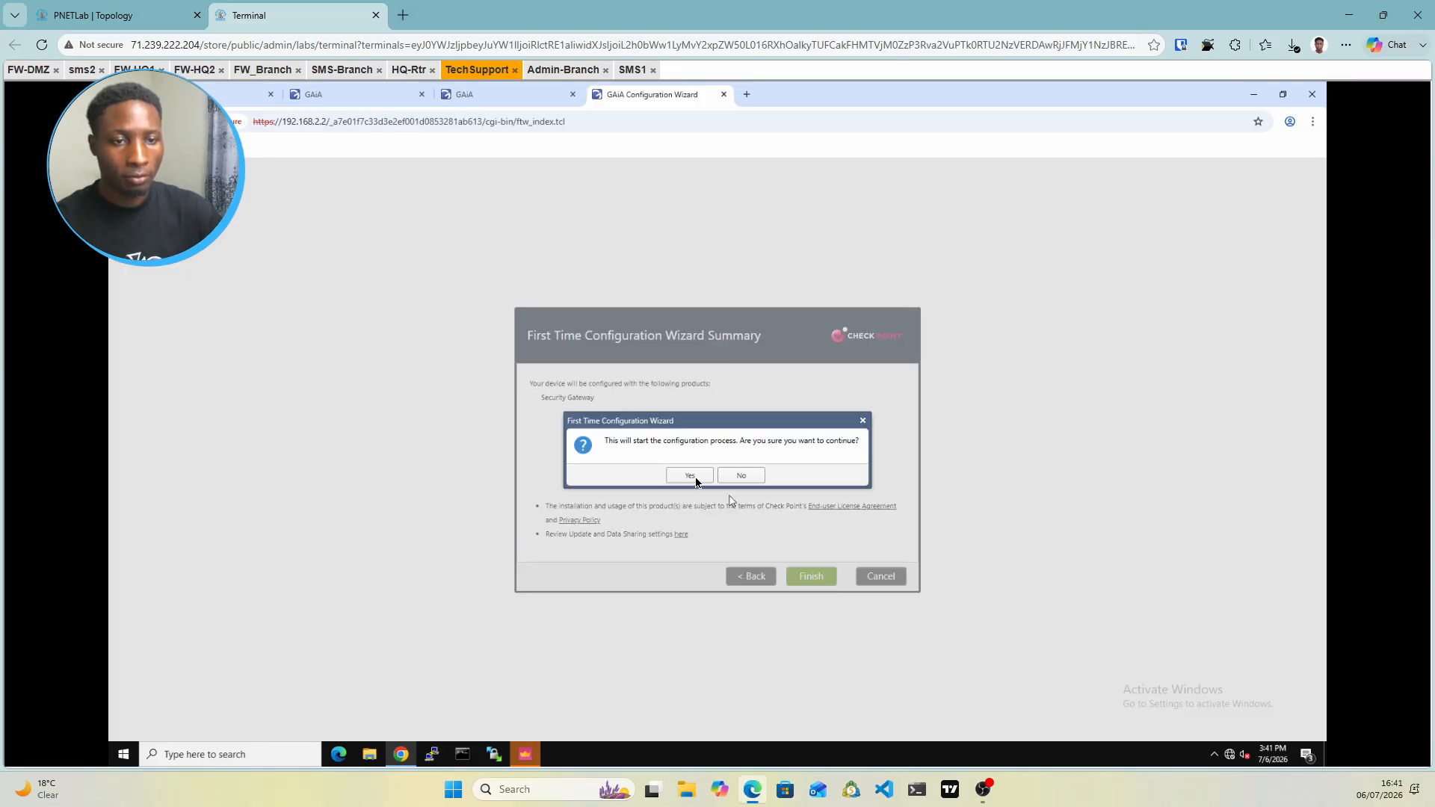
left_click(689, 476)
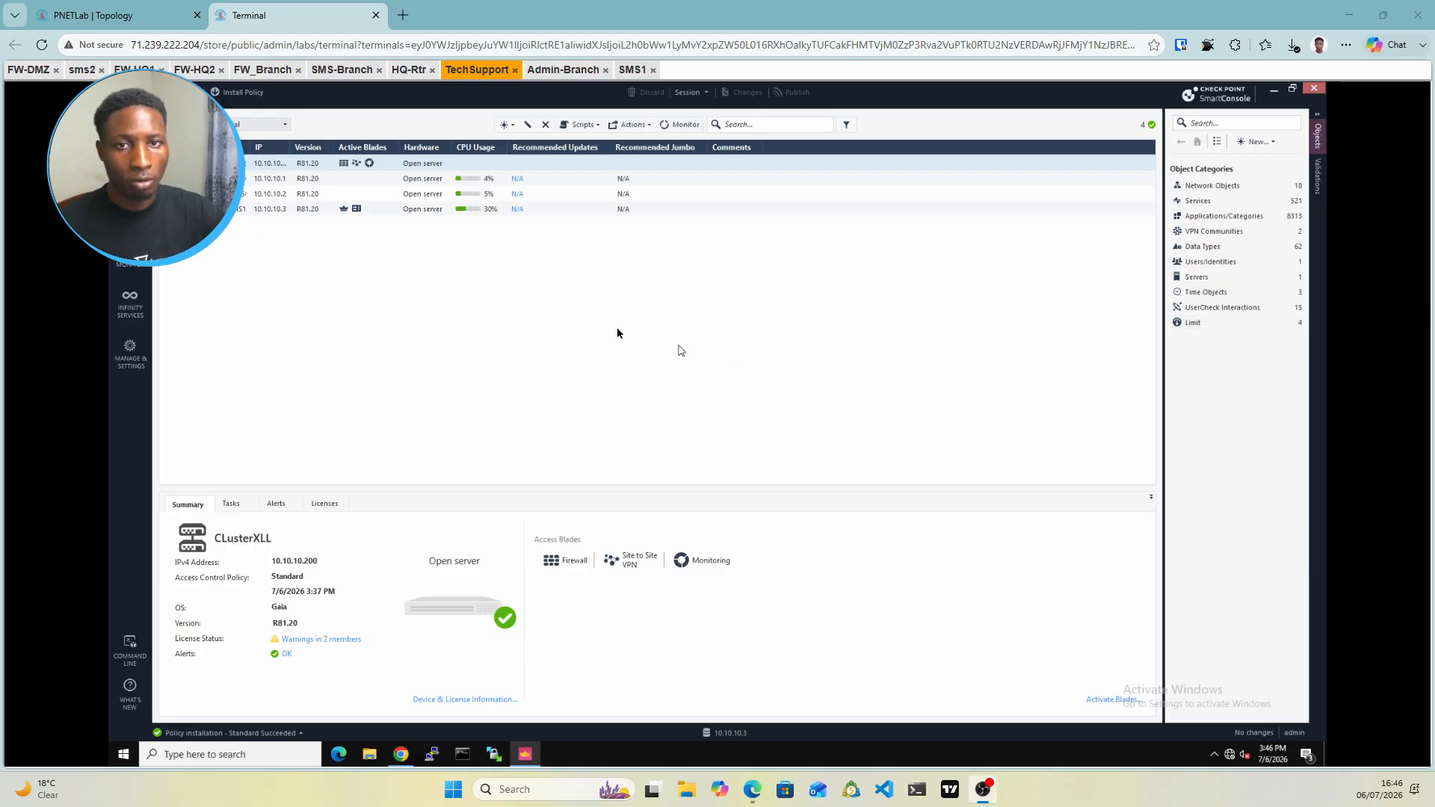
Create classic-mode gateway DMZ at 192.168.2.2 with IPSec VPN and Monitoring blades enabled
left_click(512, 126)
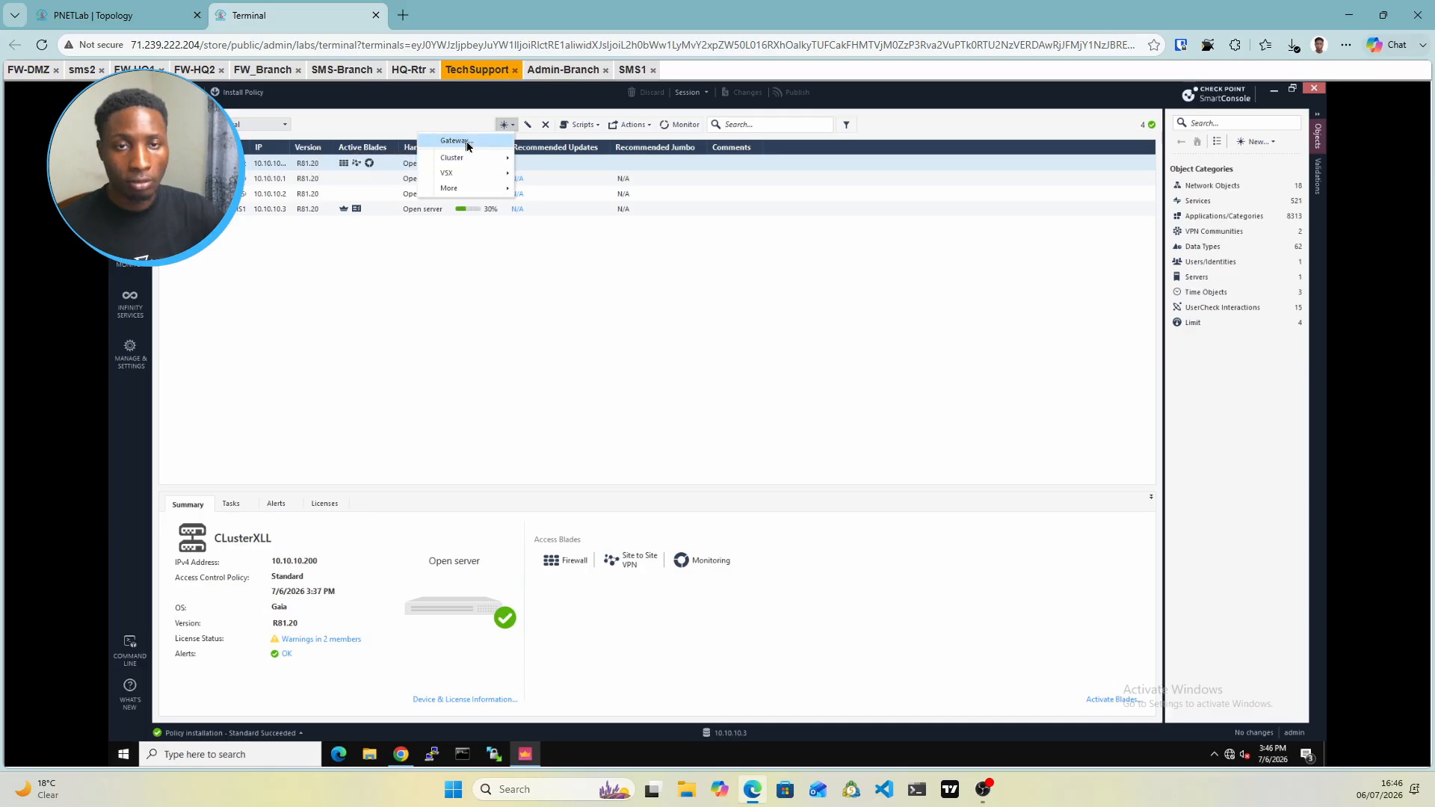
left_click(467, 142)
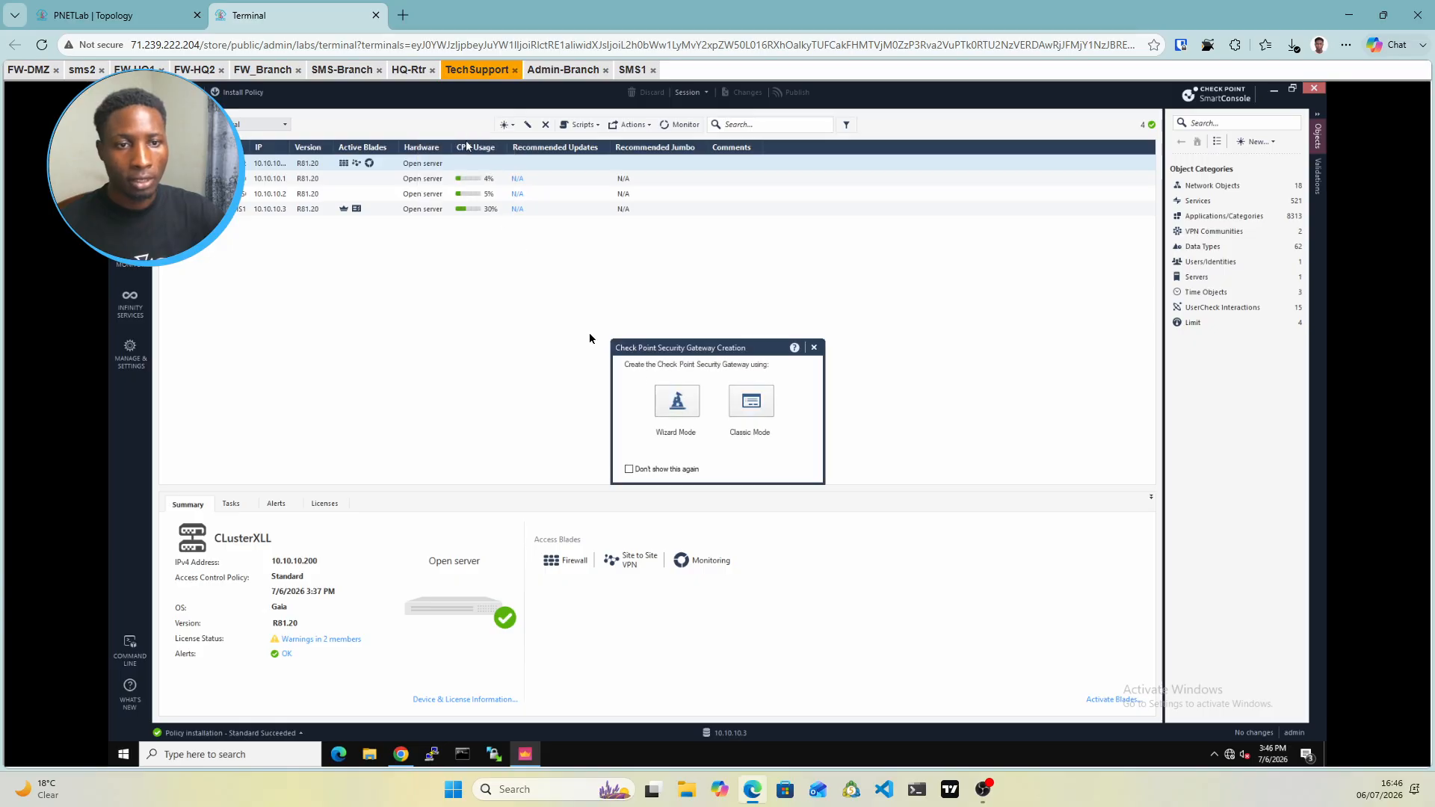
left_click(745, 402)
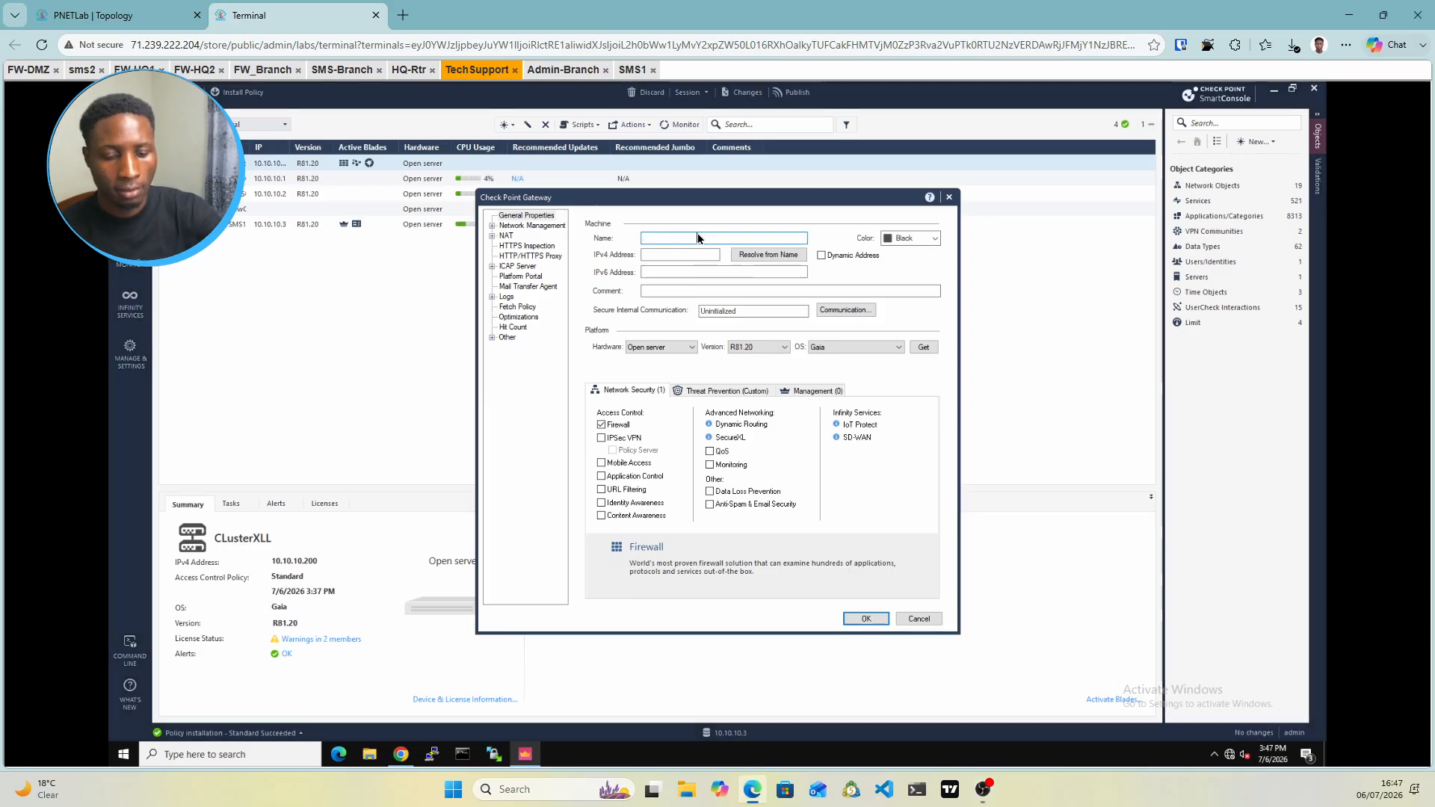
type("Z")
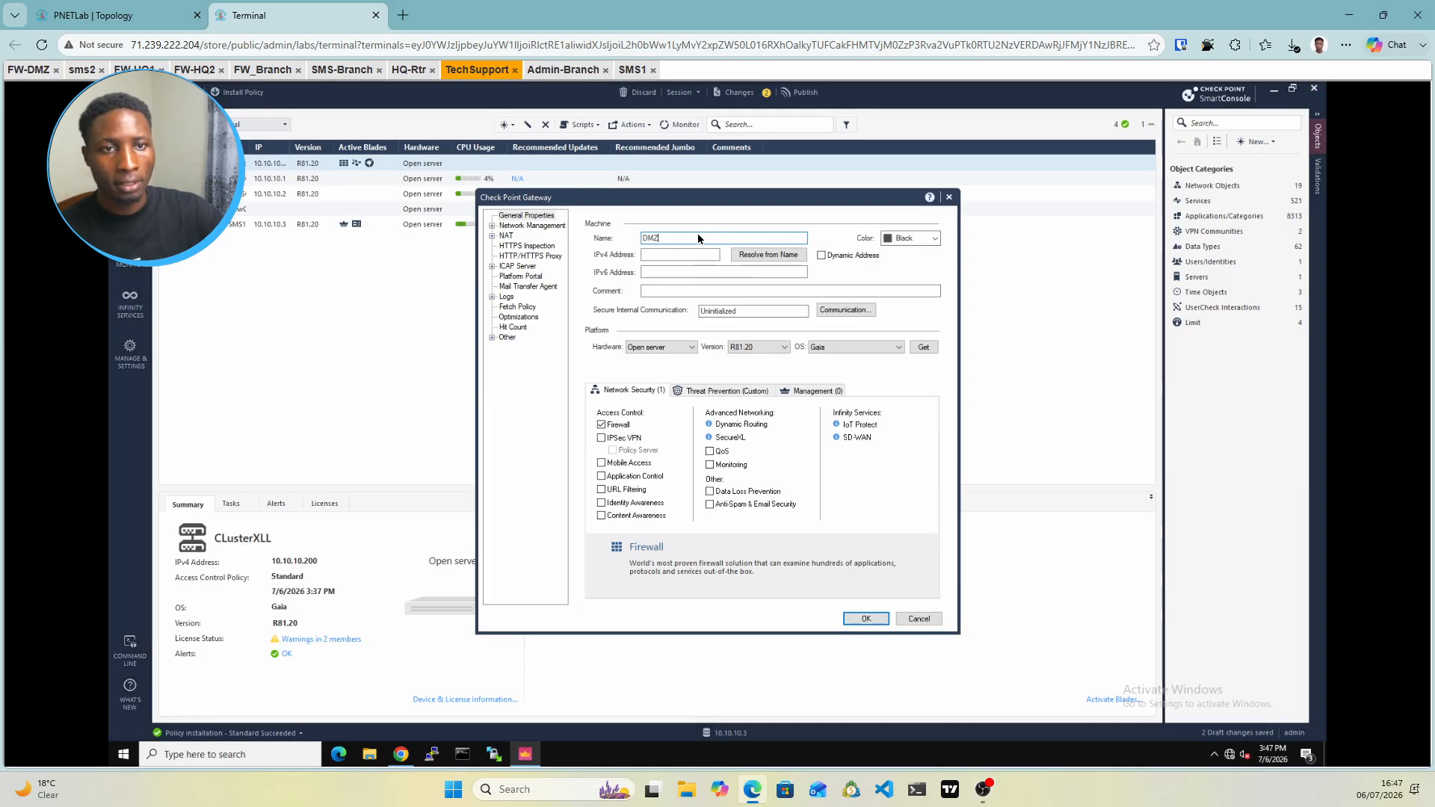
left_click(651, 256)
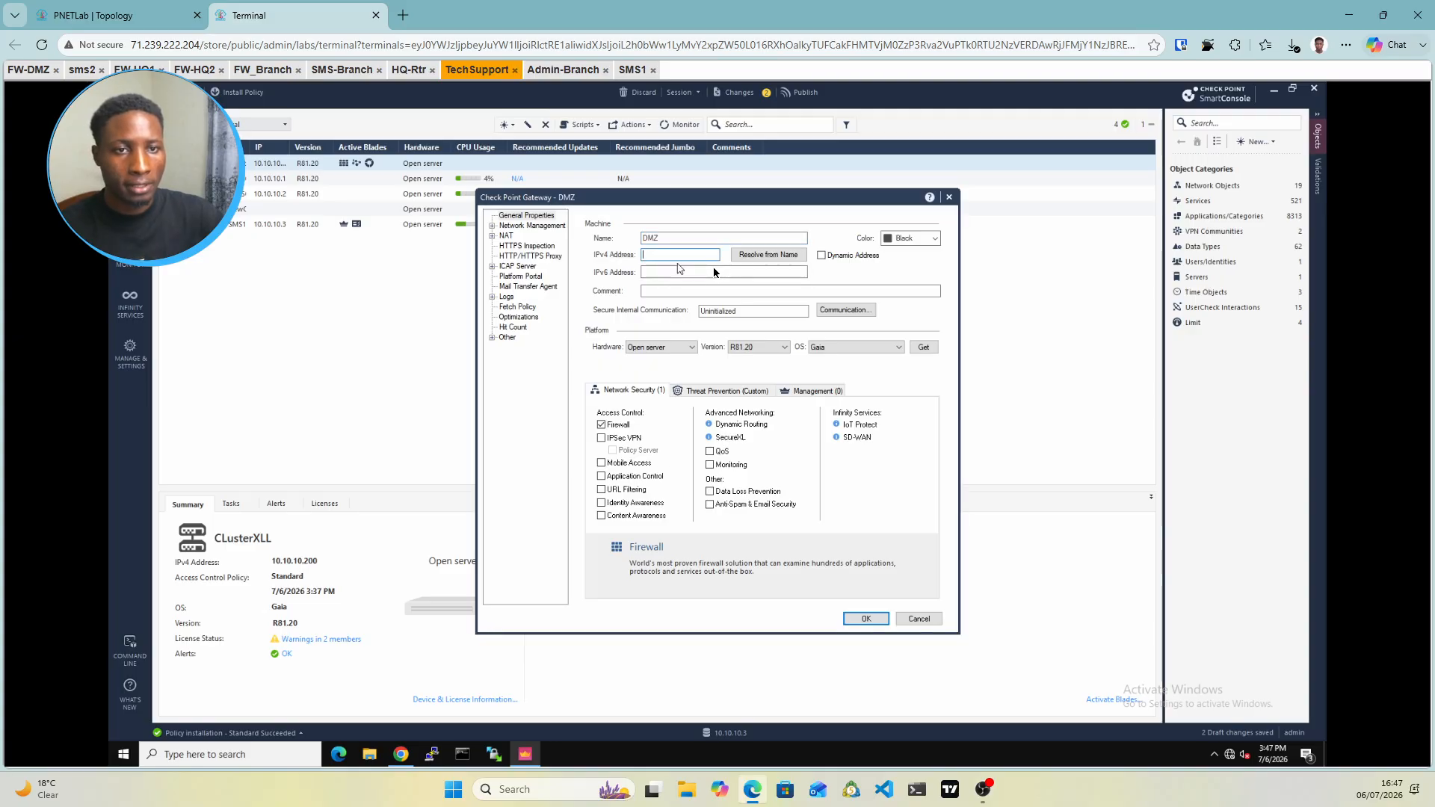
type("192.168")
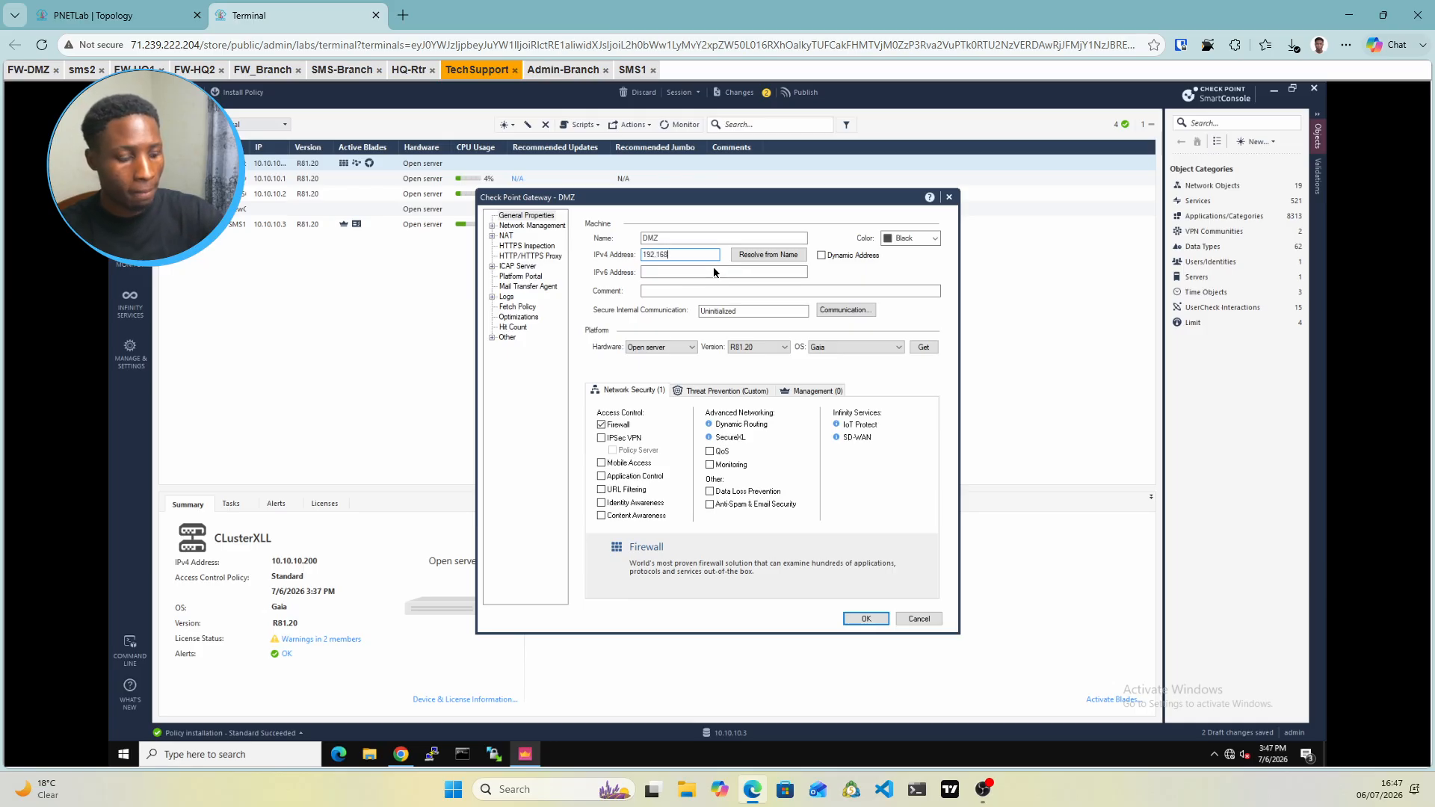
type(".2.2")
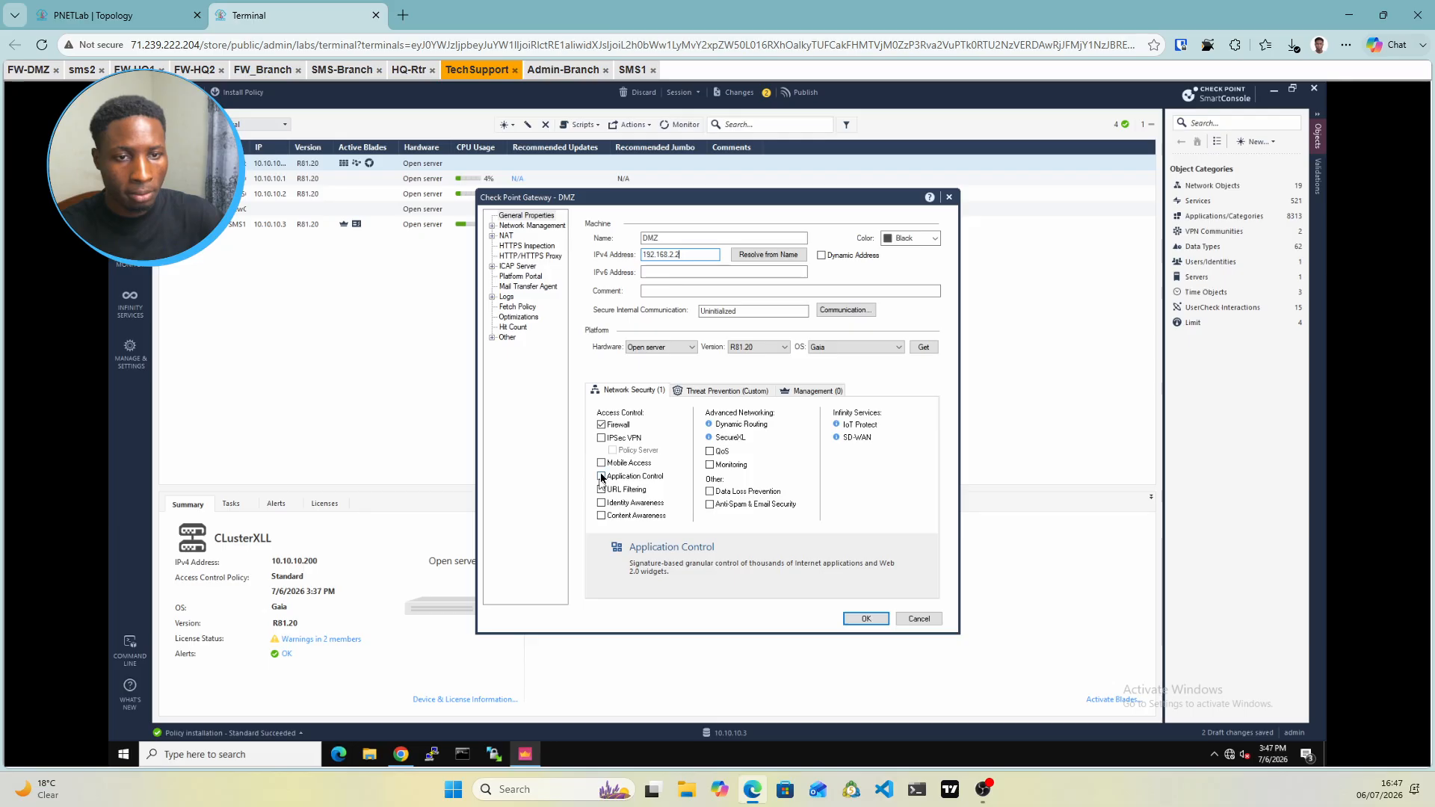
left_click(602, 439)
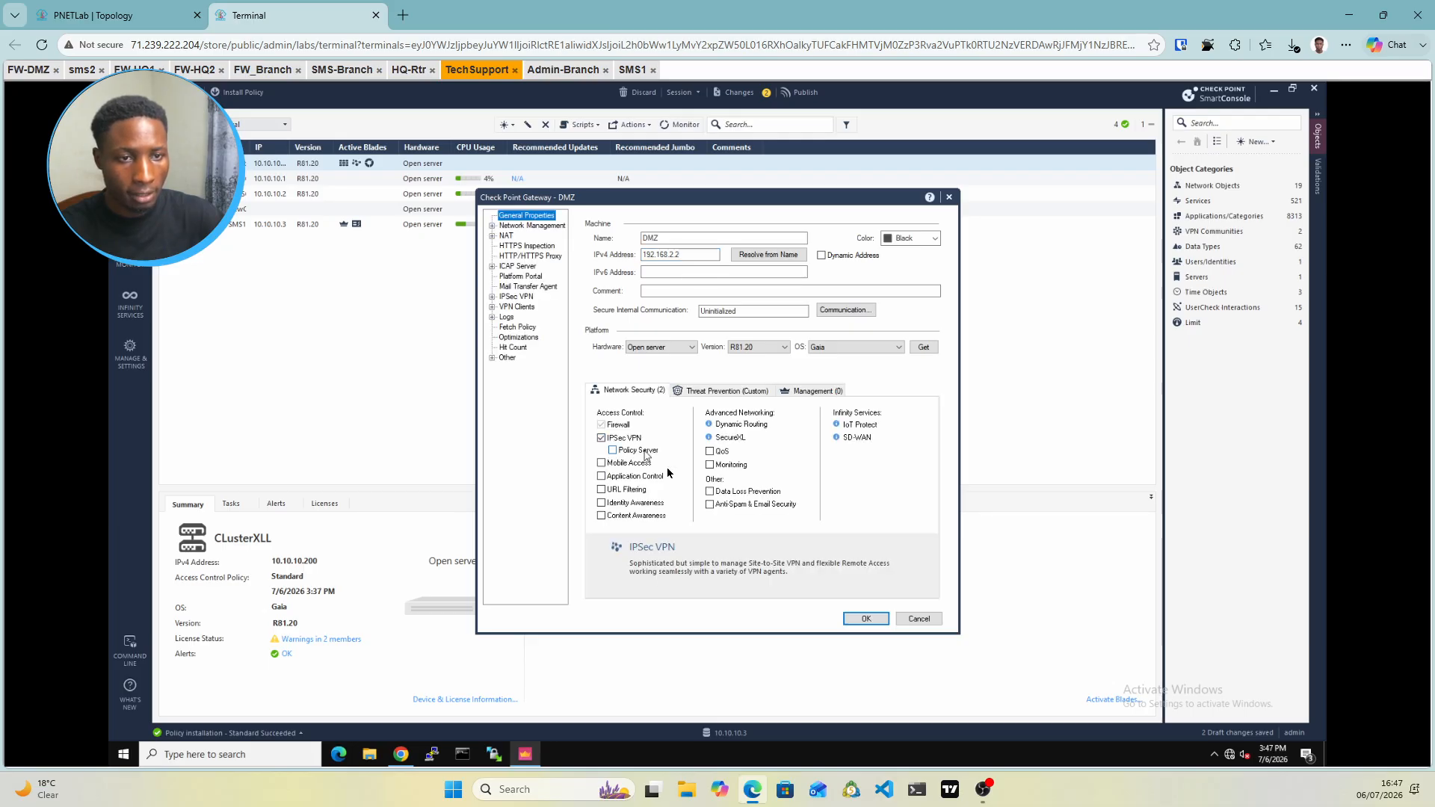
left_click(712, 466)
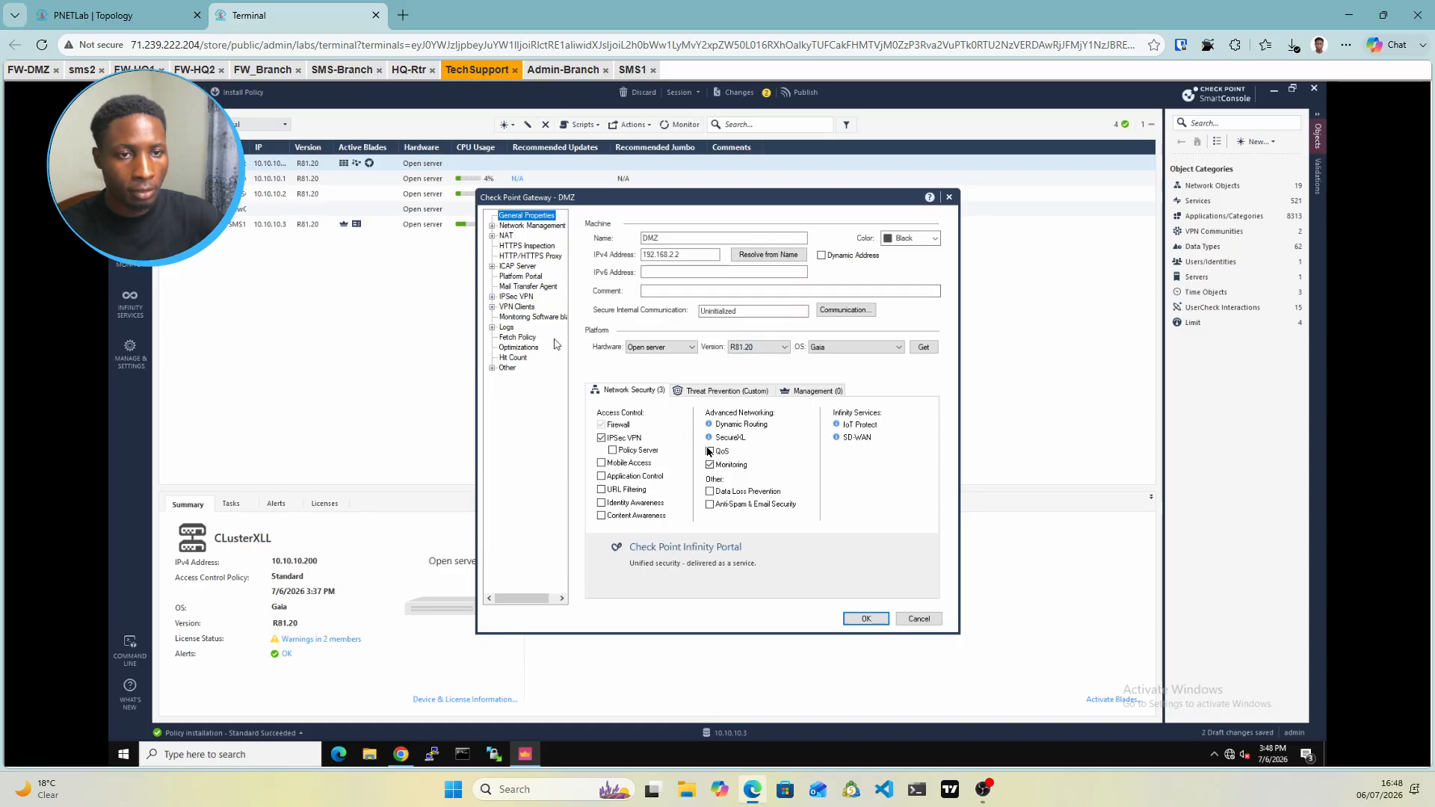
left_click(859, 308)
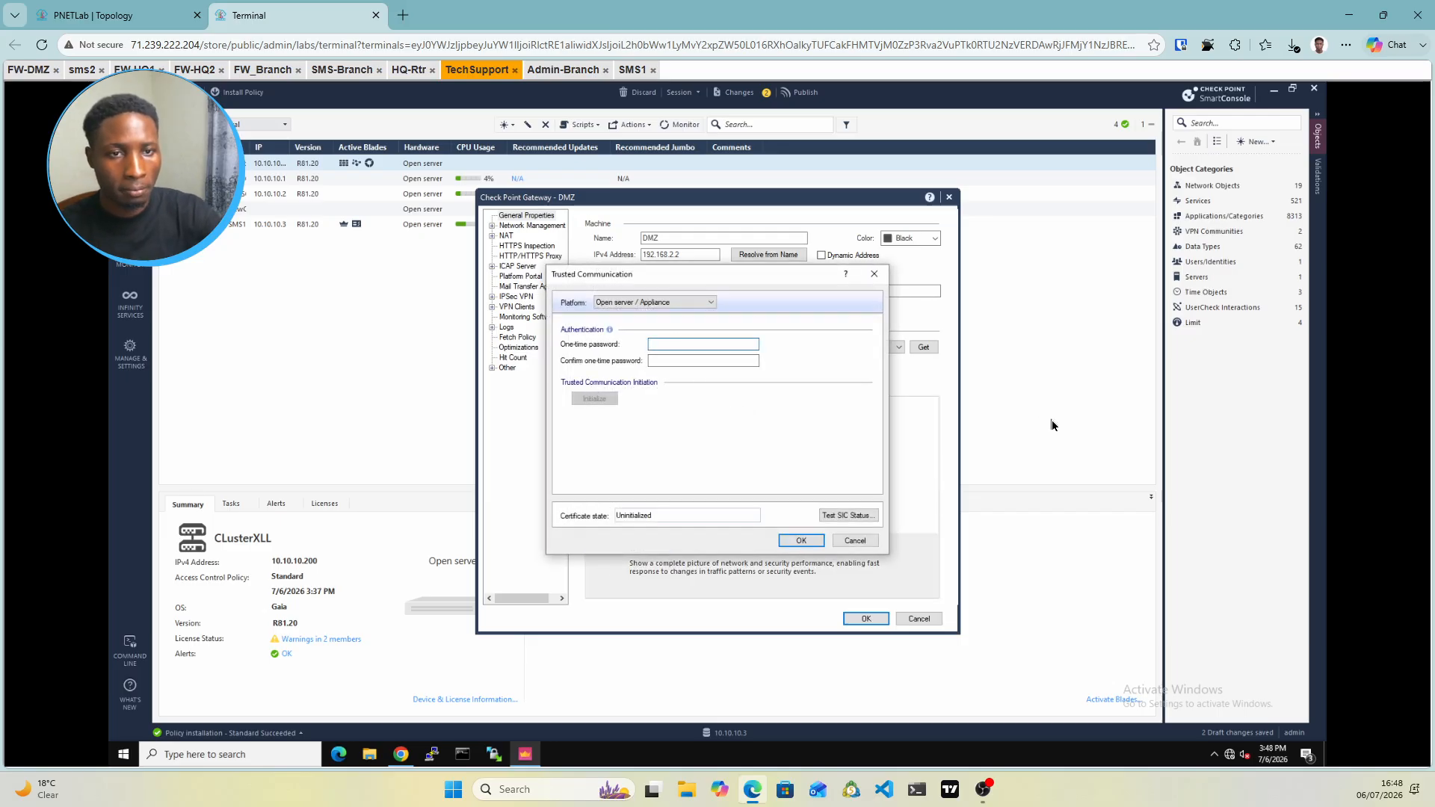
Initialize SIC with the one-time password, accept the eth0/eth1 topology results, and confirm the gateway
type("***")
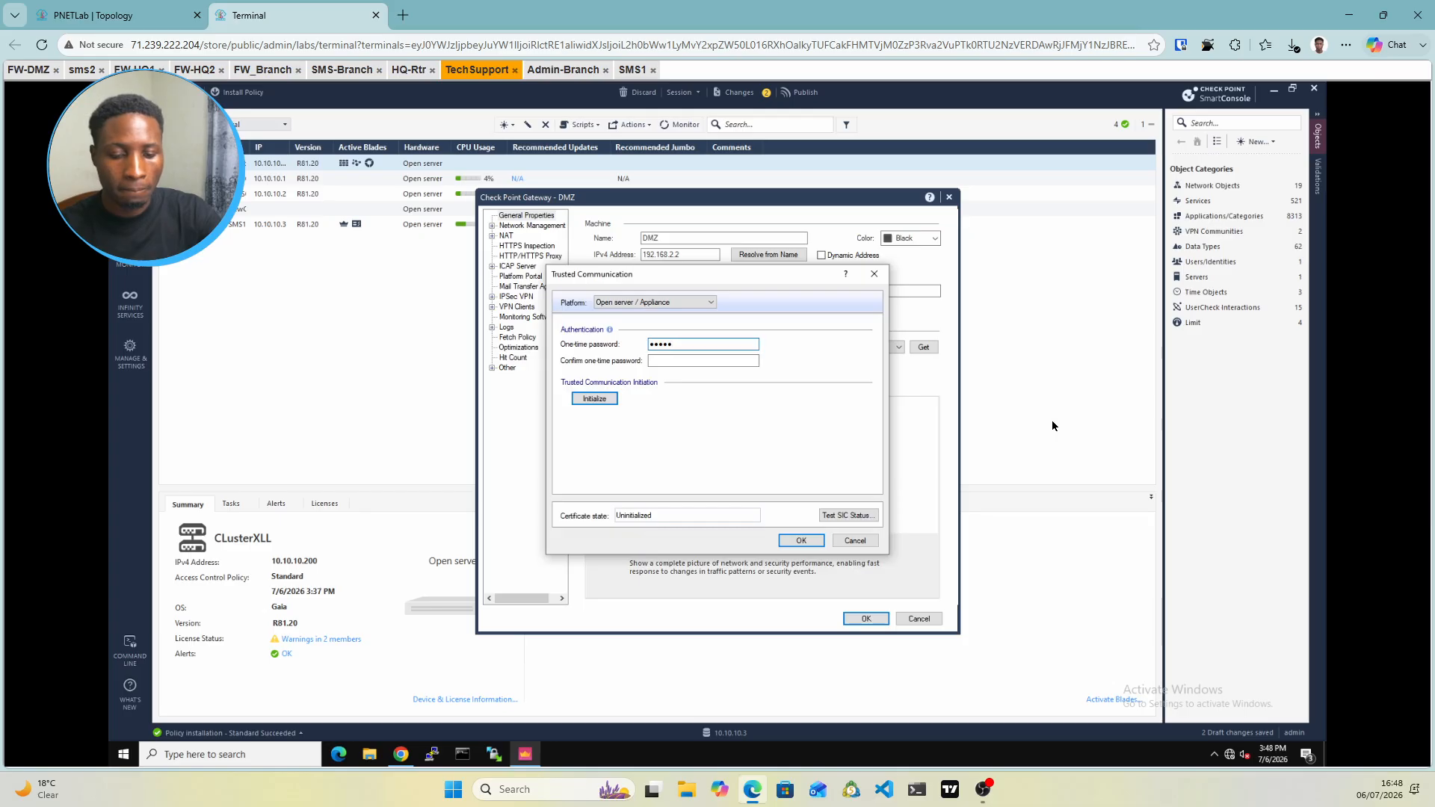
type("***")
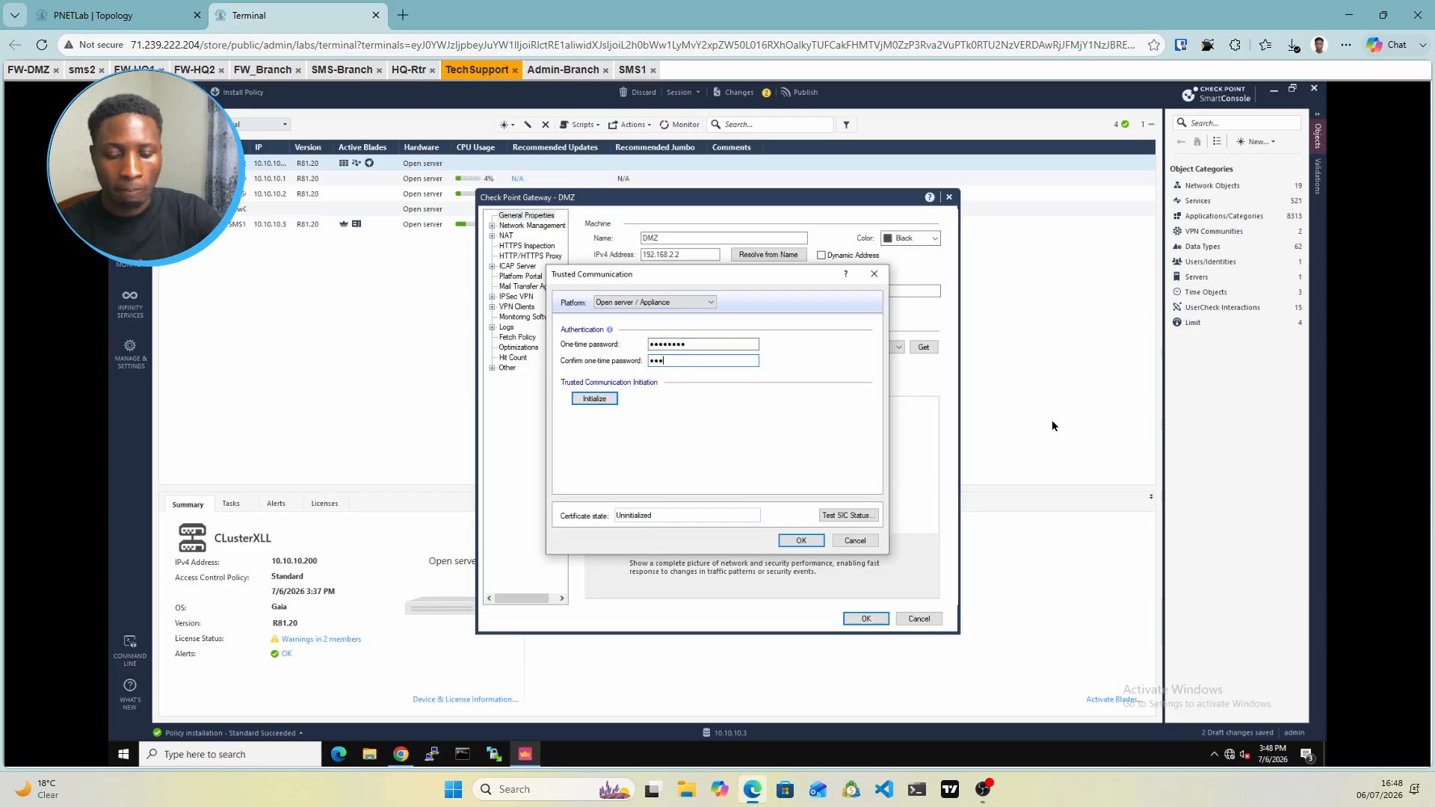
type("*****")
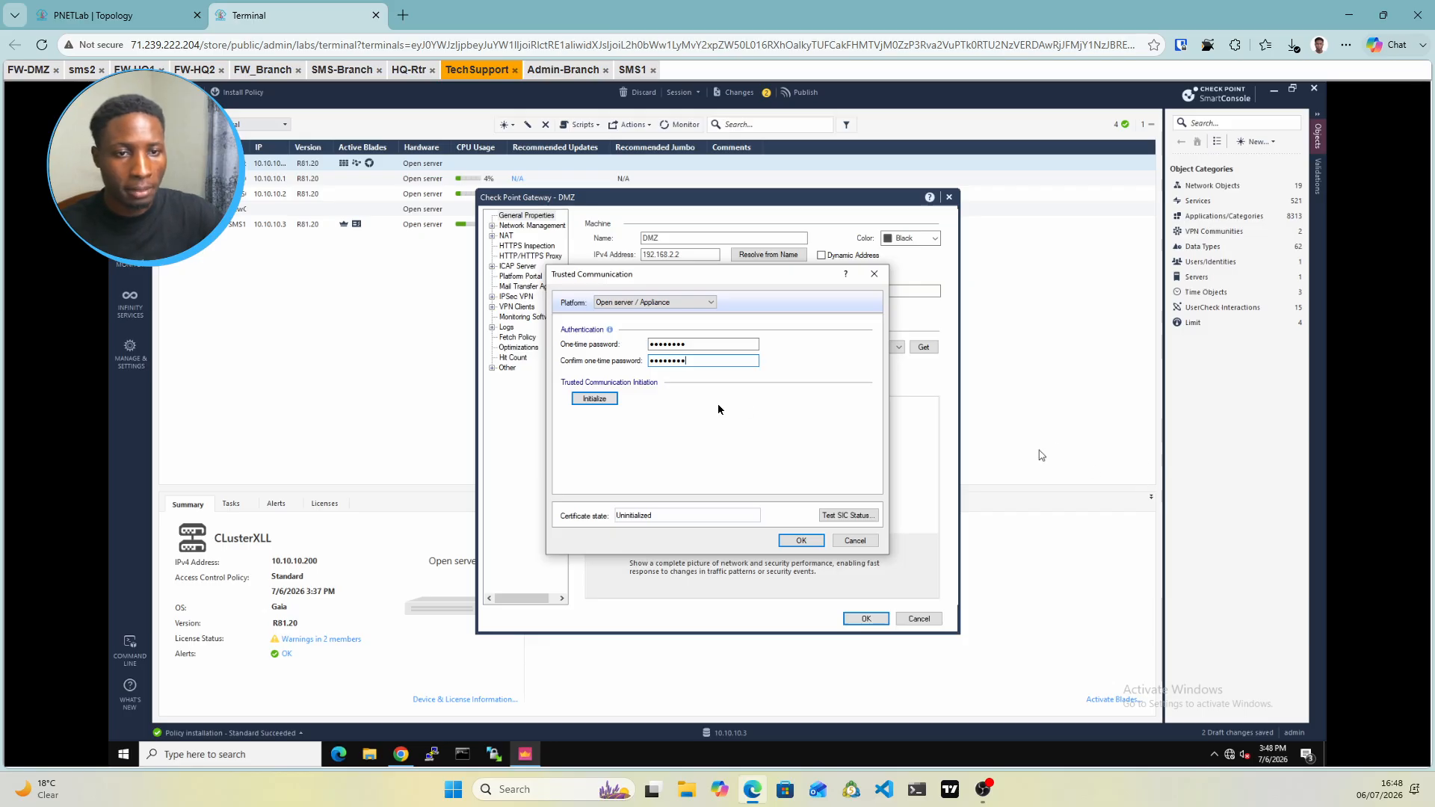
left_click(613, 400)
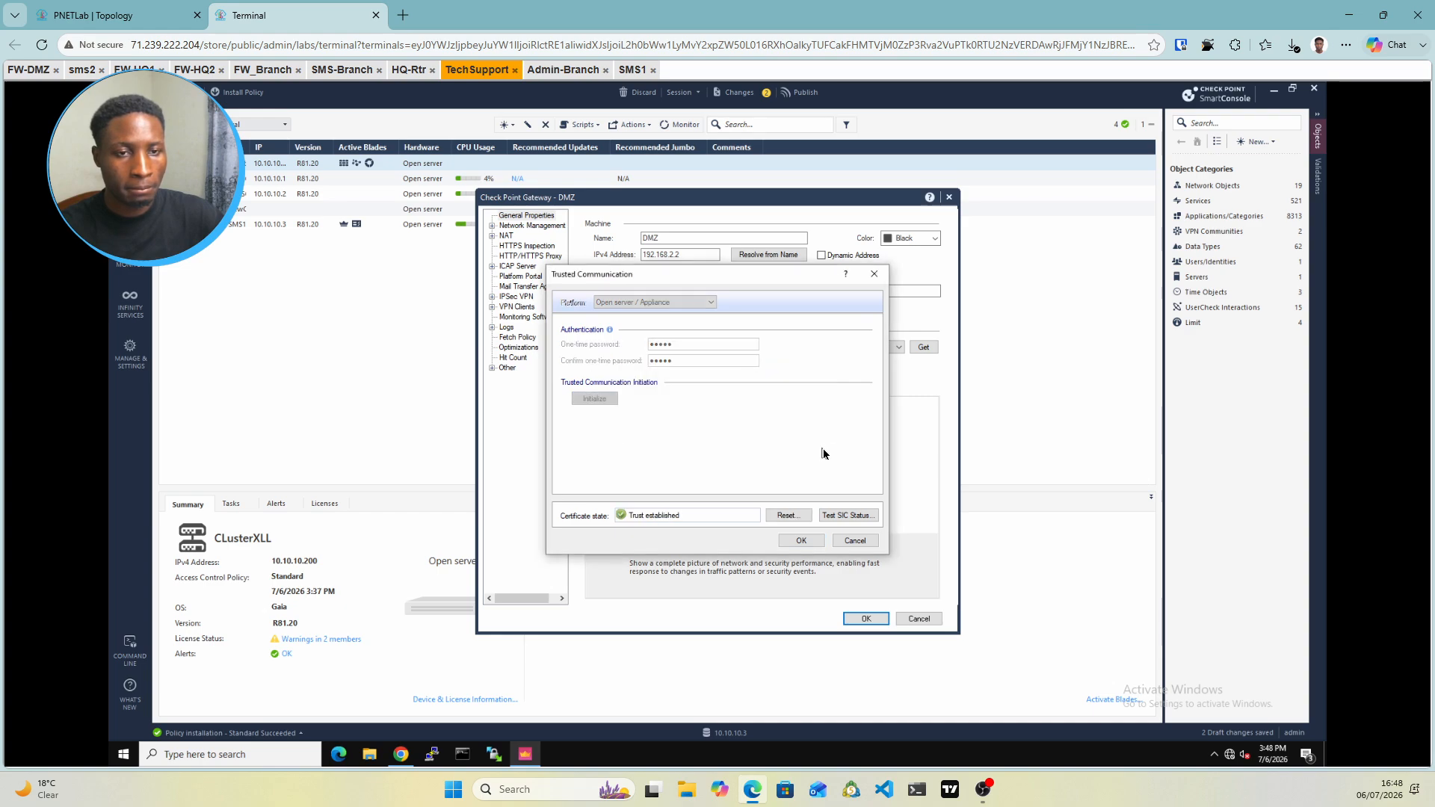
left_click(800, 540)
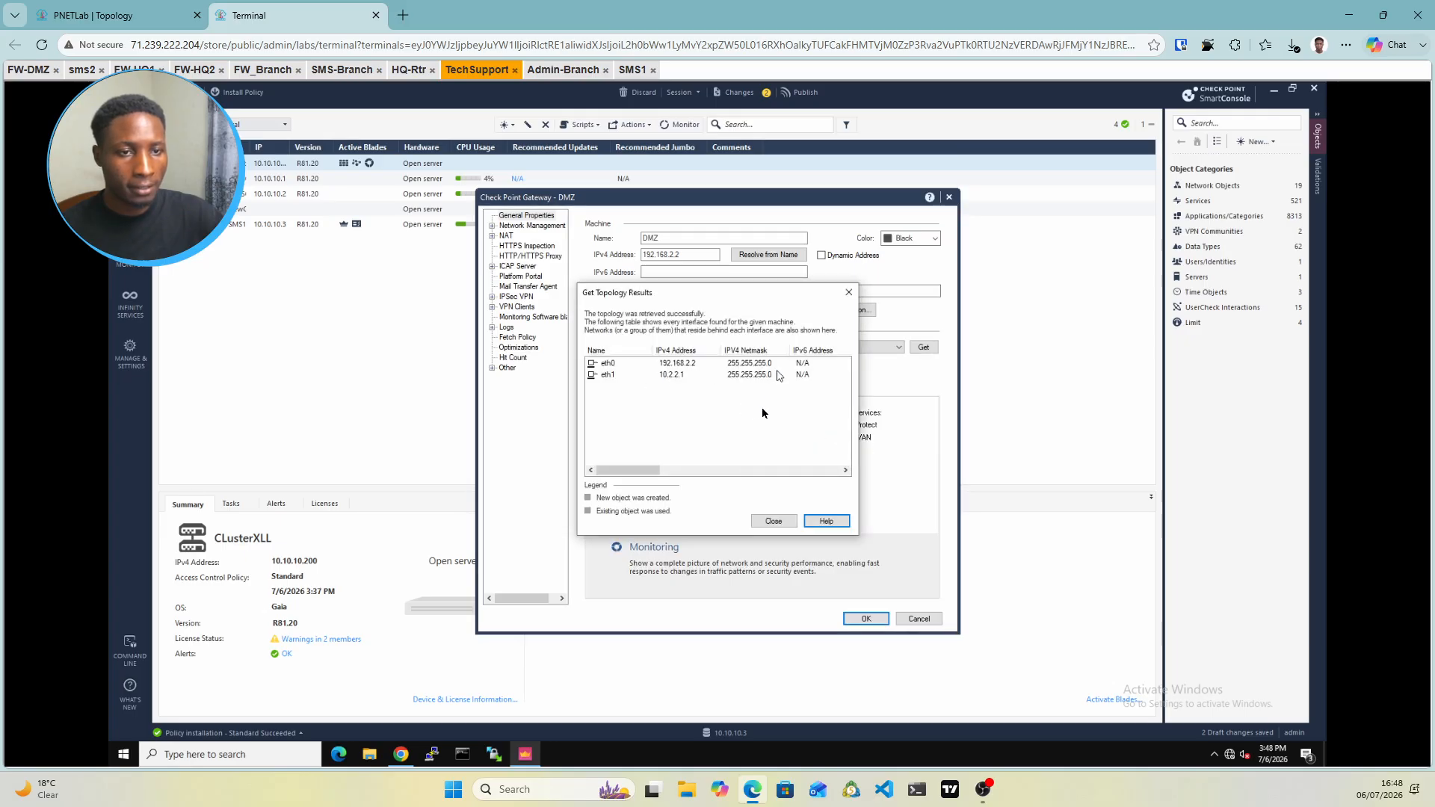
left_click(774, 522)
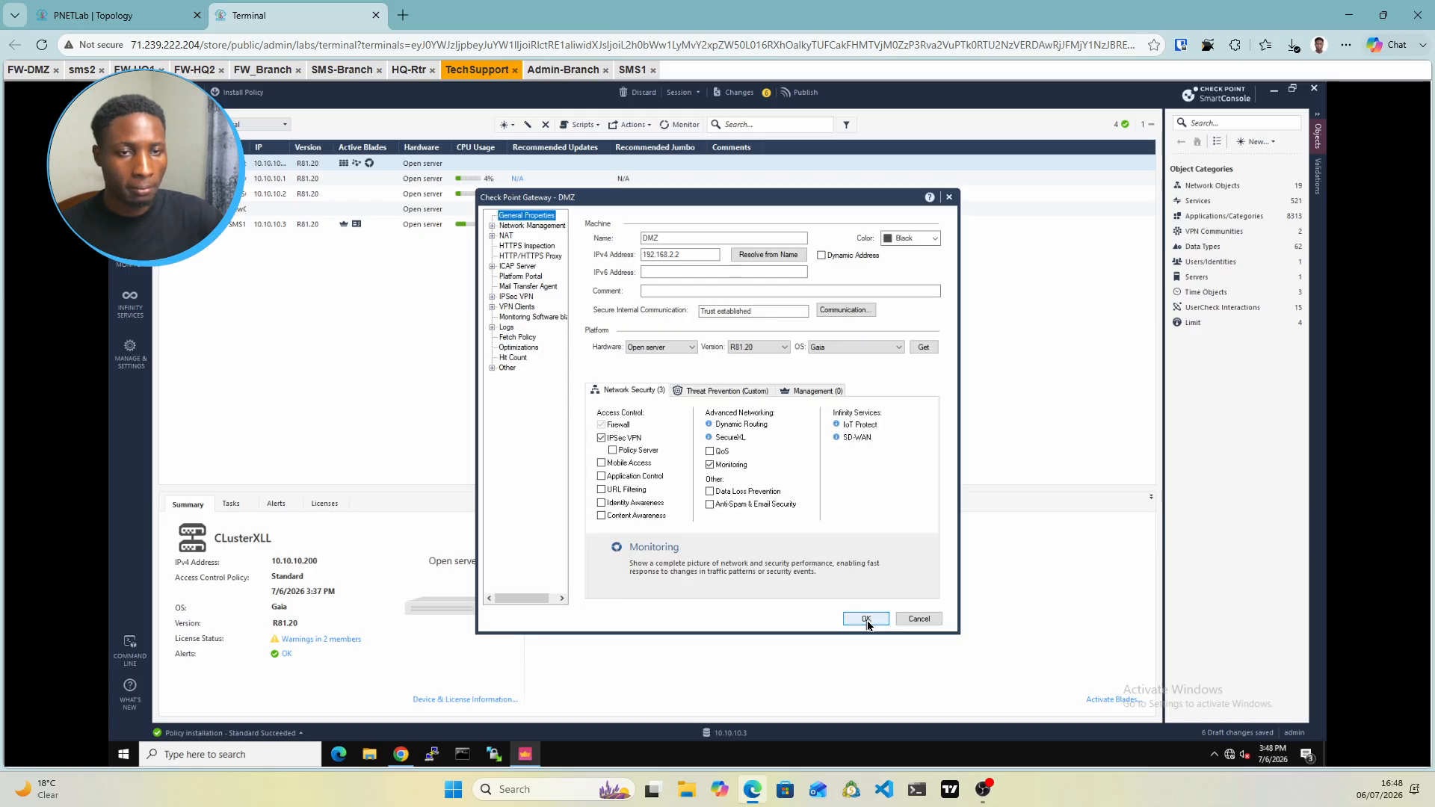
left_click(866, 620)
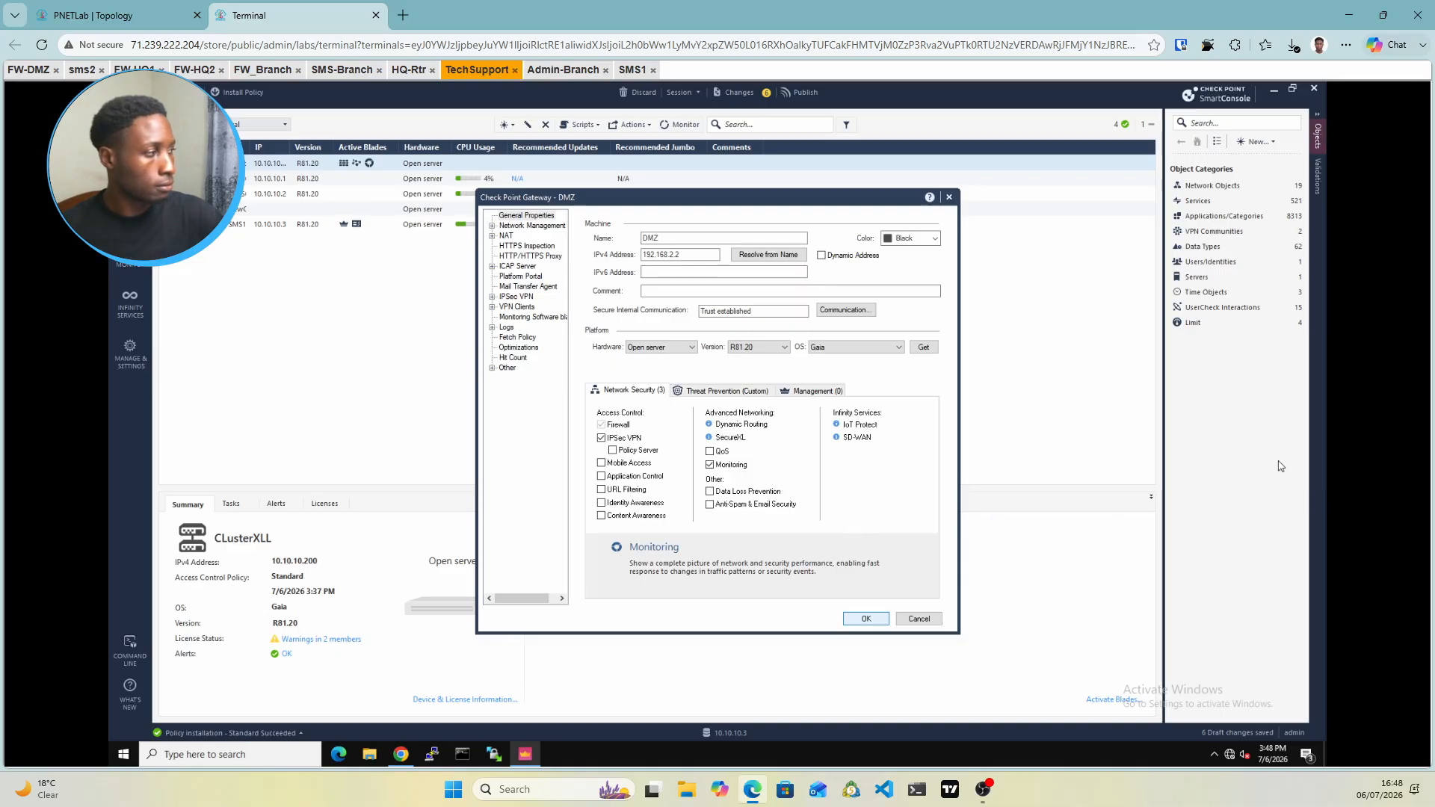
Save the DMZ gateway, widen the Name and IP columns, and publish the session changes
key("Return")
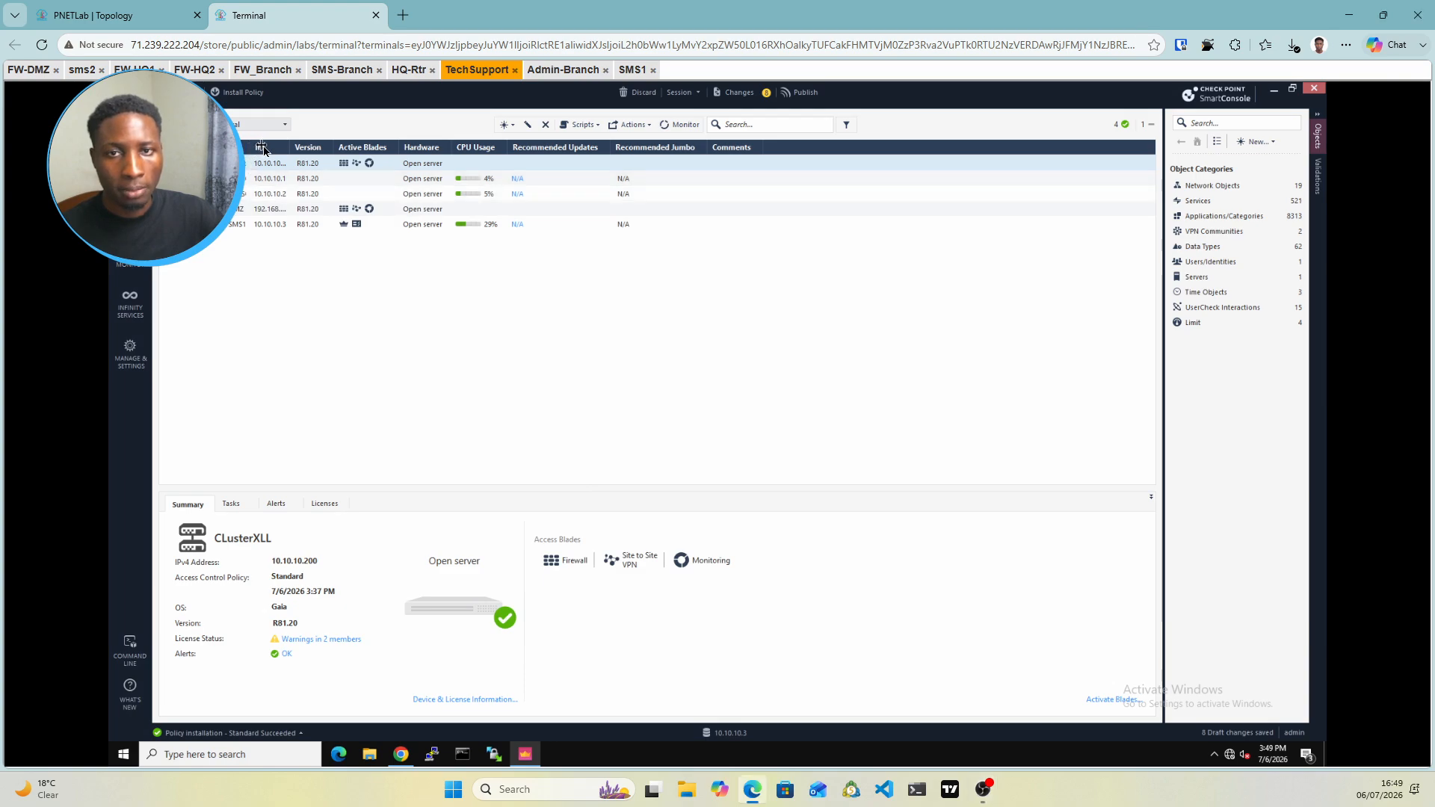
left_click_drag(250, 146, 262, 147)
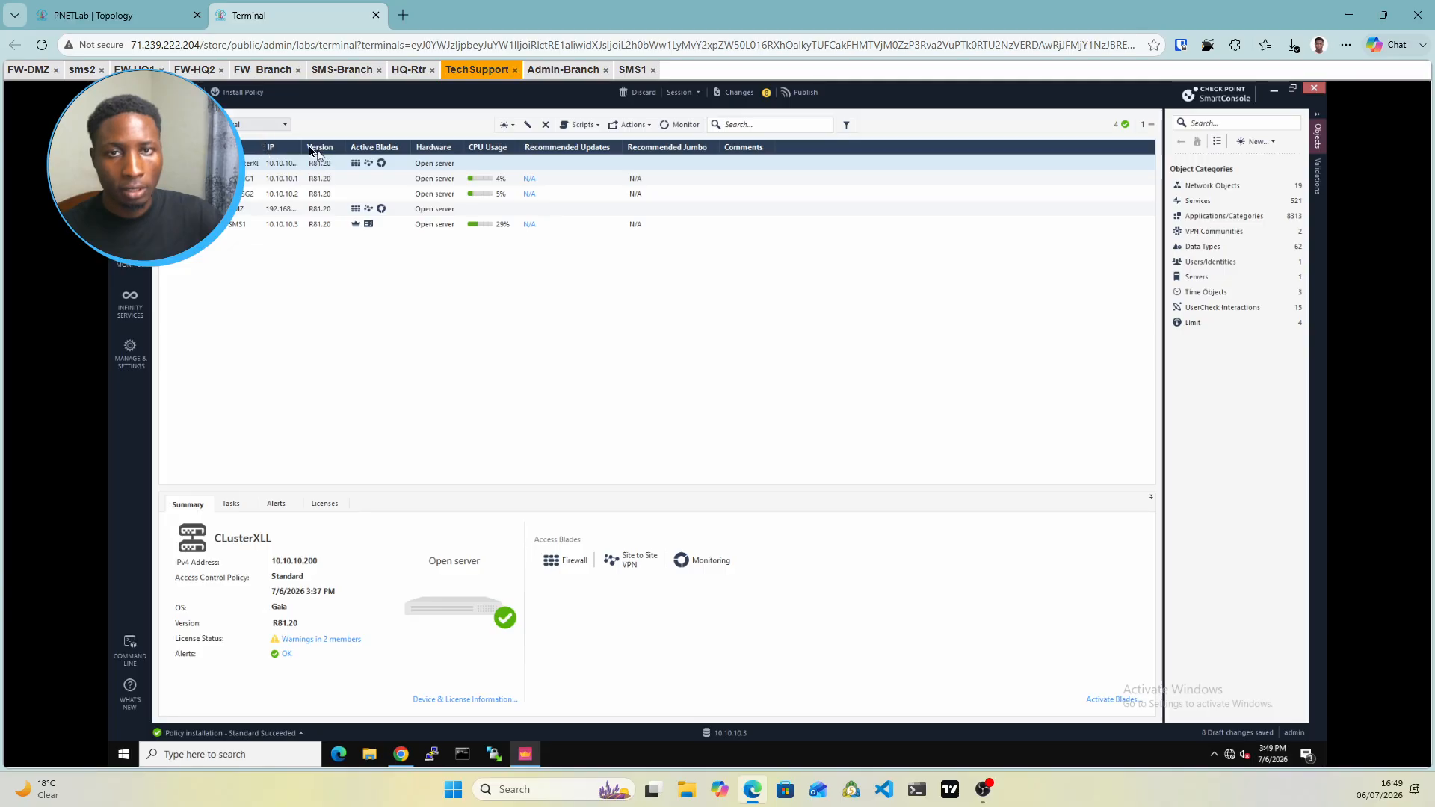
left_click_drag(315, 148, 326, 148)
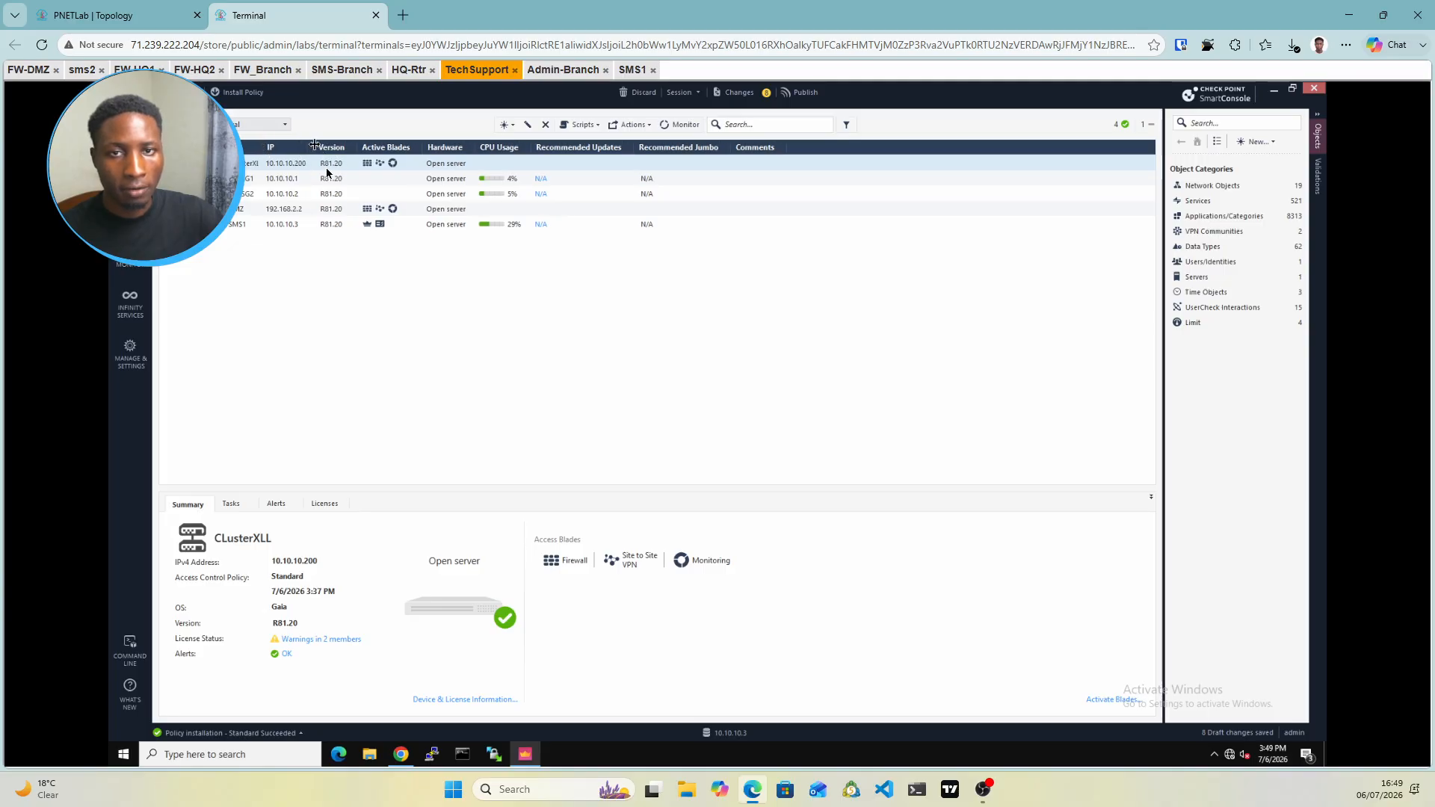
left_click(798, 94)
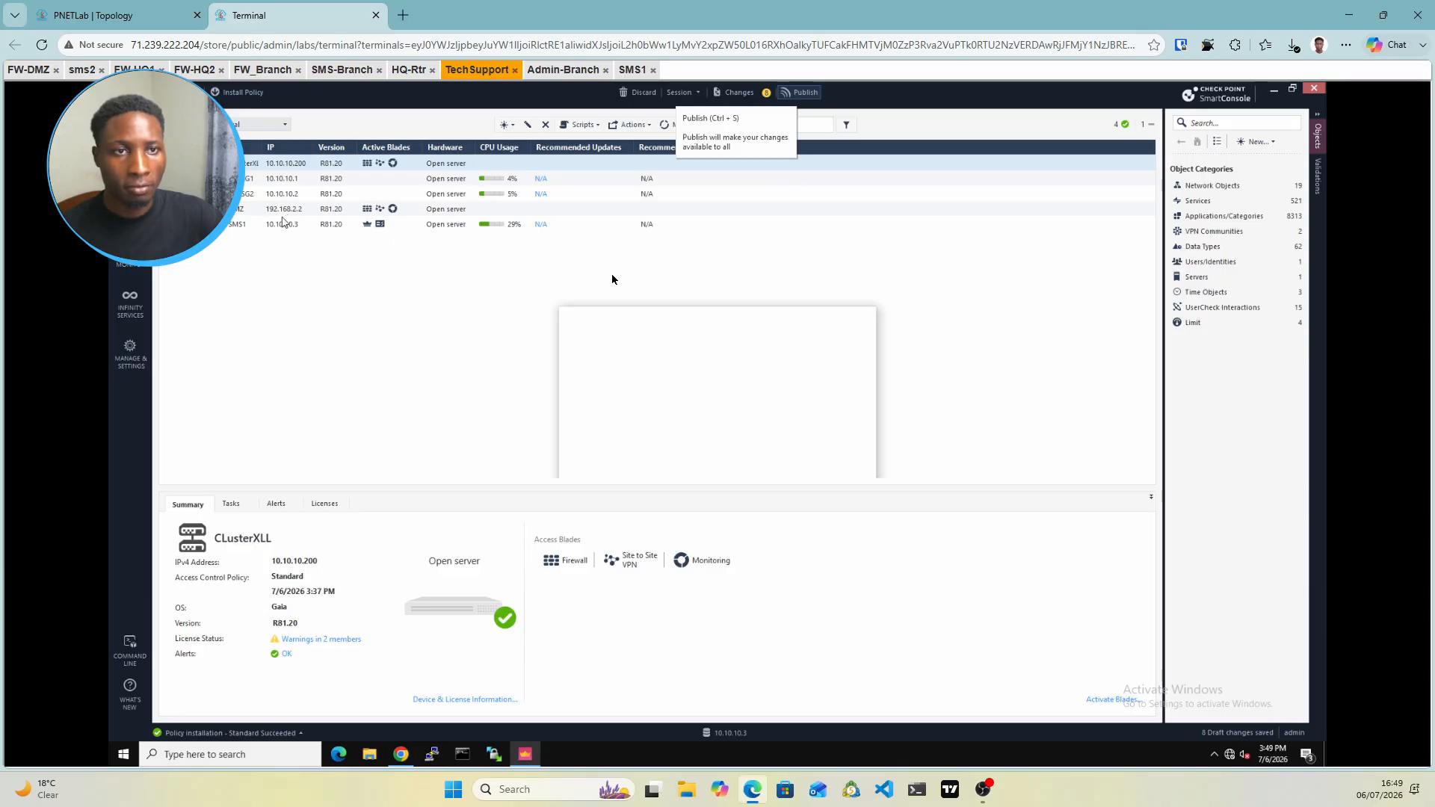
left_click(789, 506)
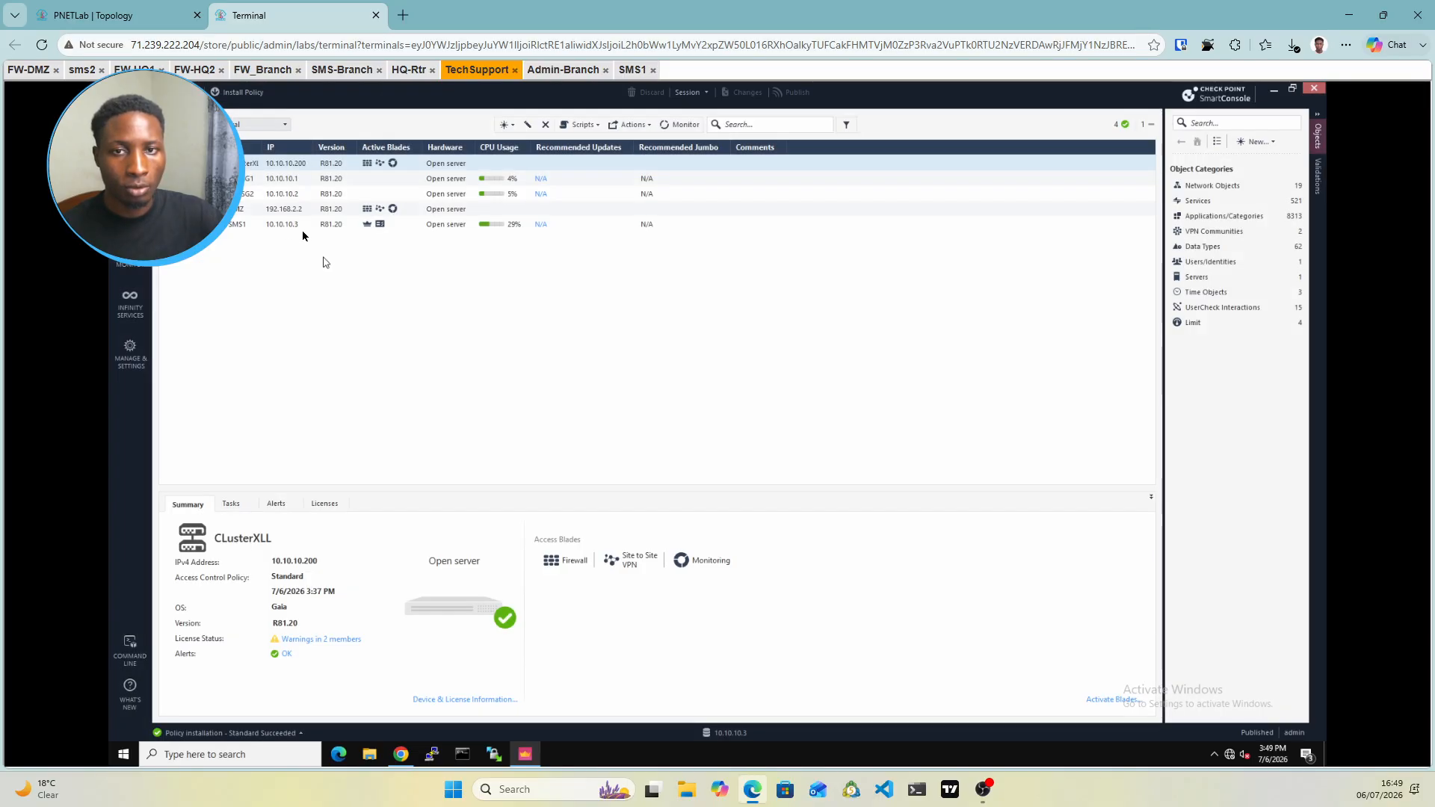
Install the Standard policy on both the cluster and the DMZ gateway
left_click(244, 96)
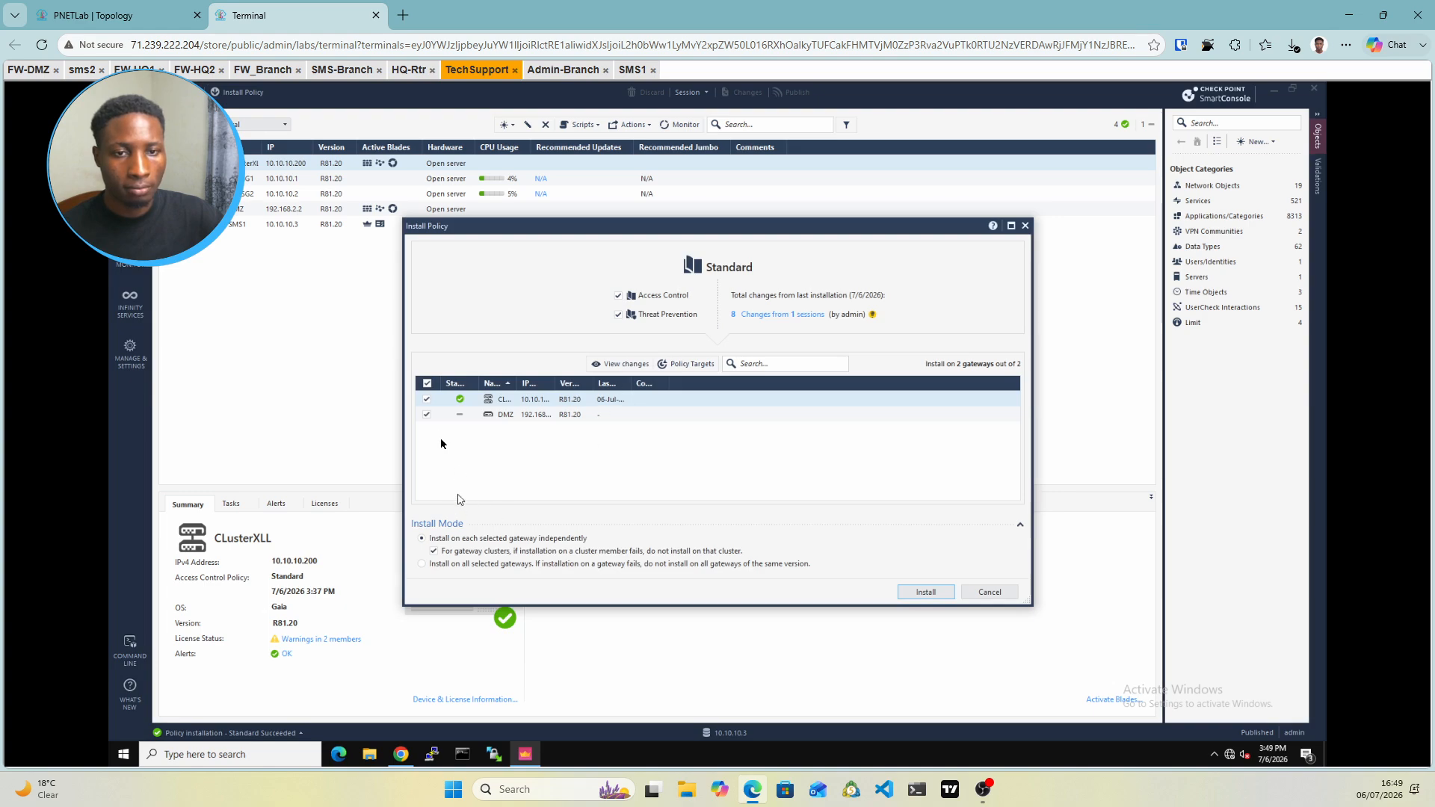
left_click(426, 414)
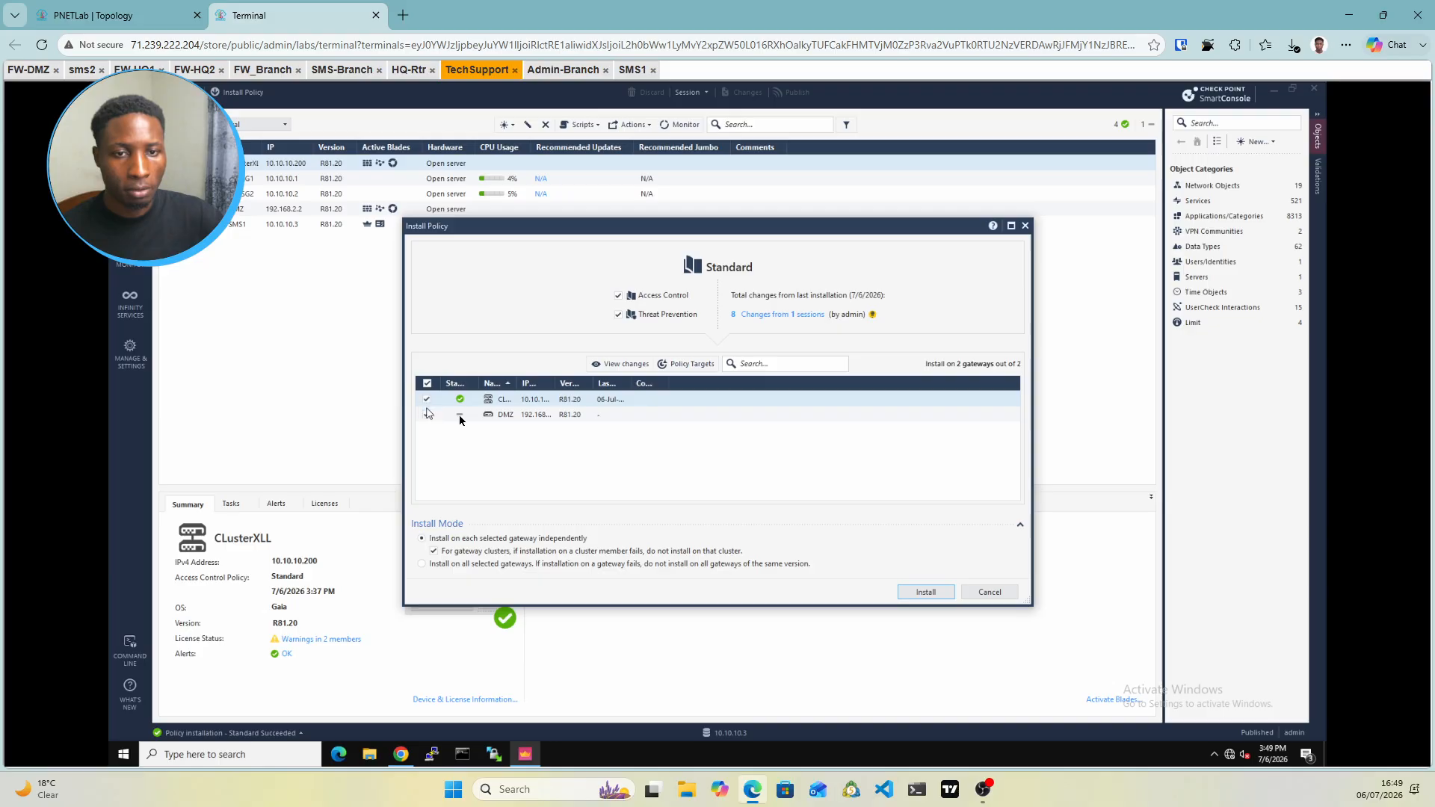
left_click(924, 592)
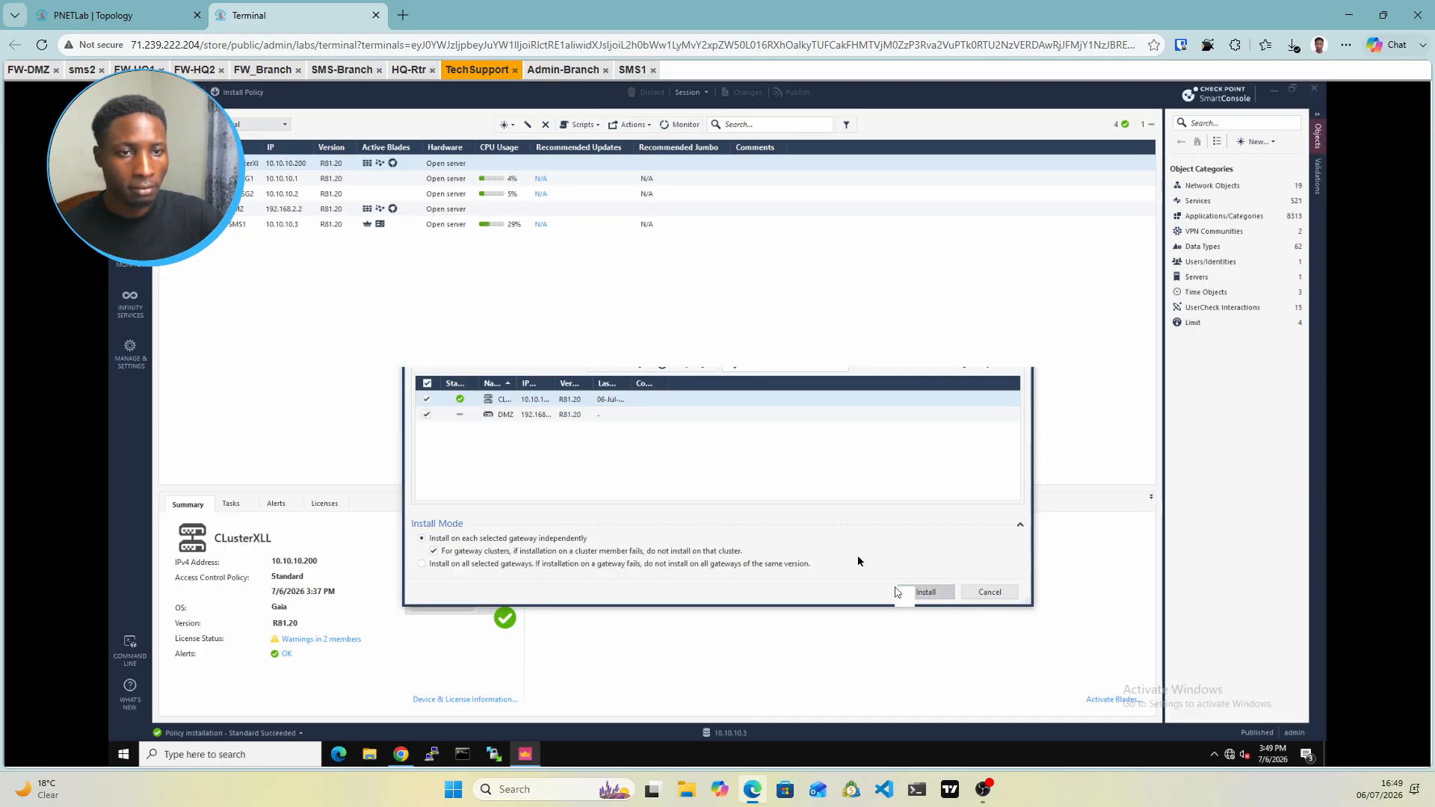
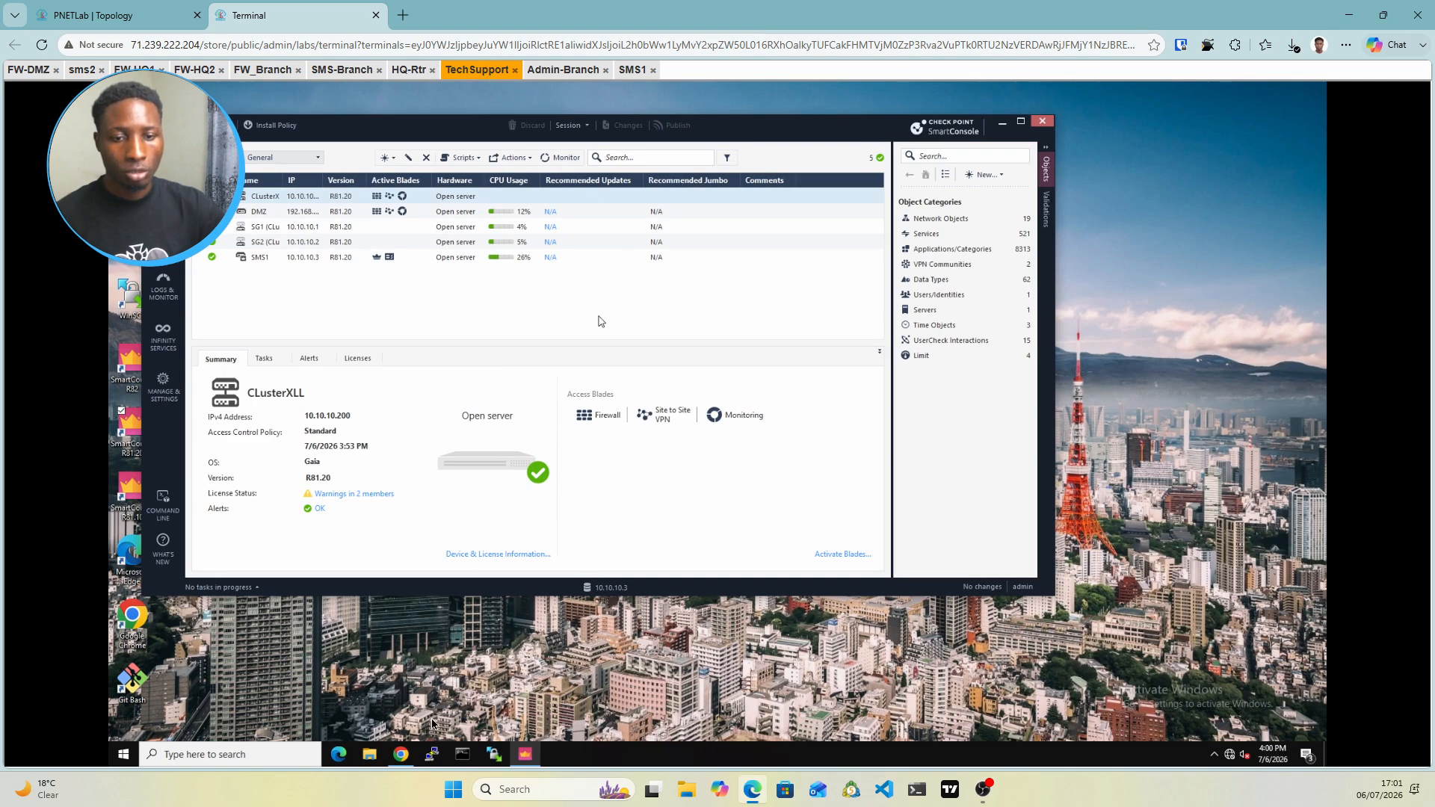
Review the lab topology diagram, then return to the remote desktop session
left_click(400, 757)
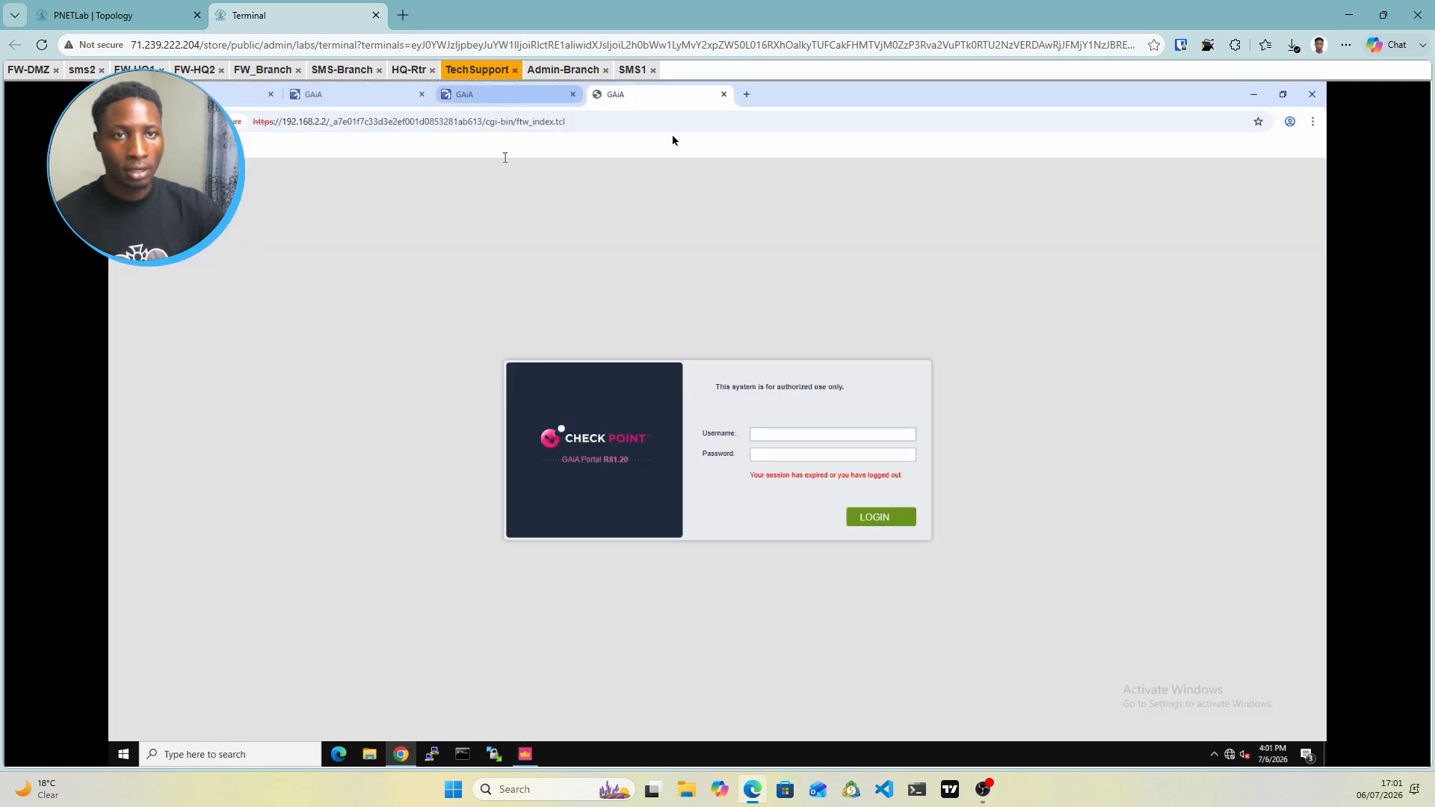
left_click(172, 16)
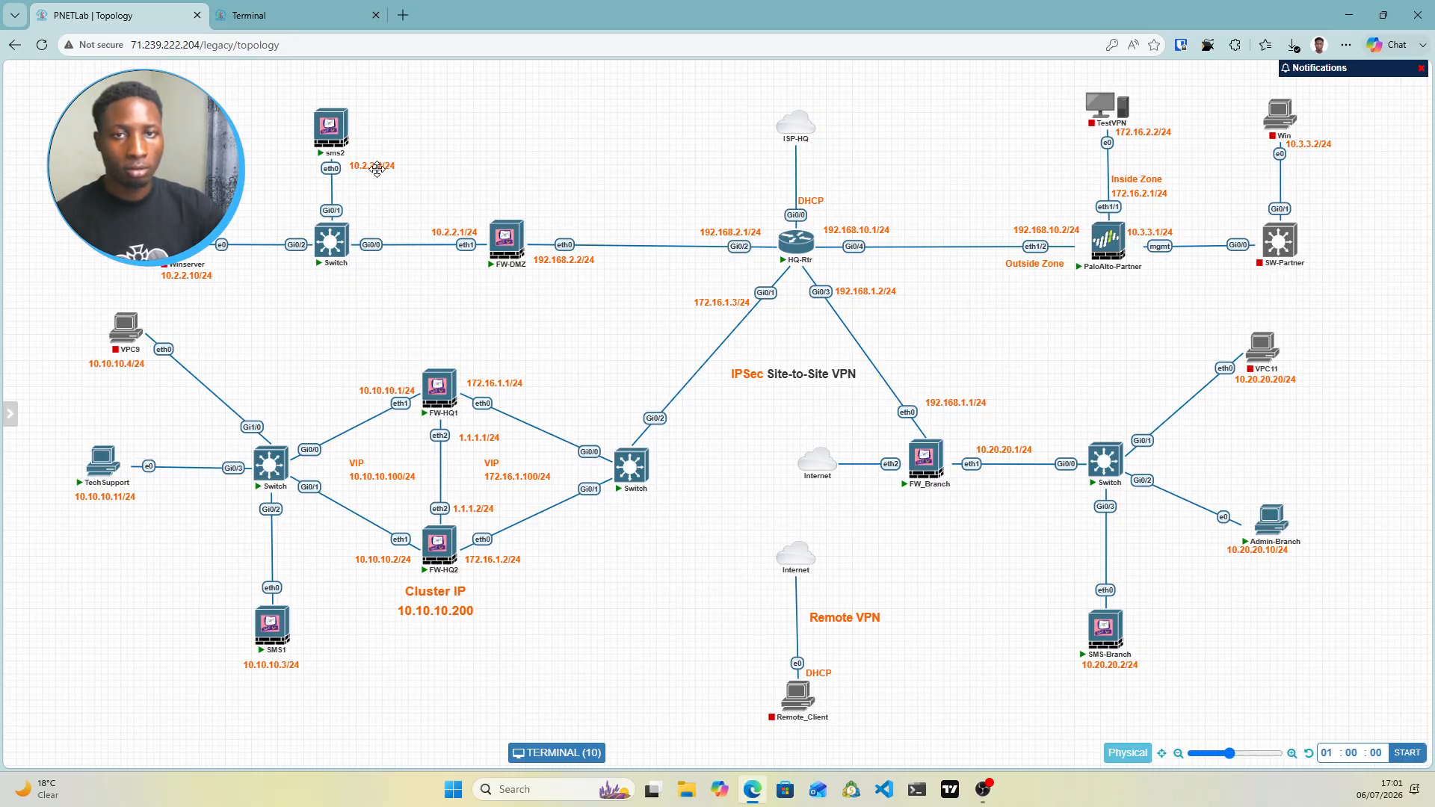
left_click(333, 17)
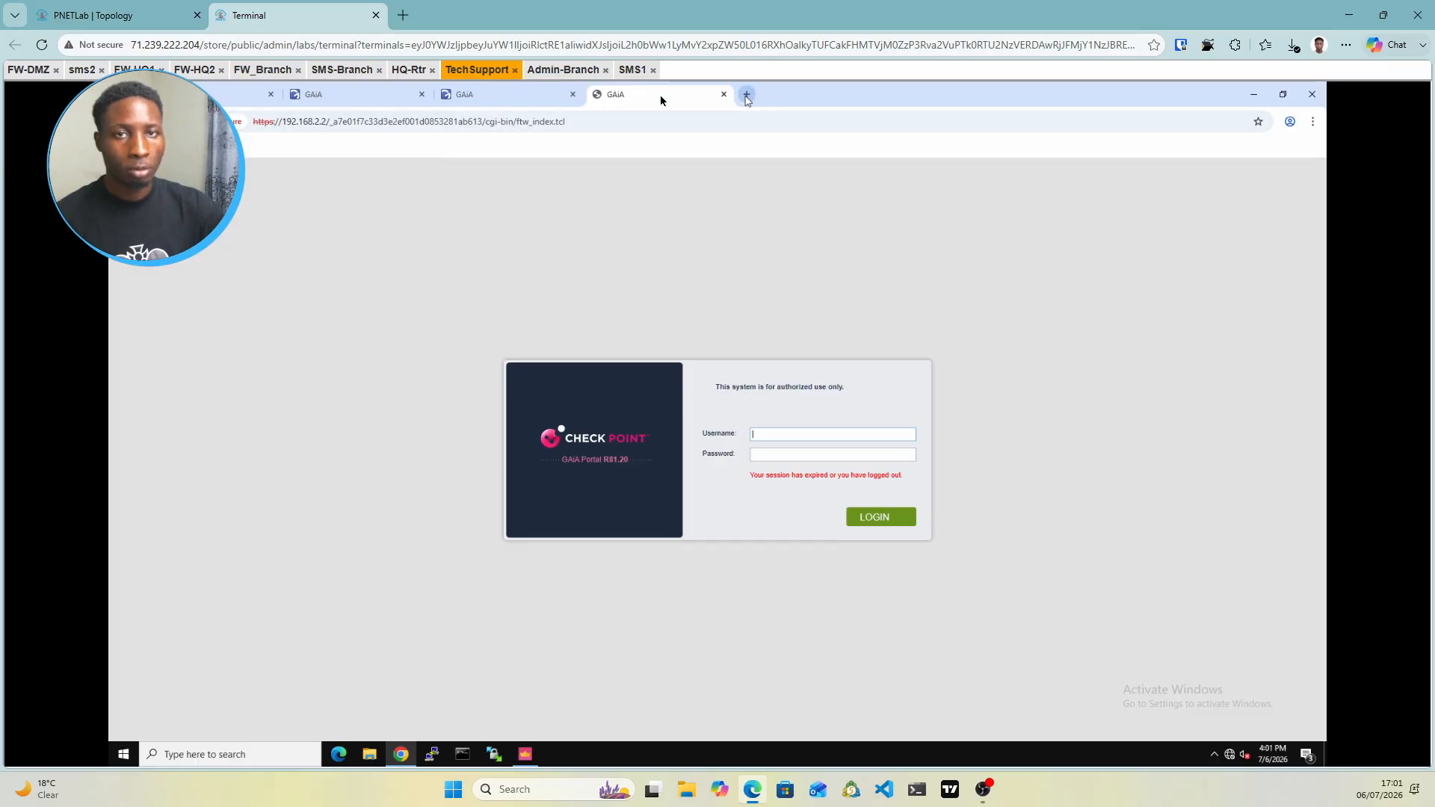
left_click(138, 18)
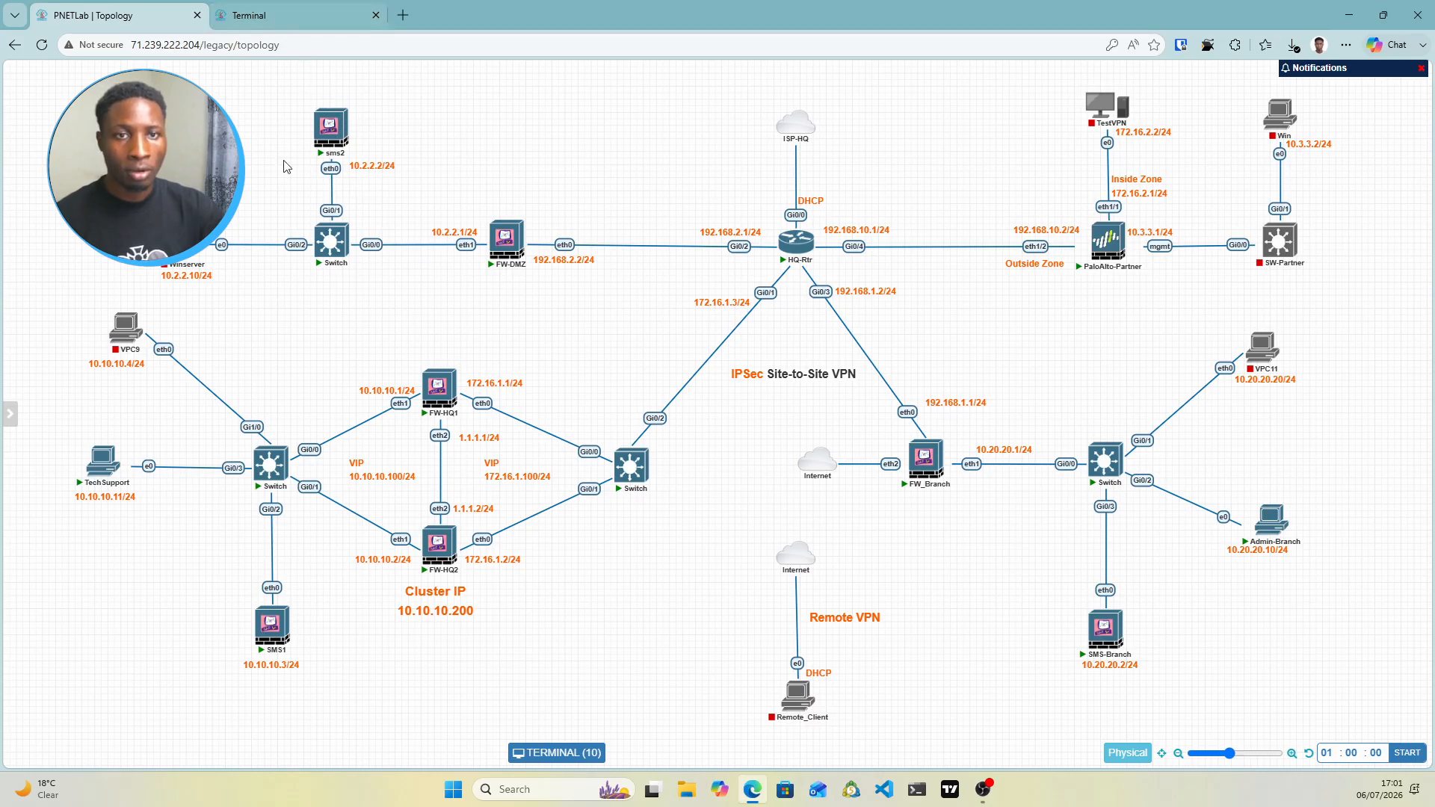
left_click(274, 23)
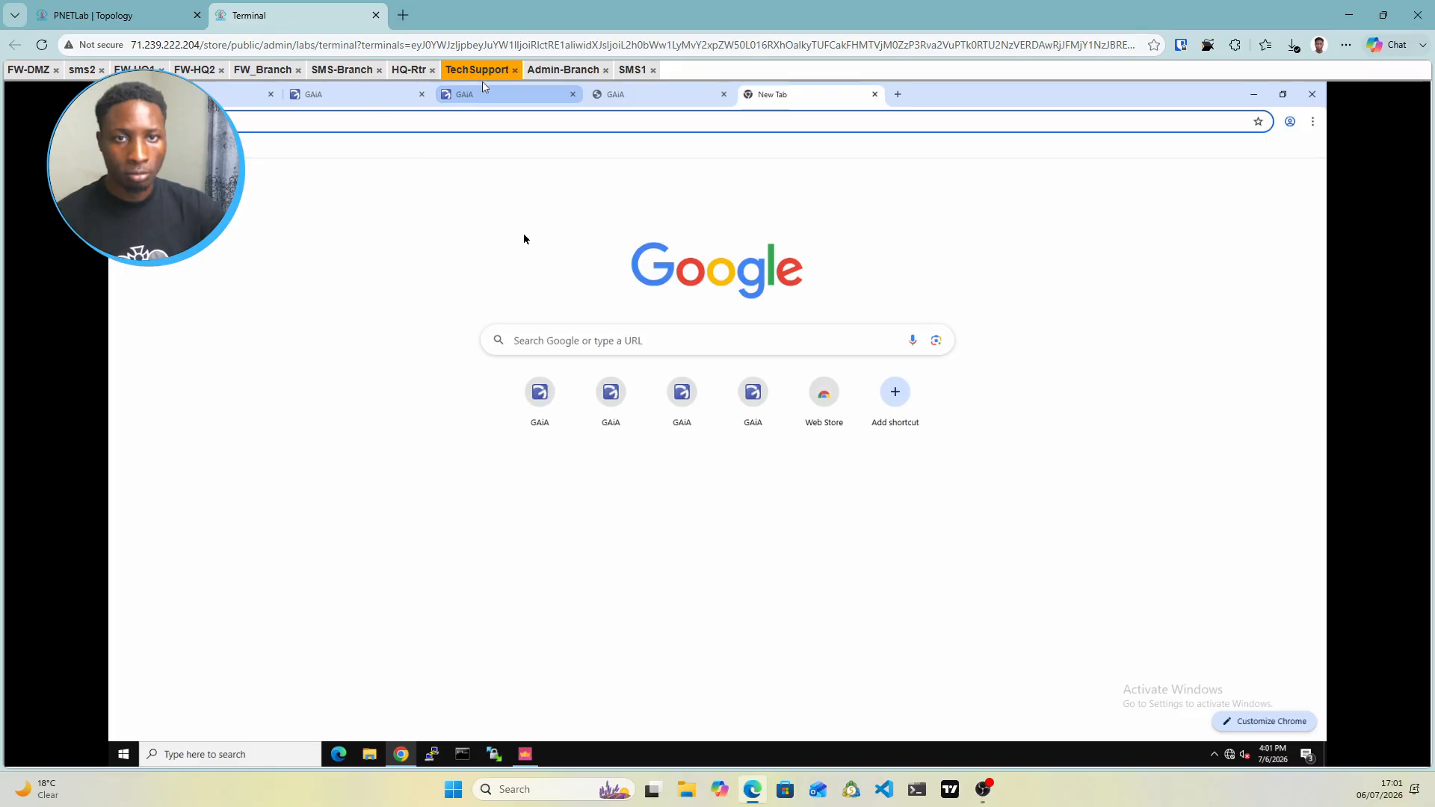
left_click(447, 131)
type("h")
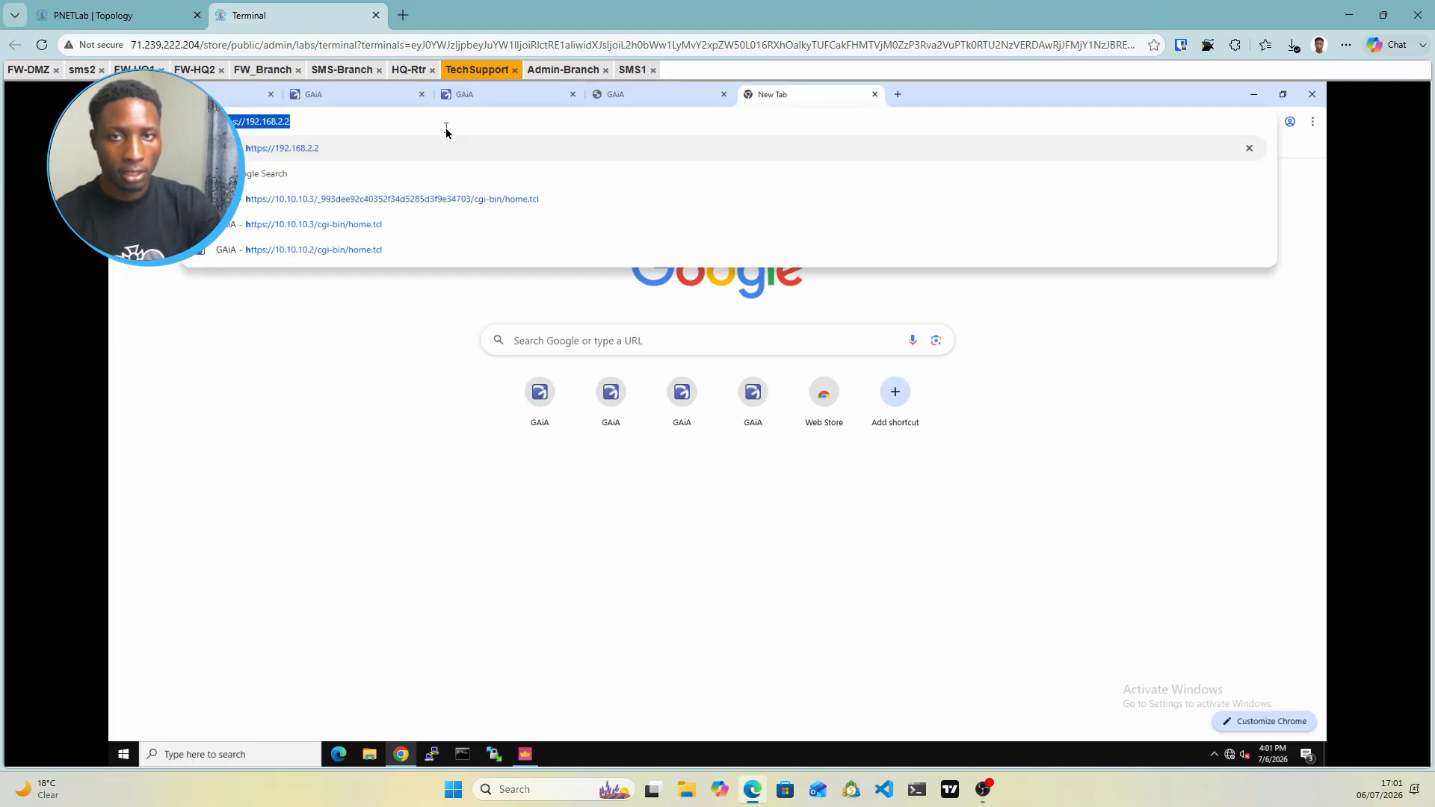
type("ttps")
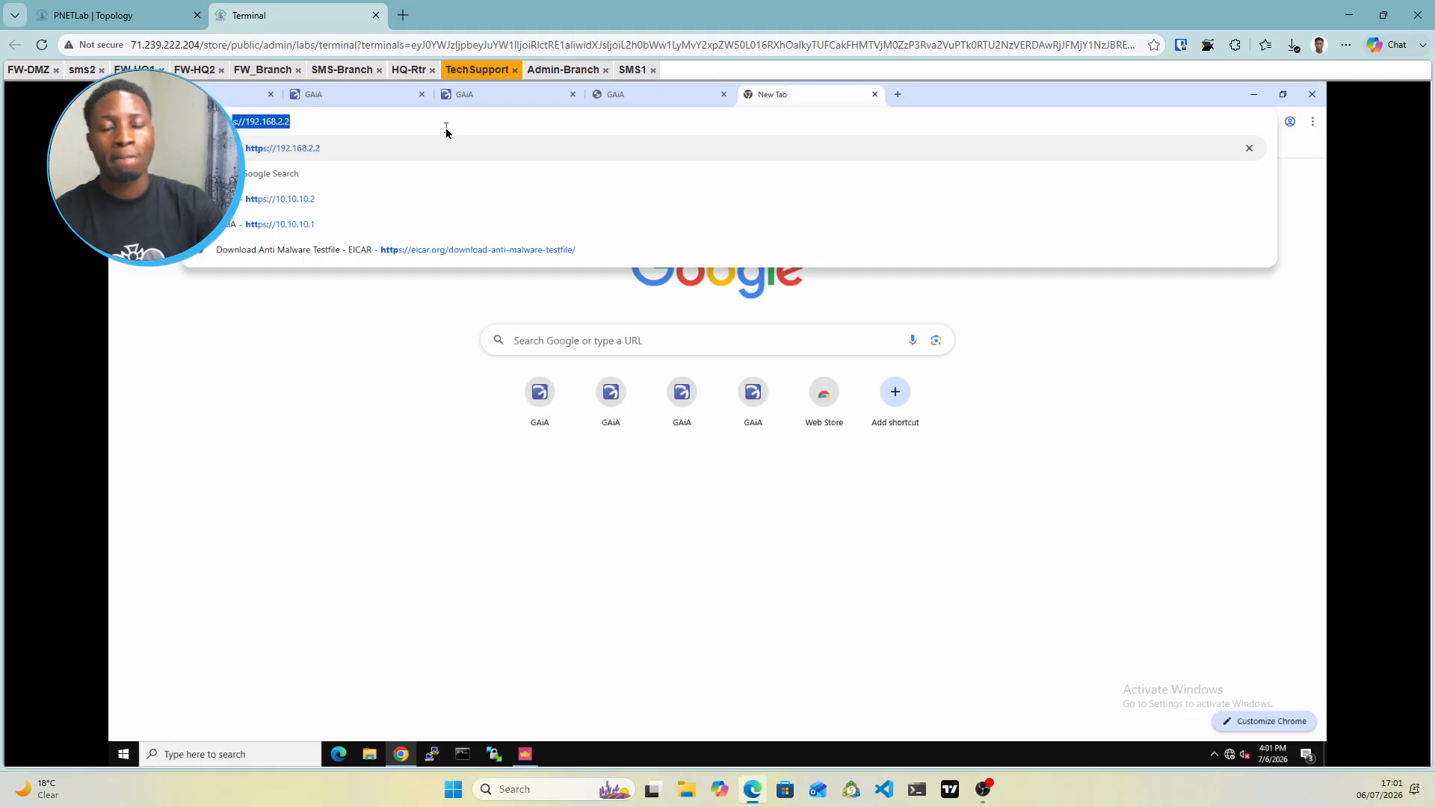
type("://")
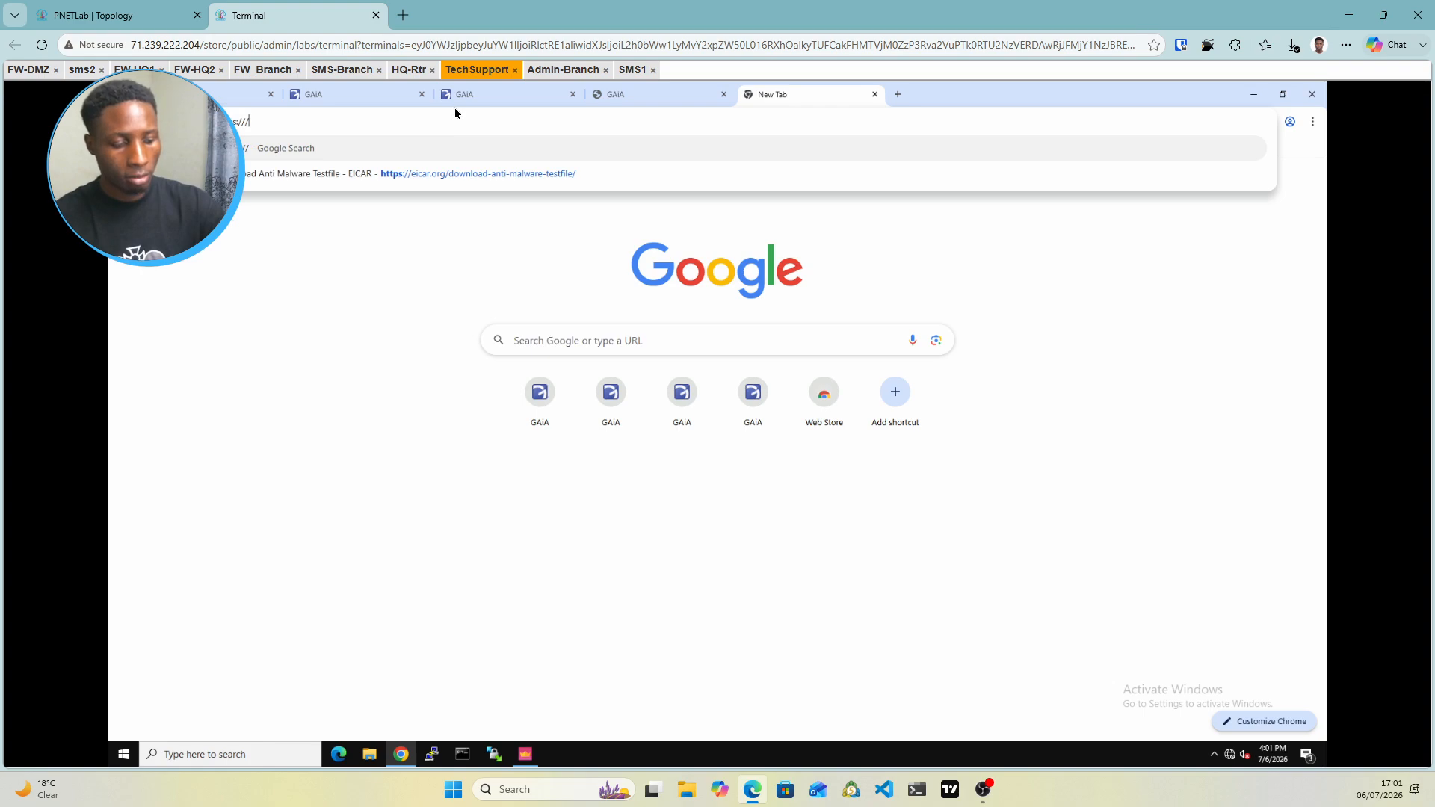
key("BackSpace")
type("10.2.2.2")
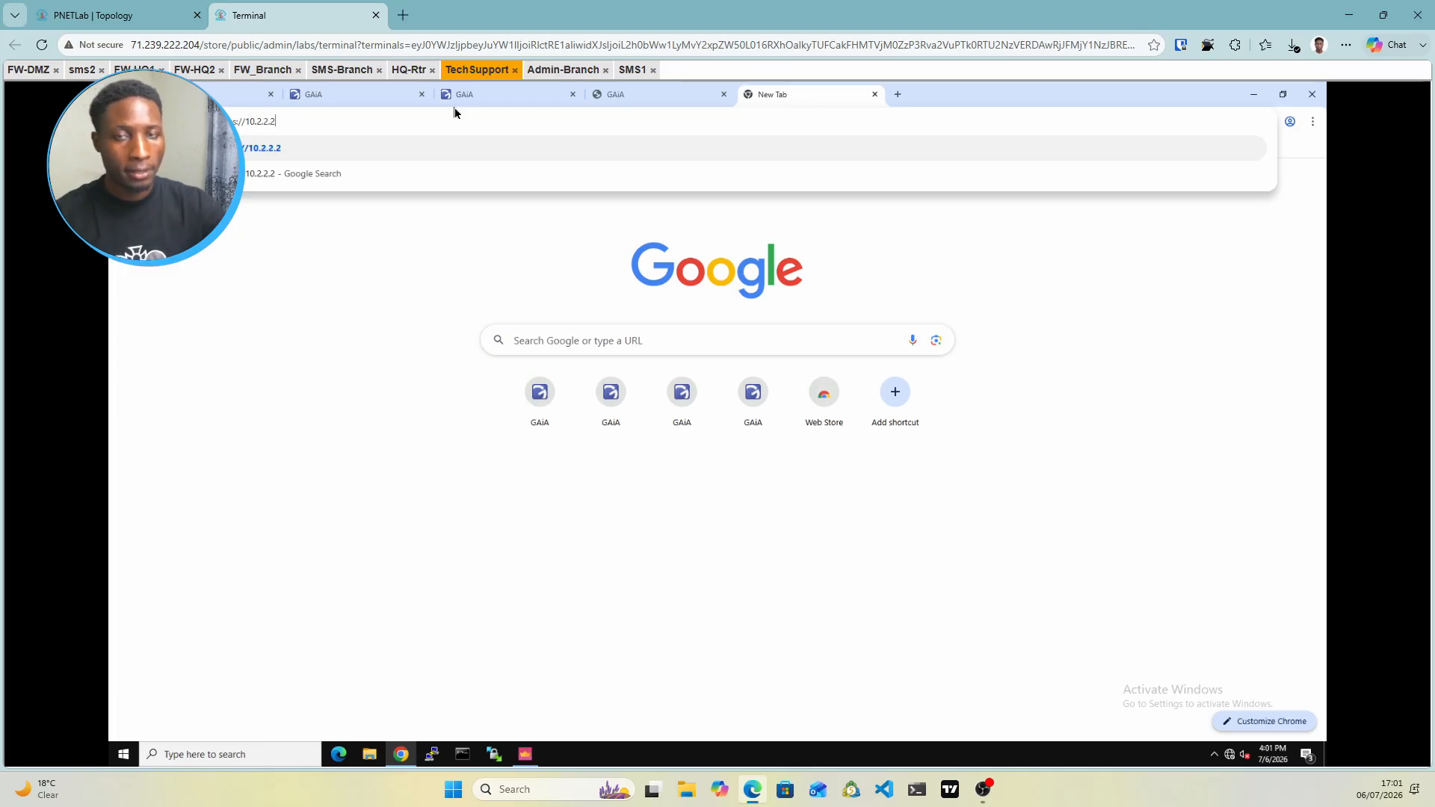
key("Return")
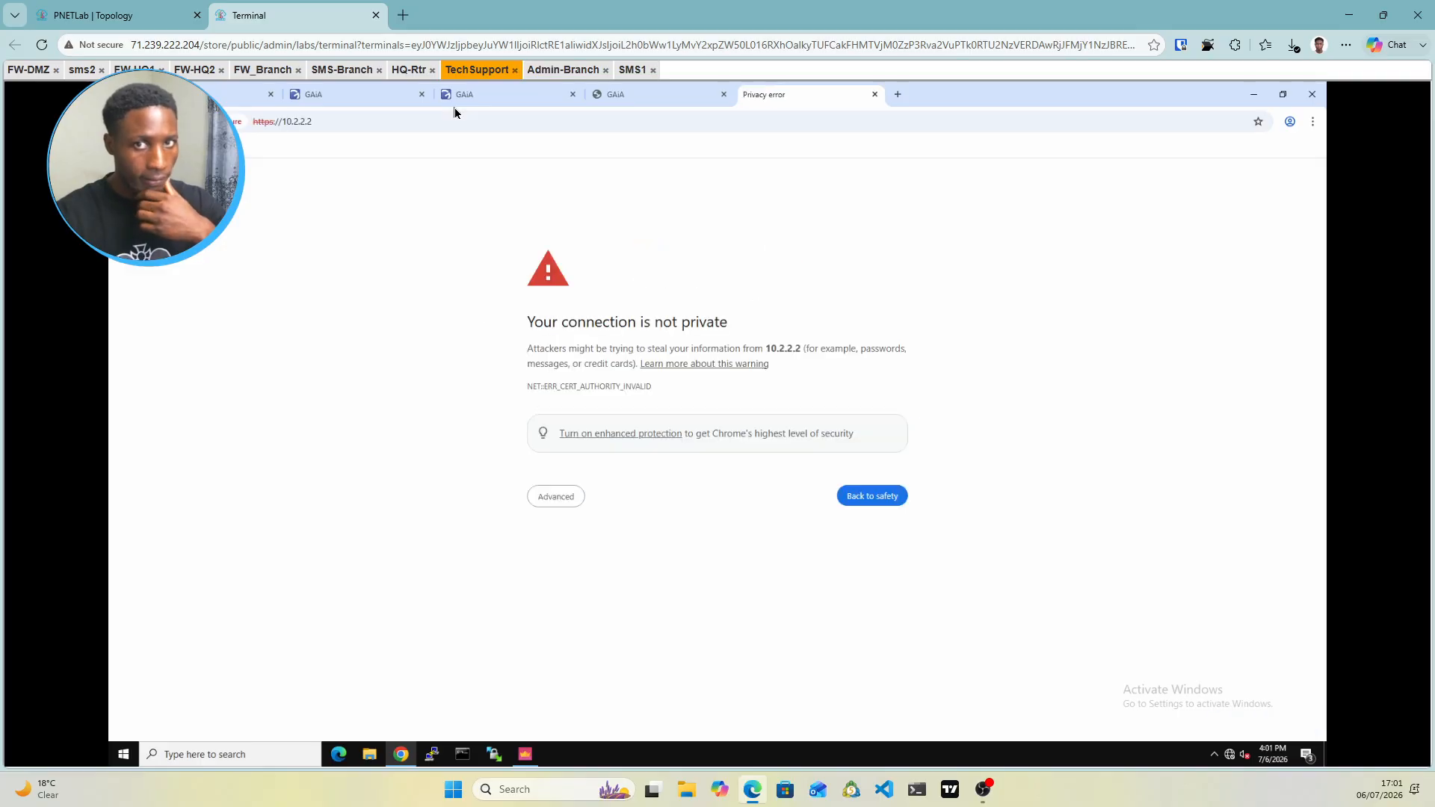
left_click(547, 499)
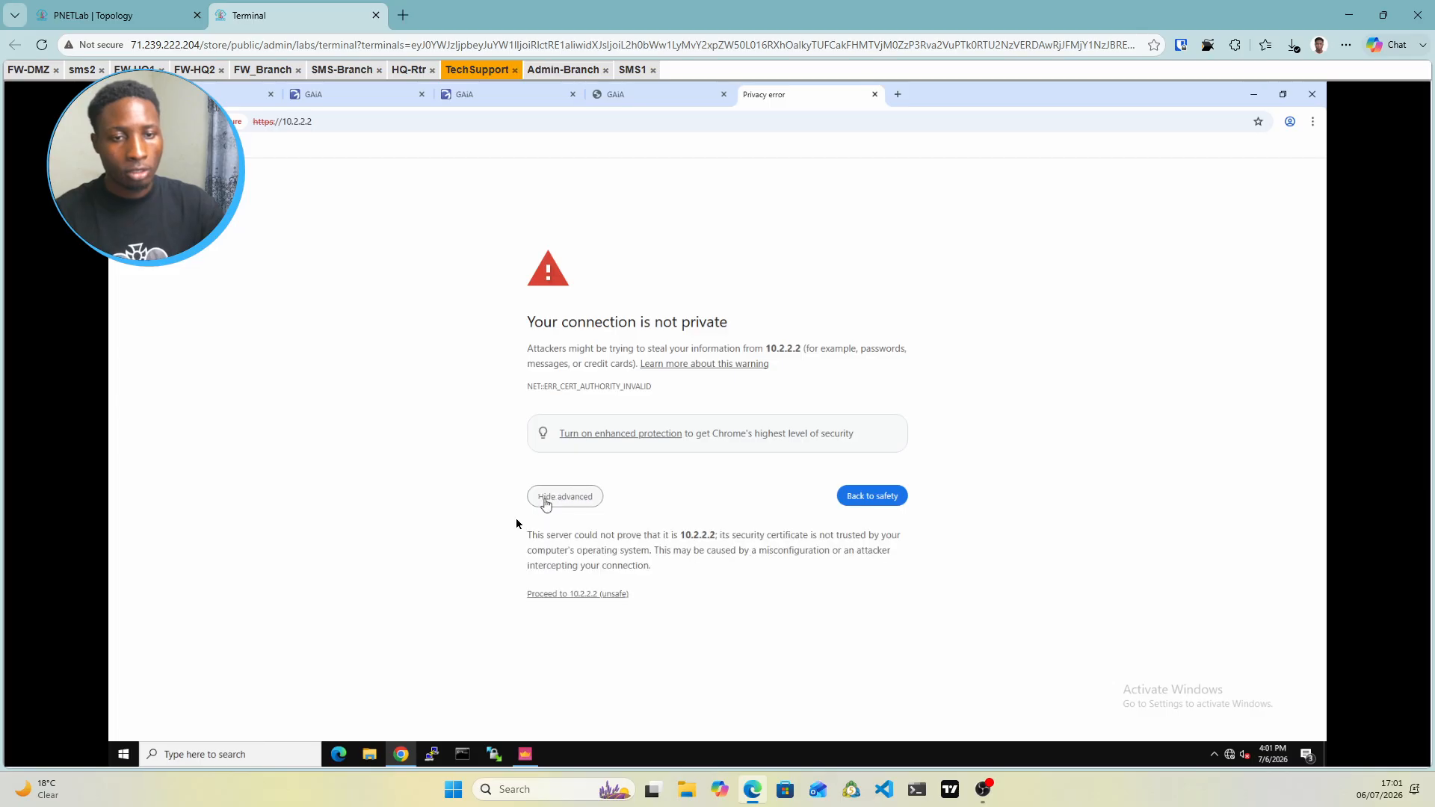
left_click(578, 595)
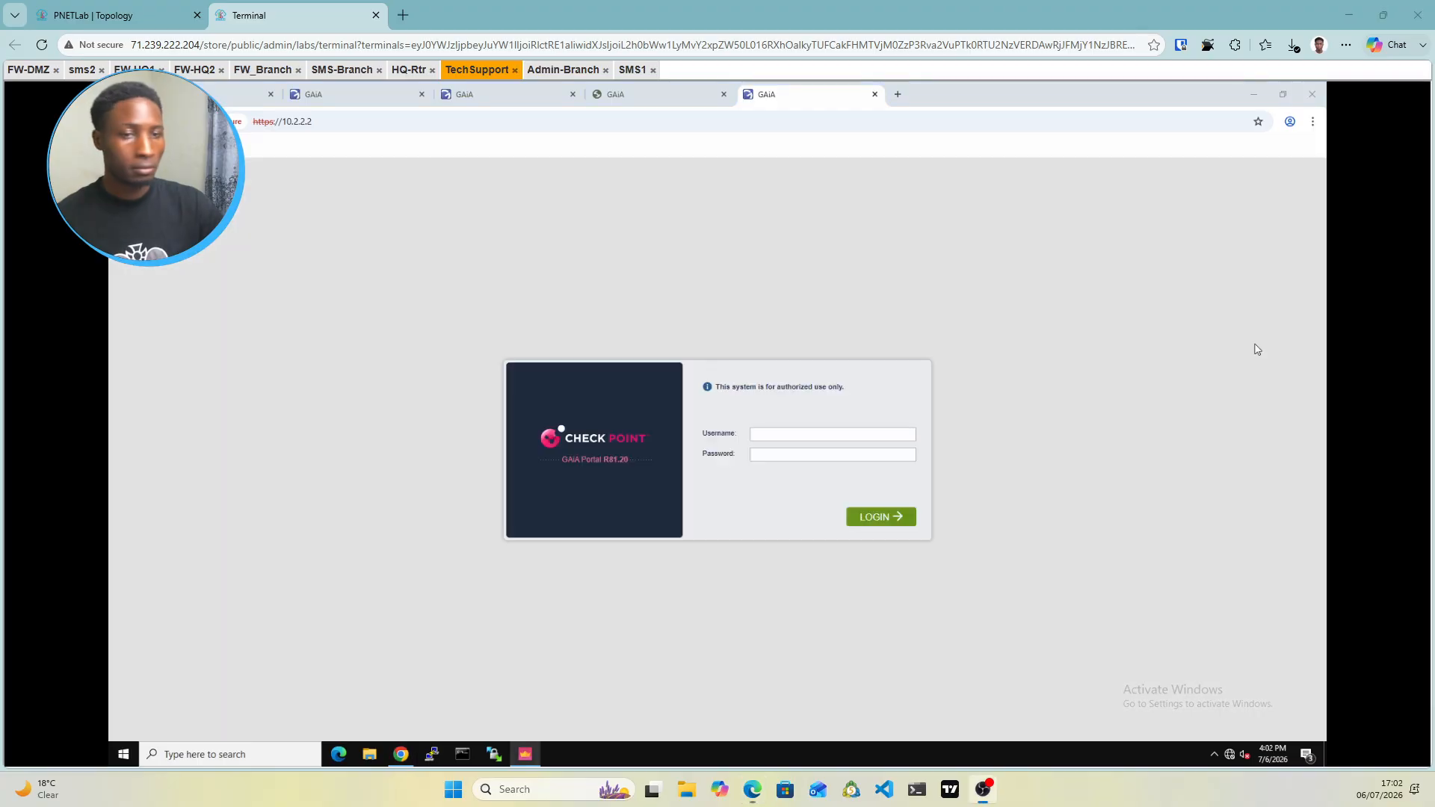
Sign in to the Gaia Portal as admin with the account password
left_click(825, 433)
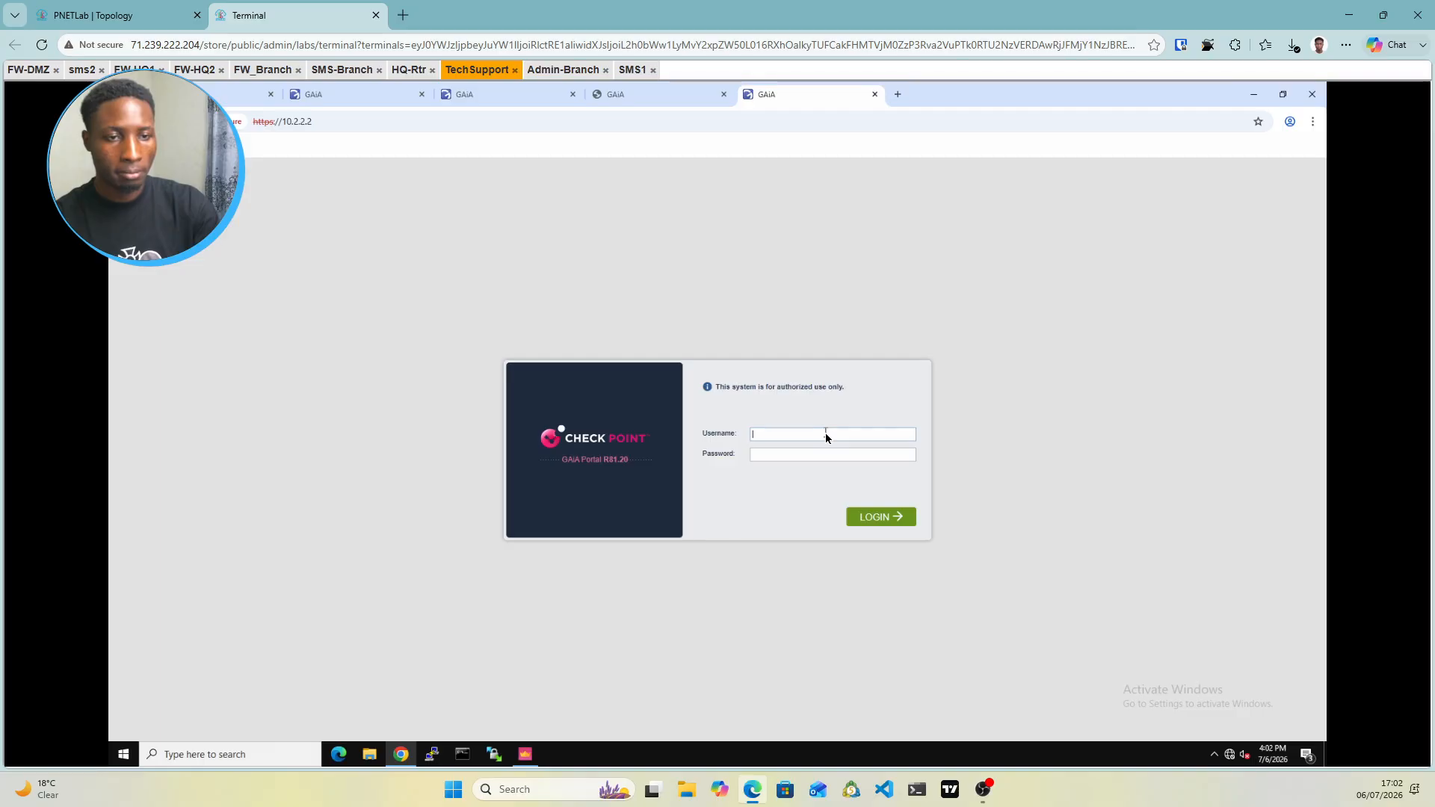
type("admin")
key("Tab")
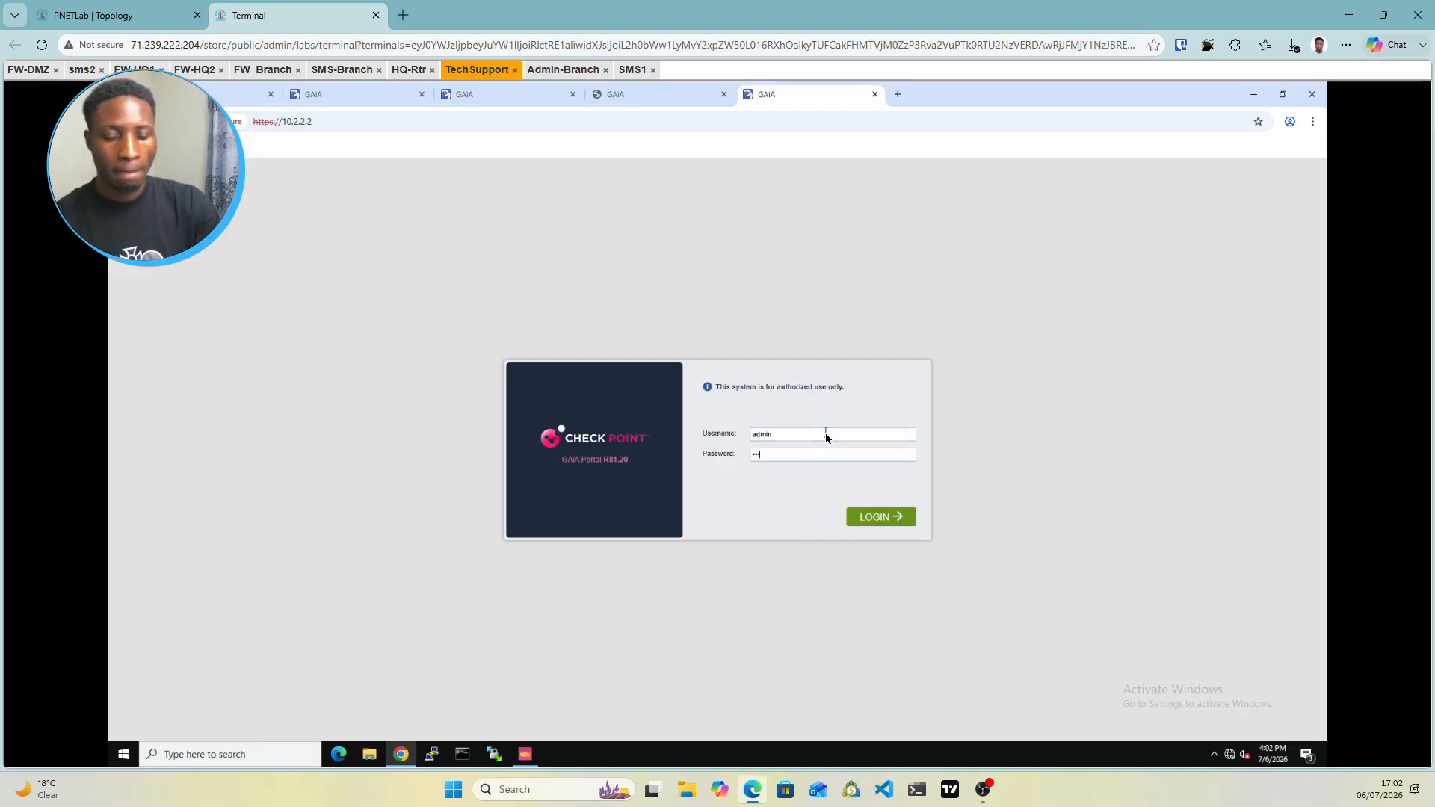
type("Cpwins1!")
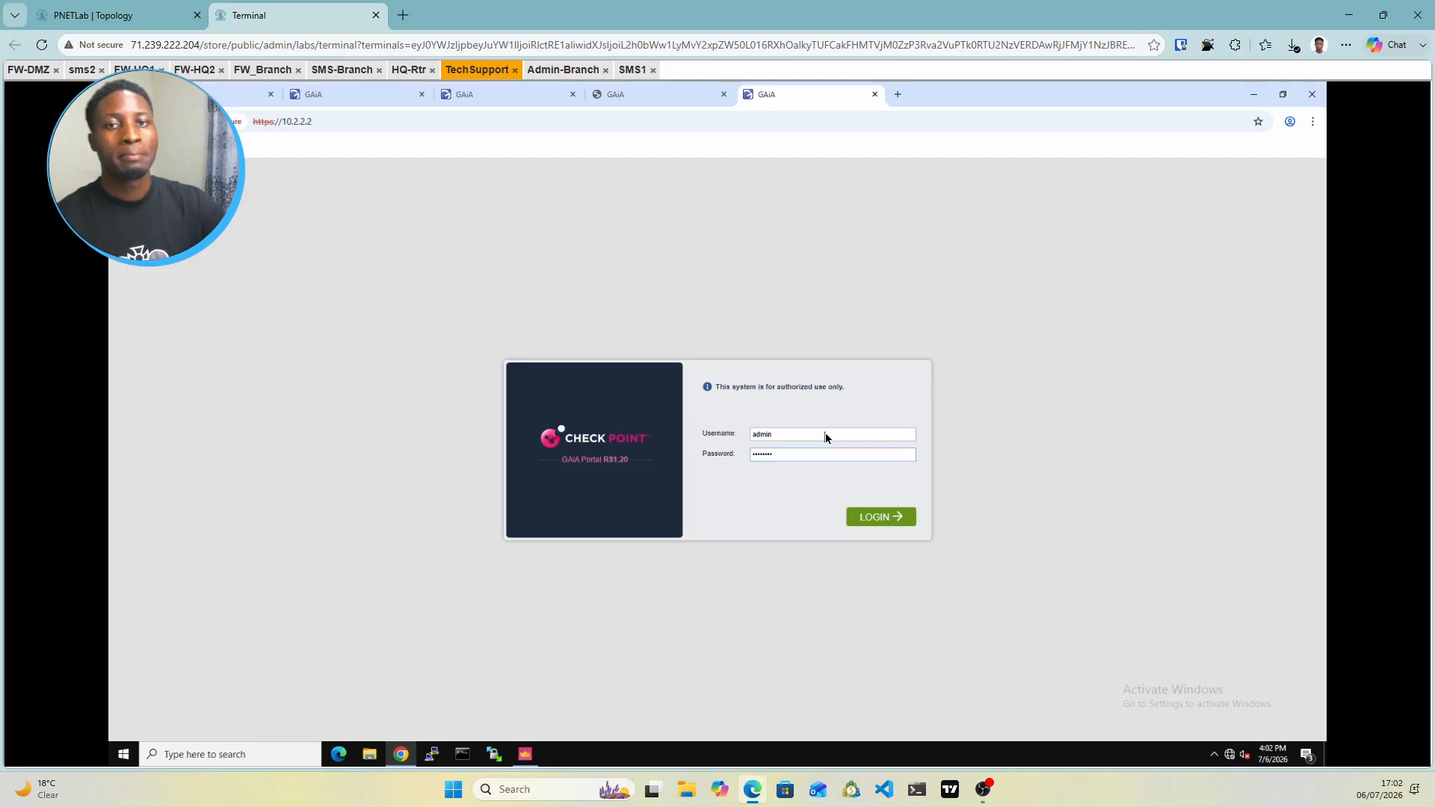
key("Return")
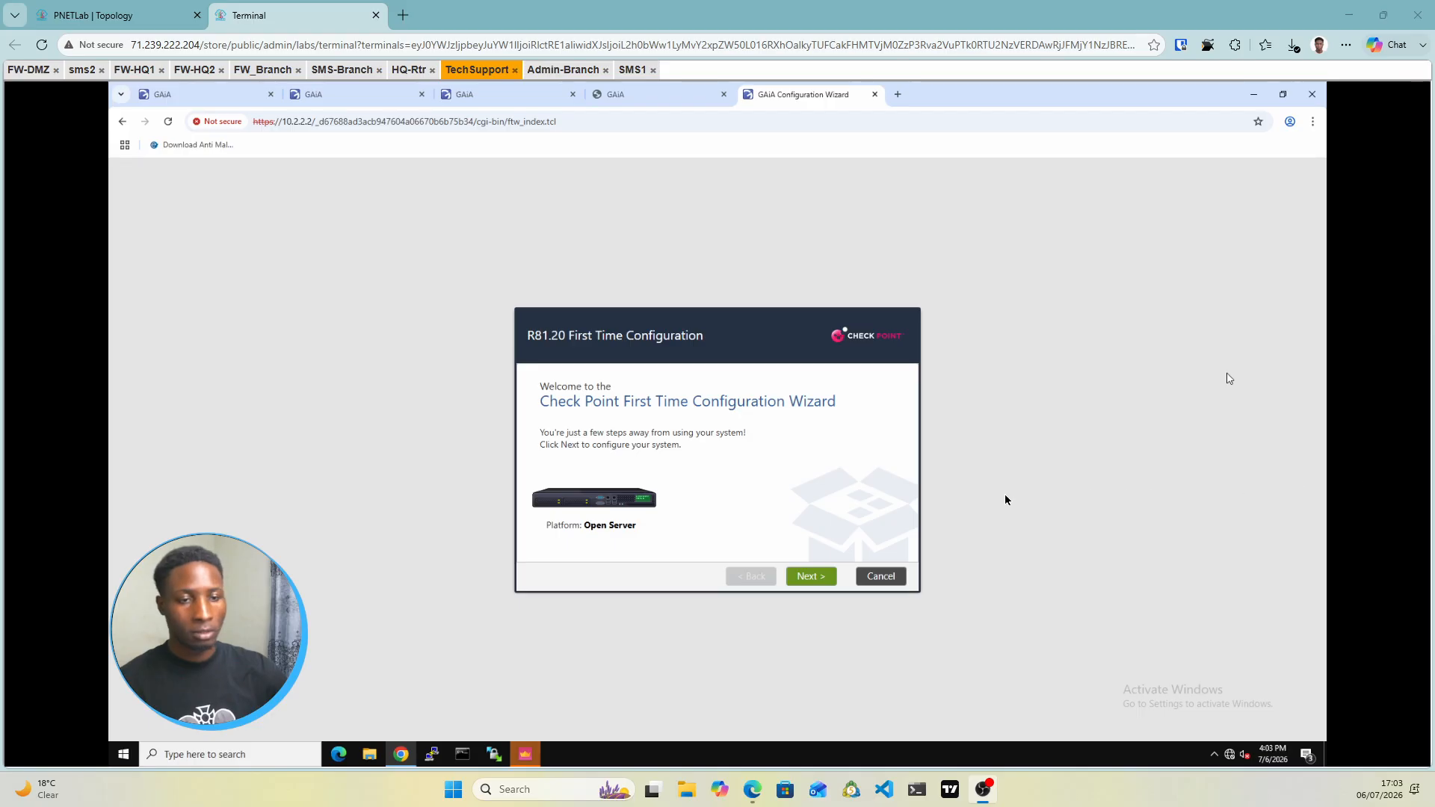
Accept the default wizard pages and set the host name to sMS2
left_click(811, 577)
left_click(811, 577)
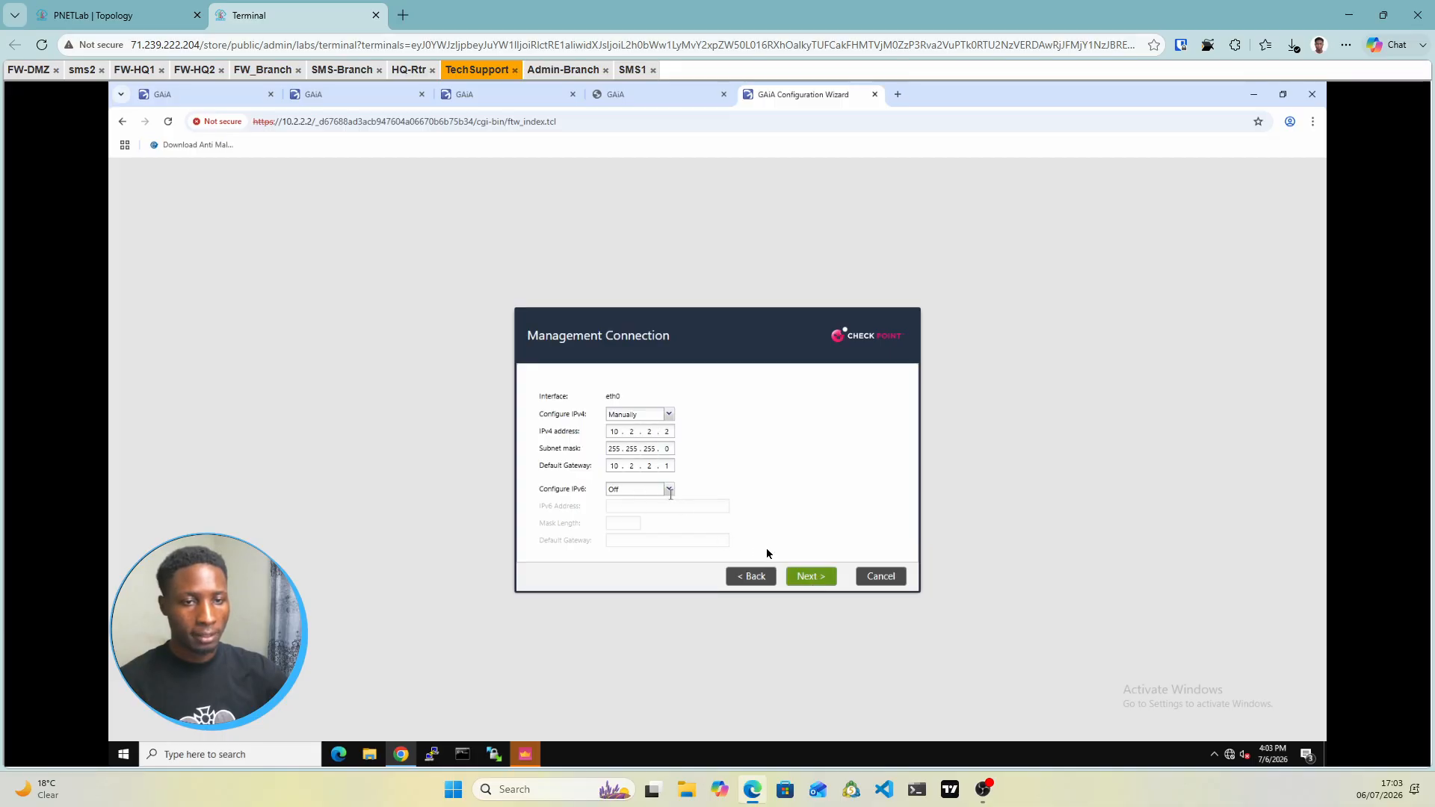
left_click(811, 577)
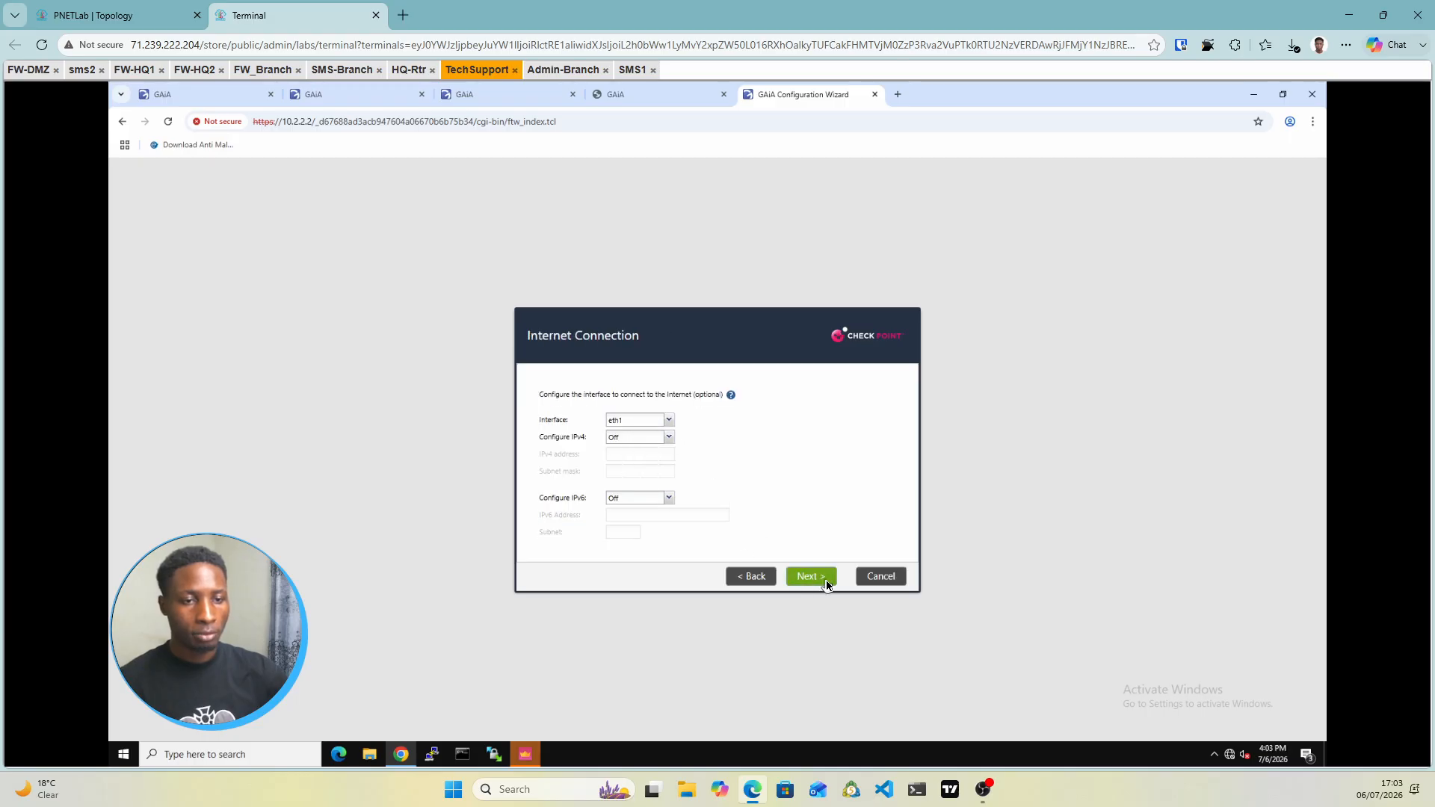
left_click(811, 576)
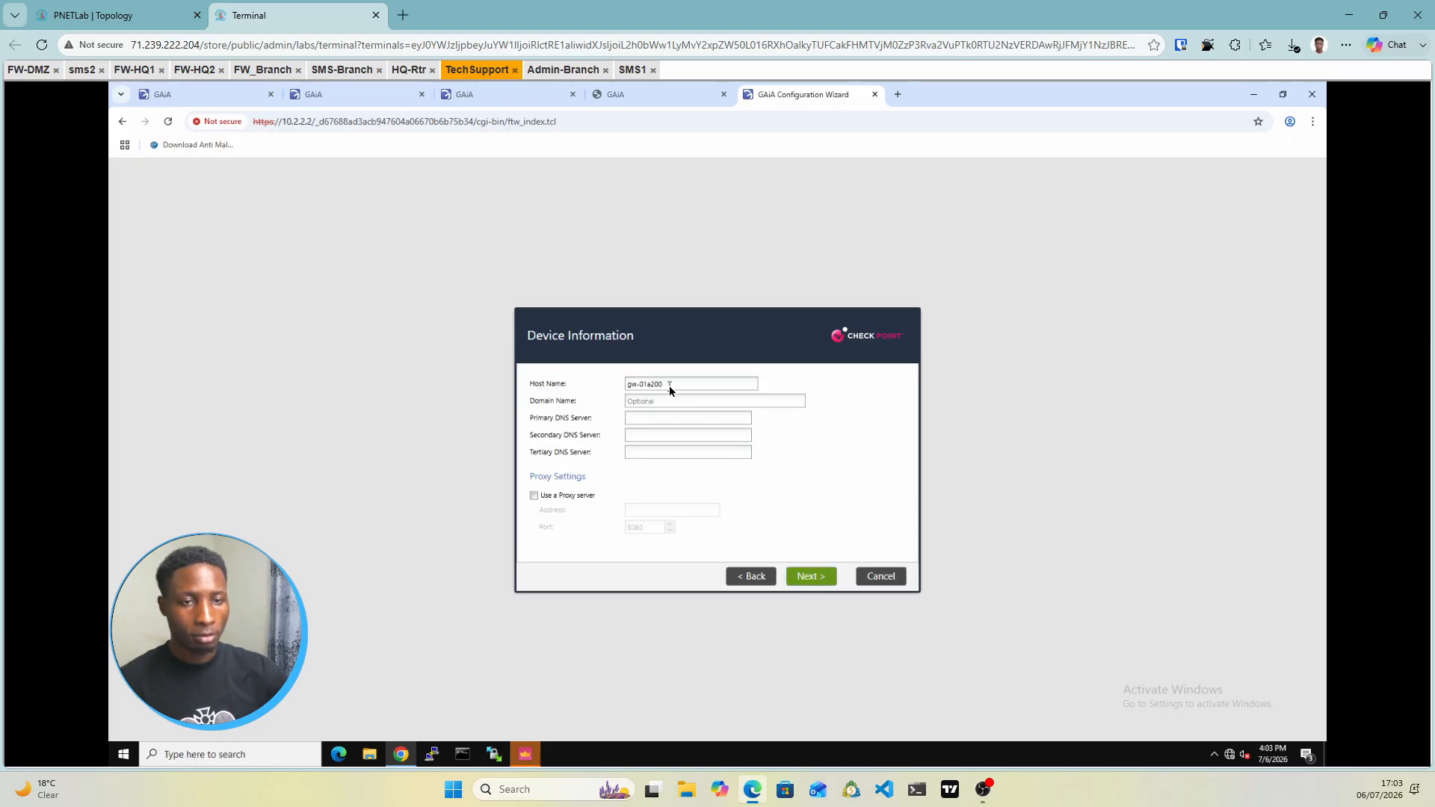
left_click_drag(670, 384, 618, 384)
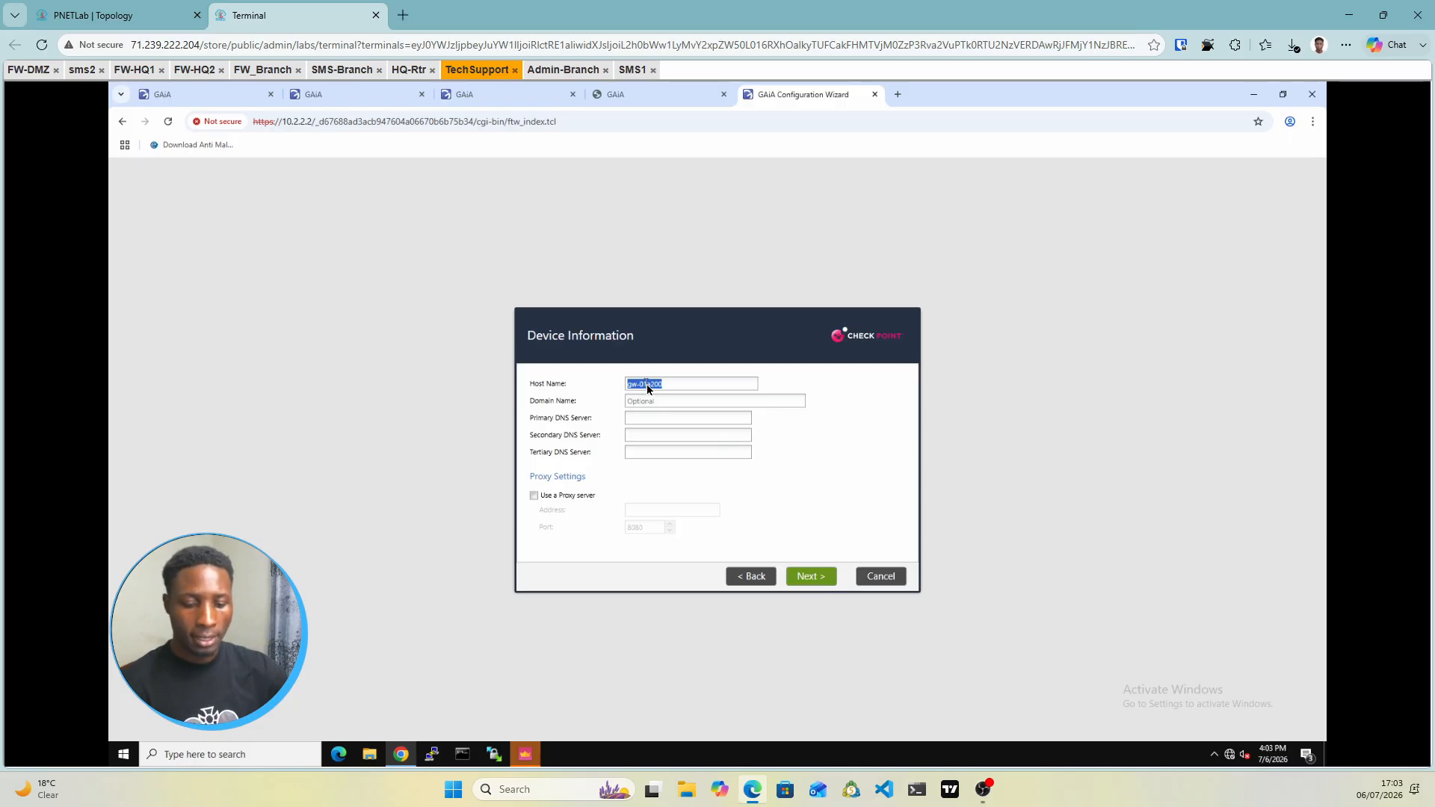
type("sMS")
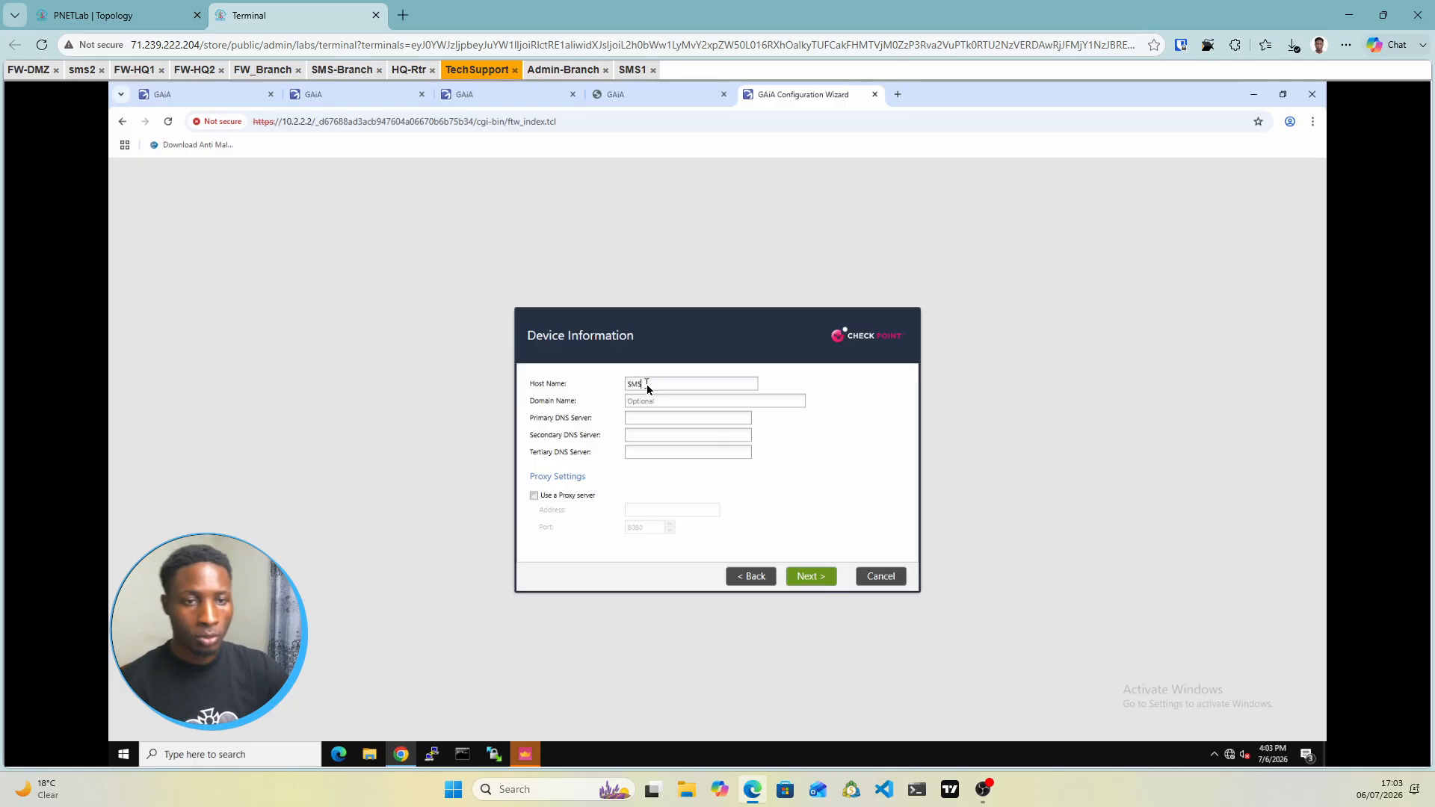
type("2")
left_click(808, 576)
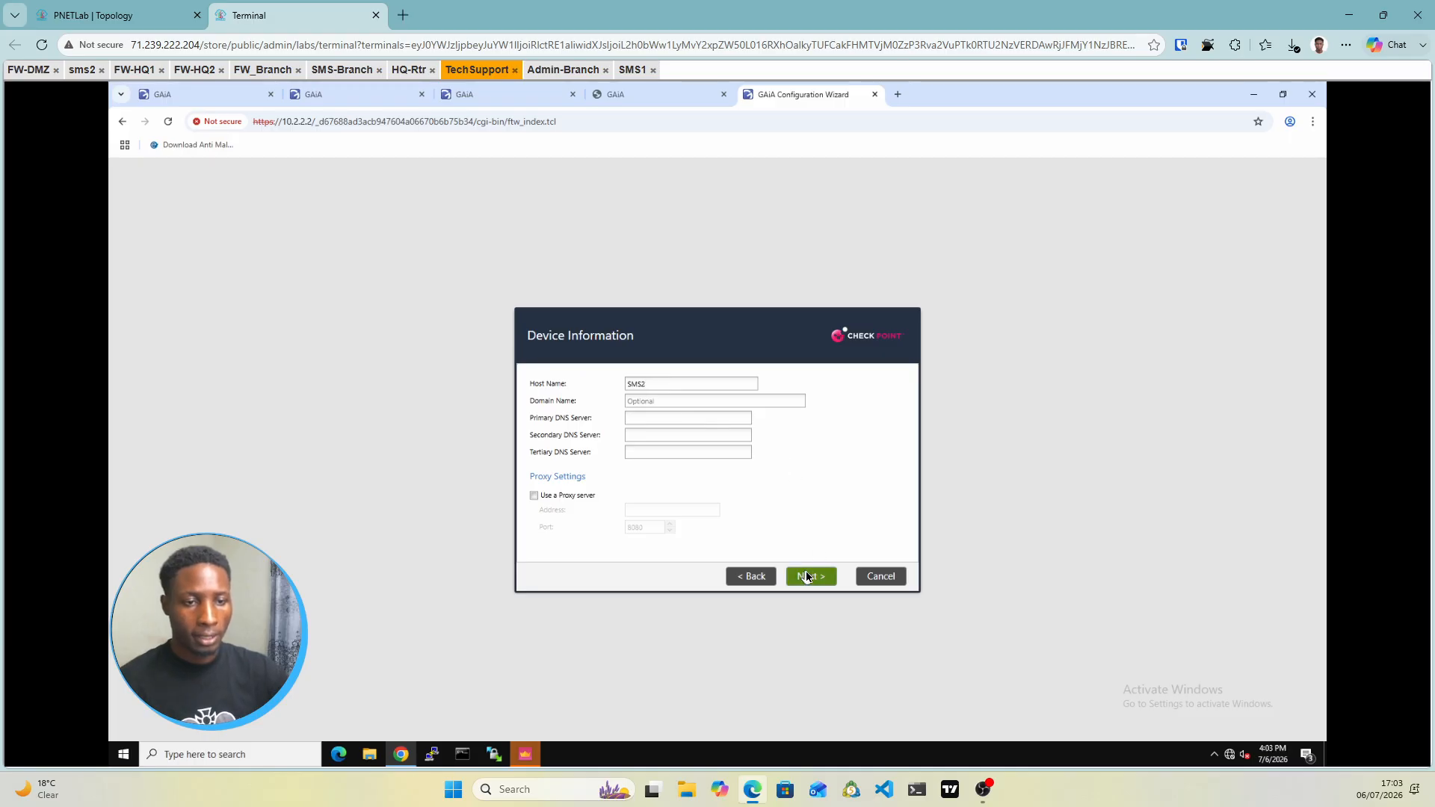
left_click(807, 576)
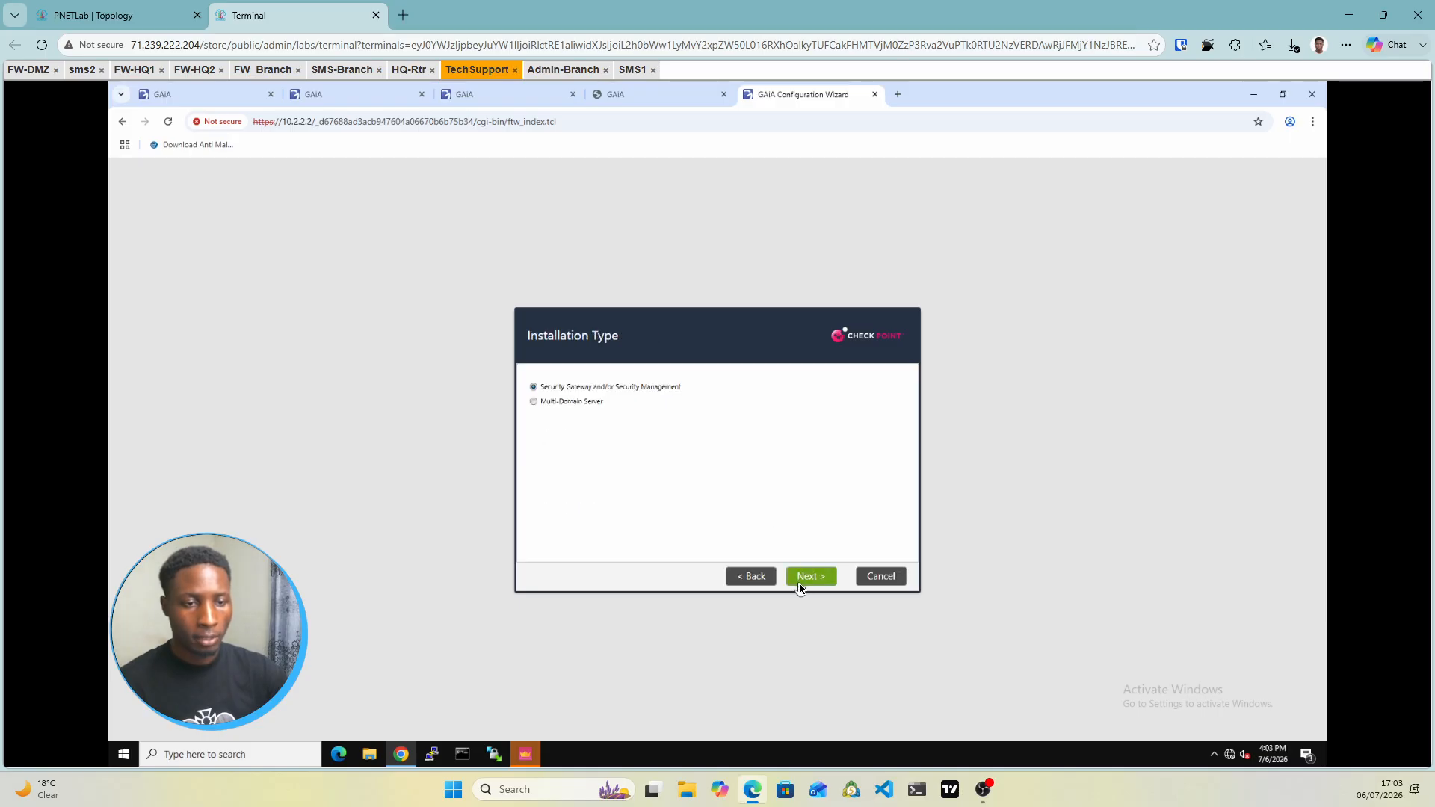
Disable the Security Gateway product and make this a Secondary management server
left_click(799, 581)
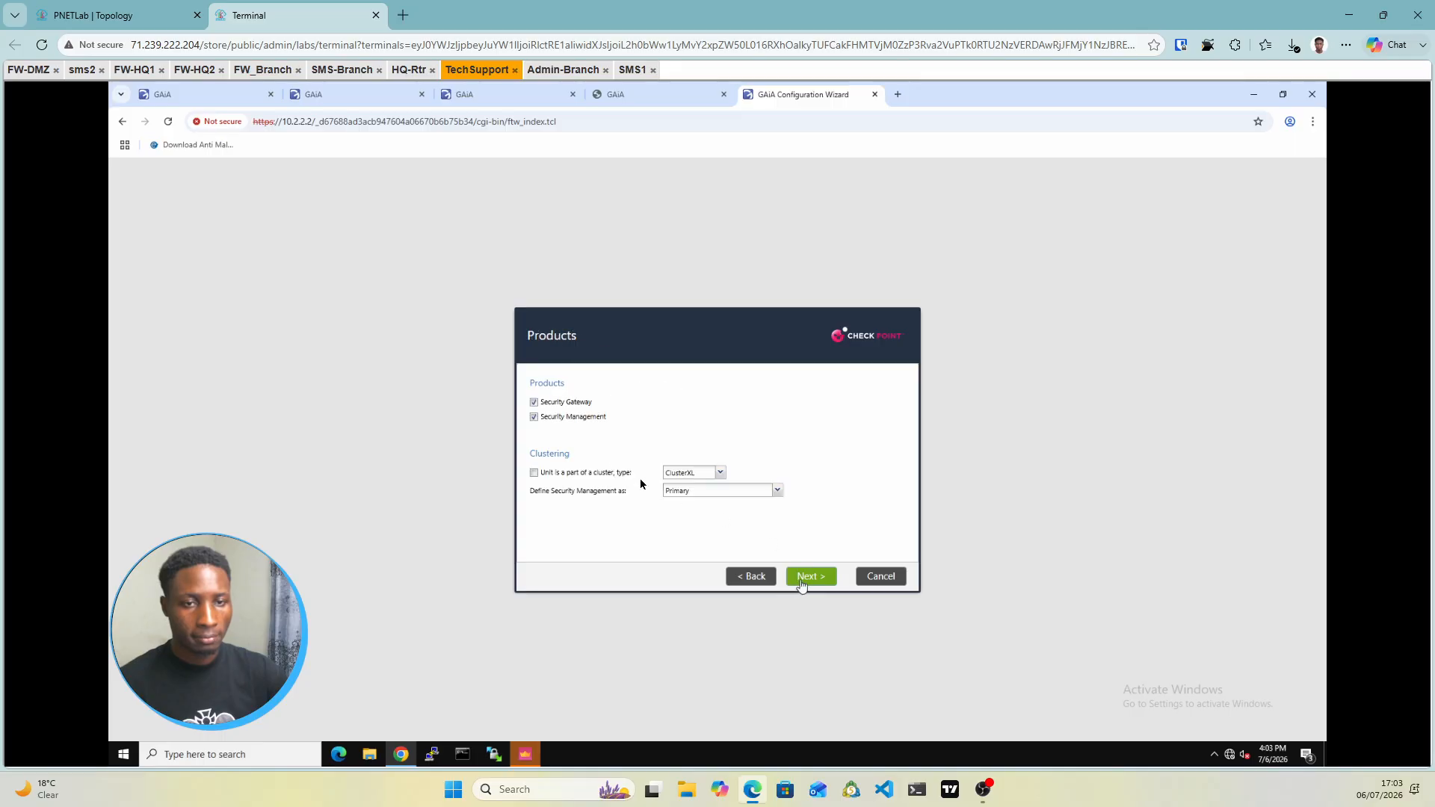
left_click(534, 402)
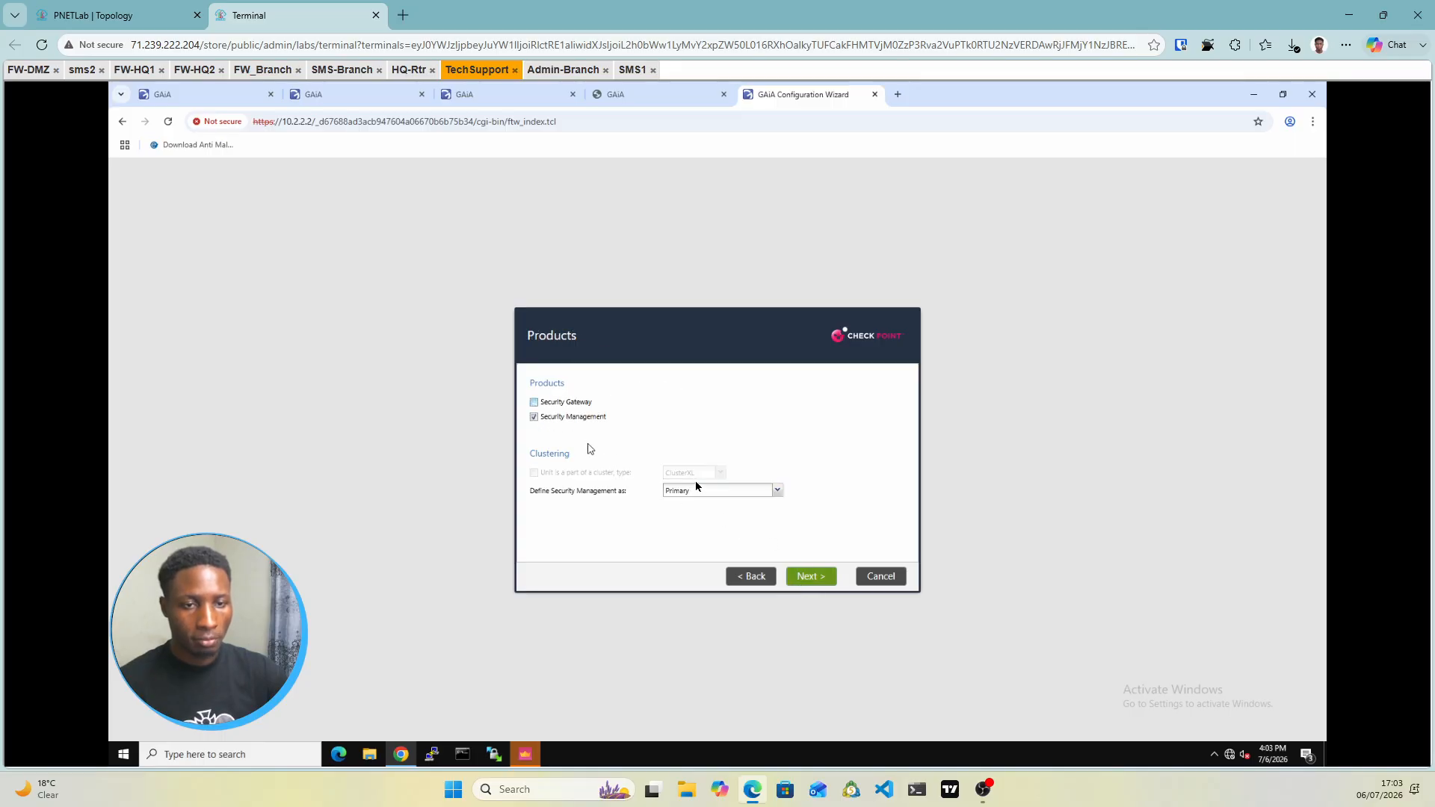
left_click(777, 490)
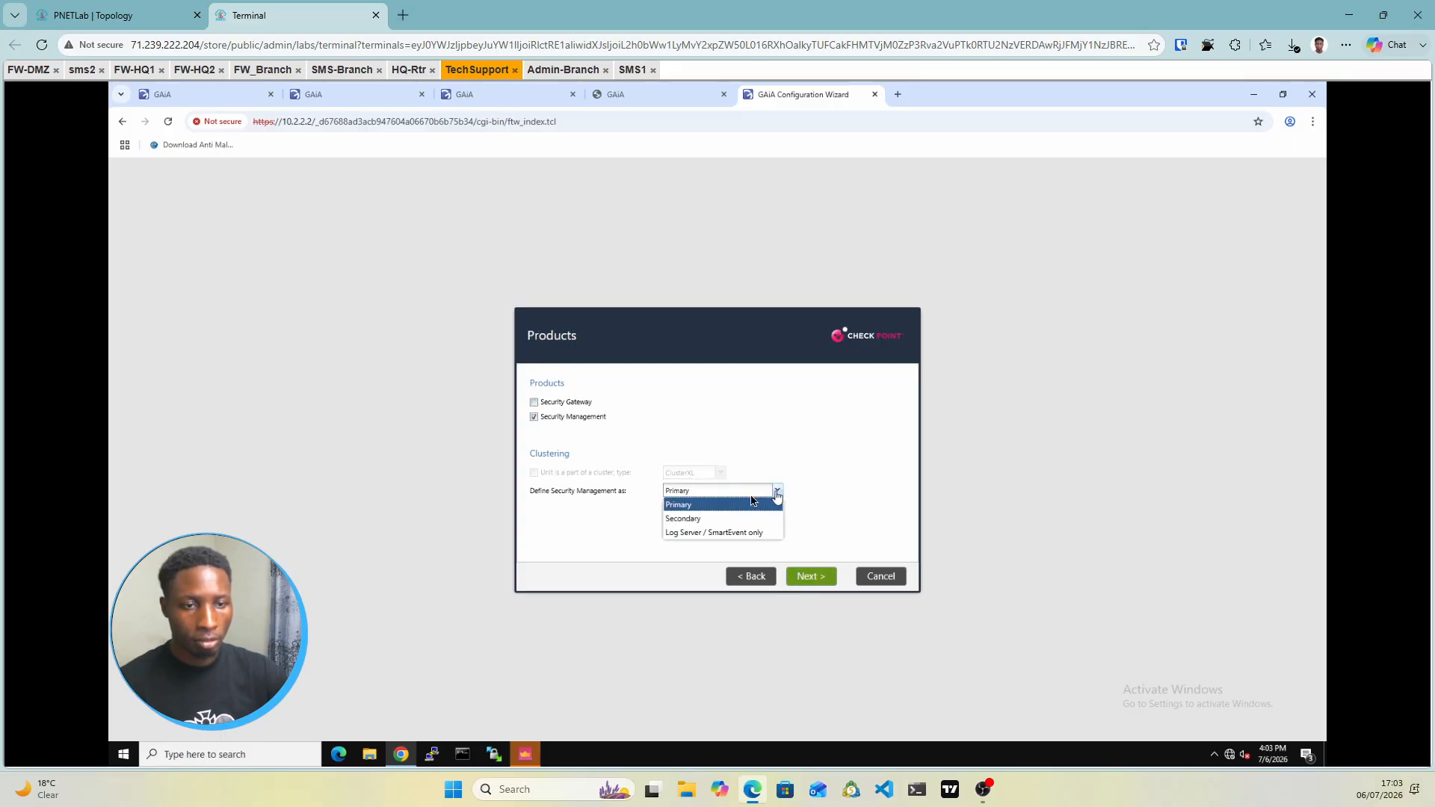
left_click(681, 519)
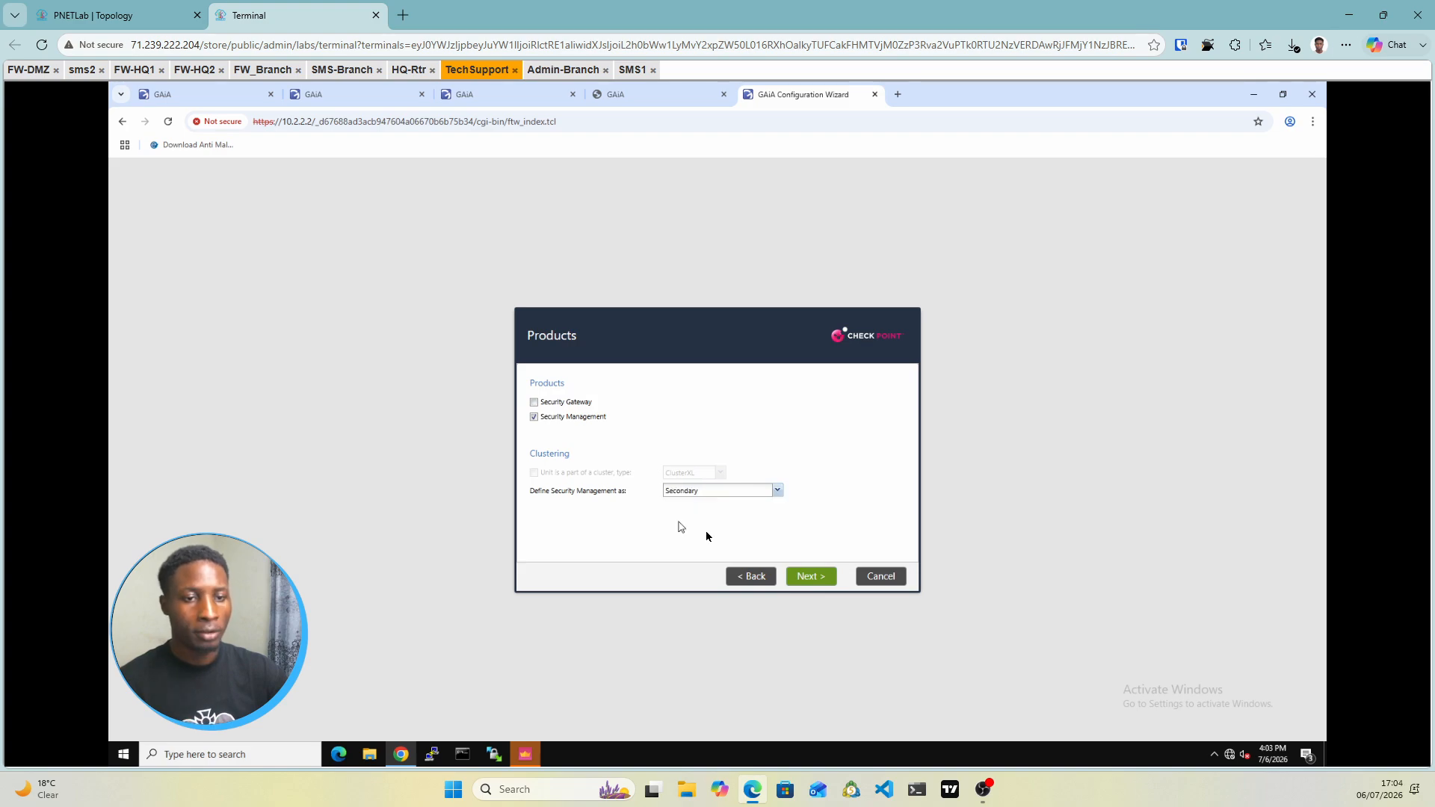
left_click(805, 577)
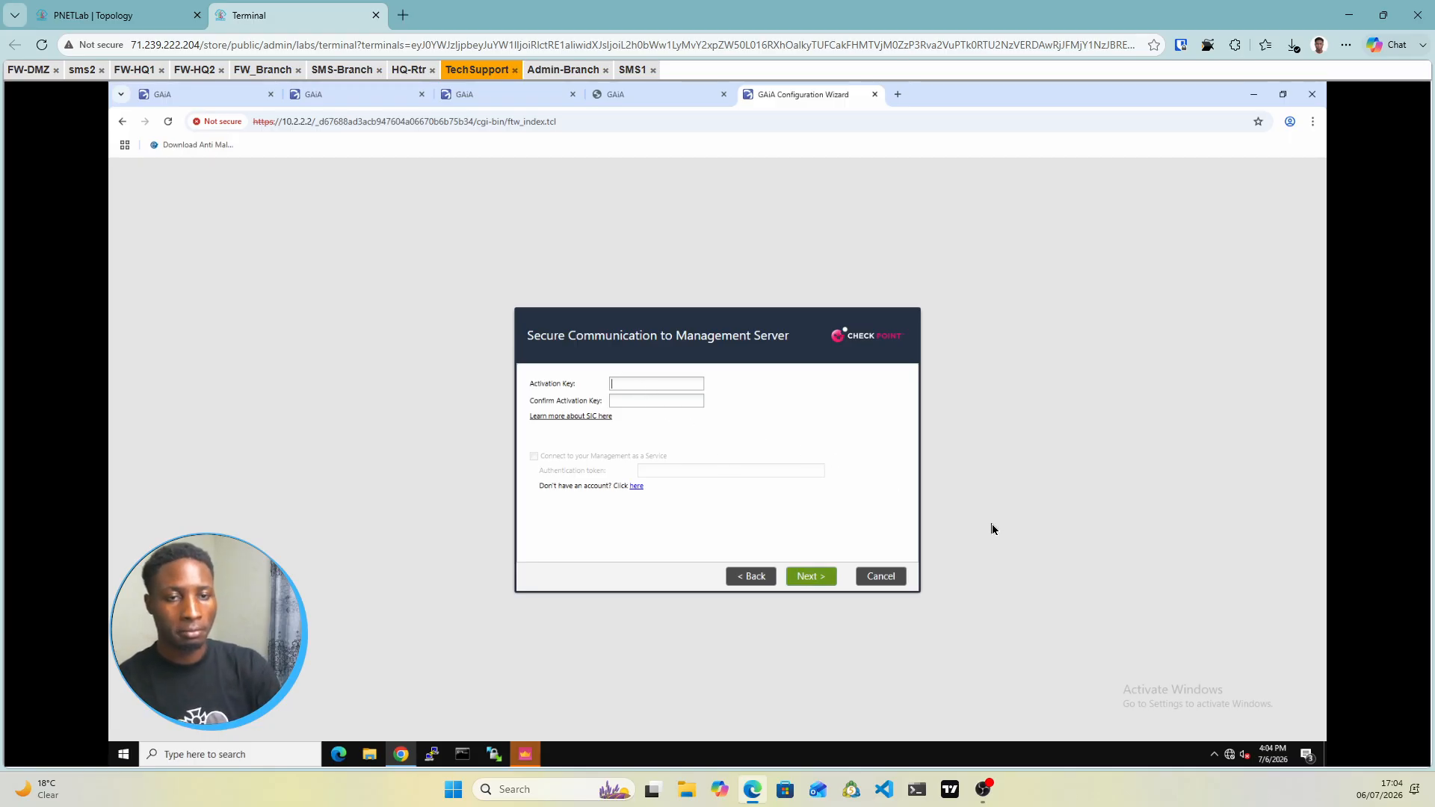
Enter the SIC activation key, finish the wizard, and confirm starting configuration
type("v•••••••")
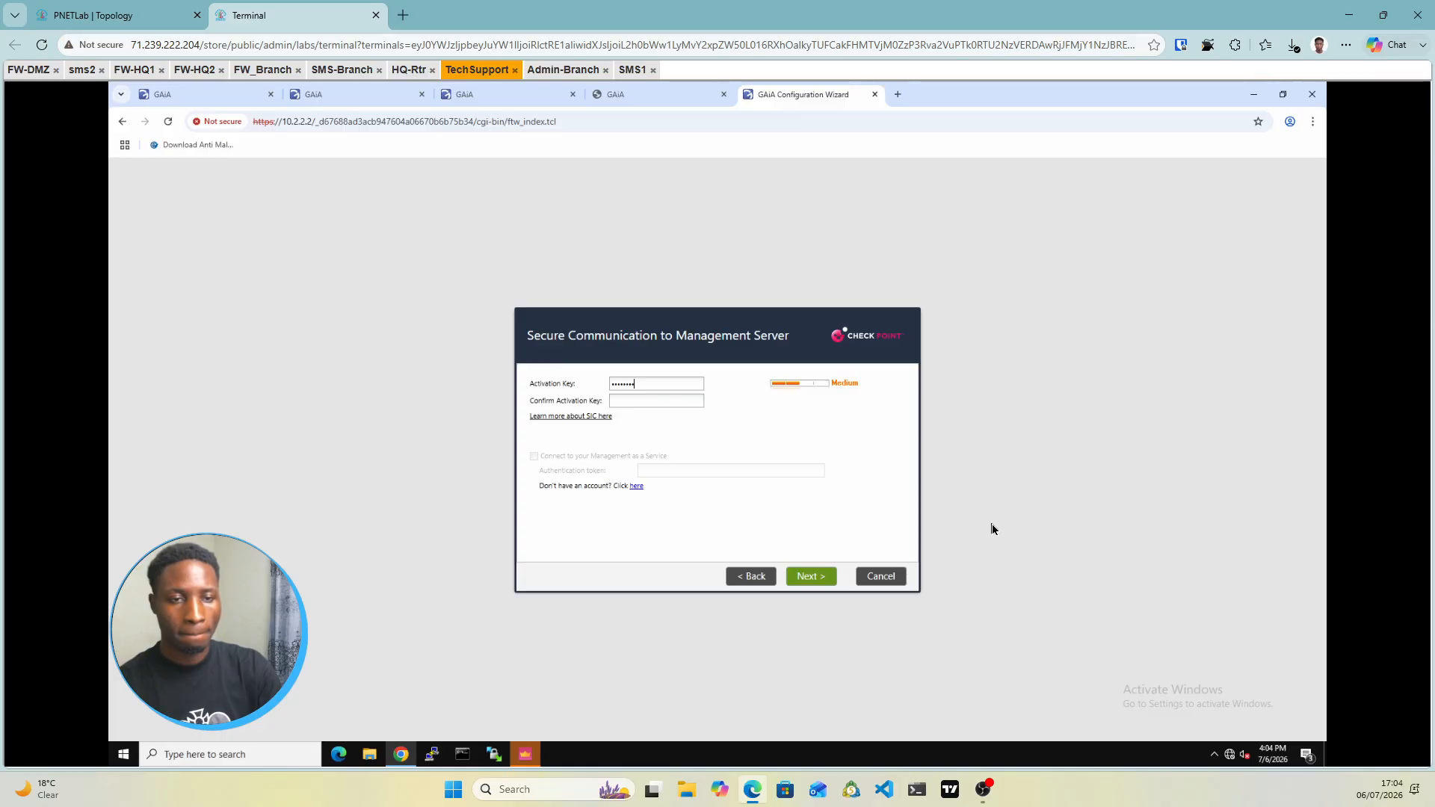
type("v•••")
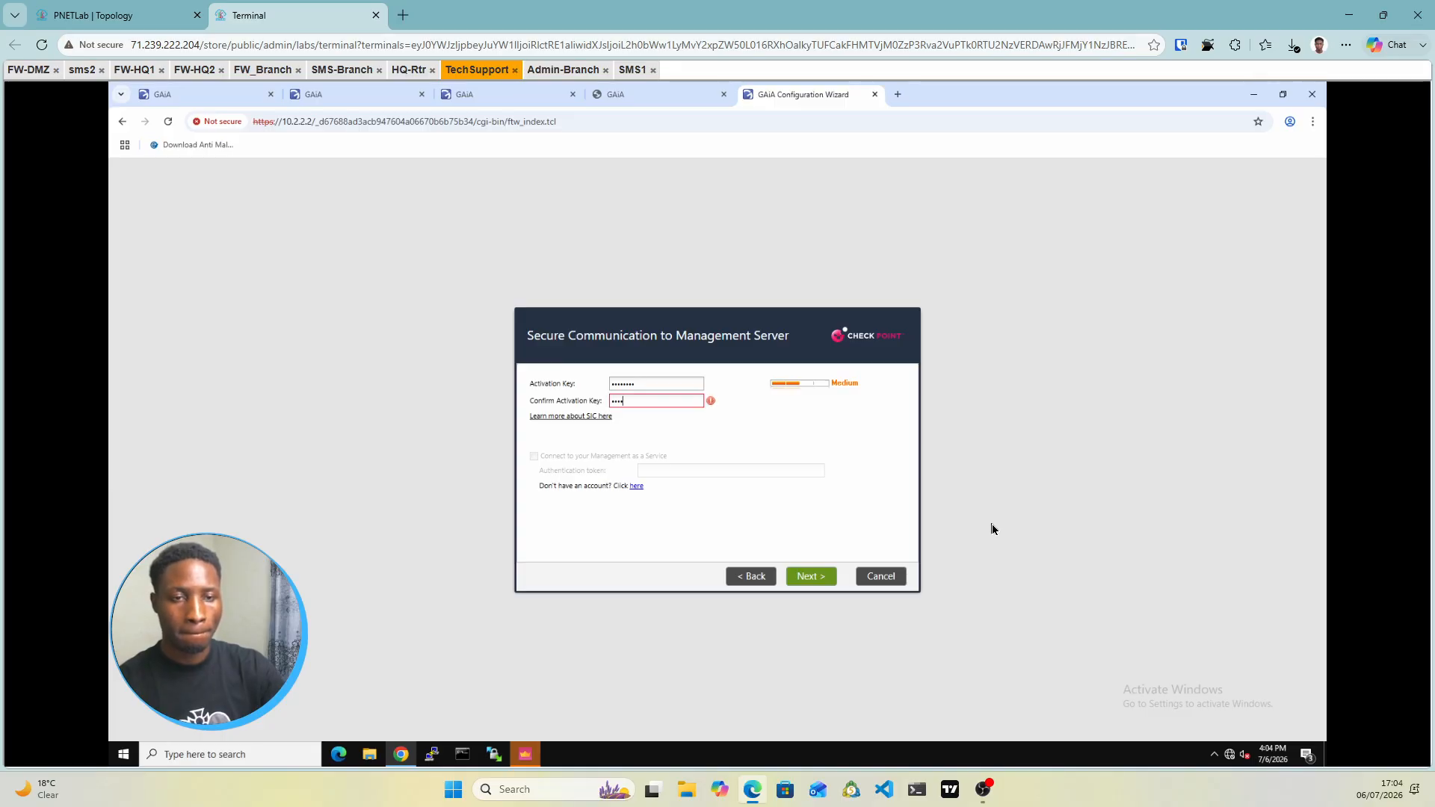
type("••••")
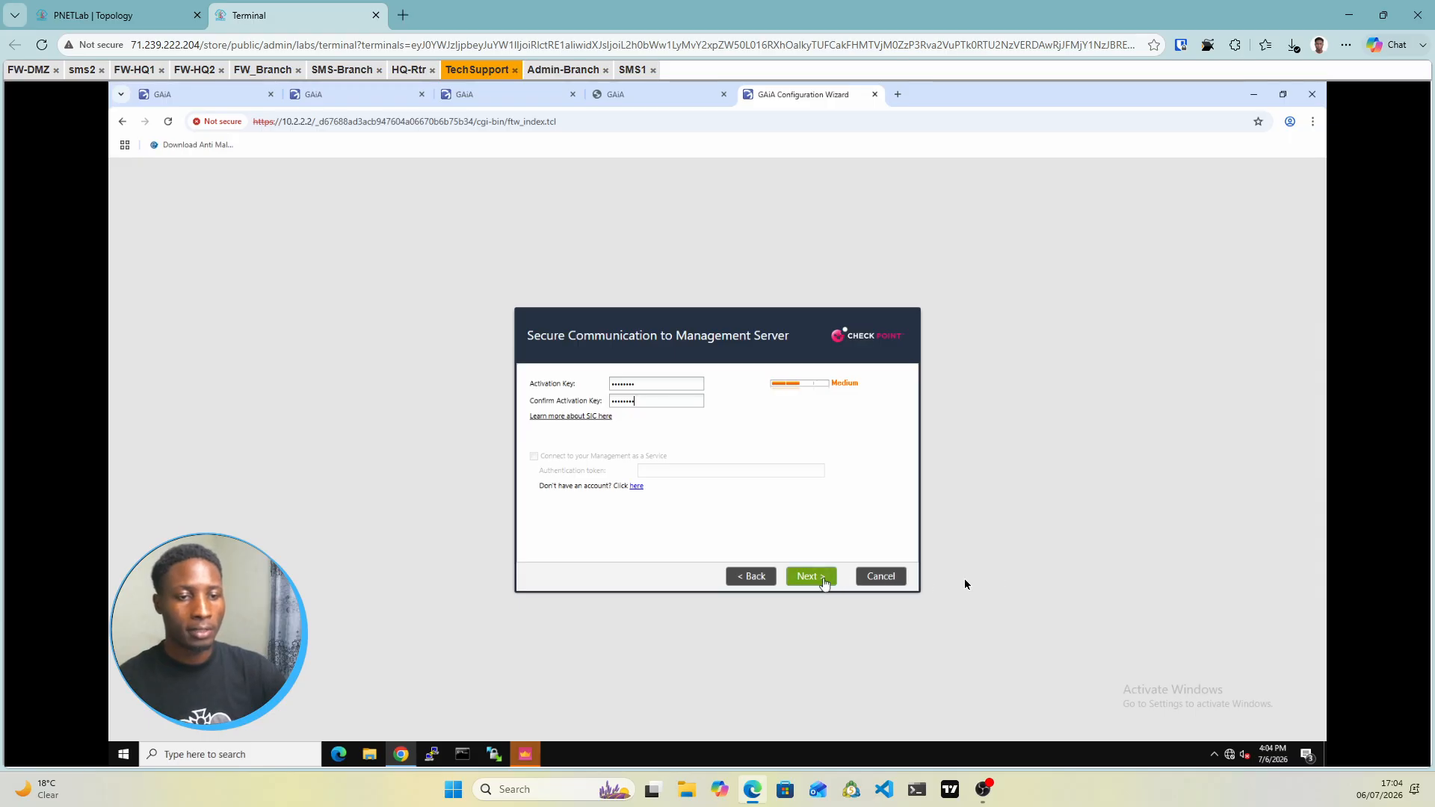
left_click(824, 579)
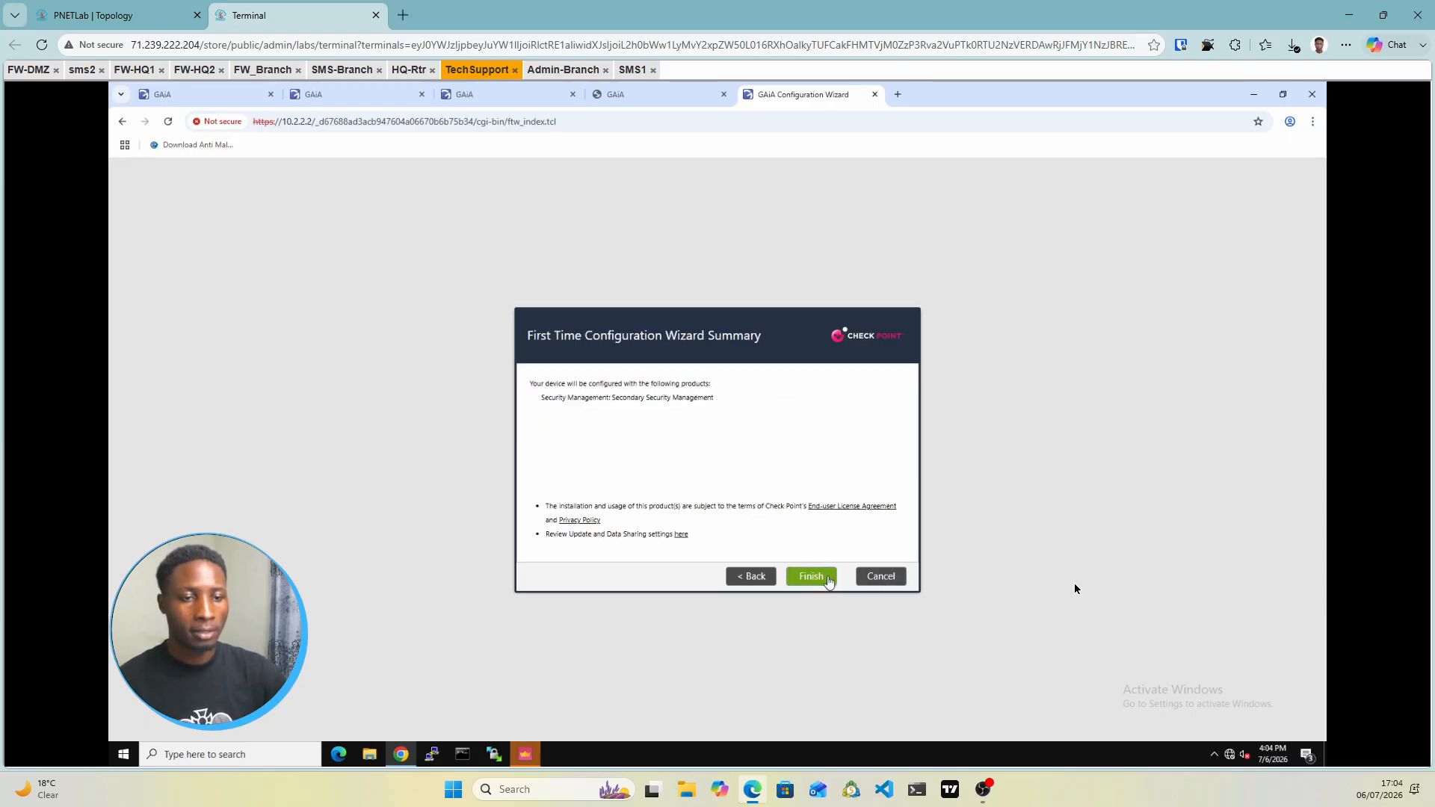
left_click(811, 576)
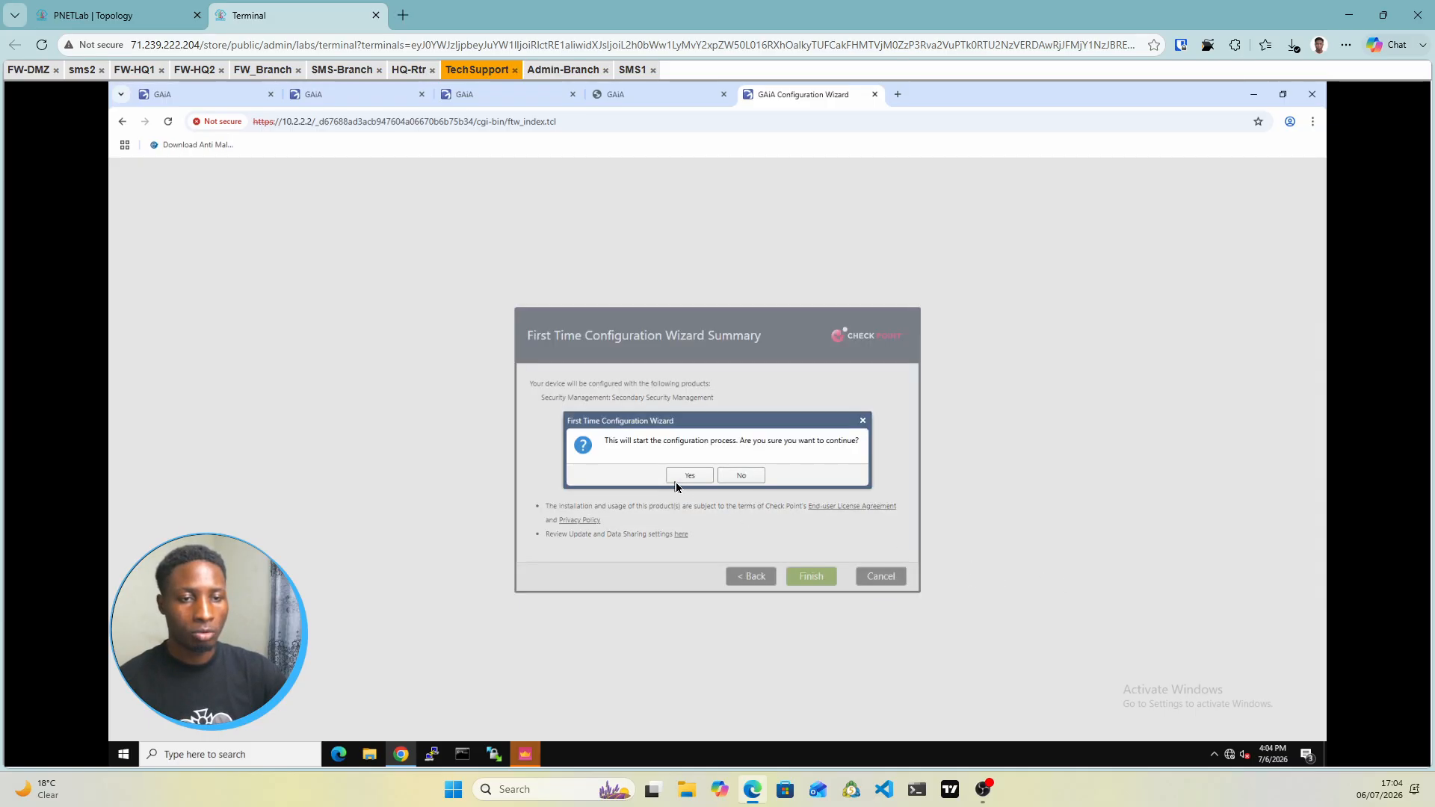
left_click(686, 477)
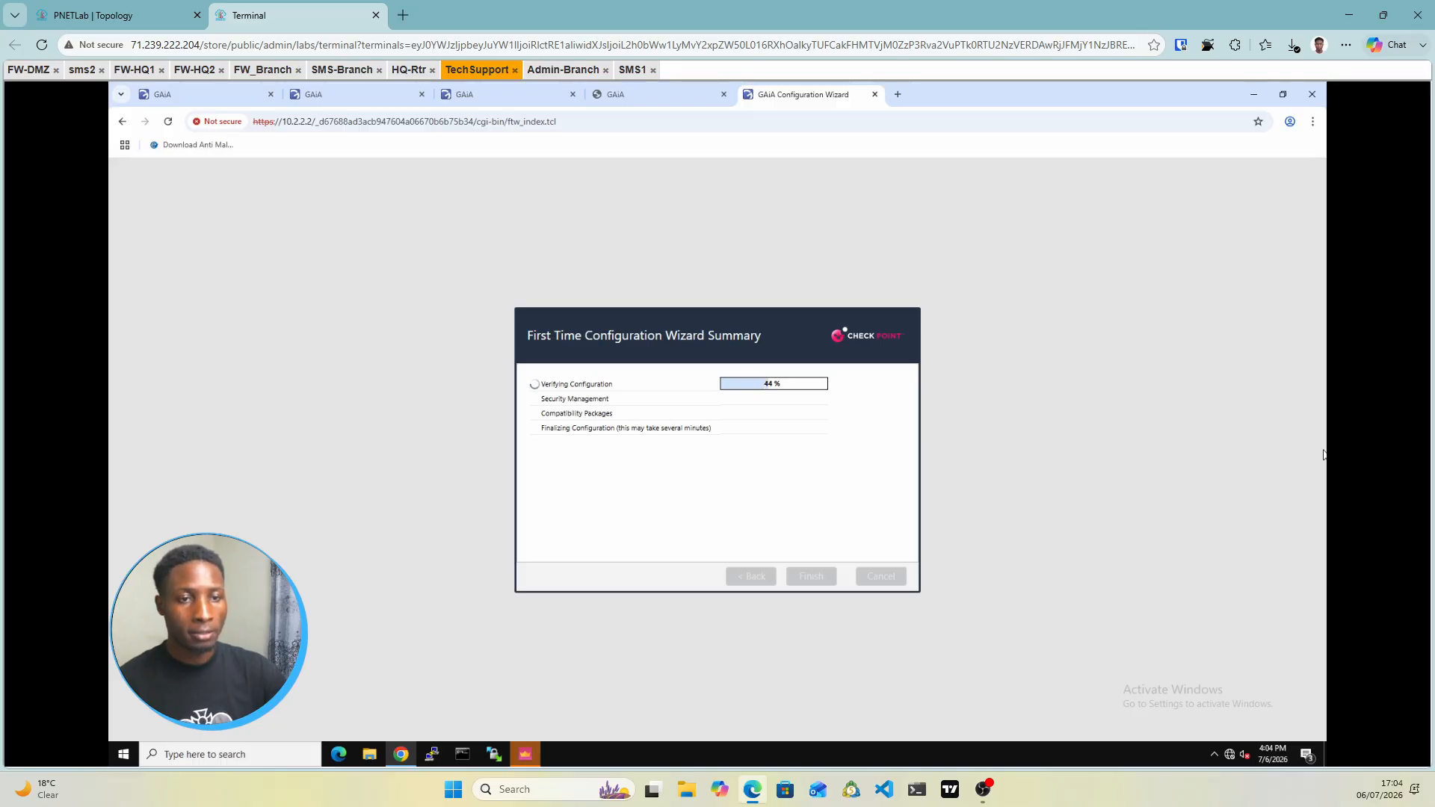
left_click(112, 15)
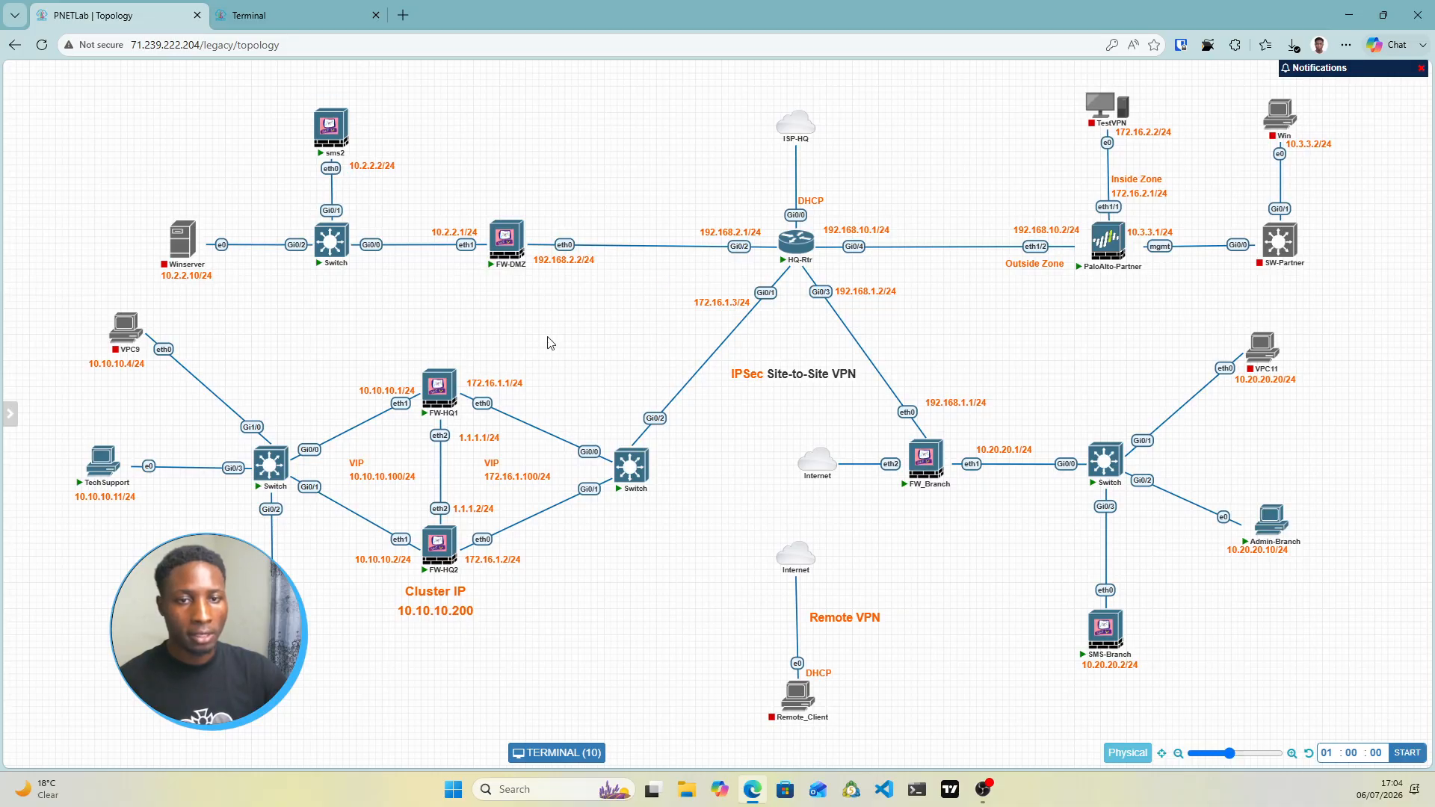
Mark the PaloAlto-Partner mgmt link and Win PC, then start the Win and SW-Partner nodes
mouse_move(454, 553)
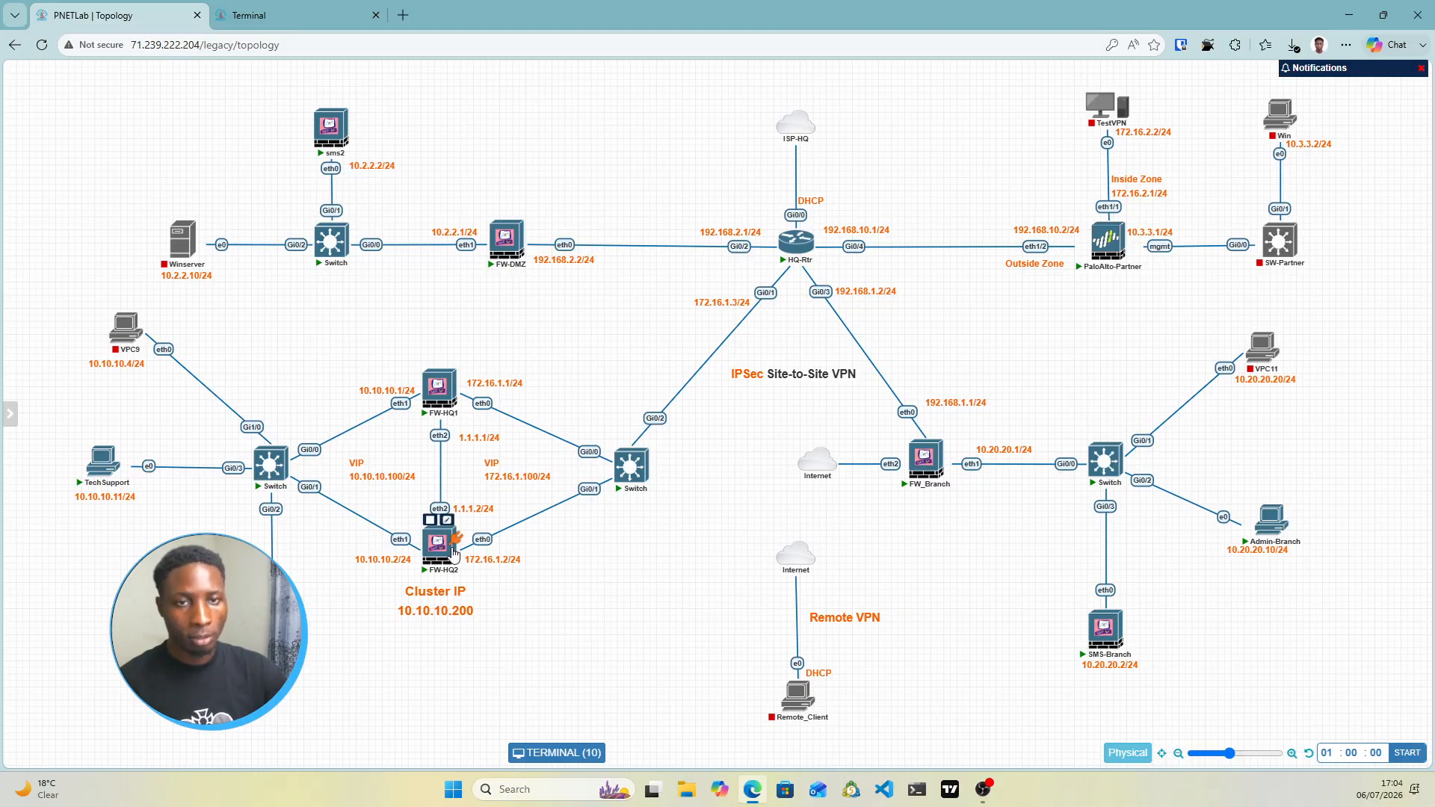
mouse_move(347, 131)
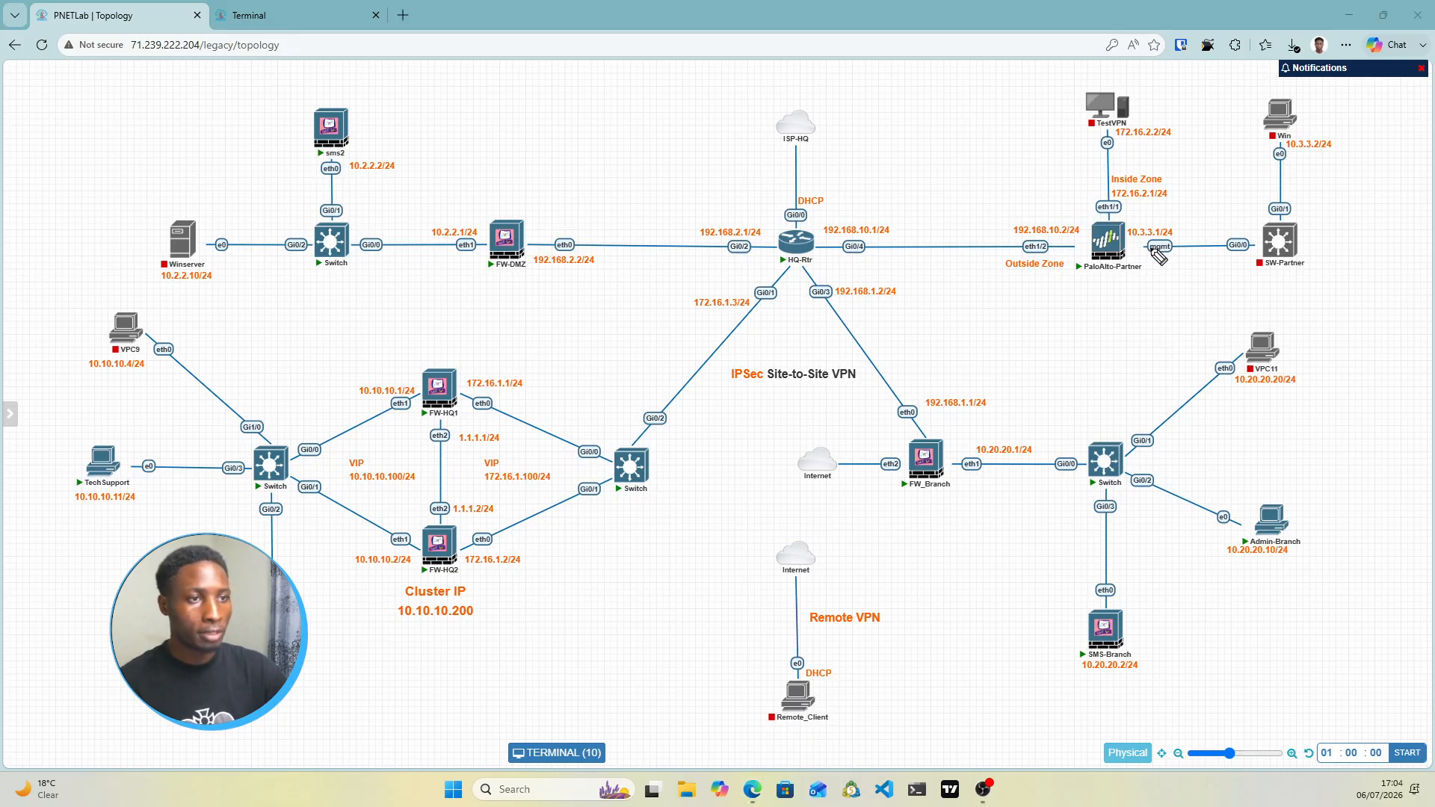
left_click_drag(1147, 255, 1172, 255)
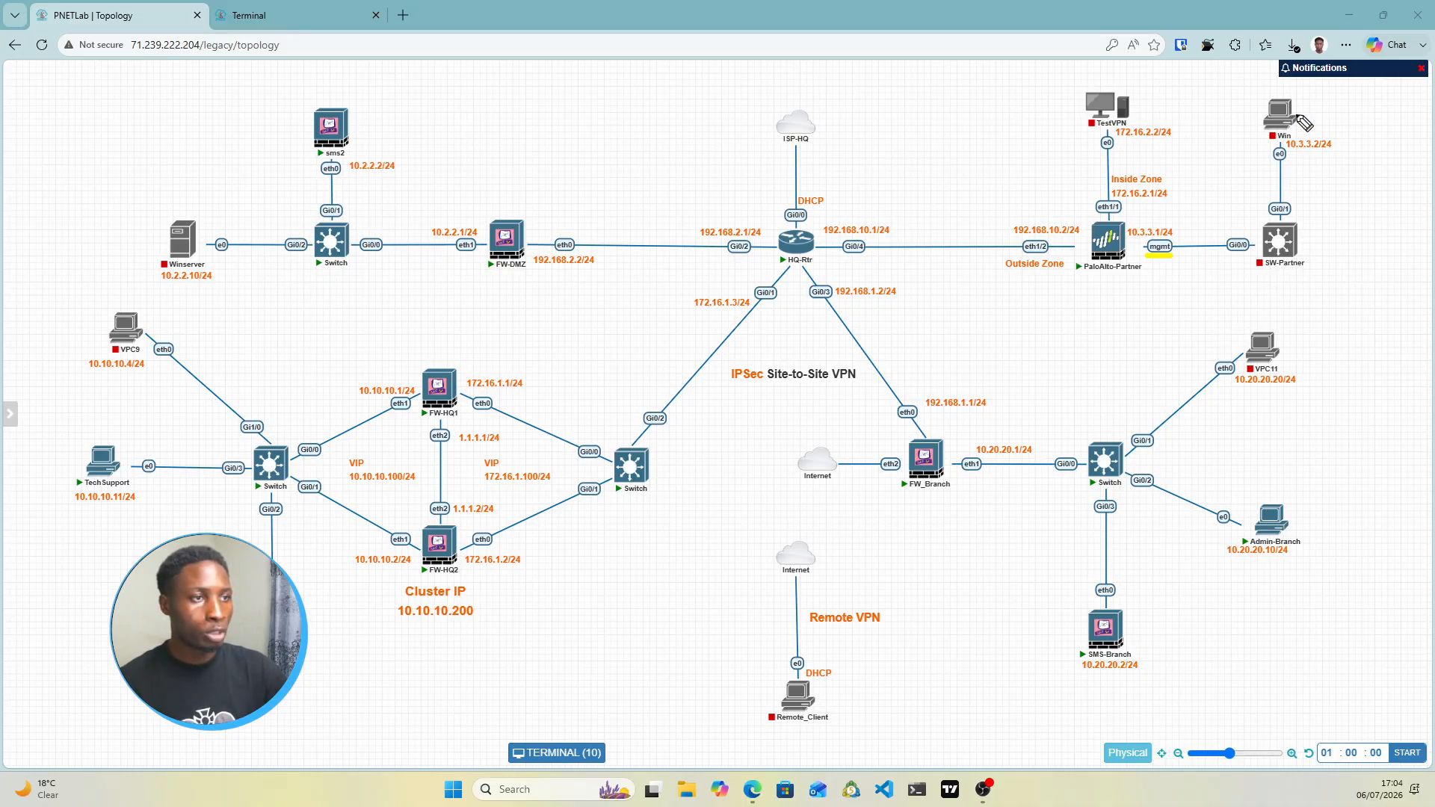
left_click_drag(1304, 118, 1325, 120)
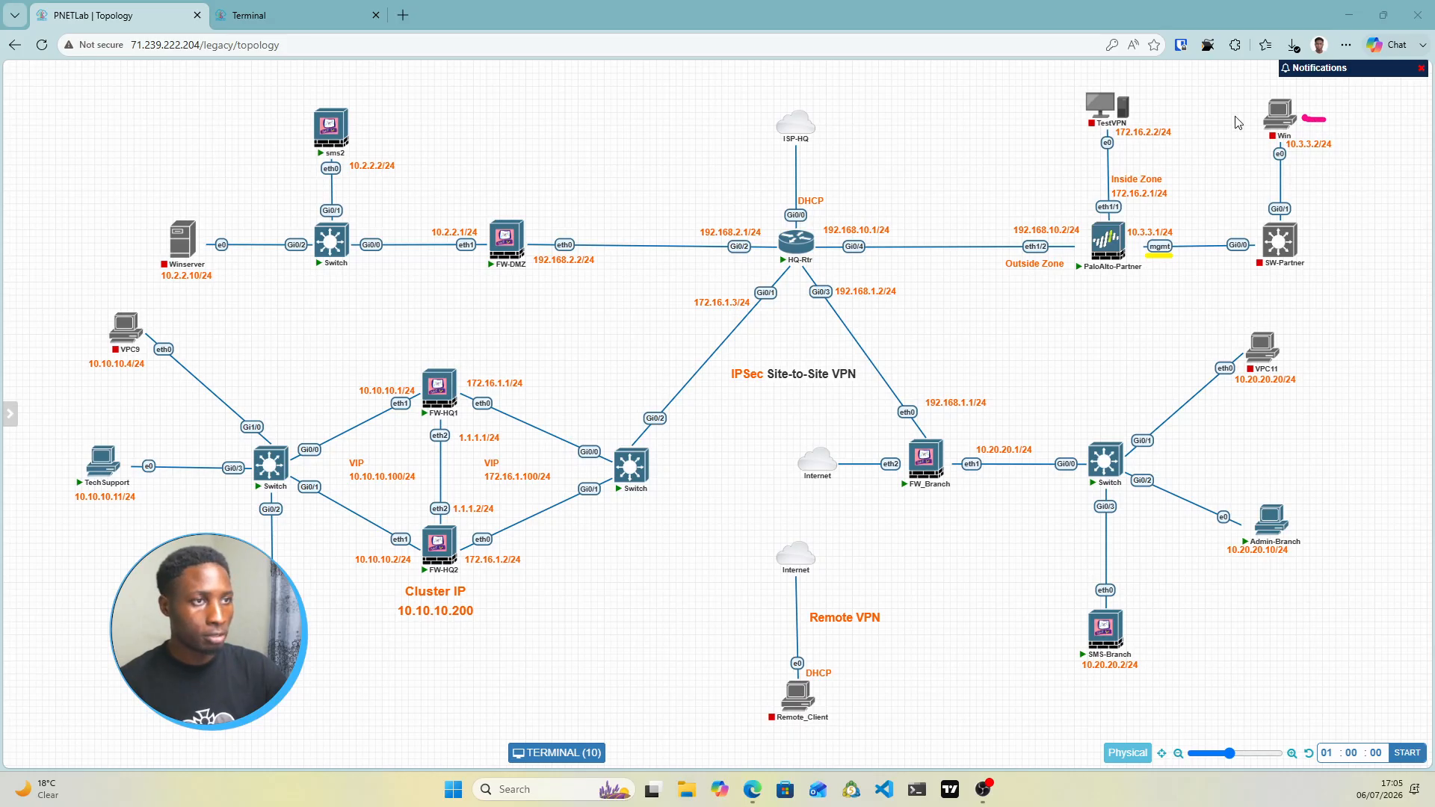
left_click(1264, 90)
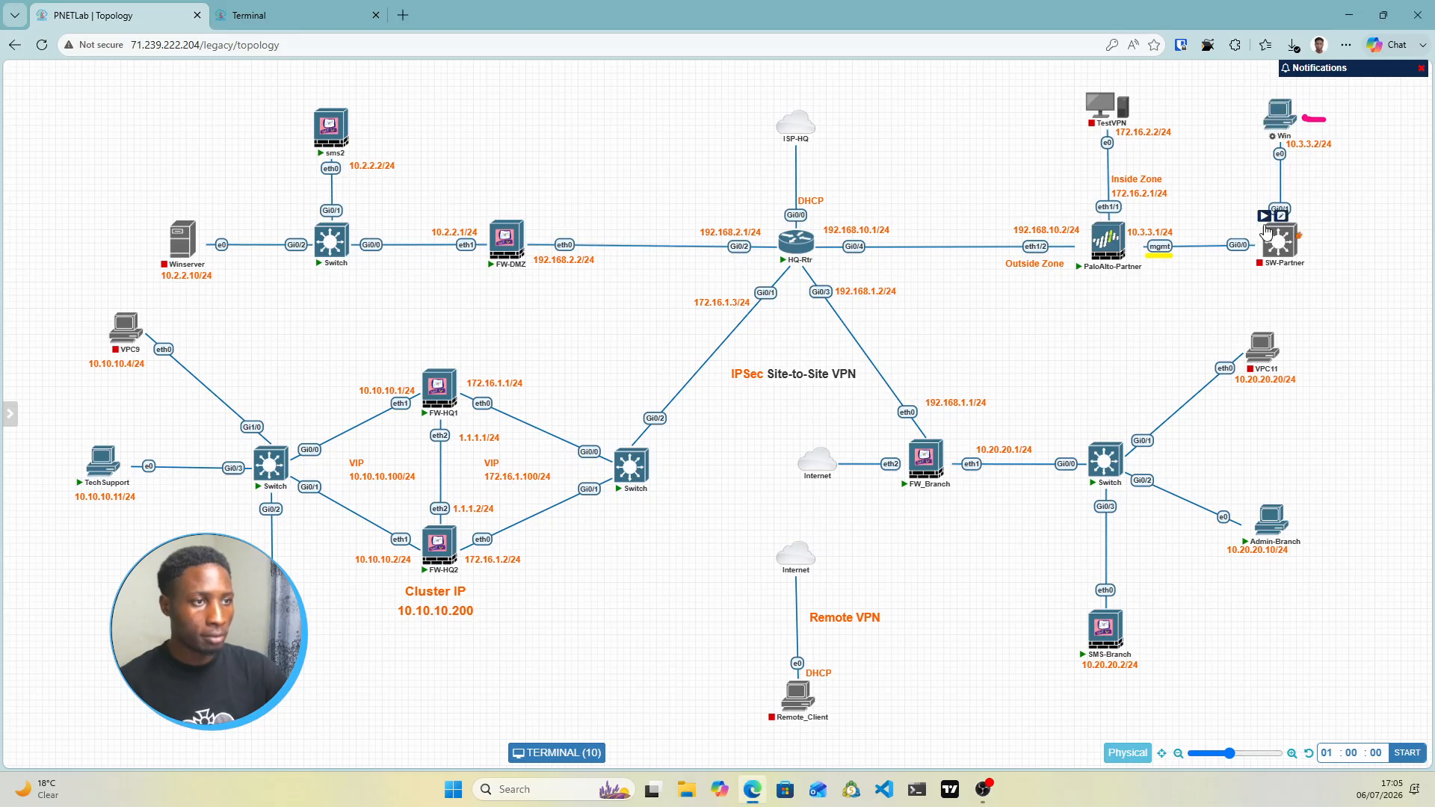
left_click(1263, 216)
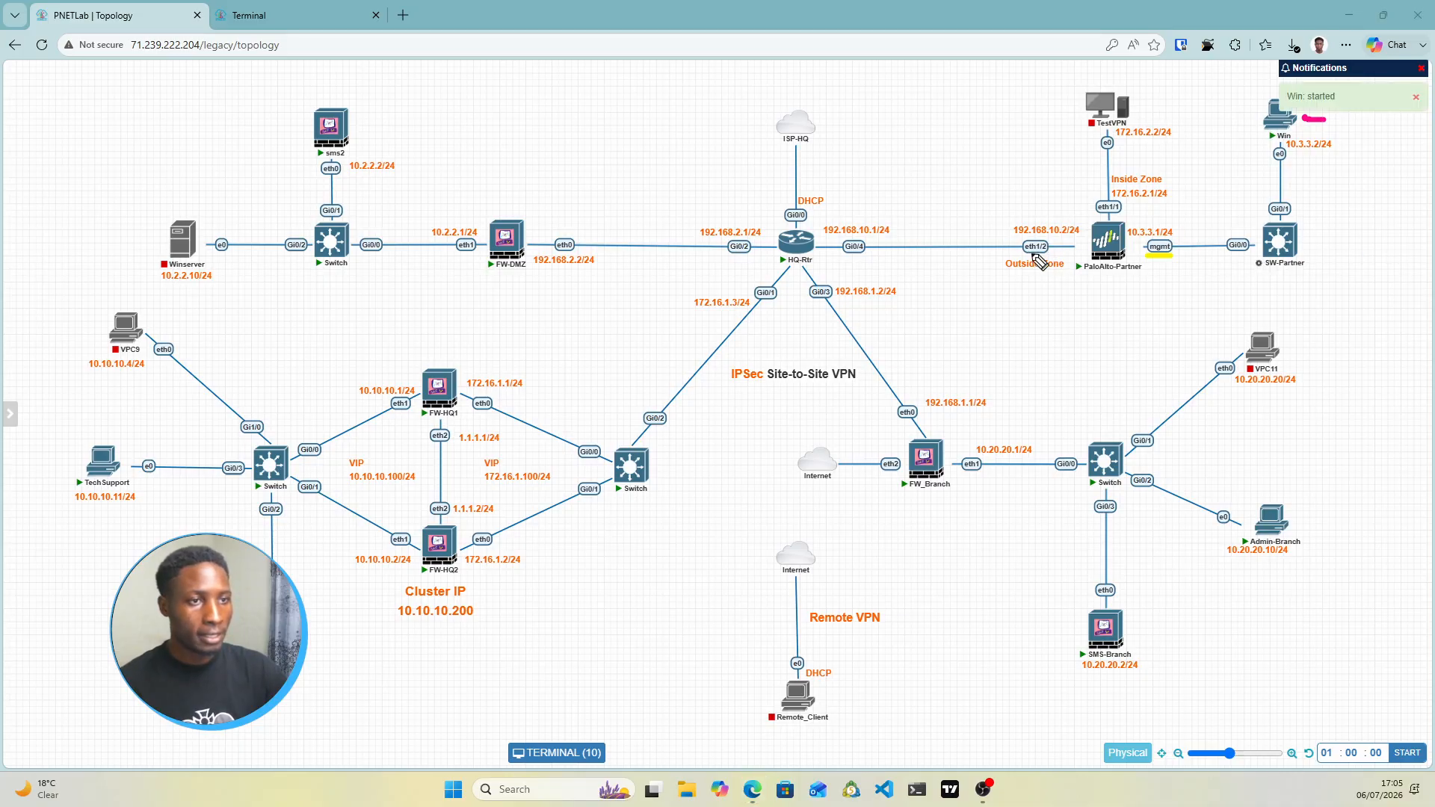
Annotate the Outside Zone, eth1/1 link and PaloAlto-Partner, then clear the pen marks
left_click_drag(1005, 255, 1044, 255)
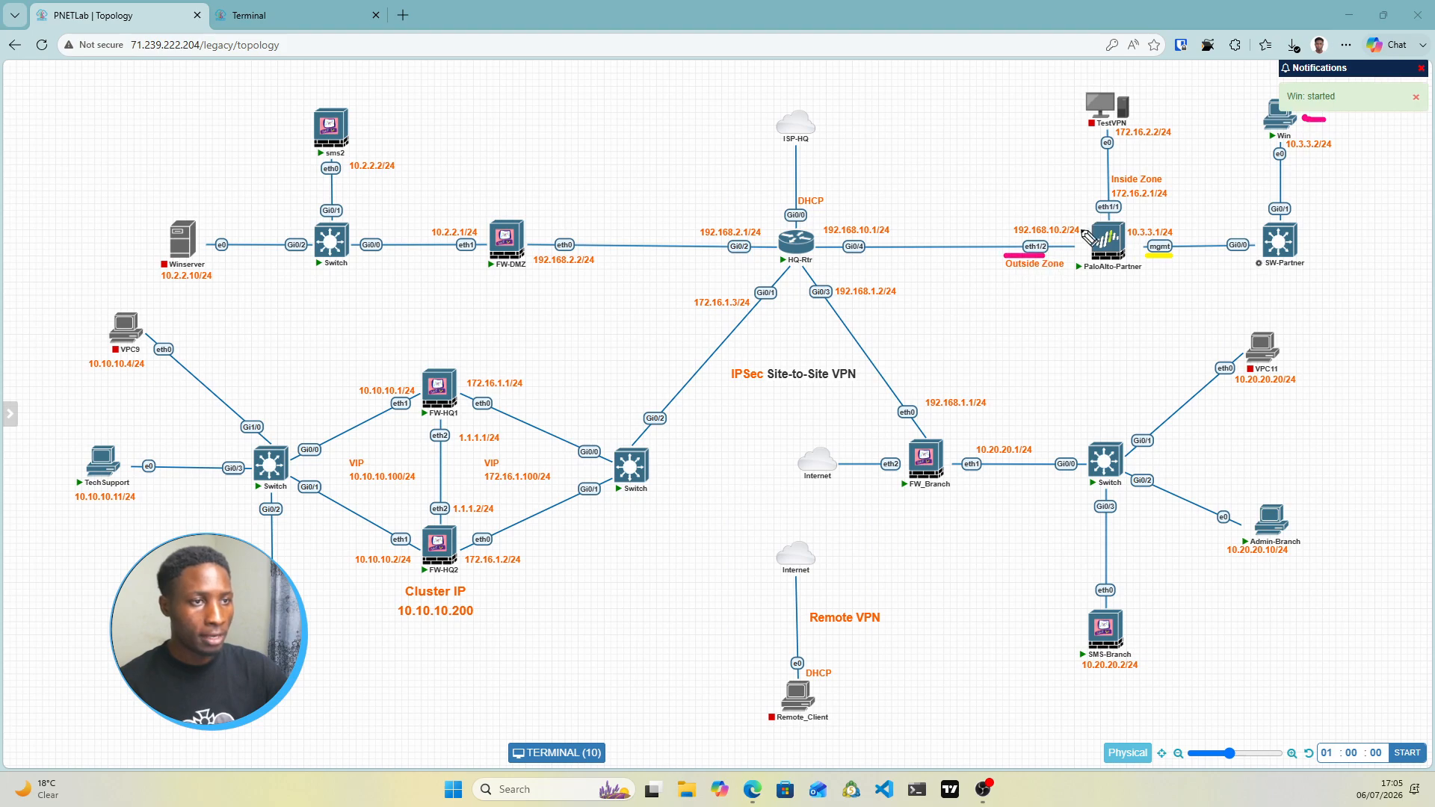
left_click_drag(1128, 217, 1119, 146)
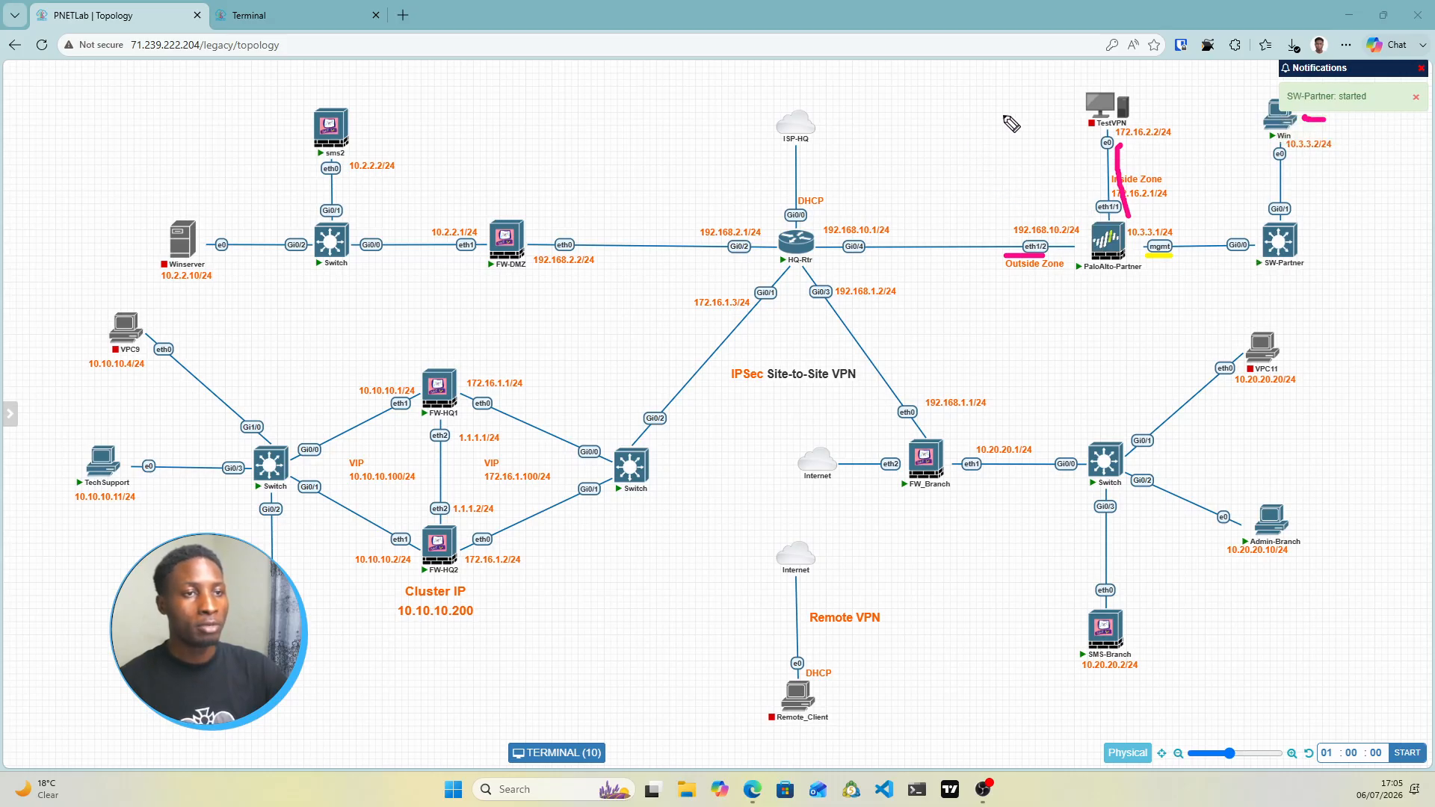
mouse_move(928, 97)
left_mouse_down()
mouse_move(1006, 97)
mouse_move(975, 121)
mouse_move(1015, 121)
left_mouse_up()
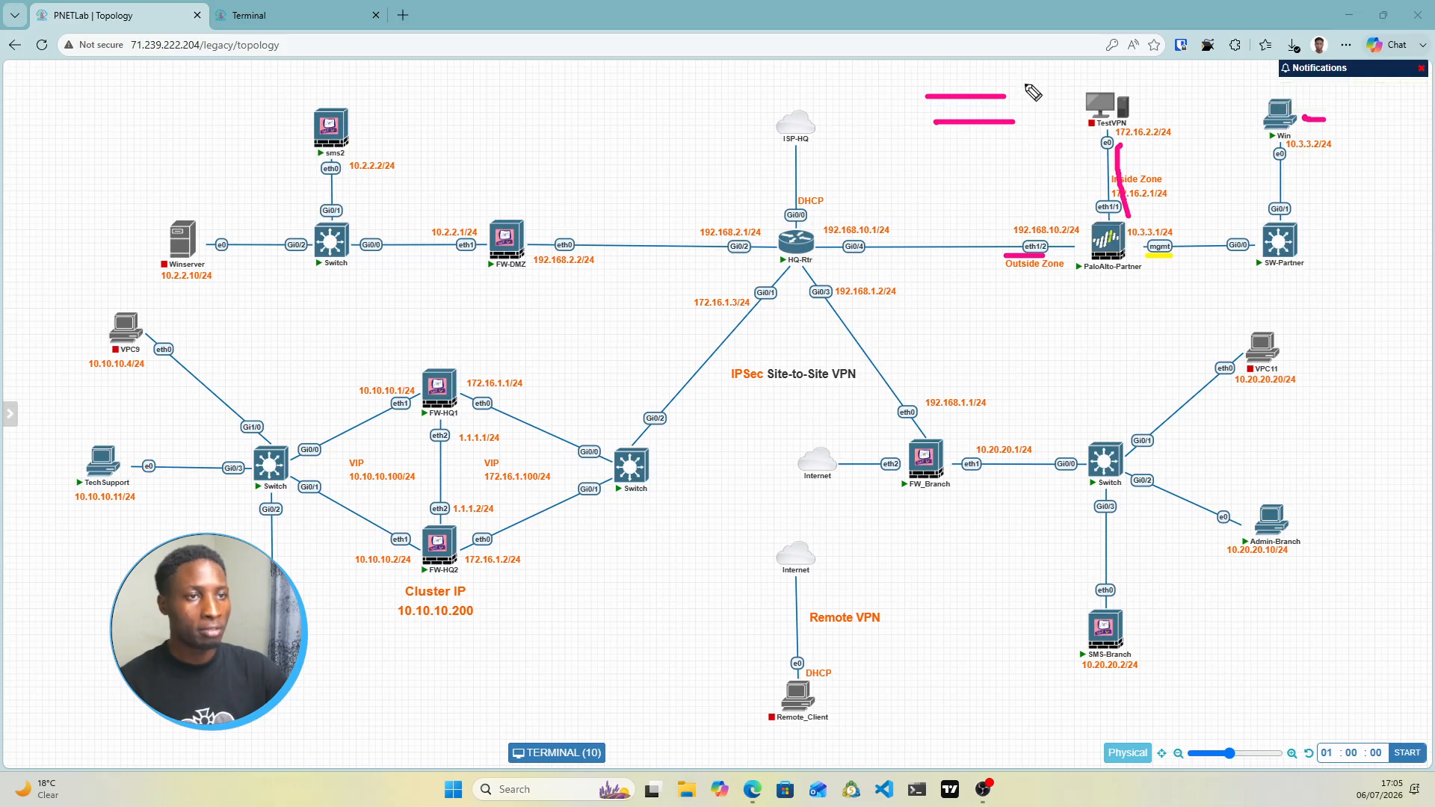
left_click_drag(1015, 71, 1036, 85)
left_click_drag(1038, 74, 1018, 90)
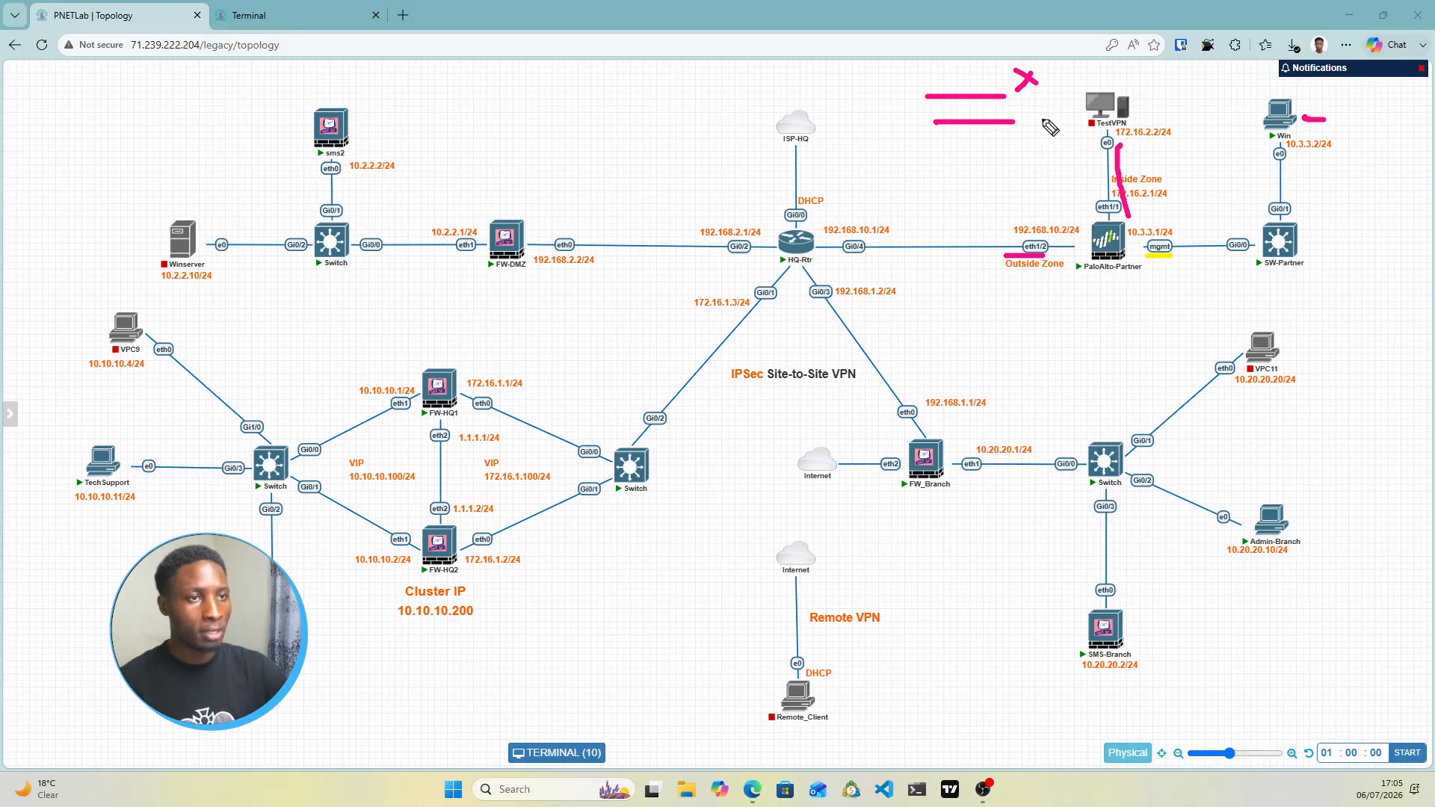
left_click_drag(1032, 116, 1060, 107)
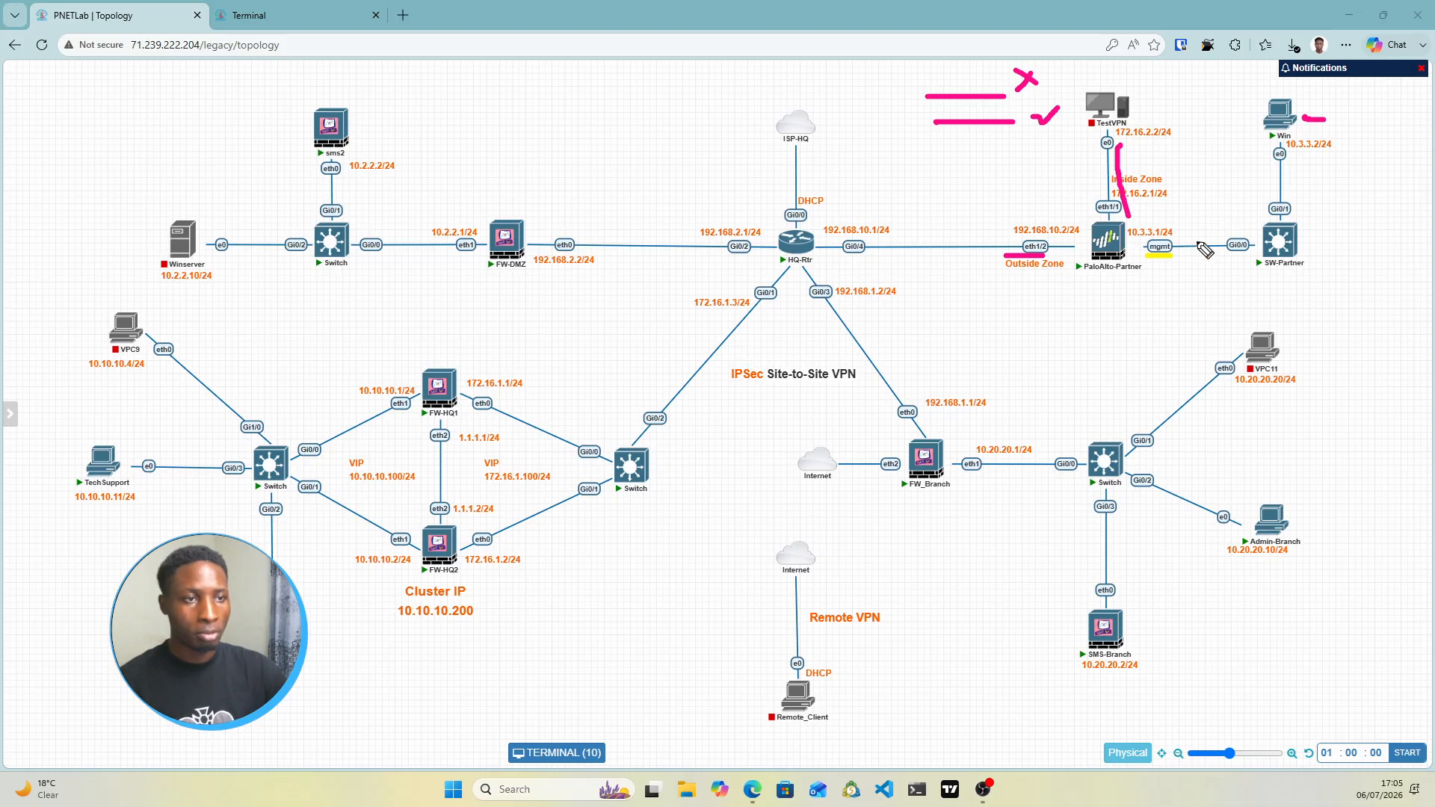
left_click_drag(1083, 295, 1130, 278)
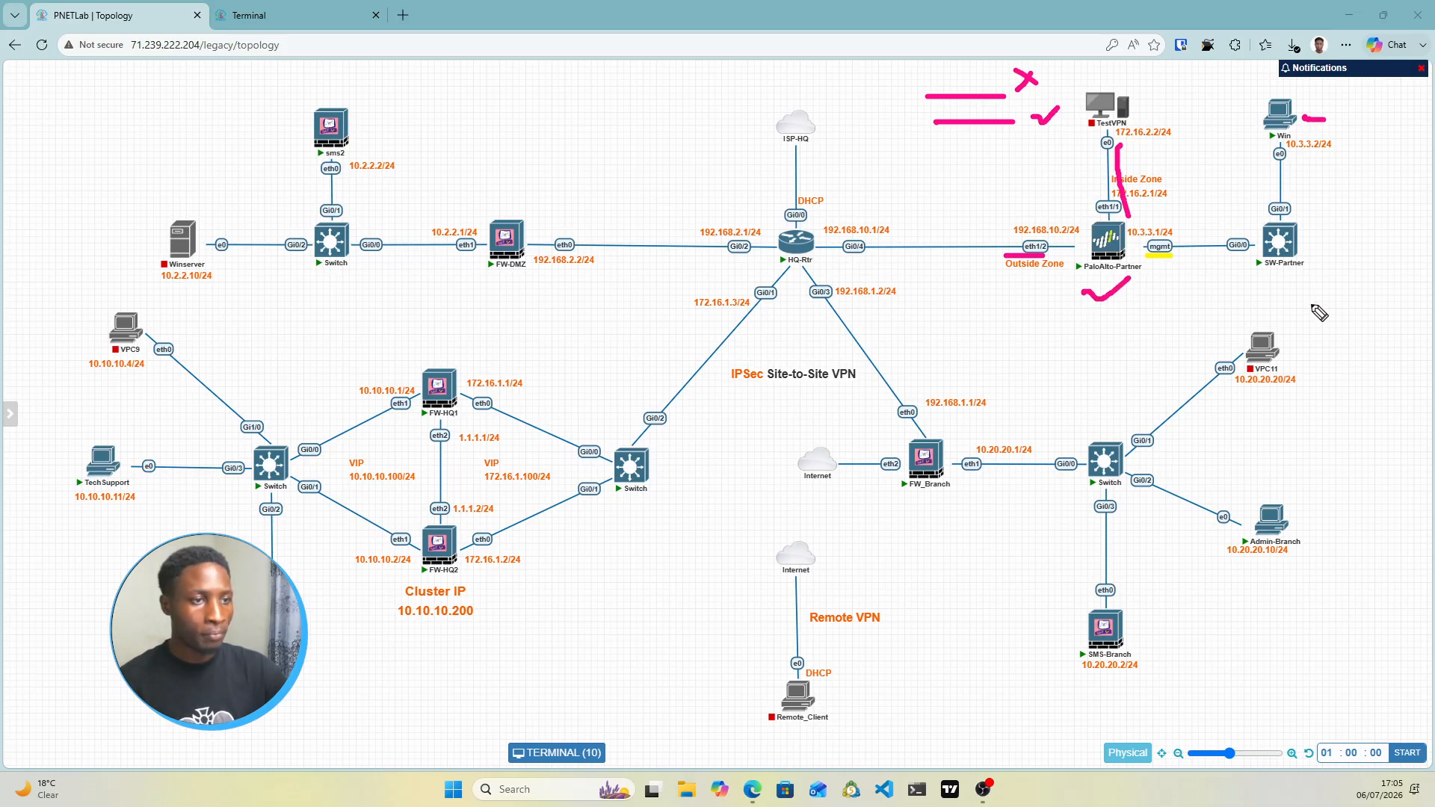
key("Escape")
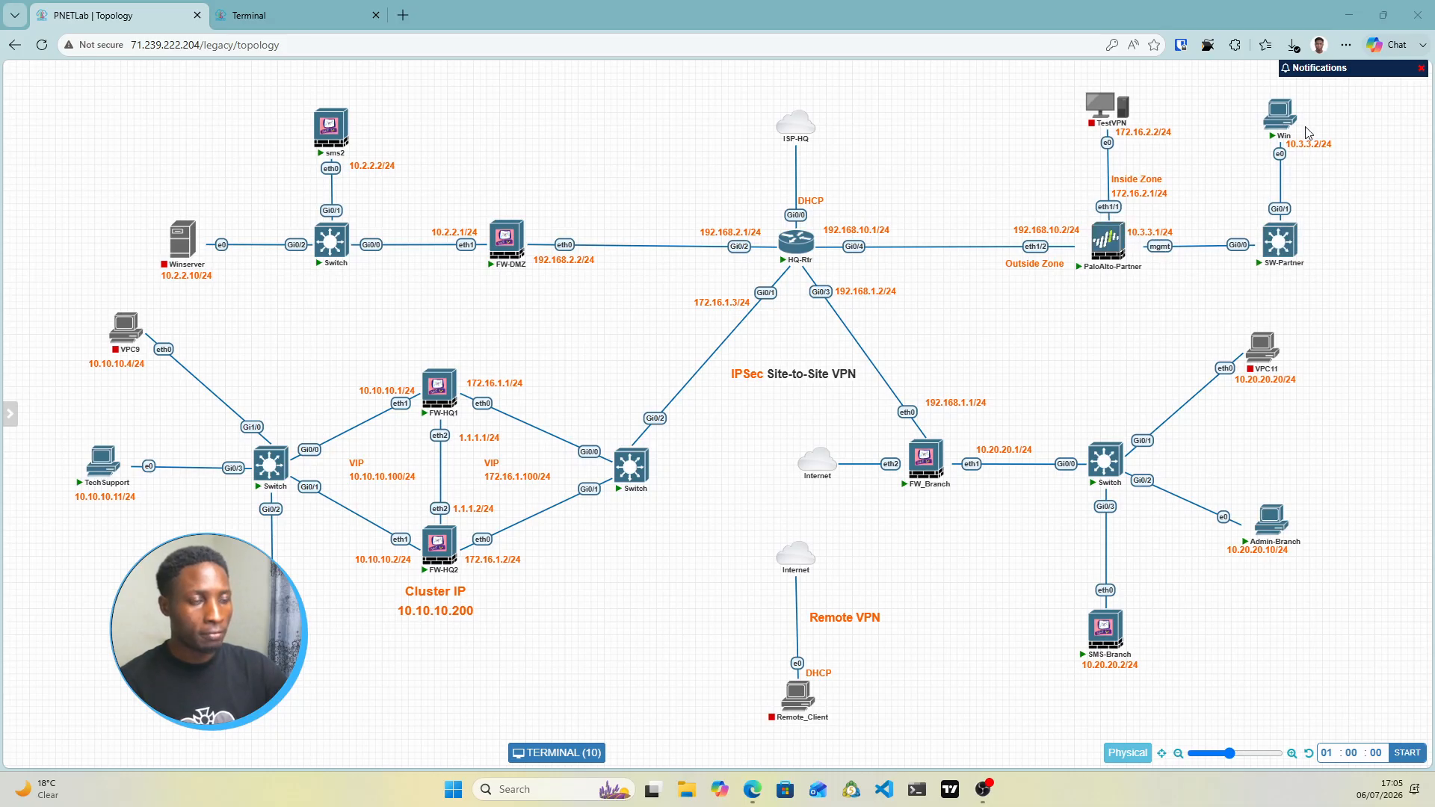
Open the PaloAlto-Partner firewall's console from the topology
mouse_move(1284, 129)
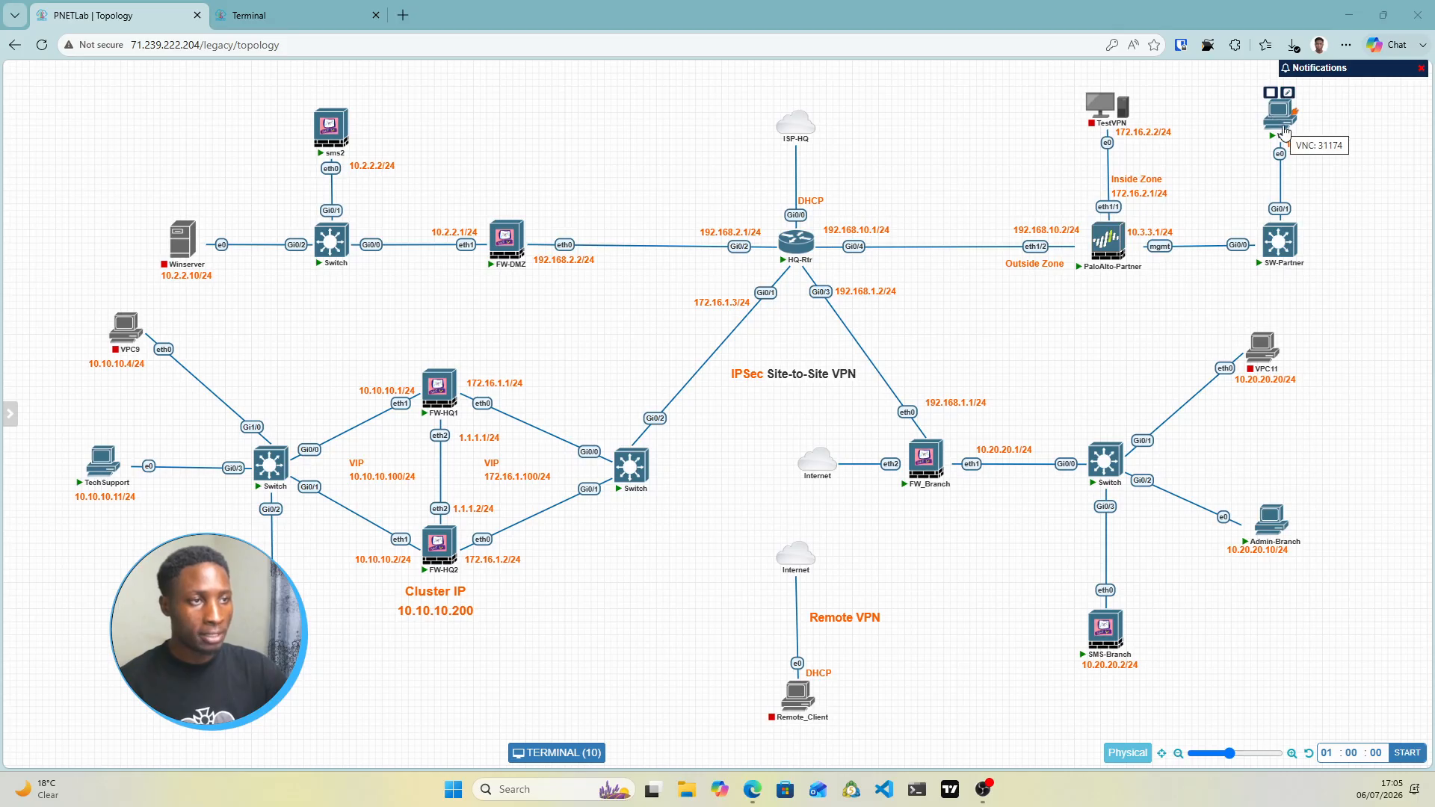
mouse_move(1094, 262)
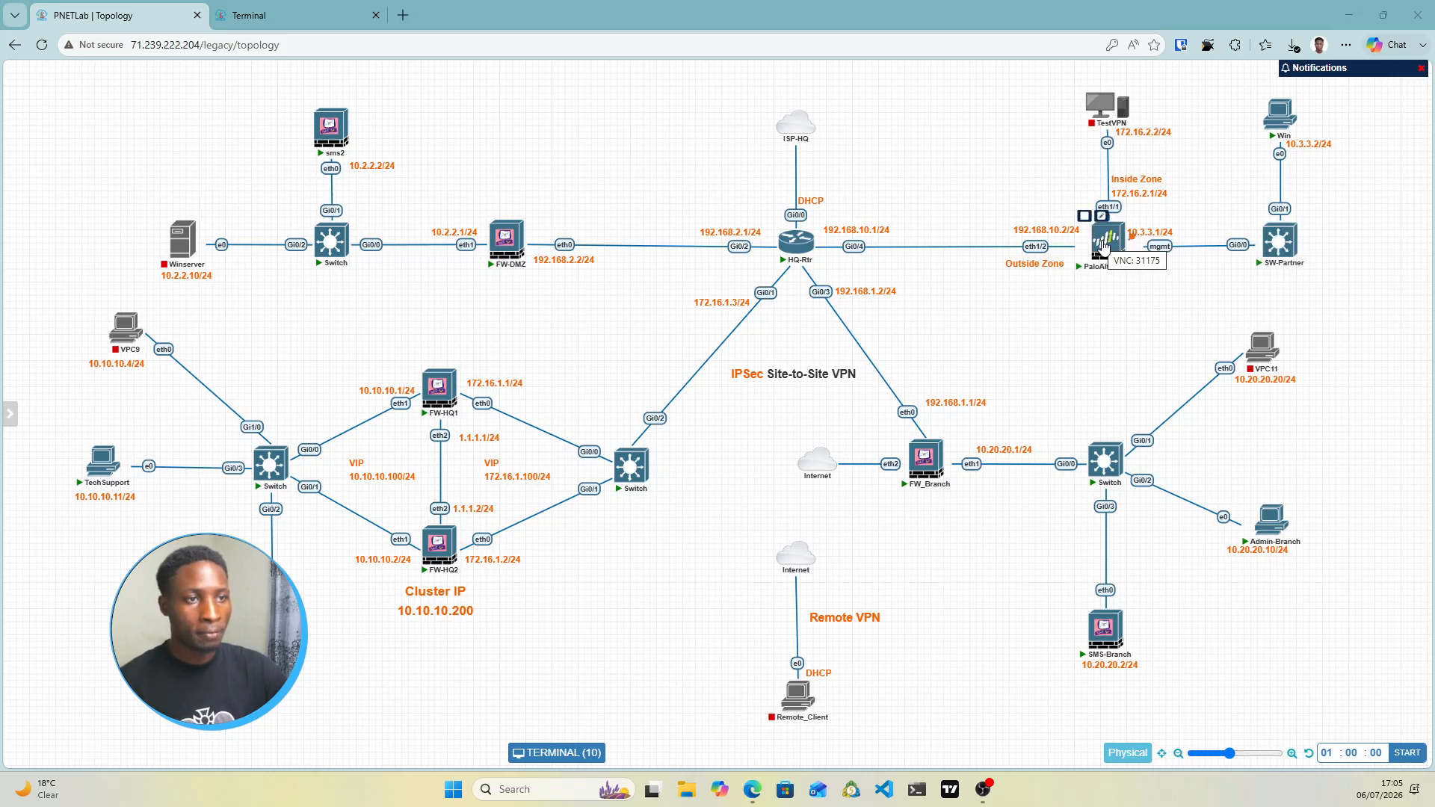
left_click(1103, 246)
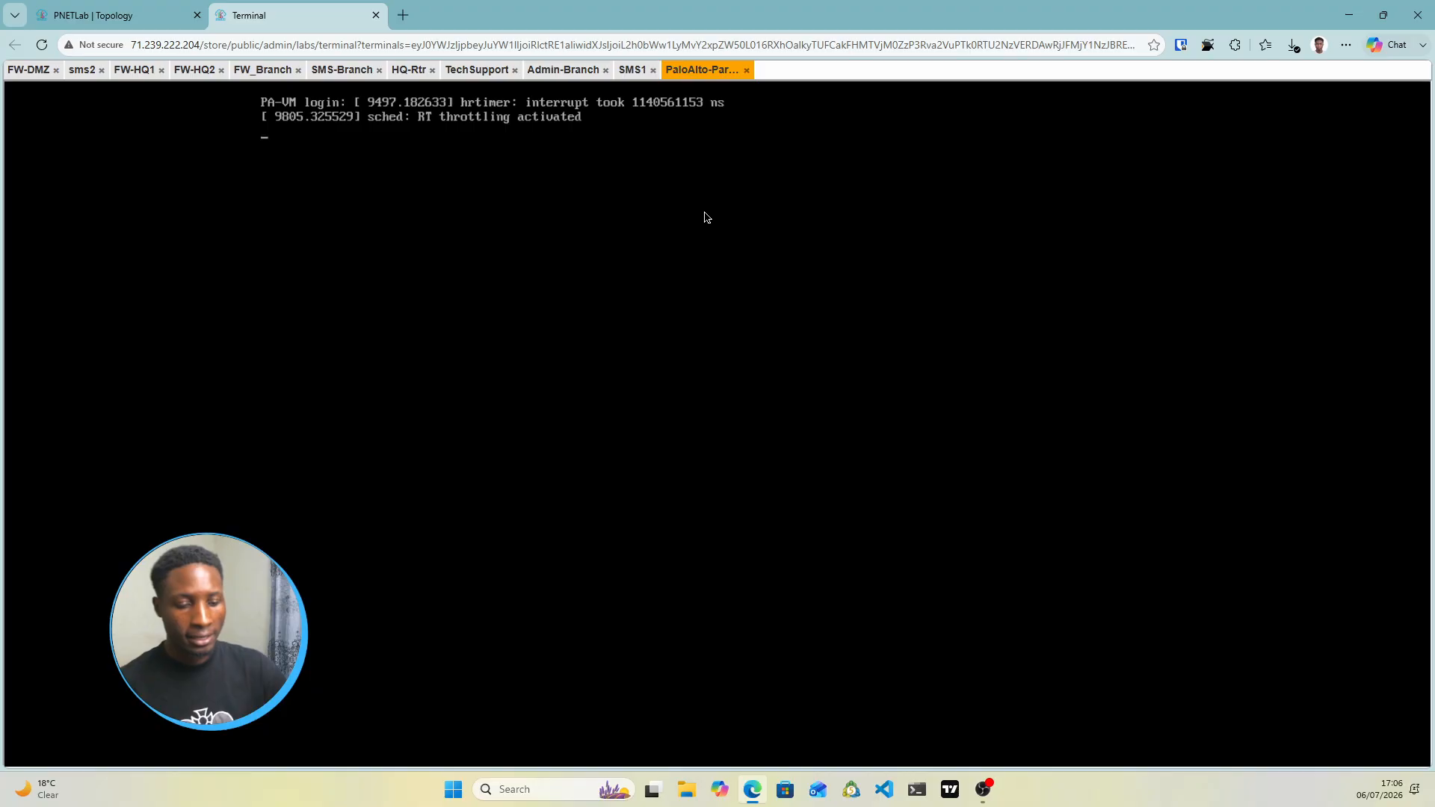
Log in to the PA-VM console as Admin and enter configuration mode
key("Return")
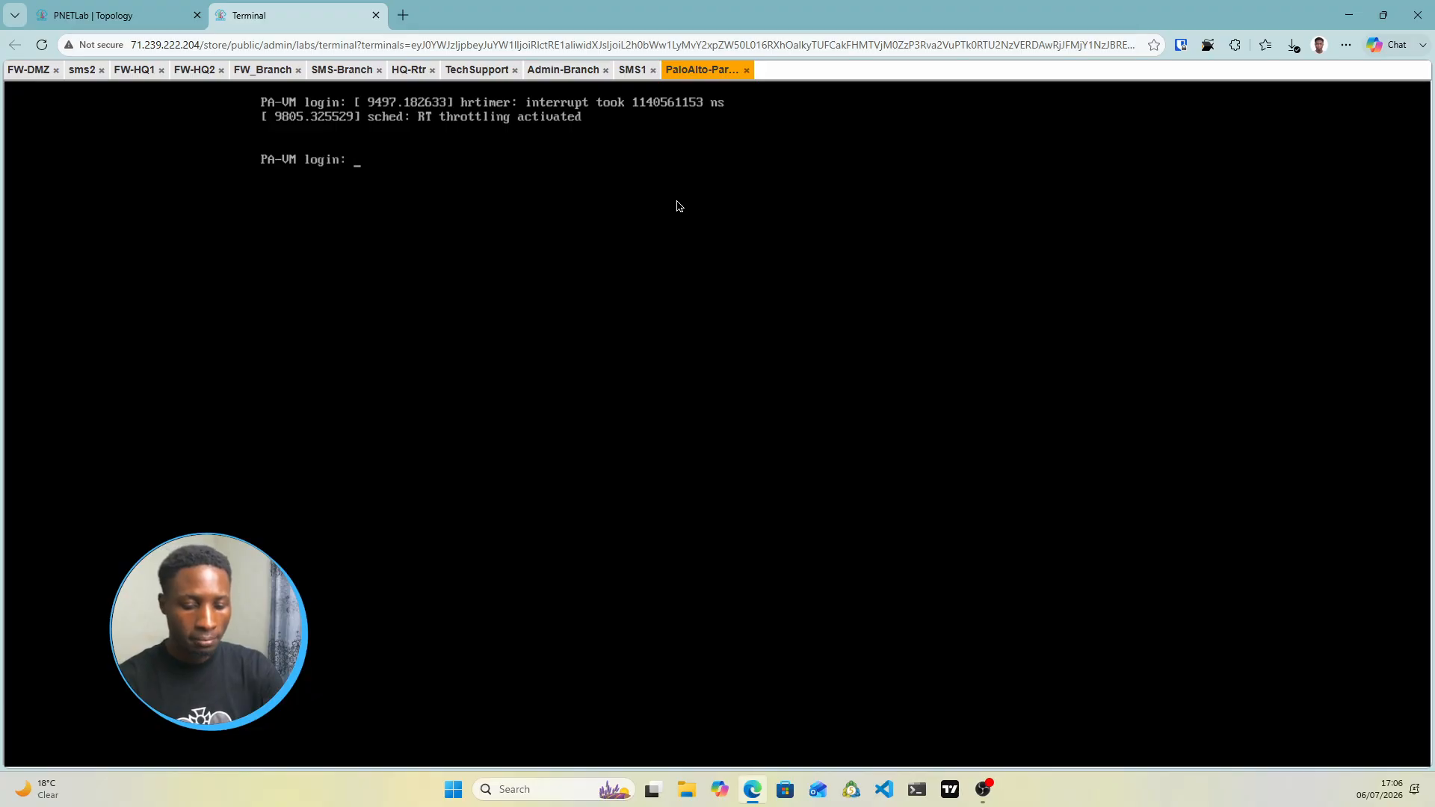
type("Admin")
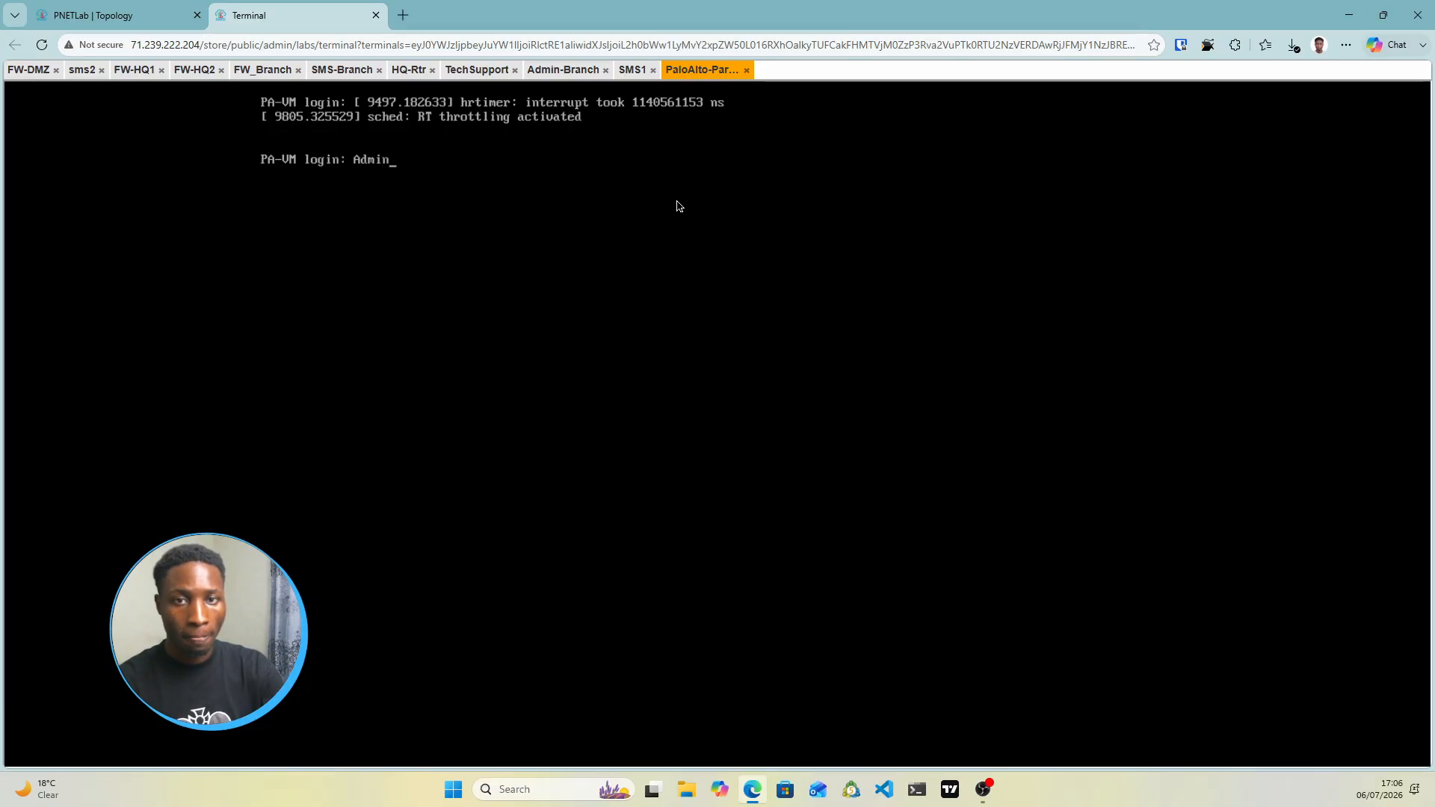
key("Return")
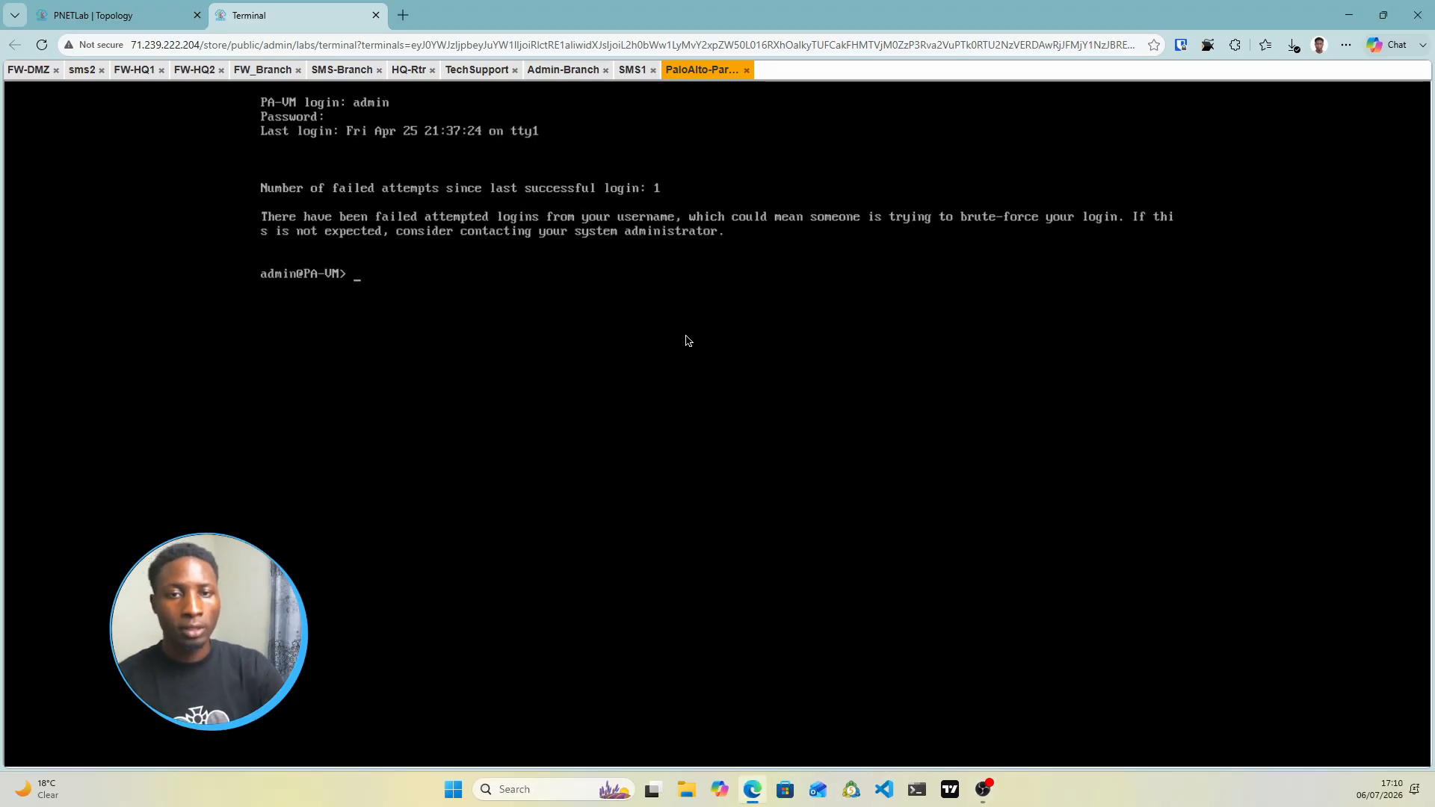
type("conf")
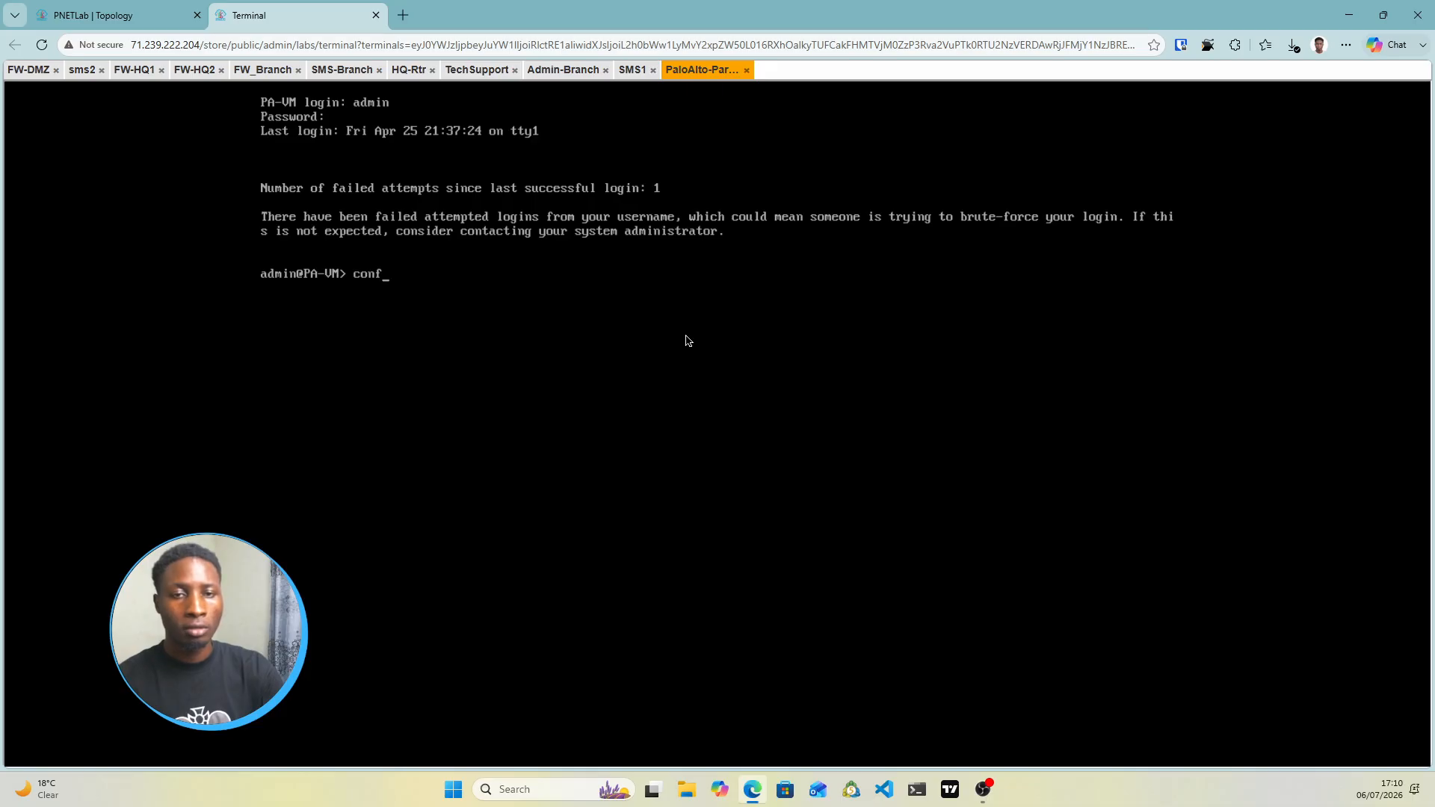
type("igure")
key("Return")
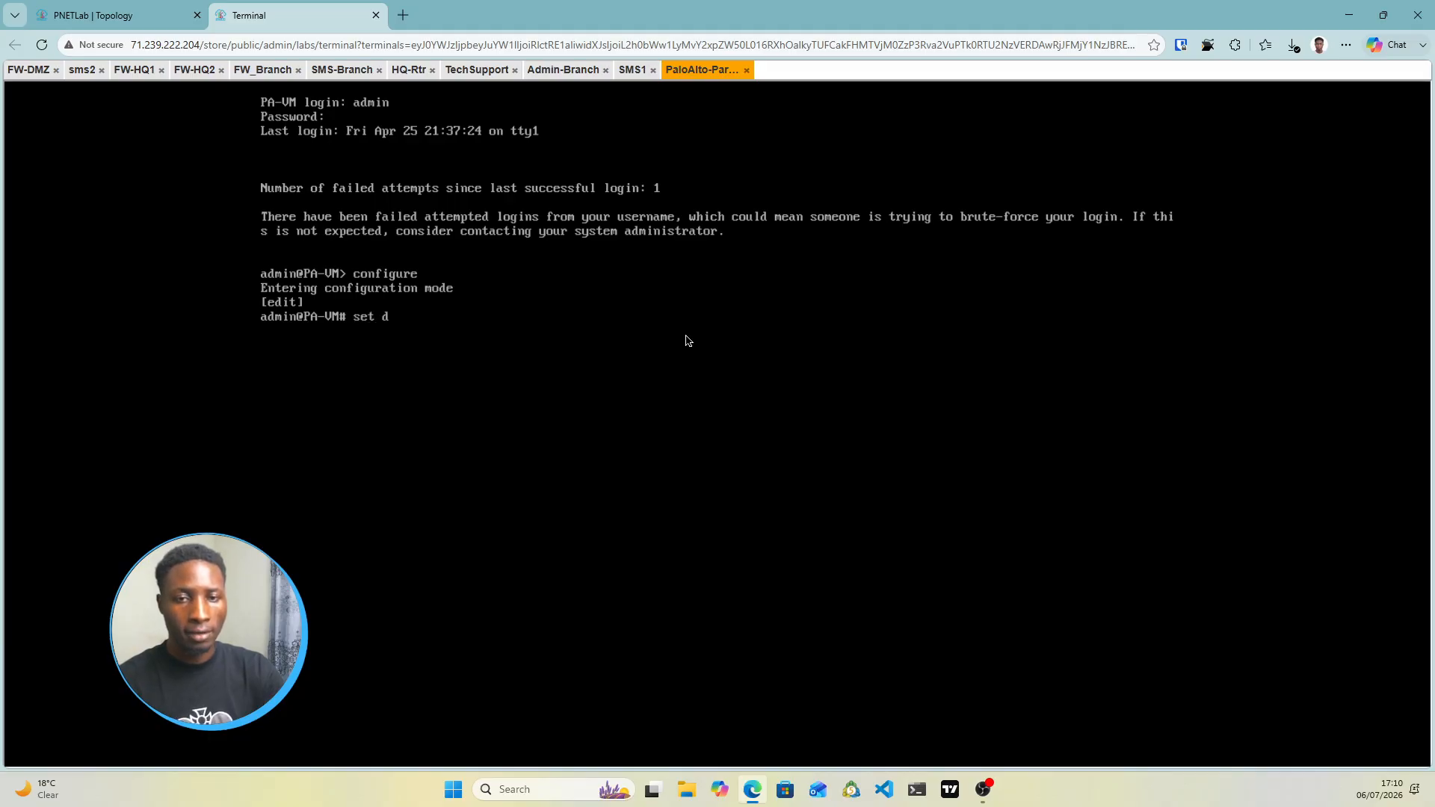
Run 'set deviceconfig system type static' and begin the ip-address command with ? help
type("set device")
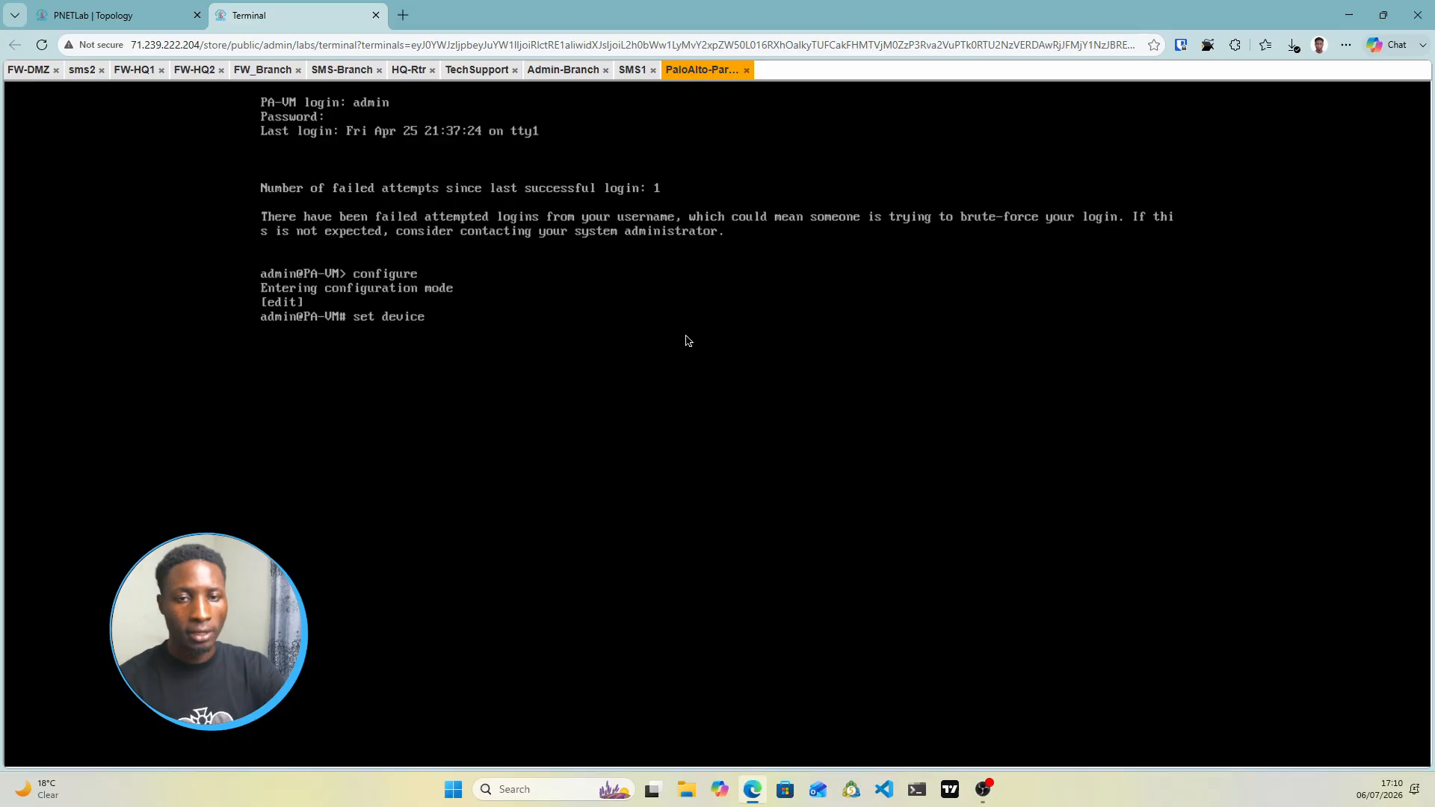
type("config")
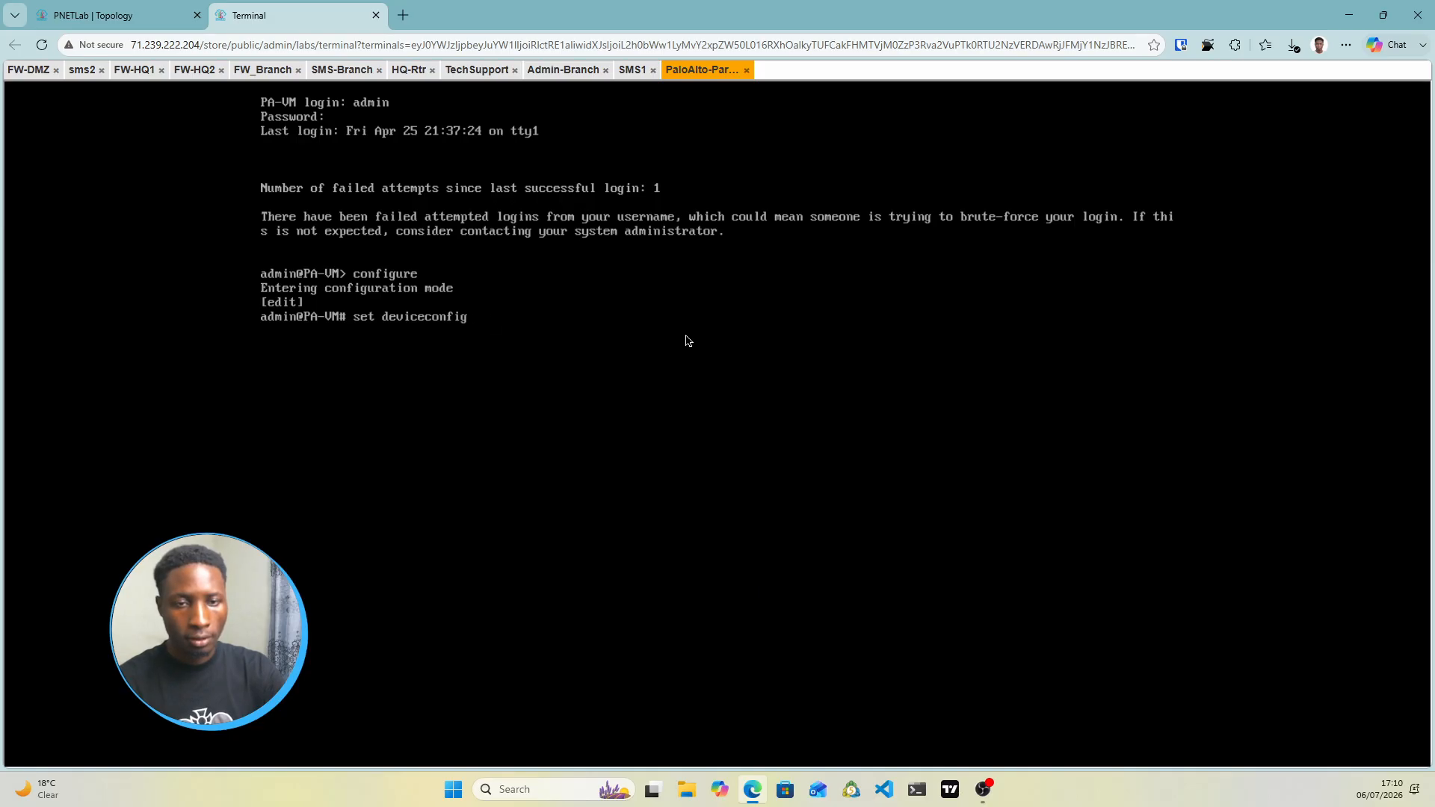
type("system type")
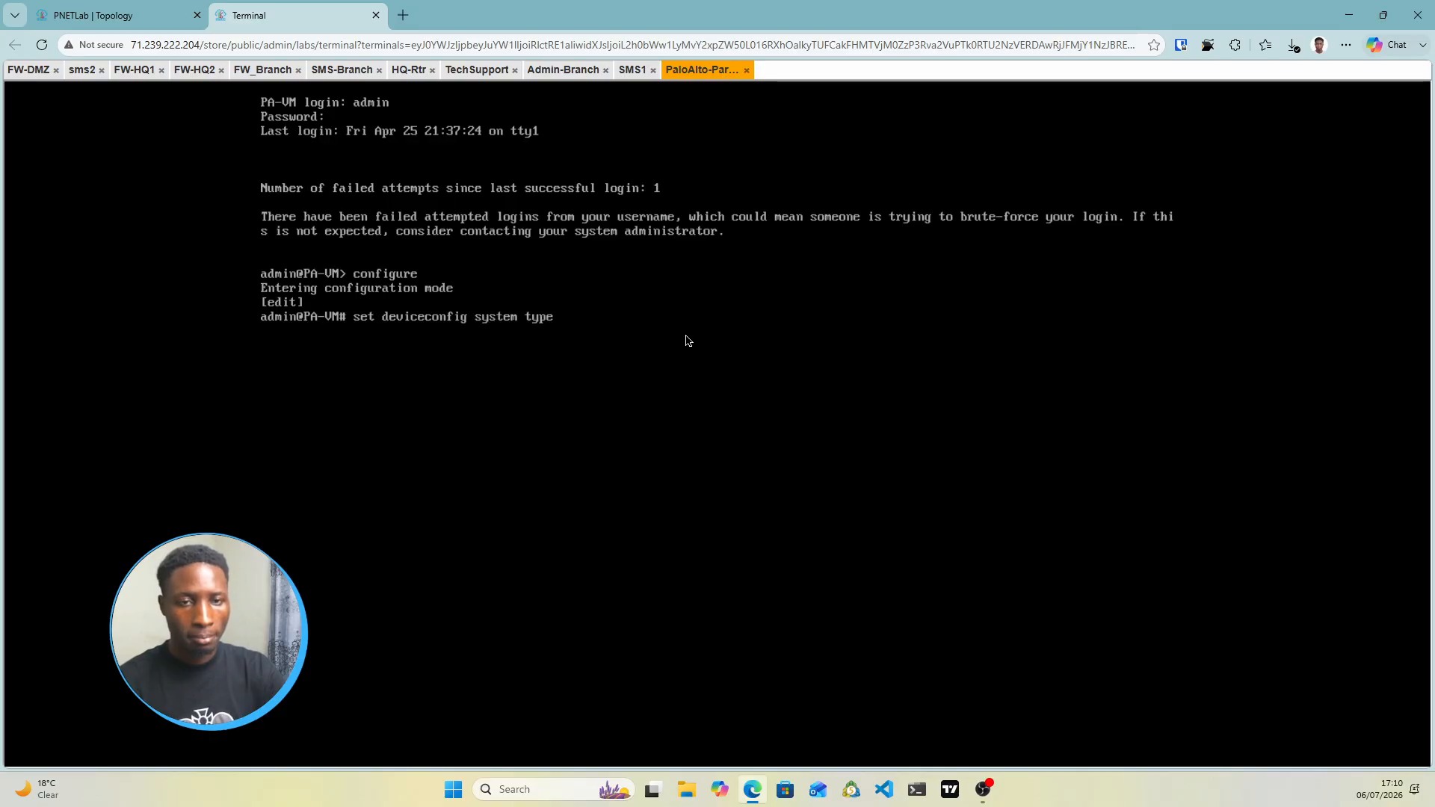
type(" static")
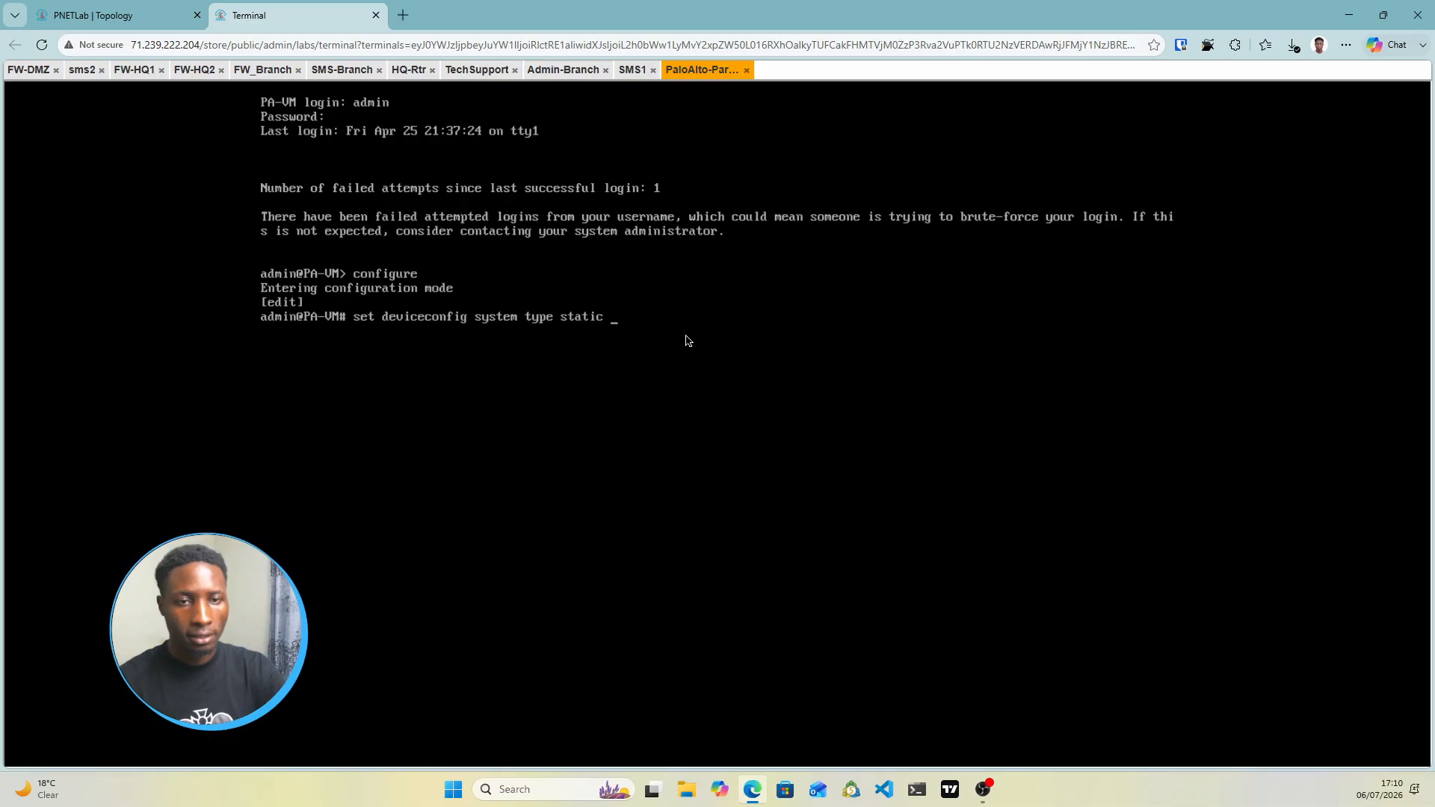
key("Return")
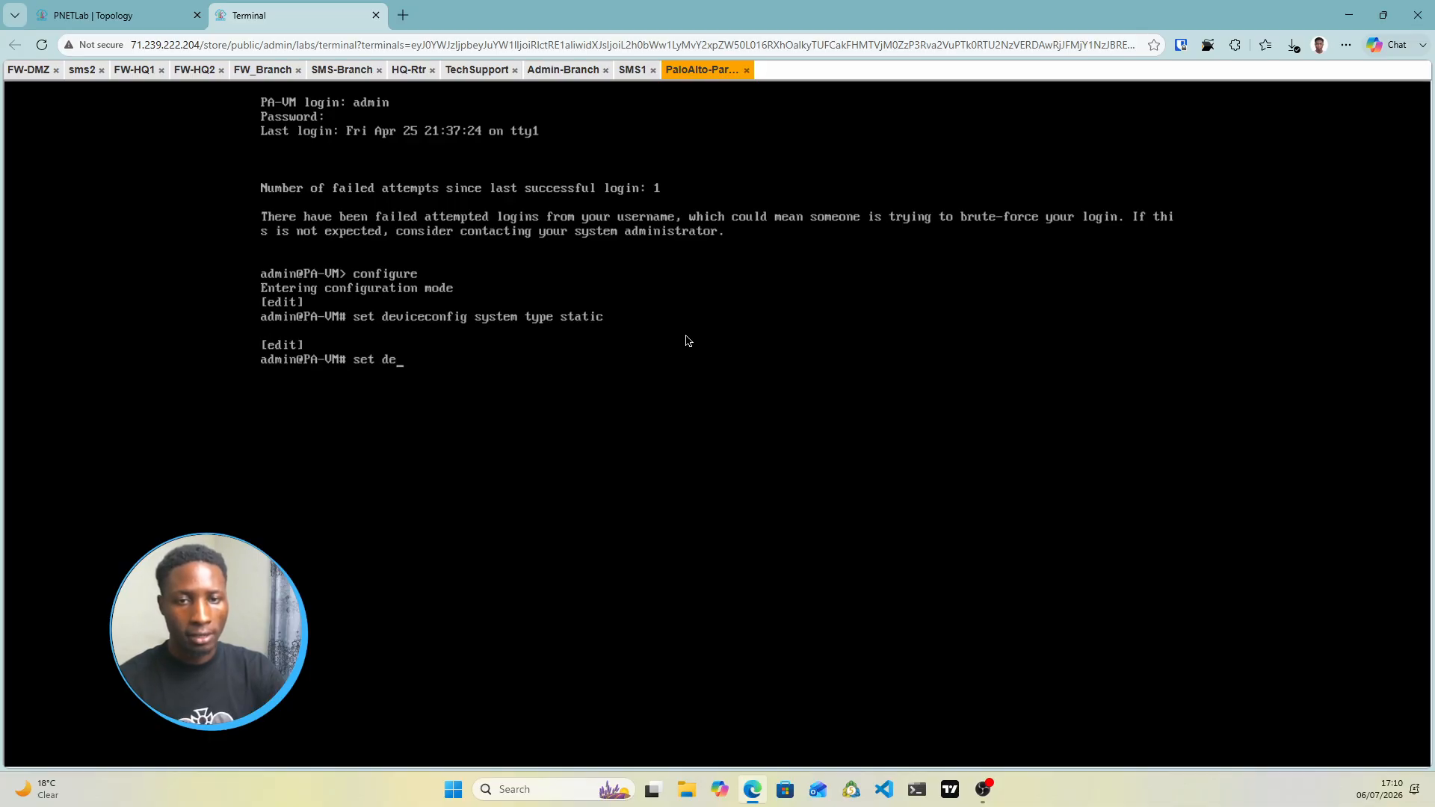
type("set devicec")
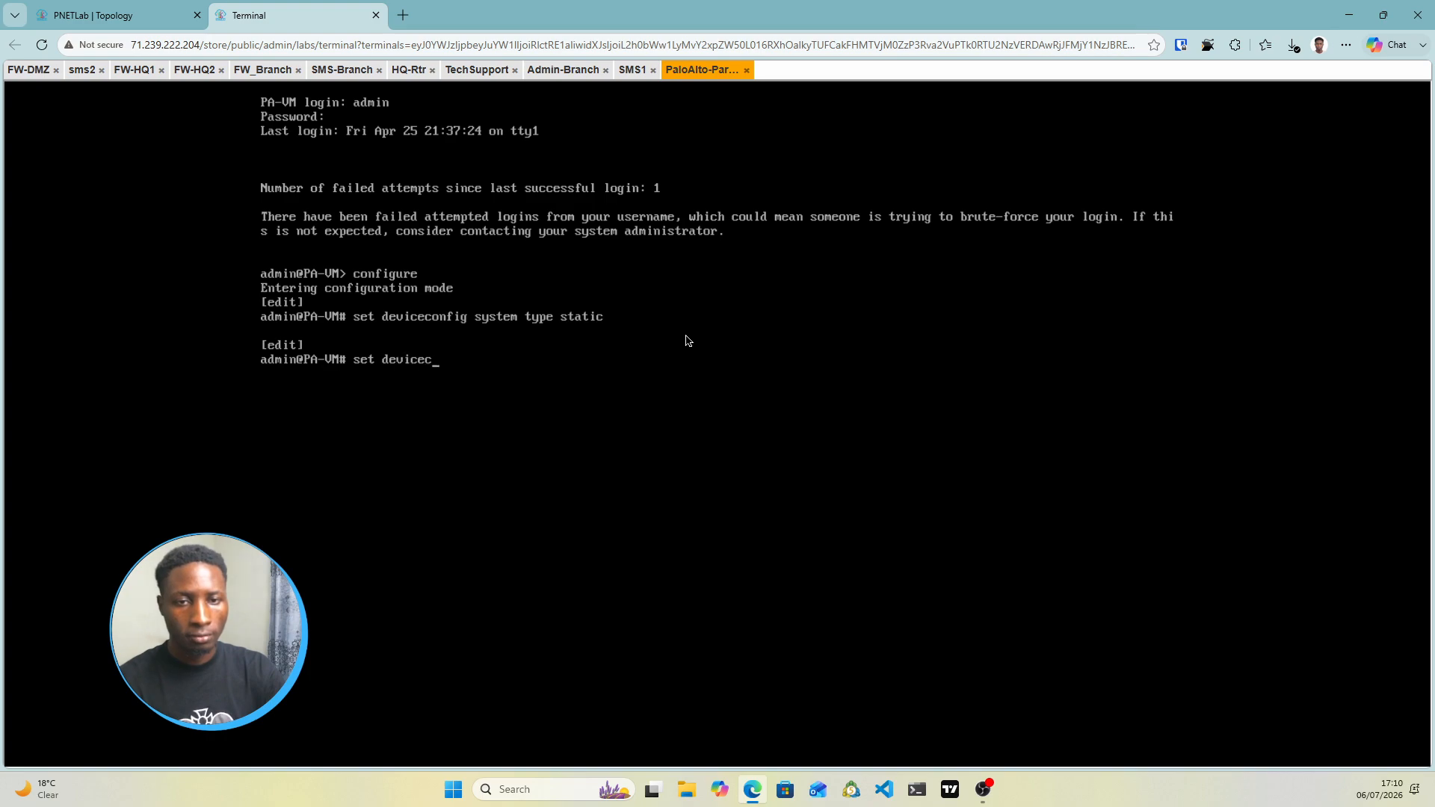
type("onfig sys")
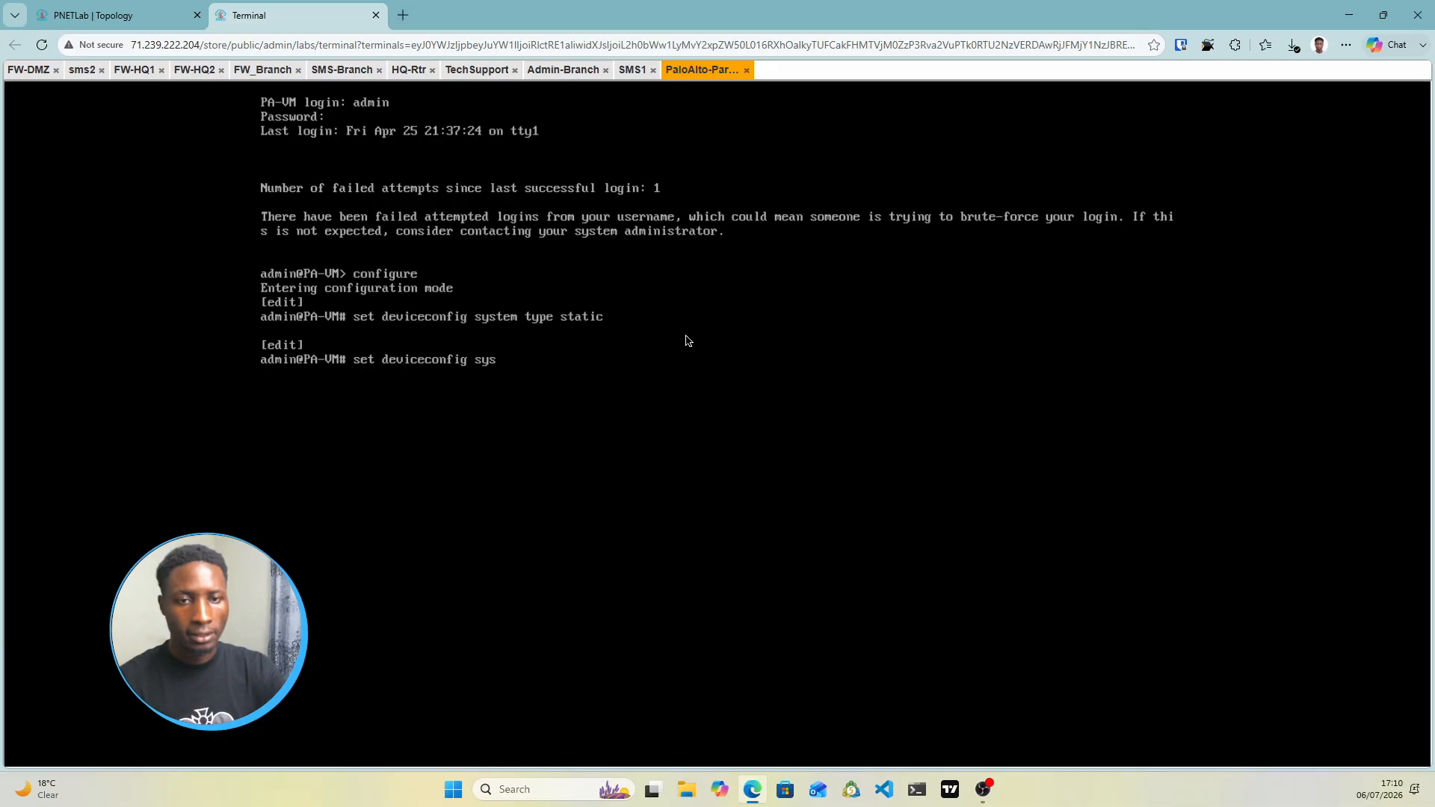
type("tem ")
type("ip?")
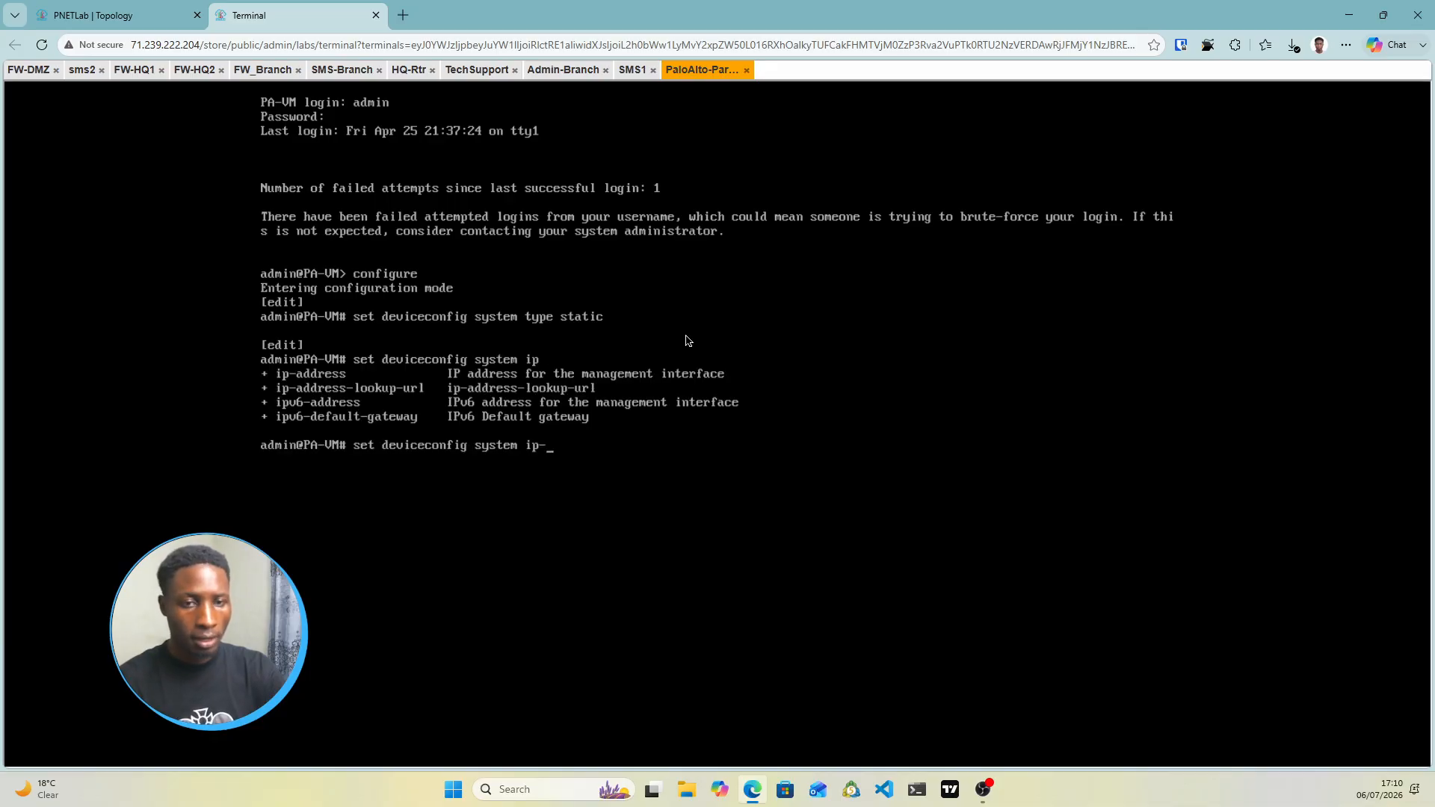
type("-address")
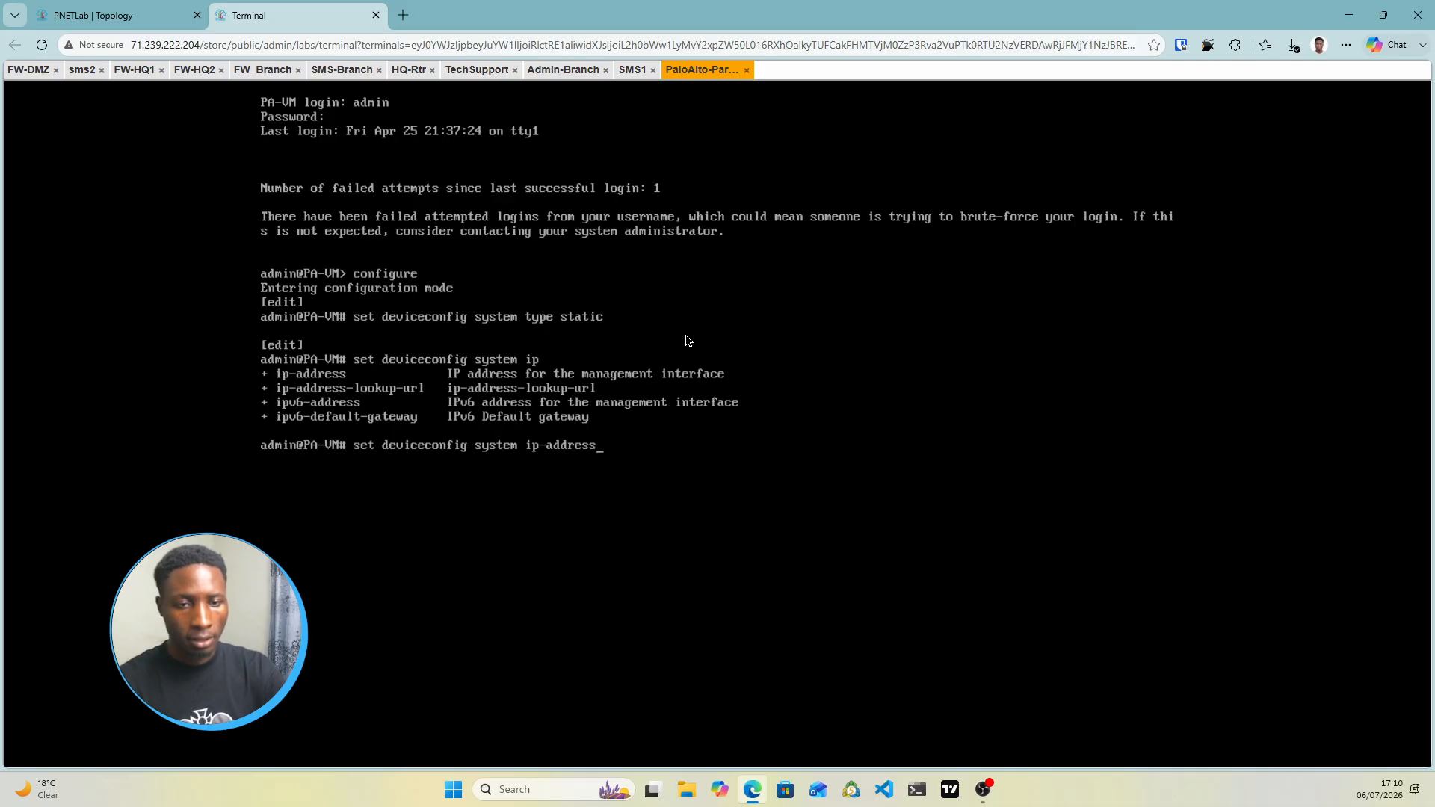
type("?")
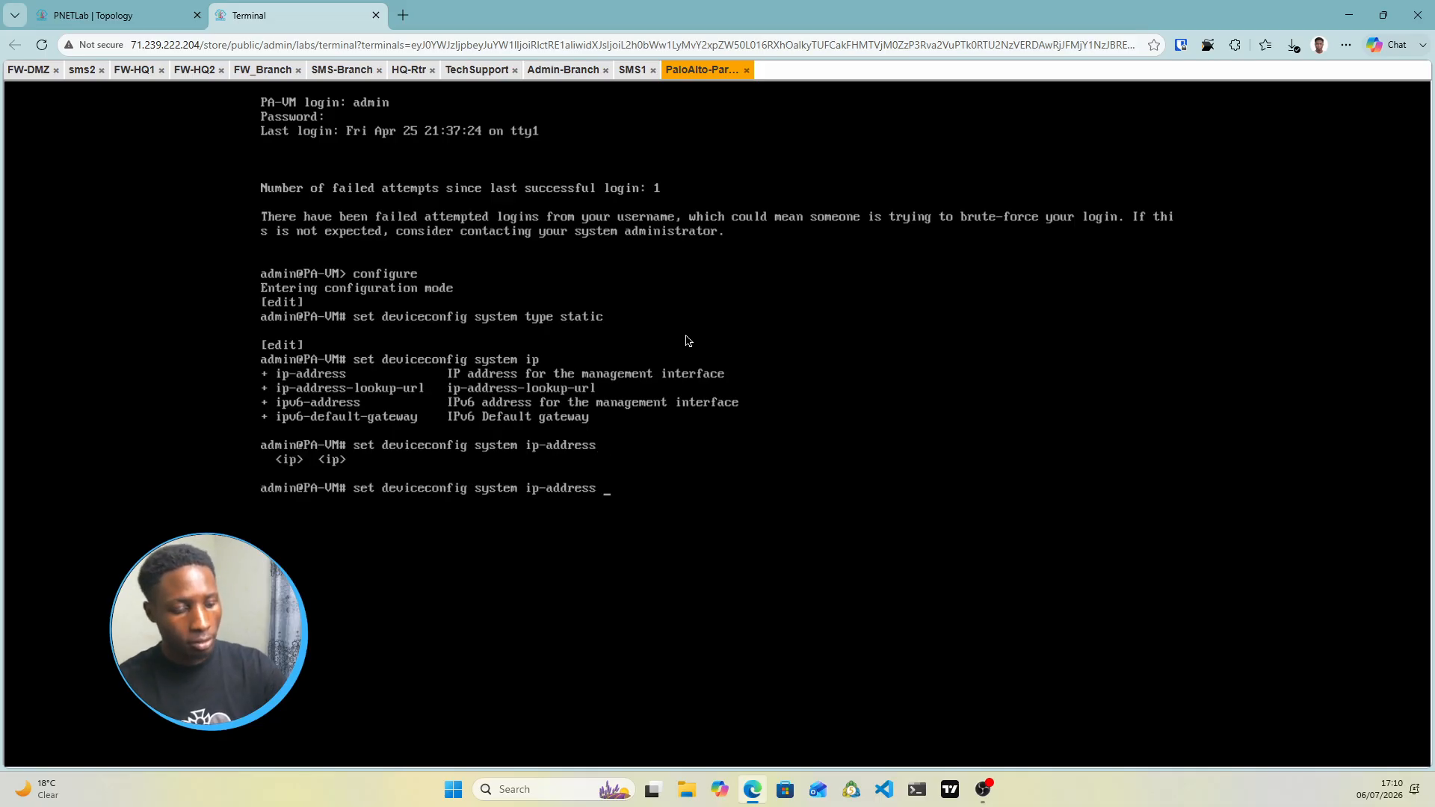
Try setting management IP 10.3.3.1 with netmask 24, then with a dotted netmask
left_click(171, 18)
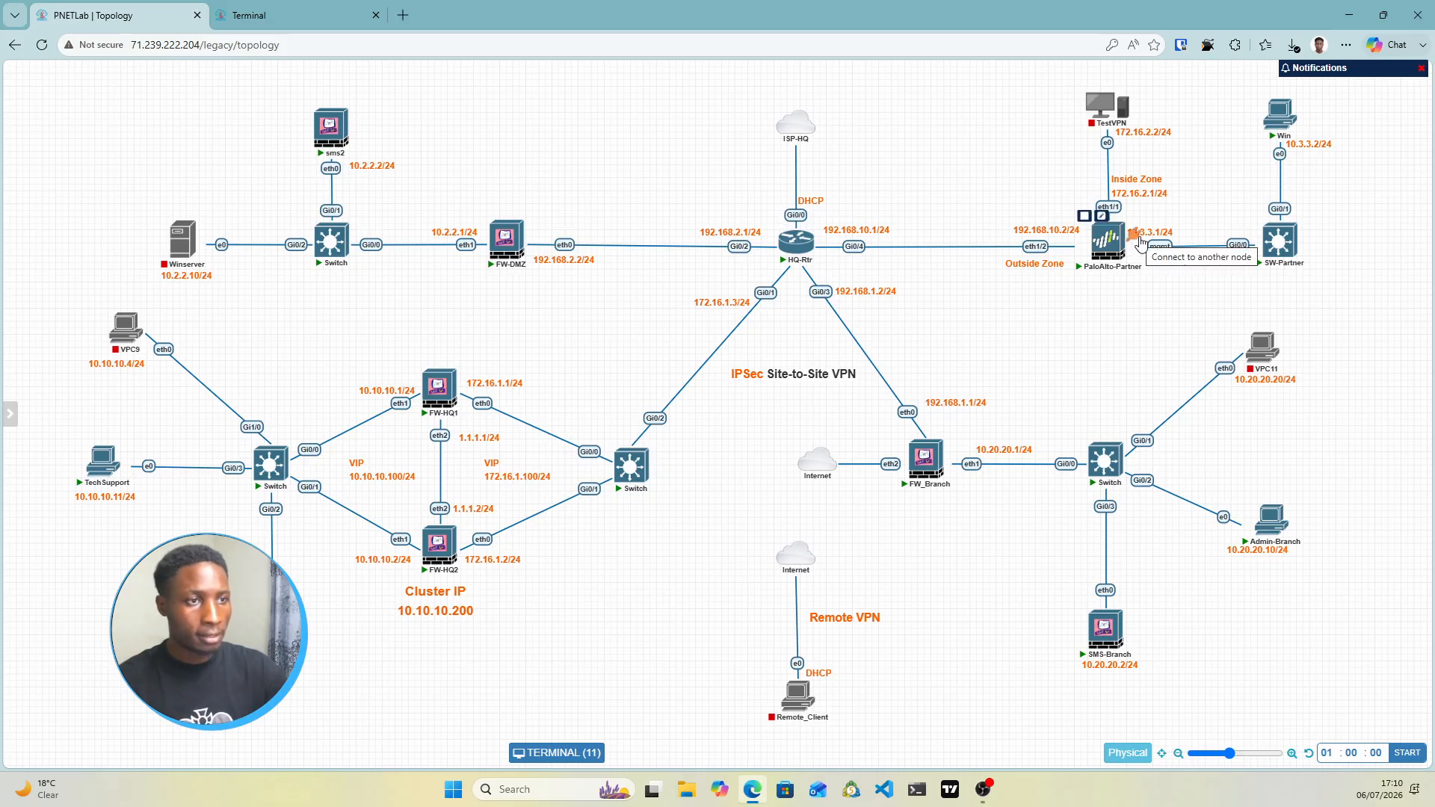
left_click(337, 19)
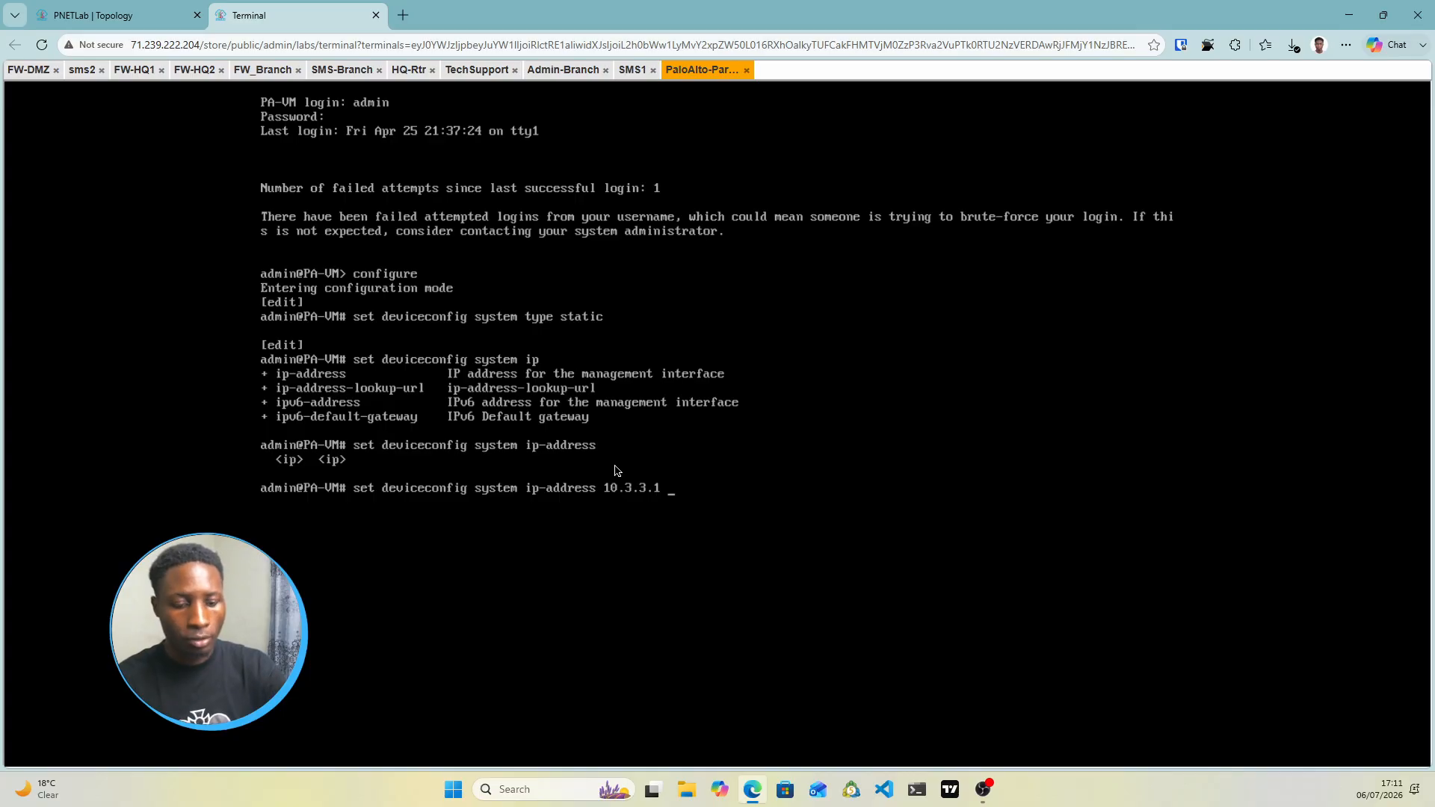
type("etmask")
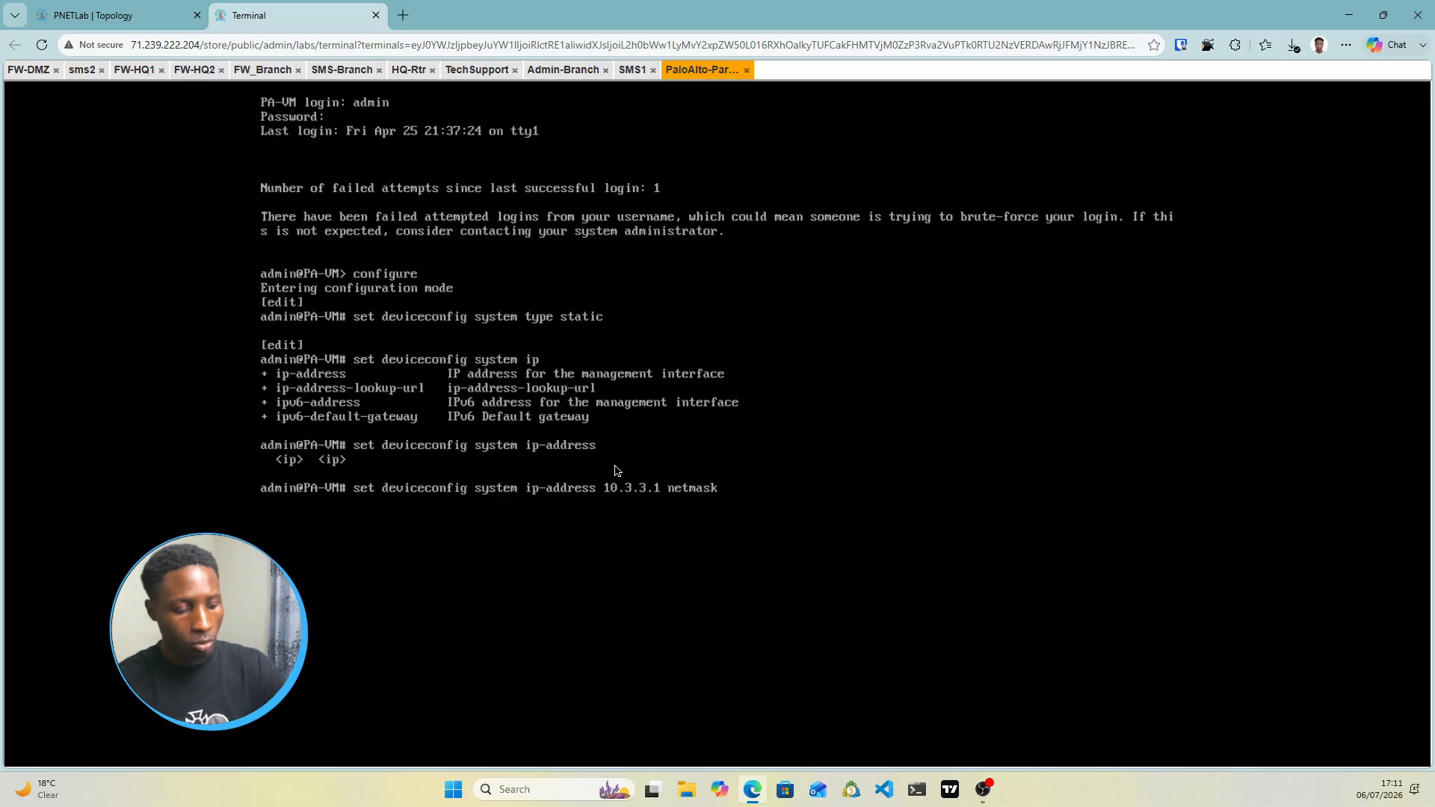
type(" 24")
key("Tab")
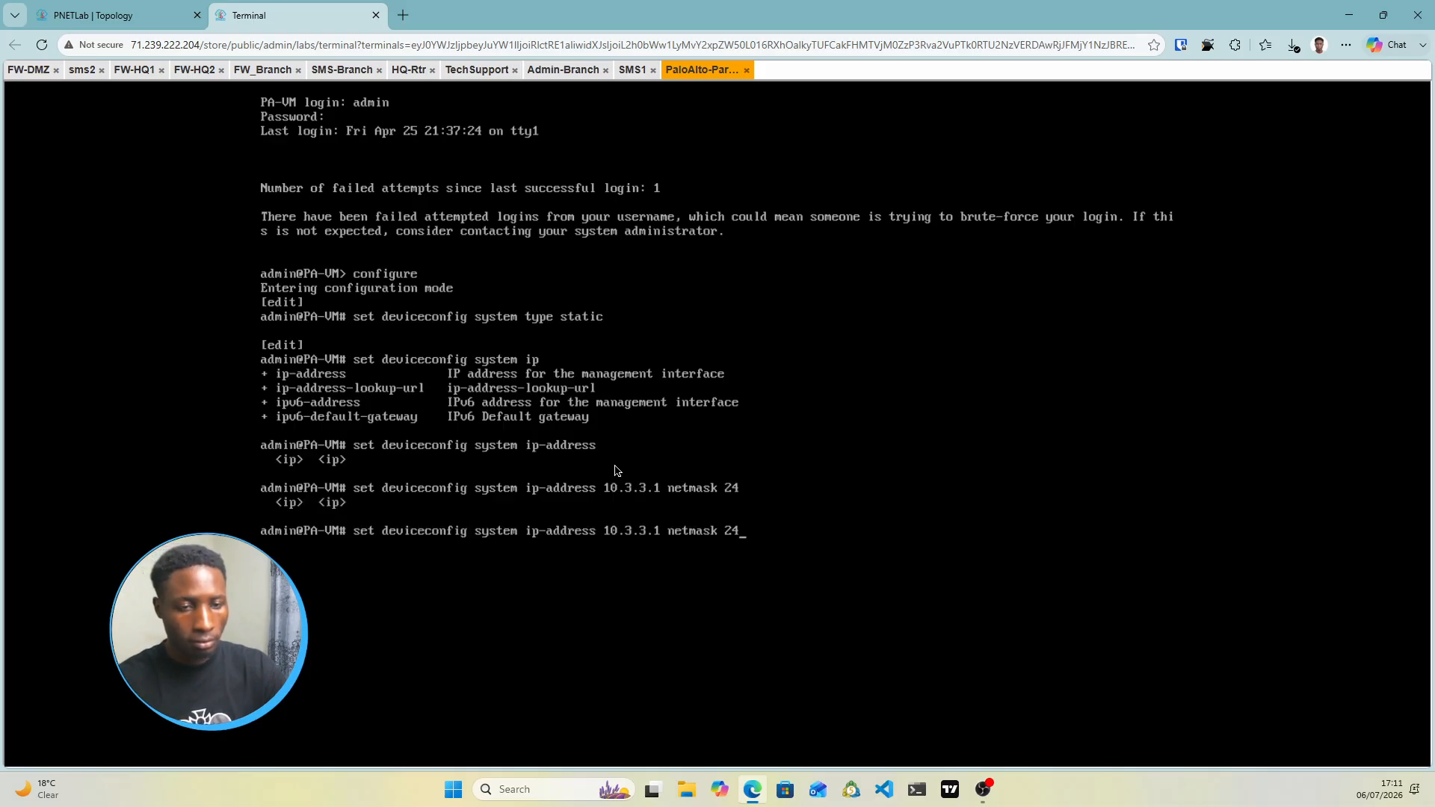
key("Return")
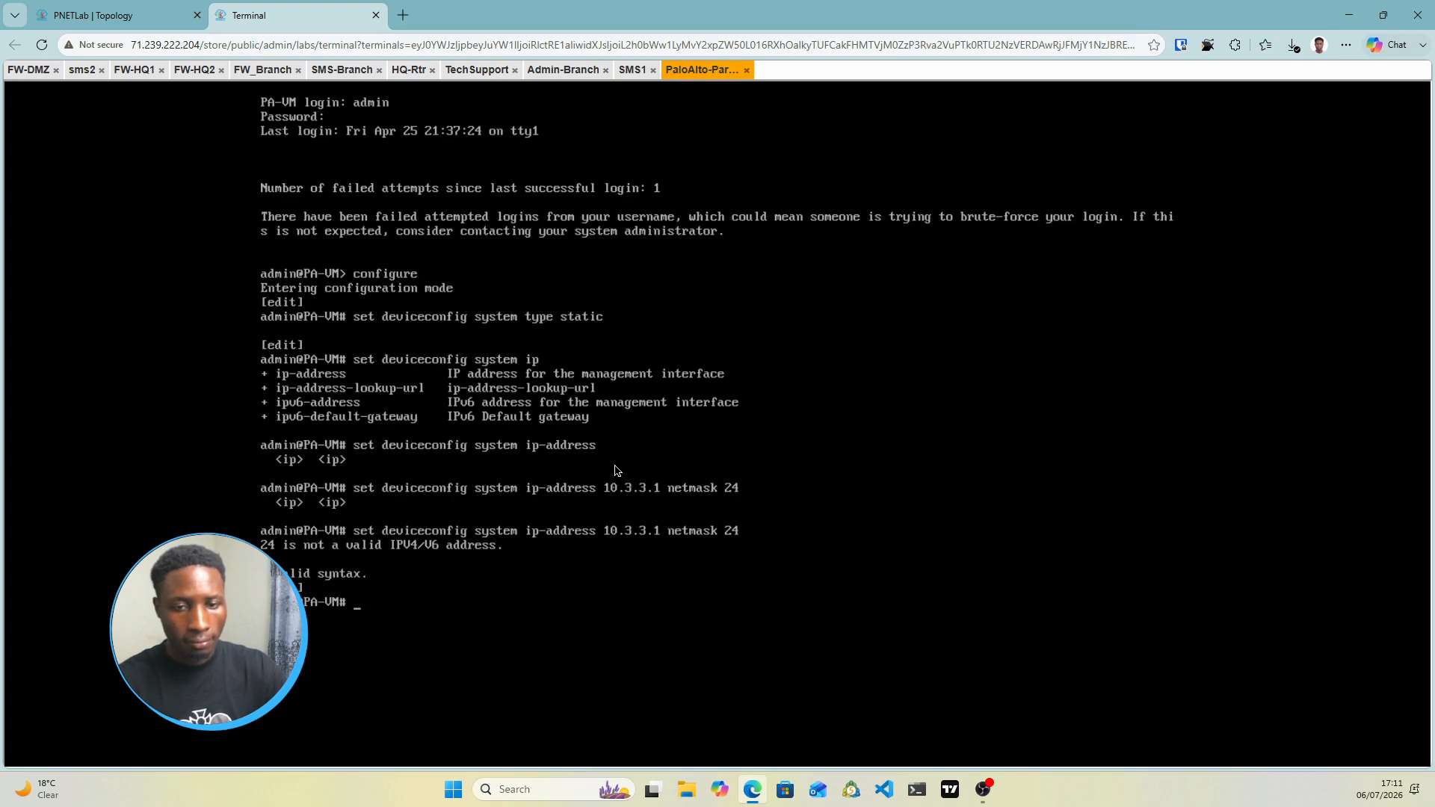
key("Up")
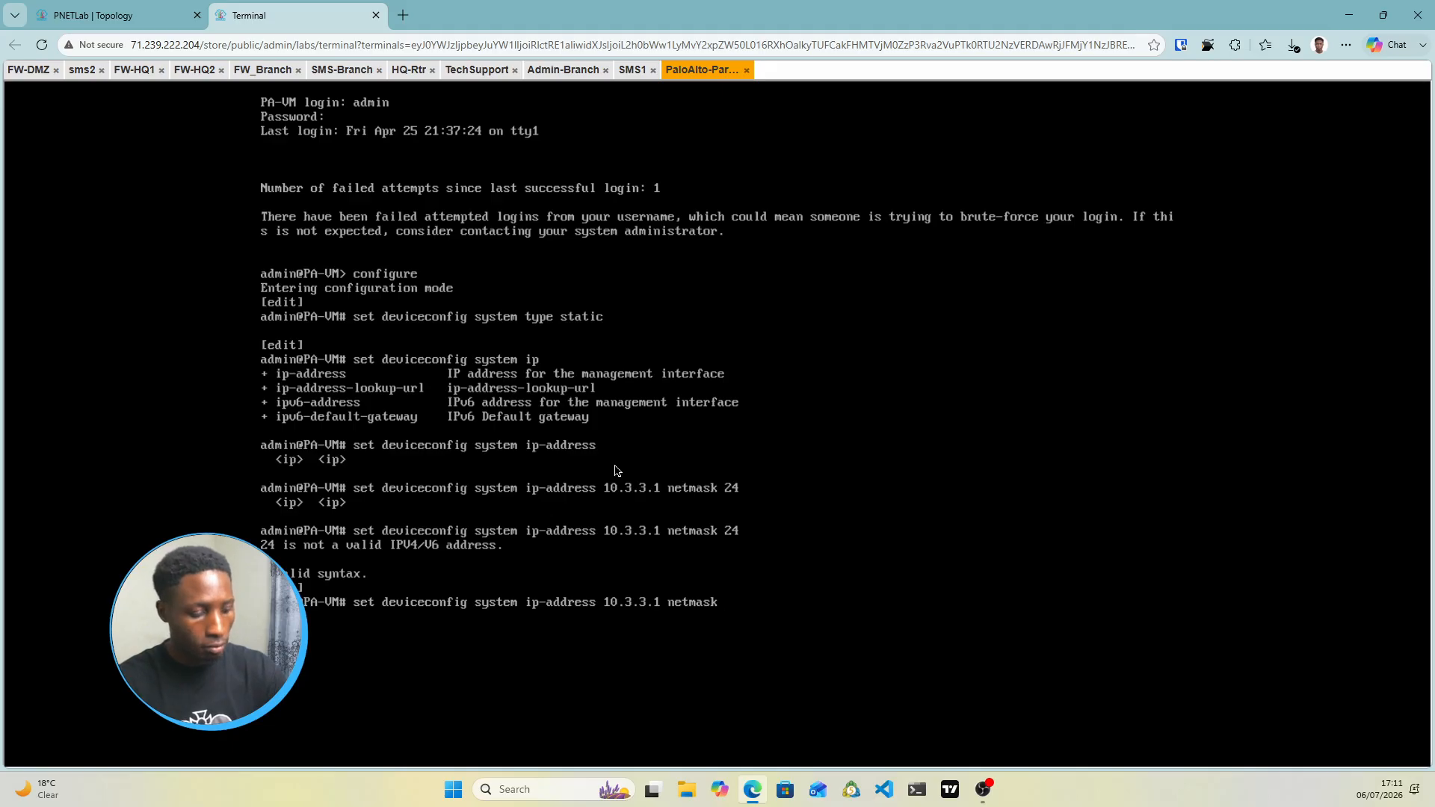
type("255.255.2555.0")
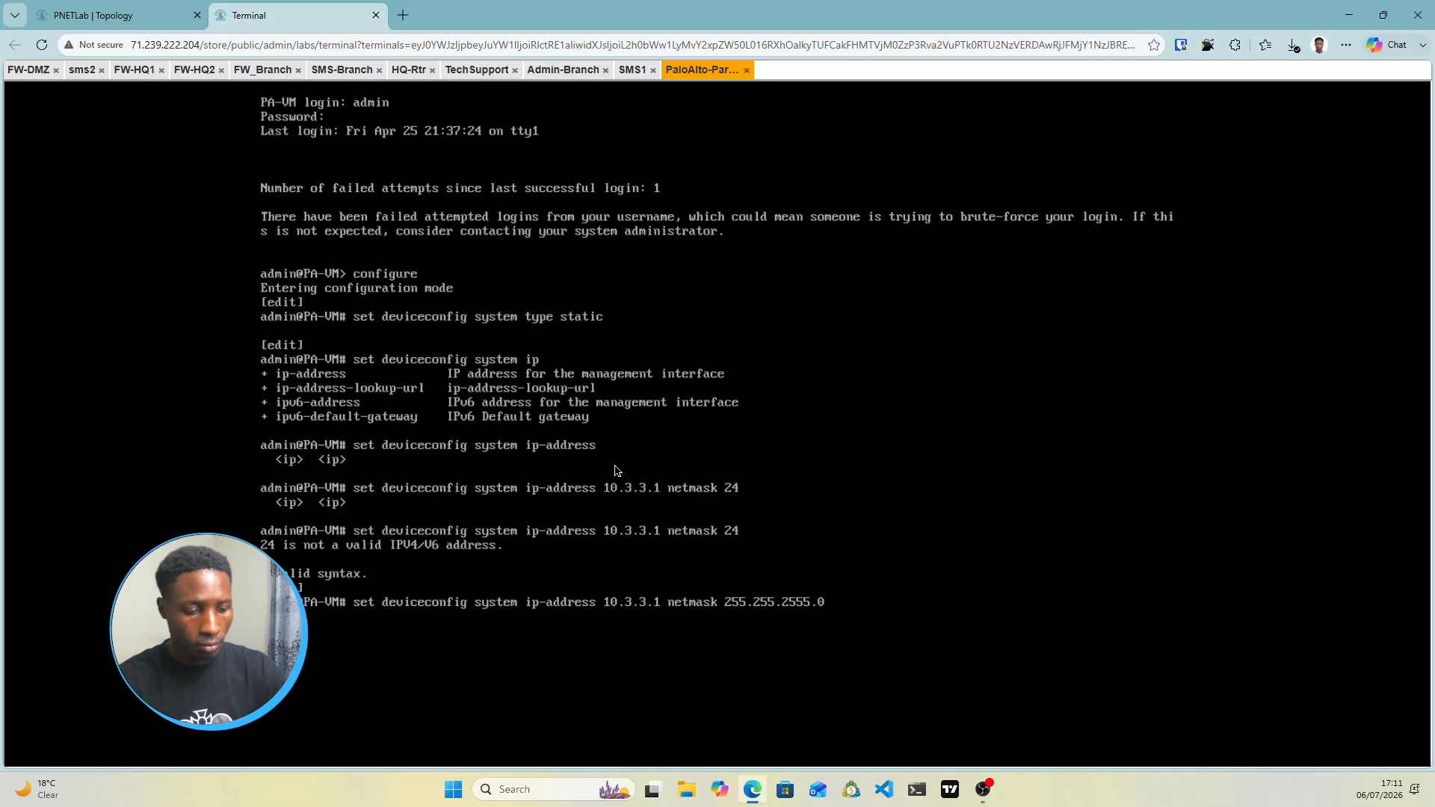
key("Return")
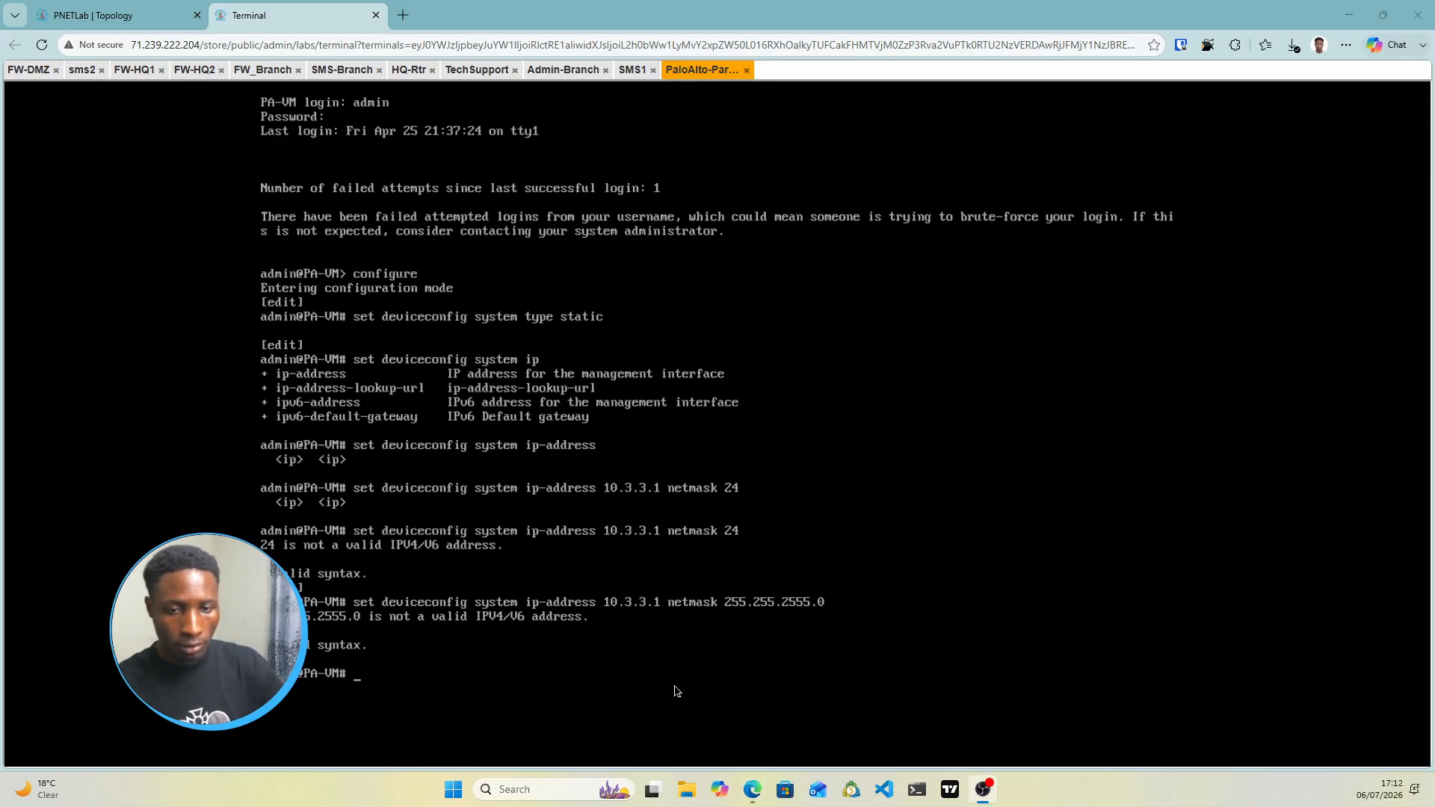
Correct the netmask to 255.255.255.0, apply it, and run commit
key("Up")
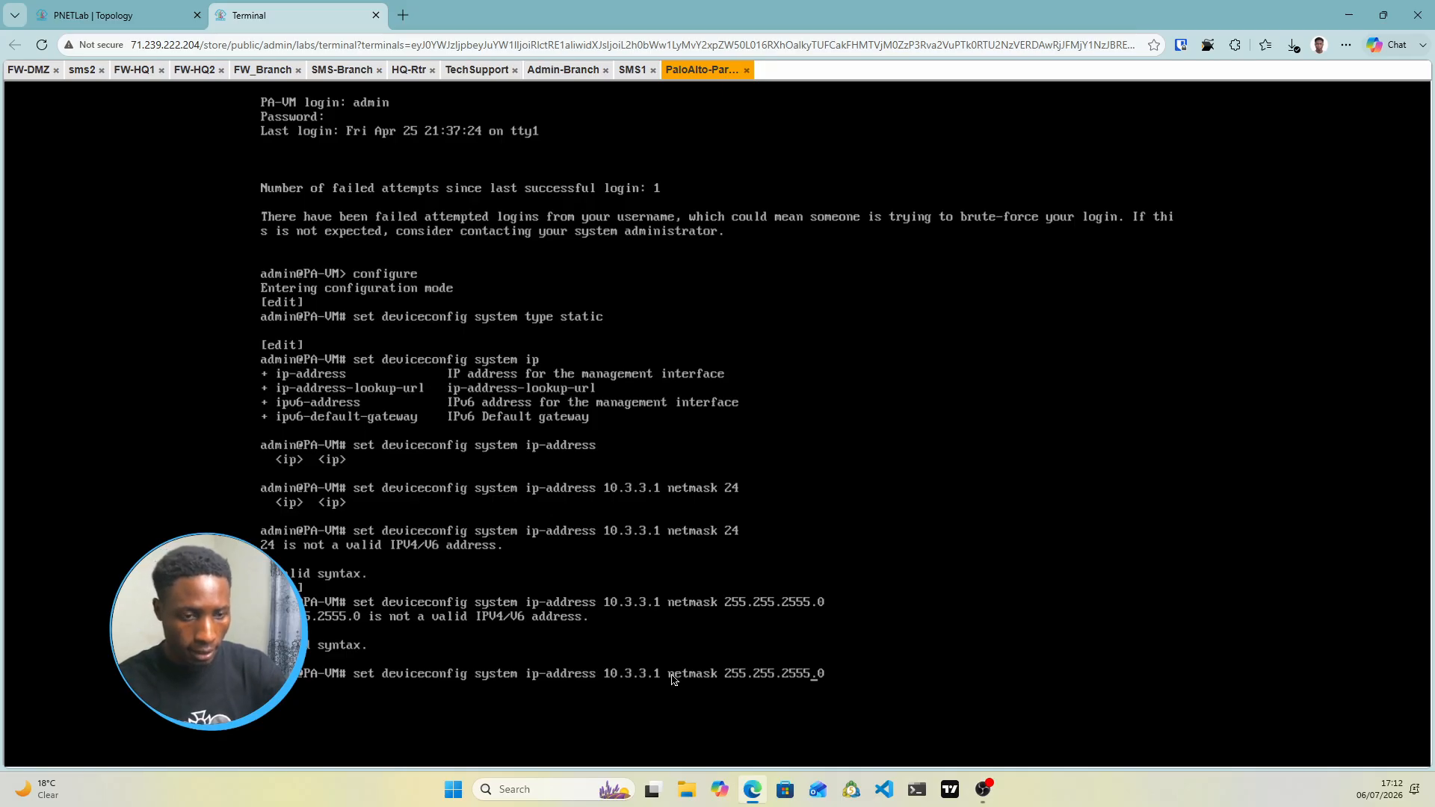
key("BackSpace")
key("Return")
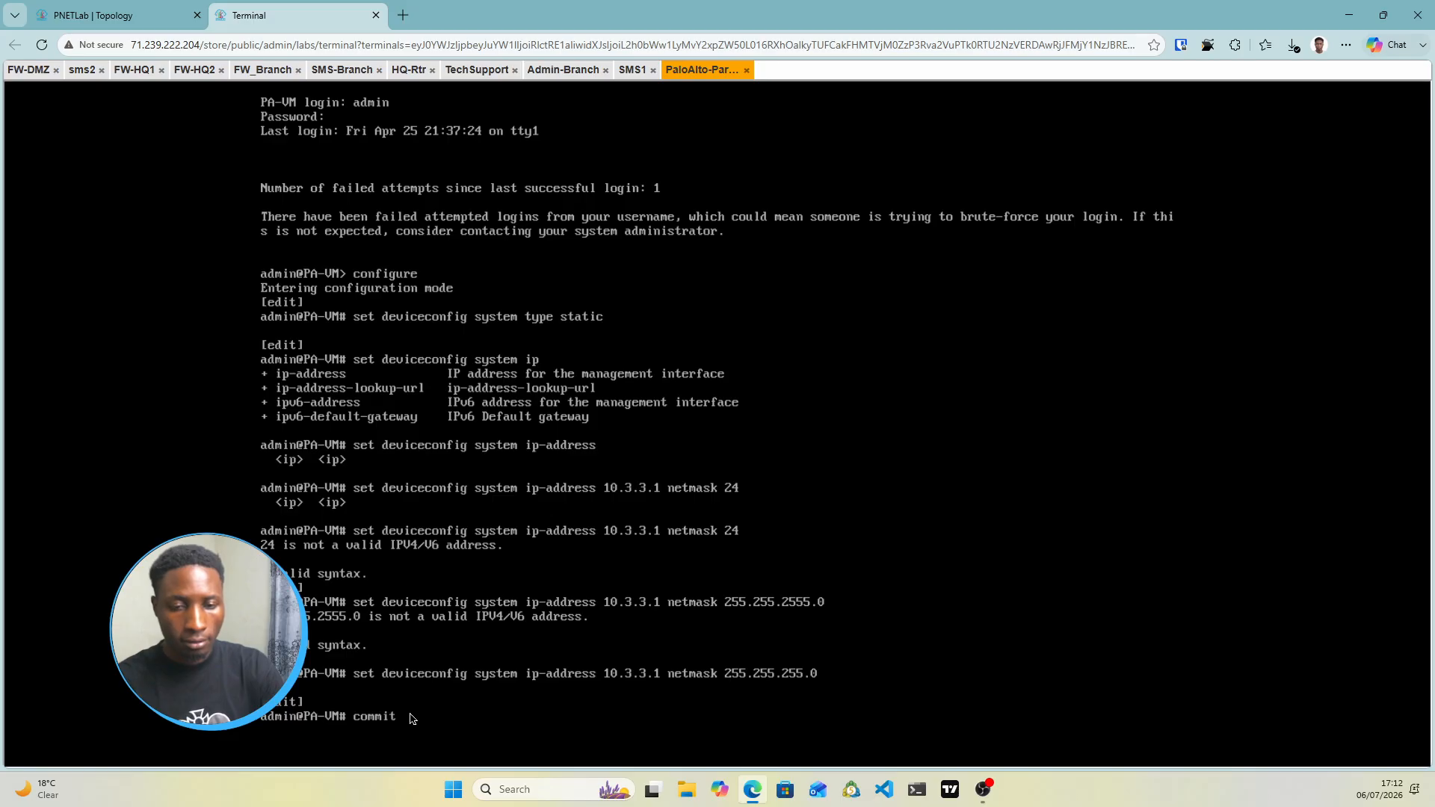
key("Return")
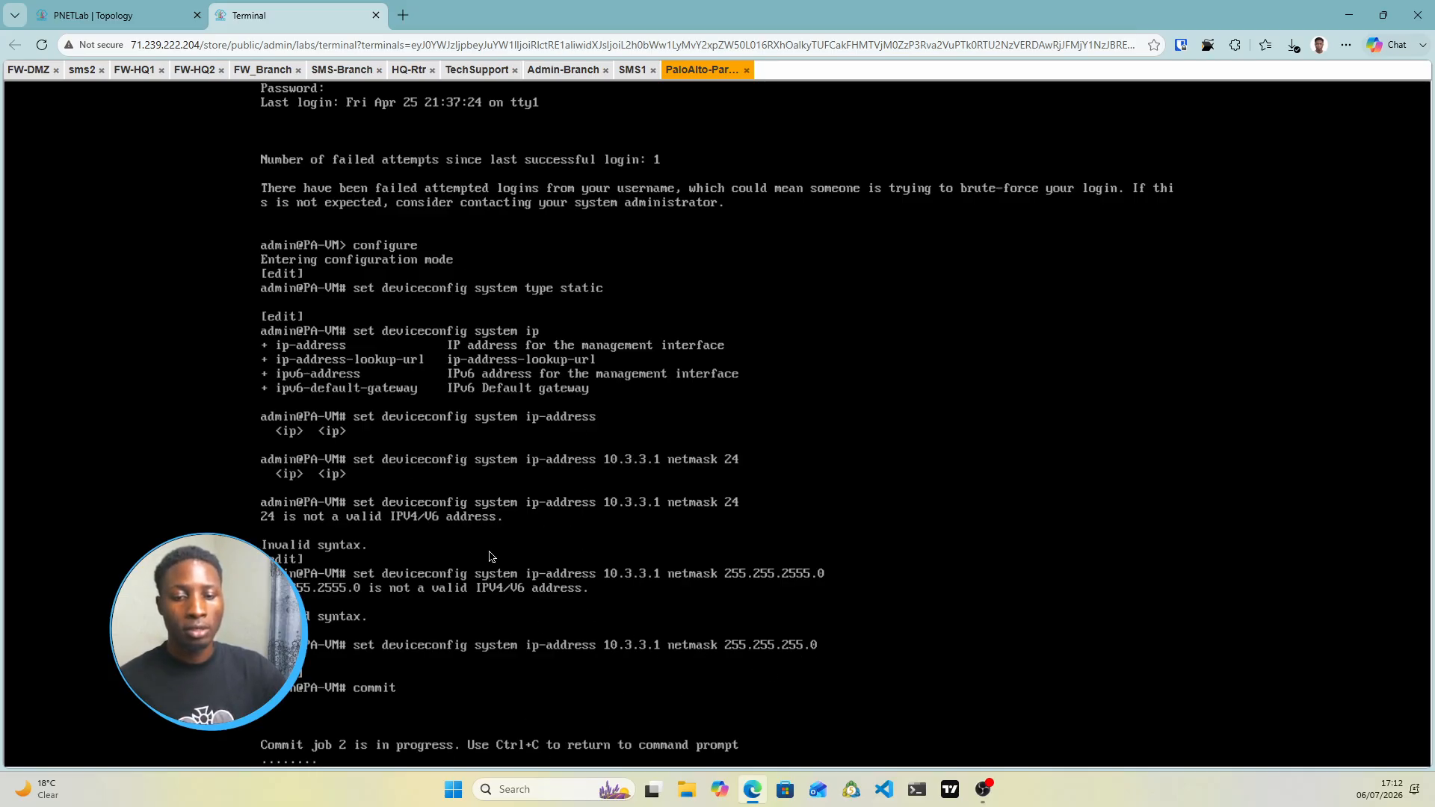
left_click(90, 15)
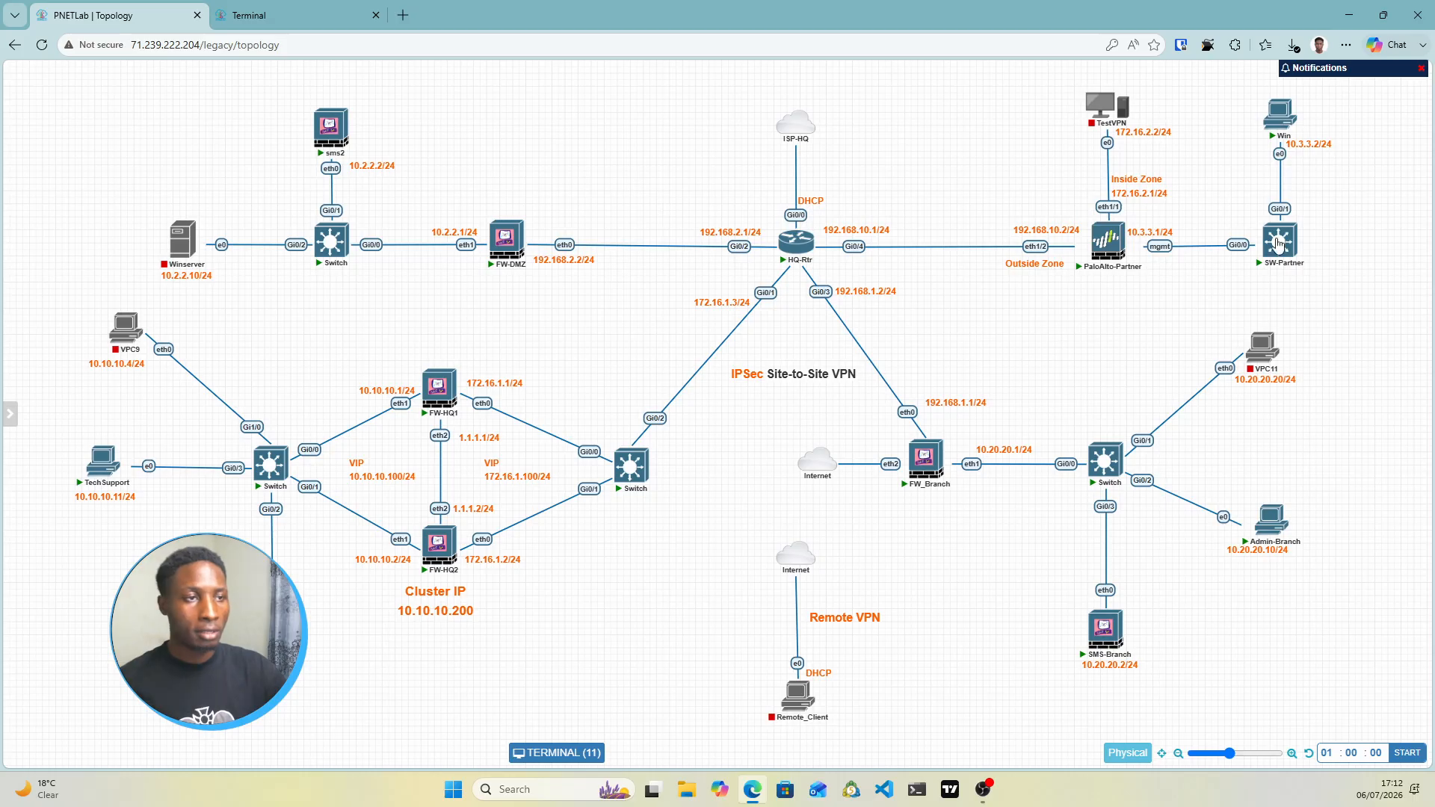
Open the Win node's console showing Ethernet 2's IPv4 properties with static address 10.3.3.2
left_click(1278, 116)
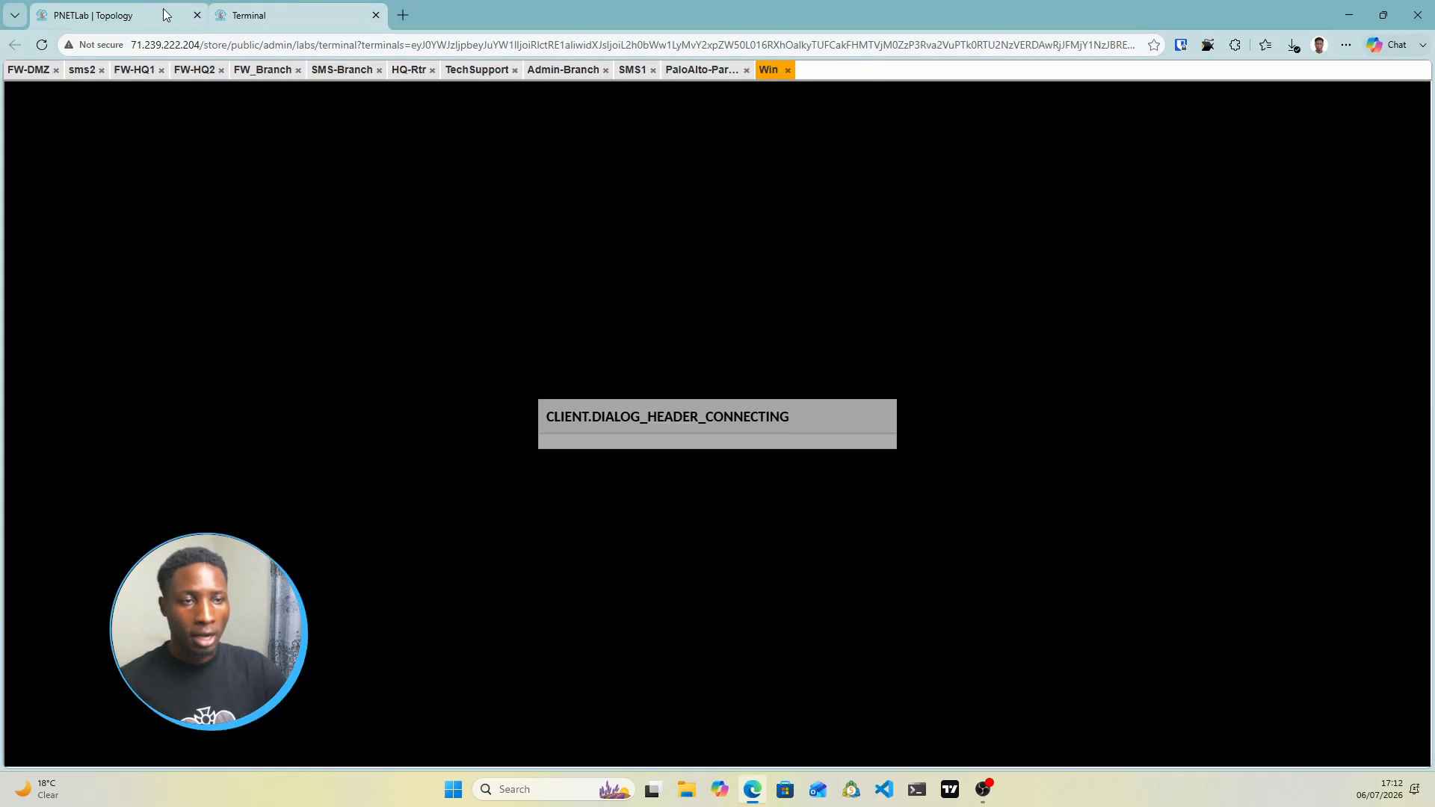
left_click(166, 14)
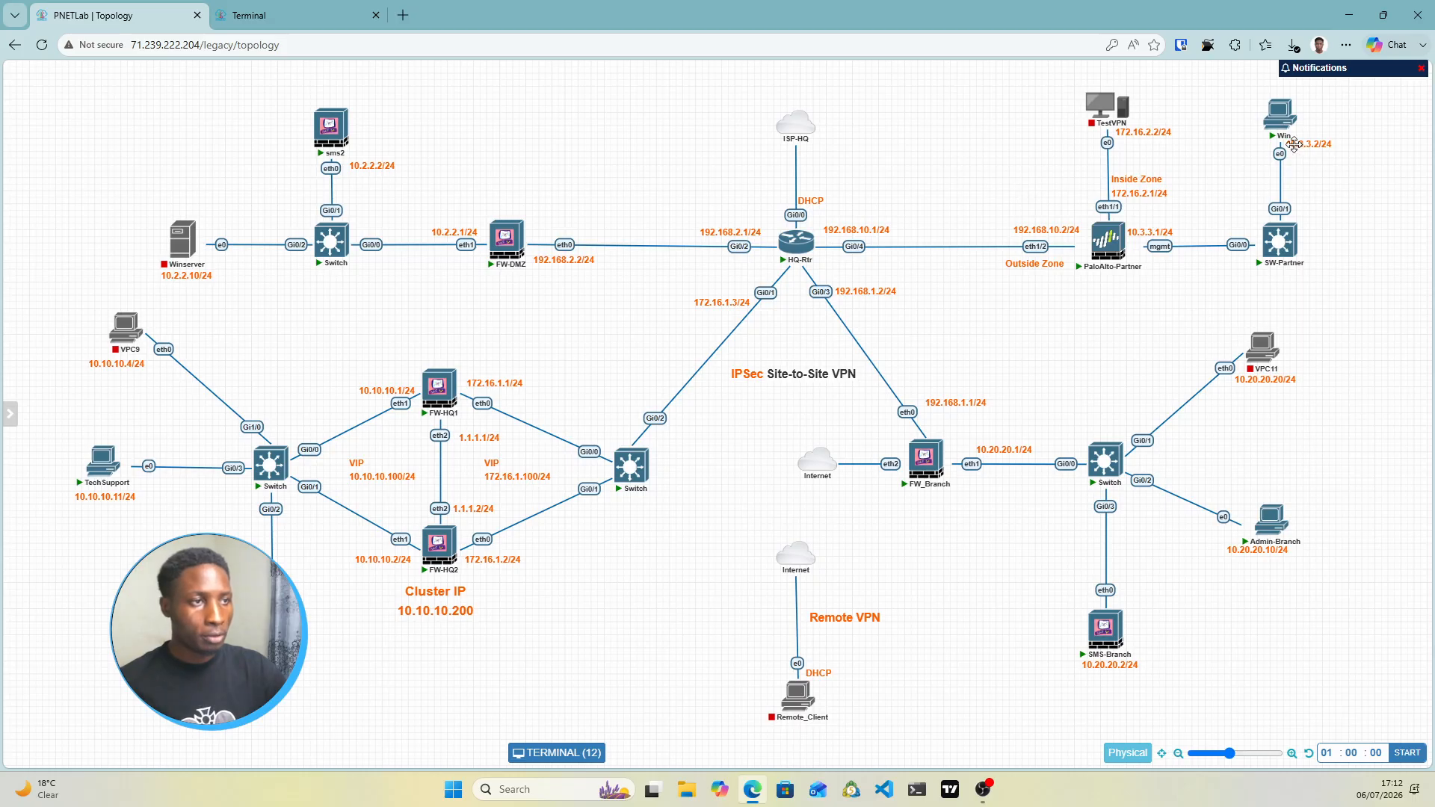
left_click(276, 15)
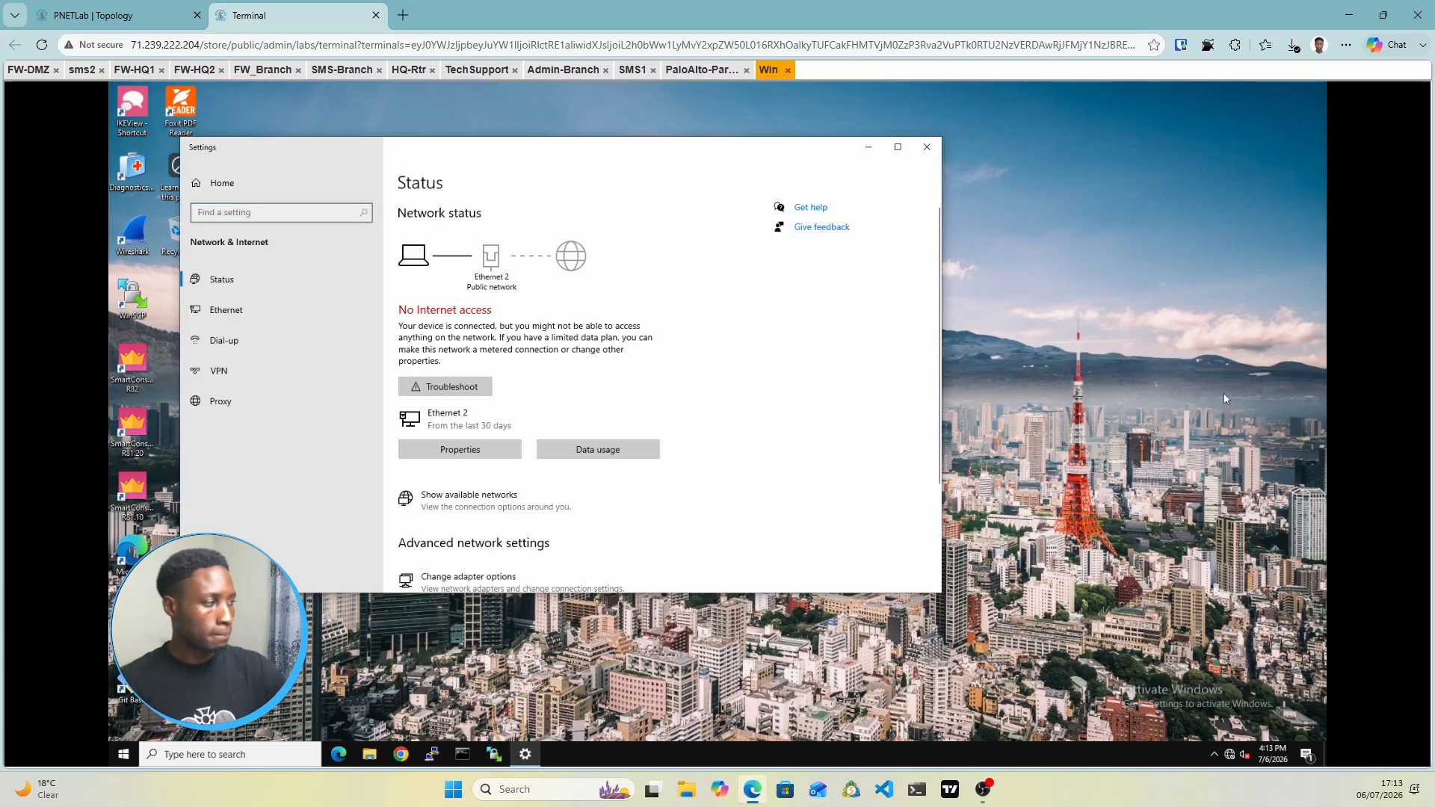
key("ctrl+shift+Tab")
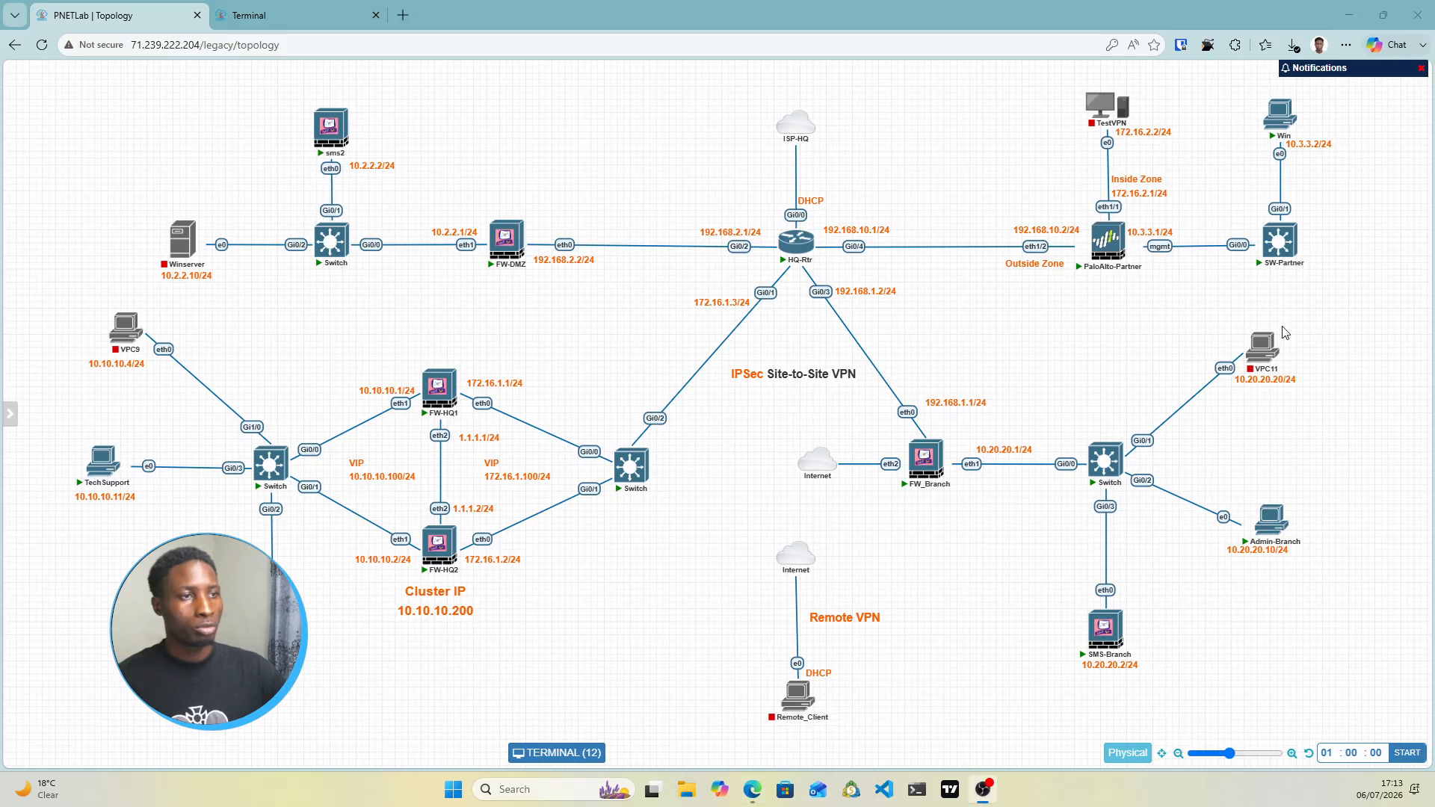
left_click(282, 9)
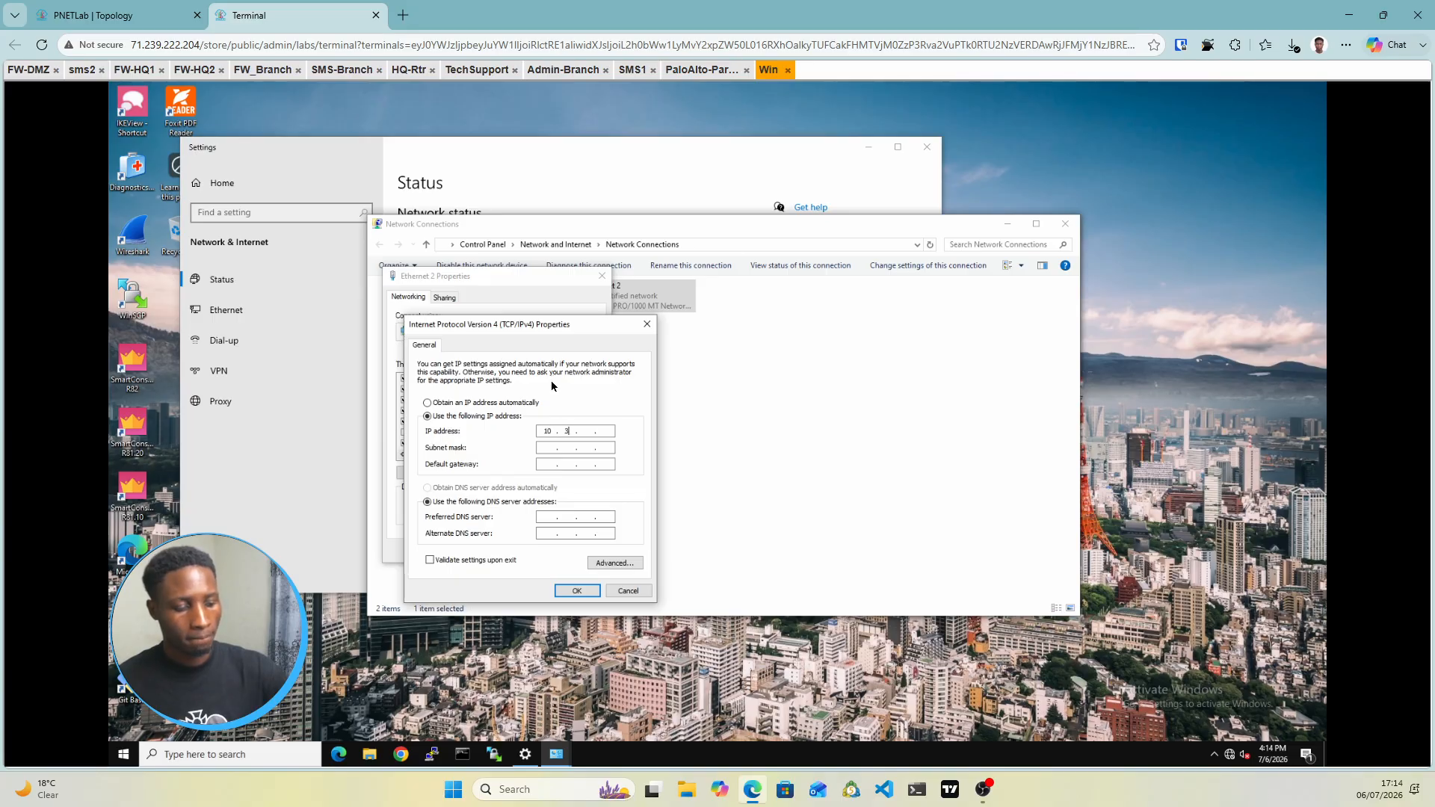
Fill in the Win VM's subnet mask and apply the adapter's IPv4 properties
left_click(562, 449)
double_click(565, 448)
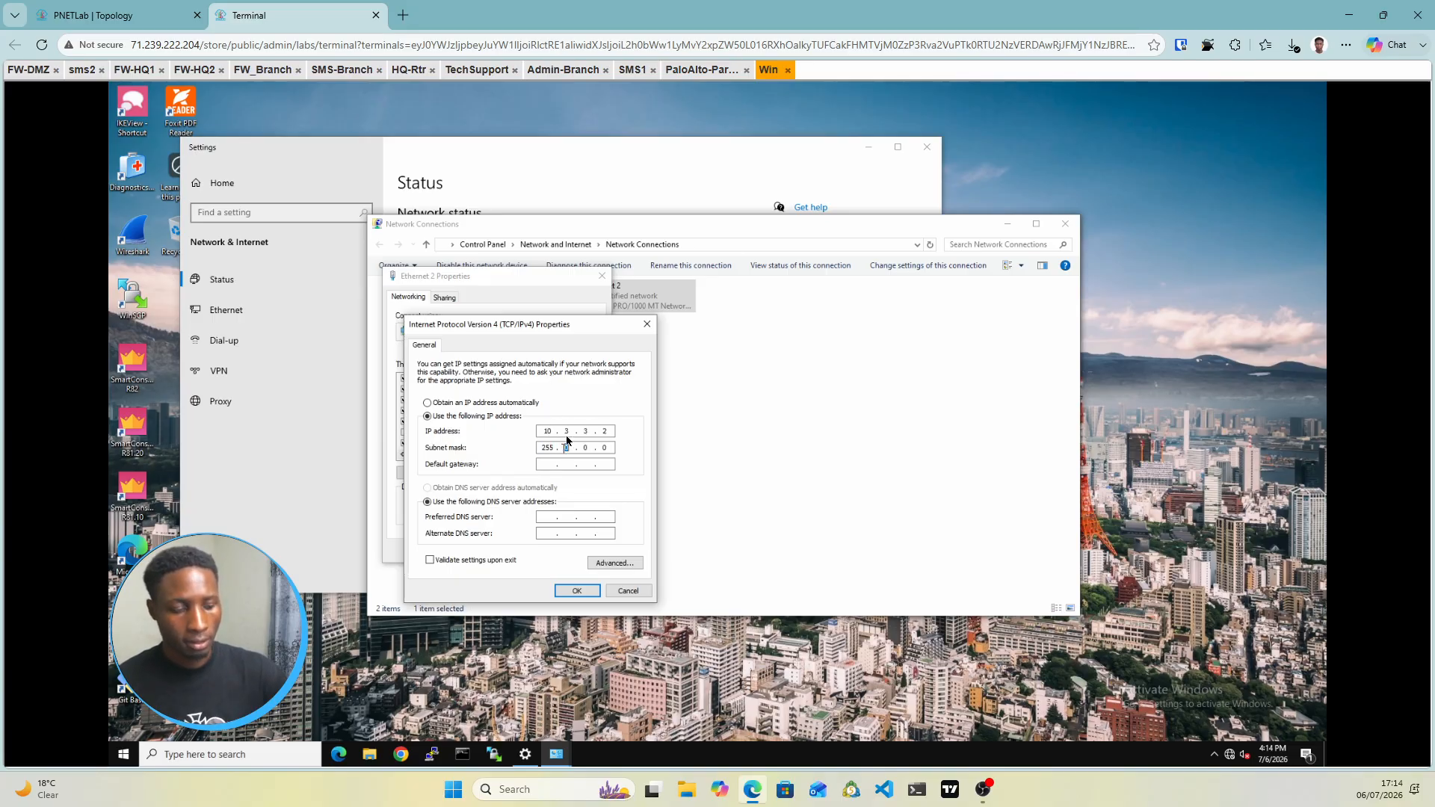
type("255 . 255 . 255")
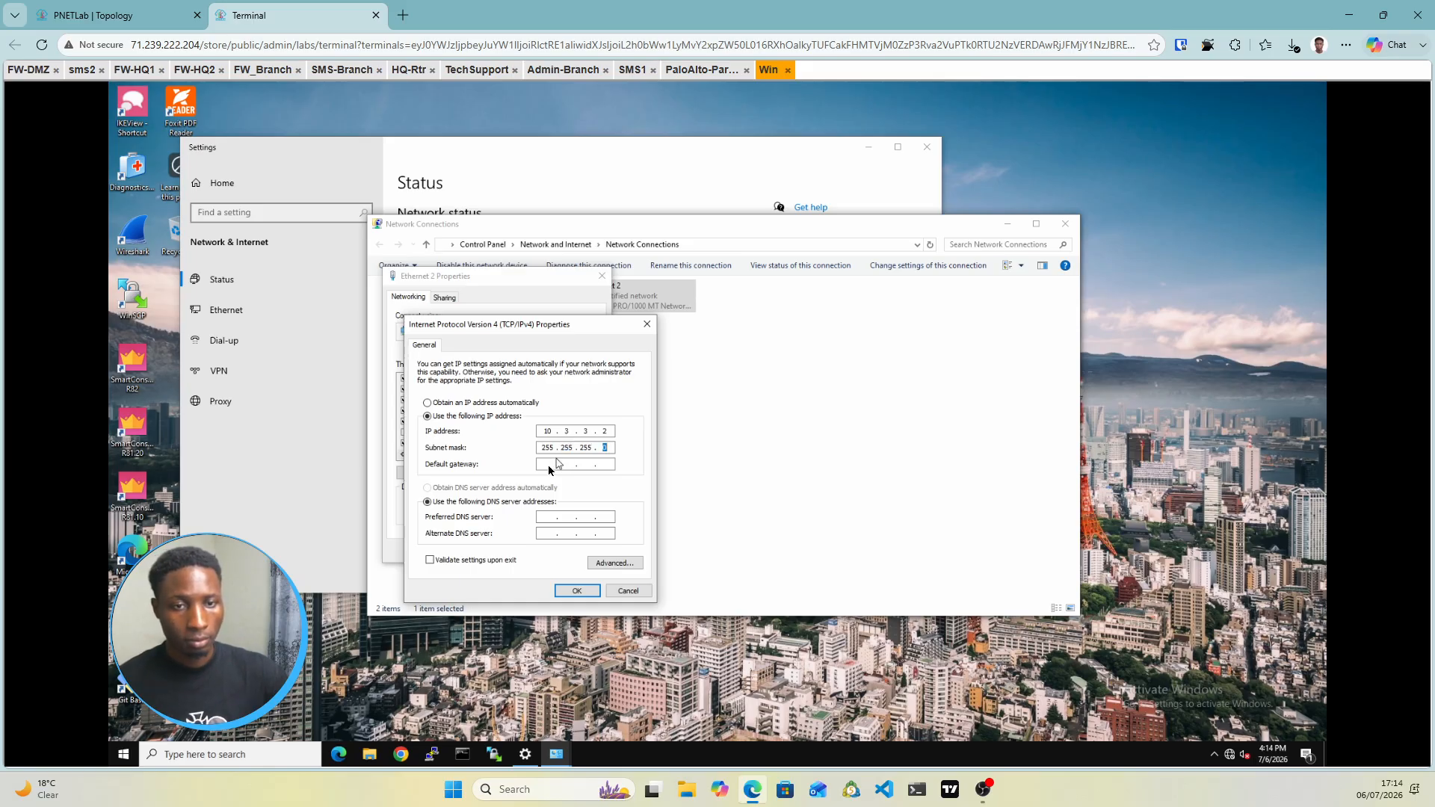
left_click(574, 591)
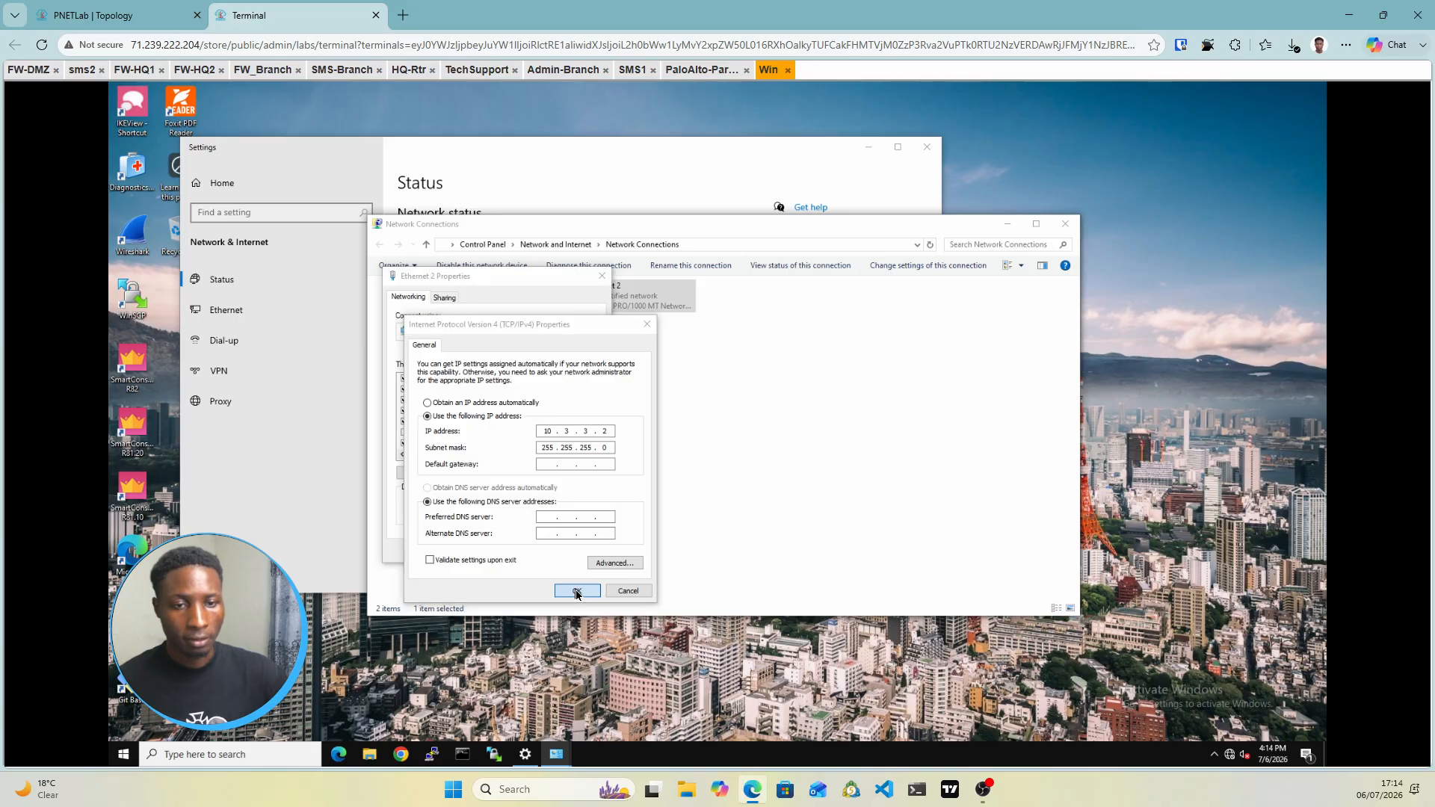
left_click(531, 552)
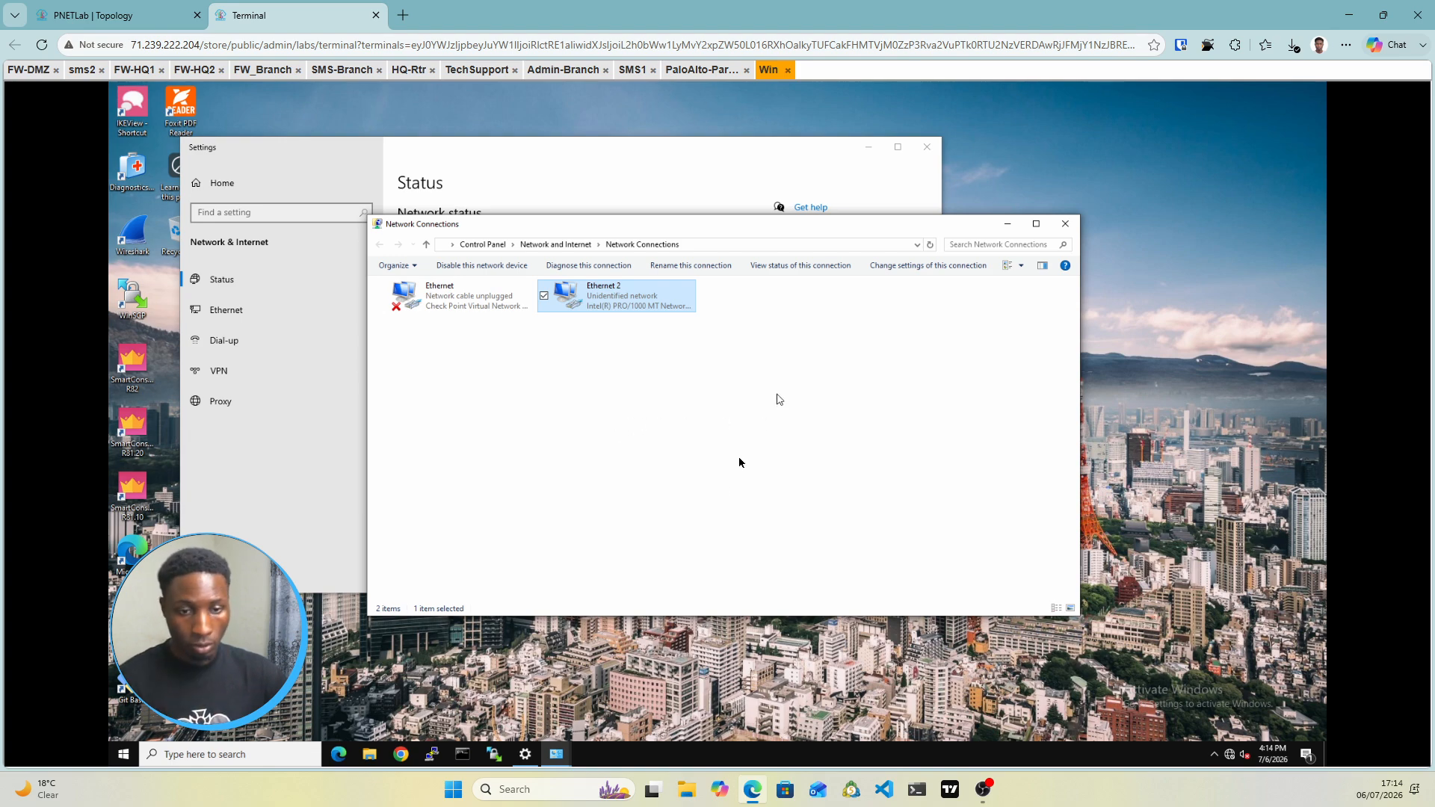
Close the network status Settings window on the Win desktop
left_click(400, 754)
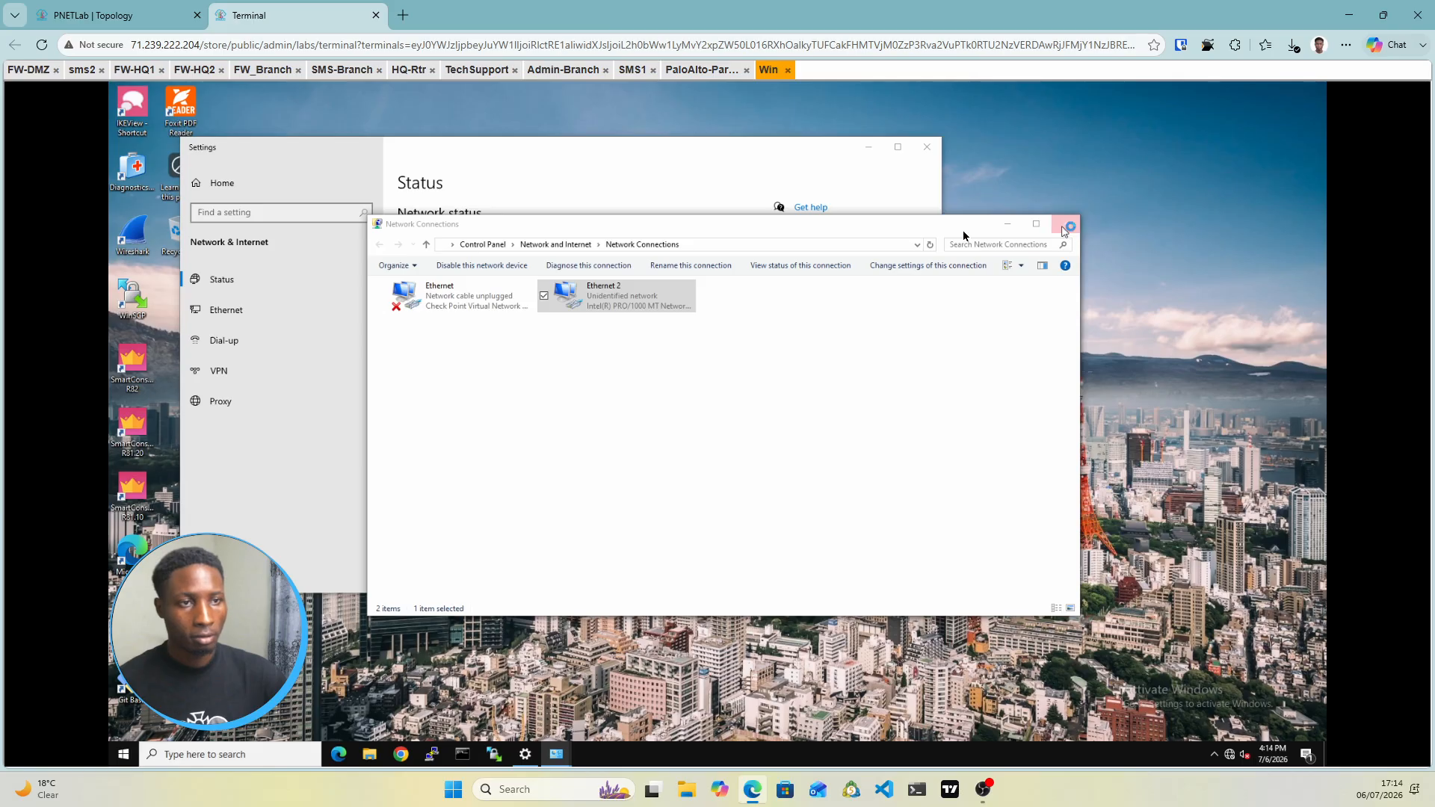
left_click(925, 149)
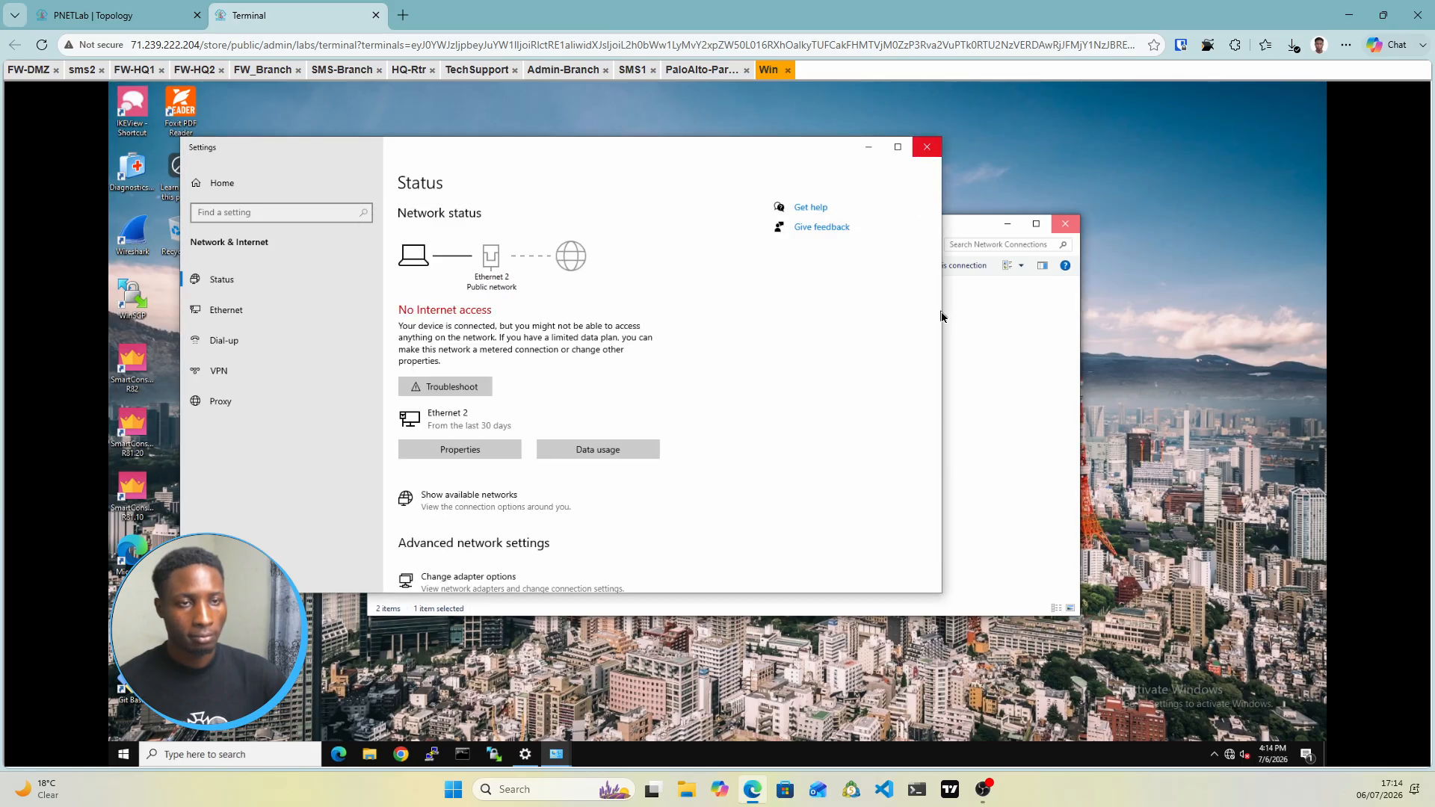
left_click(926, 148)
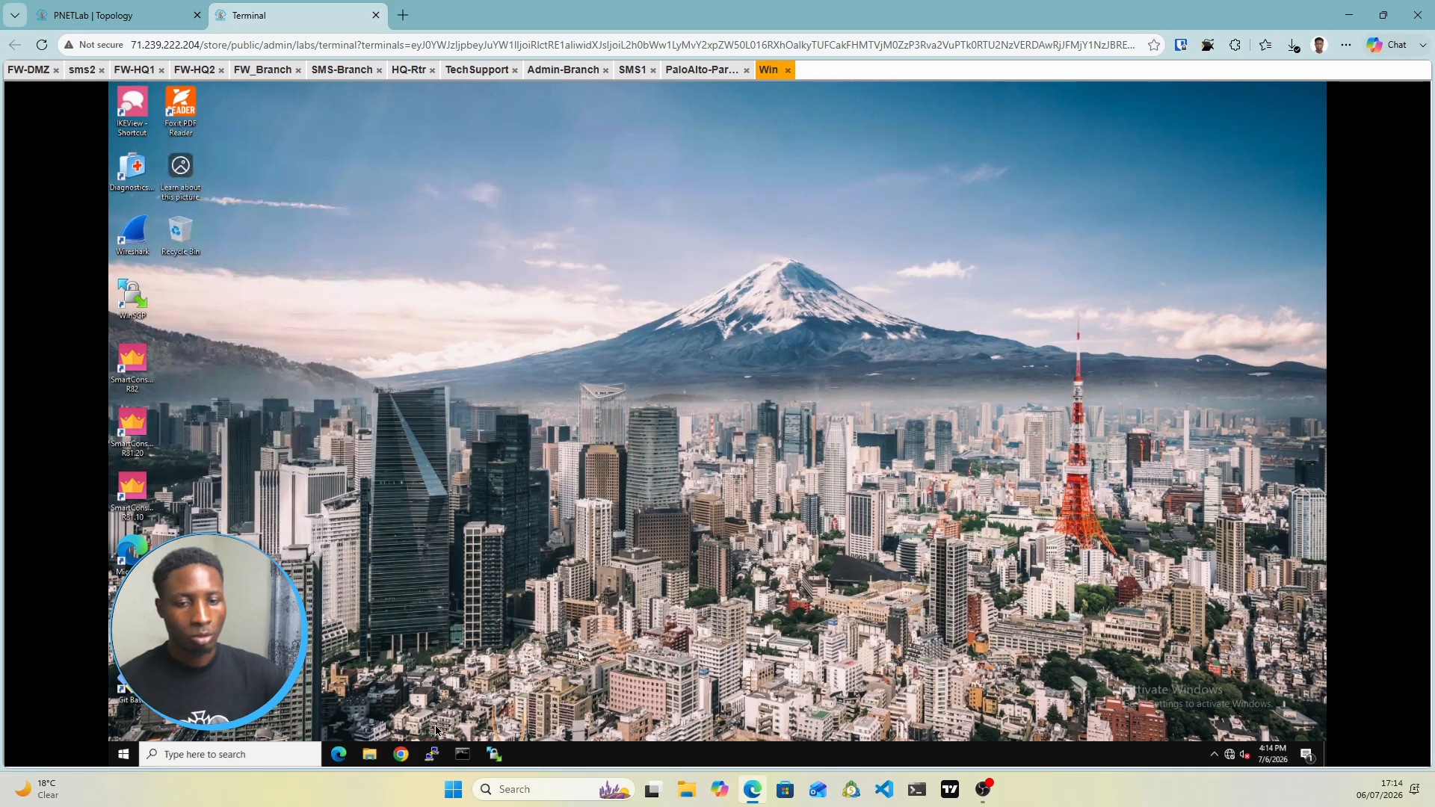
Launch Chrome on the Win PC, dismiss Restore pages, and return to the topology diagram
left_click(403, 754)
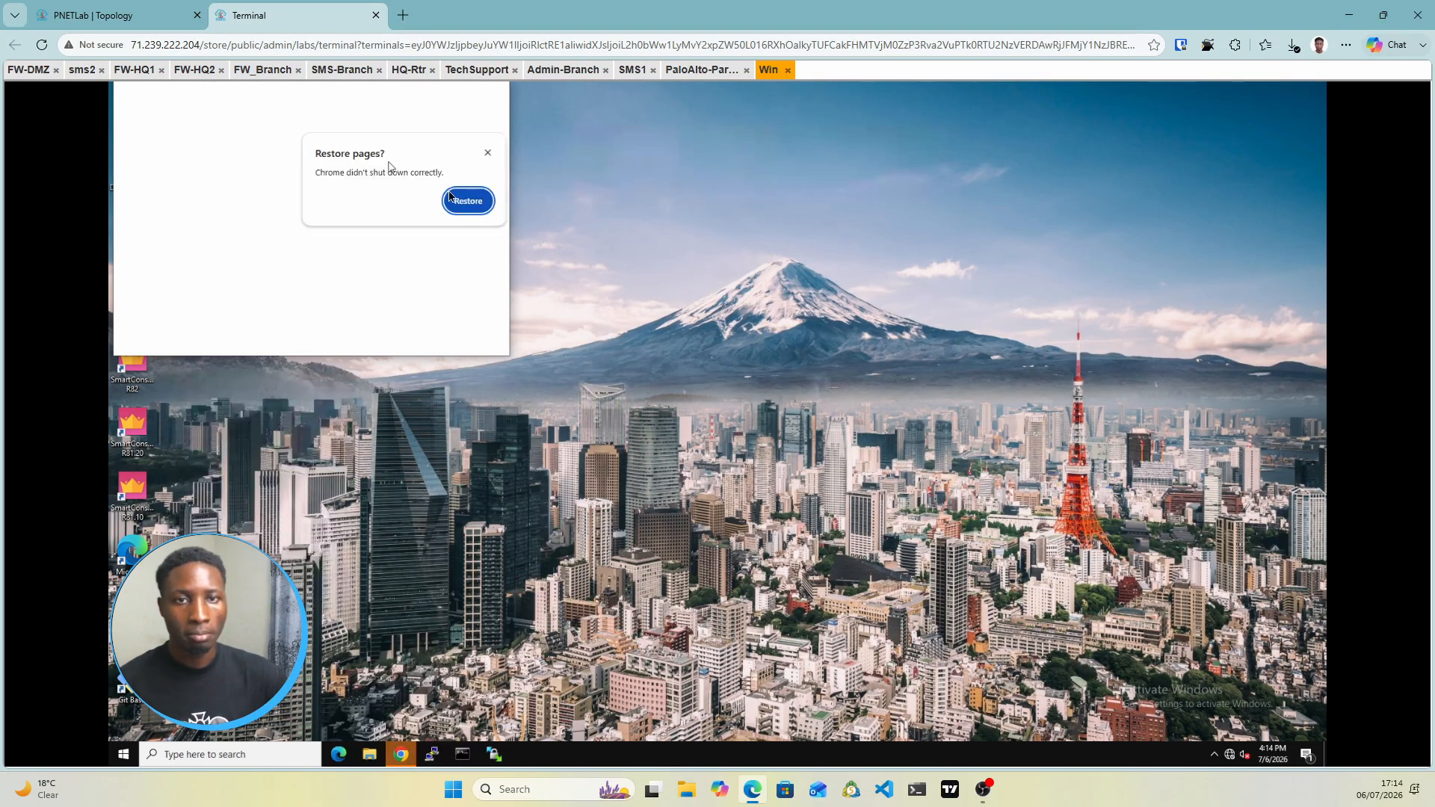
left_click(488, 153)
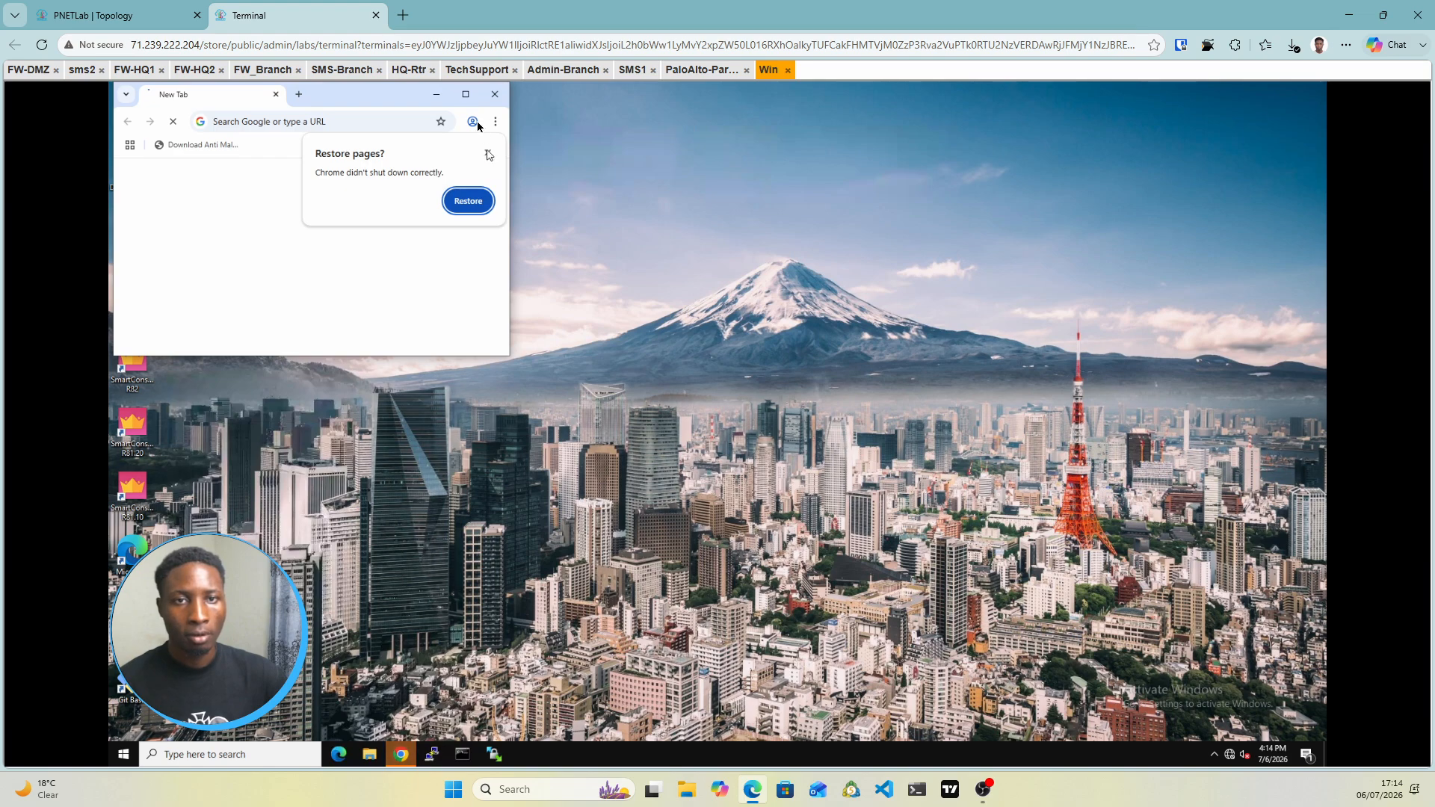
left_click(477, 70)
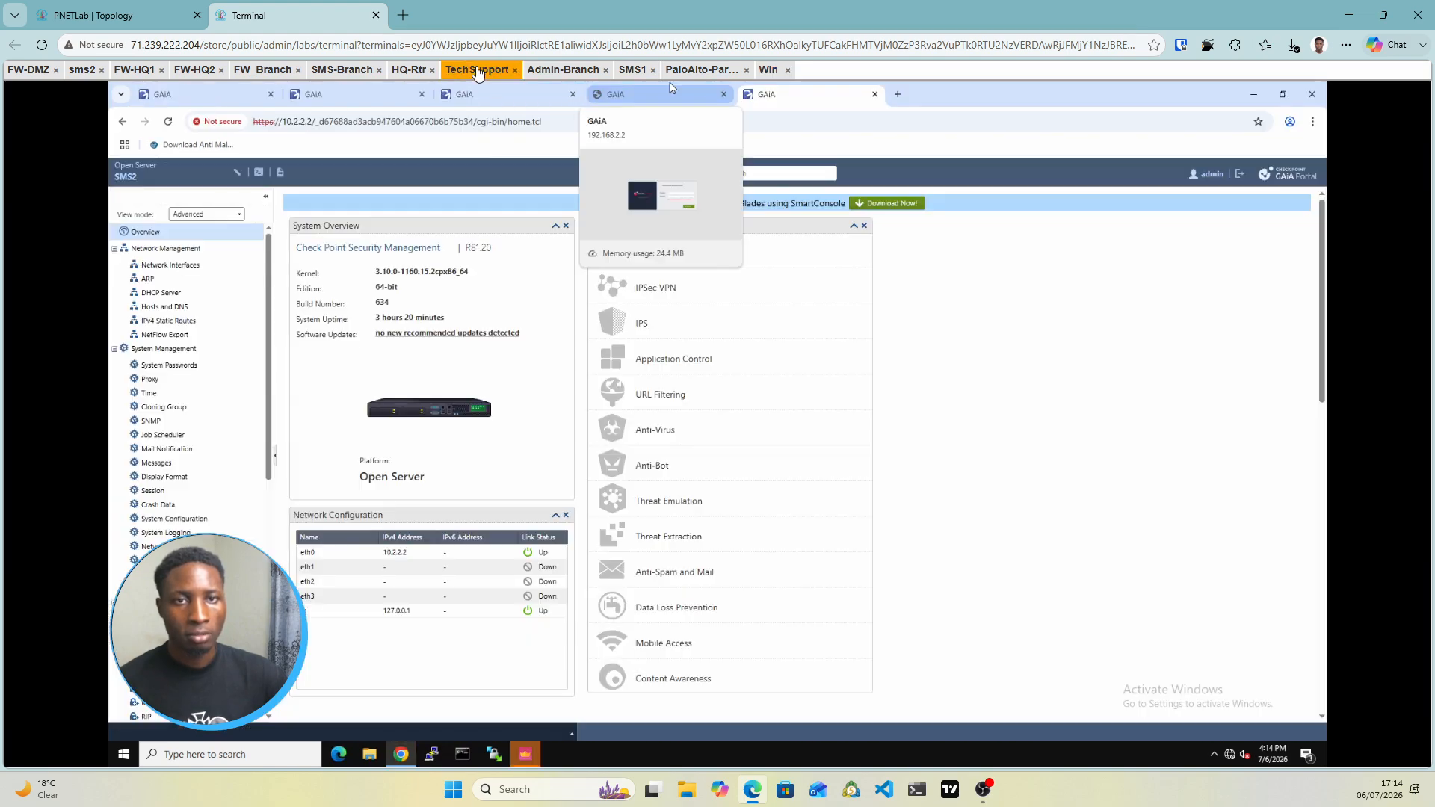
left_click(91, 22)
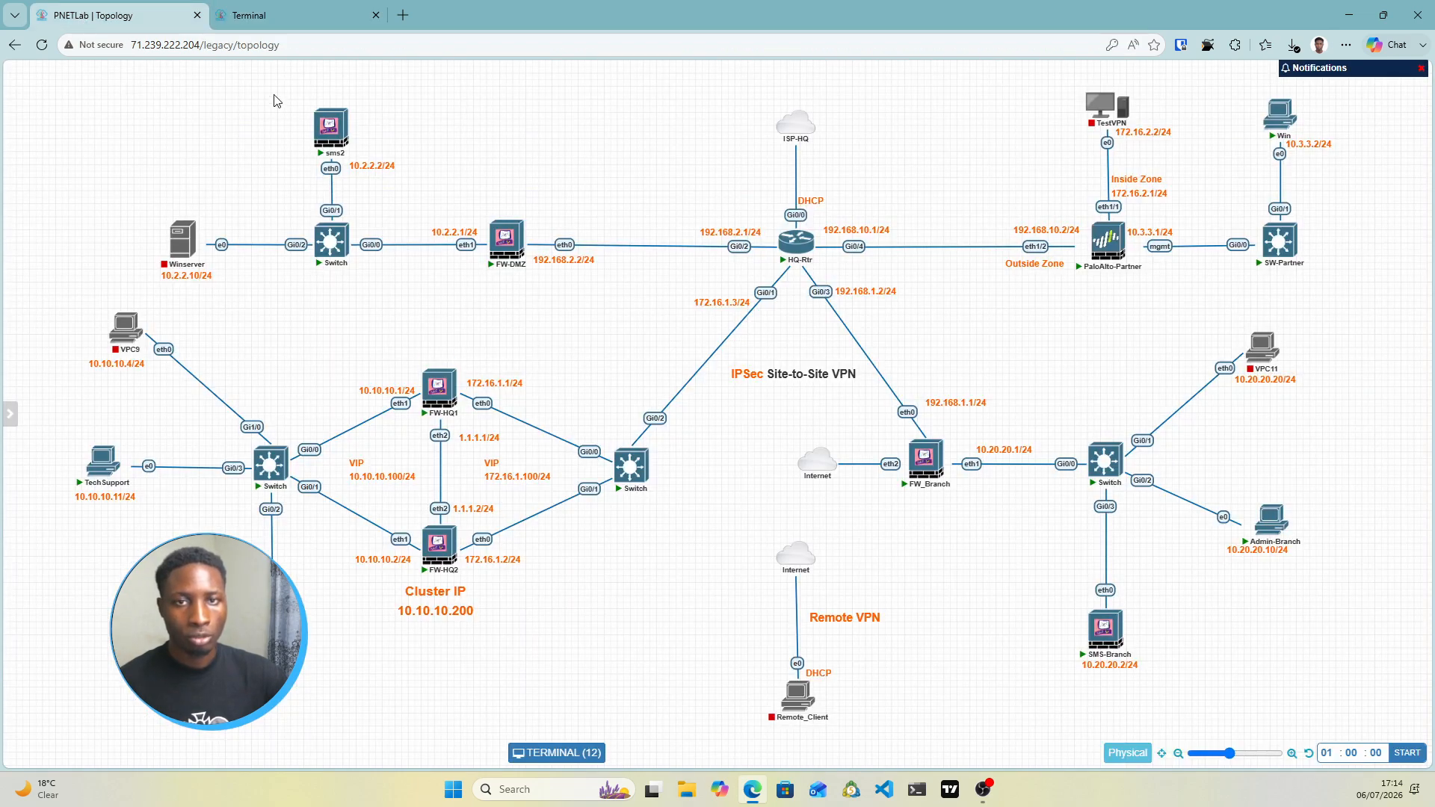
Bring SmartConsole forward on the TechSupport console and maximize it
mouse_move(330, 108)
left_click(314, 14)
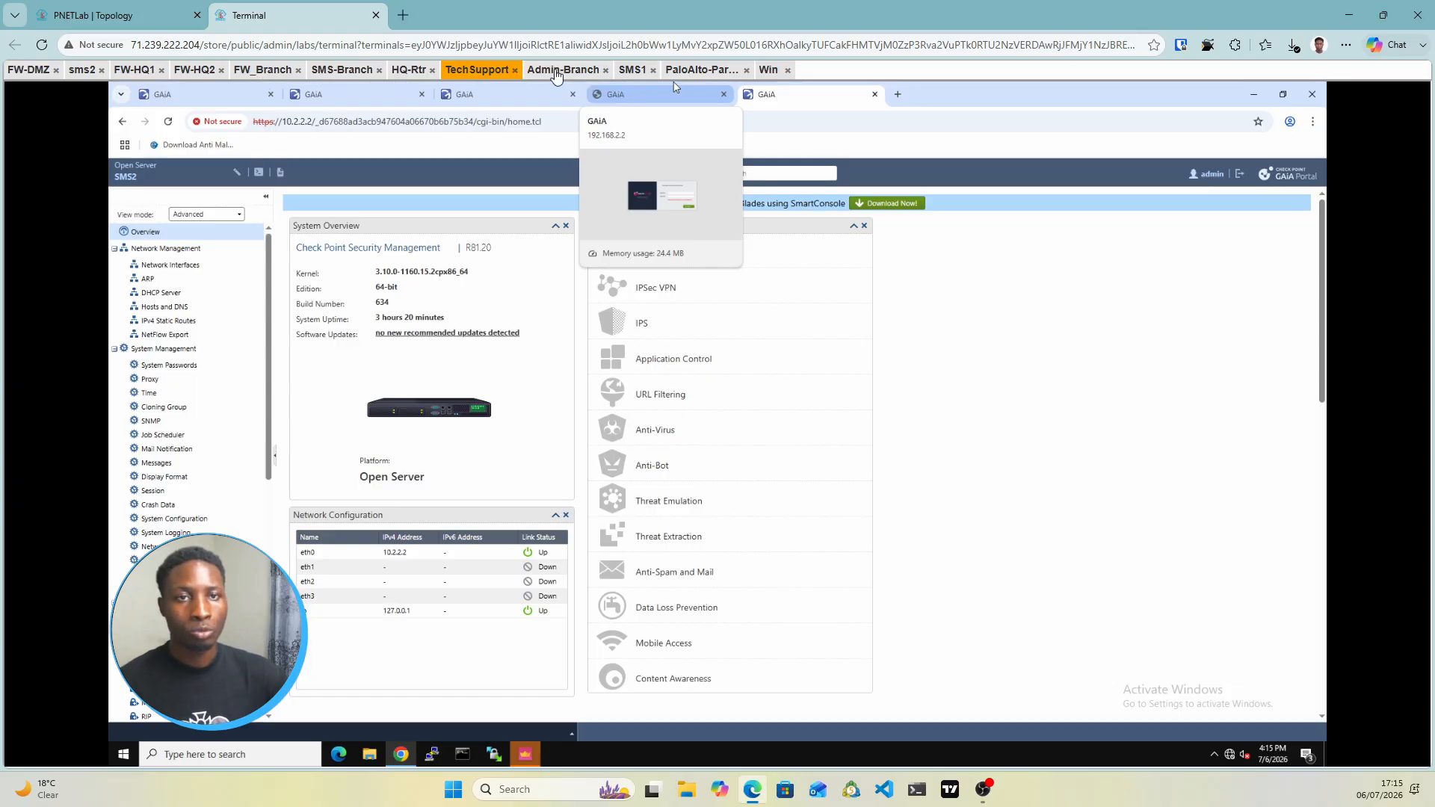
left_click(526, 756)
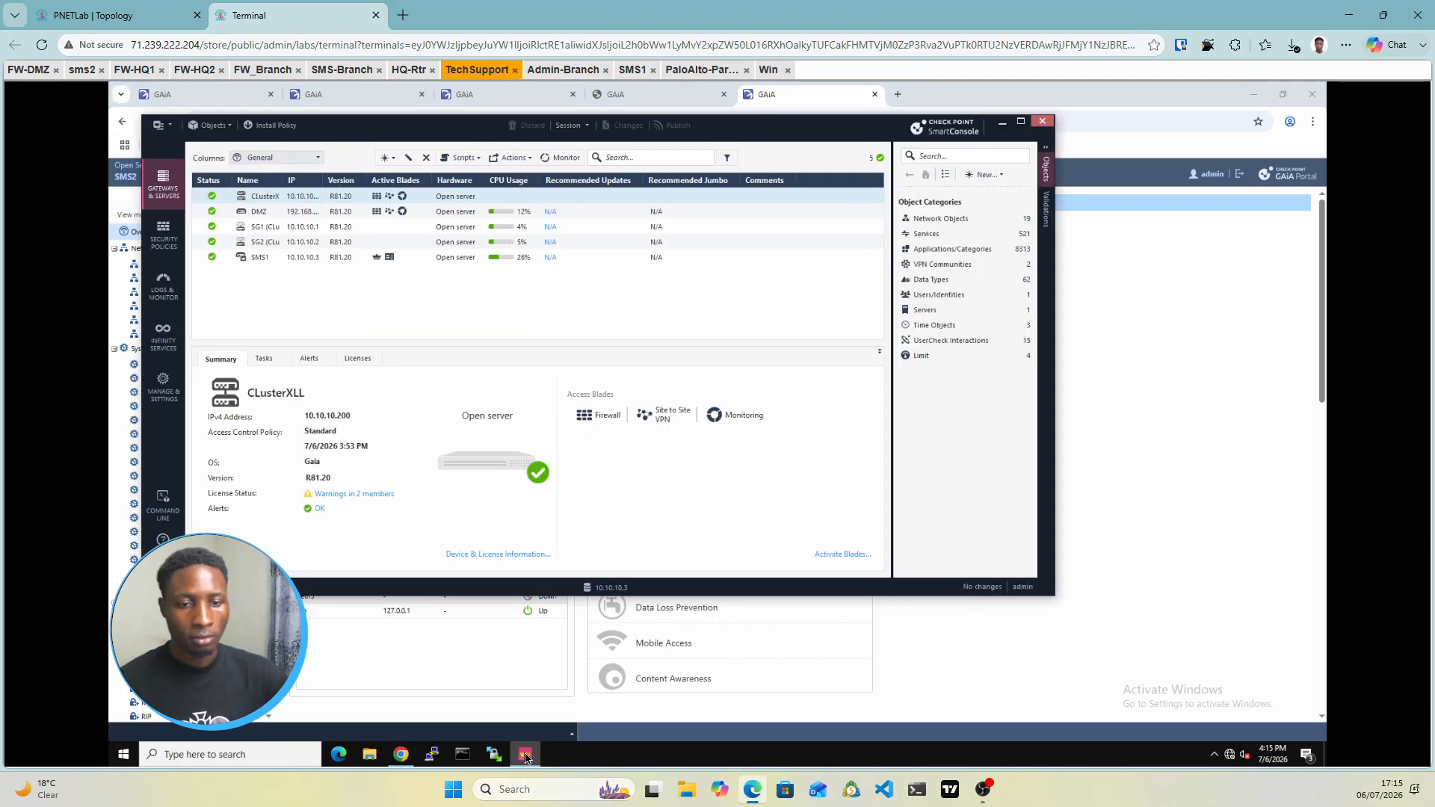
left_click(1021, 122)
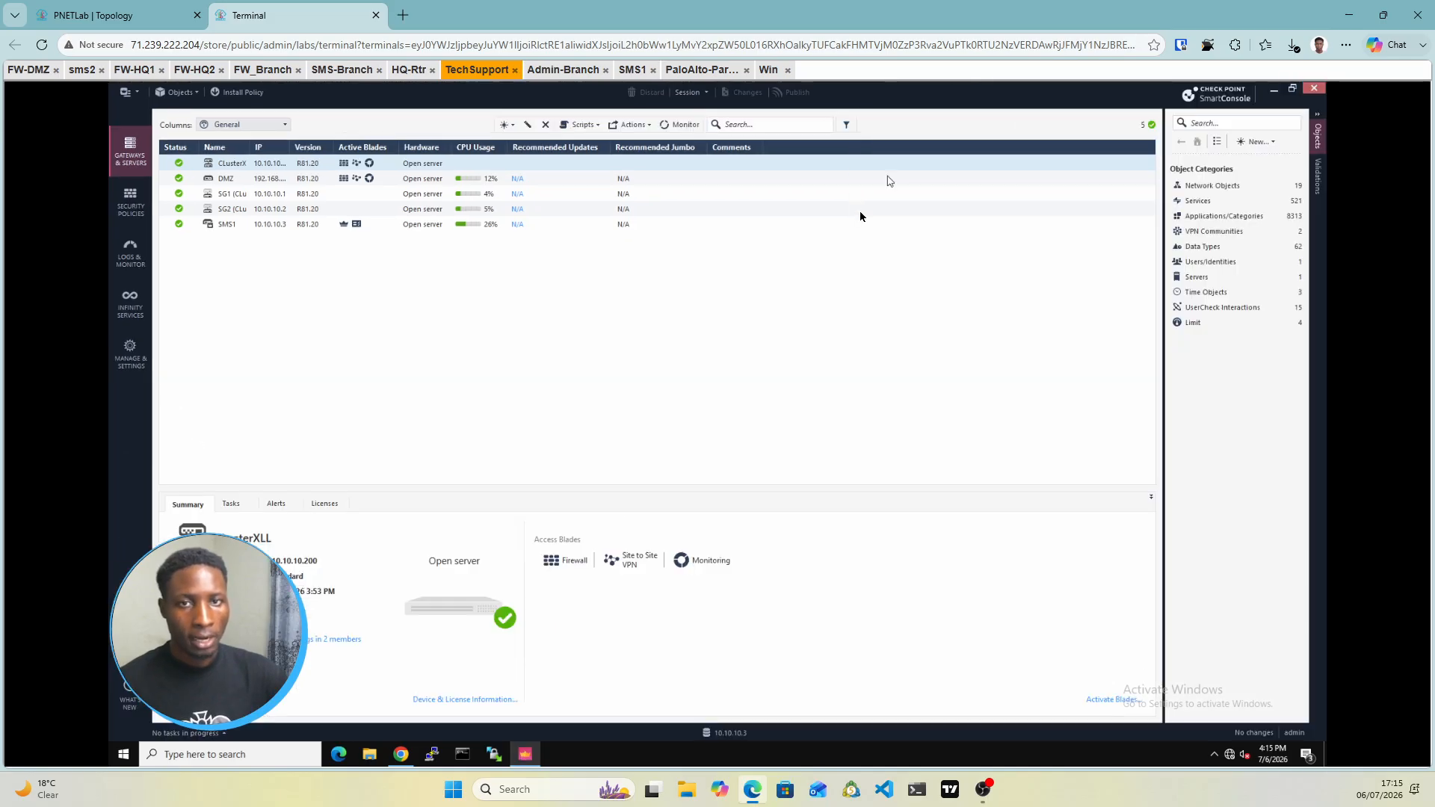
left_click(512, 125)
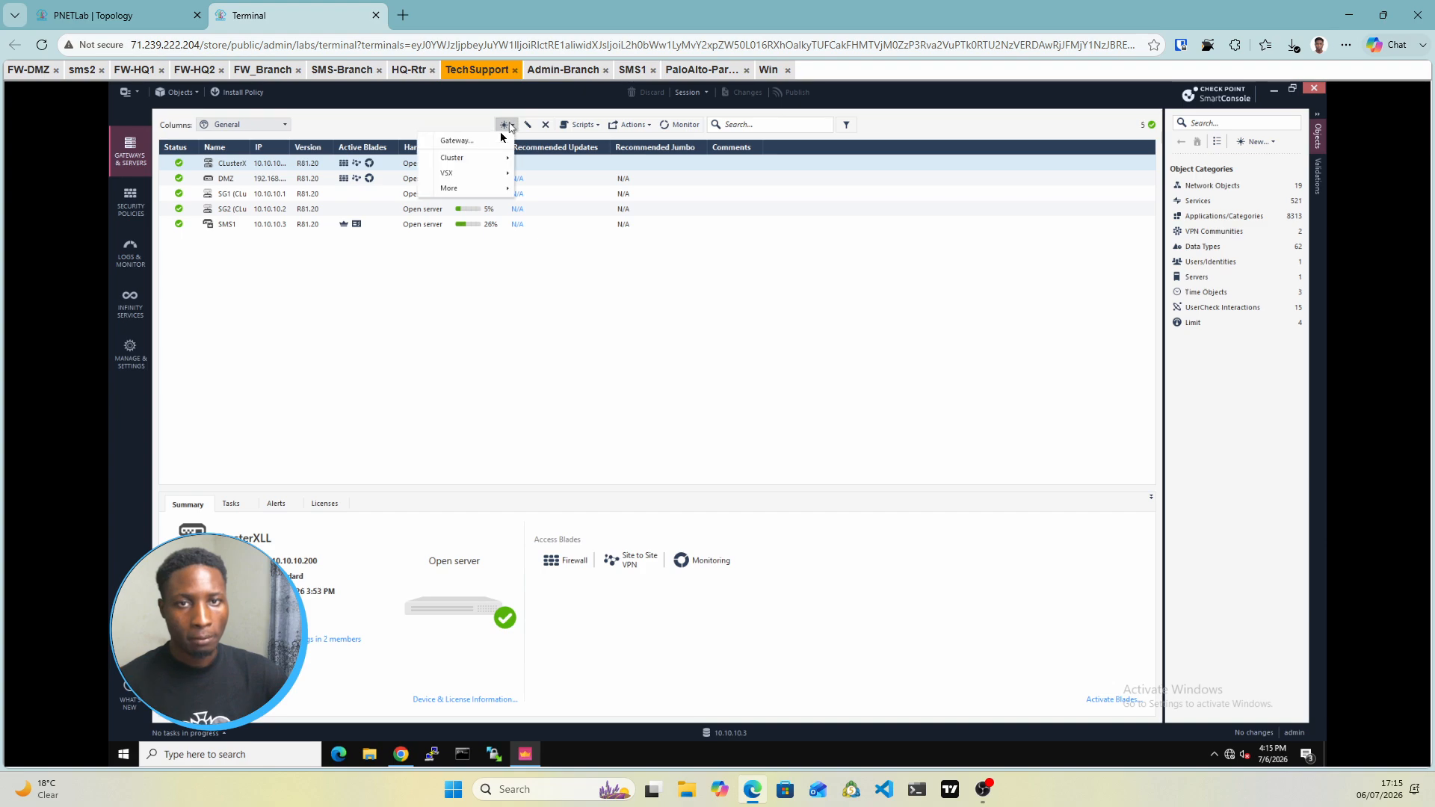
Create Check Point host SMS2 at 10.2.2.2 with Network Policy Management enabled
left_click(460, 191)
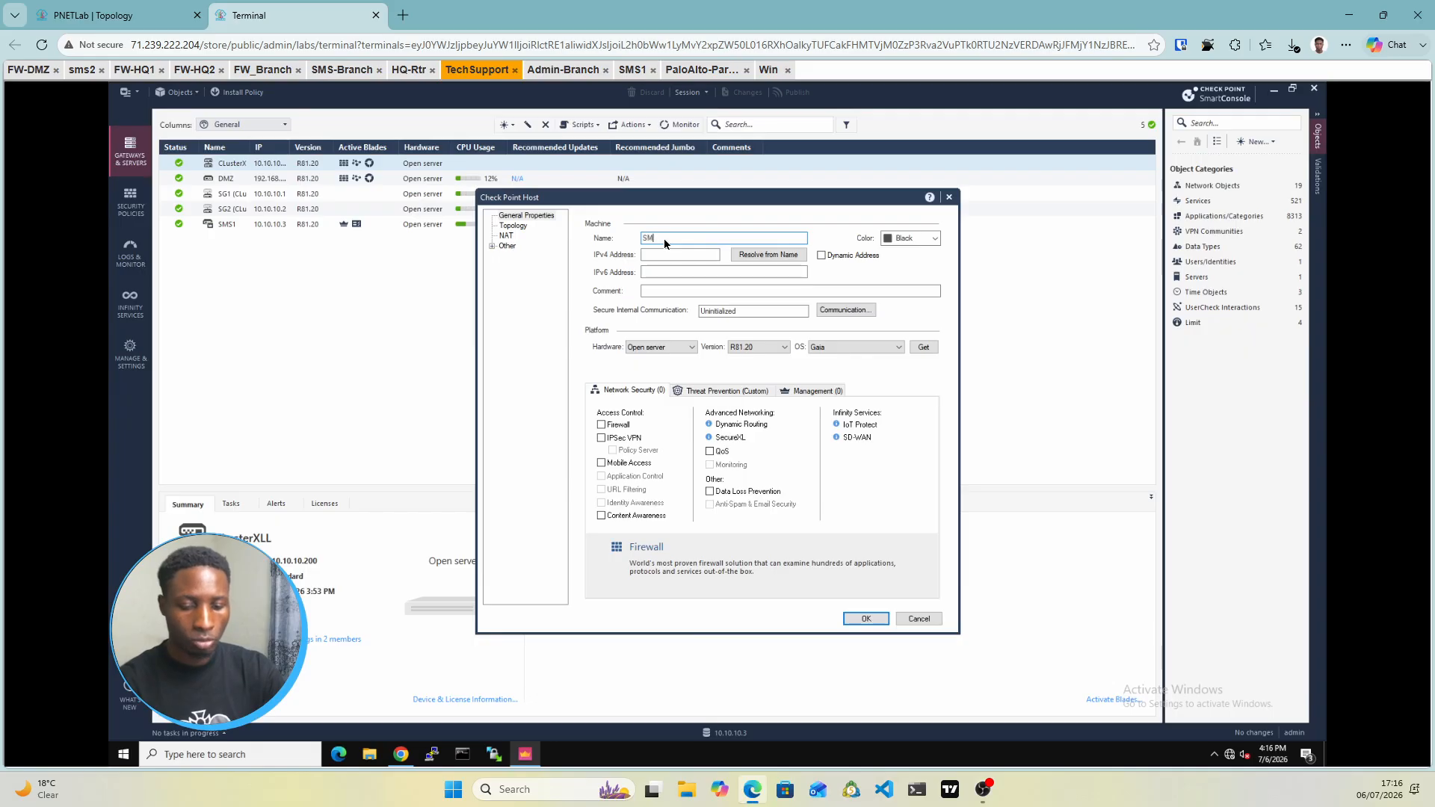
type("2")
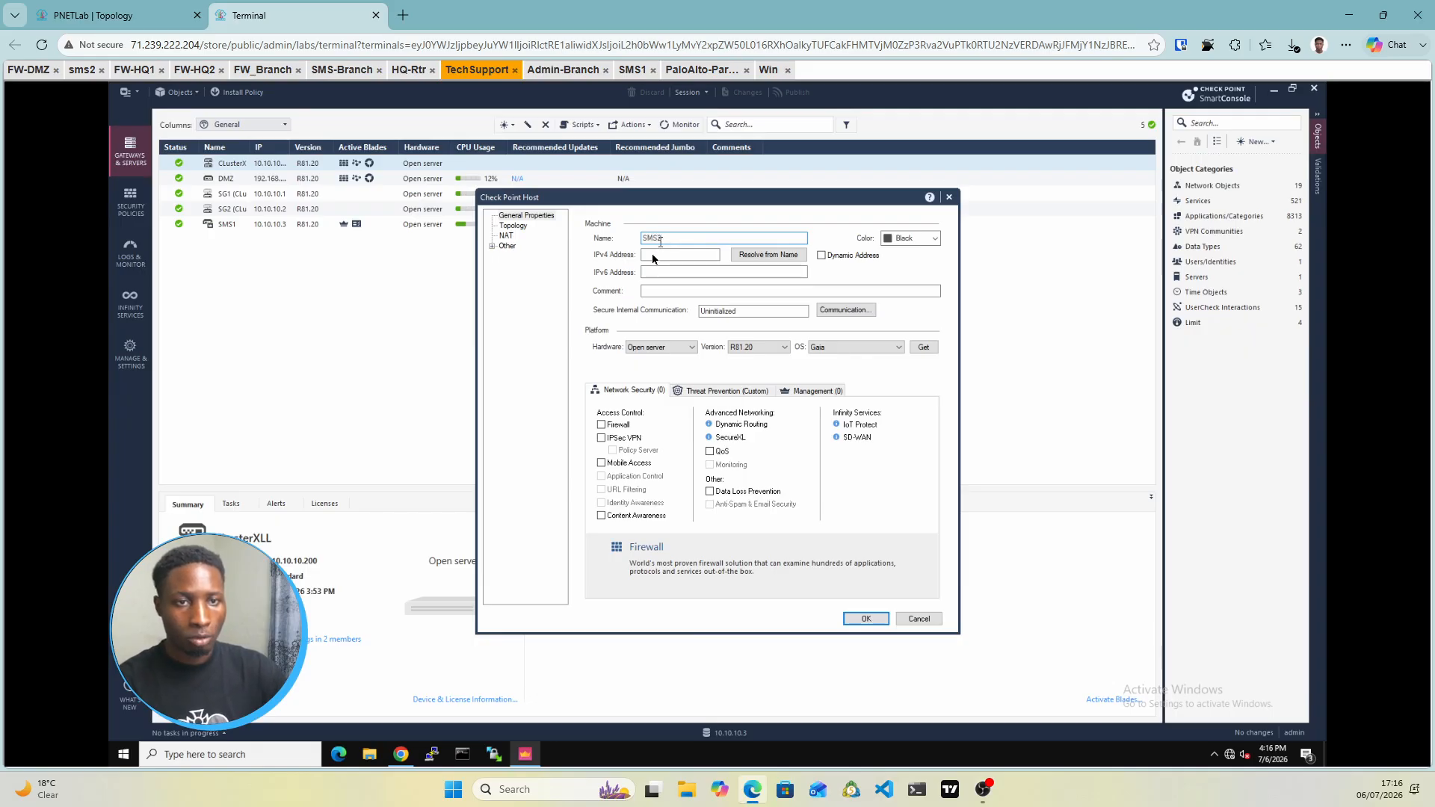
left_click(652, 254)
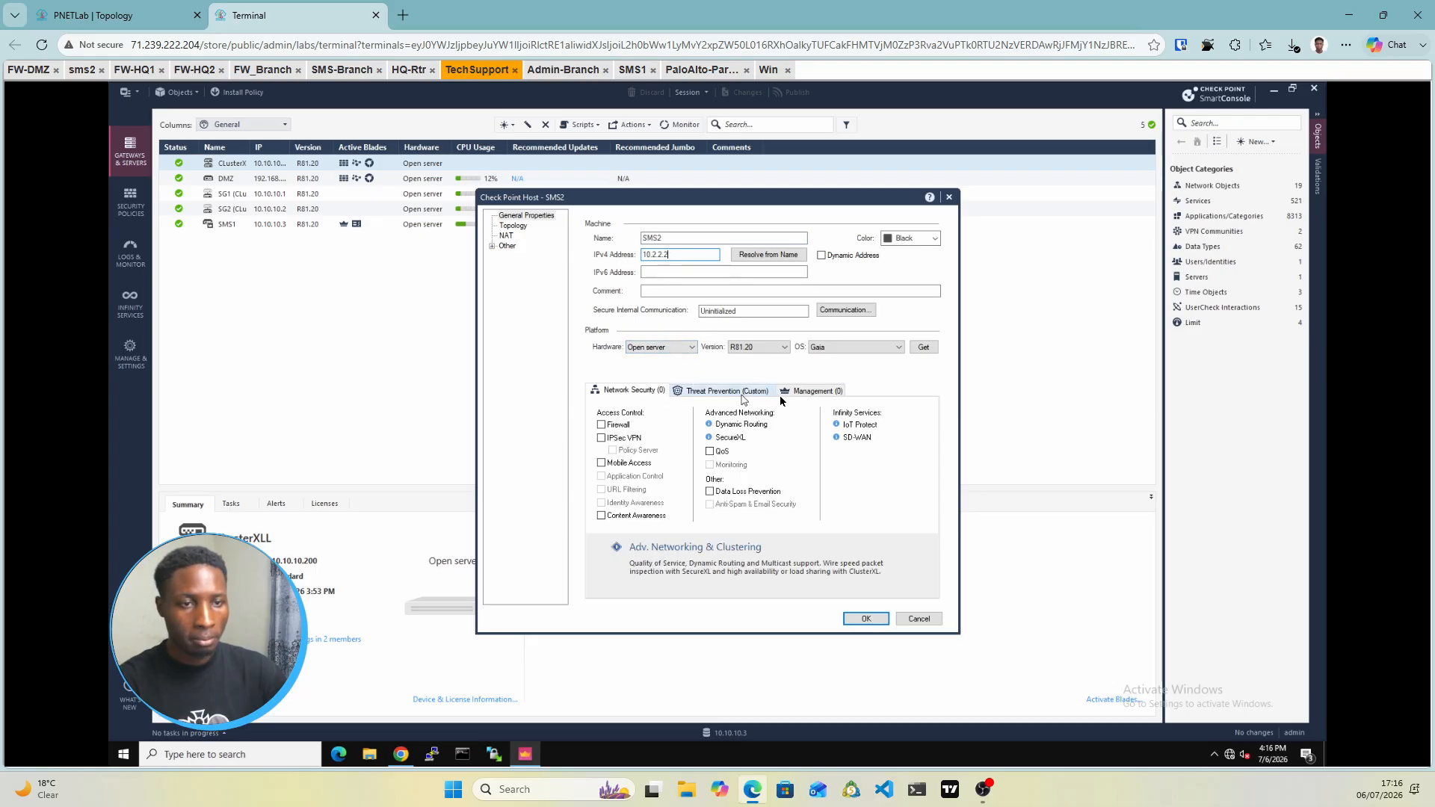
left_click(811, 391)
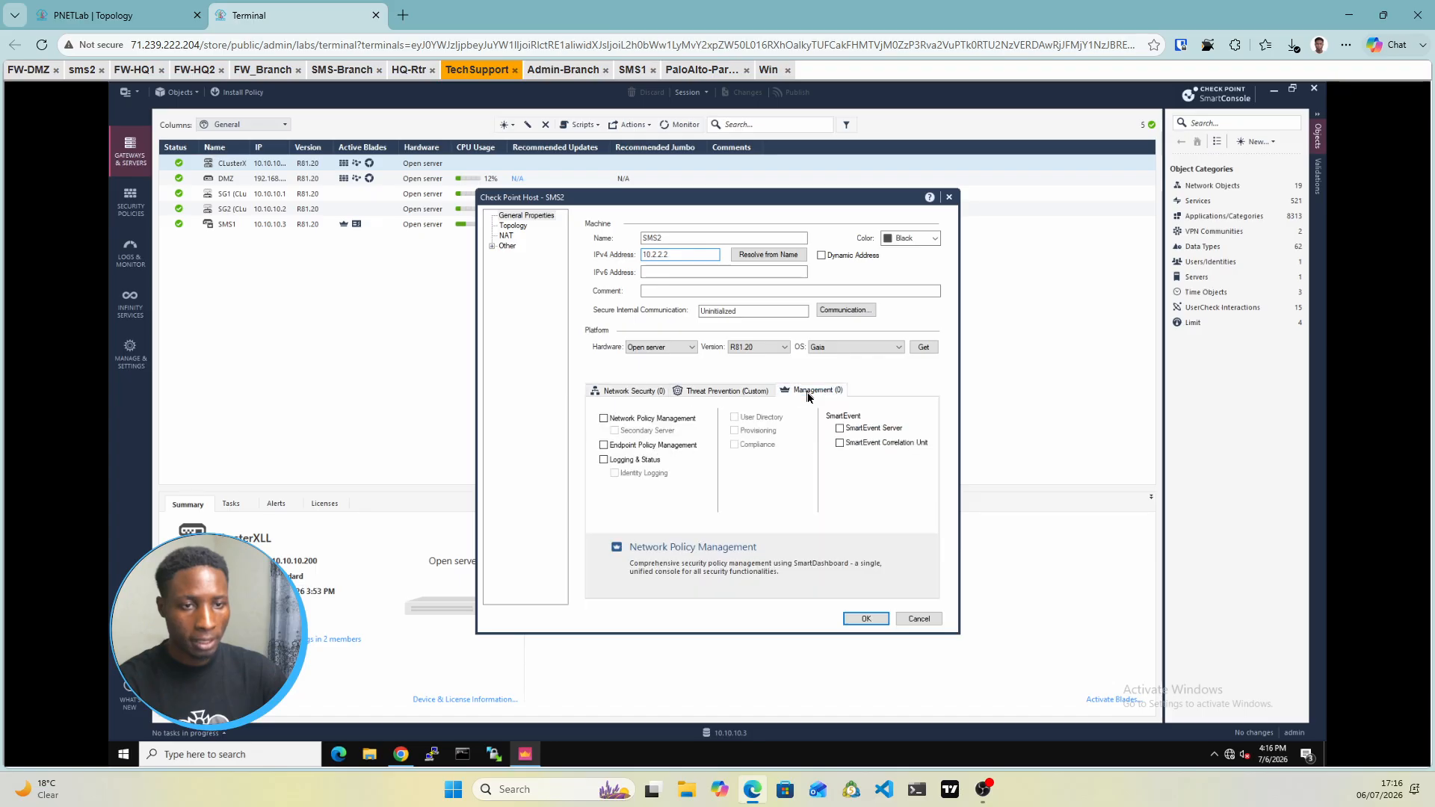
left_click(605, 420)
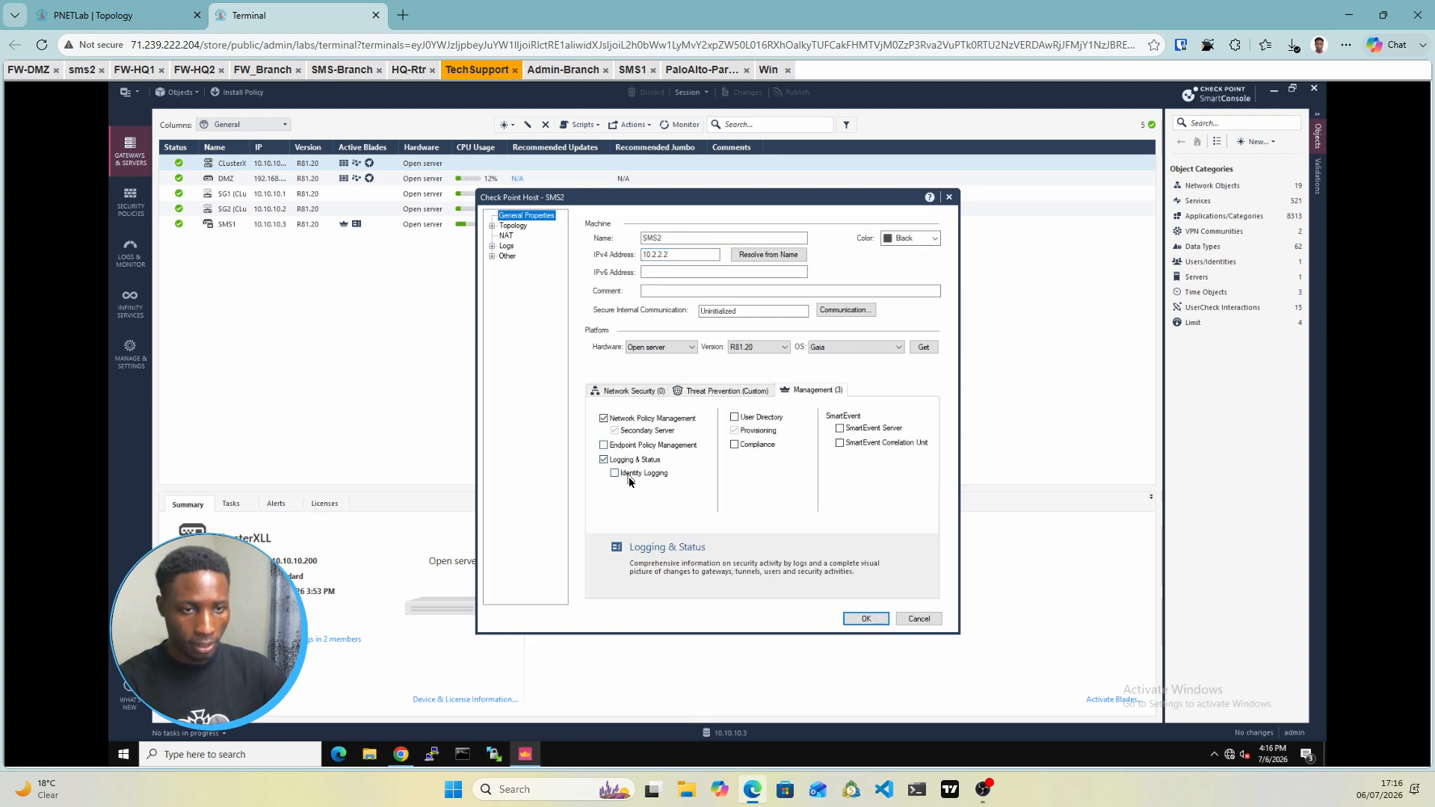
left_click(849, 312)
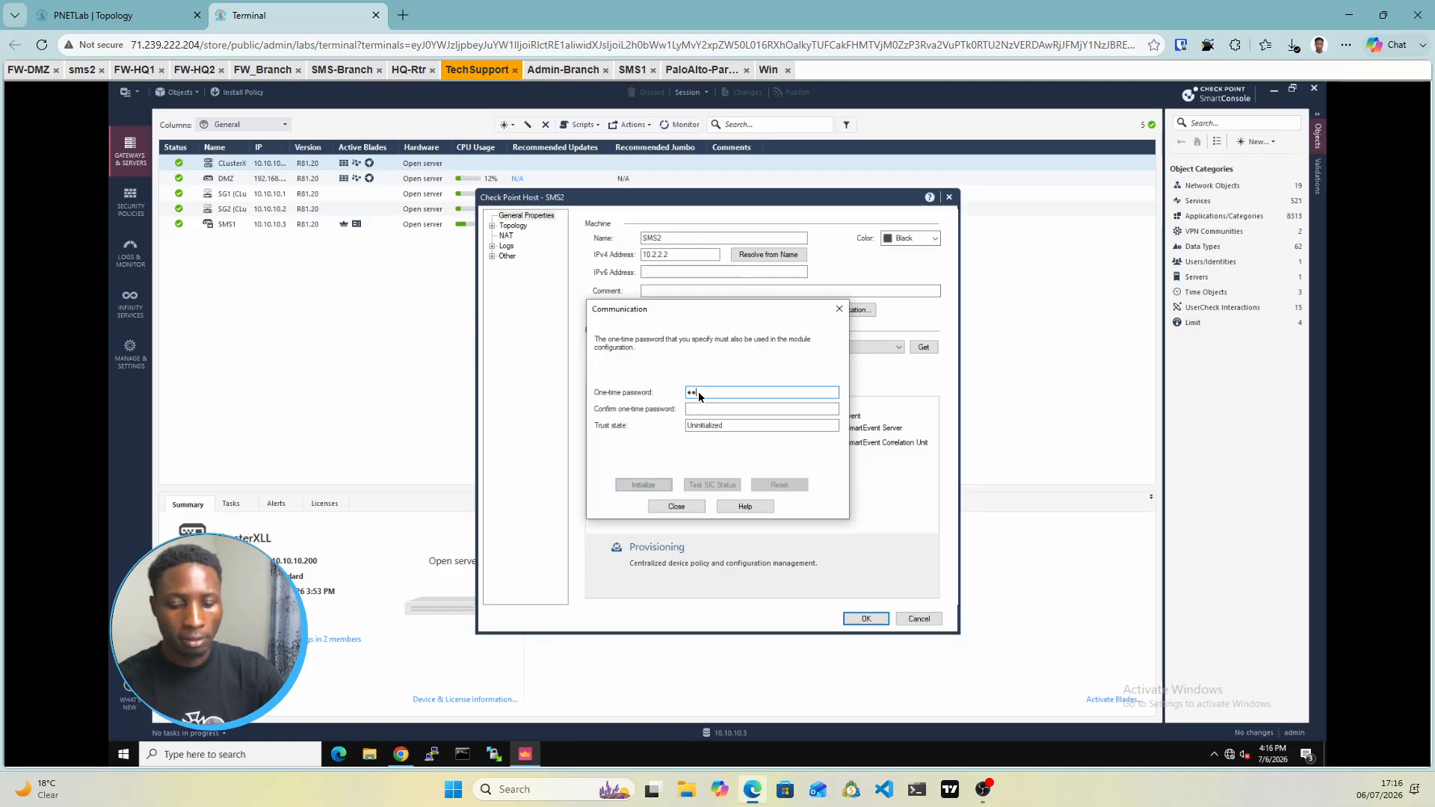
Enter and confirm the one-time password, initialize trust with SMS2, and close the Communication dialog
type("admin123")
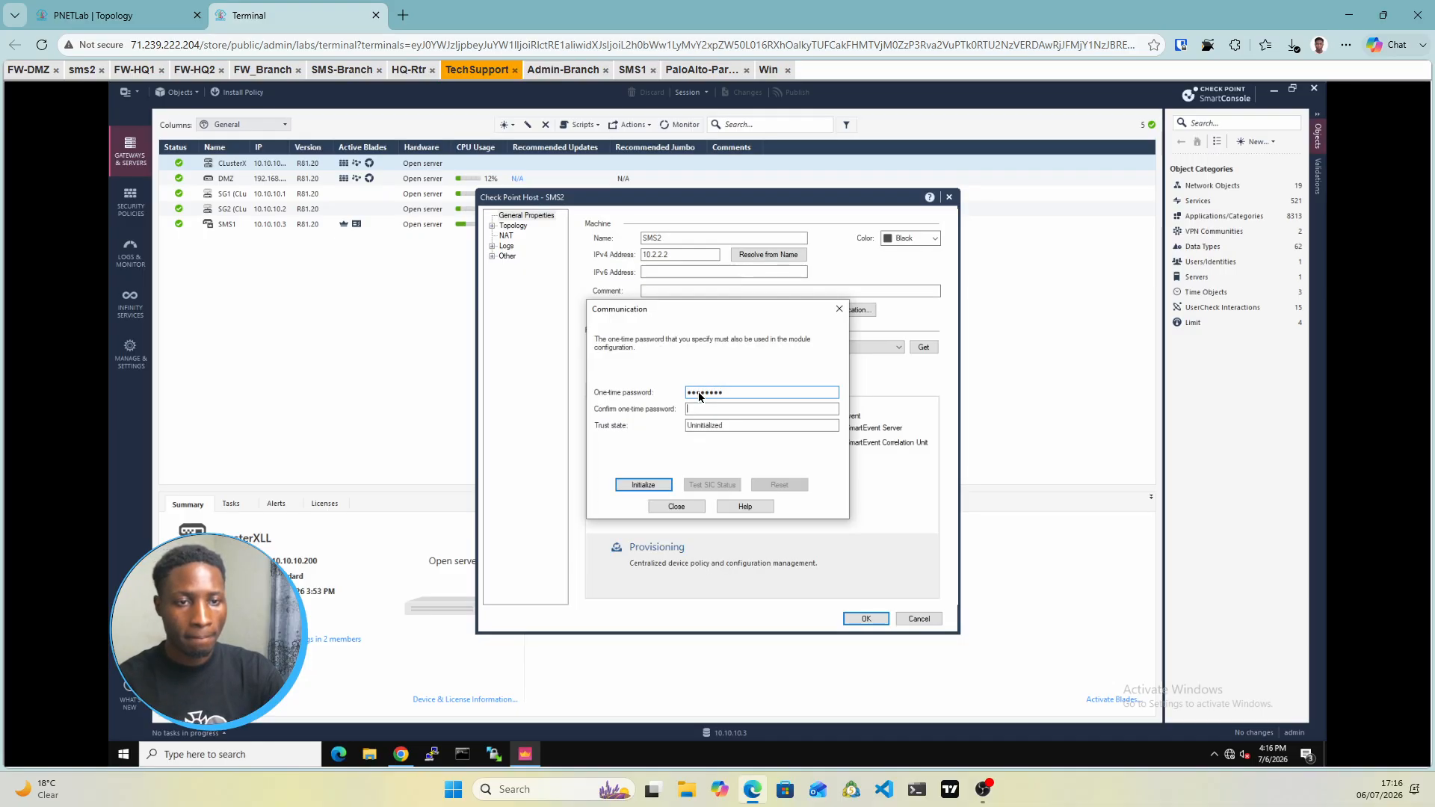
key("Tab")
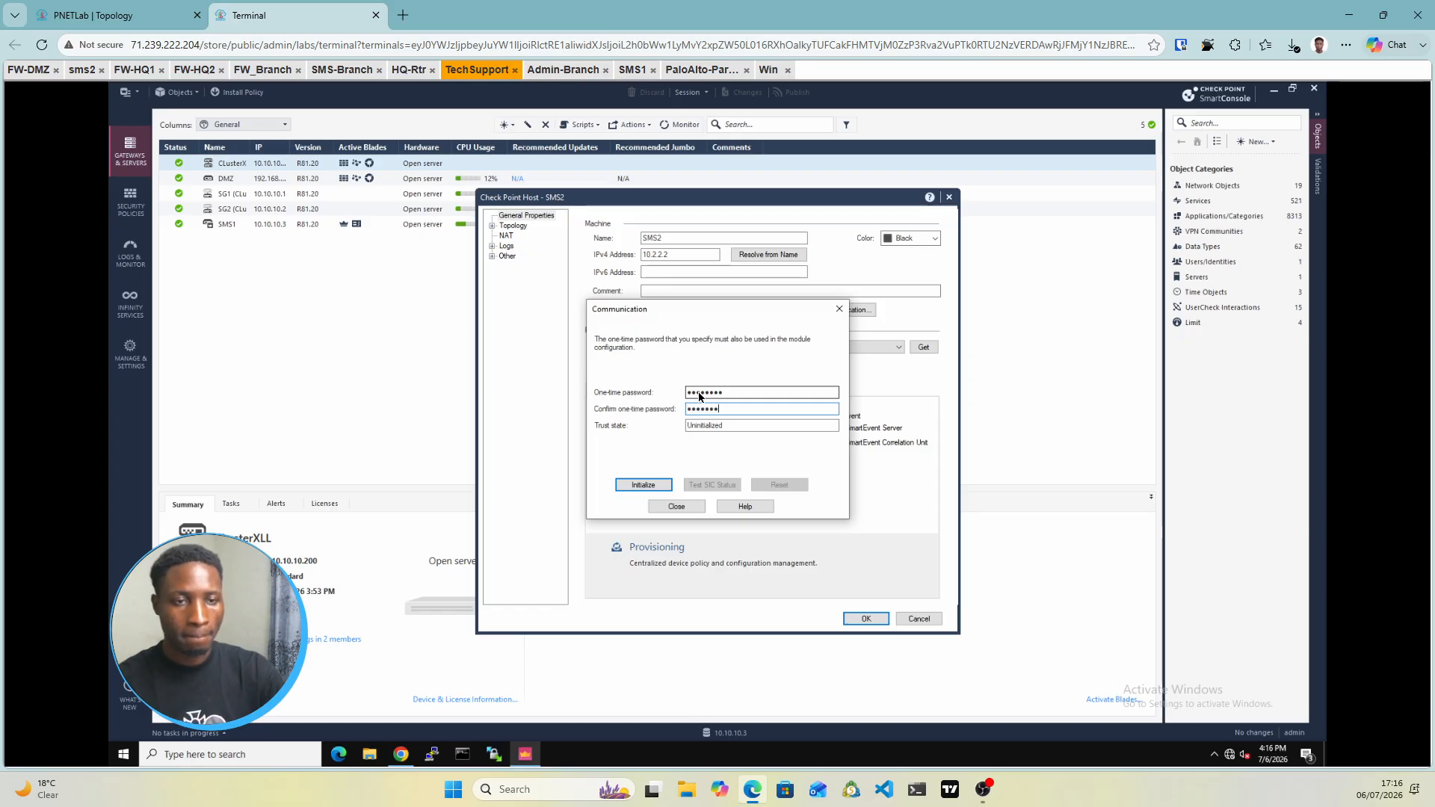
left_click(654, 486)
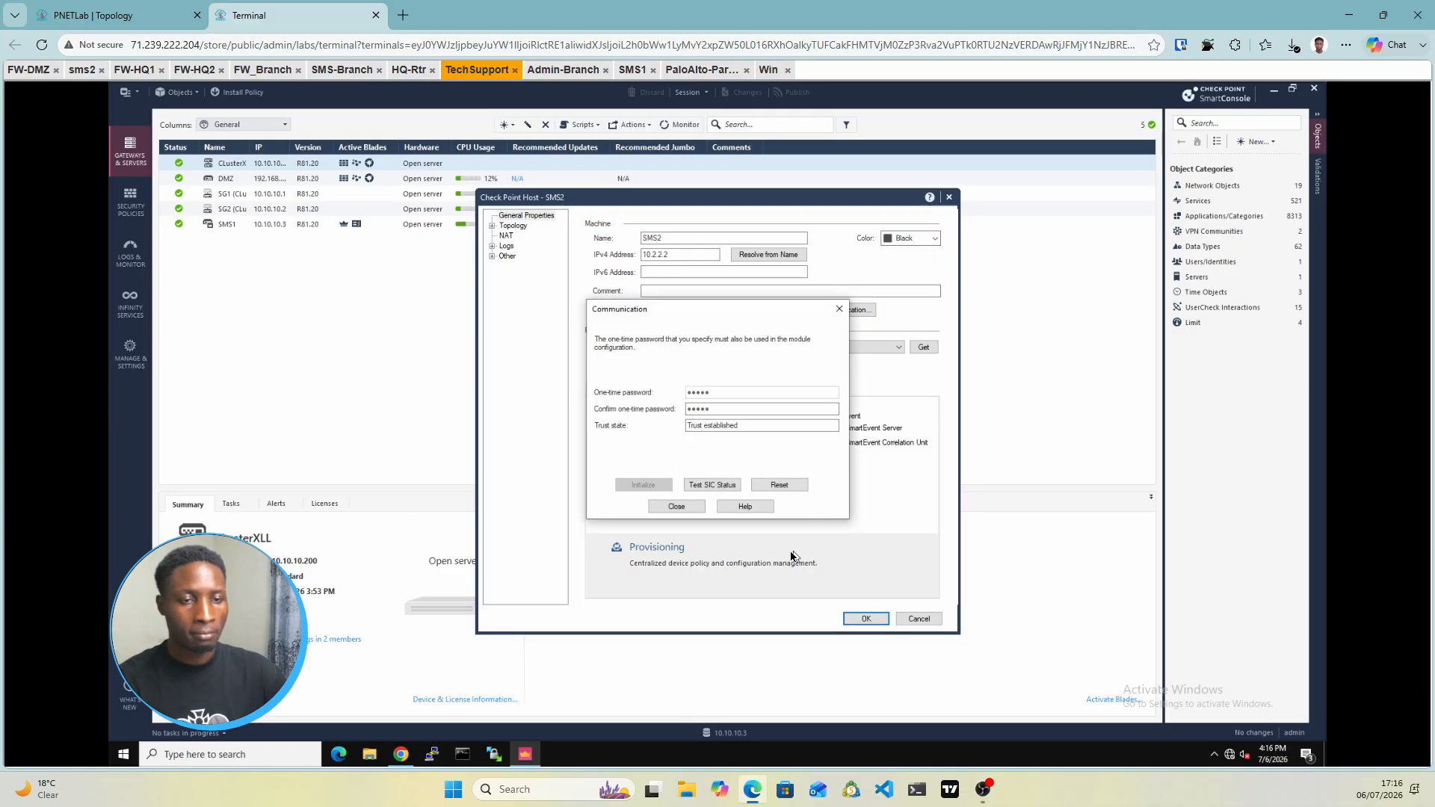
left_click(674, 508)
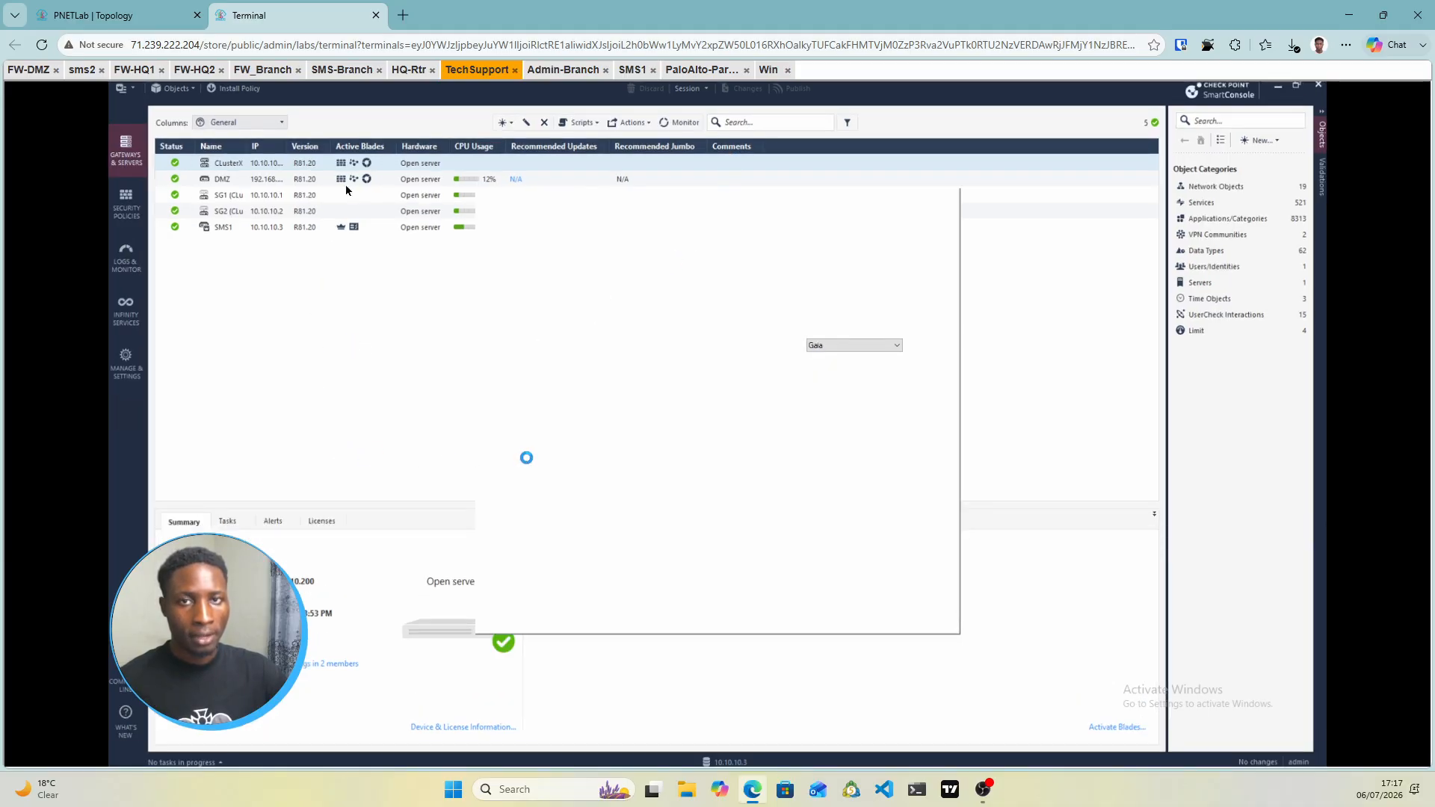
left_click(112, 15)
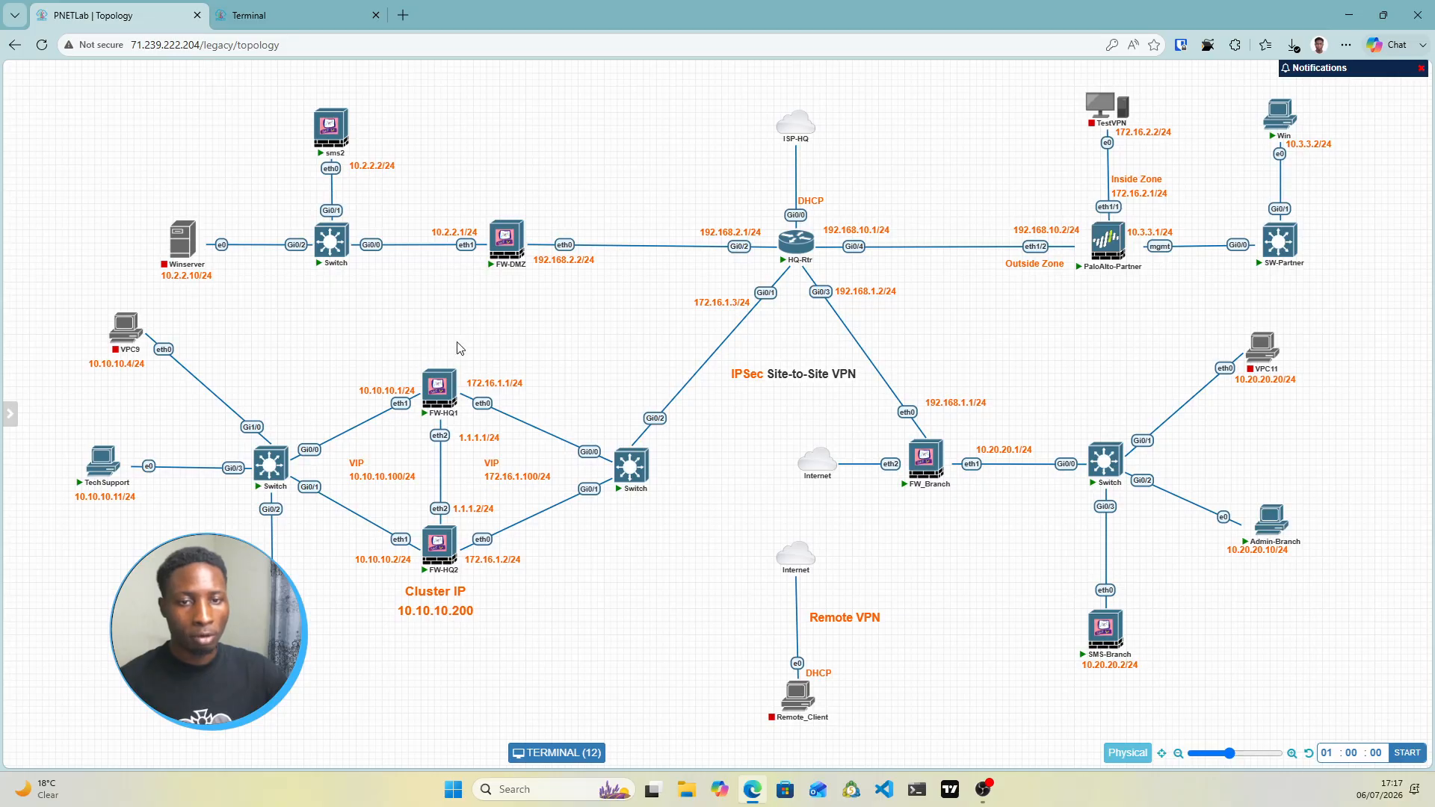
Back in SmartConsole, dismiss the failed-save and invalid-data error dialogs for SMS2
mouse_move(499, 247)
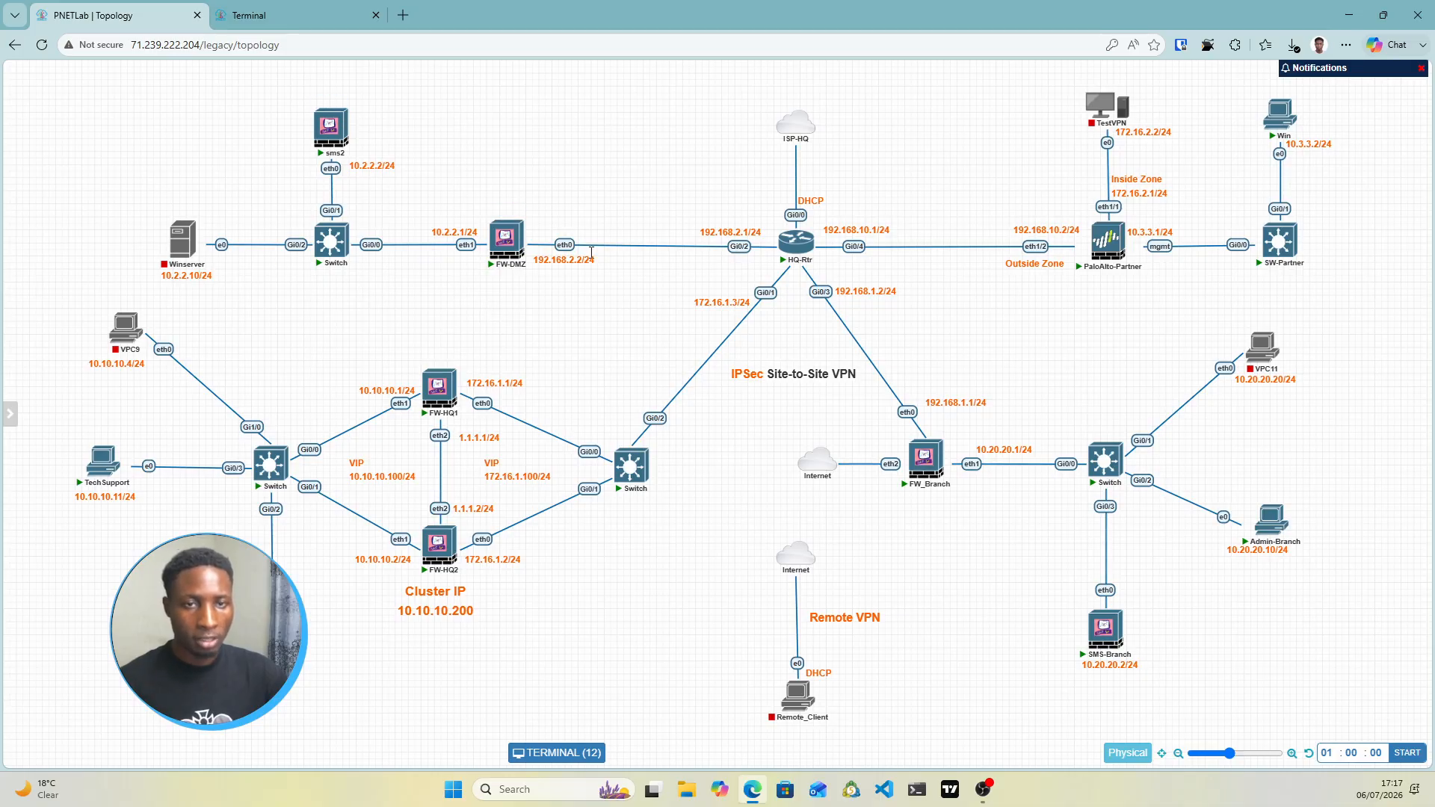
left_click(282, 25)
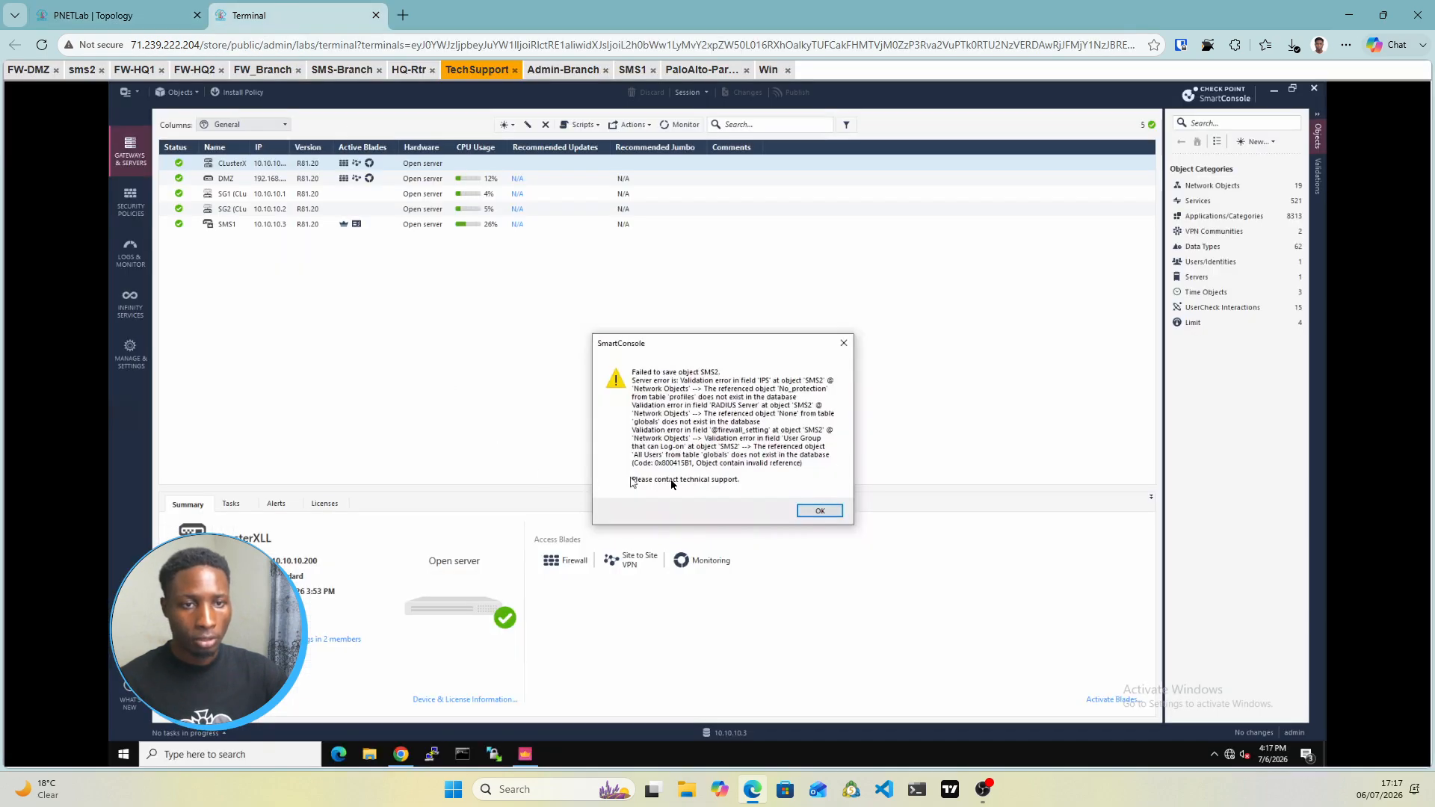
left_click(820, 511)
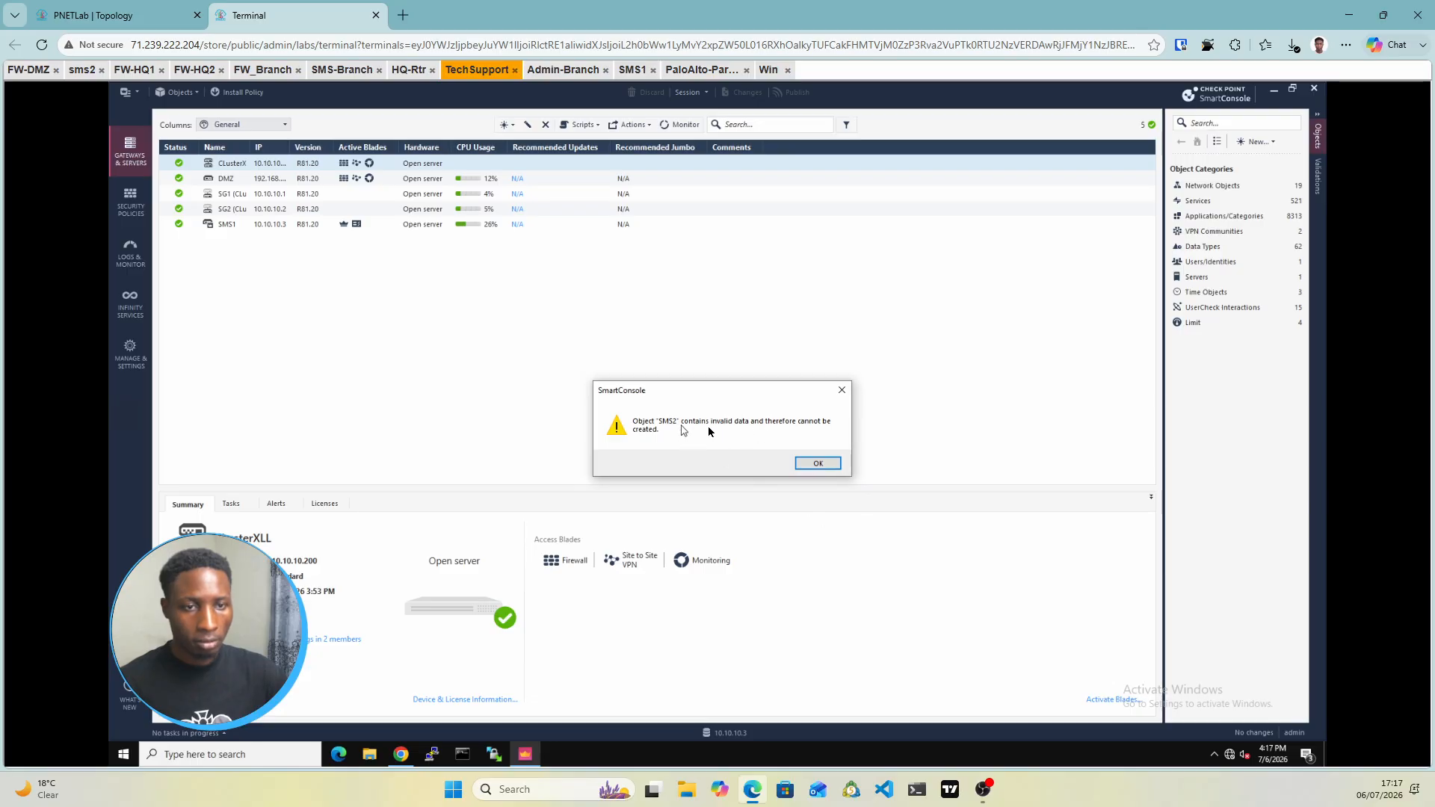
left_click(818, 465)
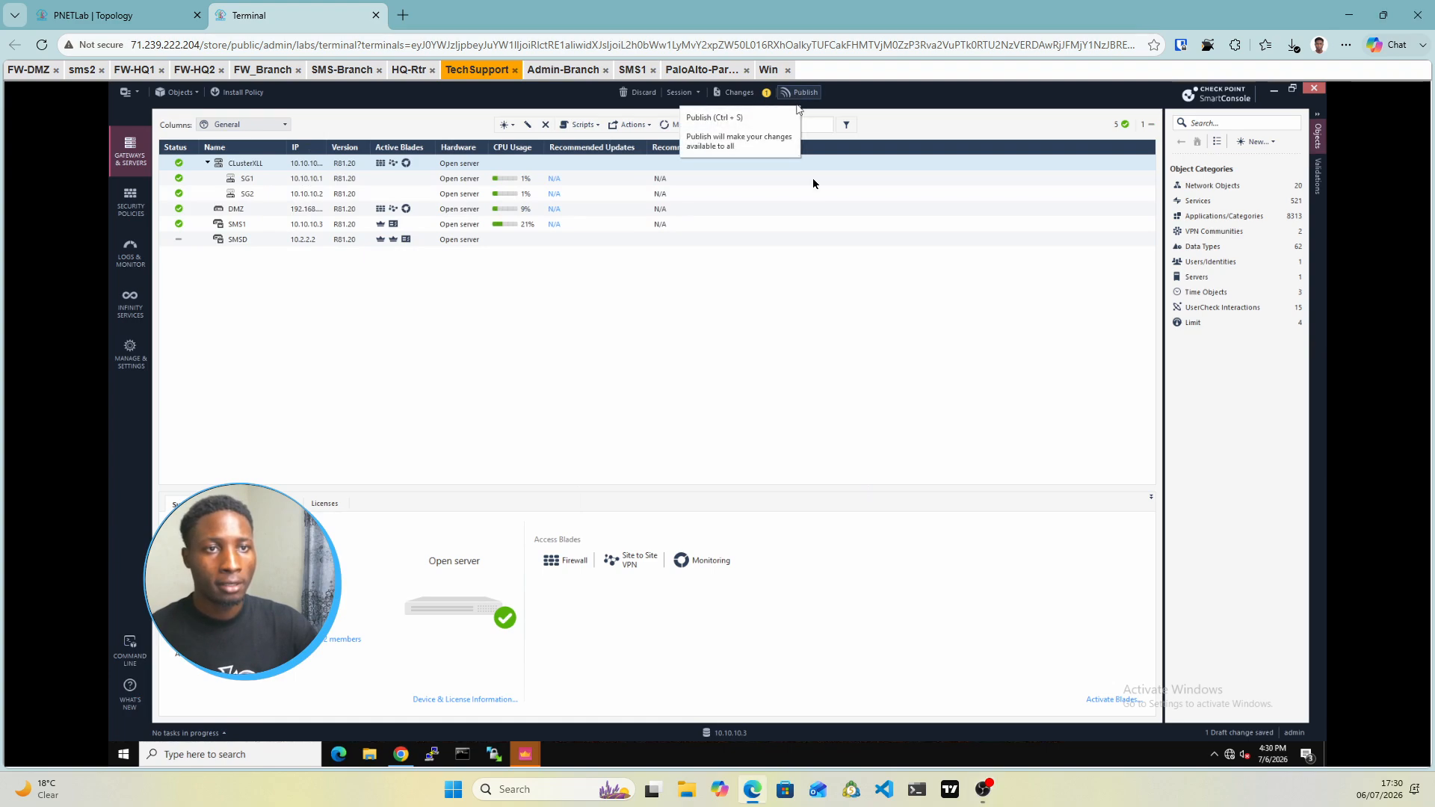
Publish the draft change, view the SMSD peer initialization task details, then move to the Win console
key("ctrl+s")
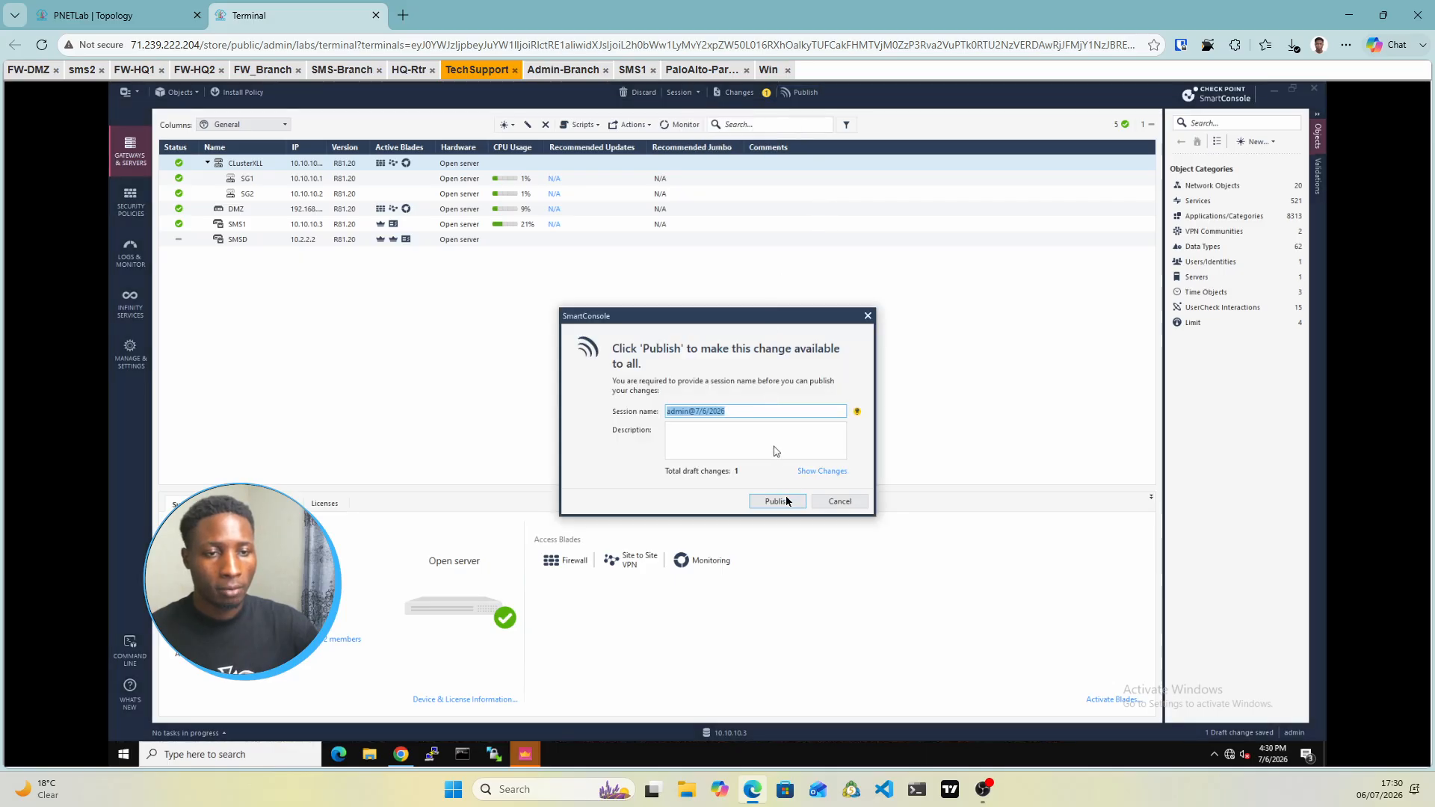
left_click(783, 501)
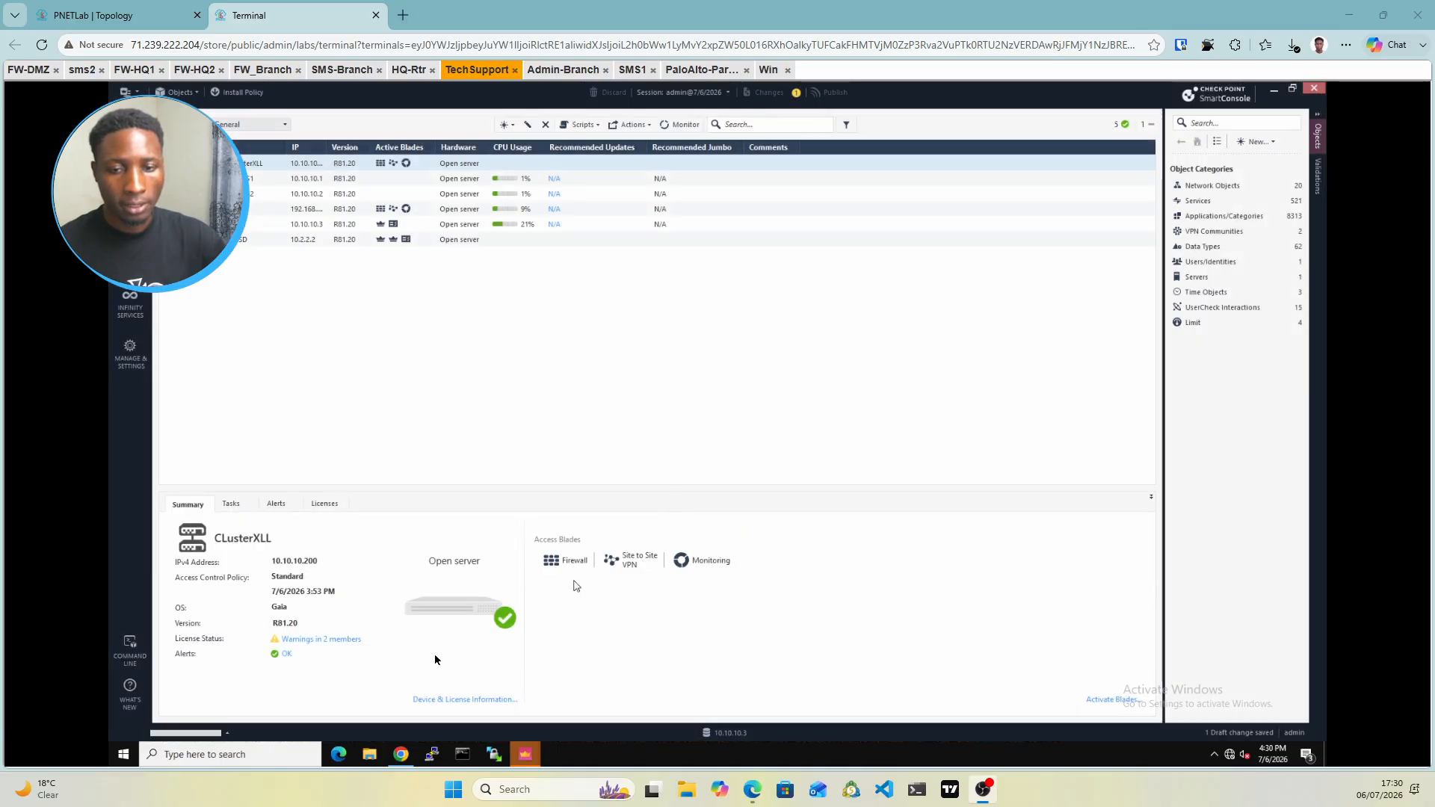
left_click(259, 734)
left_click(287, 498)
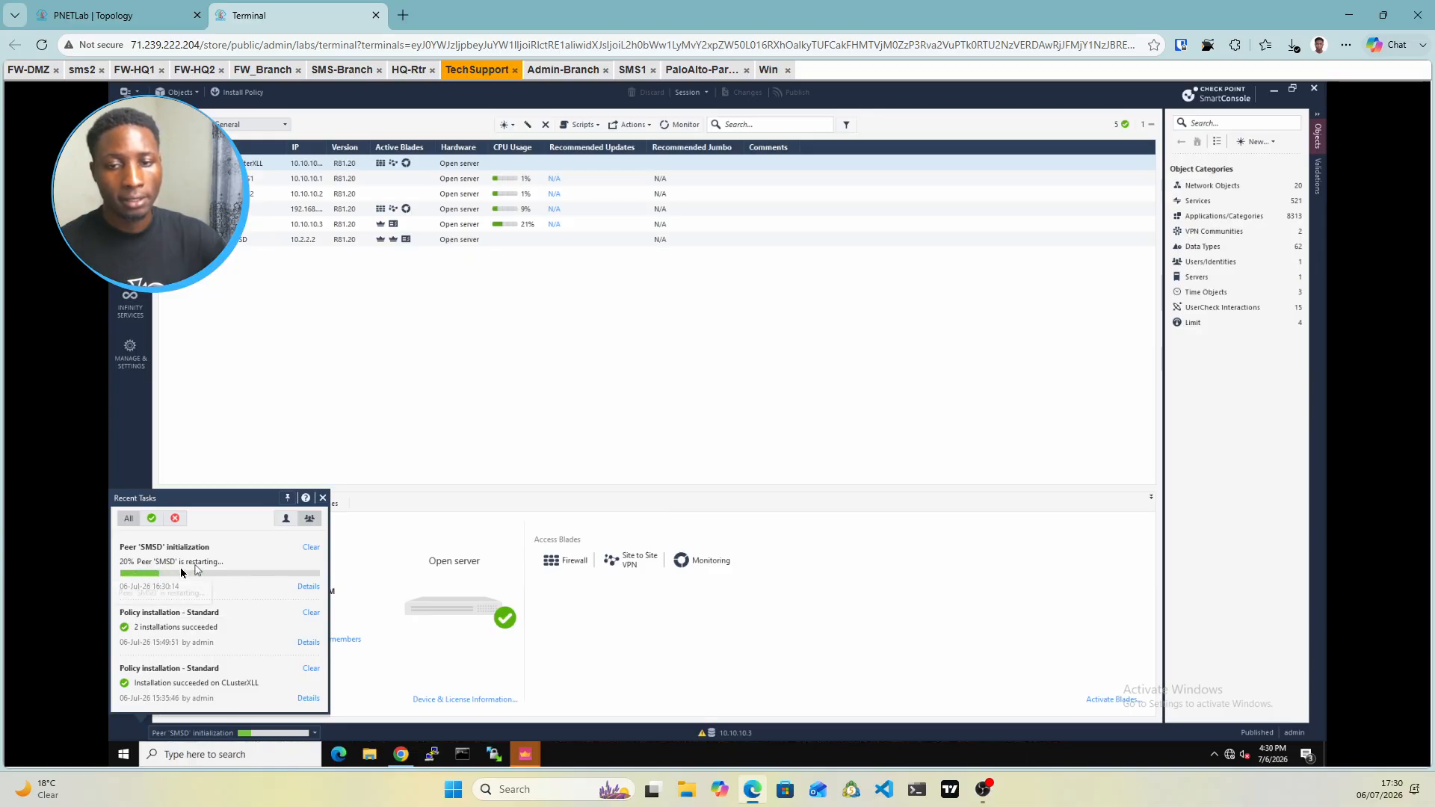
left_click(308, 588)
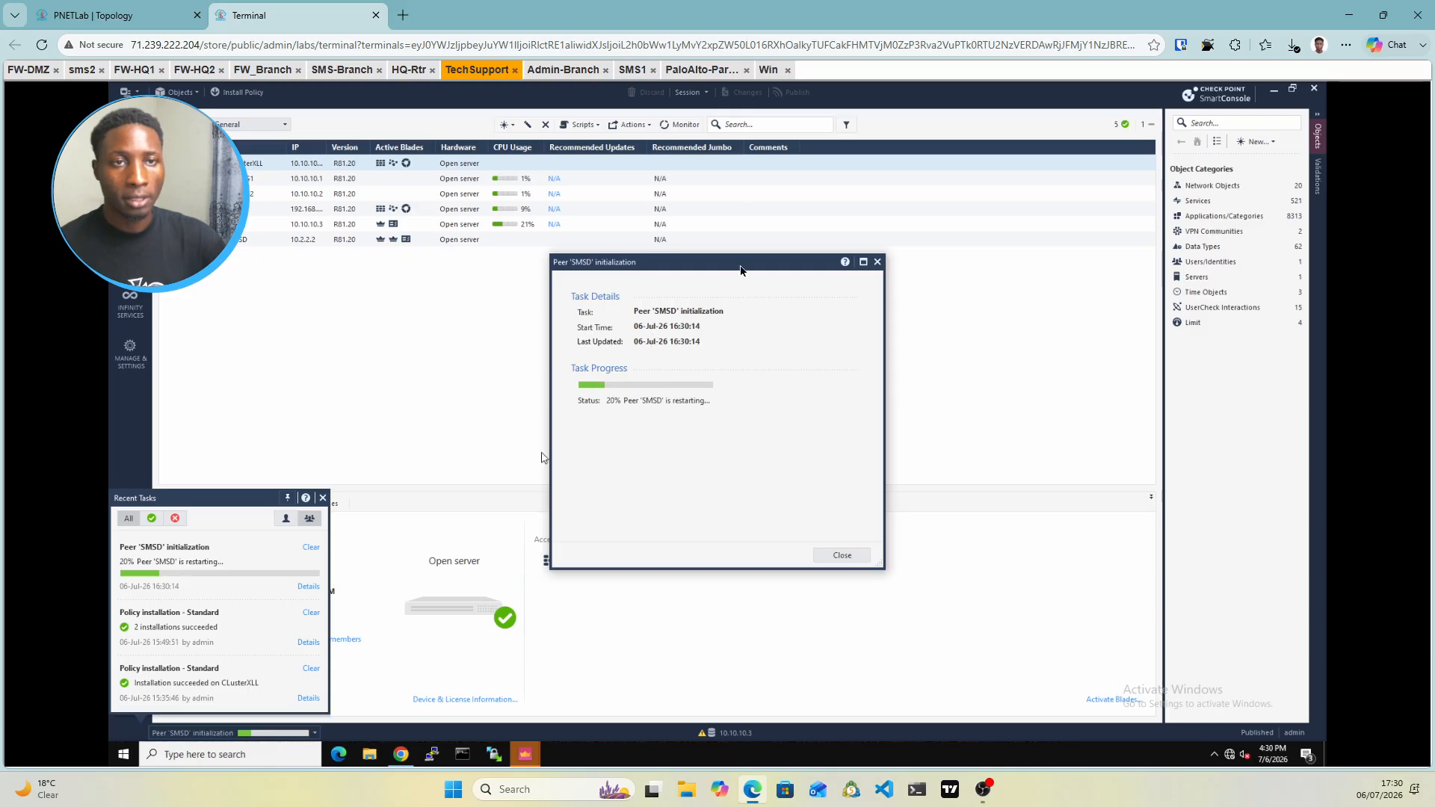
left_click(769, 71)
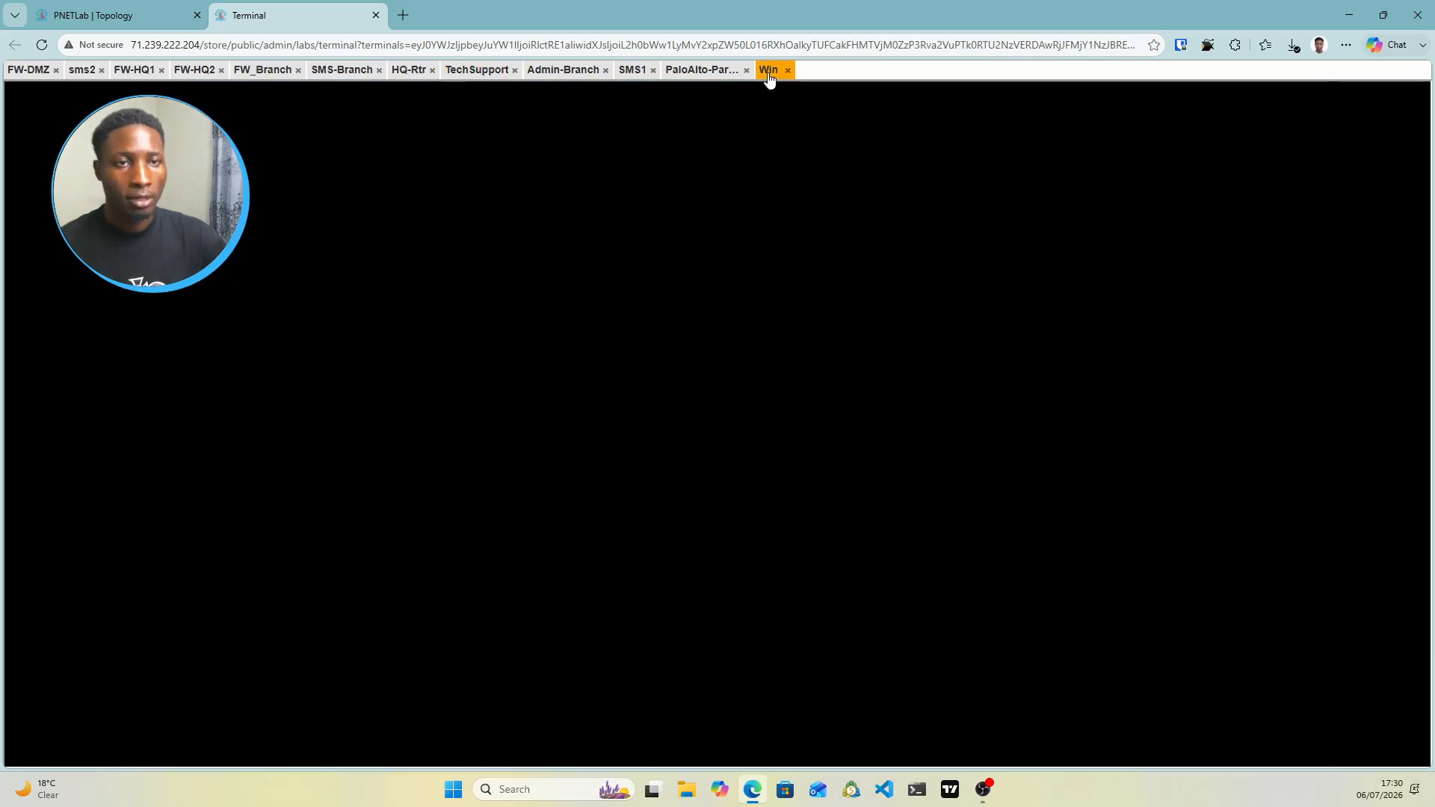
On the Win PC, run ipconfig to confirm Ethernet 2 is 10.3.3.2/255.255.255.0, then minimize Command Prompt
left_click(158, 16)
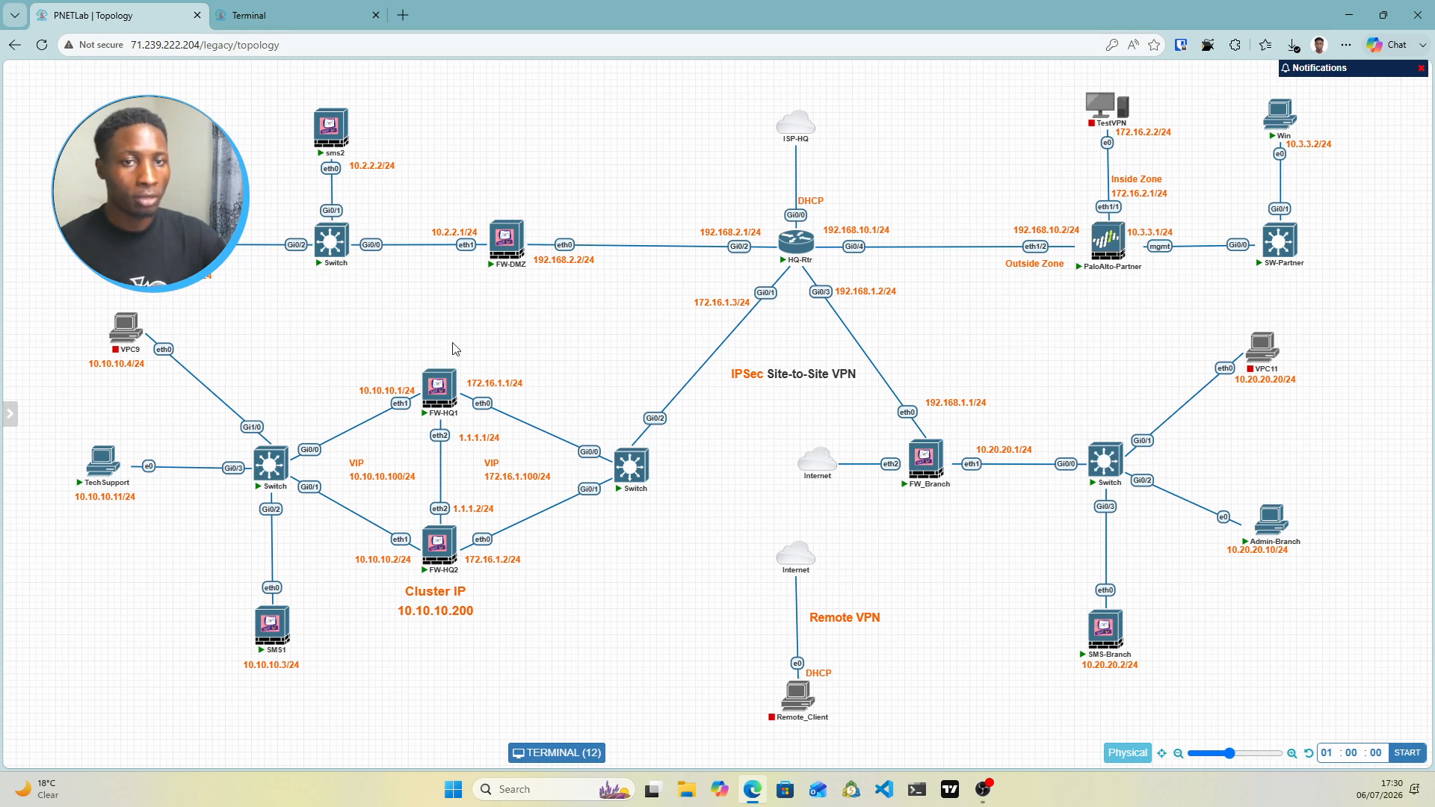
left_click(299, 15)
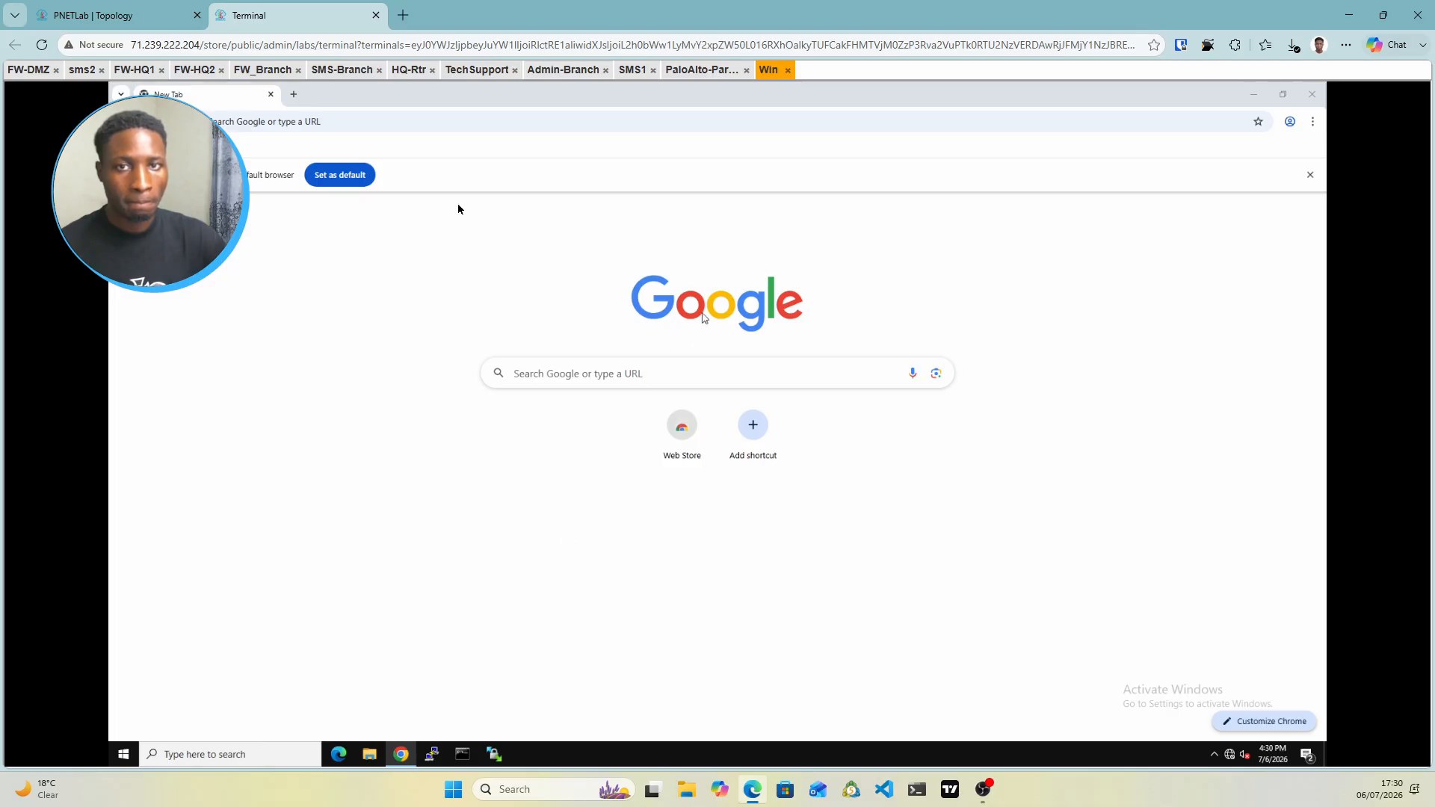
left_click(1309, 177)
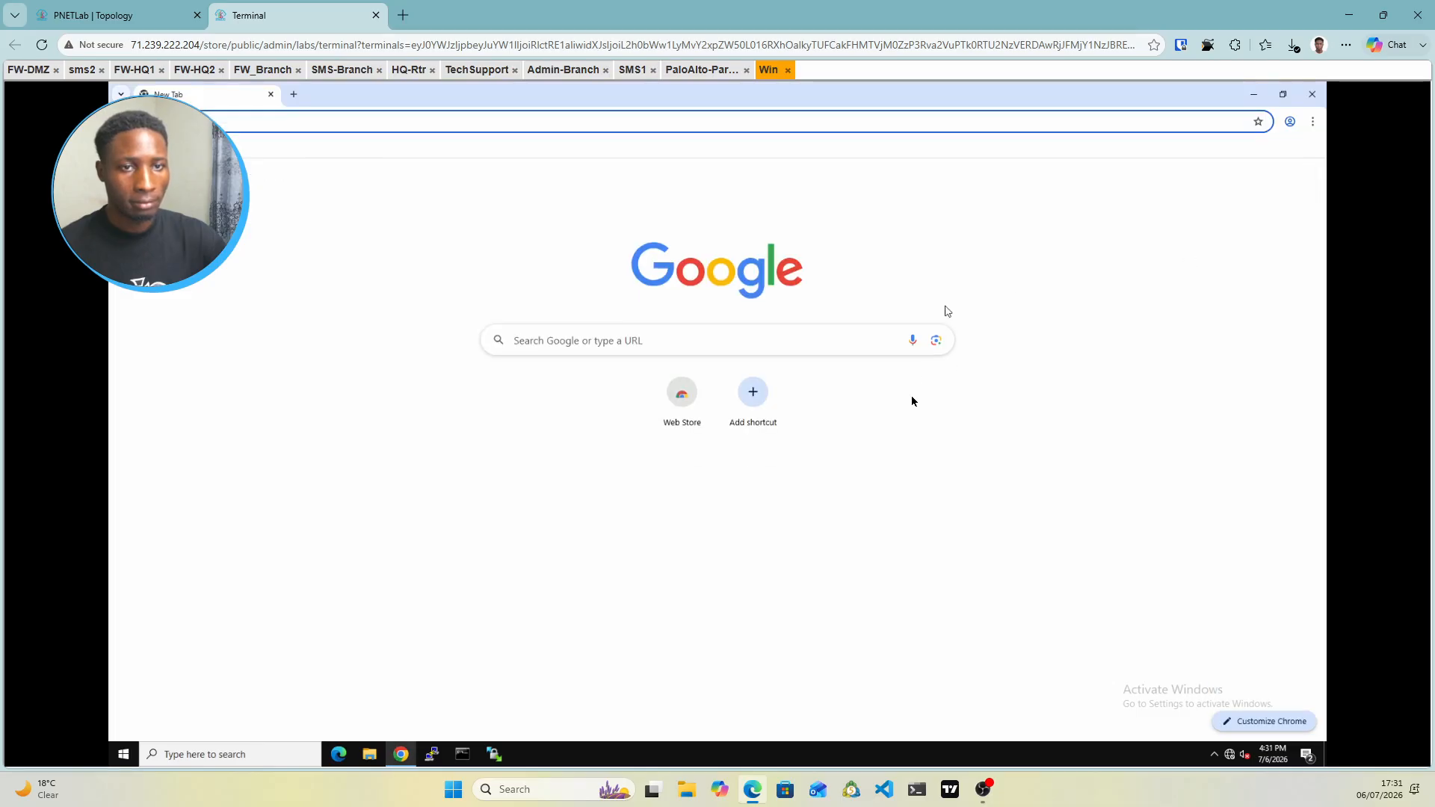
left_click(463, 754)
left_click(645, 348)
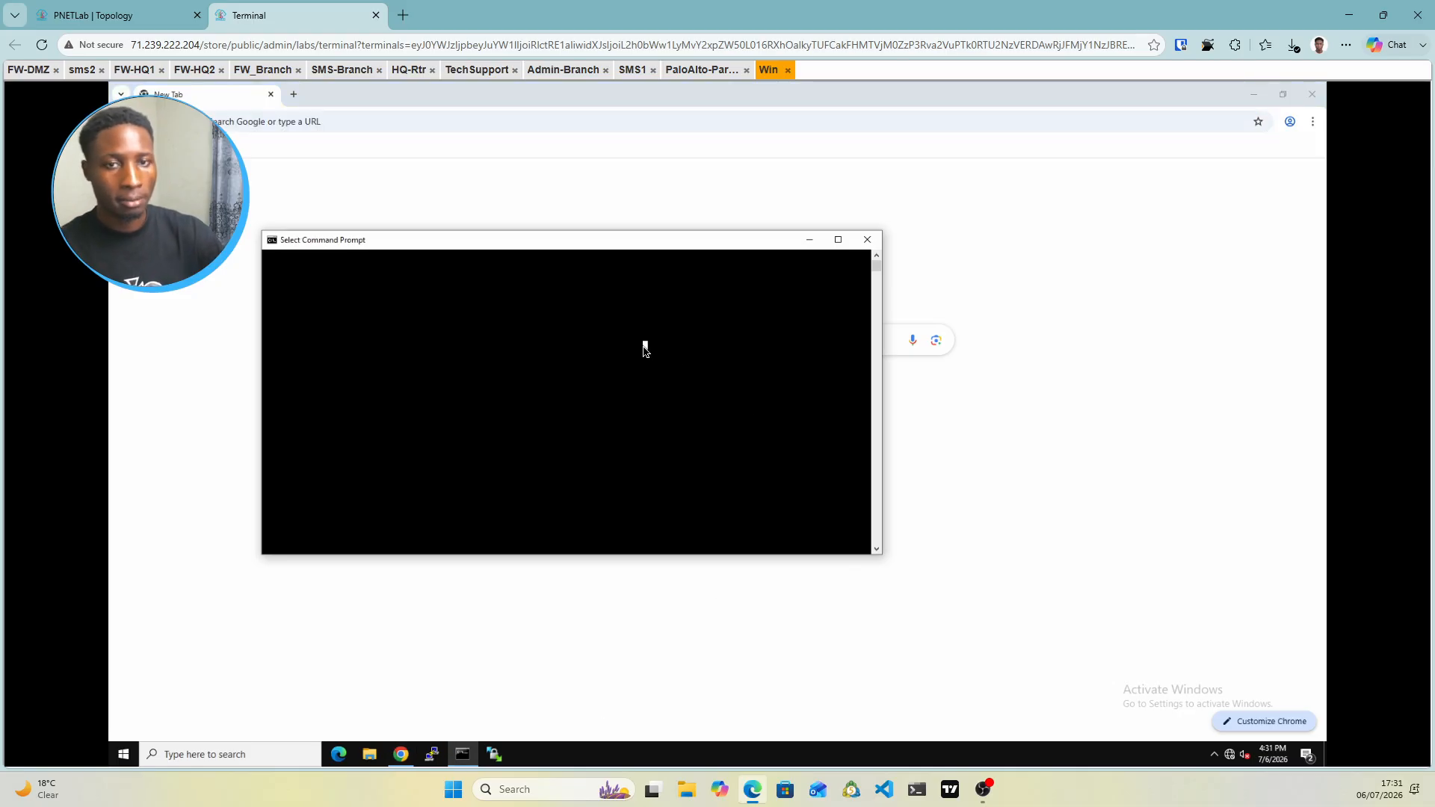
key("Return")
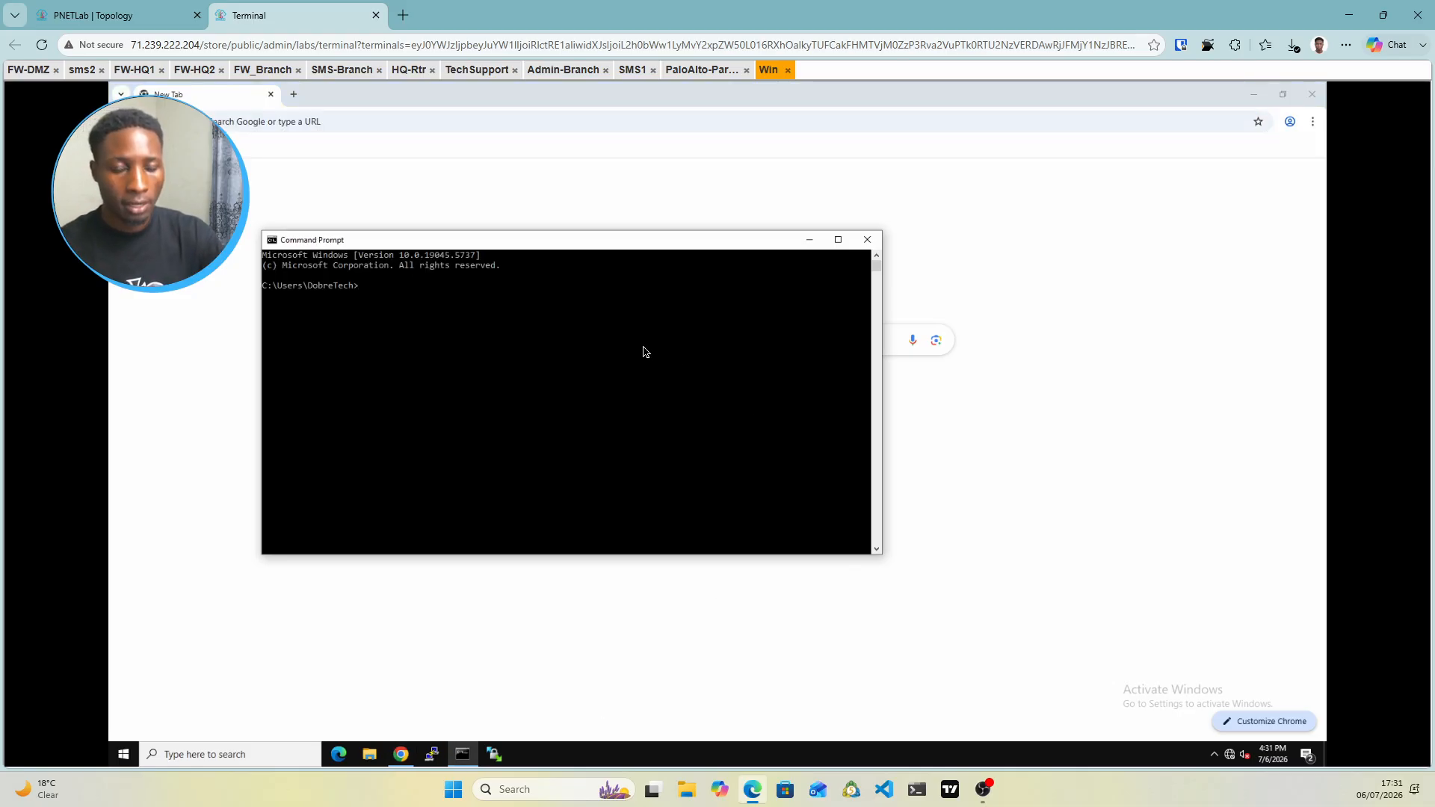
type("ipconfig")
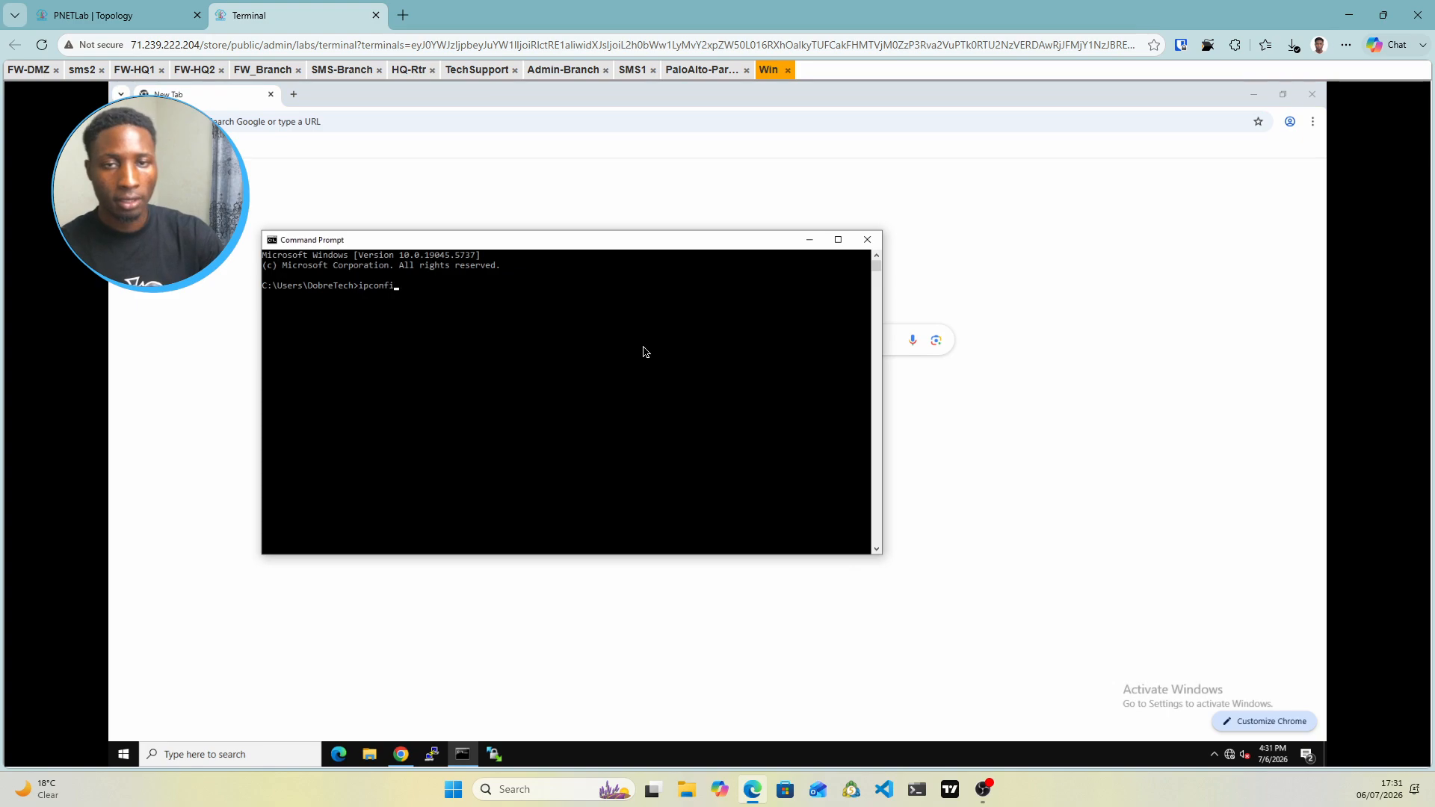
key("Return")
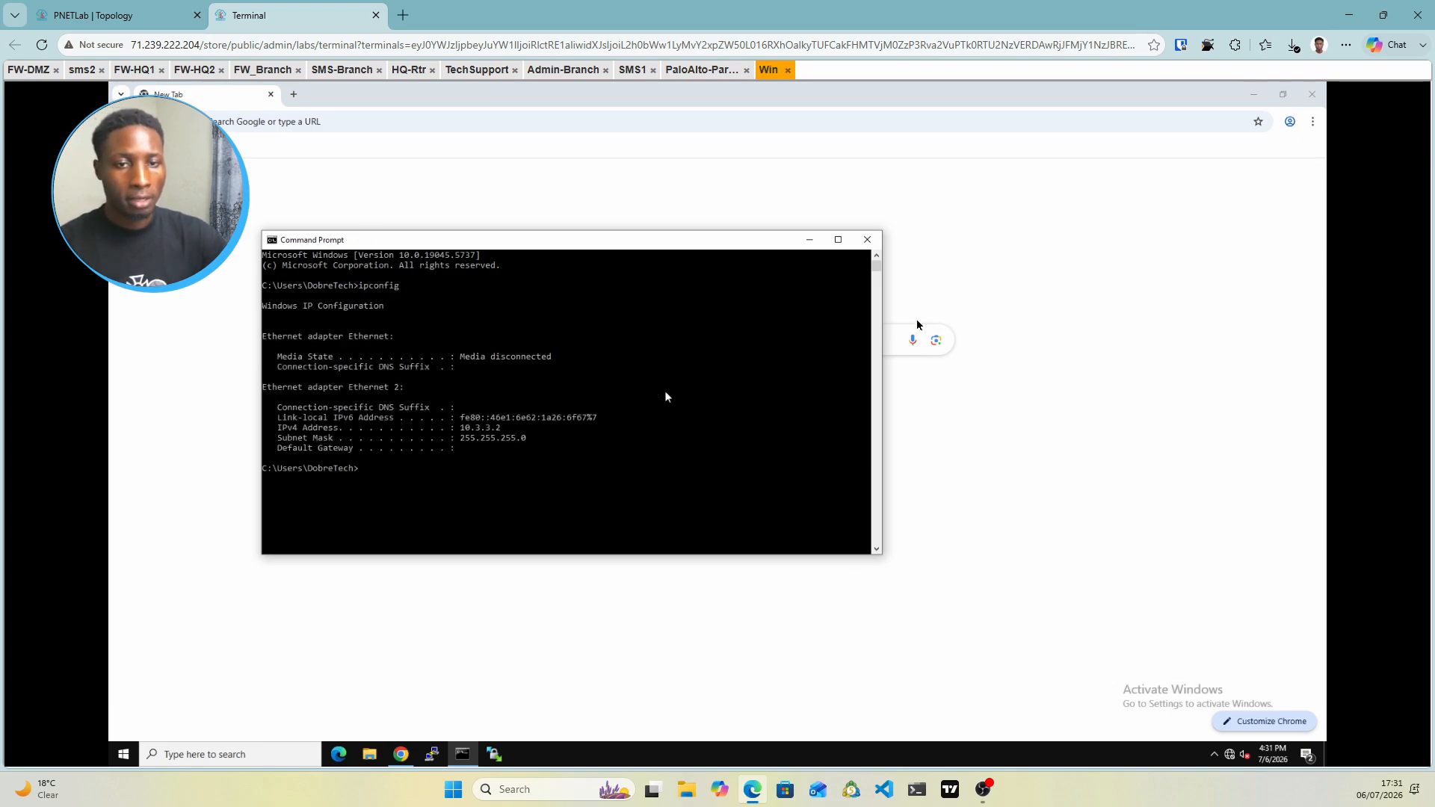
left_click(811, 241)
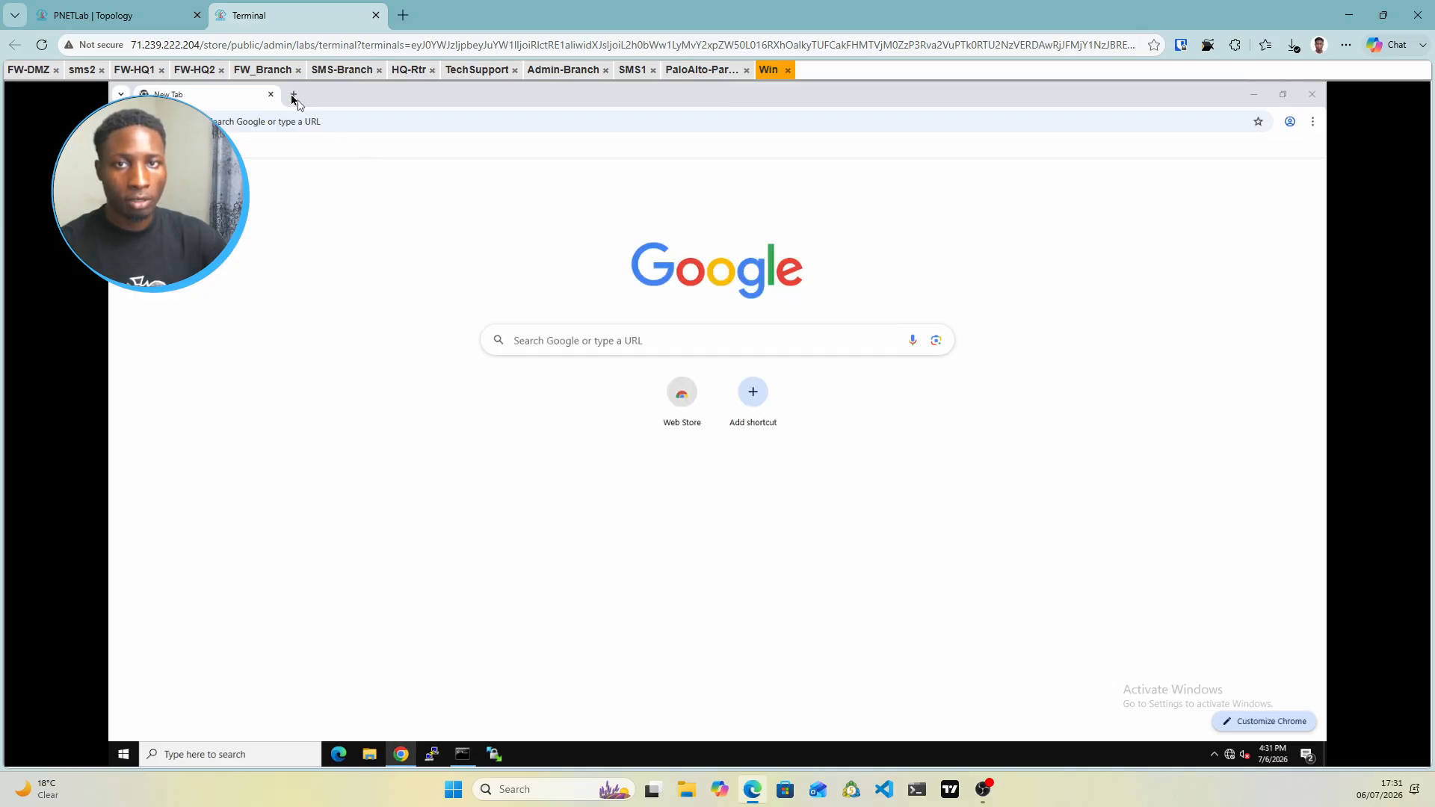
left_click(329, 123)
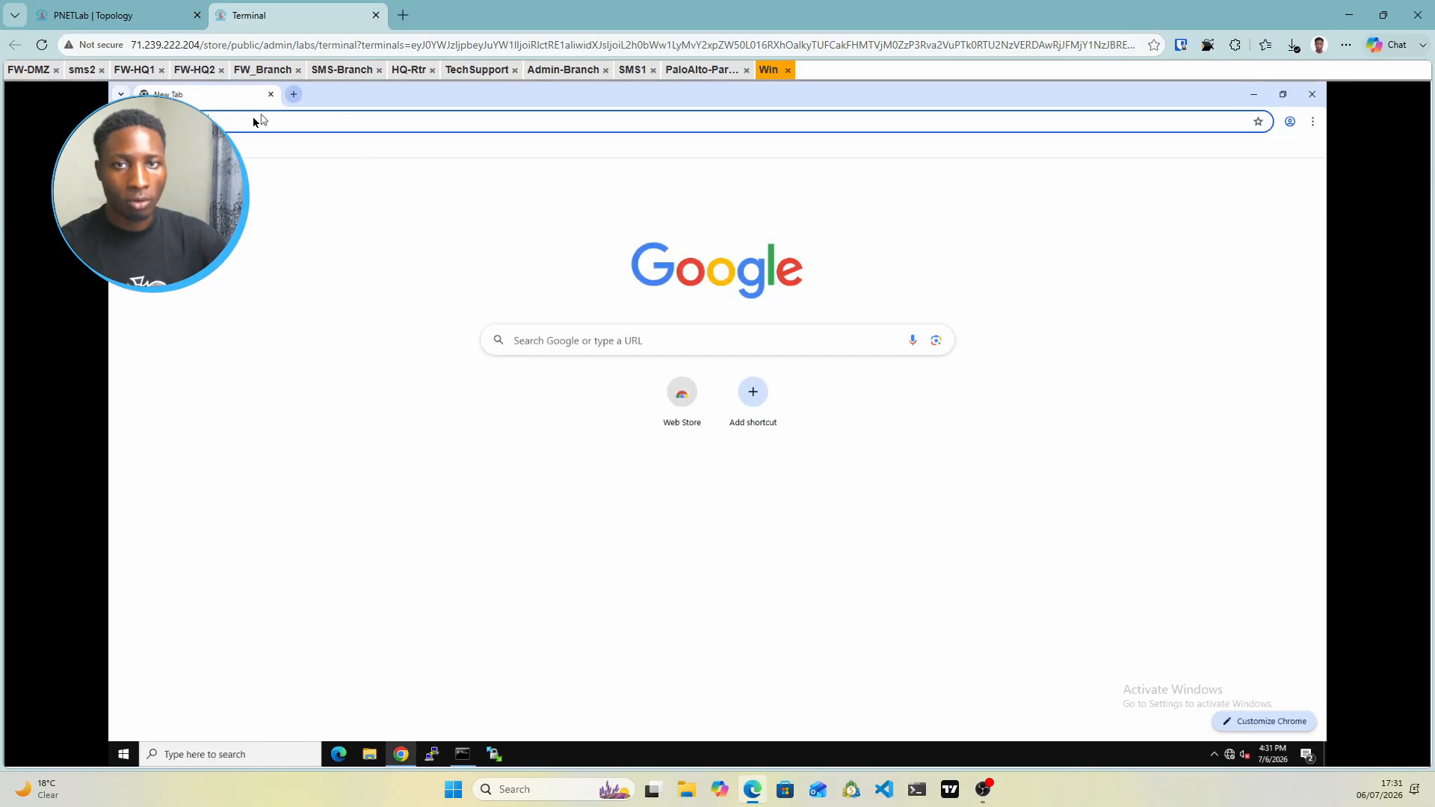
key("ctrl+t")
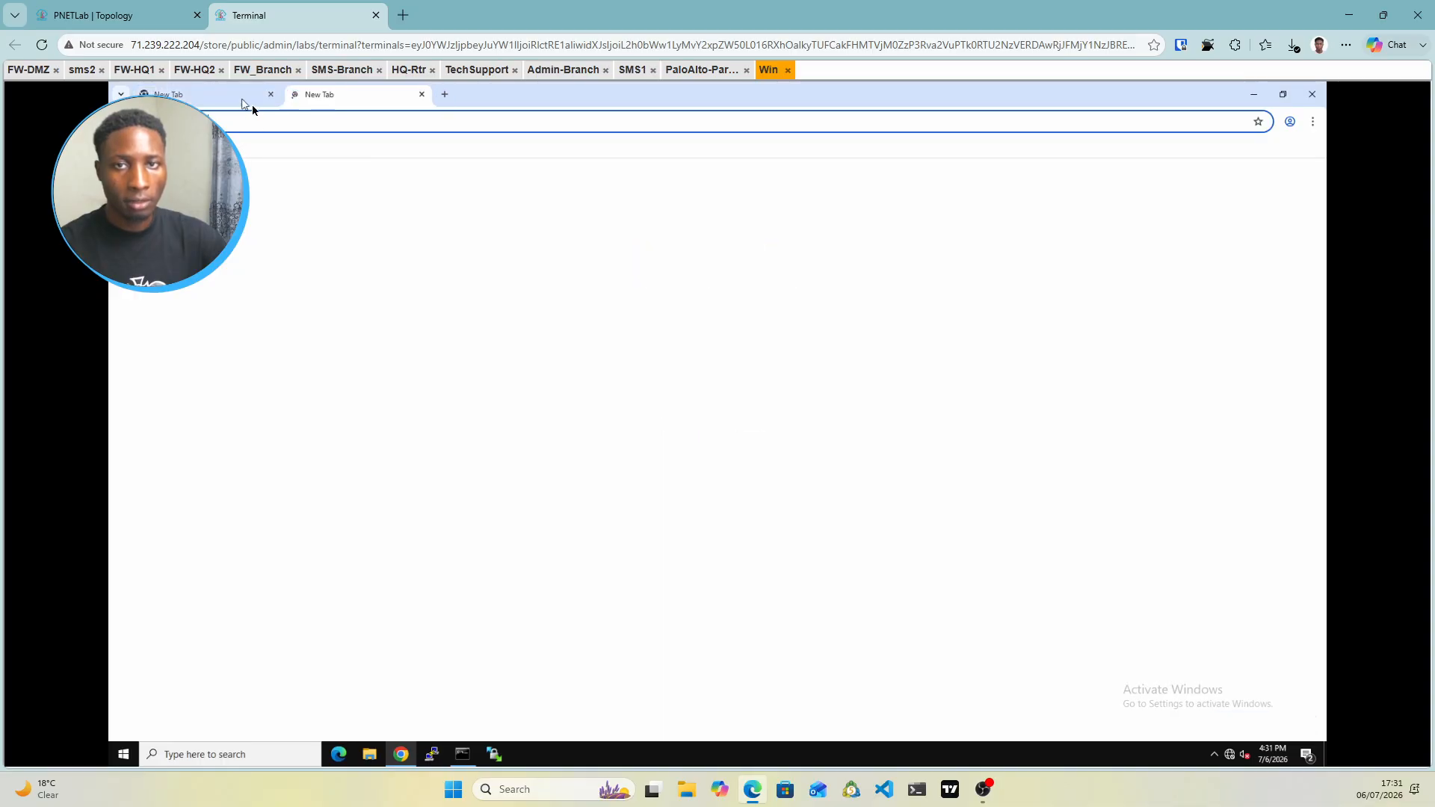
left_click(252, 104)
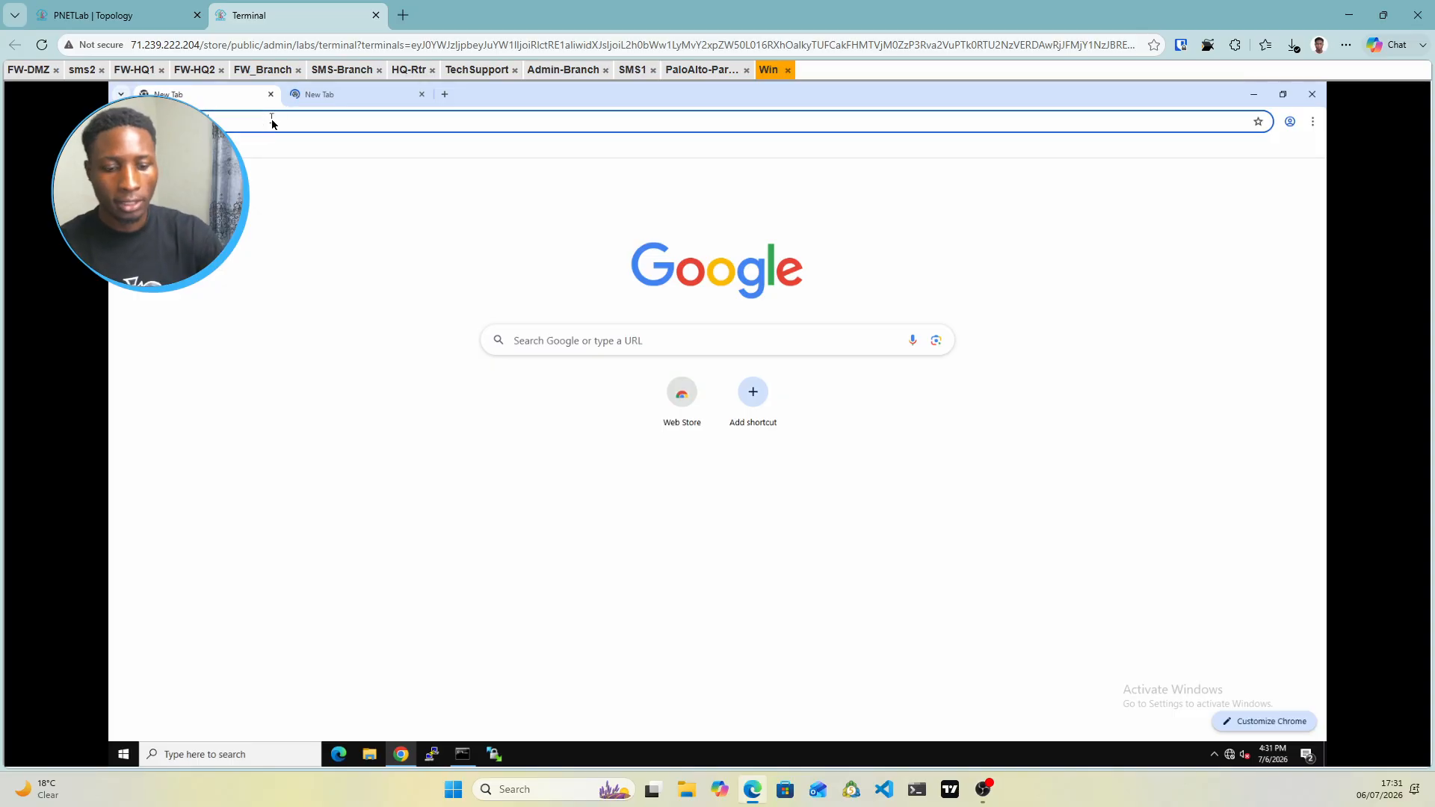
type("10")
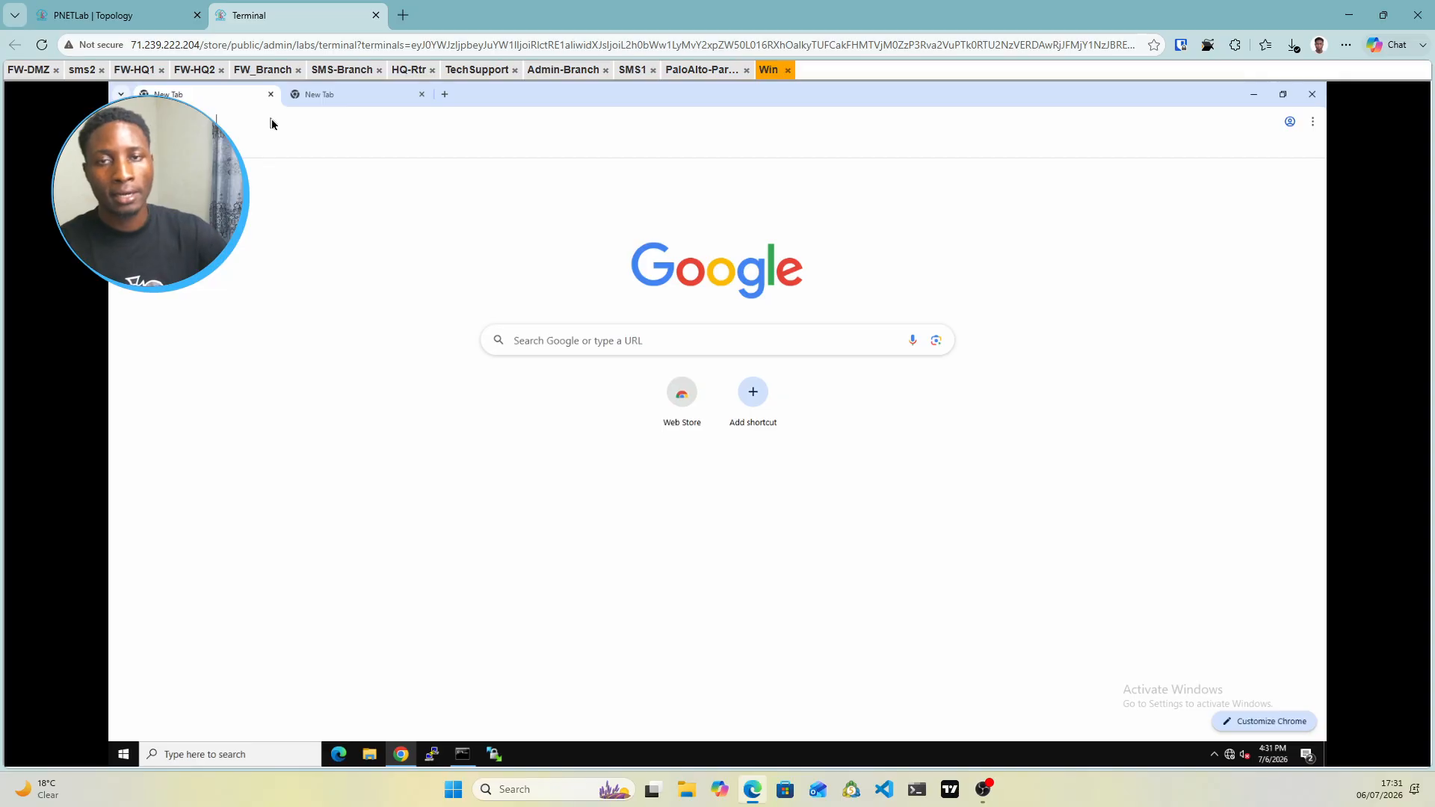
left_click(272, 123)
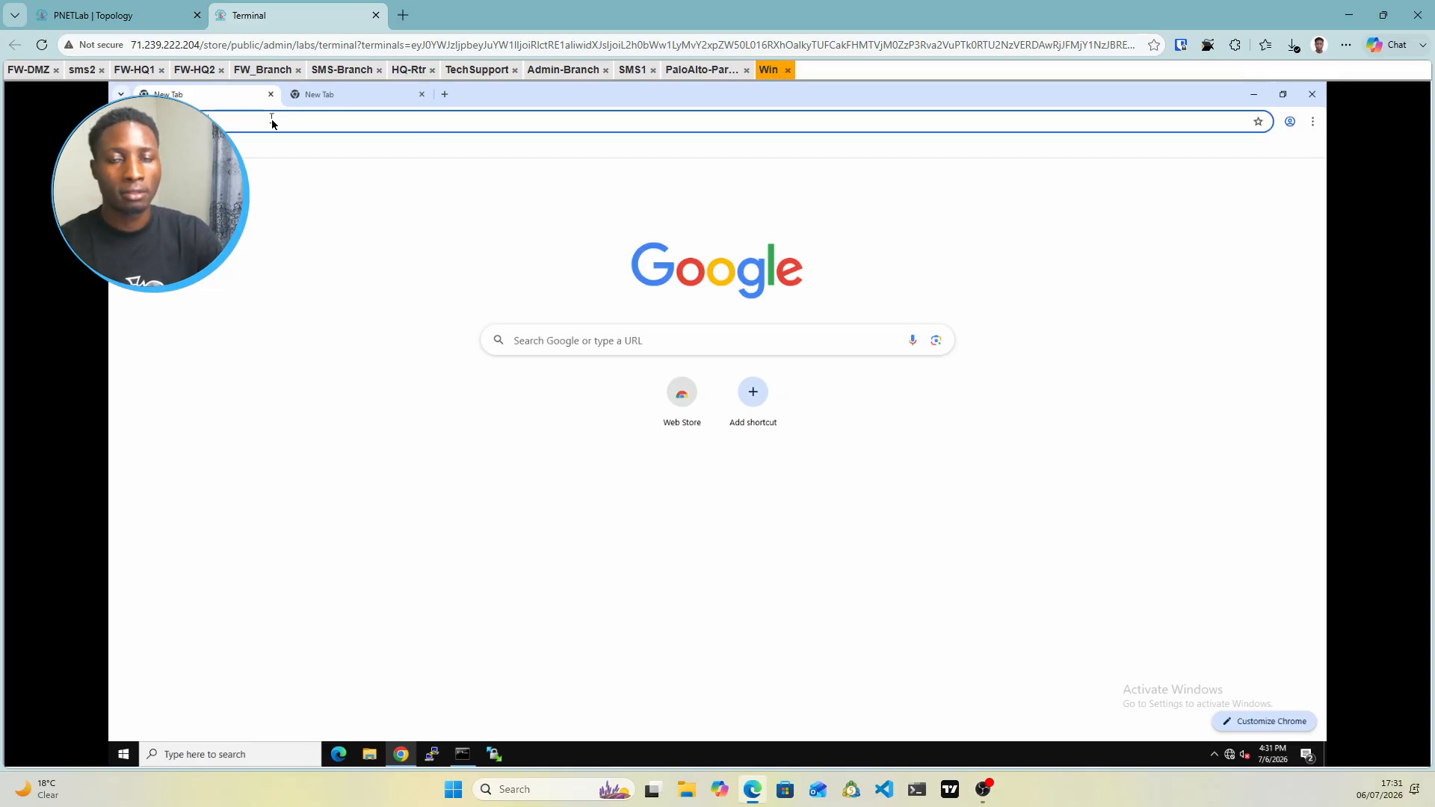
type("https")
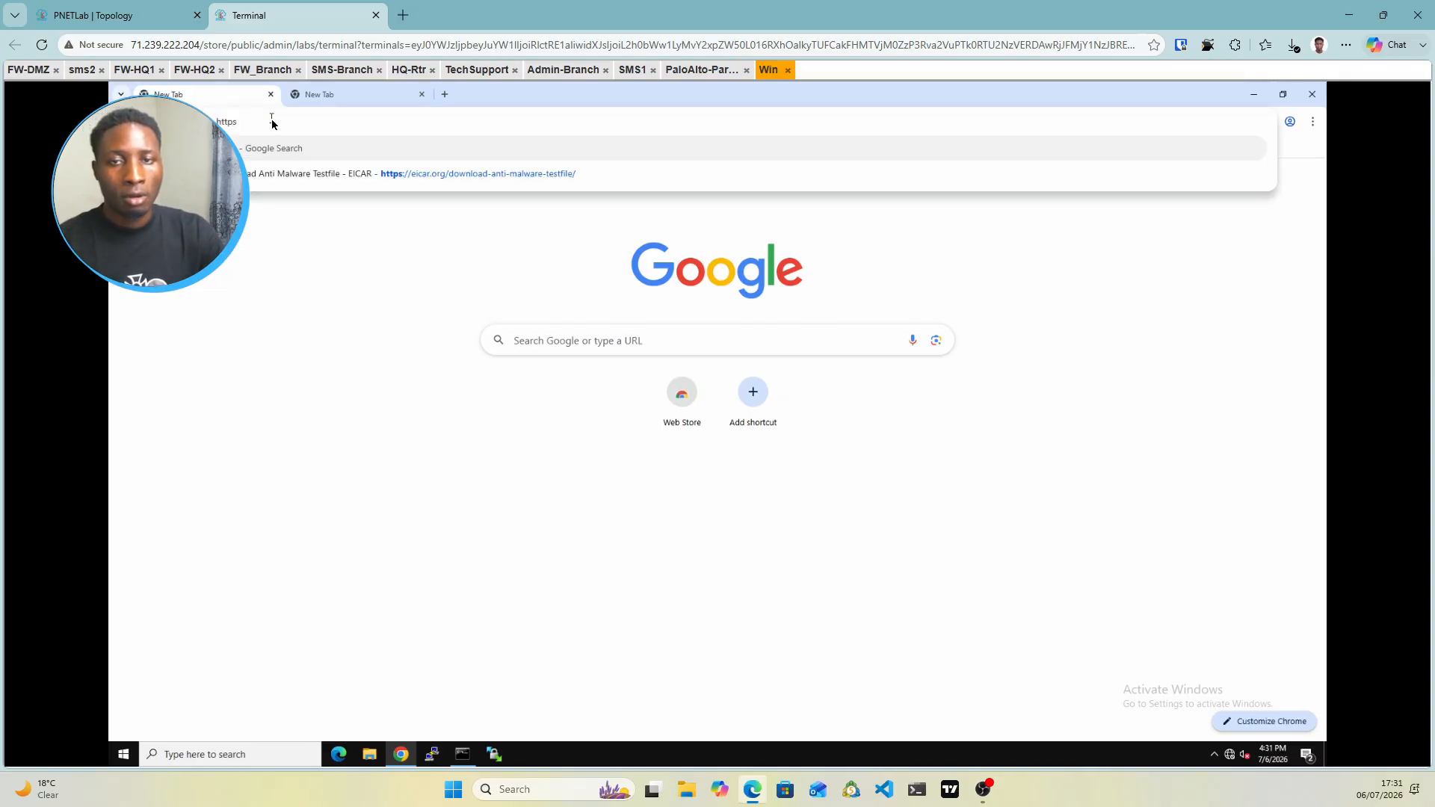
type("://")
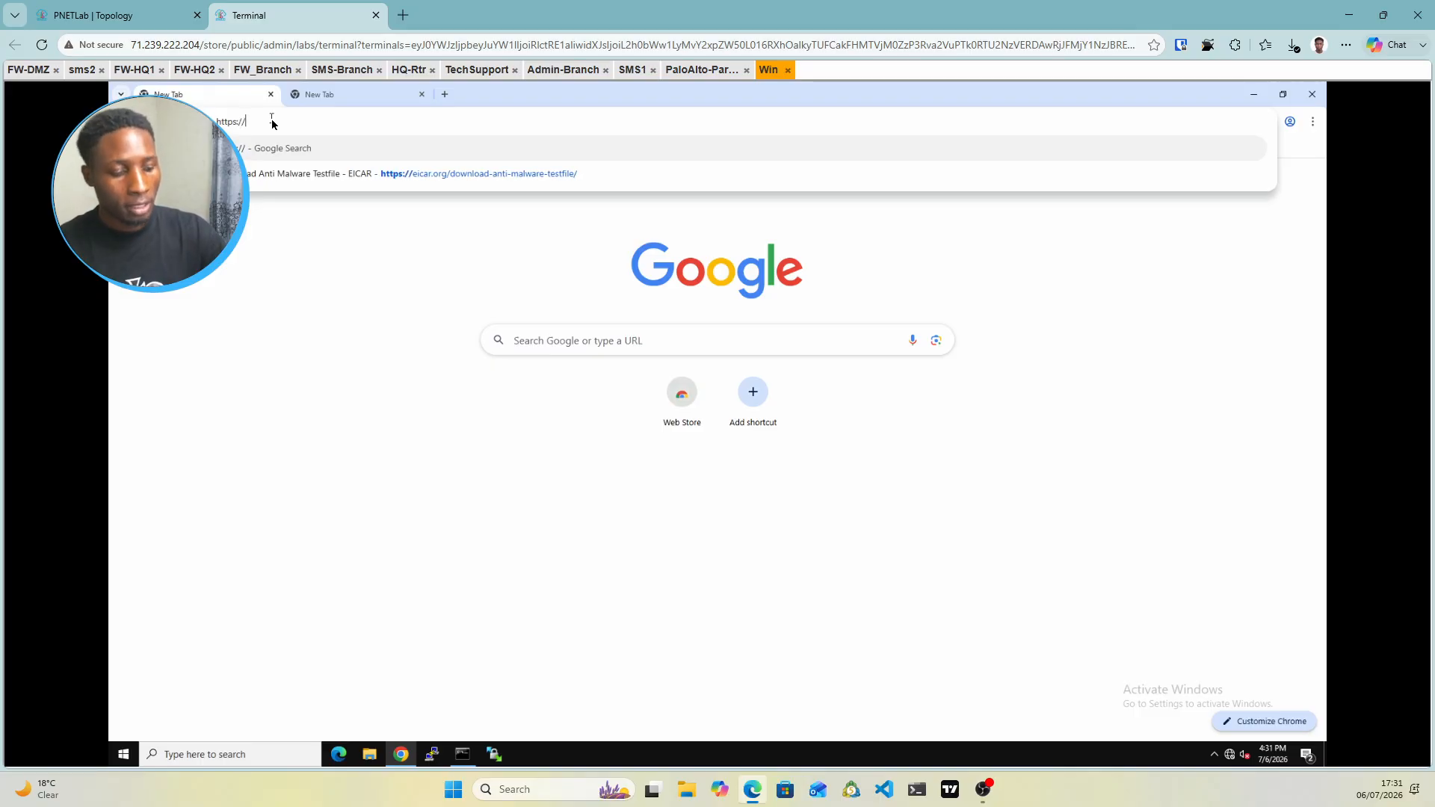
left_click(149, 15)
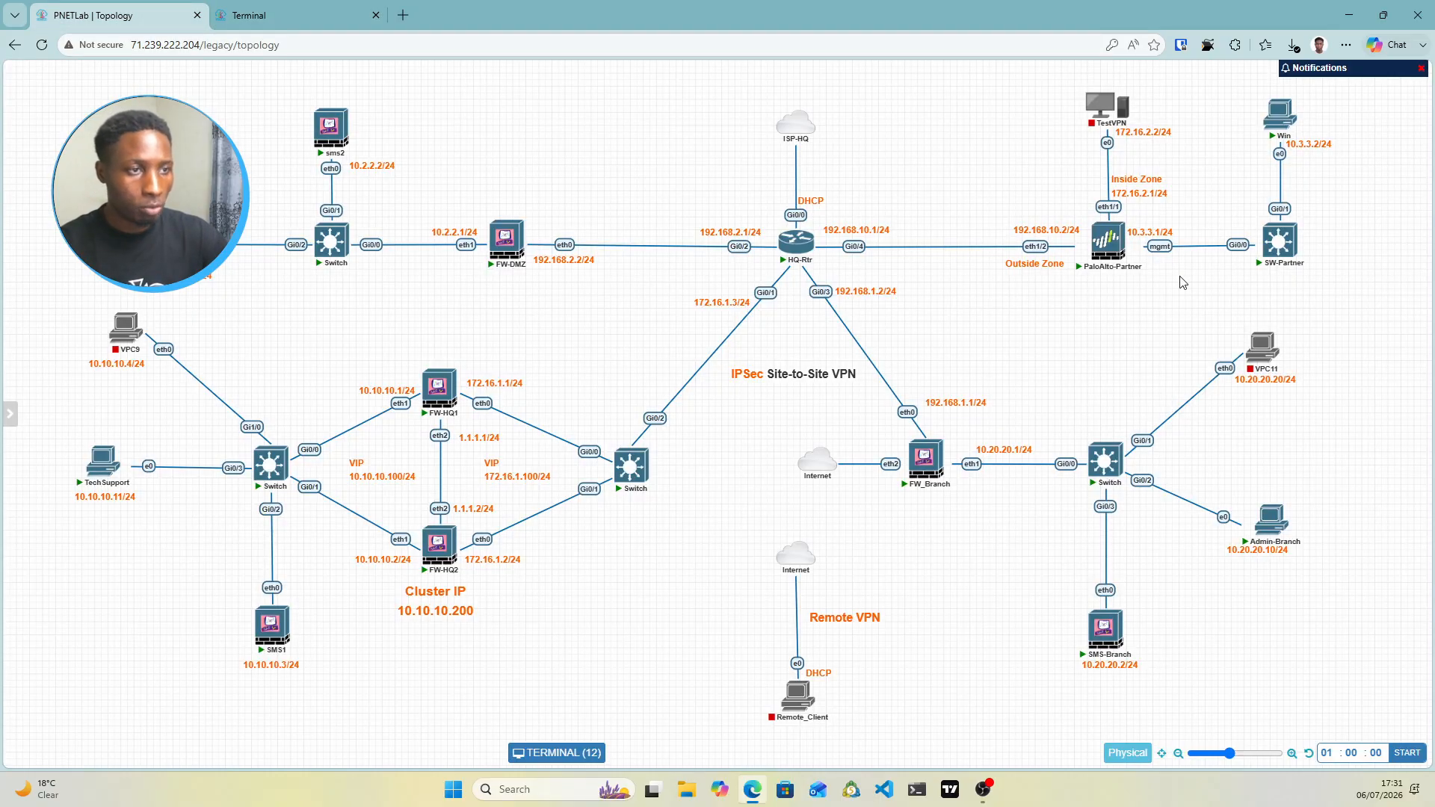
left_click(314, 15)
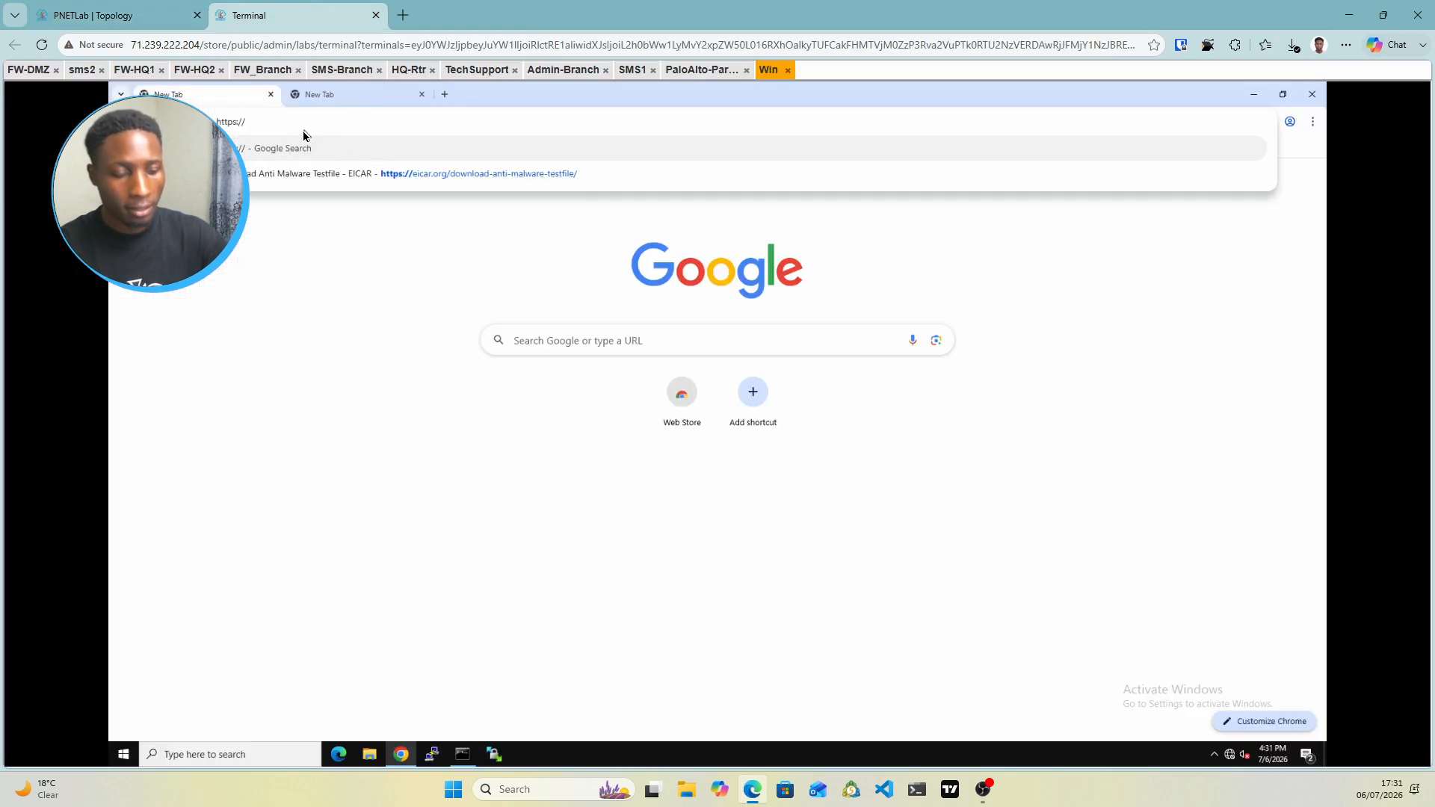
type("10.3.31")
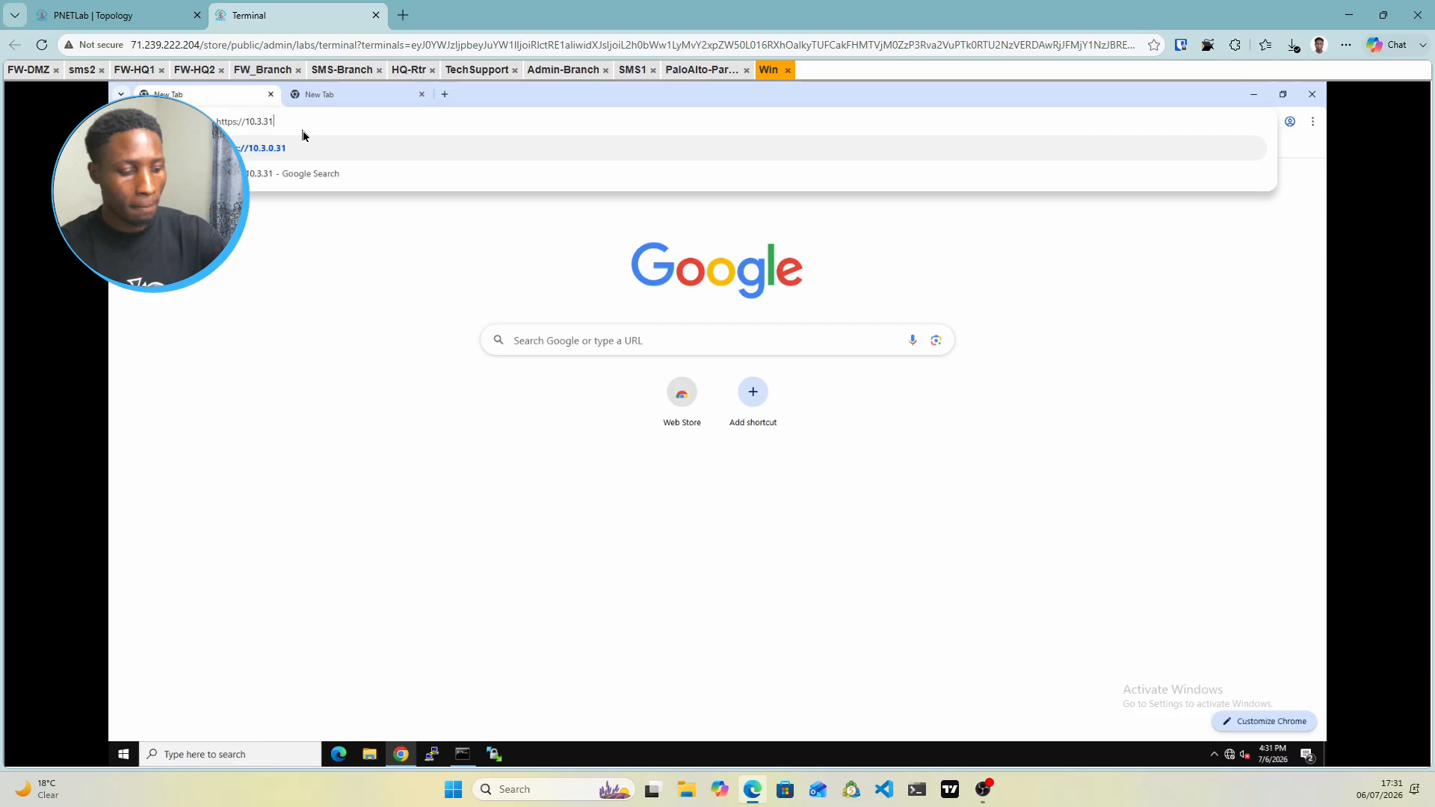
key("BackSpace")
type(".1")
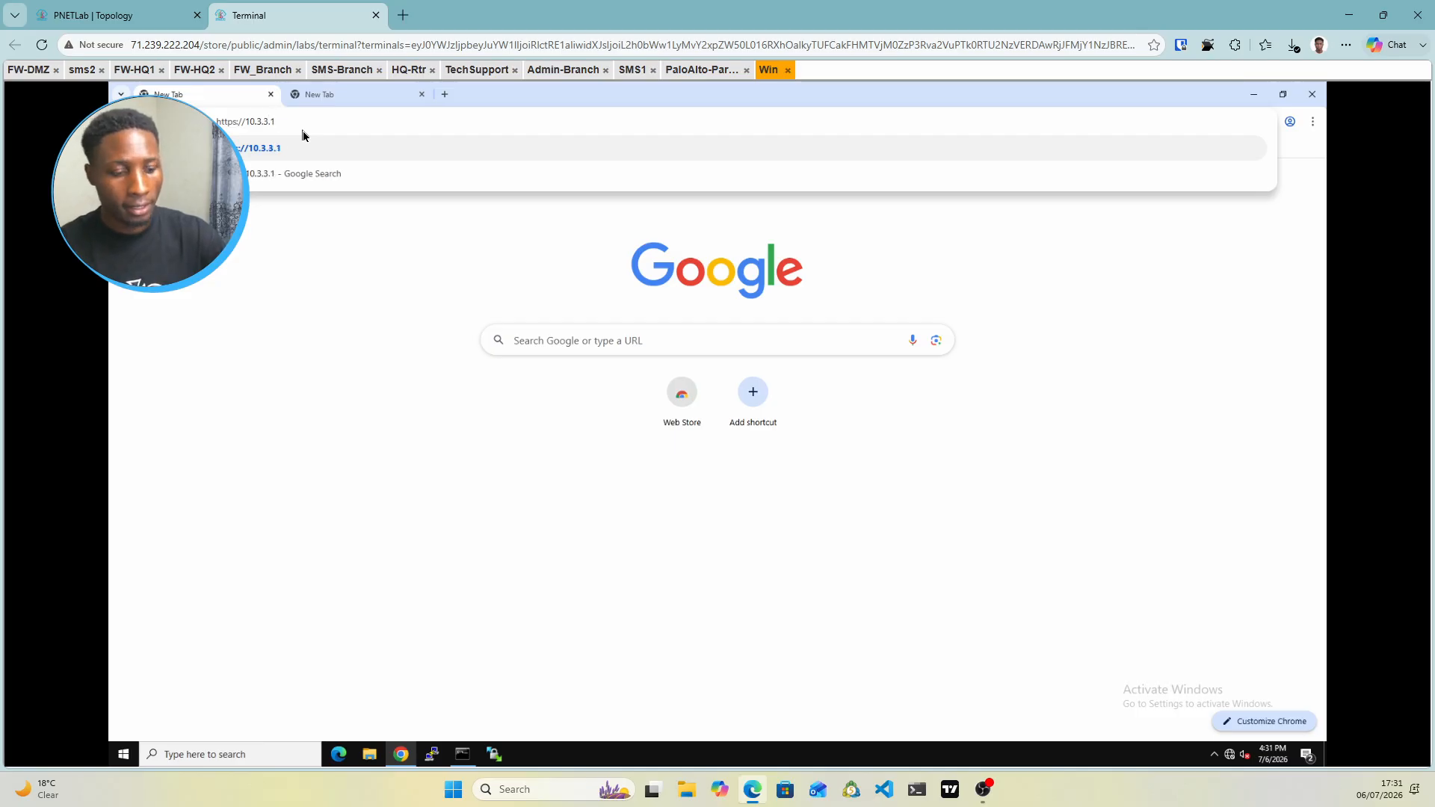
key("Return")
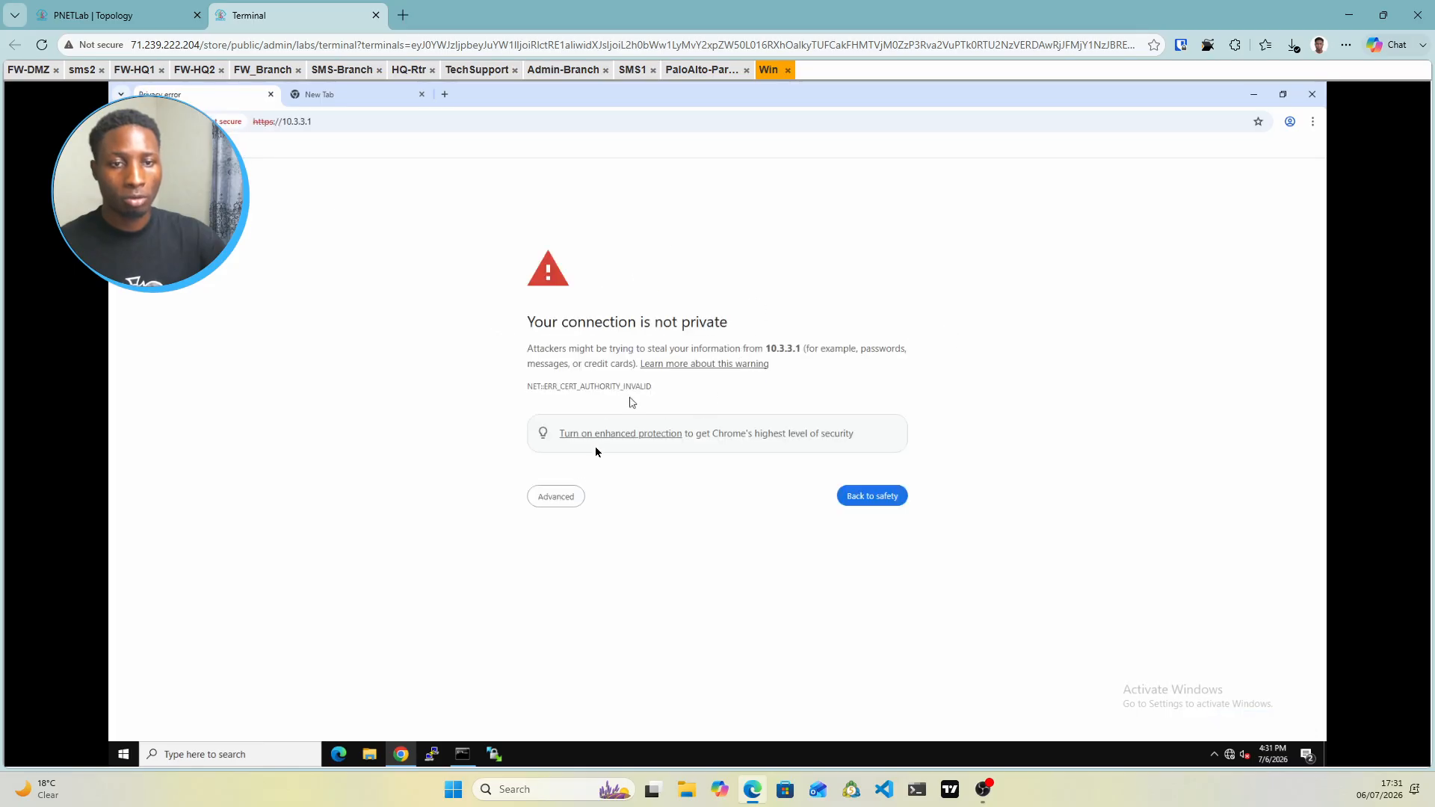
Proceed past the certificate warning, log in with the admin credentials, and dismiss the welcome and telemetry prompts
left_click(559, 497)
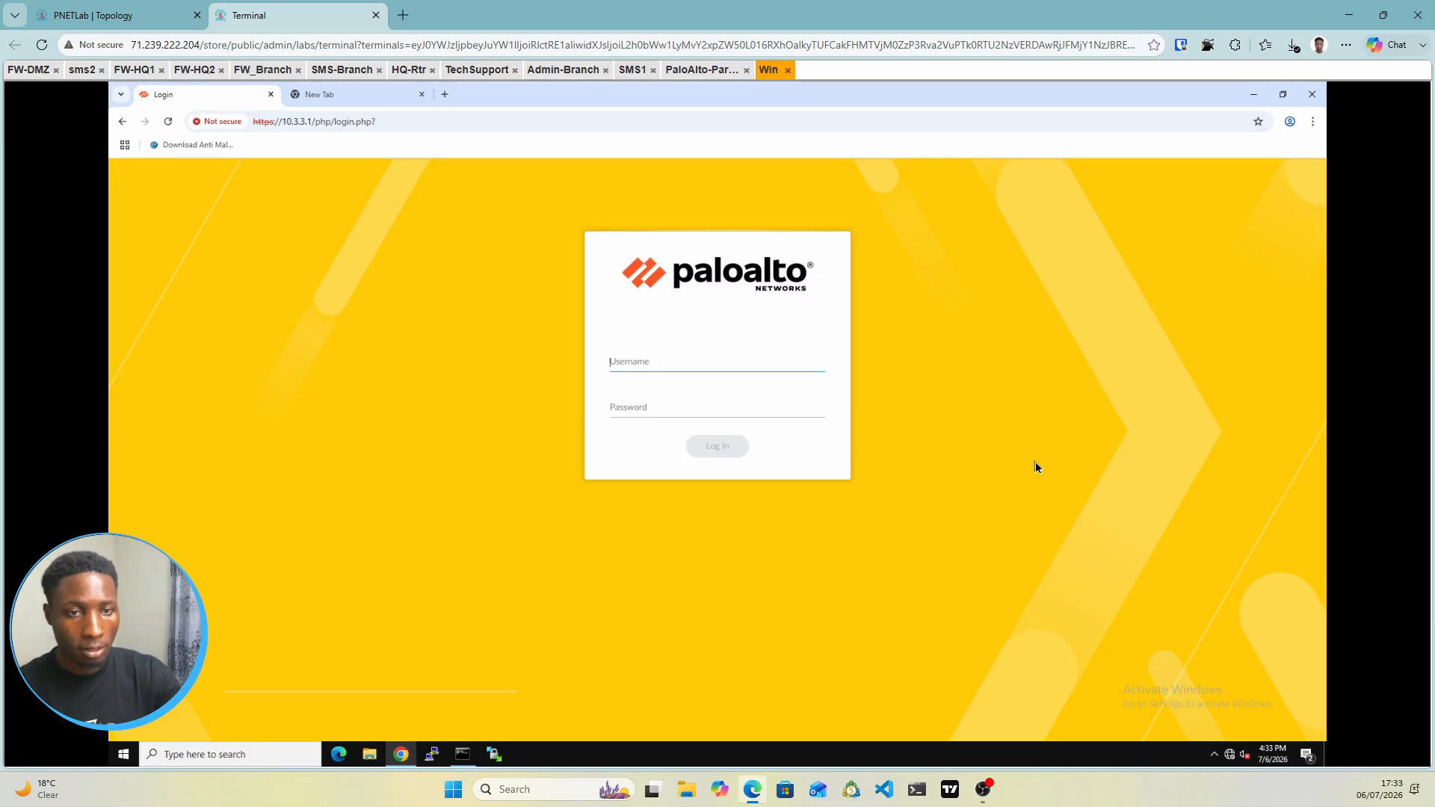
type("admin")
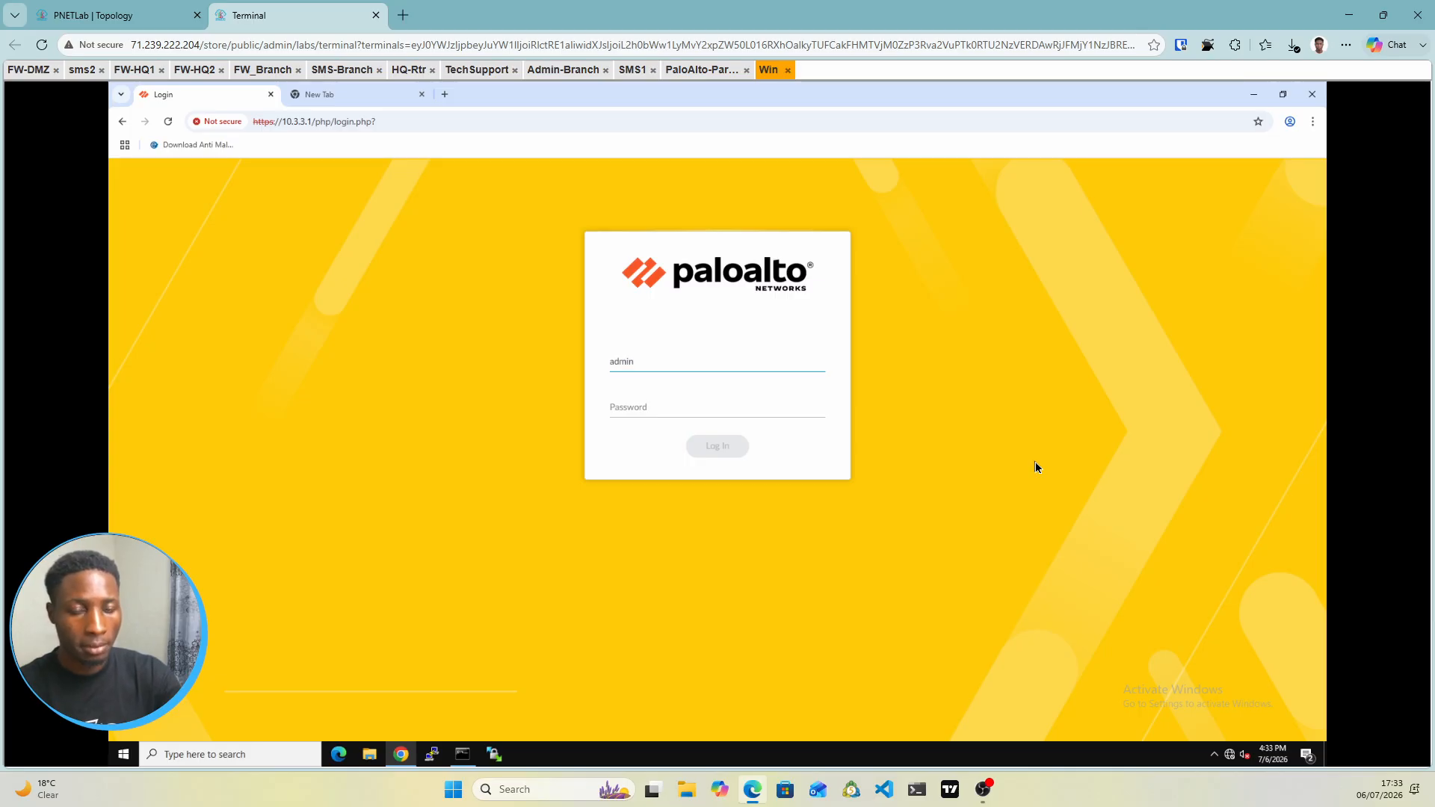
key("Tab")
type("a")
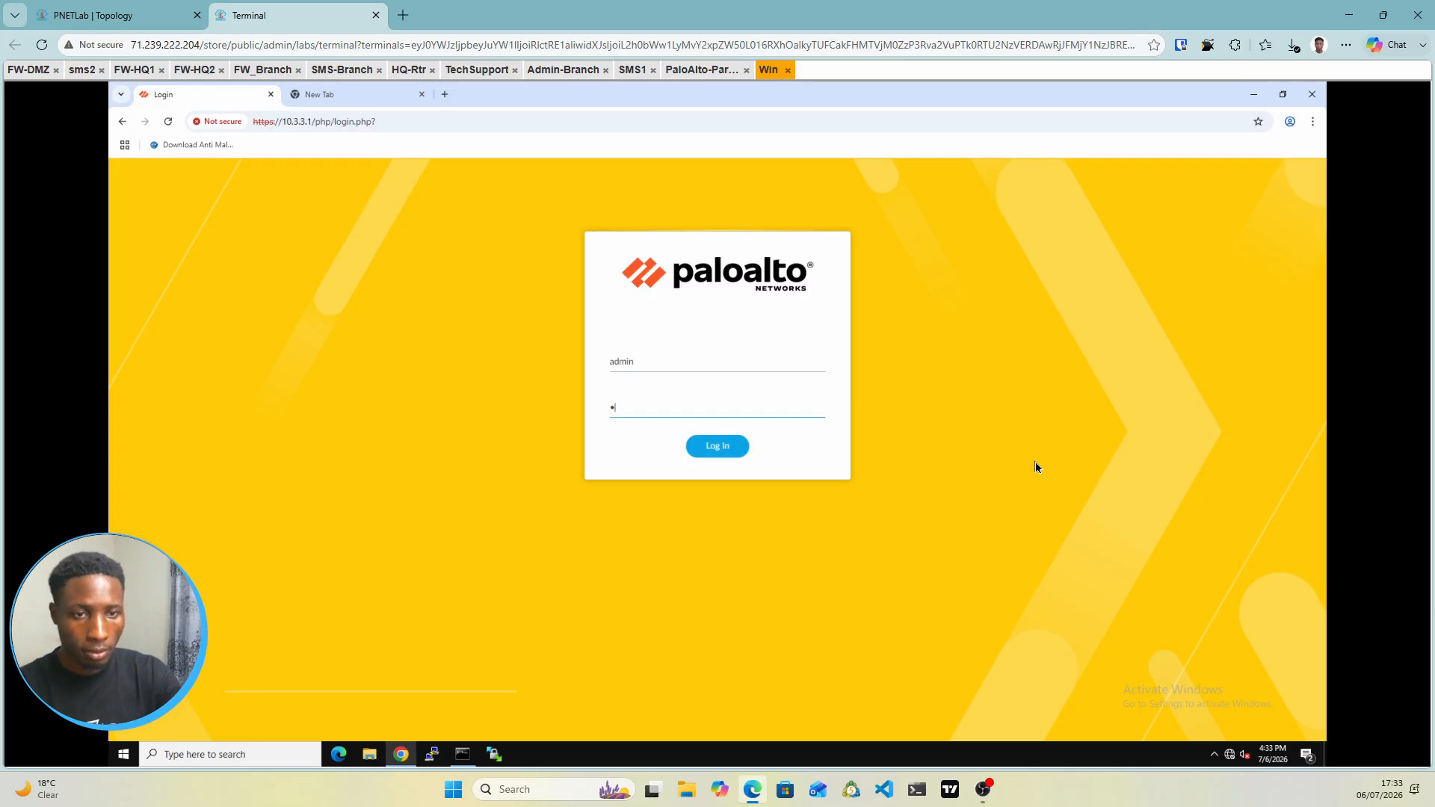
type("•••••••")
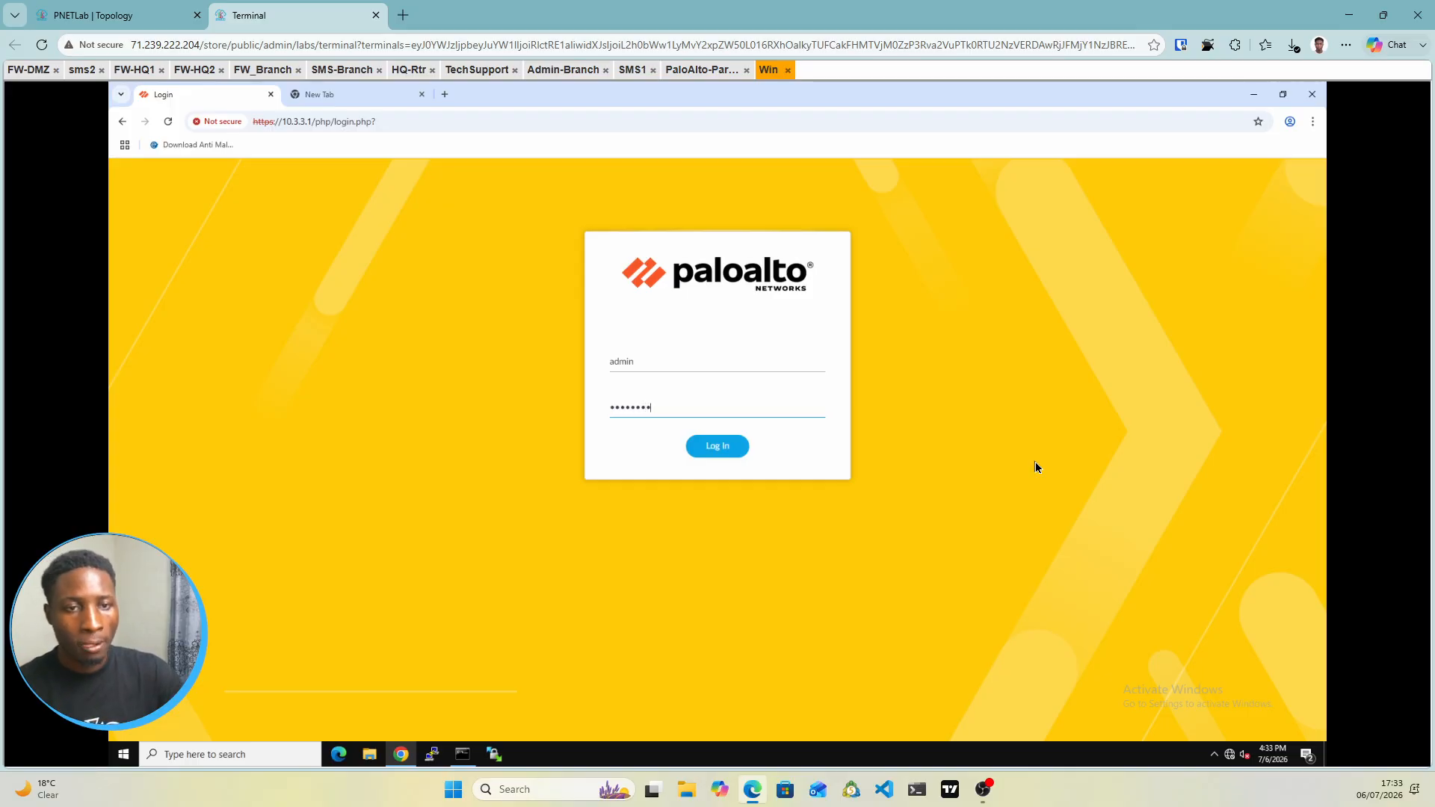
left_click(735, 452)
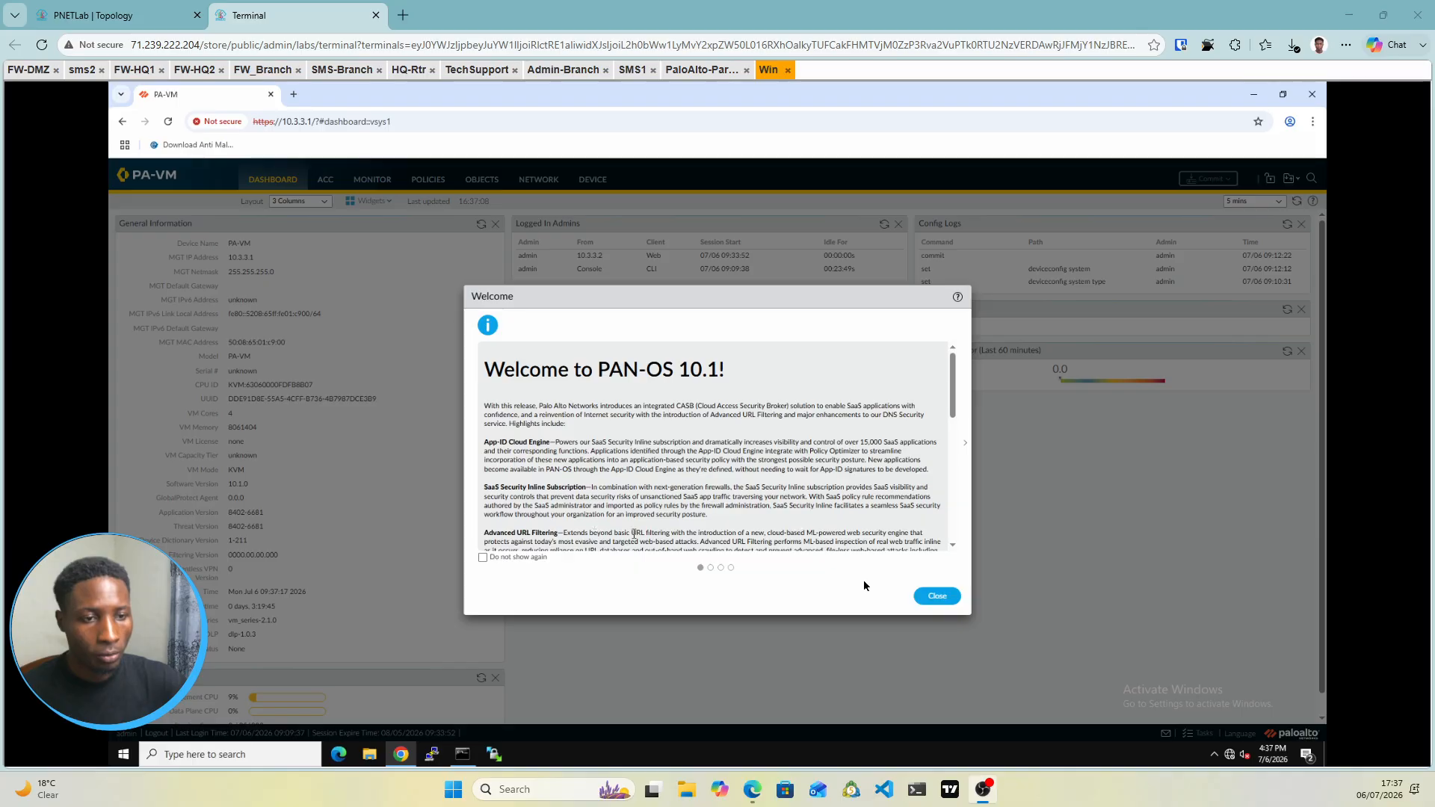
left_click(936, 596)
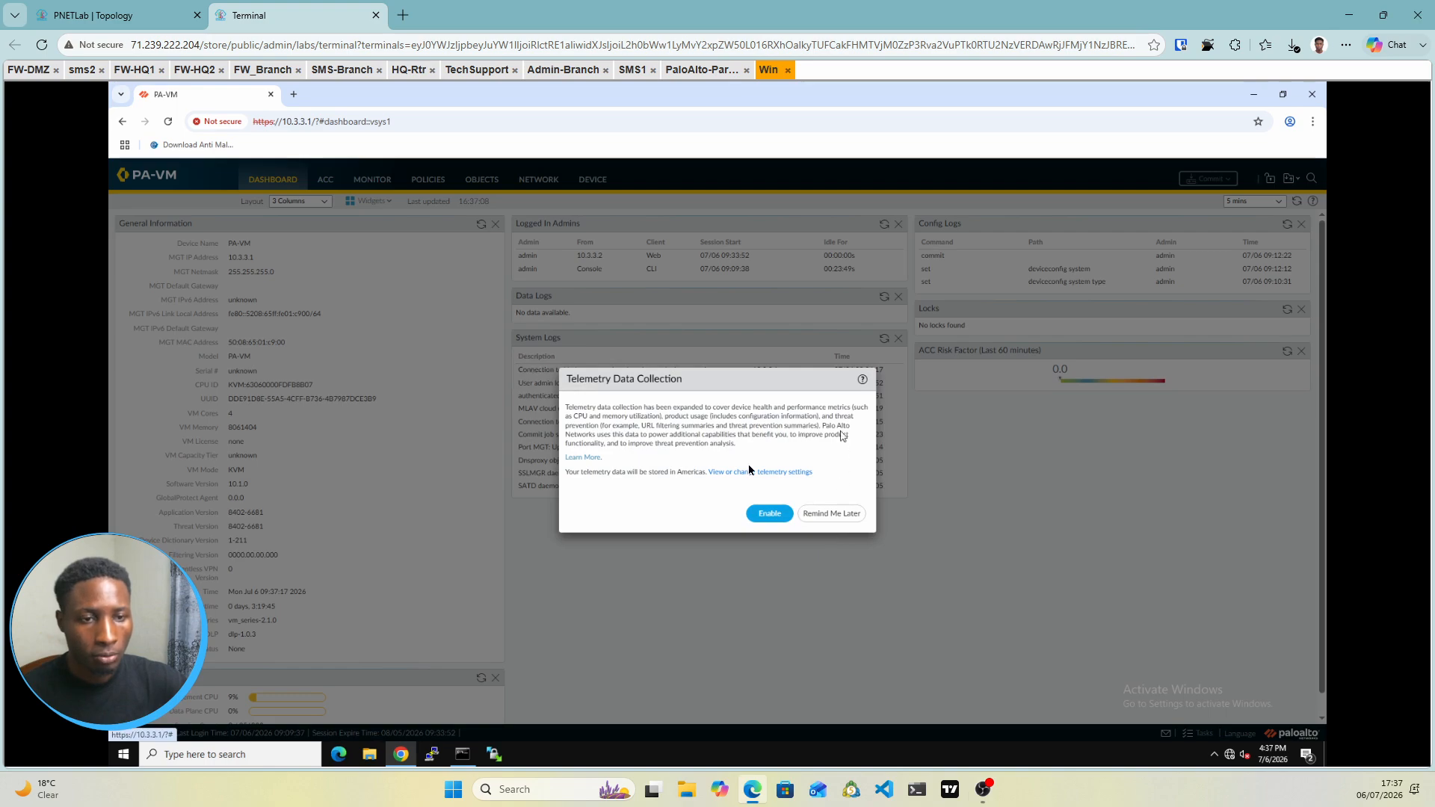
left_click(831, 515)
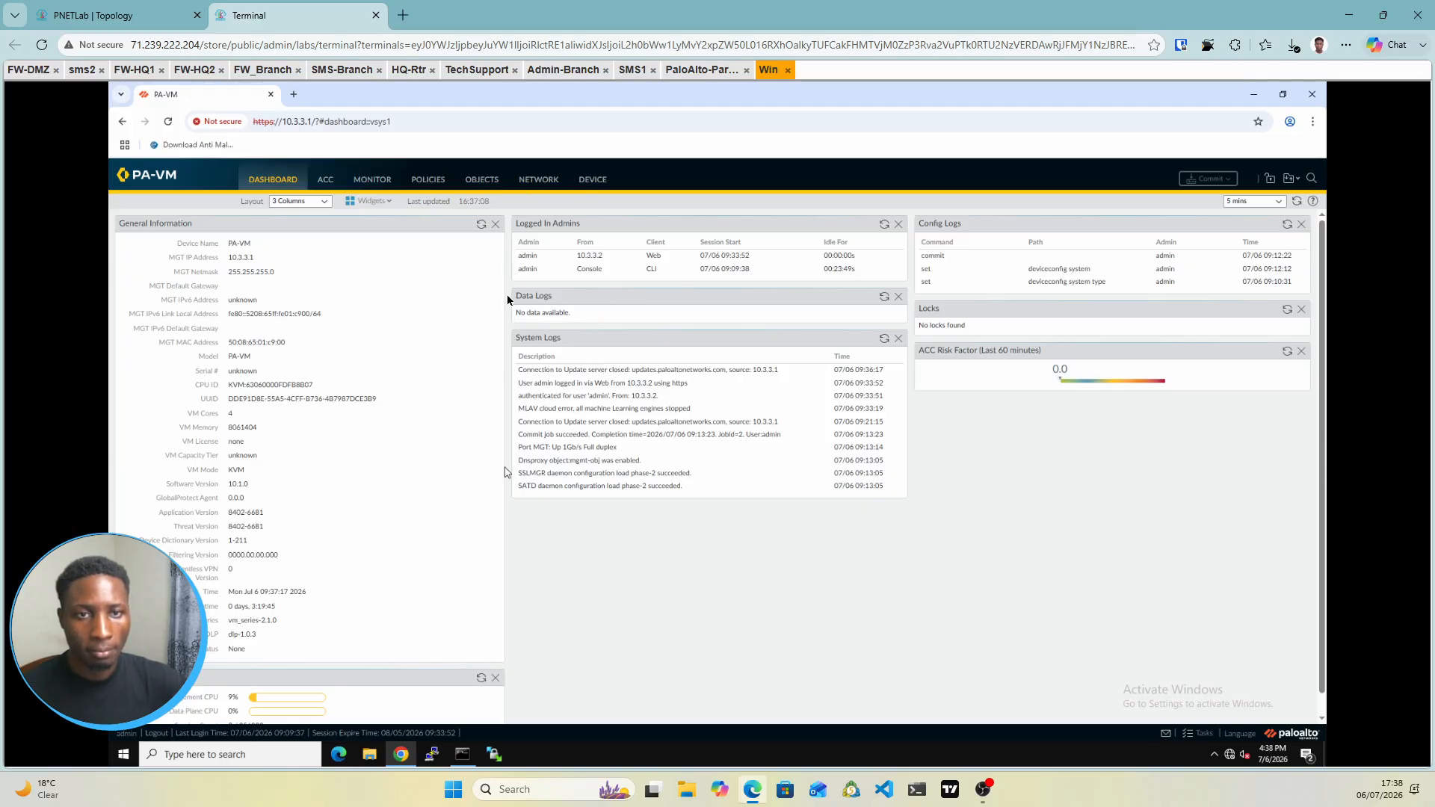
left_click(139, 24)
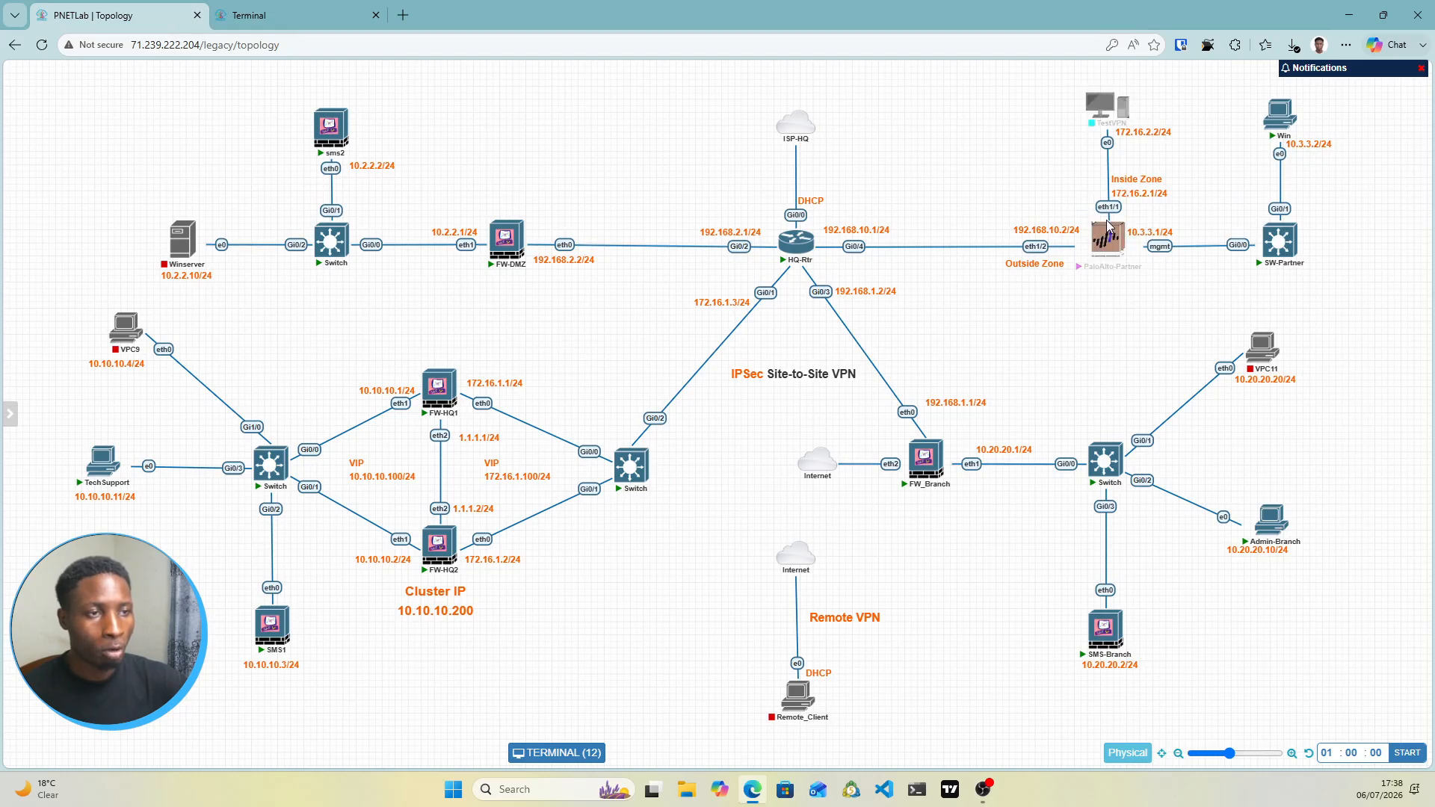
Browse PAN-OS NETWORK, Zones and OBJECTS, ending on the Network Interfaces list of 24 ethernet ports
mouse_move(1116, 258)
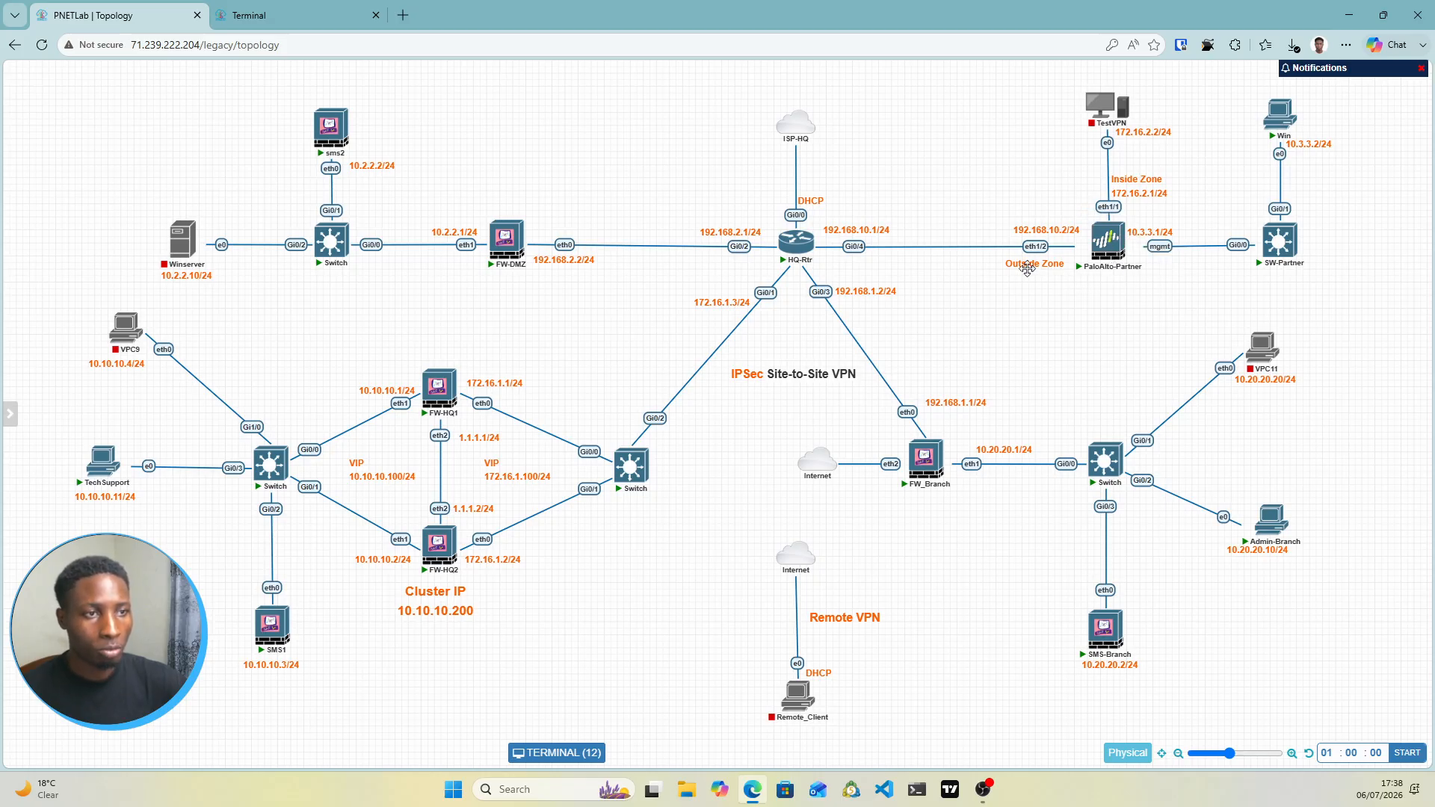
left_click(307, 15)
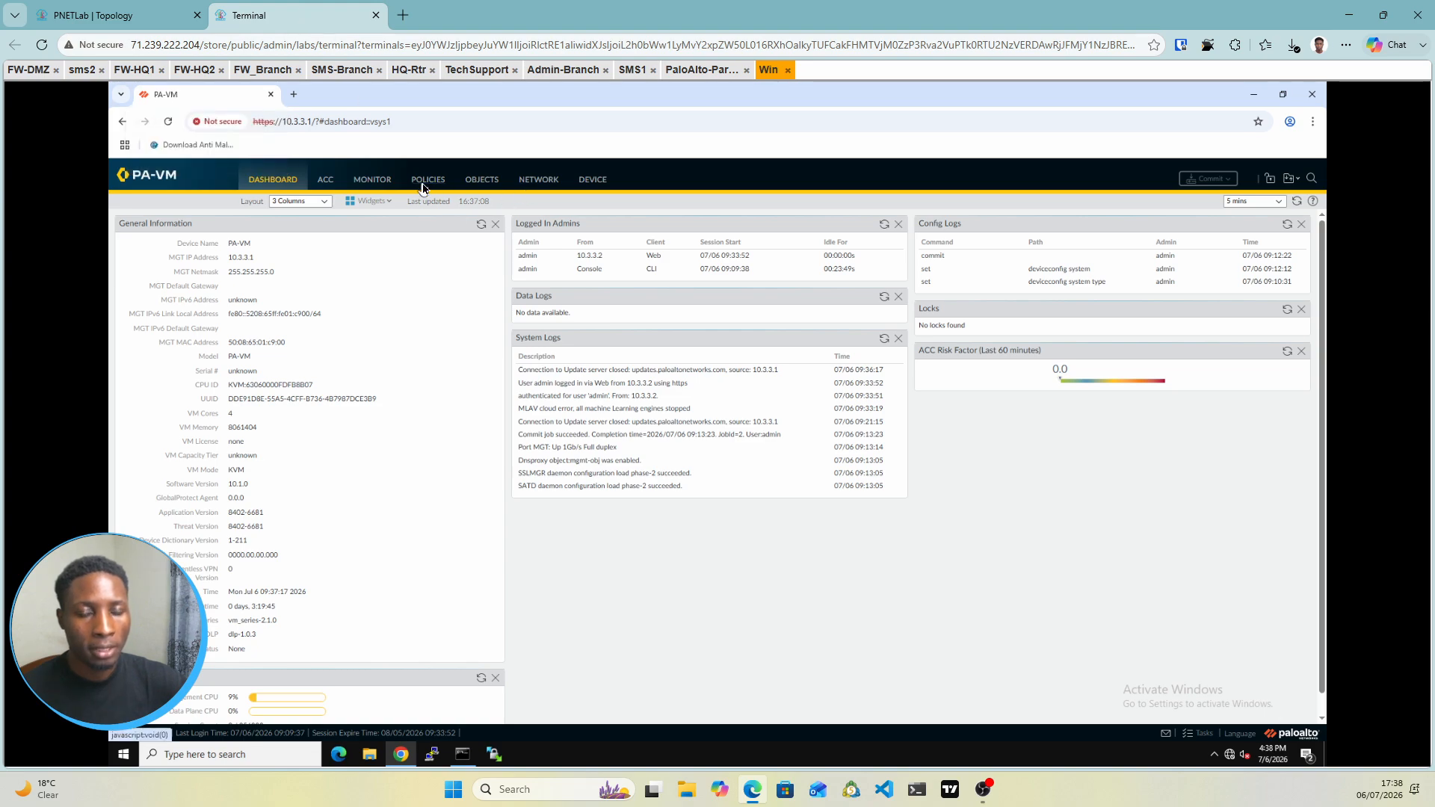
left_click(543, 182)
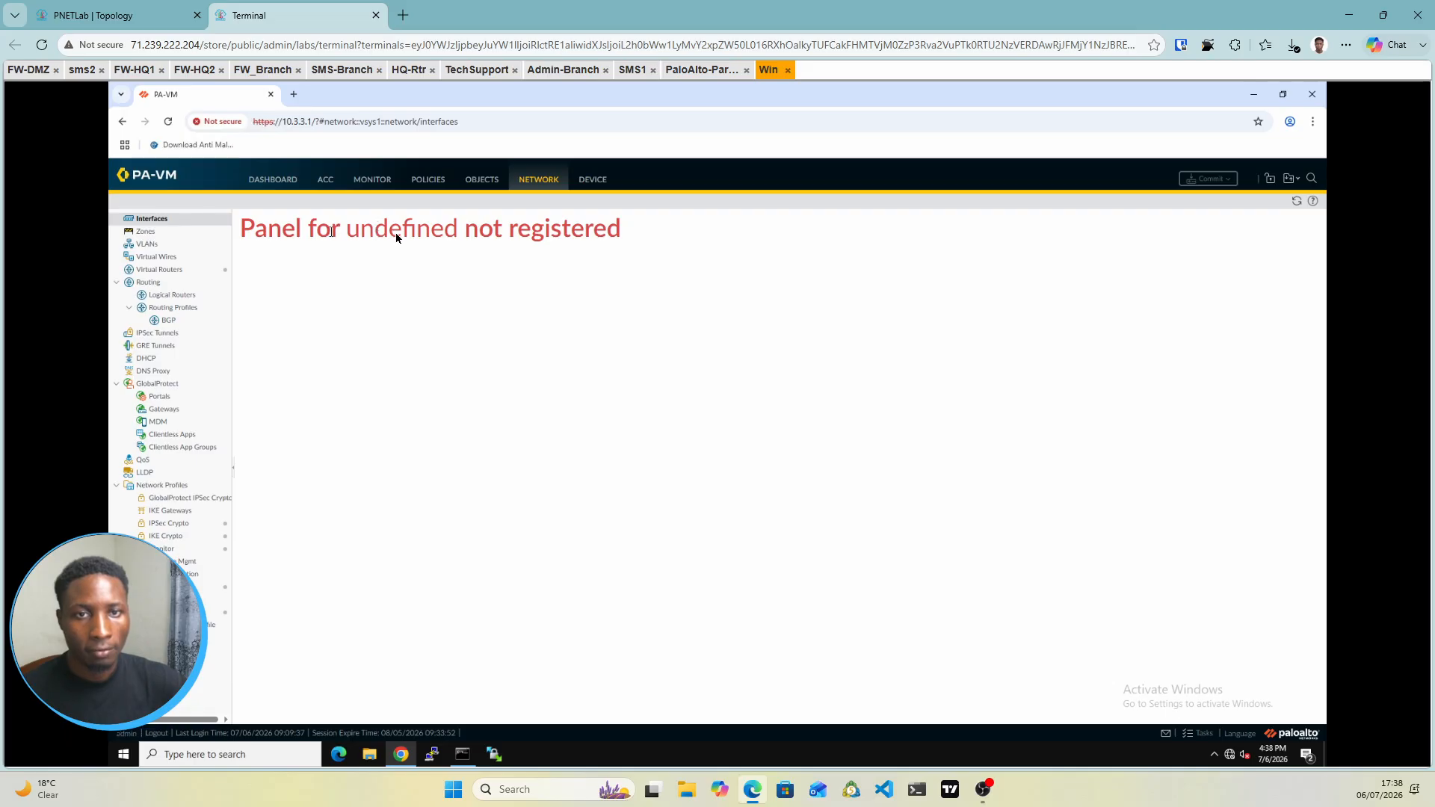
left_click(177, 234)
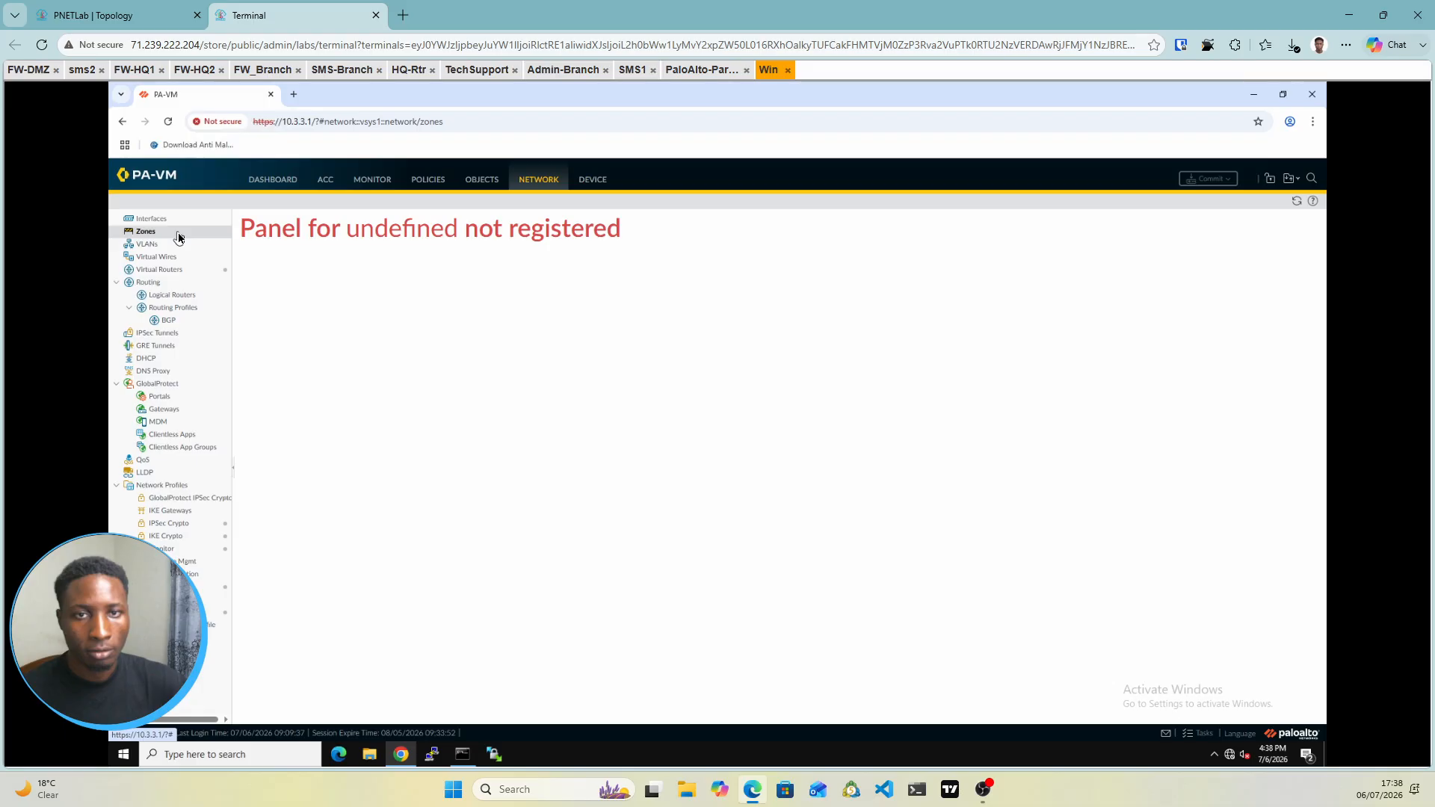
left_click(478, 183)
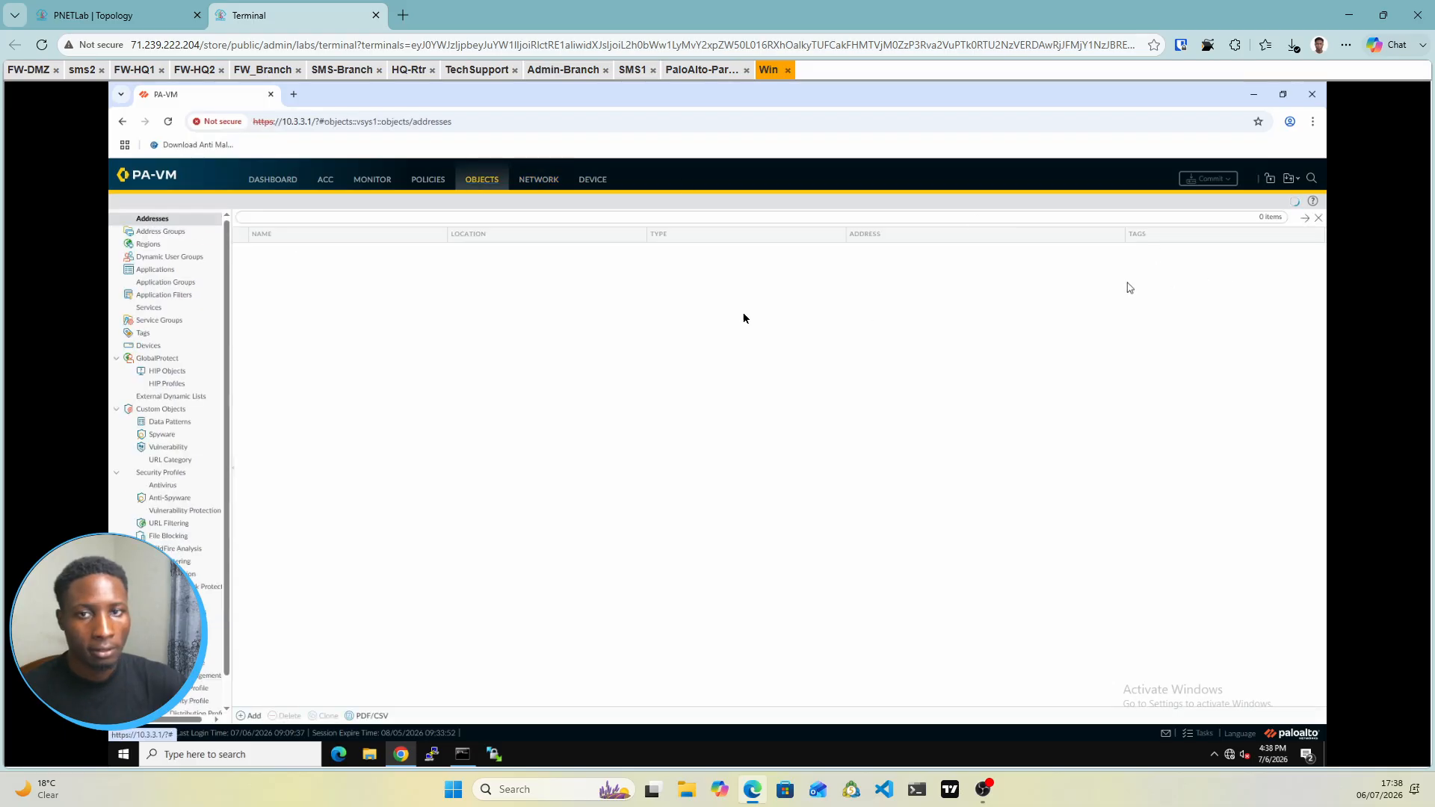
left_click(536, 185)
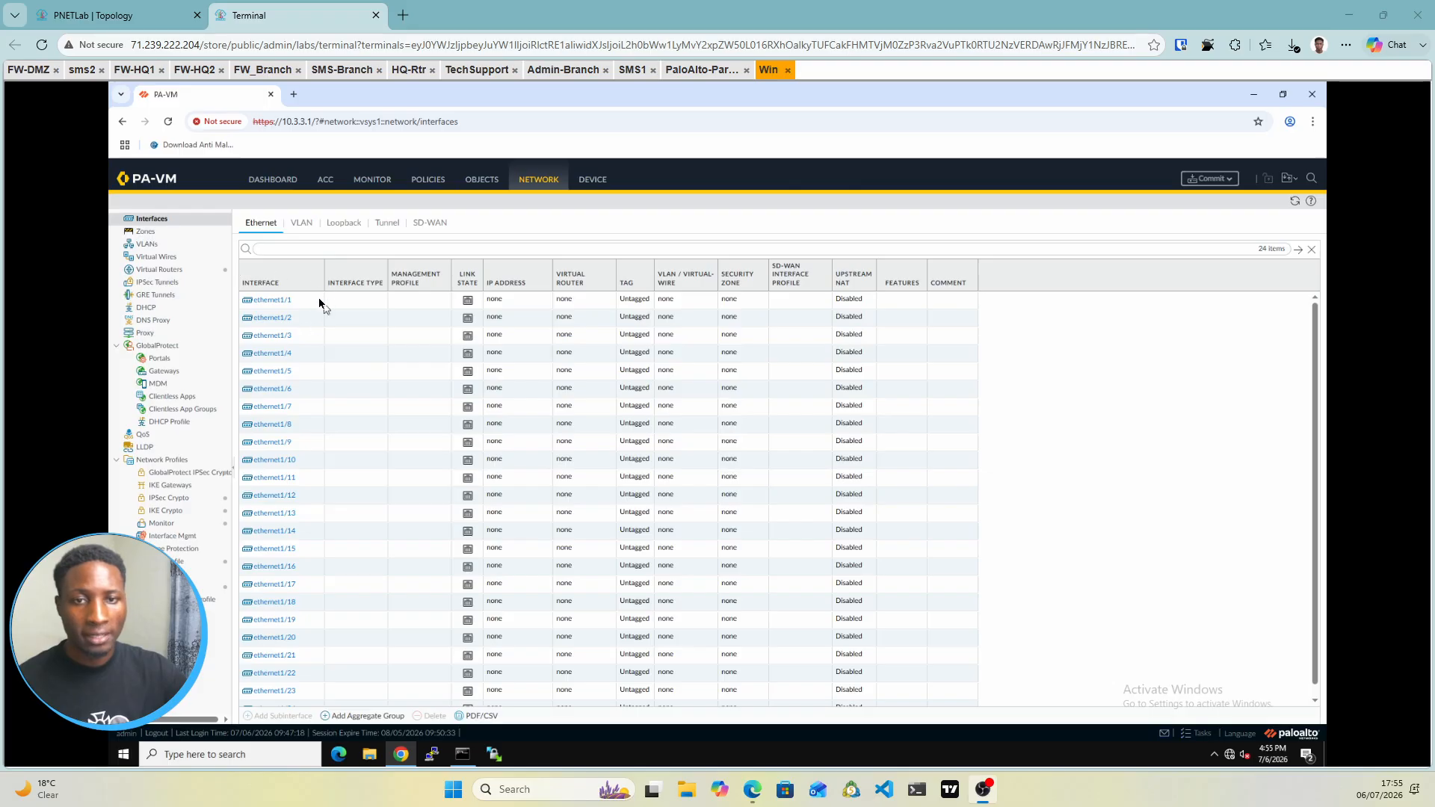
Add a Layer3 security zone named Outside
left_click(154, 233)
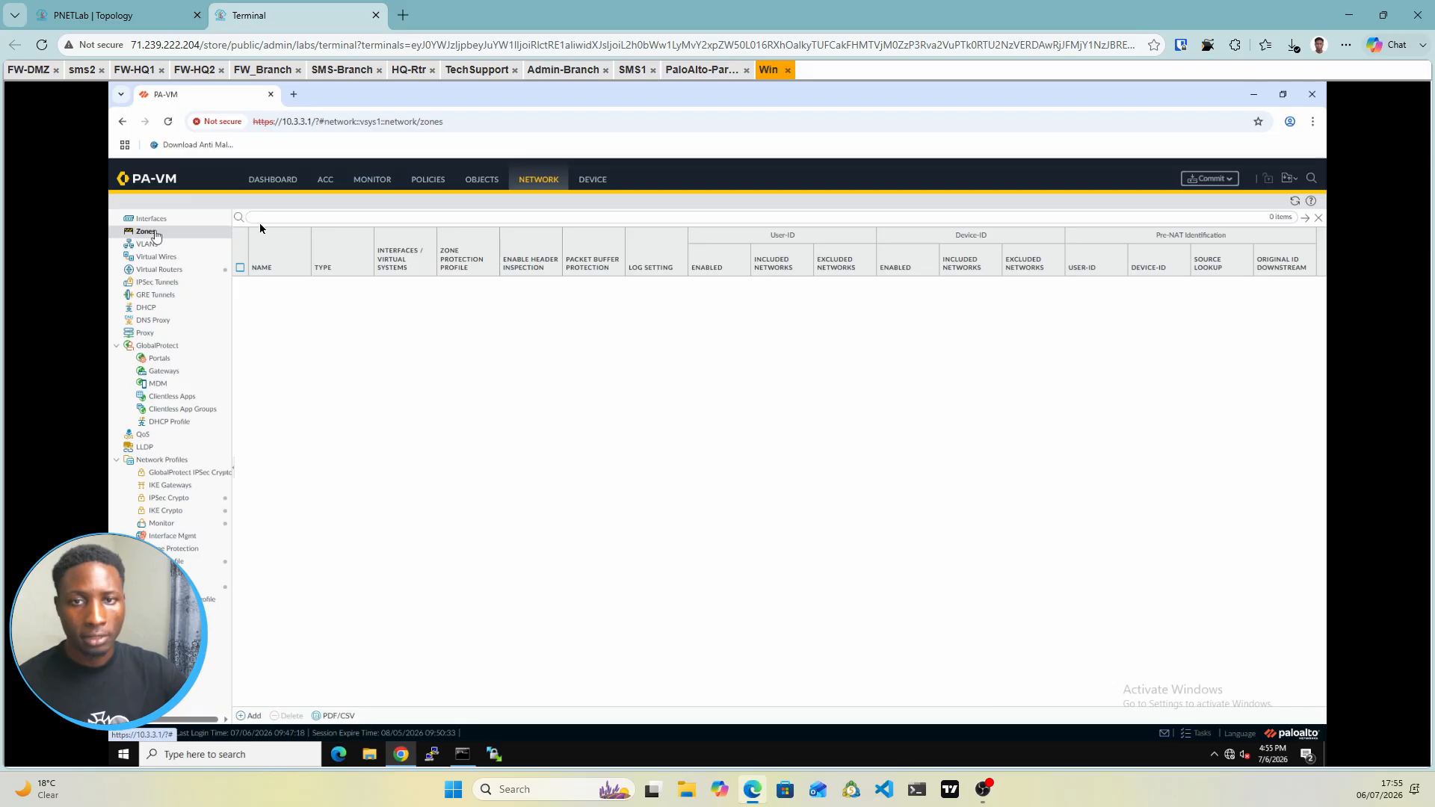
left_click(245, 716)
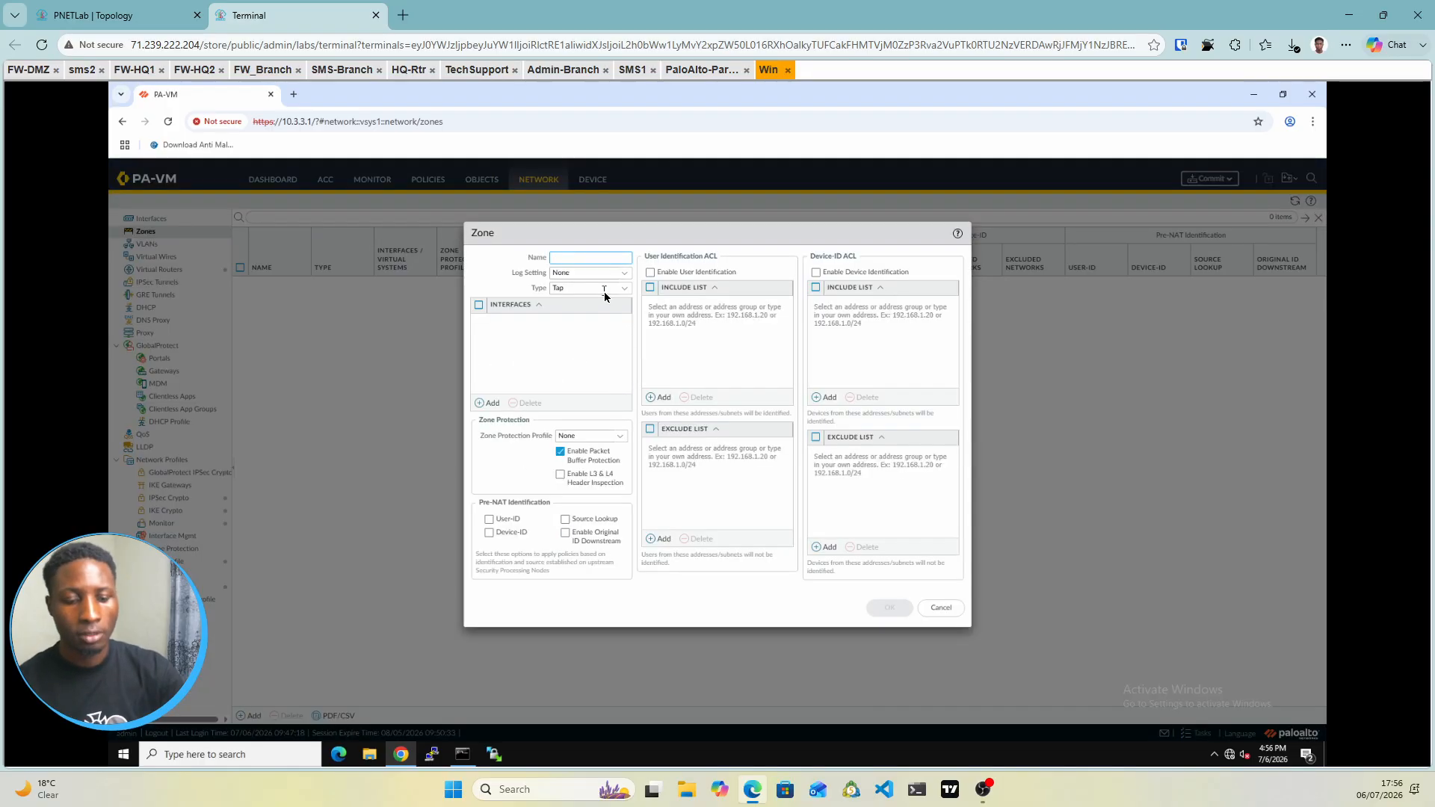
type("ut")
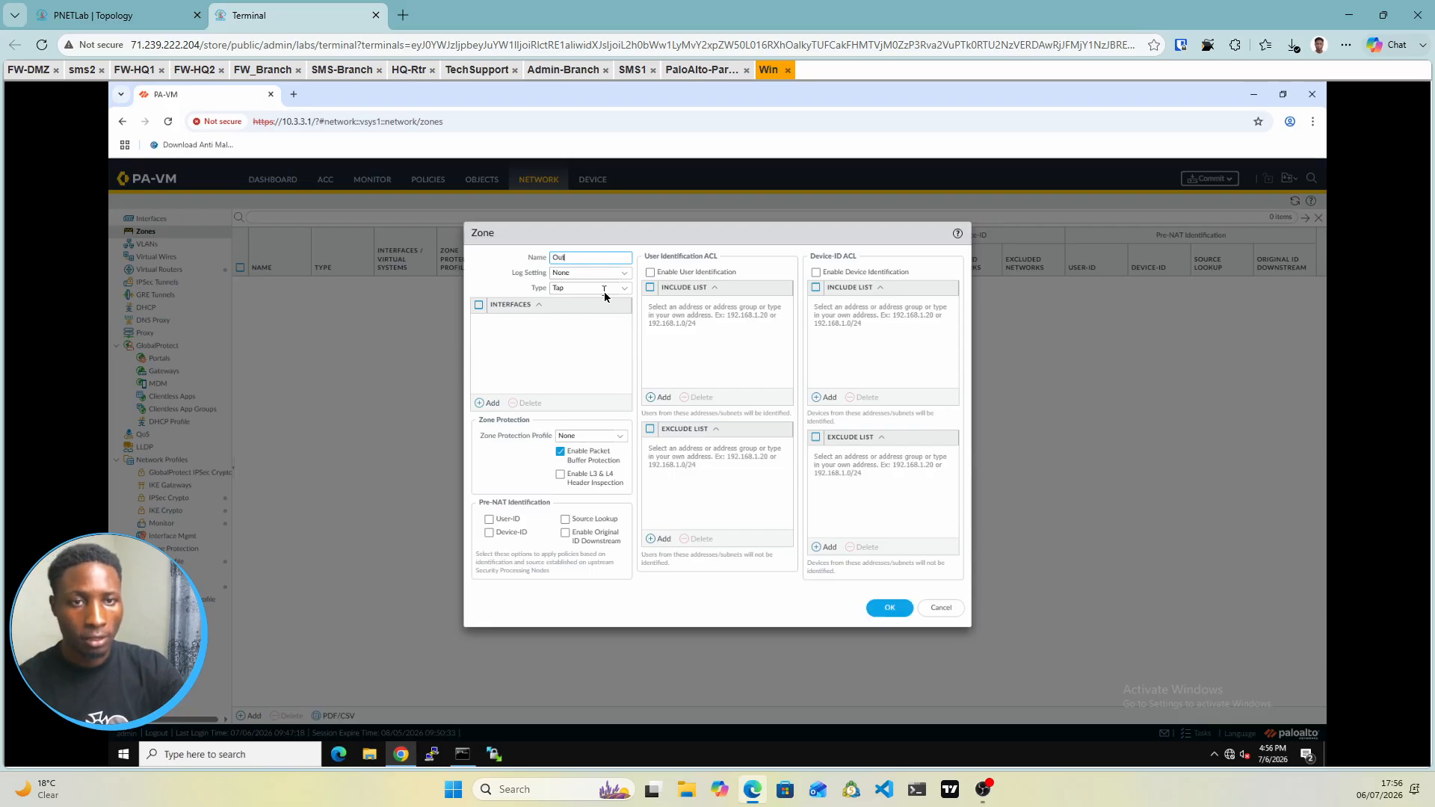
type("side")
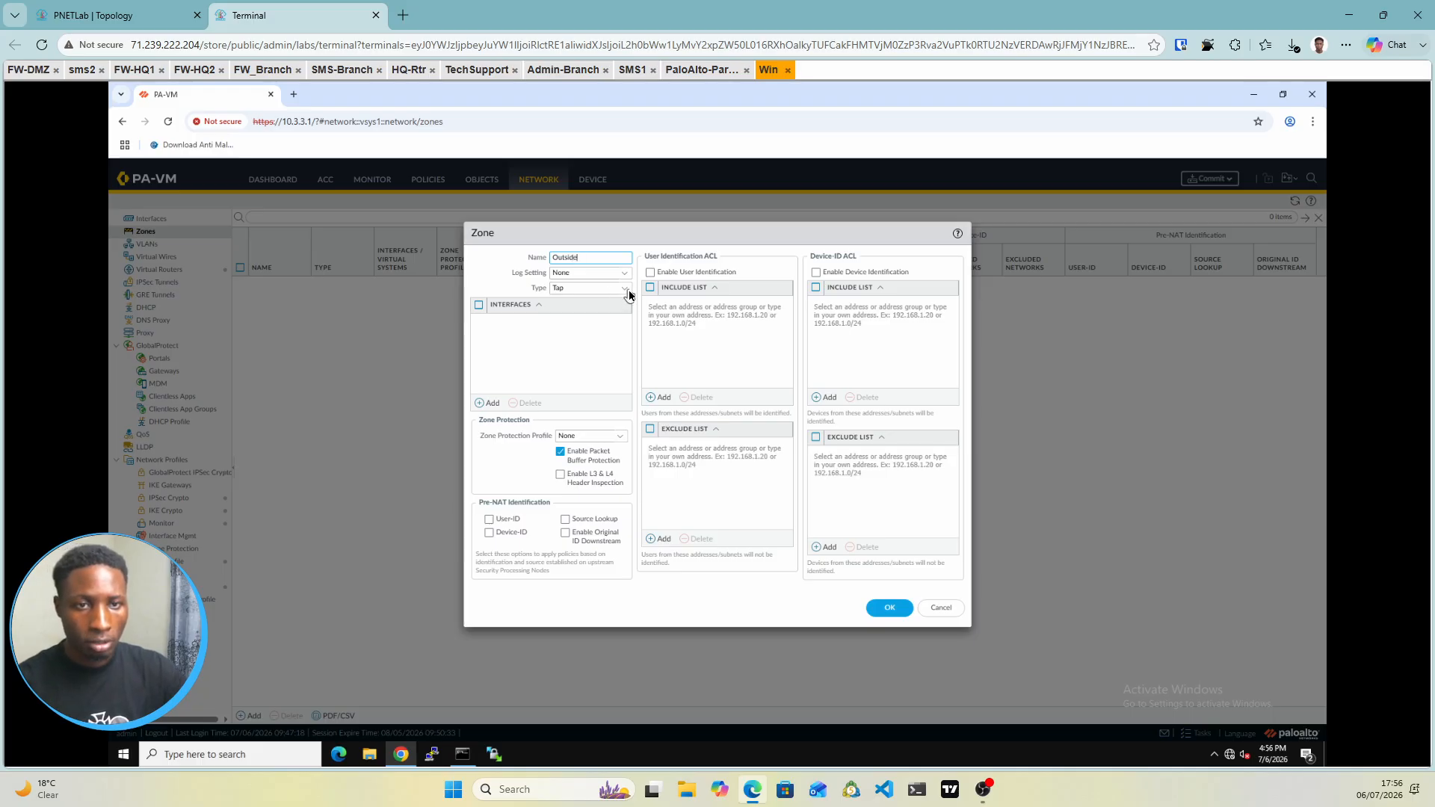
left_click(625, 289)
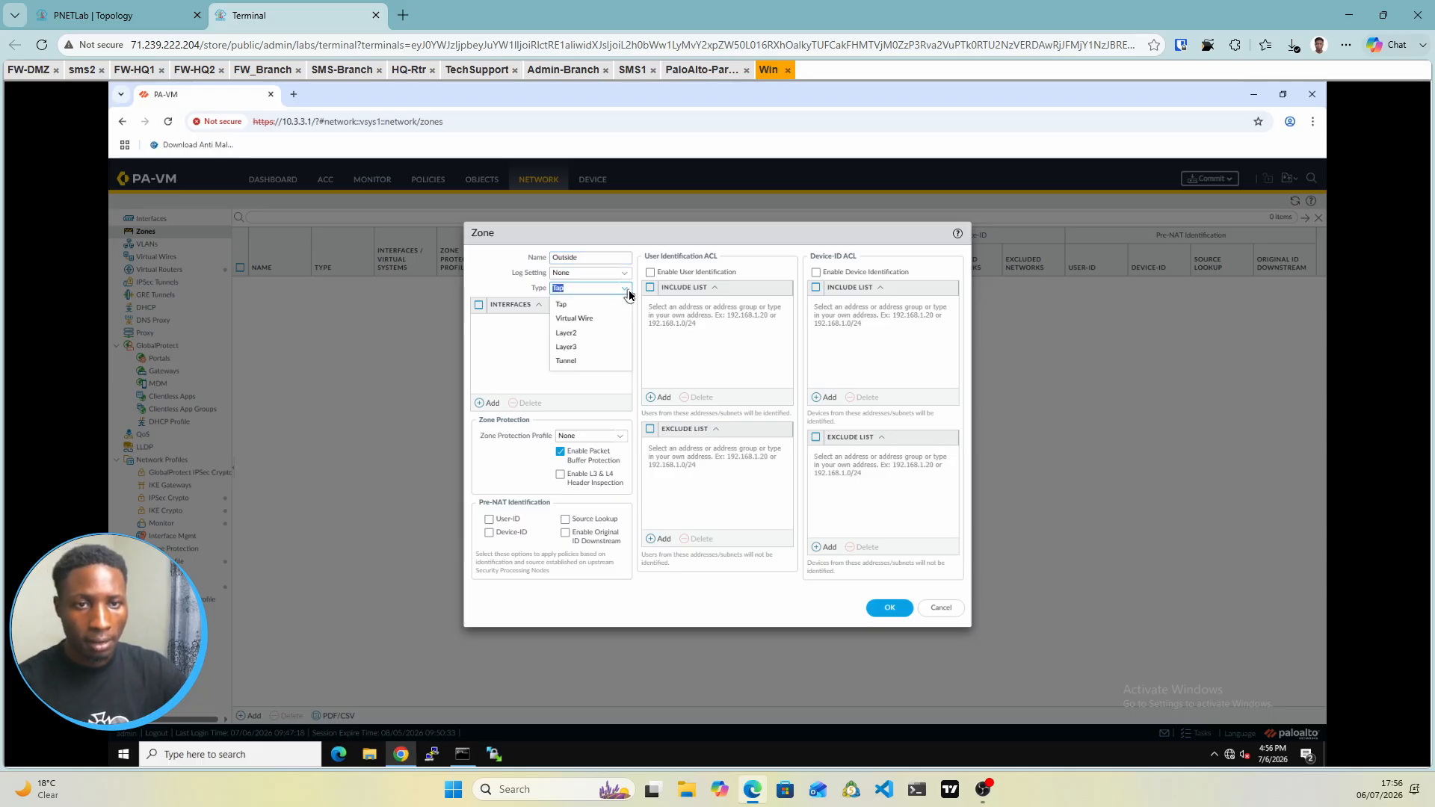
left_click(583, 349)
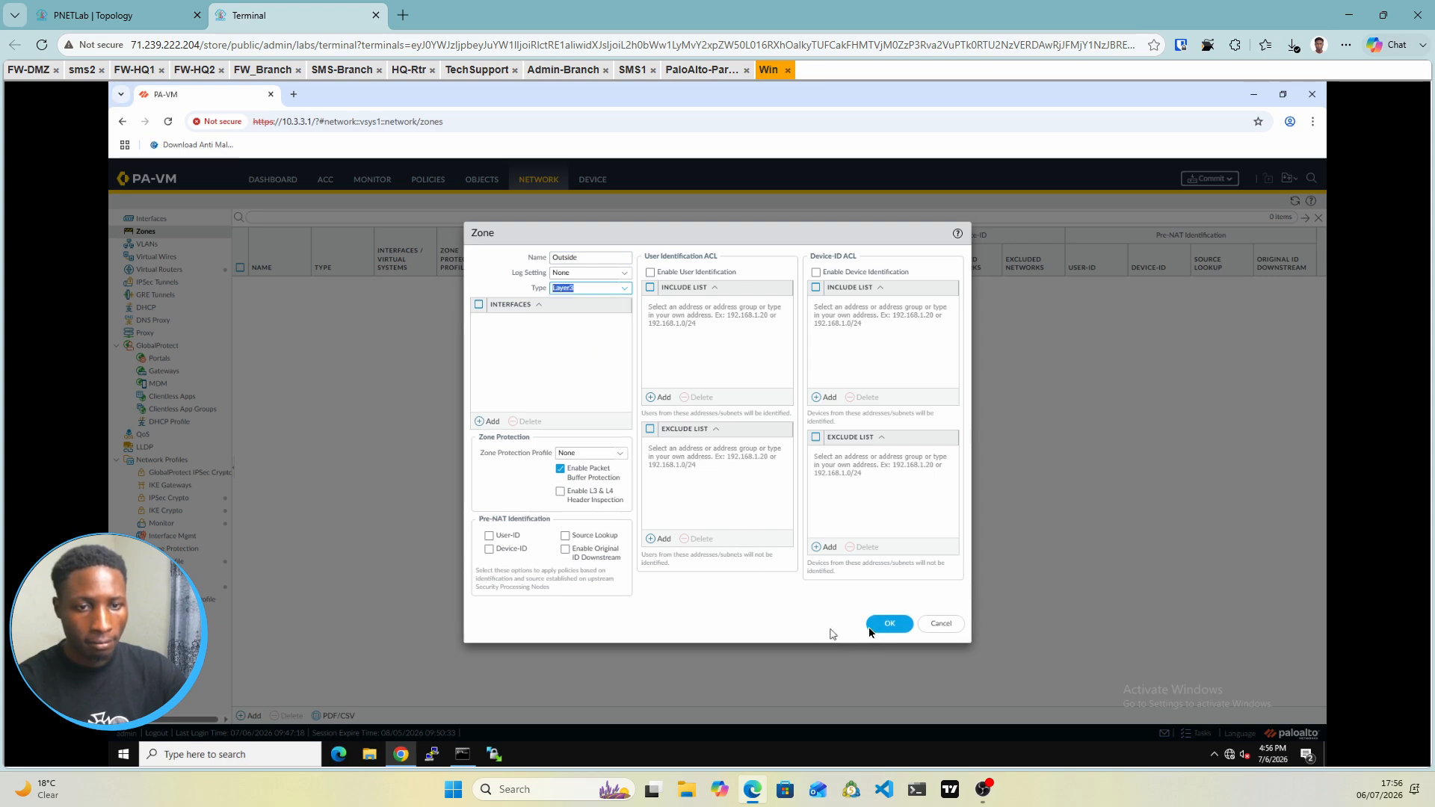
left_click(888, 624)
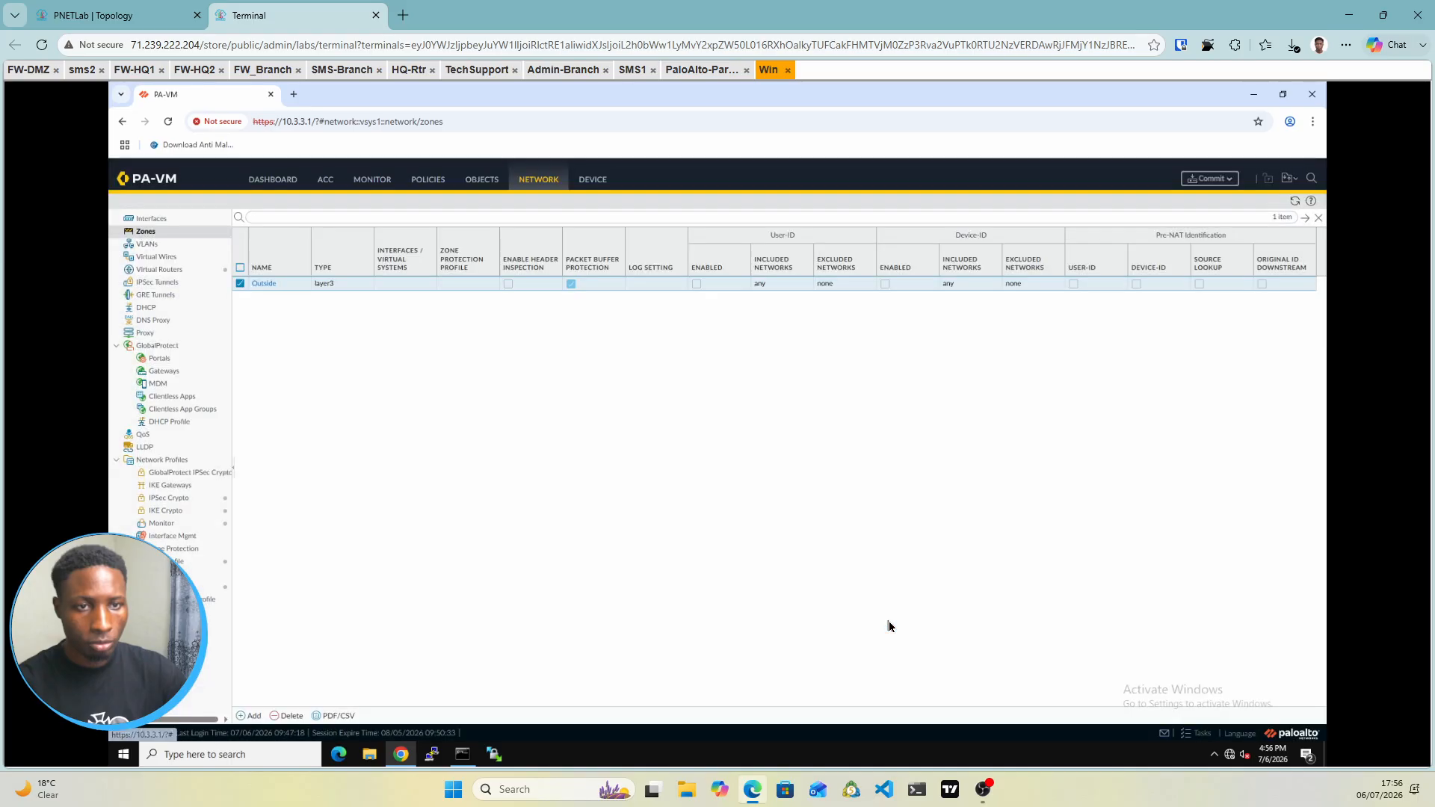
Add a second security zone named Inside with type Layer2
left_click(246, 717)
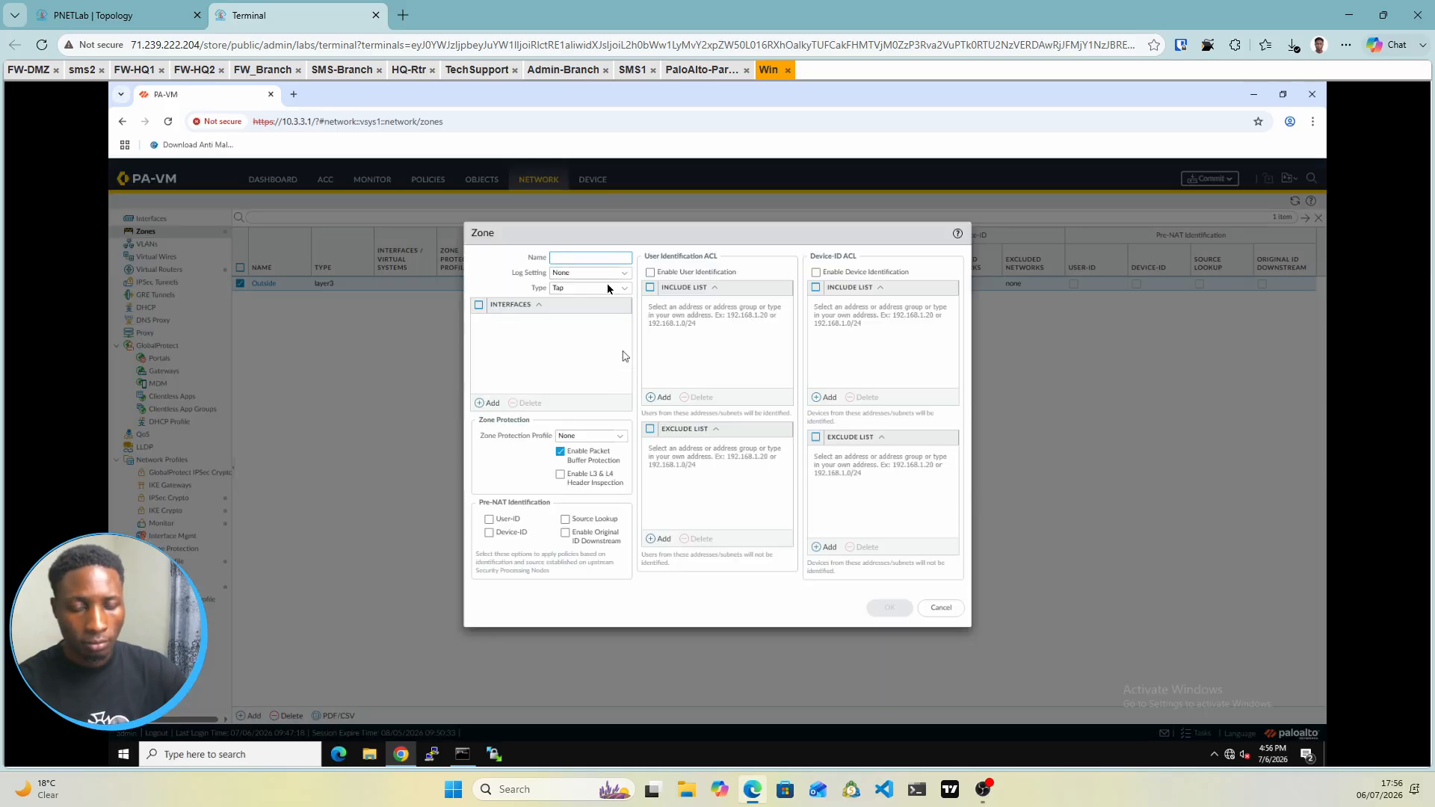
type("Inside")
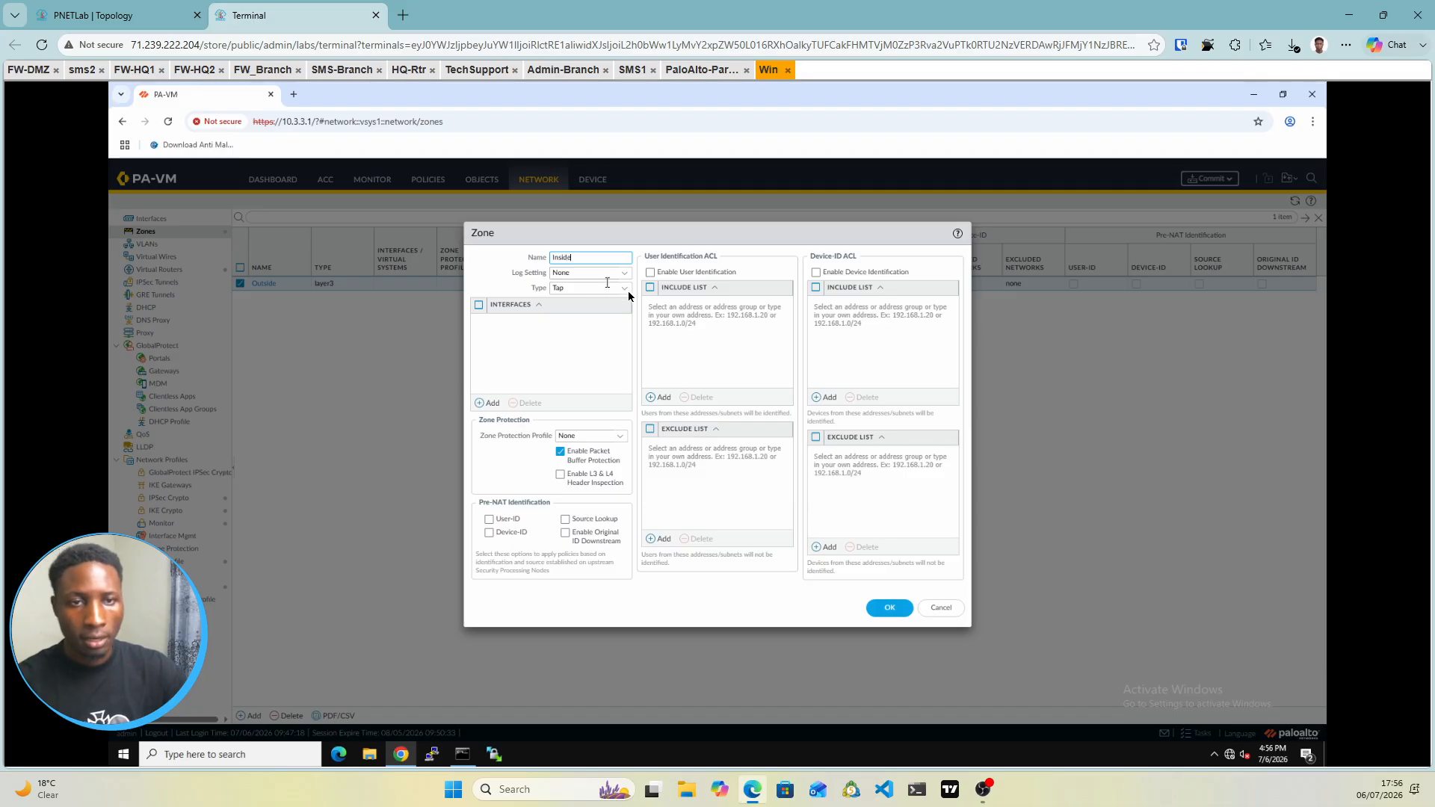
left_click(626, 291)
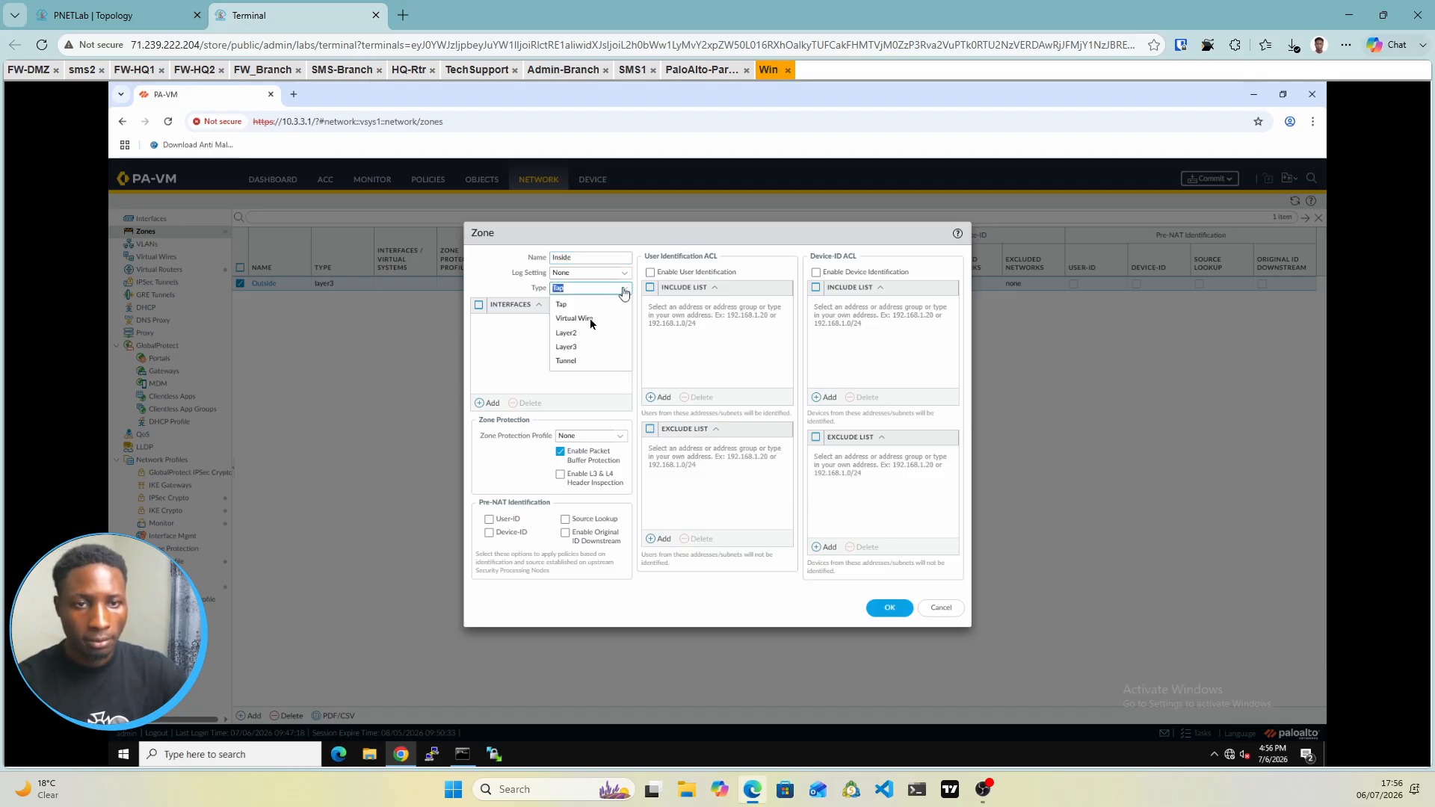
left_click(566, 349)
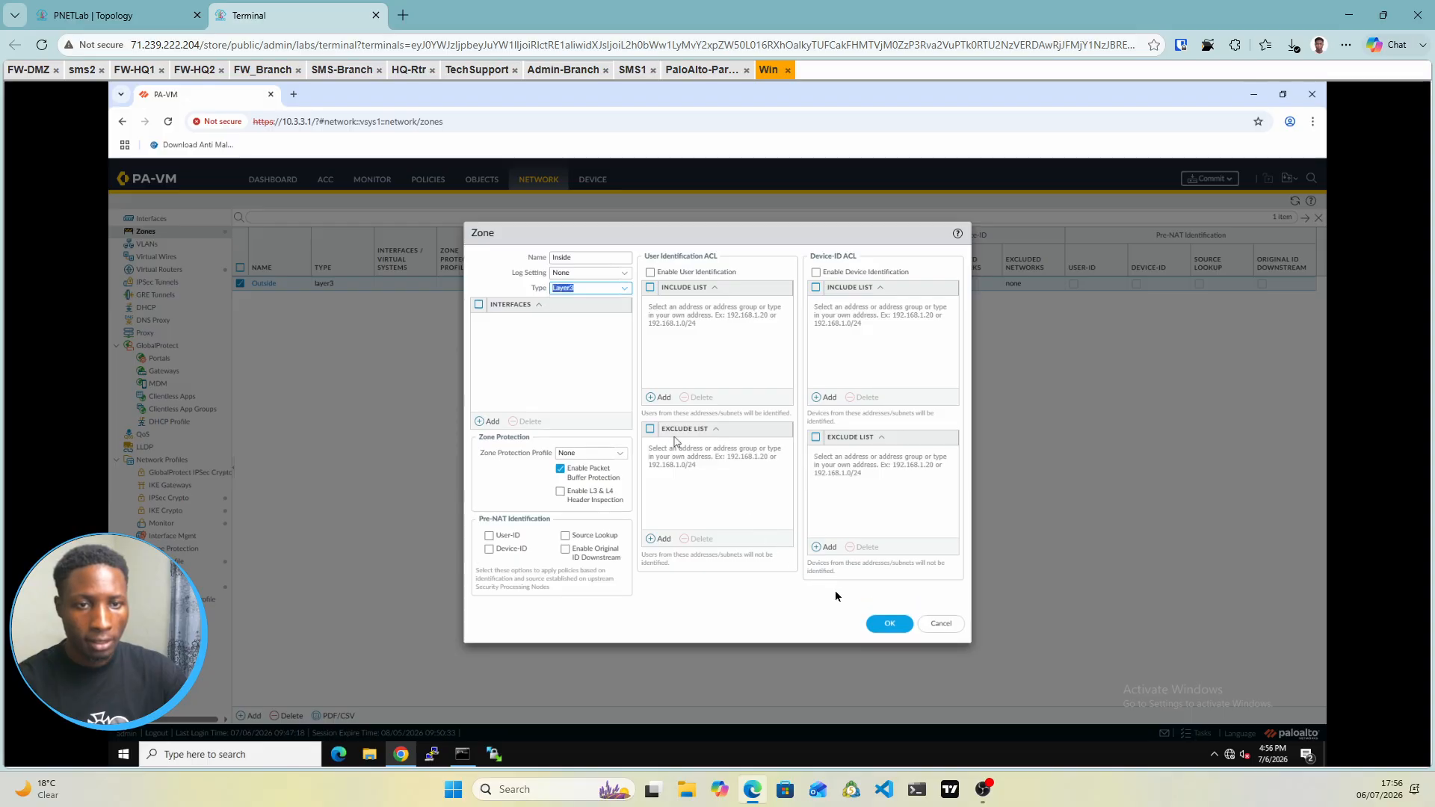
left_click(891, 625)
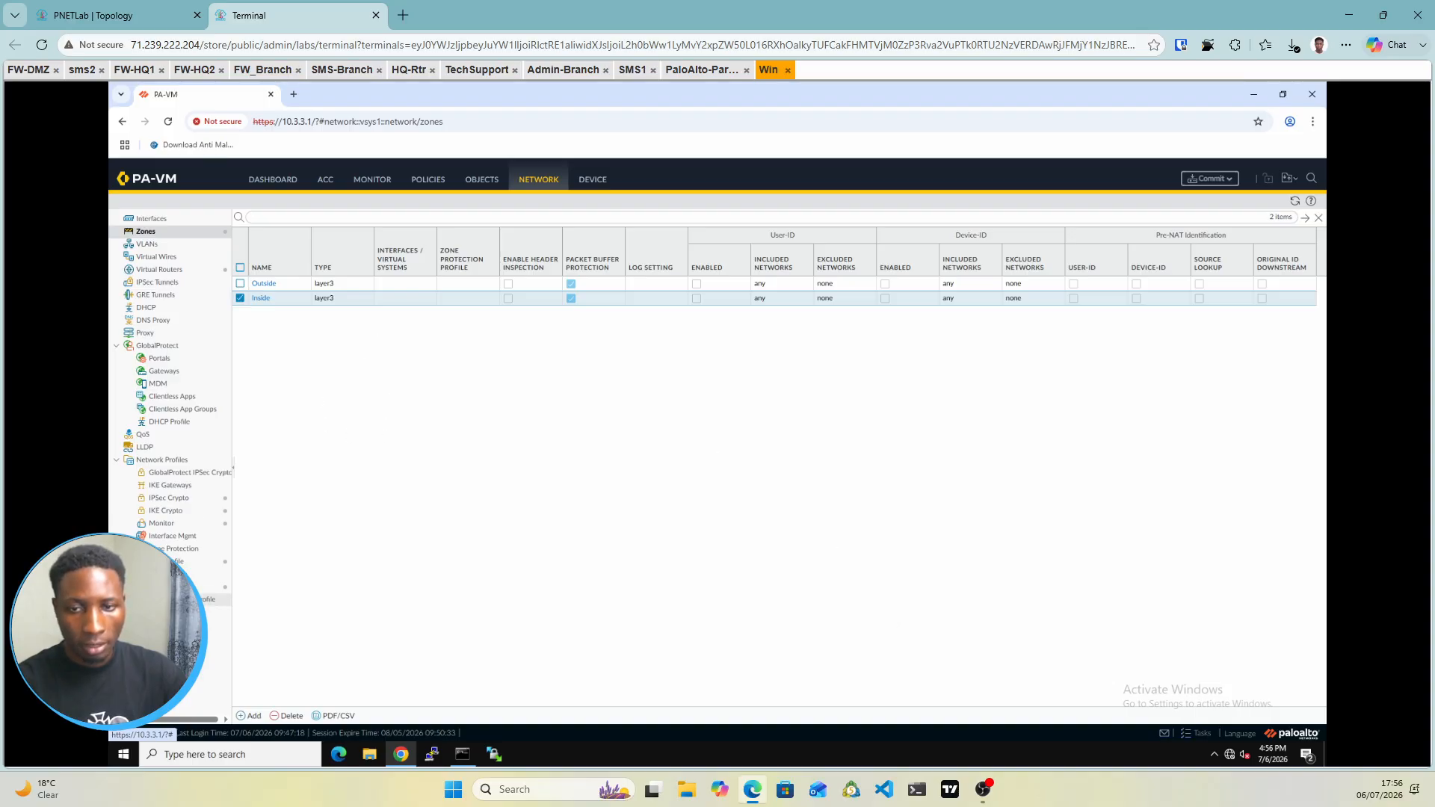
Create interface management profile 'Mgmt Access' allowing only Ping, then return to the Interfaces list
left_click(167, 538)
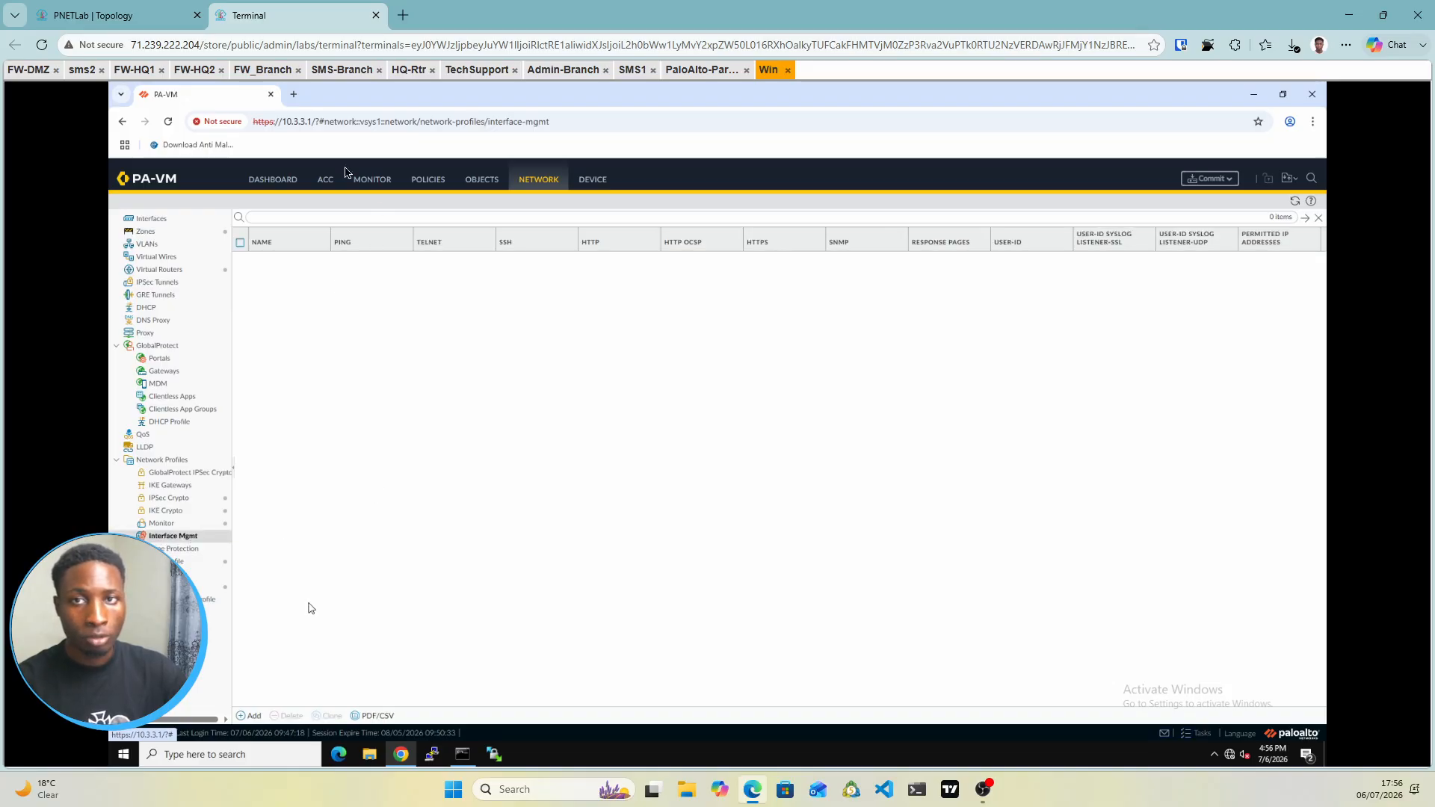
left_click(93, 15)
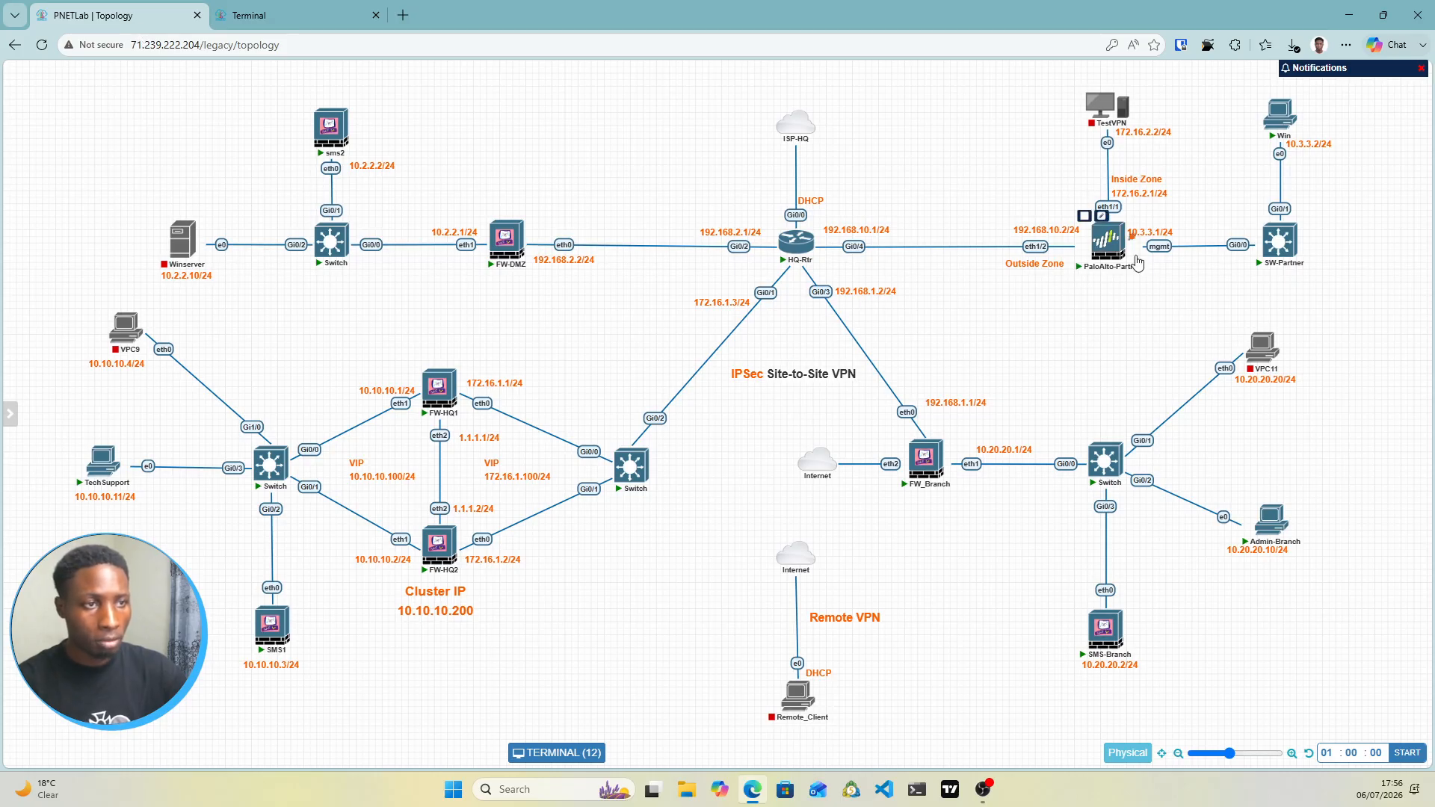
left_click(246, 15)
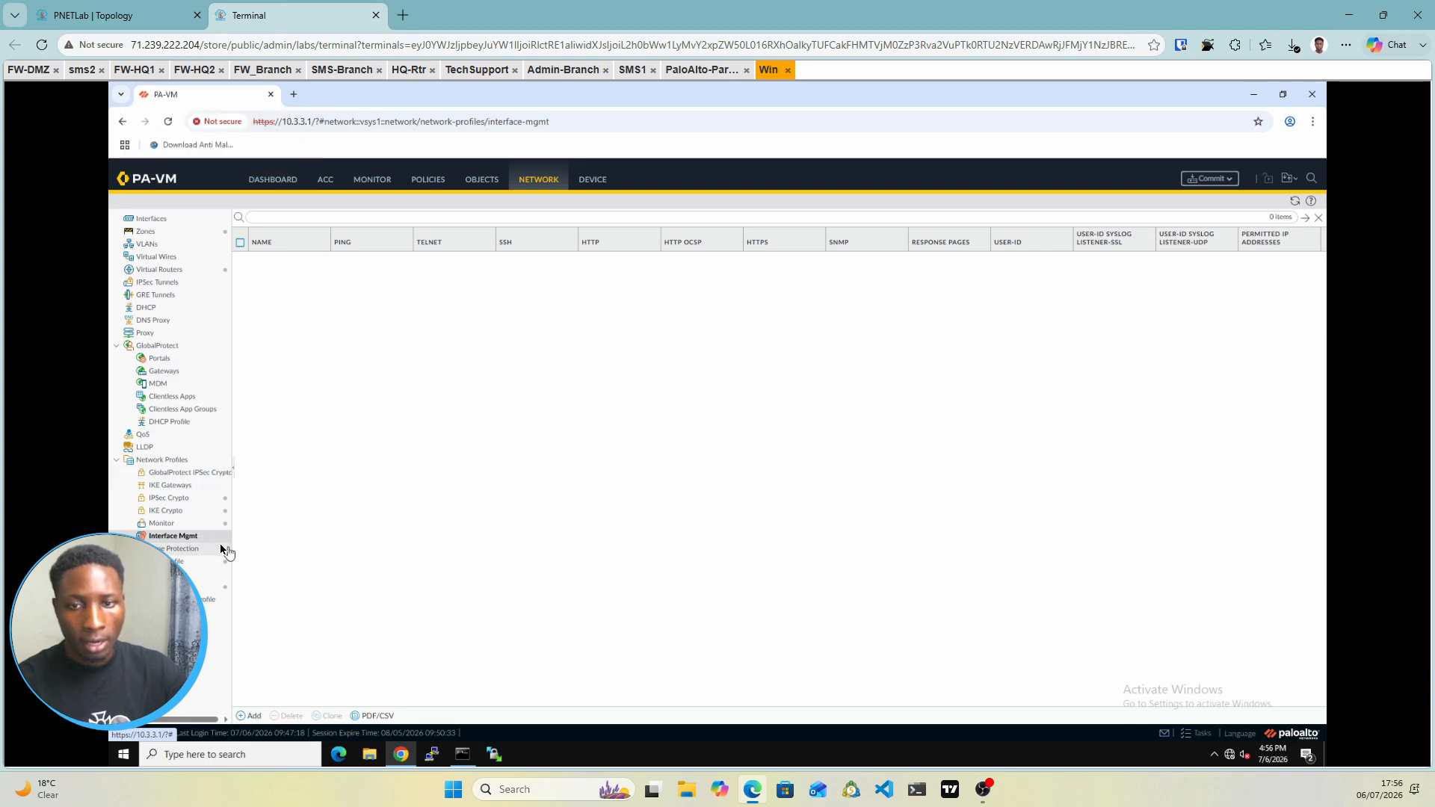
left_click(164, 15)
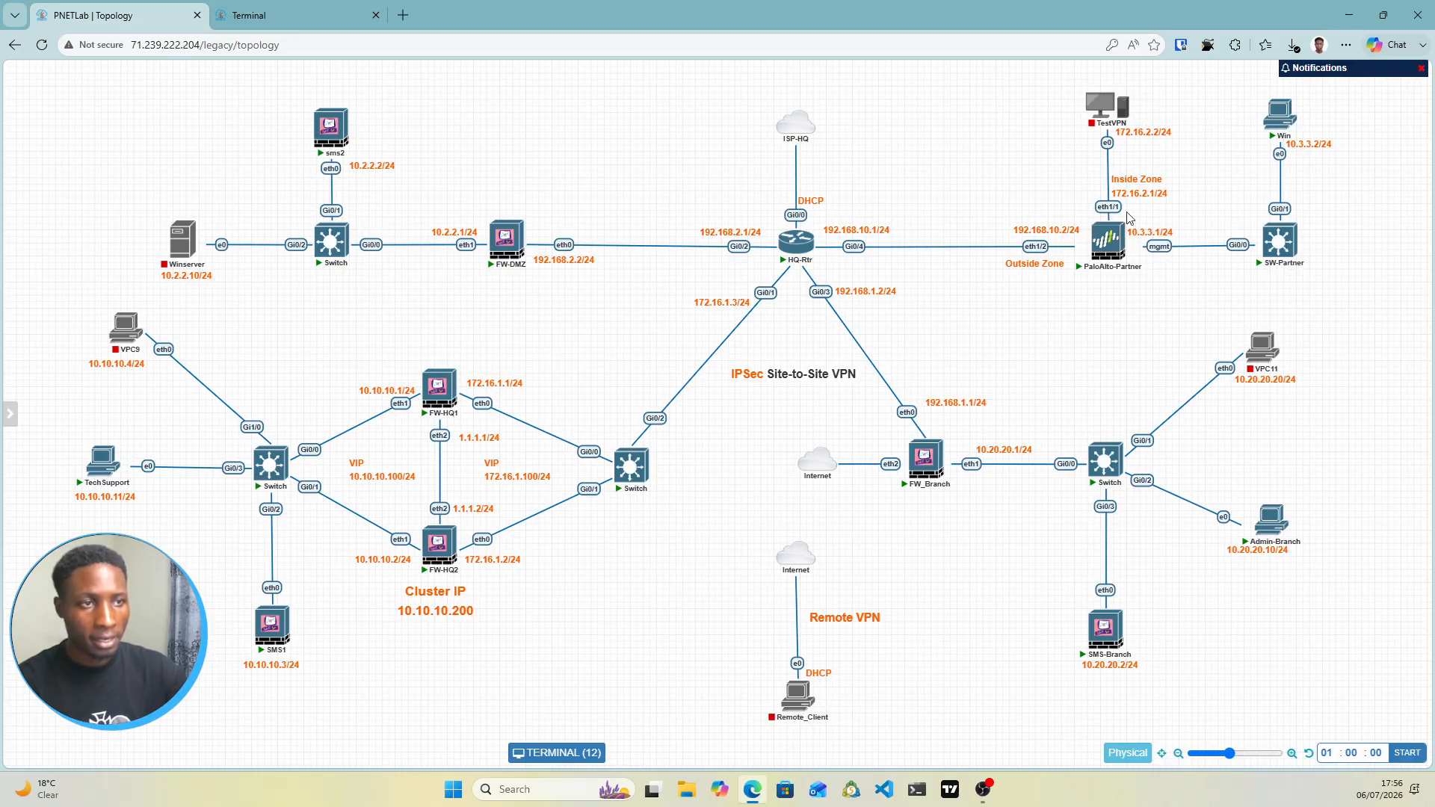
left_click(289, 9)
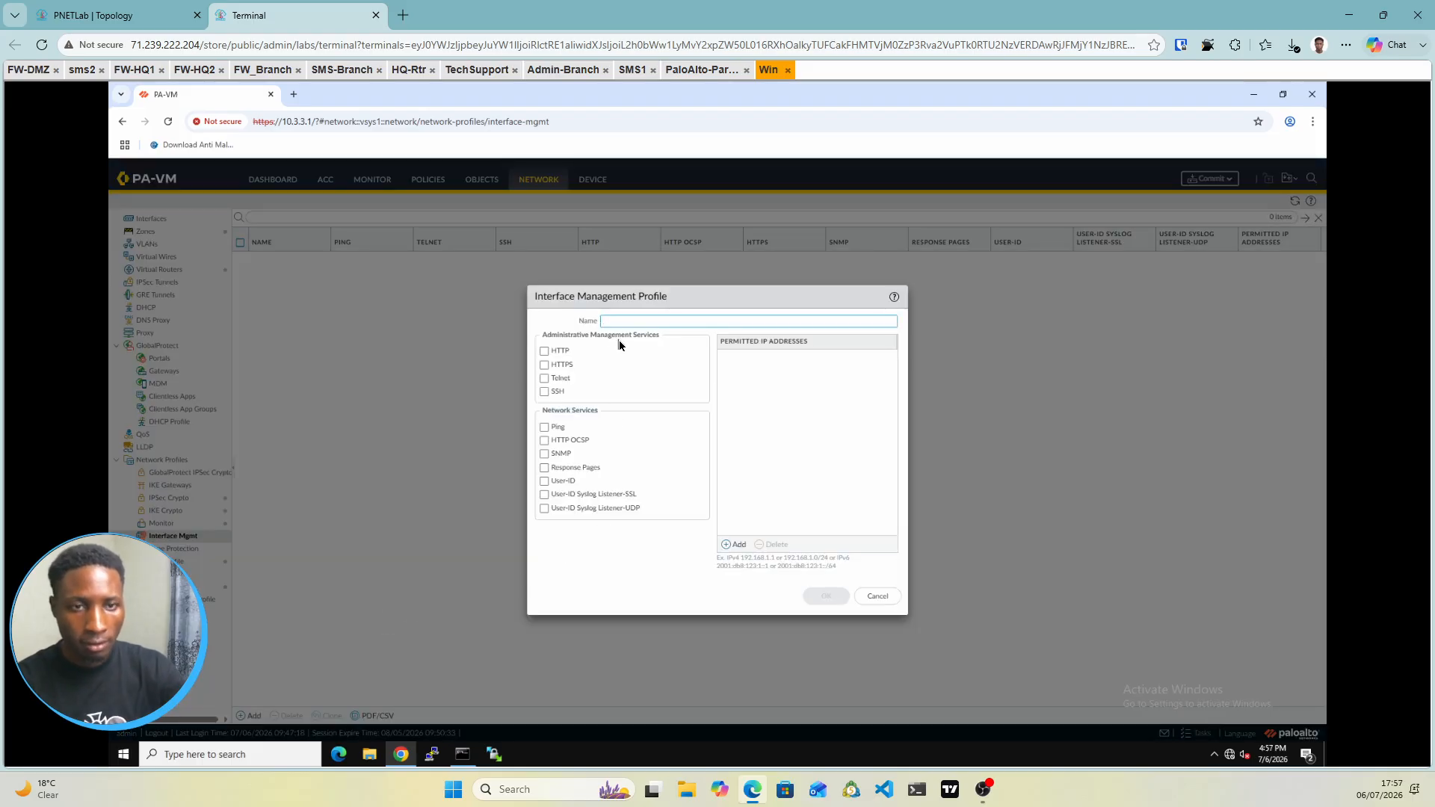
type("M")
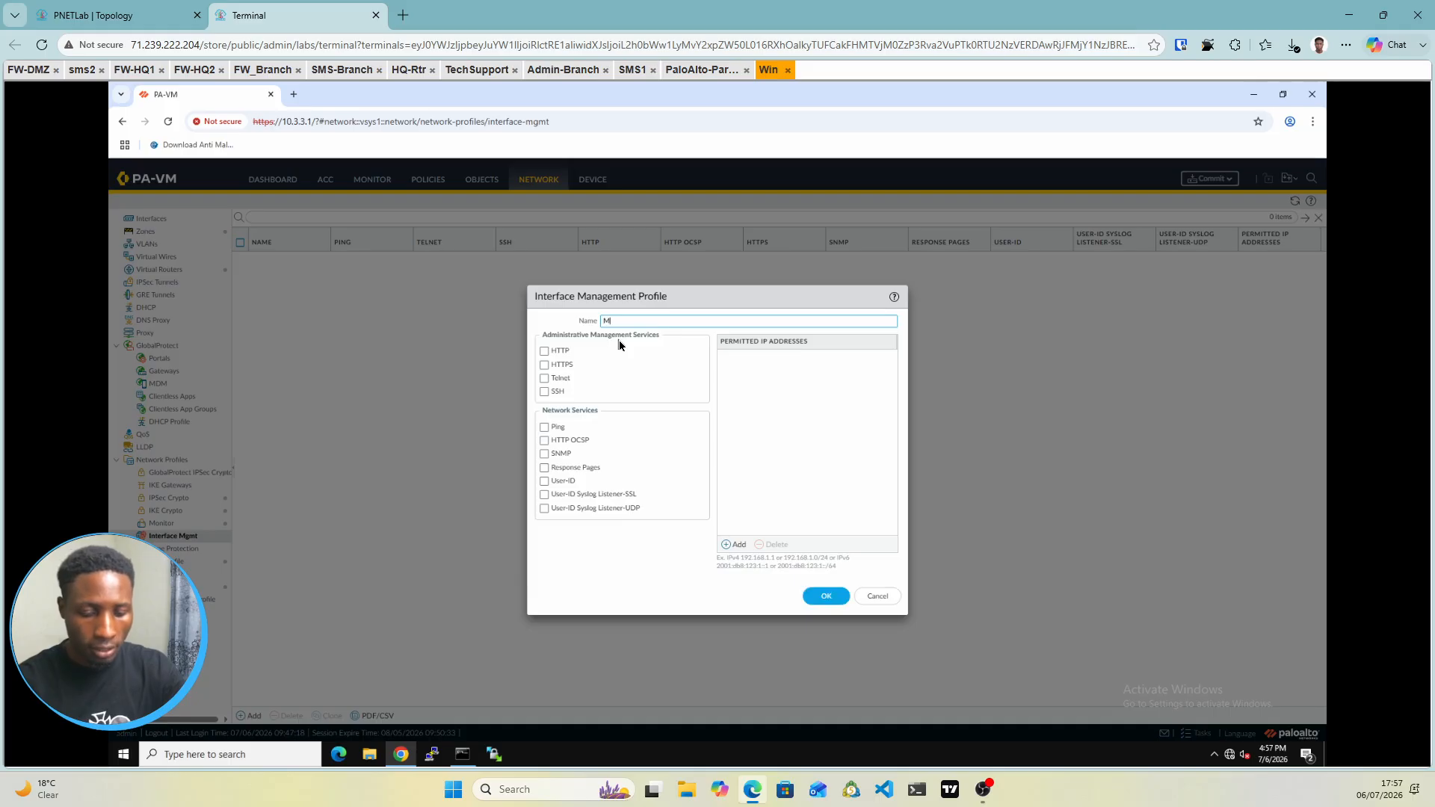
type("gm")
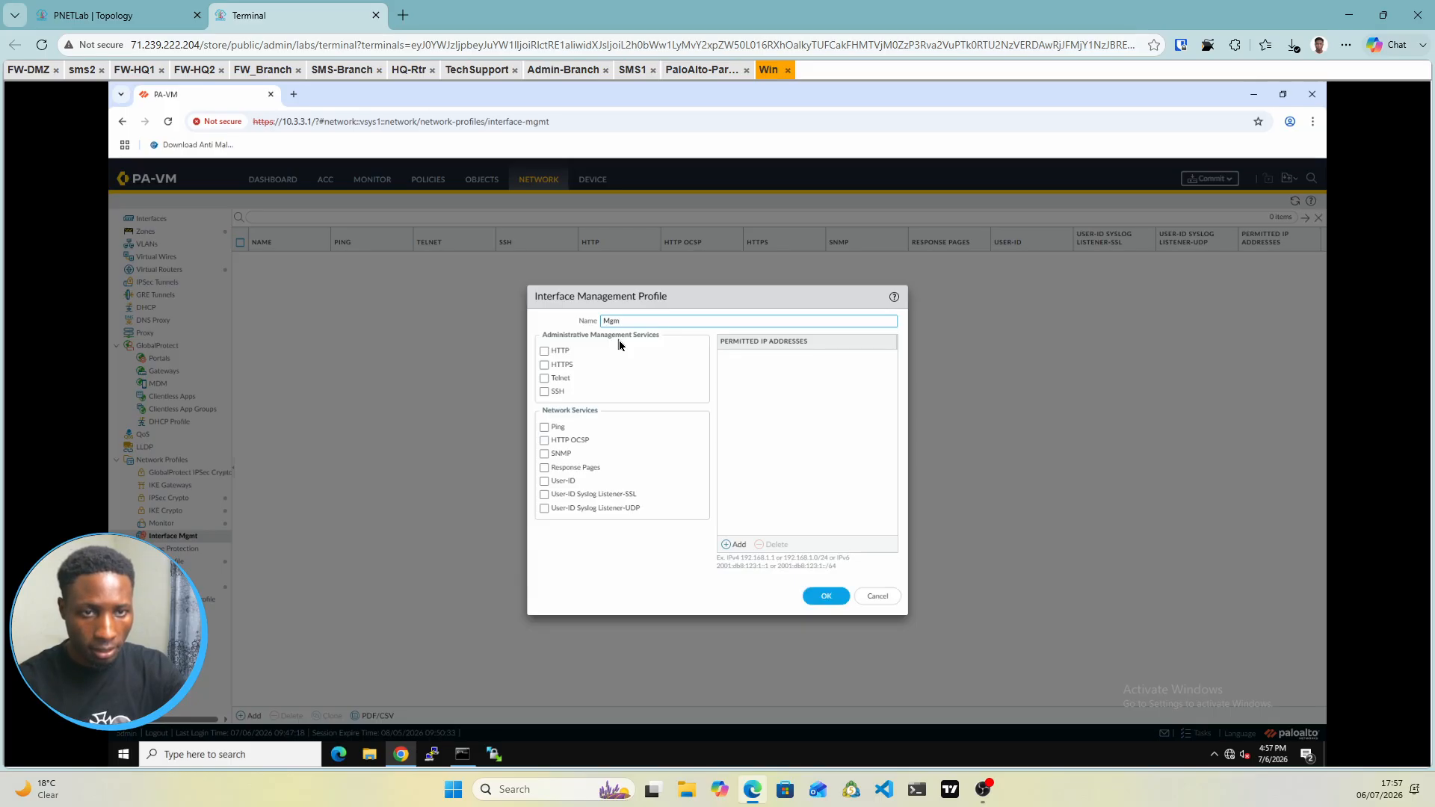
type("t Ac")
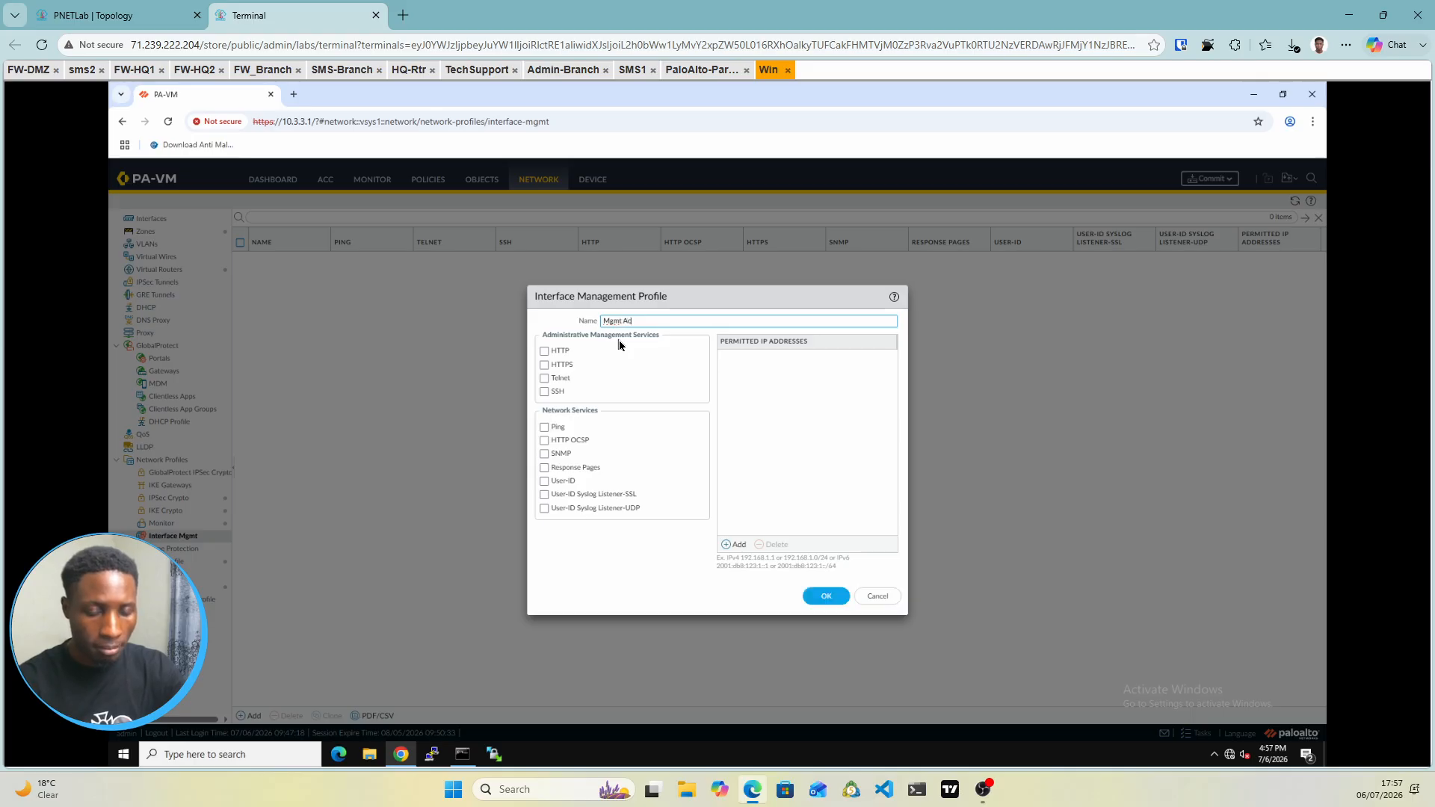
type("cess")
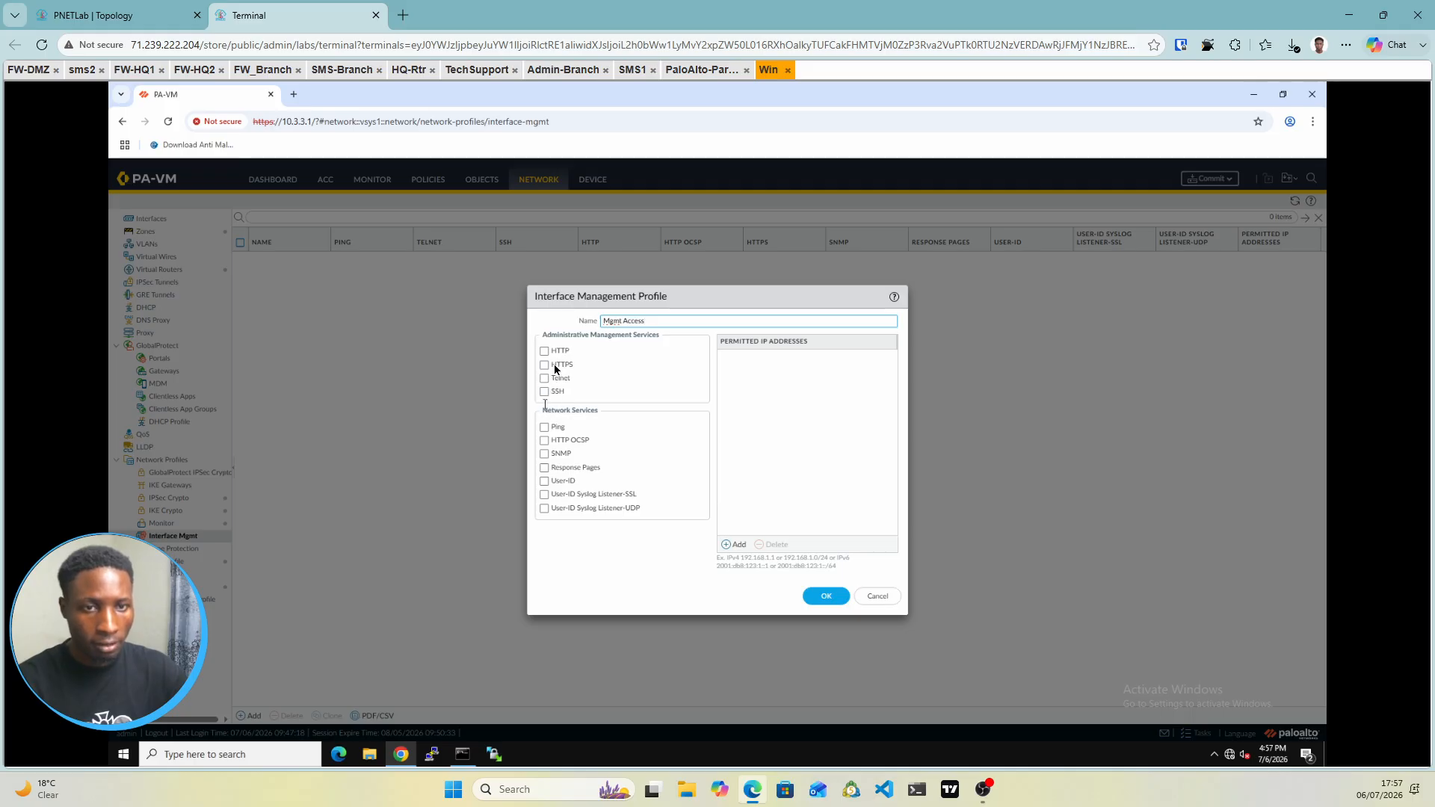
left_click(547, 429)
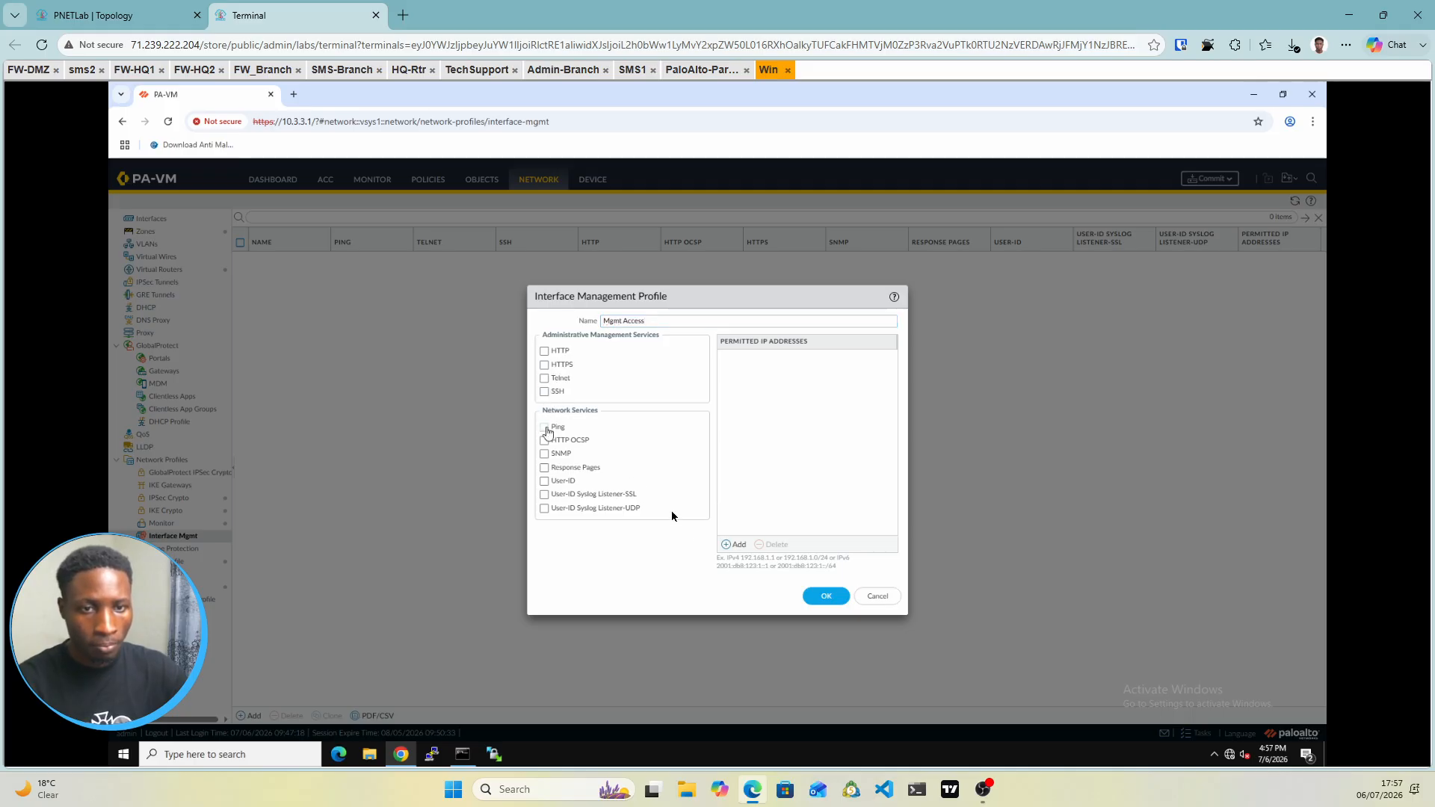
left_click(832, 599)
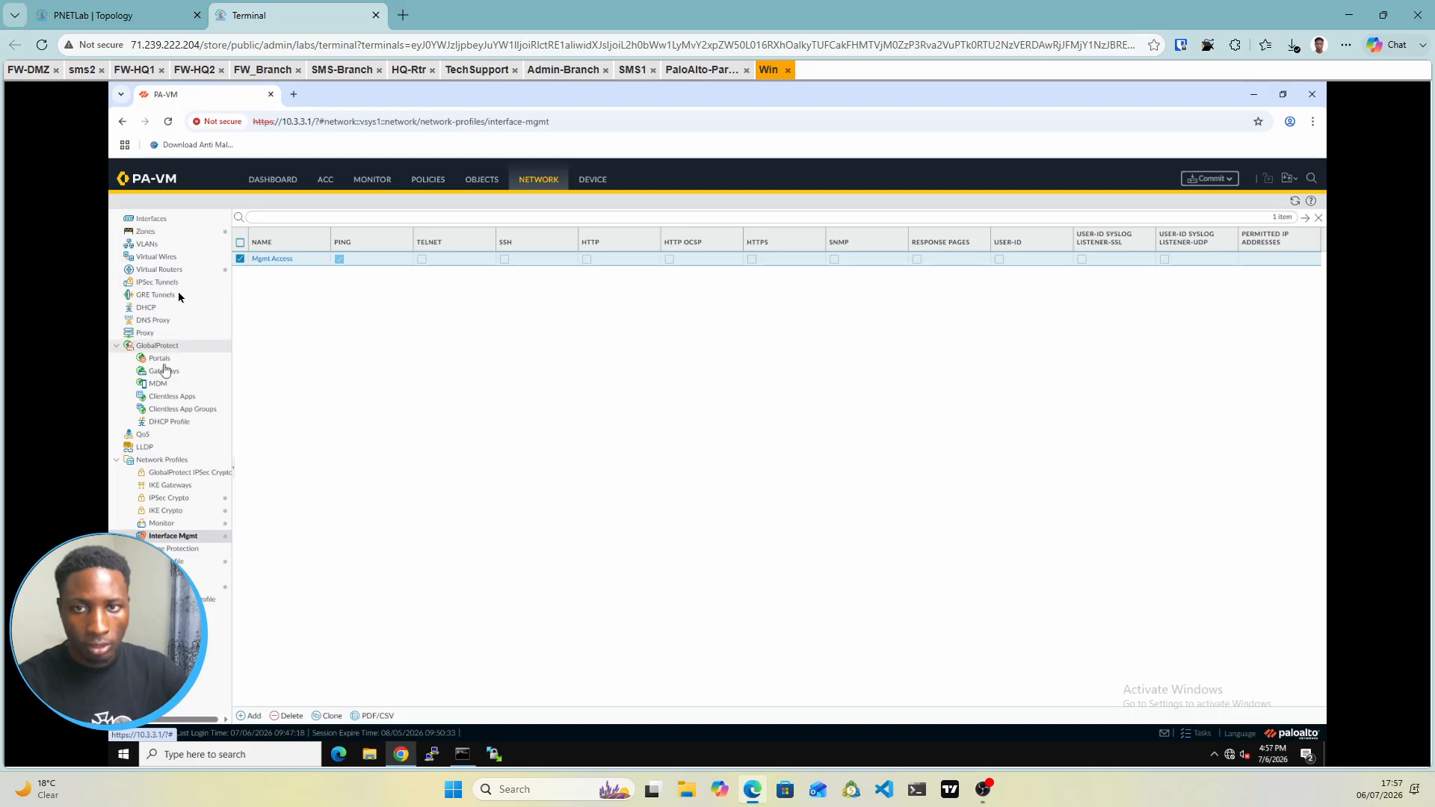
left_click(151, 219)
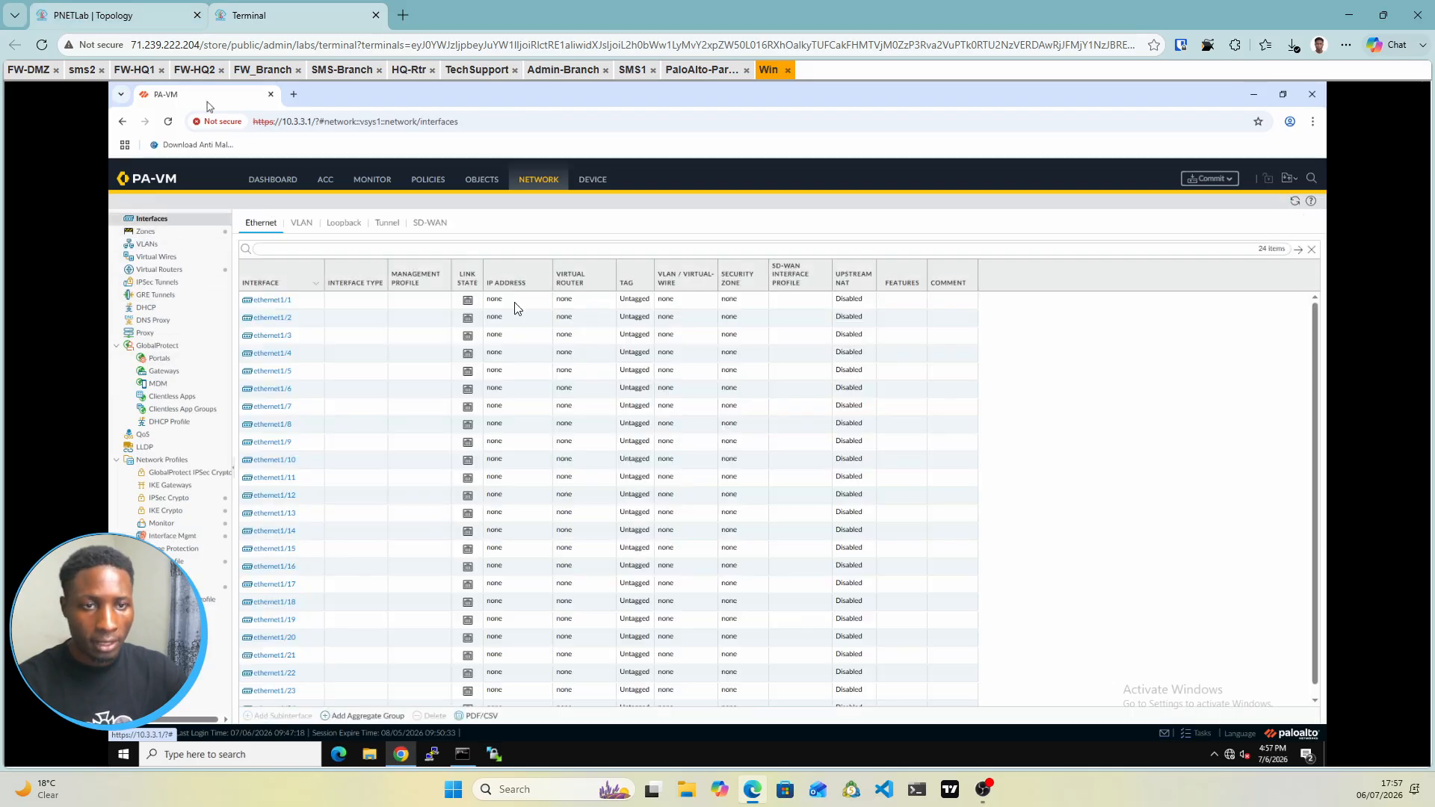
Set ethernet1/1 to Layer3 on the default virtual router in the Inside zone
left_click(105, 15)
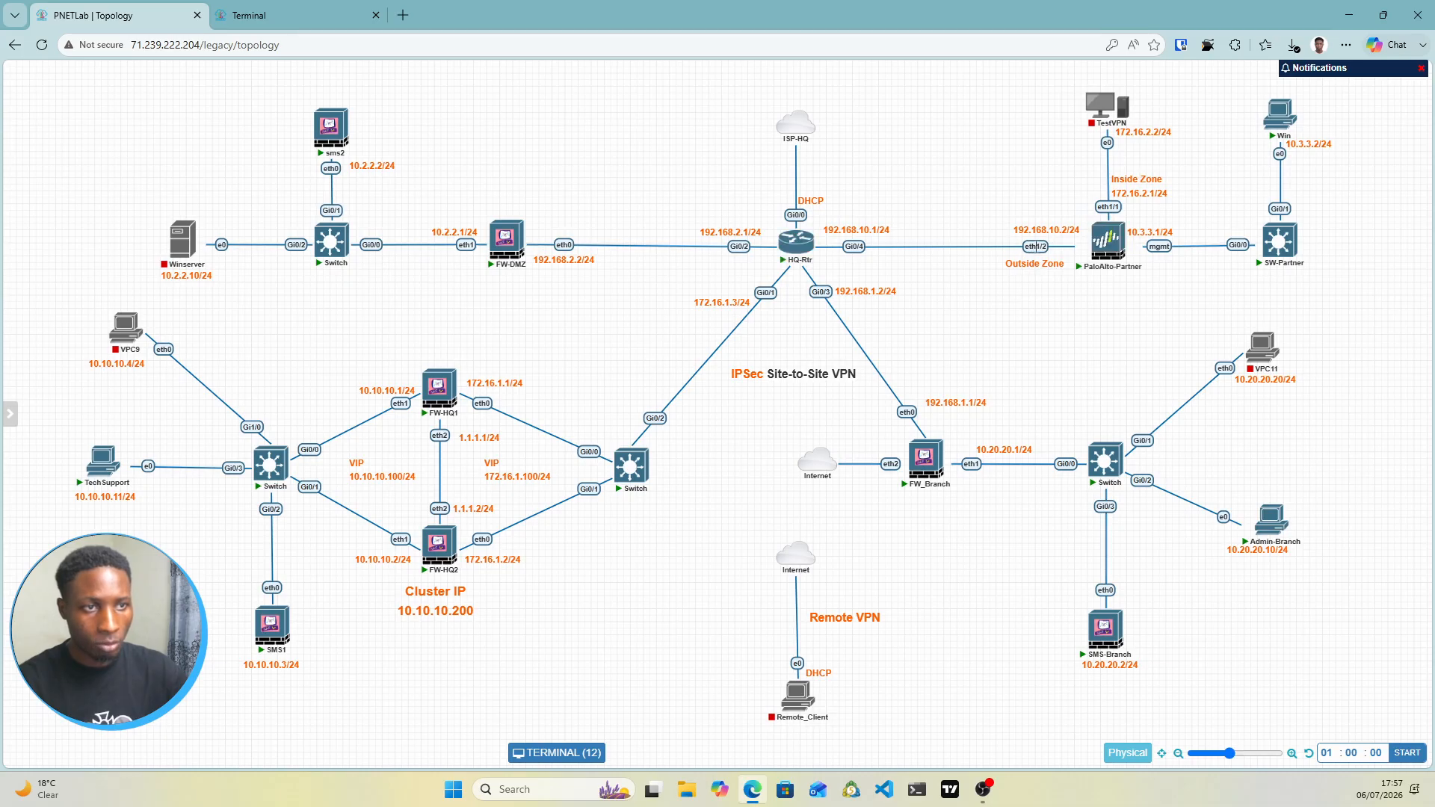
left_click(249, 15)
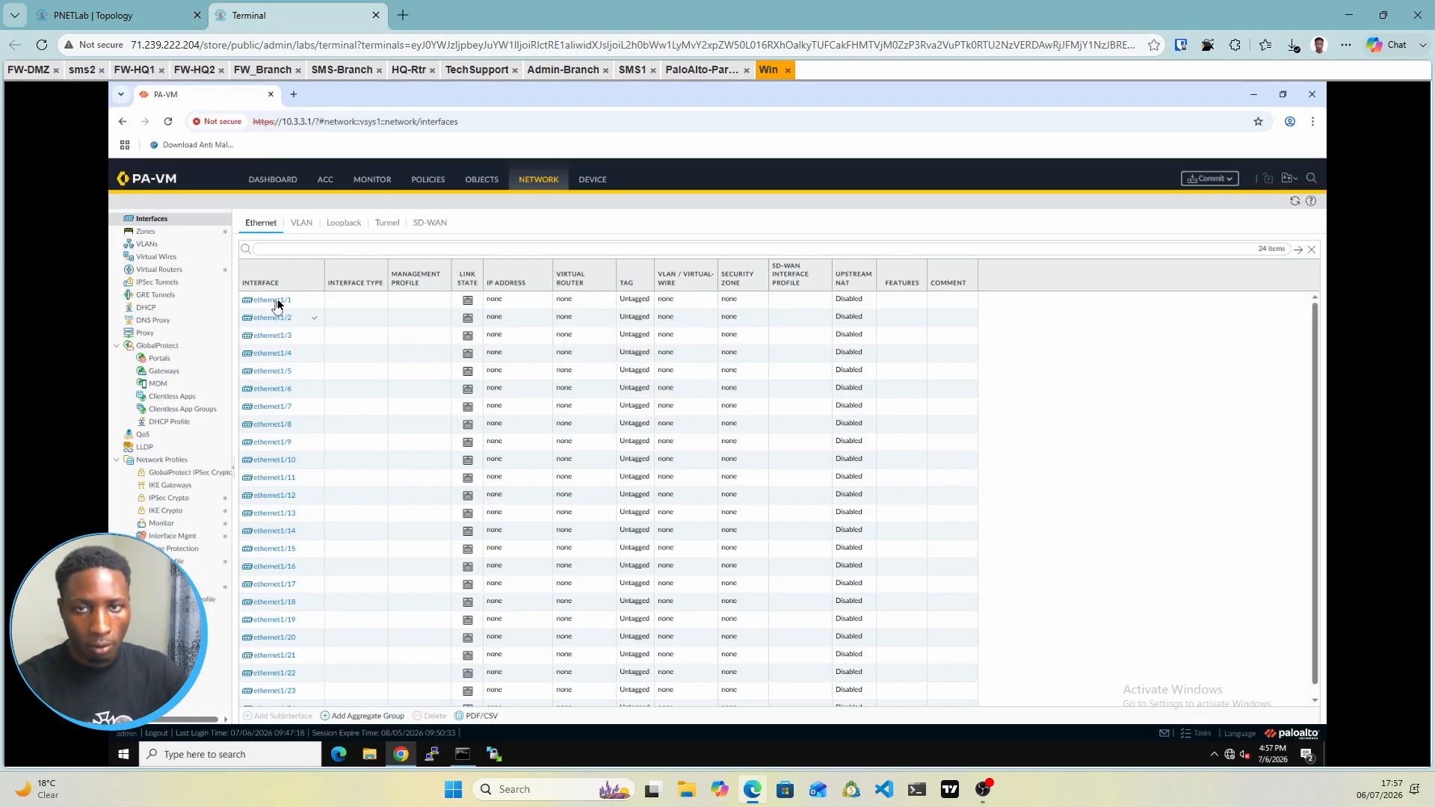
left_click(131, 8)
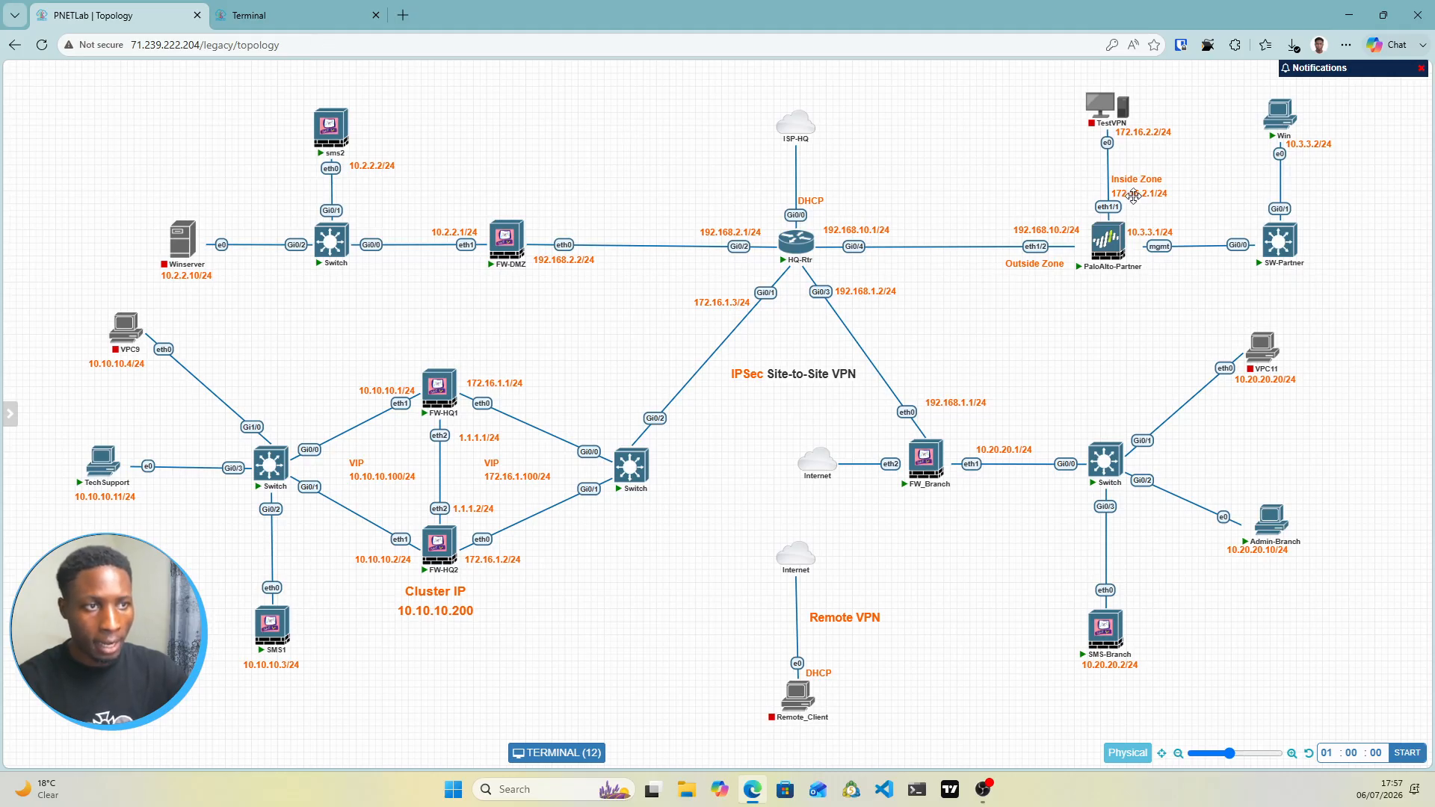
left_click(300, 17)
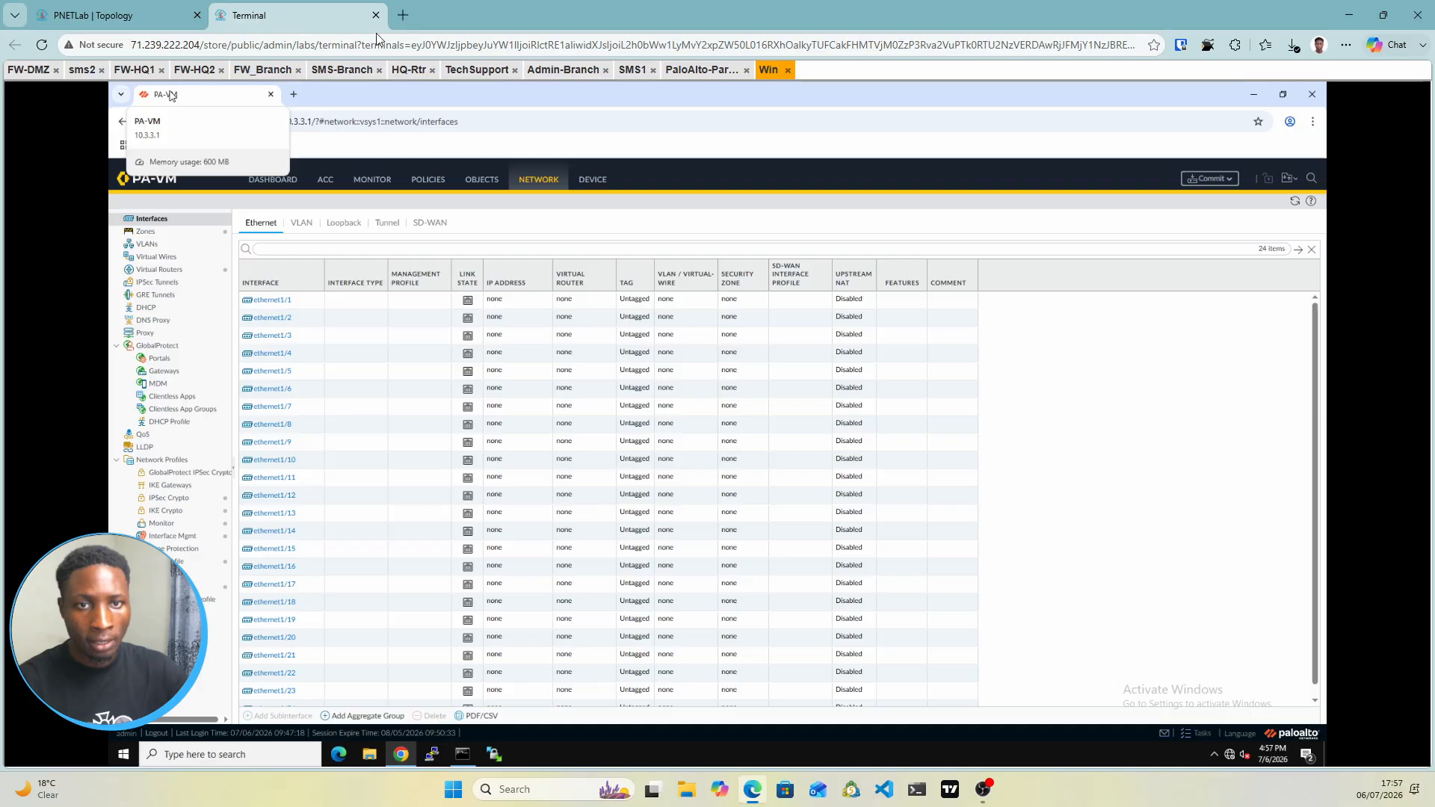
left_click(273, 302)
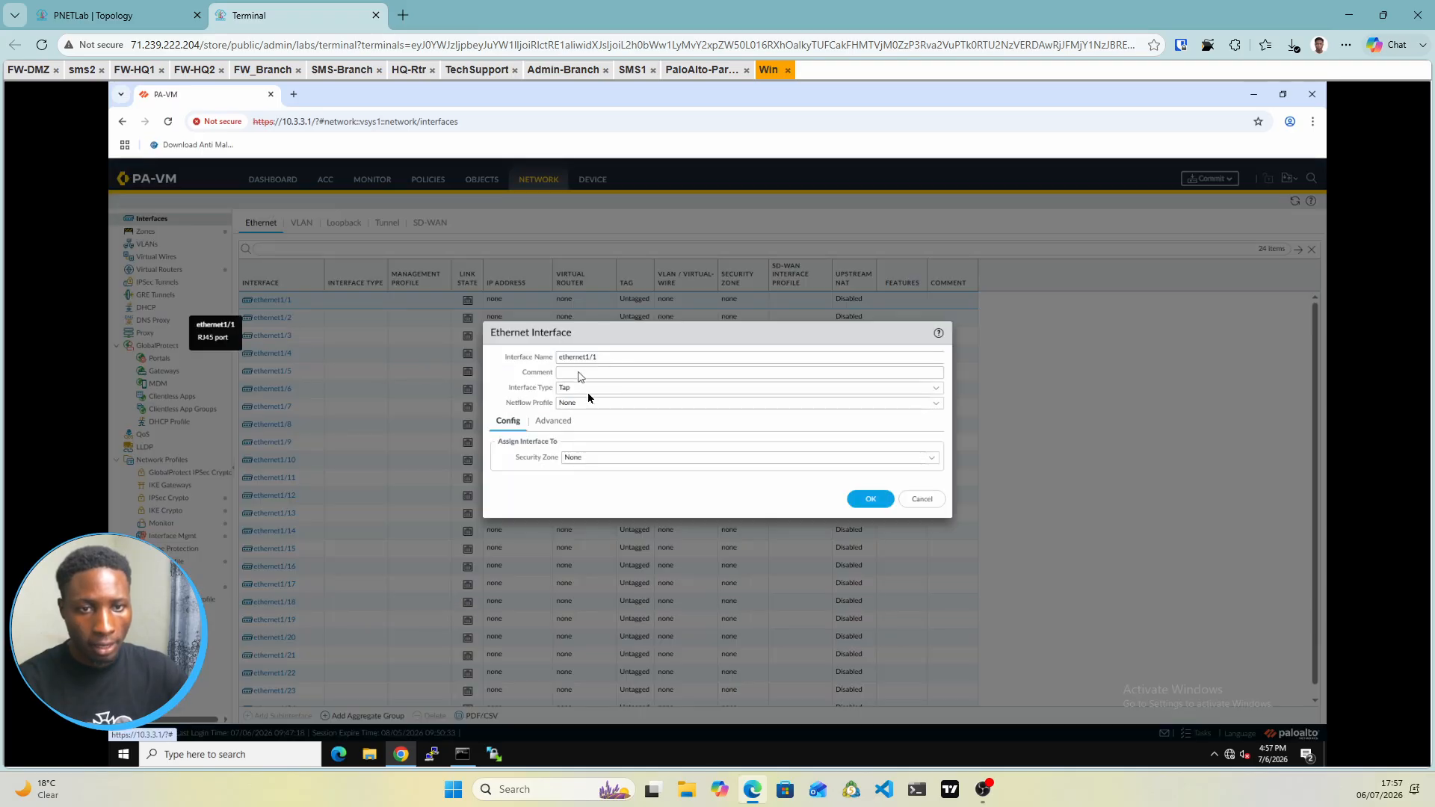
left_click(937, 390)
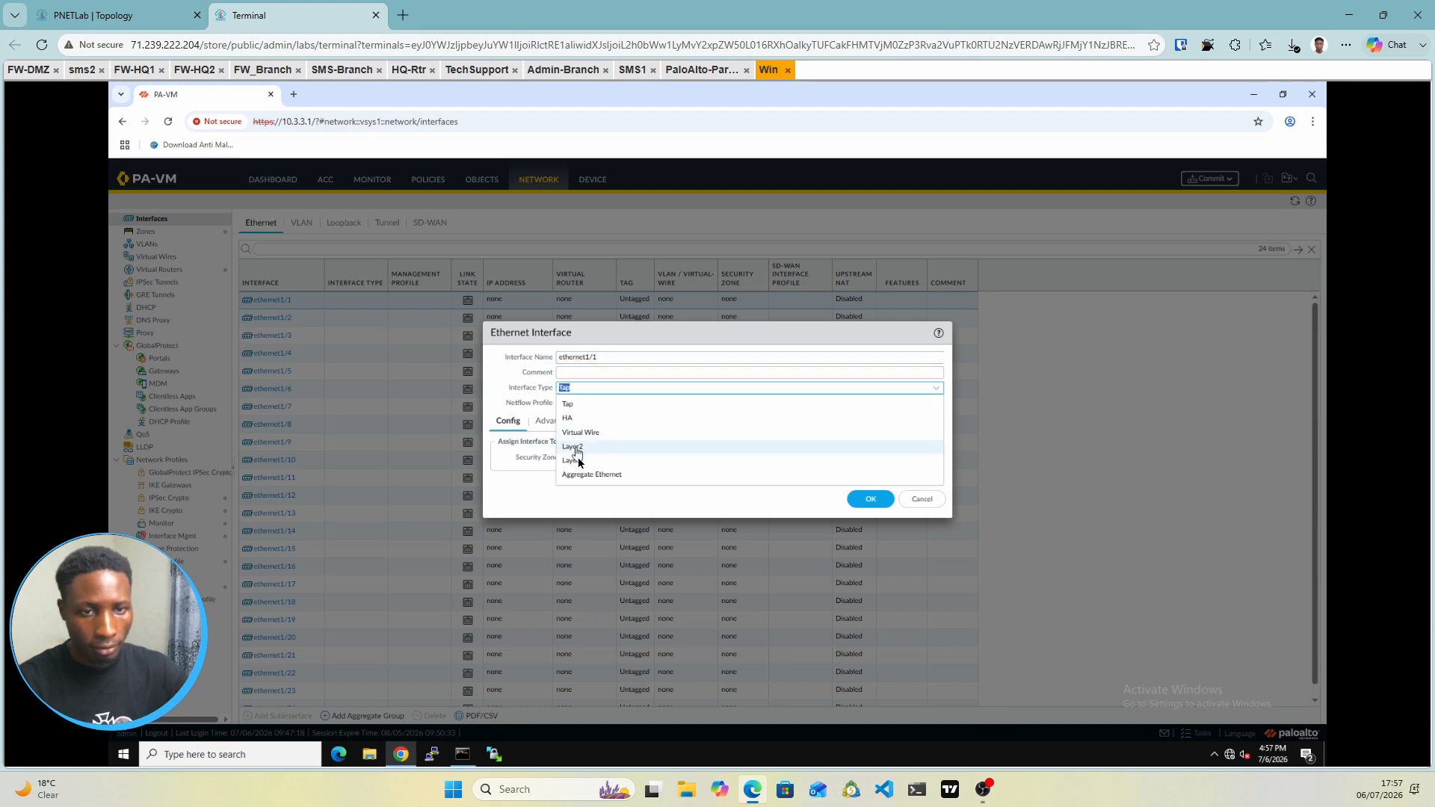
left_click(576, 463)
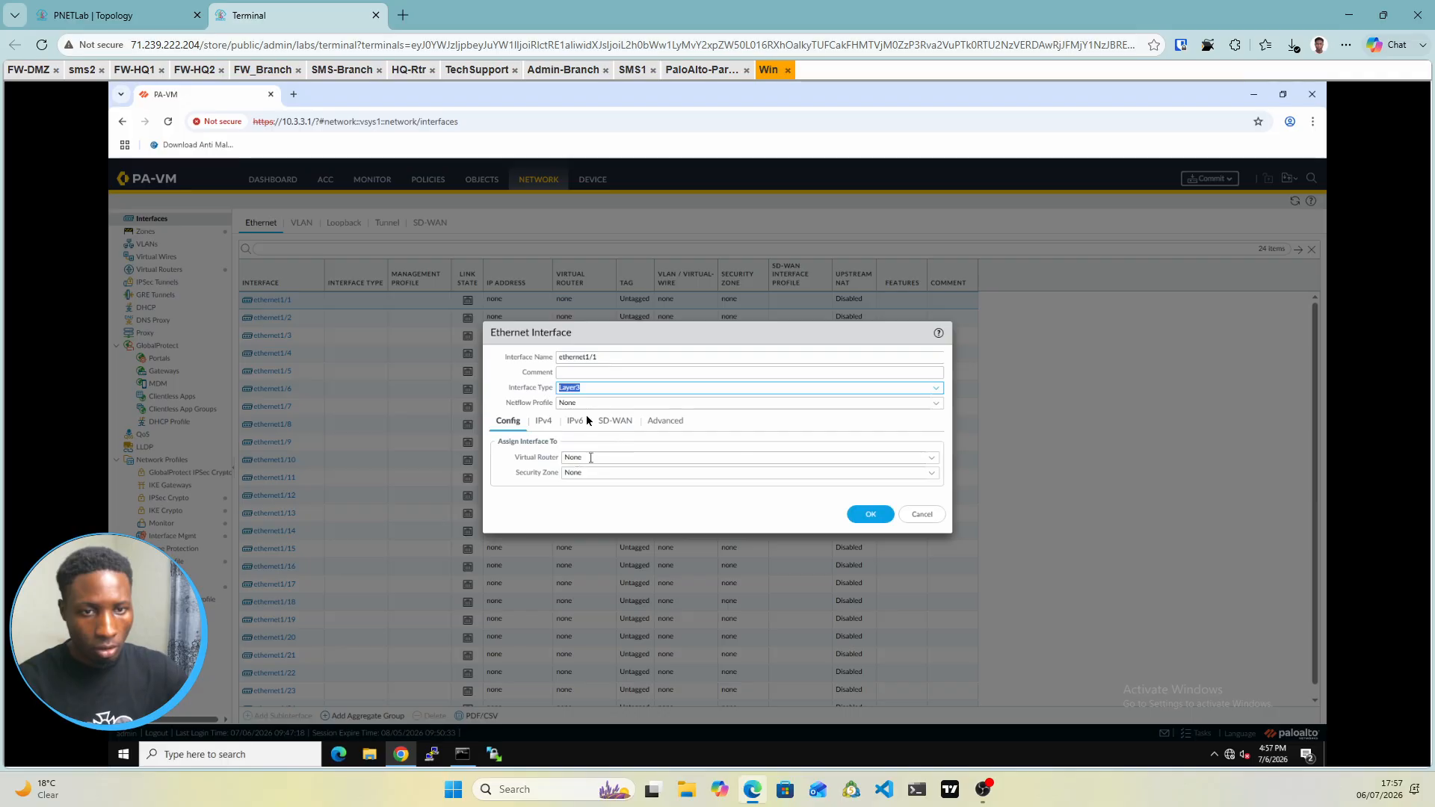
left_click(931, 459)
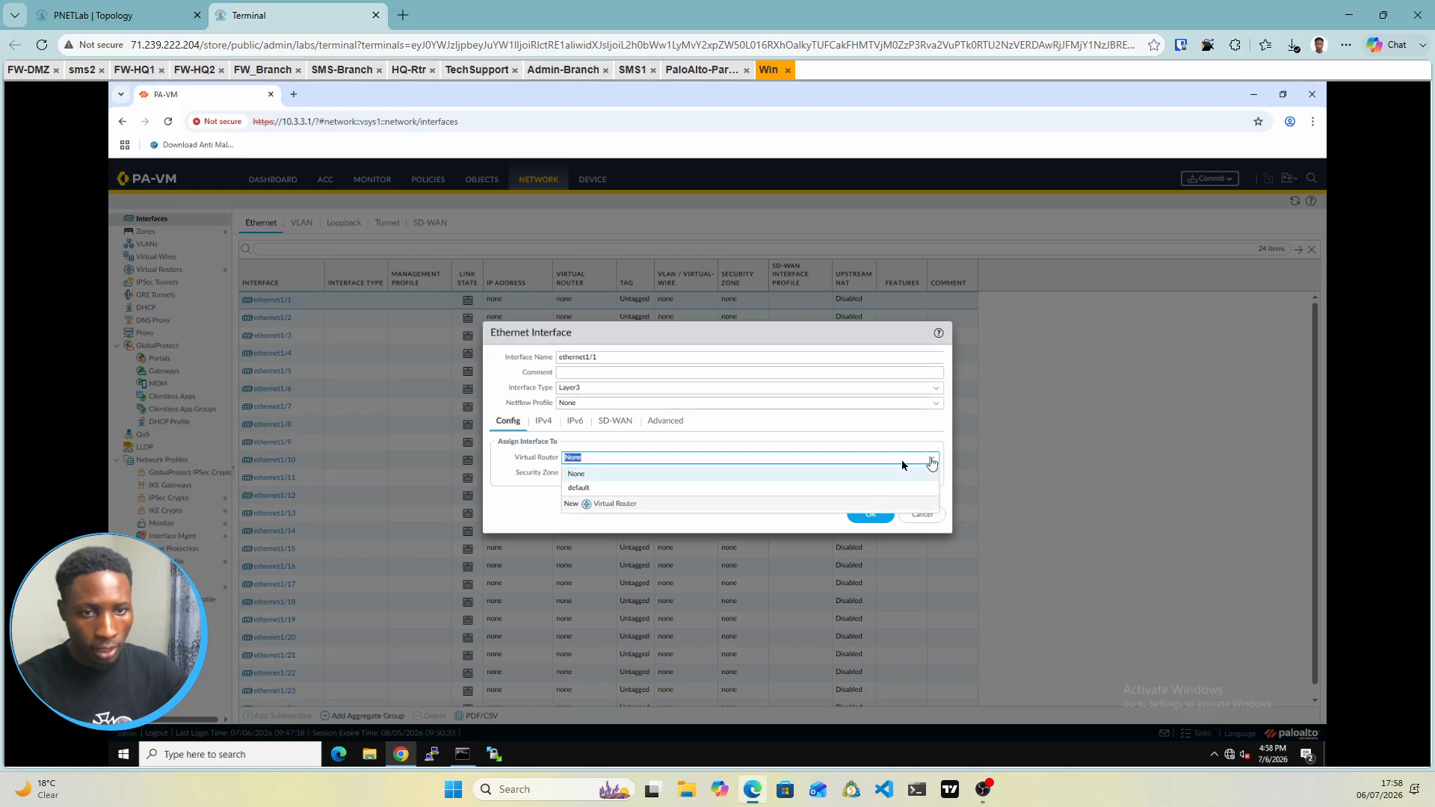
left_click(582, 488)
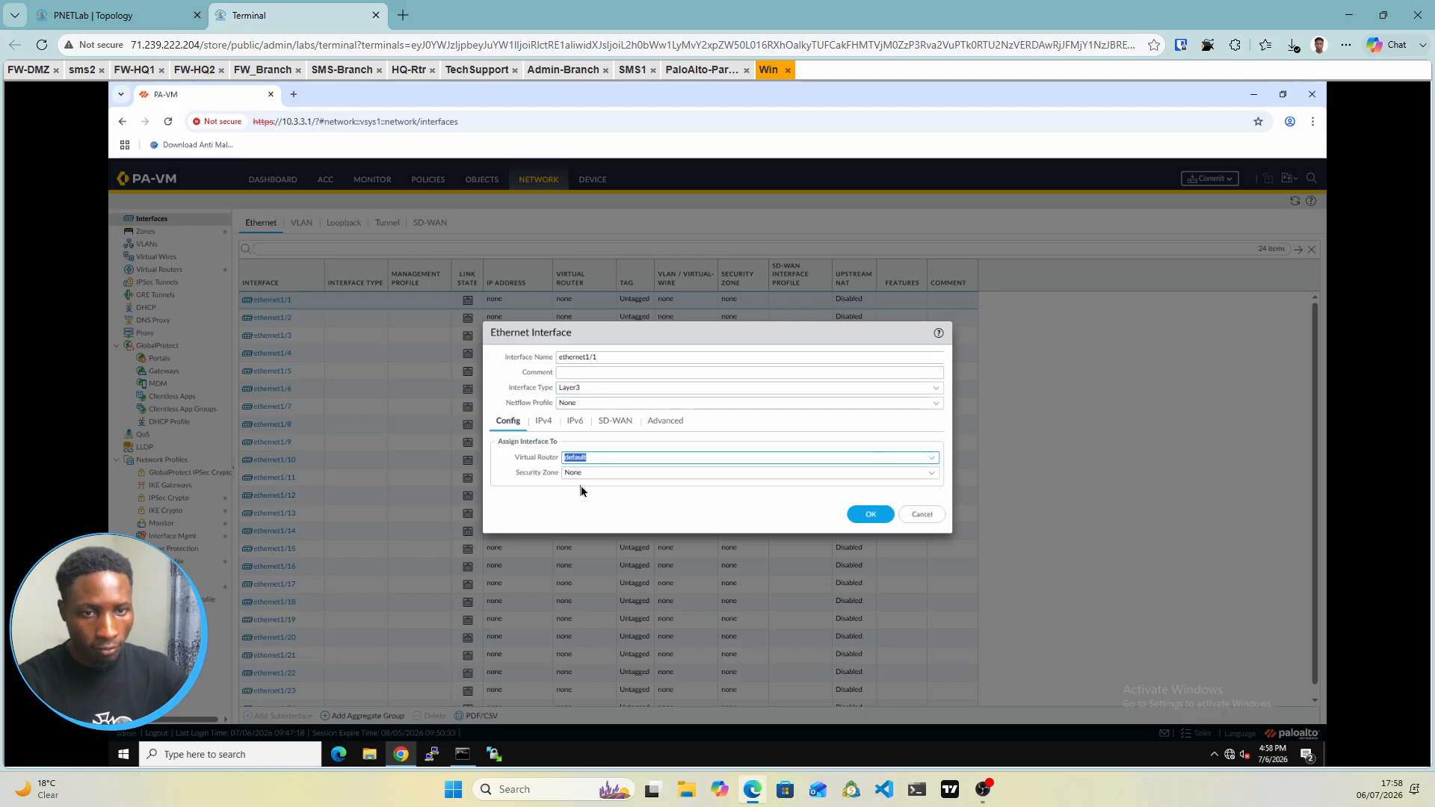
left_click(930, 476)
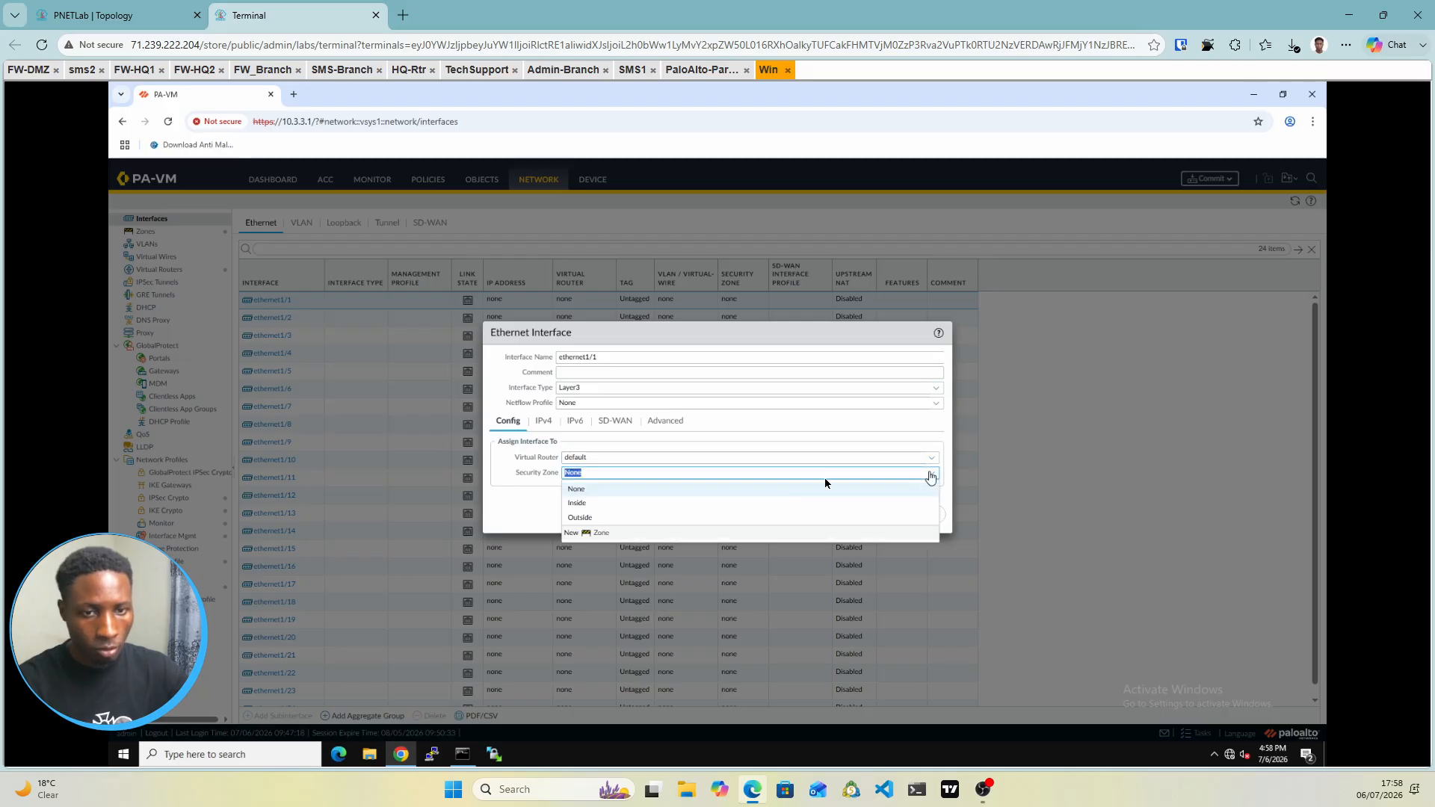
left_click(586, 504)
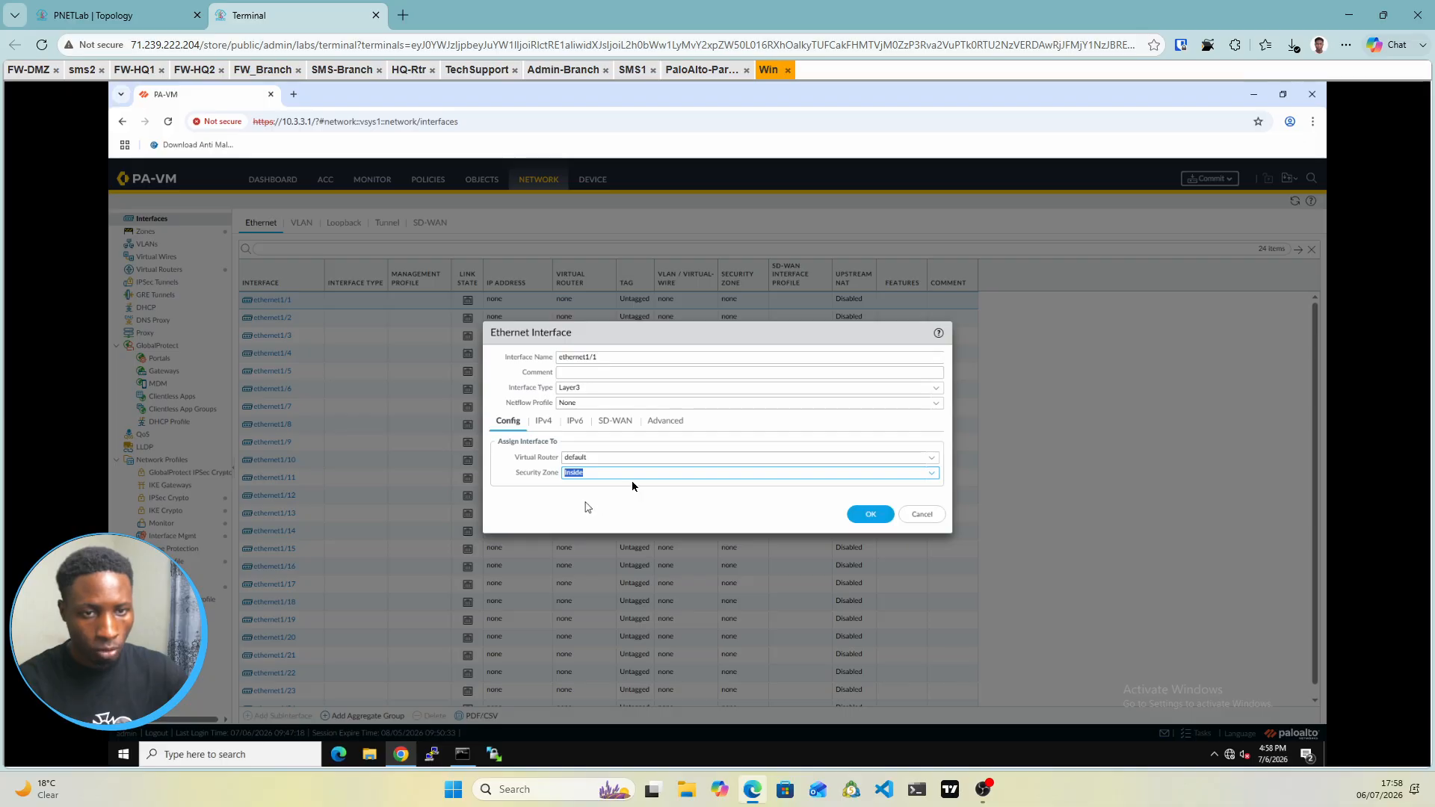
Give ethernet1/1 IPv4 address 172.16.2.1/24 and the Mgmt Access profile, and save it
left_click(542, 423)
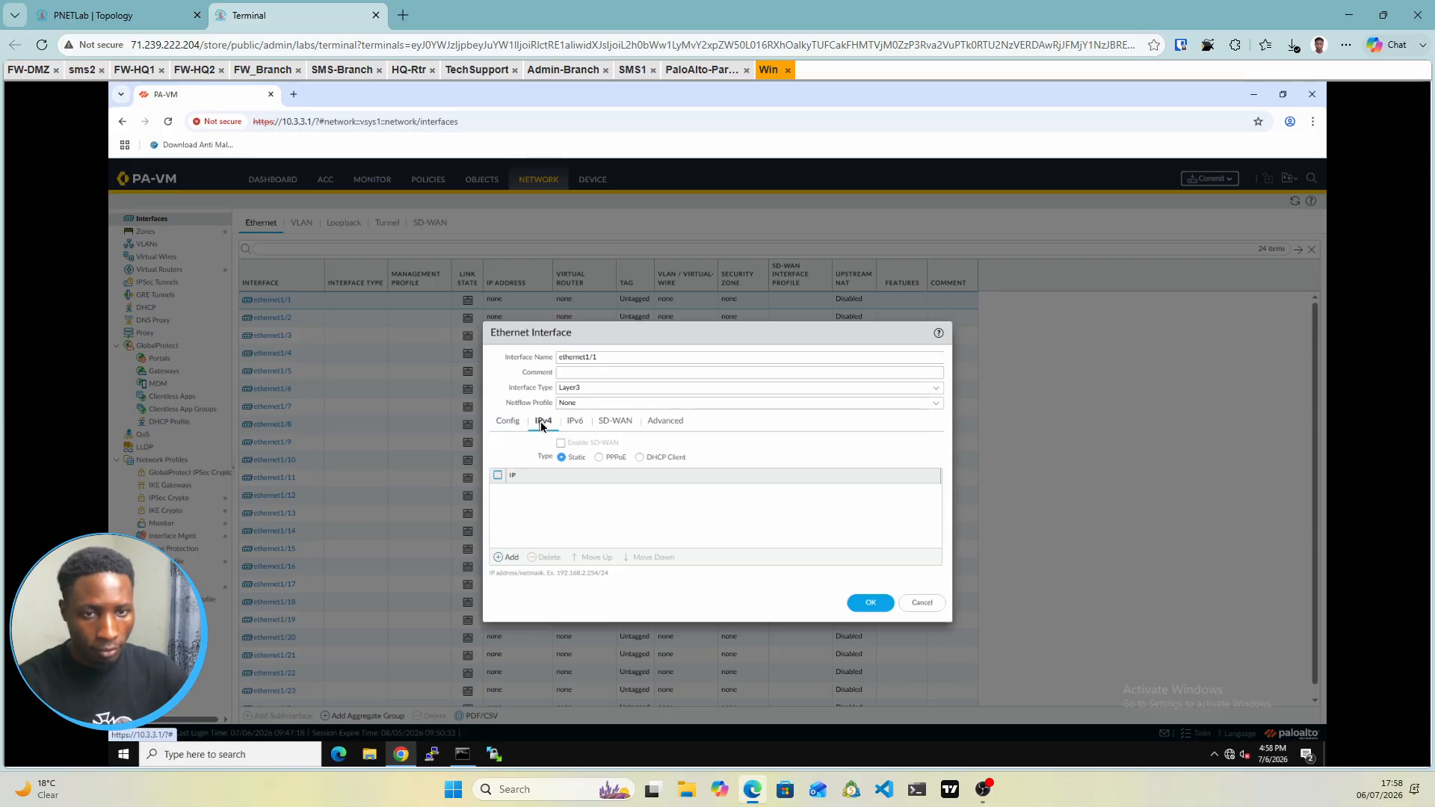
left_click(510, 557)
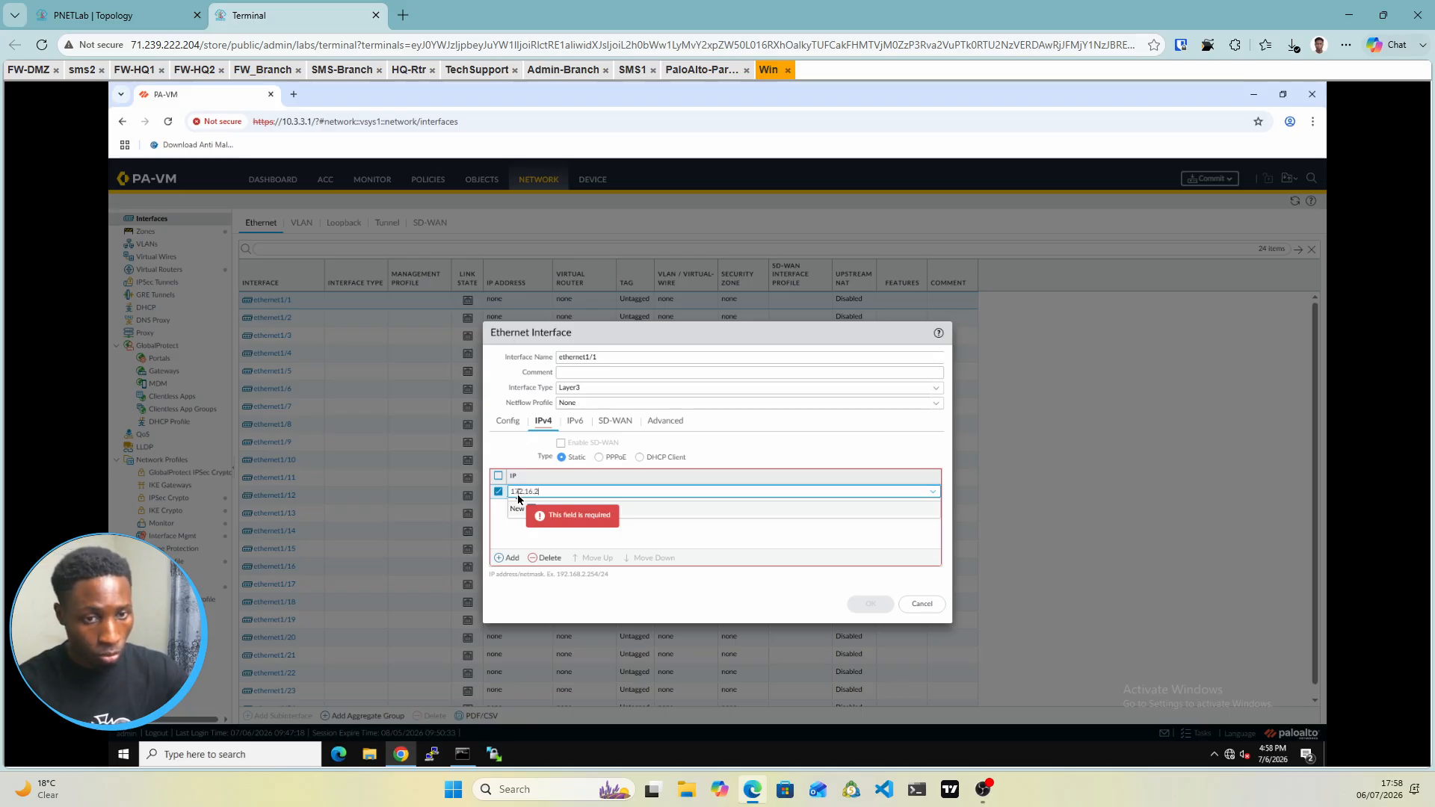
type("172.16.2.1/24")
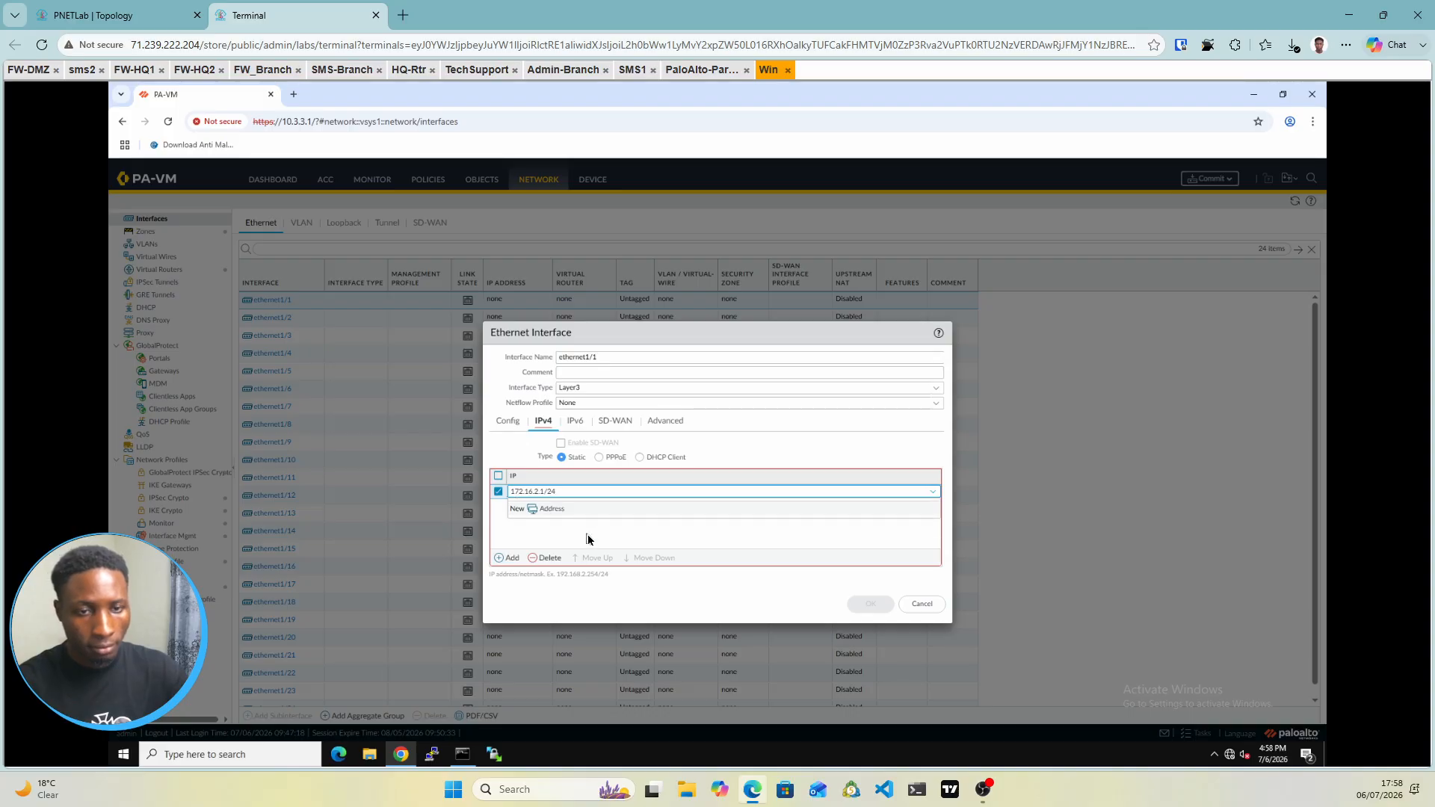
left_click(588, 540)
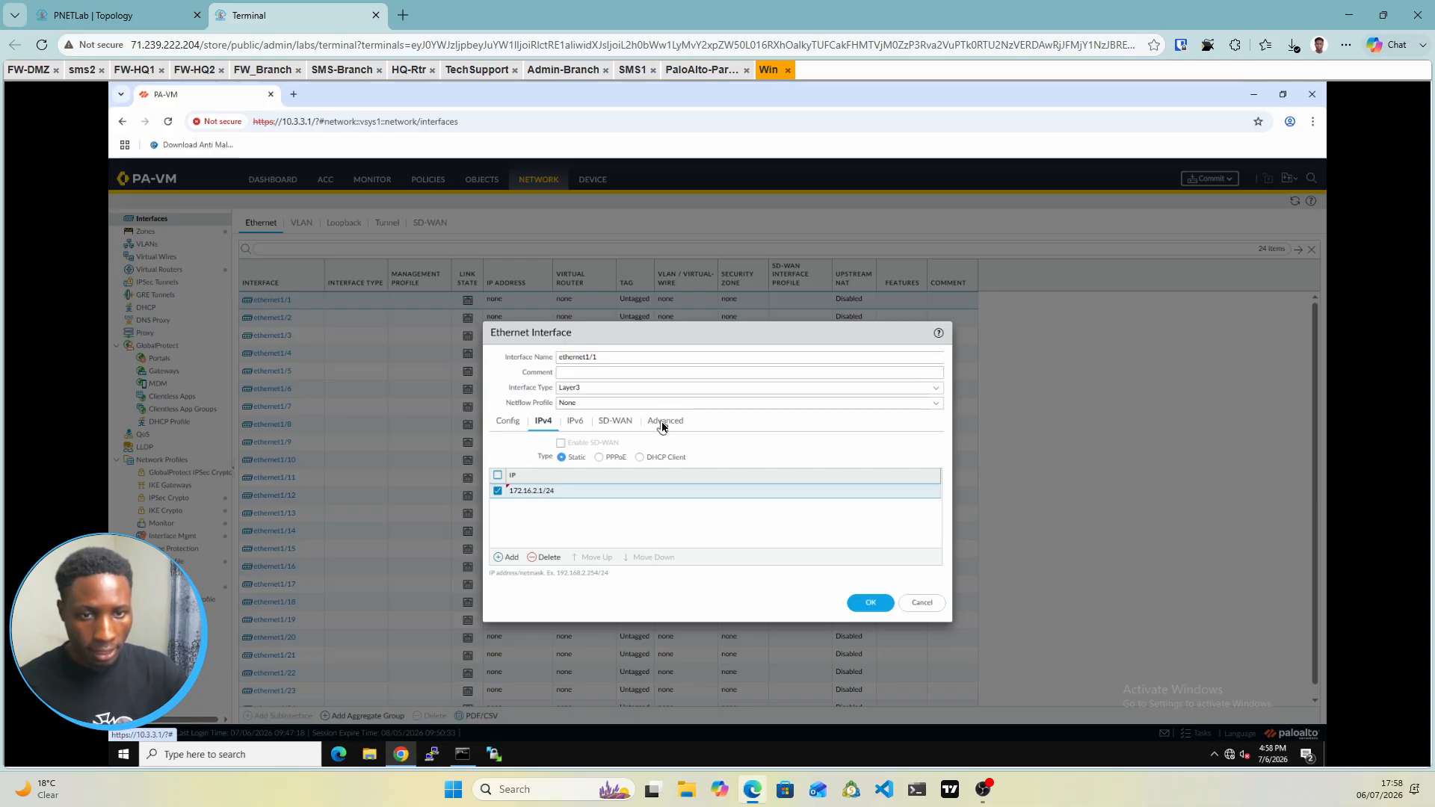
left_click(106, 14)
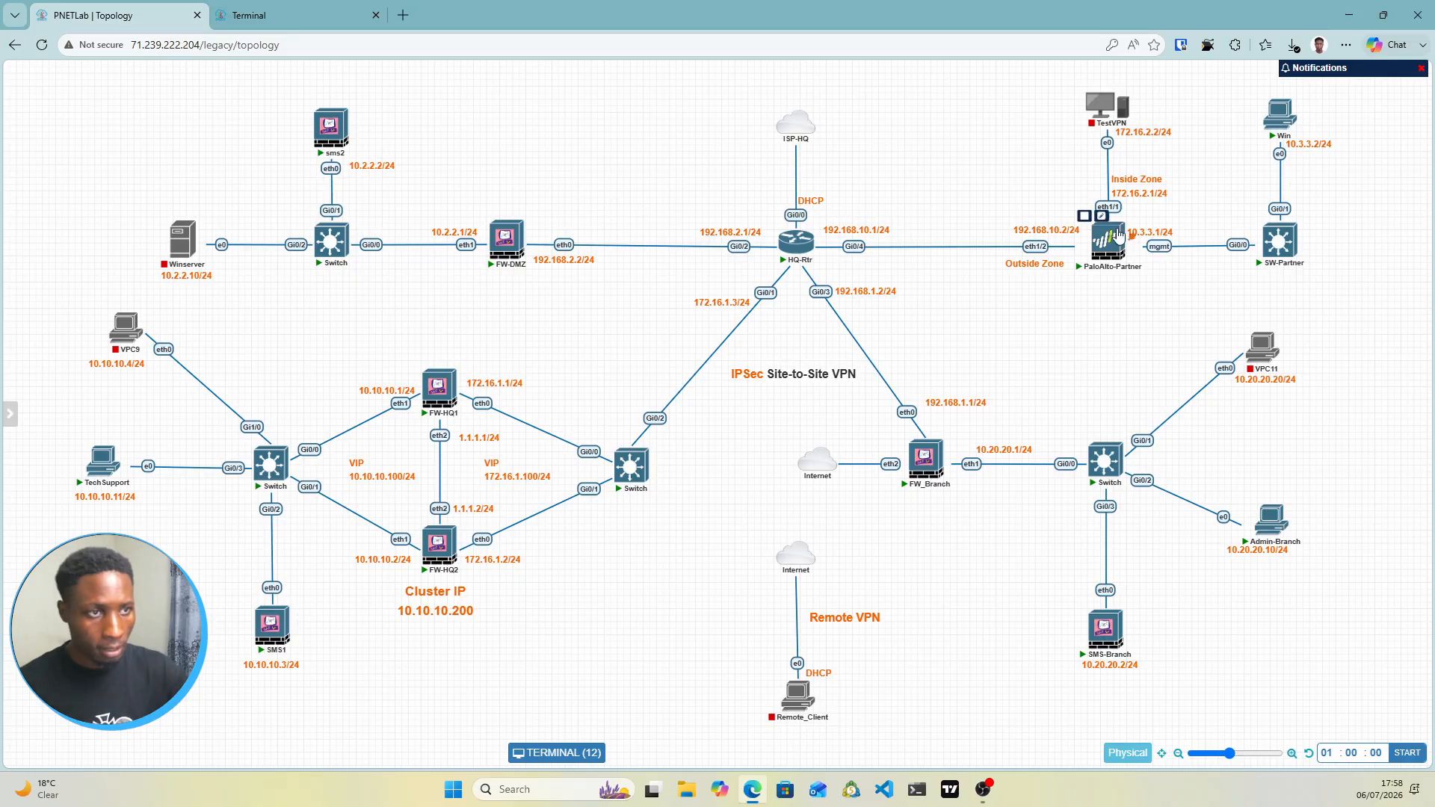
left_click(322, 14)
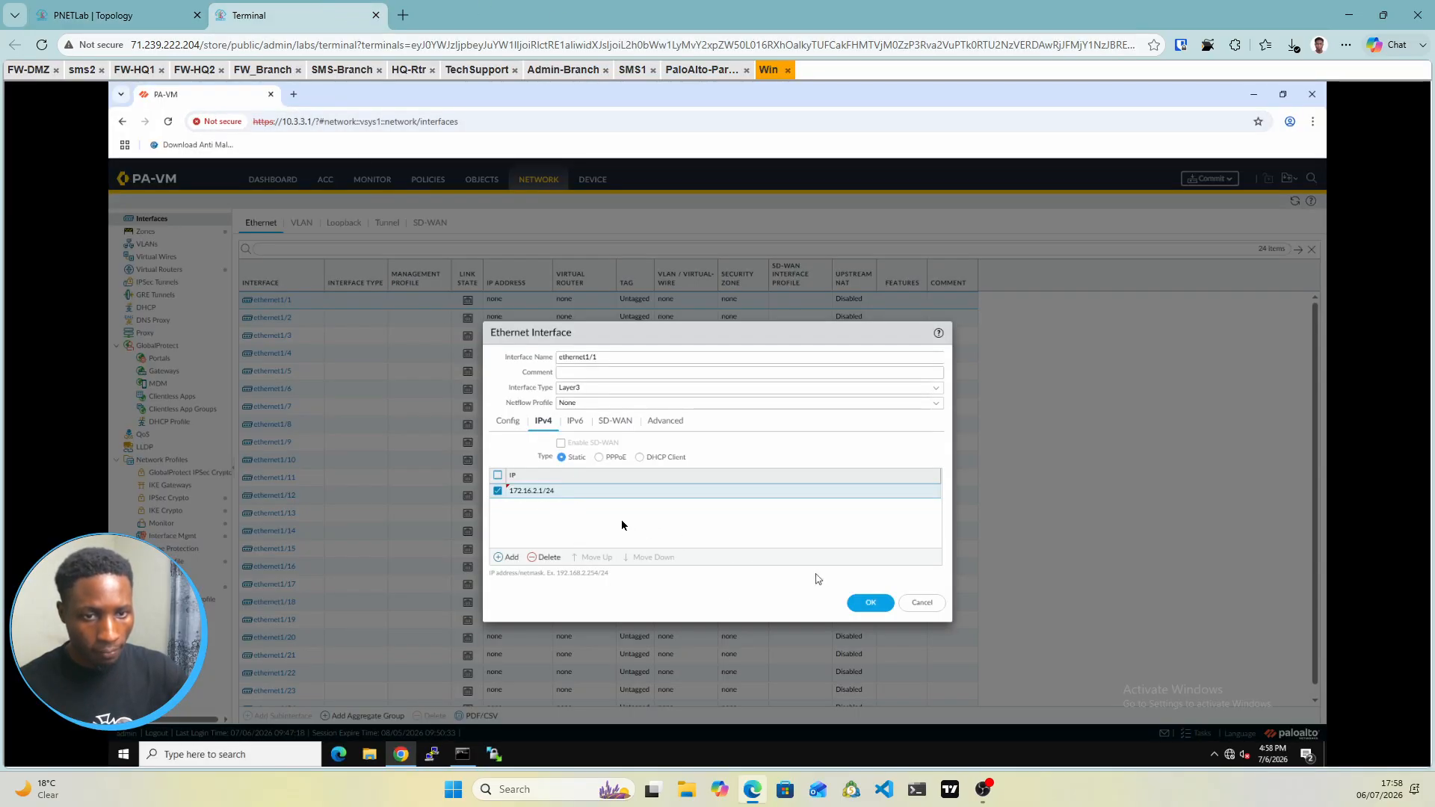
left_click(658, 424)
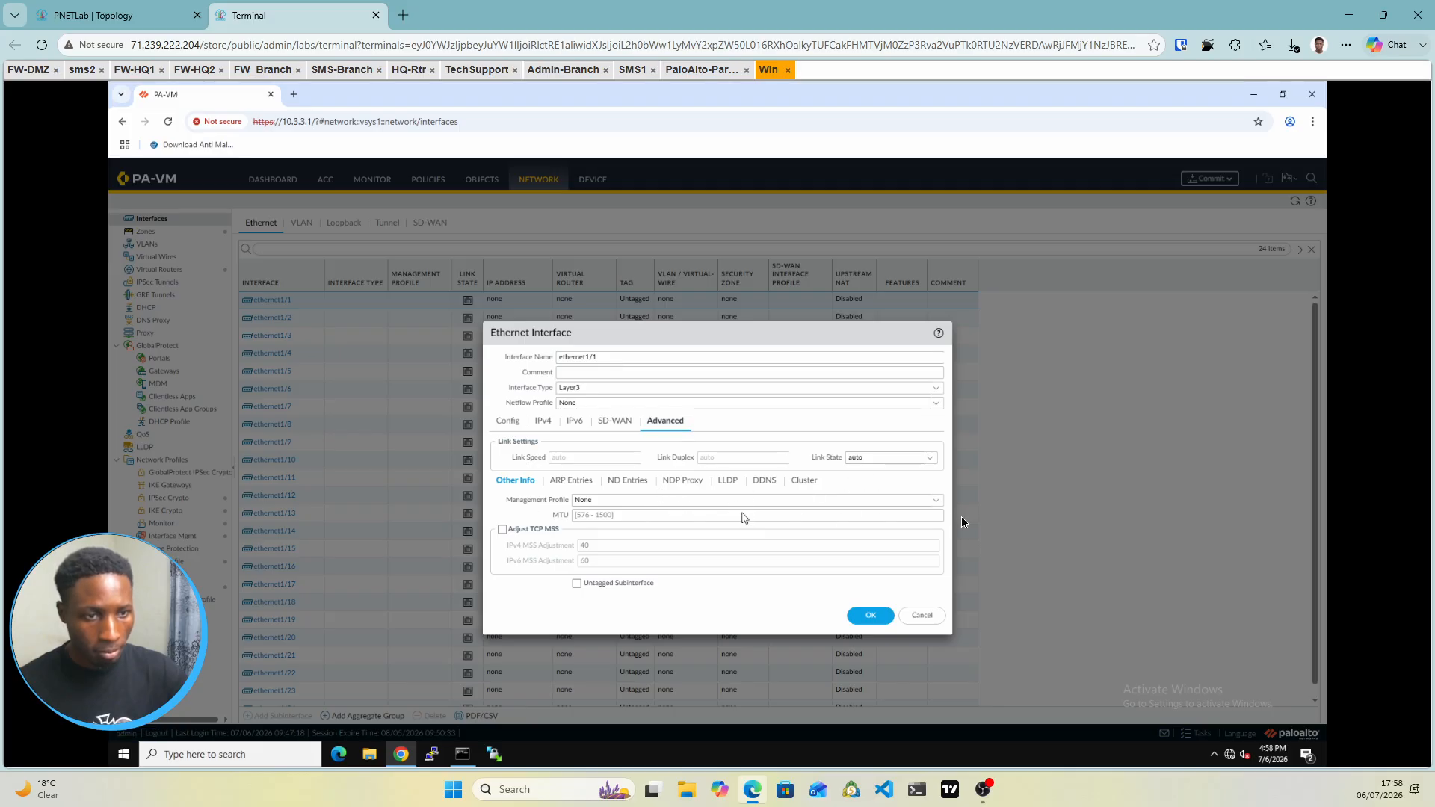
left_click(938, 502)
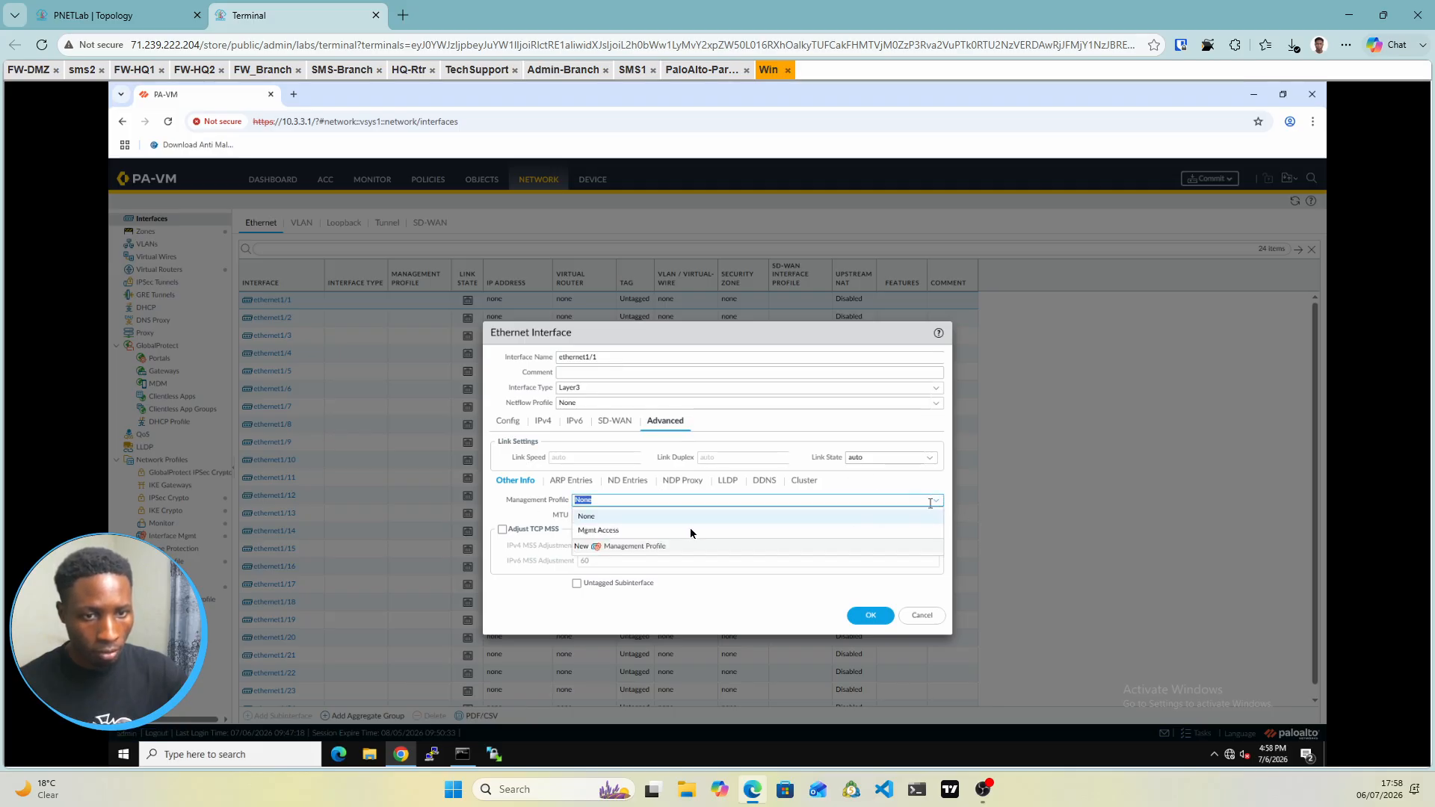
left_click(602, 530)
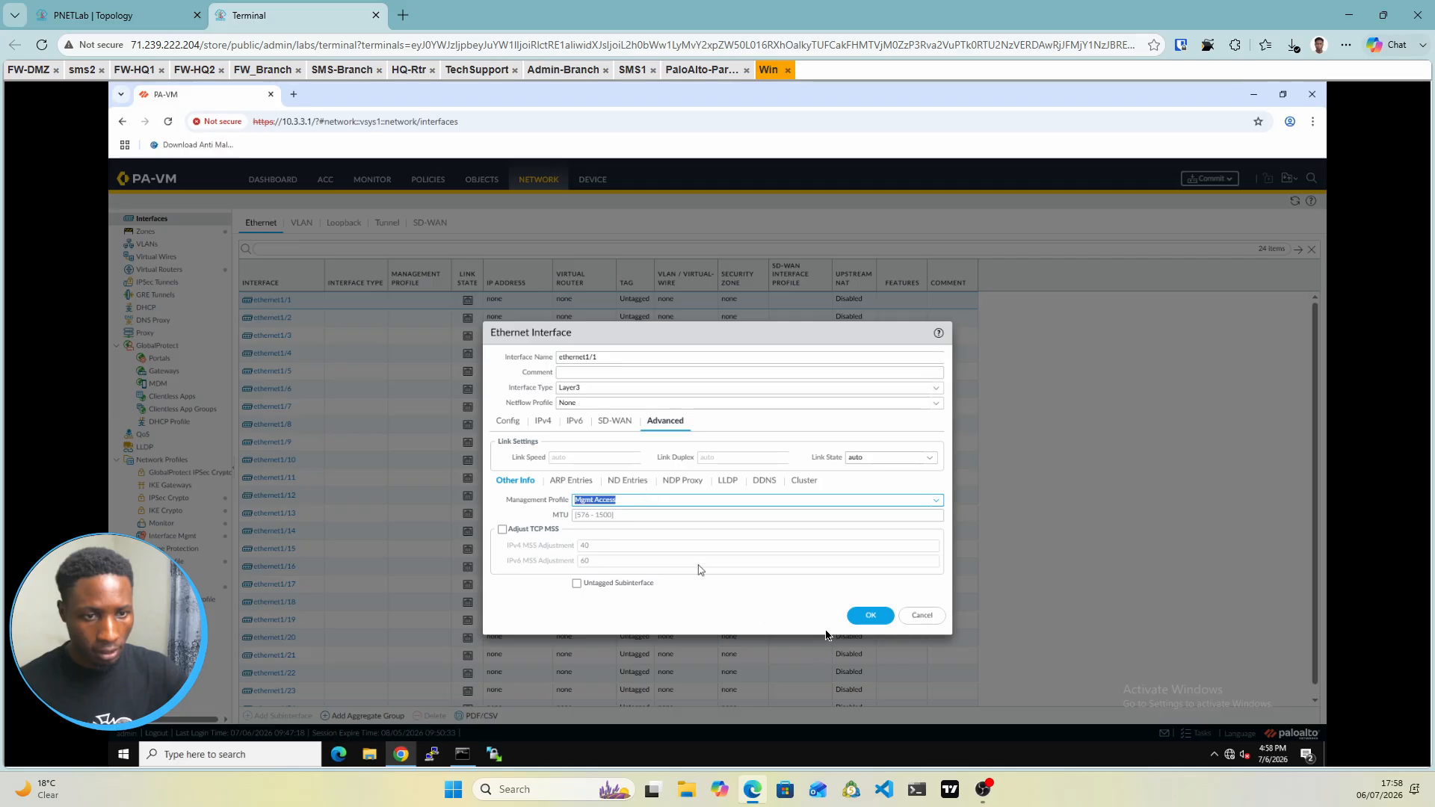
left_click(872, 618)
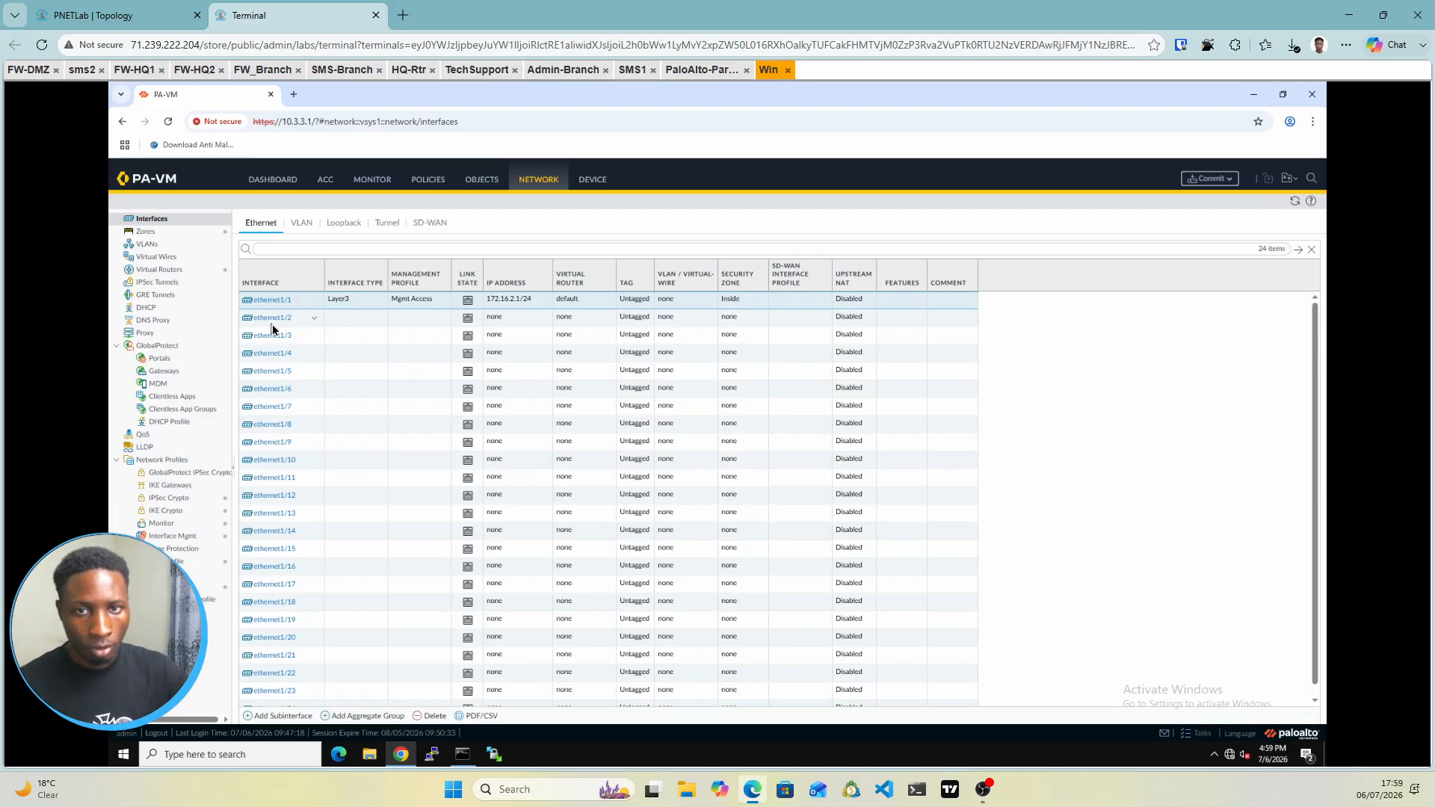
Set ethernet1/2 to Layer3 on the default virtual router in the Outside zone
left_click(275, 321)
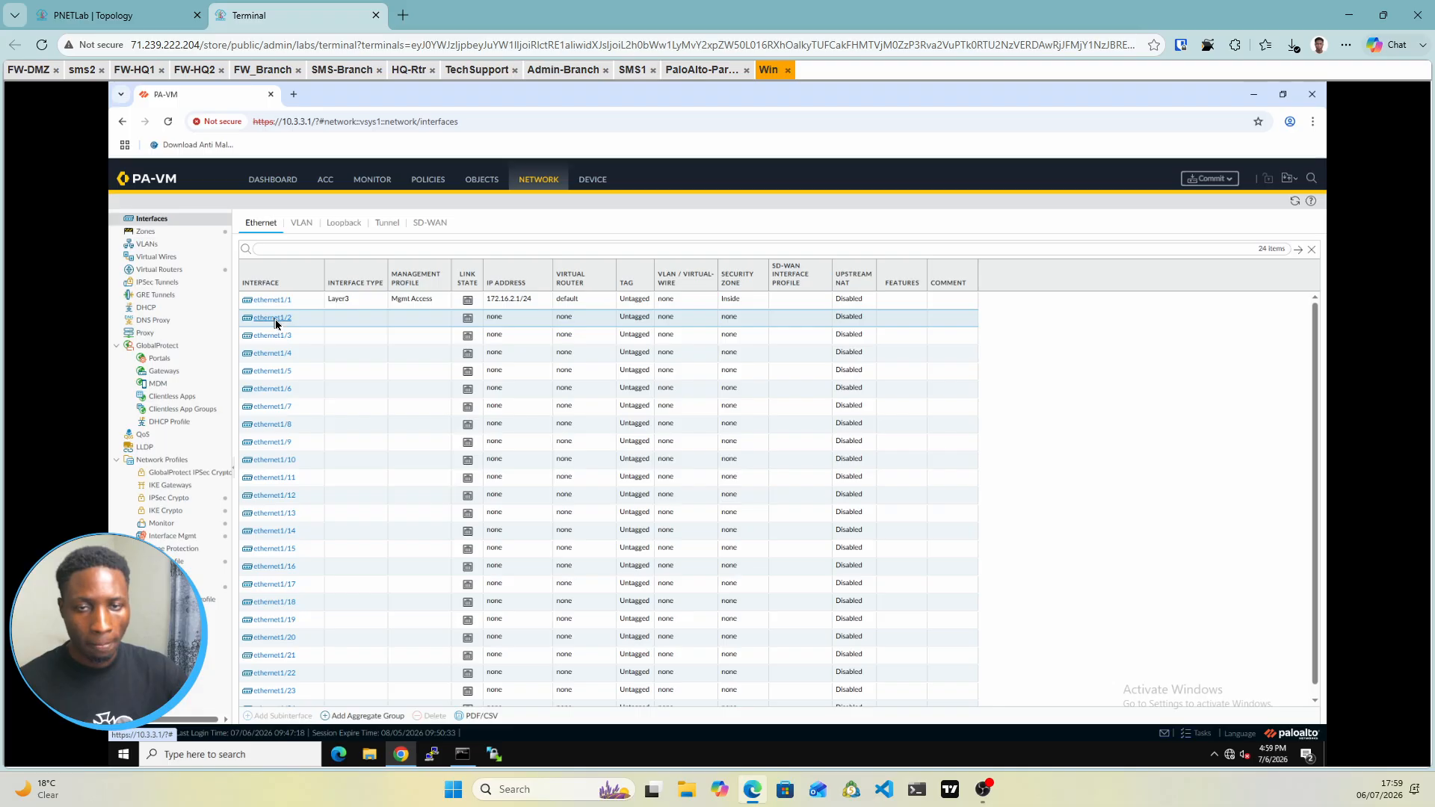
left_click(275, 320)
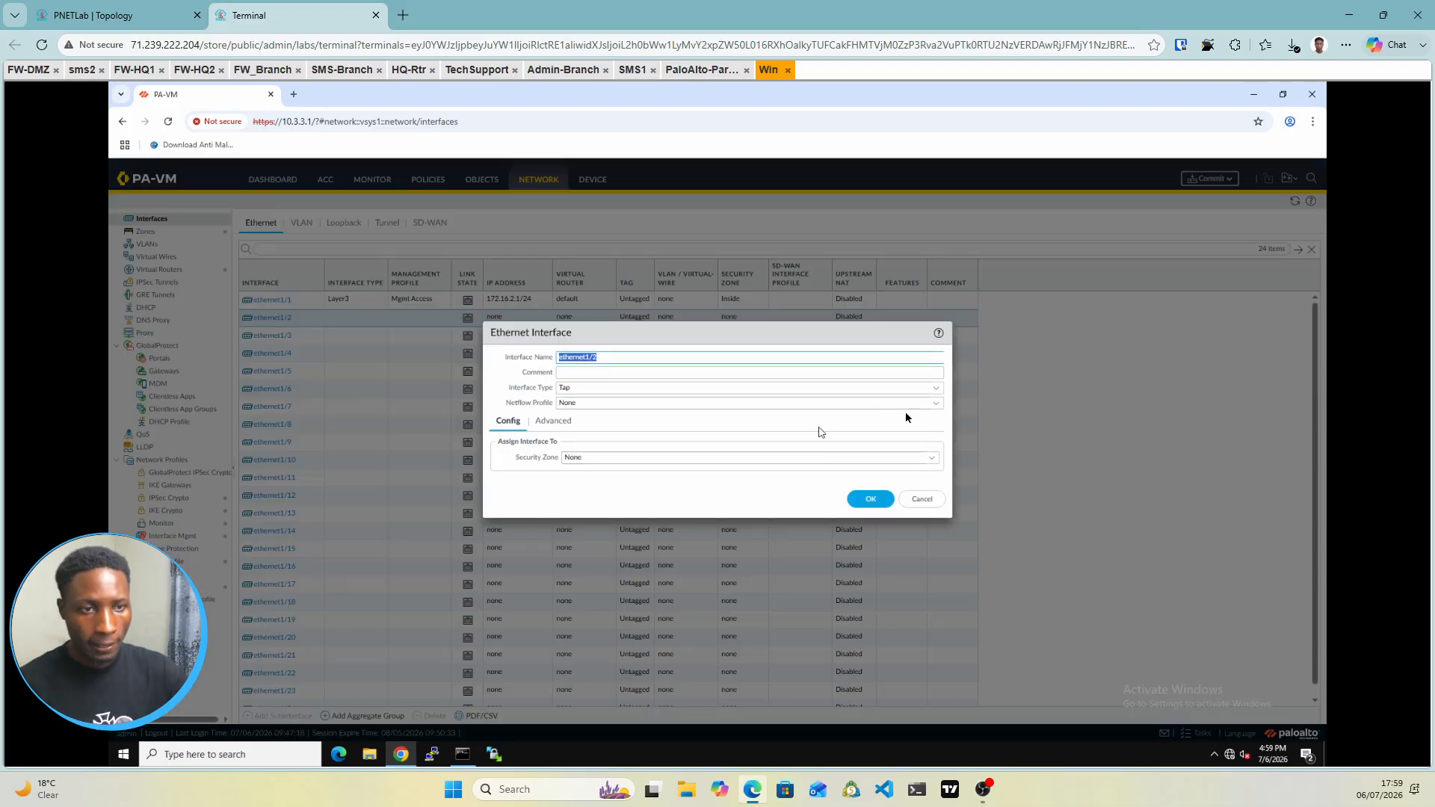
left_click(934, 387)
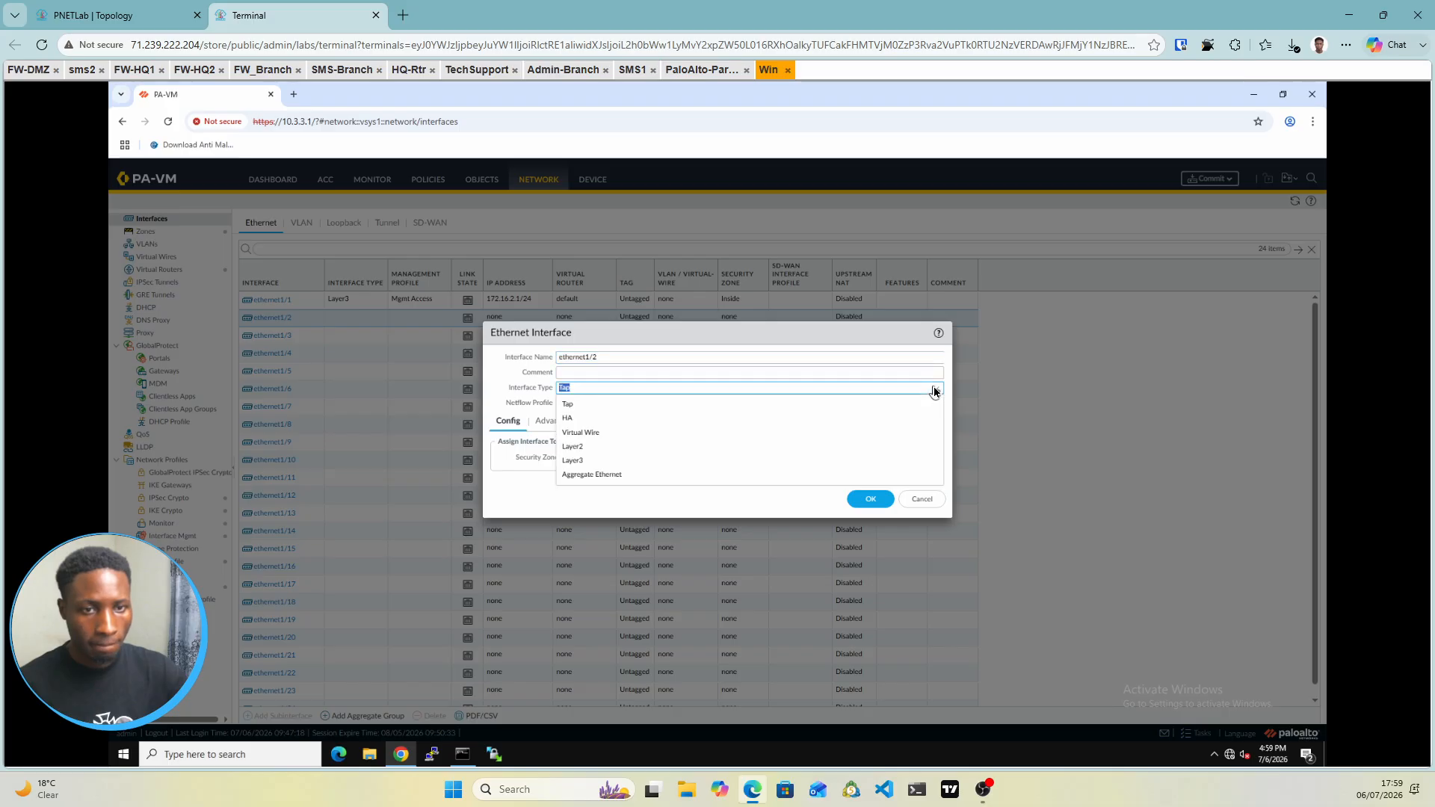
left_click(578, 461)
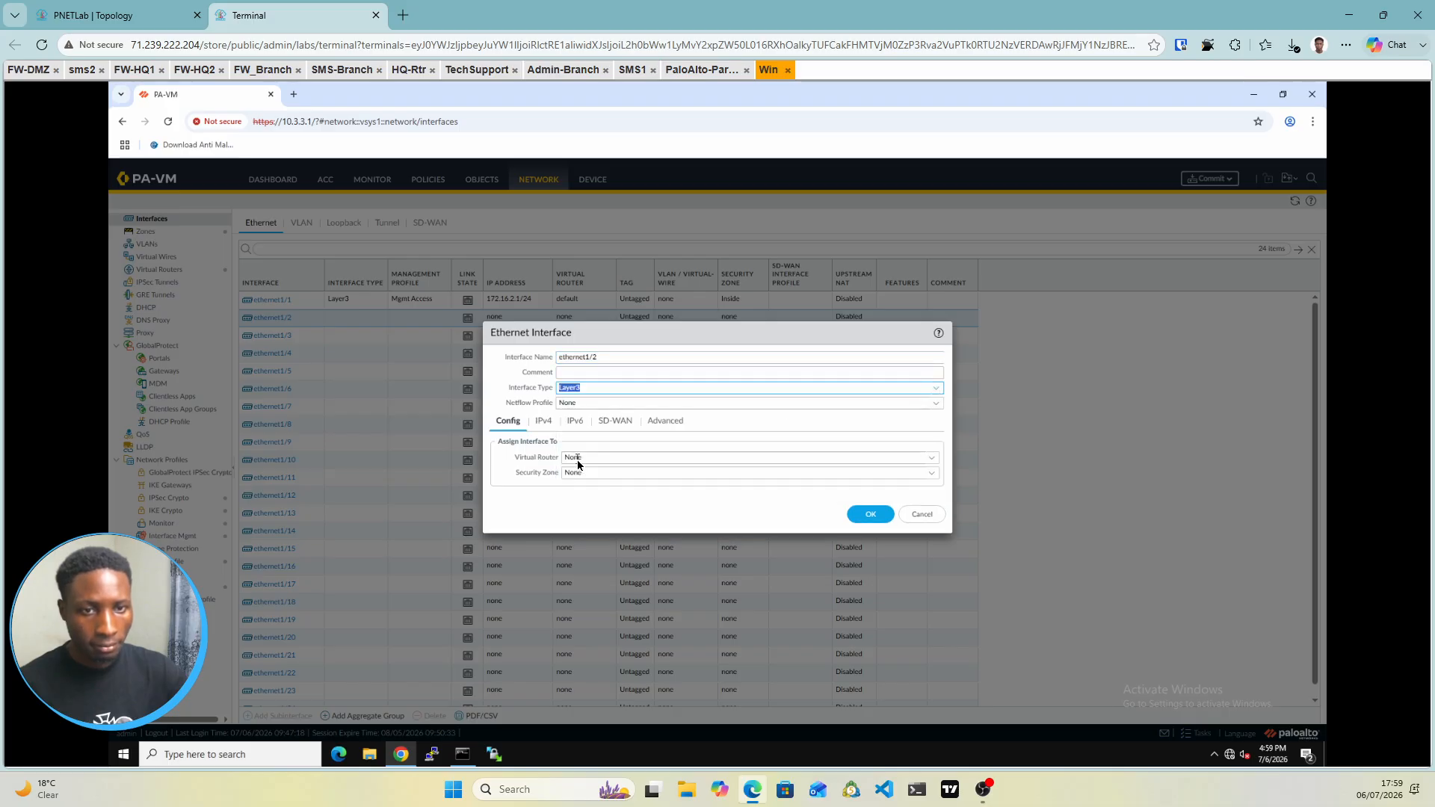
left_click(931, 462)
left_click(934, 462)
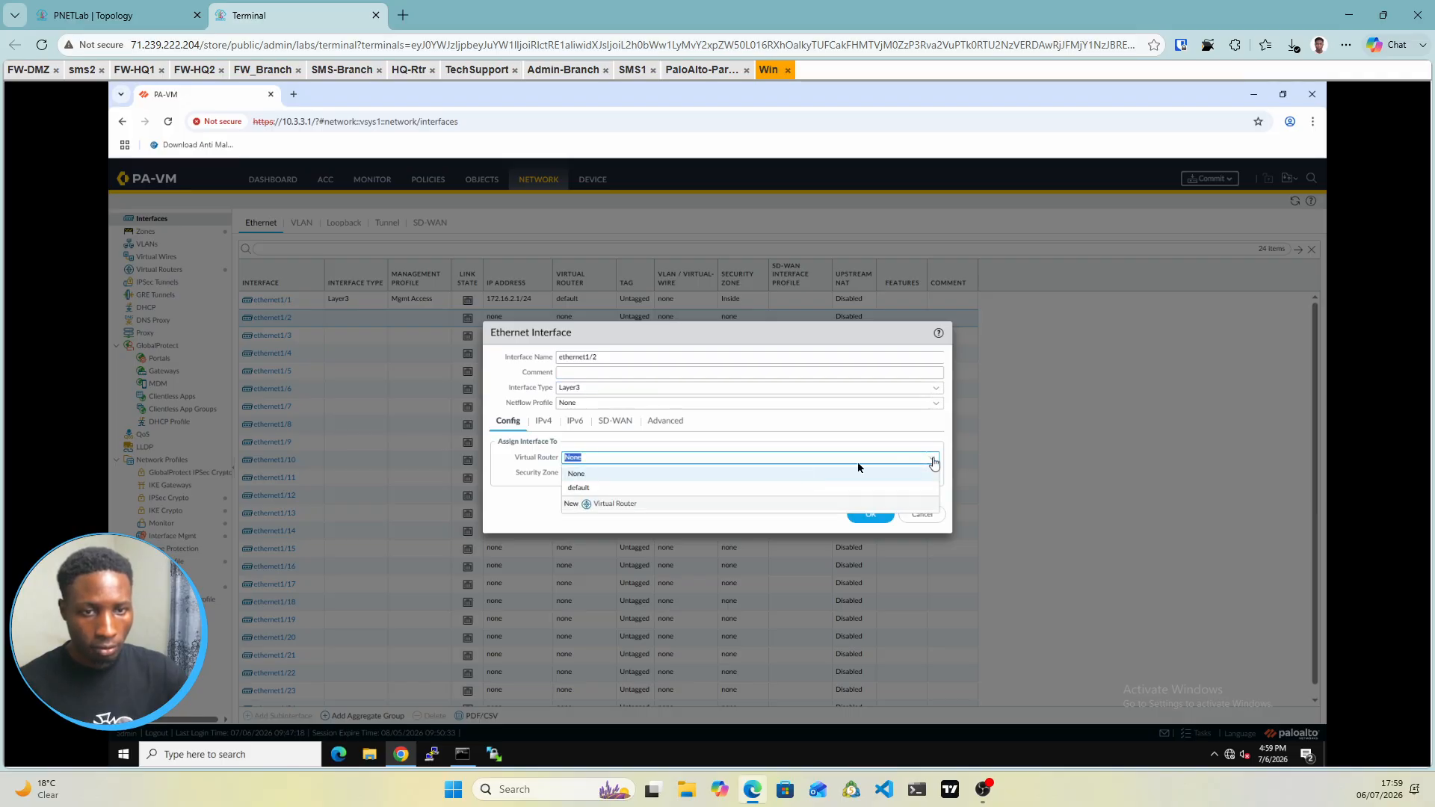
left_click(580, 487)
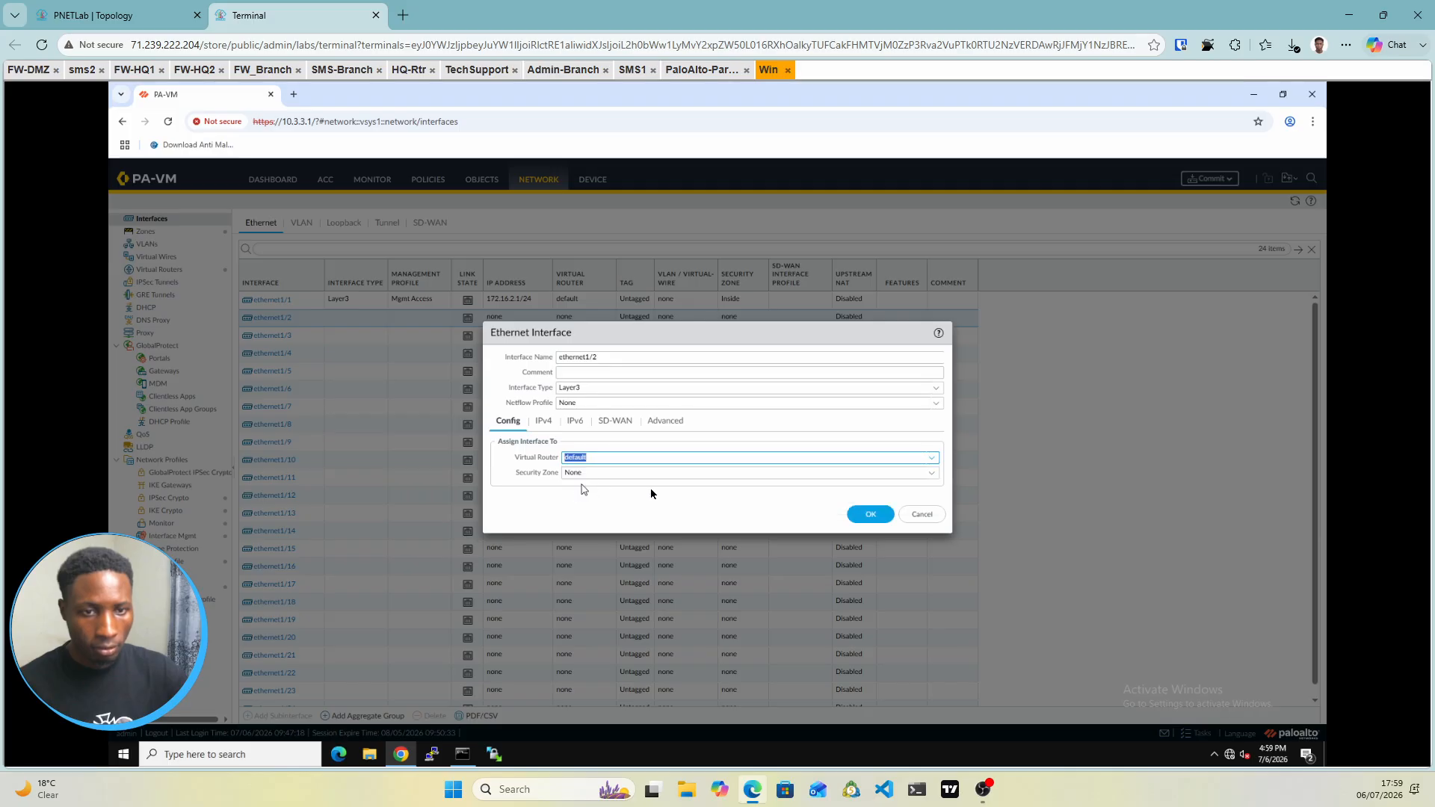
left_click(931, 473)
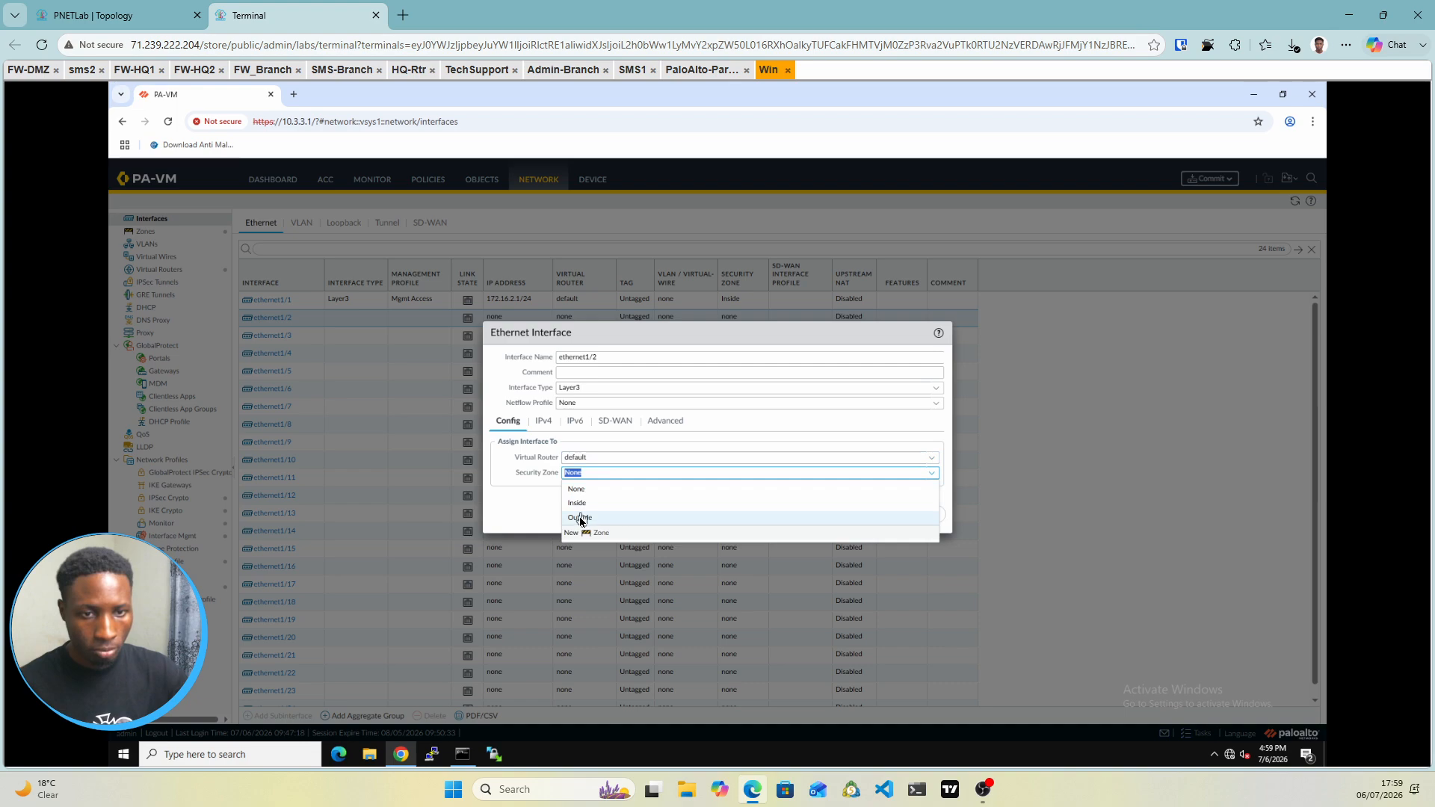
left_click(580, 518)
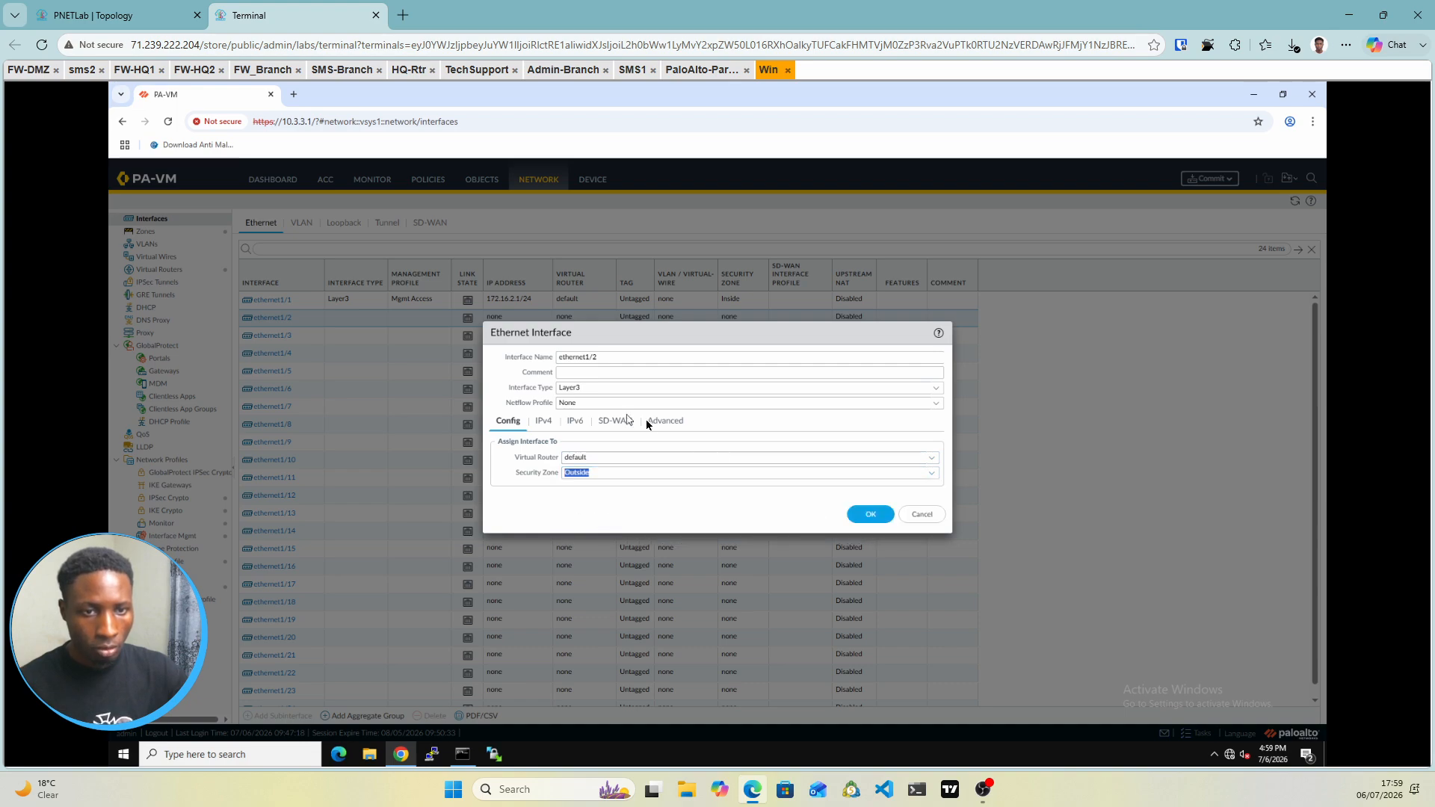
Give ethernet1/2 IPv4 address 192.168.10.2/24 and the Mgmt Access profile, and save it
left_click(542, 423)
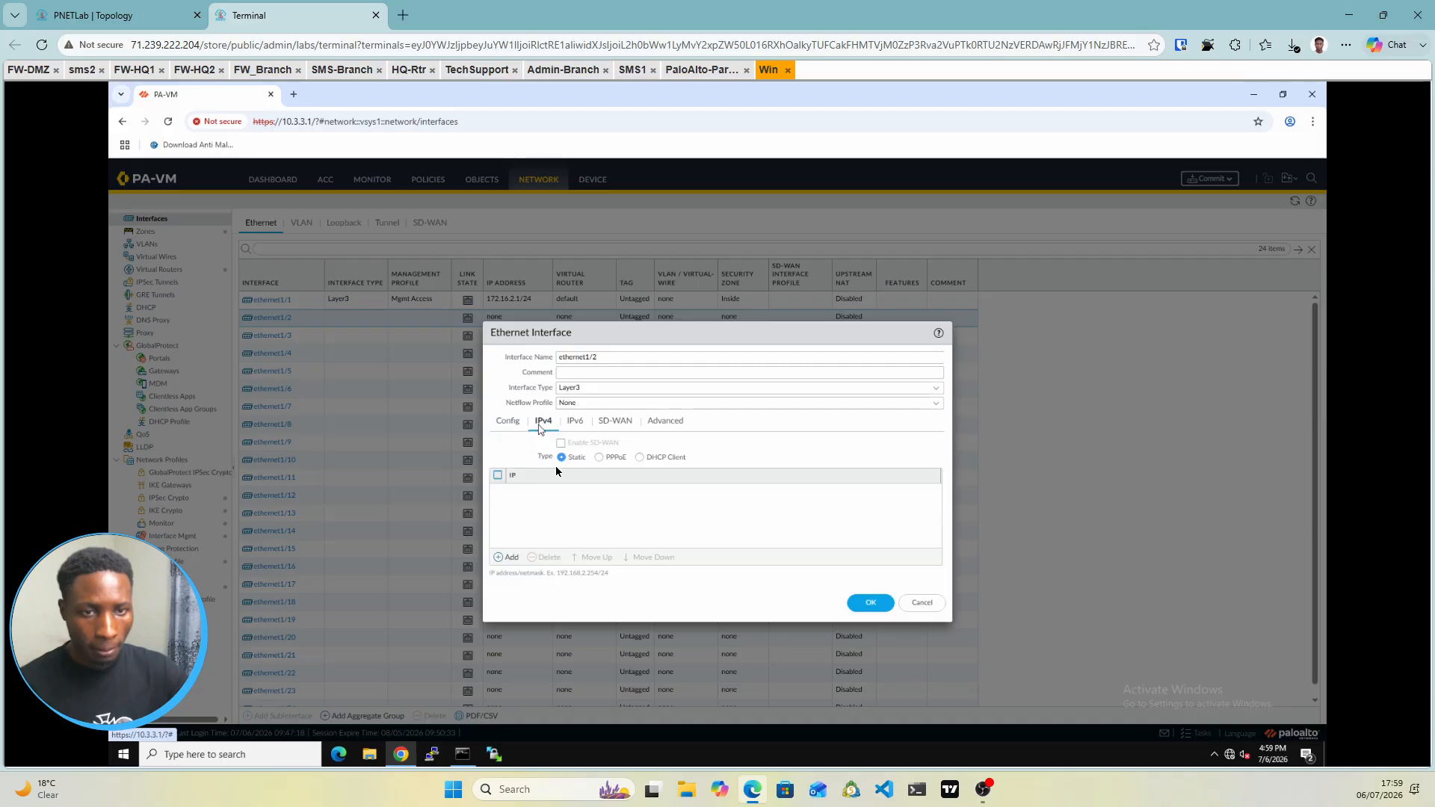
left_click(499, 558)
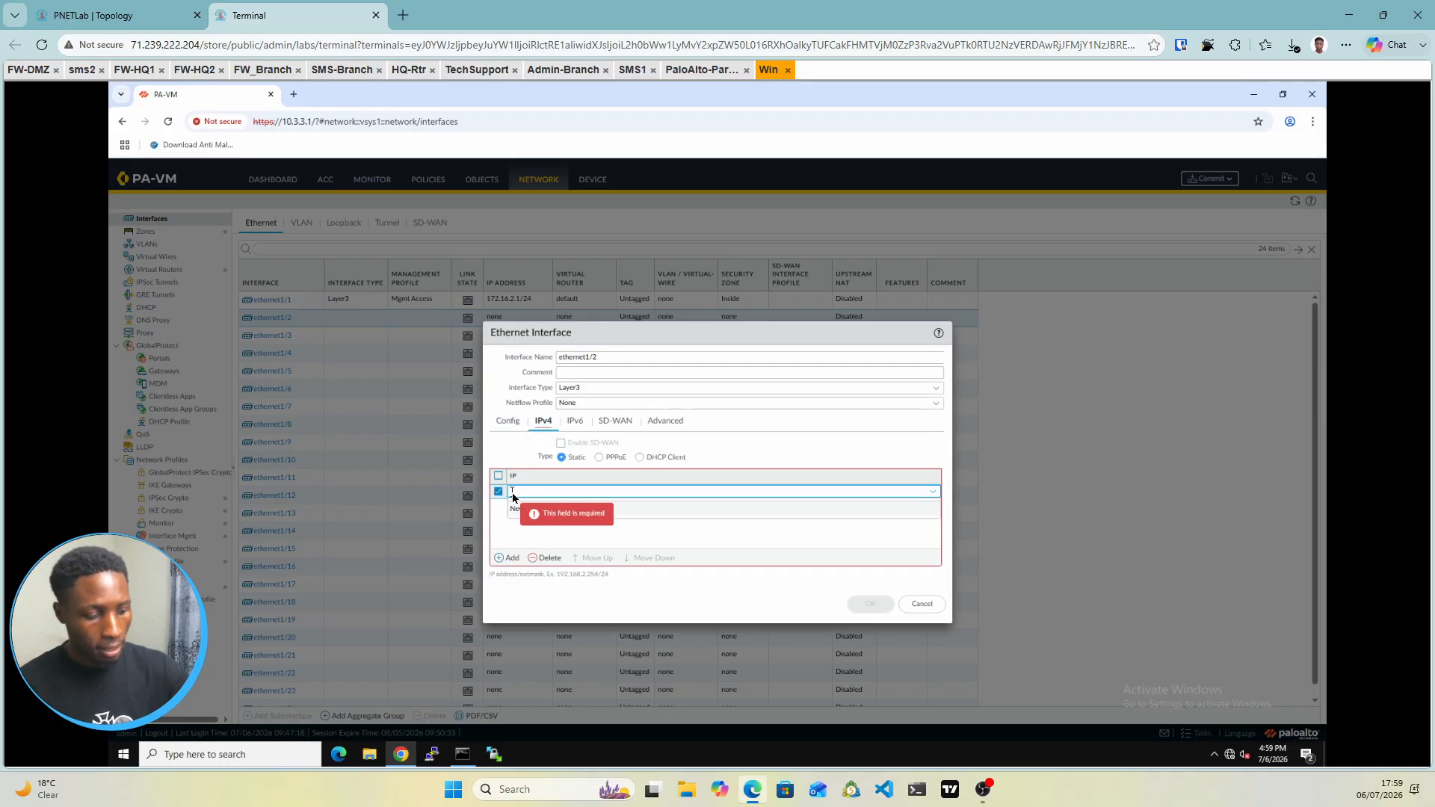
type("192.168.10.2")
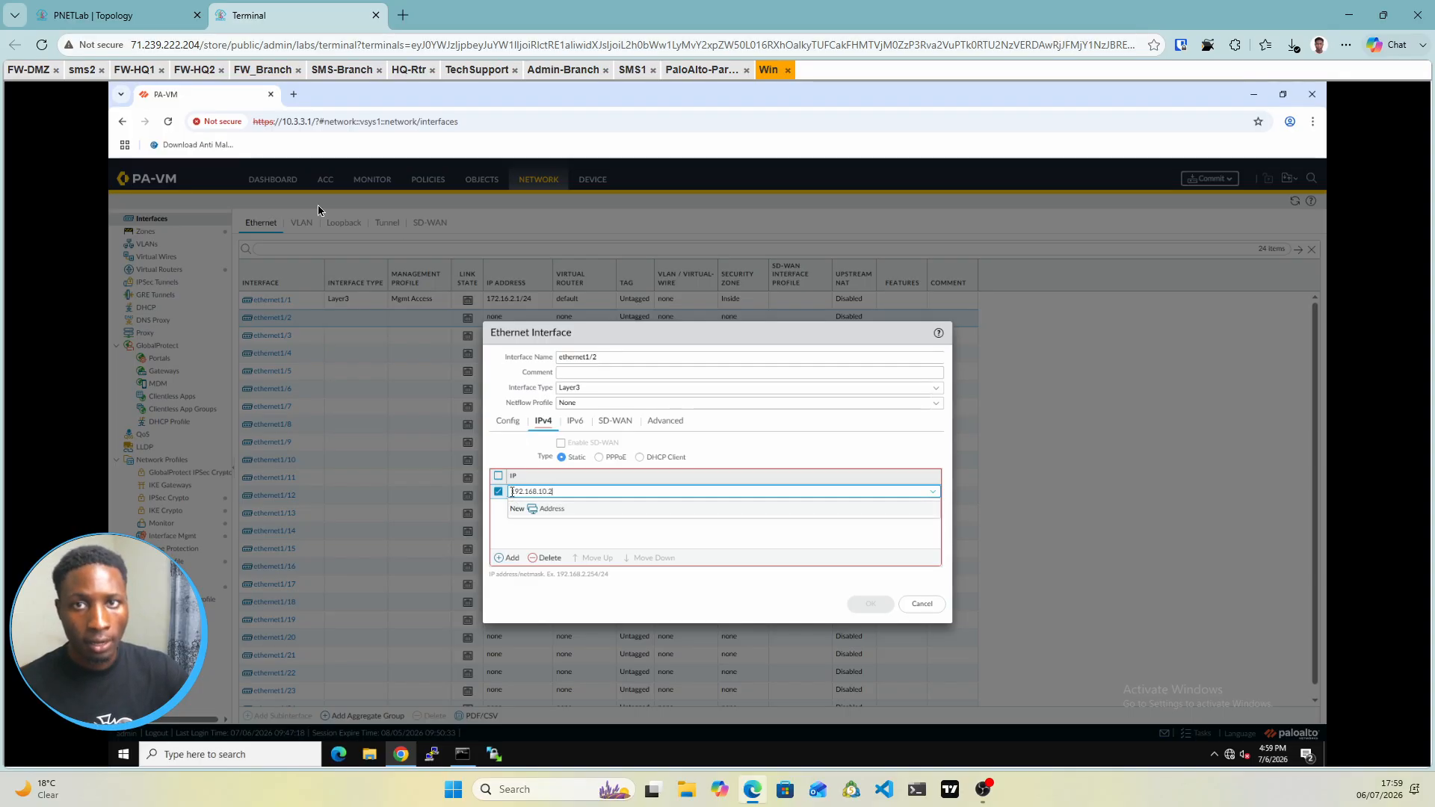
left_click(135, 14)
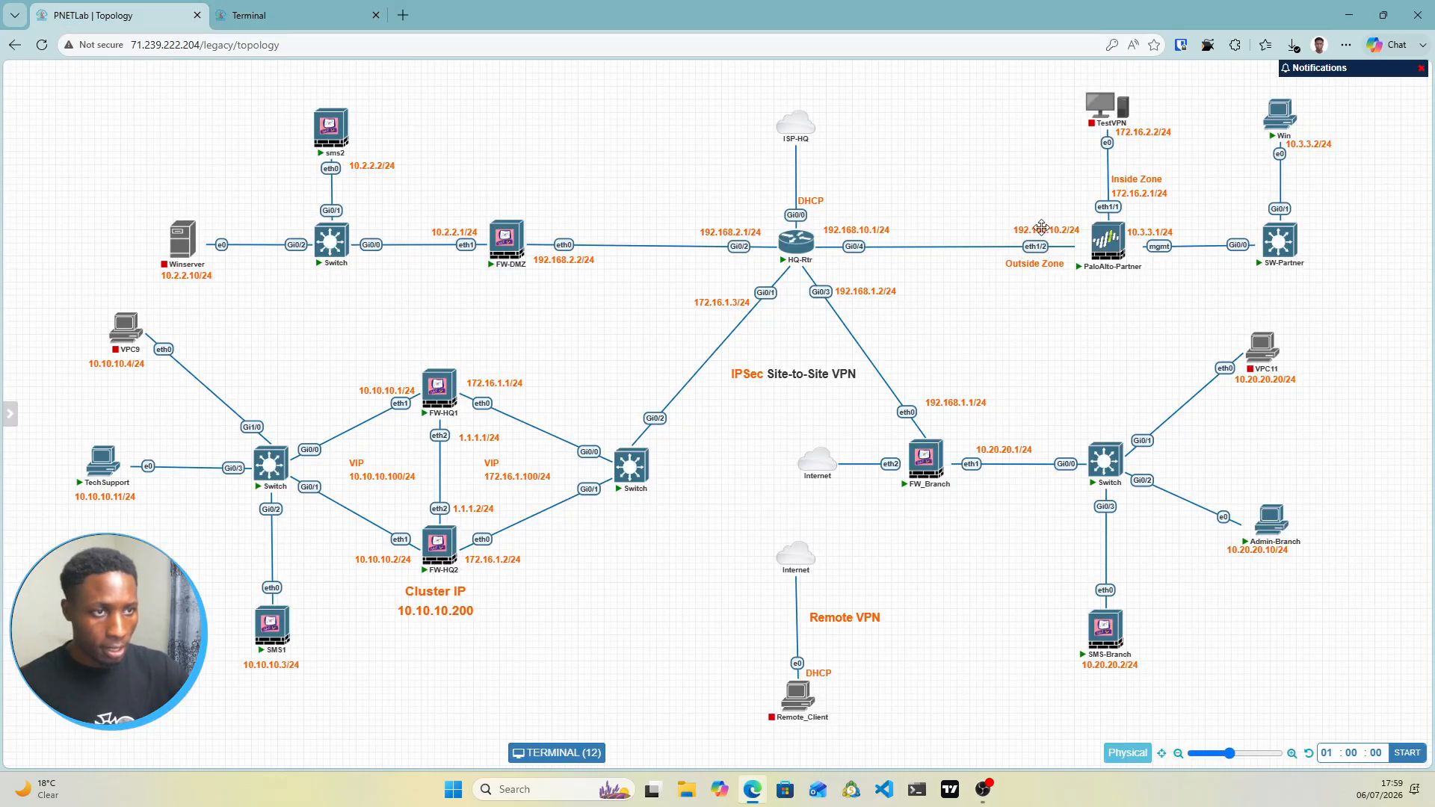
left_click(247, 16)
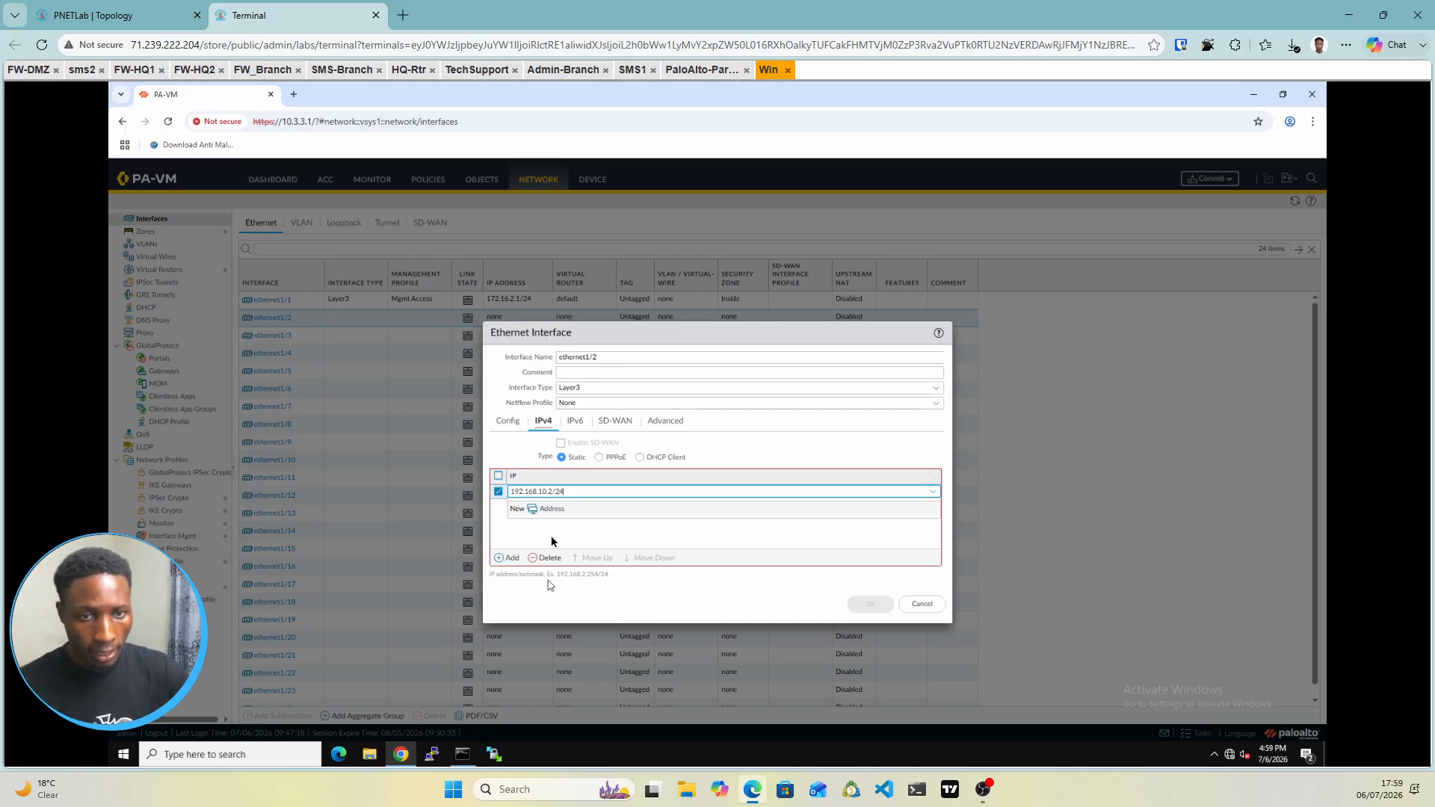
left_click(599, 539)
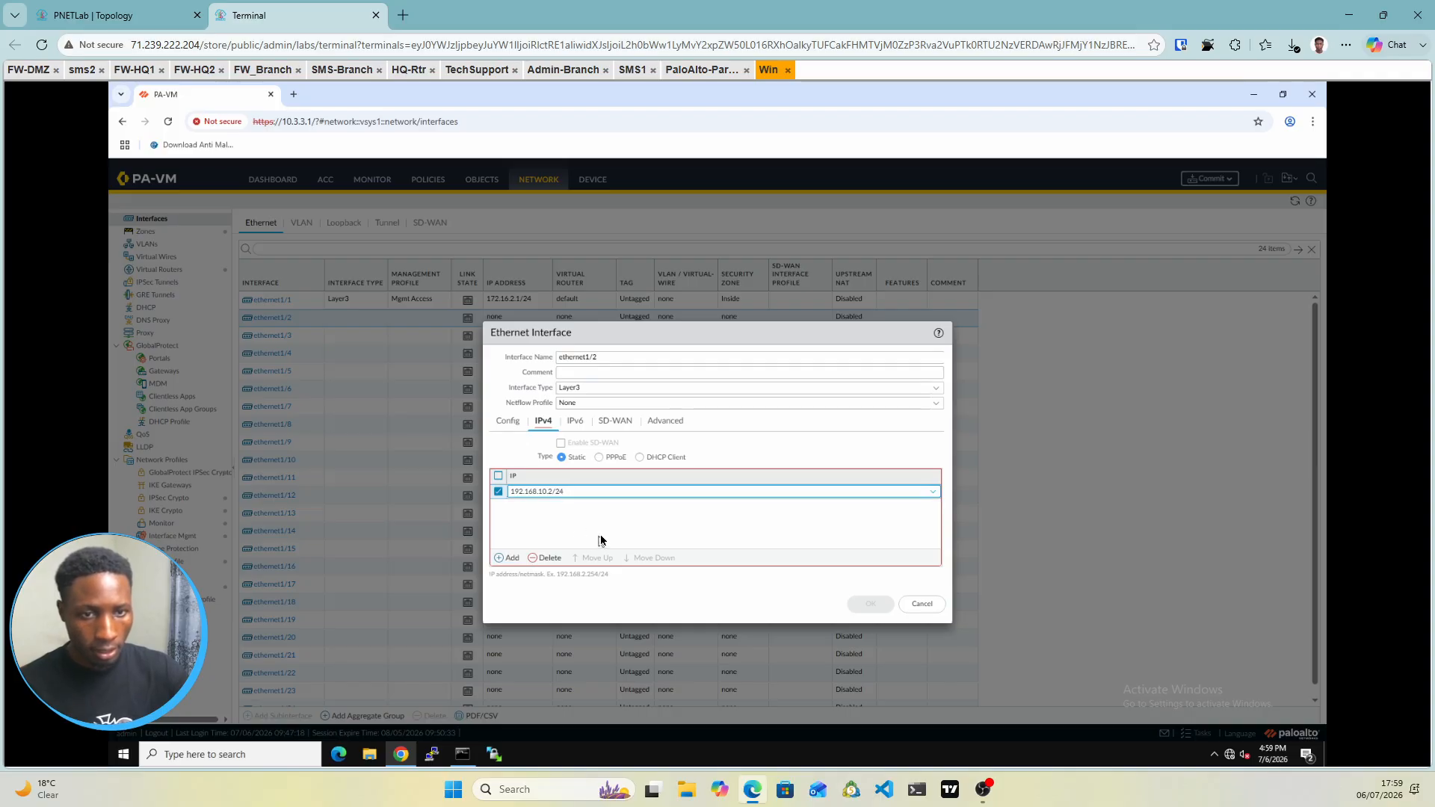
left_click(663, 423)
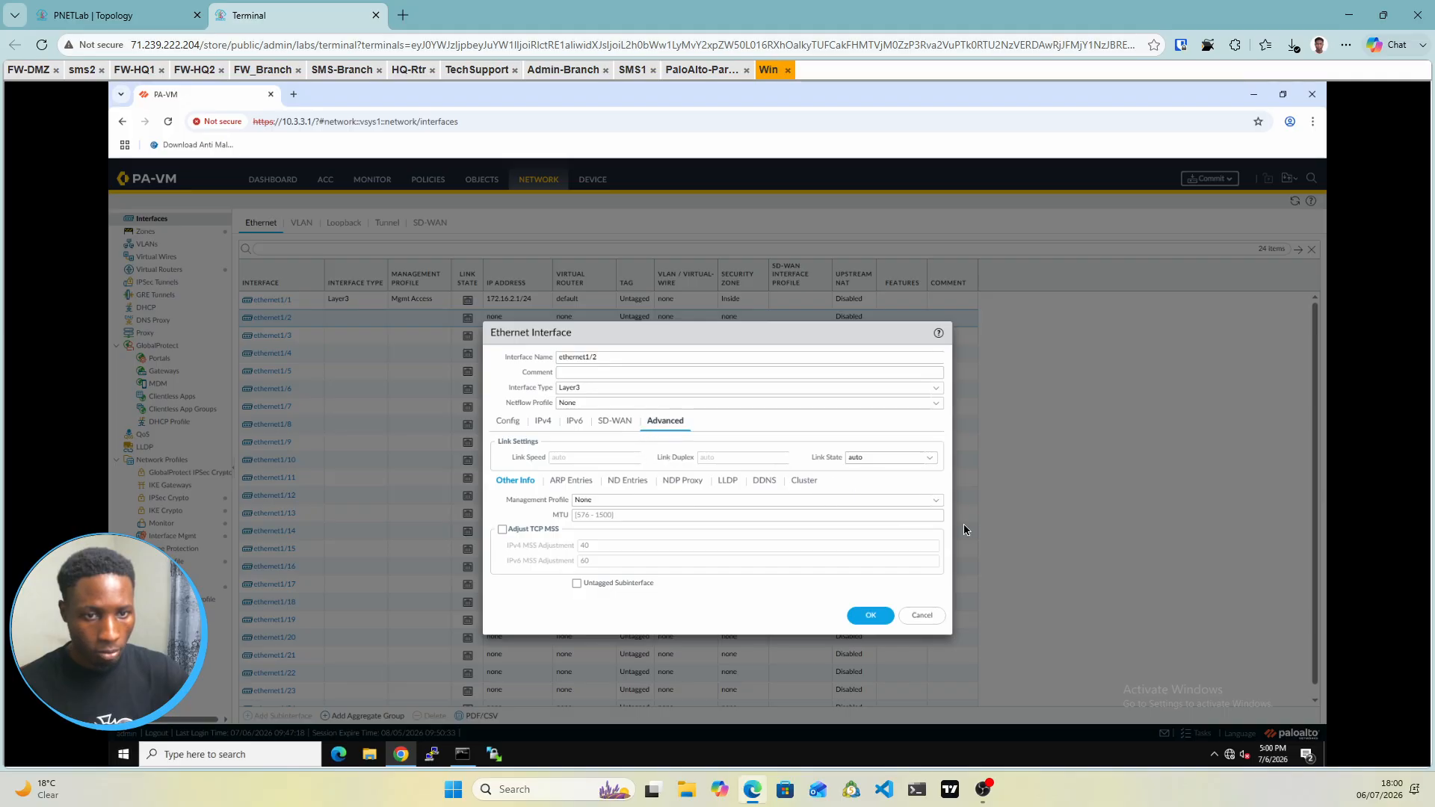
left_click(933, 502)
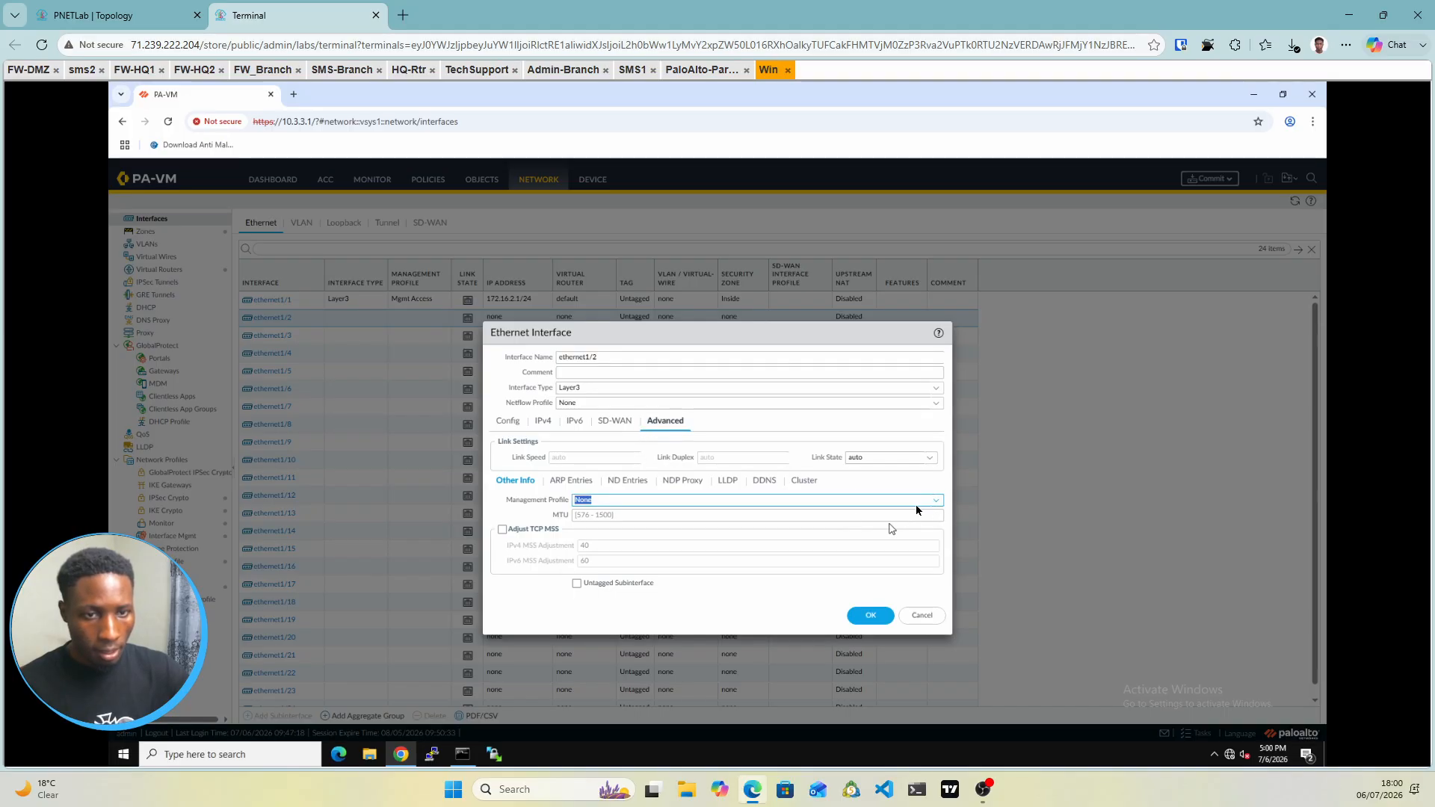
left_click(936, 502)
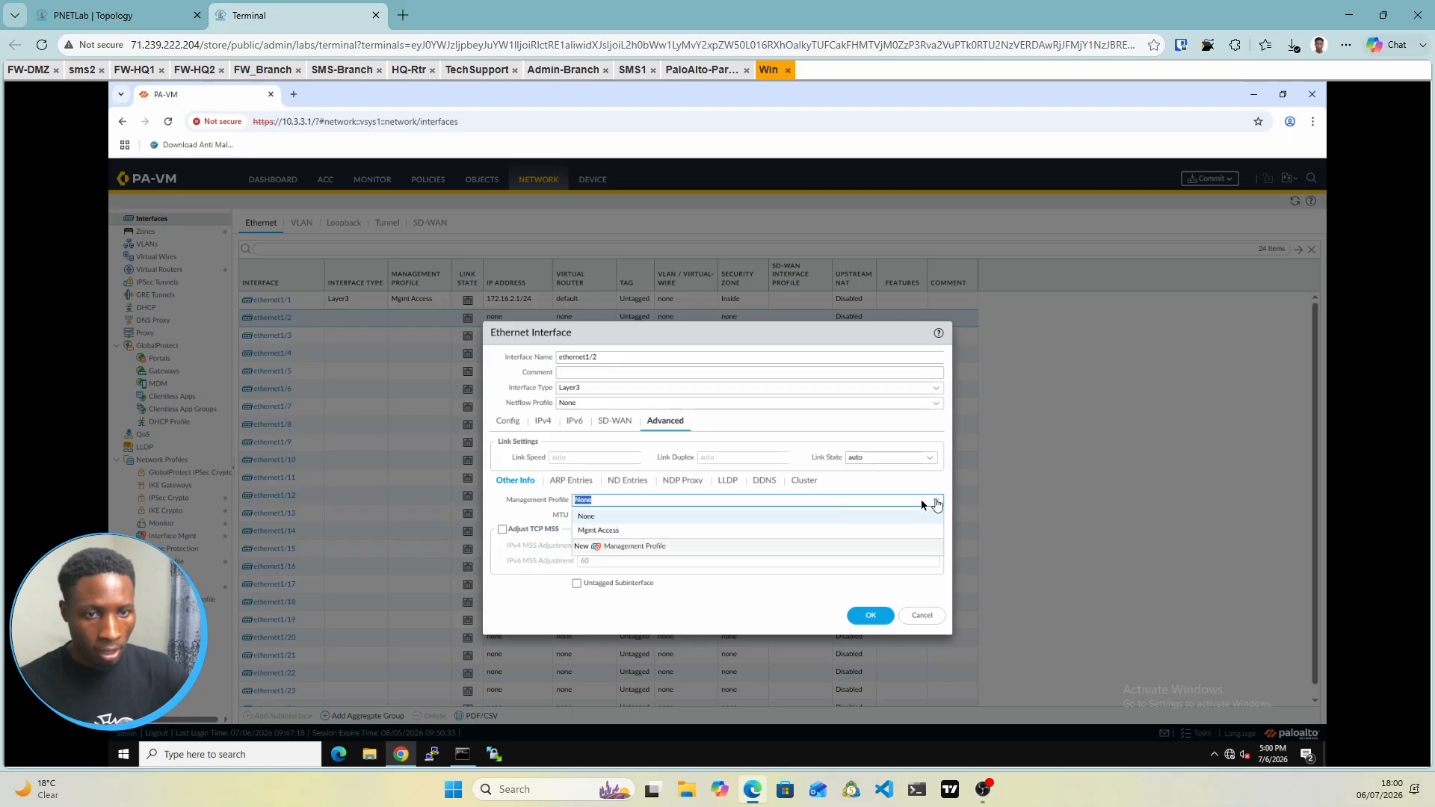
left_click(617, 531)
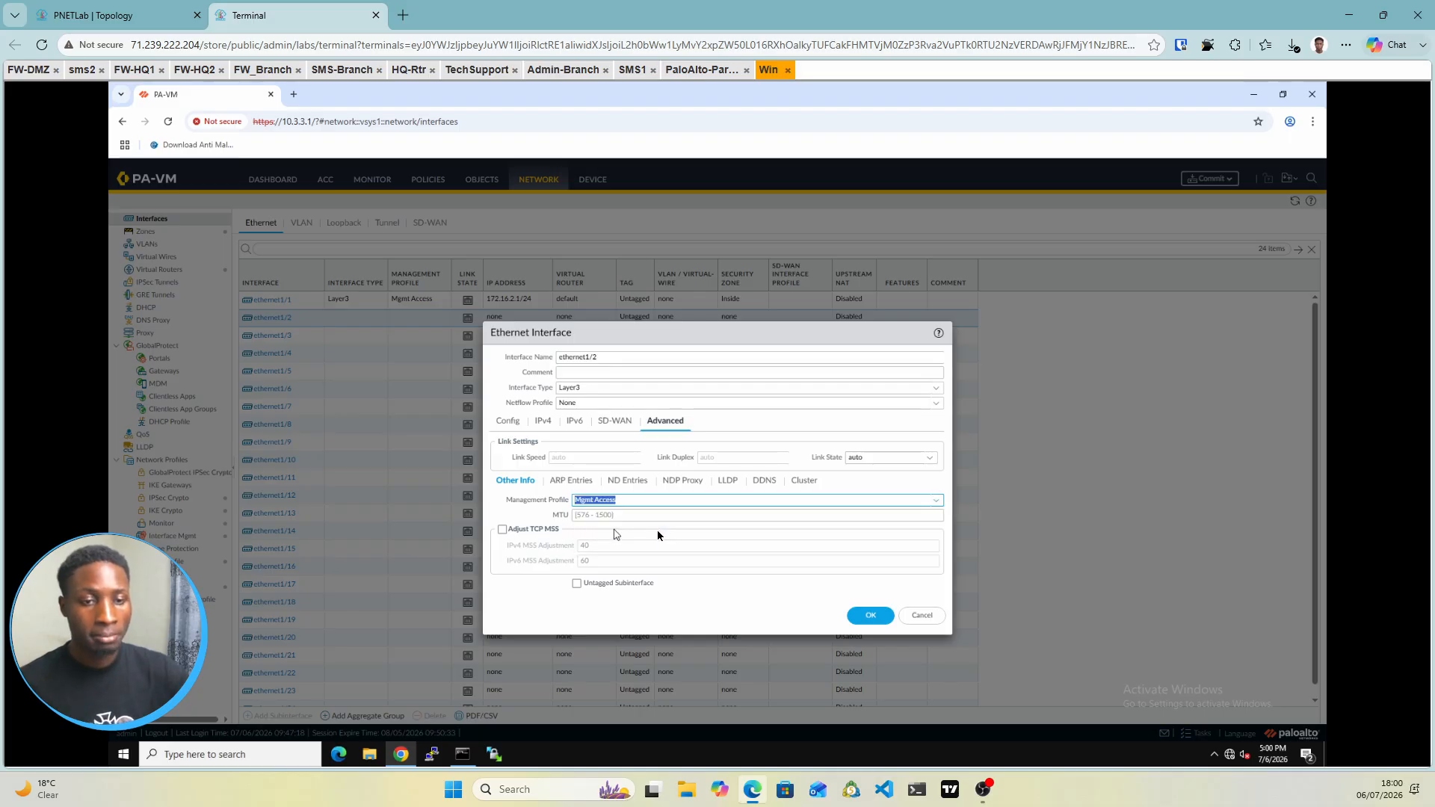
left_click(869, 618)
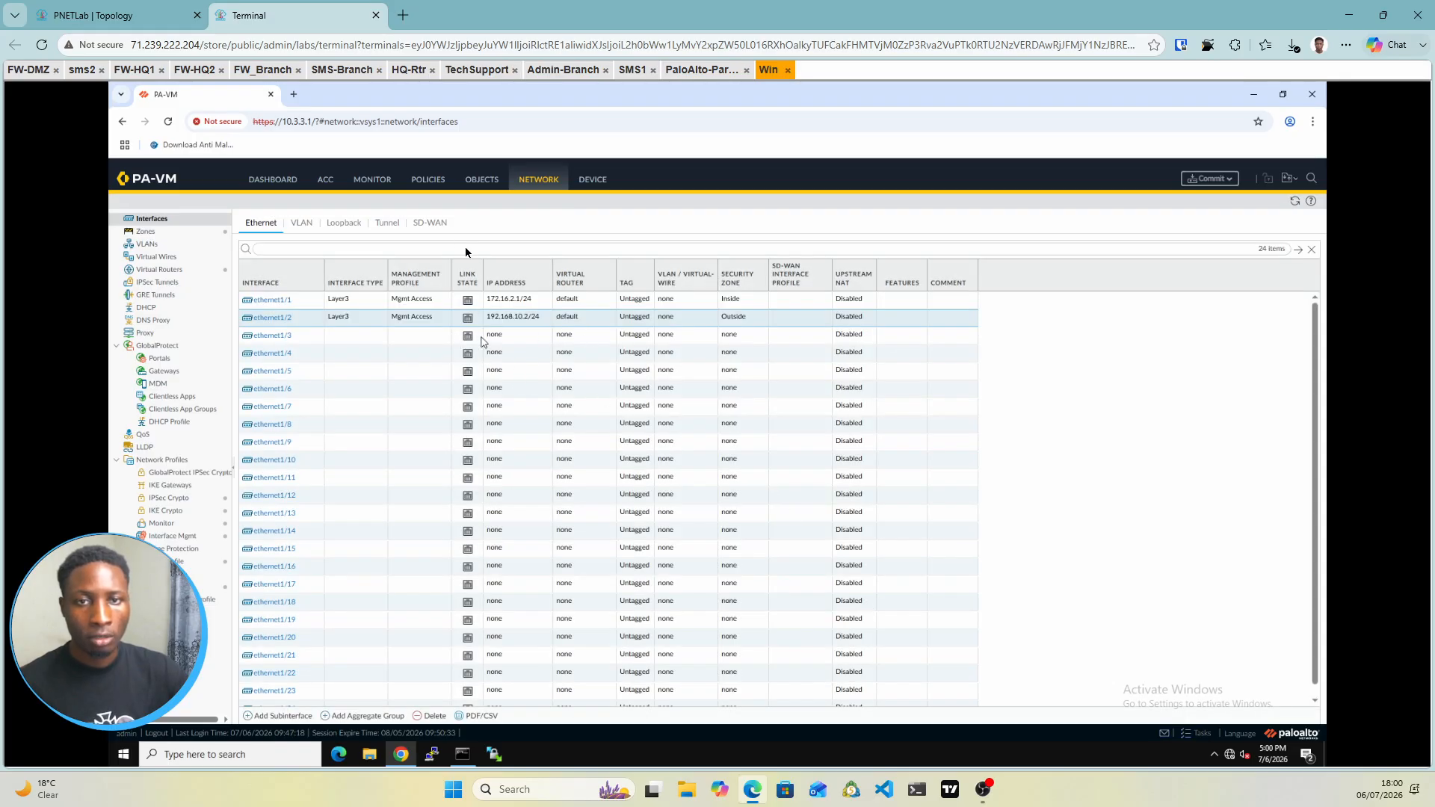
Add tunnel interface tunnel.1 on virtual router default in the Outside zone, with no IP address
left_click(382, 227)
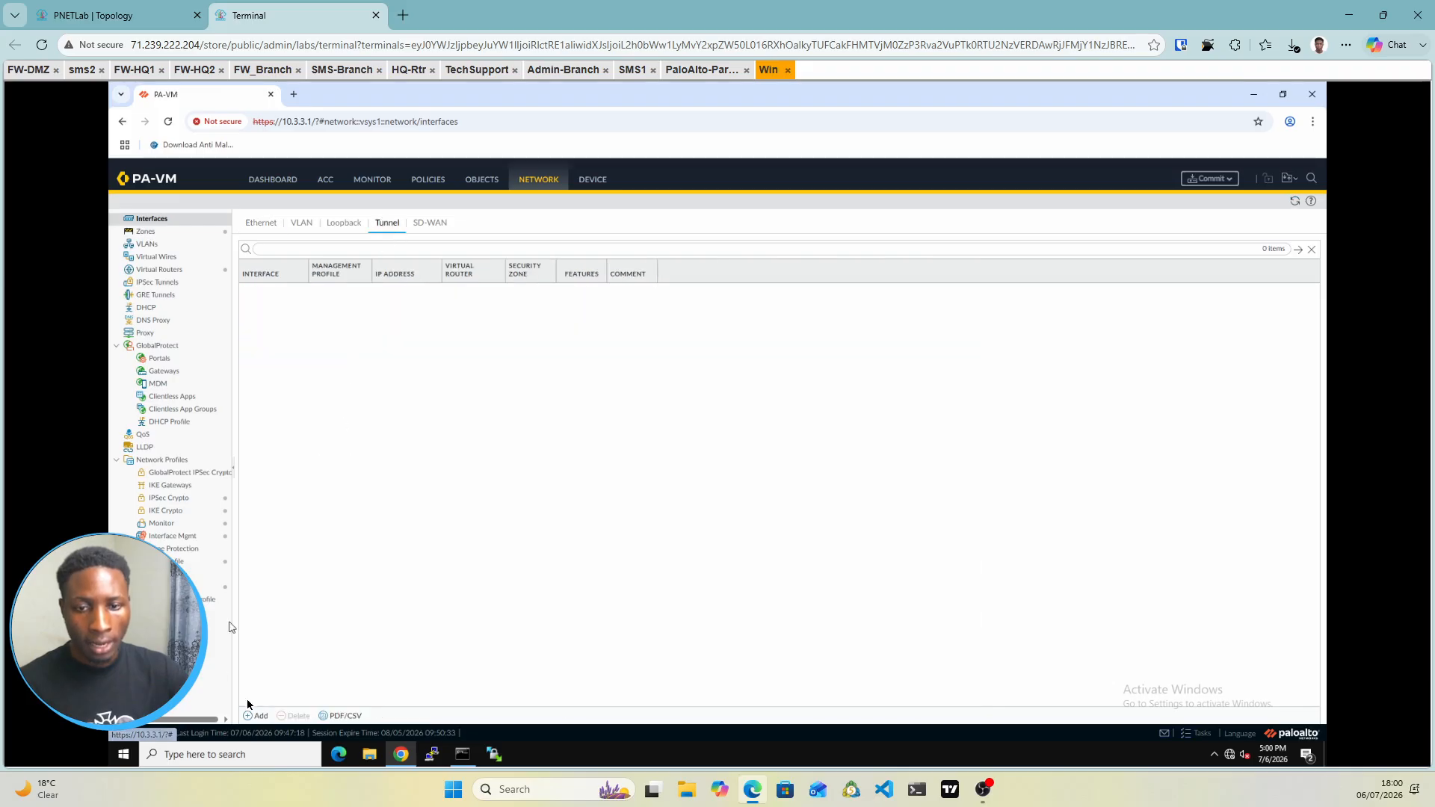
left_click(249, 719)
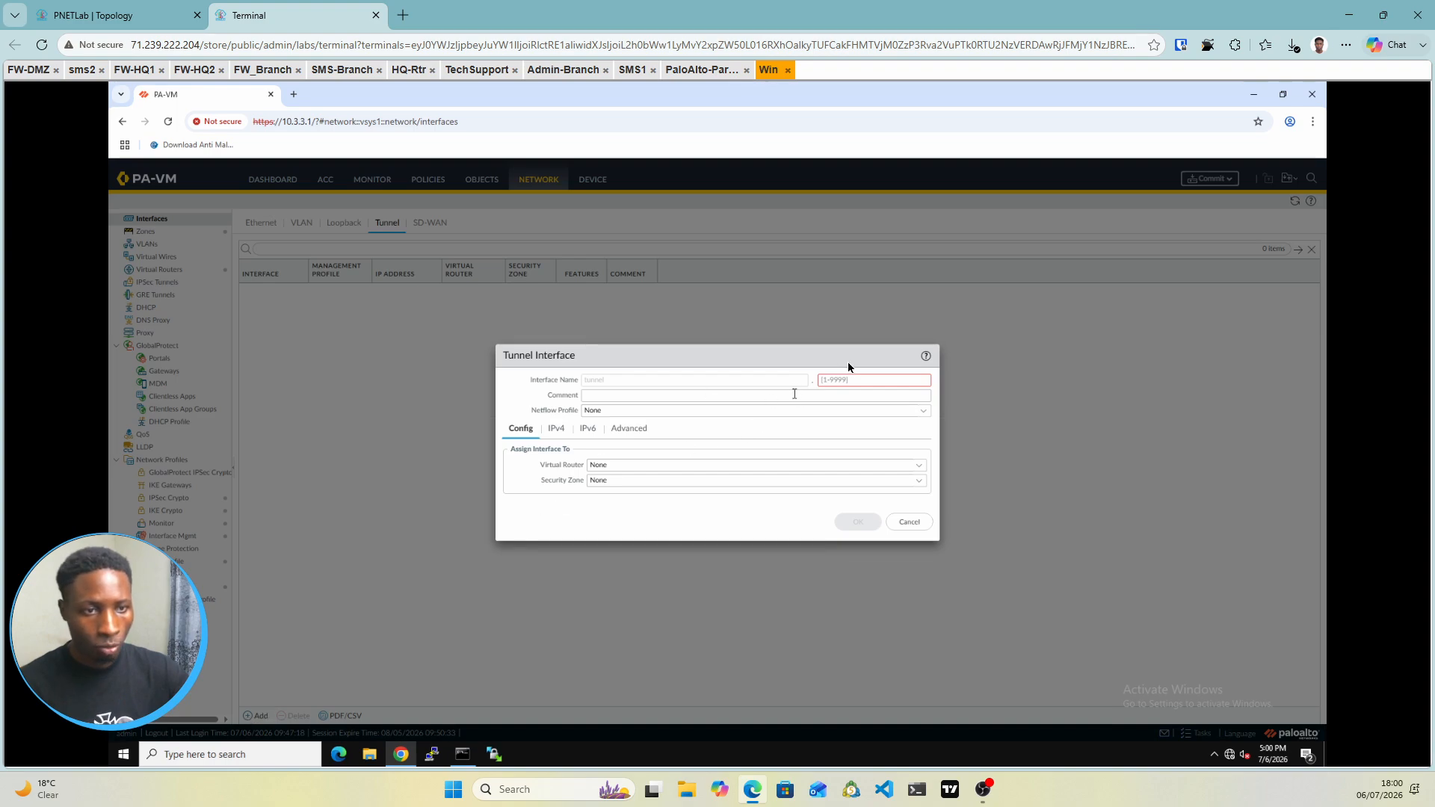
left_click(832, 381)
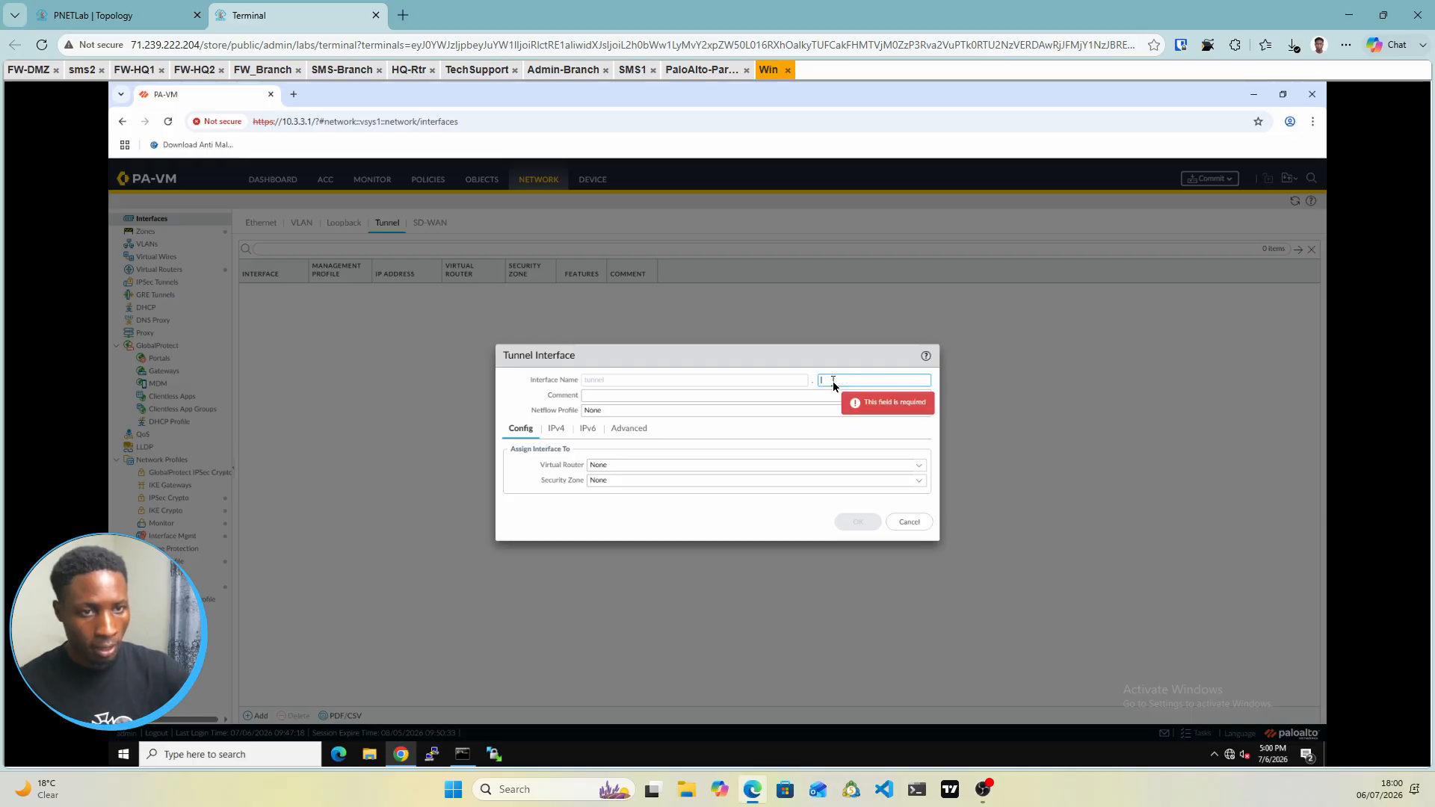
type("1")
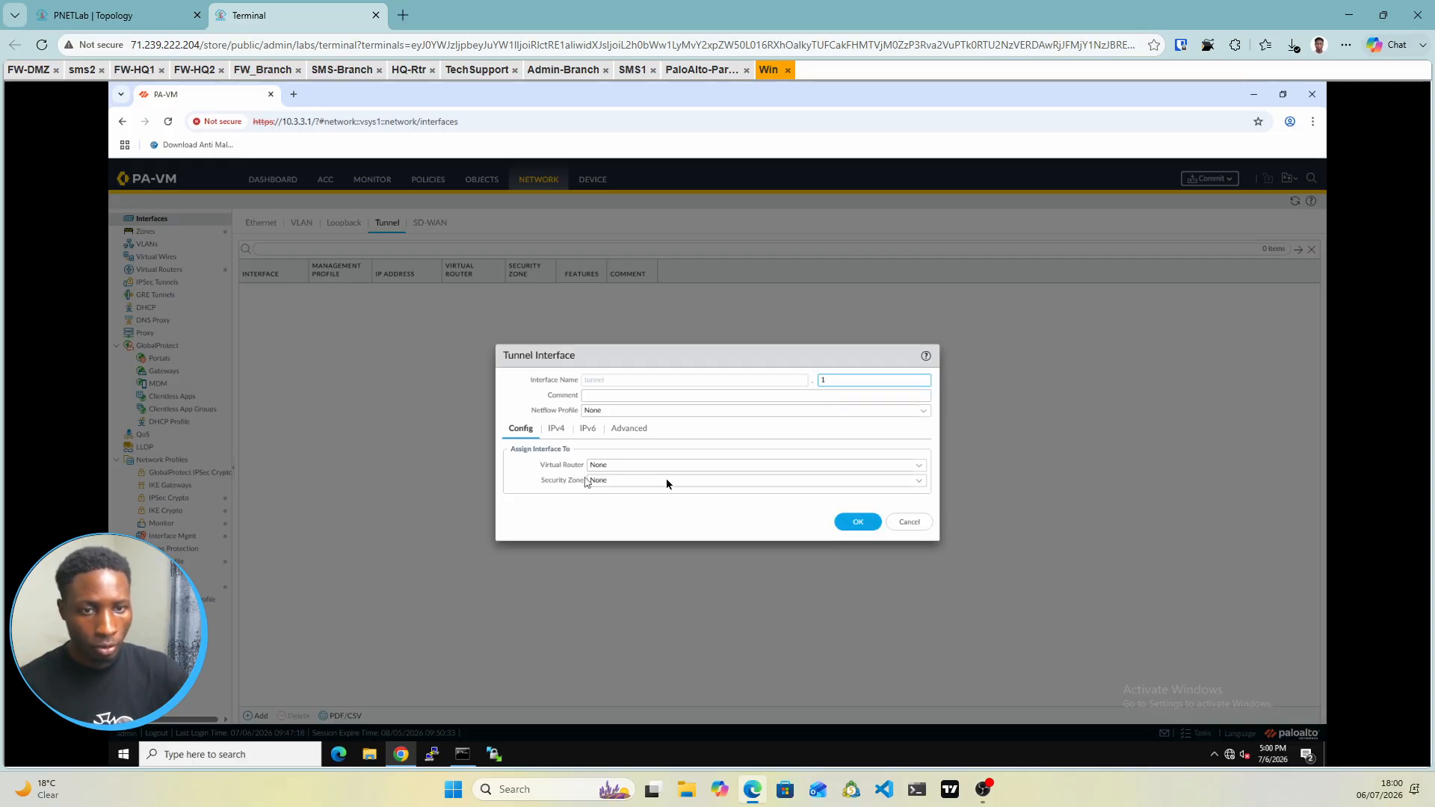
left_click(919, 467)
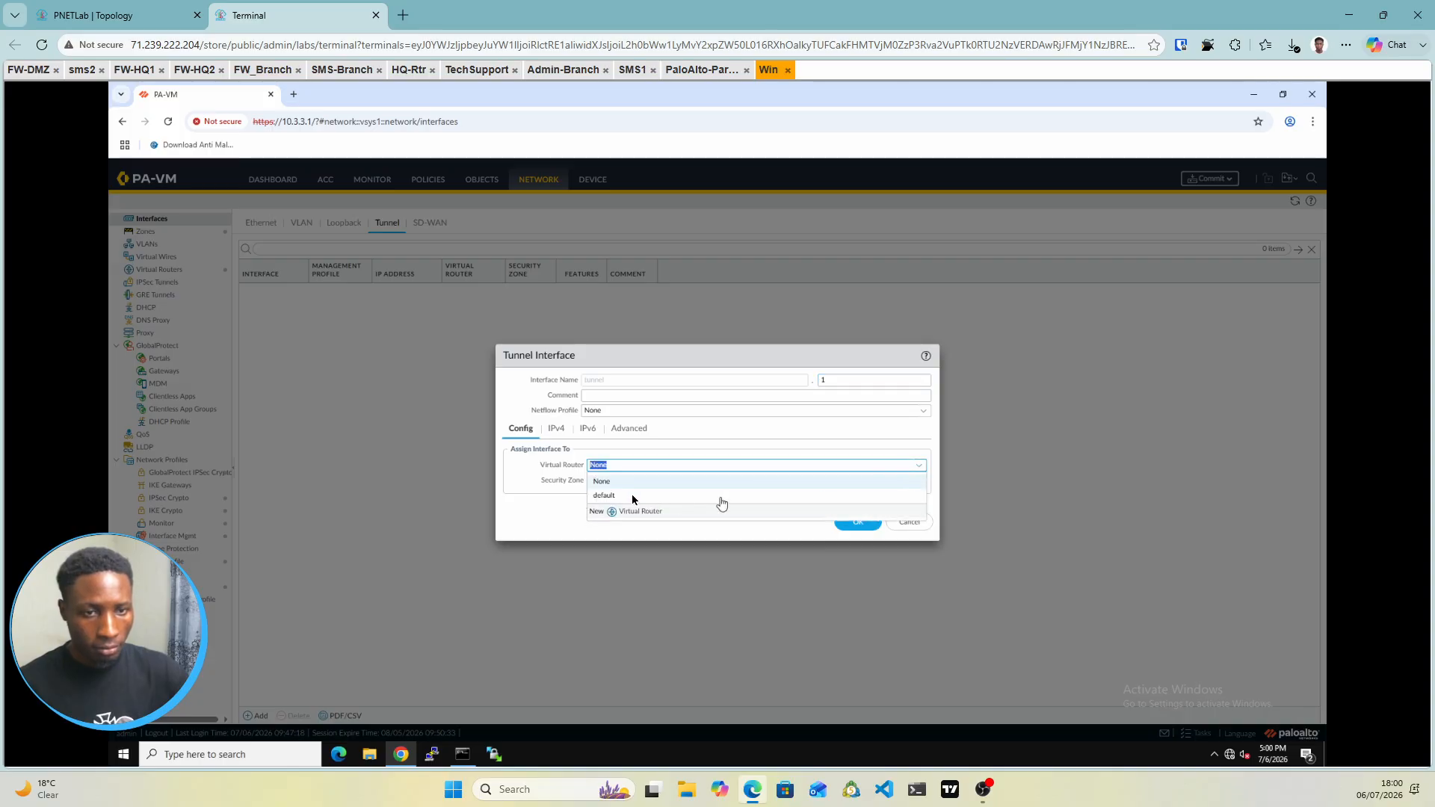
left_click(604, 496)
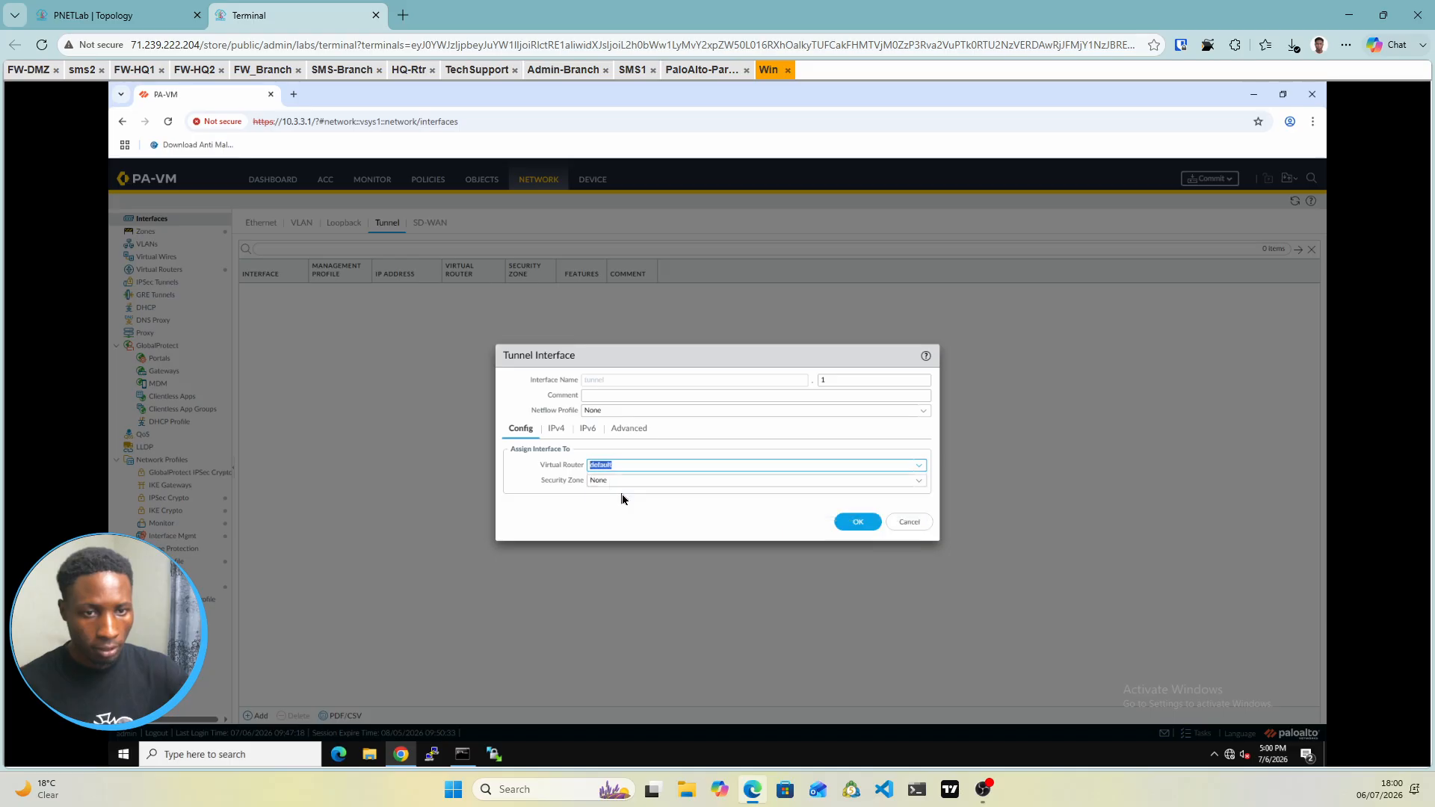
left_click(914, 481)
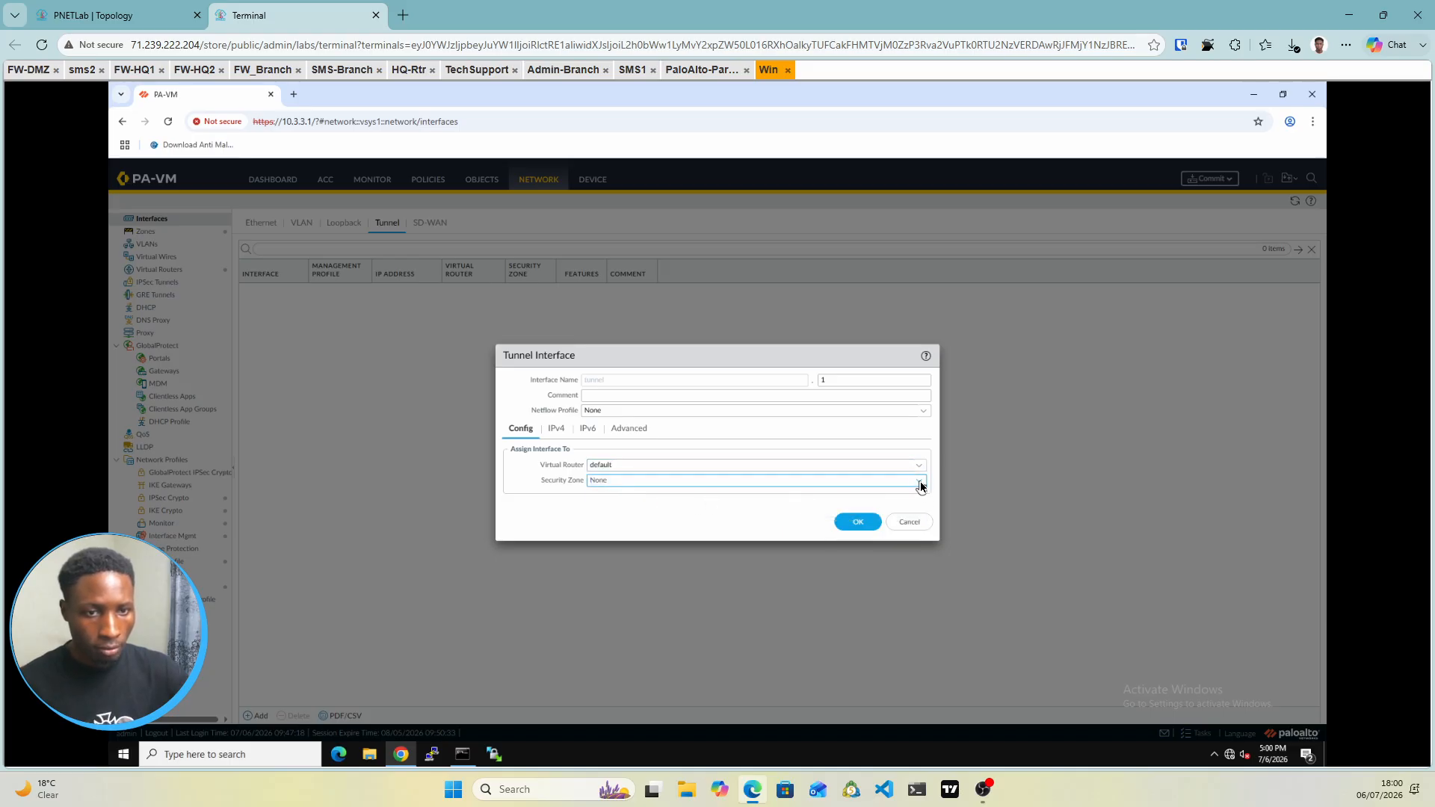
left_click(919, 482)
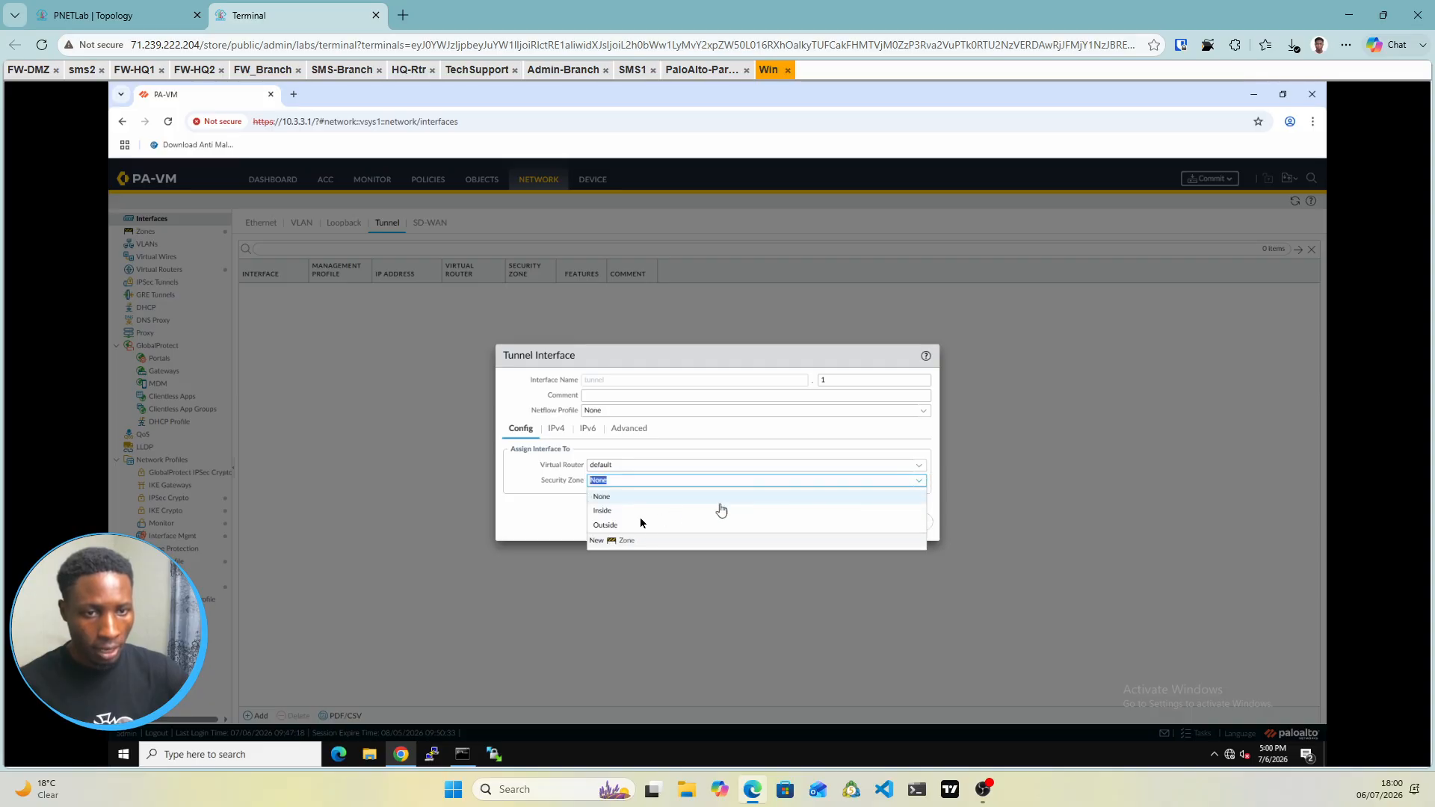
left_click(610, 525)
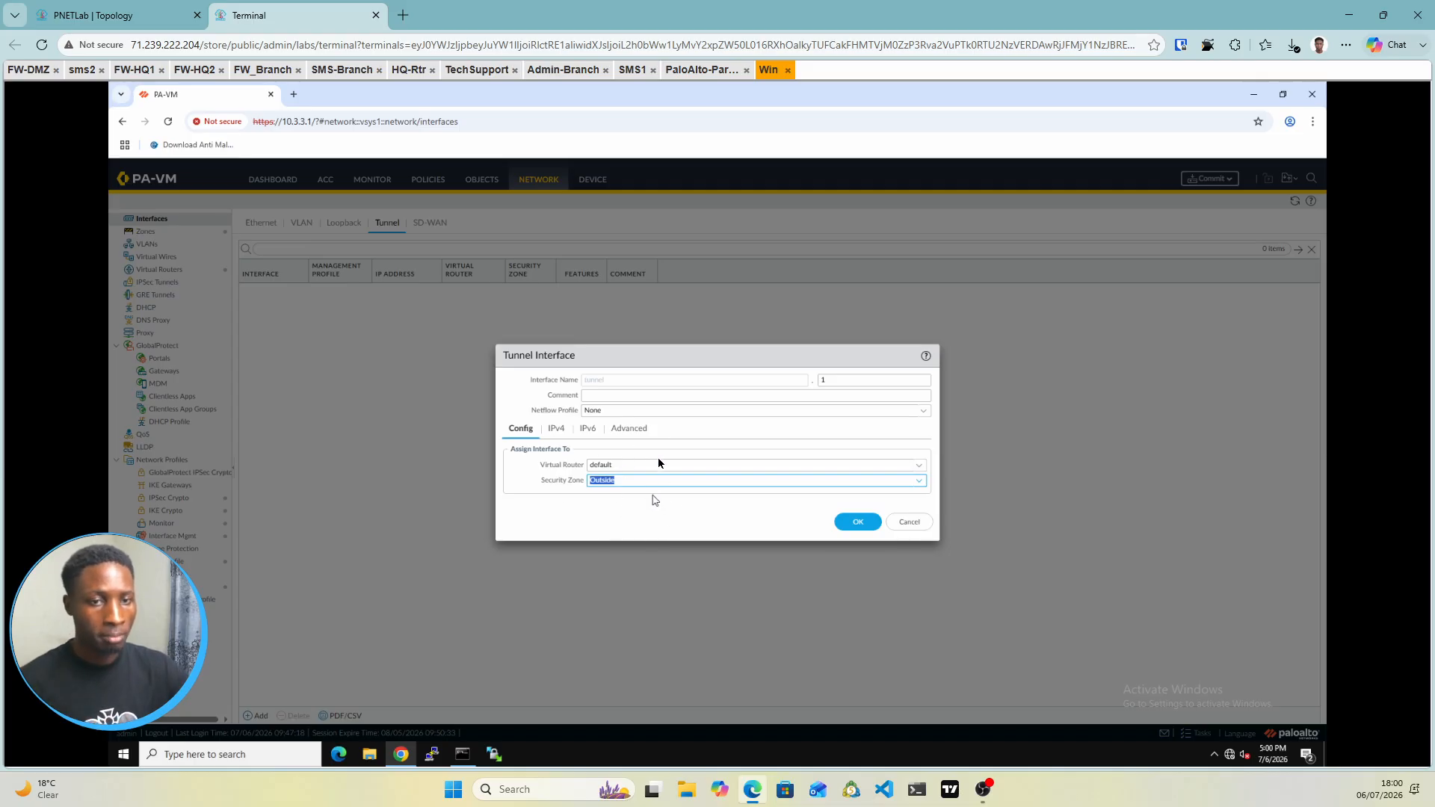
left_click(560, 430)
left_click(526, 432)
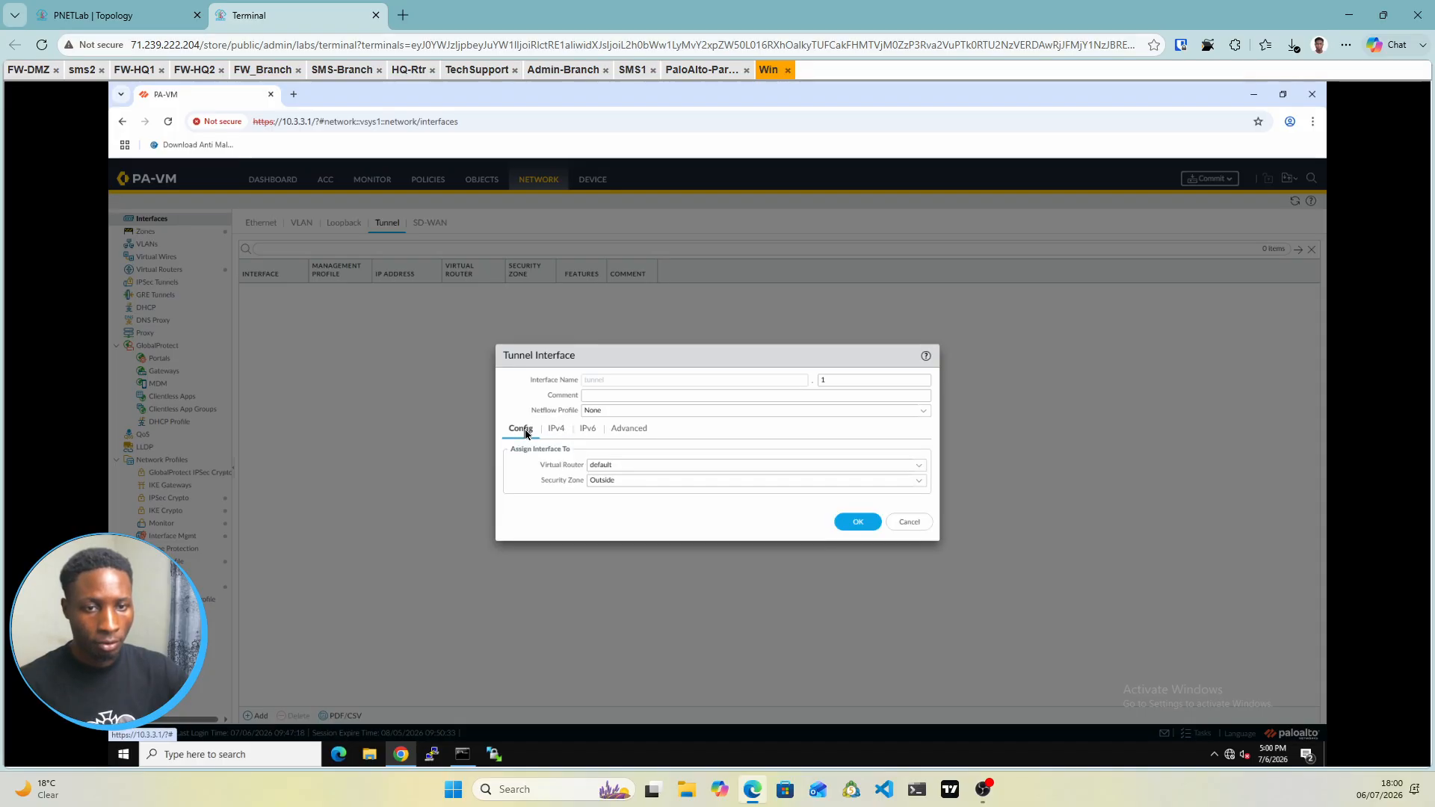
left_click(860, 522)
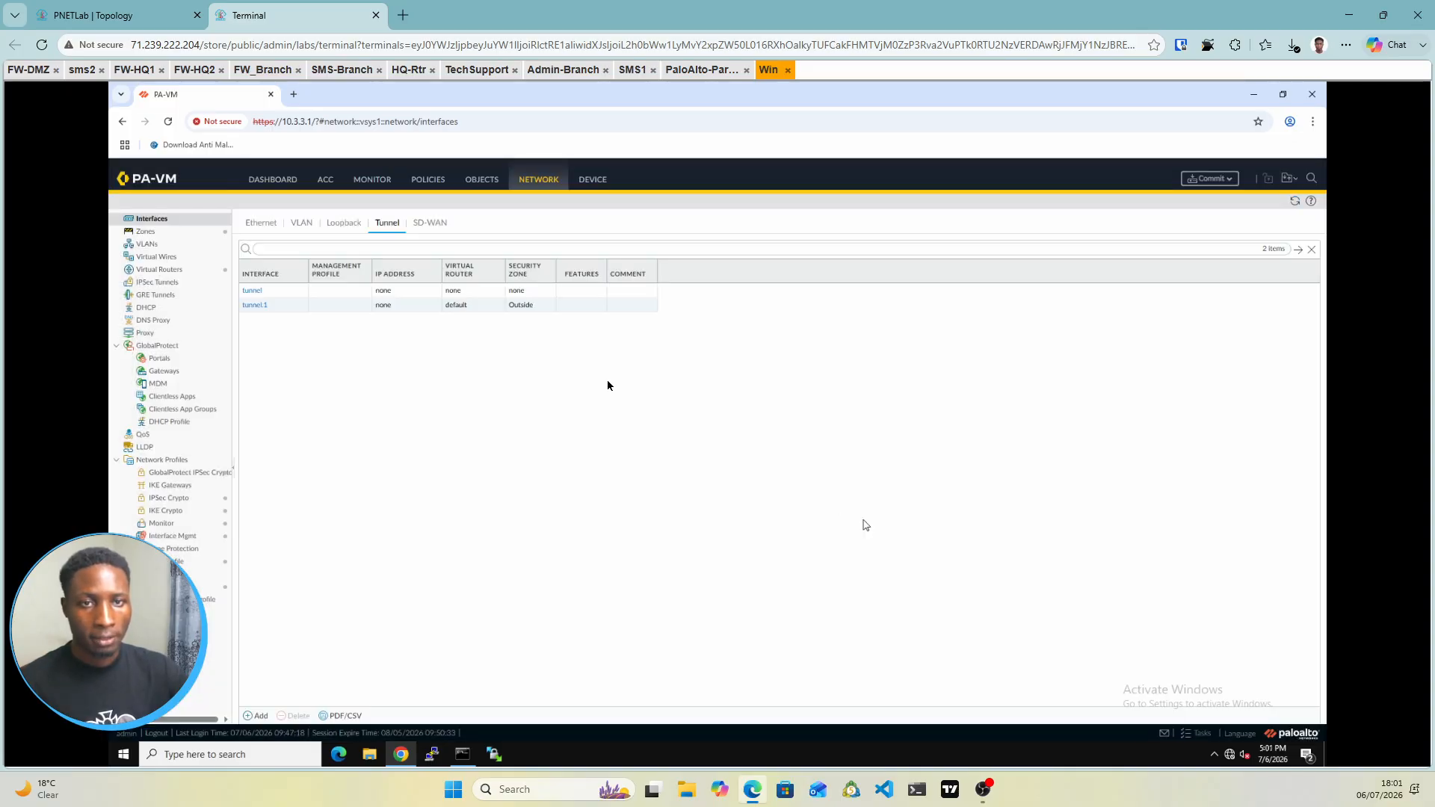
Go to Policies, glance at the NAT rules, then switch to the Security rulebase
left_click(427, 180)
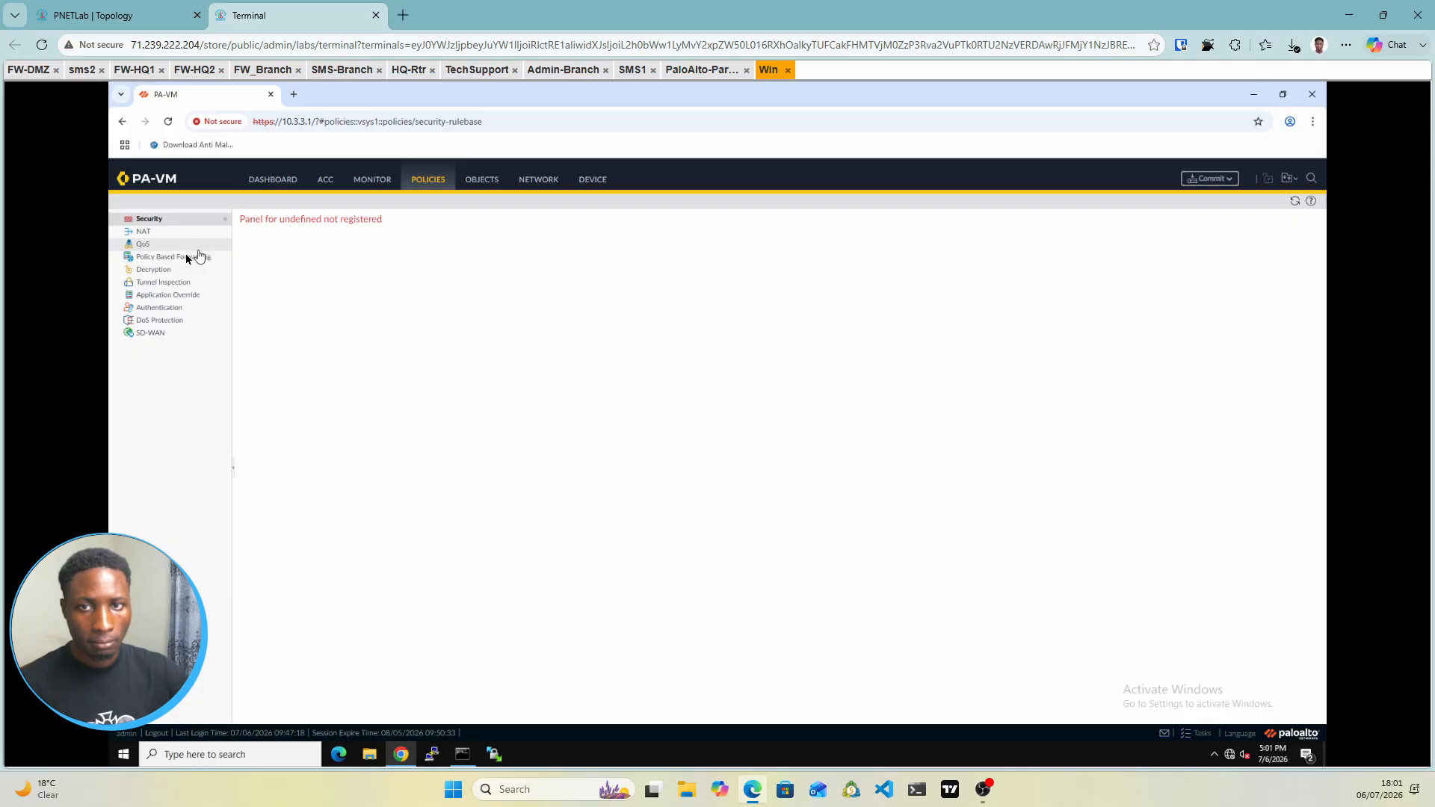
left_click(144, 232)
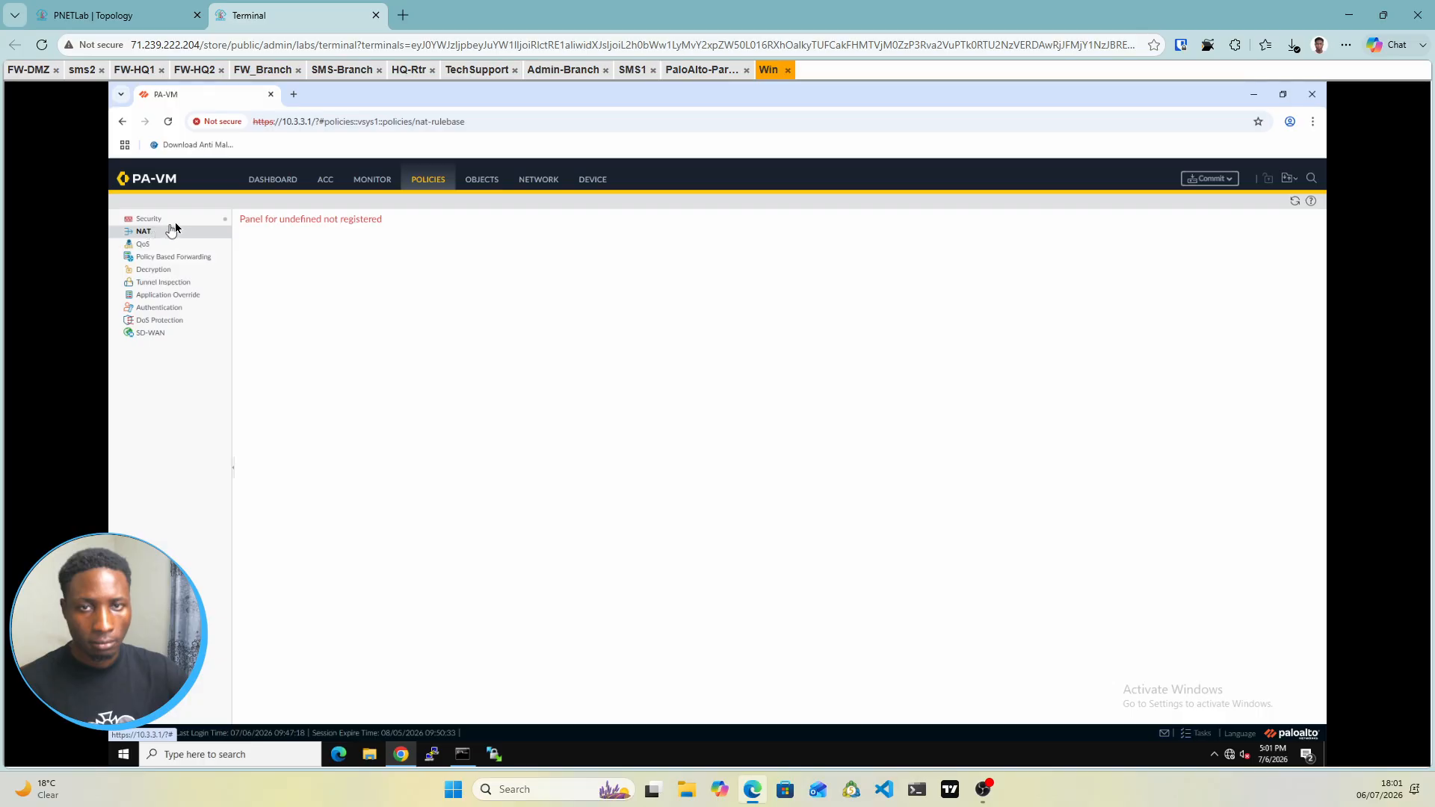
left_click(175, 222)
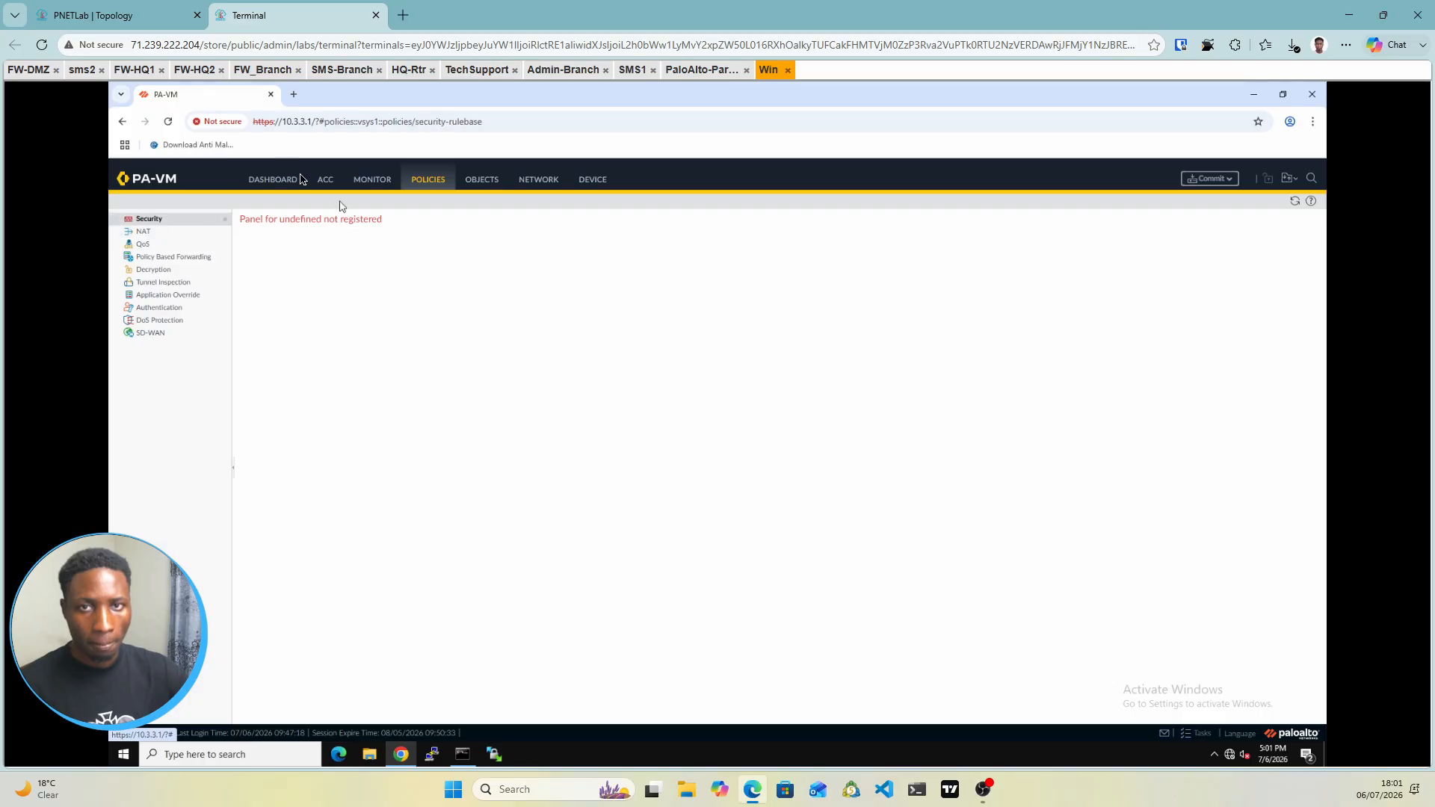
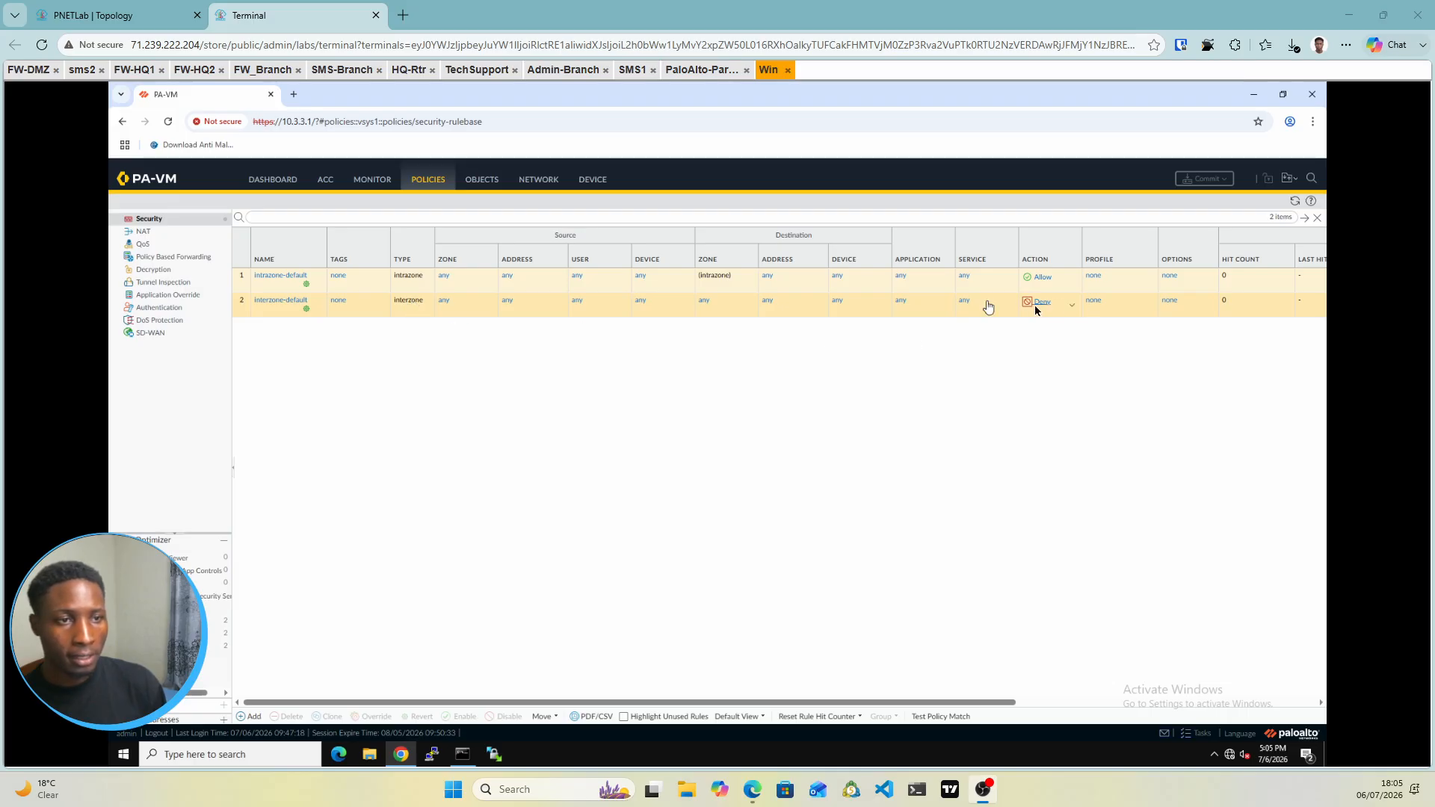
Override the interzone-default rule to action Allow with Log at Session End enabled
left_click(278, 310)
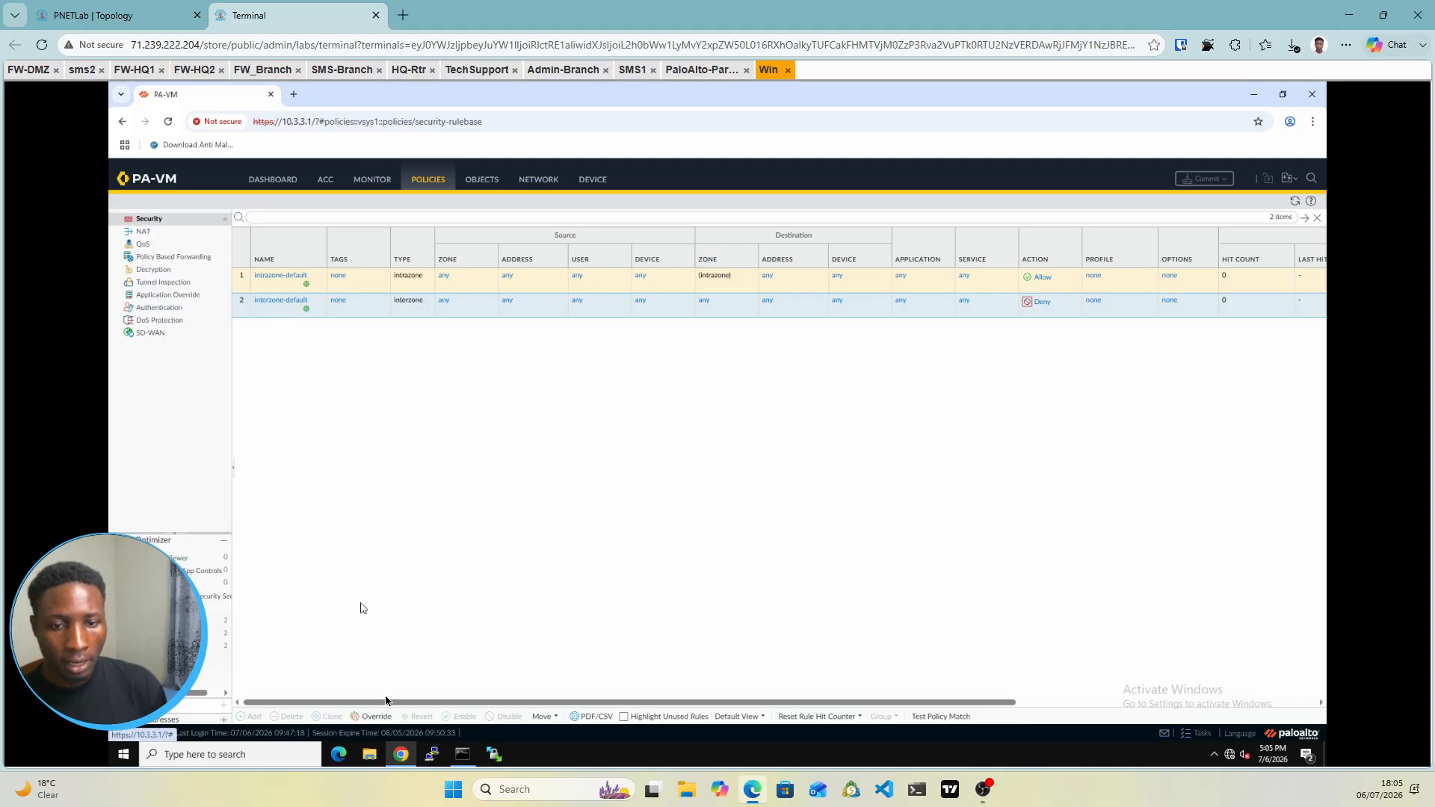
left_click(373, 716)
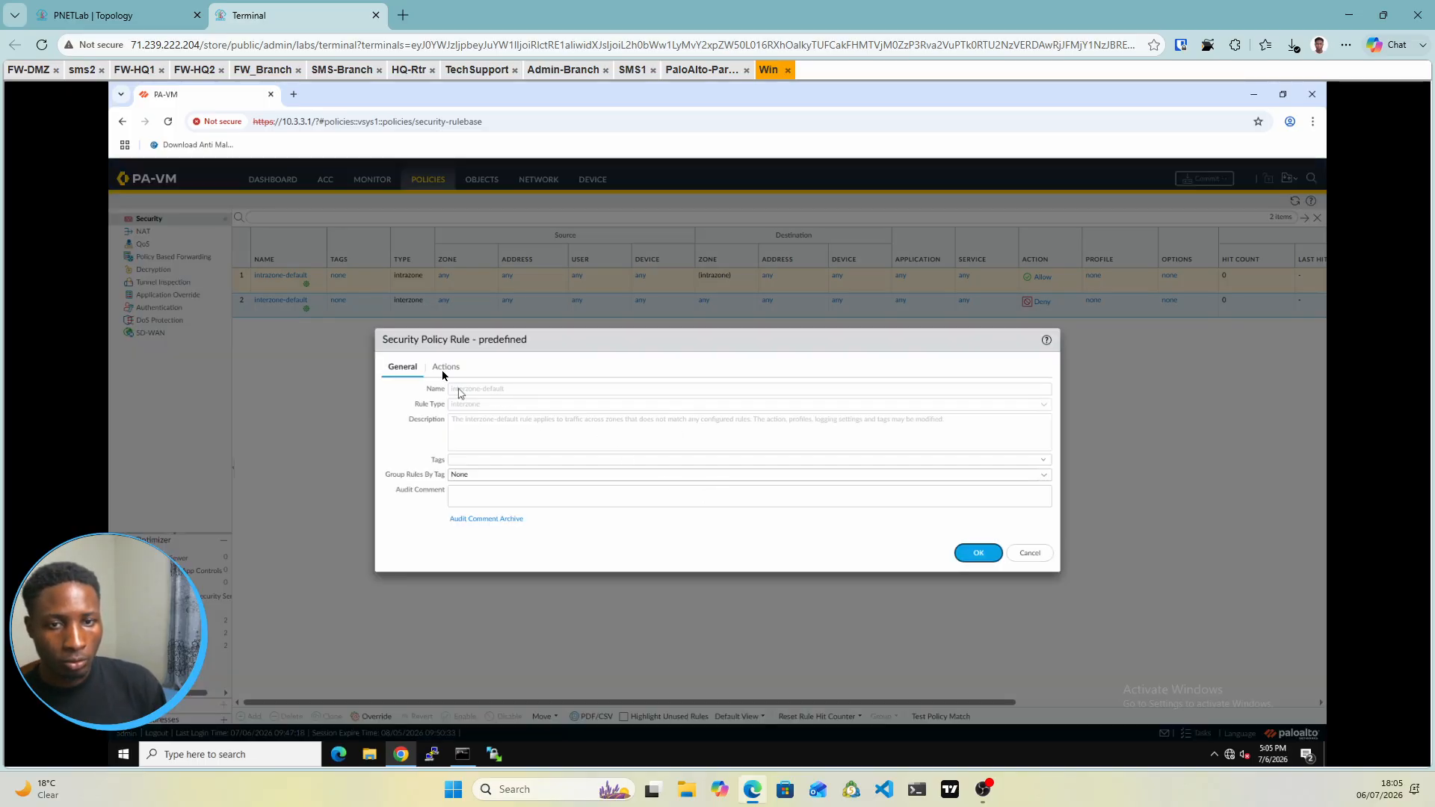
left_click(443, 368)
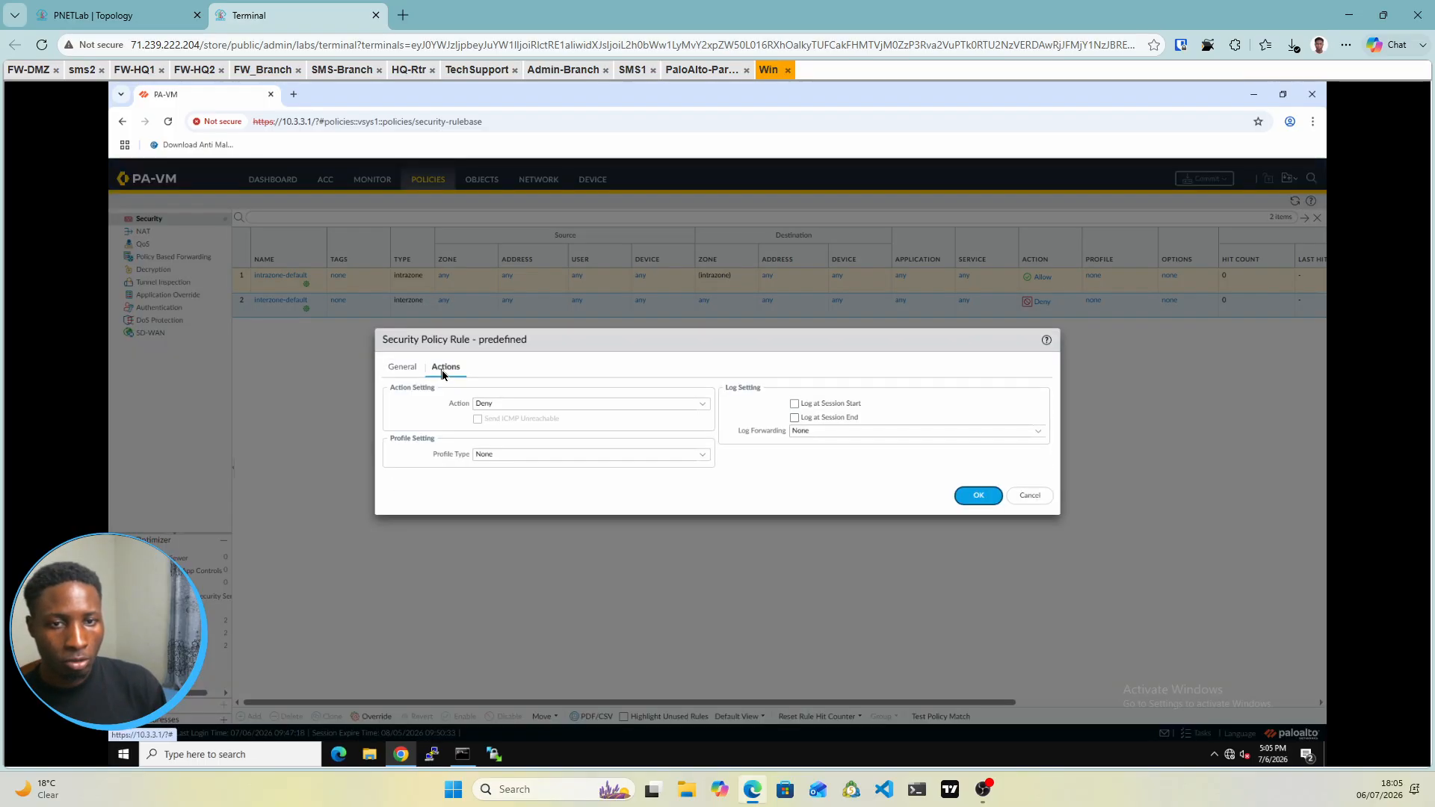
left_click(705, 407)
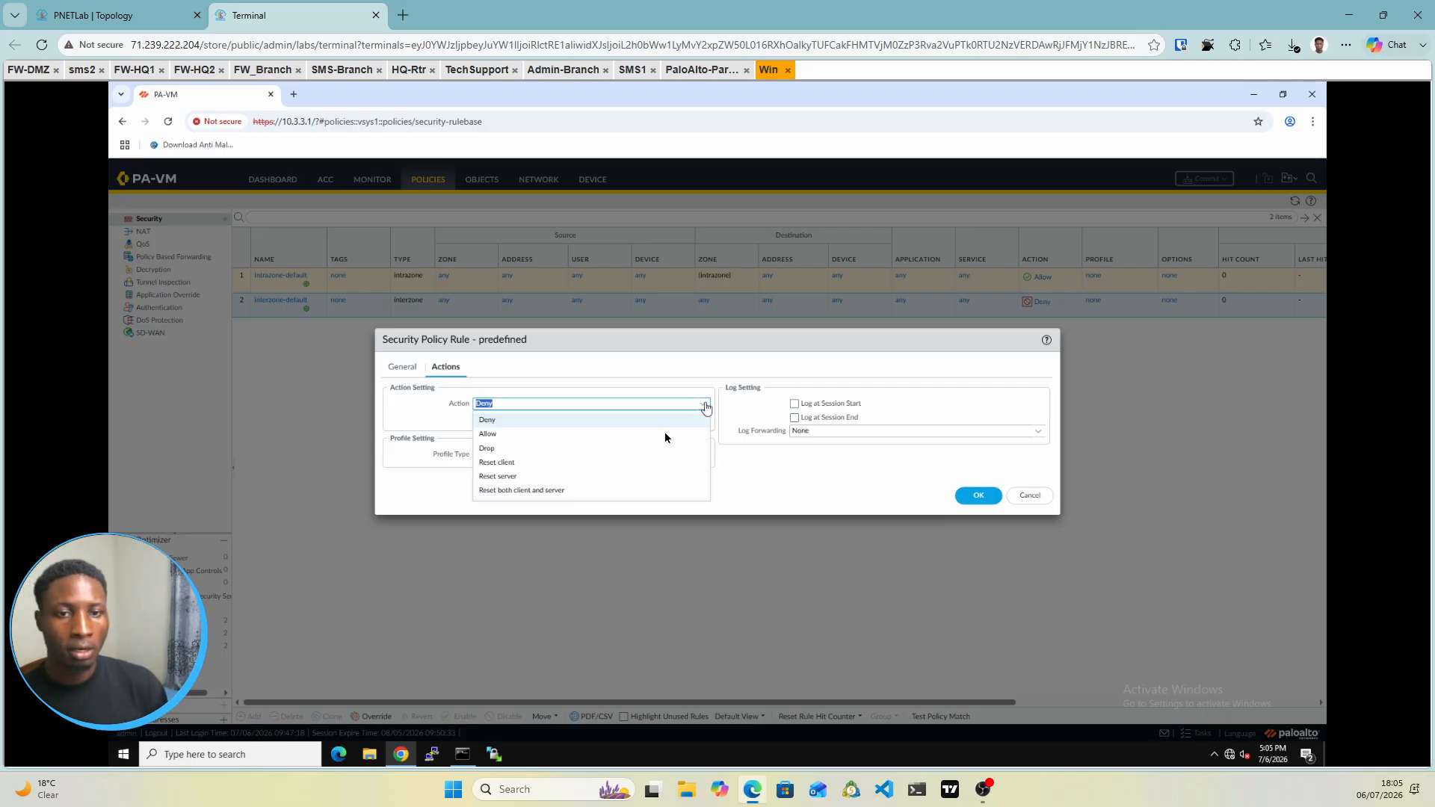
left_click(496, 434)
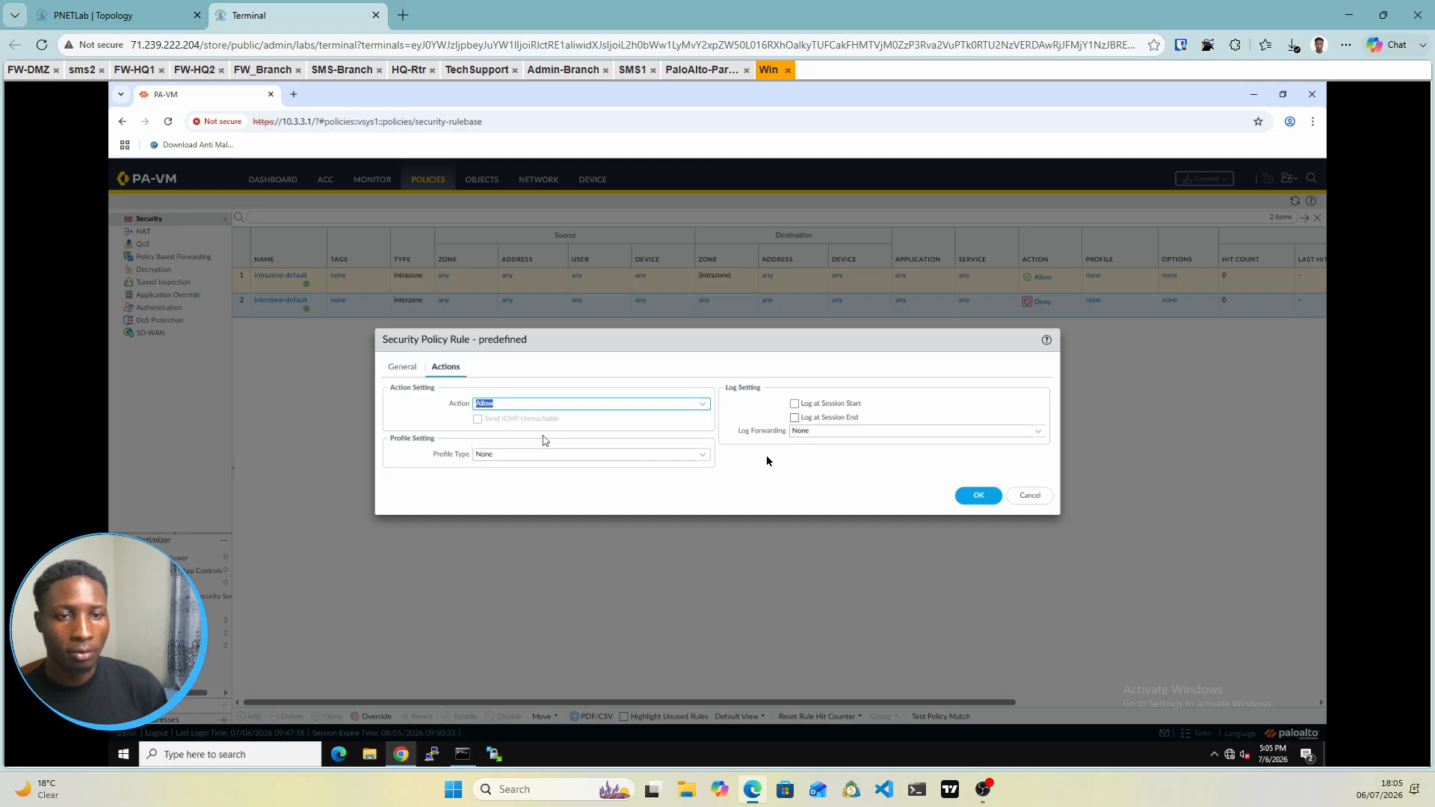
left_click(795, 417)
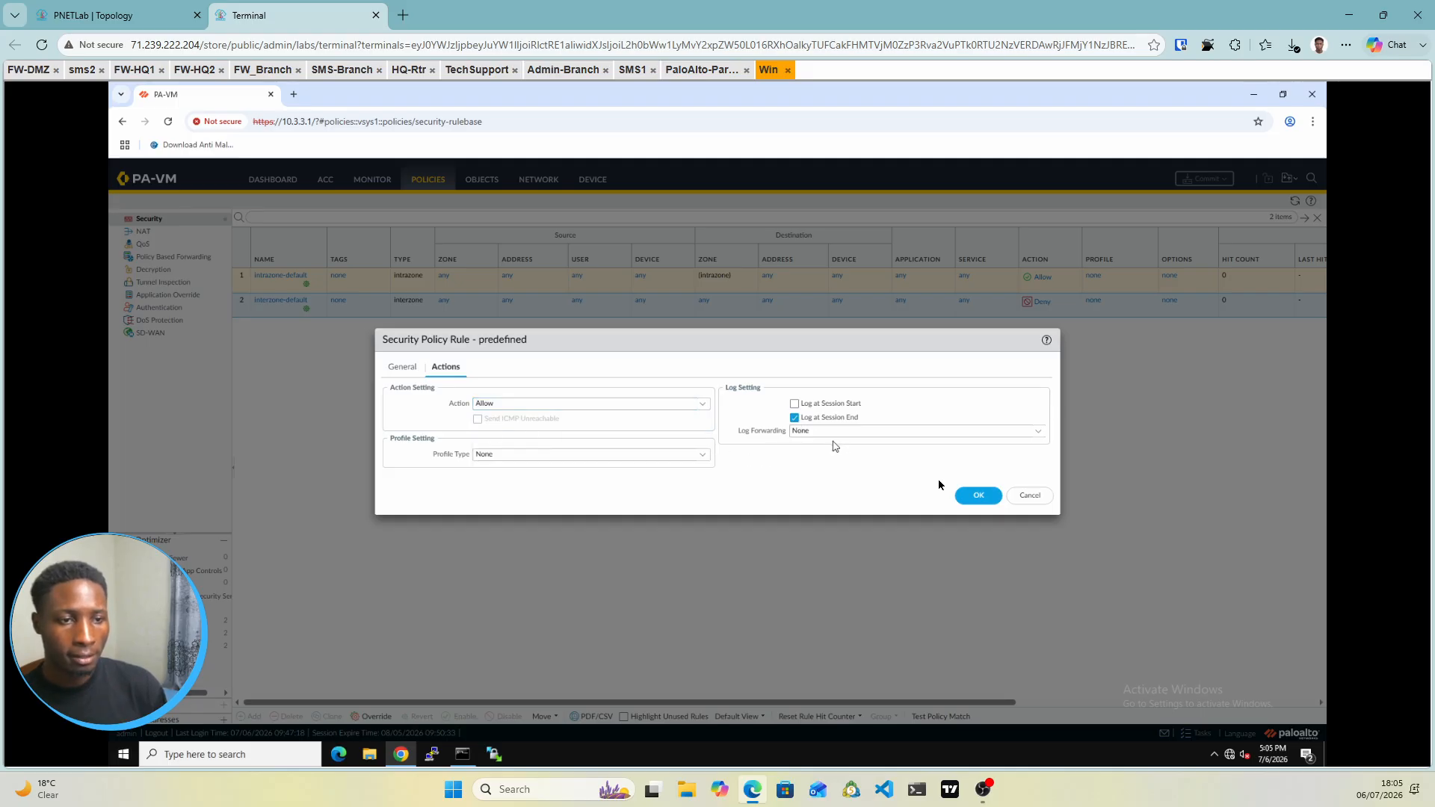
left_click(983, 500)
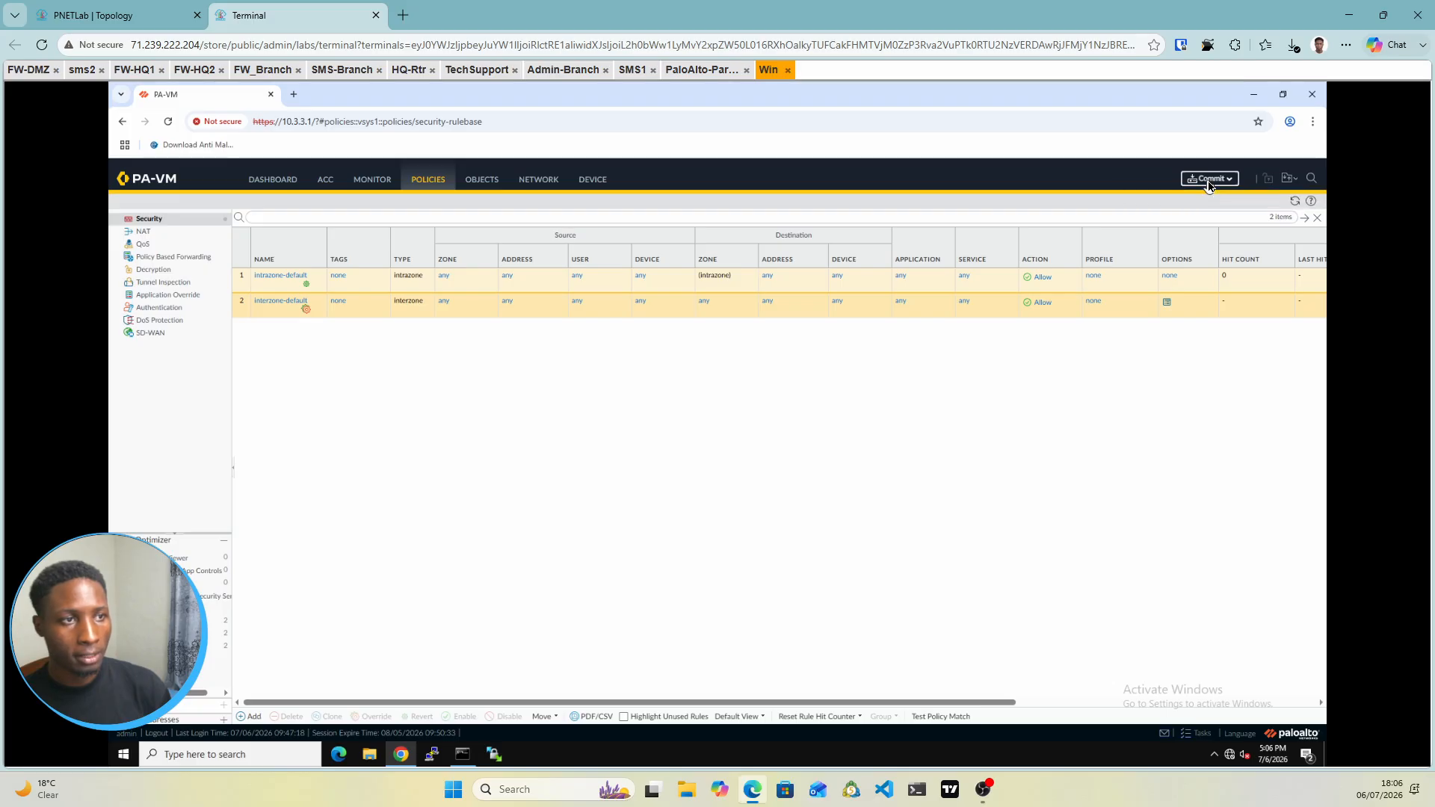
Commit the interzone-default change on the PA-VM, check the other consoles, and return to the topology
left_click(1206, 182)
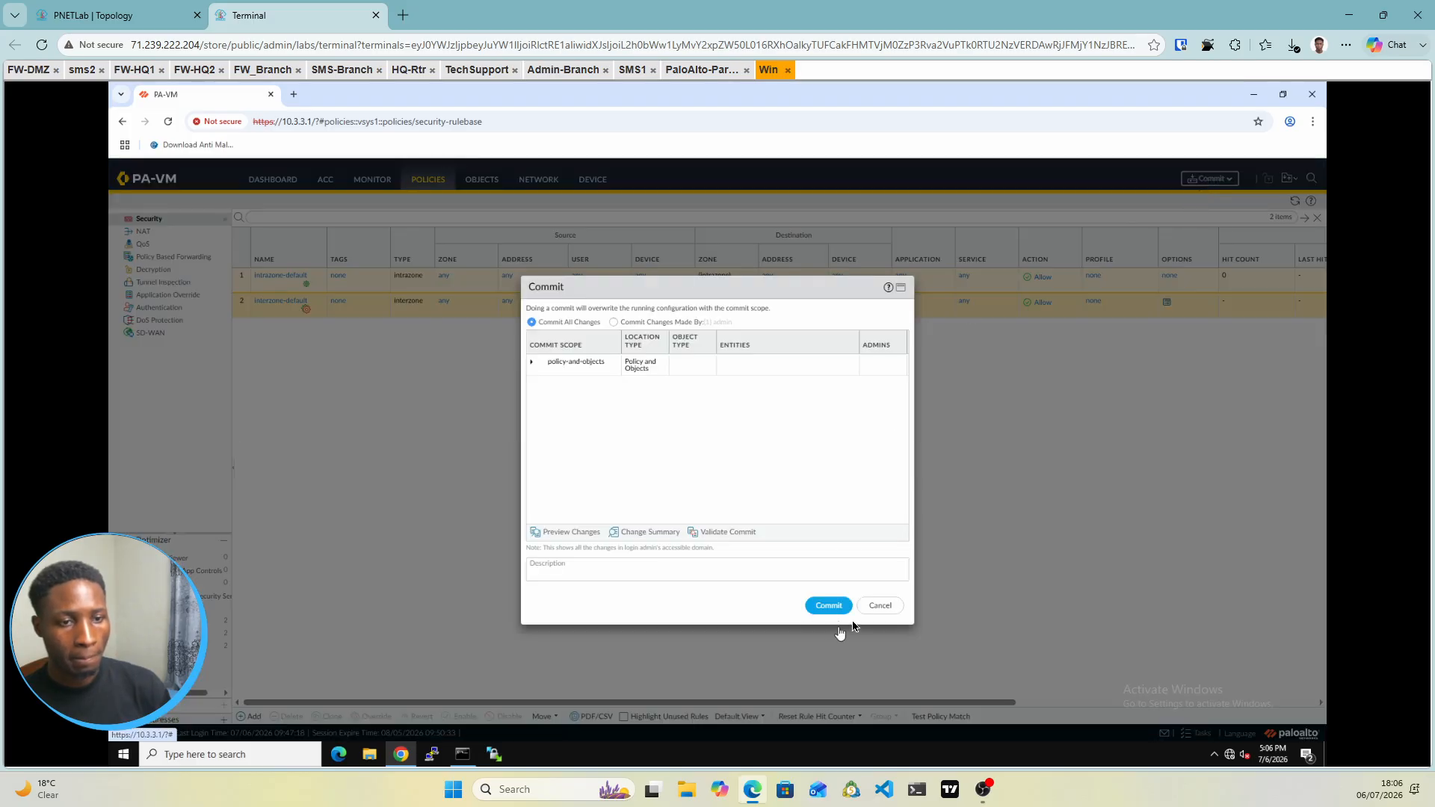
left_click(822, 610)
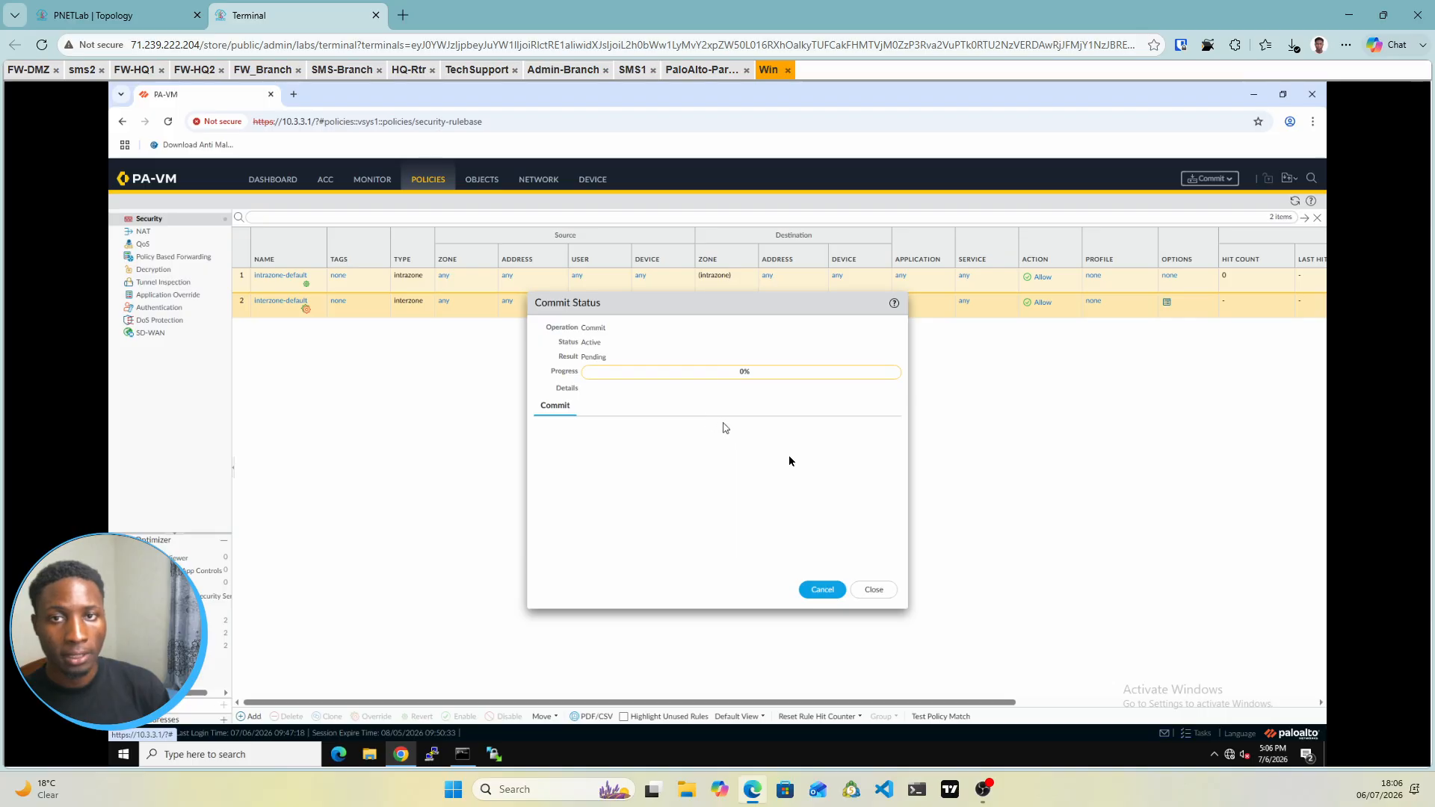
left_click(478, 71)
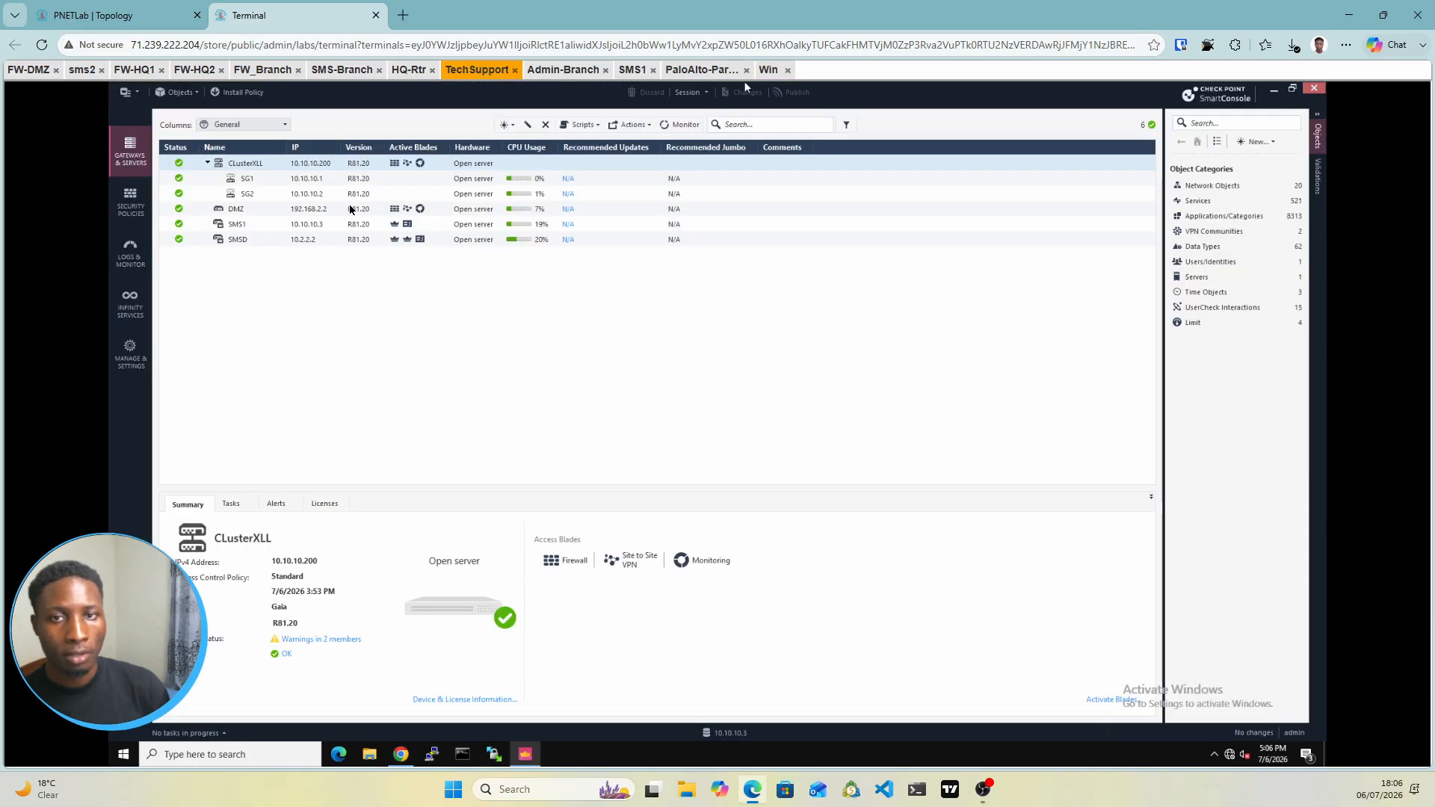
left_click(139, 18)
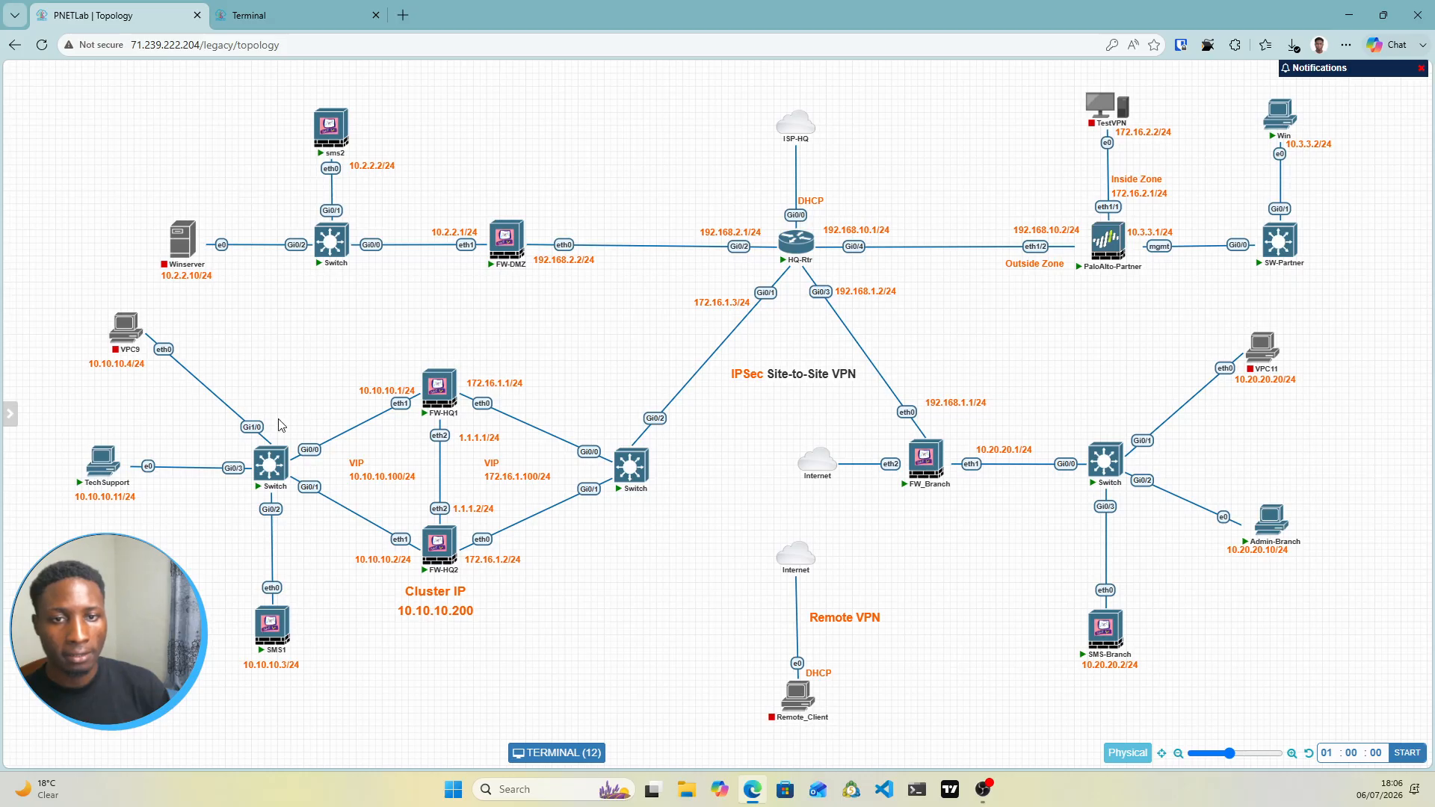
left_click(314, 14)
left_click(275, 70)
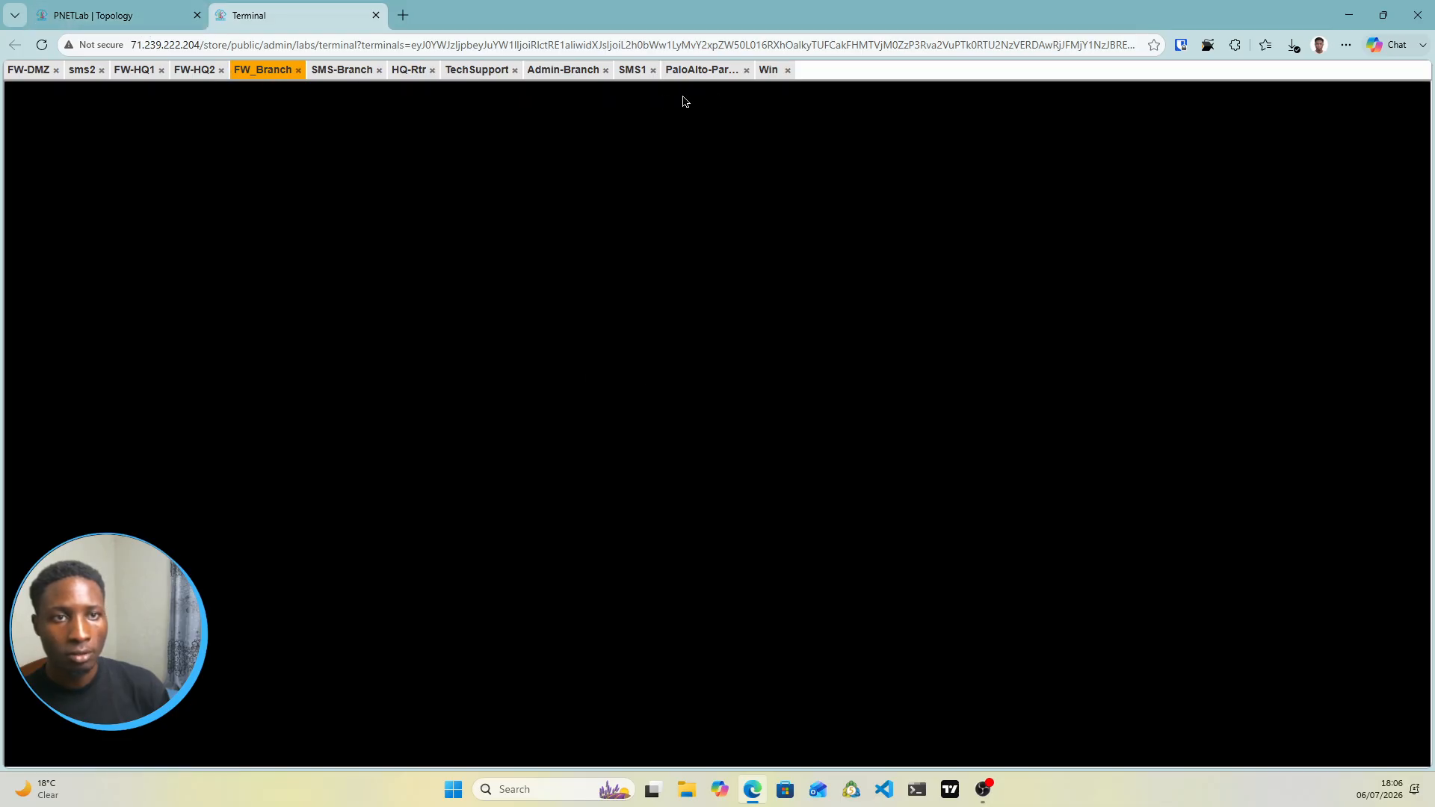
left_click(769, 70)
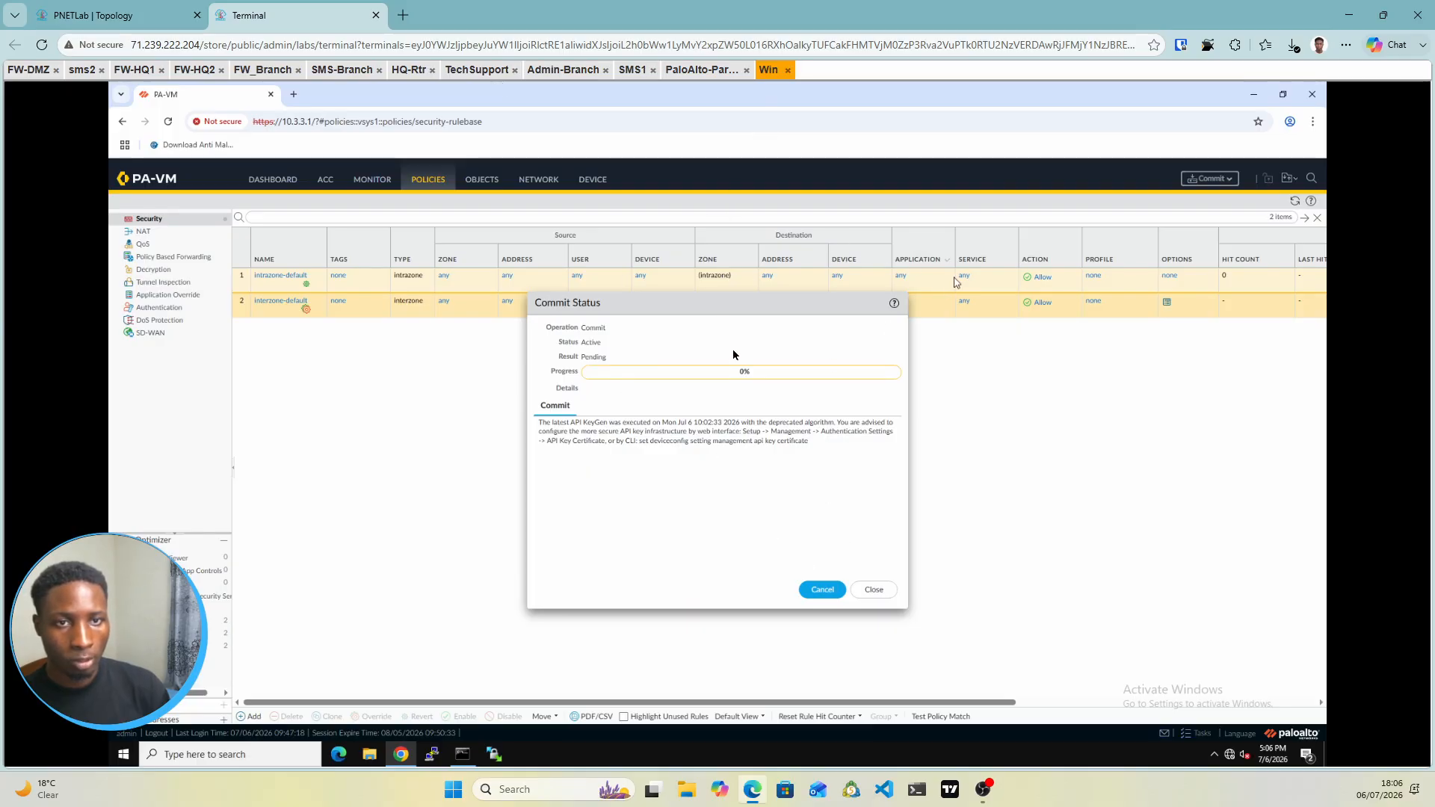
left_click(149, 10)
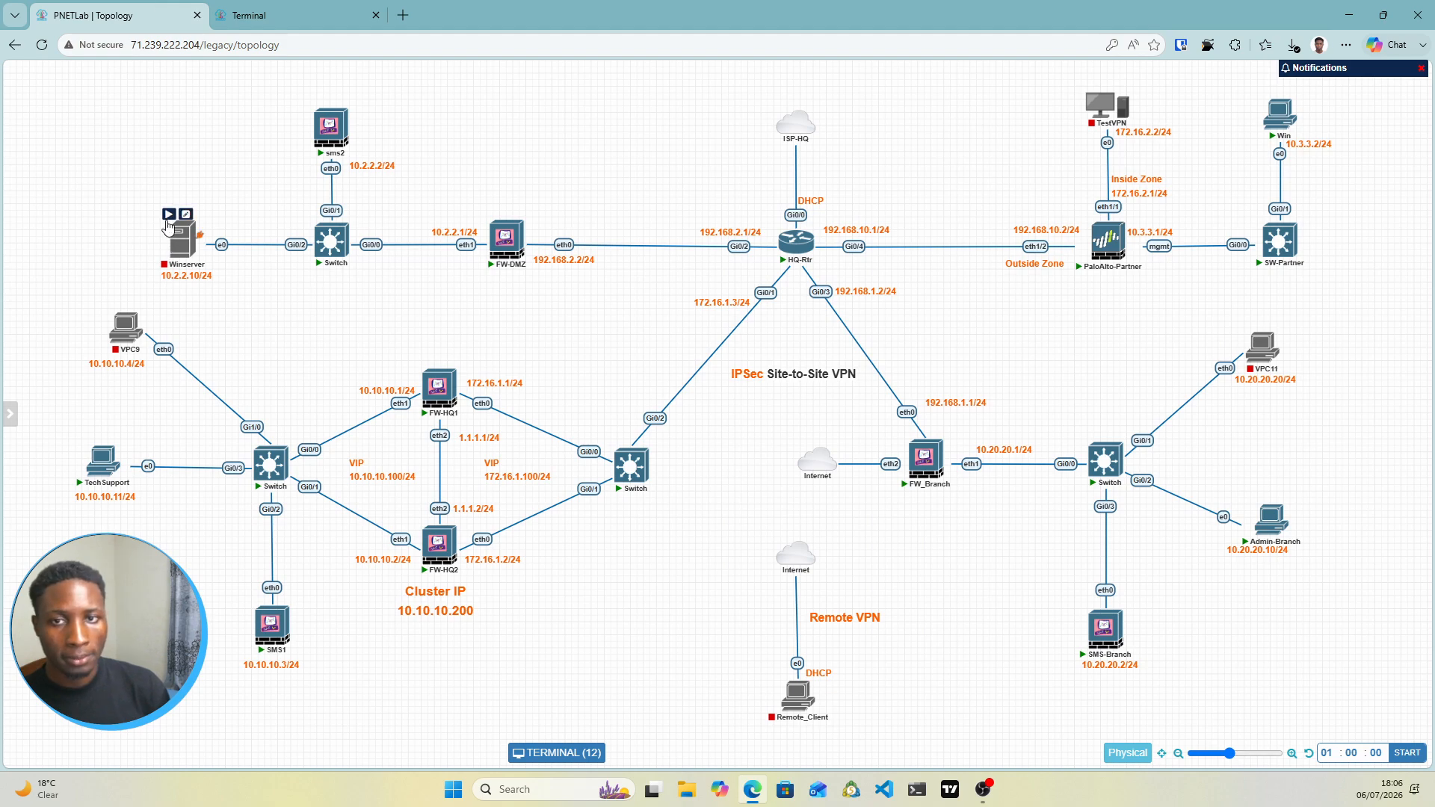
Start the Winserver, VPC9, VPC11 and TestVPN nodes
left_click(169, 216)
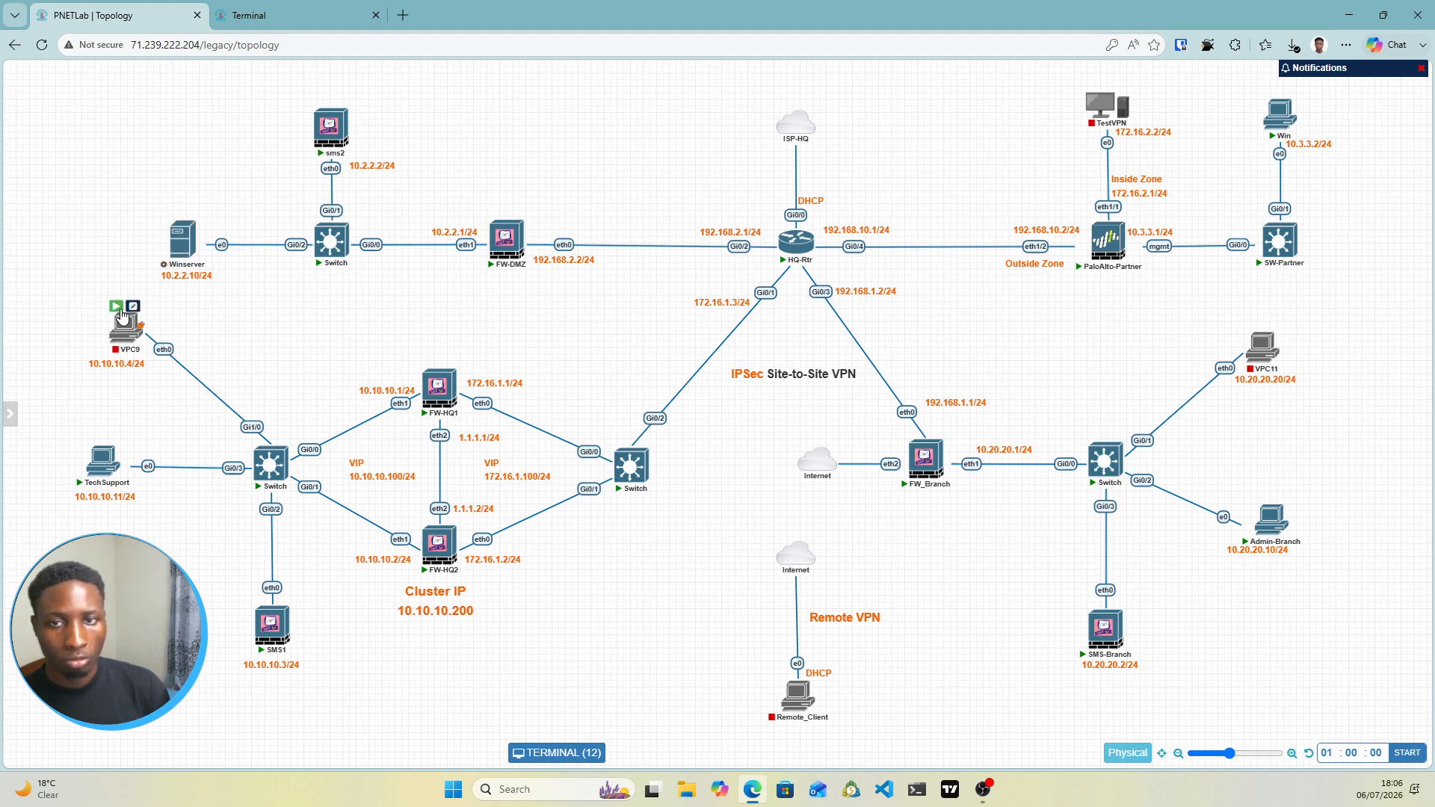
left_click(113, 304)
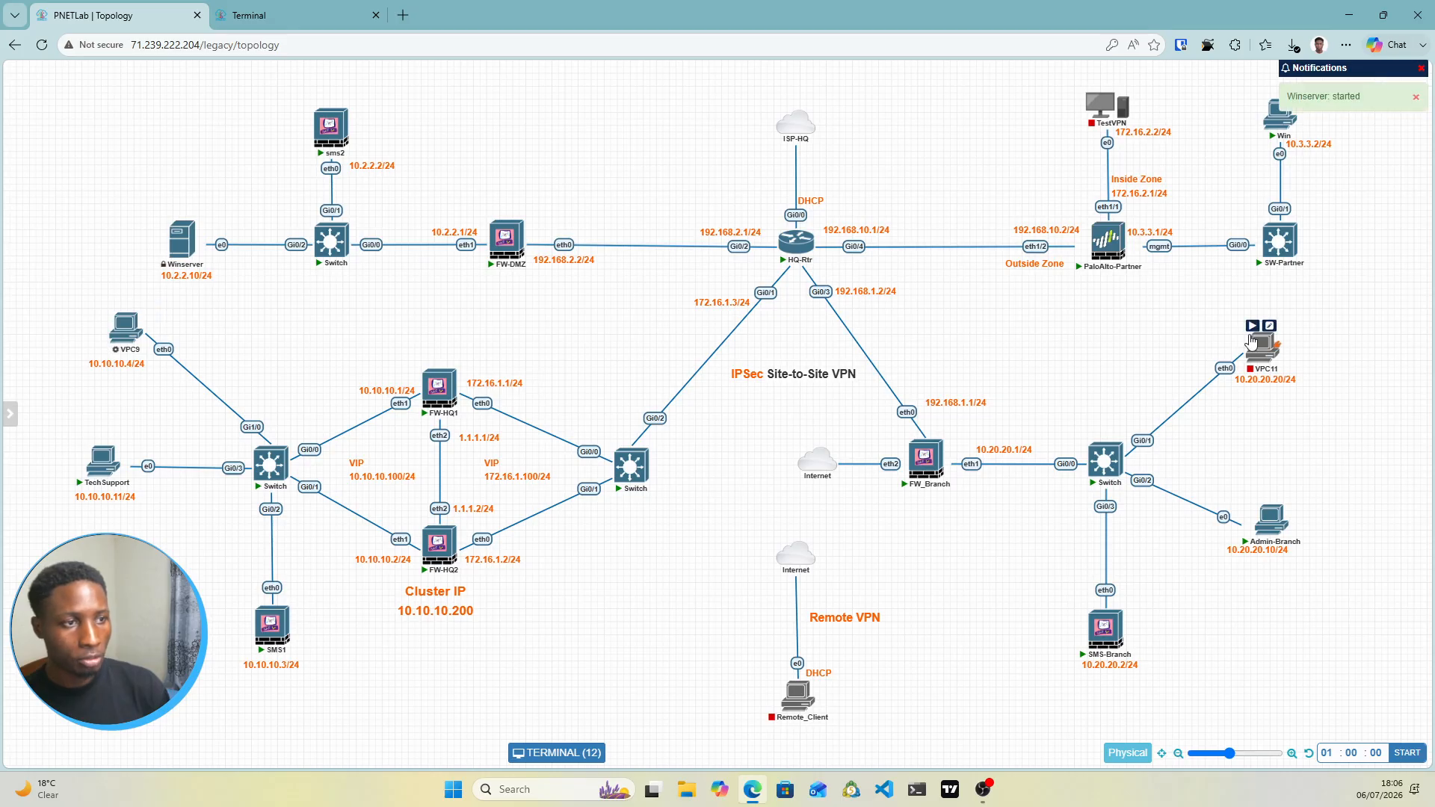
left_click(1250, 322)
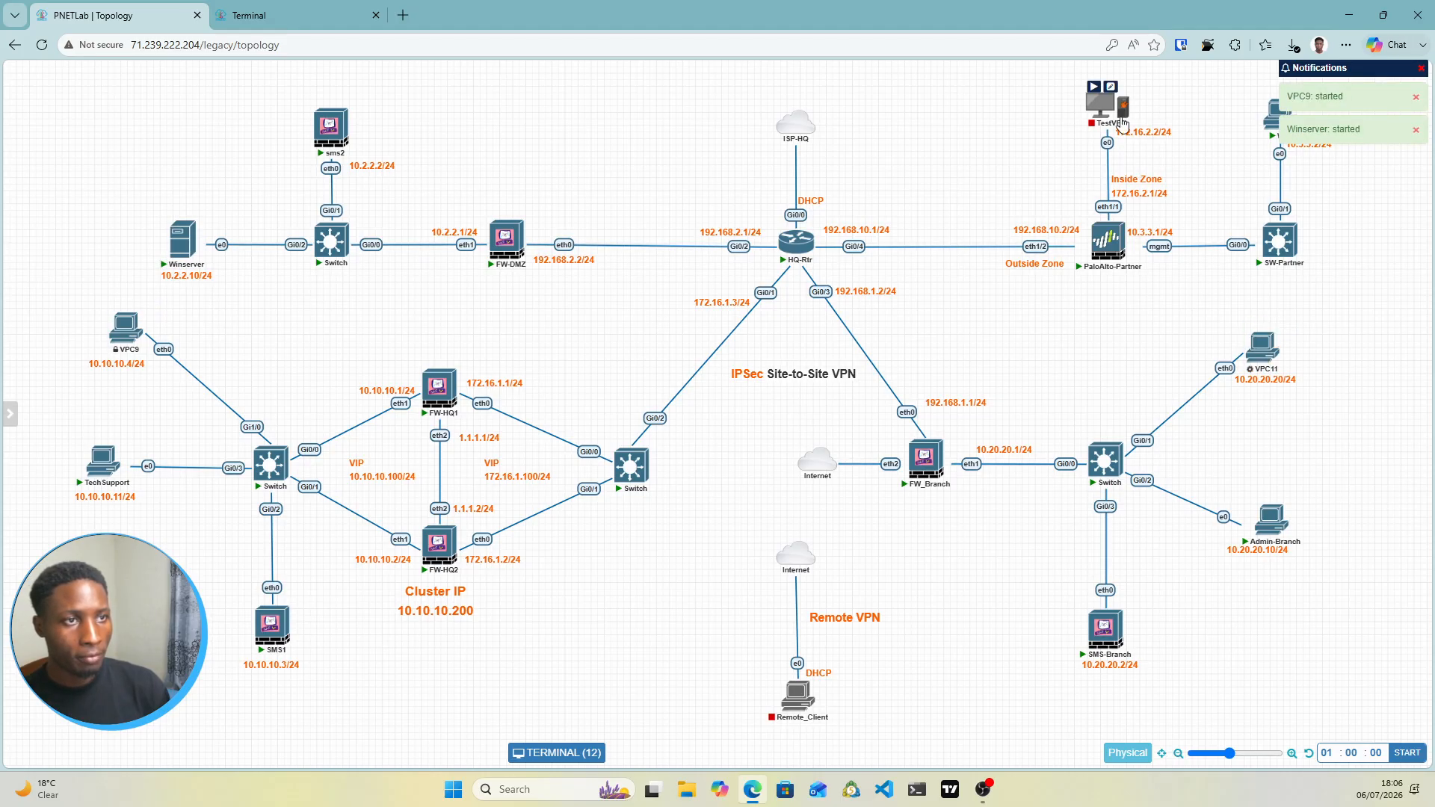
left_click(1094, 86)
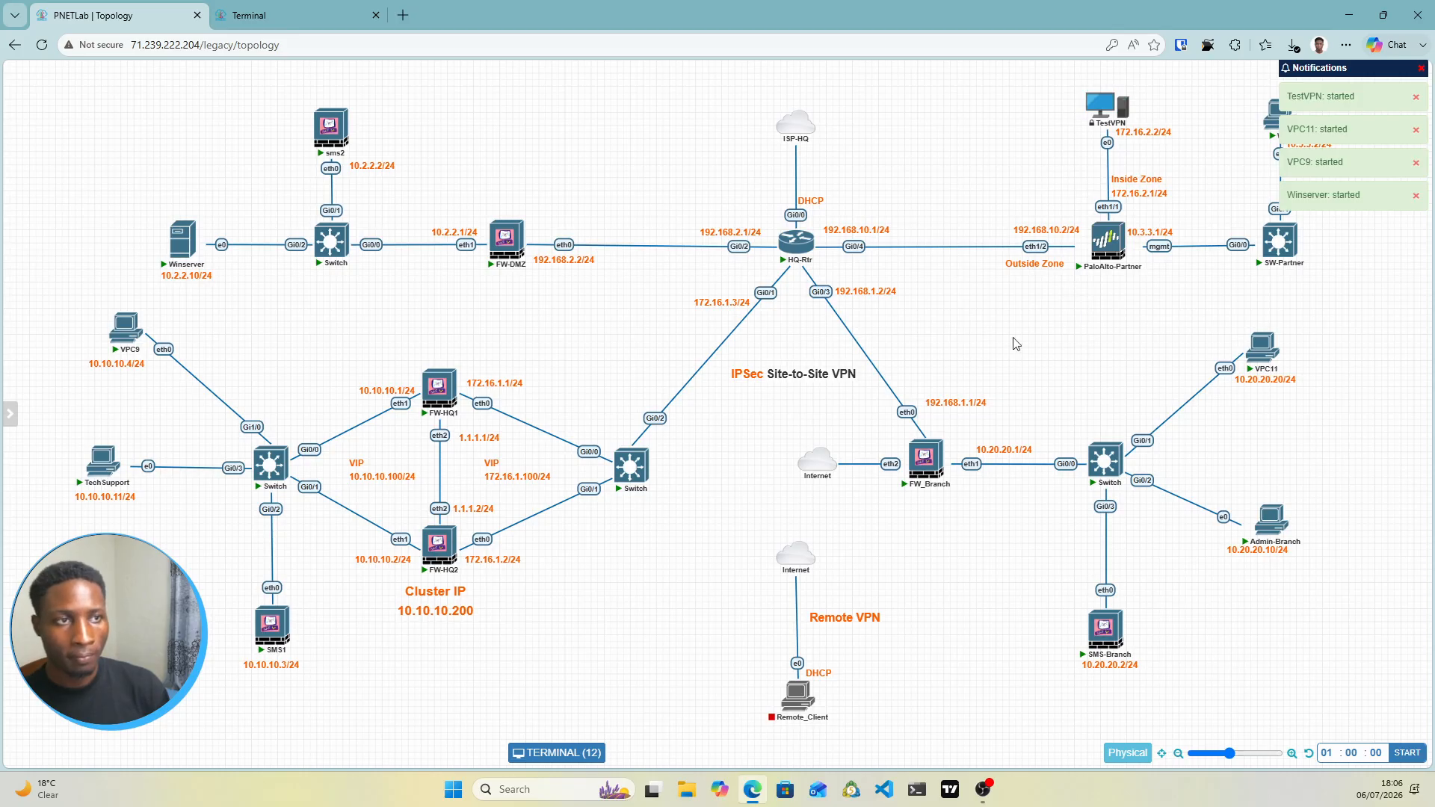
Open consoles for TestVPN and VPC9, ending at the VPC9 prompt
mouse_move(1107, 114)
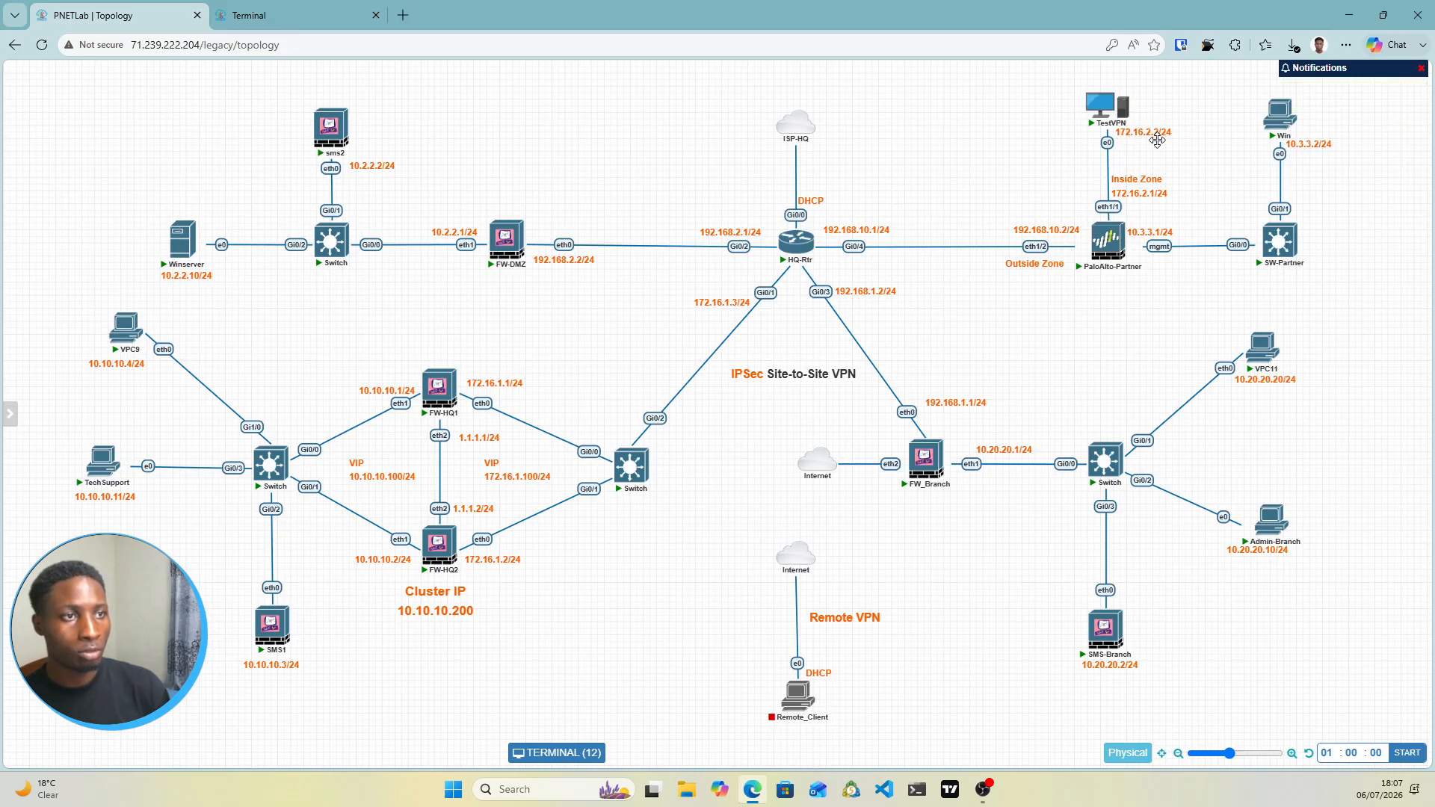
left_click(1114, 116)
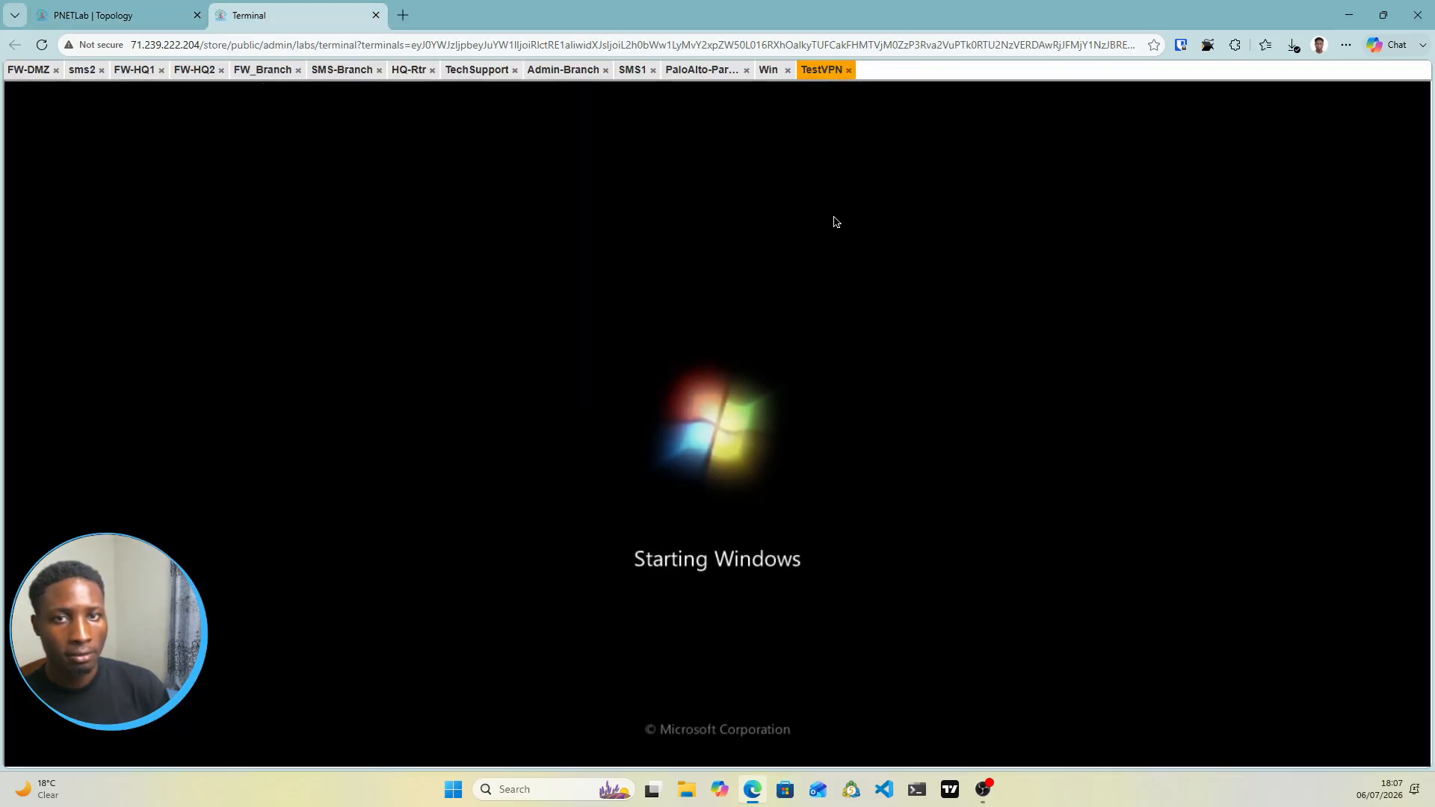
left_click(112, 15)
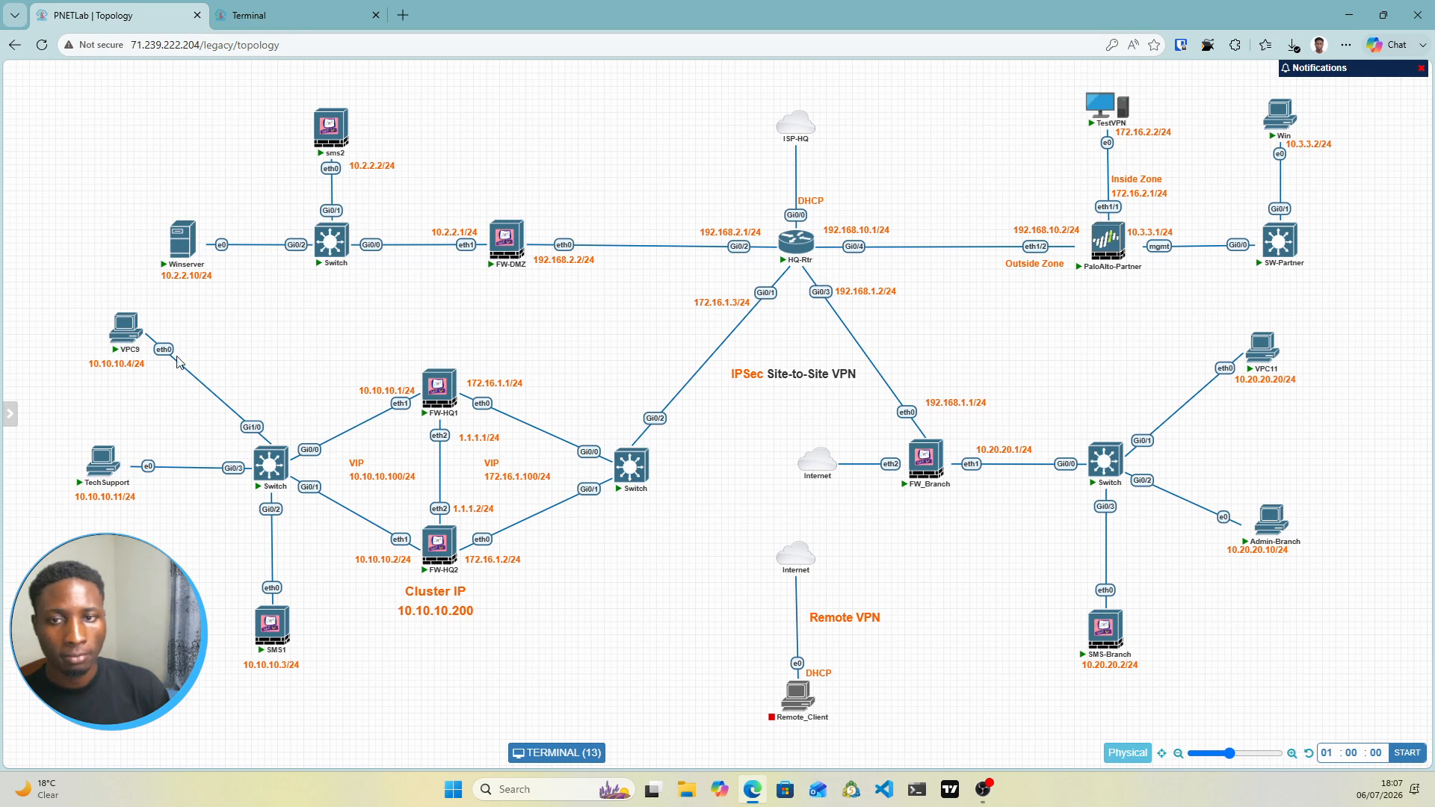
left_click(127, 335)
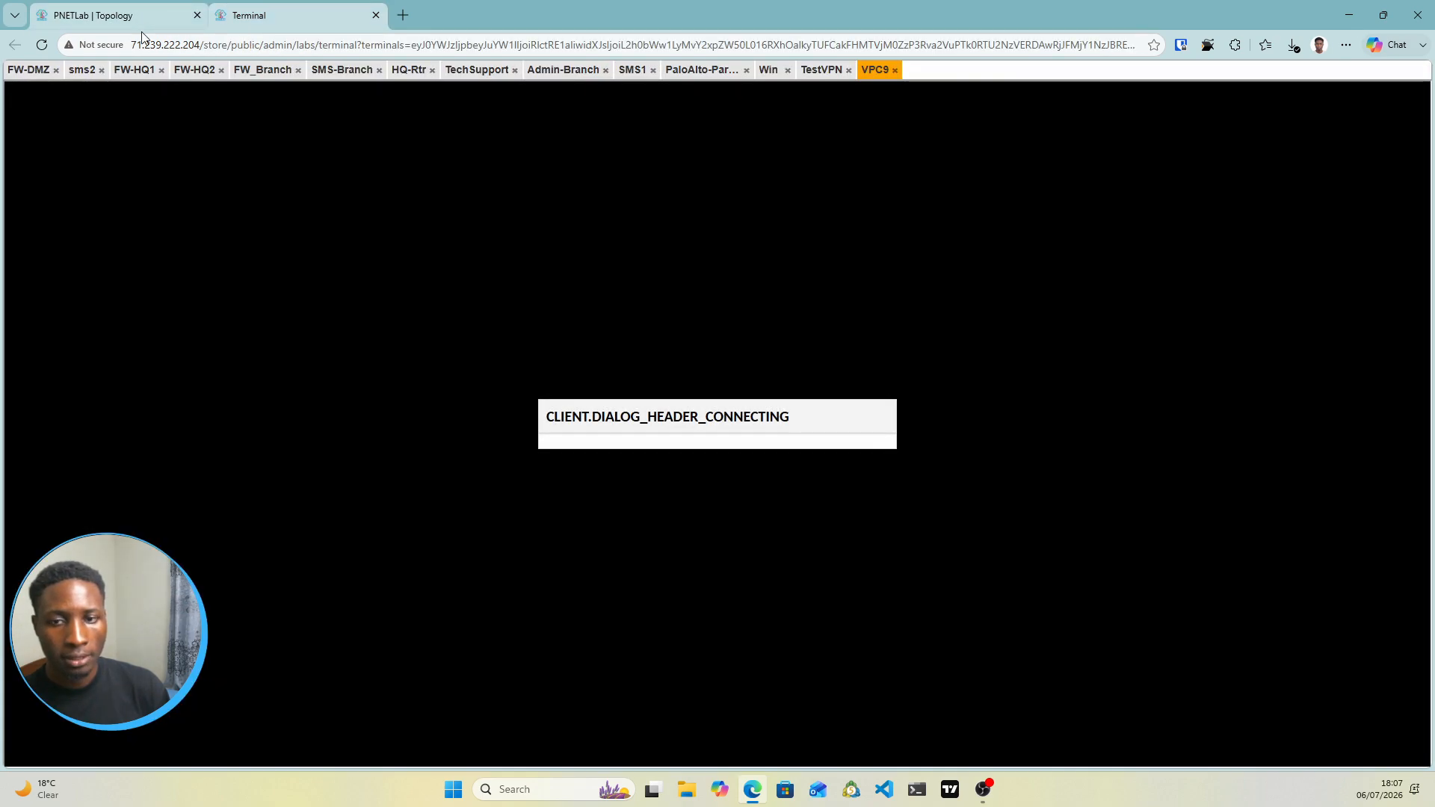
left_click(97, 15)
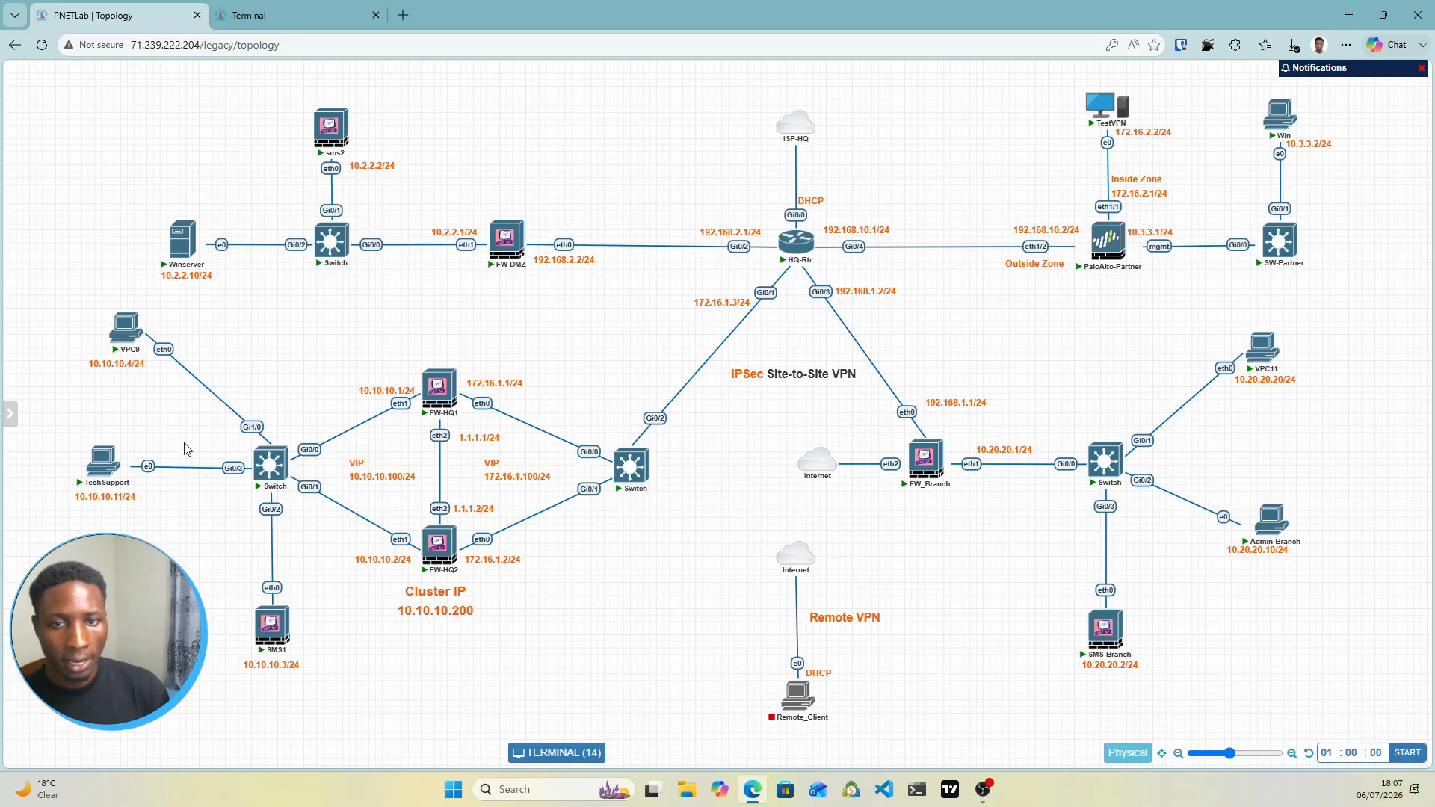
left_click(317, 6)
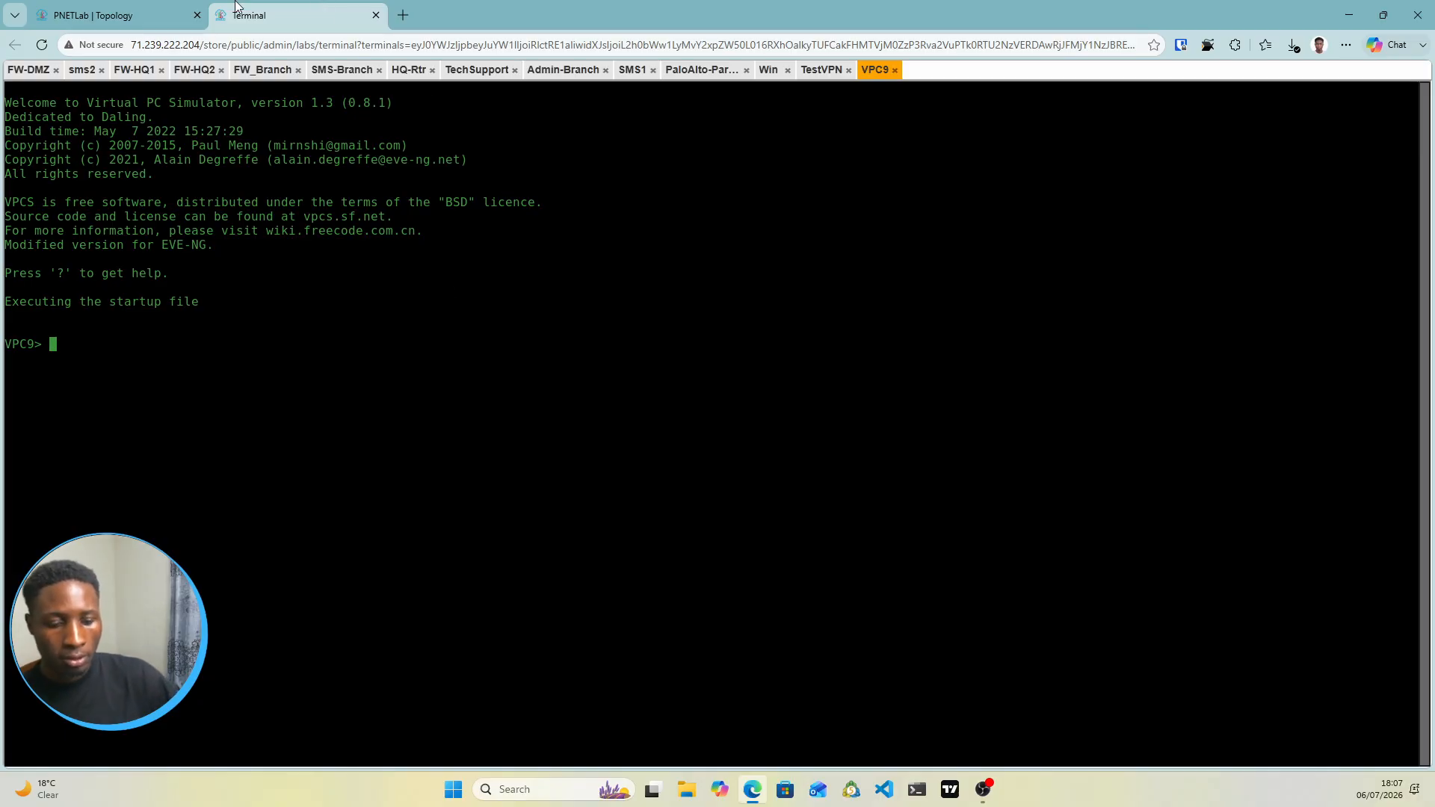
Give VPC9 10.10.10.4/24 with gateway 10.10.10.100, save it, and return to the topology
type("ip ")
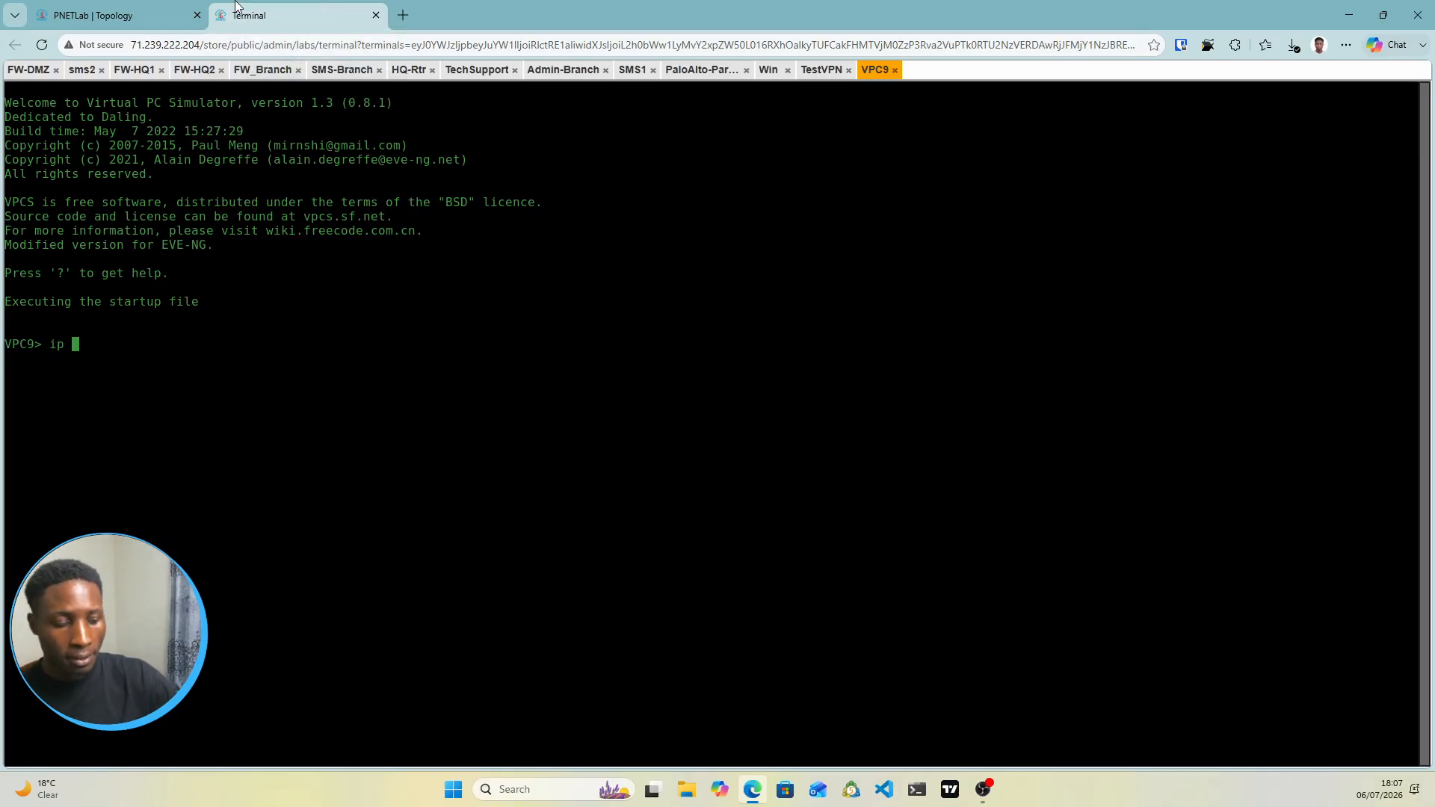
type("10.10")
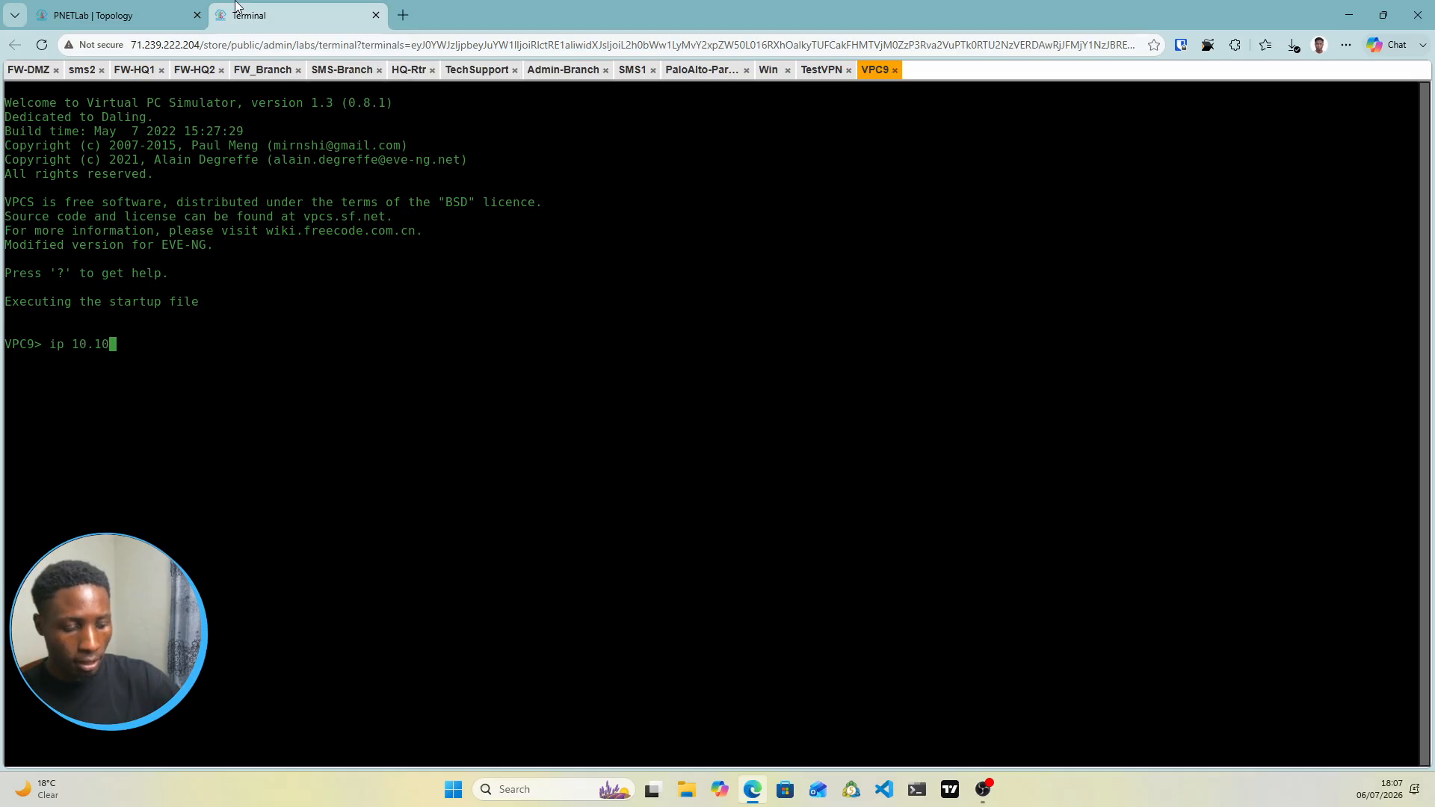
type(".10.4")
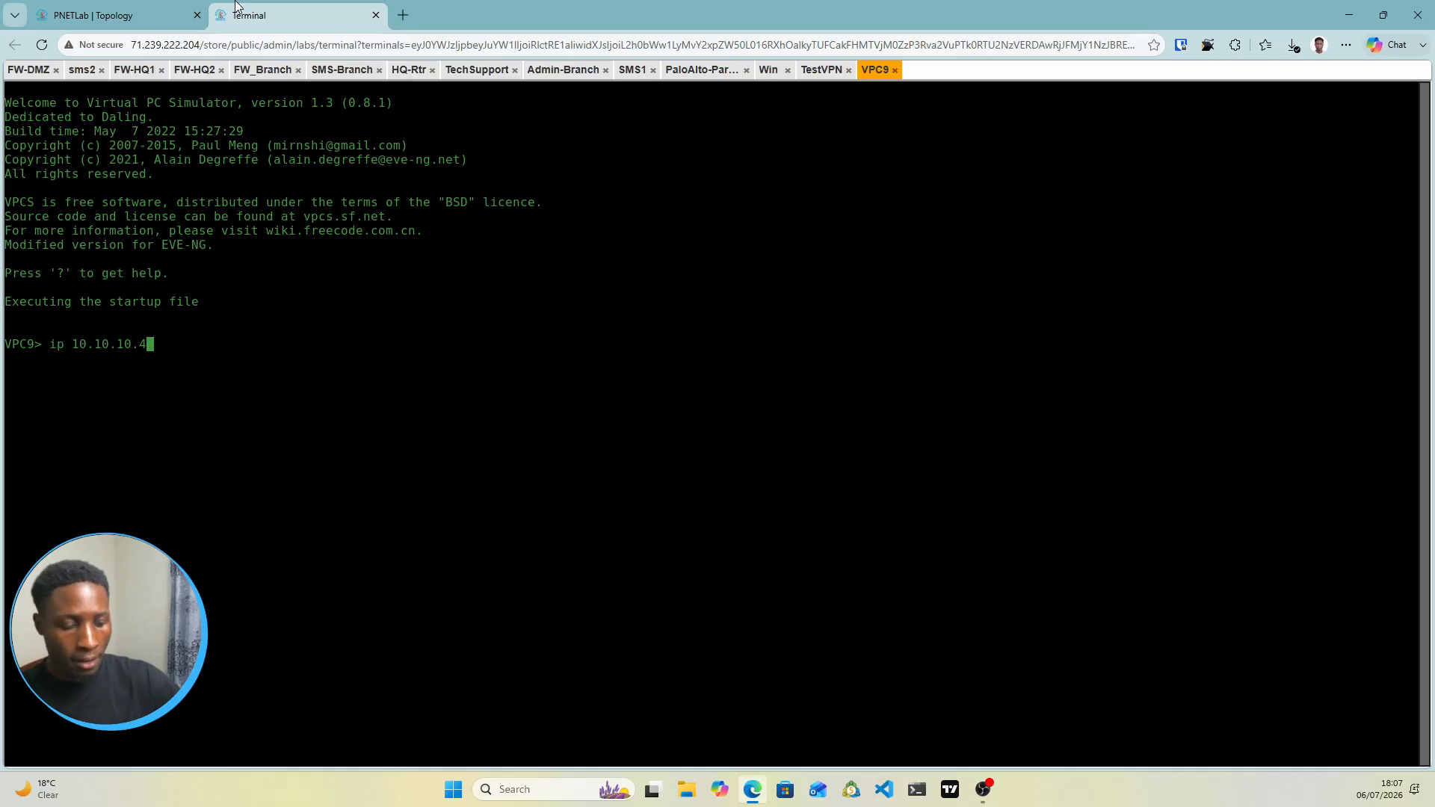
type("/24 ")
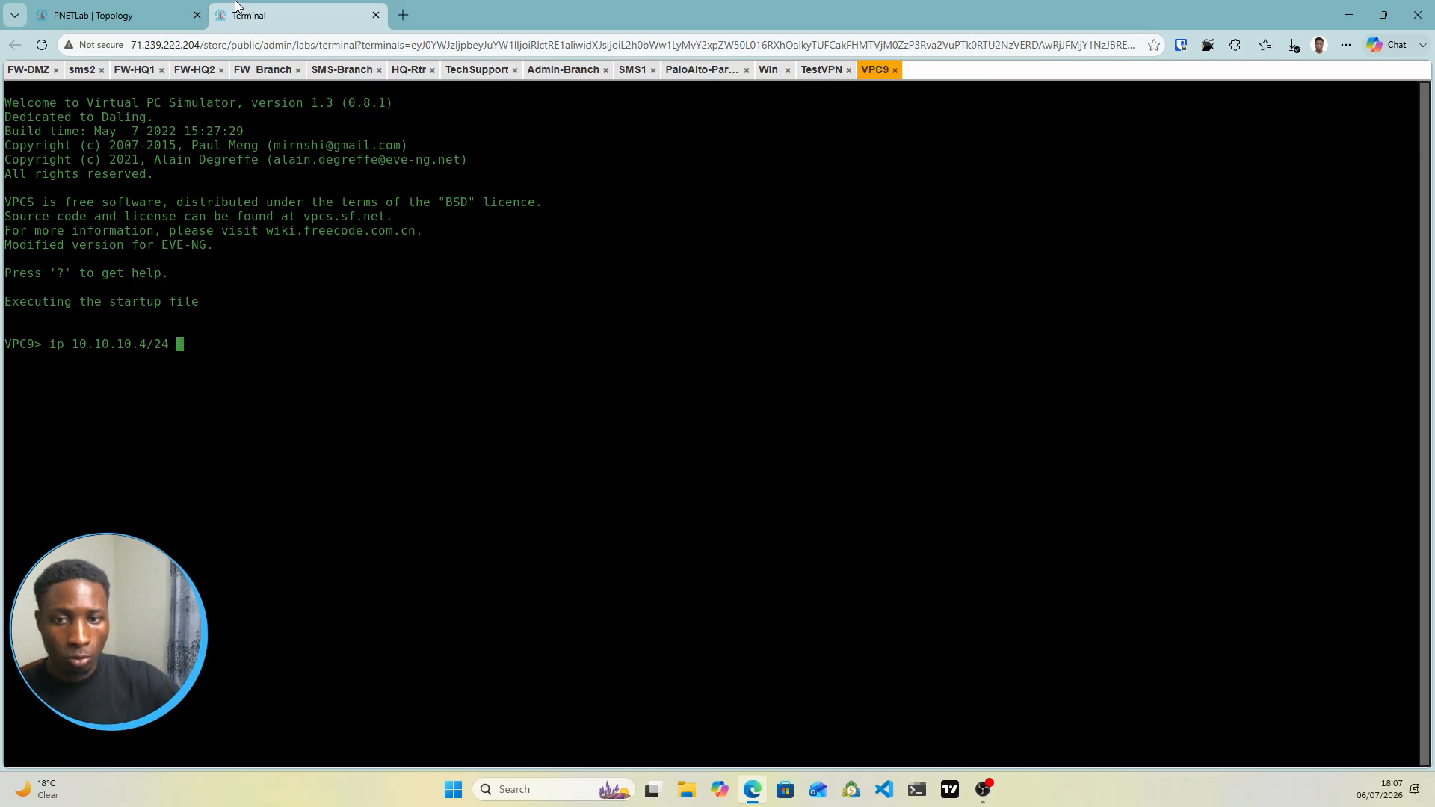
type("10.10.1")
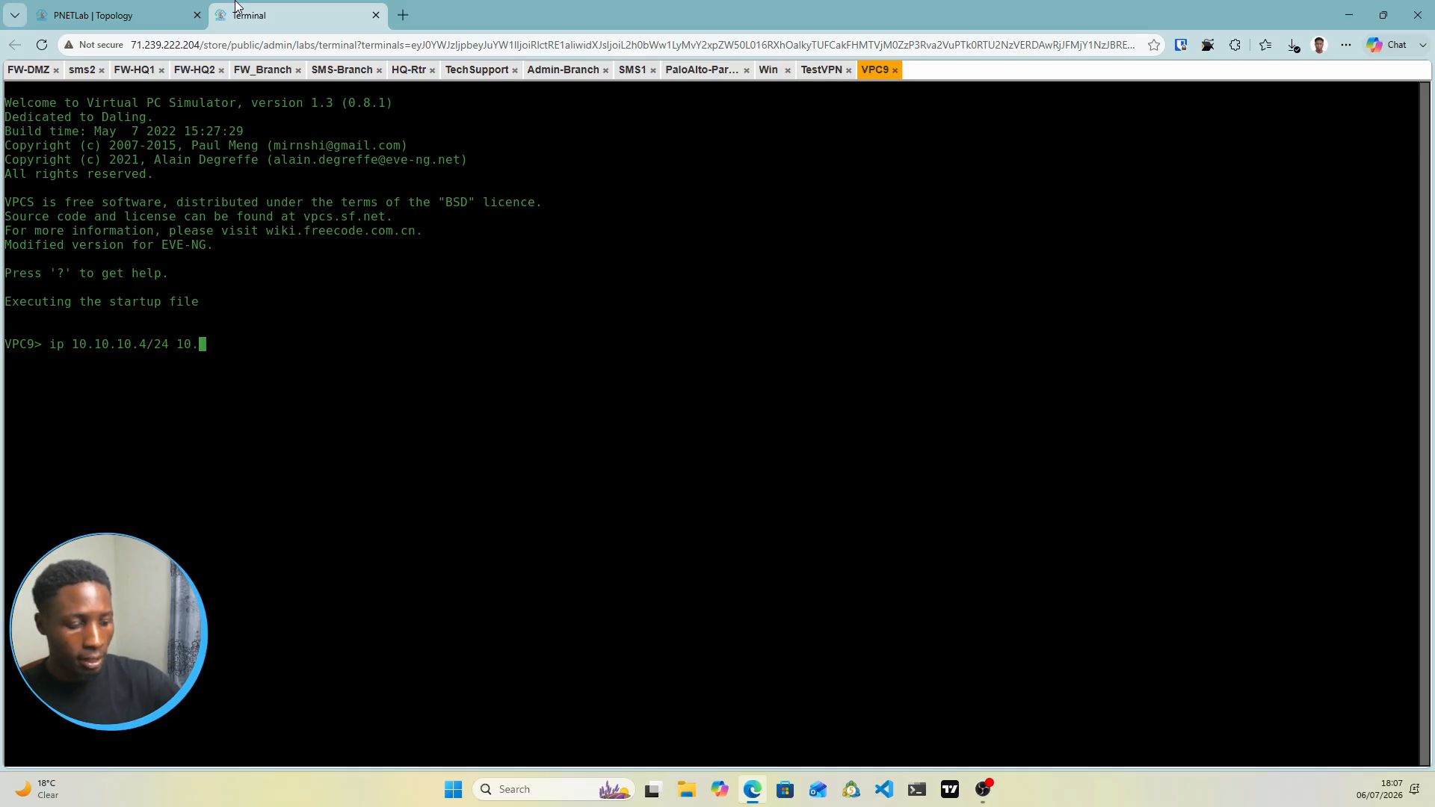
type("0.100")
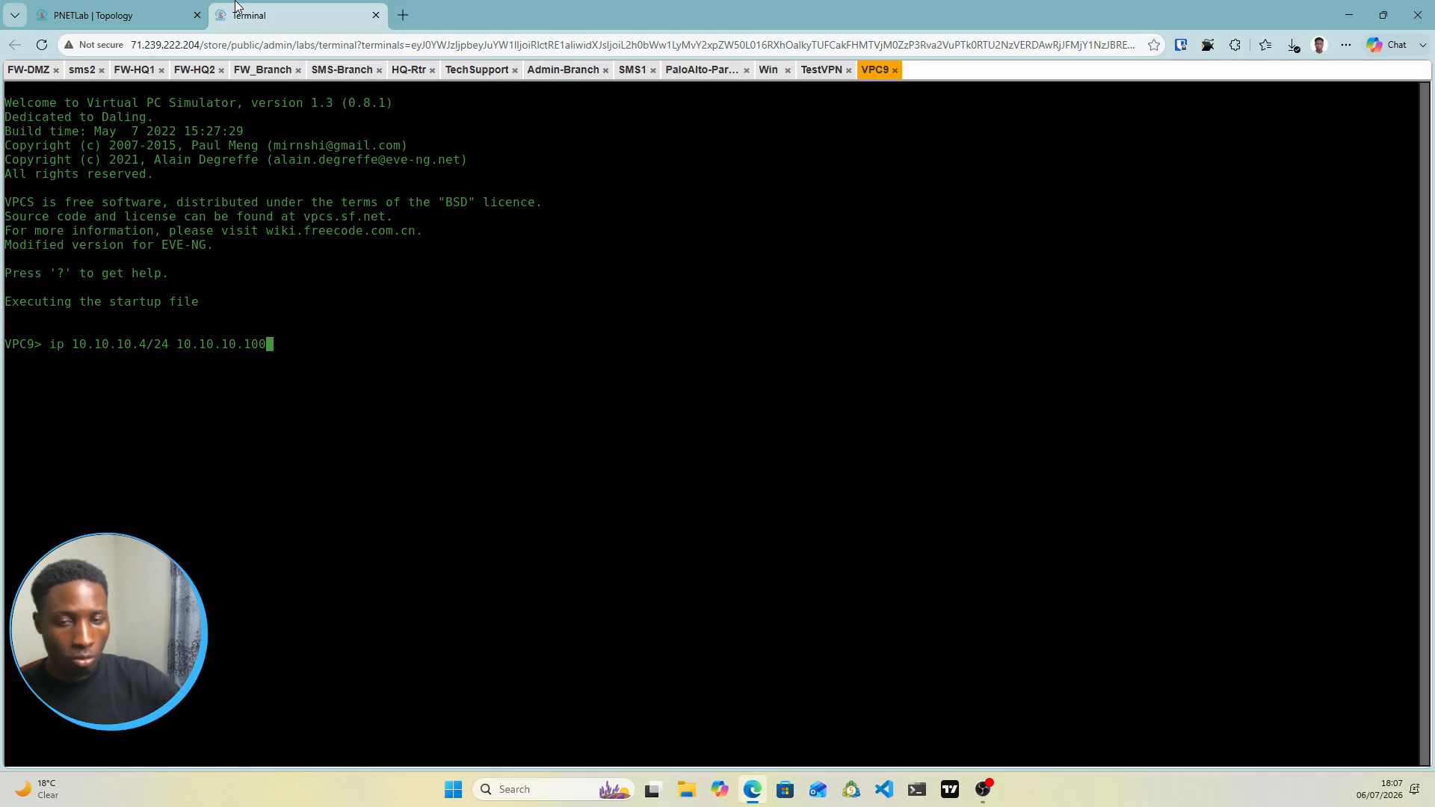
key("Return")
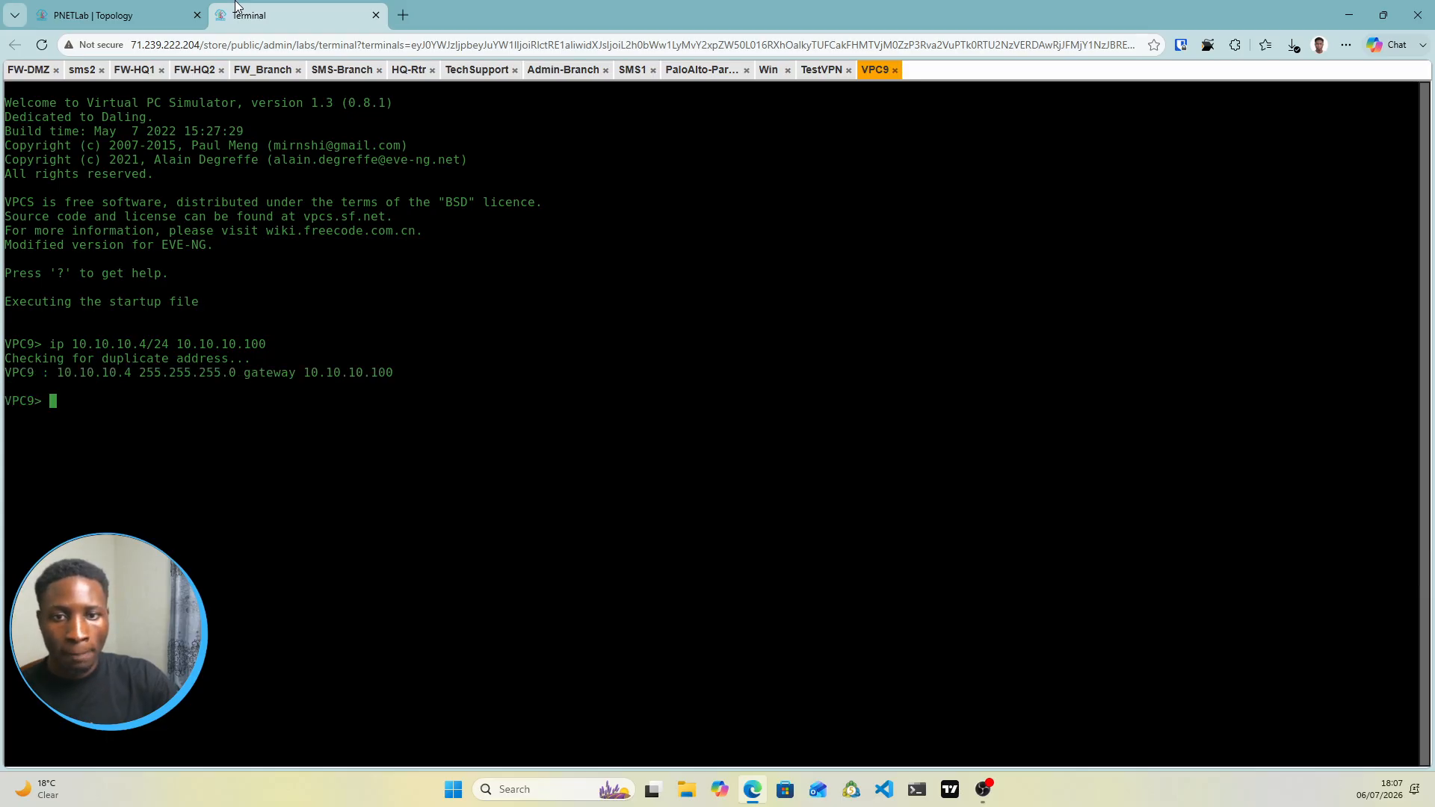
type("save")
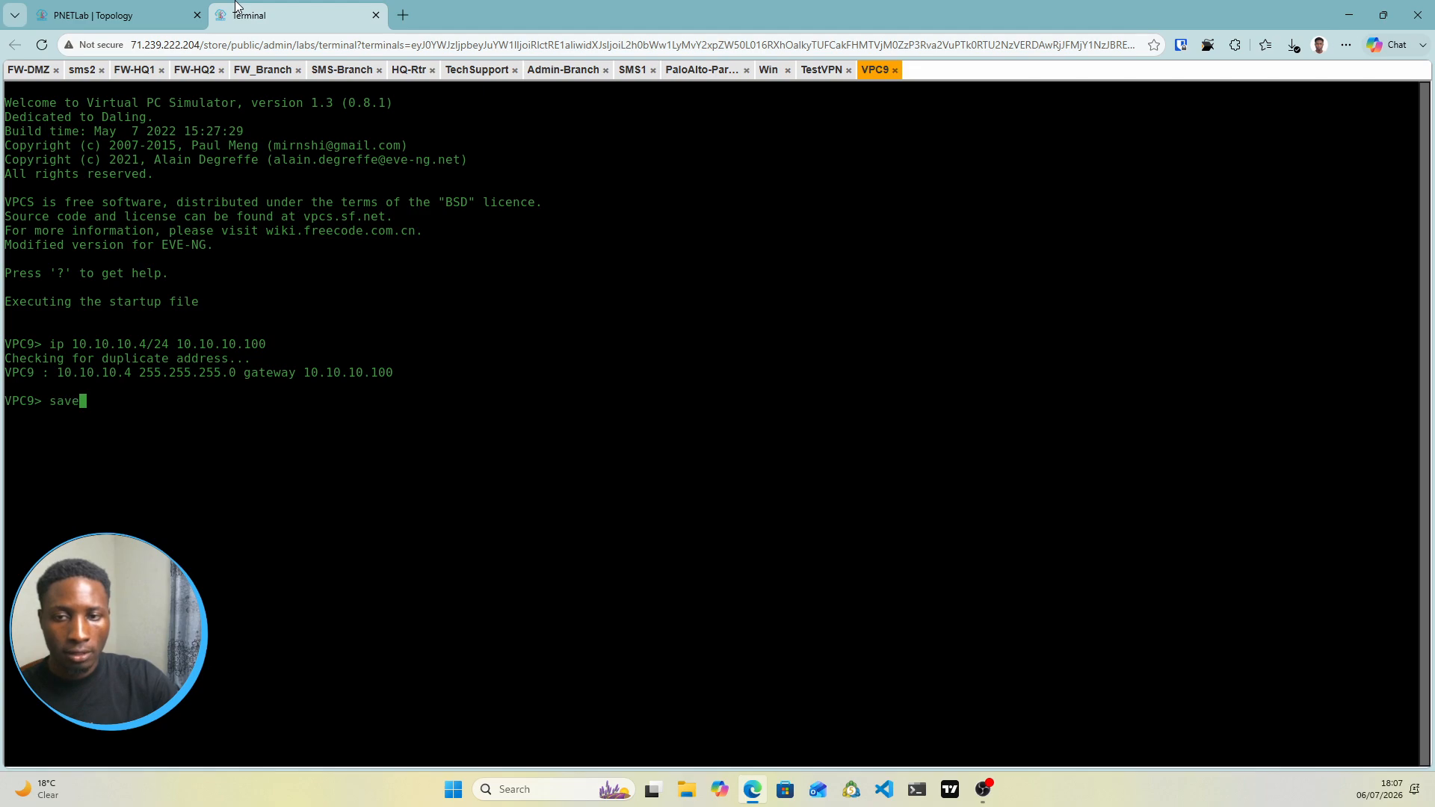
key("Return")
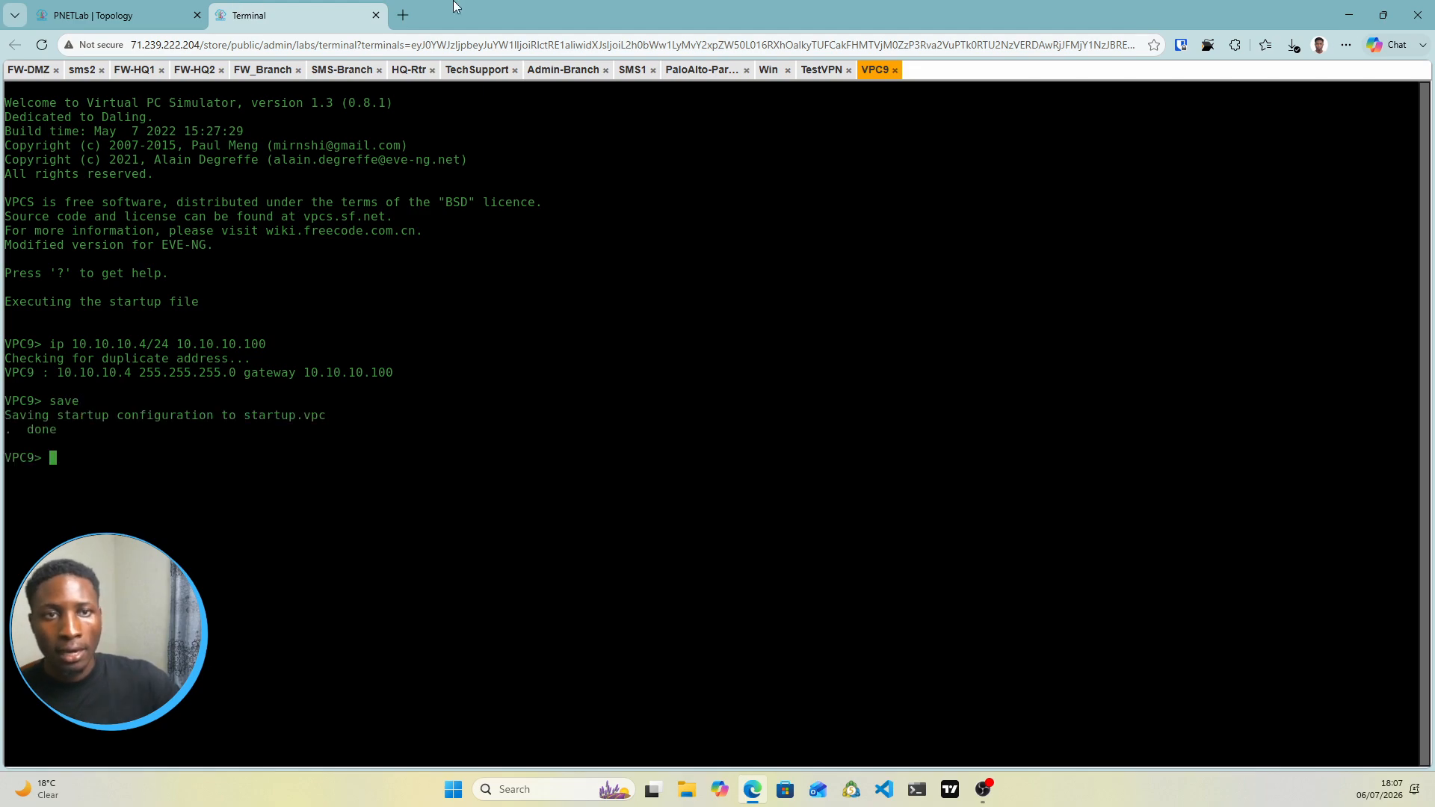
left_click(149, 9)
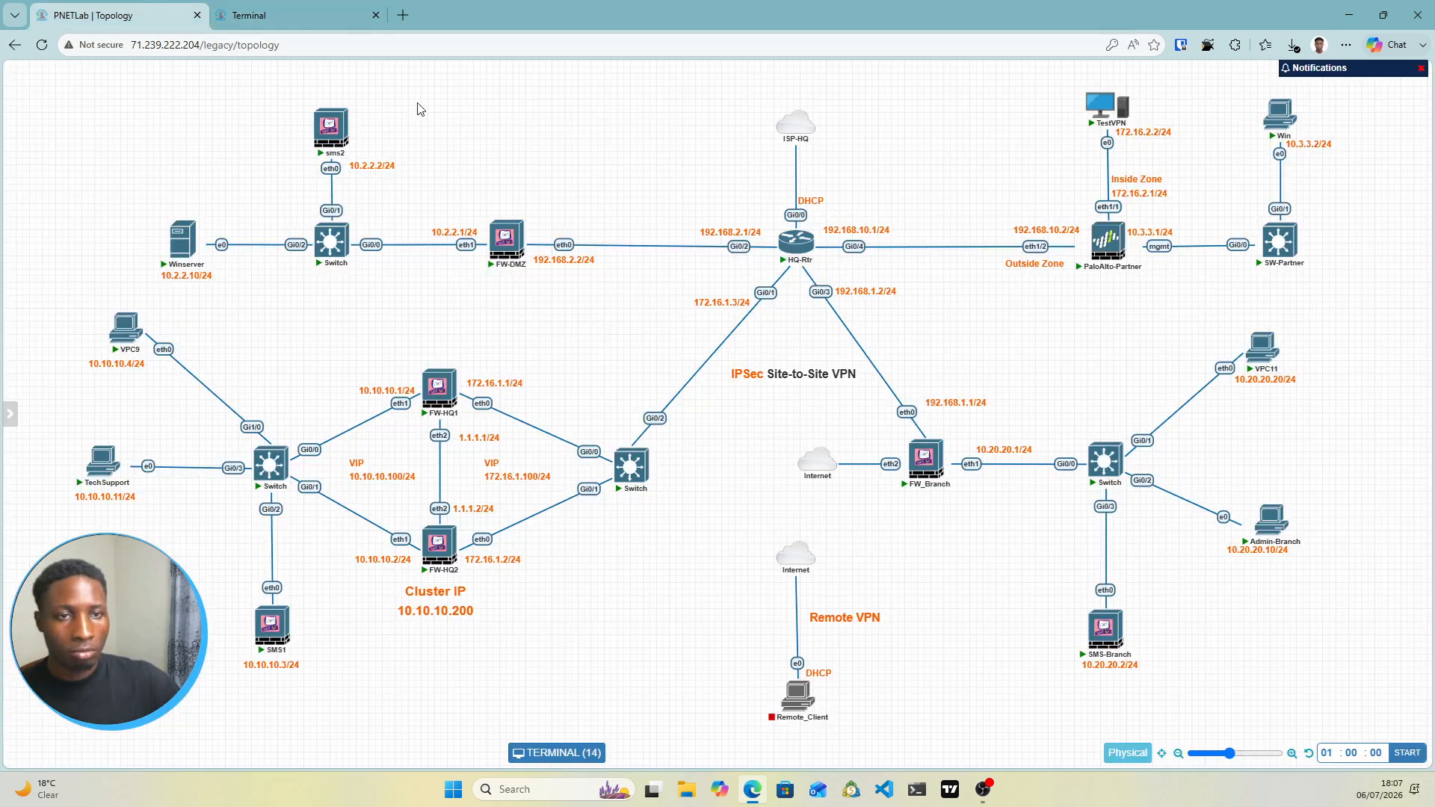
Sign in to the TestVPN Windows 7 desktop
left_click(314, 14)
left_click(821, 73)
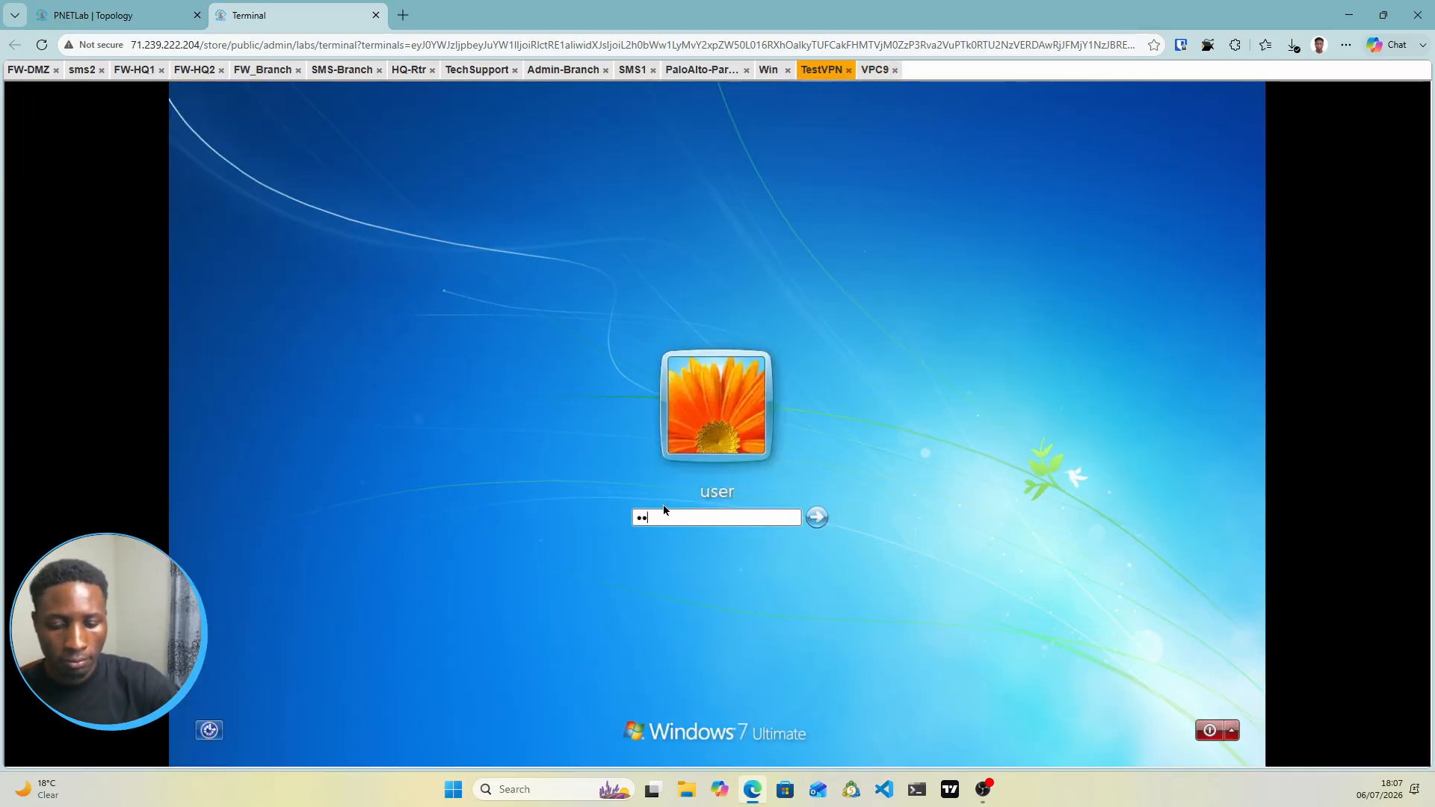
key("Return")
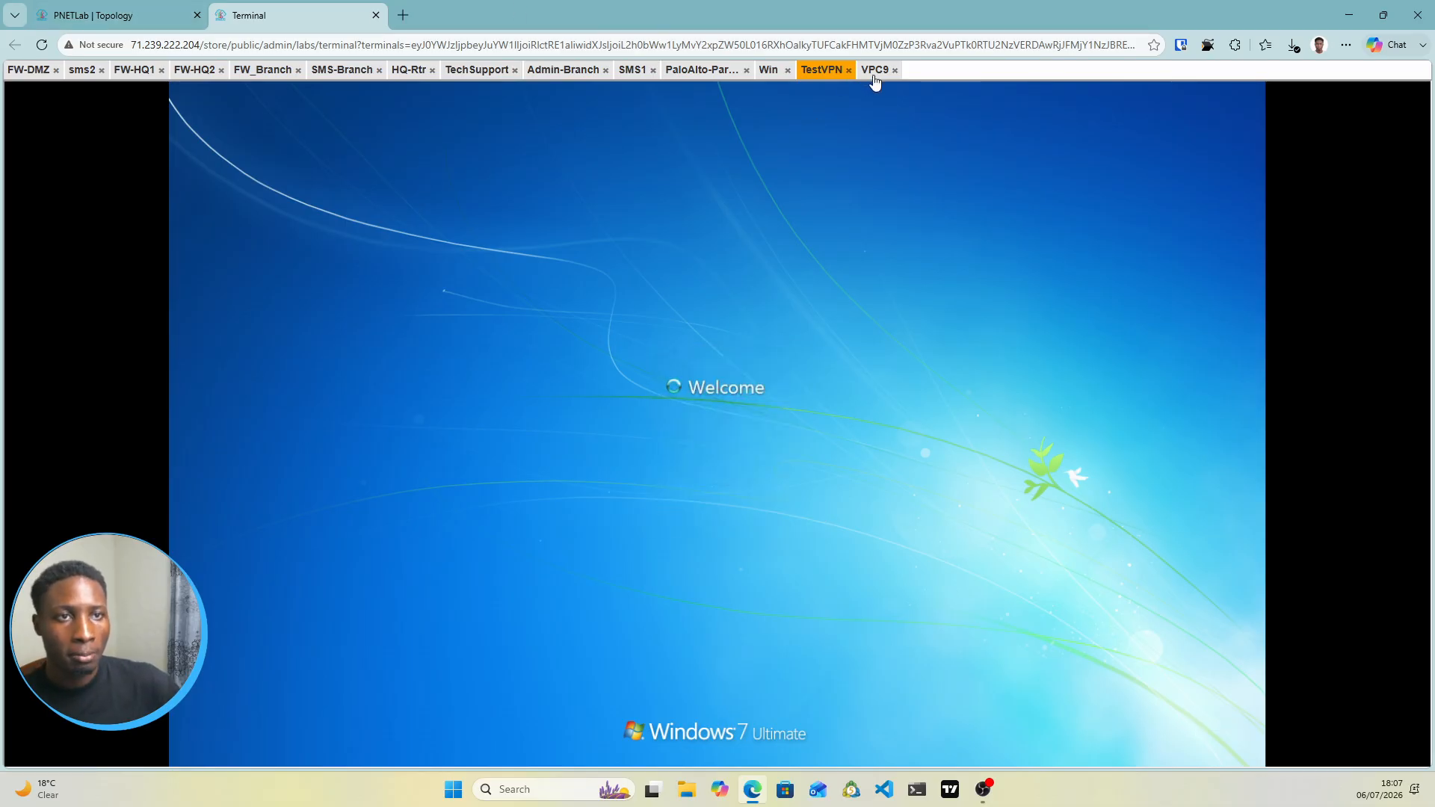
Open consoles for the Winserver and VPC11 nodes, ending on the topology map
left_click(119, 14)
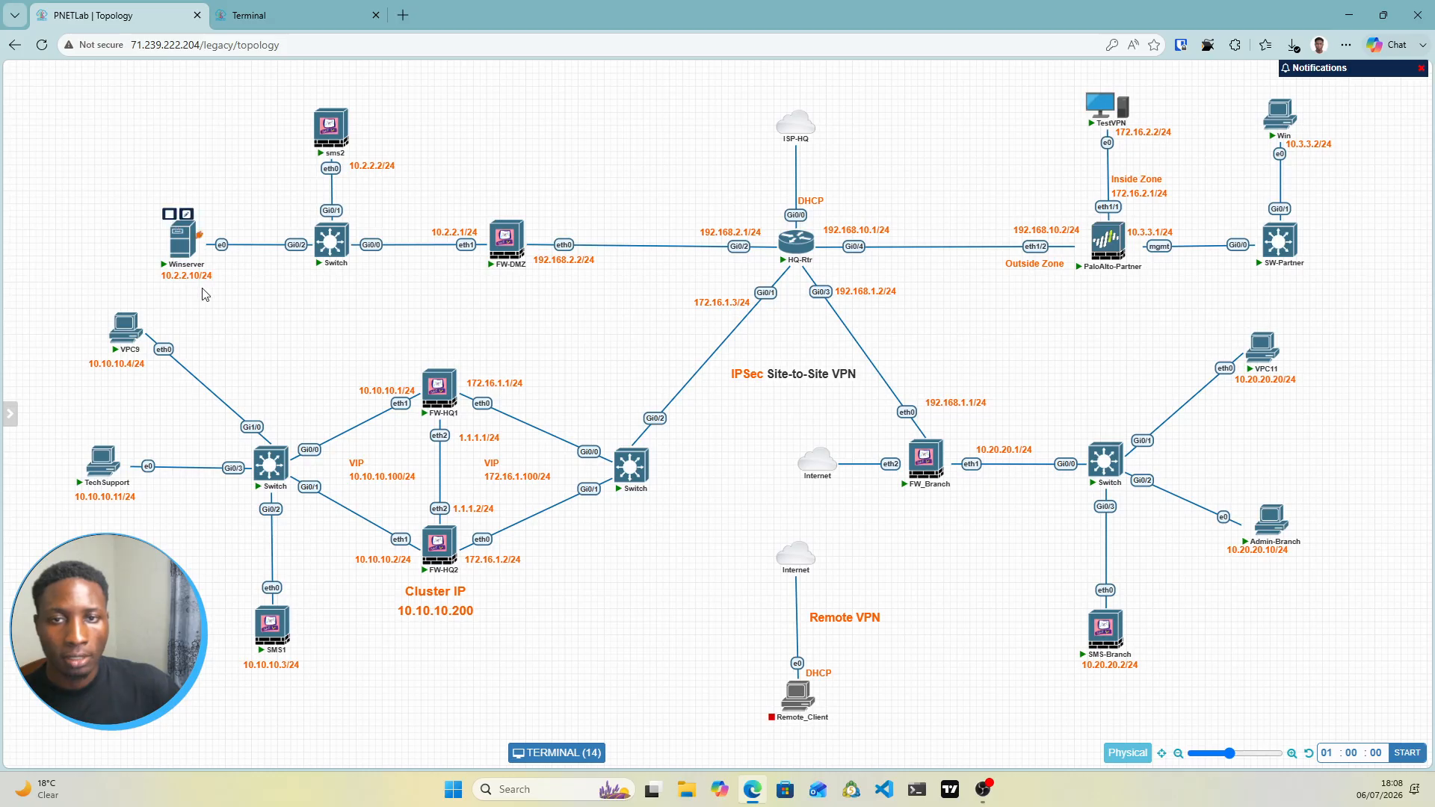
left_click(198, 247)
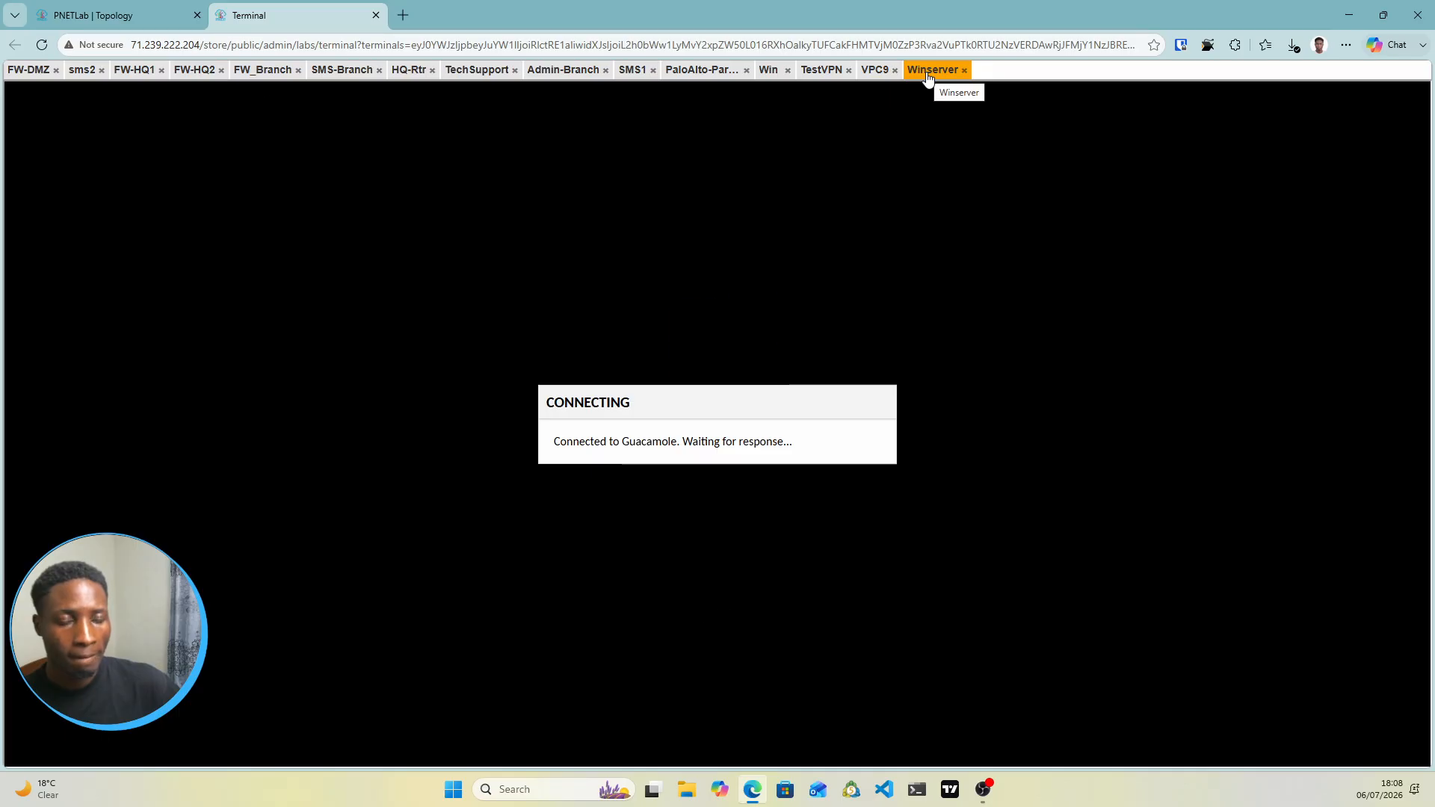
left_click(181, 8)
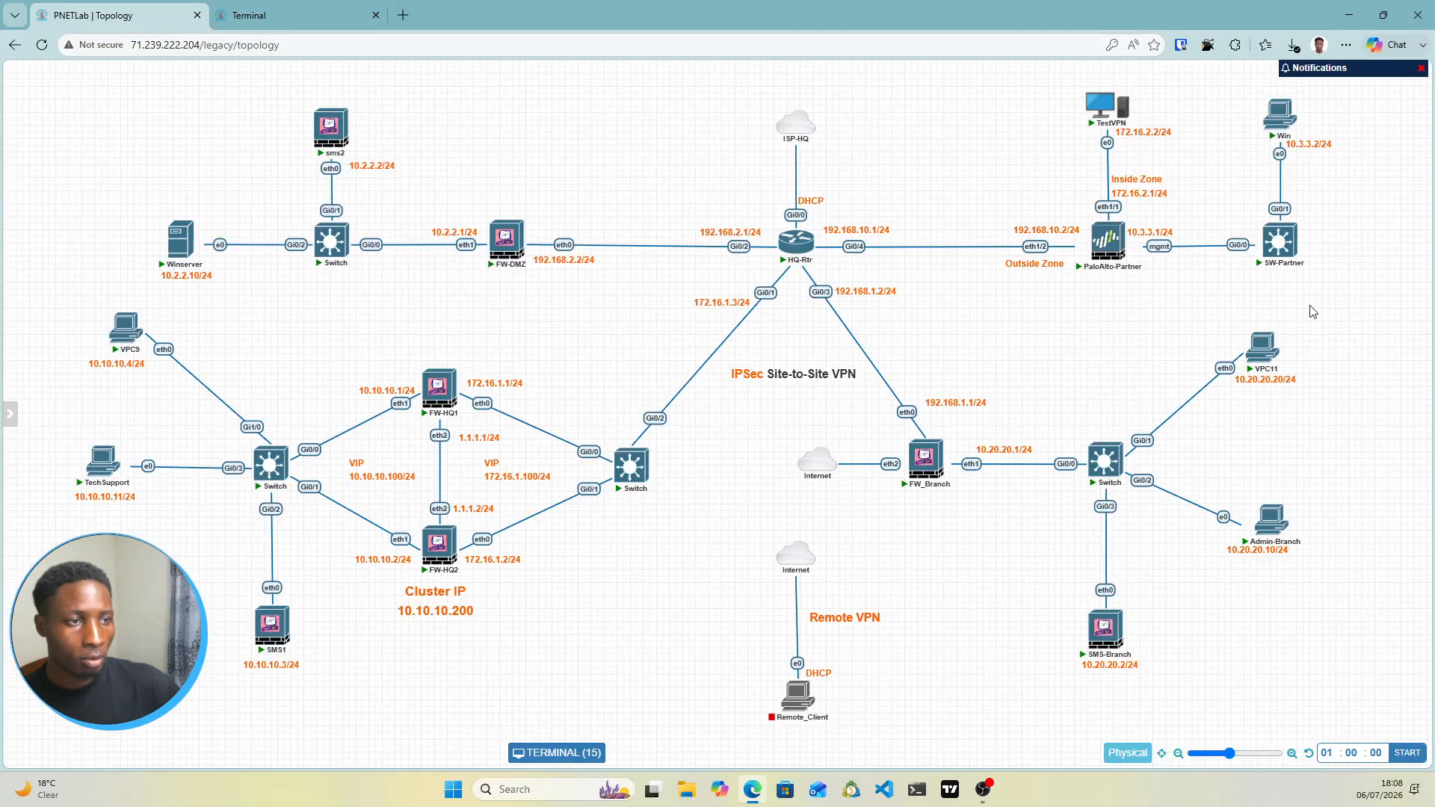
left_click(1257, 378)
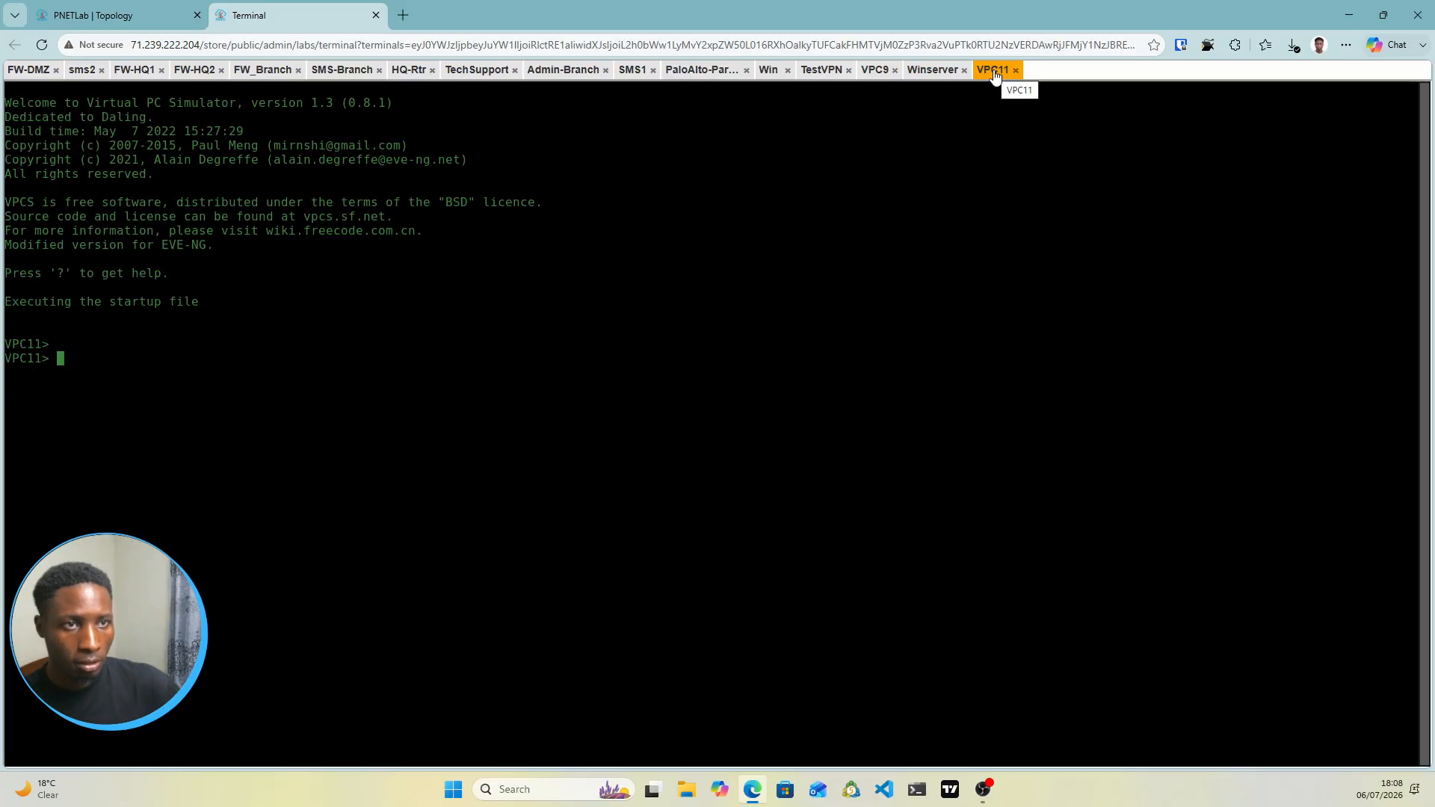
left_click(113, 15)
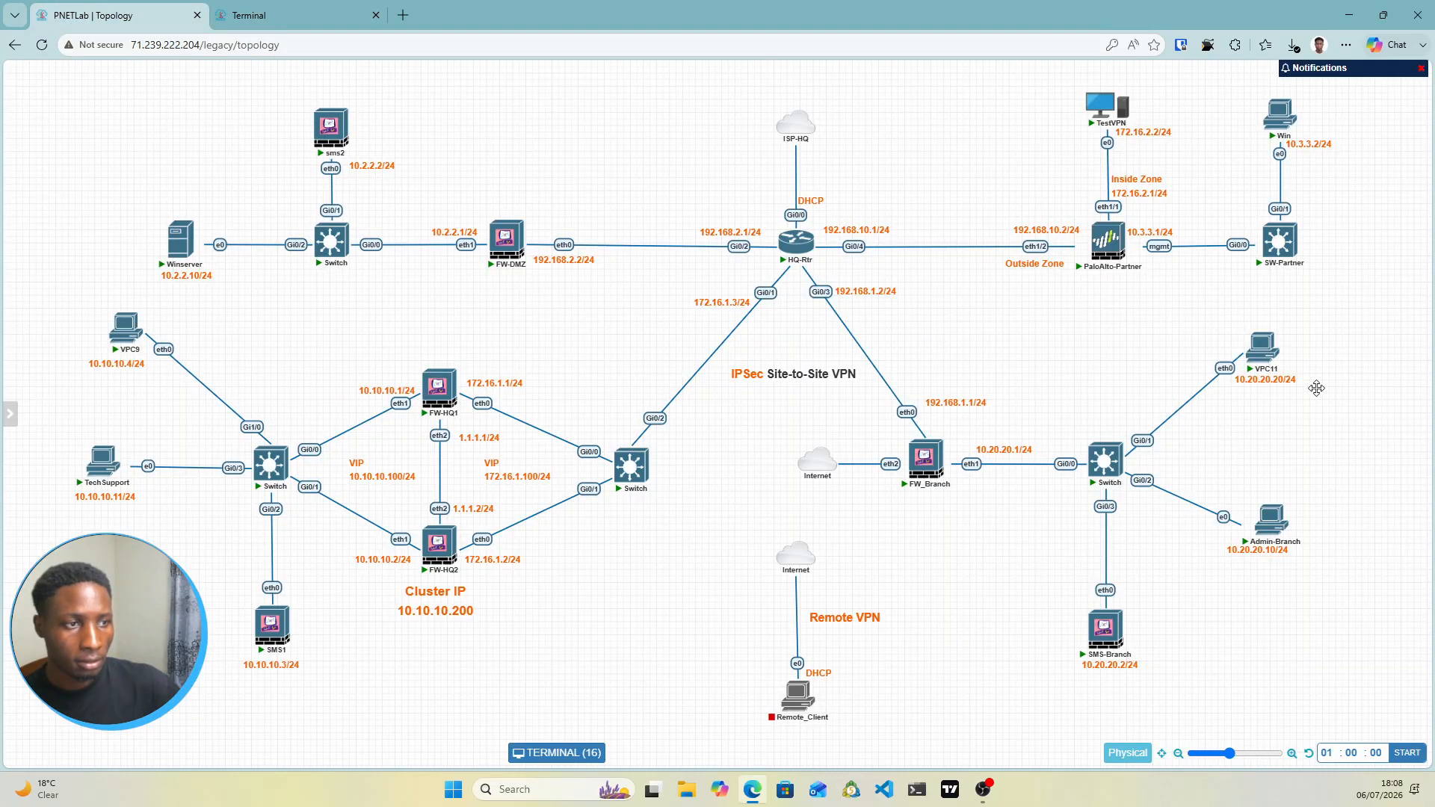
Set VPC11 to 10.20.20.20/24 with gateway 10.20.20.1 and save it to startup.vpc
left_click(336, 9)
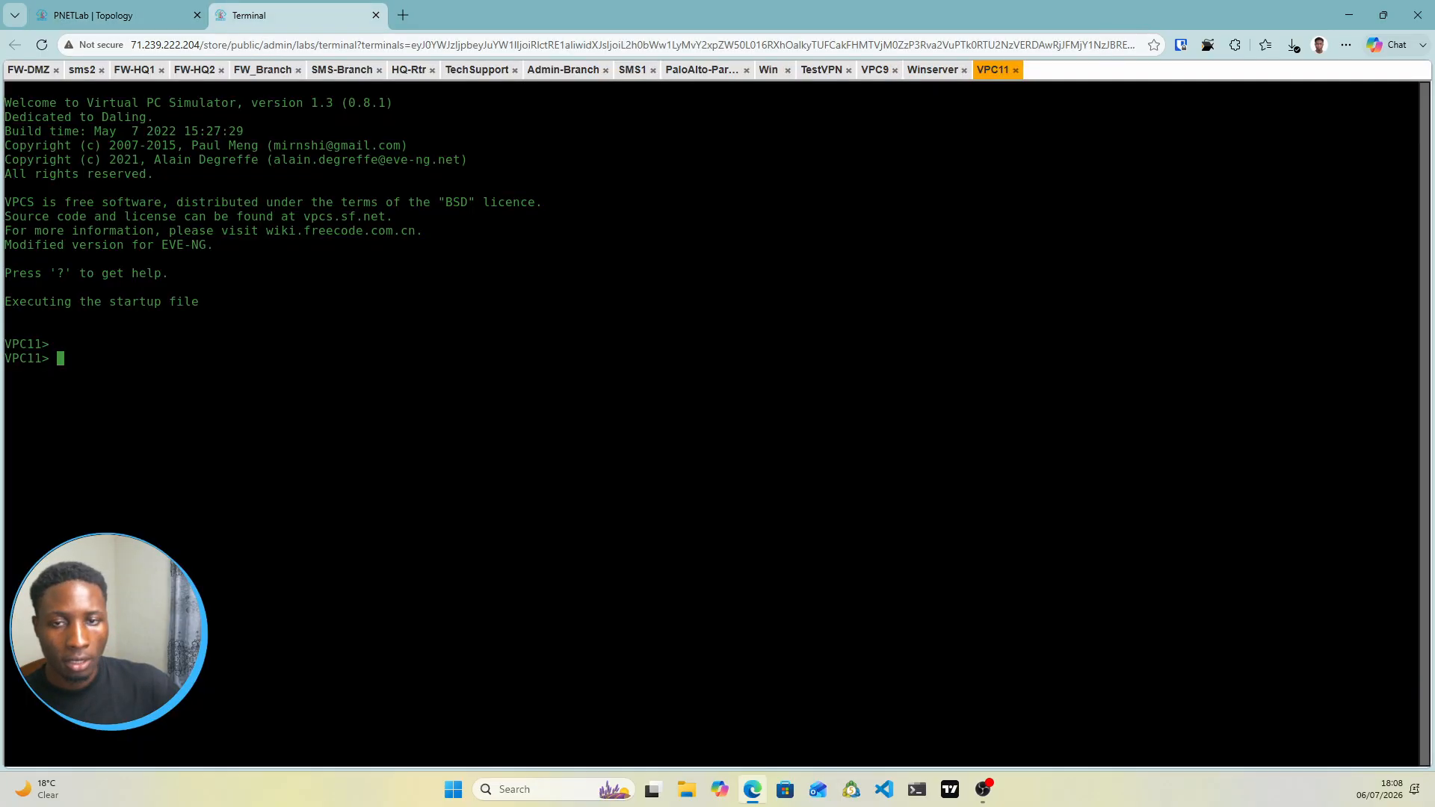
left_click(213, 391)
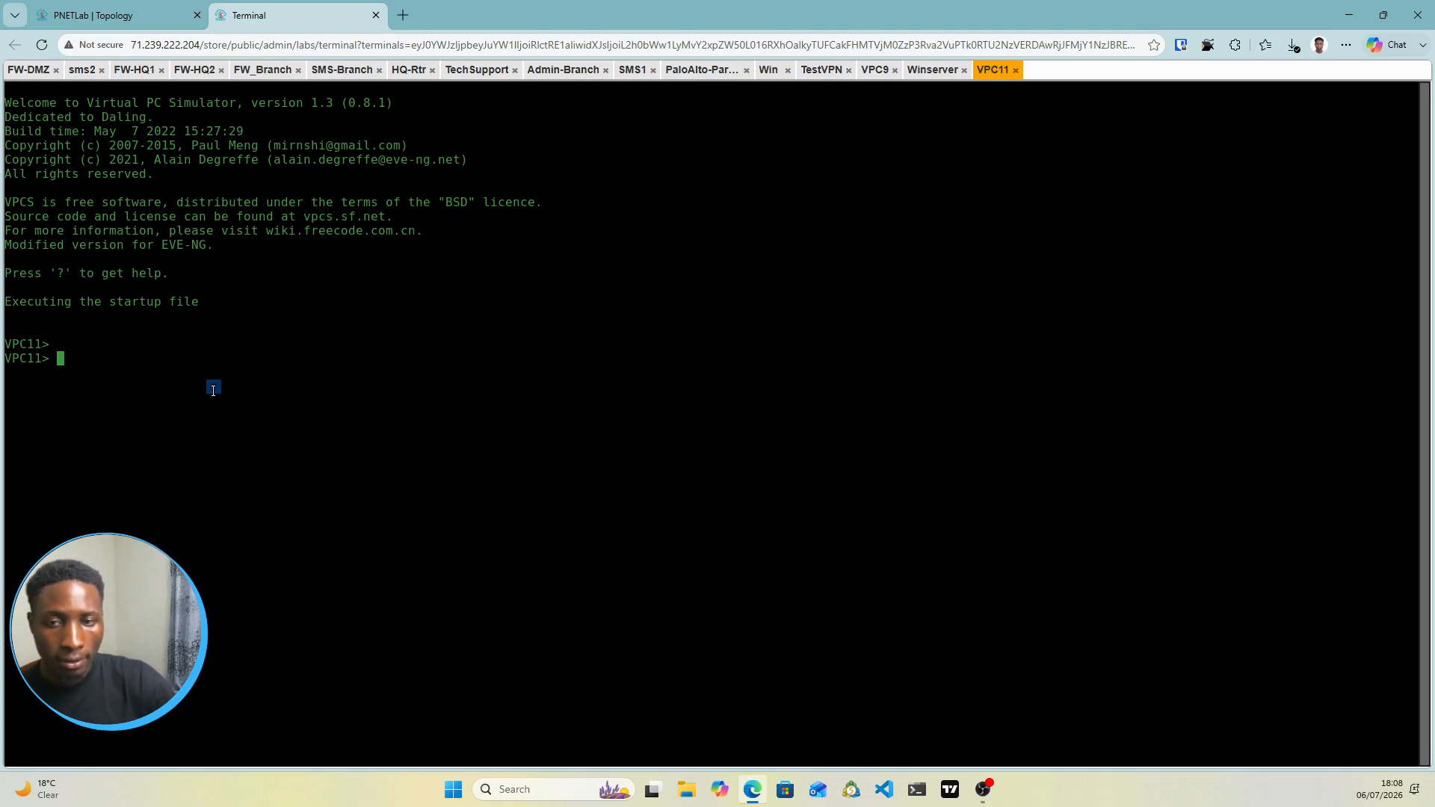
type("ip 1")
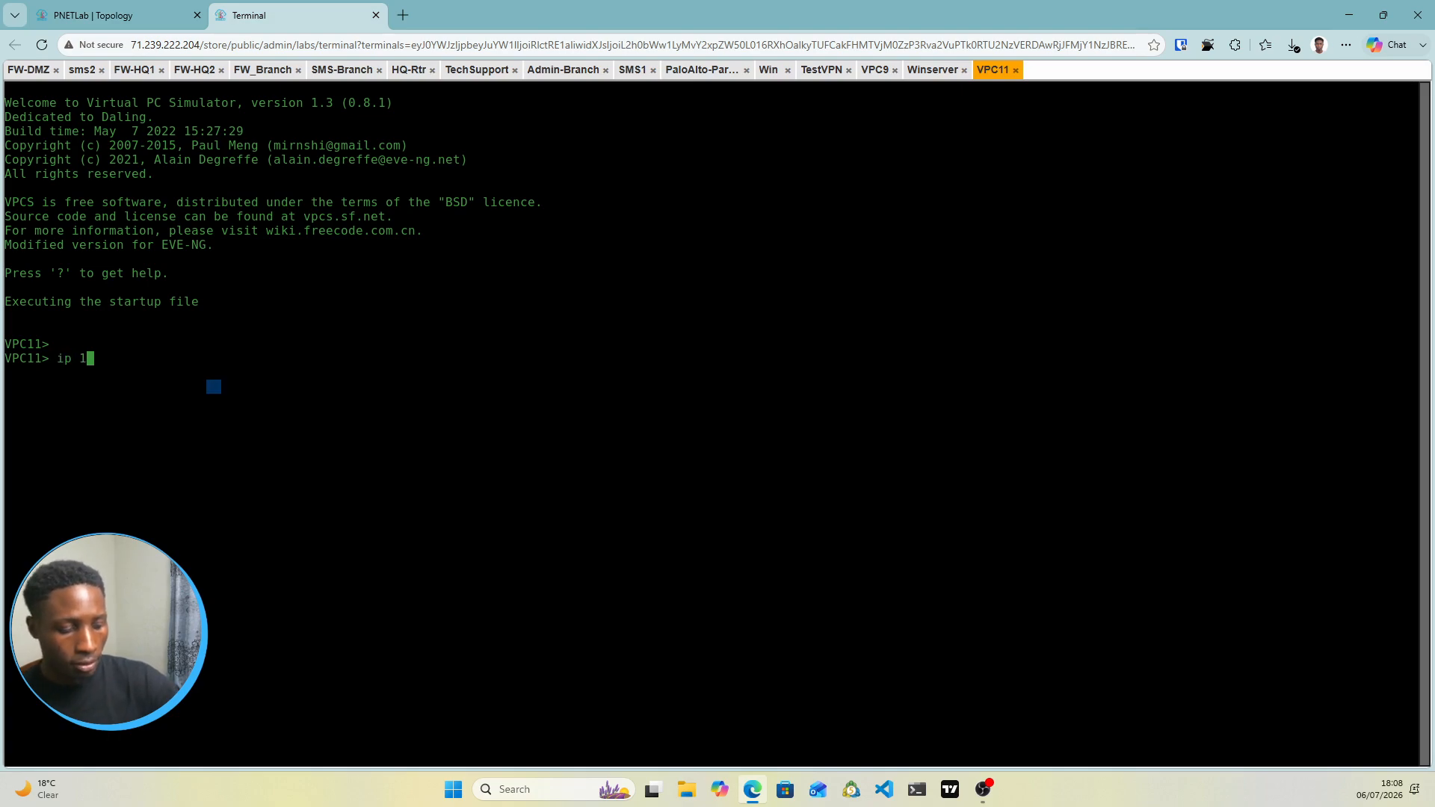
type("0.20.20")
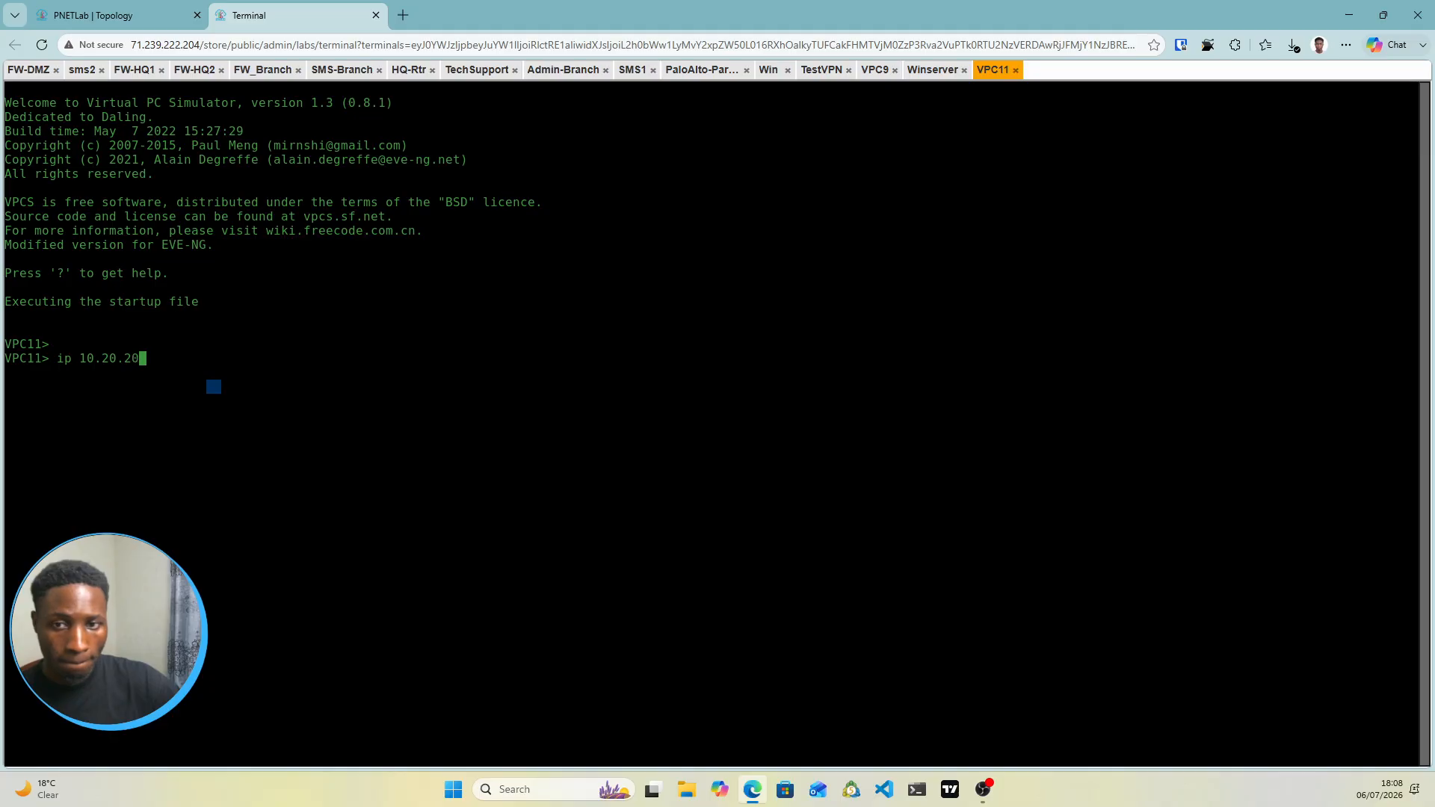
type(".20/")
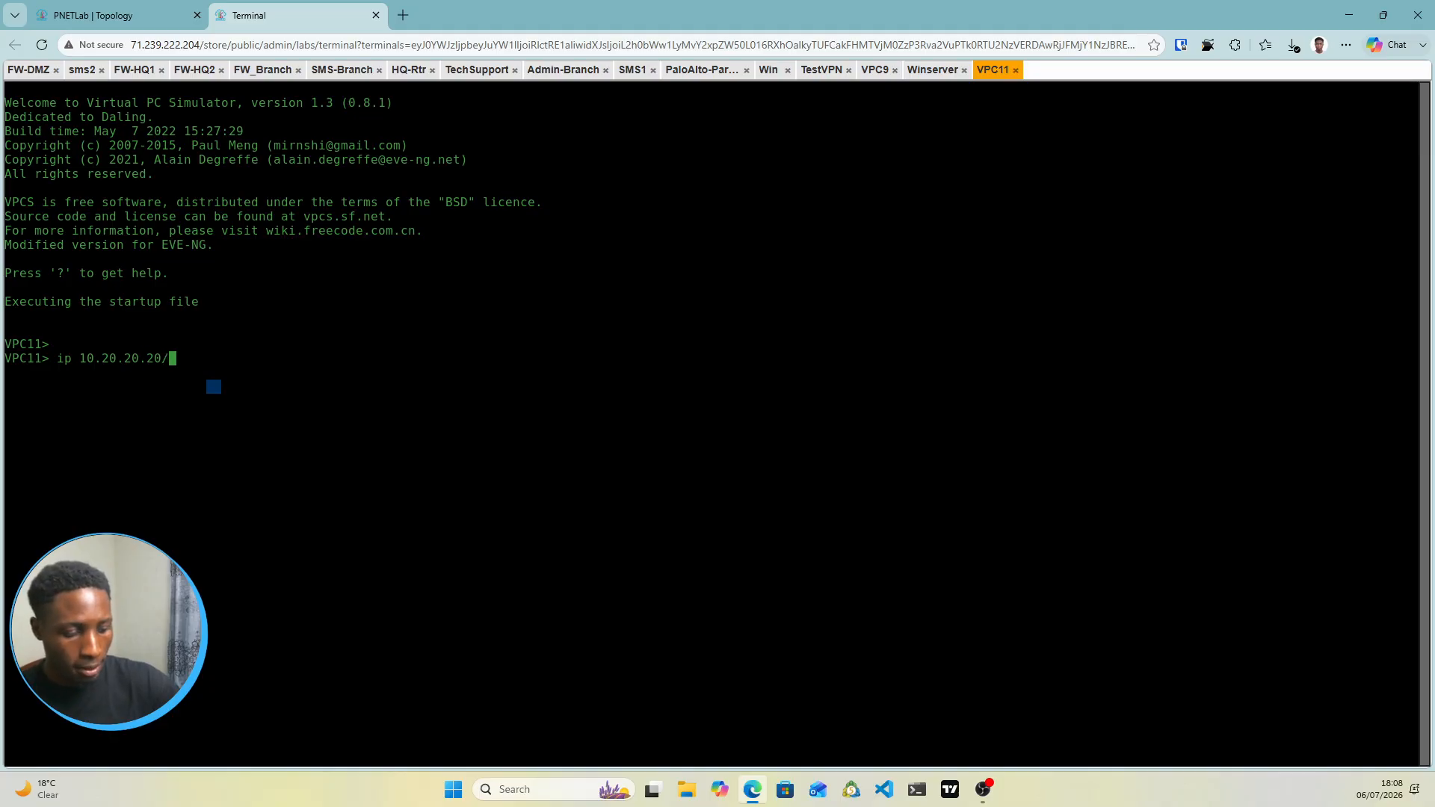
type("24 102020")
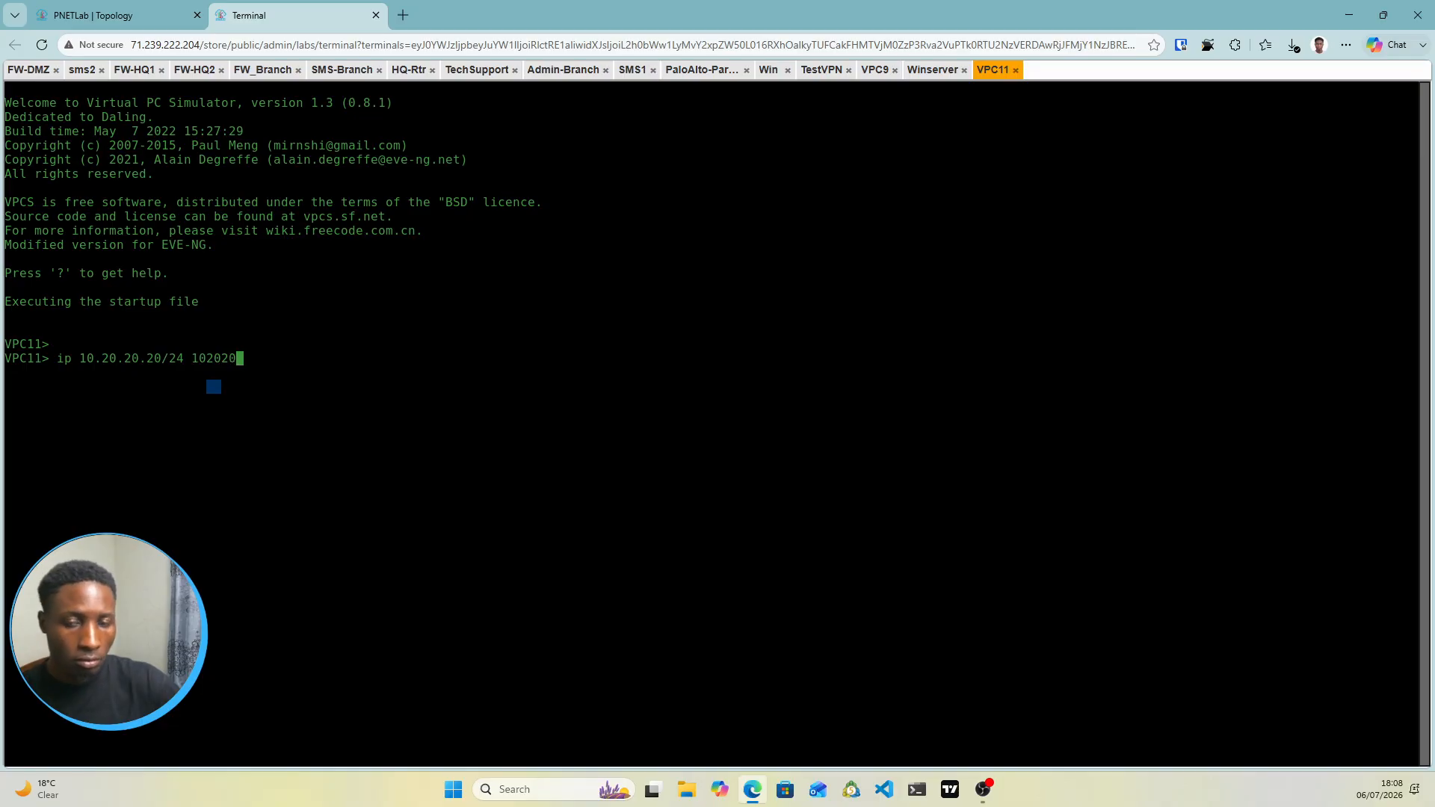
key("BackSpace")
key("BackSpace")
key("BackSpace")
key("BackSpace")
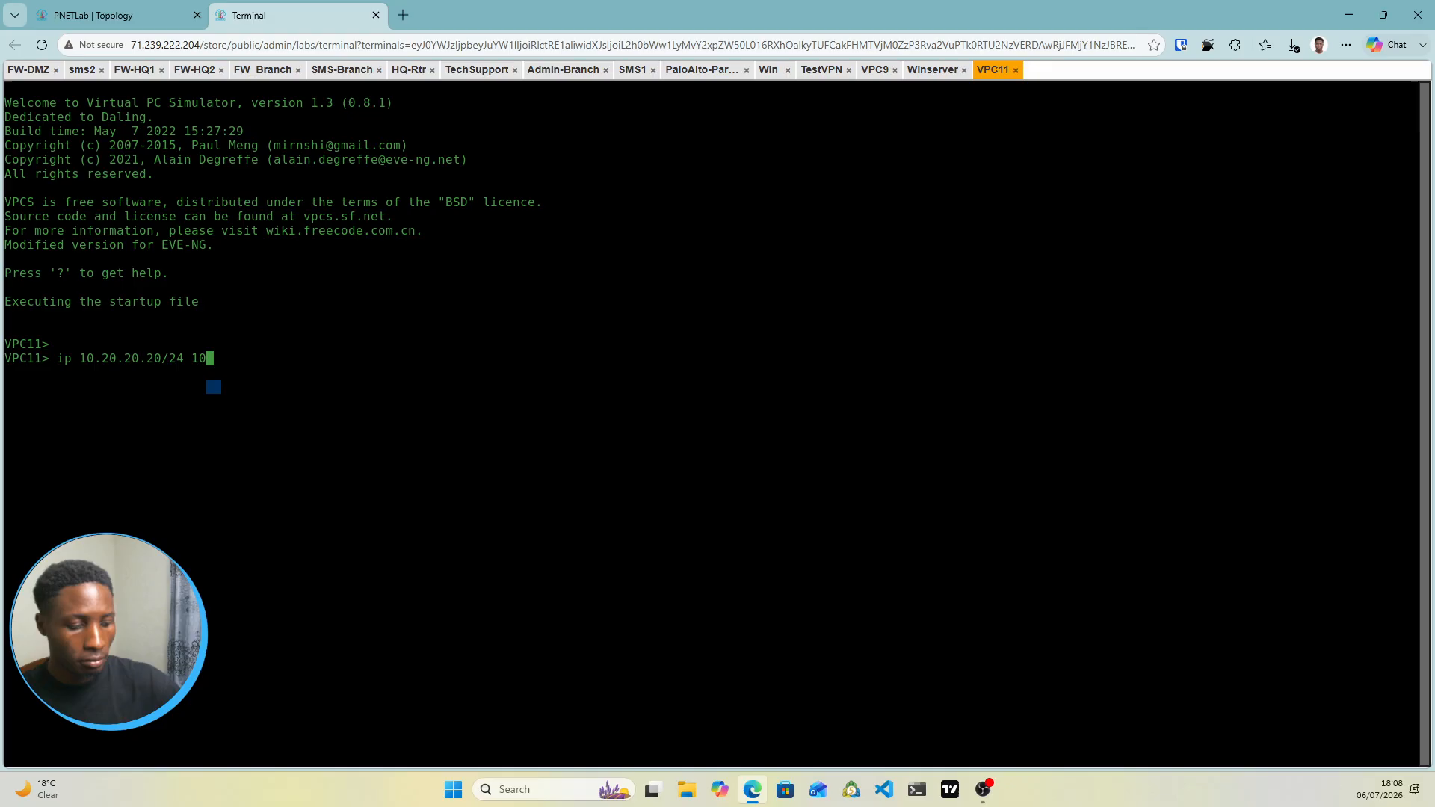
type(".20.20")
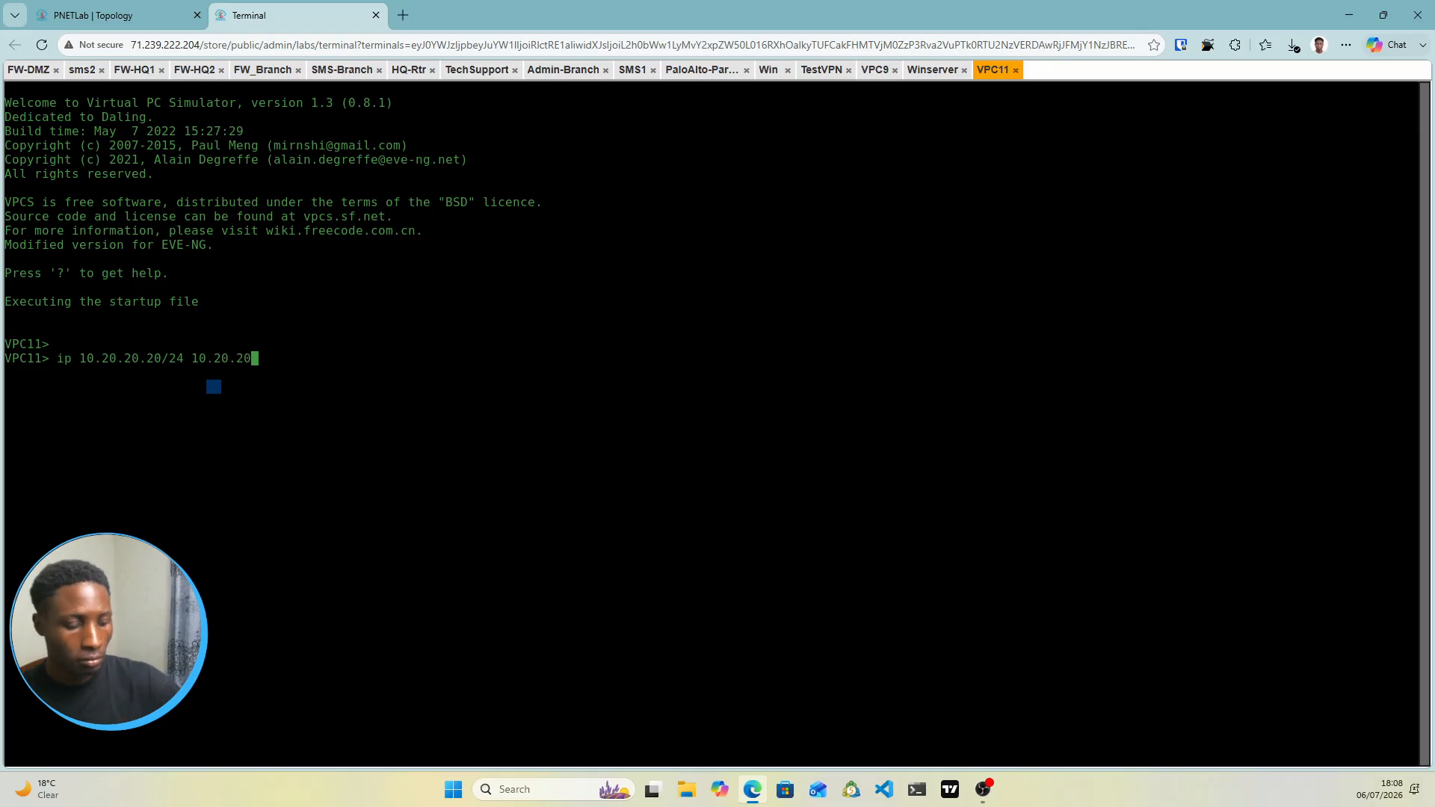
type(".1")
key("Return")
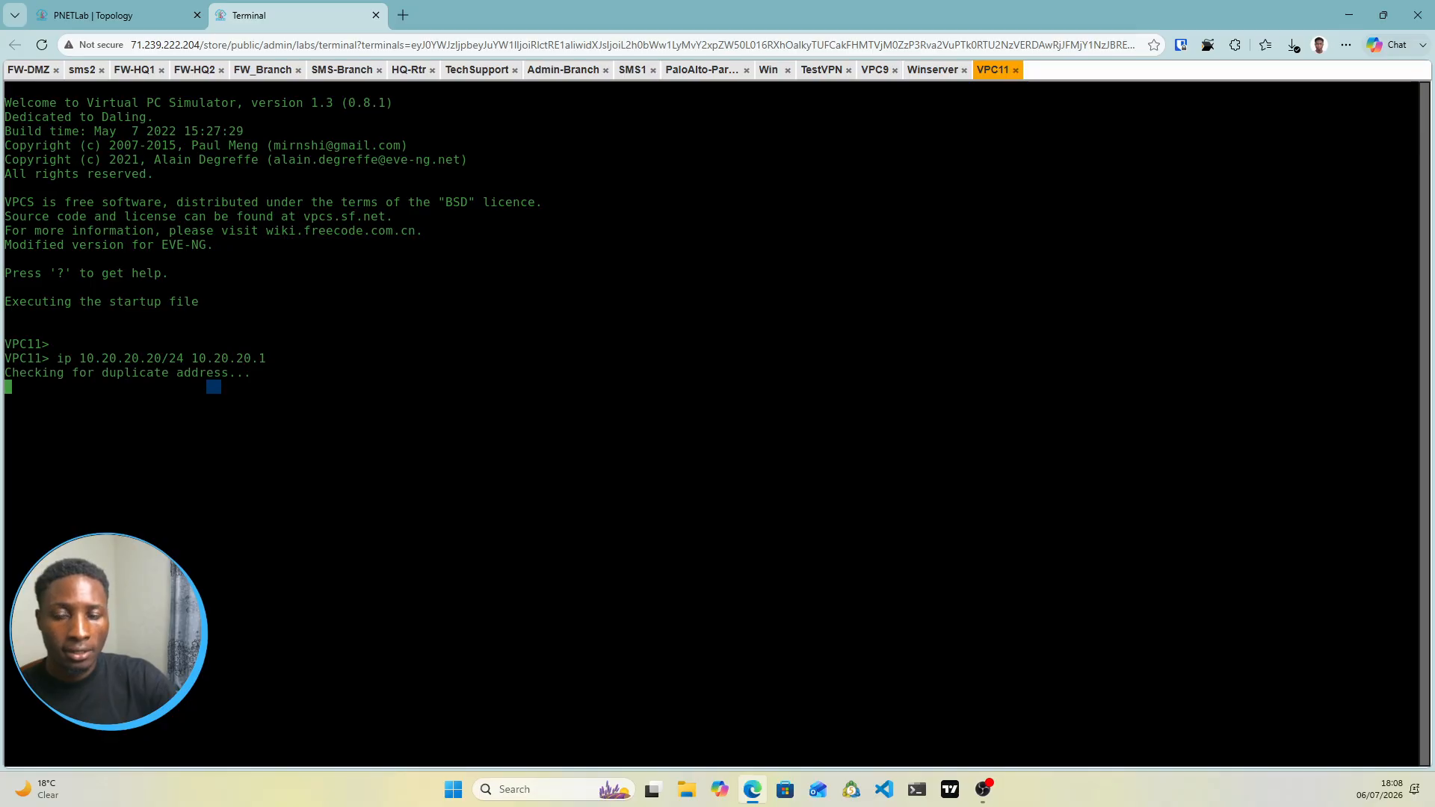
type("save")
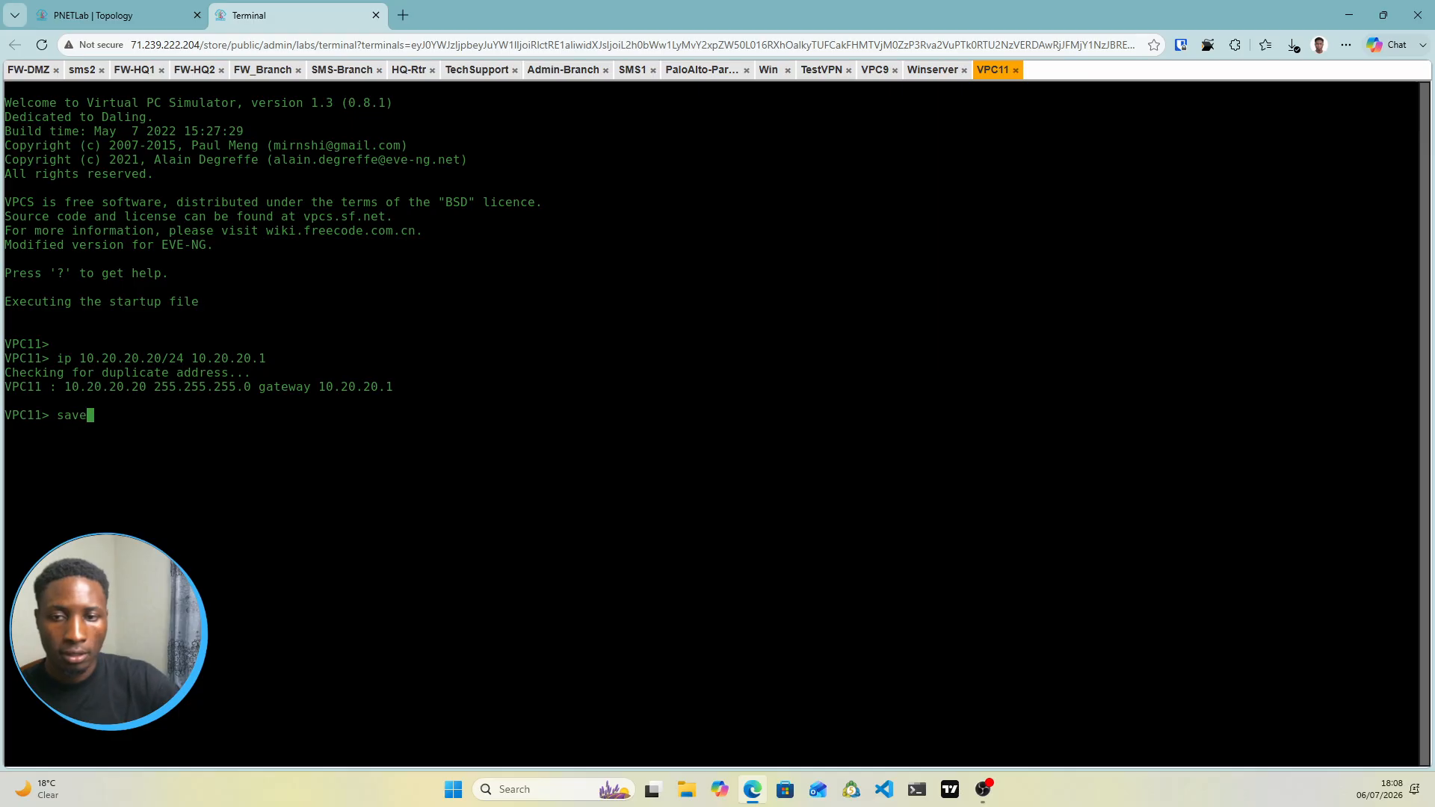
key("Return")
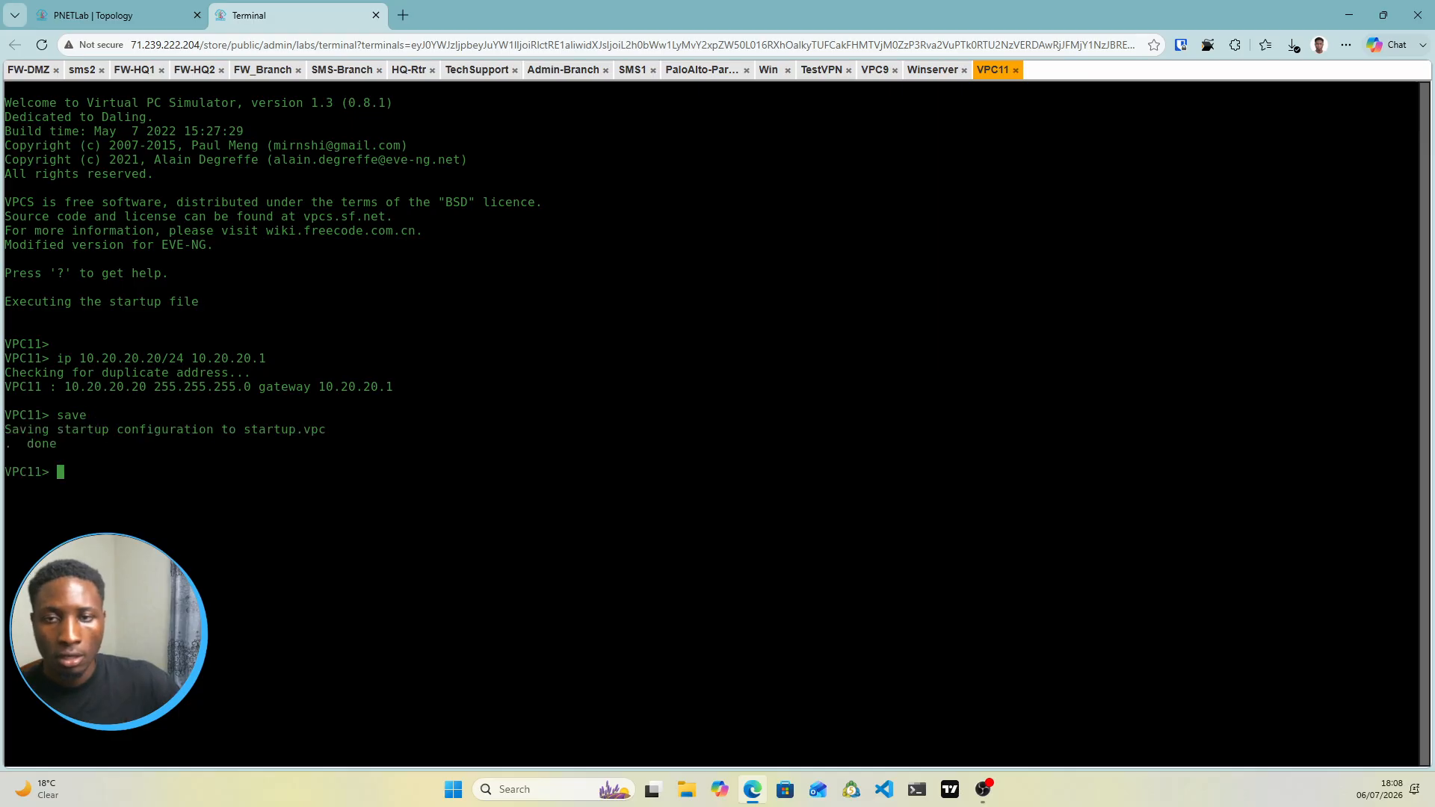
Check the VPC9, Winserver and TestVPN consoles, then settle on TestVPN
left_click(873, 75)
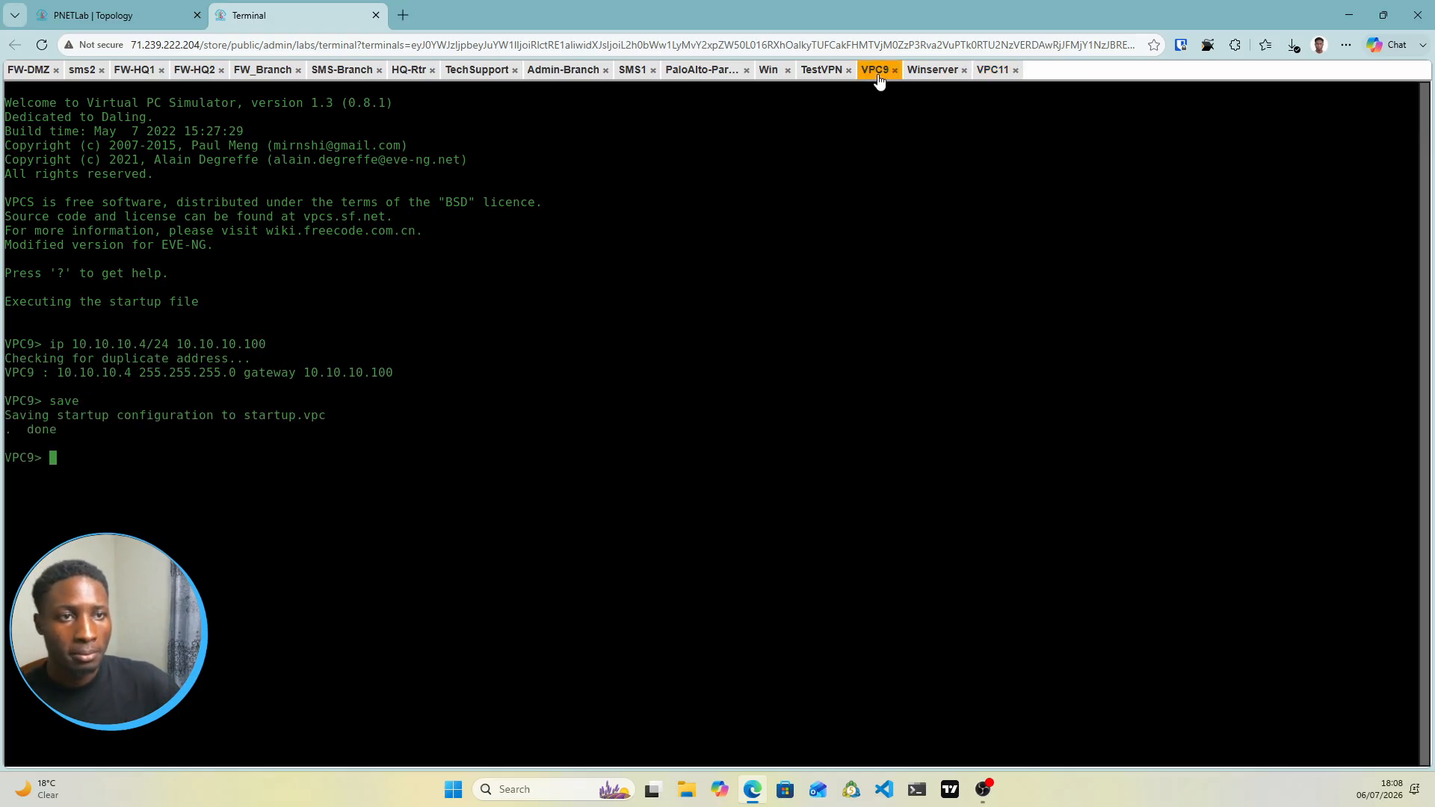
left_click(933, 70)
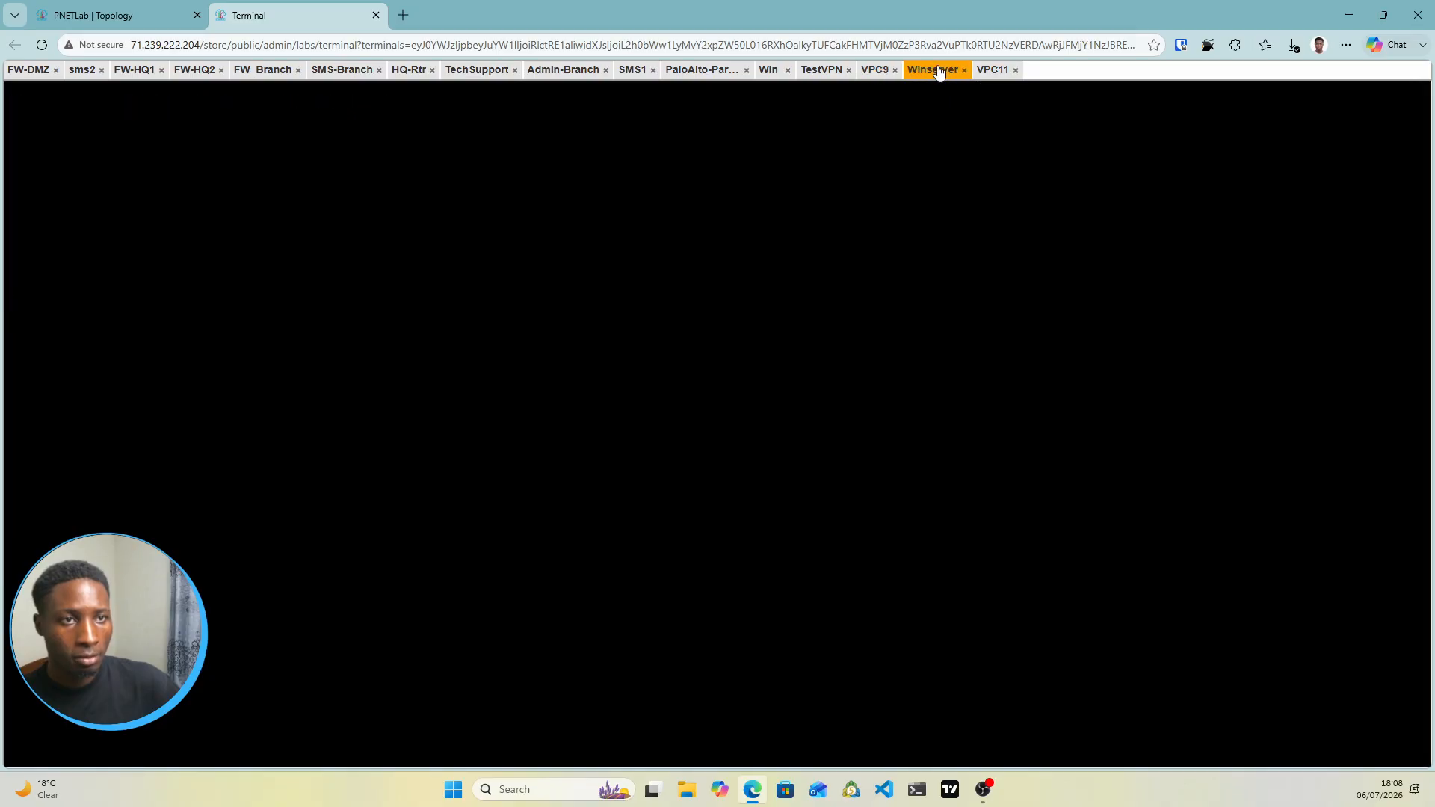
left_click(819, 71)
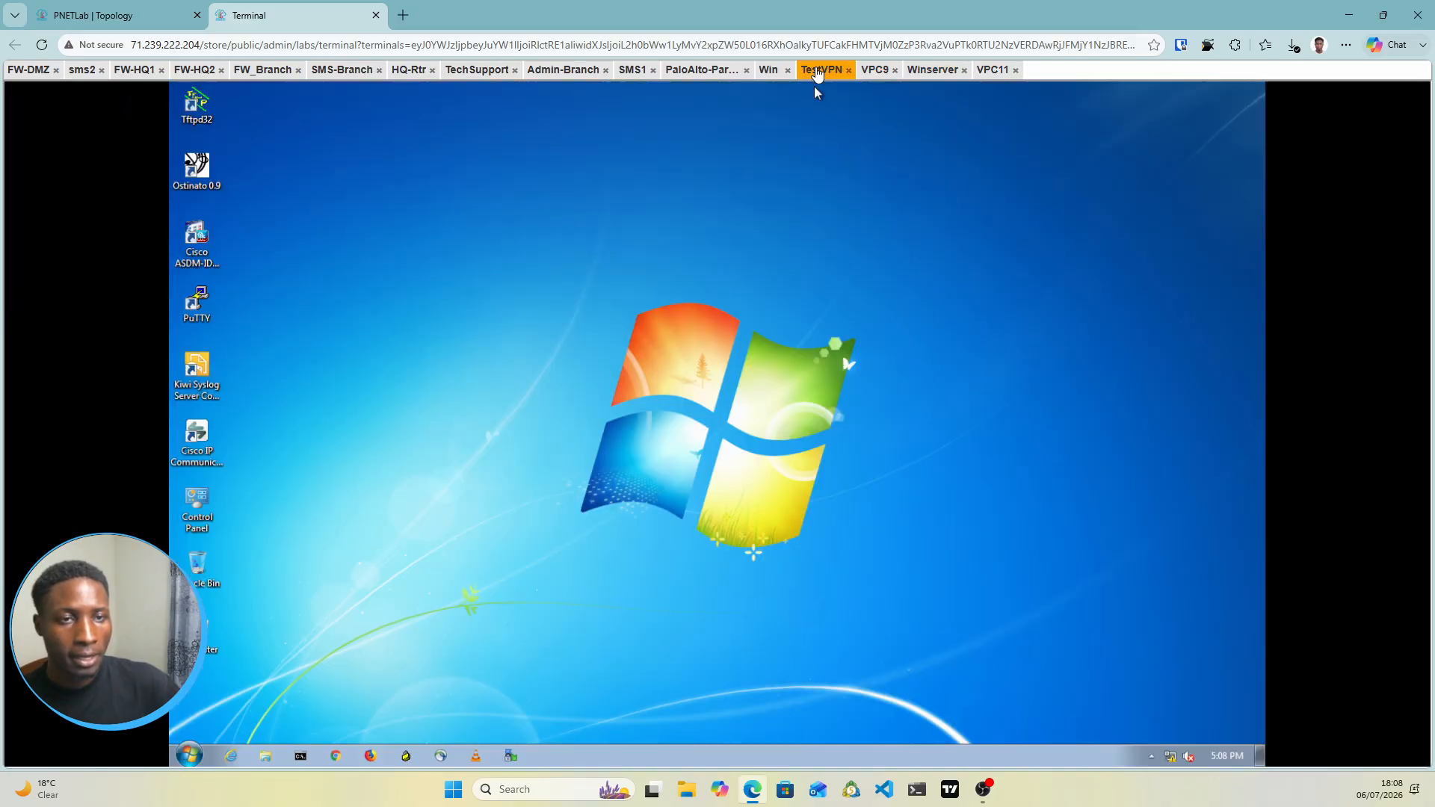
left_click(89, 15)
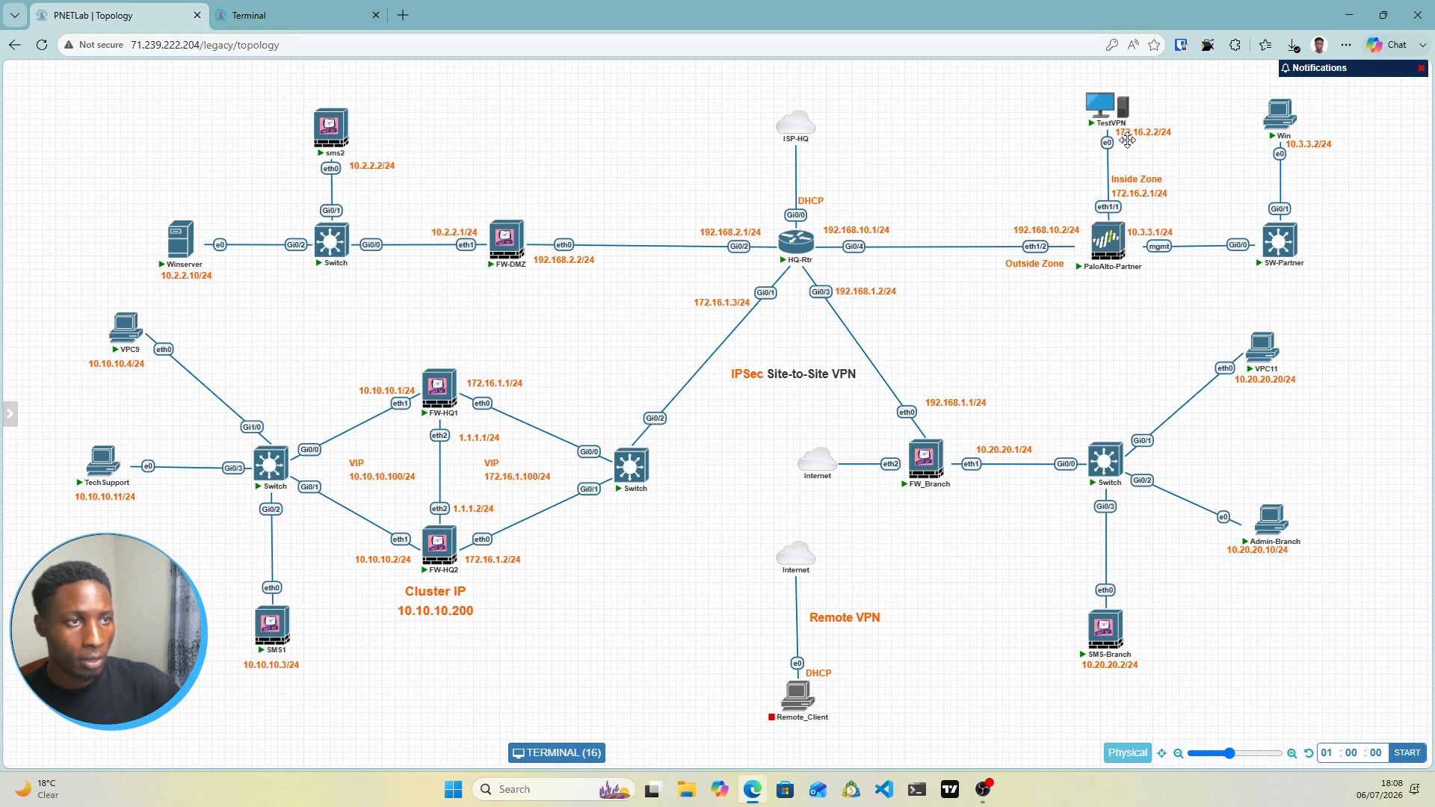
left_click(307, 15)
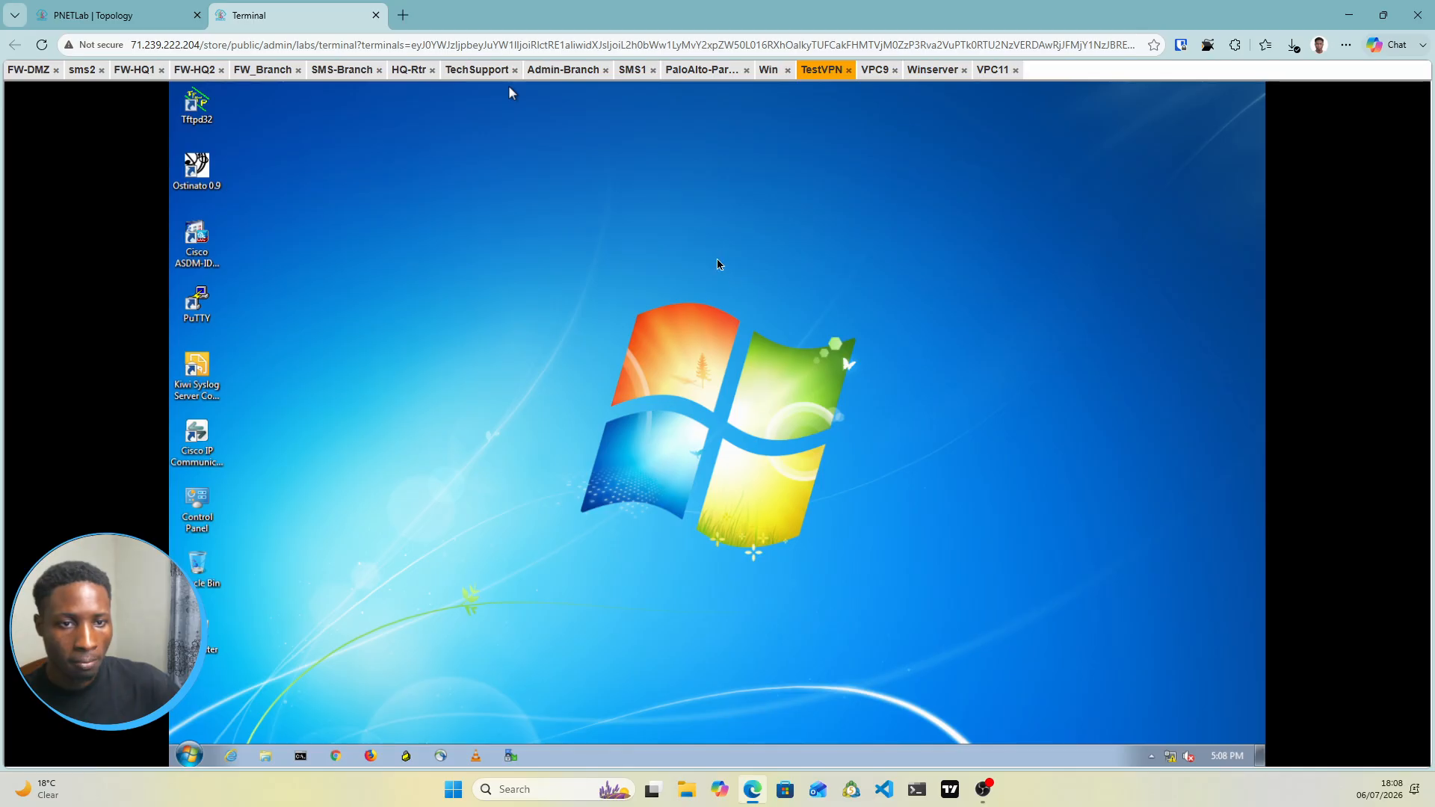
On TestVPN, open Network and Sharing Center and then Change adapter settings
right_click(1171, 756)
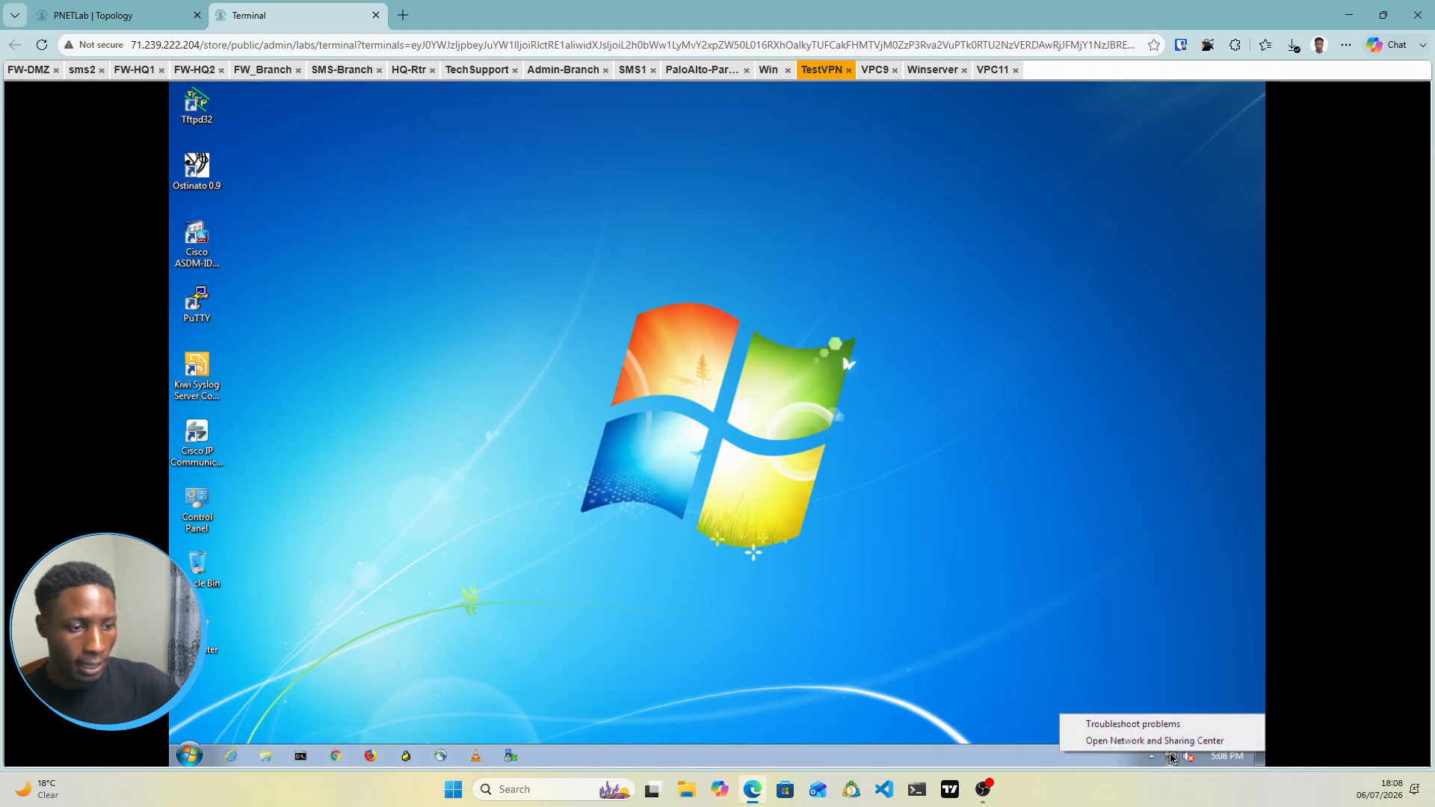
left_click(1125, 741)
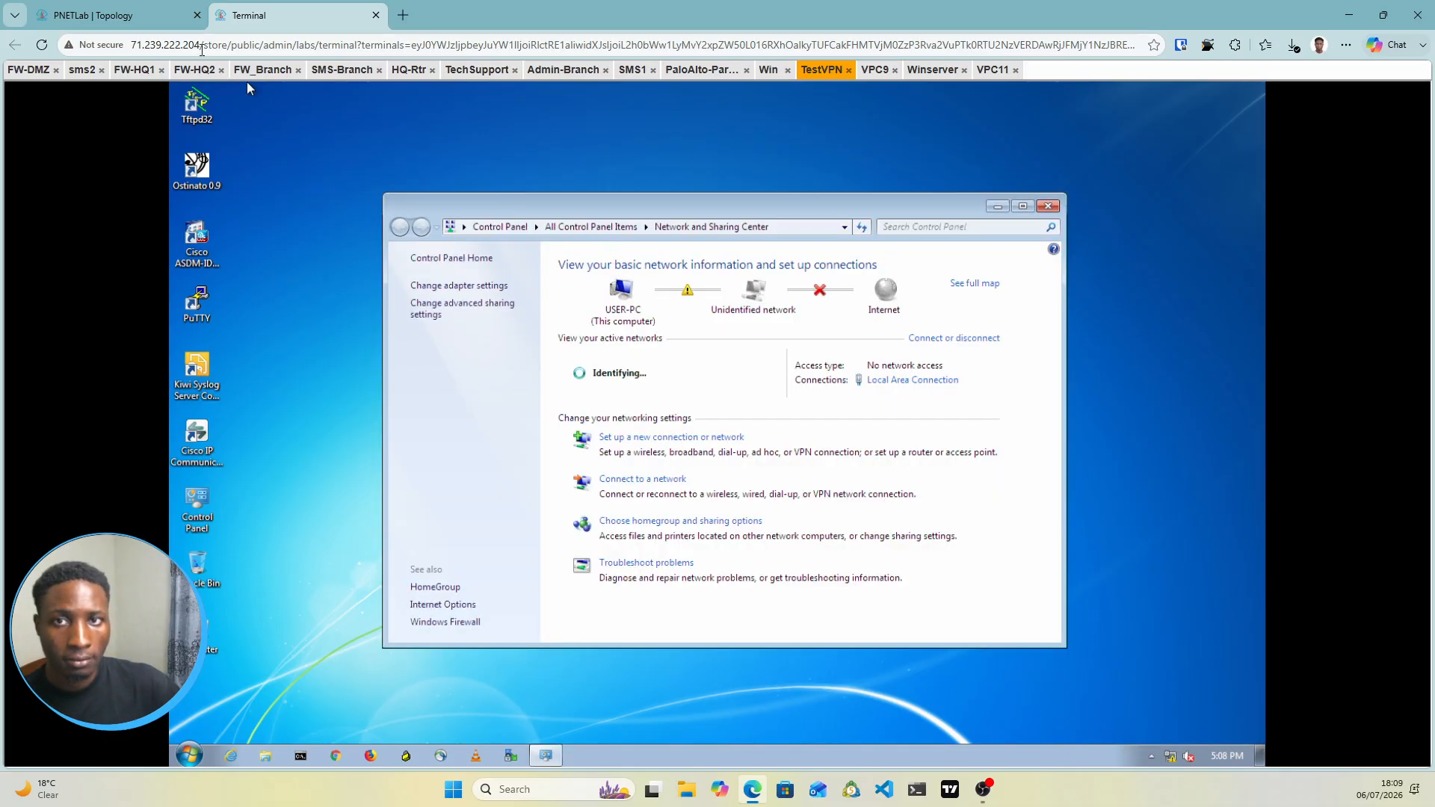
left_click(149, 17)
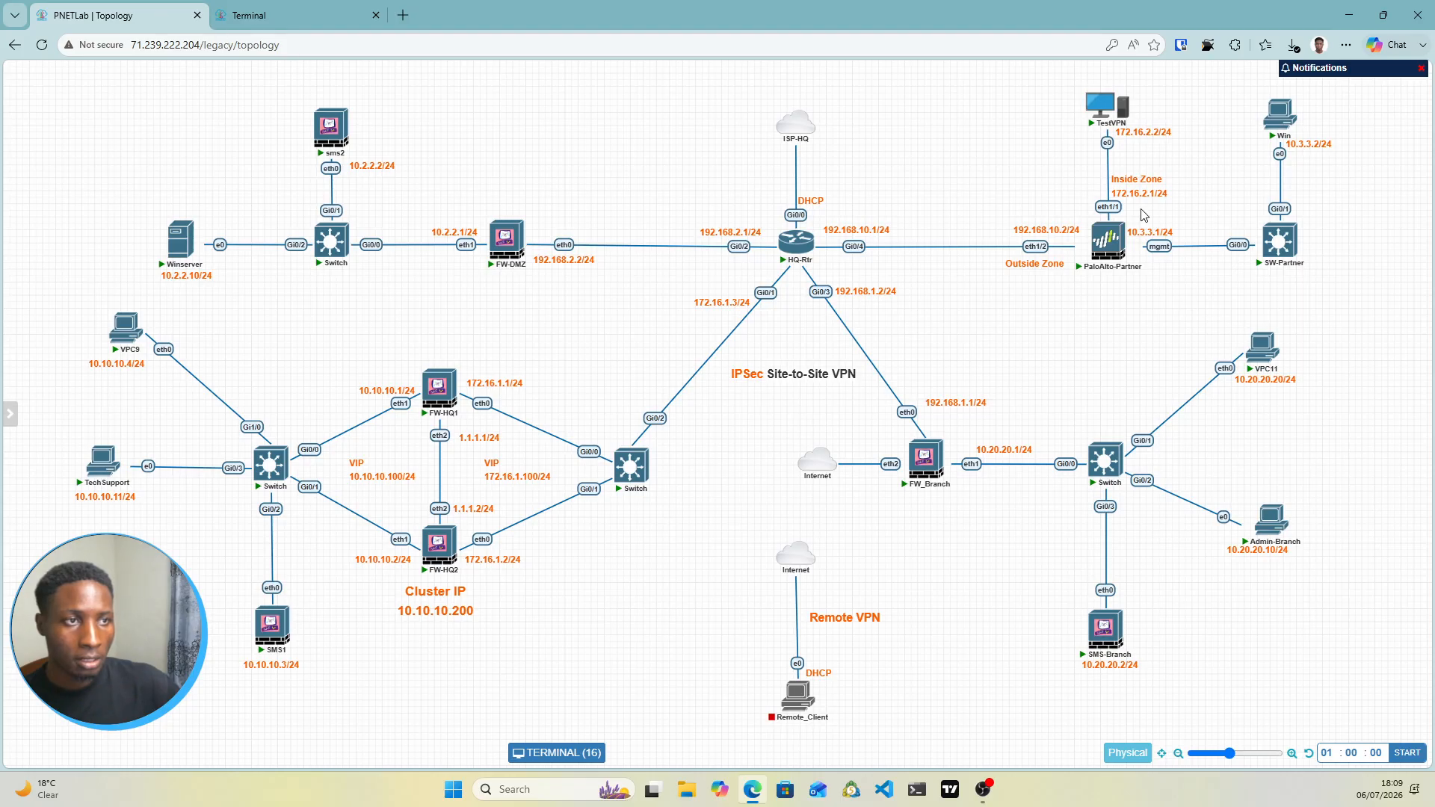
left_click(305, 18)
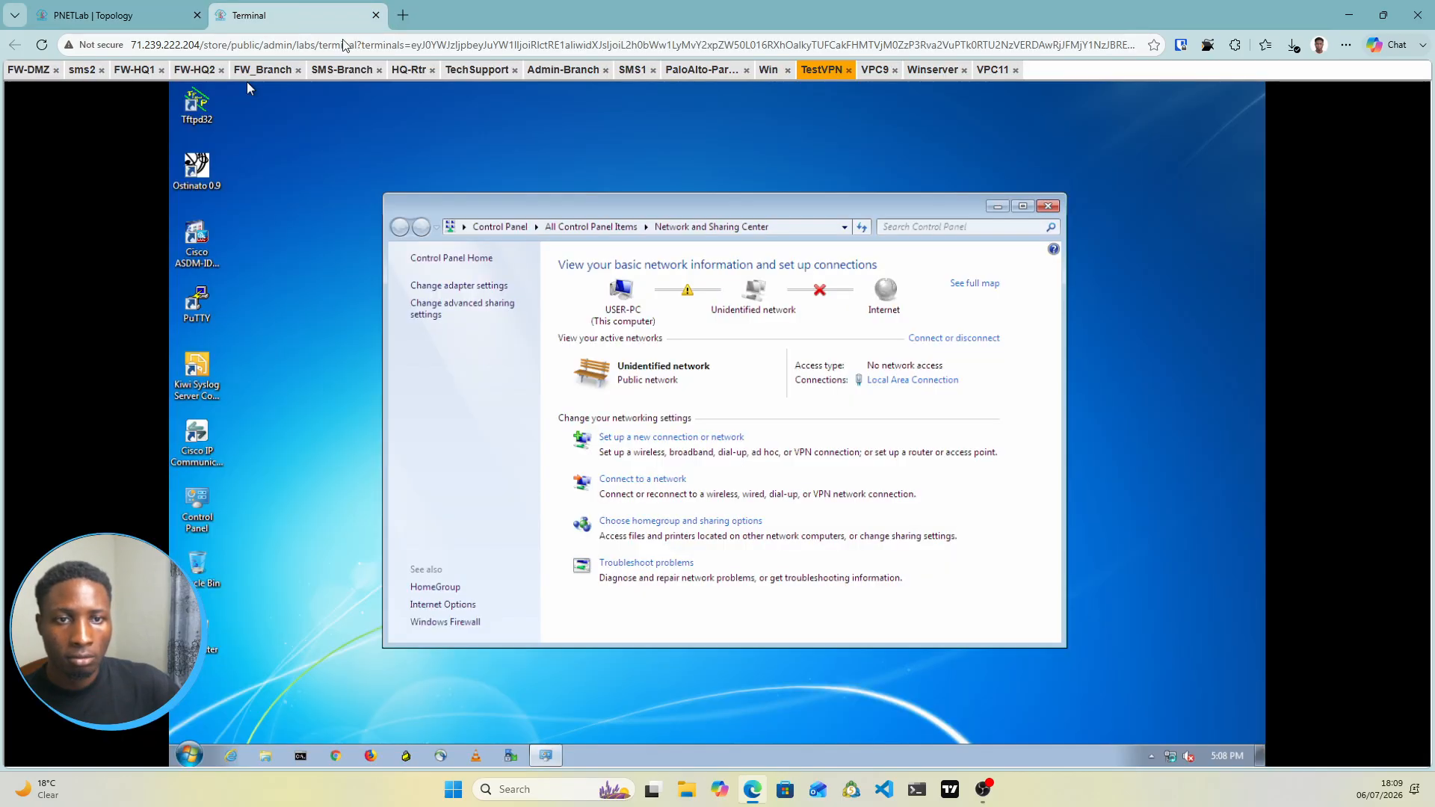
left_click(479, 286)
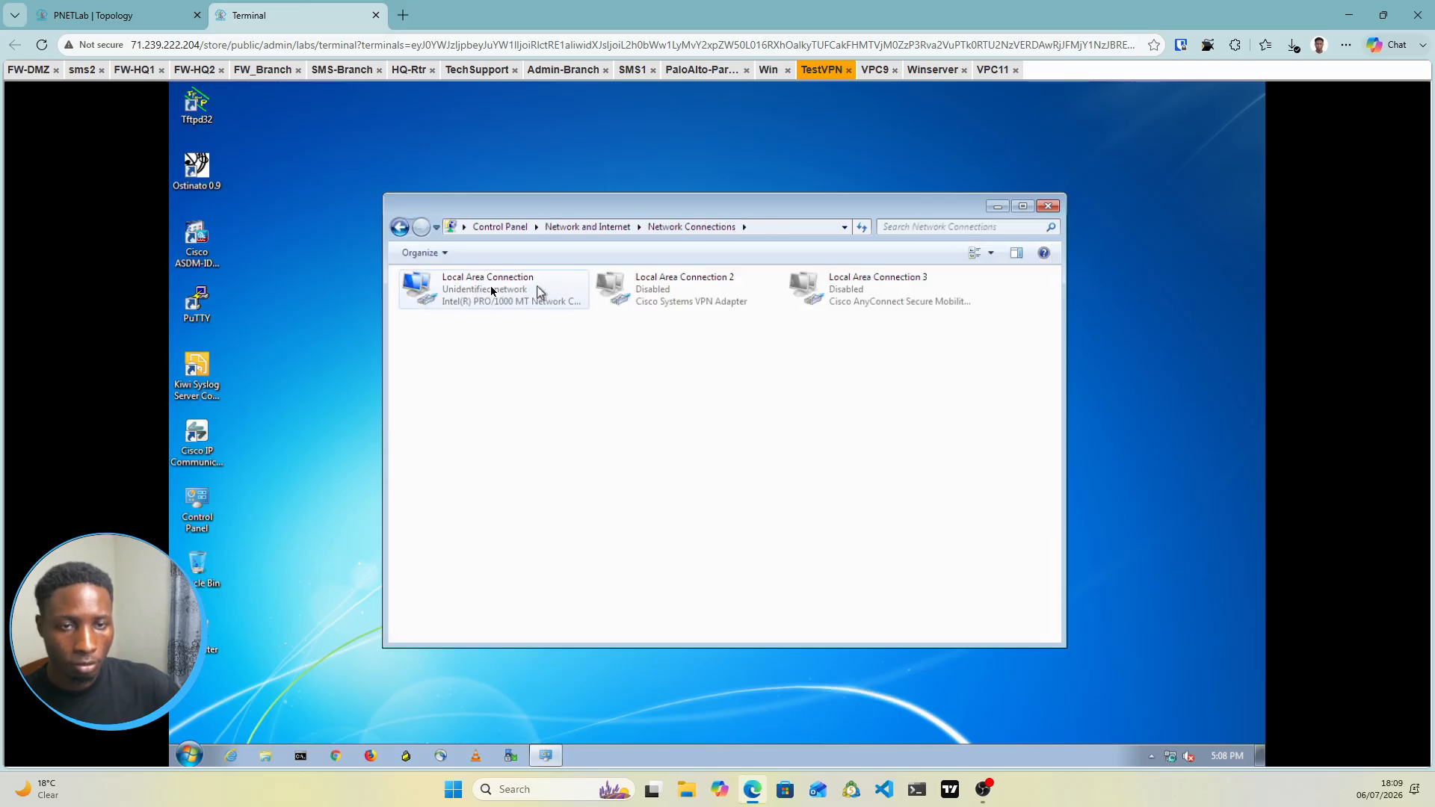
Open TCP/IPv4 properties of TestVPN's Local Area Connection and select 'Use the following IP address'
right_click(491, 290)
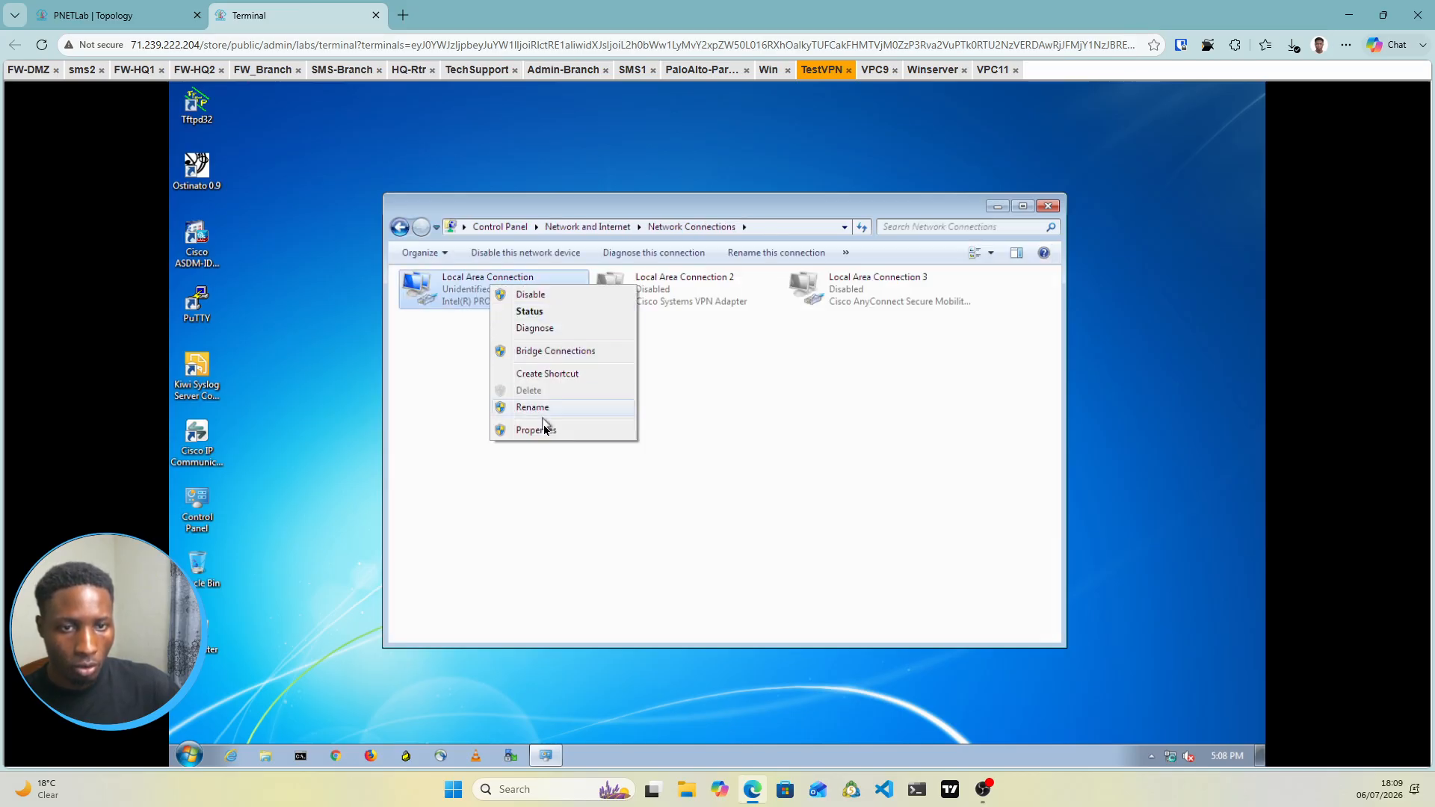
left_click(545, 429)
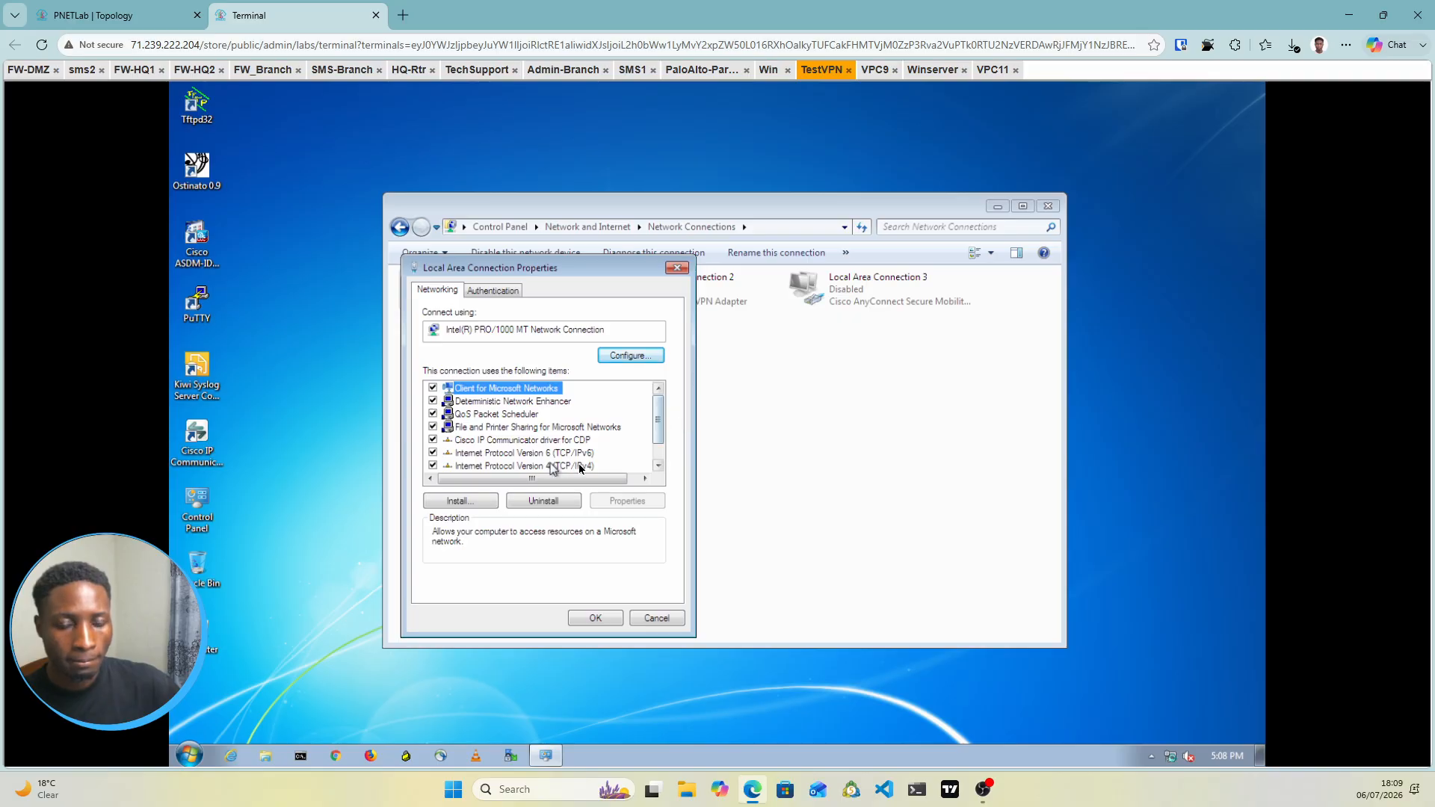
left_click(586, 467)
double_click(587, 468)
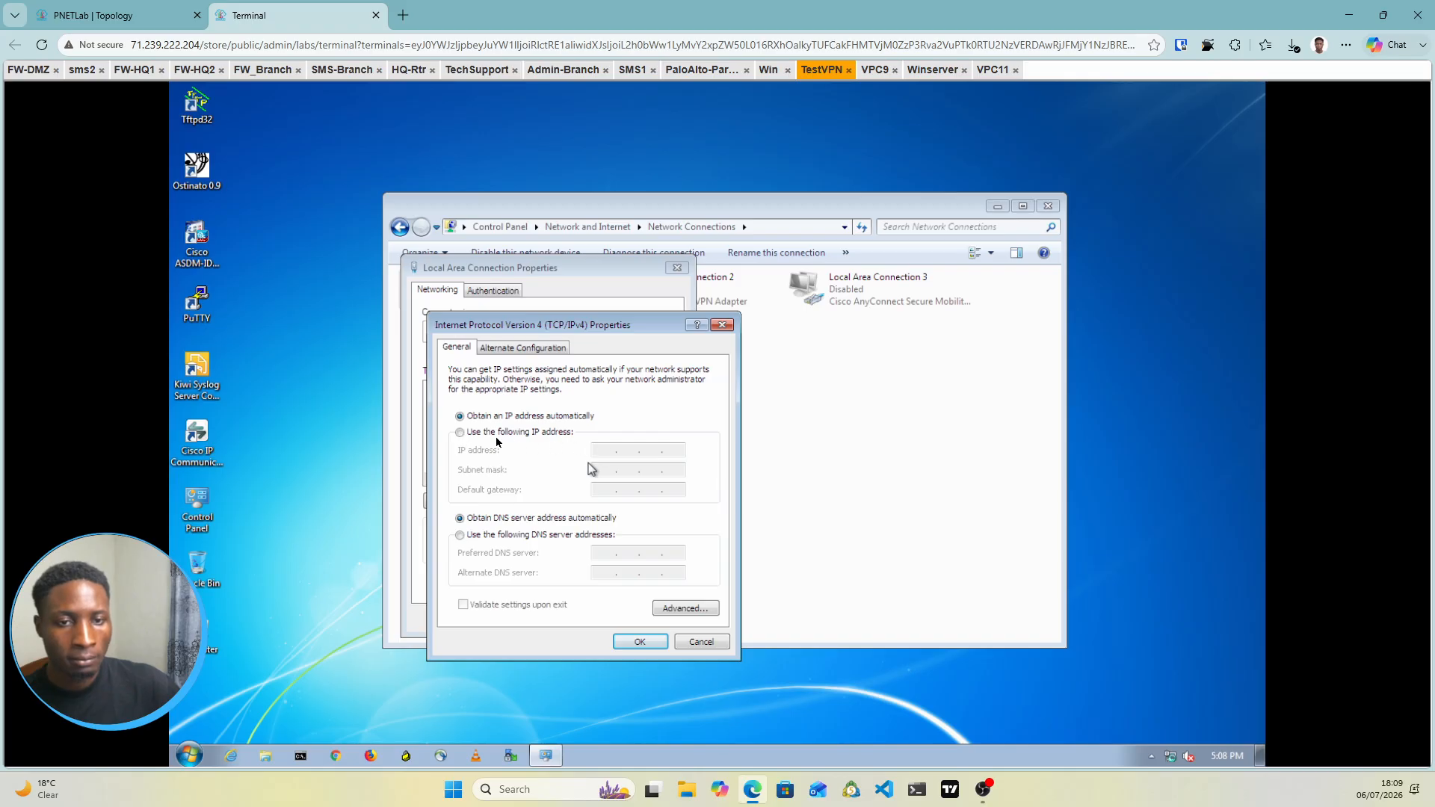
left_click(459, 433)
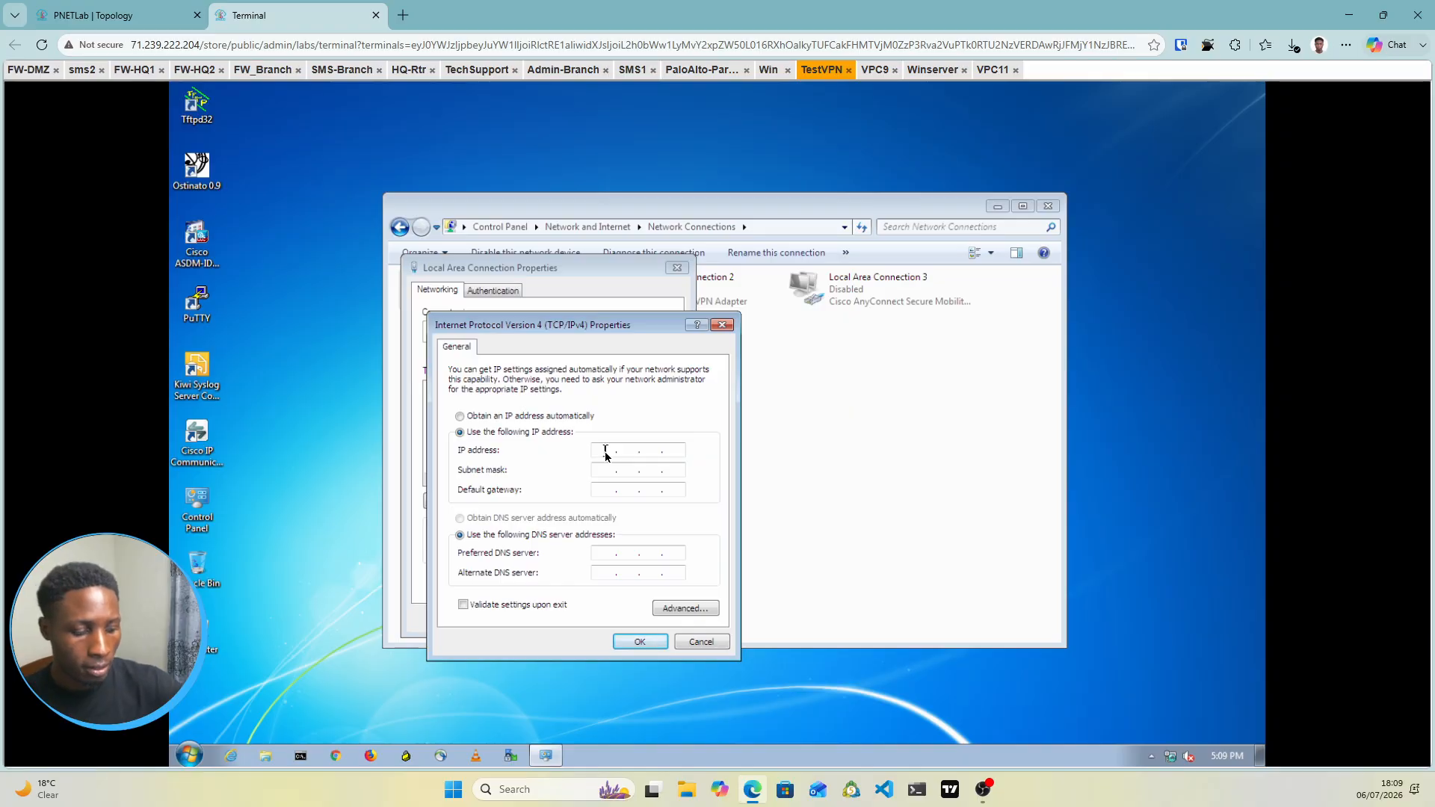
Set TestVPN's adapter to 172.16.2.2, mask 255.255.255.0 plus gateway, save, then view Winserver
type("21")
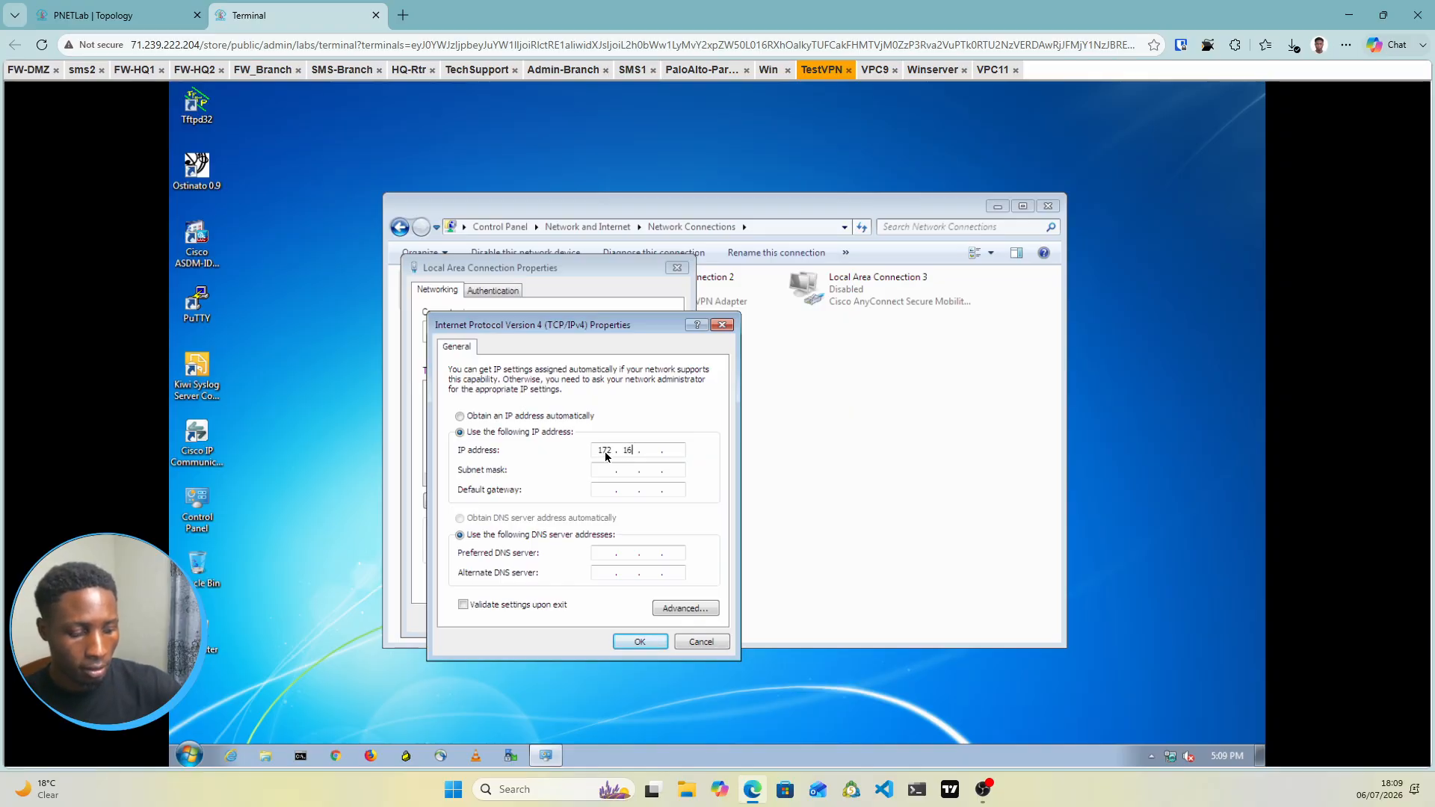
type("62")
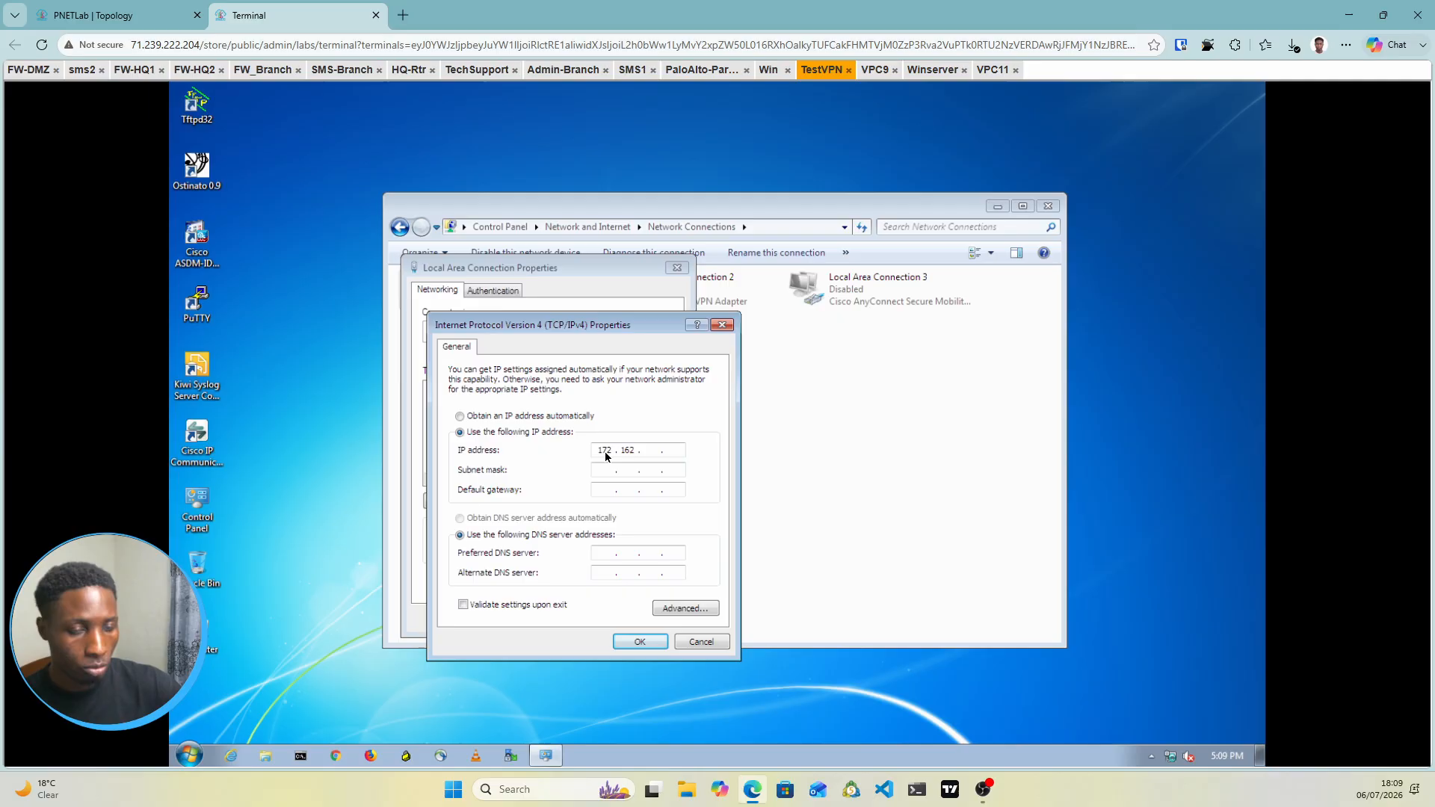
type("2")
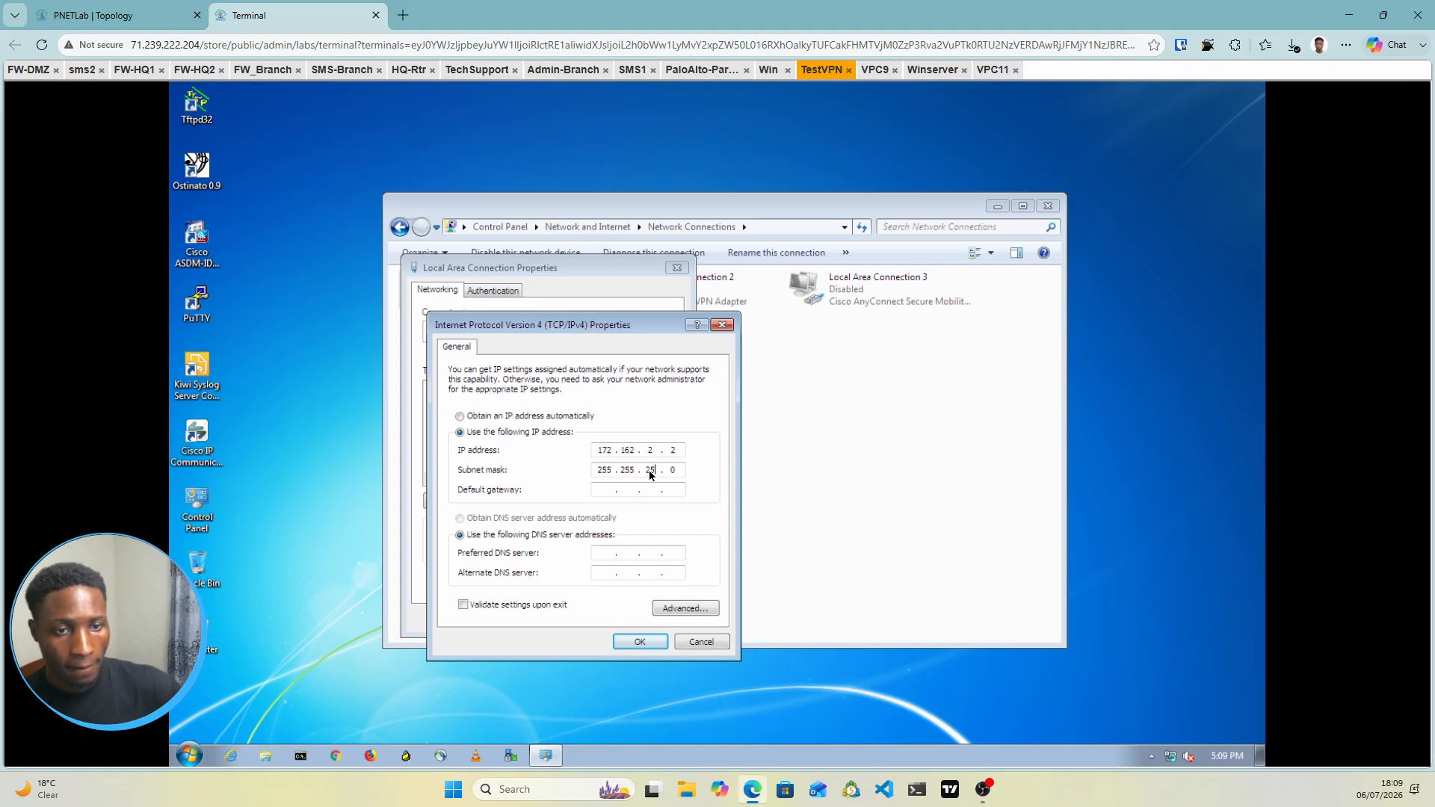
type("5")
left_click(617, 491)
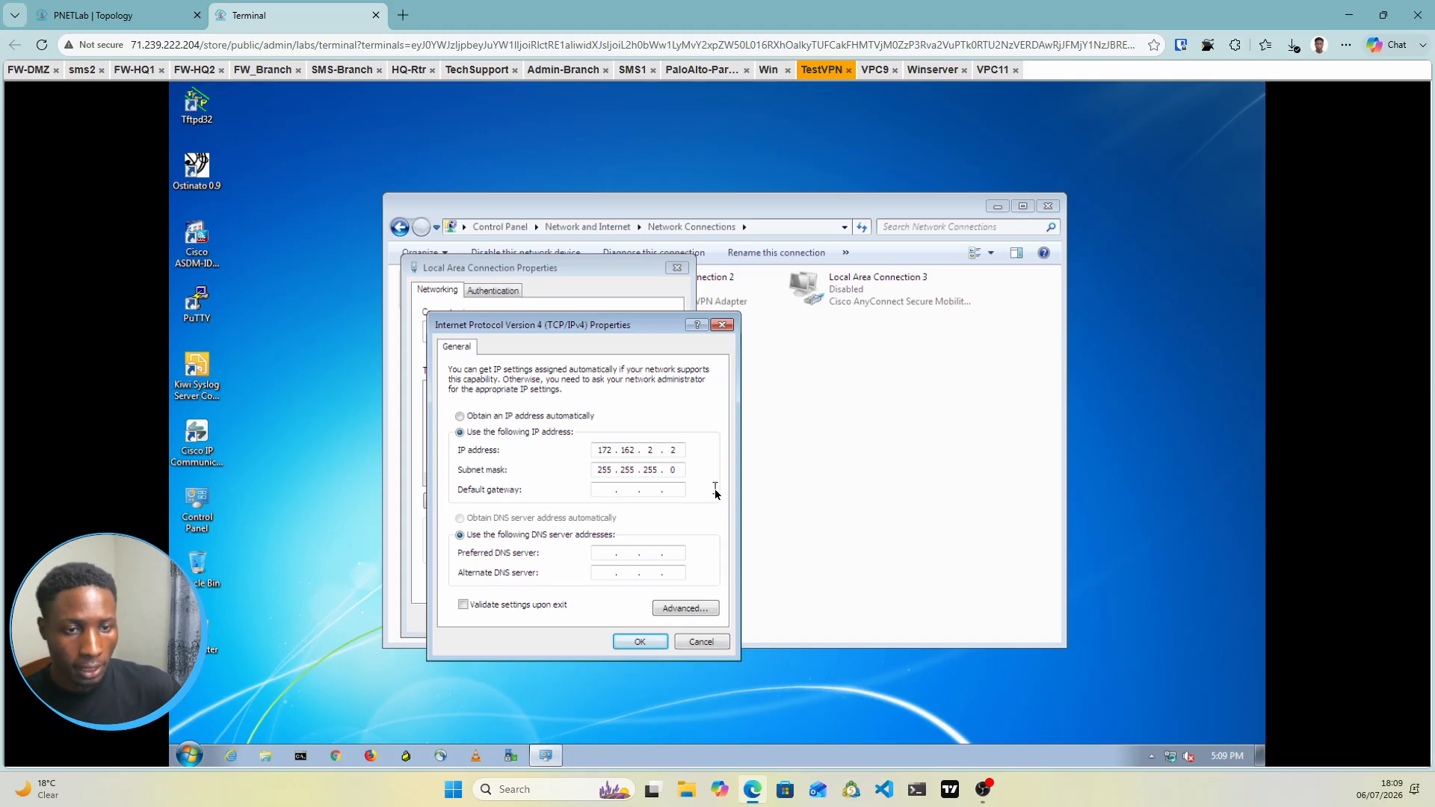
type("172.16.2.1")
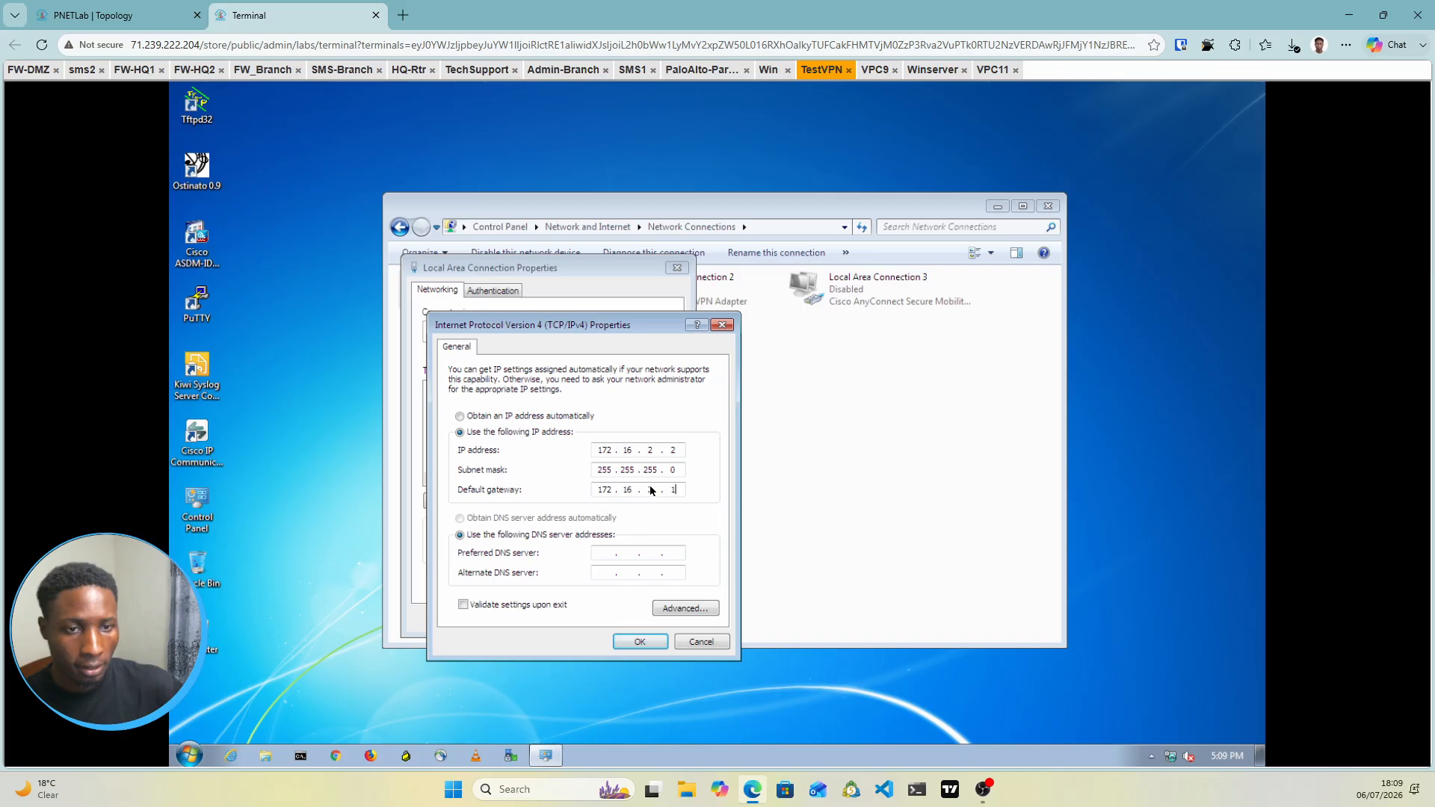
left_click(641, 643)
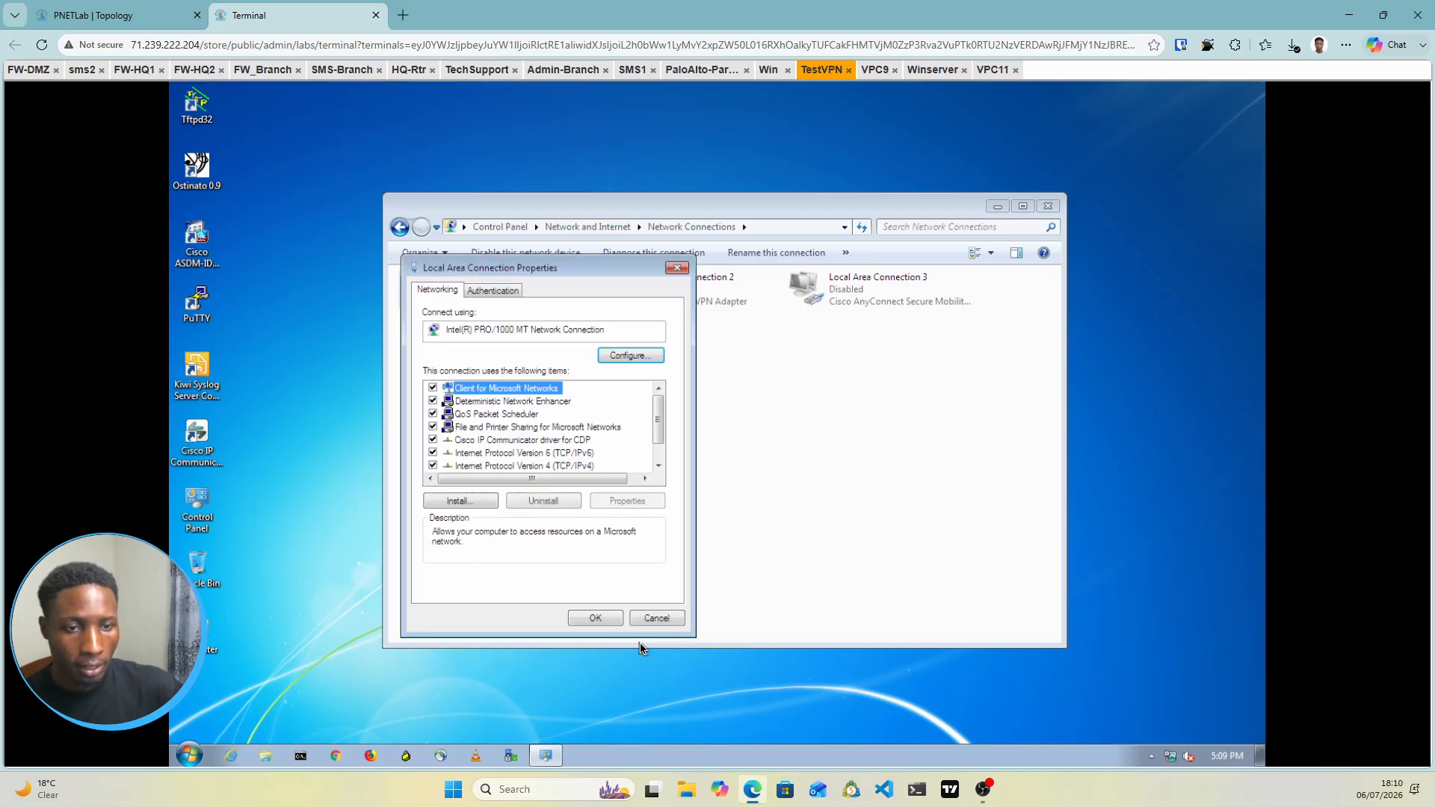
left_click(611, 621)
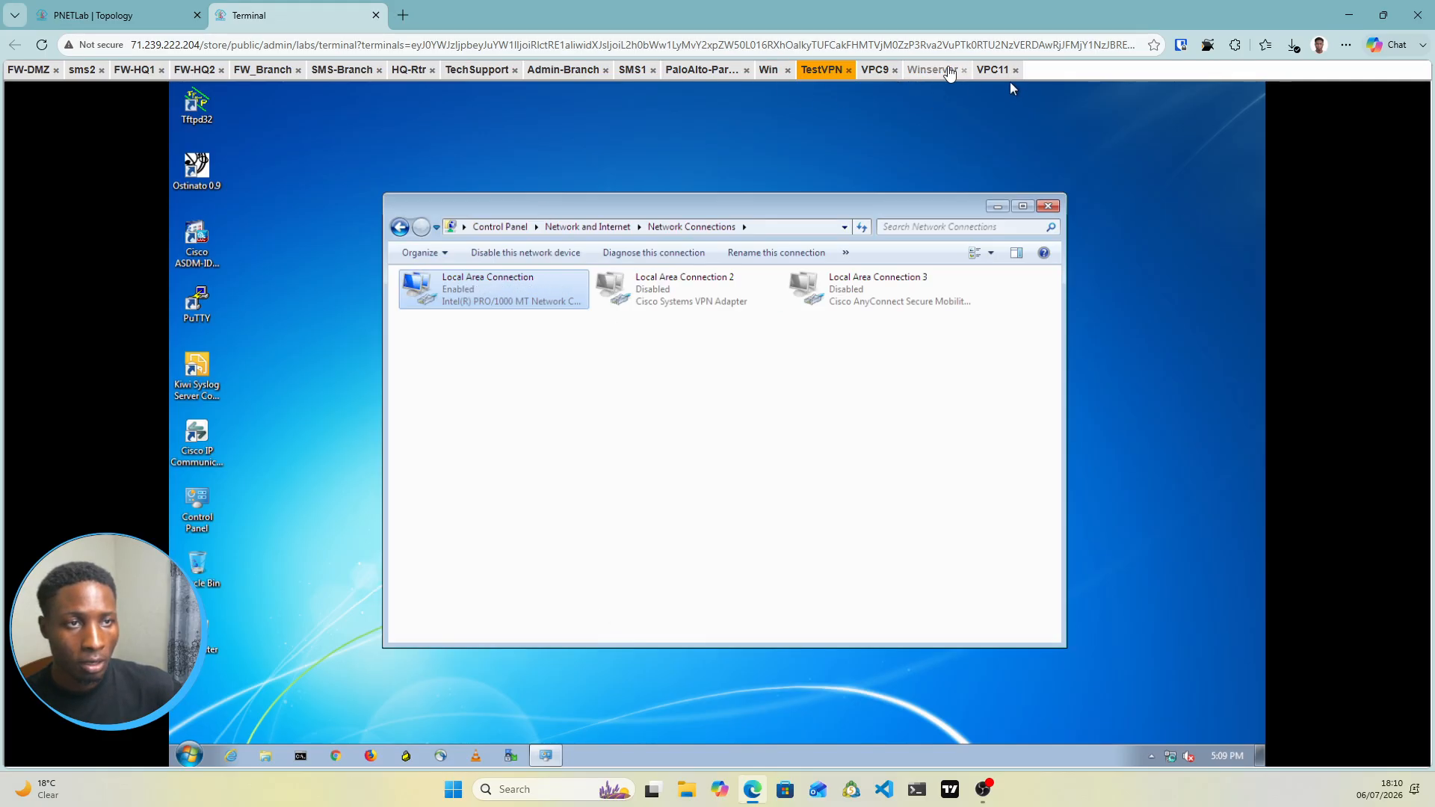
left_click(933, 70)
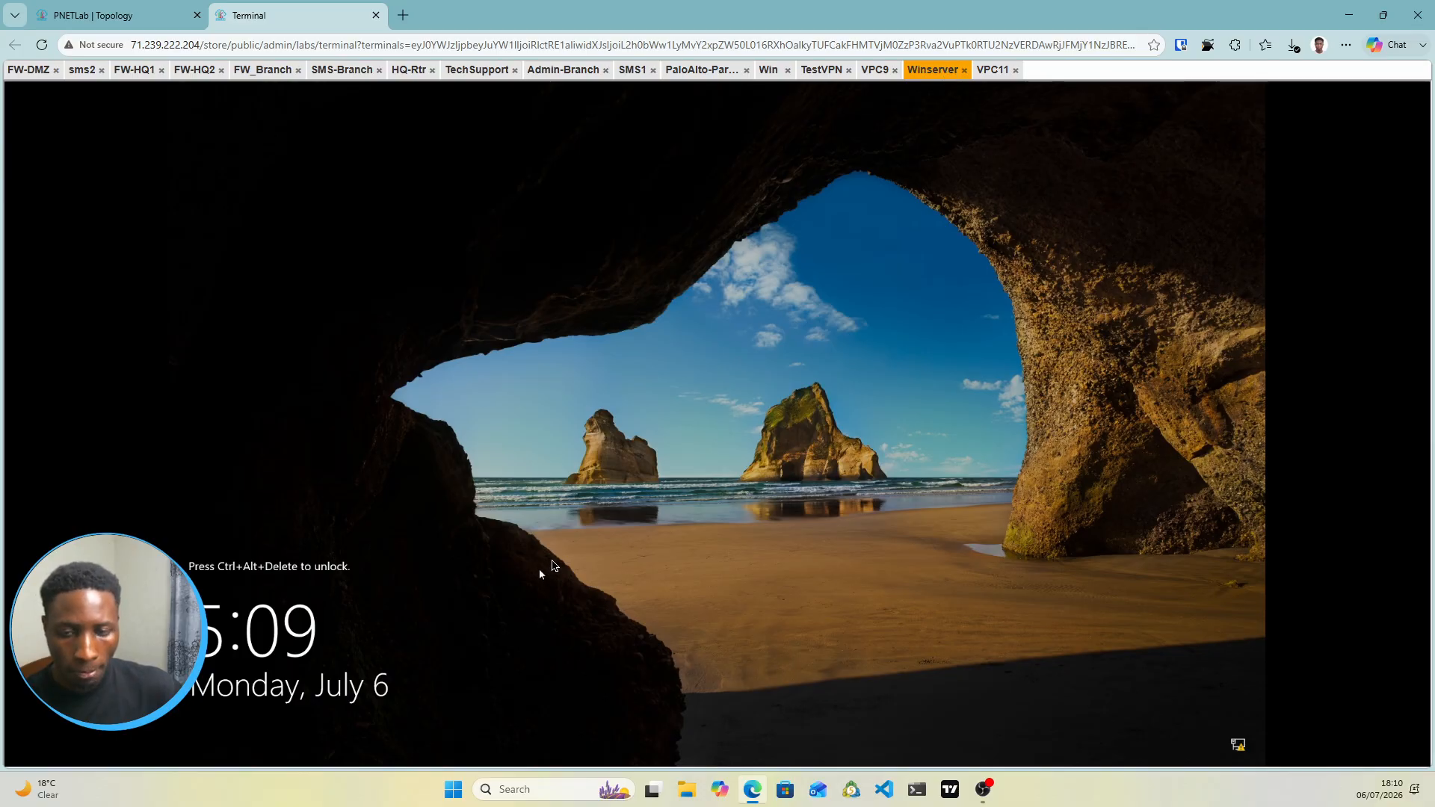
Send Ctrl+Alt+Del to Winserver via the Guacamole on-screen keyboard to reach sign-in
key("ctrl+alt+shift")
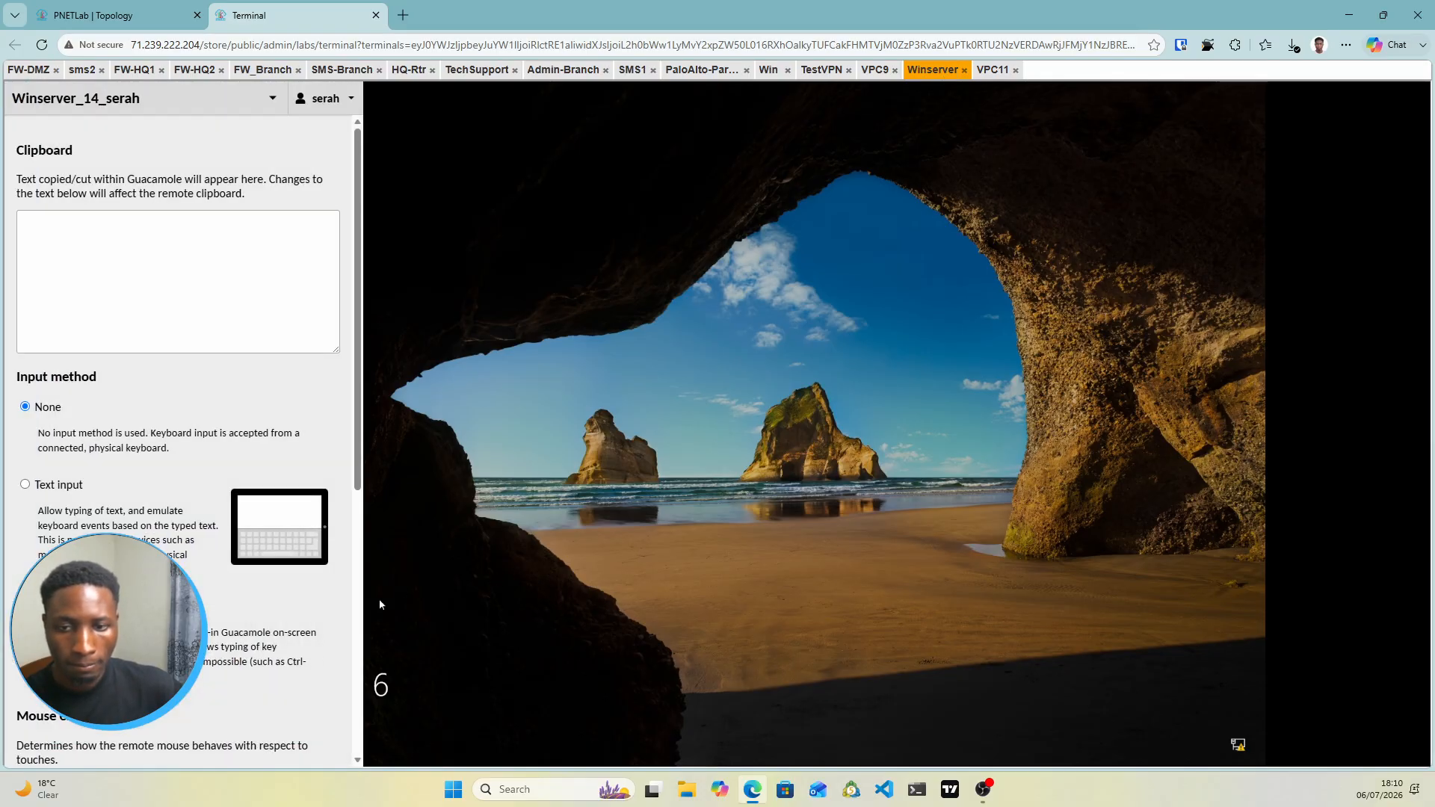
left_click(25, 607)
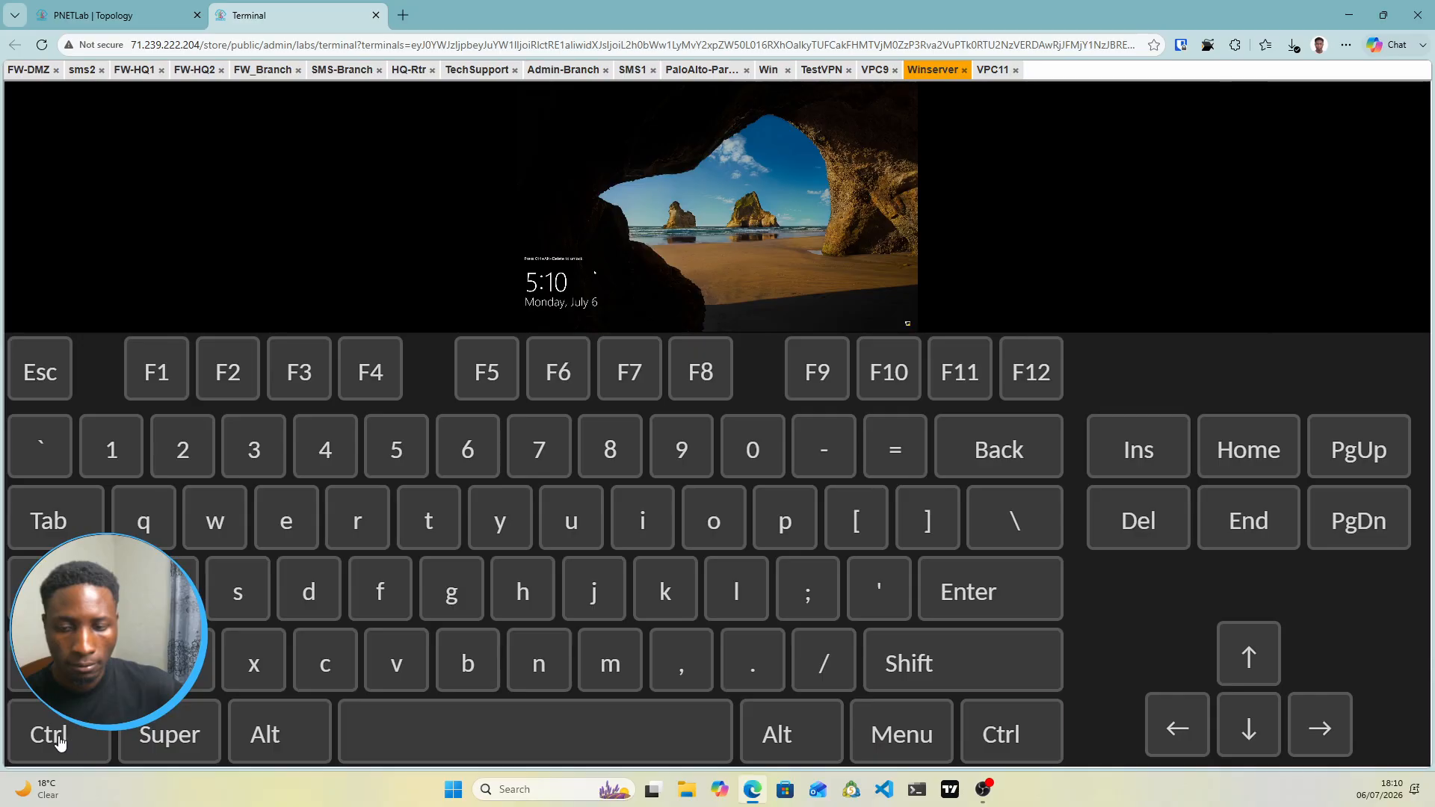
left_click(60, 742)
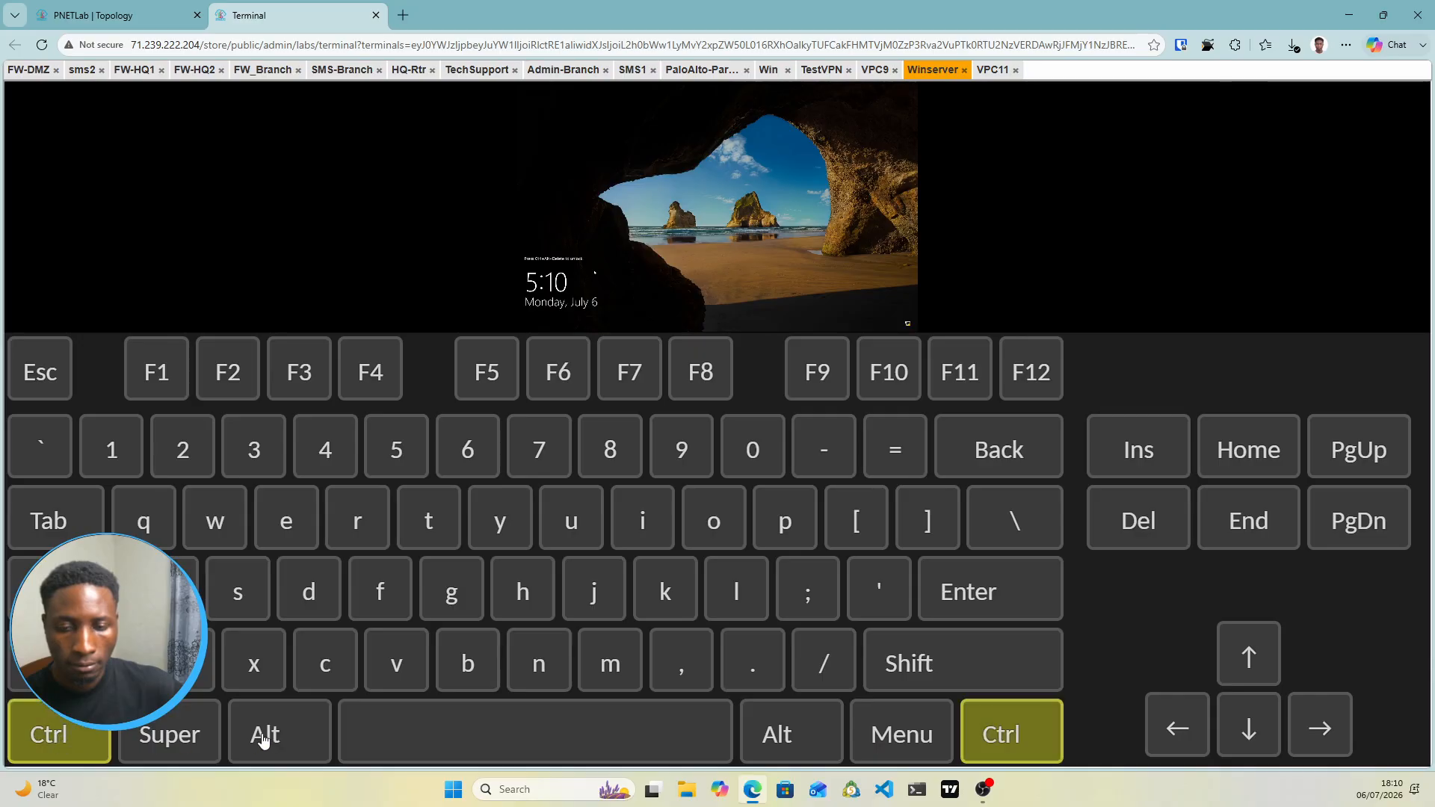
left_click(265, 736)
left_click(1141, 535)
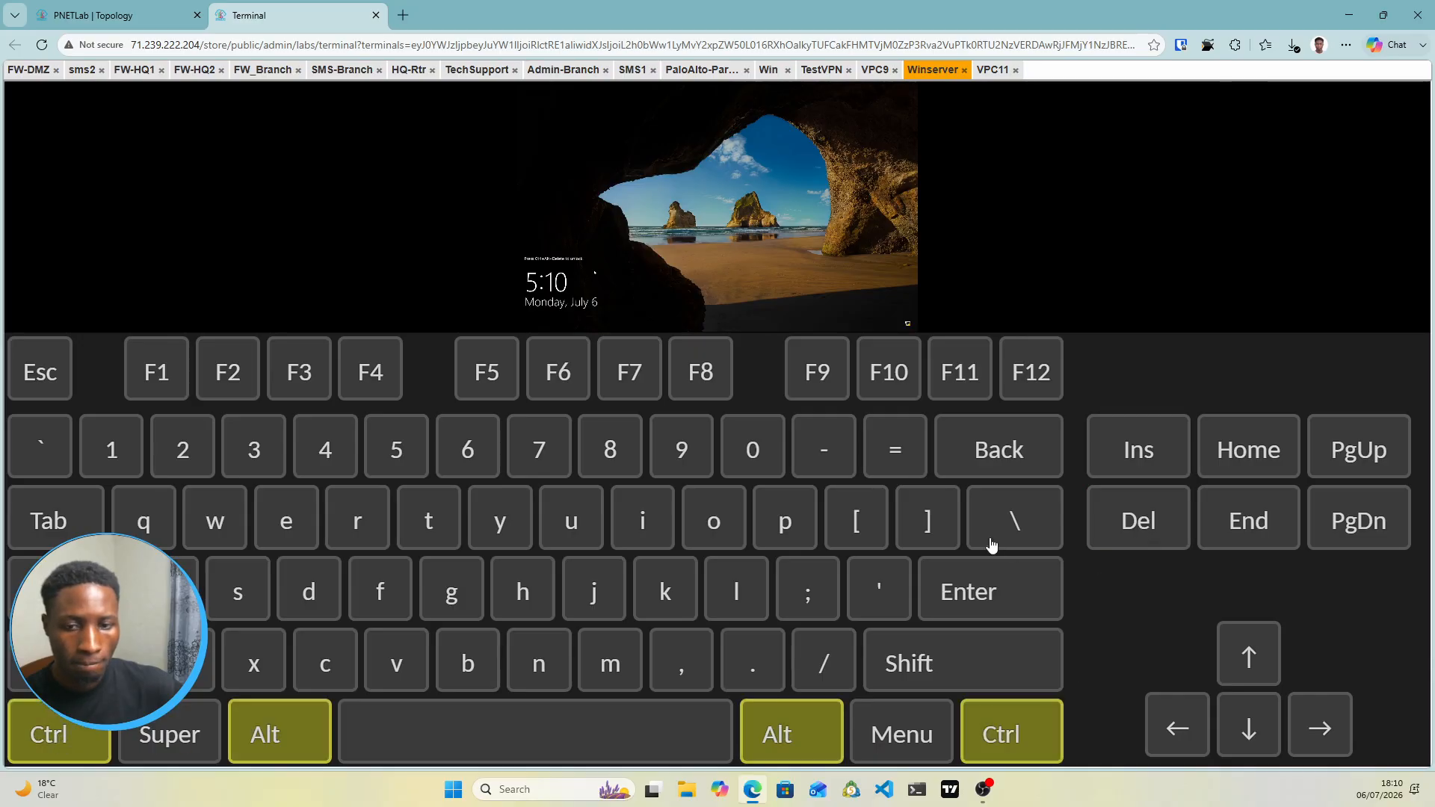
key("ctrl+alt+shift")
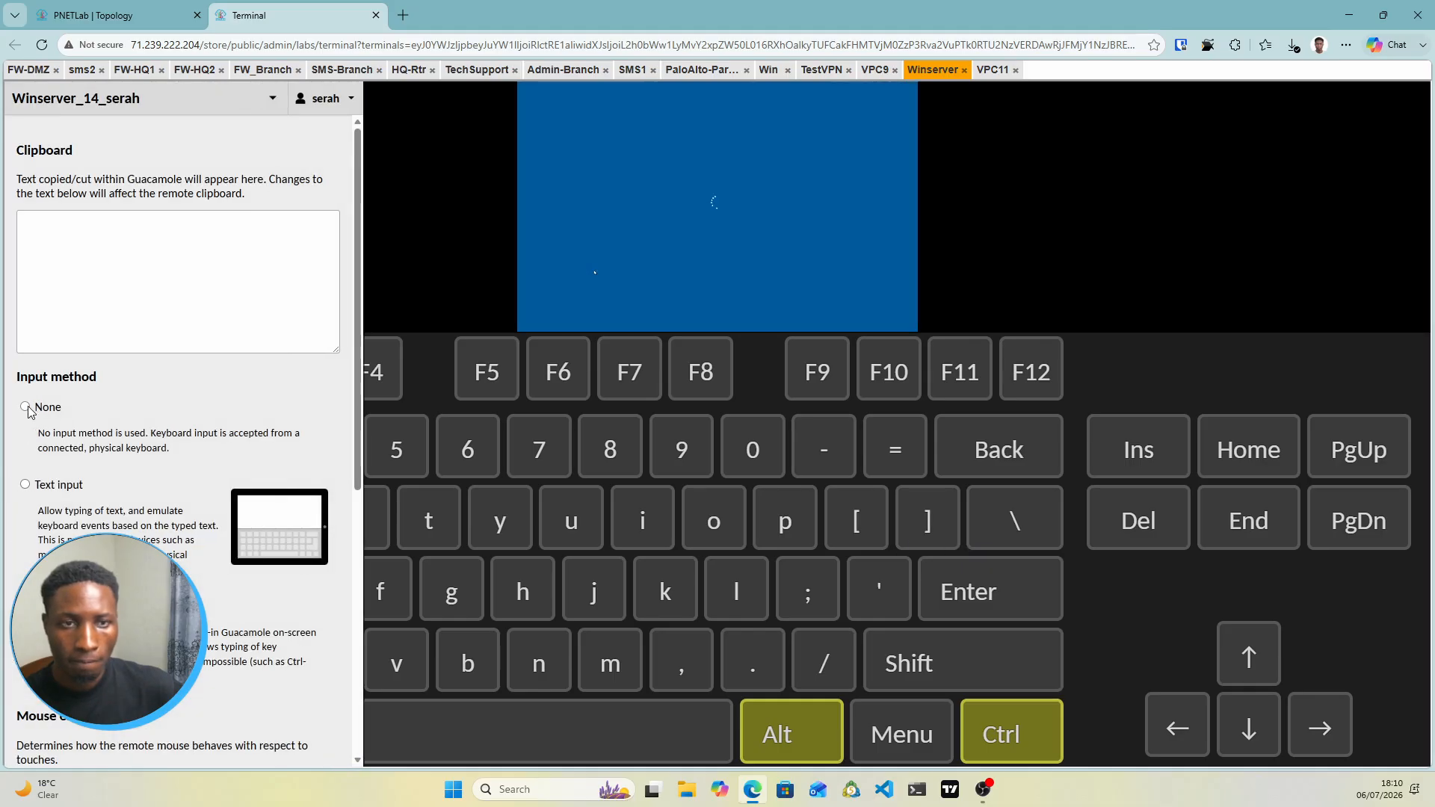
left_click(26, 407)
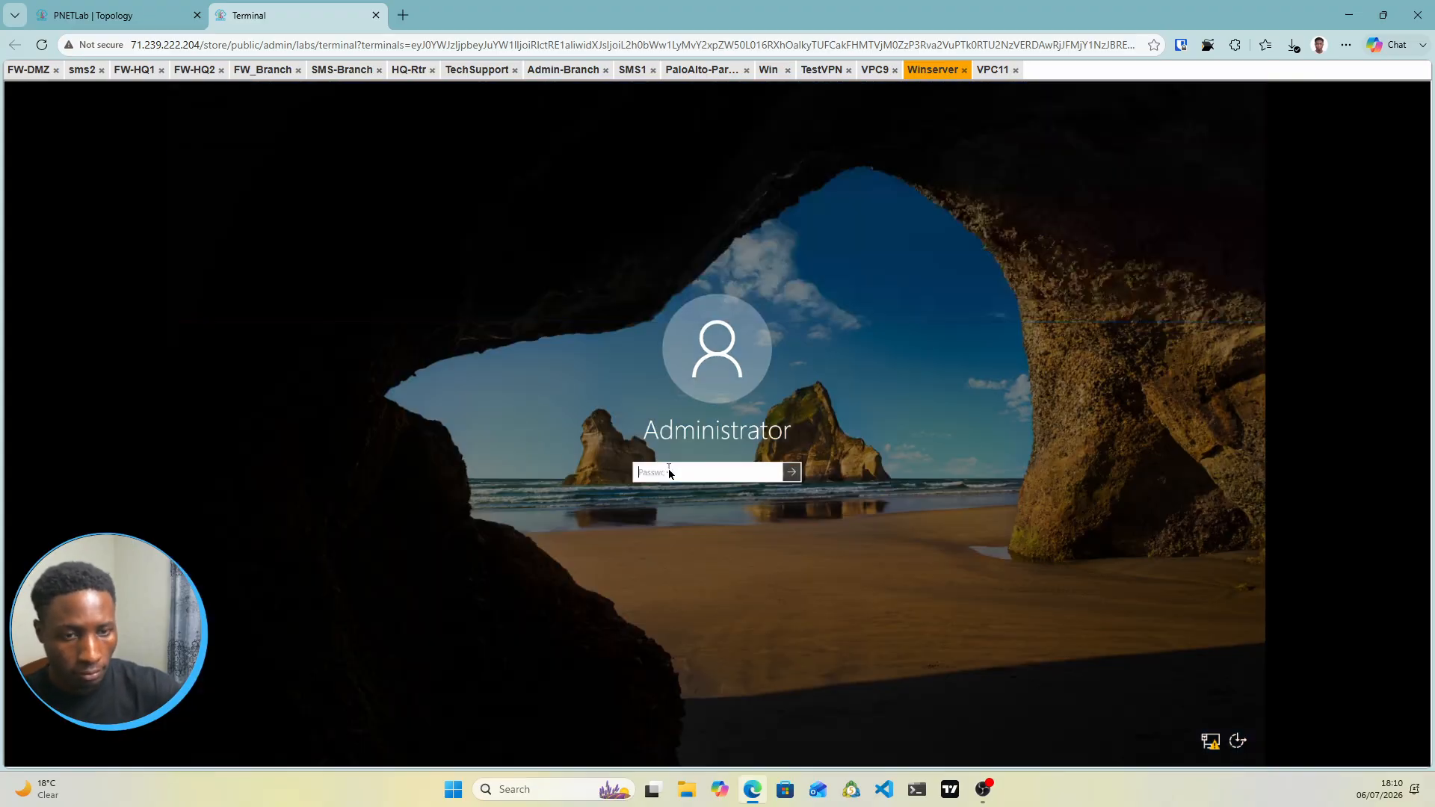
Enter the Administrator password to sign in to Winserver
type("••")
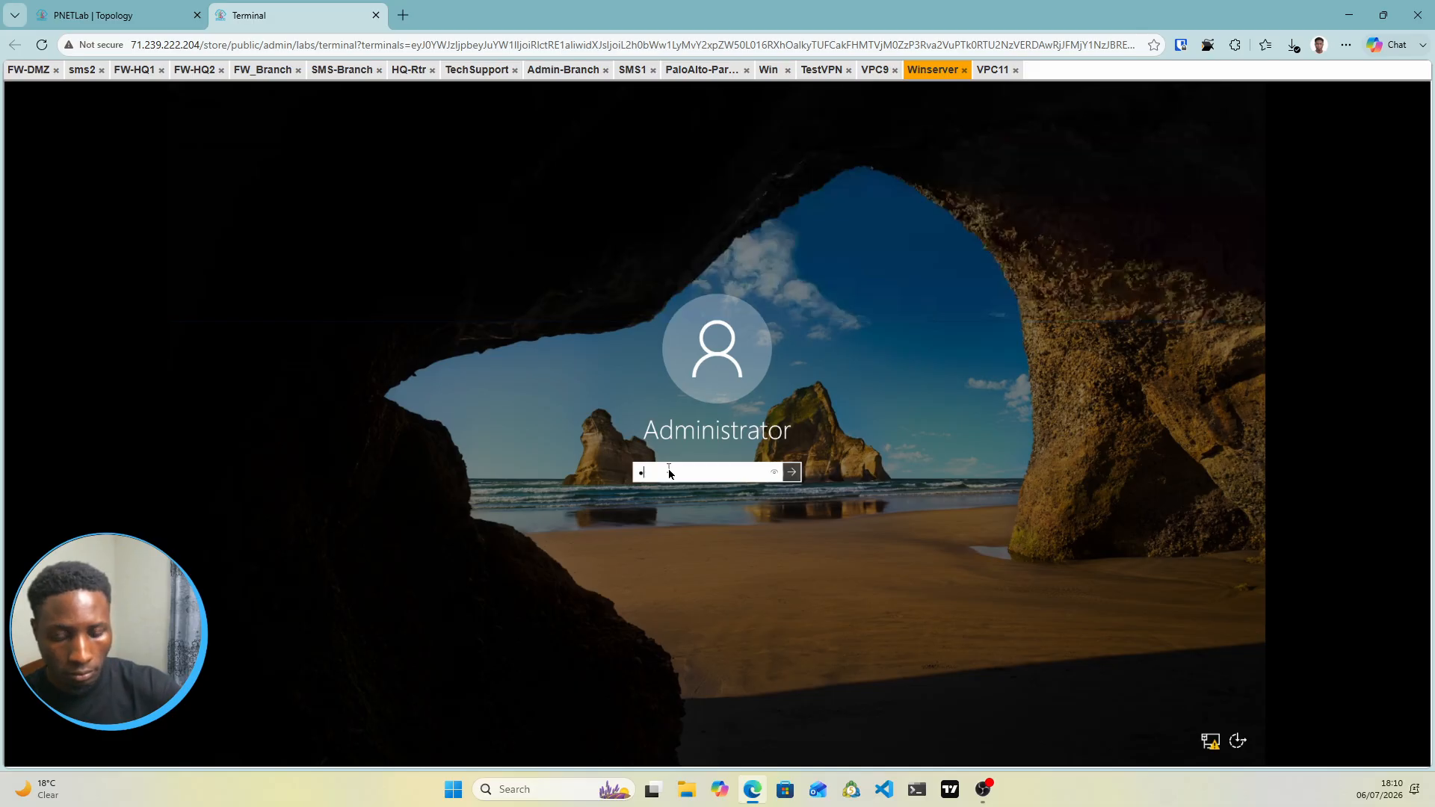
key("BackSpace")
type("•")
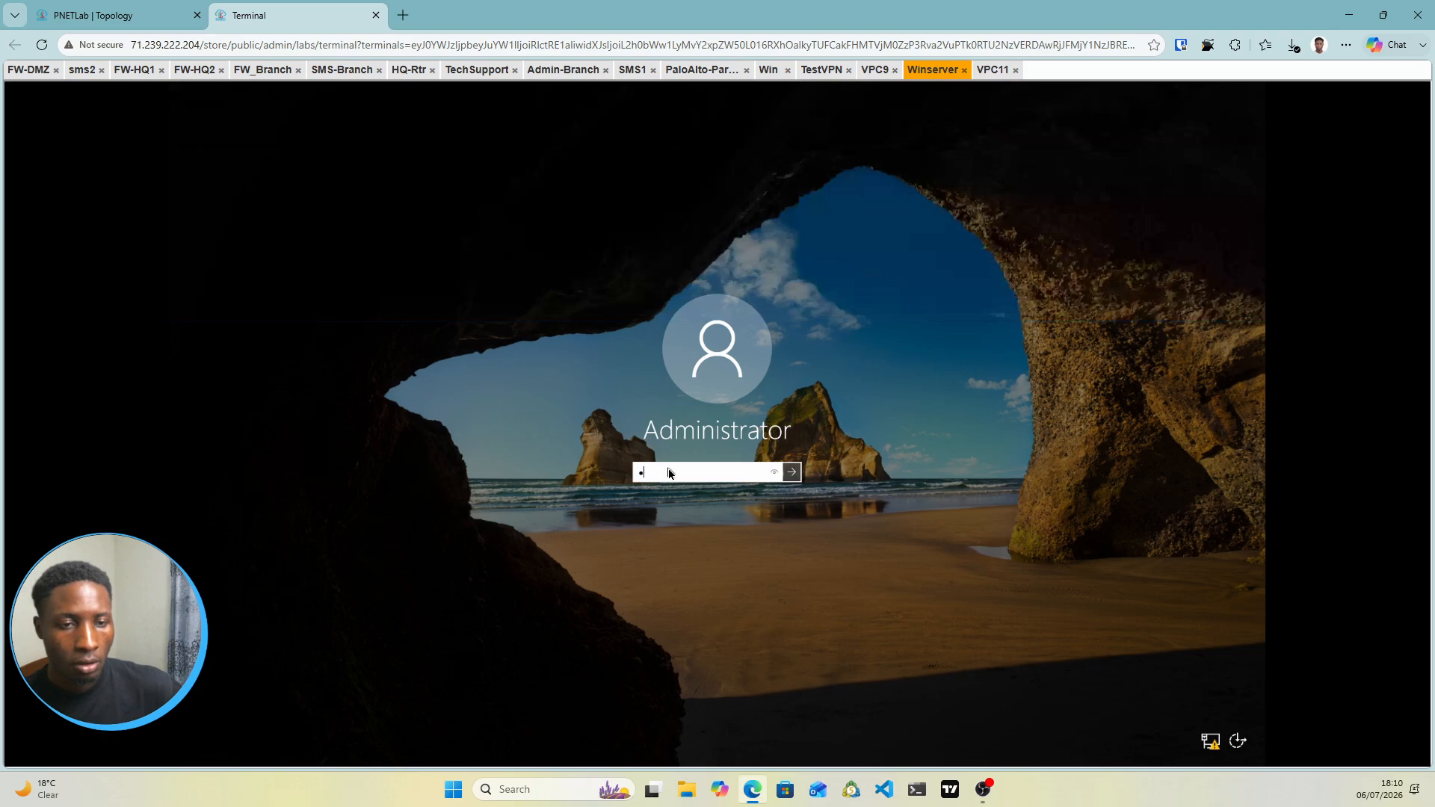
key("Return")
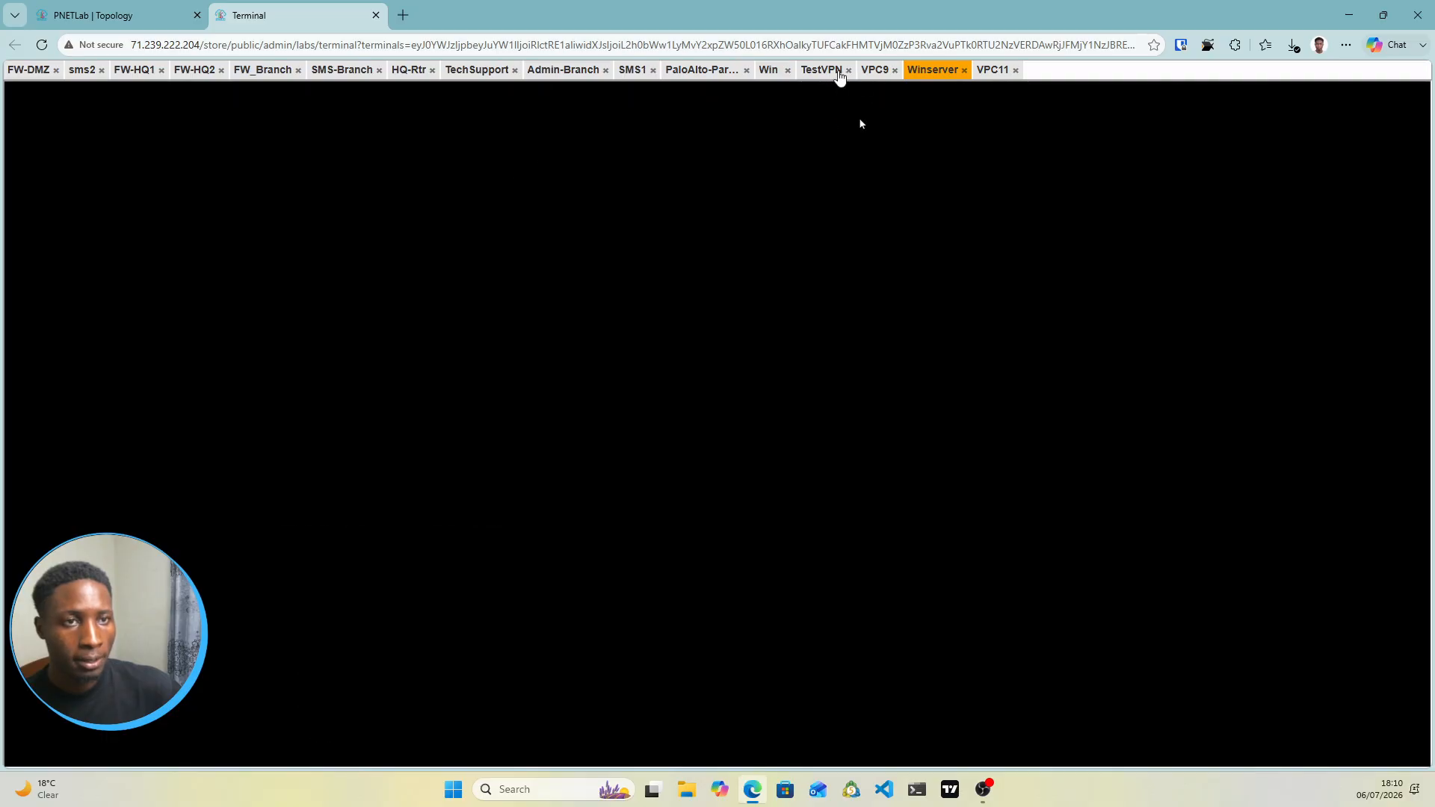
On the Win console, dismiss Commit Status and review the PA-VM Ethernet interface addresses
left_click(820, 71)
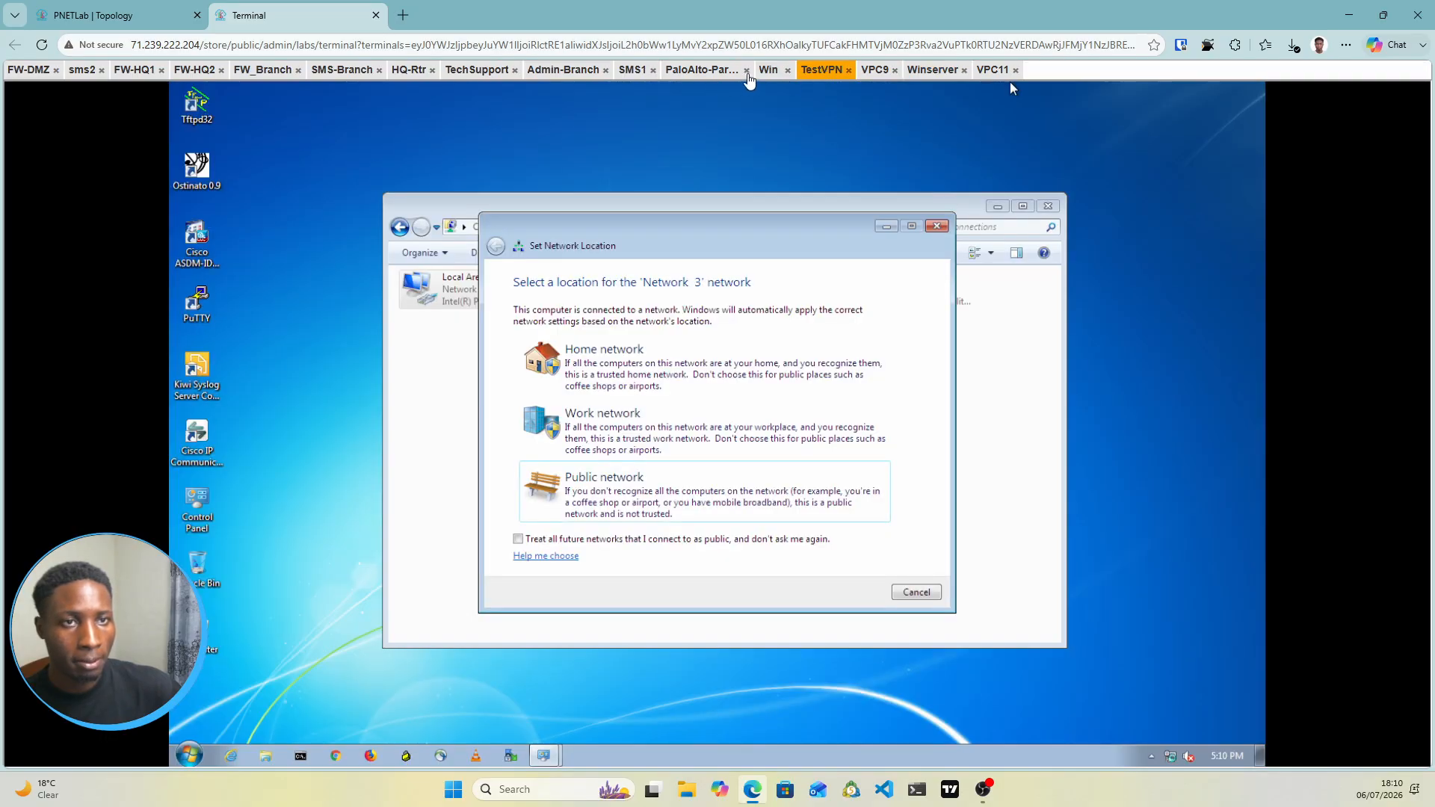
left_click(711, 71)
left_click(768, 71)
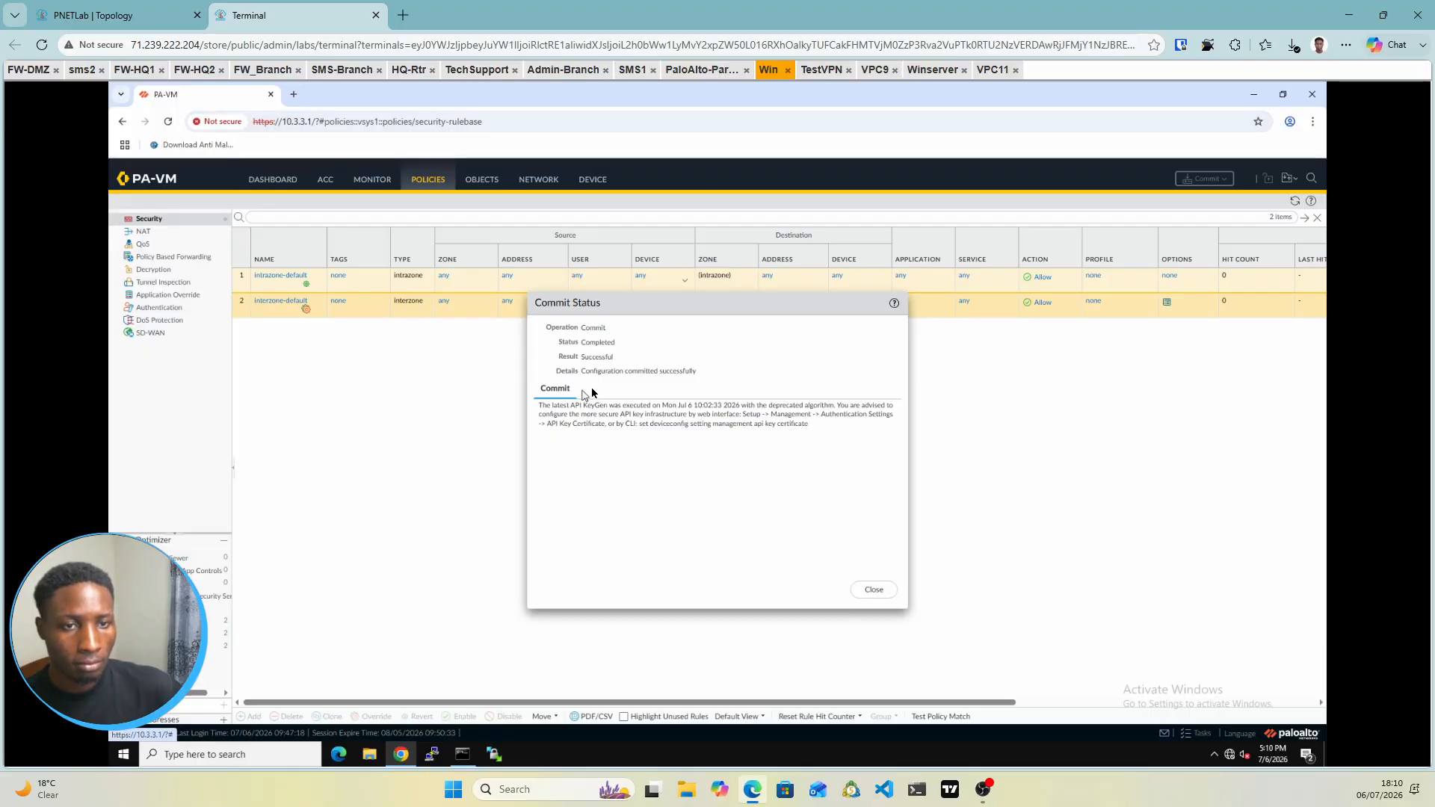
left_click(875, 589)
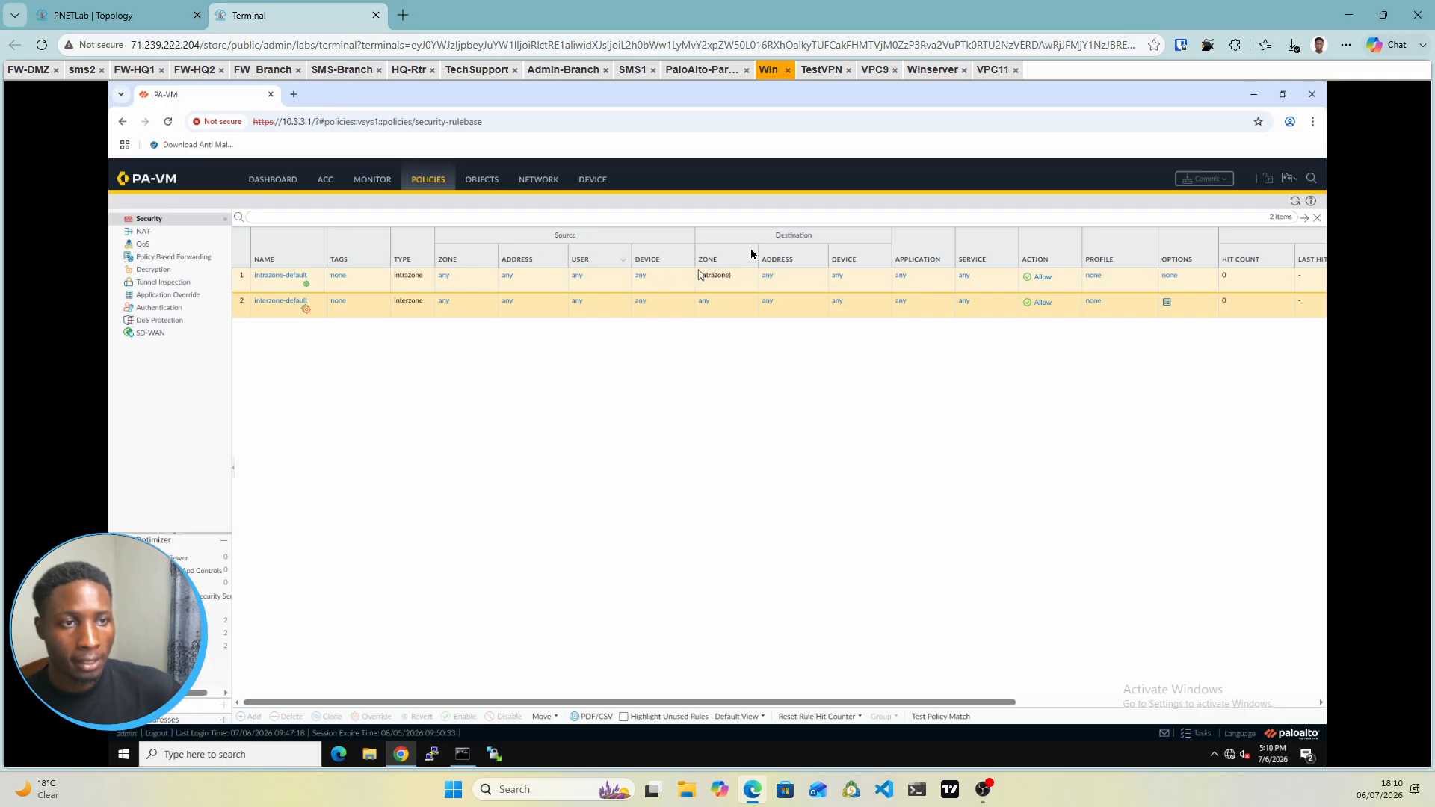
left_click(537, 180)
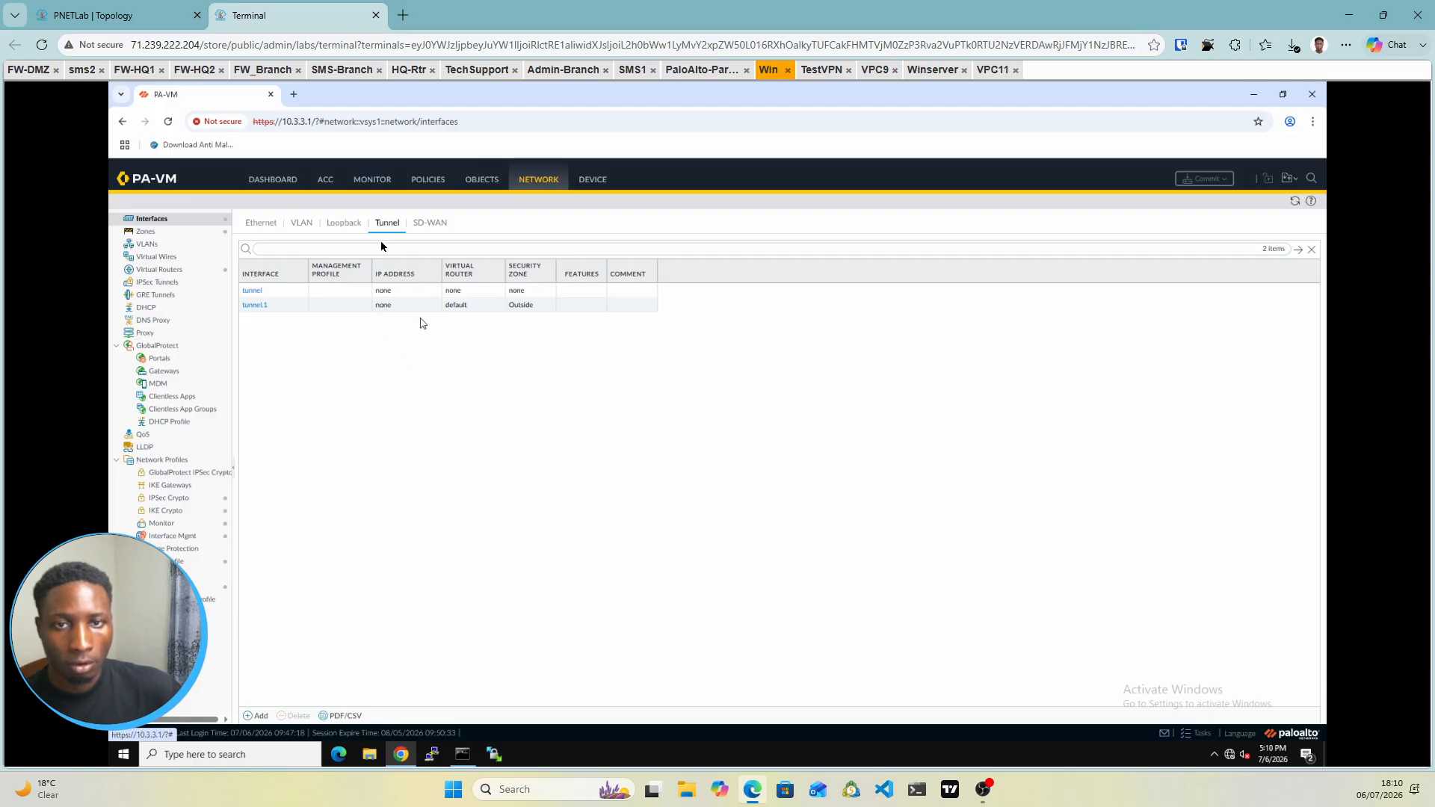
left_click(264, 223)
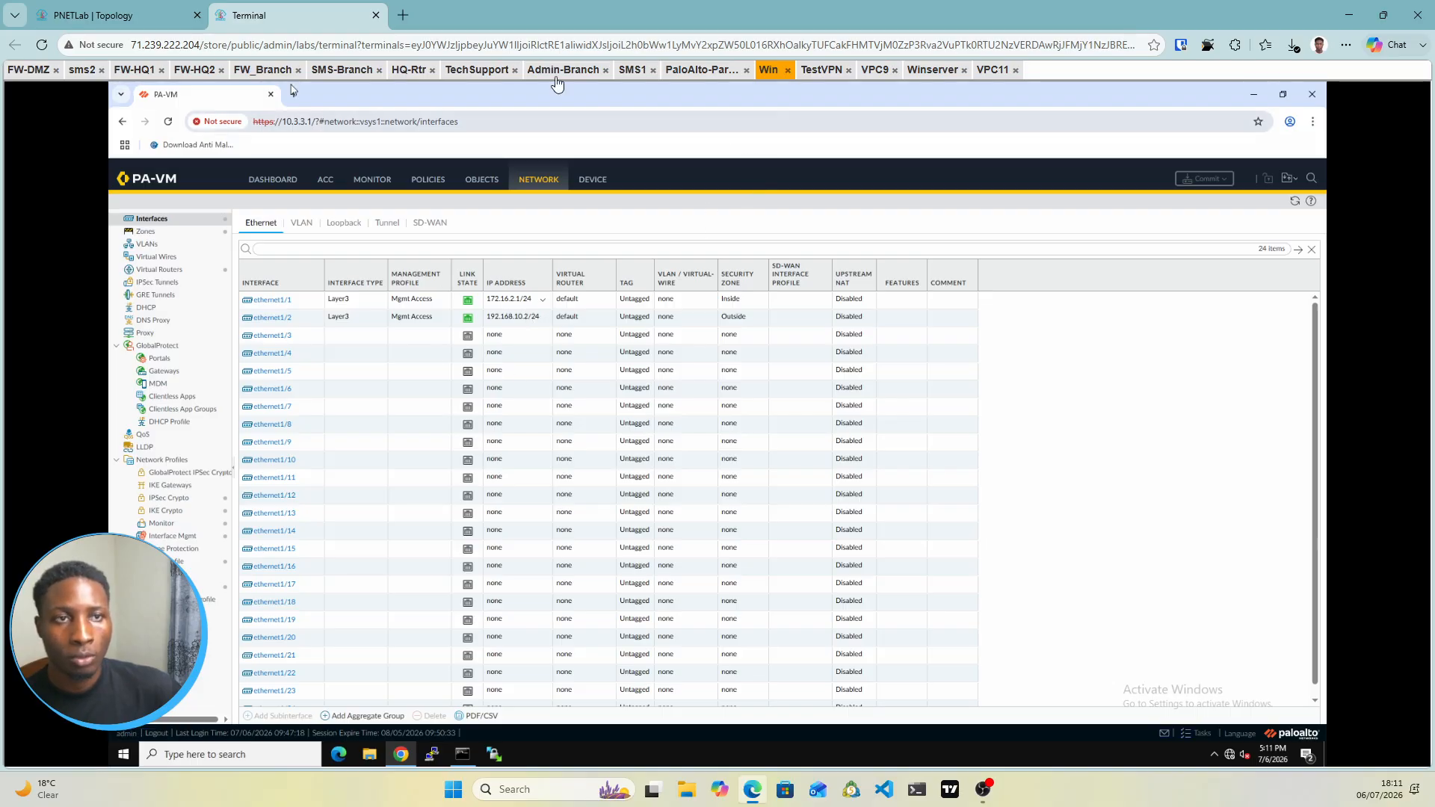
left_click(927, 71)
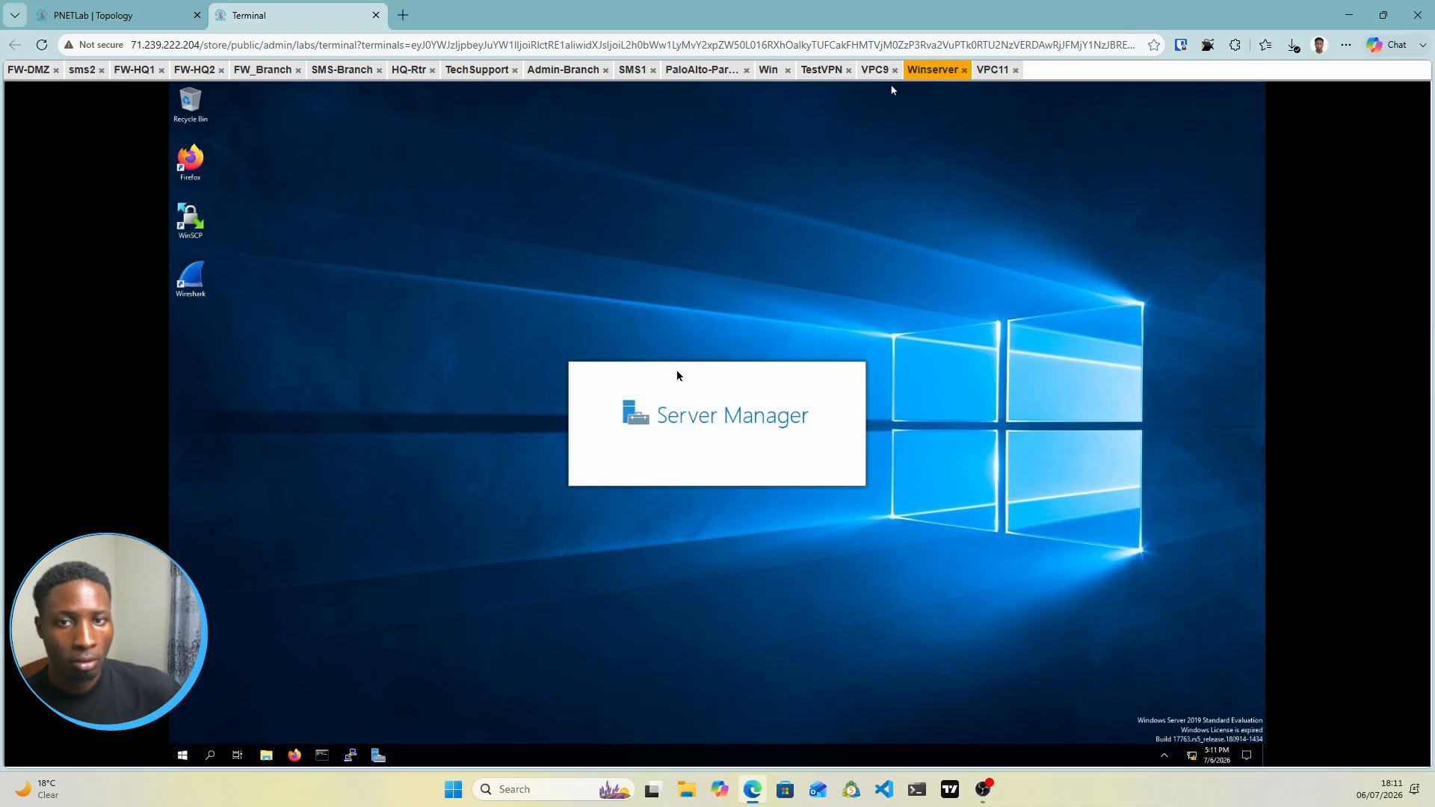
Show Winserver's Server Manager Local Server page, with Ethernet at 10.10.10.10 and firewall Public: On
left_click(144, 22)
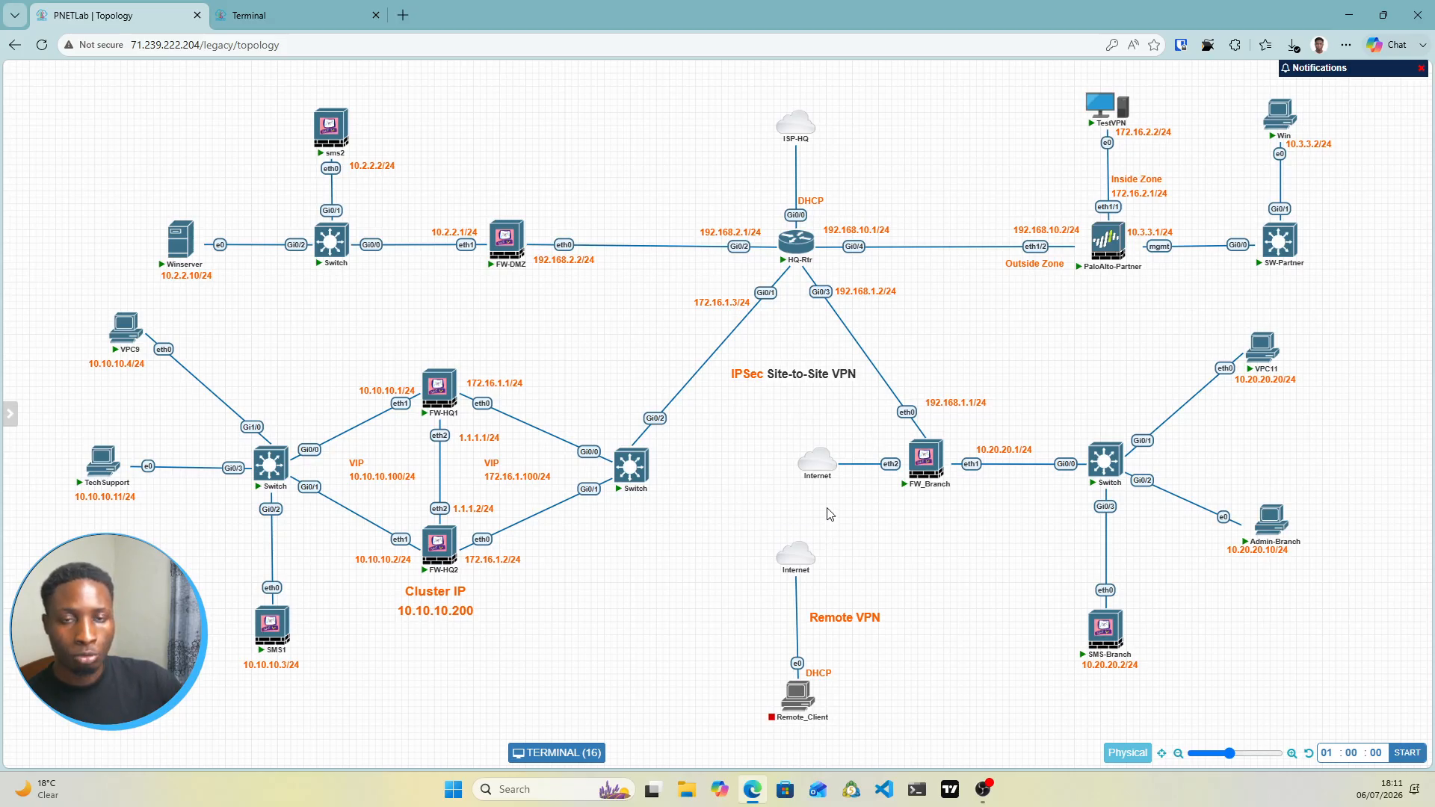
left_click(321, 13)
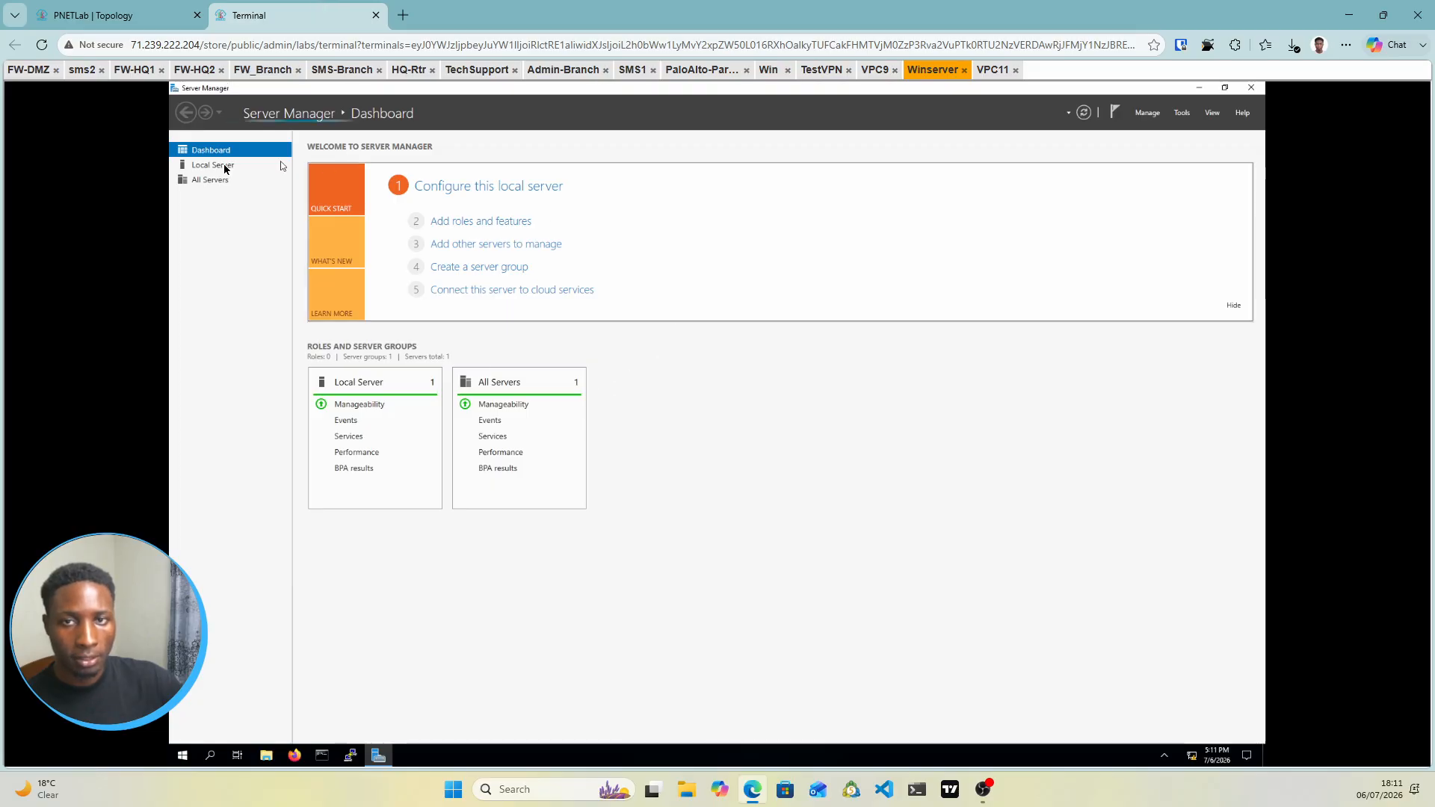
left_click(224, 166)
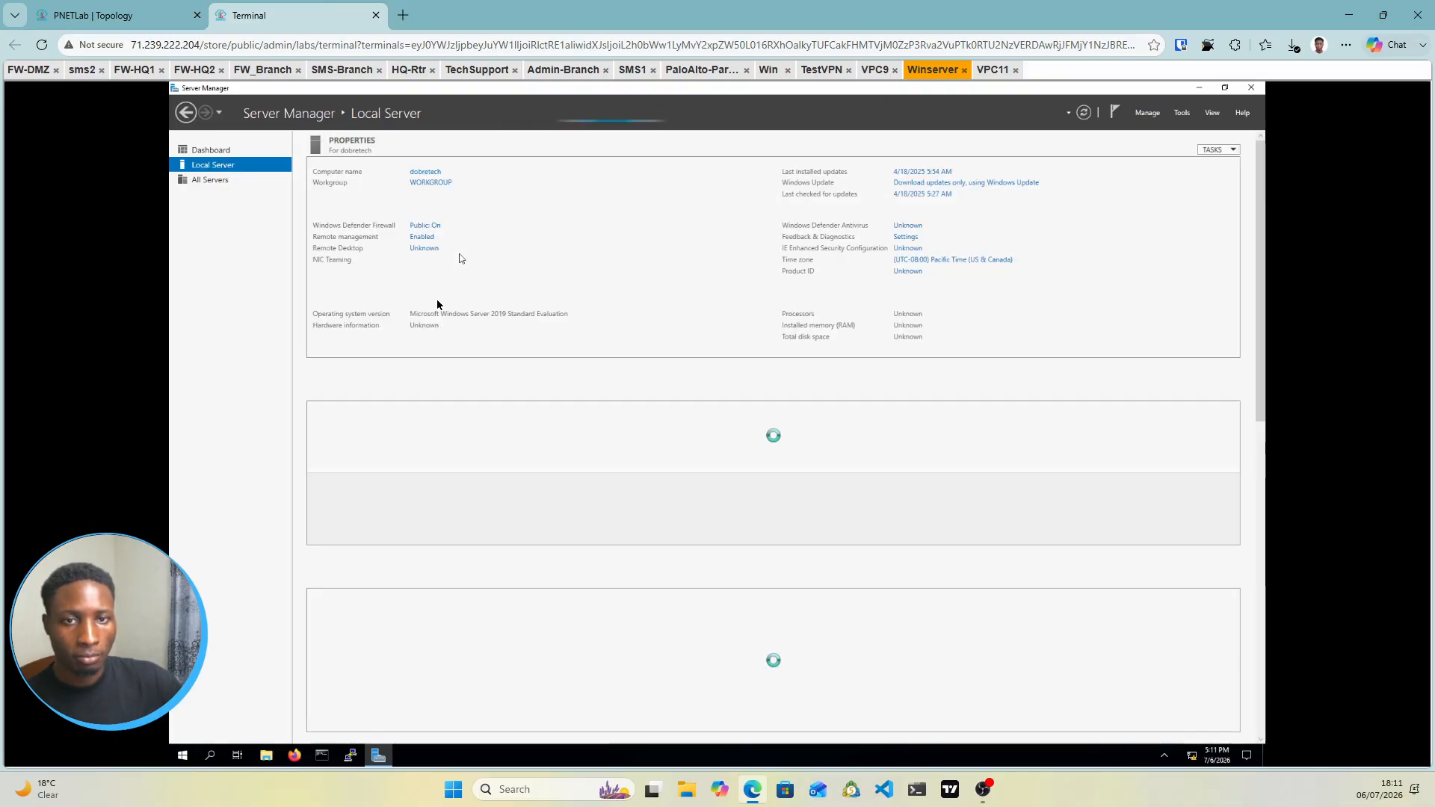
left_click(94, 15)
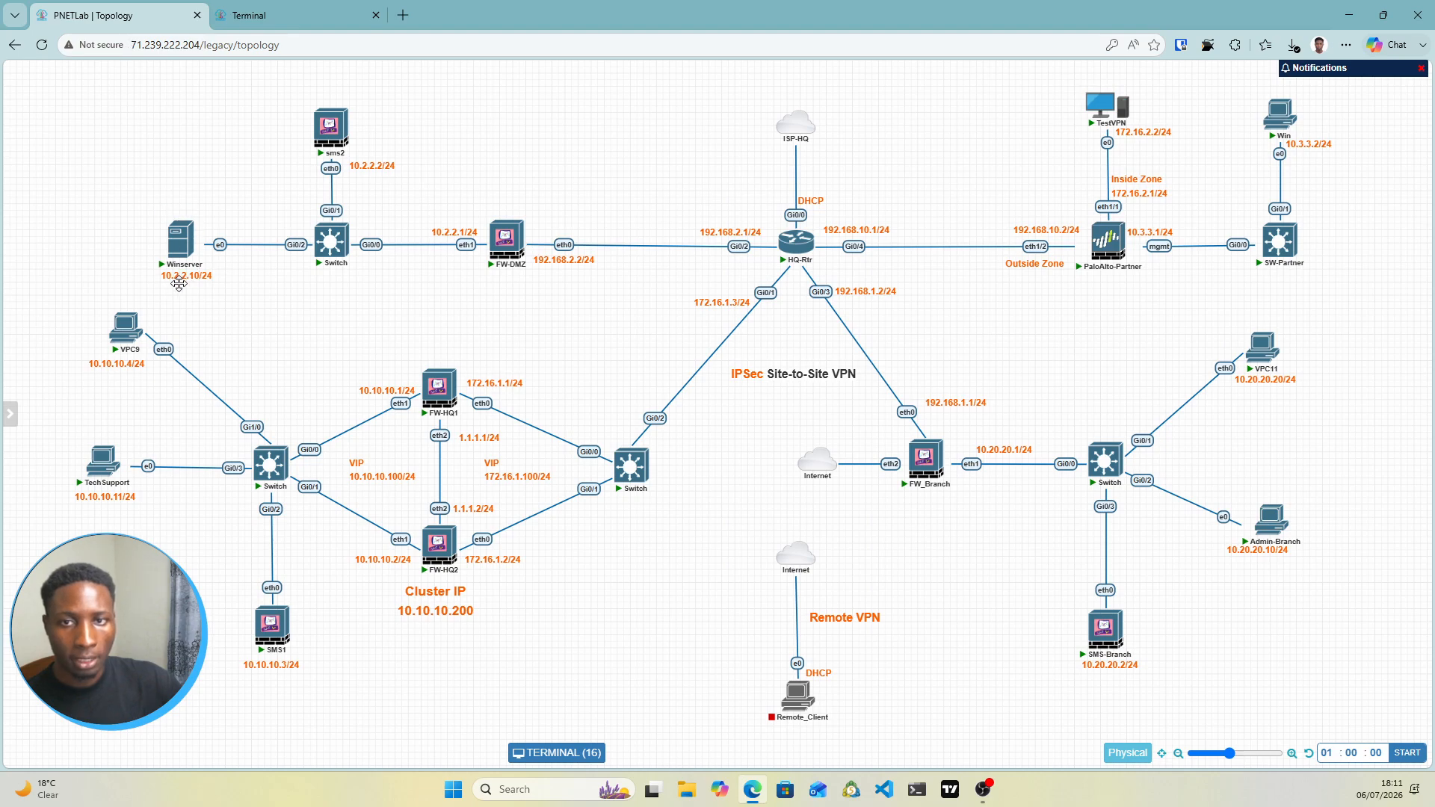
left_click(303, 10)
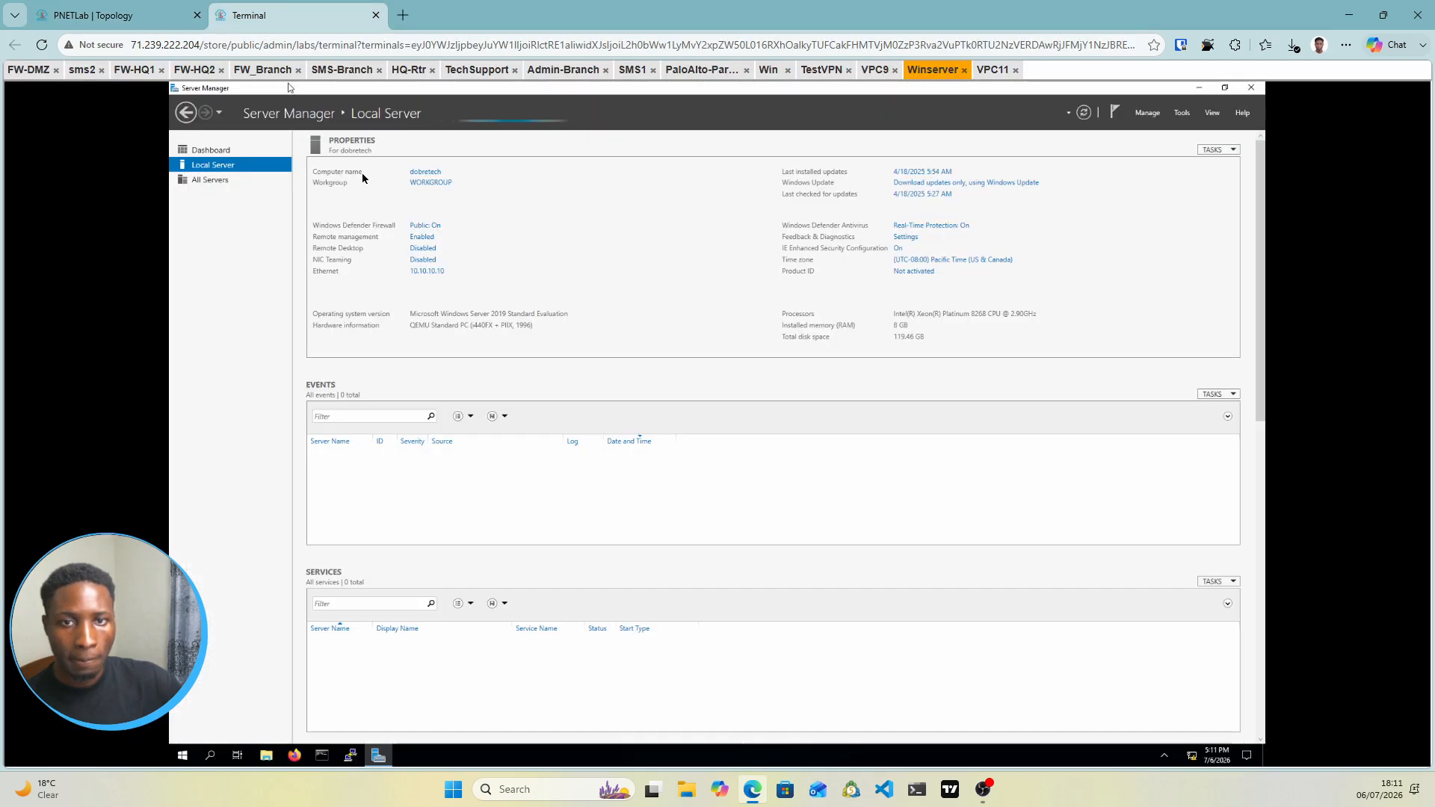
Set the Winserver Ethernet IPv4 address to 10.2.2.10, mask 255.255.255.0, and allow network discovery
left_click(438, 275)
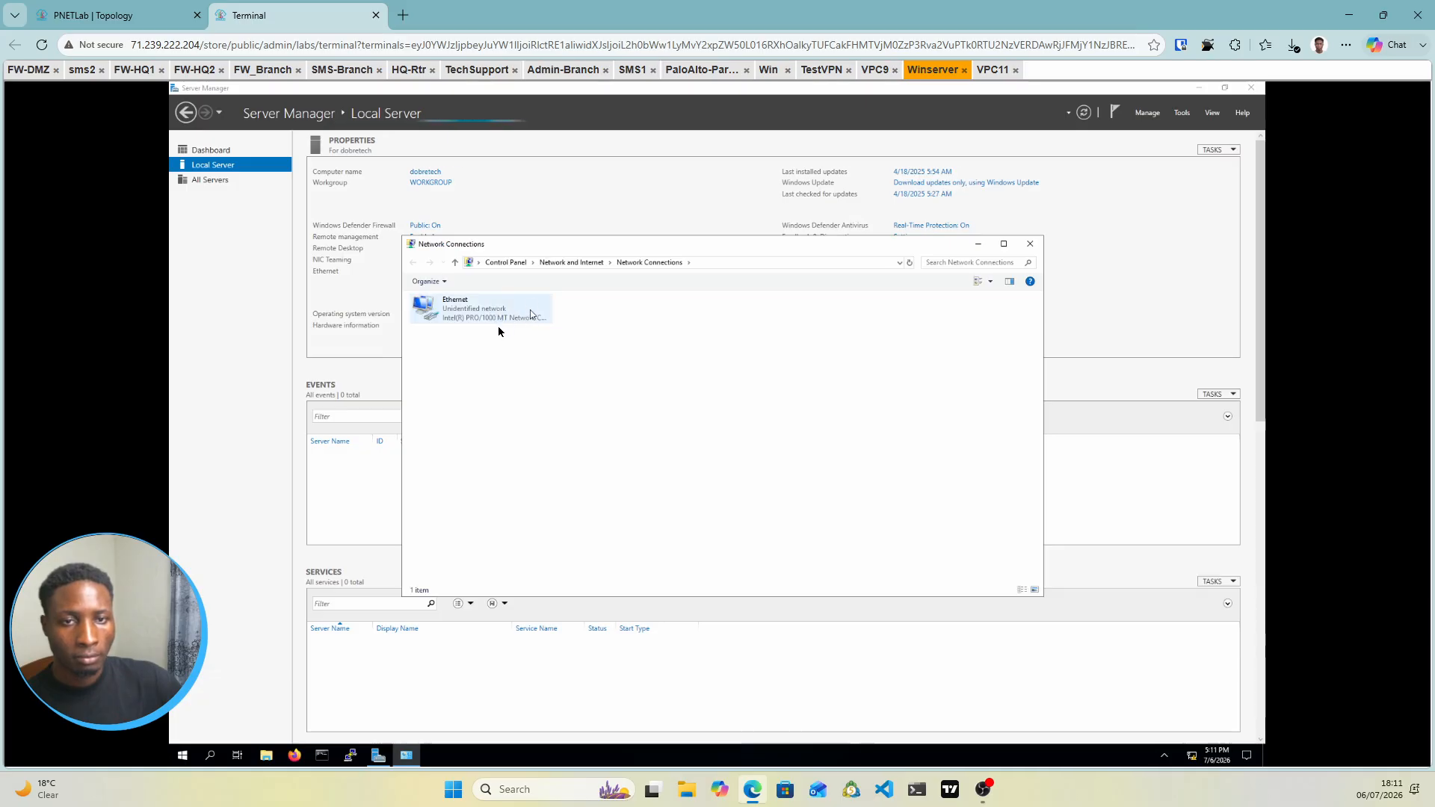
right_click(465, 314)
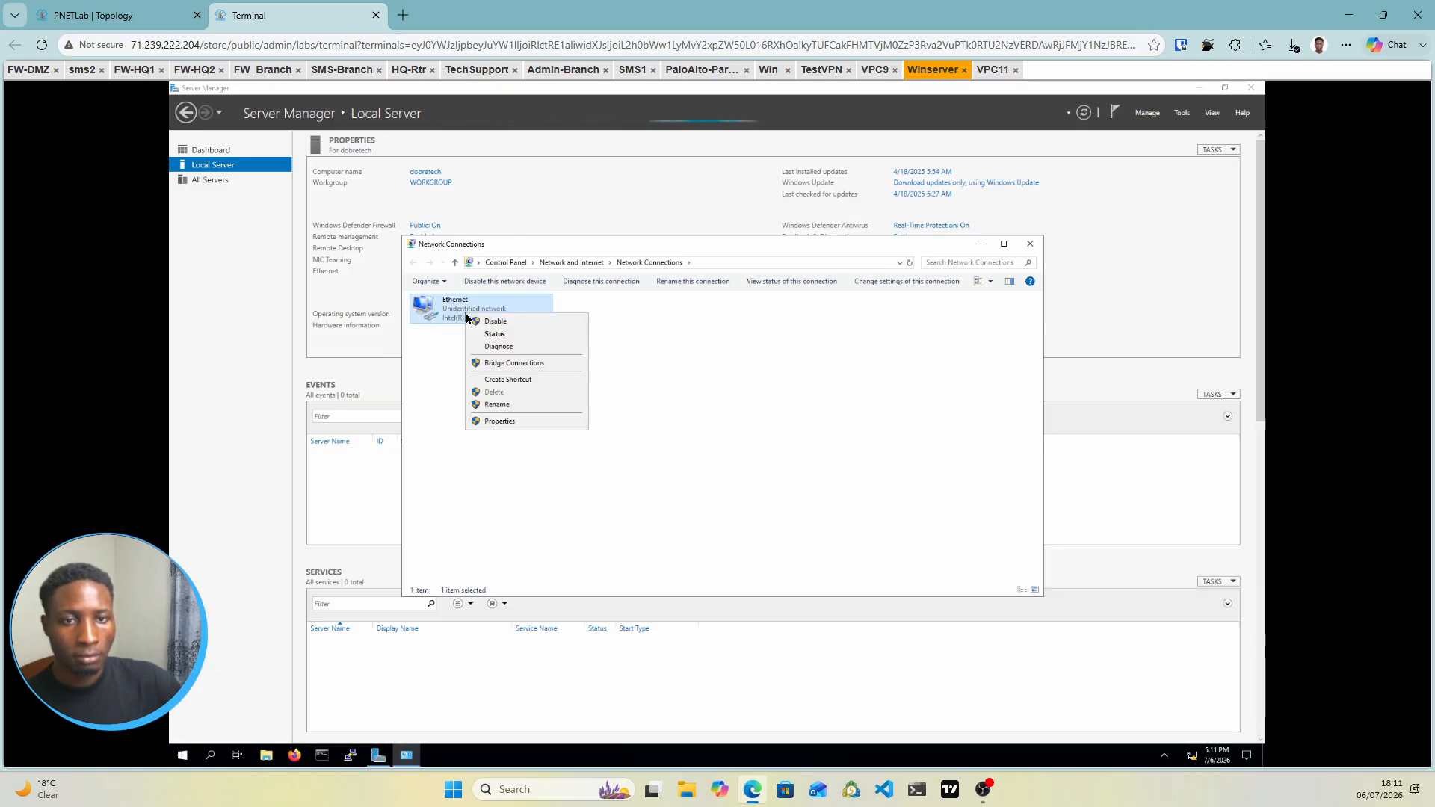
left_click(495, 423)
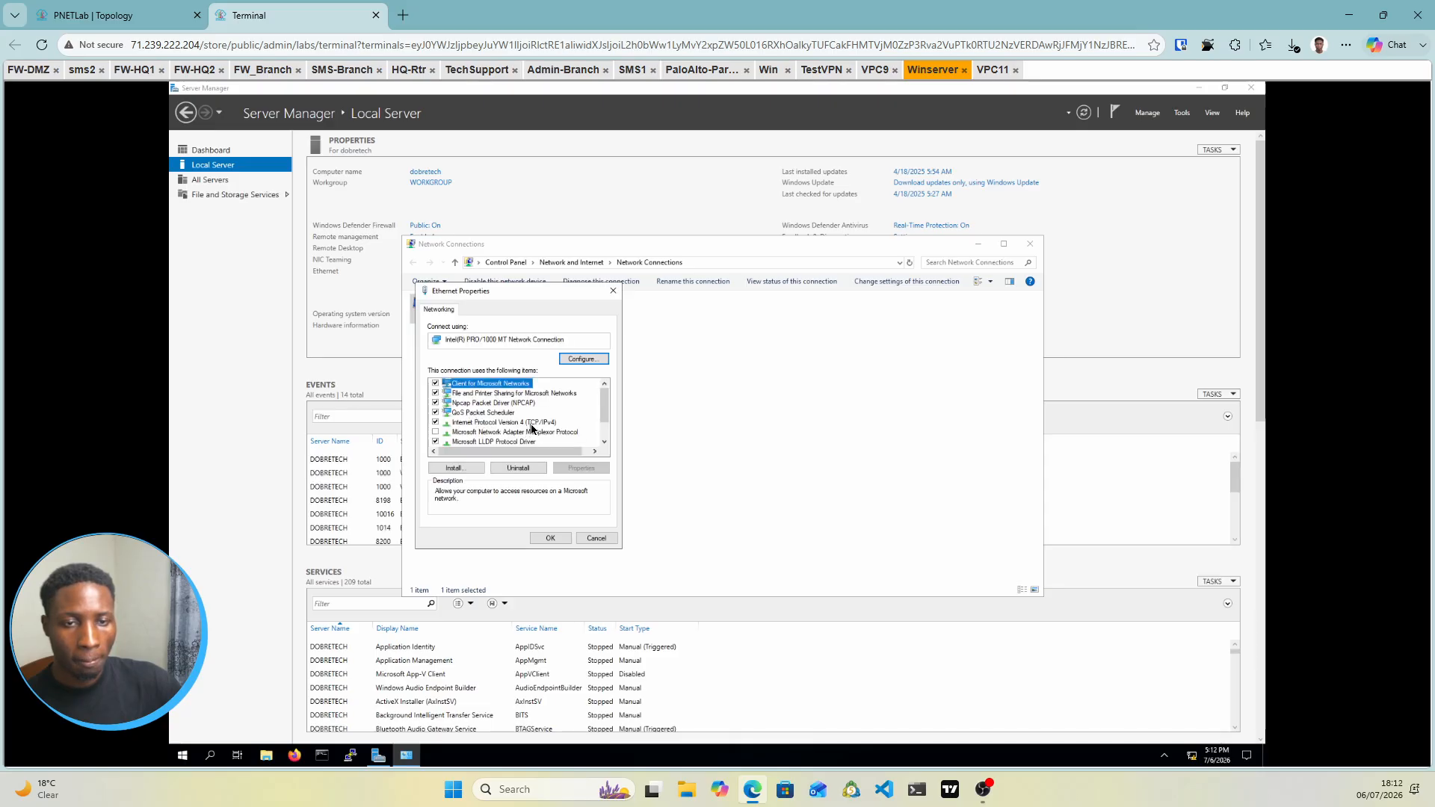
double_click(532, 423)
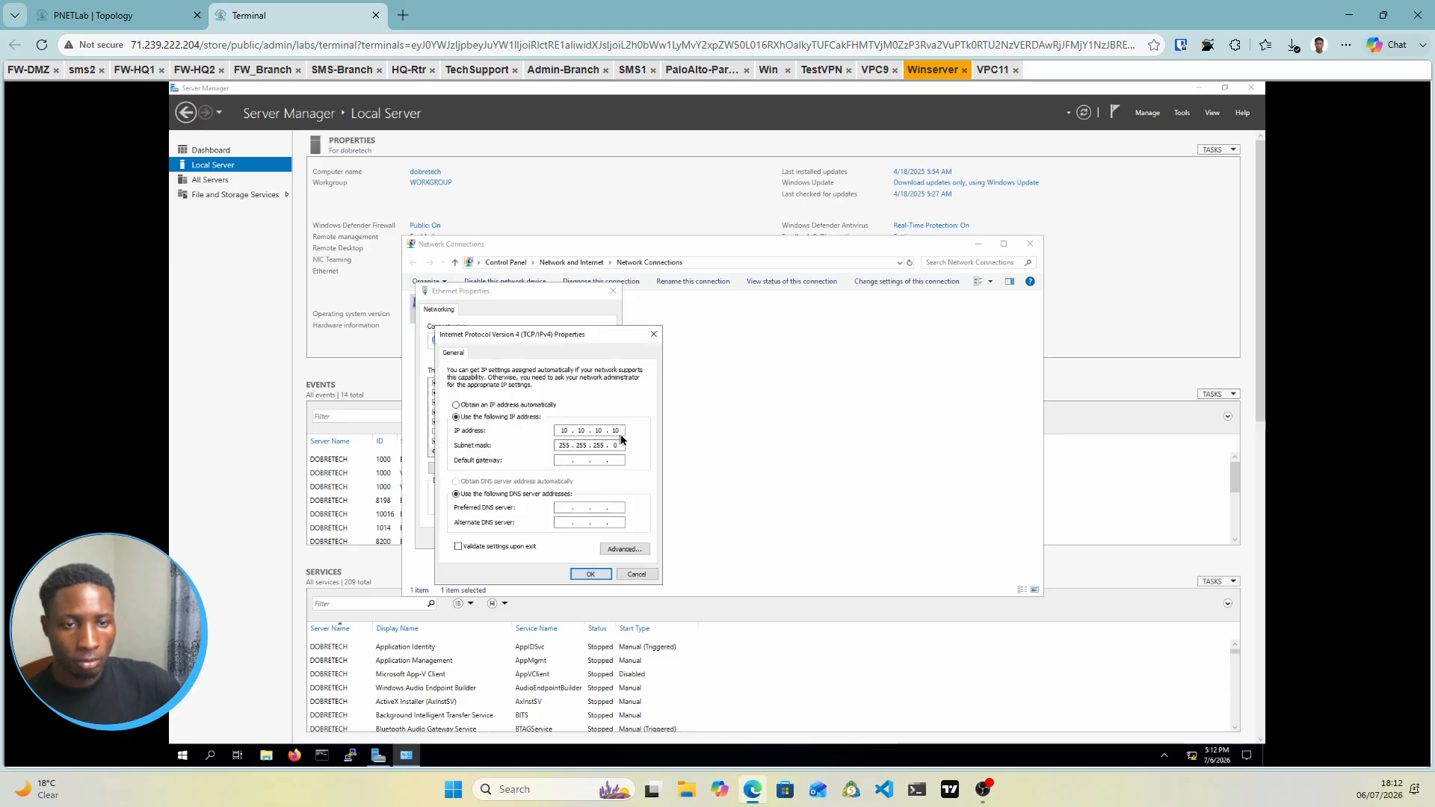
key("BackSpace")
key("BackSpace")
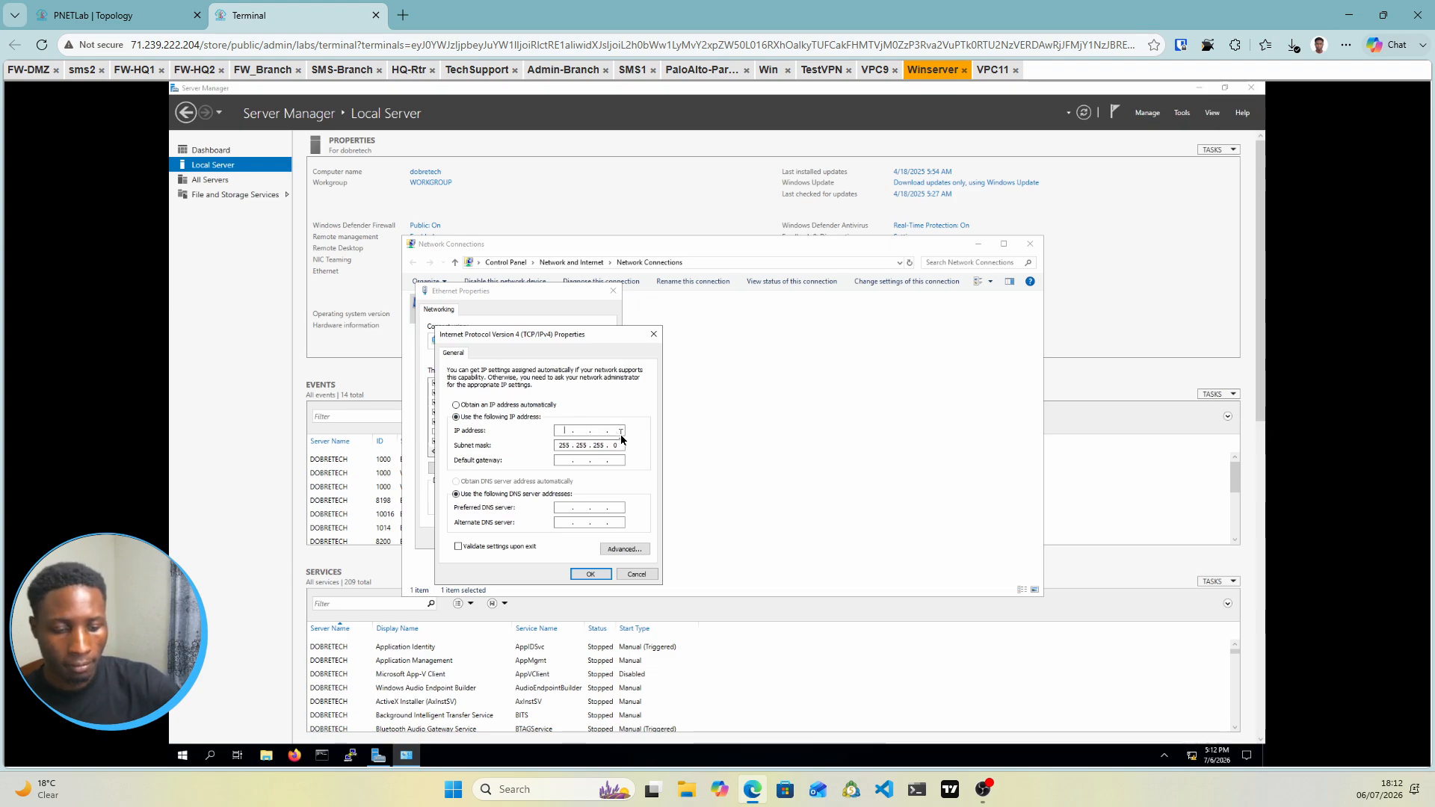
type("0.2..")
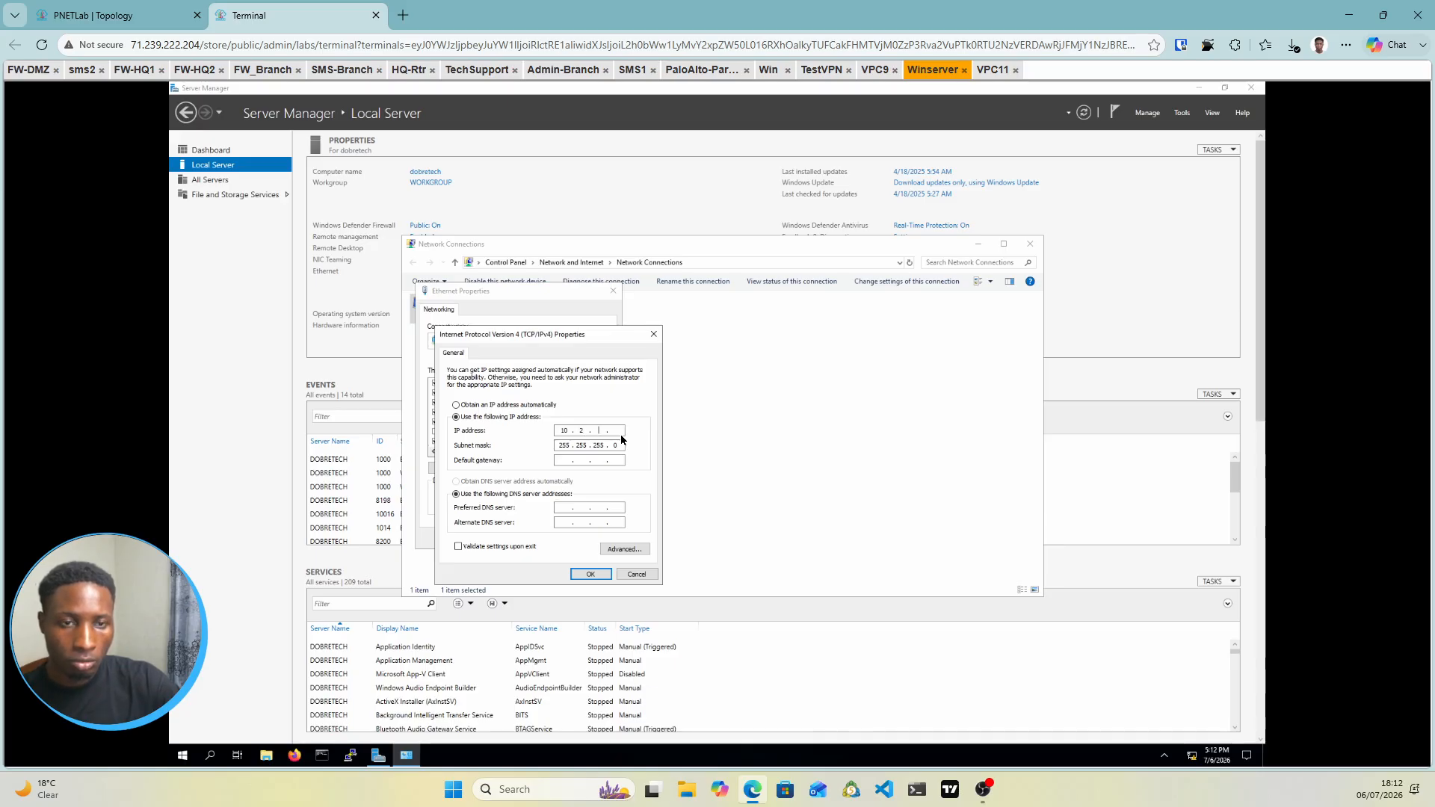
type("10")
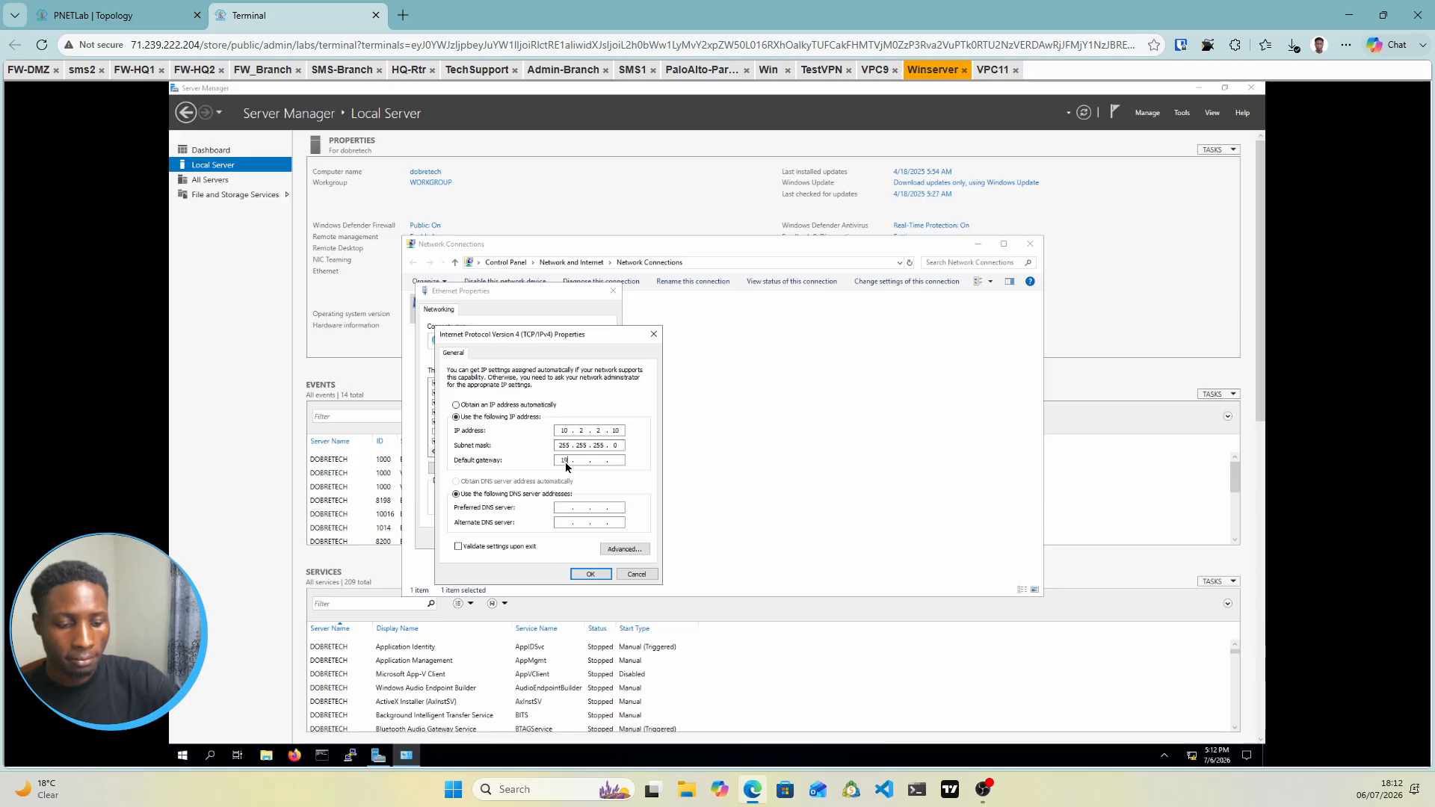
type("1")
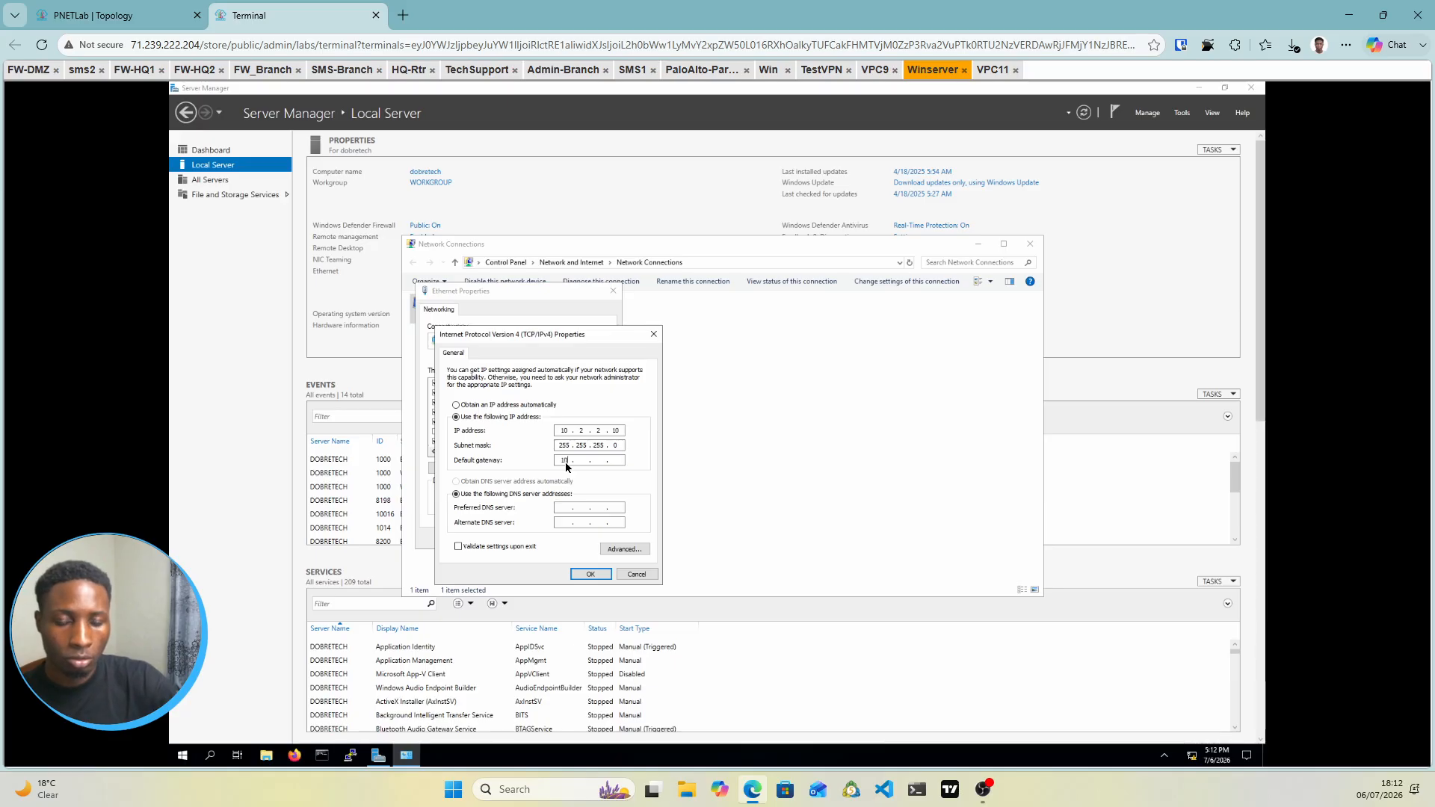
type("0")
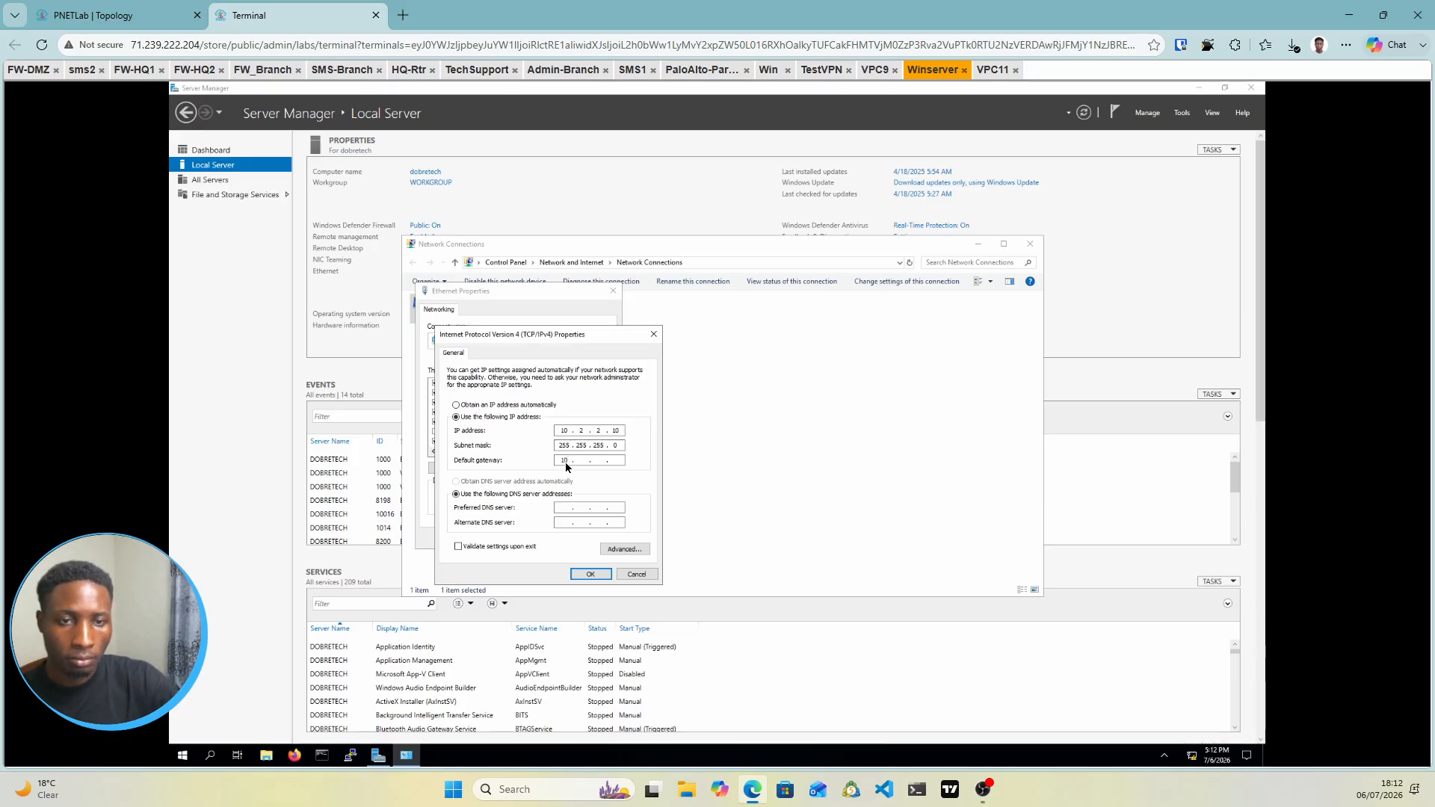
type(".2")
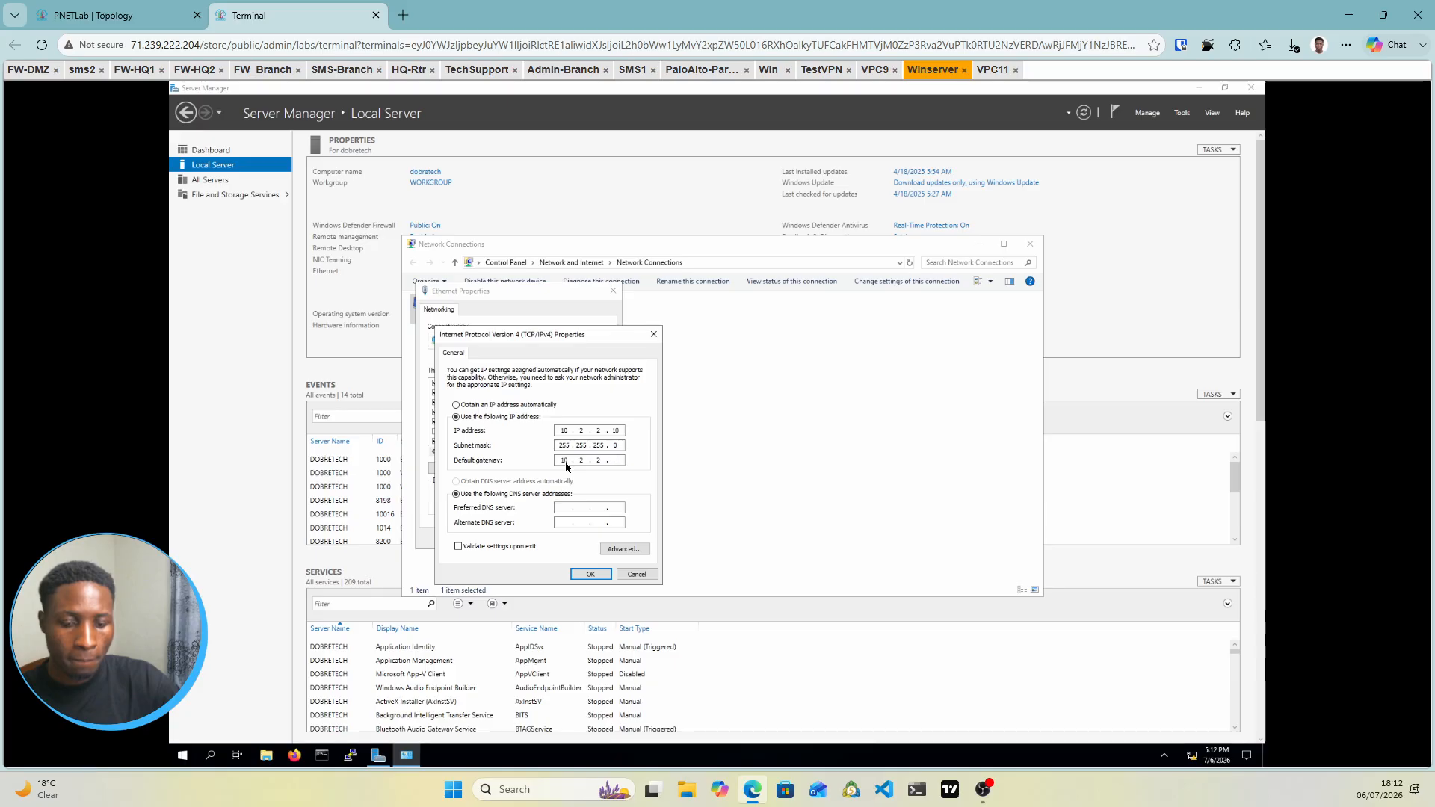
type("1")
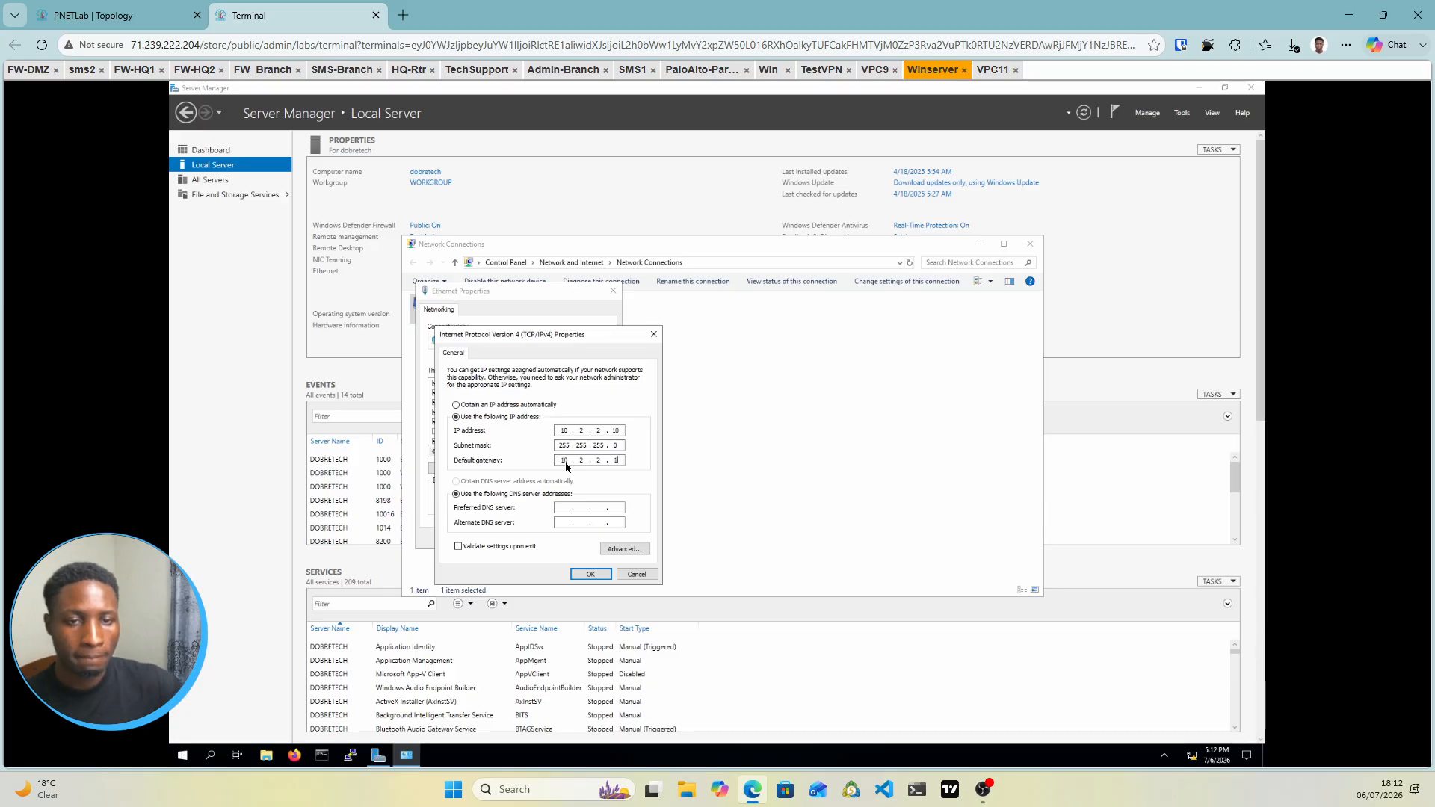
left_click(591, 575)
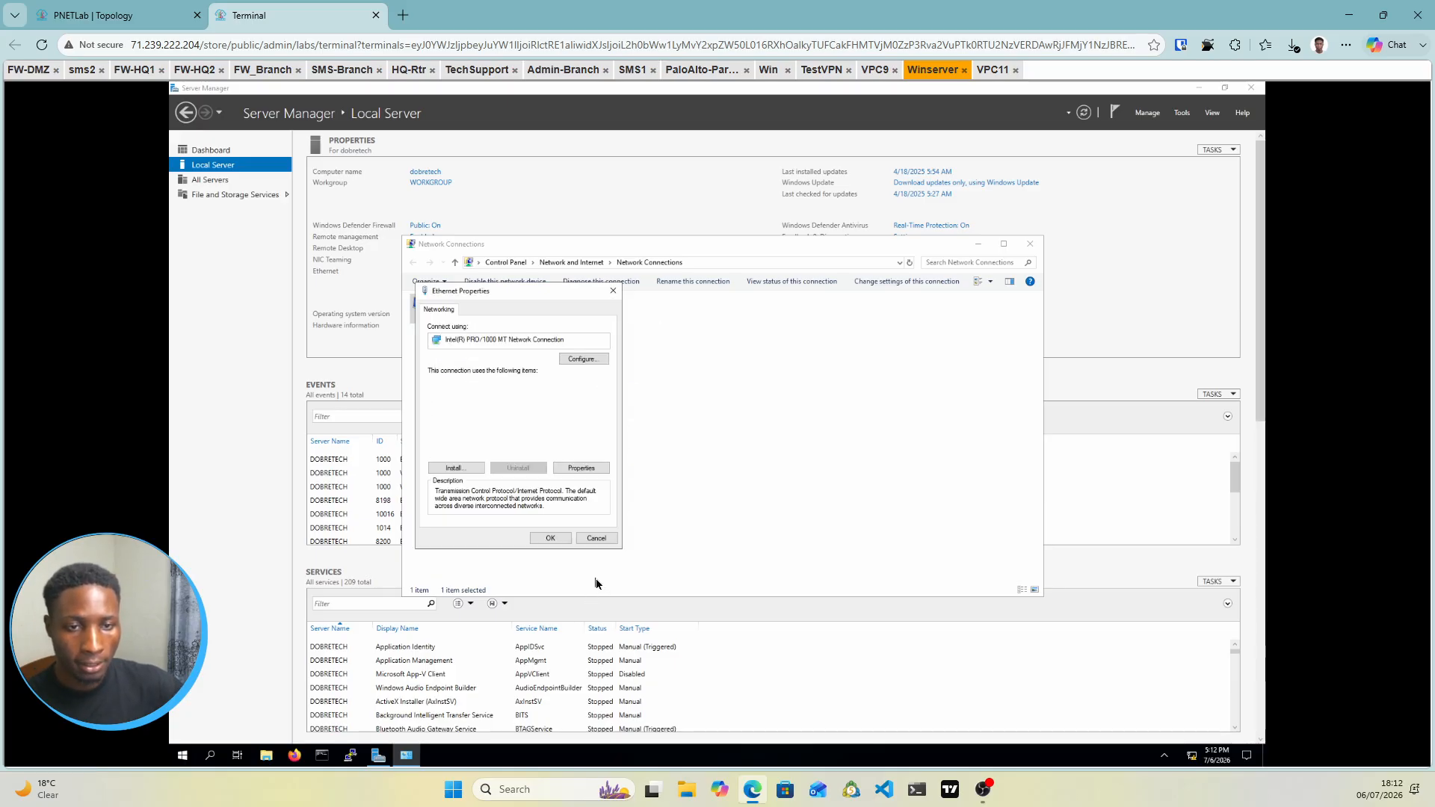
key("Return")
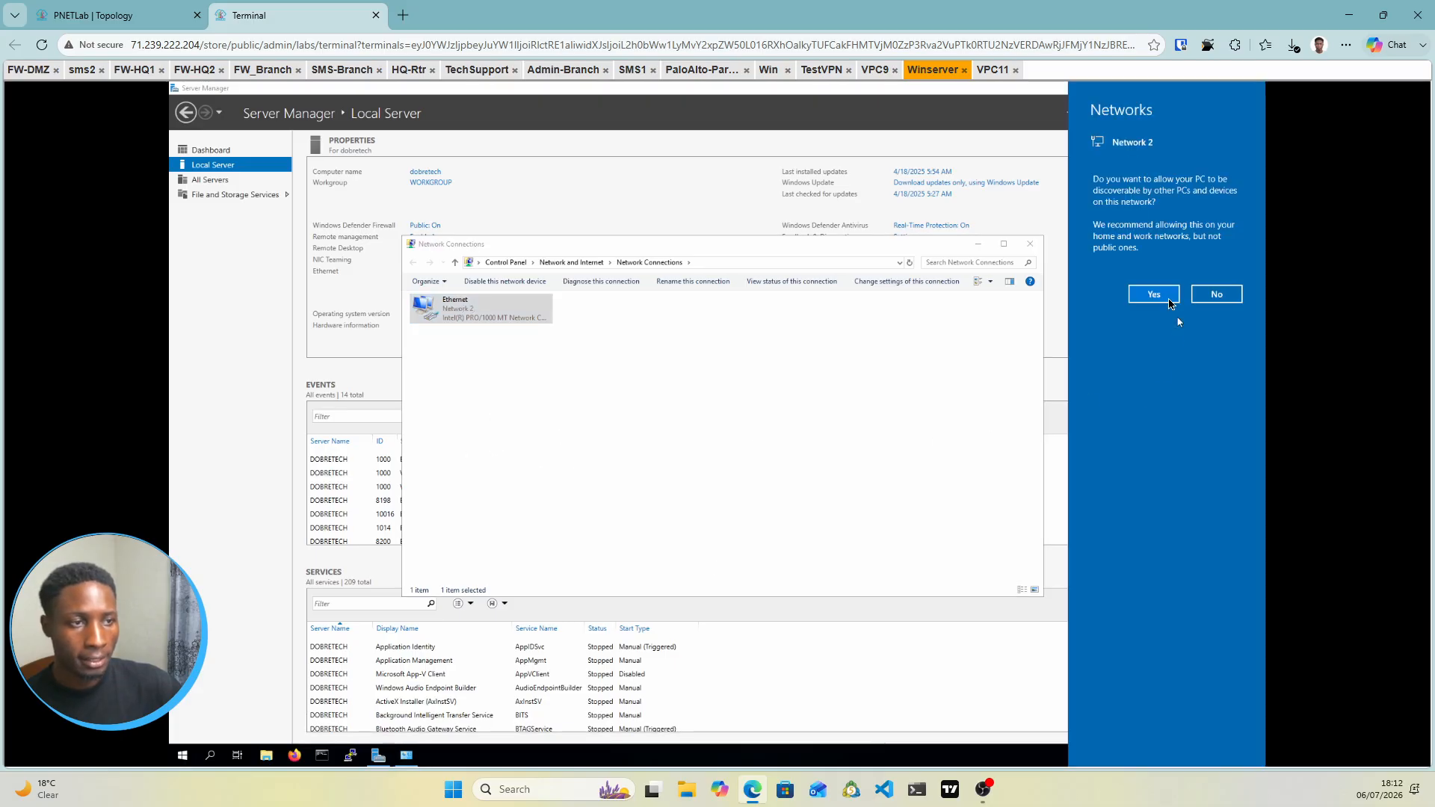
left_click(1167, 297)
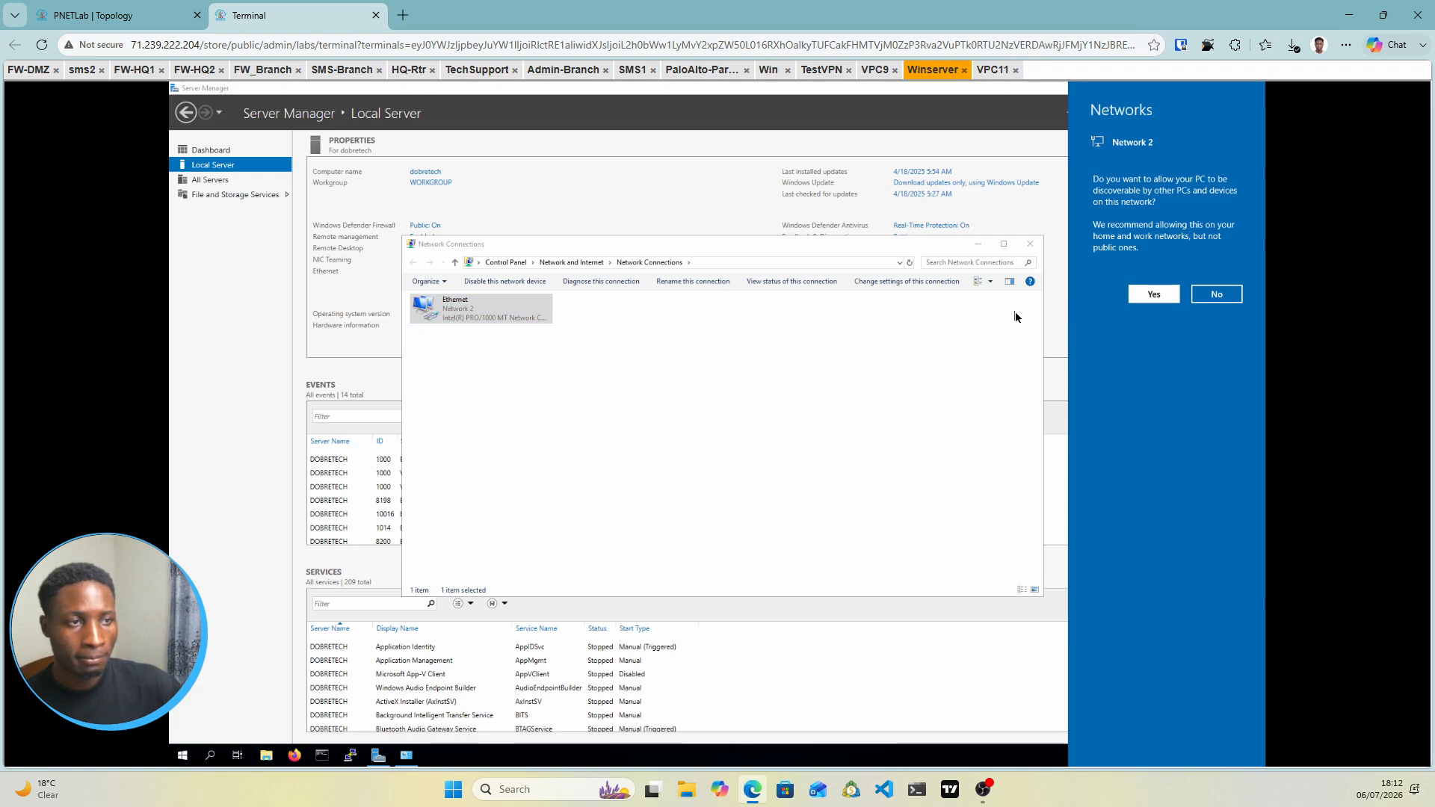
left_click(1031, 245)
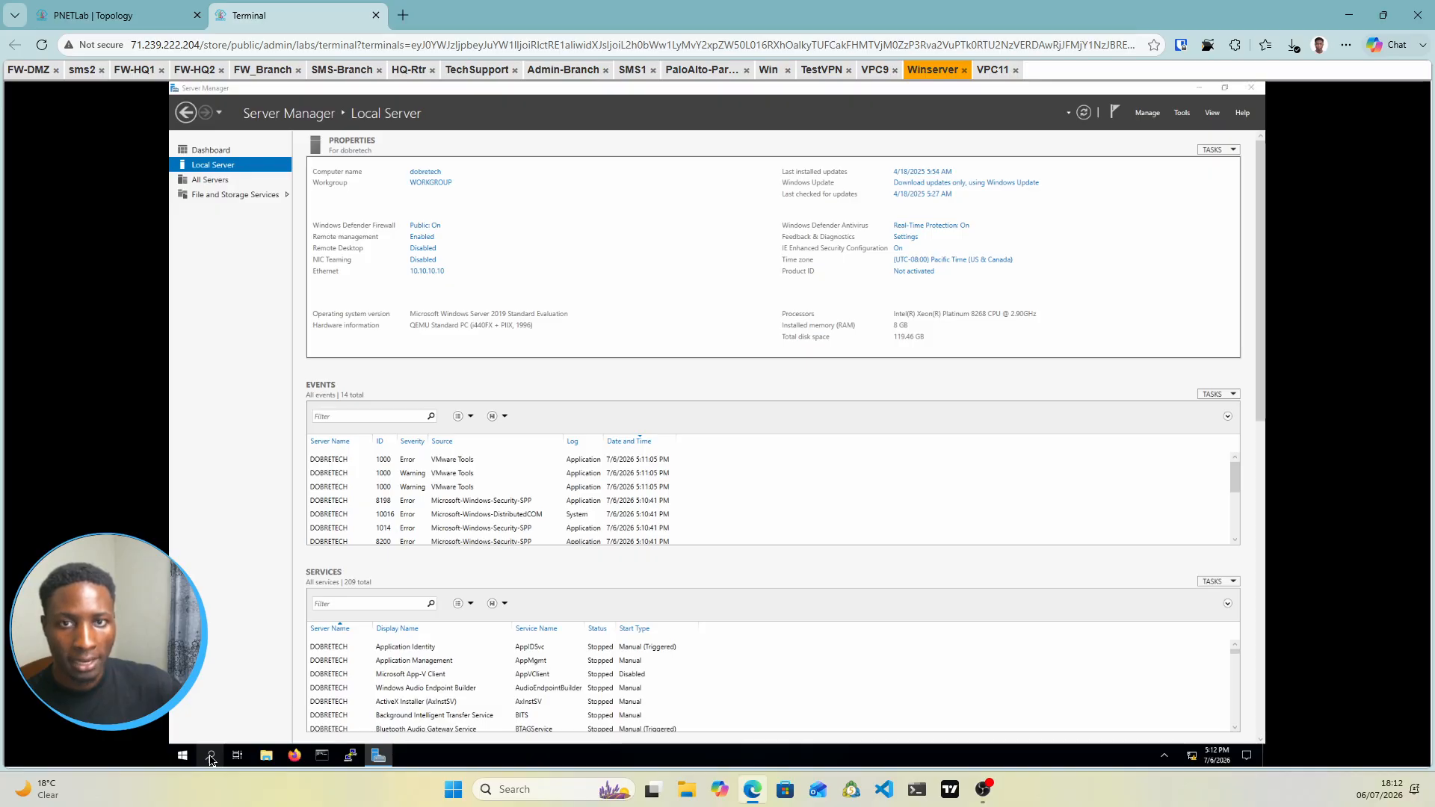
Search 'firewall' to launch Windows Defender Firewall with Advanced Security and list Inbound Rules
left_click(210, 757)
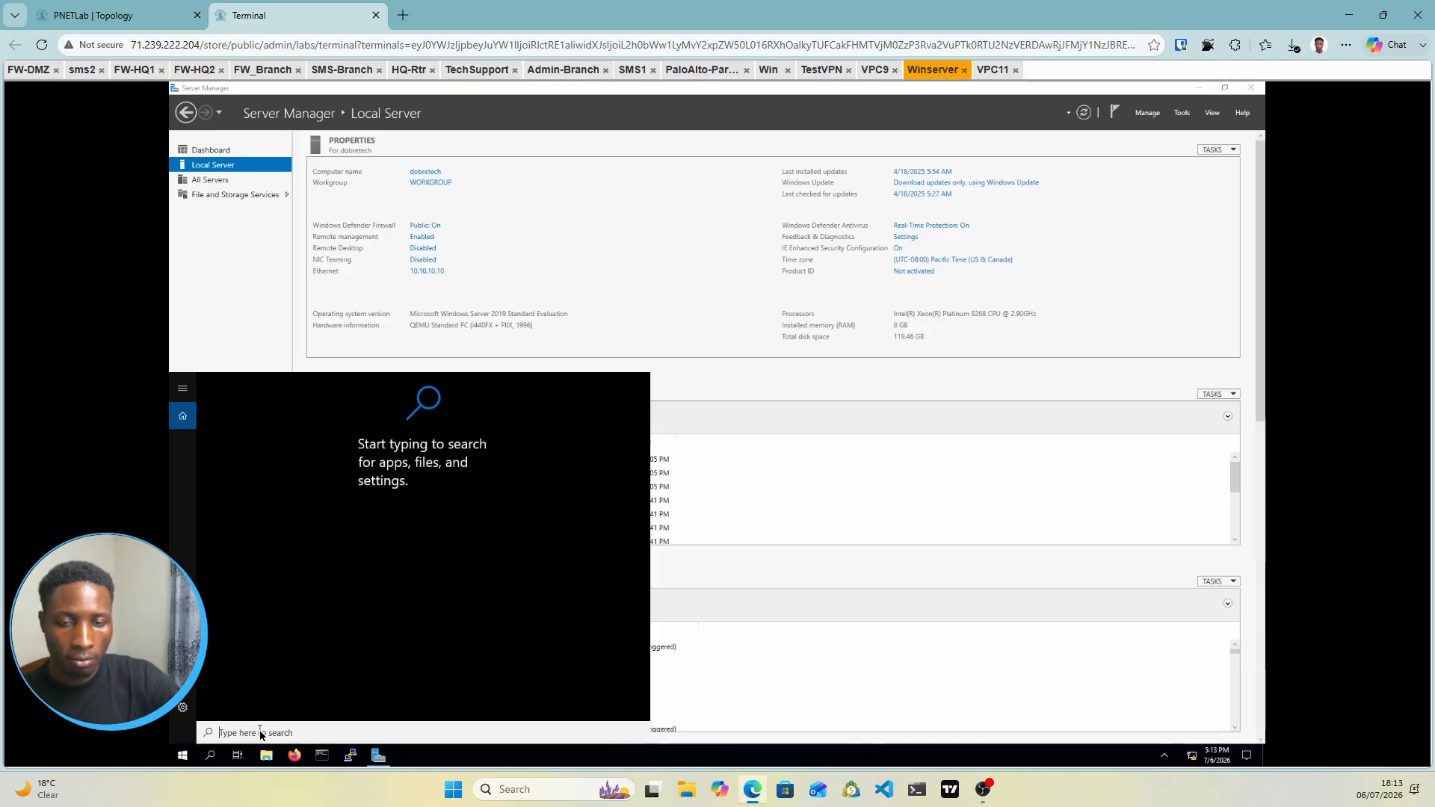
type("fir")
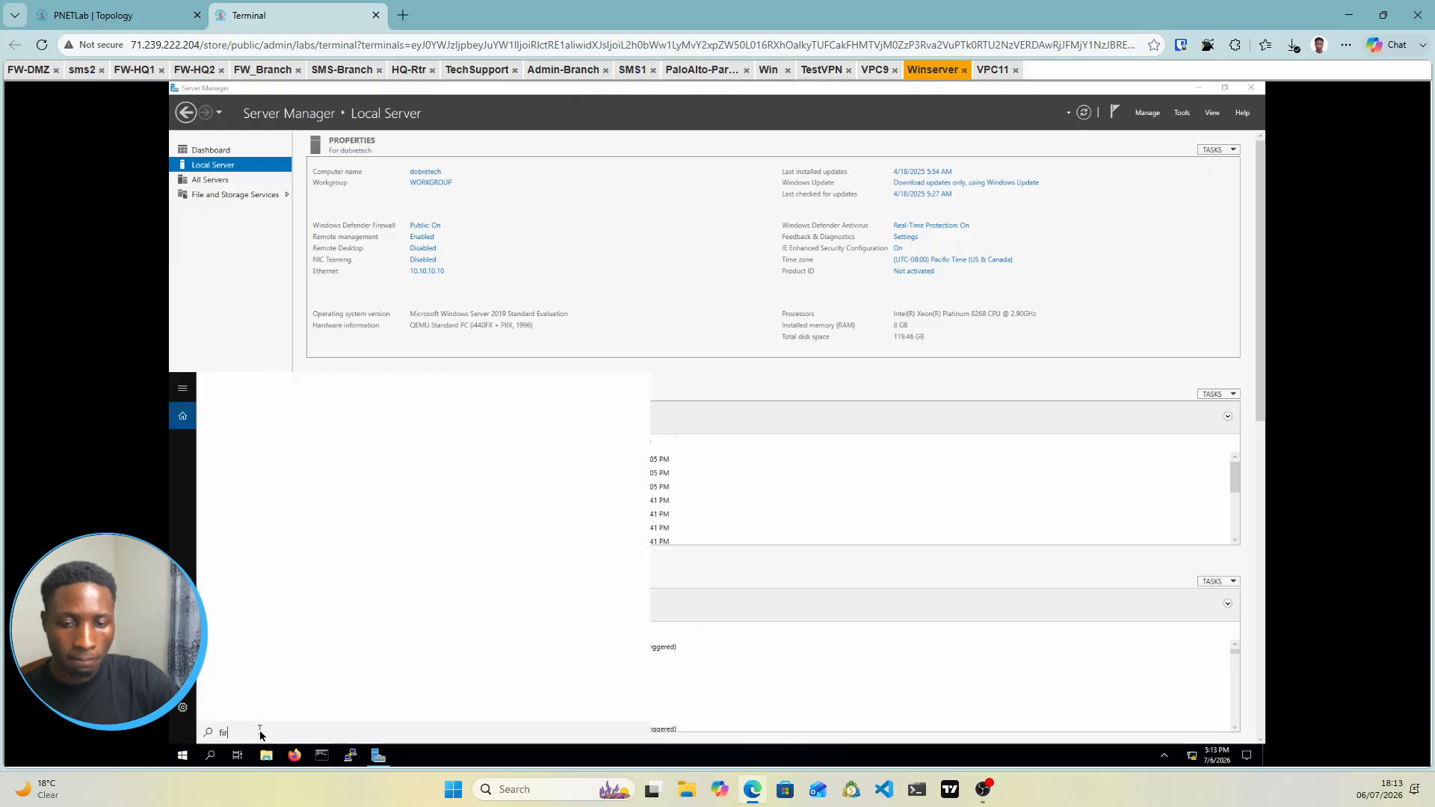
type("ewall")
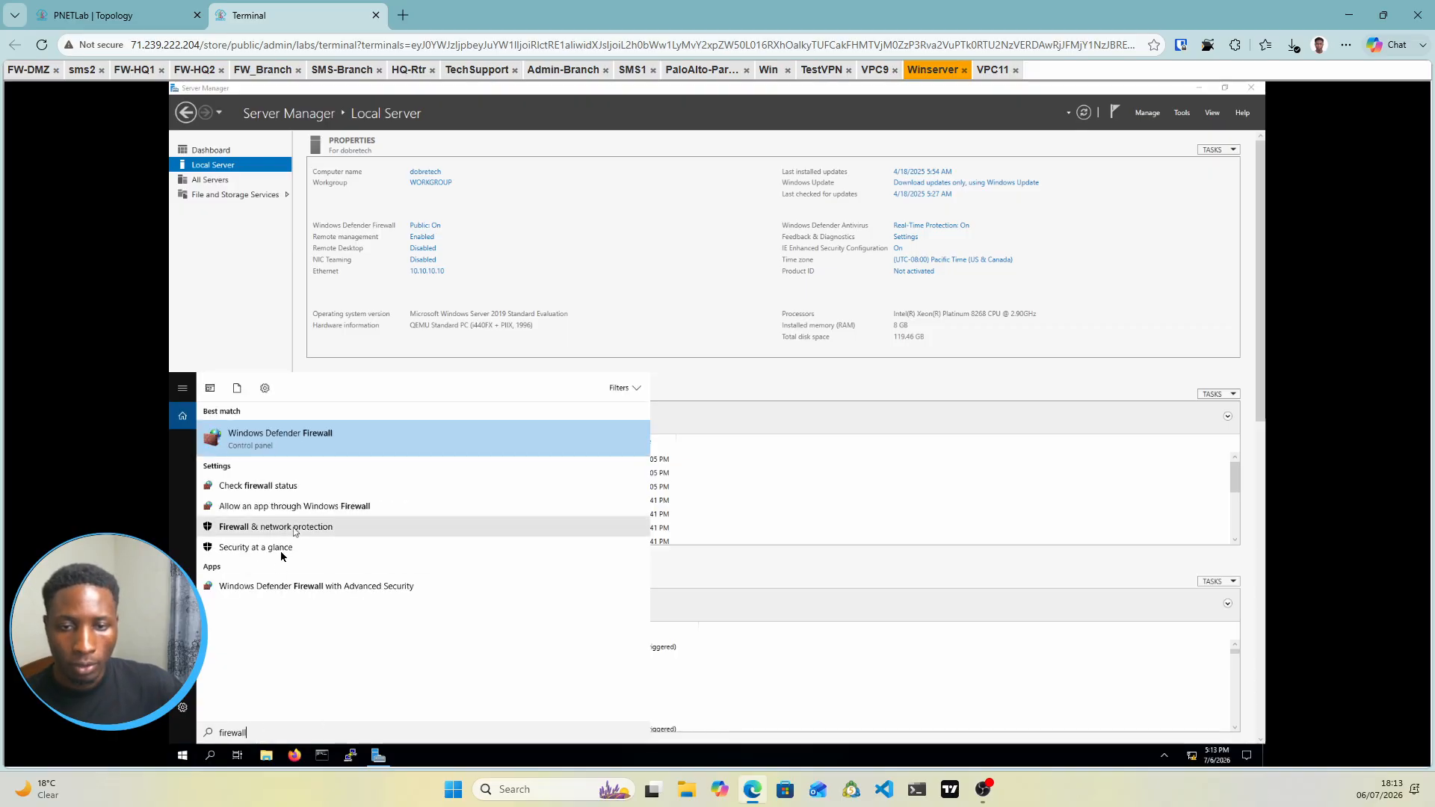
left_click(265, 591)
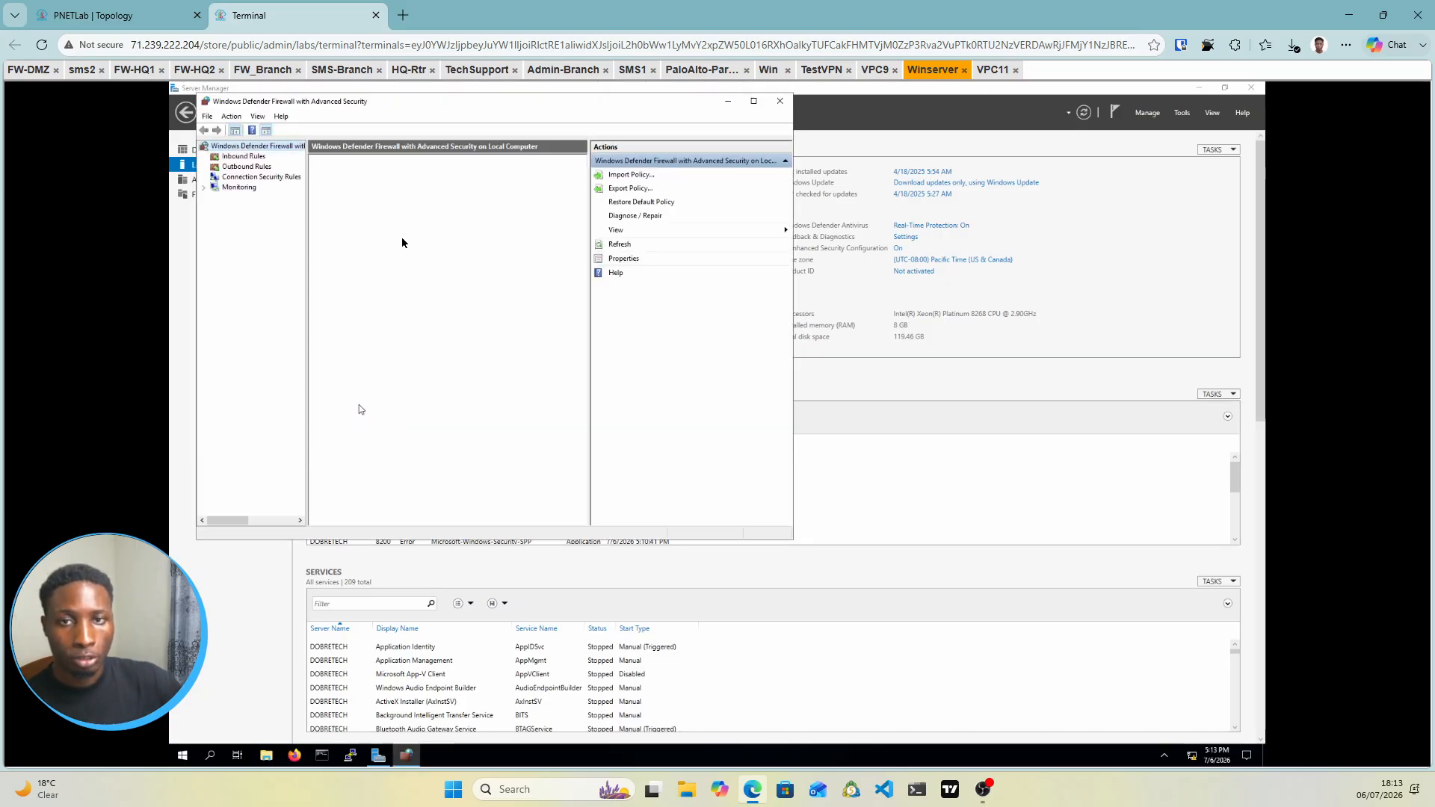
left_click(257, 157)
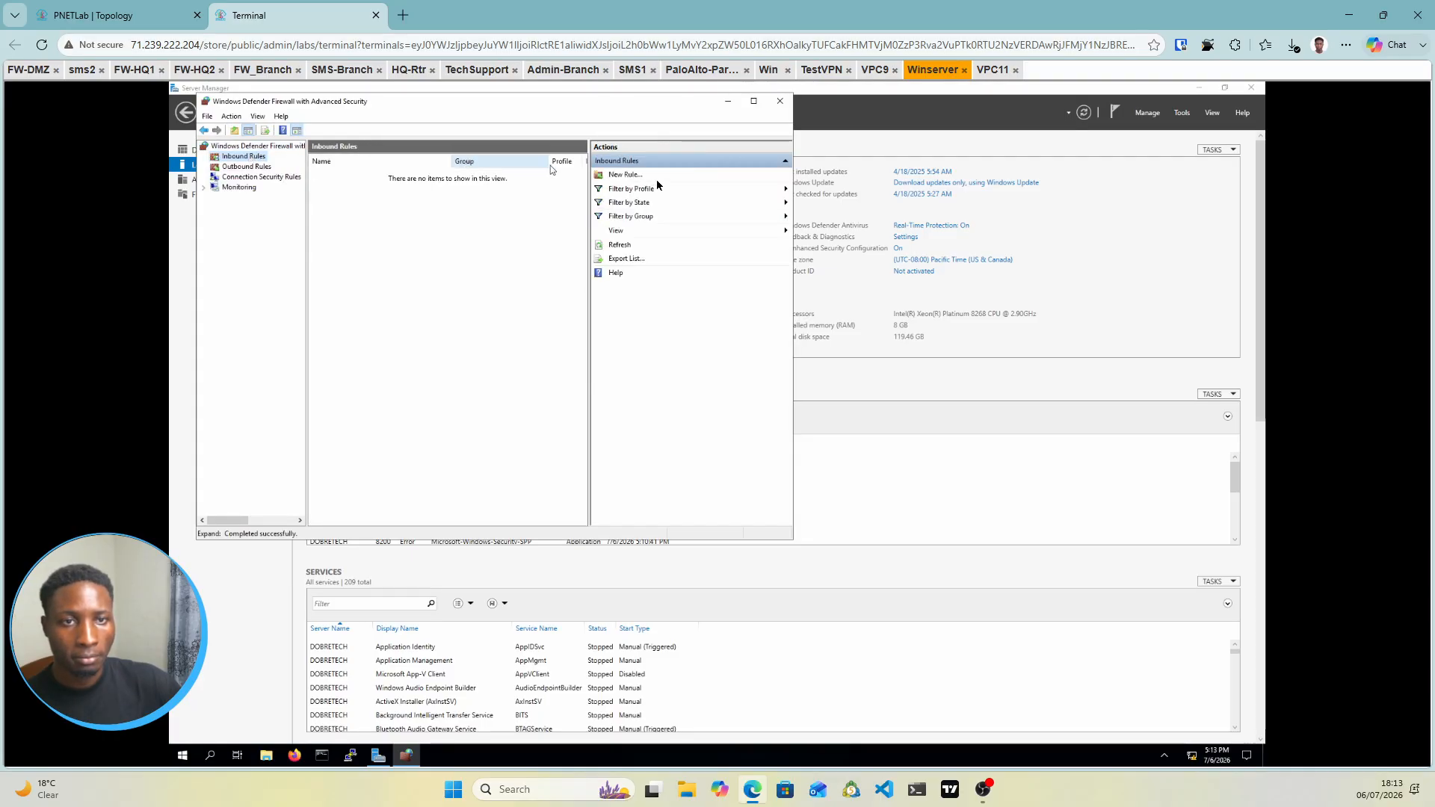
Start a new custom inbound rule for all programs with protocol type ICMPv4
left_click(616, 174)
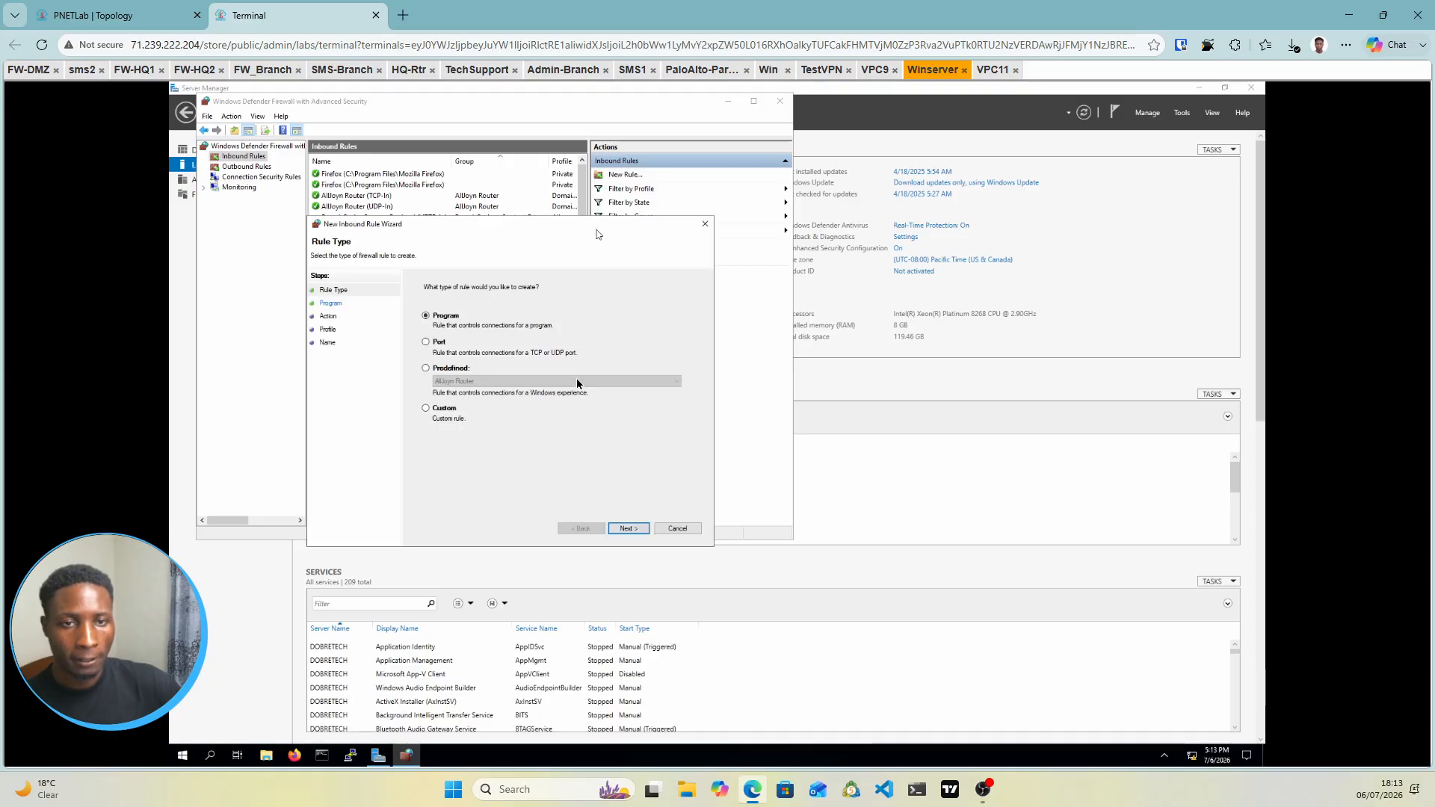
left_click(429, 409)
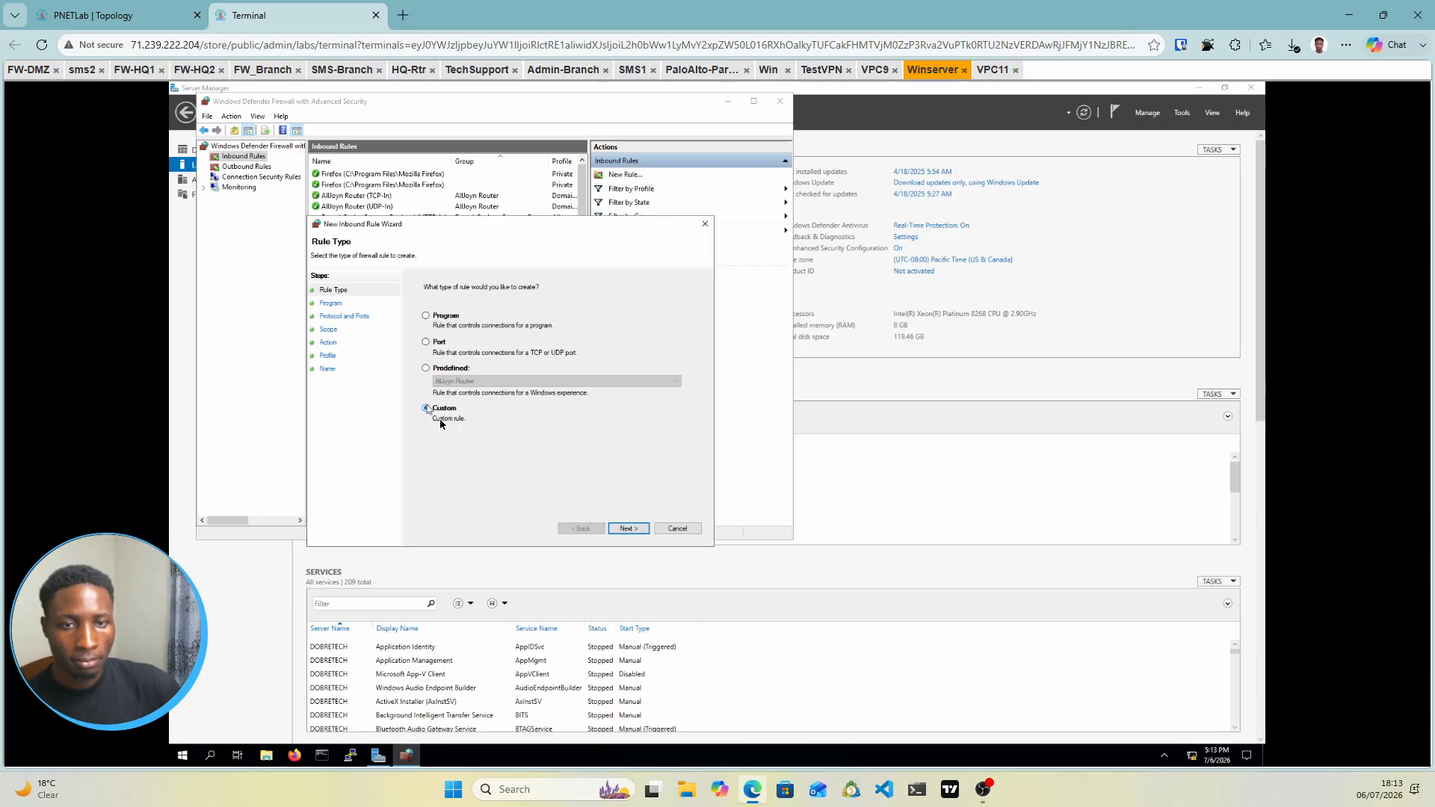
left_click(630, 532)
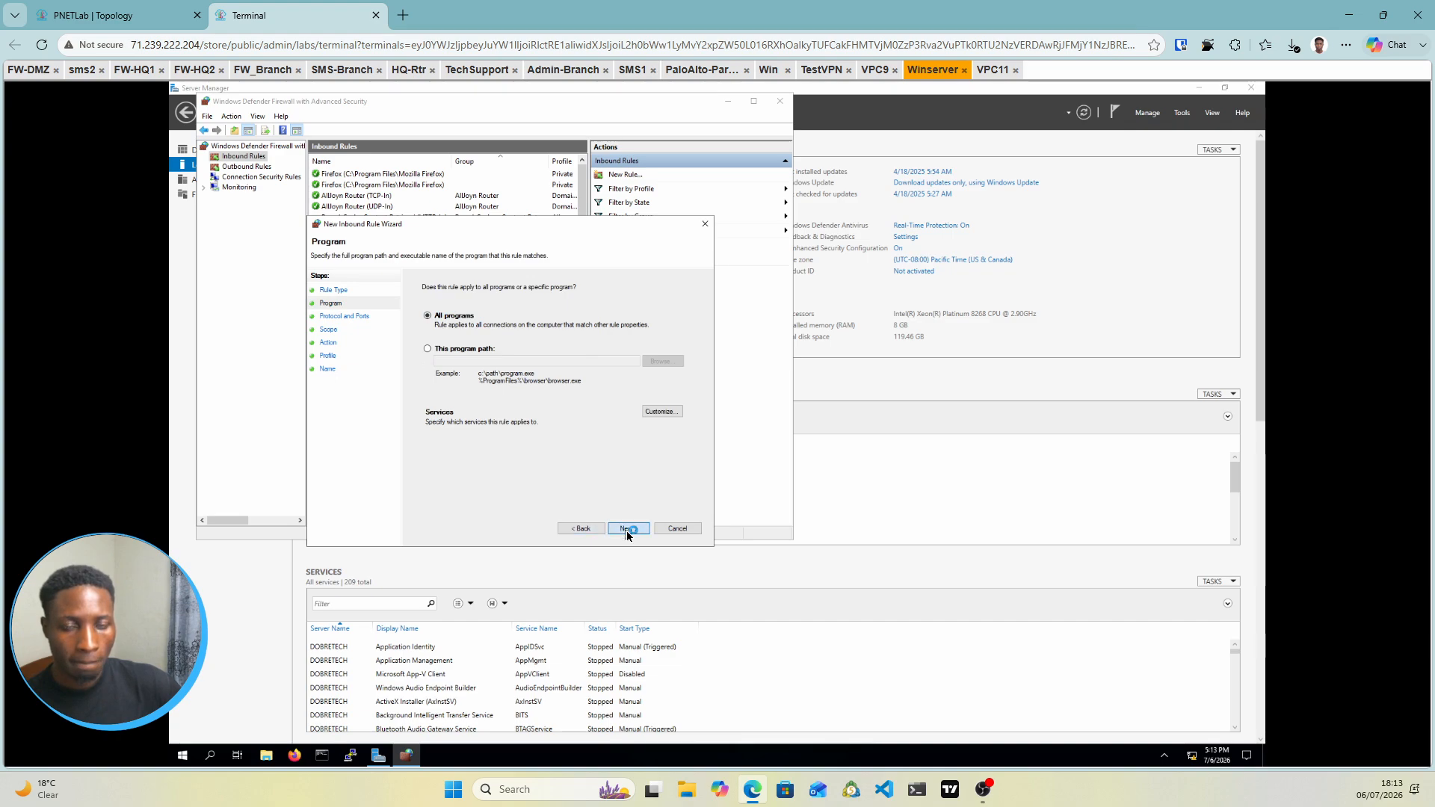
left_click(627, 530)
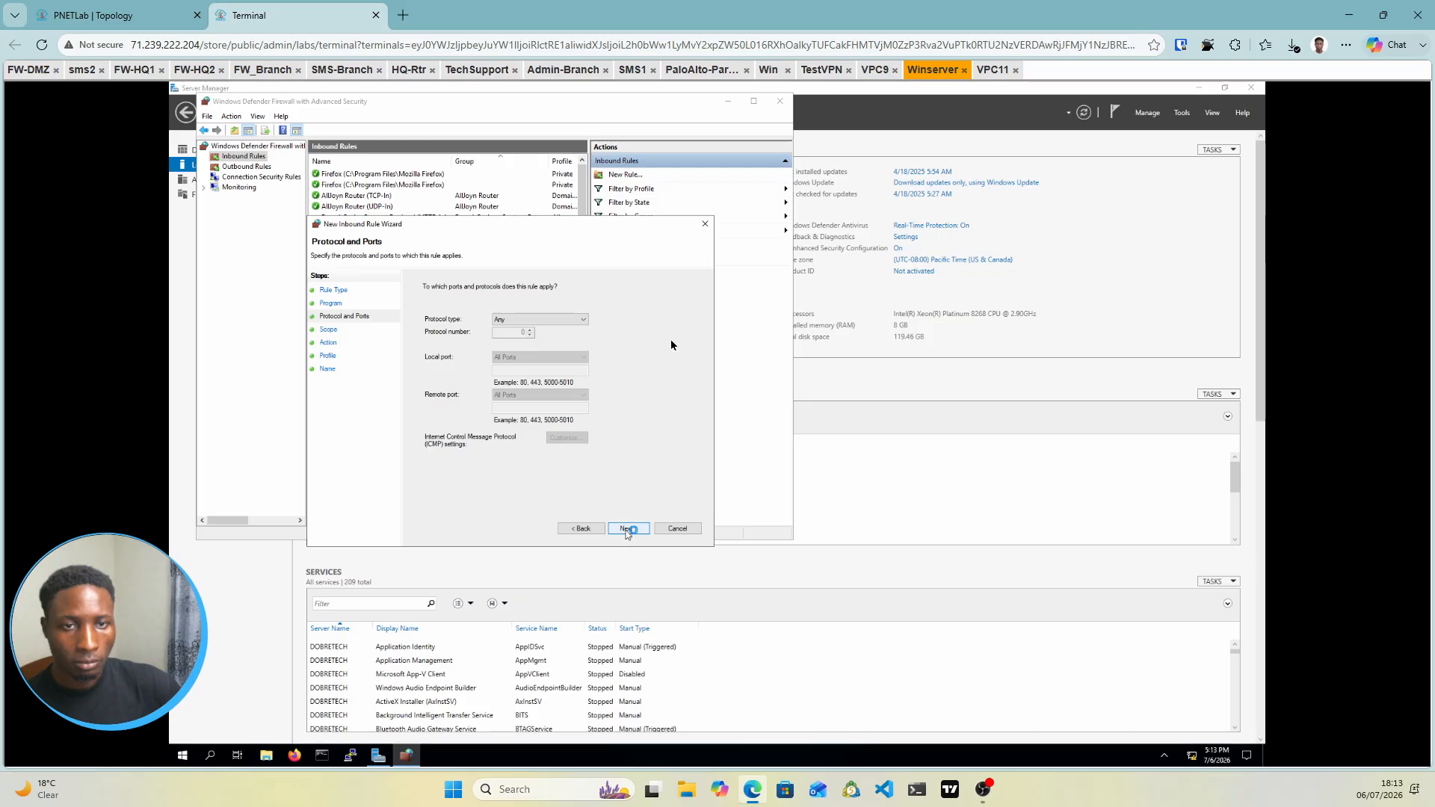
left_click(570, 322)
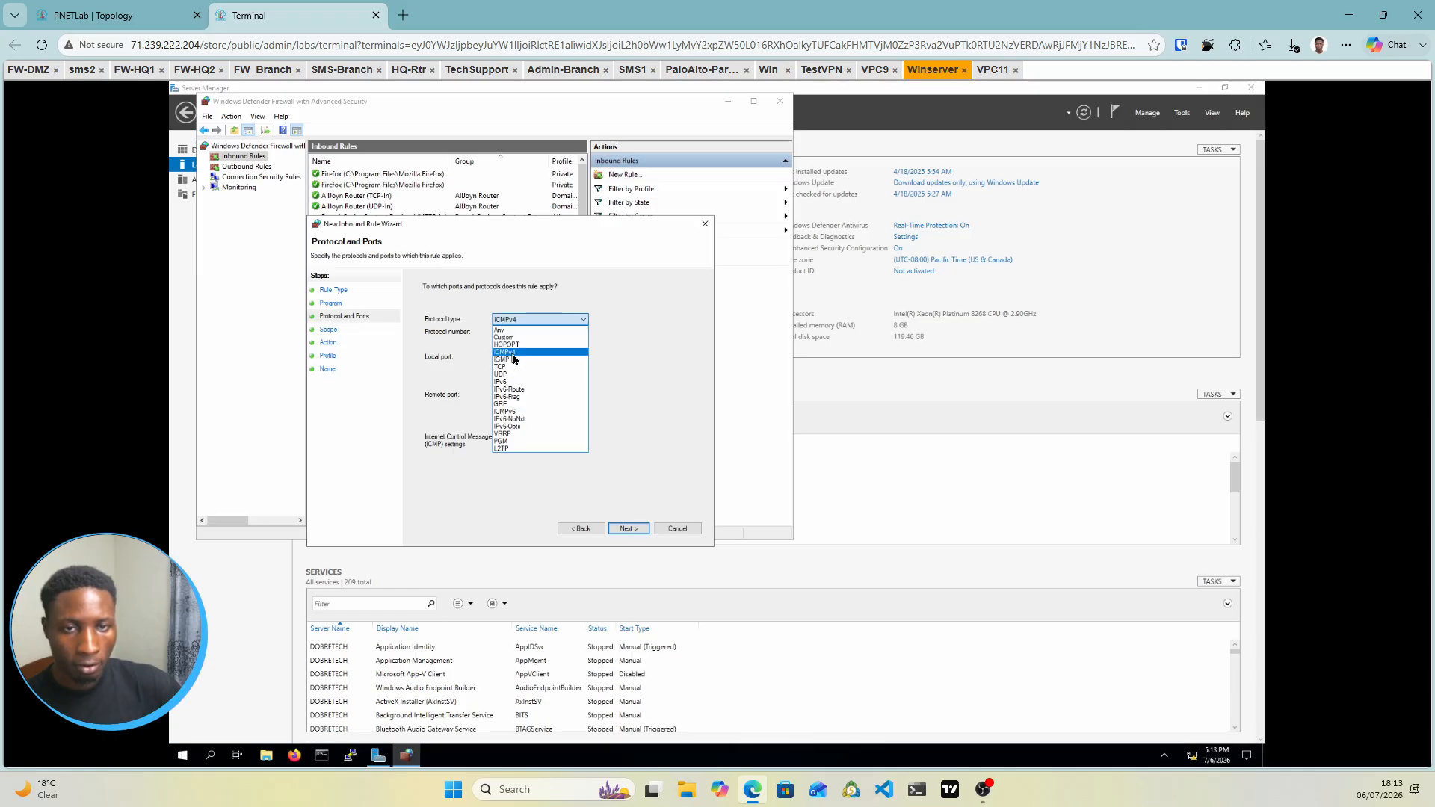
left_click(514, 352)
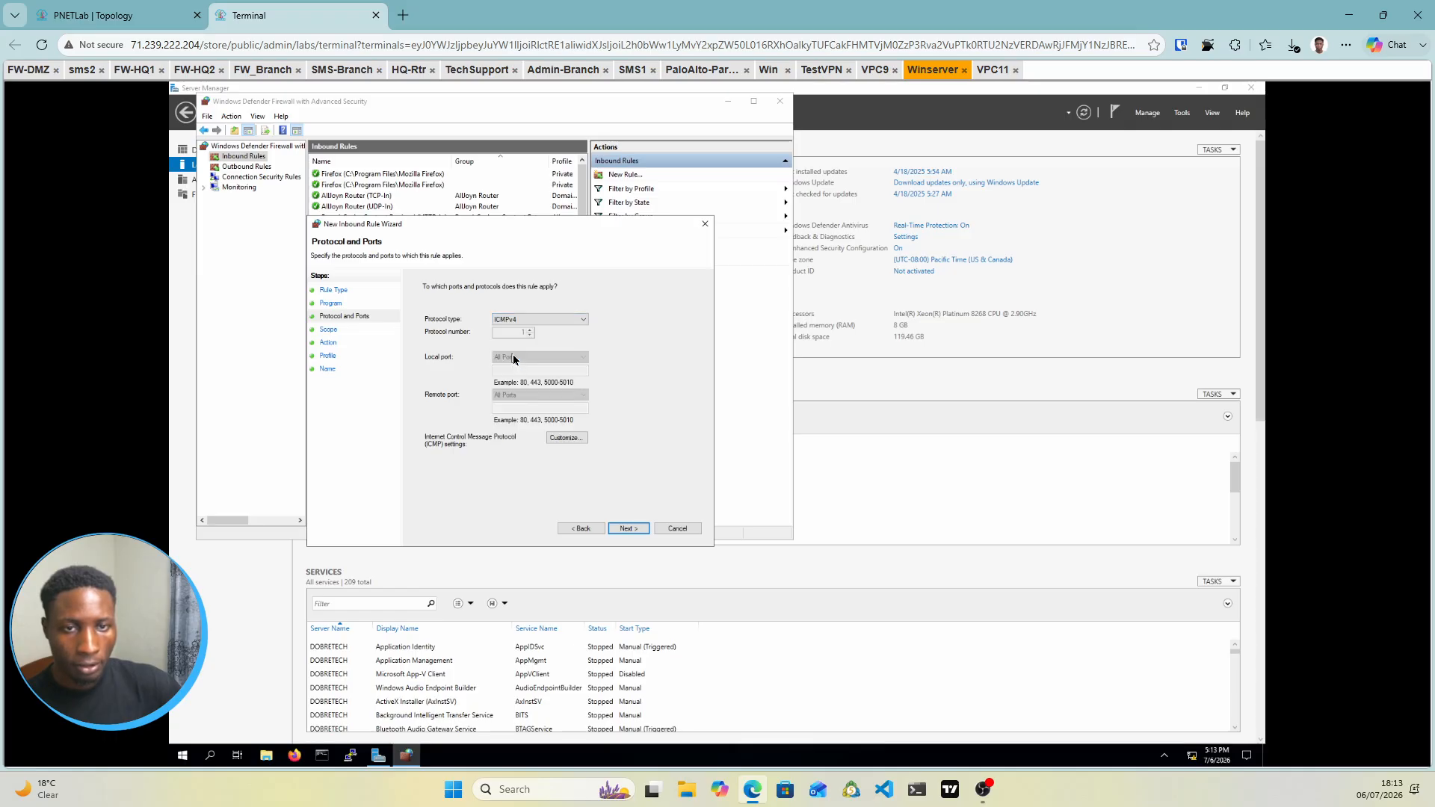
Keep any addresses, allow the connection on all profiles, and finish the rule named 'ICMP Access'
left_click(625, 530)
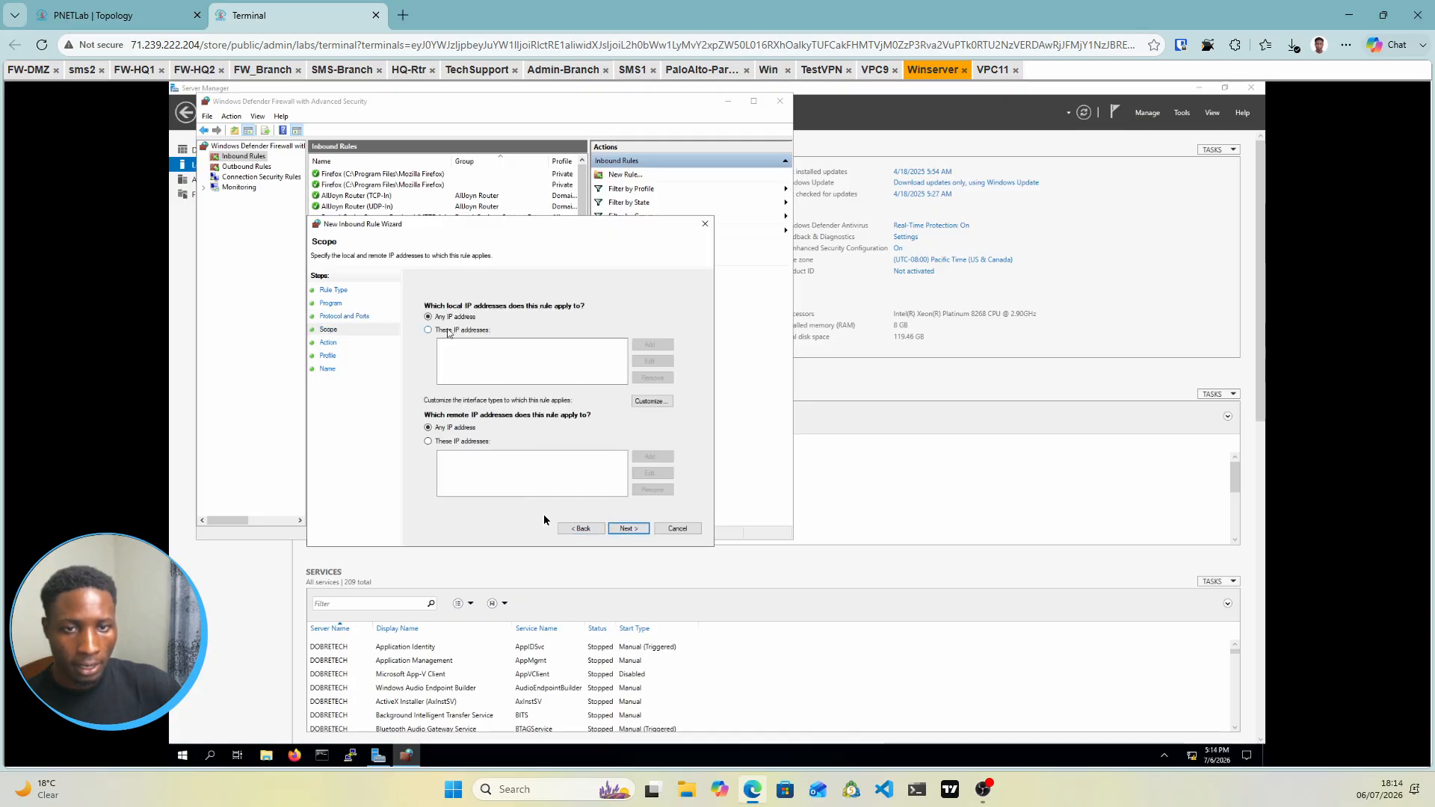
left_click(629, 529)
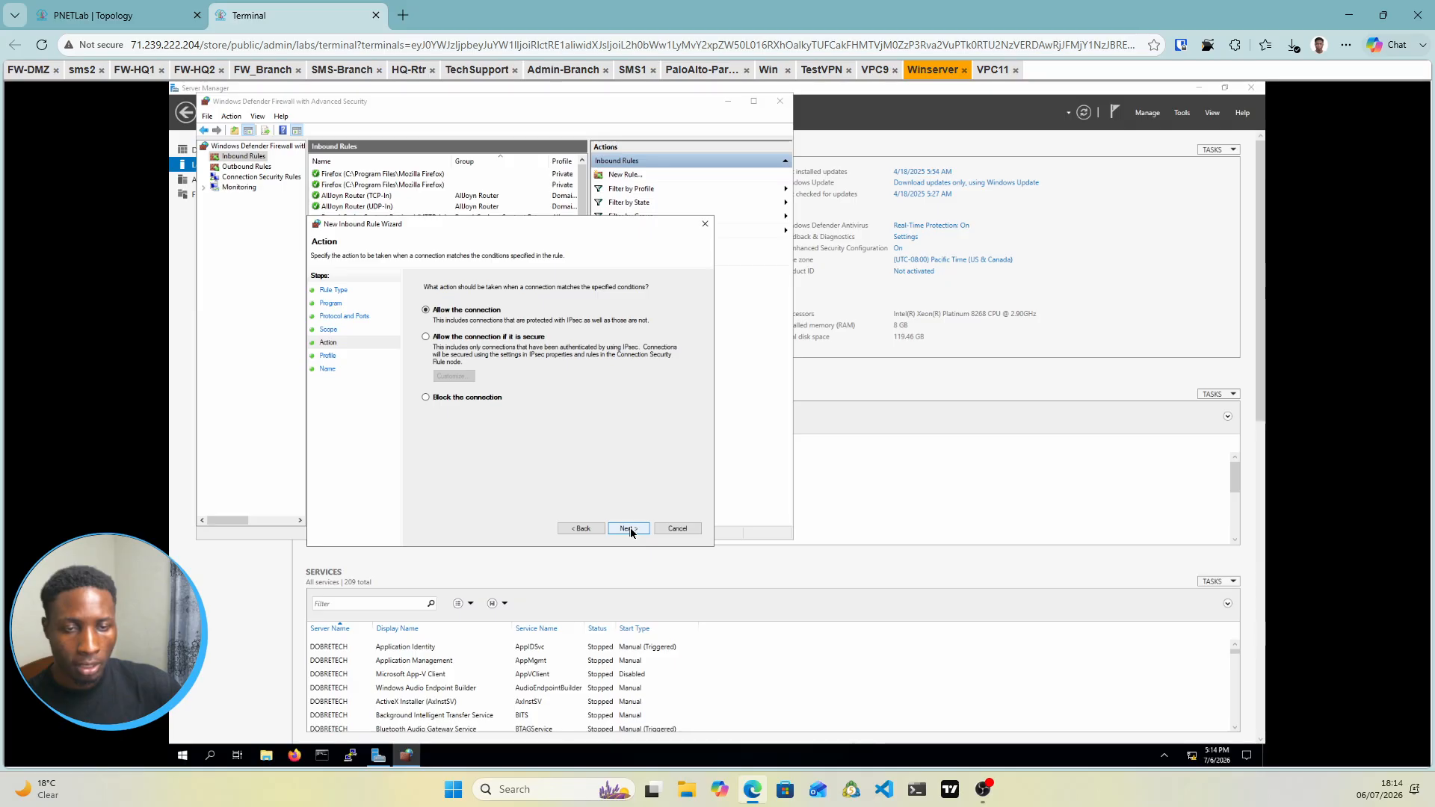
left_click(629, 528)
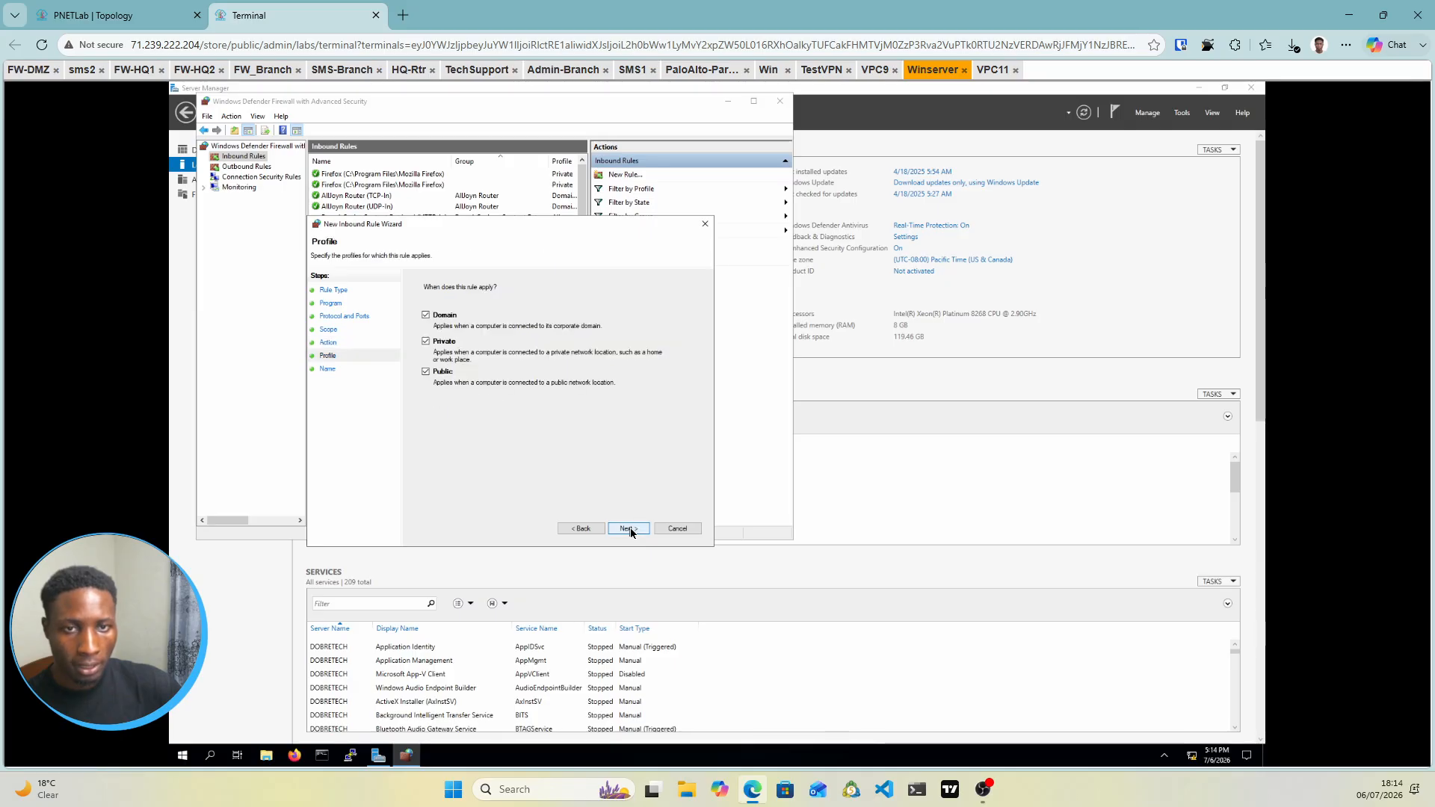
left_click(629, 530)
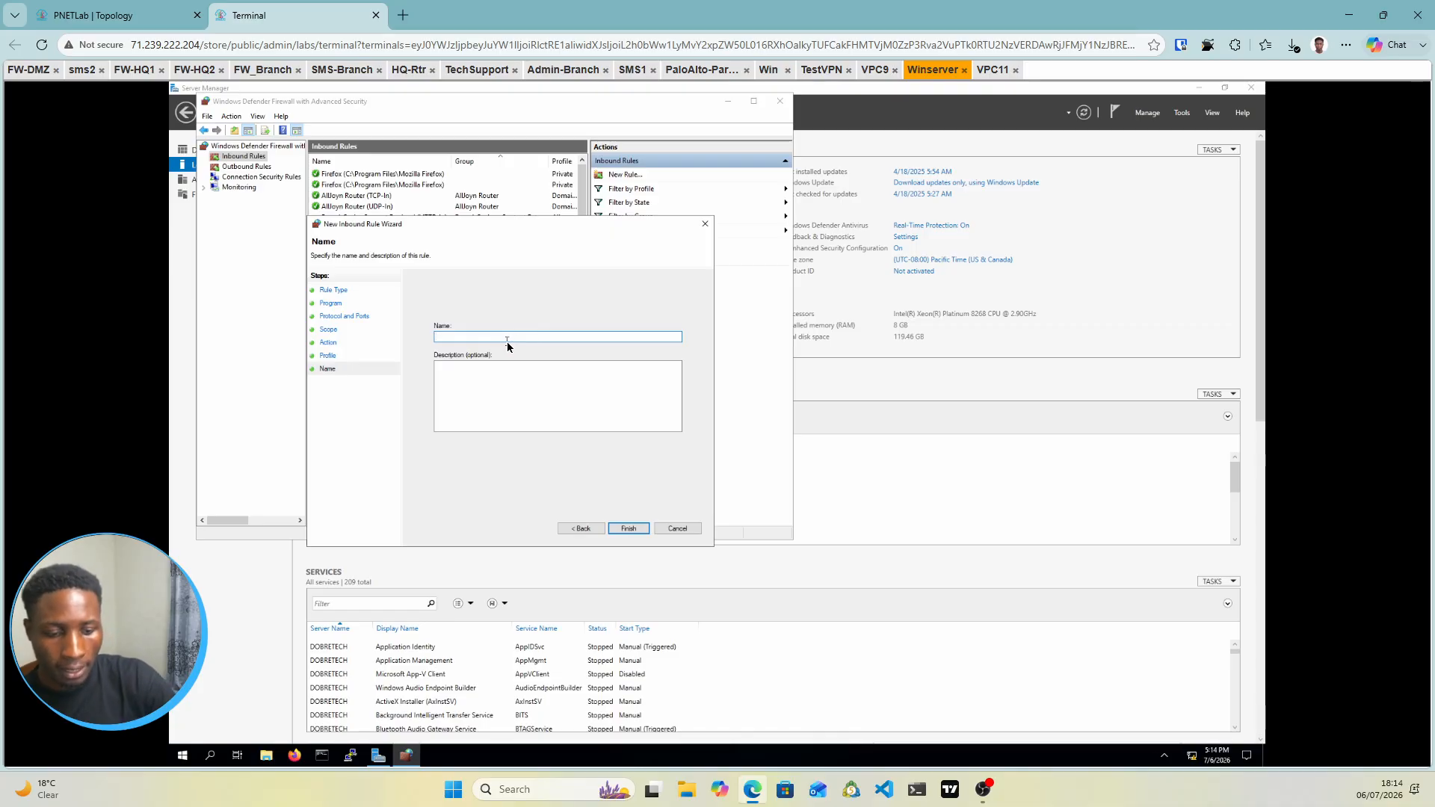
type("ICMP Ac")
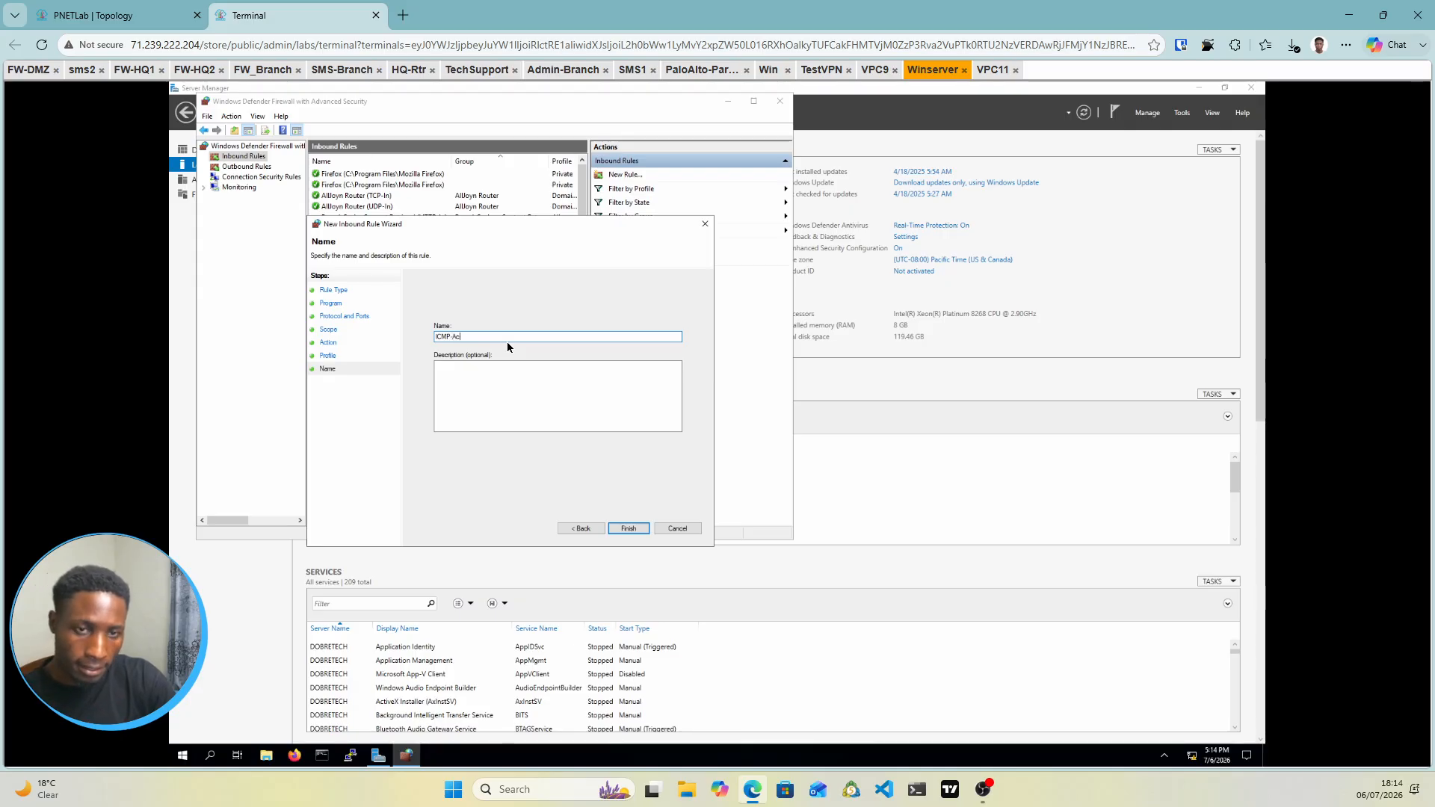
type("cess")
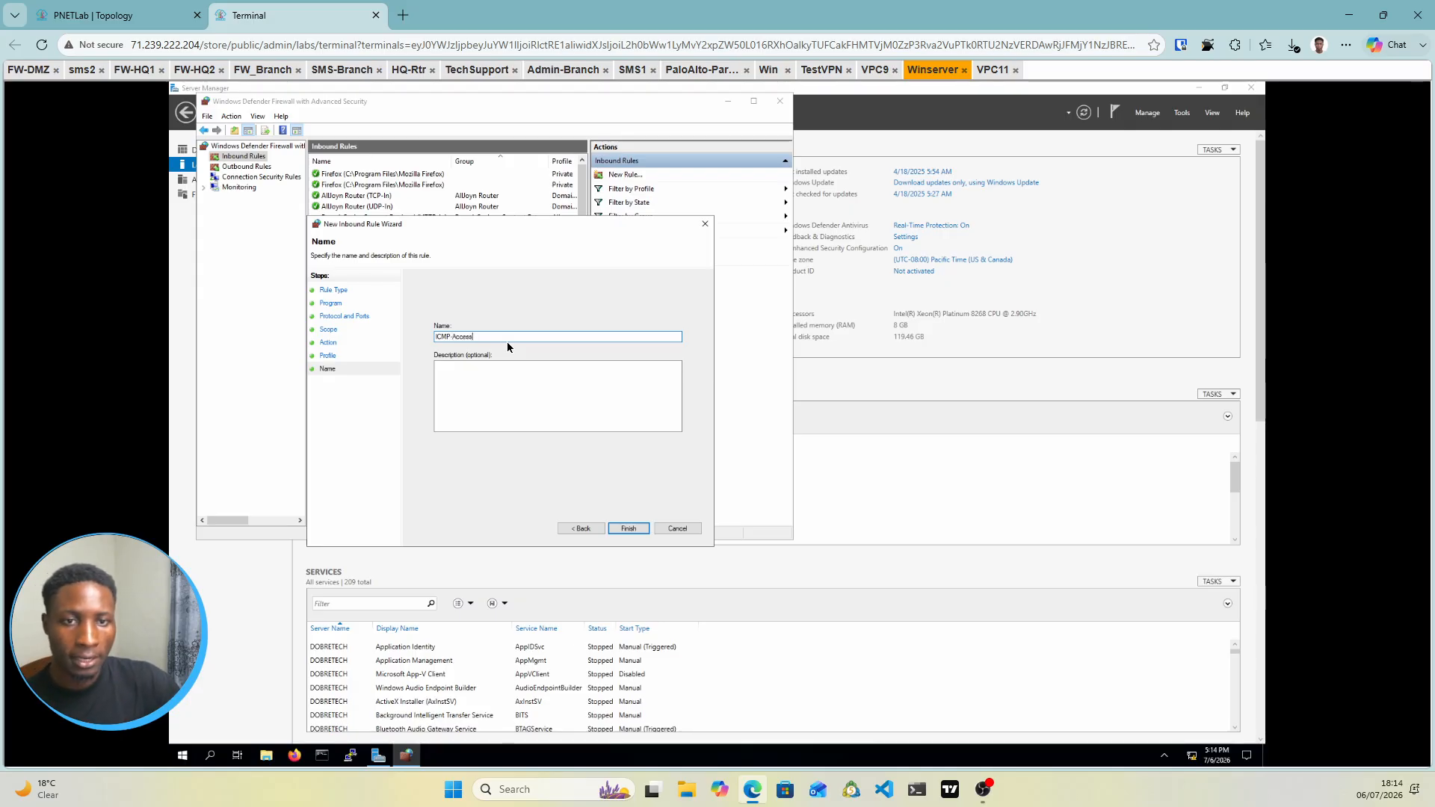
left_click(626, 528)
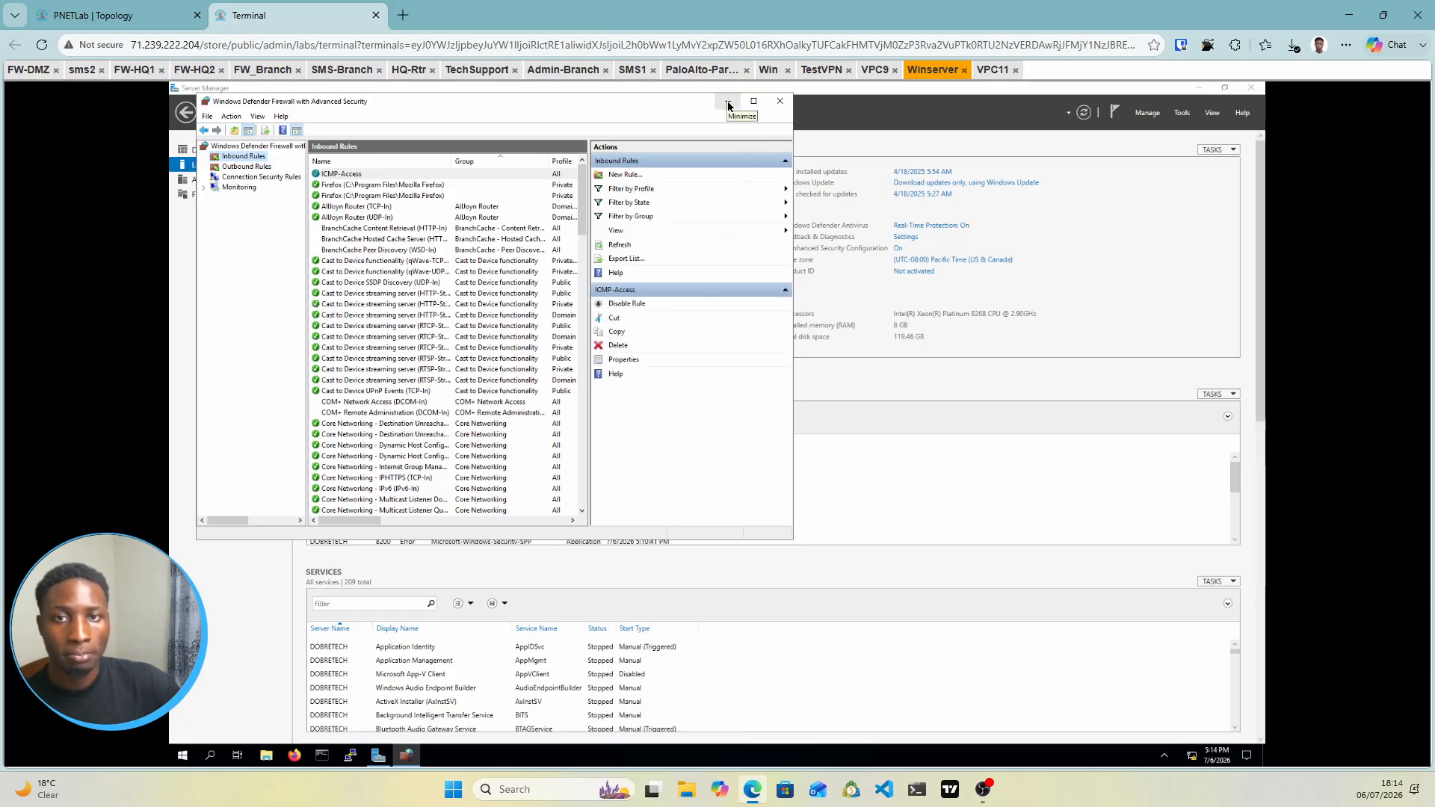
left_click(780, 108)
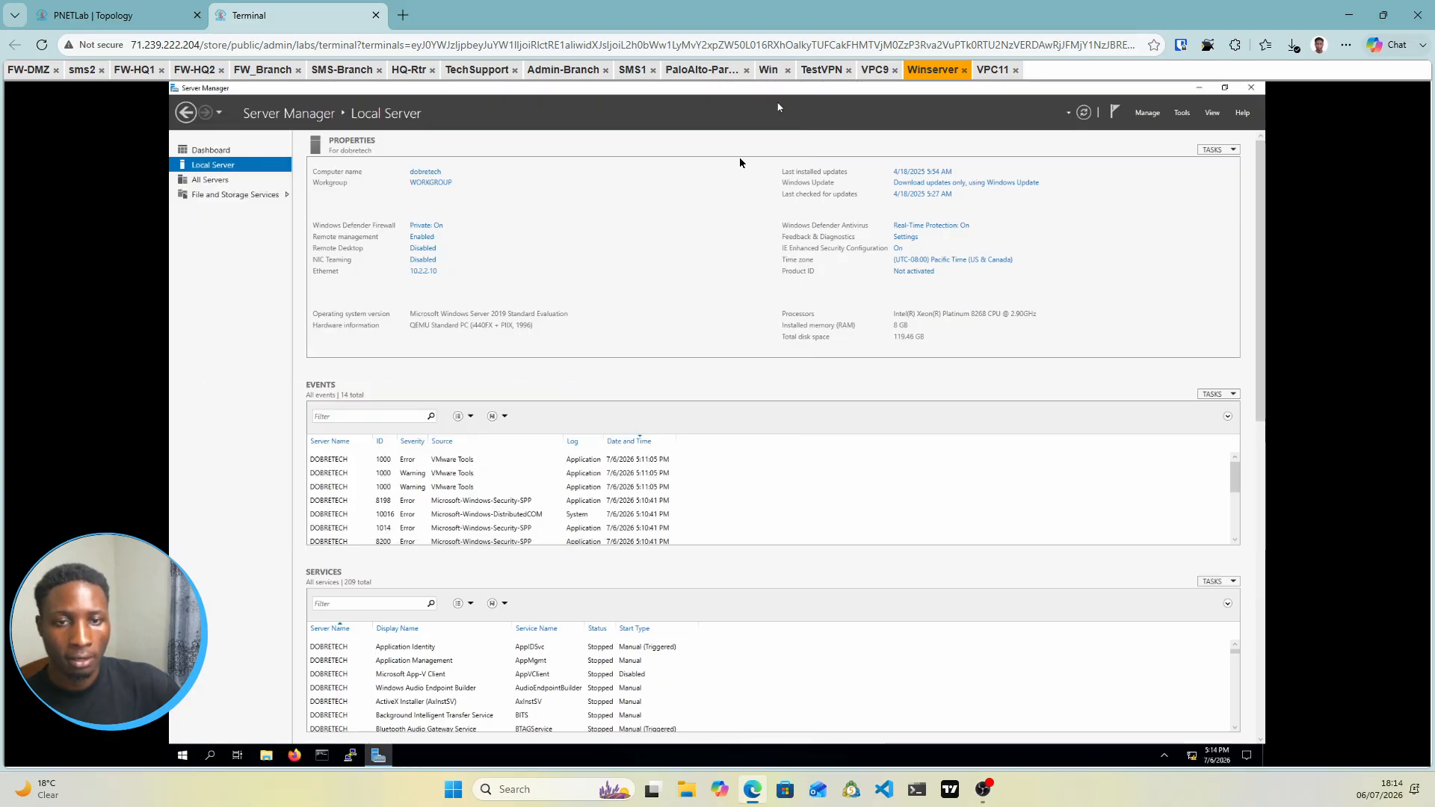
Minimize Server Manager, close TestVPN's network location prompt and Network Connections, and start Command Prompt
left_click(1195, 88)
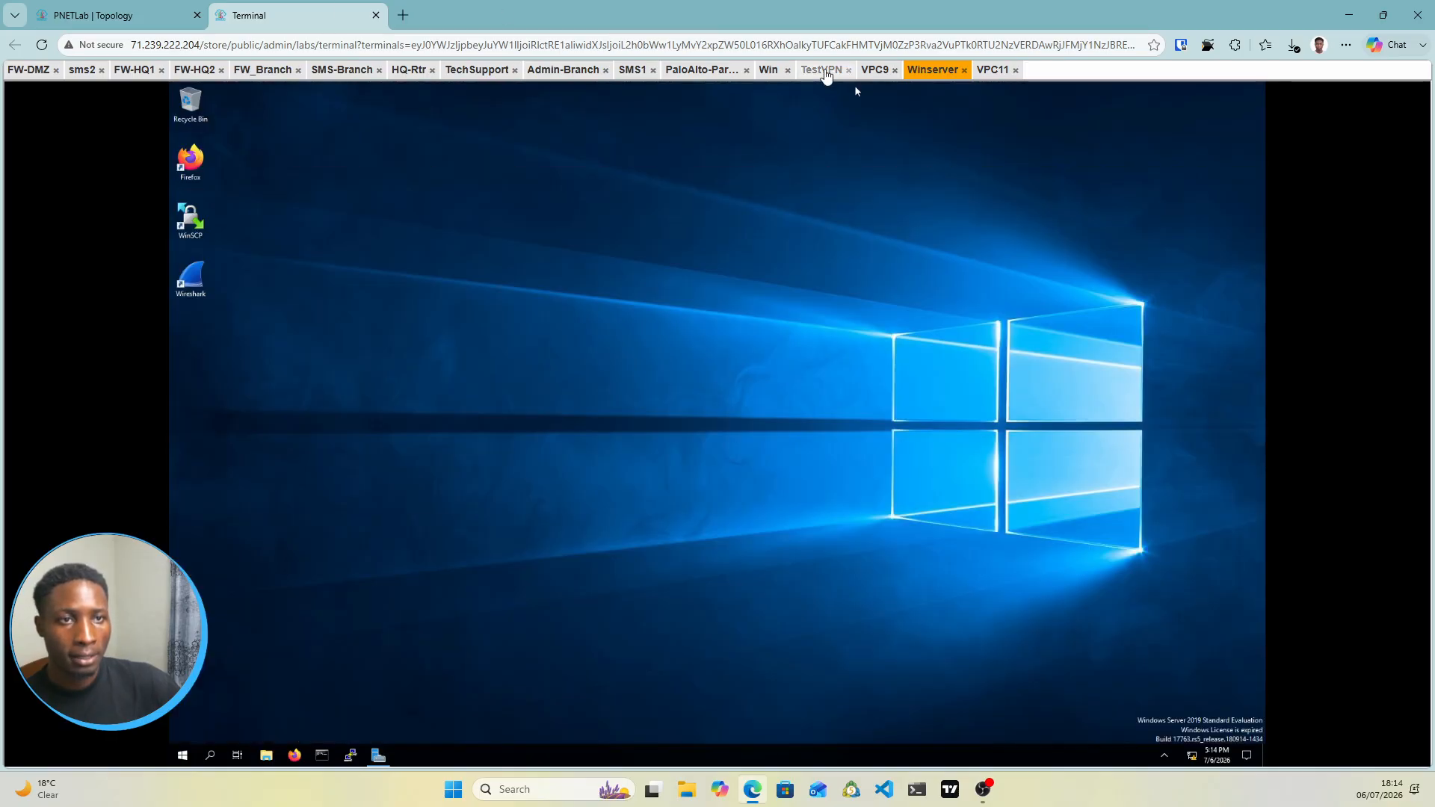
left_click(825, 71)
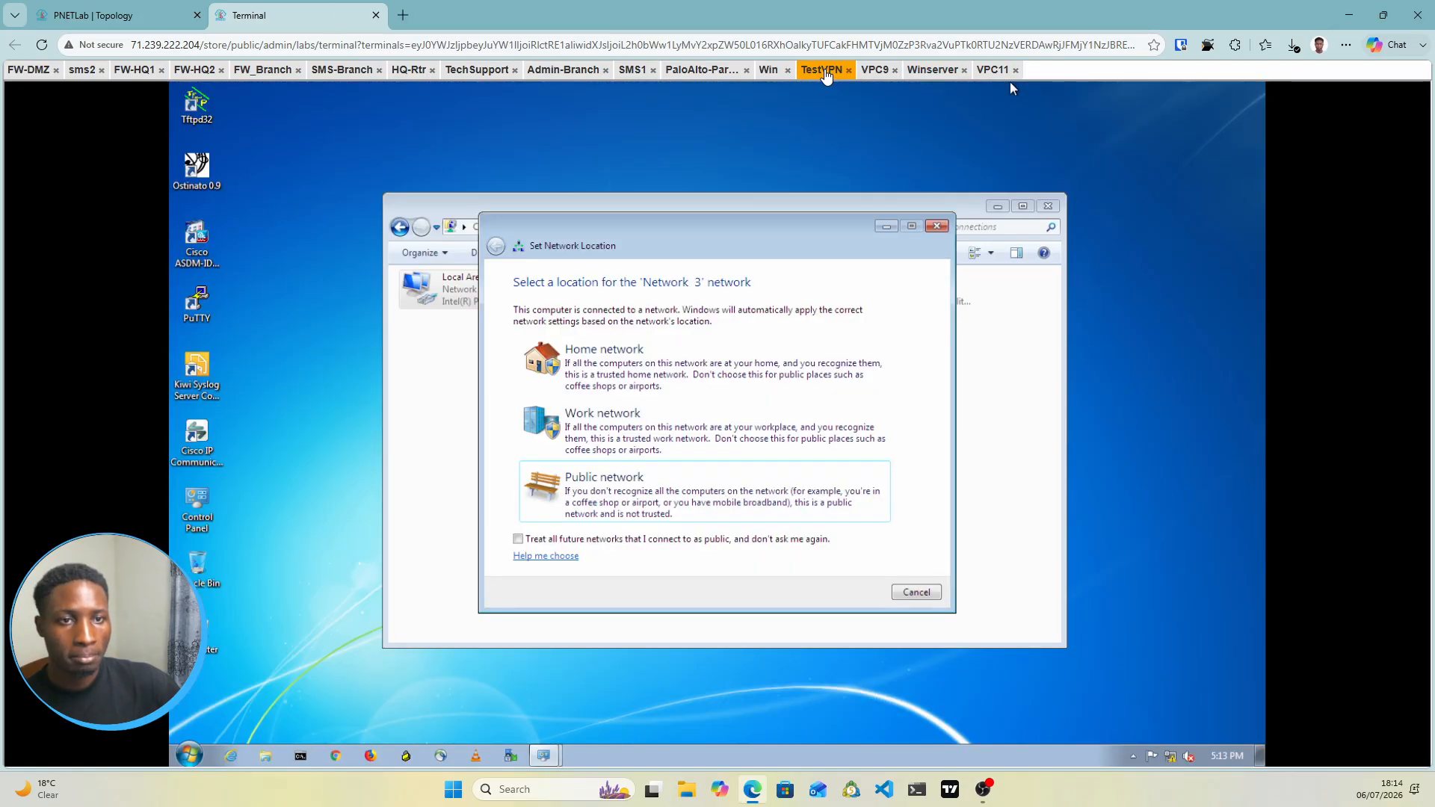
left_click(936, 225)
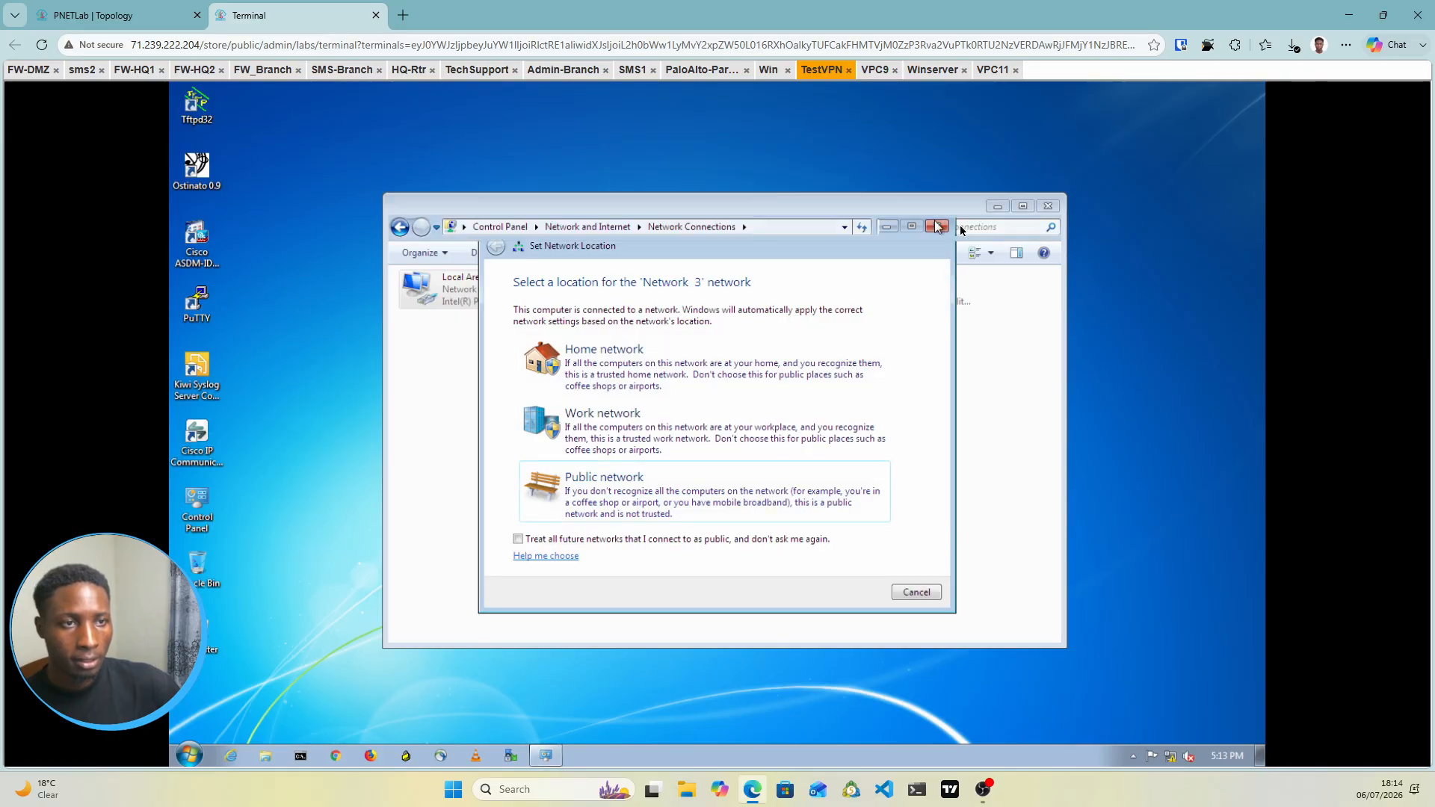
left_click(1049, 207)
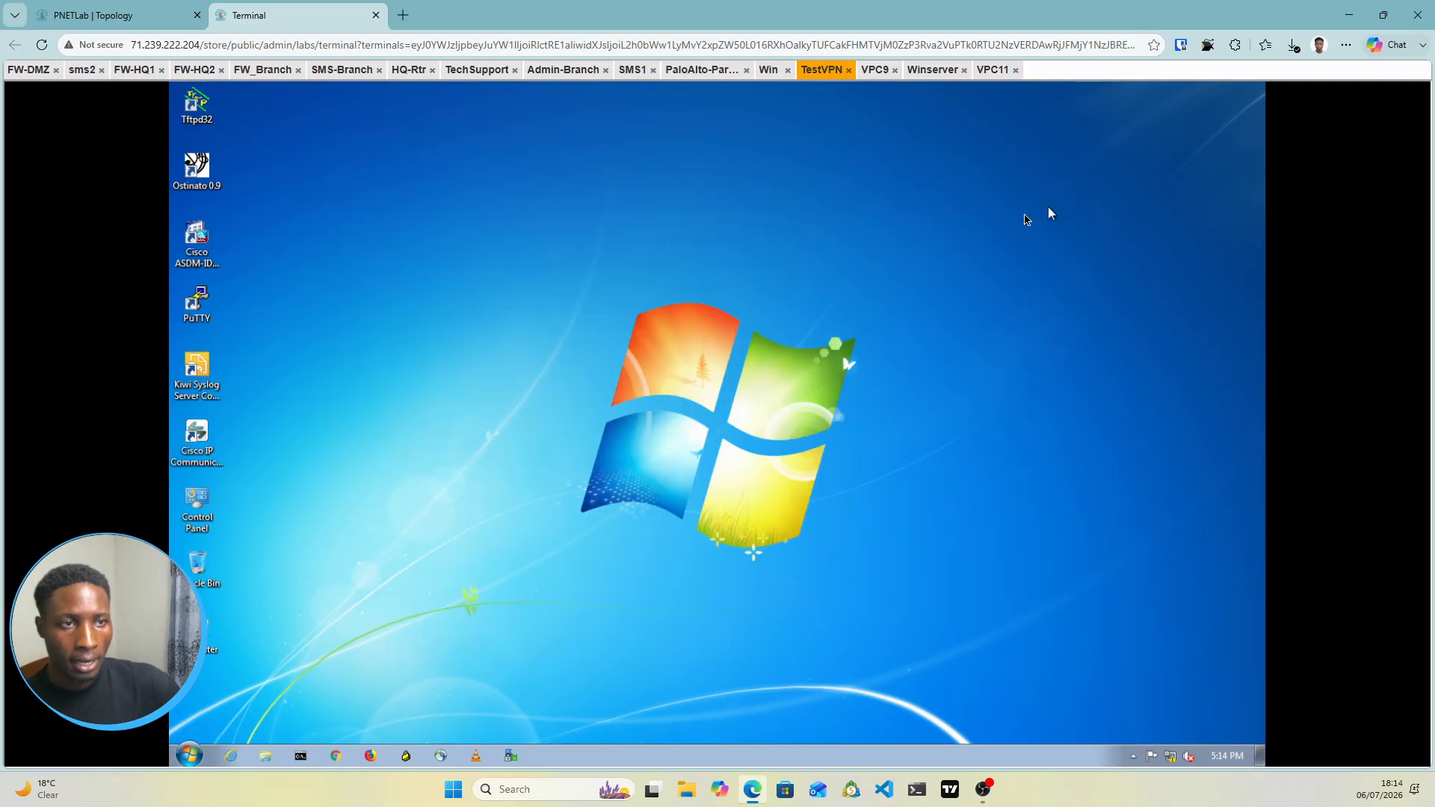
left_click(299, 756)
left_click(120, 15)
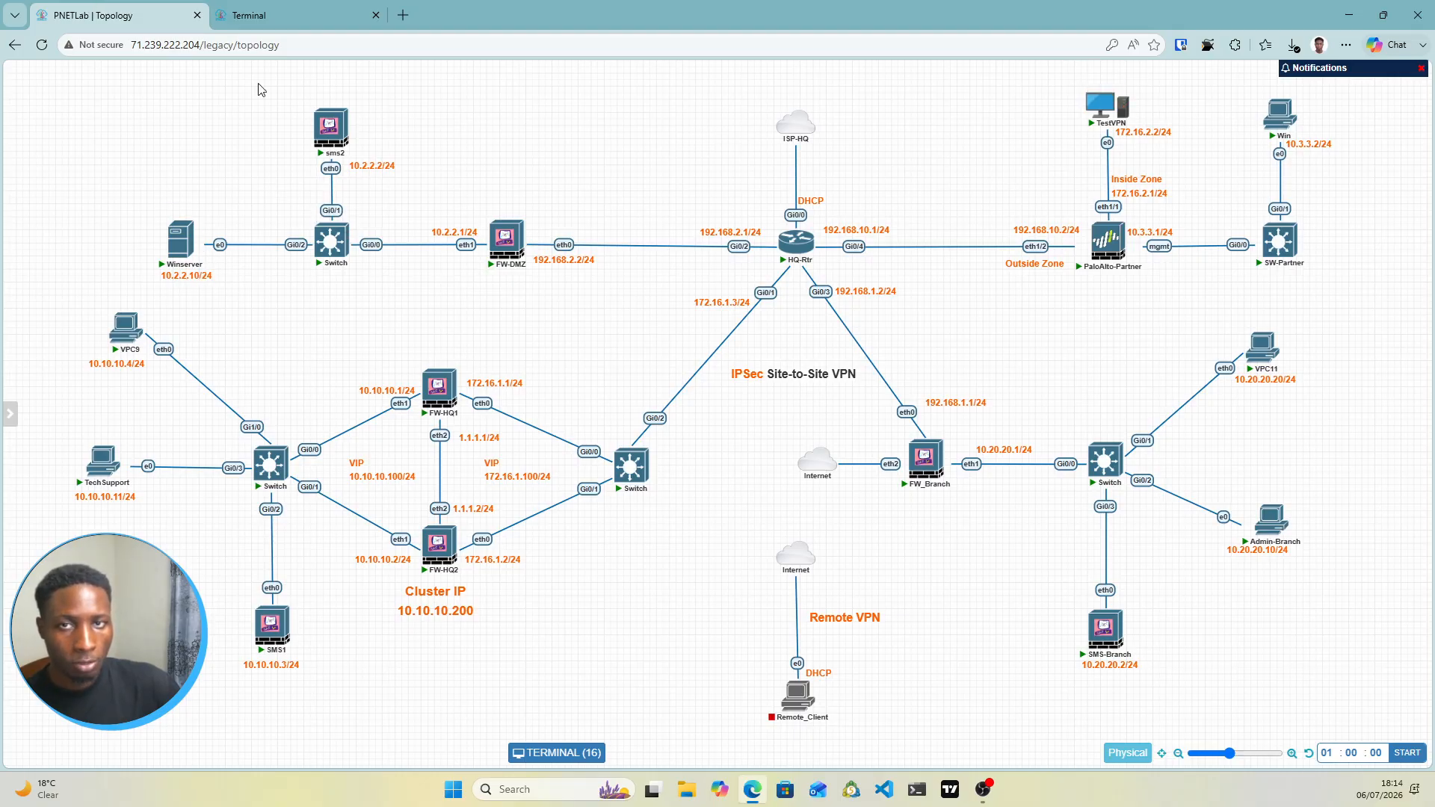
From TestVPN, ping 10.2.2.10 (times out), run ipconfig, and ping 172.16.2.1 (replies)
left_click(254, 17)
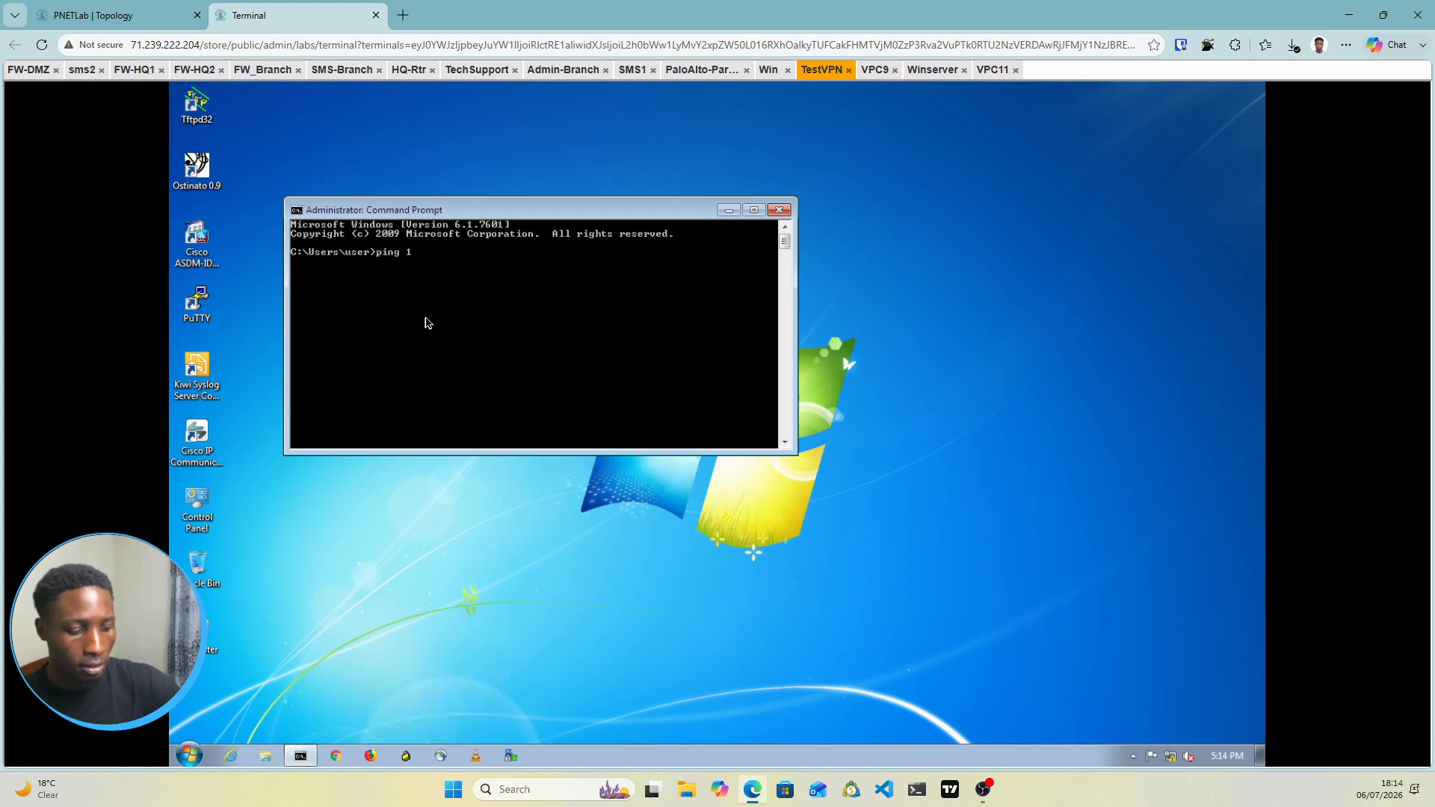
type("ping 10.2.2.10")
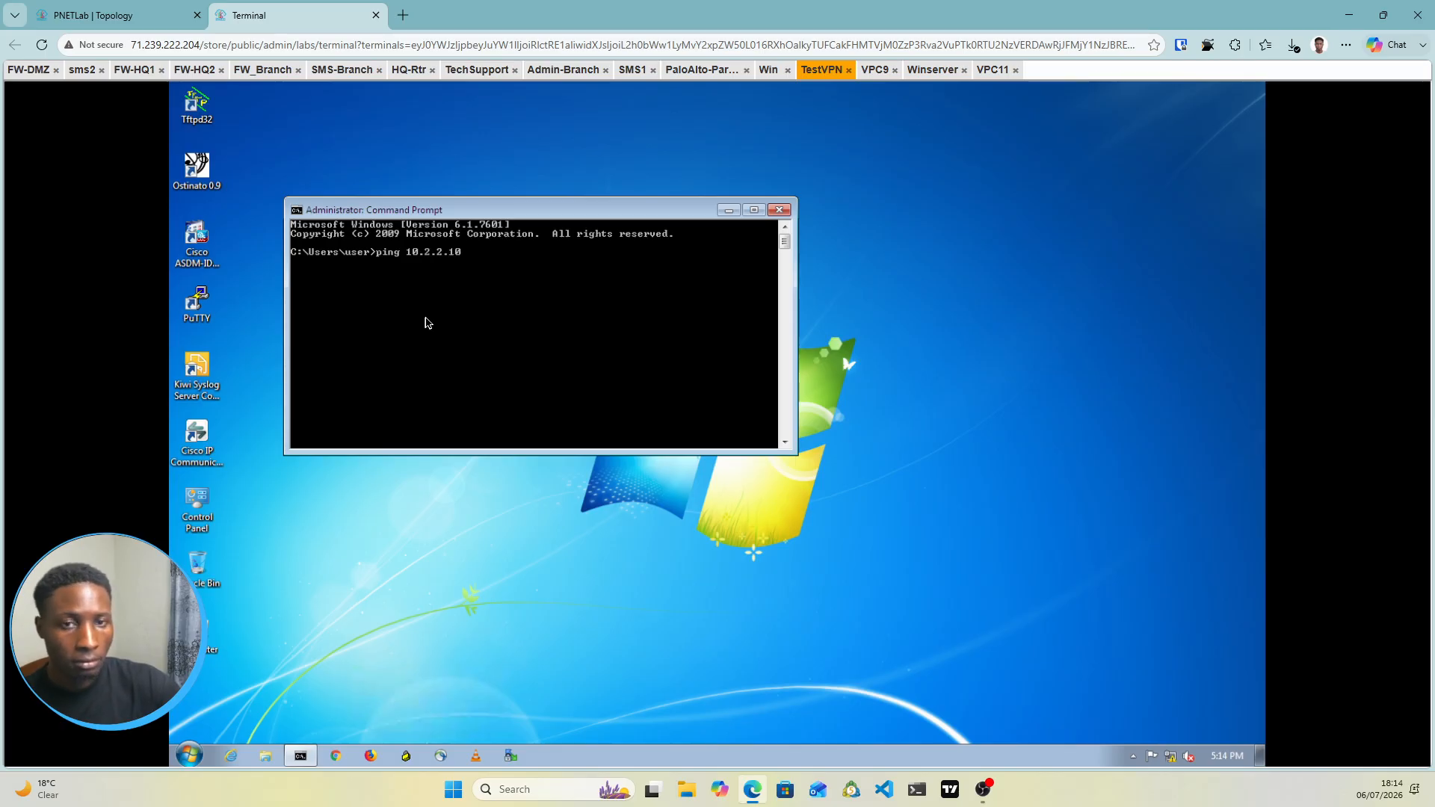
key("Return")
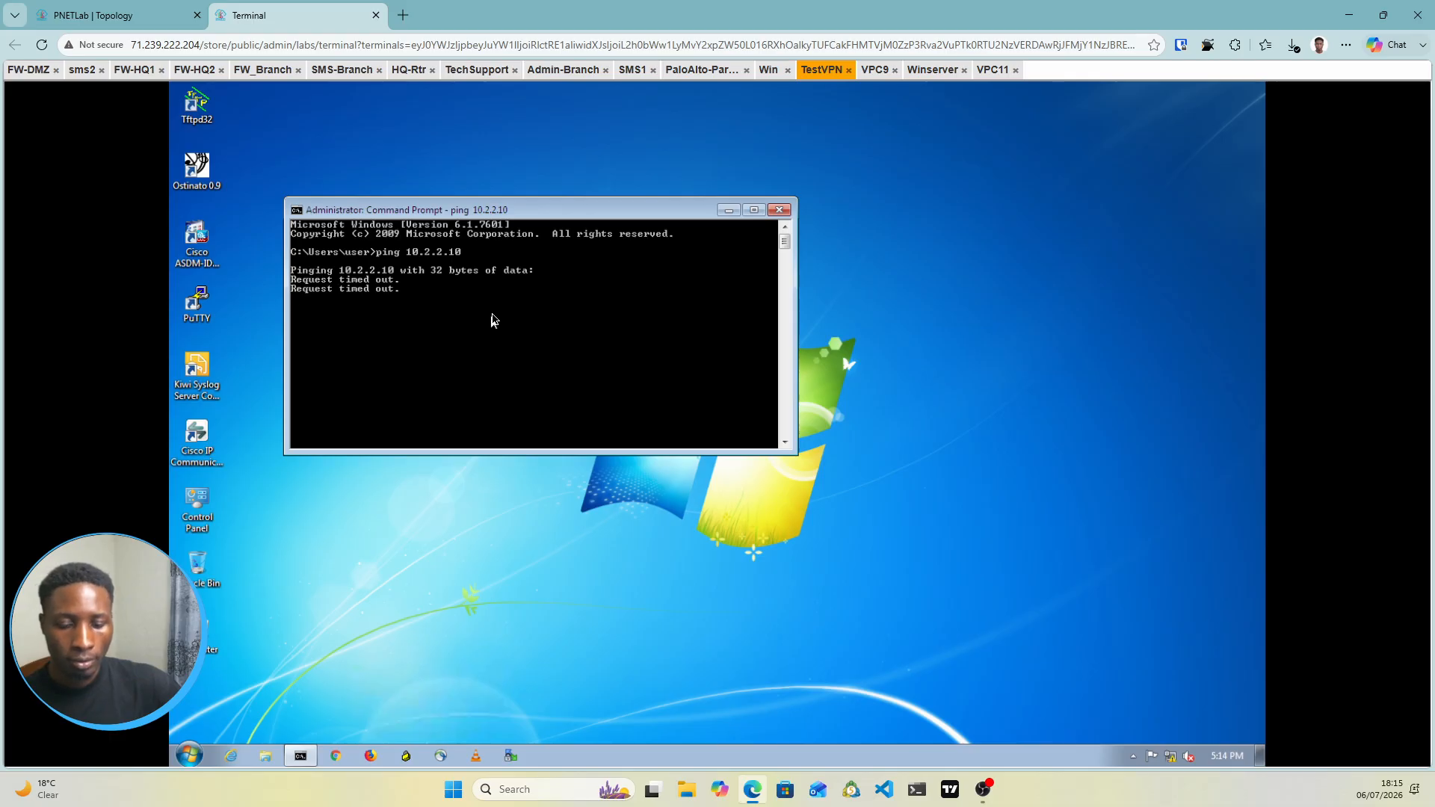
key("ctrl+c")
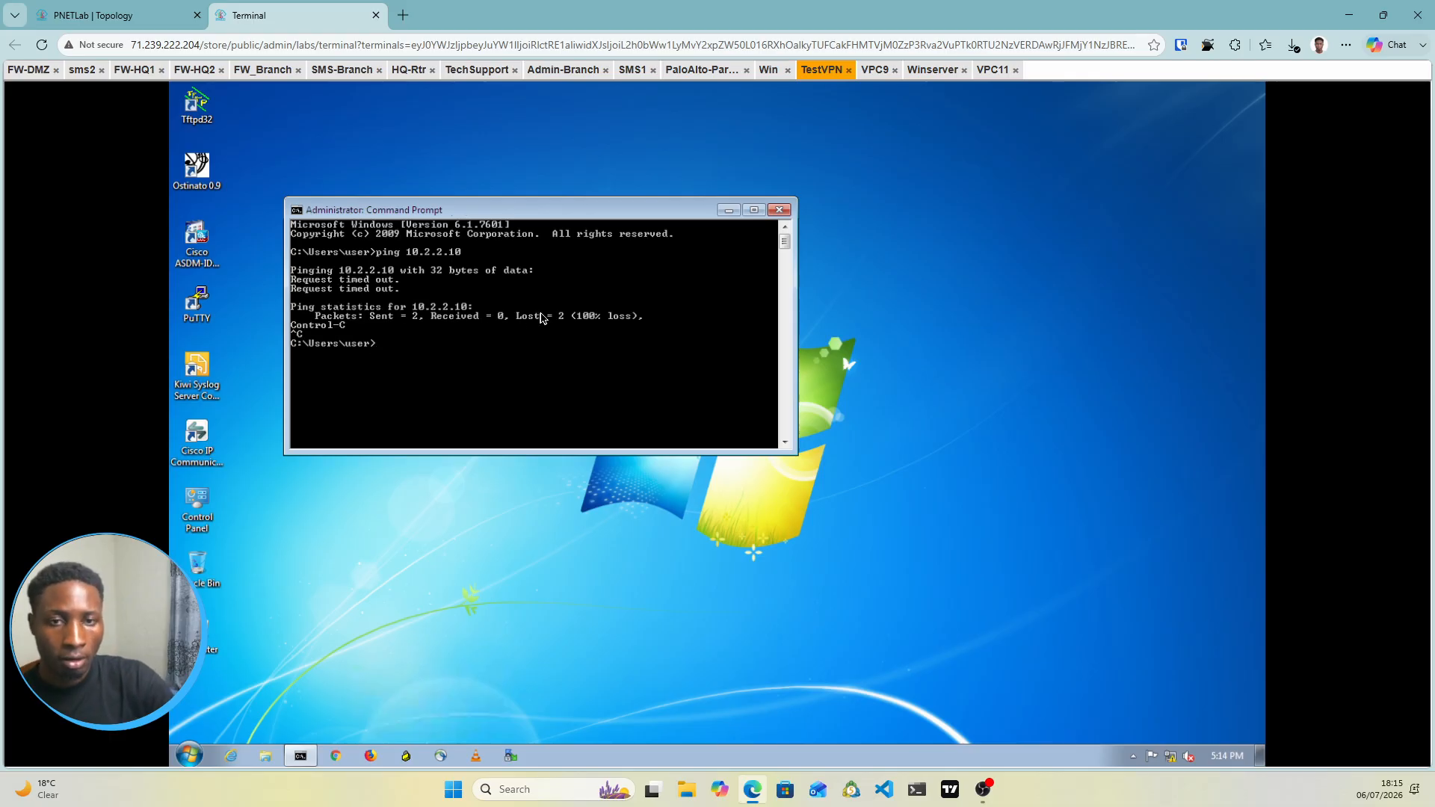
type("ipconfig")
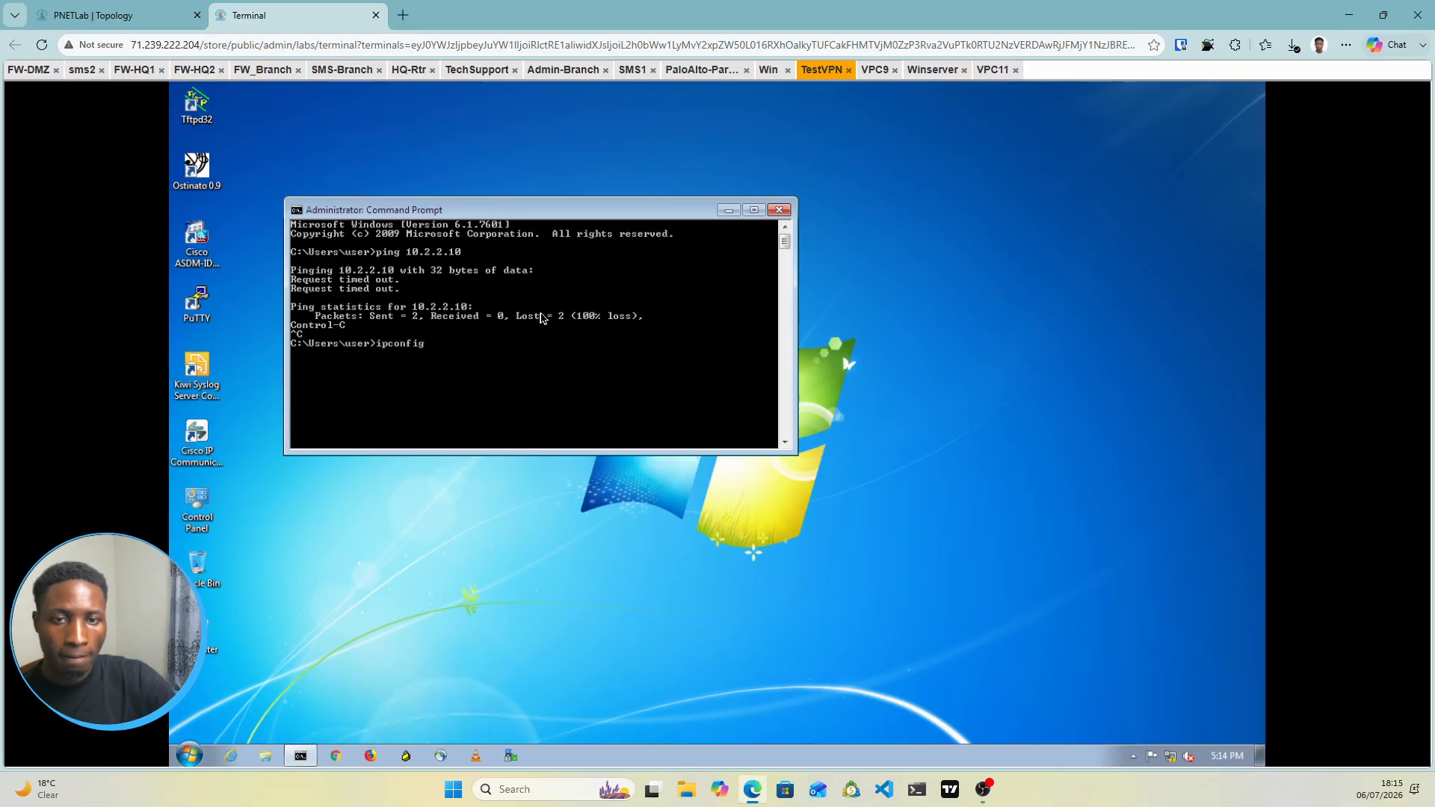
key("Return")
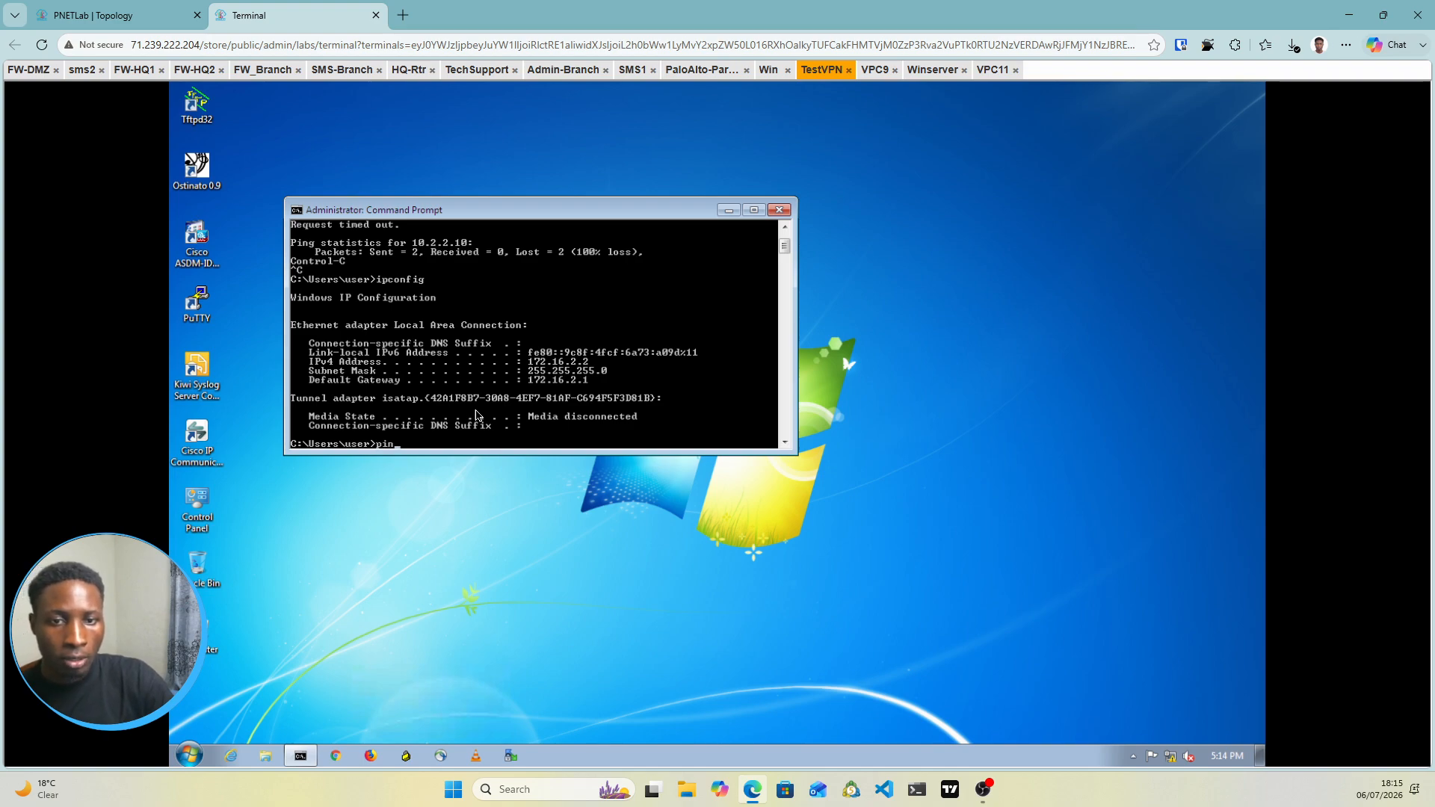
type("g 17")
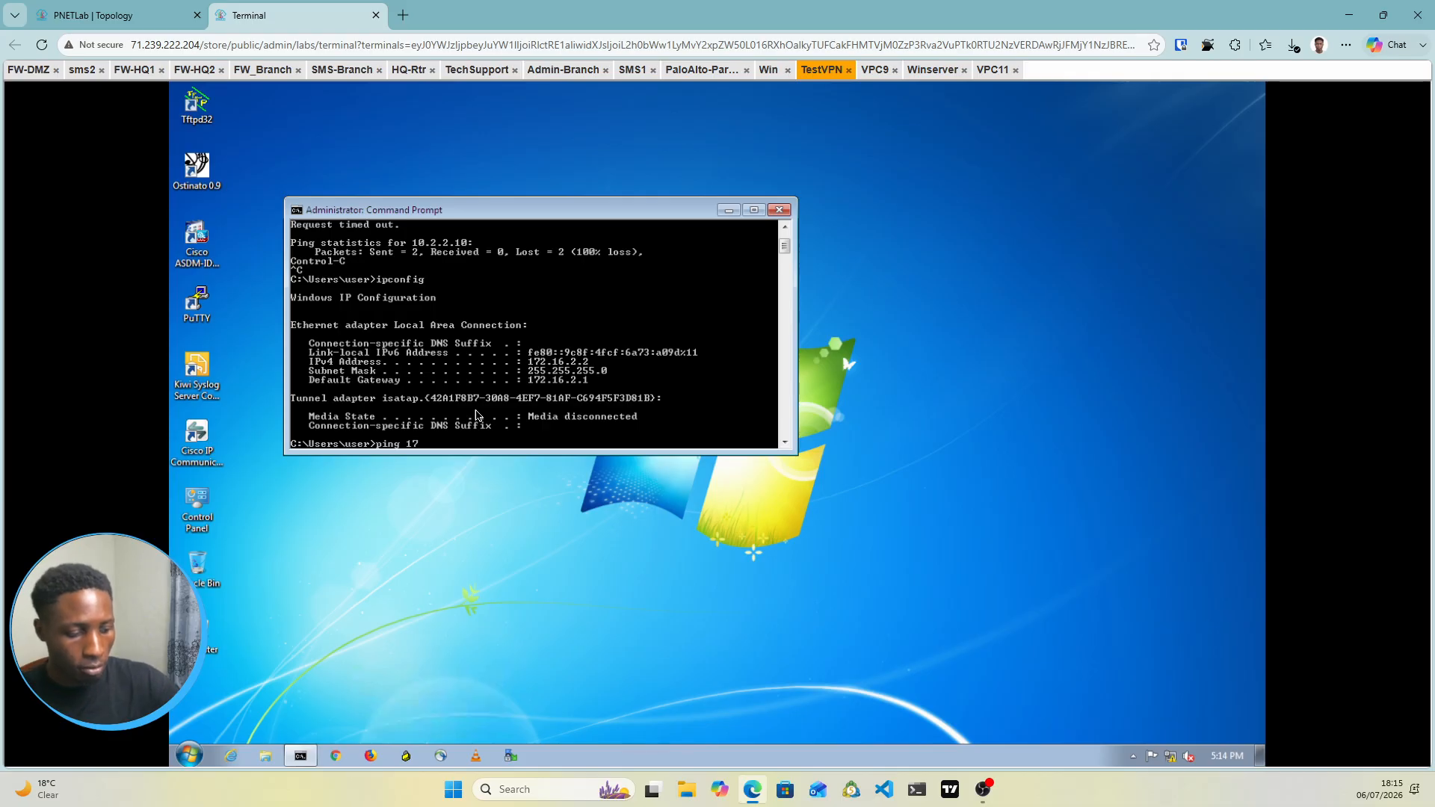
type("2.16.2.")
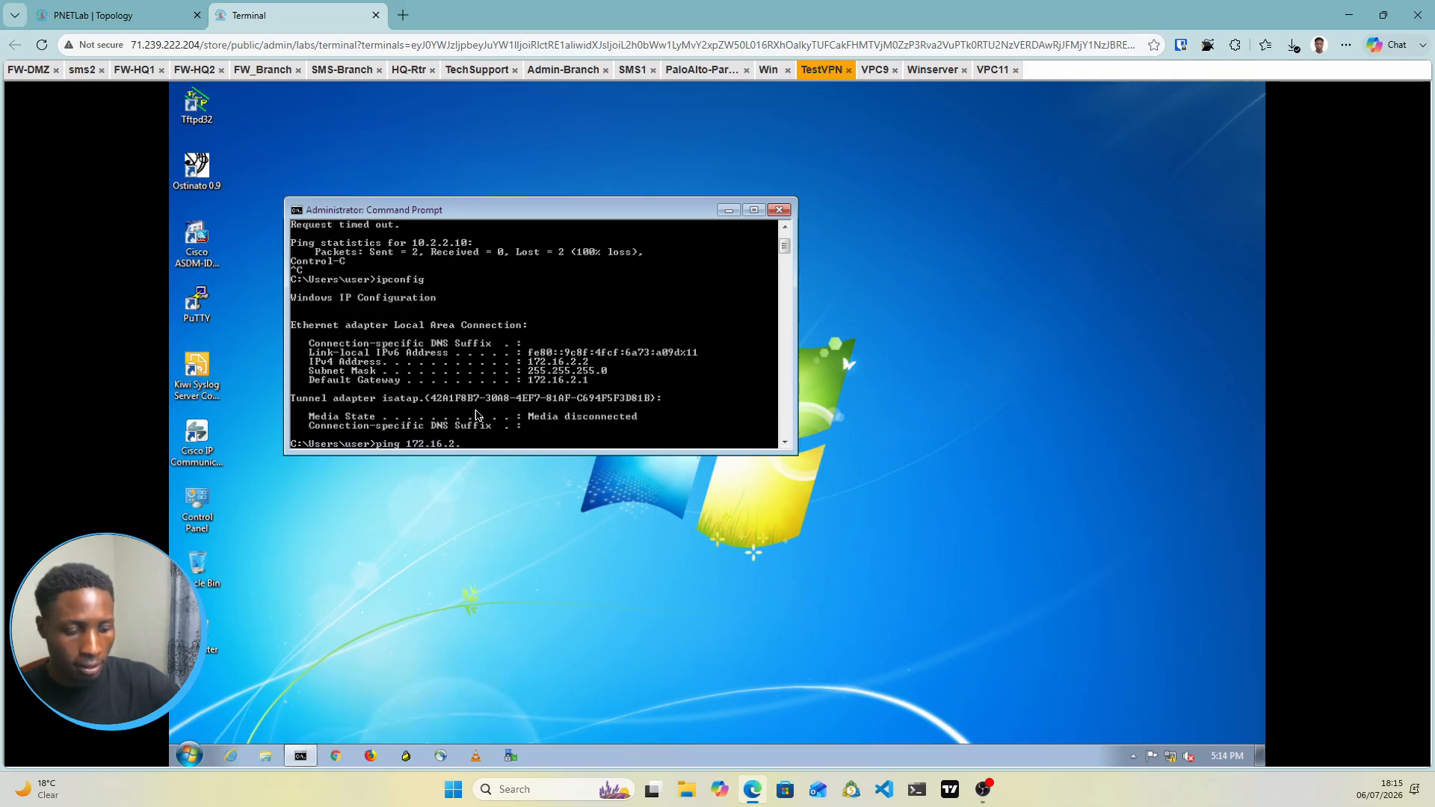
type("1")
key("Return")
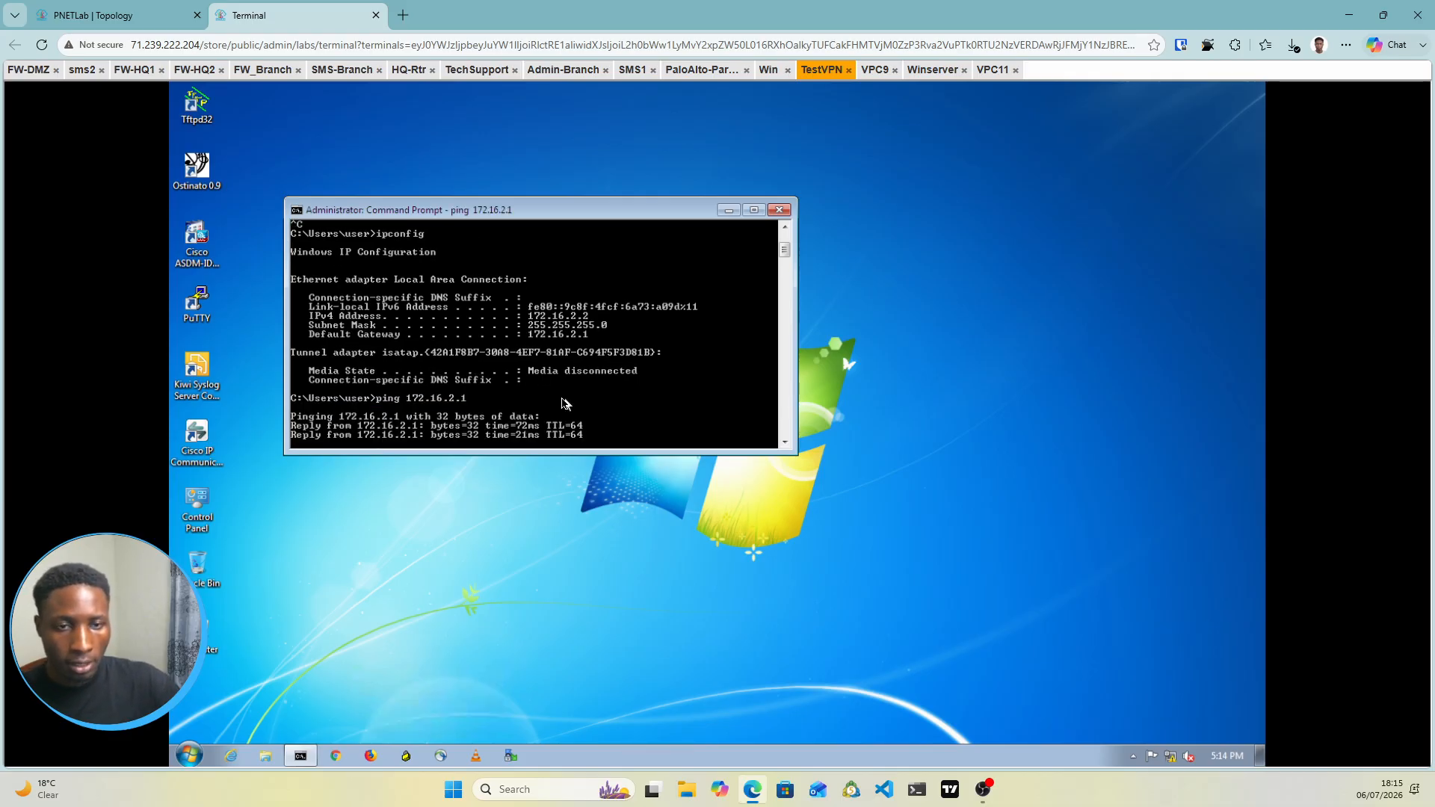
Ping 192.168.10.1 (times out) and 192.168.10.2 (replies), checking addresses on the topology map
left_click(138, 17)
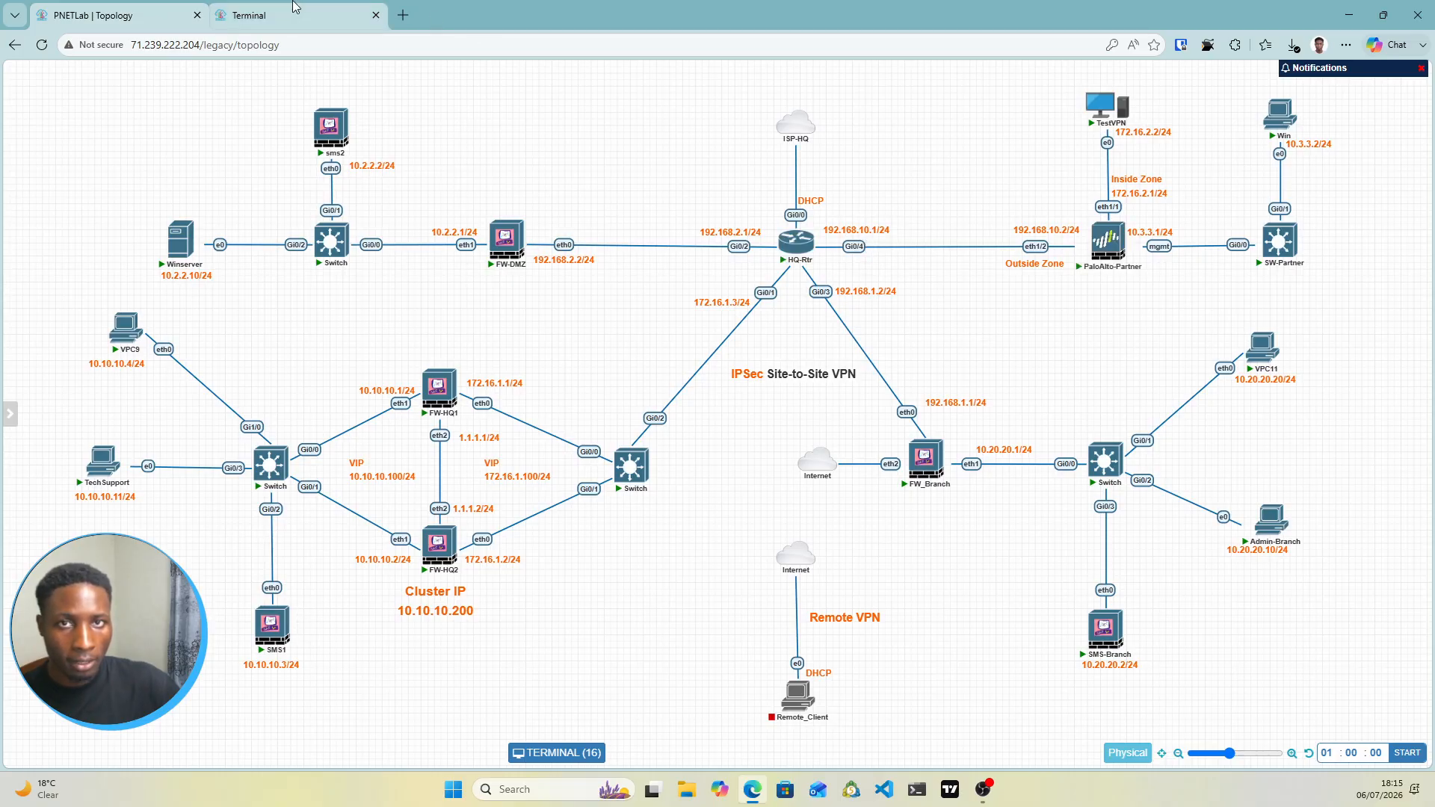
key("ctrl+Tab")
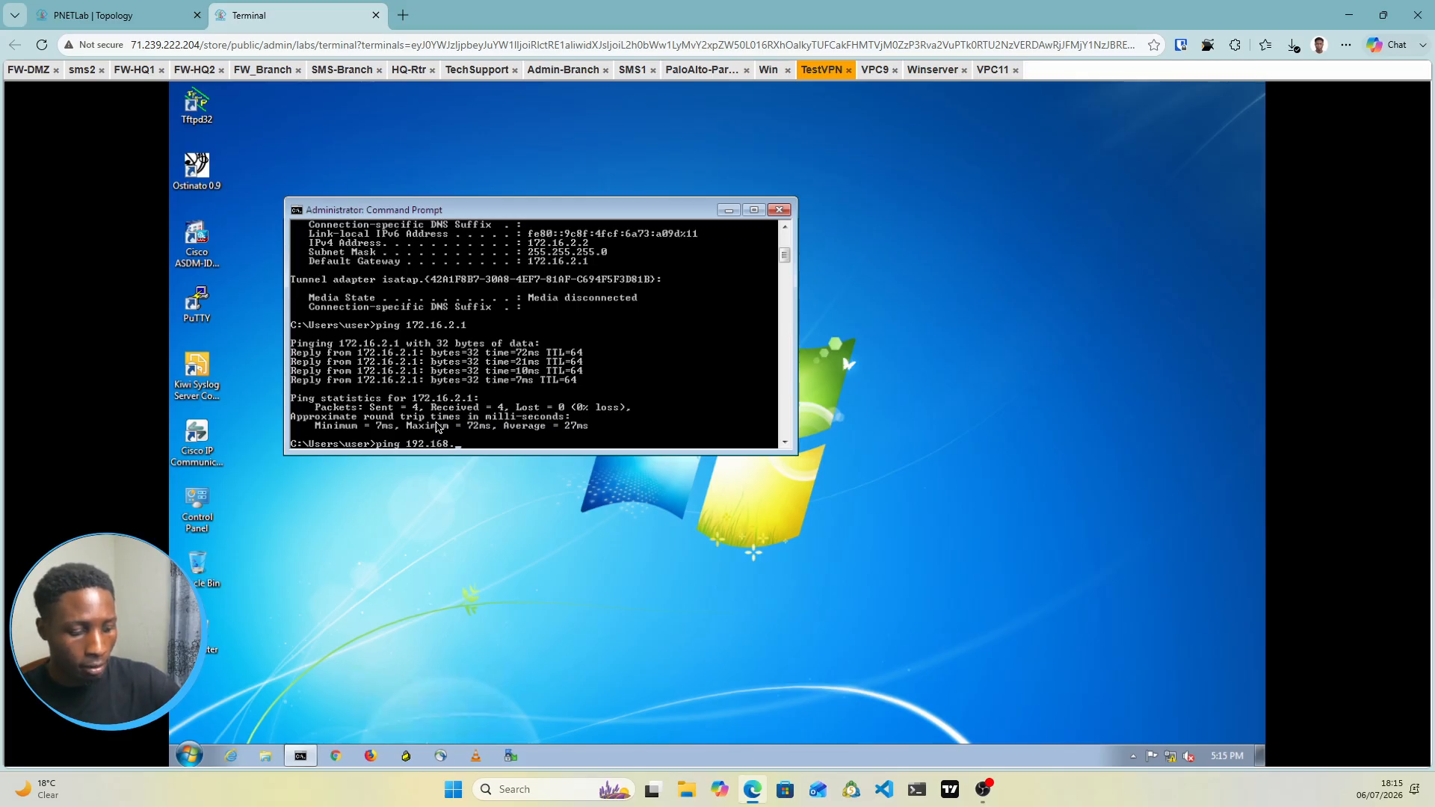
key("Return")
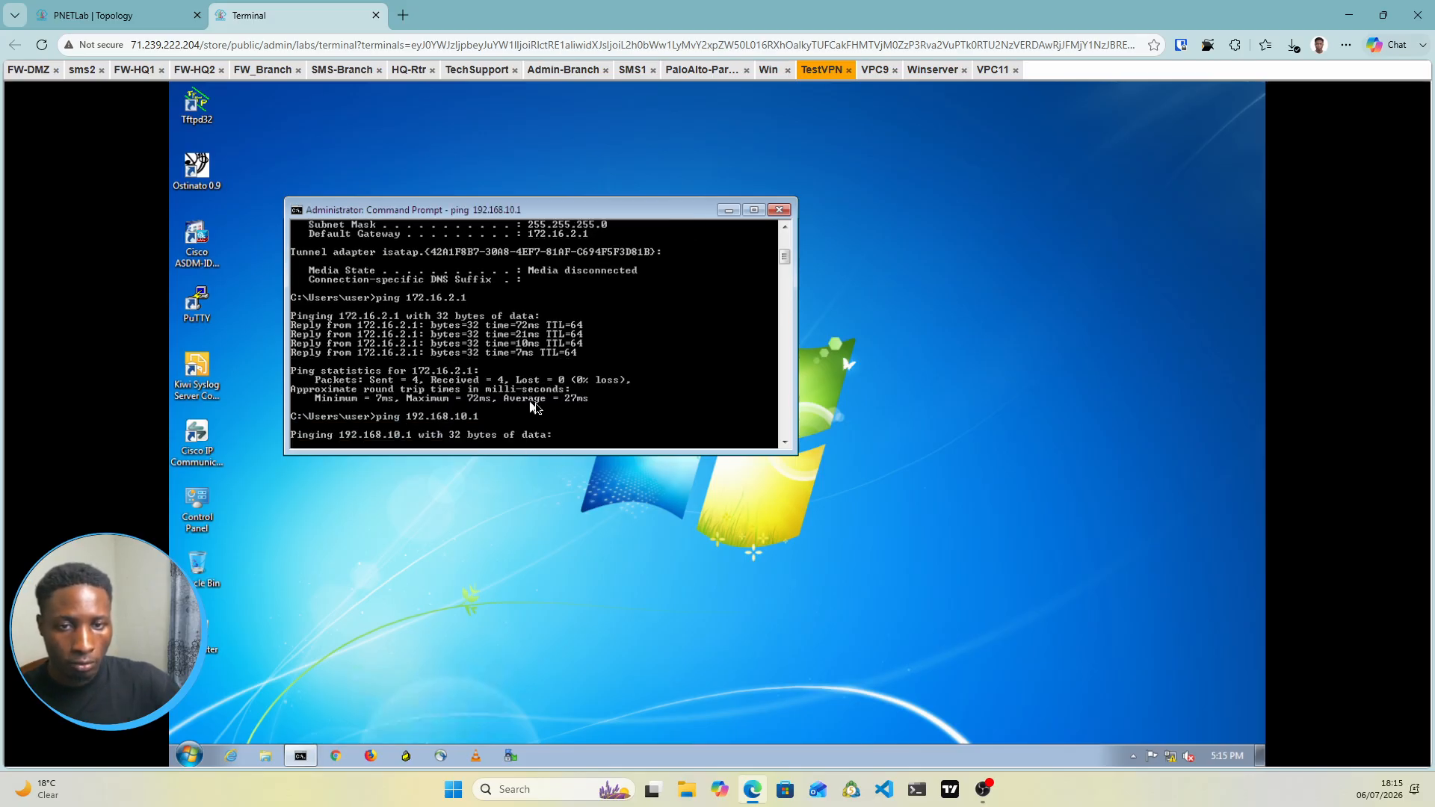
key("ctrl+c")
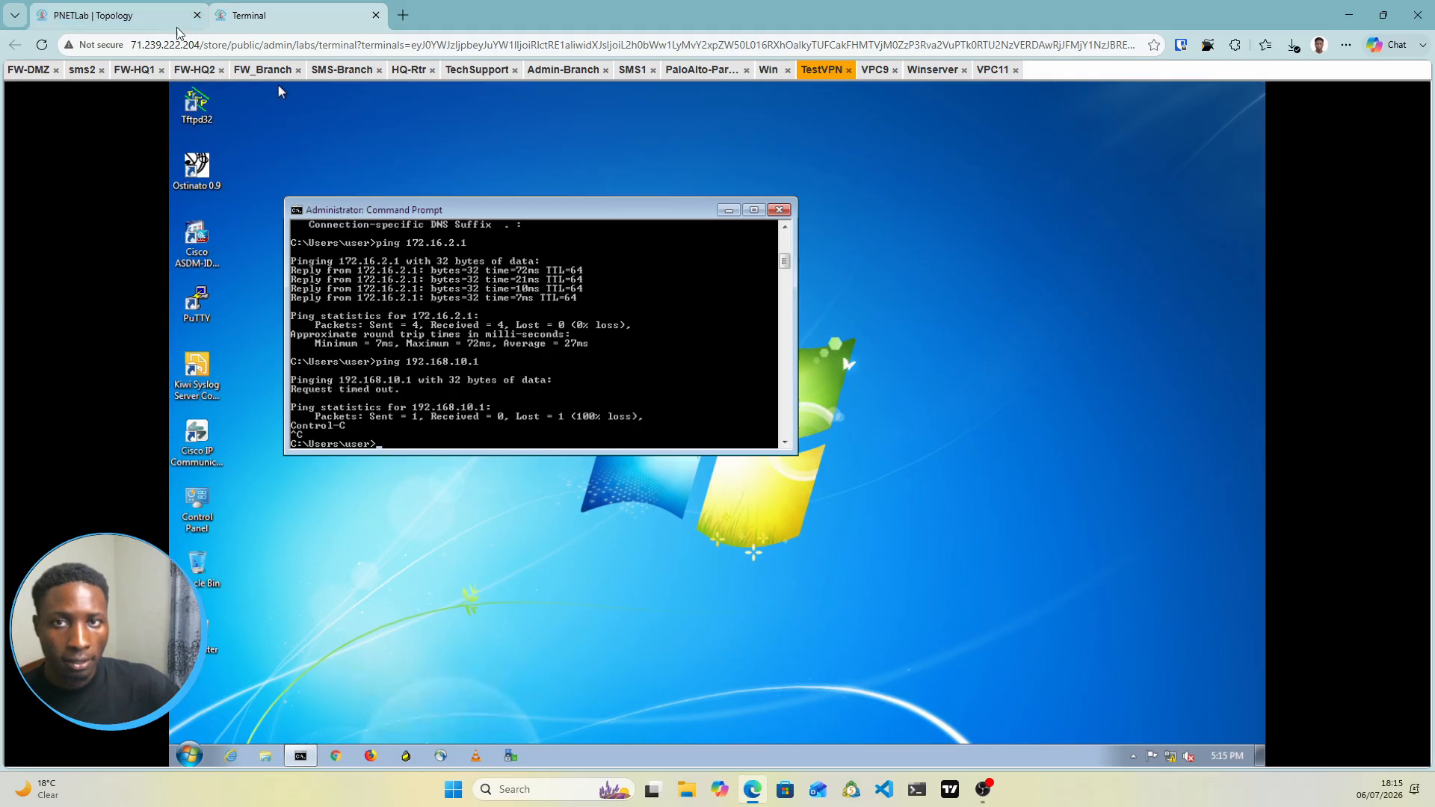
left_click(153, 16)
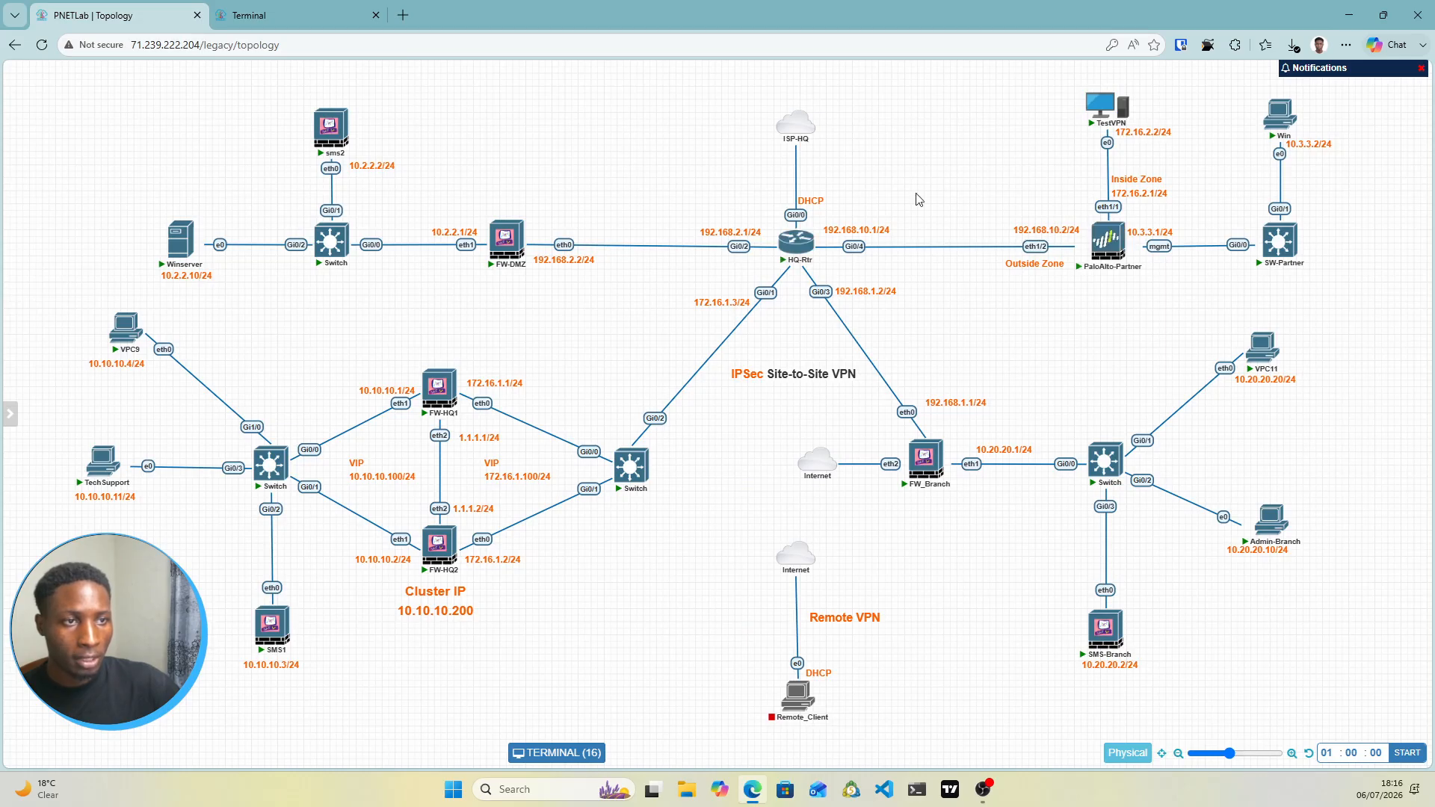
left_click(326, 22)
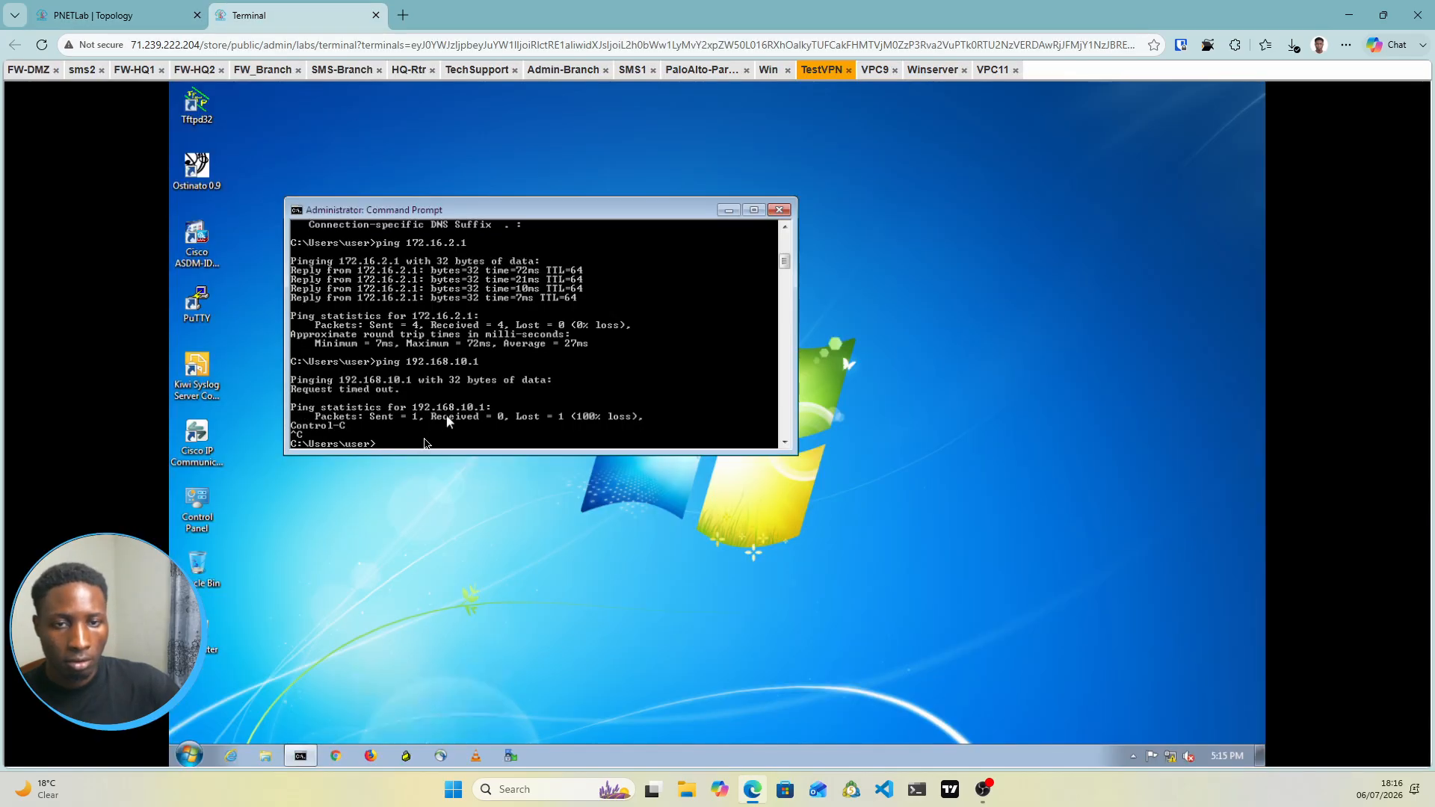
key("Up")
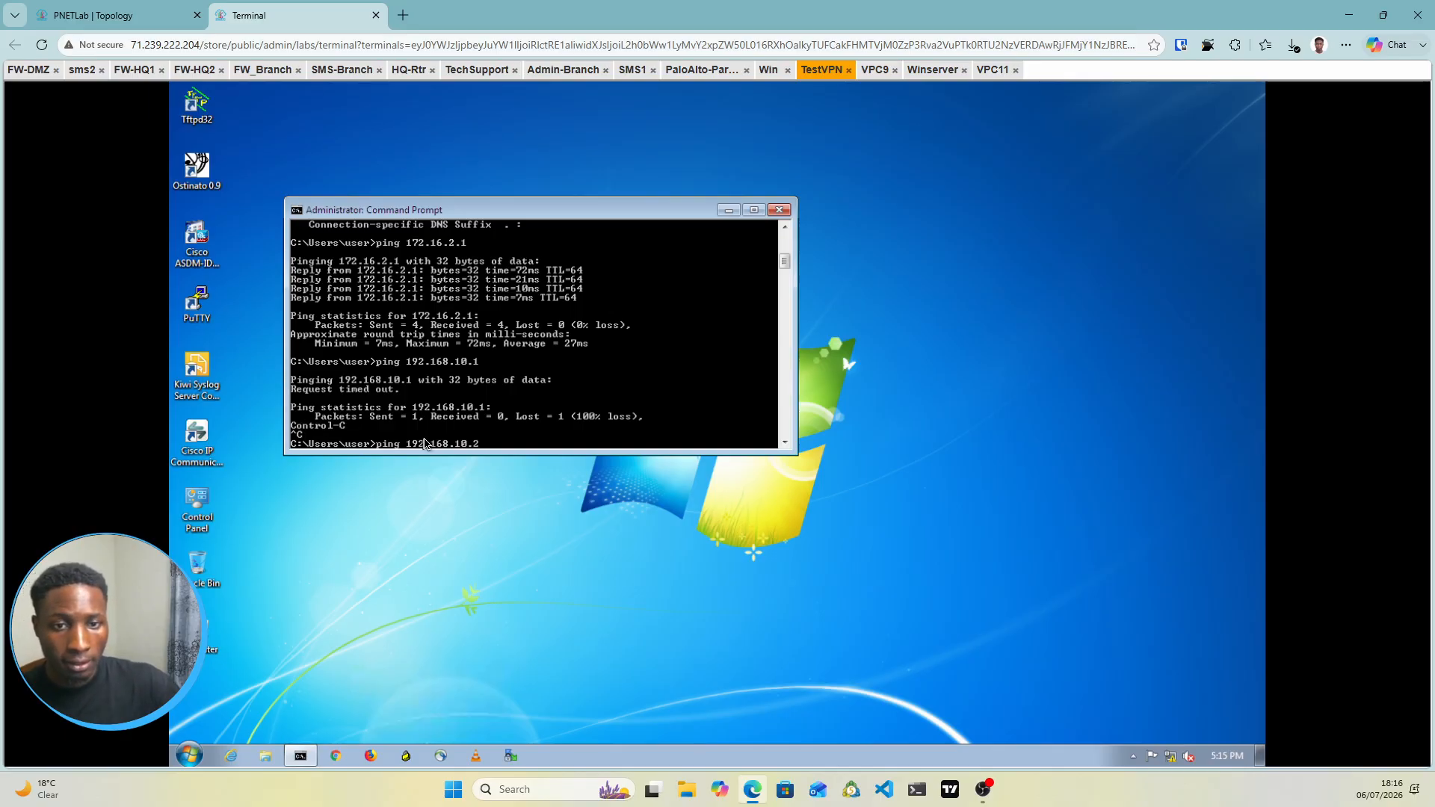
key("Return")
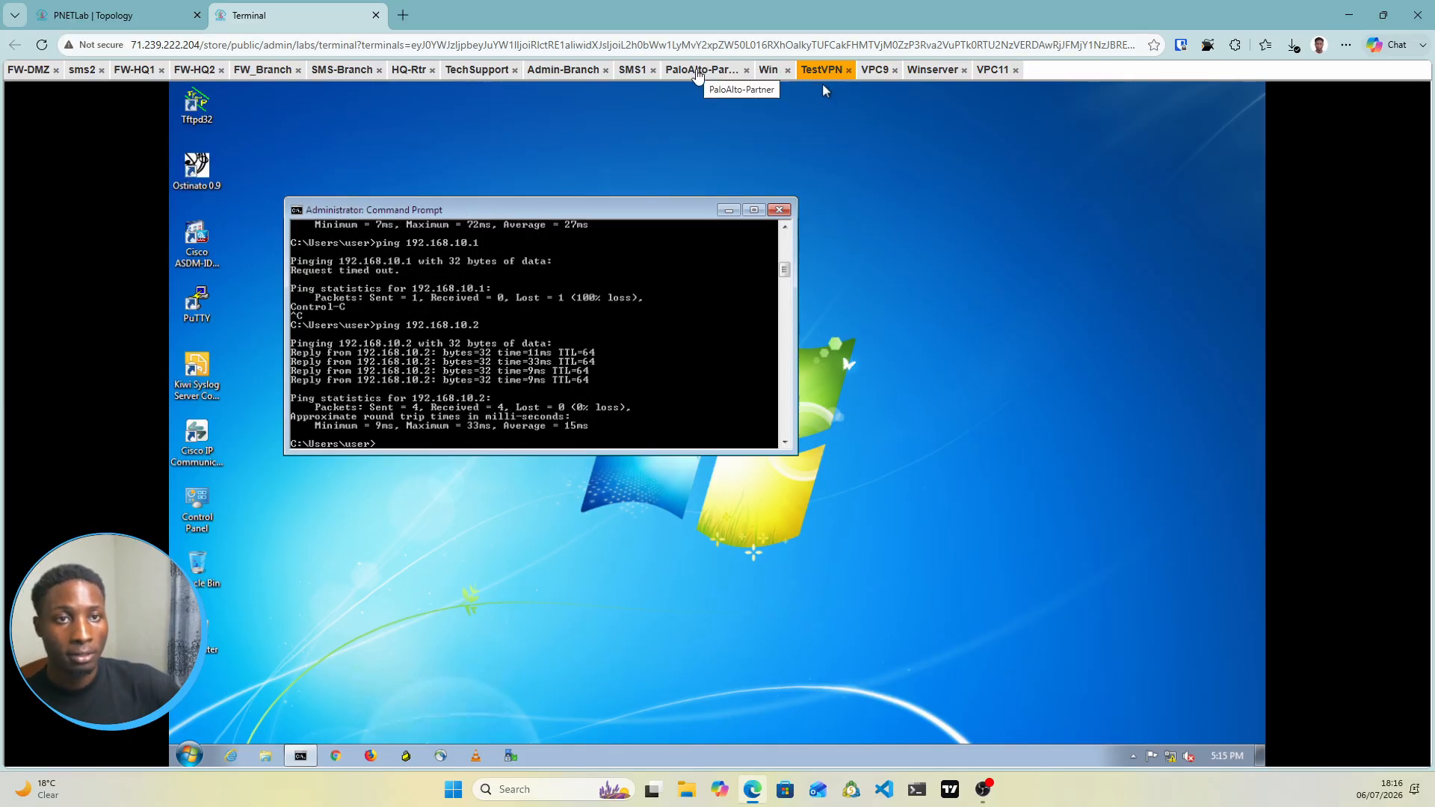
left_click(768, 70)
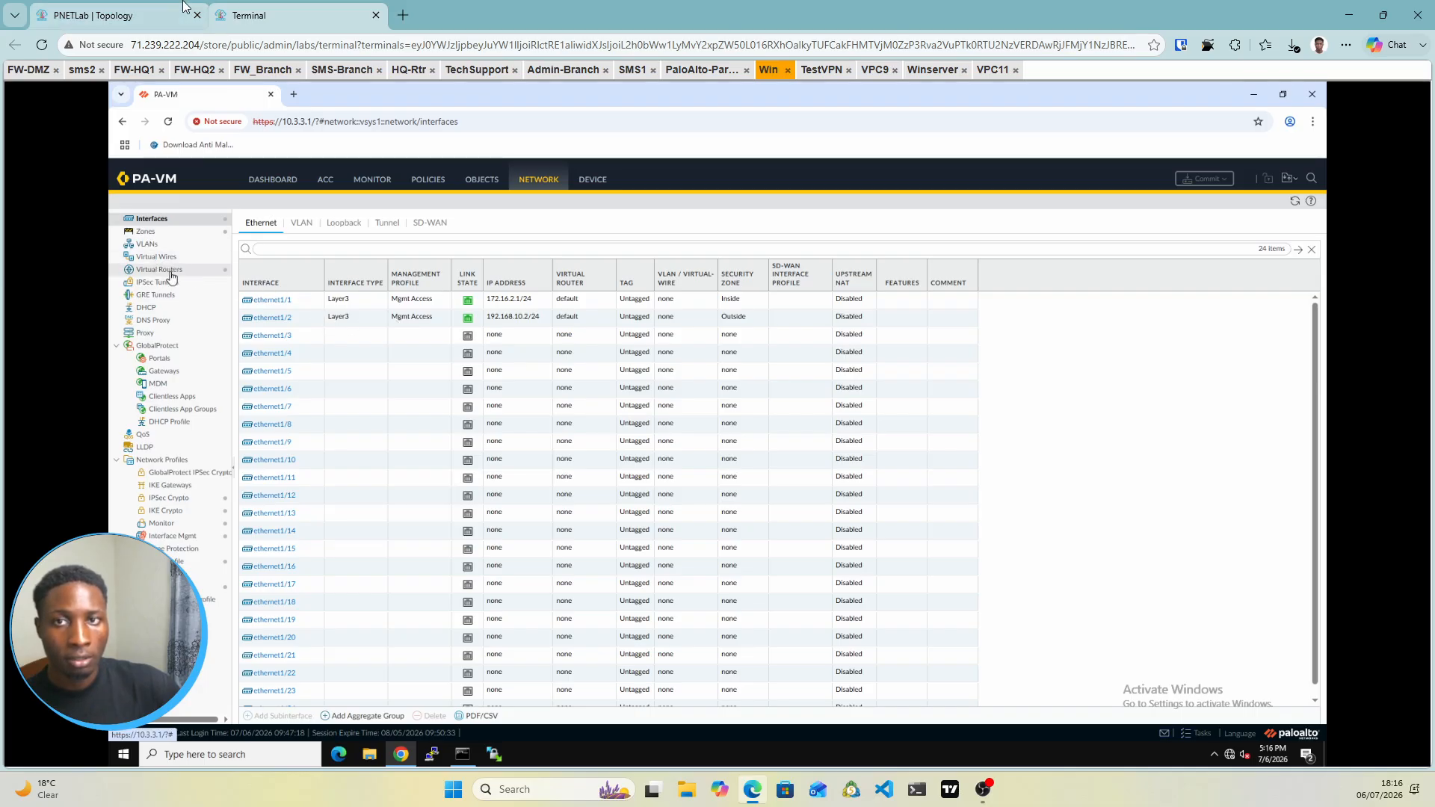
Open the PA-VM's default virtual router under Network > Virtual Routers
left_click(112, 15)
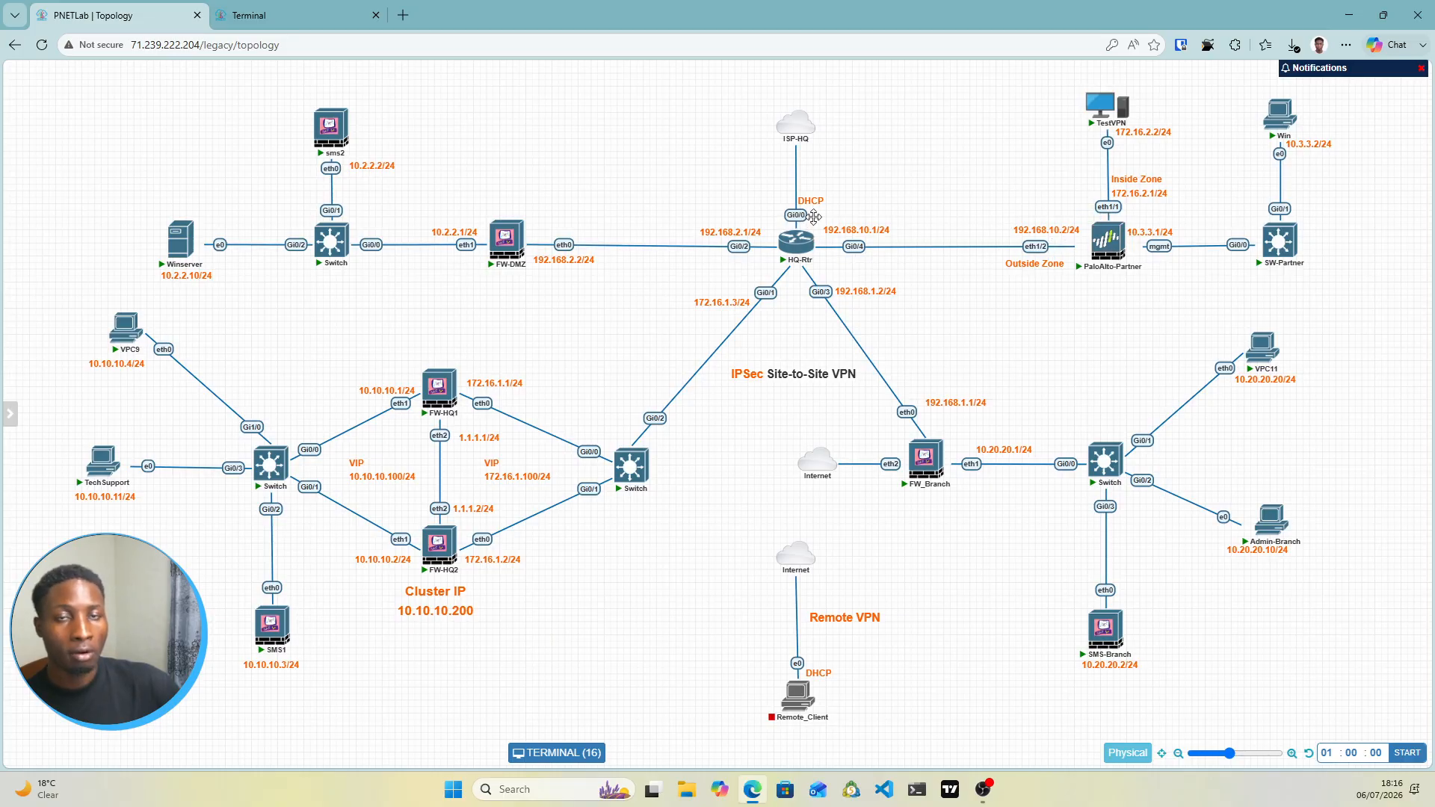
left_click(325, 16)
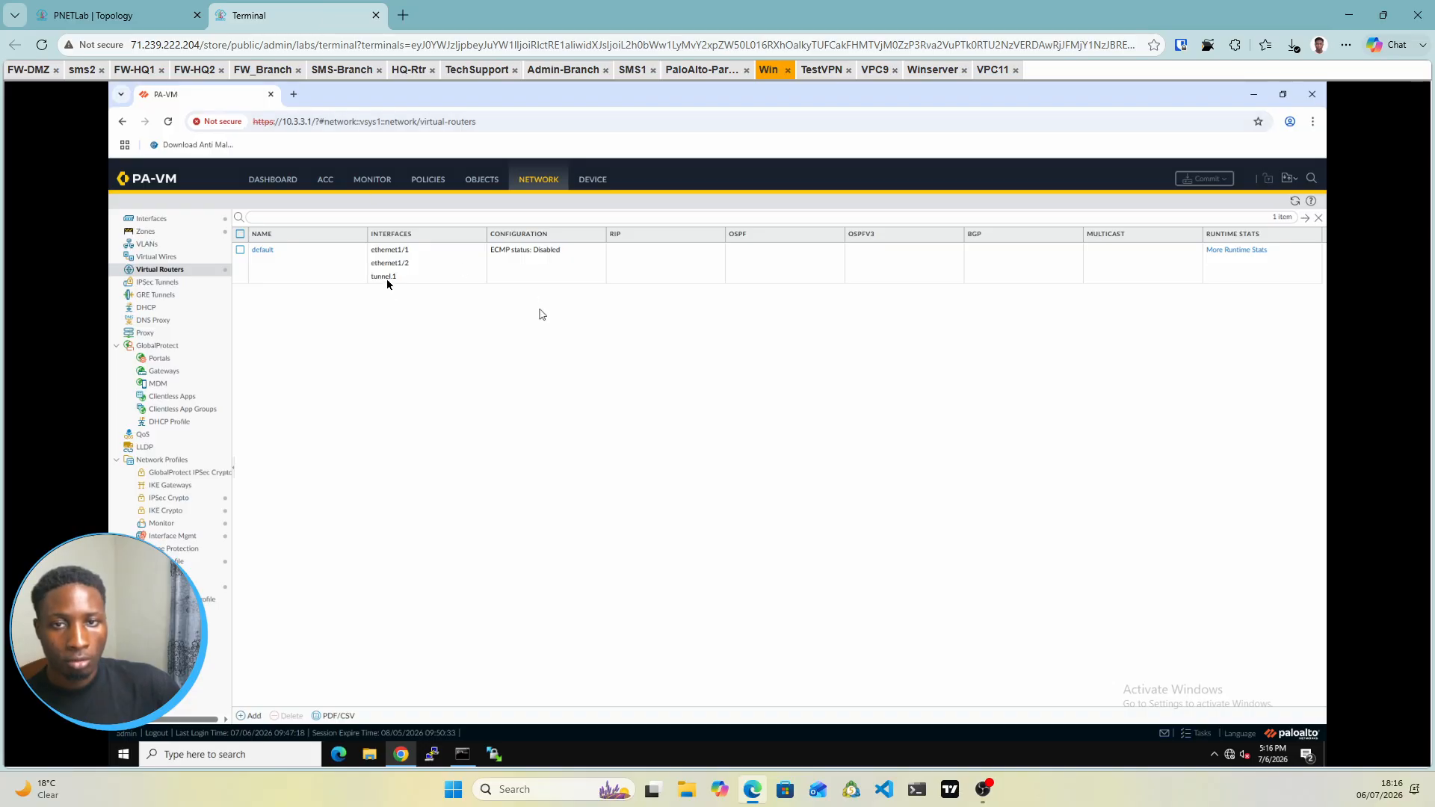
left_click(265, 251)
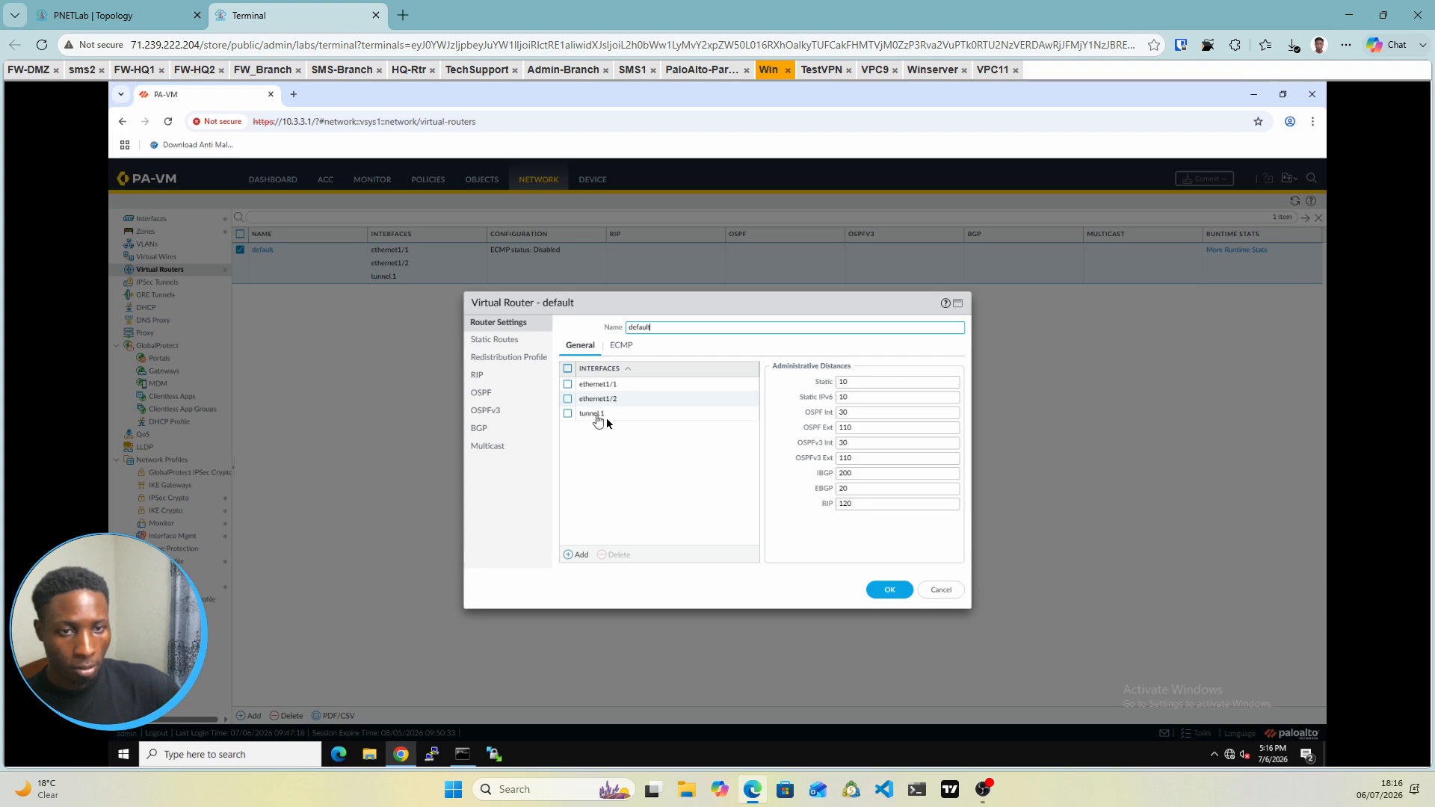
Add a new IPv4 static route with destination 0.0.0.0/0 out interface ethernet1/2
left_click(506, 341)
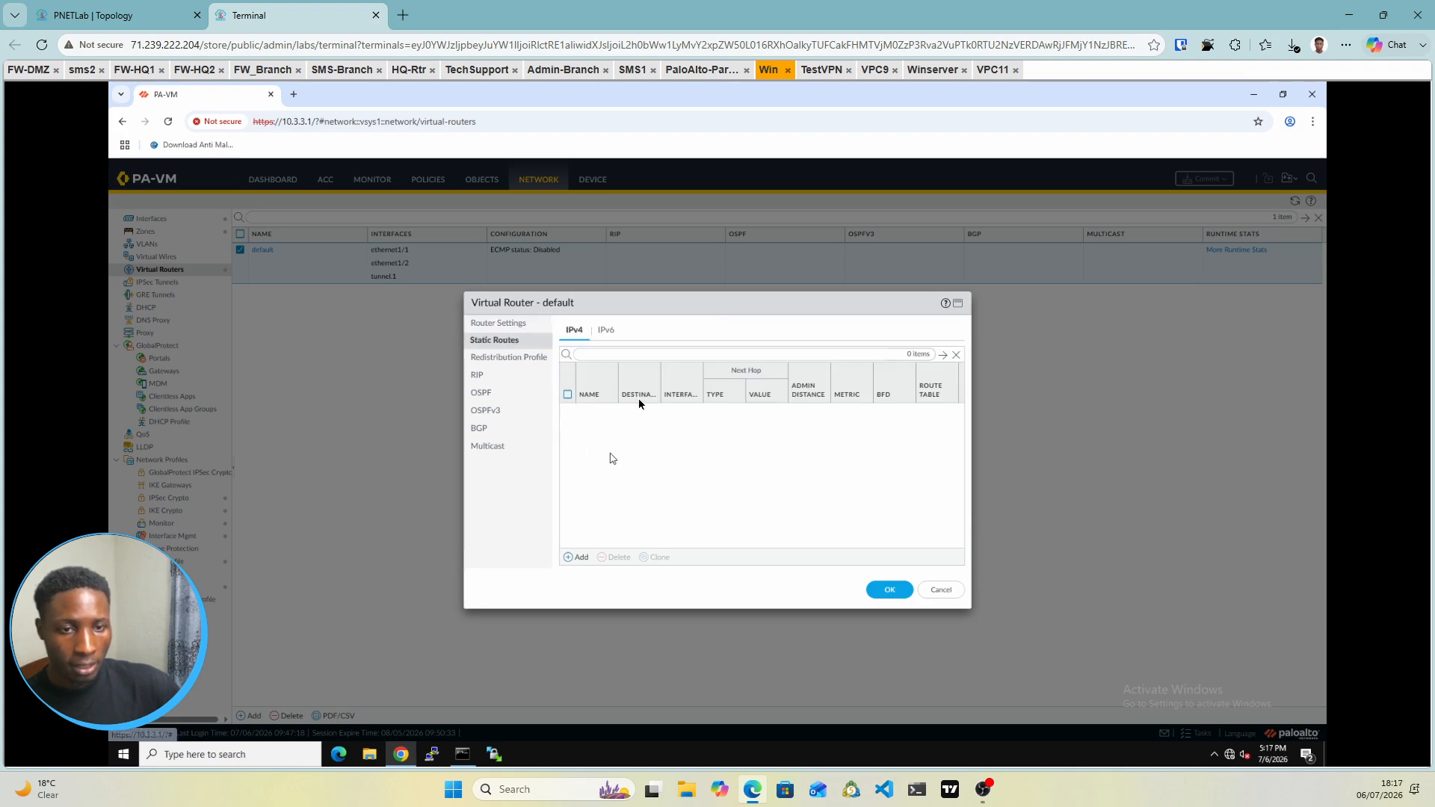
left_click(572, 558)
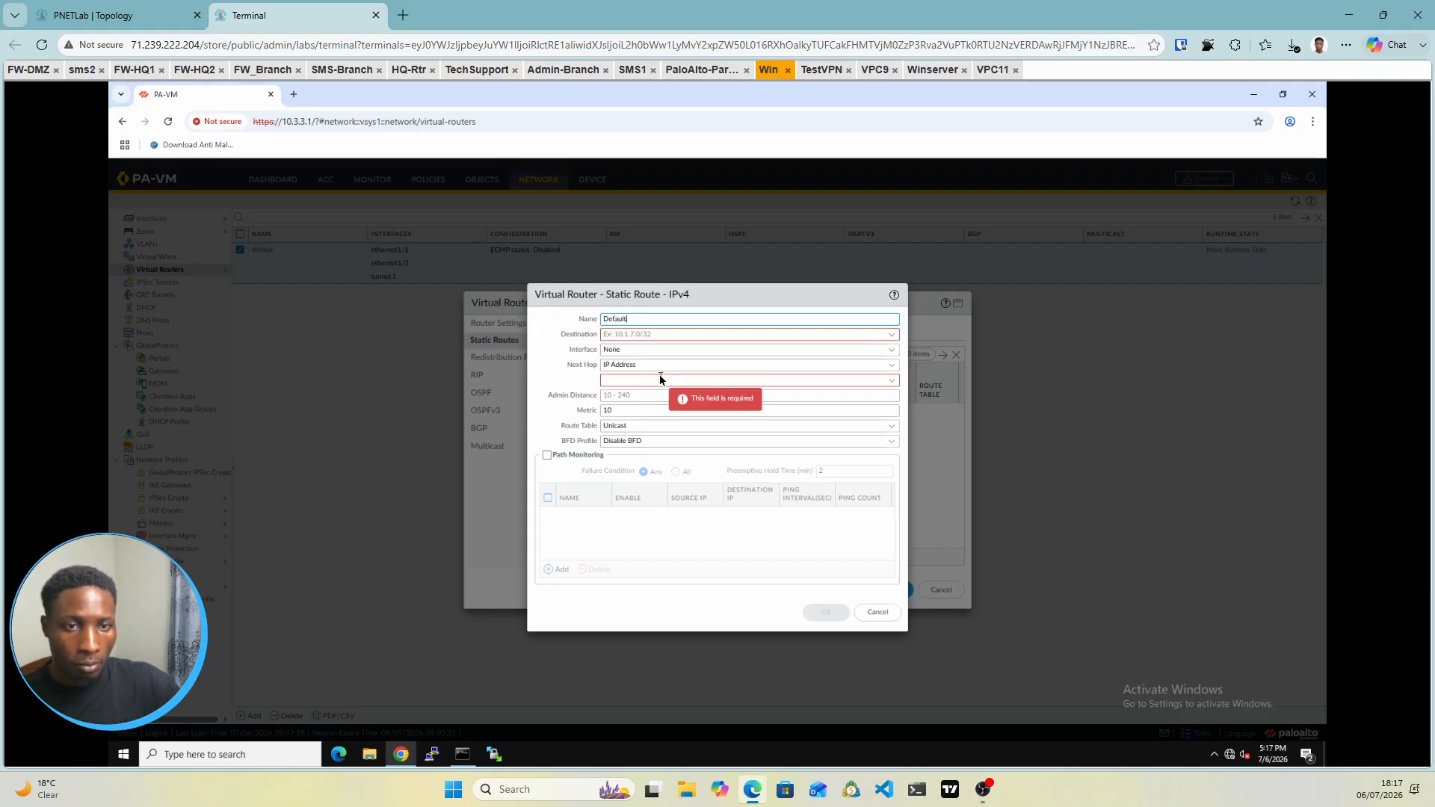
left_click(613, 337)
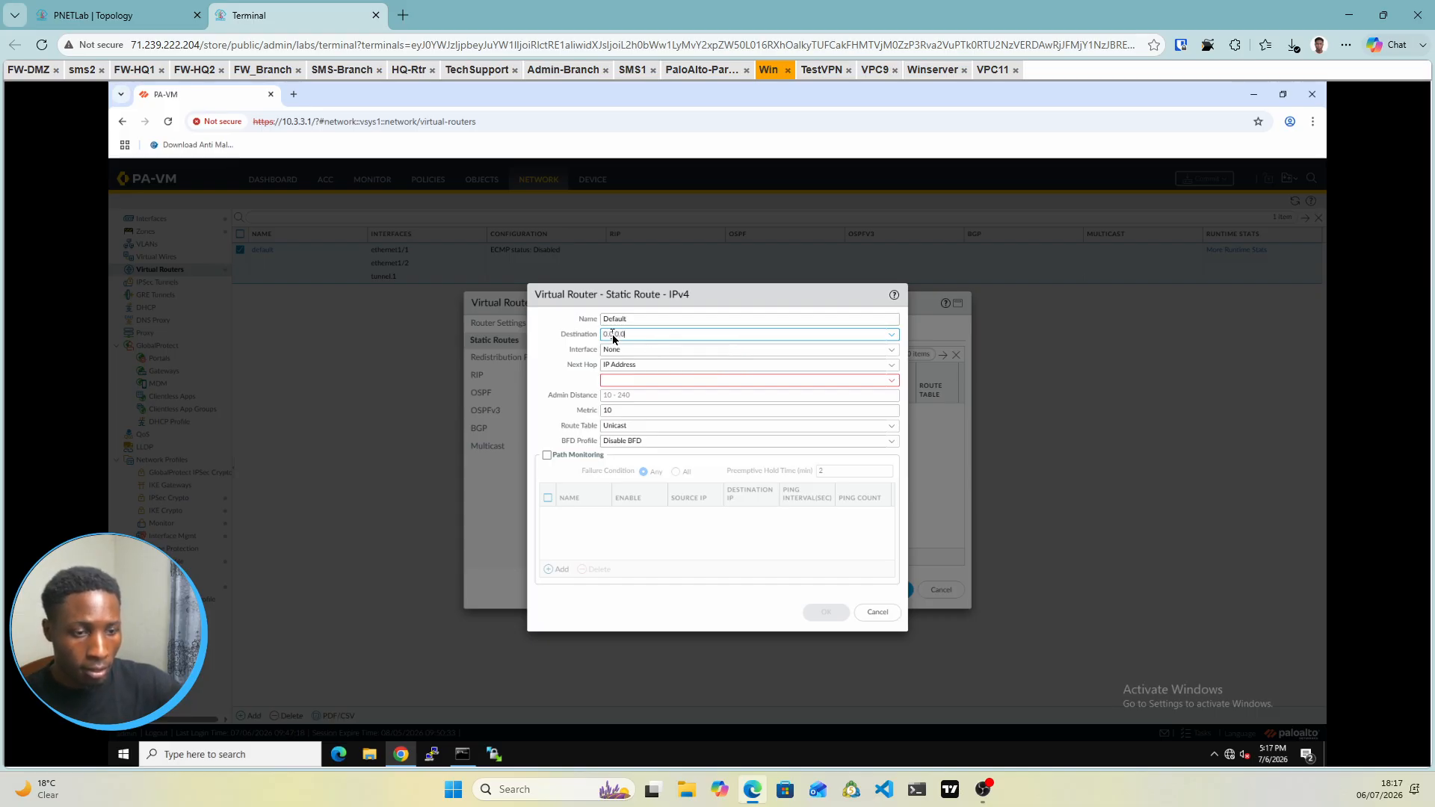
type("0.0.0.0/0")
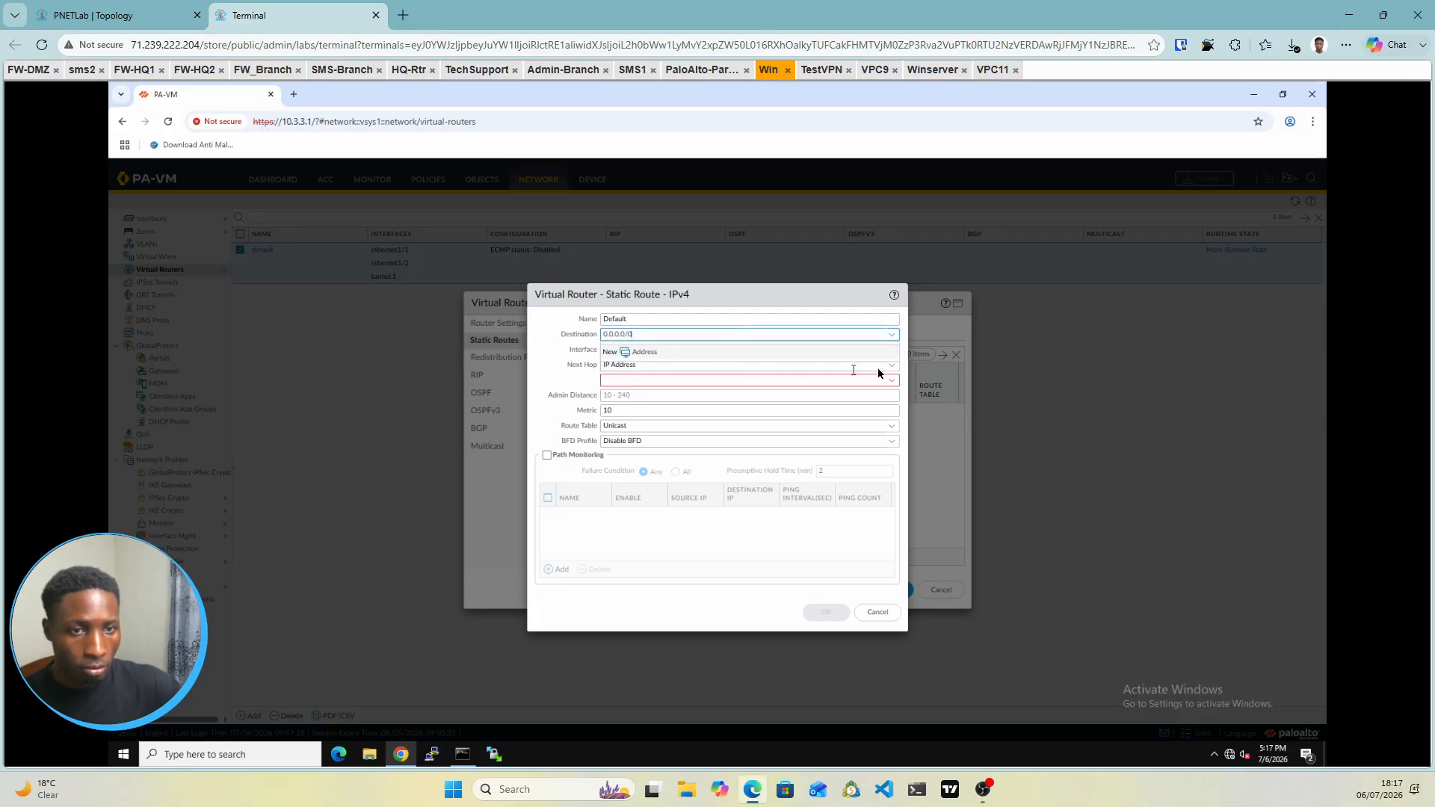
left_click(906, 358)
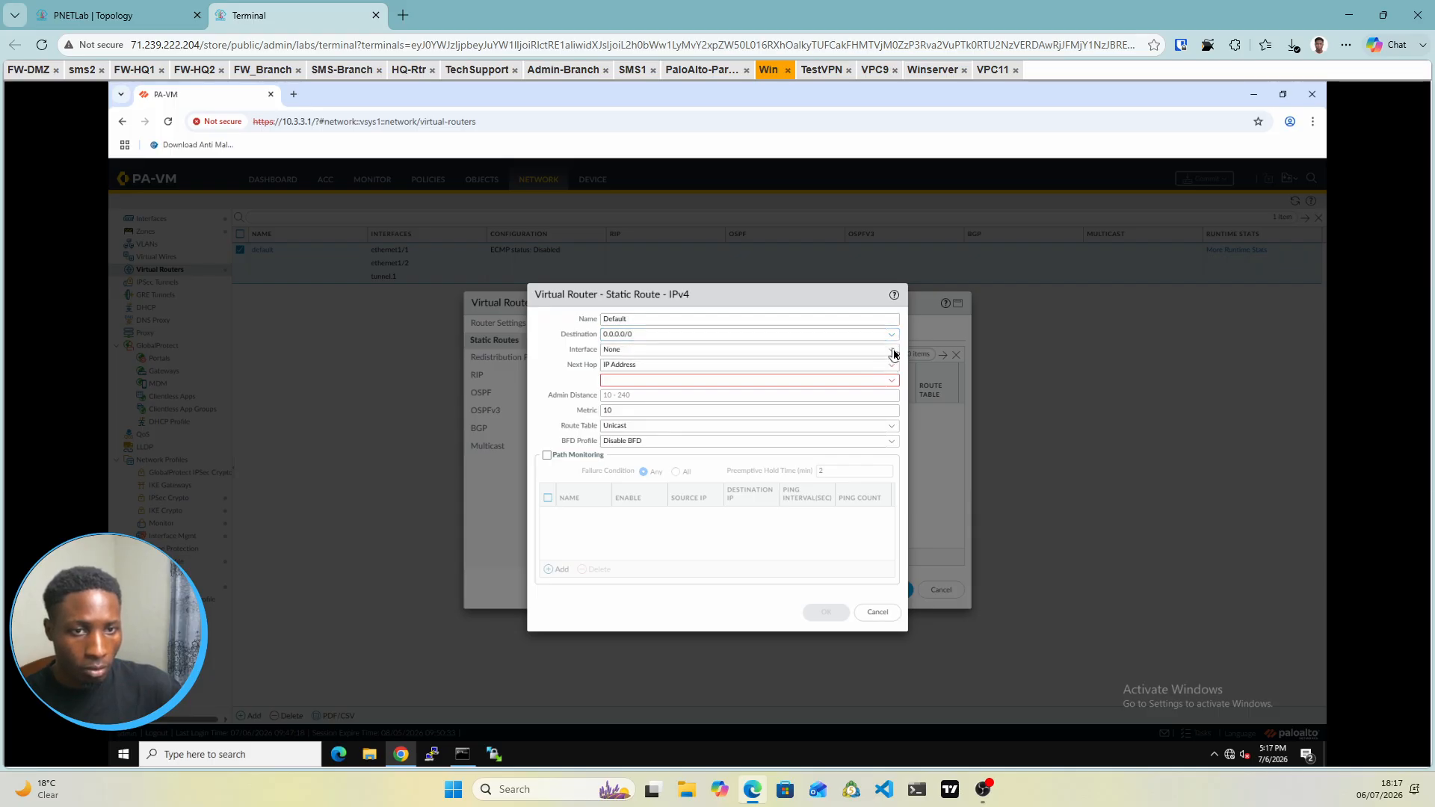
left_click(893, 351)
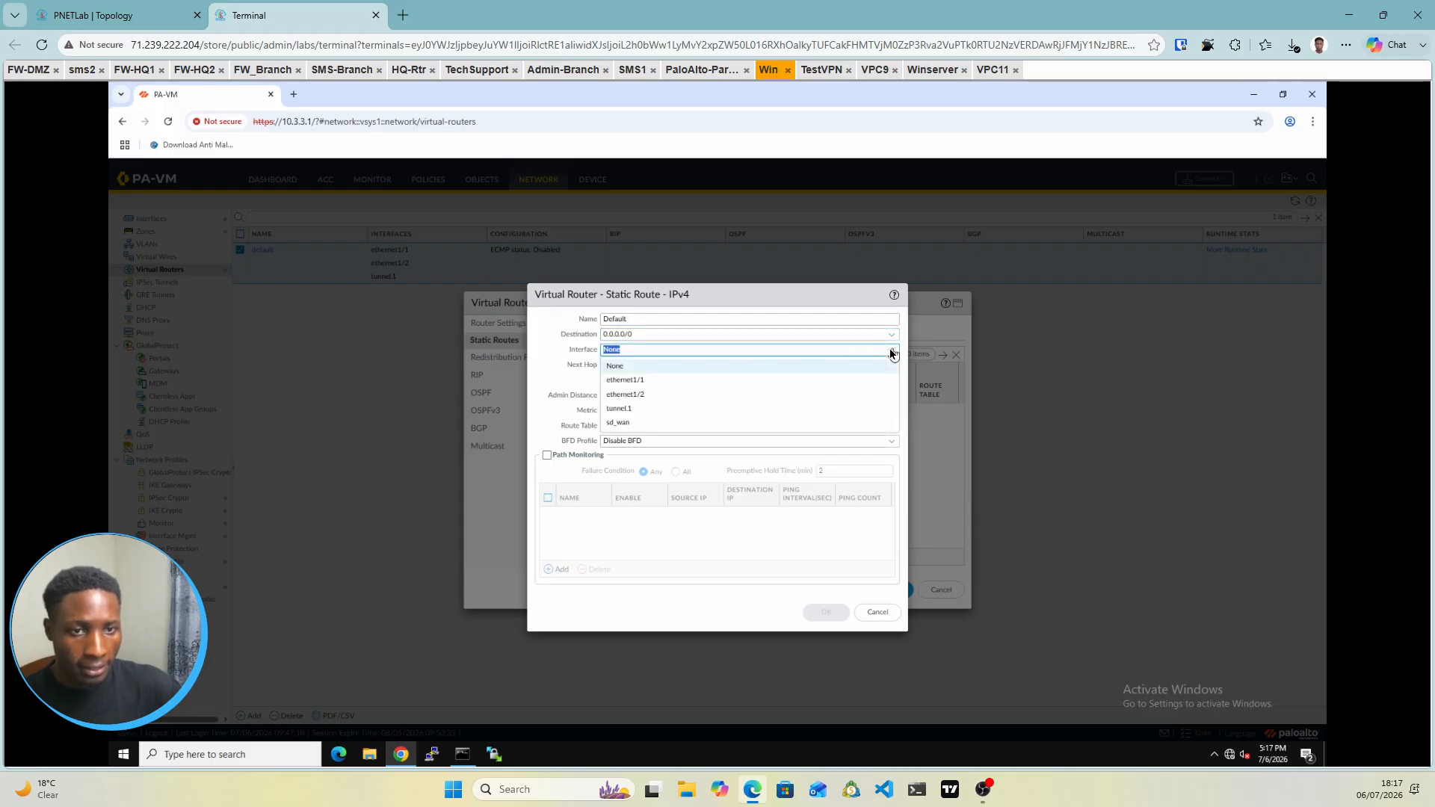
left_click(629, 398)
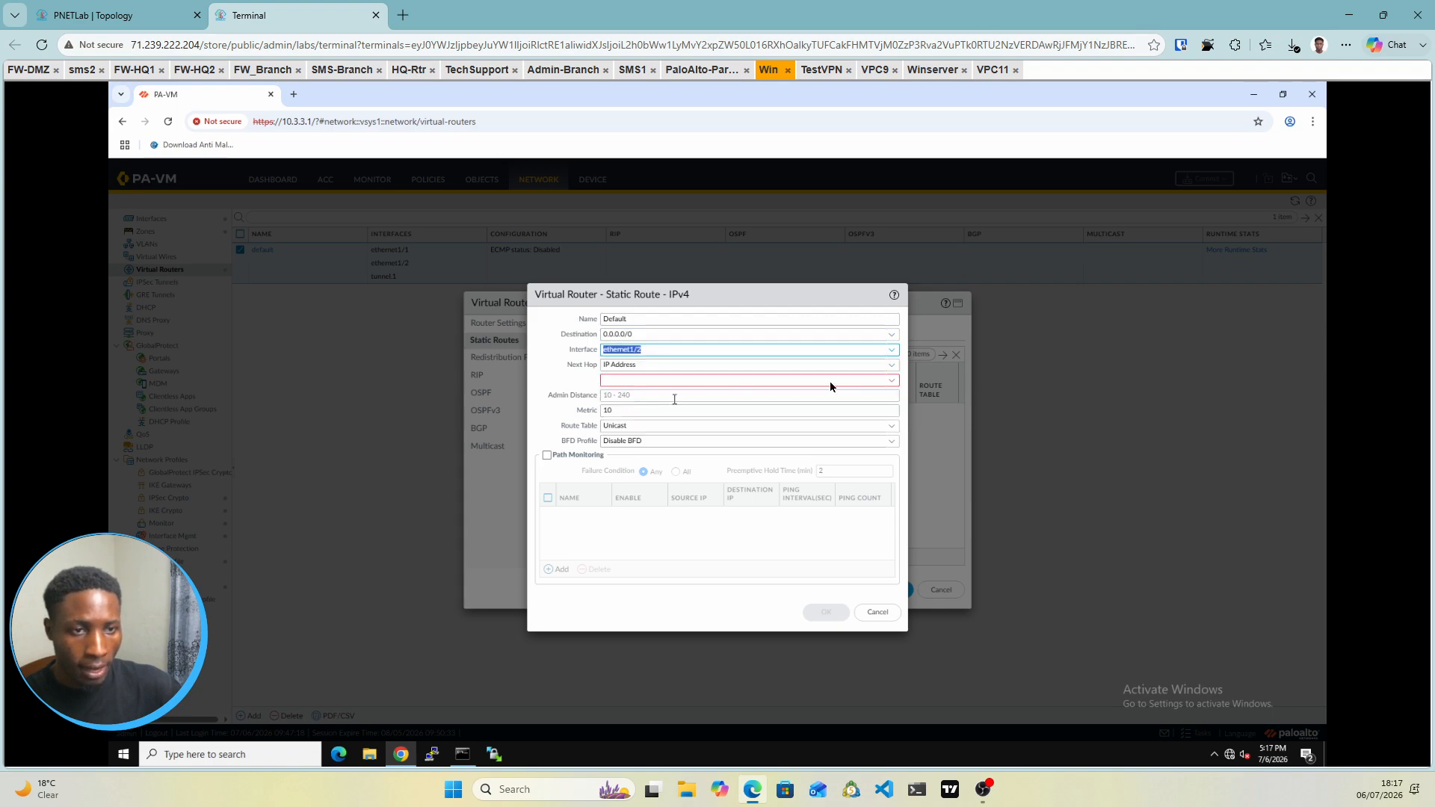
Set the route's next hop to 192.168.10.1 and confirm the static route
left_click(894, 381)
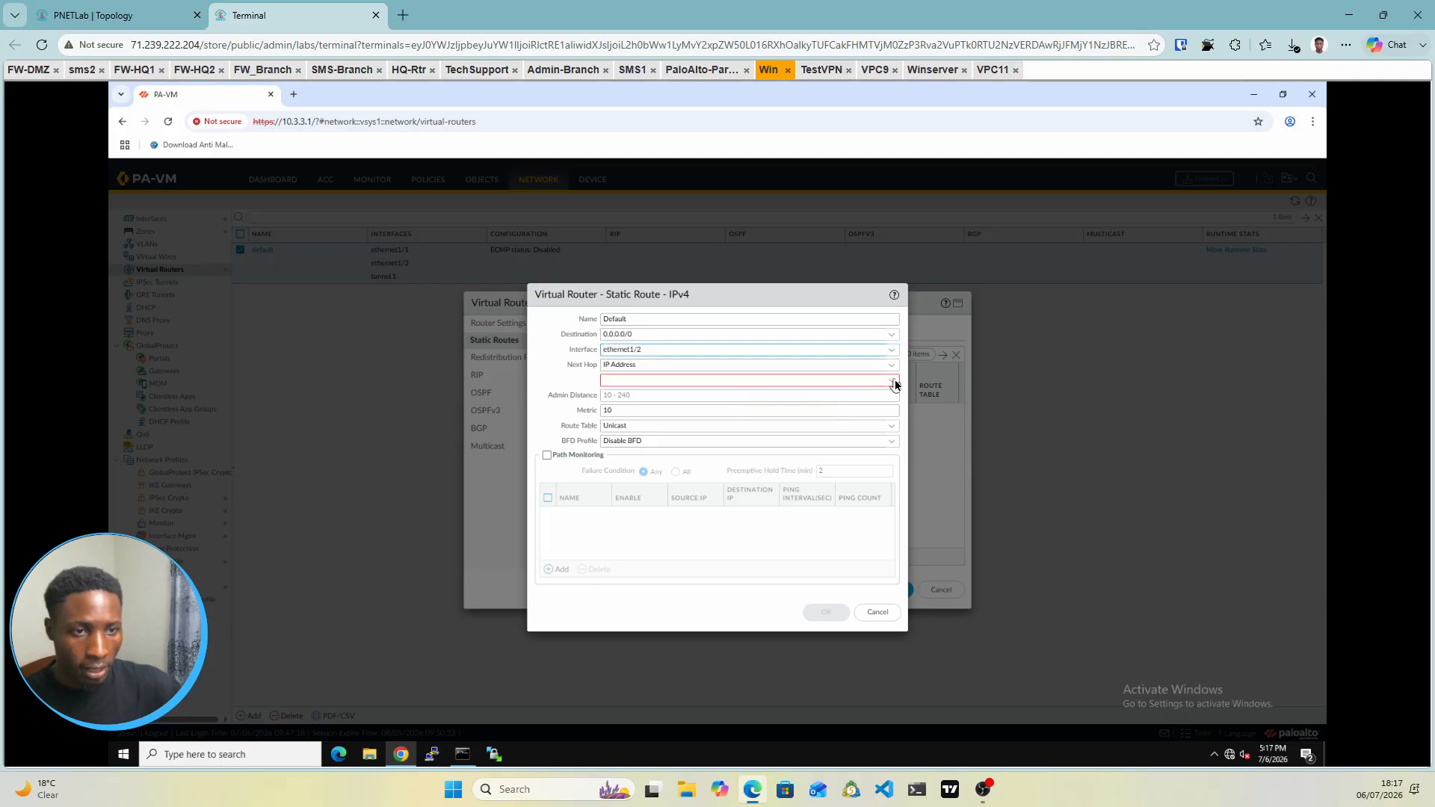
left_click(570, 382)
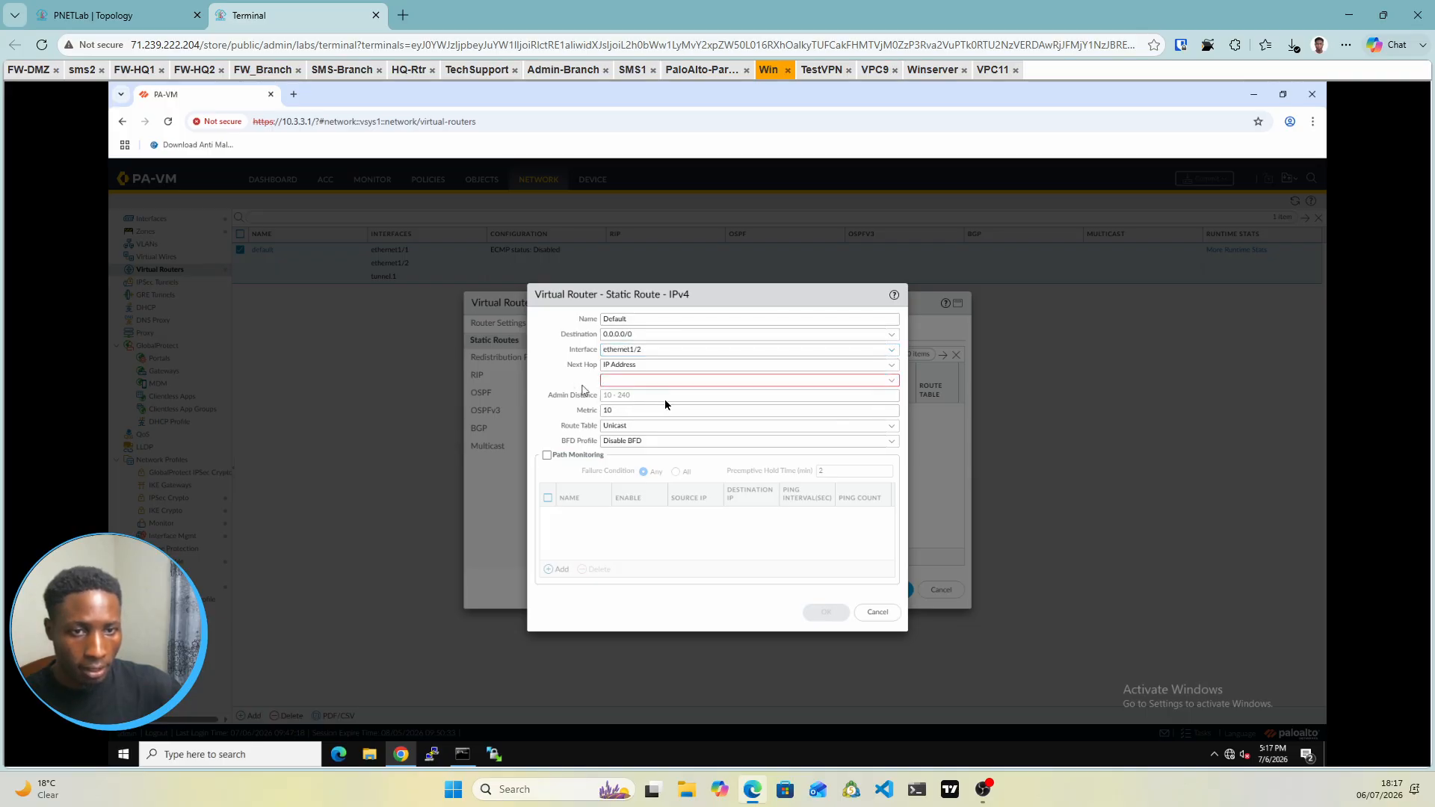
left_click(892, 382)
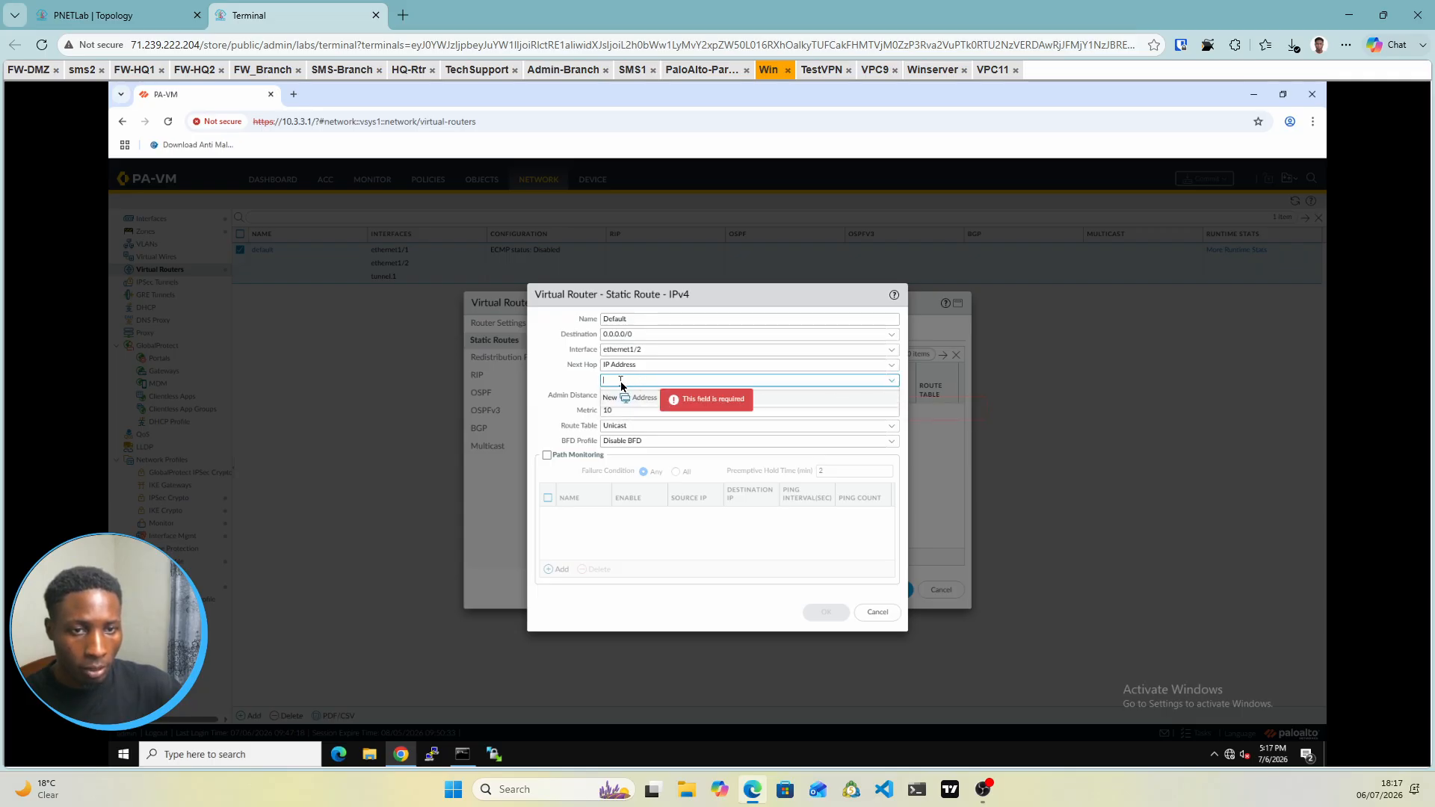
left_click(114, 9)
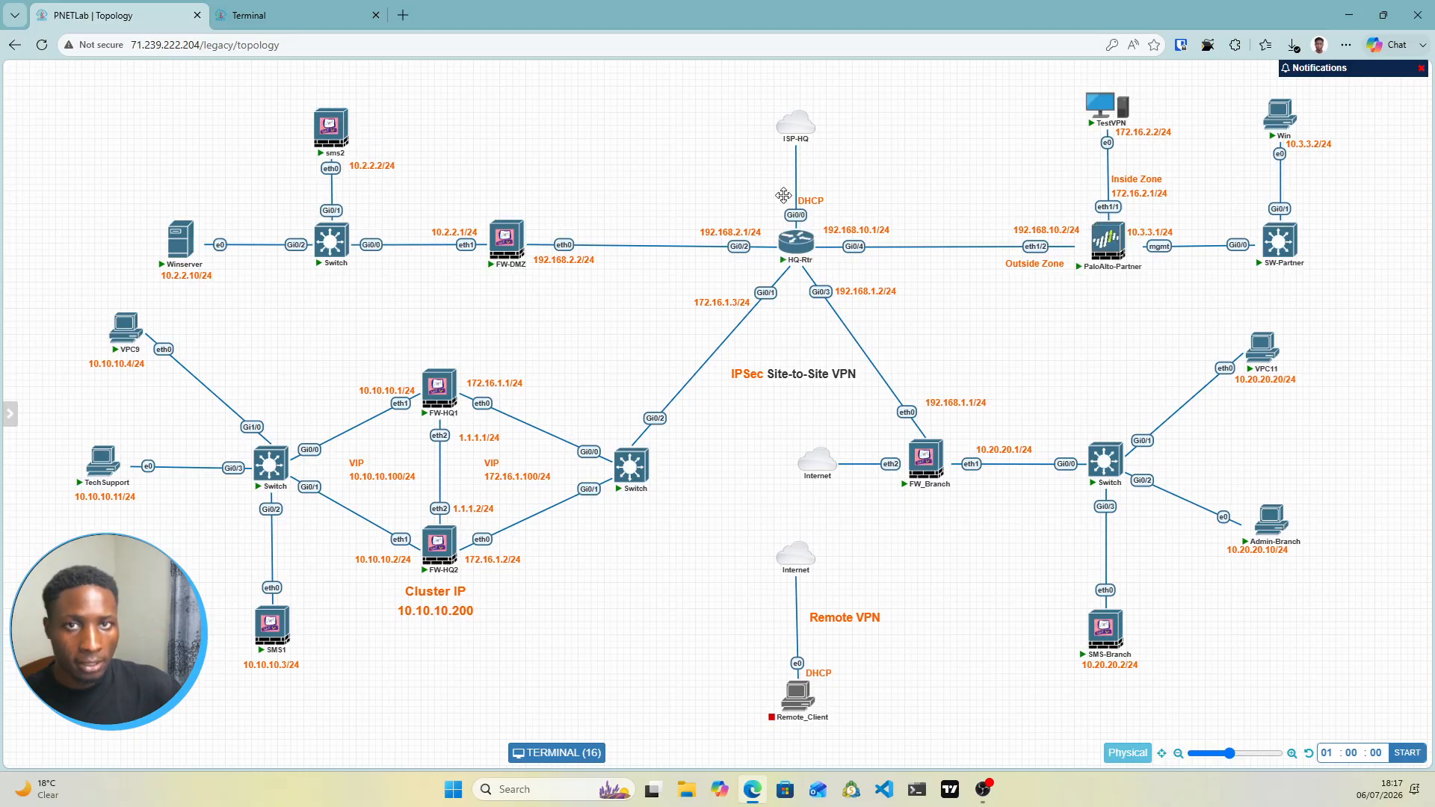
left_click(284, 8)
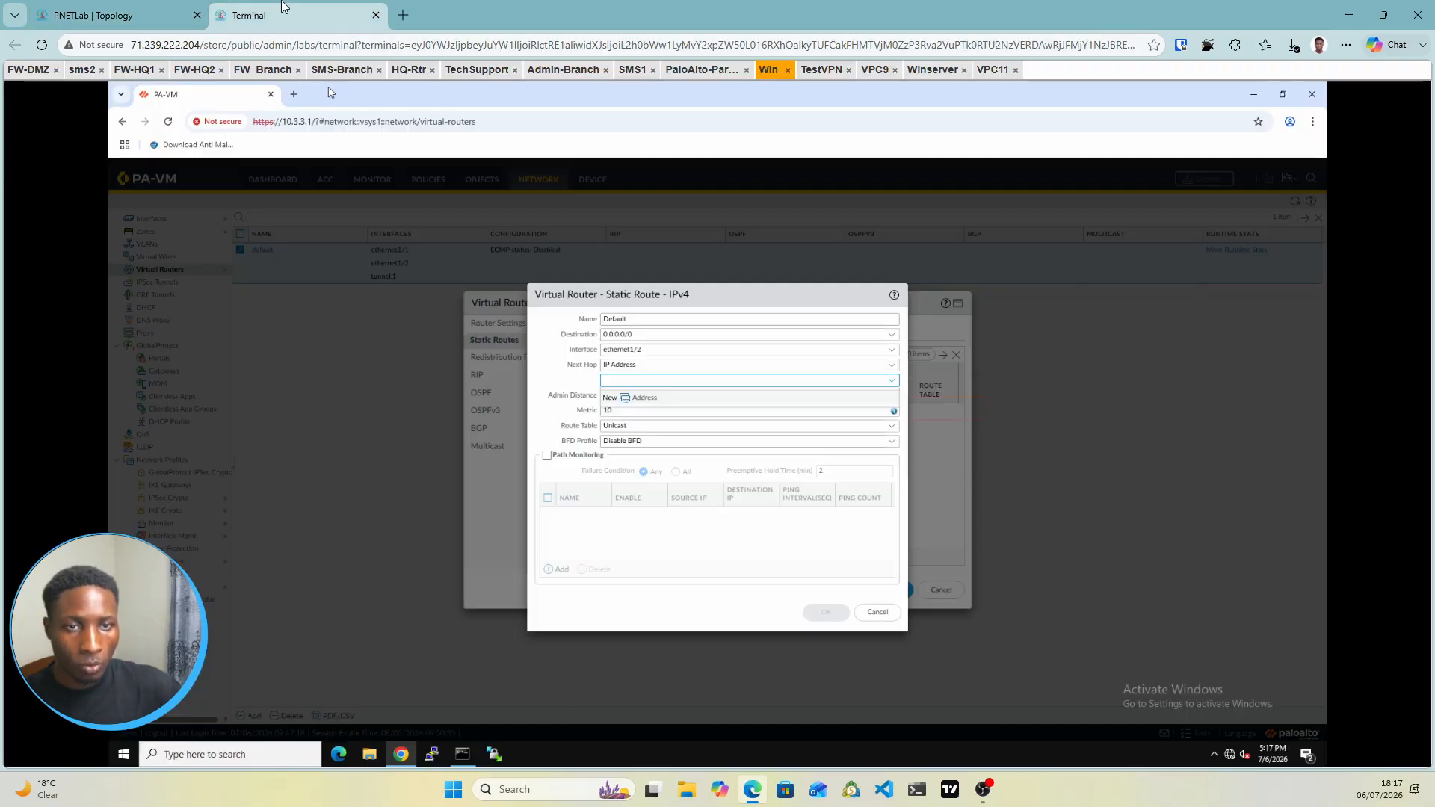
left_click(611, 386)
type("192.168")
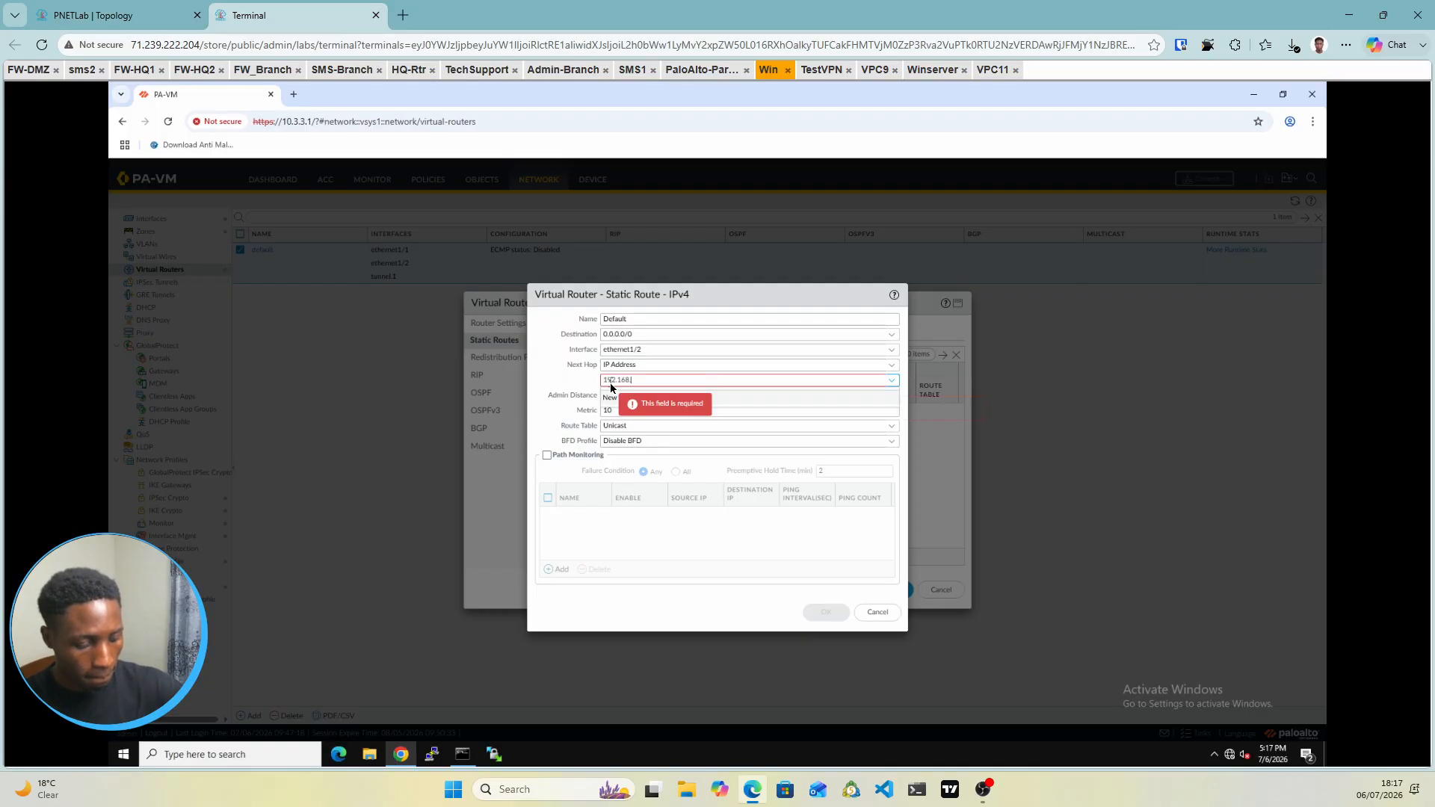
type(".10.1")
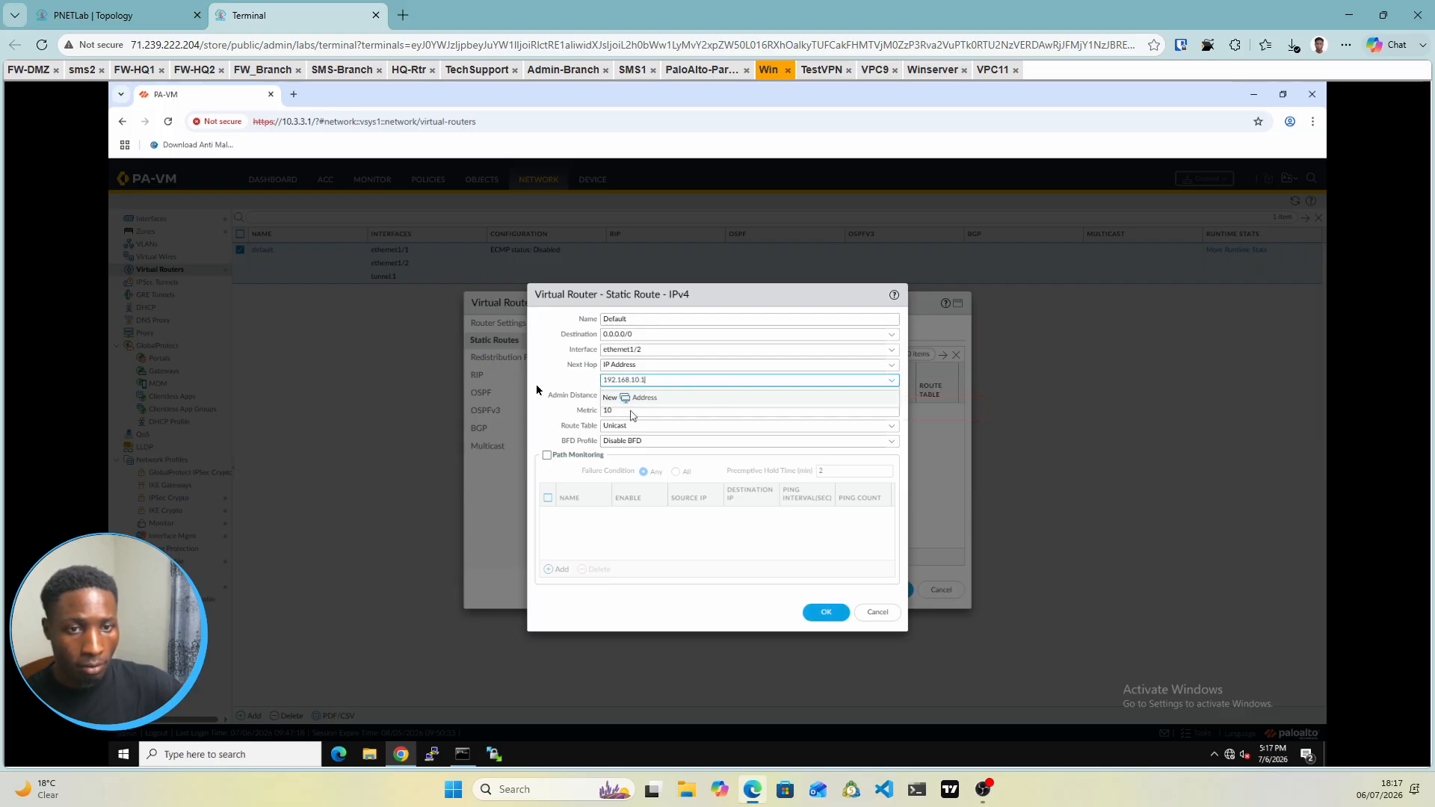
left_click(543, 377)
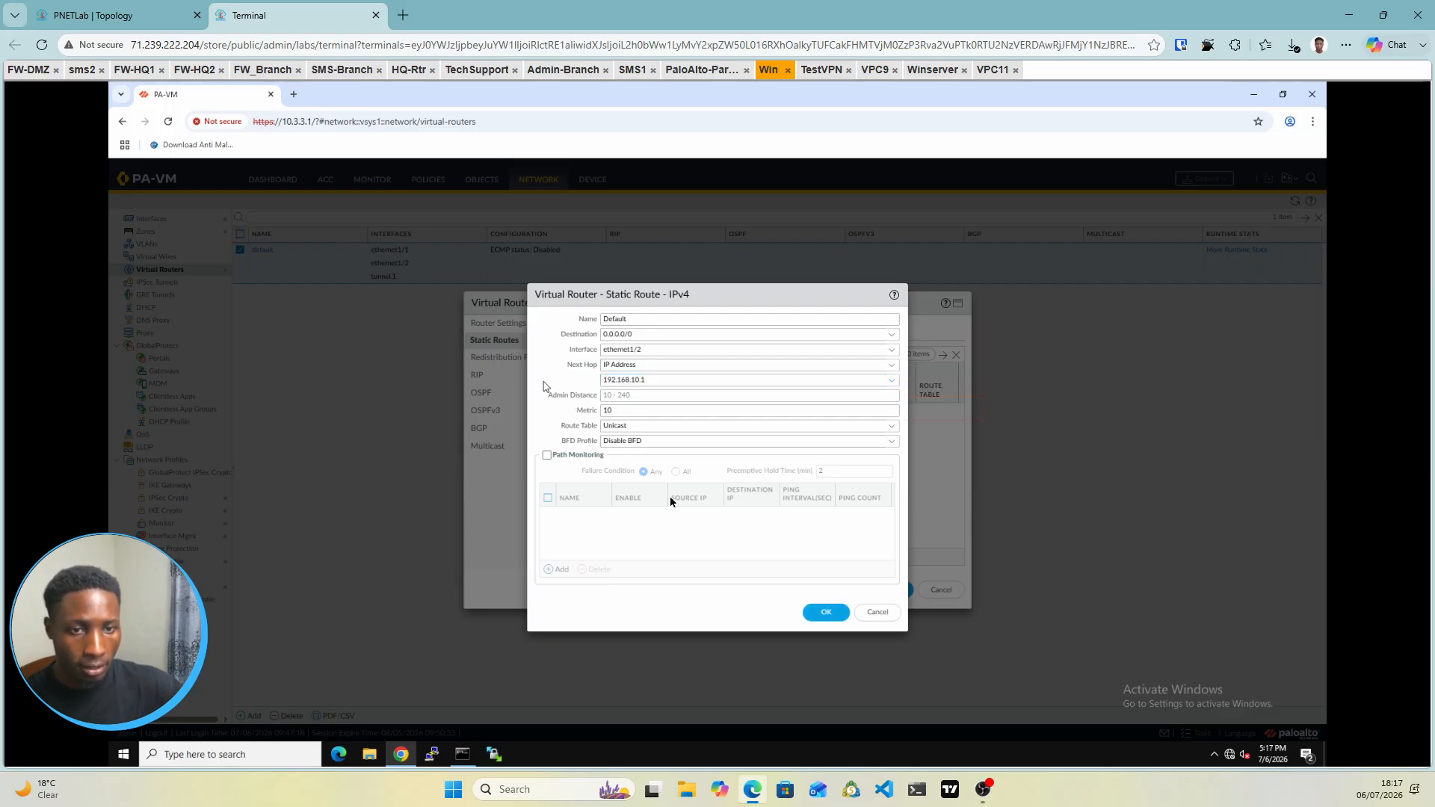
left_click(827, 612)
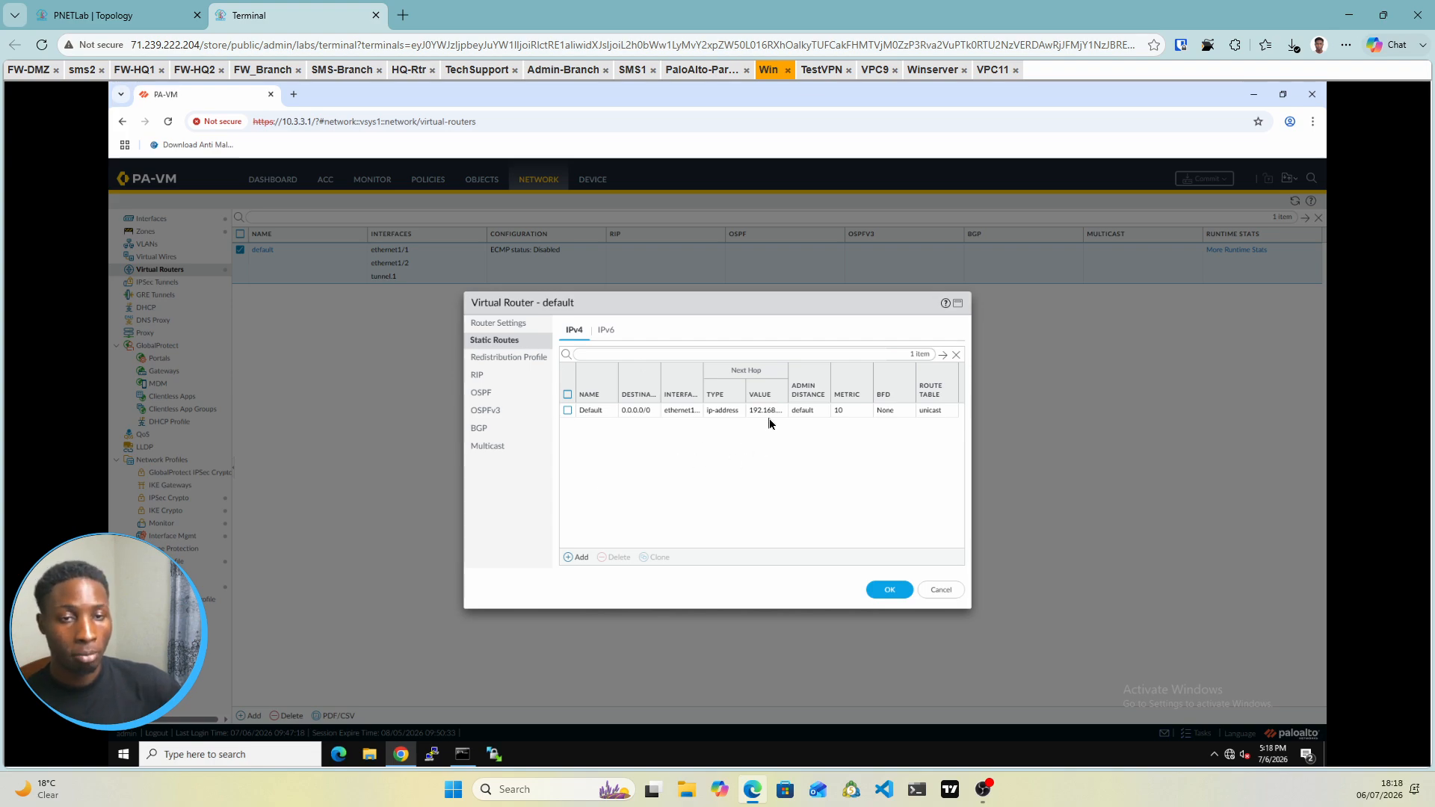
Save the default virtual router and commit the PA-VM configuration
left_click(900, 590)
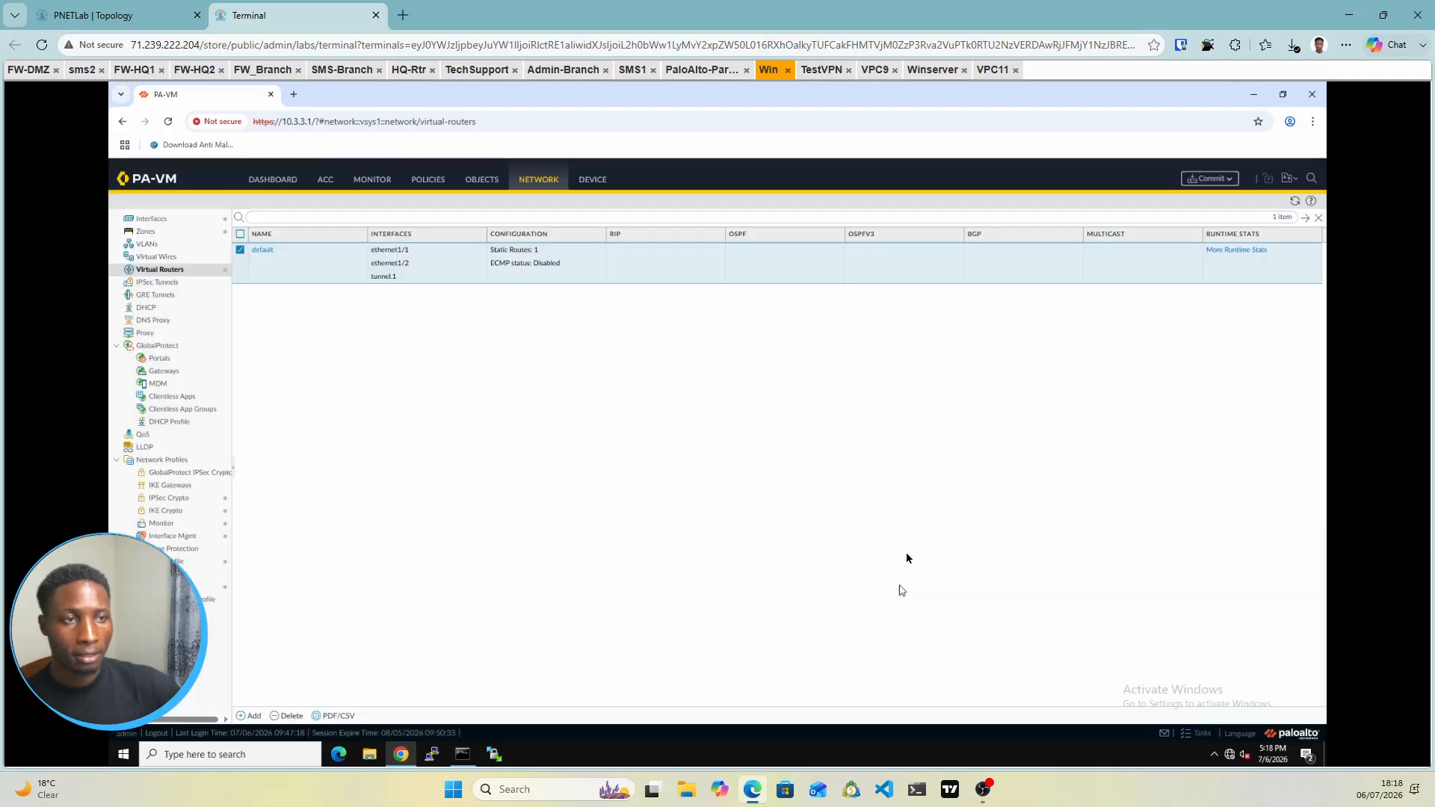
left_click(1204, 180)
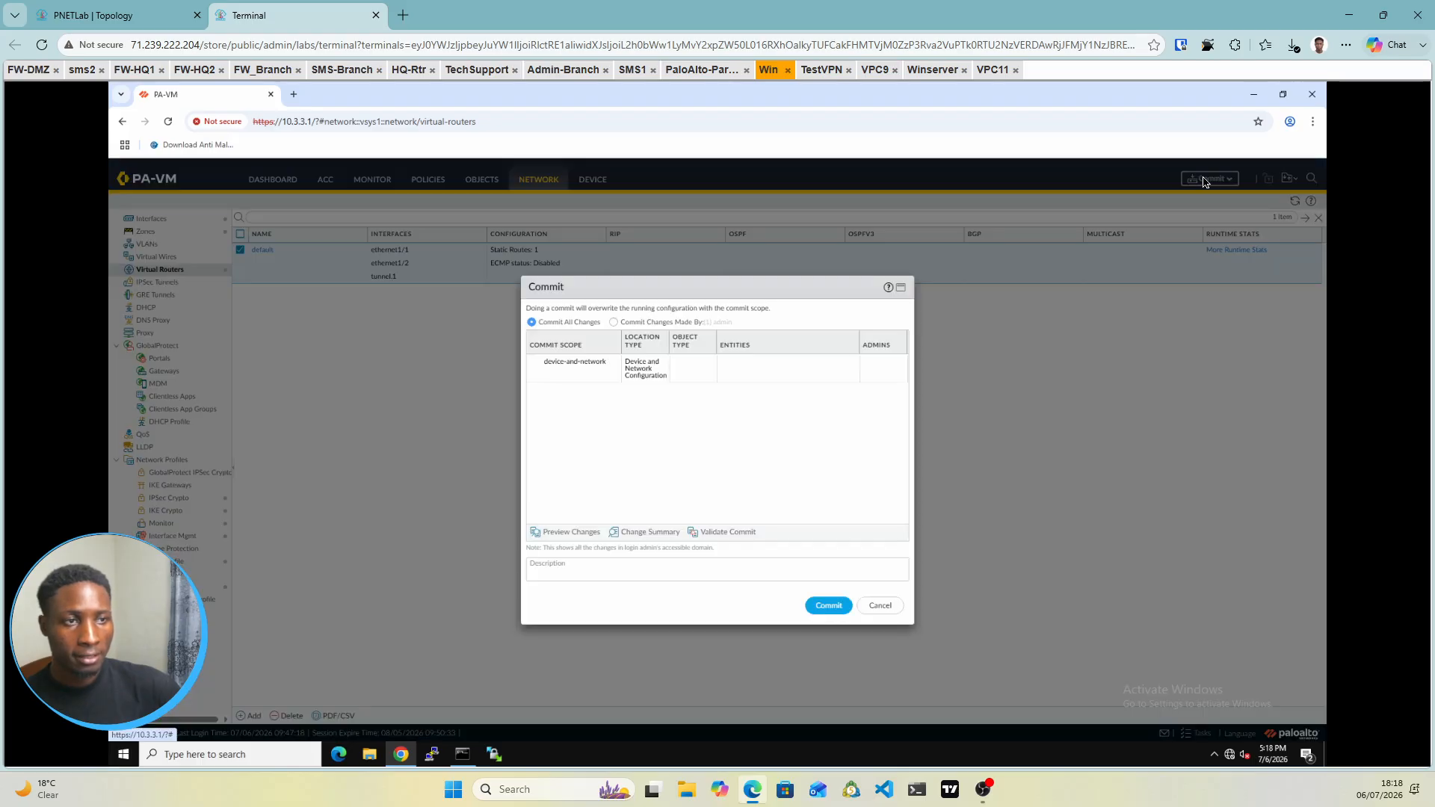
left_click(829, 605)
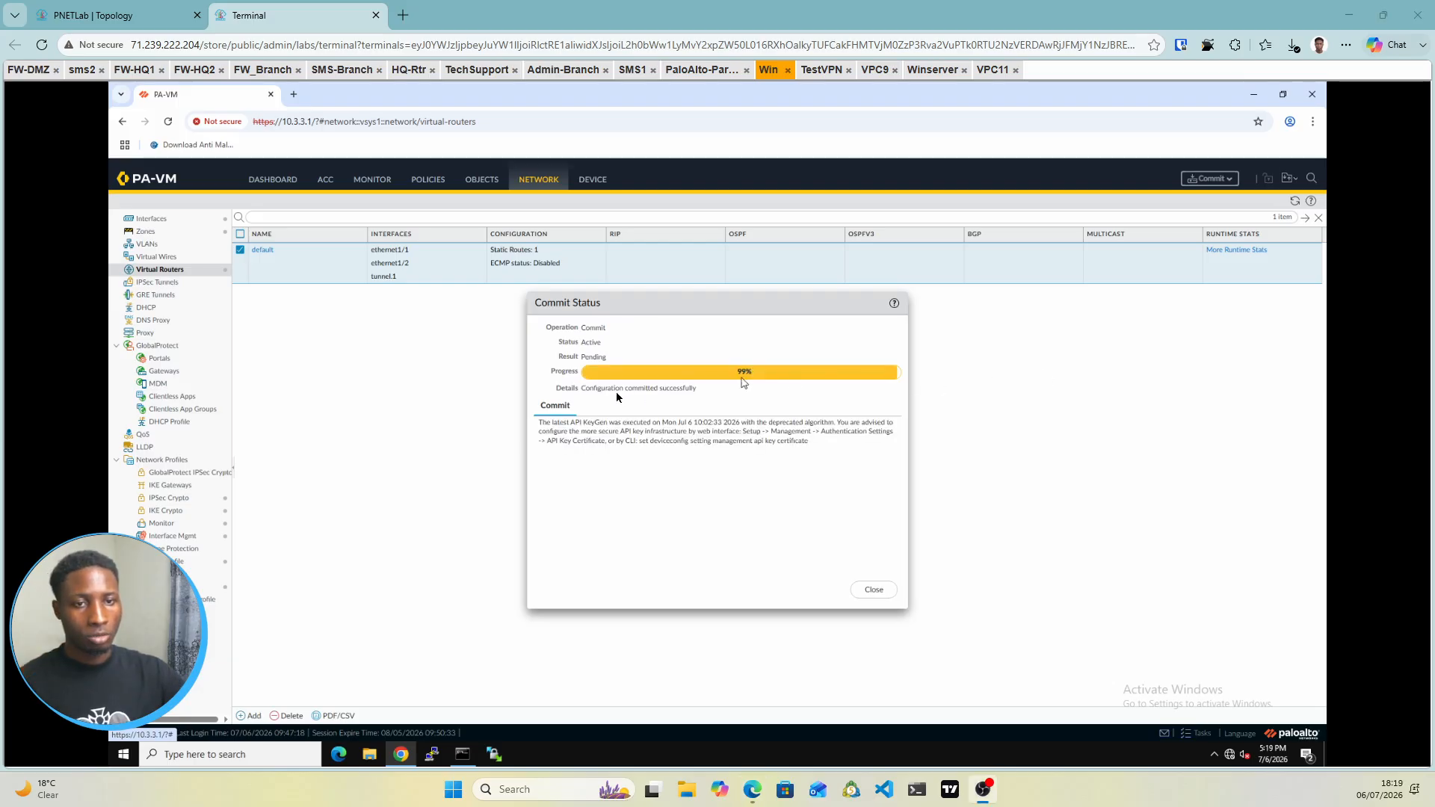
left_click(875, 590)
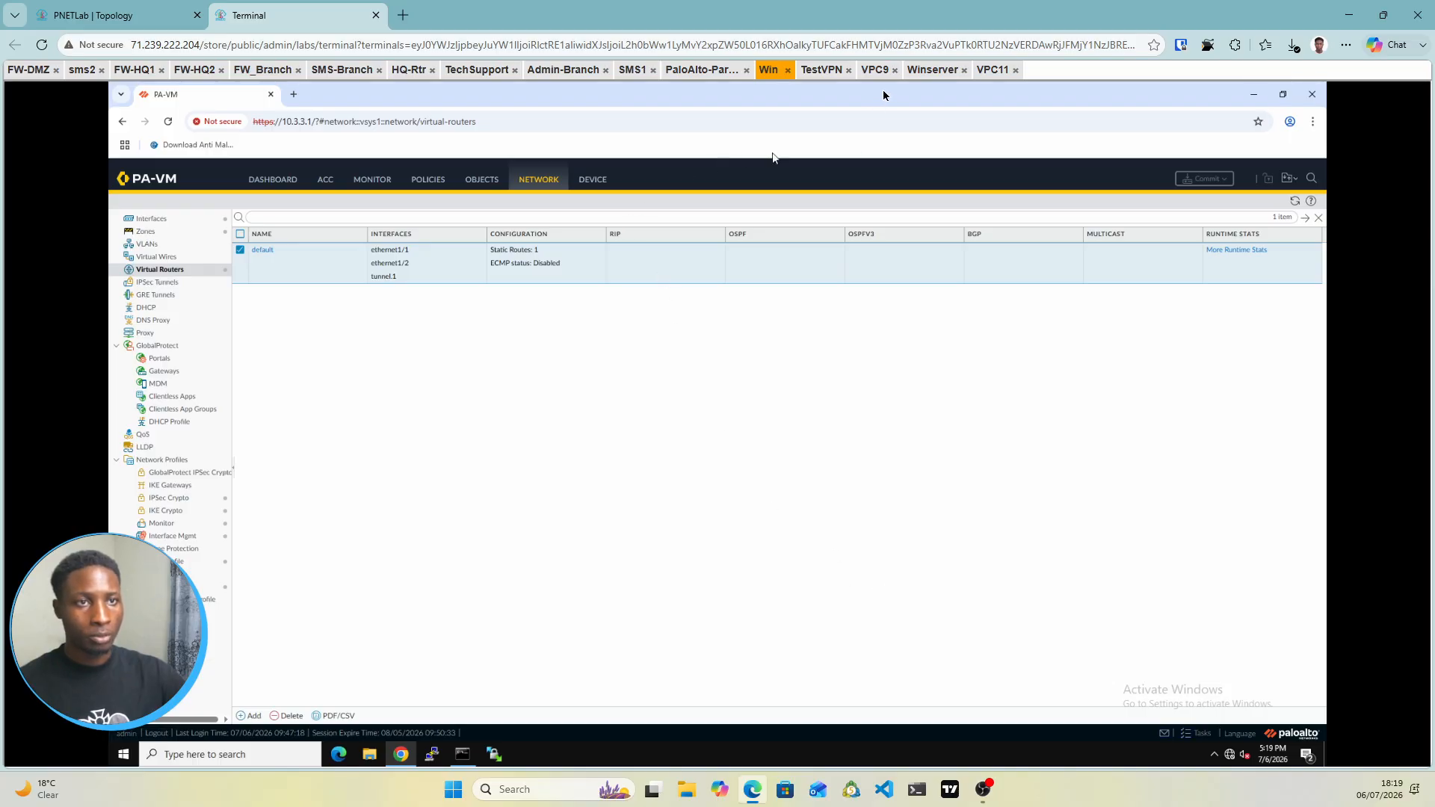
Bring TestVPN's Command Prompt back into view
left_click(822, 78)
left_click(137, 13)
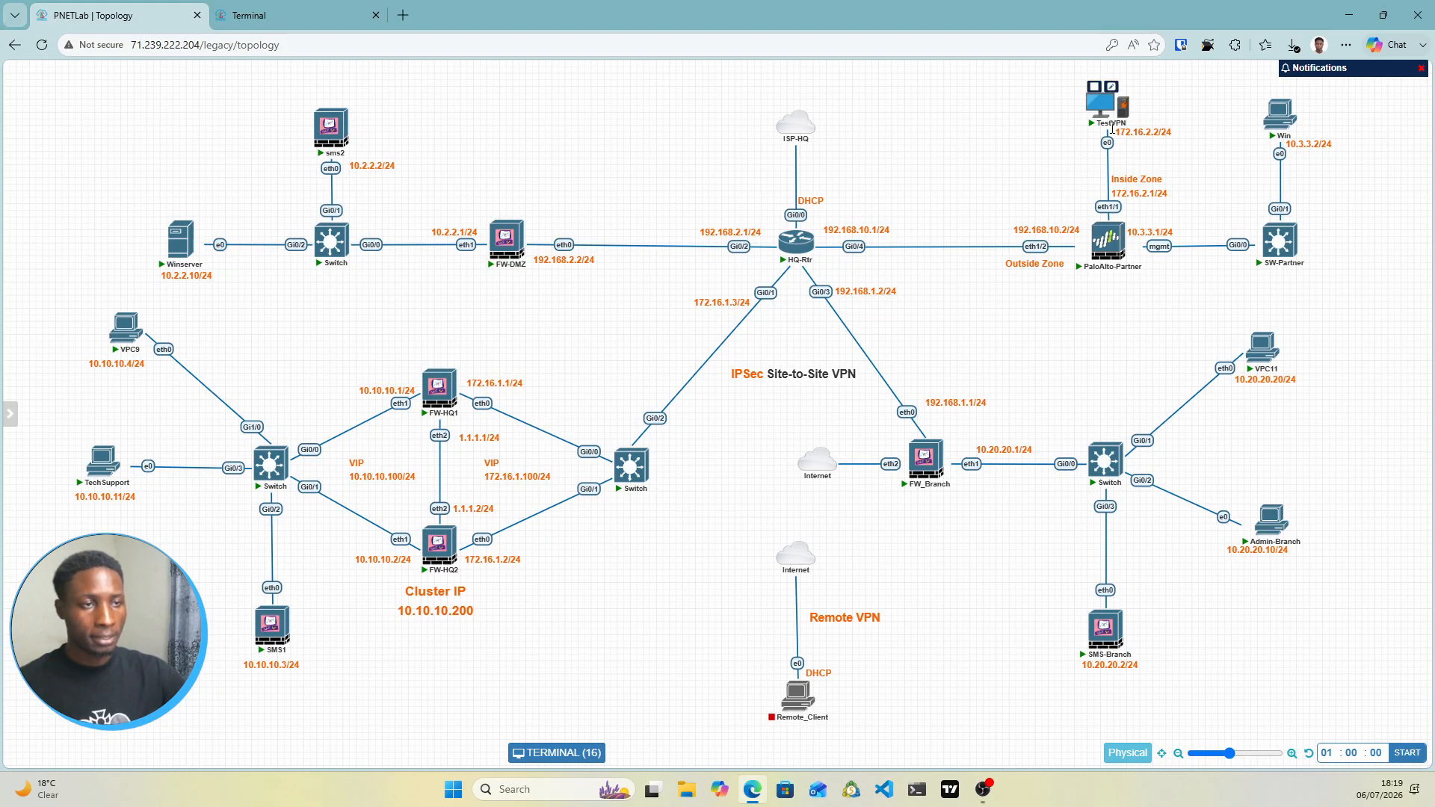
left_click(299, 15)
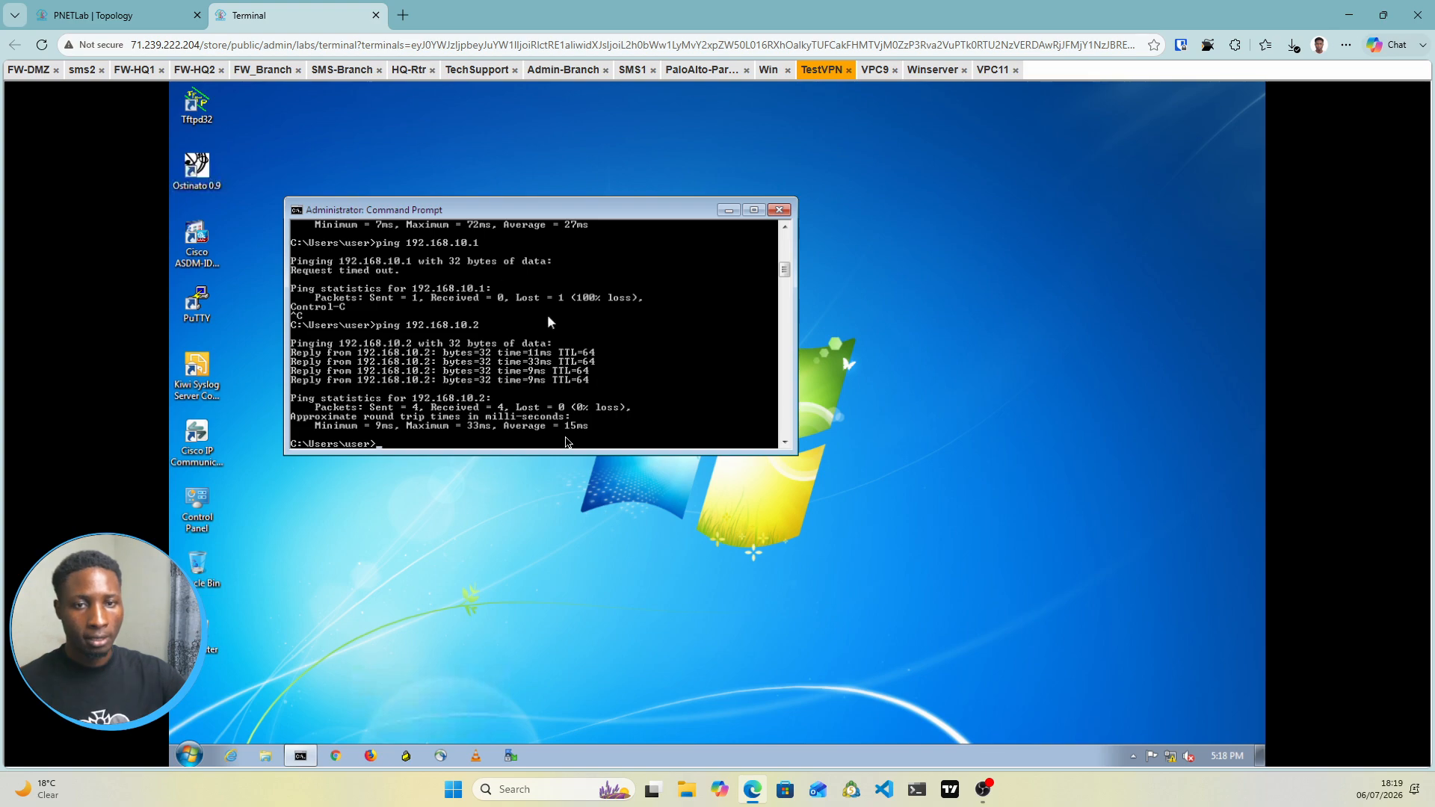
Re-run the ping to 10.2.2.10 from TestVPN's command history
key("Up")
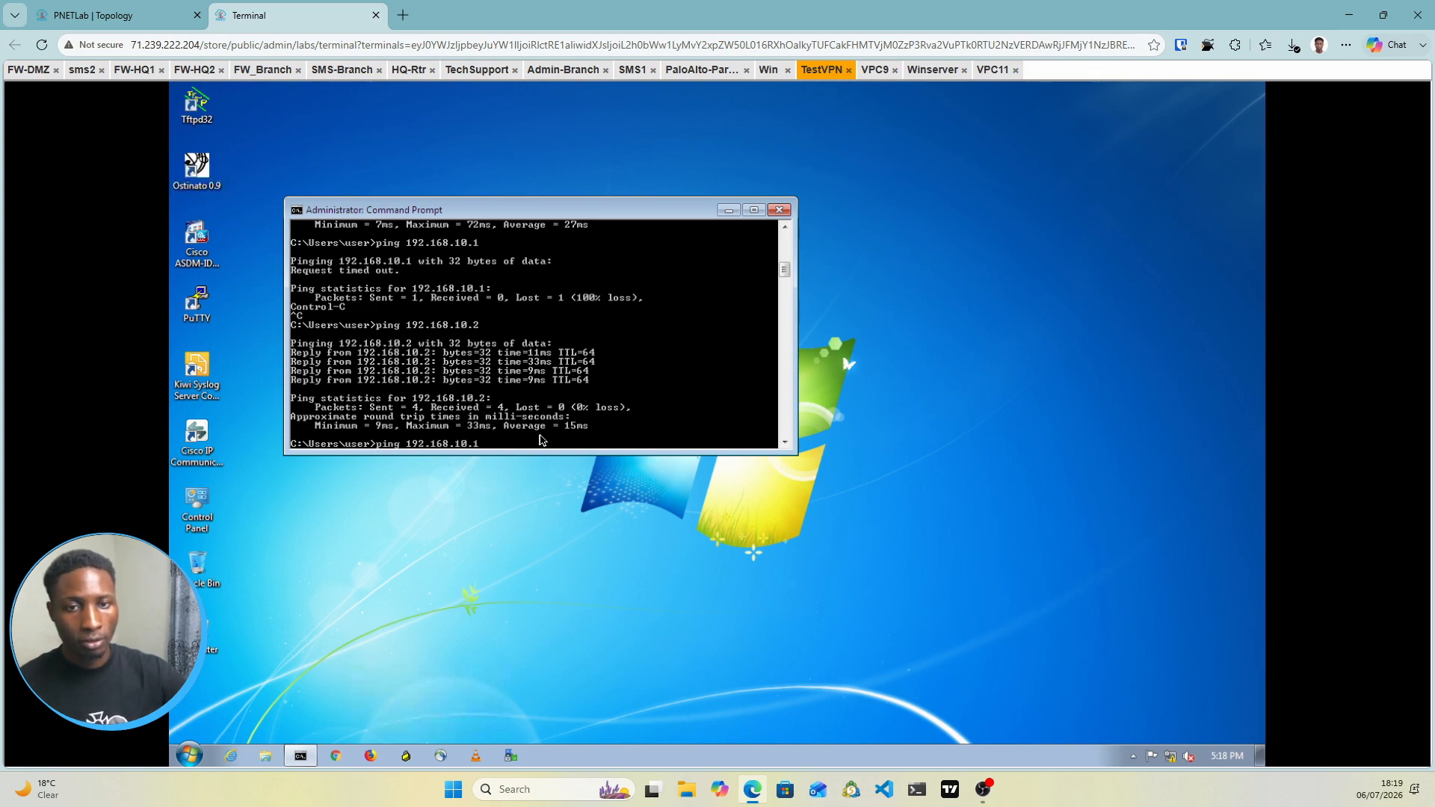
key("Up")
key("Up")
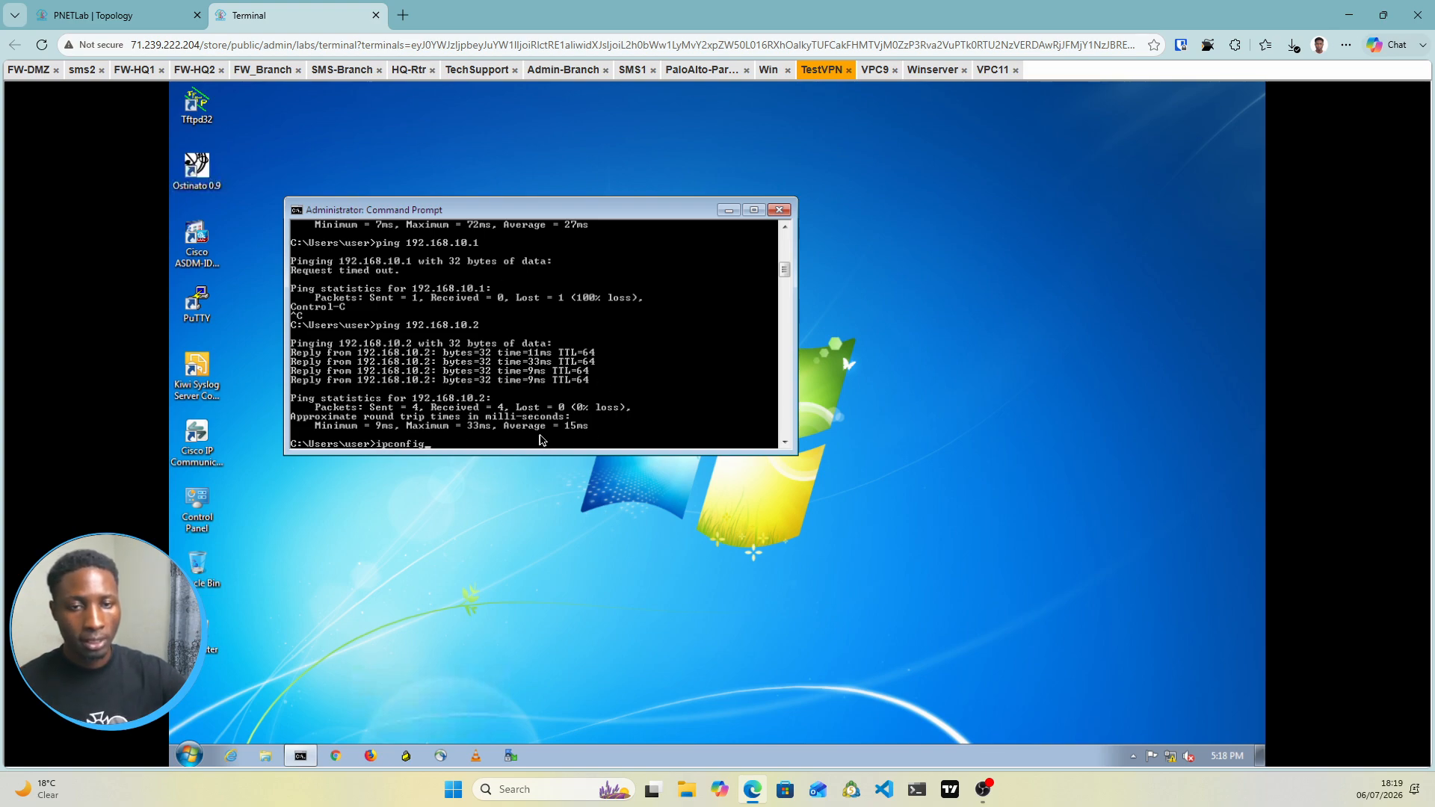
key("Down")
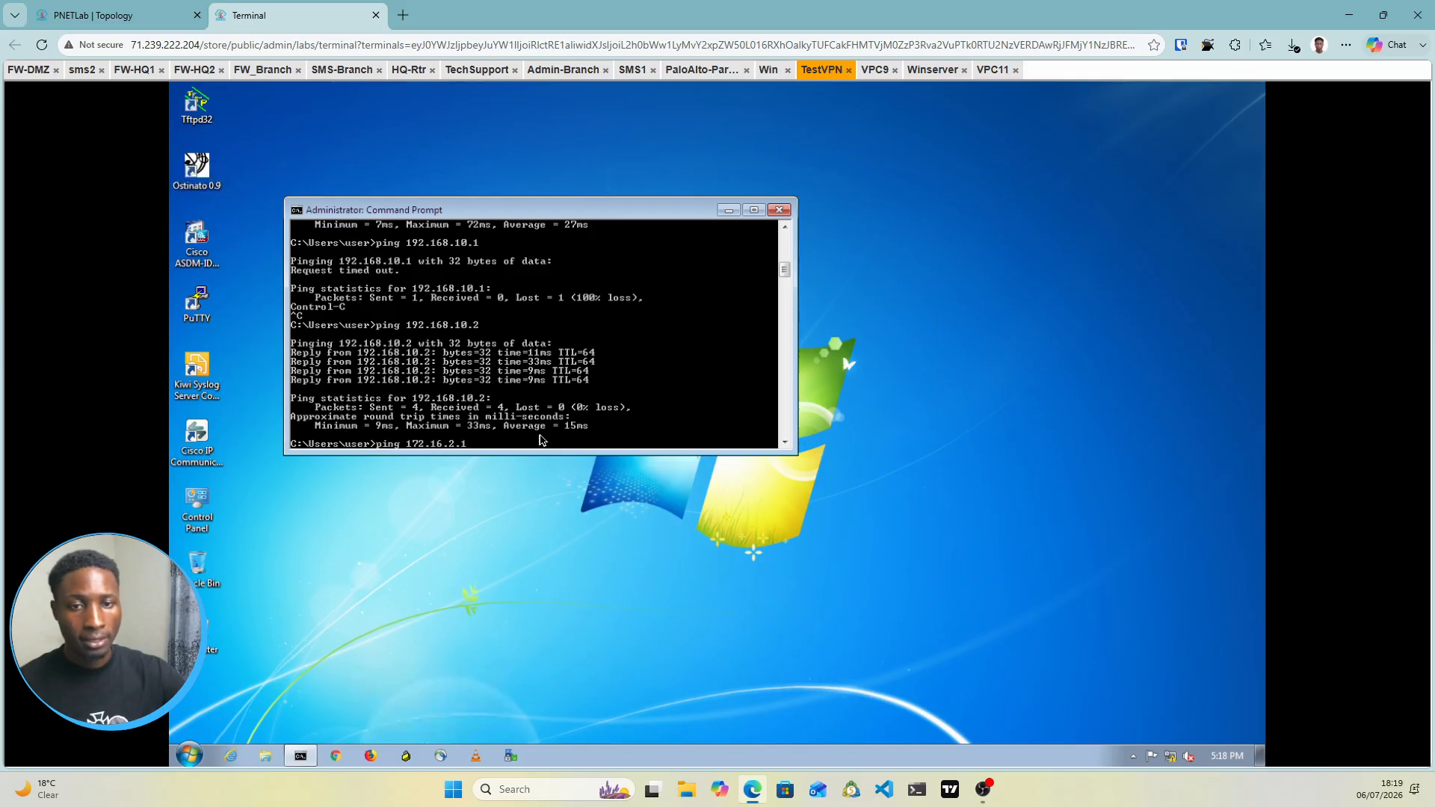
key("Down")
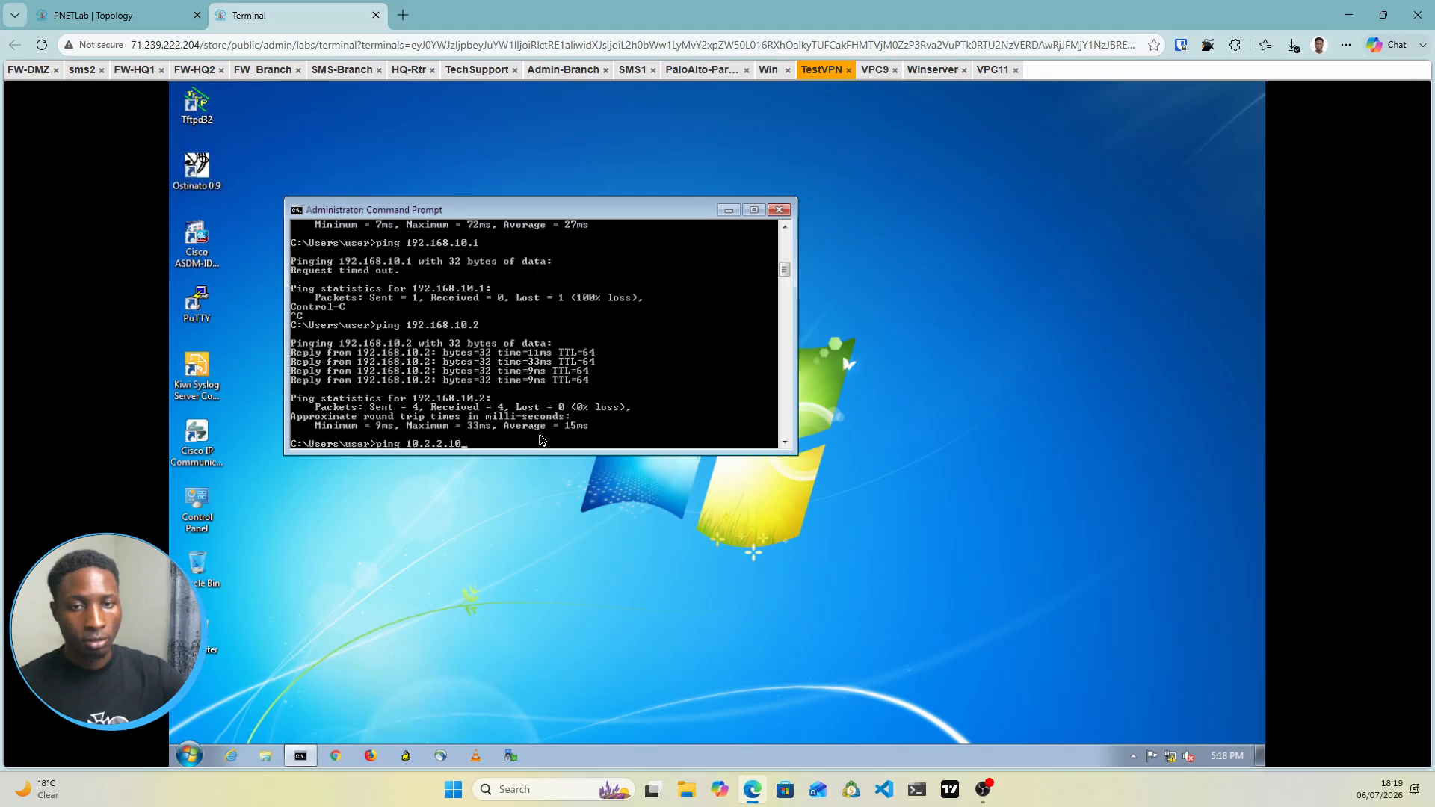
key("Return")
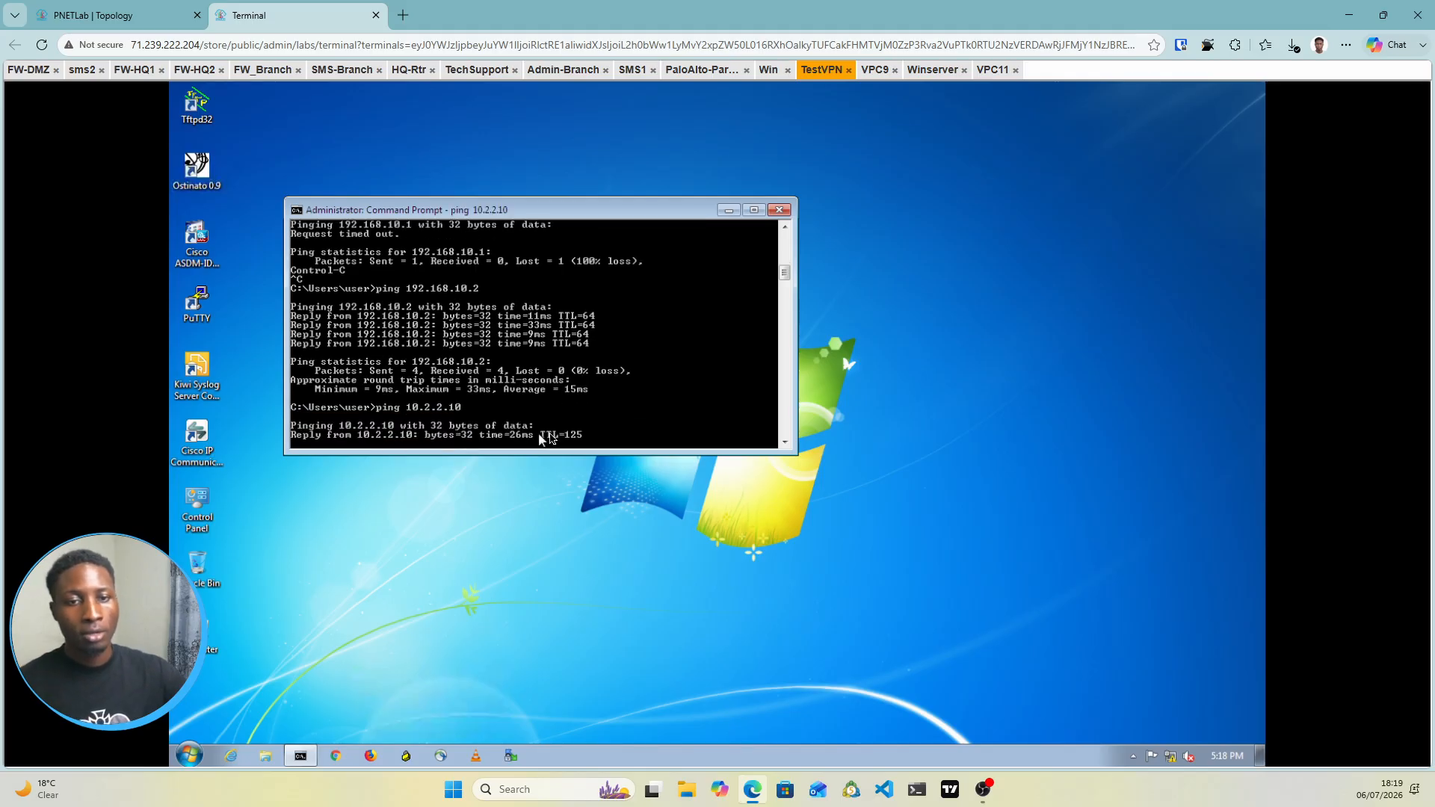
Look up host addresses on the topology map, then ping 10.10.10.4 from TestVPN
left_click(78, 15)
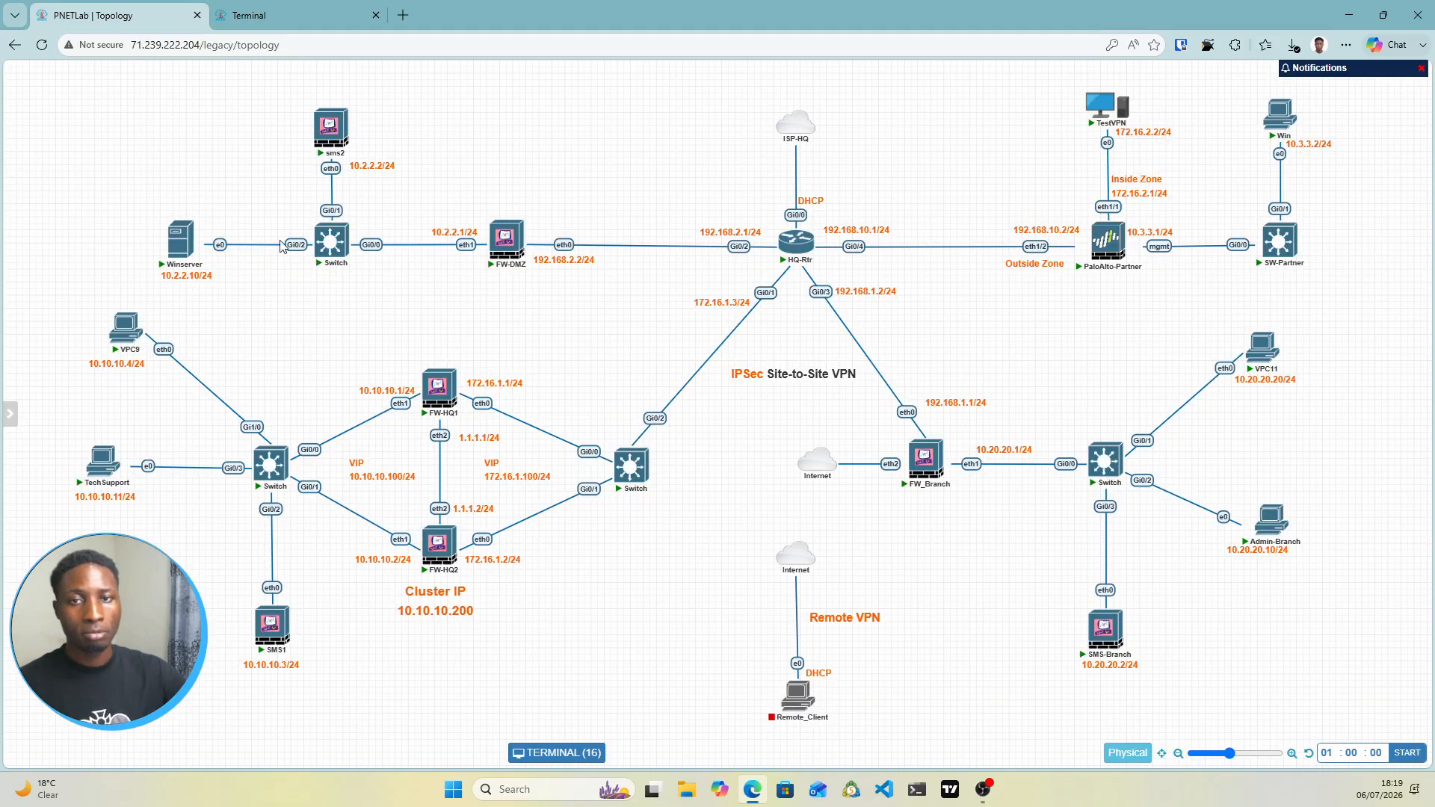
left_click(268, 15)
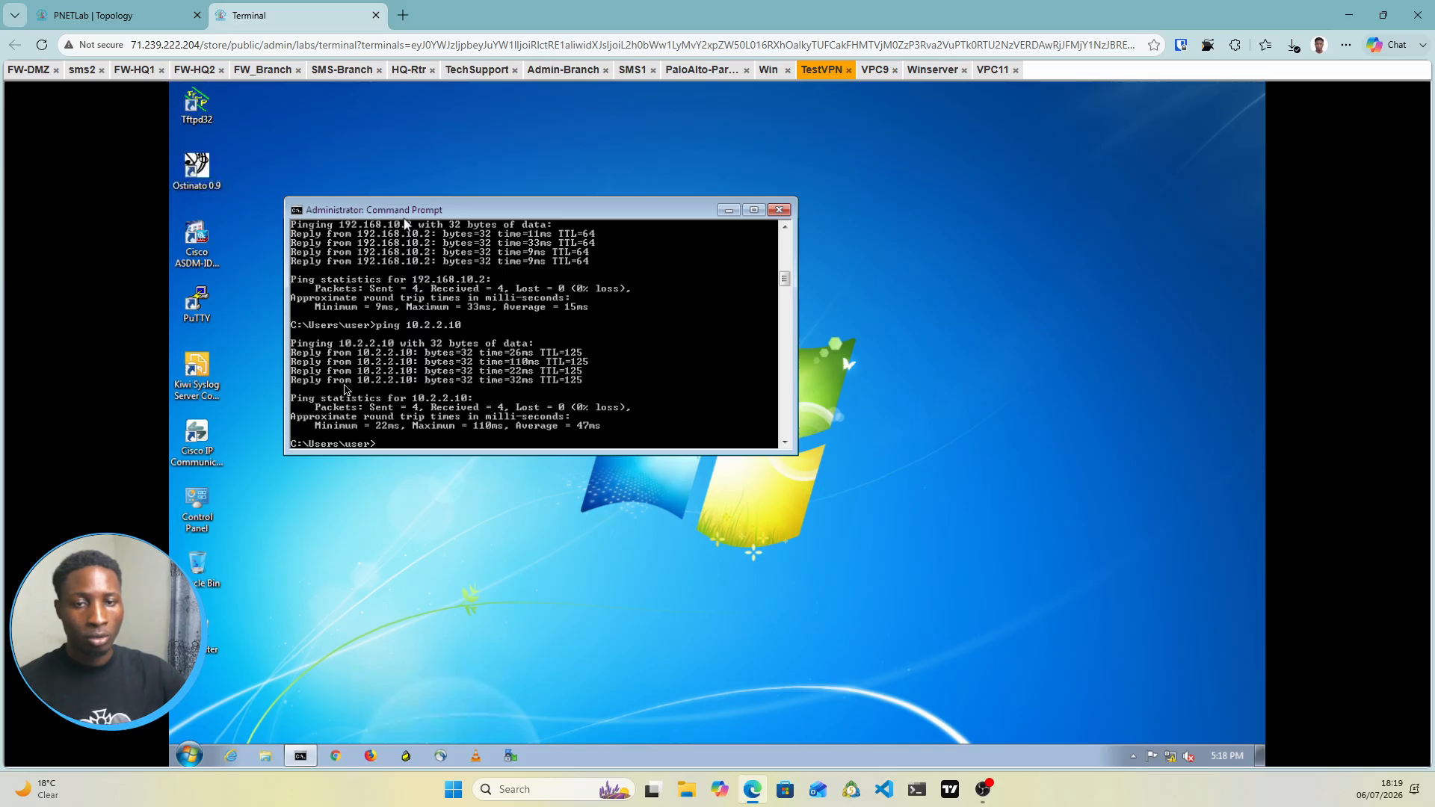
left_click(105, 14)
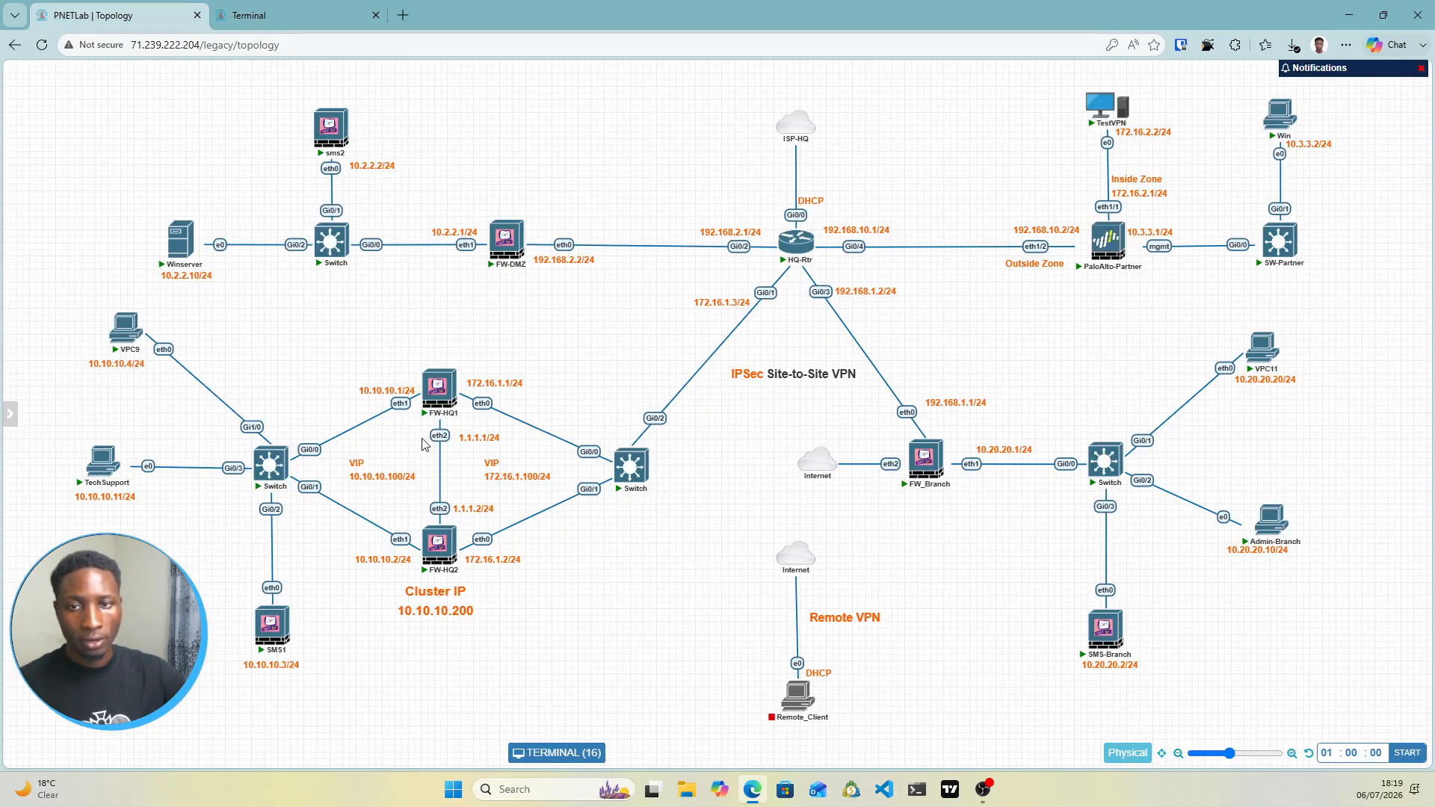
left_click(280, 23)
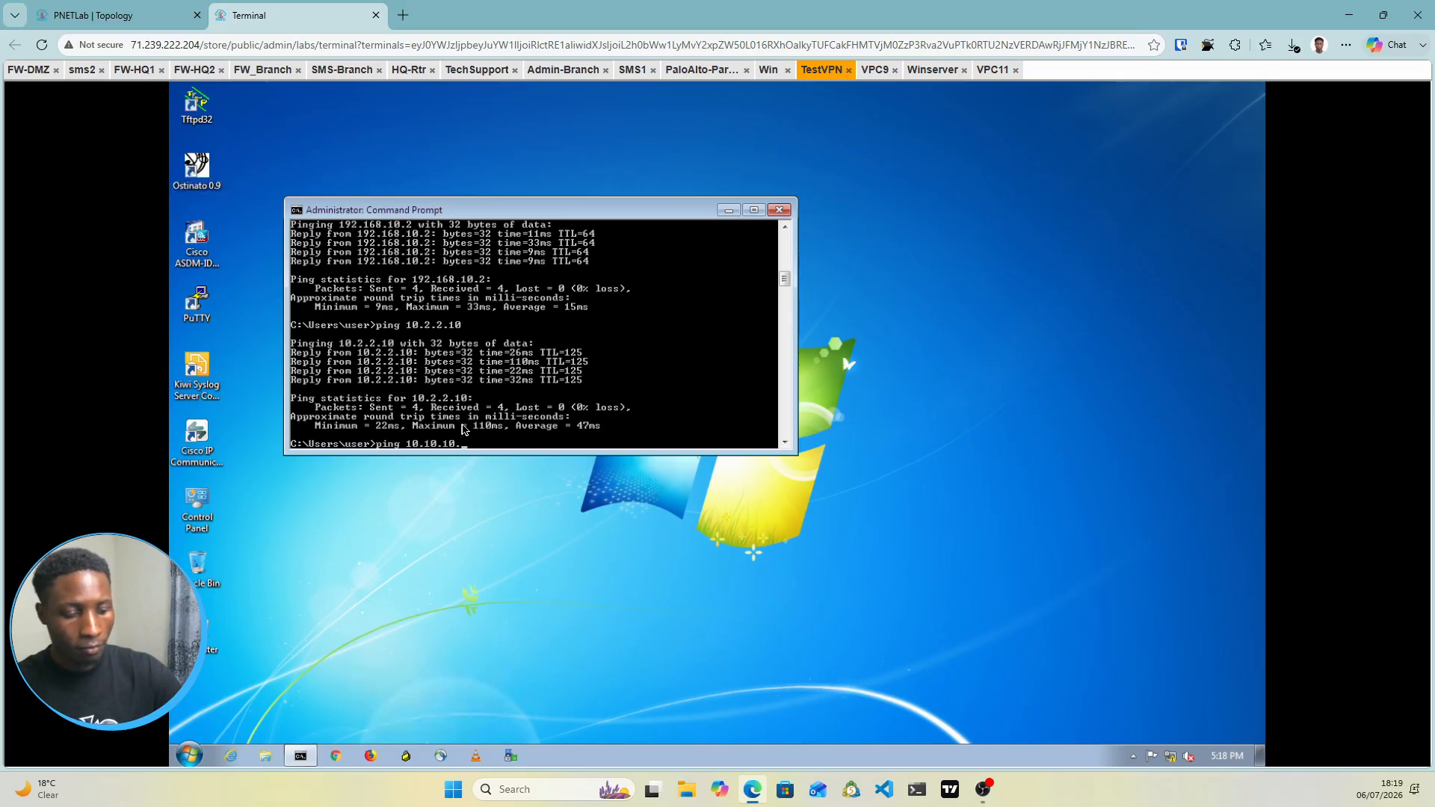
type("10.10.10.4")
key("Return")
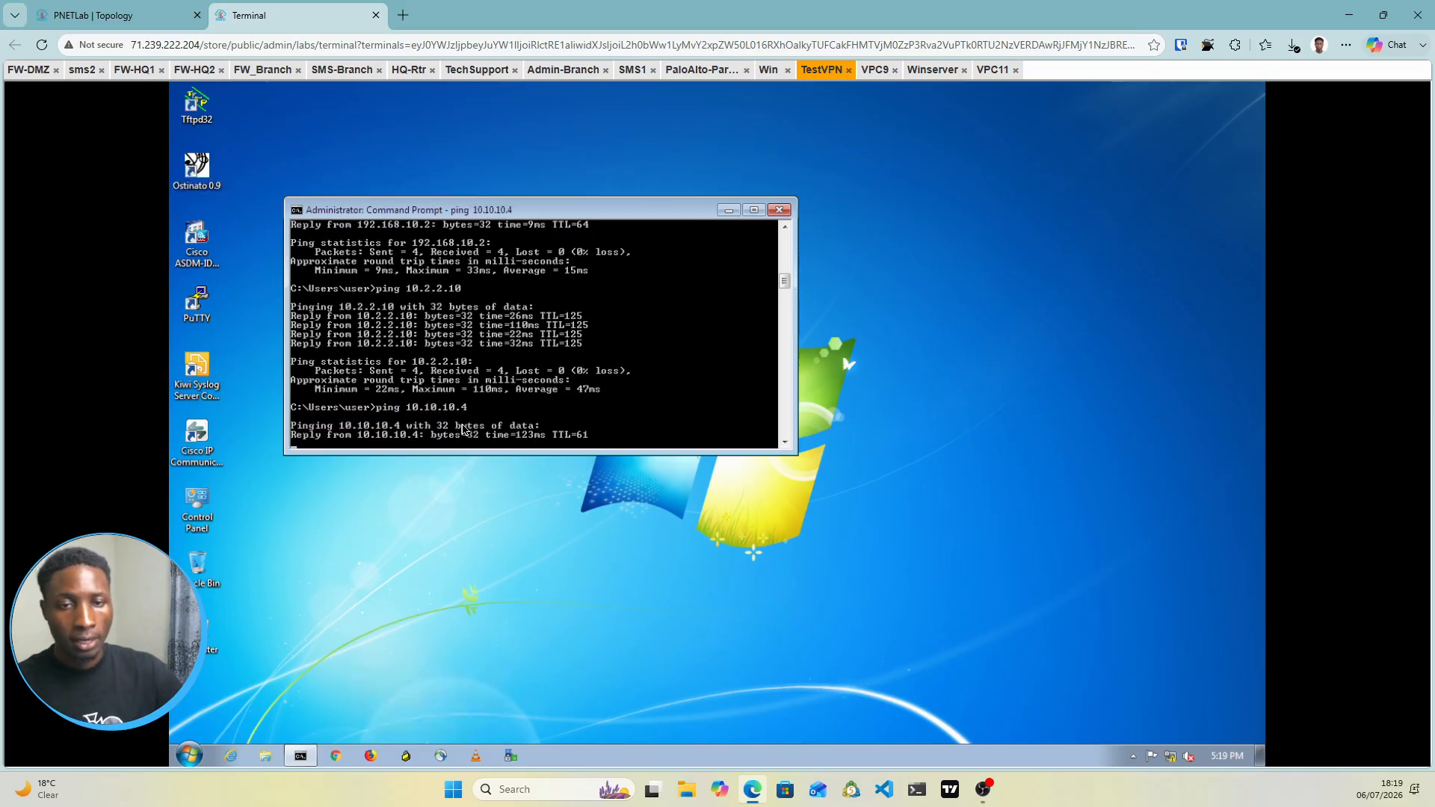
Ping 10.20.20.20 from TestVPN, then return to the PNETLab topology map
left_click(97, 15)
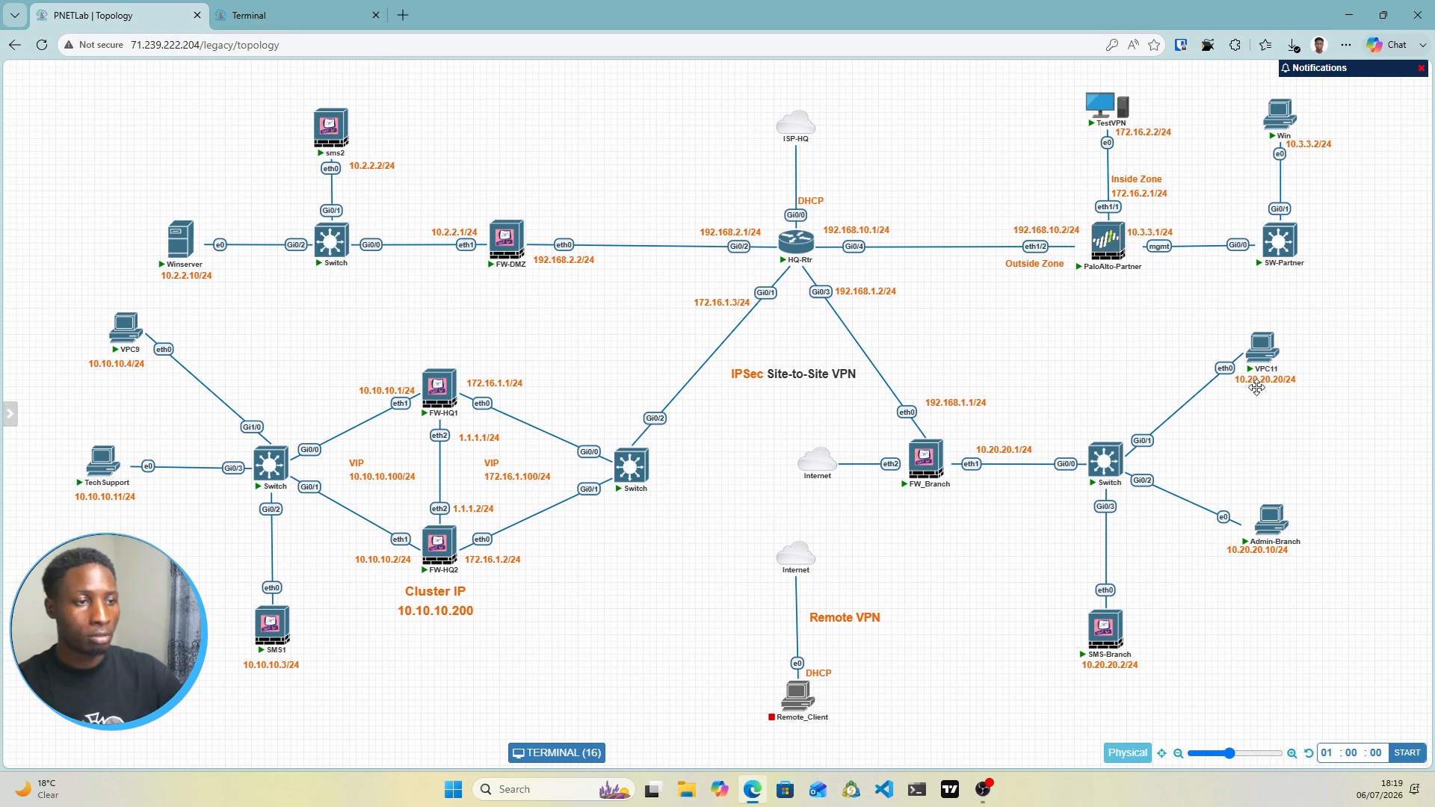
left_click(299, 15)
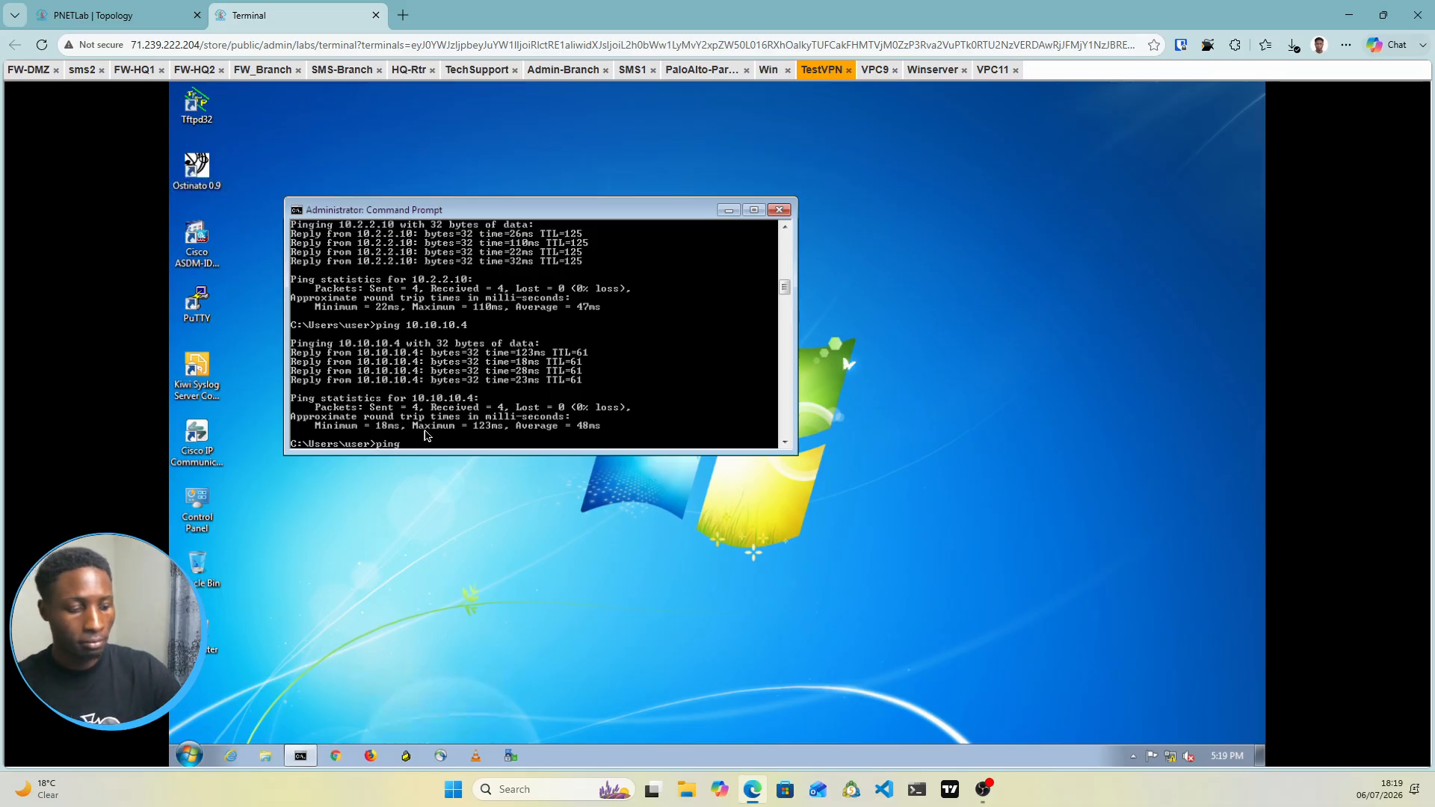
type(".20.20")
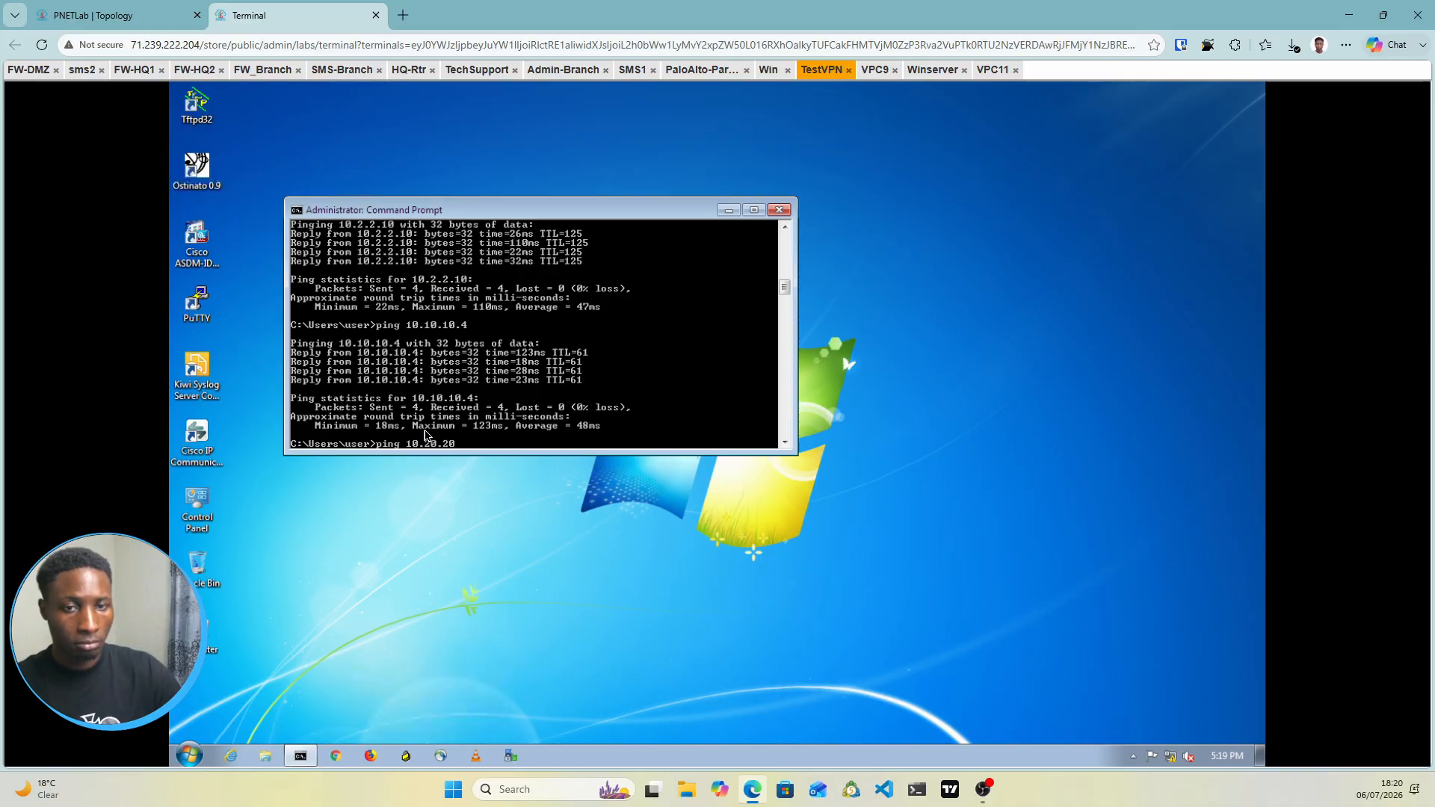
type(".20")
key("Return")
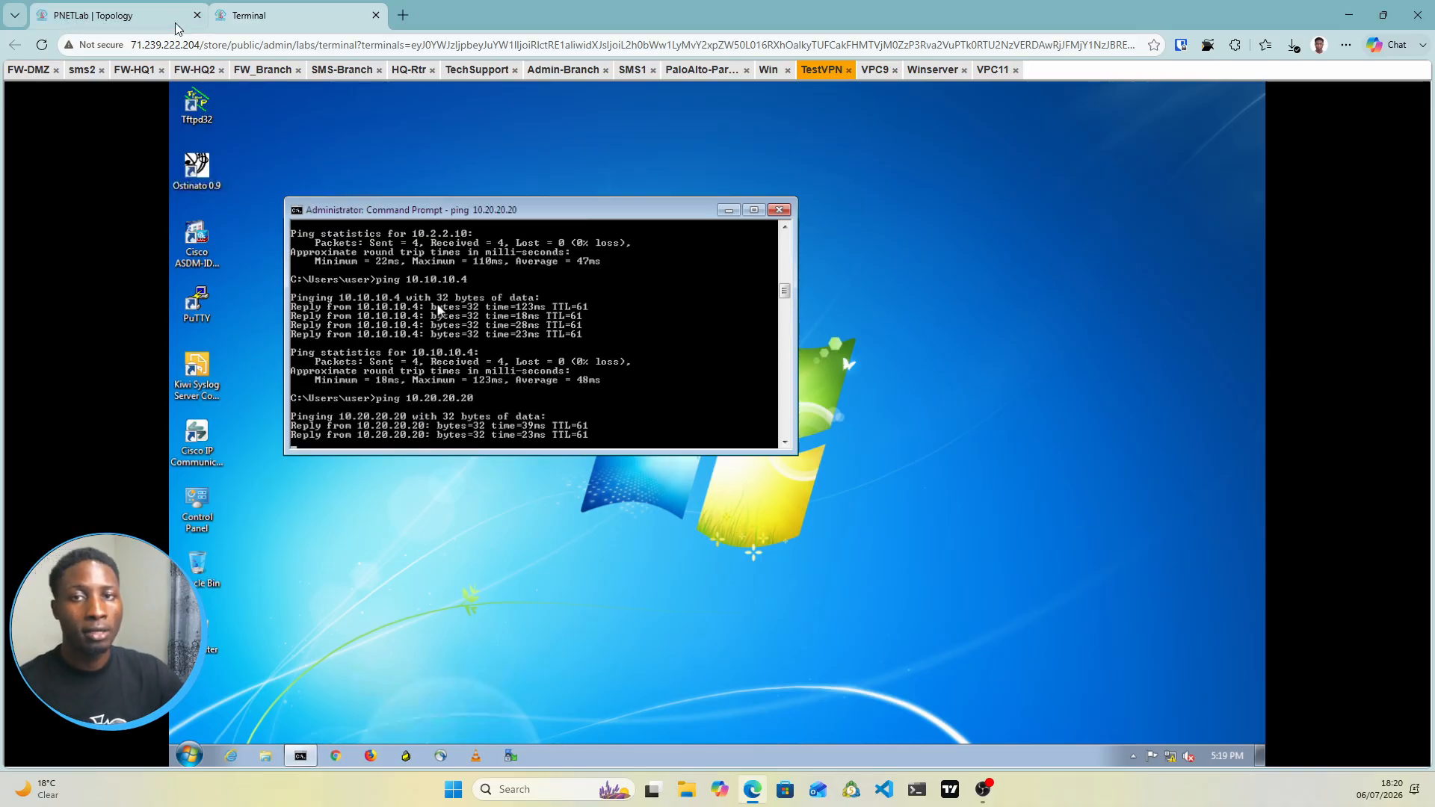
left_click(120, 15)
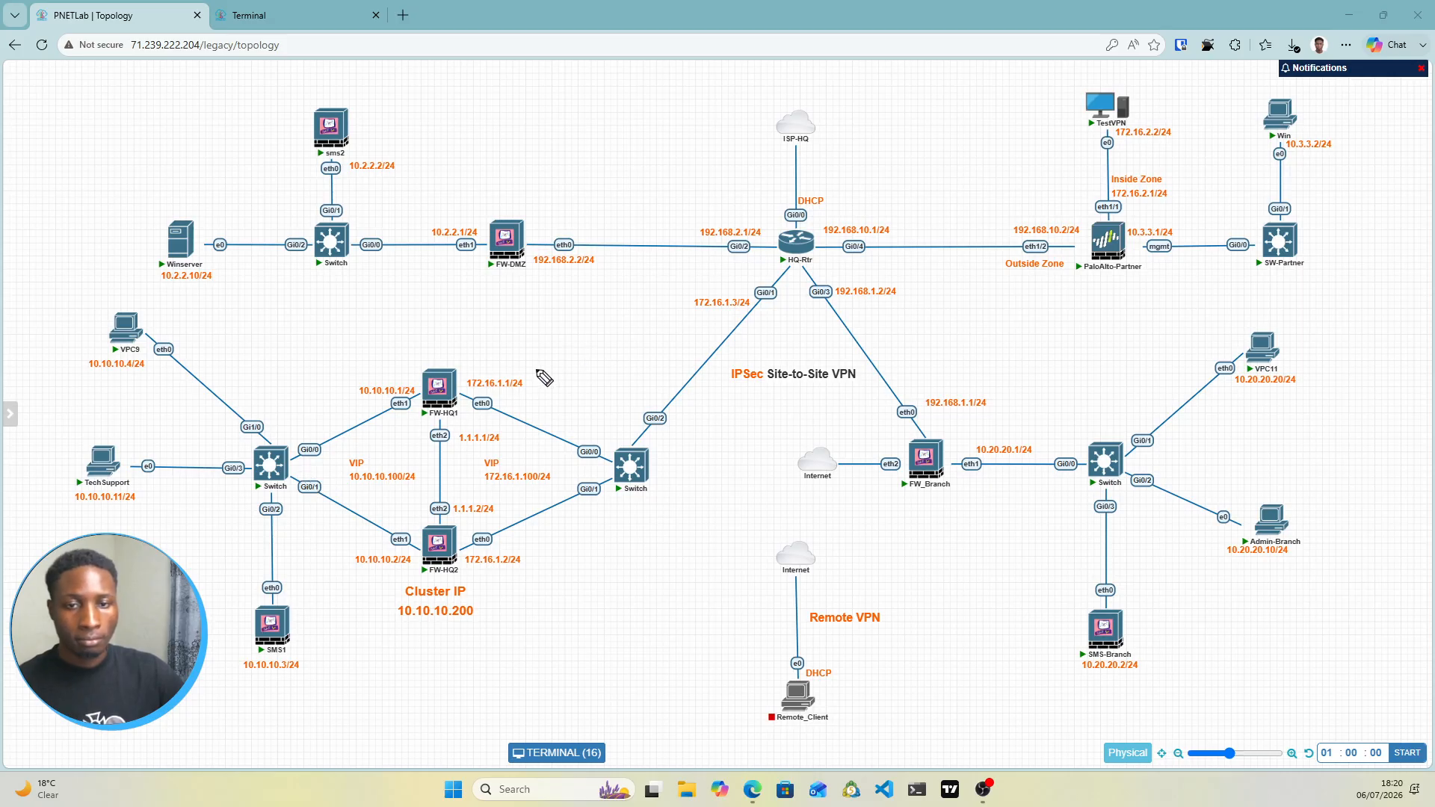
mouse_move(294, 625)
left_mouse_down()
mouse_move(329, 626)
mouse_move(333, 611)
left_mouse_up()
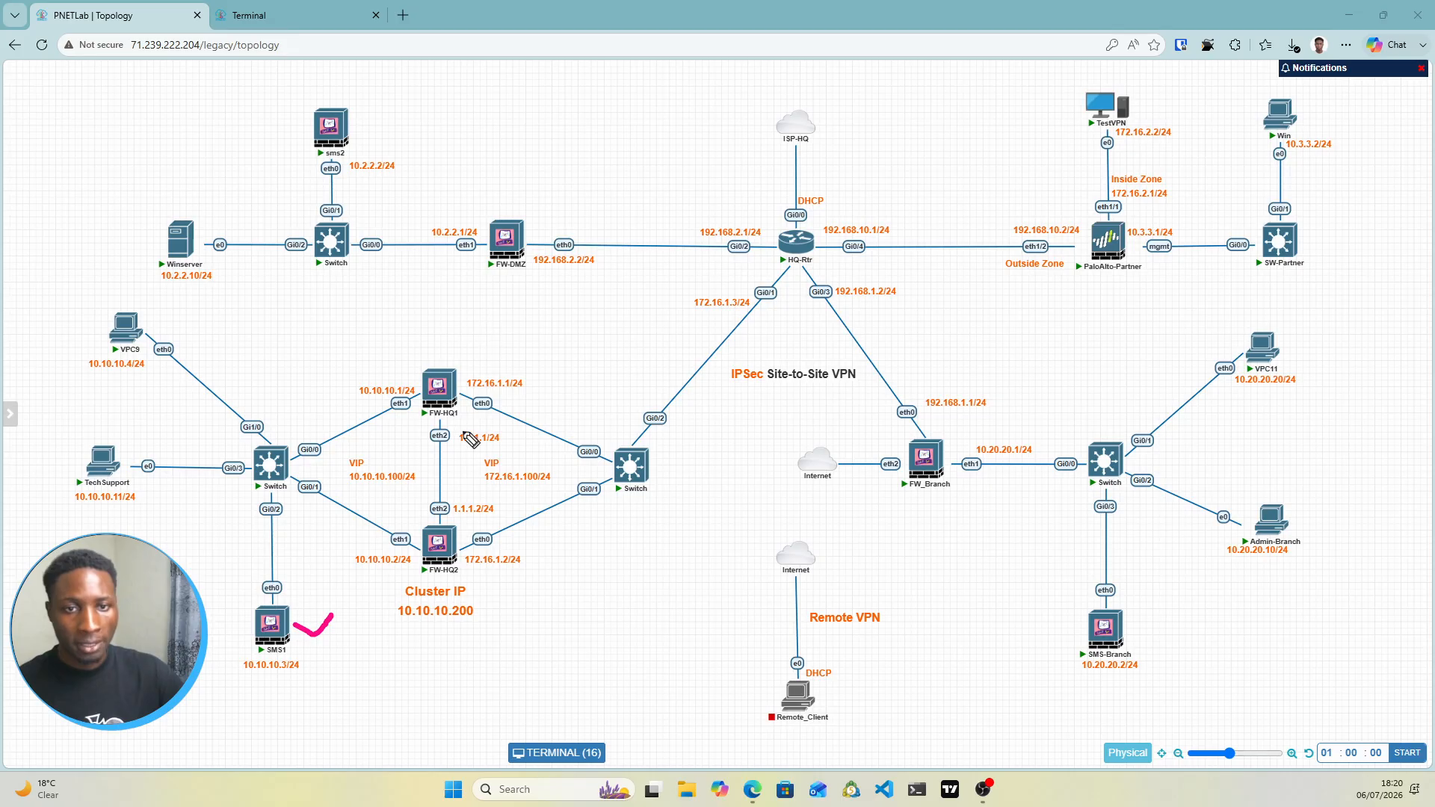
mouse_move(448, 357)
left_mouse_down()
mouse_move(407, 591)
mouse_move(515, 326)
mouse_move(427, 390)
left_mouse_up()
mouse_move(517, 195)
left_mouse_down()
mouse_move(479, 246)
mouse_move(551, 242)
mouse_move(497, 231)
left_mouse_up()
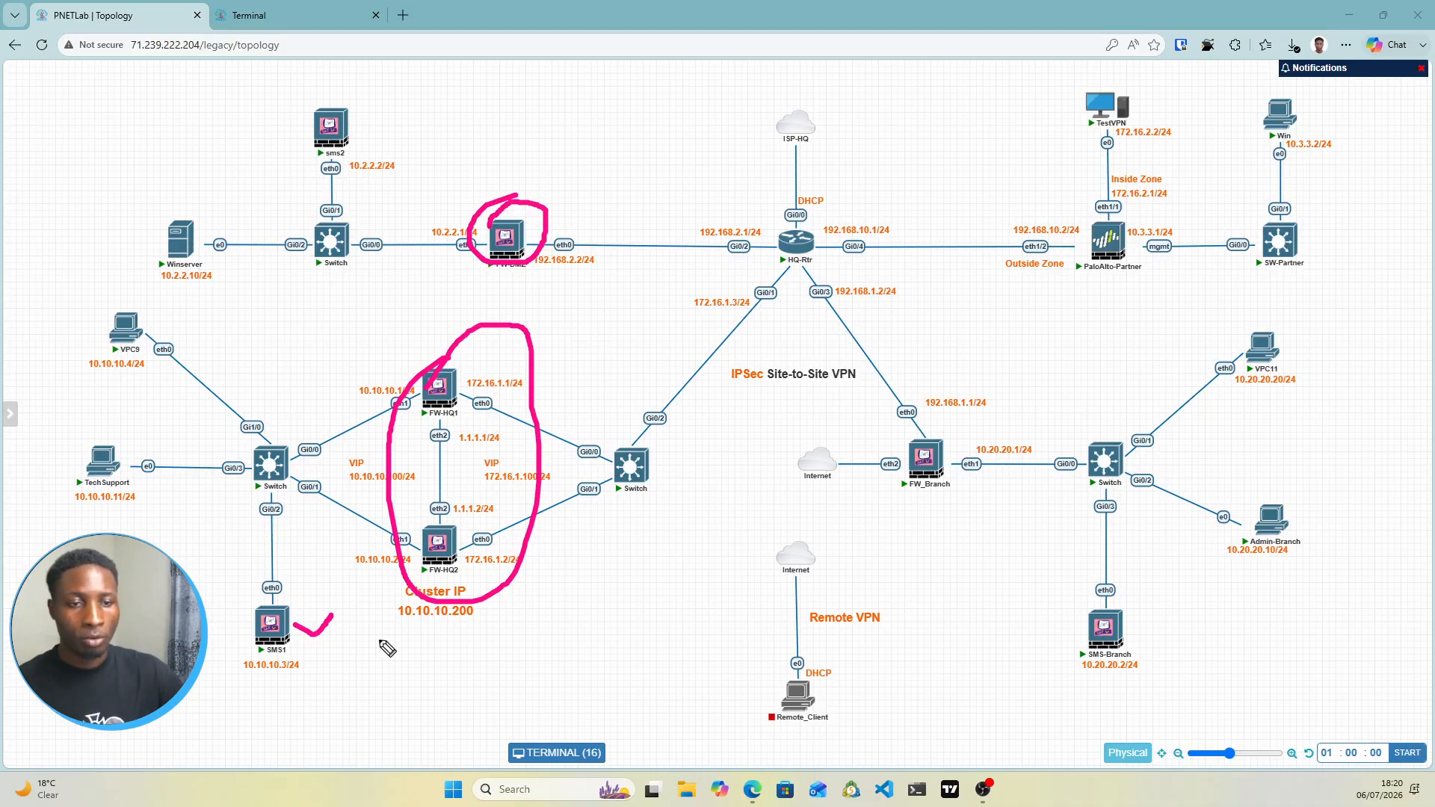
mouse_move(923, 427)
left_mouse_down()
mouse_move(910, 475)
mouse_move(951, 447)
left_mouse_up()
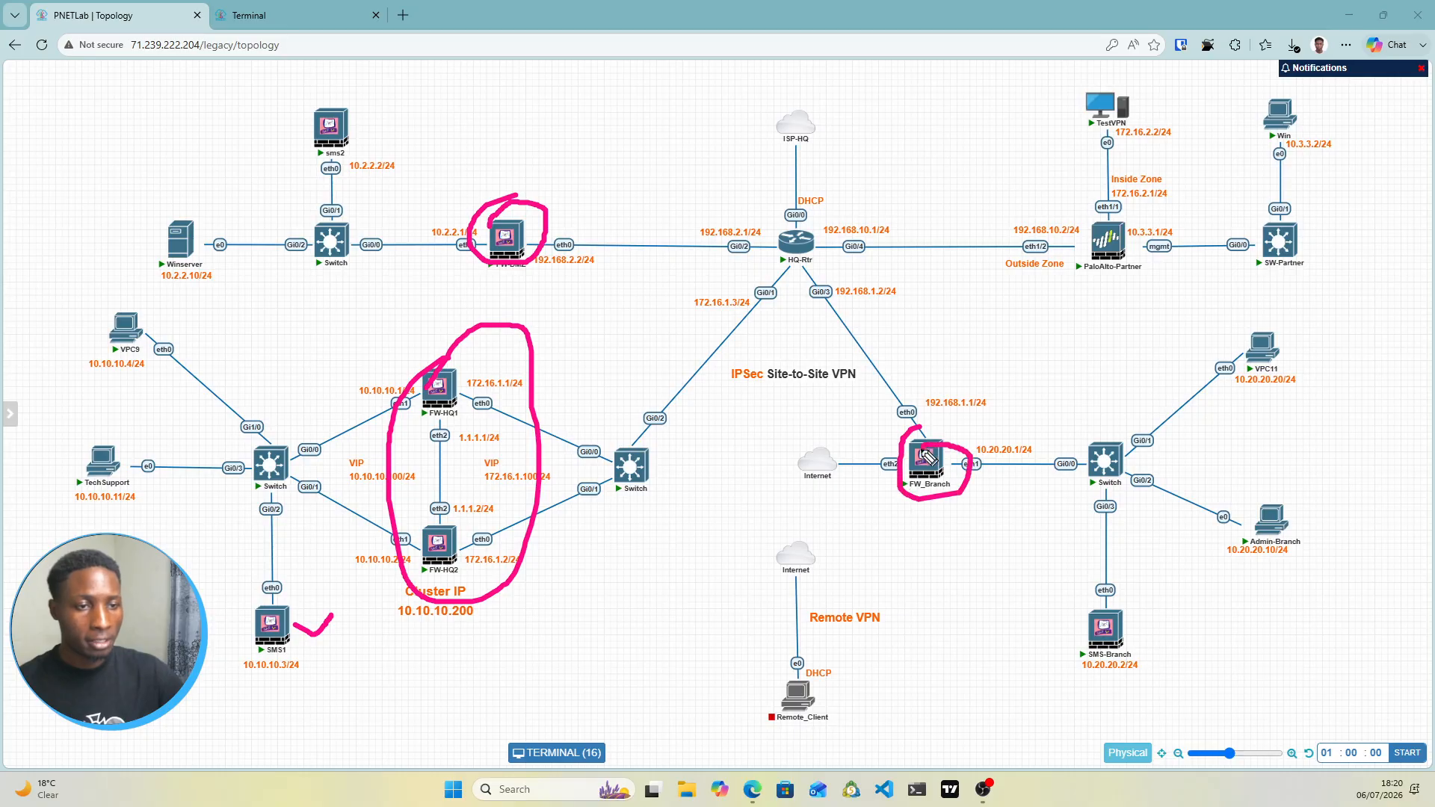
mouse_move(1126, 619)
left_mouse_down()
mouse_move(1137, 636)
mouse_move(1165, 612)
left_mouse_up()
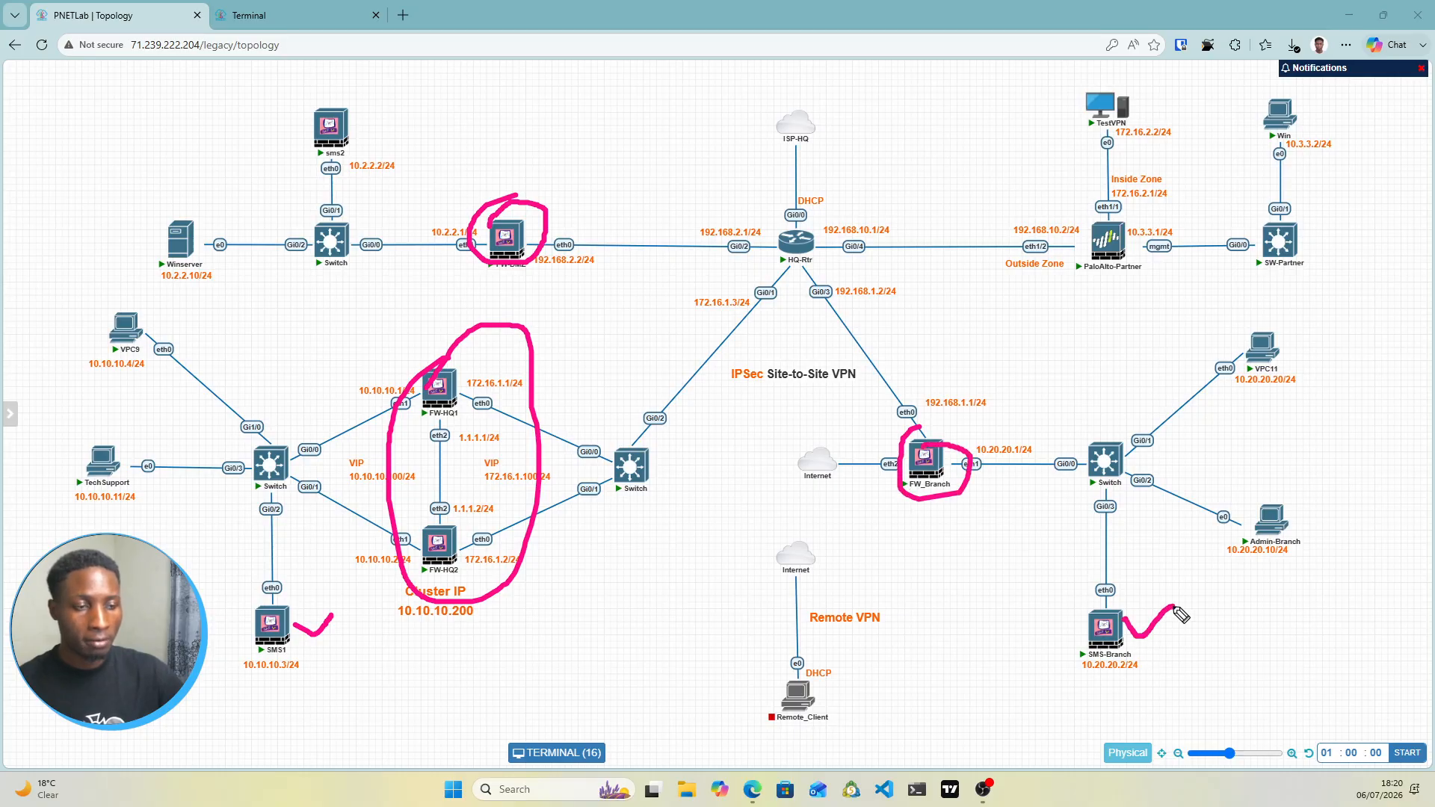
left_click(568, 475)
mouse_move(567, 476)
left_mouse_down()
mouse_move(860, 418)
mouse_move(882, 442)
left_mouse_up()
left_click_drag(852, 439, 883, 443)
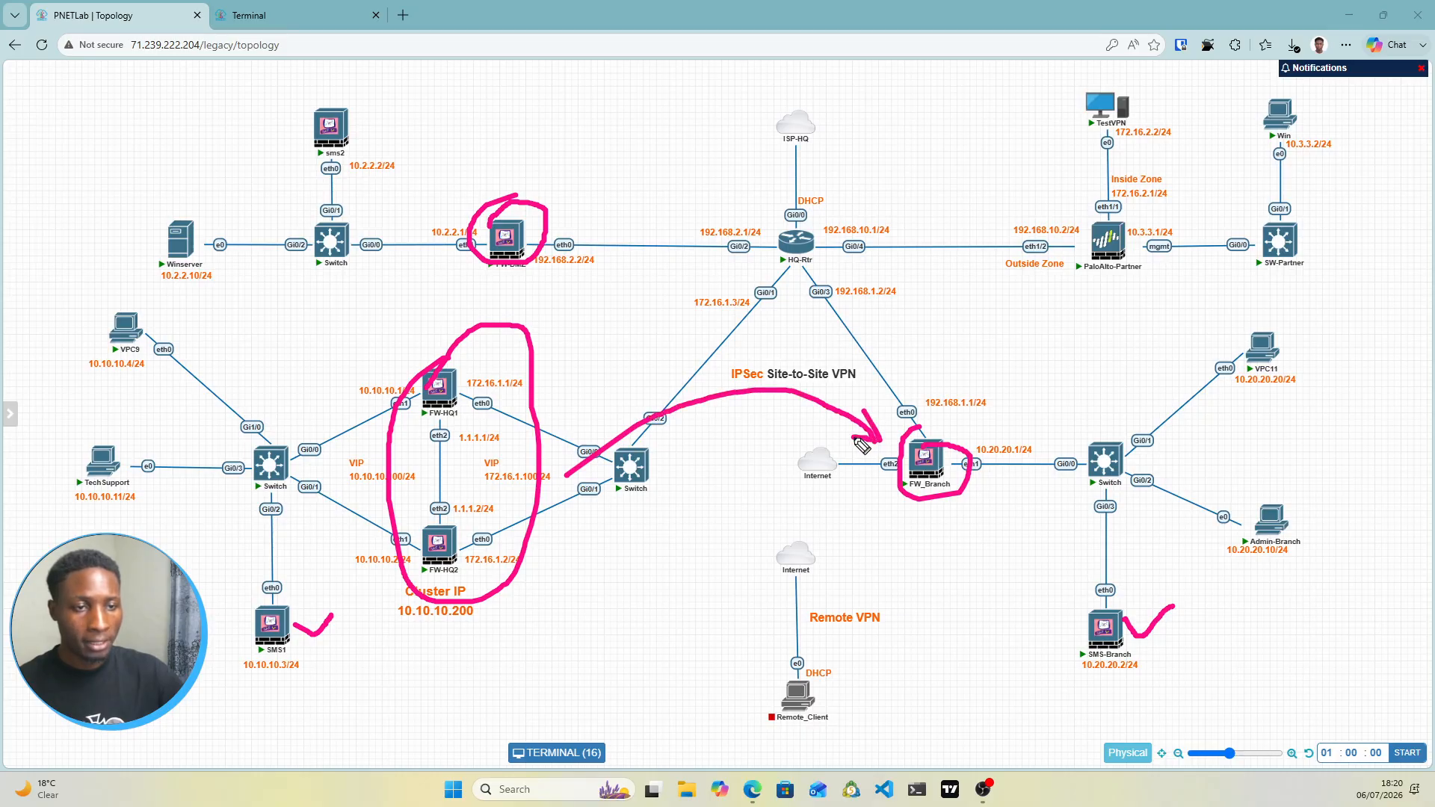
mouse_move(588, 441)
left_mouse_down()
mouse_move(569, 474)
mouse_move(613, 464)
left_mouse_up()
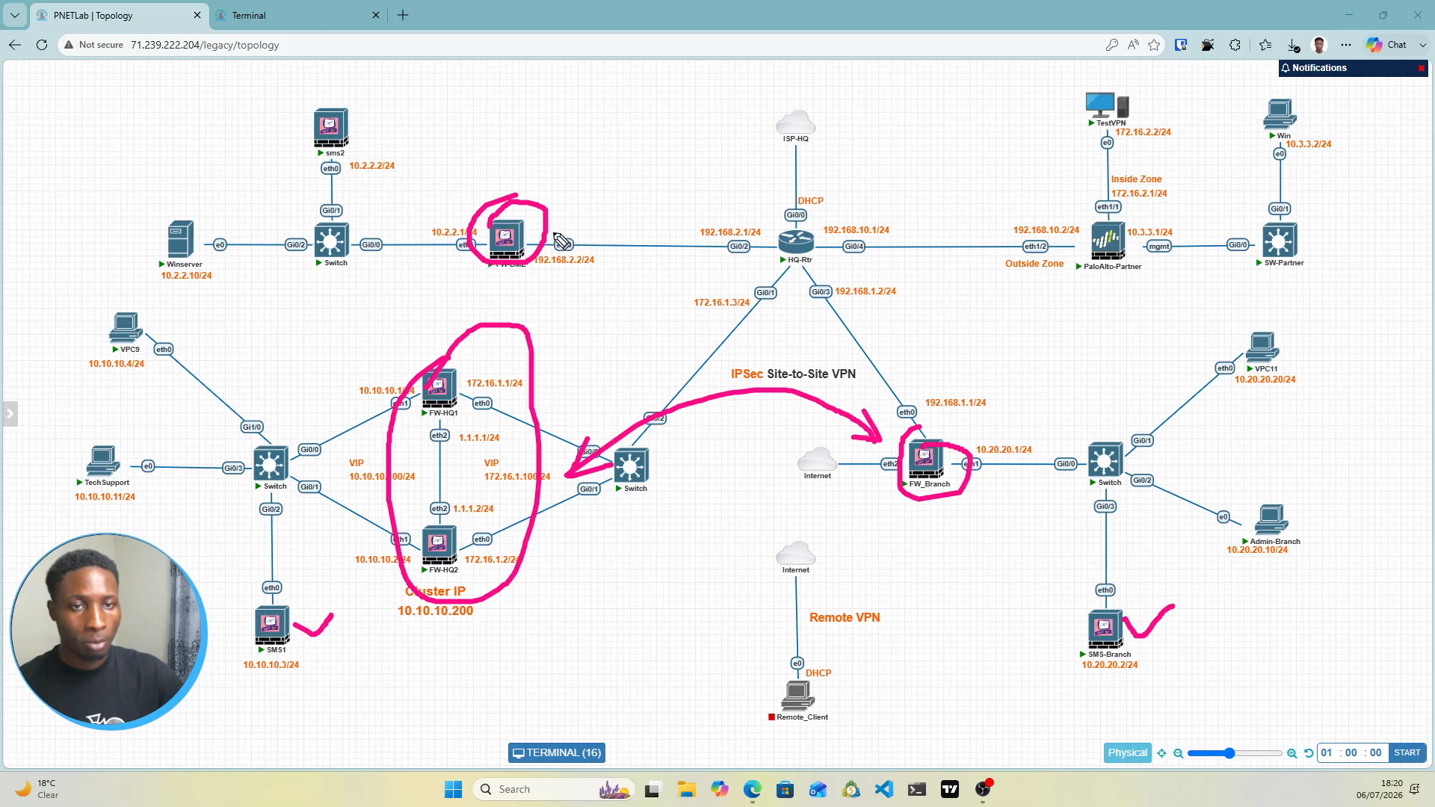
mouse_move(549, 229)
left_mouse_down()
mouse_move(644, 359)
mouse_move(588, 411)
mouse_move(616, 409)
left_mouse_up()
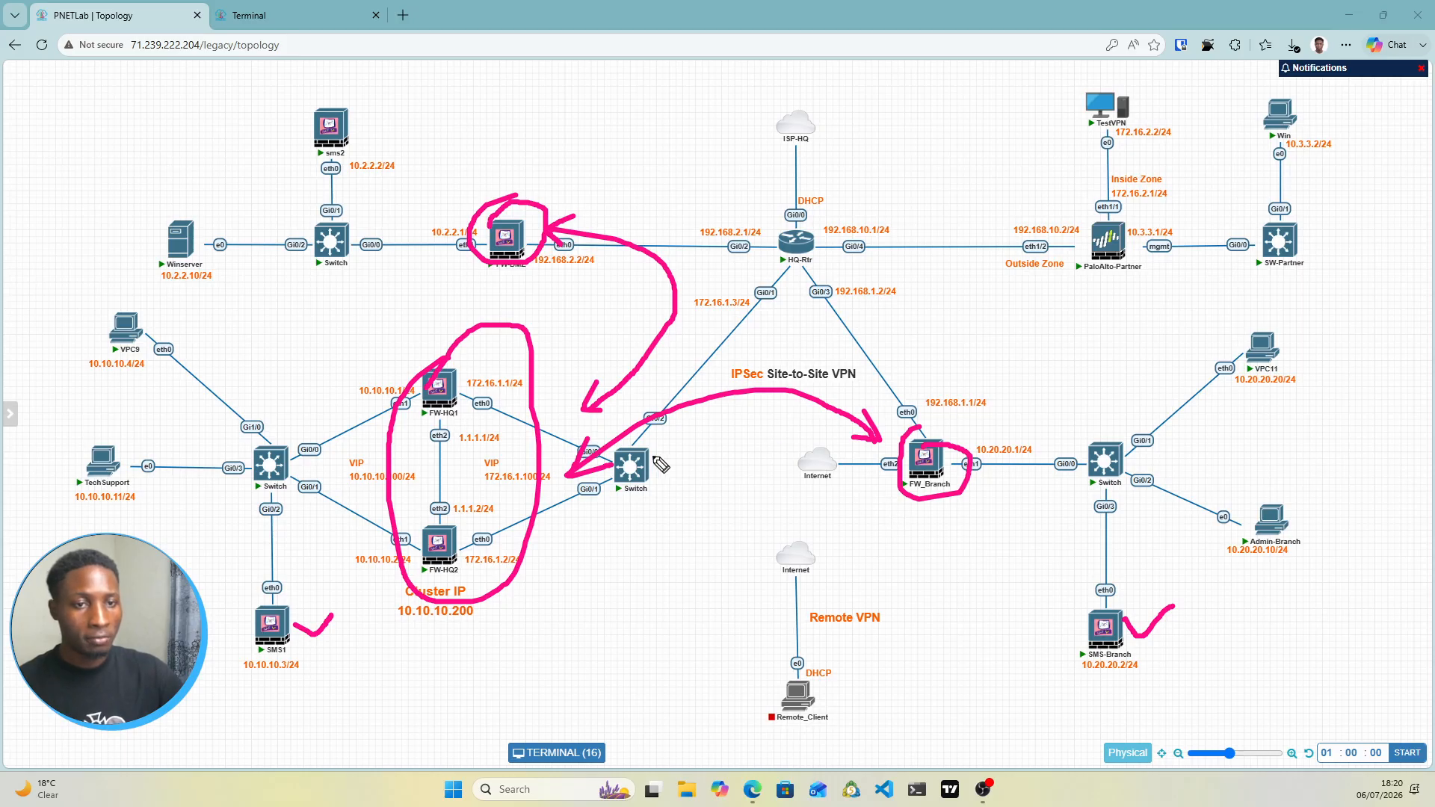
mouse_move(600, 438)
left_mouse_down()
mouse_move(1024, 248)
mouse_move(1008, 262)
left_mouse_up()
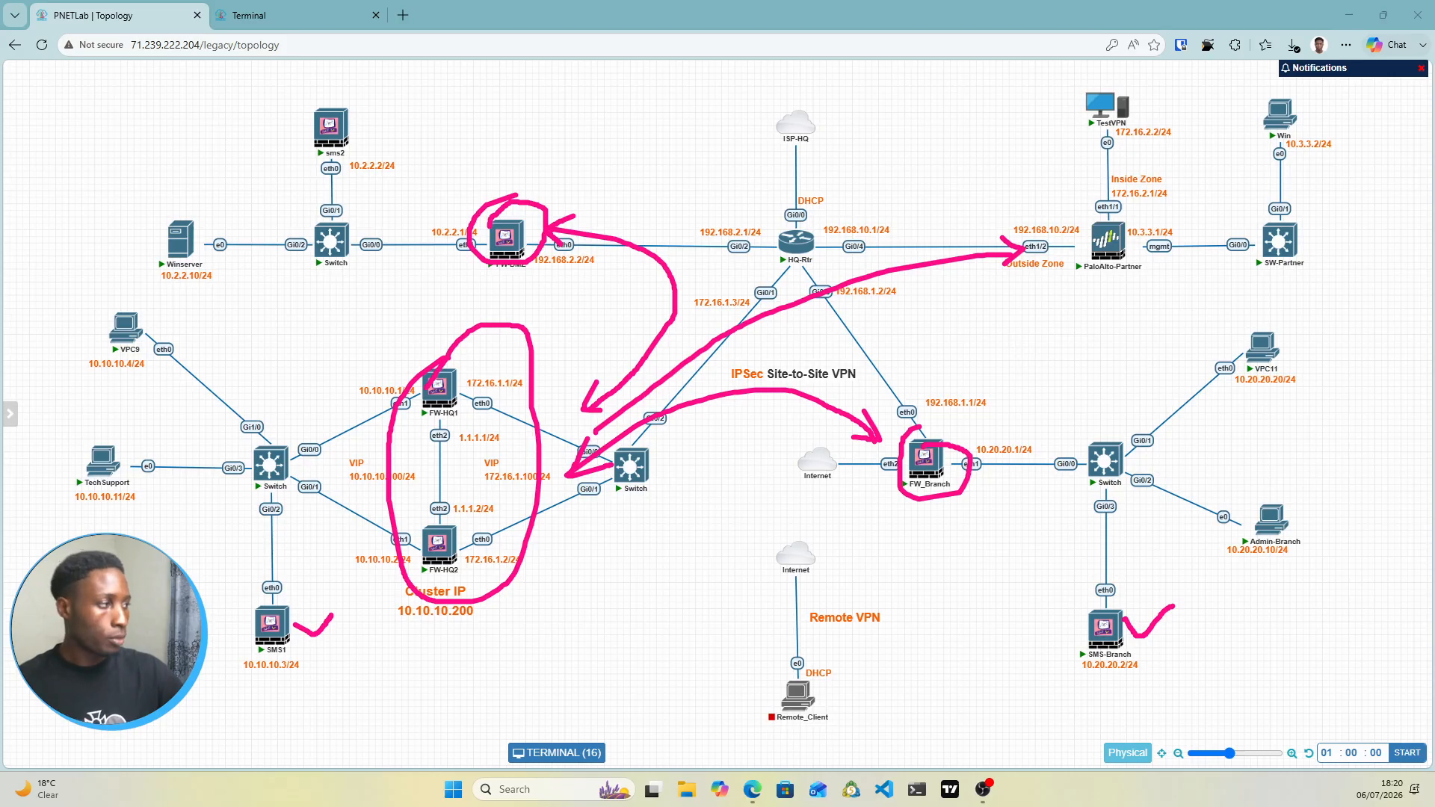
key("Escape")
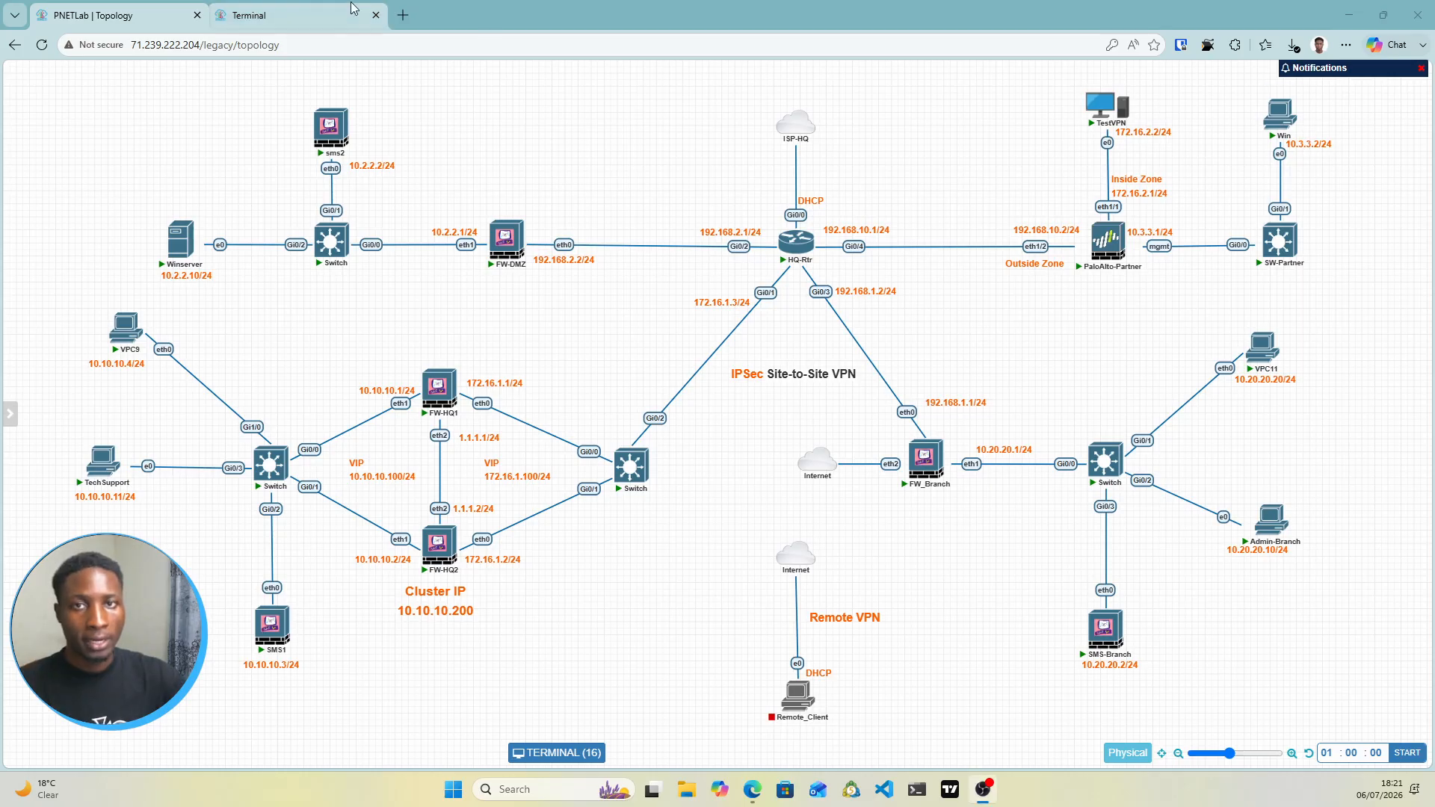
On the TechSupport console, view the Standard policy's Cleanup rule in SmartConsole, then return to the topology
left_click(306, 7)
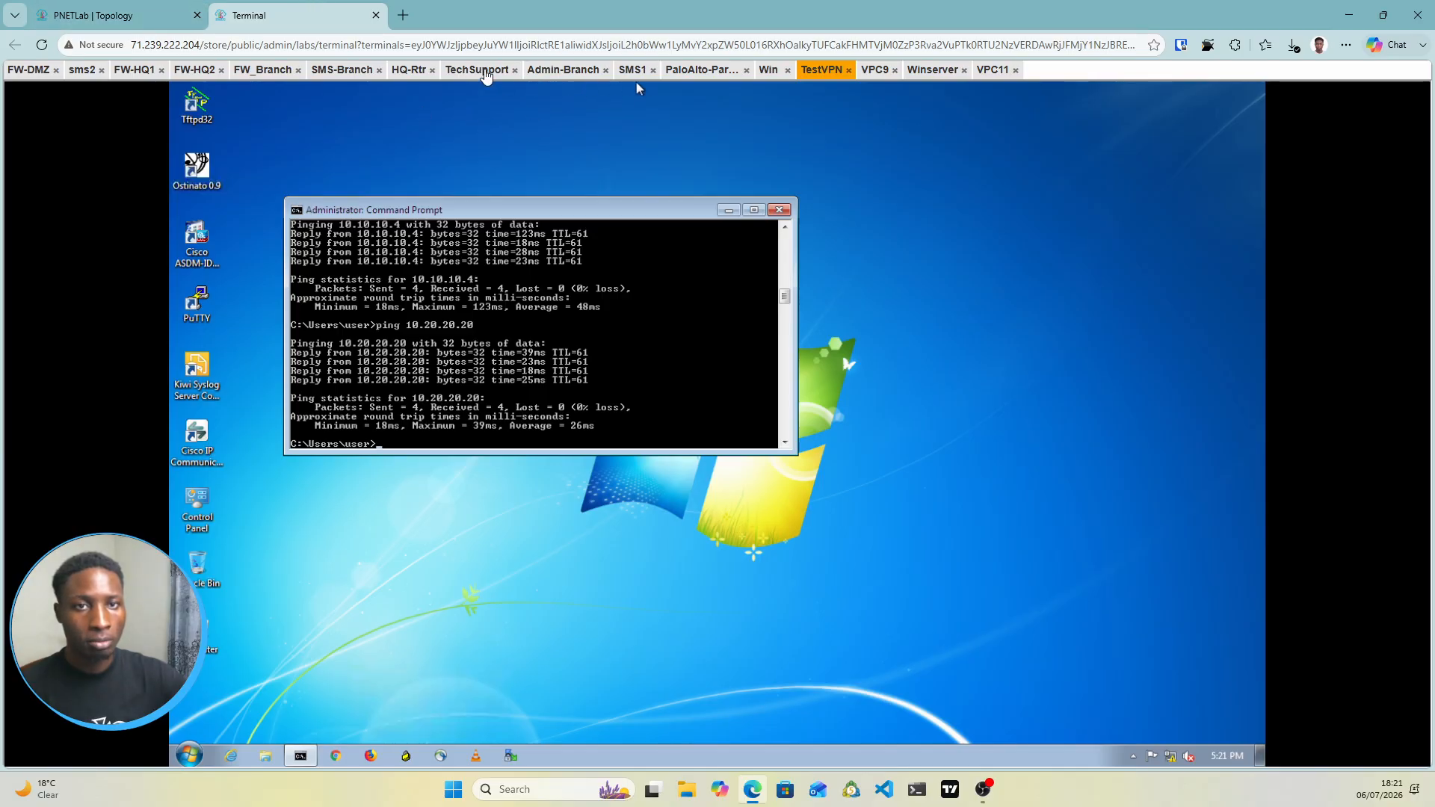
left_click(482, 71)
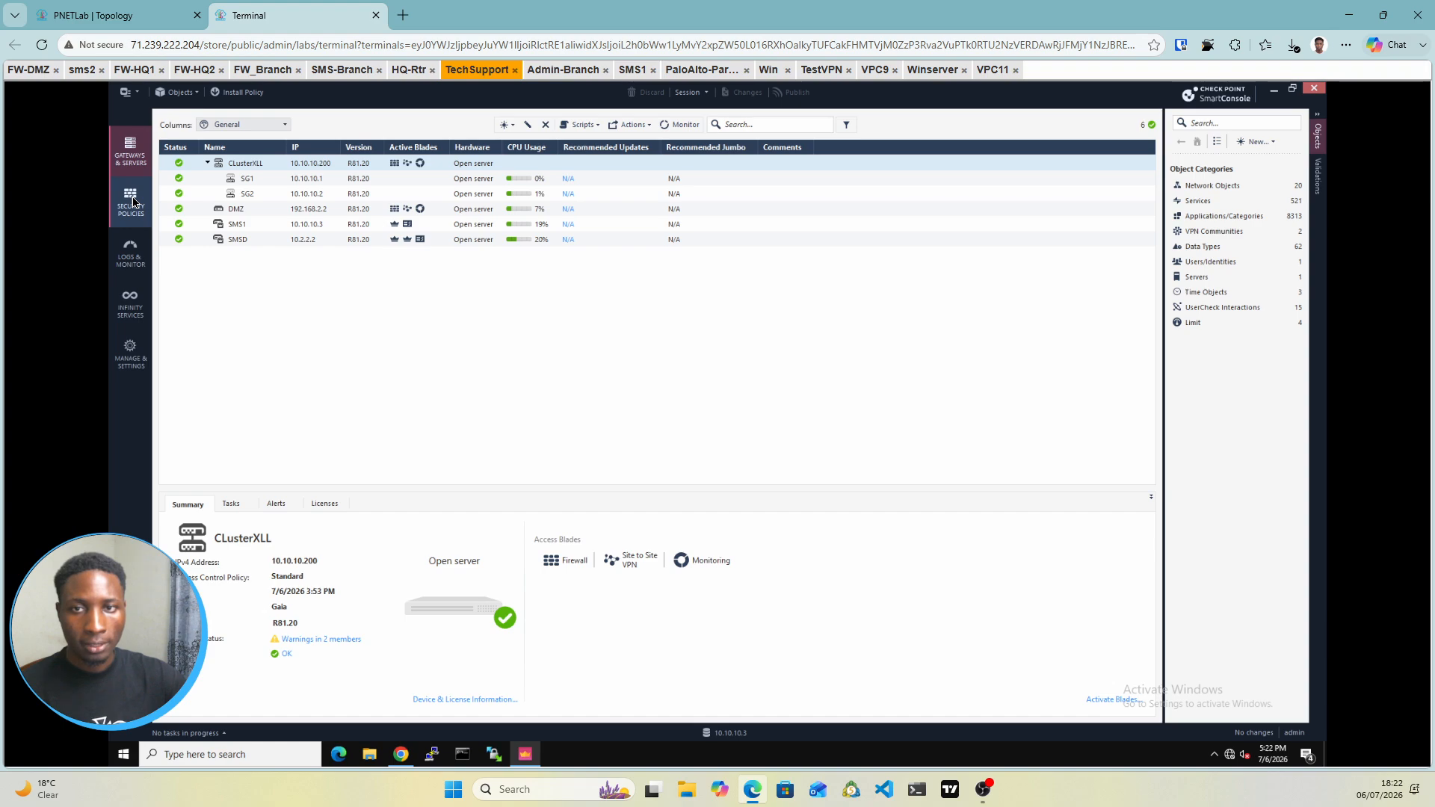
left_click(132, 200)
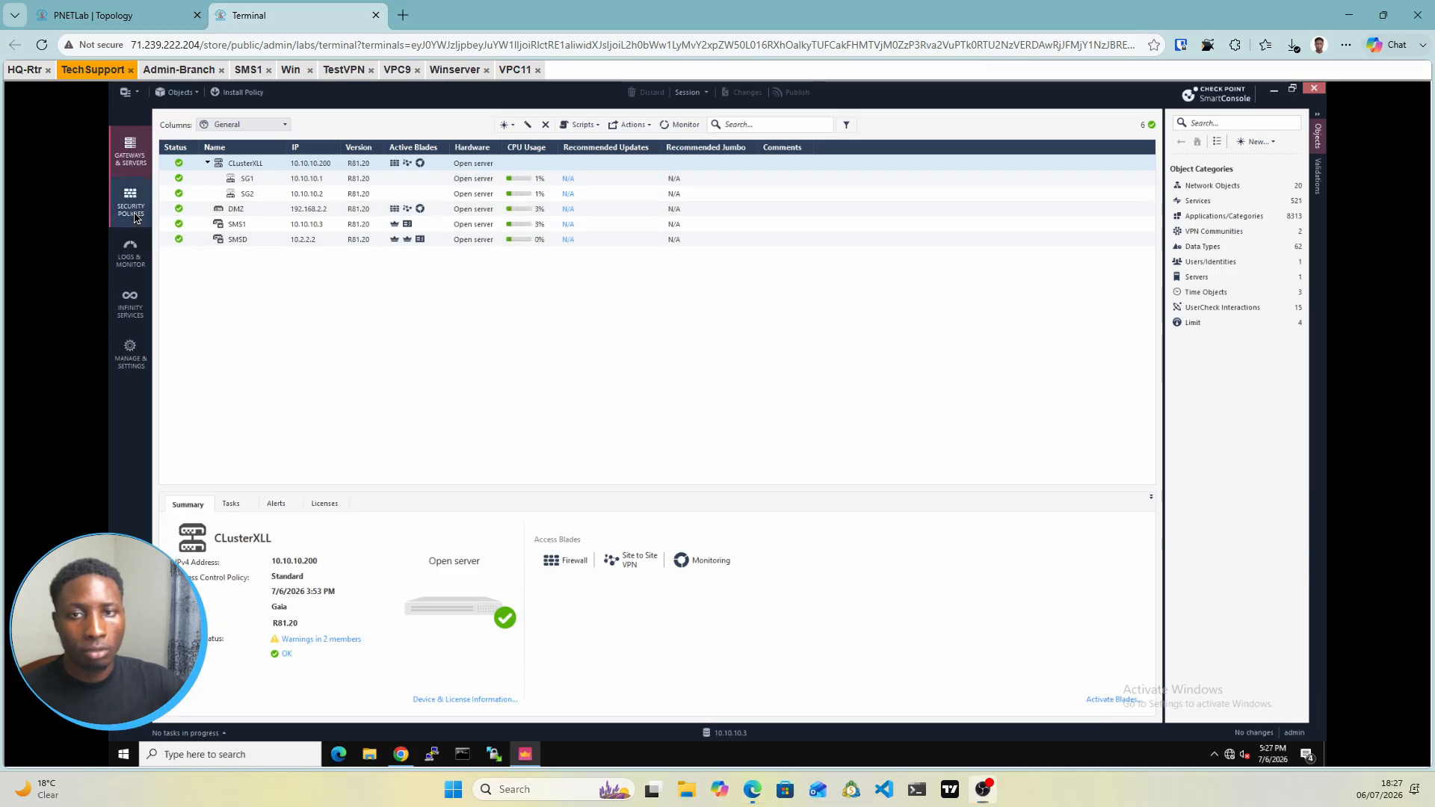
left_click(135, 218)
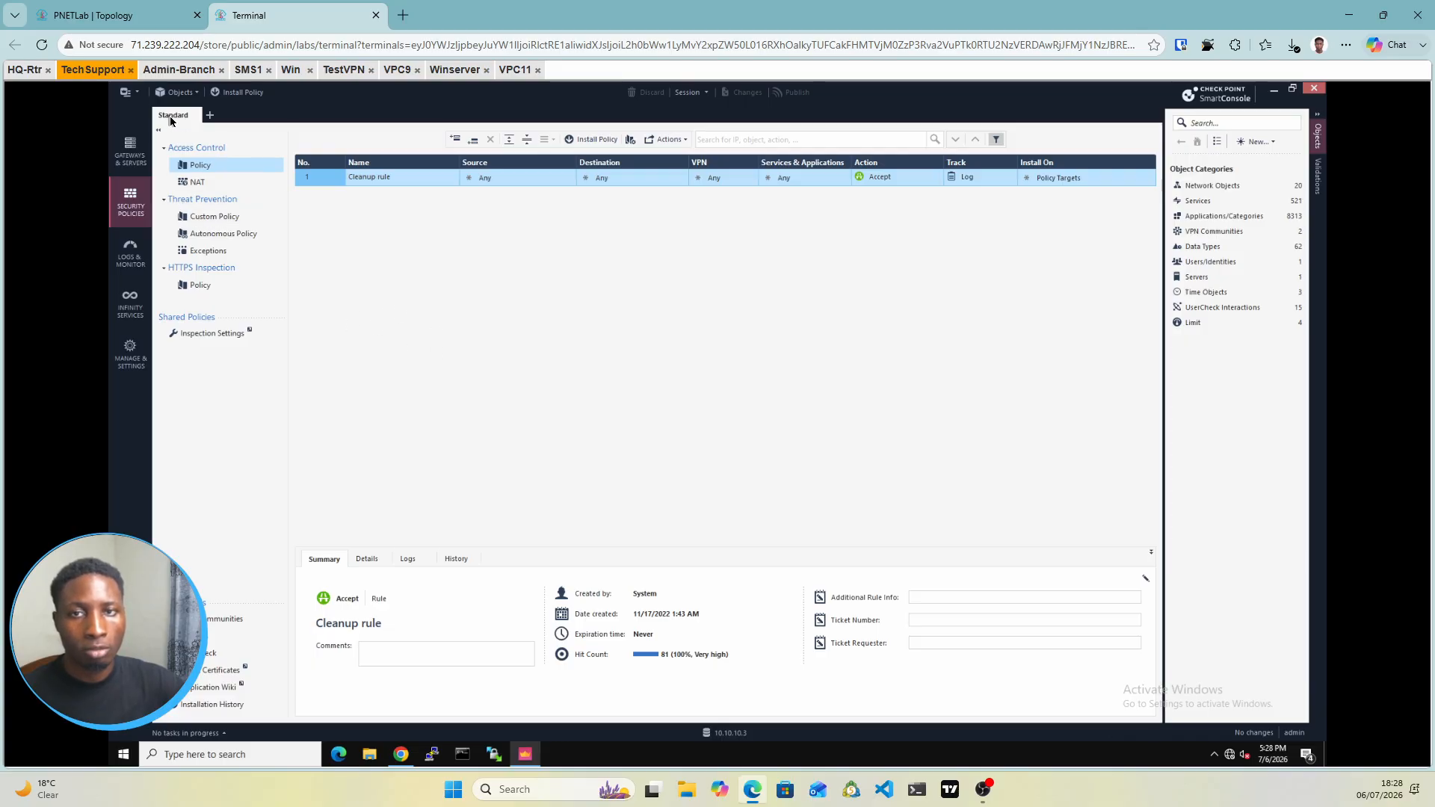
left_click(114, 23)
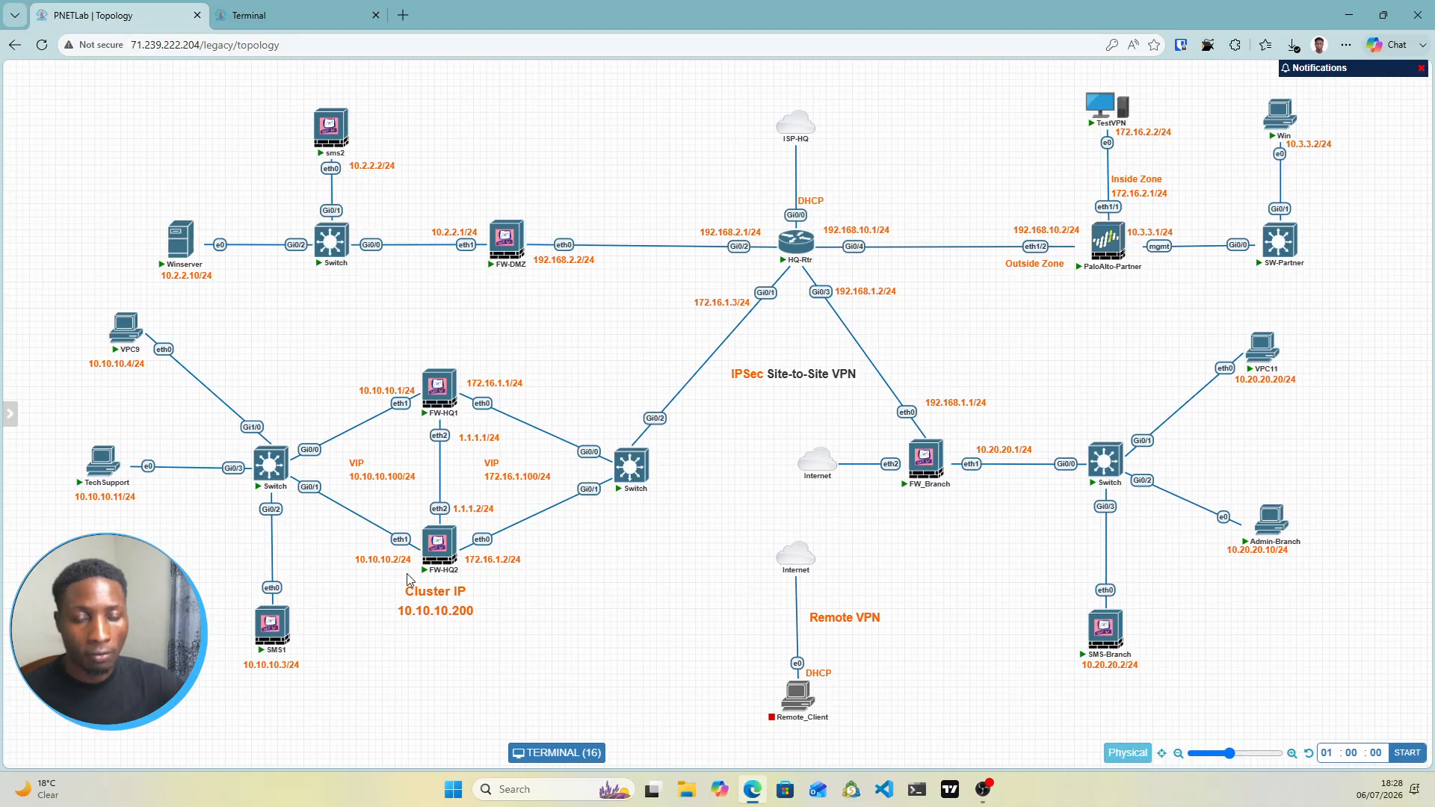
mouse_move(524, 238)
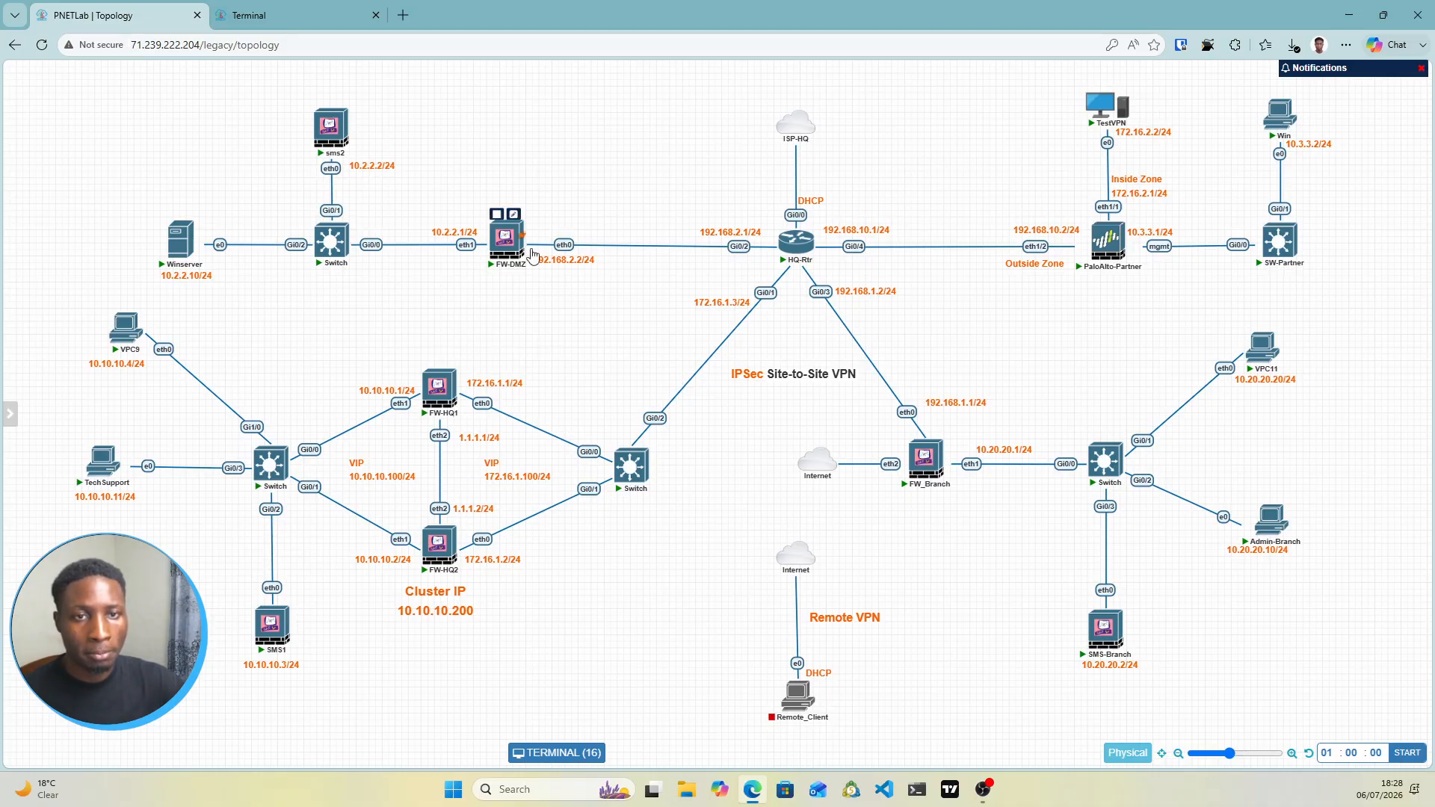
Start a new policy package named DMZ-Package from SmartConsole's Manage policies and layers
left_click(271, 21)
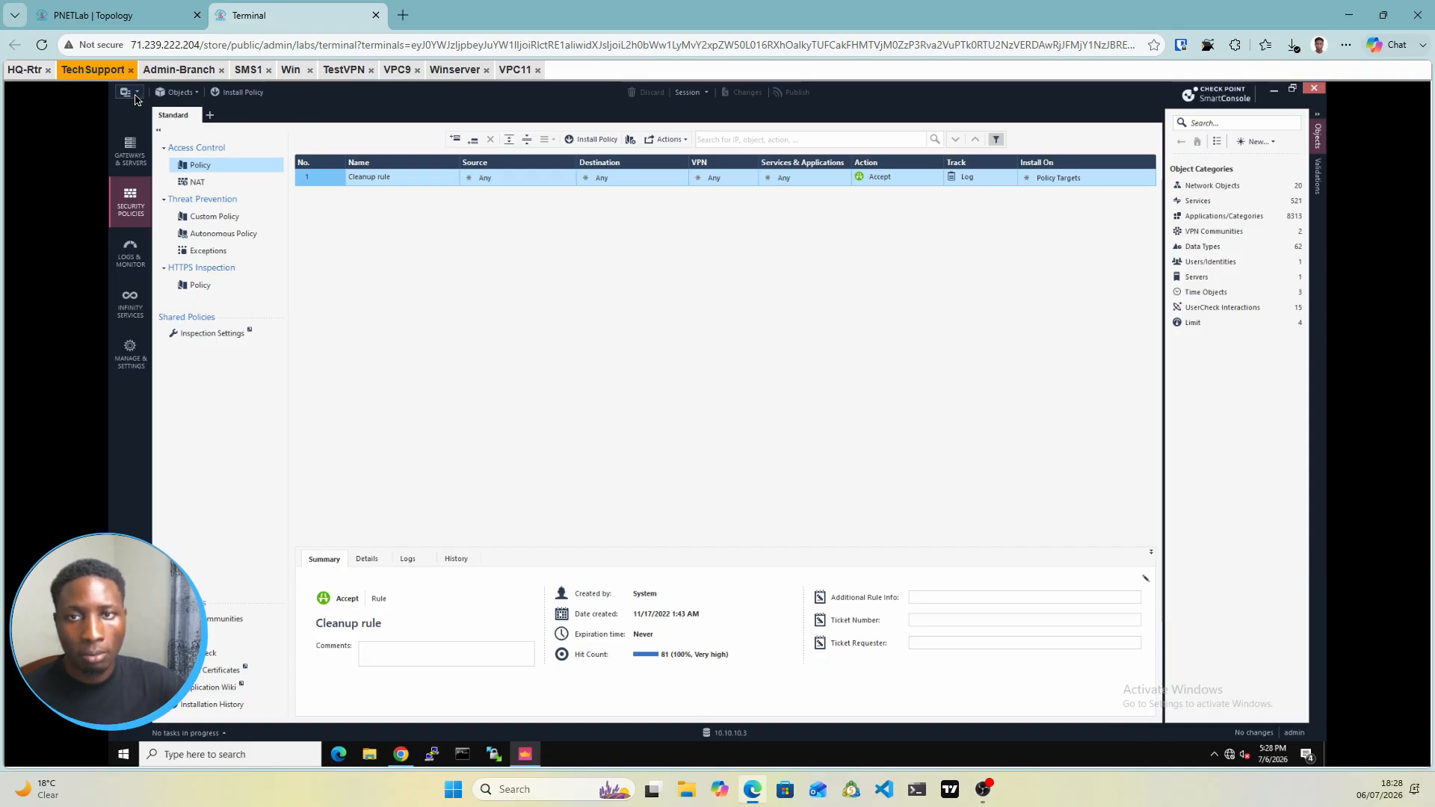
left_click(136, 100)
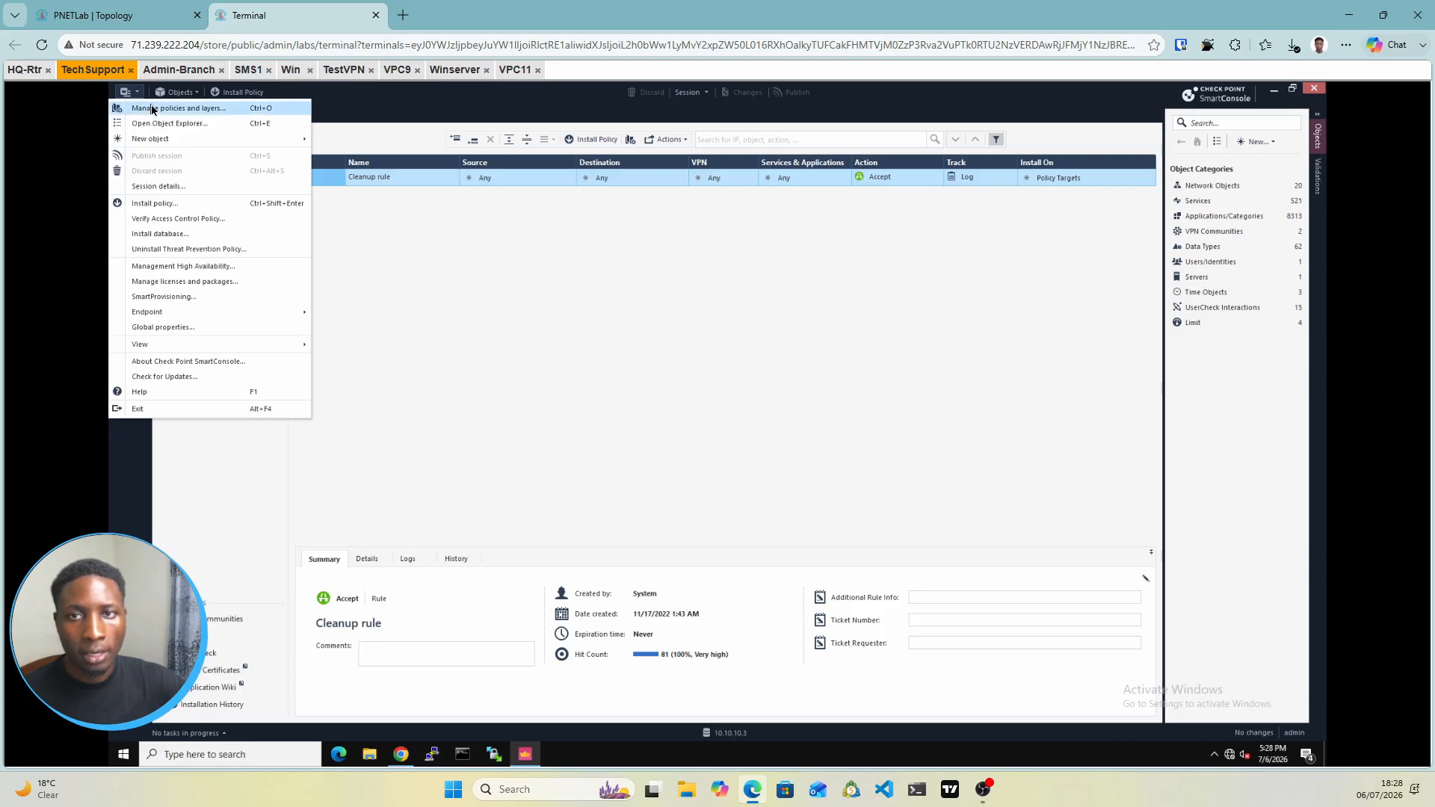
left_click(154, 110)
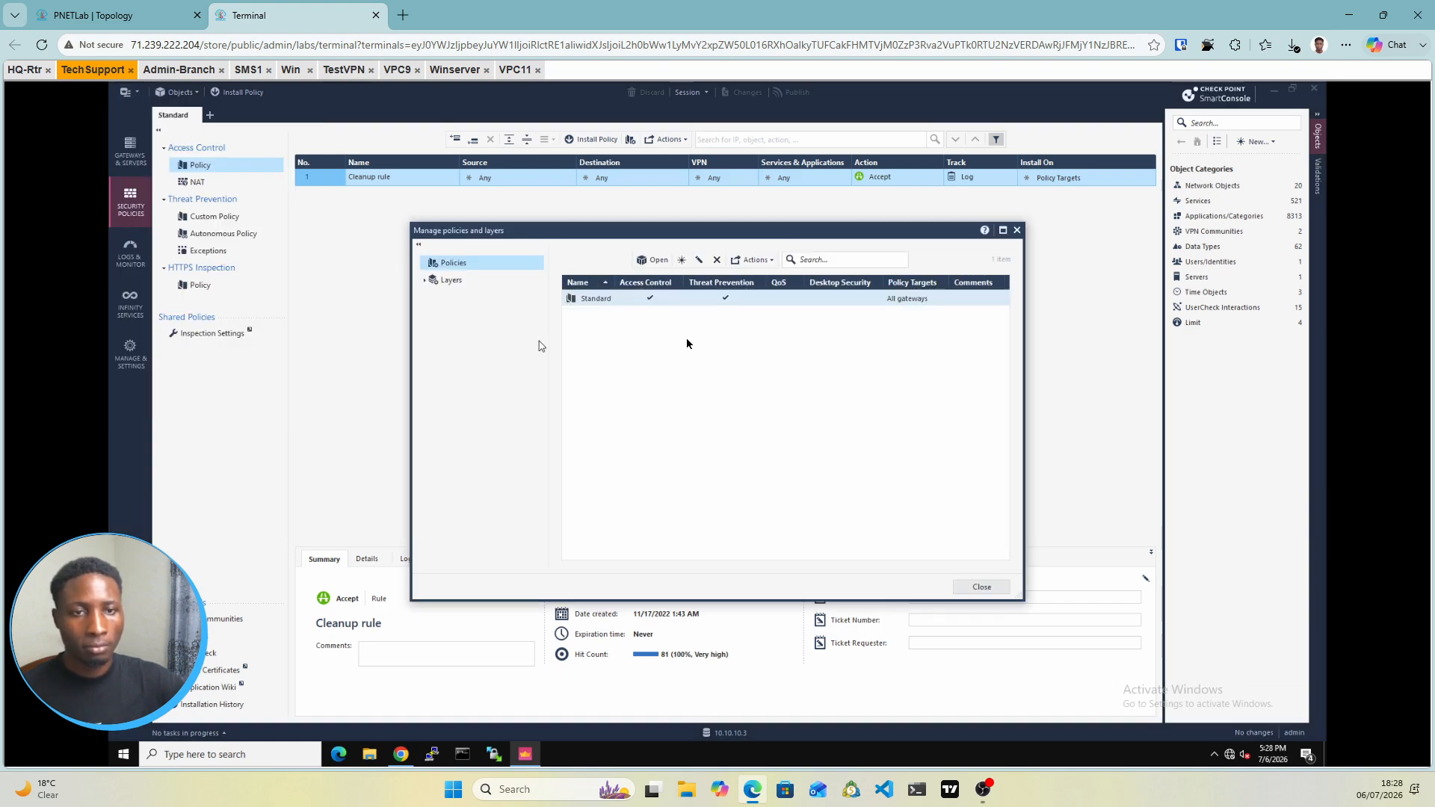
left_click(681, 261)
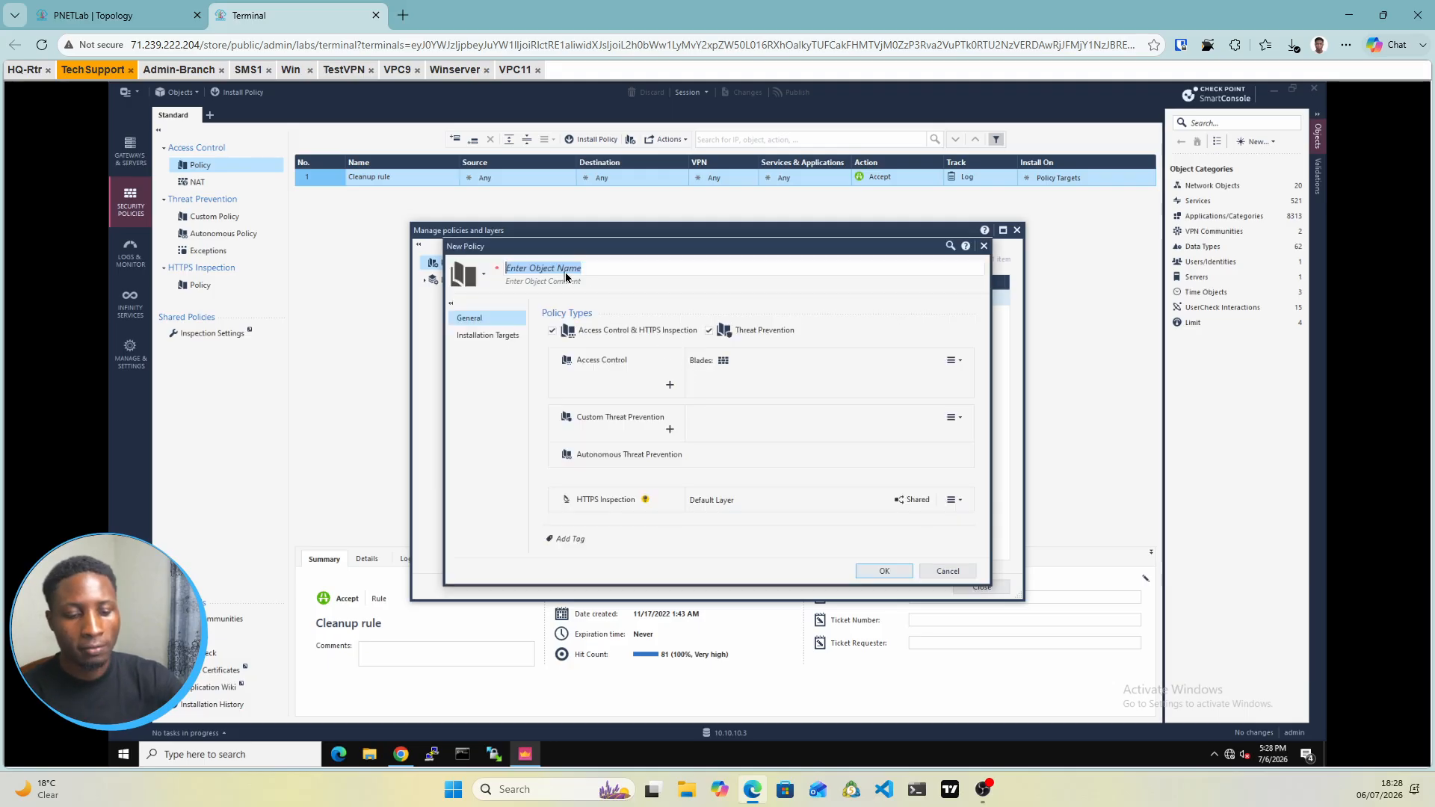
type("DMZ-")
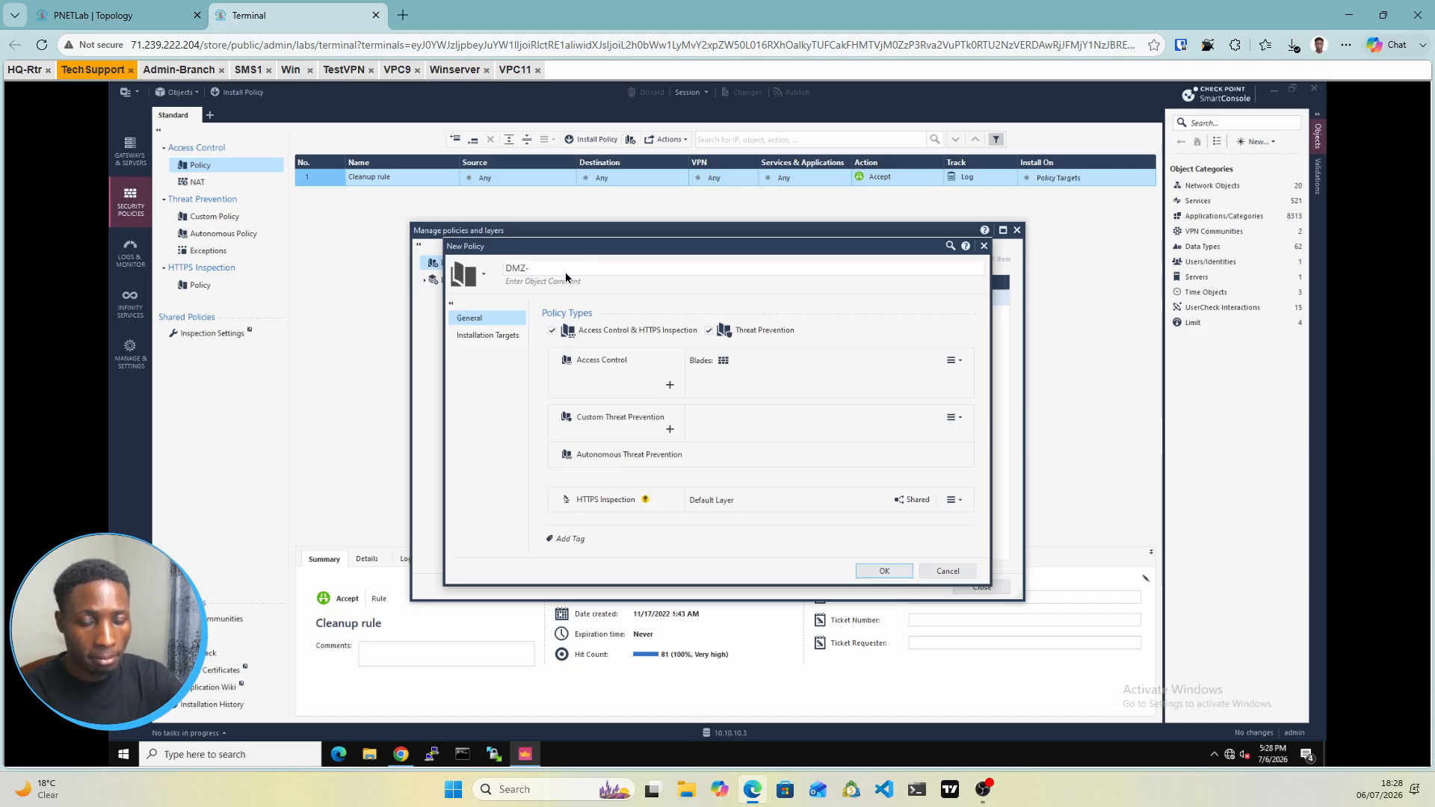
type("P")
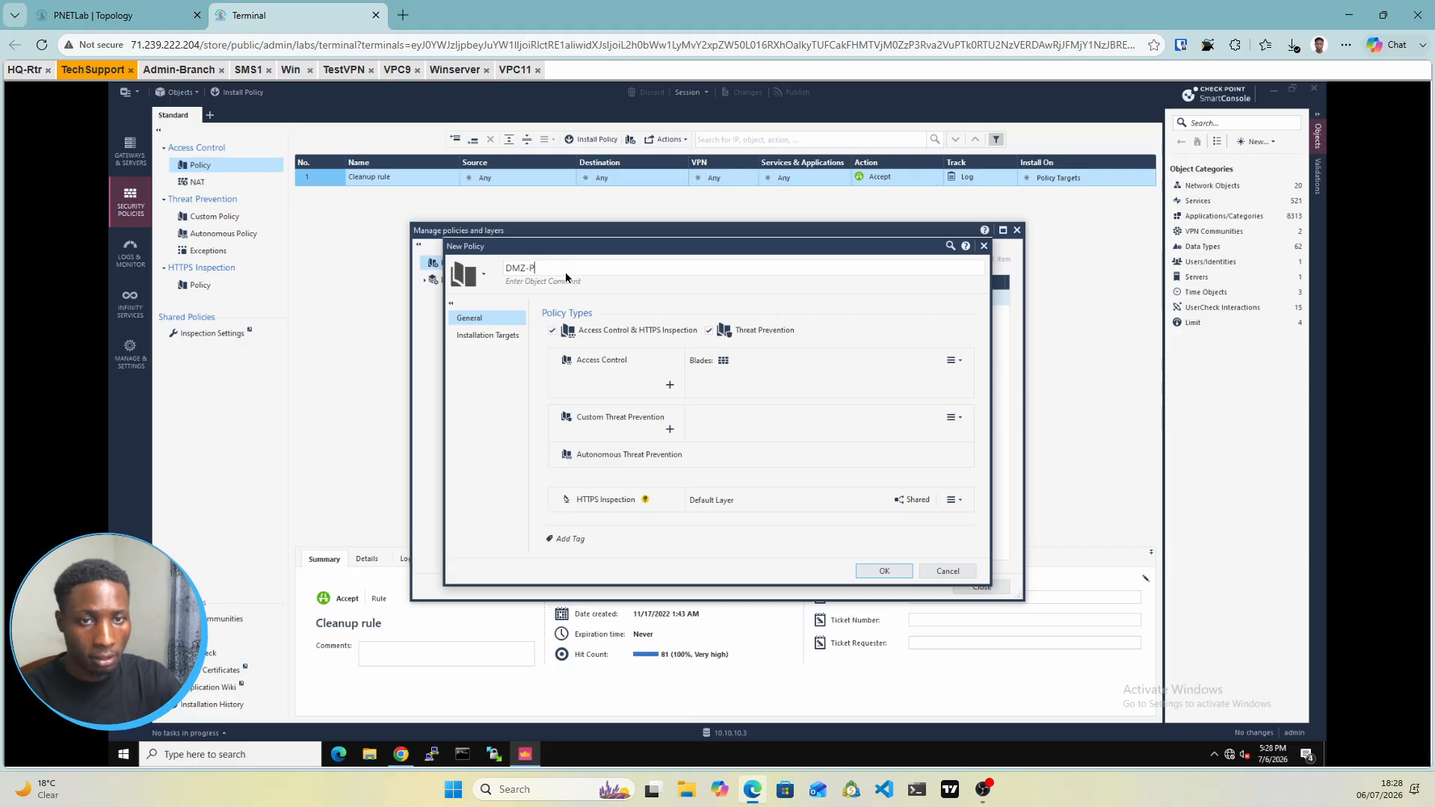
type("acka")
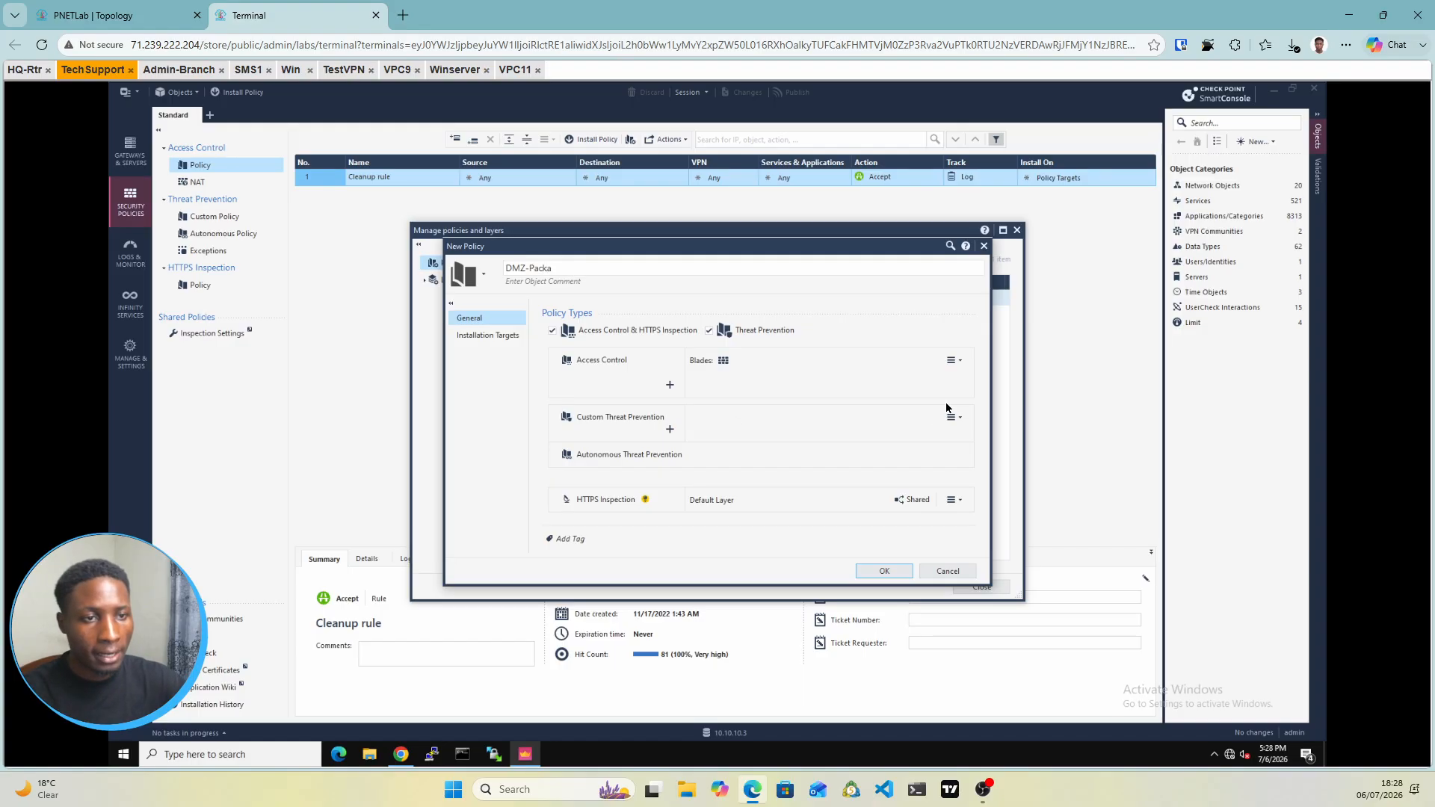
type("ge")
Restrict DMZ-Package's installation targets to the DMZ gateway and save the policy
left_click(951, 360)
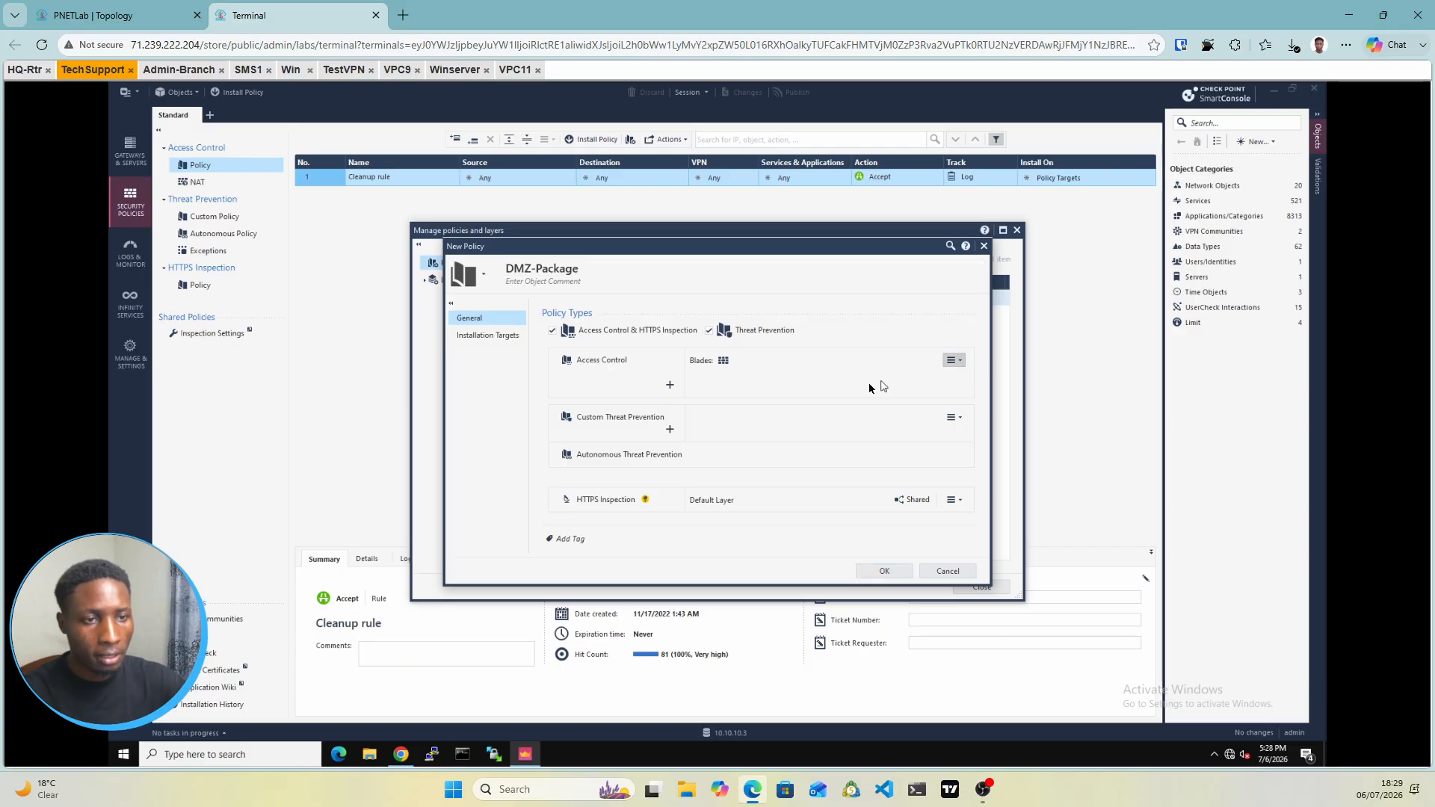
left_click(827, 386)
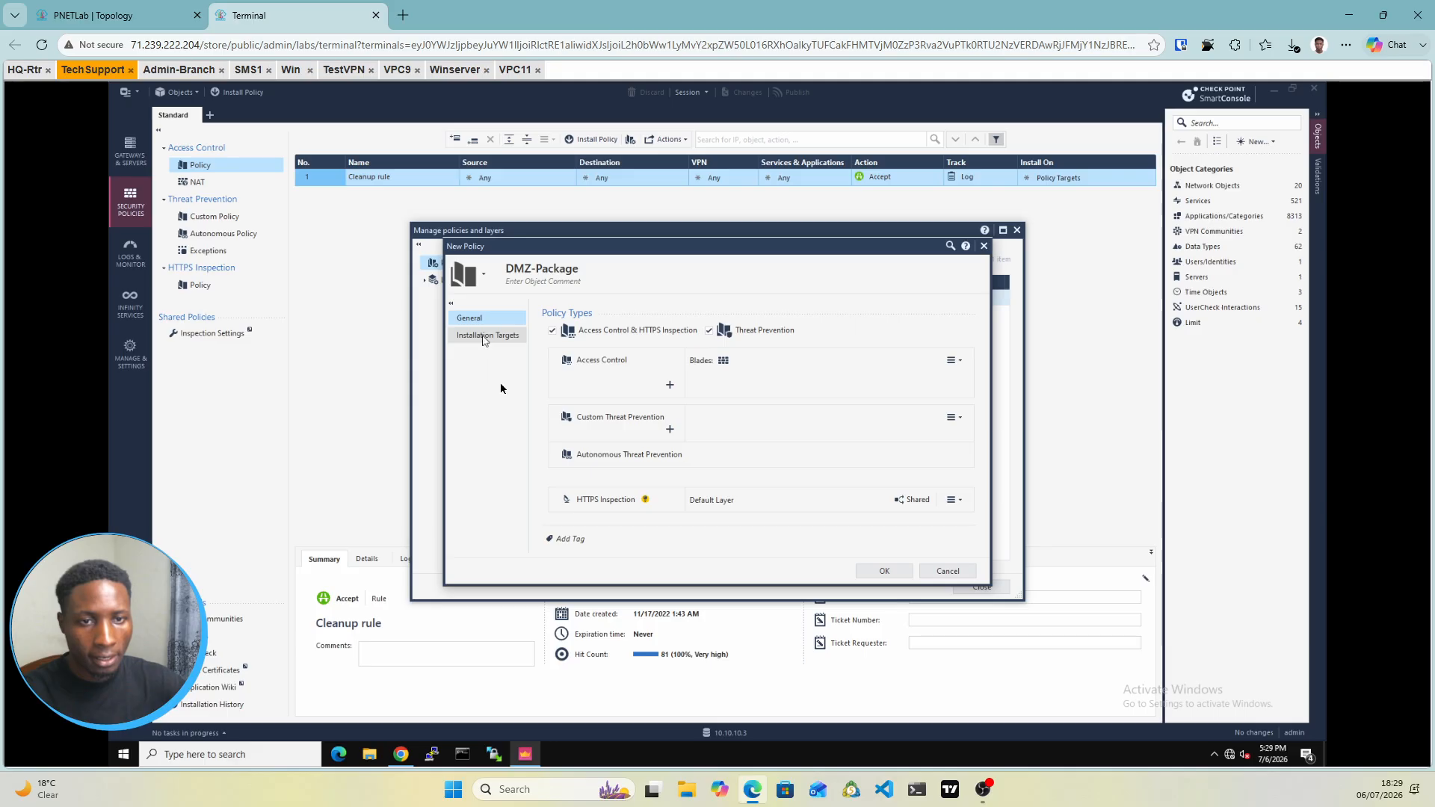
left_click(486, 336)
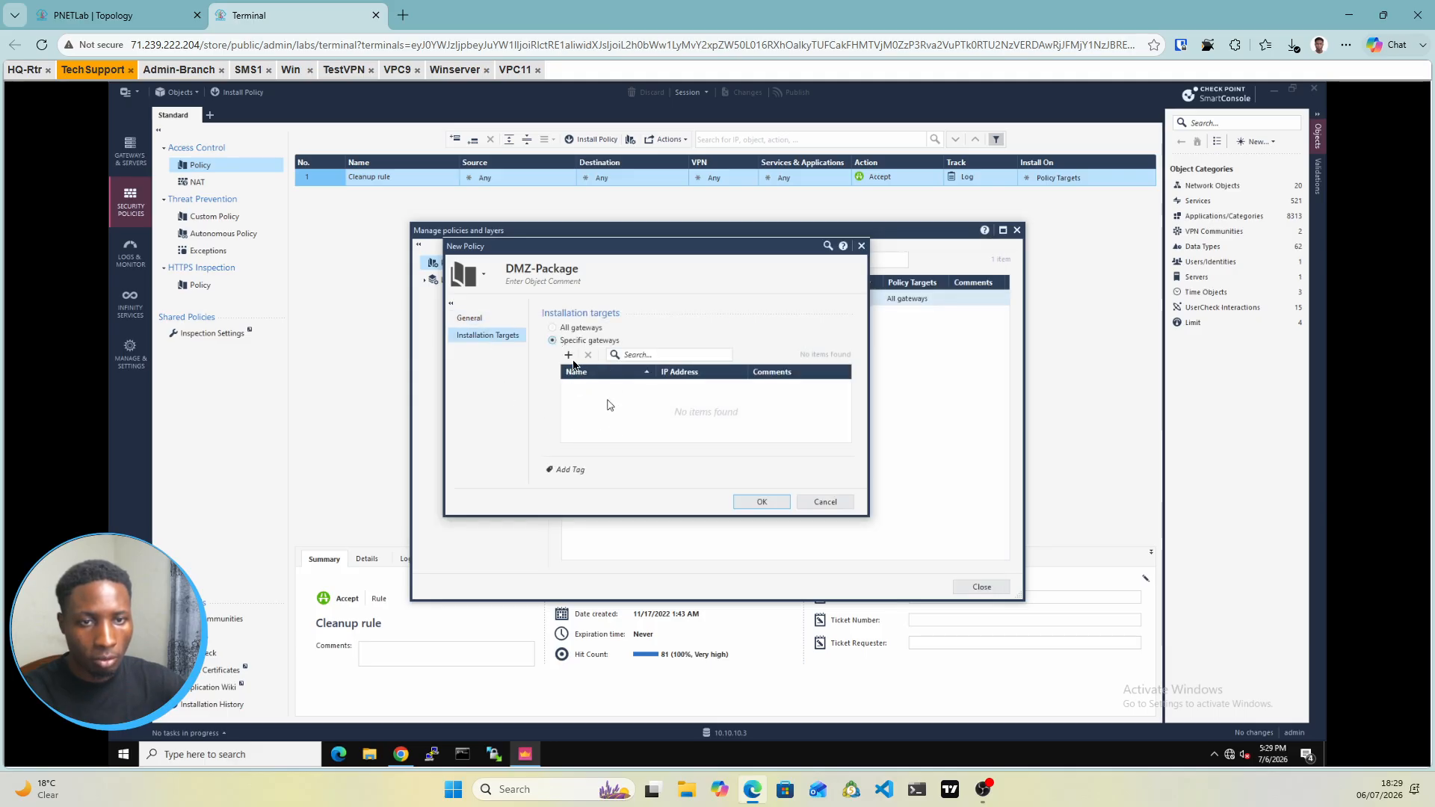
left_click(571, 358)
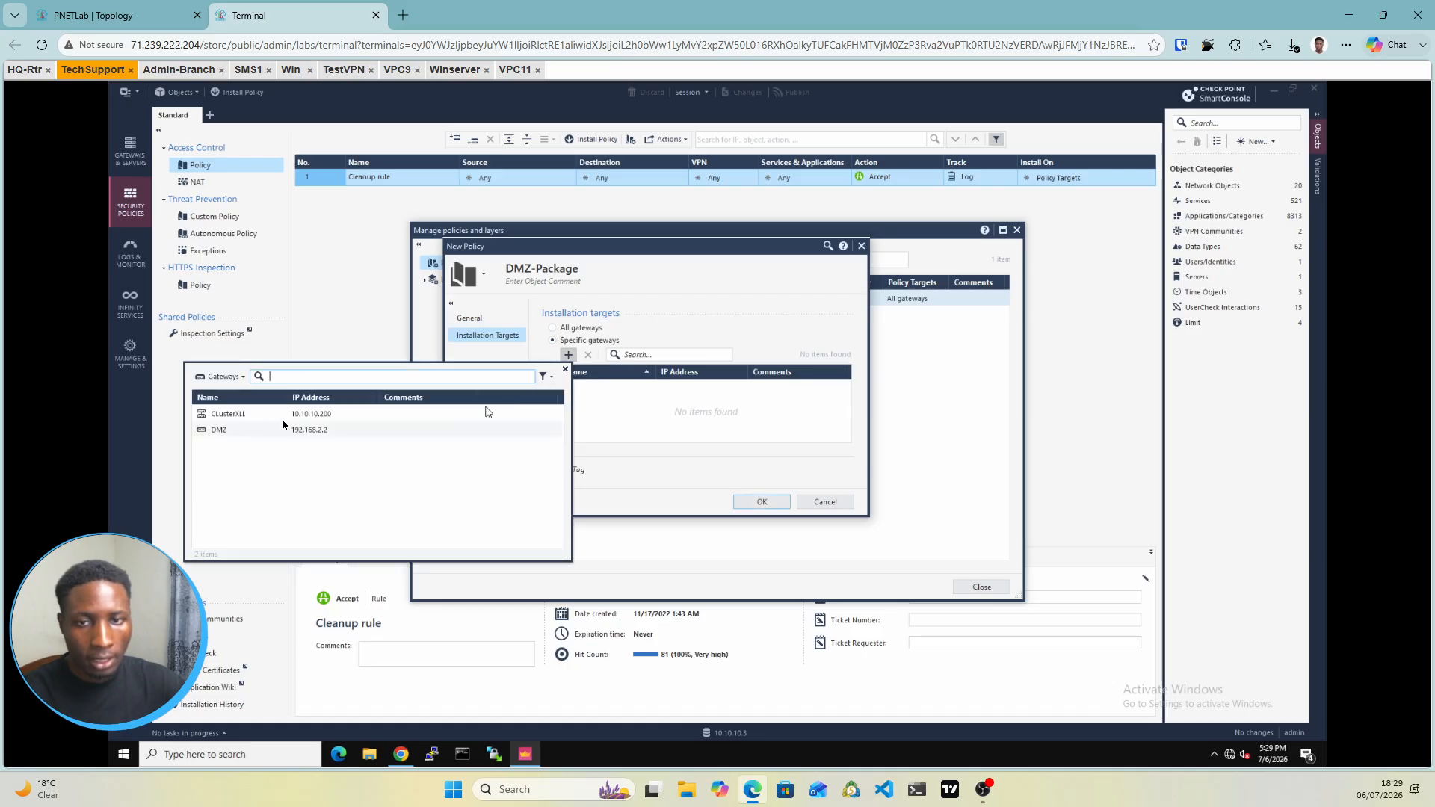
left_click(228, 438)
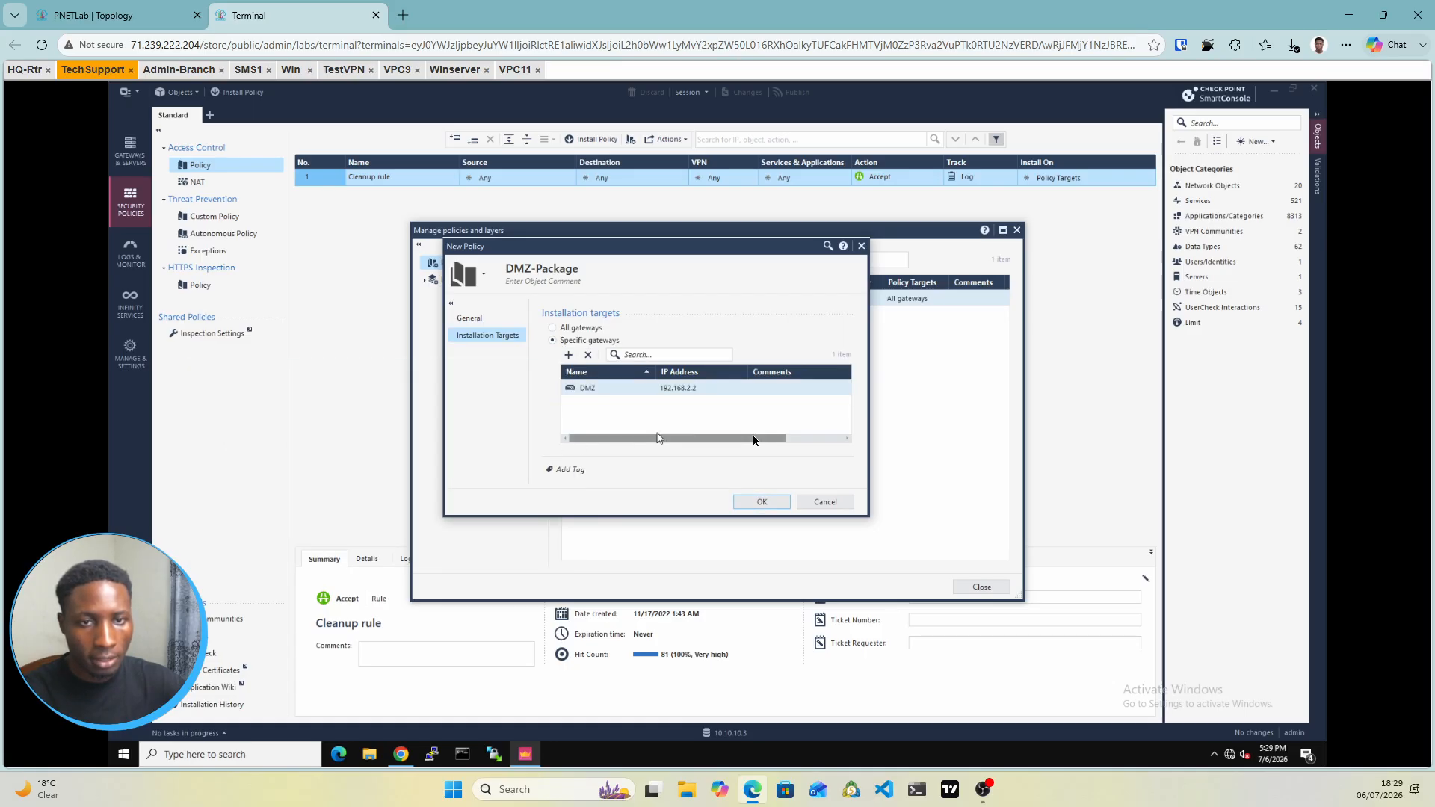
left_click(761, 502)
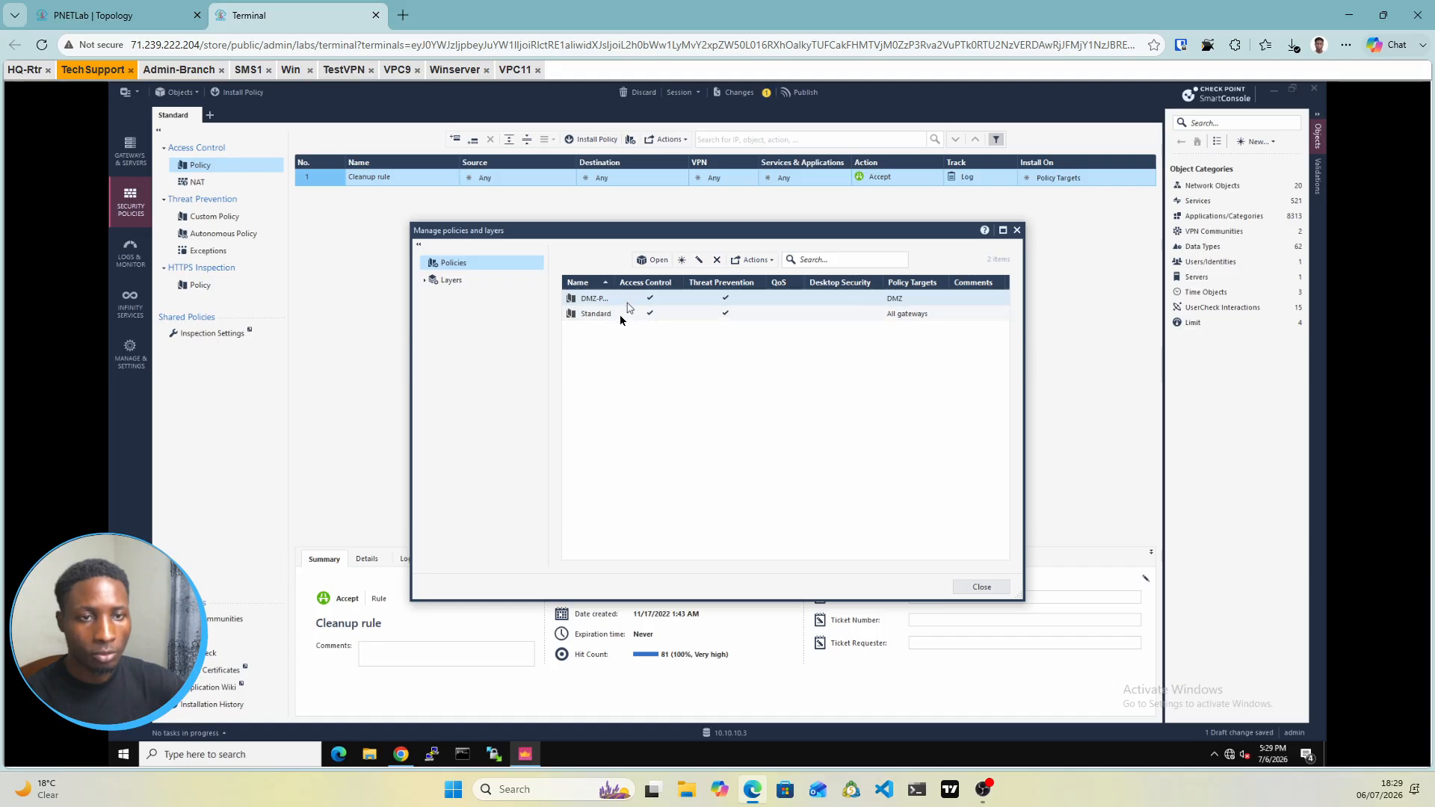
Leave policy management and open the VPN Communities list showing MyIntranet and RemoteAccess
left_click(627, 316)
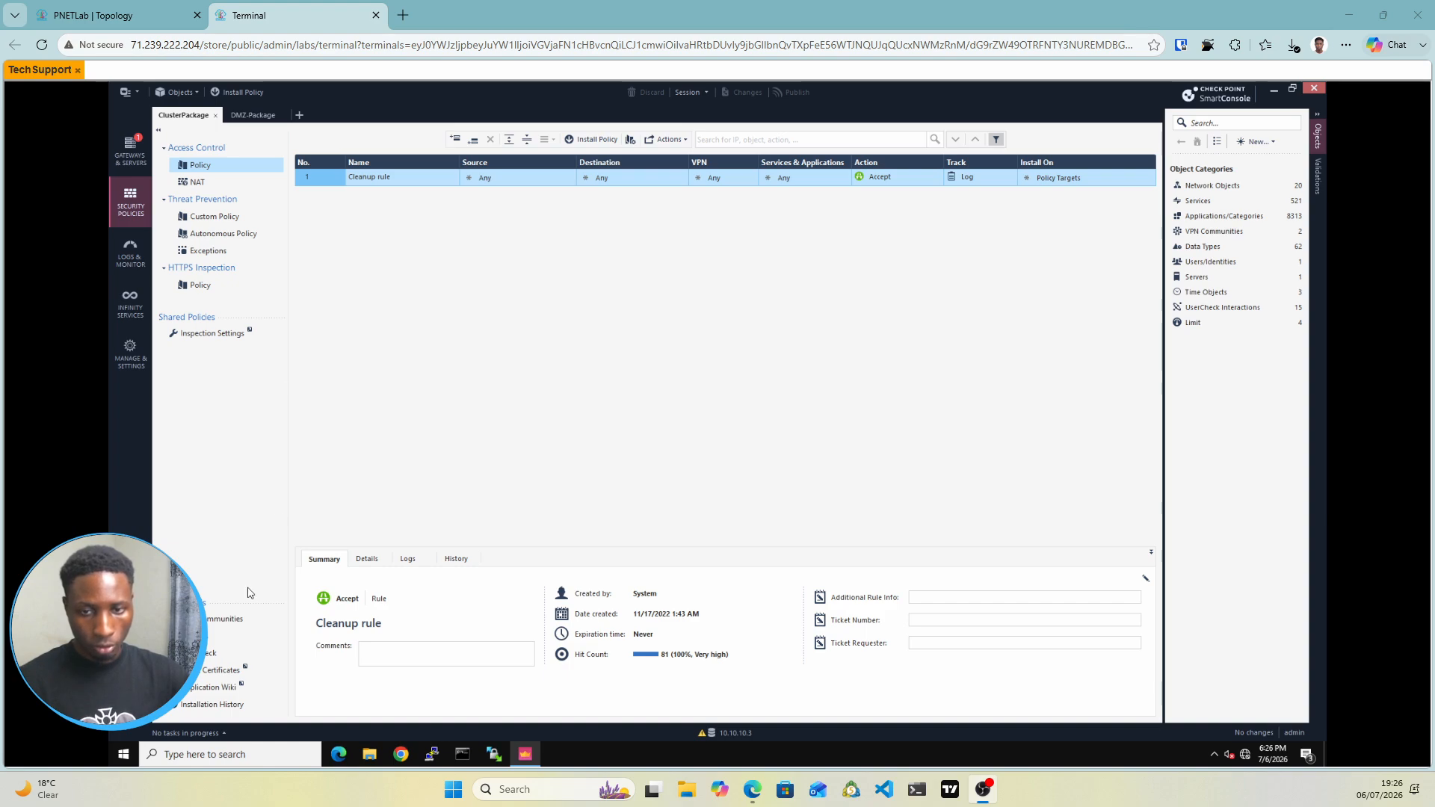
left_click(209, 614)
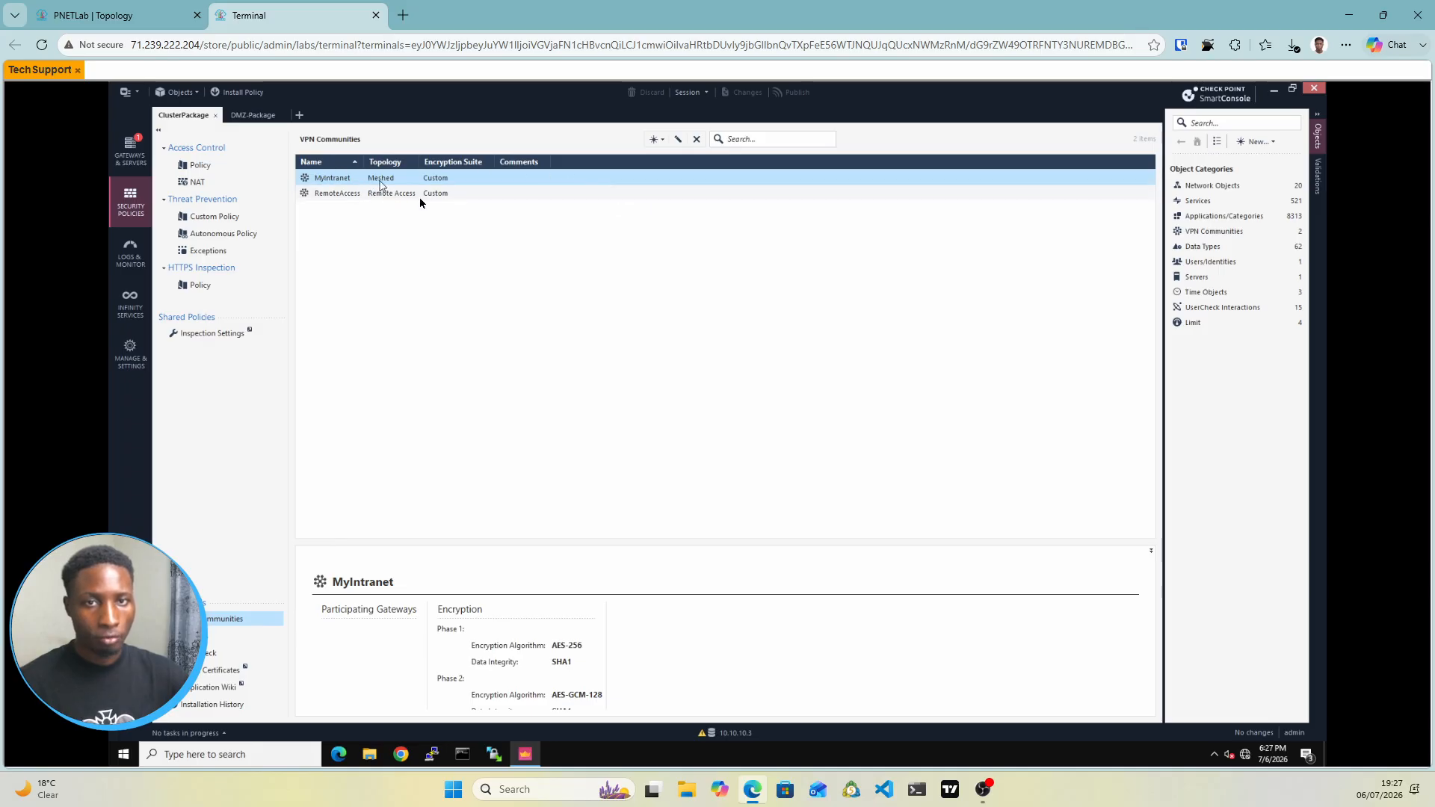
Create a new meshed VPN community named S2SVPN
left_click(655, 146)
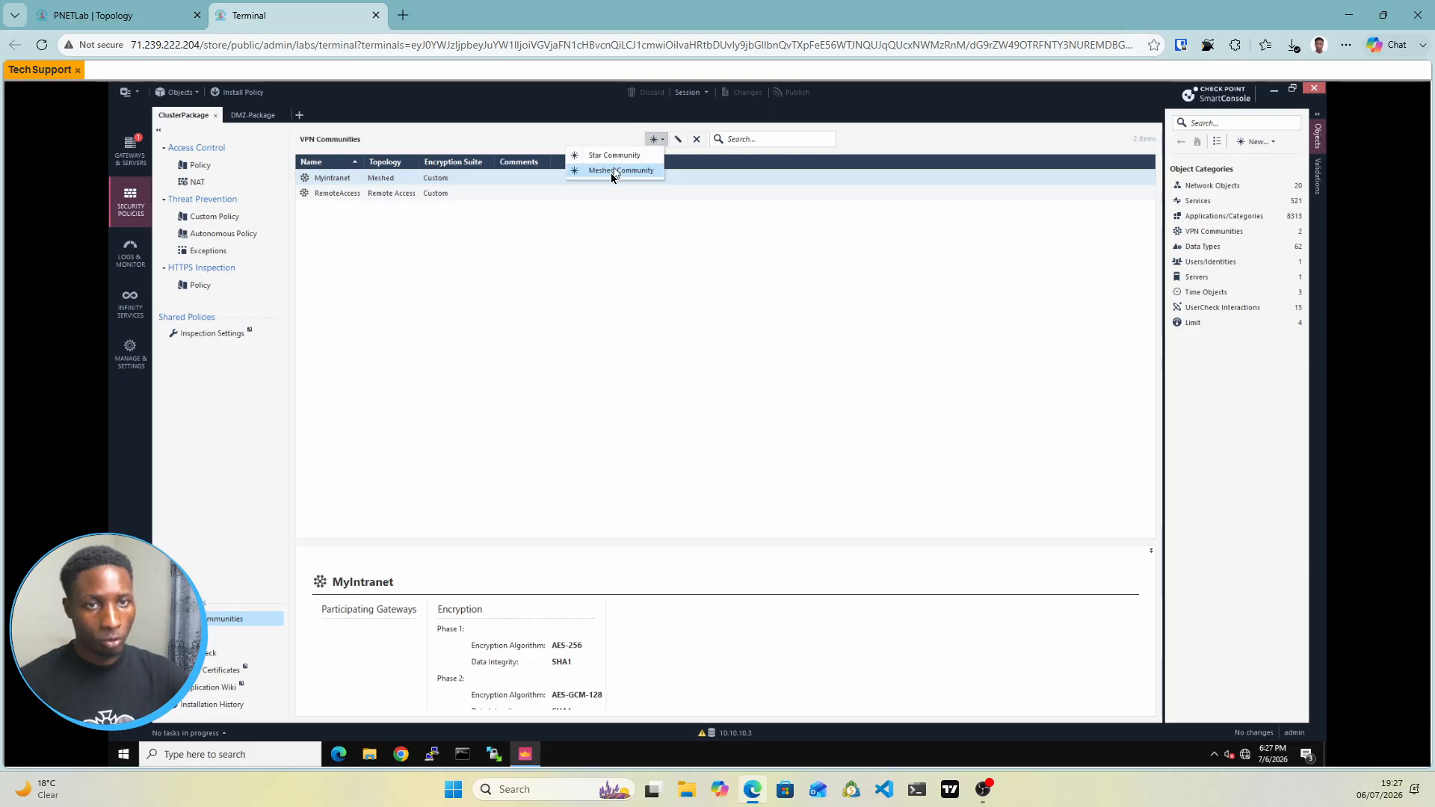
left_click(610, 174)
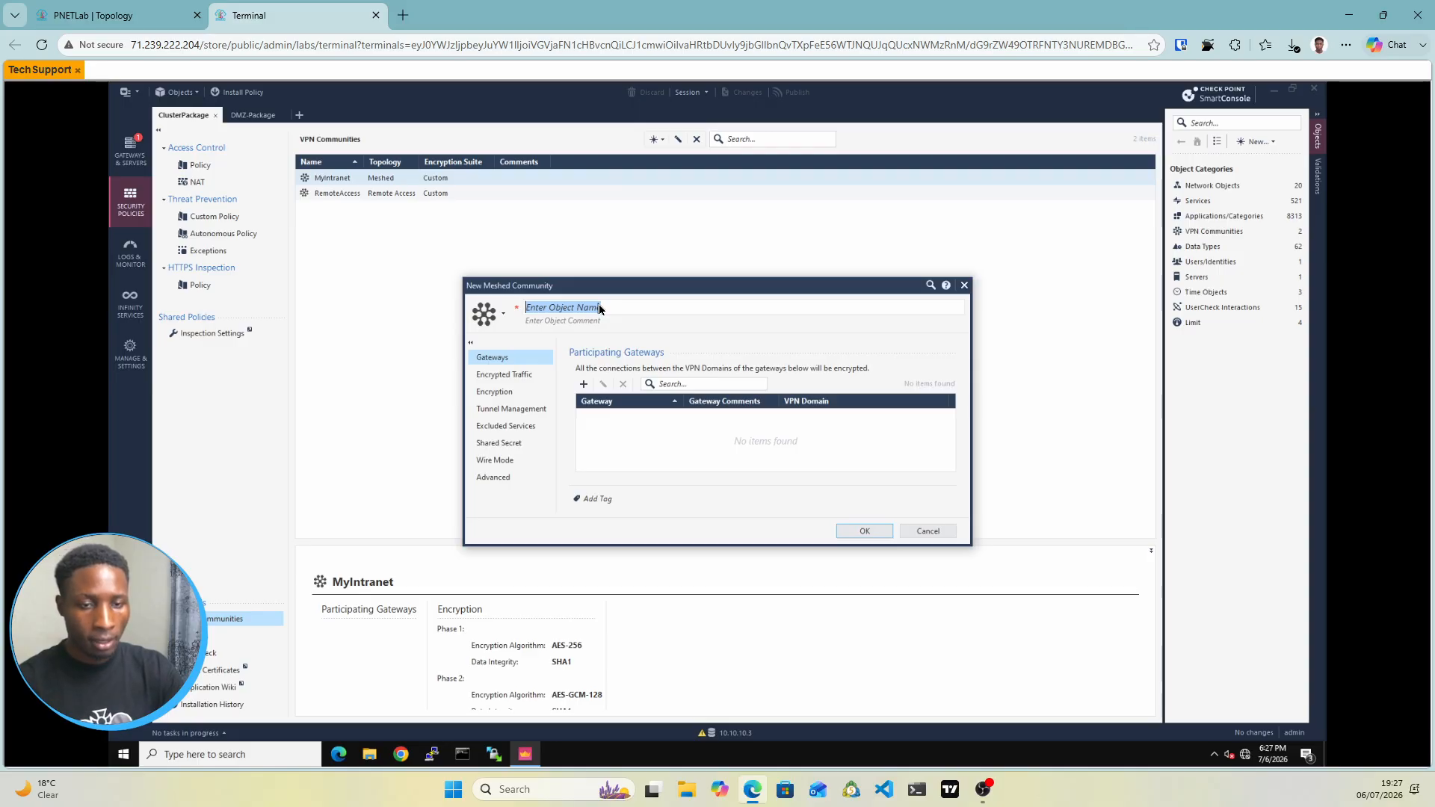
type("s")
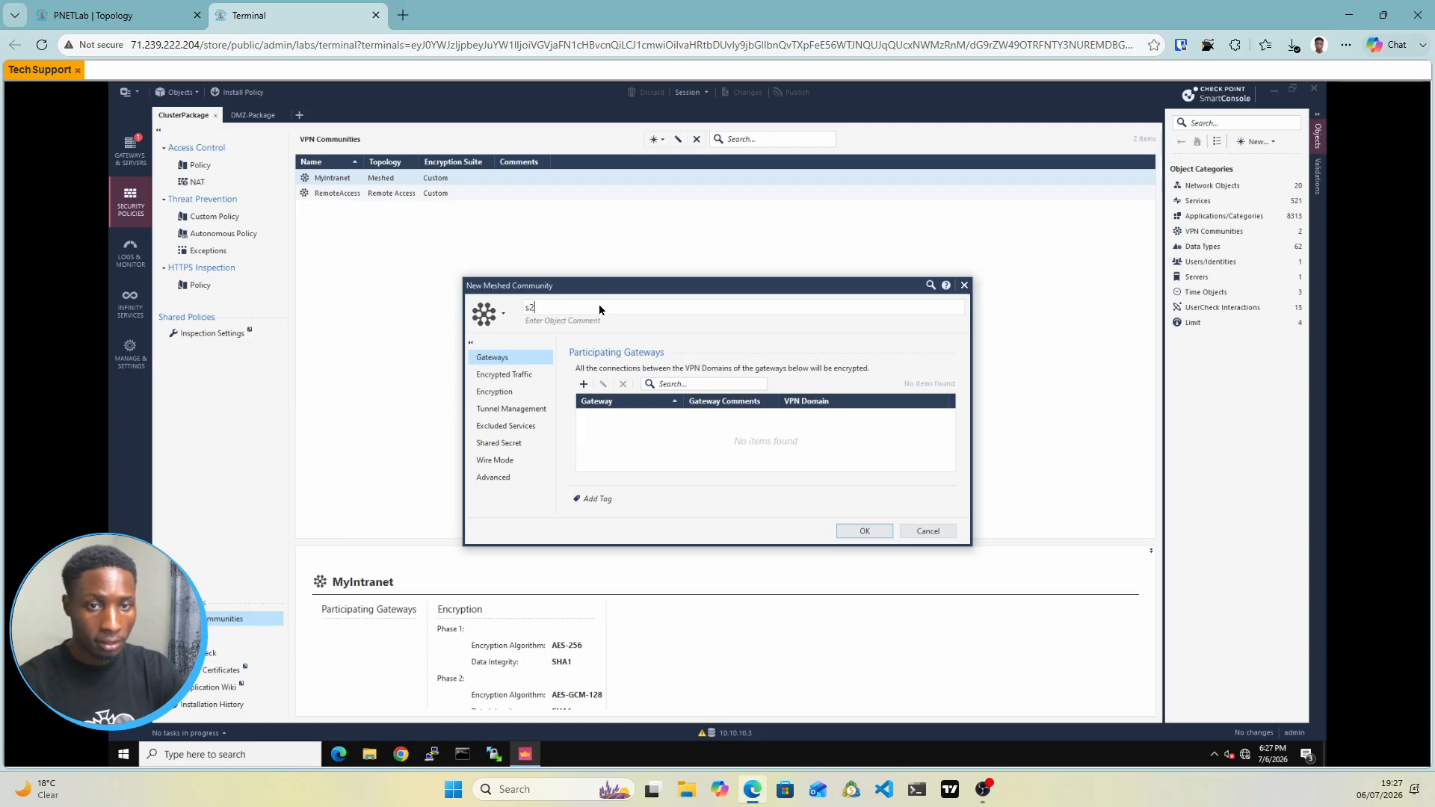
key("BackSpace")
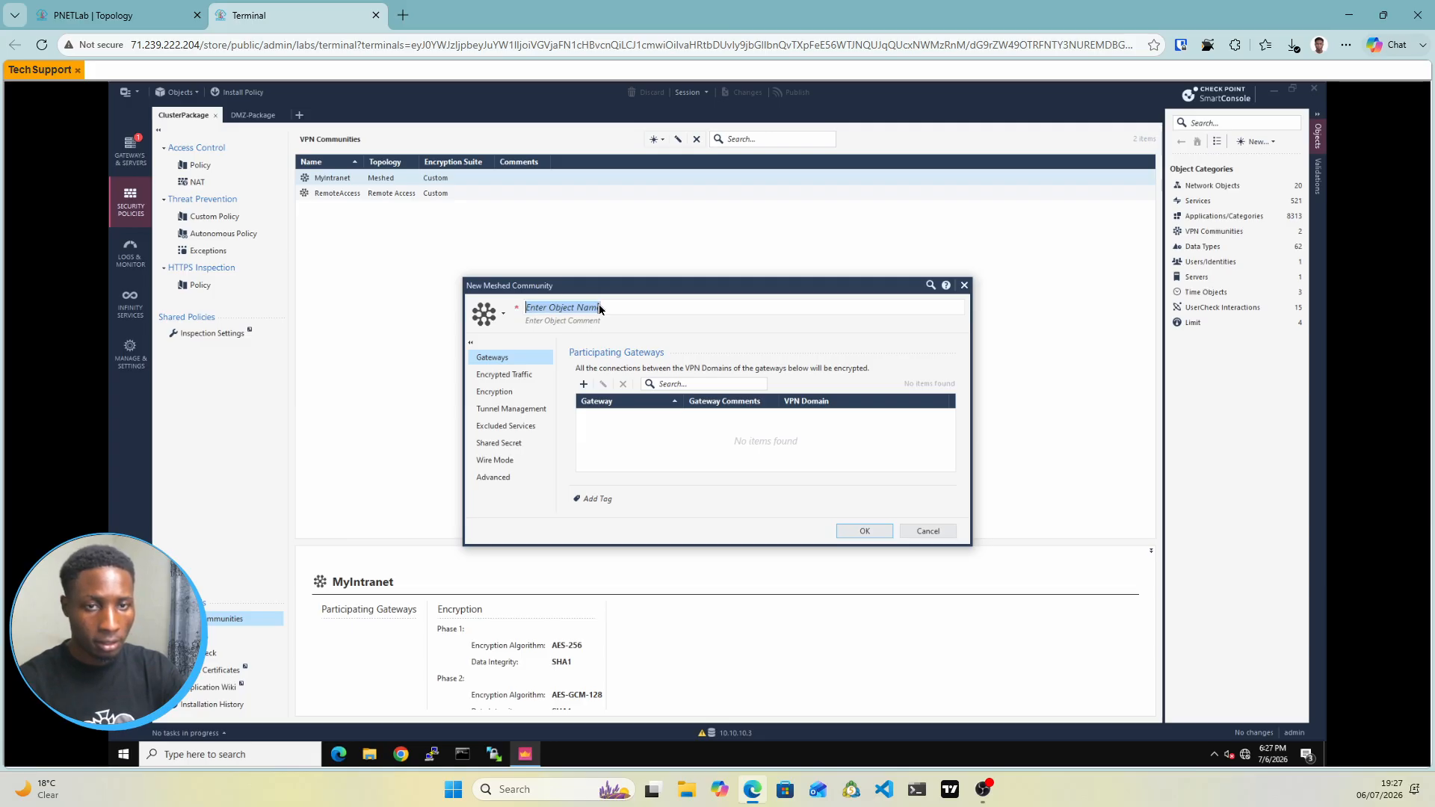
type("s2")
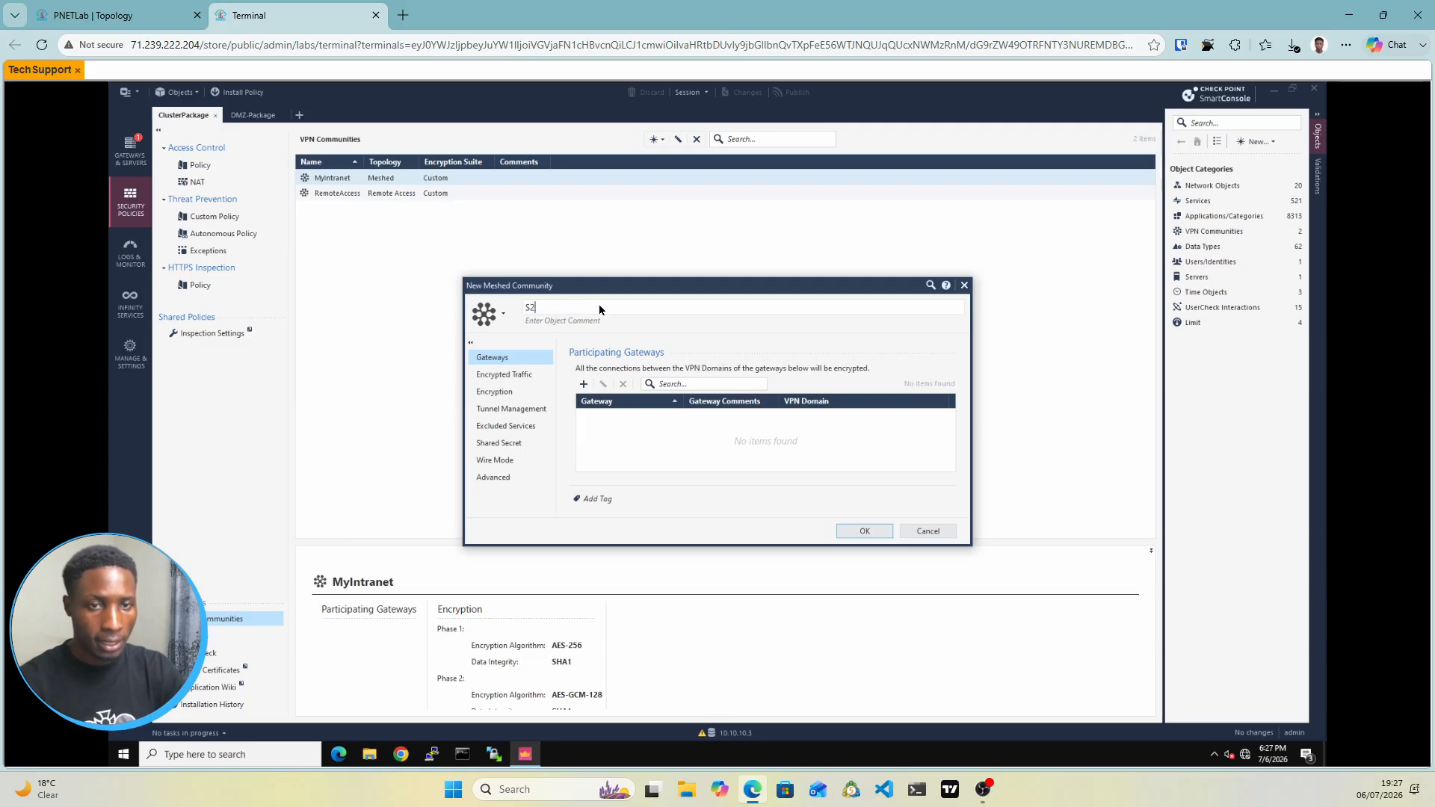
type("SVPN")
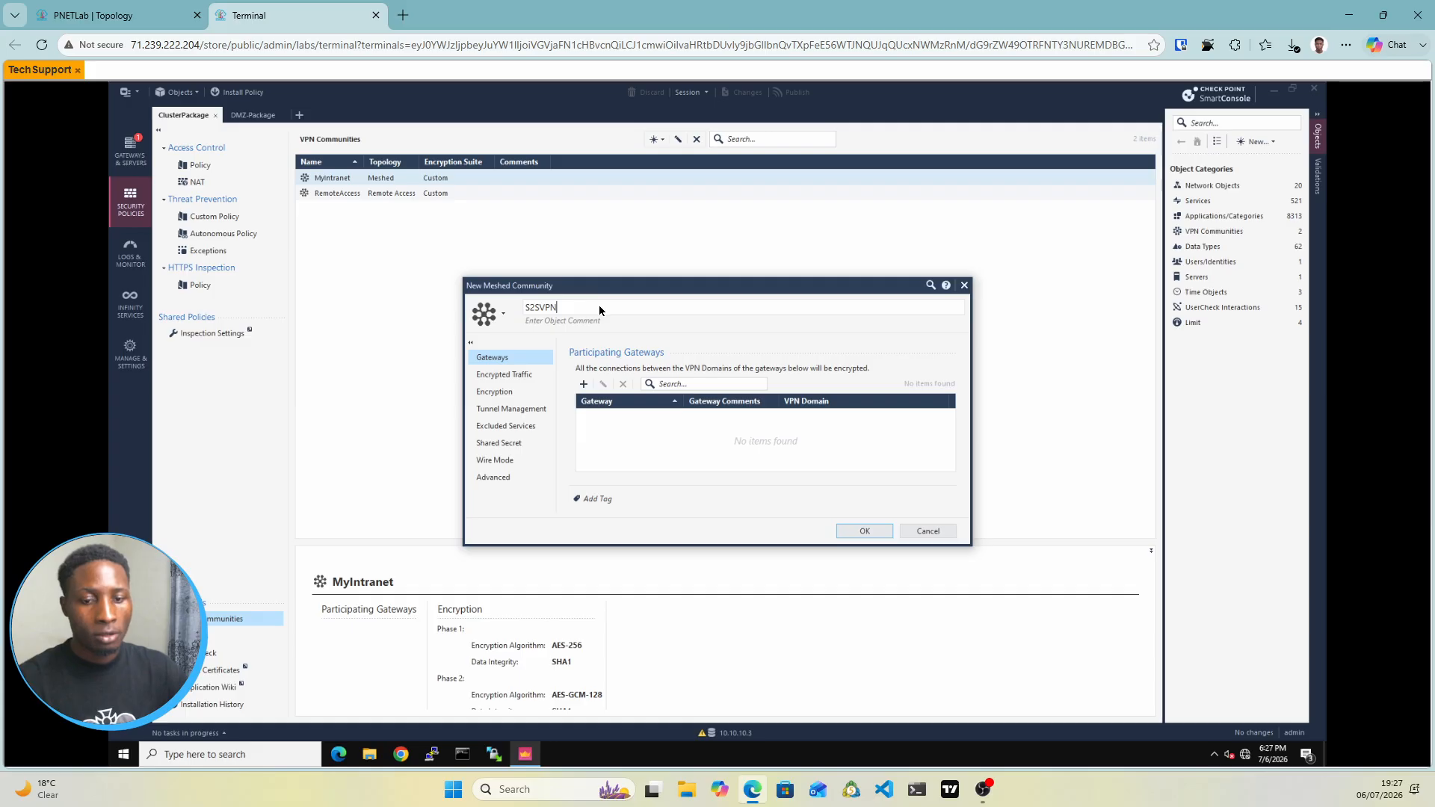
Add CLusterXLL and DMZ as S2SVPN's gateways, then view the lab topology
left_click(583, 385)
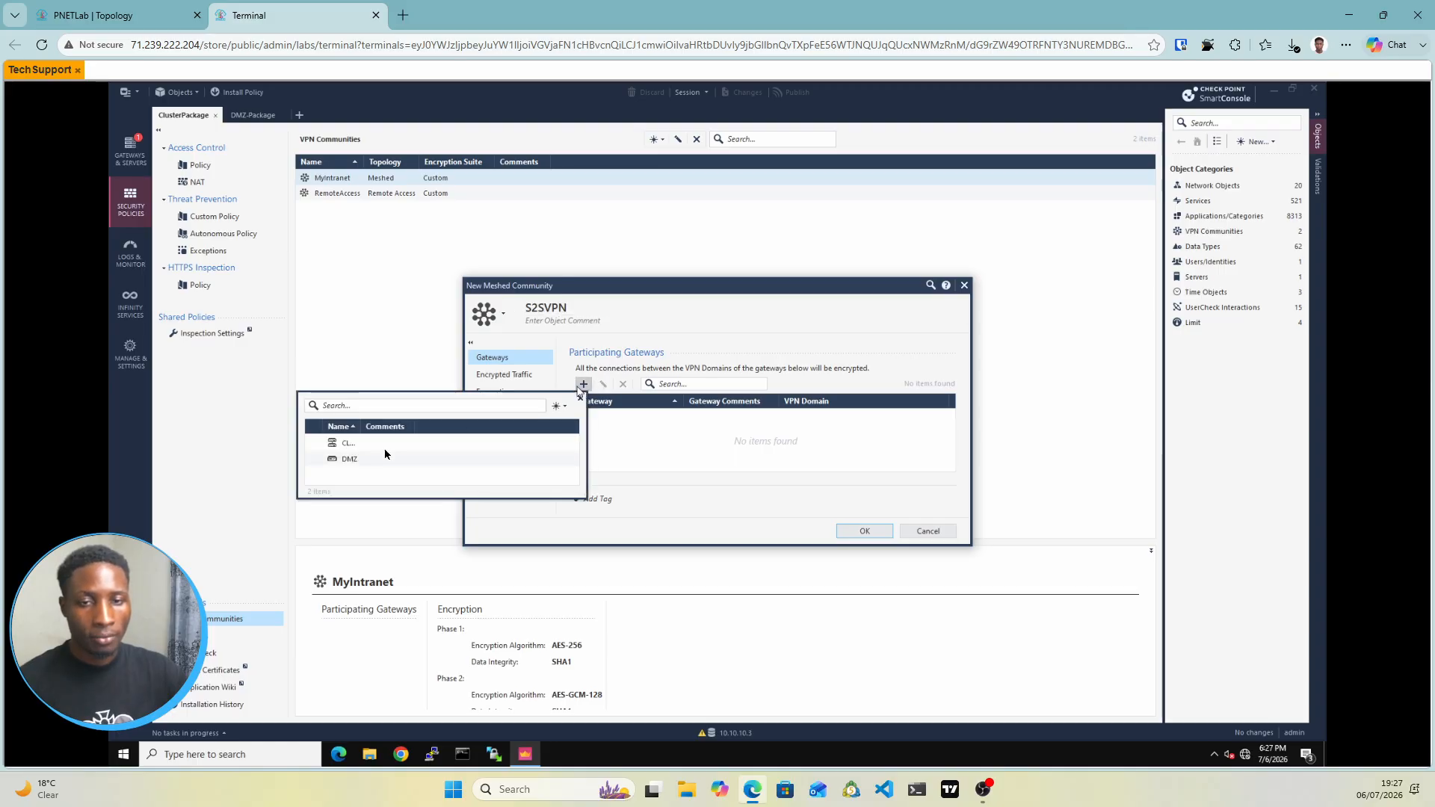
mouse_move(357, 450)
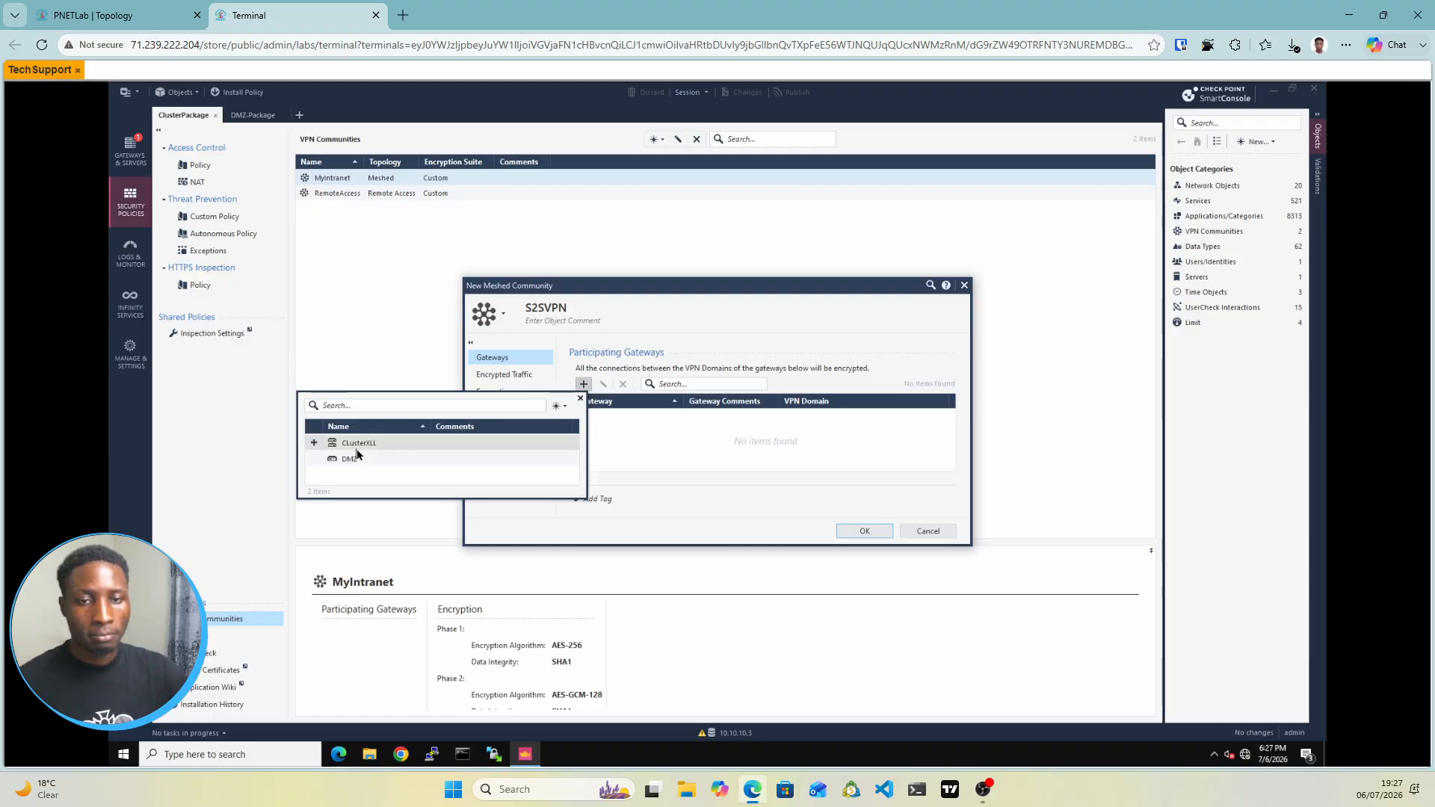
left_click(315, 445)
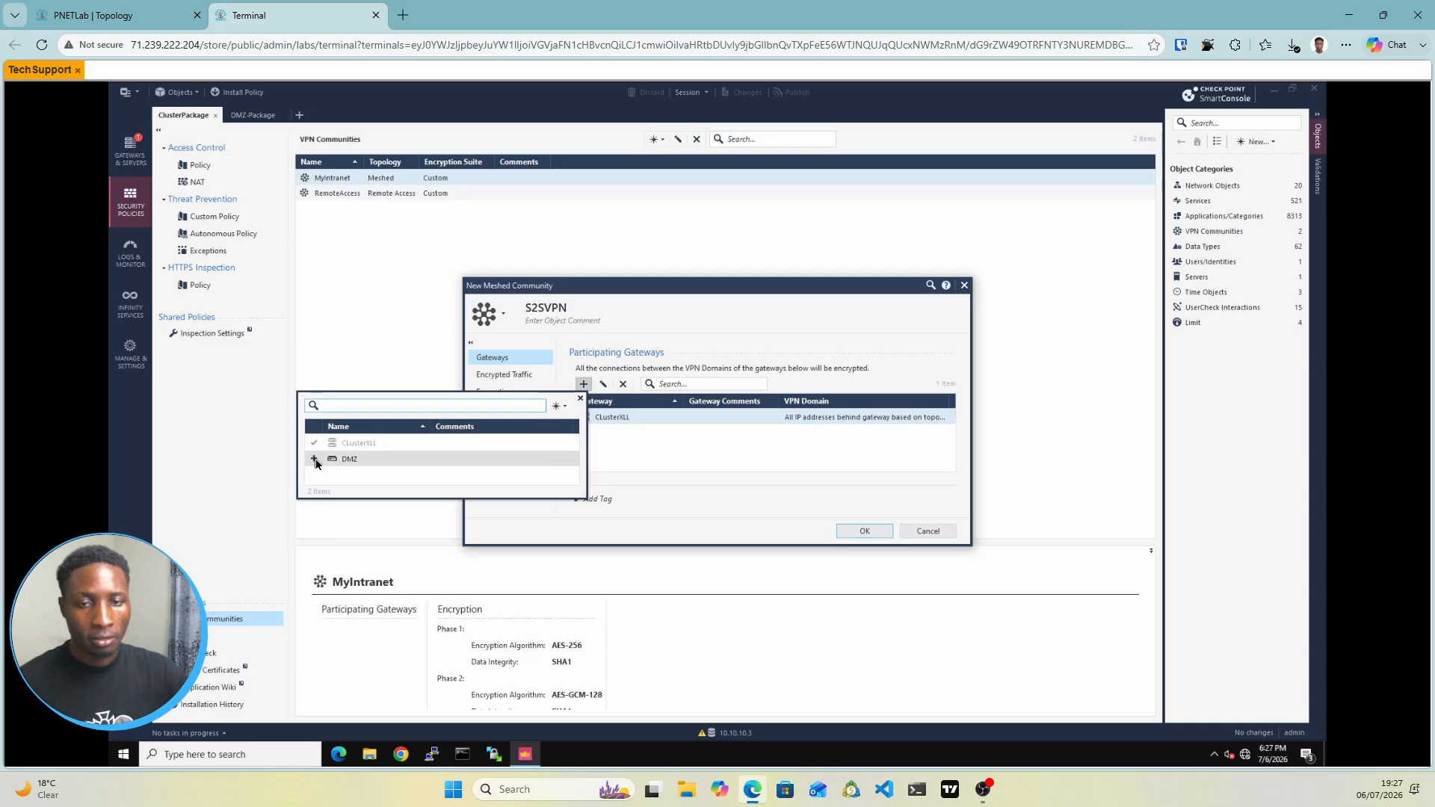
left_click(315, 459)
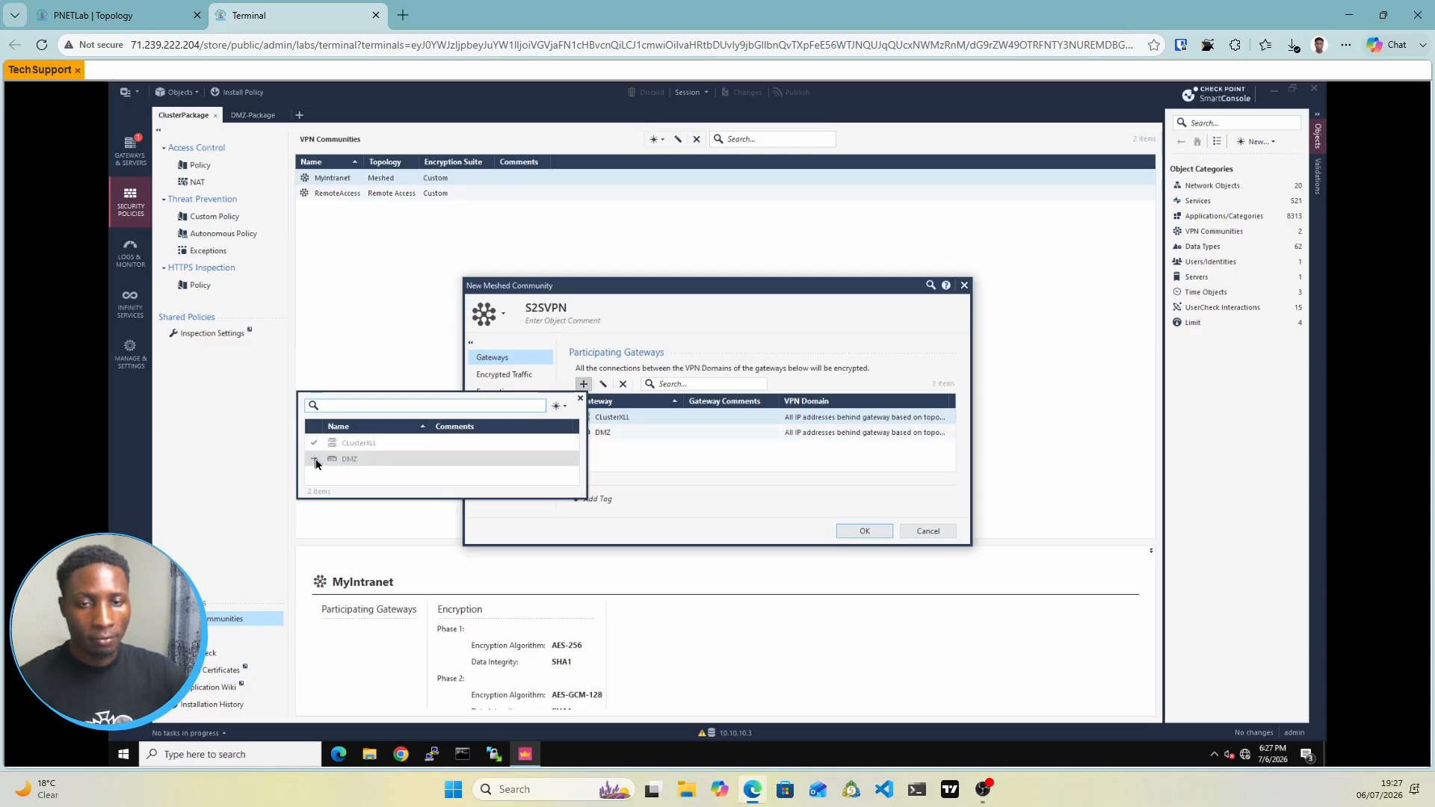
left_click(672, 461)
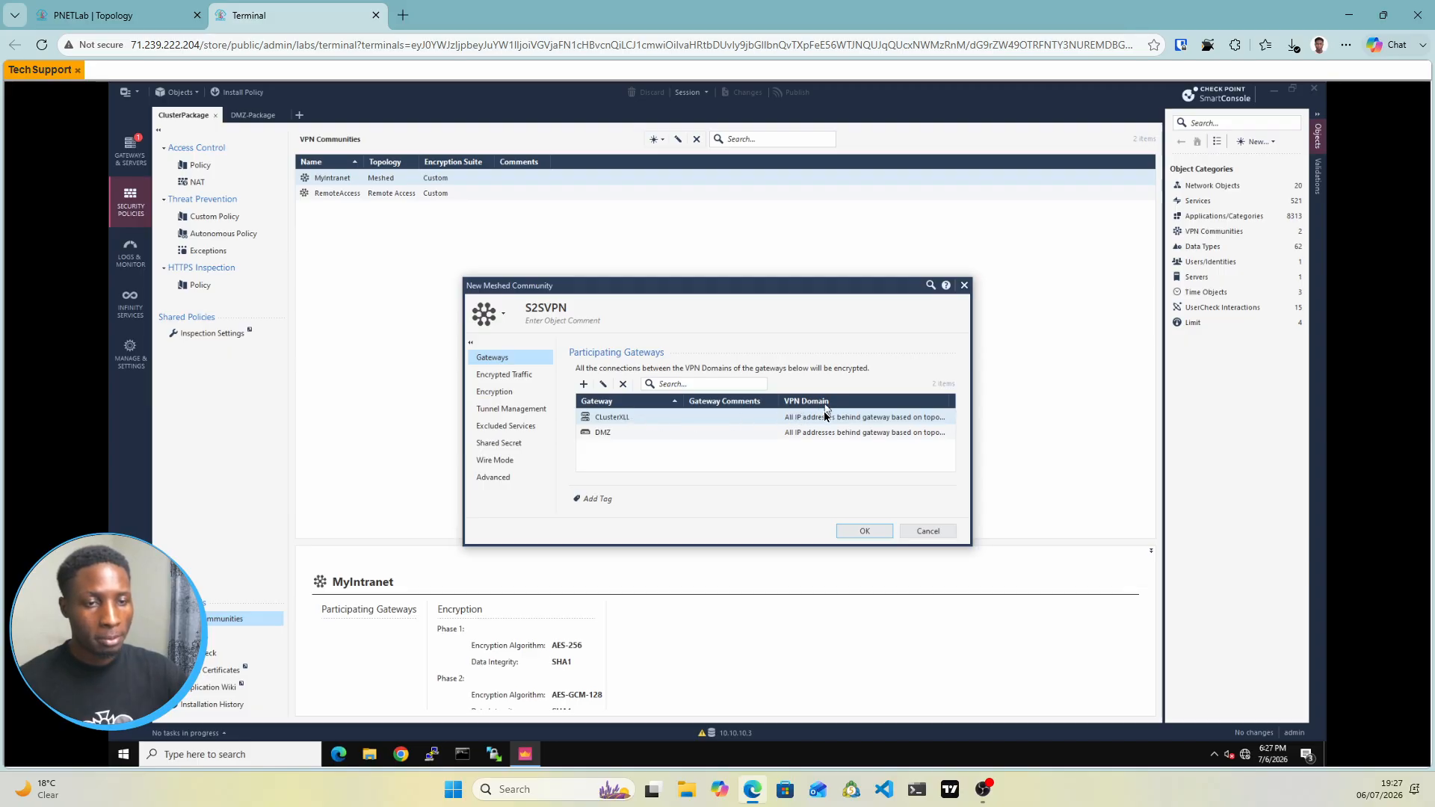
left_click(137, 16)
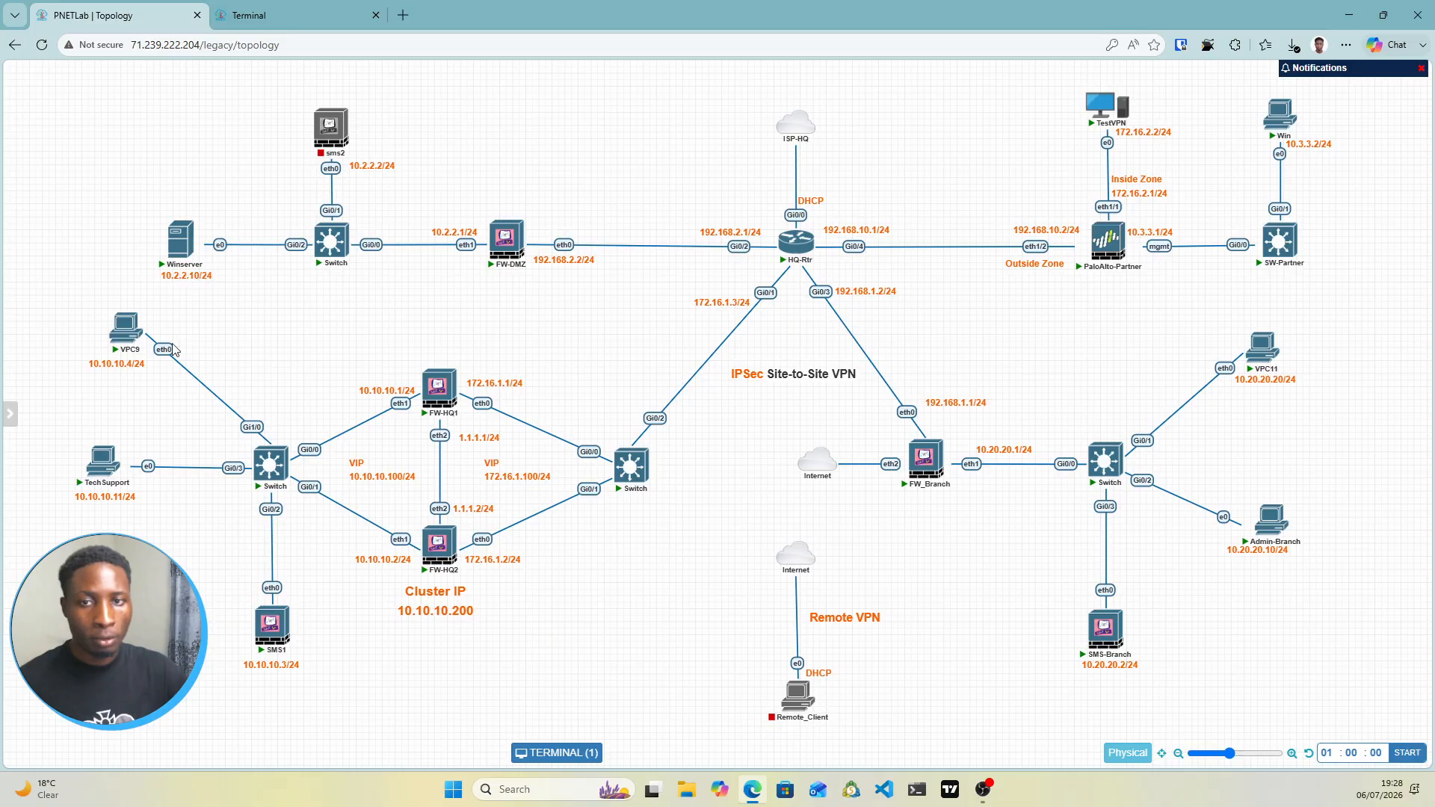
Review the Winserver and VPC9 nodes on the topology, then return to SmartConsole
mouse_move(176, 237)
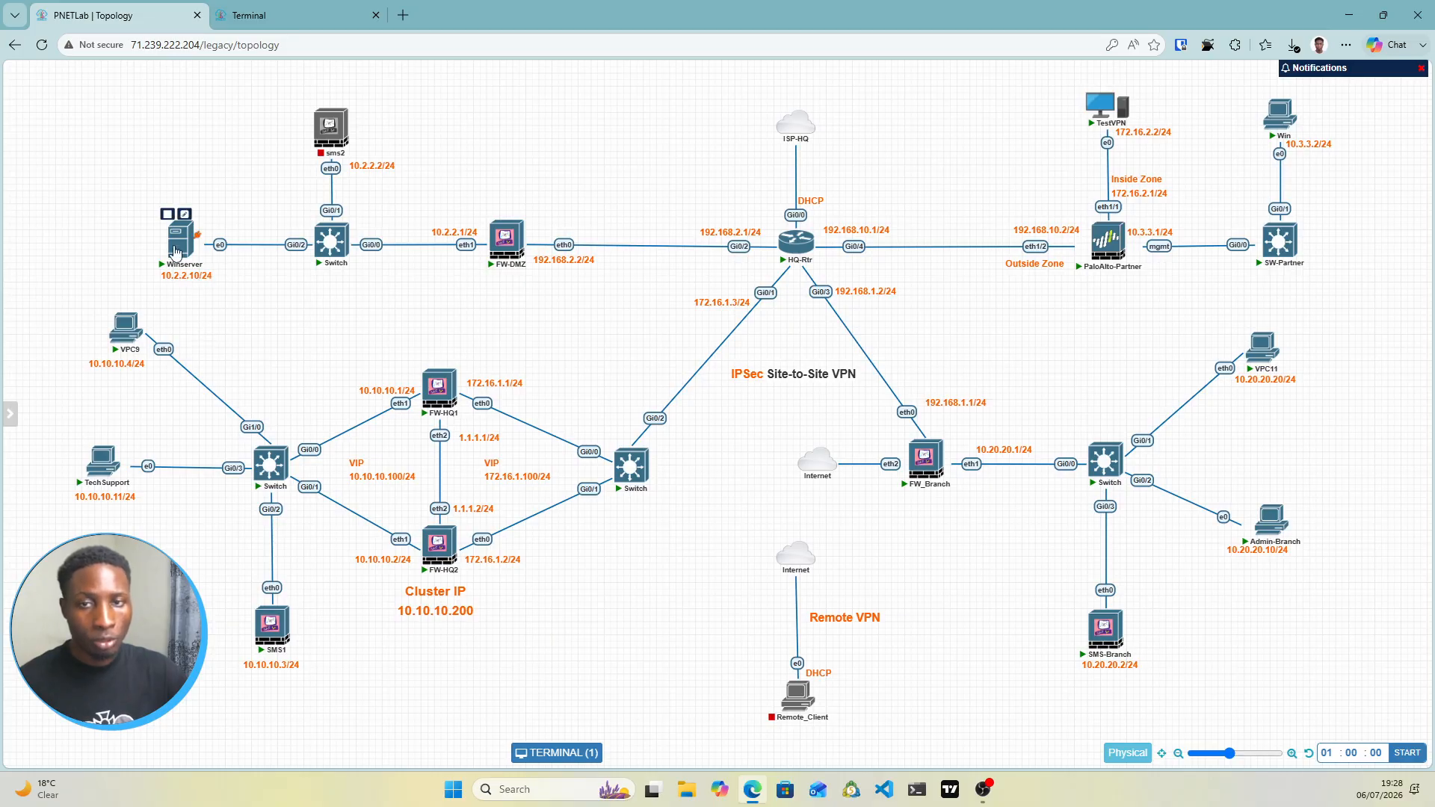
mouse_move(134, 332)
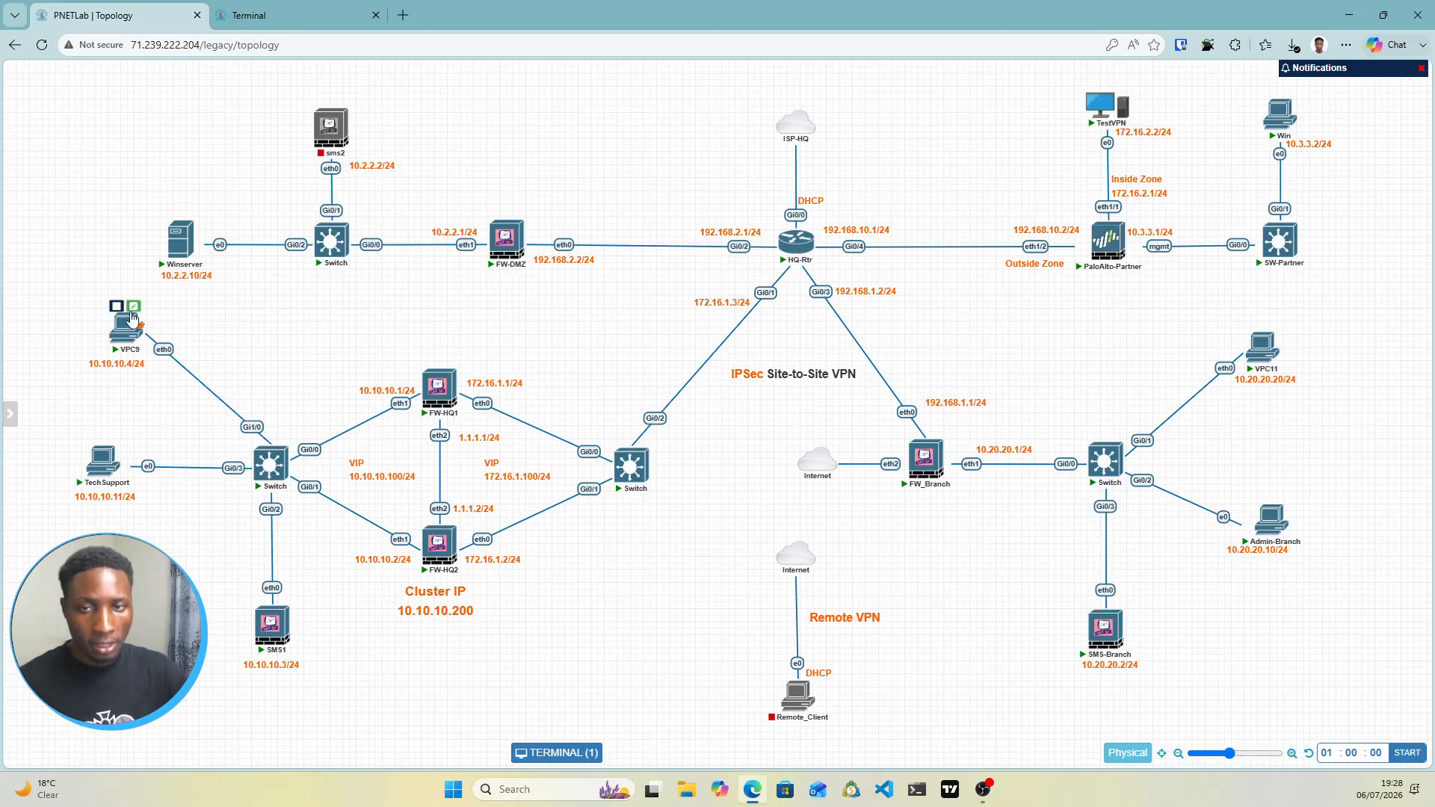
left_click(297, 21)
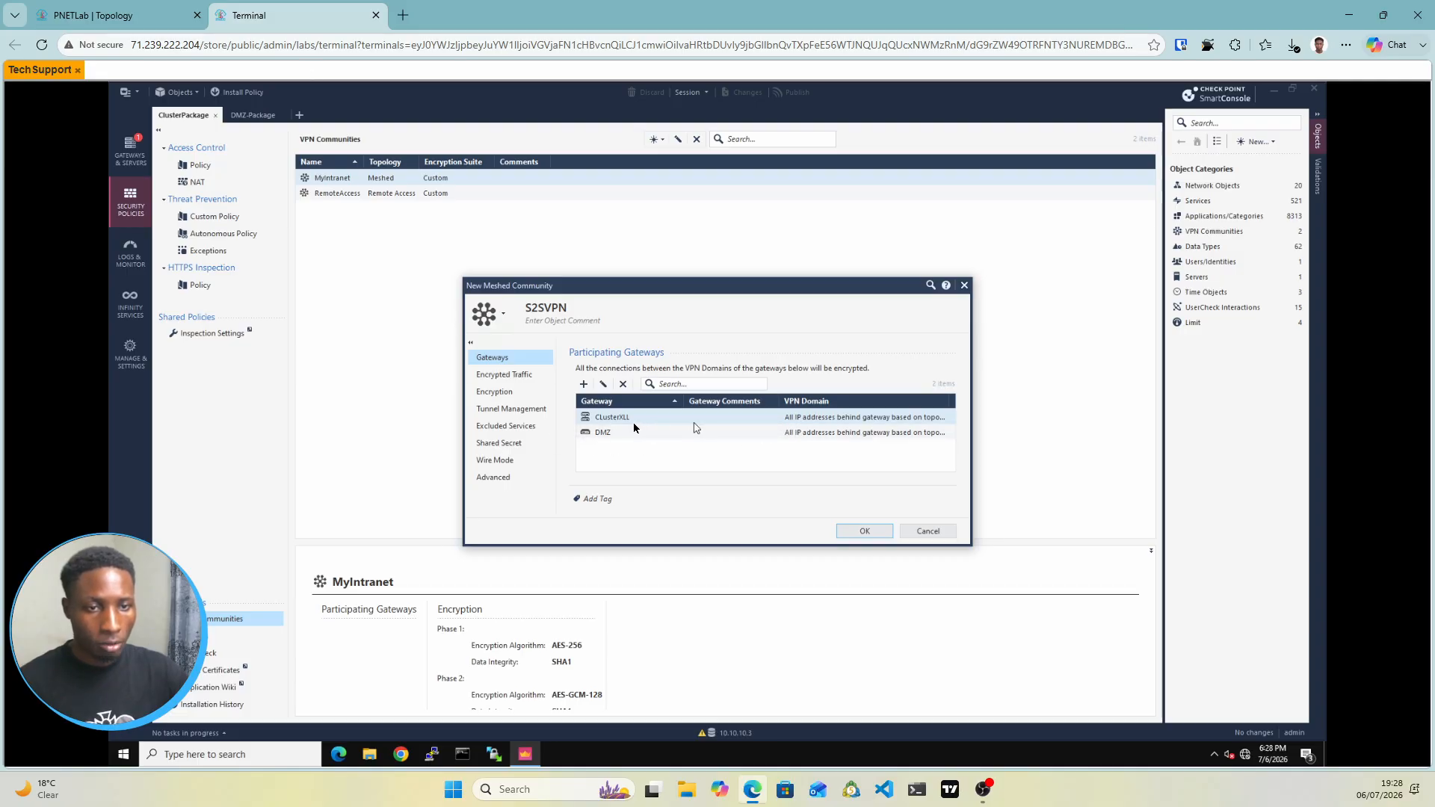
Set CLusterXLL's S2SVPN VPN domain to User defined and begin a new Group object for it
left_click(798, 419)
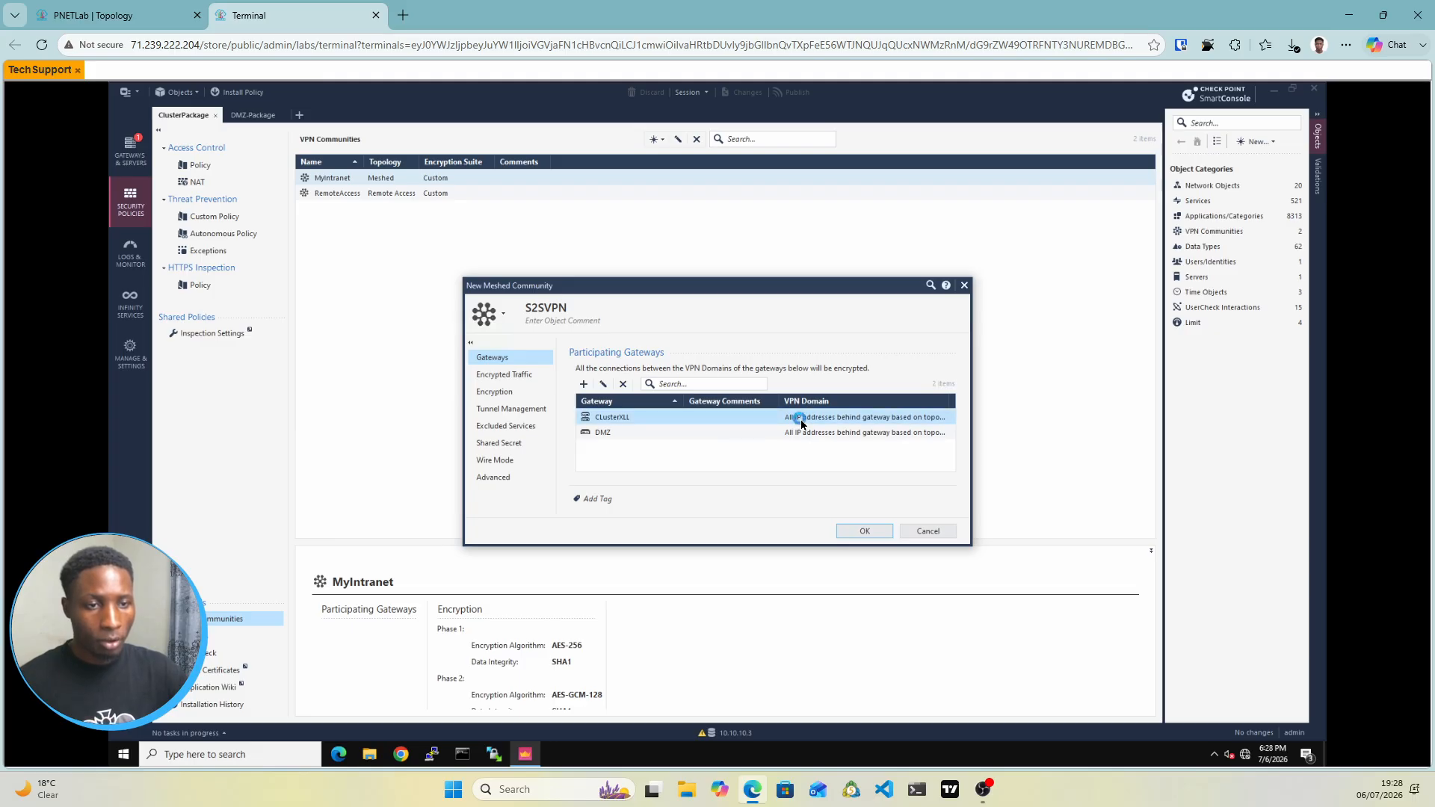
double_click(800, 420)
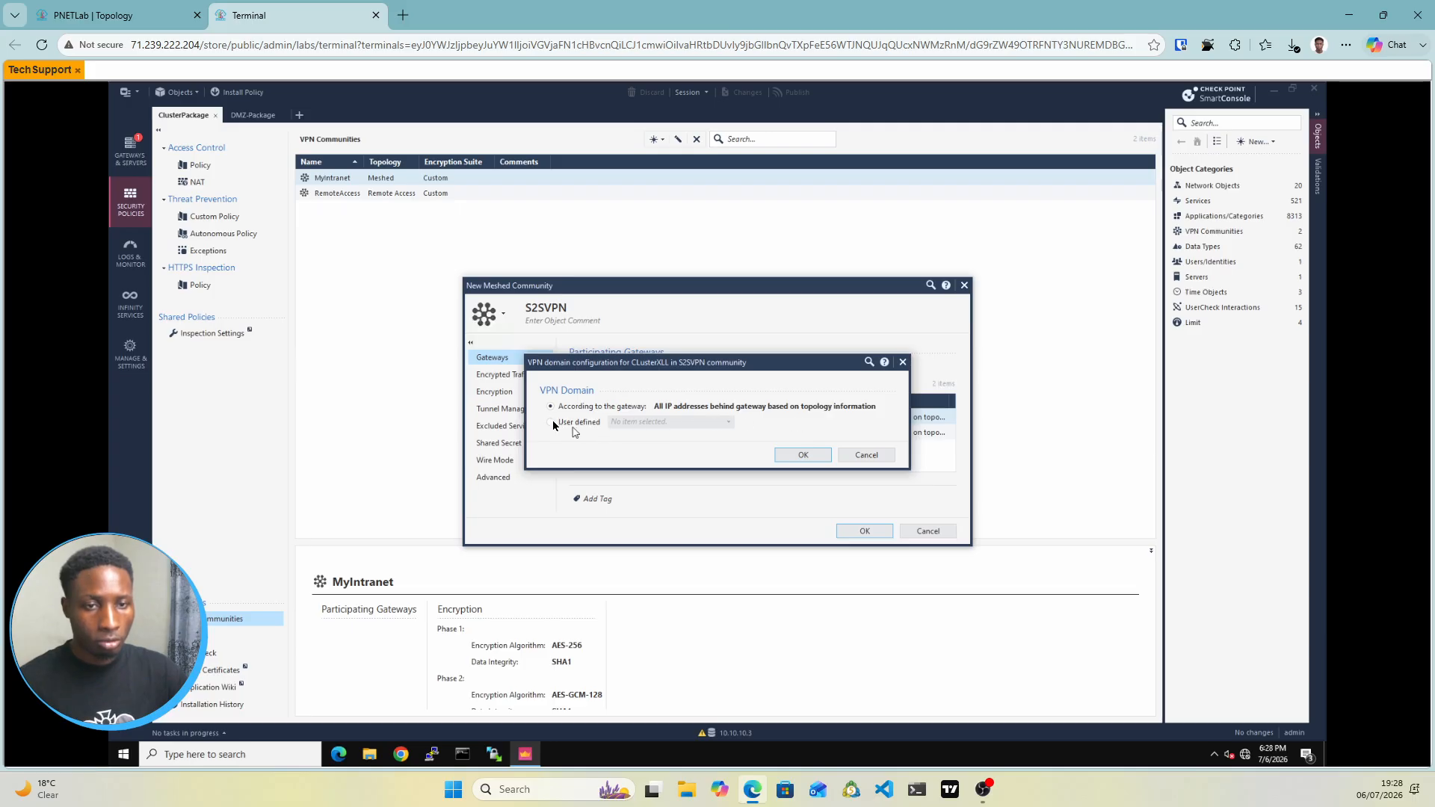
left_click(553, 423)
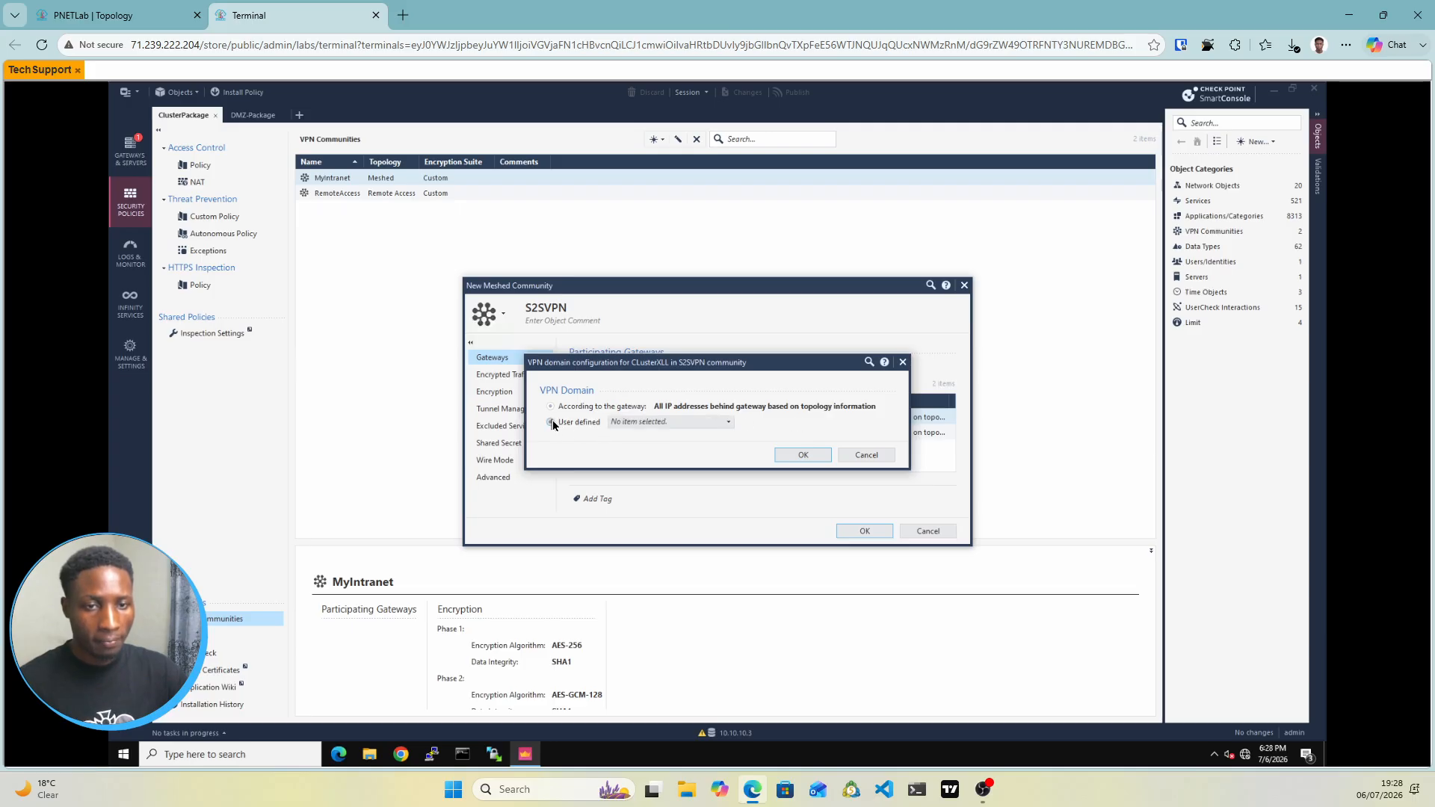
left_click(671, 423)
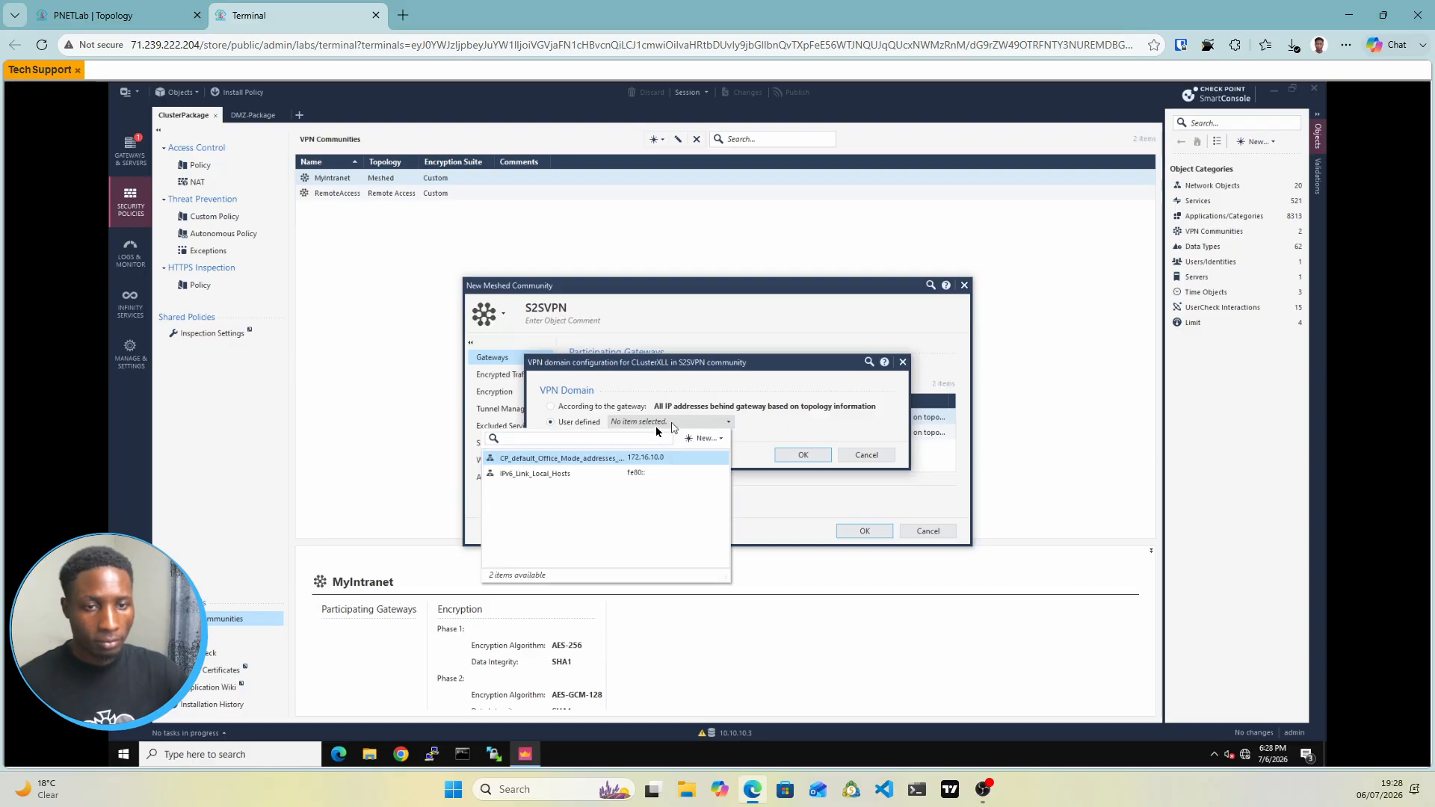
left_click(711, 444)
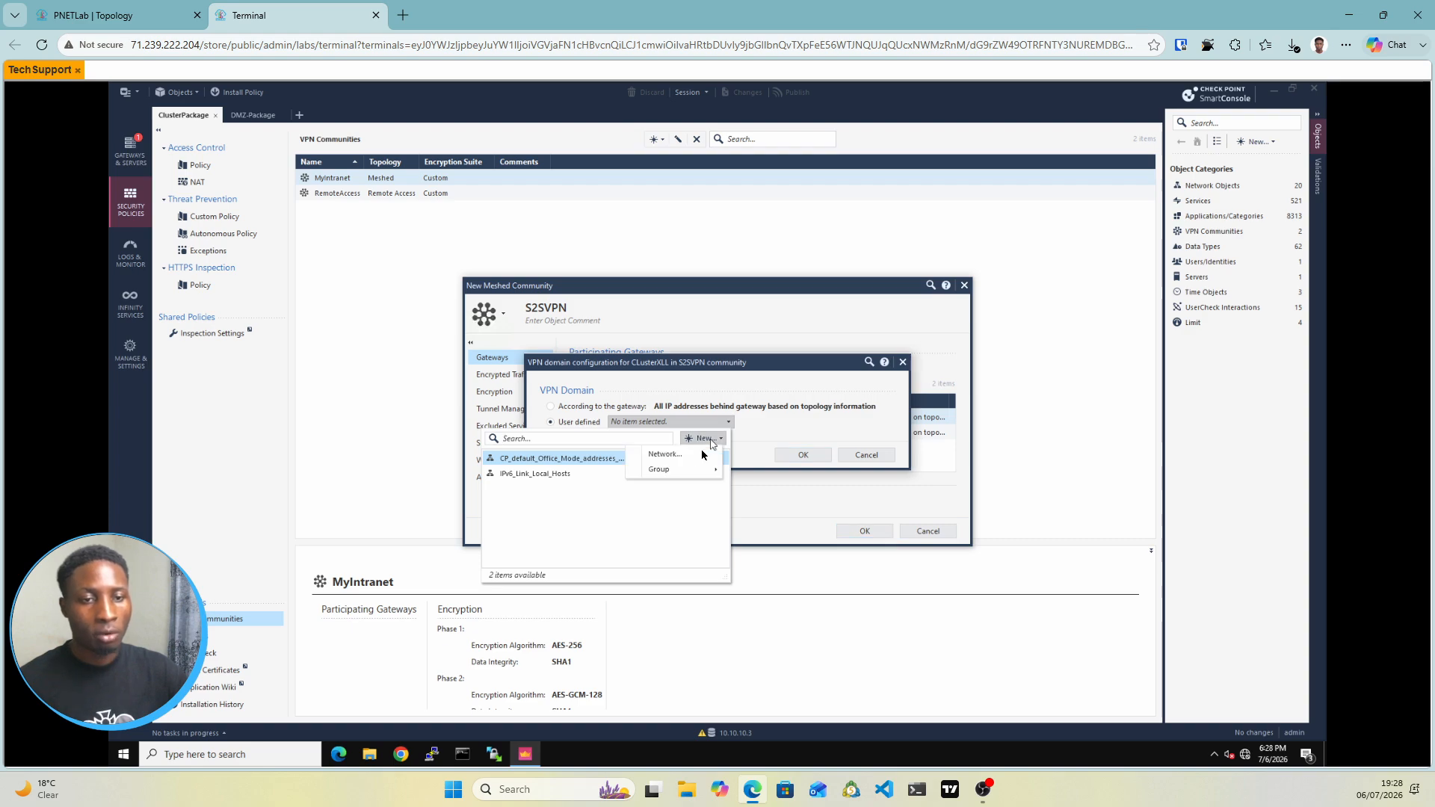
mouse_move(667, 470)
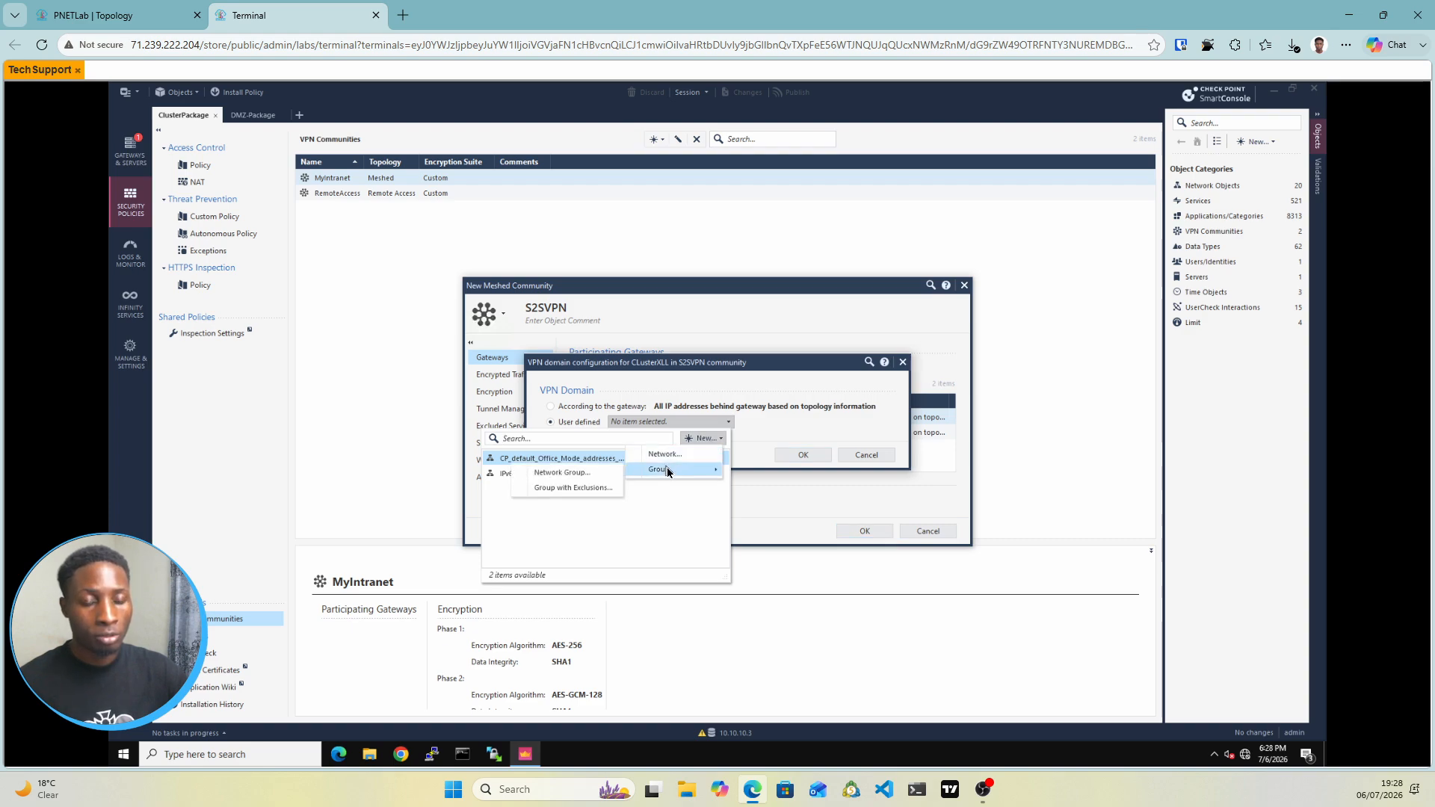
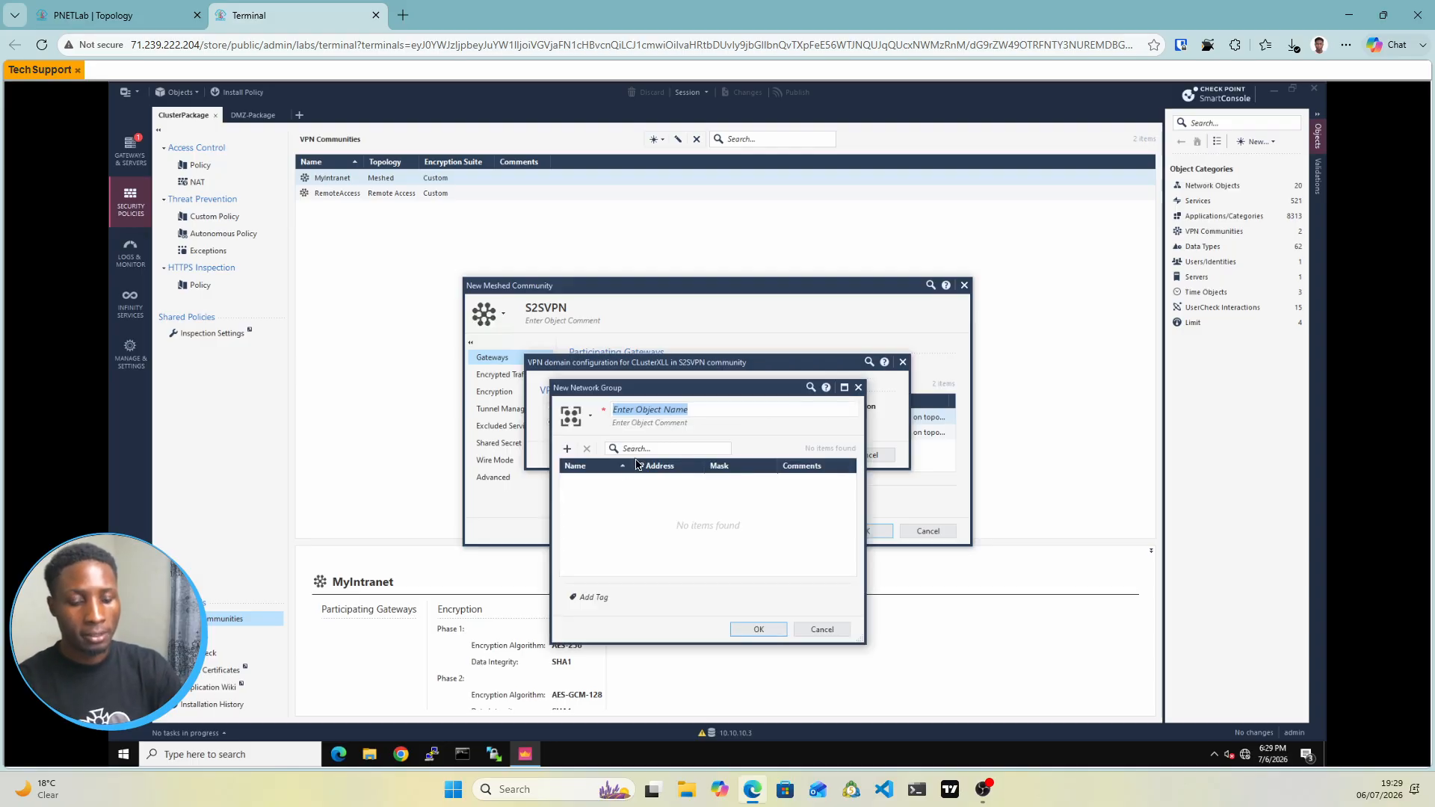
Build group hq-grp with a new network hq-net 10.10.10.0/255.255.255.0, and save both
type("h")
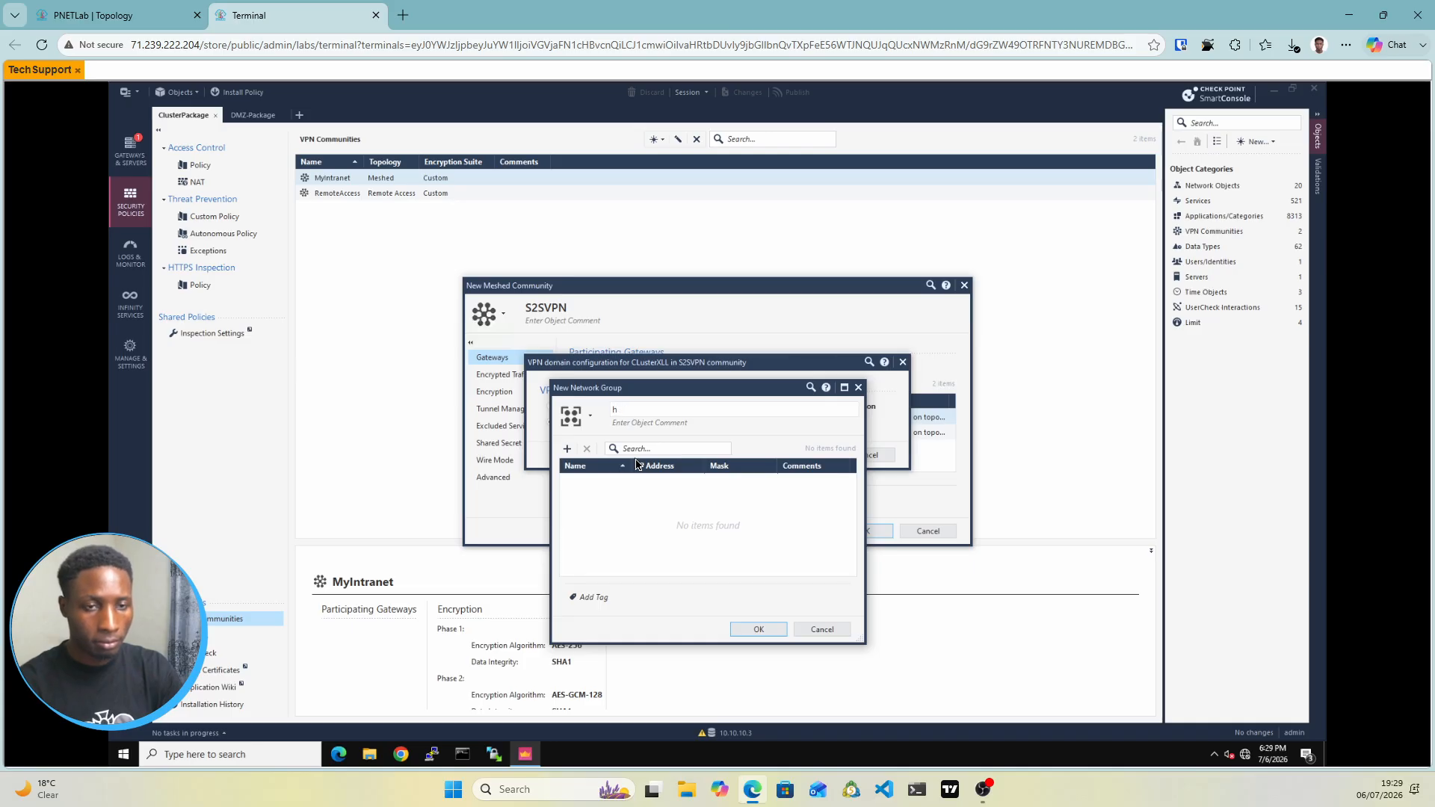
type("q")
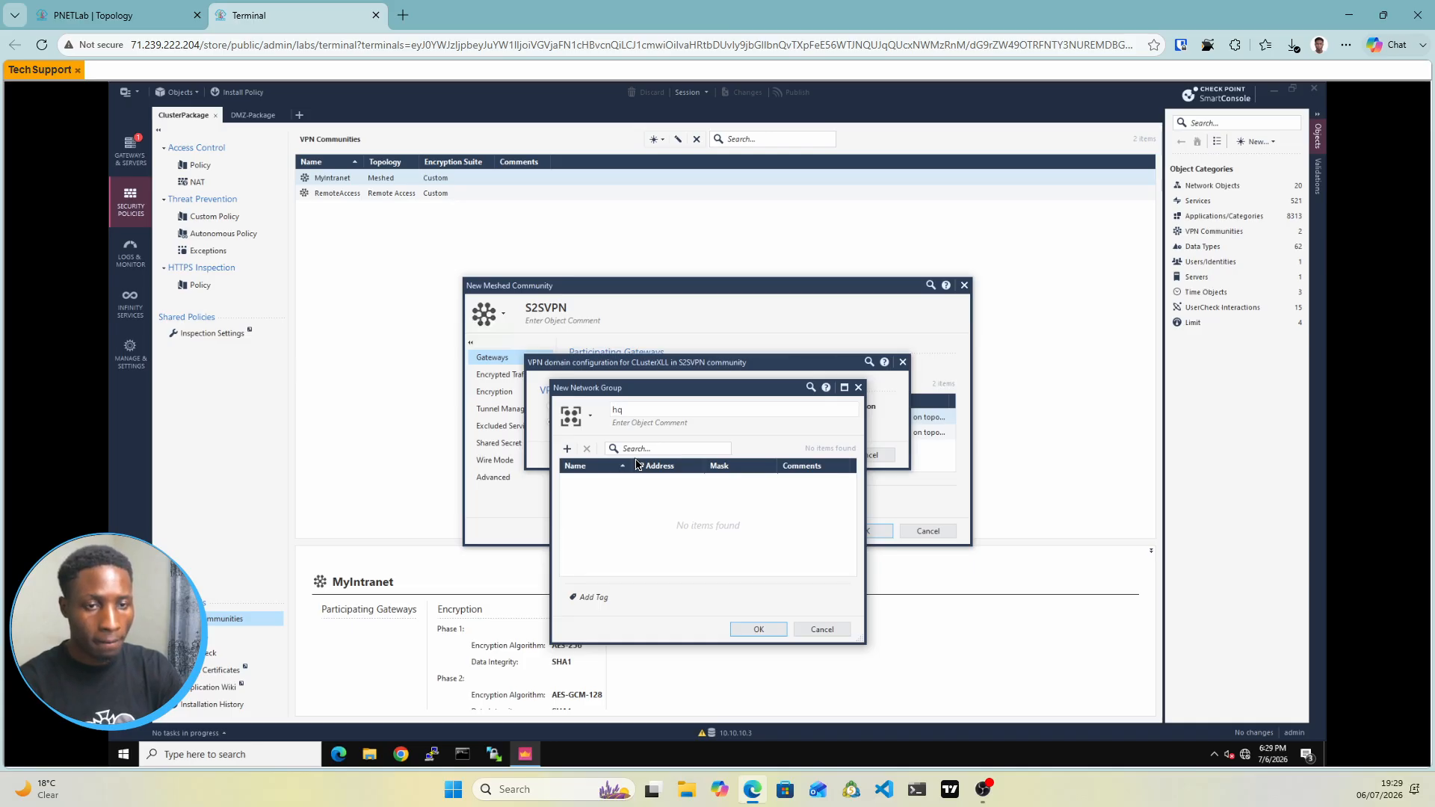
type("-grp")
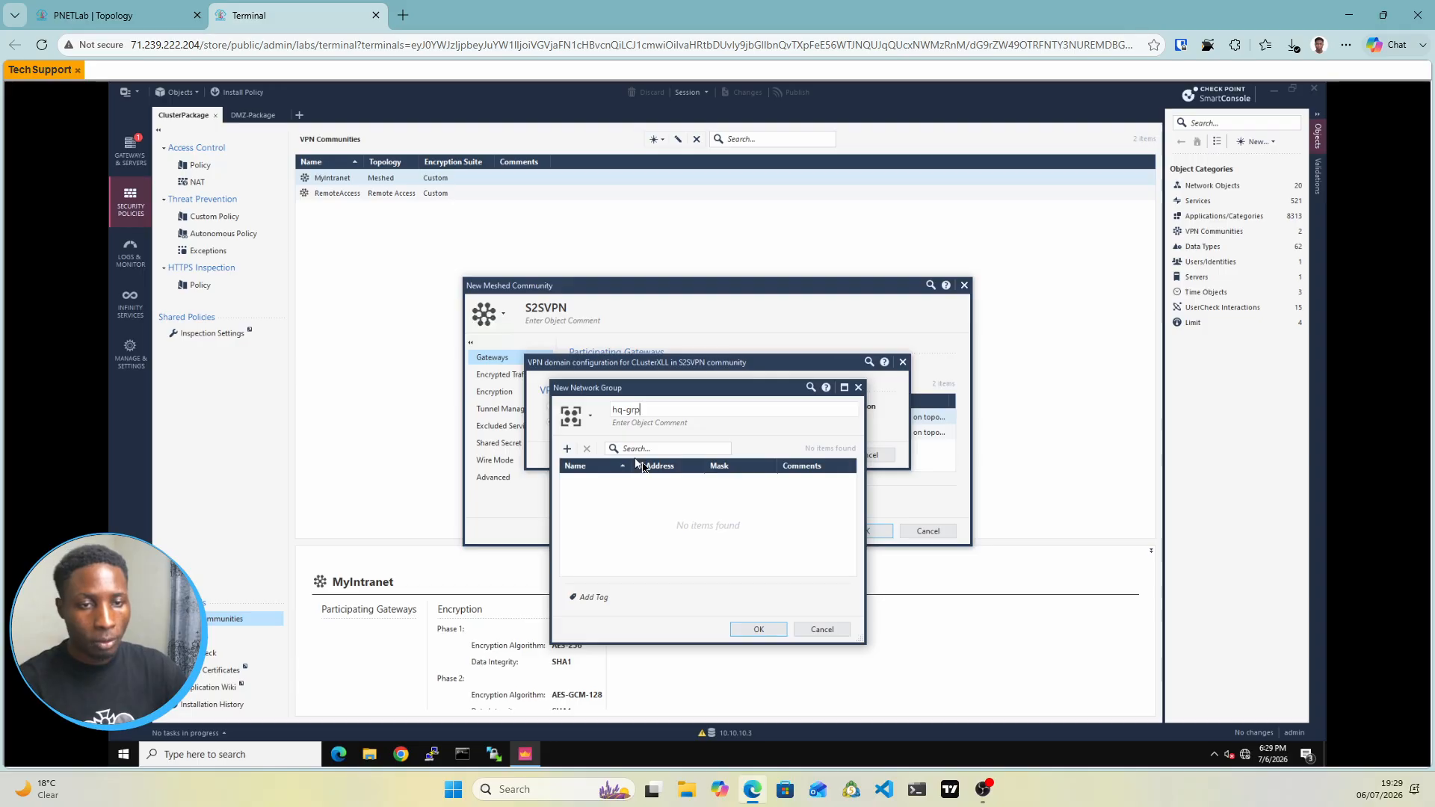
left_click(567, 449)
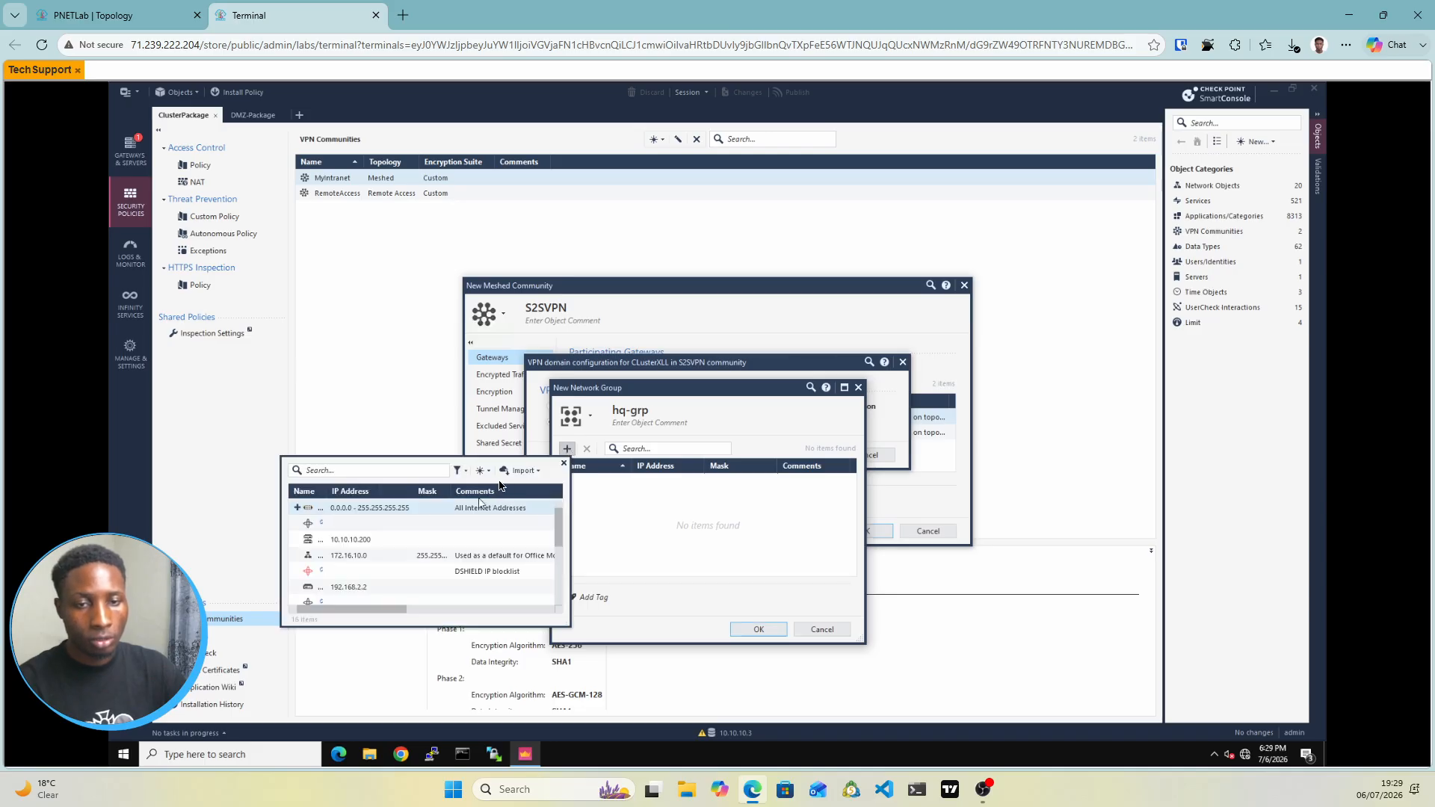
left_click(488, 478)
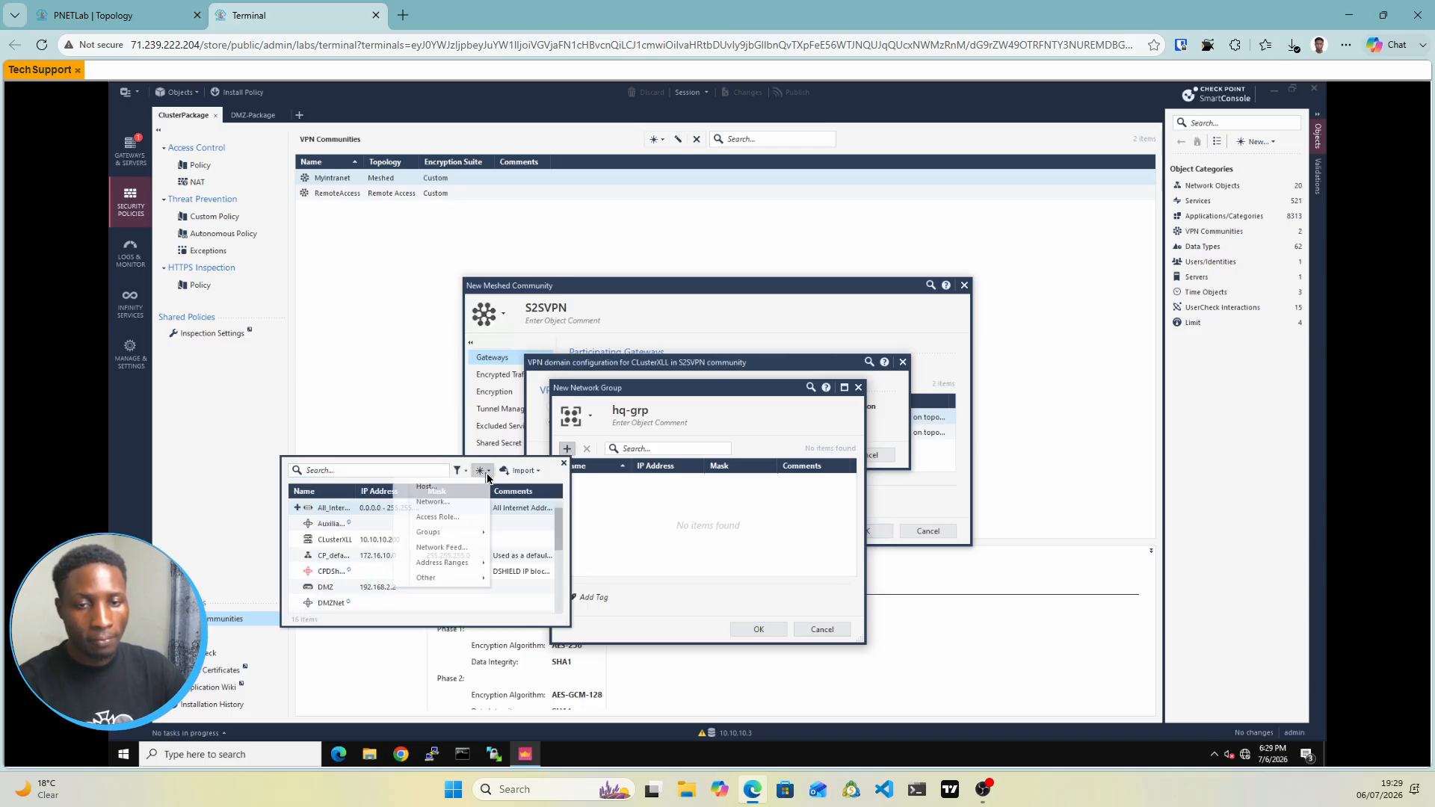
left_click(432, 504)
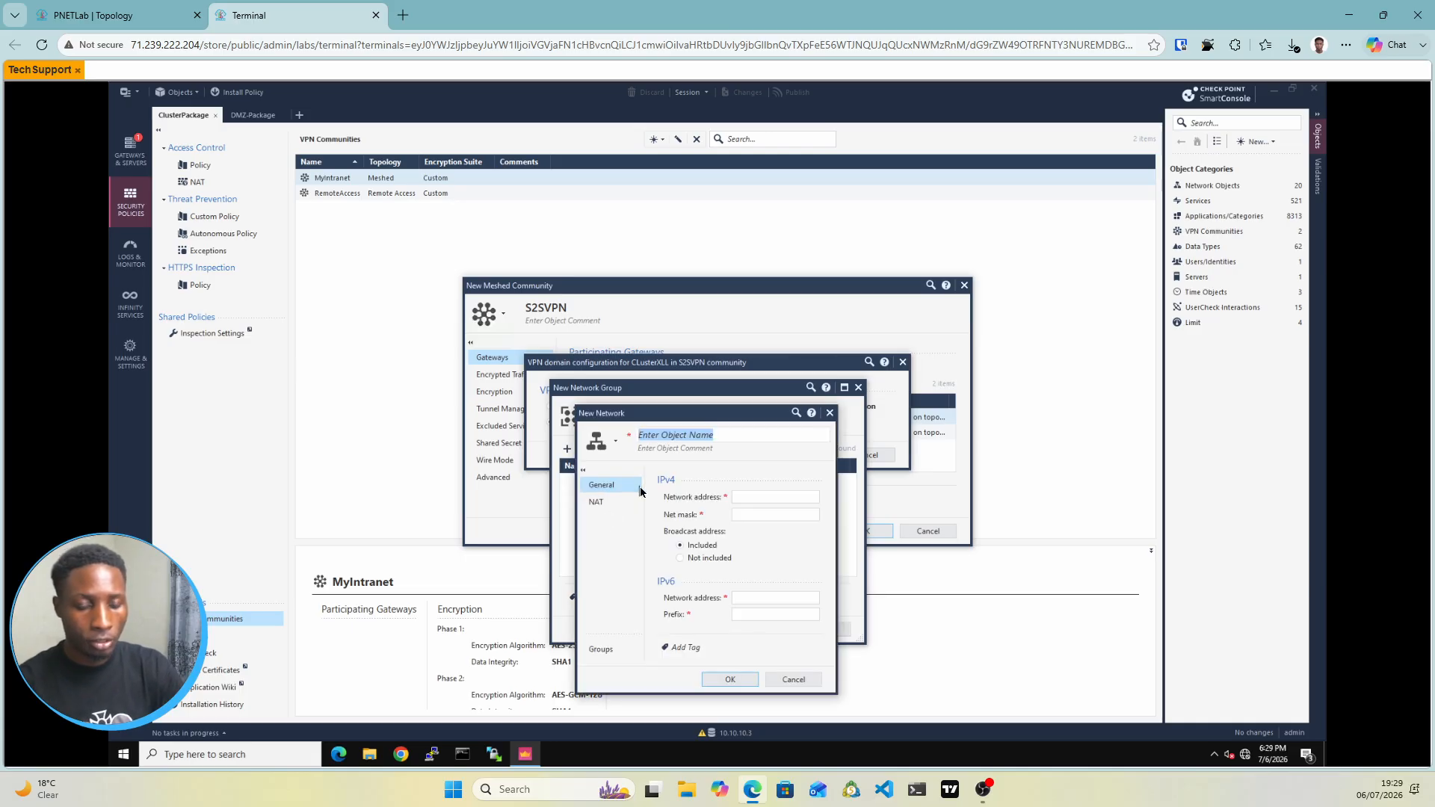
type("hq-net")
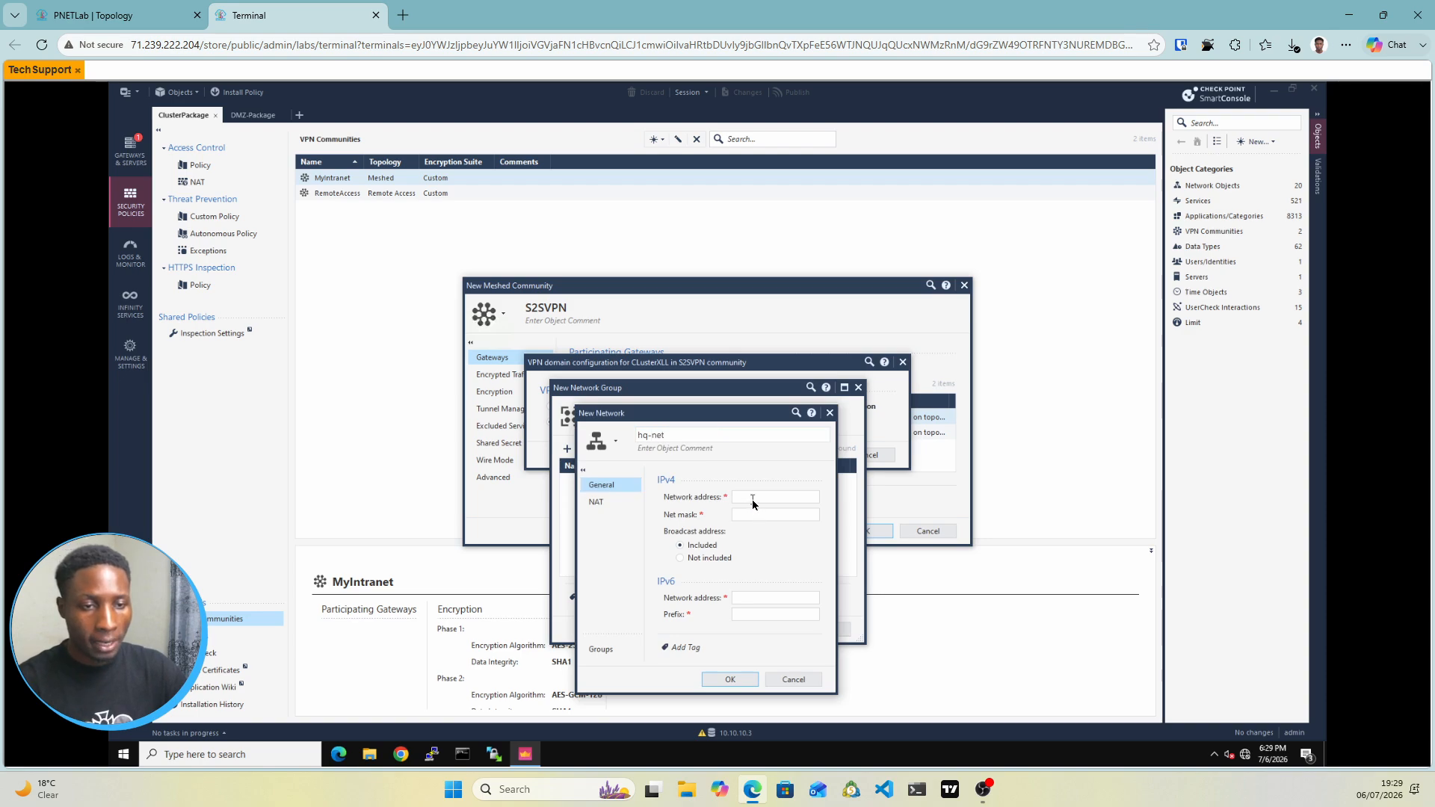
left_click(753, 499)
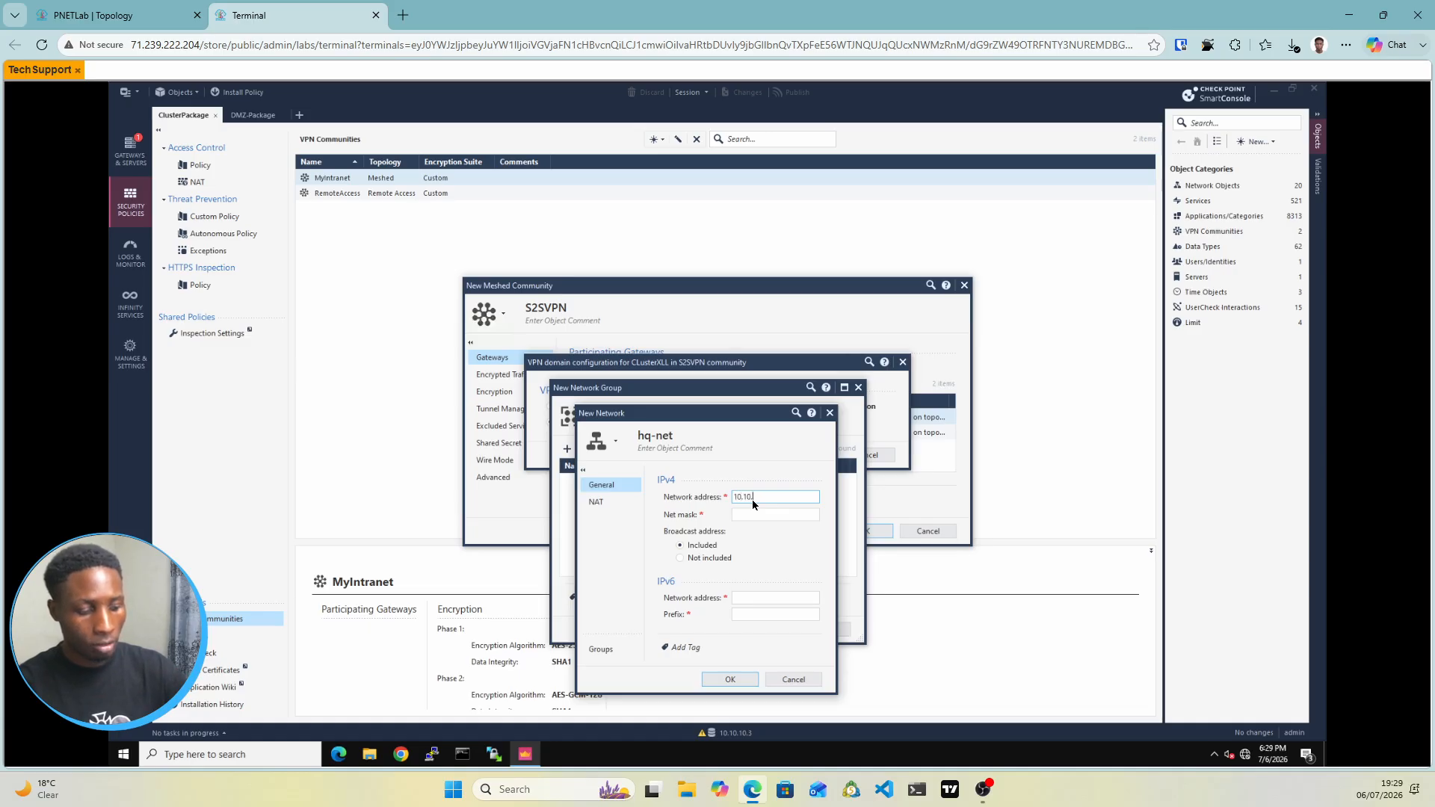
type("10.10.10.0")
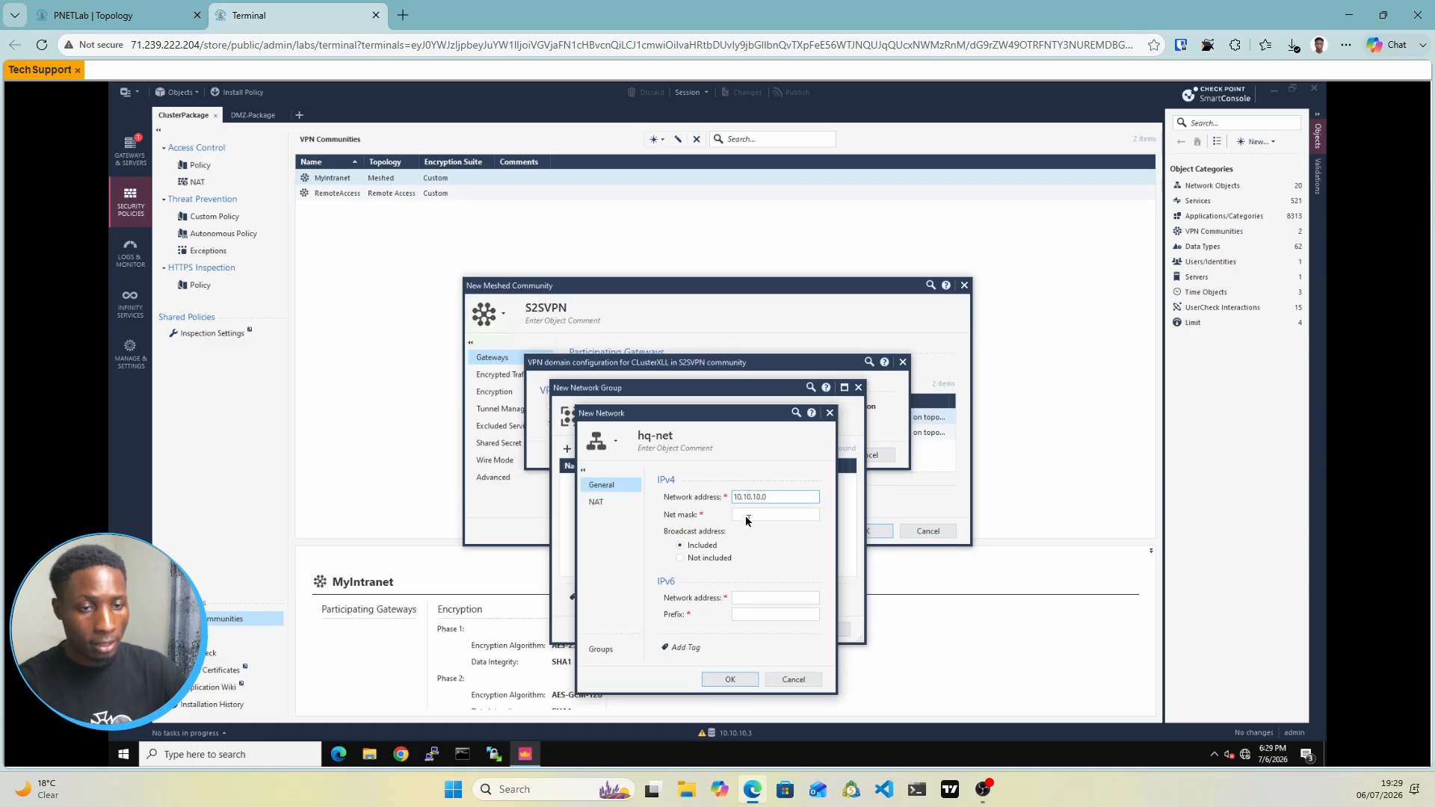
left_click(746, 515)
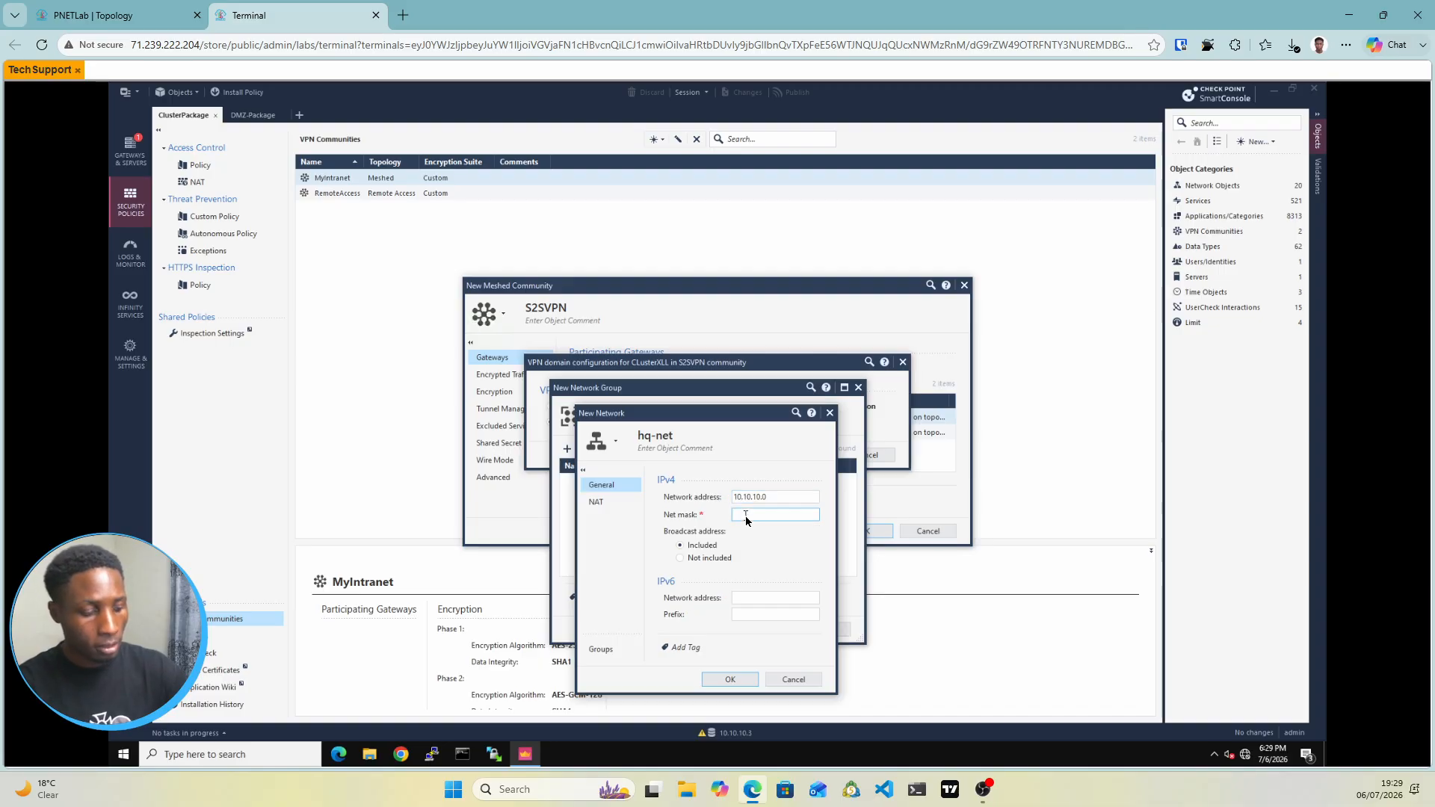
type("255.255.255")
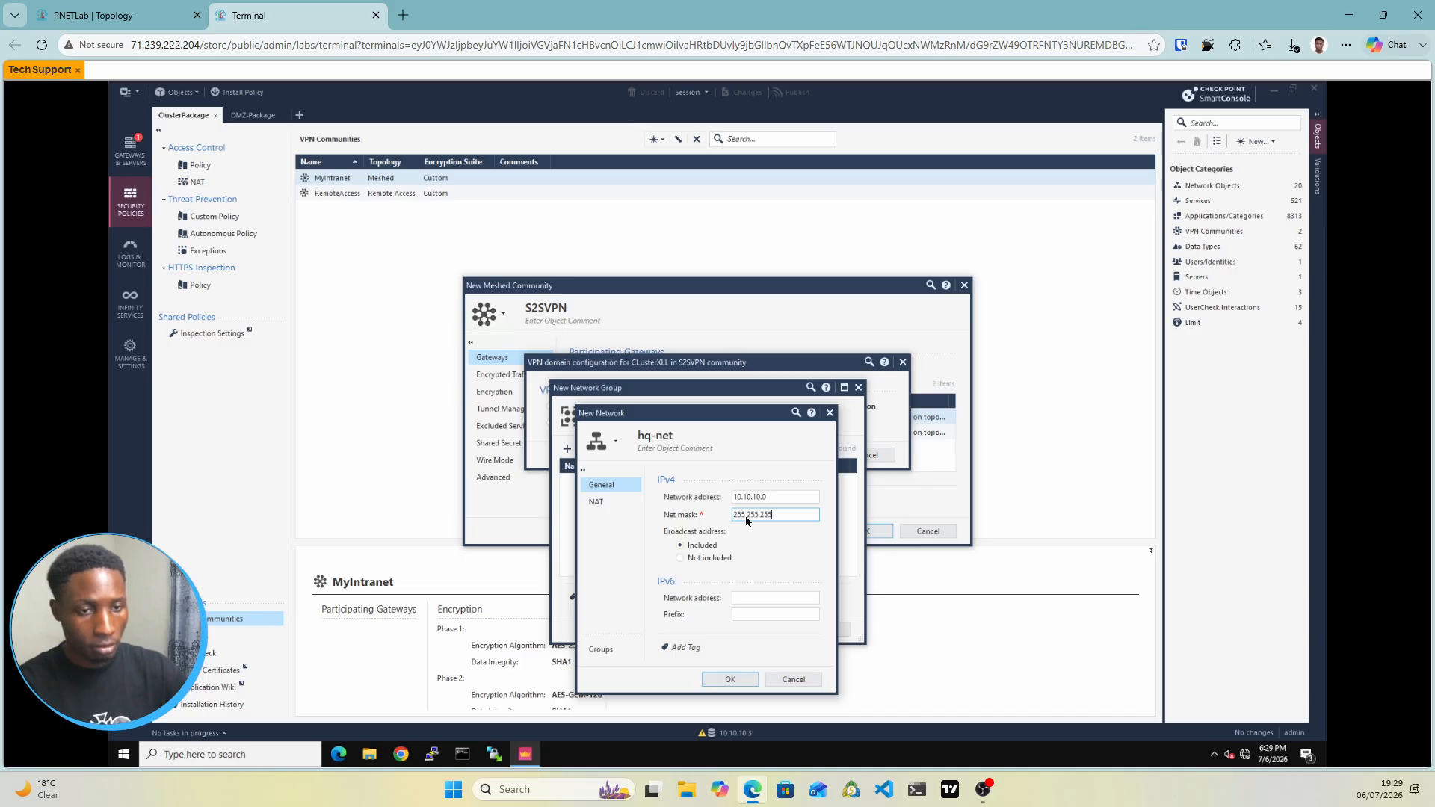
type(".0")
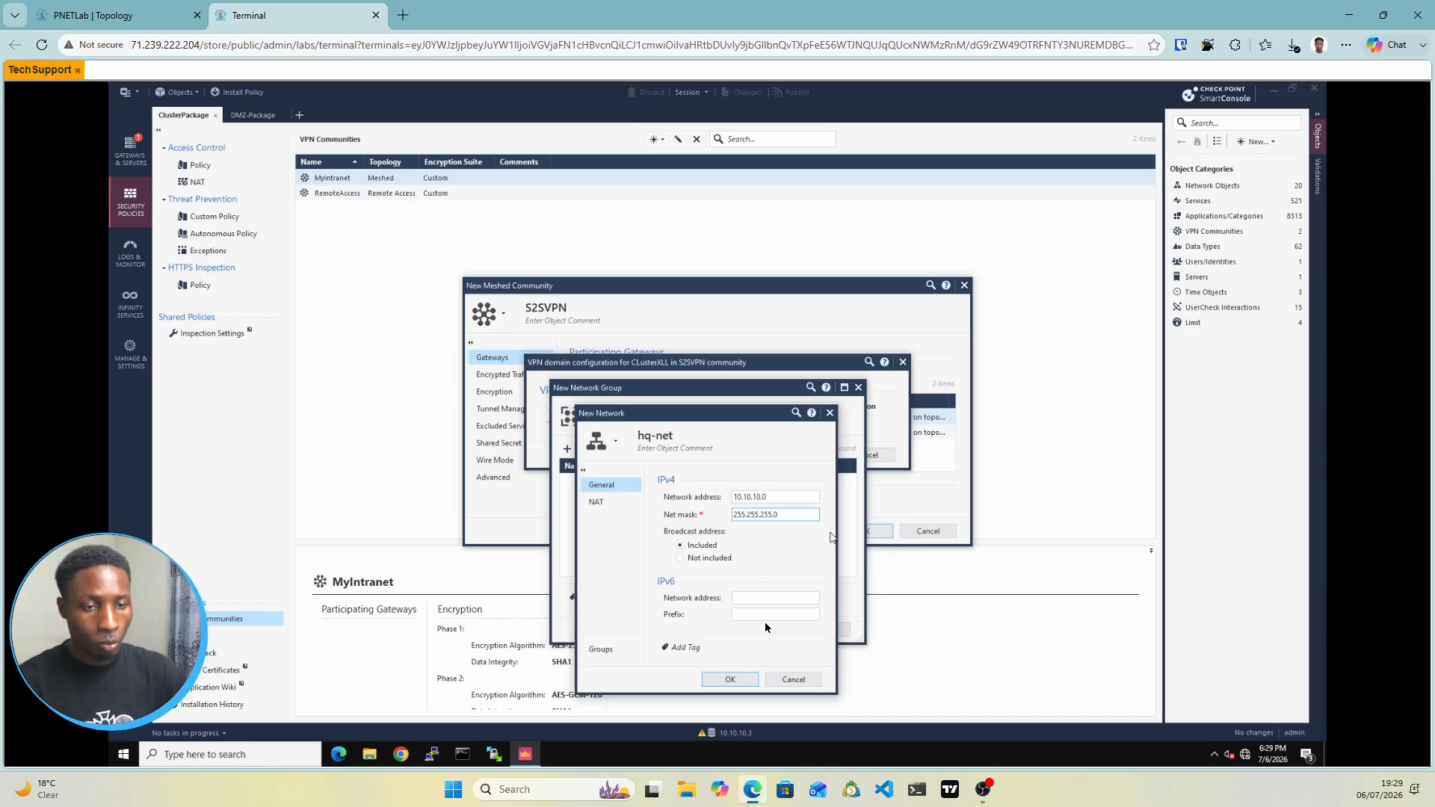
left_click(731, 681)
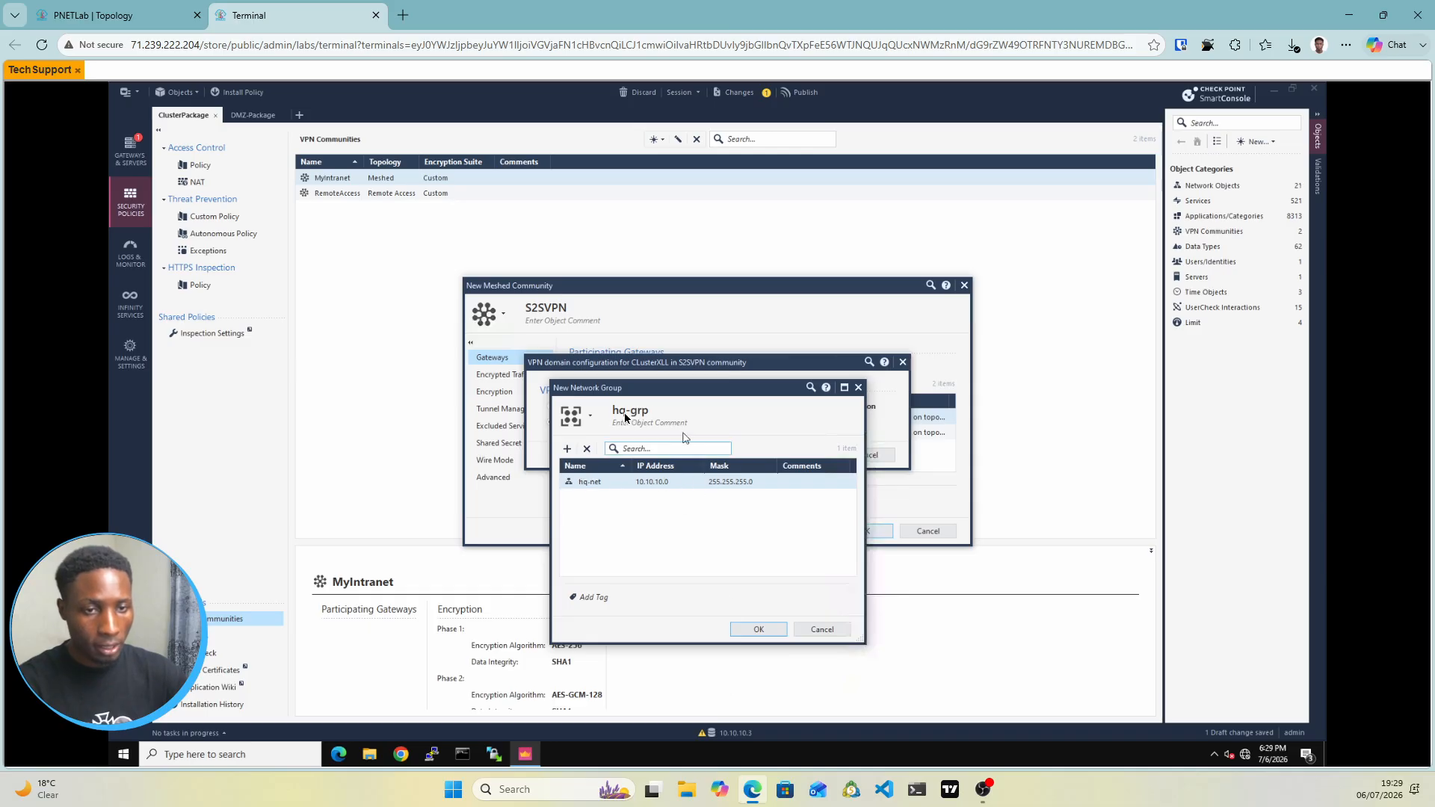
left_click(758, 629)
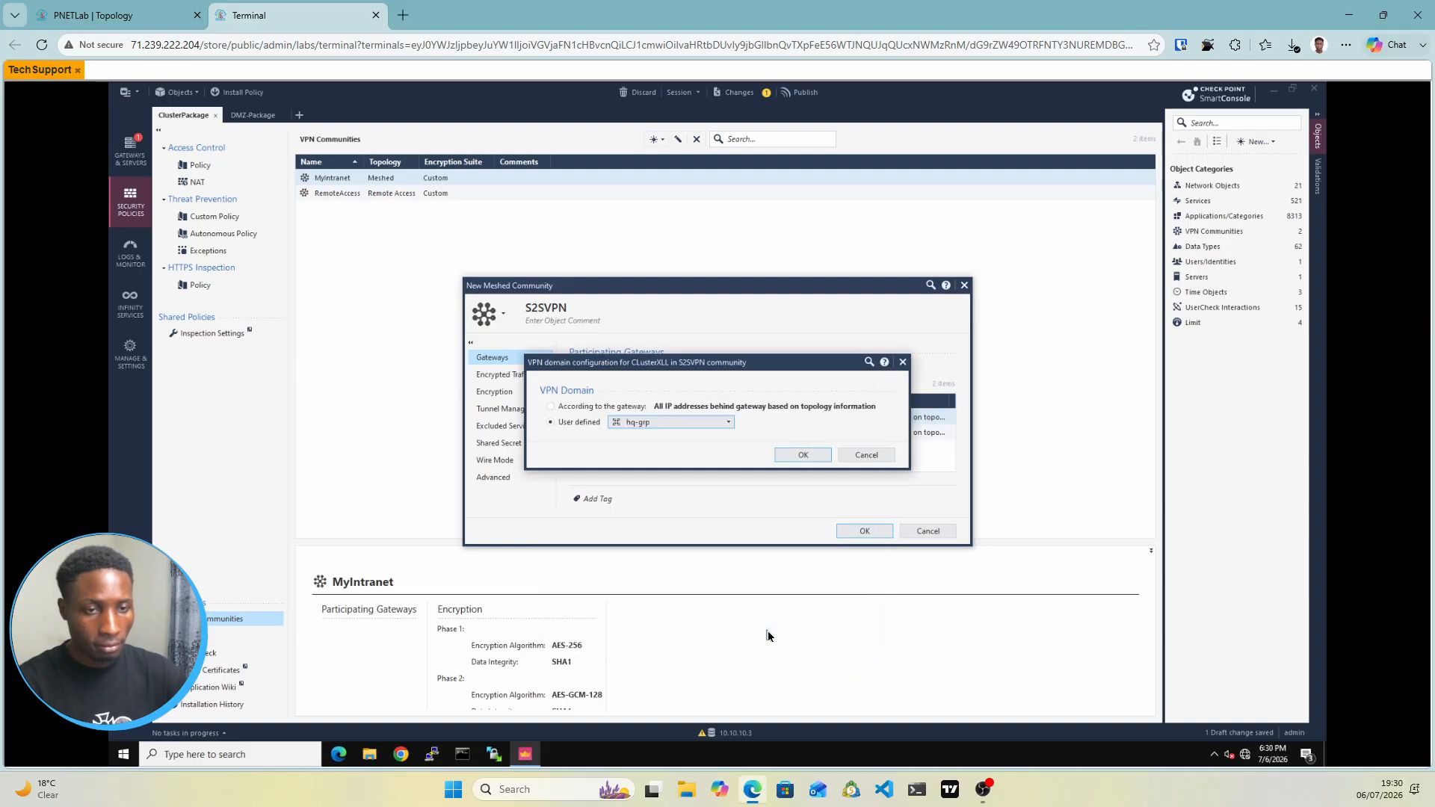
Confirm hq-grp for ClusterXLL and start a new network group as DMZ's user-defined VPN domain
left_click(796, 462)
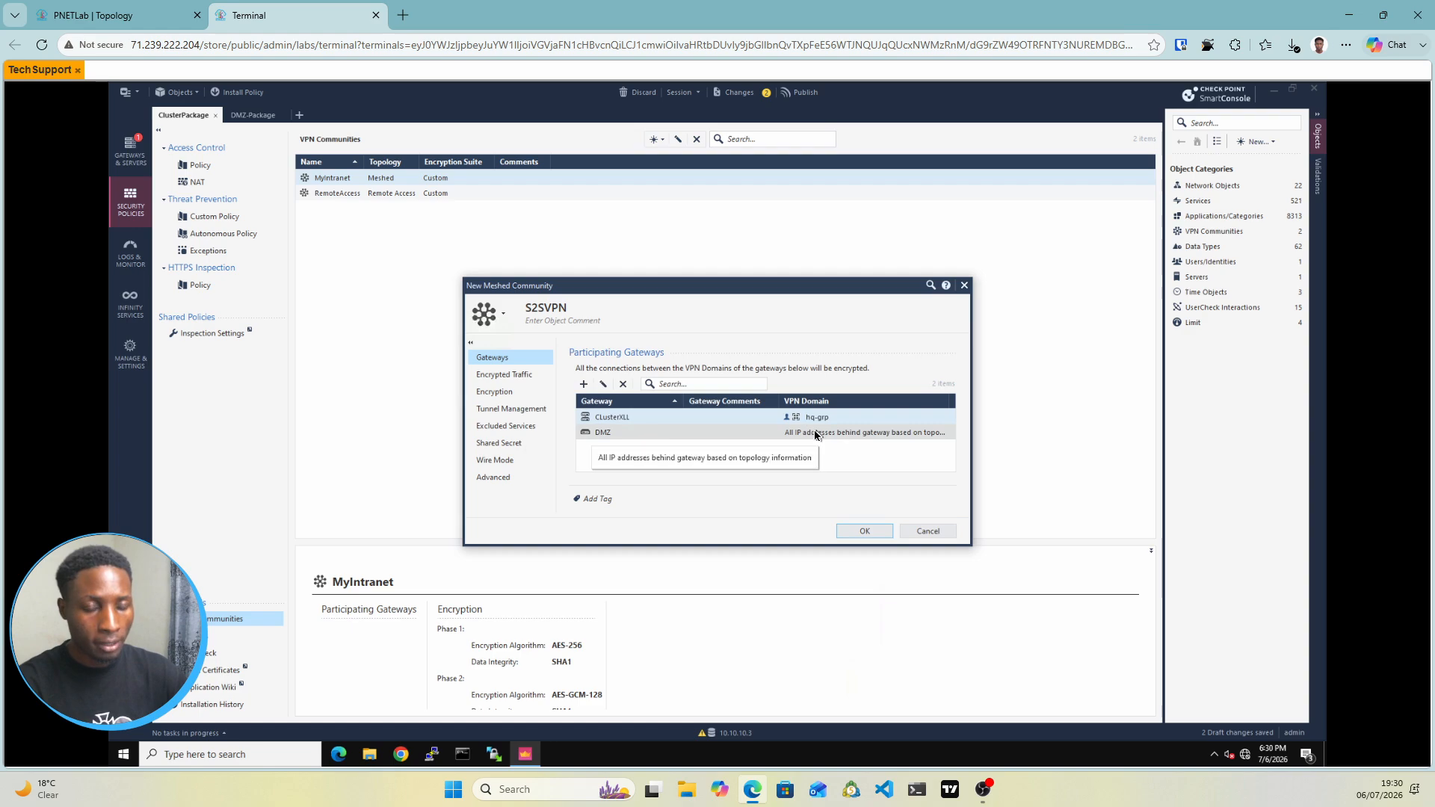
double_click(814, 435)
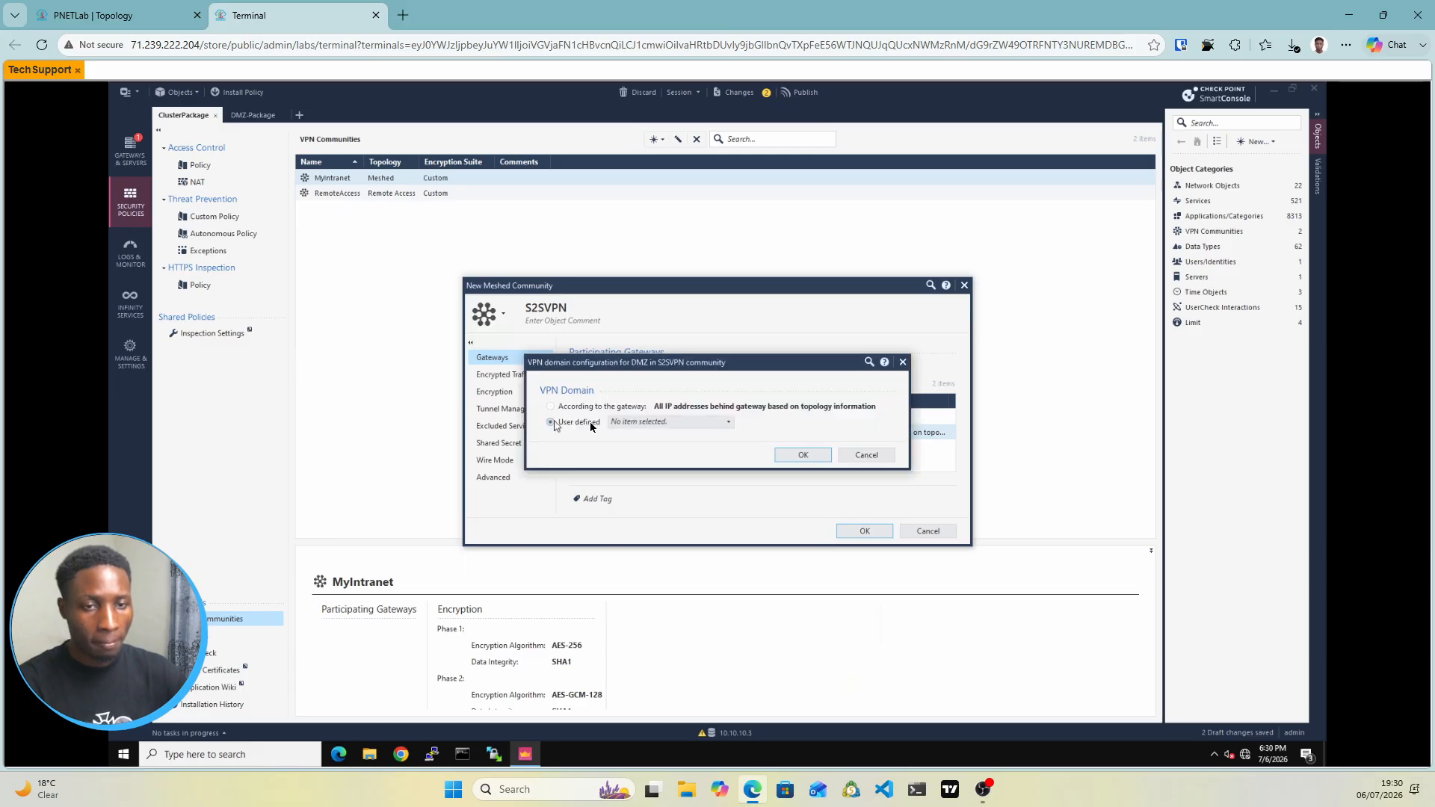
left_click(688, 423)
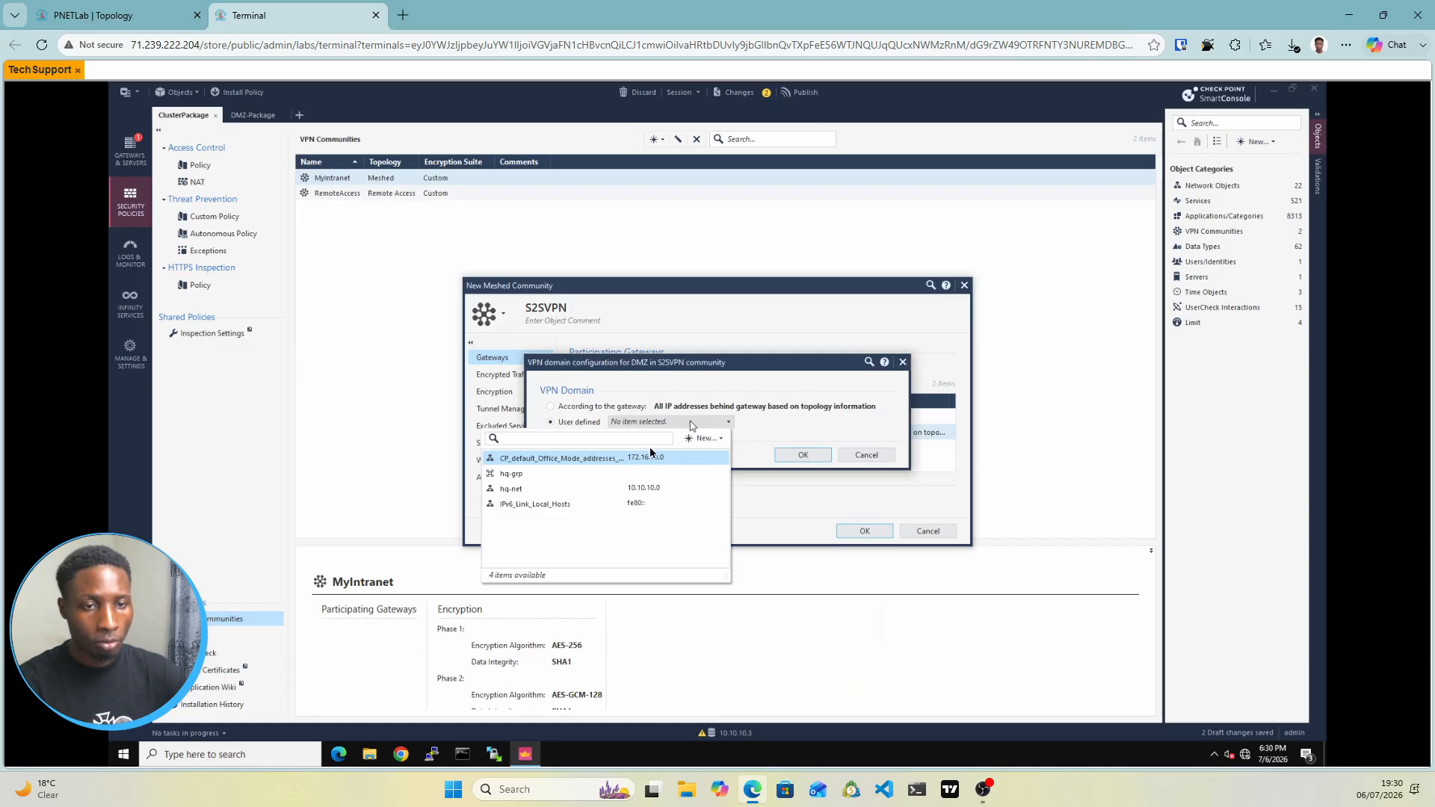
left_click(704, 439)
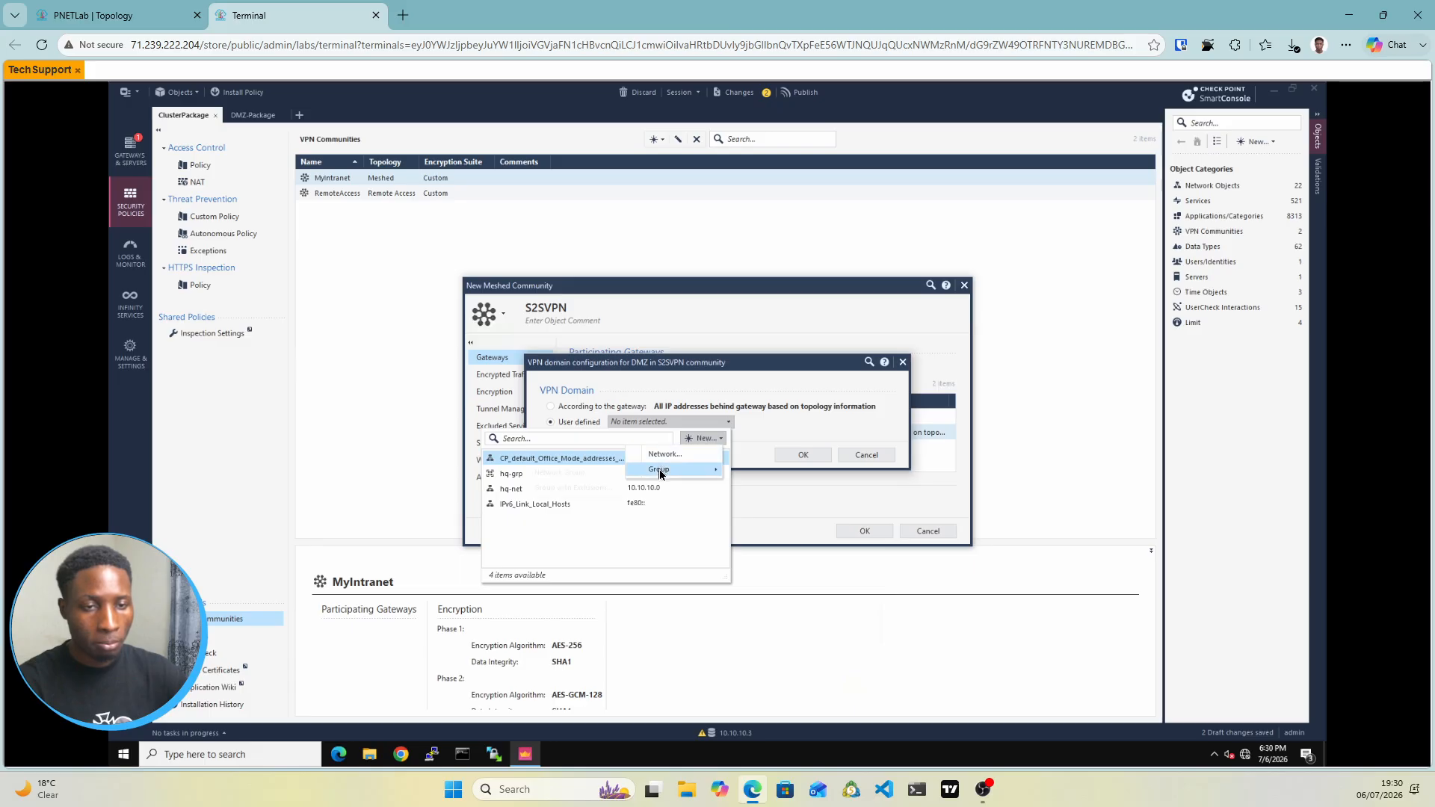
mouse_move(659, 469)
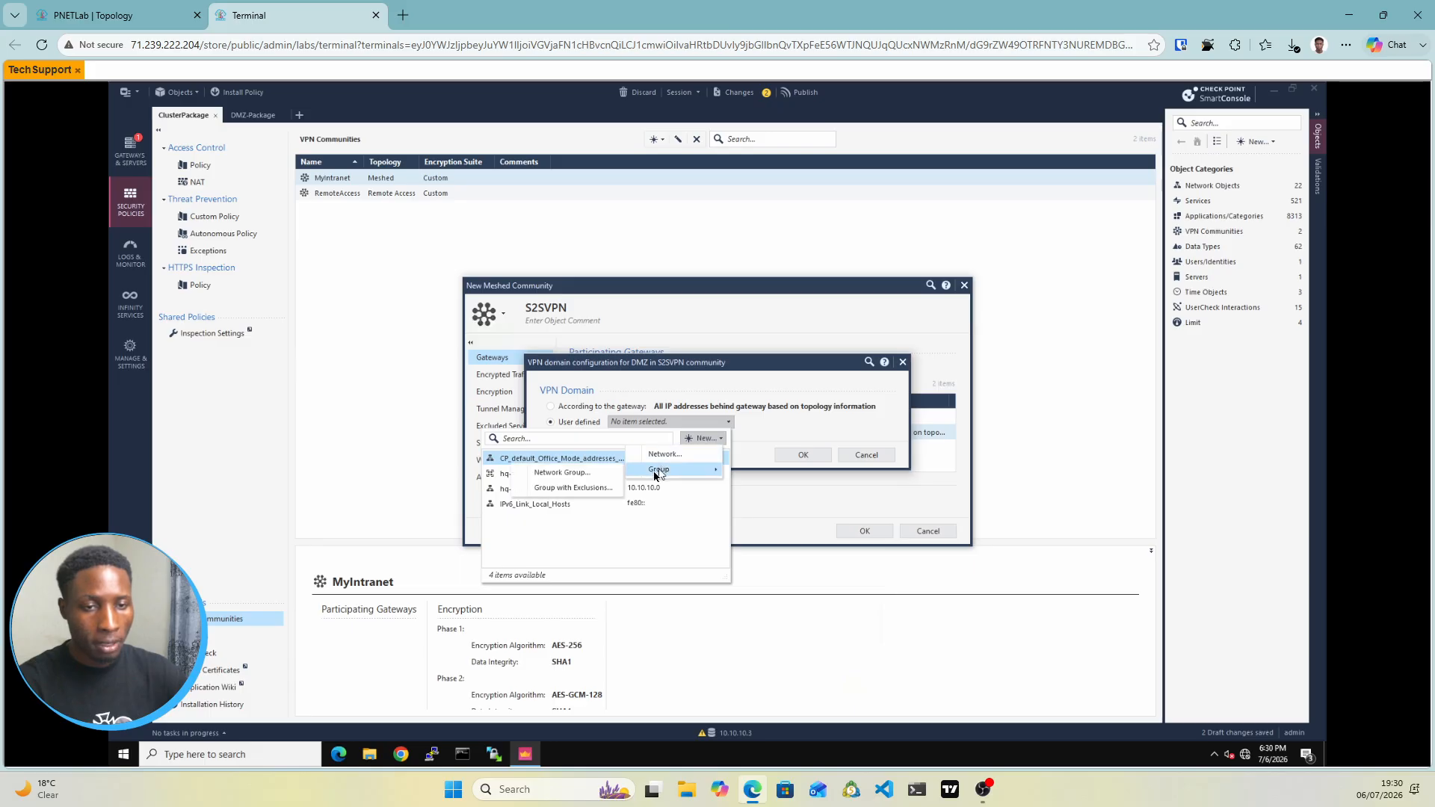
left_click(583, 475)
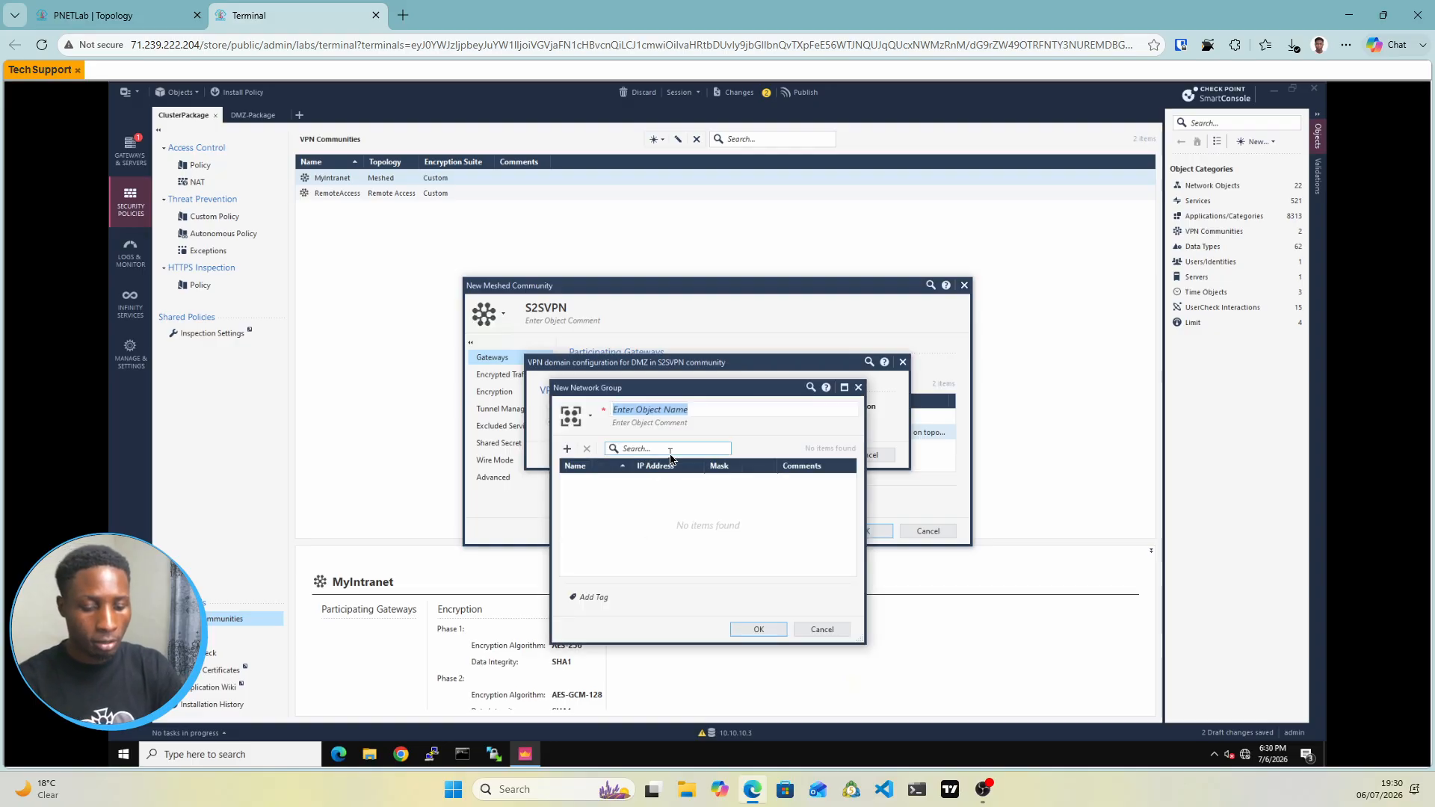
Name the group DMZ-grp and begin adding a new network member to it
type("DM")
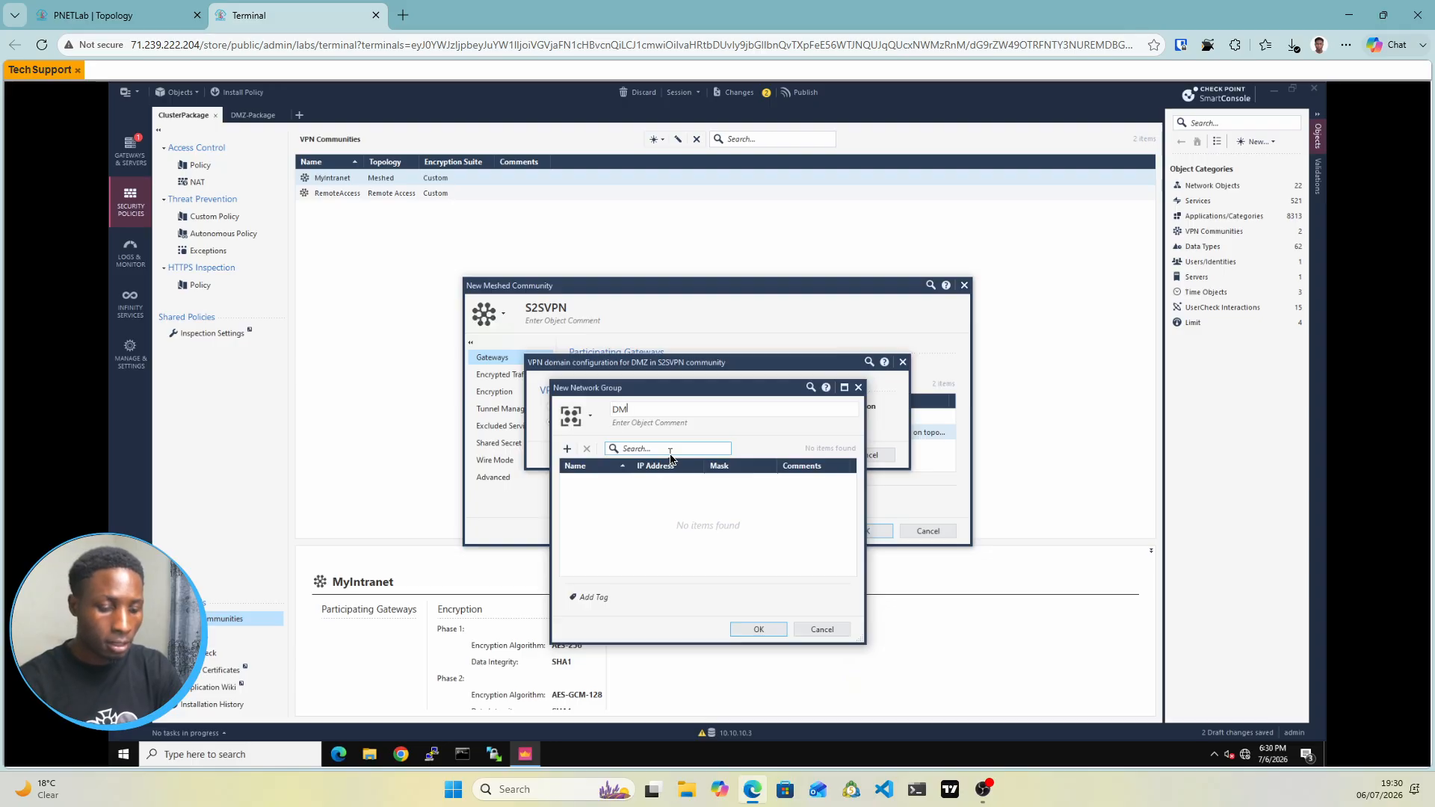
type("Z-grp")
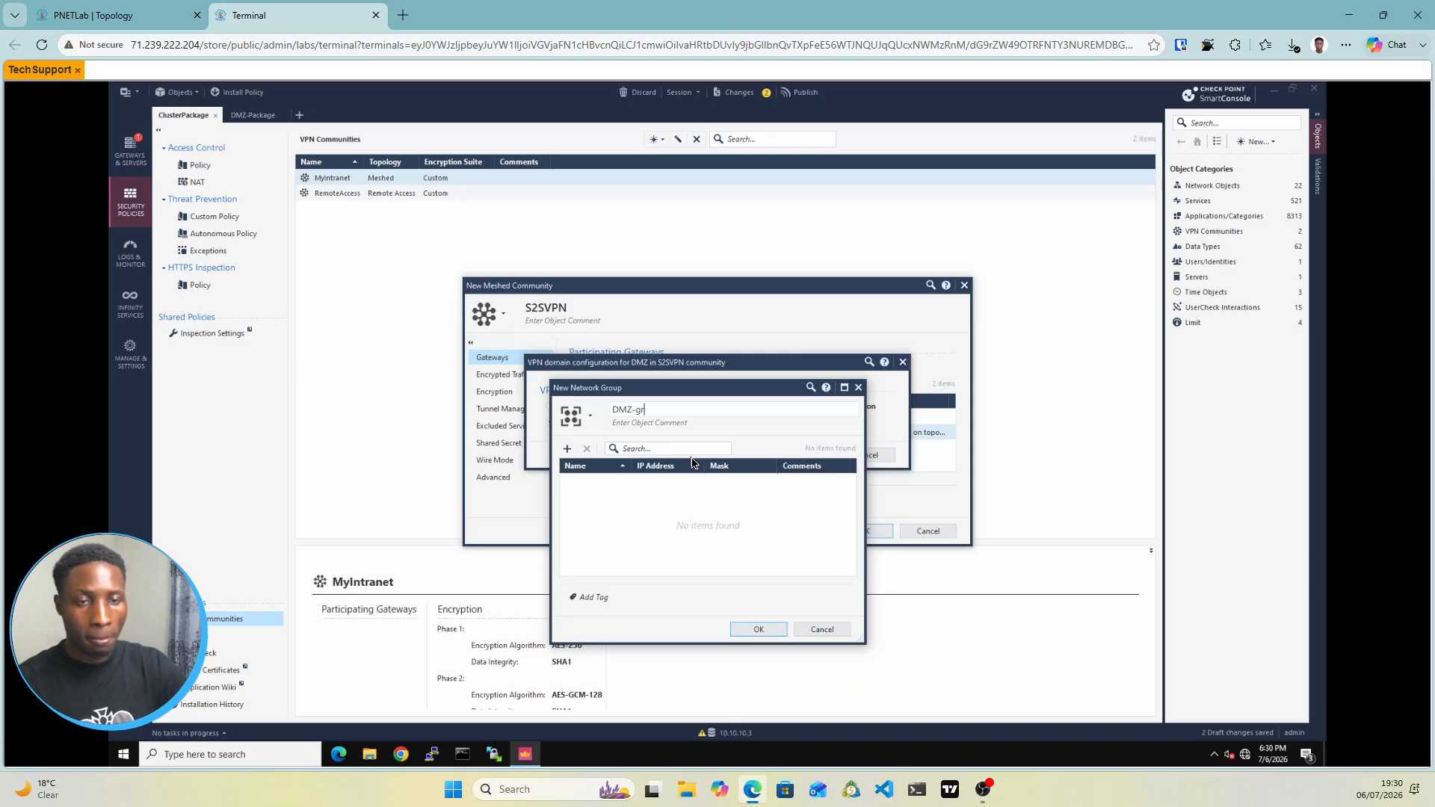
left_click(567, 449)
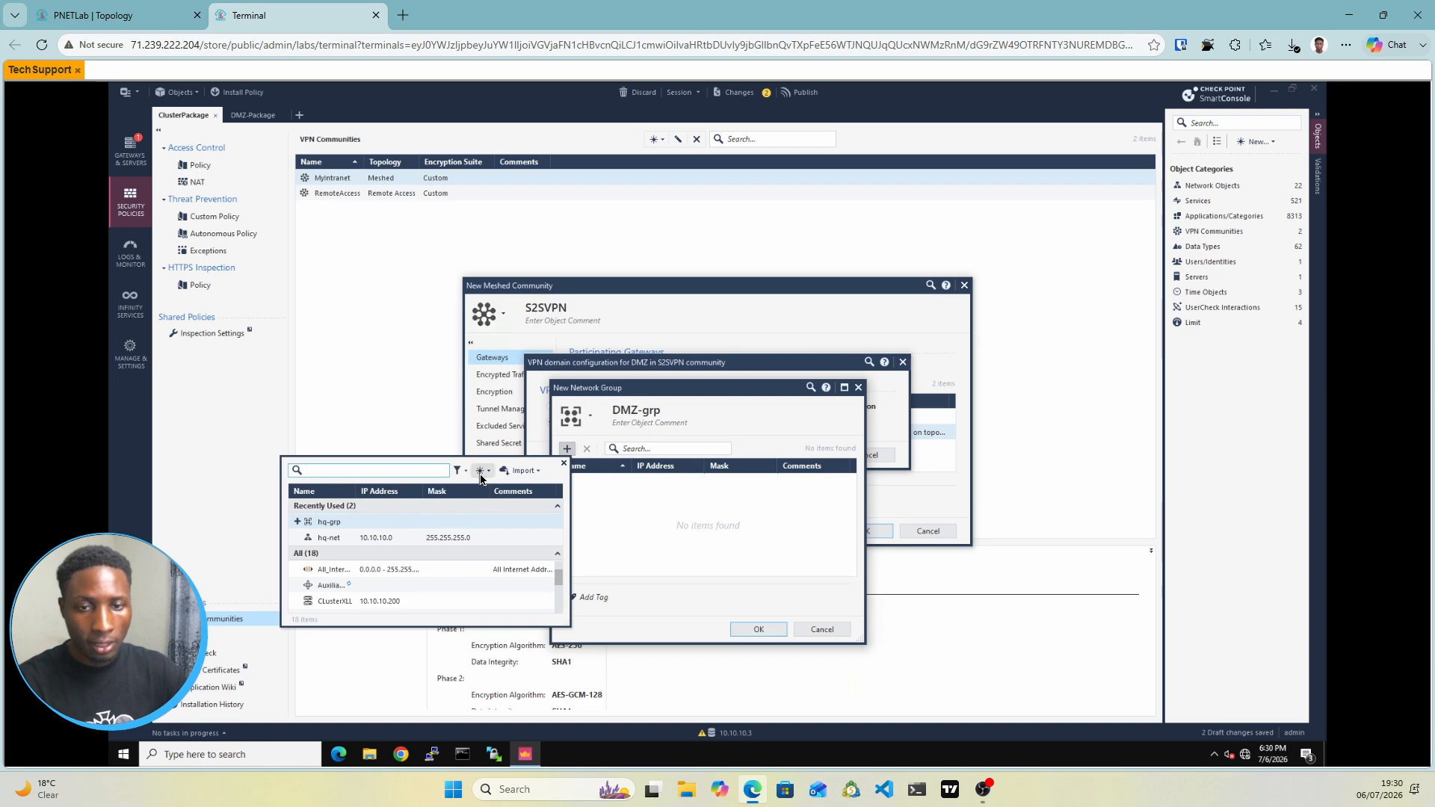
left_click(481, 479)
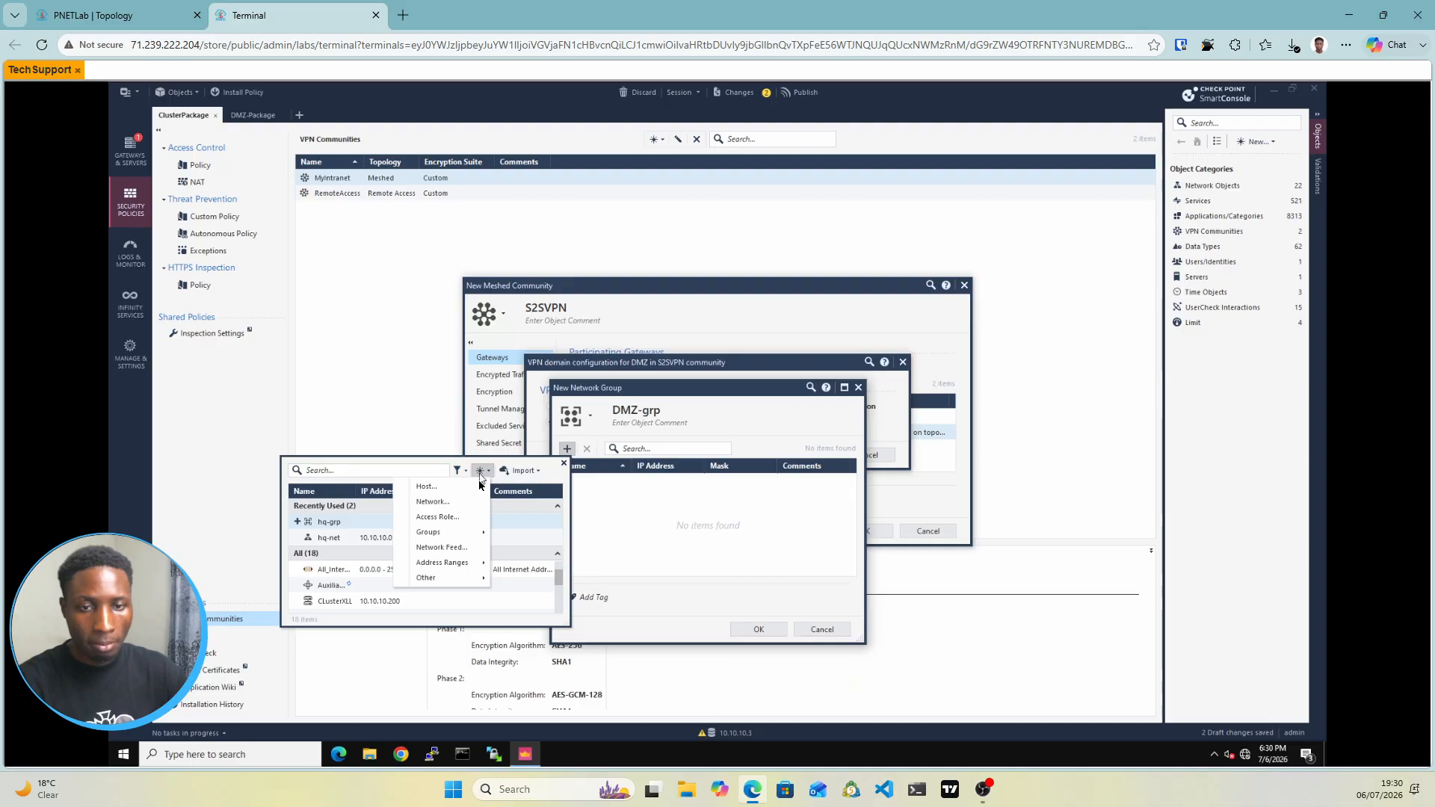
left_click(429, 504)
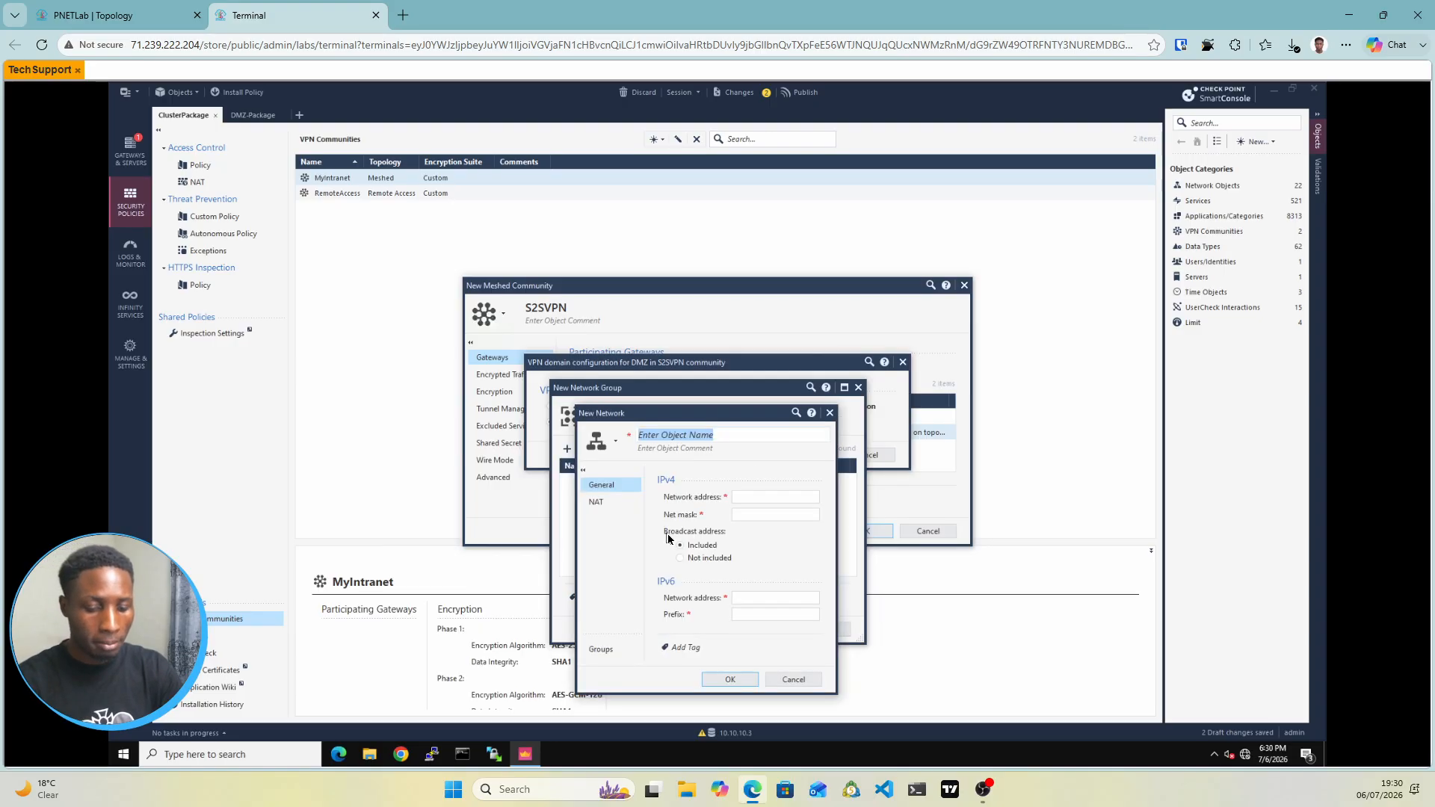
Define network dmz-net as 10.2.2.0/255.255.255.0 and save it inside DMZ-grp
type("dmz-net")
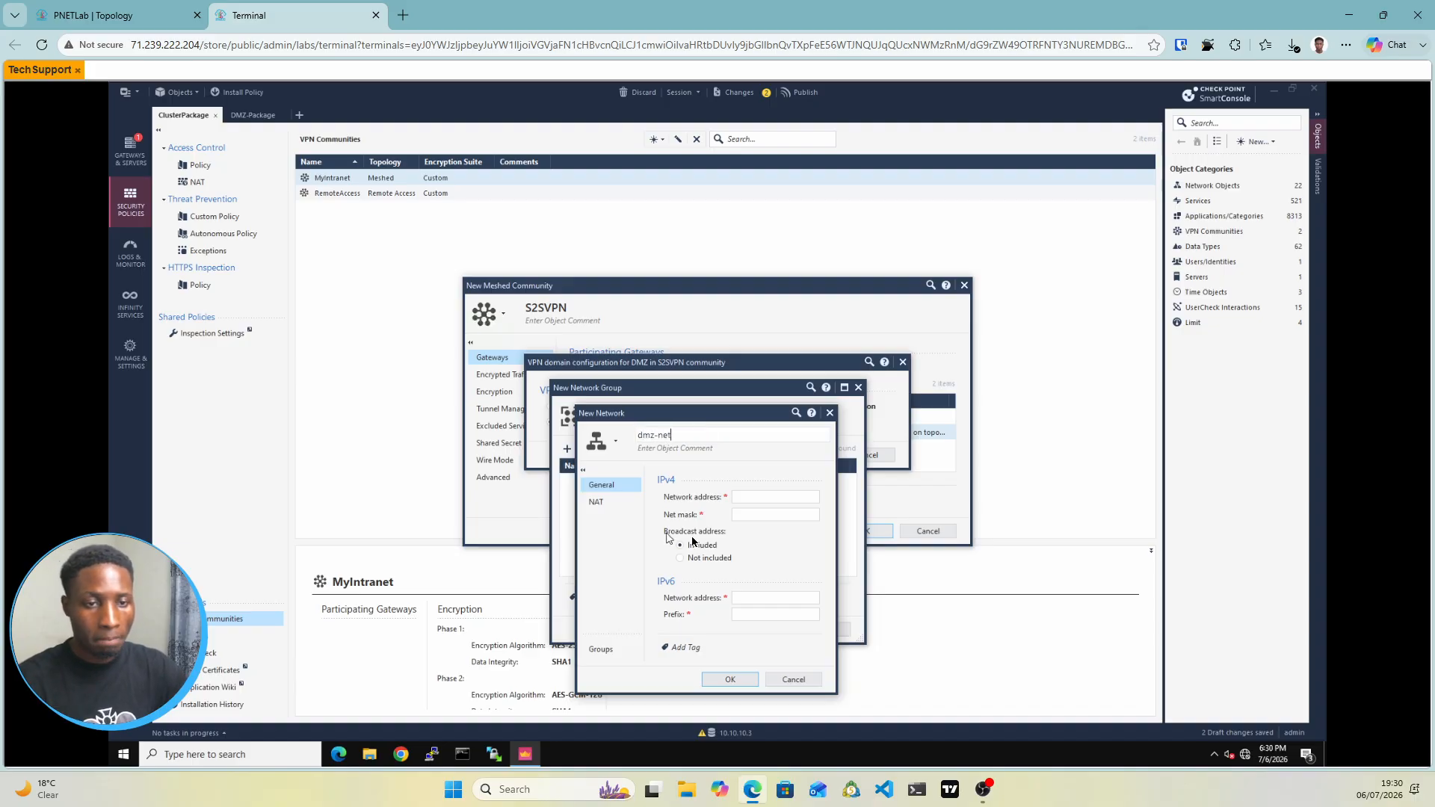
left_click(751, 498)
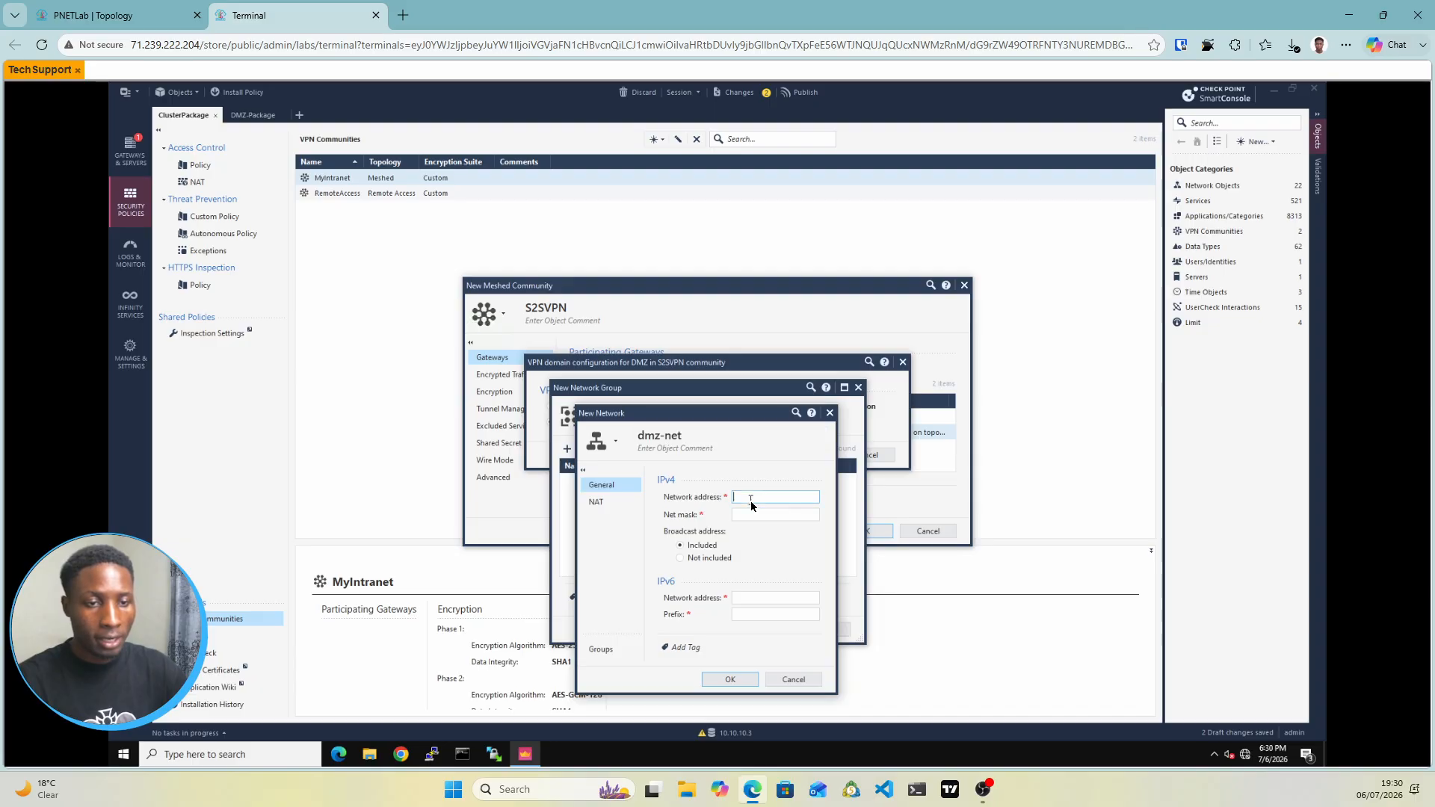
type("1")
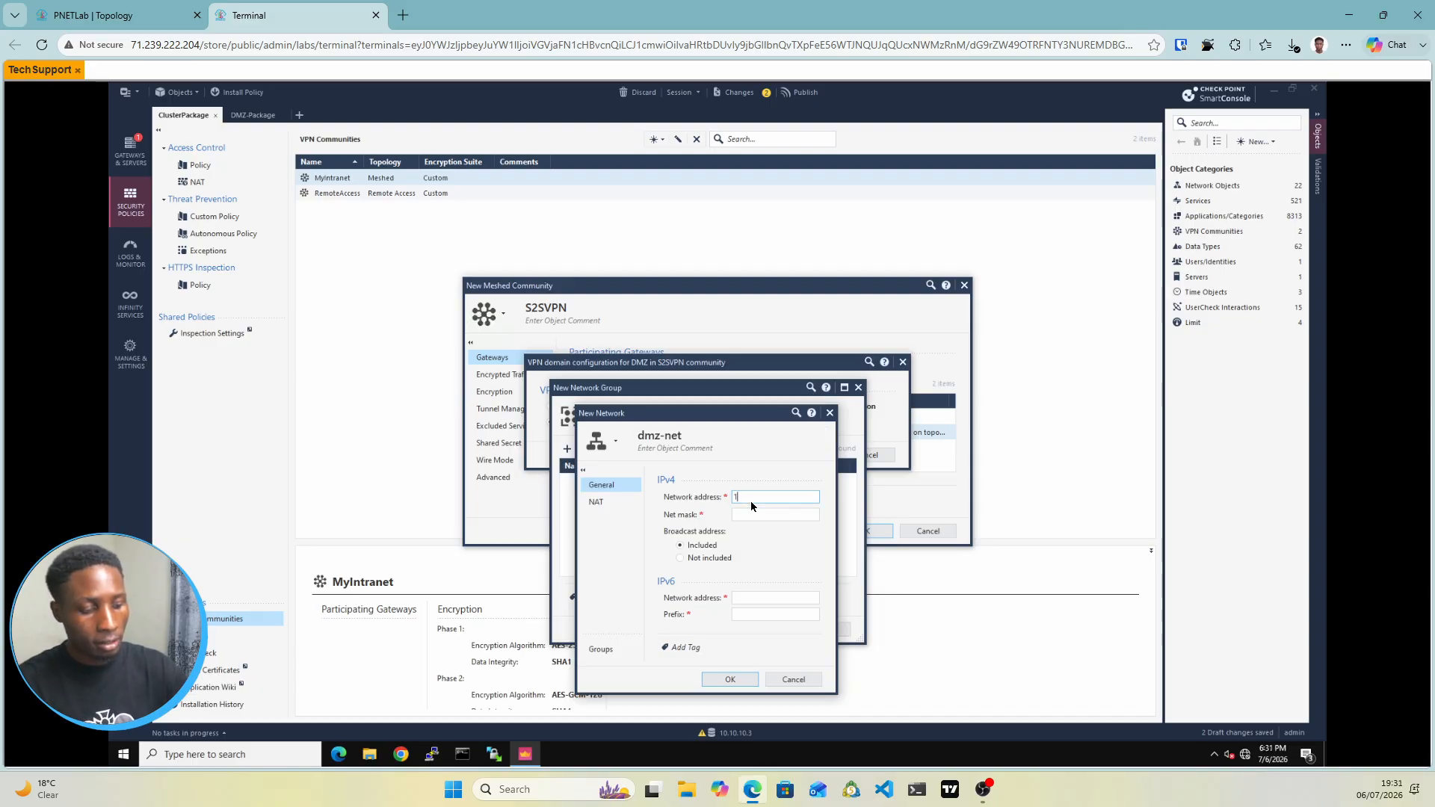
type("0.2.2.0")
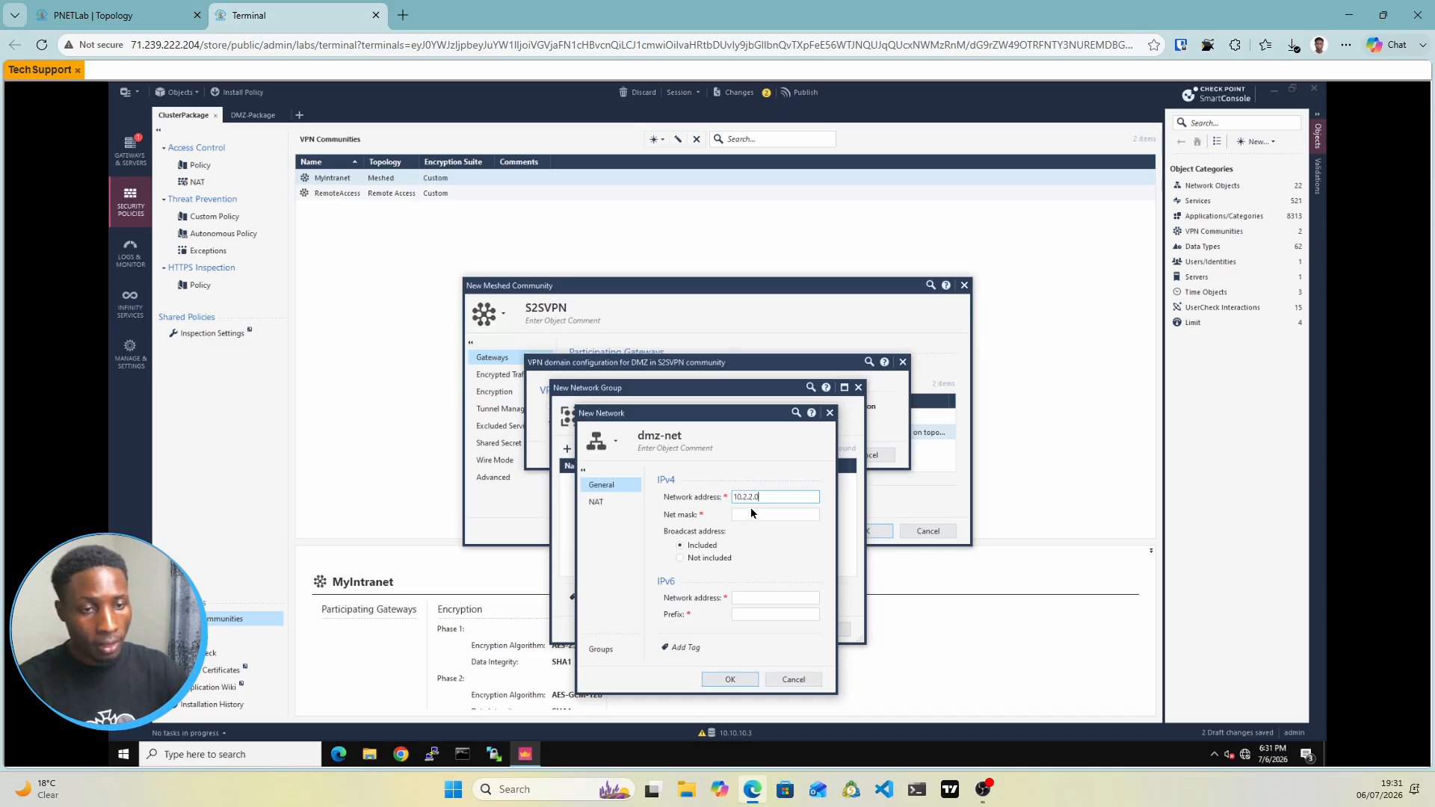
left_click(744, 516)
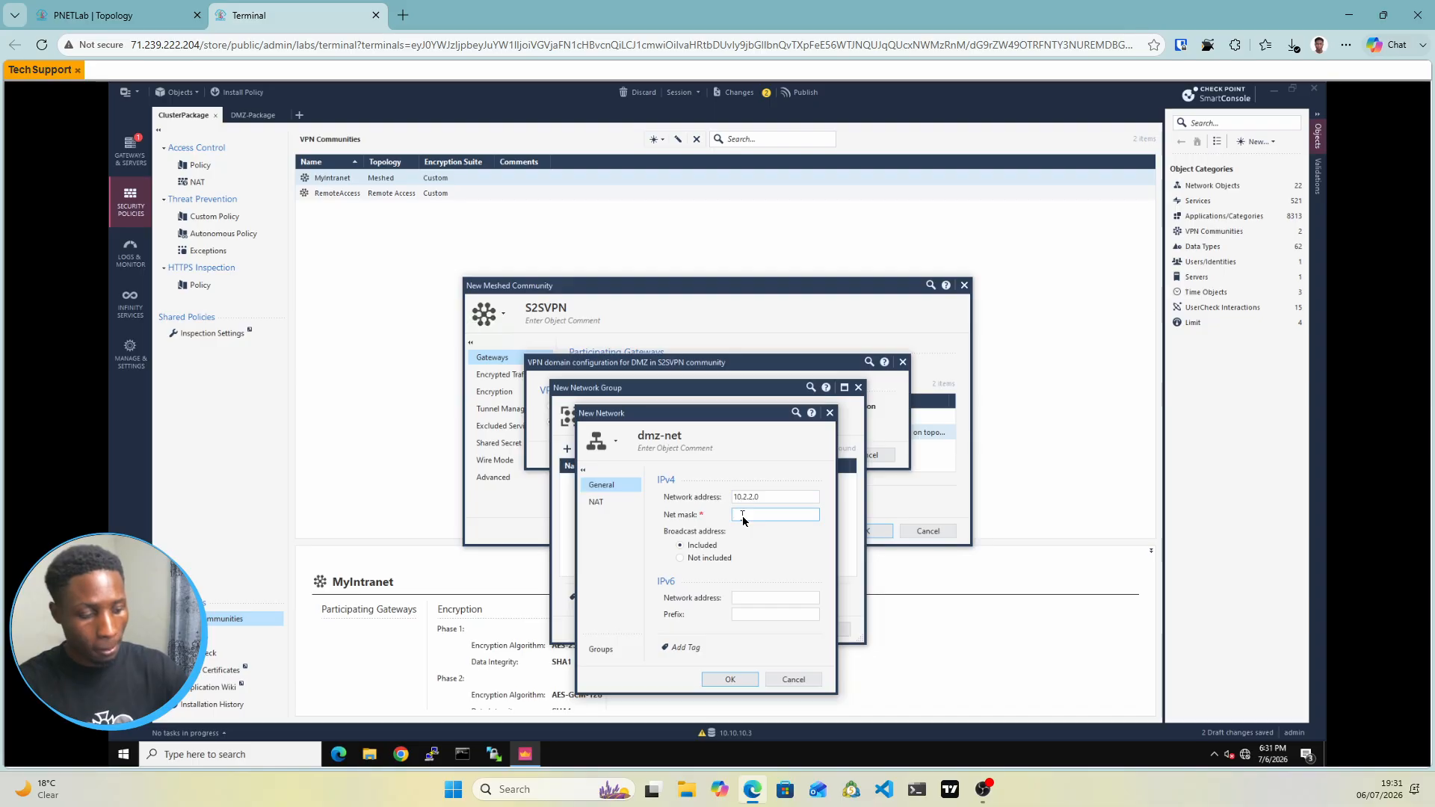
type("255.25")
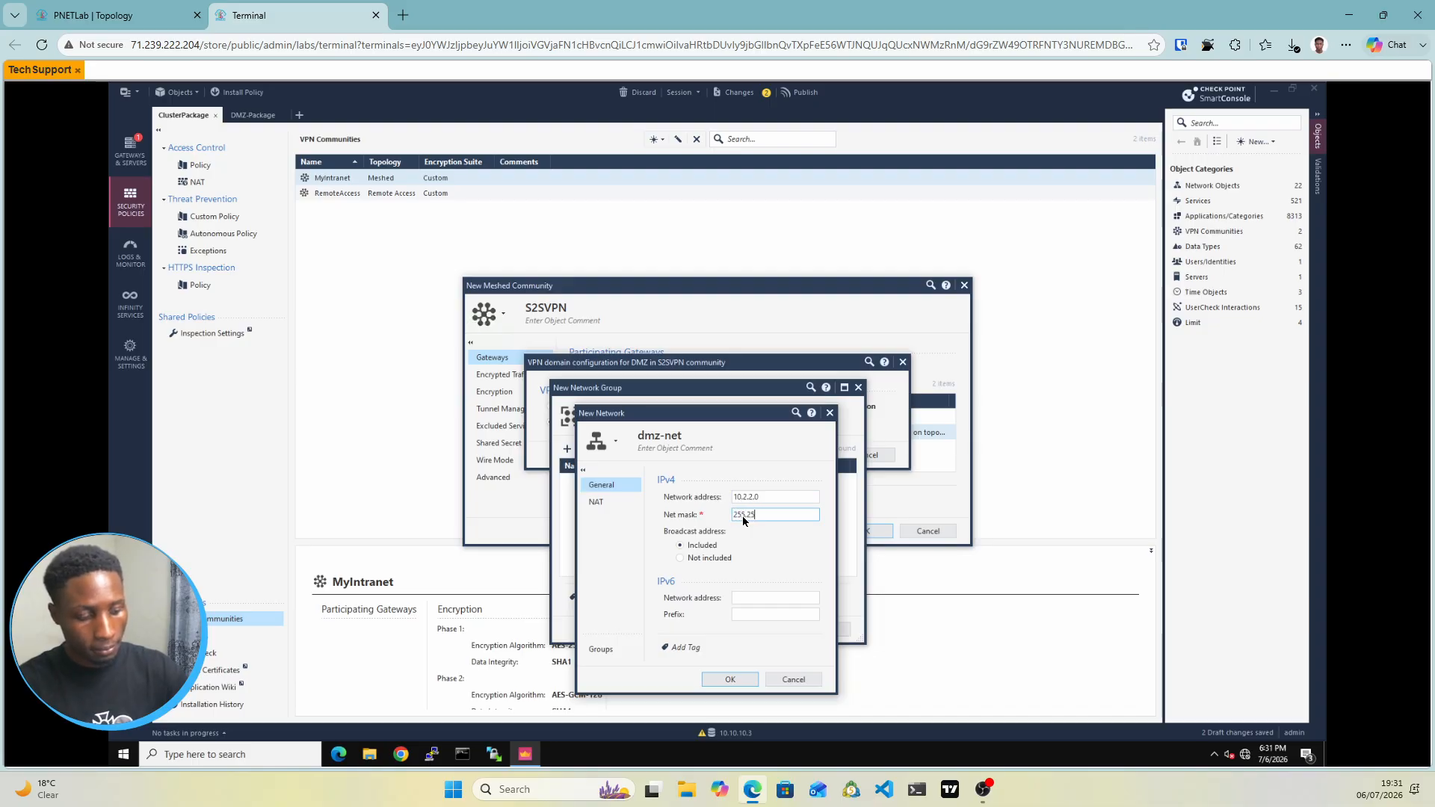
type("5.255.")
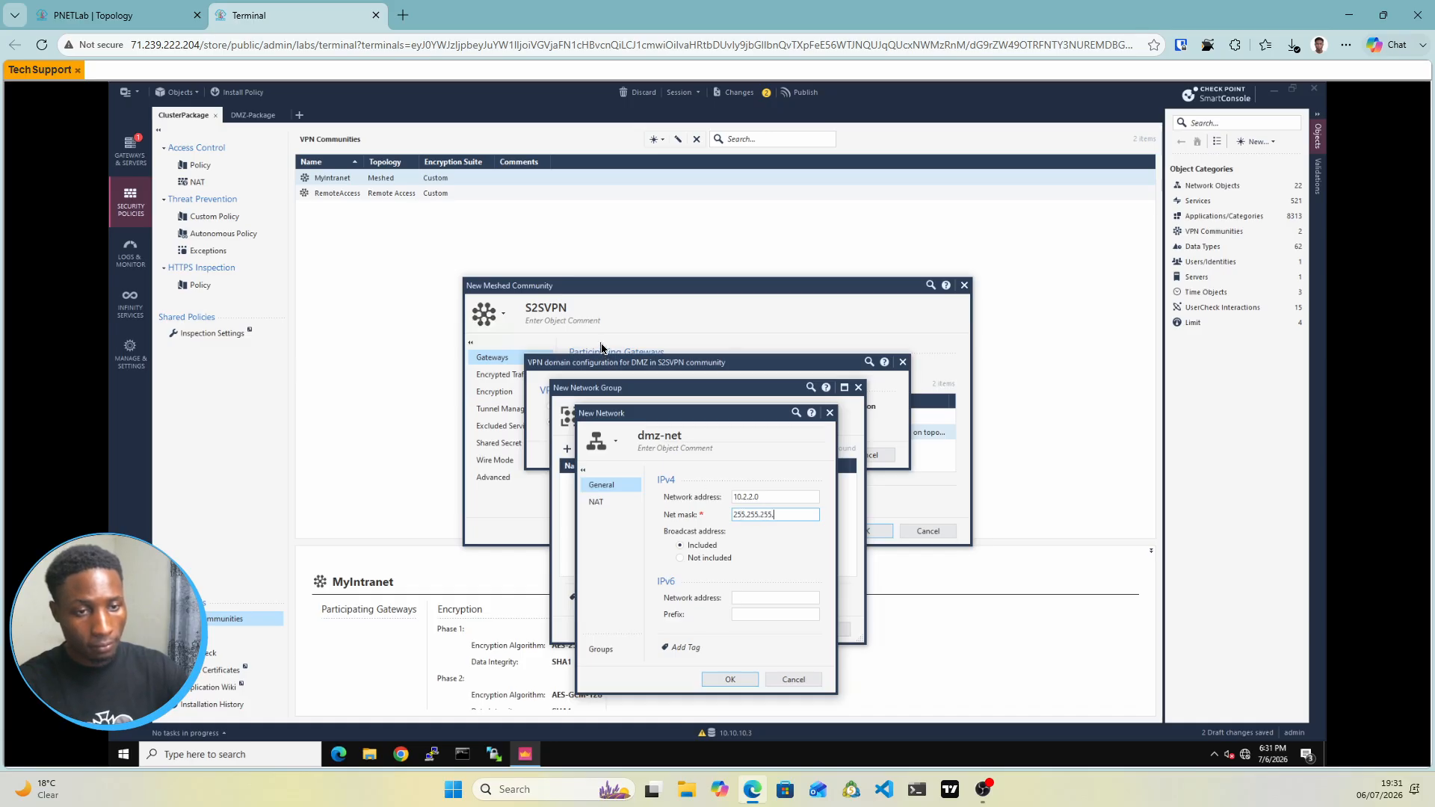
type("0")
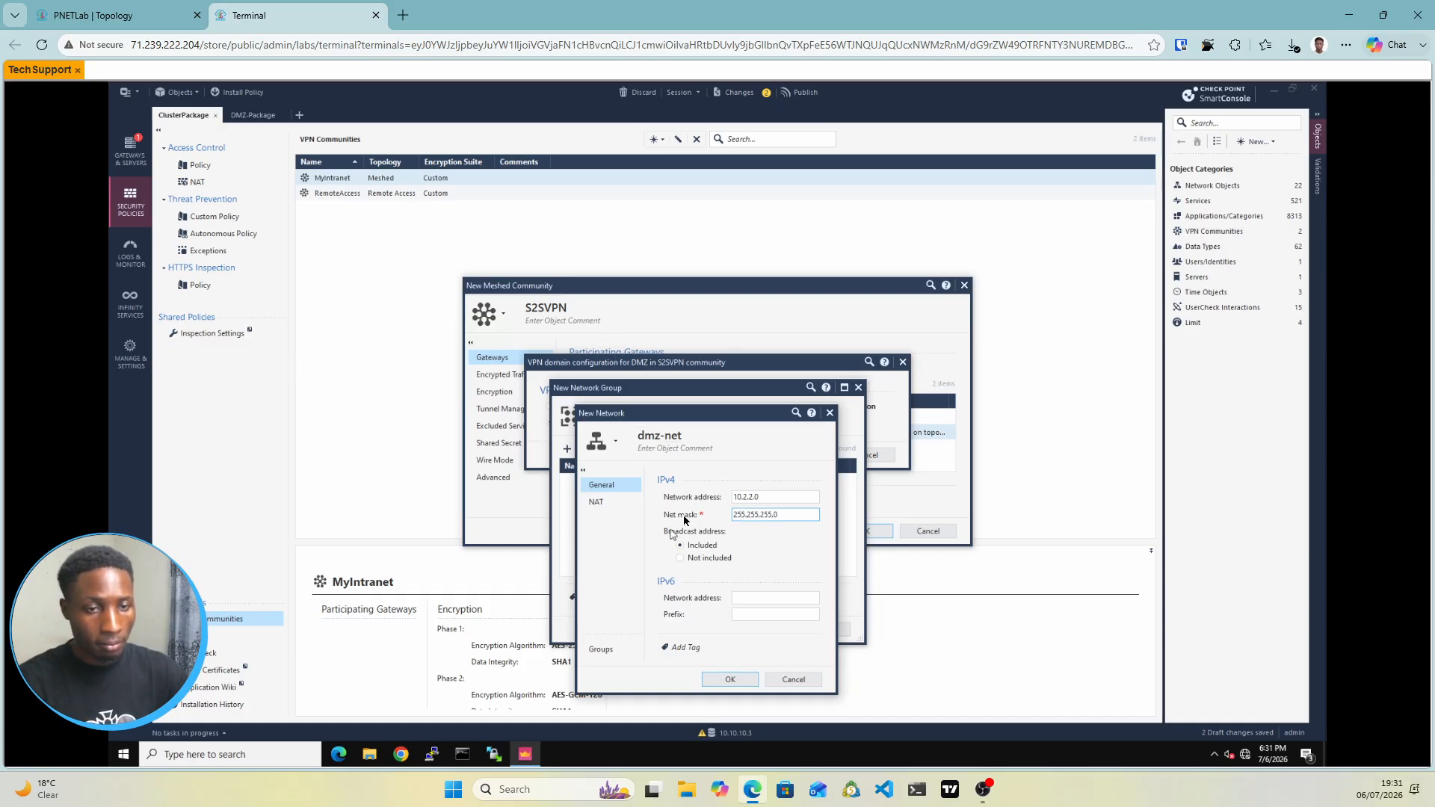
left_click(730, 680)
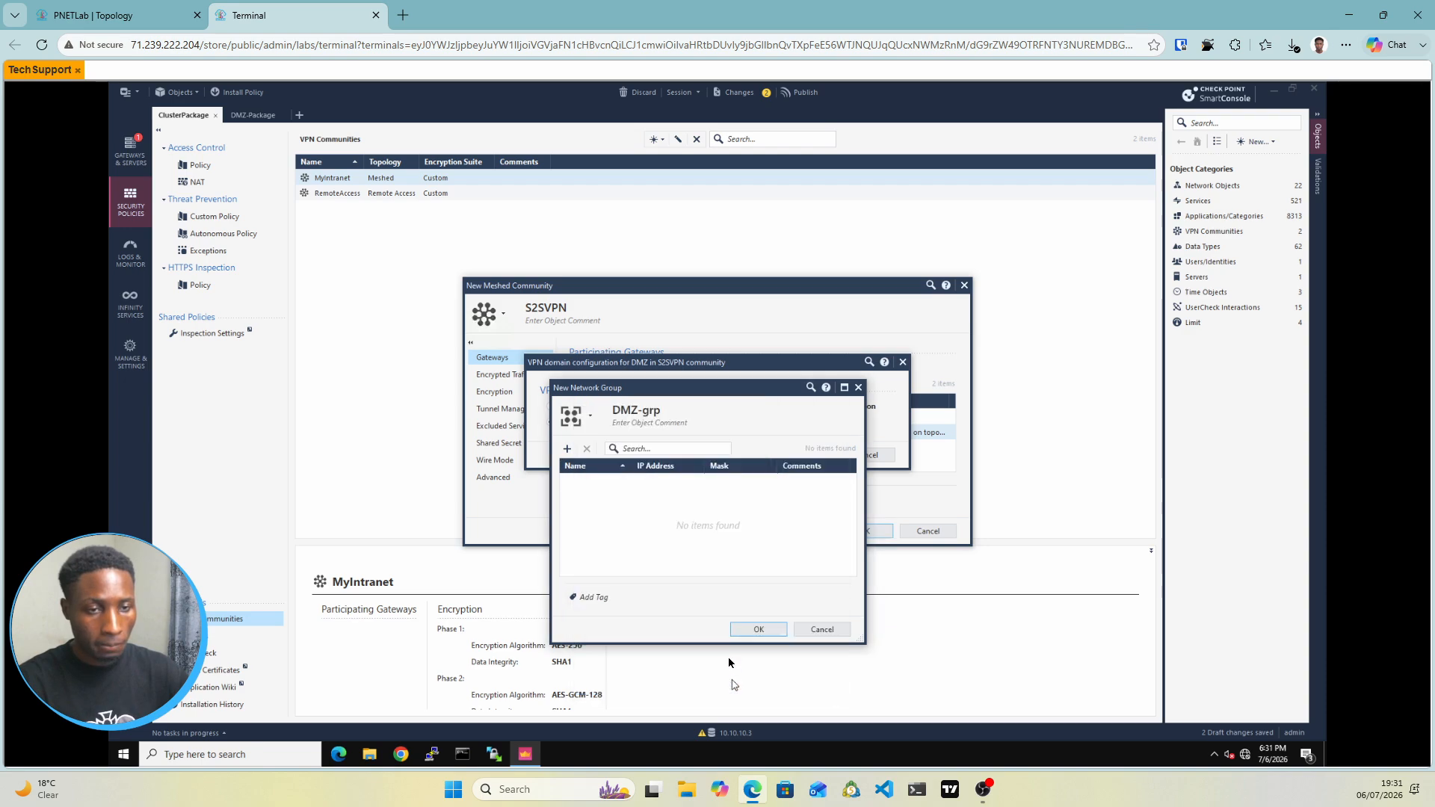
left_click(760, 632)
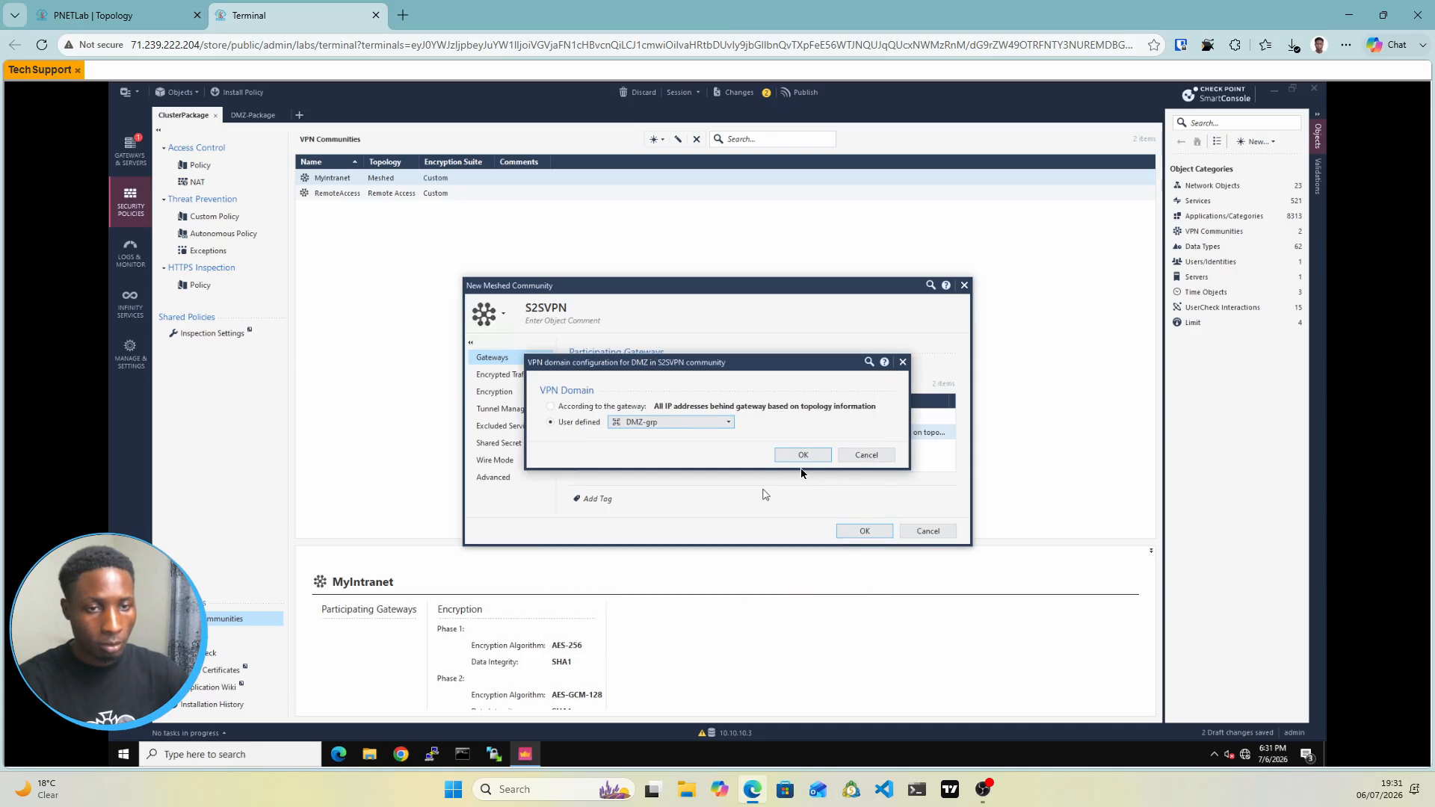
Confirm DMZ-grp as DMZ's VPN domain and bring up S2SVPN's encryption settings
left_click(802, 456)
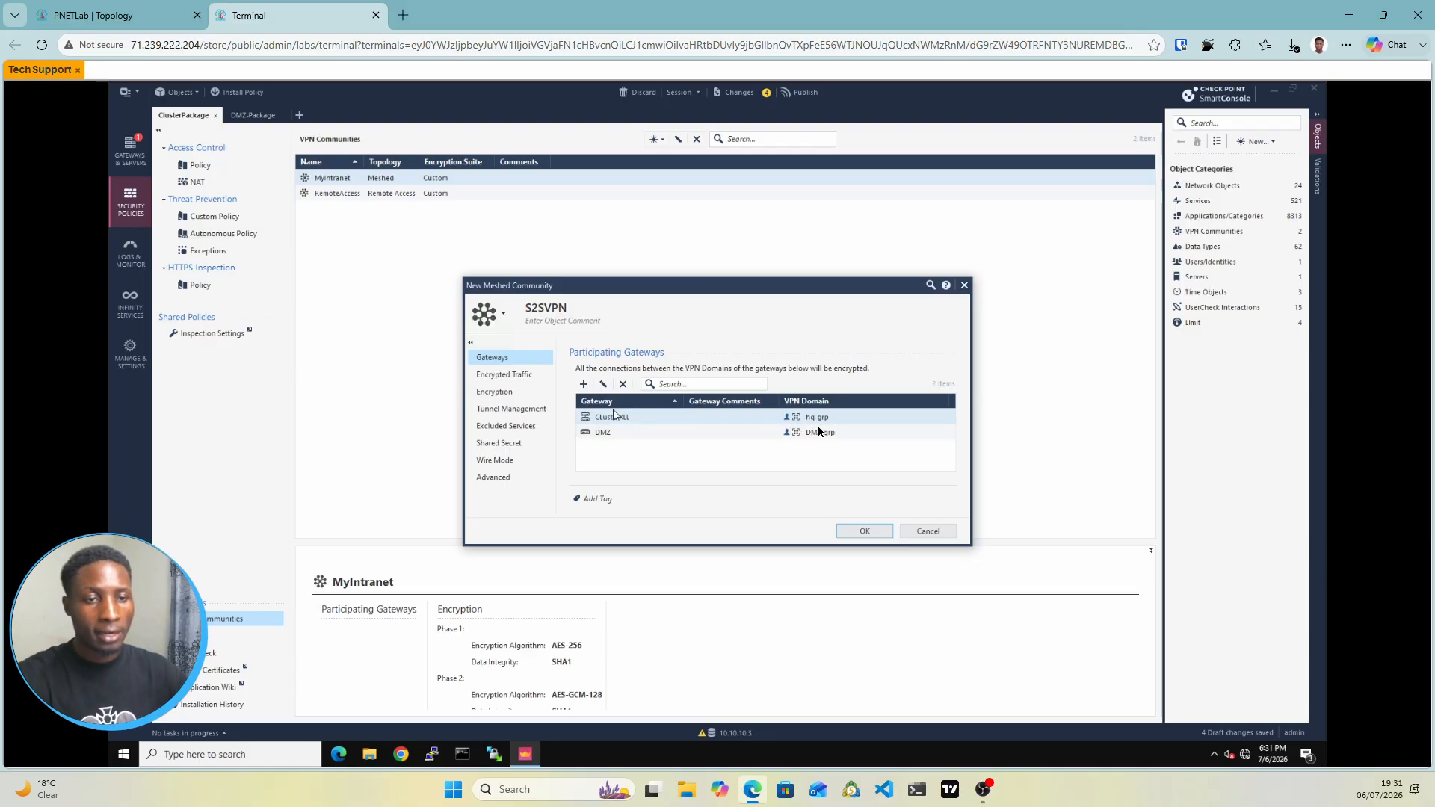
left_click(504, 376)
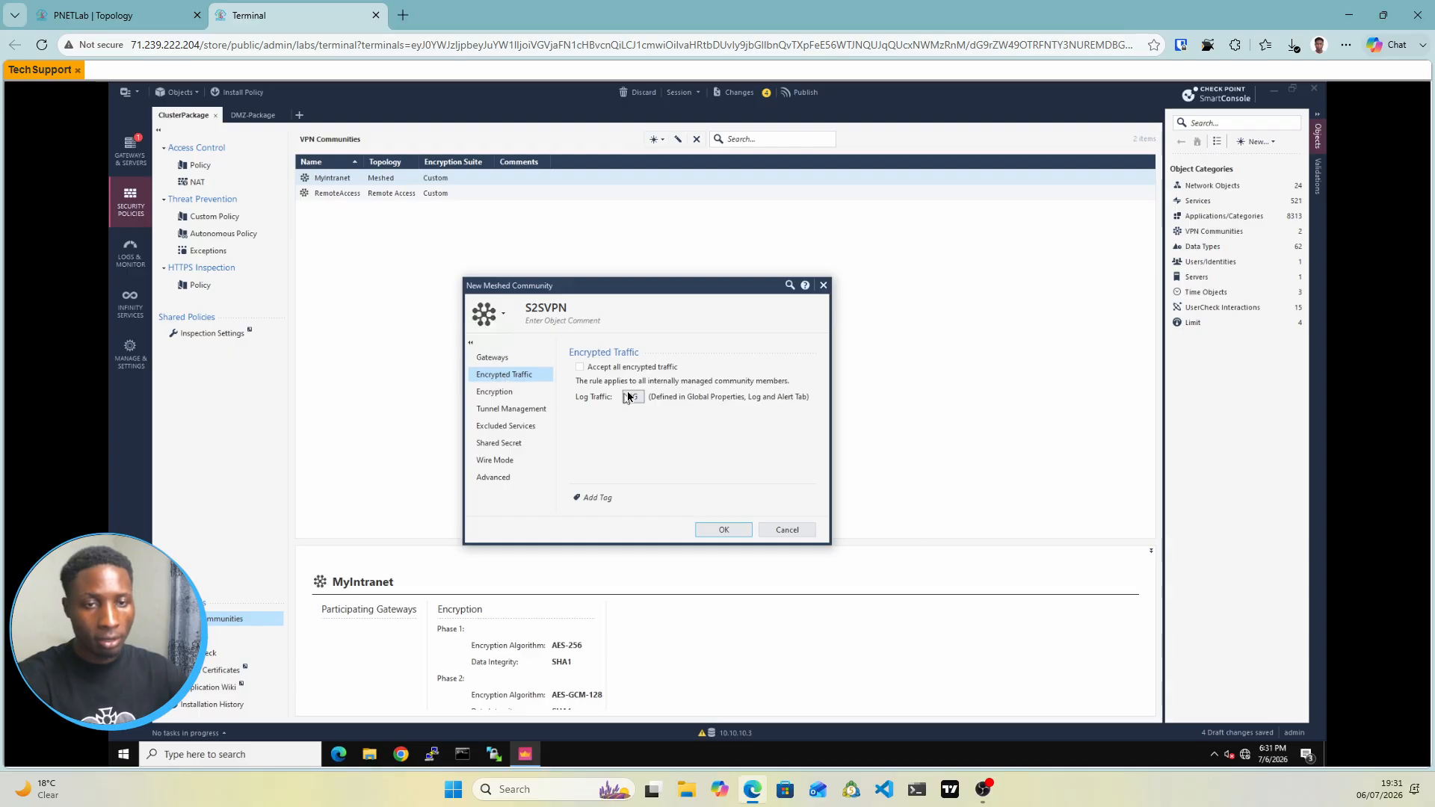
left_click(509, 397)
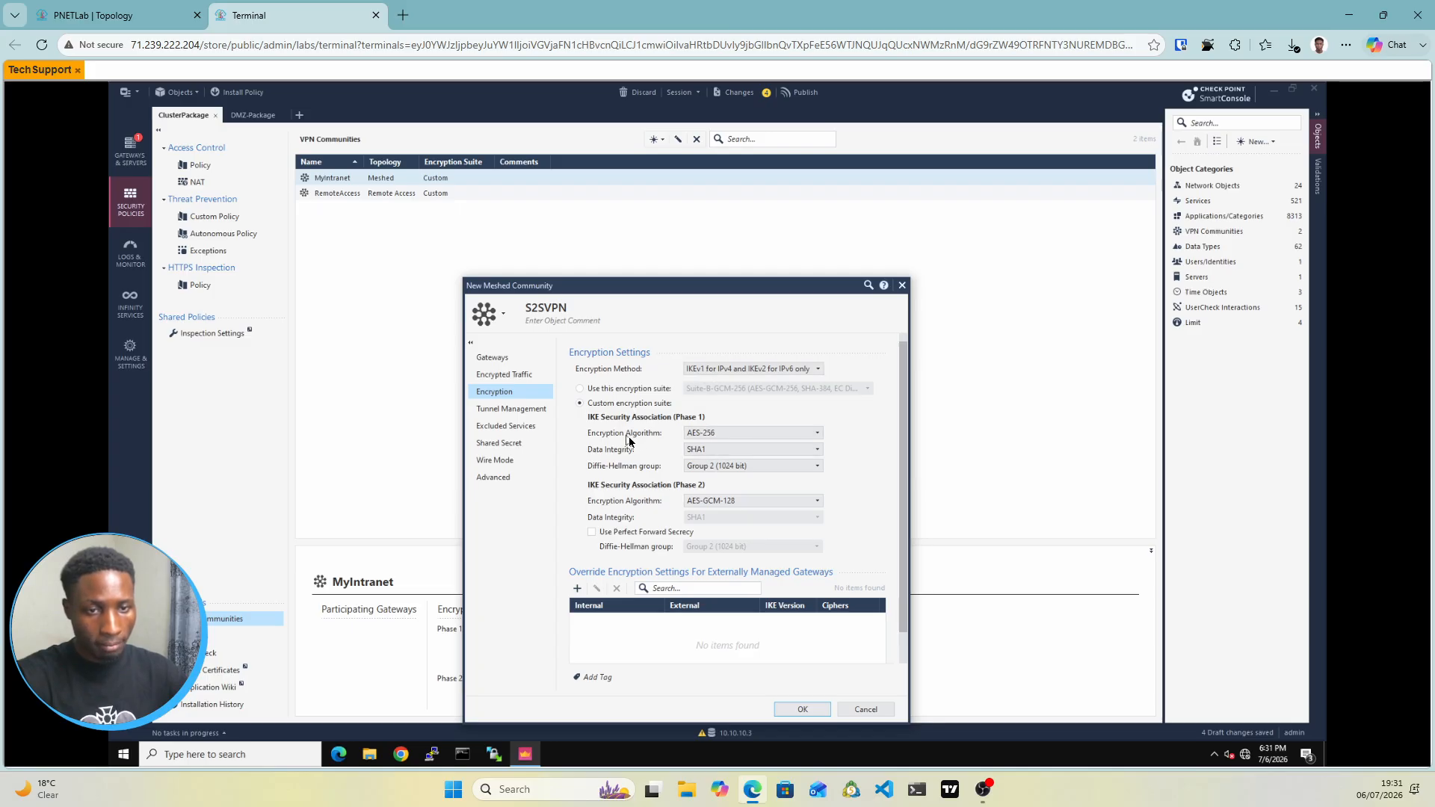
Use SHA256 integrity for Phase 1, and AES-256 encryption with SHA256 integrity for Phase 2
left_click(731, 452)
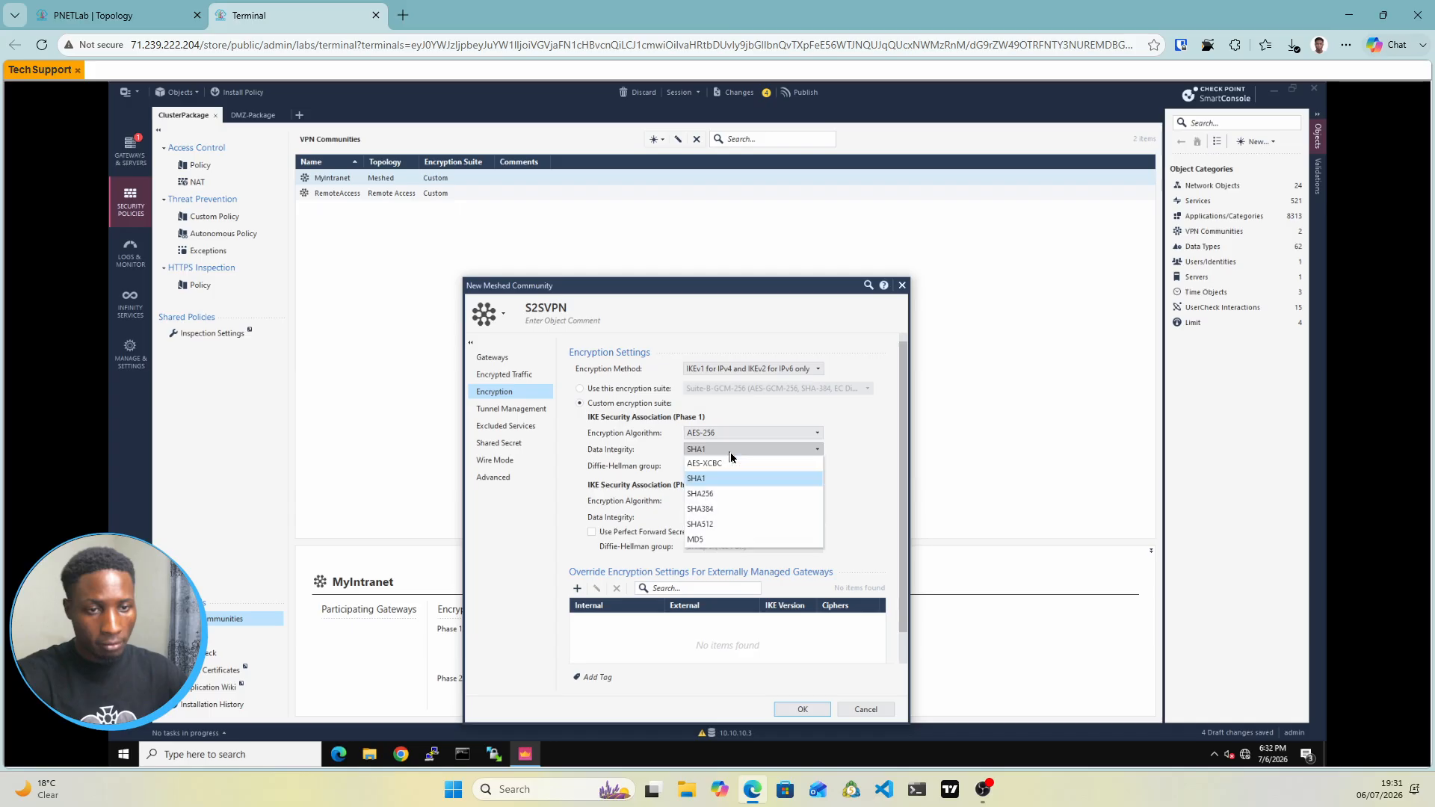
left_click(716, 495)
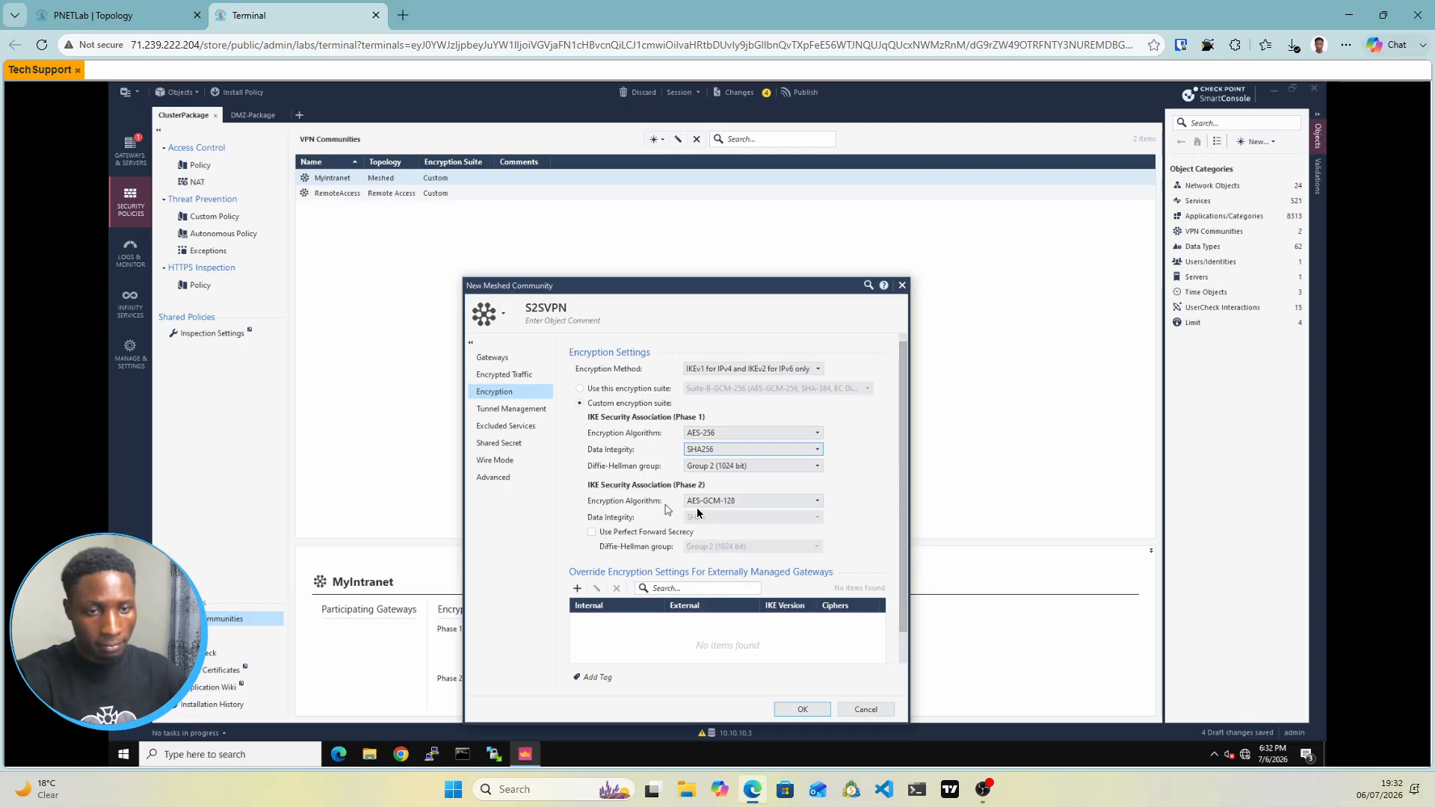
left_click(778, 501)
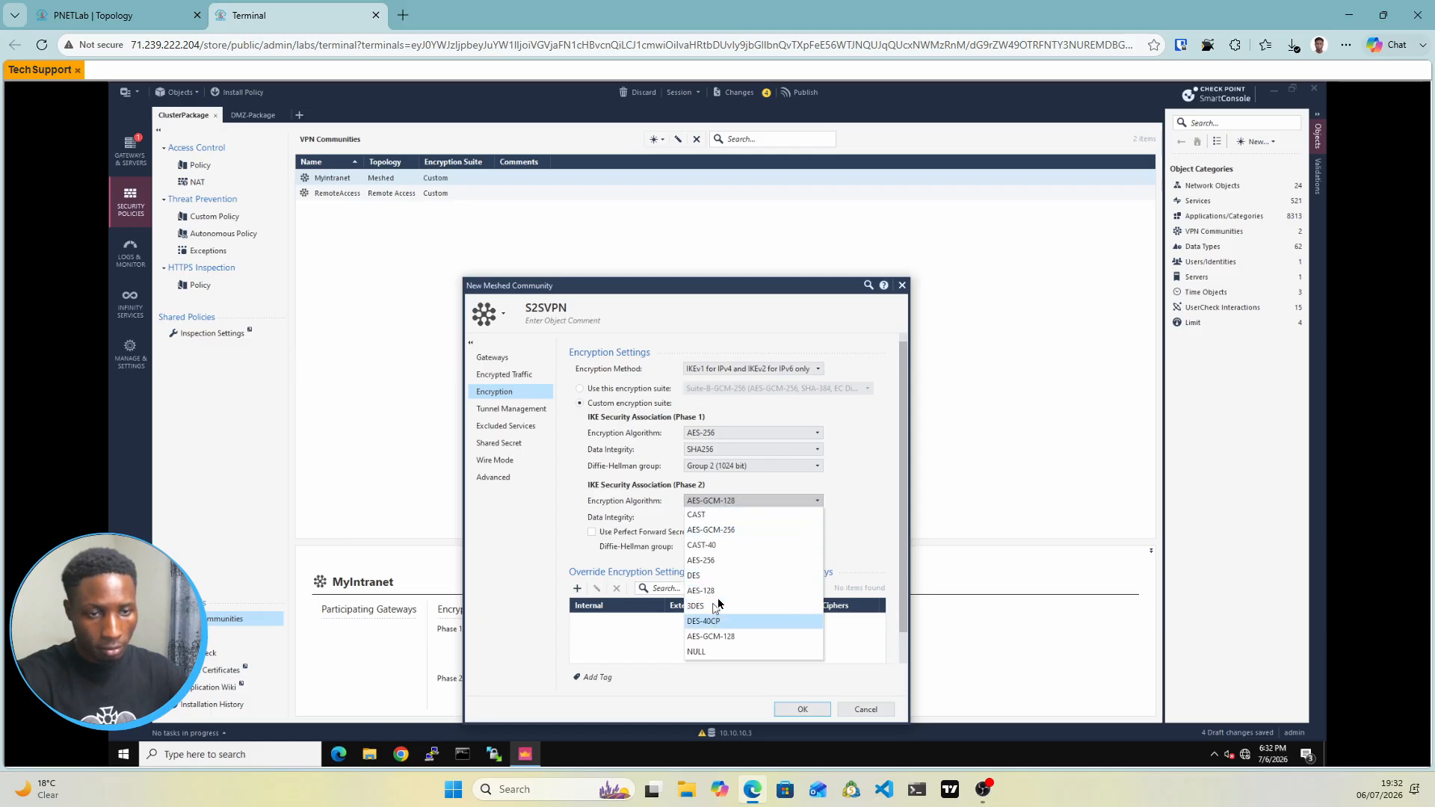
left_click(738, 532)
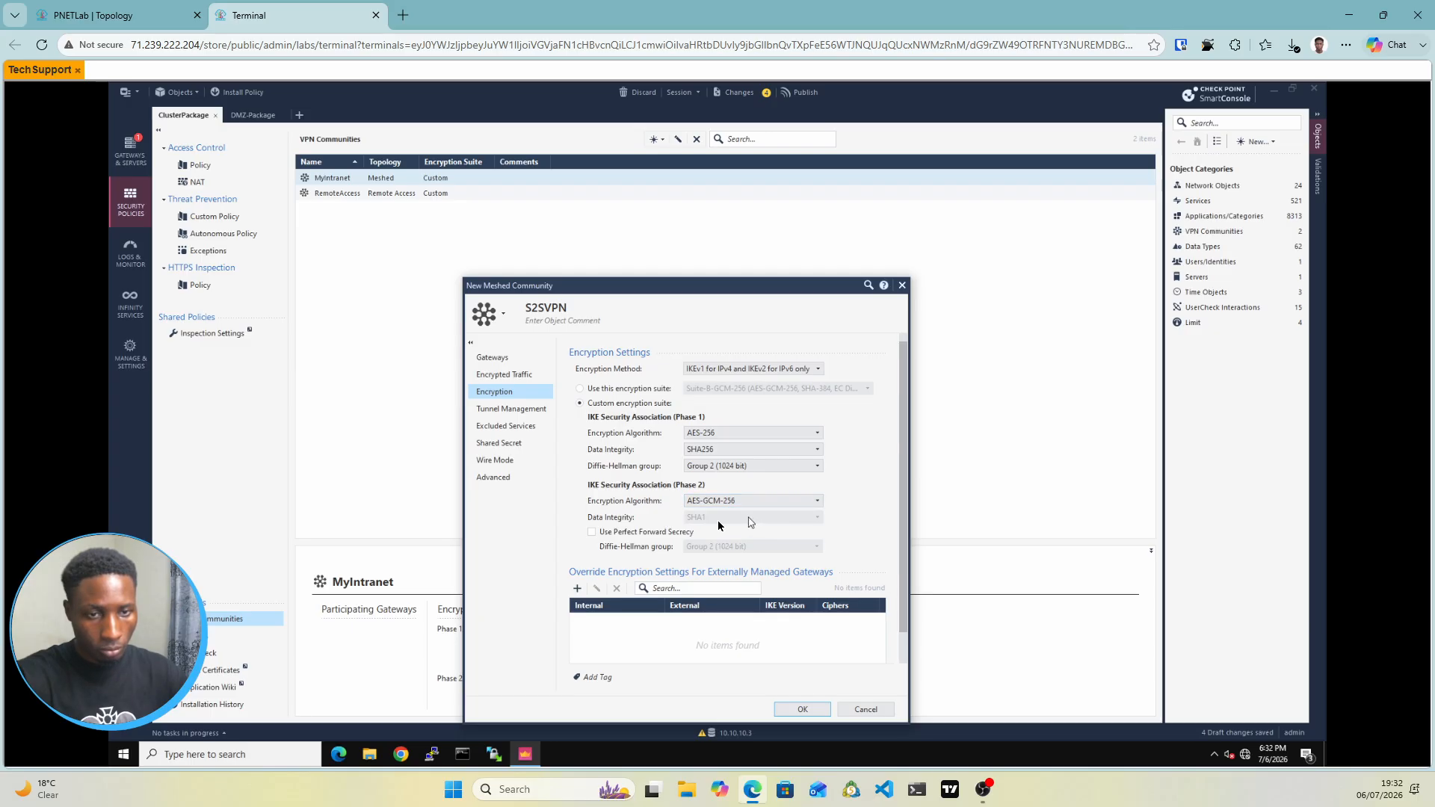
left_click(591, 534)
left_click(593, 534)
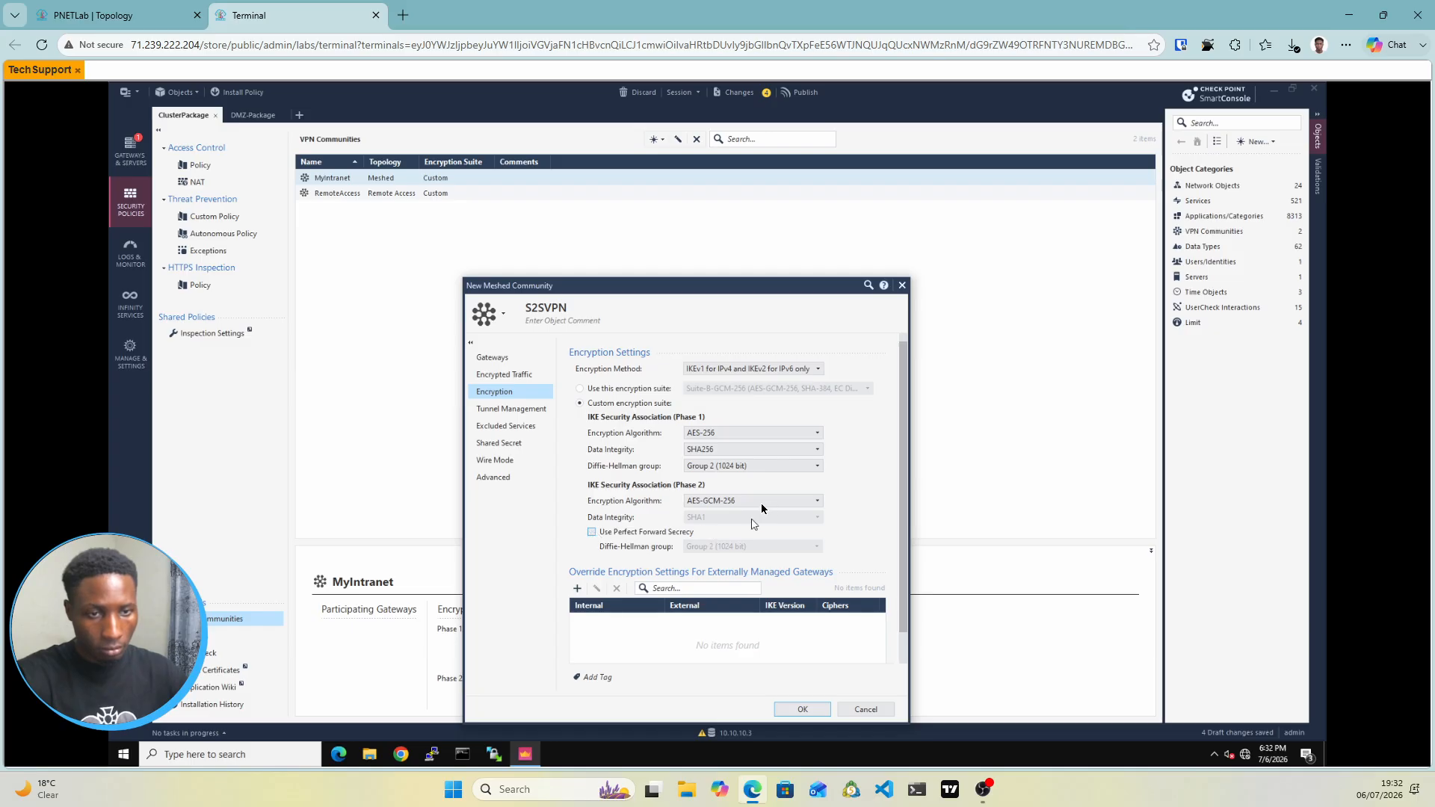
left_click(761, 503)
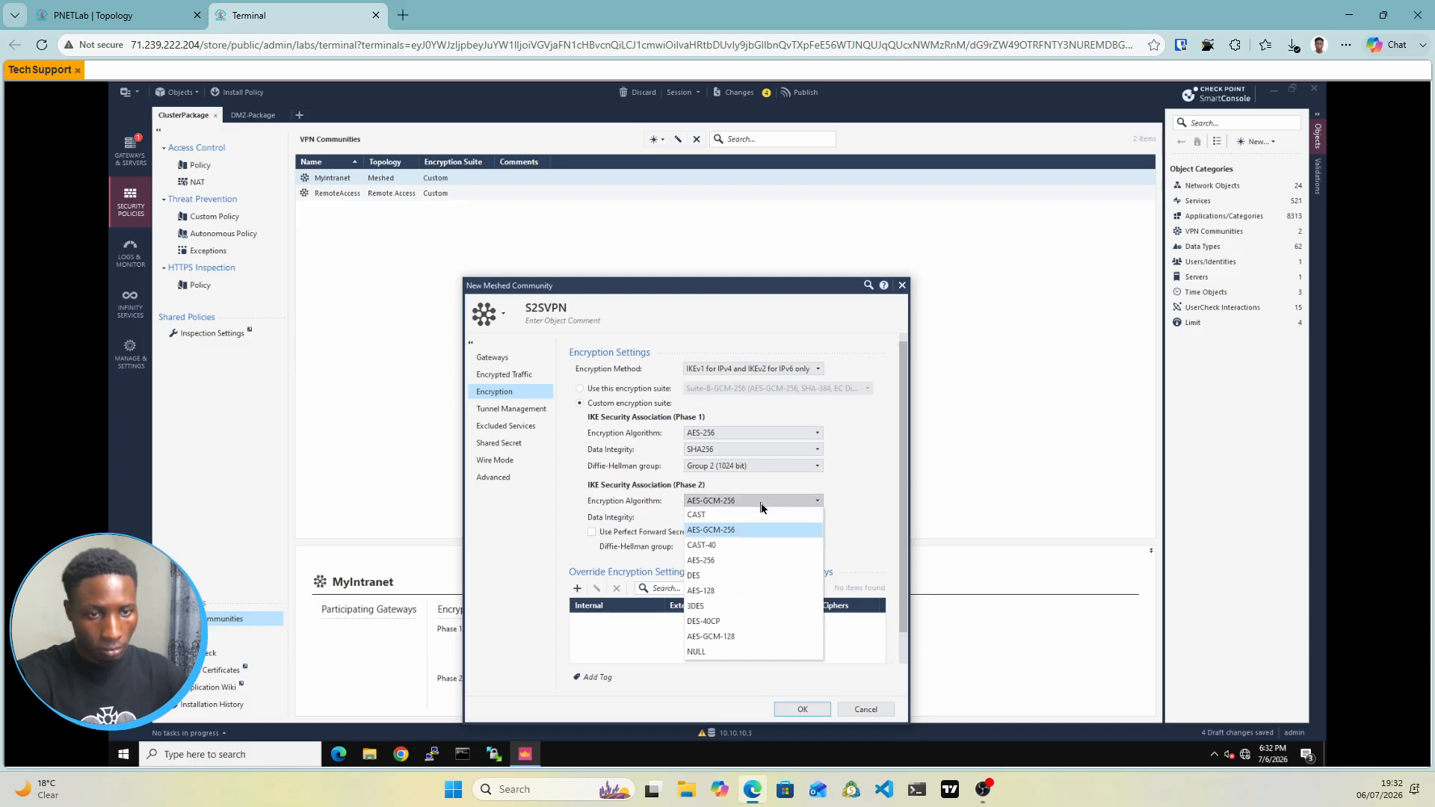
left_click(712, 559)
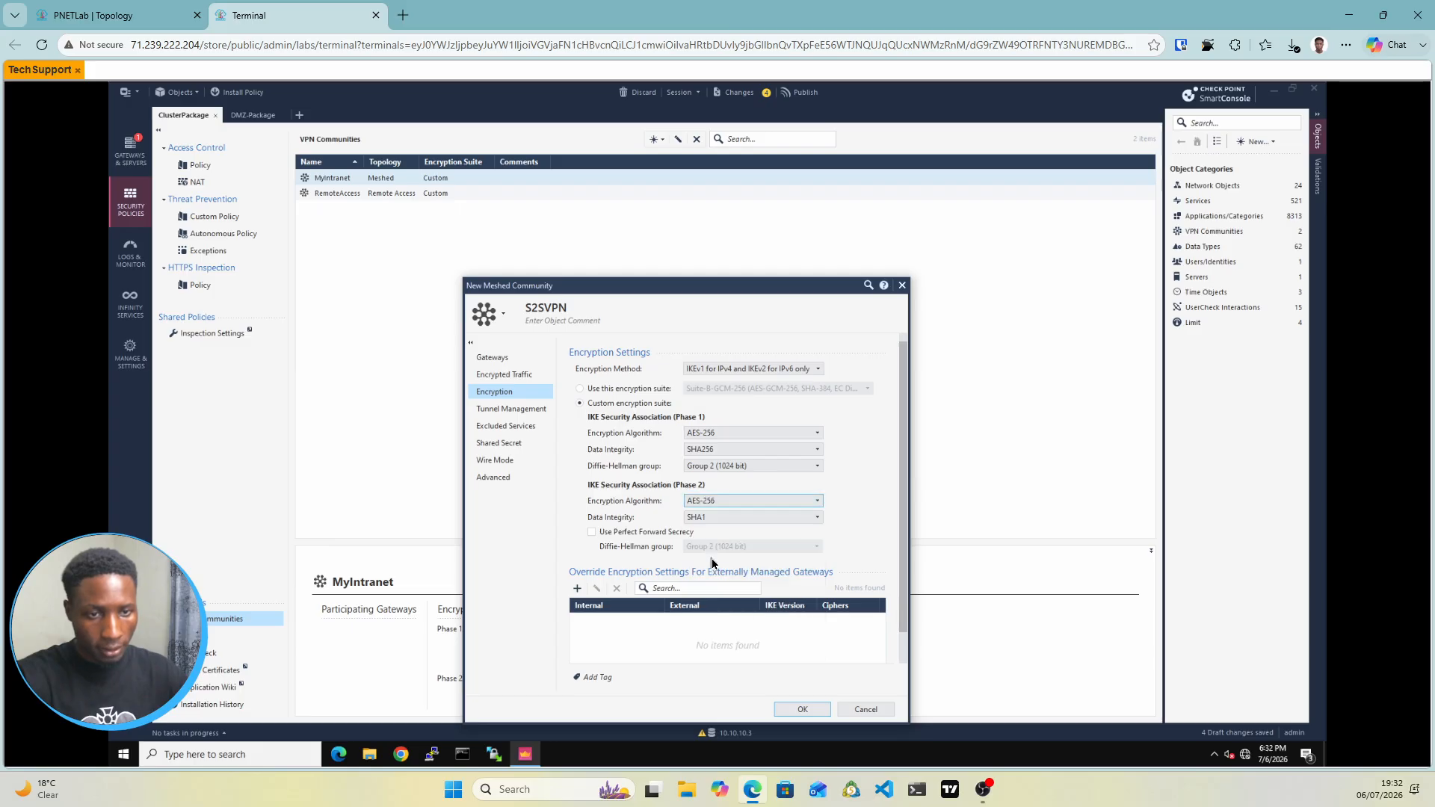
left_click(734, 519)
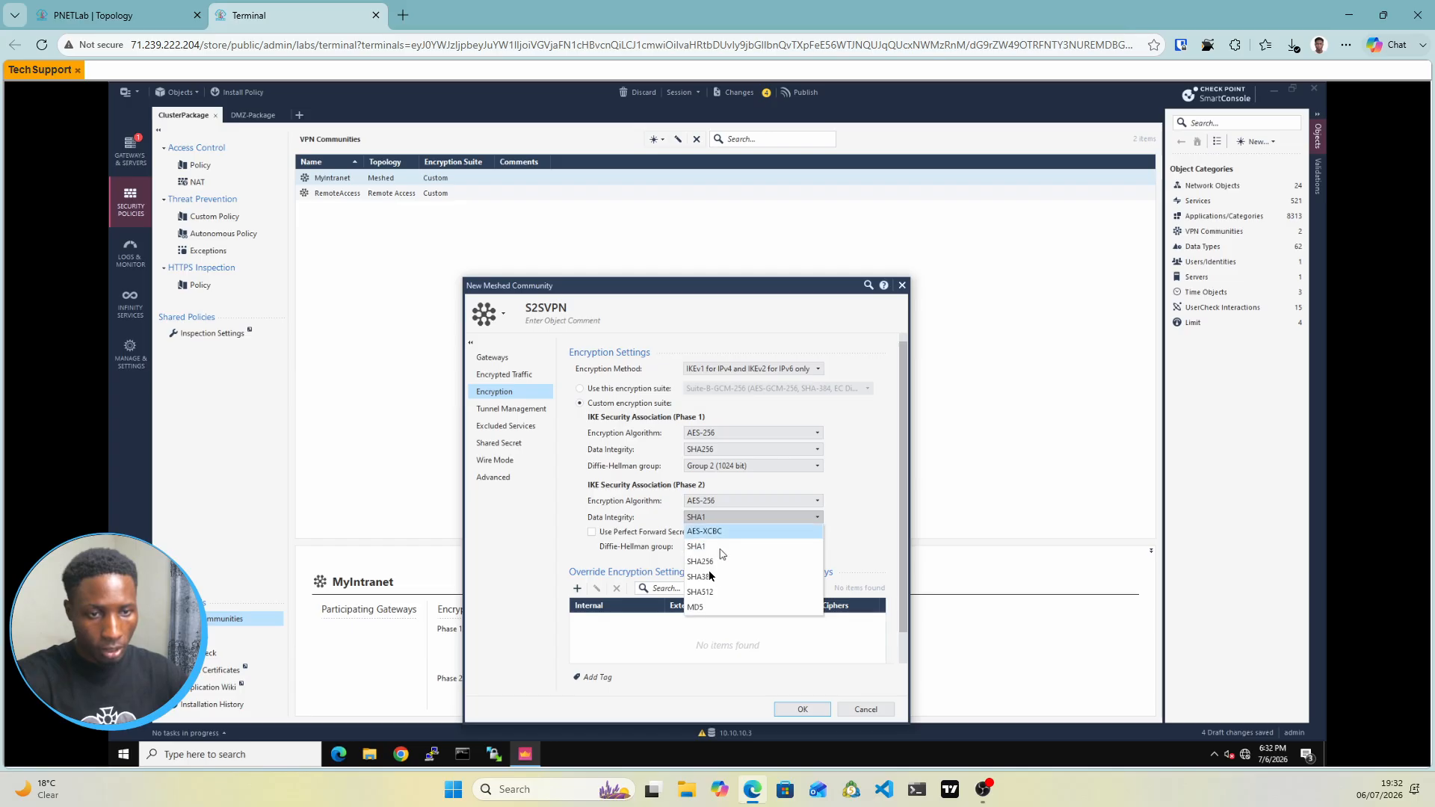
left_click(710, 562)
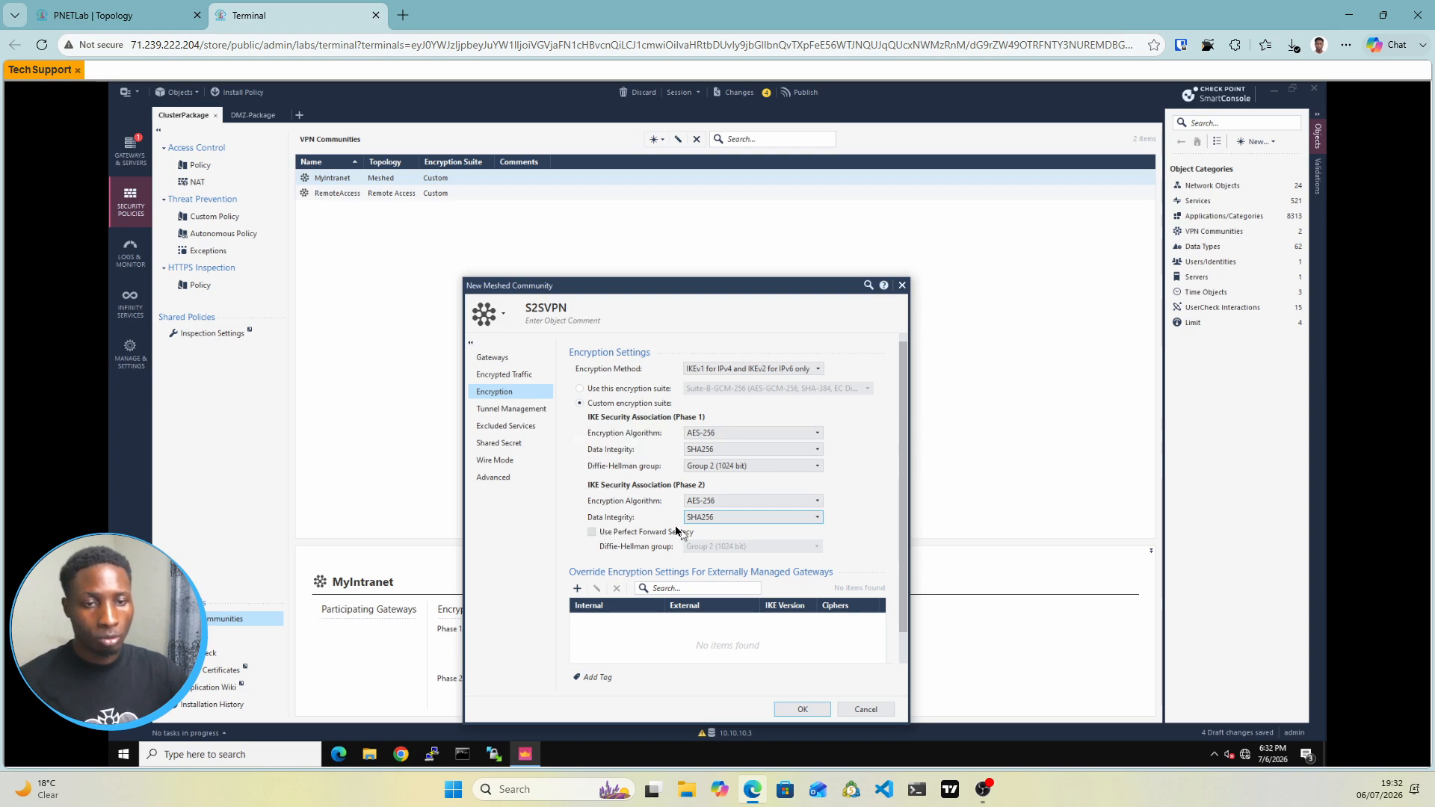
left_click(521, 410)
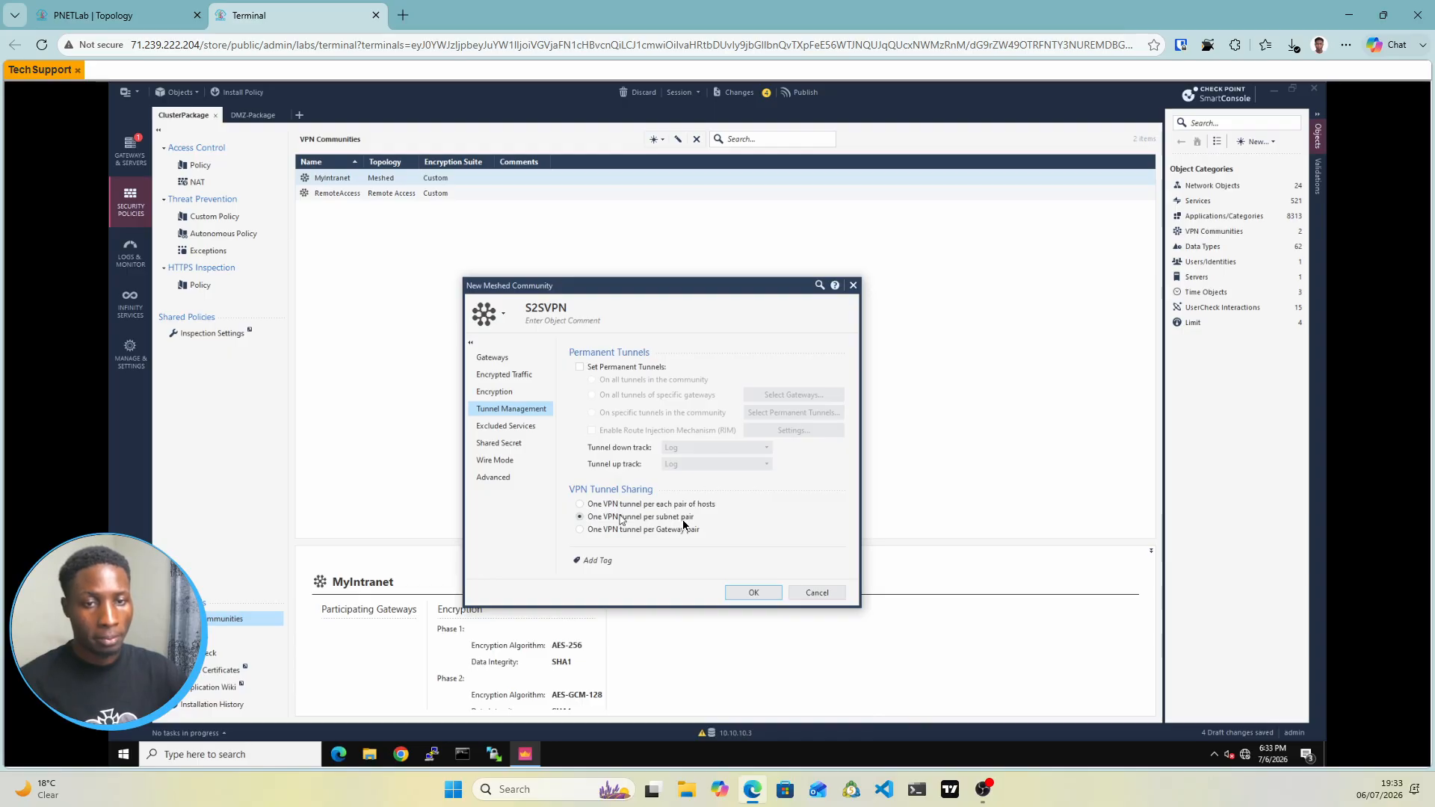
Review the shared secret, wire mode and advanced pages, then save the S2SVPN community
left_click(513, 445)
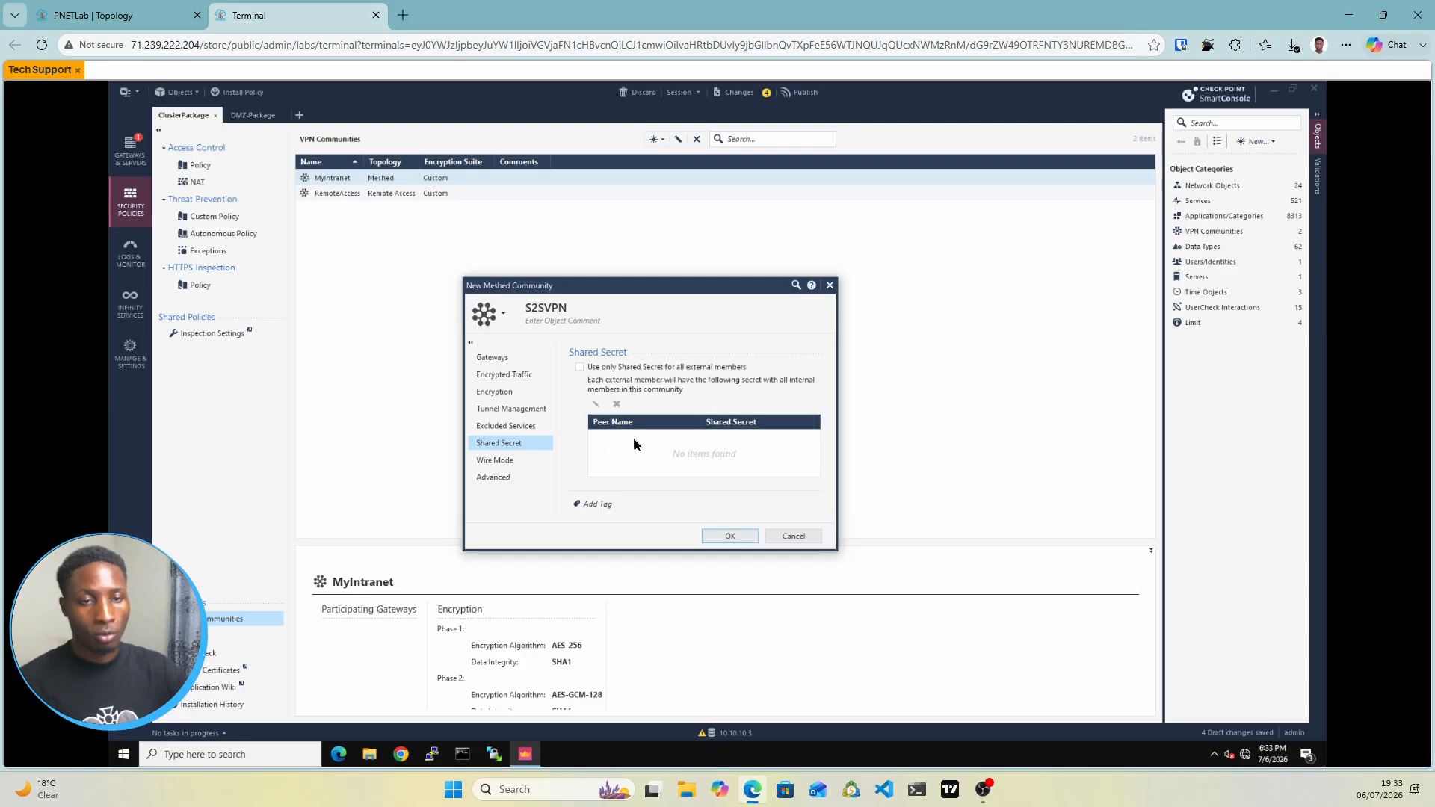
left_click(505, 464)
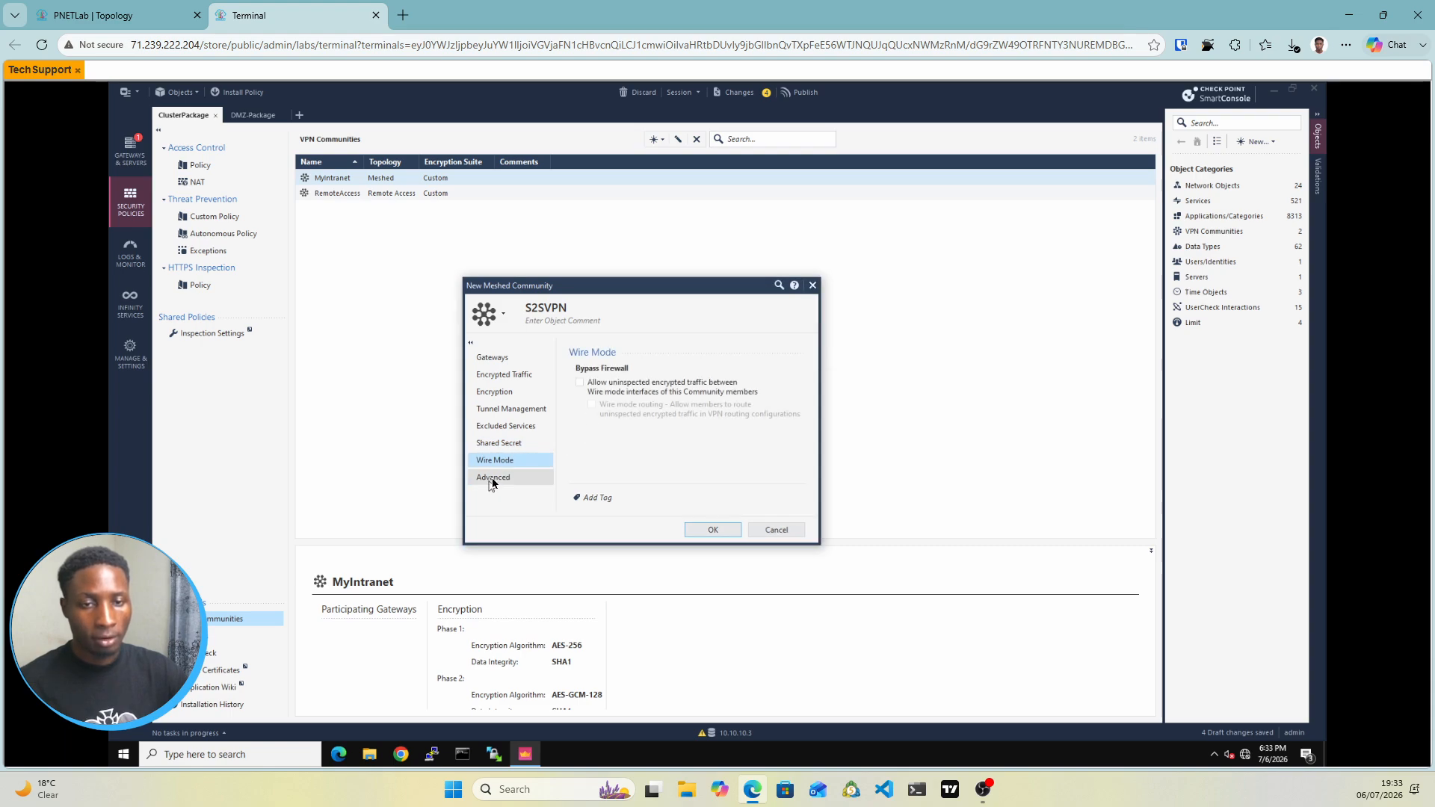
left_click(492, 480)
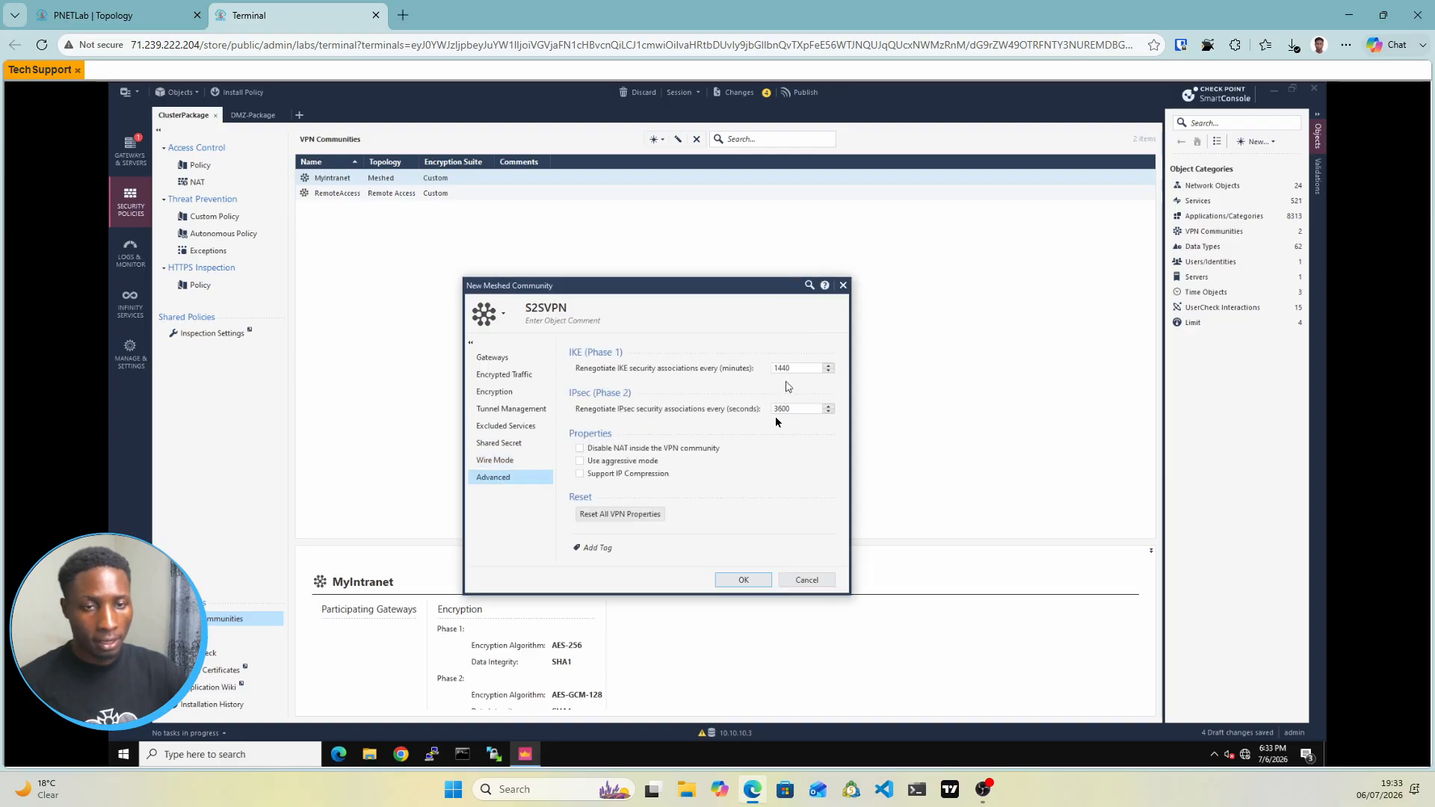
left_click(746, 581)
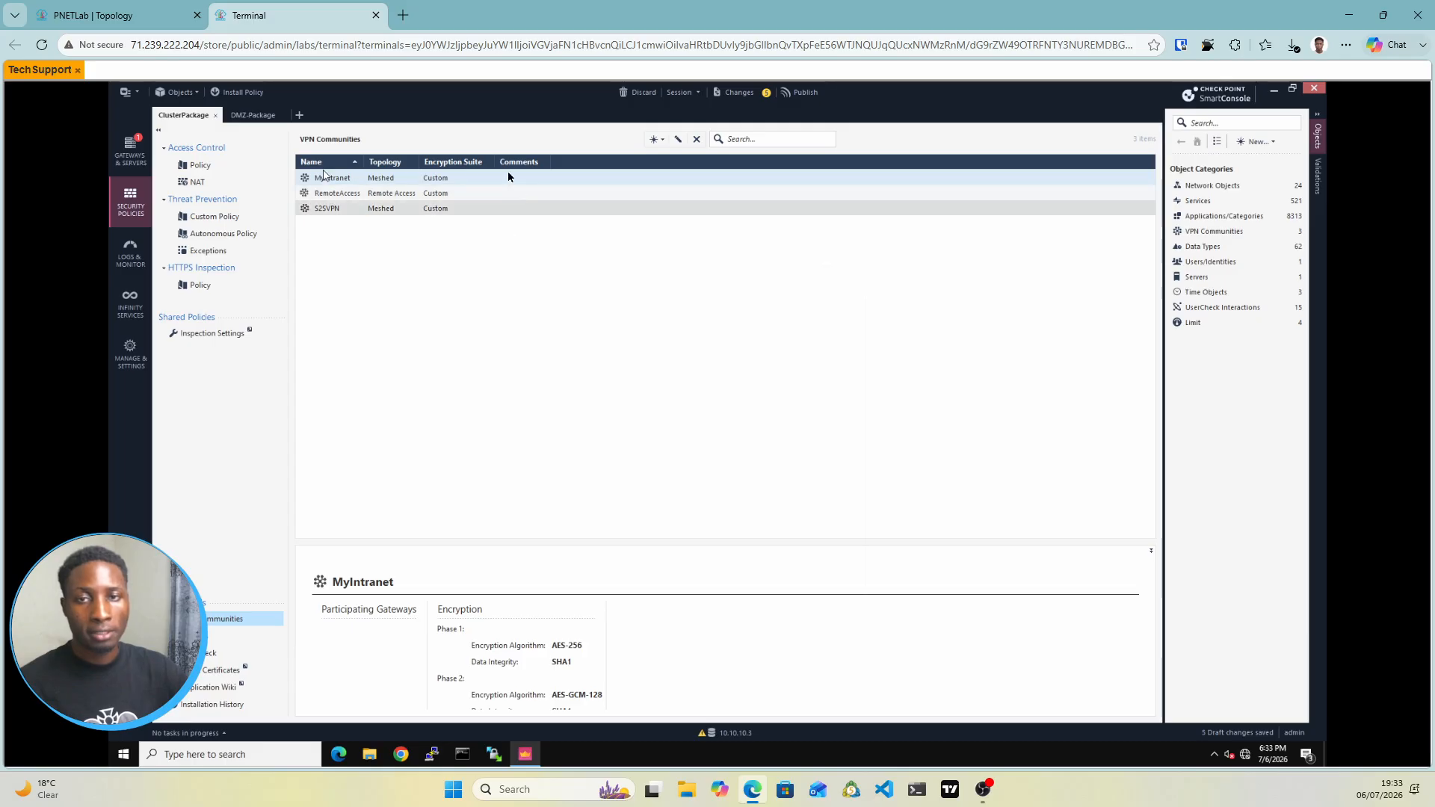
left_click(218, 167)
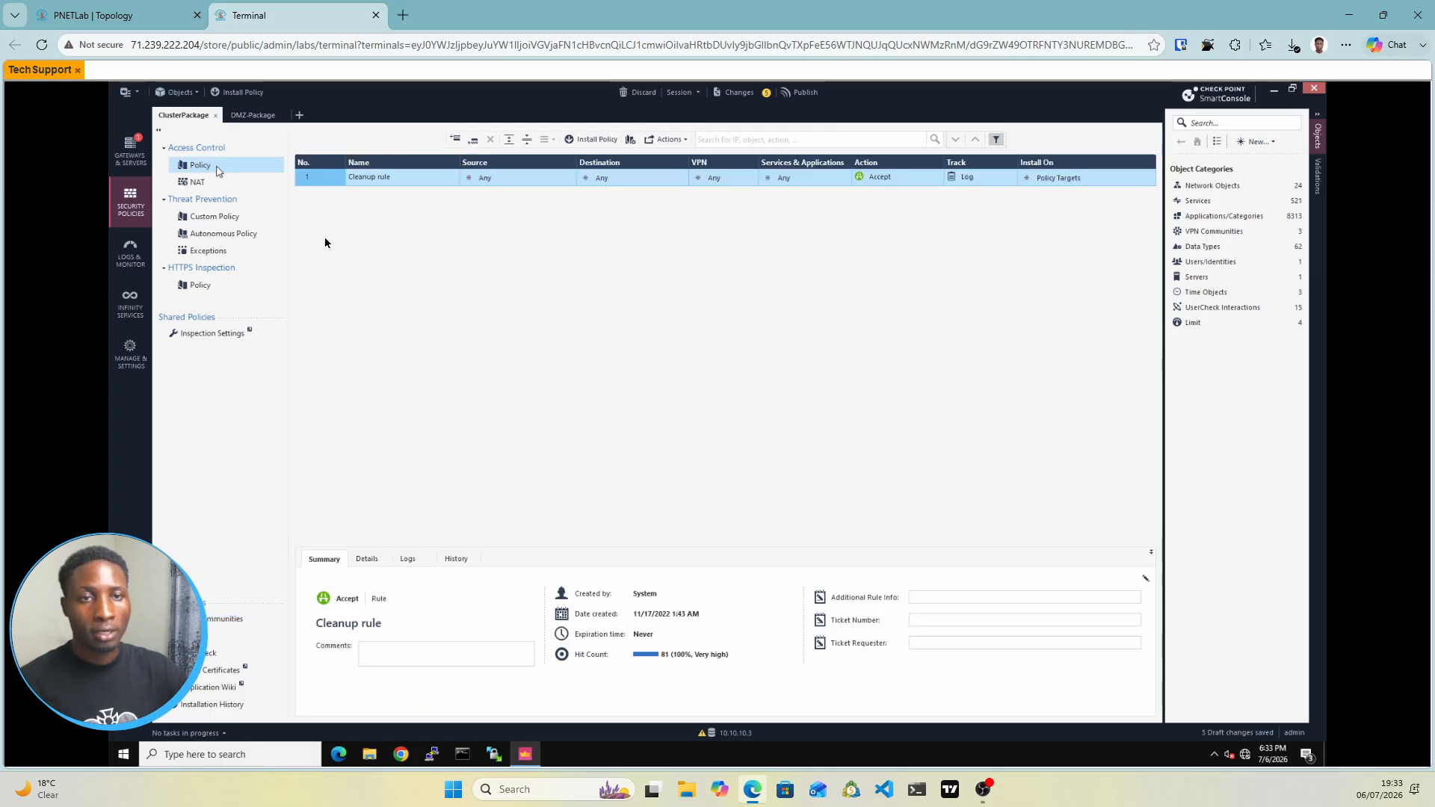
Add a section title above the Cleanup rule and name it 'Cleanup Rule'
right_click(334, 180)
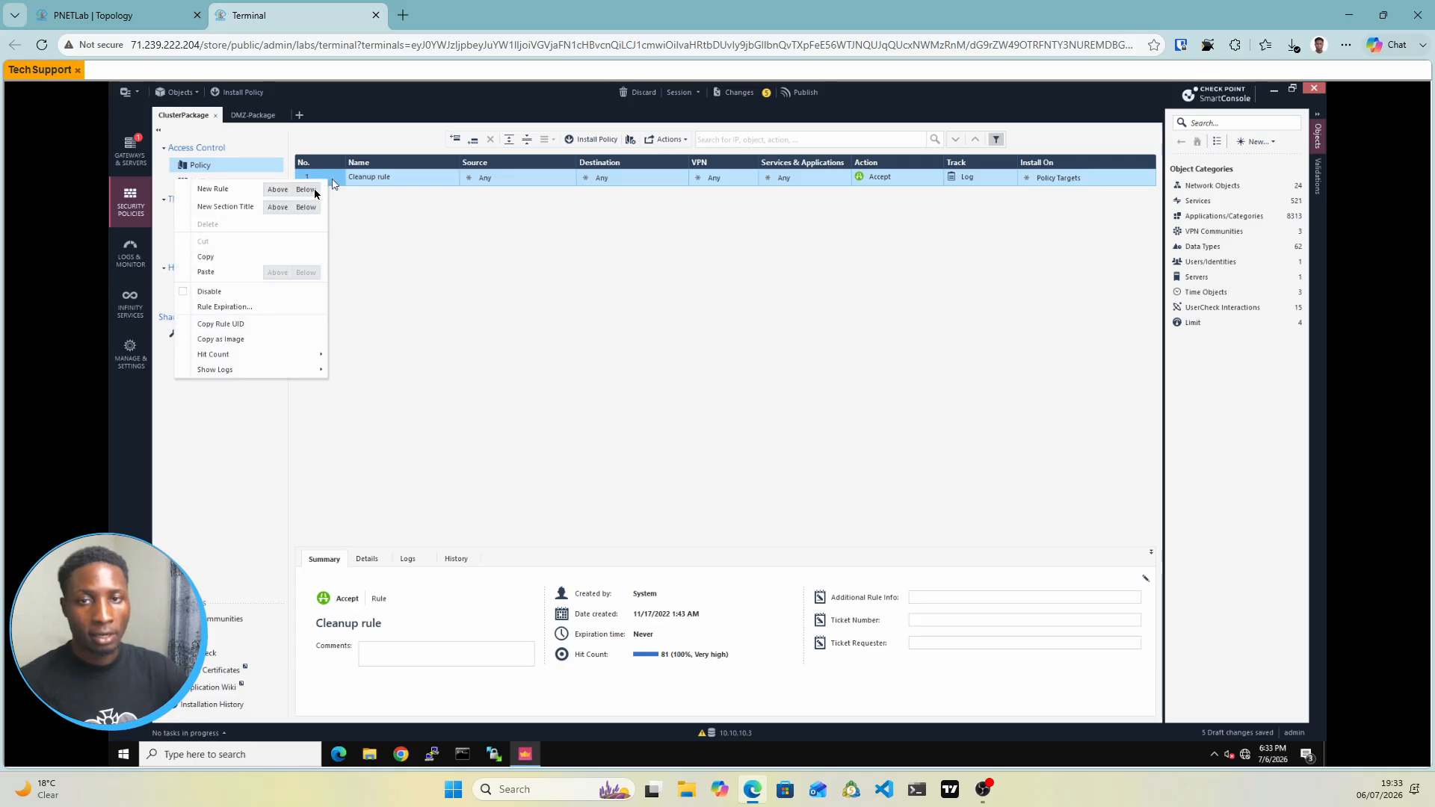
left_click(282, 210)
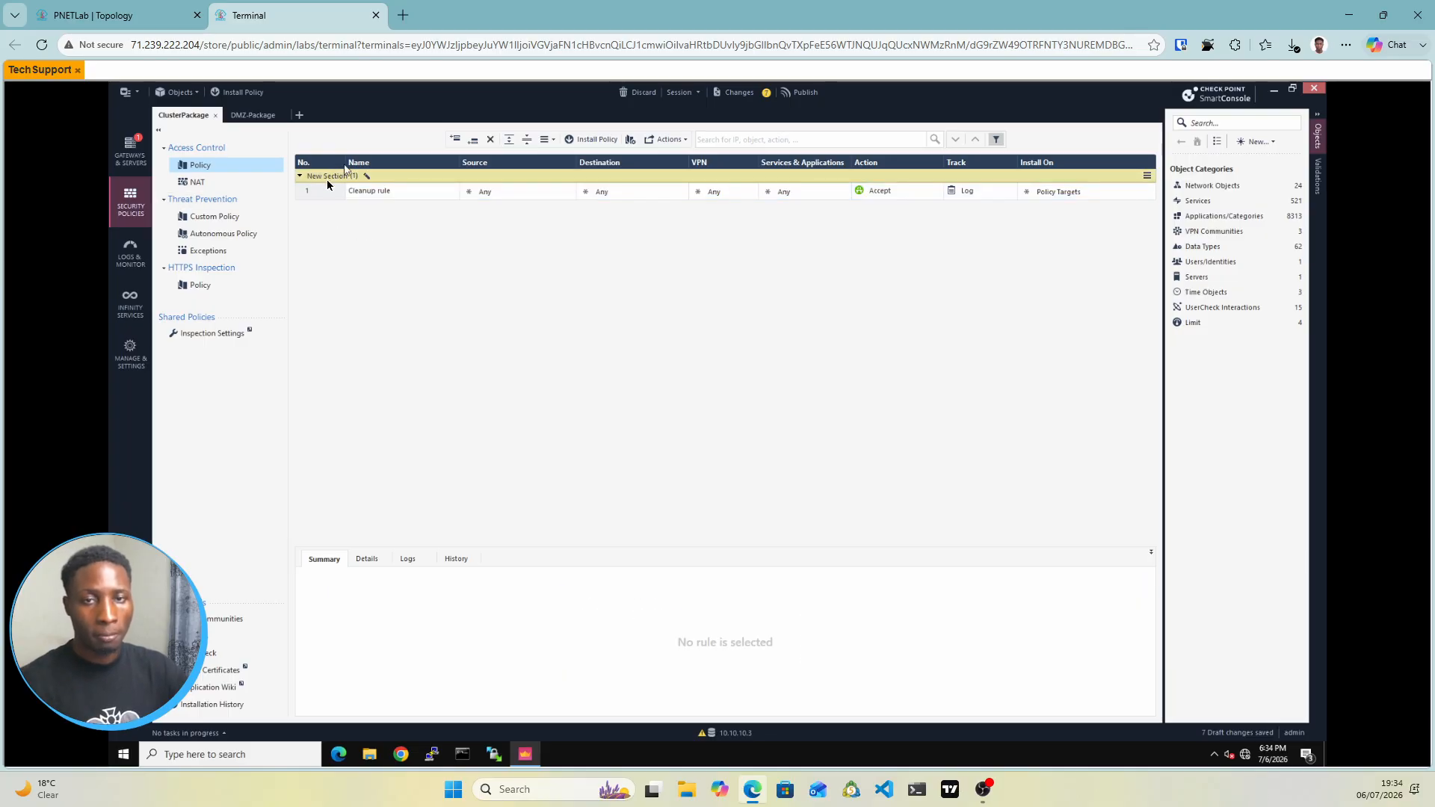
double_click(334, 179)
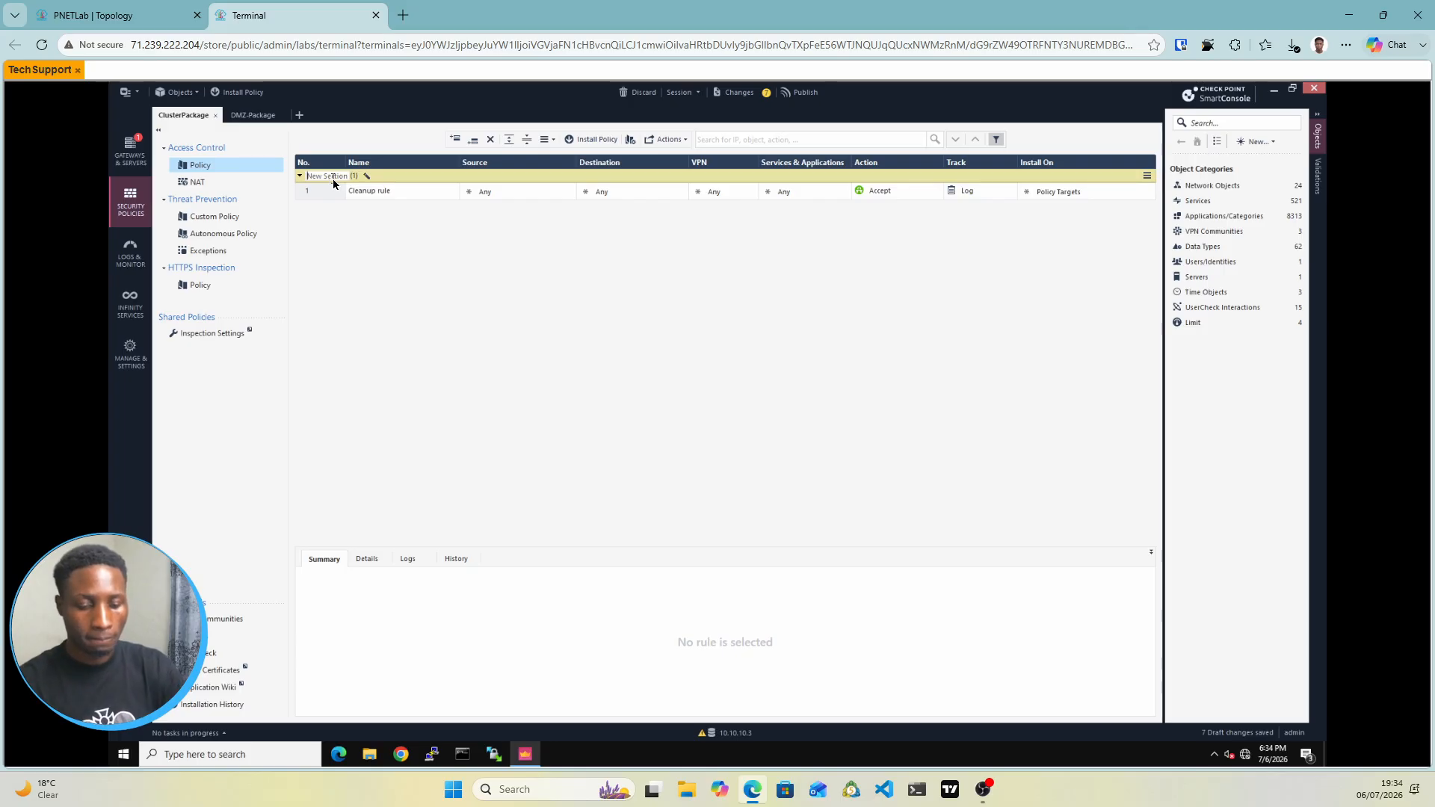
type("Clu")
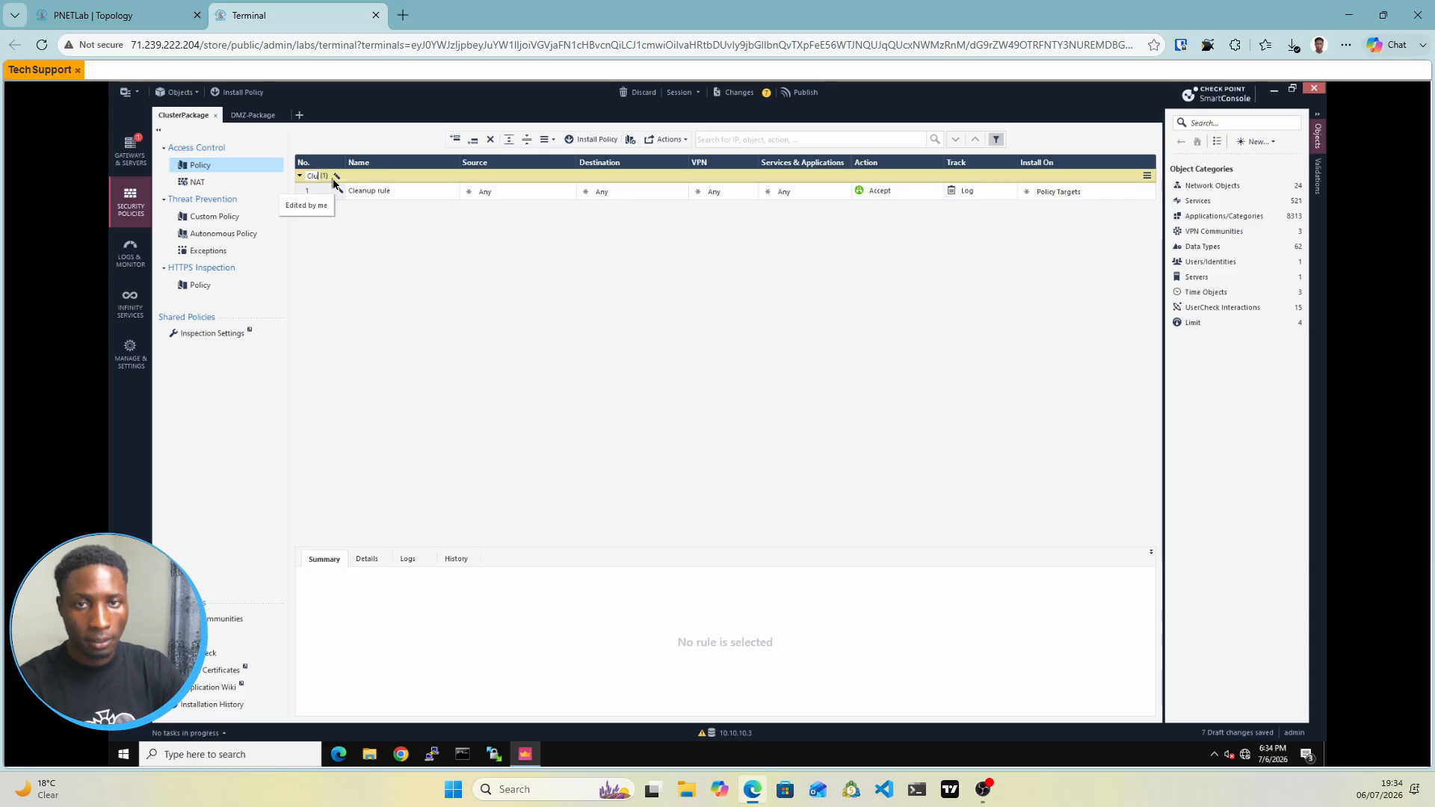
key("BackSpace")
type("e")
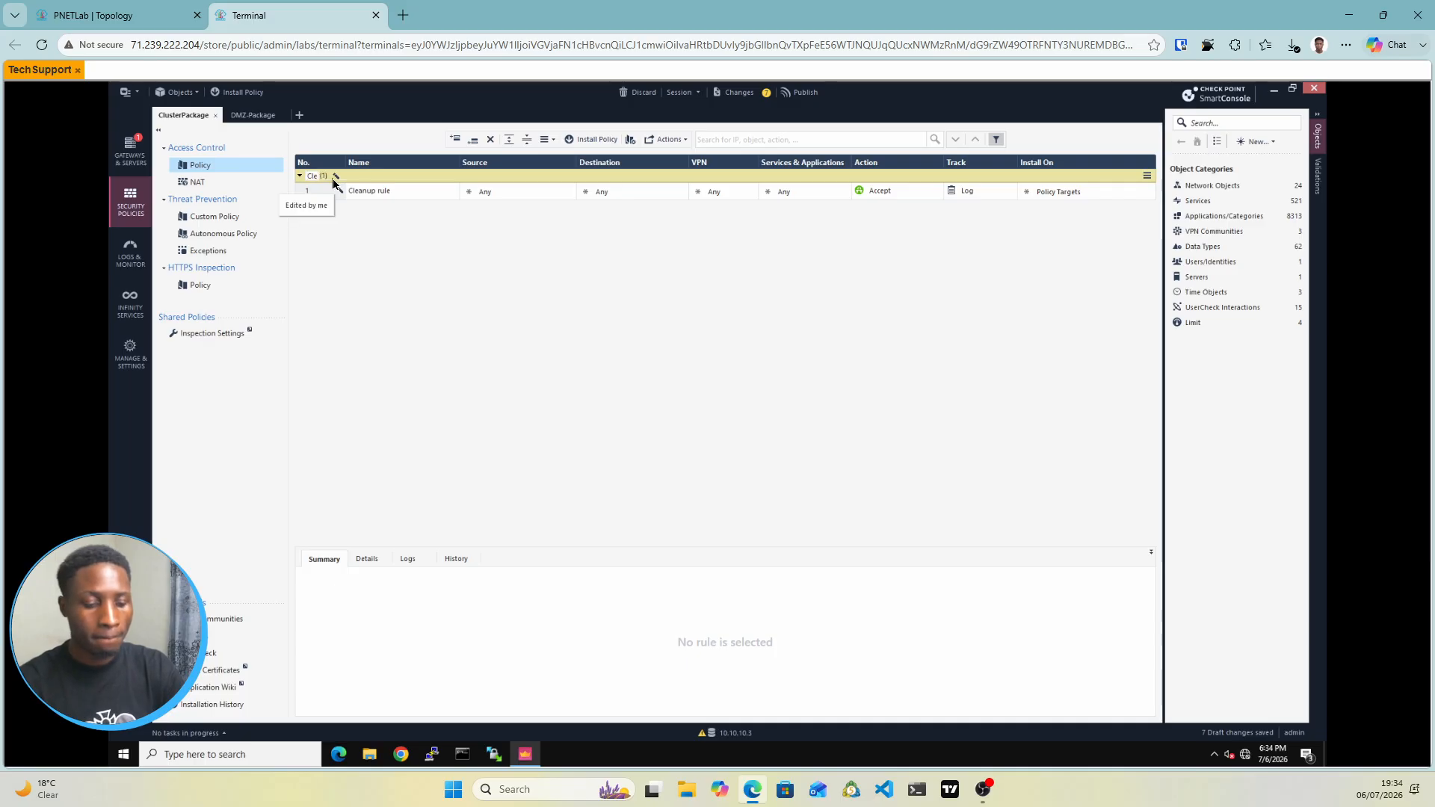
type("anu")
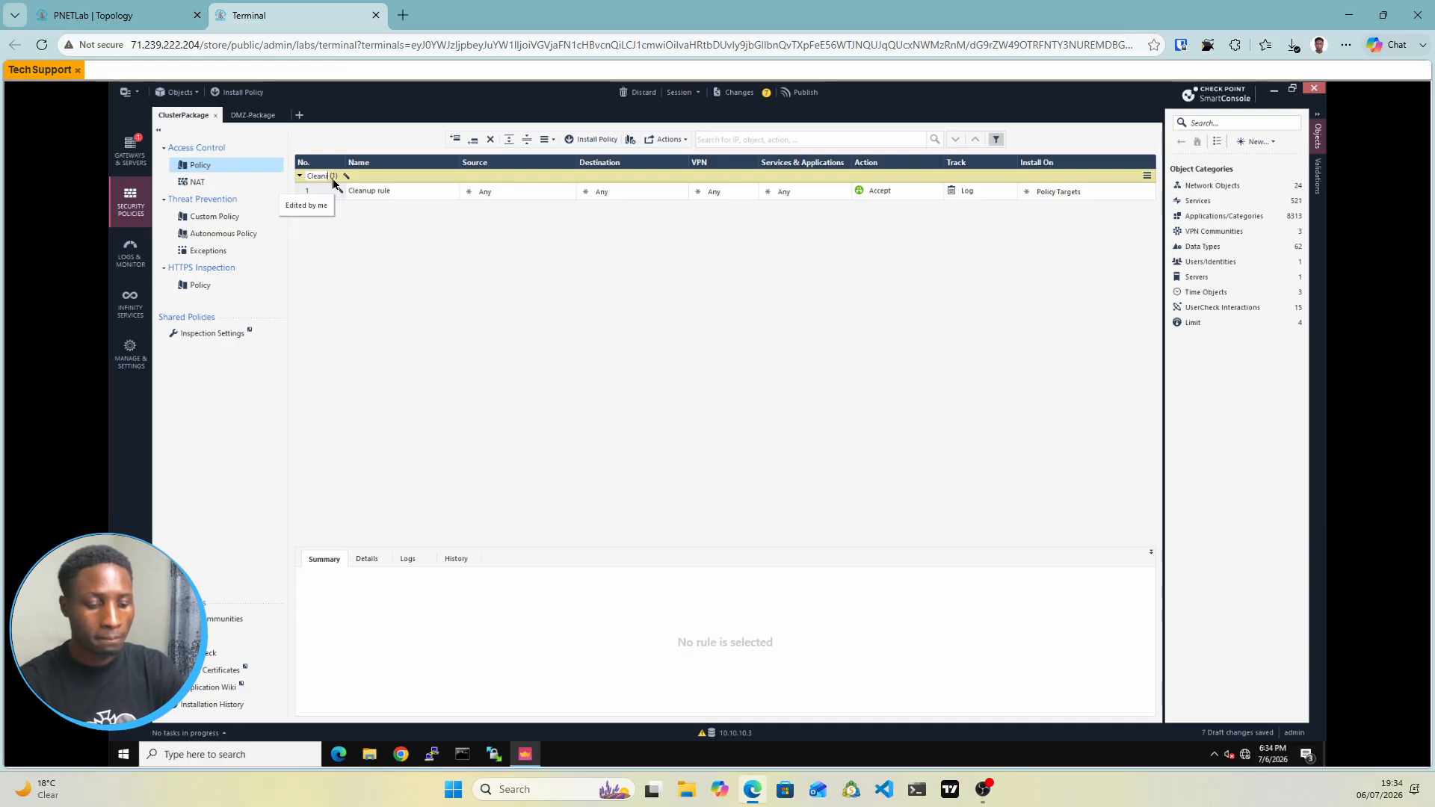
type("p")
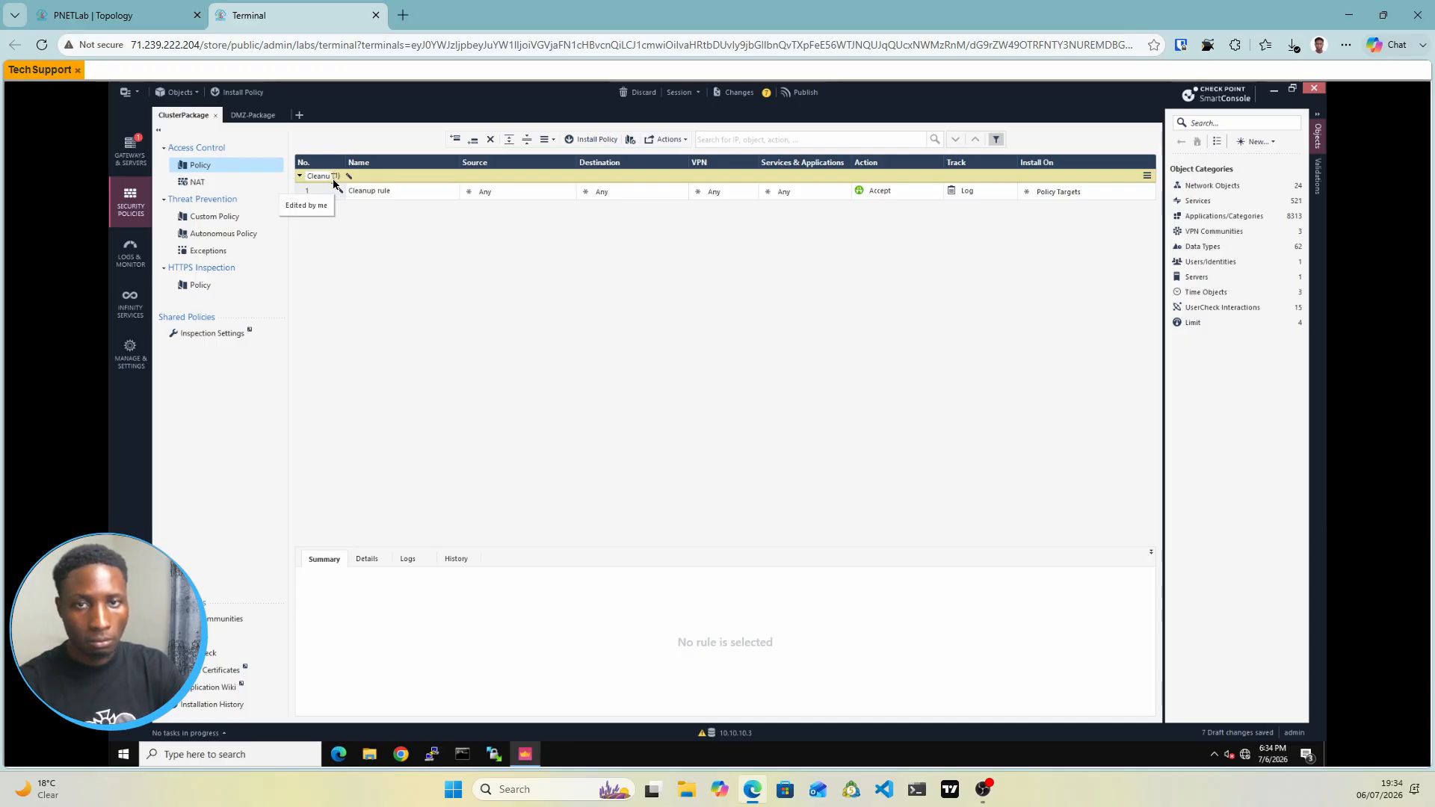
key("Return")
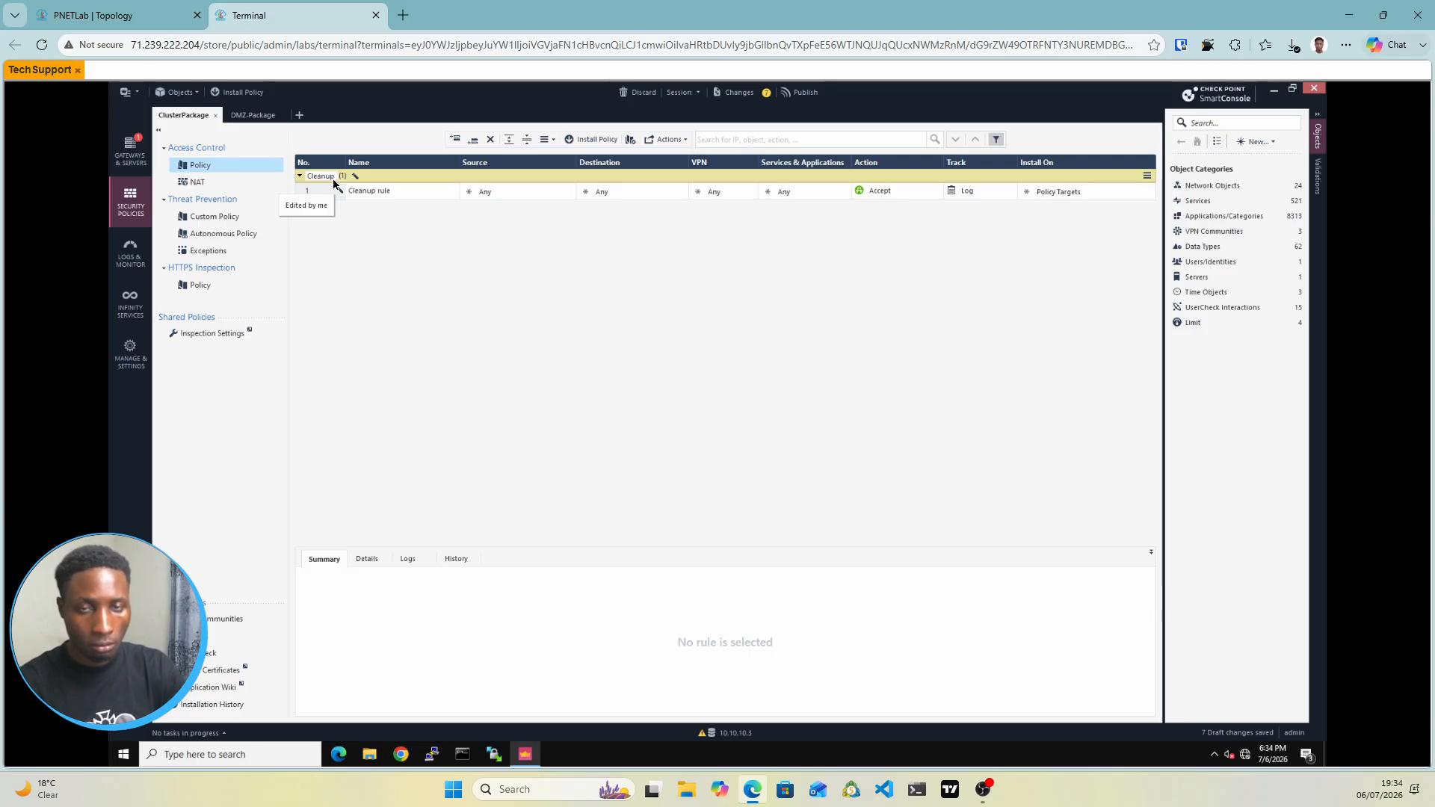
type("Rule")
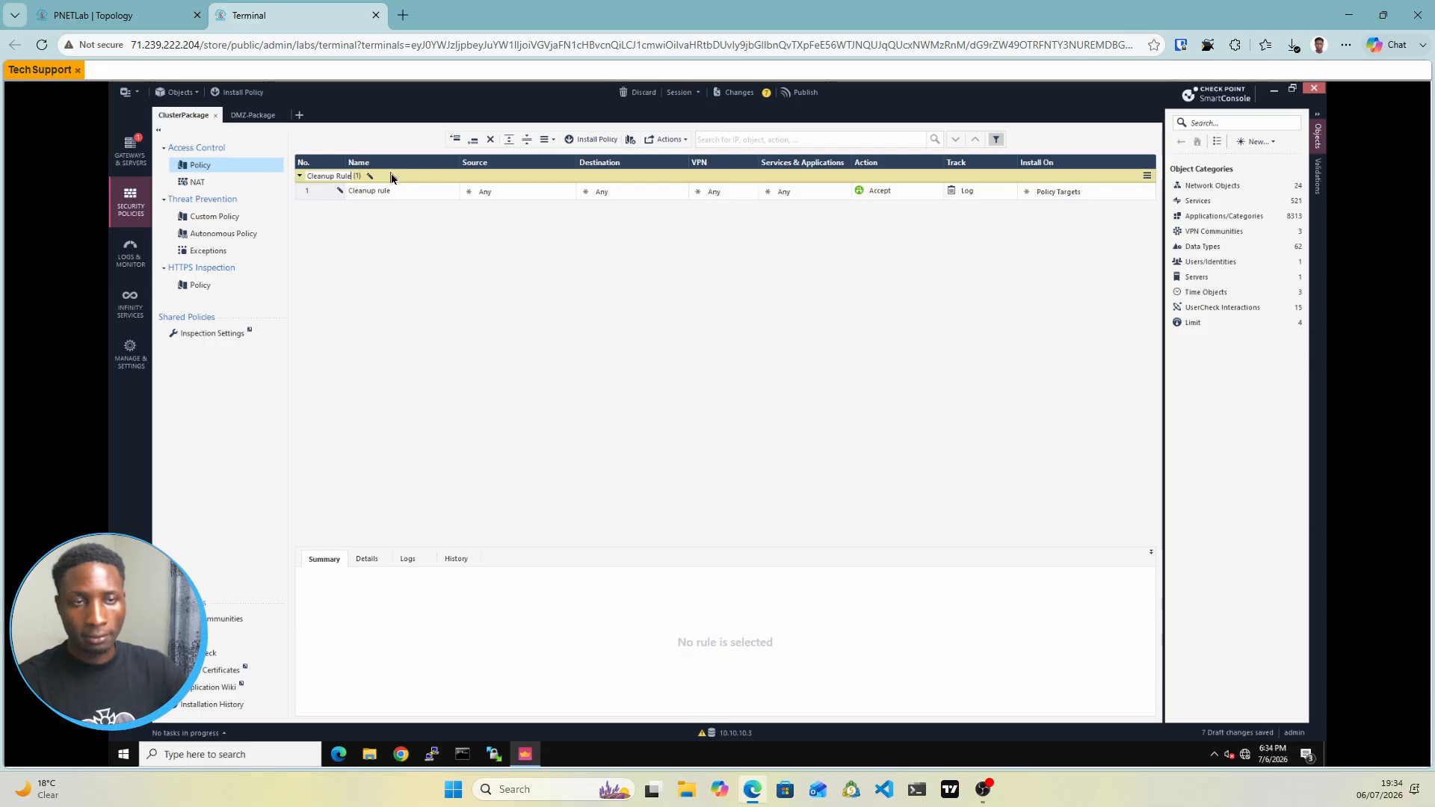
key("Return")
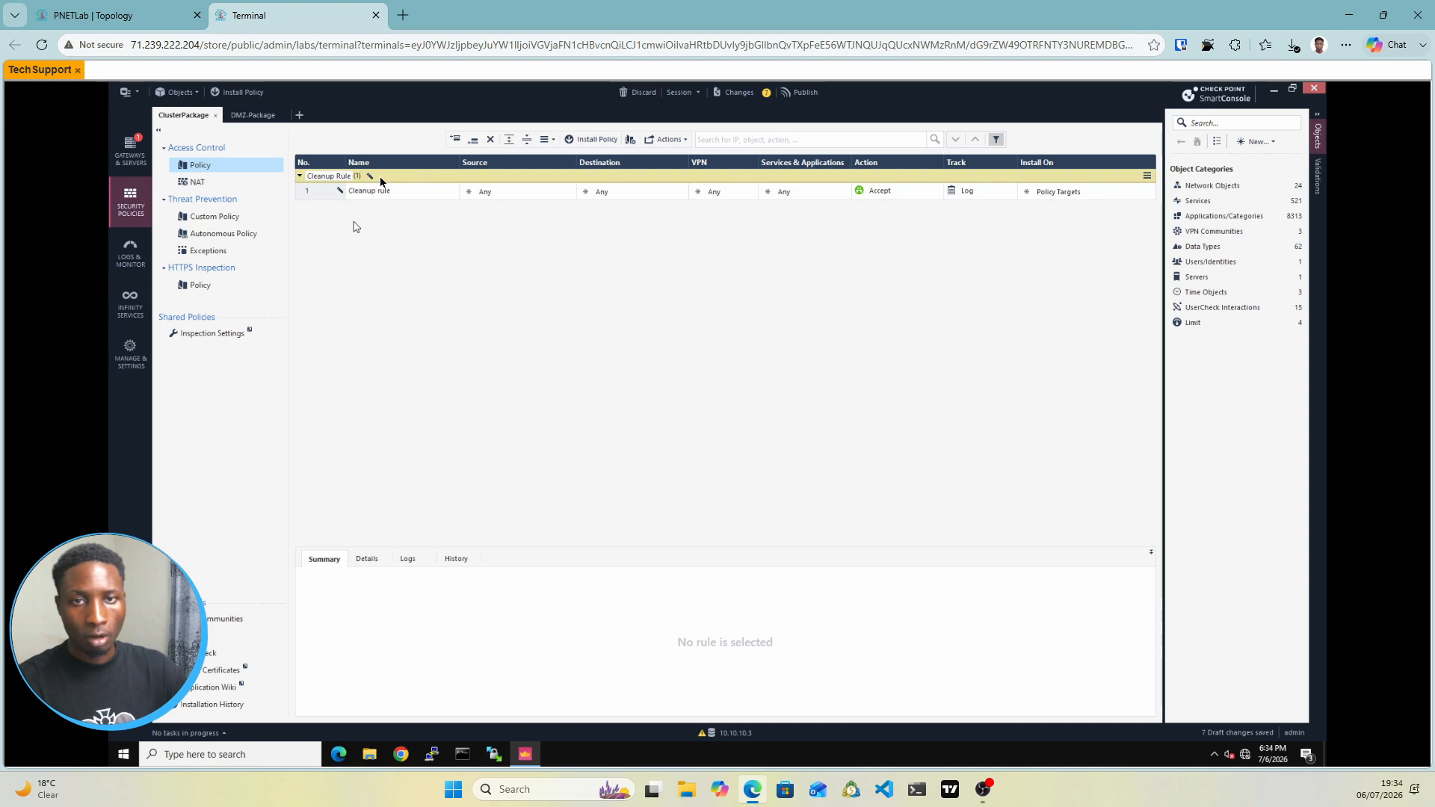
right_click(380, 176)
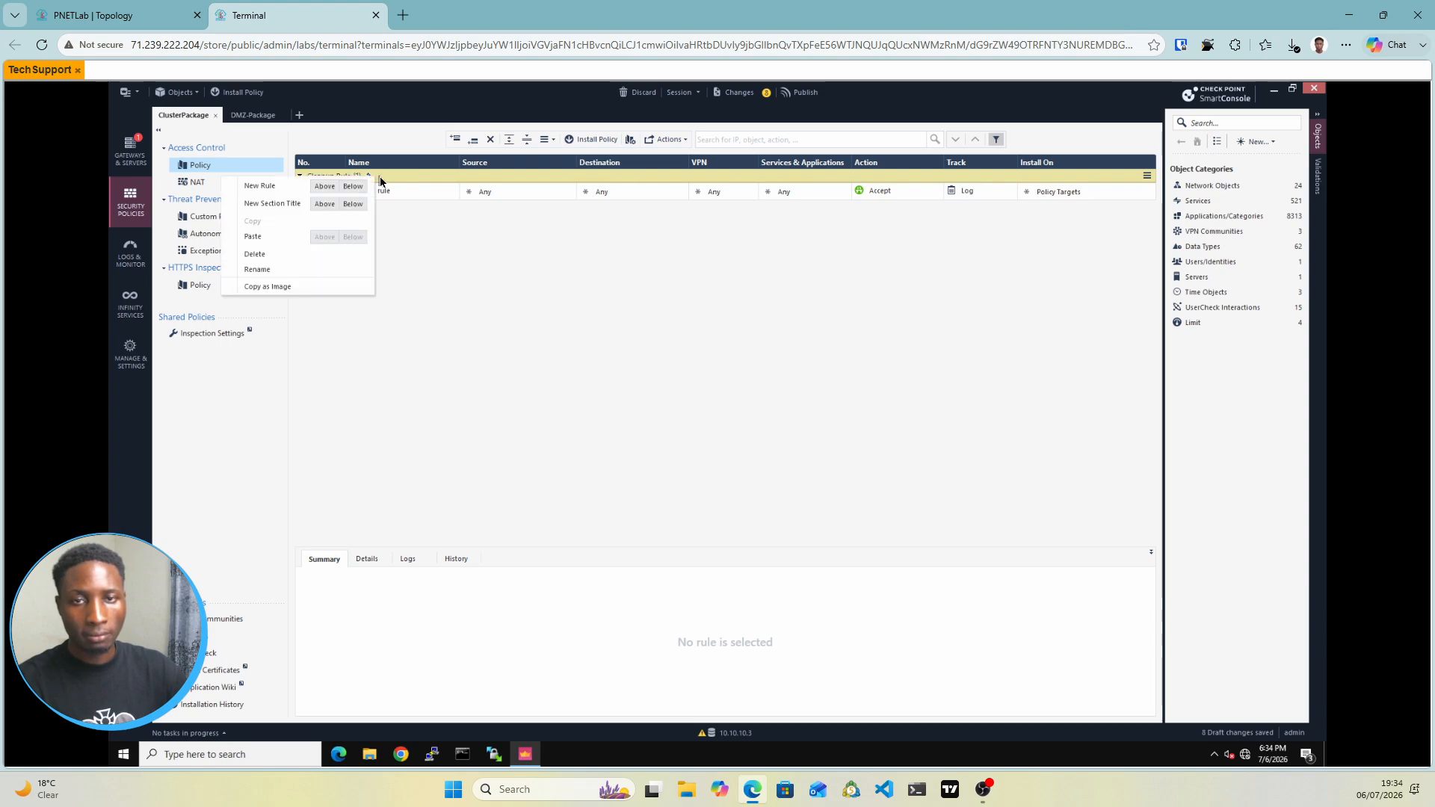
Add a section titled VPN above Cleanup Rule
left_click(325, 204)
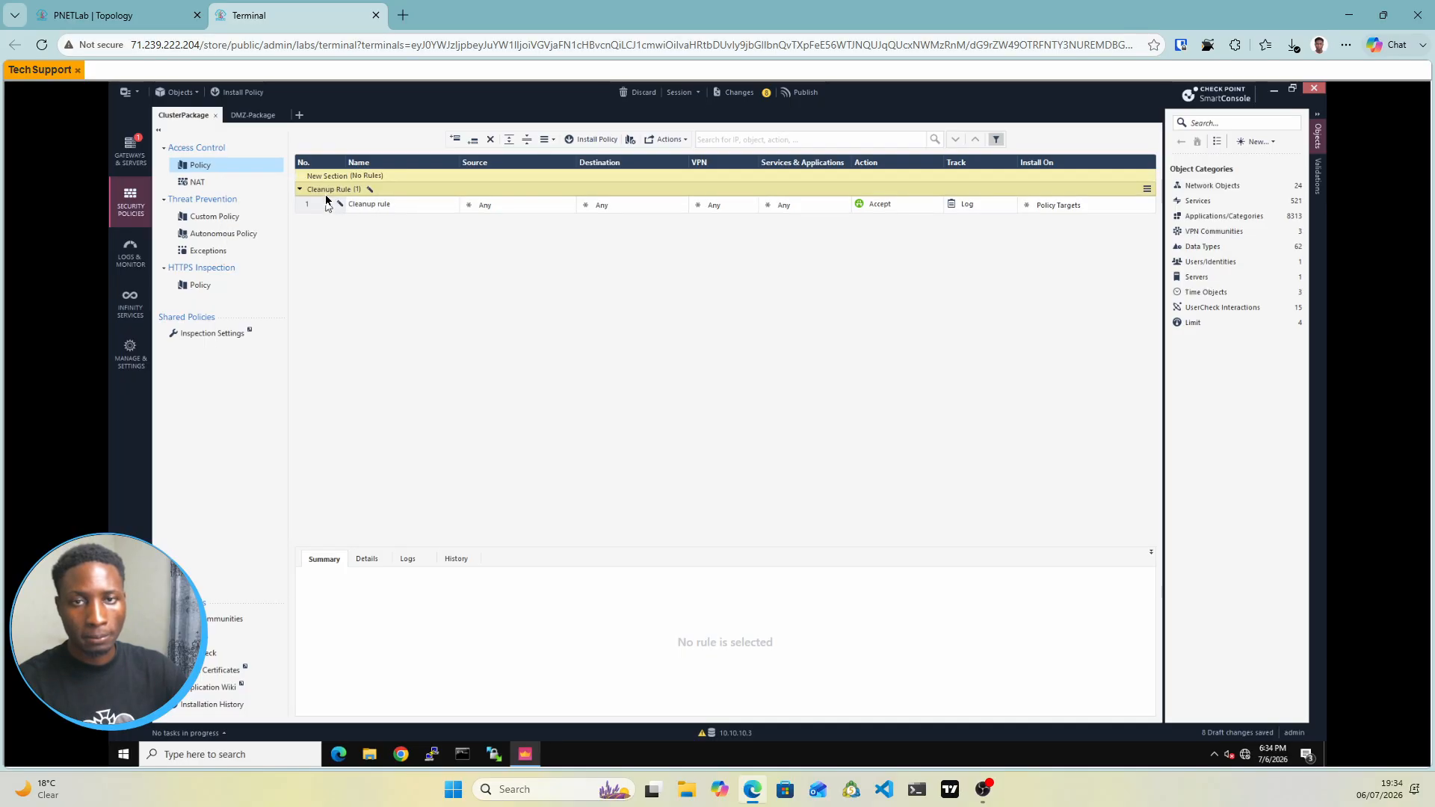
double_click(327, 178)
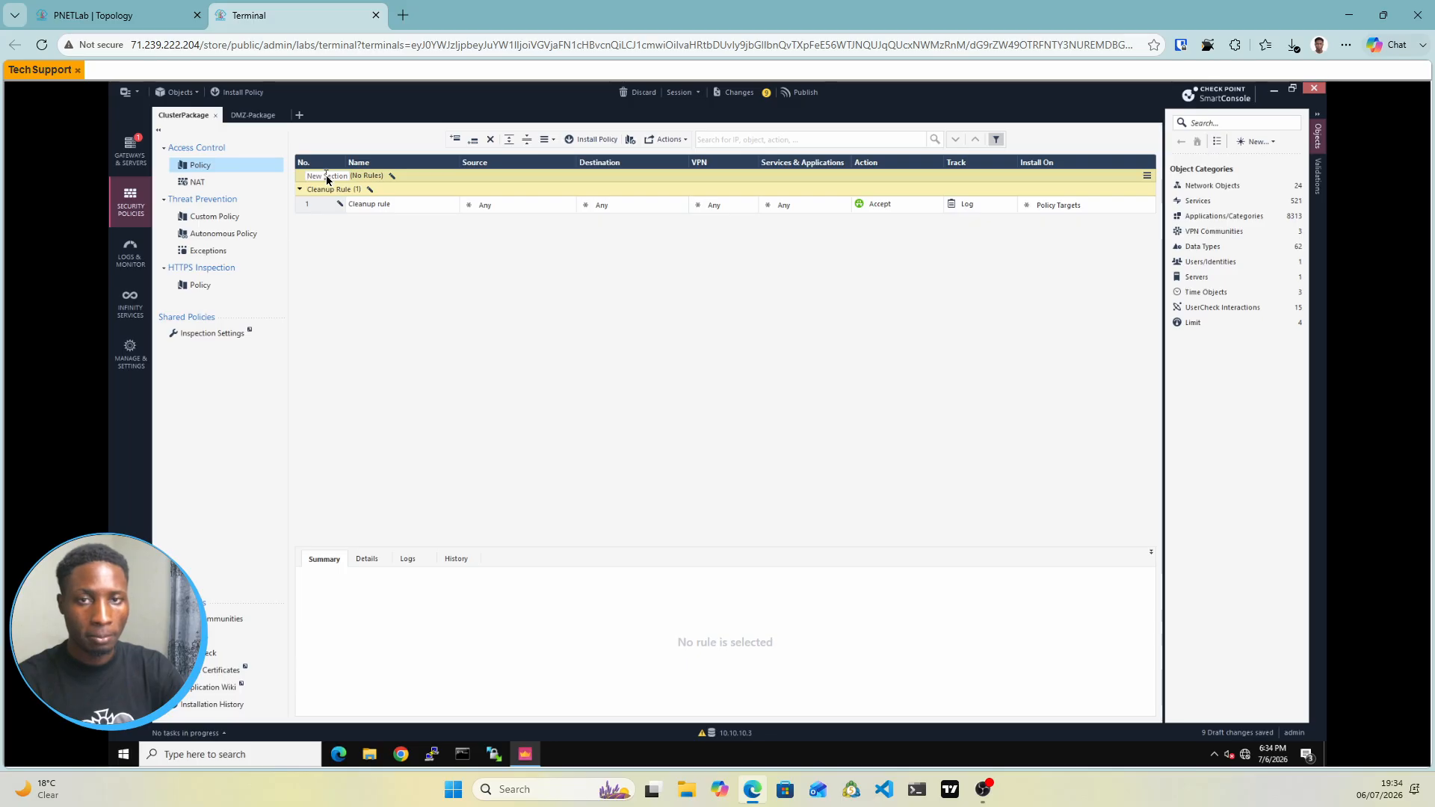
type("VPN")
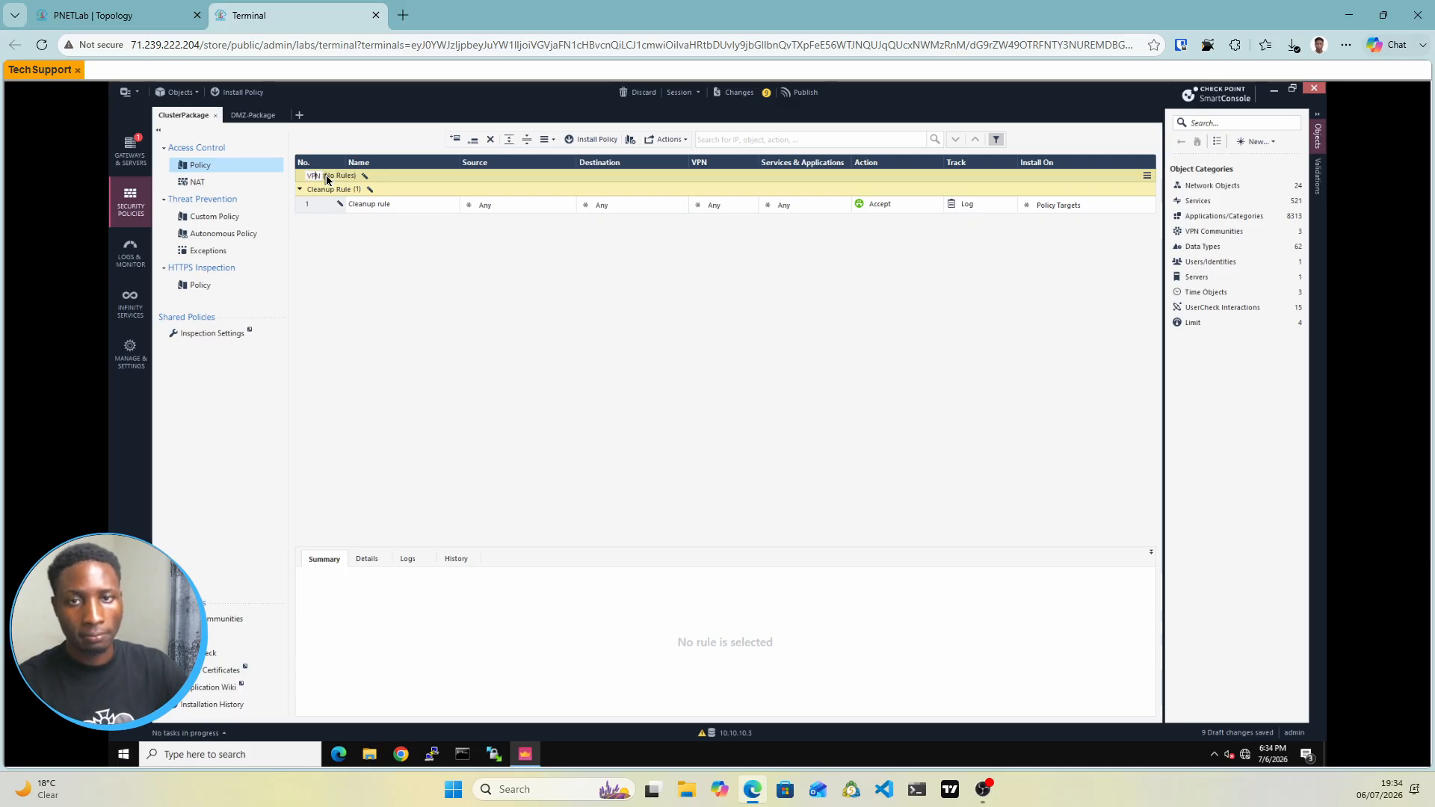
right_click(377, 174)
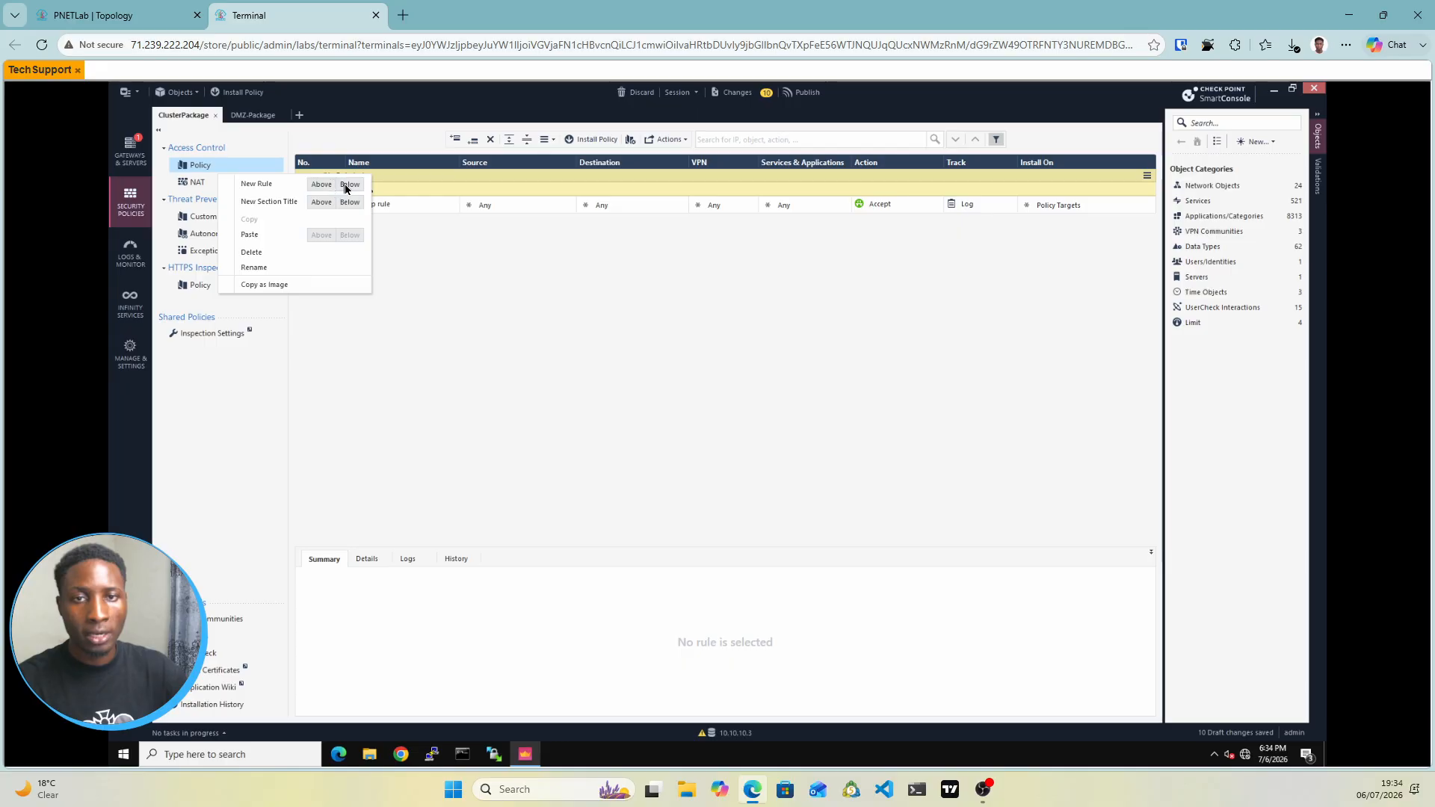
Add a new rule named HQ-DMZ-VPN under the VPN section
left_click(345, 184)
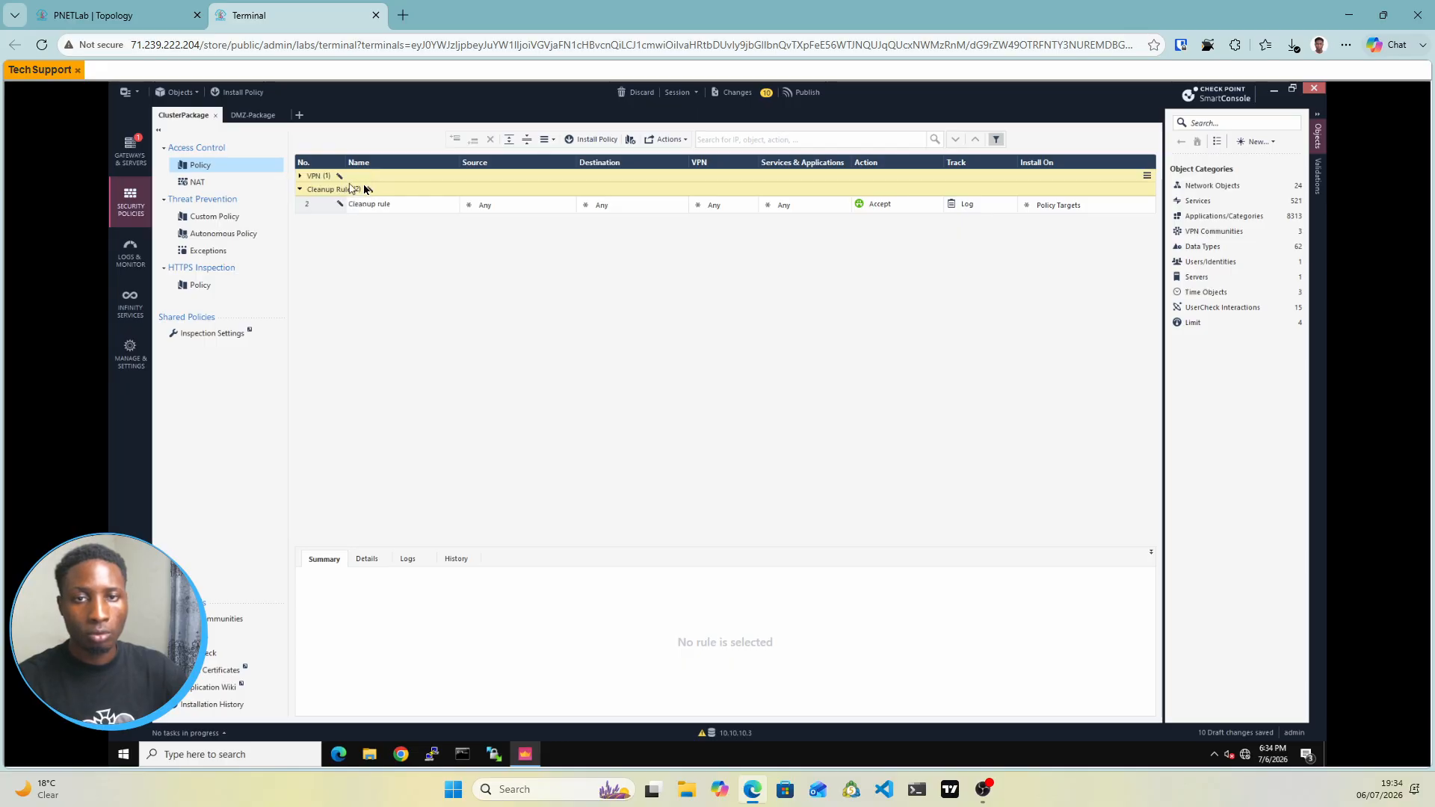
left_click(300, 176)
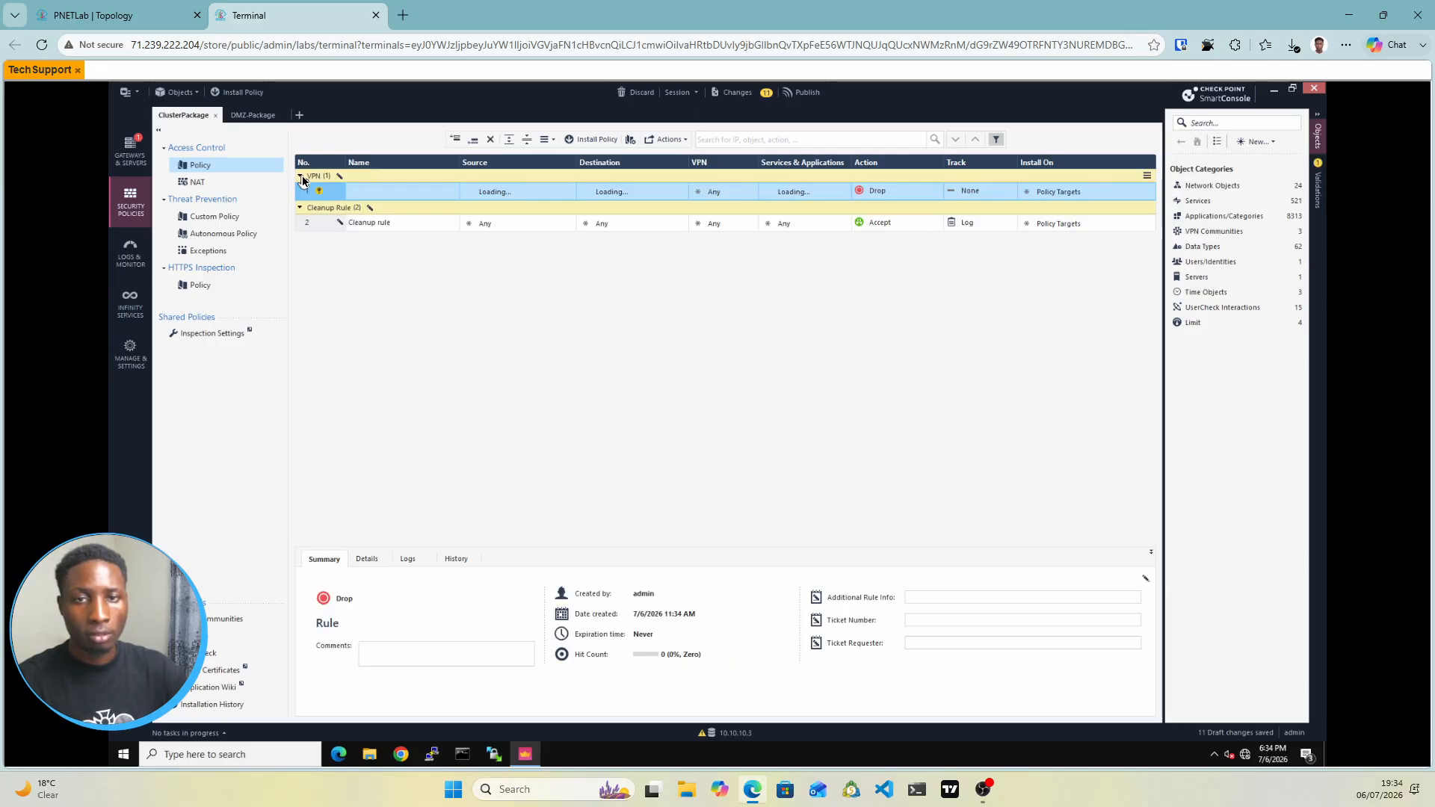
left_click(301, 177)
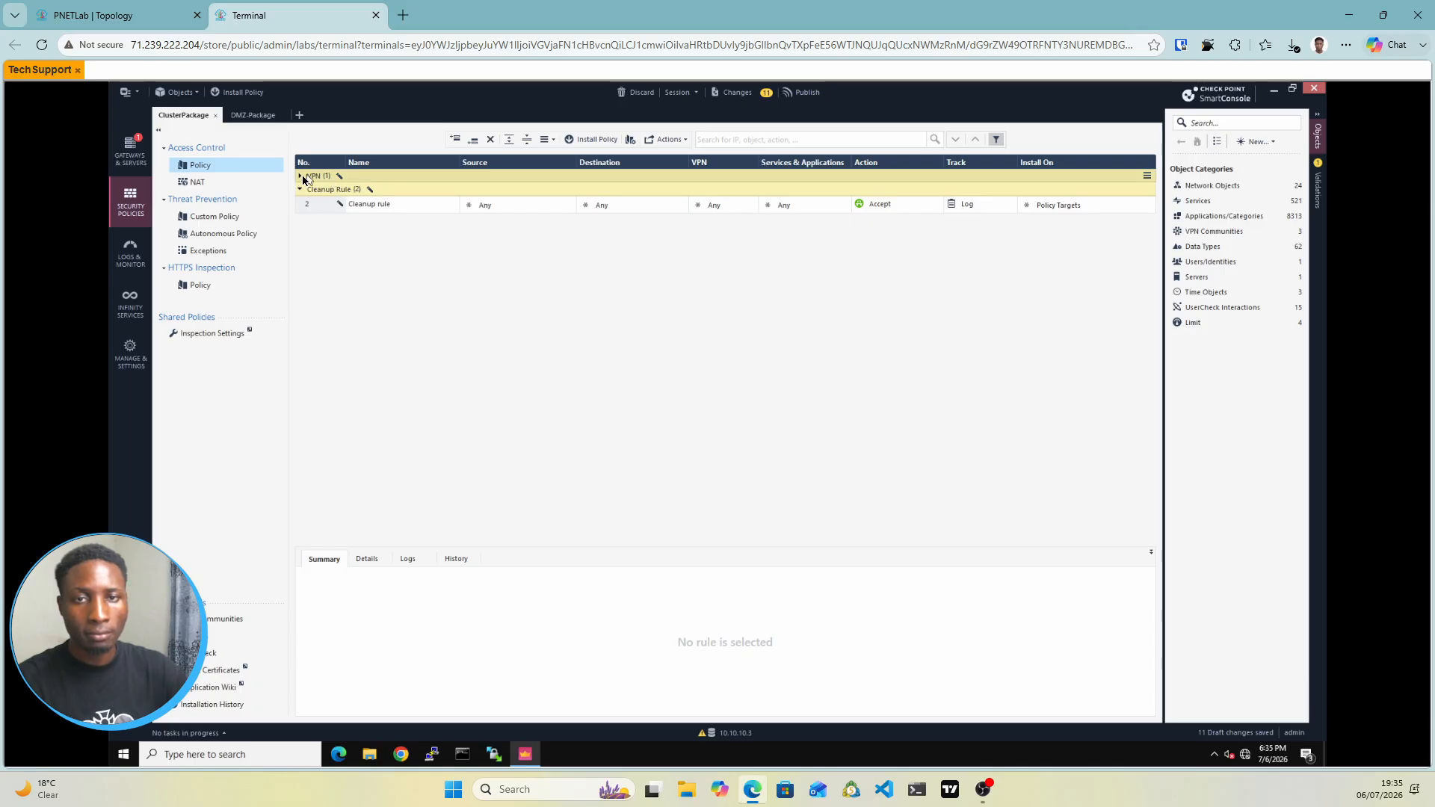
left_click(301, 178)
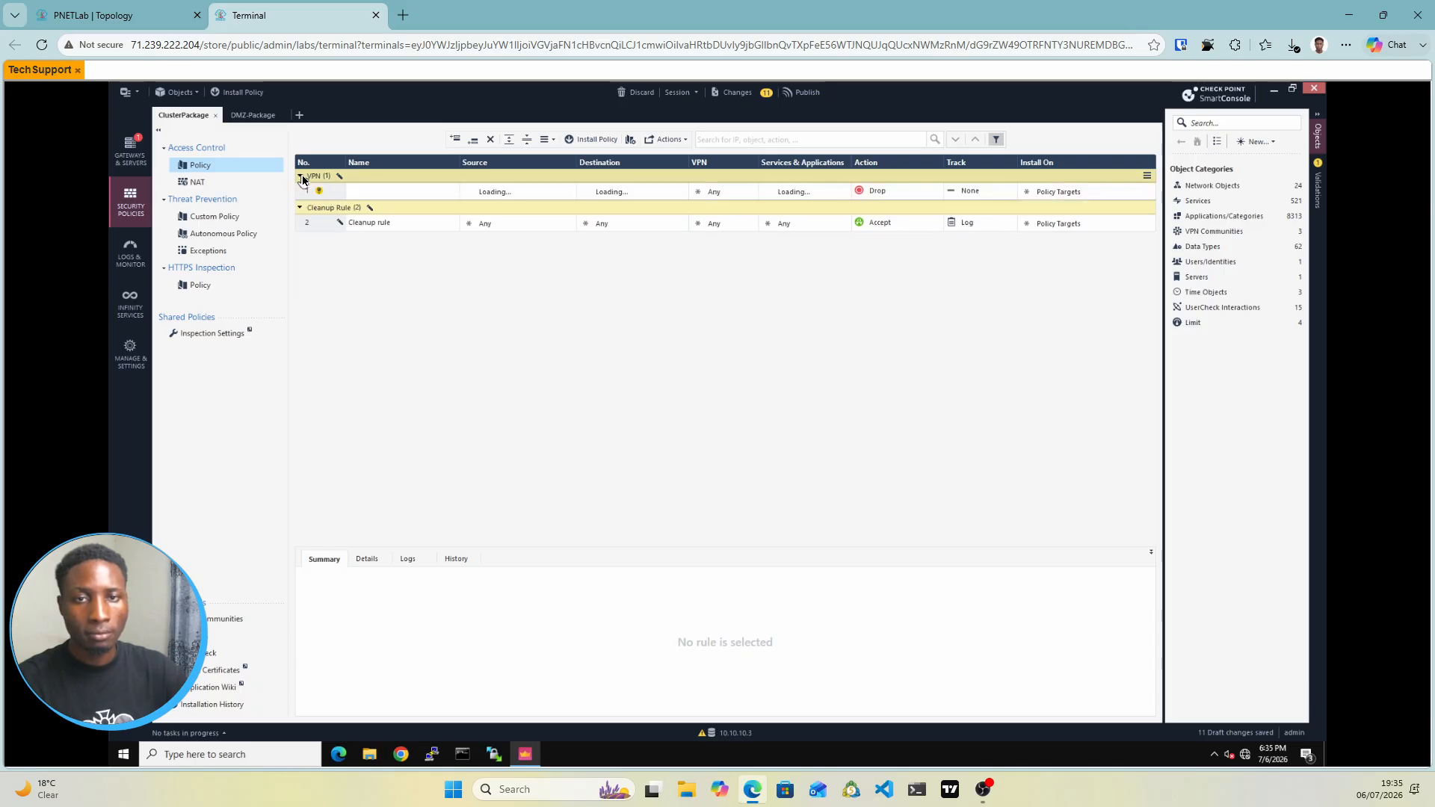
double_click(372, 192)
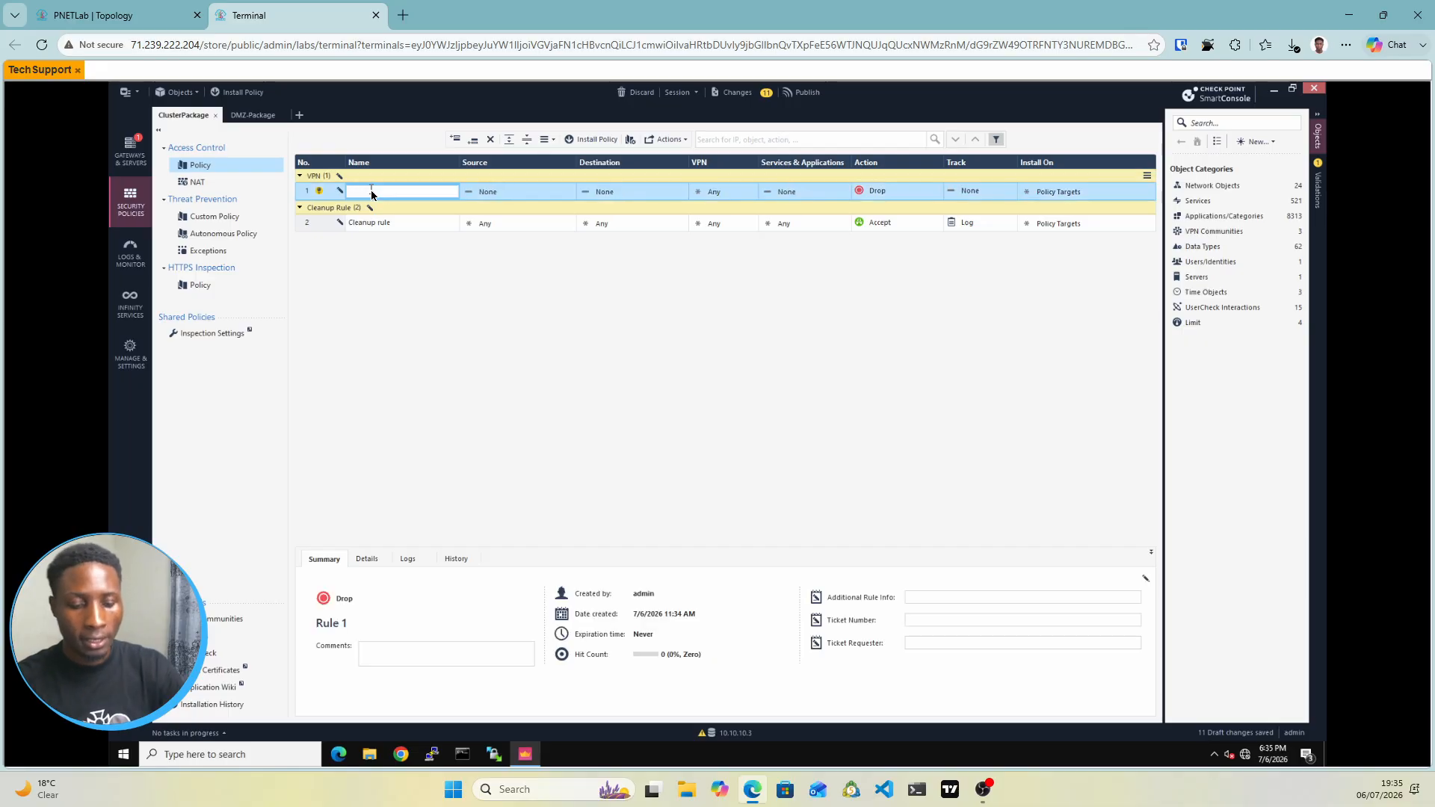
type("HQ-")
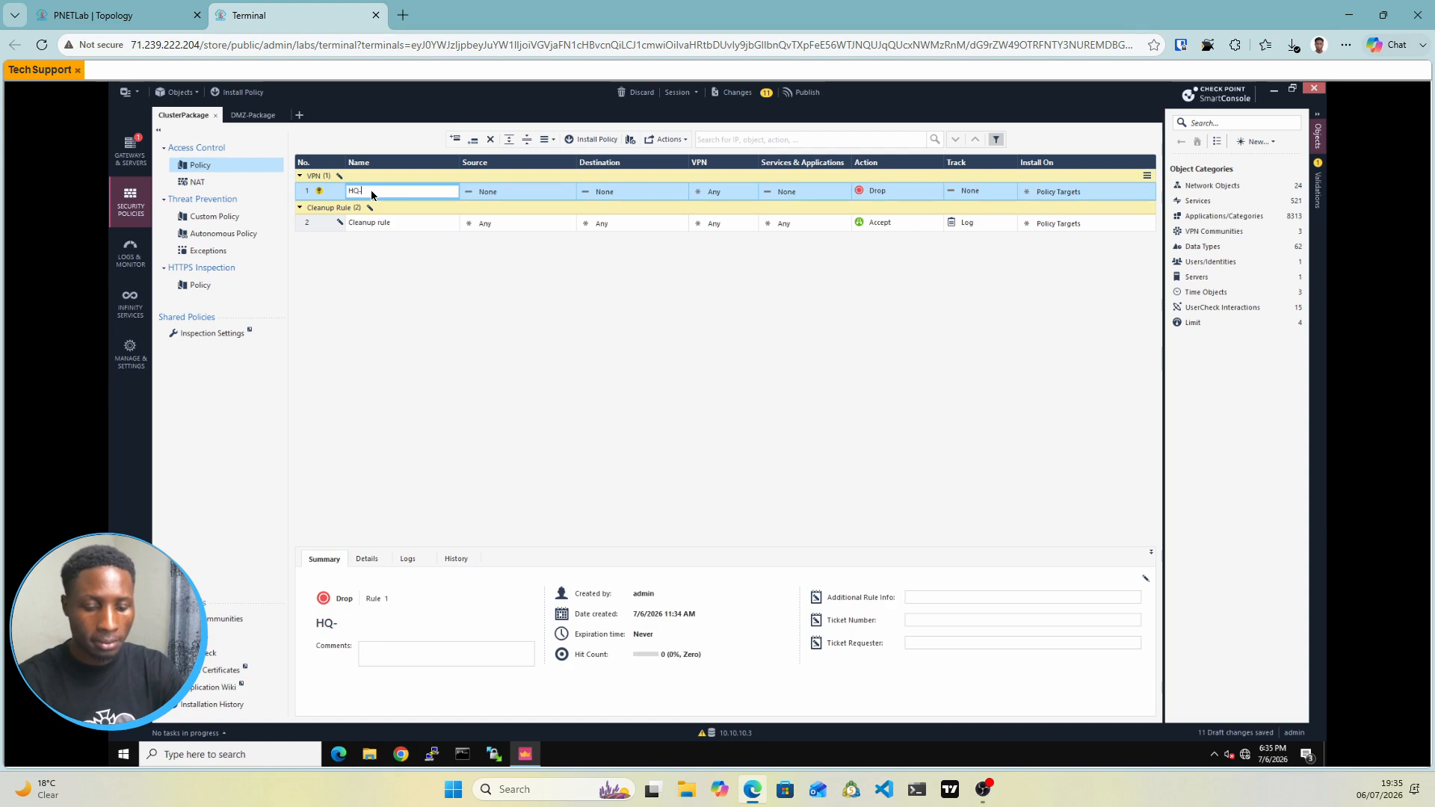
type("DMZ")
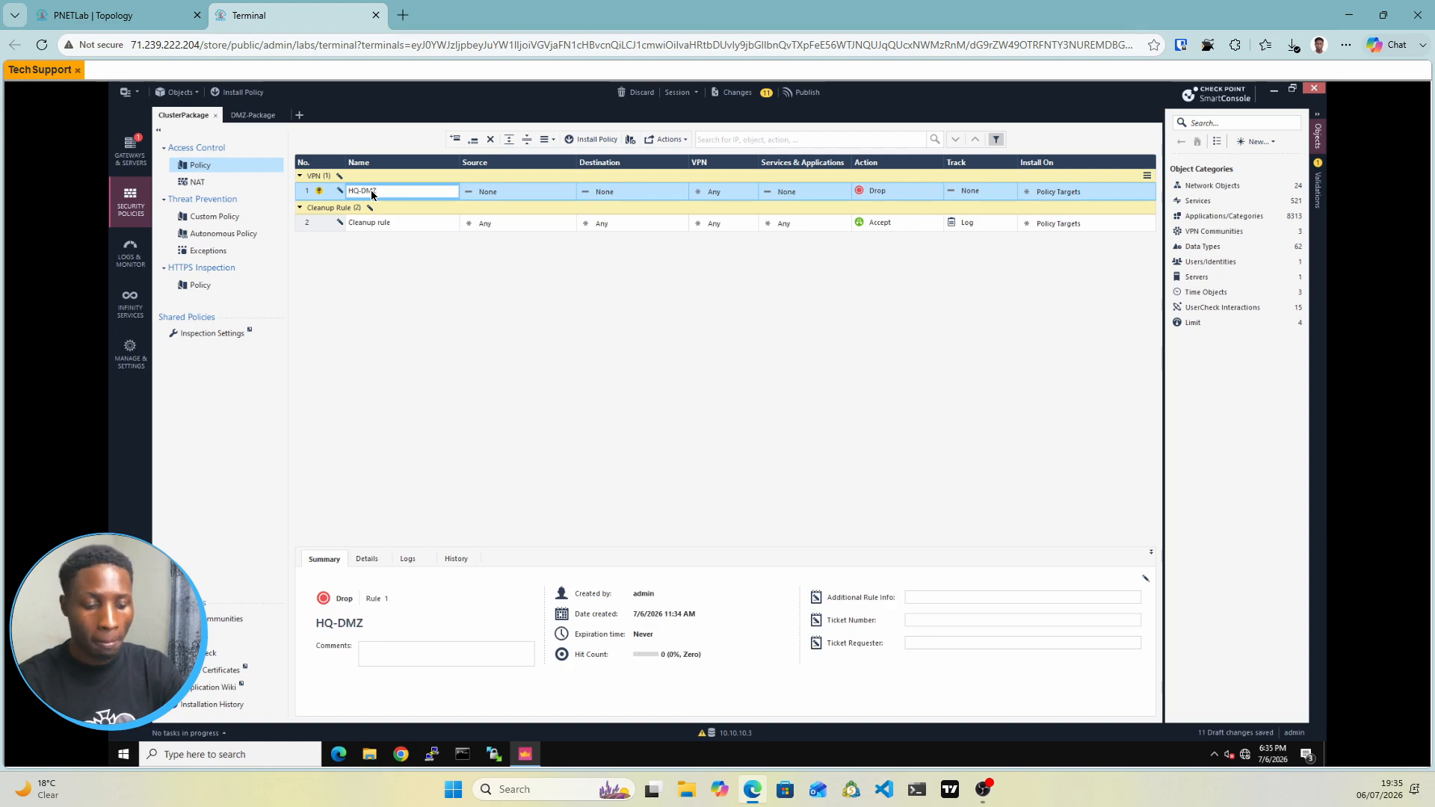
type("-VP")
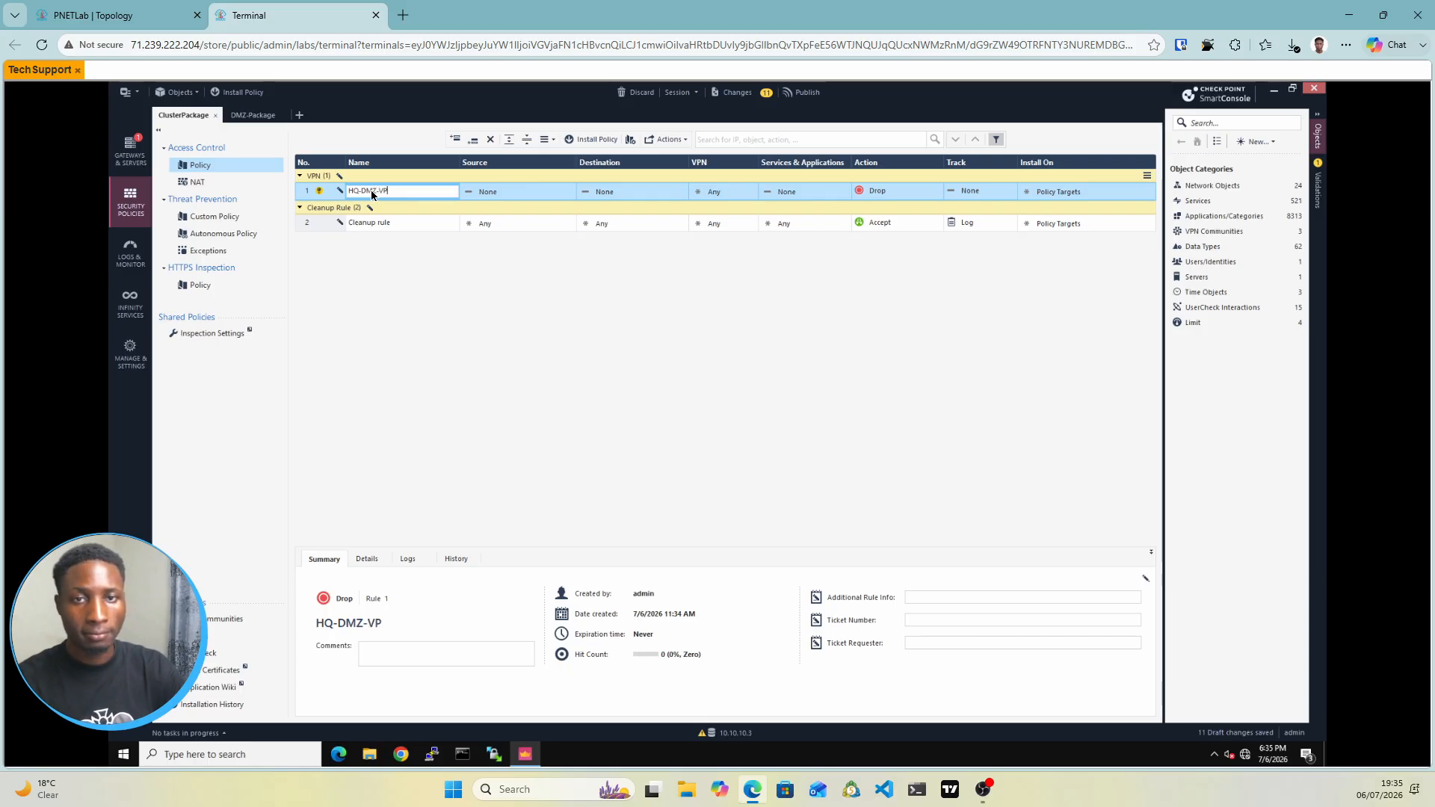
type("N")
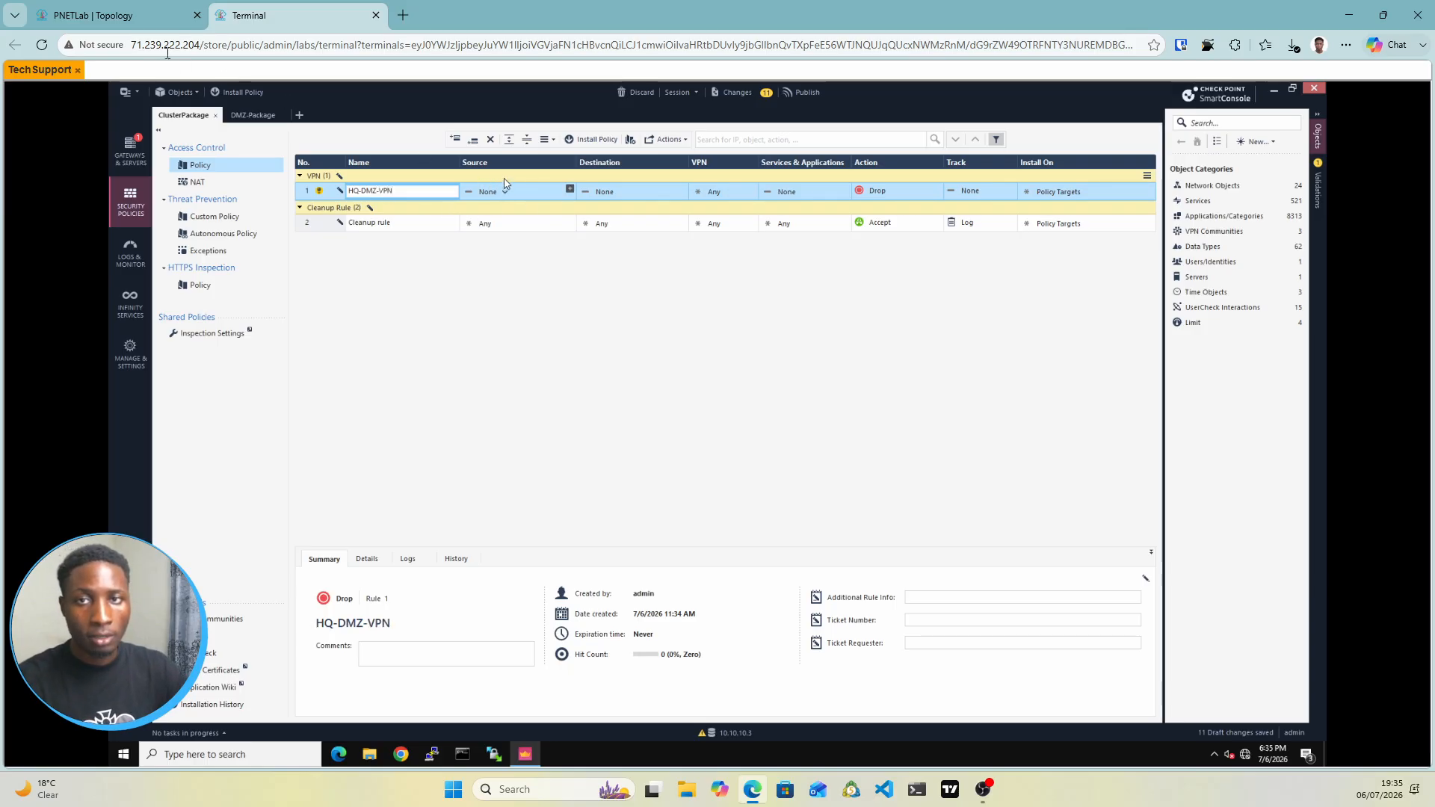
left_click(127, 16)
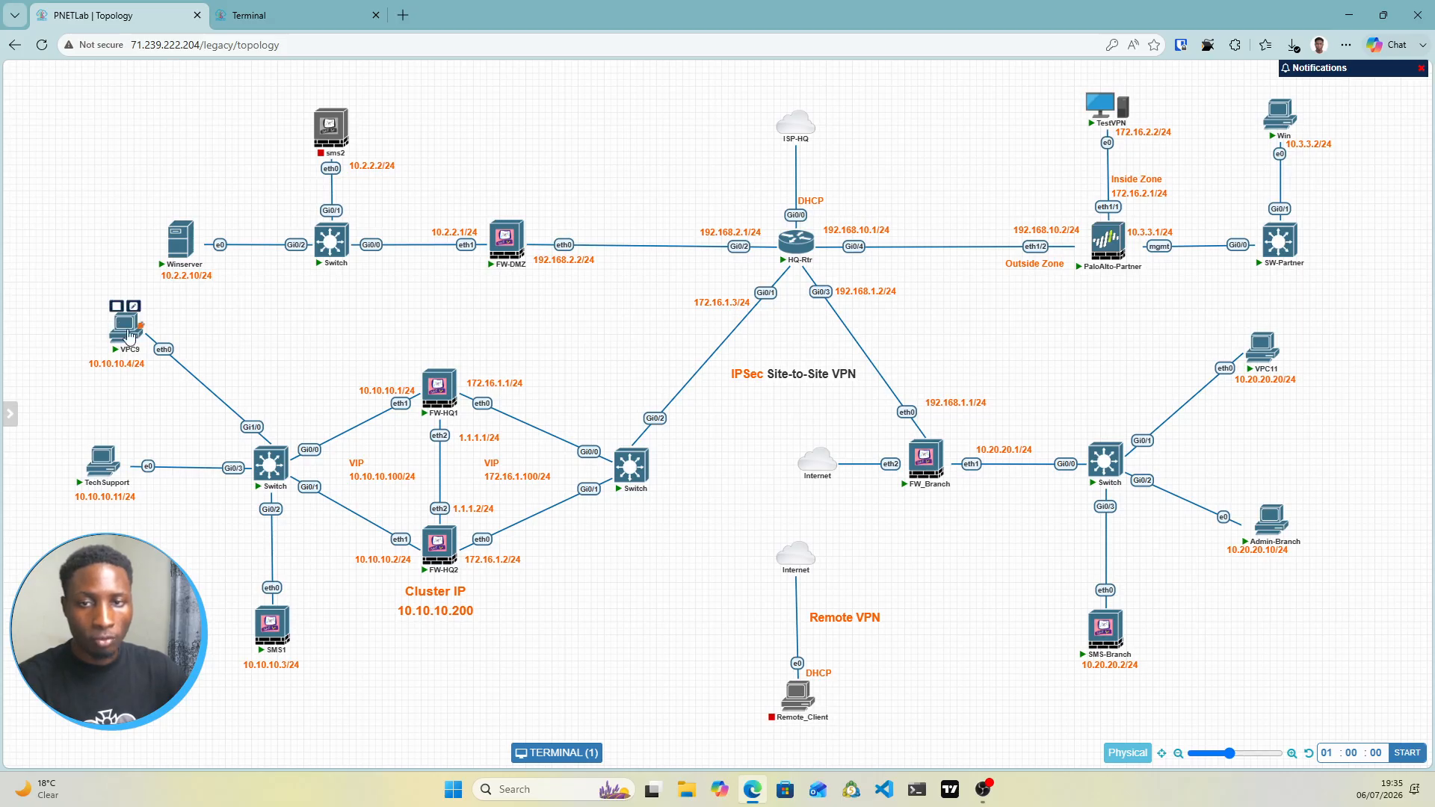
left_click(278, 10)
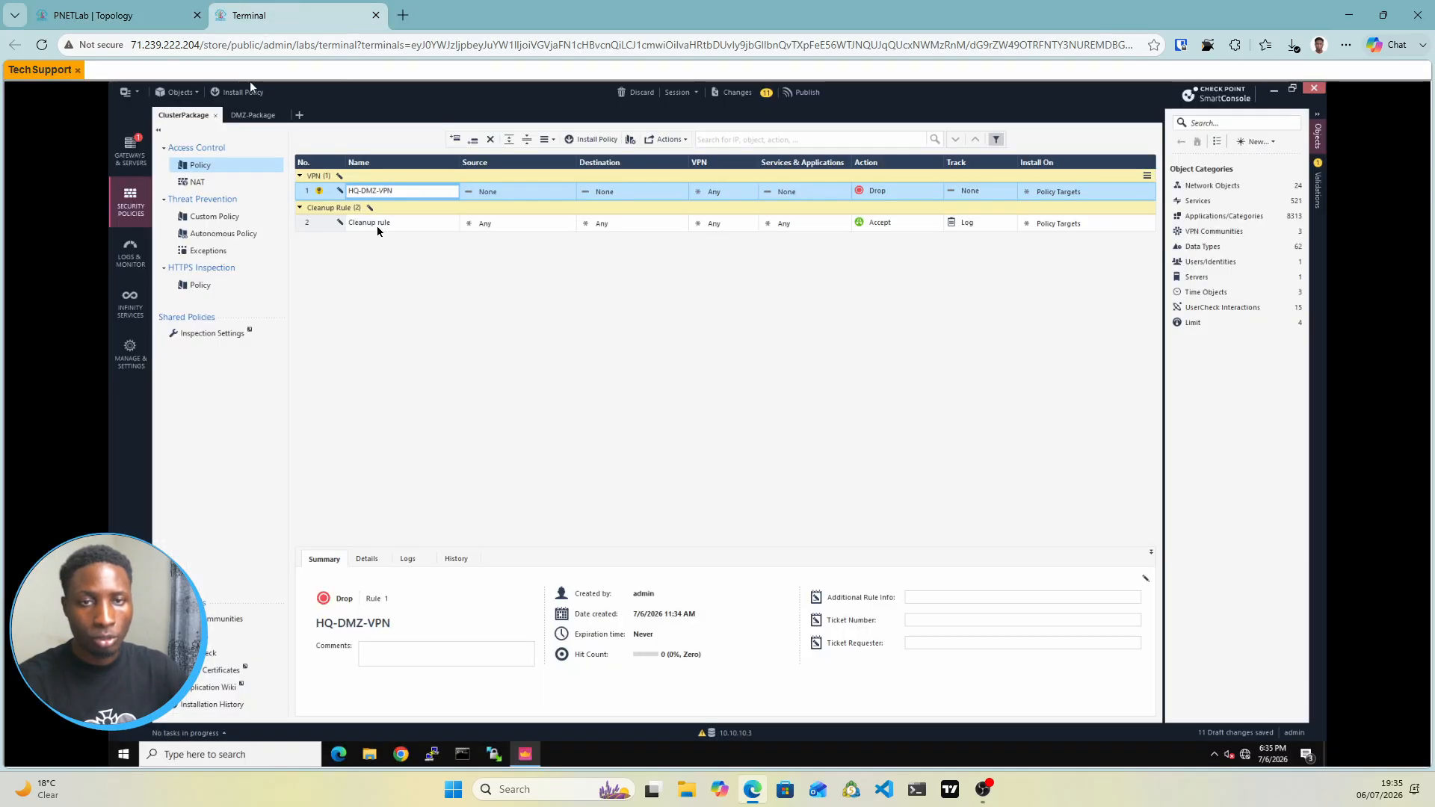
left_click(541, 191)
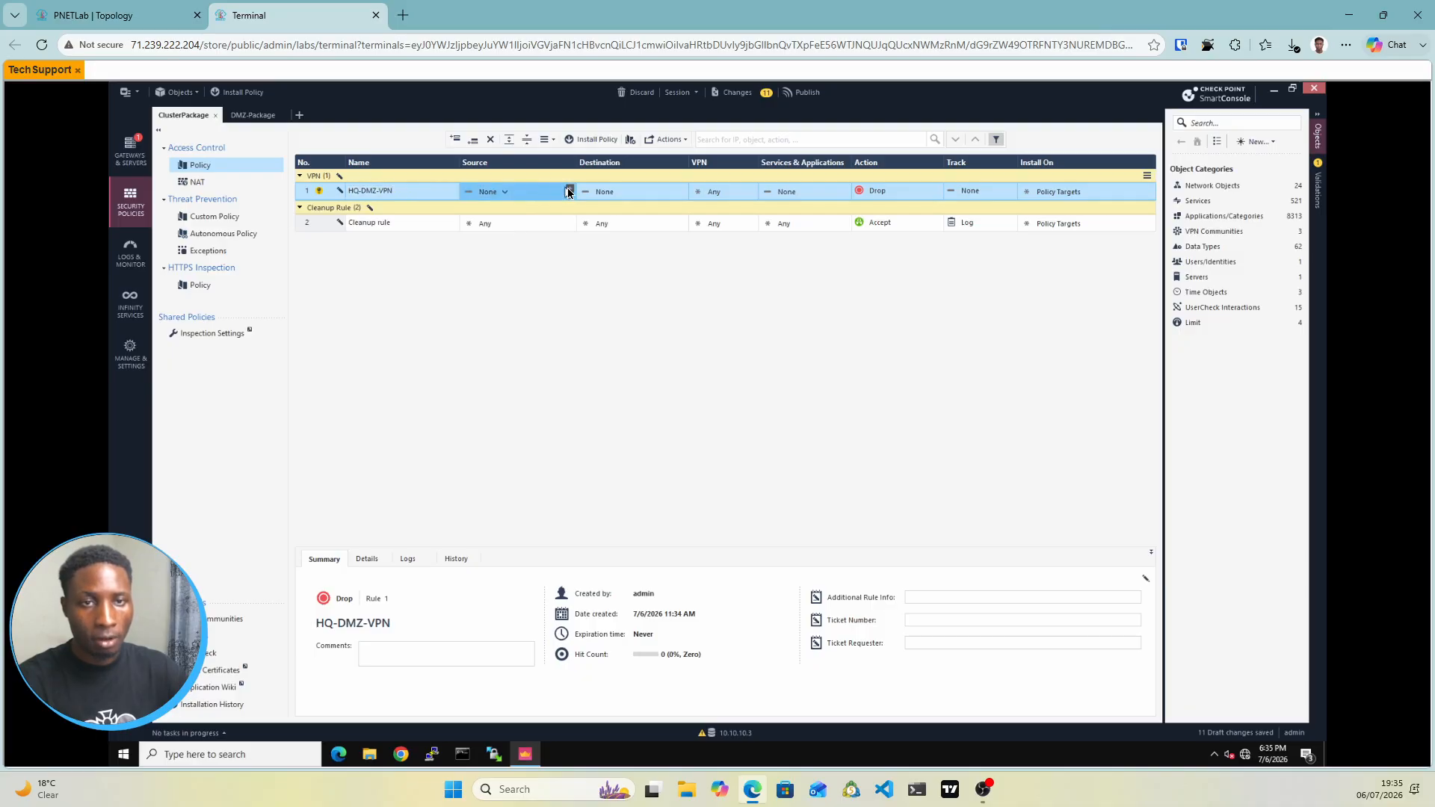
Set HQ-DMZ-VPN's source to a new host object vpc9 with IPv4 10.10.10.4
left_click(569, 192)
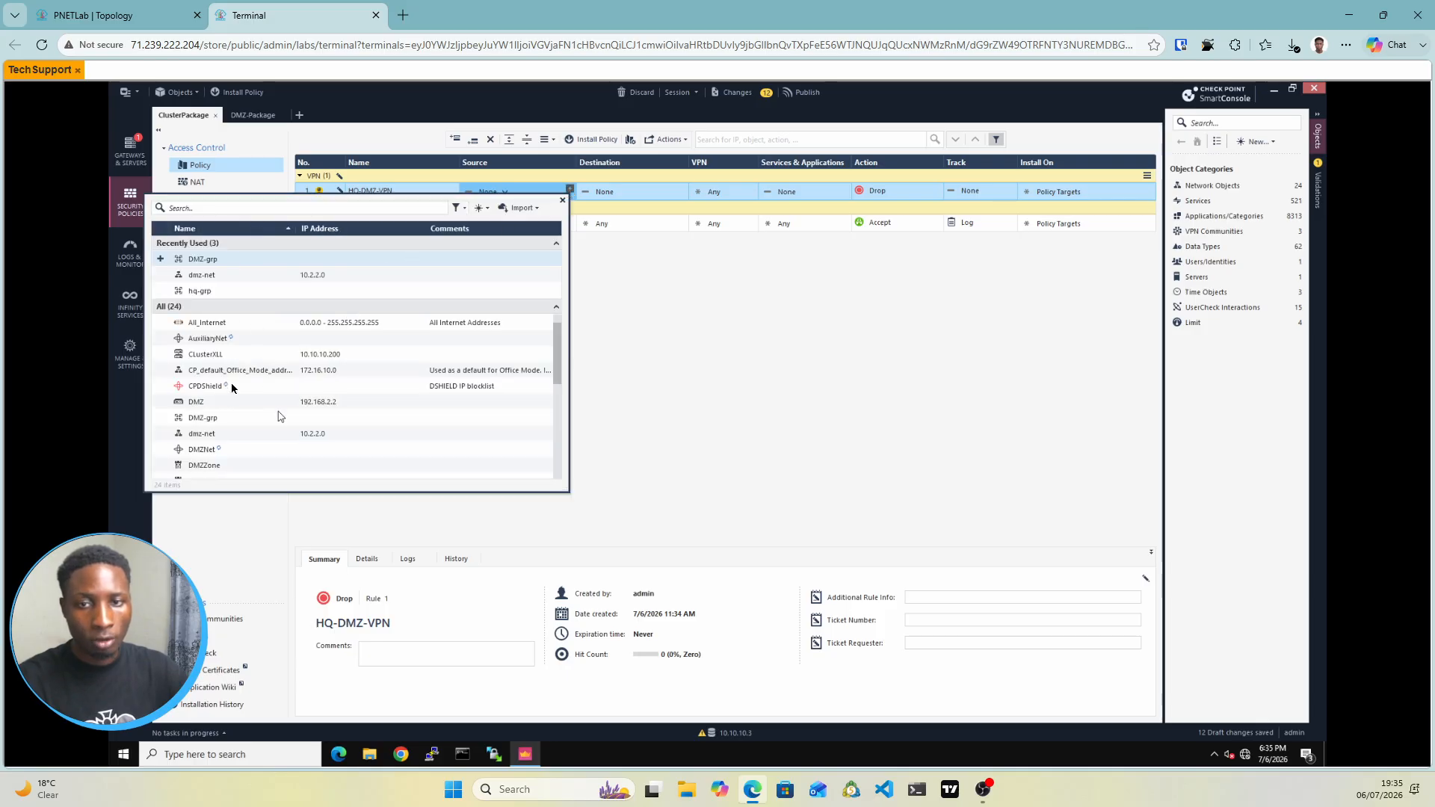
left_click(480, 213)
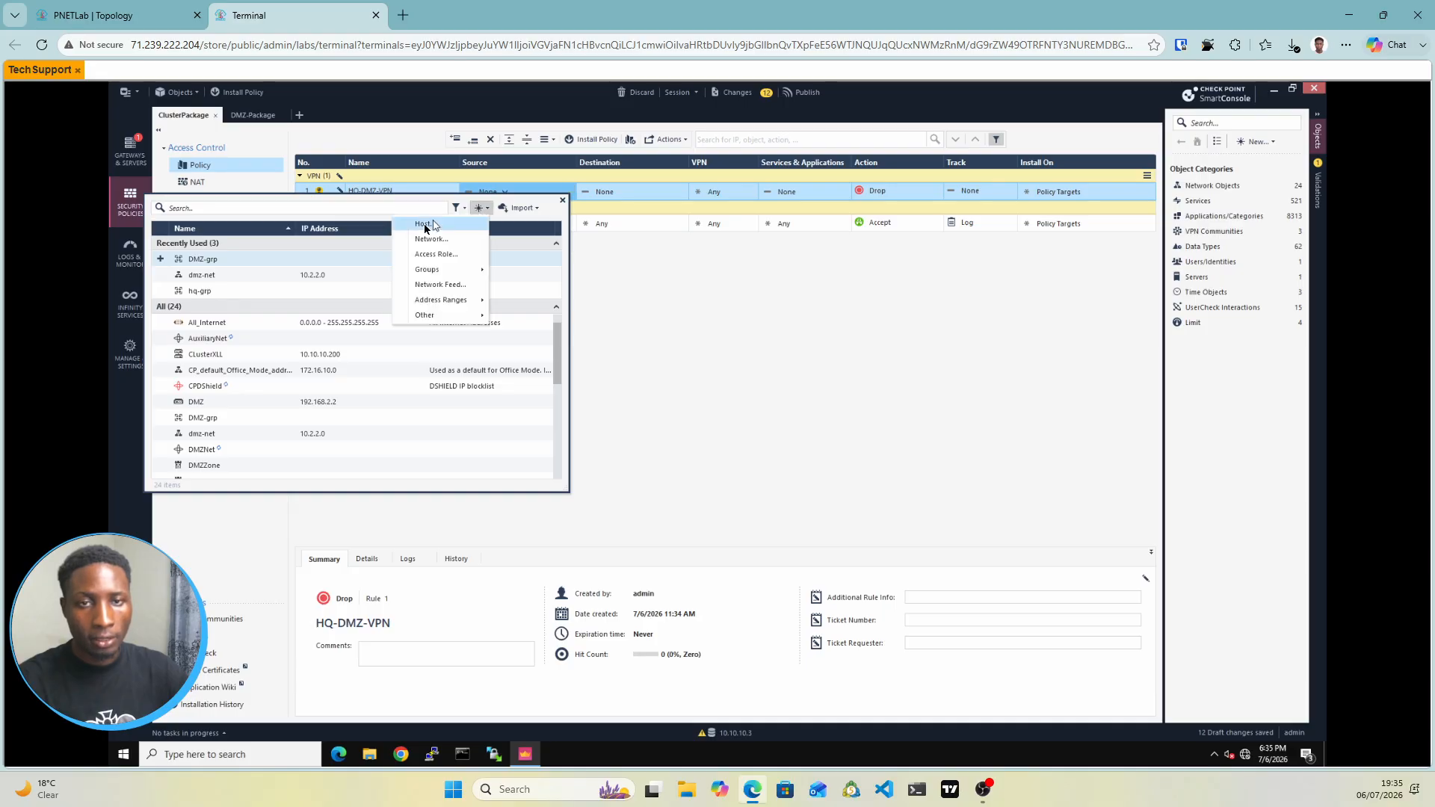
left_click(425, 224)
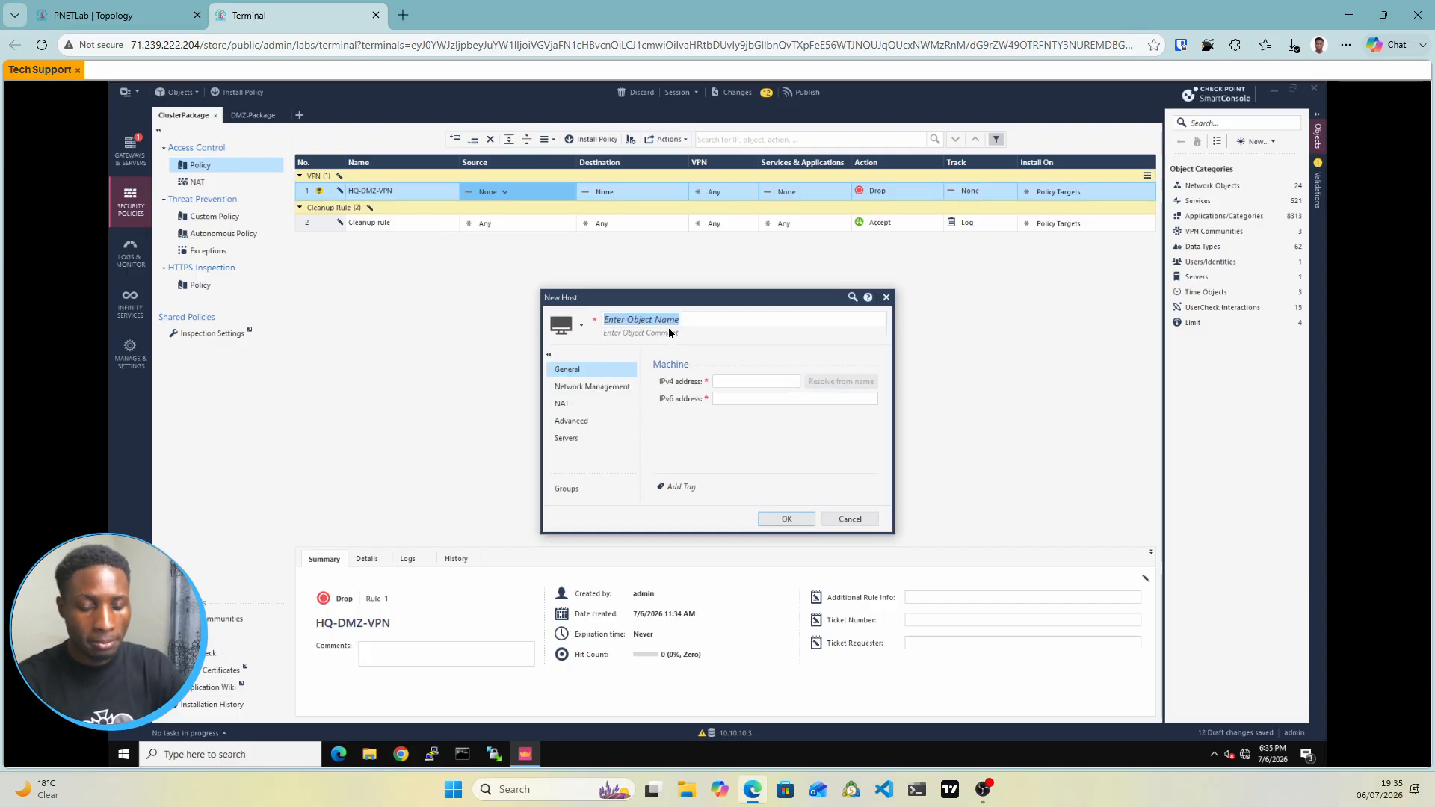
type("vpc")
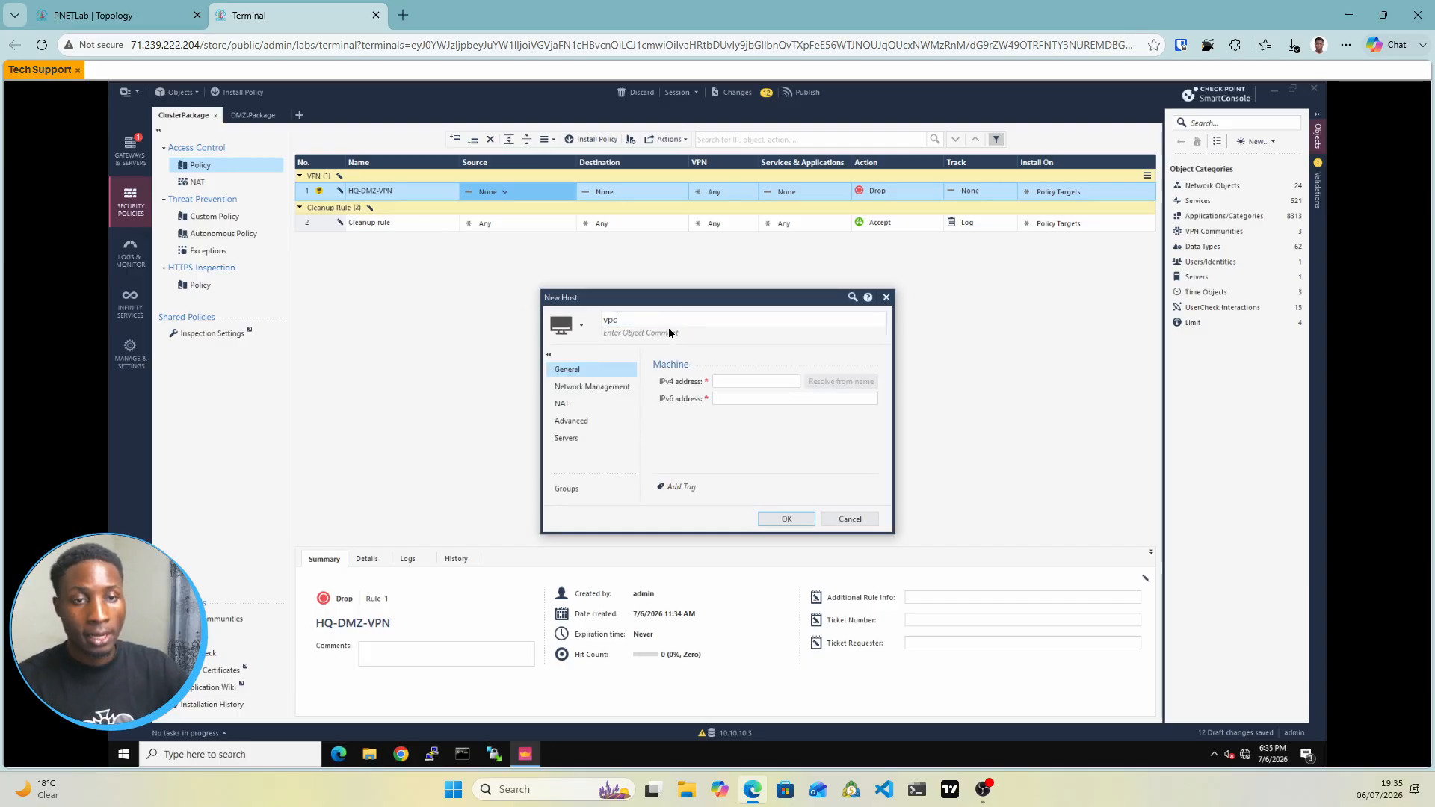
type("9")
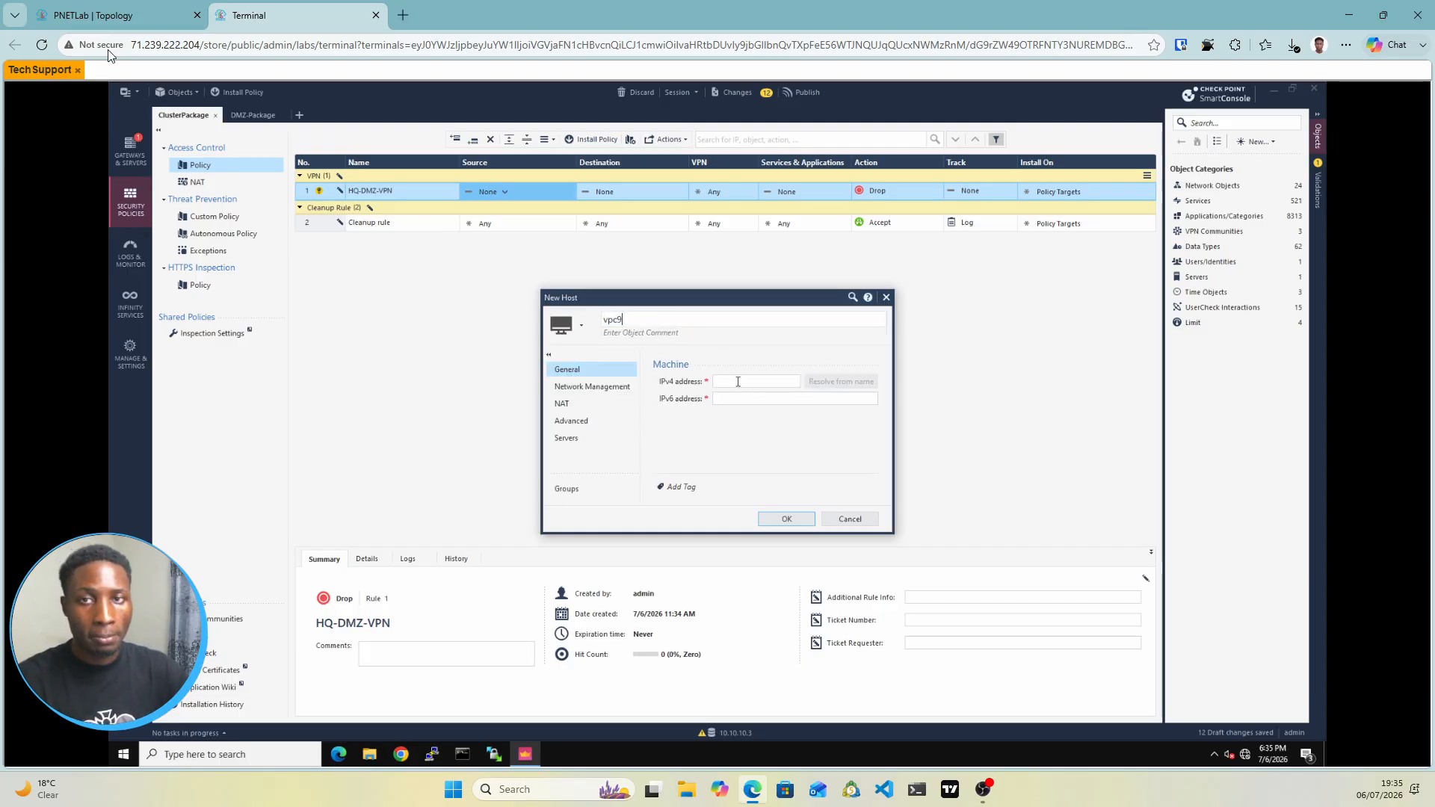
key("ctrl+Tab")
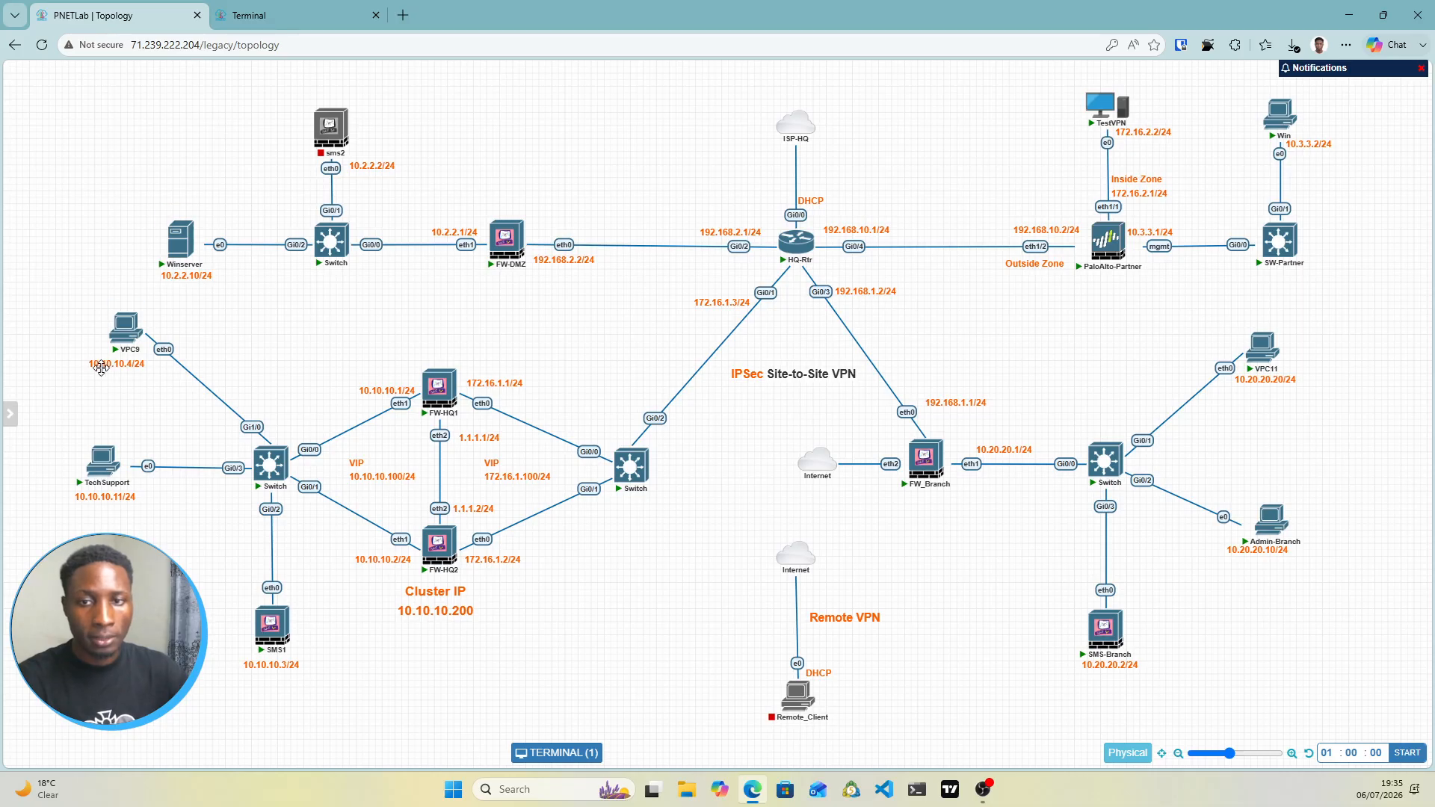
left_click(250, 17)
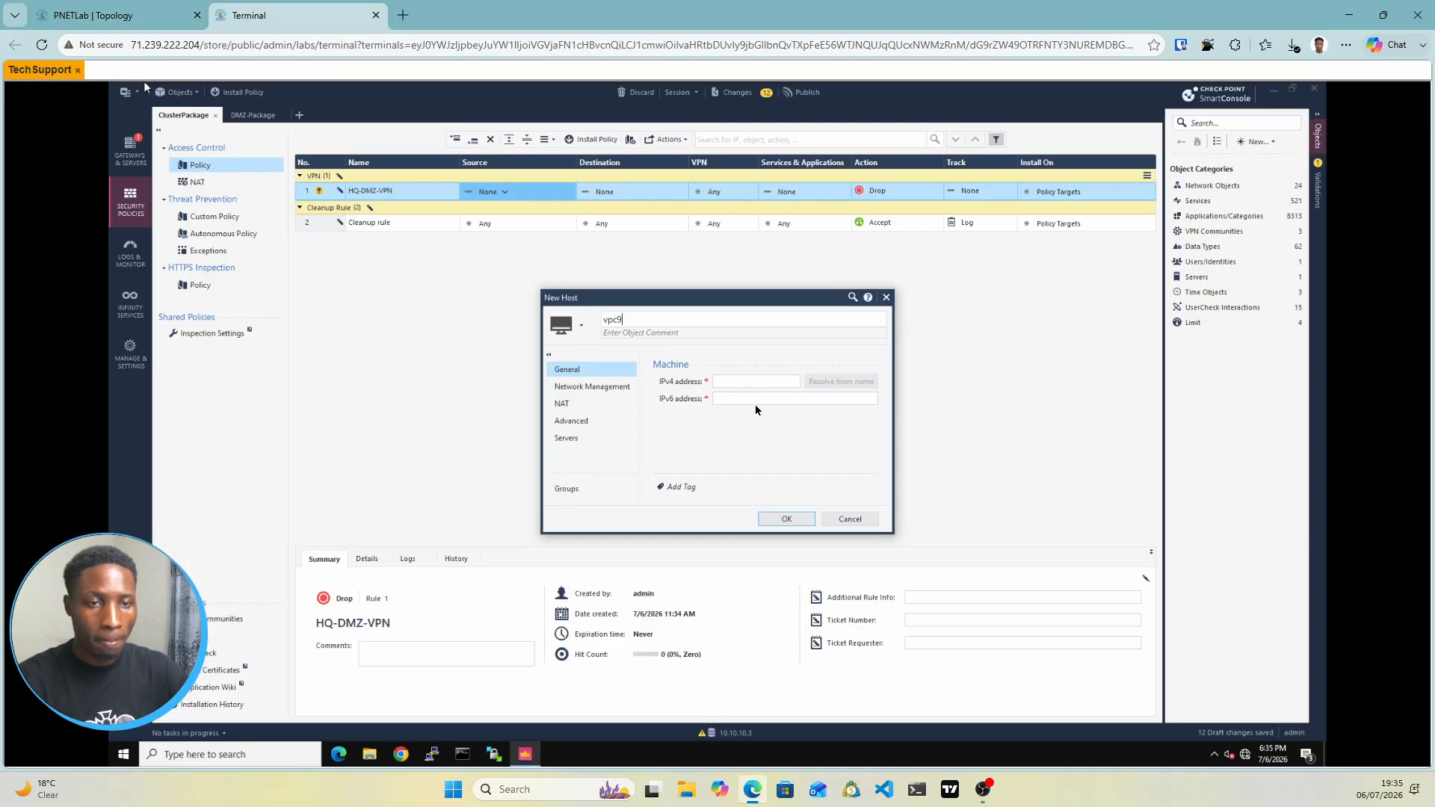
left_click(726, 383)
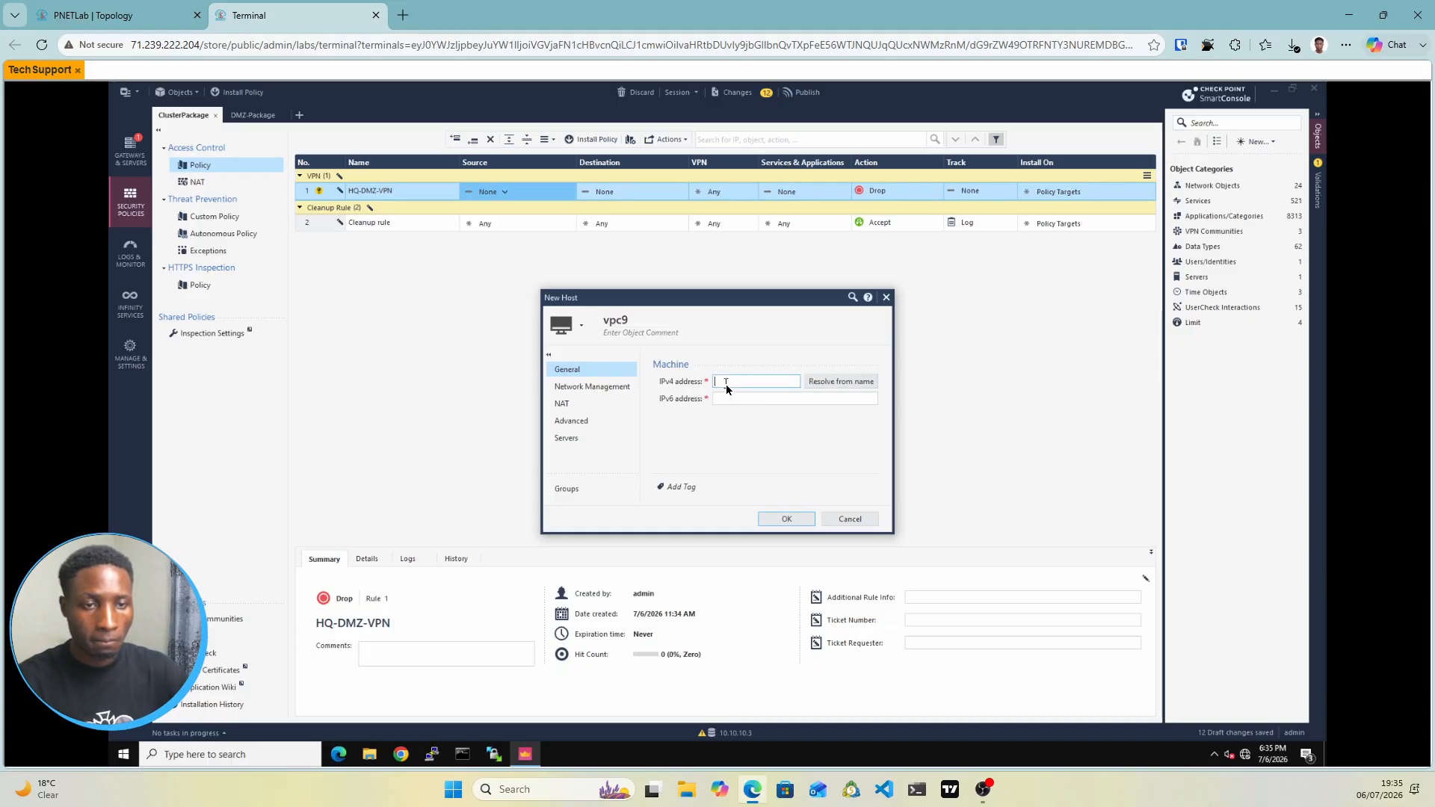
type("10")
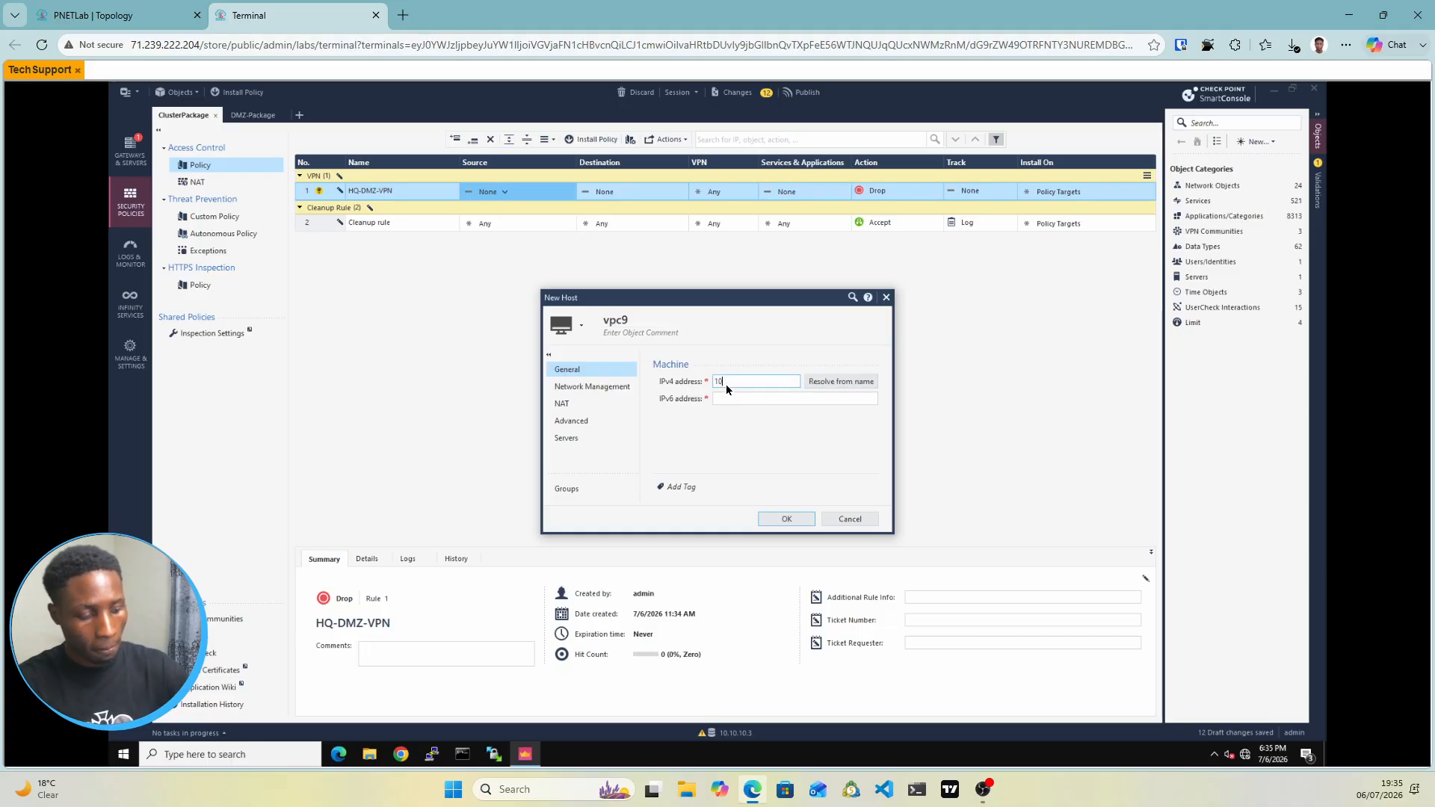
type(".10.10.4")
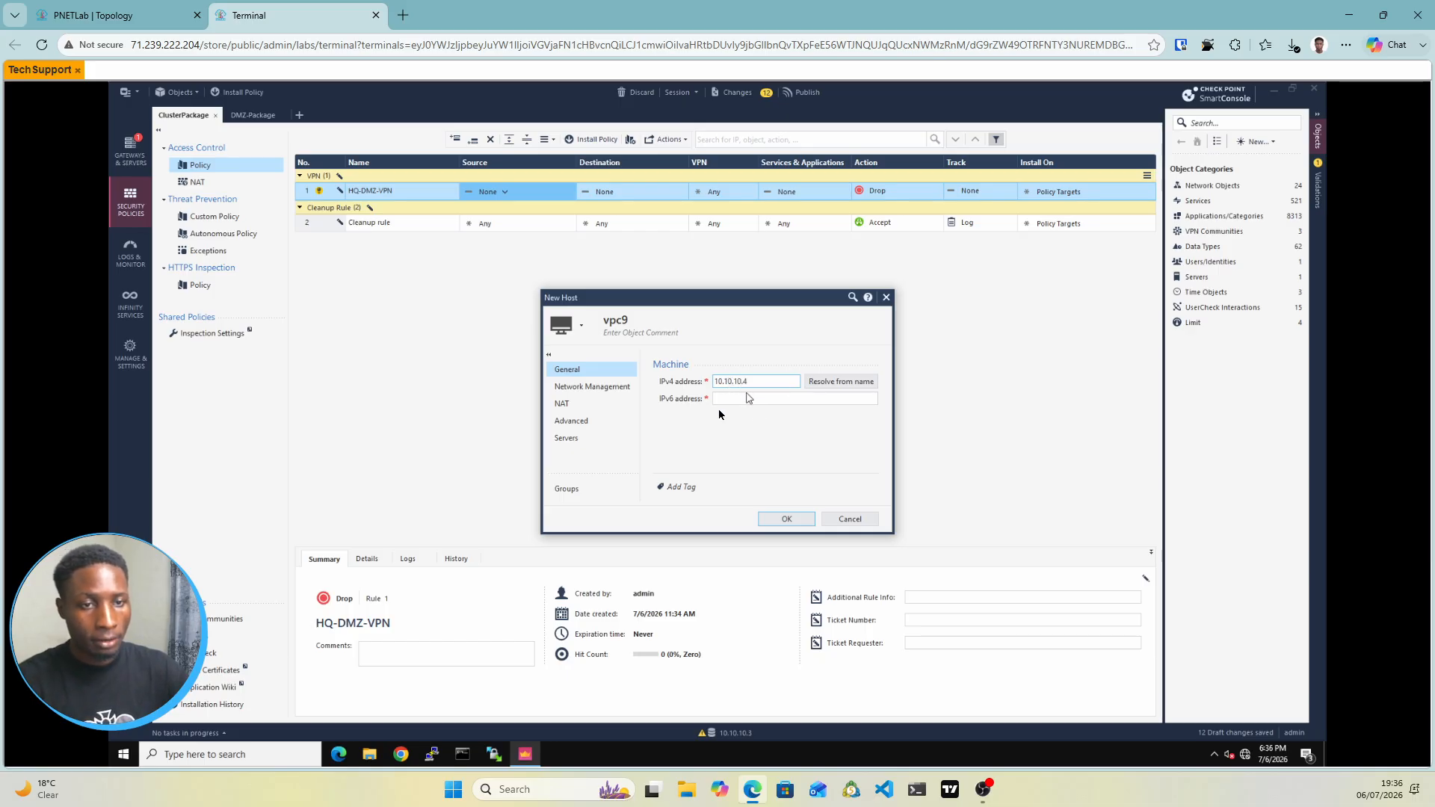
left_click(783, 521)
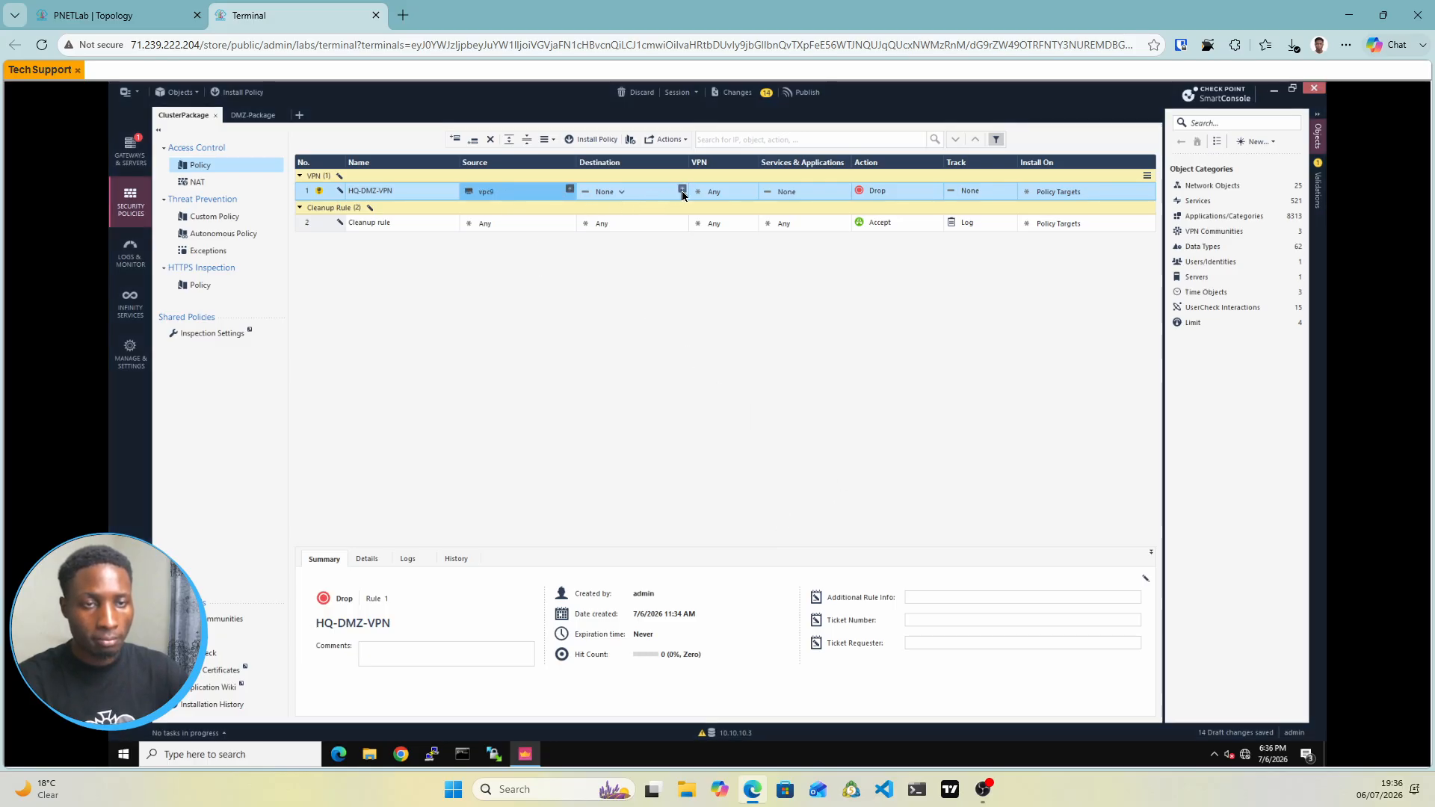
Set HQ-DMZ-VPN's destination to a new host object DMZ-Pc with IPv4 10.2.2.10
left_click(682, 192)
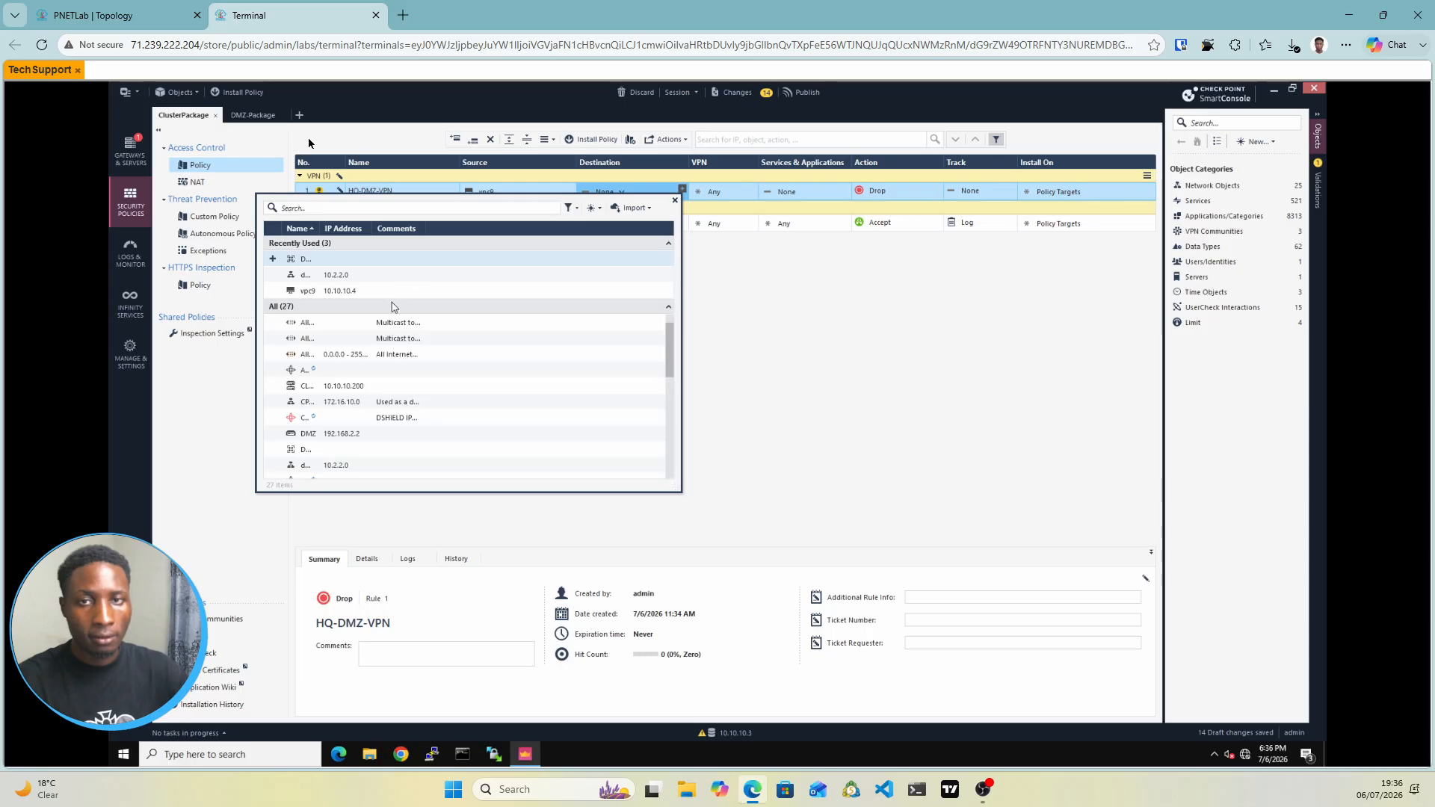
left_click(118, 17)
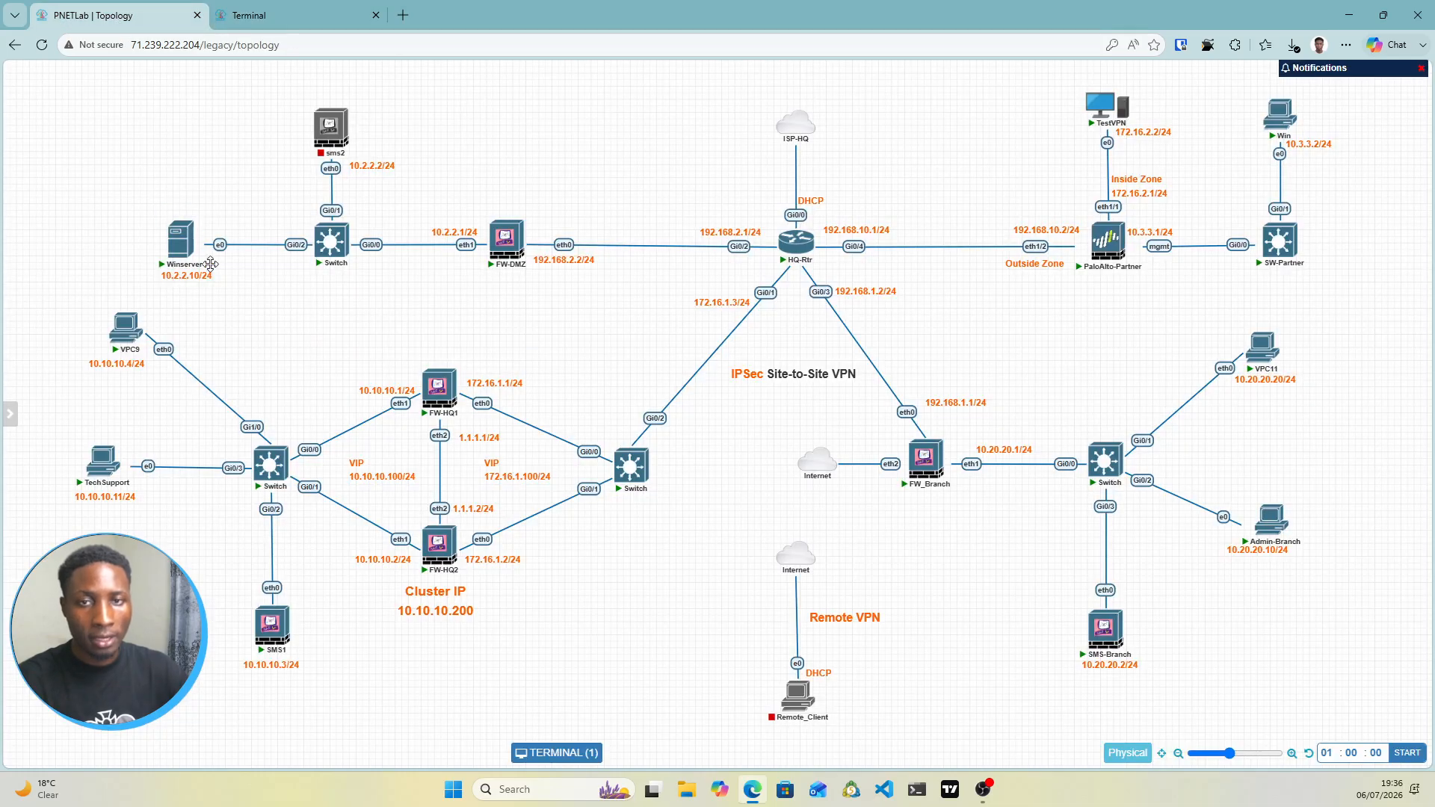
left_click(282, 15)
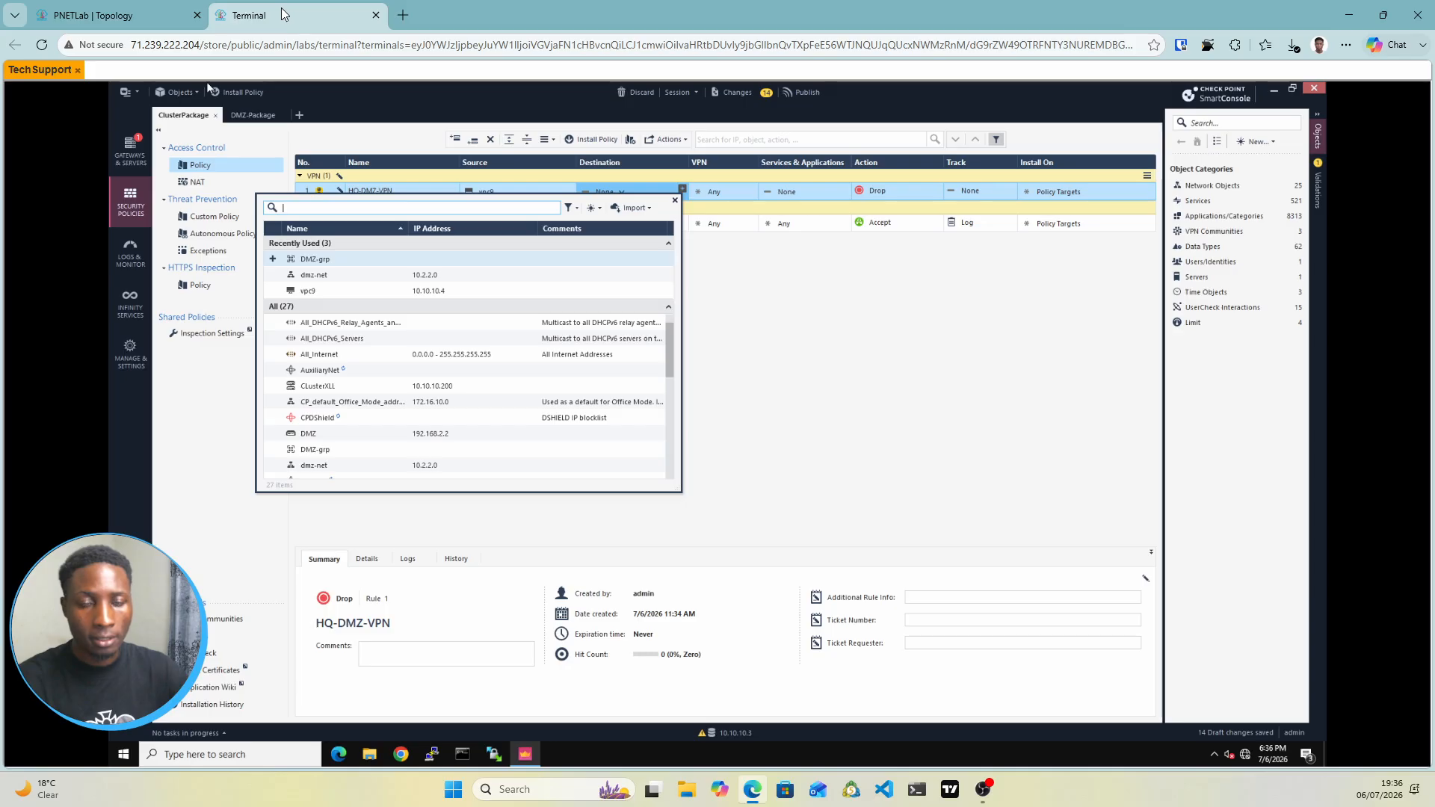
left_click(596, 209)
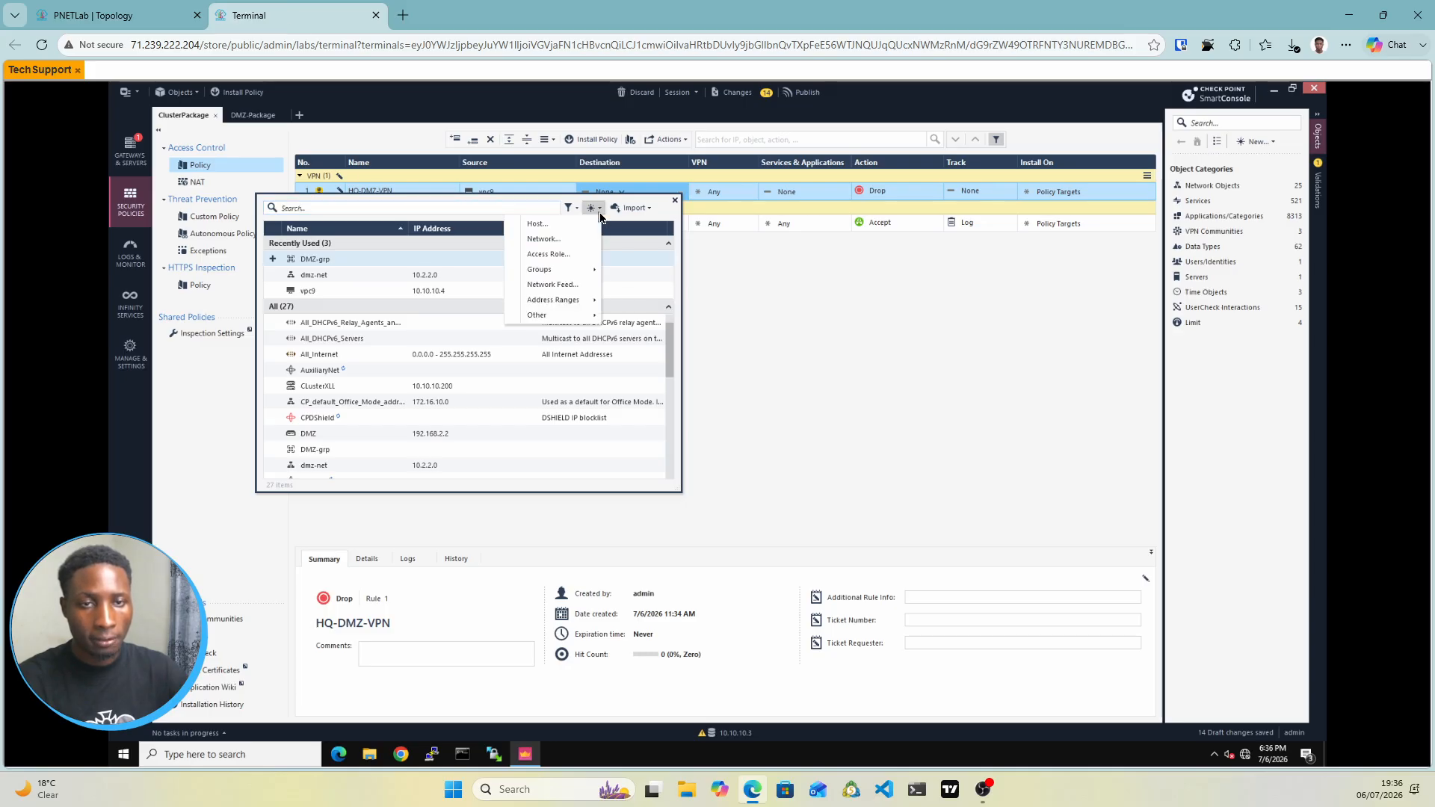
left_click(545, 228)
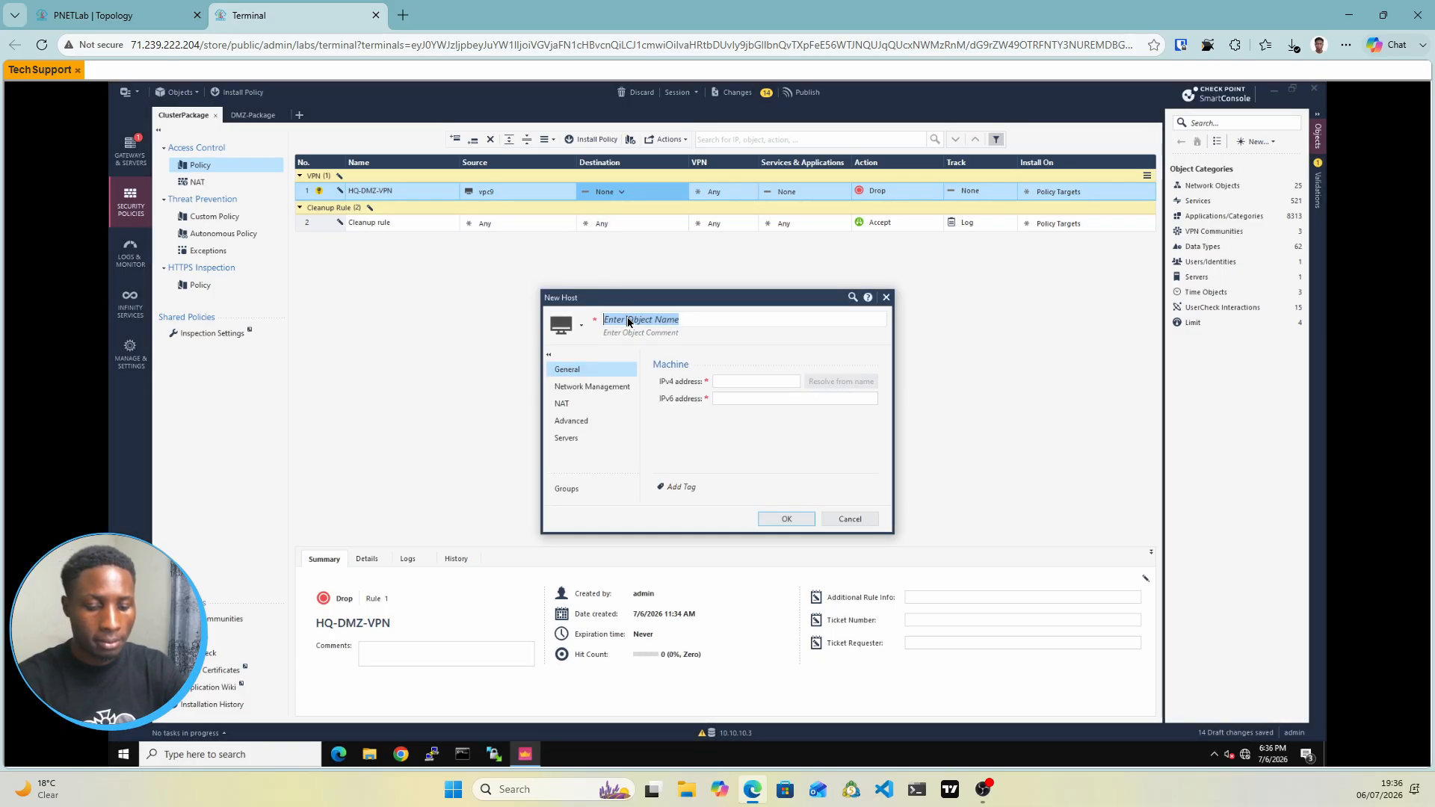
type("DM")
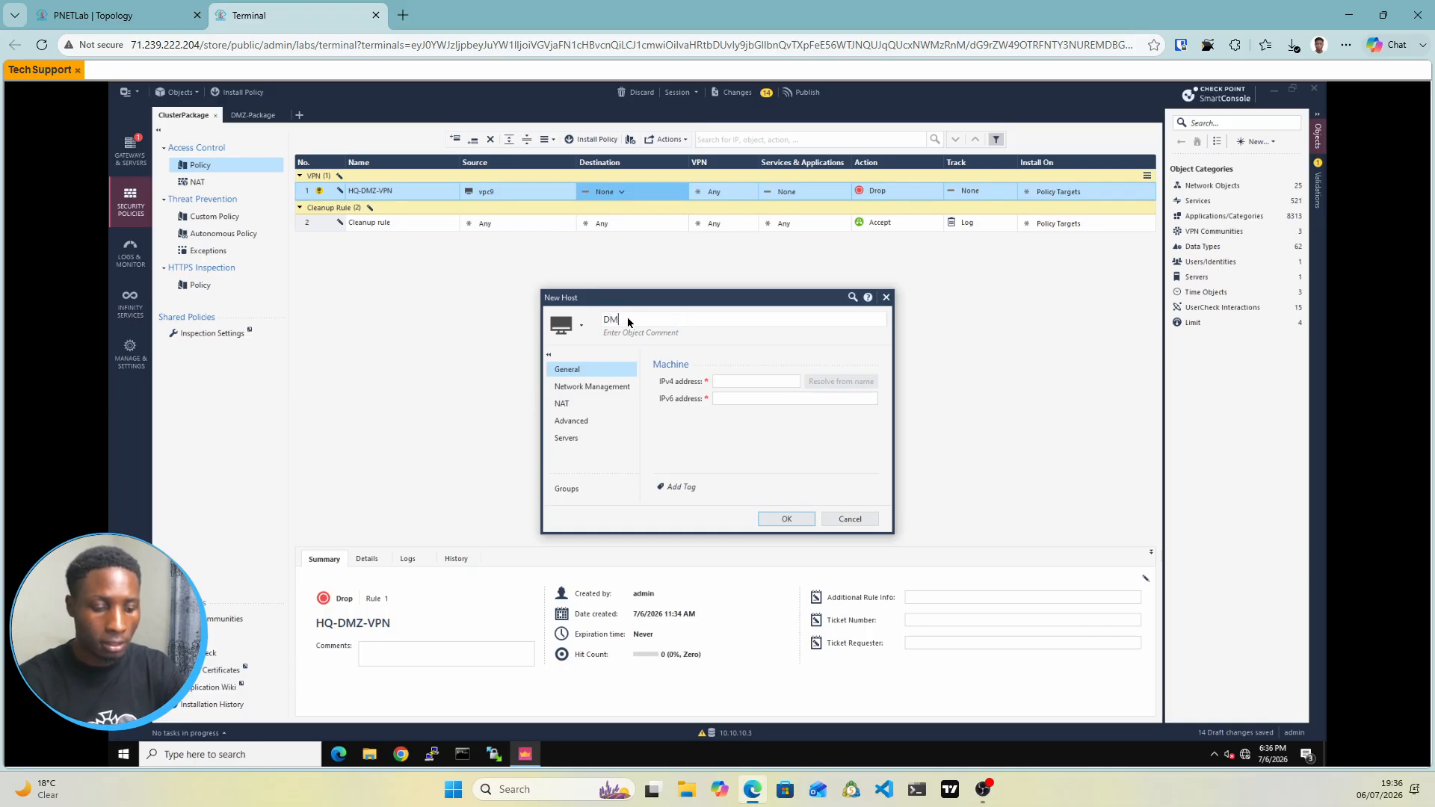
type("Z-")
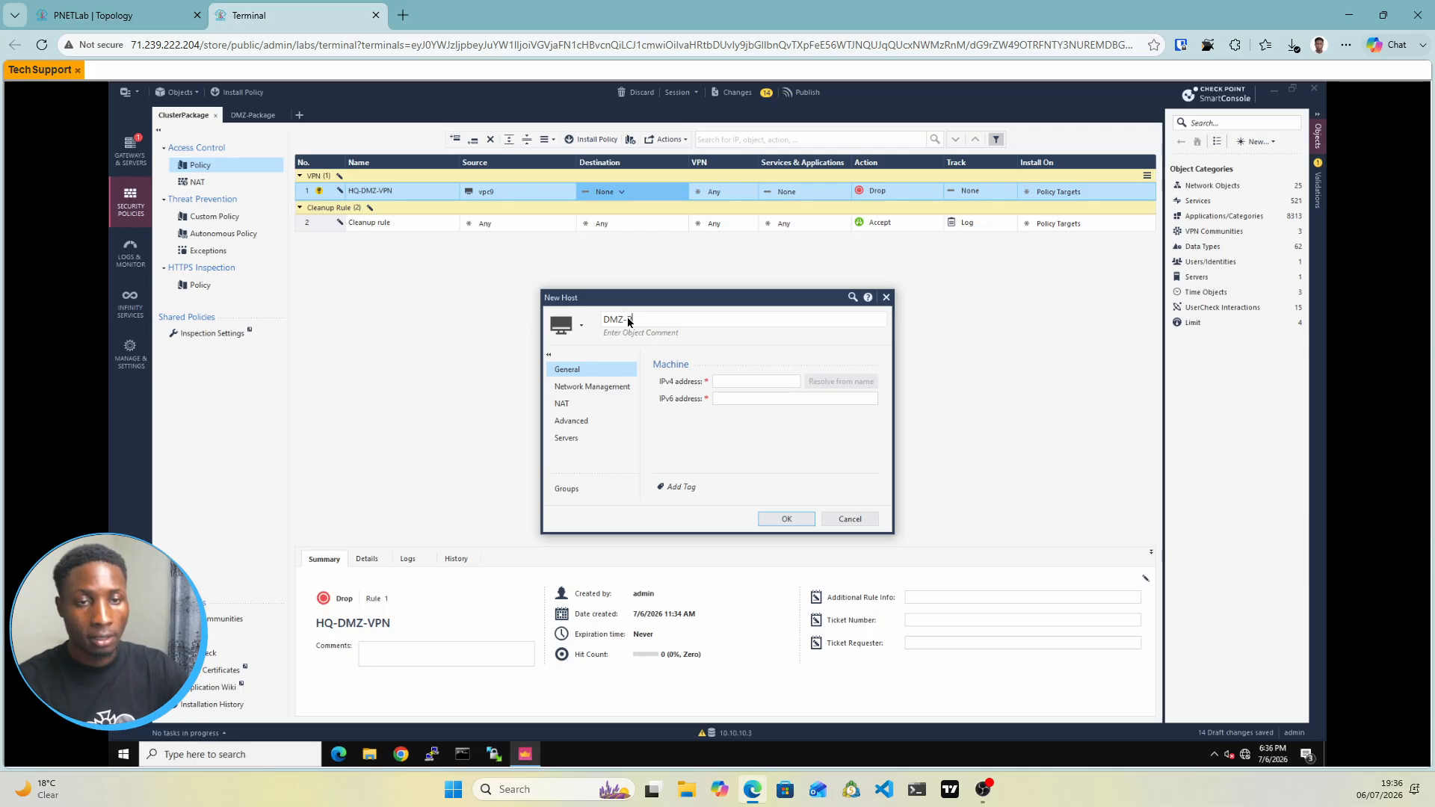
type("Pc")
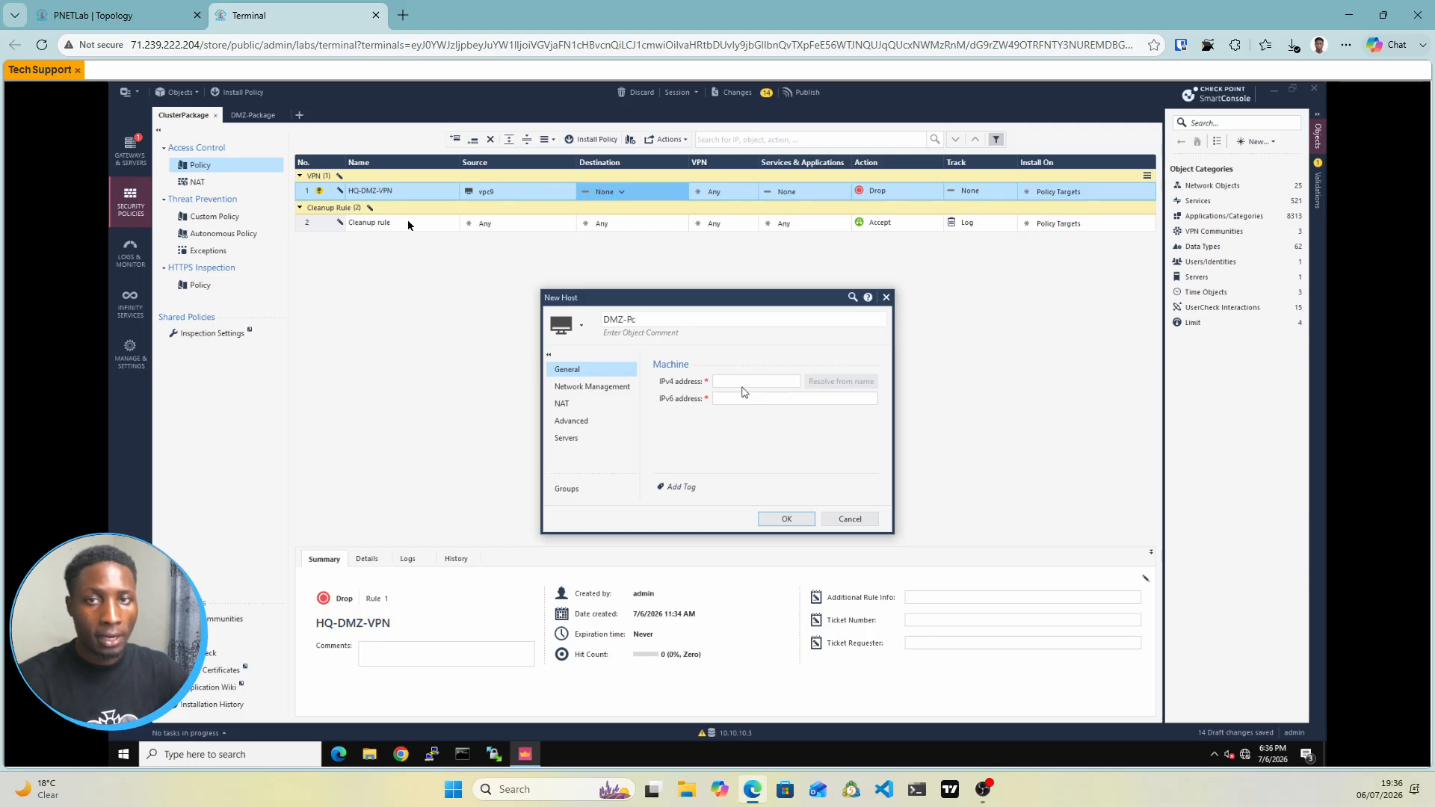
left_click(112, 15)
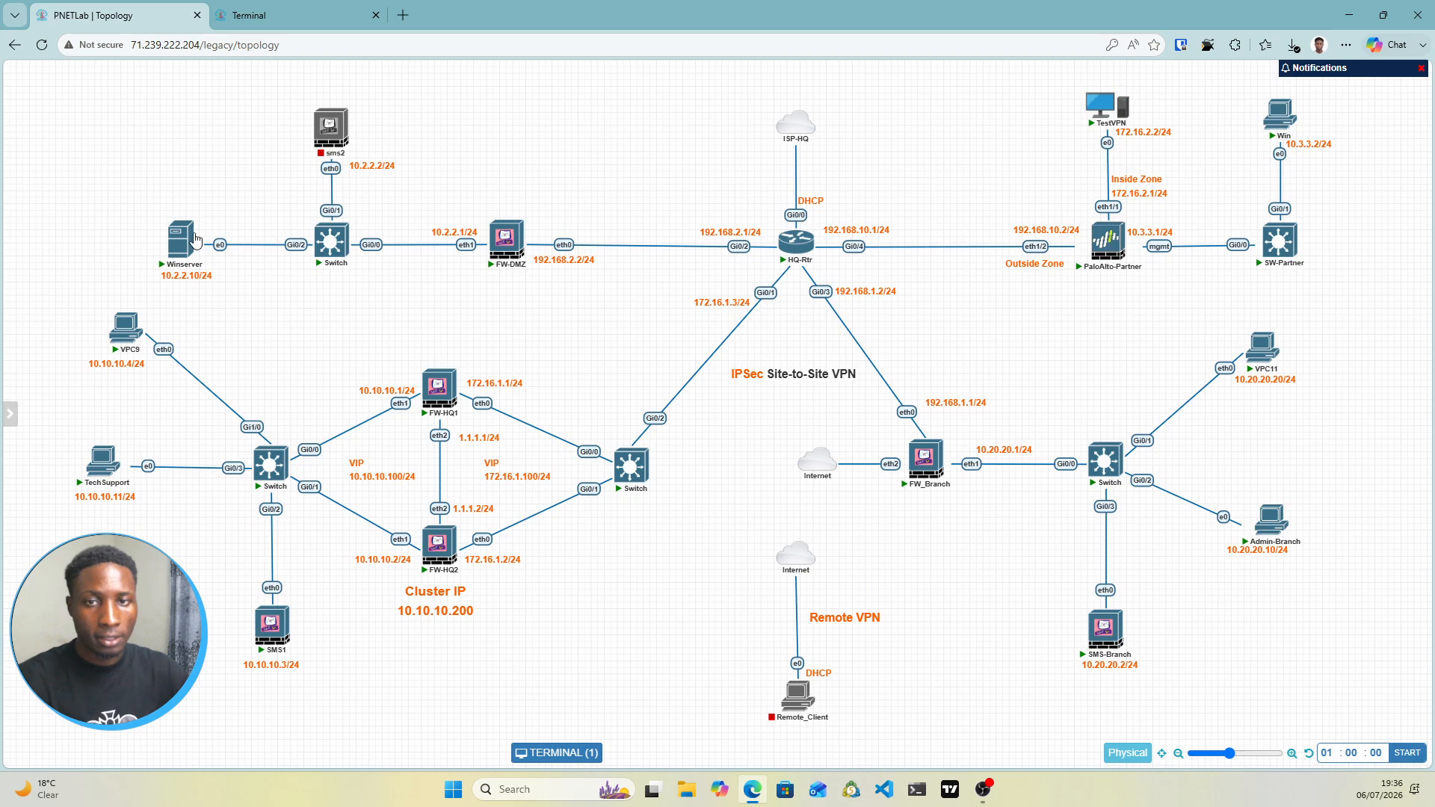
left_click(263, 17)
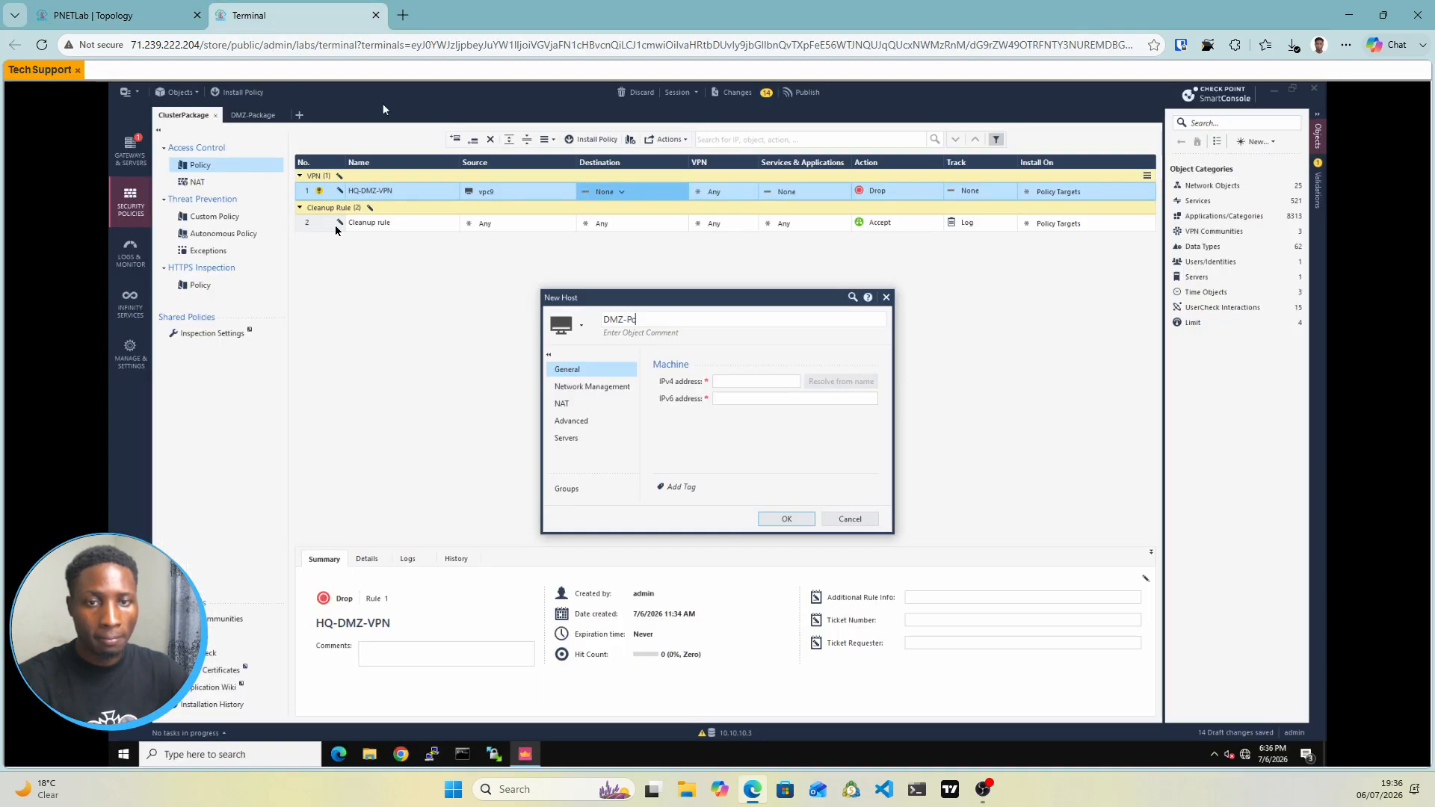
left_click(724, 386)
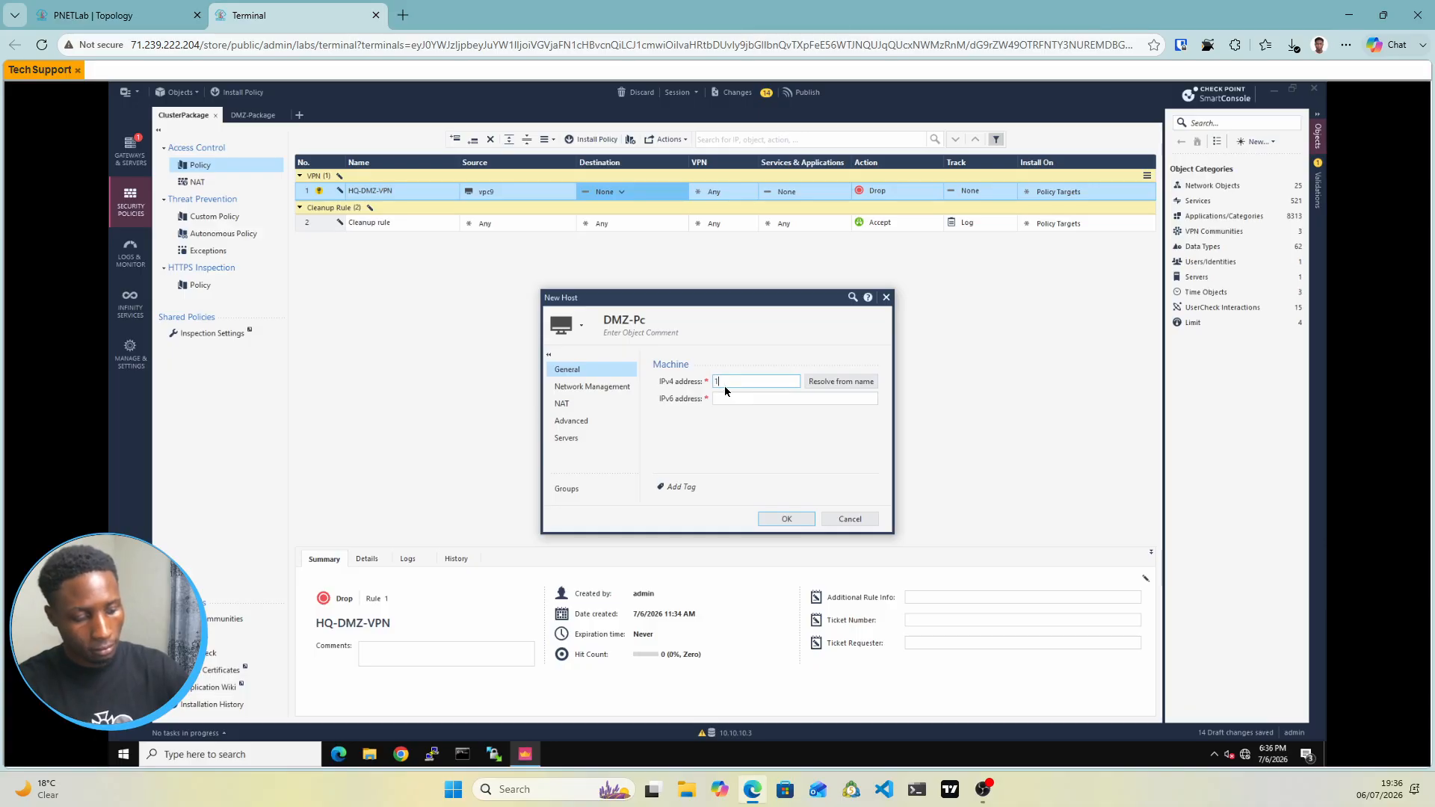
type("10.2.2.10")
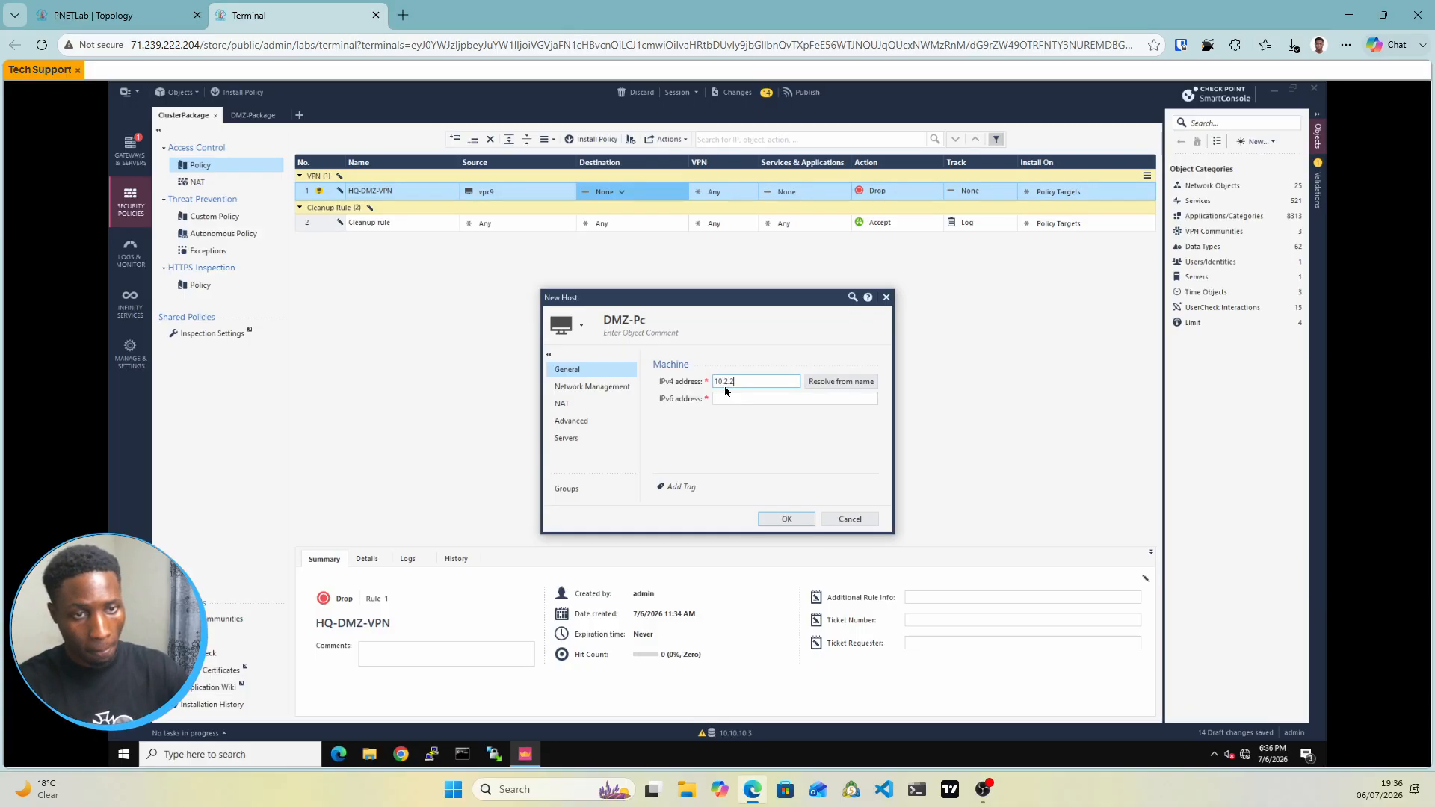
left_click(782, 519)
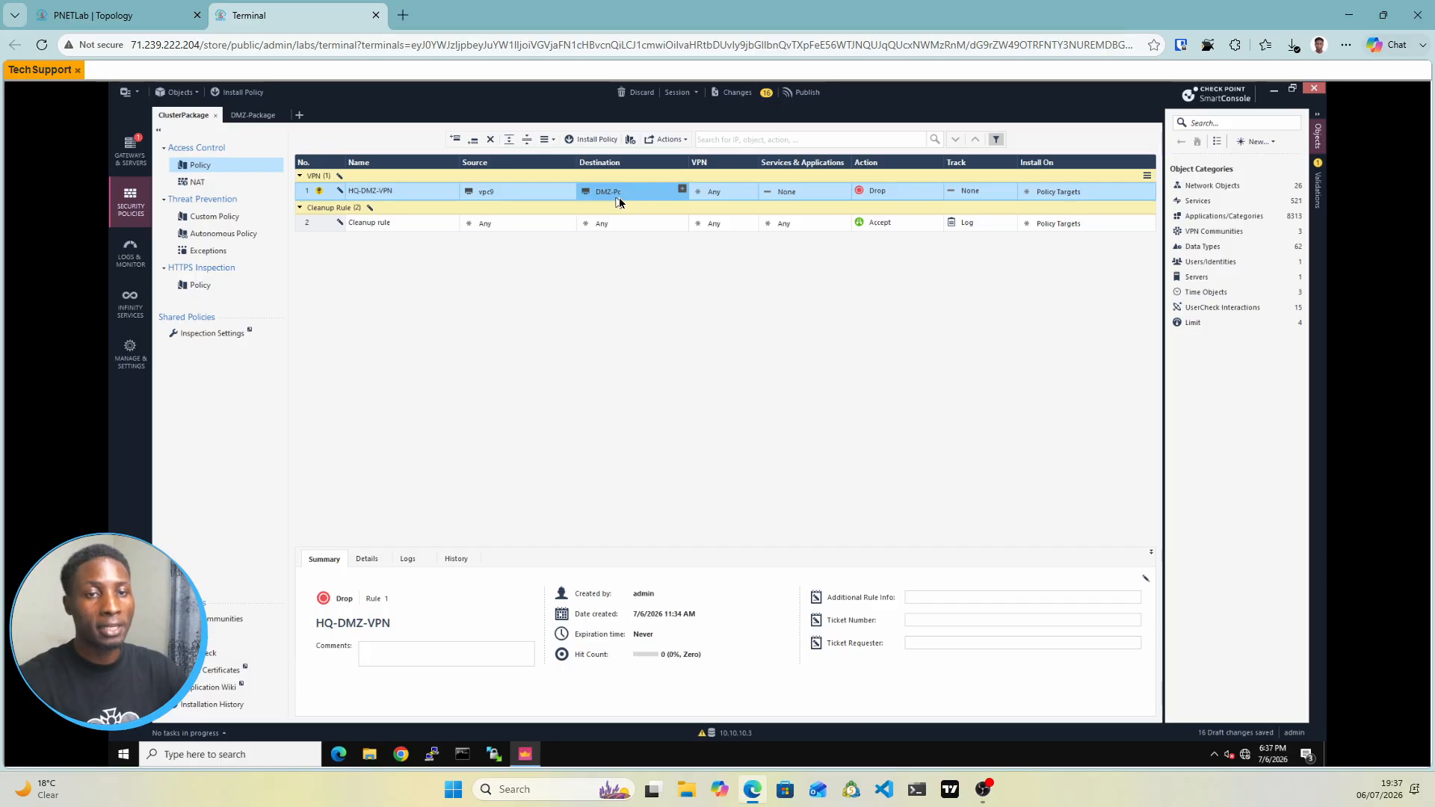
Add DMZ-Pc to HQ-DMZ-VPN's source and vpc9 to its destination so it works both ways
mouse_move(587, 204)
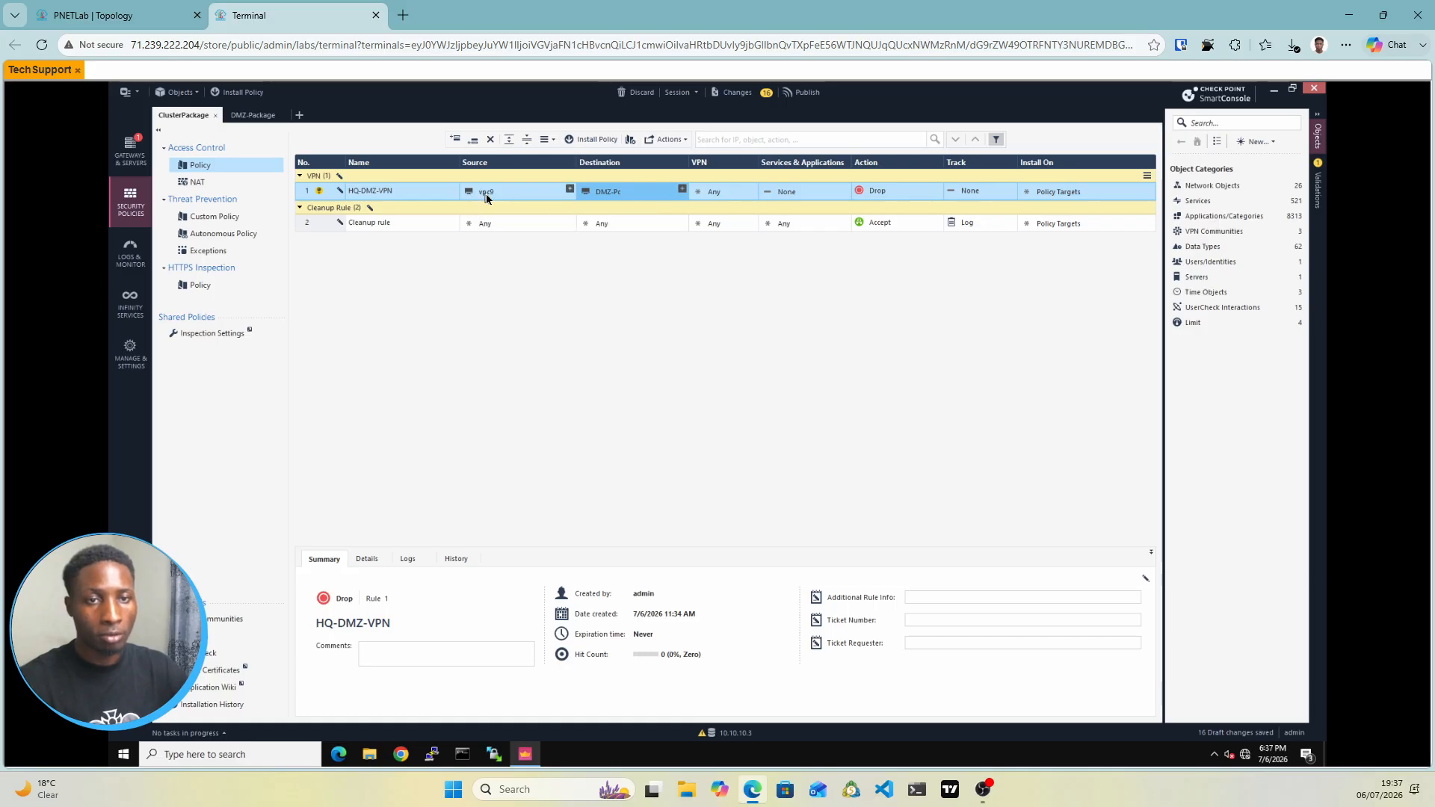
mouse_move(485, 194)
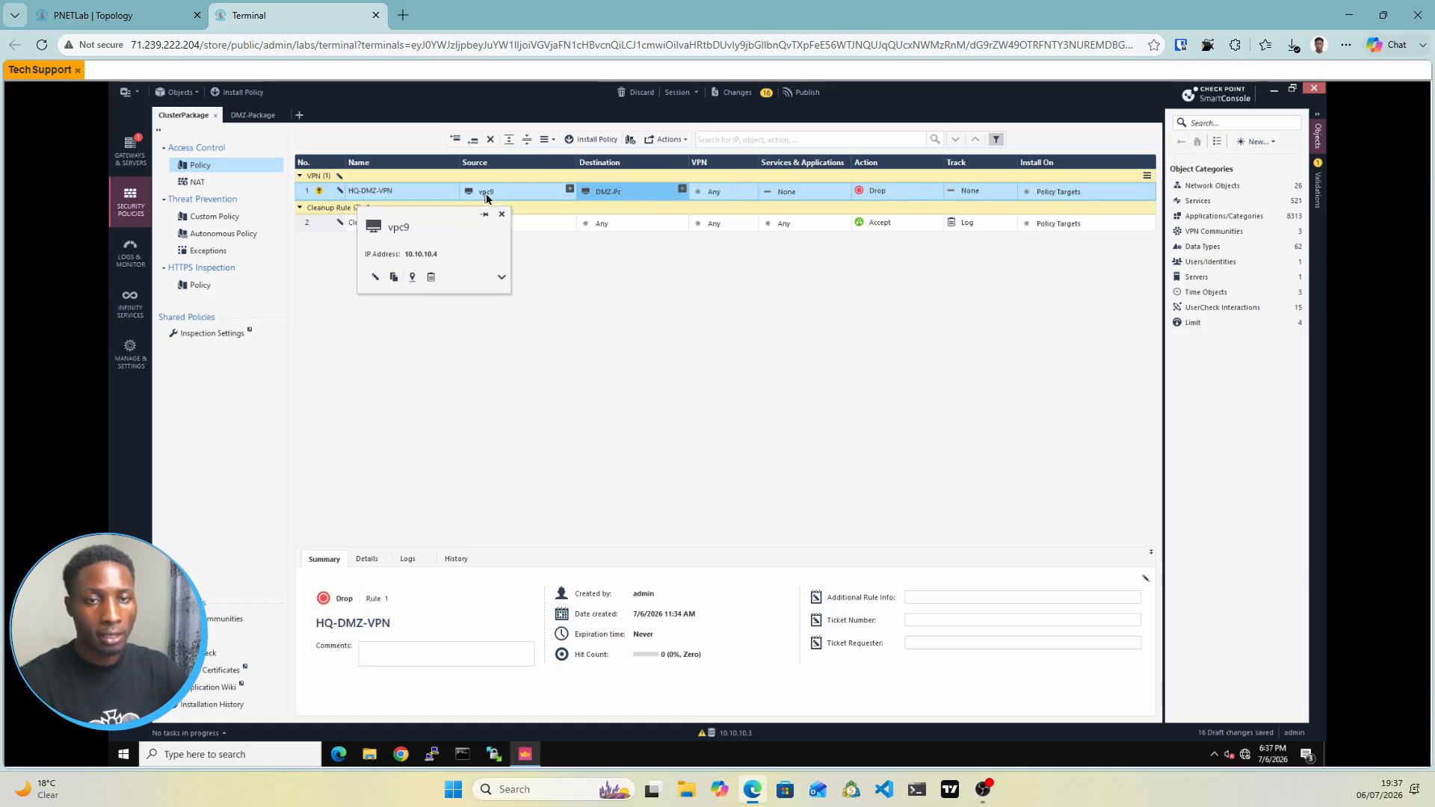
left_click(568, 192)
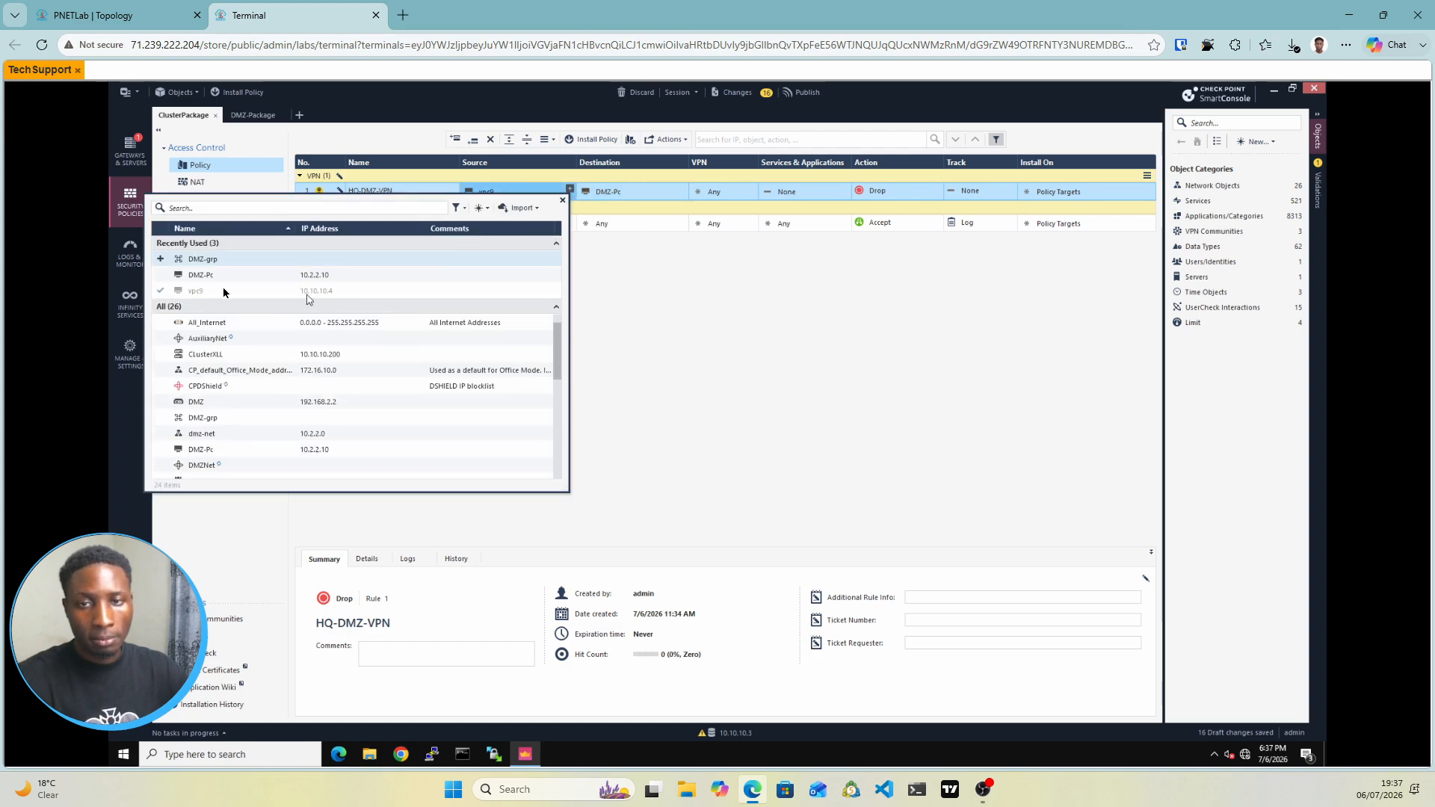
left_click(162, 275)
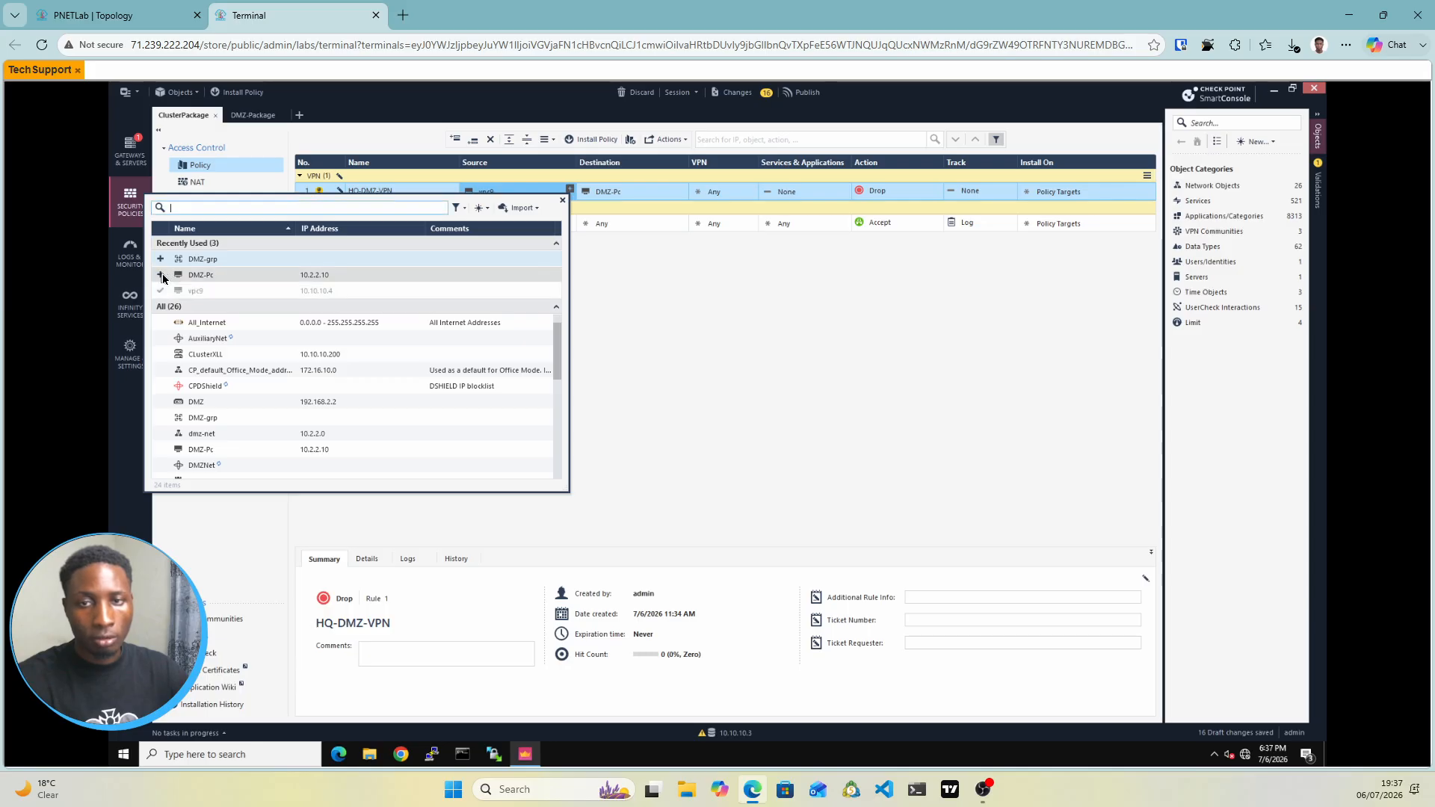
left_click(660, 277)
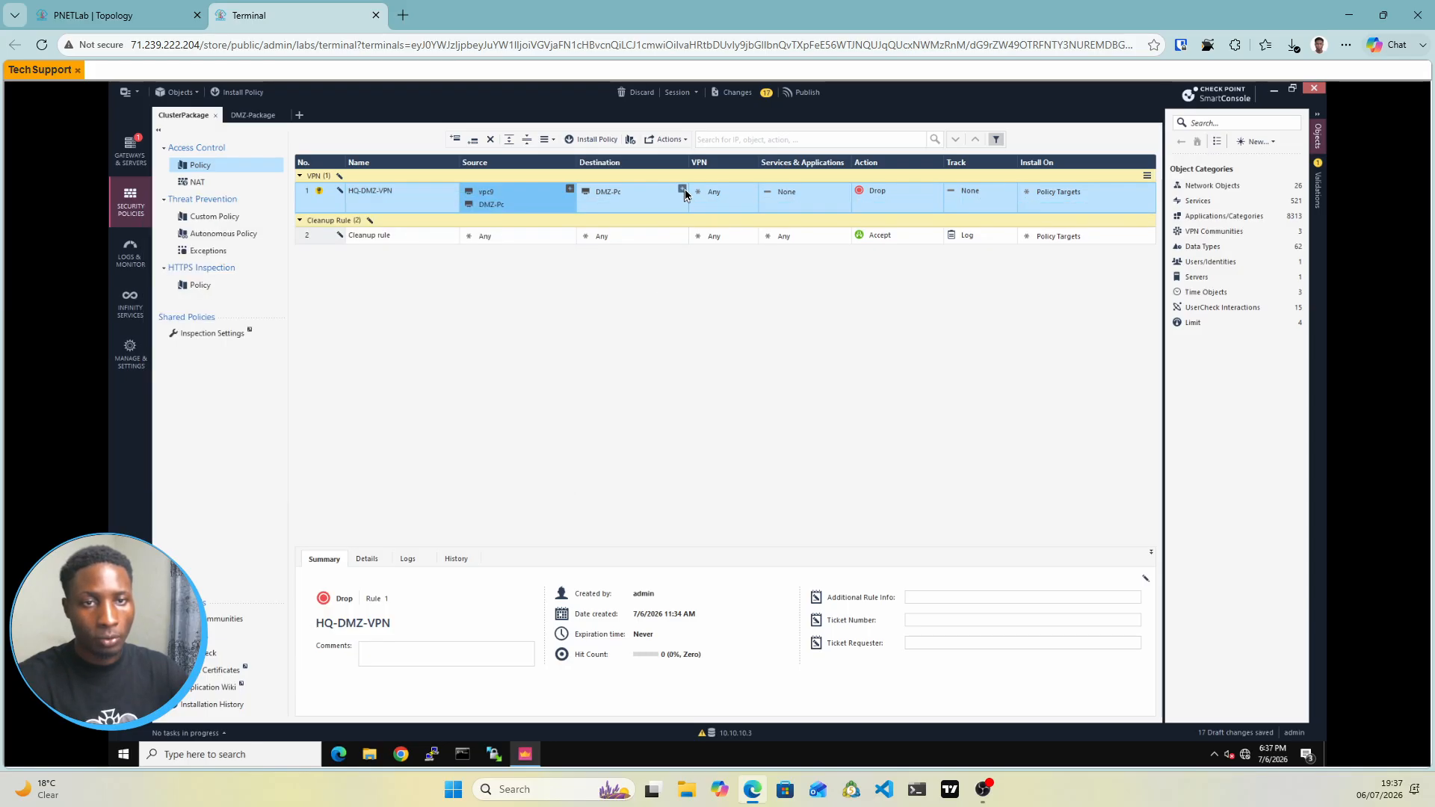
left_click(682, 190)
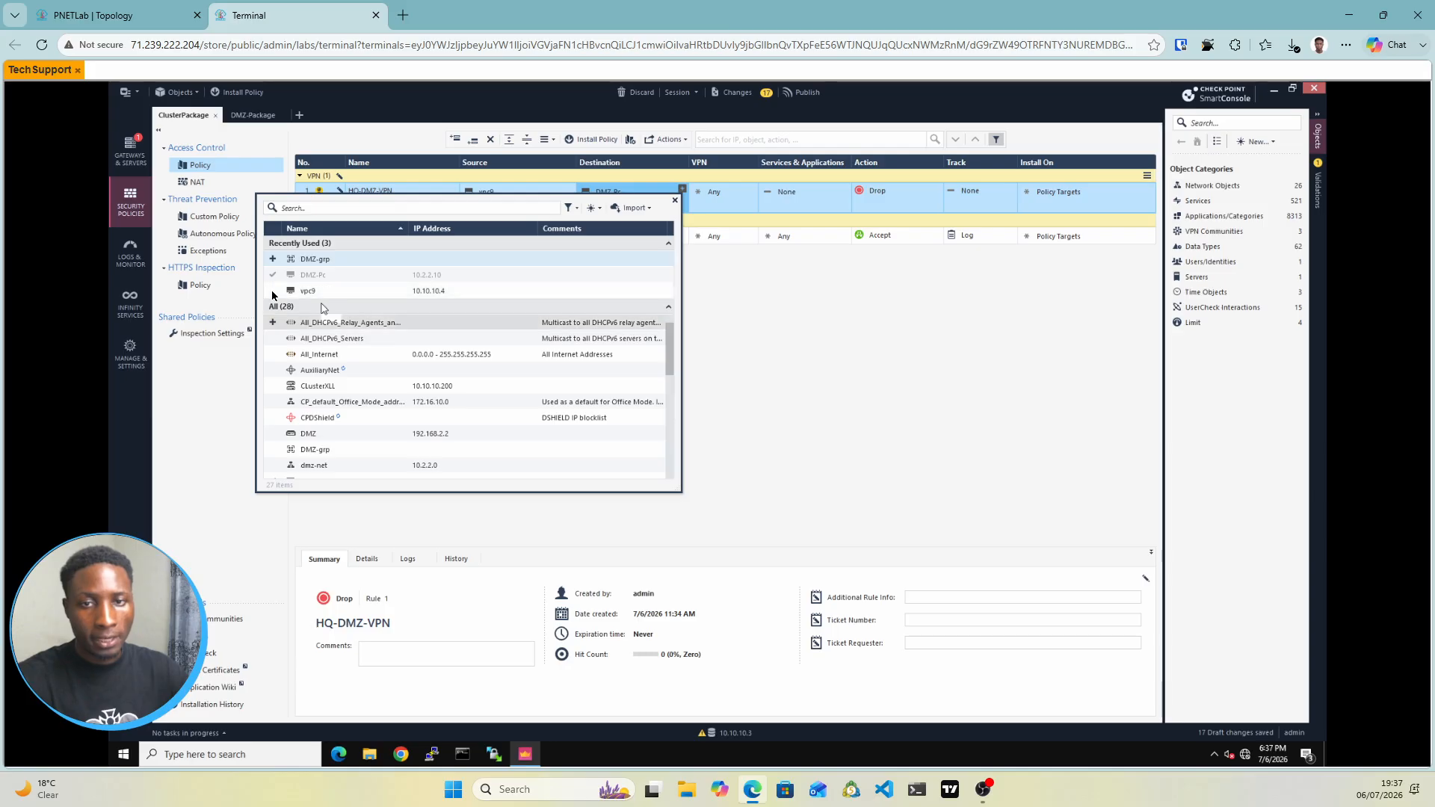
left_click(273, 292)
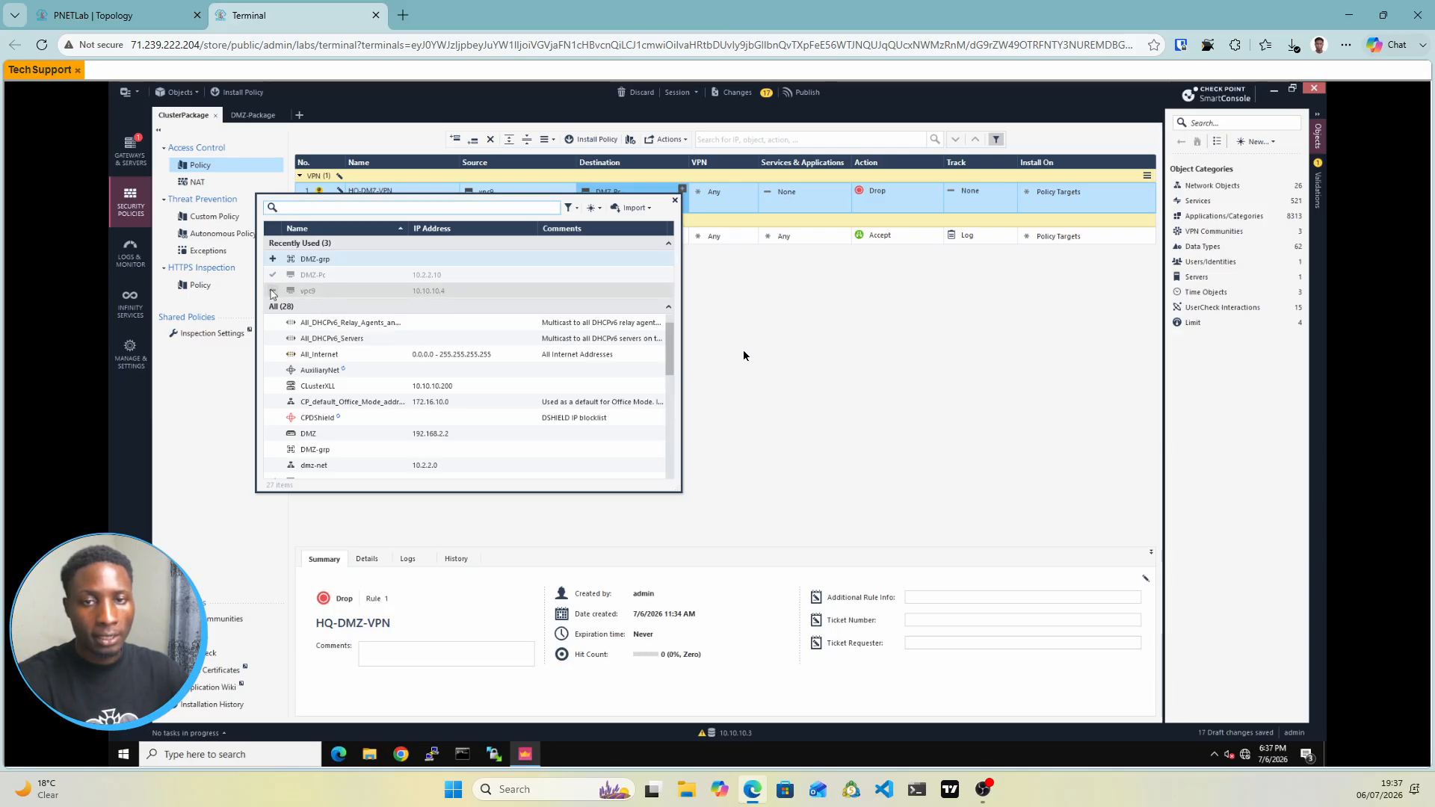
left_click(744, 352)
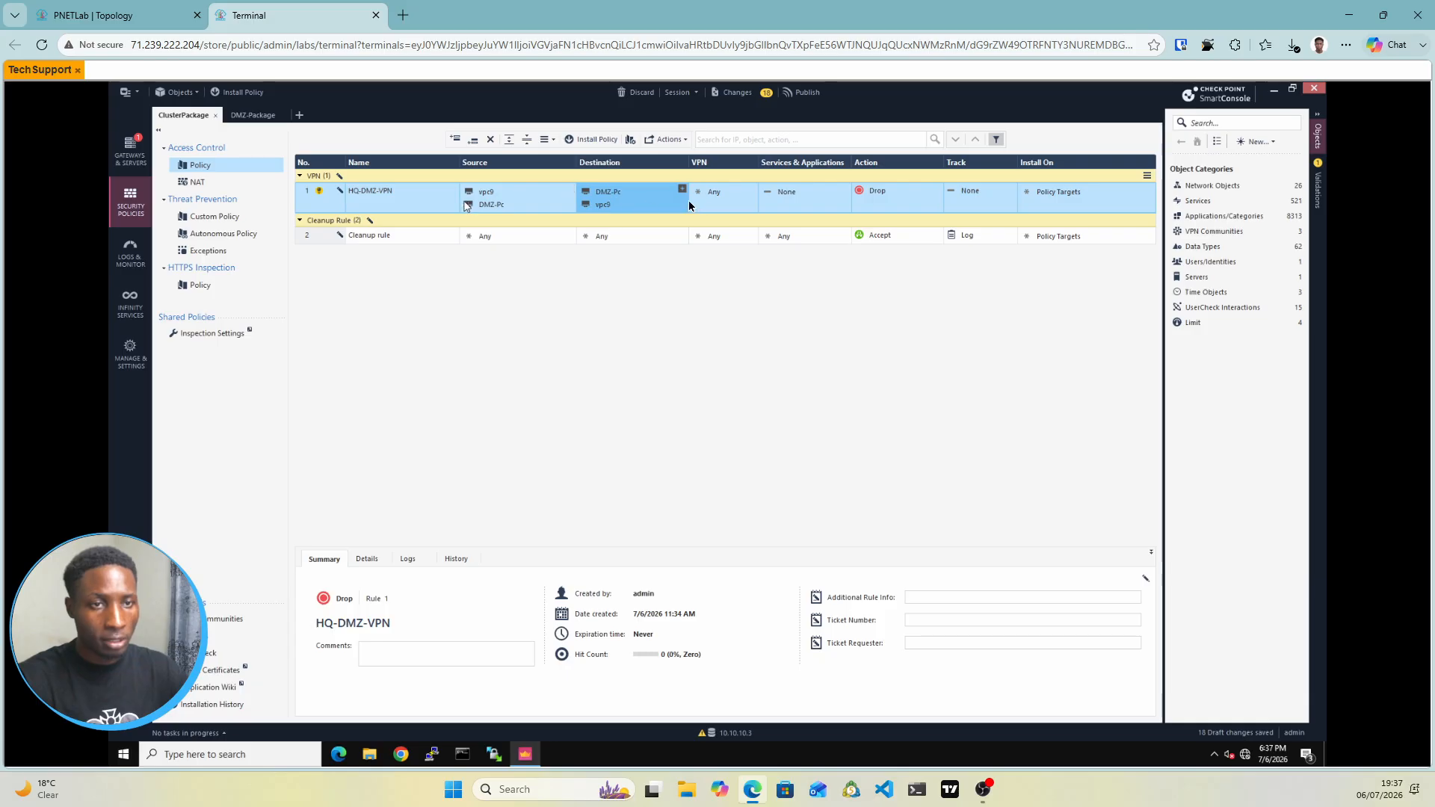
left_click(729, 200)
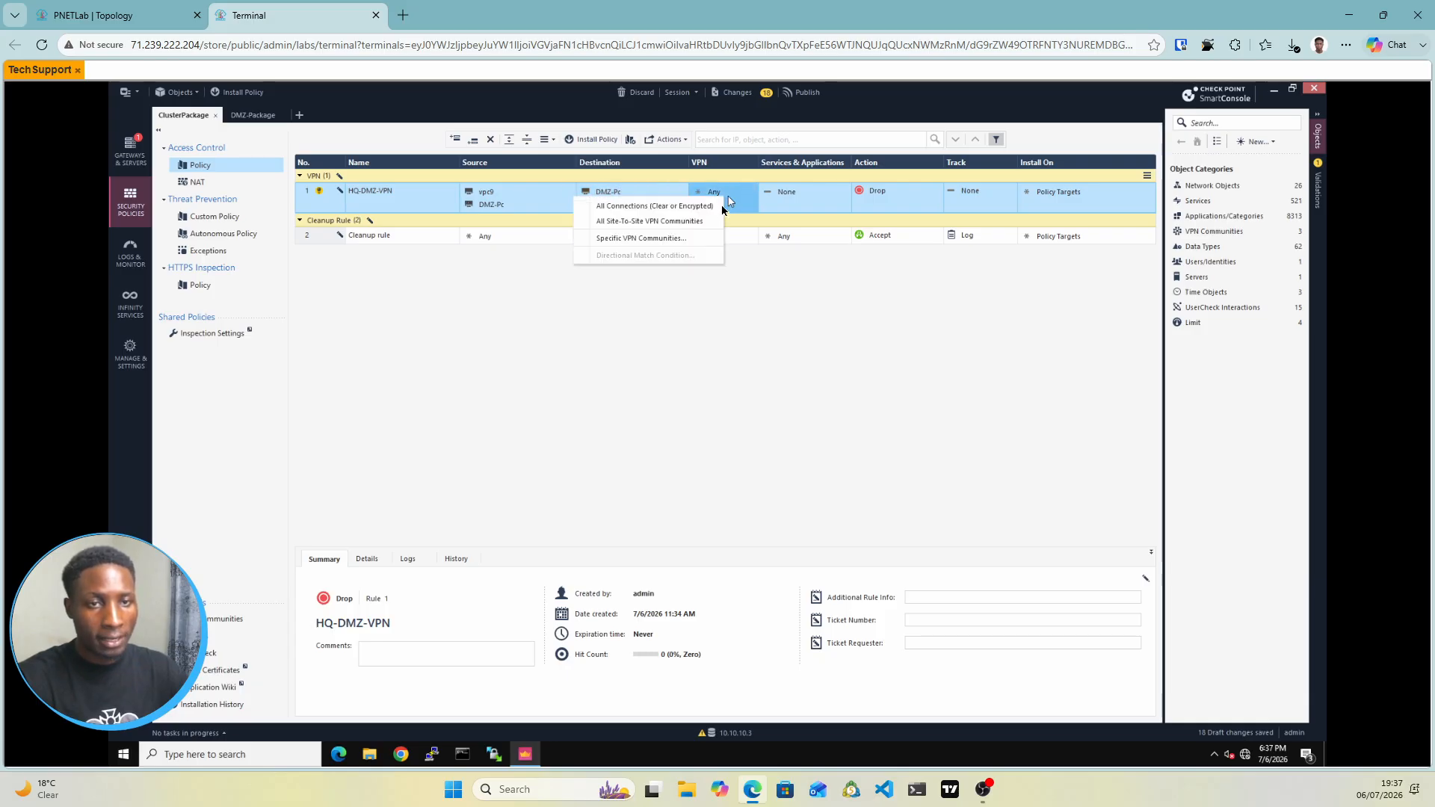
Limit HQ-DMZ-VPN to the S2SVPN community and let it match any service
left_click(632, 239)
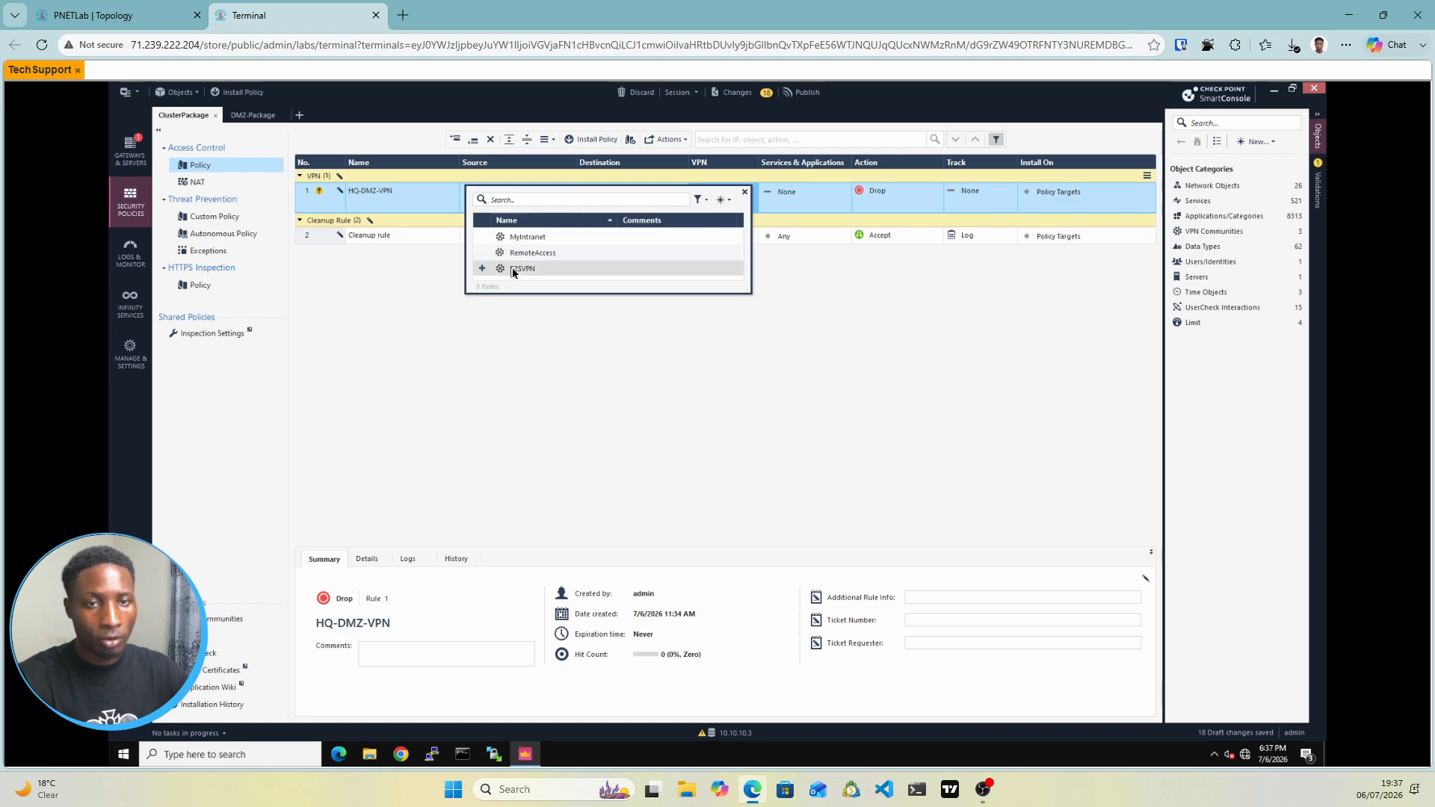
left_click(513, 268)
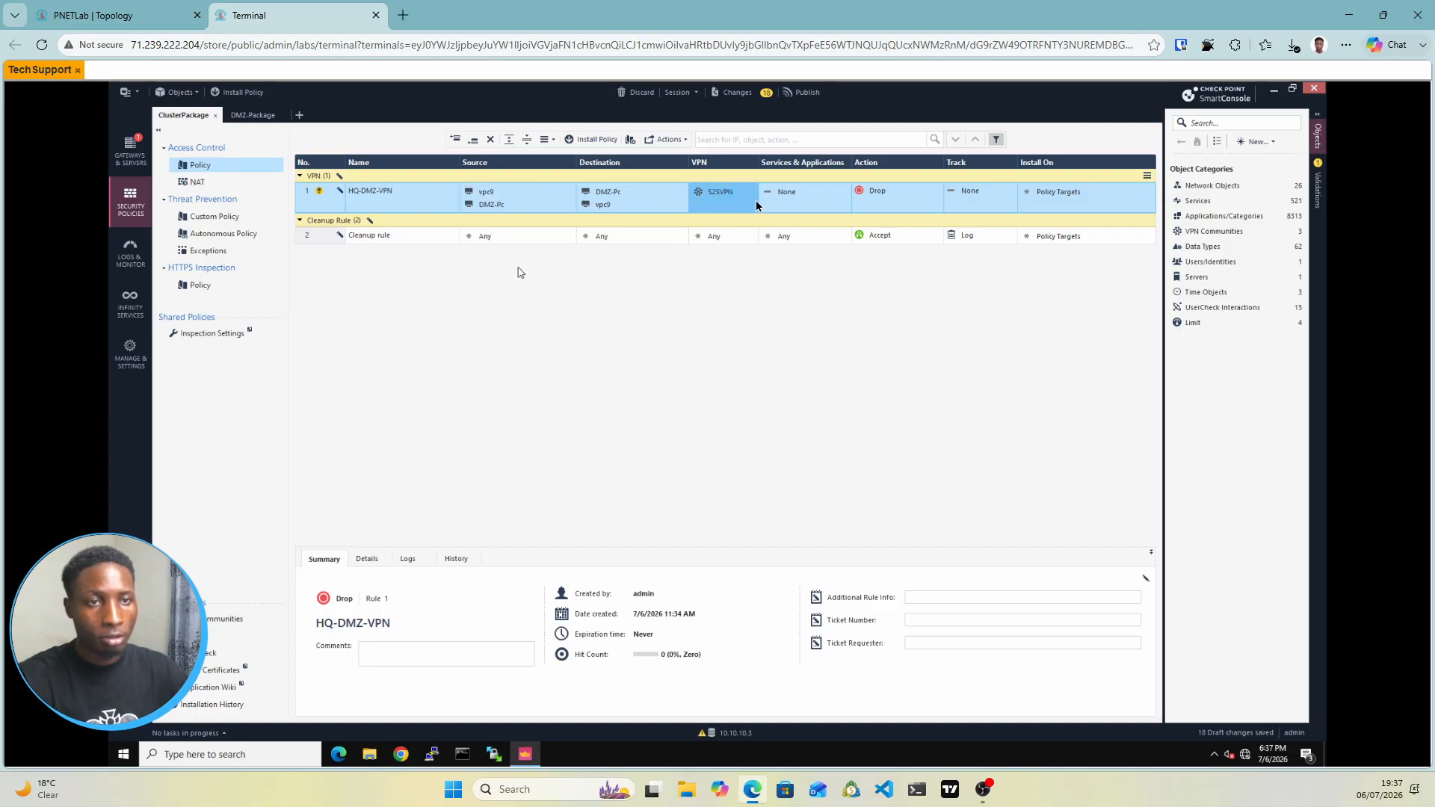
left_click(804, 194)
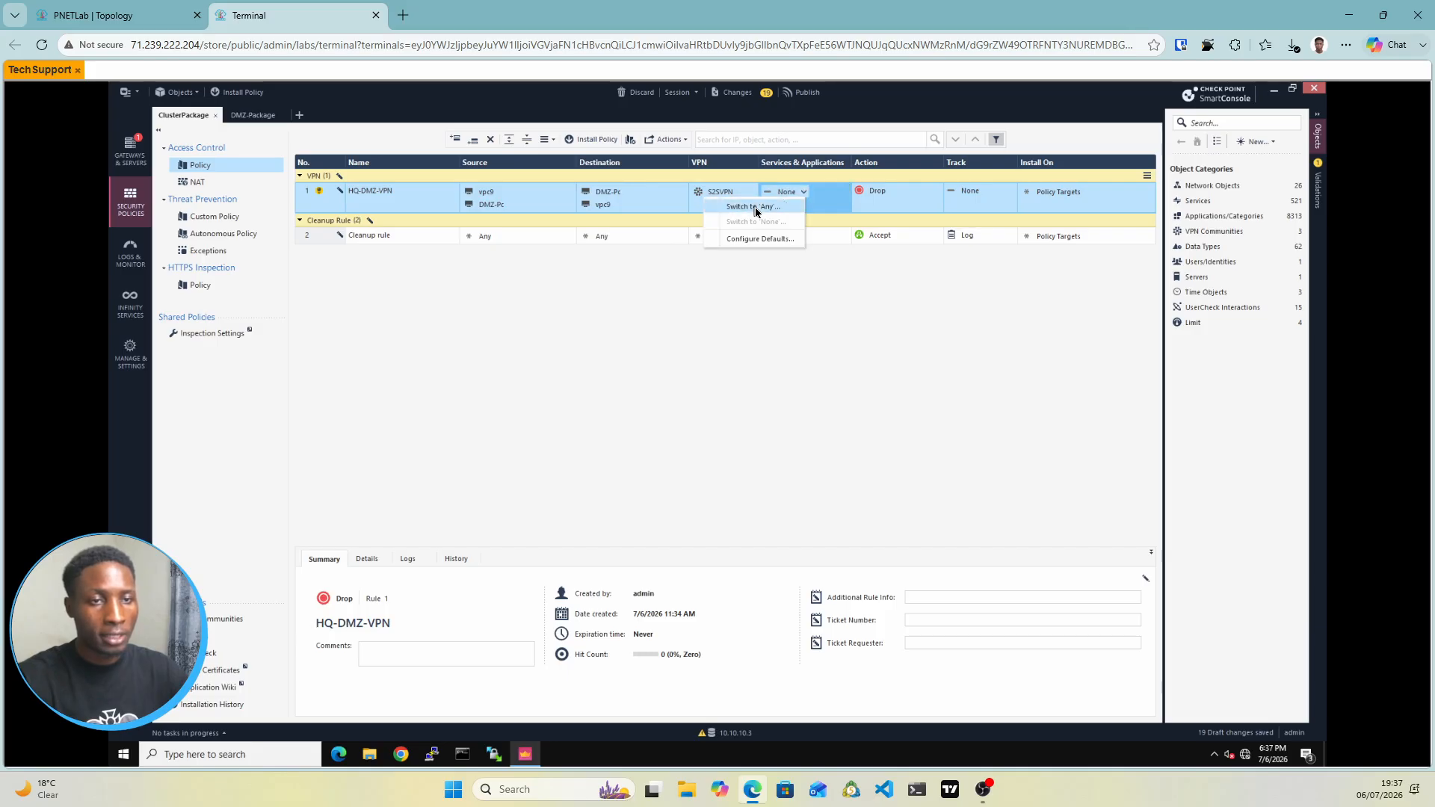
left_click(755, 208)
Set HQ-DMZ-VPN's action to Accept and its tracking to Log
left_click(889, 194)
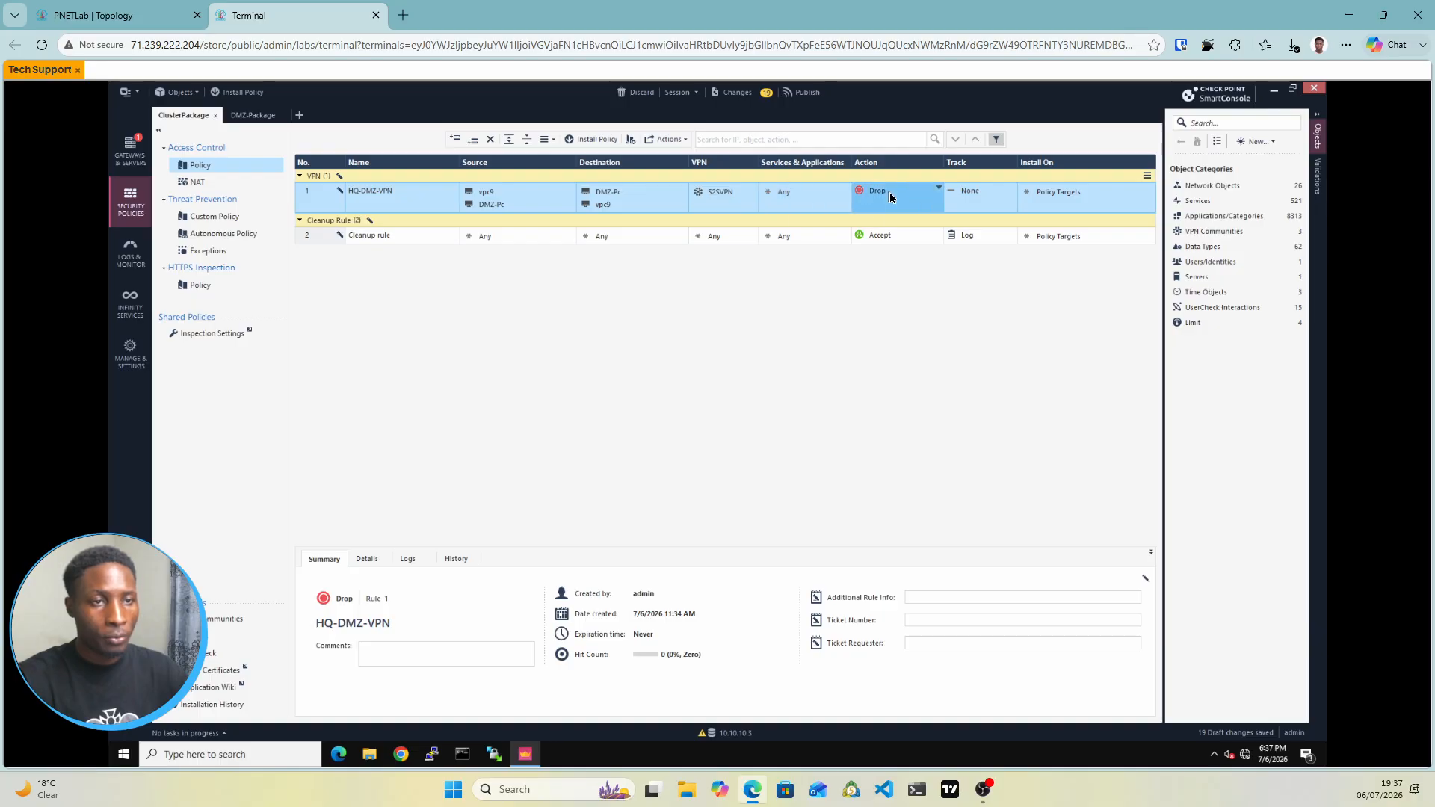
left_click(889, 197)
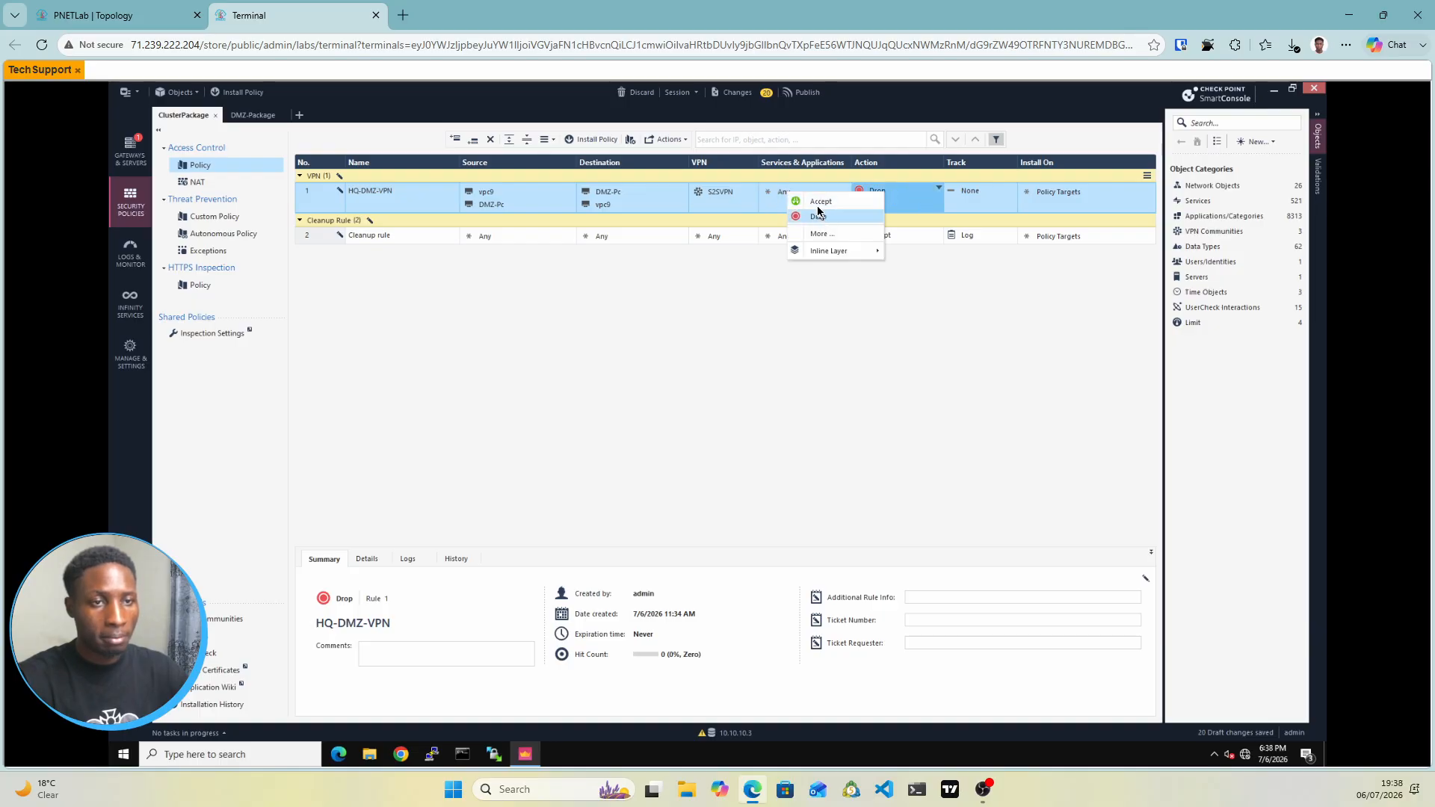
left_click(989, 199)
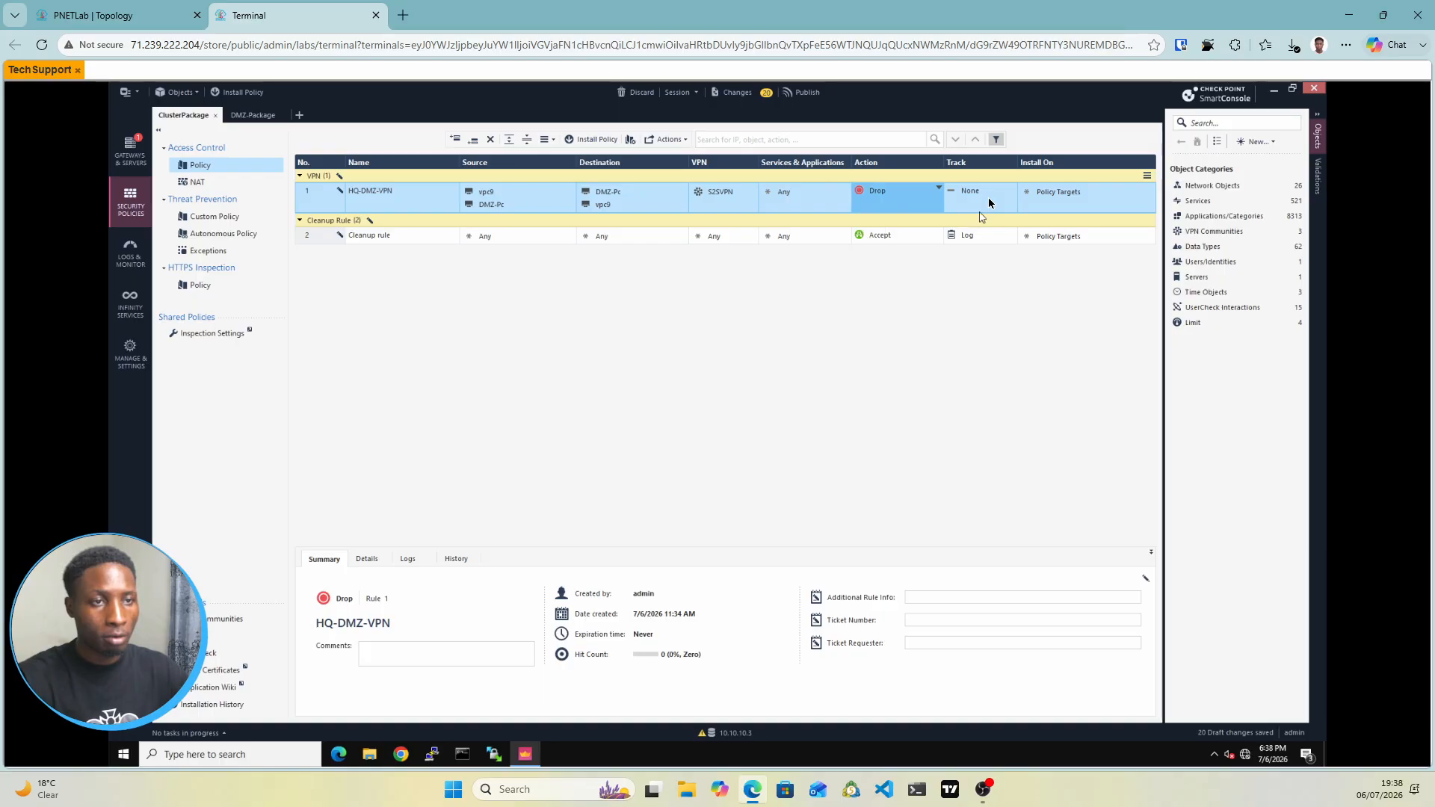
left_click(988, 197)
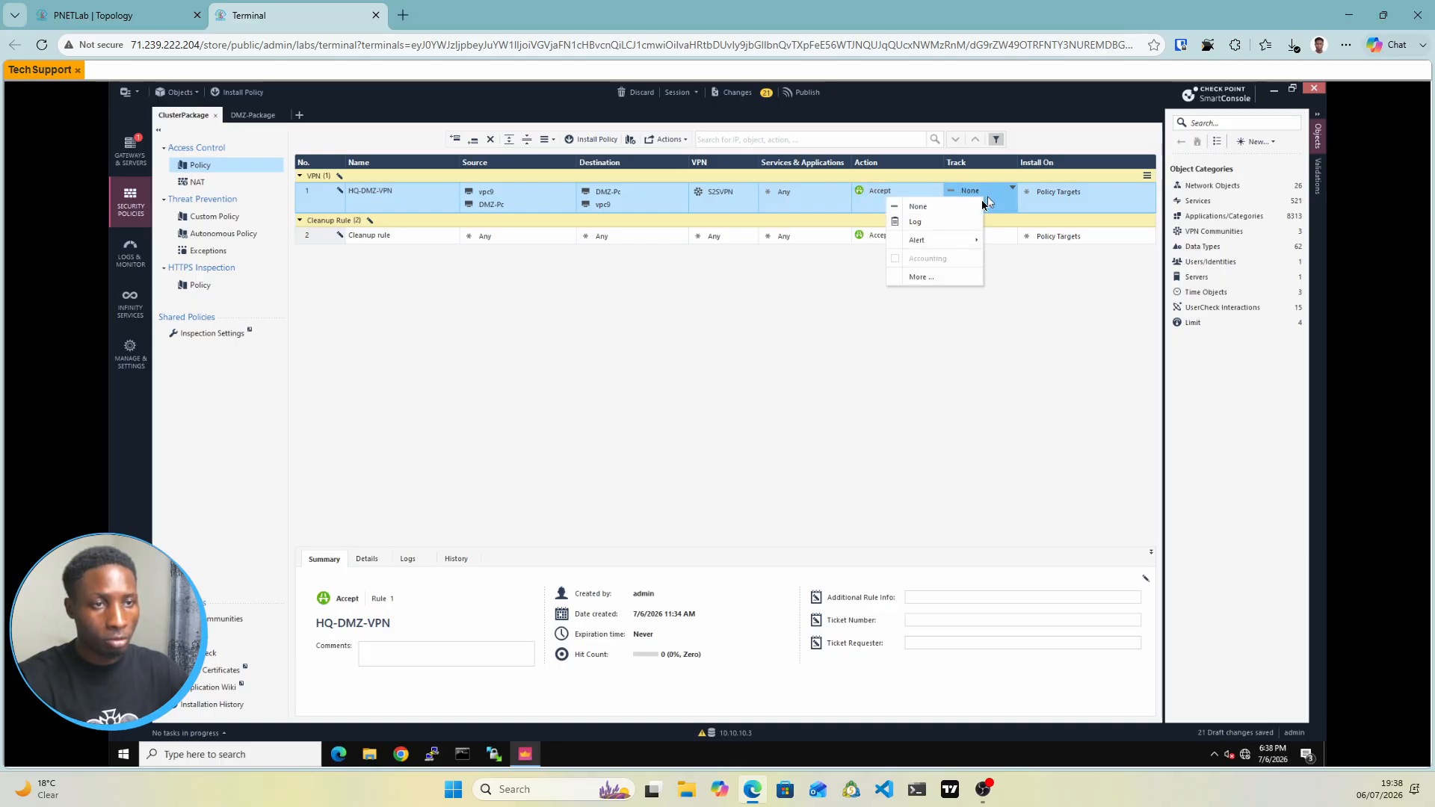
left_click(916, 222)
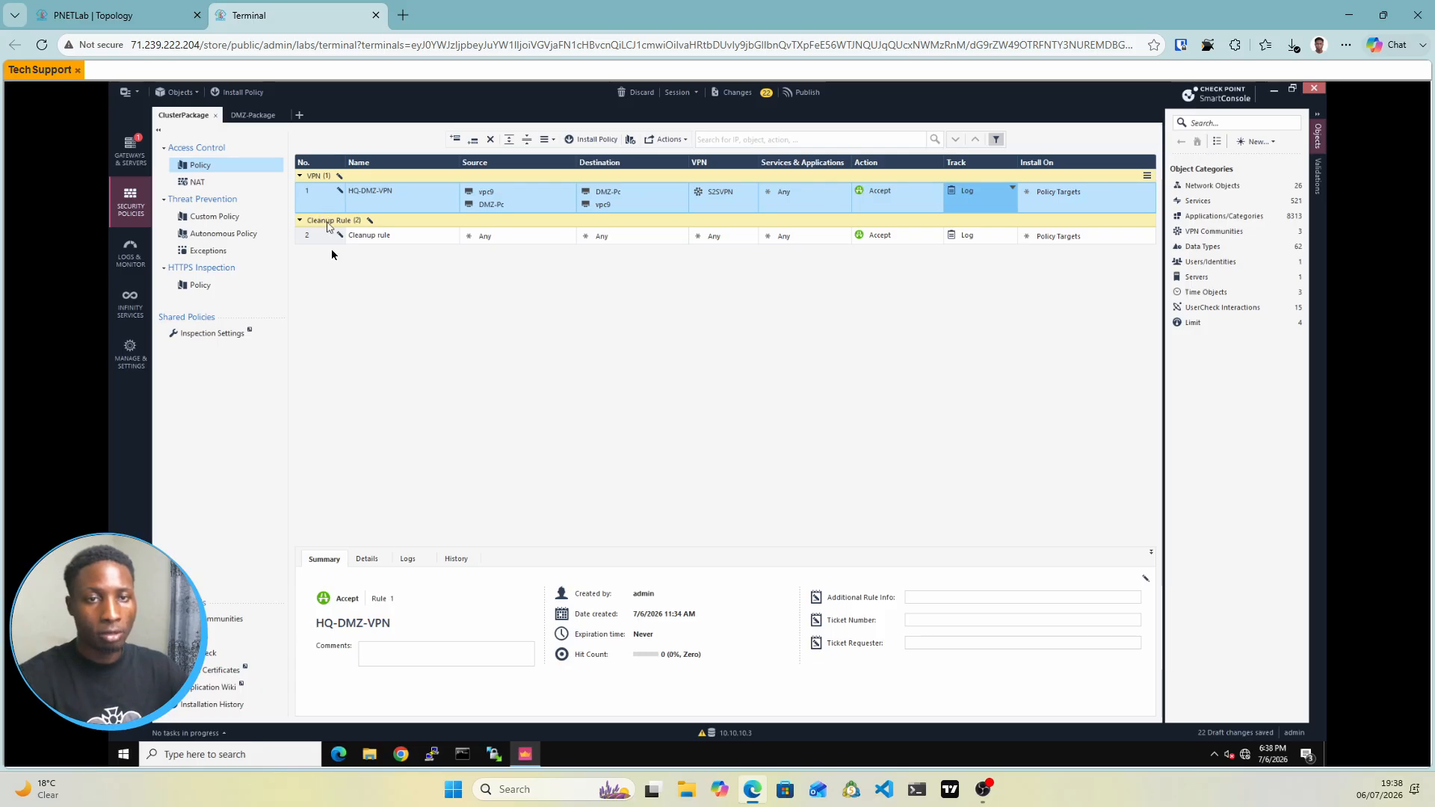
Copy rule 1, HQ-DMZ-VPN, from the ClusterPackage policy's VPN section
left_click(322, 201)
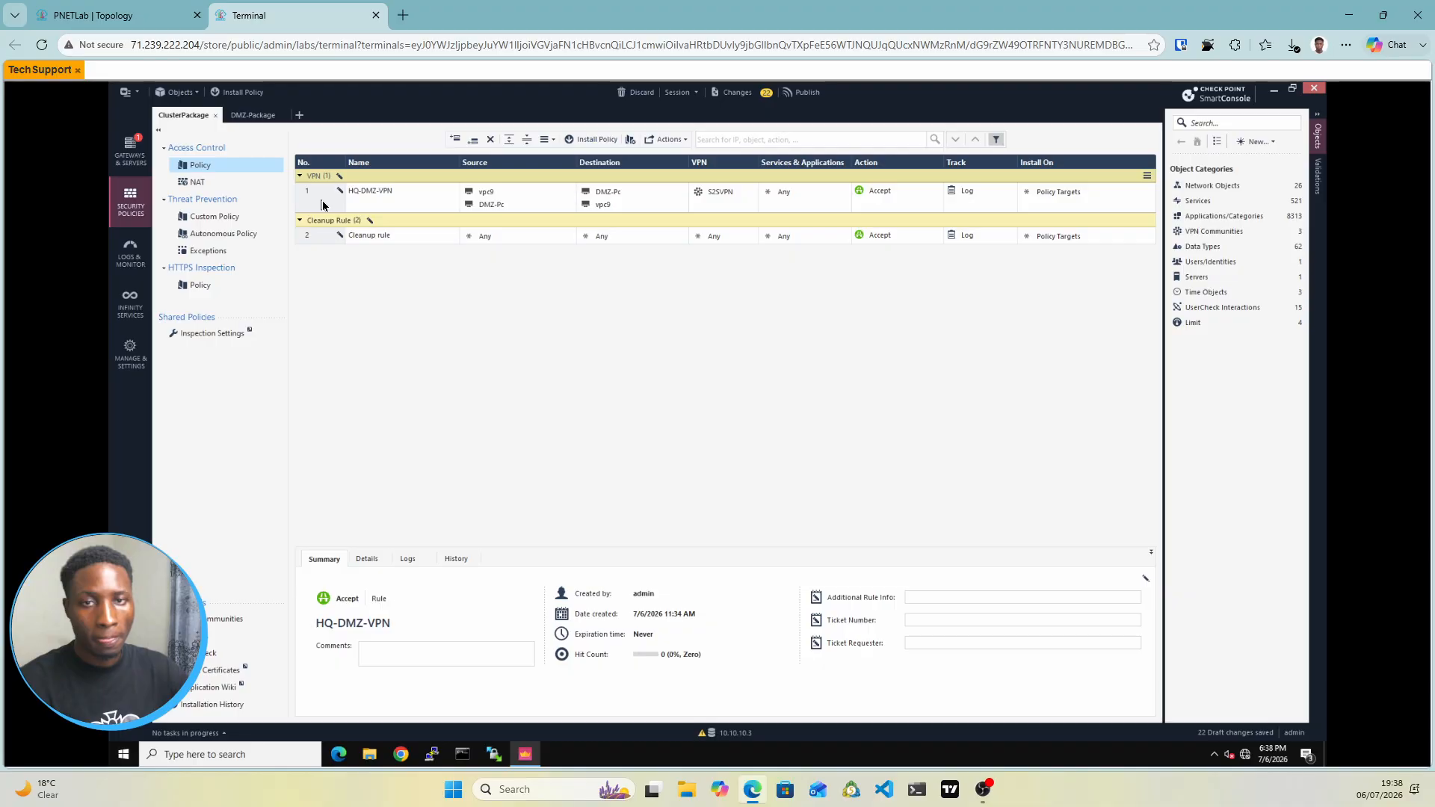
left_click(323, 202)
left_click(327, 191)
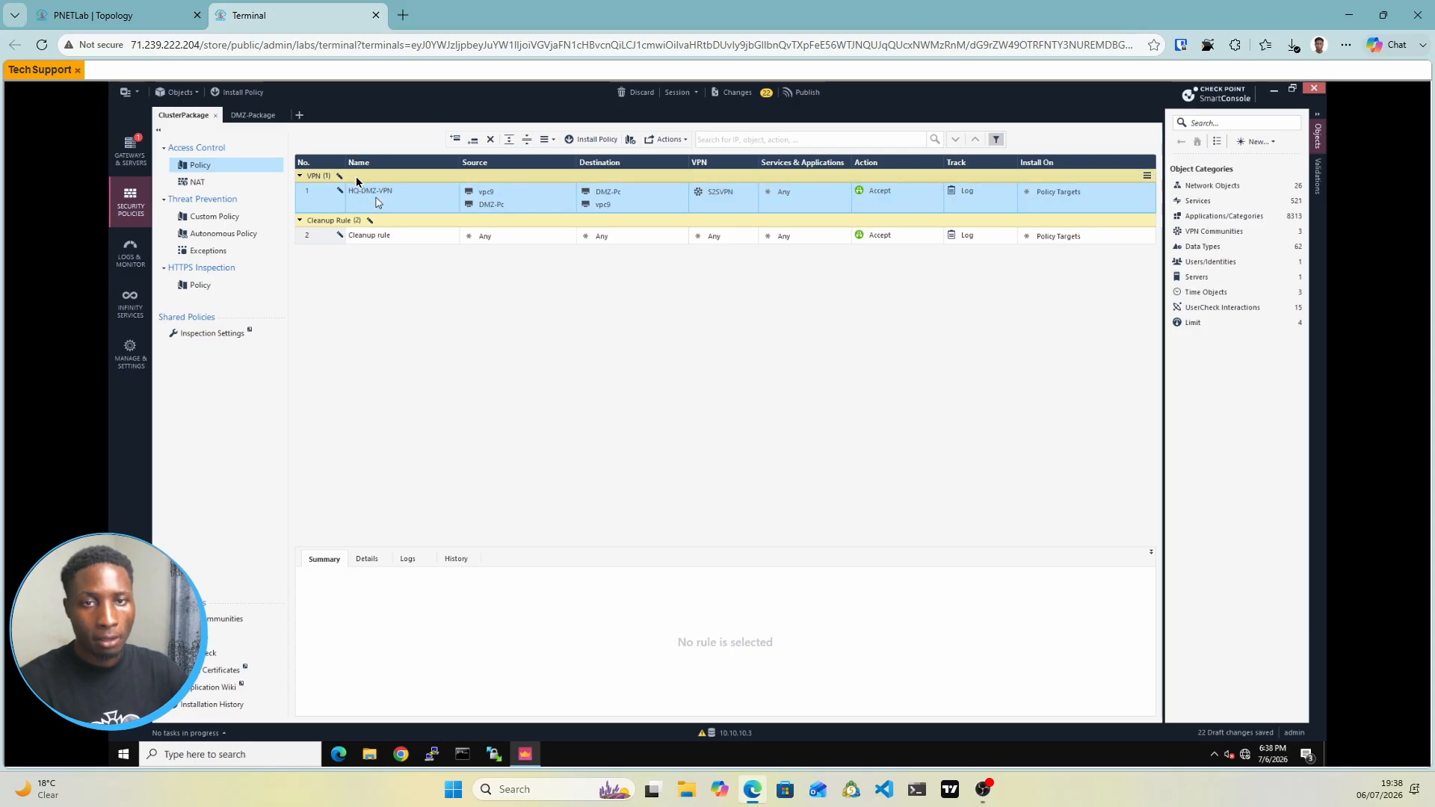
right_click(355, 177)
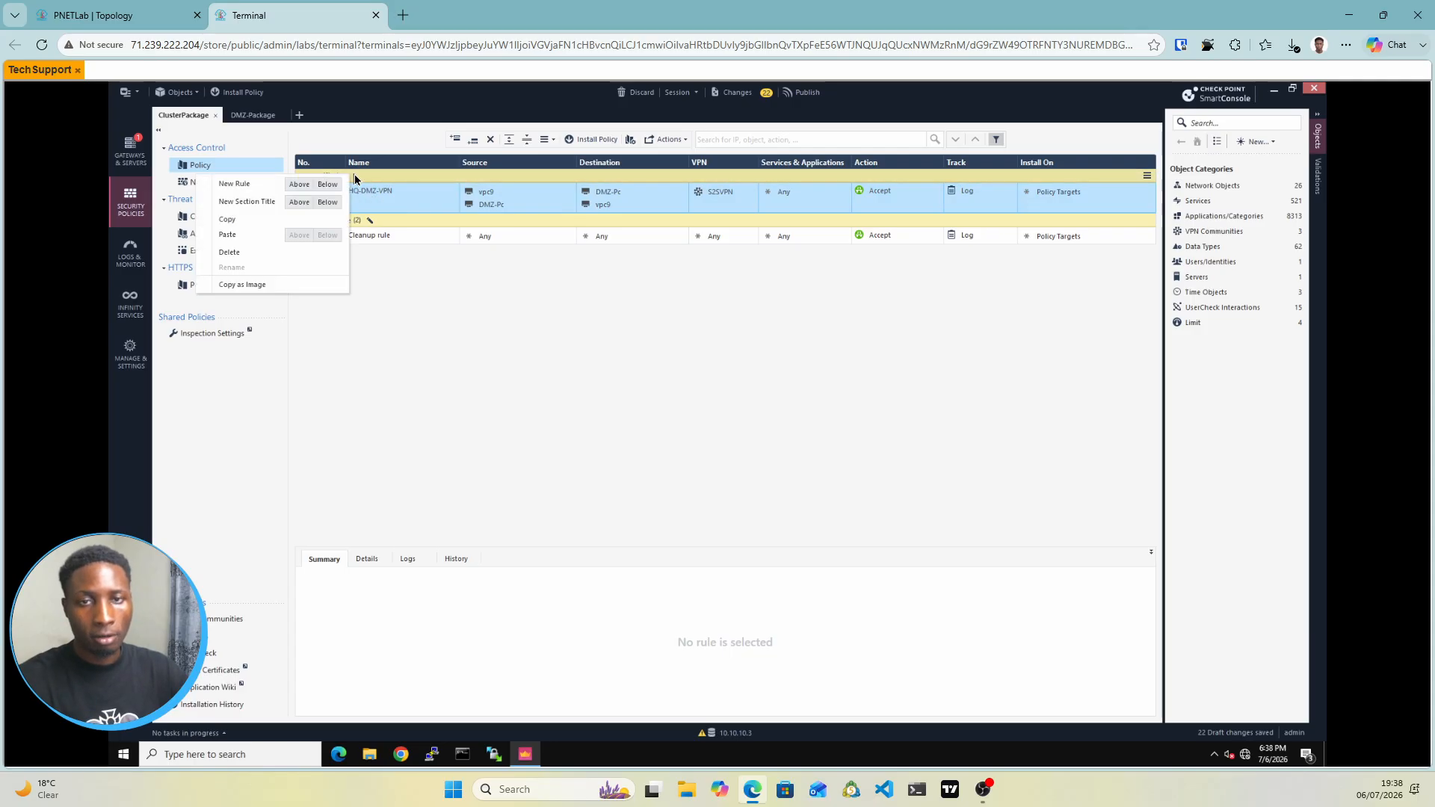
left_click(366, 267)
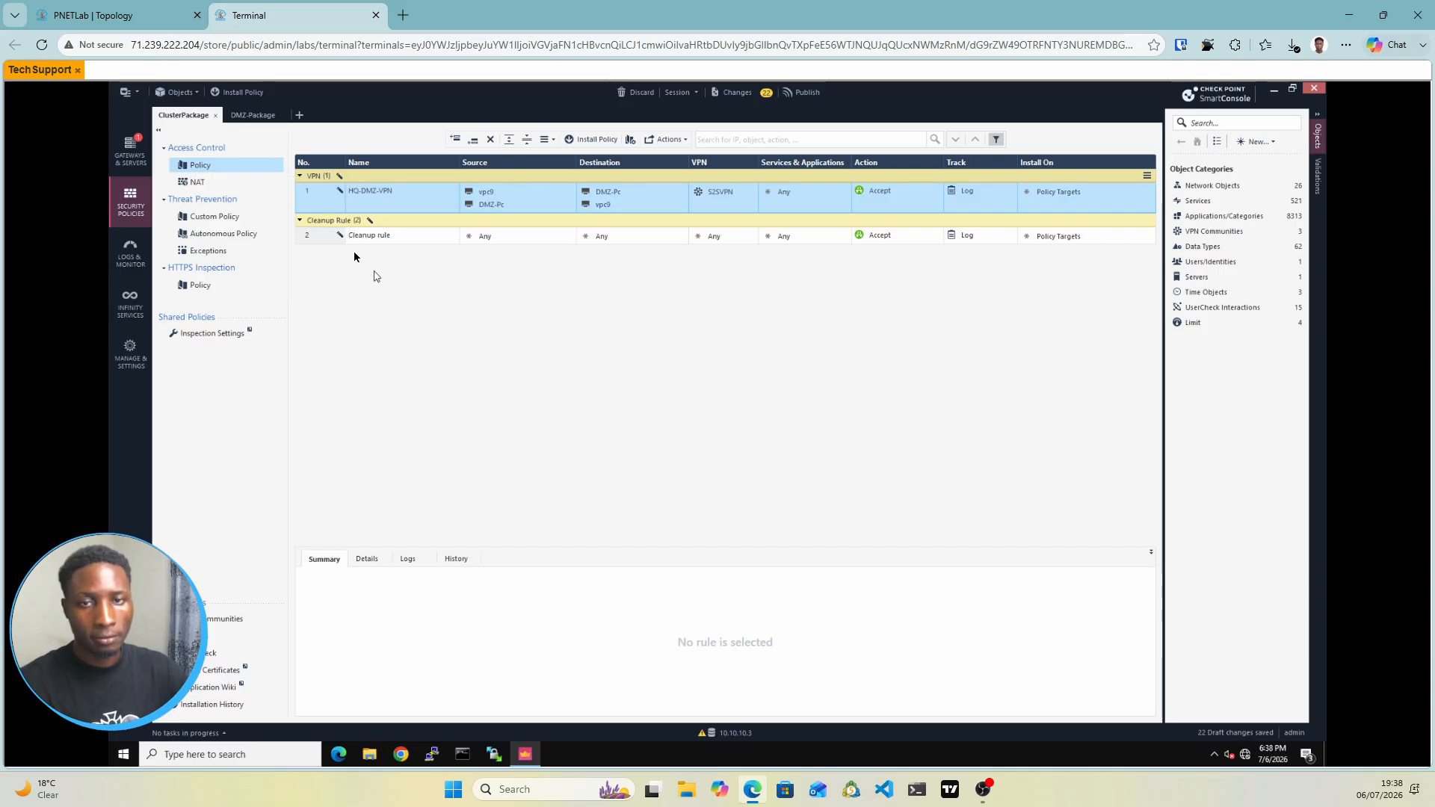
right_click(333, 211)
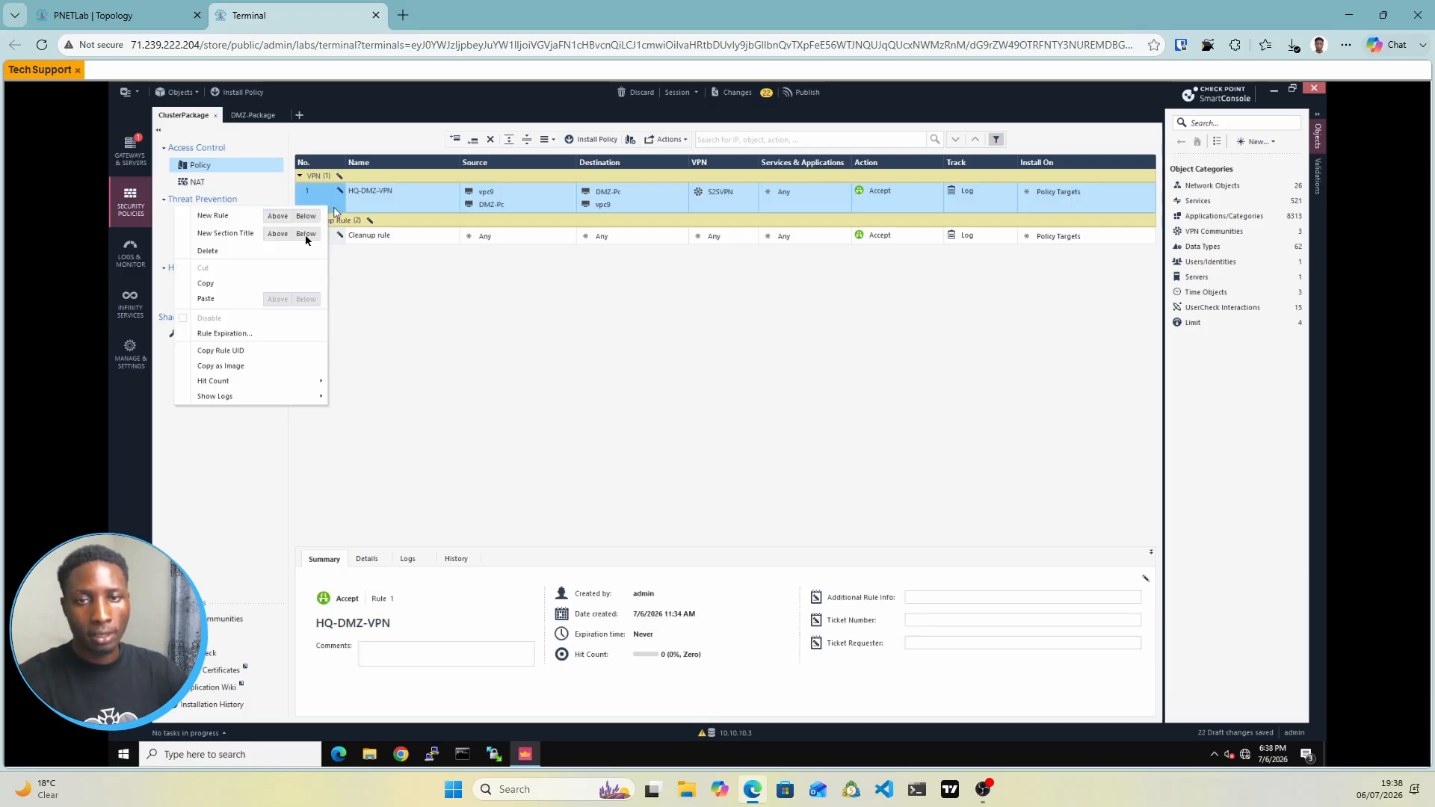
left_click(209, 287)
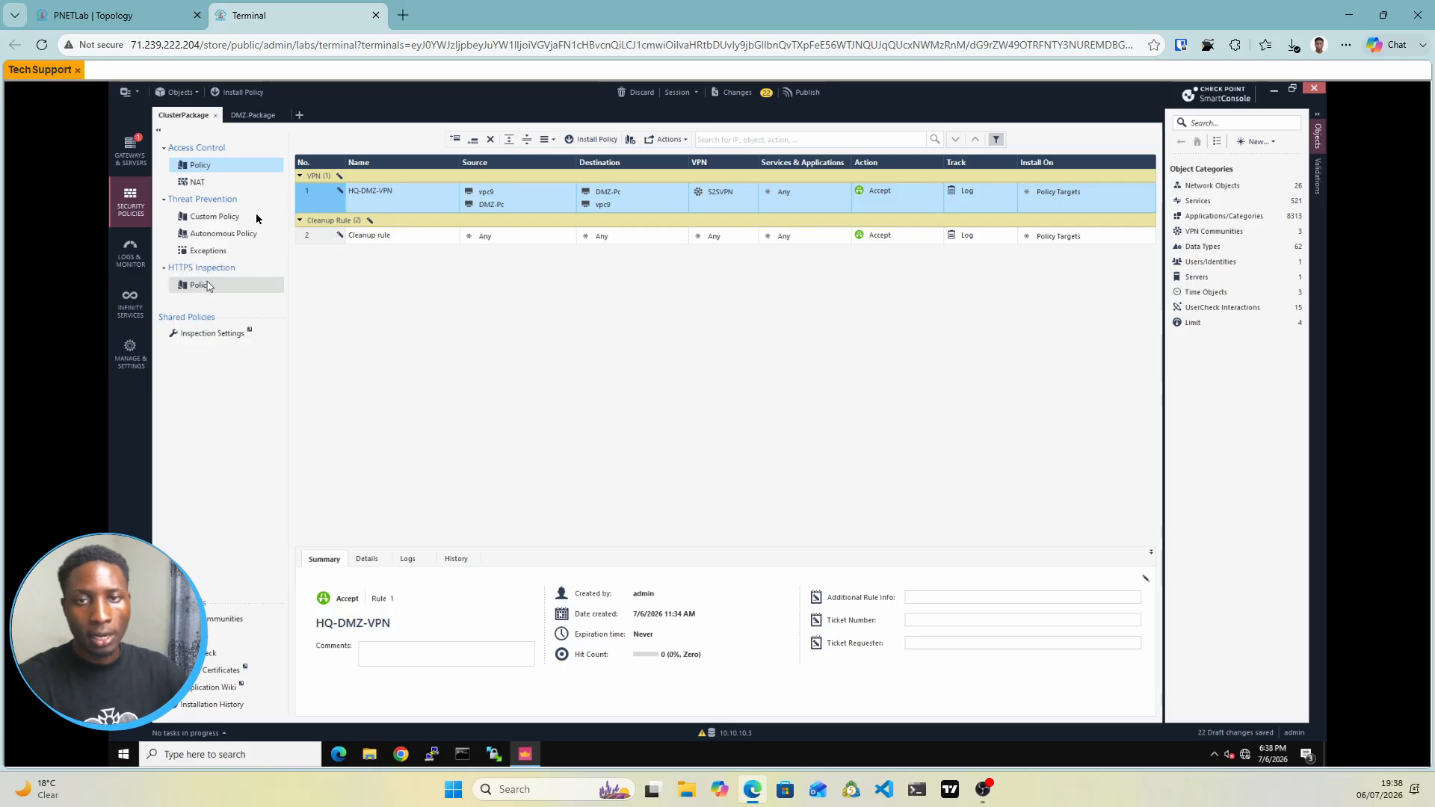
Paste HQ-DMZ-VPN above the Cleanup rule in DMZ-Package and select its name for editing
left_click(254, 116)
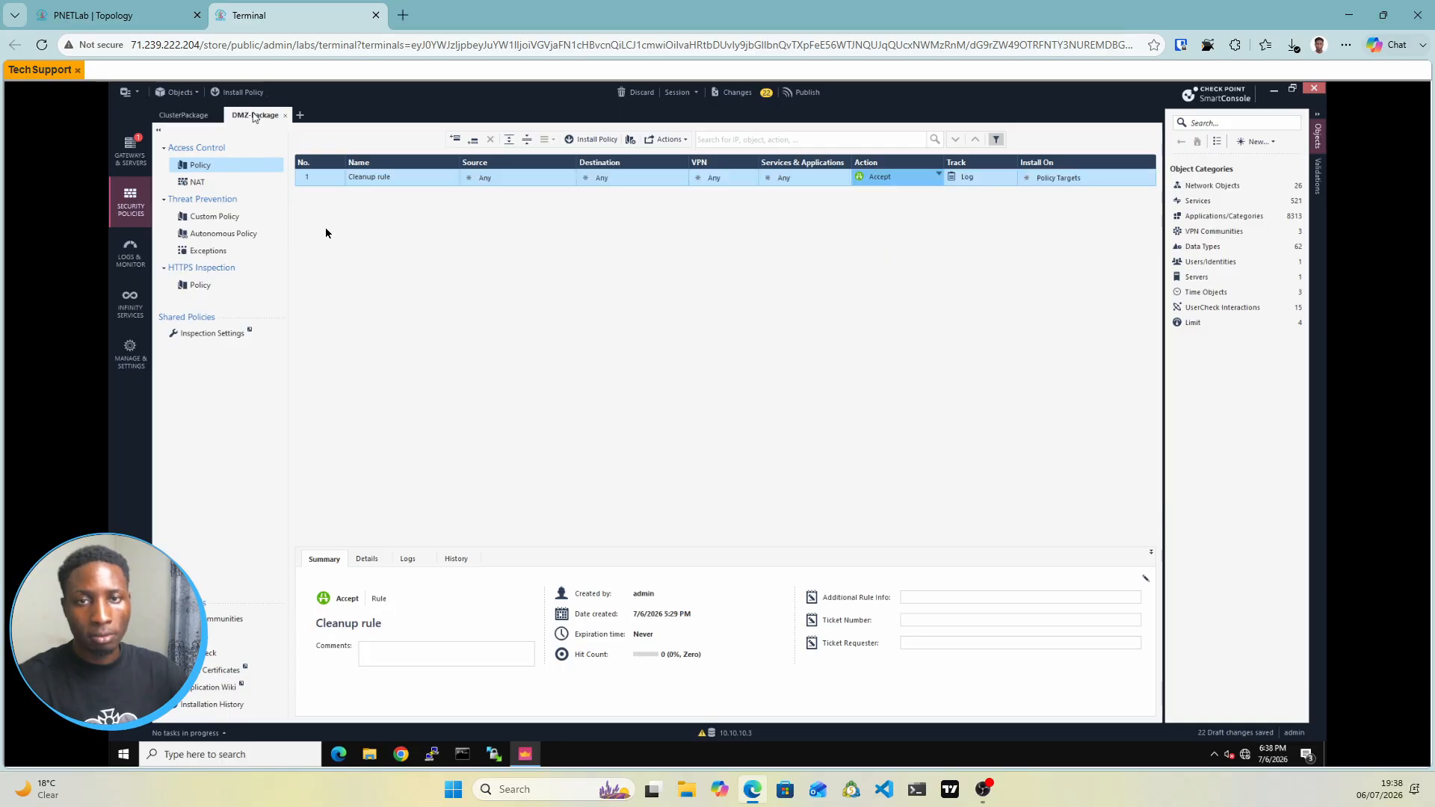
right_click(321, 183)
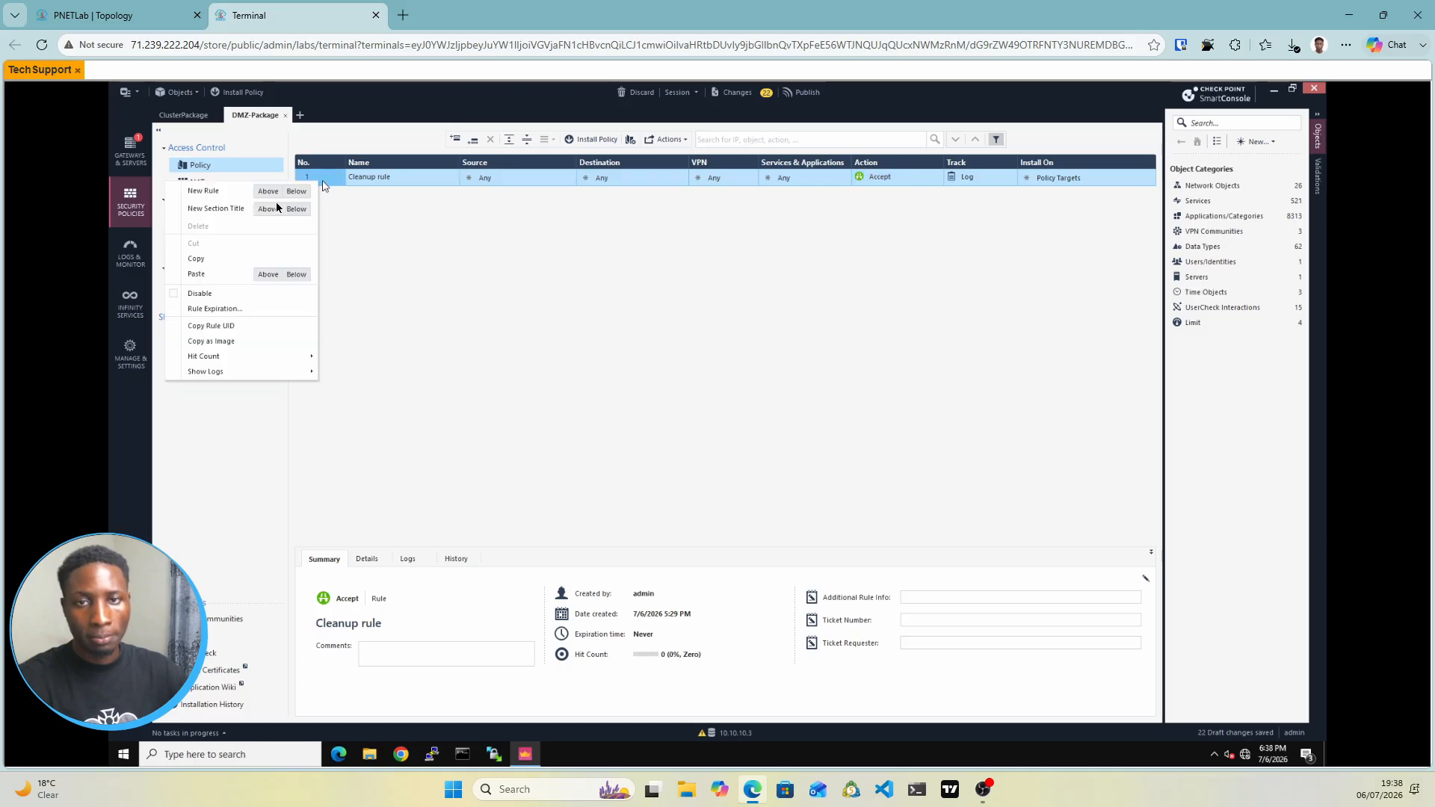
left_click(267, 274)
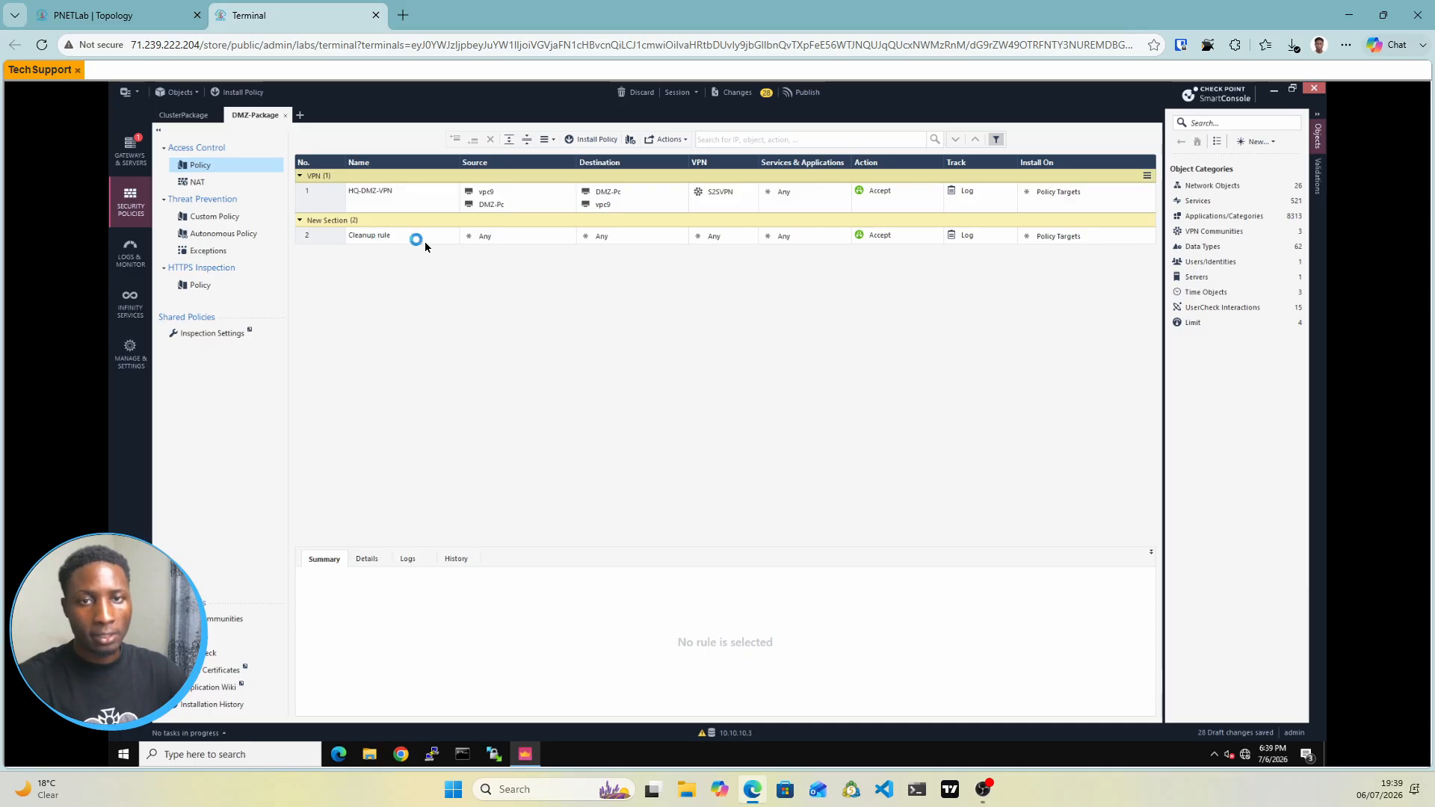
double_click(376, 195)
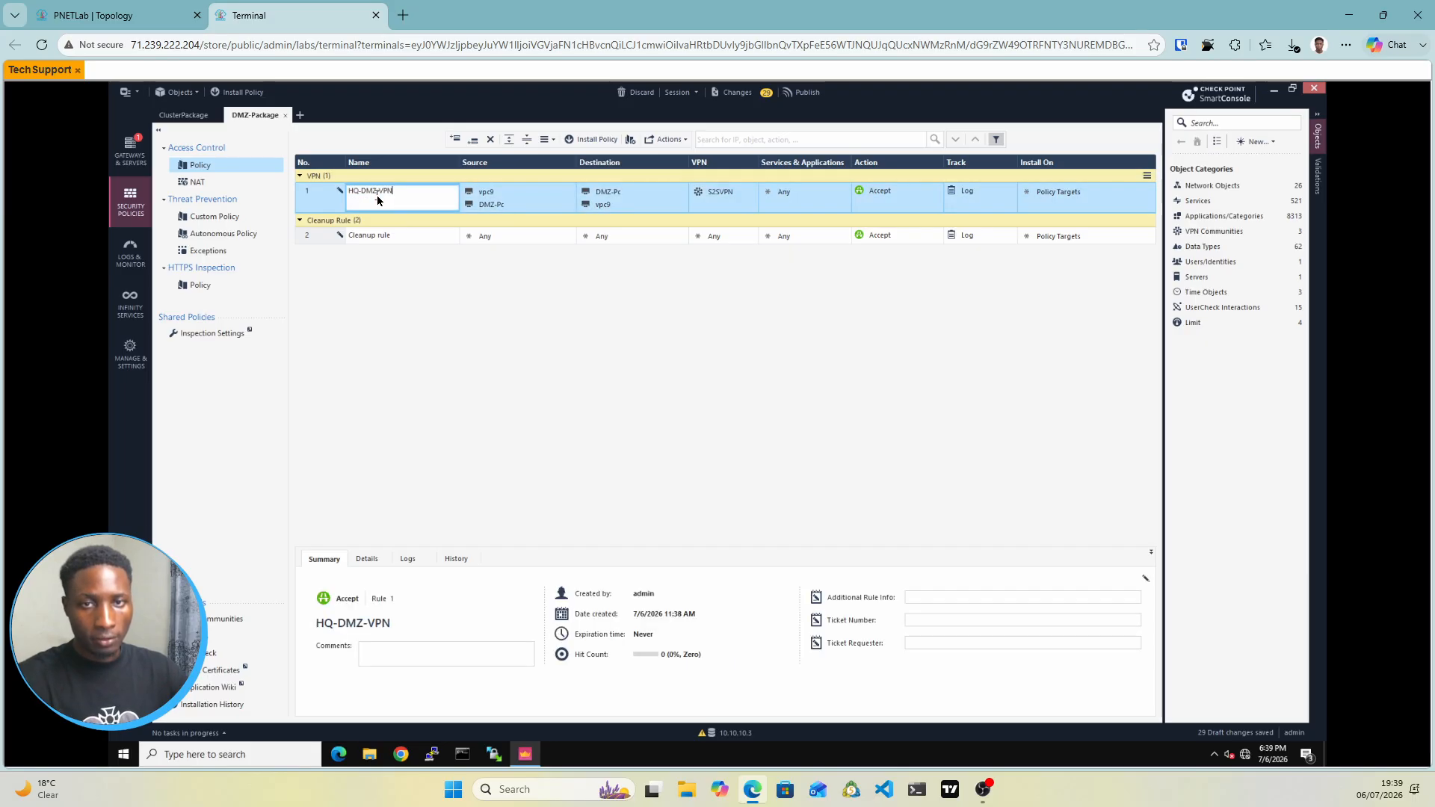
left_click_drag(395, 192, 348, 192)
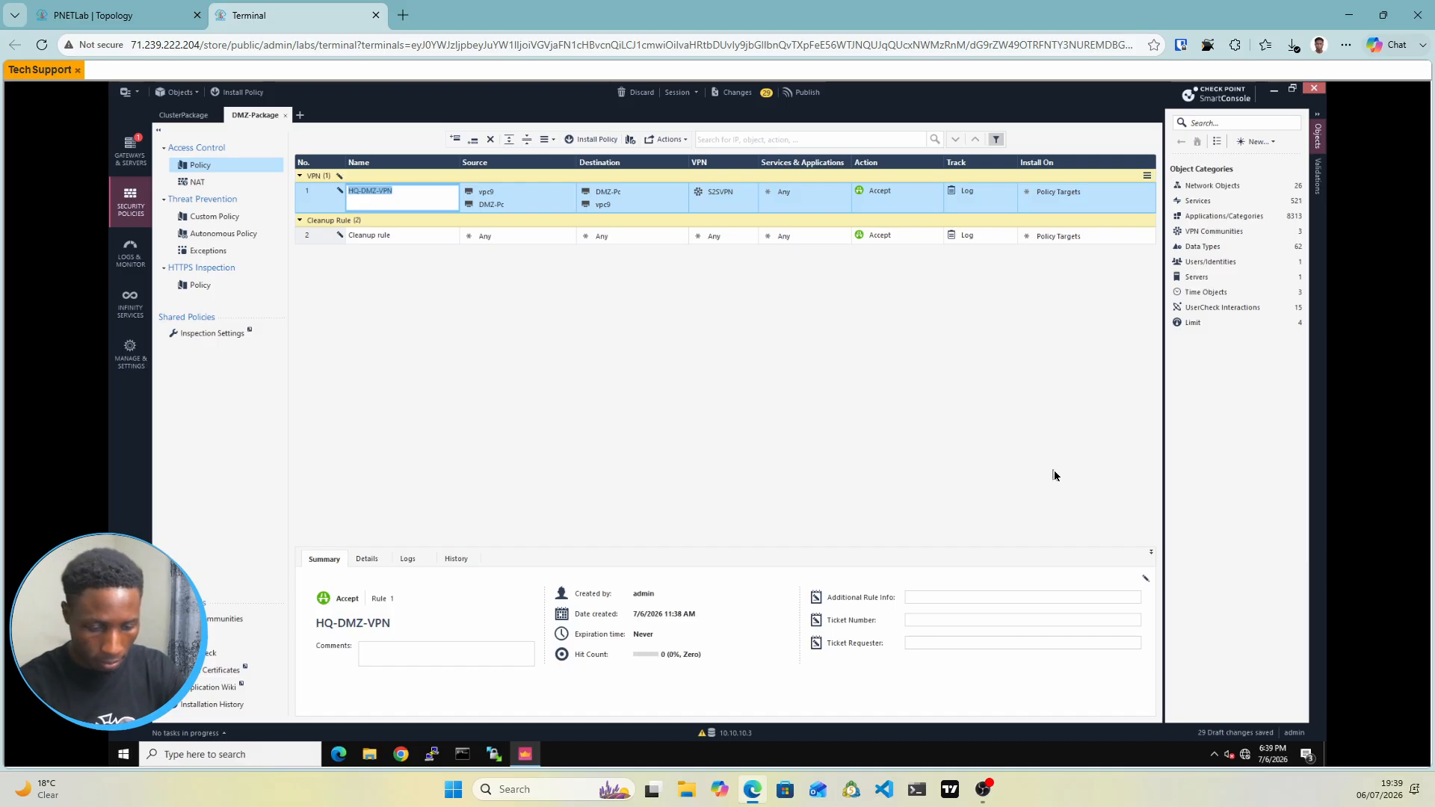
Name the pasted DMZ-Package rule DMZ-HQ-VPN
type("DMZ-")
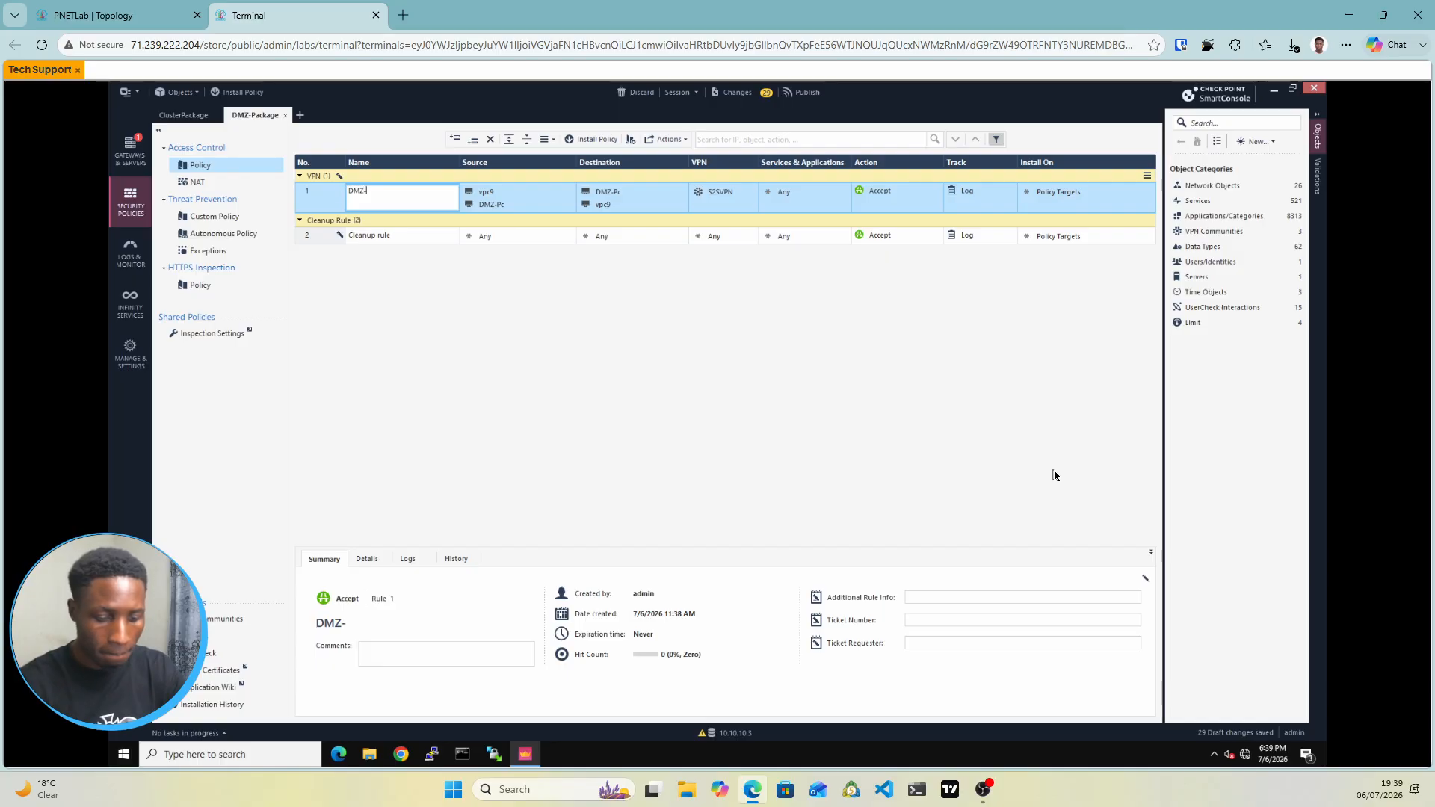
type("HQ-VPN")
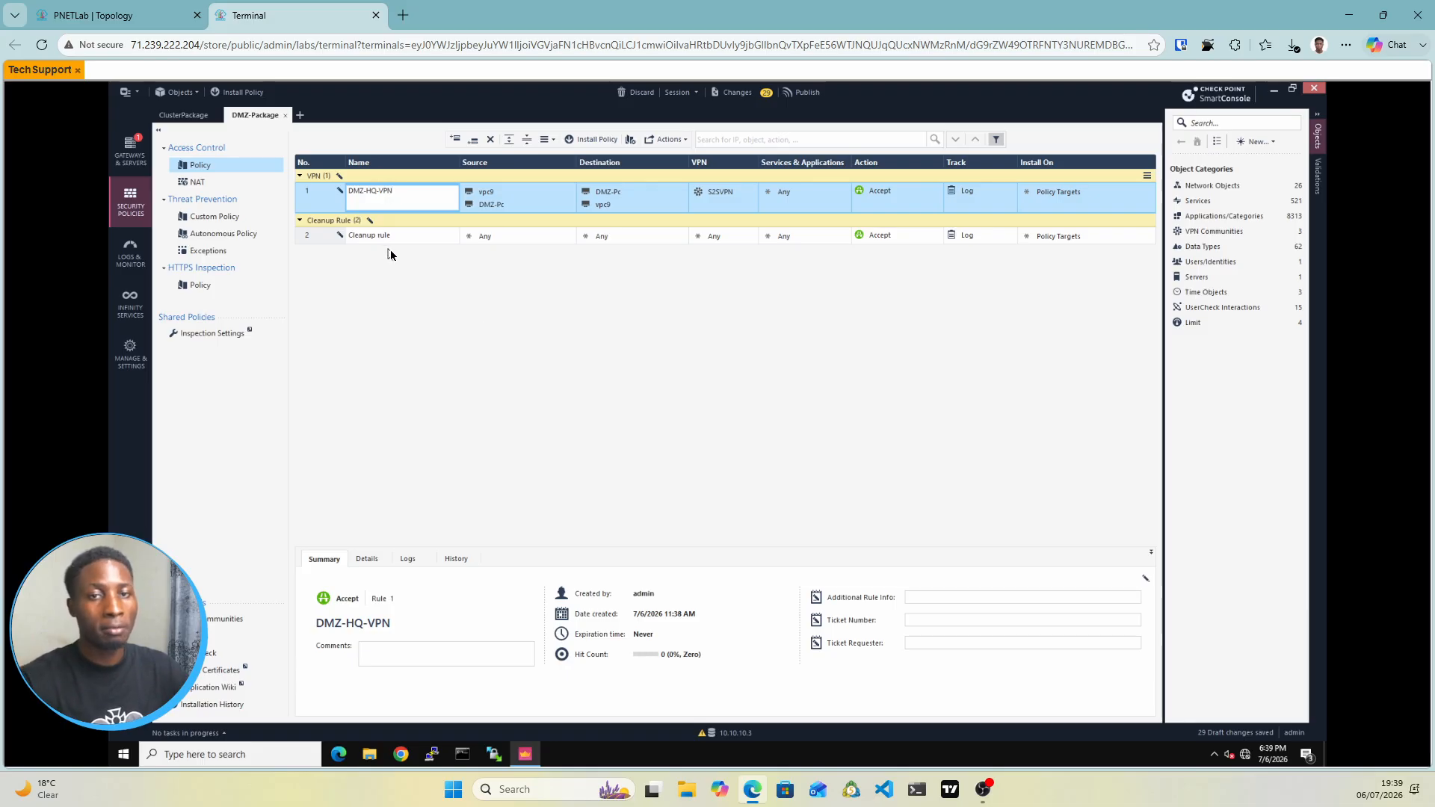
left_click(489, 322)
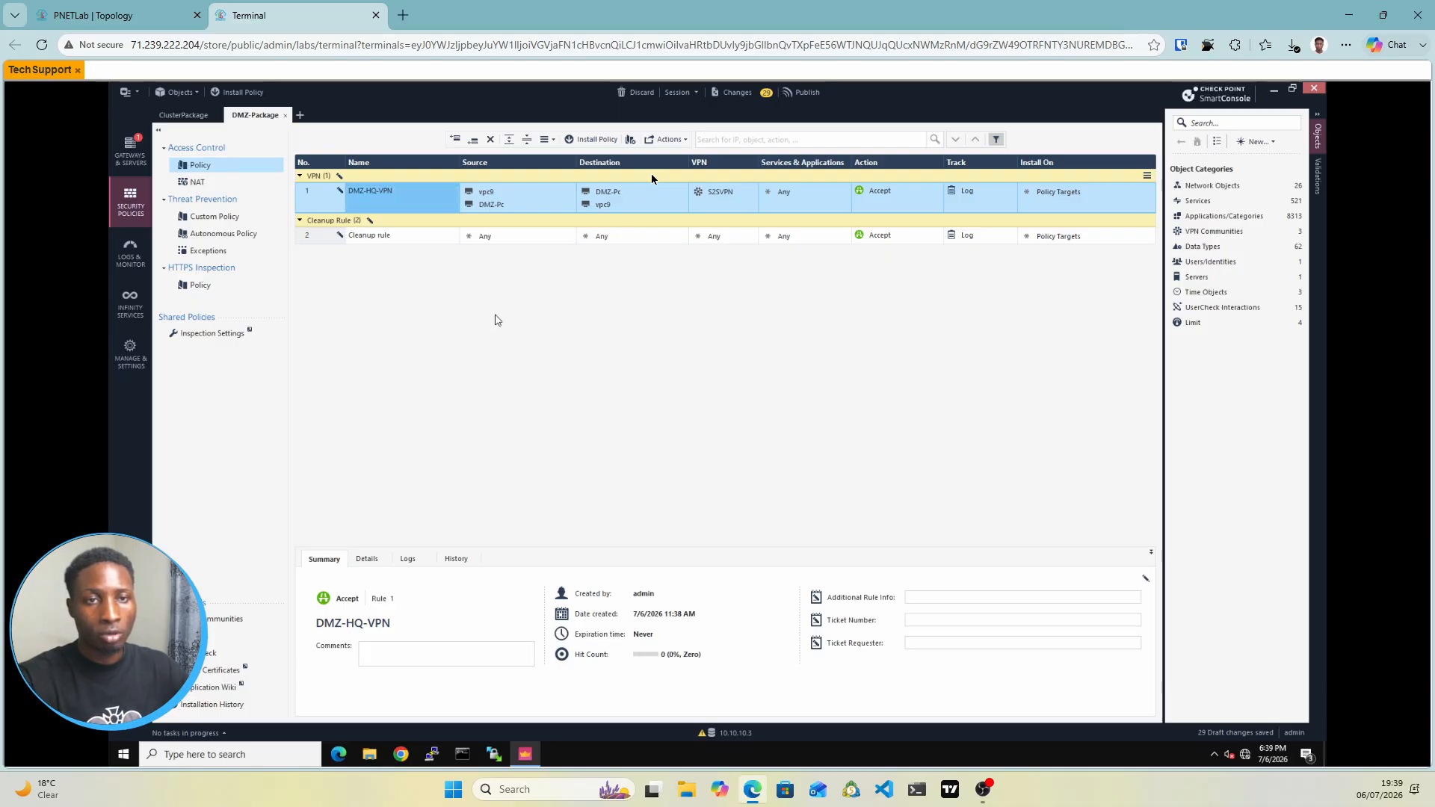
Publish the session's 30 draft changes under the default session name
left_click(798, 95)
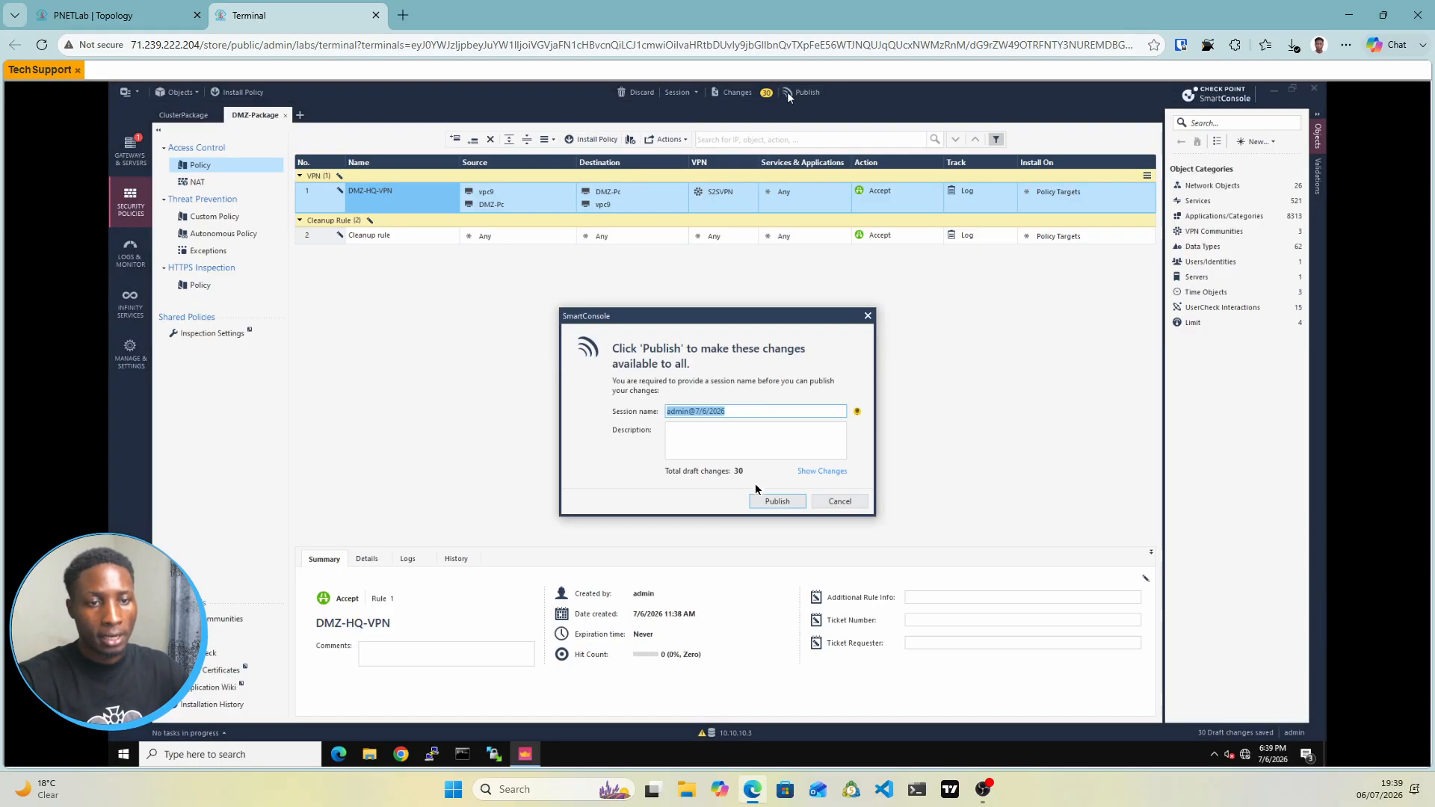
left_click(778, 503)
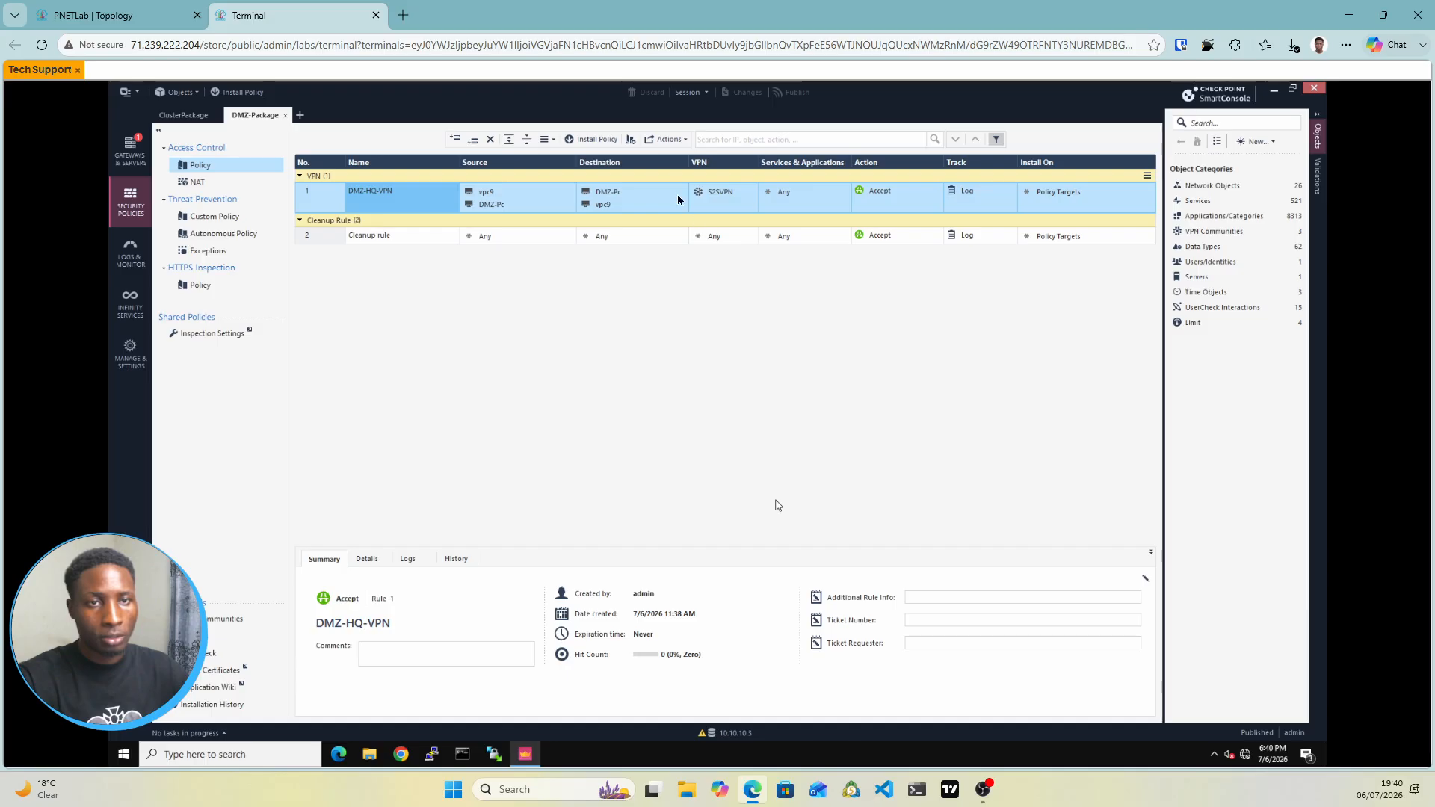
Install DMZ-Package on the DMZ gateway, confirming the override of its ClusterPackage policy
left_click(589, 142)
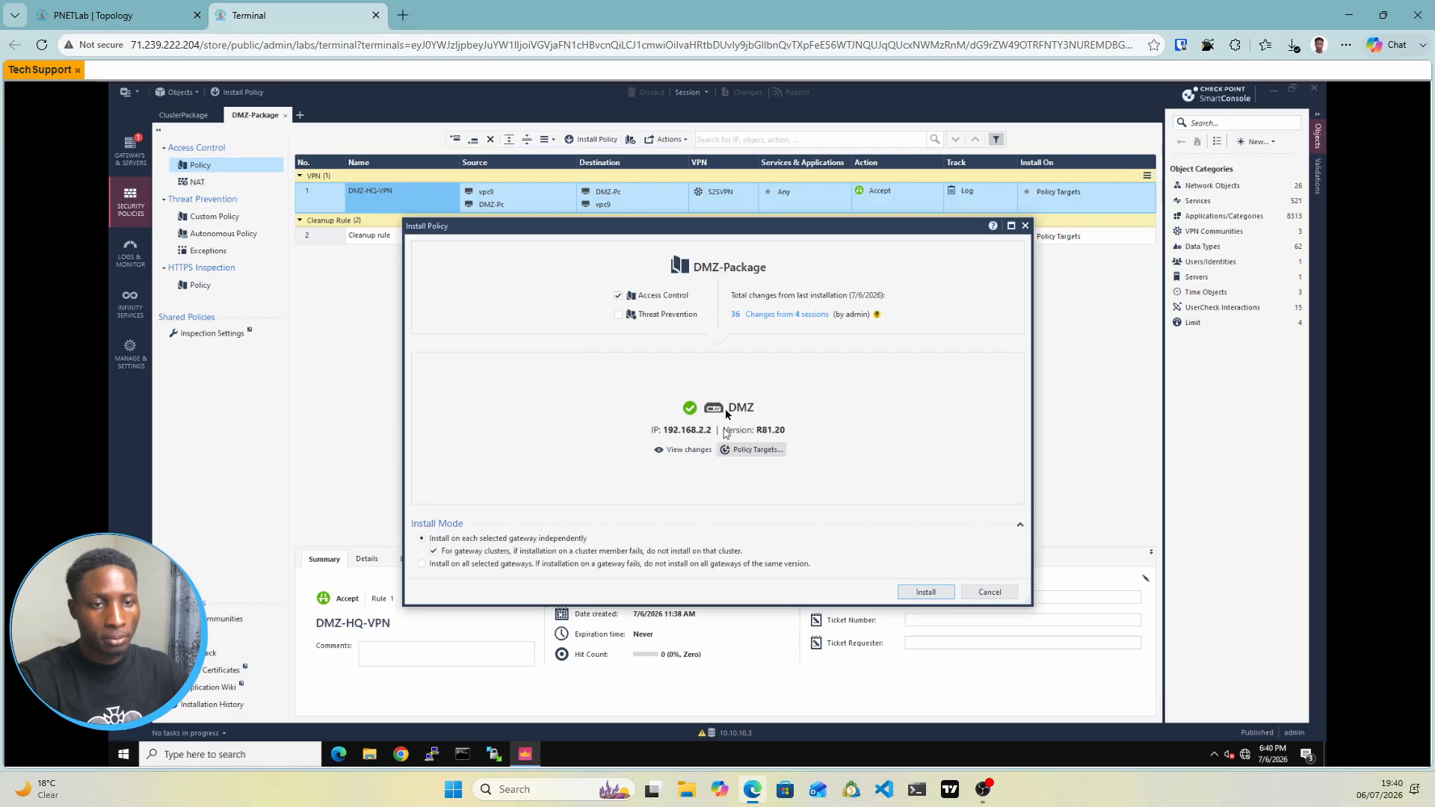
left_click(933, 594)
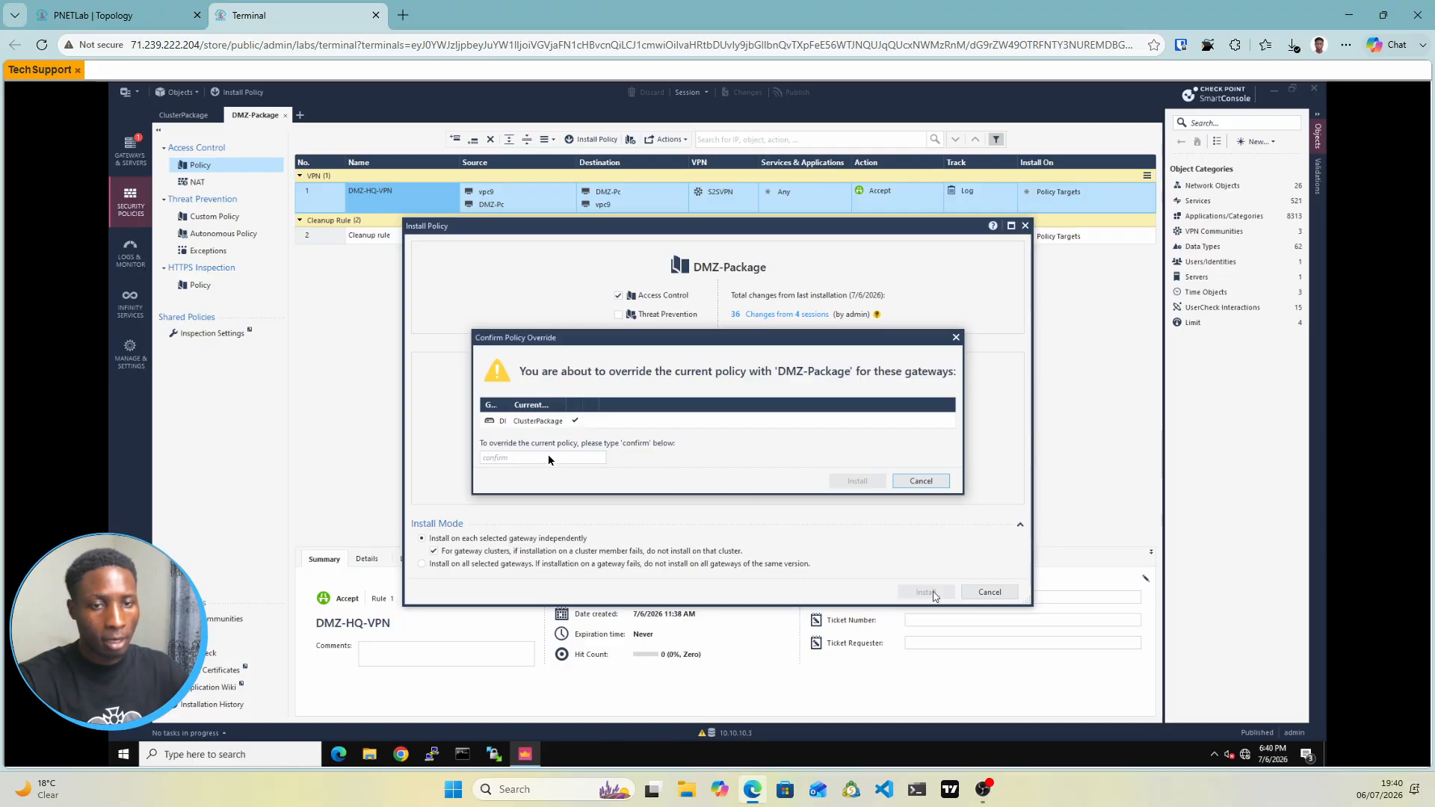
left_click(544, 456)
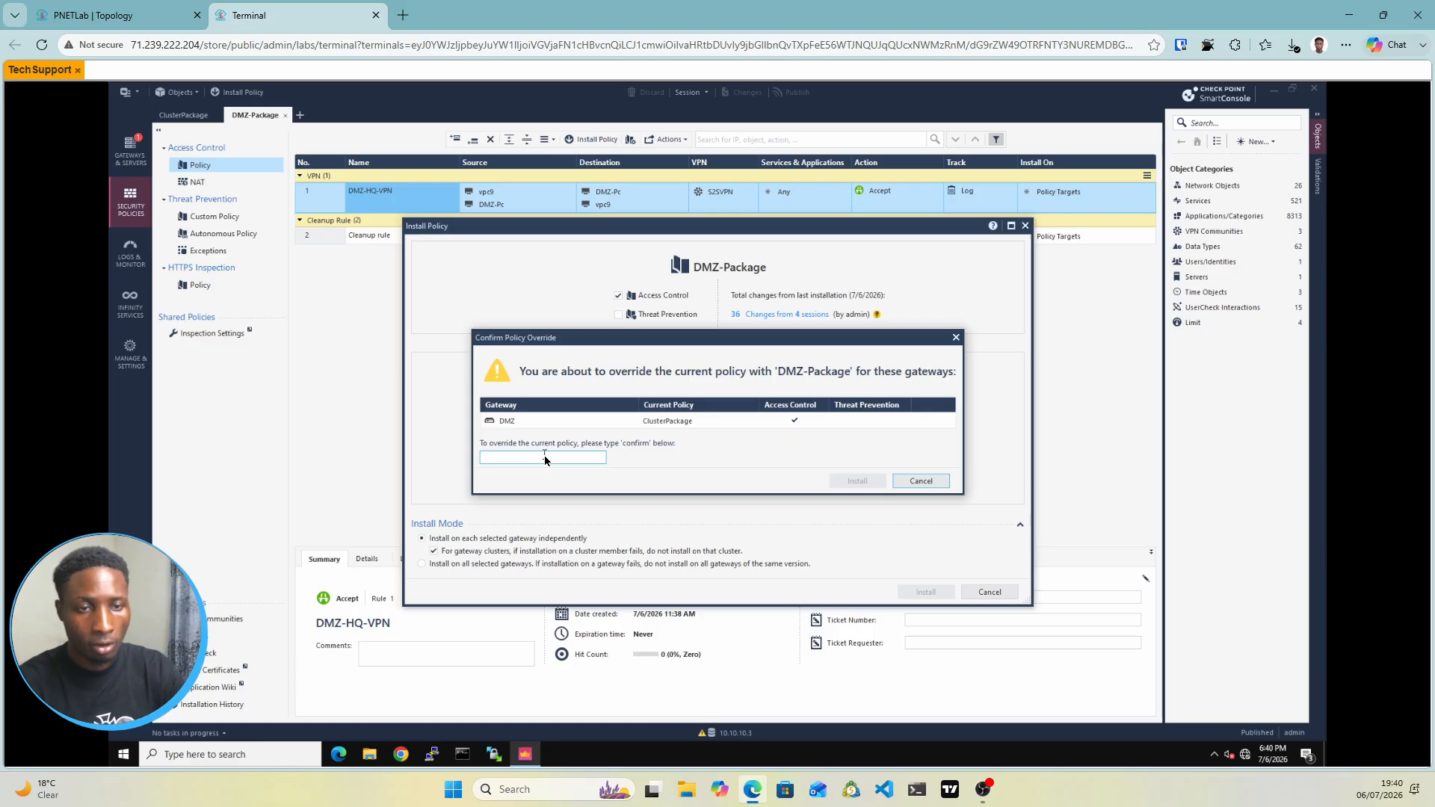
type("con")
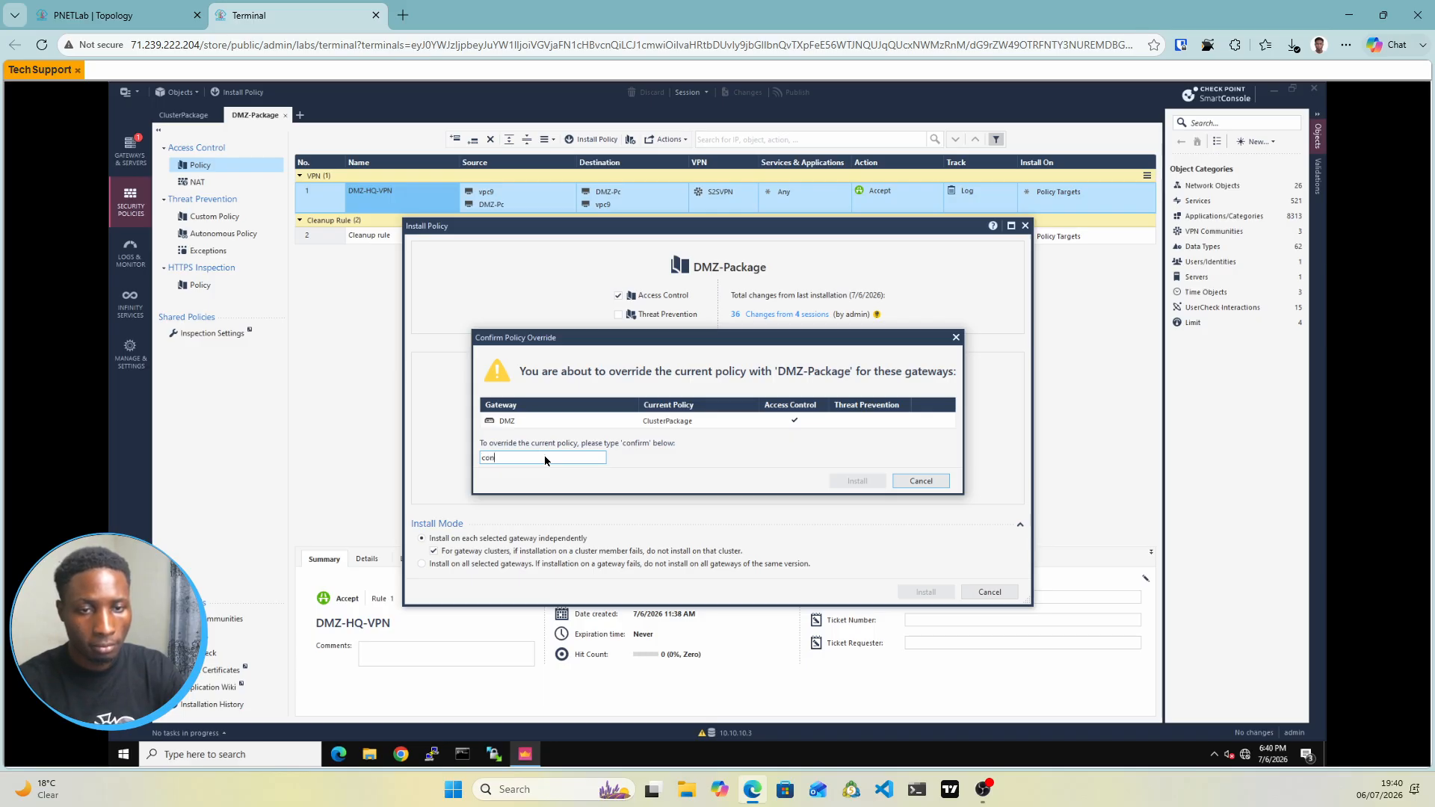
type("firm")
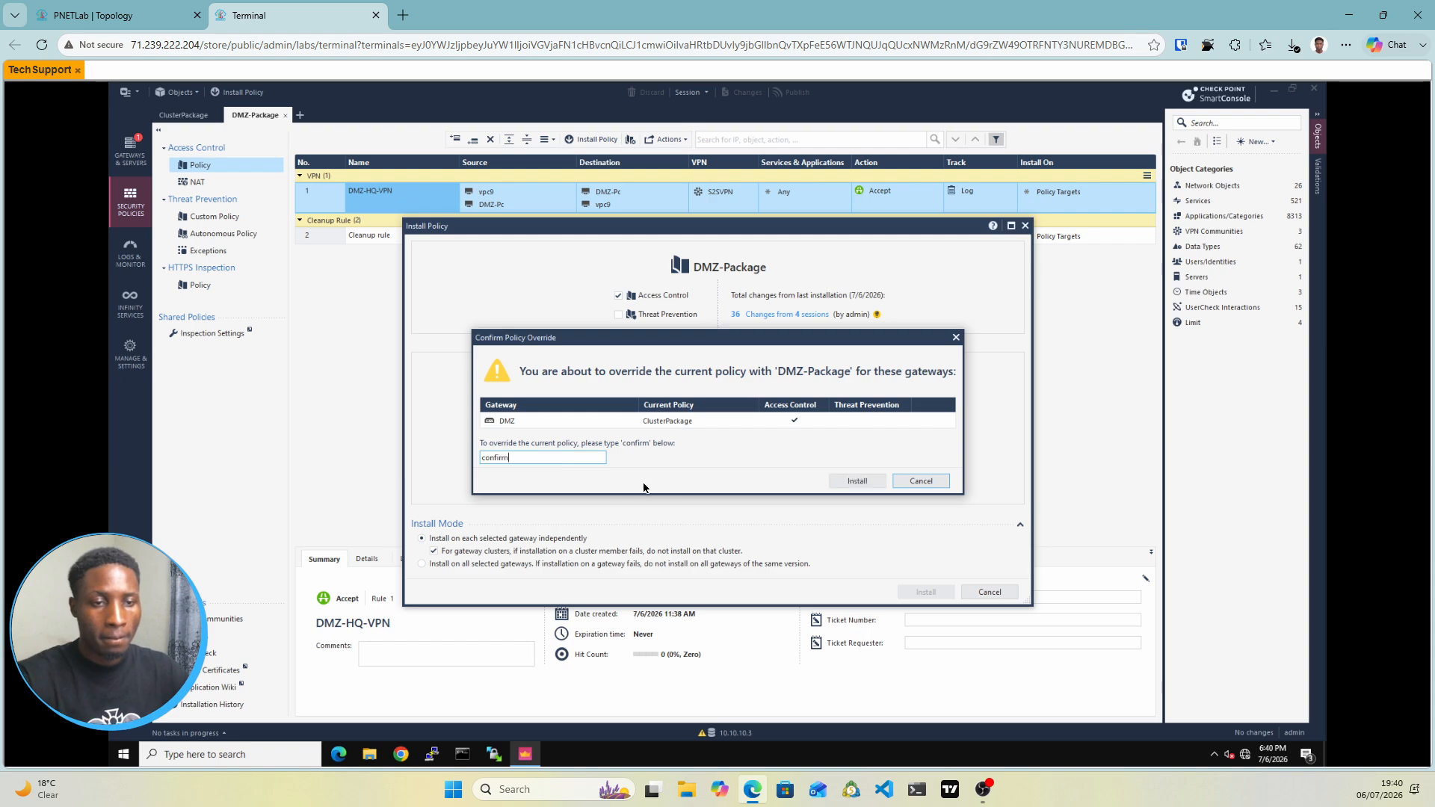
left_click(843, 480)
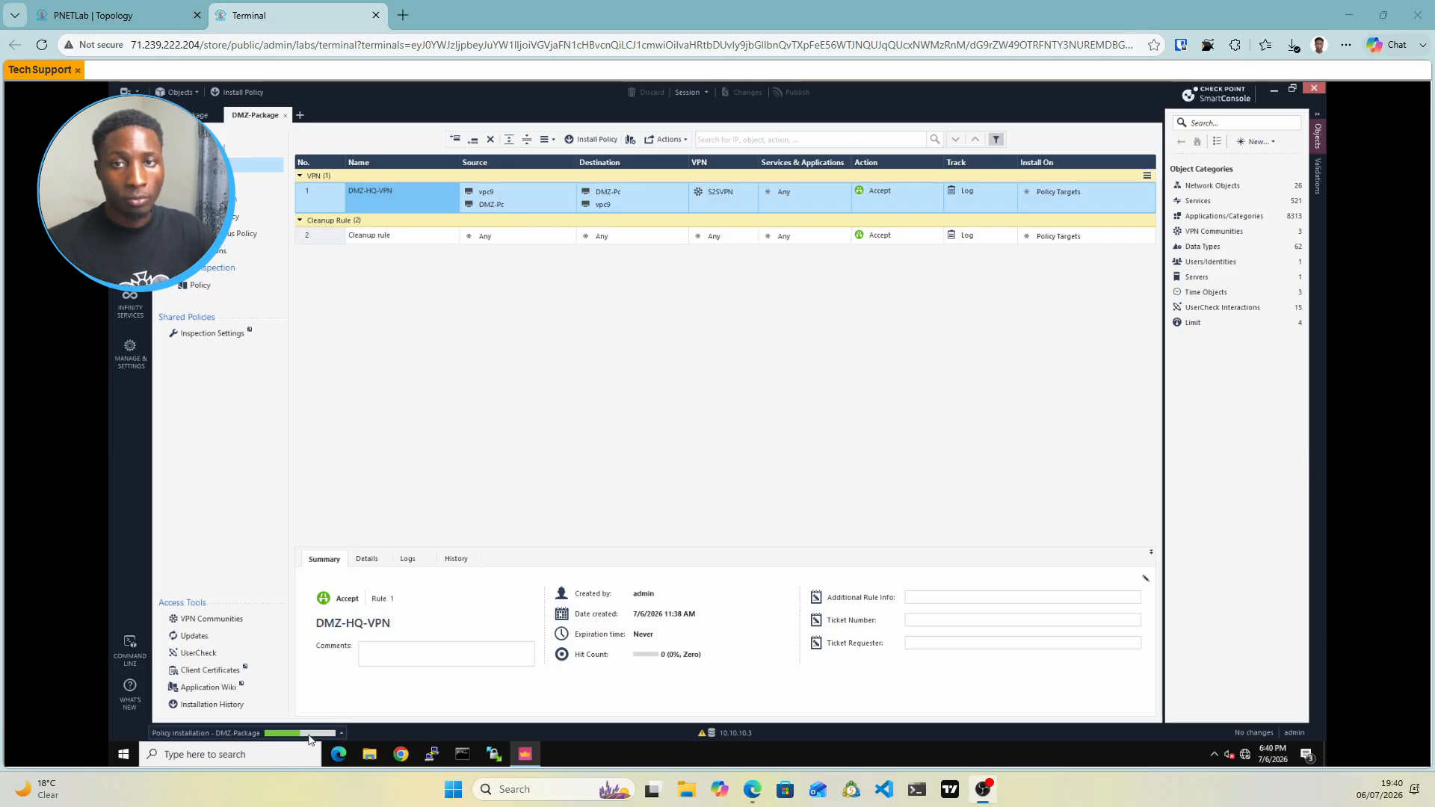
Start installing the ClusterPackage policy on the ClusterXLL cluster
key("alt+Tab")
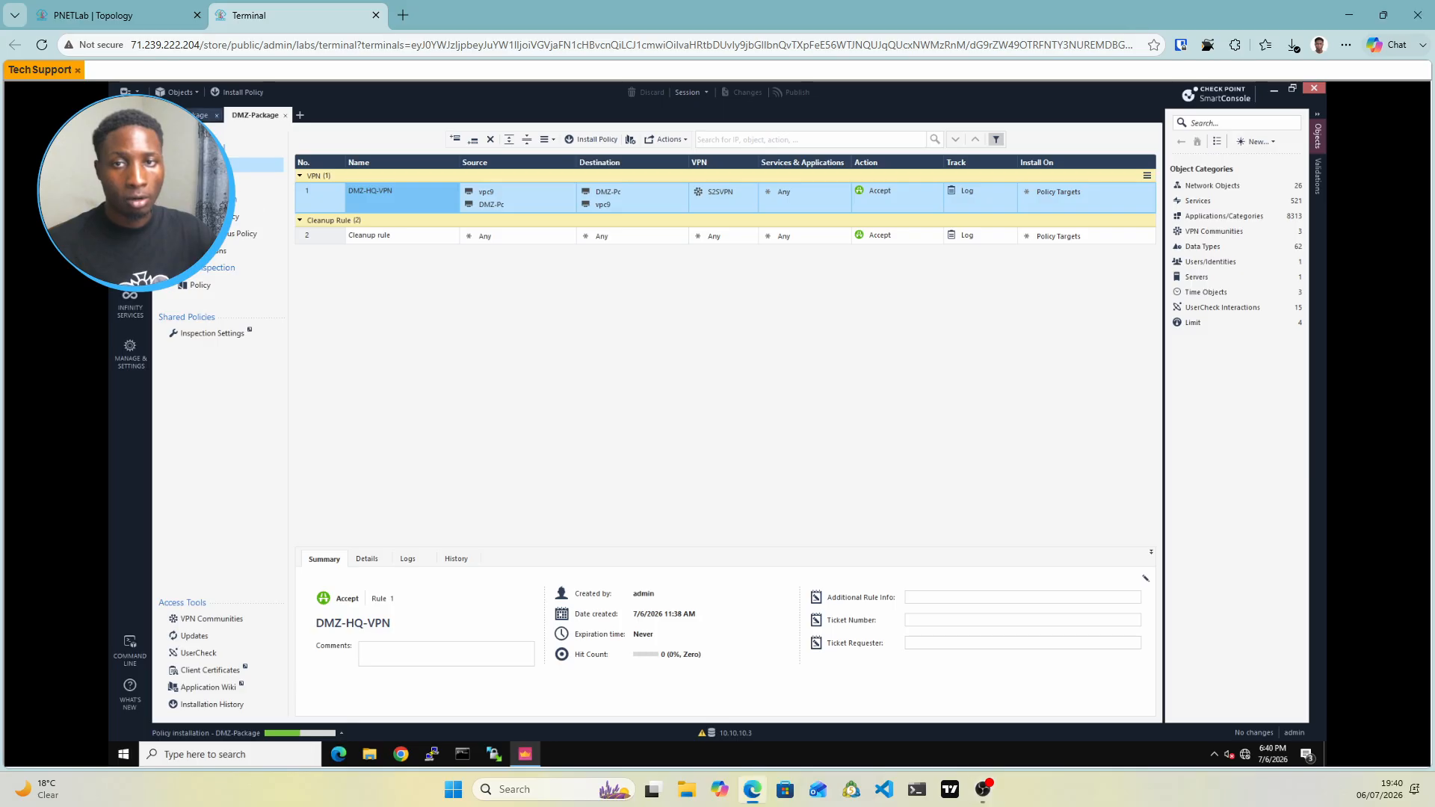
left_click(196, 116)
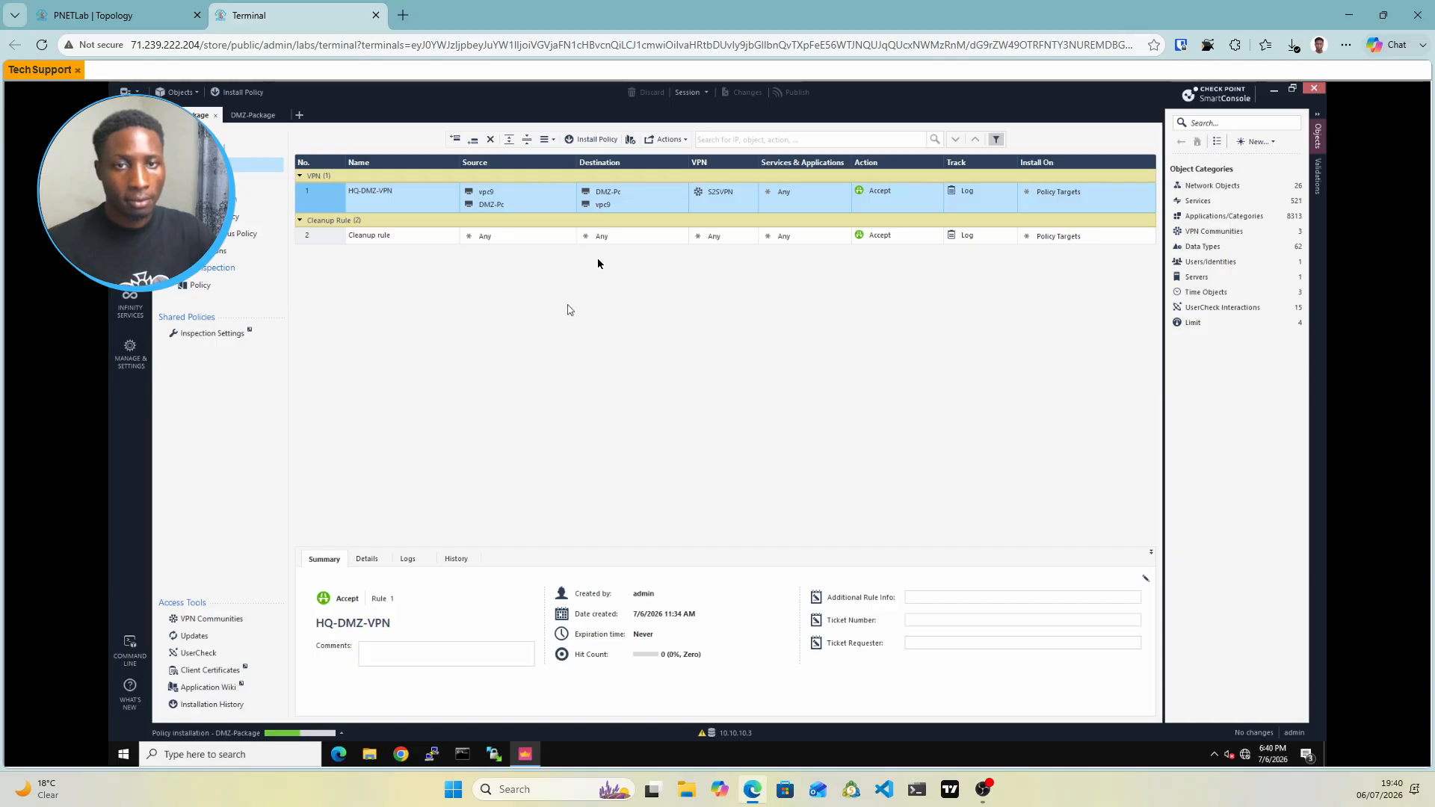
left_click(600, 140)
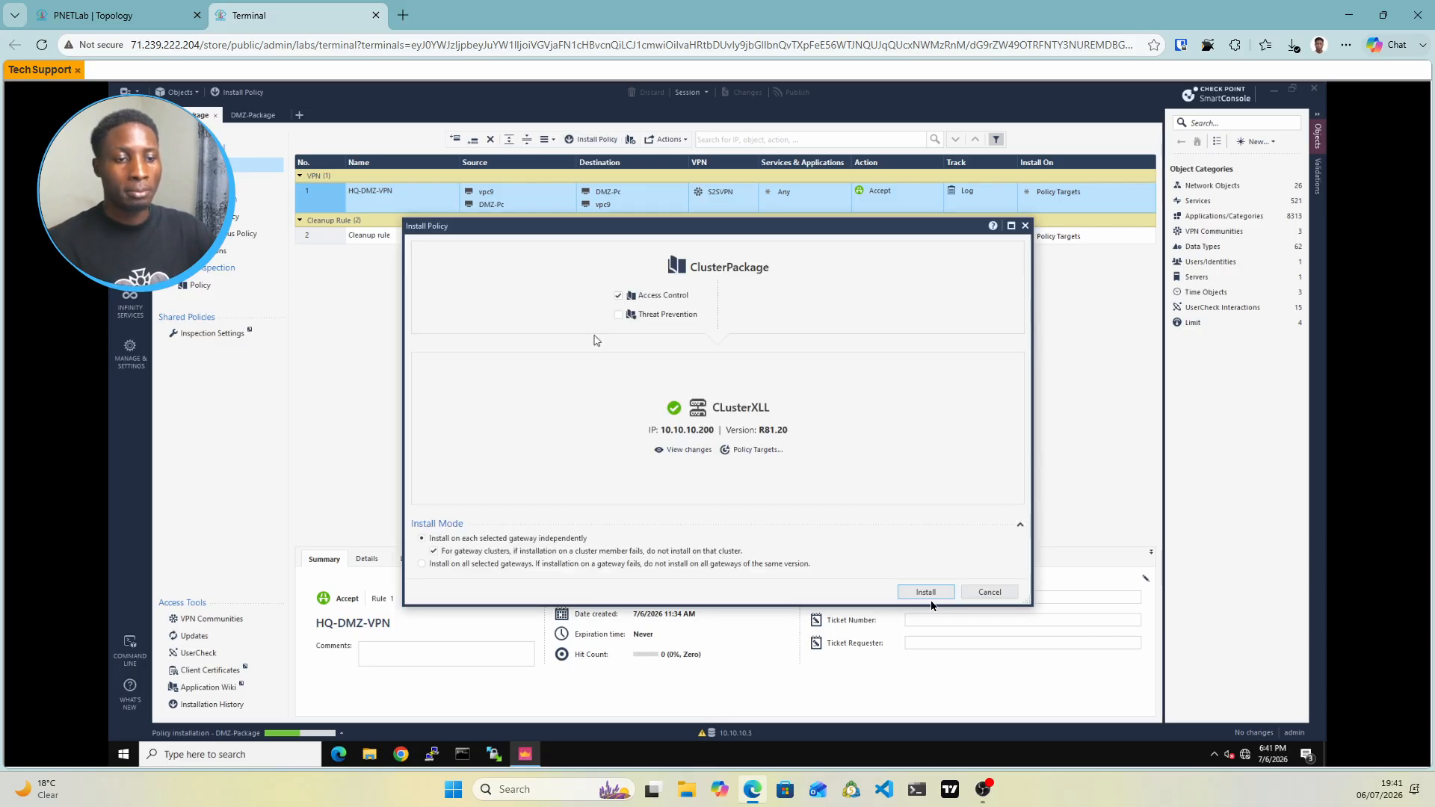
left_click(935, 597)
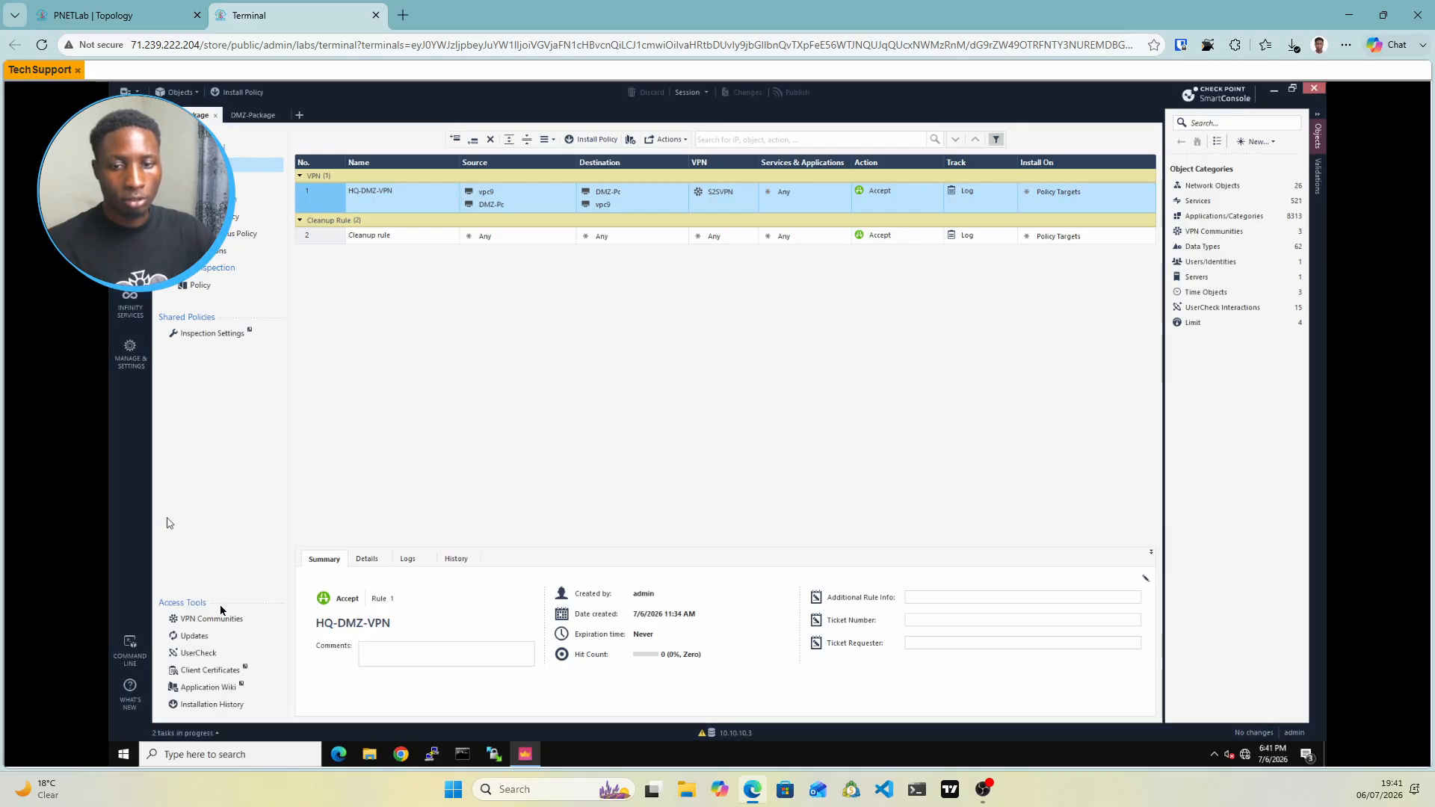
Pin the Recent Tasks pane to monitor the installs, then bring up the PNETLab topology
left_click(216, 733)
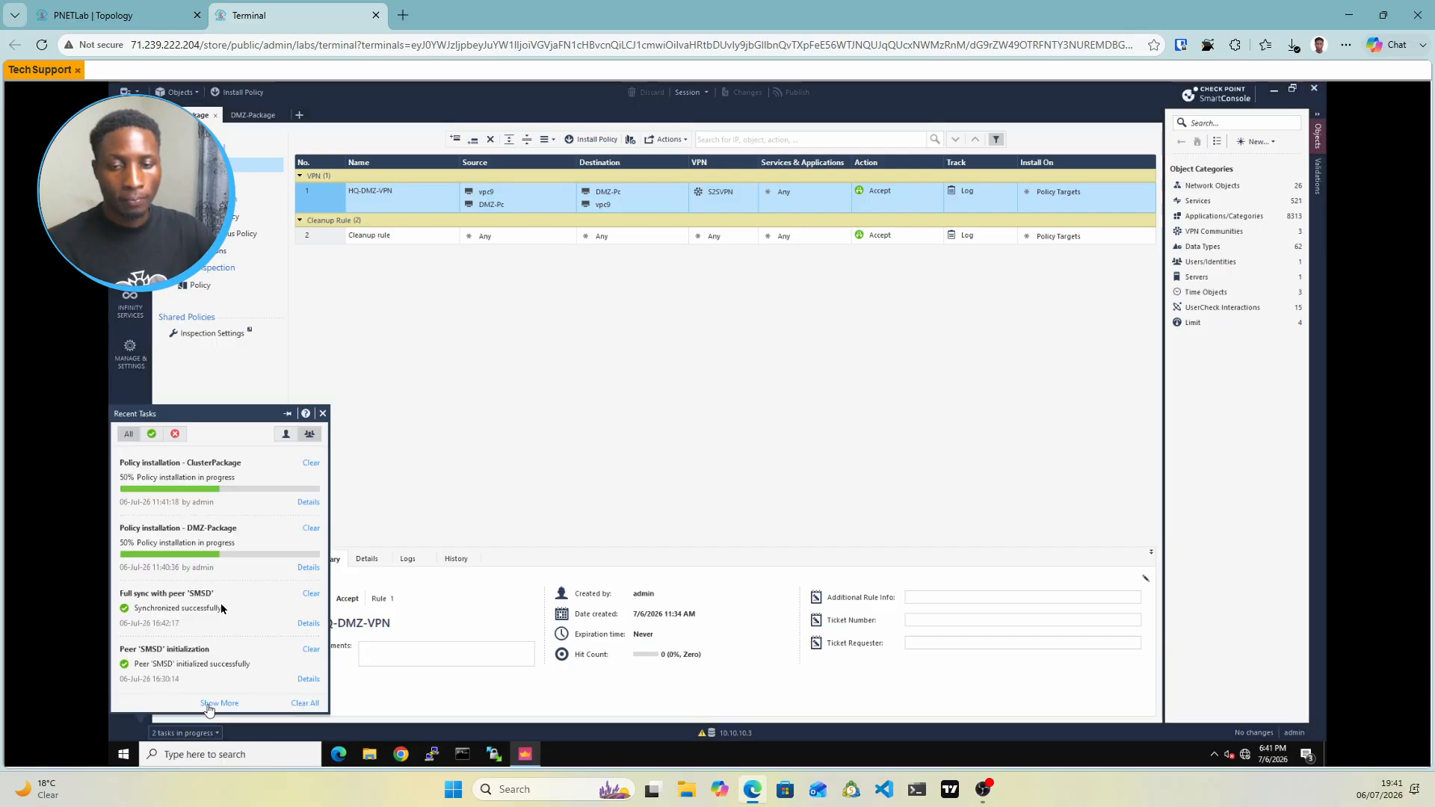
left_click(289, 414)
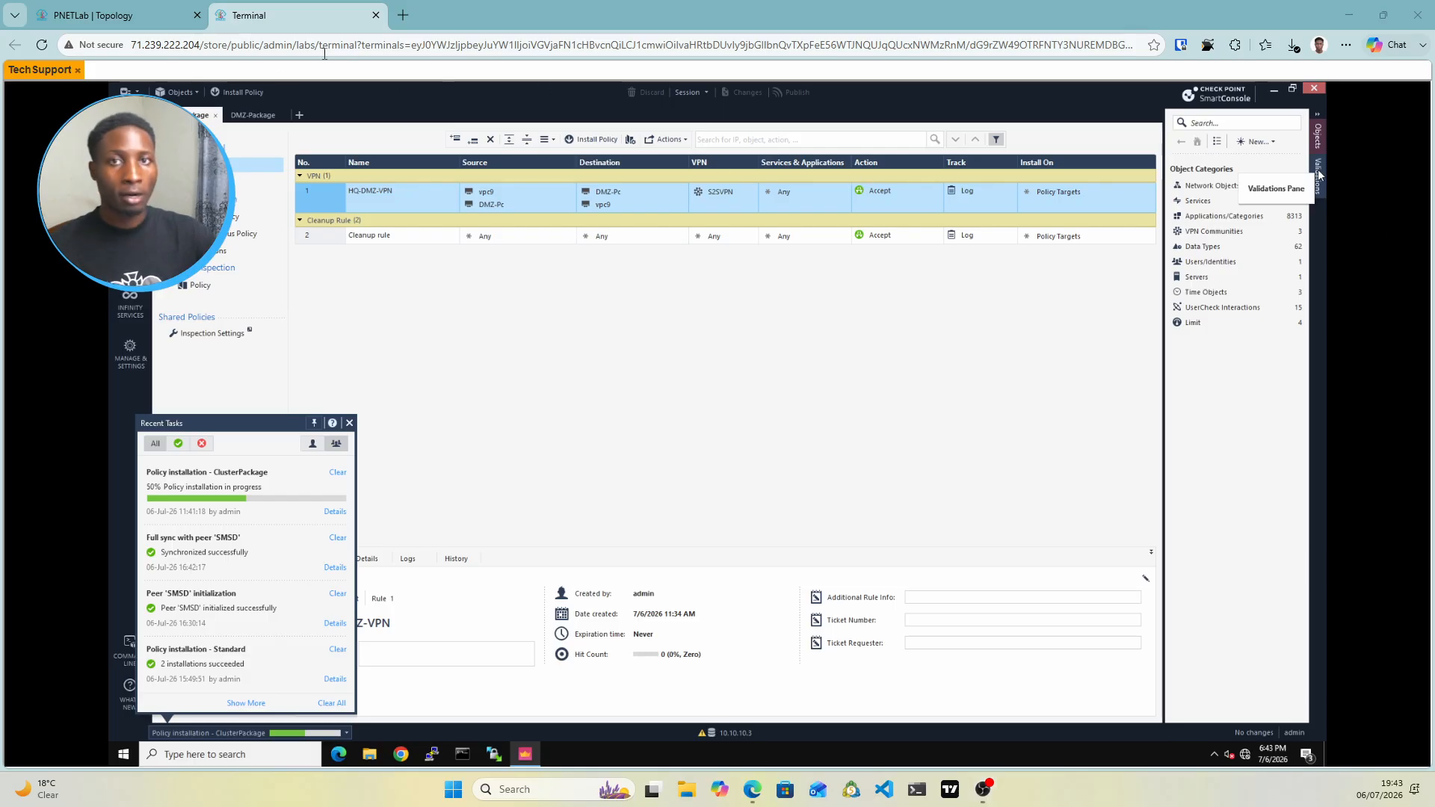
left_click(142, 15)
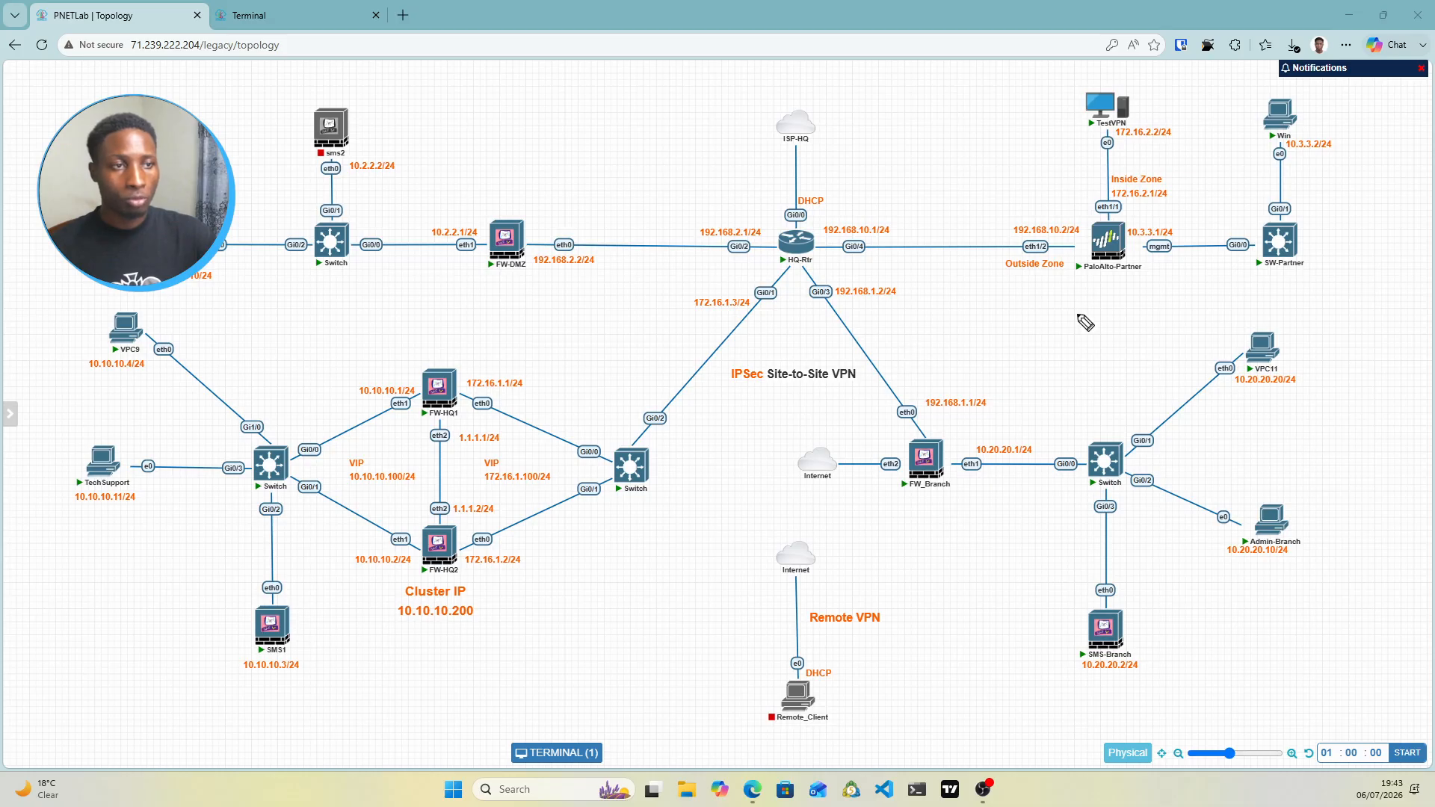
left_click_drag(1111, 86, 1145, 76)
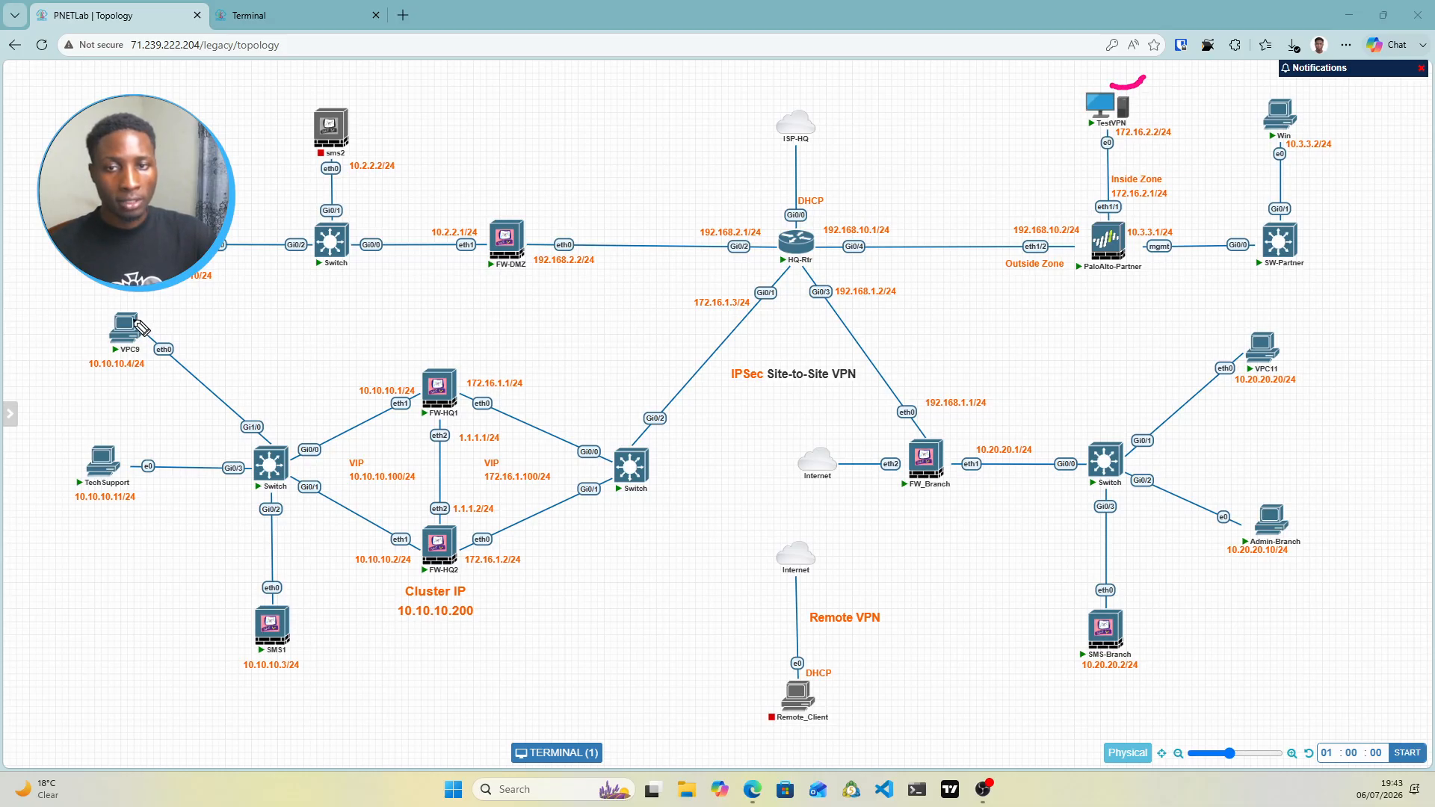
mouse_move(139, 325)
left_mouse_down()
mouse_move(177, 317)
mouse_move(367, 463)
left_mouse_up()
left_click(346, 454)
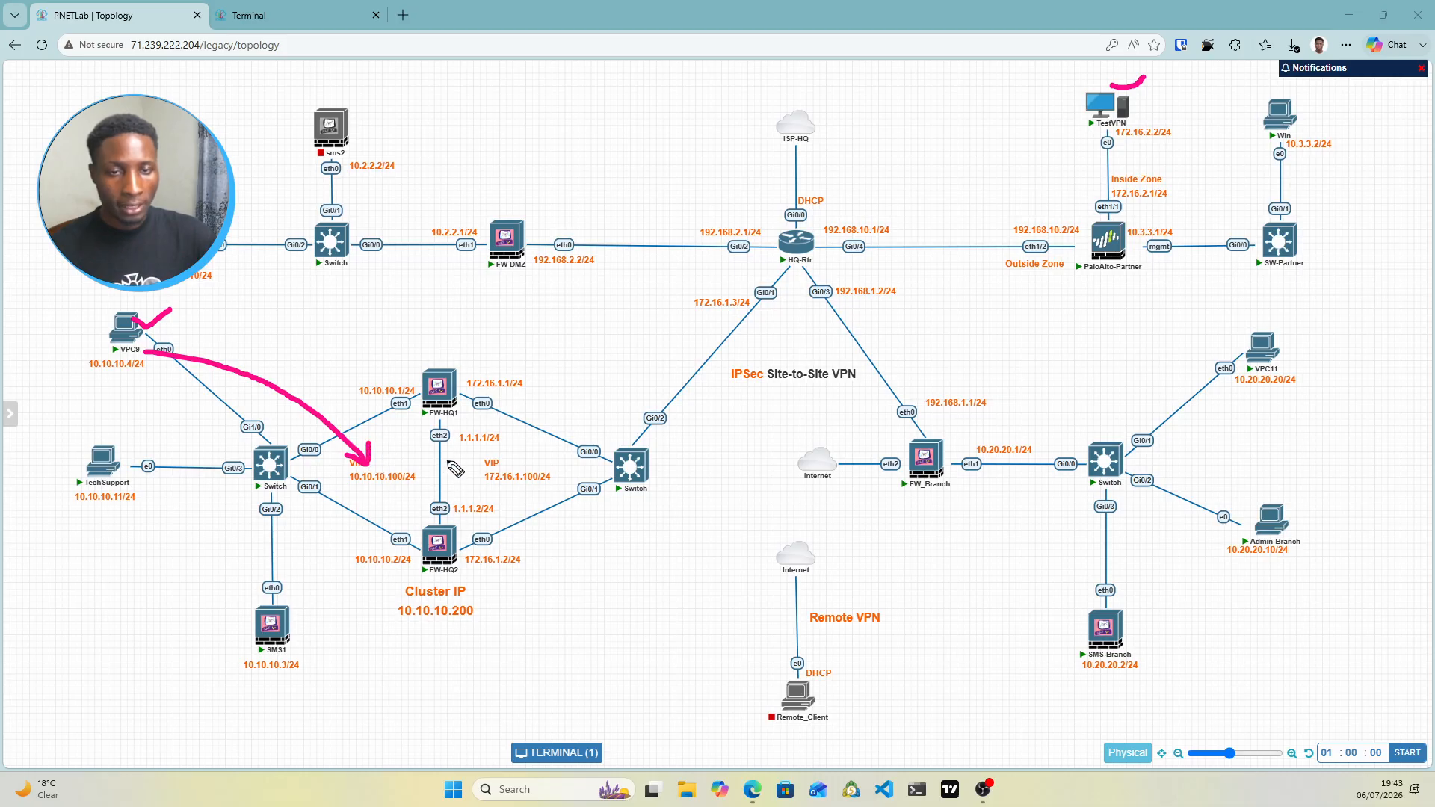
left_click_drag(433, 357, 447, 352)
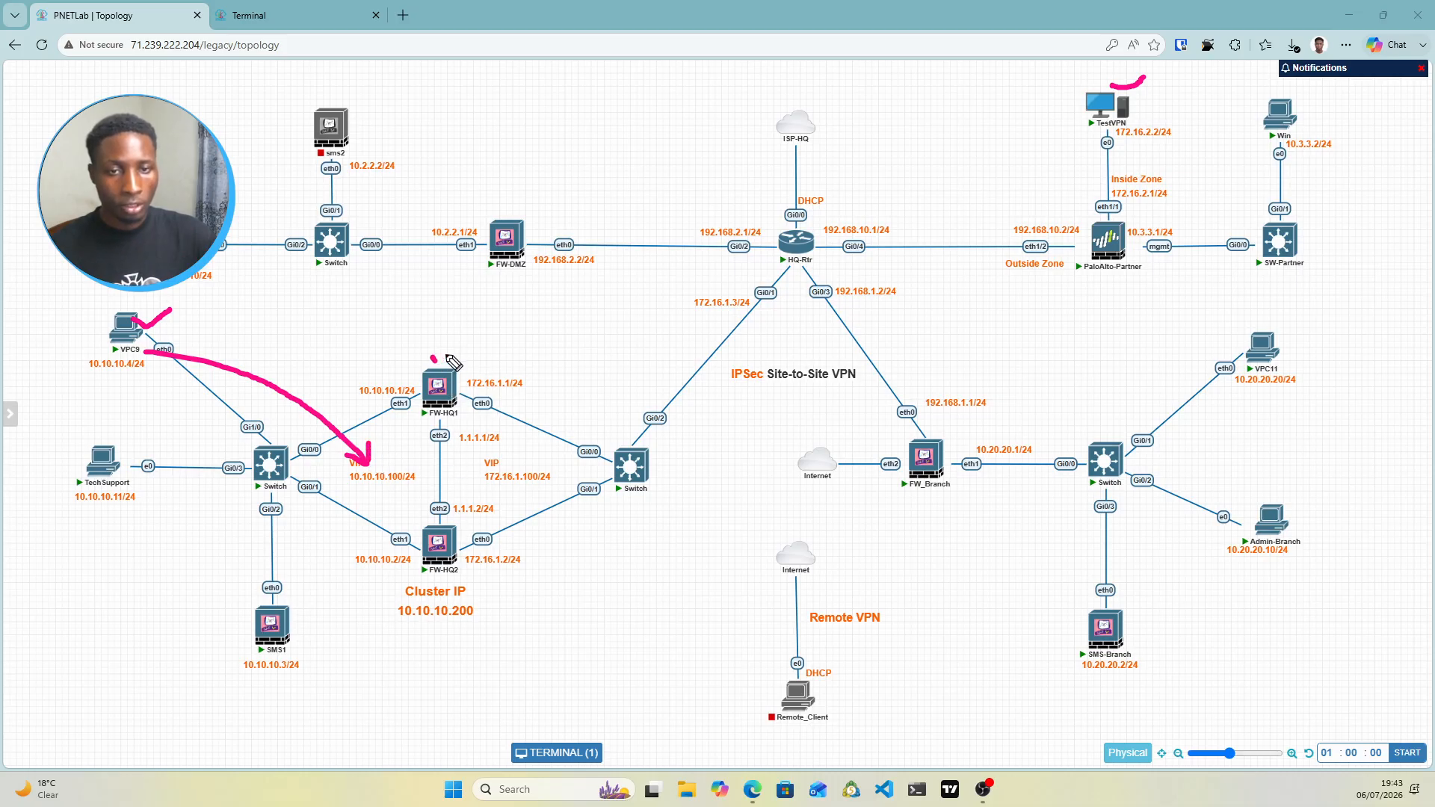
left_click_drag(432, 570, 445, 567)
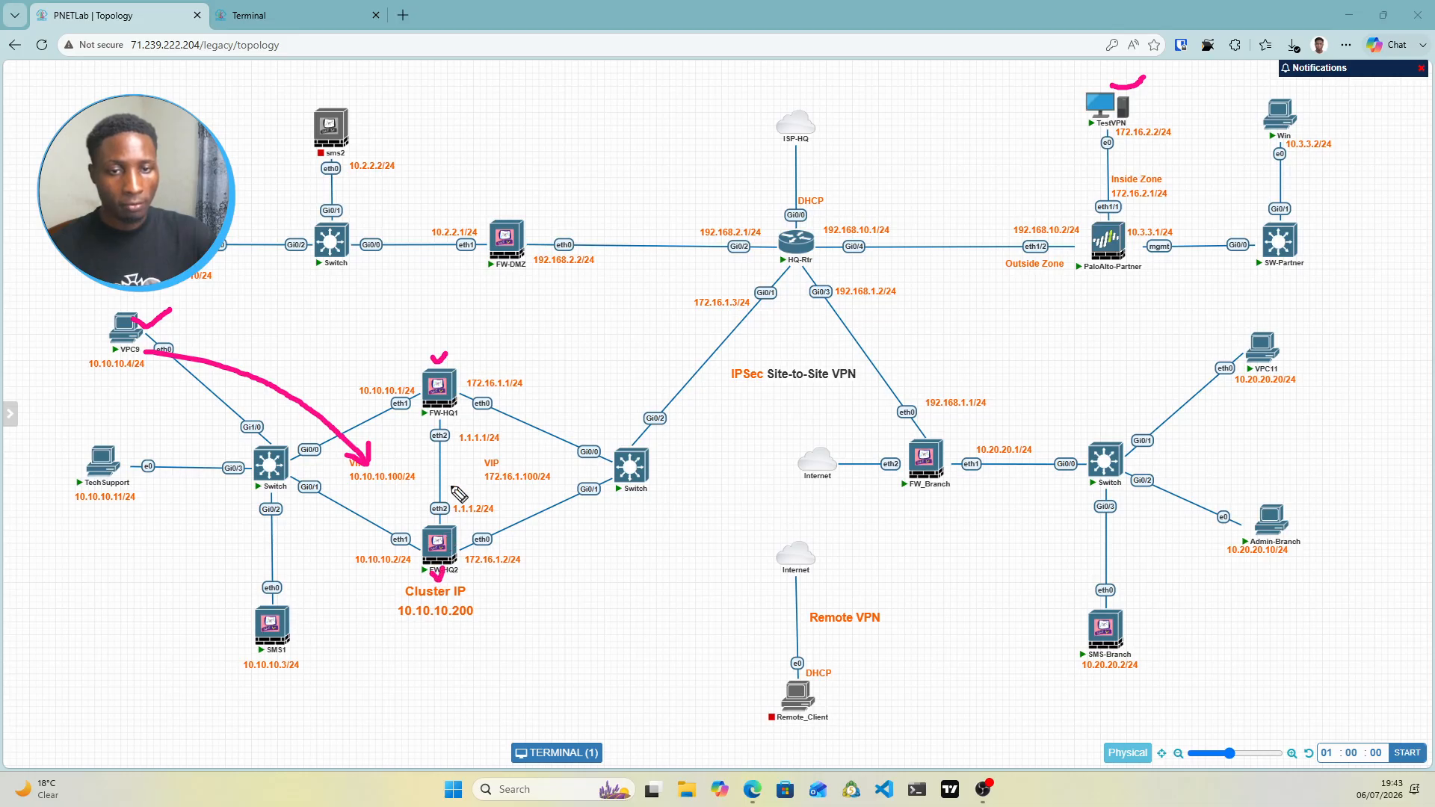
mouse_move(435, 471)
left_mouse_down()
mouse_move(523, 466)
mouse_move(727, 314)
mouse_move(728, 340)
left_mouse_up()
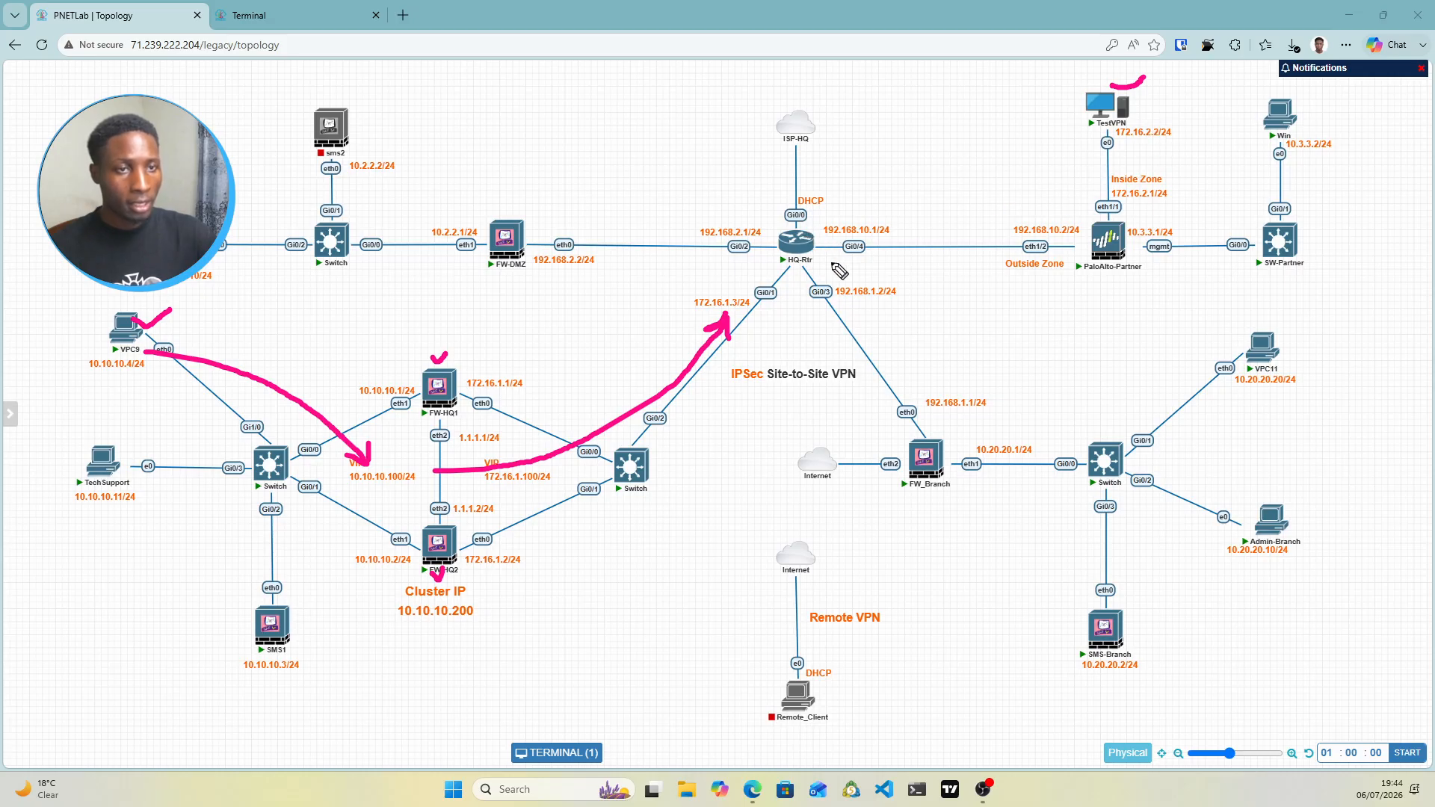
mouse_move(811, 241)
left_mouse_down()
mouse_move(1042, 242)
mouse_move(1019, 253)
left_mouse_up()
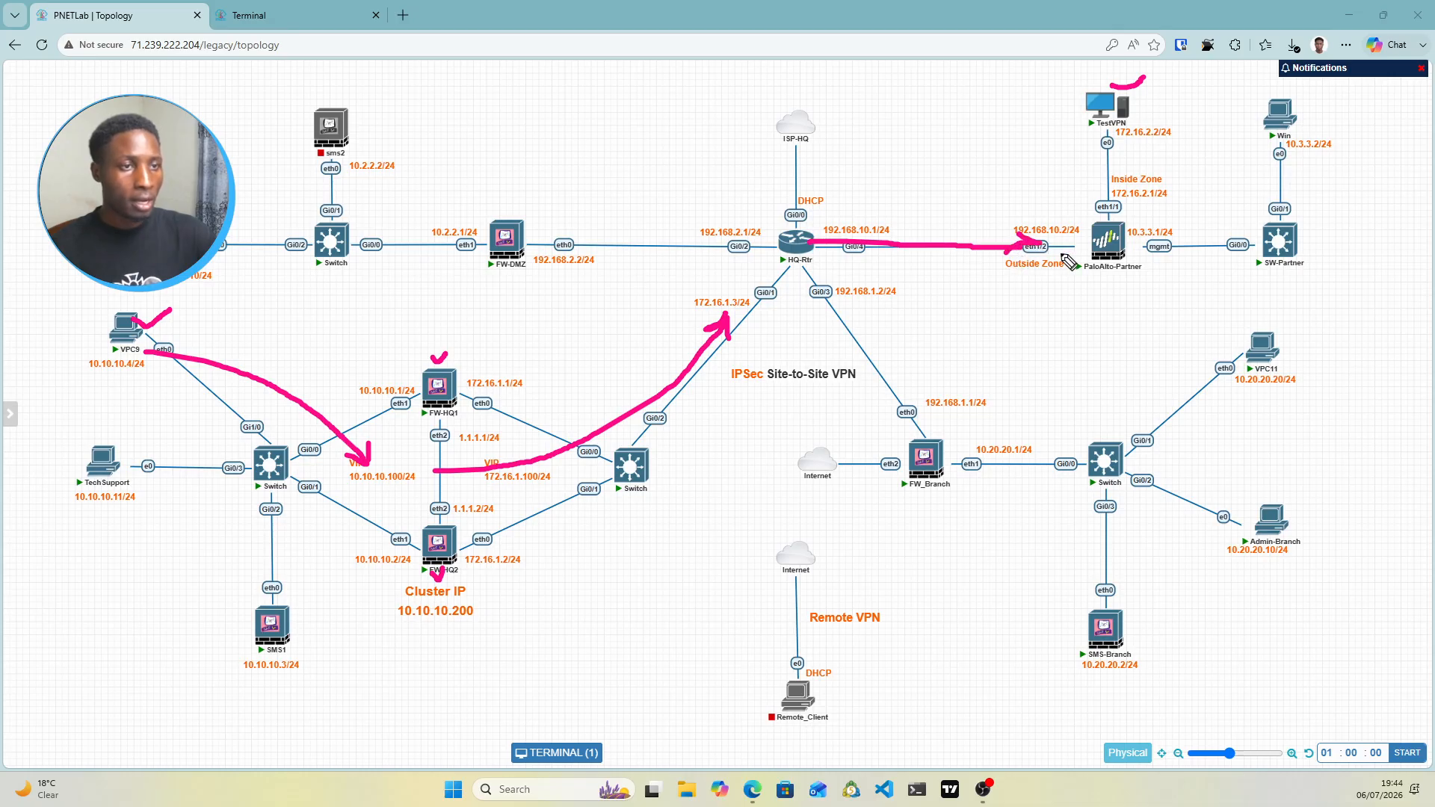
mouse_move(1112, 224)
left_mouse_down()
mouse_move(1113, 132)
mouse_move(1132, 136)
mouse_move(1099, 138)
left_mouse_up()
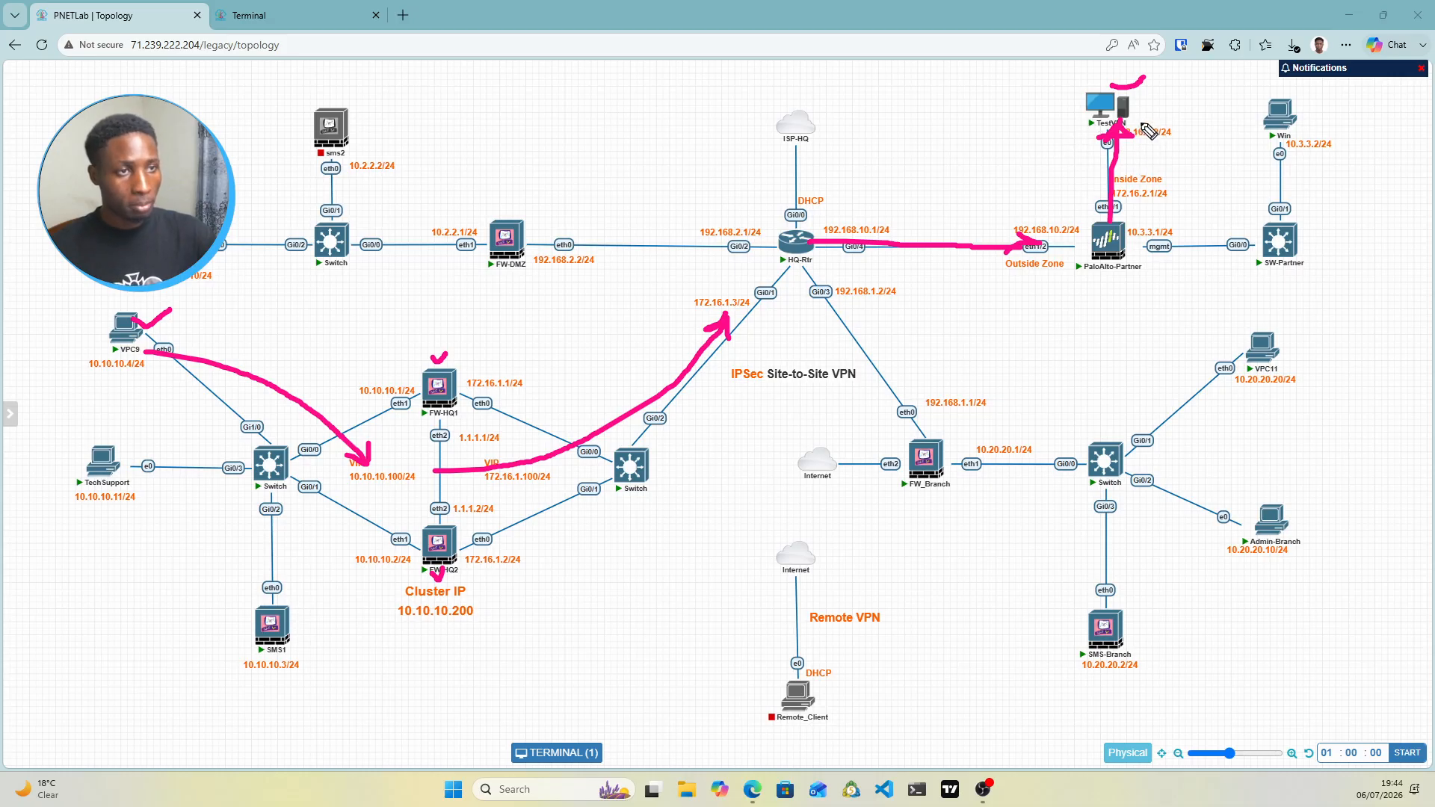
mouse_move(1141, 124)
left_mouse_down()
mouse_move(1126, 224)
mouse_move(1147, 202)
left_mouse_up()
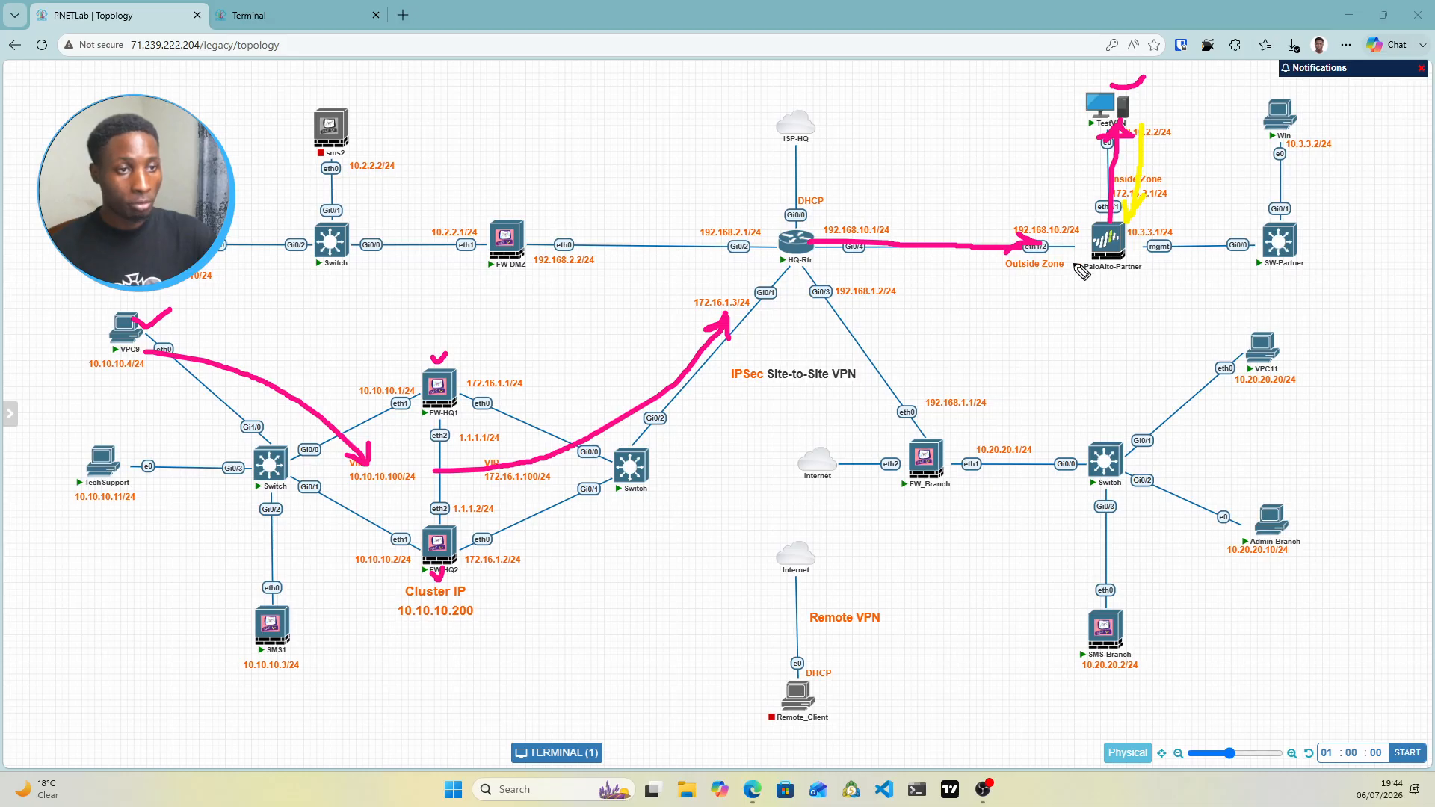
mouse_move(1078, 267)
left_mouse_down()
mouse_move(837, 266)
mouse_move(848, 277)
left_mouse_up()
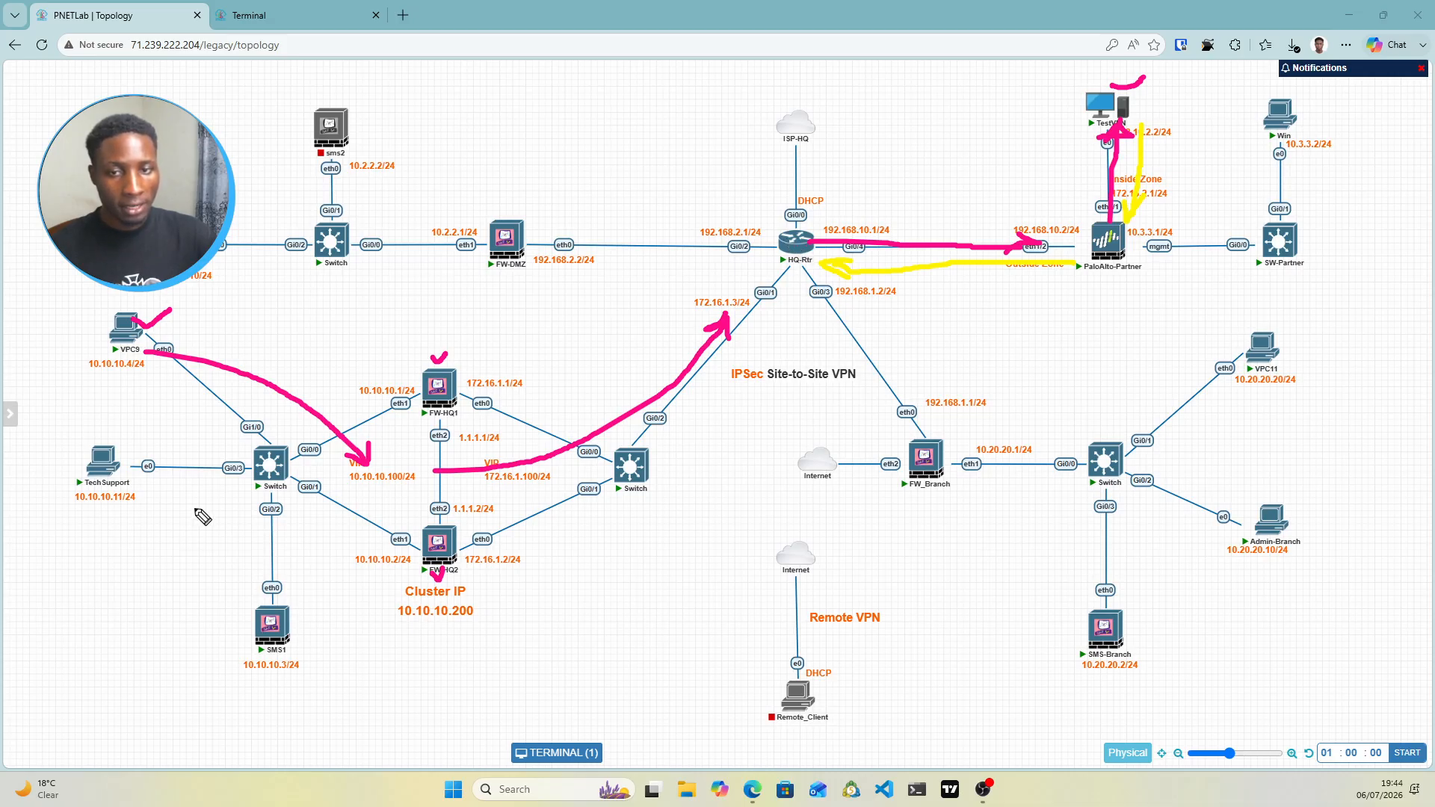
left_click_drag(193, 502, 241, 505)
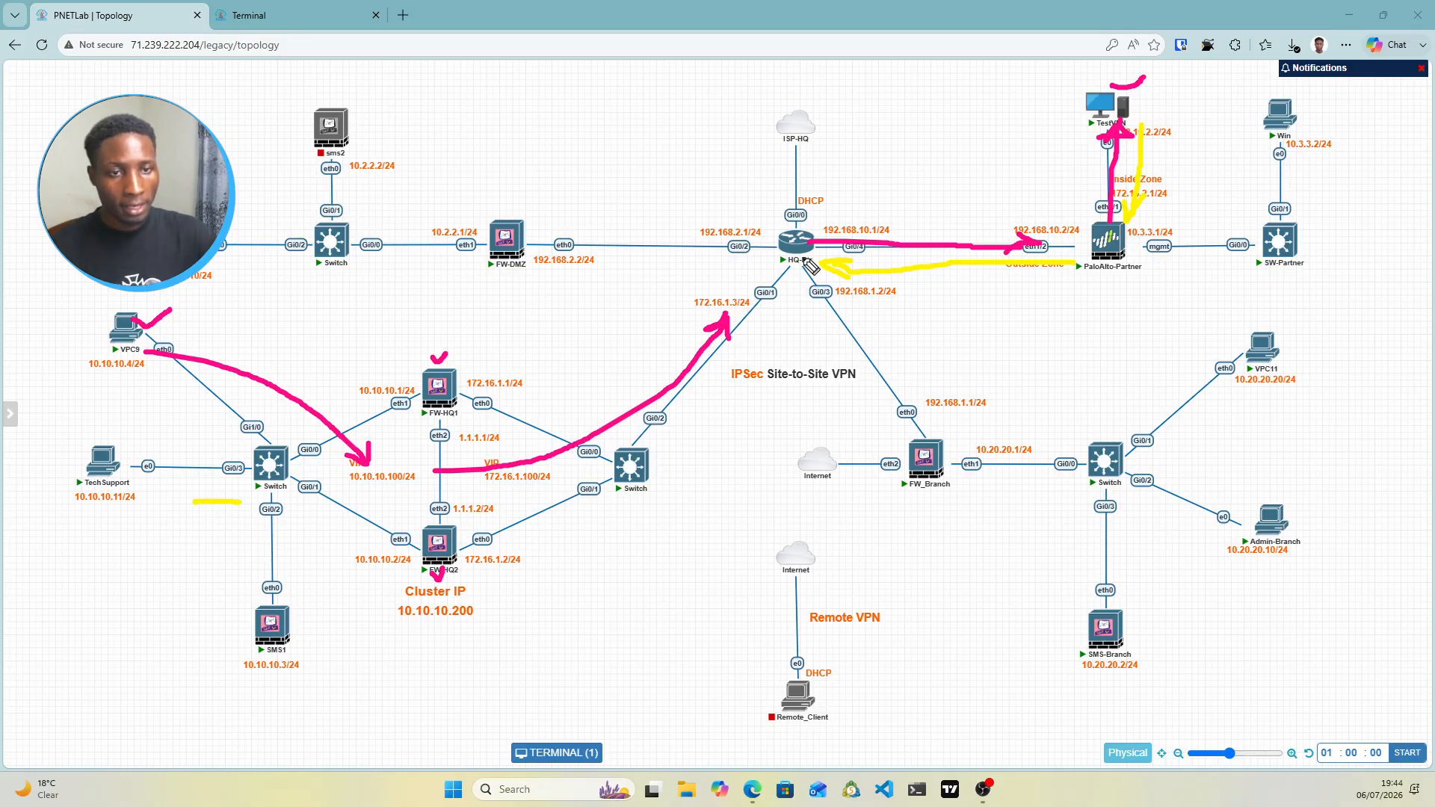
mouse_move(803, 260)
left_mouse_down()
mouse_move(740, 399)
mouse_move(529, 484)
mouse_move(559, 484)
left_mouse_up()
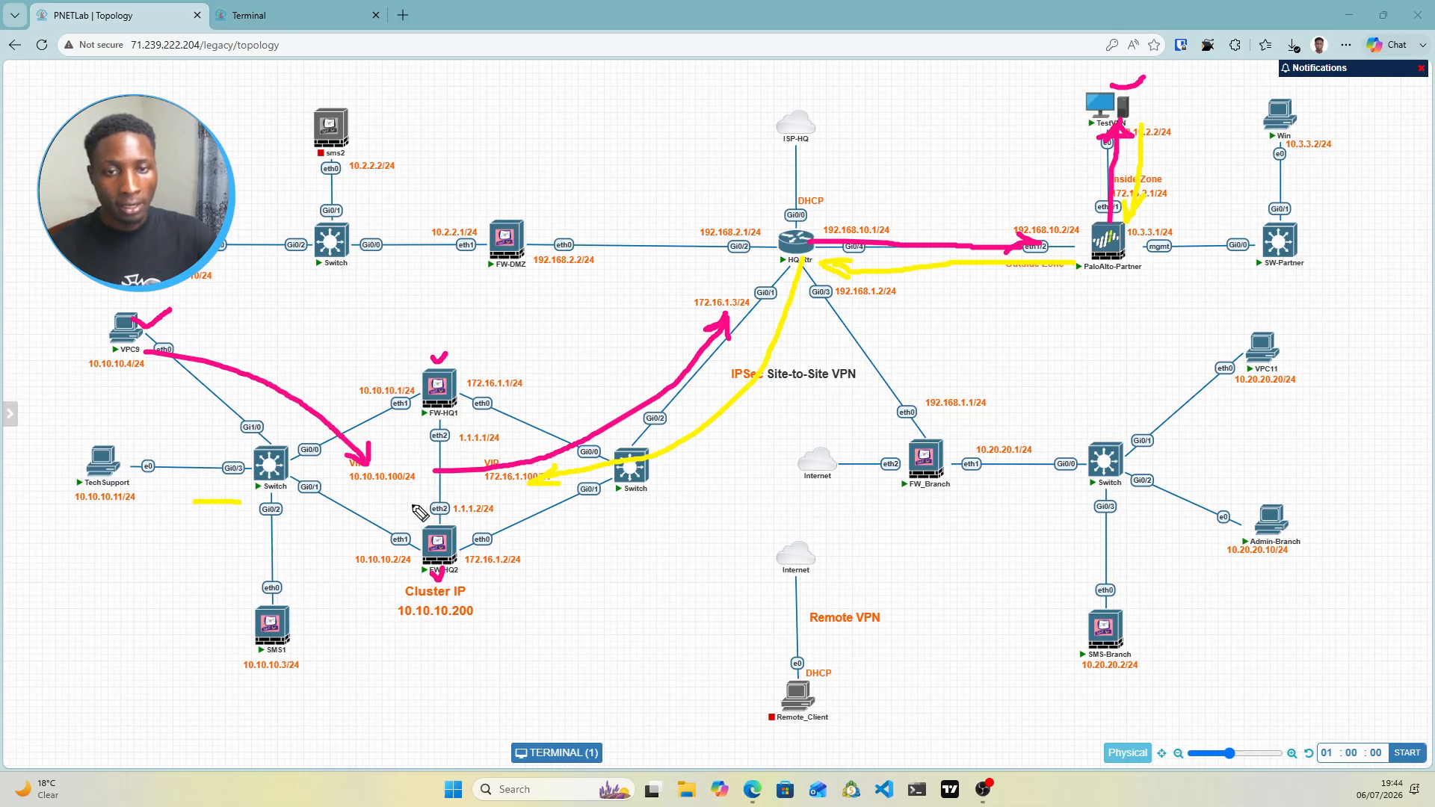
mouse_move(401, 508)
left_mouse_down()
mouse_move(148, 371)
mouse_move(174, 374)
left_mouse_up()
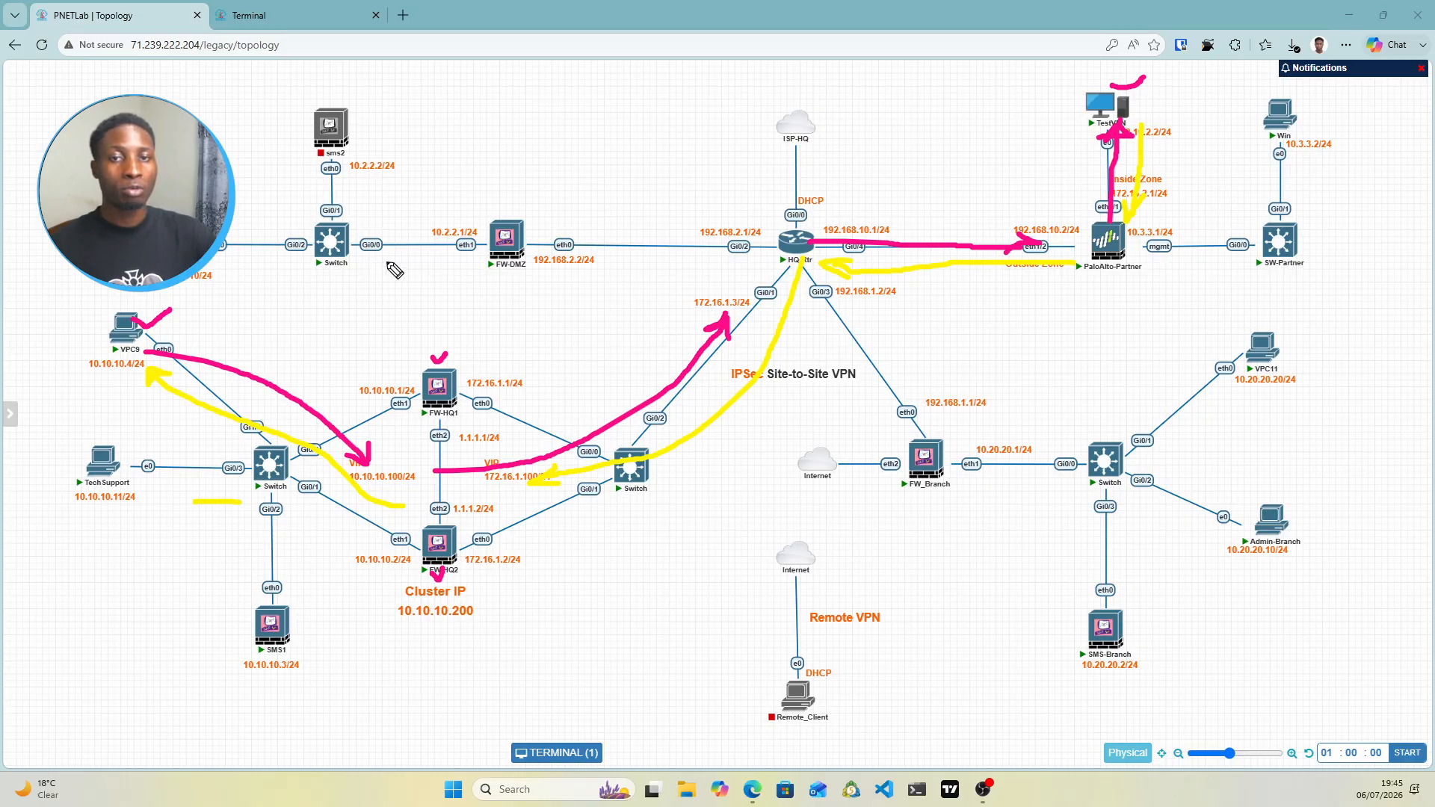
left_click_drag(284, 196, 318, 180)
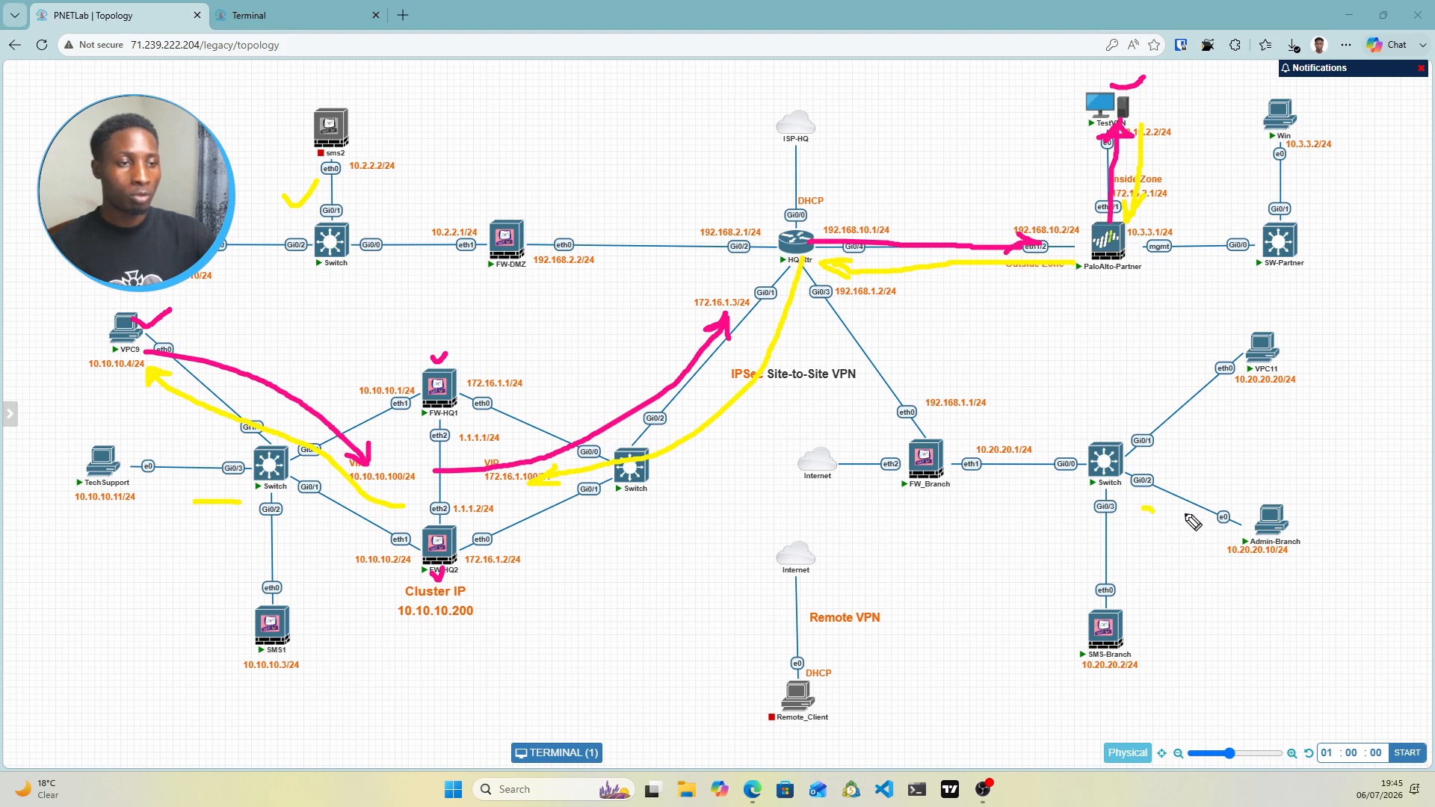
left_click_drag(1144, 508, 1213, 497)
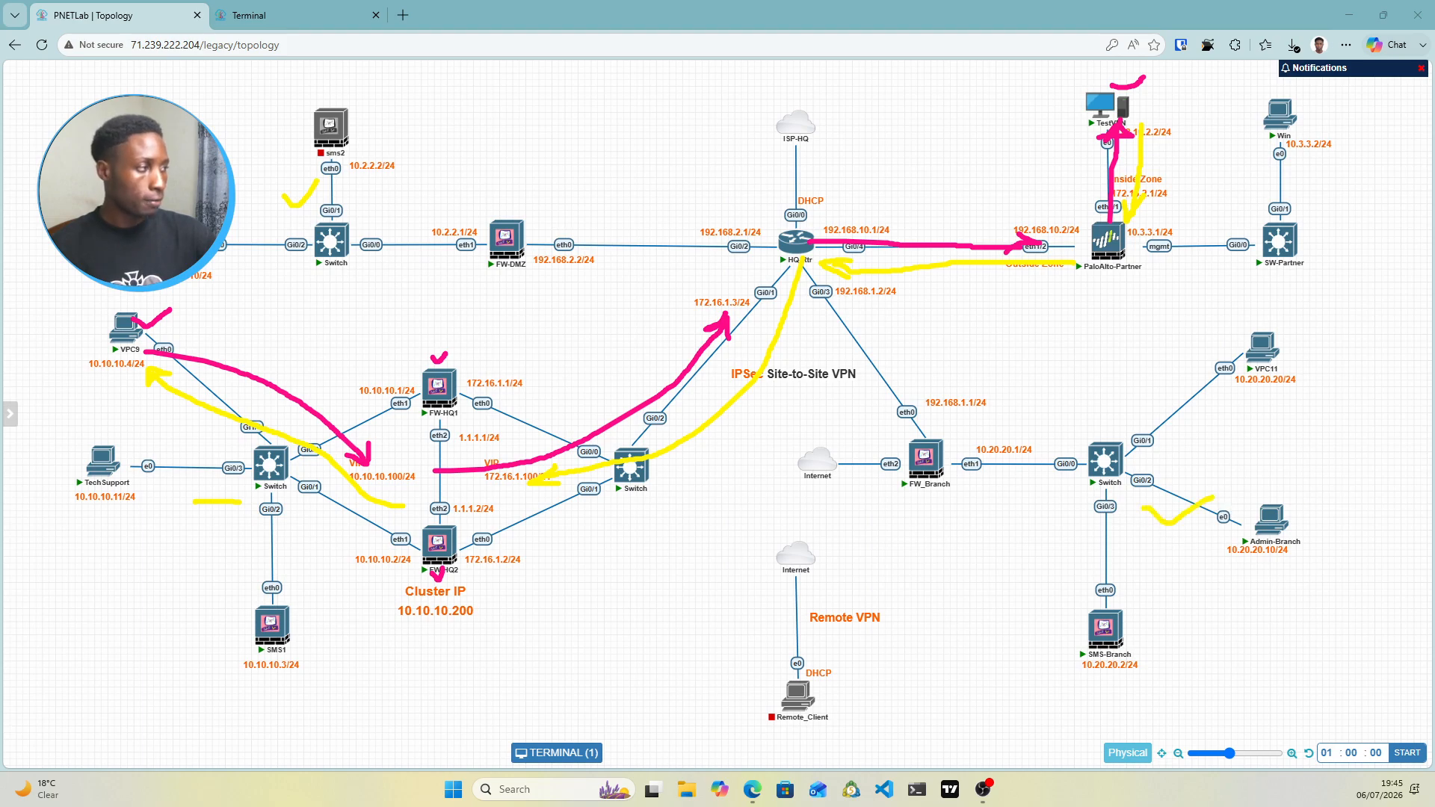
key("Escape")
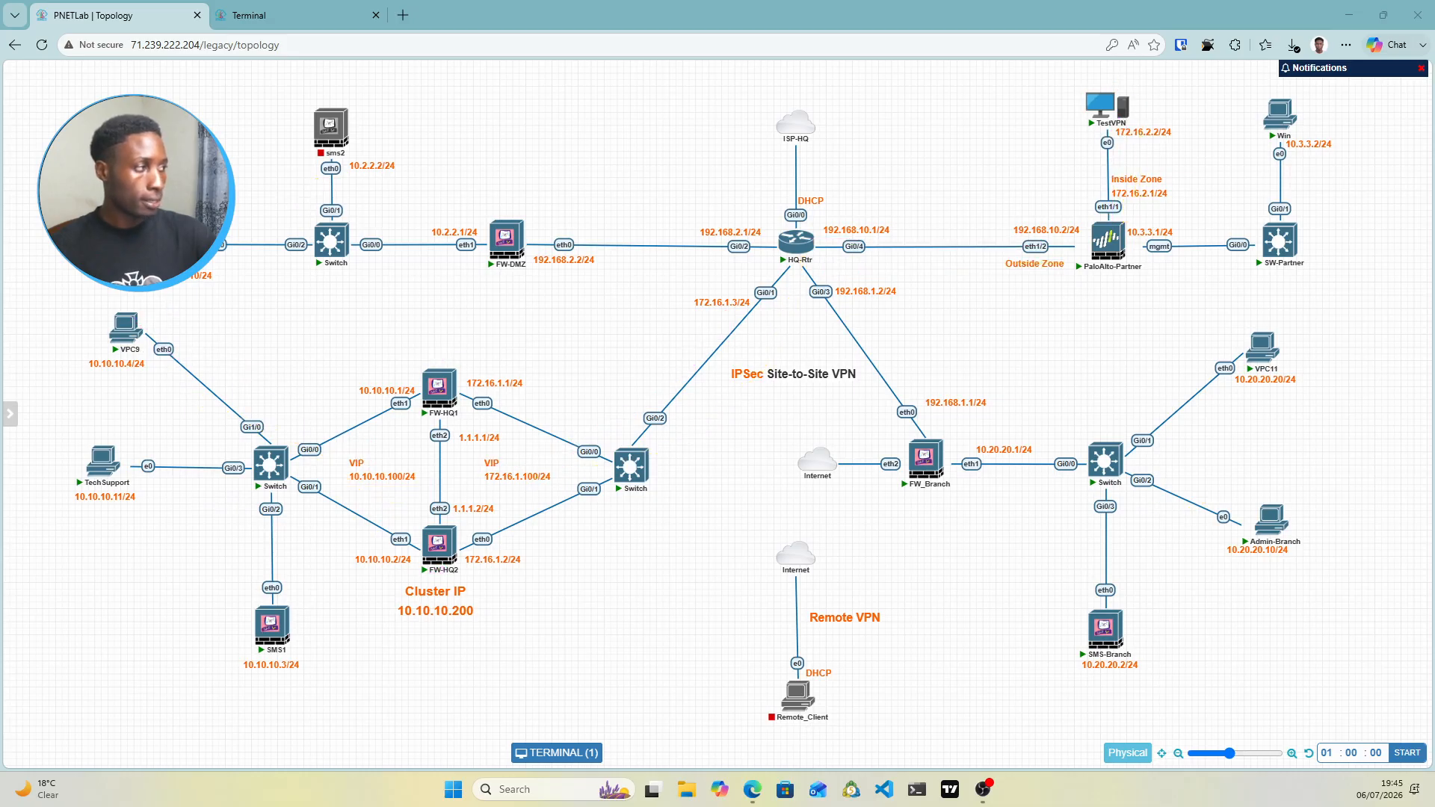
Return from the terminal to the PNETLab topology and open the VPC9 node's console
left_click(249, 14)
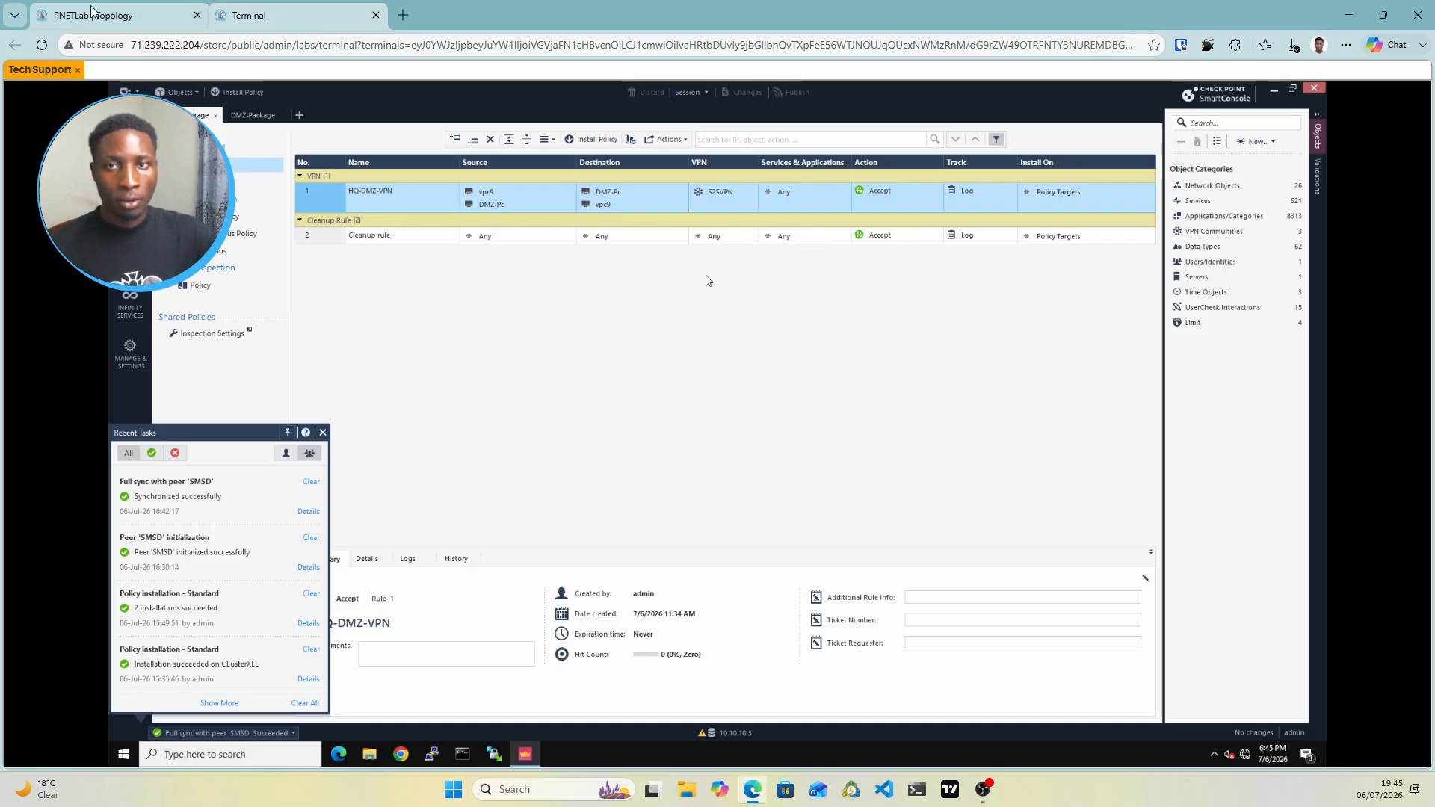
left_click(137, 10)
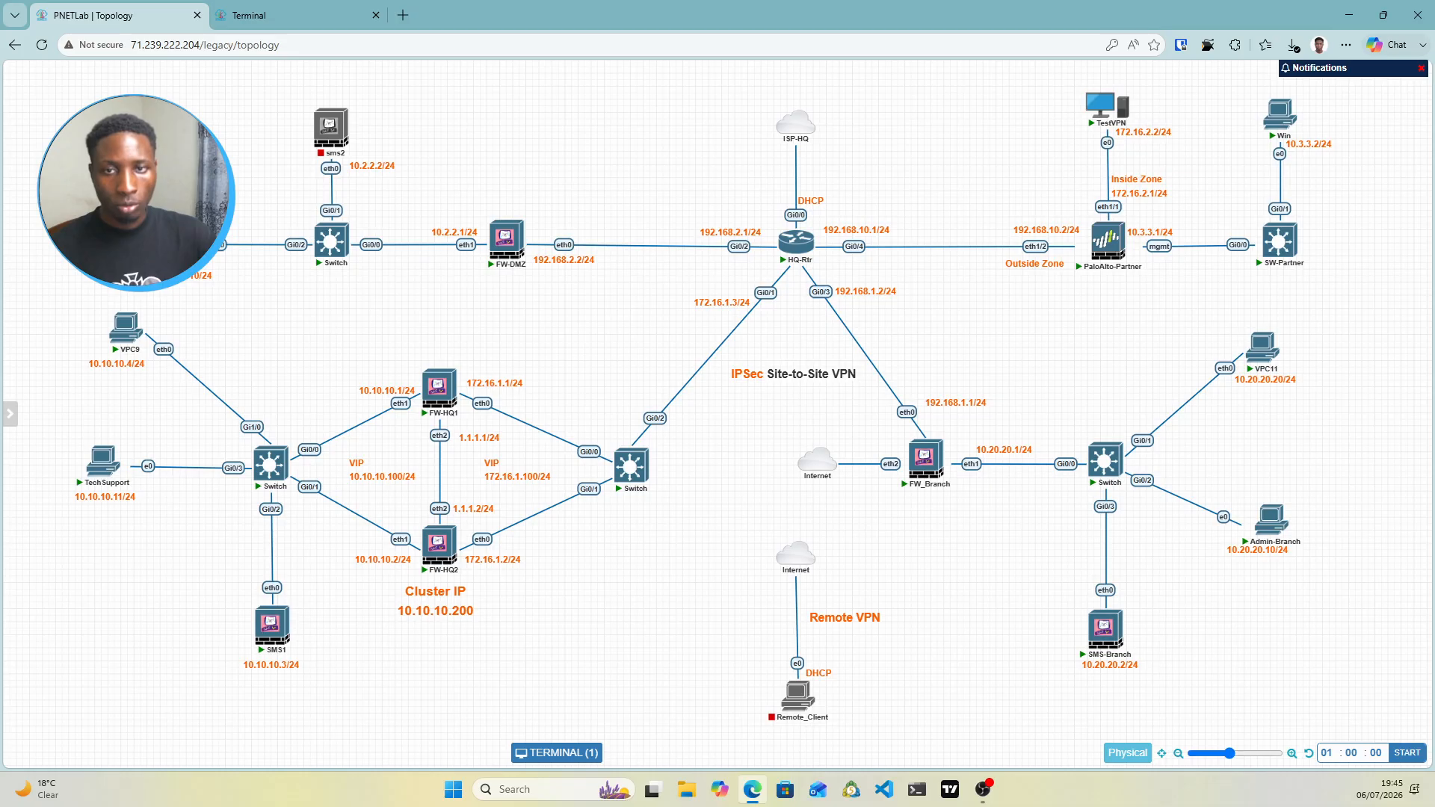
left_click(124, 334)
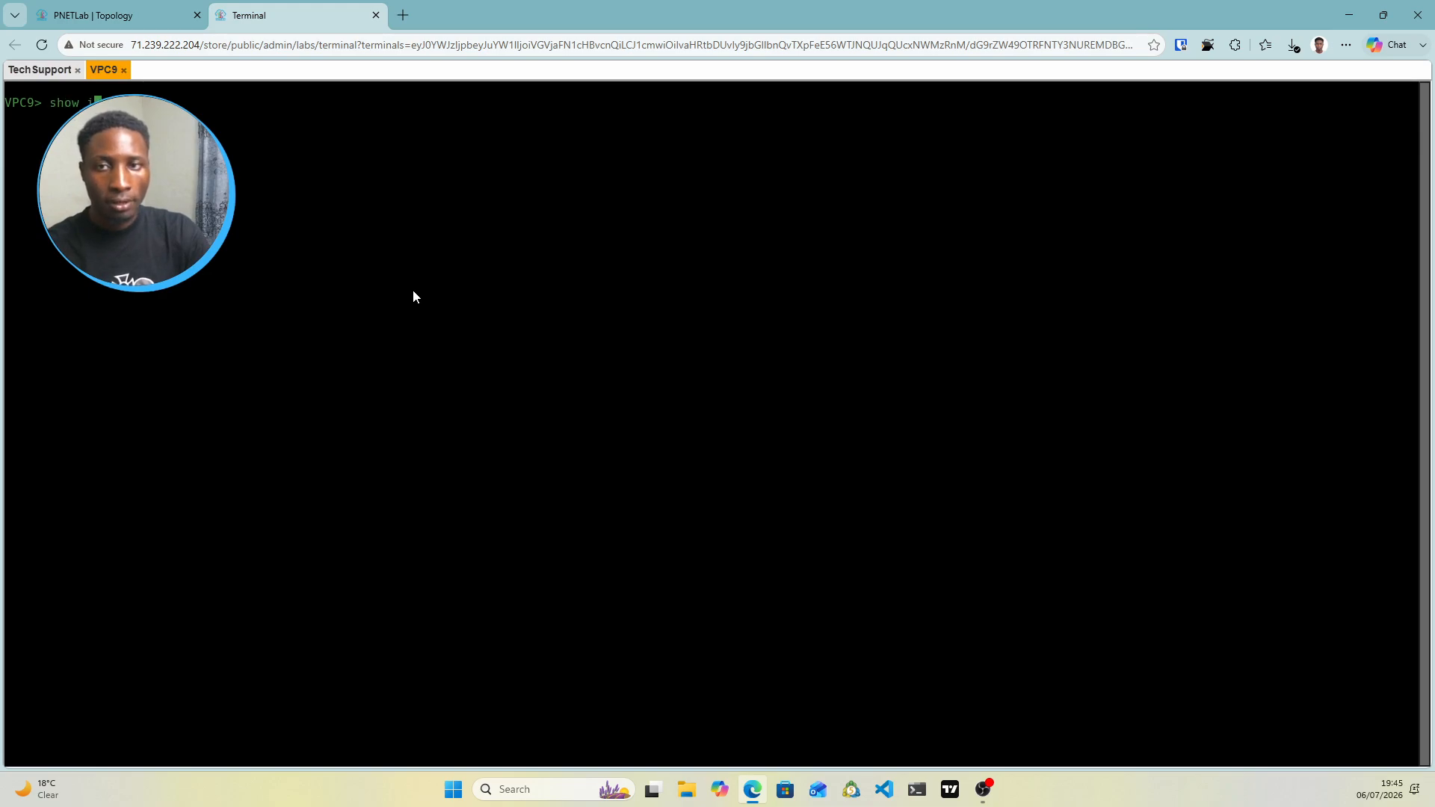
Show VPC9's IP settings, ping 10.2.2.10, then restart it as a continuous ping with -t
type("show ip")
key("Return")
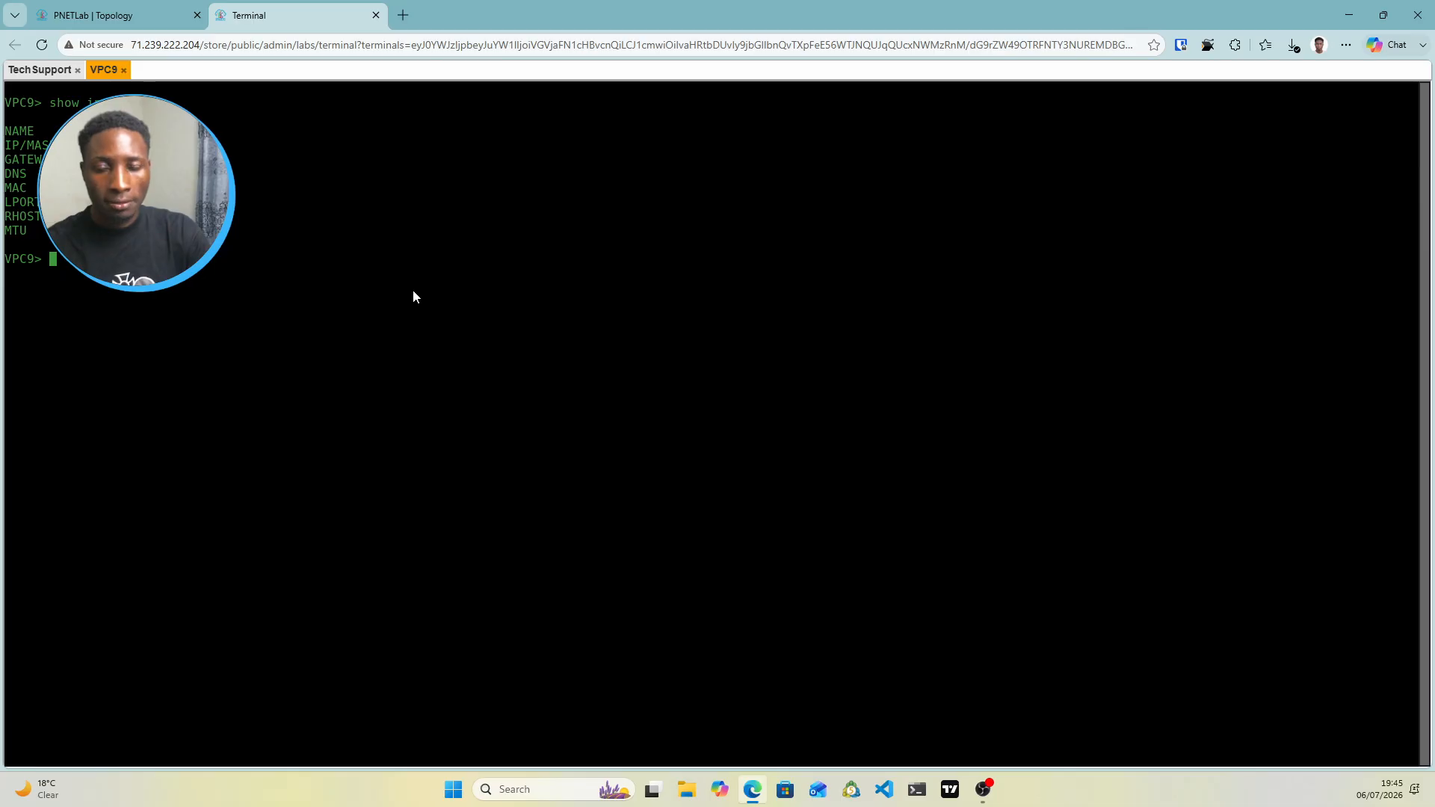
type("pi")
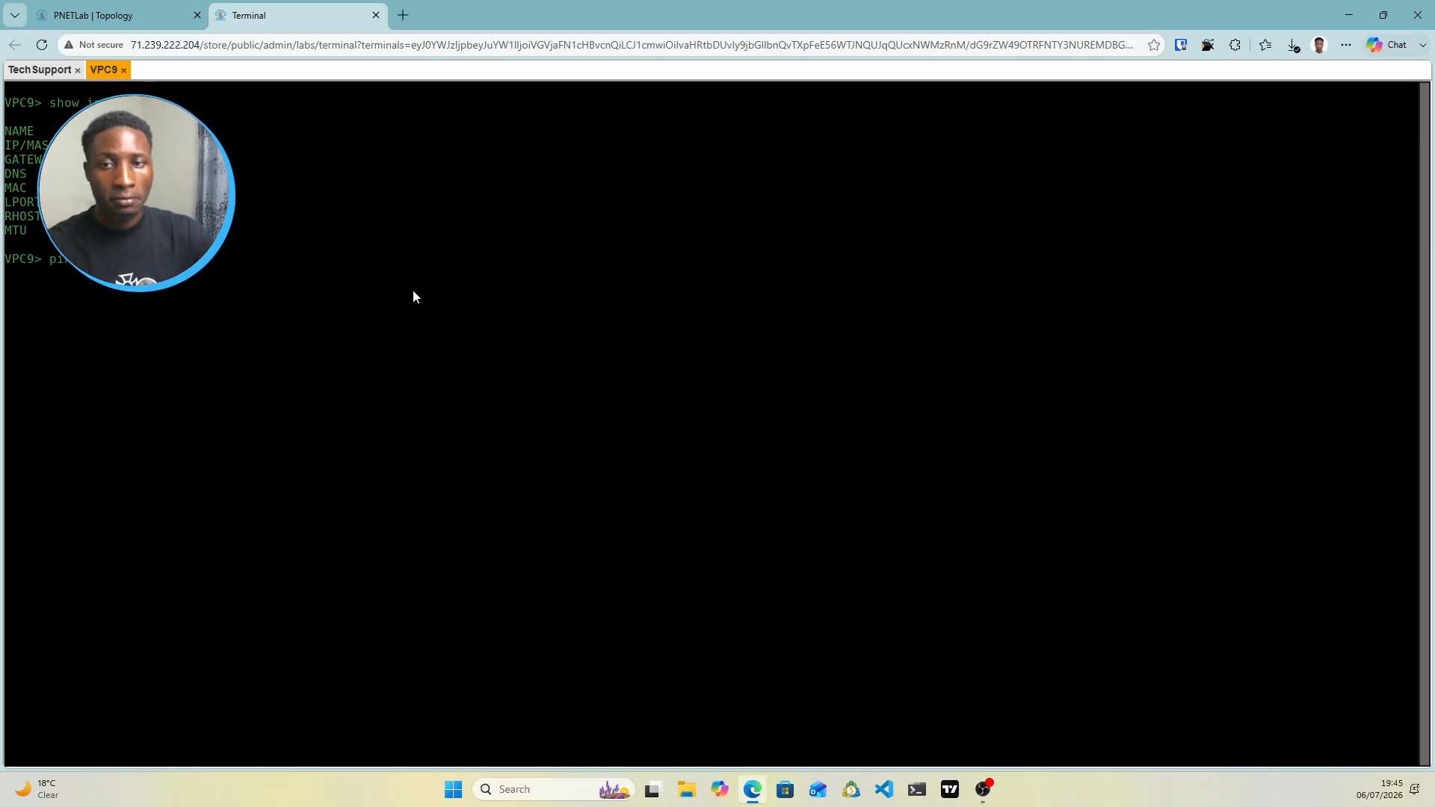
key("Return")
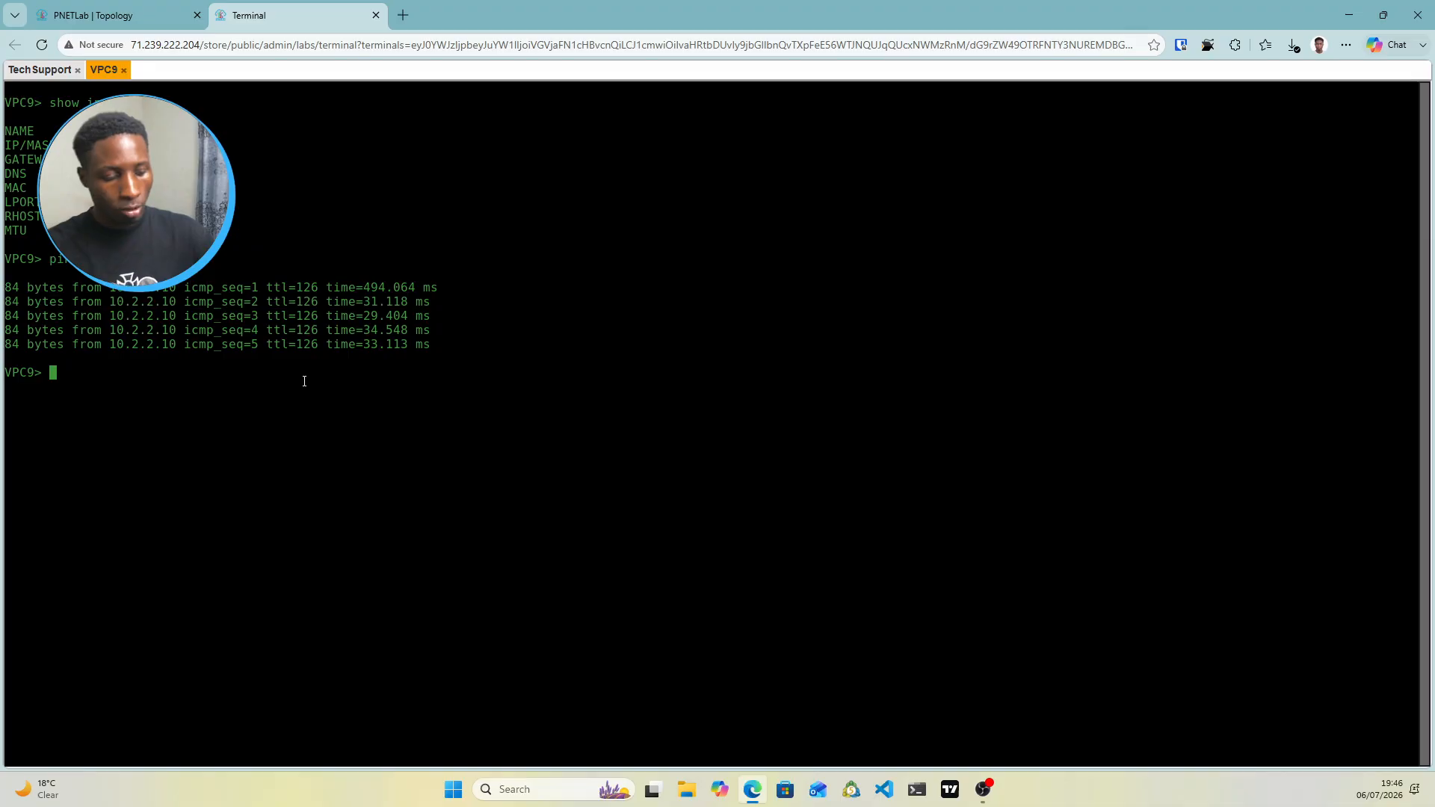
key("Up")
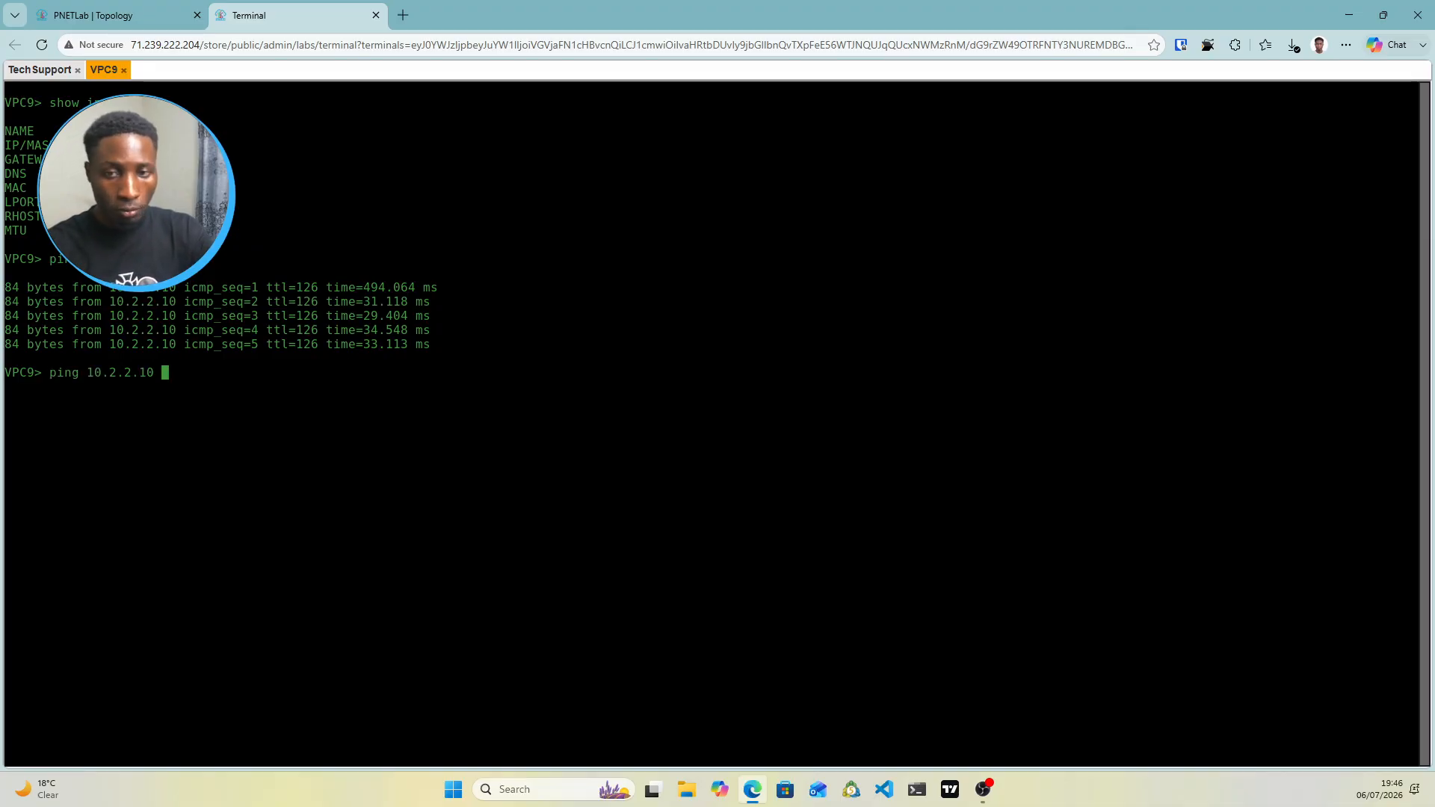
type("-t")
key("Return")
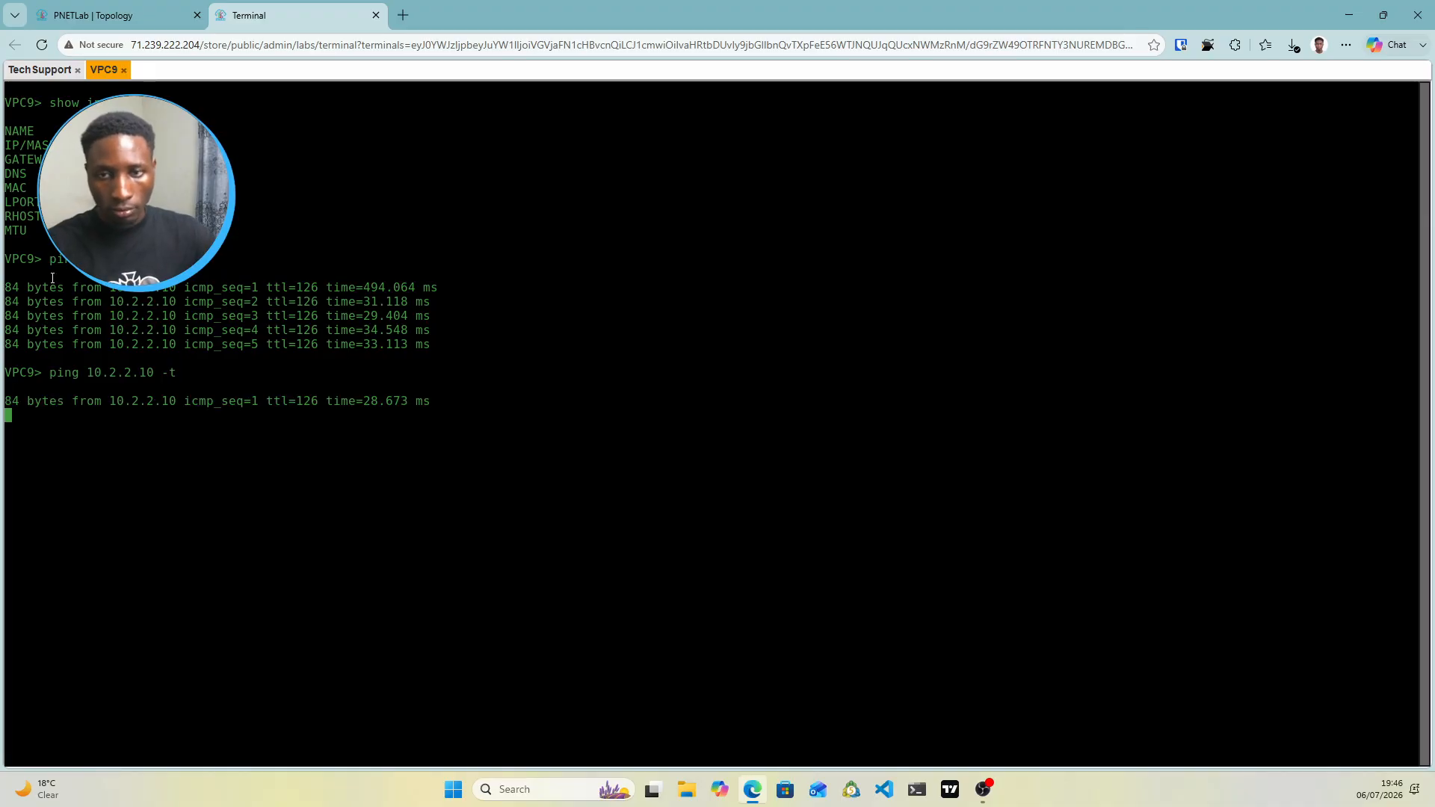
Open the FW-DMZ console from the lab topology map
left_click(36, 70)
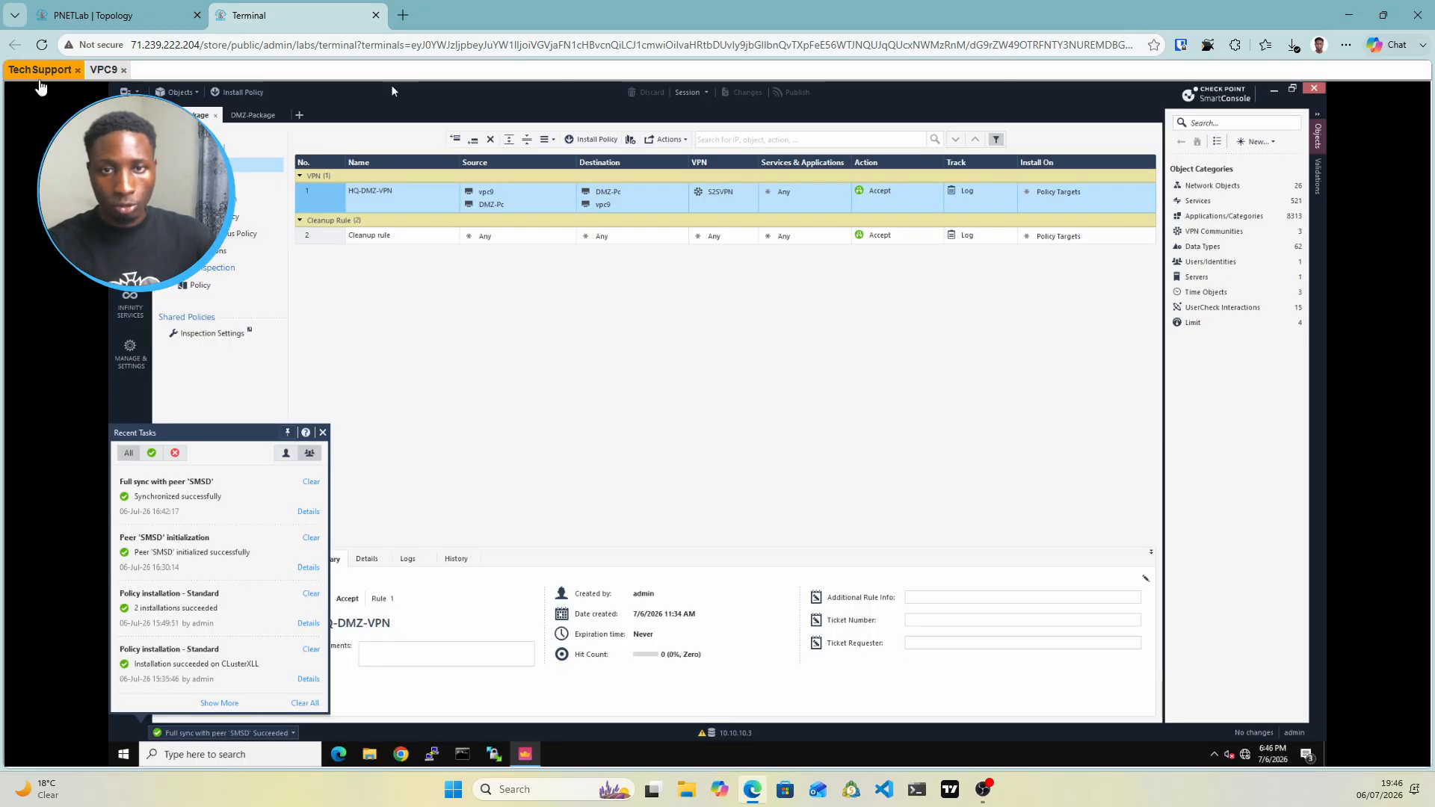
left_click(117, 16)
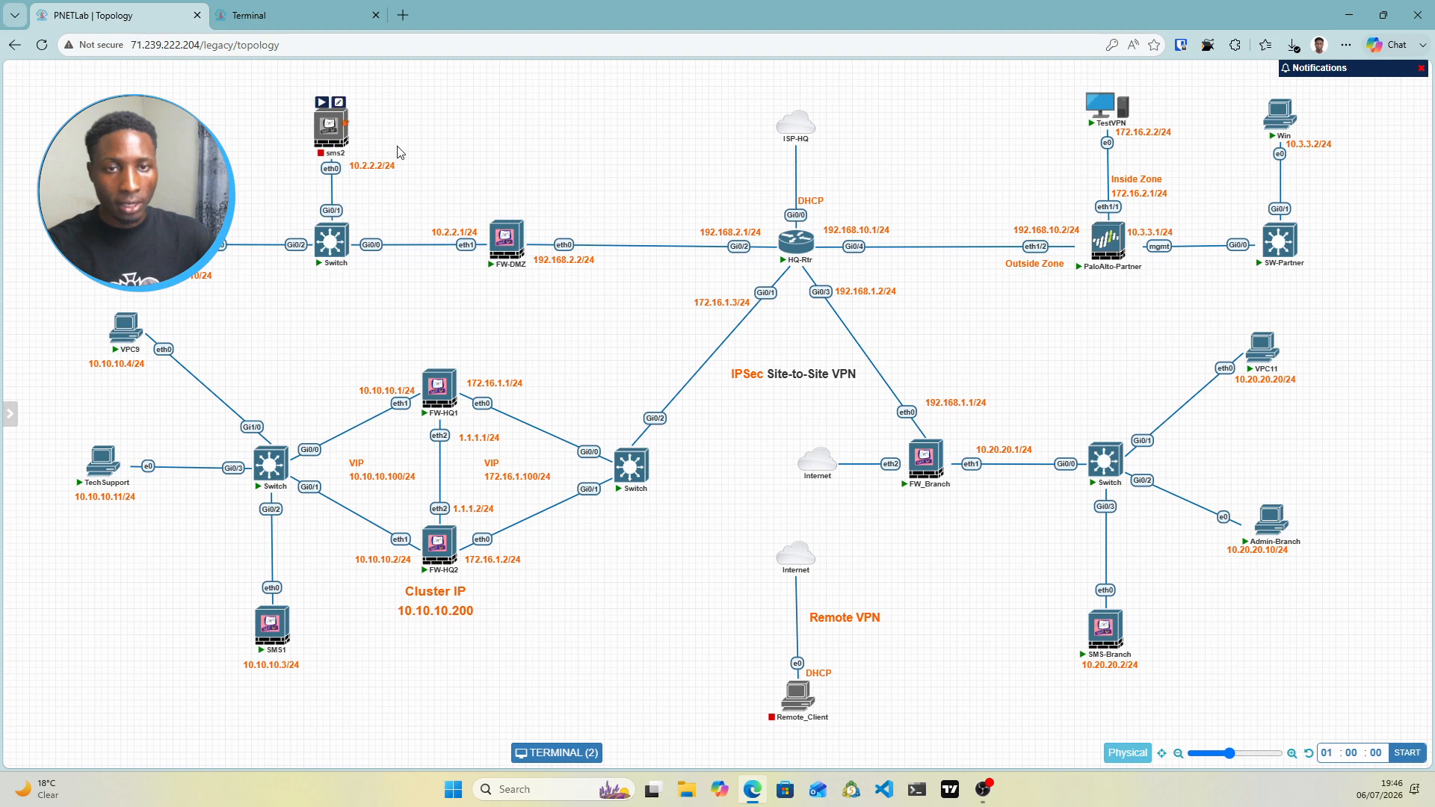
left_click(499, 245)
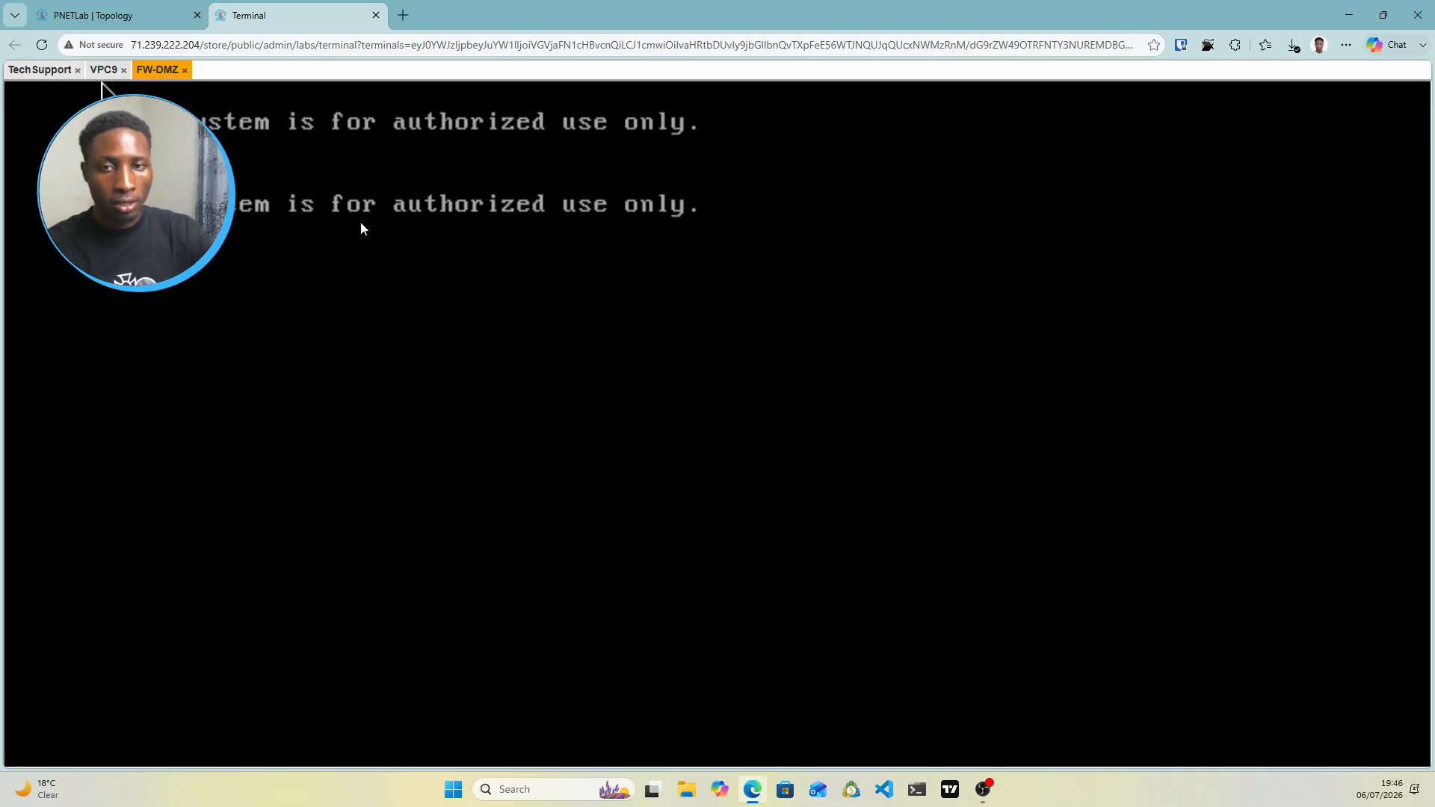
Log in to the FW-DMZ gateway as admin
type("admin")
key("Return")
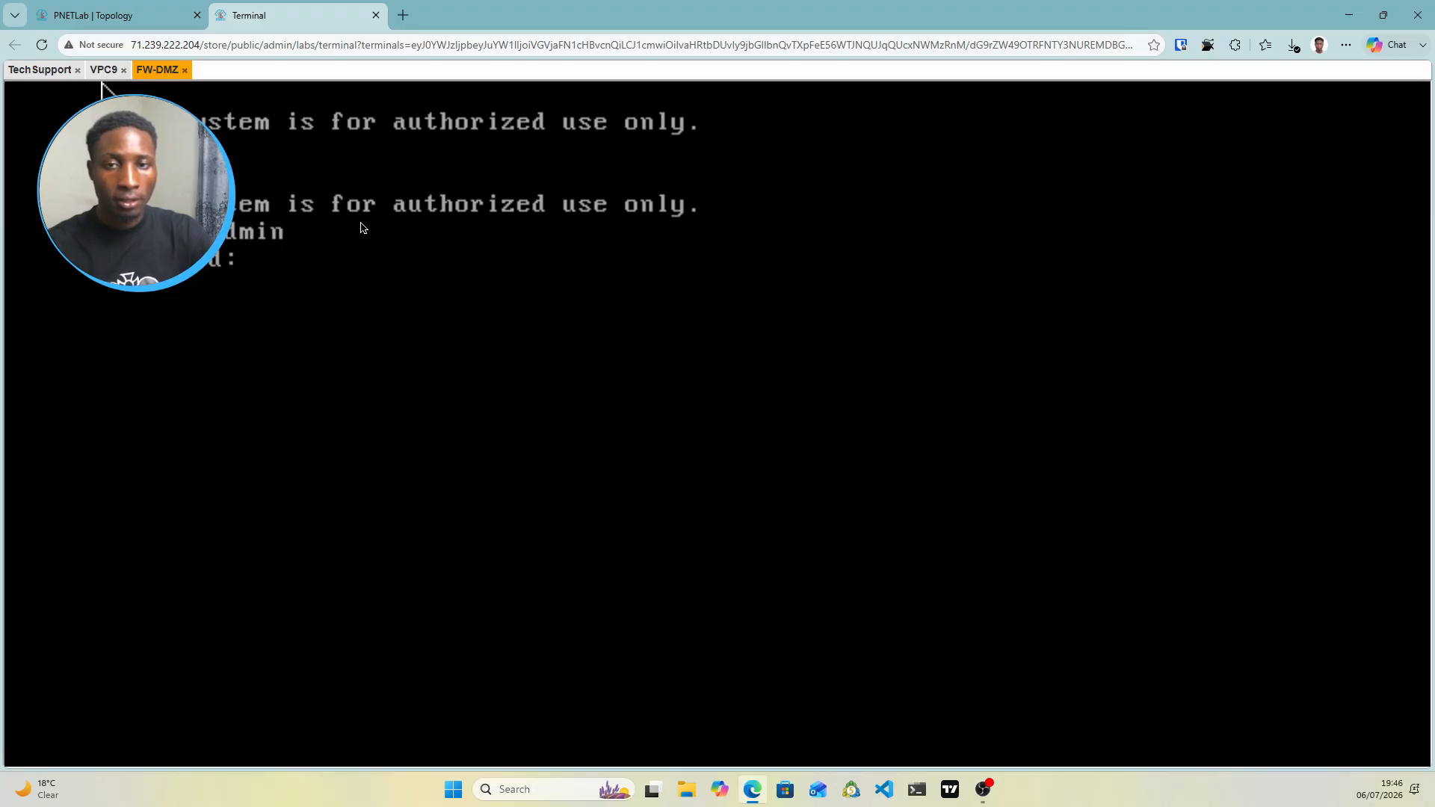
key("Return")
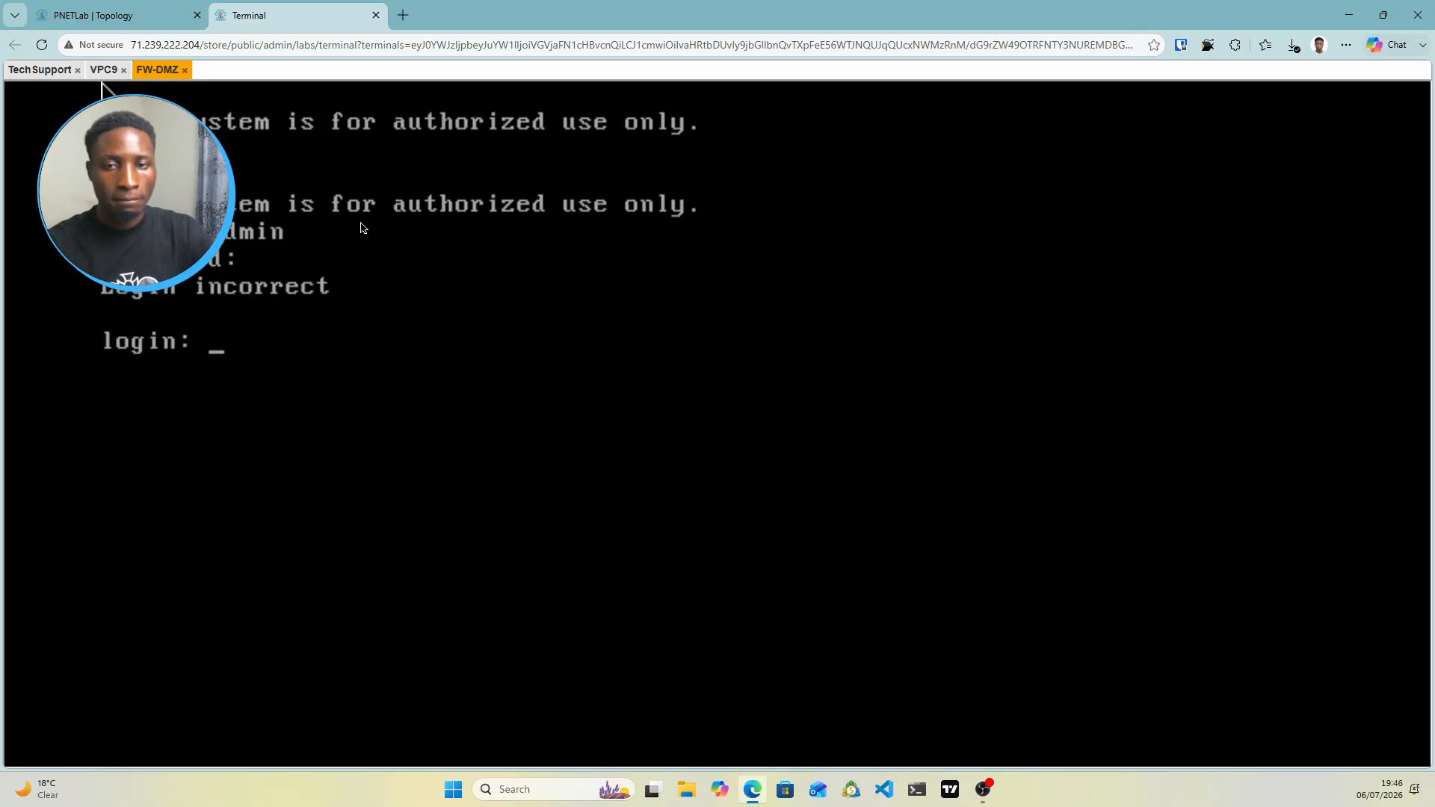
type("admin")
key("Return")
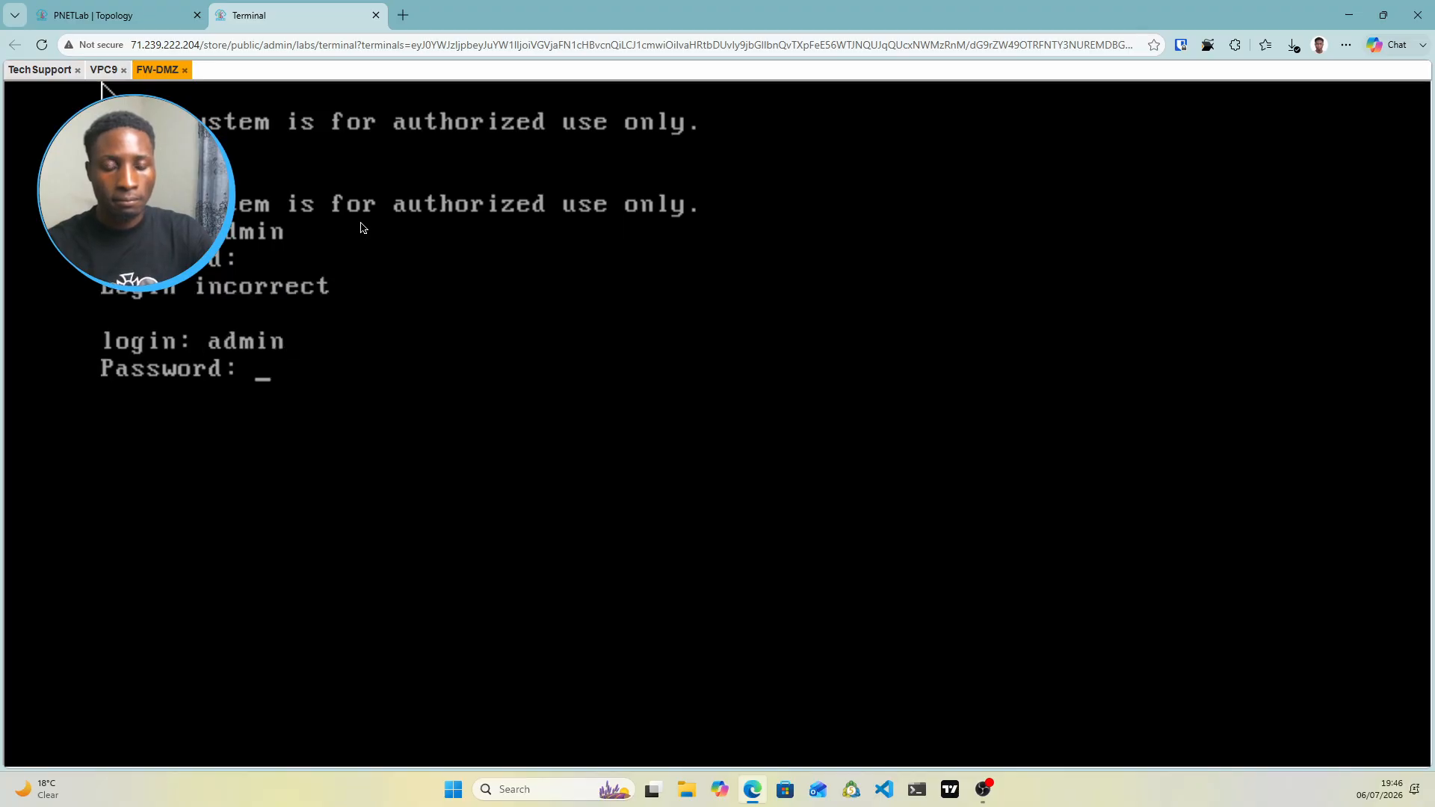
key("Return")
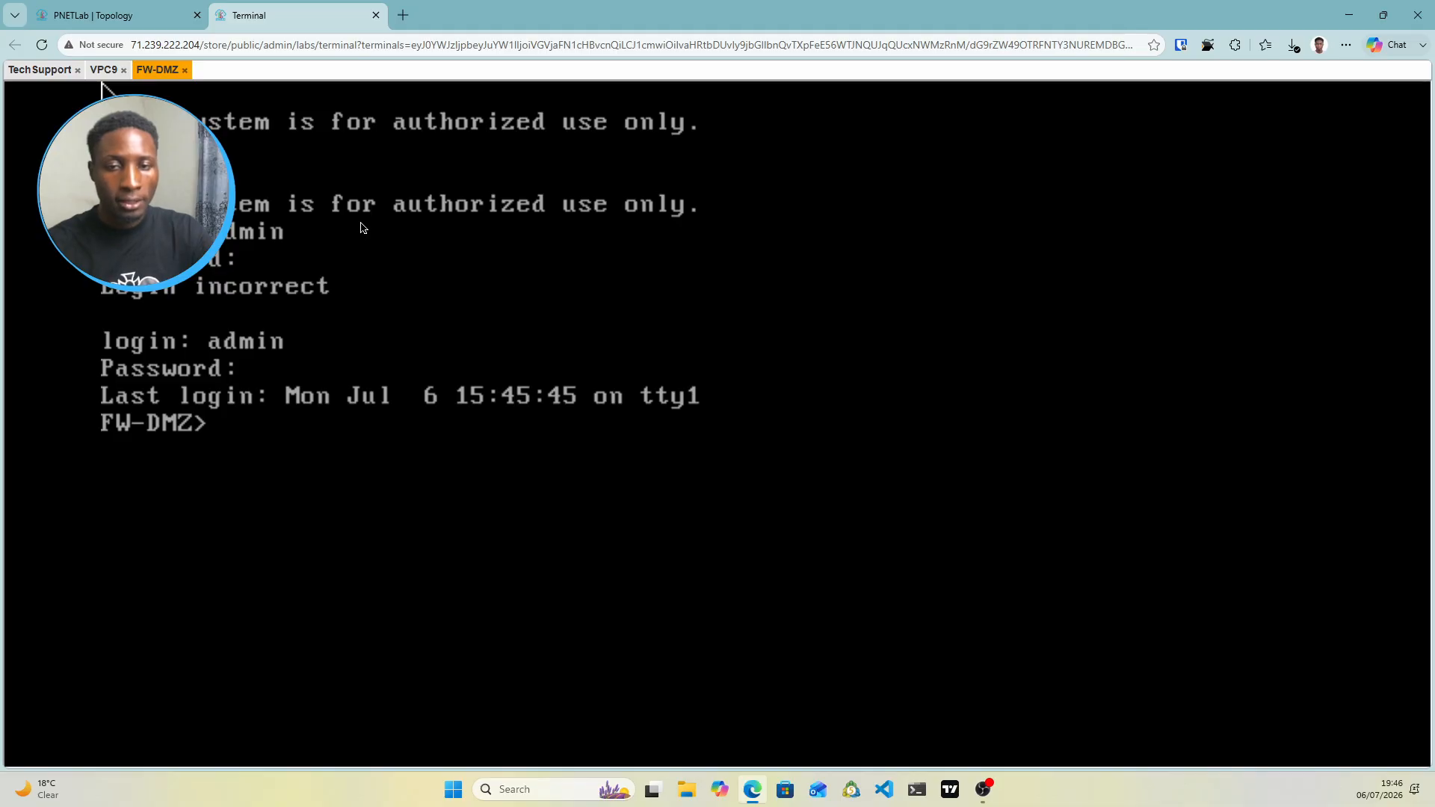
Run 'vpn tu' at the FW-DMZ prompt to open the tunnel utility menu
type("vtp")
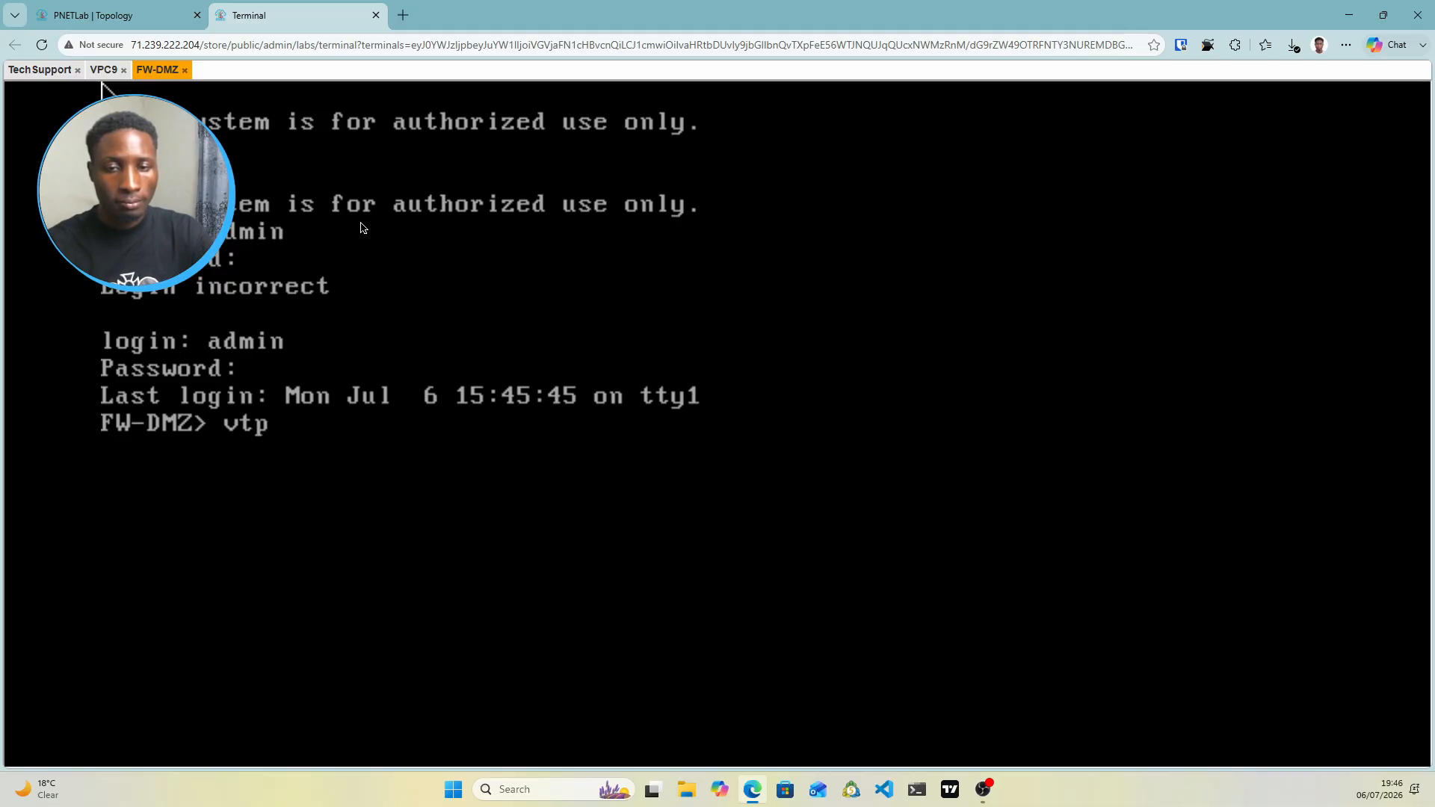
type("n tu")
key("BackSpace")
key("BackSpace")
key("BackSpace")
key("BackSpace")
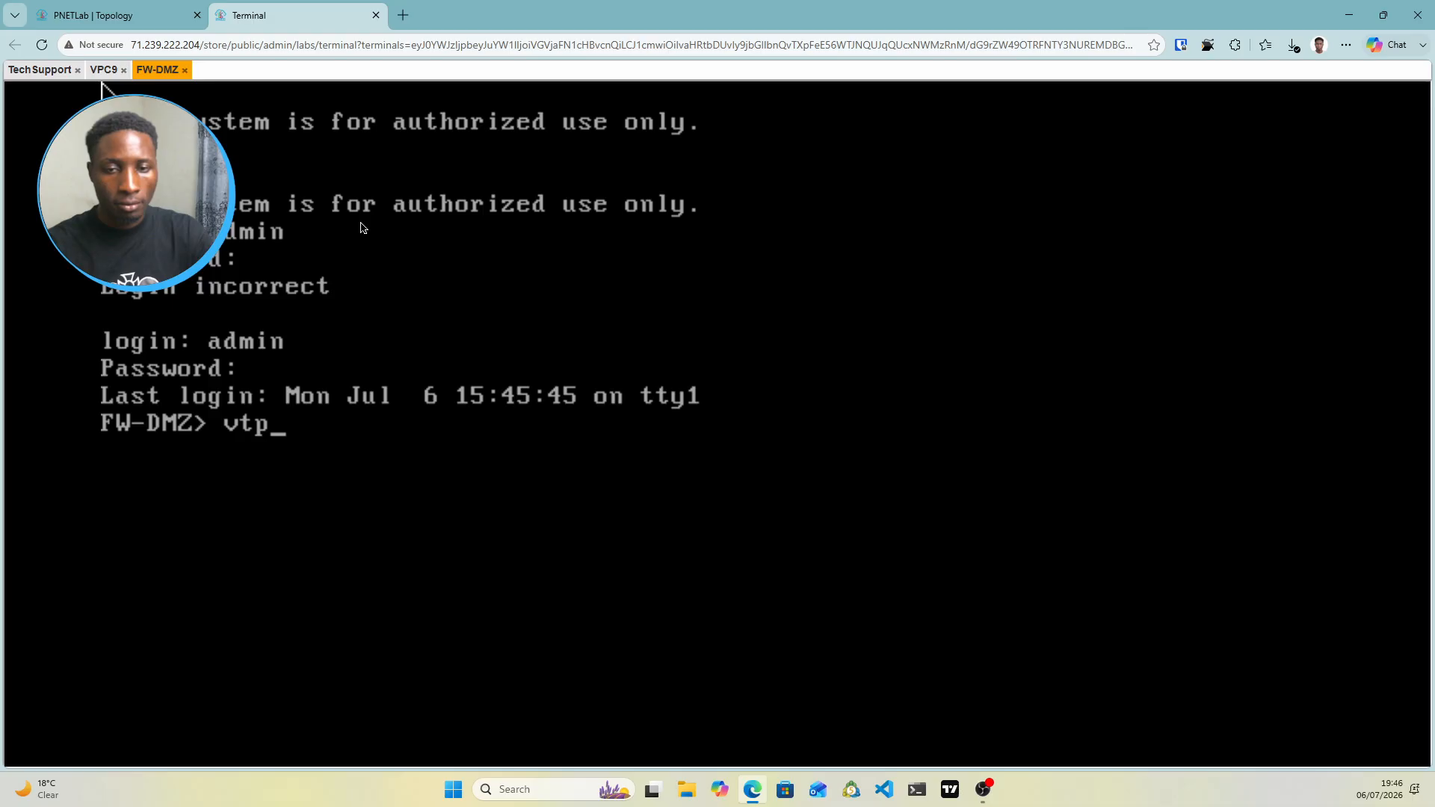
key("BackSpace")
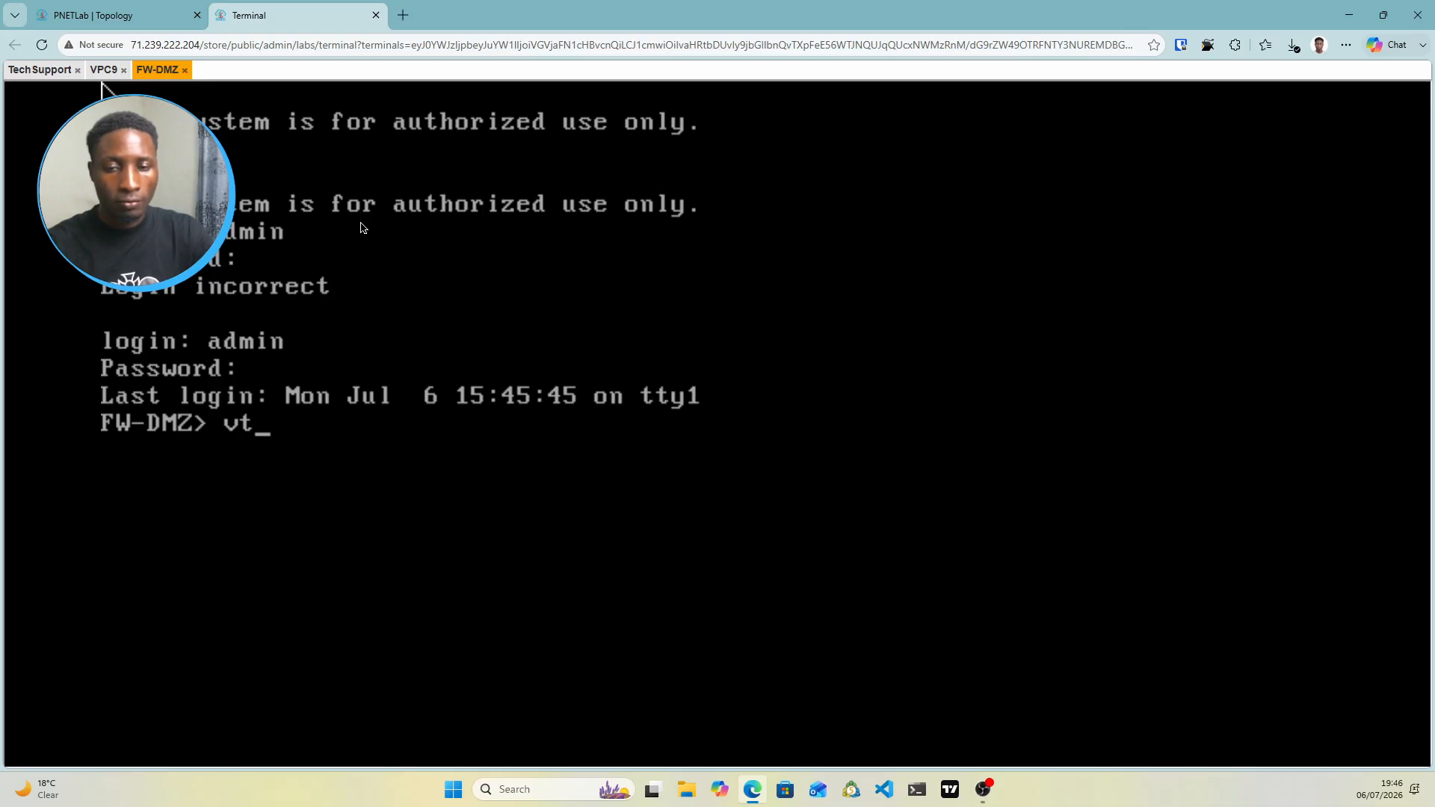
key("BackSpace")
key("BackSpace")
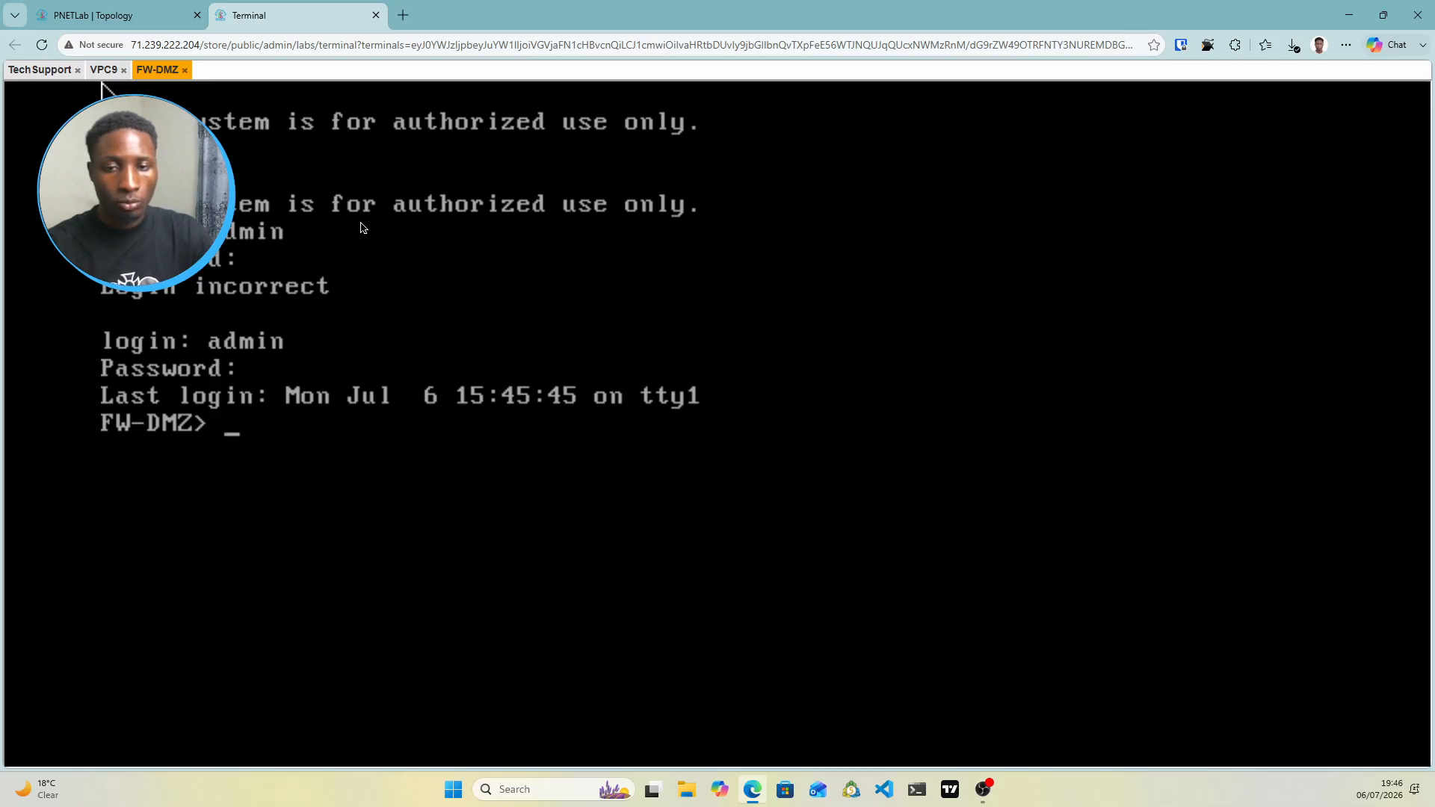
type("pn tu")
key("BackSpace")
key("BackSpace")
key("BackSpace")
key("BackSpace")
key("BackSpace")
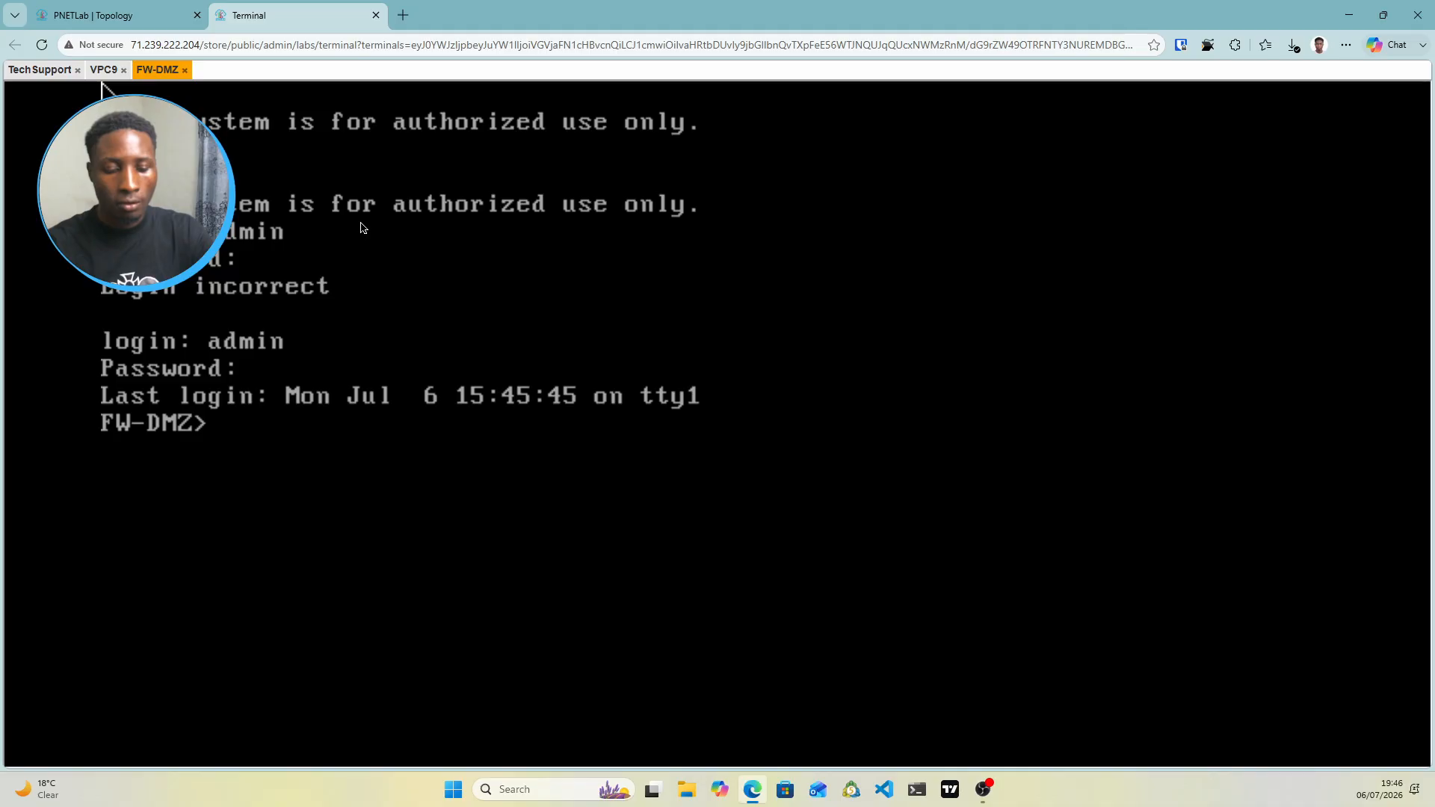
type("vpn tu")
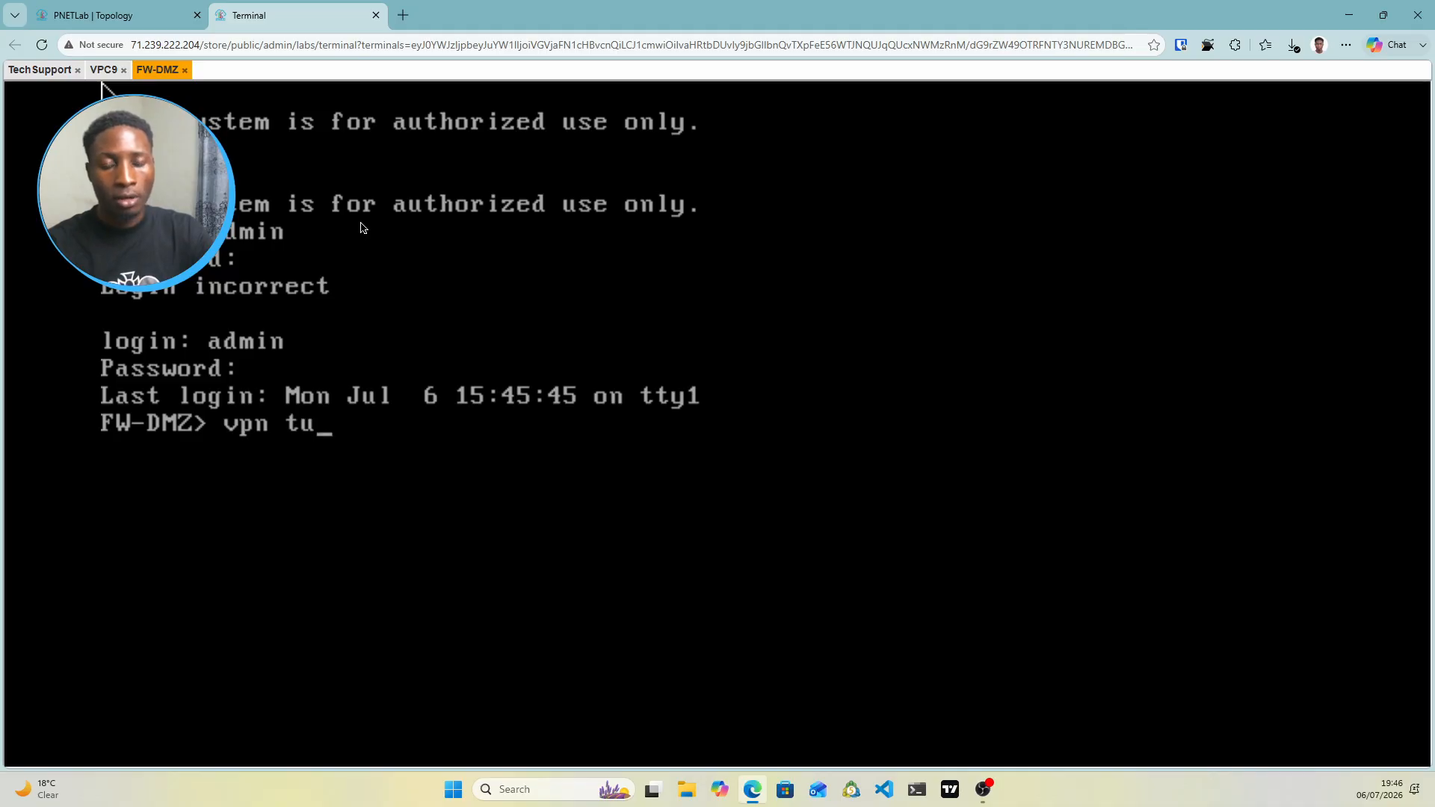
key("Return")
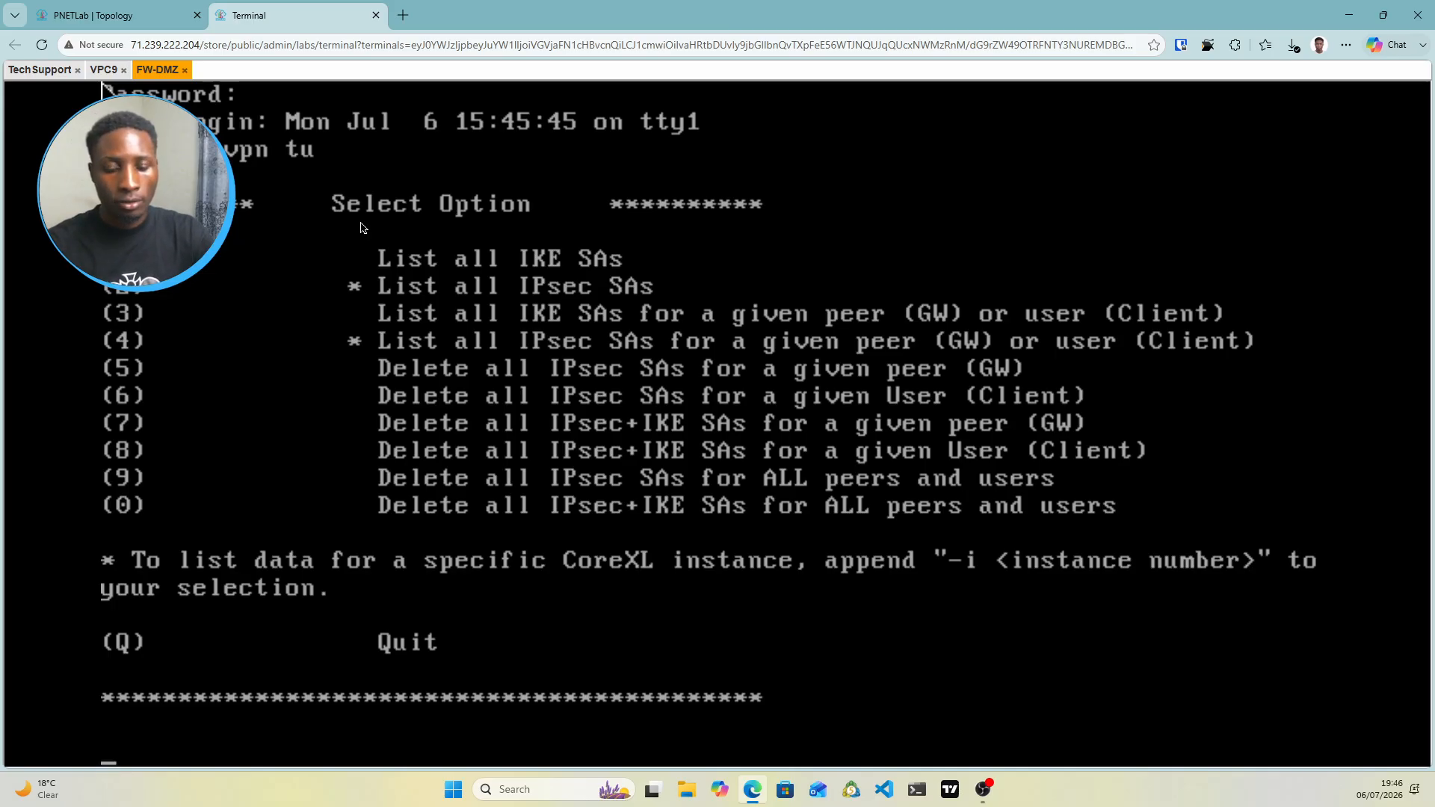
In vpn tu, list all IKE SAs (option 1) and then all IPsec SAs (option 2)
type("1")
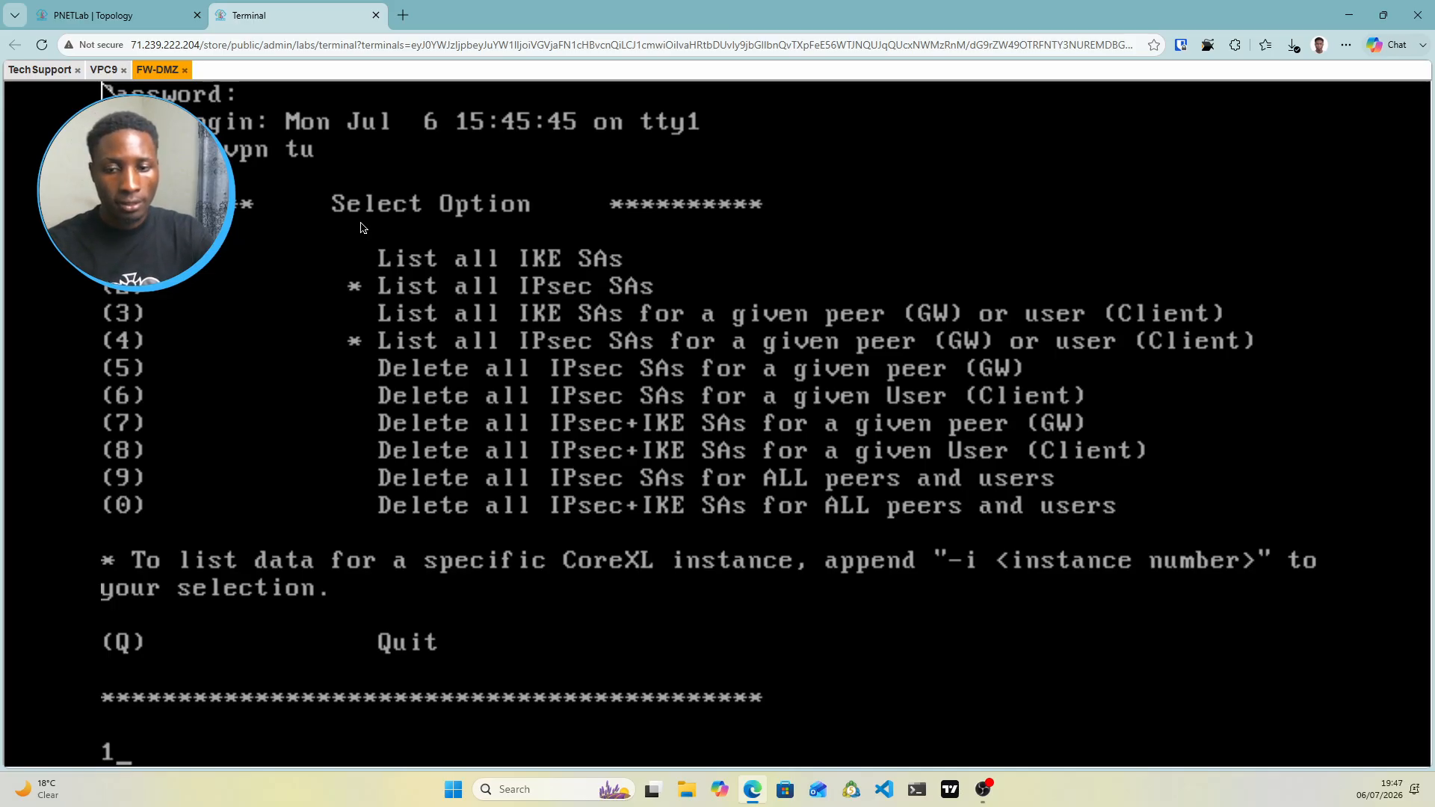
key("Return")
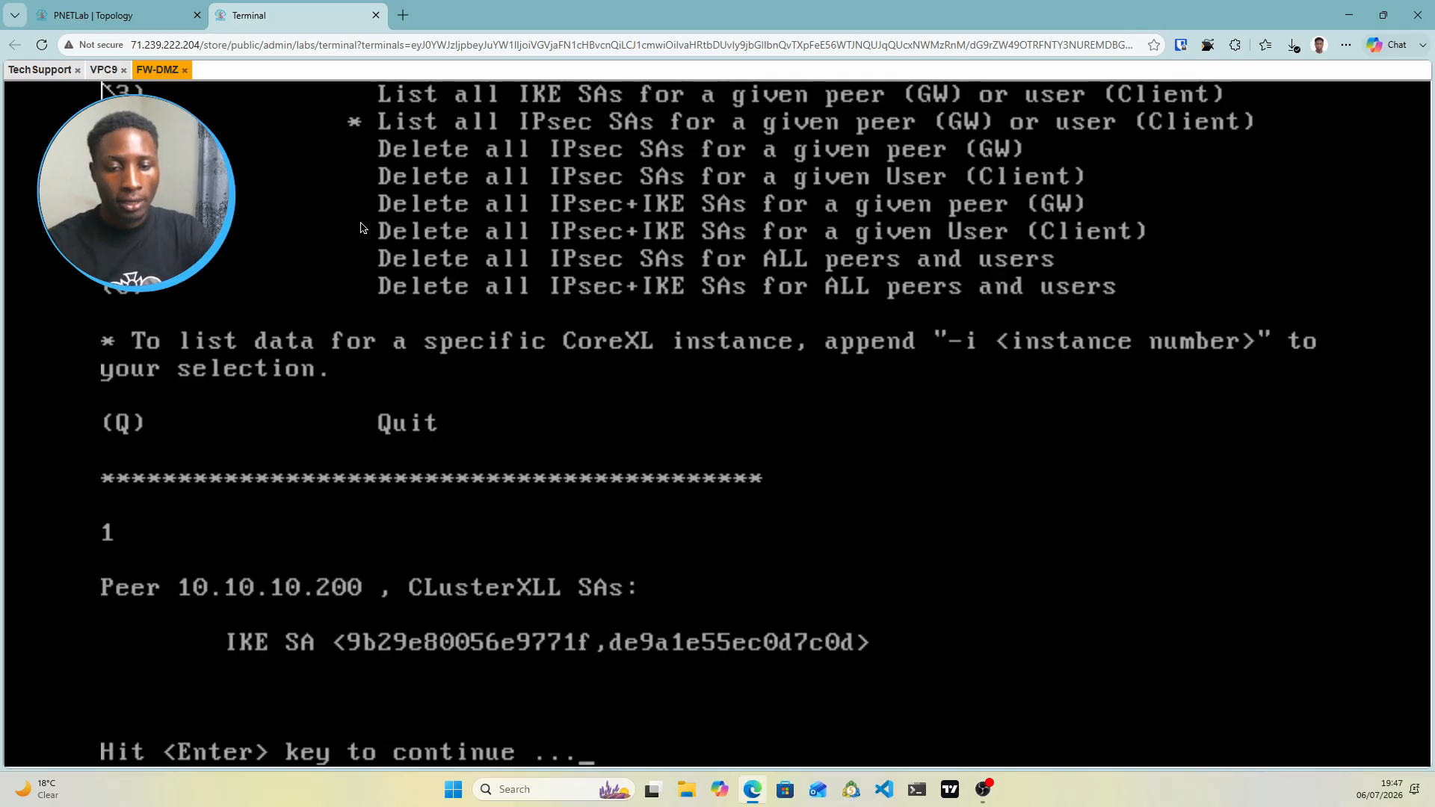
key("Return")
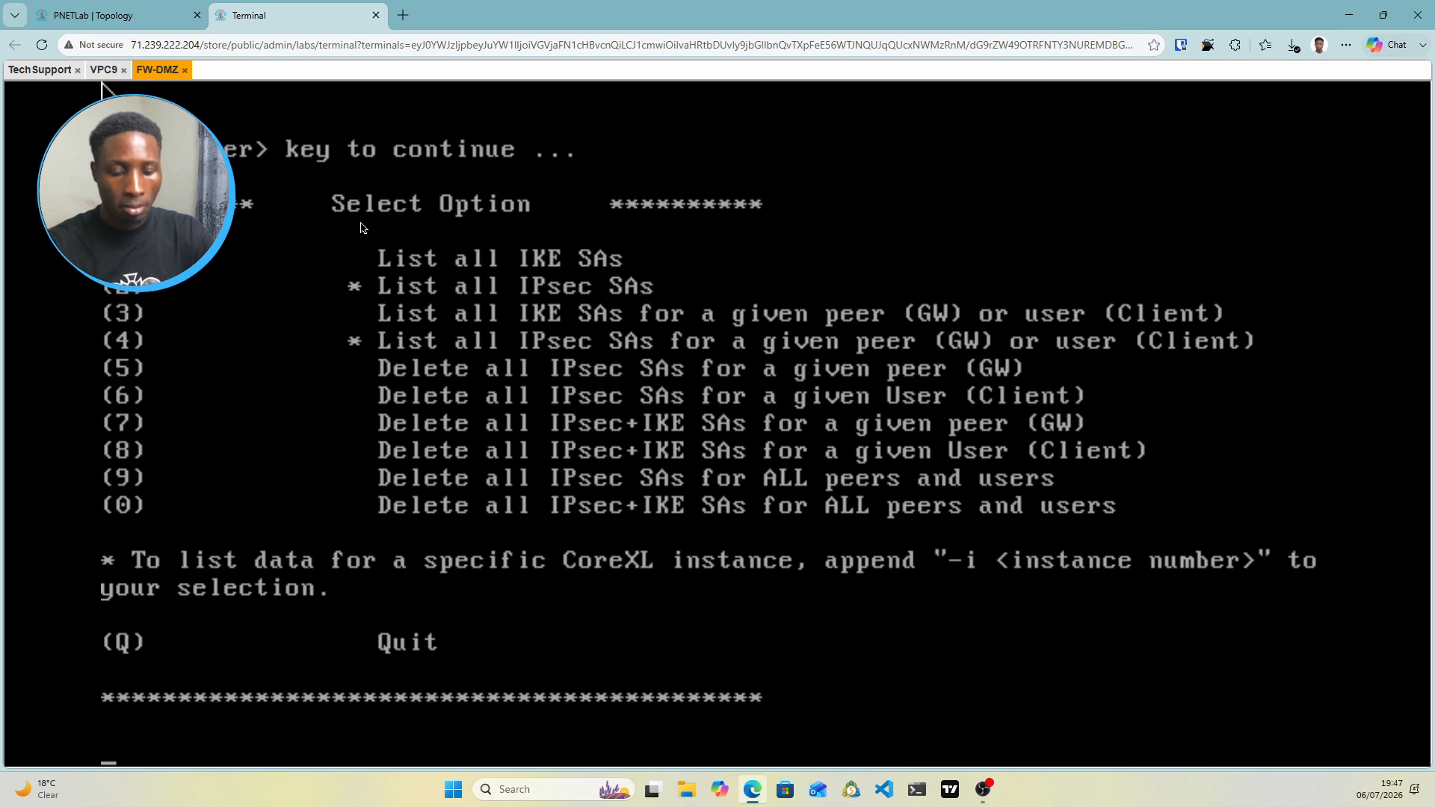
type("2")
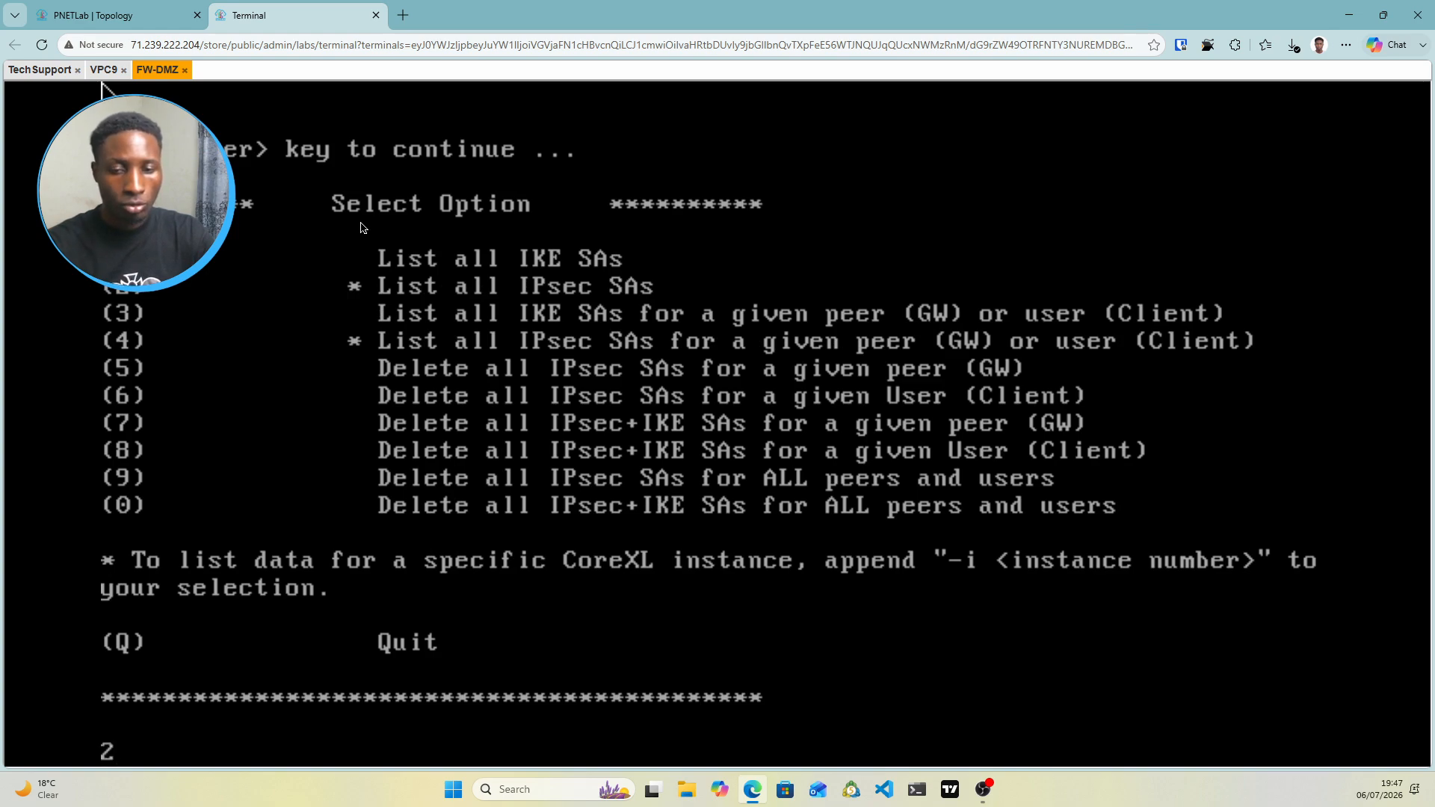
key("Return")
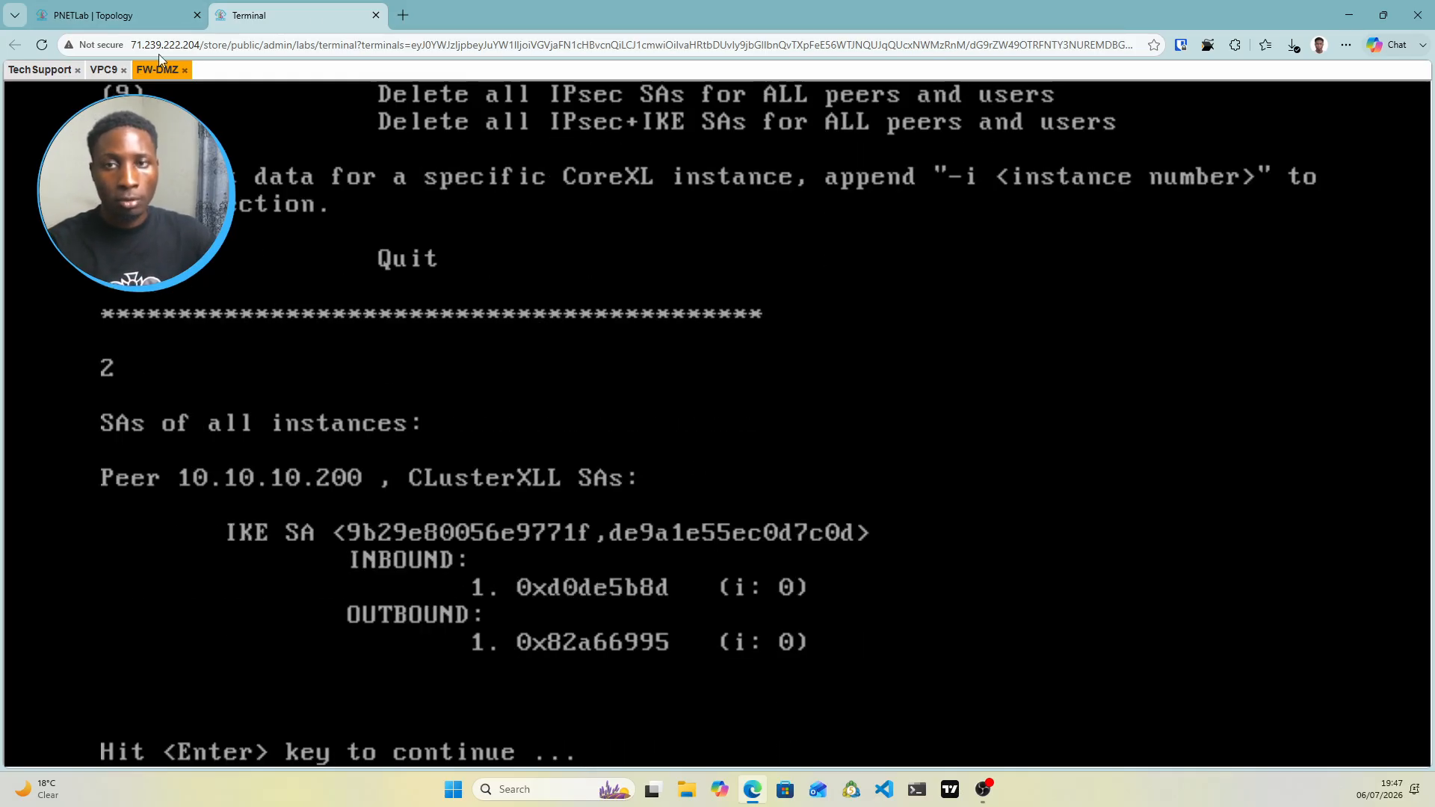
left_click(60, 75)
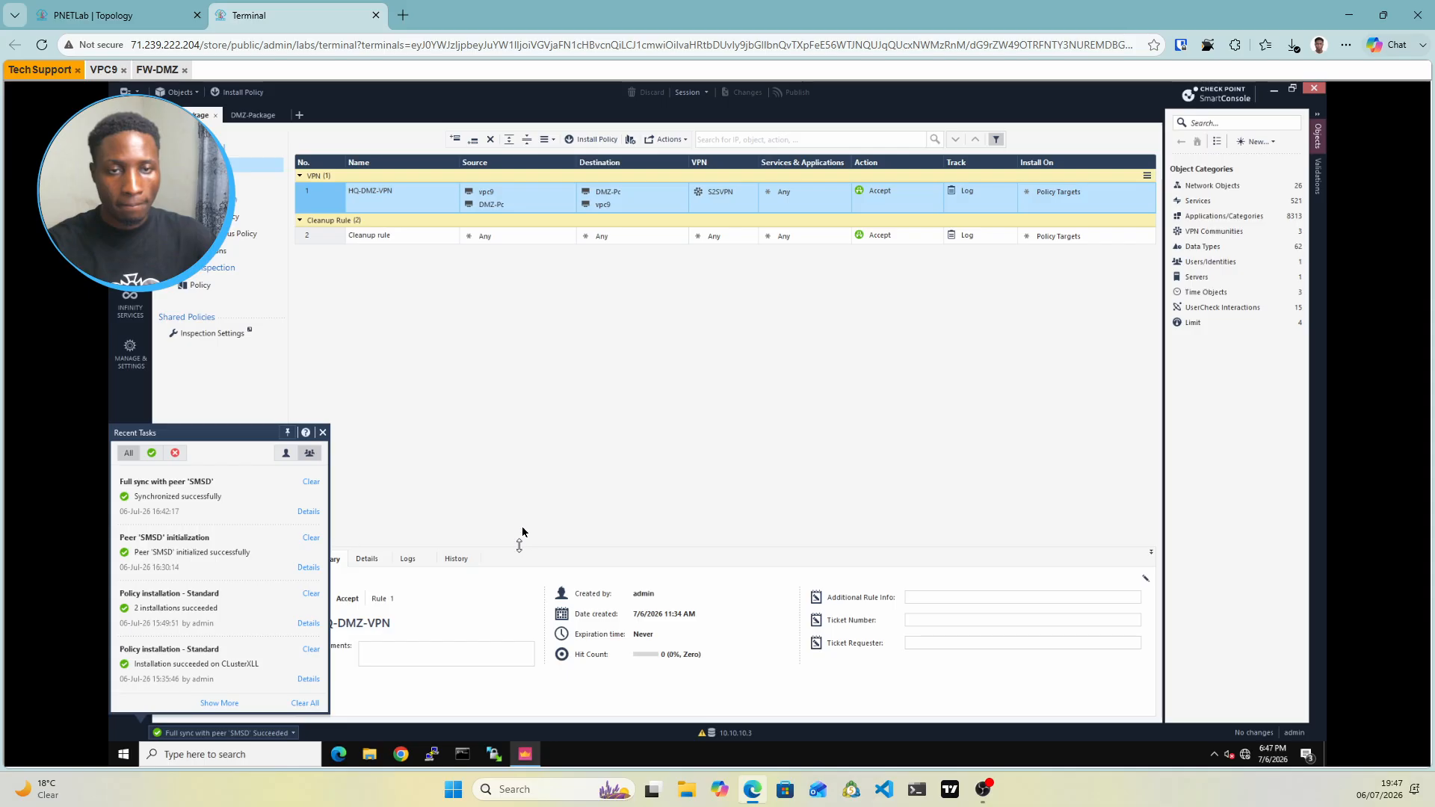
Show Last Hour logs for the HQ-DMZ-VPN and Cleanup rules, finding log server 10.2.2.2 disconnected
left_click_drag(519, 545, 543, 339)
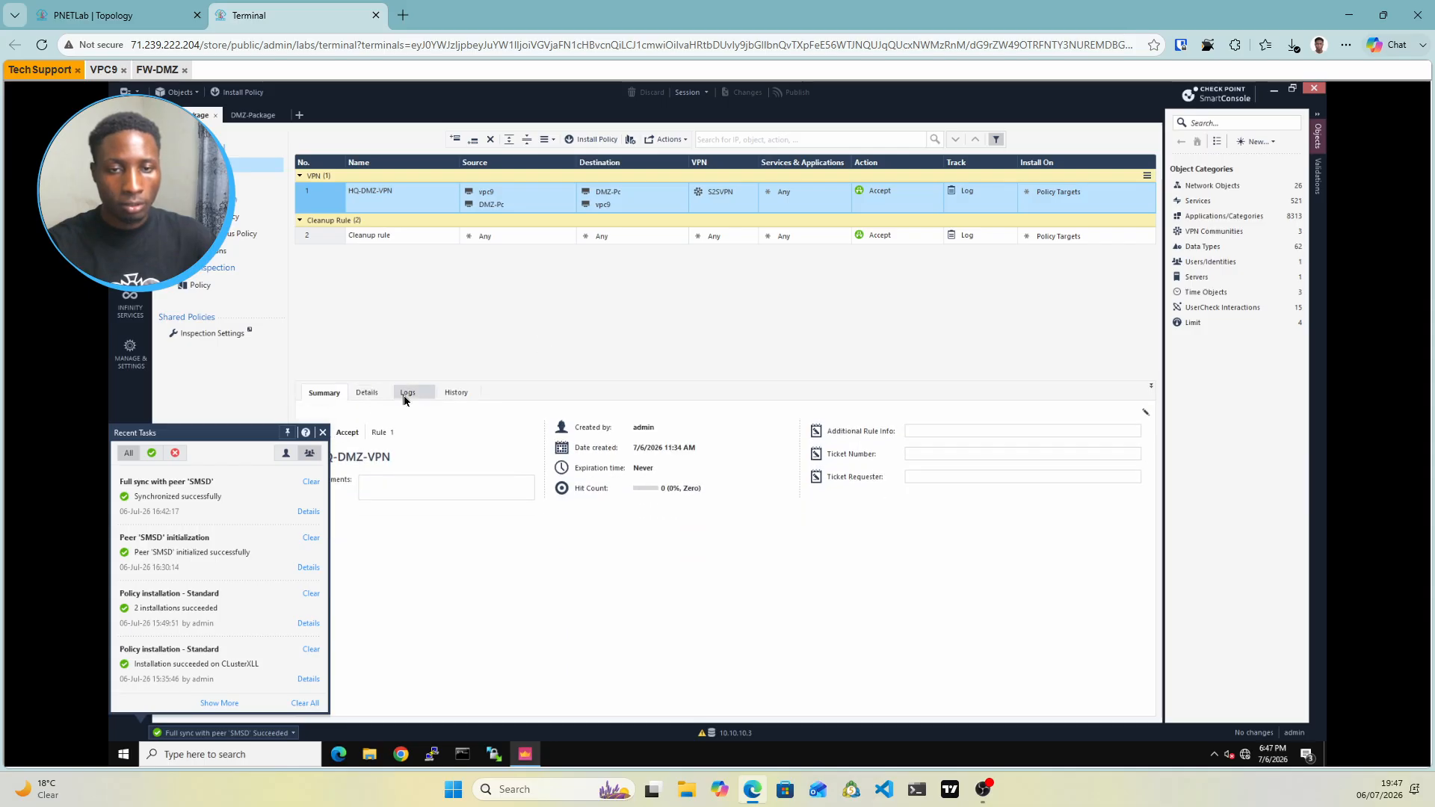
left_click(406, 394)
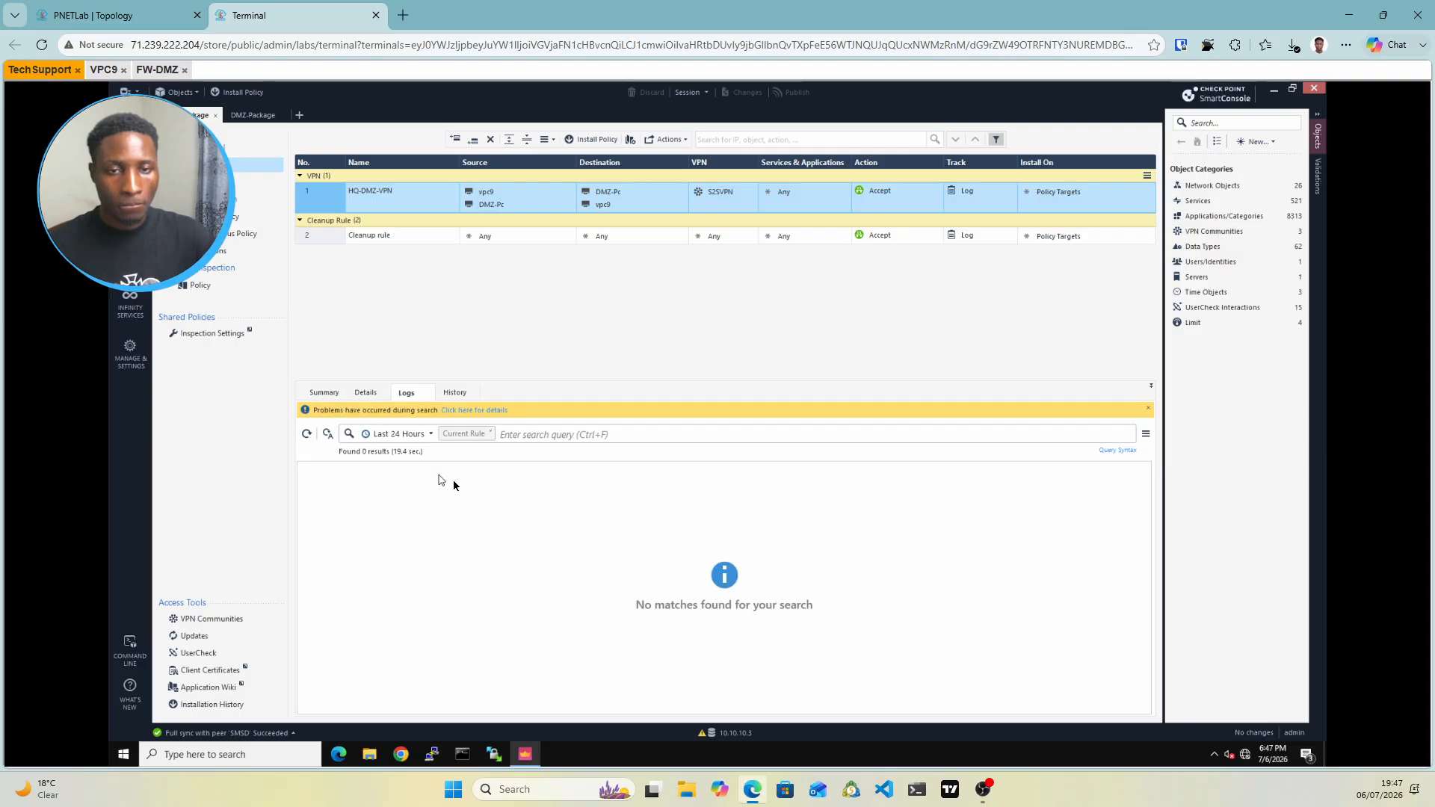
left_click(430, 434)
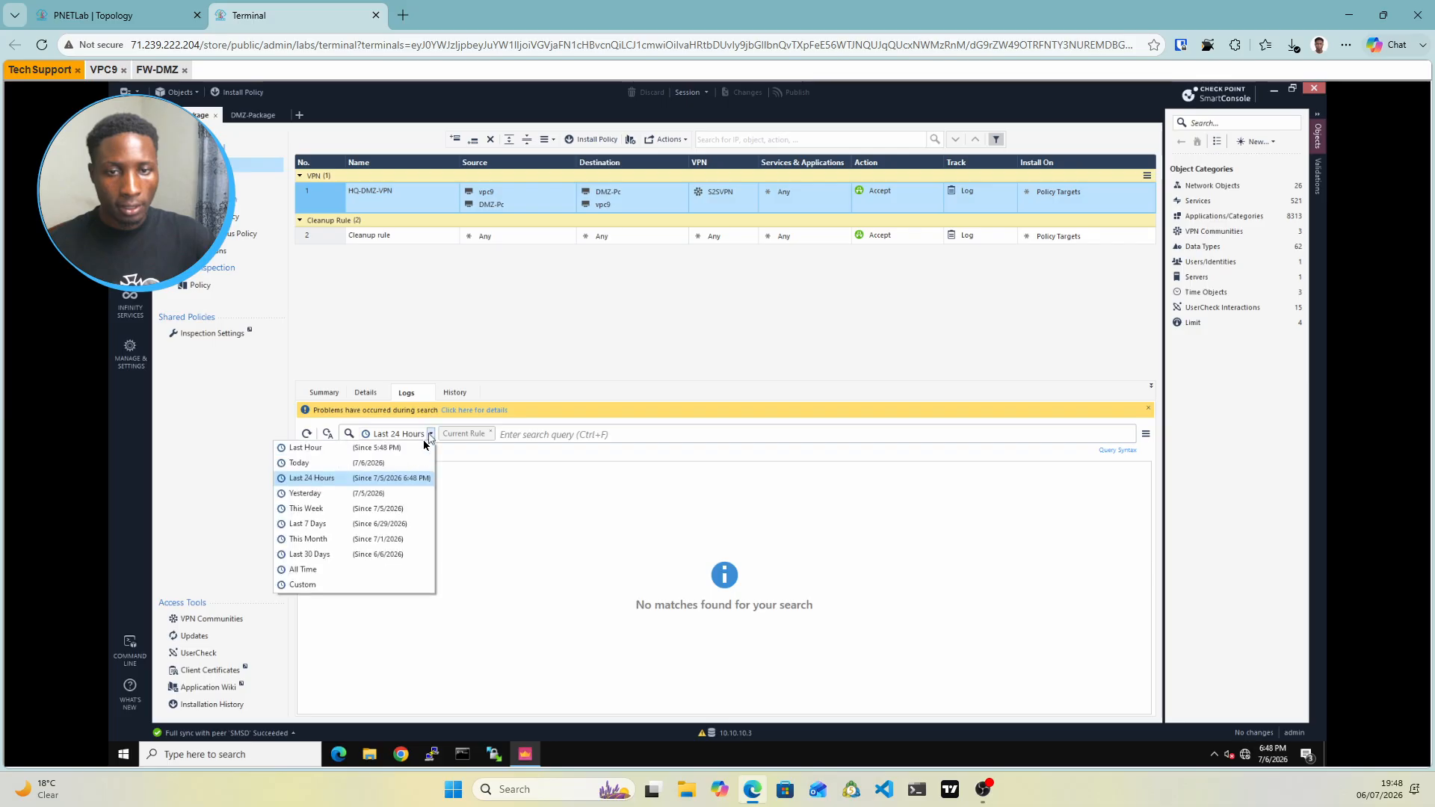
left_click(343, 447)
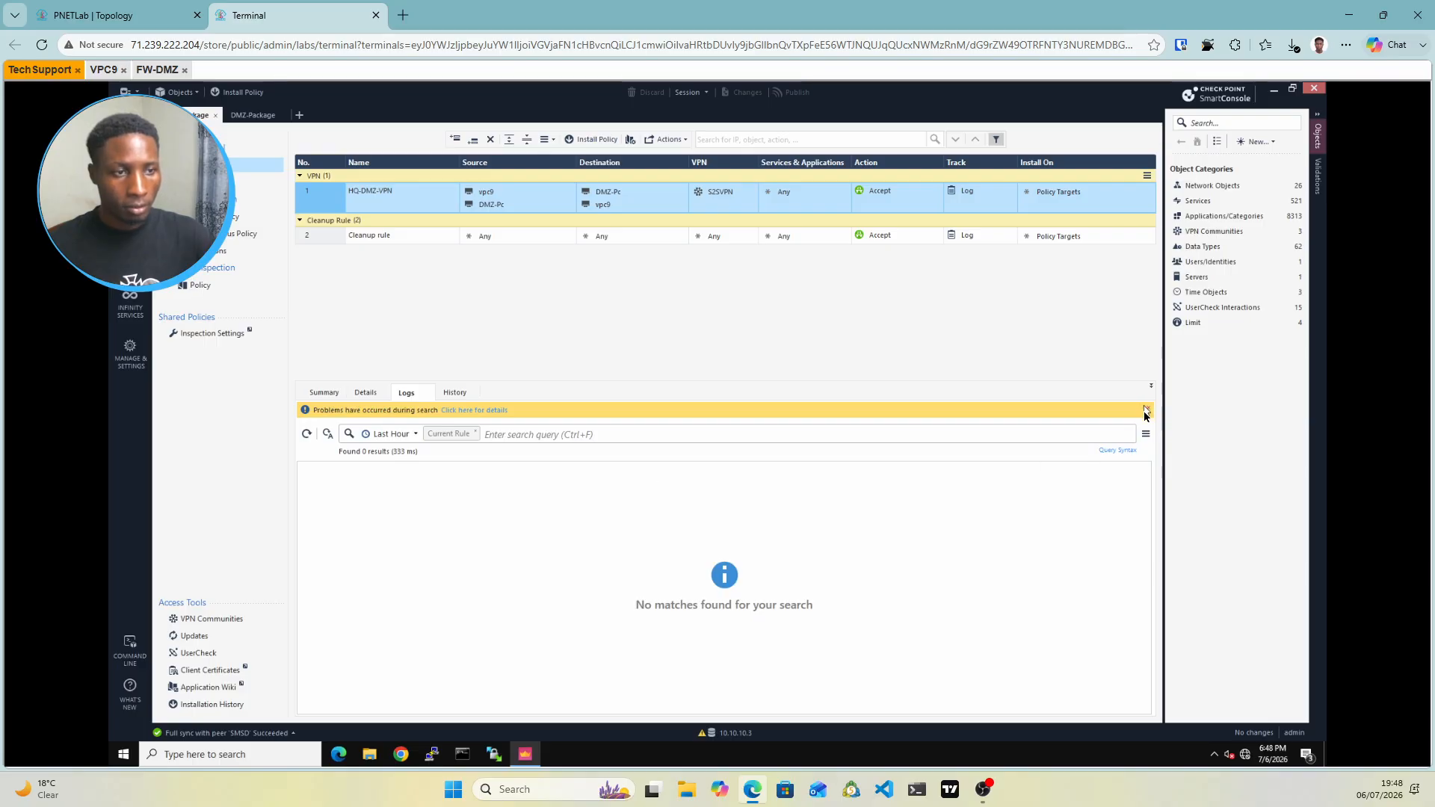
left_click(323, 241)
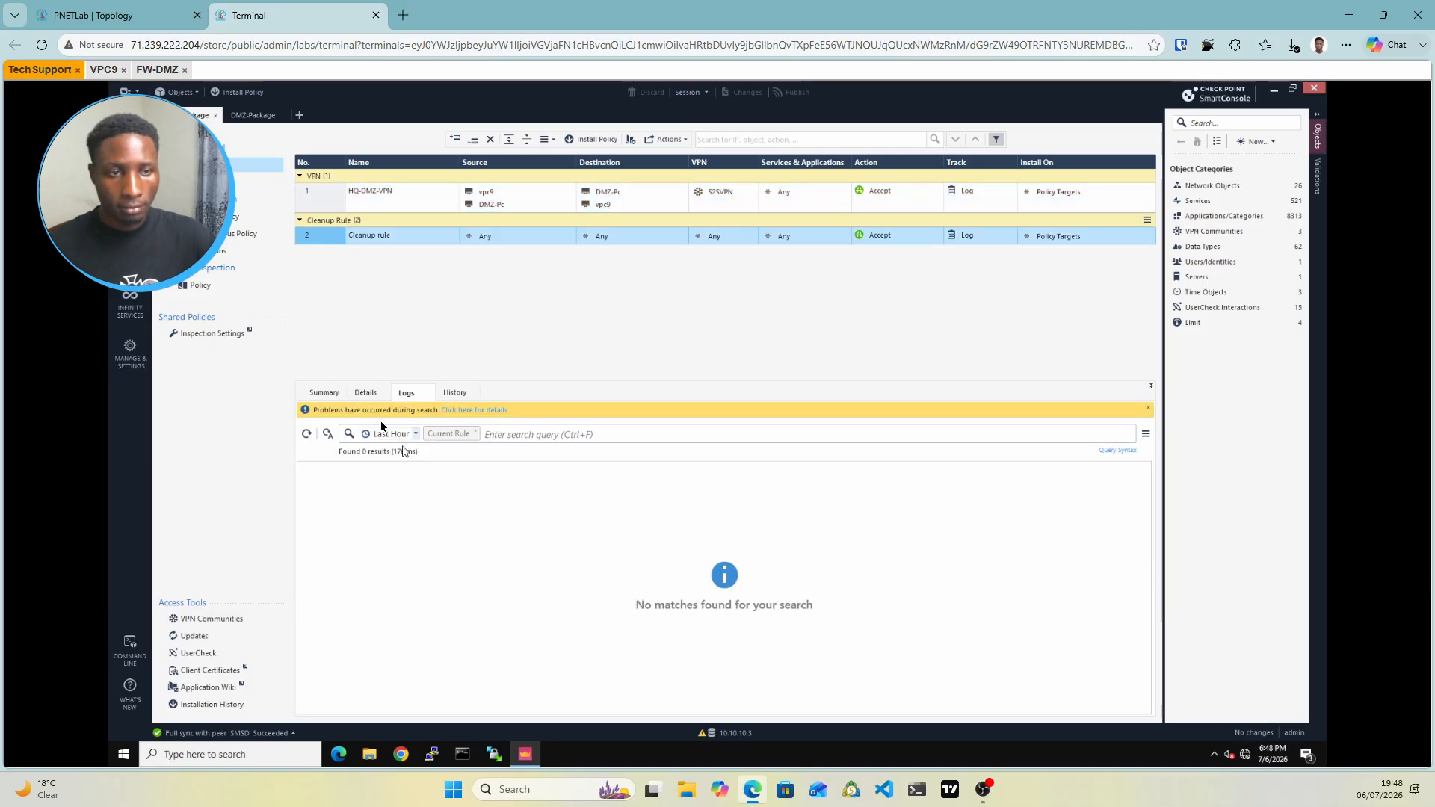
left_click(482, 411)
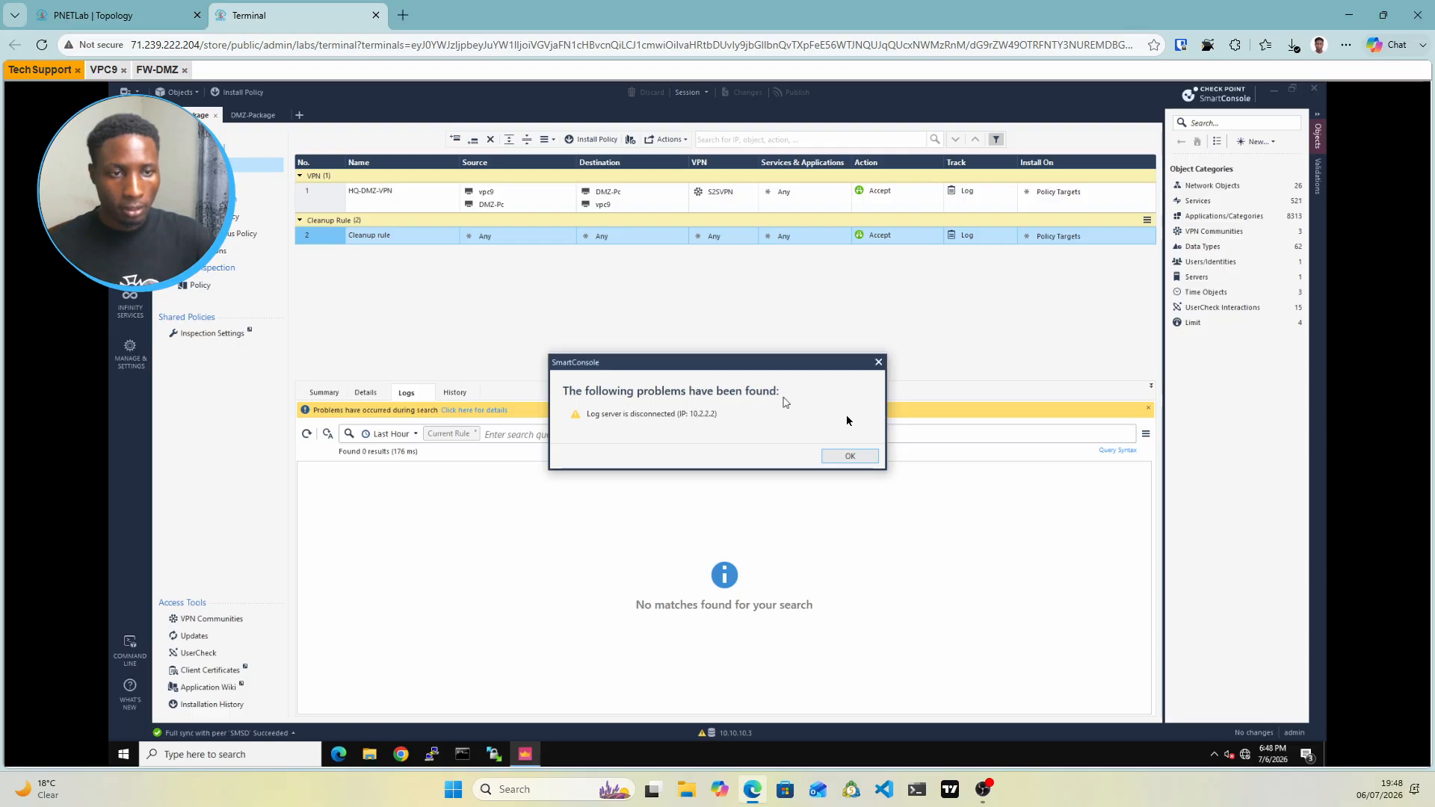
left_click(850, 457)
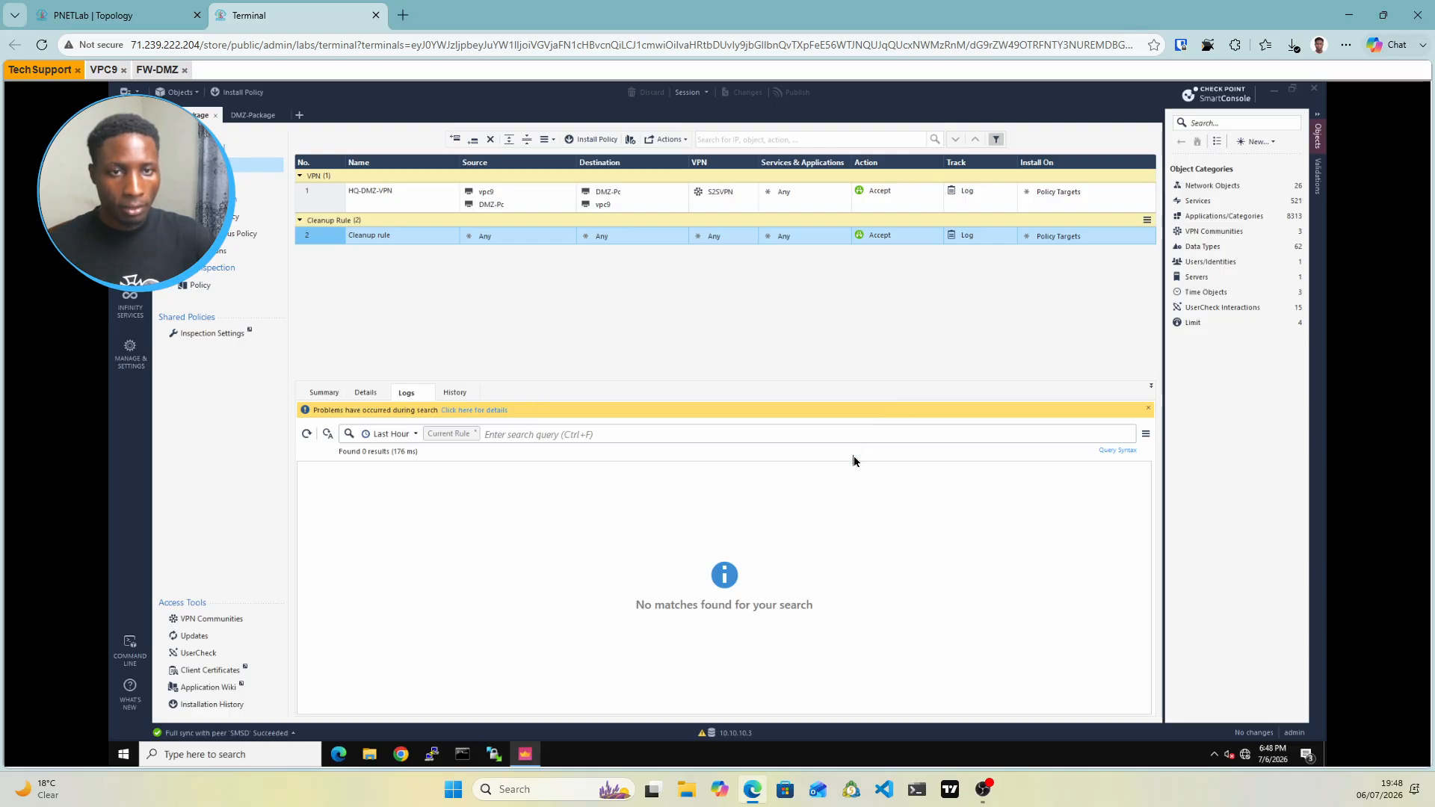
left_click(147, 16)
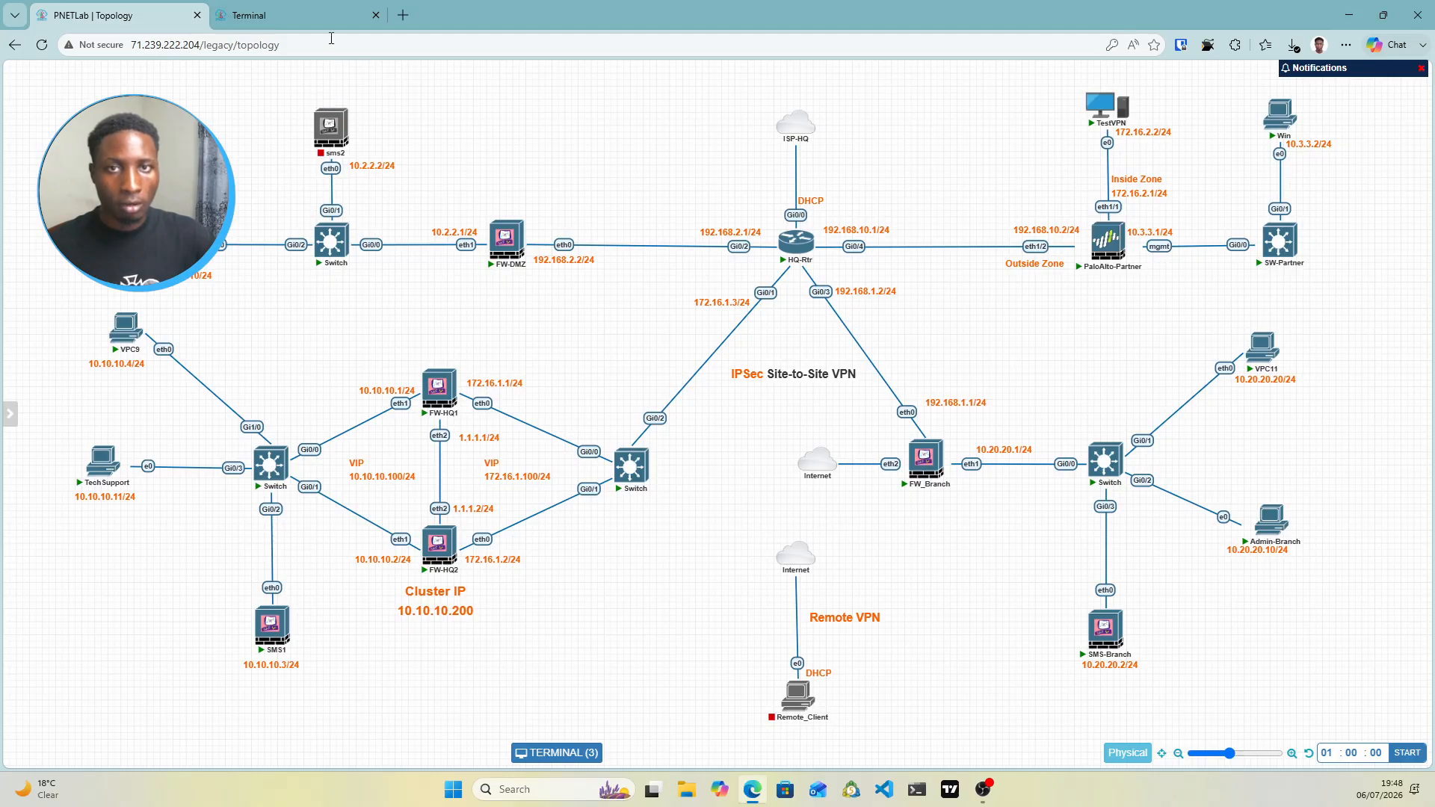
Stop VPC9's continuous ping to 10.2.2.10 with Ctrl+C and return to the Tech Support session
left_click(313, 25)
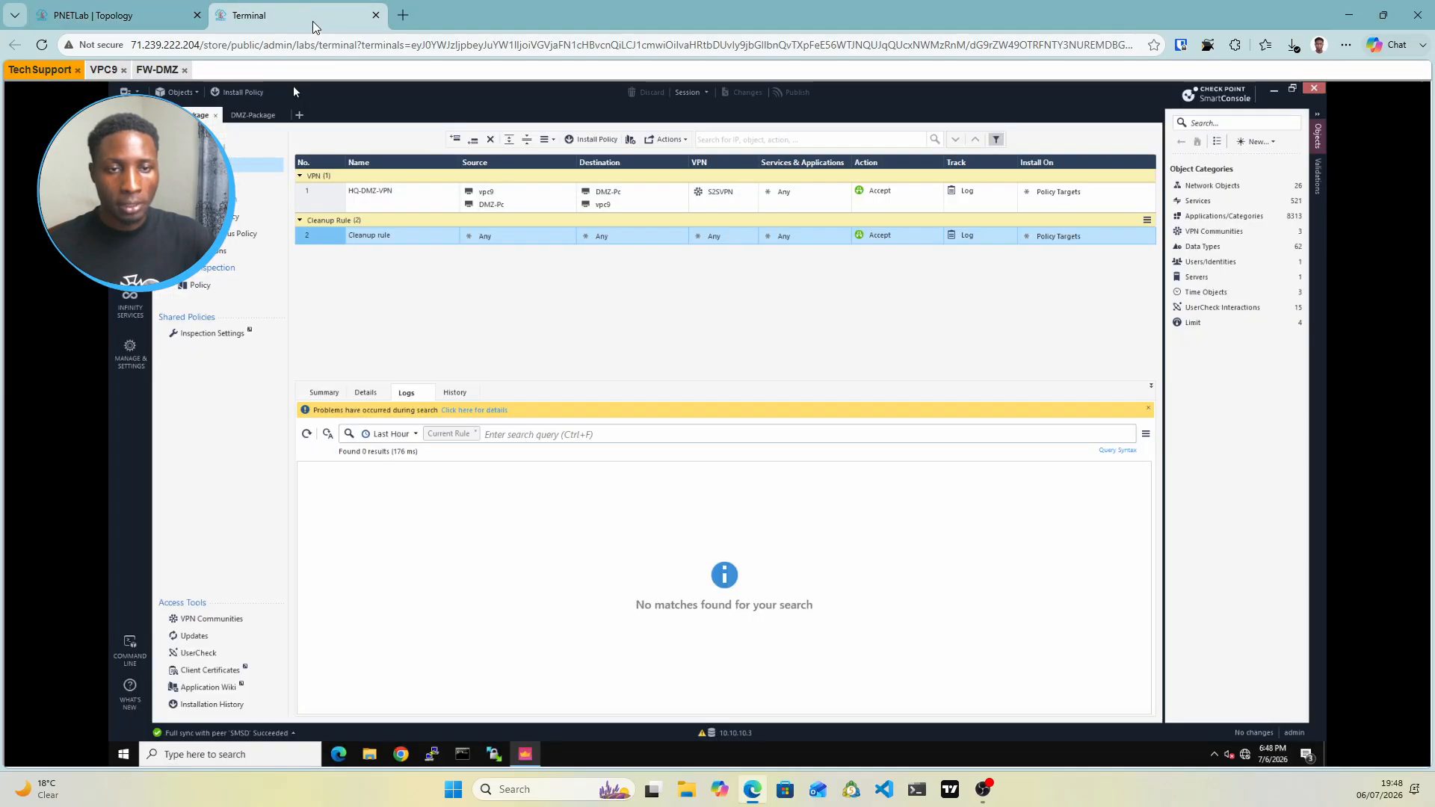
left_click(157, 69)
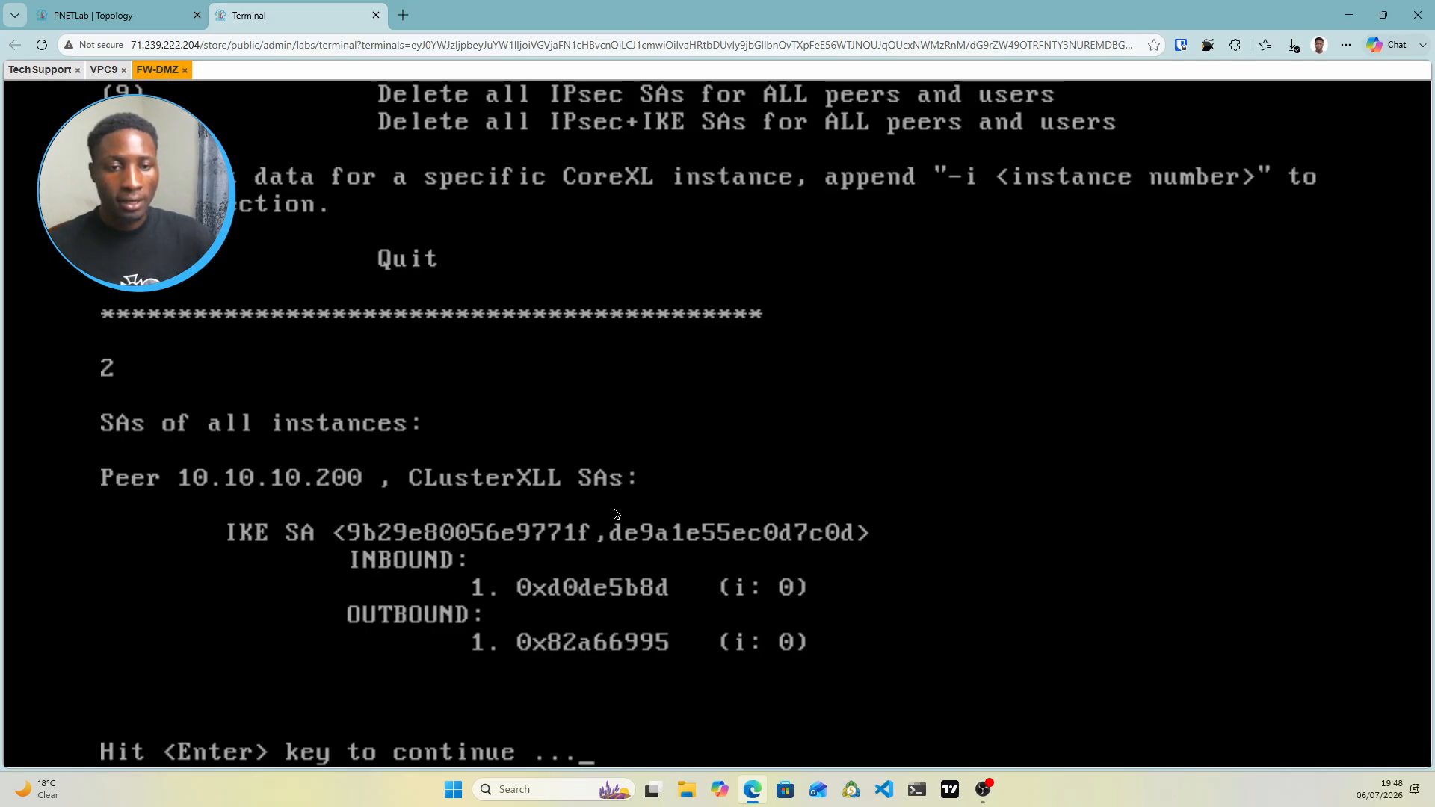
left_click(103, 69)
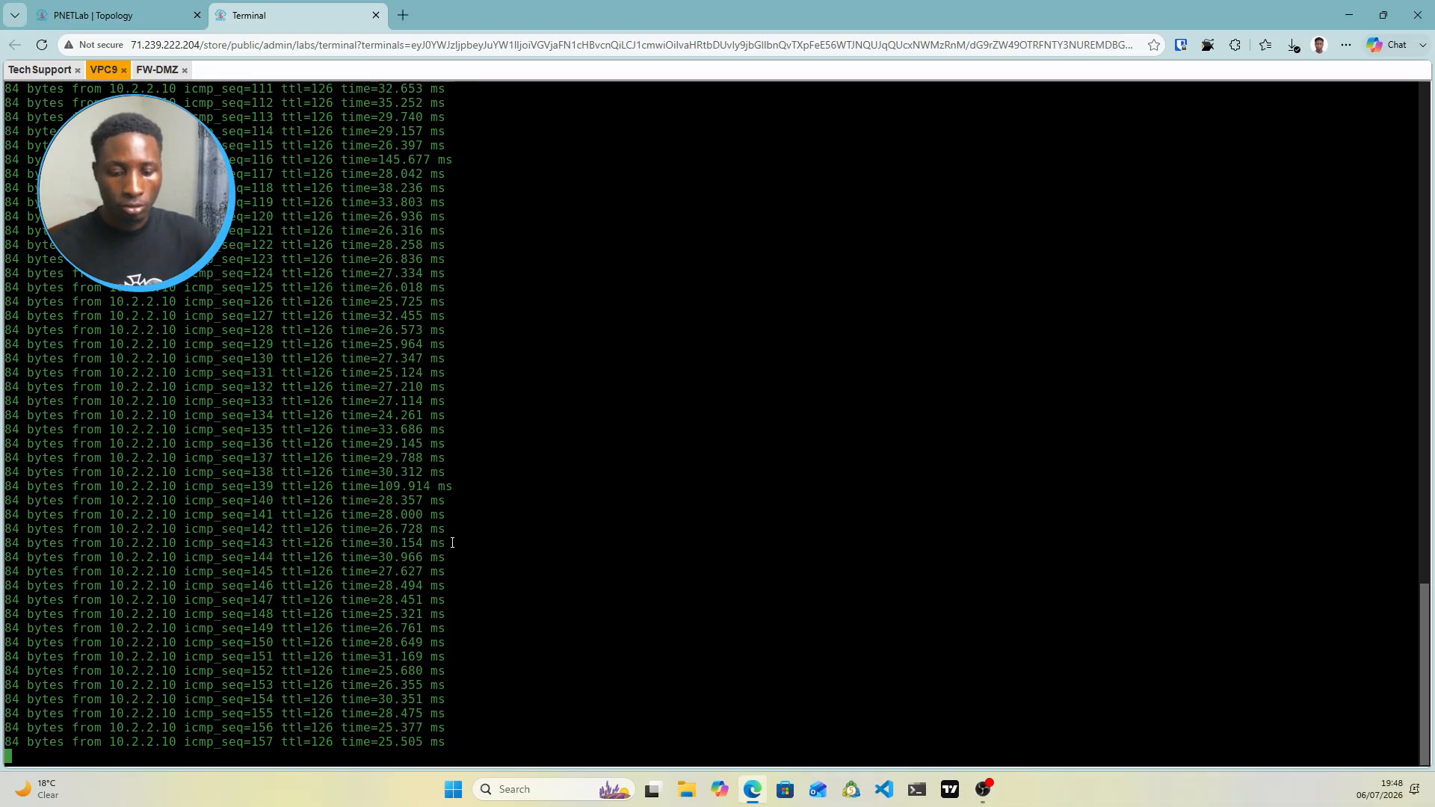
key("ctrl+c")
key("Return")
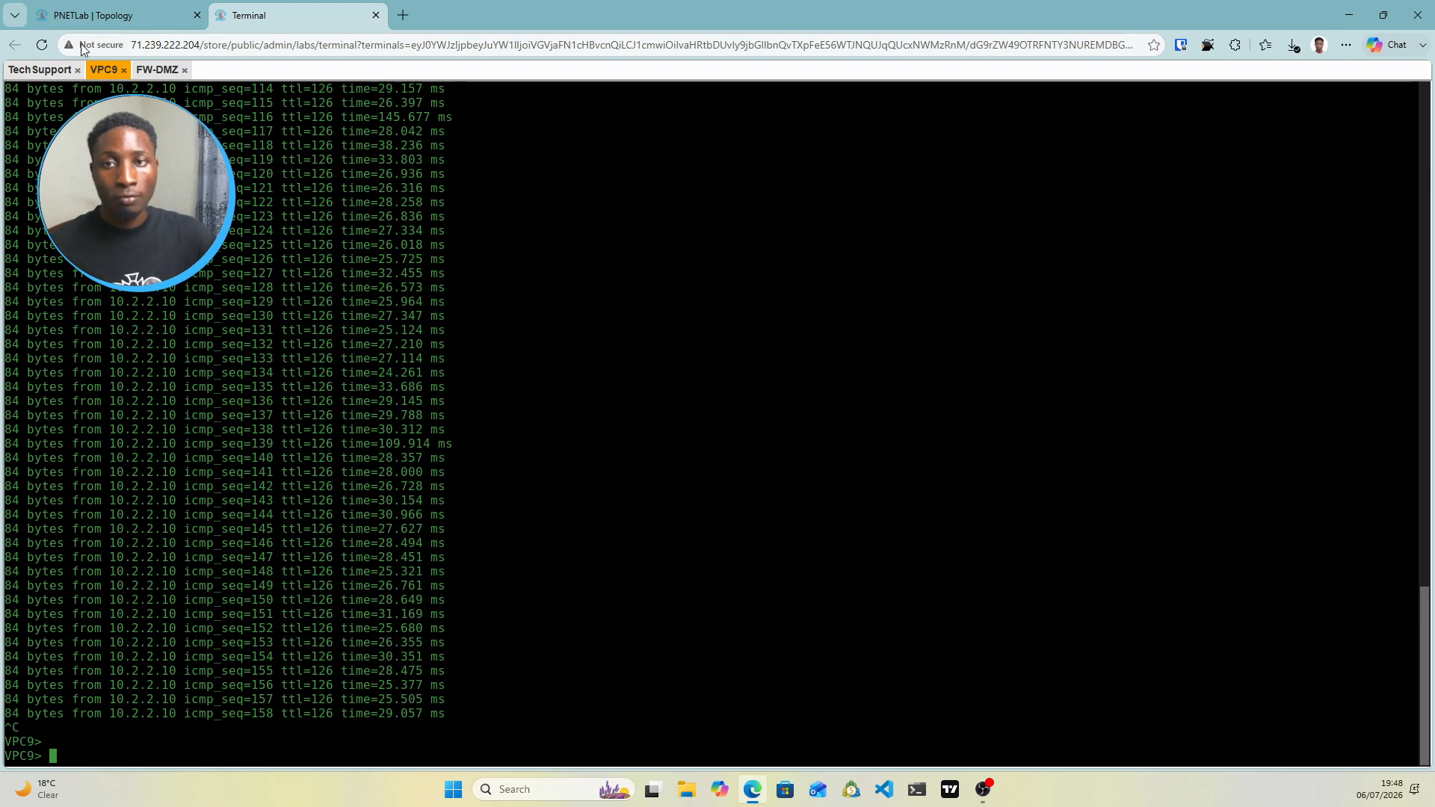
left_click(46, 70)
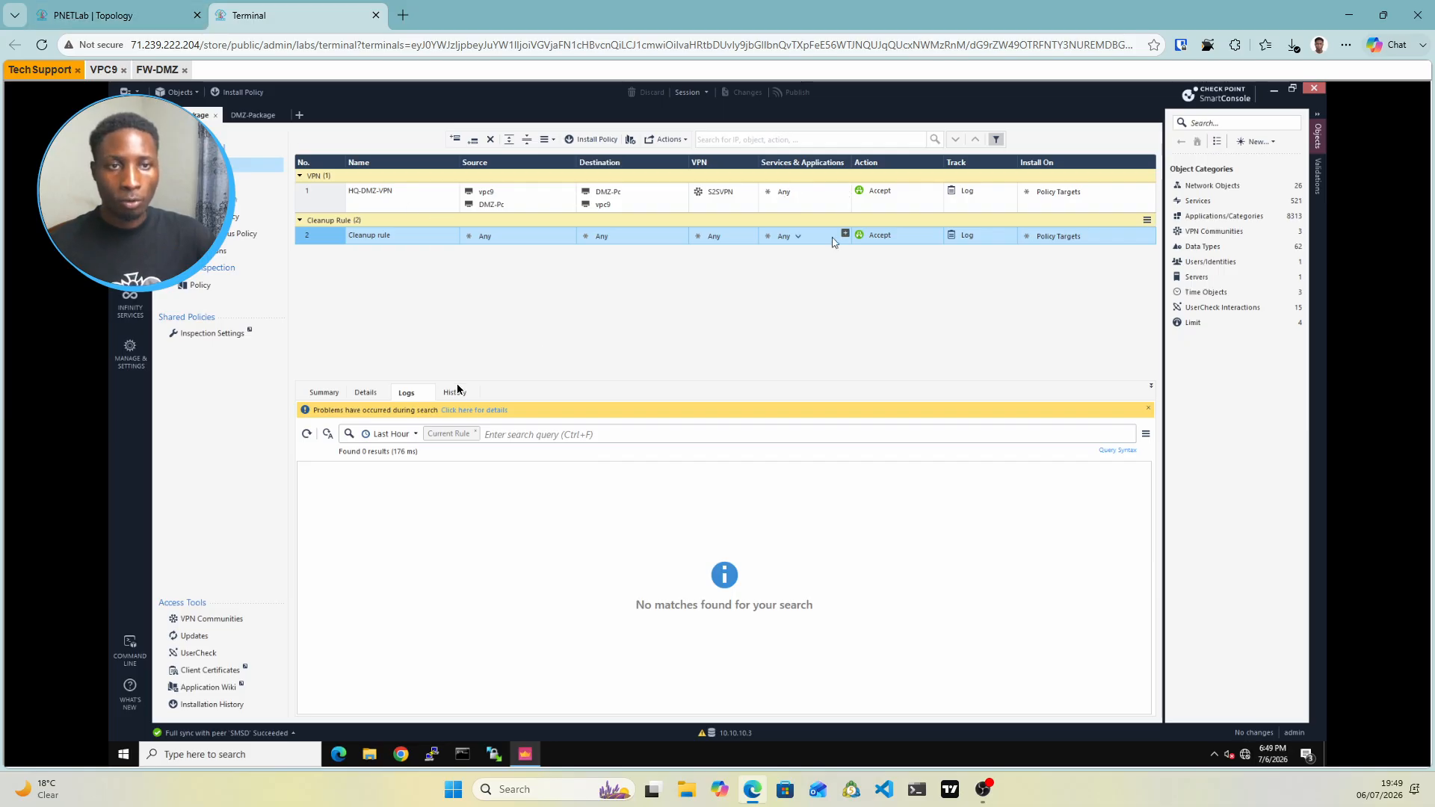
Collapse the Logs pane so the HQ-DMZ-VPN and Cleanup rules fill the workspace
left_click(142, 16)
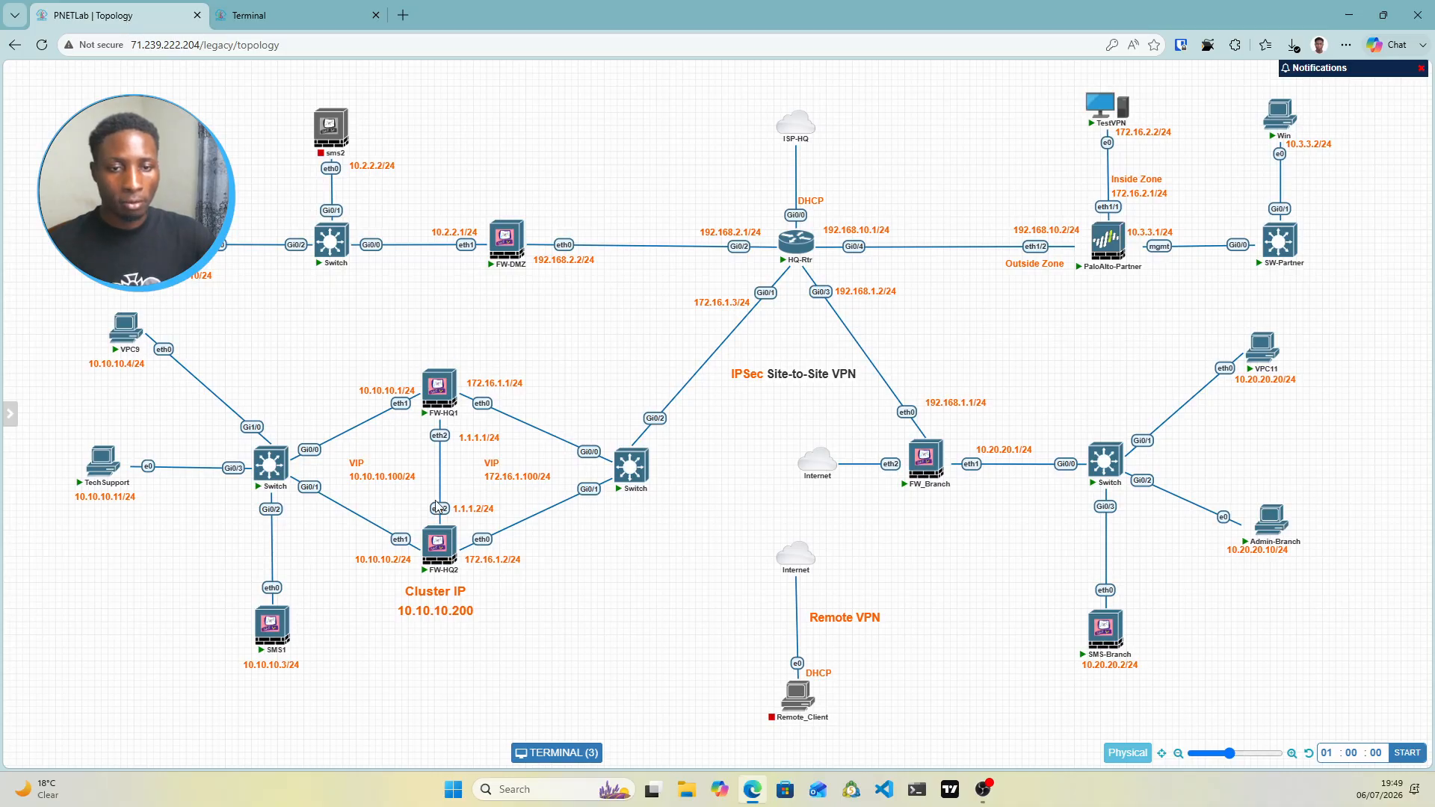
mouse_move(489, 242)
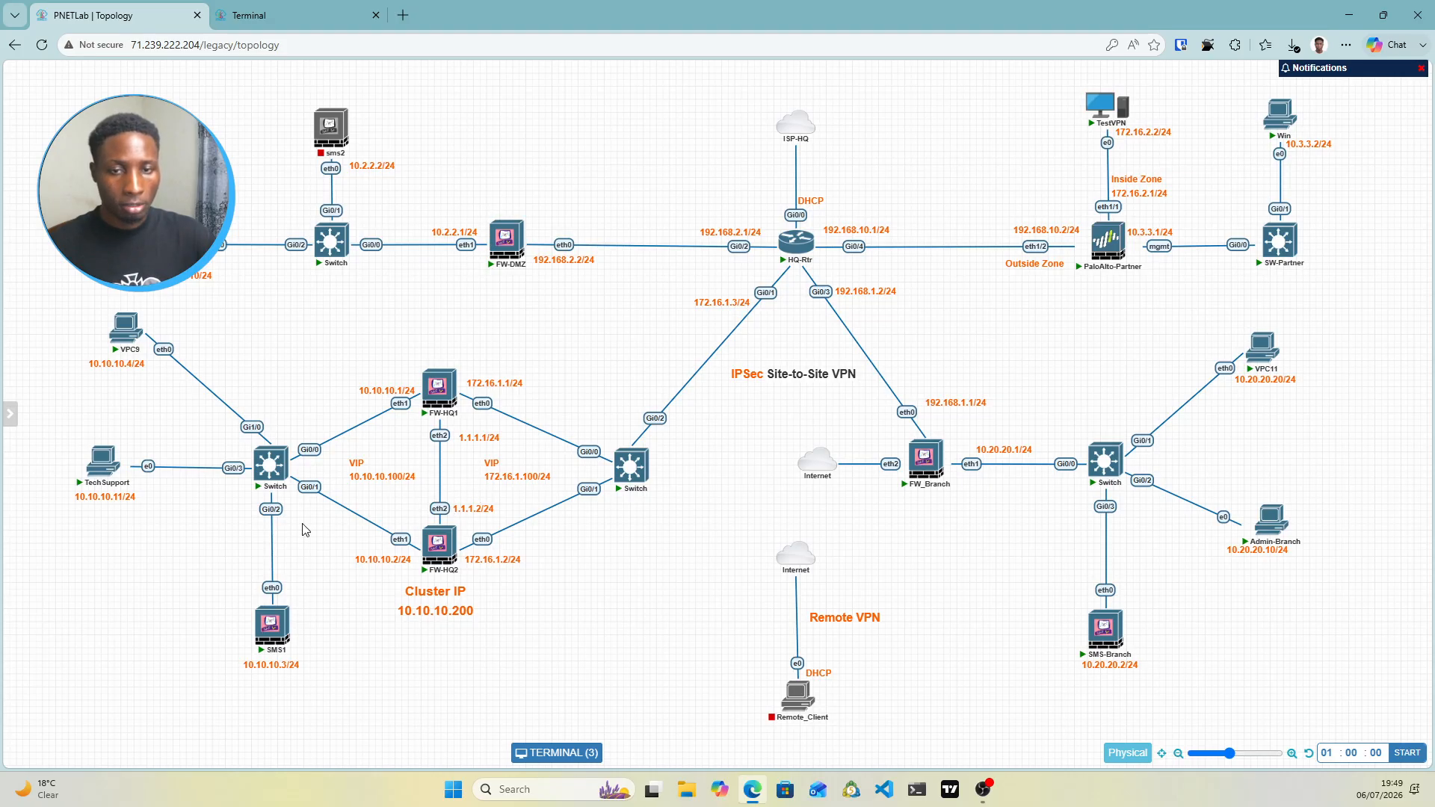
mouse_move(928, 458)
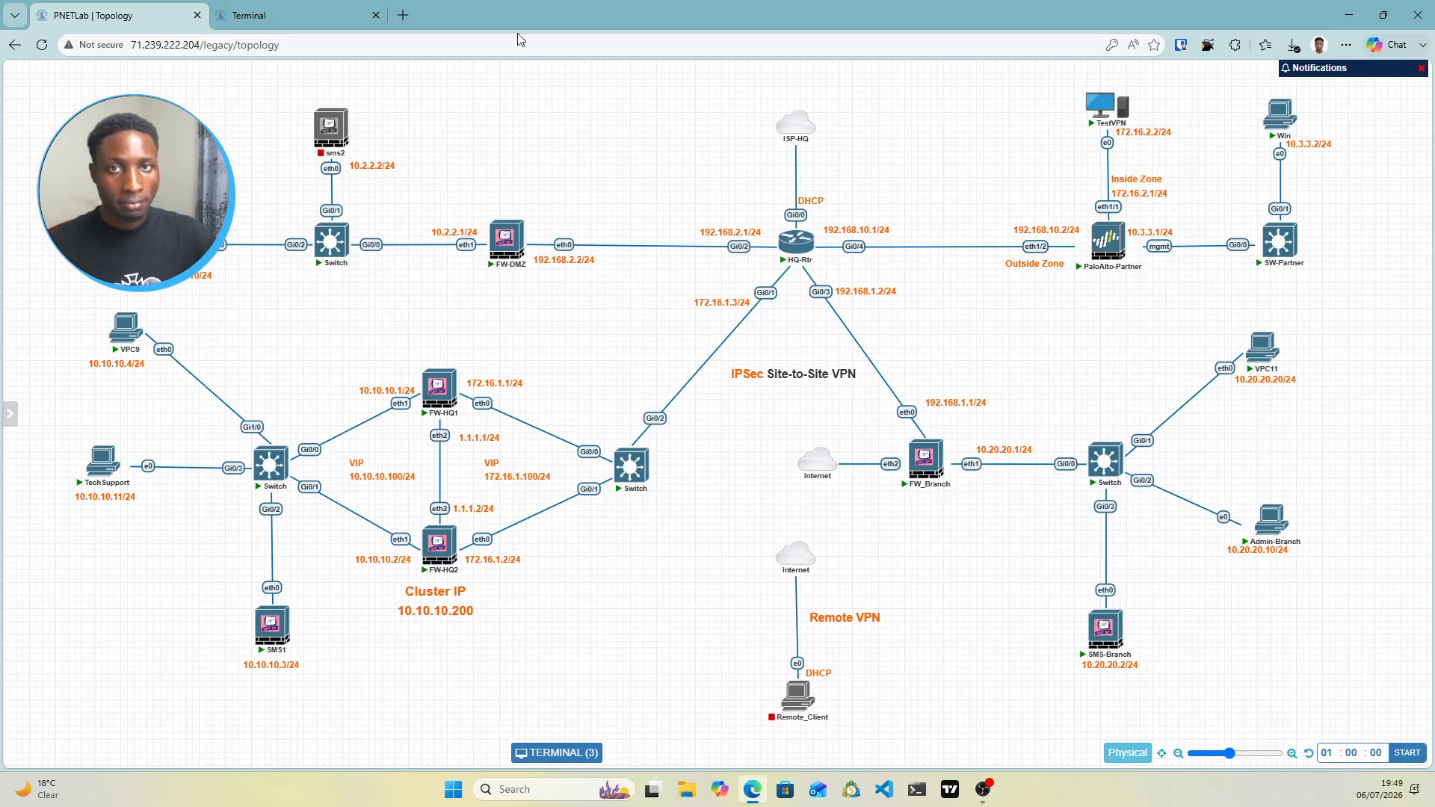
left_click(290, 7)
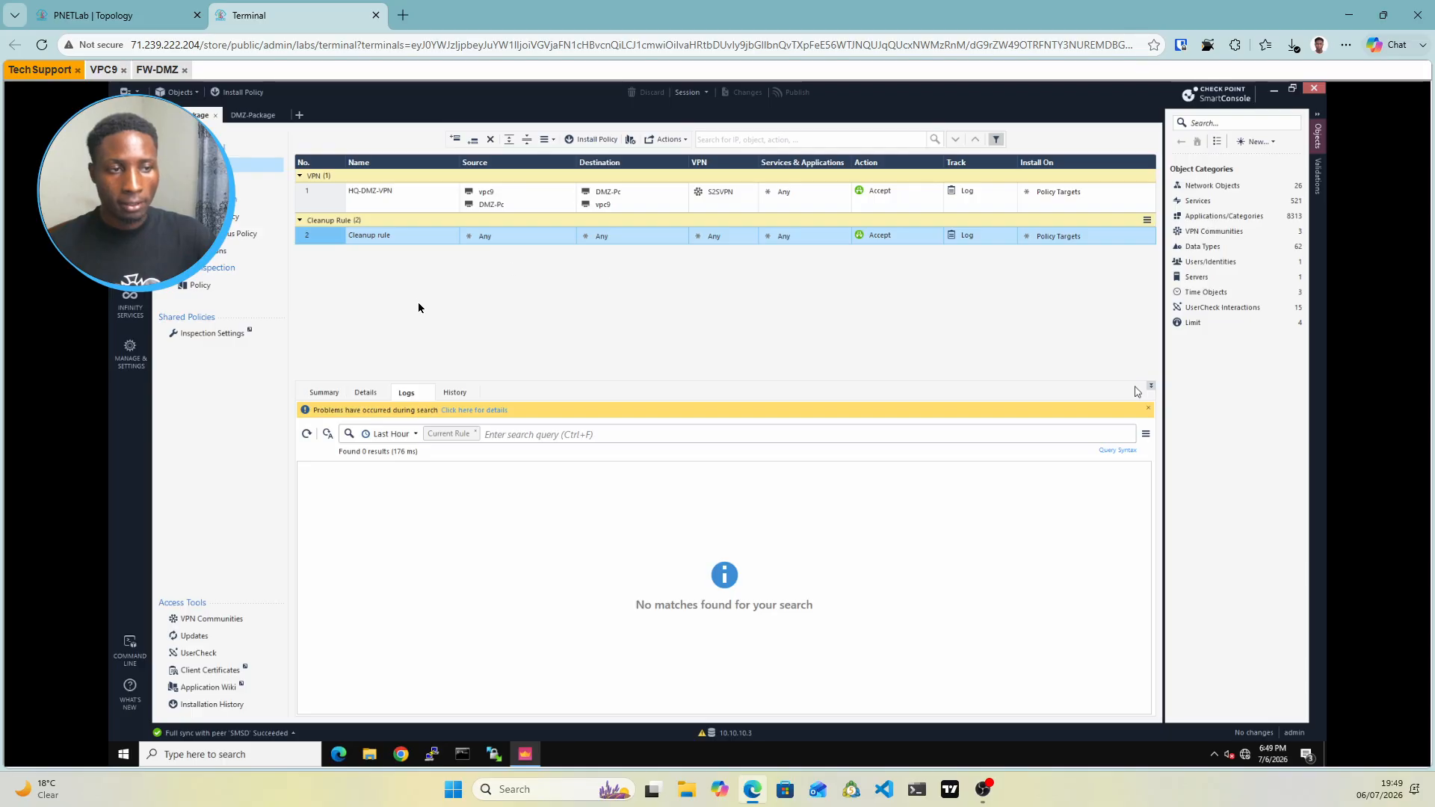
left_click(1151, 387)
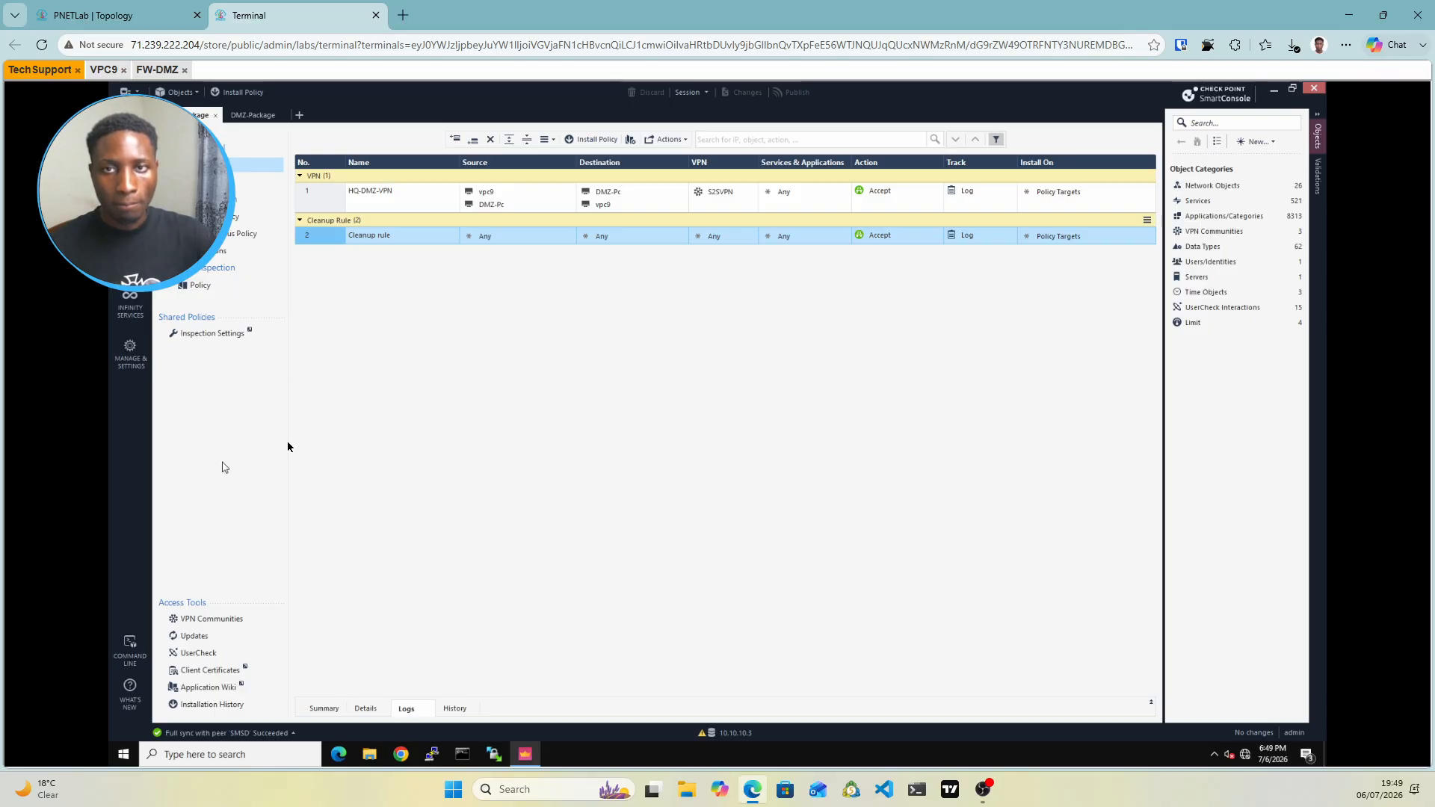
left_click(145, 19)
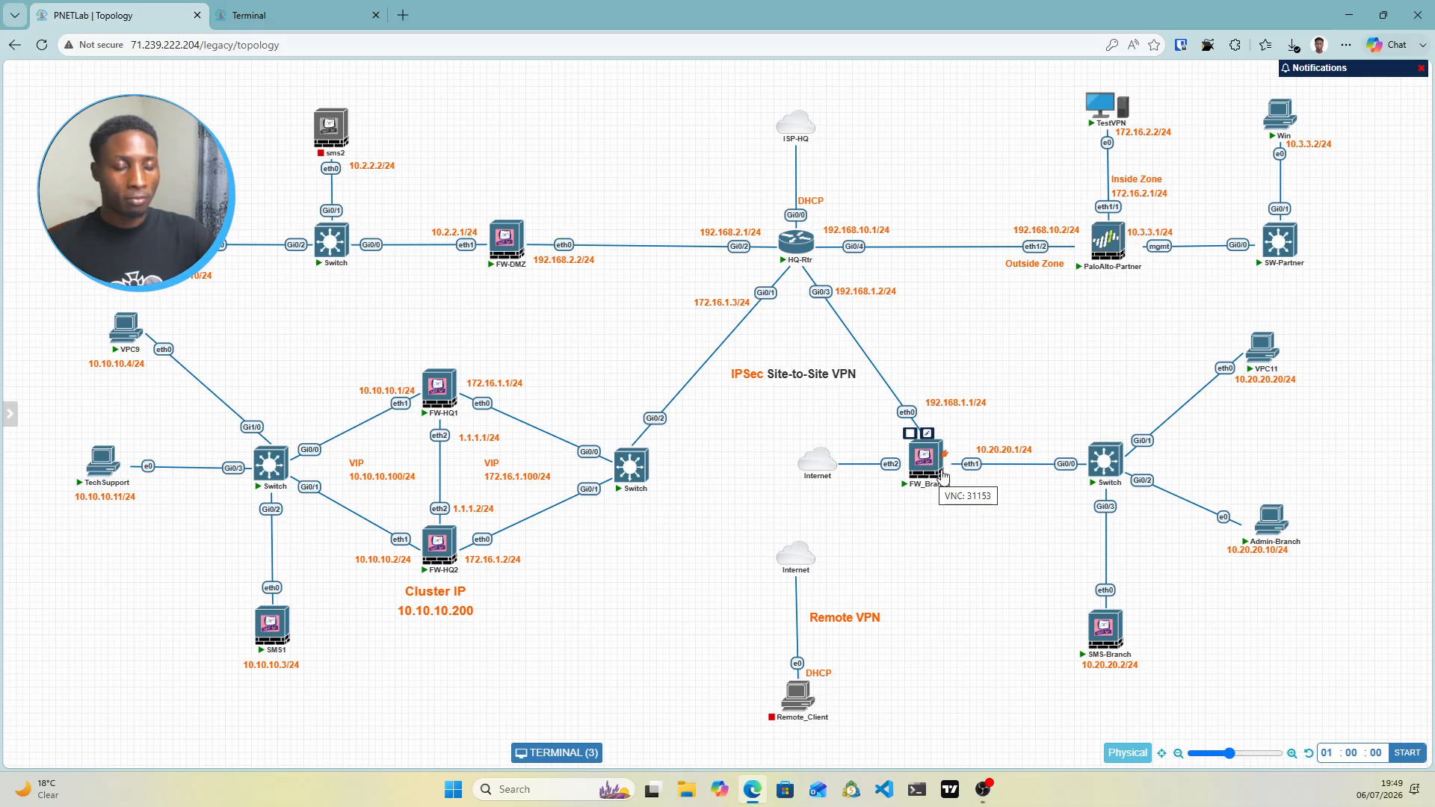
left_click(305, 23)
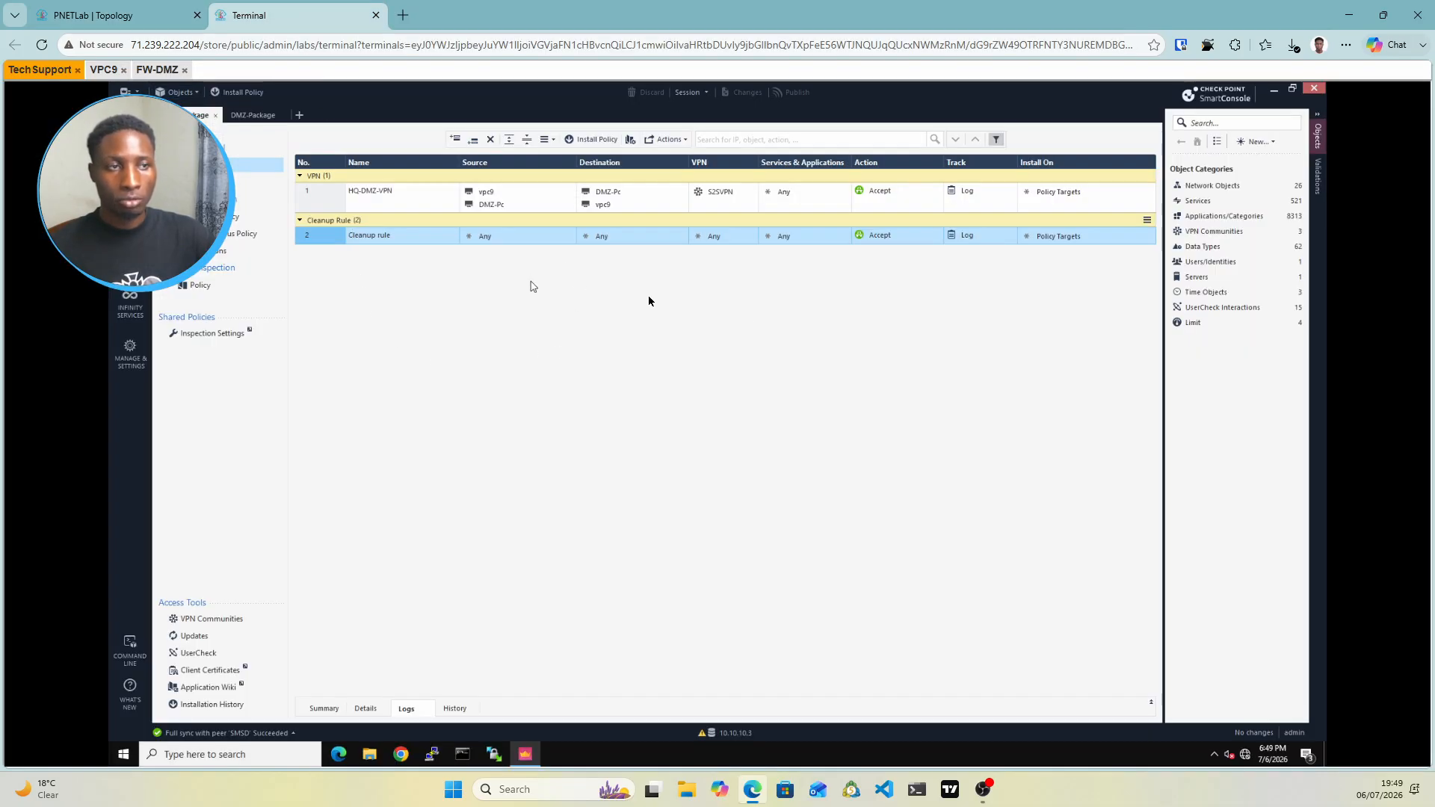
Create a new Externally Managed VPN Gateway named FW-Branch
left_click(1258, 142)
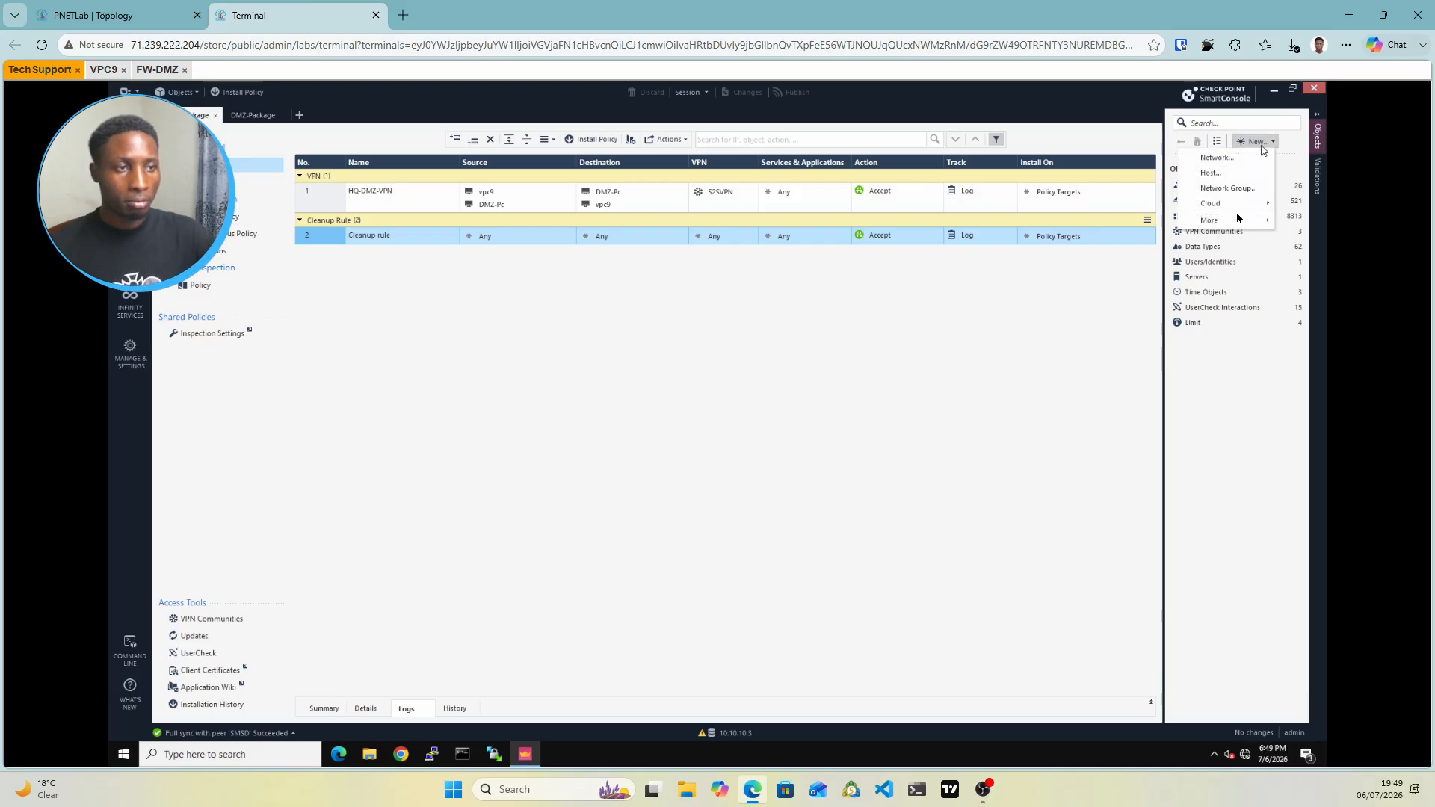
mouse_move(1233, 223)
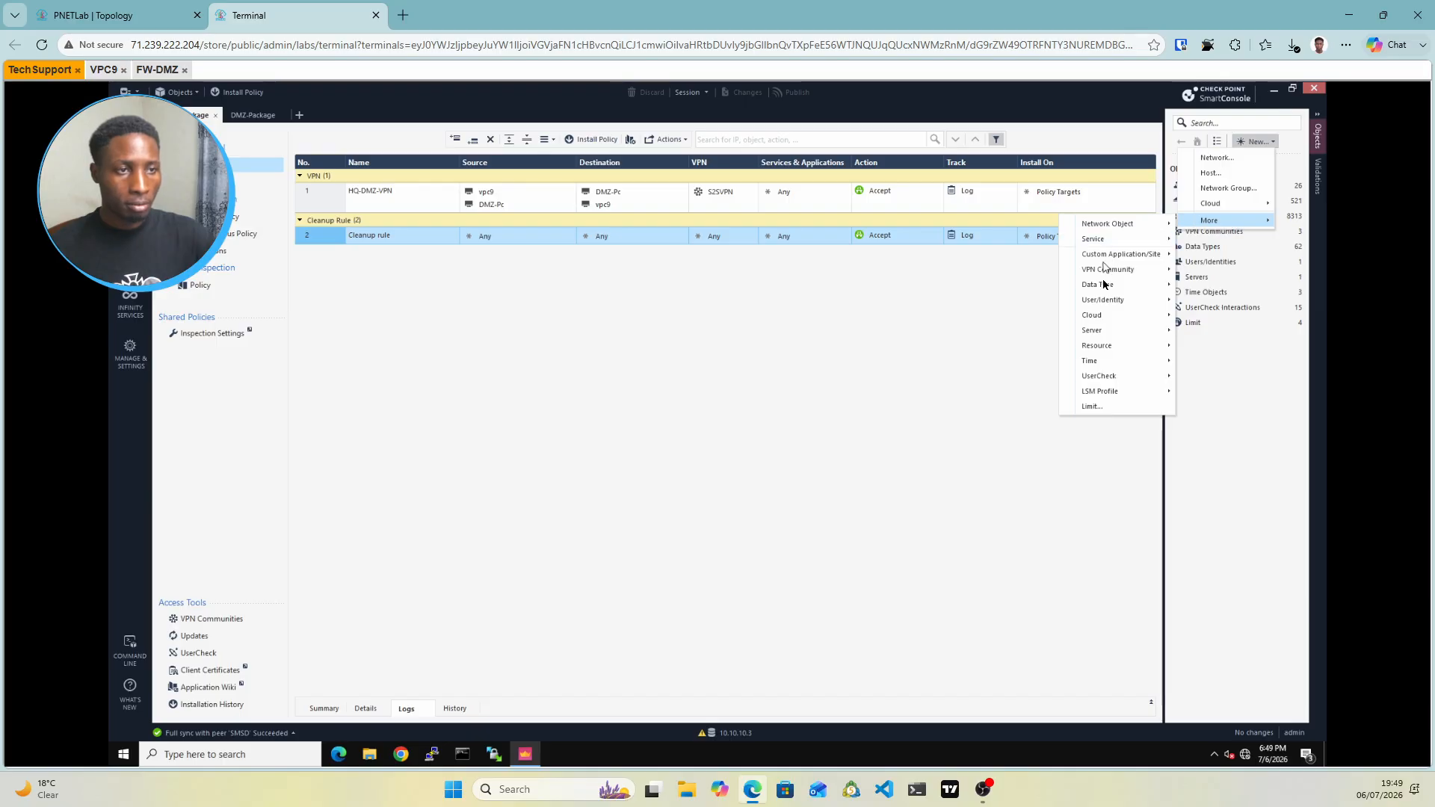
mouse_move(1109, 271)
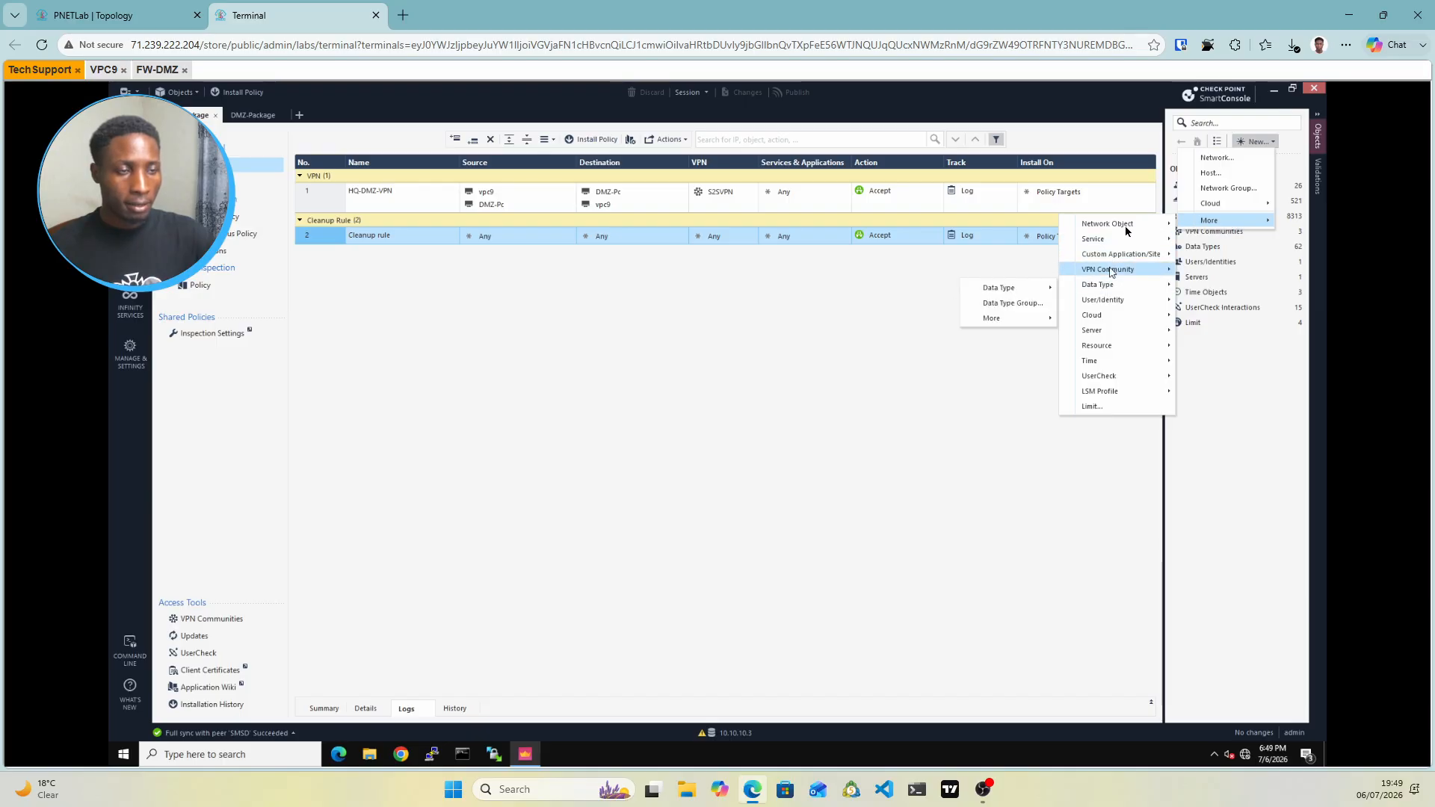
mouse_move(1126, 230)
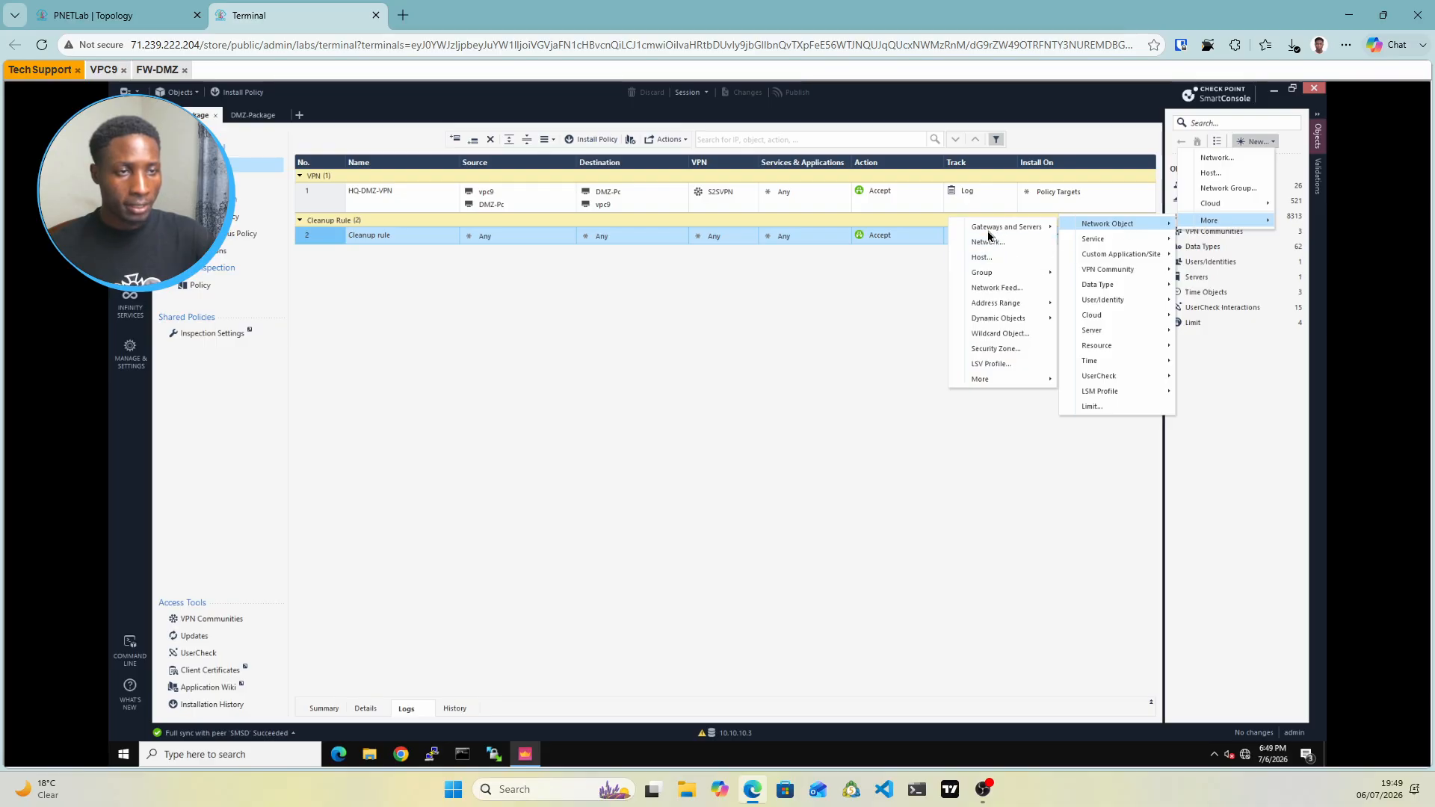
mouse_move(988, 236)
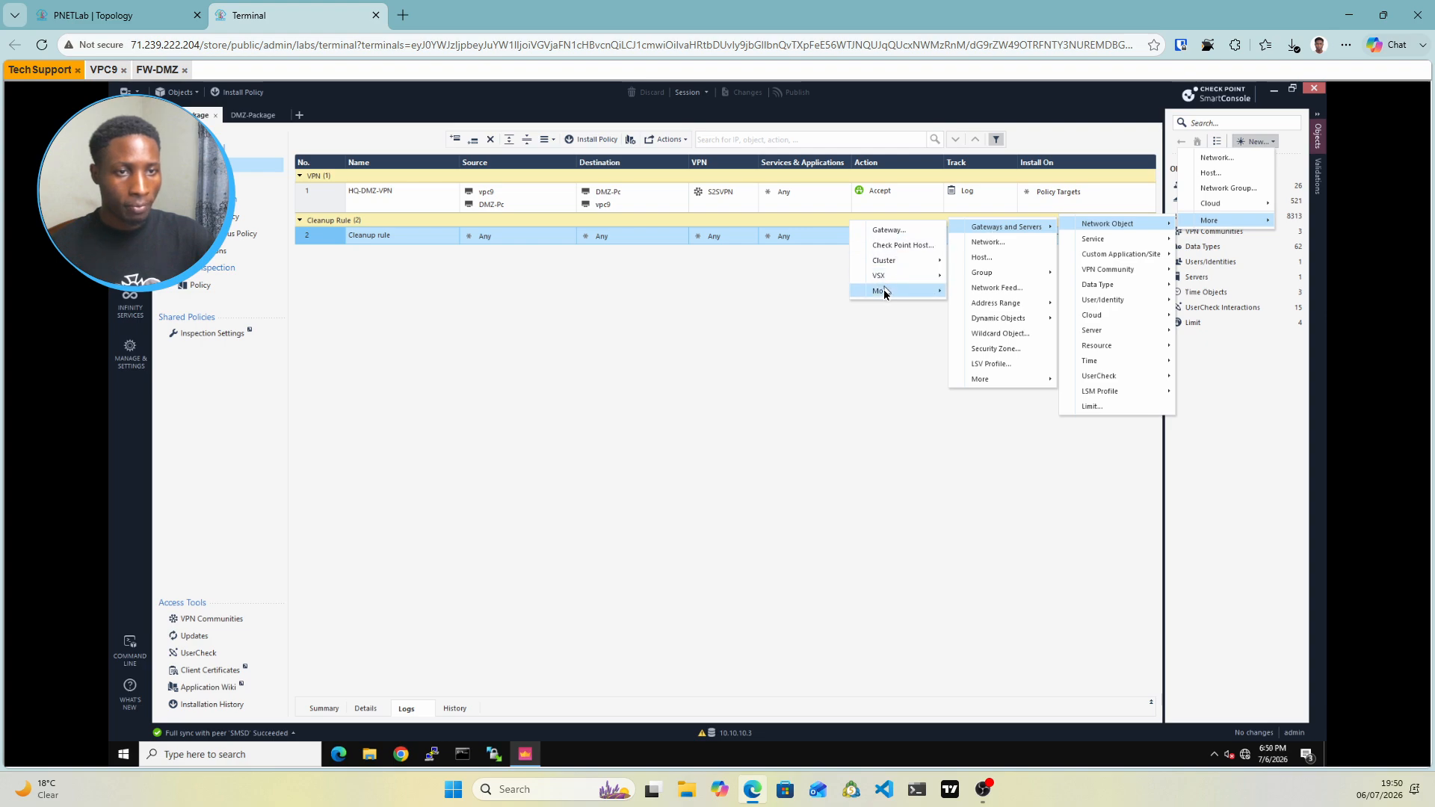
mouse_move(885, 294)
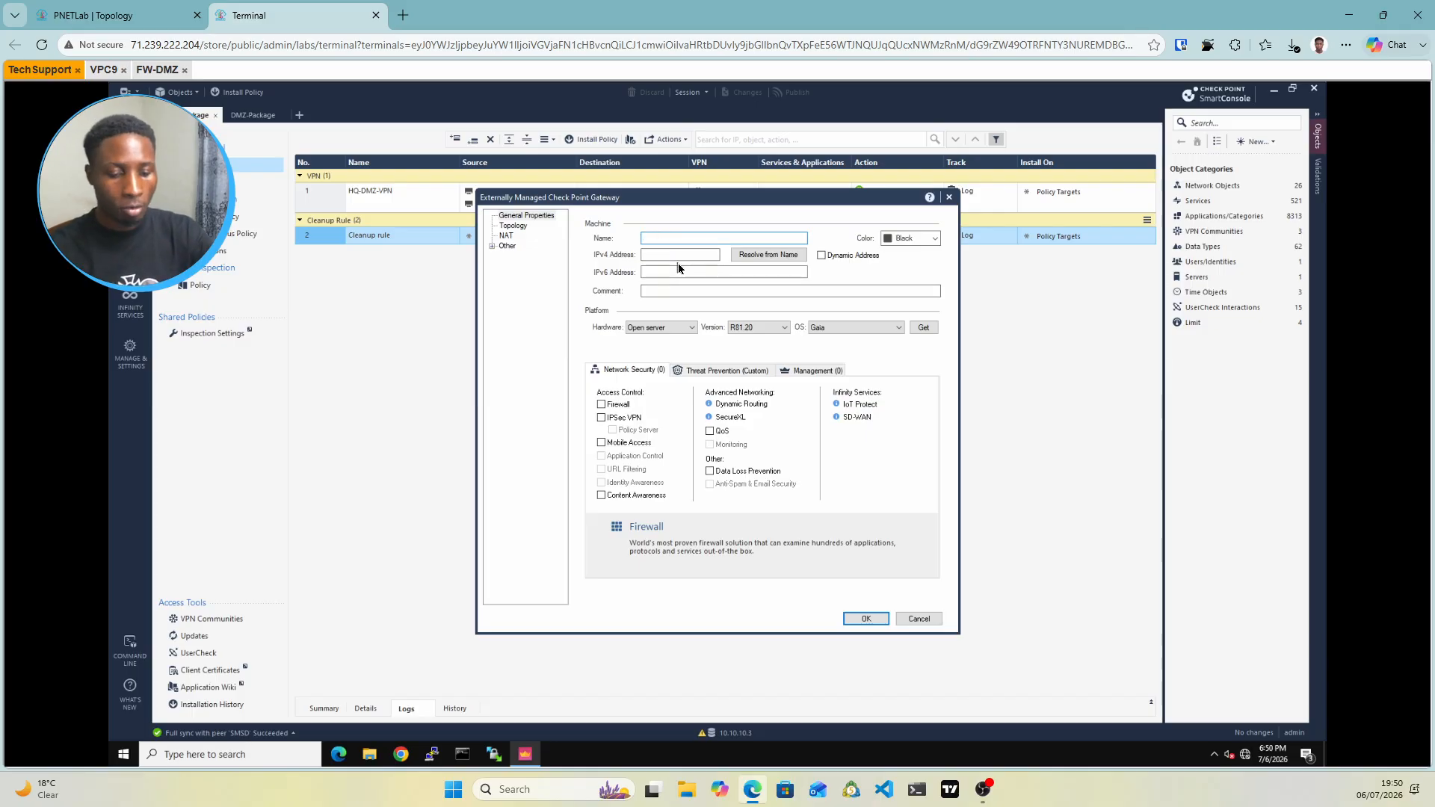
type("FW-Branch")
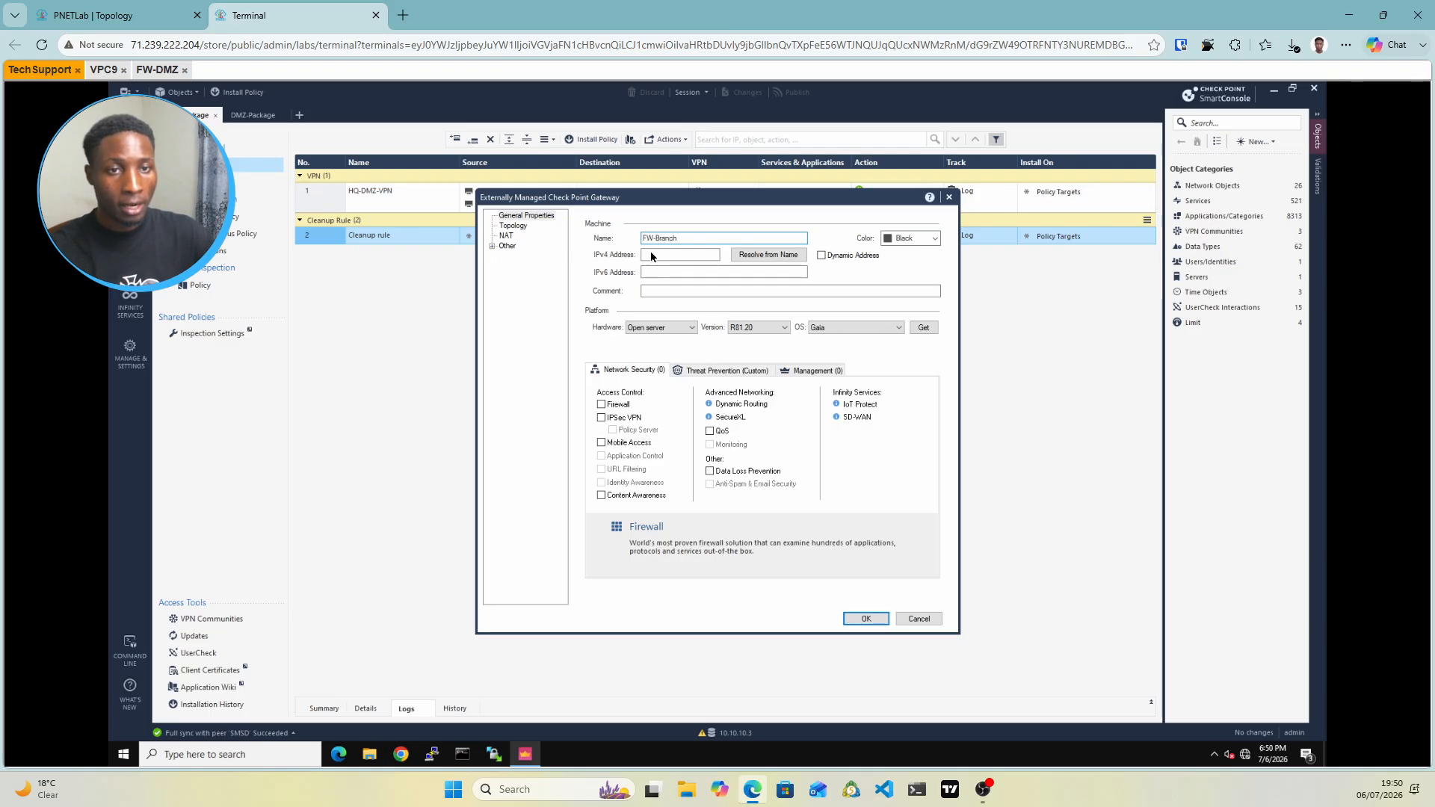
Set FW-Branch's IPv4 to 192.168.1.1, enable Firewall and IPSec VPN, and confirm
left_click(652, 259)
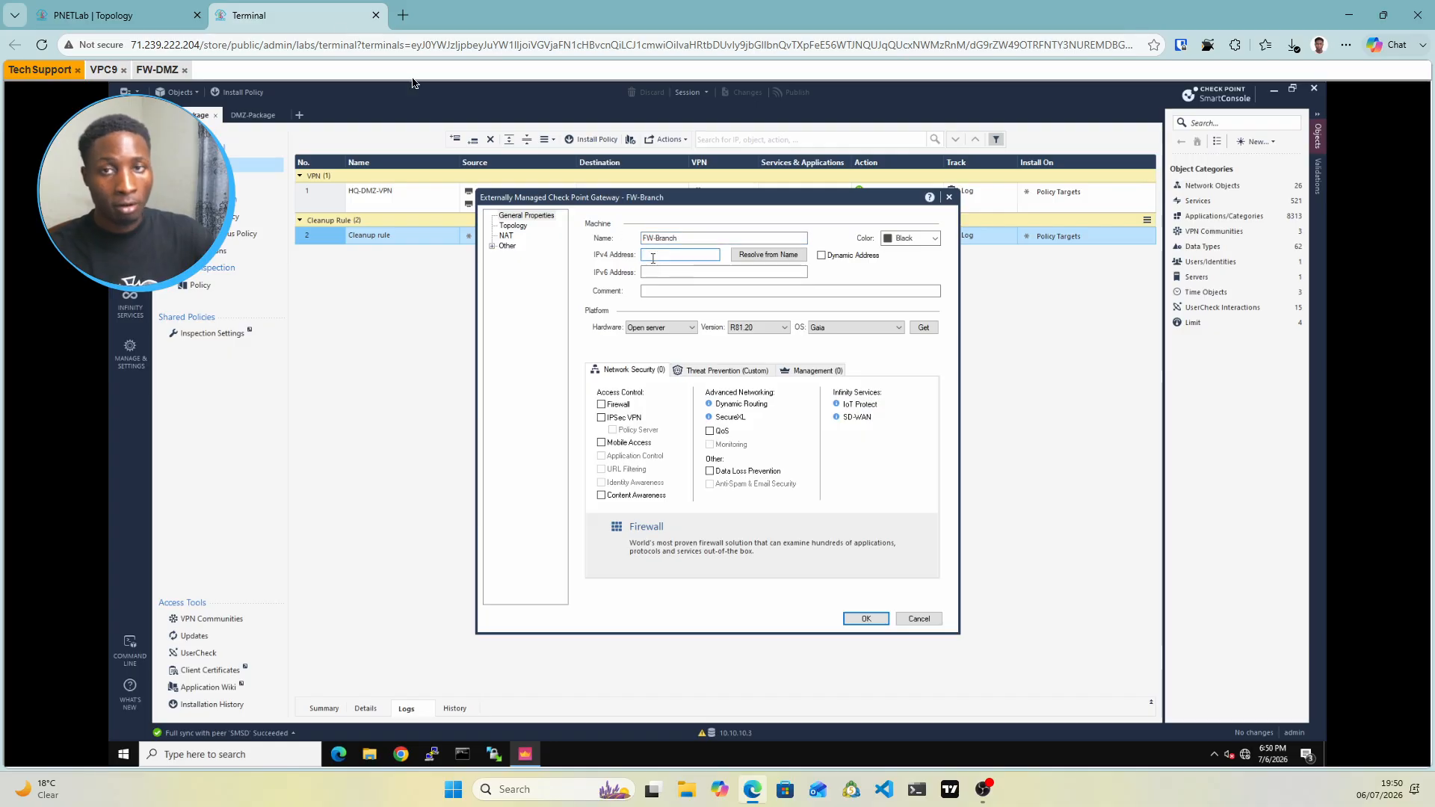
left_click(139, 11)
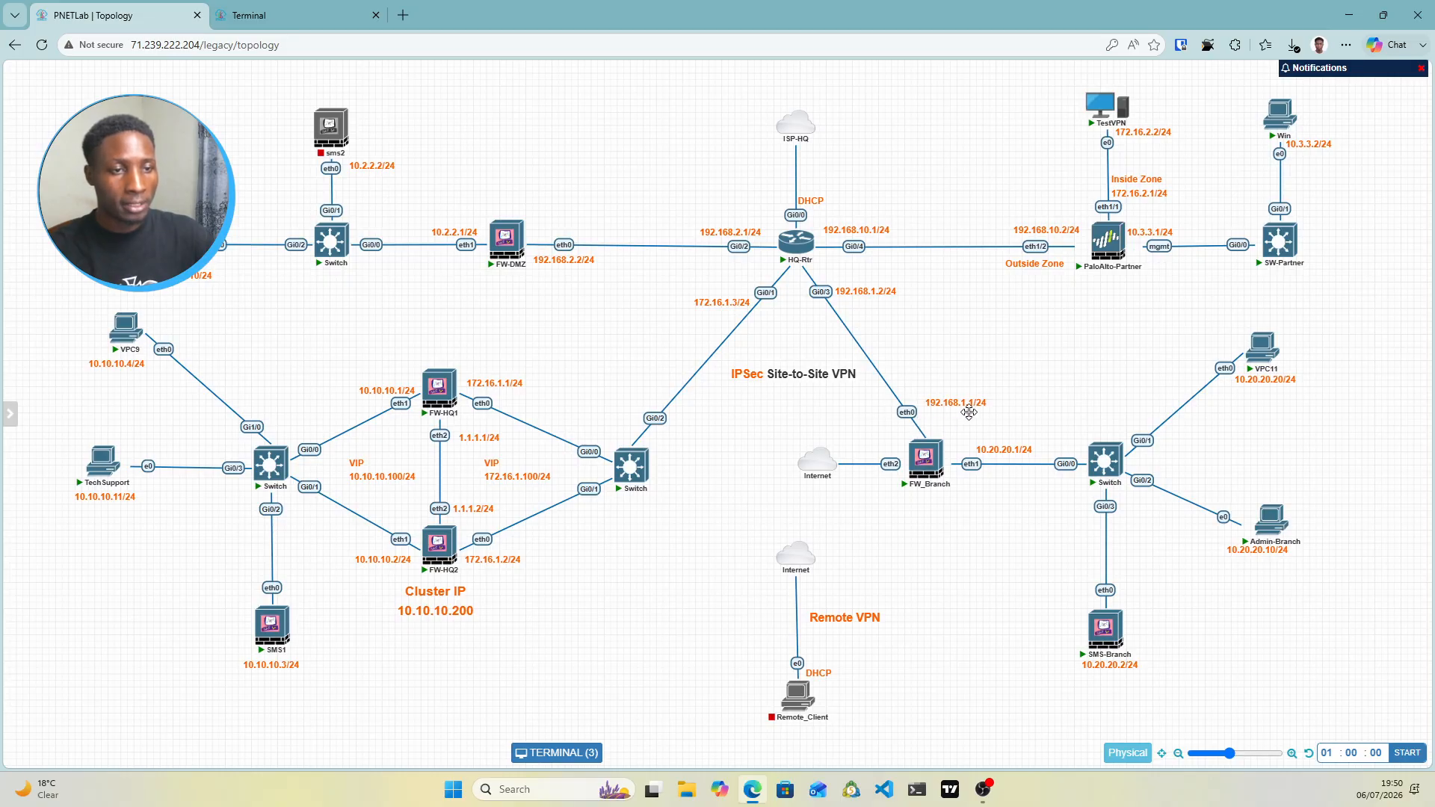
left_click(249, 15)
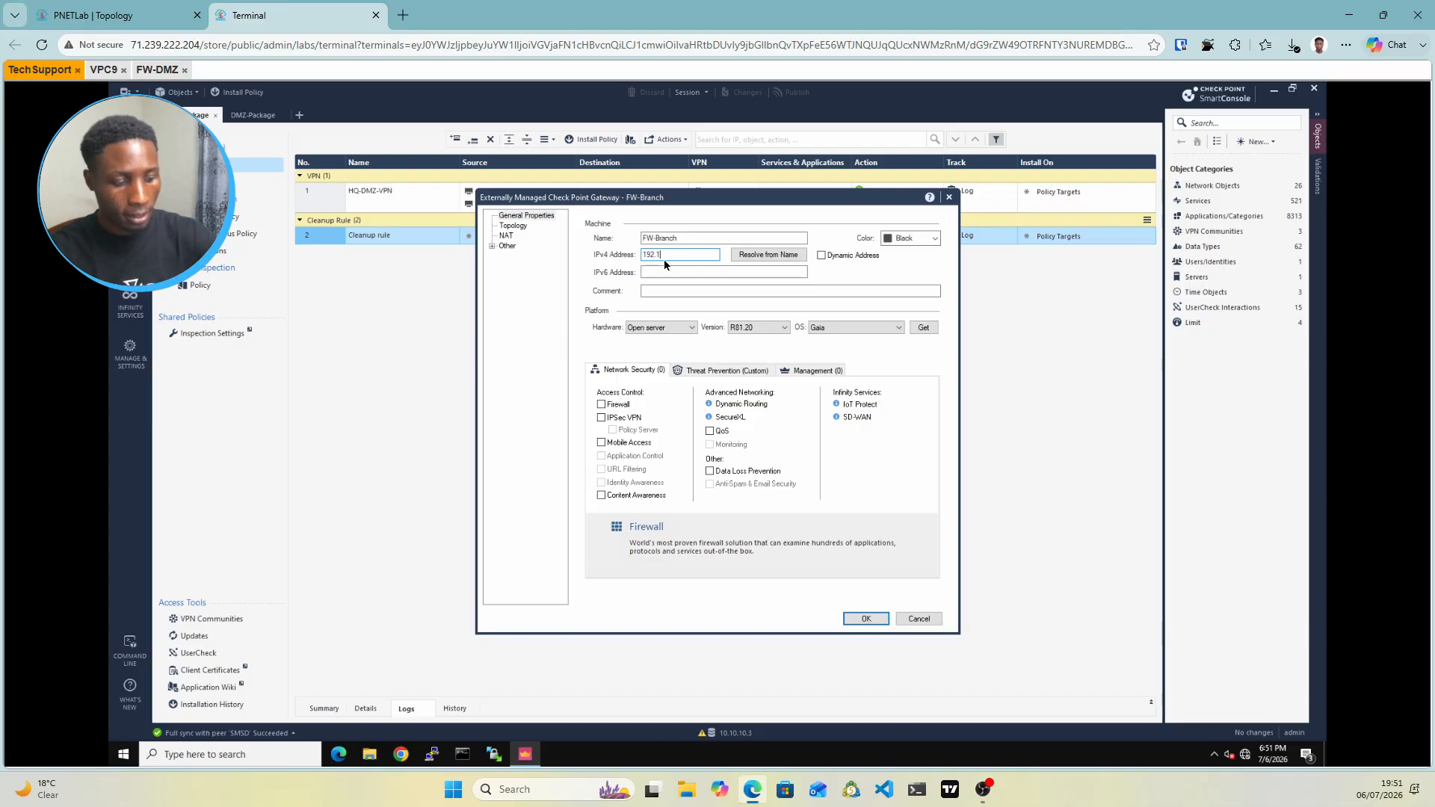
type(".1.1")
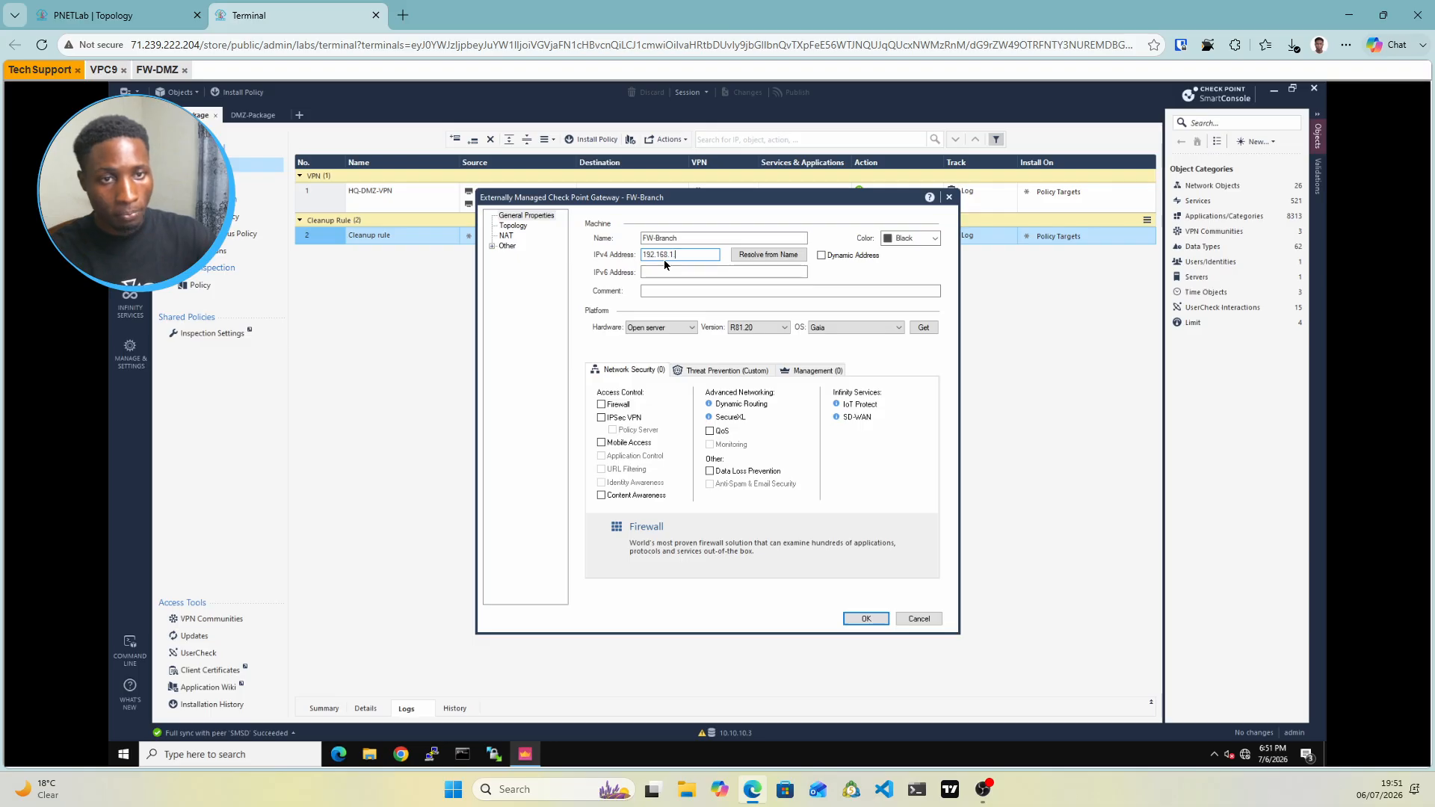
left_click(602, 405)
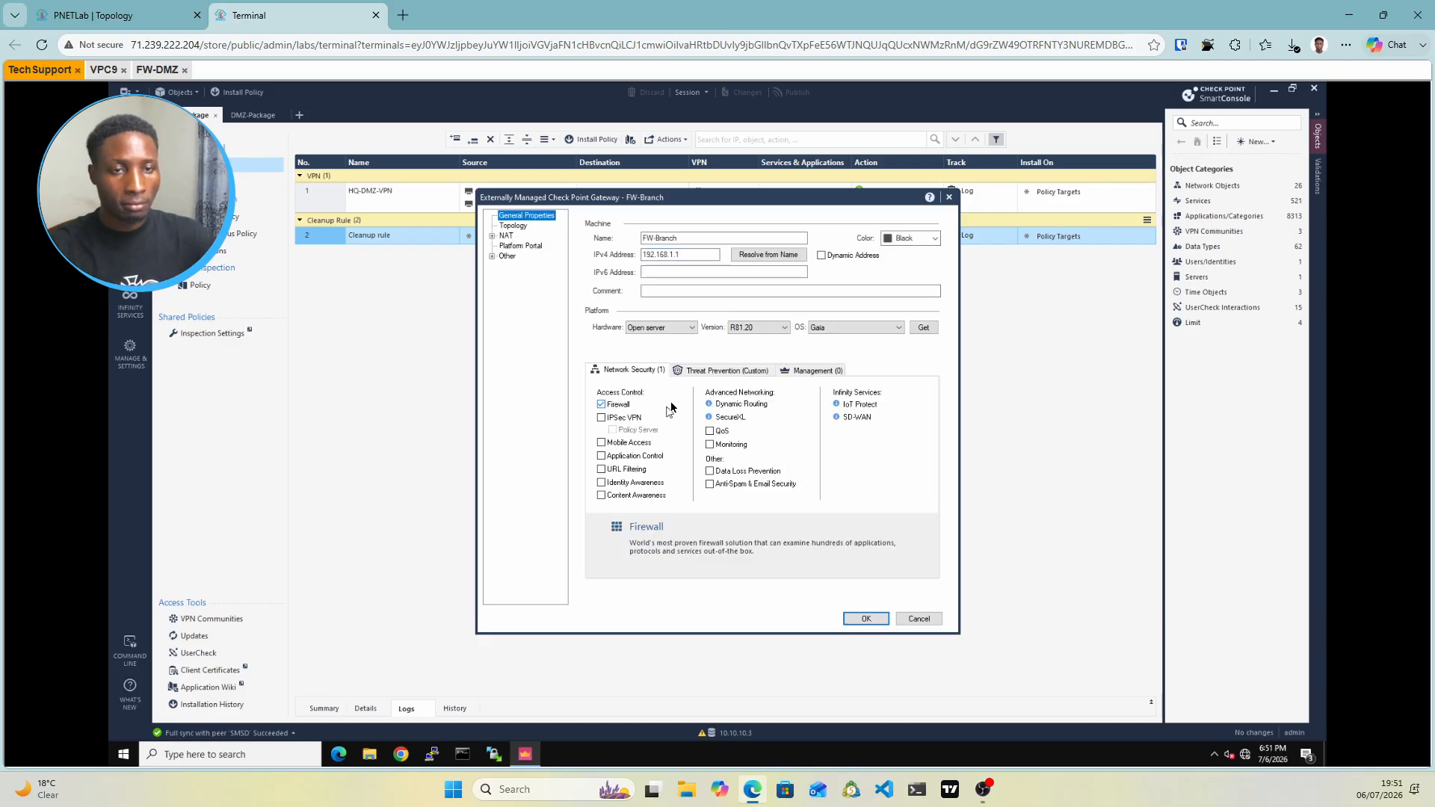
left_click(602, 420)
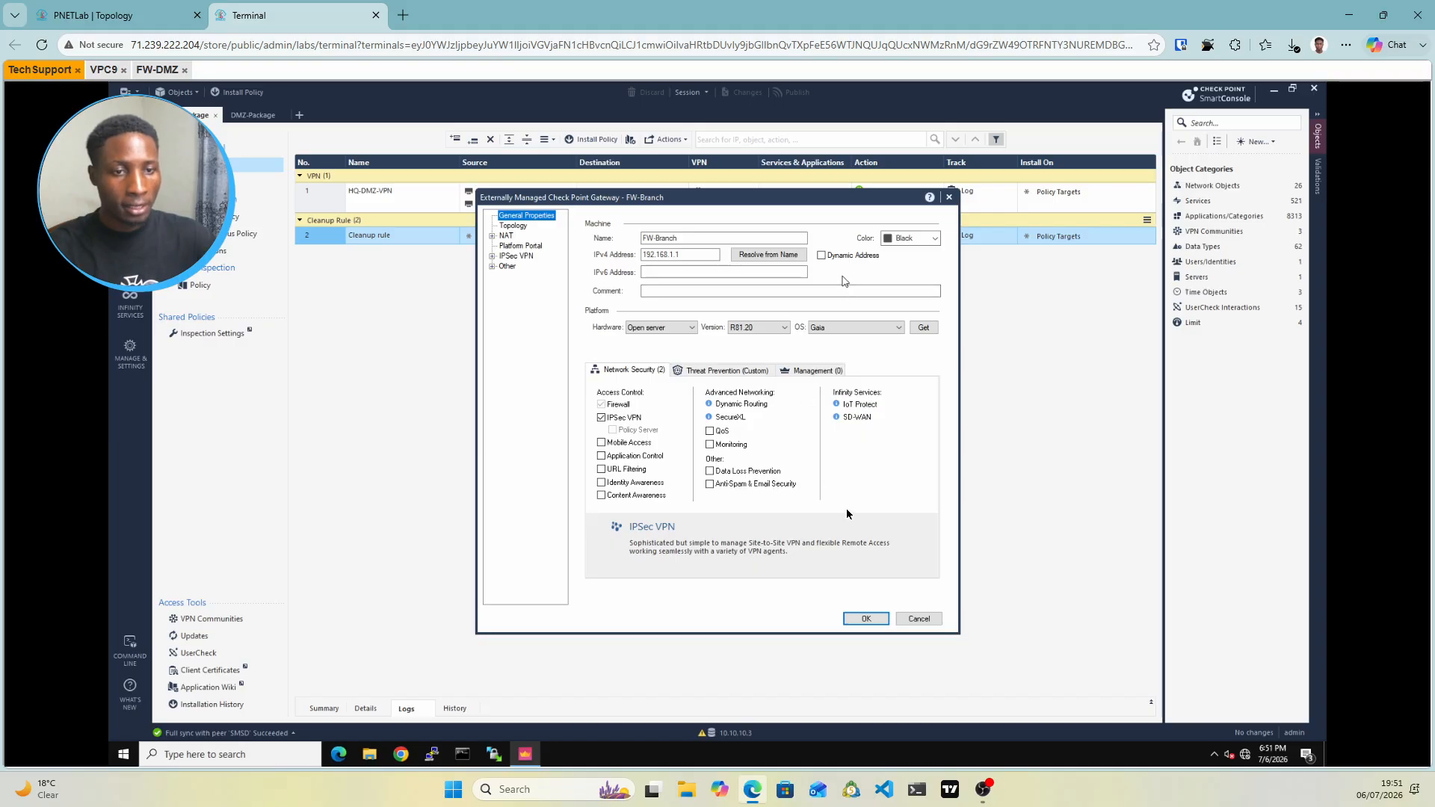
left_click(874, 622)
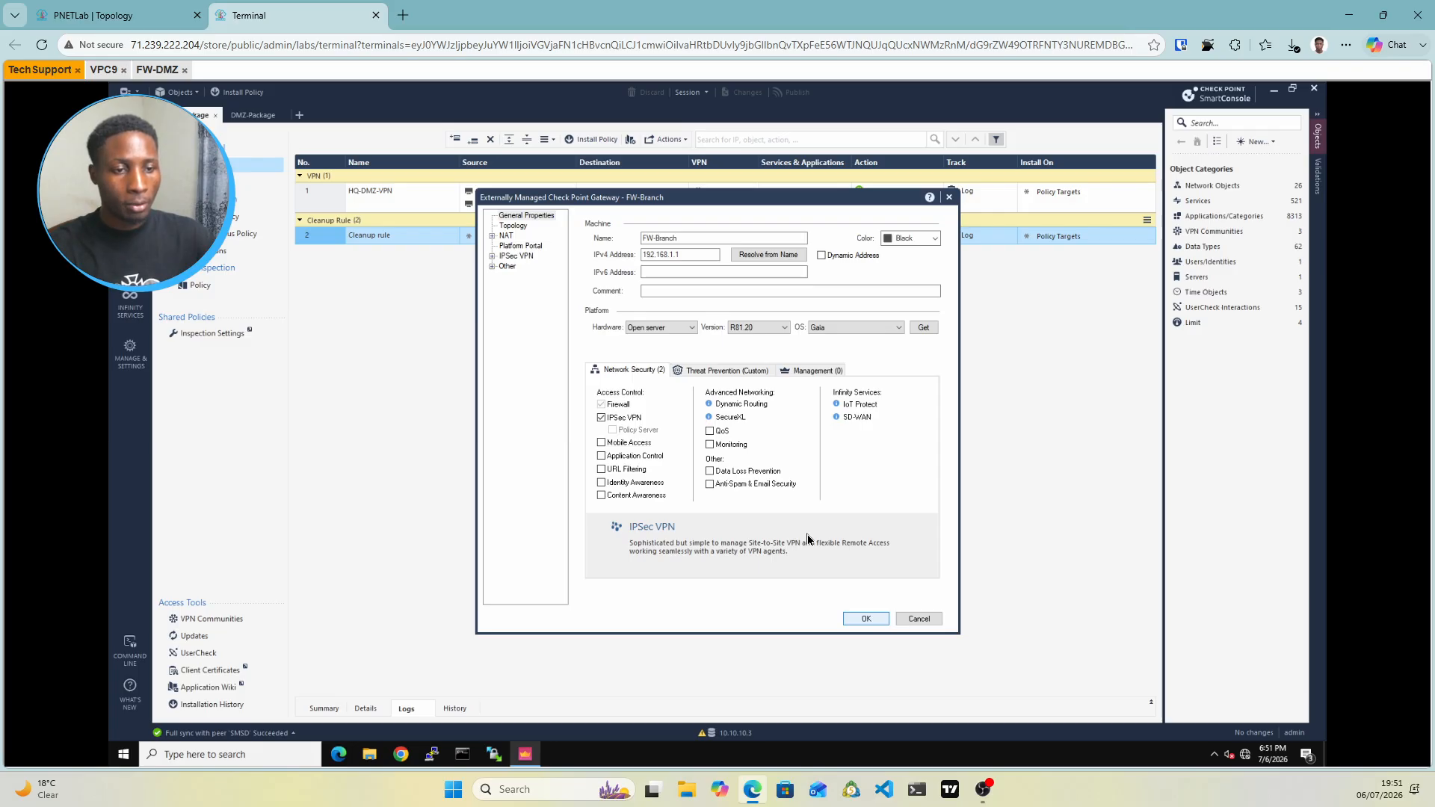
left_click(873, 616)
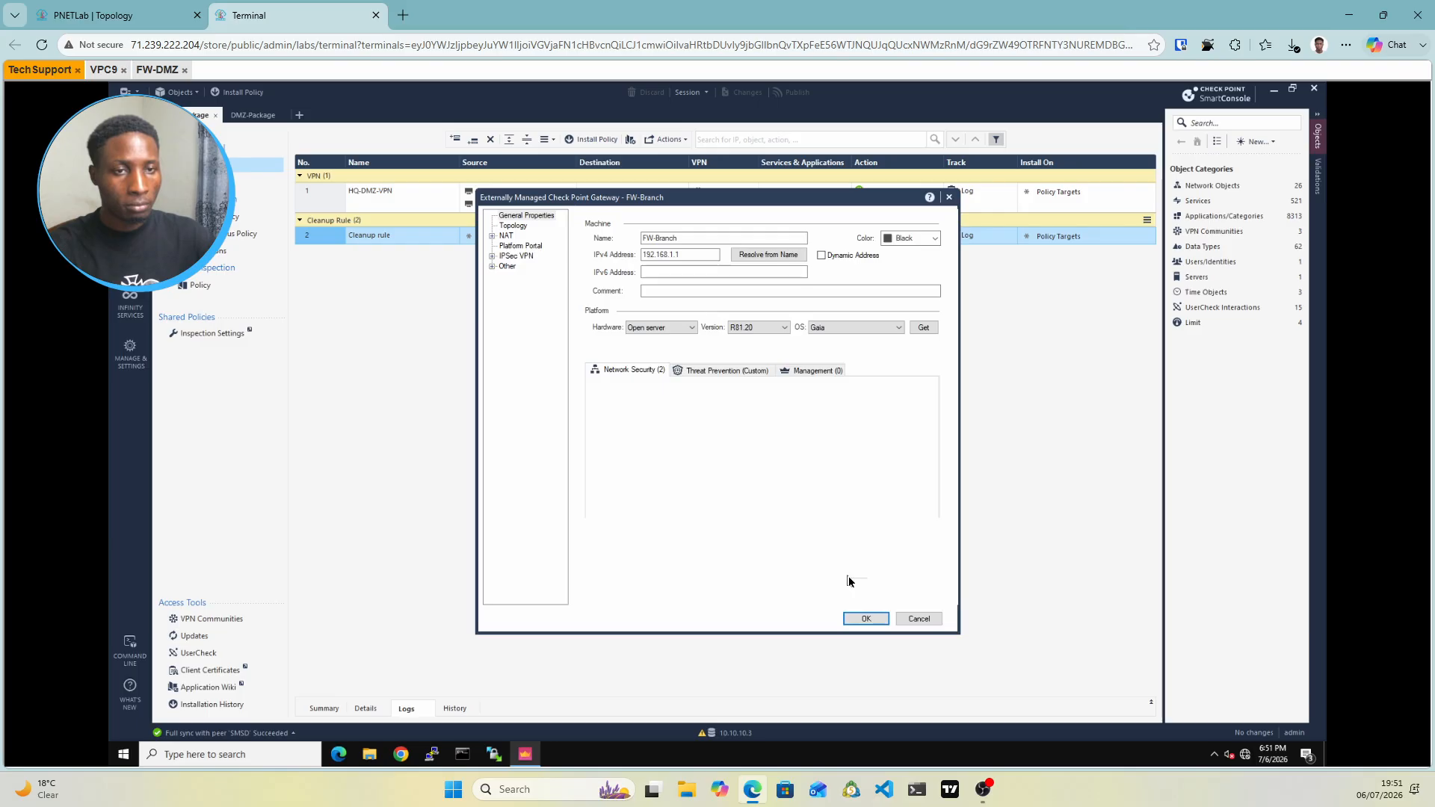
left_click(860, 616)
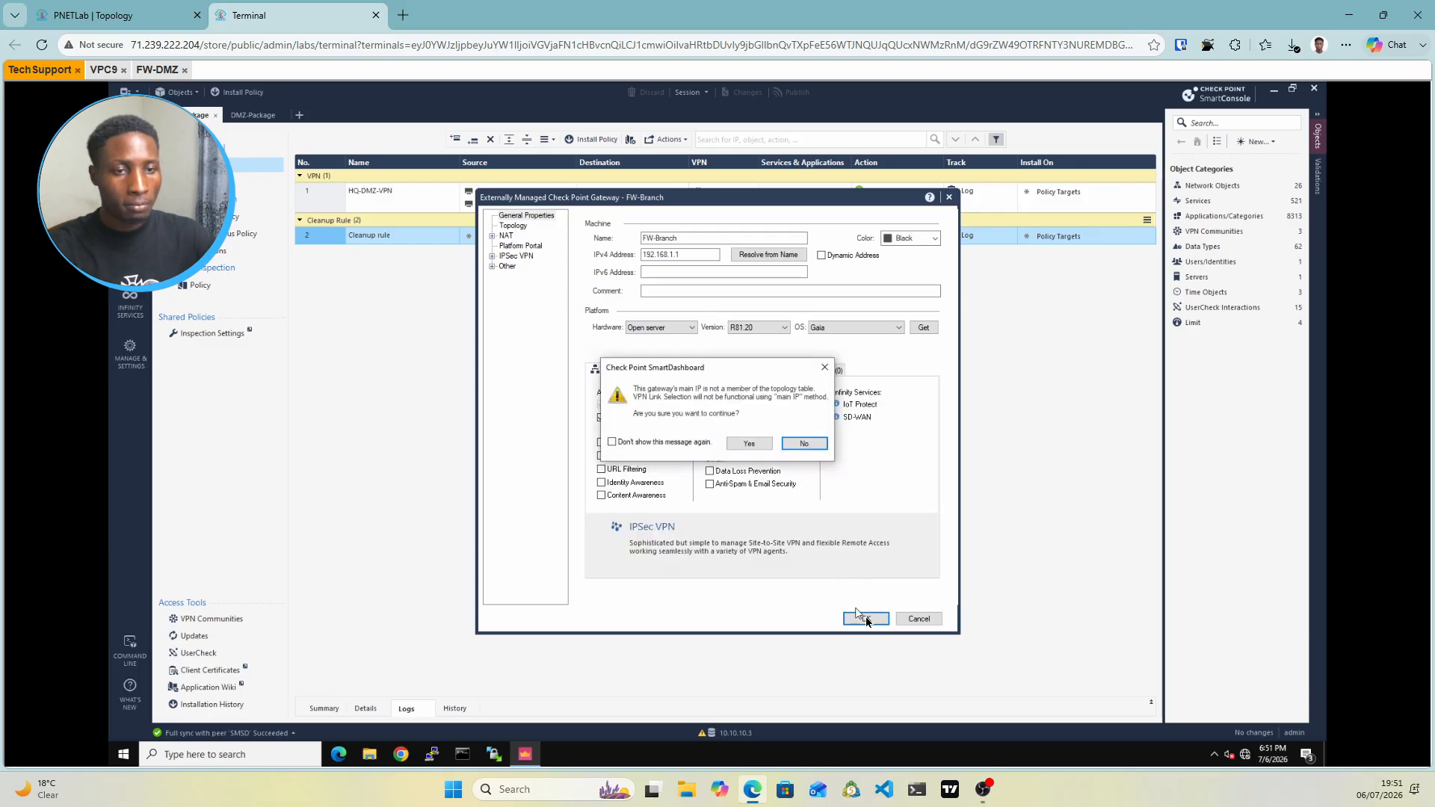
Accept the main IP topology warning and publish the FW-Branch gateway
left_click(749, 444)
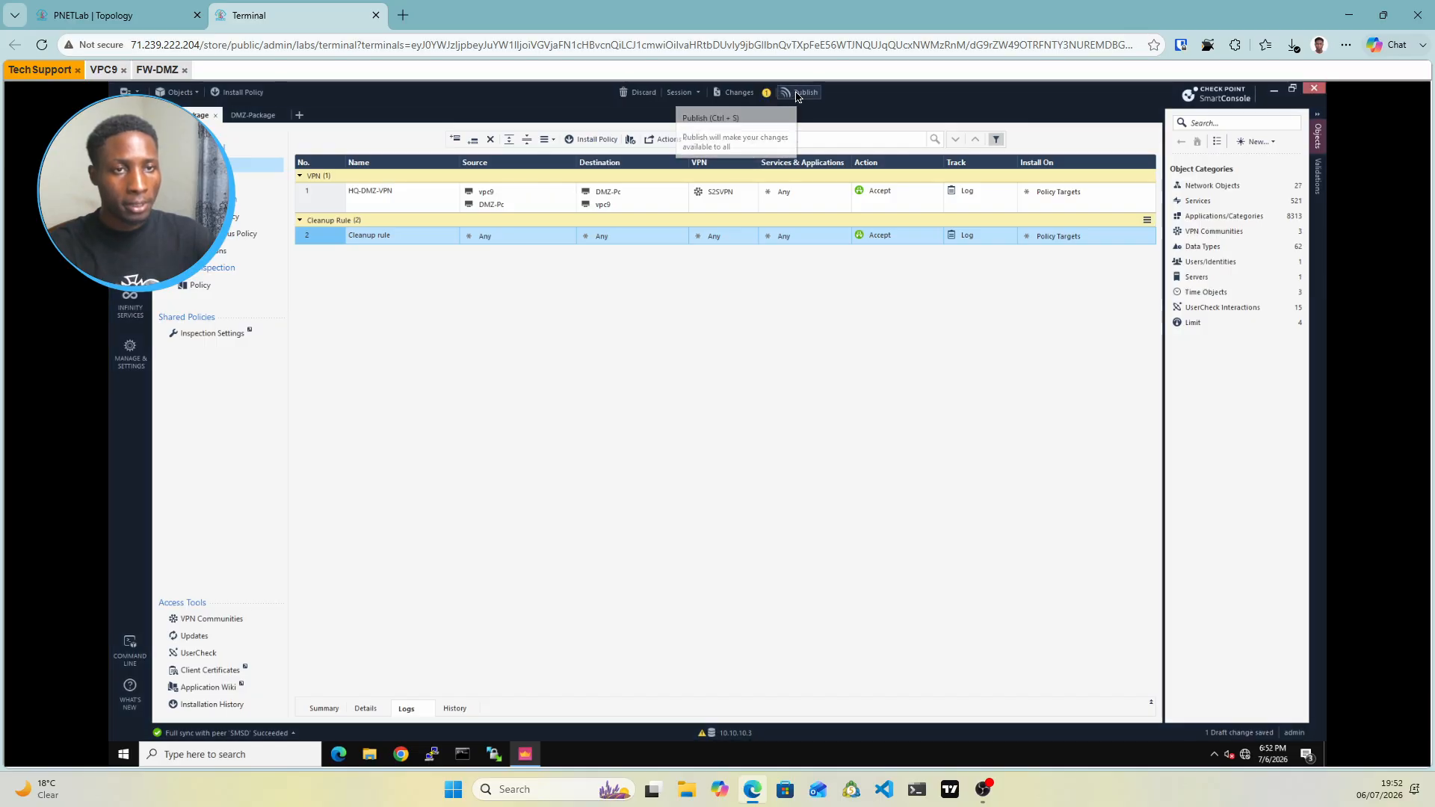
left_click(798, 95)
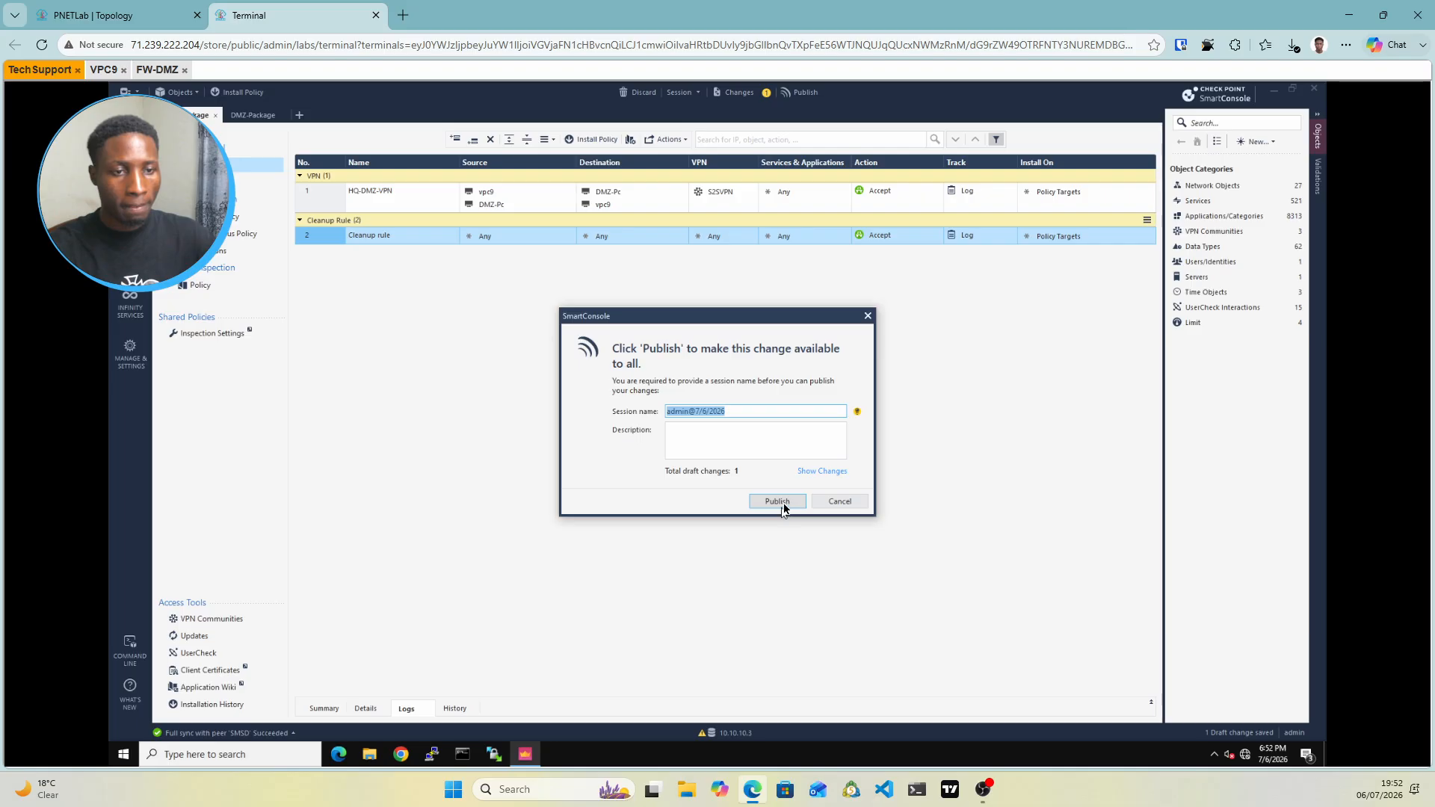
left_click(778, 501)
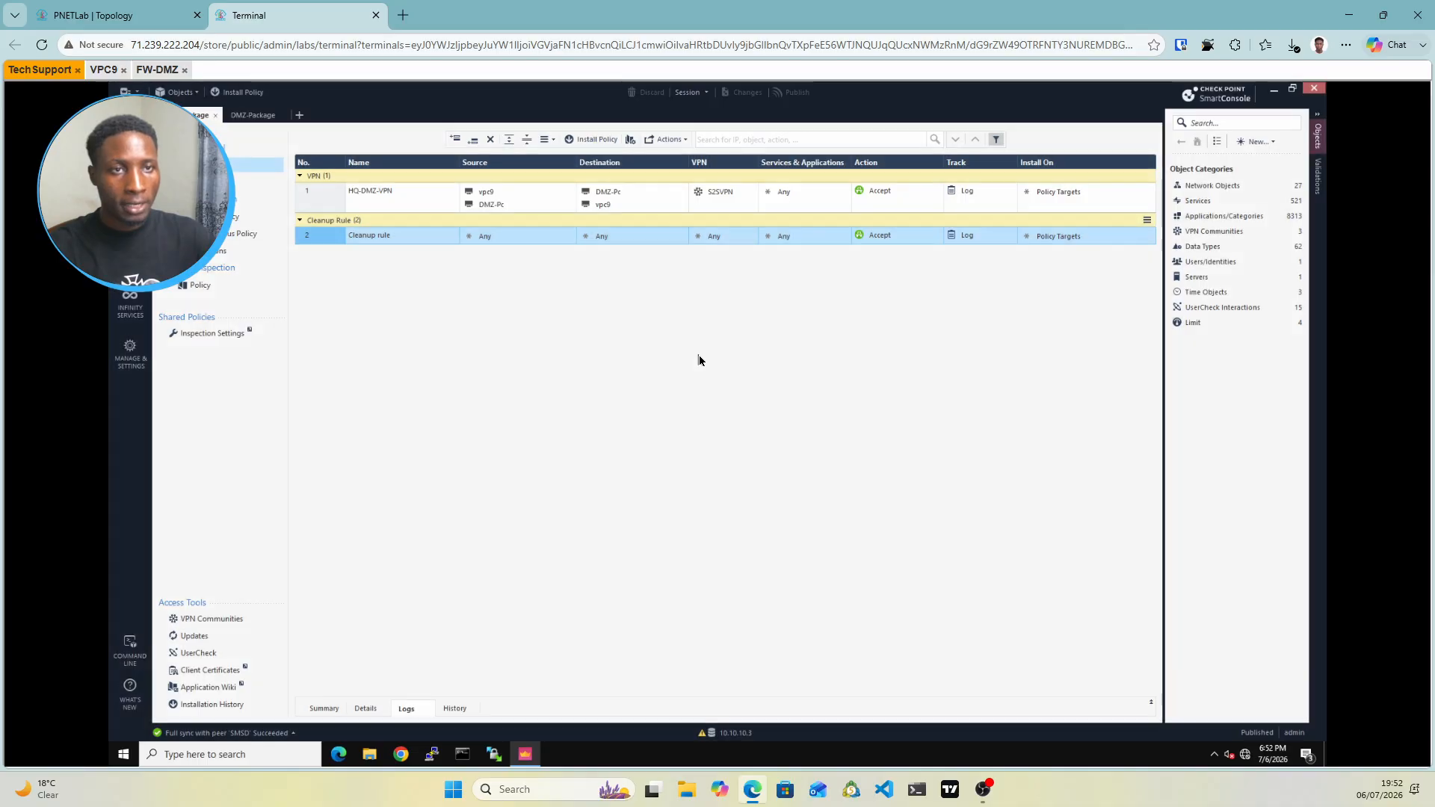
Add FW-Branch to the S2SVPN community's participating gateways and select its entry
left_click(214, 621)
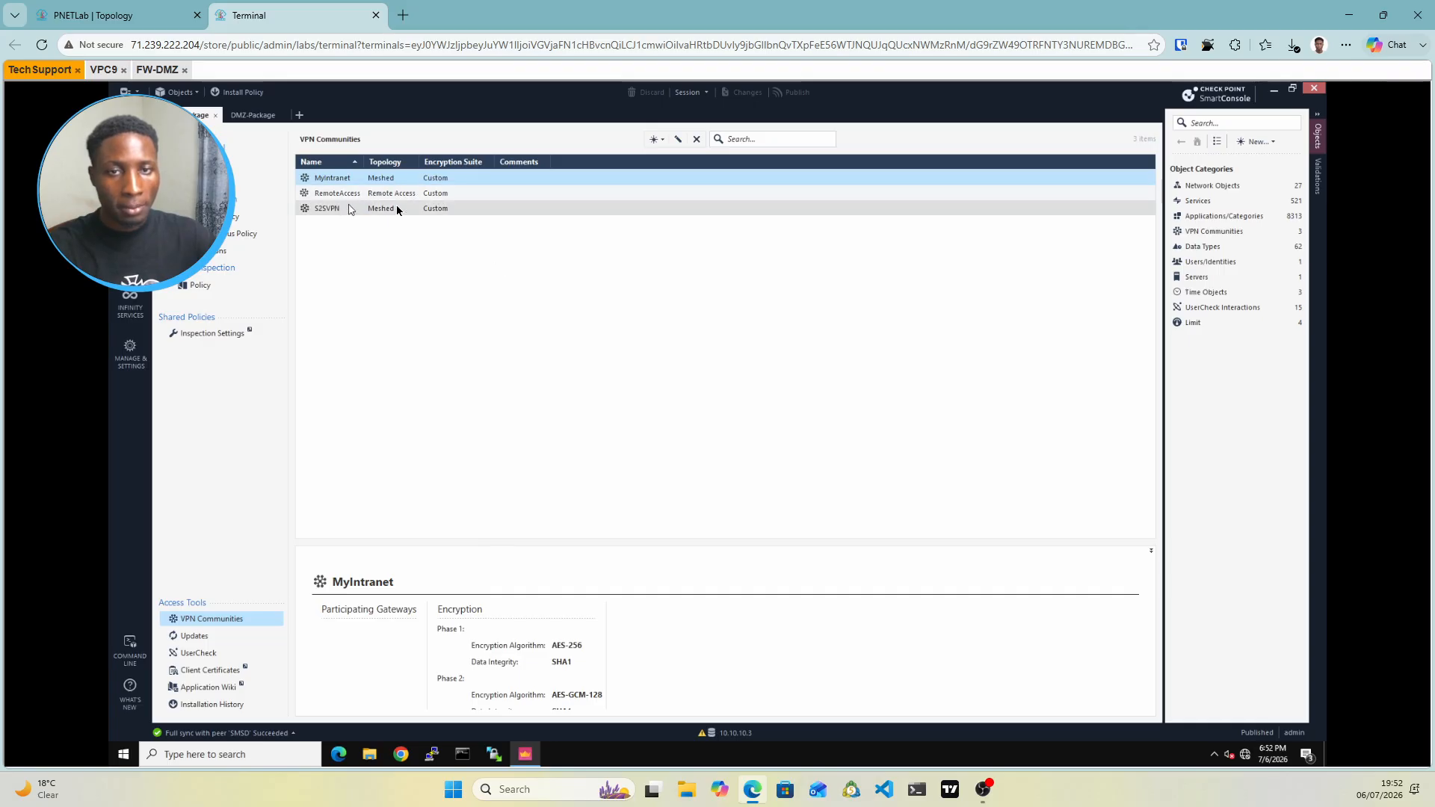
left_click(398, 208)
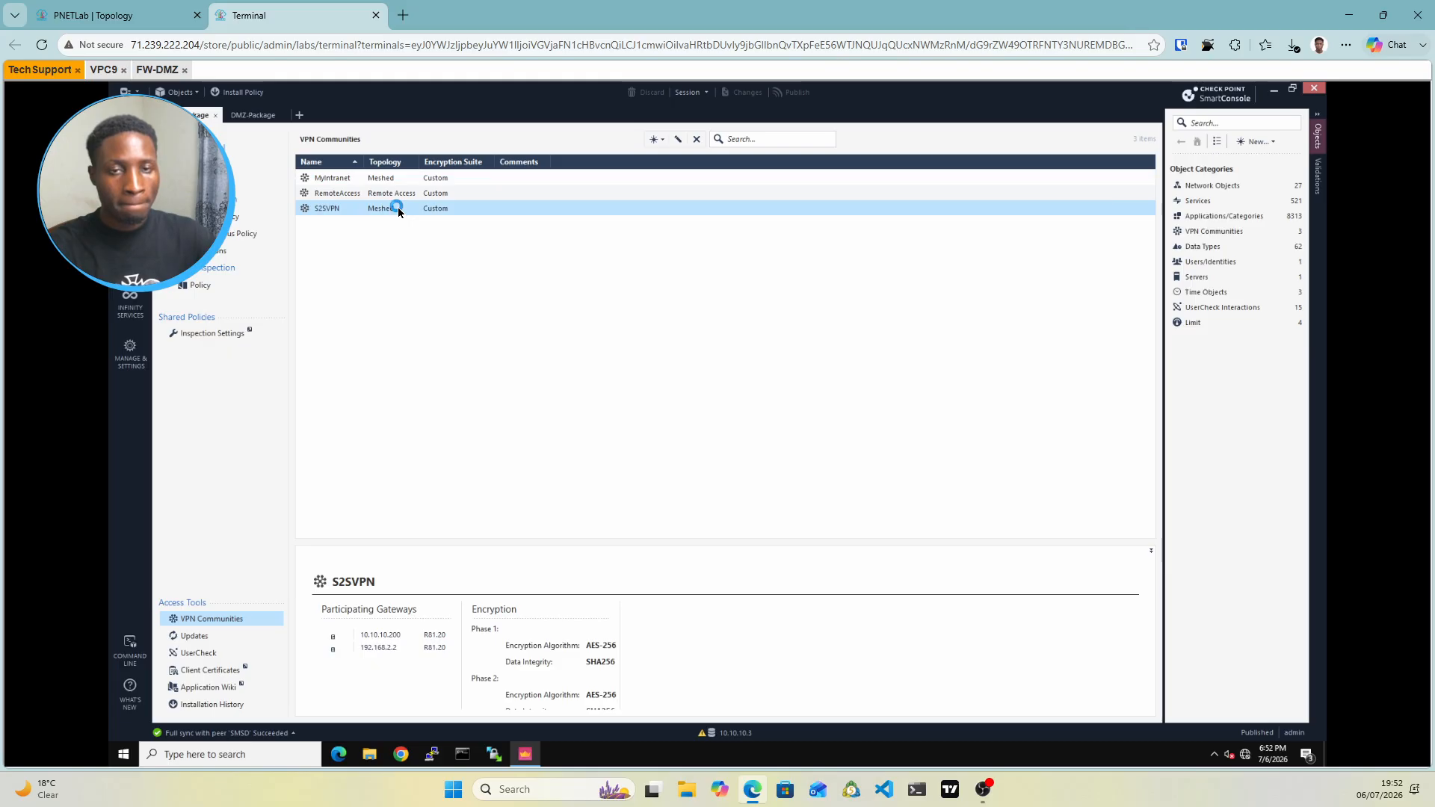
double_click(398, 208)
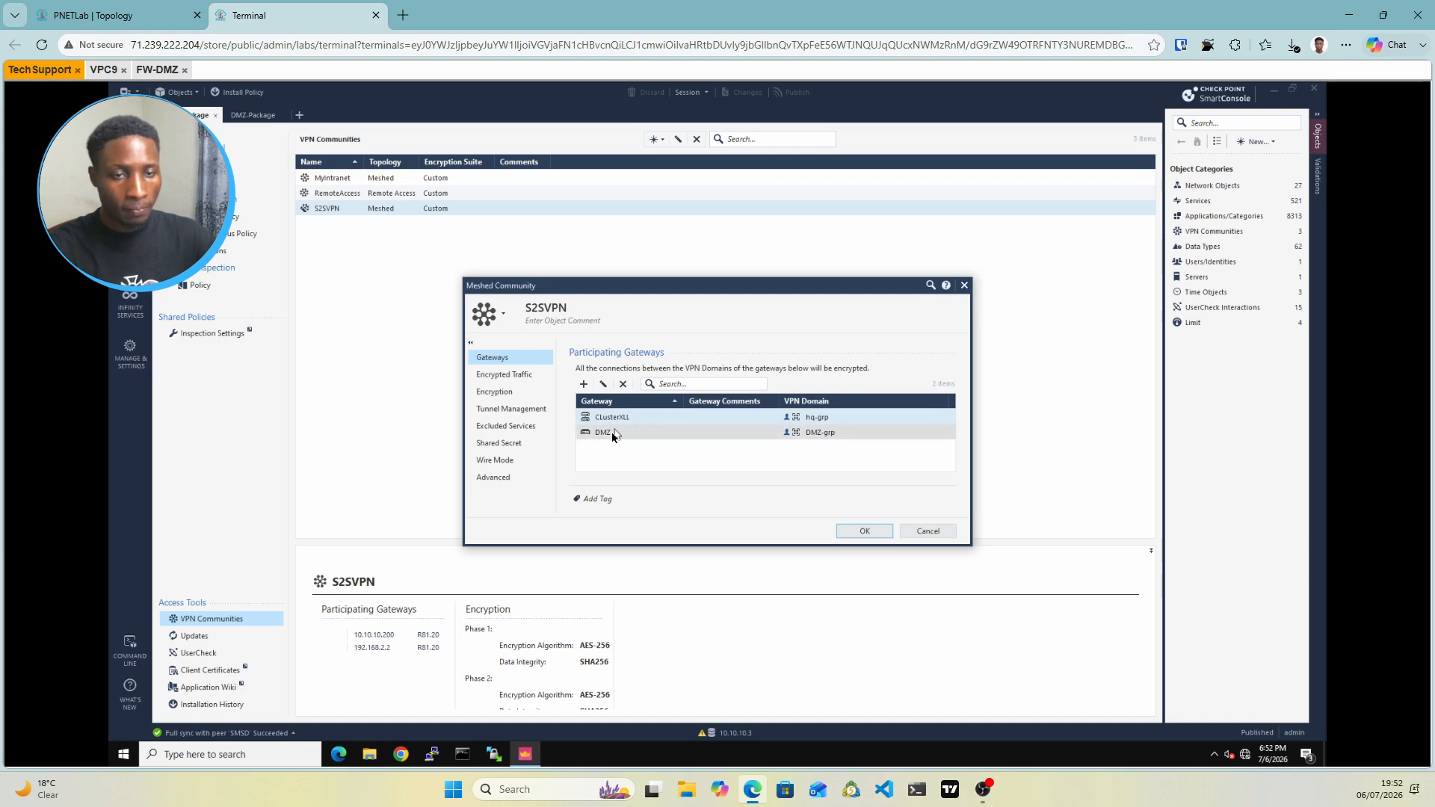
left_click(585, 385)
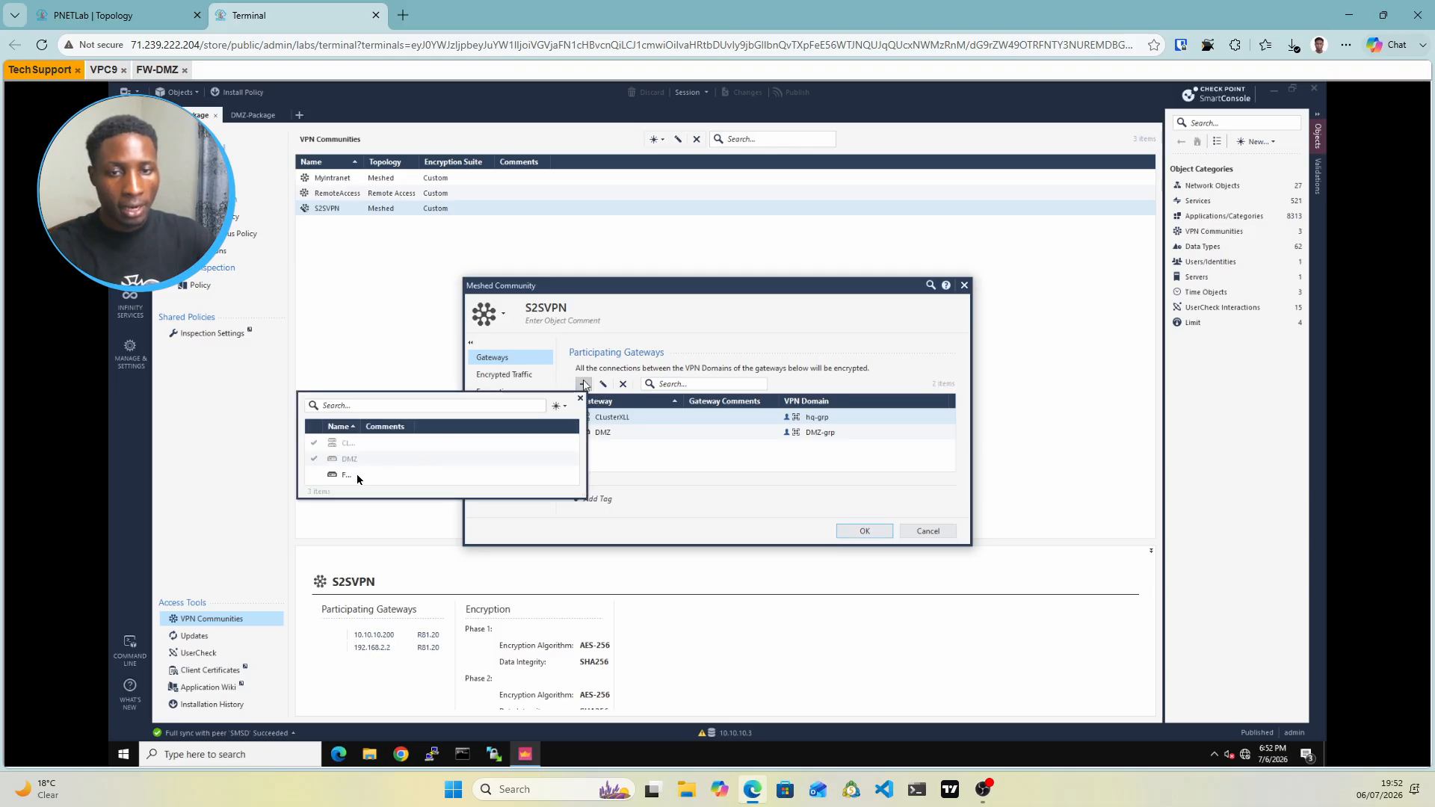
mouse_move(317, 478)
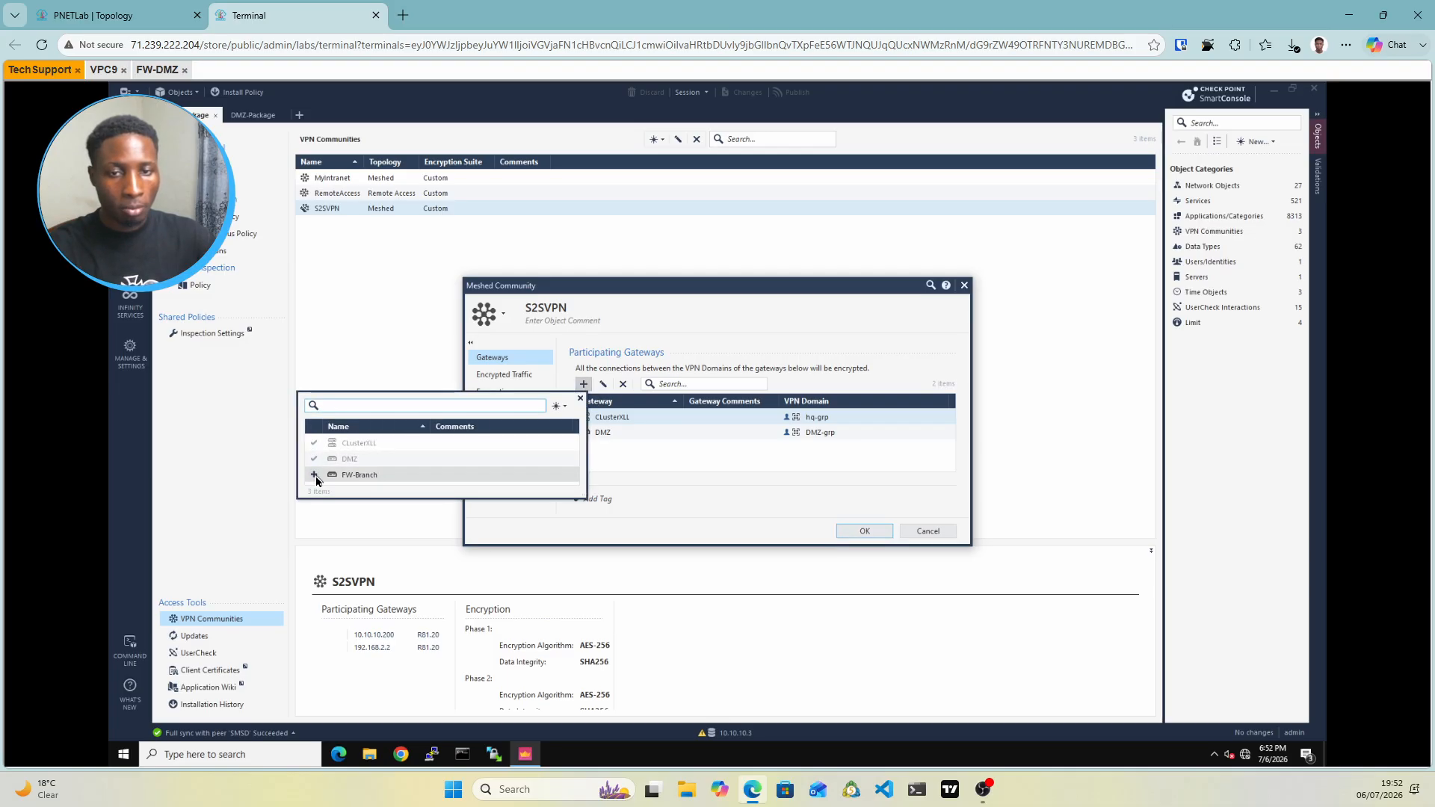
left_click(315, 475)
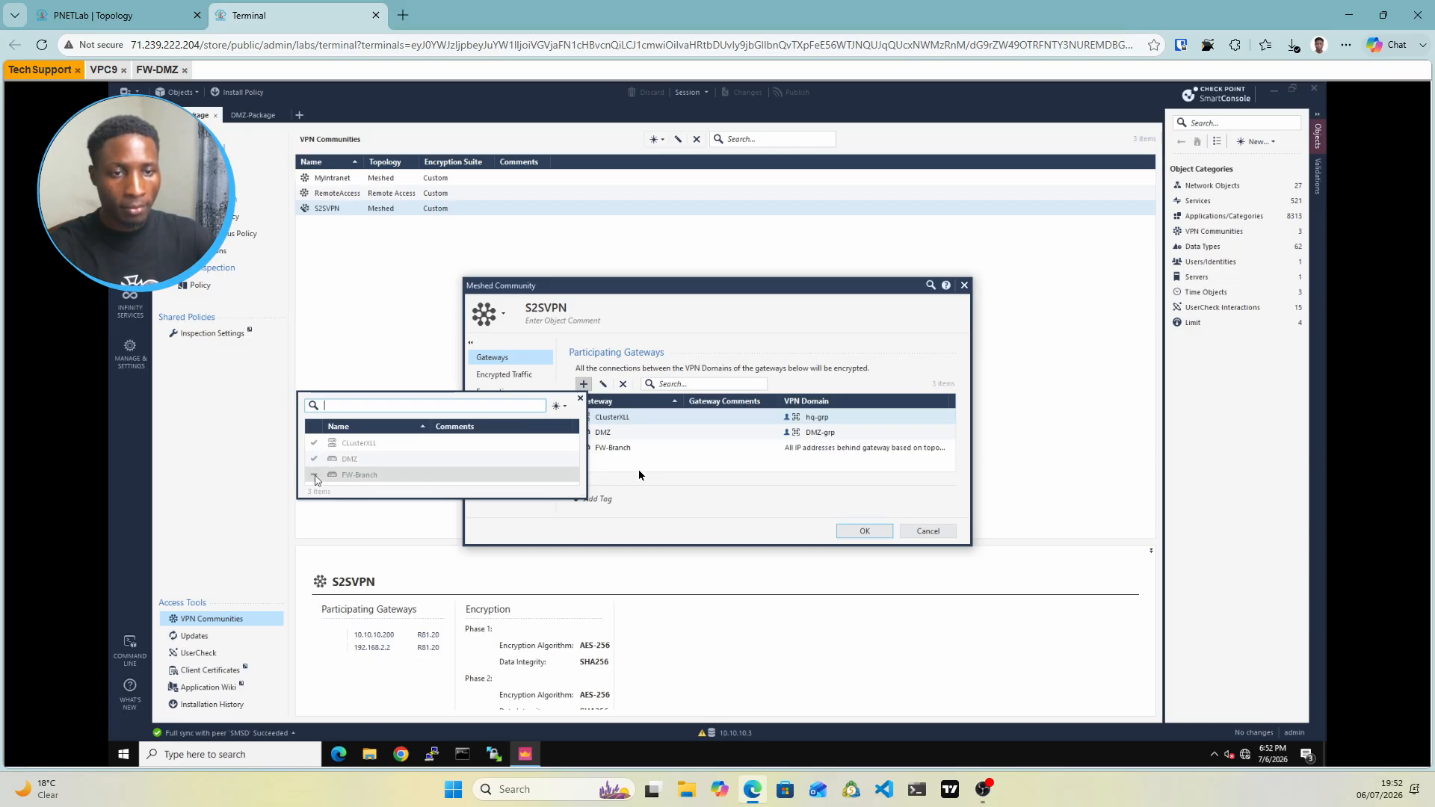
left_click(653, 464)
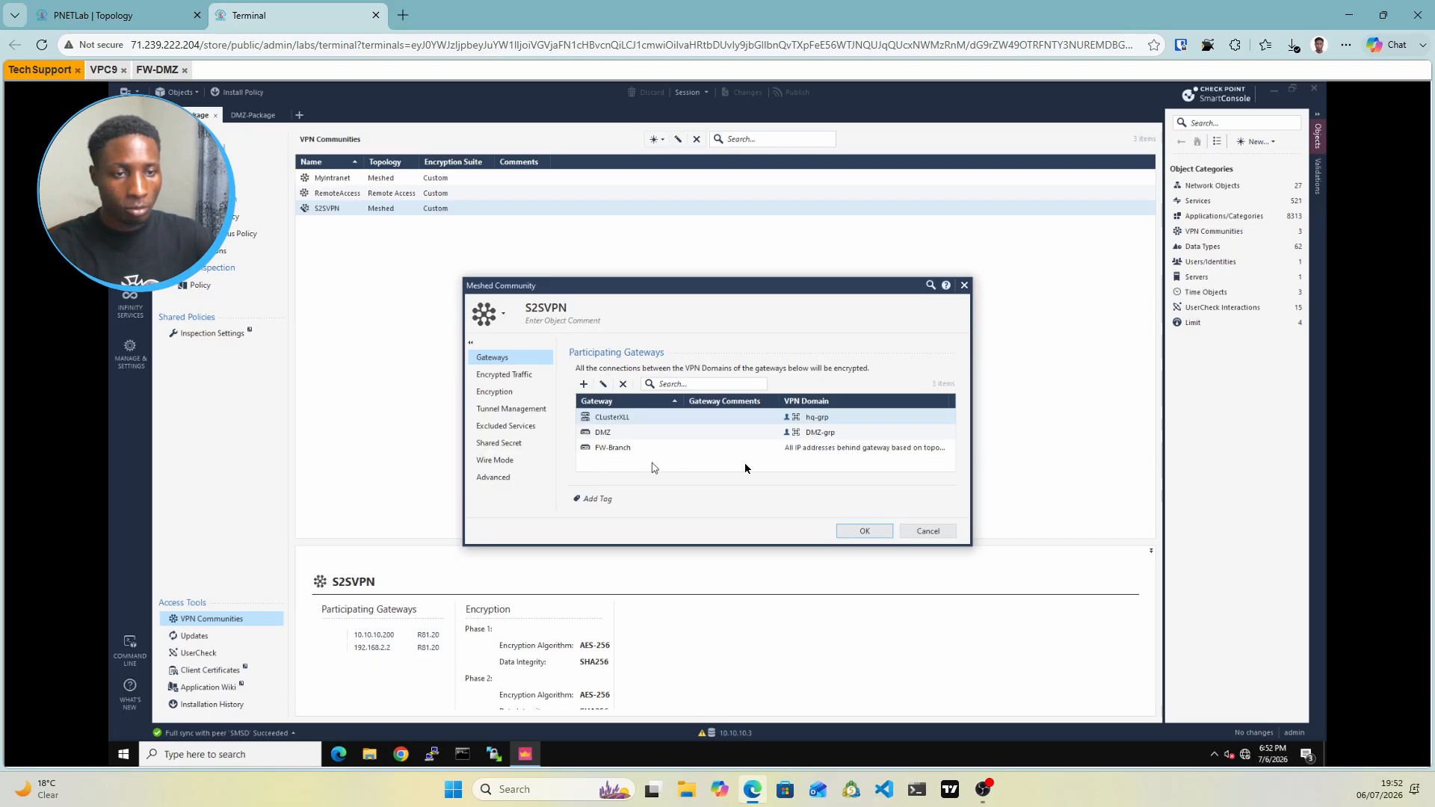
left_click(821, 448)
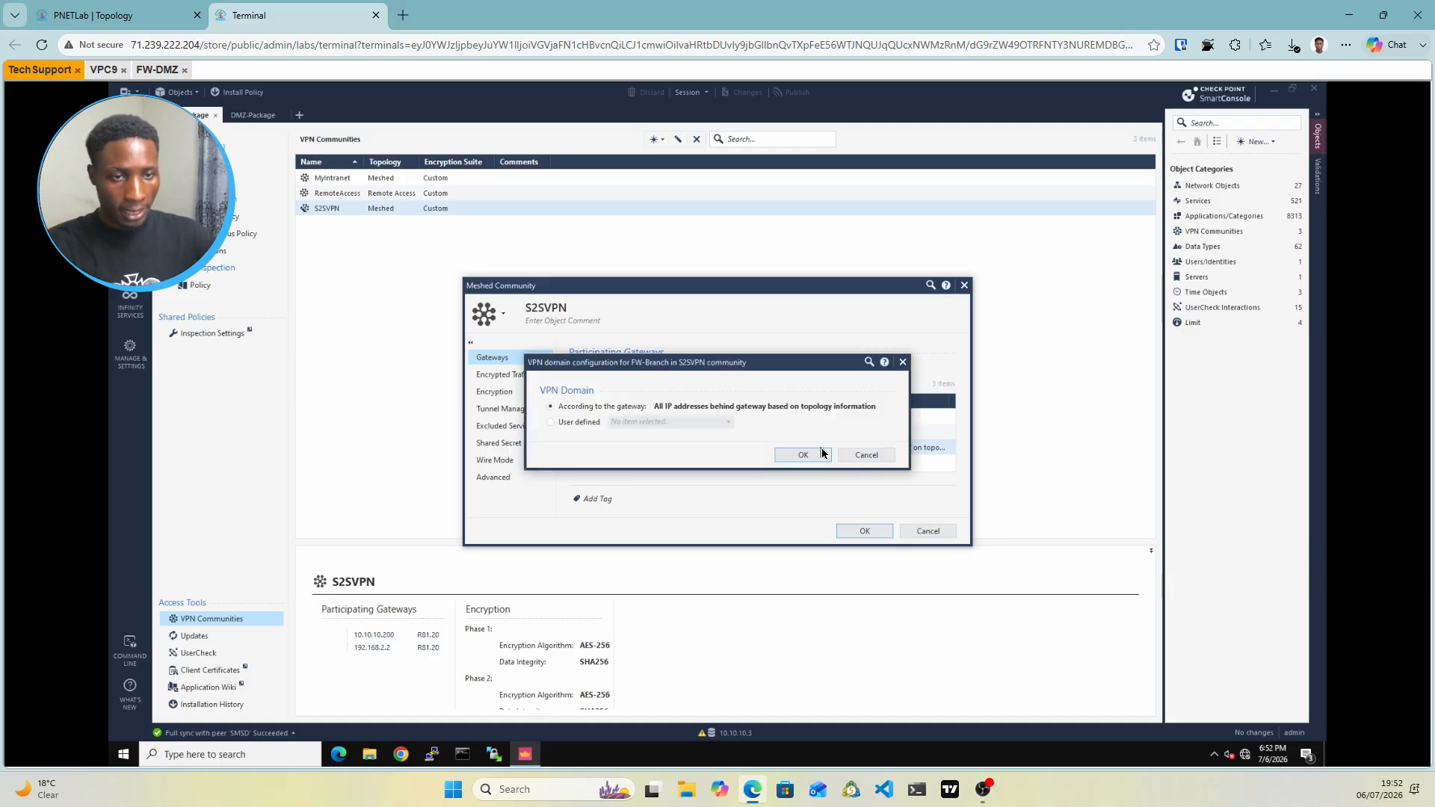
Choose User defined for FW-Branch's VPN domain and begin a New Network Group
left_click(553, 427)
left_click(170, 14)
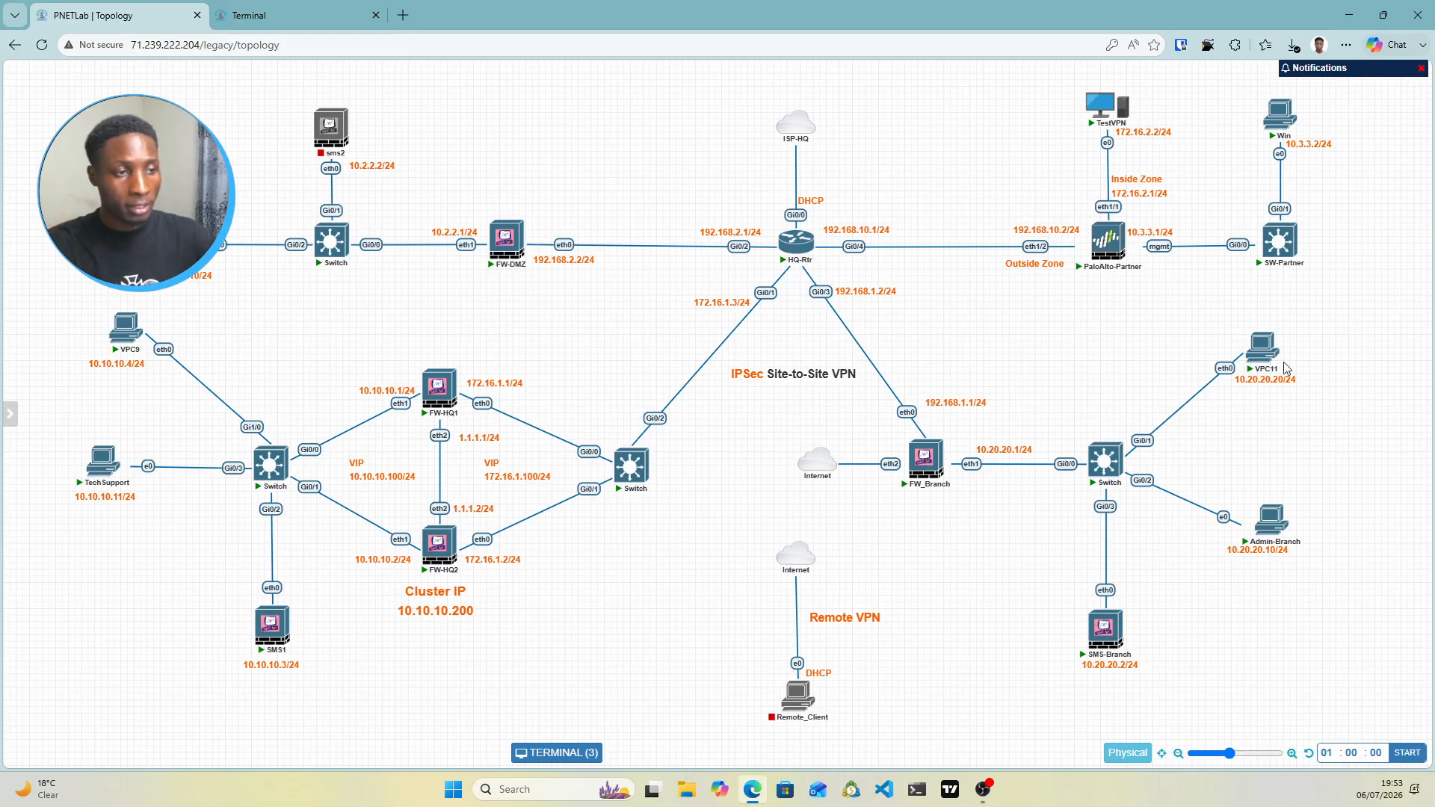
left_click(318, 15)
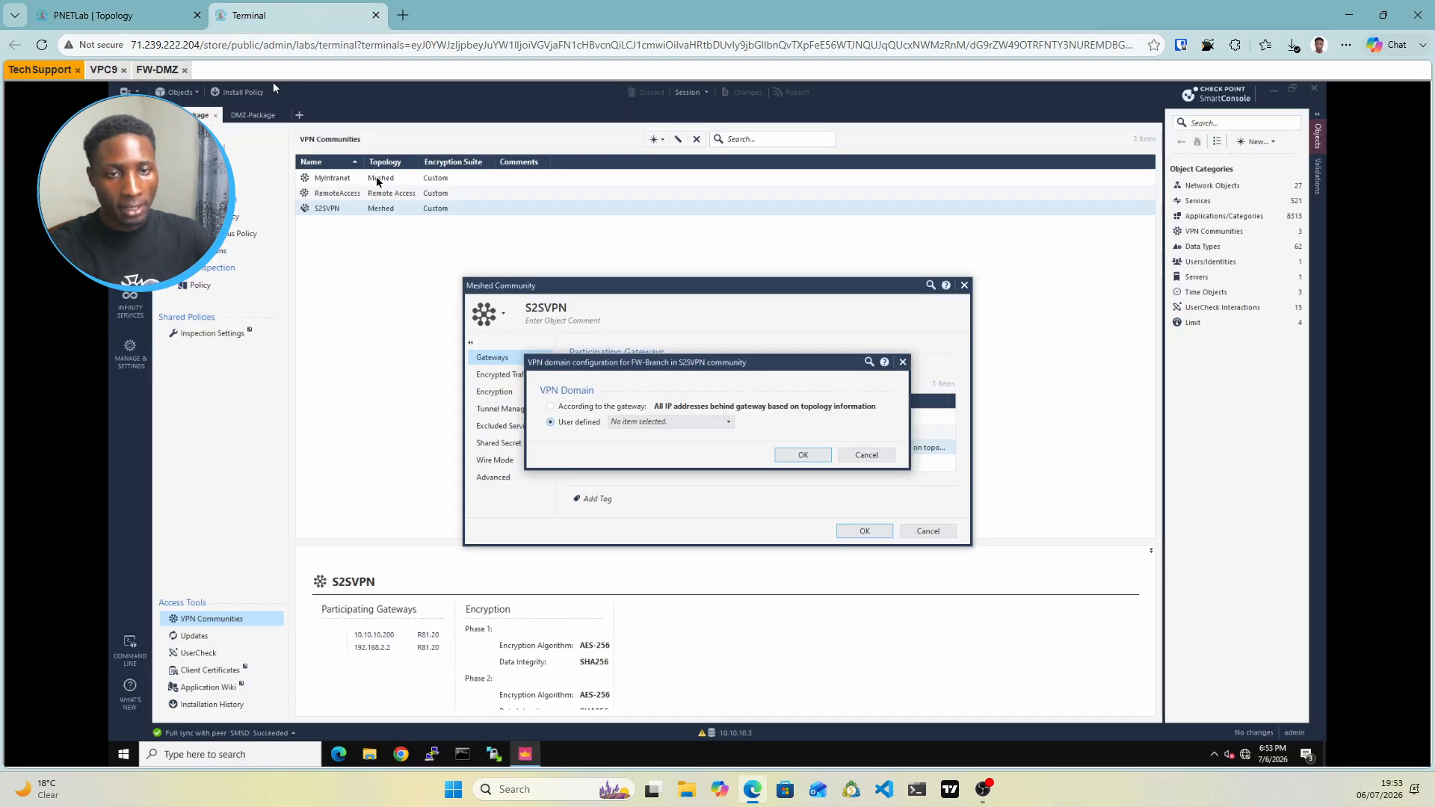
left_click(689, 424)
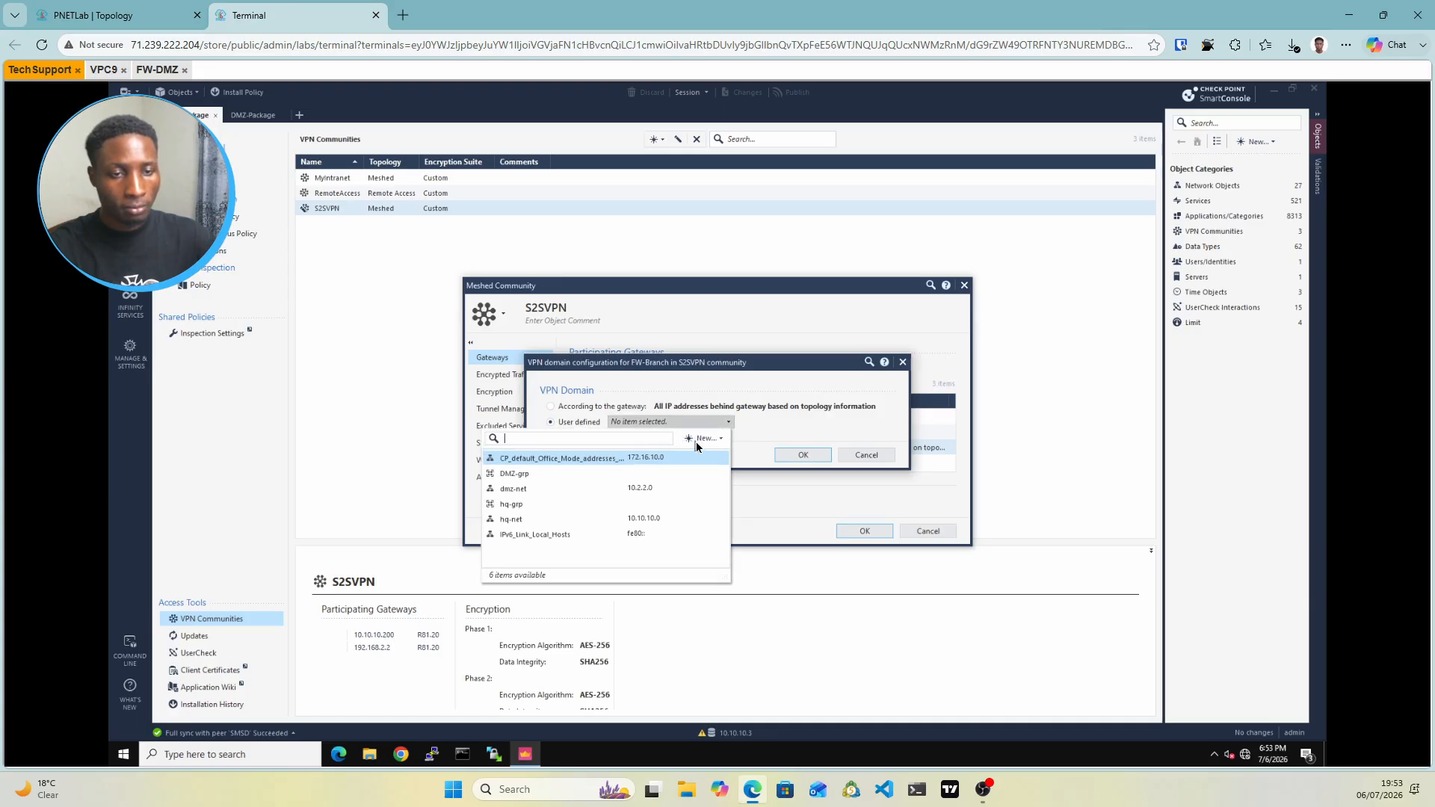
left_click(697, 444)
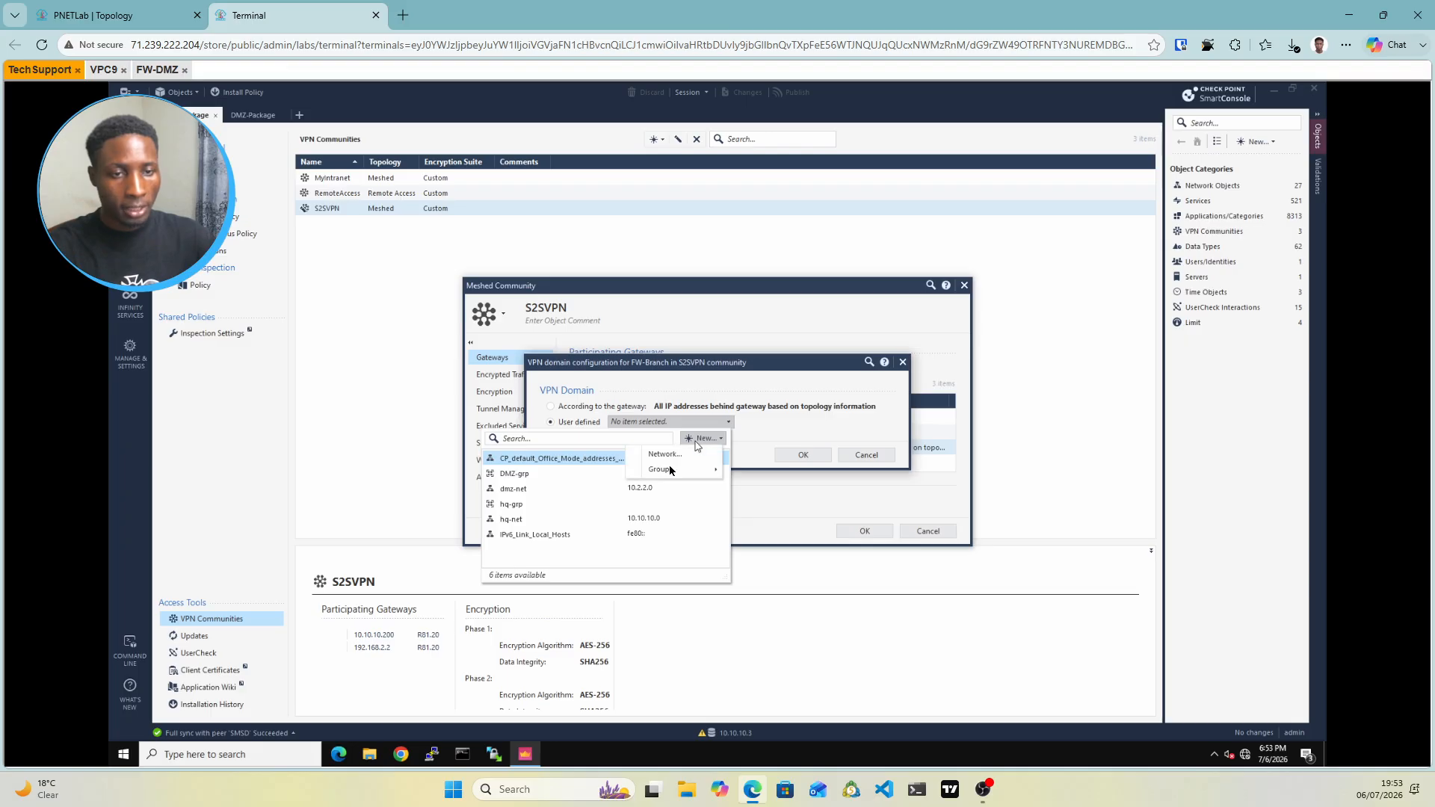
mouse_move(670, 468)
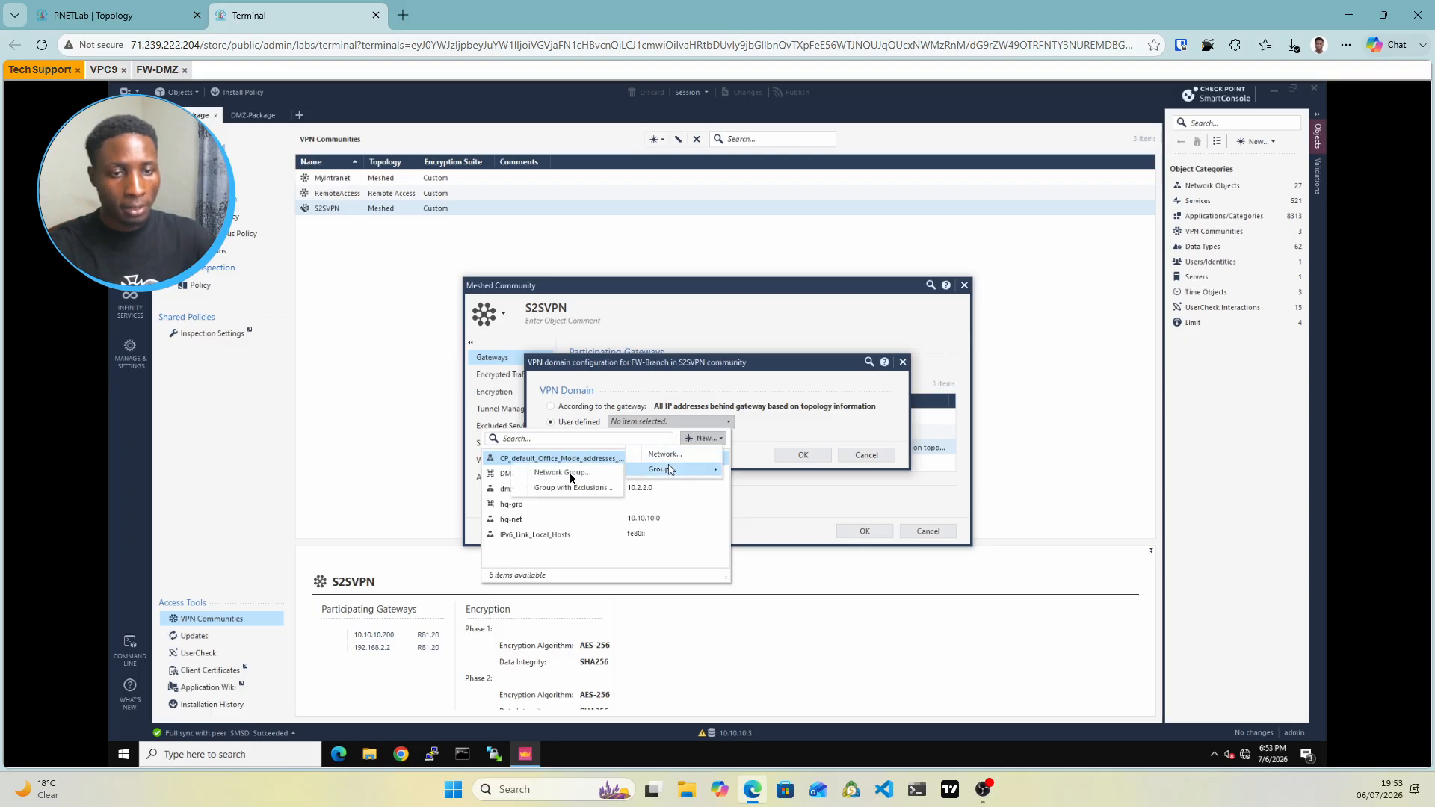
left_click(569, 474)
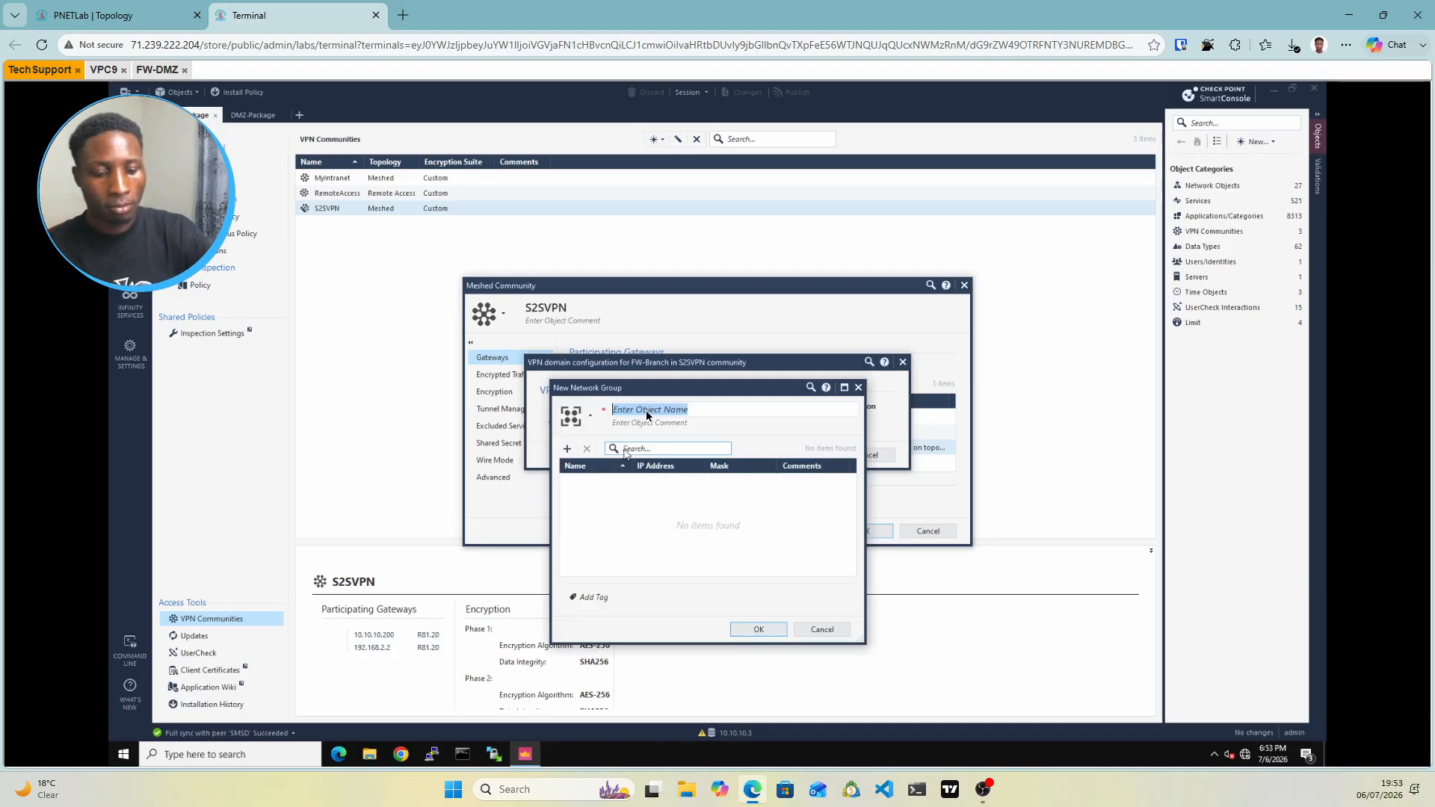
Name the group Branch-grp and add a new network Branch-net, 10.20.20.0 / 255.255.255.0, as its member
type("Br")
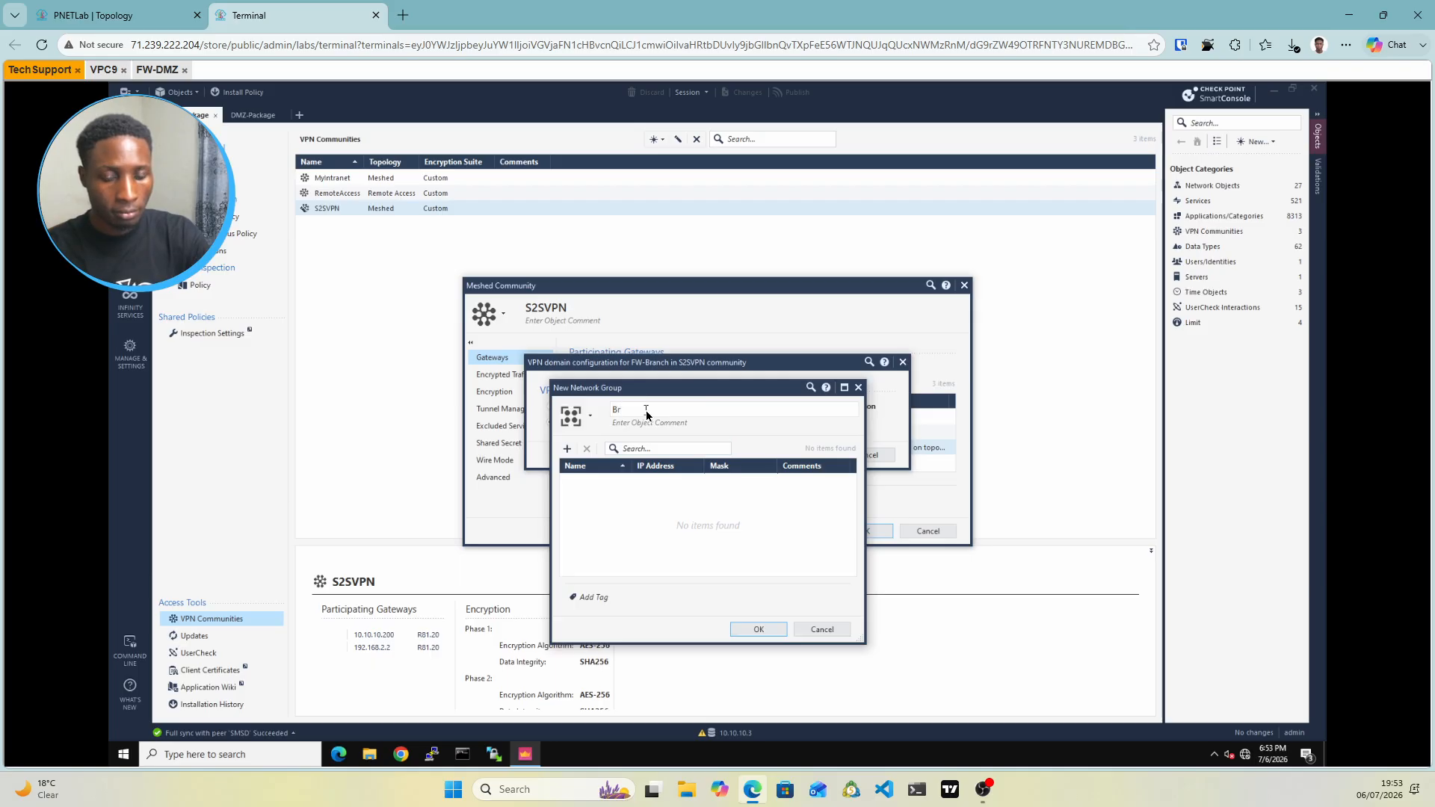
type("anch")
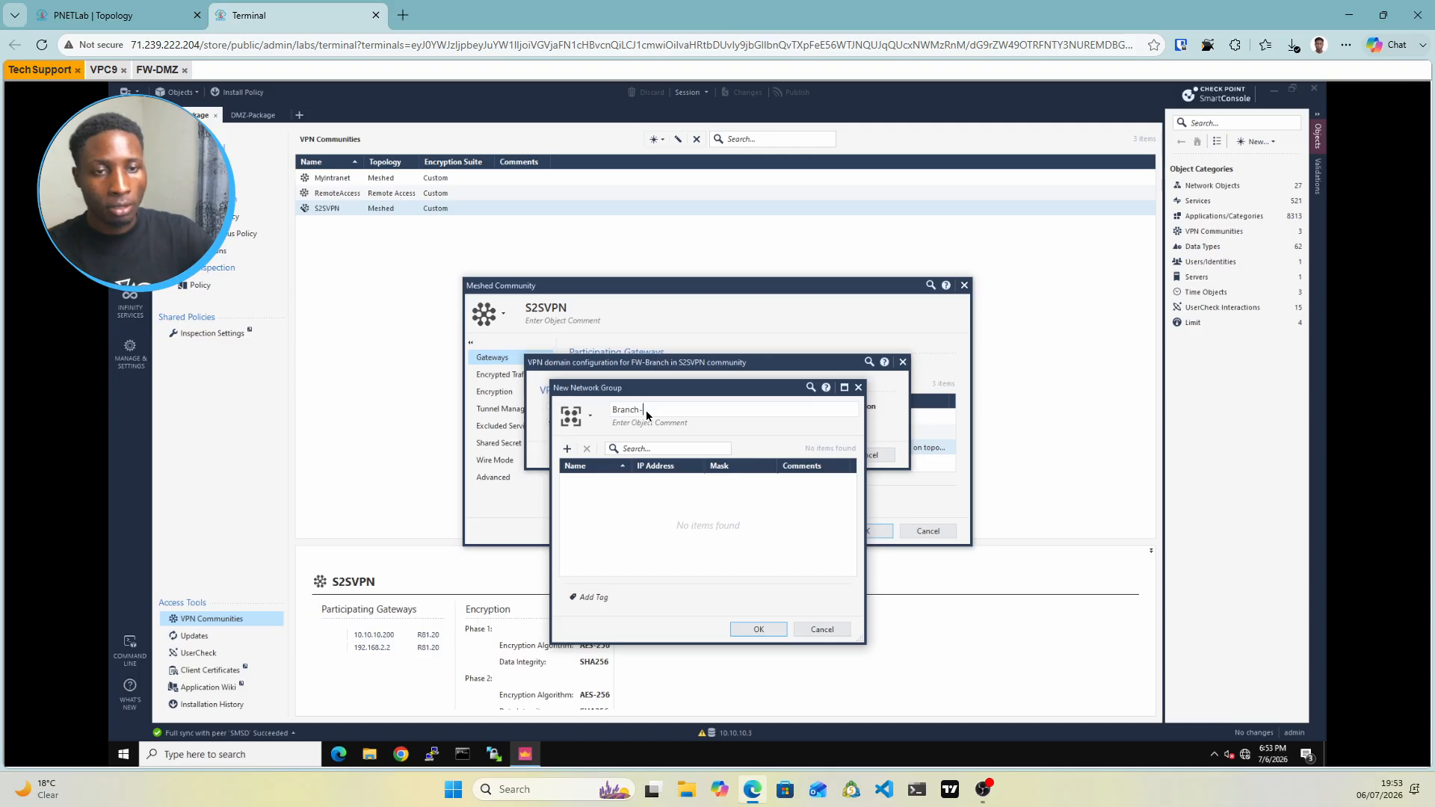
type("-grp")
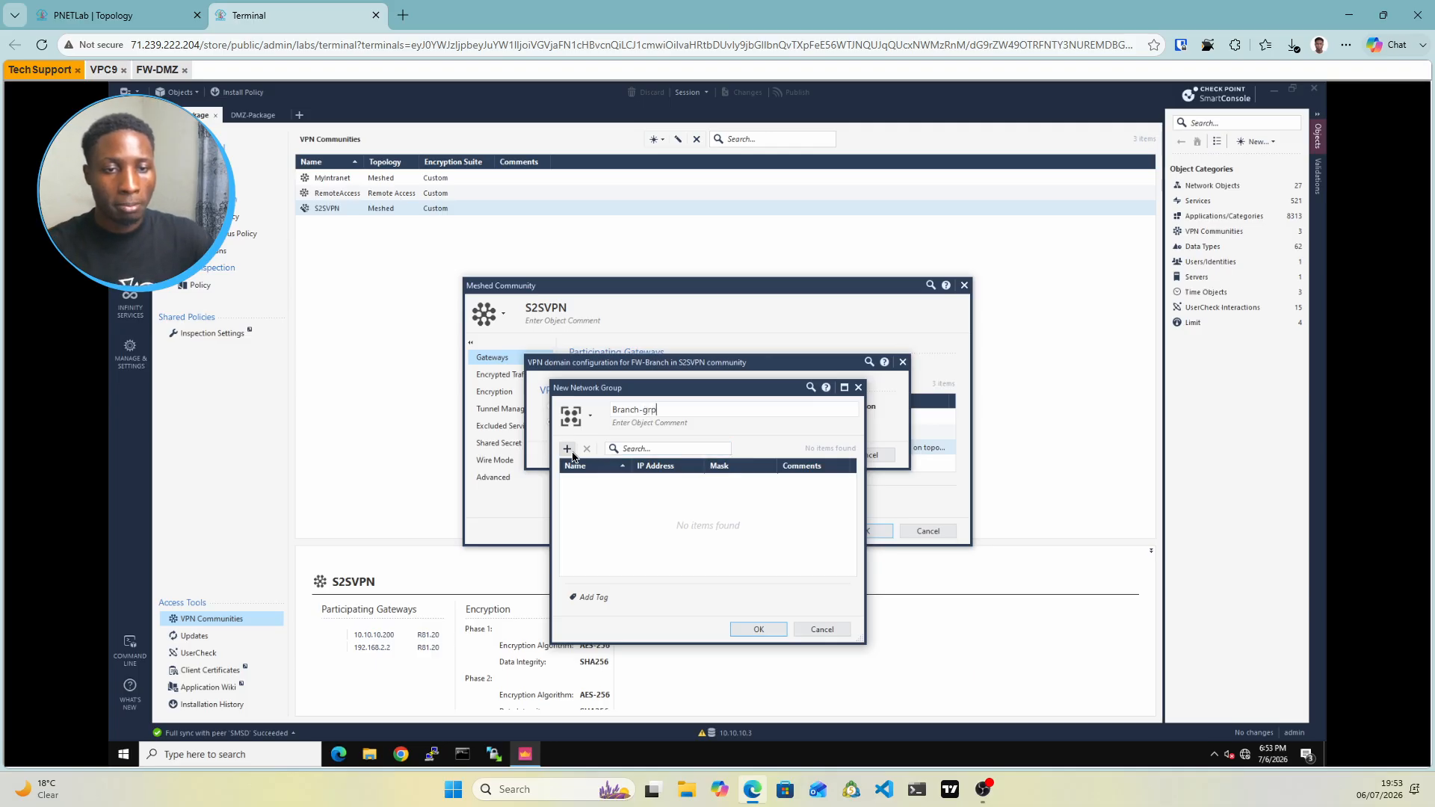
left_click(568, 450)
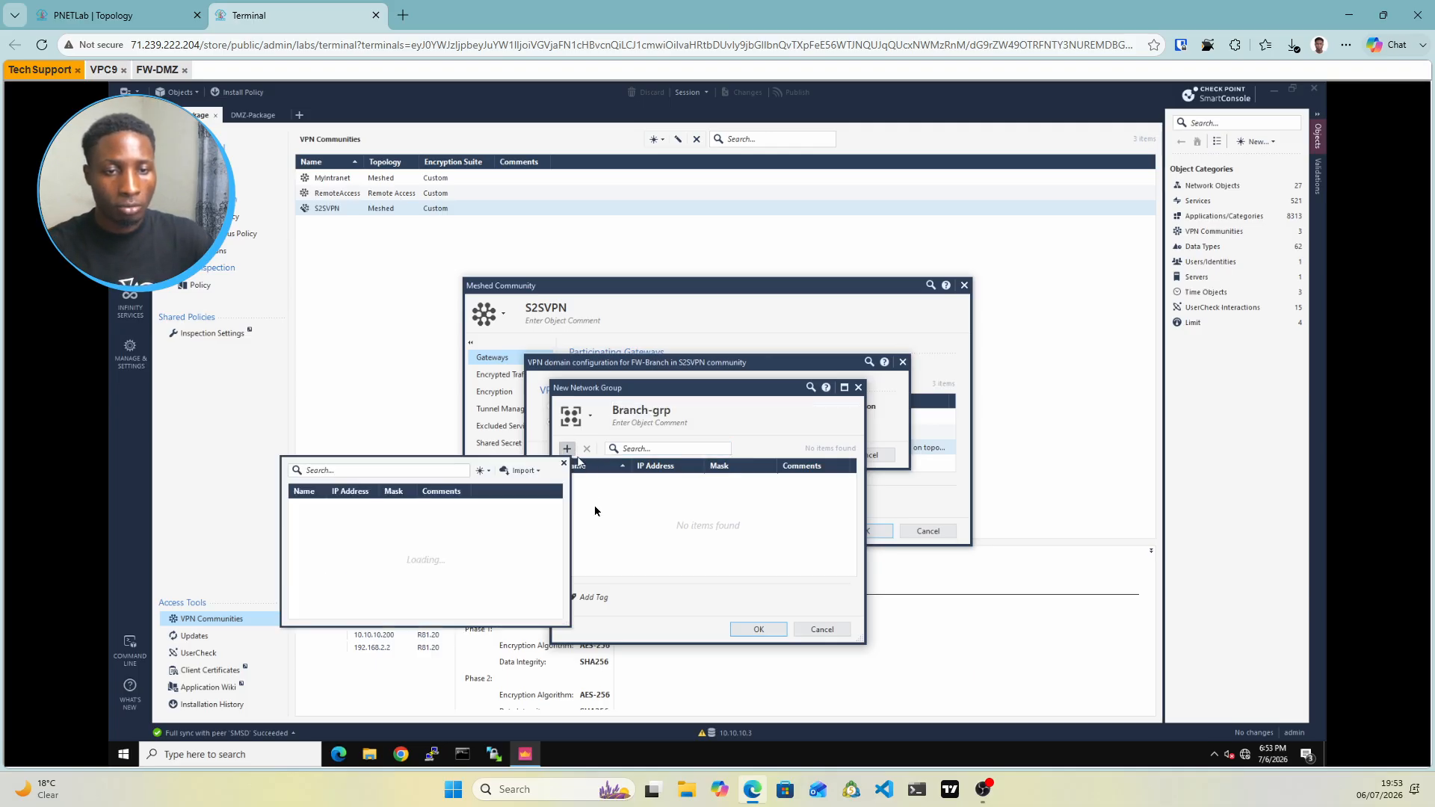
left_click(486, 471)
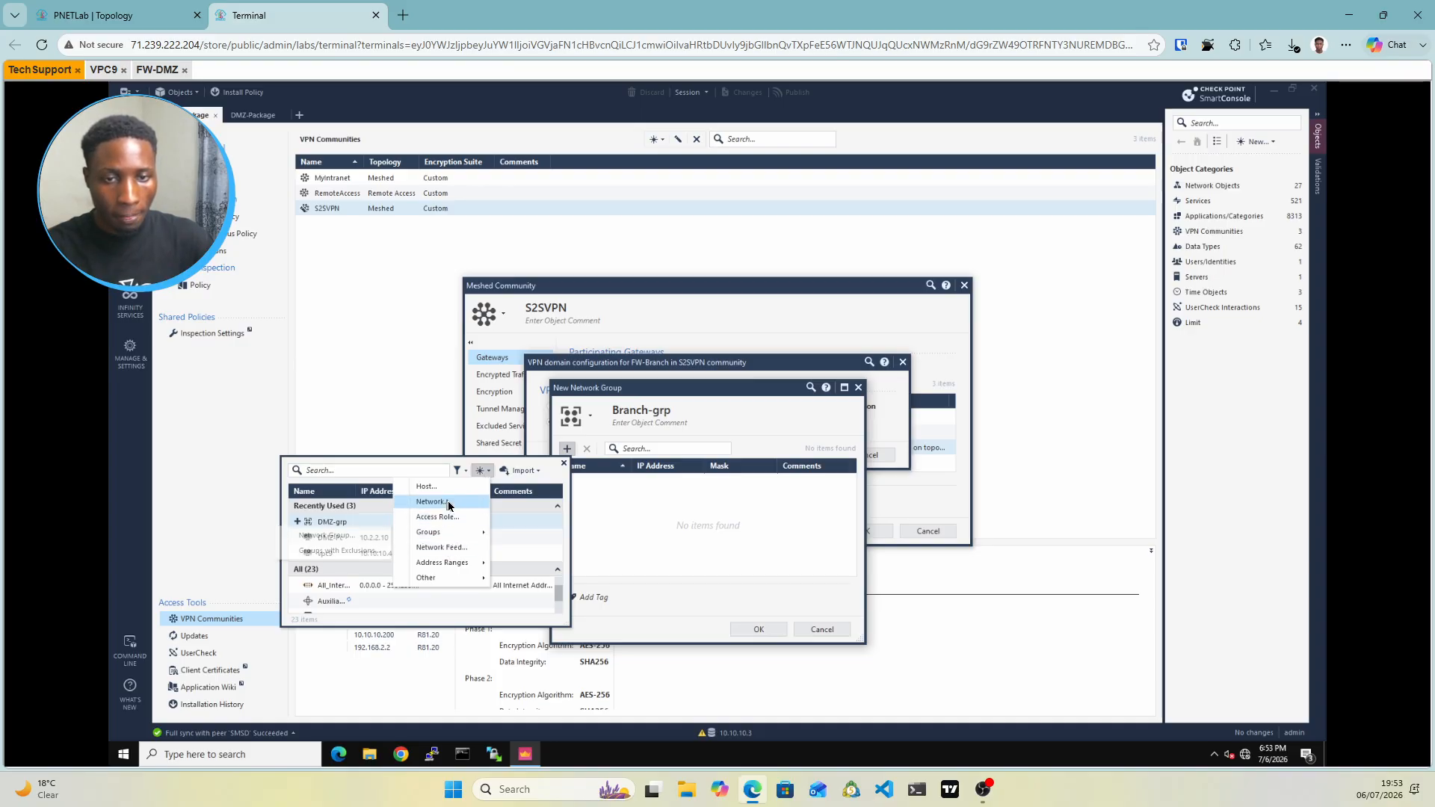
left_click(447, 502)
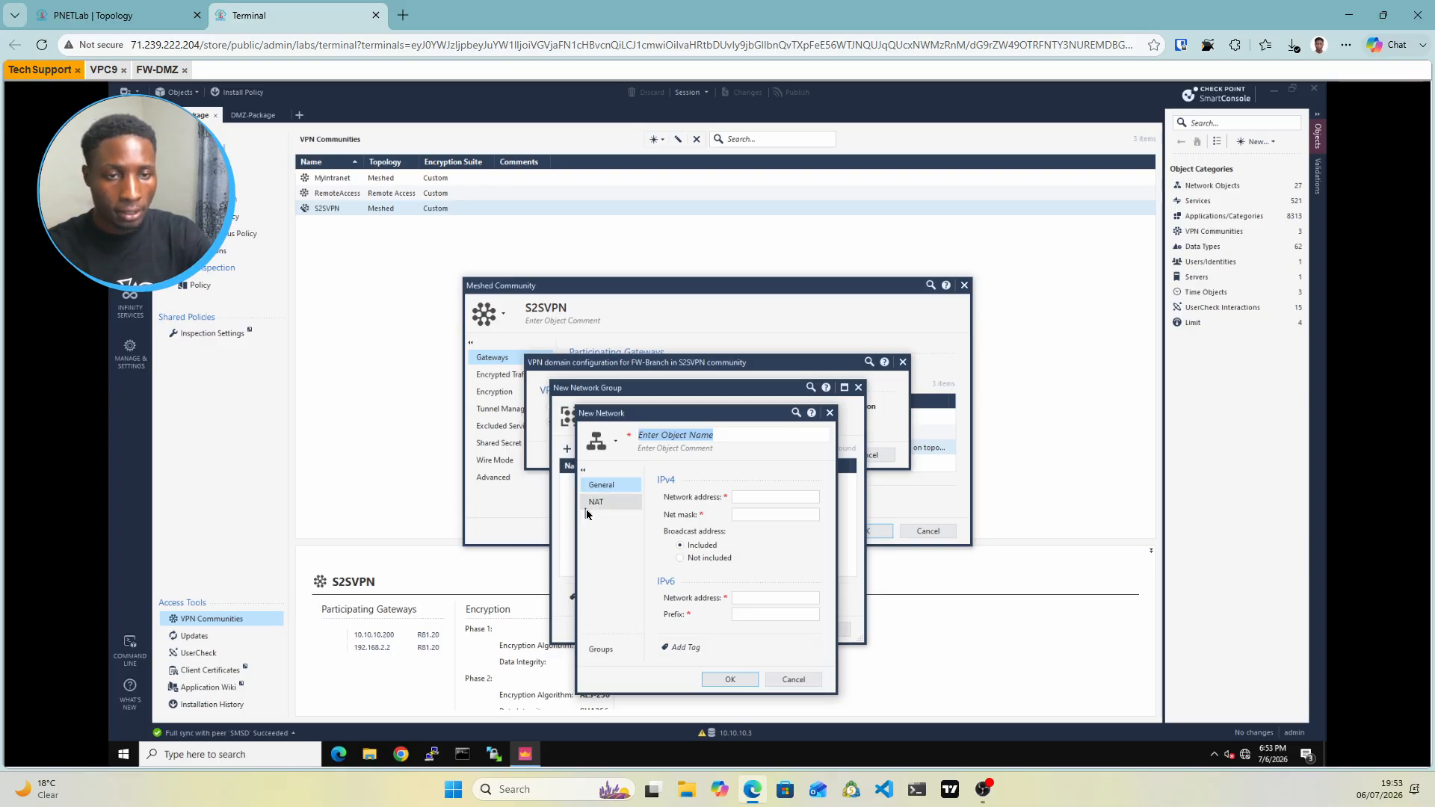
type("Branch")
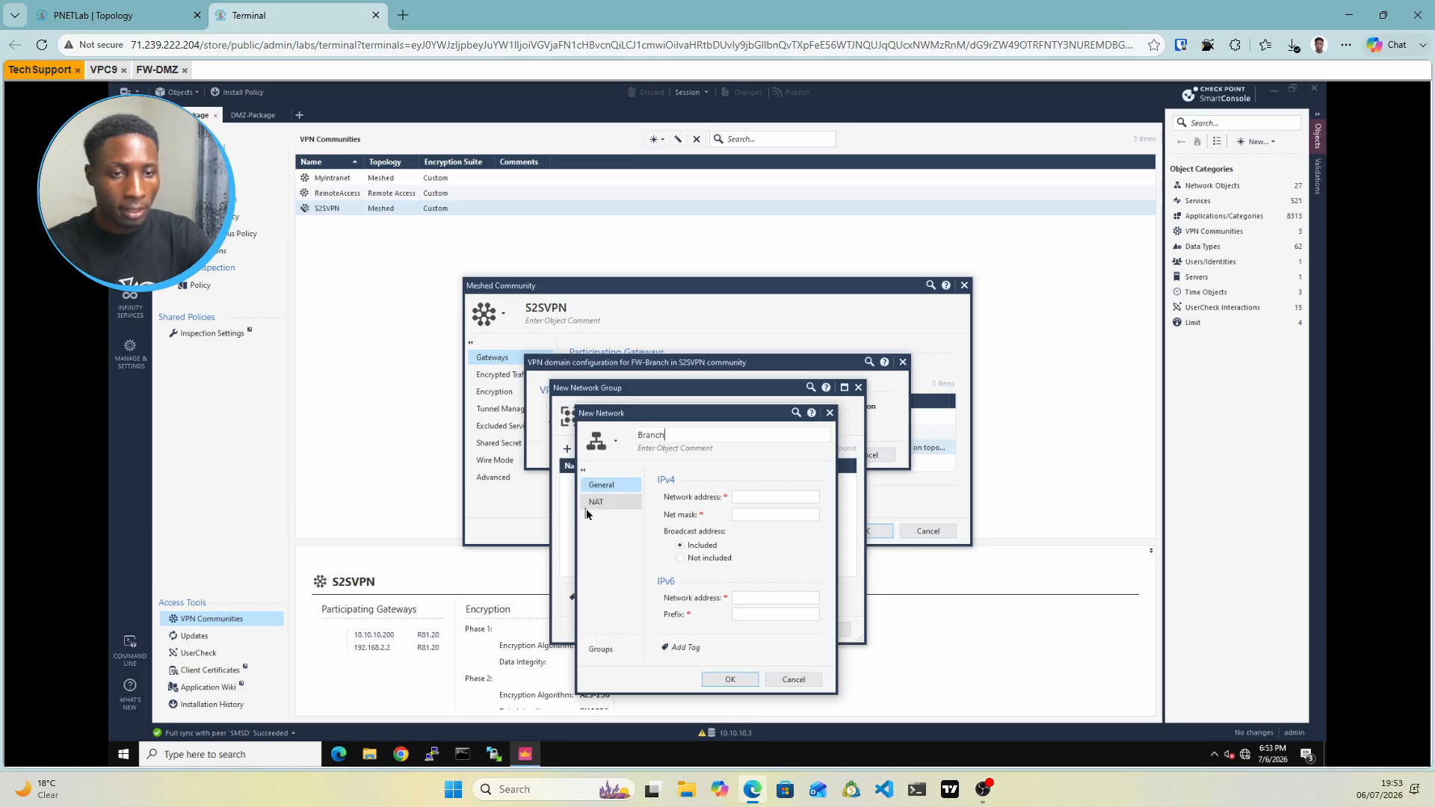
type("-net")
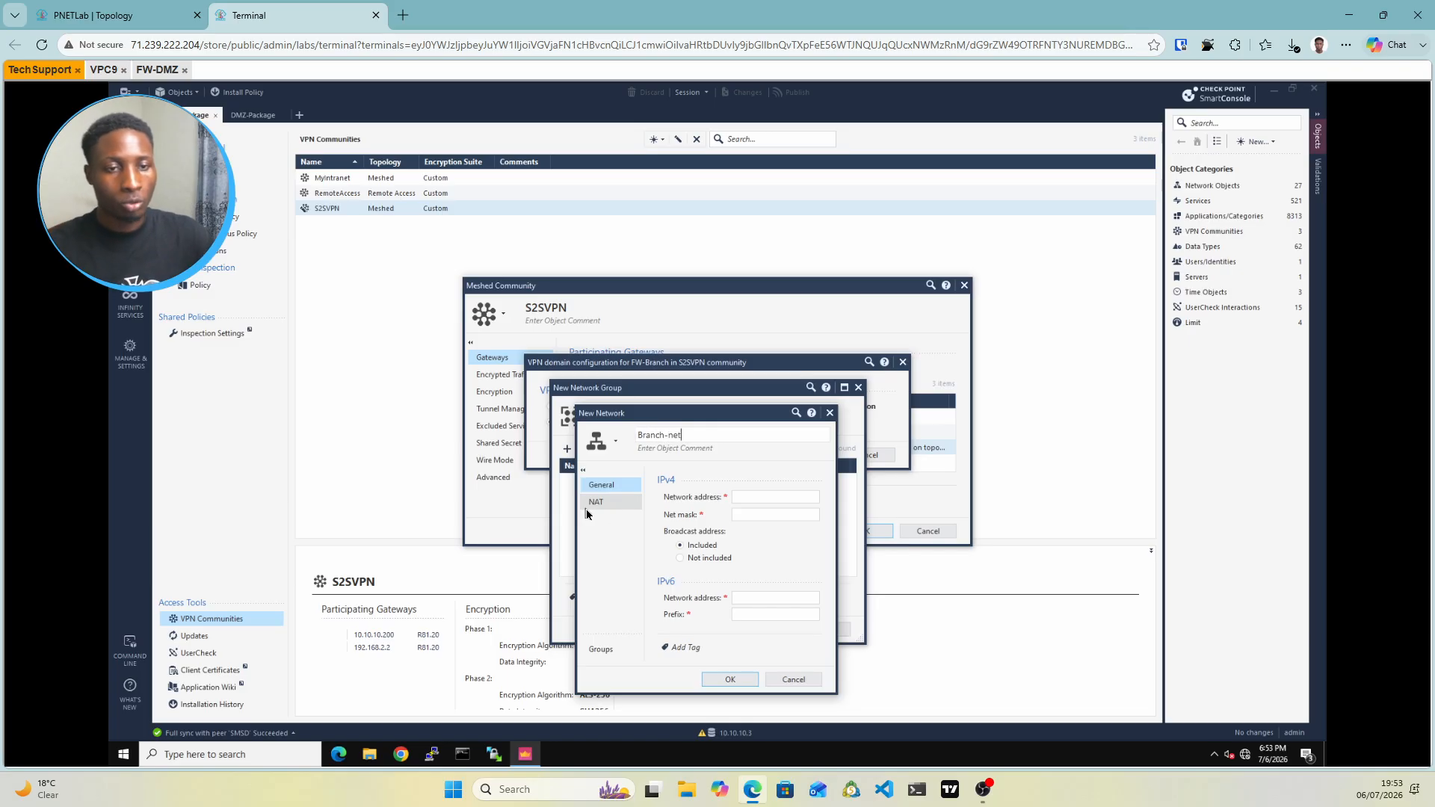
left_click(754, 498)
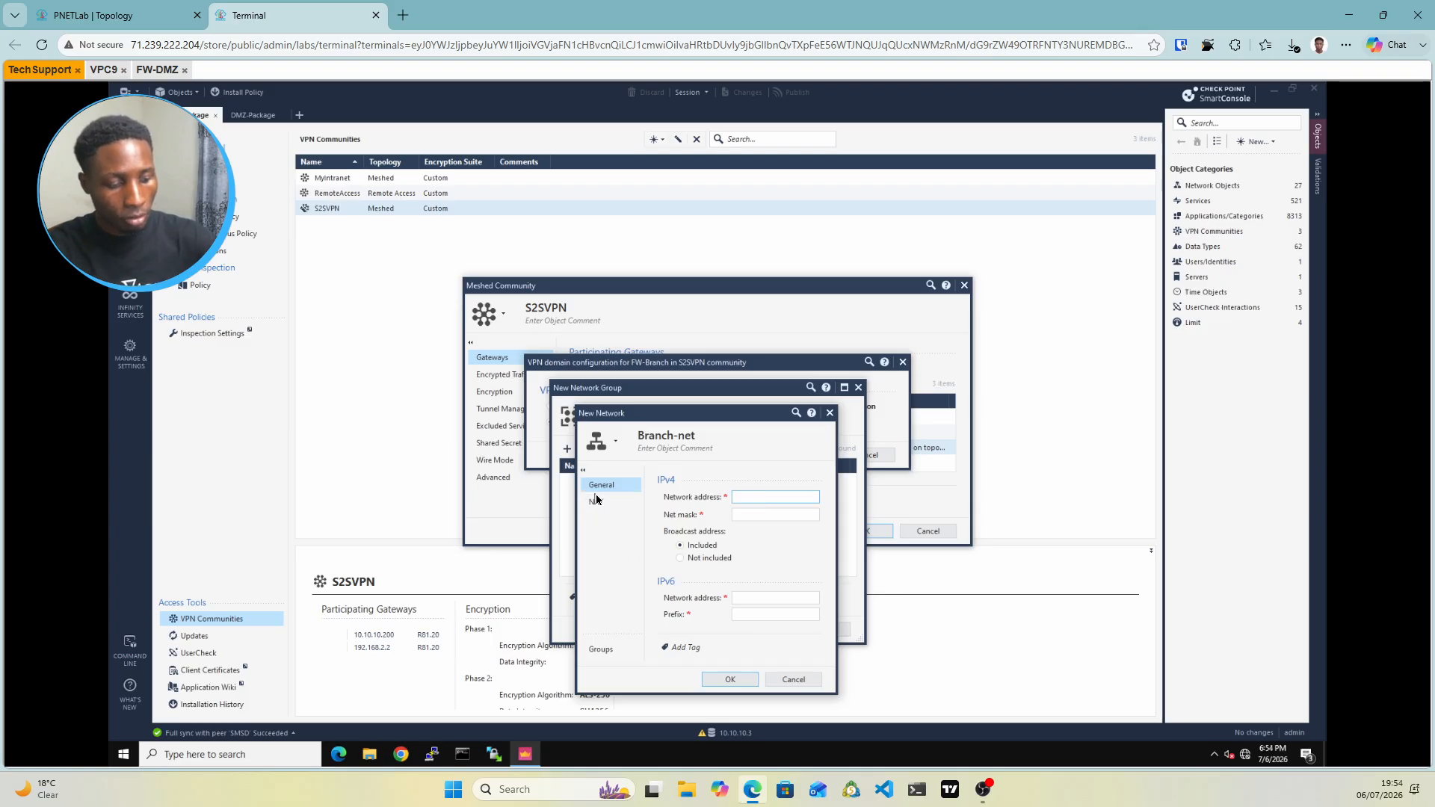
type("10.20.2")
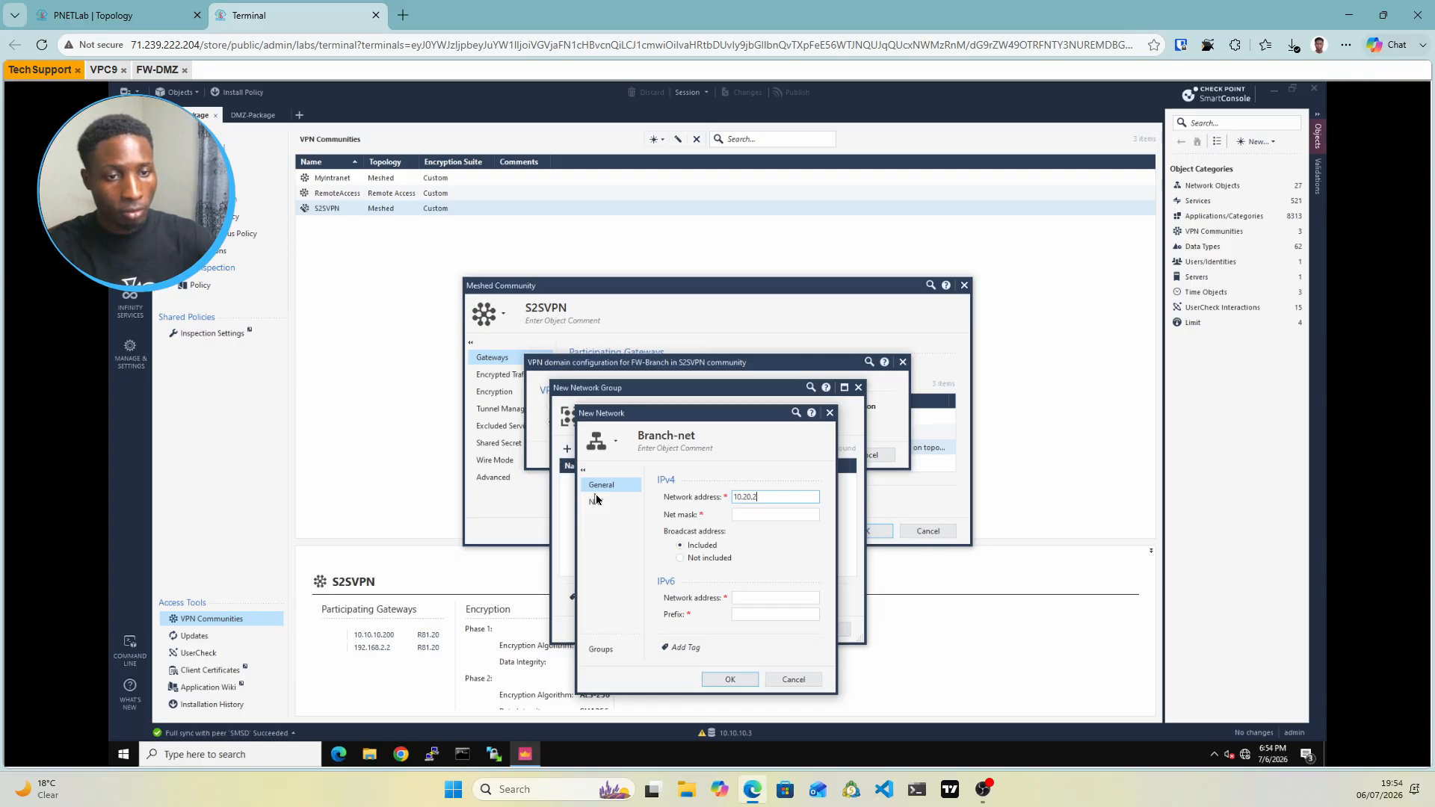
type("0.0")
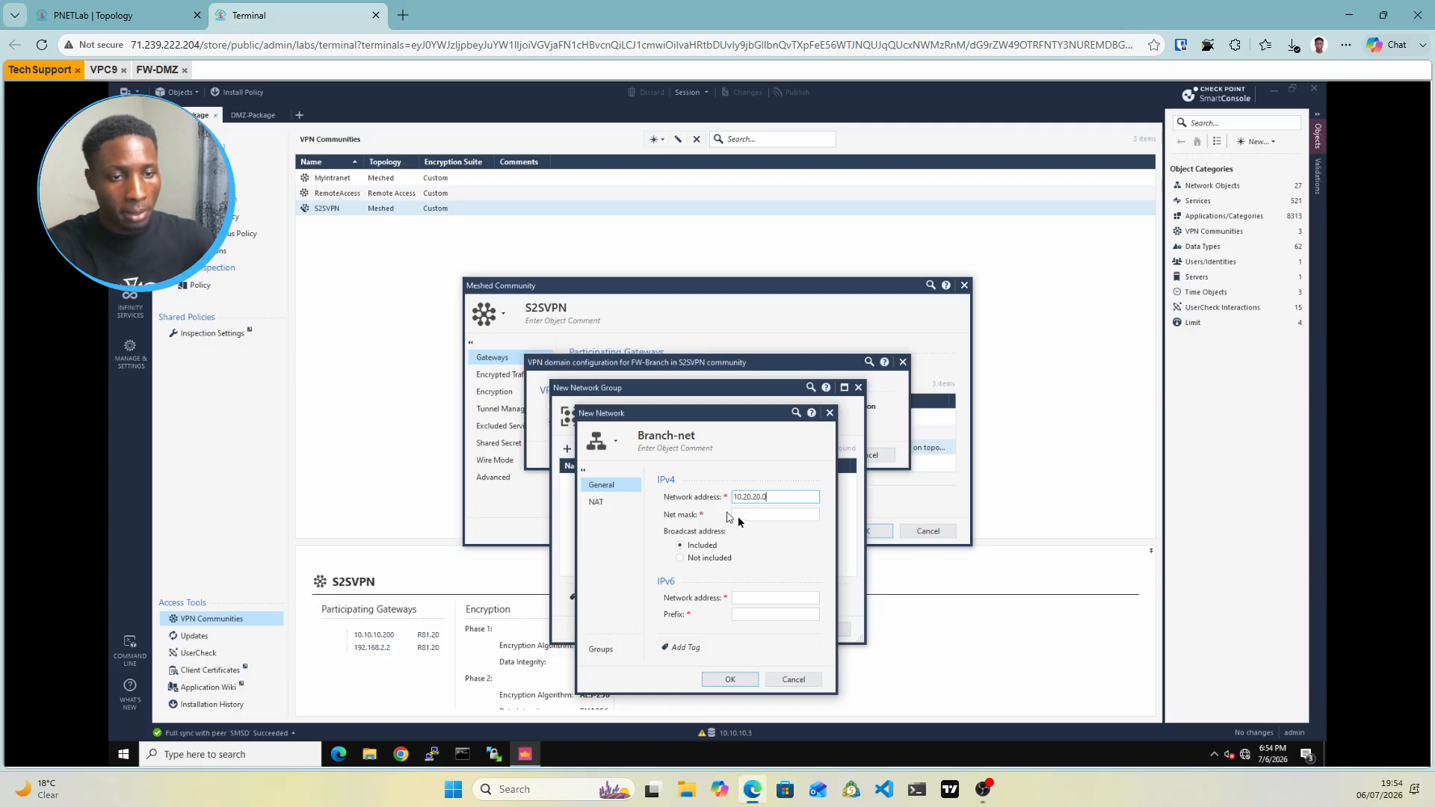
left_click(739, 515)
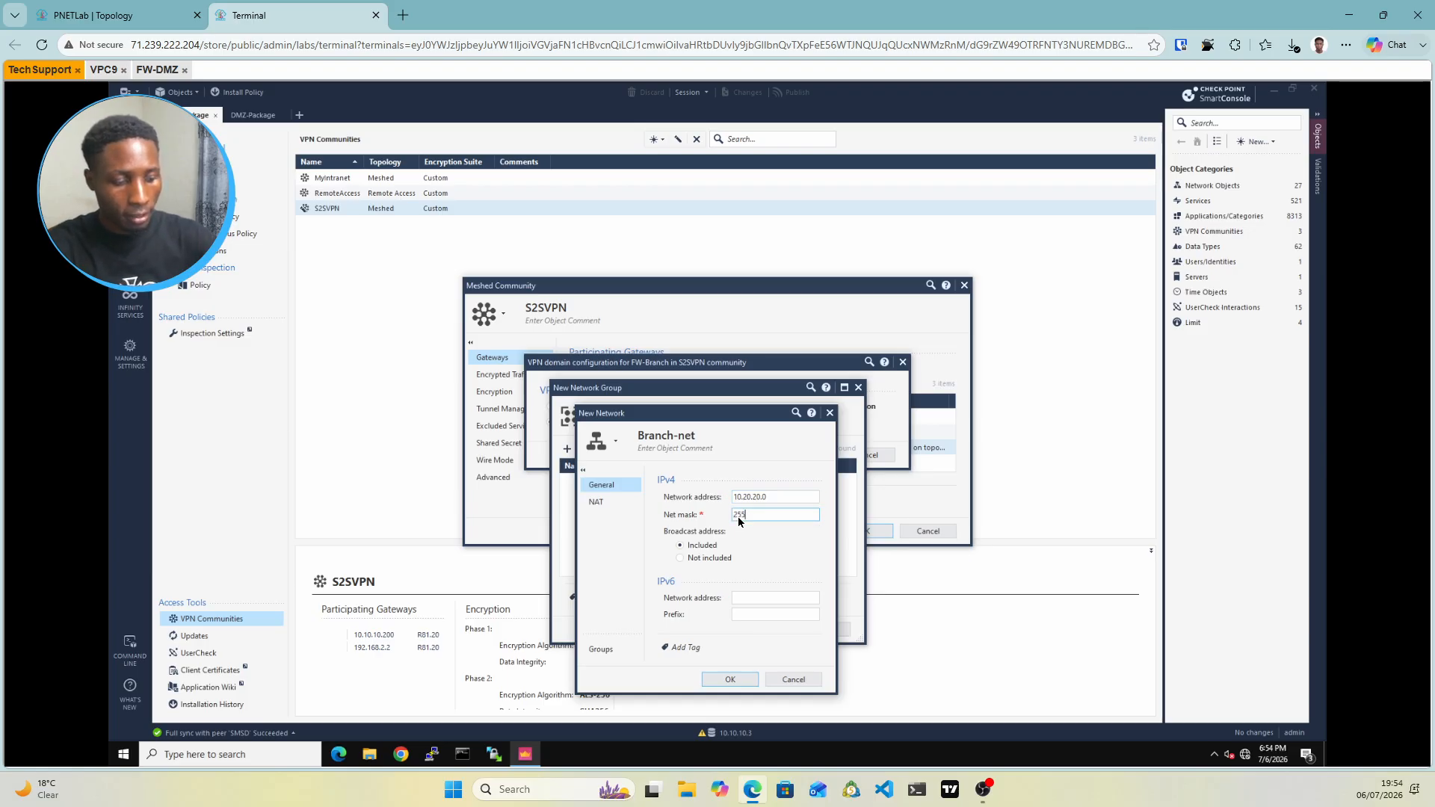
type("255.255.255.0")
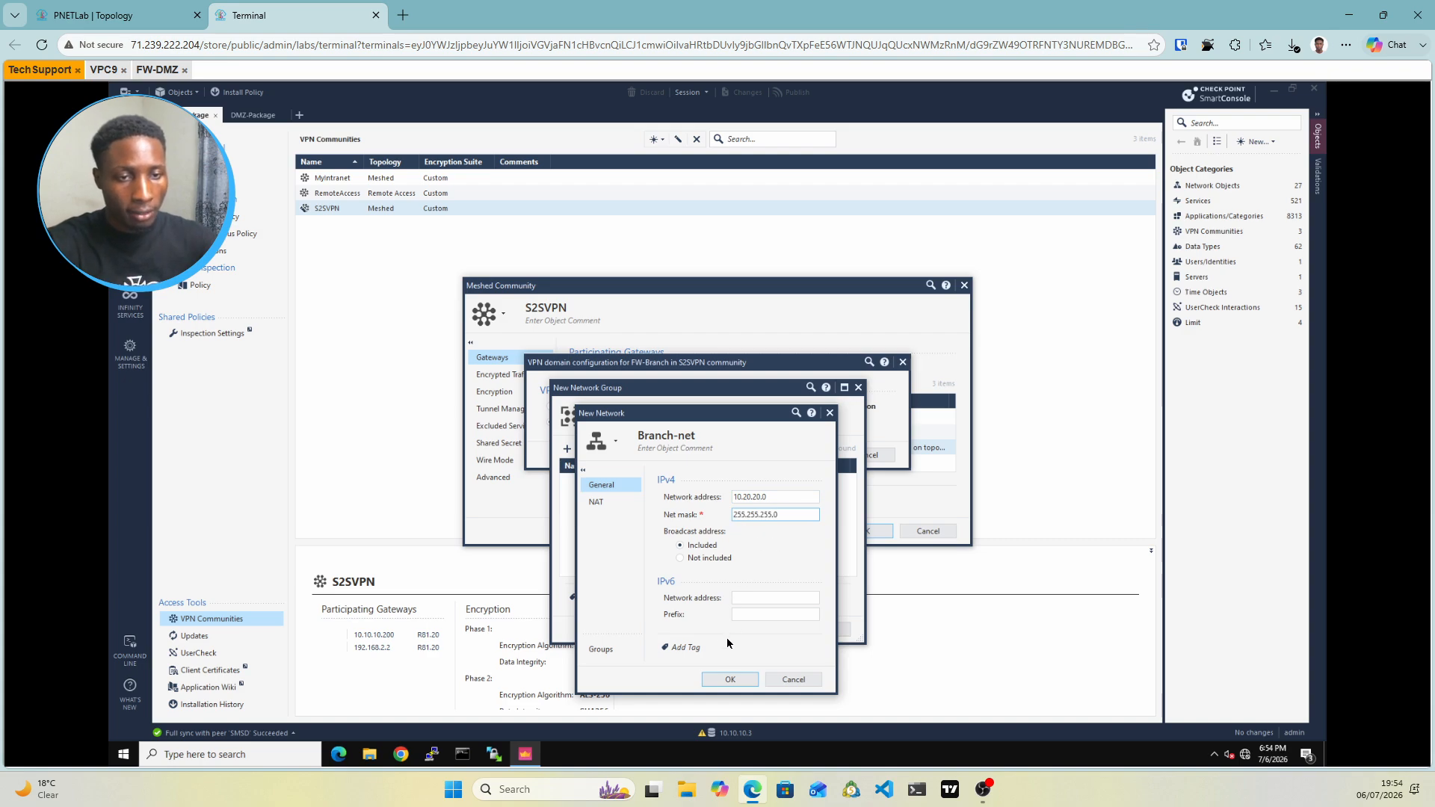
left_click(729, 679)
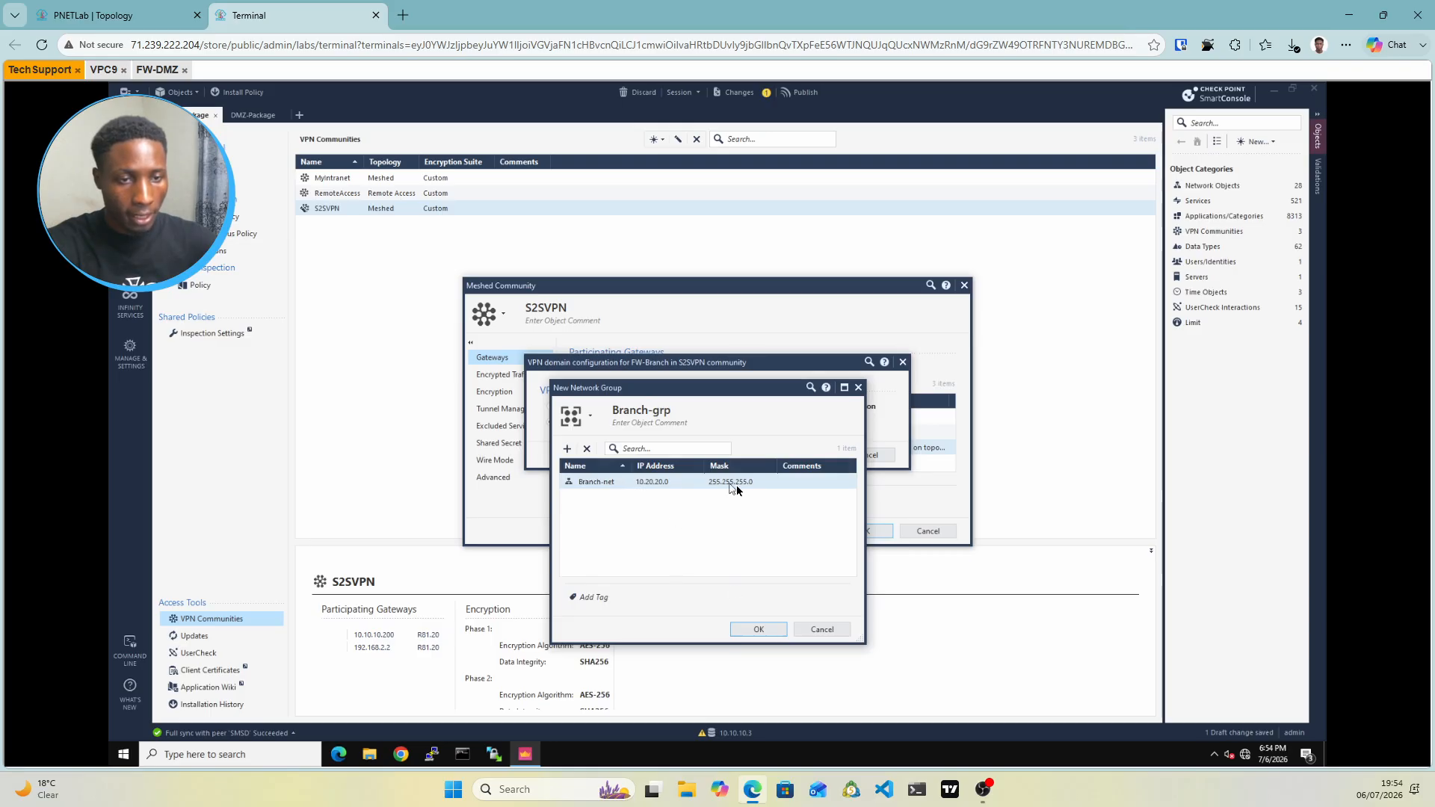
Confirm Branch-grp as FW-Branch's VPN domain and display the S2SVPN community's Encryption page
left_click(771, 632)
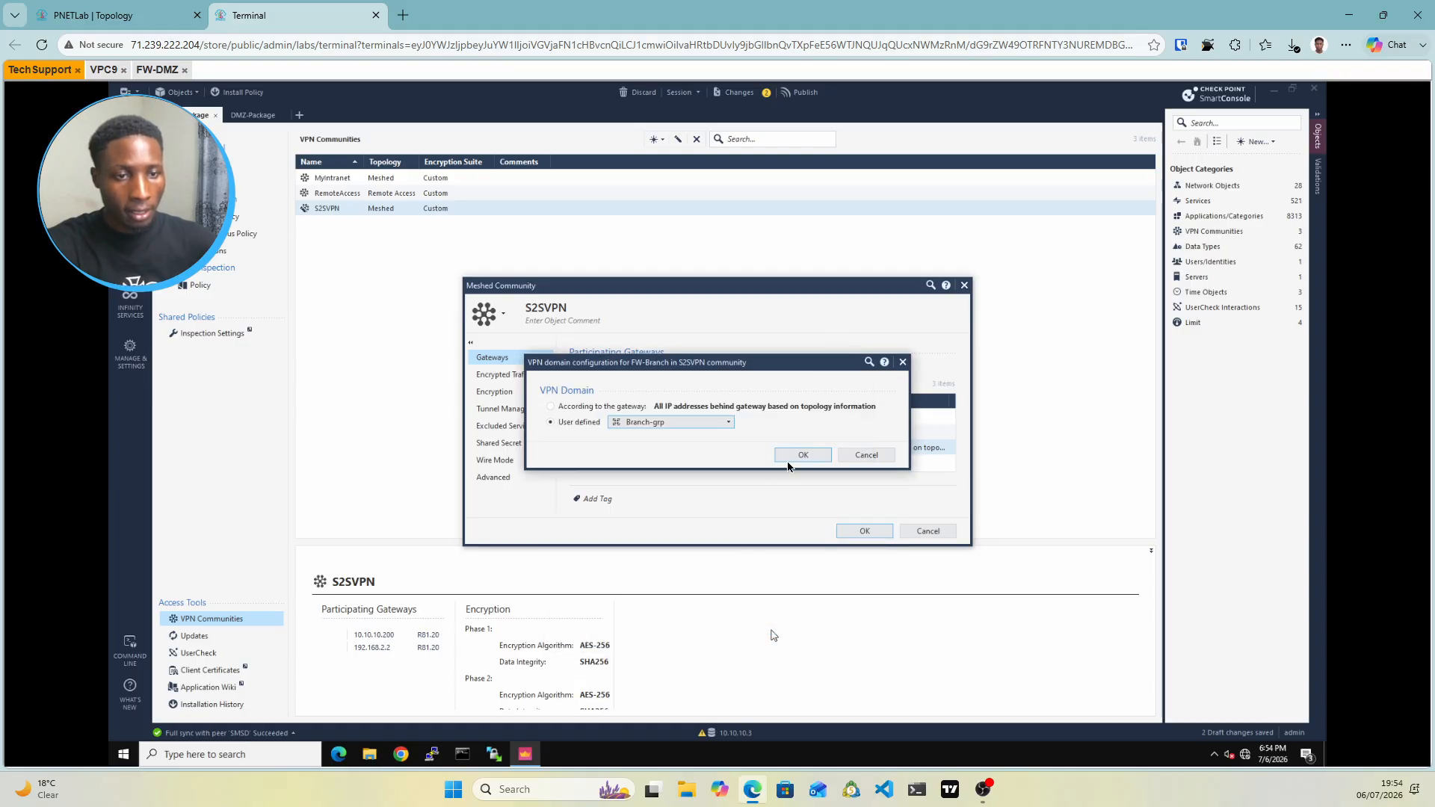
left_click(801, 458)
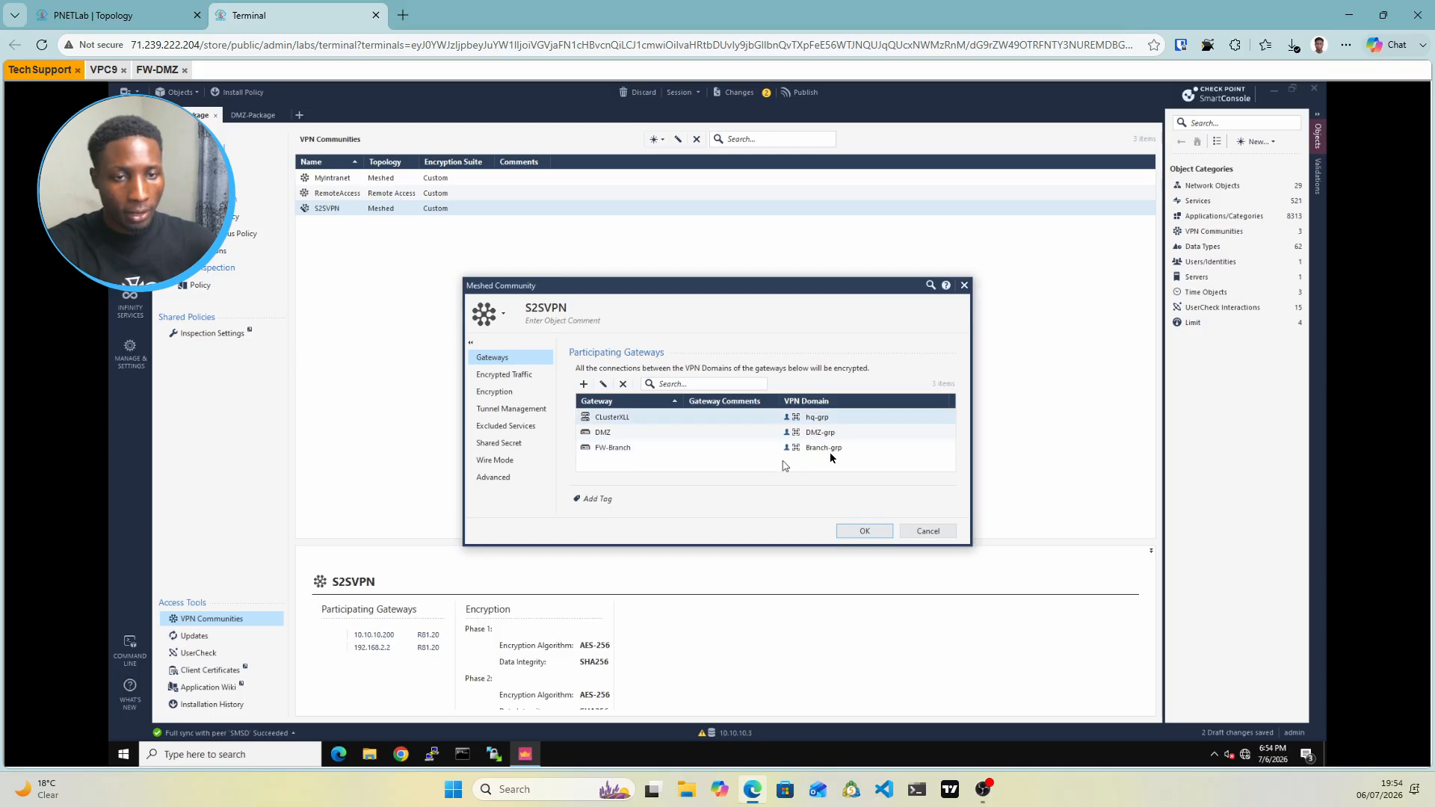
left_click(508, 396)
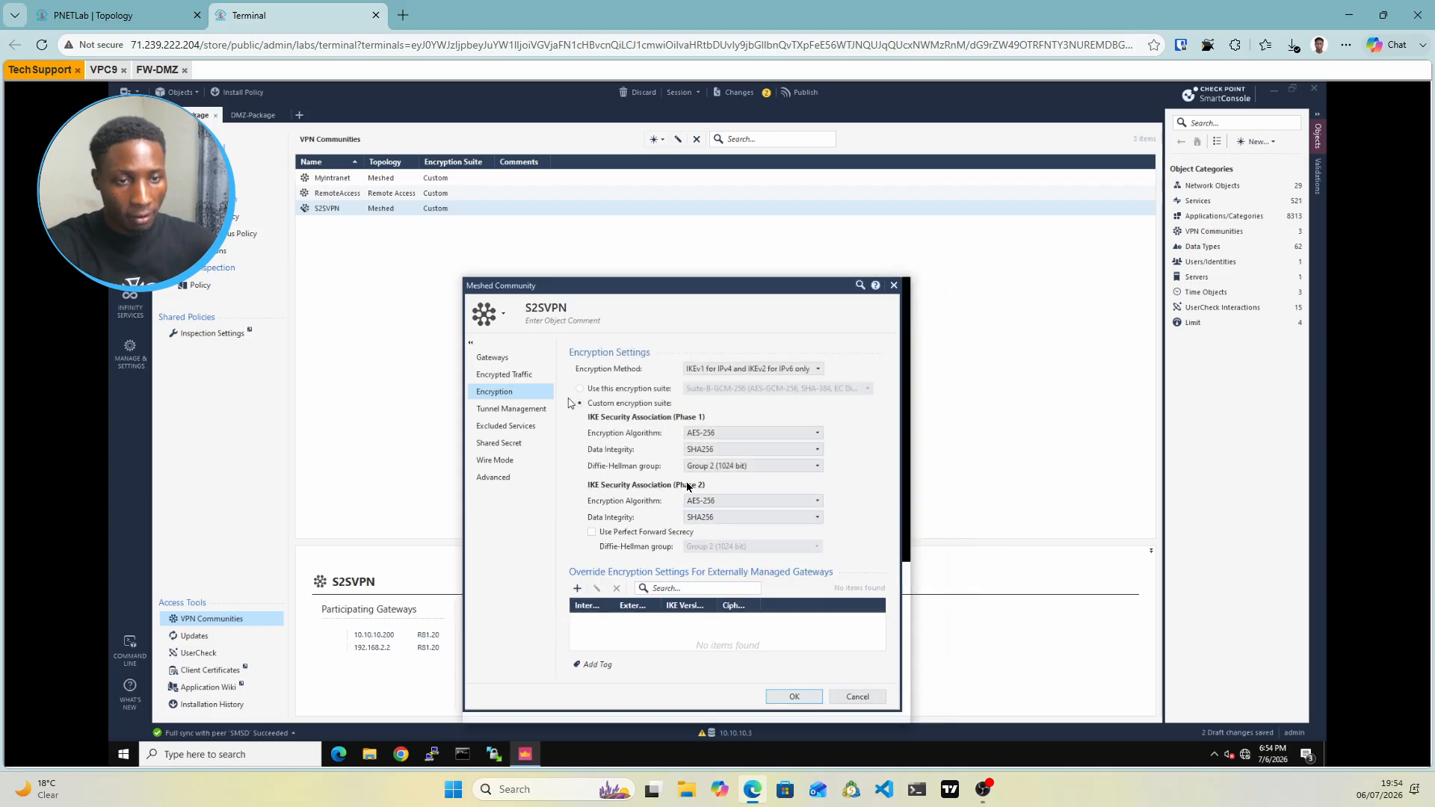
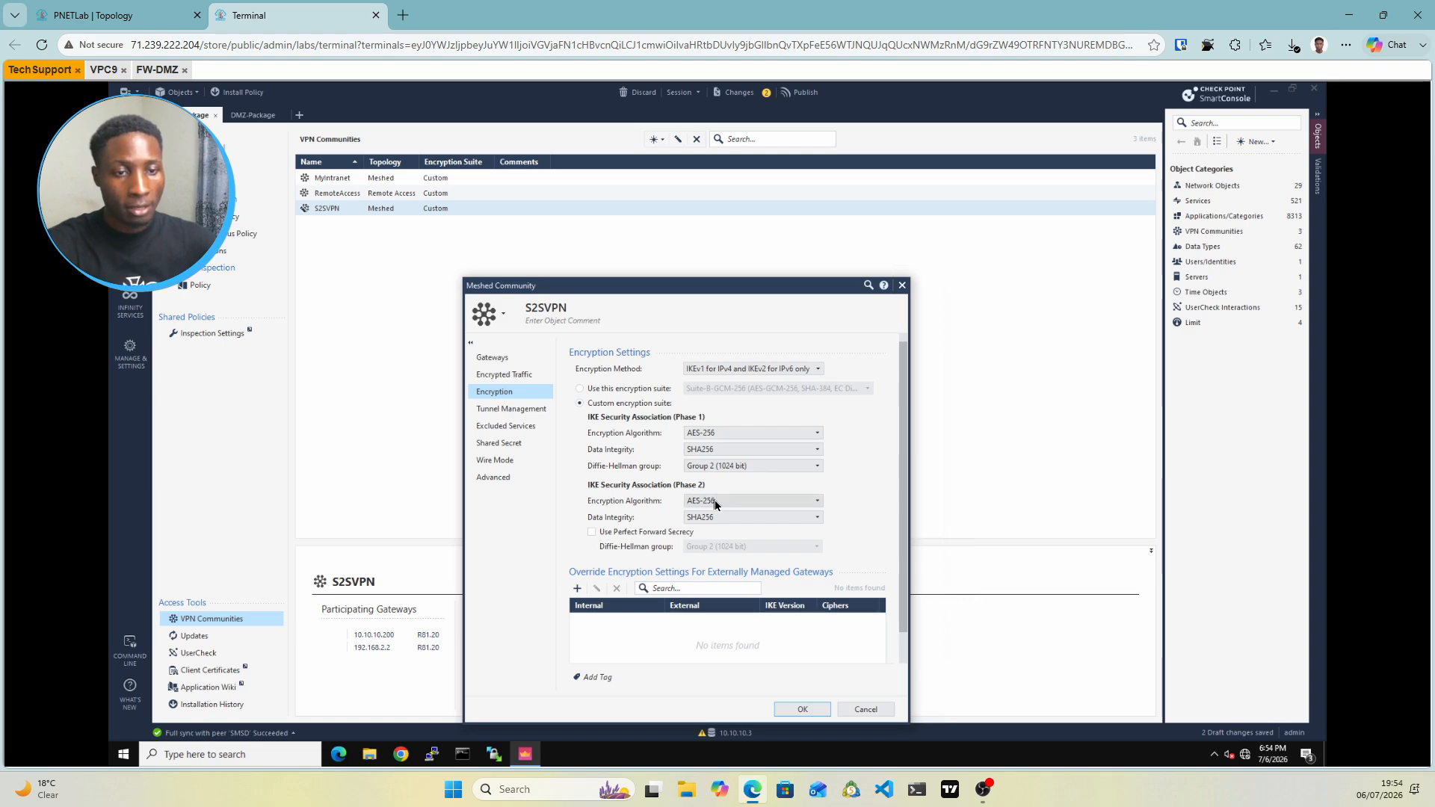
Show the S2SVPN community's Shared Secret settings, which list peer FW-Branch
left_click(512, 446)
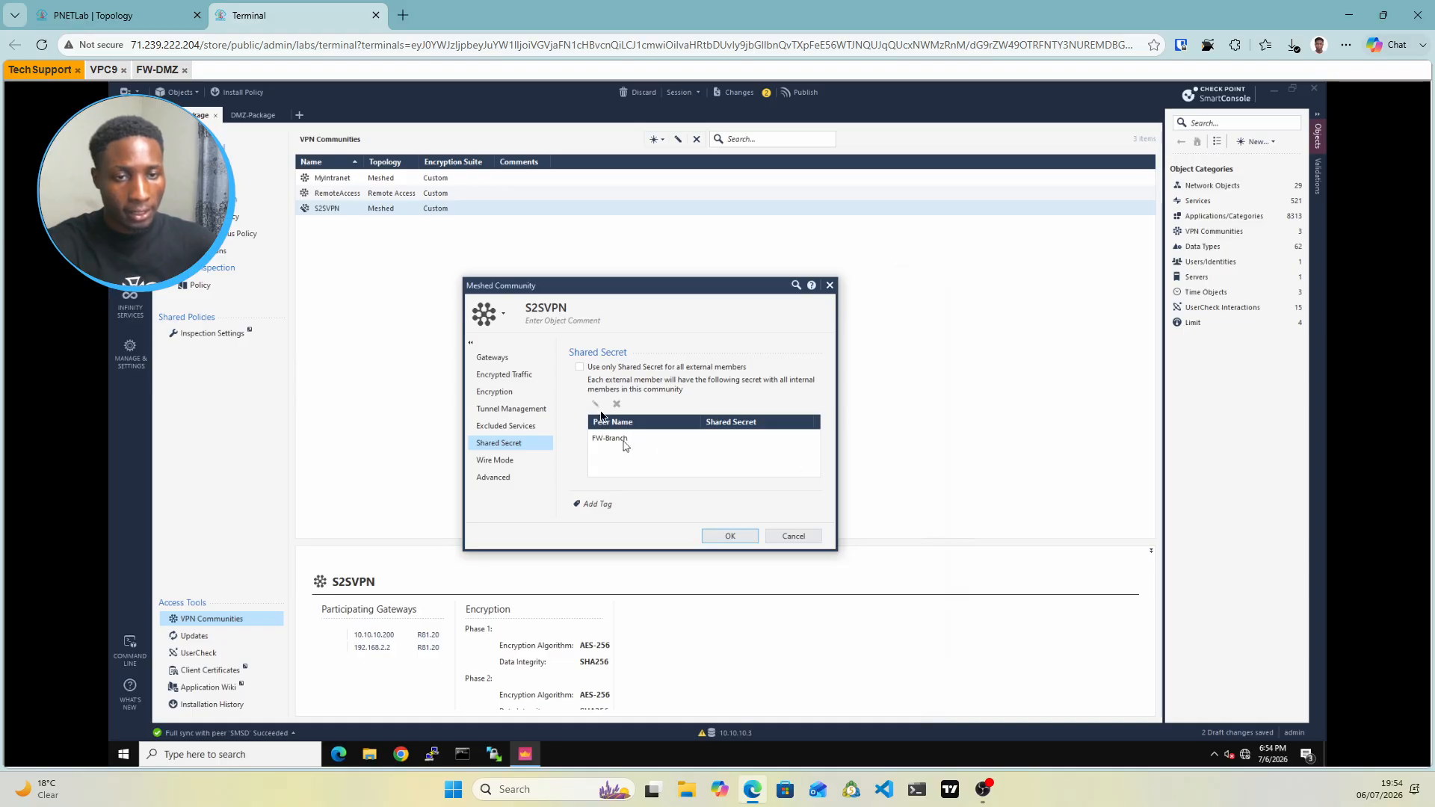
Use only a shared secret in S2SVPN and set a new secret for FW-Branch, accepting the short-secret warning
left_click(580, 367)
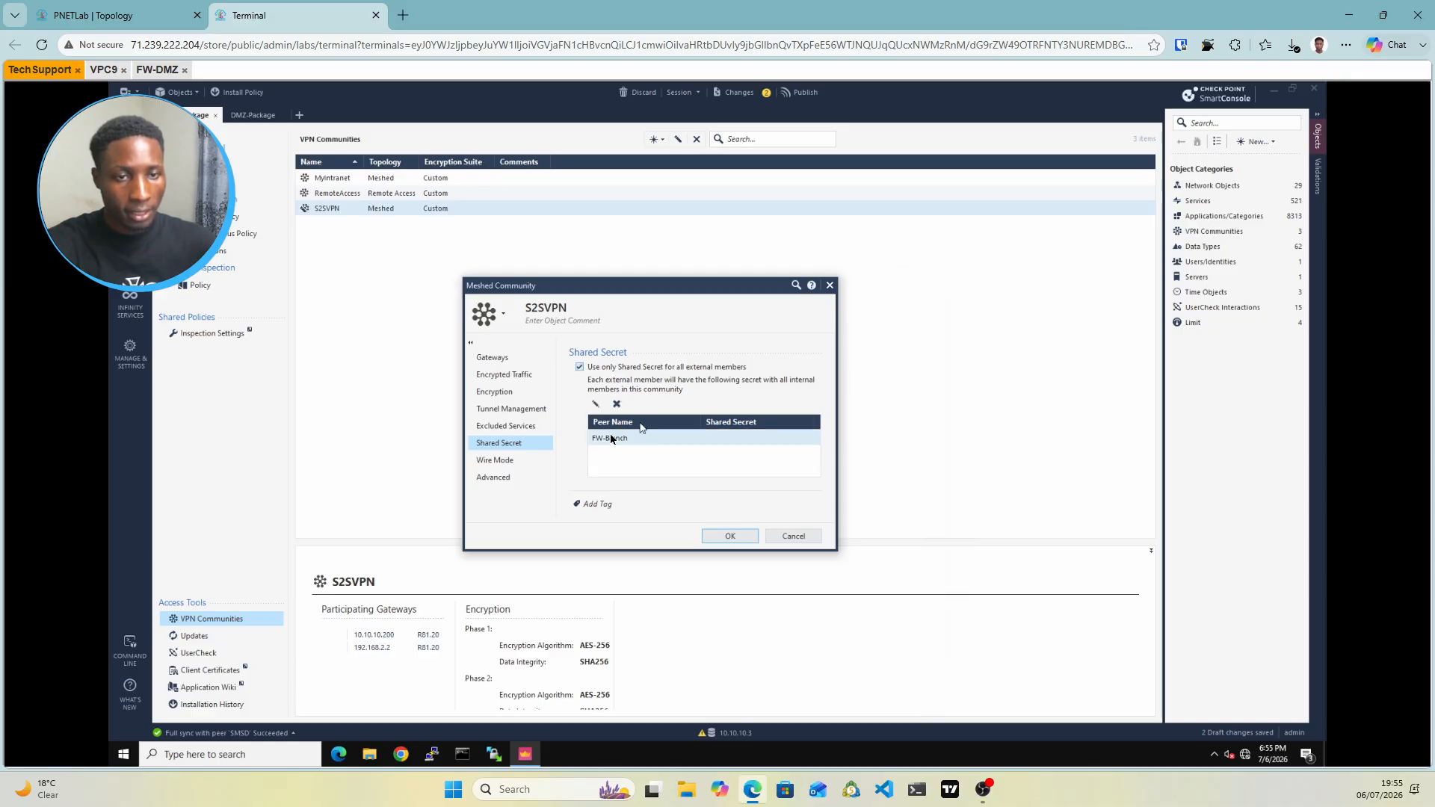
double_click(651, 436)
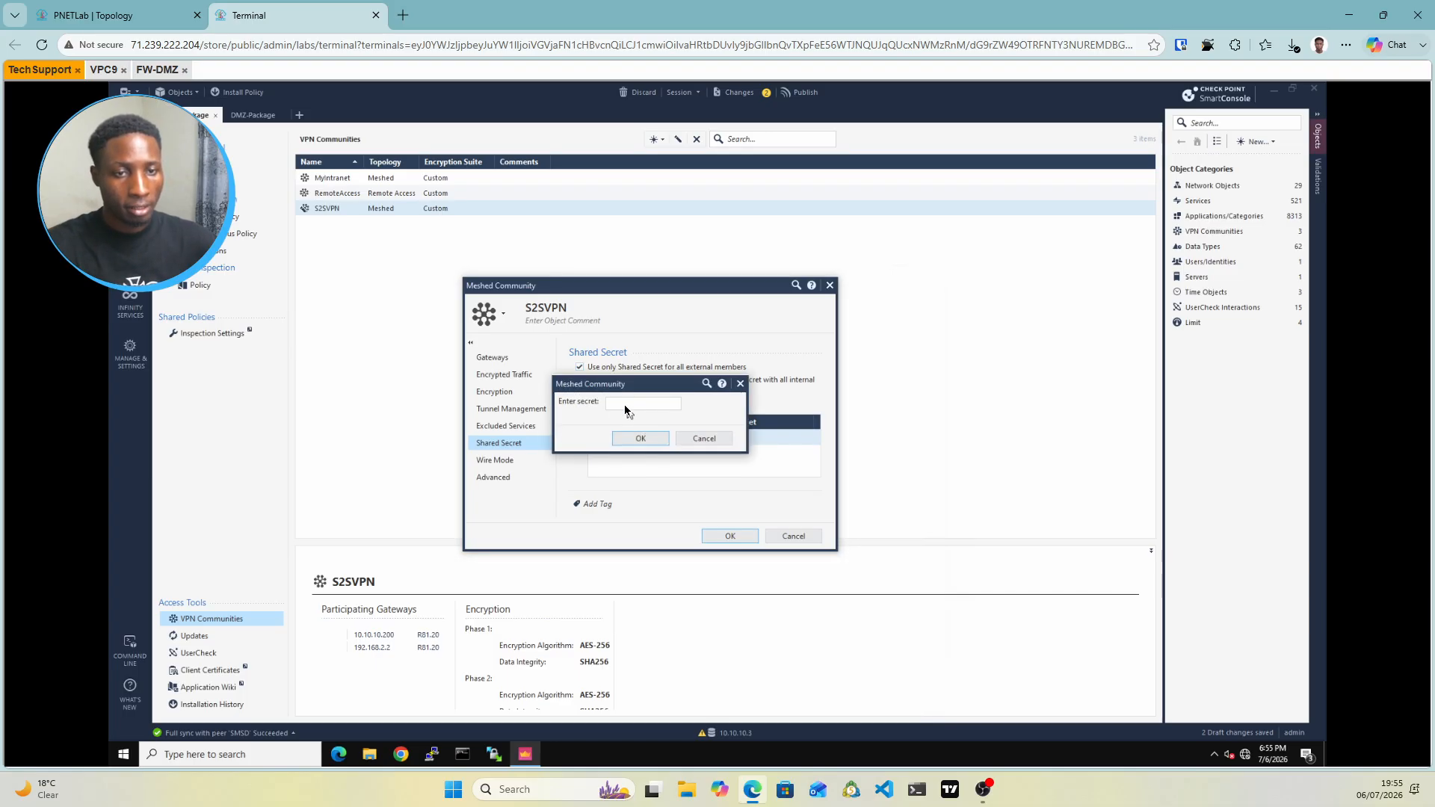
left_click(625, 406)
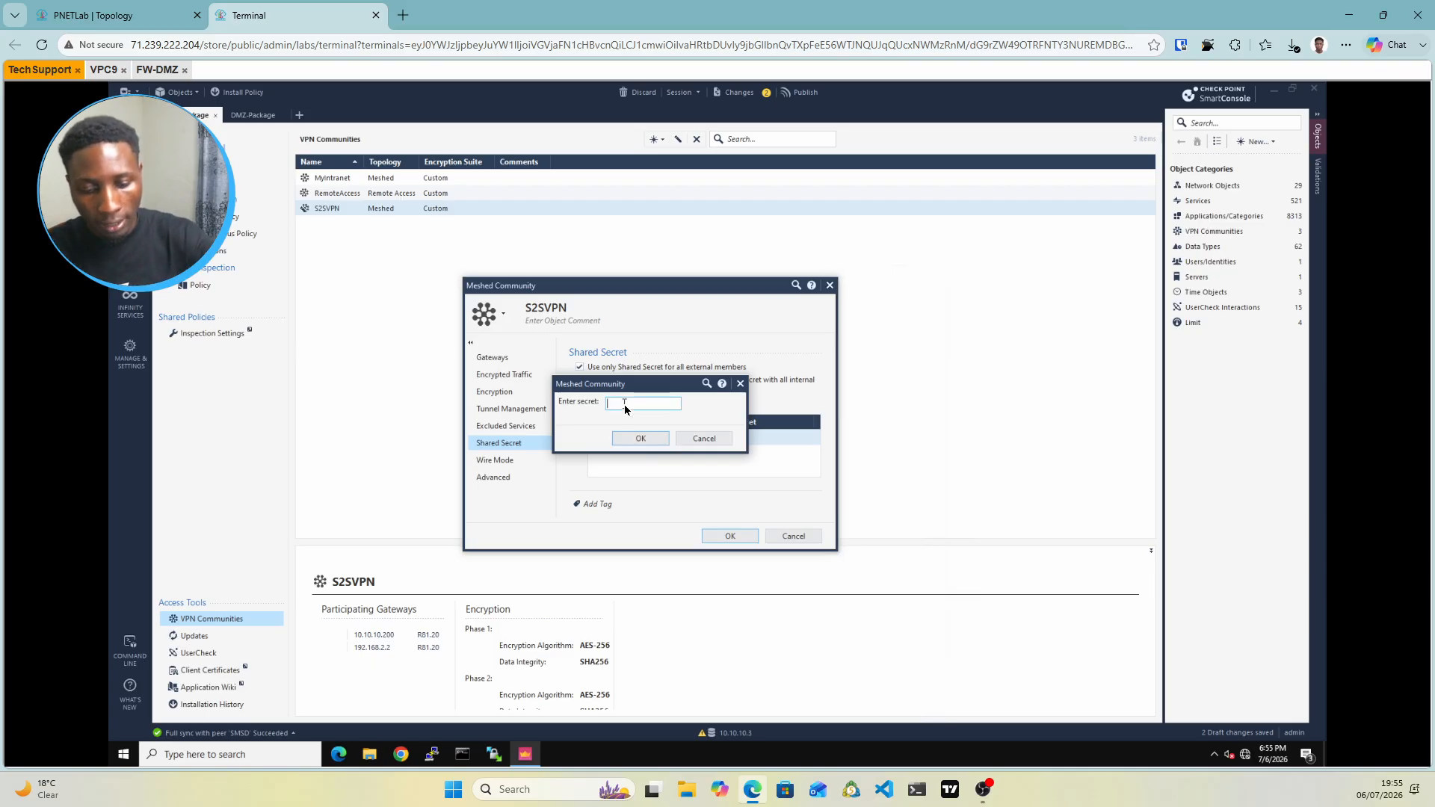
type("••")
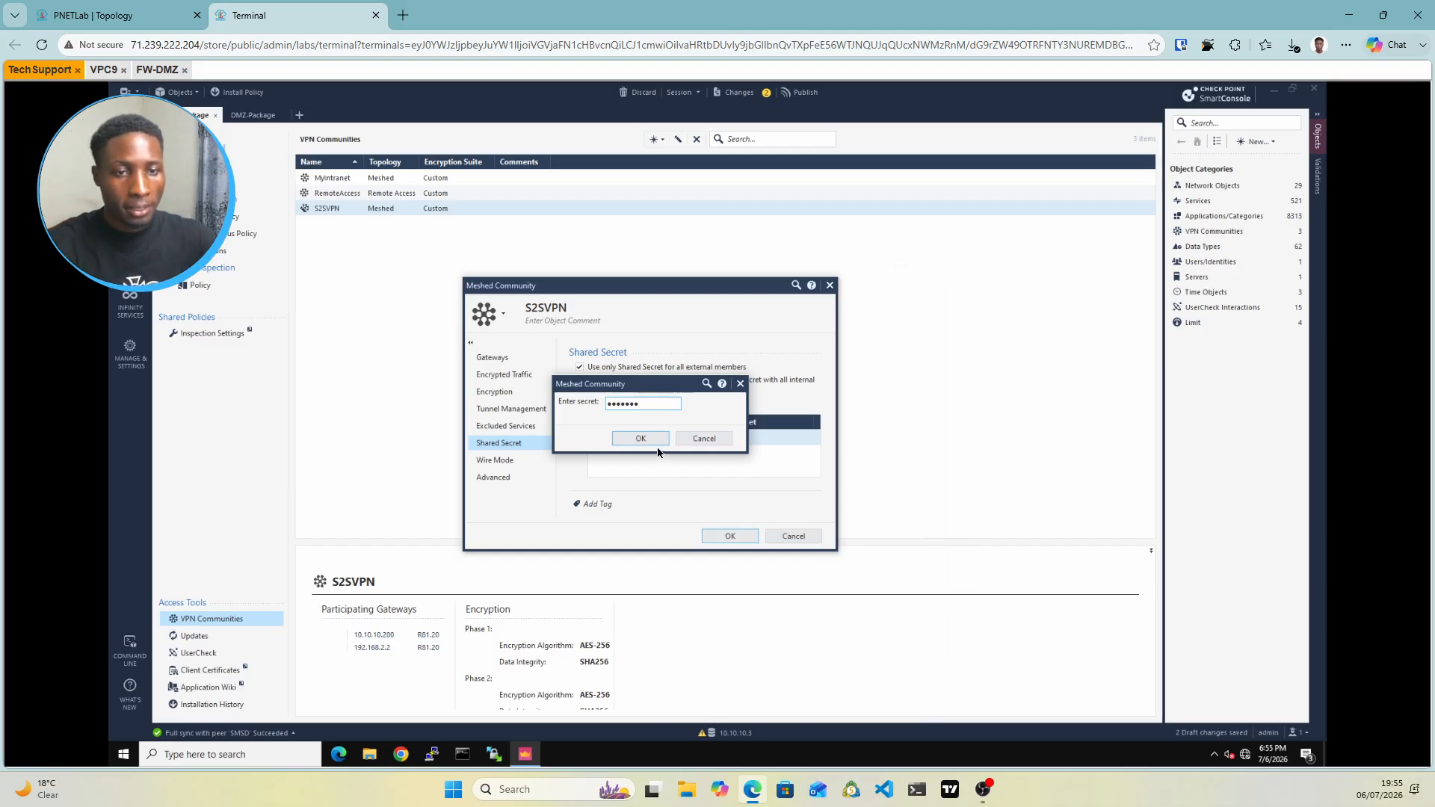
left_click(642, 439)
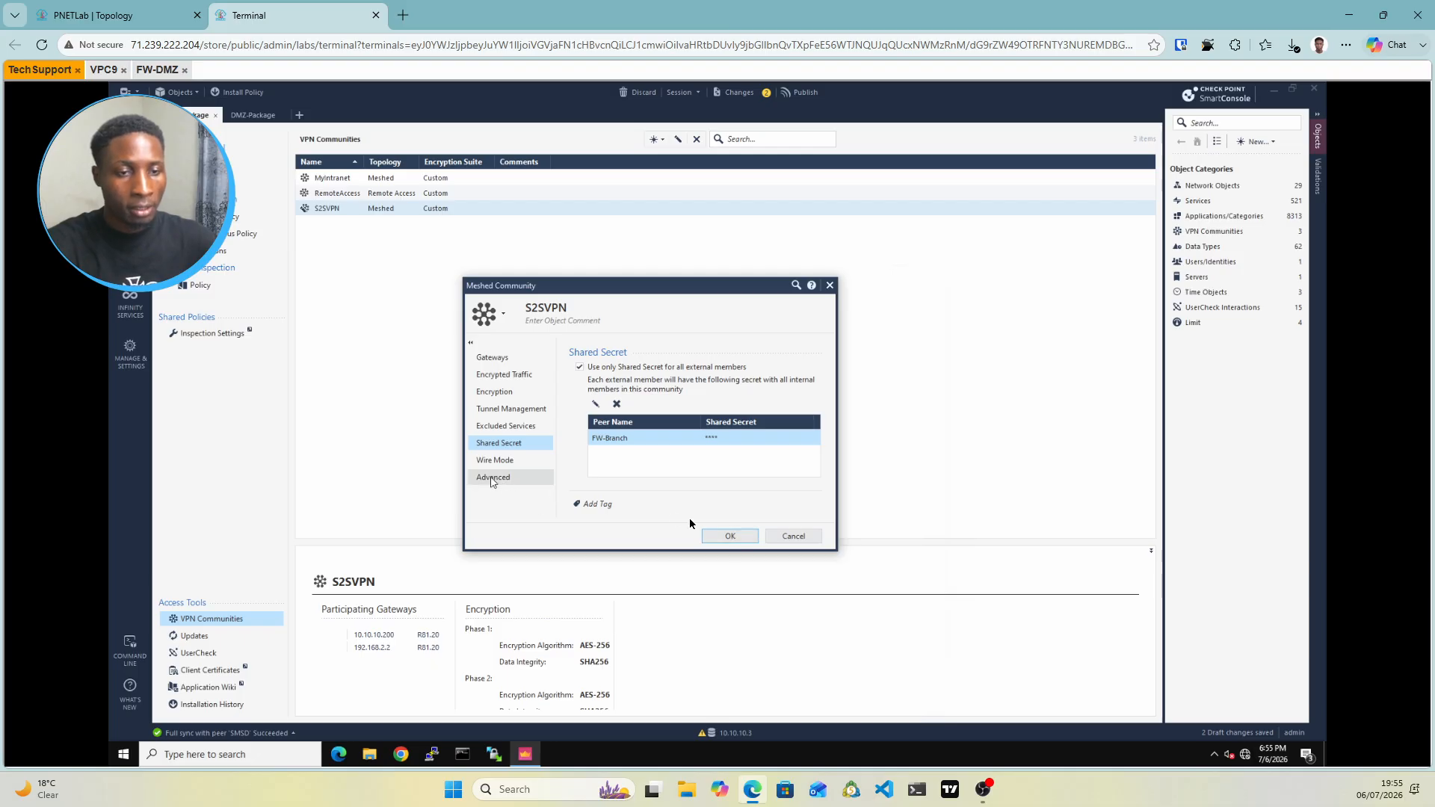
left_click(730, 534)
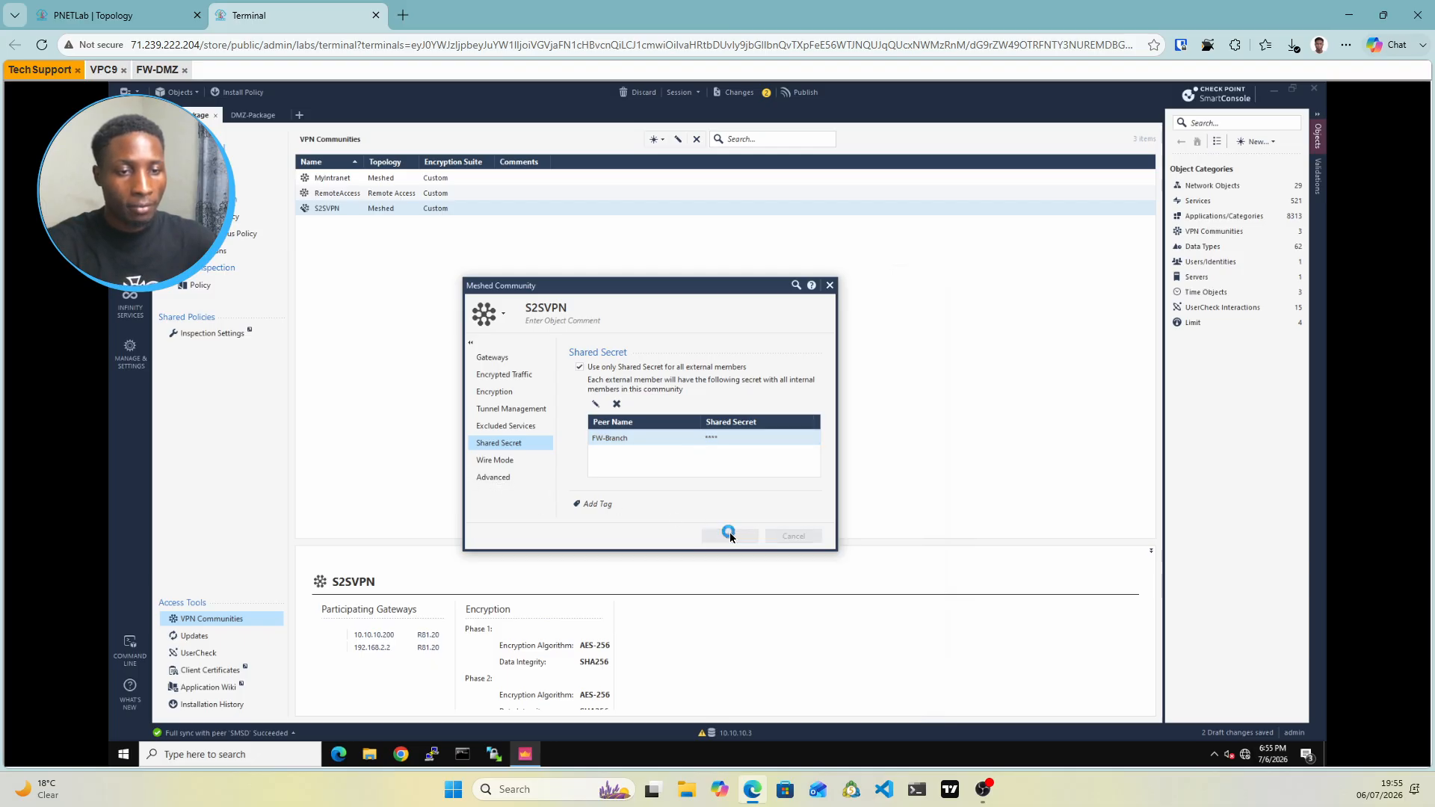
left_click(730, 535)
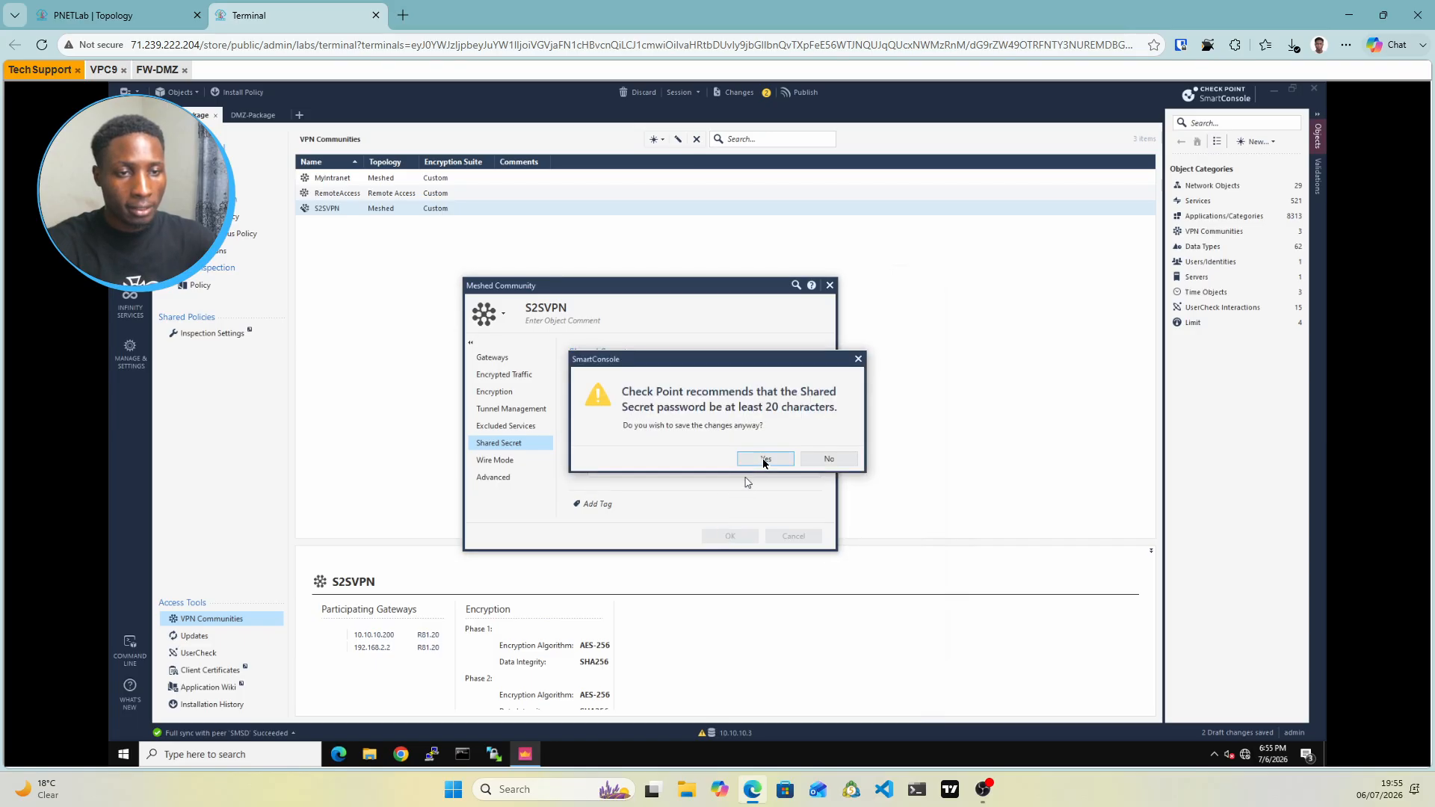
left_click(761, 462)
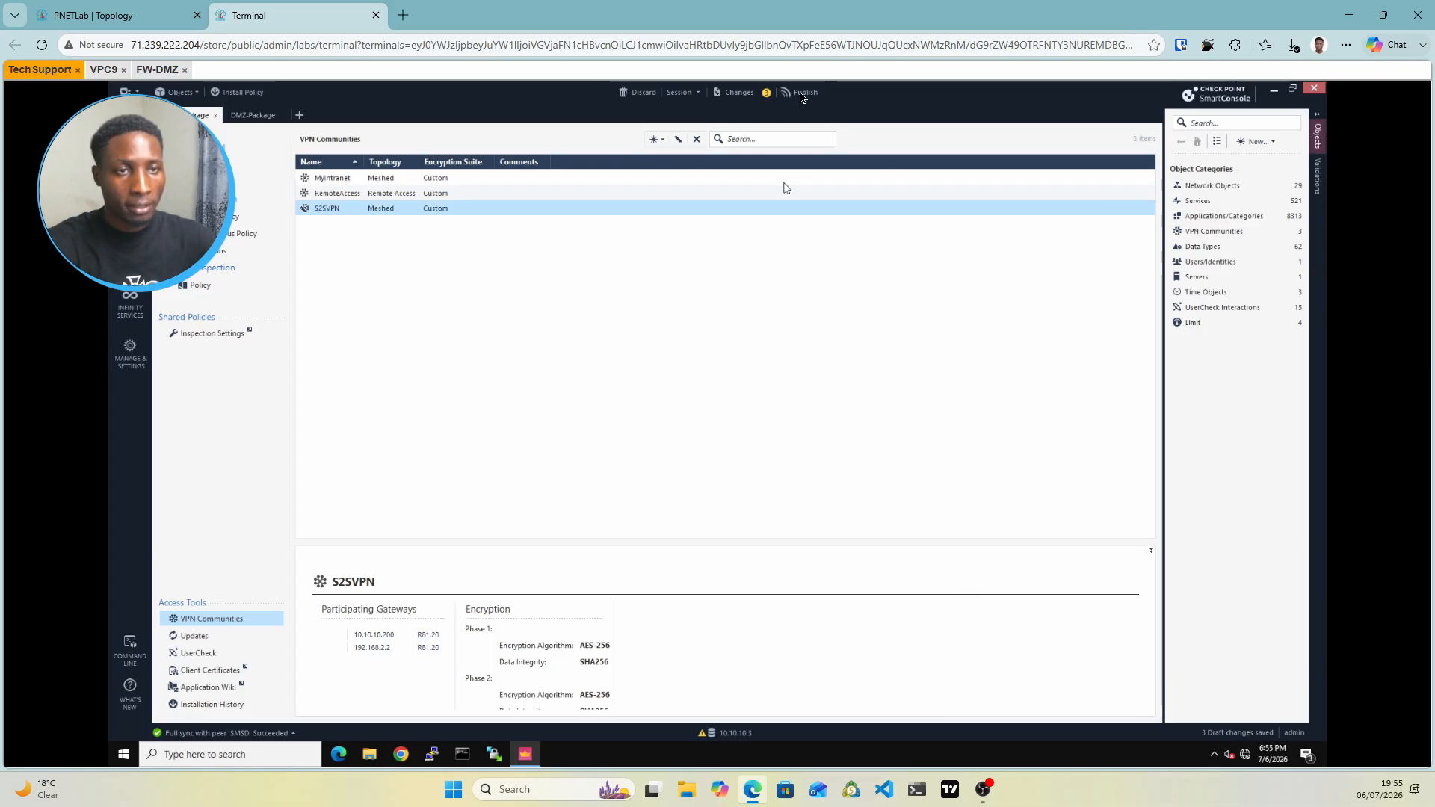
Publish the three draft changes and bring up the DMZ-Package policy rules
left_click(803, 94)
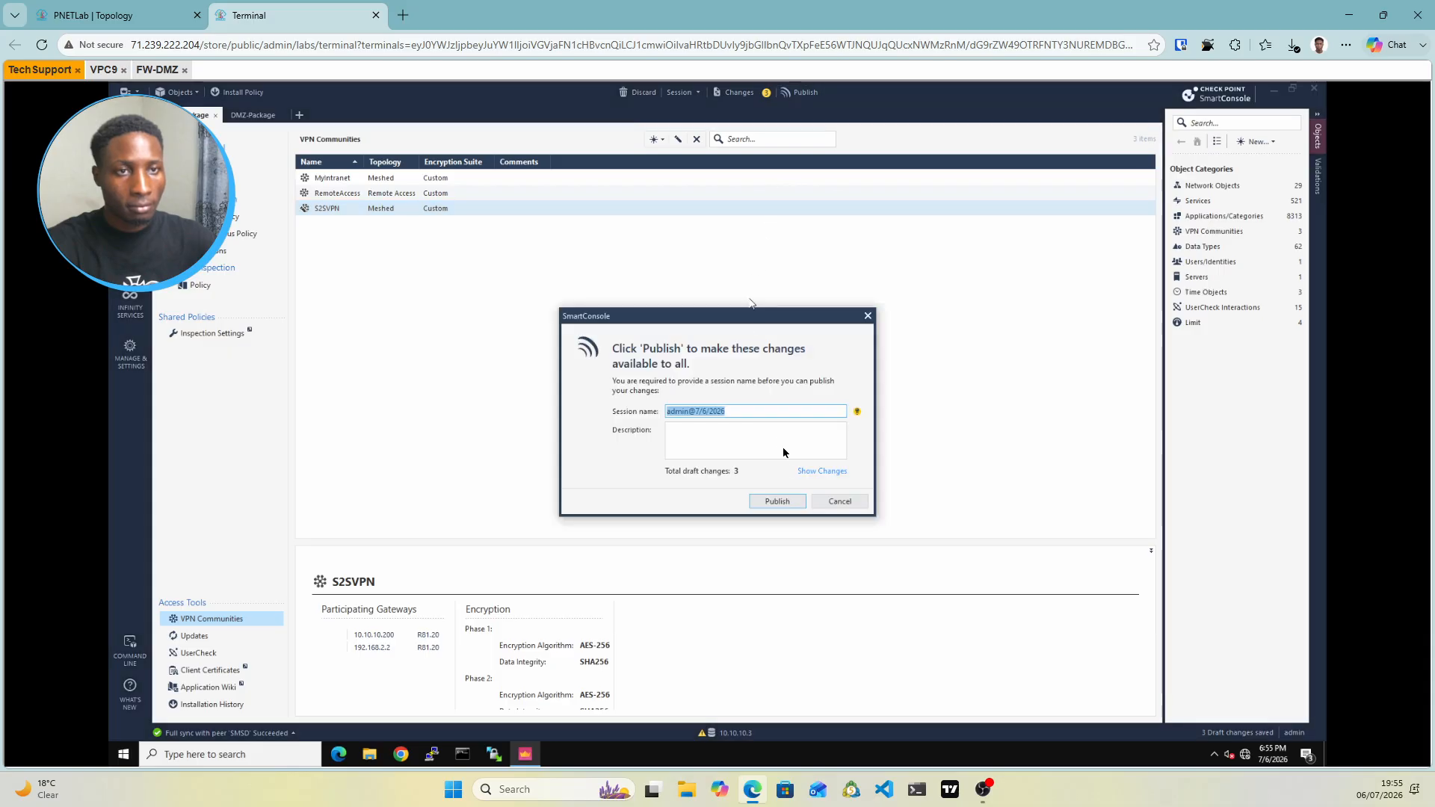
left_click(776, 501)
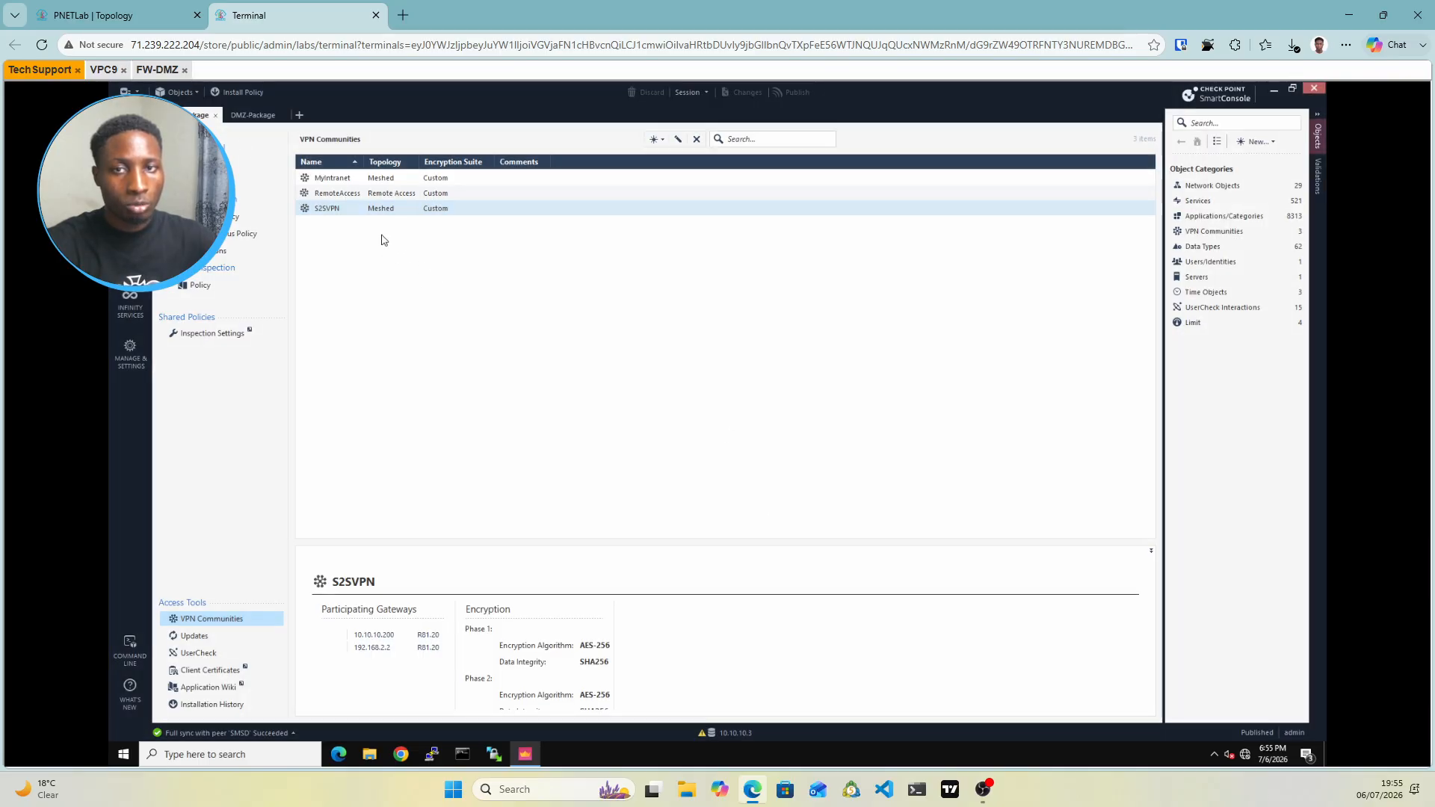
left_click(245, 117)
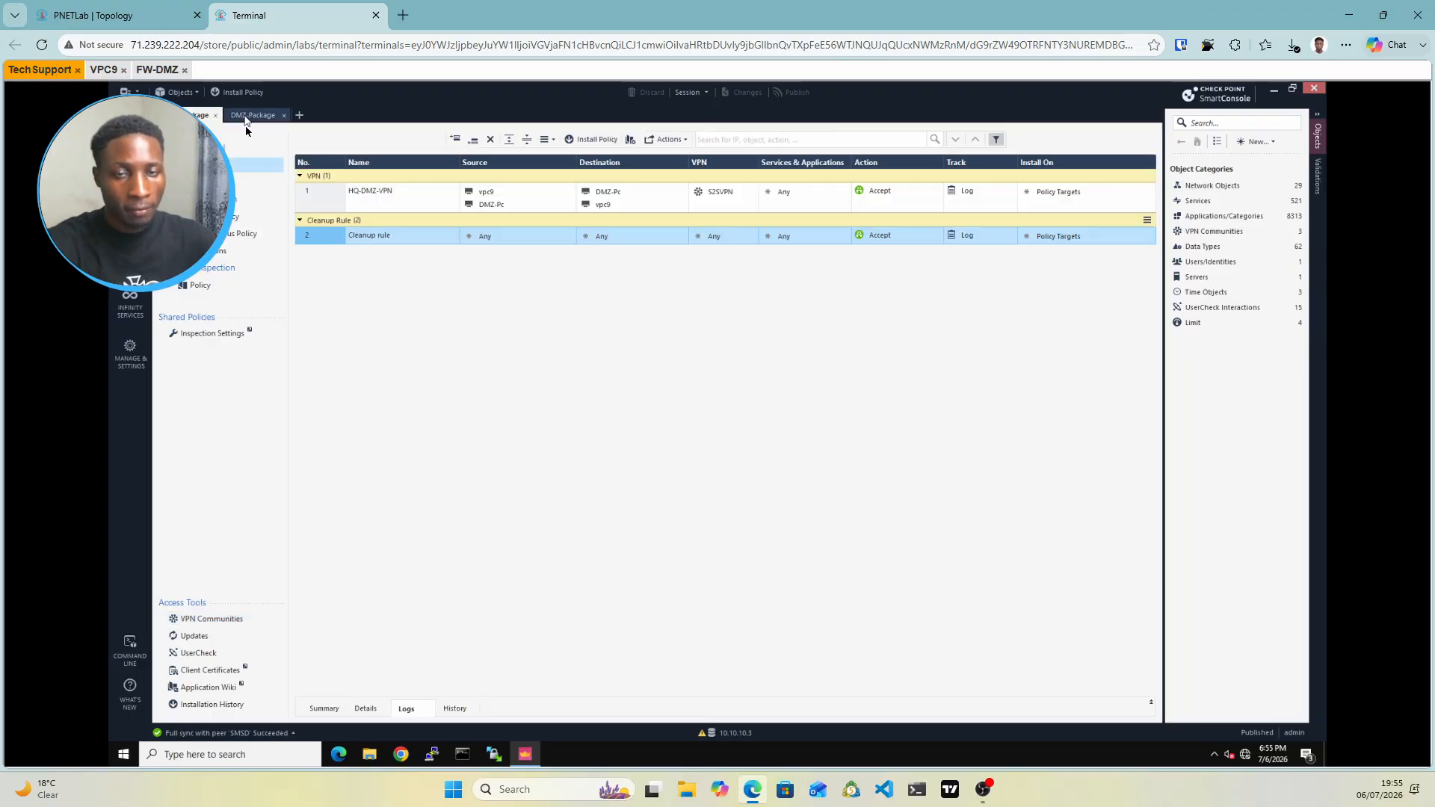
Insert a new rule above HQ-DMZ-VPN and name it HQ-Br-VPN, correcting a typo
left_click(322, 206)
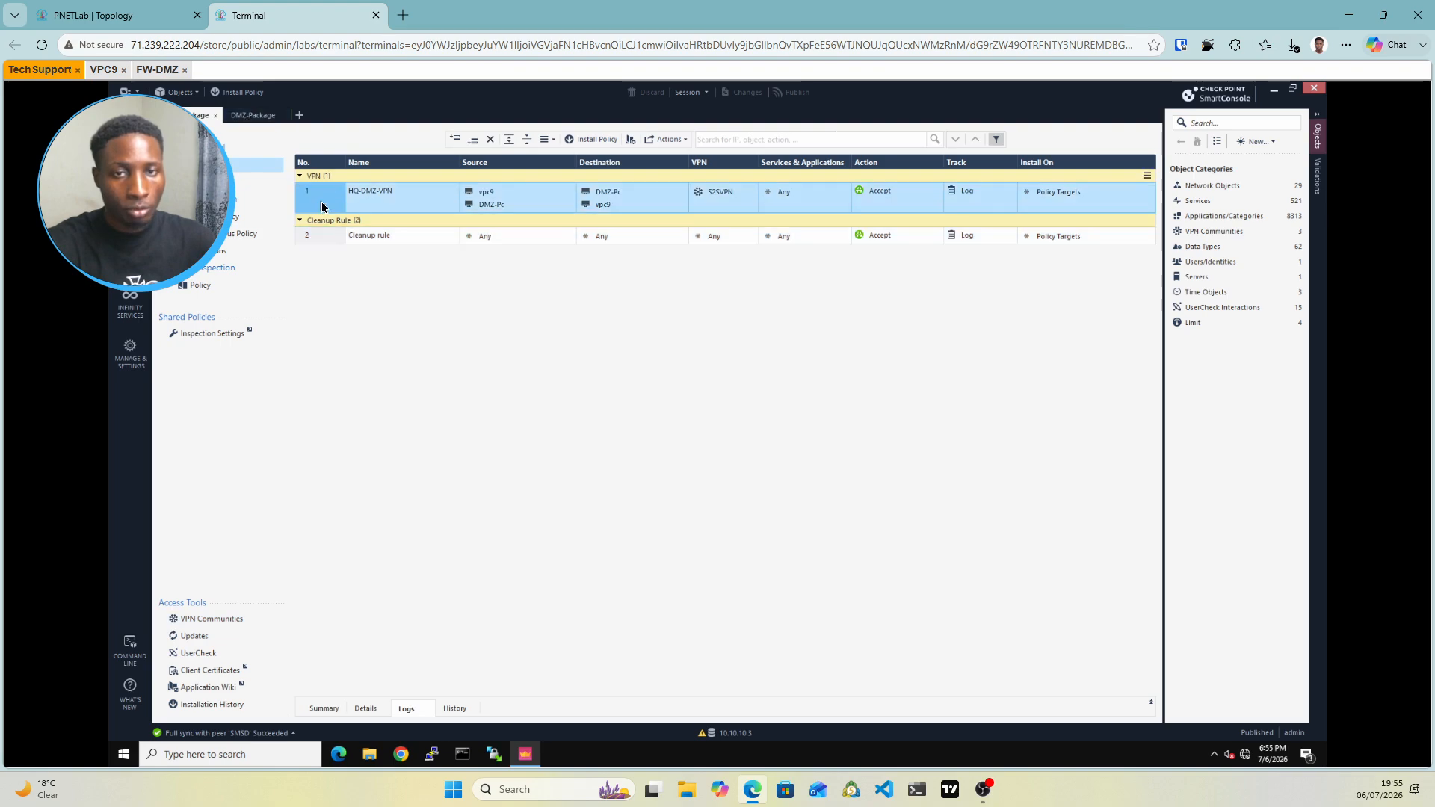
right_click(322, 206)
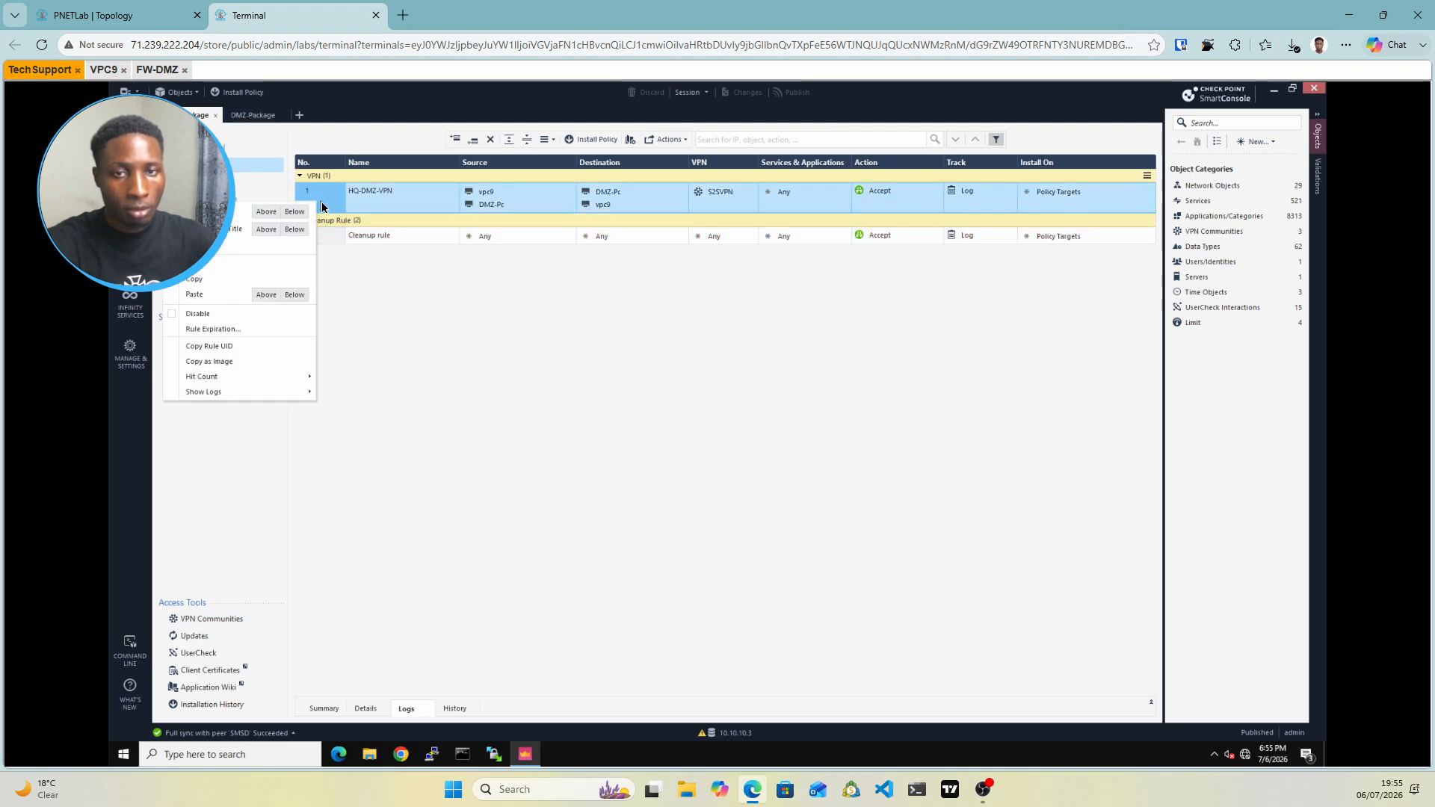
left_click(268, 213)
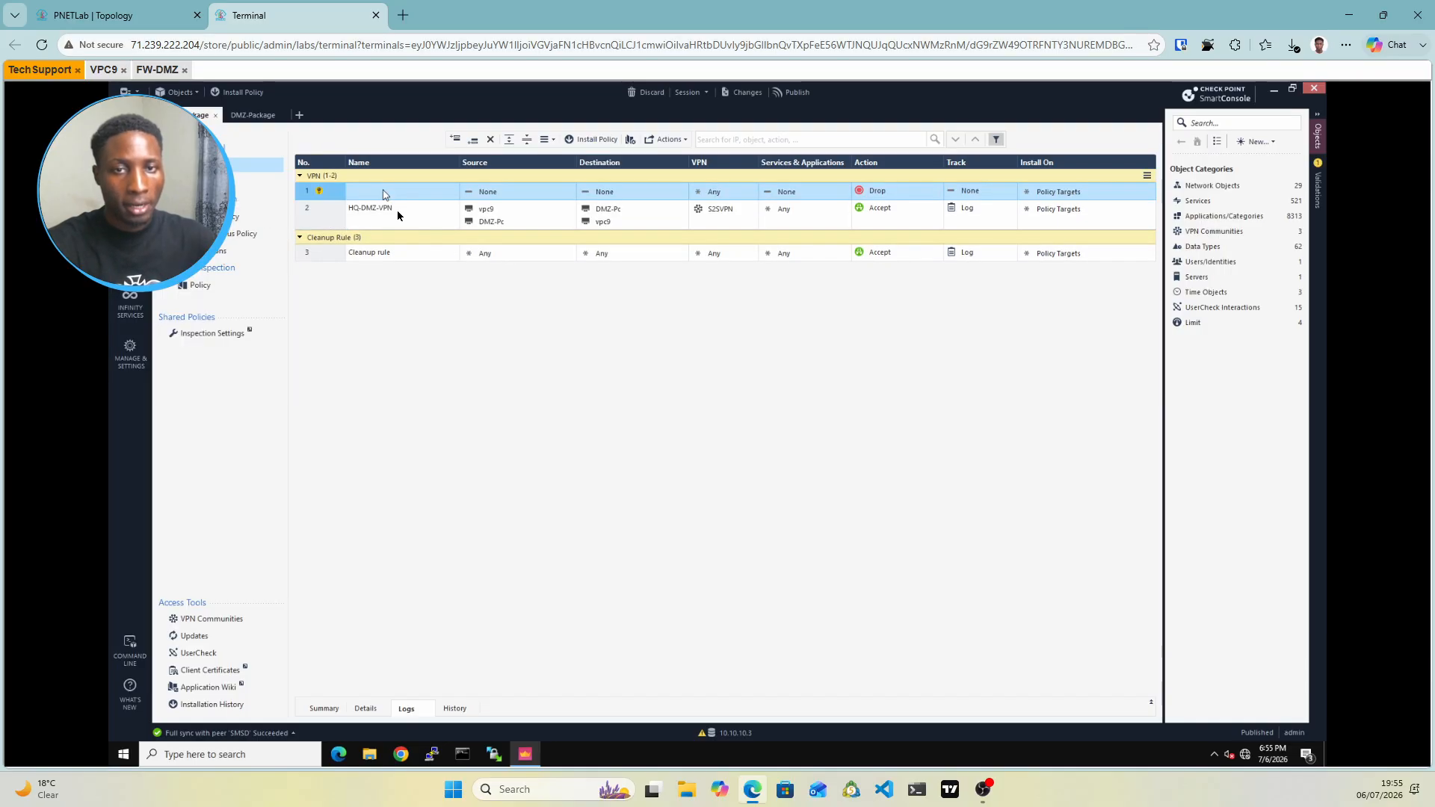
double_click(384, 192)
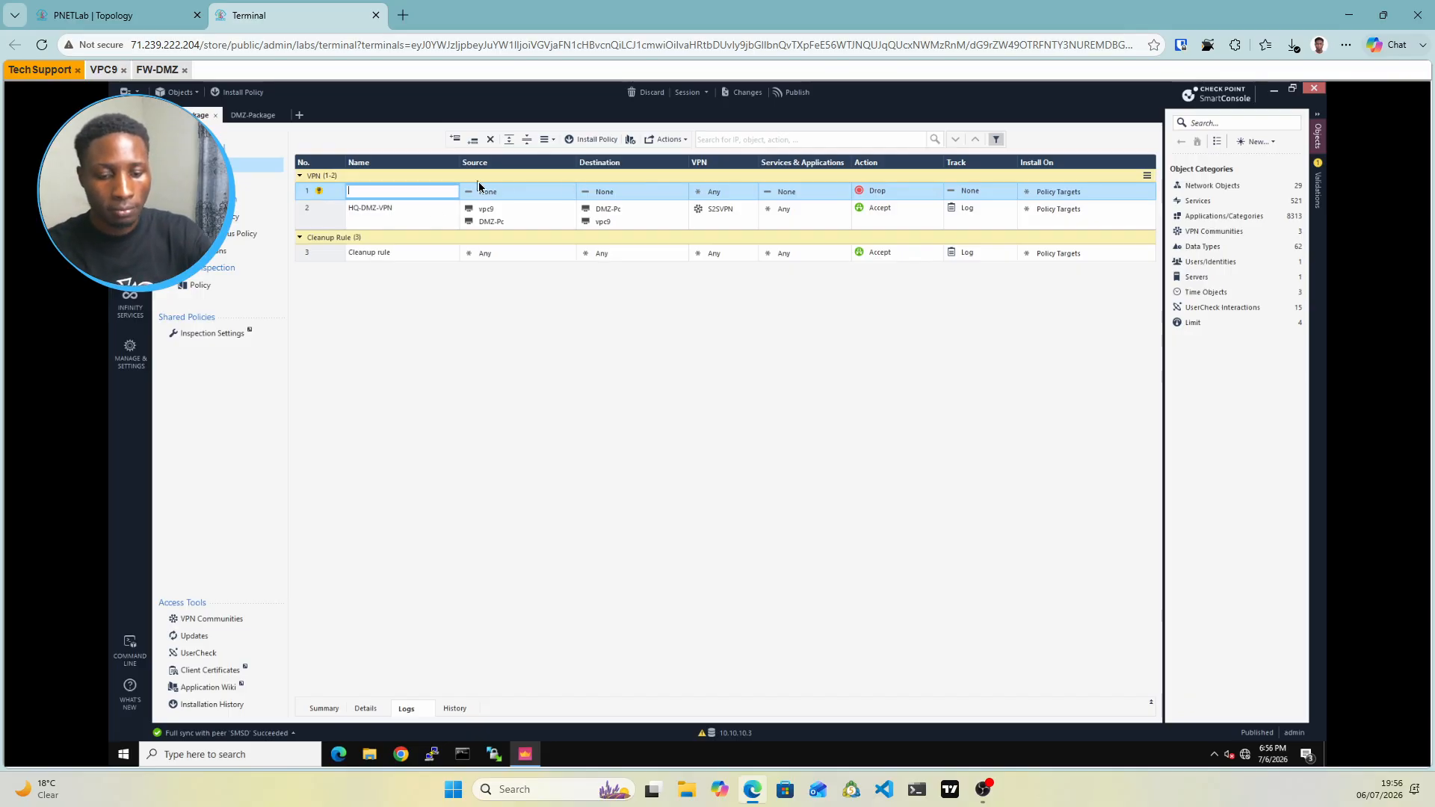
type("HQ-t")
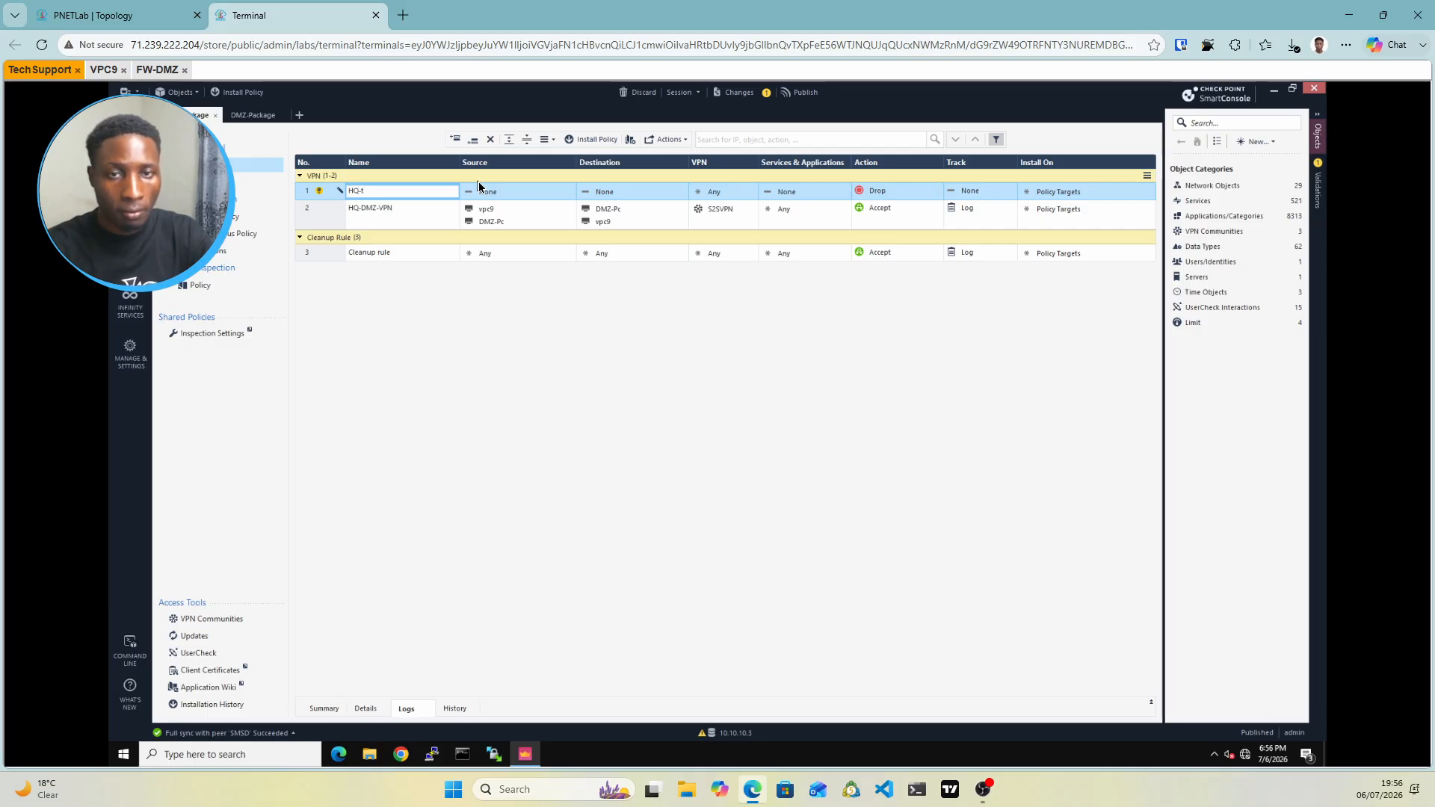
key("Return")
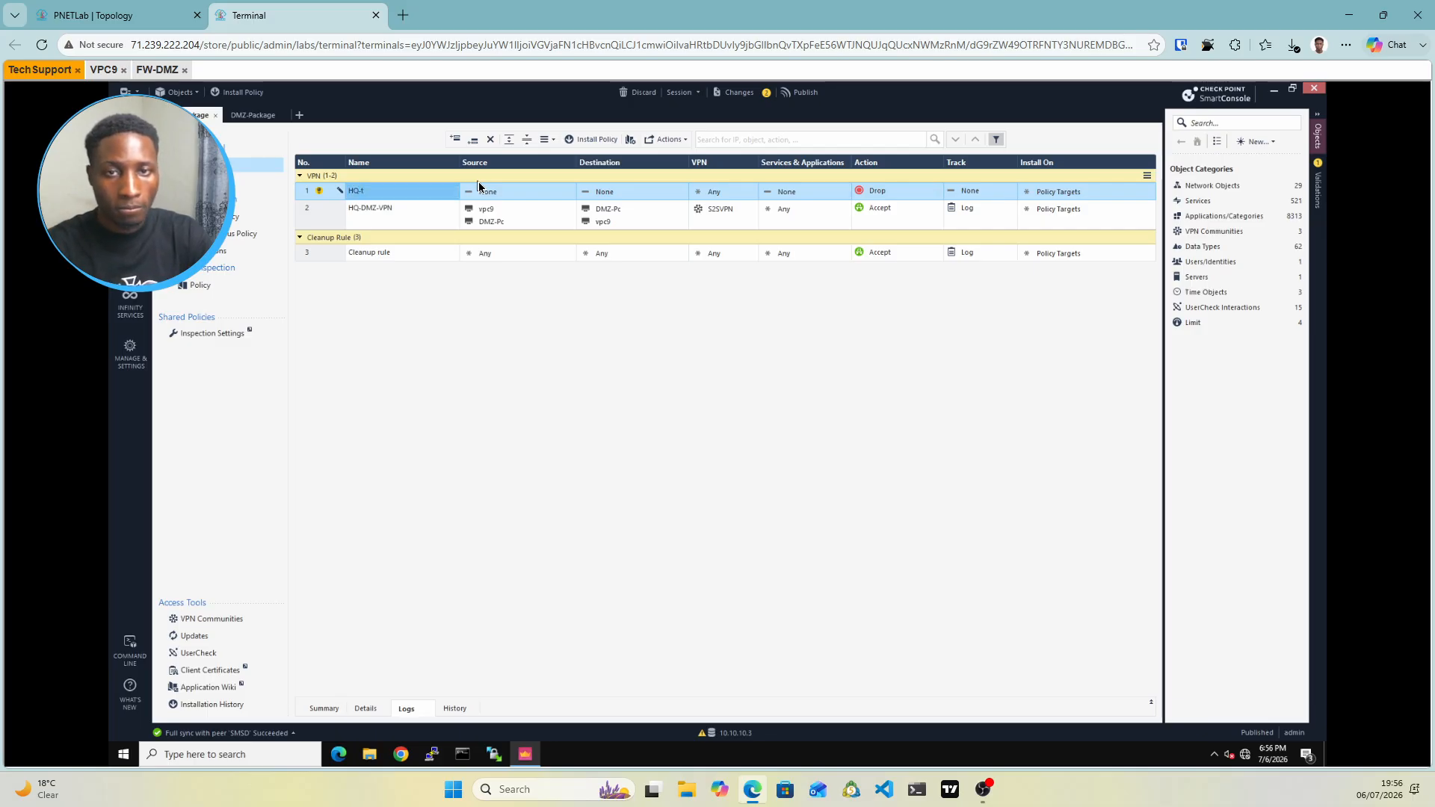
left_click(382, 192)
key("BackSpace")
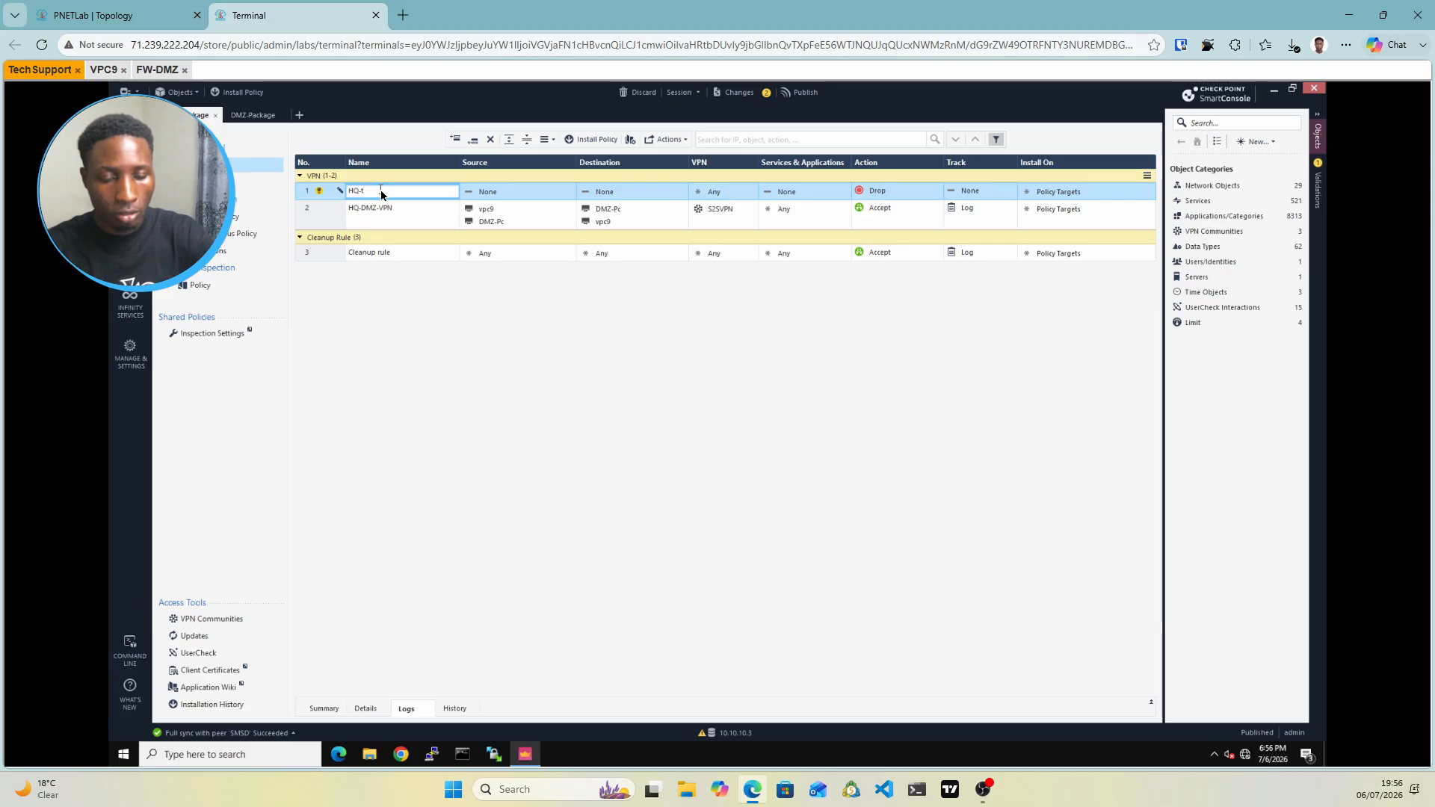
type("Br-")
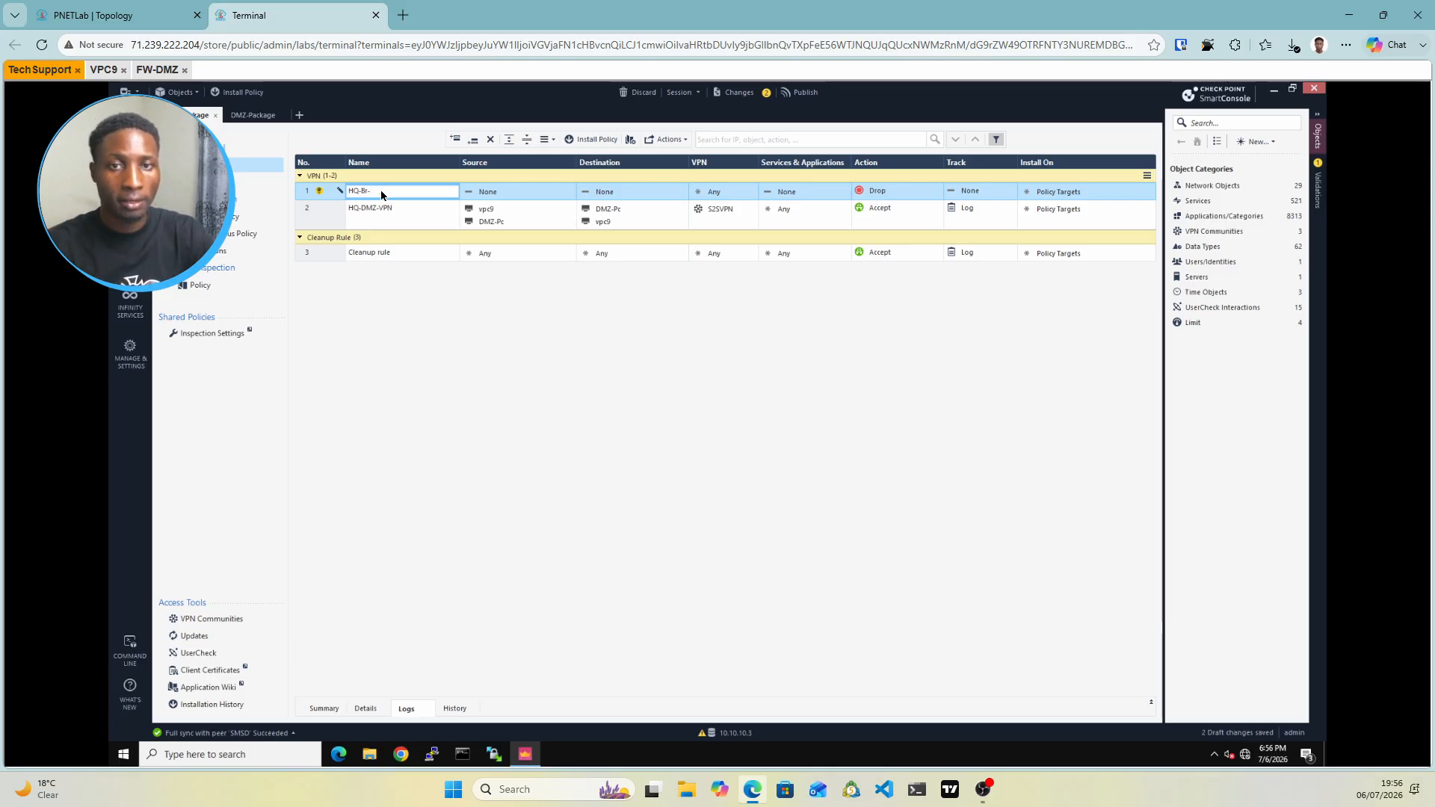
type("VPN")
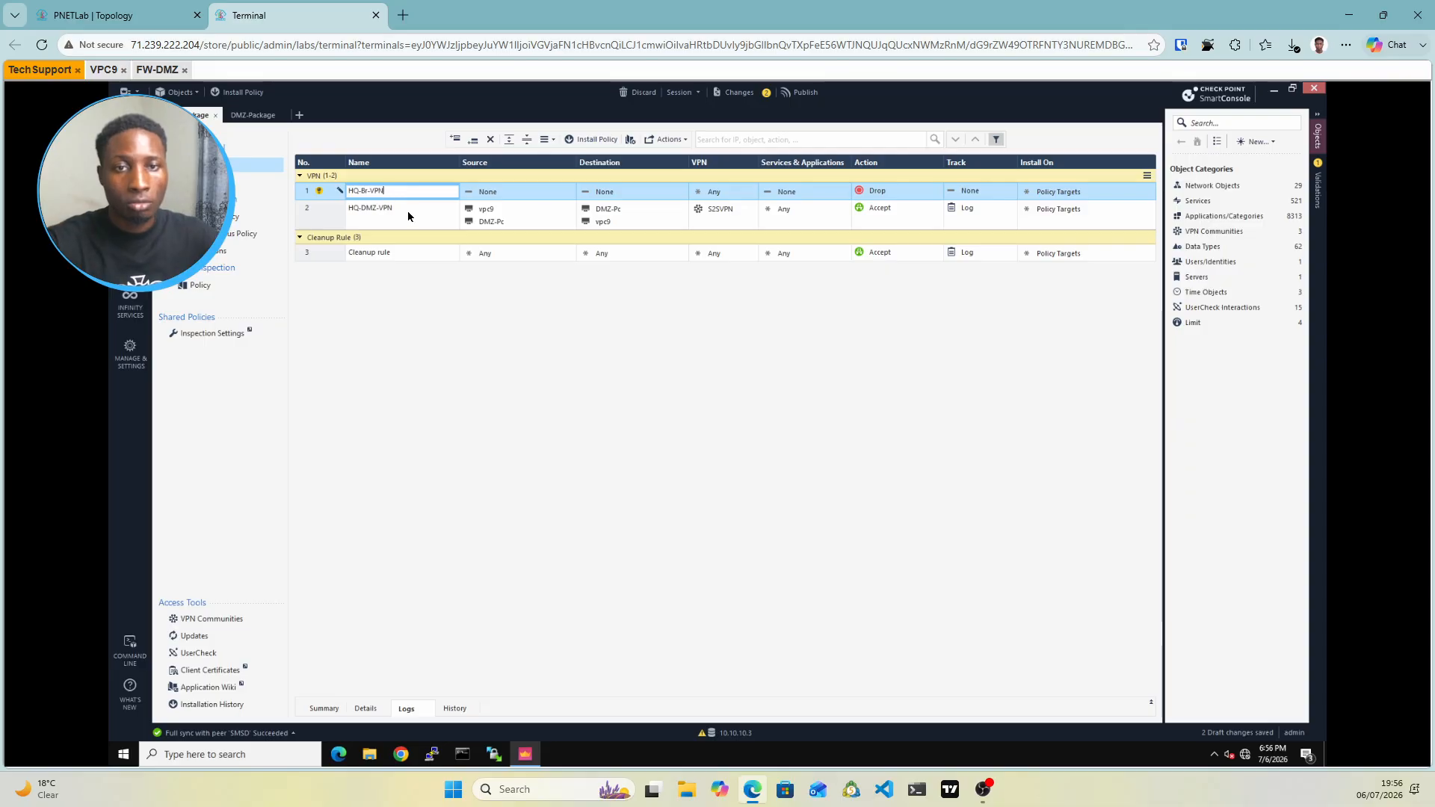
left_click(537, 199)
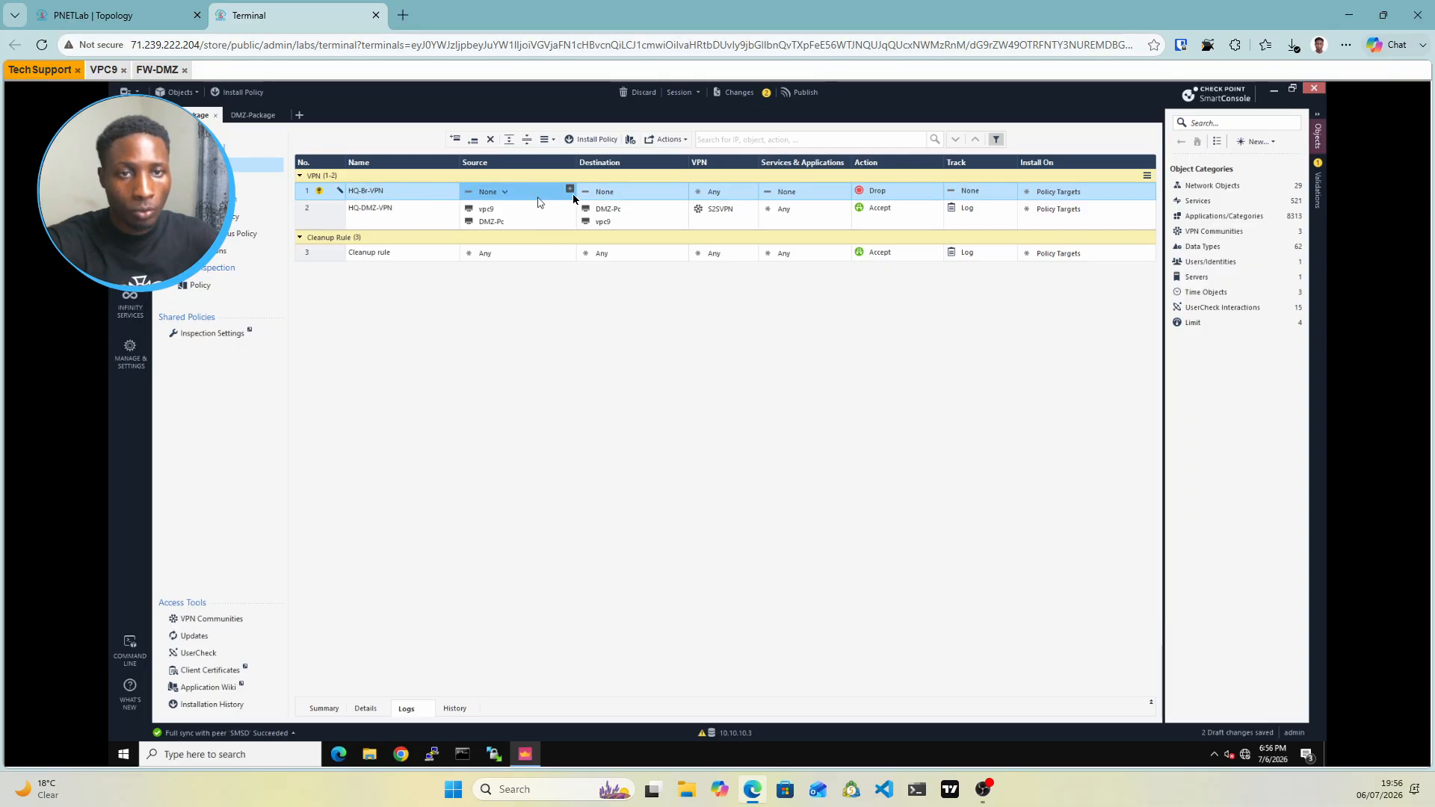
Add vpc9 as the HQ-Br-VPN rule's source
left_click(570, 190)
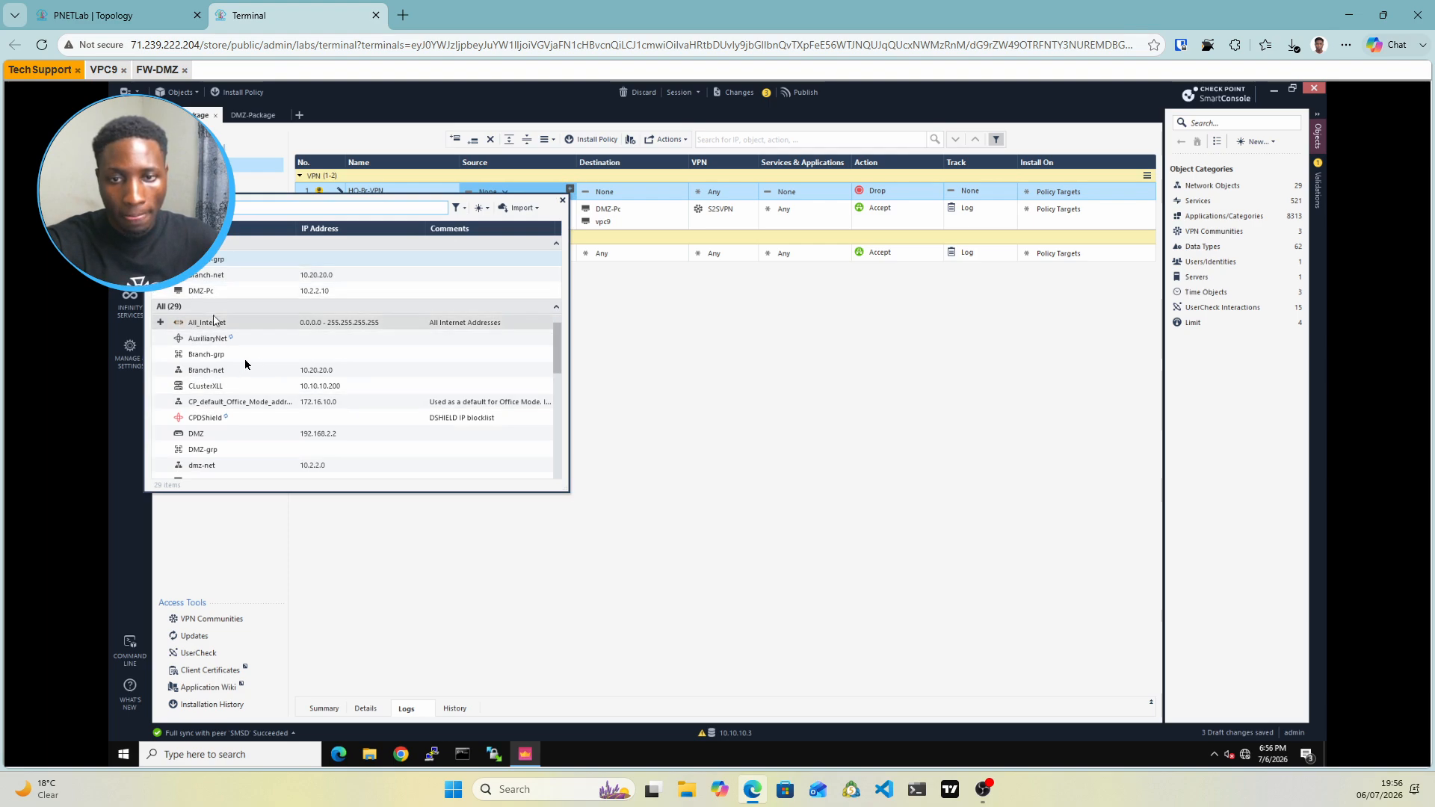
scroll(246, 381, "down", 1)
scroll(247, 386, "down", 1)
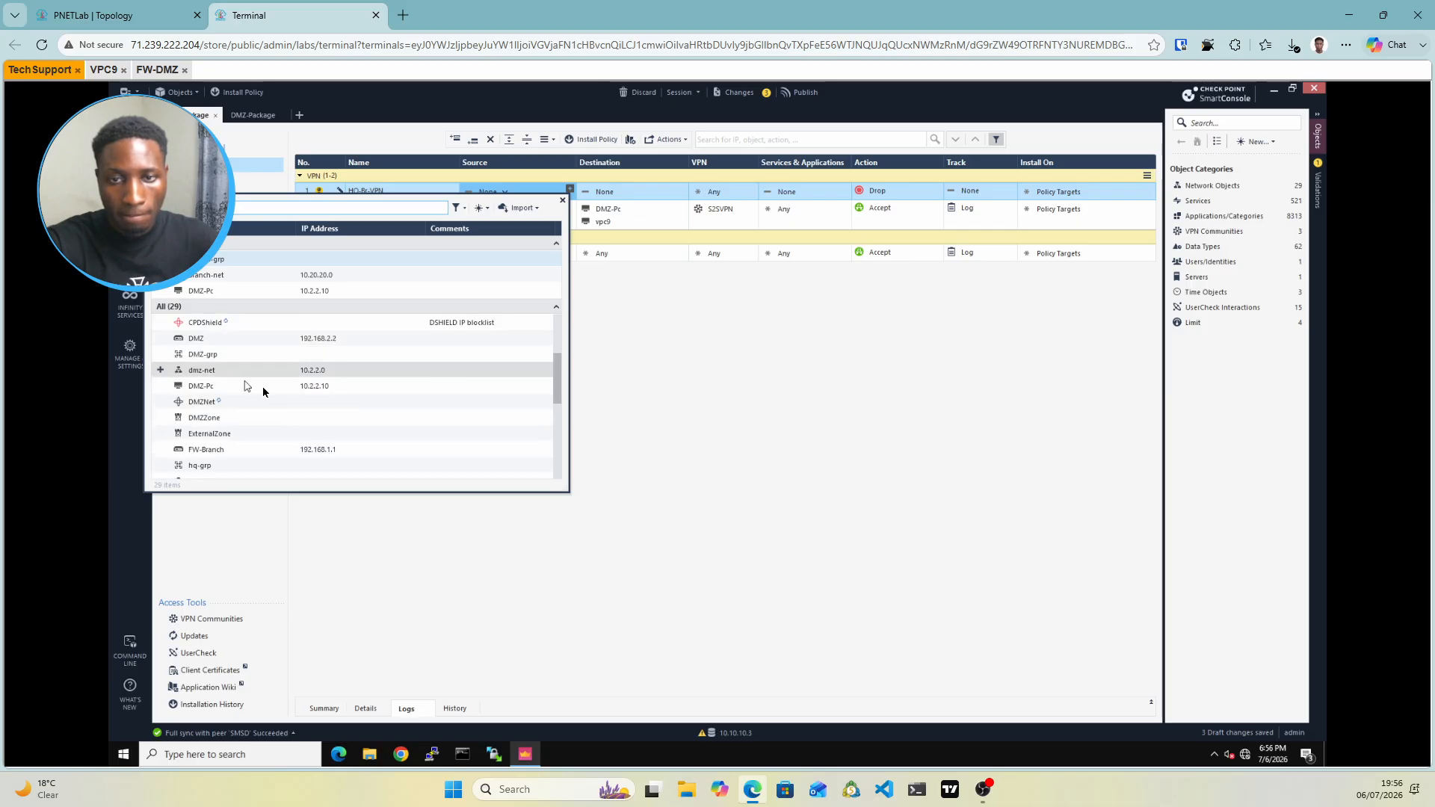
scroll(258, 370, "down", 2)
scroll(266, 366, "down", 3)
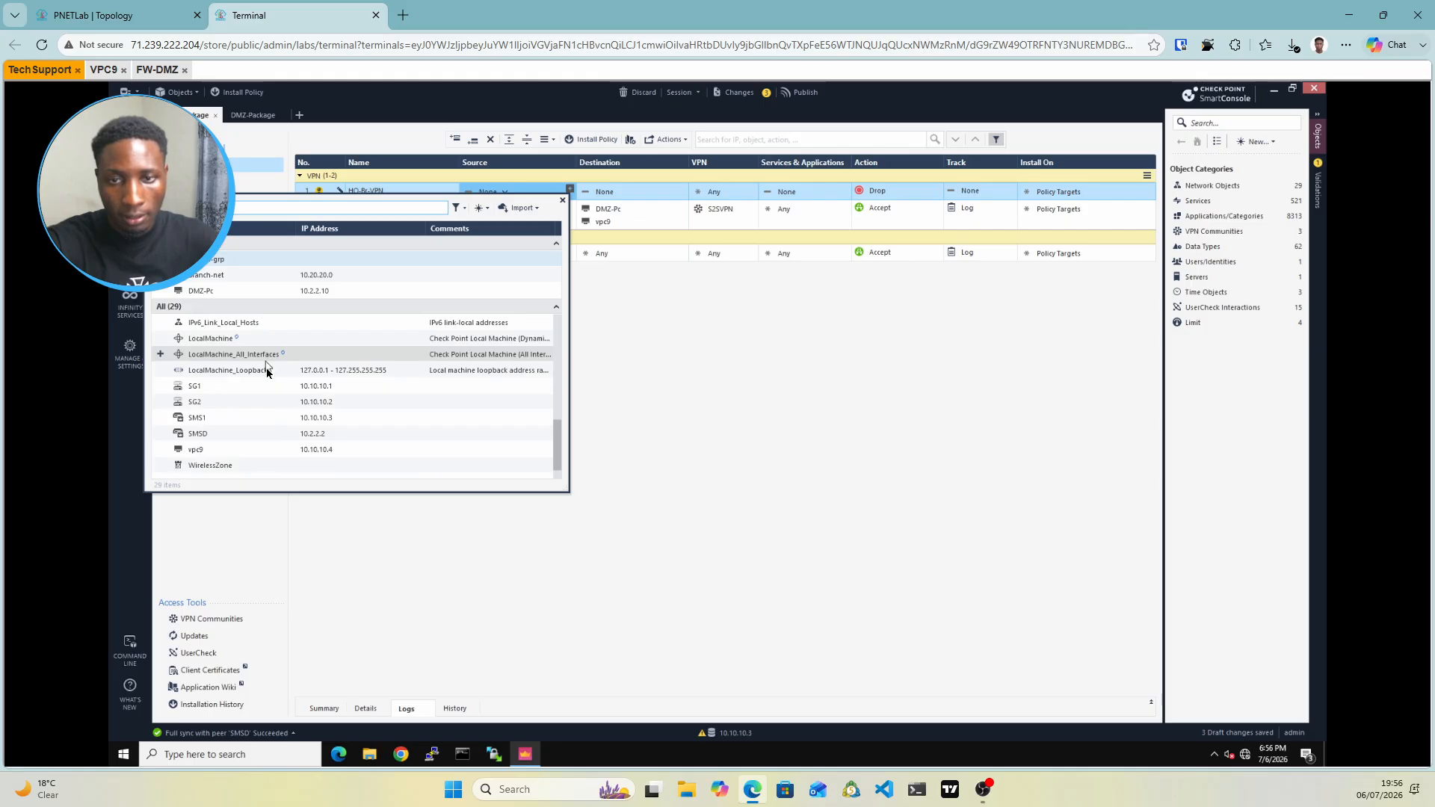
left_click(161, 449)
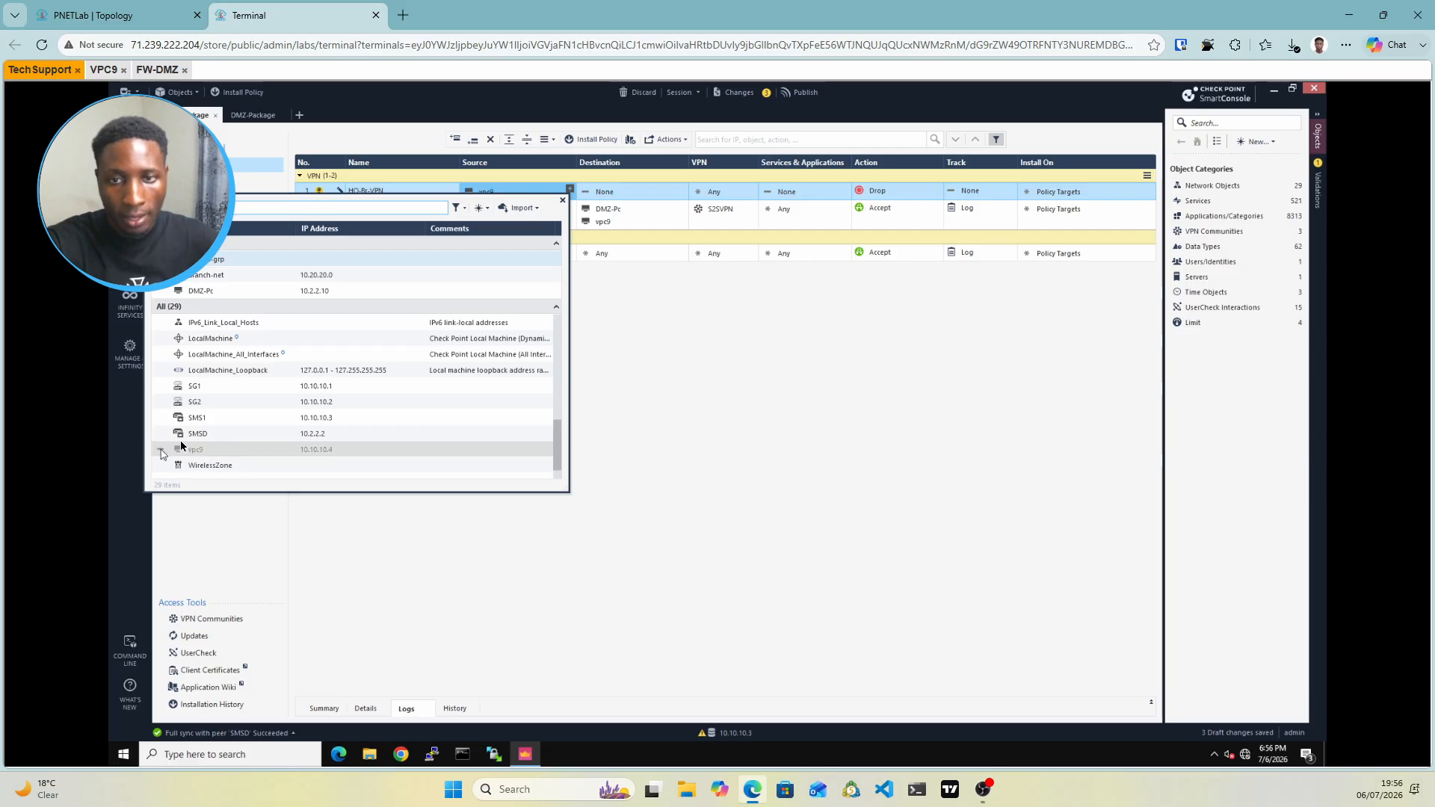
Create new host VPC11 with IPv4 address 10.20.20.20 in the rule's source
left_click(480, 207)
left_click(94, 15)
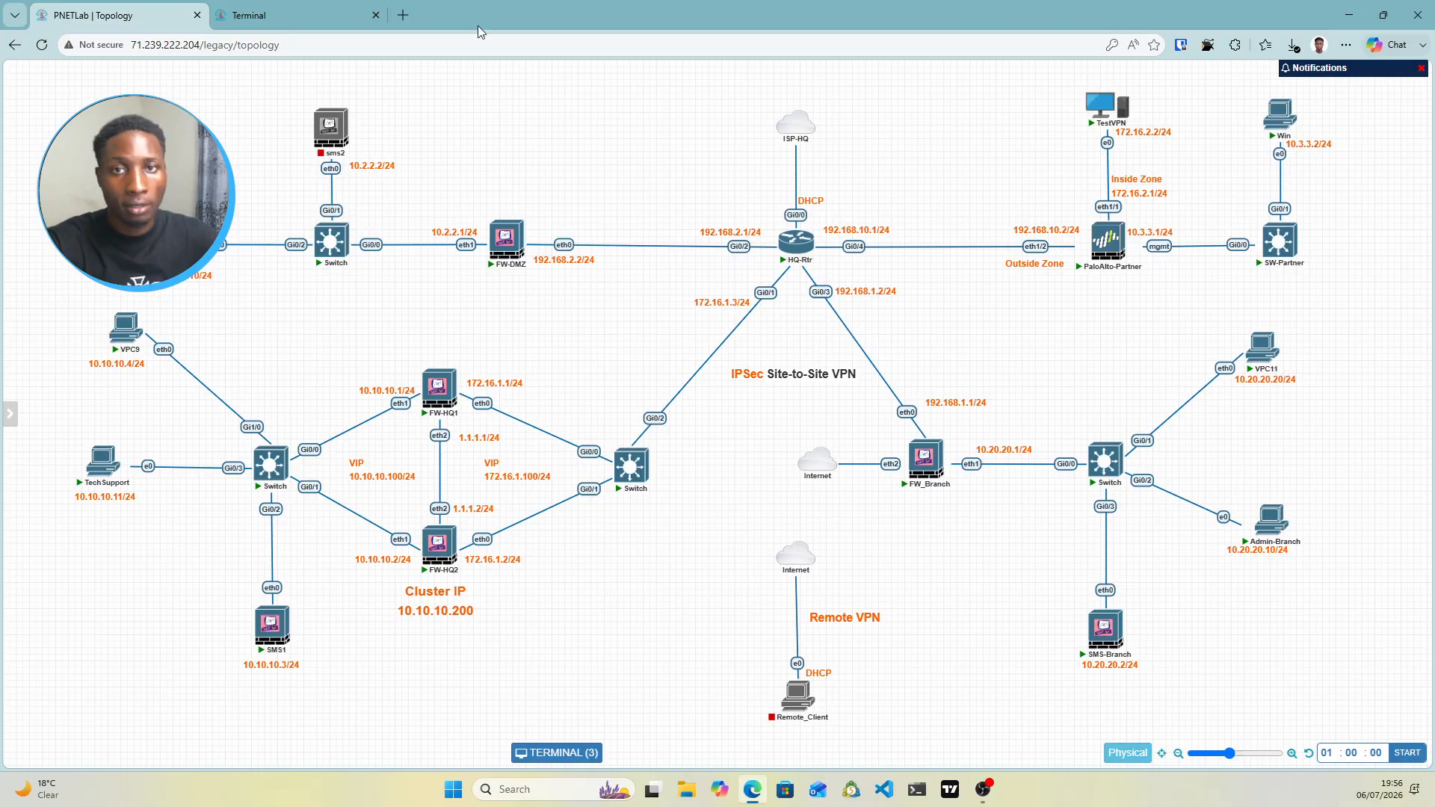
left_click(284, 15)
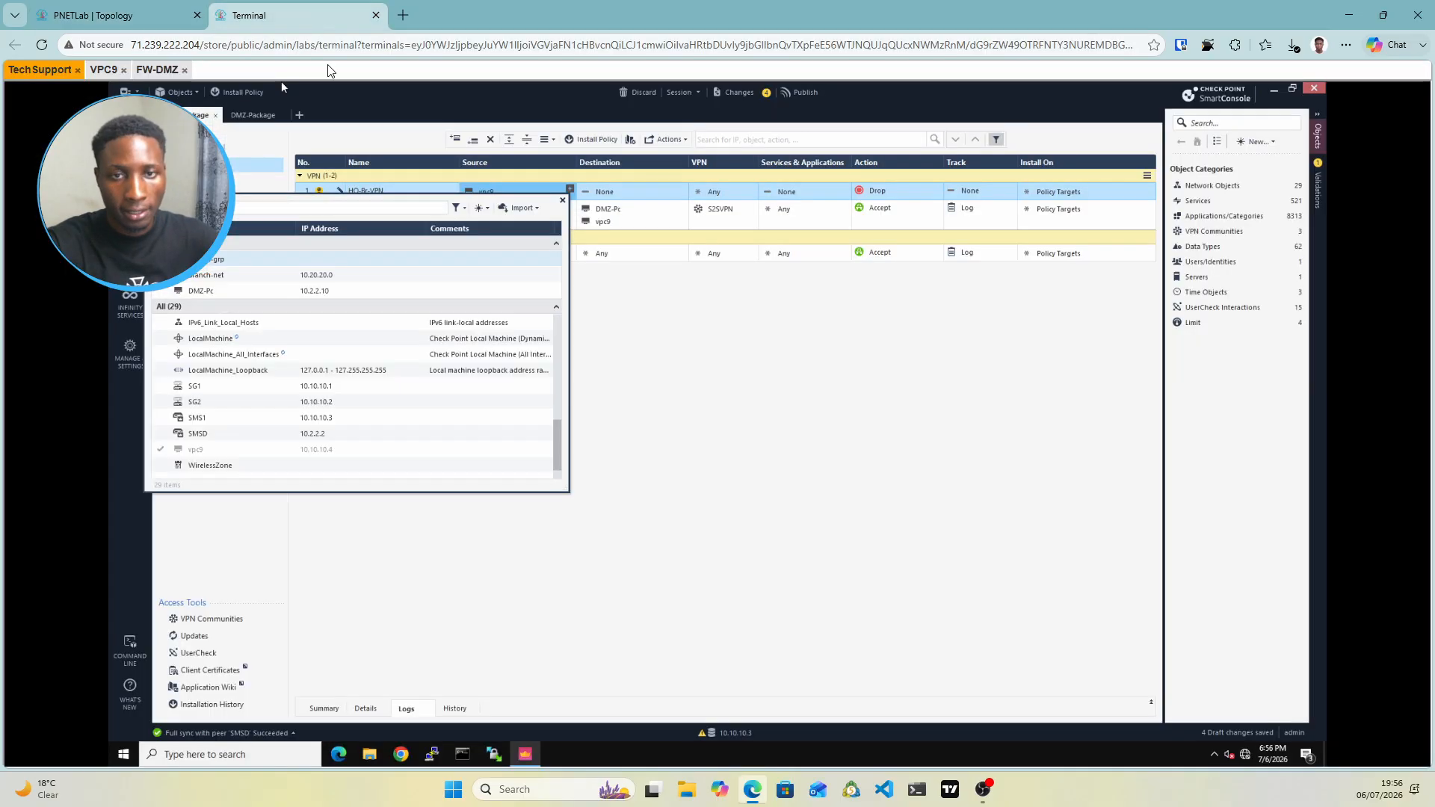
left_click(481, 208)
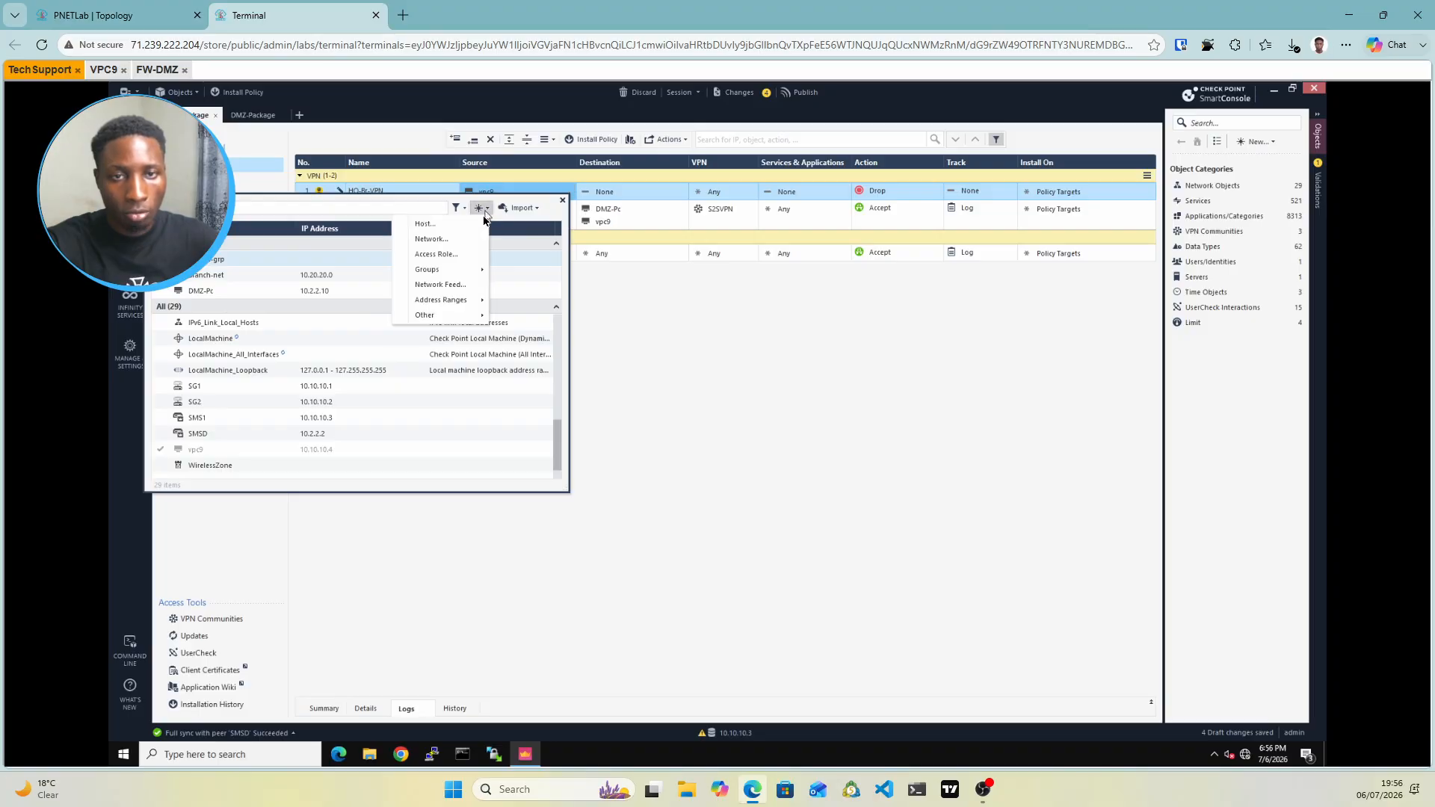
left_click(424, 223)
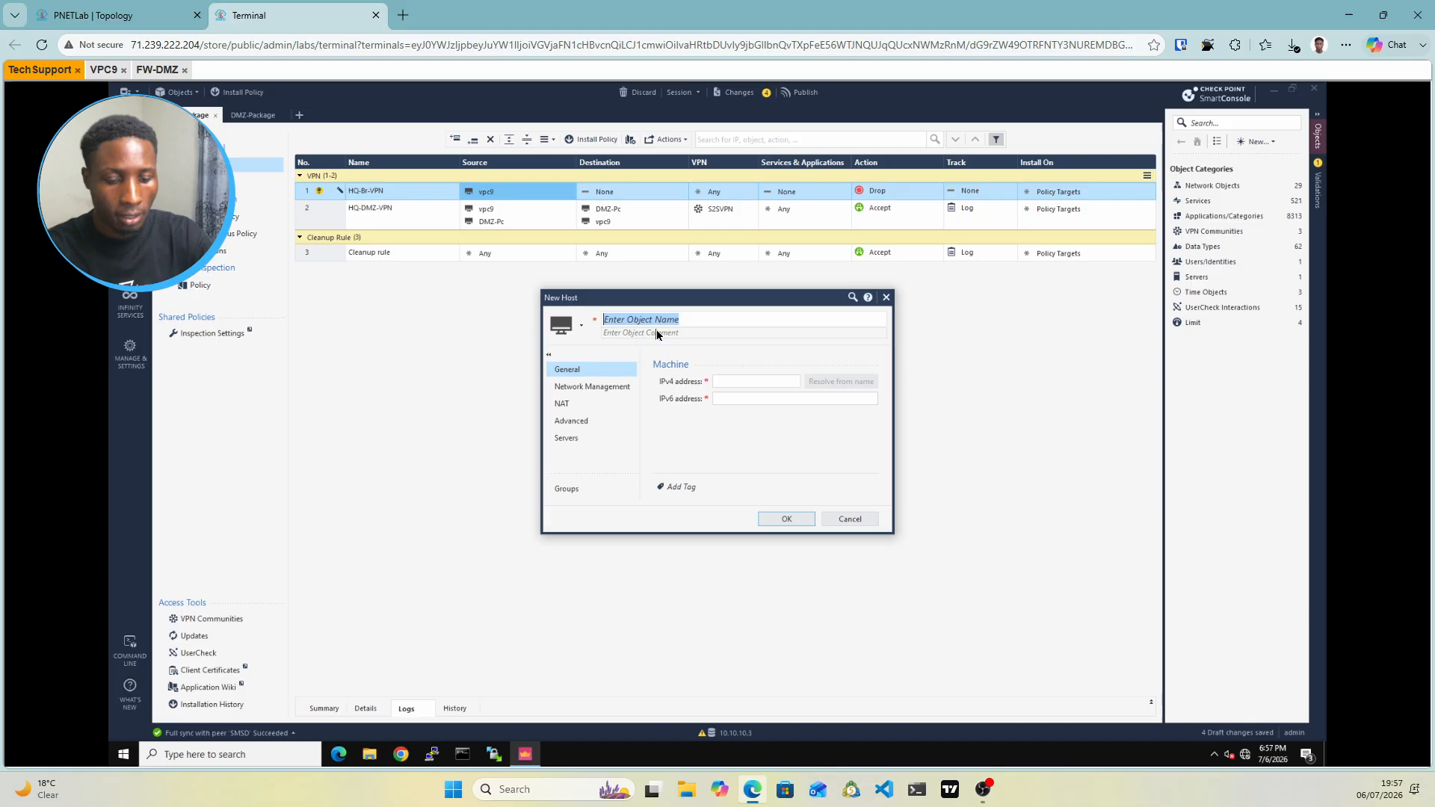
type("VPC11")
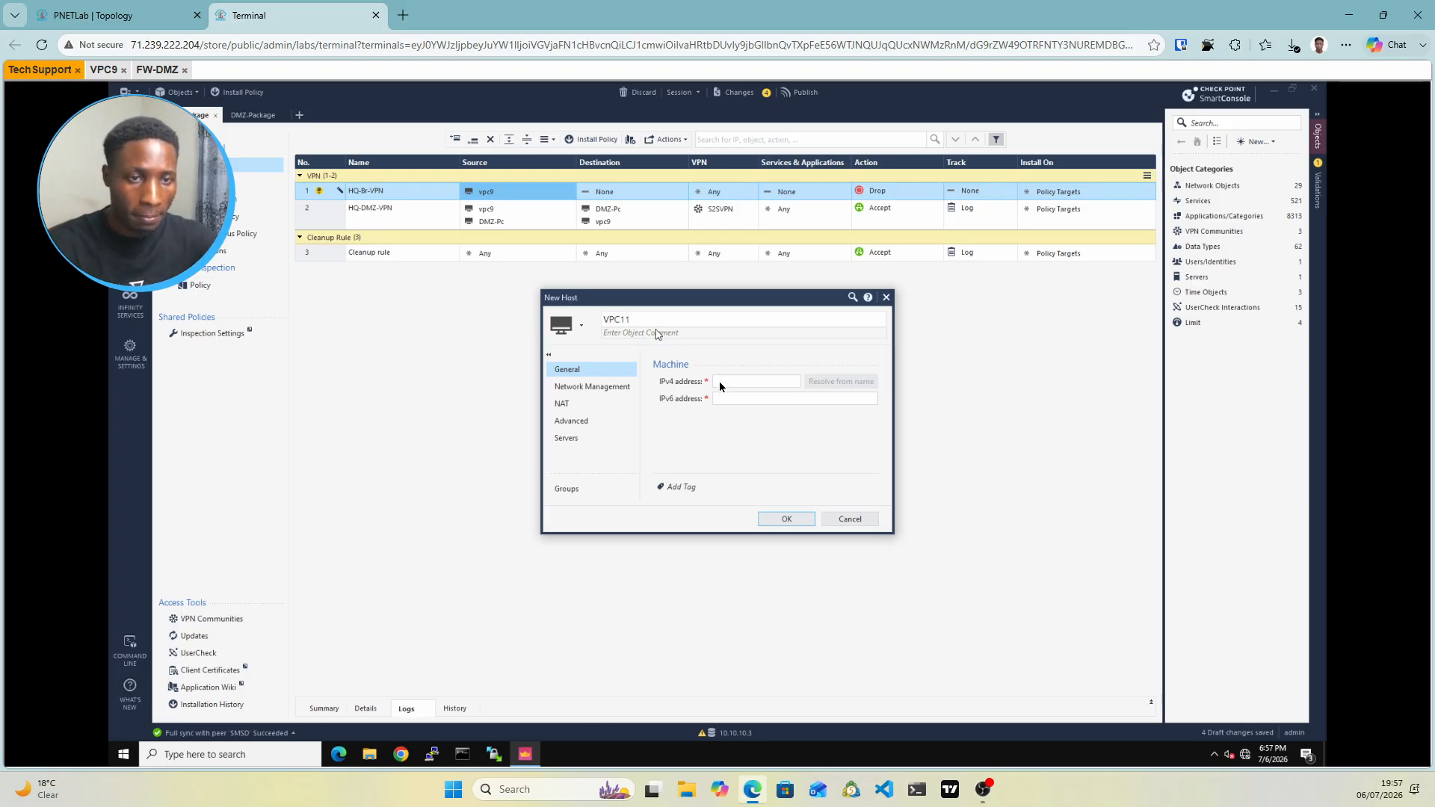
left_click(719, 381)
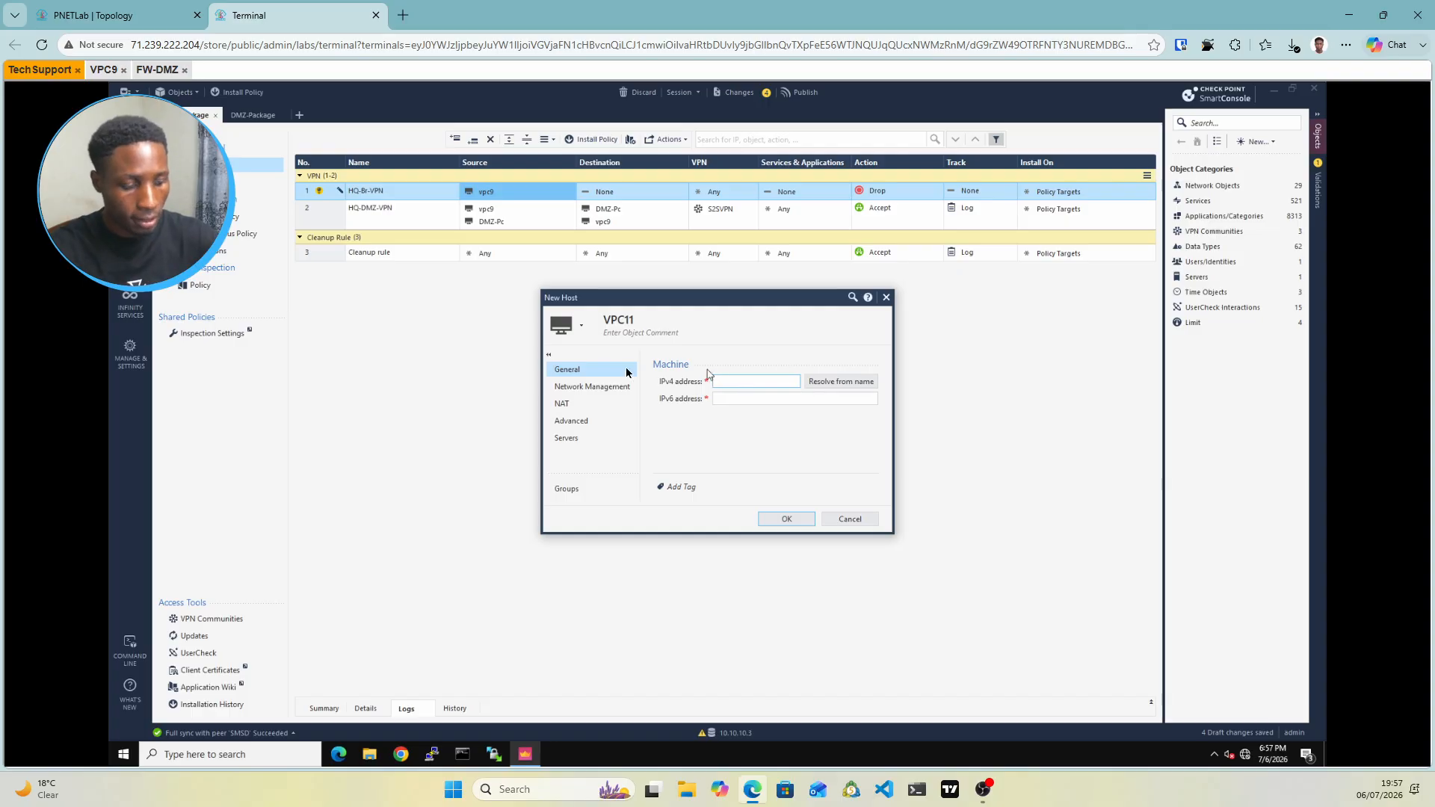
type("10.")
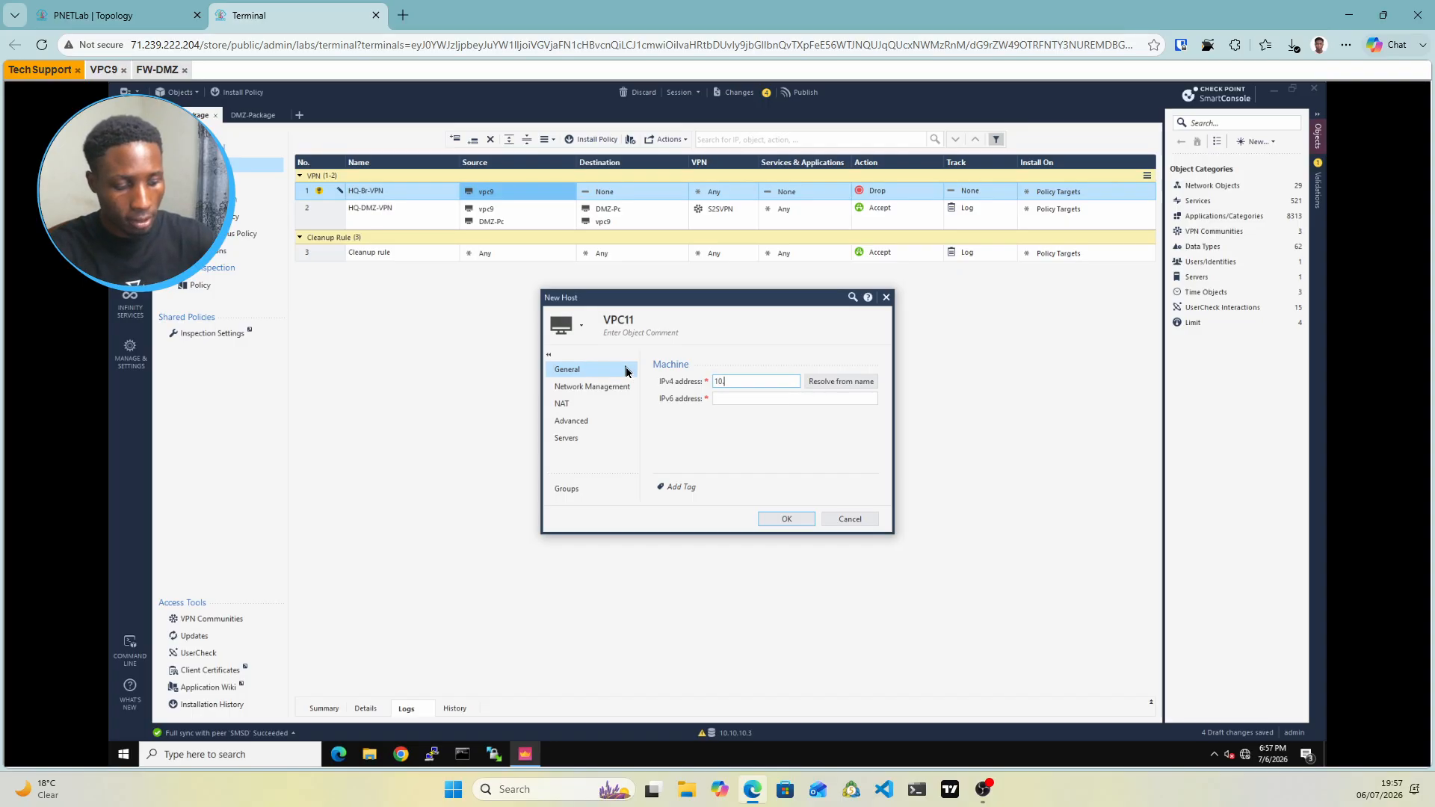
type("20.20")
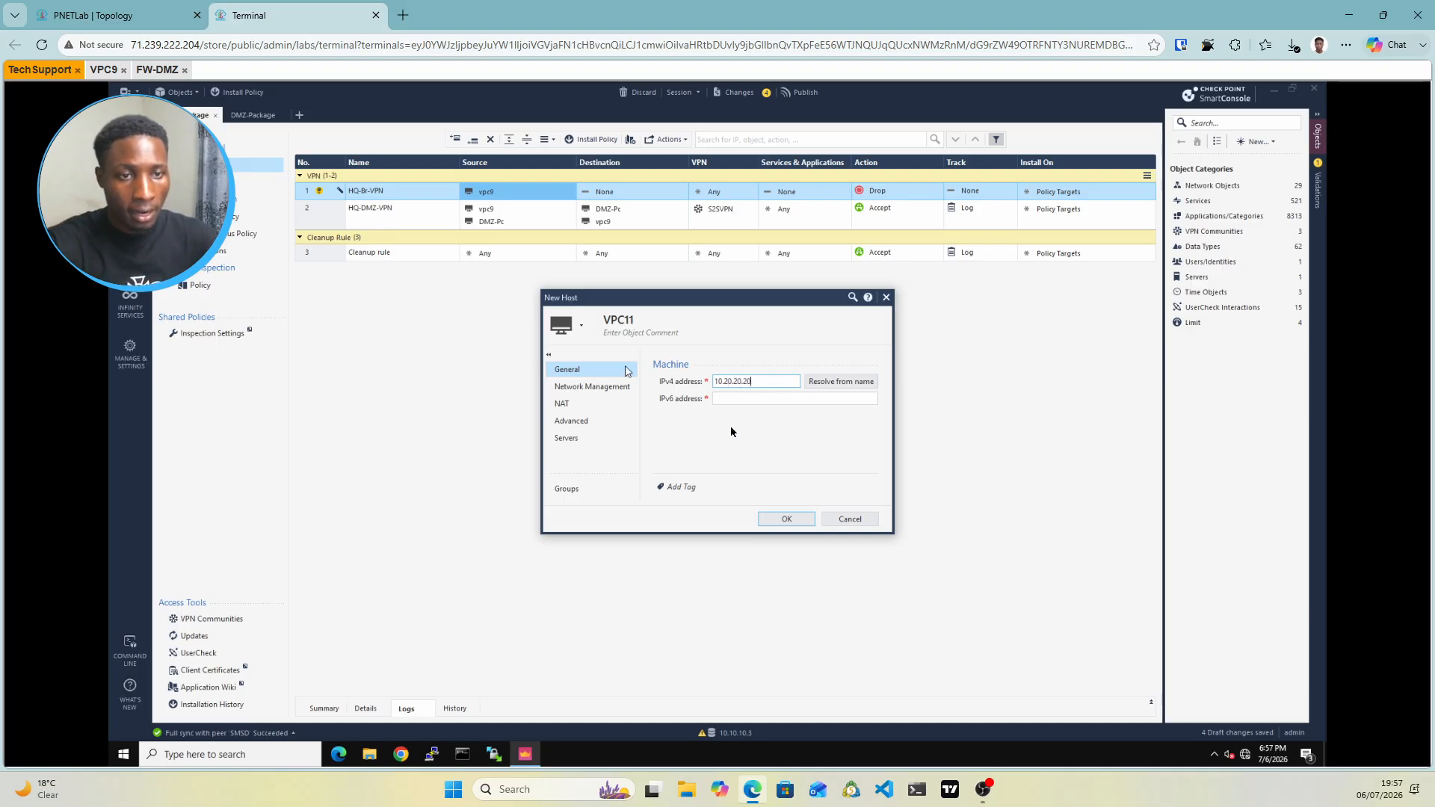
left_click(782, 521)
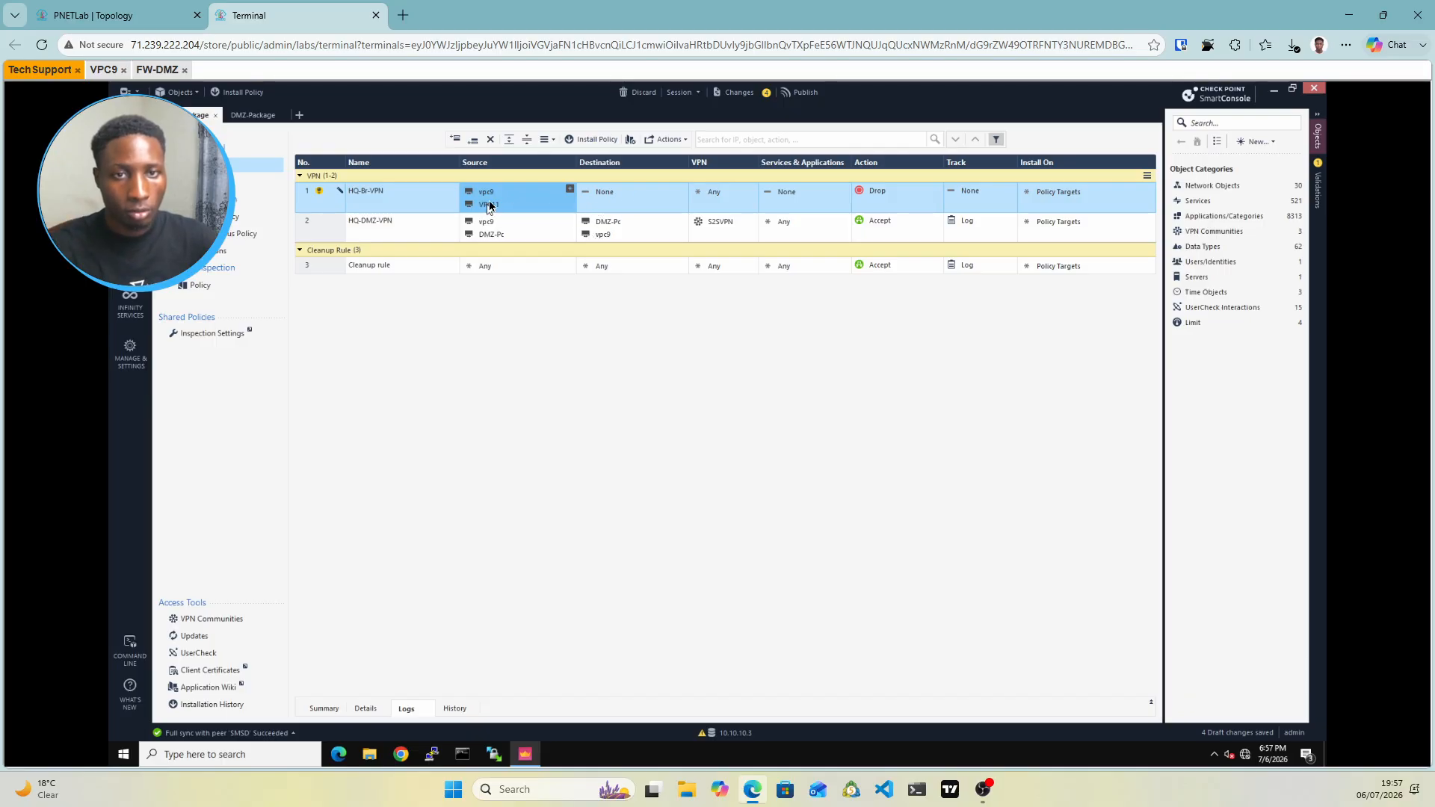
Copy VPC11 and vpc9 from the Source cell into HQ-Br-VPN's Destination
mouse_move(486, 192)
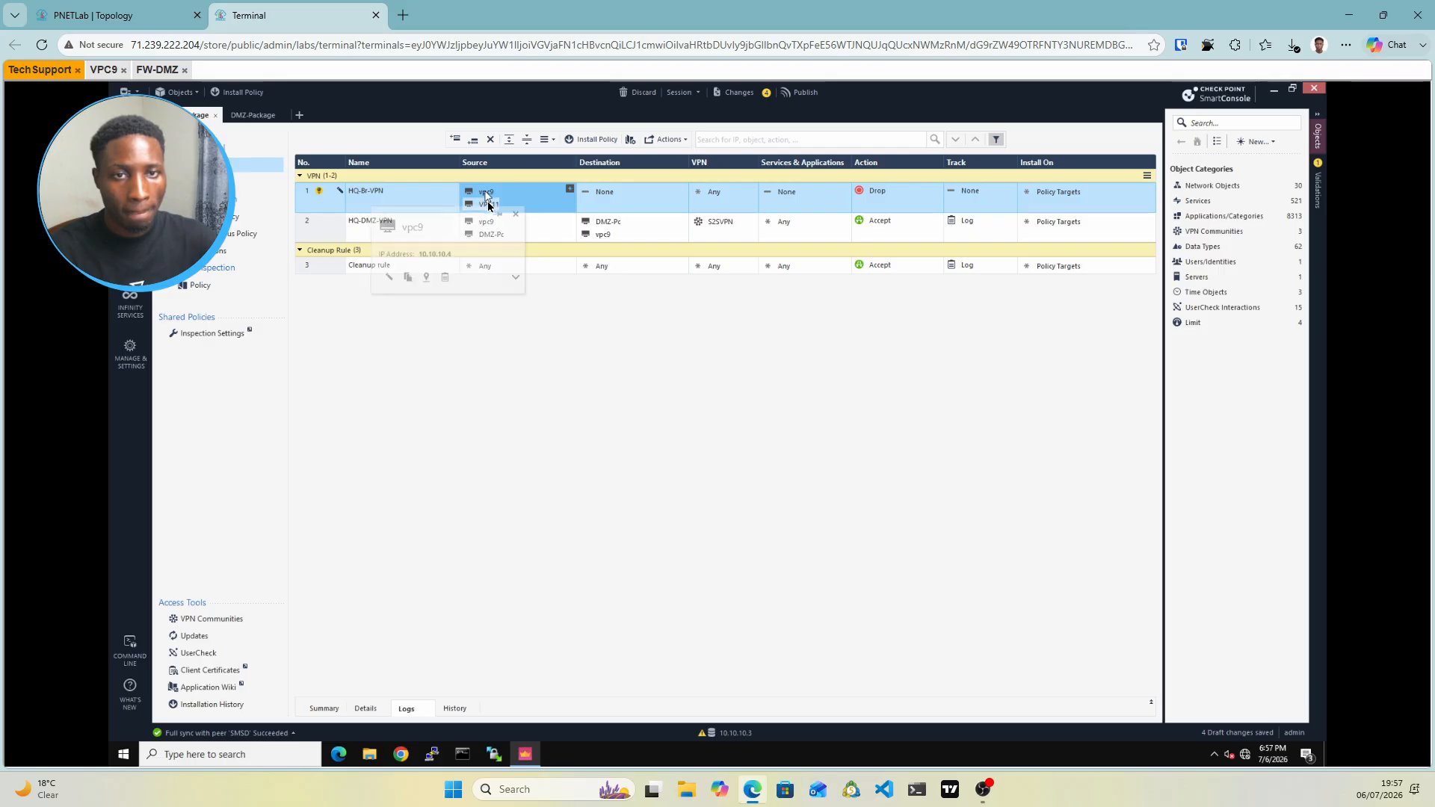
left_click_drag(496, 206, 641, 205)
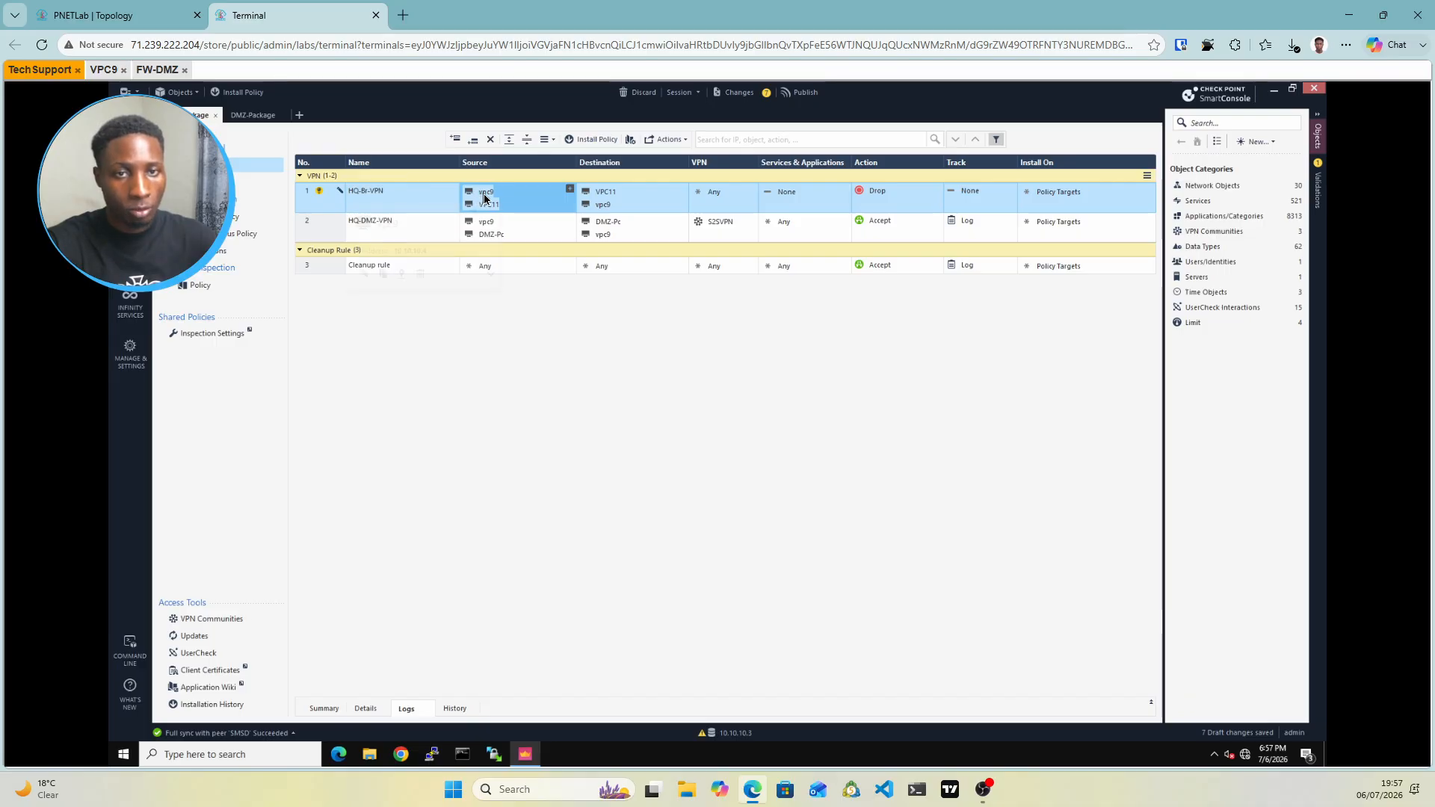
mouse_move(485, 198)
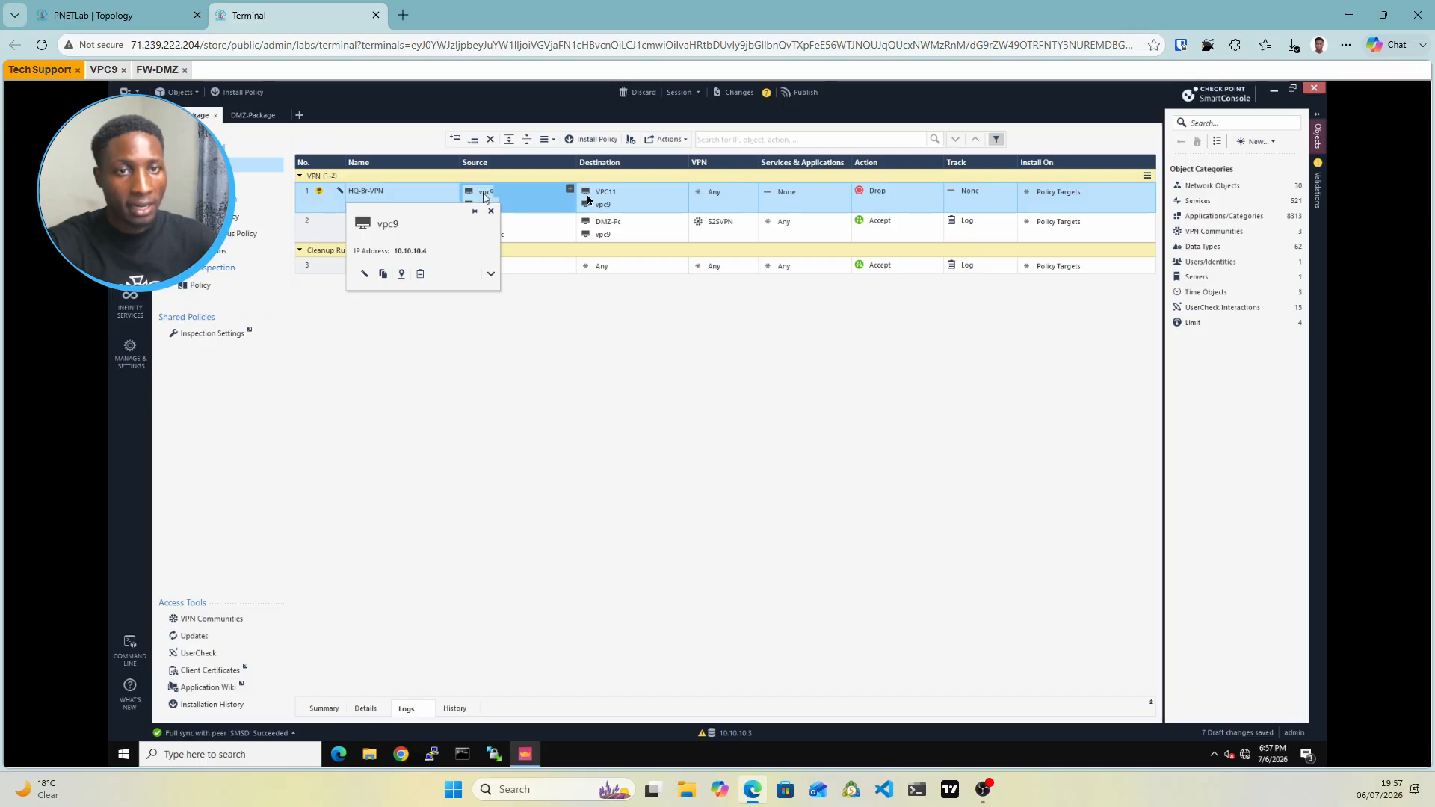
mouse_move(611, 196)
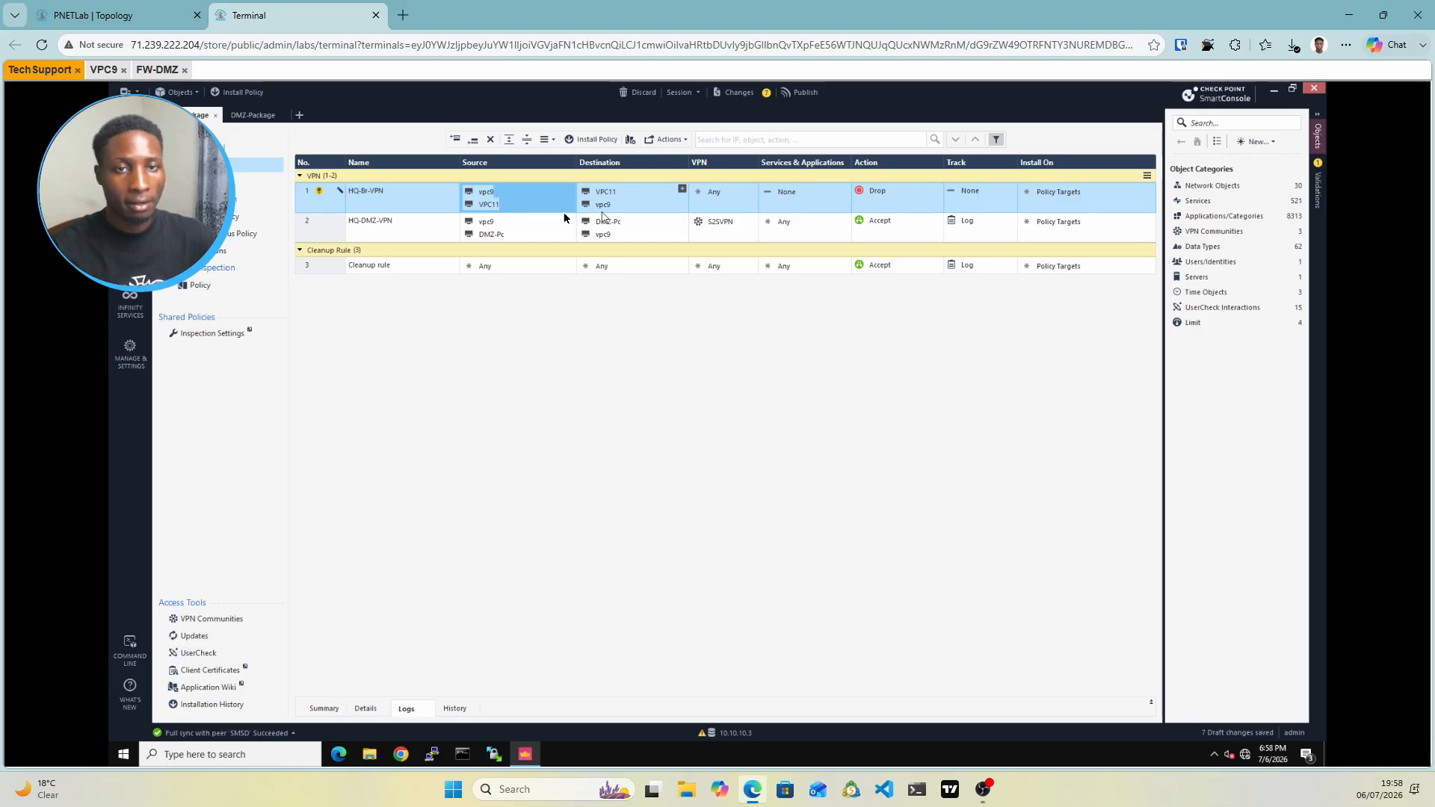
Limit rule HQ-Br-VPN to the S2SVPN community and let it match any service
left_click(727, 201)
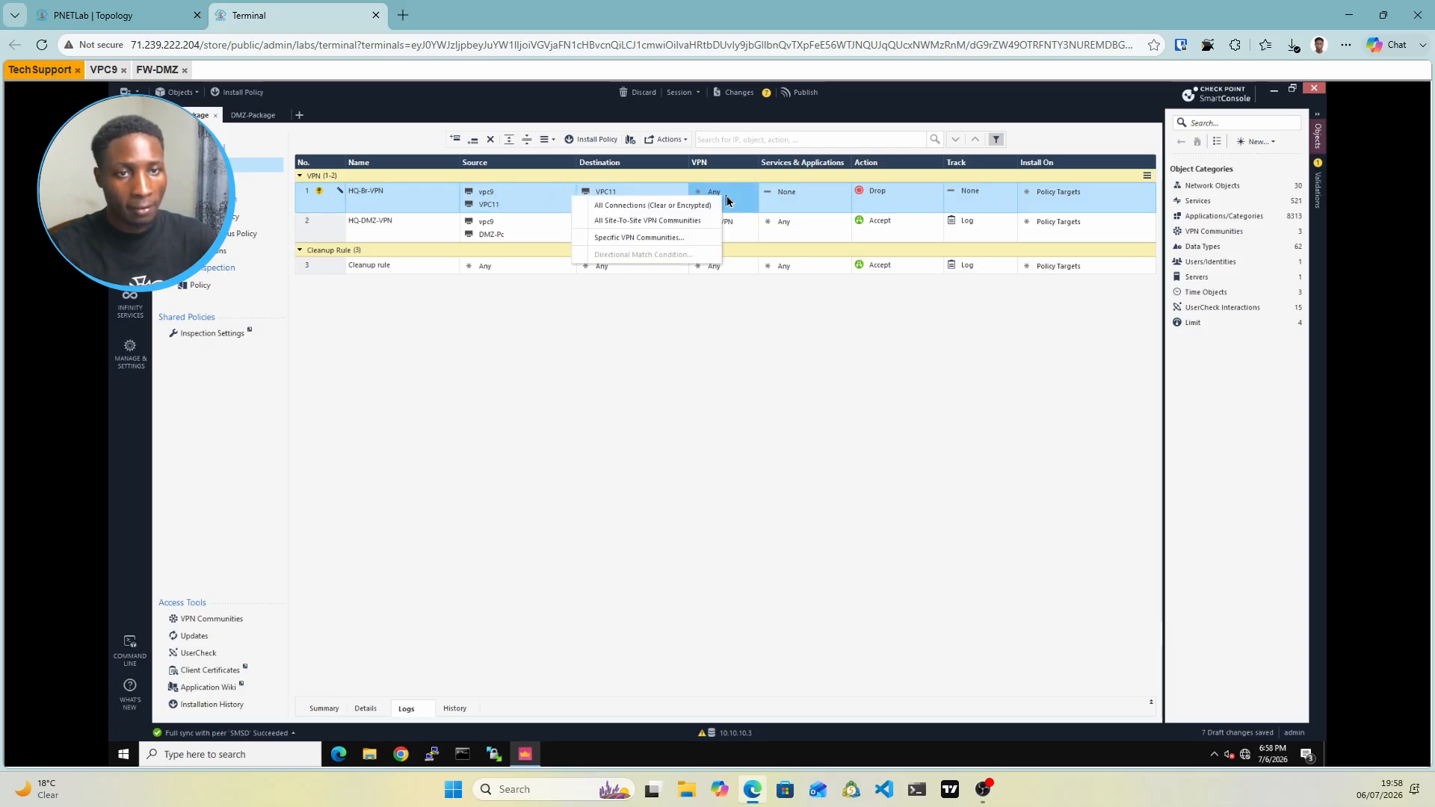
left_click(630, 238)
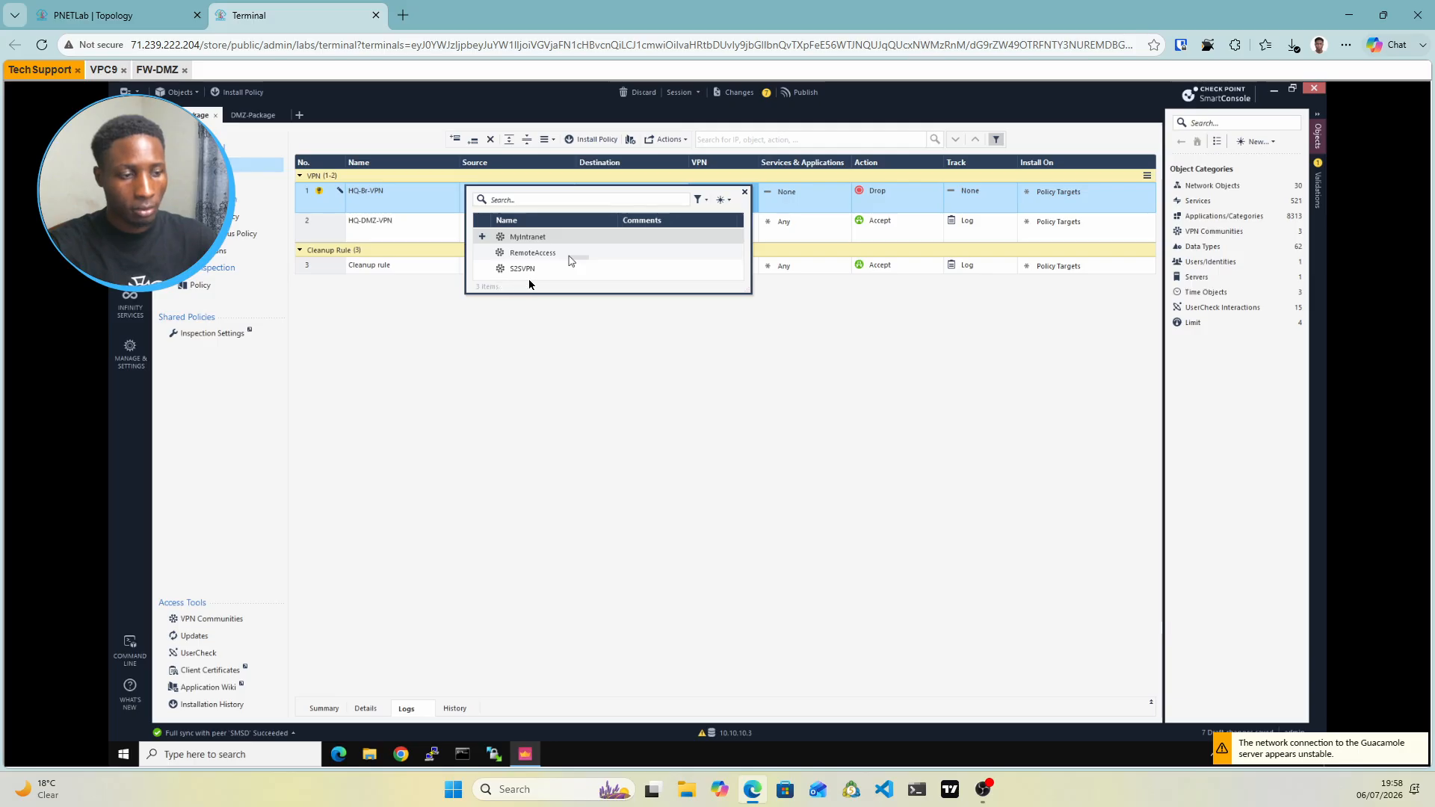
double_click(644, 264)
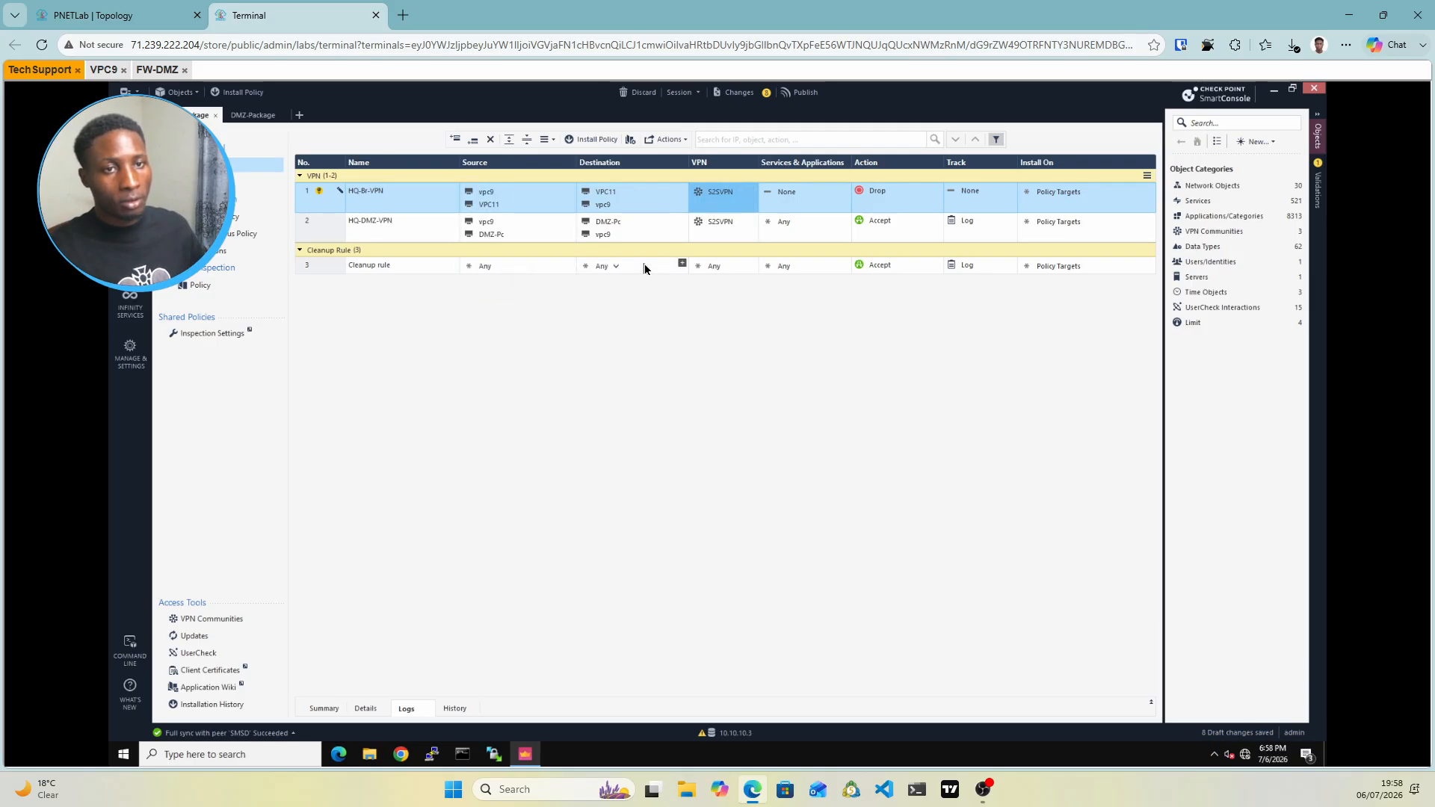
left_click(802, 194)
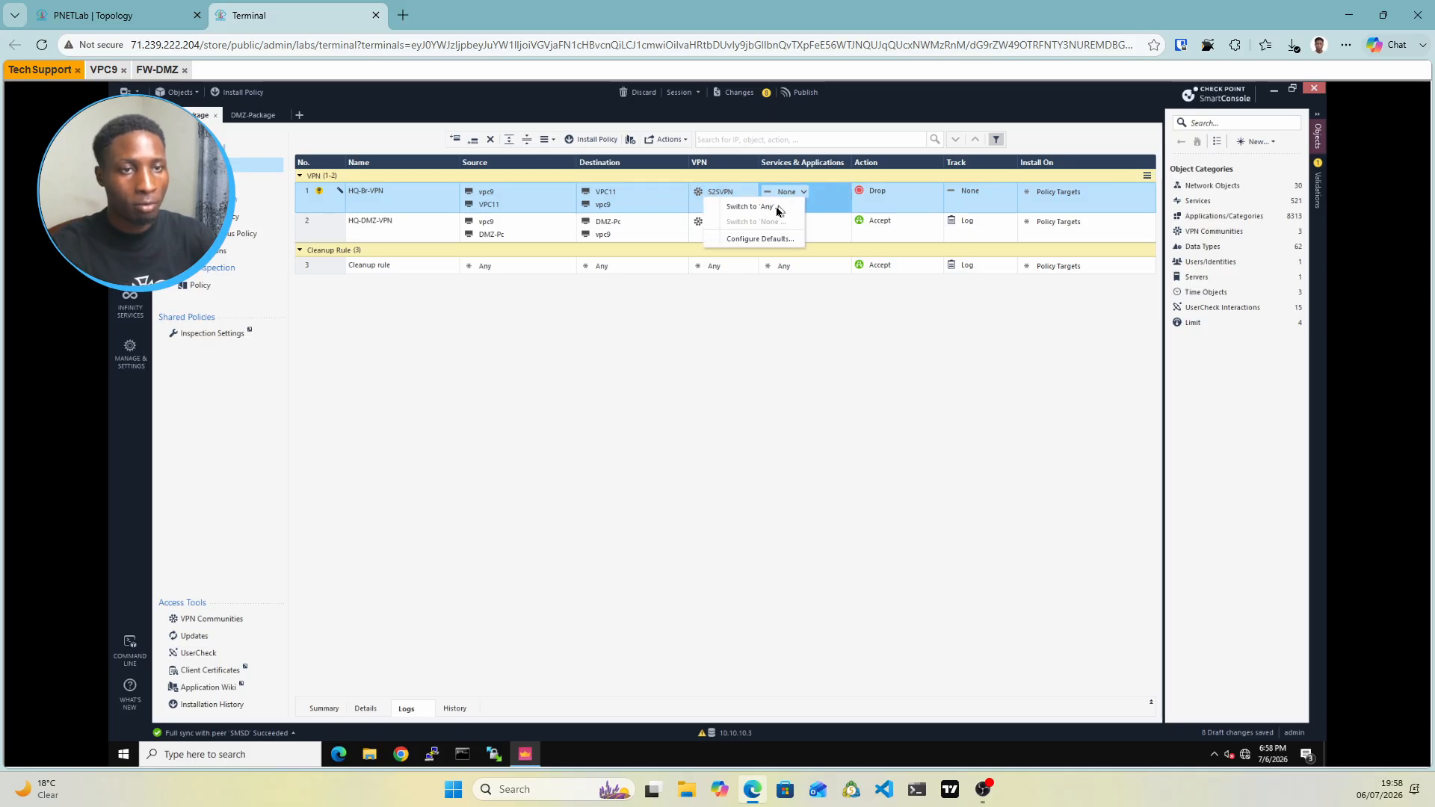
left_click(777, 209)
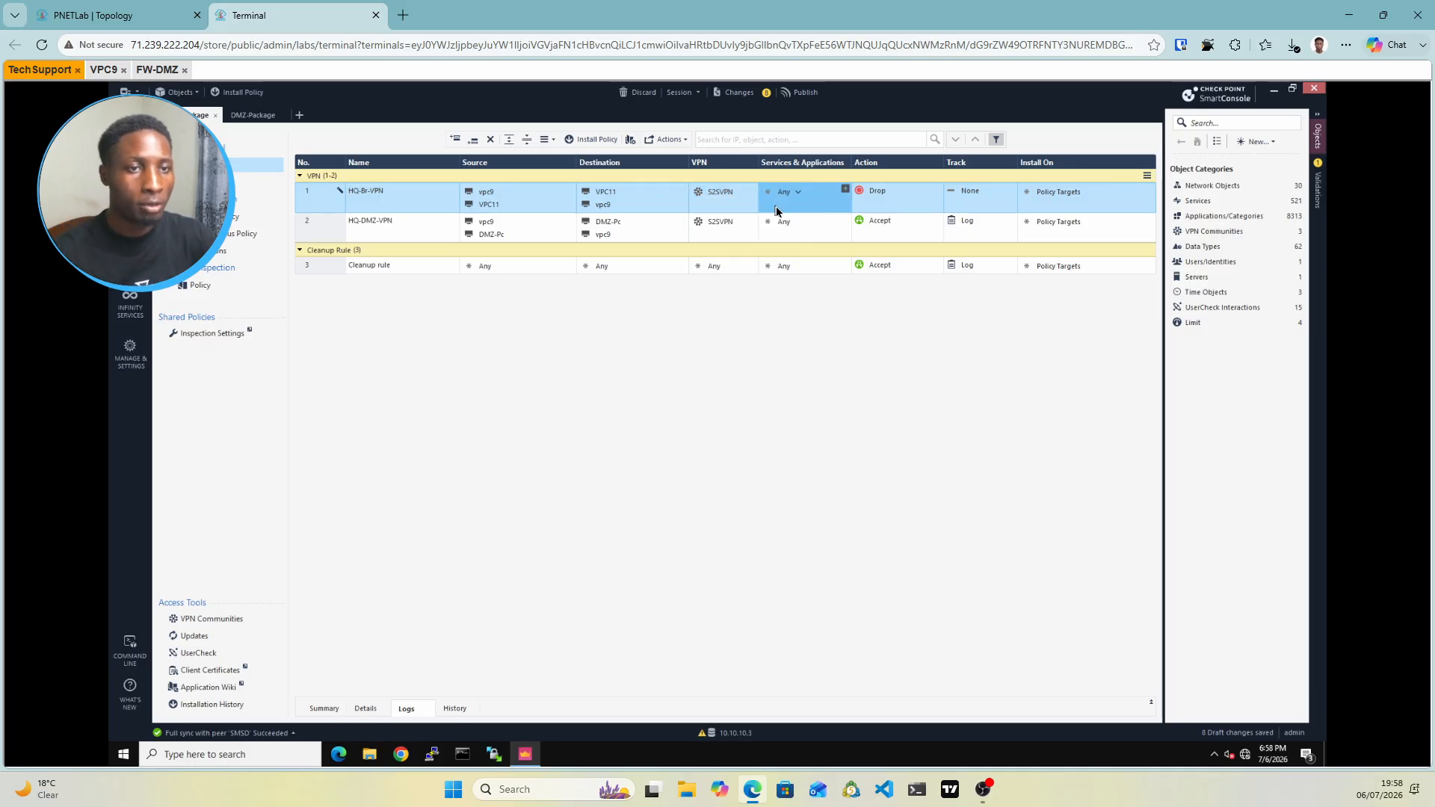
Set the rule's action to Accept and tracking to Log, then bring up Publish
left_click(883, 196)
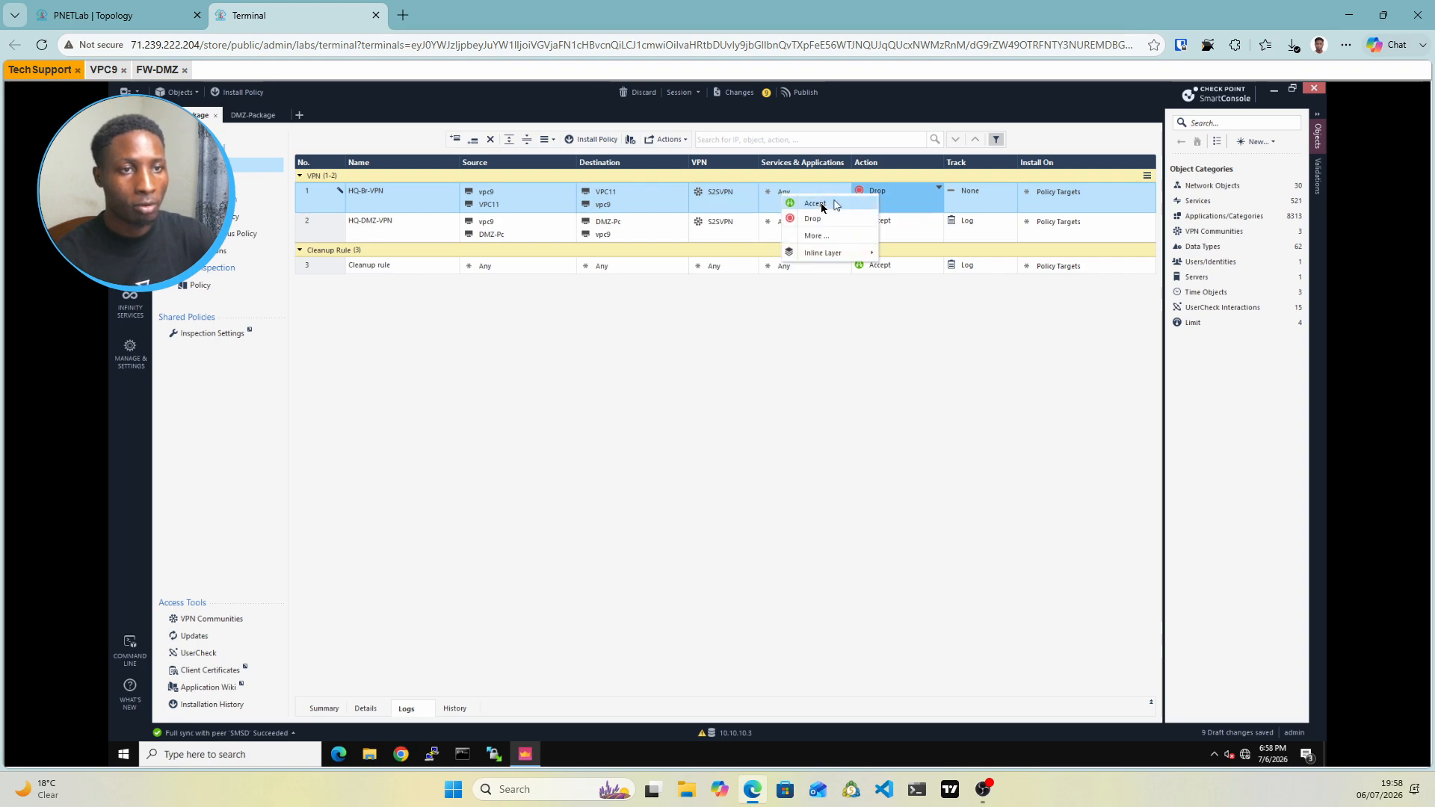
left_click(819, 204)
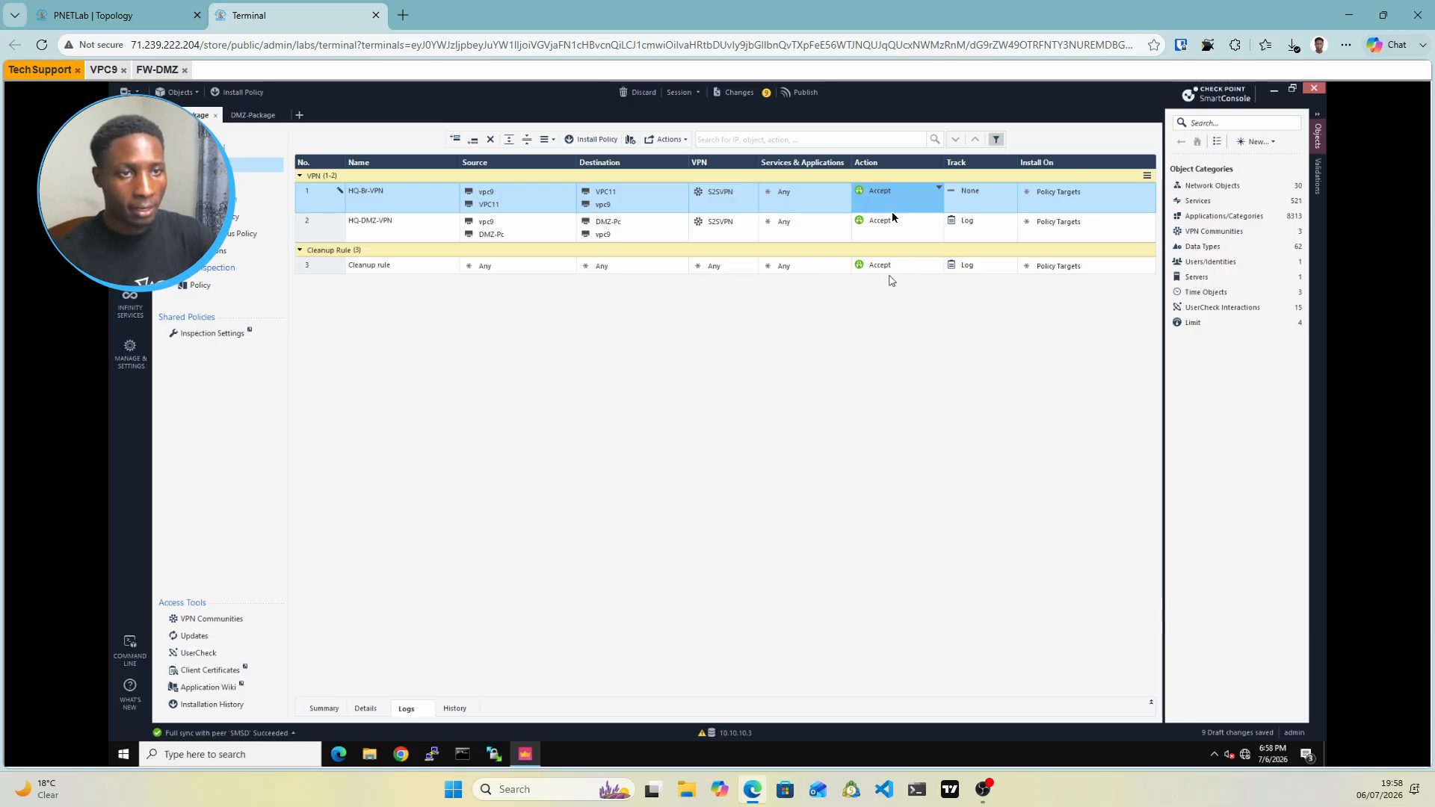
left_click(989, 192)
left_click(989, 193)
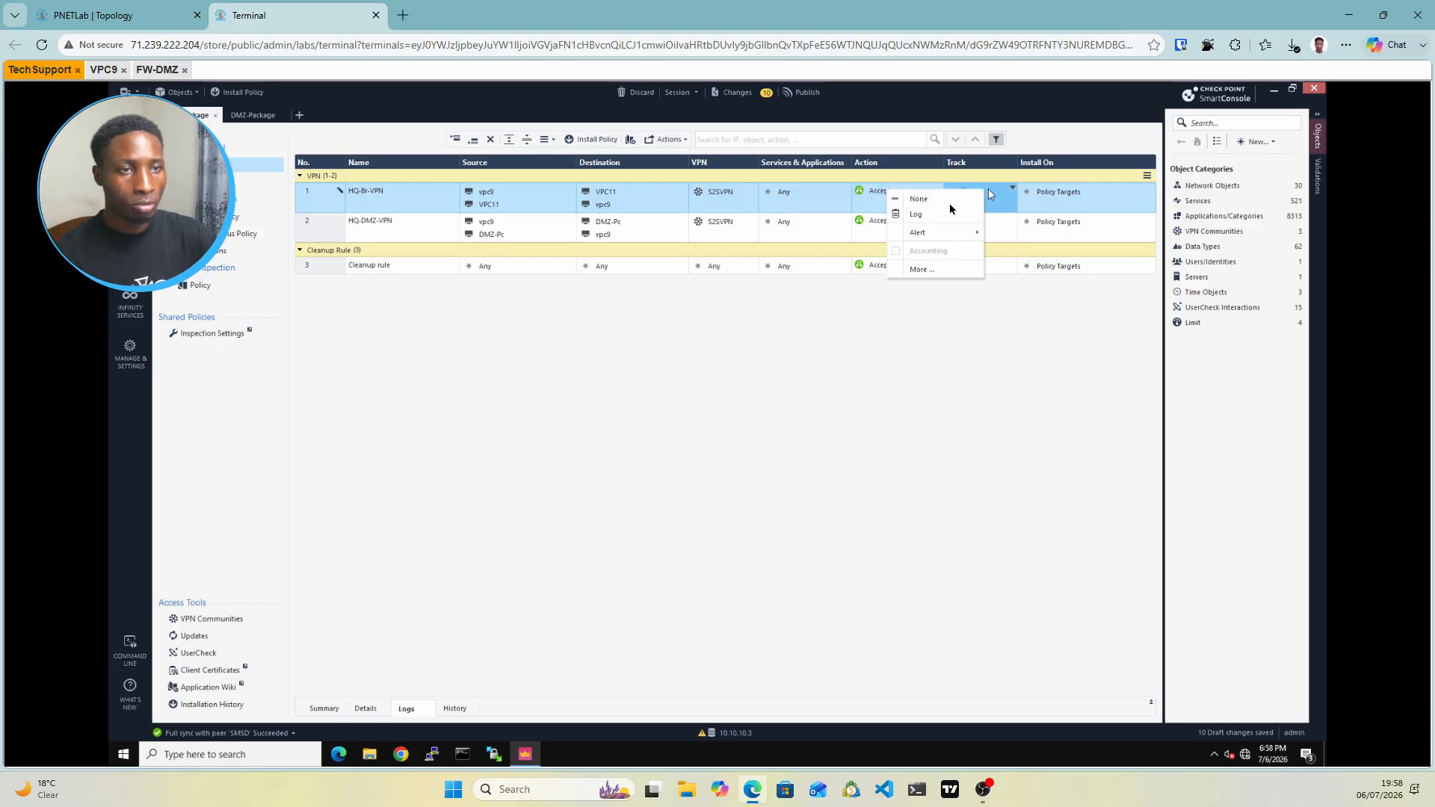
left_click(929, 218)
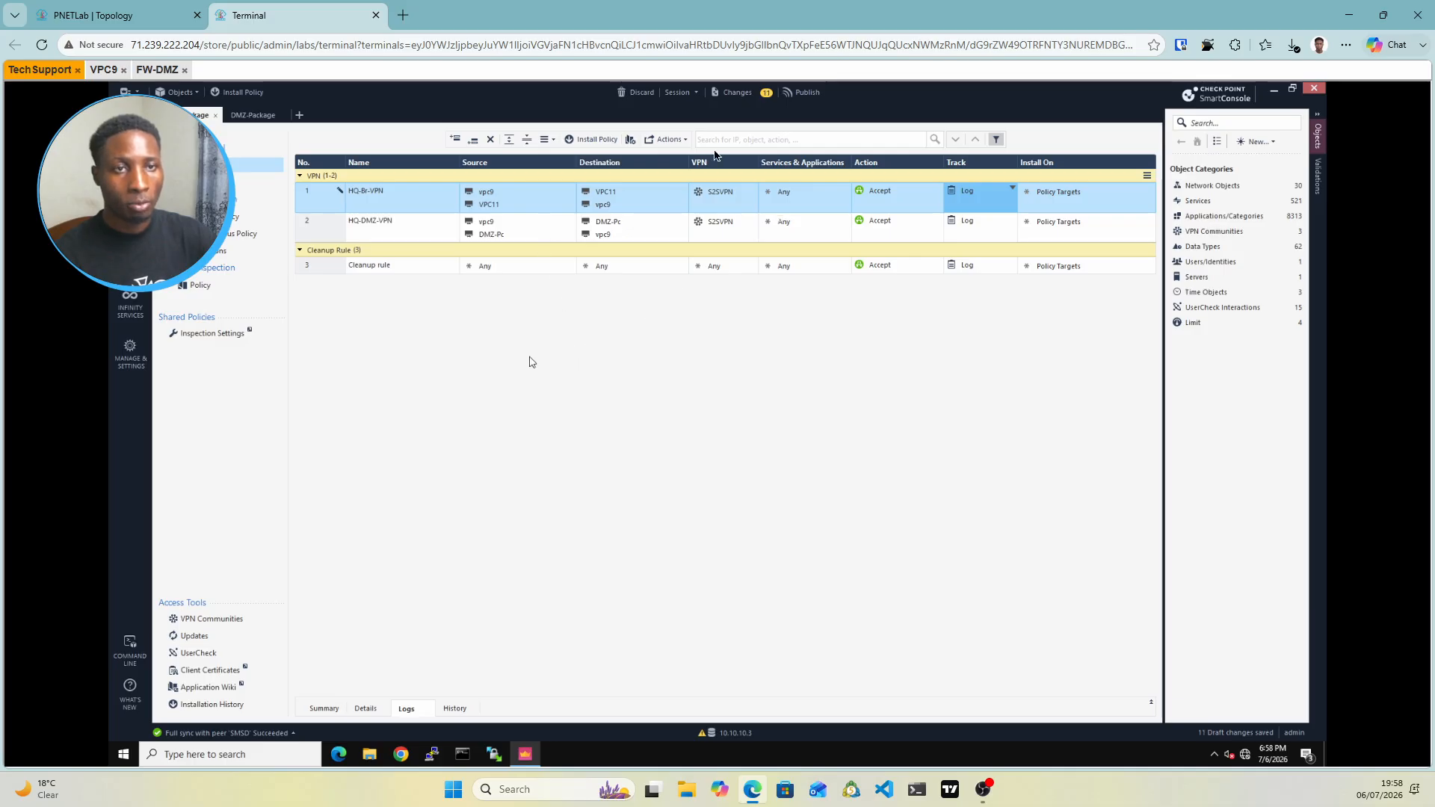
left_click(792, 92)
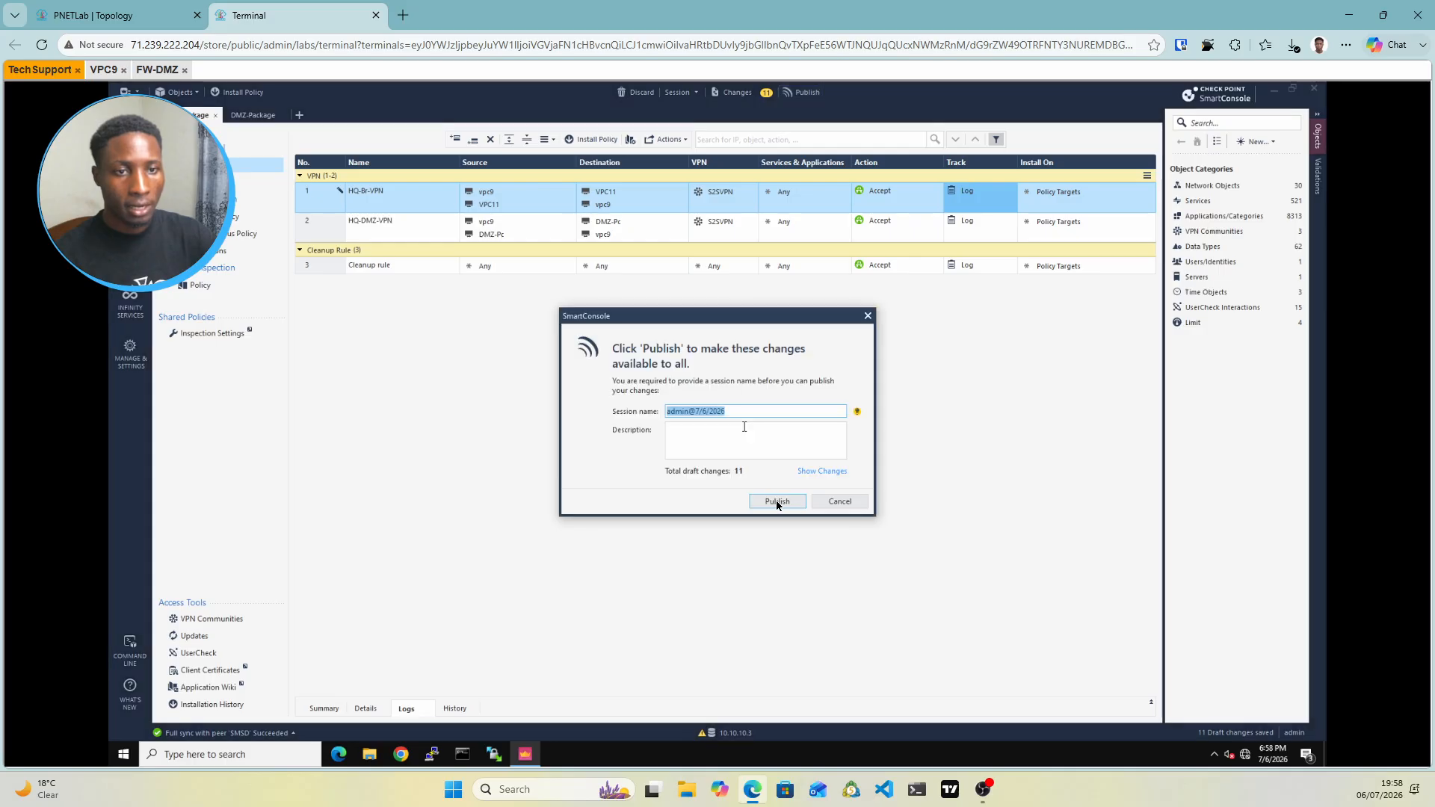
Publish the 11 changes, install the policy on ClusterPackage, and return to the lab topology
left_click(777, 502)
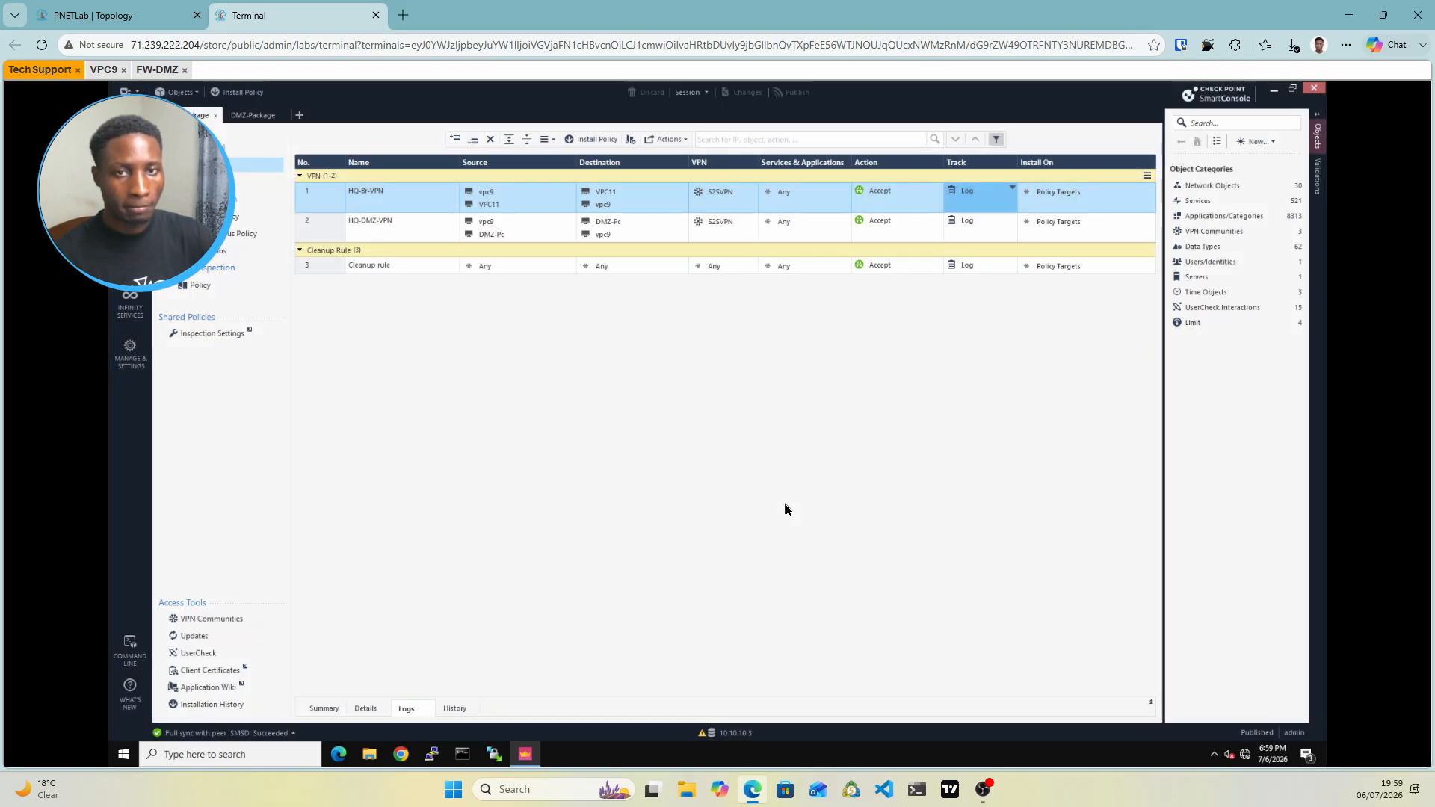
left_click(599, 139)
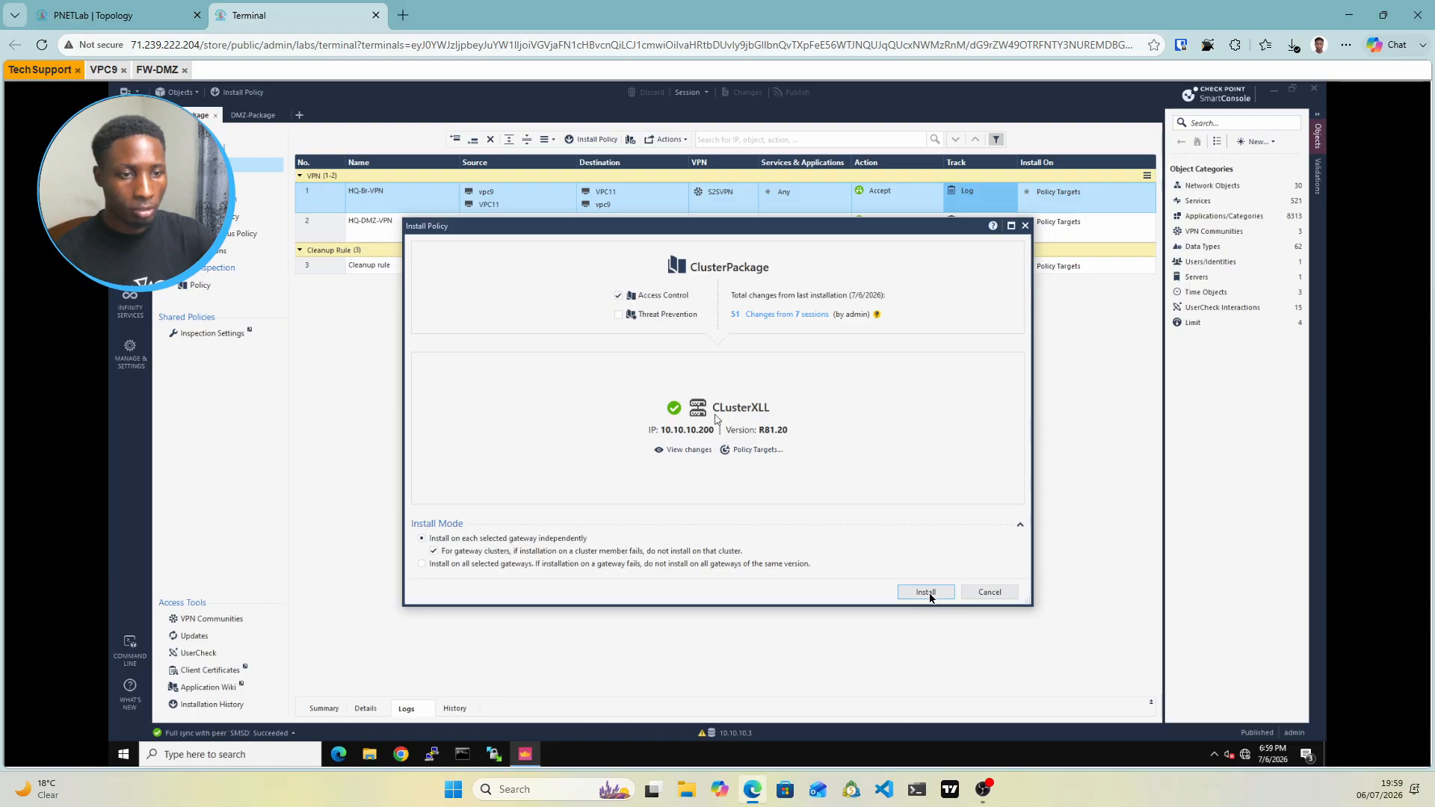
left_click(926, 592)
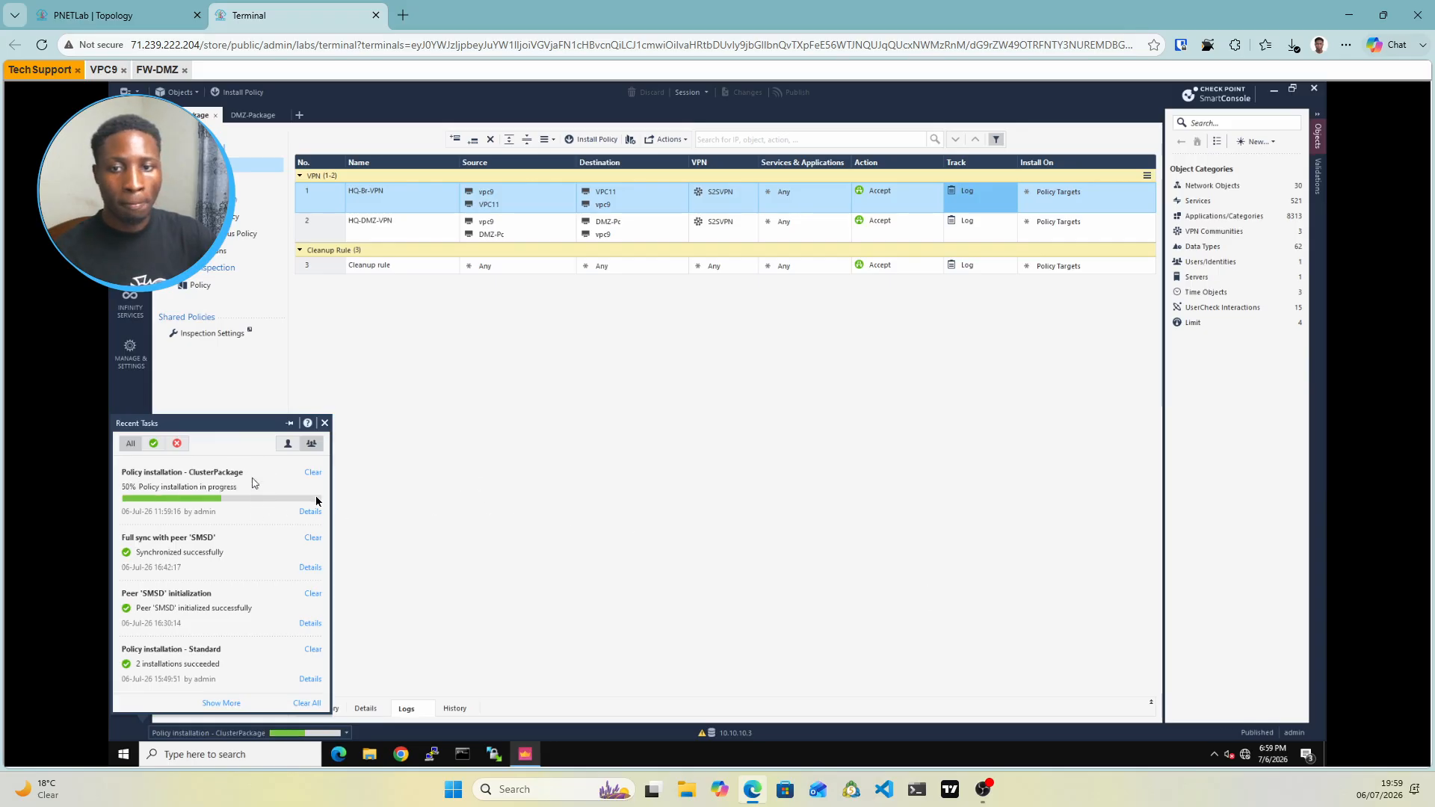
left_click(117, 13)
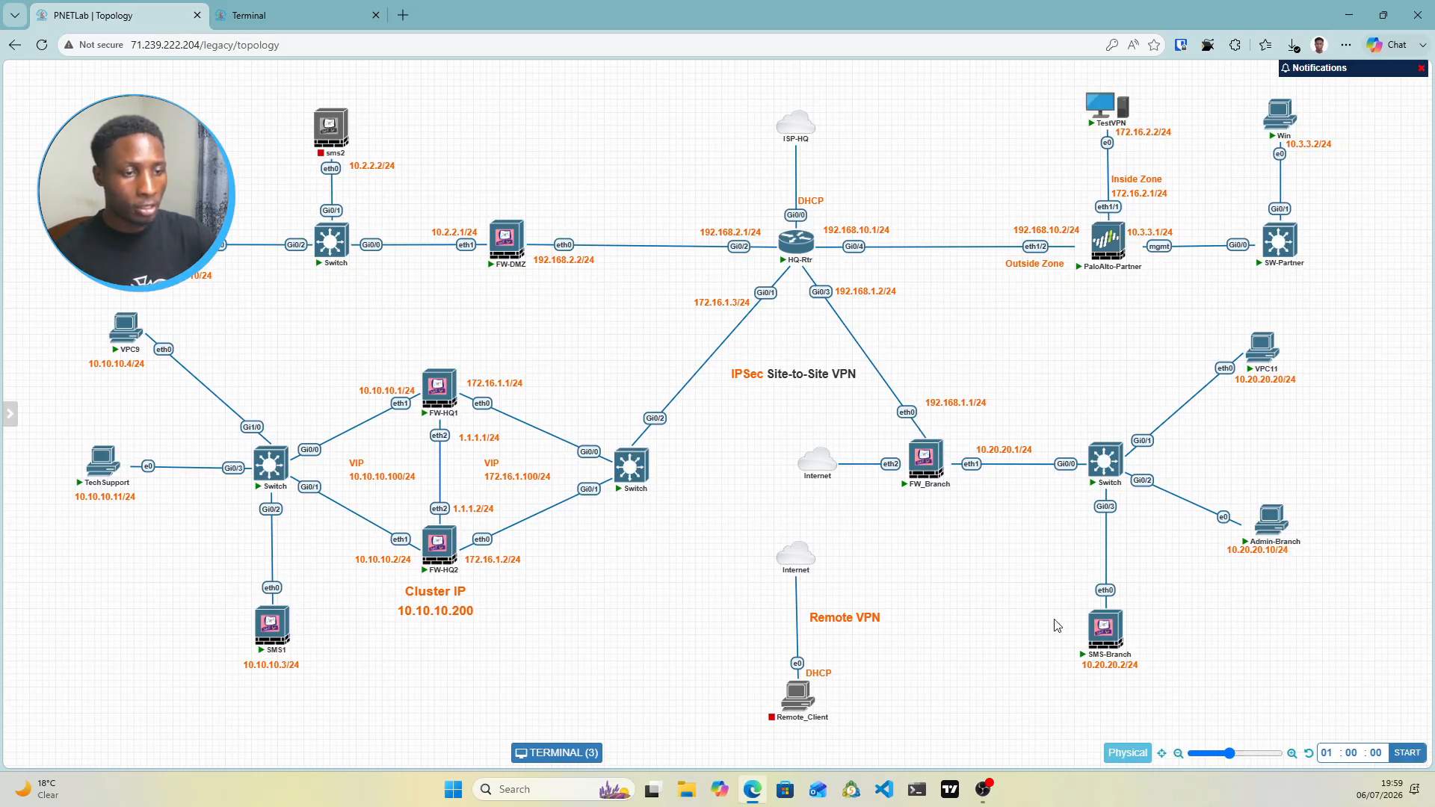
Open the Admin-Branch console showing the branch SmartConsole with only the Cleanup rule
left_click(1278, 525)
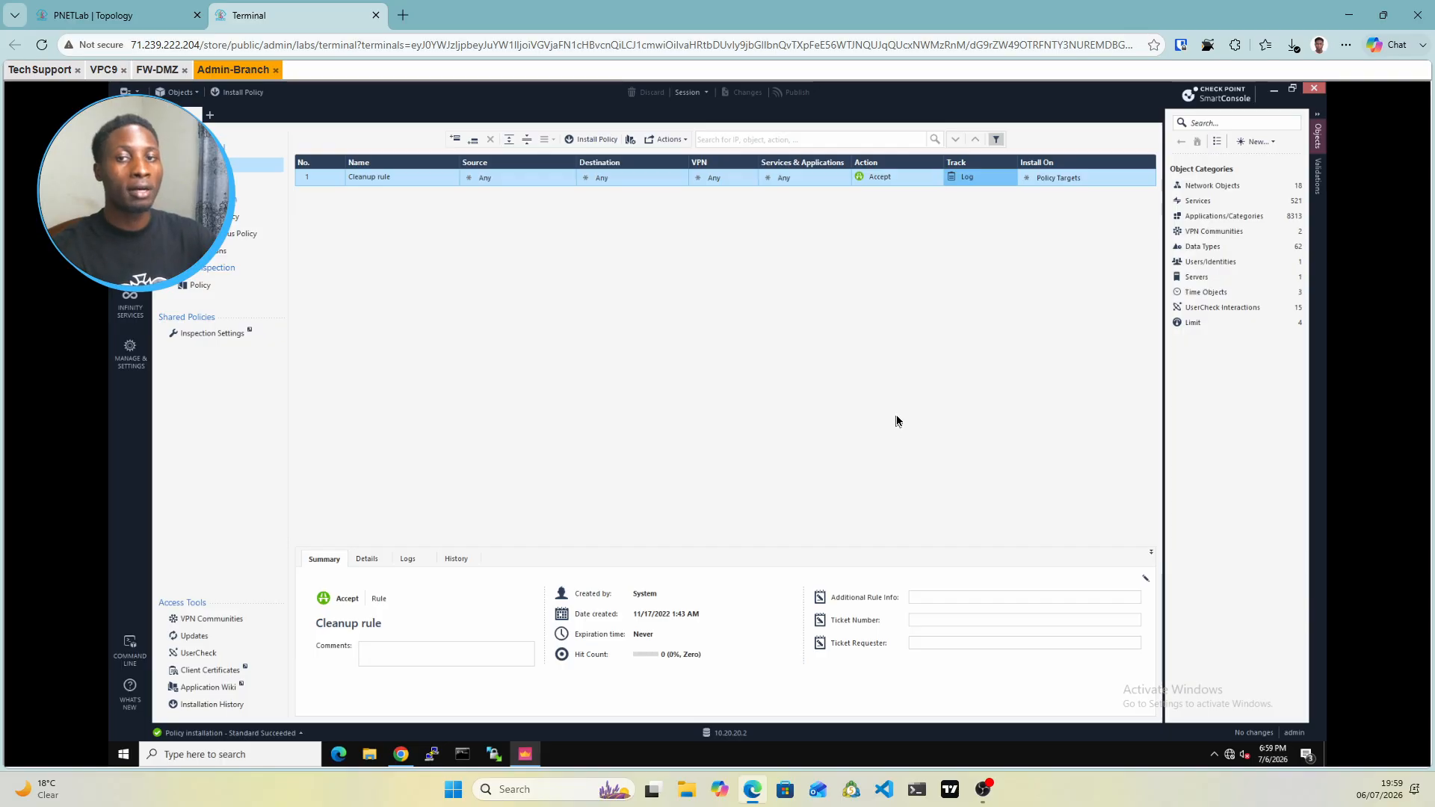
On the branch, create an Externally Managed Gateway named FW-HQ, then view the lab topology
left_click(1268, 146)
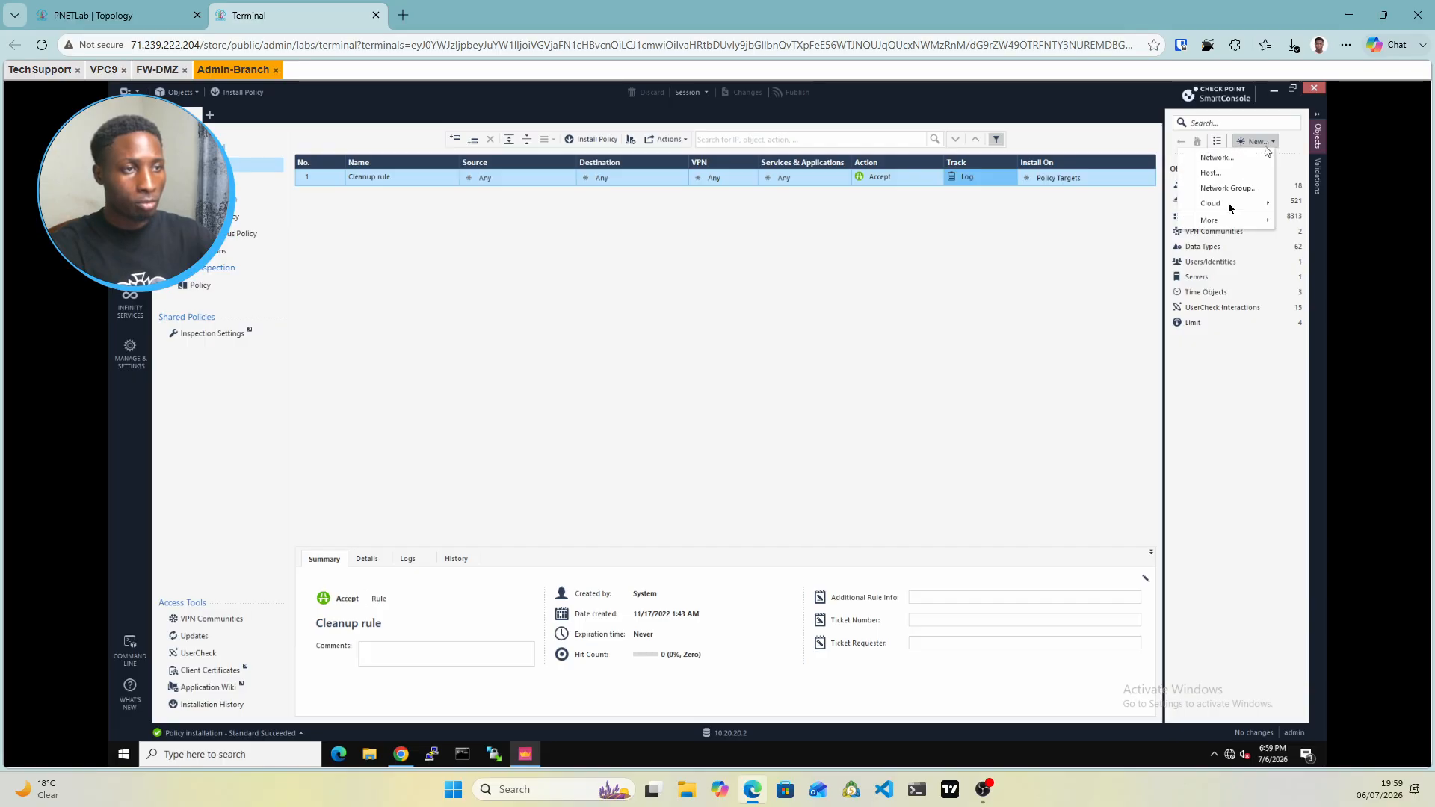
mouse_move(1222, 224)
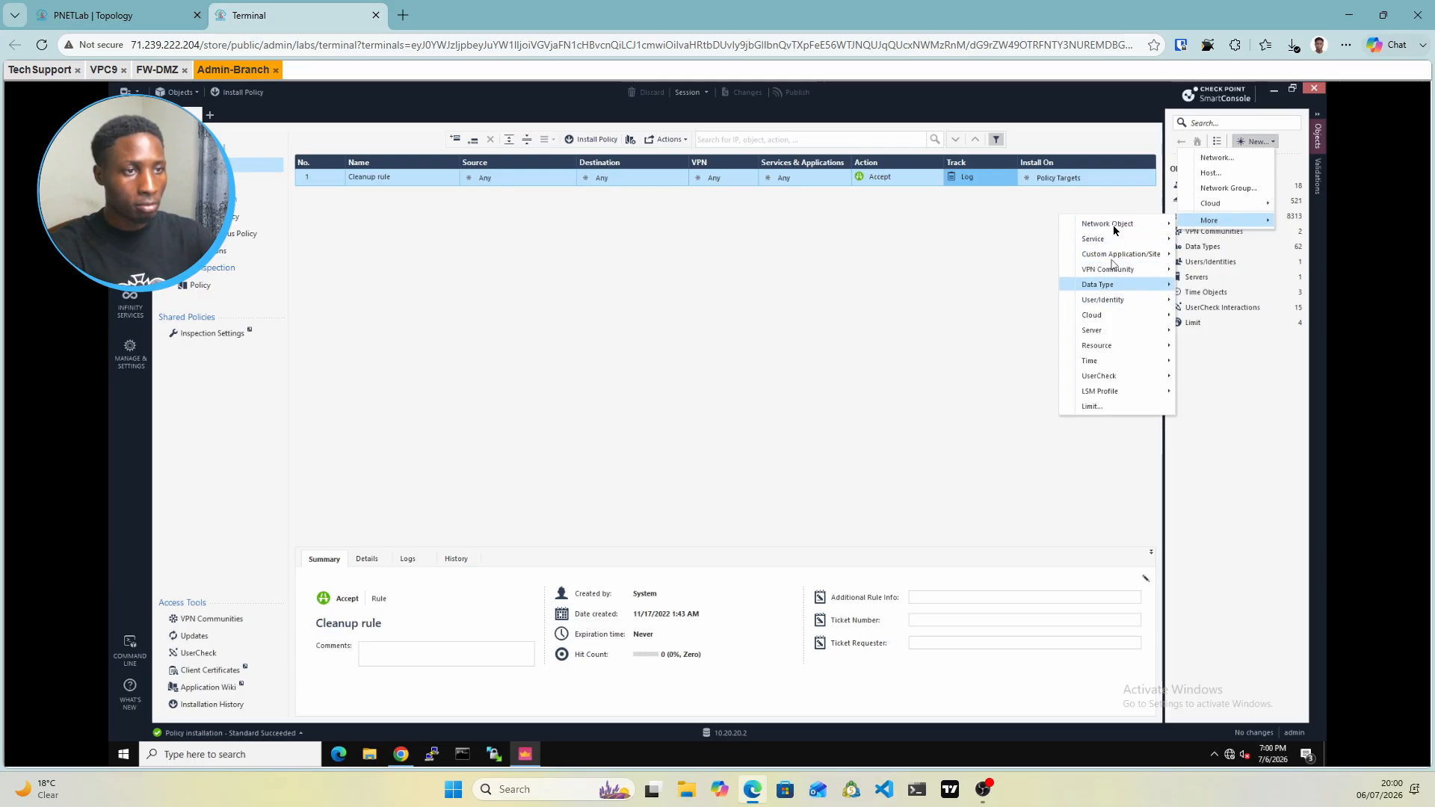
mouse_move(1114, 228)
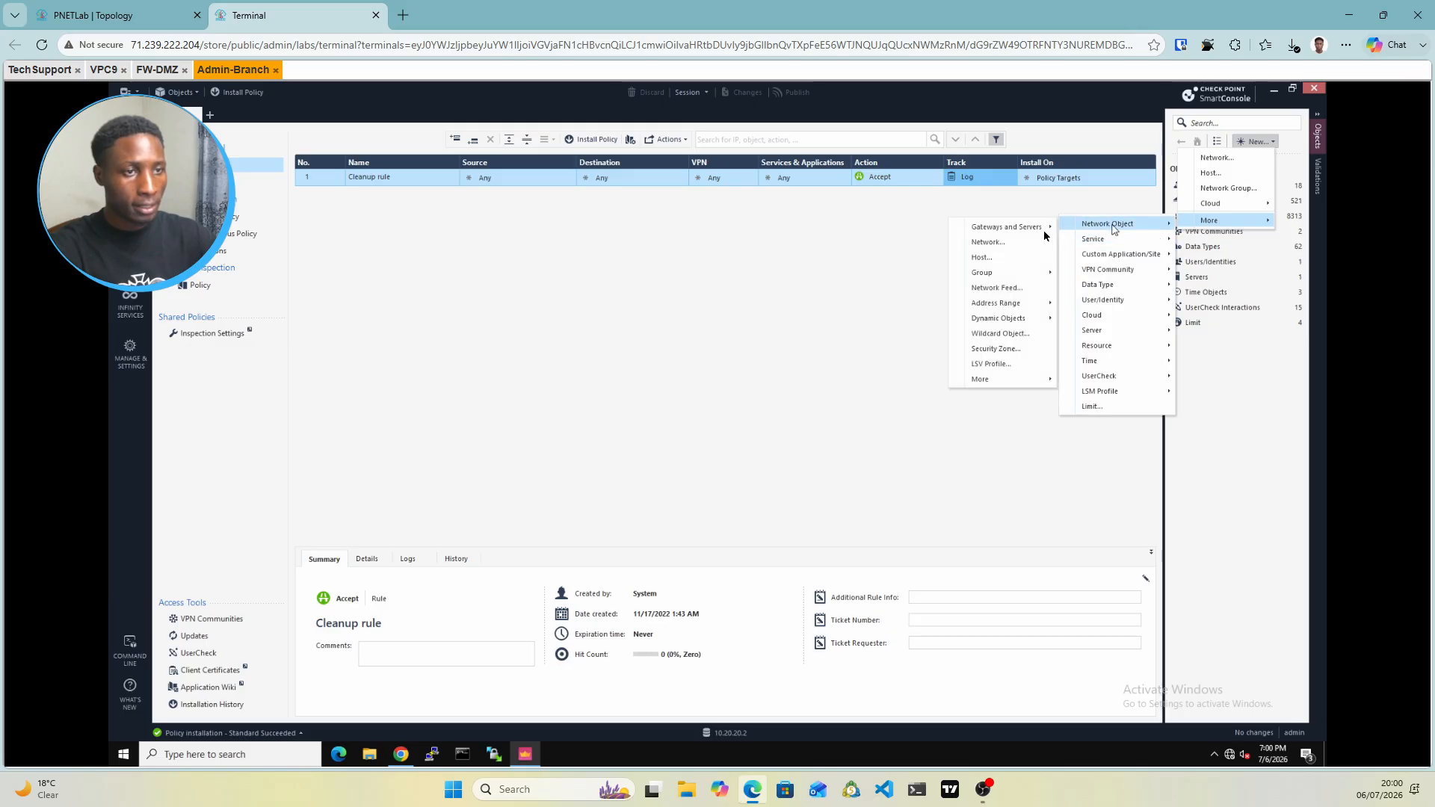
mouse_move(1024, 232)
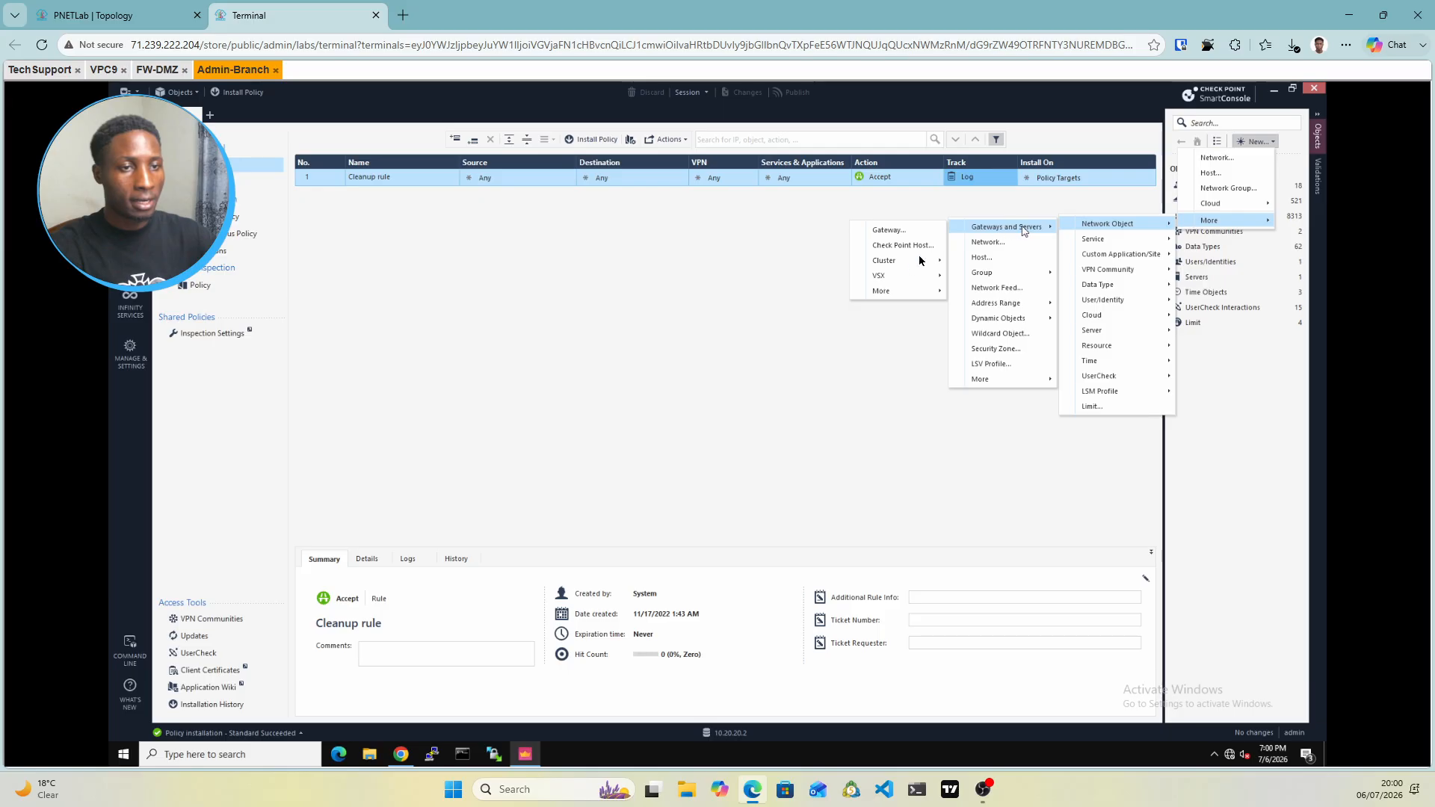
mouse_move(879, 295)
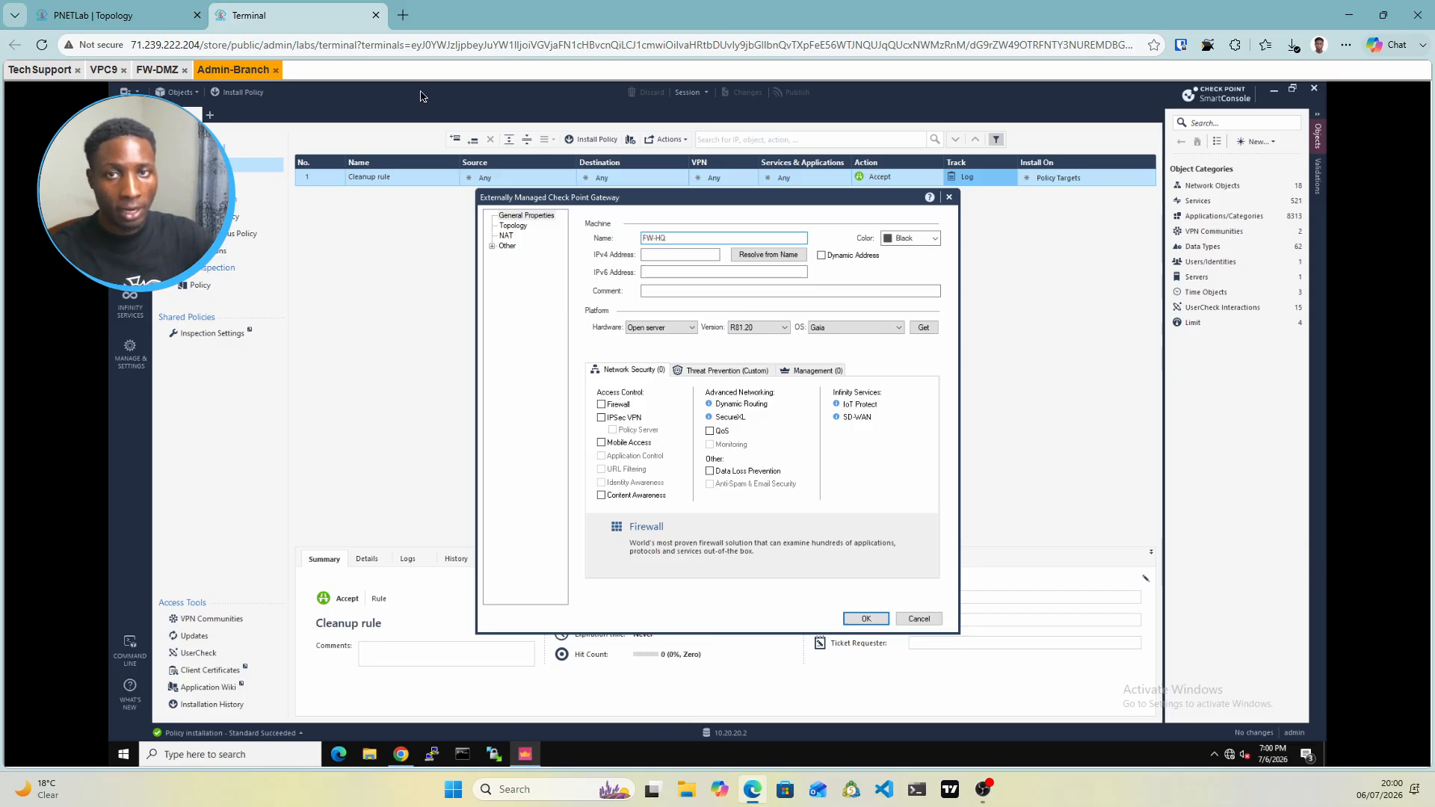
left_click(93, 15)
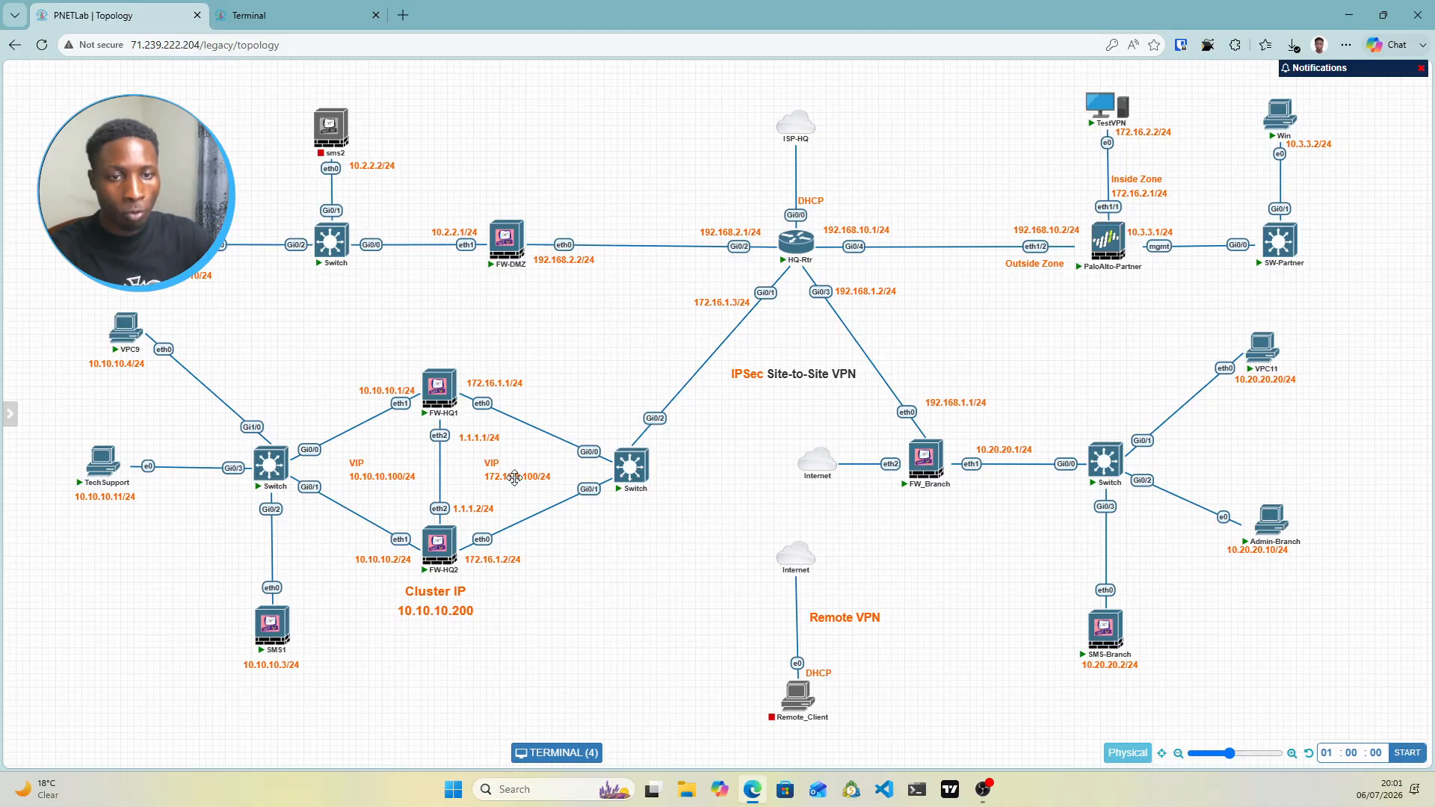
Reposition the VIP and 1.1.1.1/24 labels by the HQ cluster, then return to the FW-HQ gateway form
left_click_drag(514, 477, 520, 477)
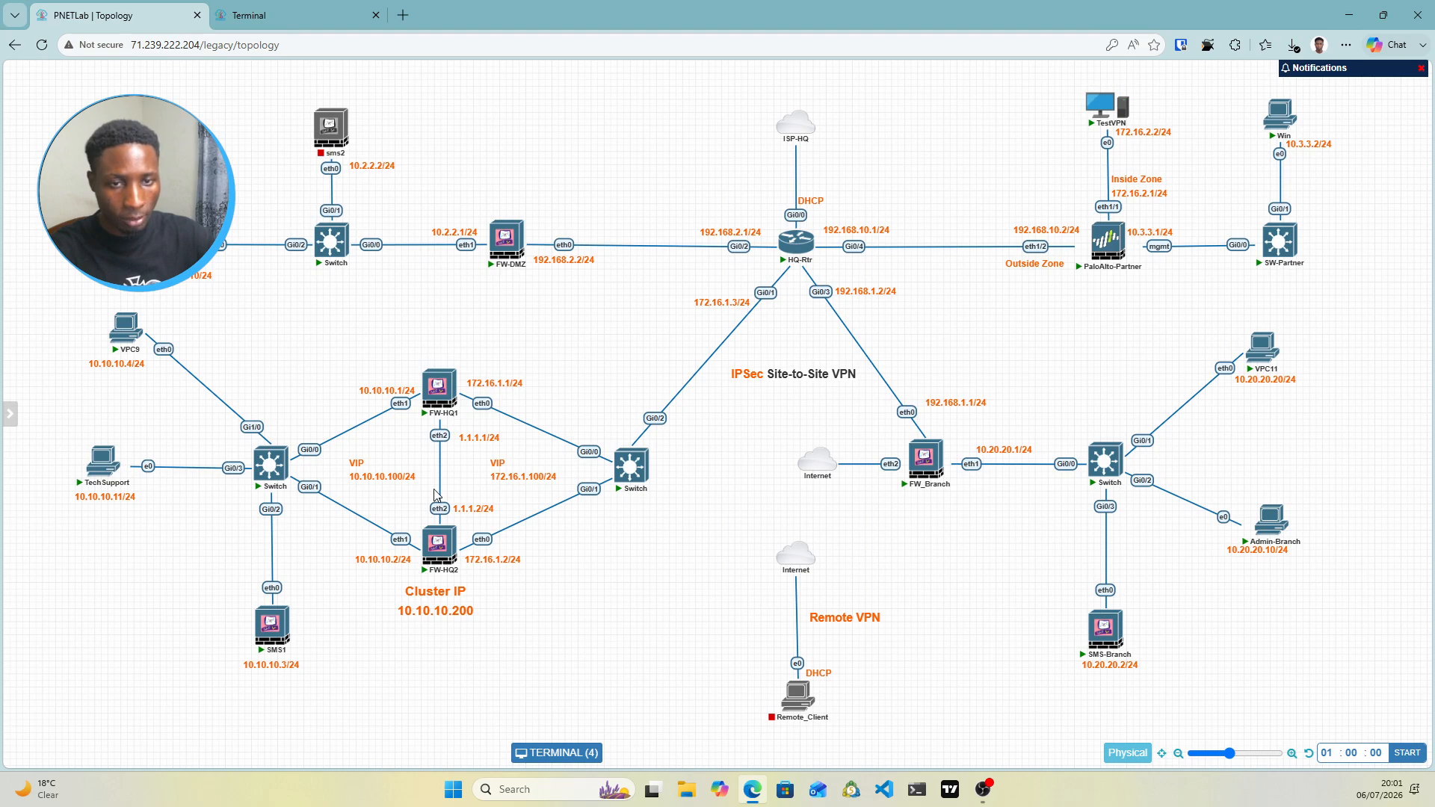
left_click_drag(500, 475, 540, 483)
left_click_drag(390, 472, 387, 475)
left_click_drag(524, 478, 514, 477)
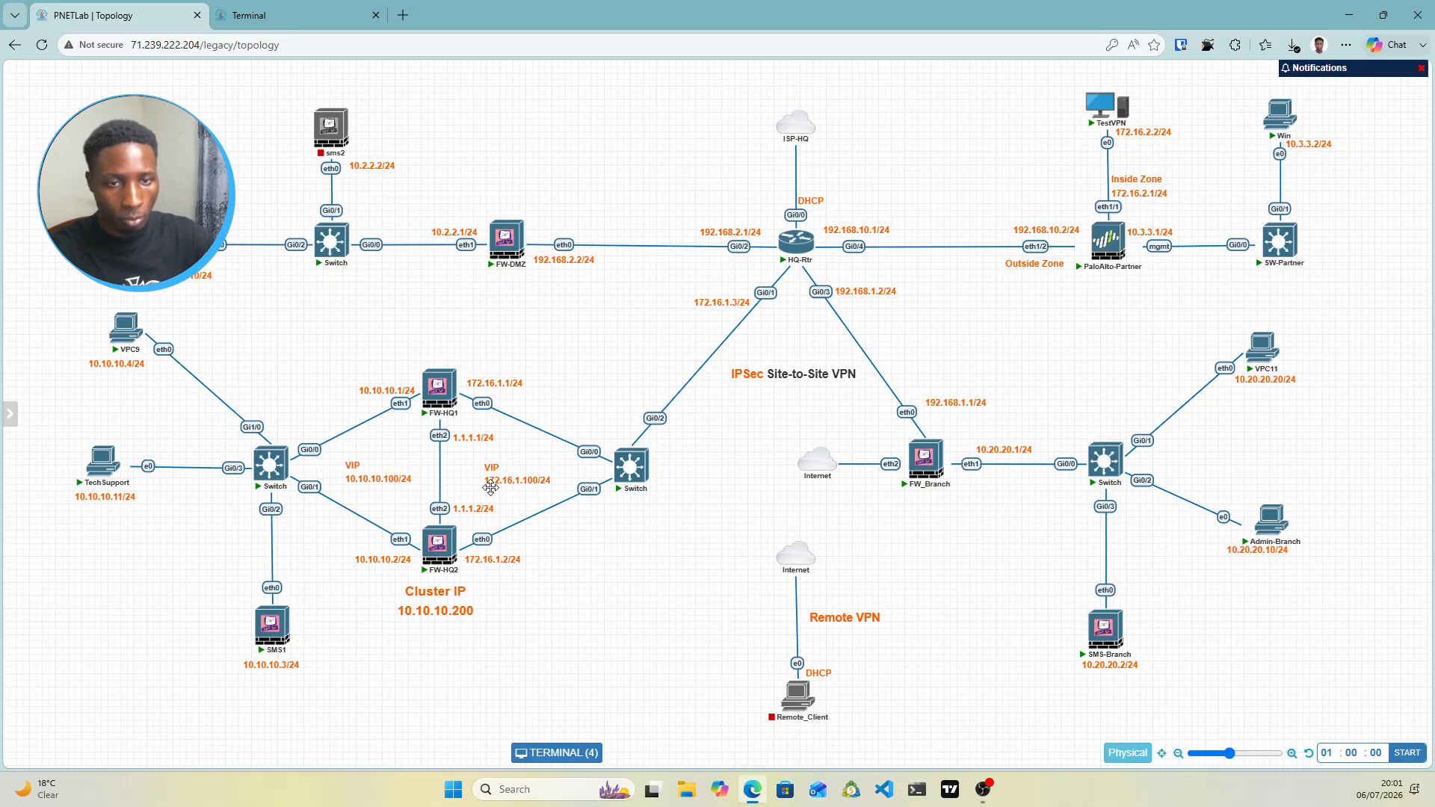
left_click(267, 9)
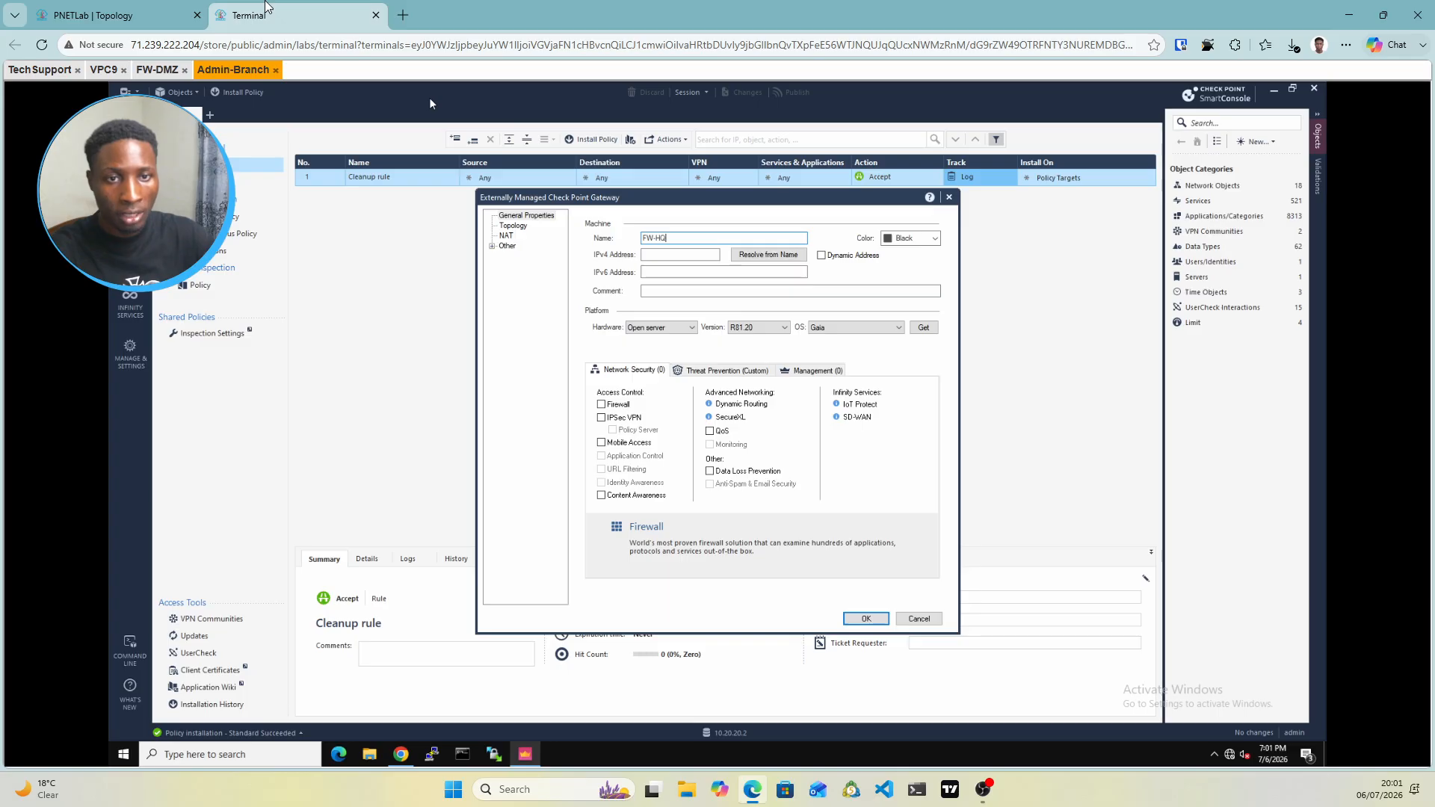
Give FW-HQ the IPv4 address 172.16.1.100, enable IPsec VPN, and save the gateway
left_click(662, 254)
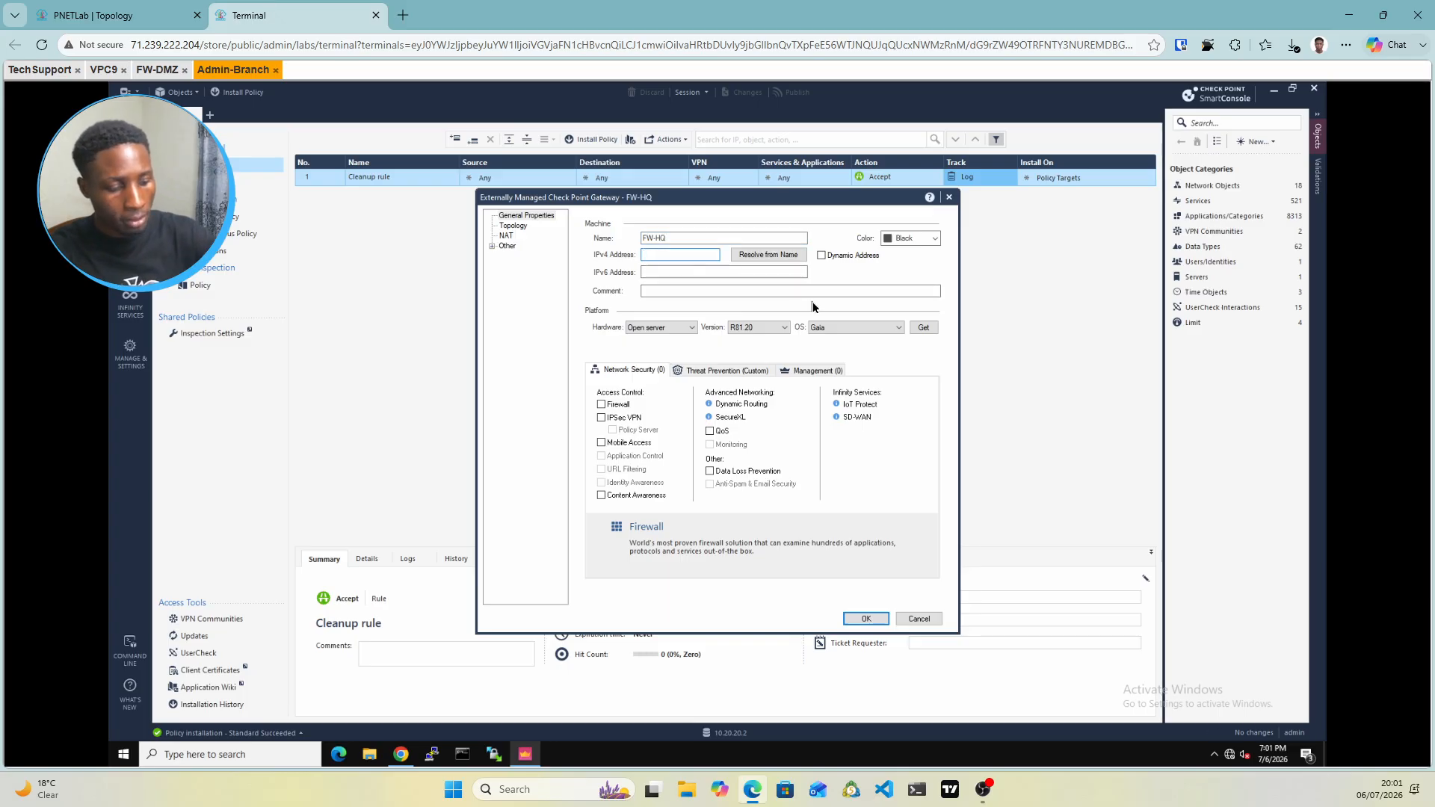
type("172")
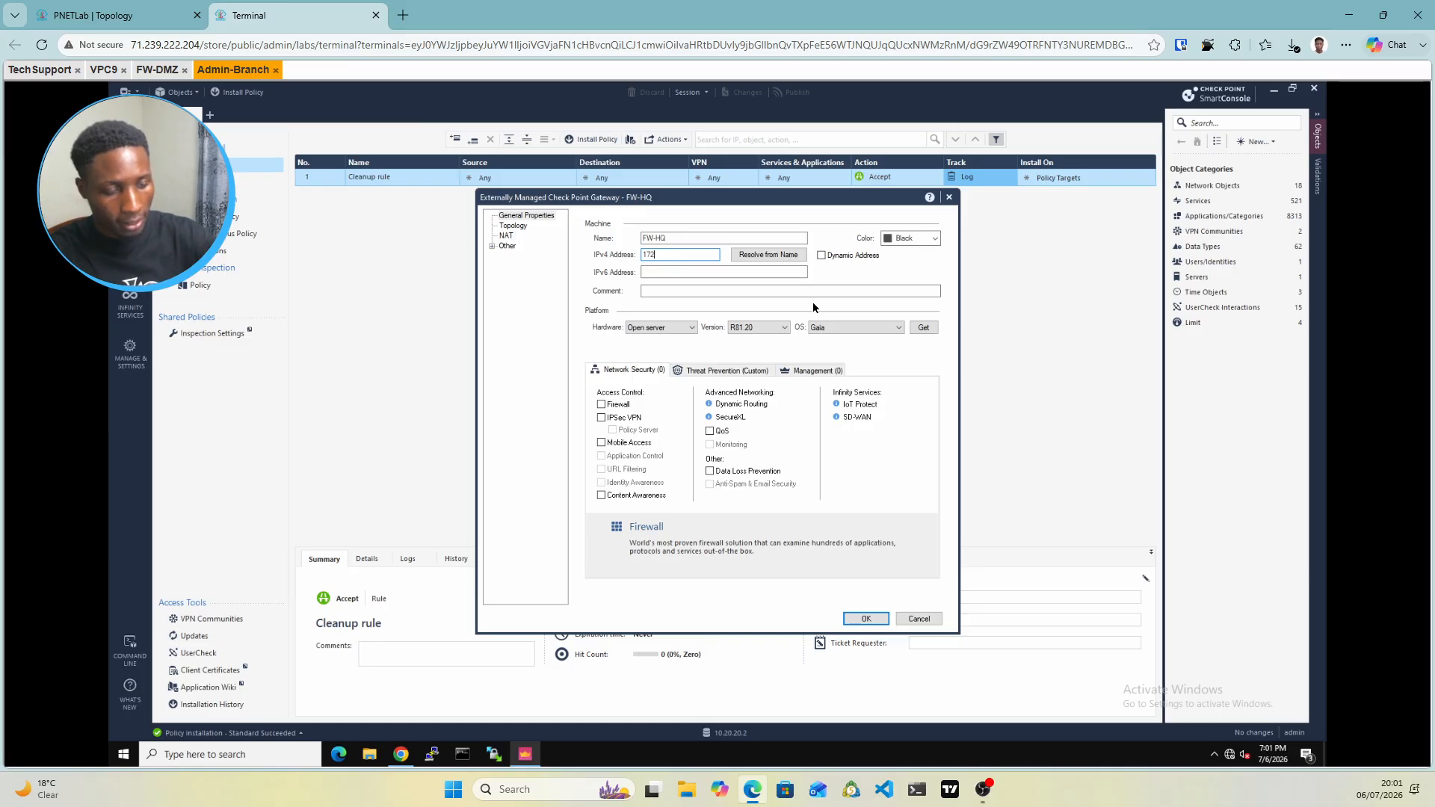
type(".16")
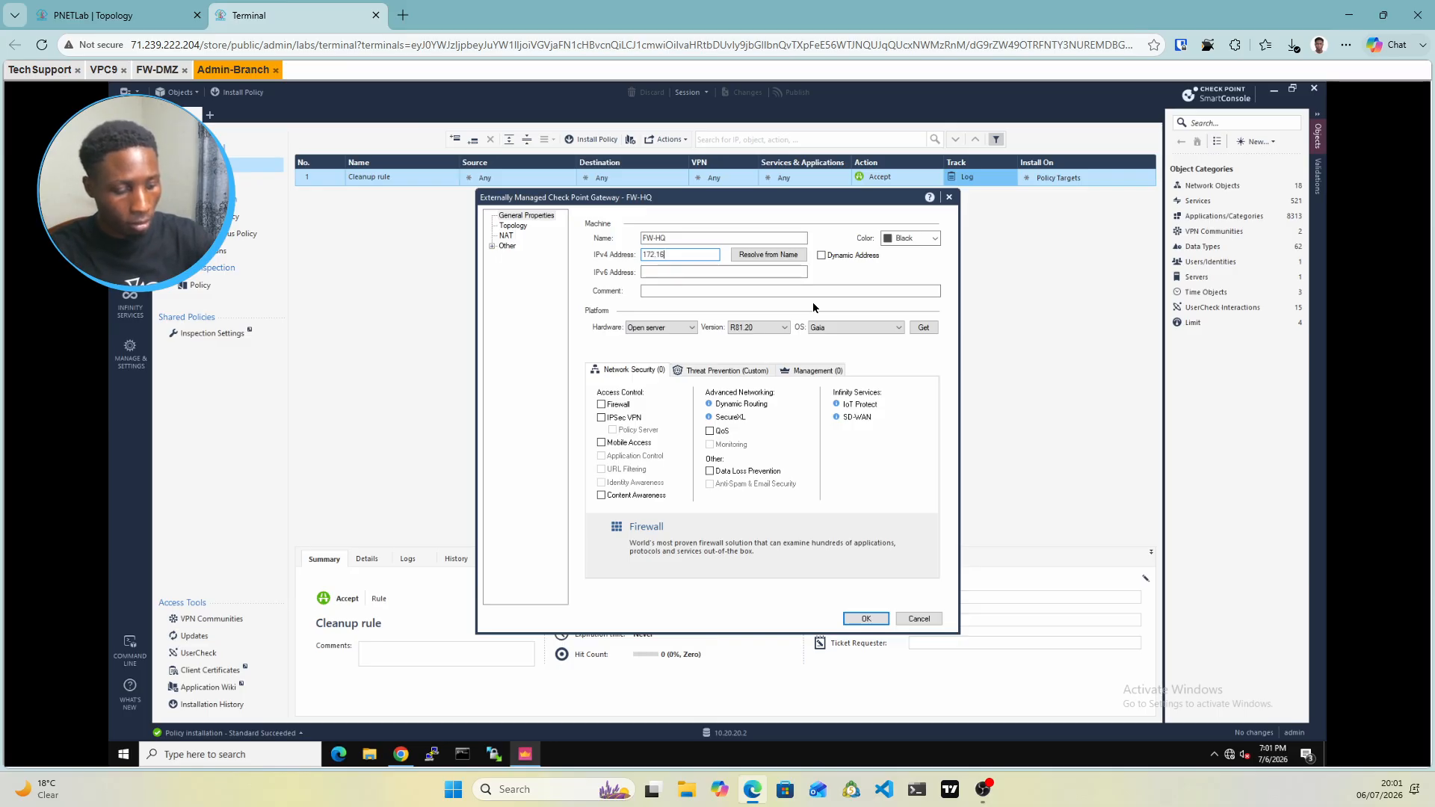
type(".1.100")
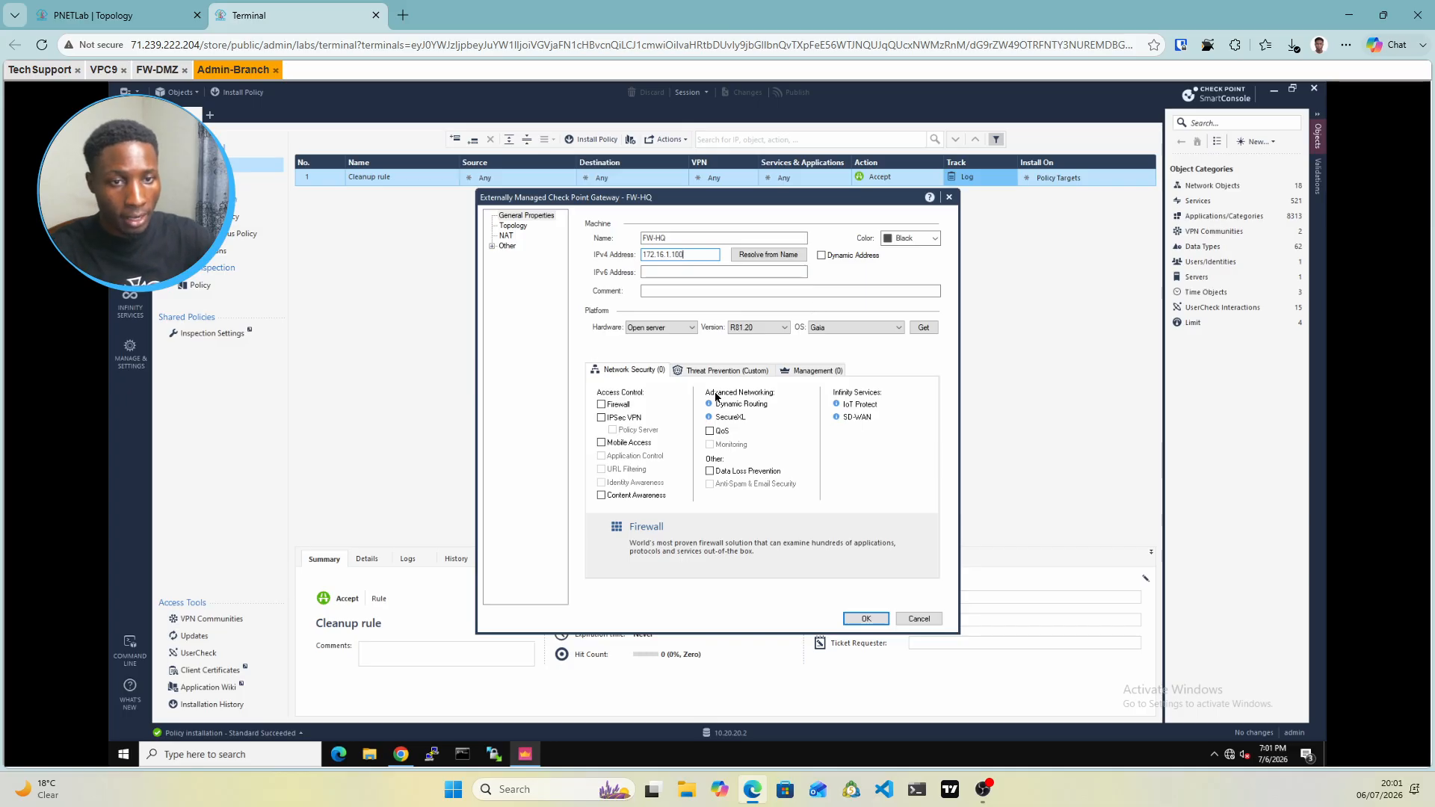
left_click(602, 405)
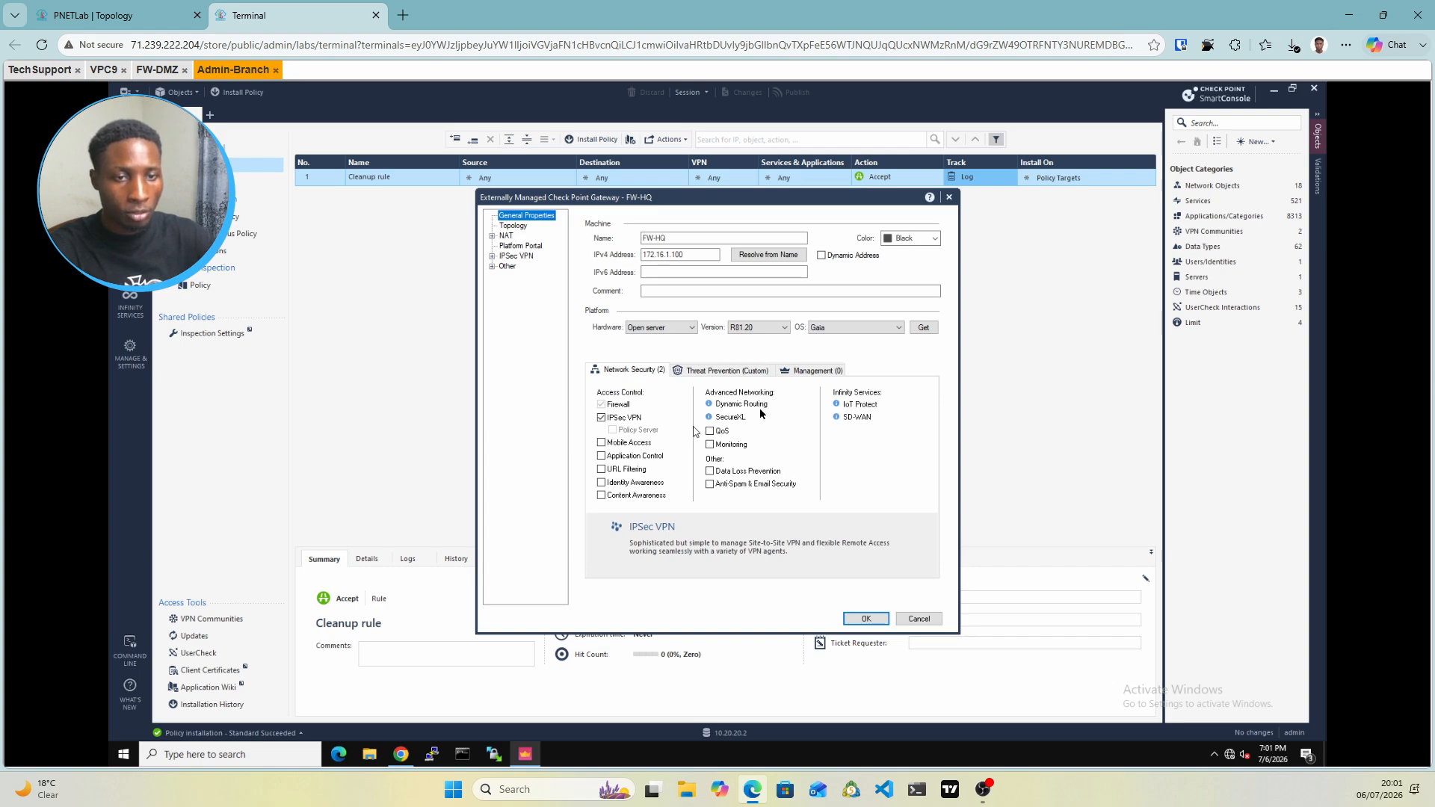
left_click(866, 619)
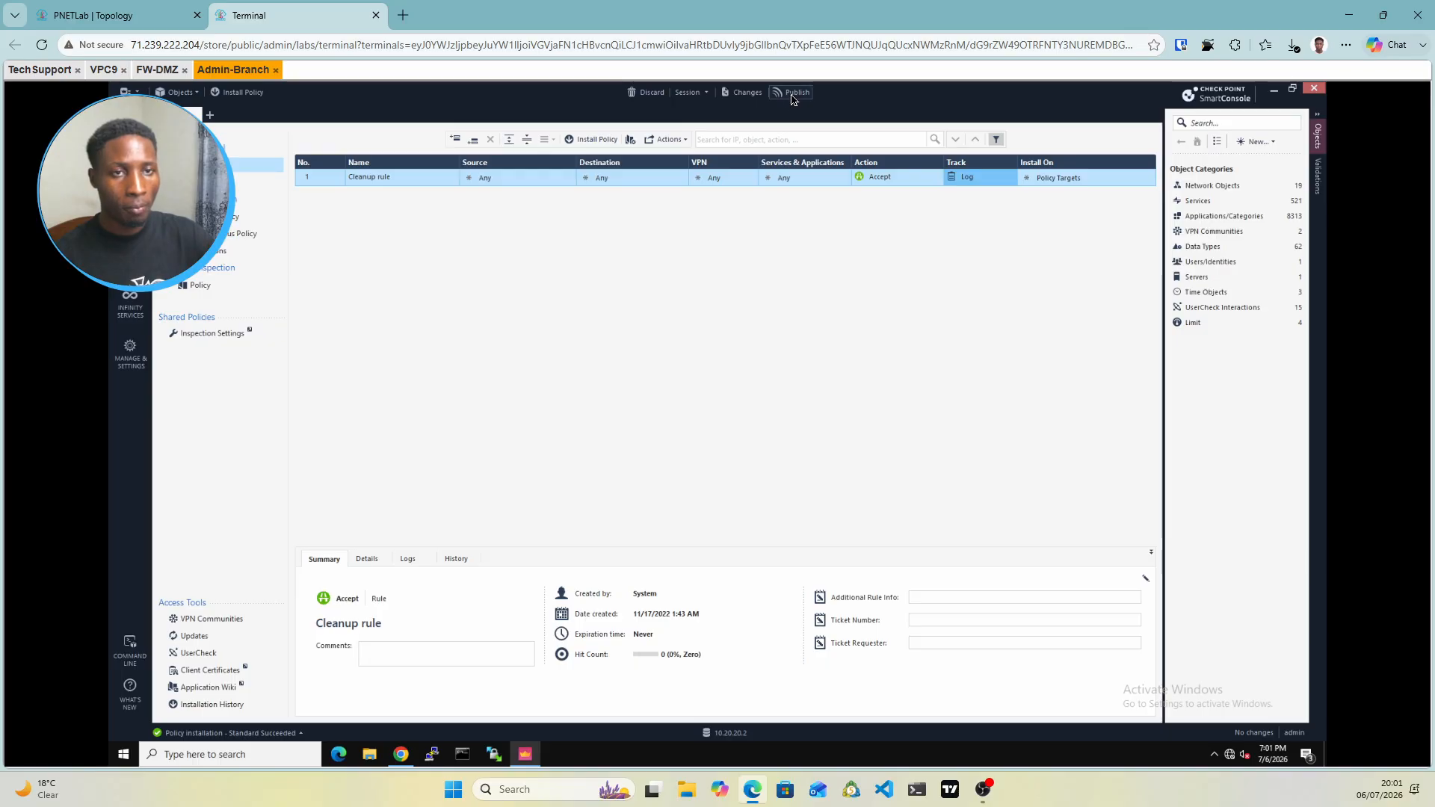
Publish the FW-HQ gateway change, then start a new Meshed Community from VPN Communities
left_click(794, 94)
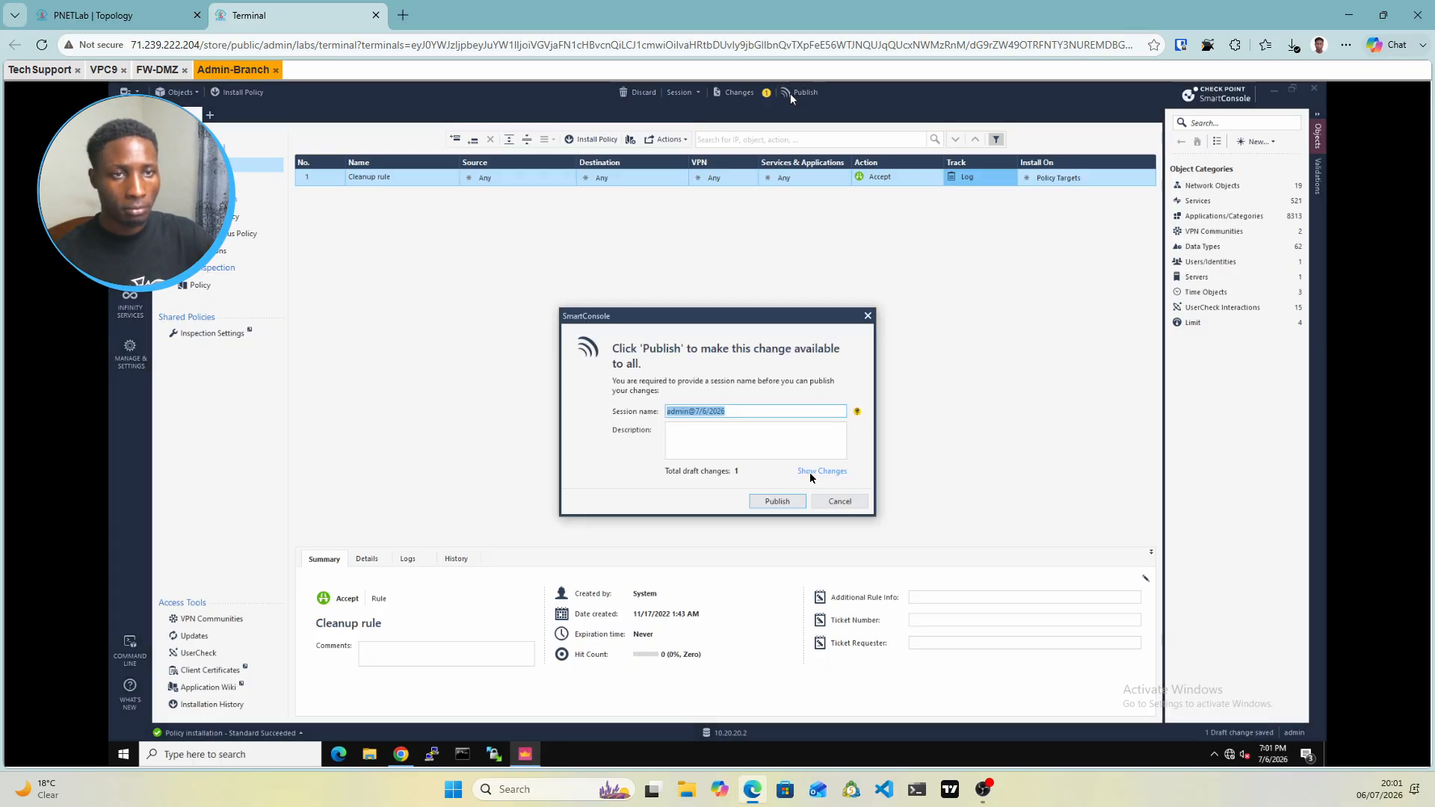
left_click(790, 501)
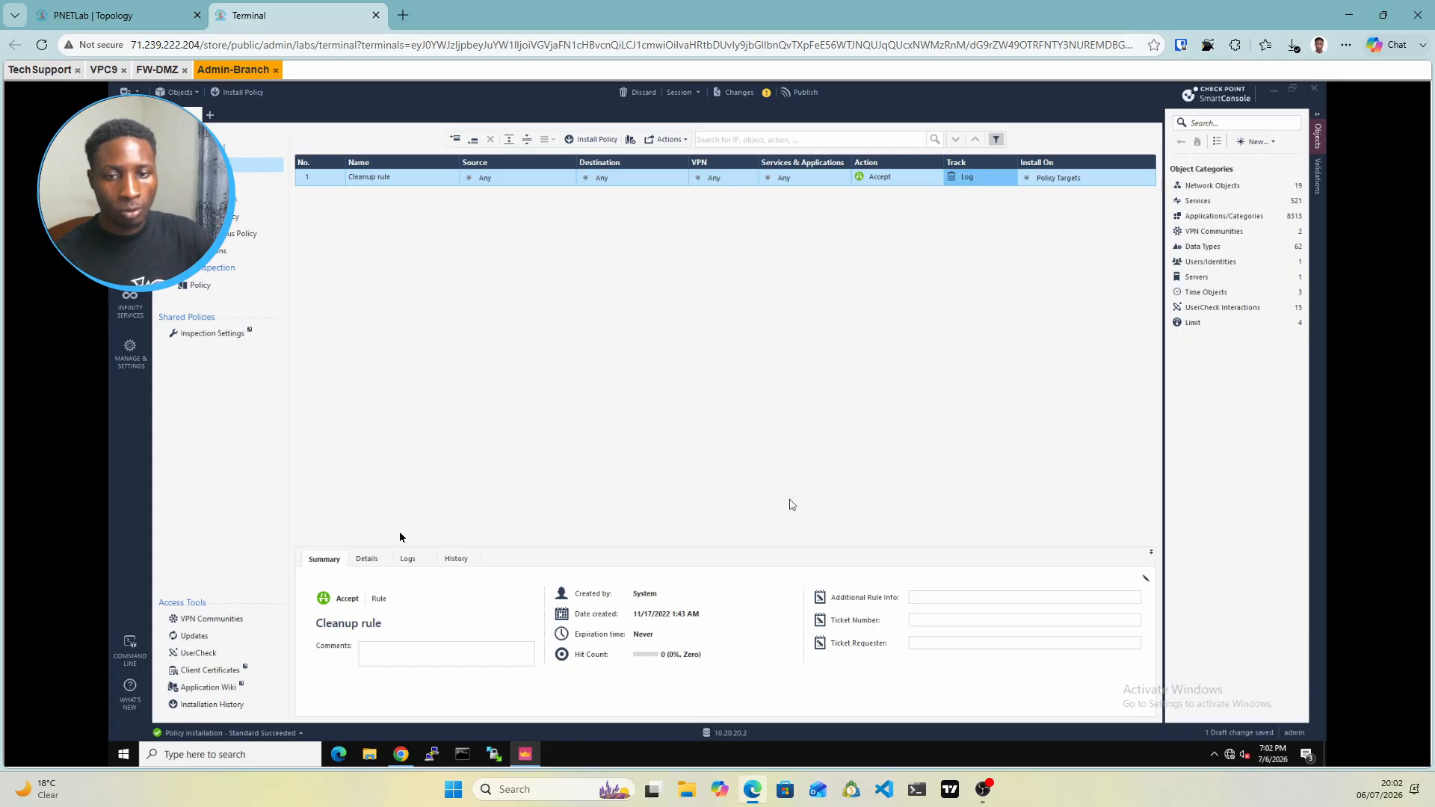
left_click(226, 622)
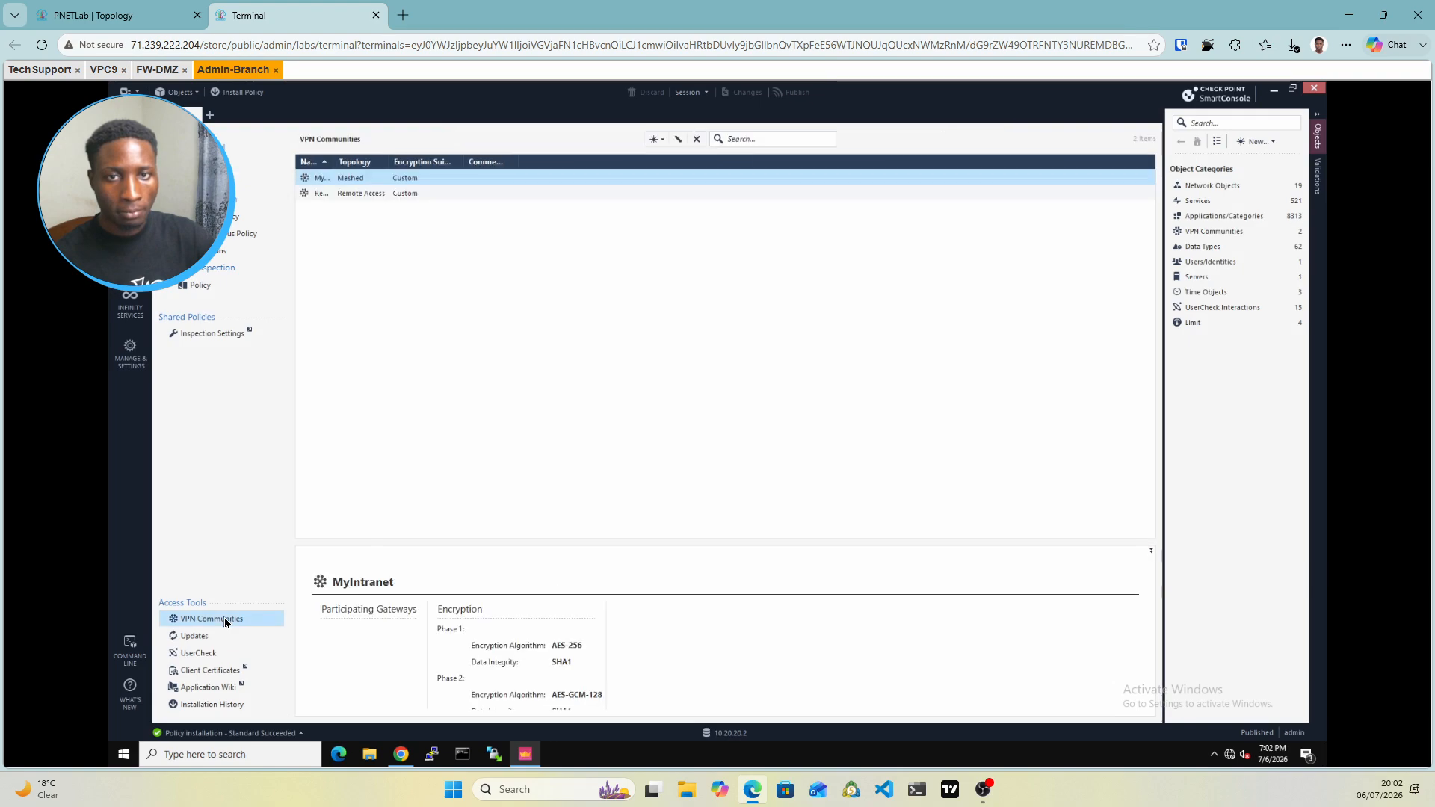
left_click(665, 141)
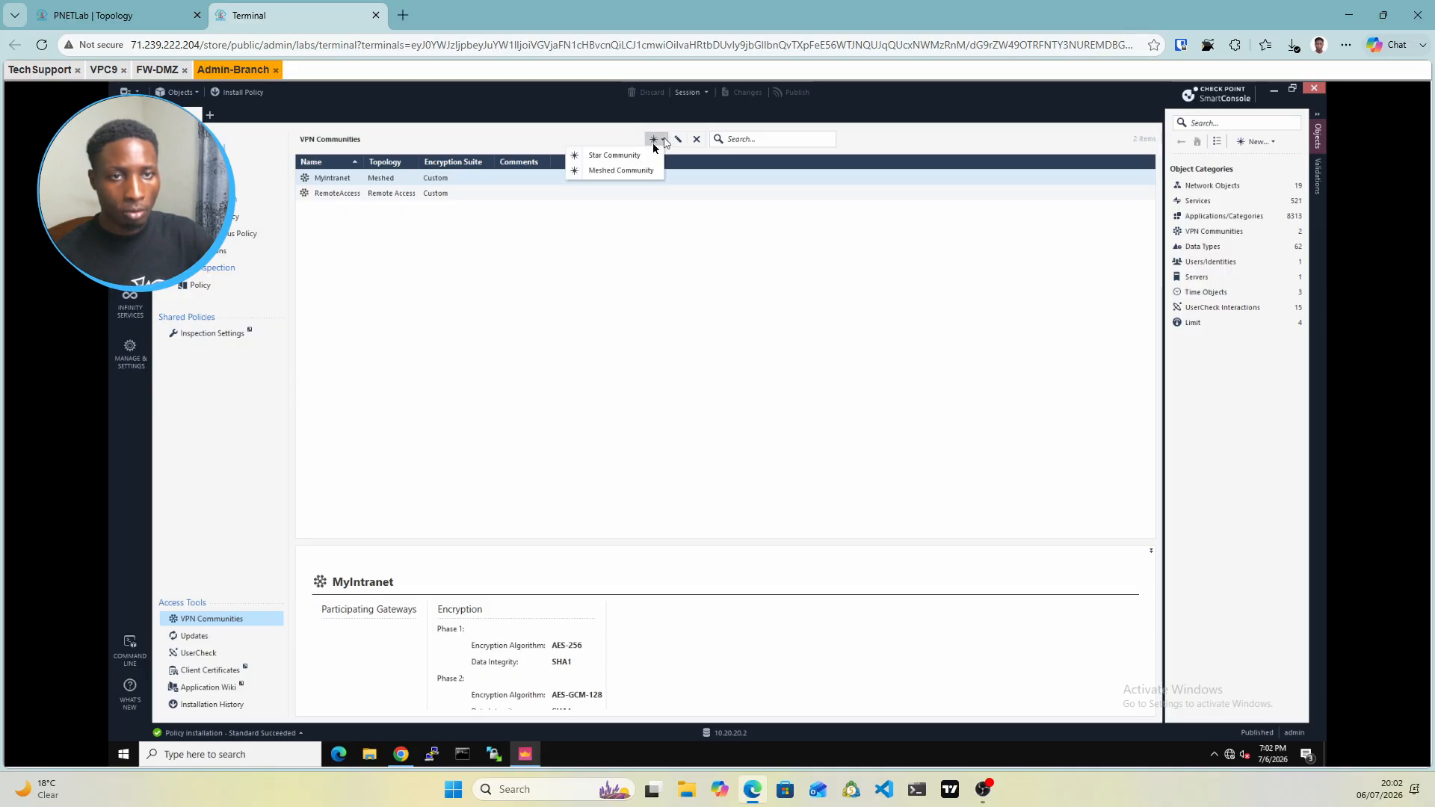
left_click(605, 170)
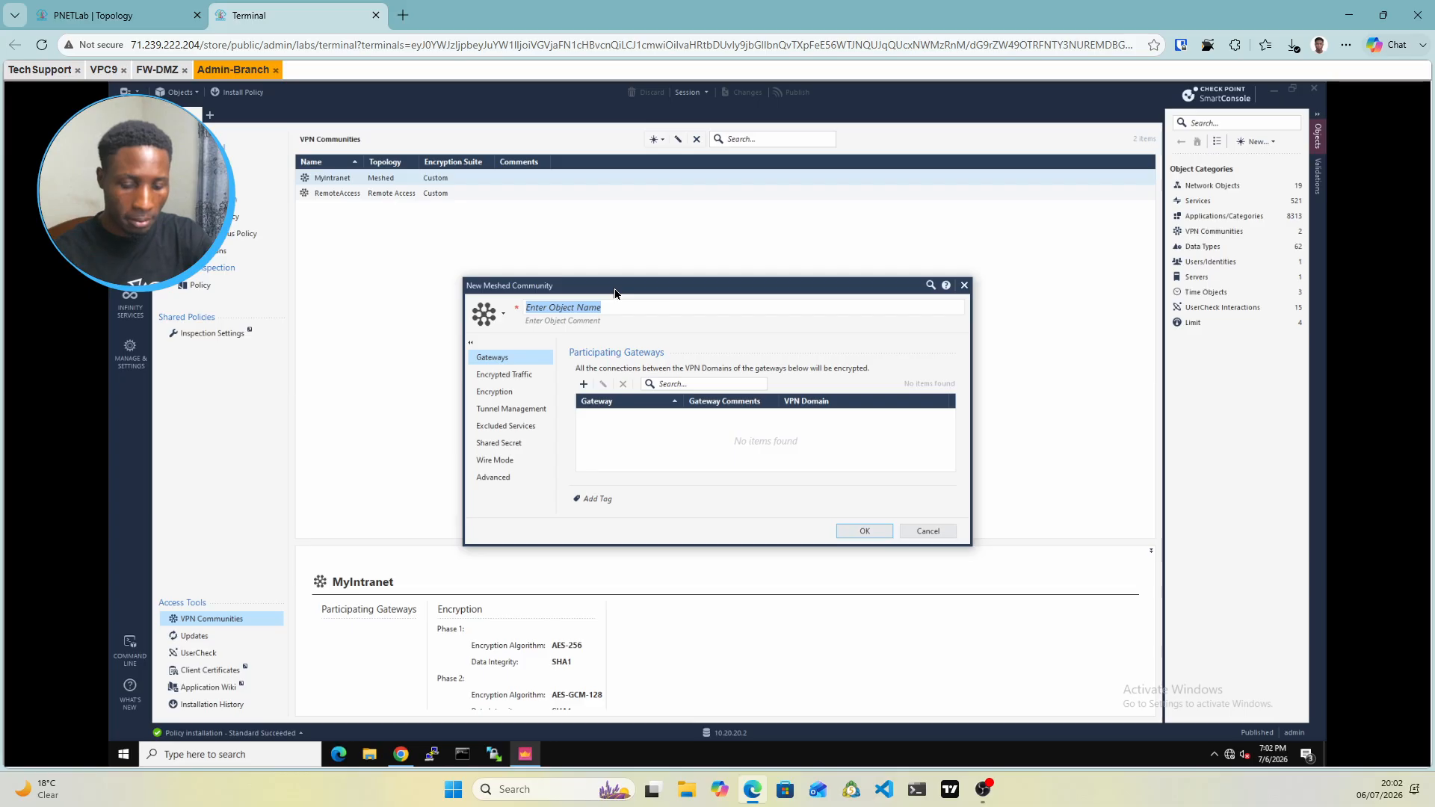
Name the community S2SVPN, add gateways FW-BR and FW-HQ, and give FW-BR a User defined VPN domain
type("S2")
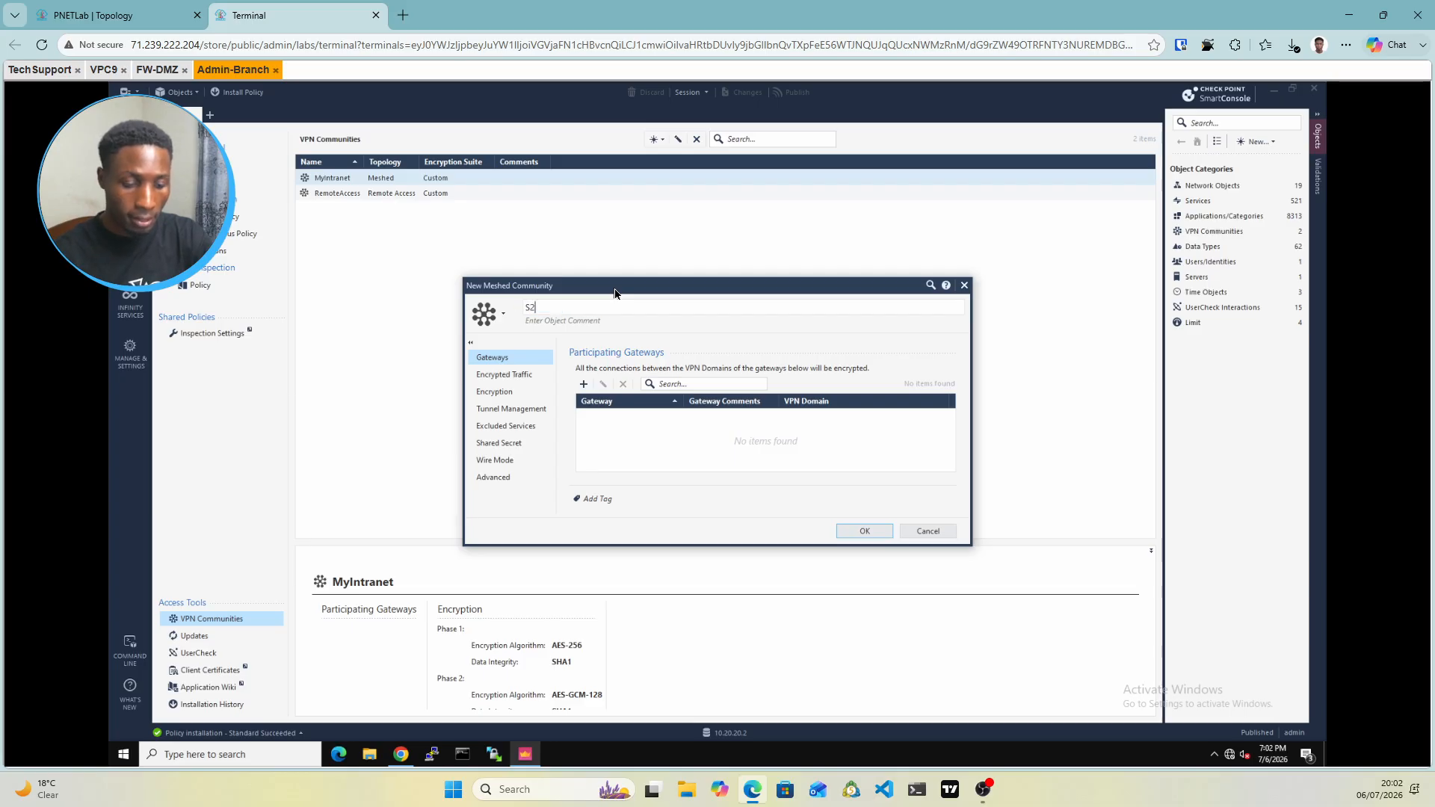
type("SVPN")
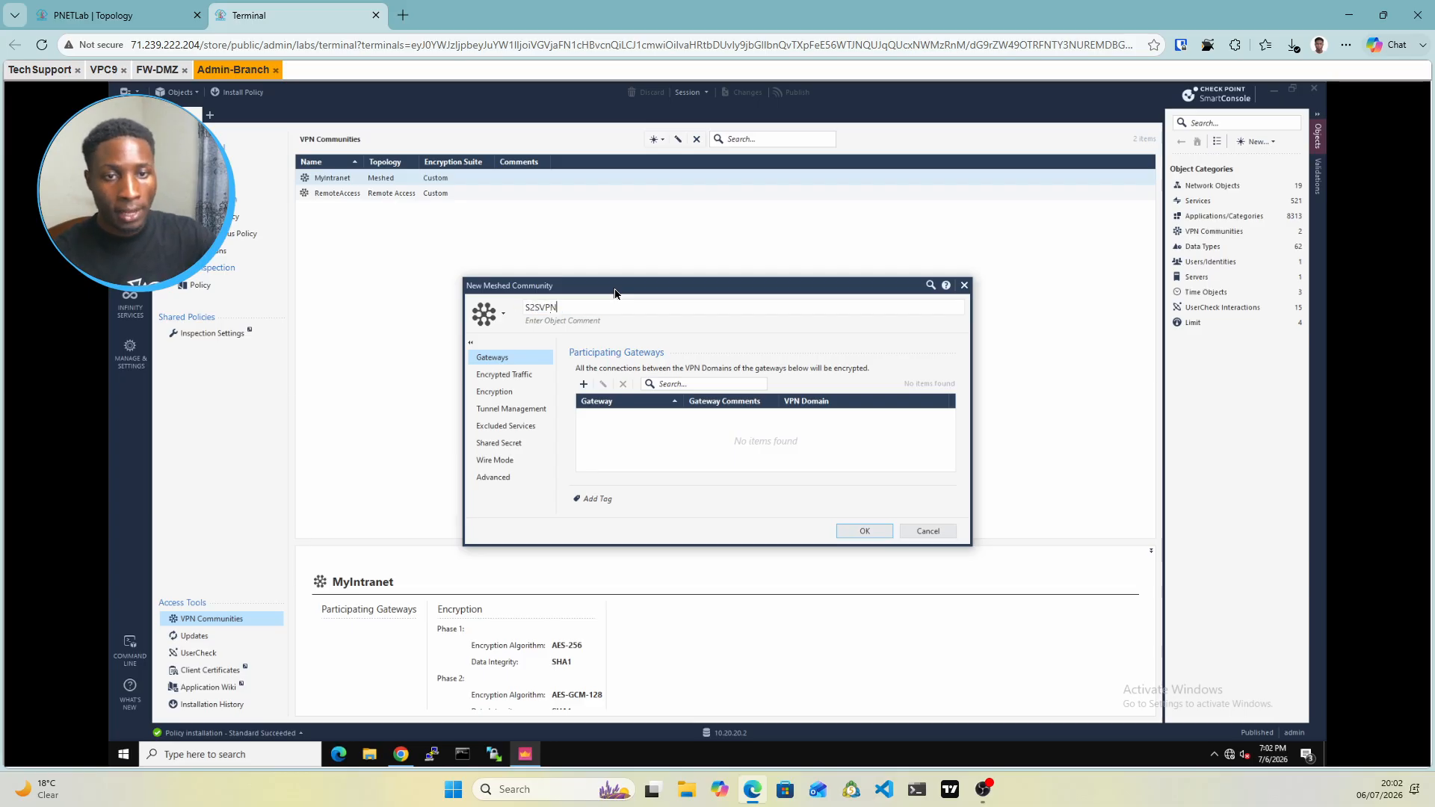
left_click(583, 387)
mouse_move(329, 451)
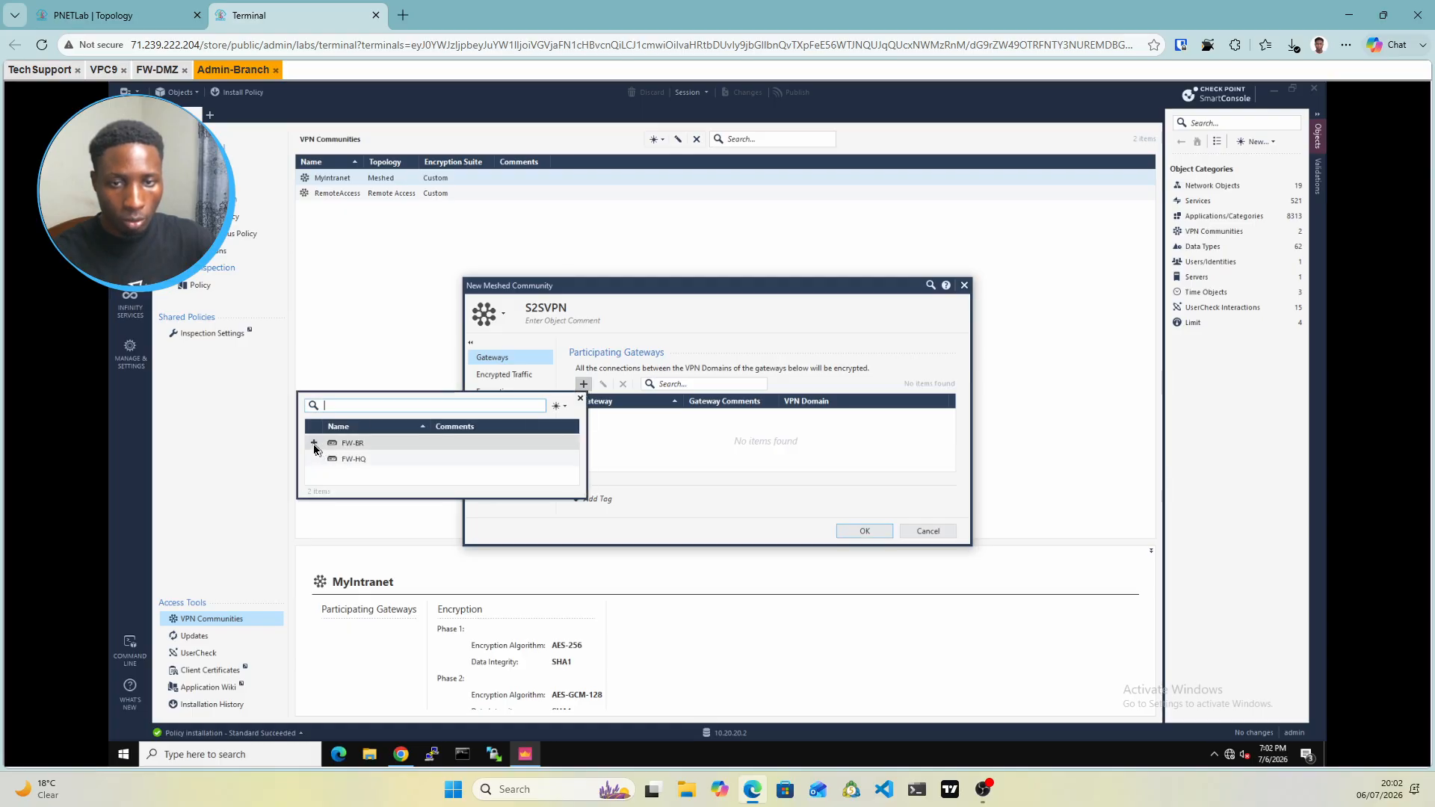
left_click(314, 444)
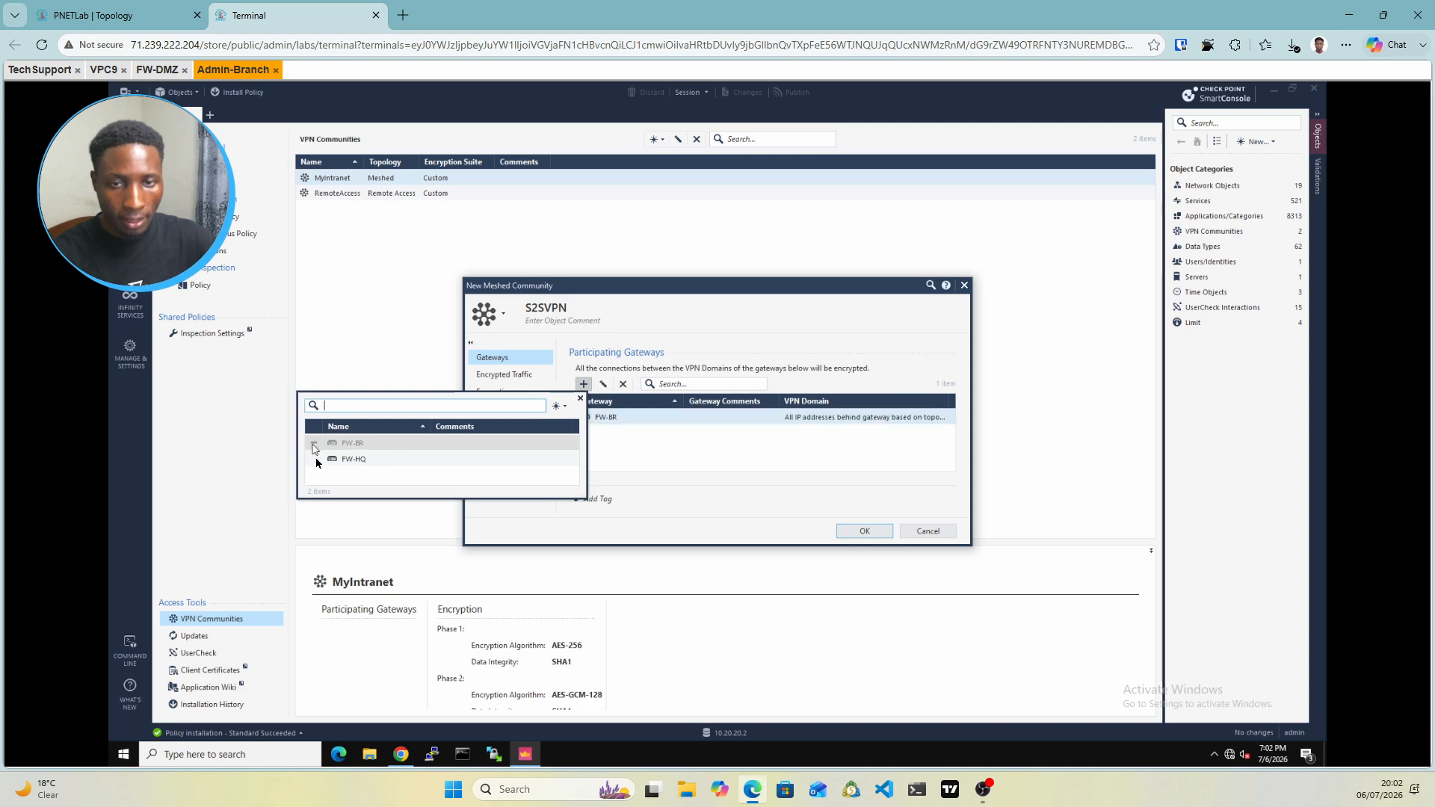
left_click(314, 460)
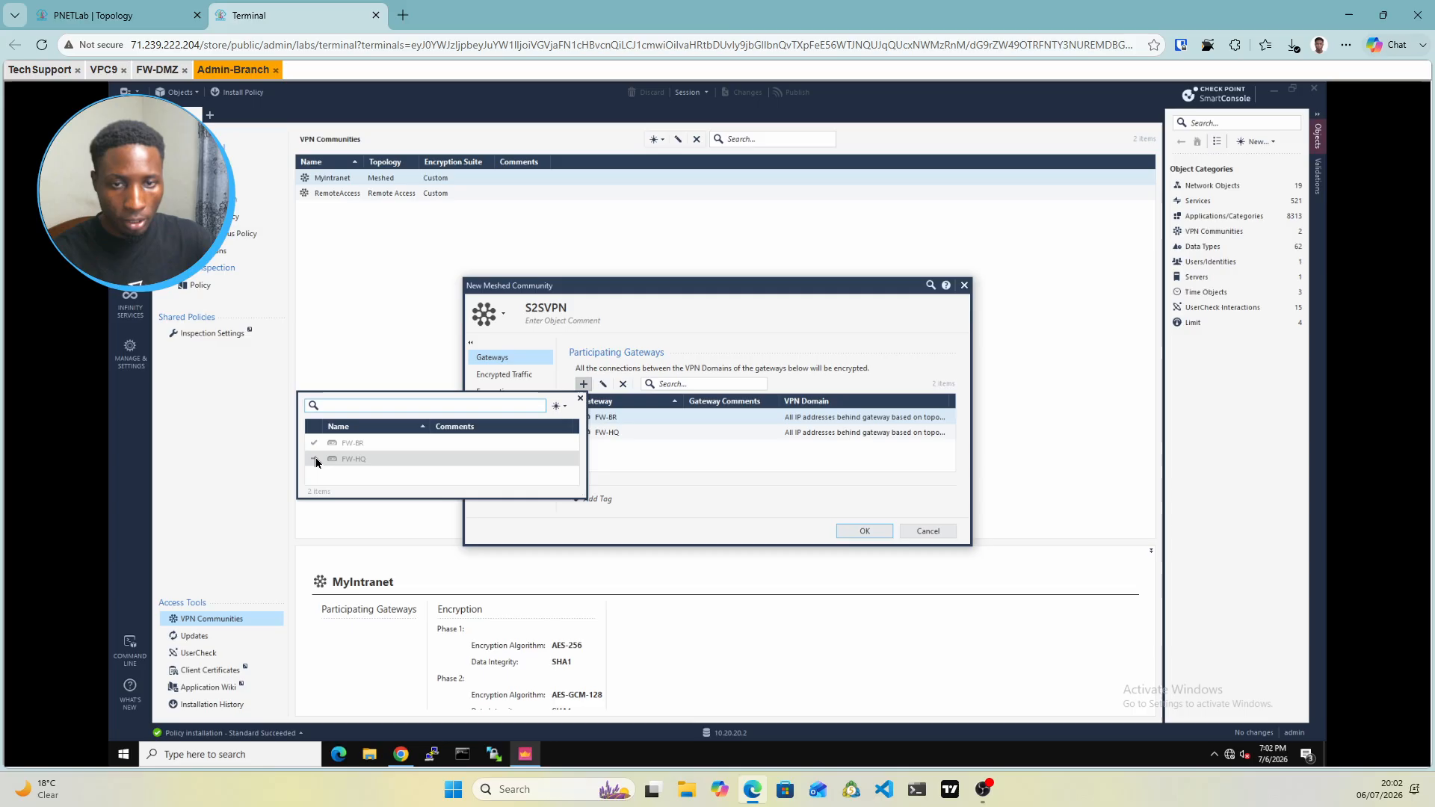
left_click(647, 471)
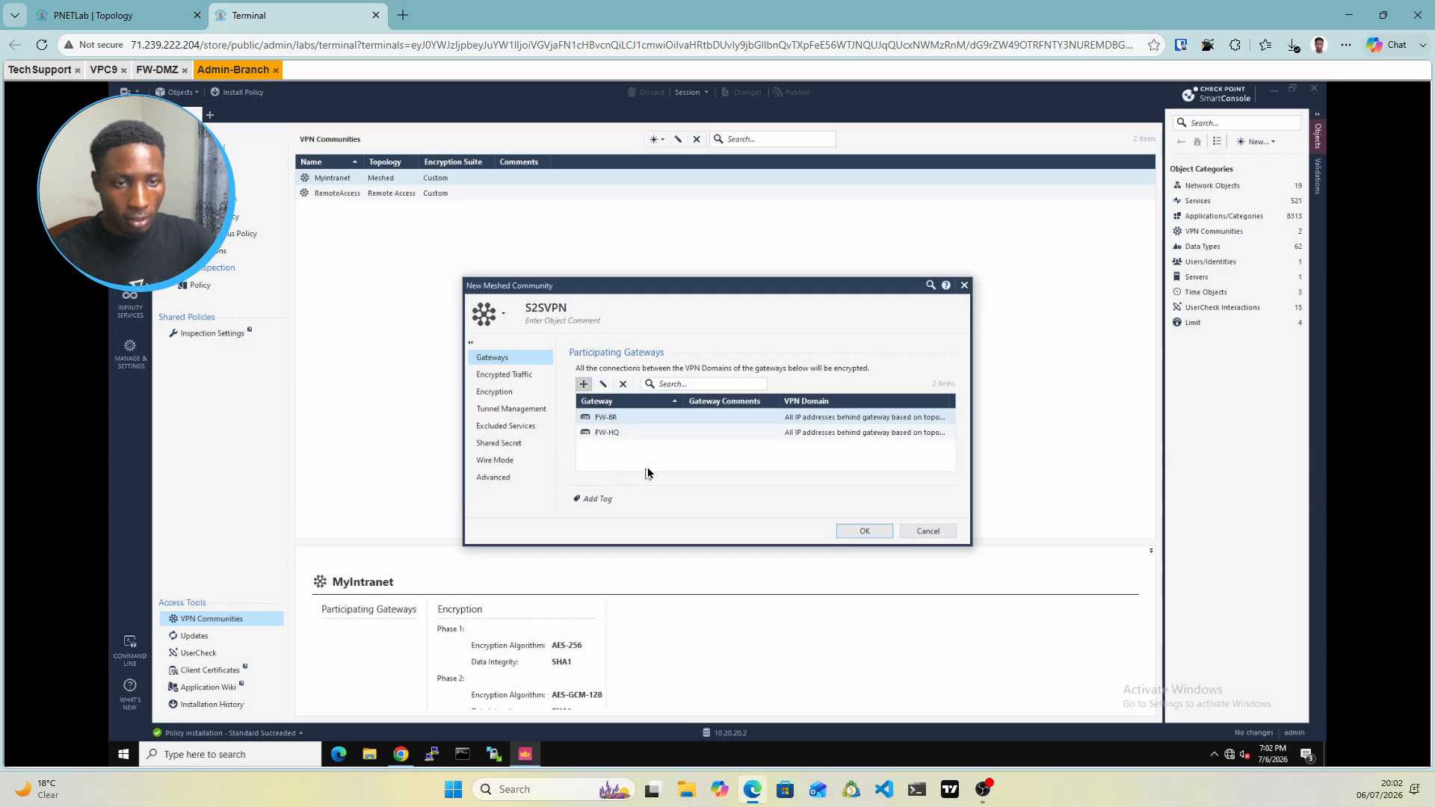
left_click(803, 419)
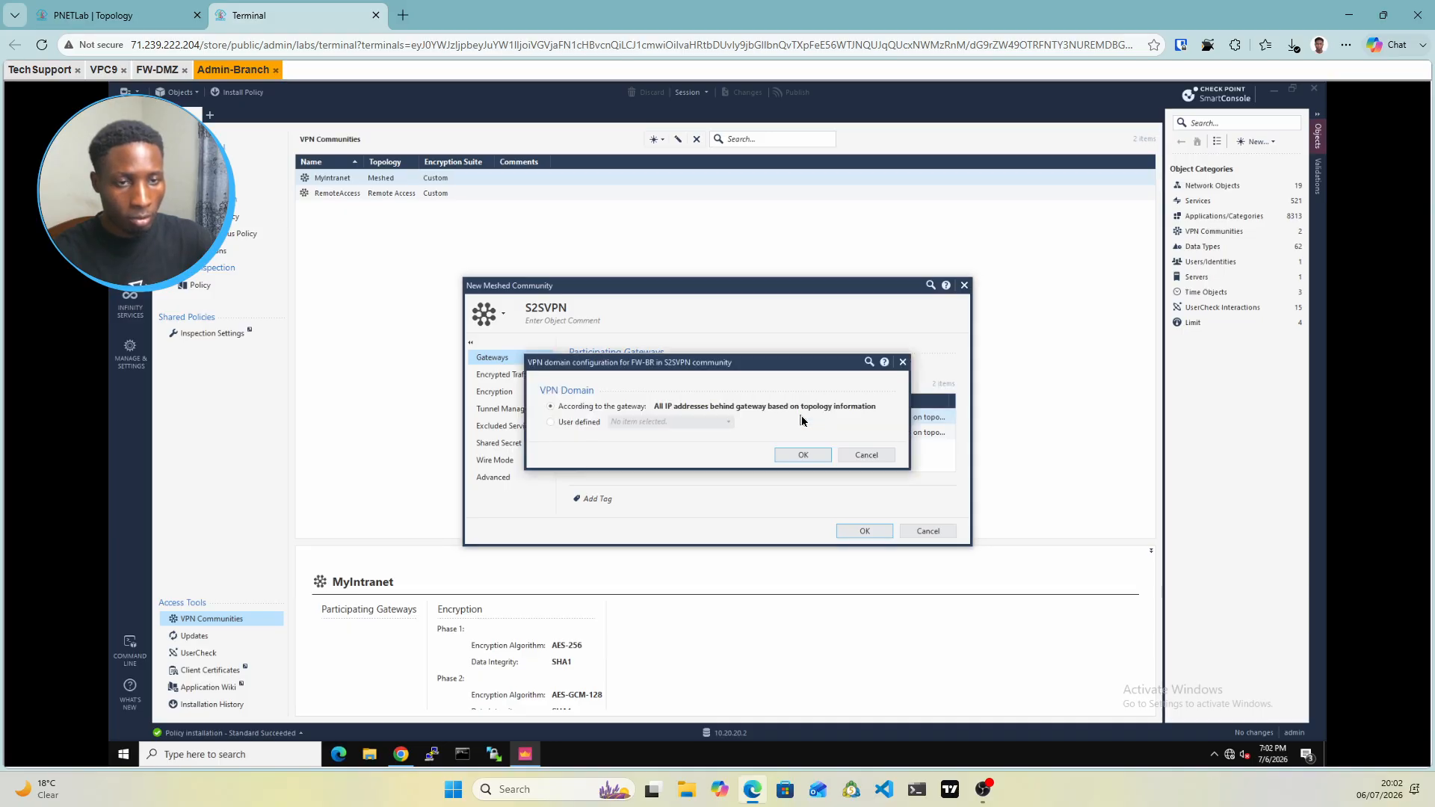
left_click(551, 423)
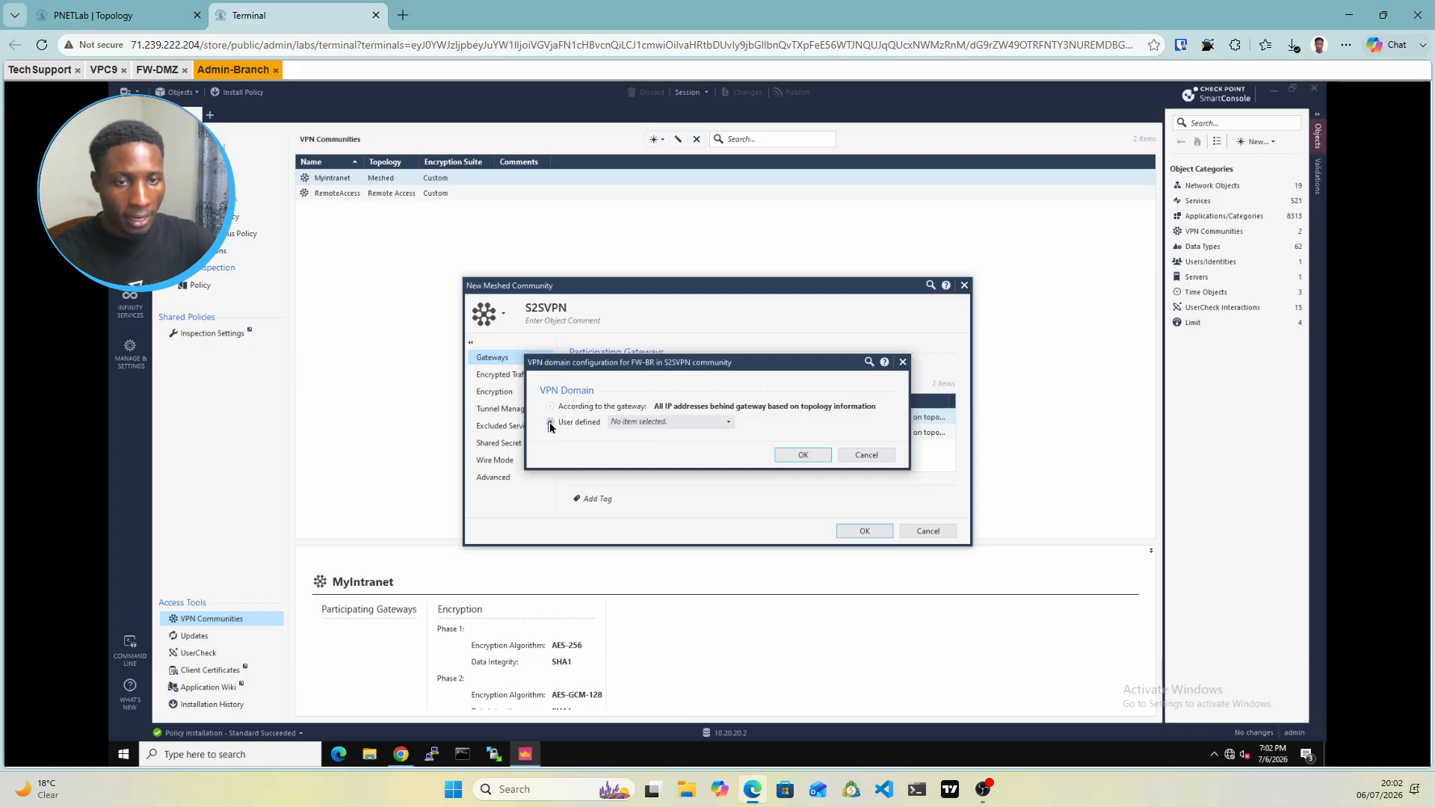
Start a new network group named Branch-grp for FW-BR's VPN domain
left_click(718, 423)
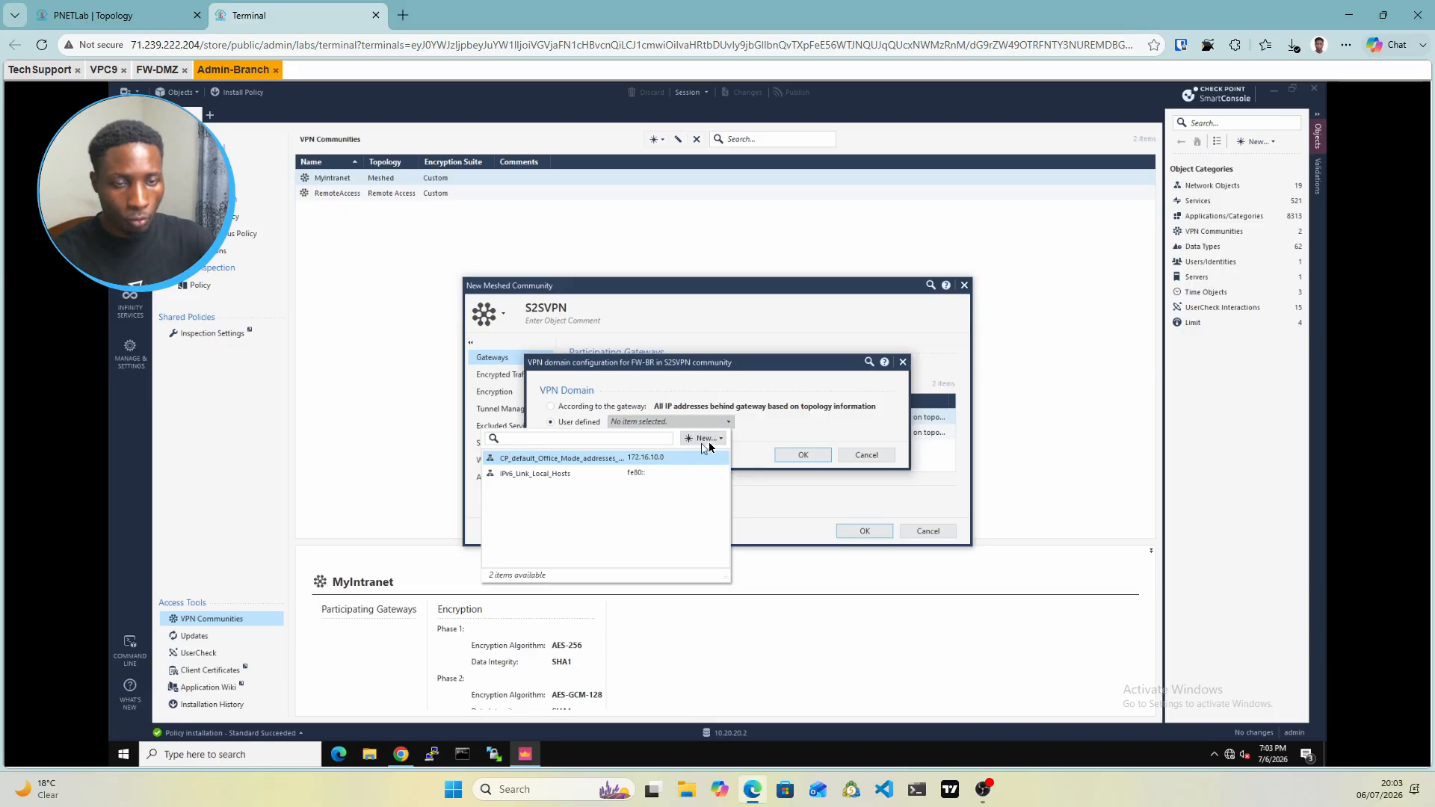
left_click(708, 440)
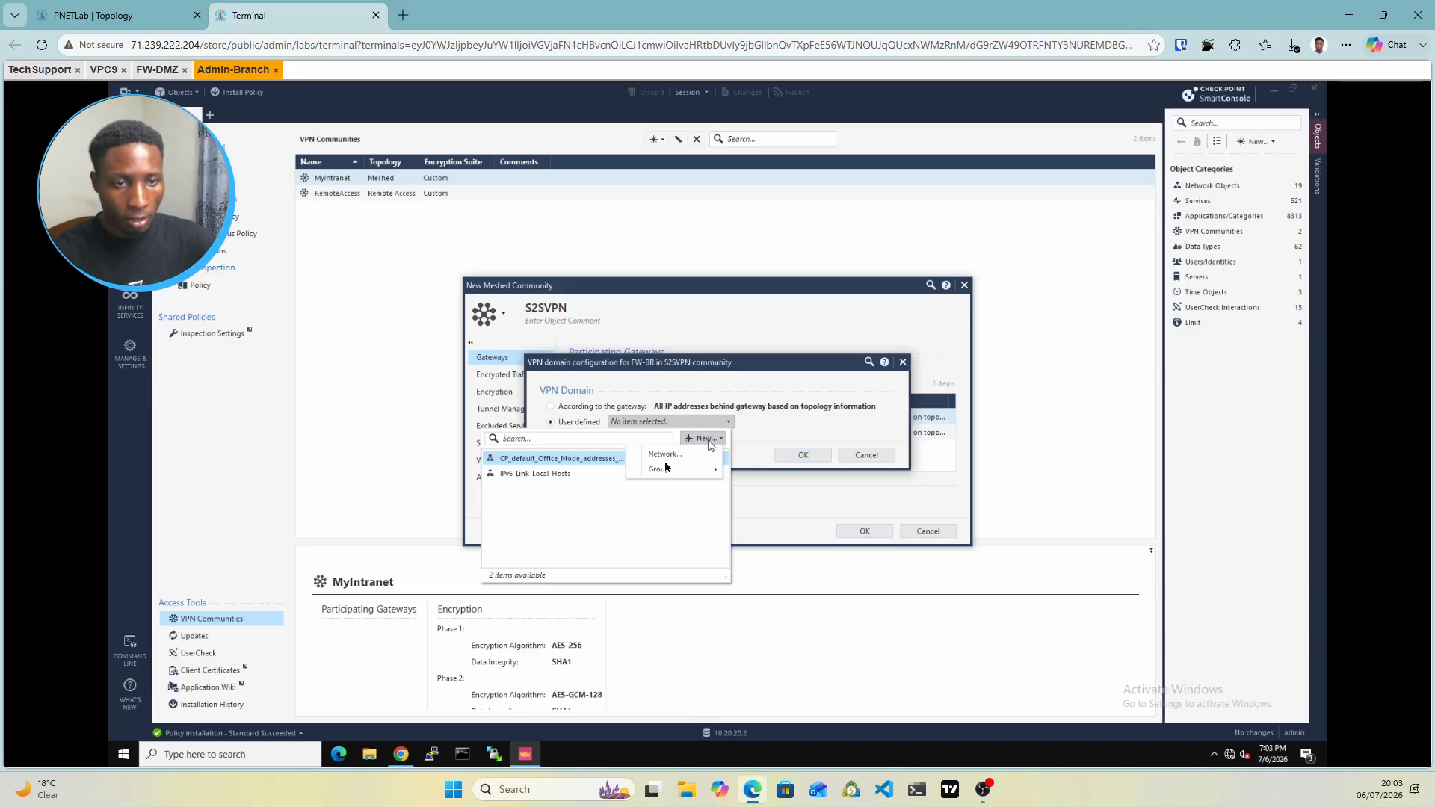
mouse_move(658, 472)
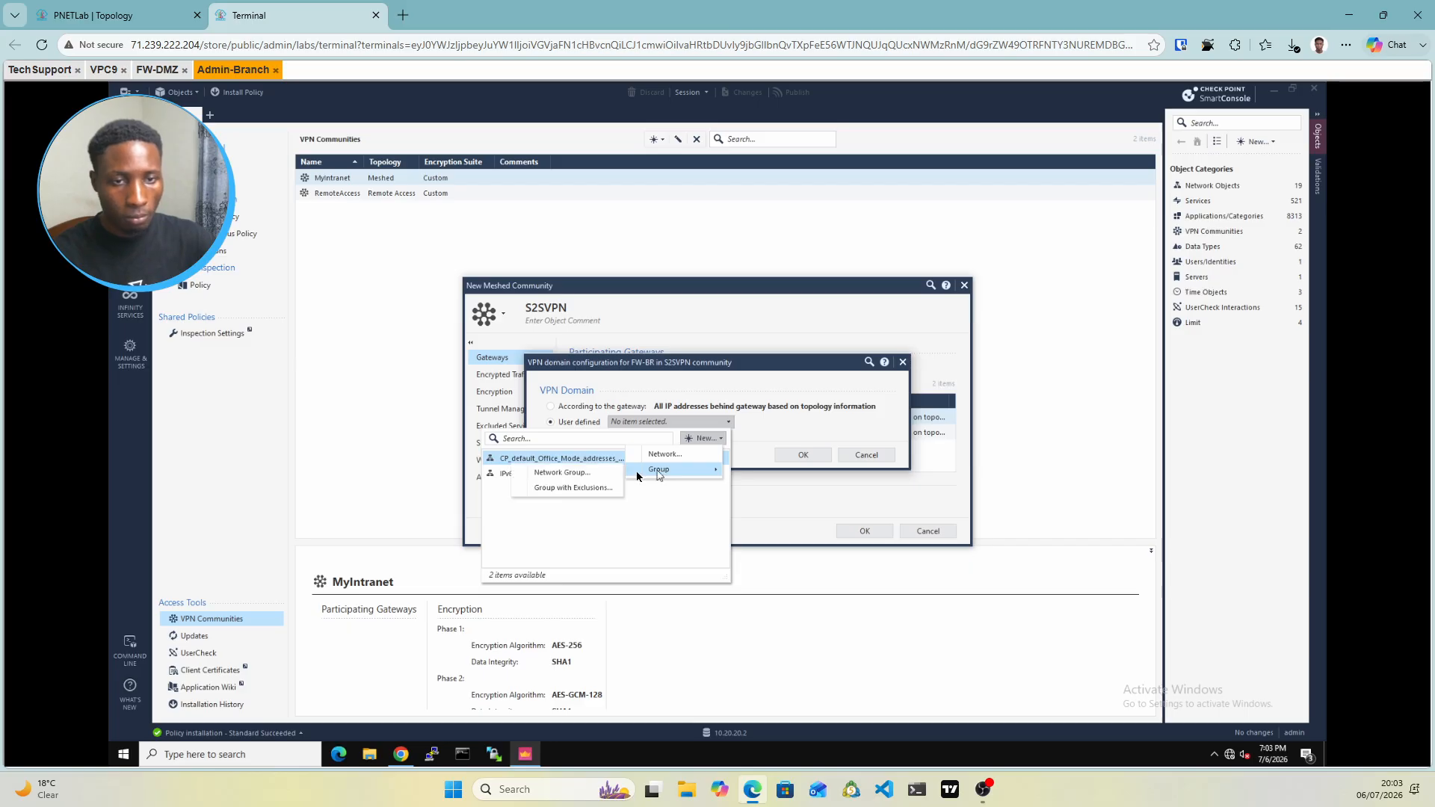
left_click(567, 474)
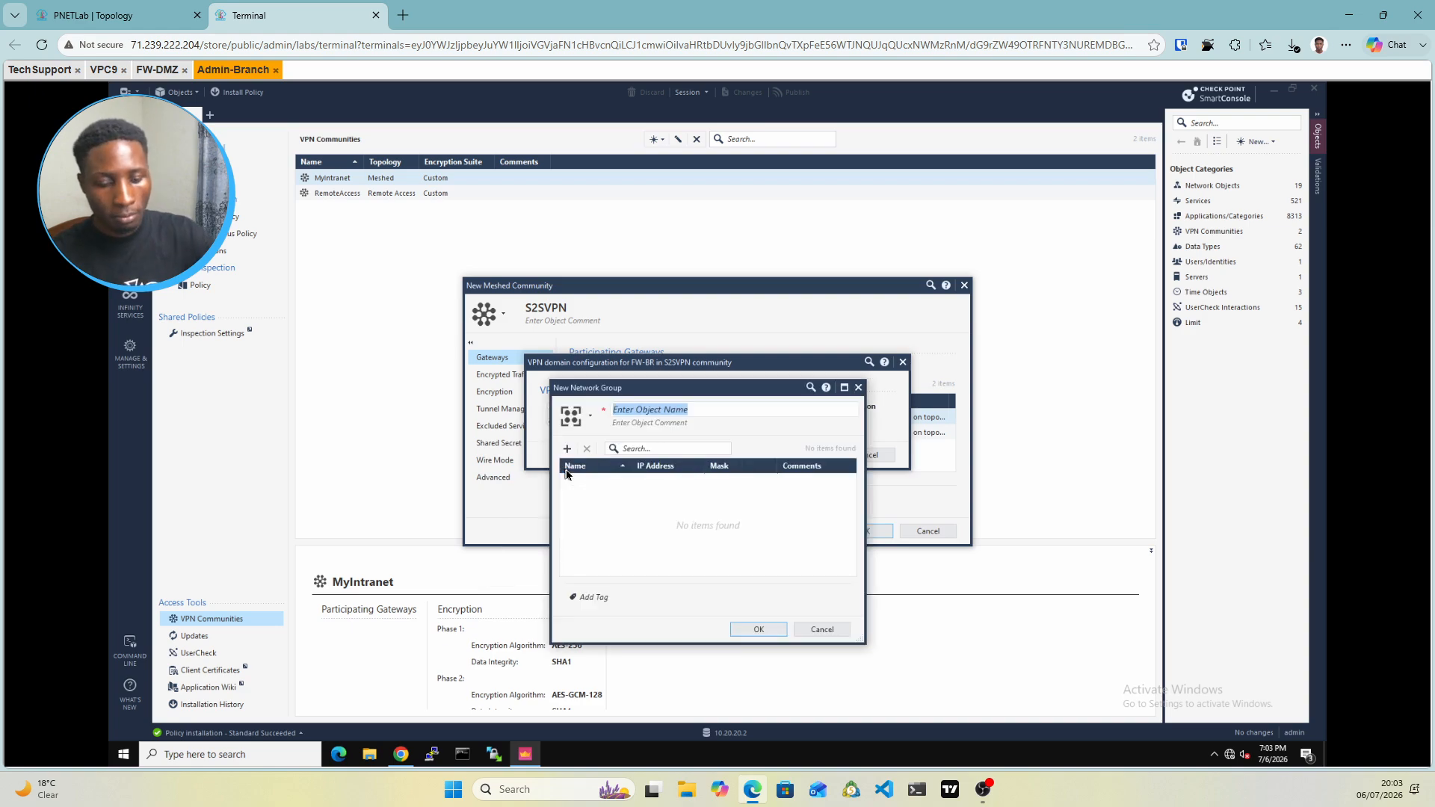
type("Bra")
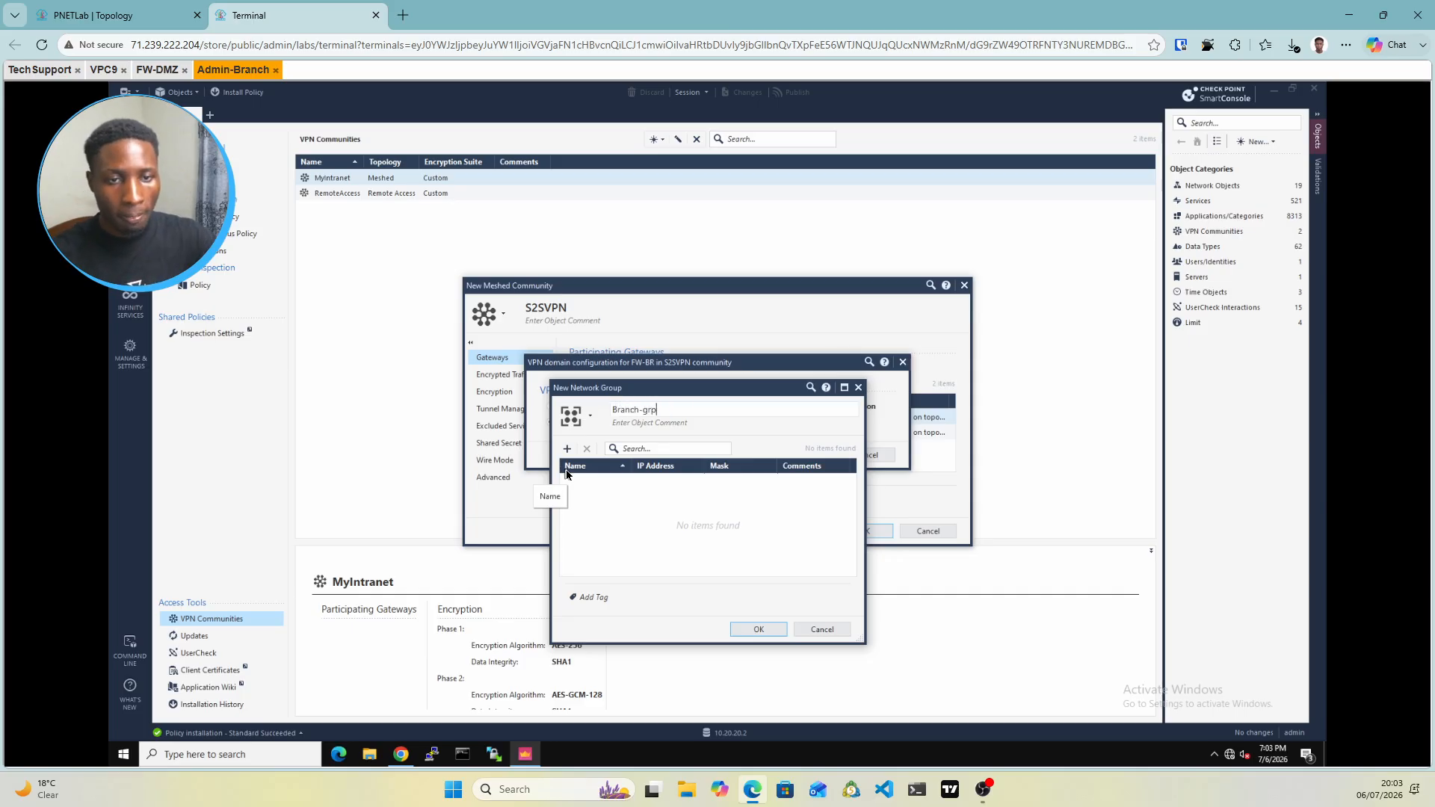
type("nch-grp")
left_click(567, 448)
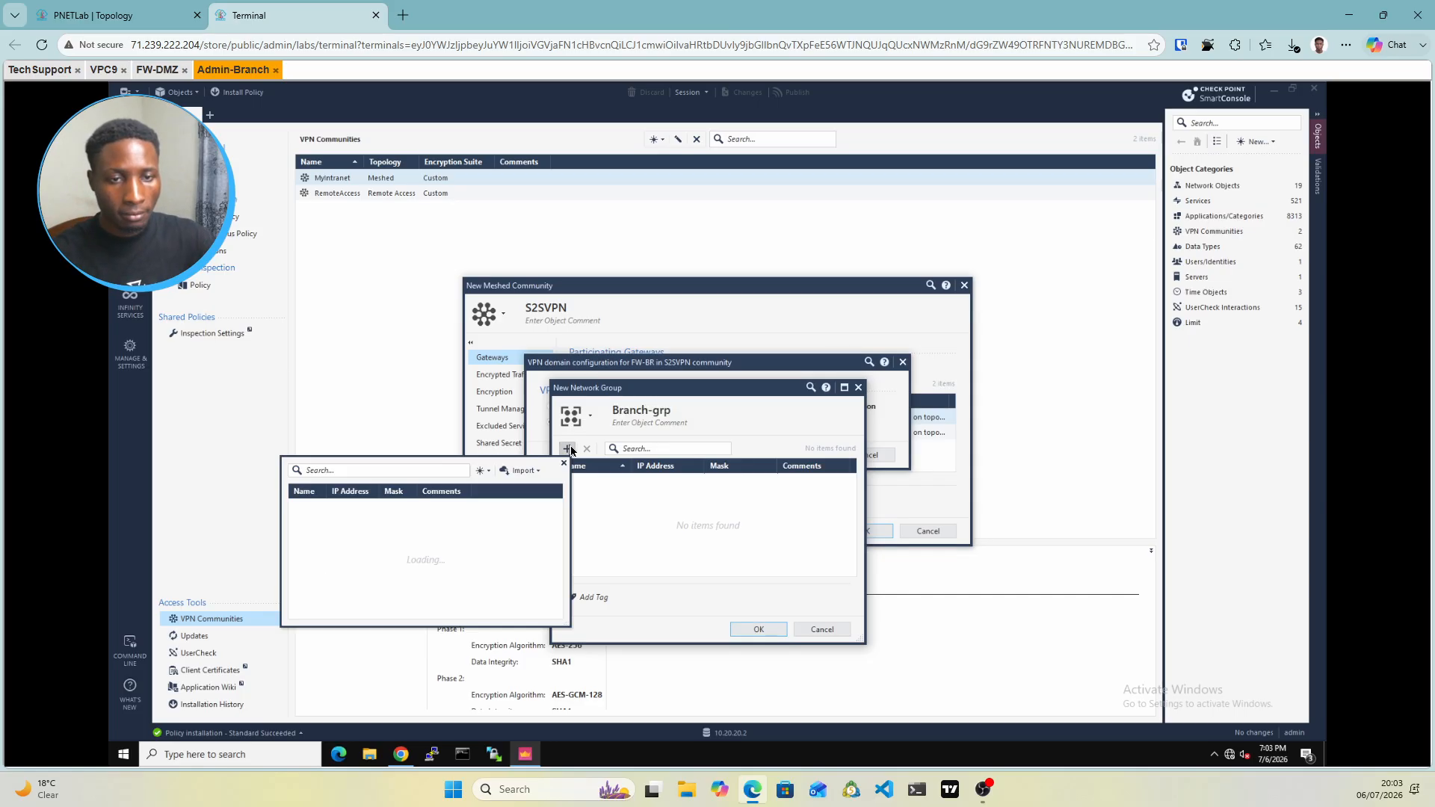
Add new network Bracnh-net 10.20.20.0/255.255.255.0 to Branch-grp and confirm it as FW-BR's domain
left_click(480, 474)
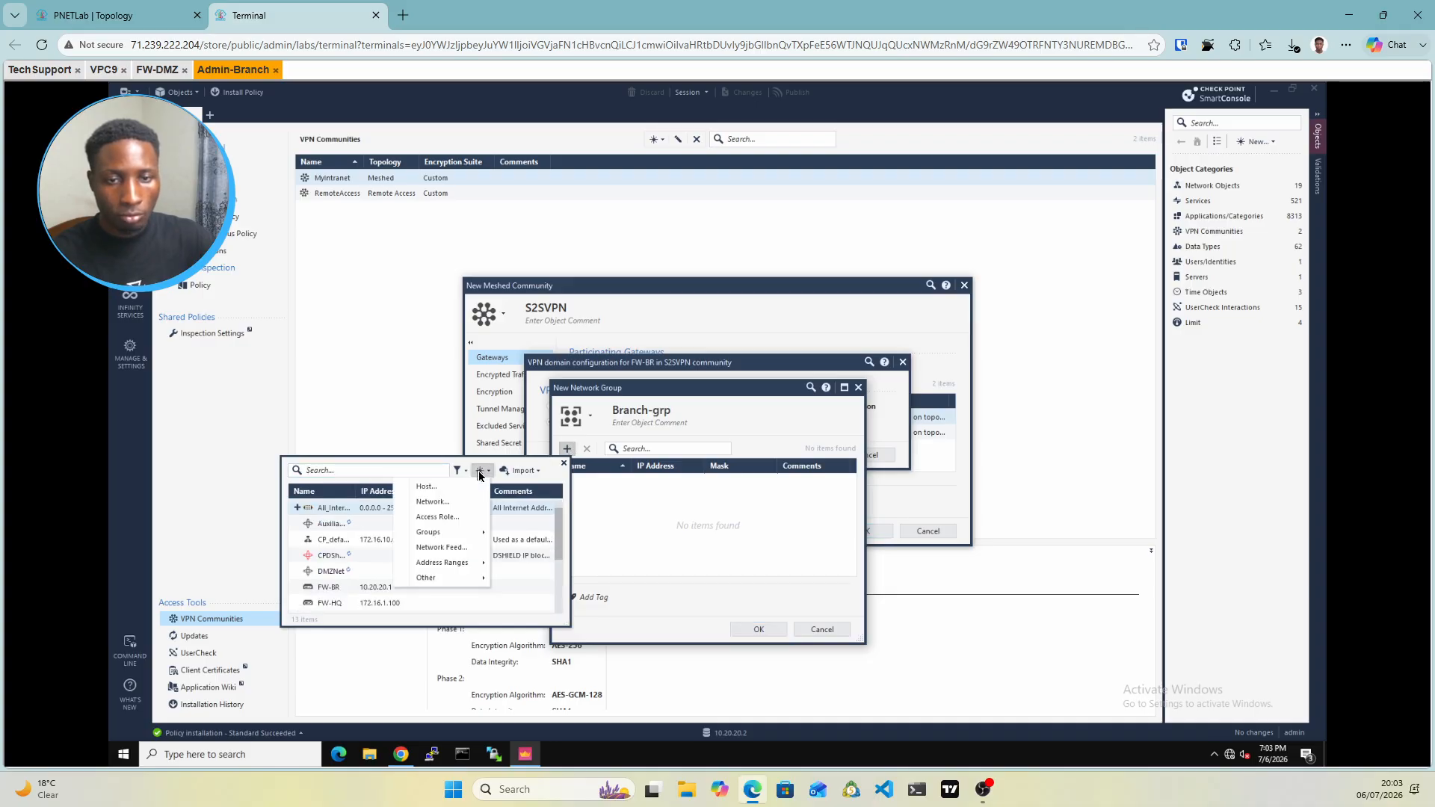
left_click(434, 503)
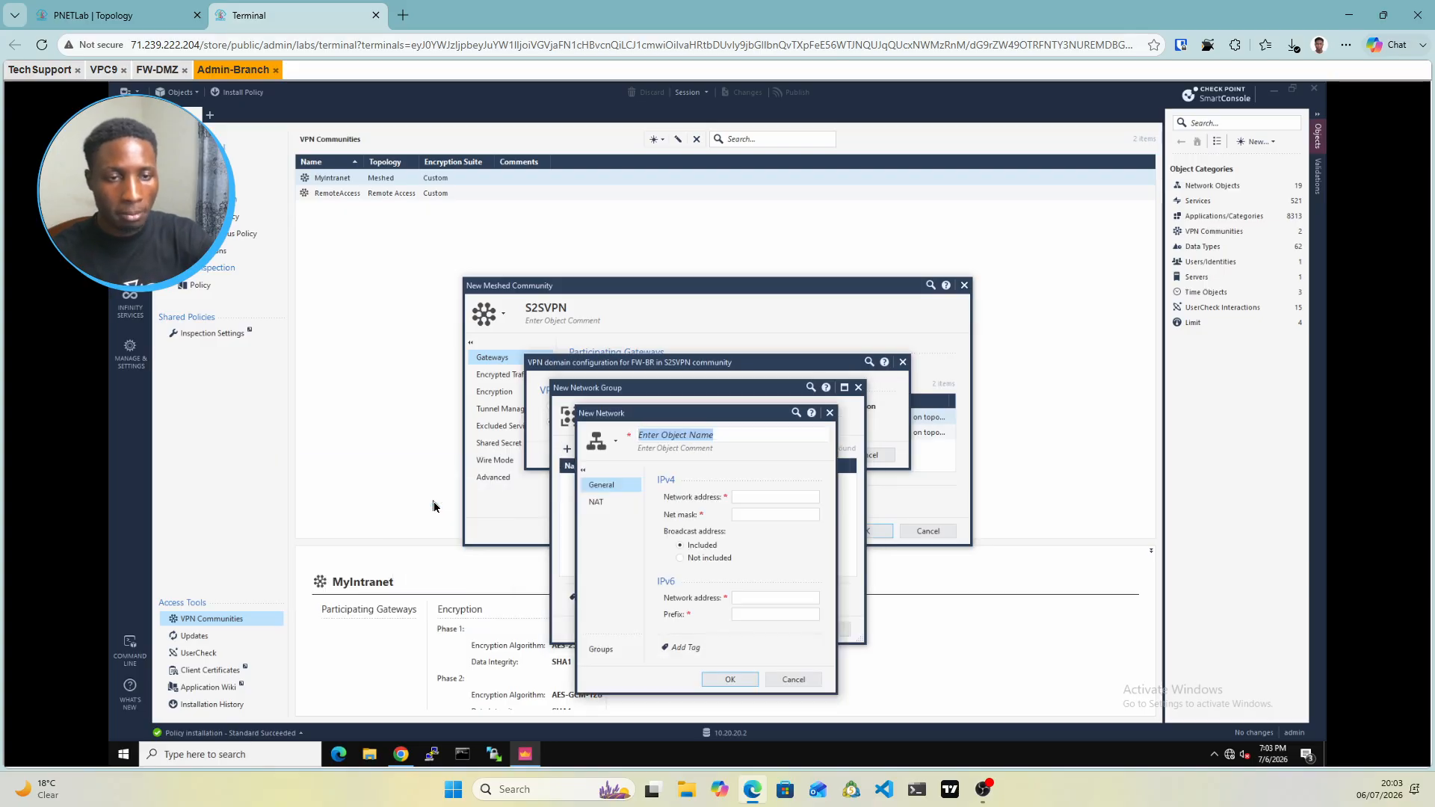
type("Br")
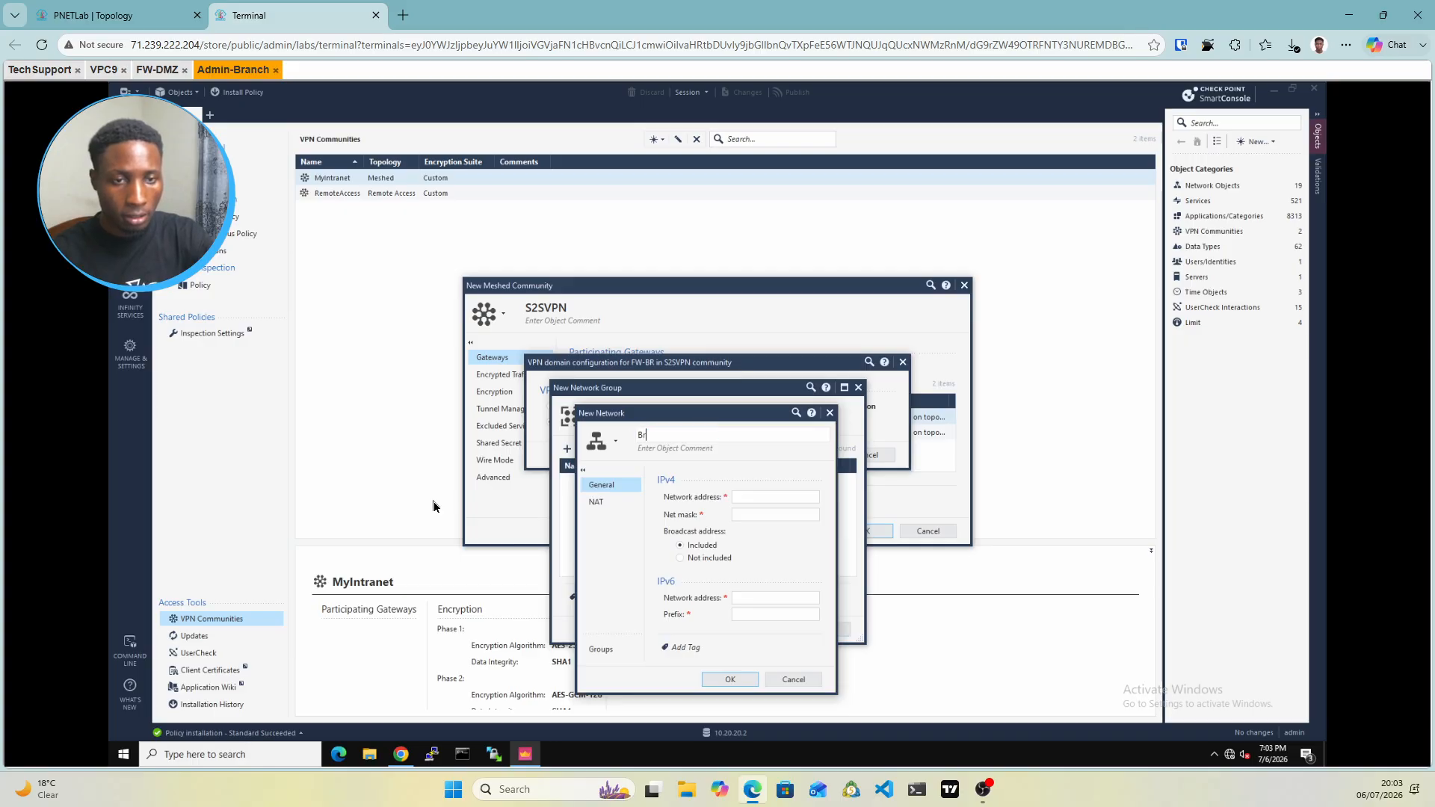
type("acnh")
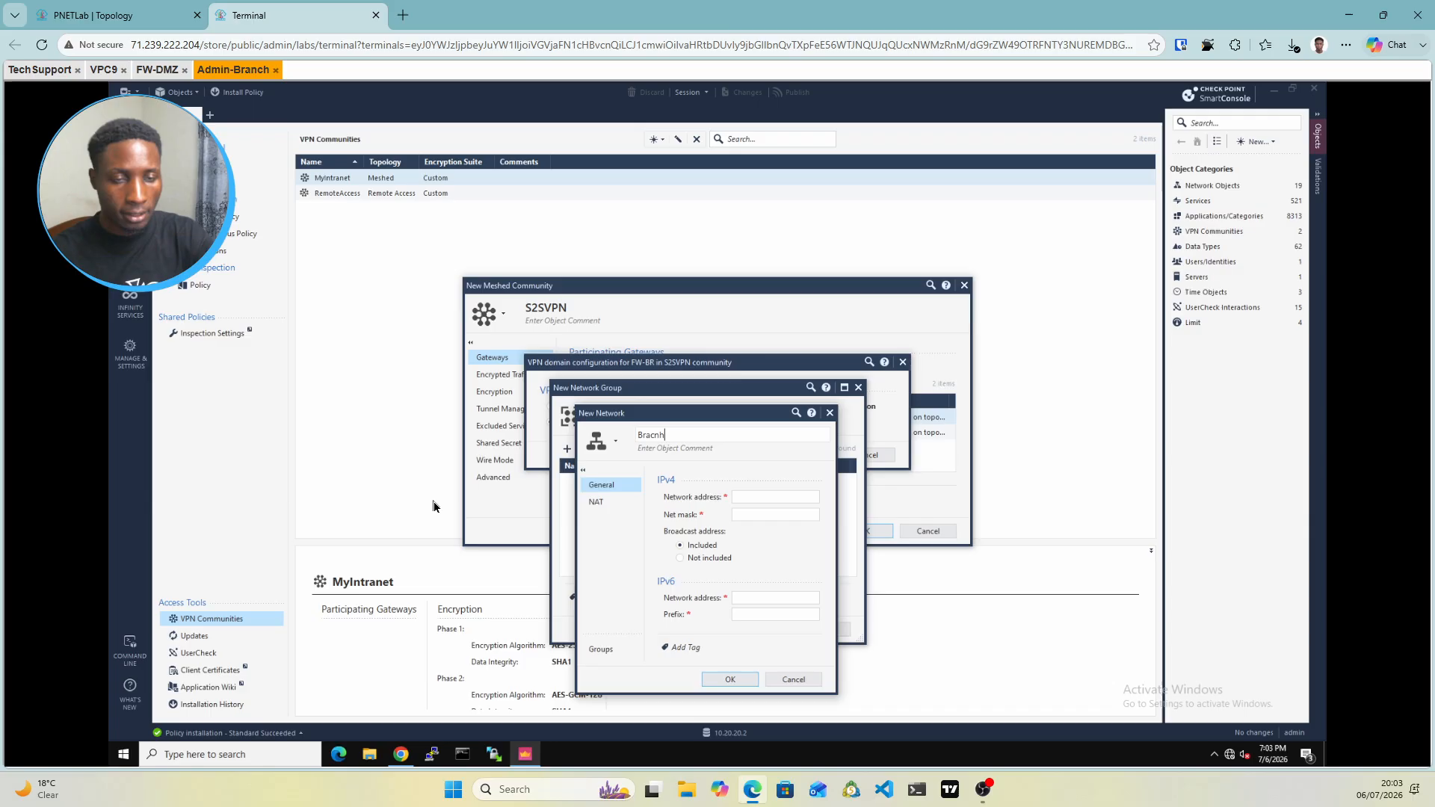
type("-net")
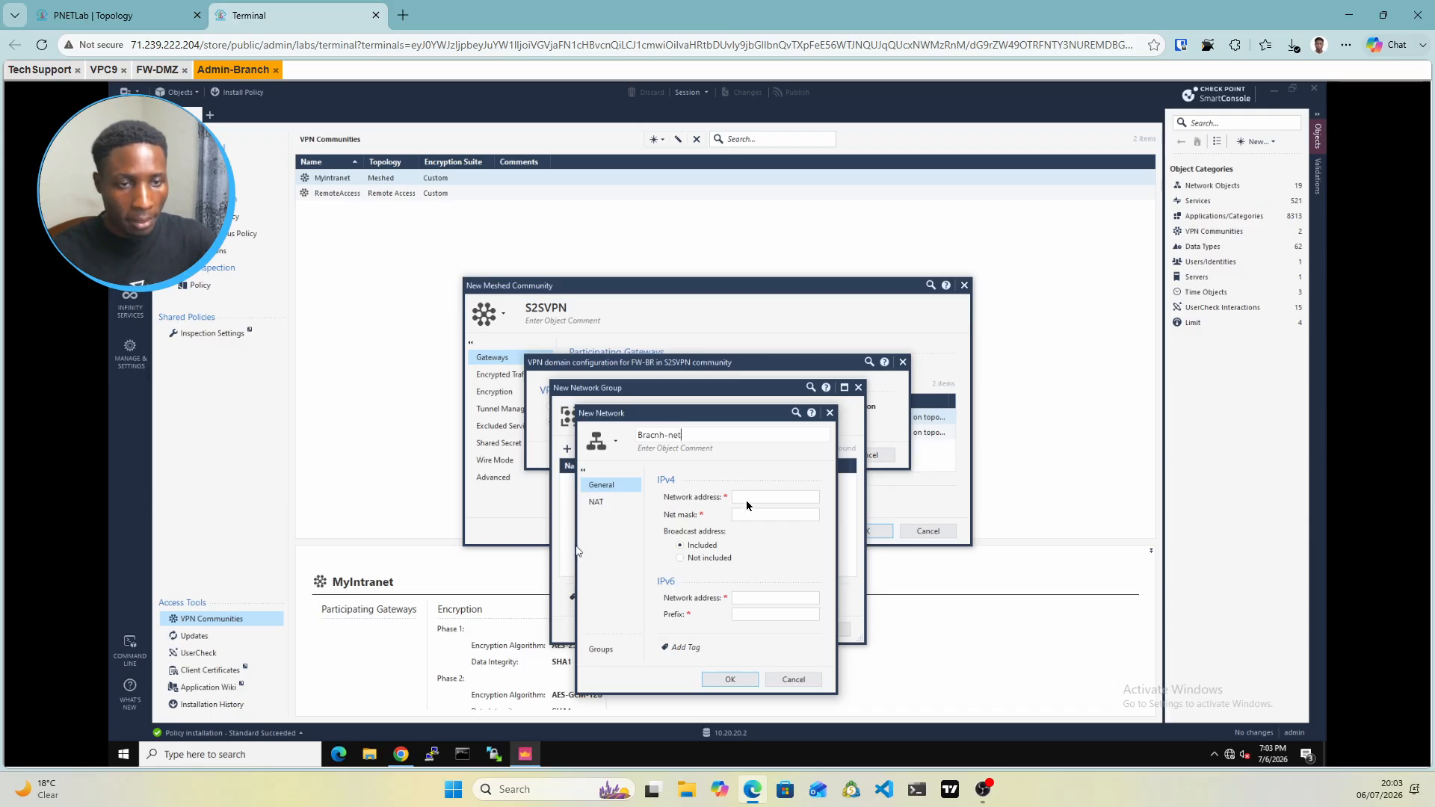
left_click(749, 499)
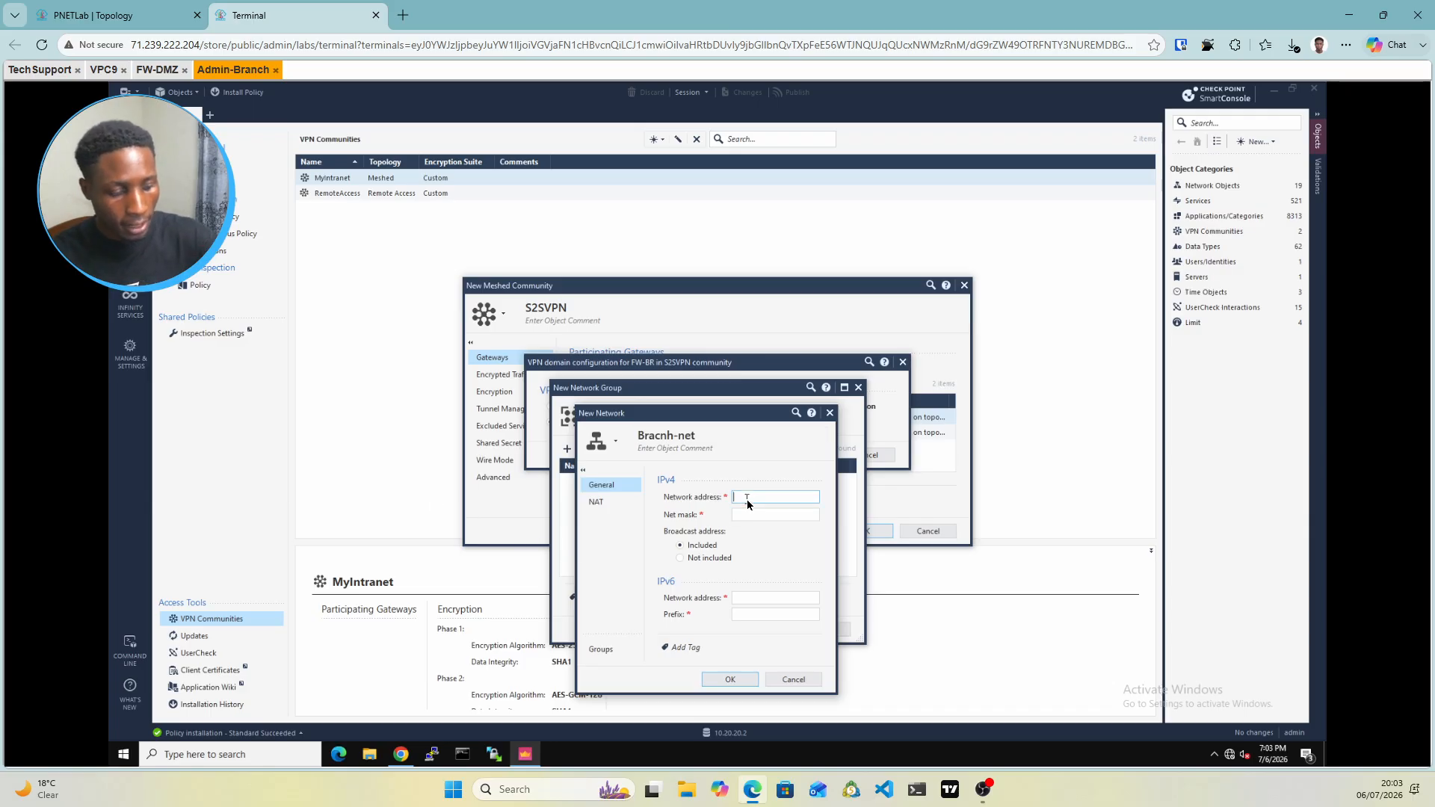
type("10.20")
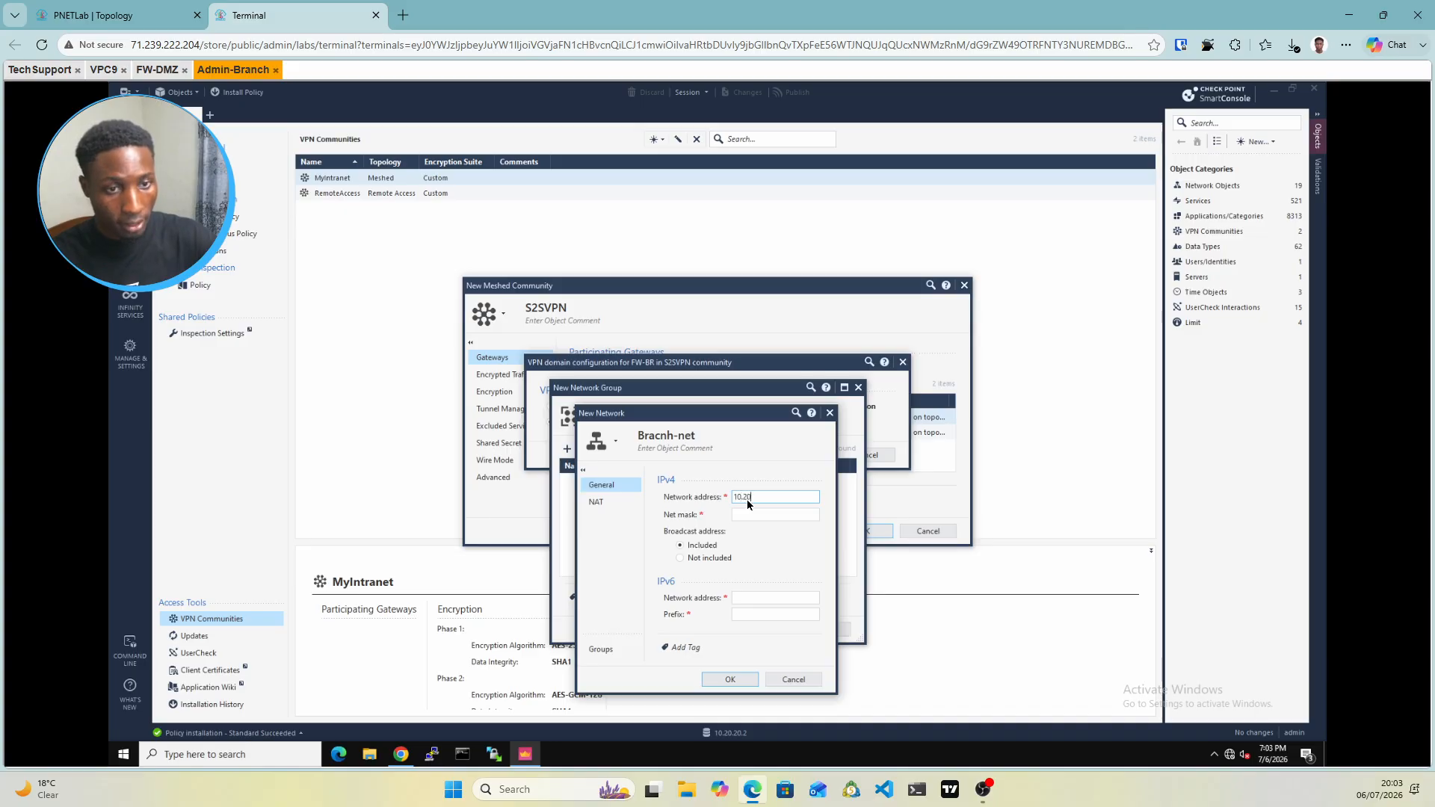
type(".20.")
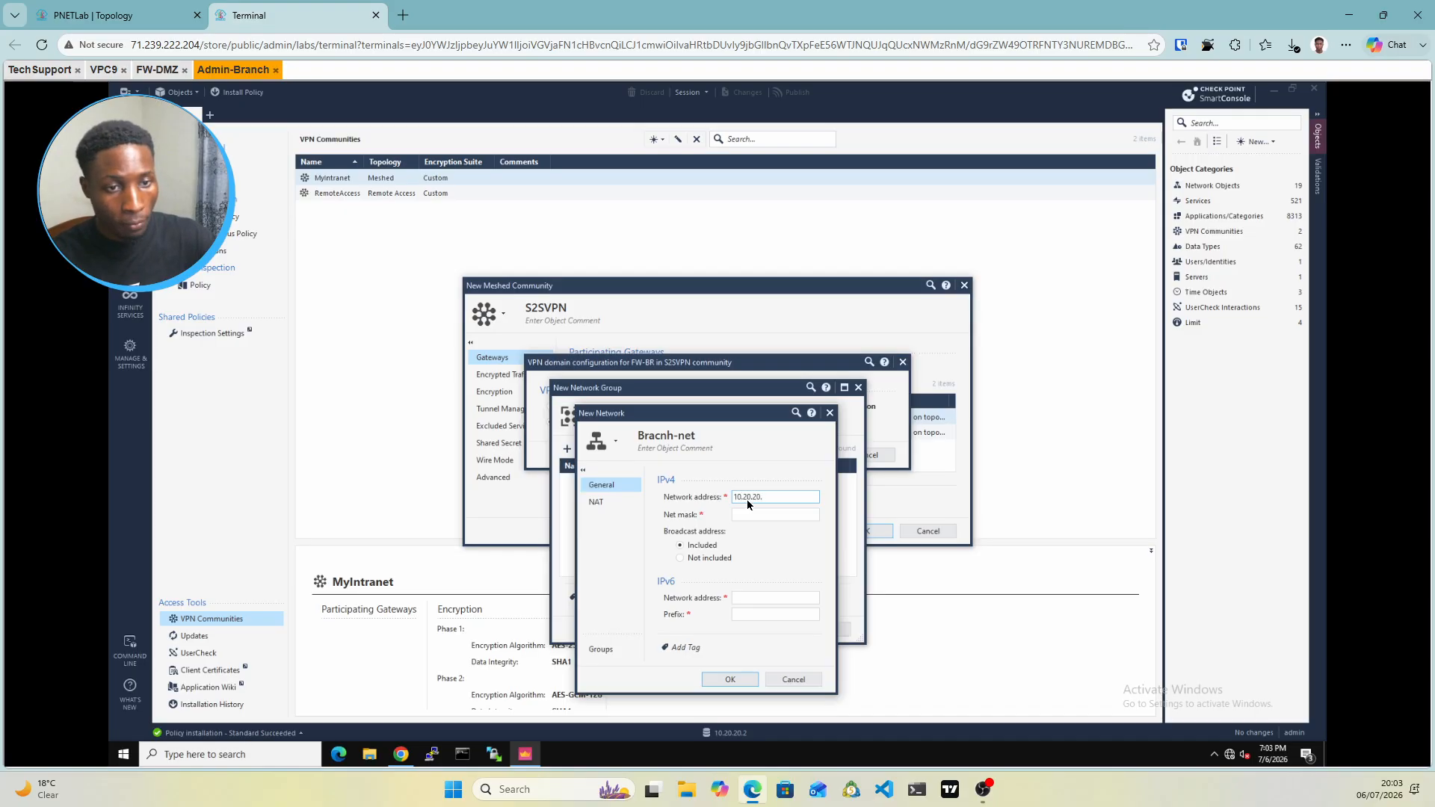
type("0")
left_click(751, 515)
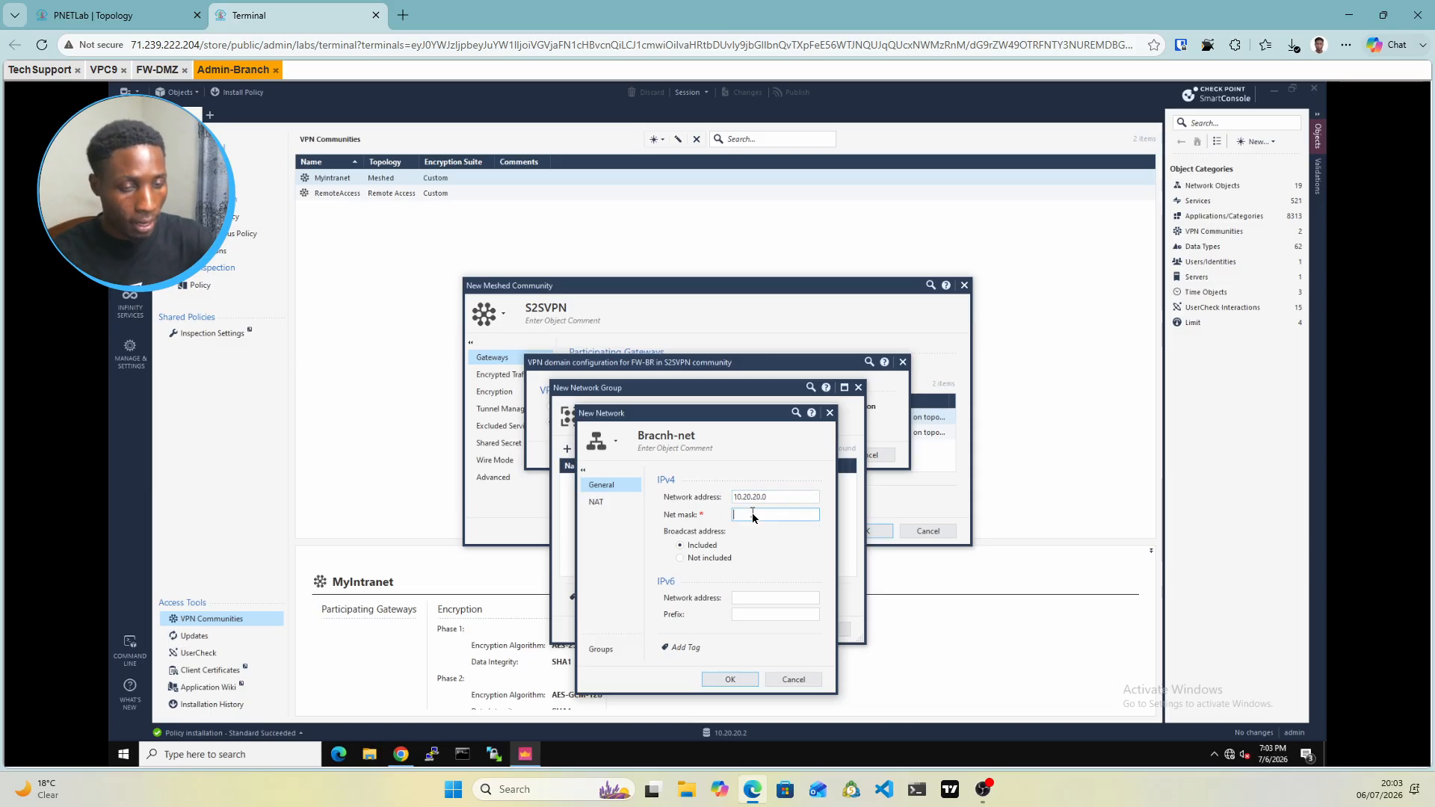
key("BackSpace")
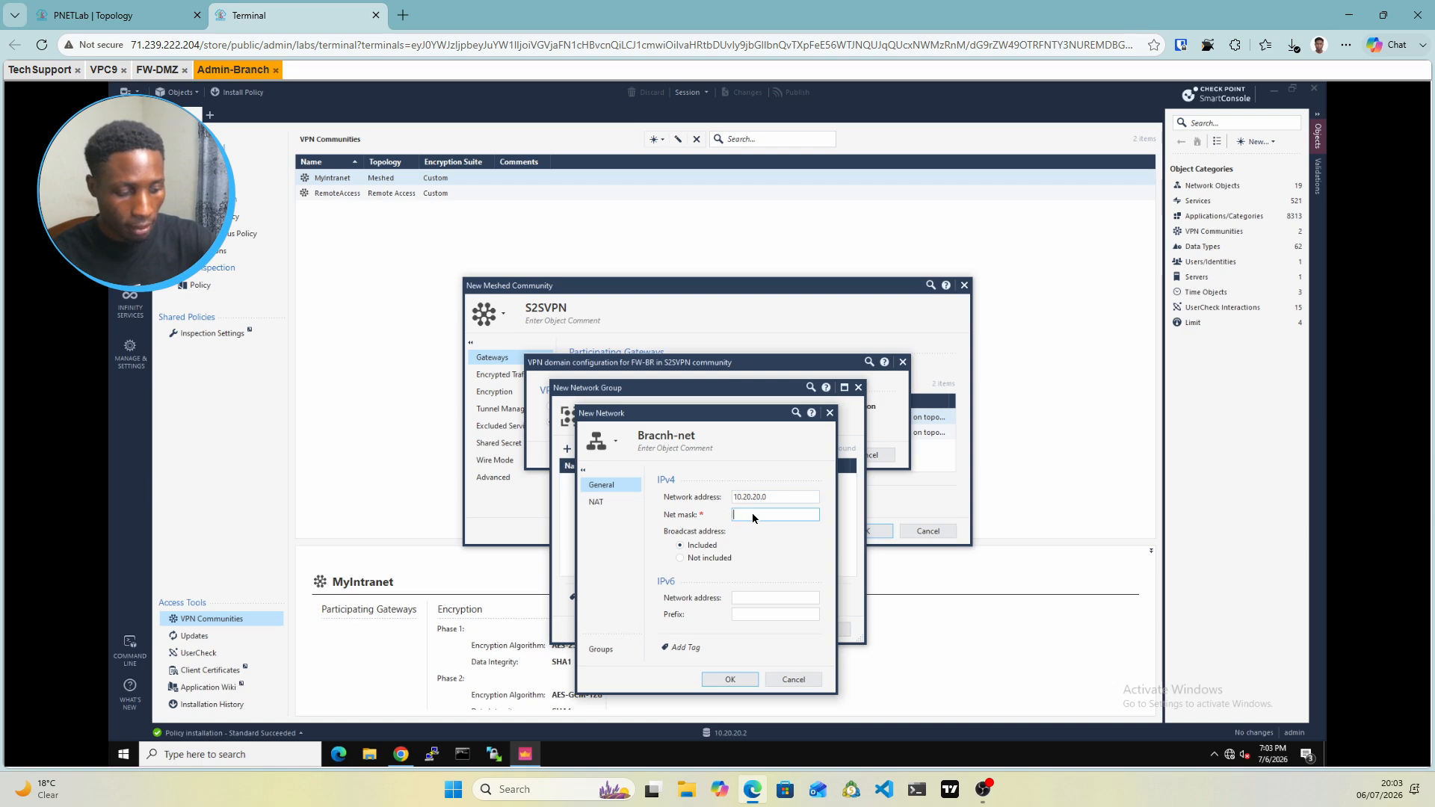
type("255.25")
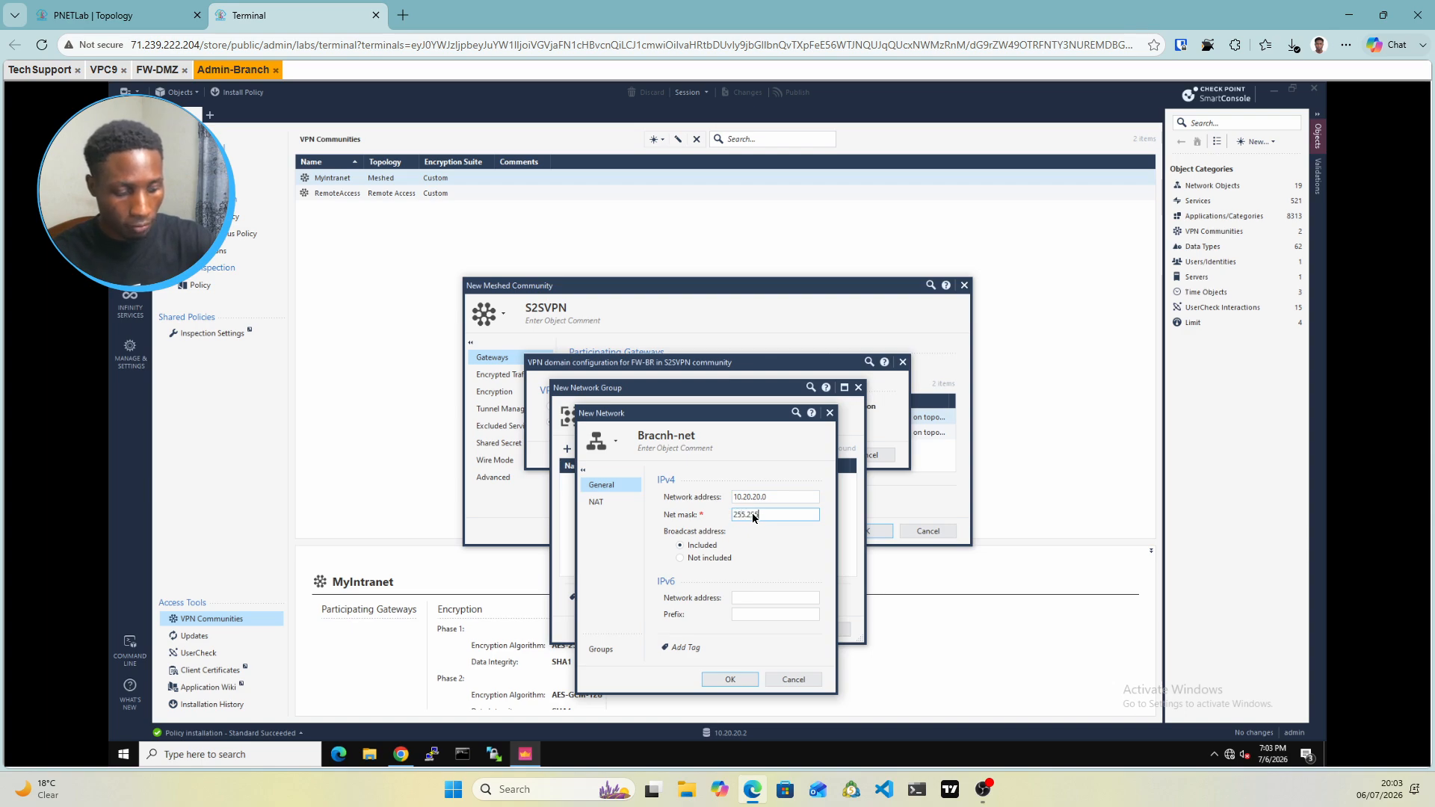
type("5.255.0")
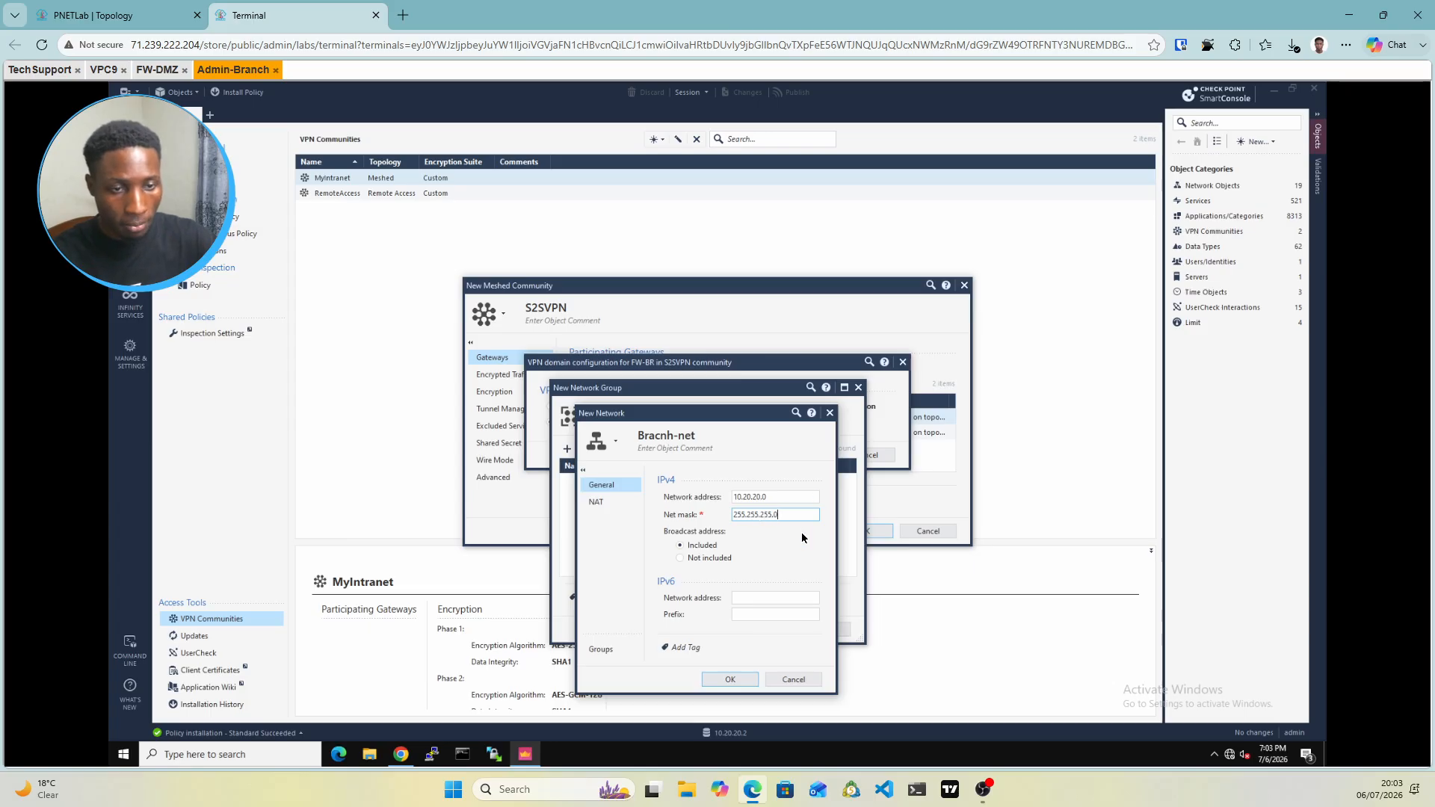
left_click(733, 679)
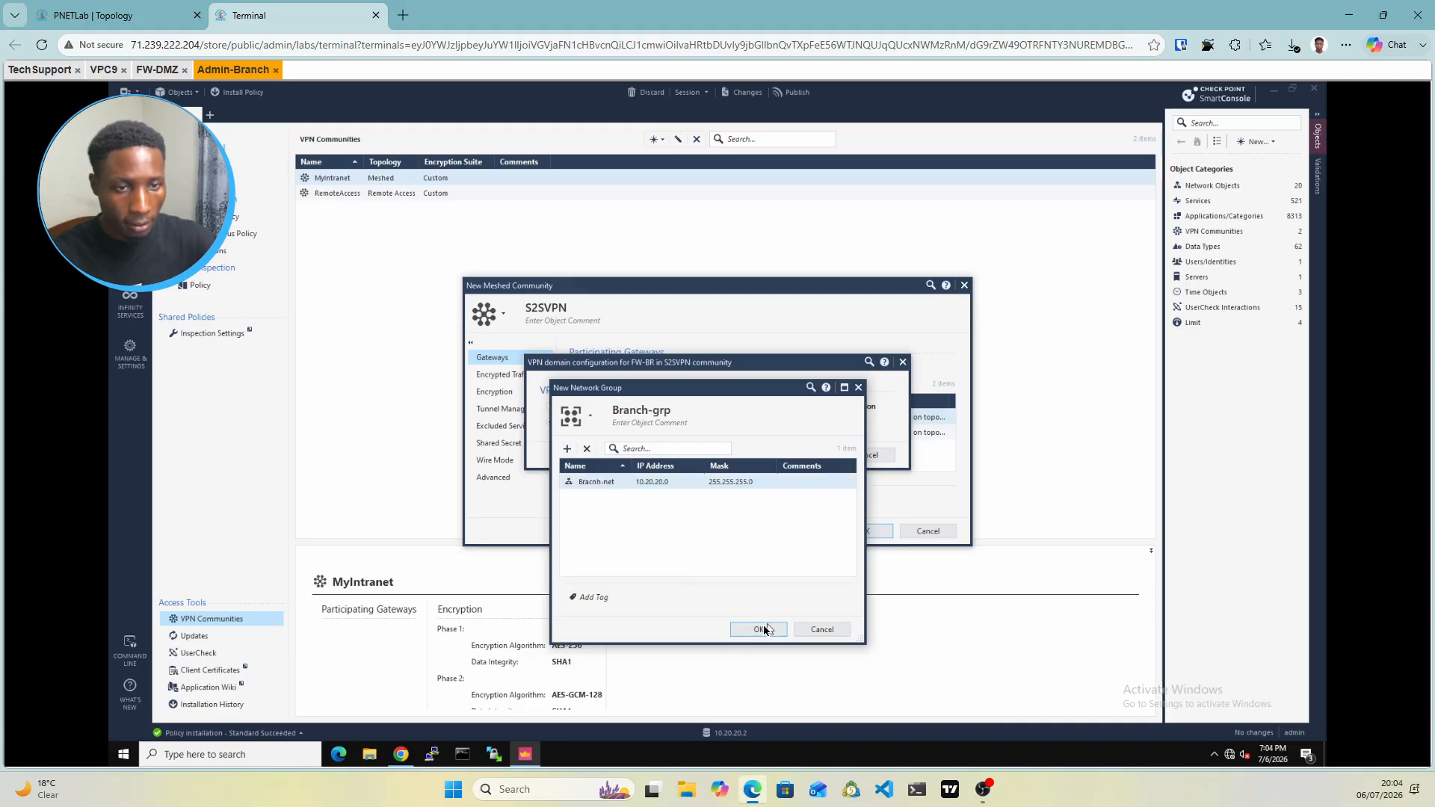
left_click(761, 629)
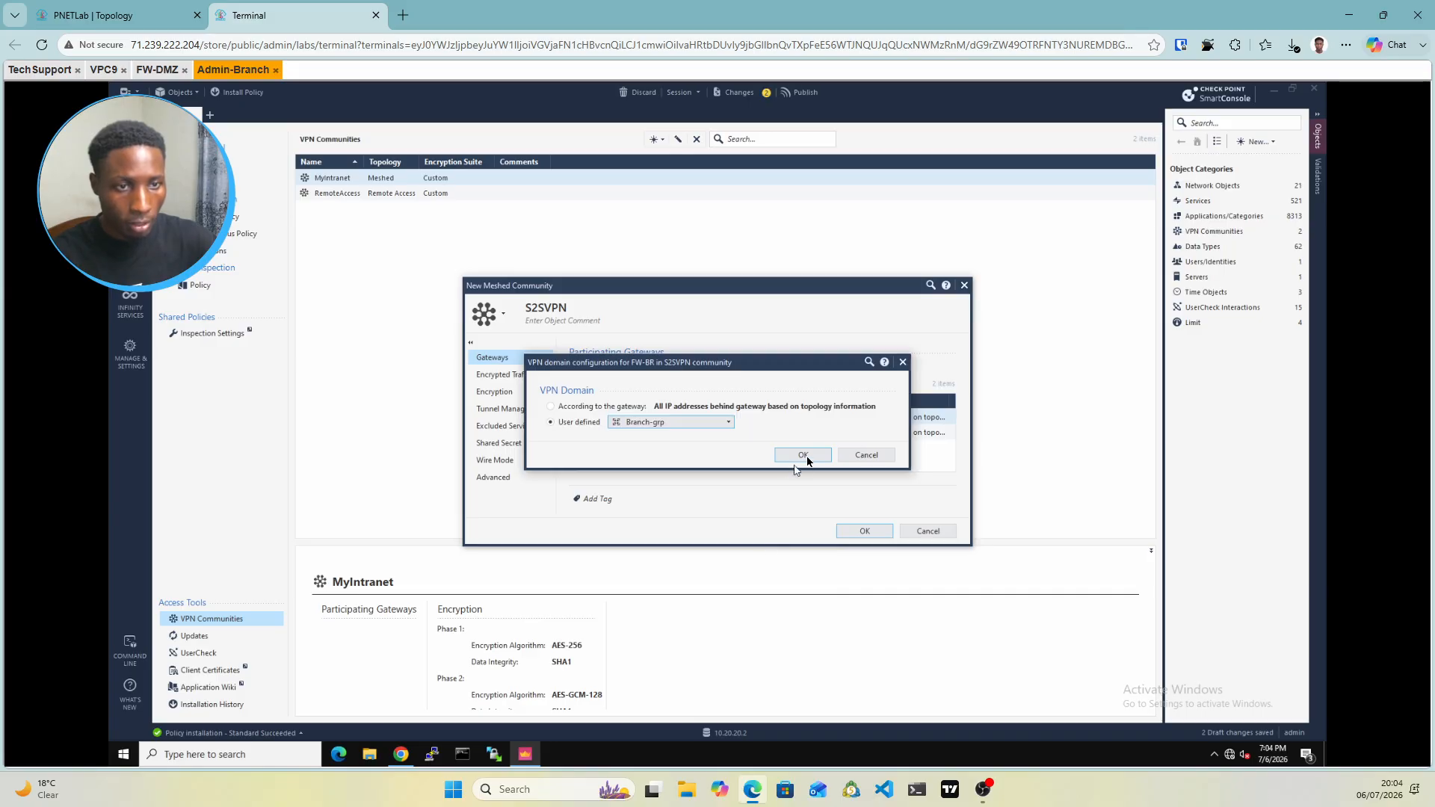
left_click(805, 455)
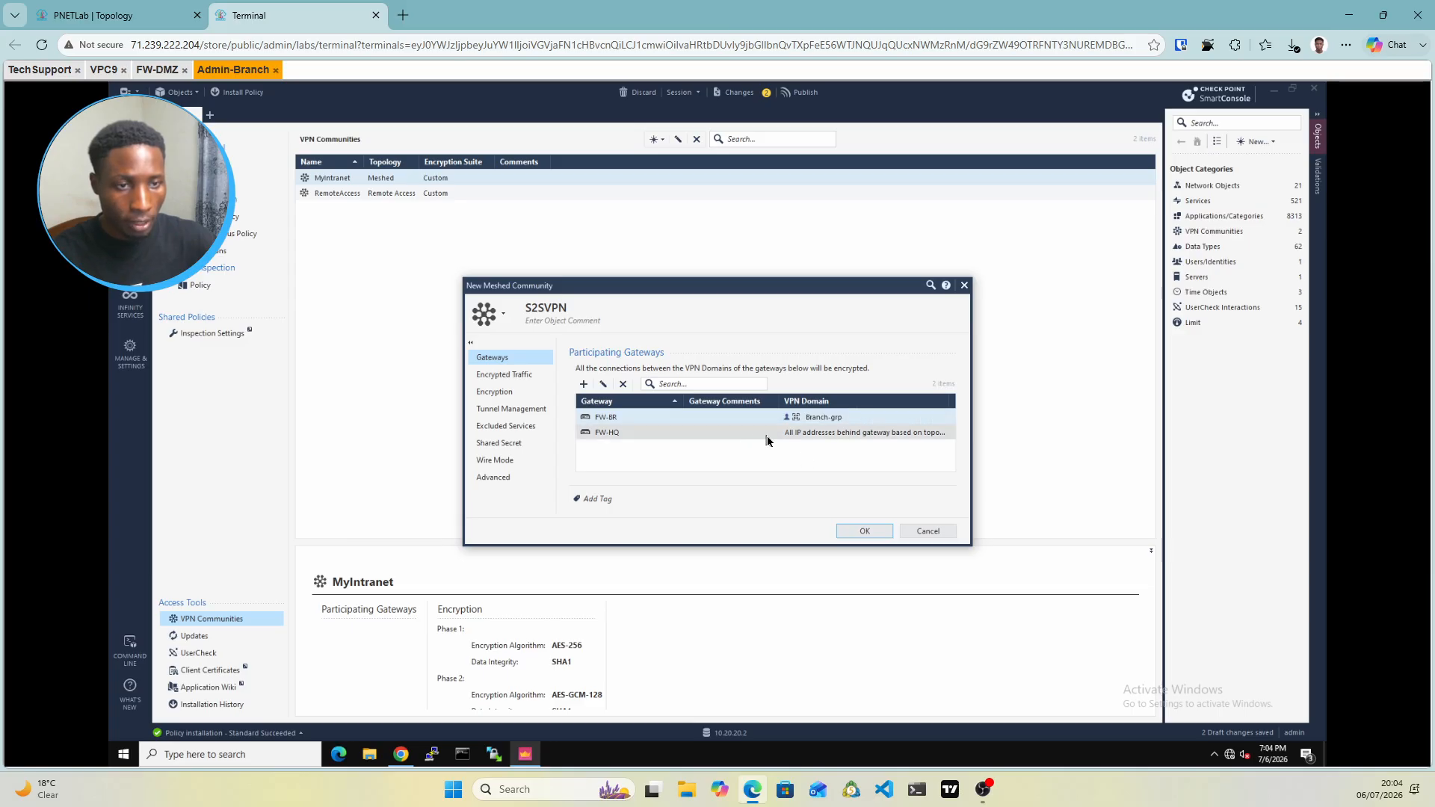
Switch FW-HQ's VPN domain to User defined, discarding an accidentally started new network
left_click(766, 433)
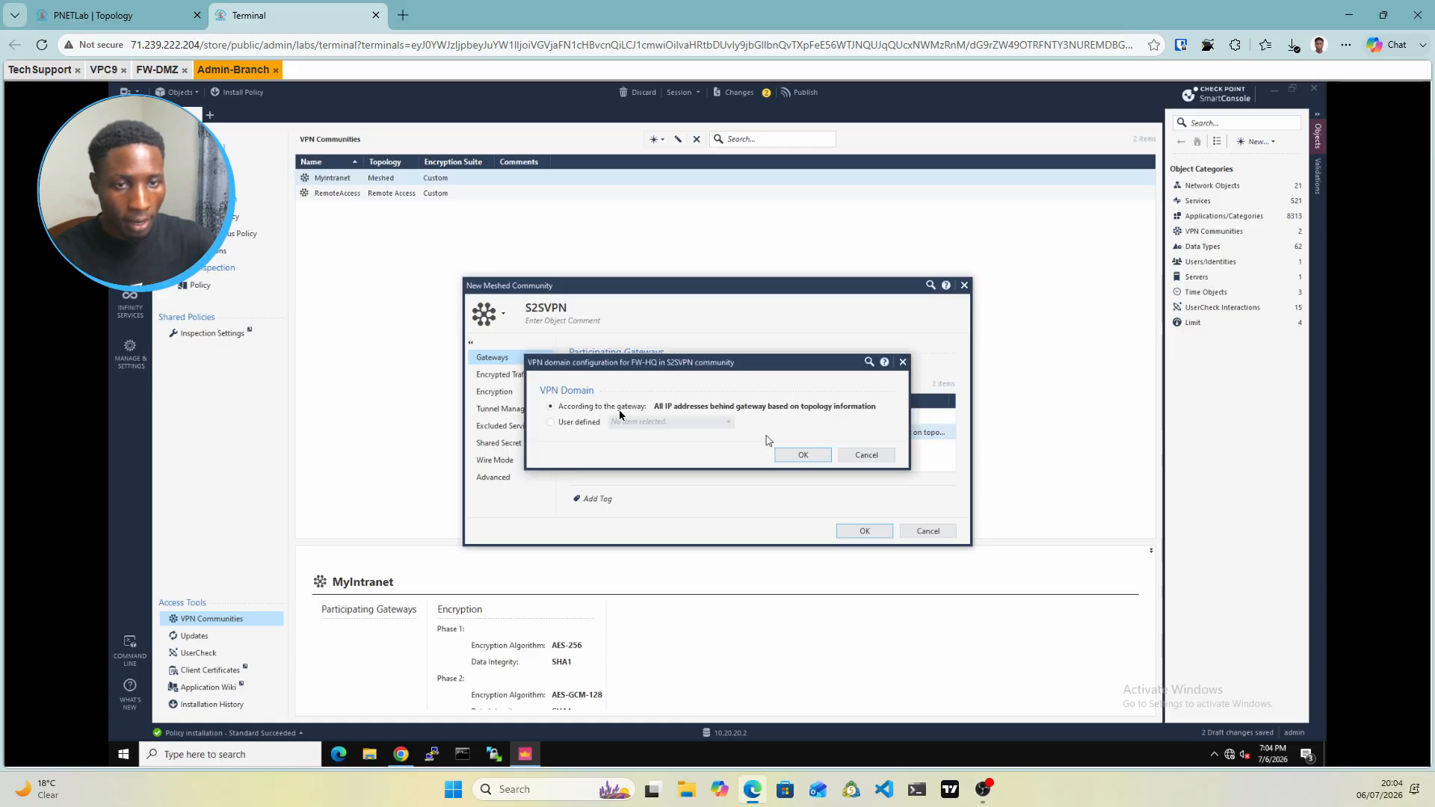
left_click(581, 424)
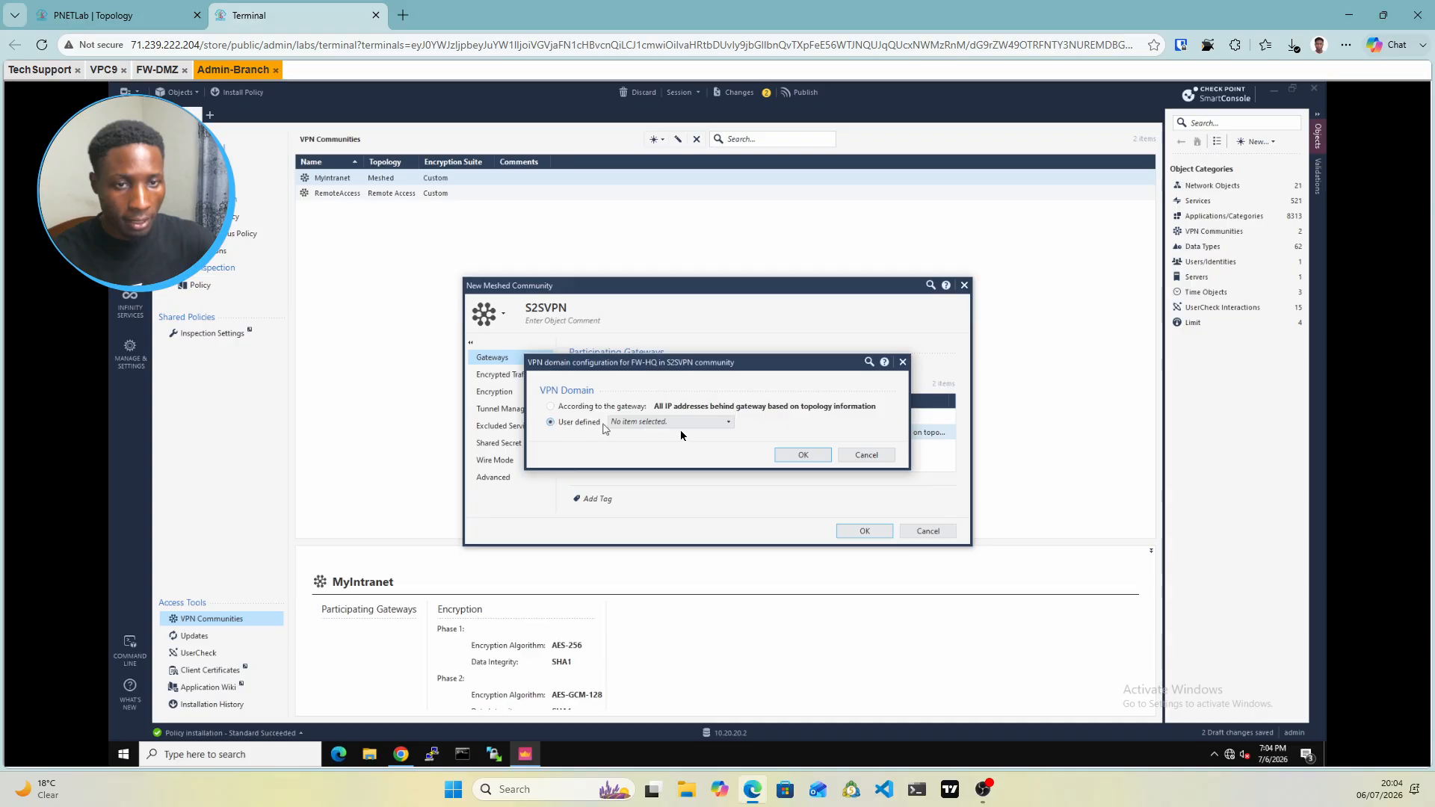
left_click(717, 423)
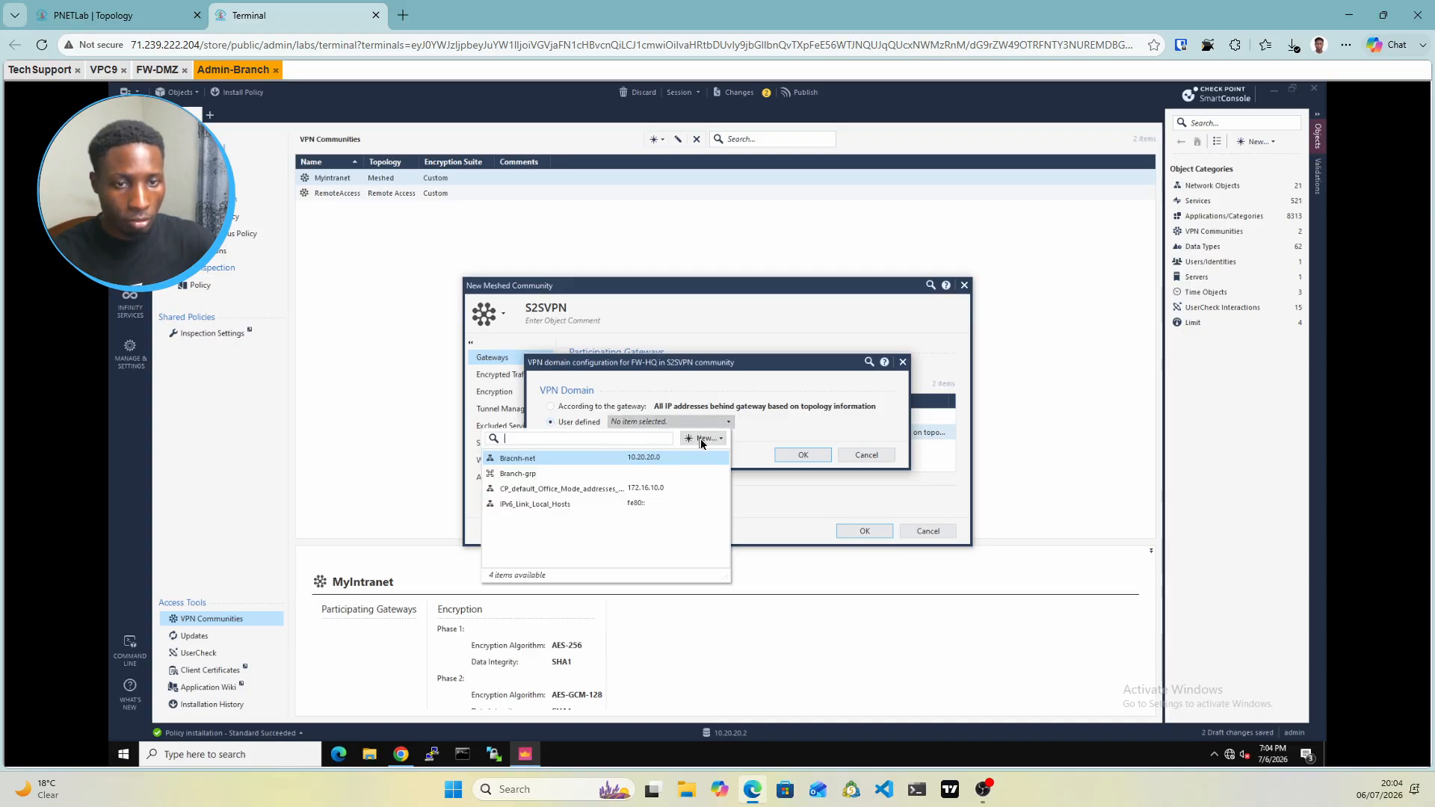
left_click(701, 438)
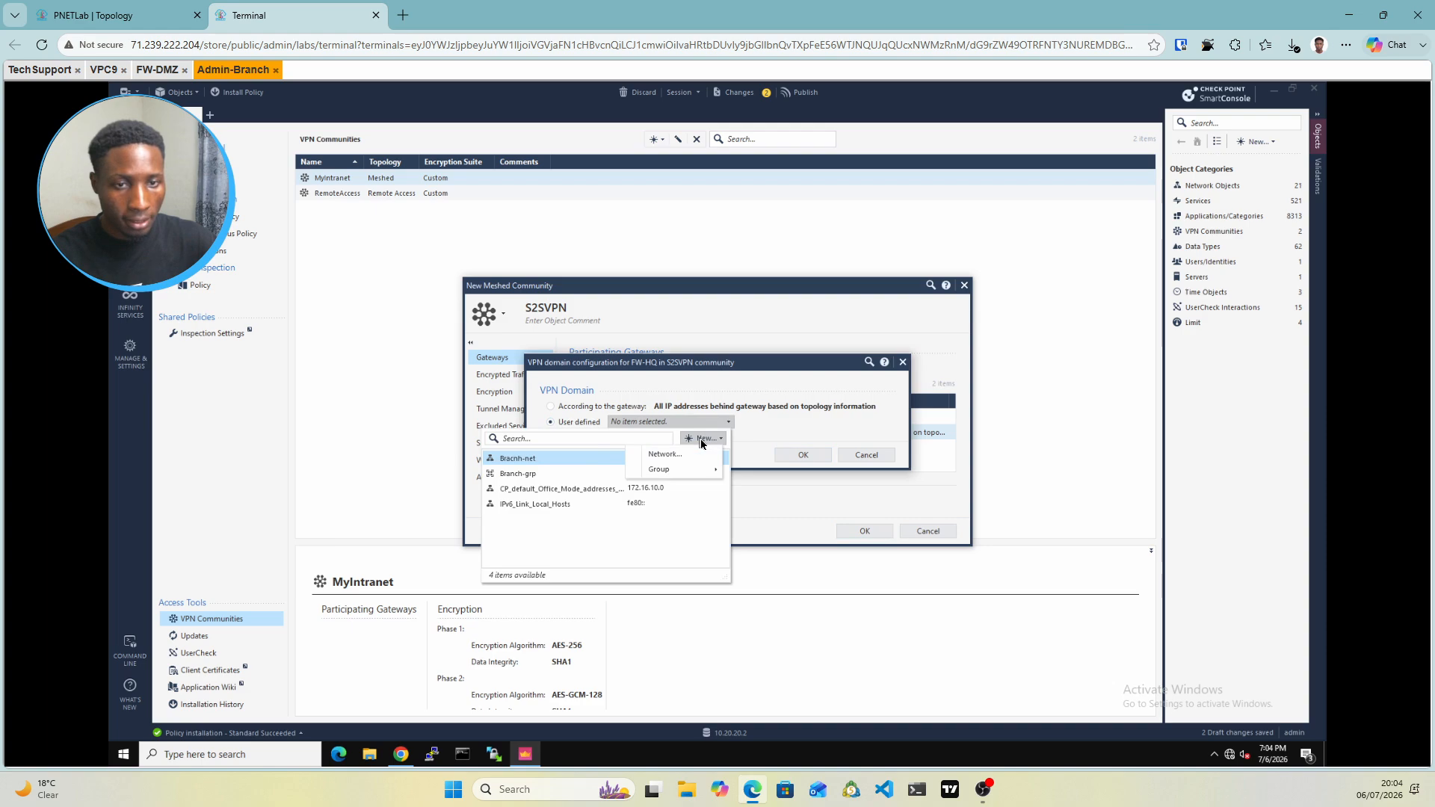
left_click(667, 456)
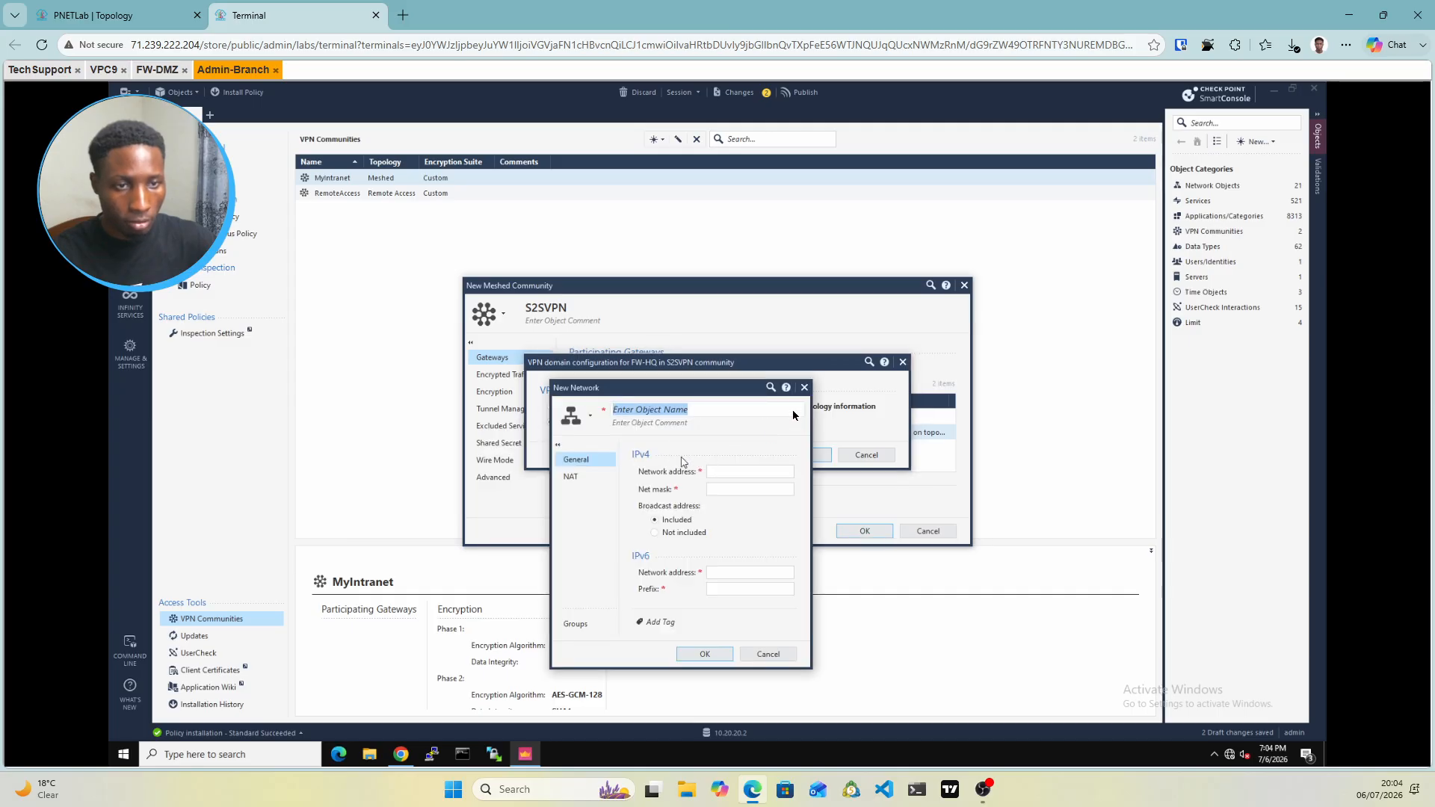
left_click(805, 388)
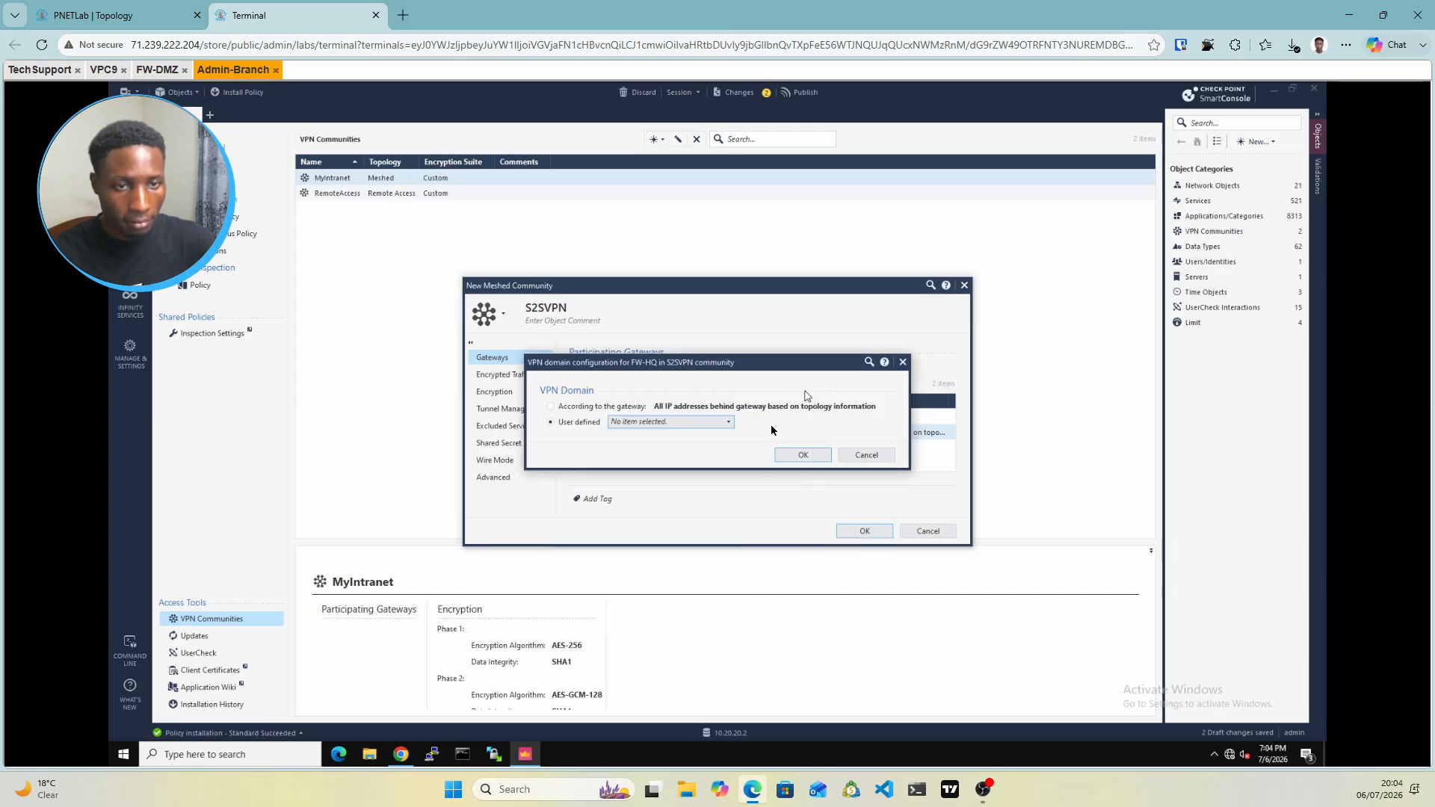
Start a new network group named HQ-grp for FW-HQ's VPN domain
left_click(716, 425)
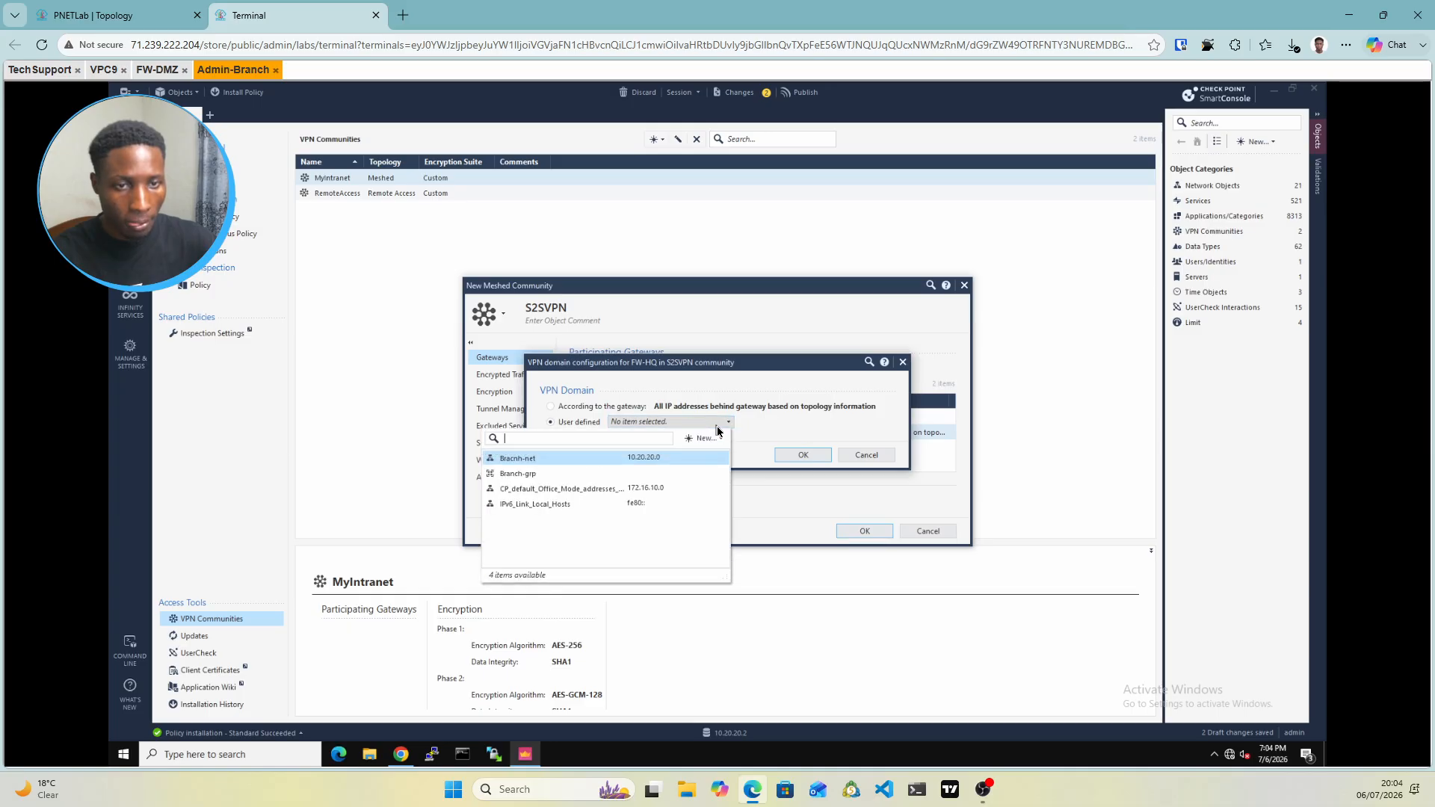
left_click(707, 437)
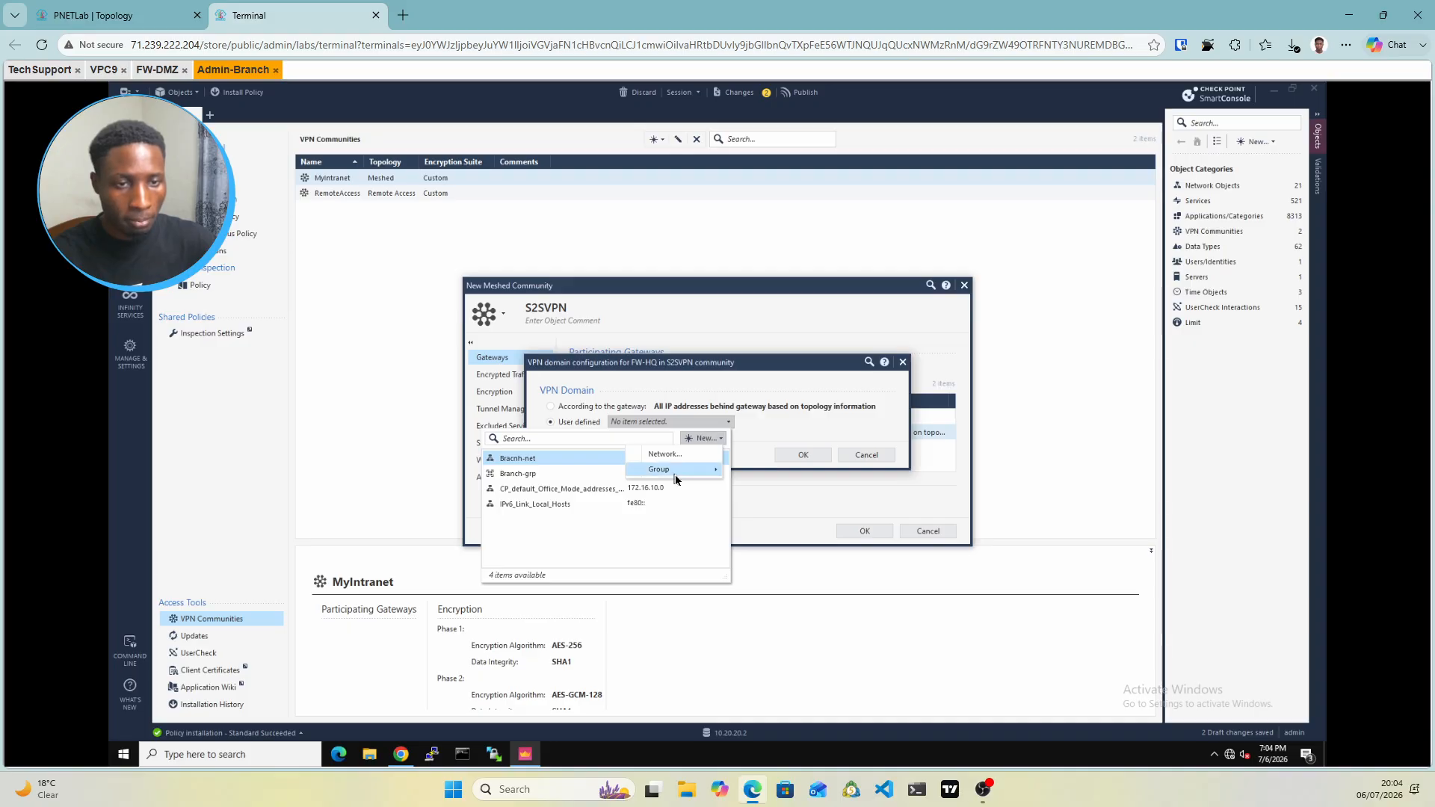
mouse_move(675, 476)
left_click(546, 474)
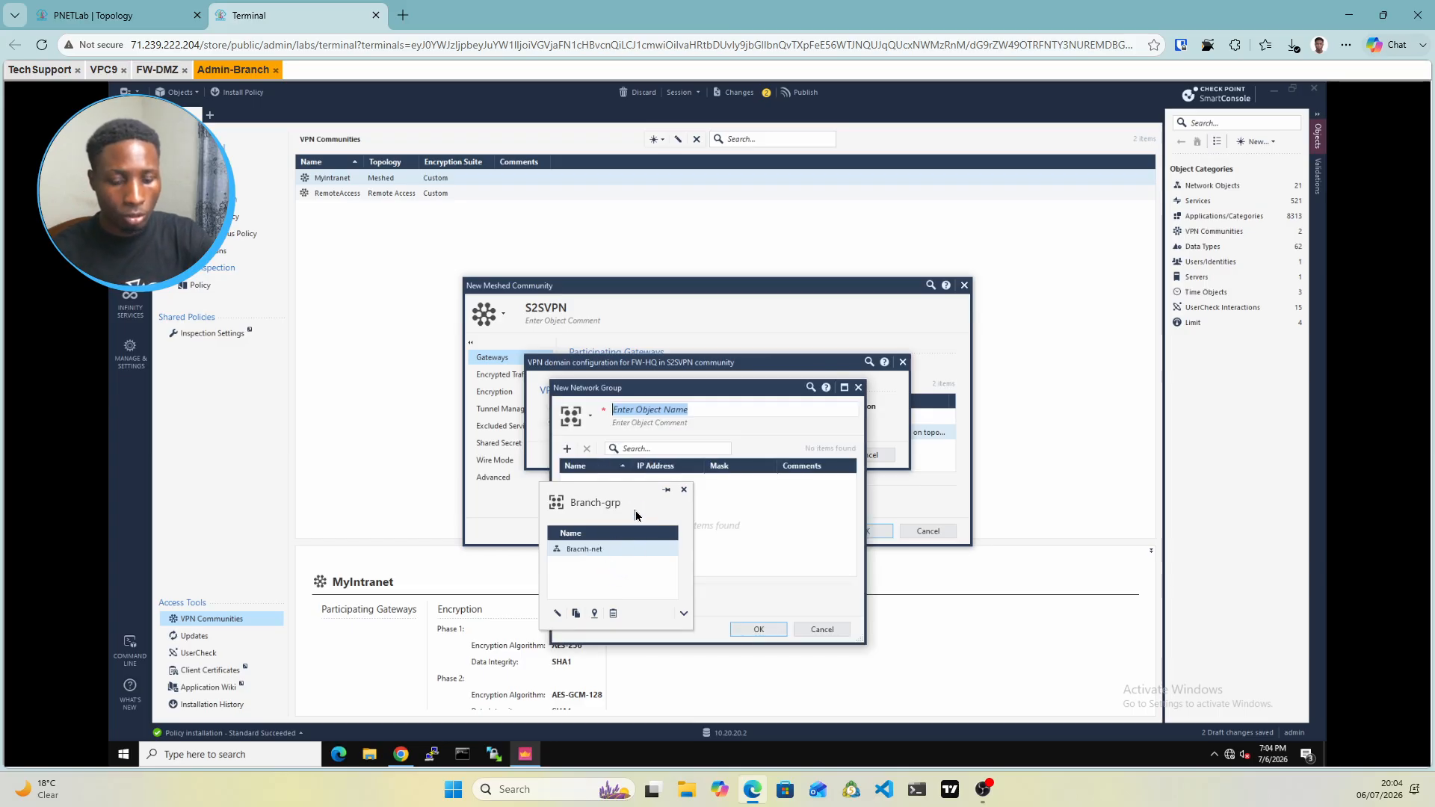
type("HQ-gp")
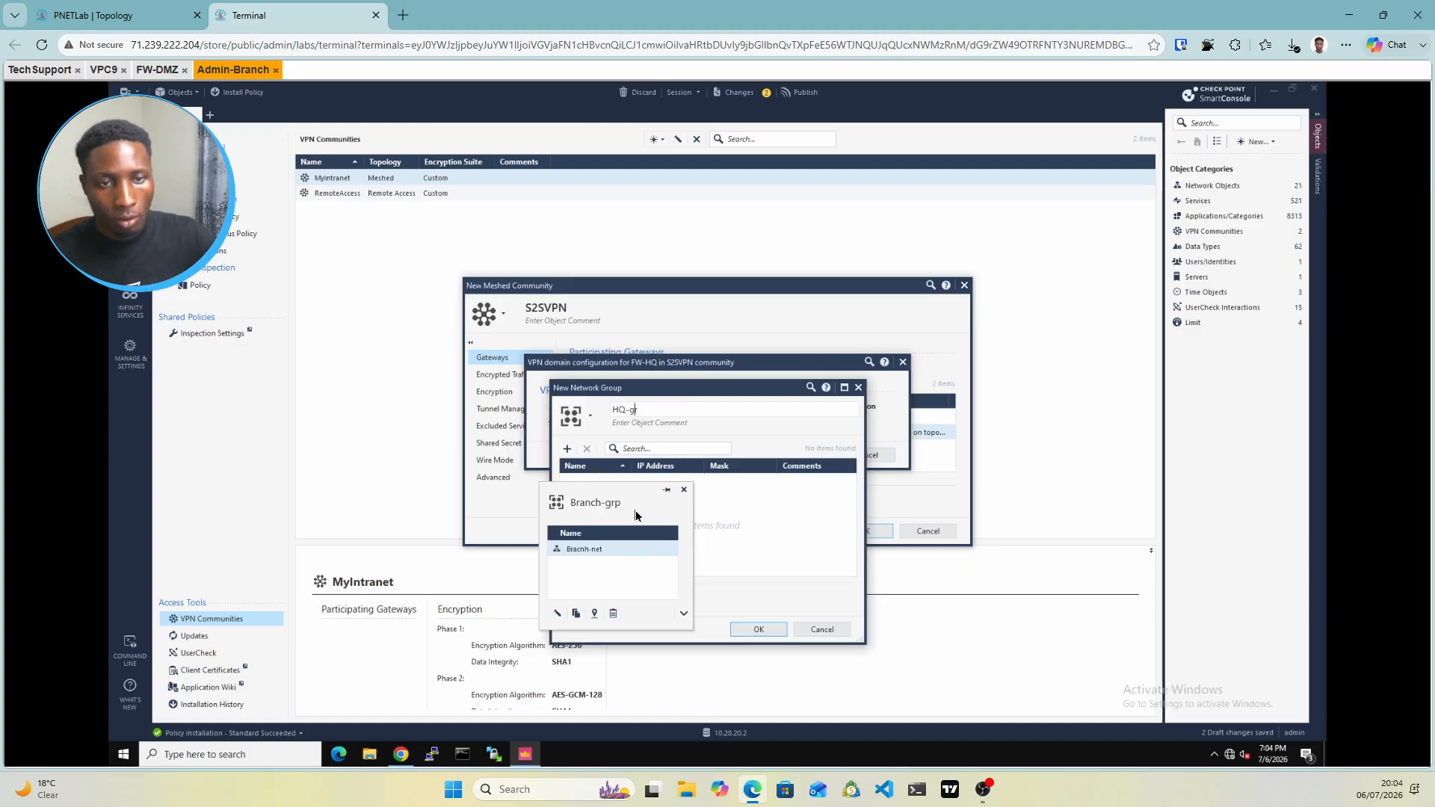
key("BackSpace")
type("rp")
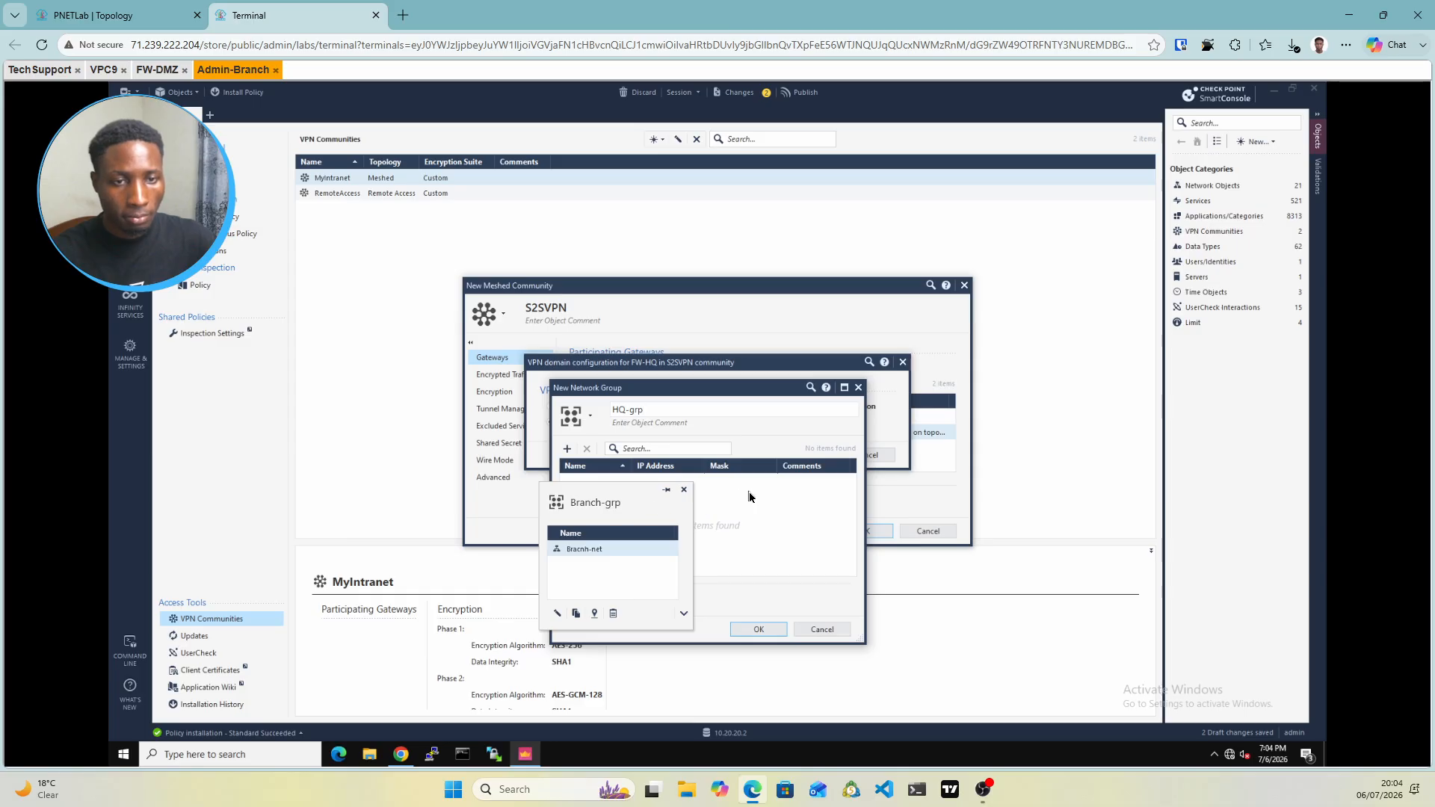
left_click(573, 449)
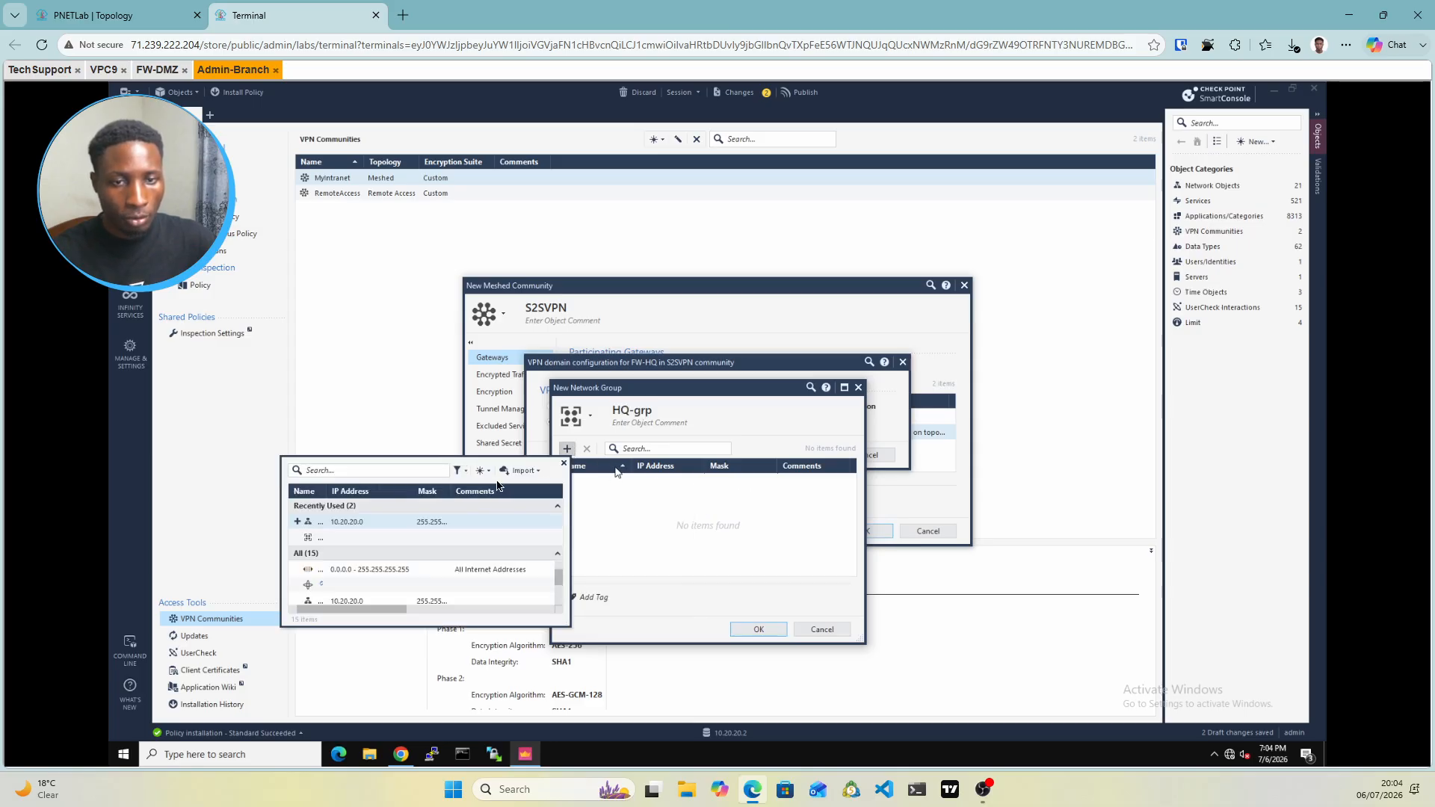
Add new network HQ-net 10.10.10.0/255.255.255.0 to HQ-grp and confirm HQ-grp as FW-HQ's domain
left_click(485, 475)
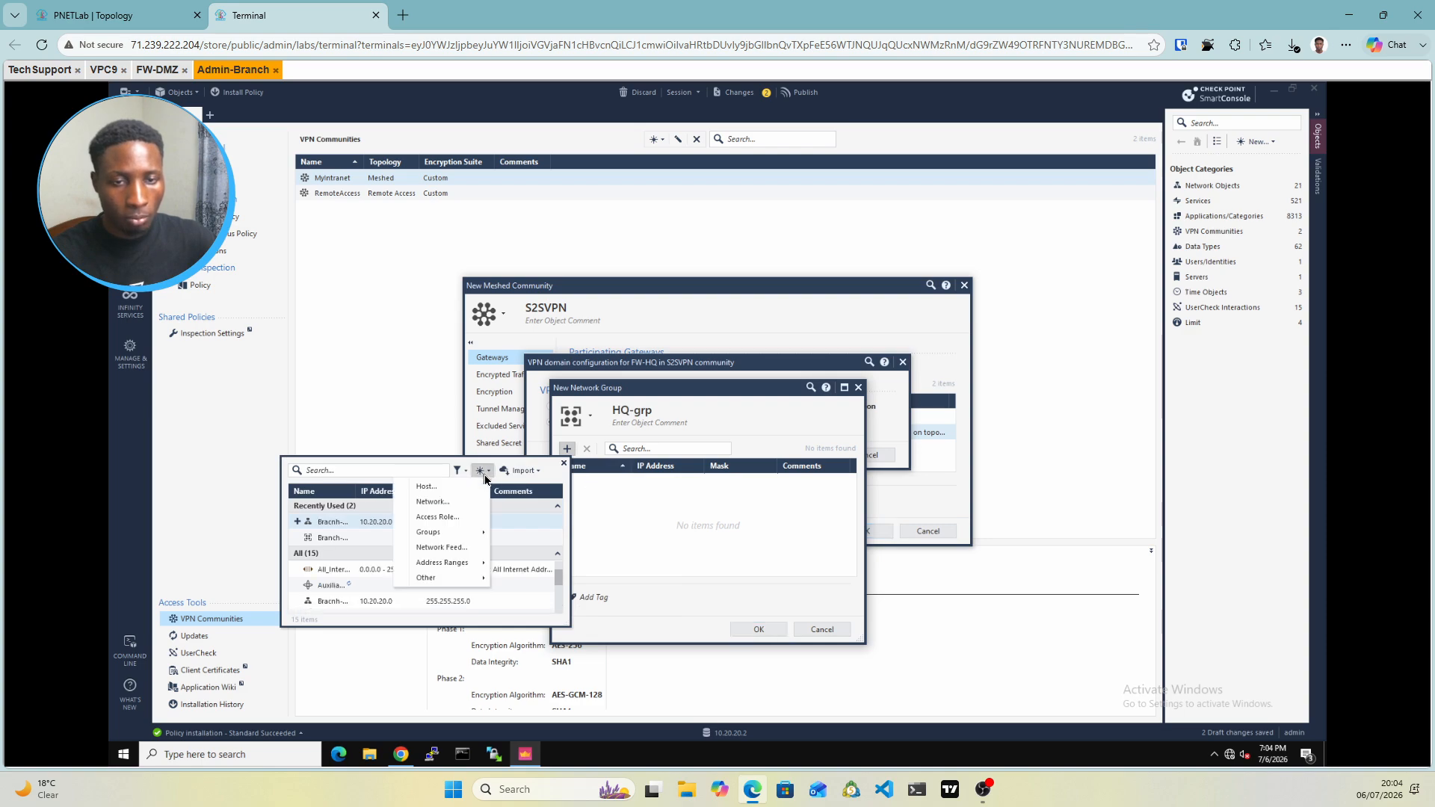
left_click(471, 499)
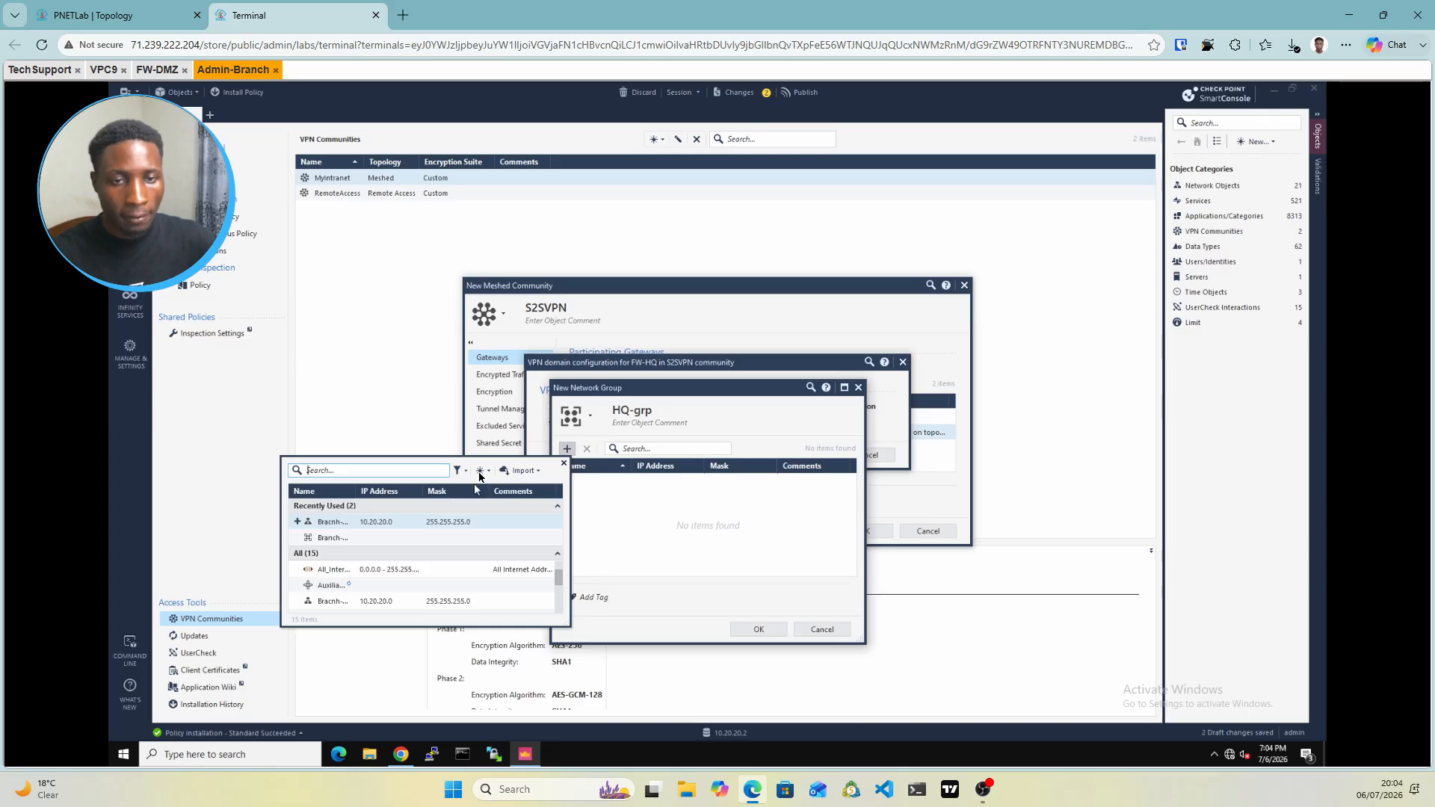
left_click(480, 473)
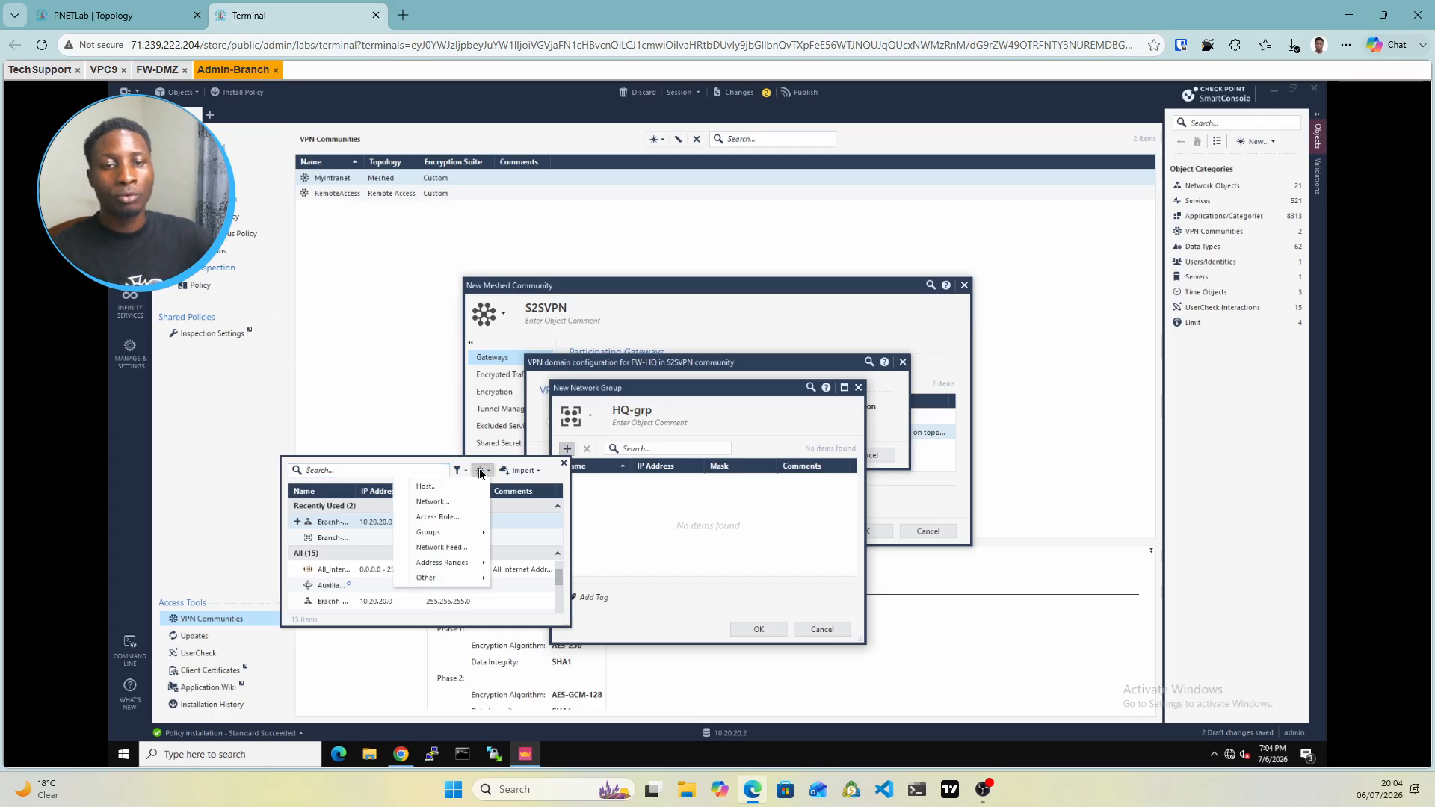
left_click(436, 503)
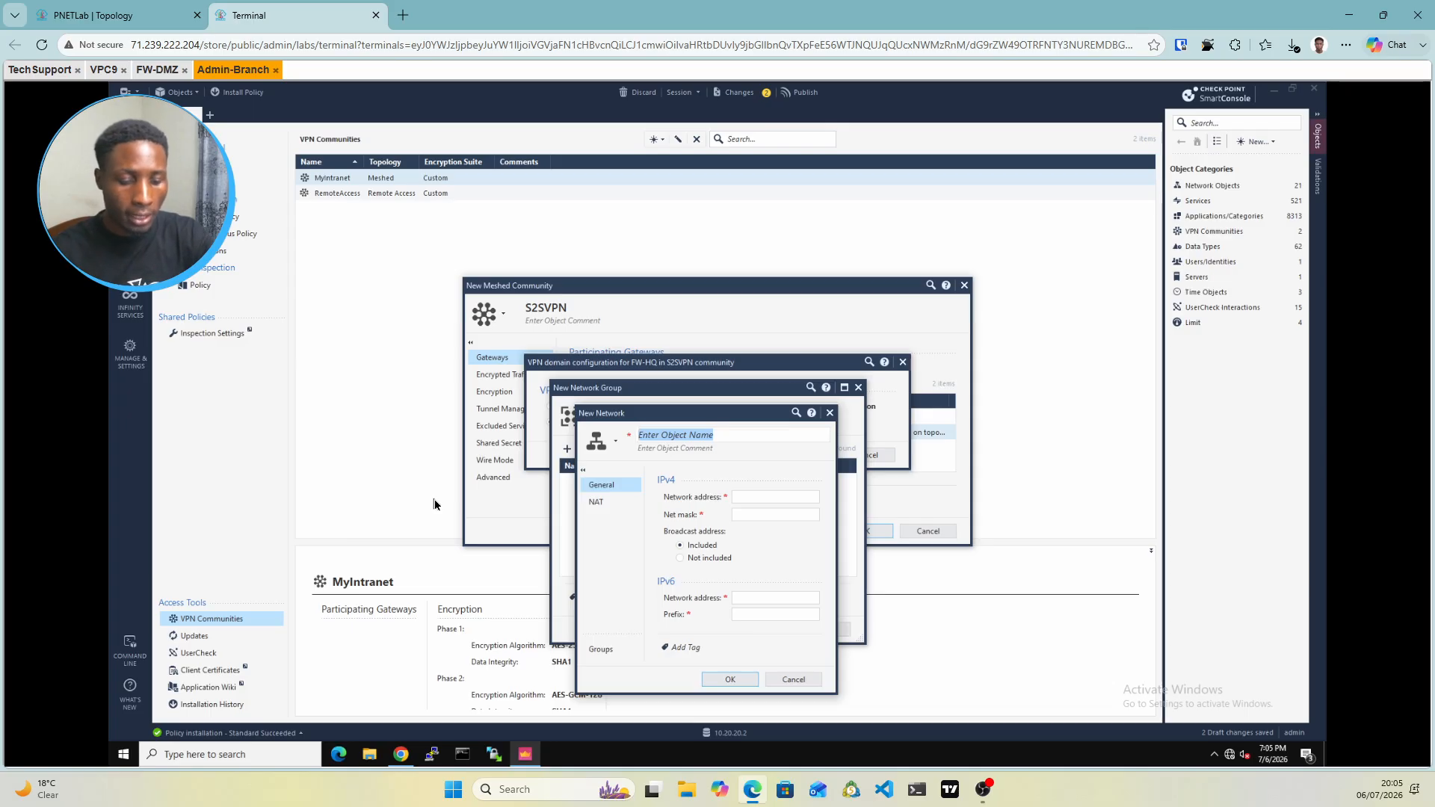
type("HQ-")
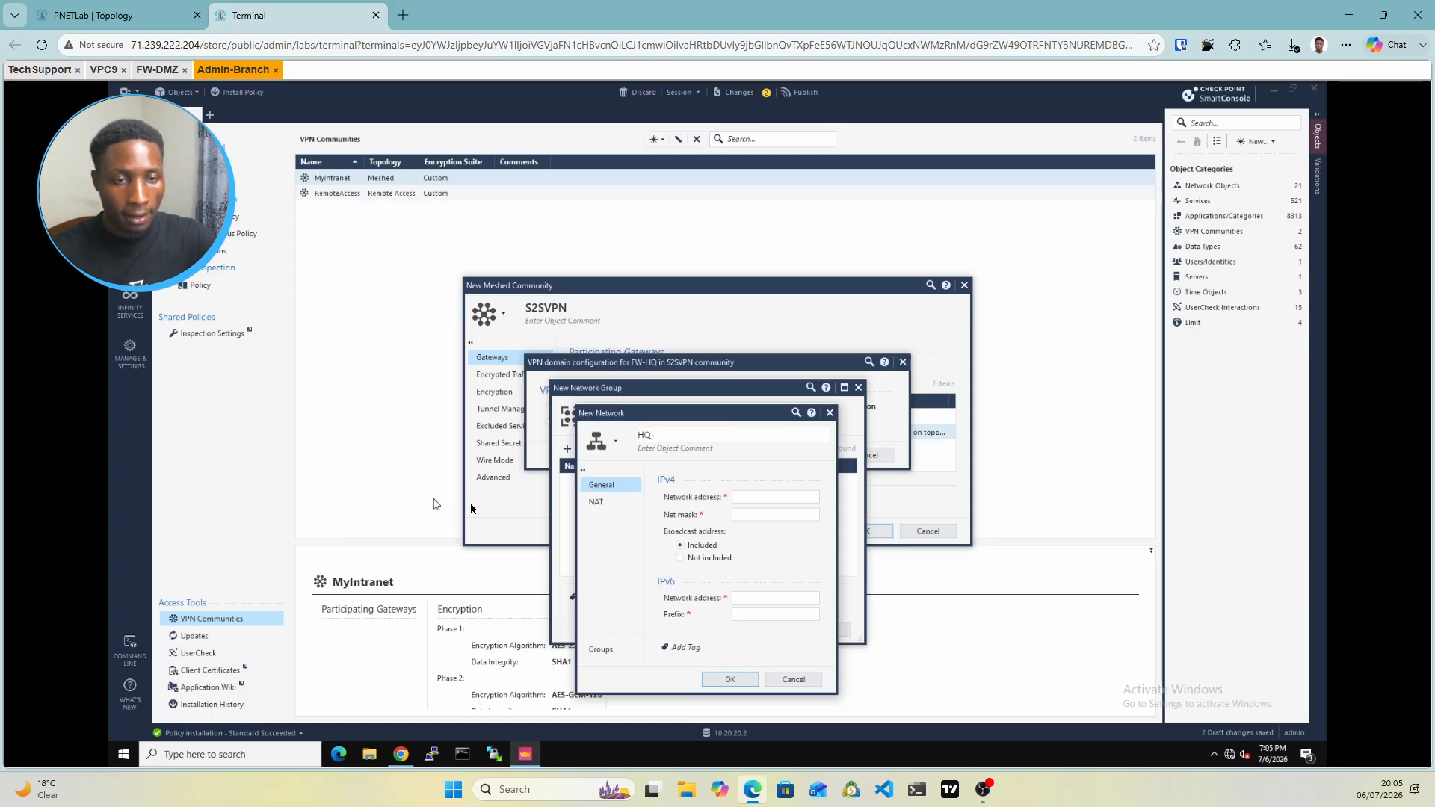
type("net")
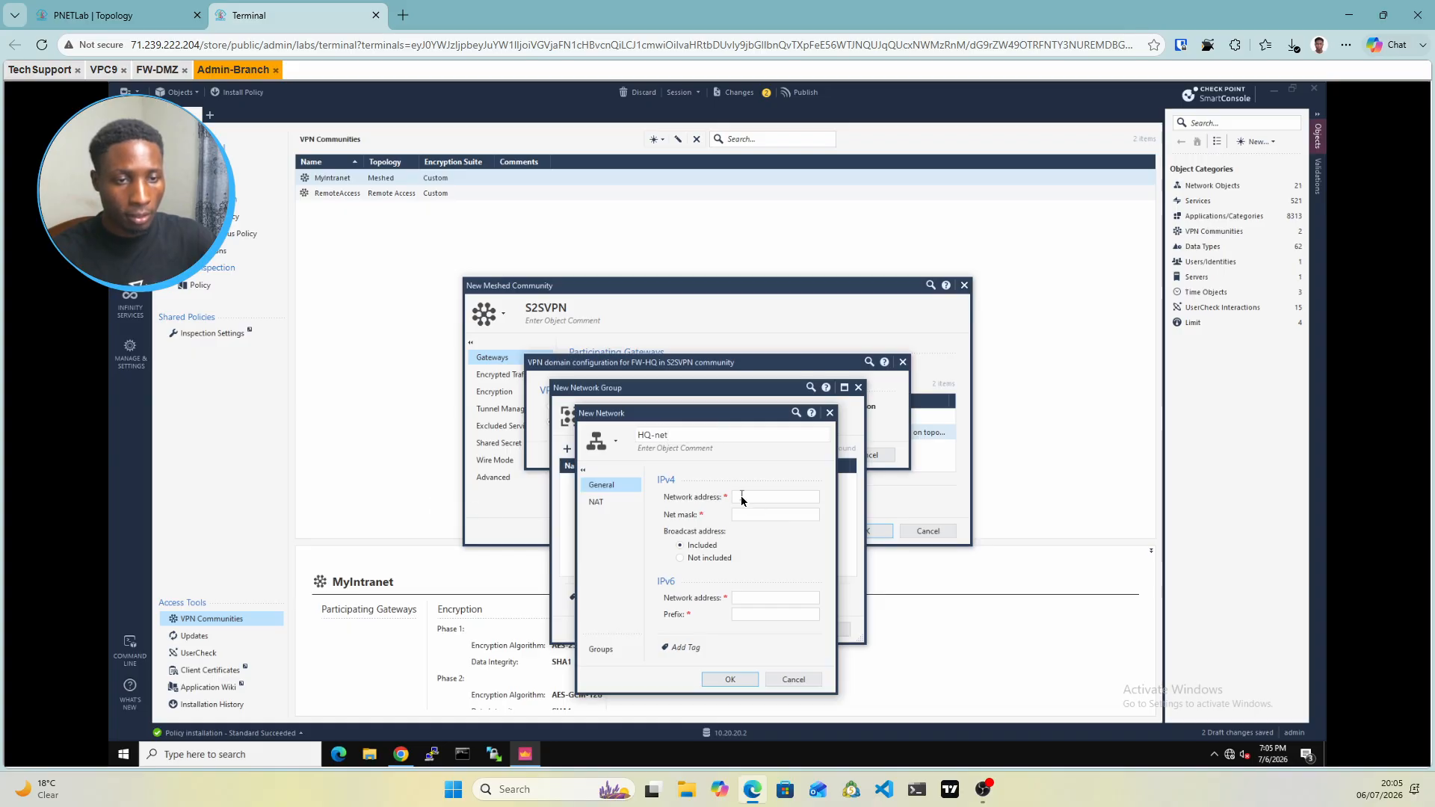
left_click(742, 500)
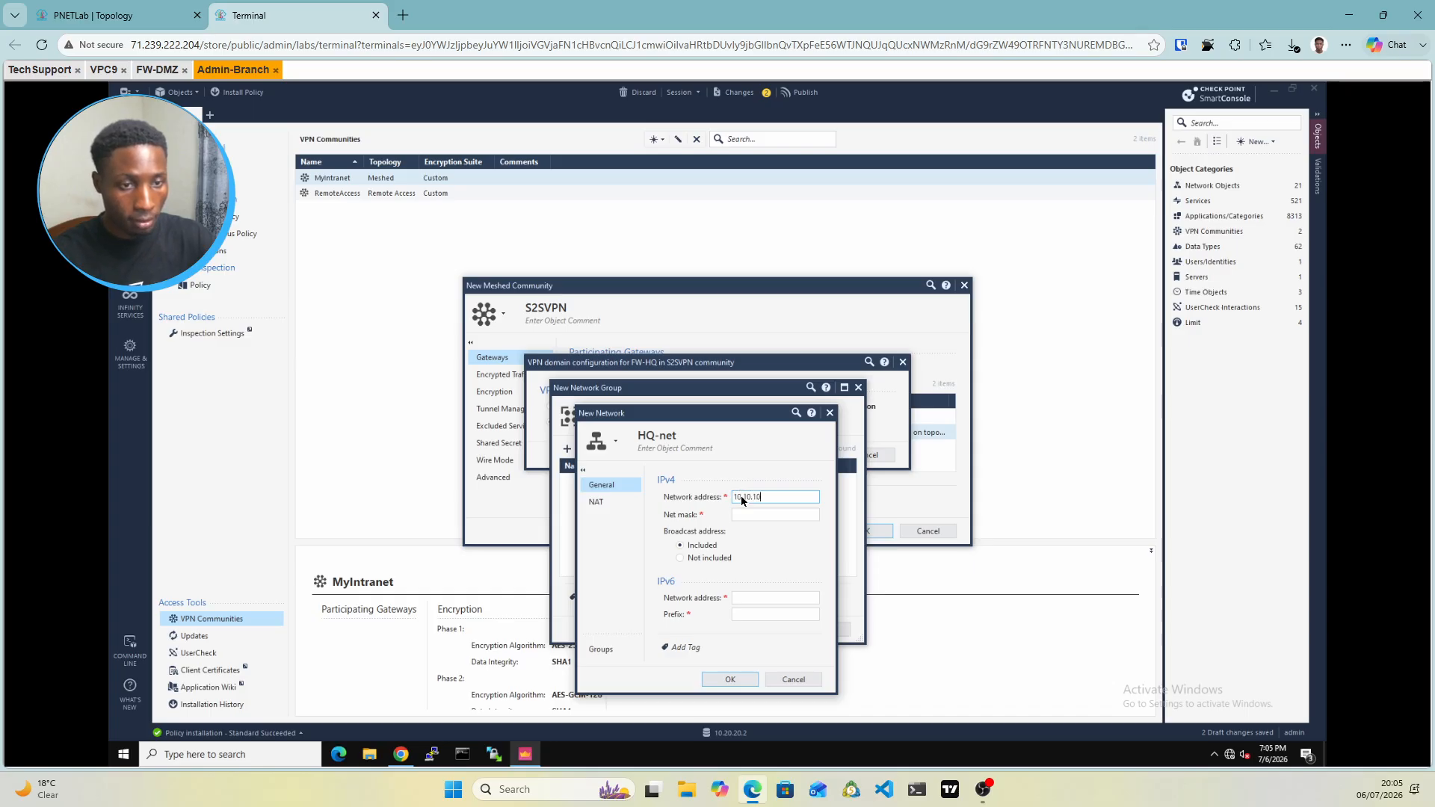
type("10.10.10.0")
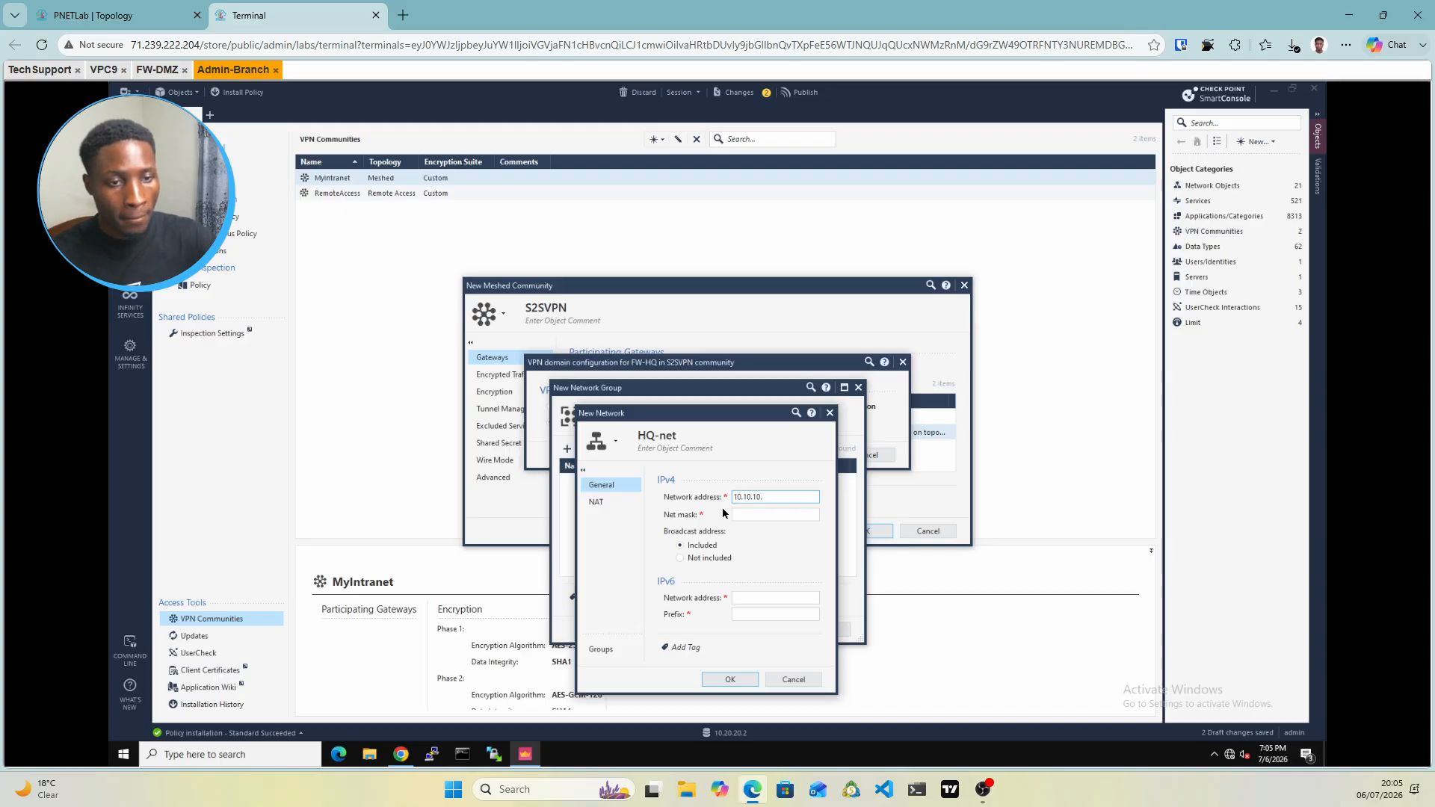
left_click(754, 516)
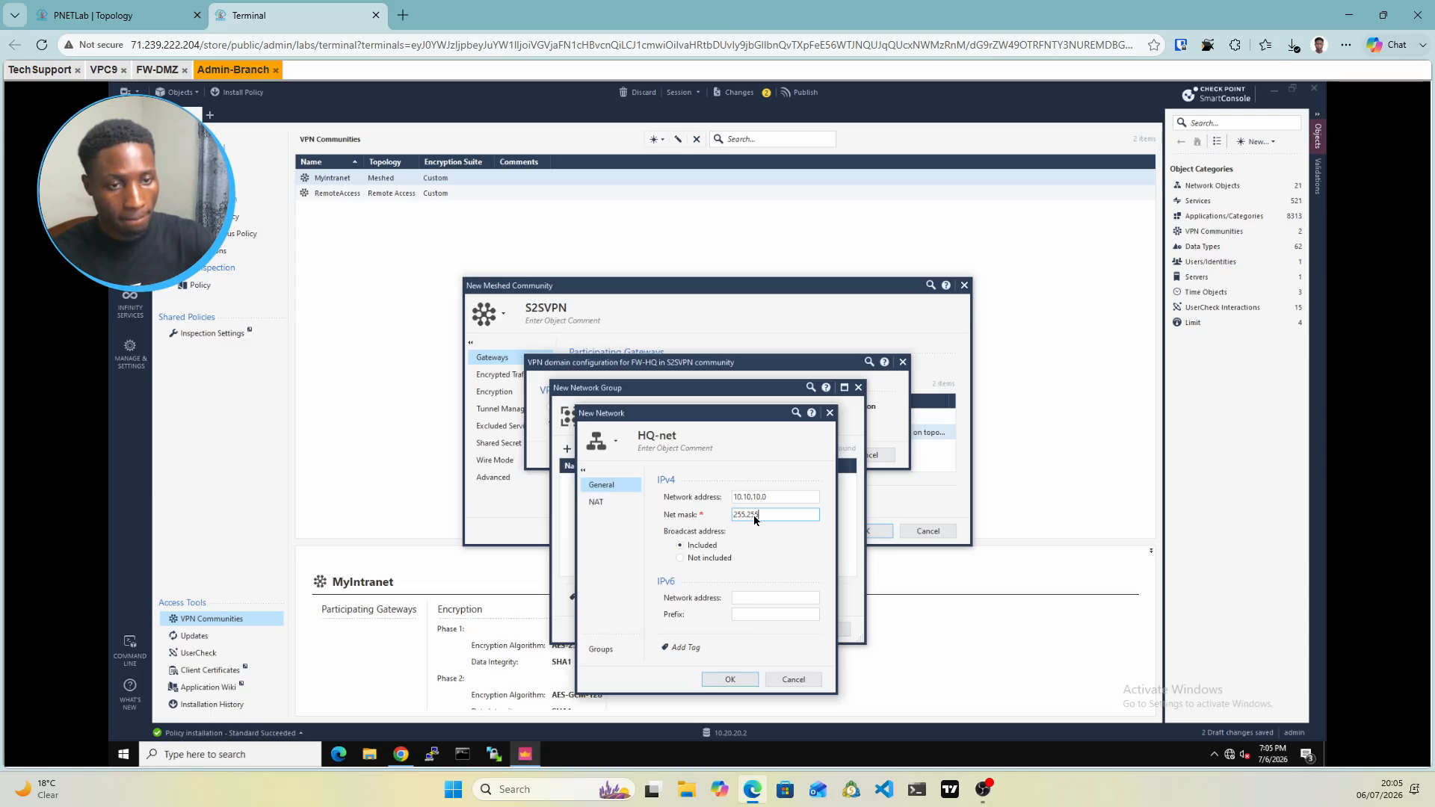
type("255.255.255.0")
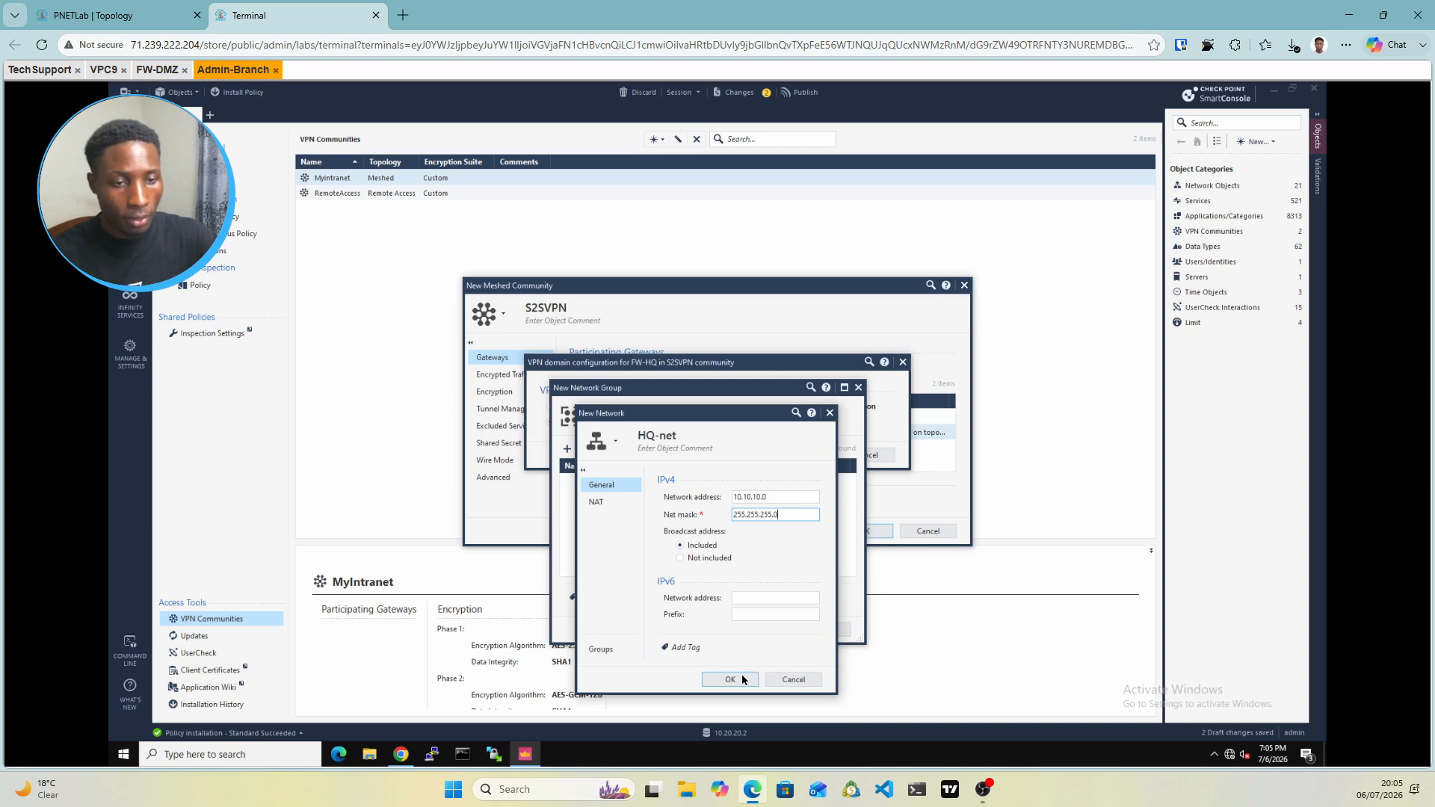
left_click(730, 681)
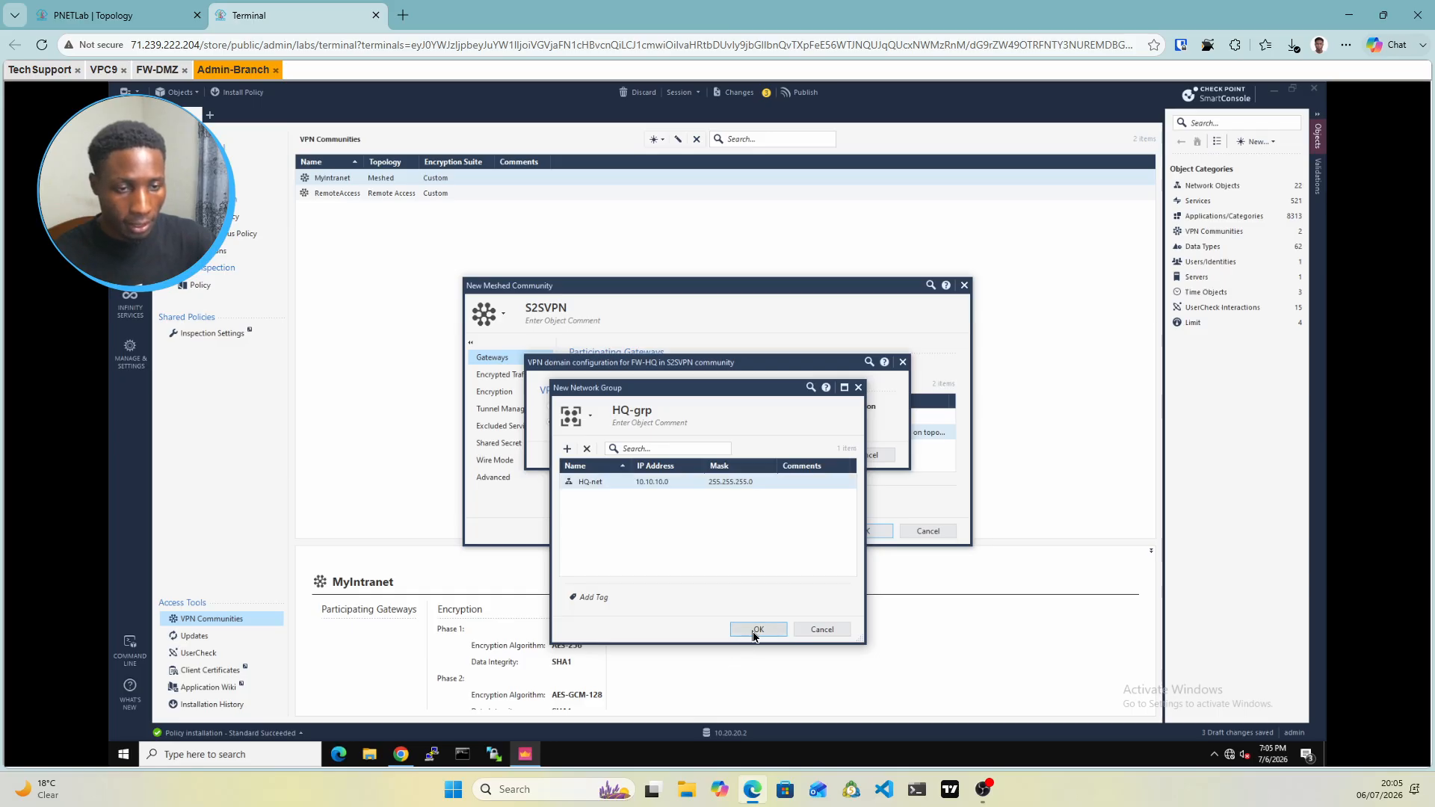
left_click(757, 630)
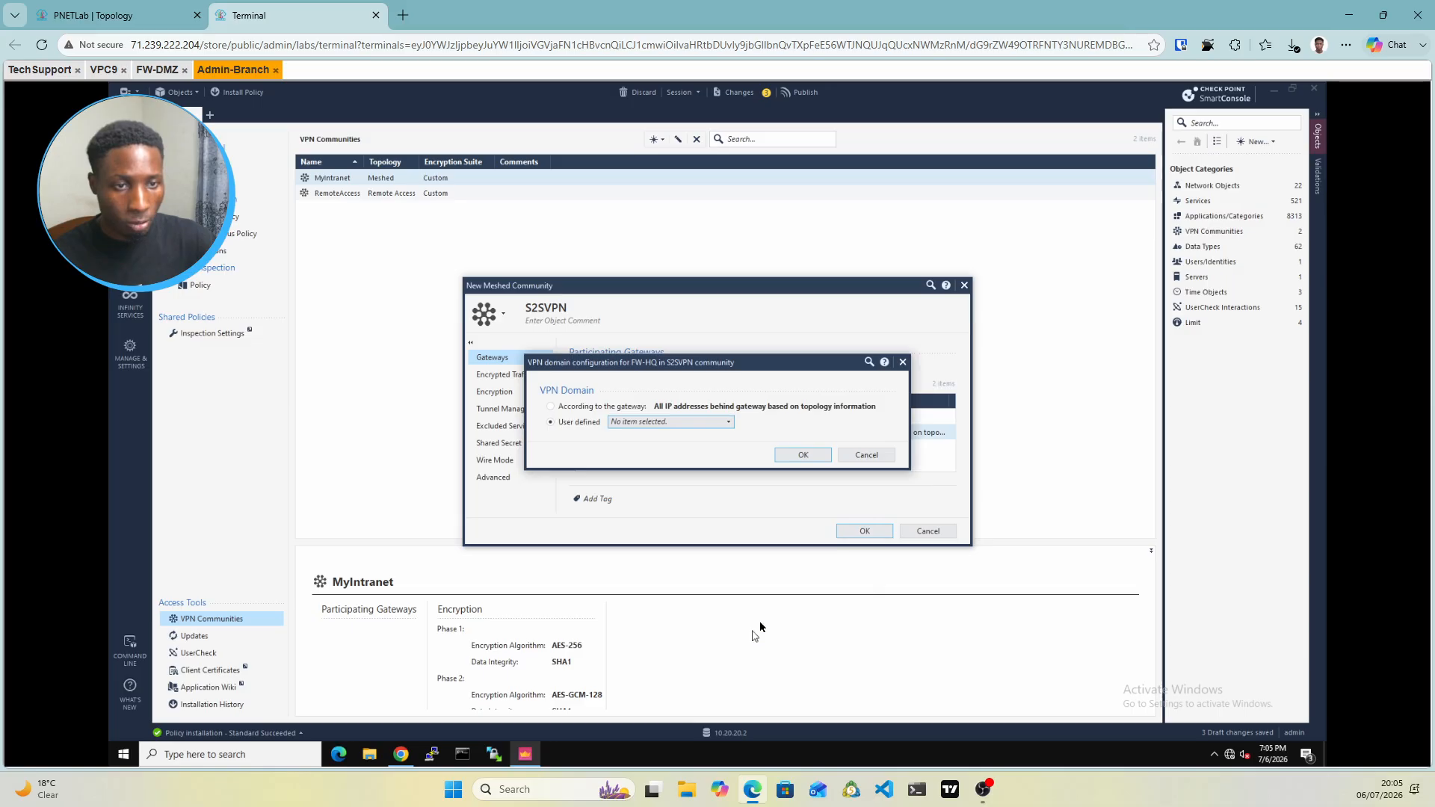
left_click(799, 458)
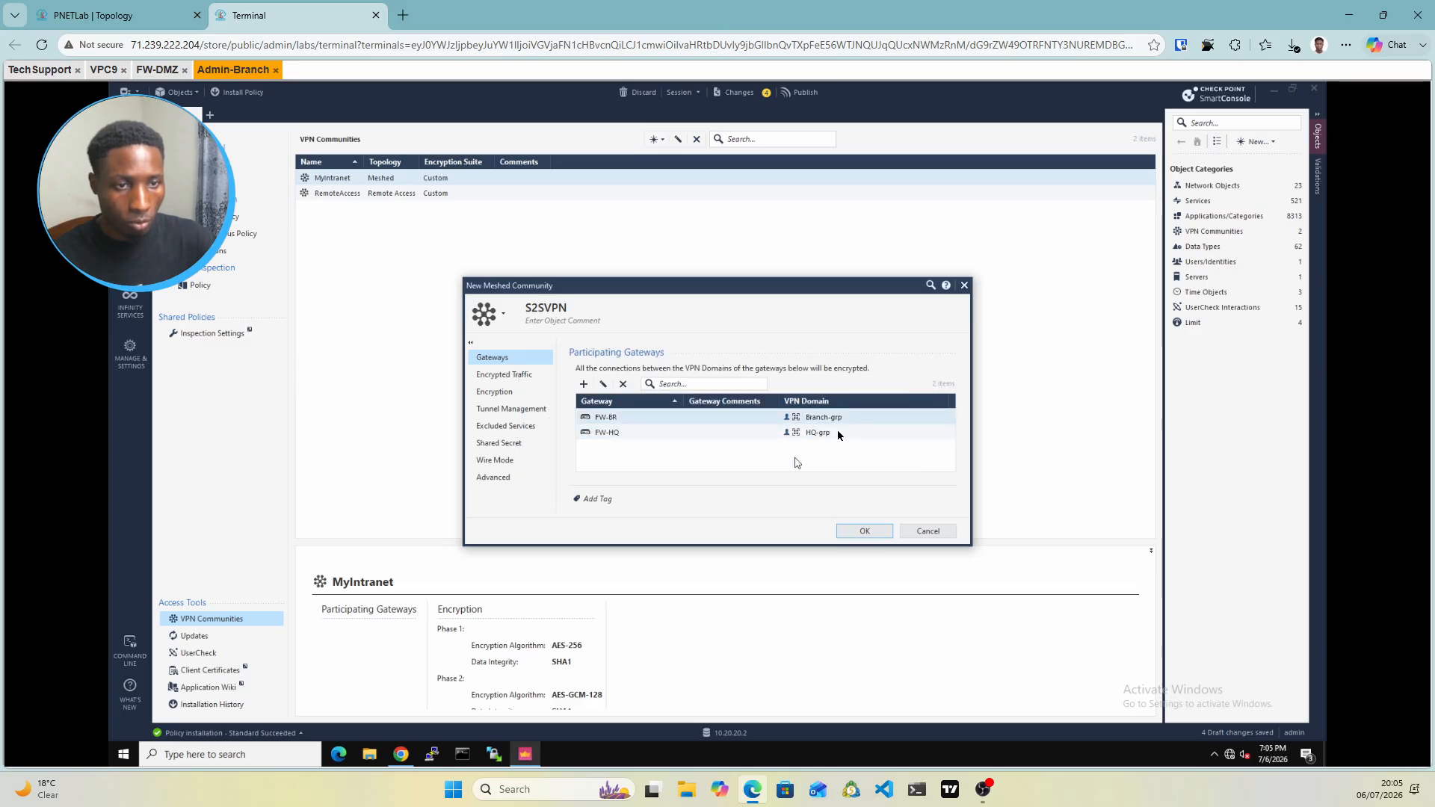
Set S2SVPN to SHA256 integrity for Phase 1, and AES-256 with SHA256 for Phase 2
left_click(526, 375)
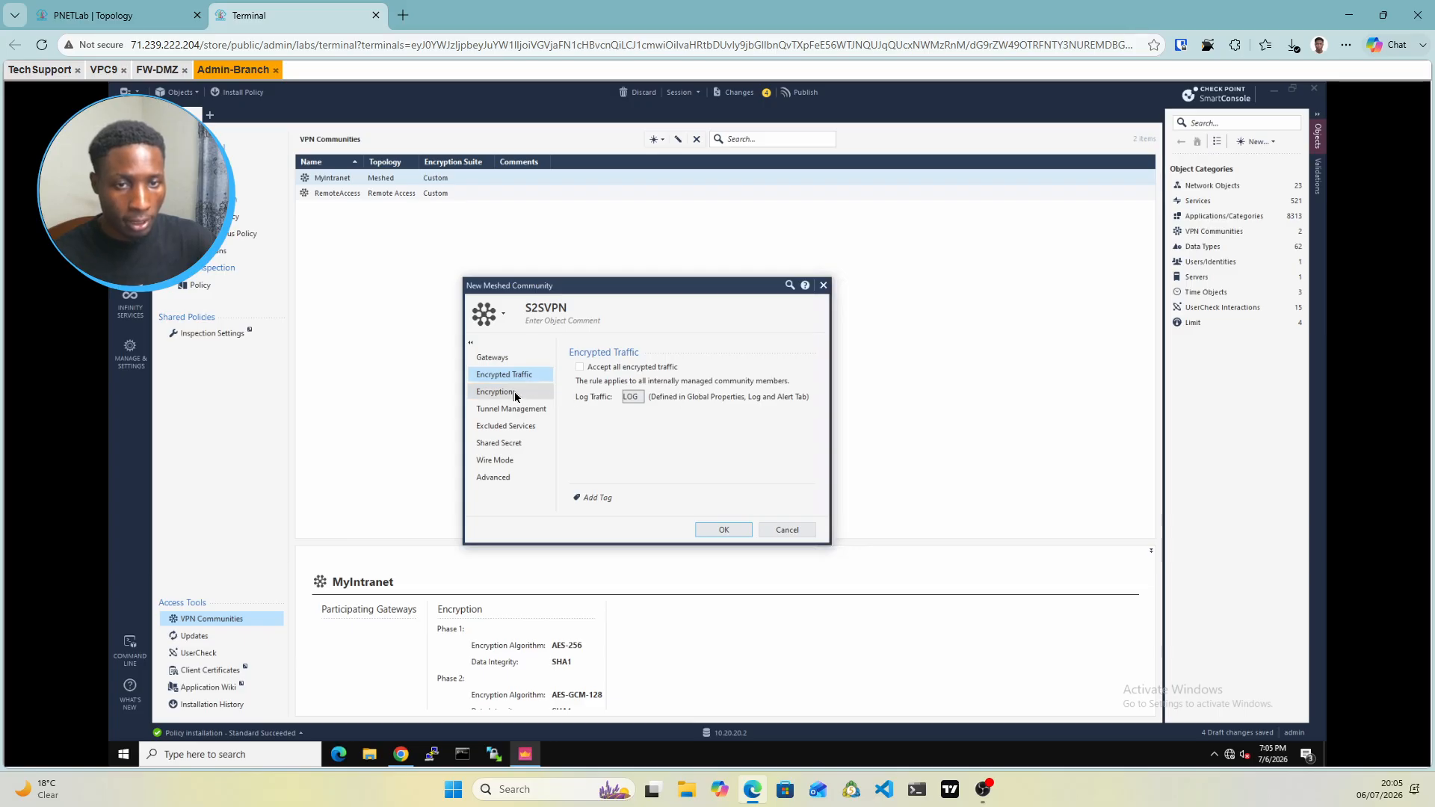
left_click(514, 391)
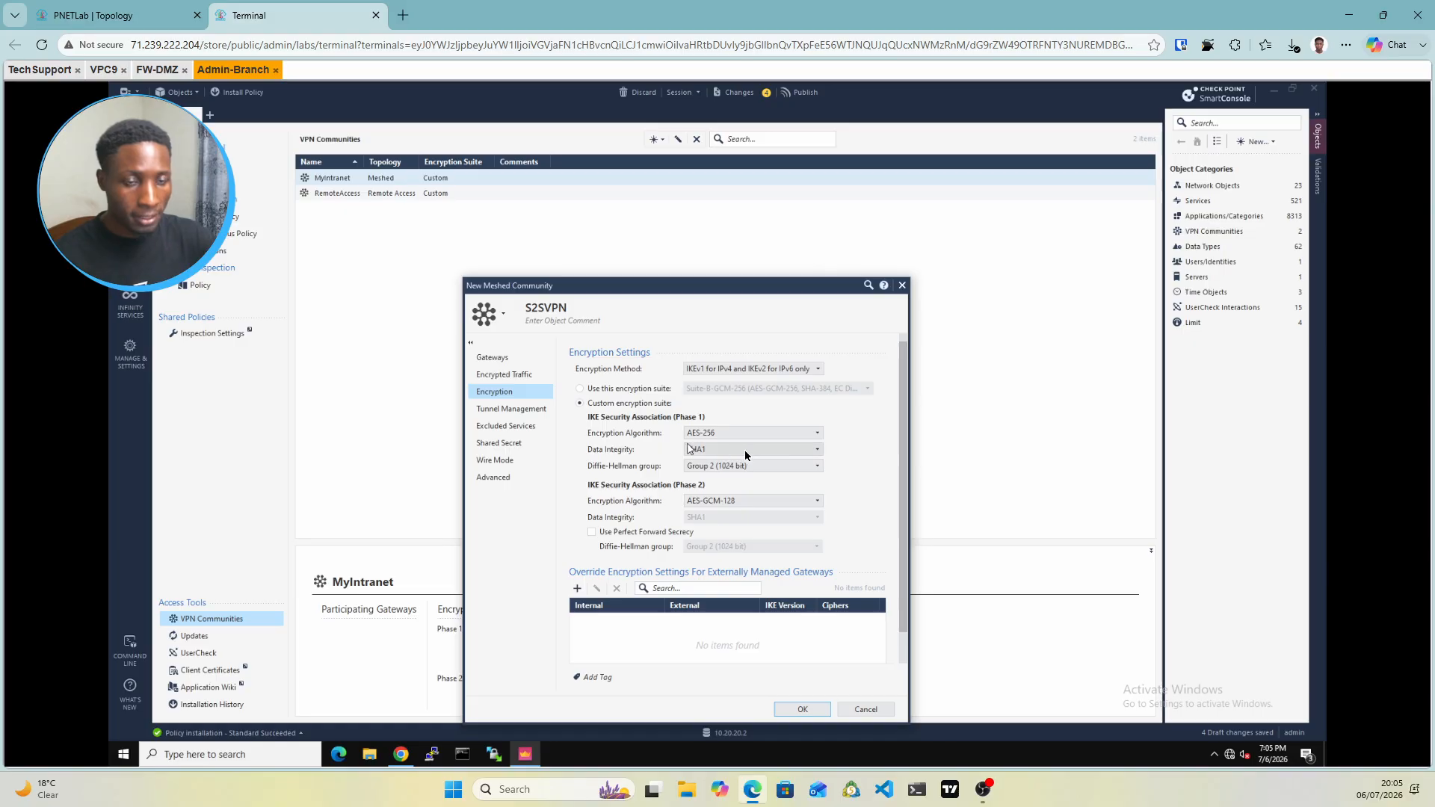
left_click(768, 455)
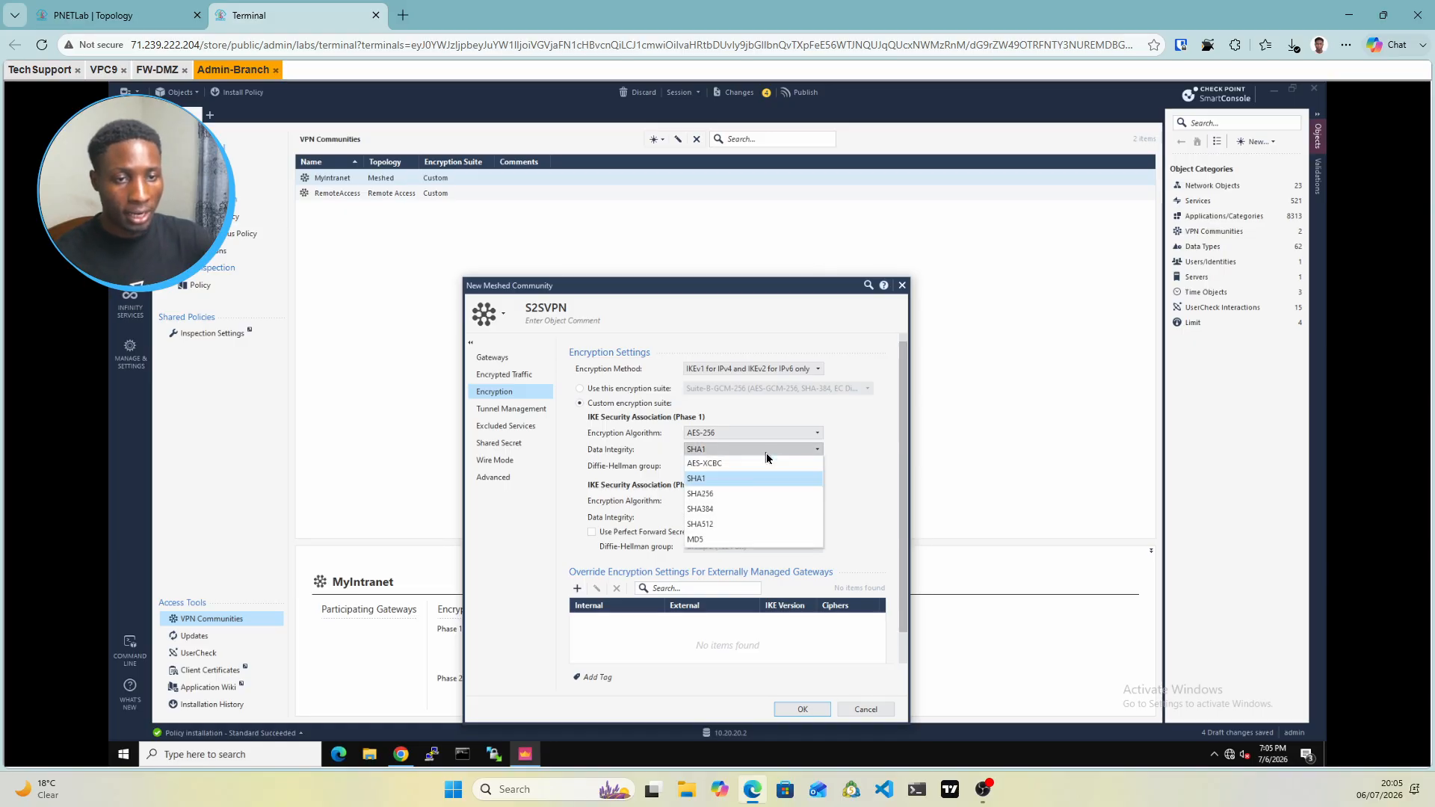
left_click(713, 492)
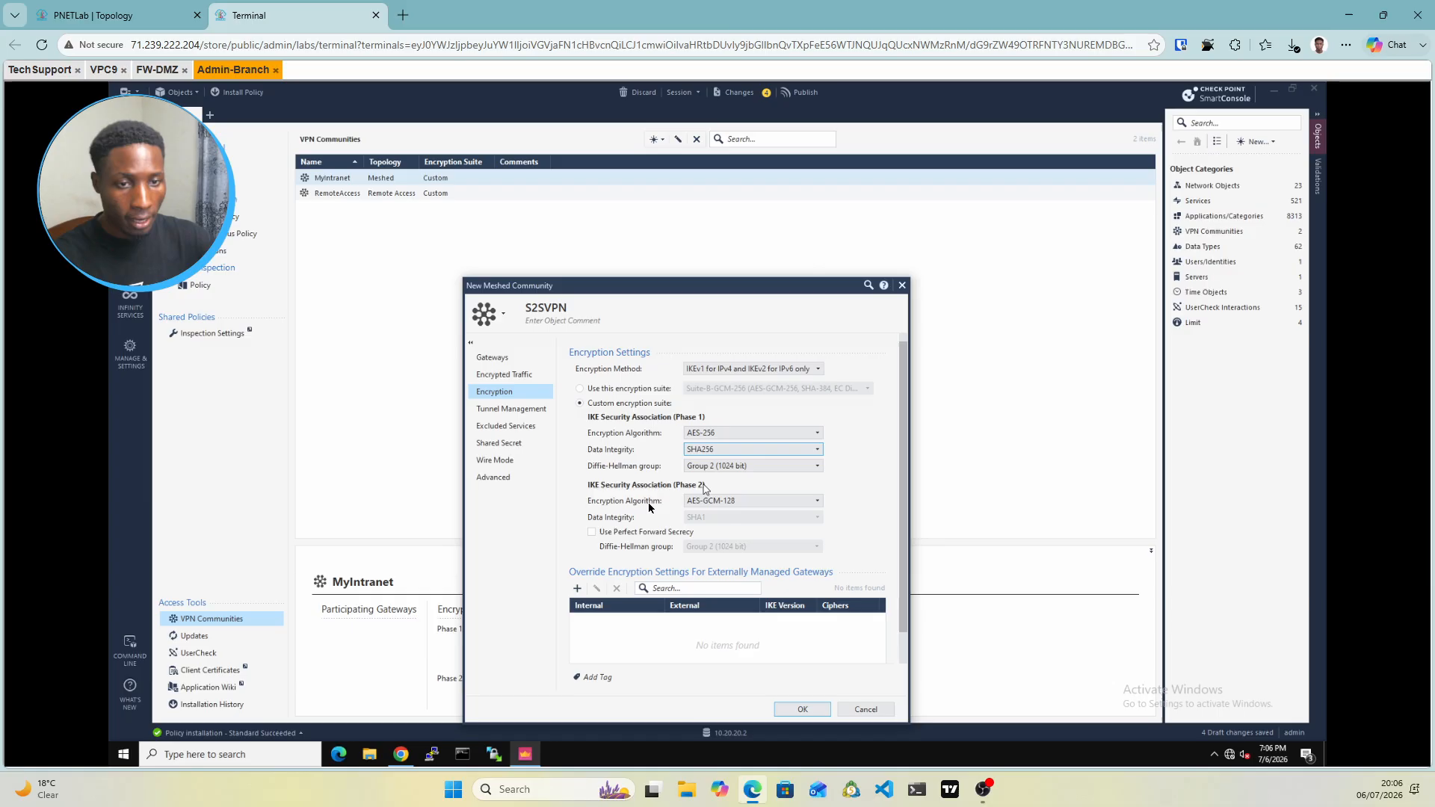
left_click(757, 509)
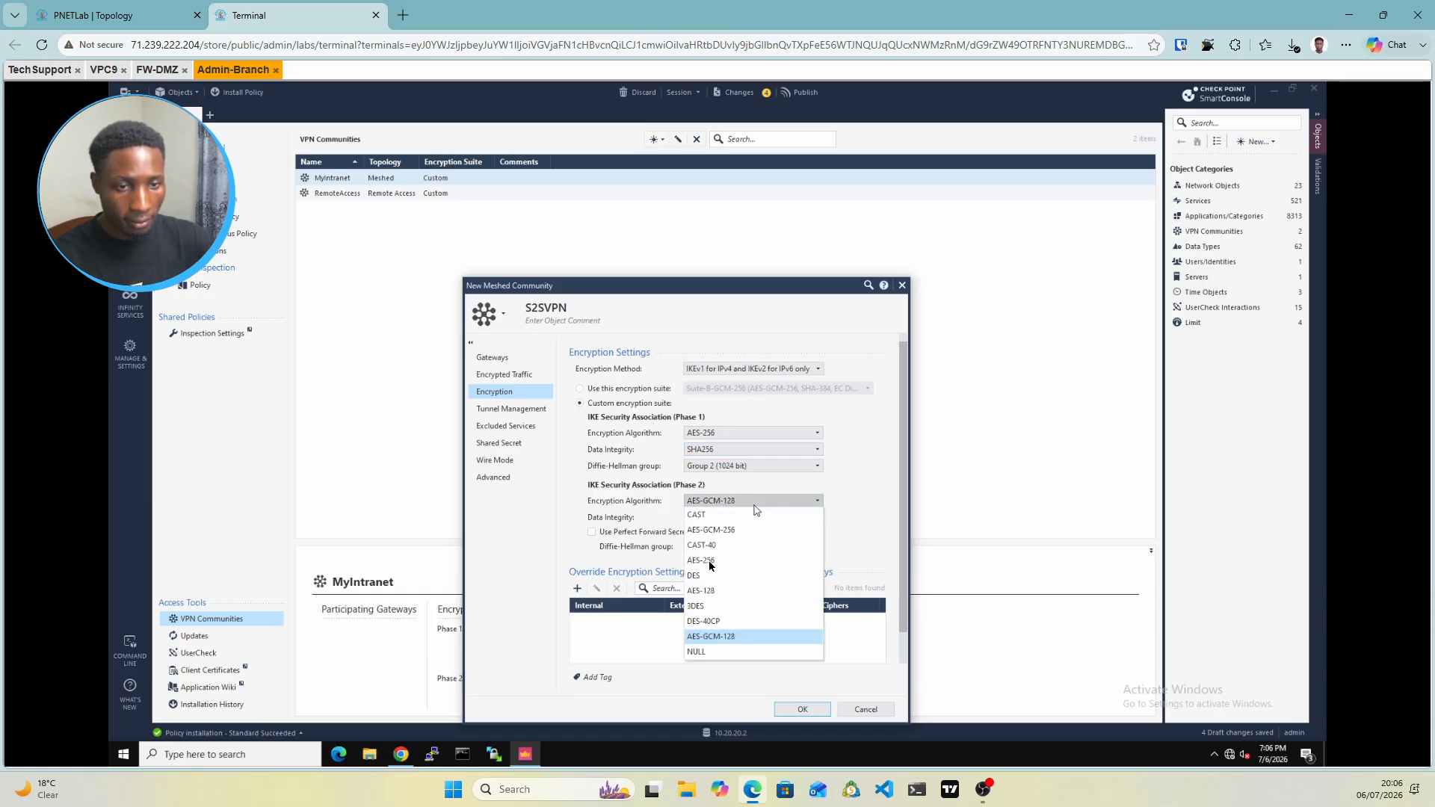
left_click(708, 561)
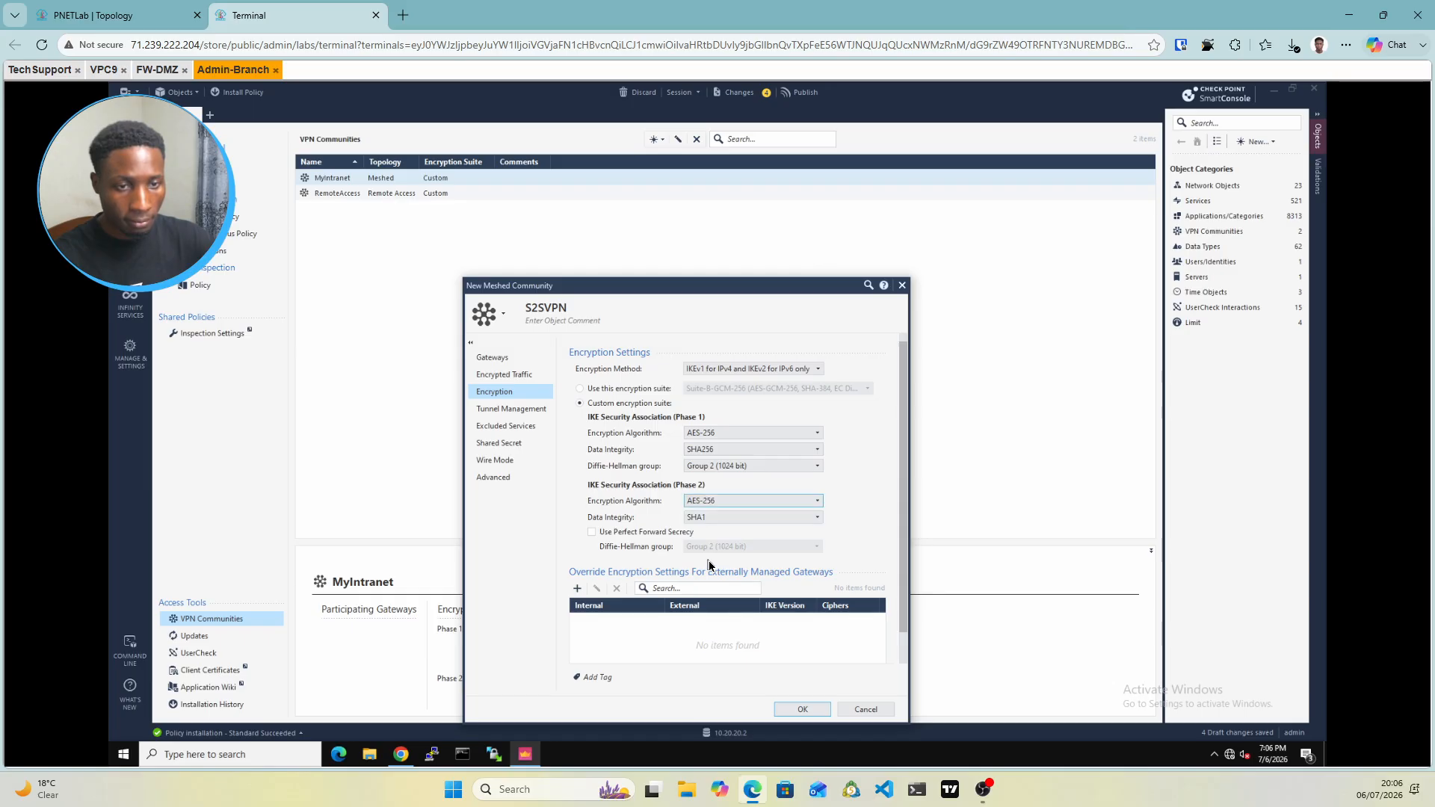
left_click(722, 523)
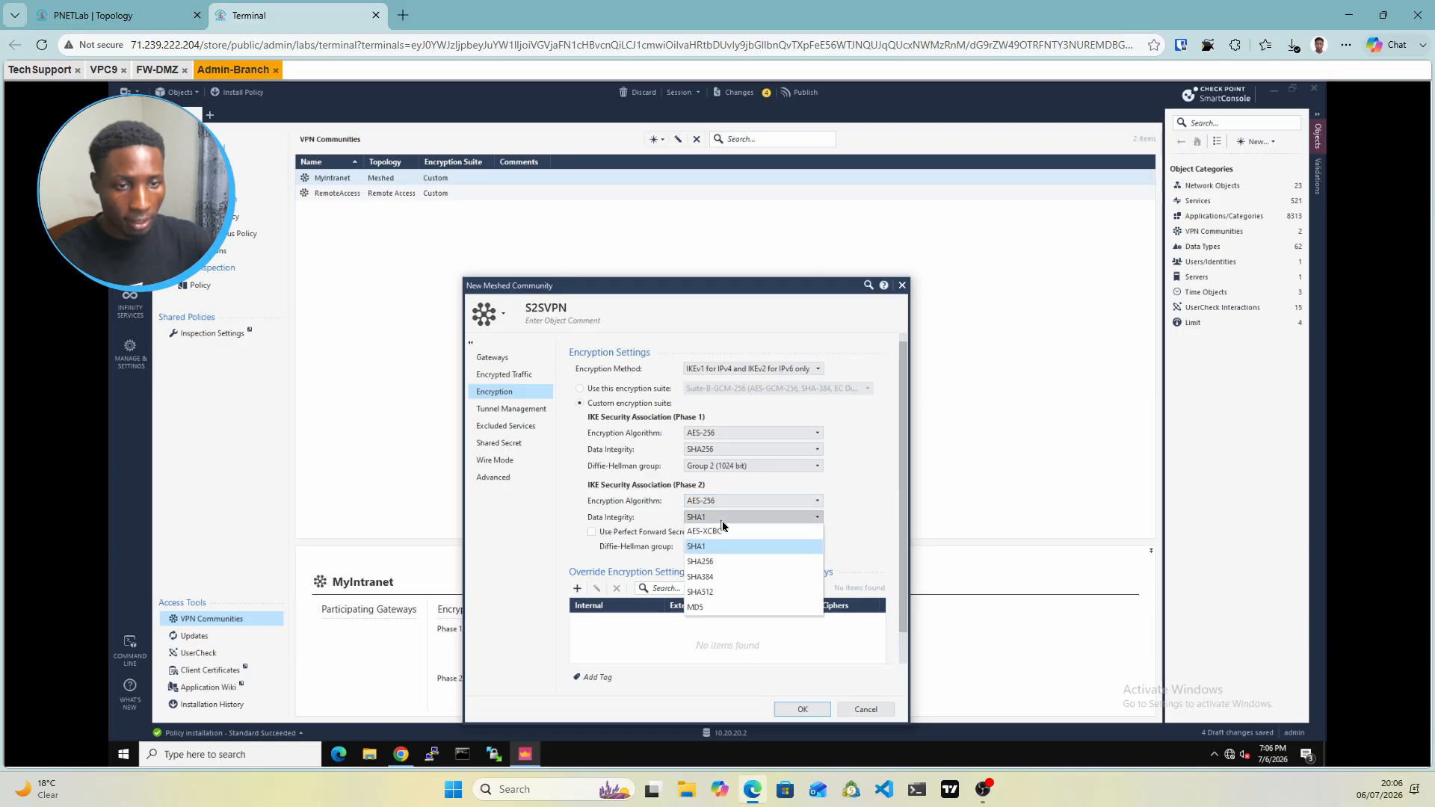
left_click(710, 563)
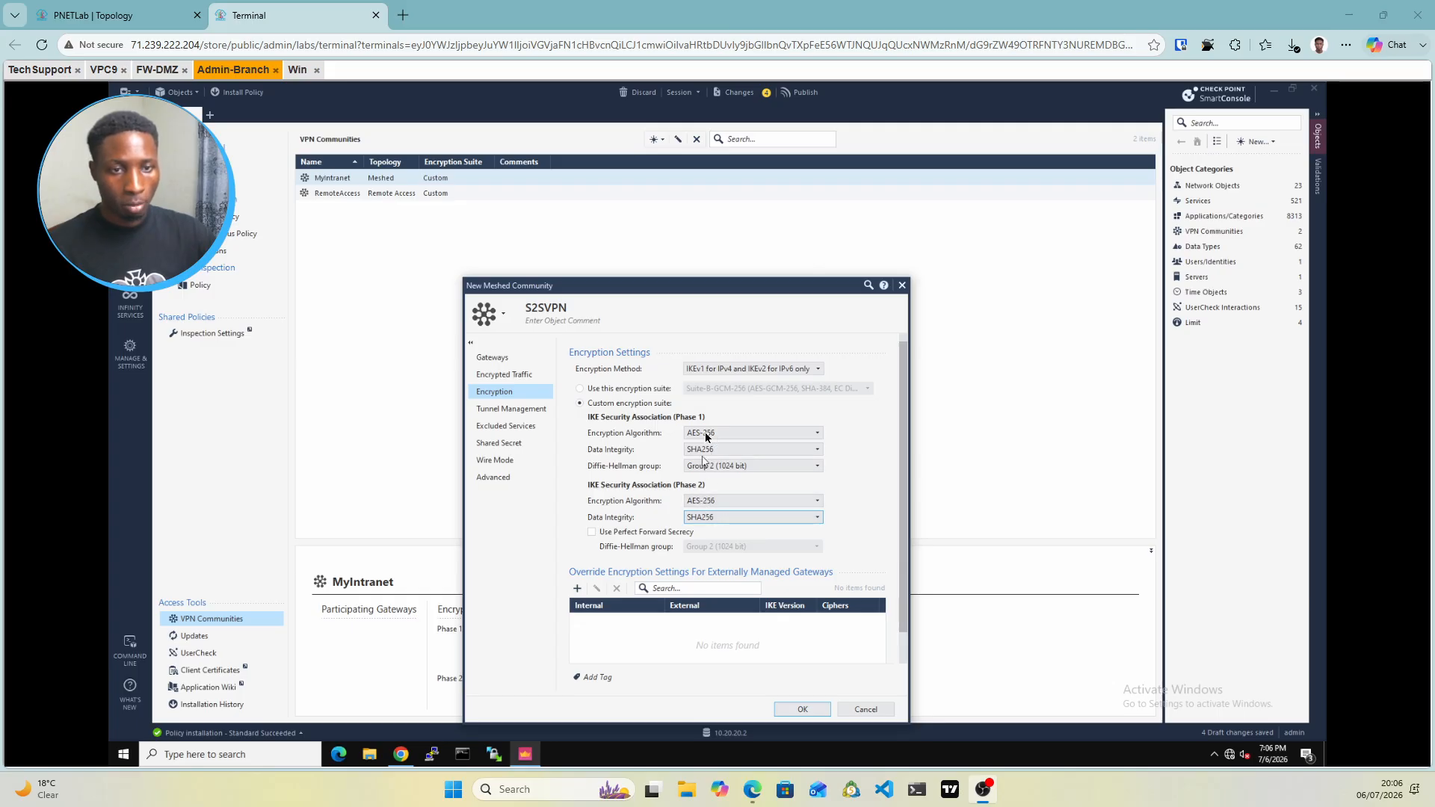
Use only a shared secret, enter FW-HQ's secret, and save S2SVPN despite the short-secret warning
left_click(497, 444)
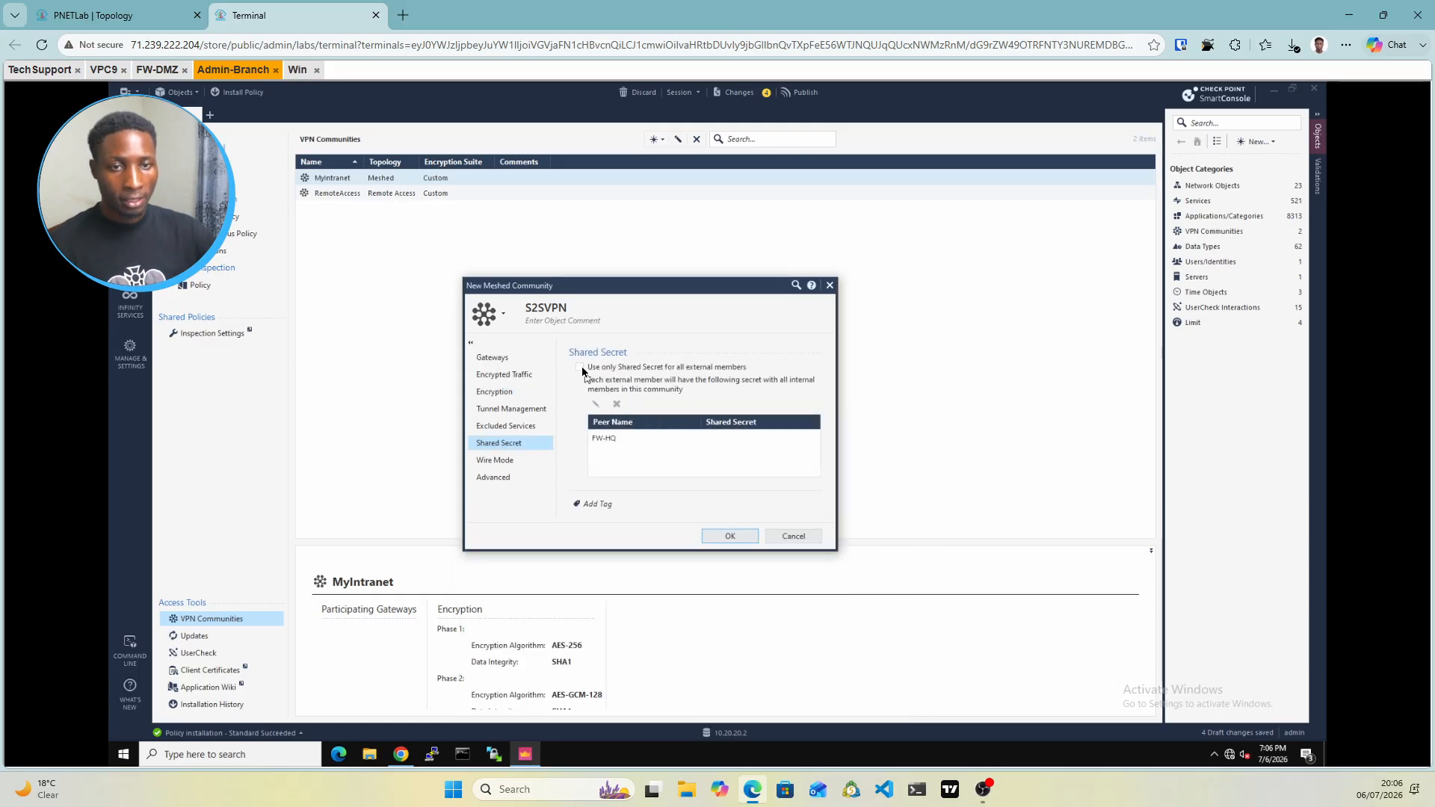
left_click(581, 367)
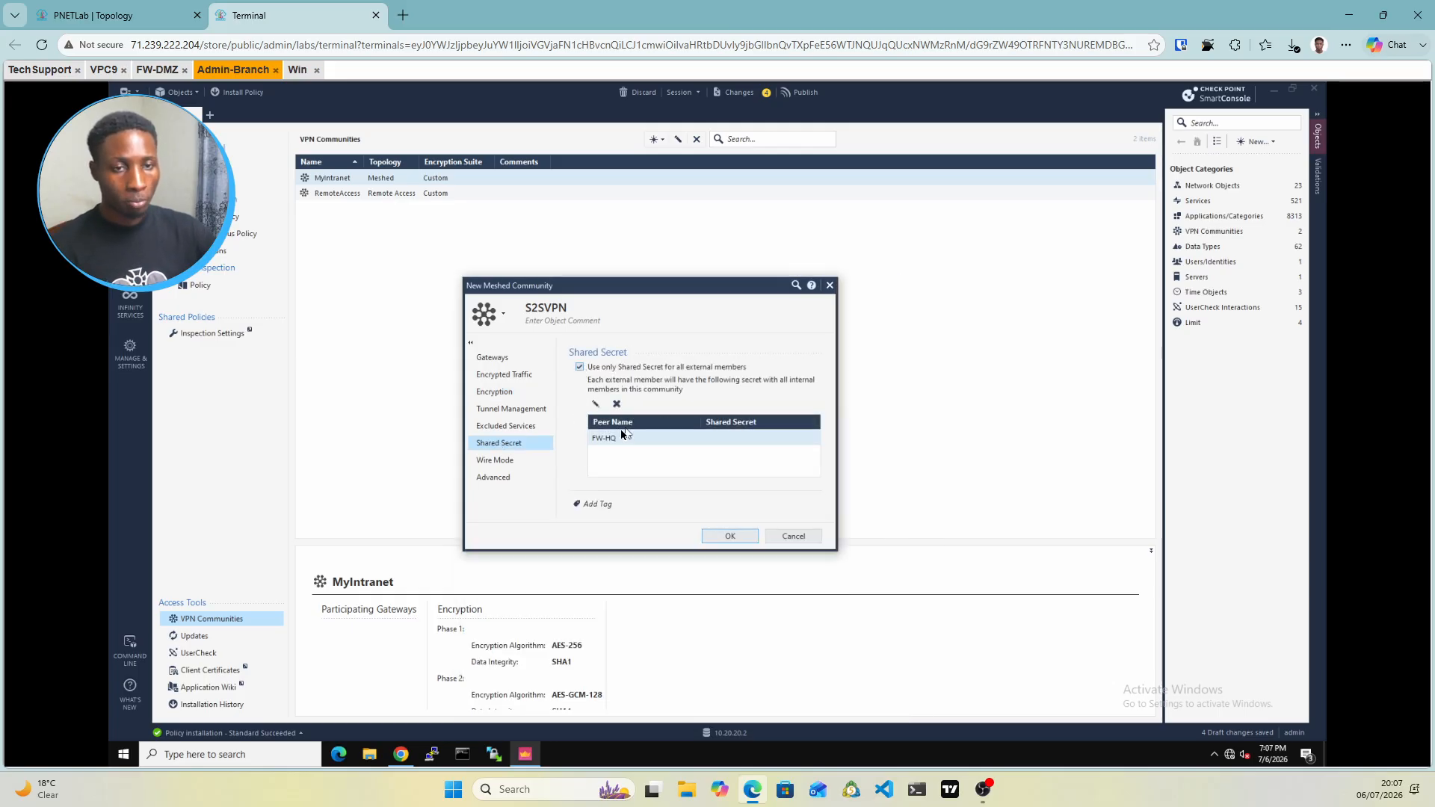
double_click(610, 440)
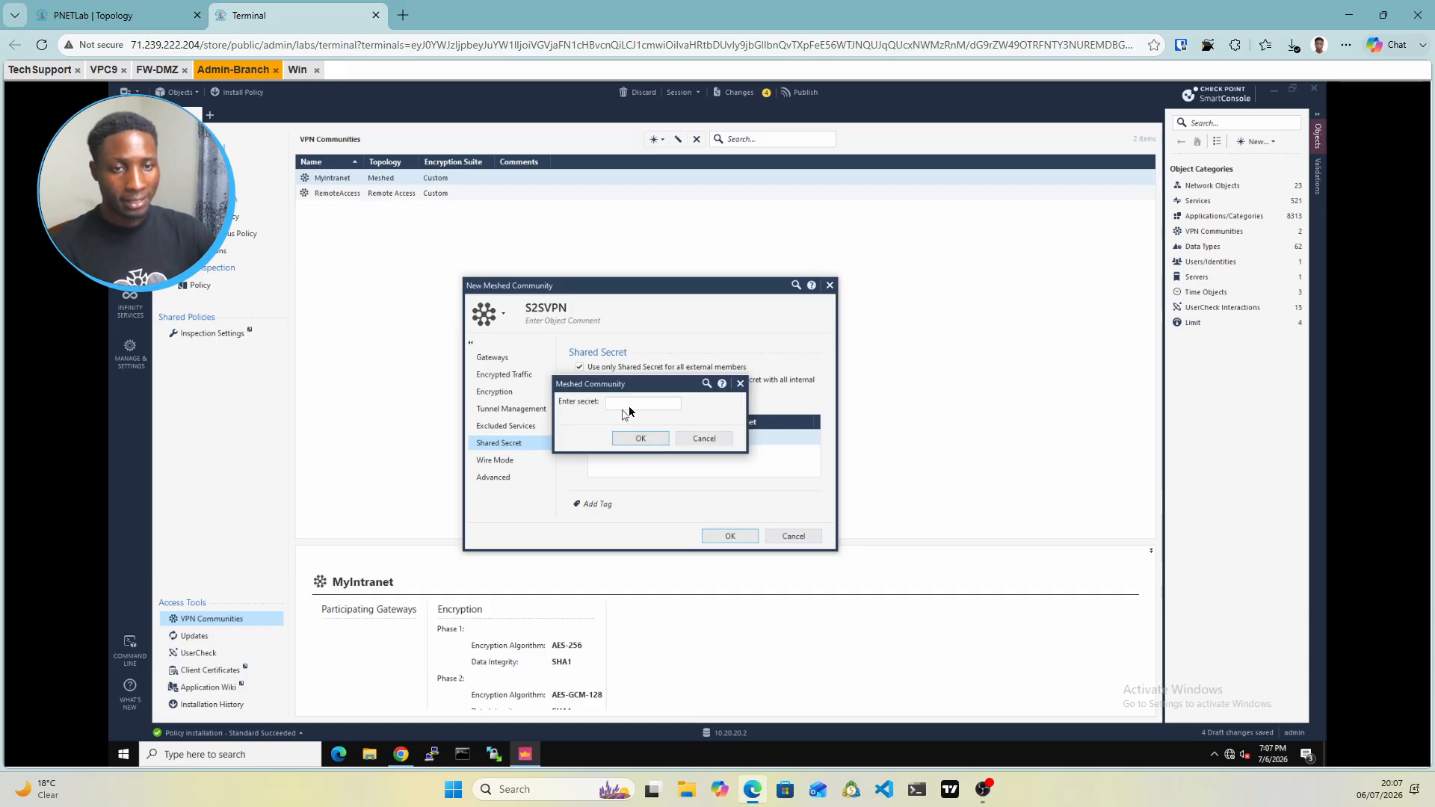
left_click(629, 404)
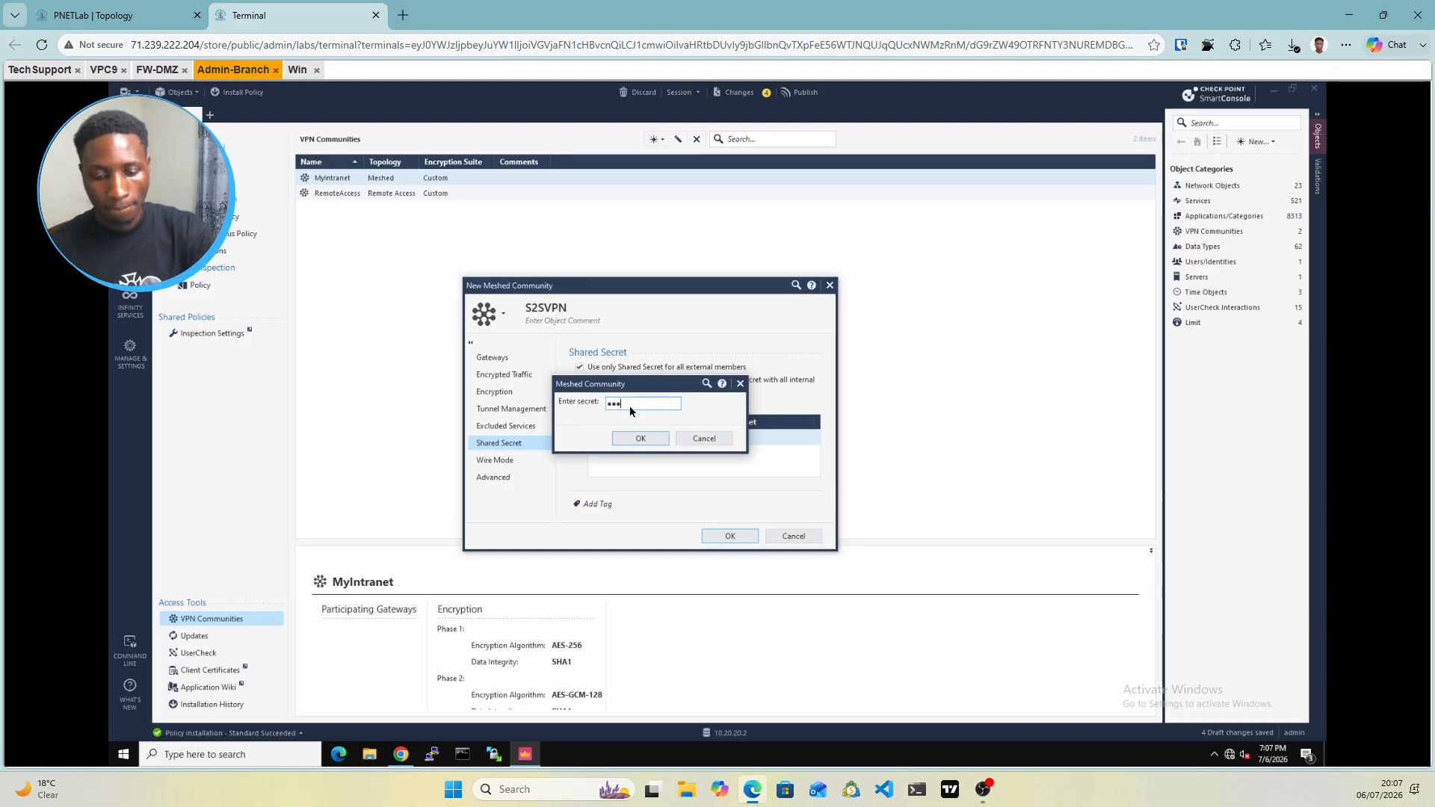
type("•••••••")
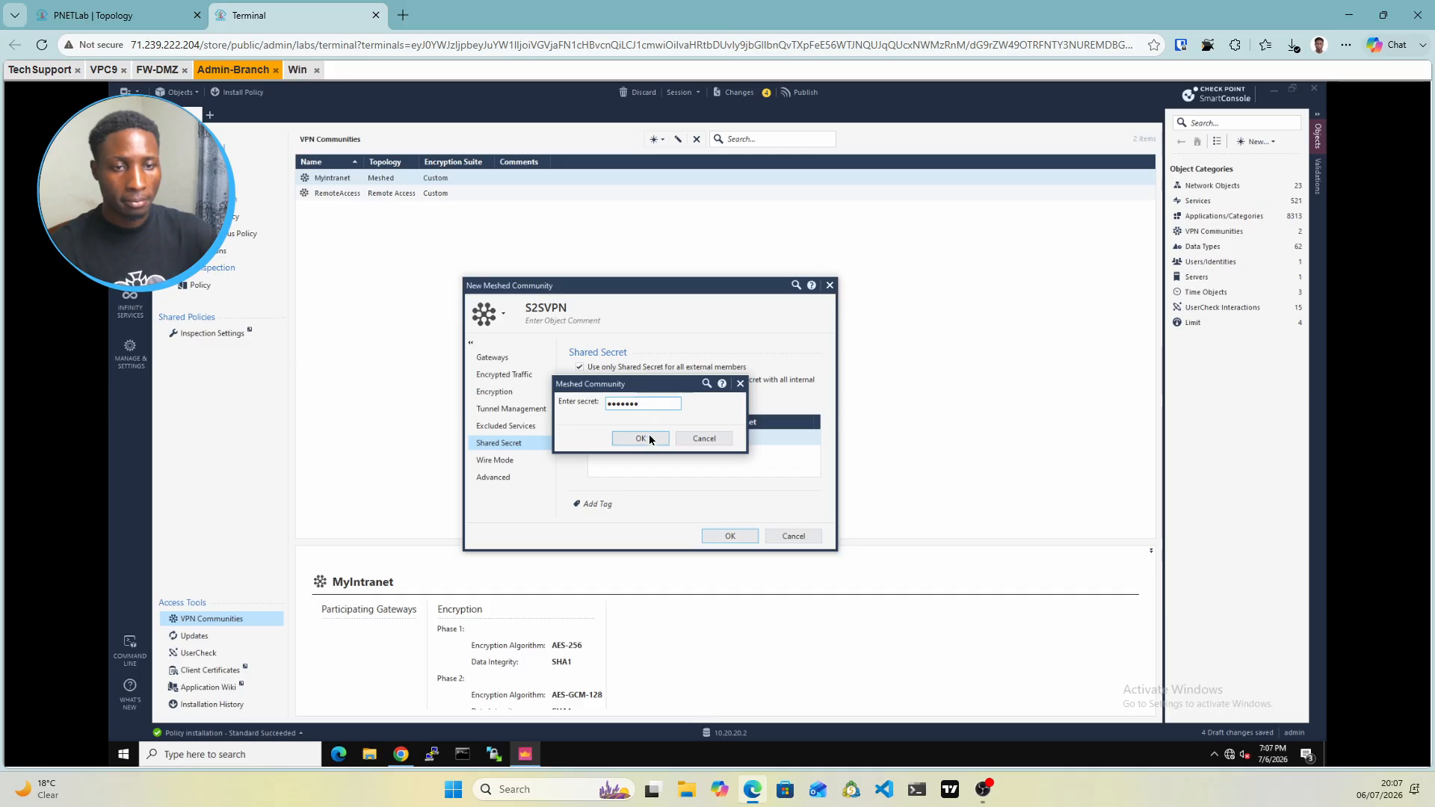
left_click(640, 439)
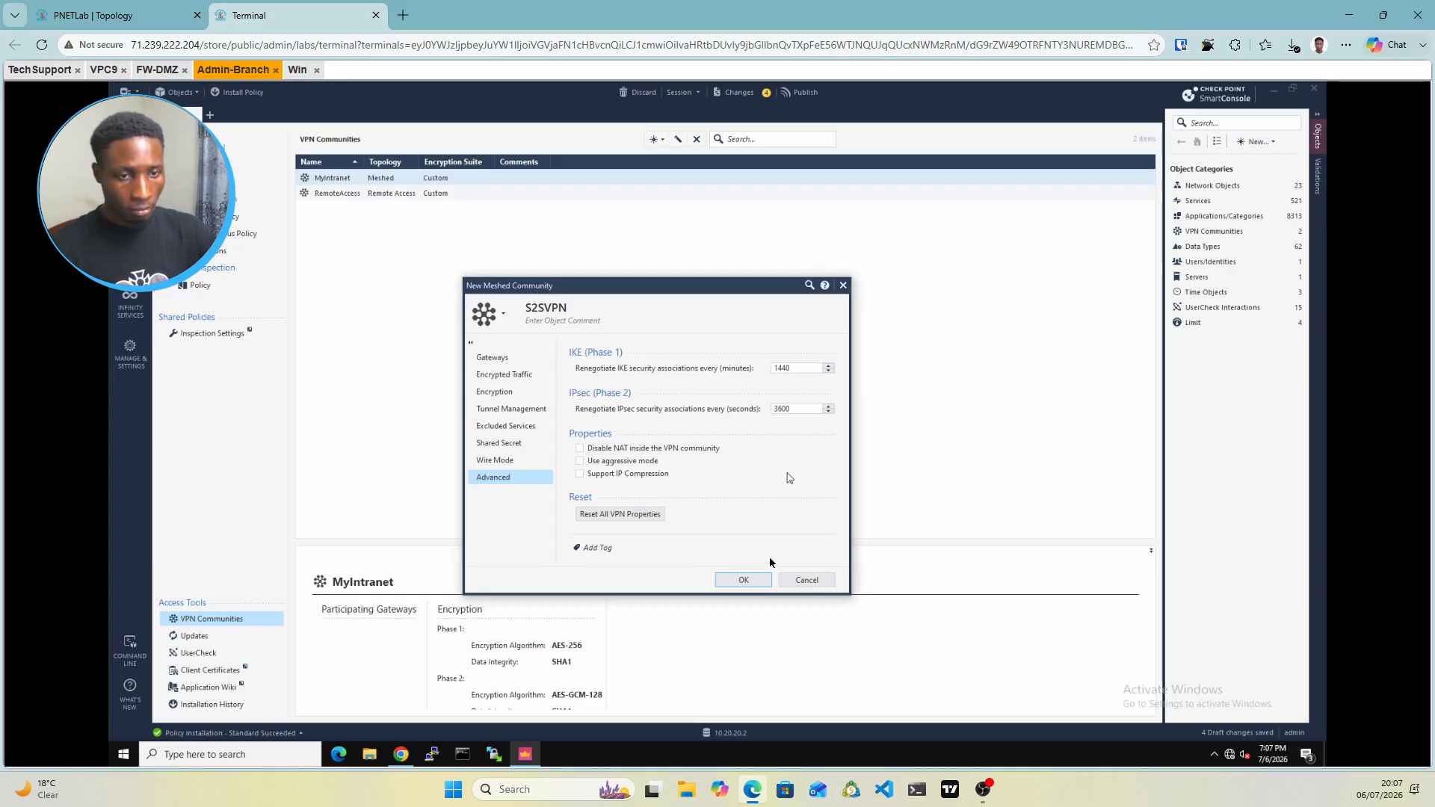
left_click(754, 581)
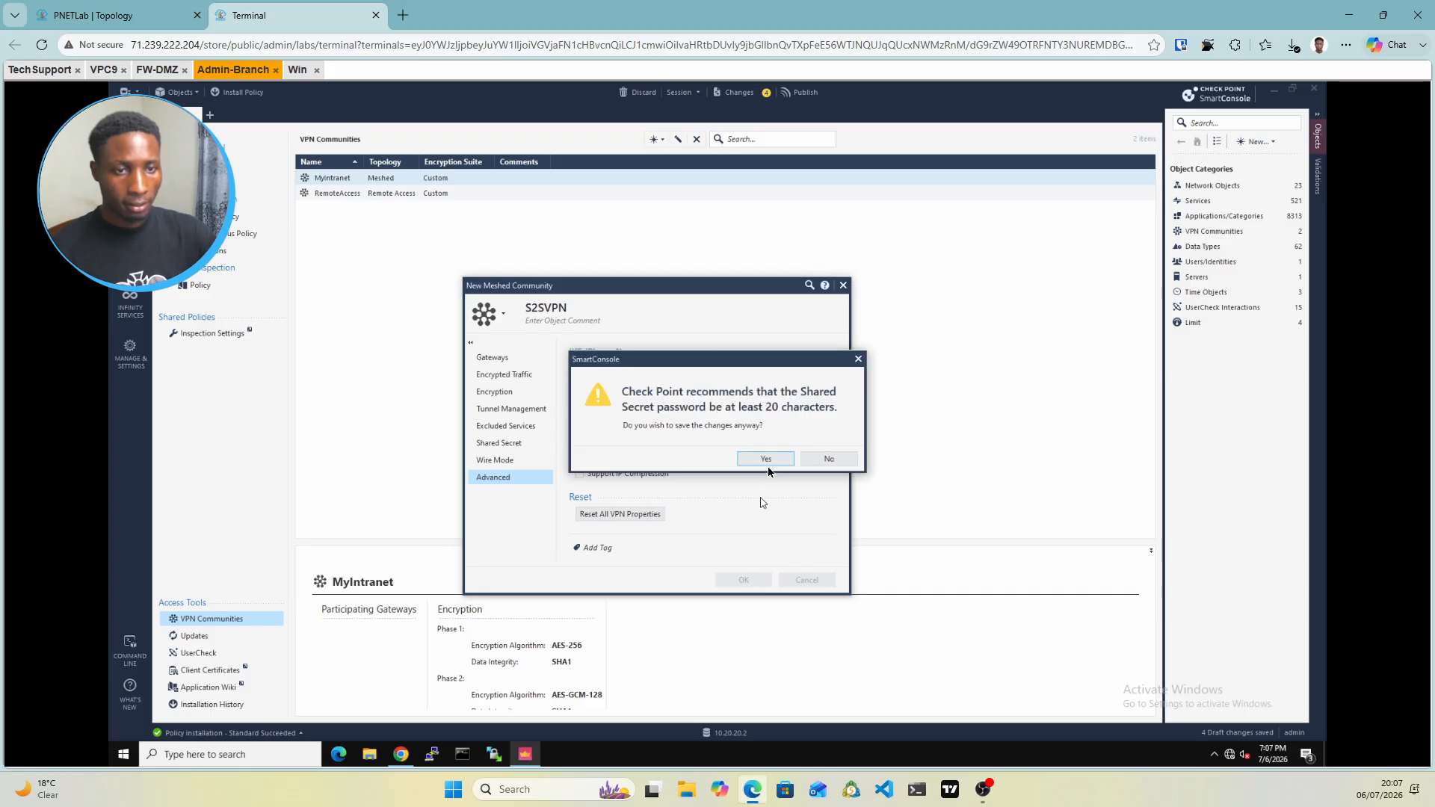
left_click(767, 459)
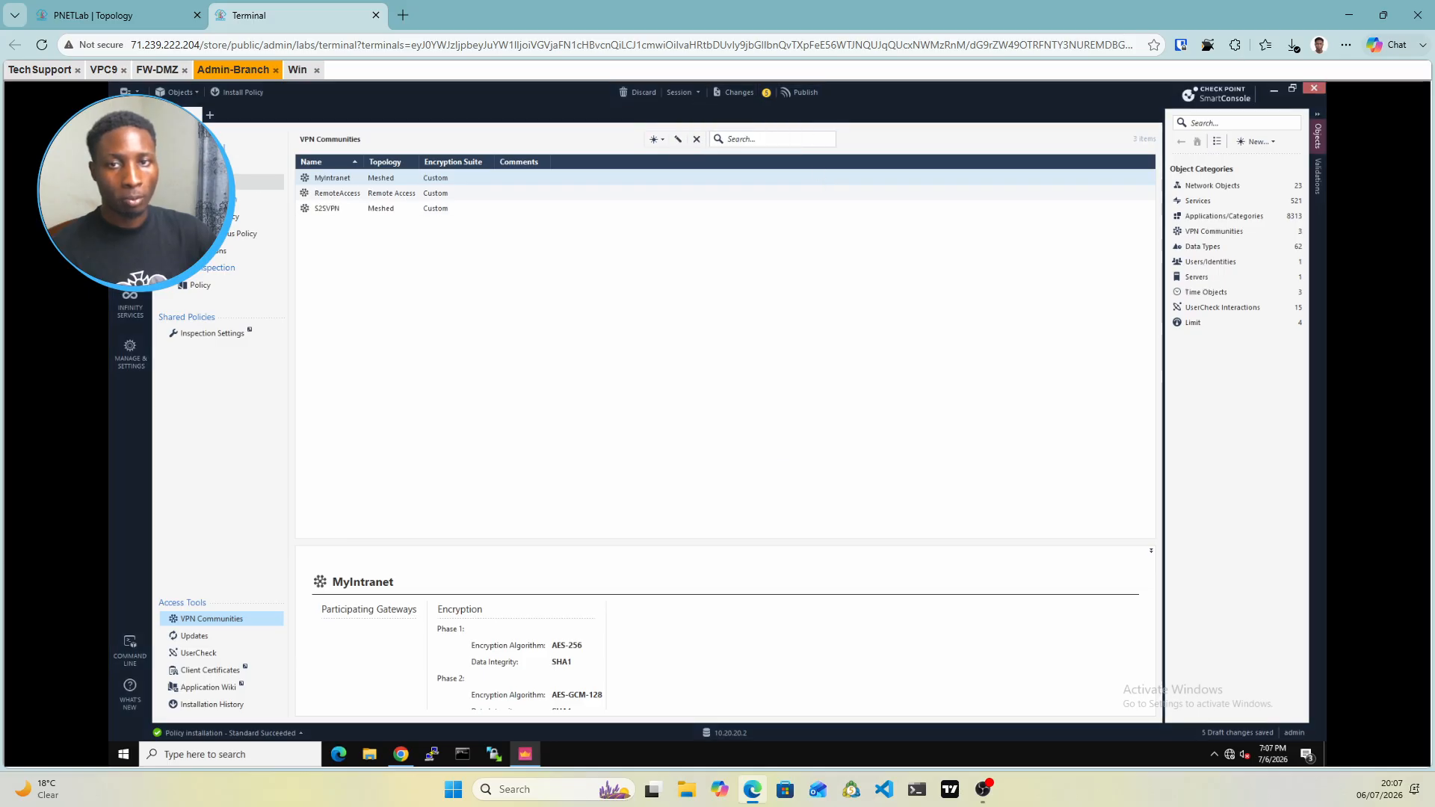
Insert a new access rule above the Cleanup rule and name it Branch-Hq-VPN
left_click(201, 165)
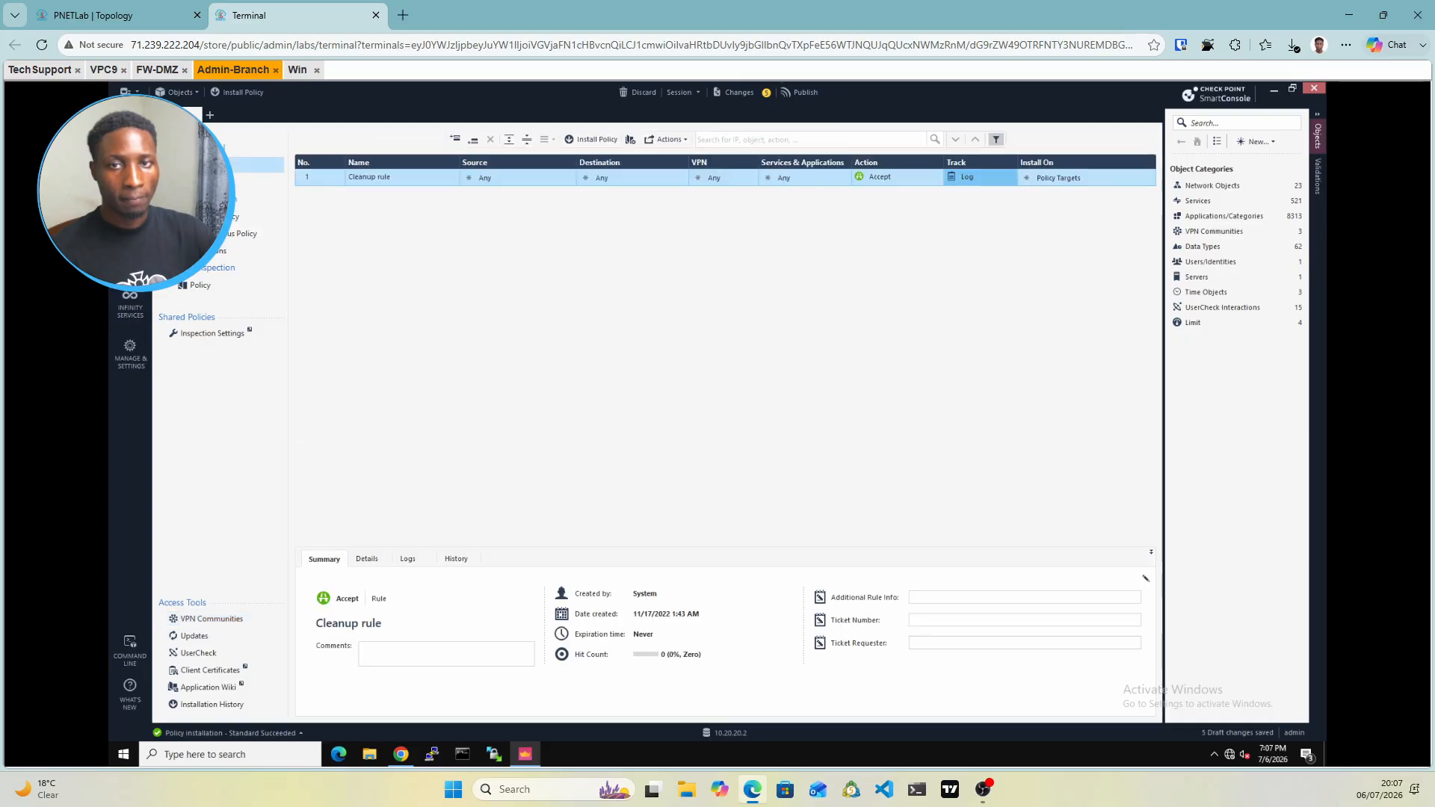
right_click(329, 179)
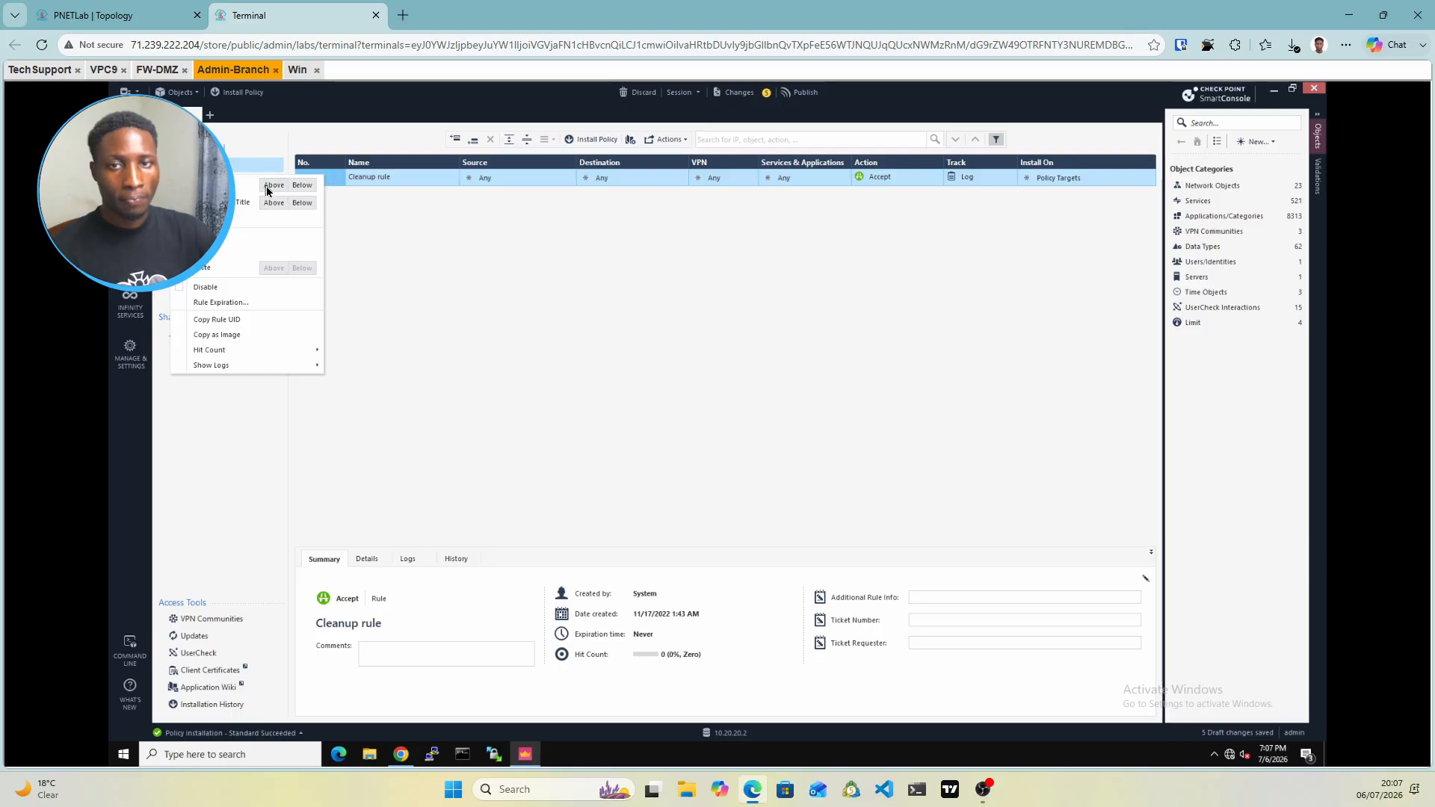
left_click(268, 189)
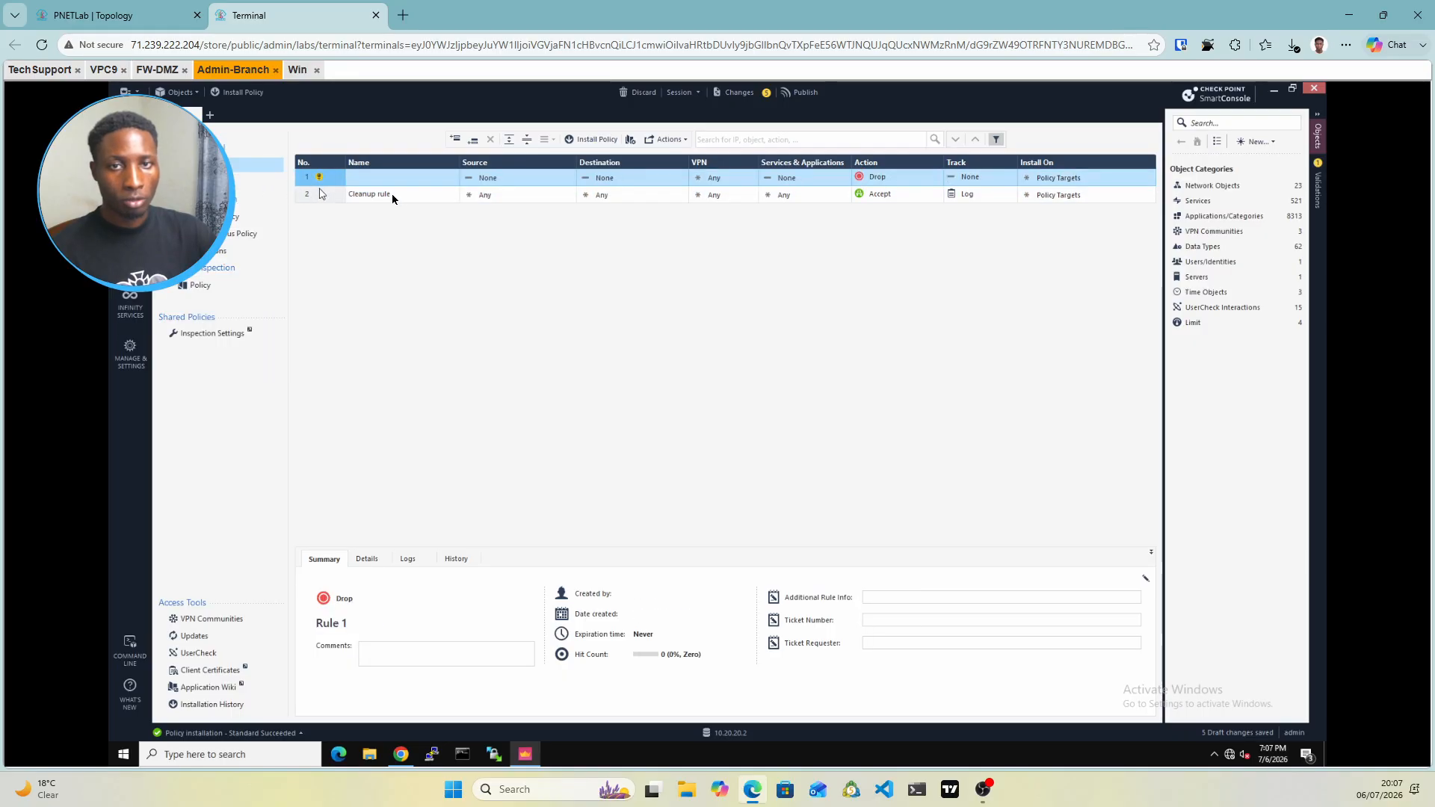
double_click(384, 176)
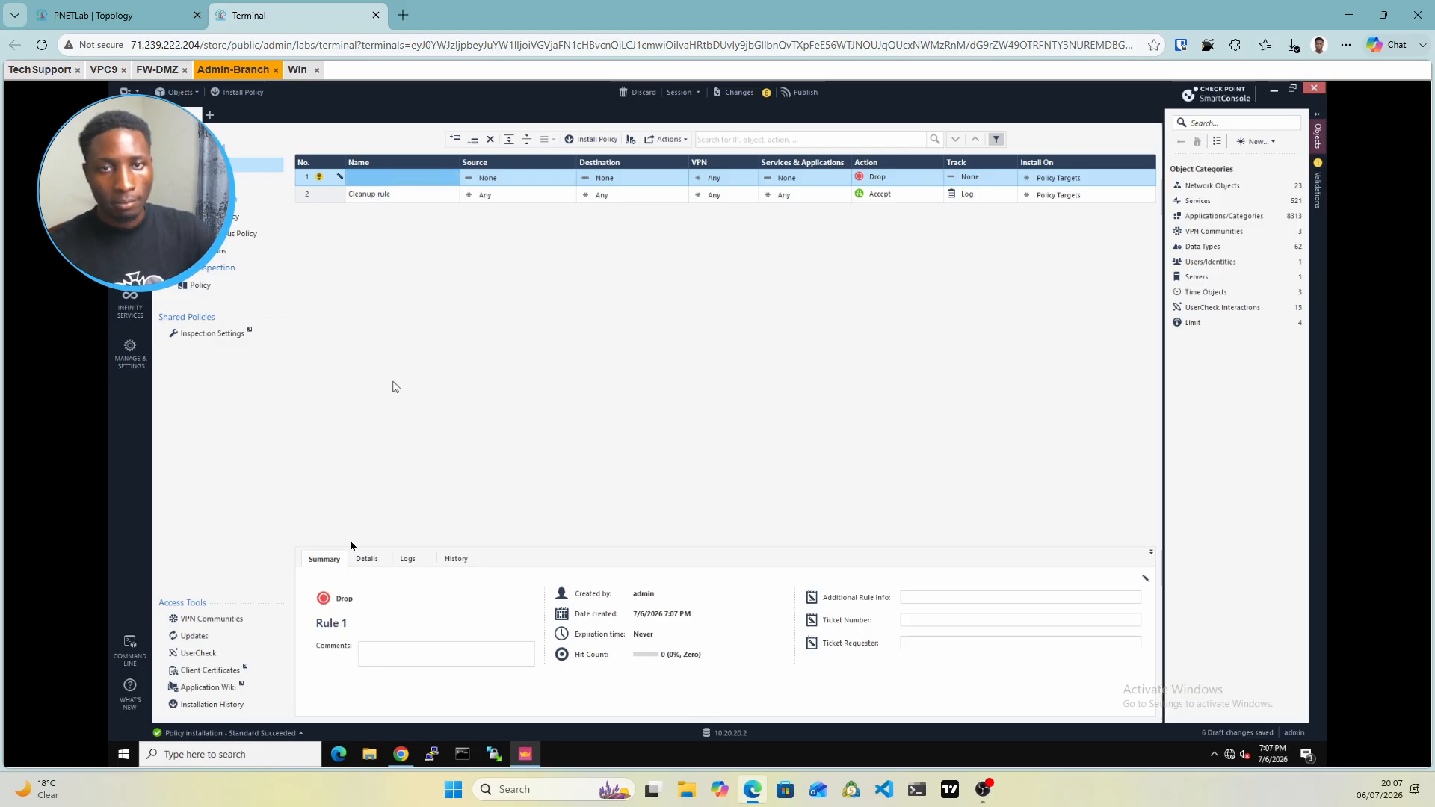
double_click(388, 177)
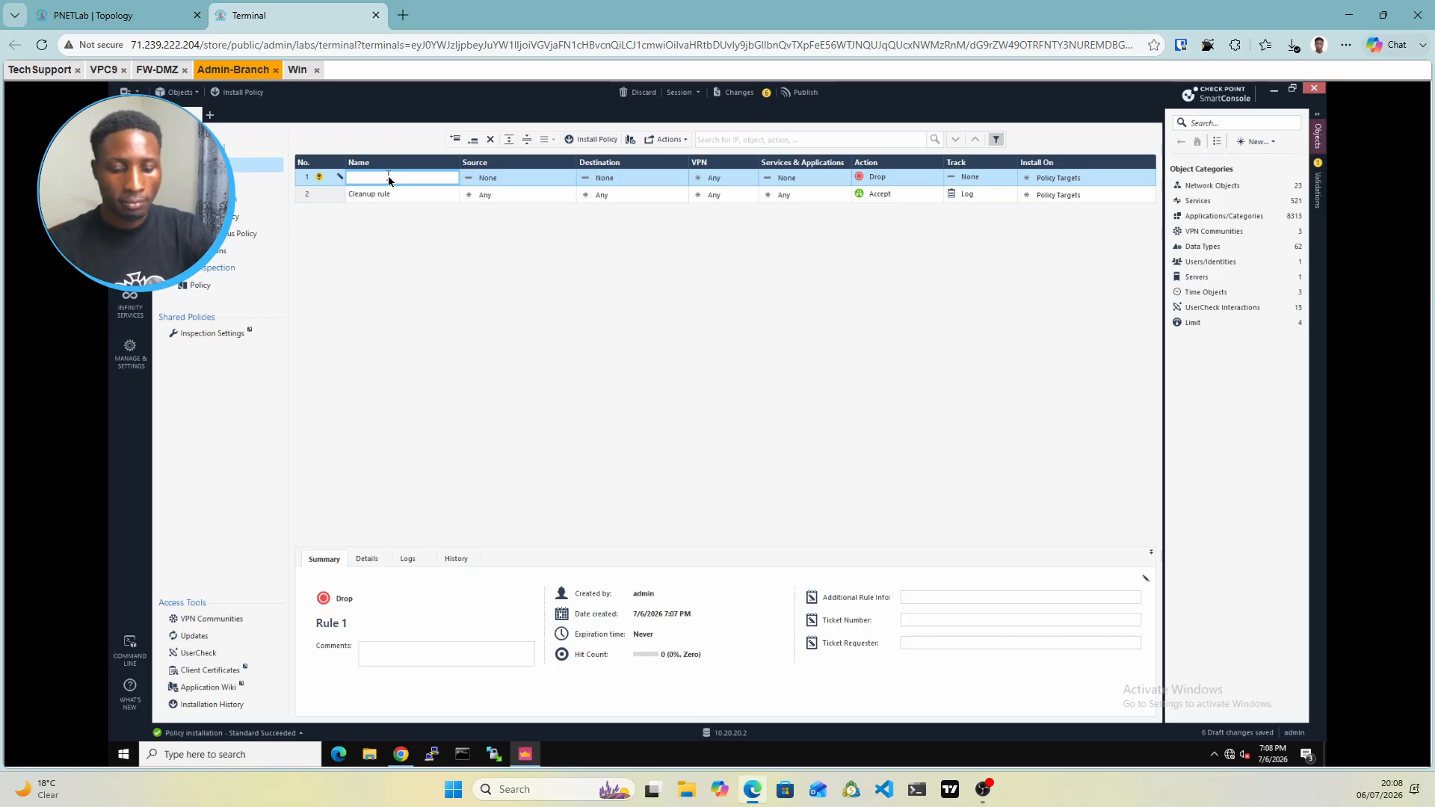
type("Branch-H")
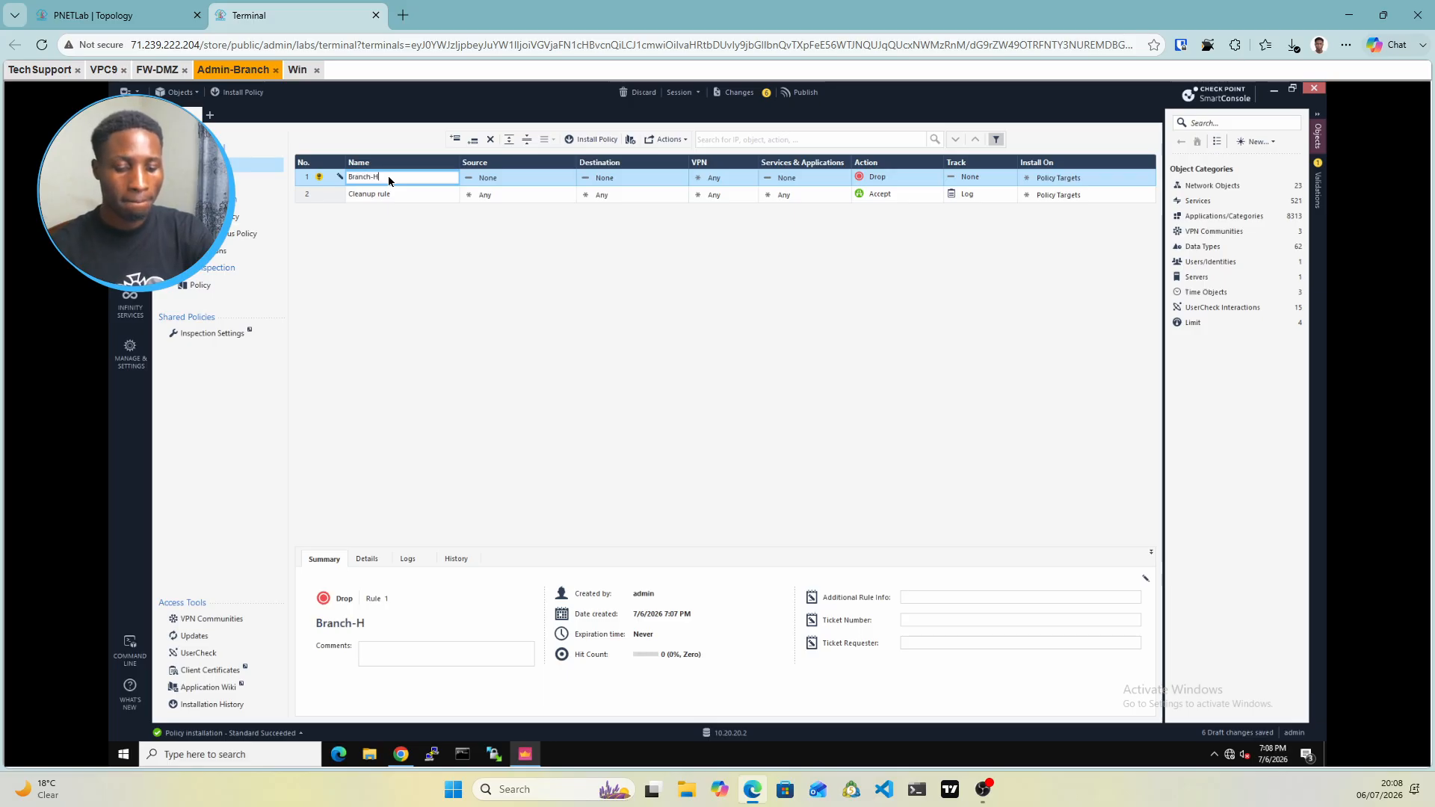
type("q-VPN")
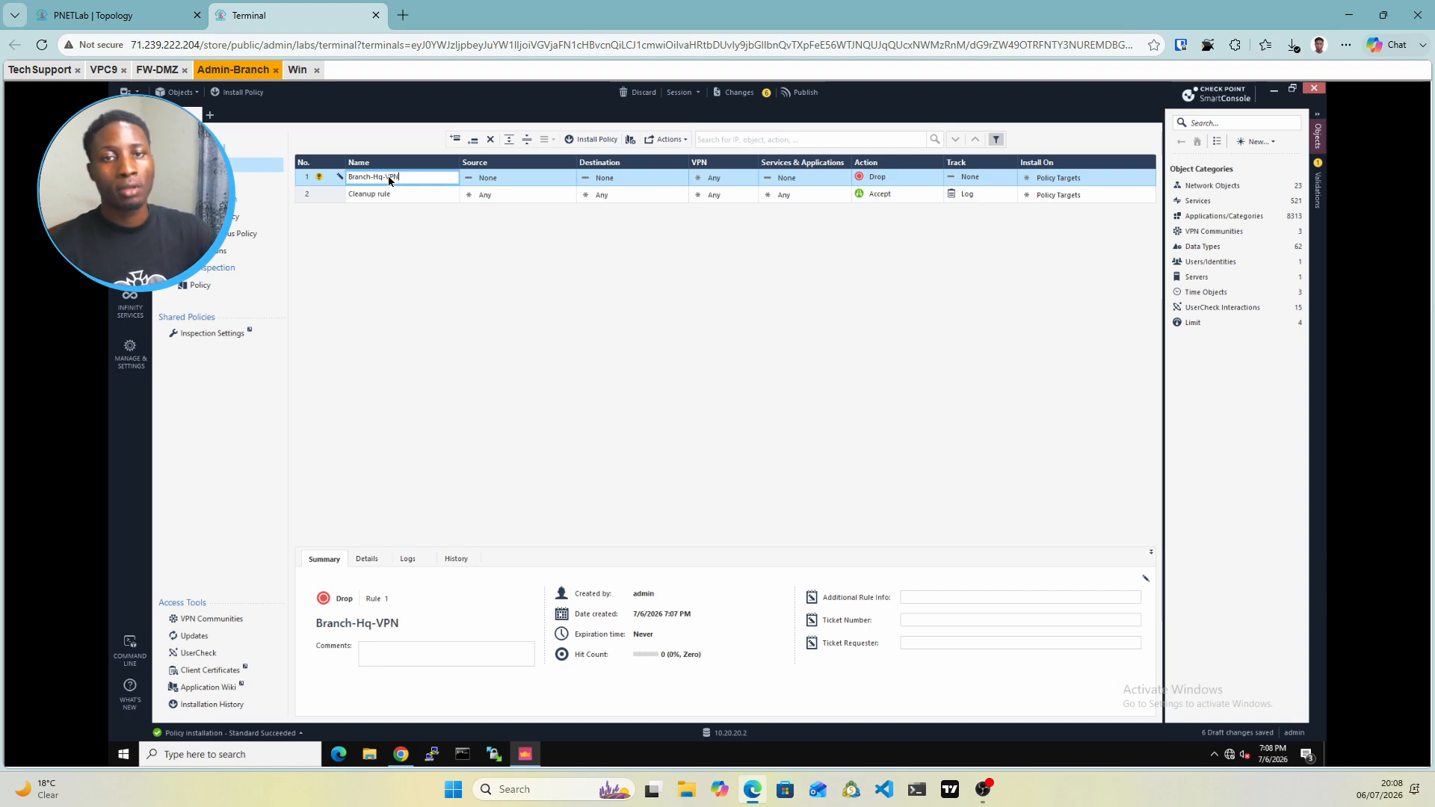
left_click(547, 184)
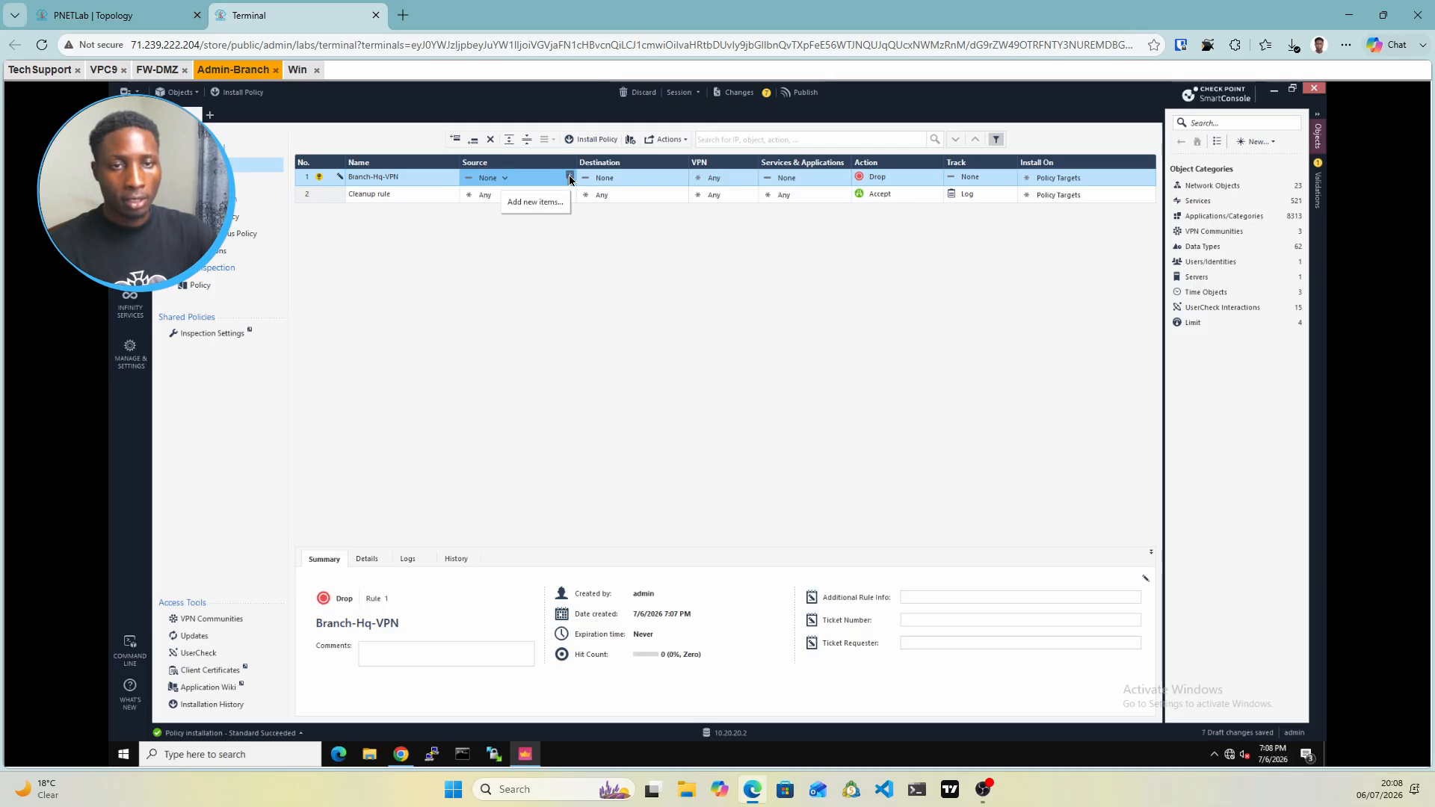
Start a new host object from the Branch-Hq-VPN rule's Source object picker
left_click(570, 178)
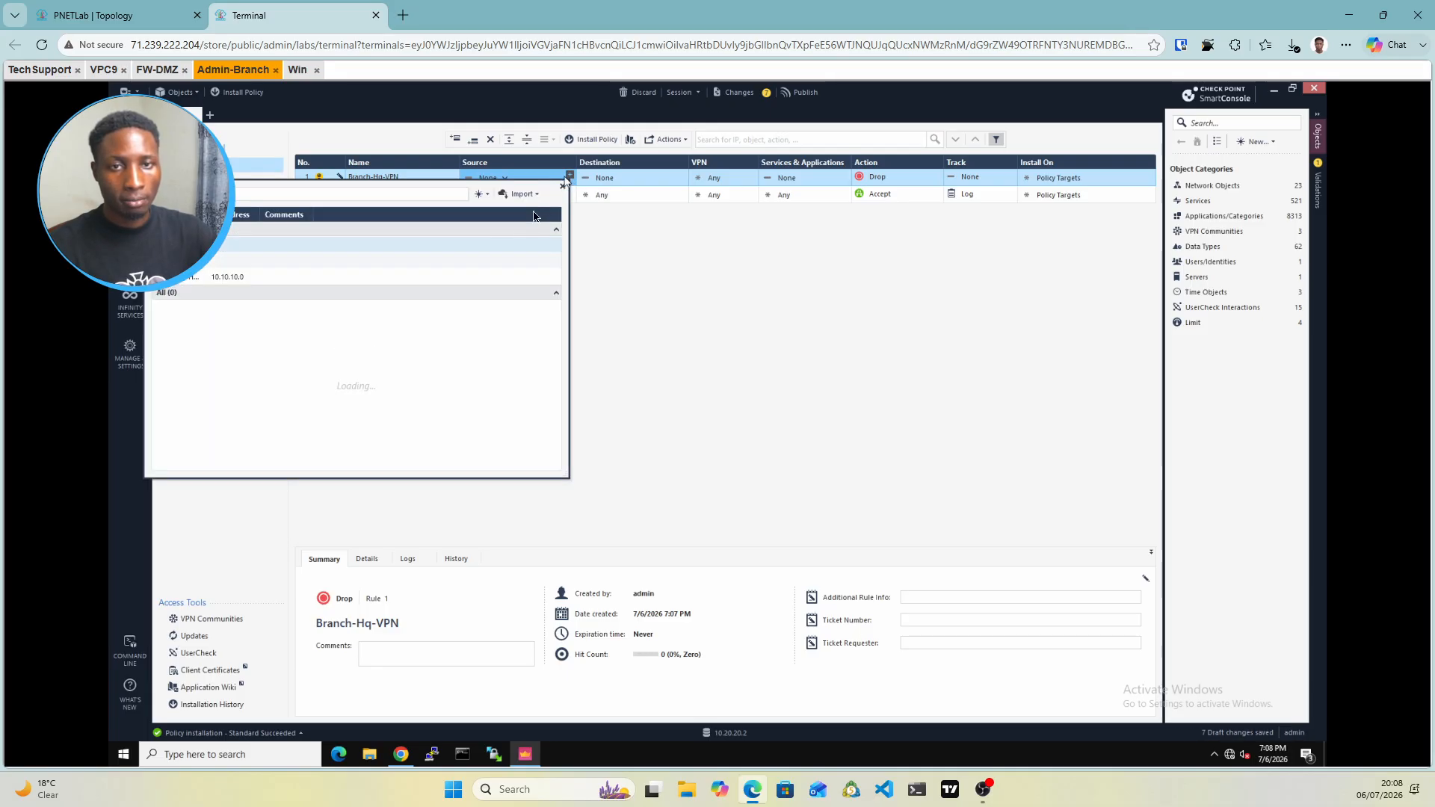
left_click(482, 202)
left_click(482, 201)
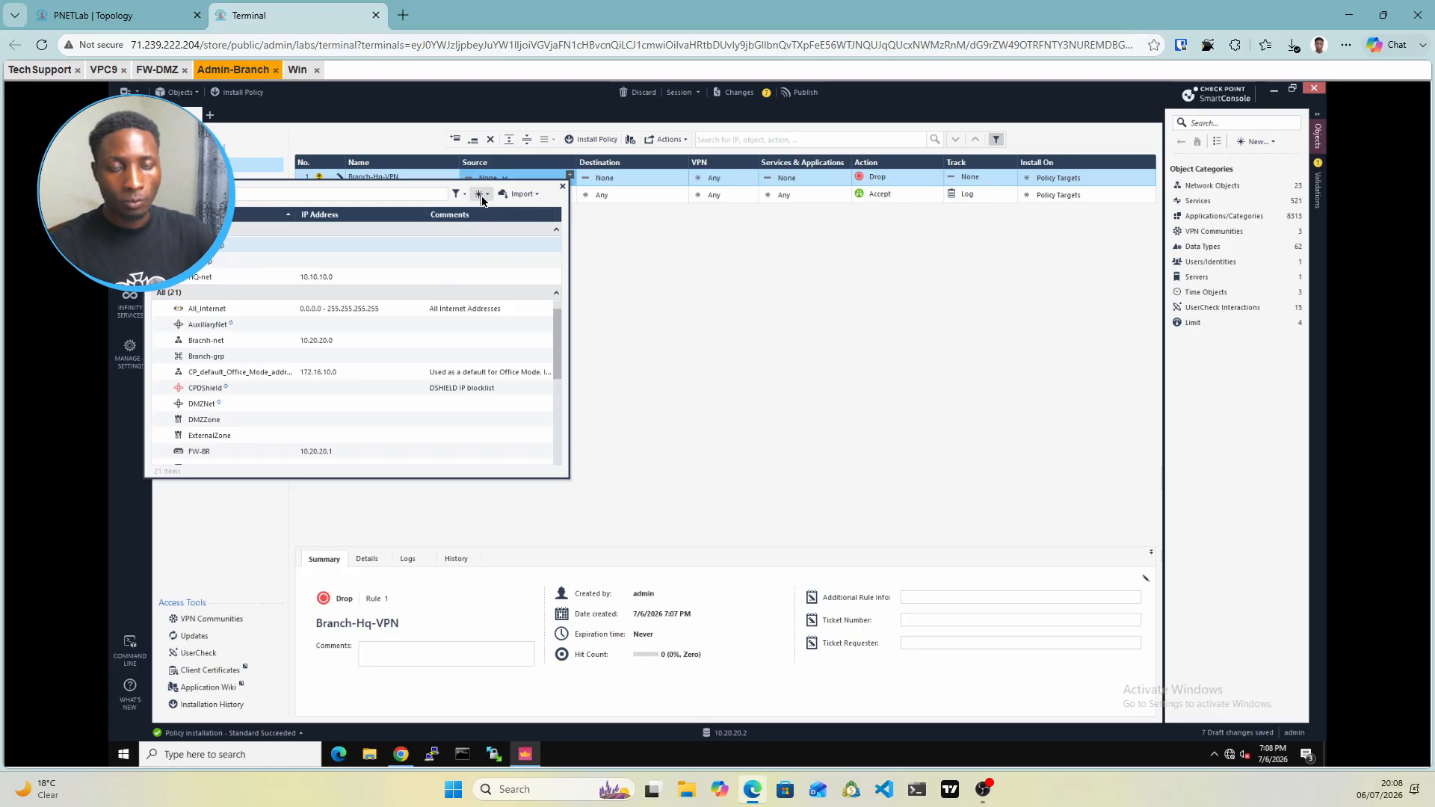
left_click(482, 200)
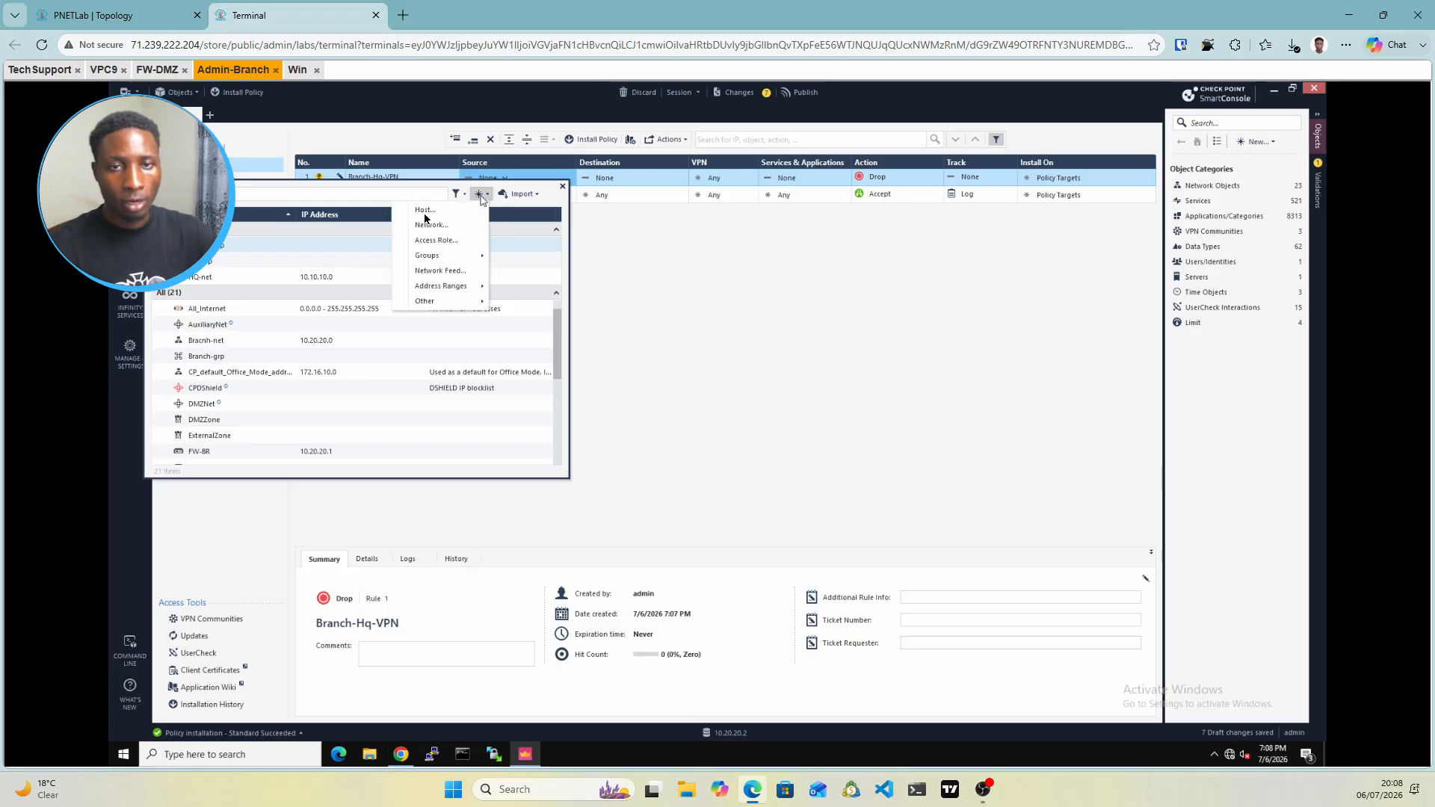
left_click(425, 212)
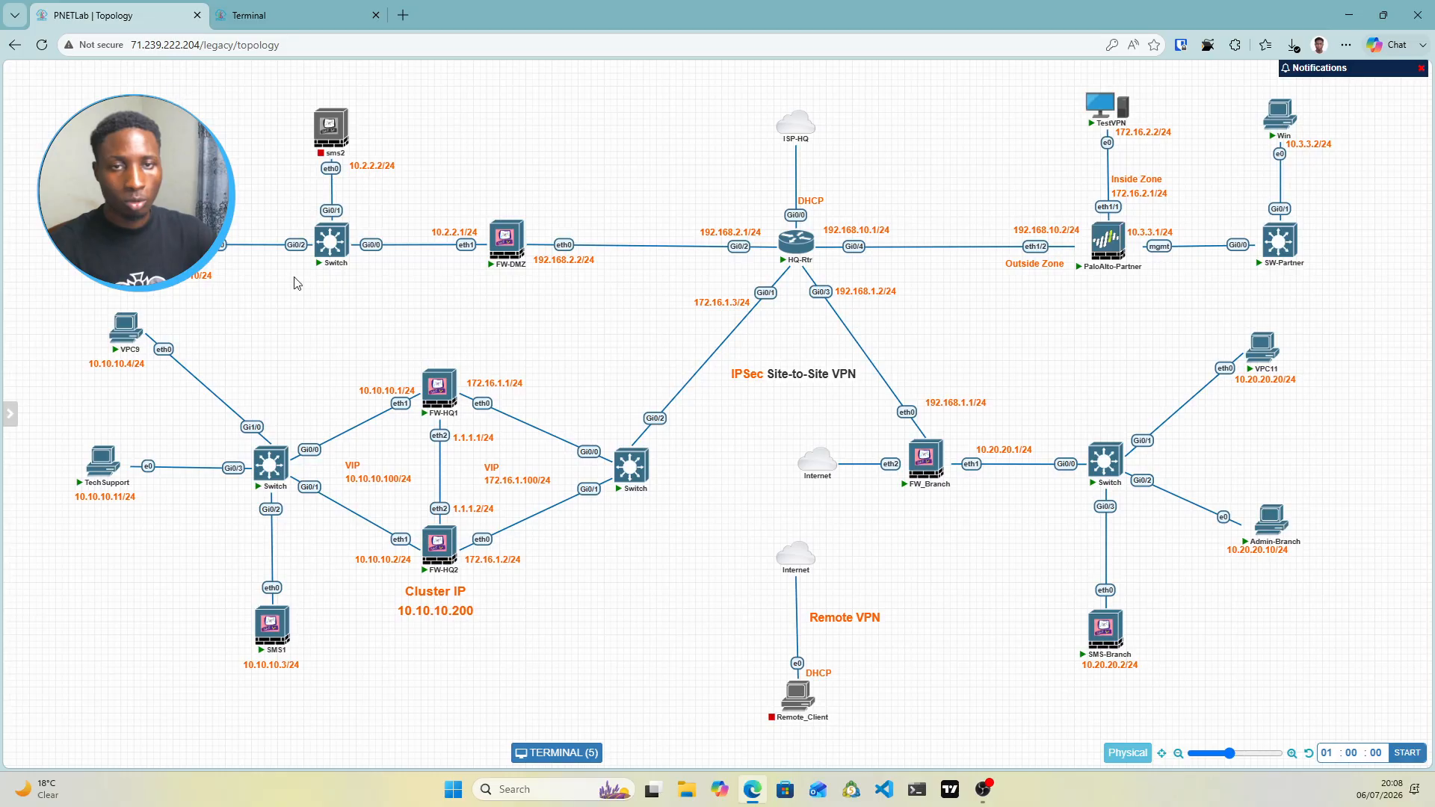
Locate VPC9 and VPC11 on the PNETLab topology diagram, then return to the Branch SmartConsole
left_click(116, 14)
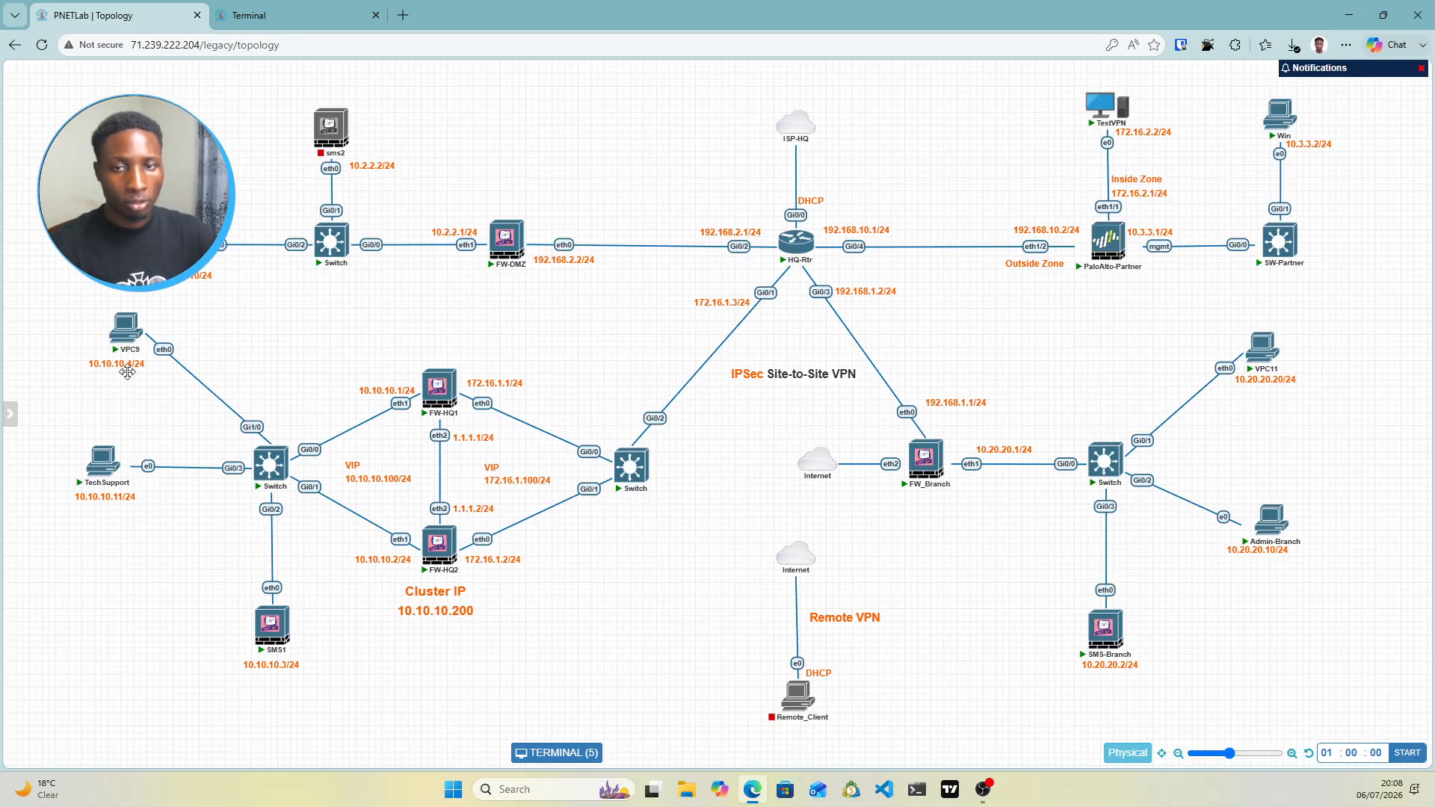
mouse_move(139, 326)
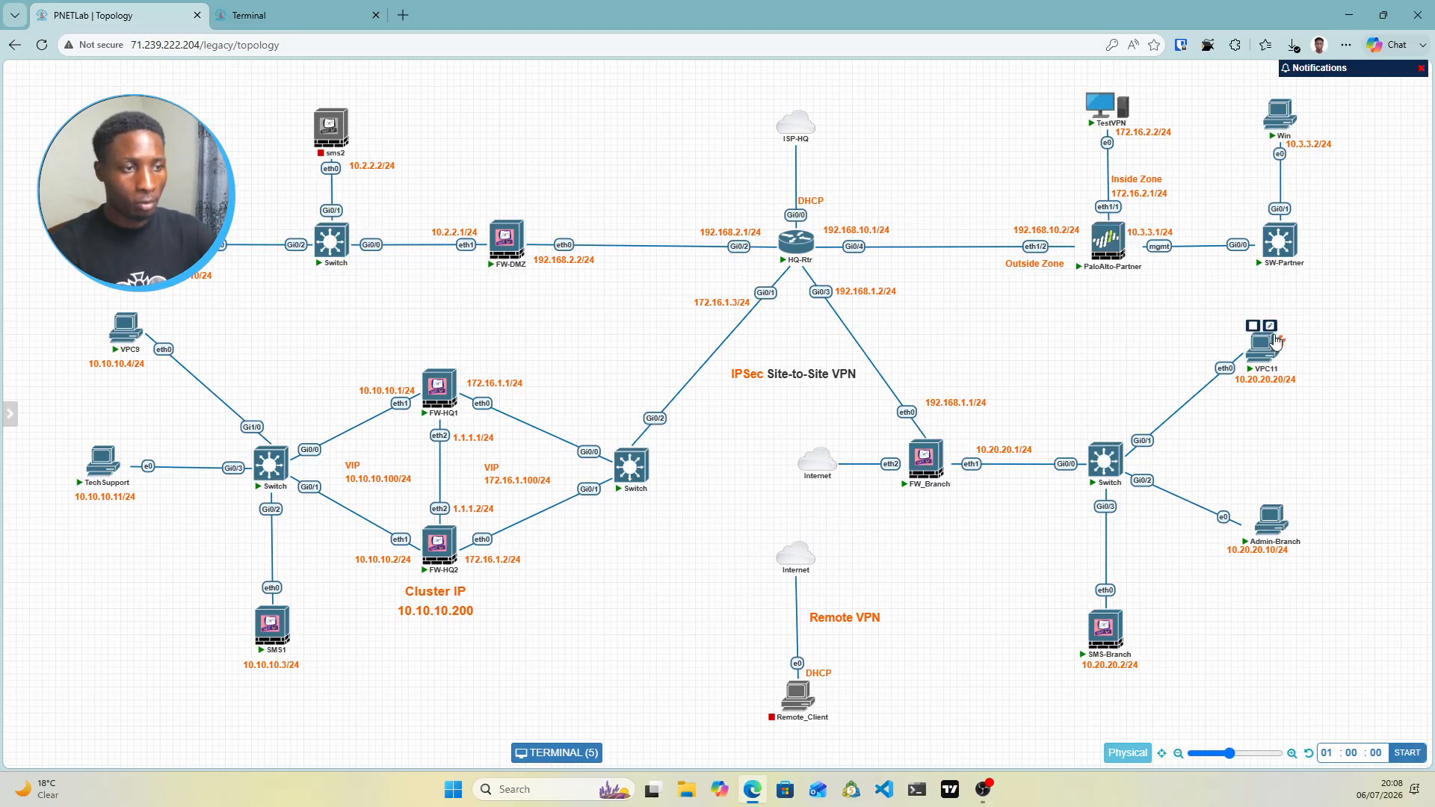
mouse_move(1260, 372)
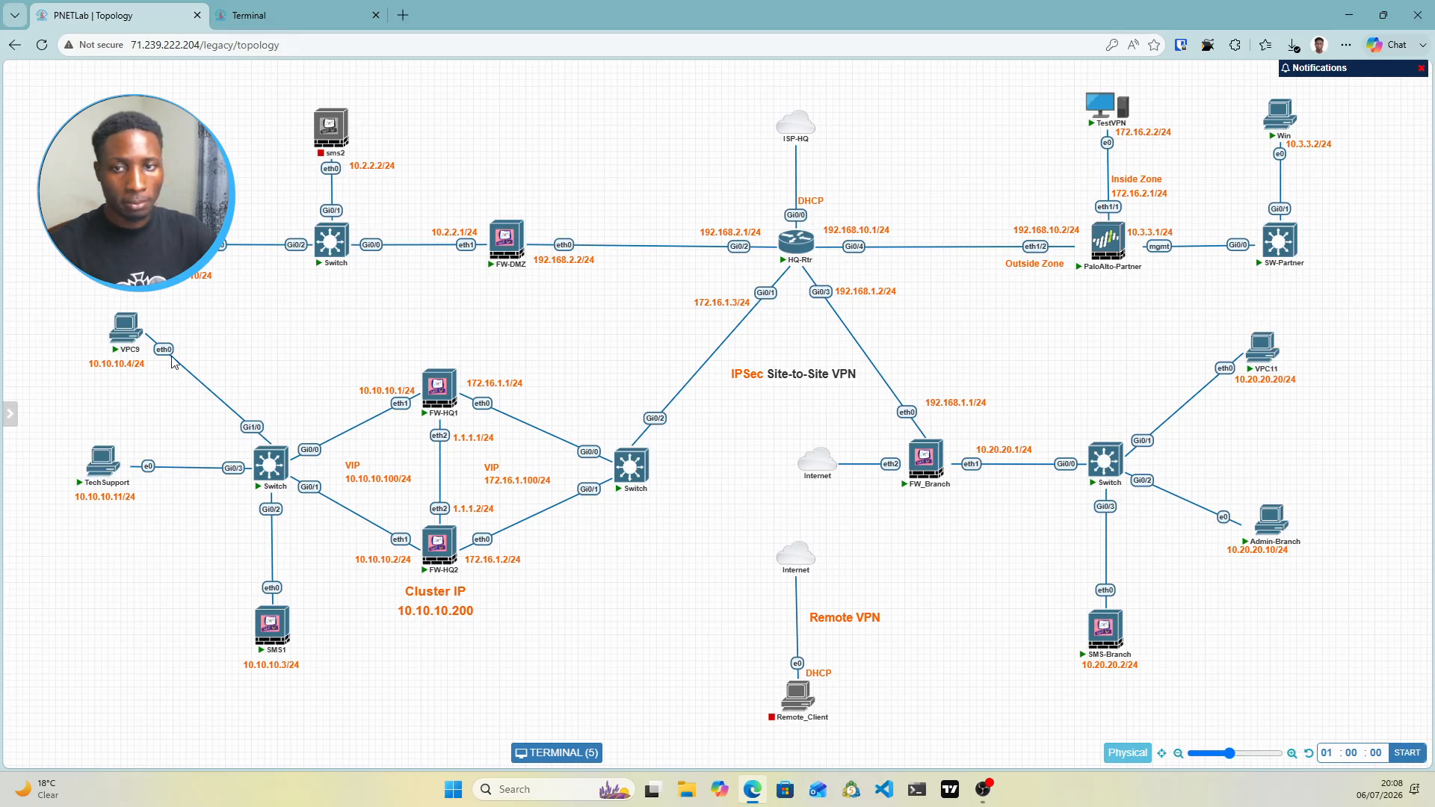
left_click(273, 18)
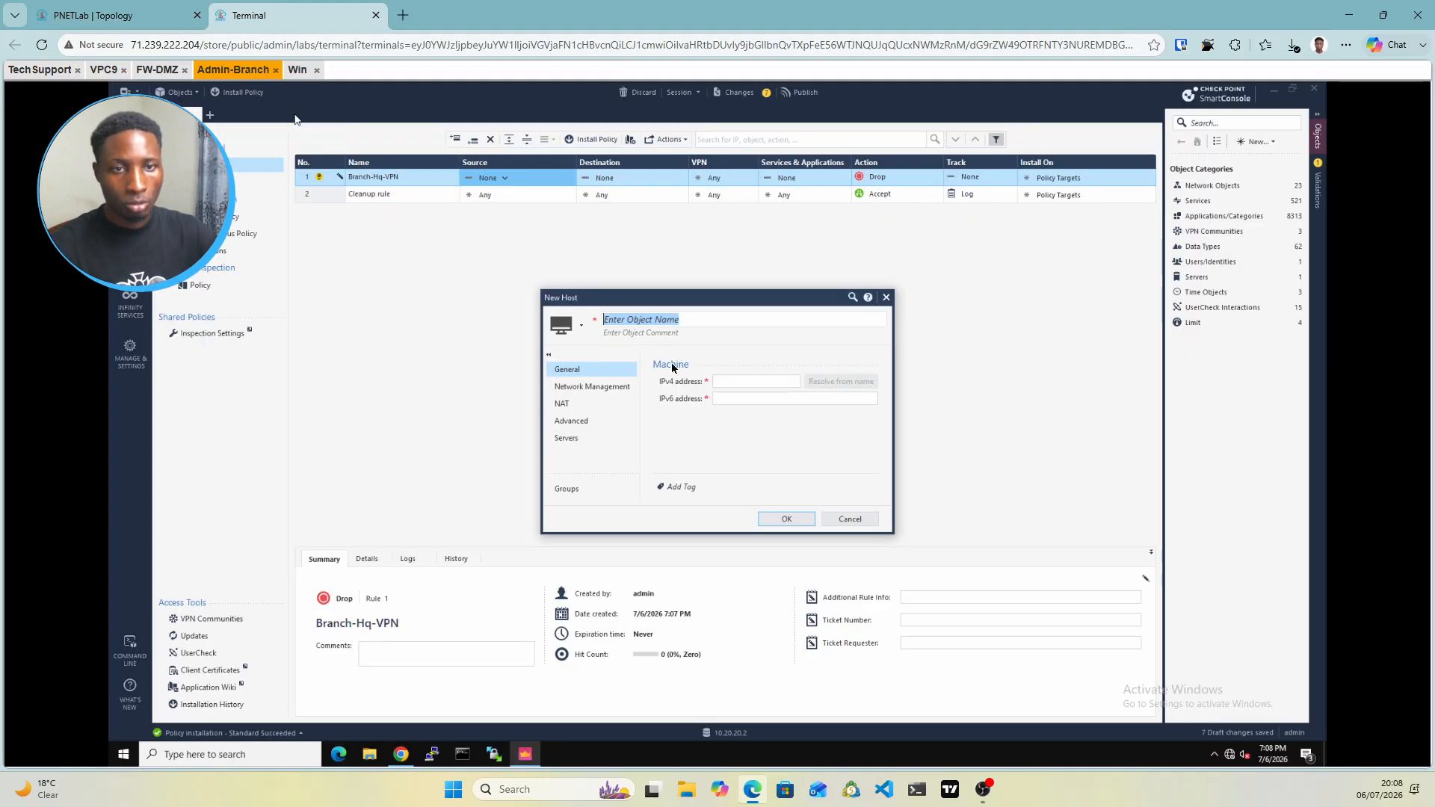
Create host vpc9 with IPv4 address 10.10.10.4
type("vpc")
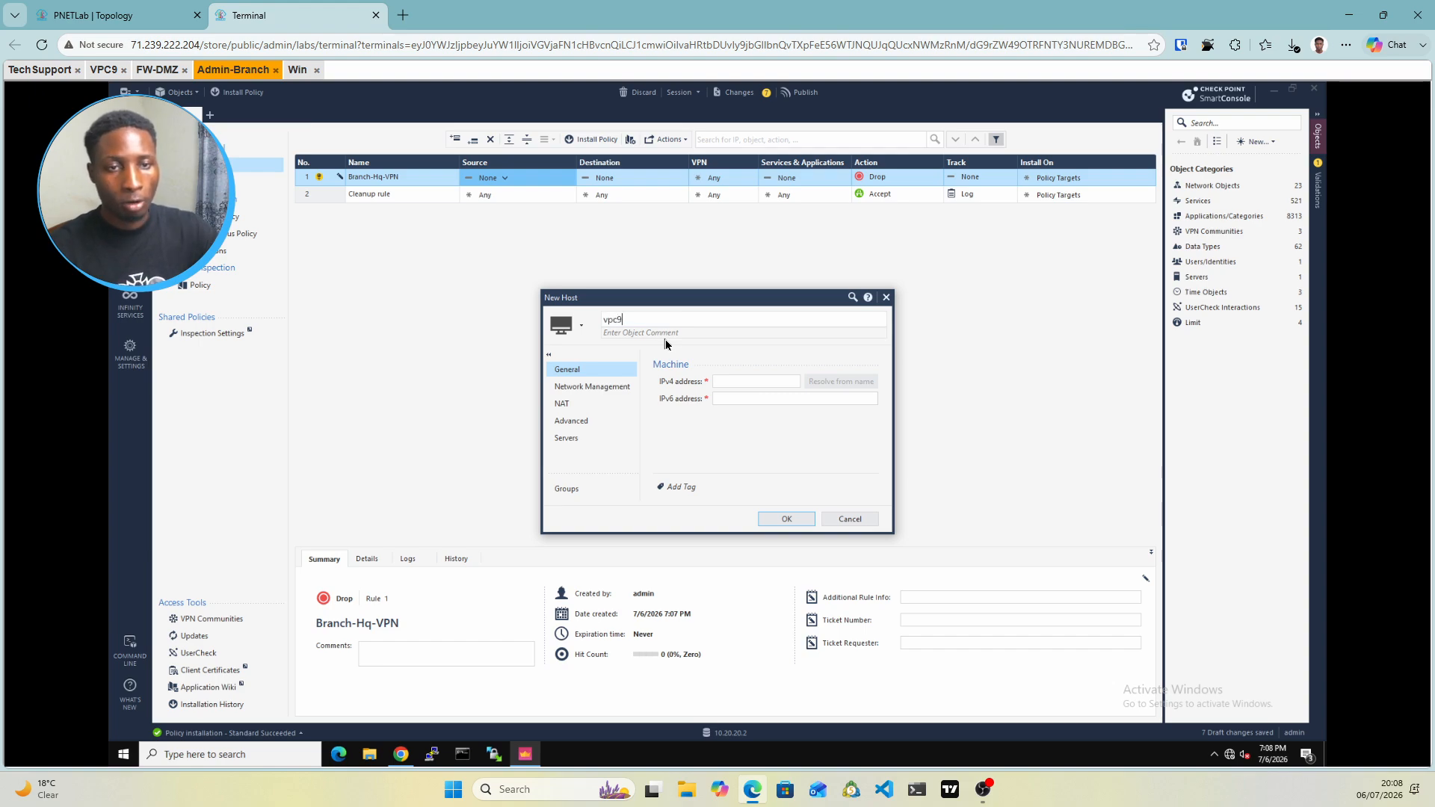
type("9")
left_click(720, 386)
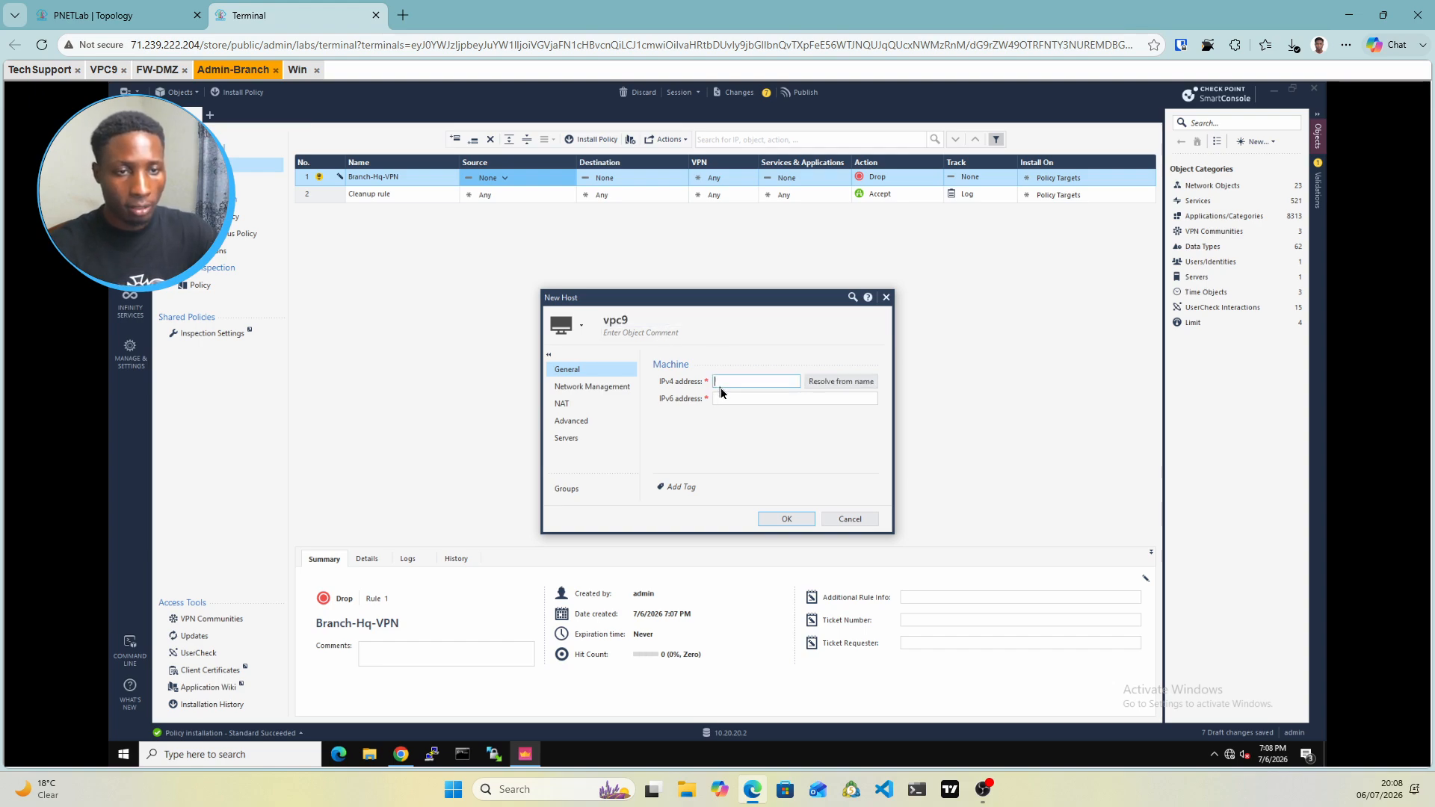
type("10")
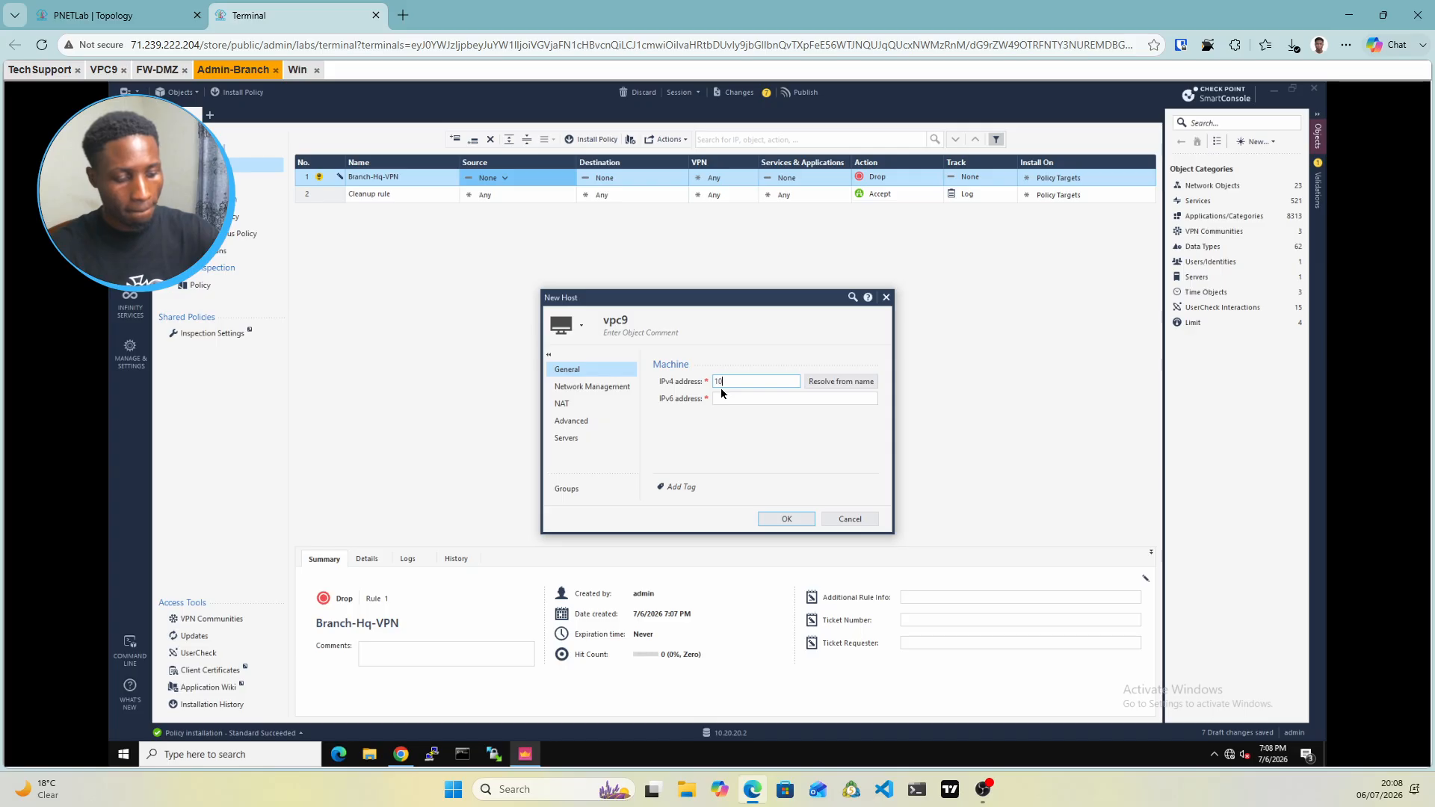
type(".10.10")
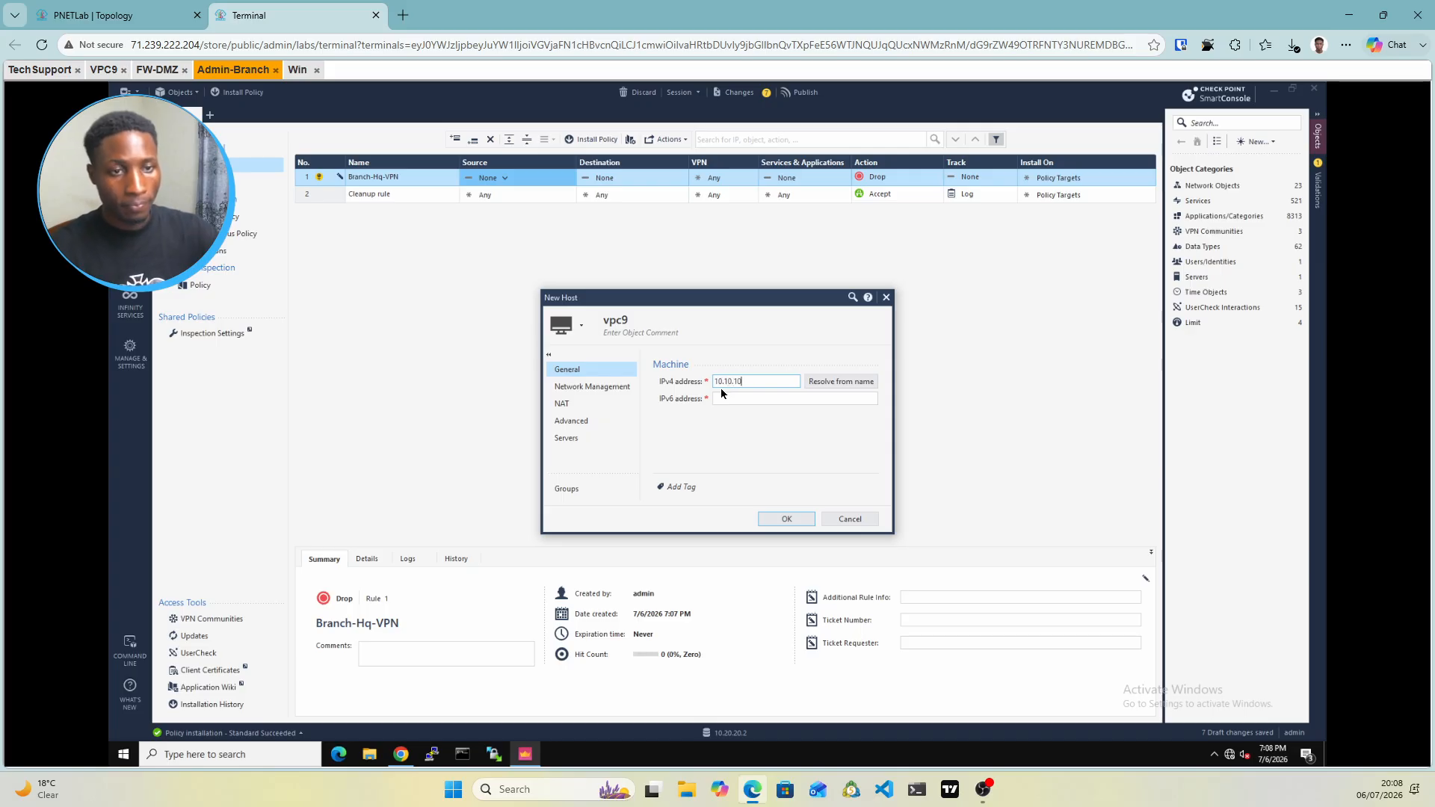
type(".4")
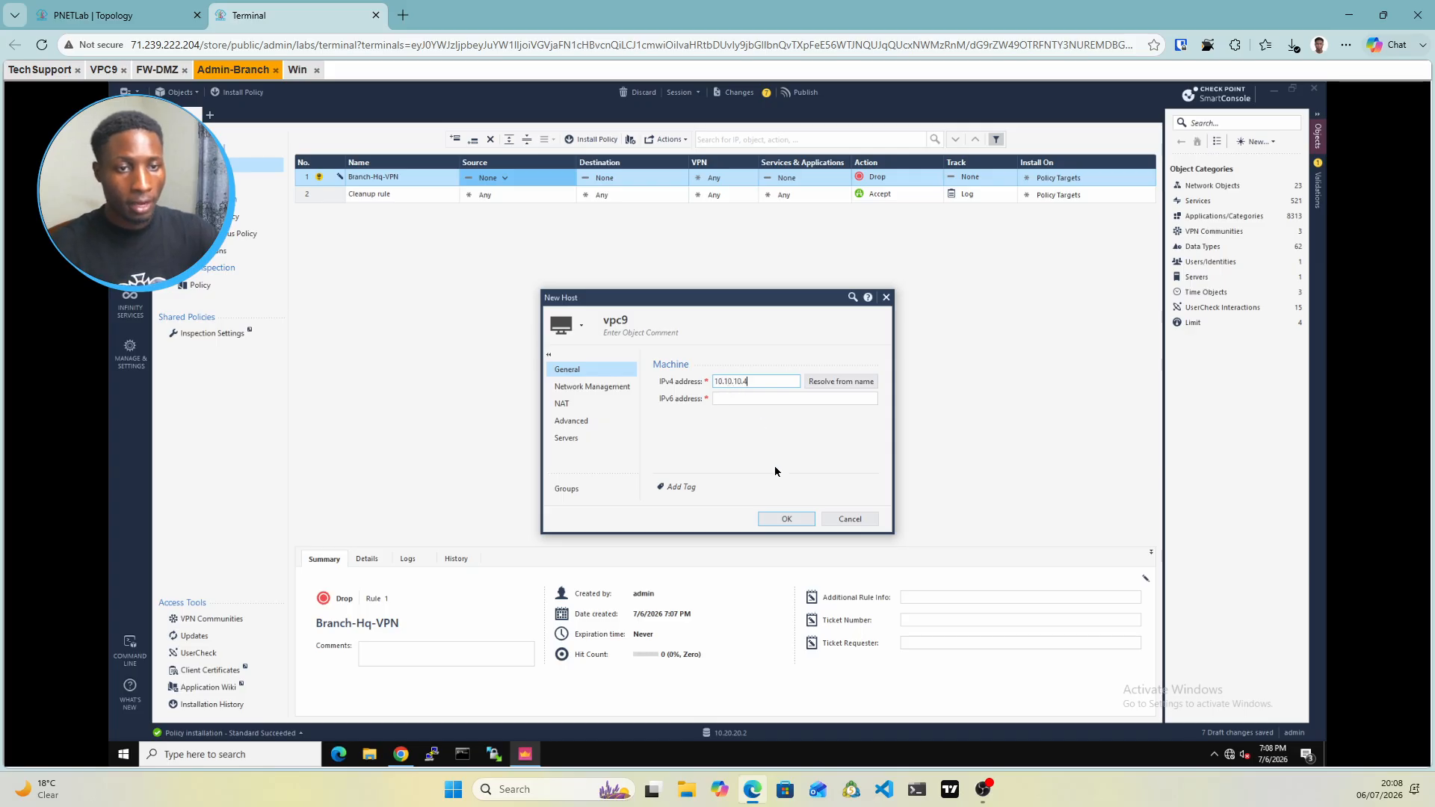
left_click(775, 522)
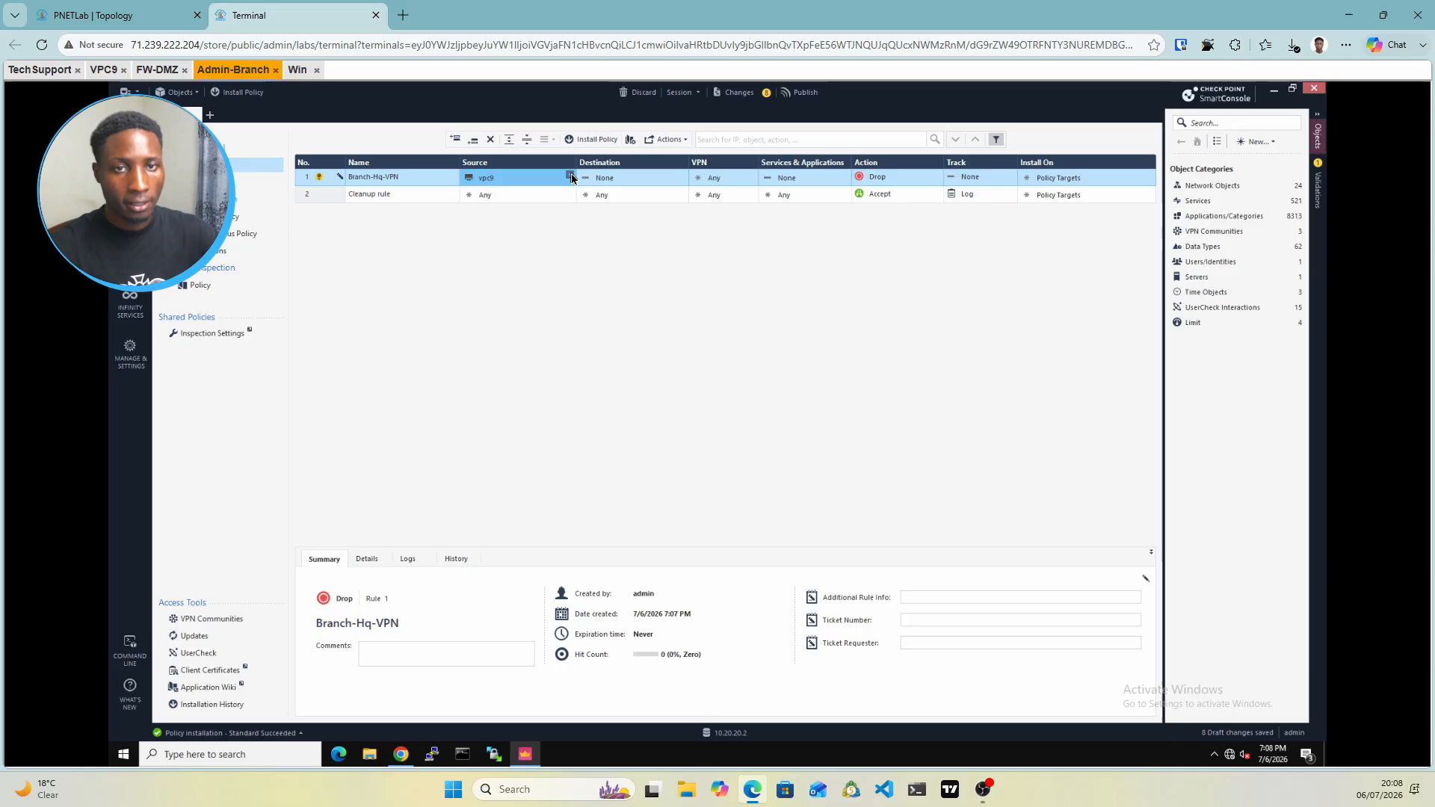
Create host vpc11 (10.20.20.20) from rule Branch-Hq-VPN's Source cell
left_click(570, 177)
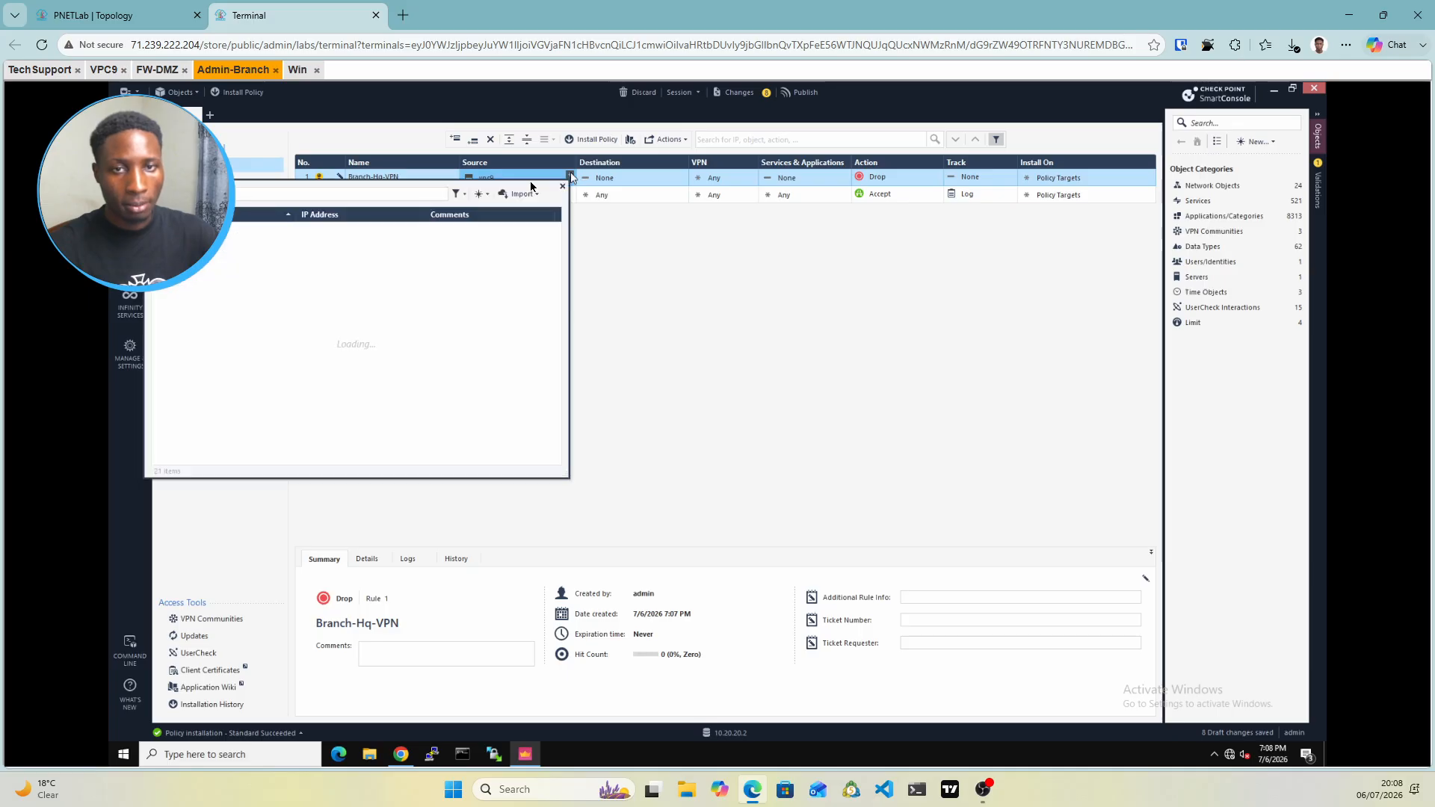
left_click(490, 194)
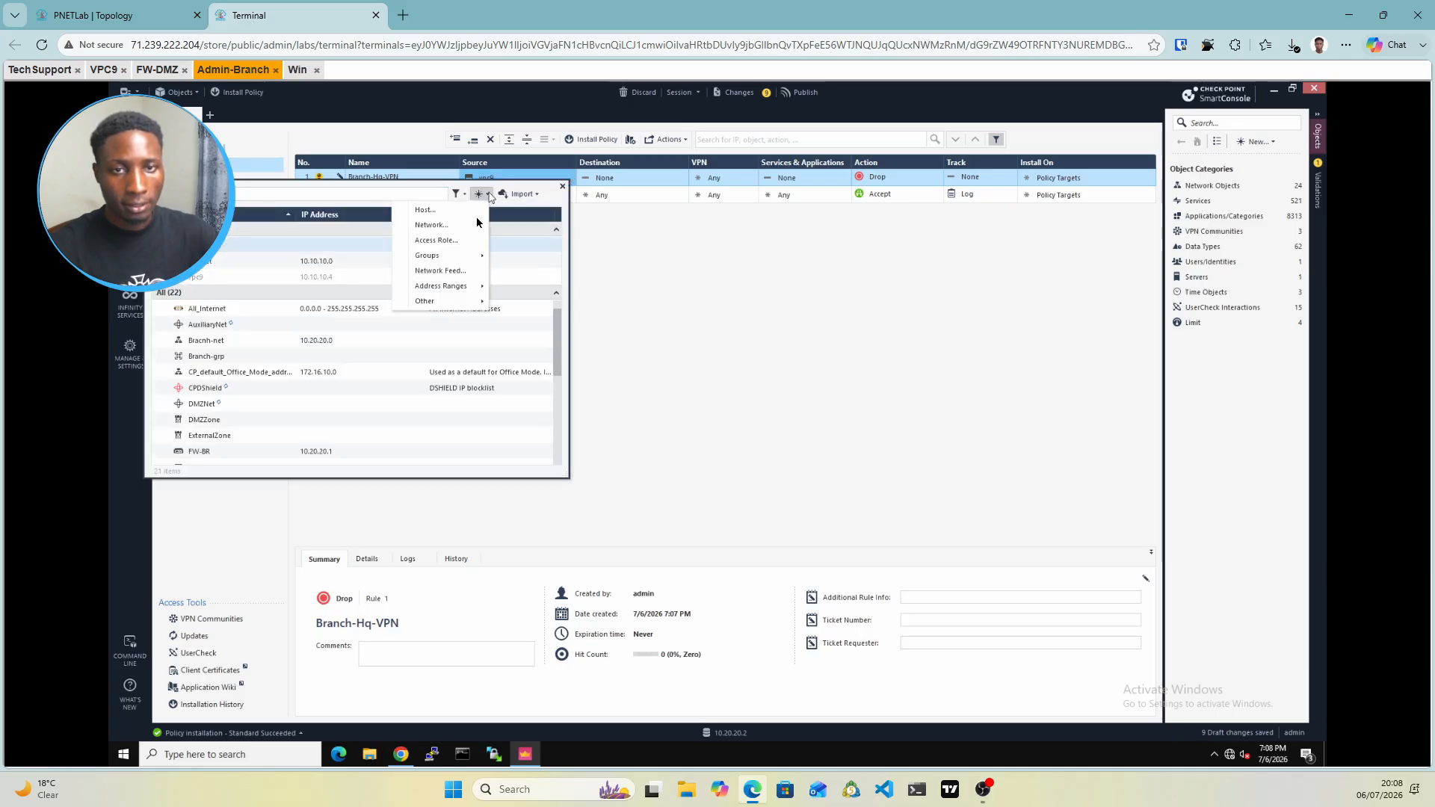
left_click(430, 214)
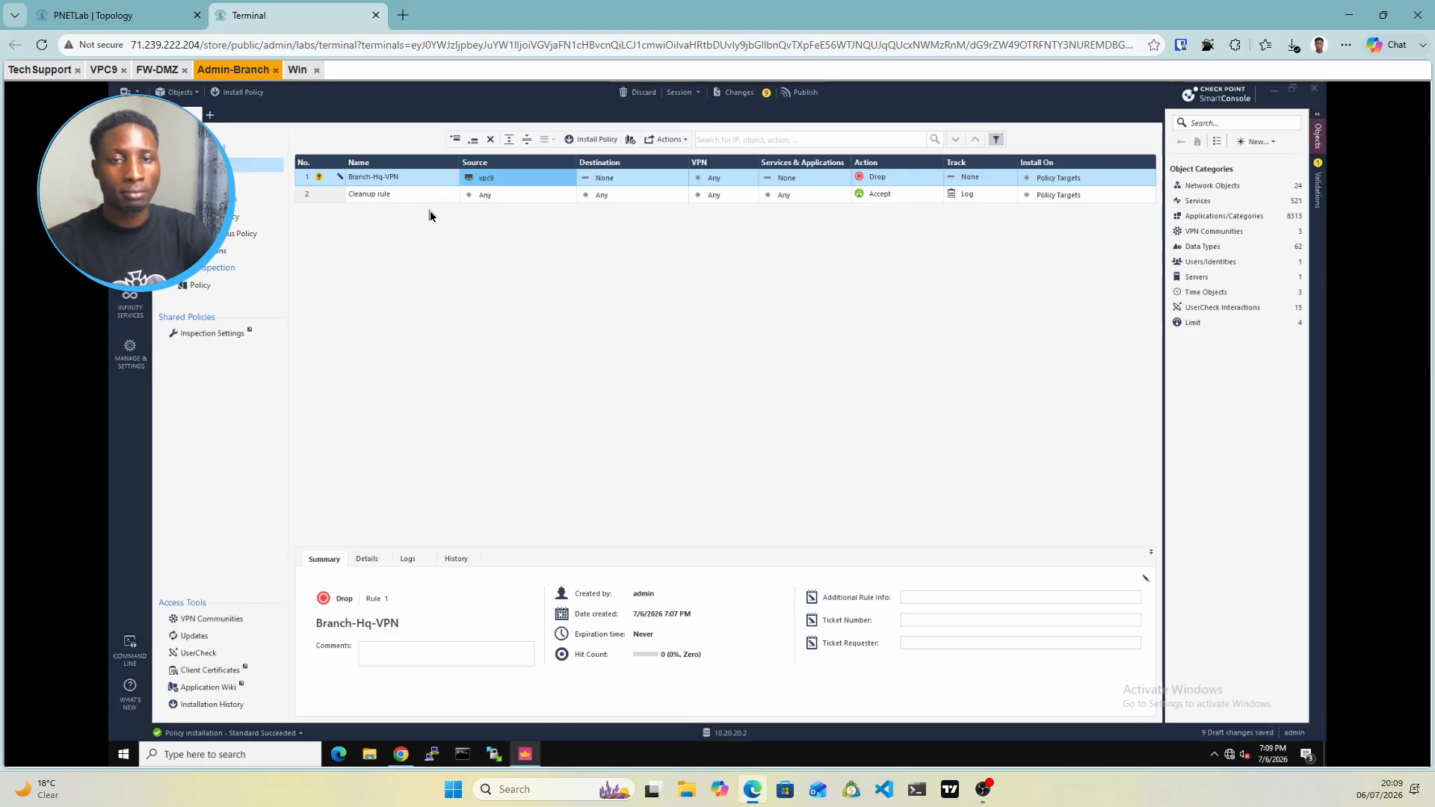
type("vpc11")
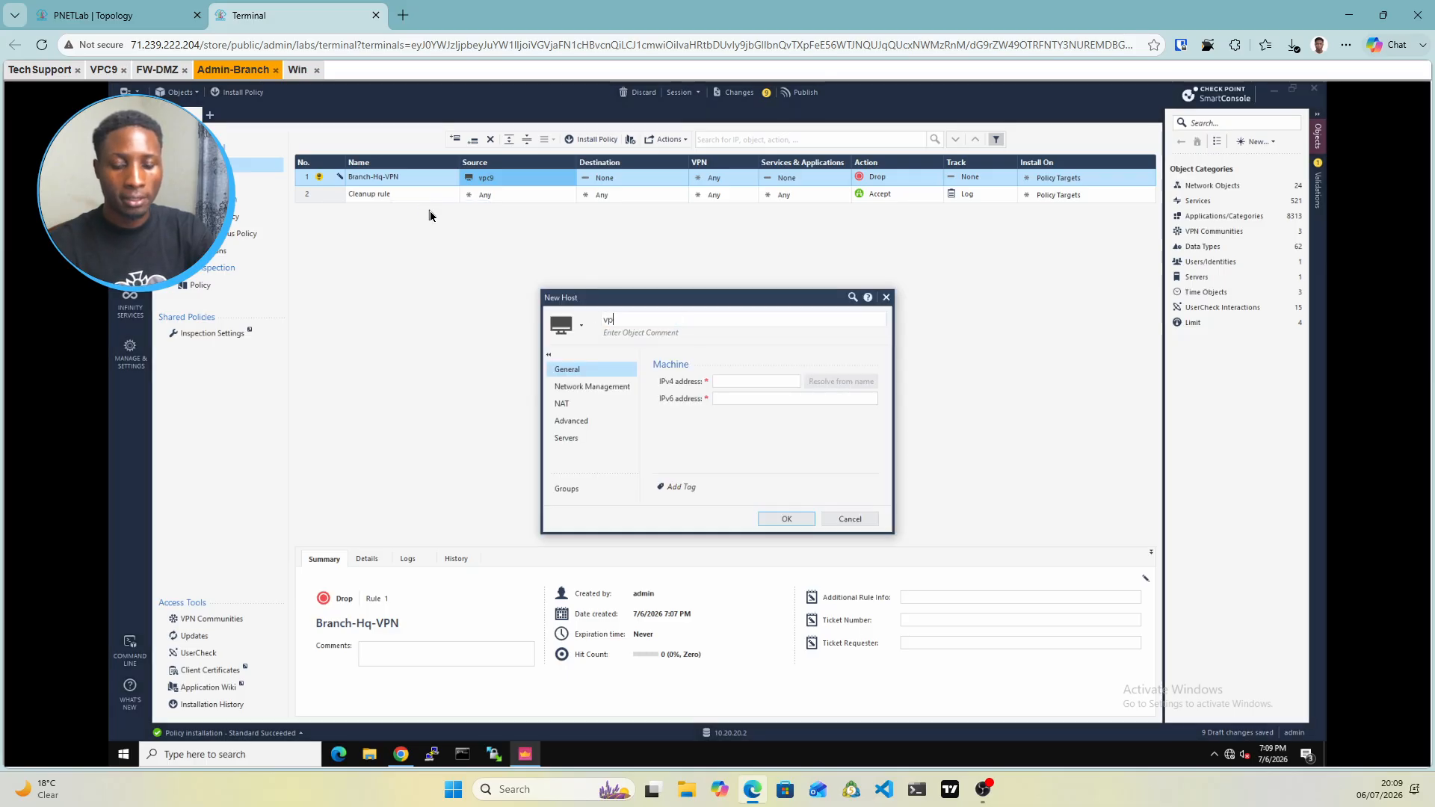
left_click(722, 383)
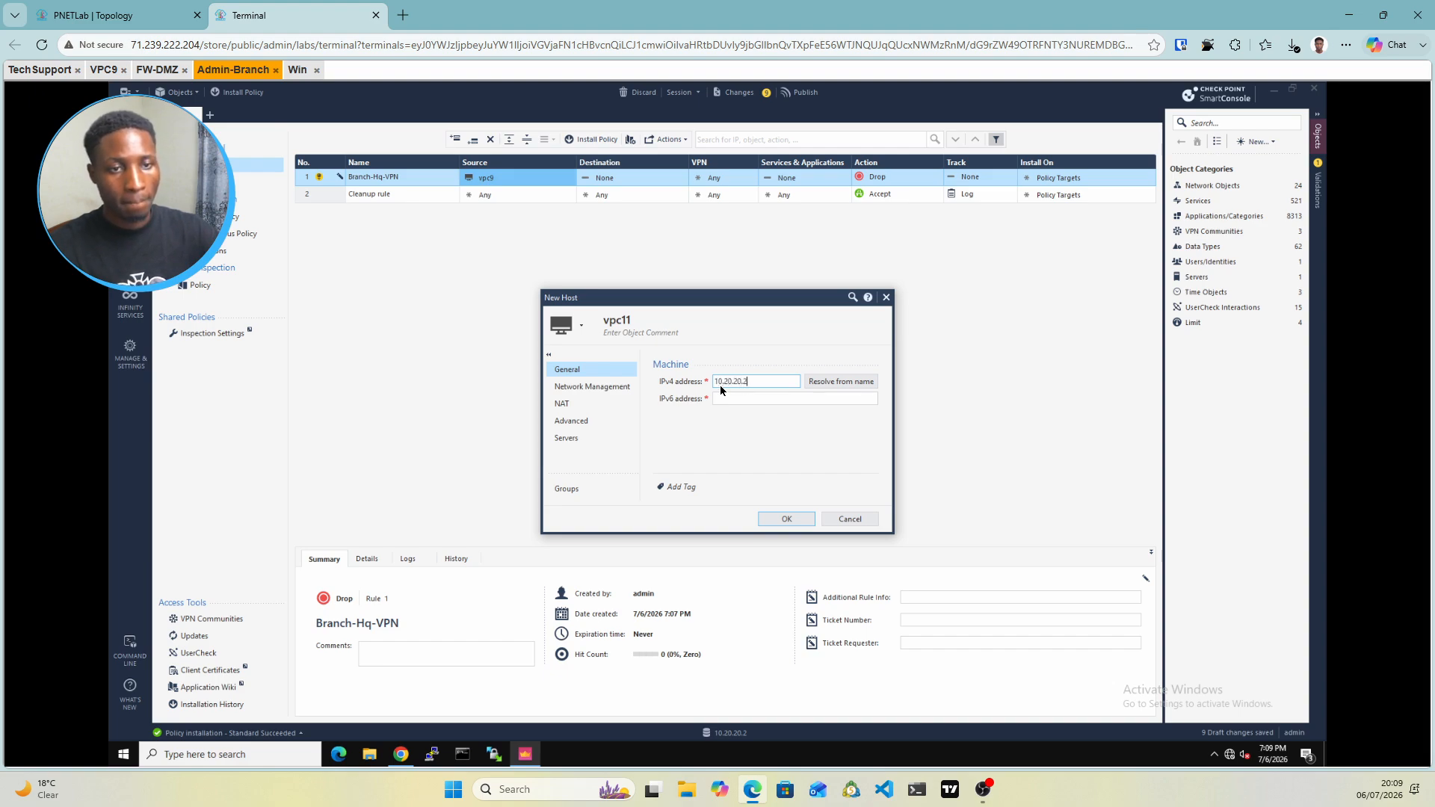
left_click(775, 518)
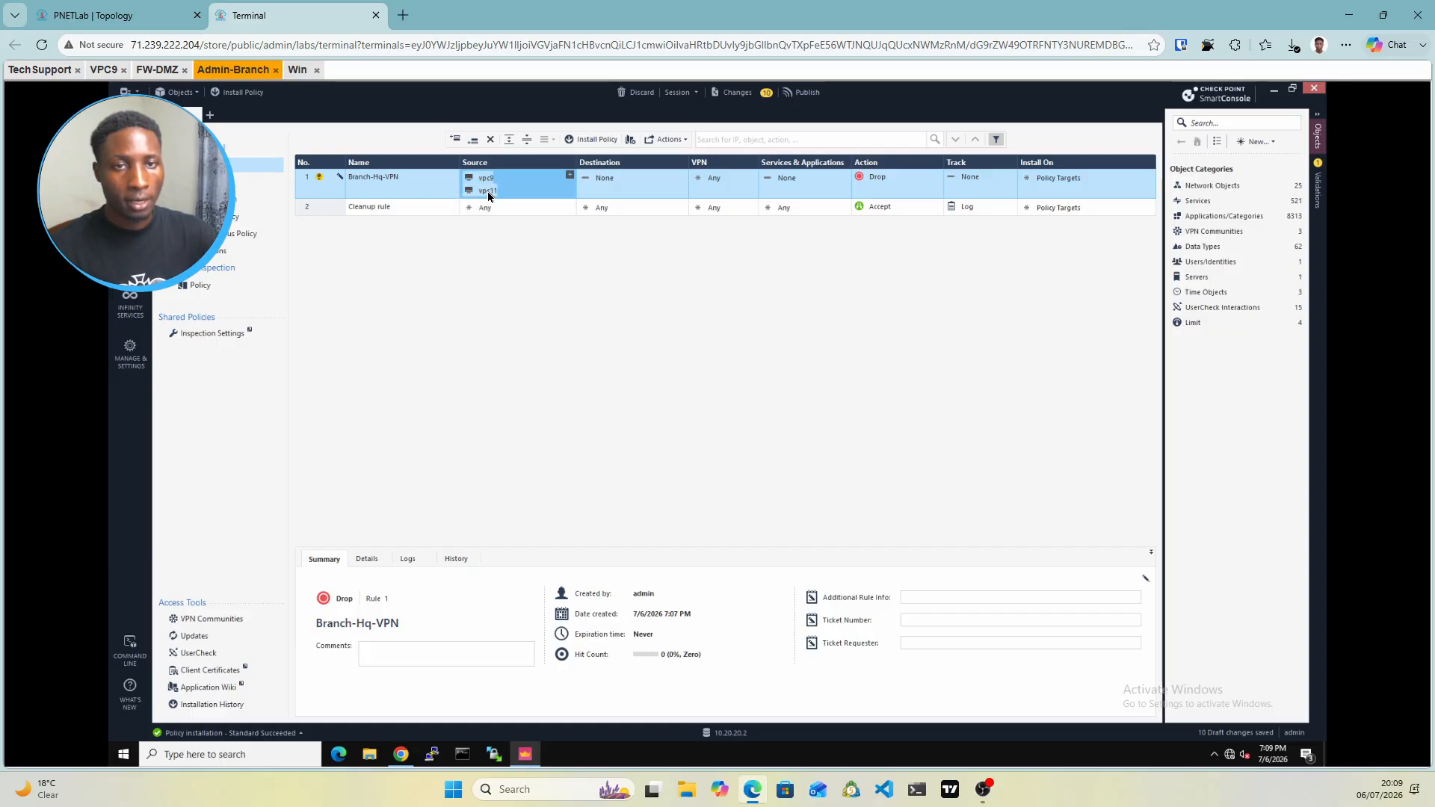
Copy vpc11 into the rule's Destination and restrict its VPN to the S2SVPN community
left_click_drag(488, 195, 652, 193)
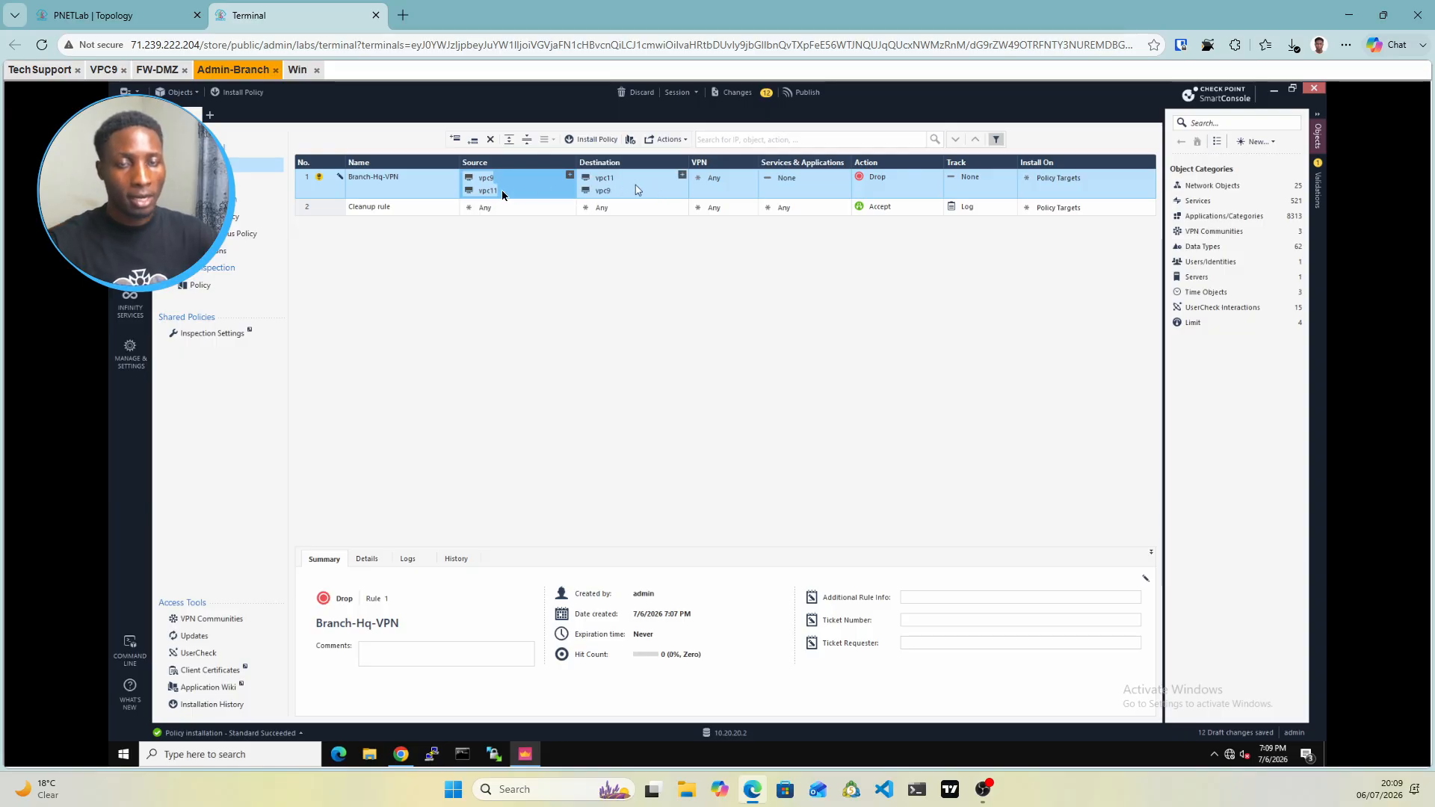
right_click(701, 185)
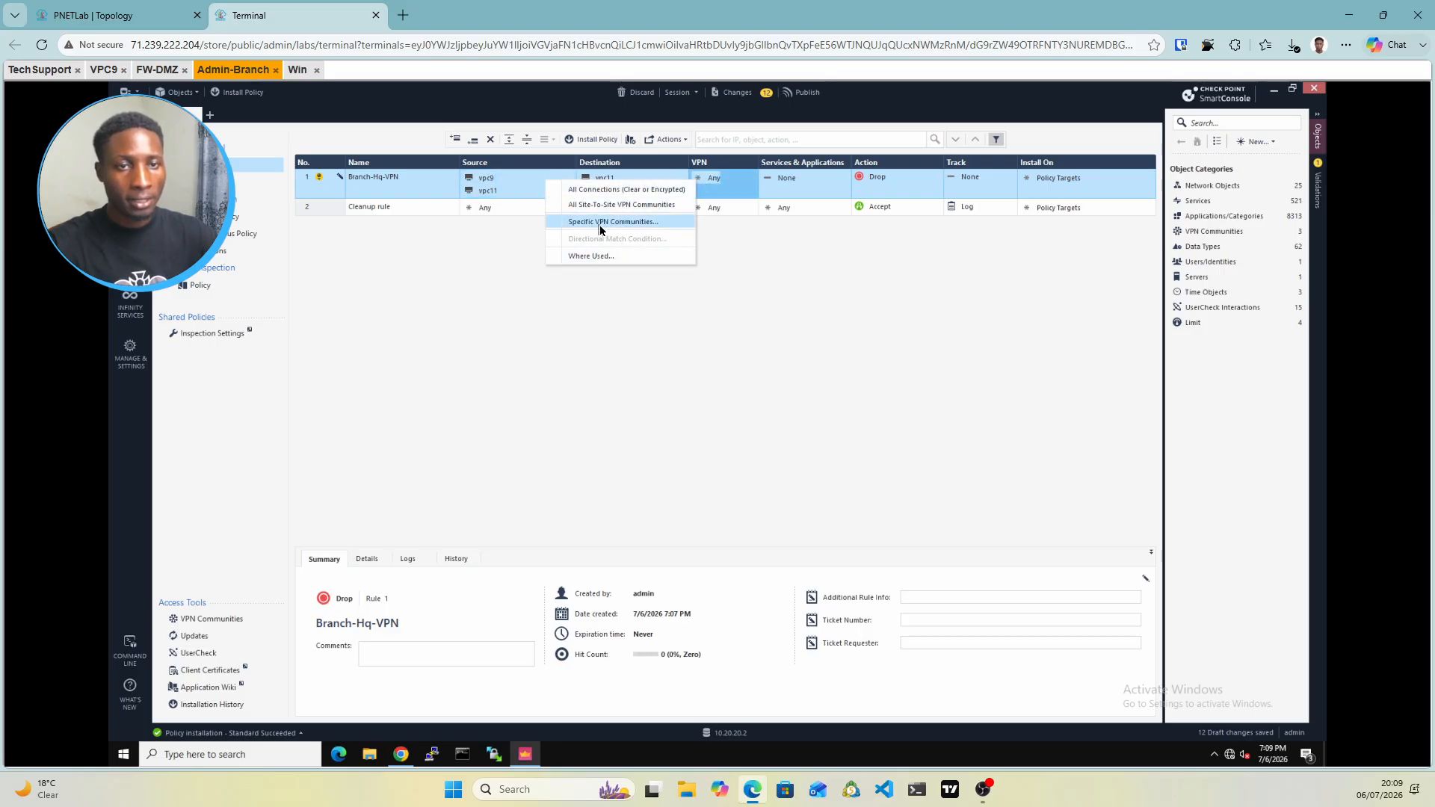
left_click(600, 222)
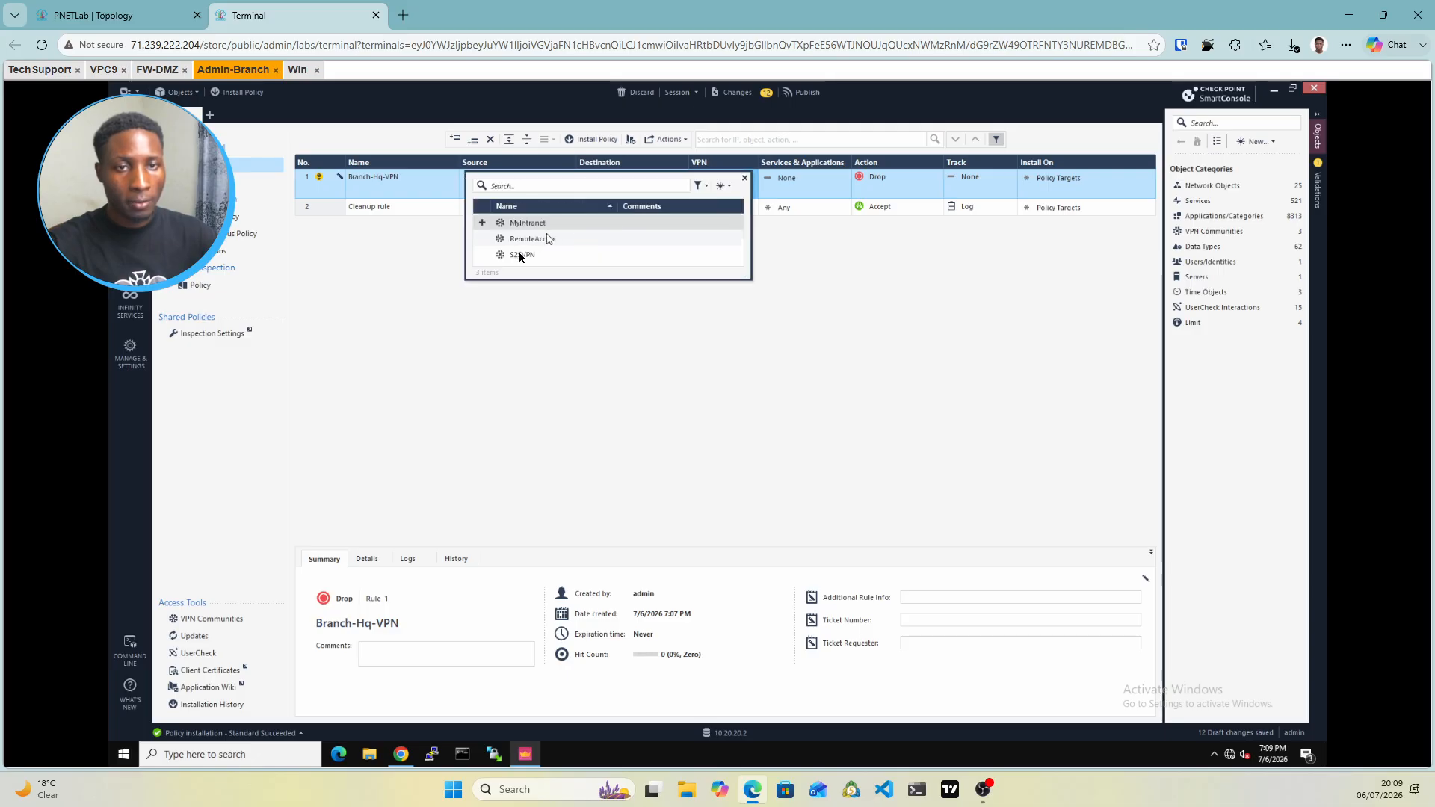
Set Branch-Hq-VPN's Services to Any, Action to Accept and Track to Log
left_click(804, 179)
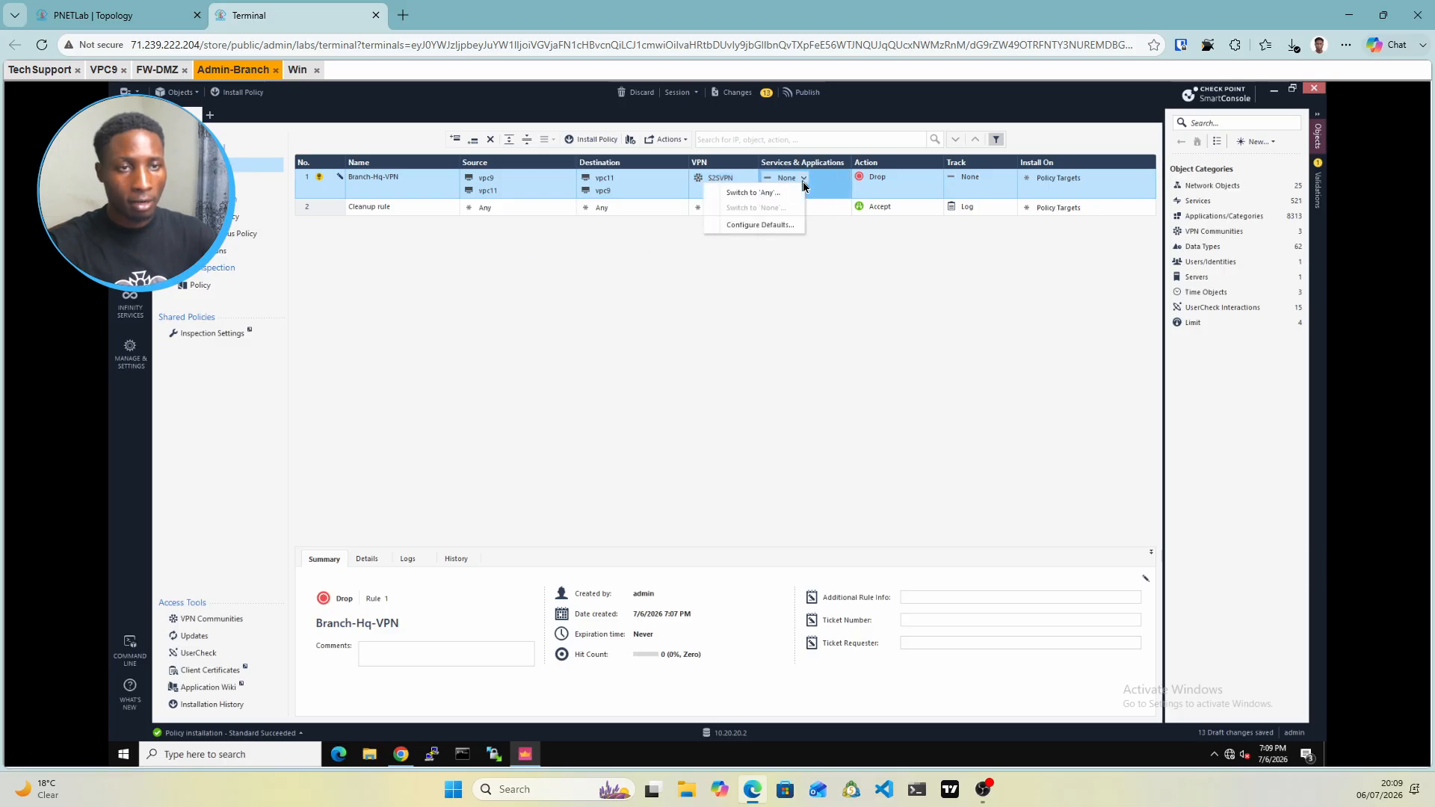
left_click(754, 193)
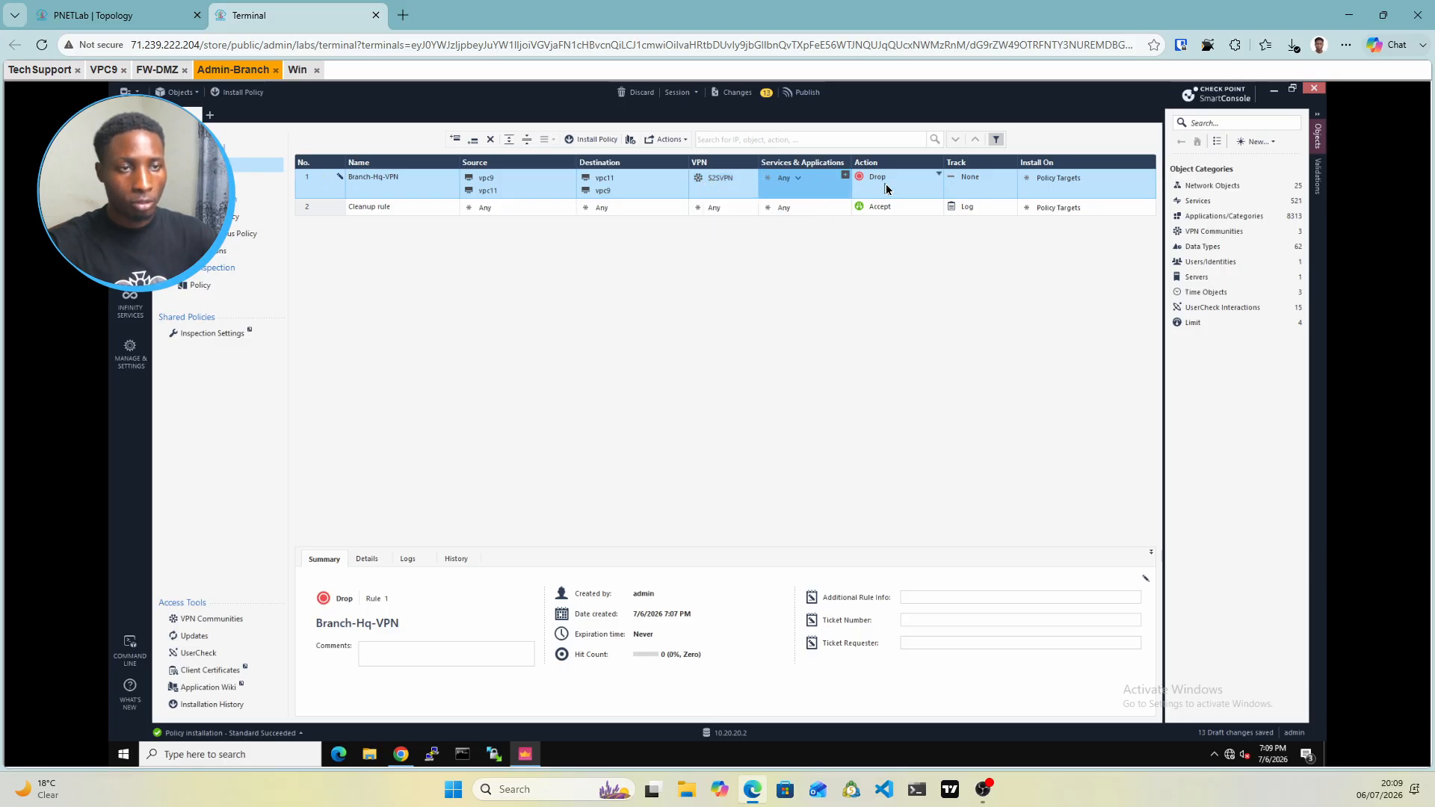
left_click(886, 187)
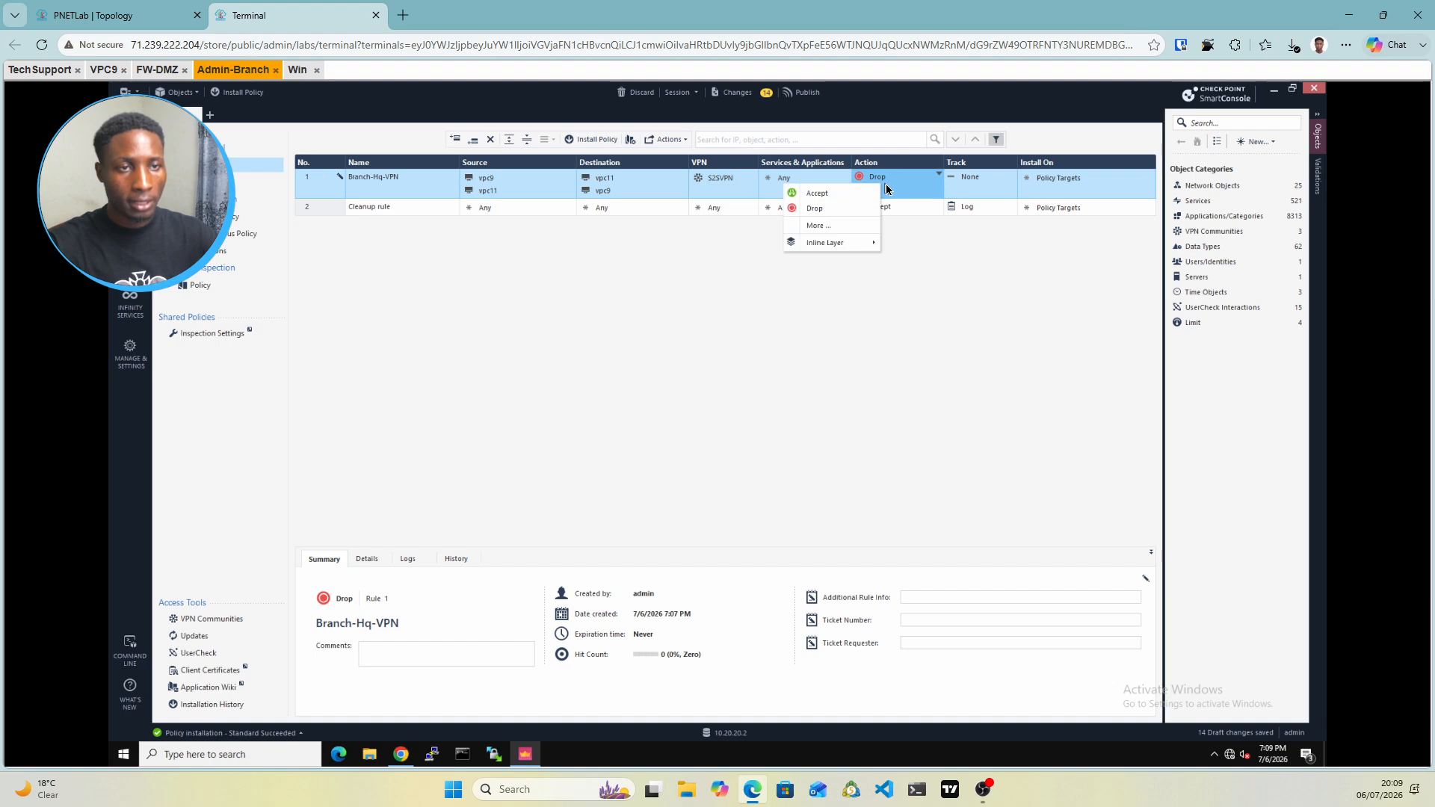
left_click(813, 194)
left_click(975, 185)
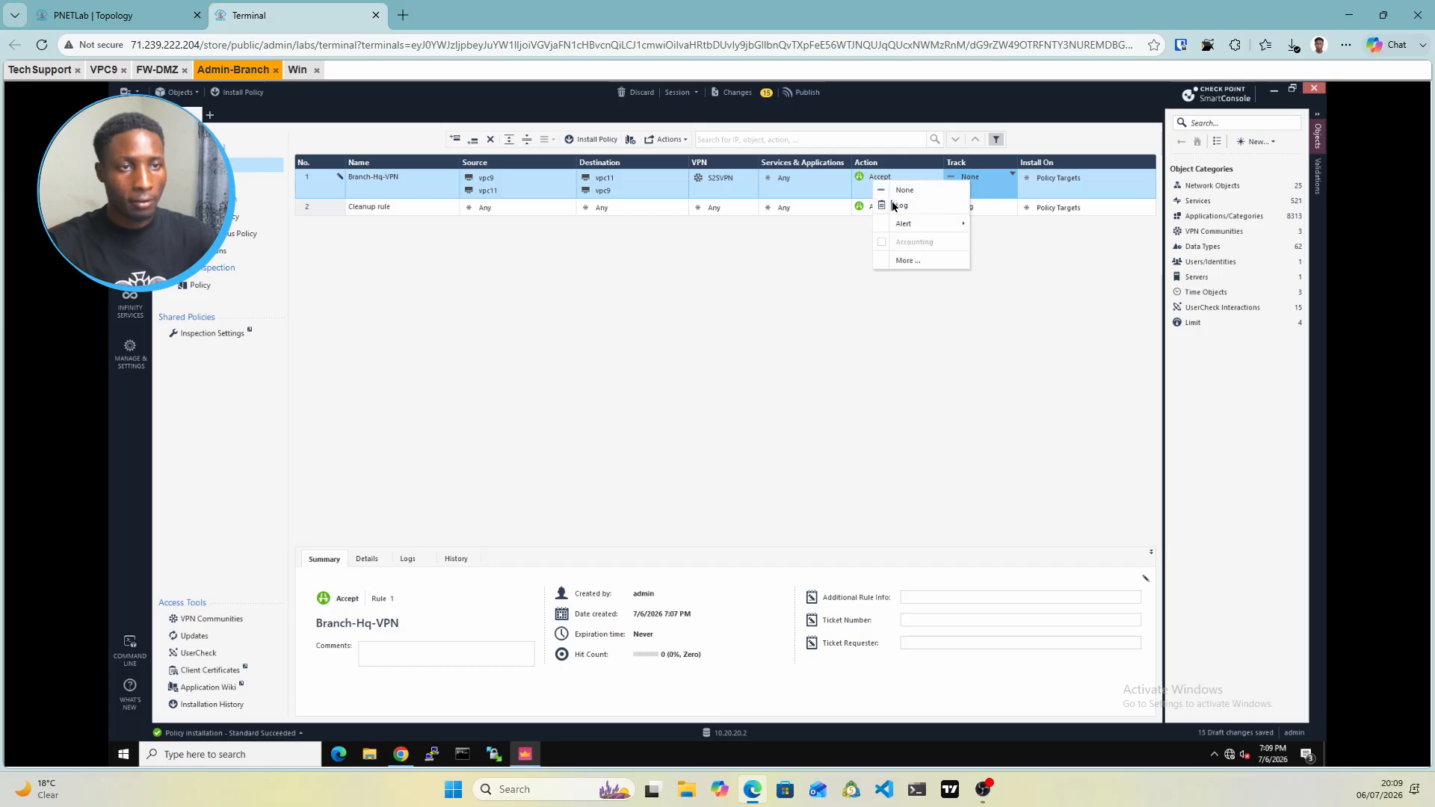
left_click(899, 206)
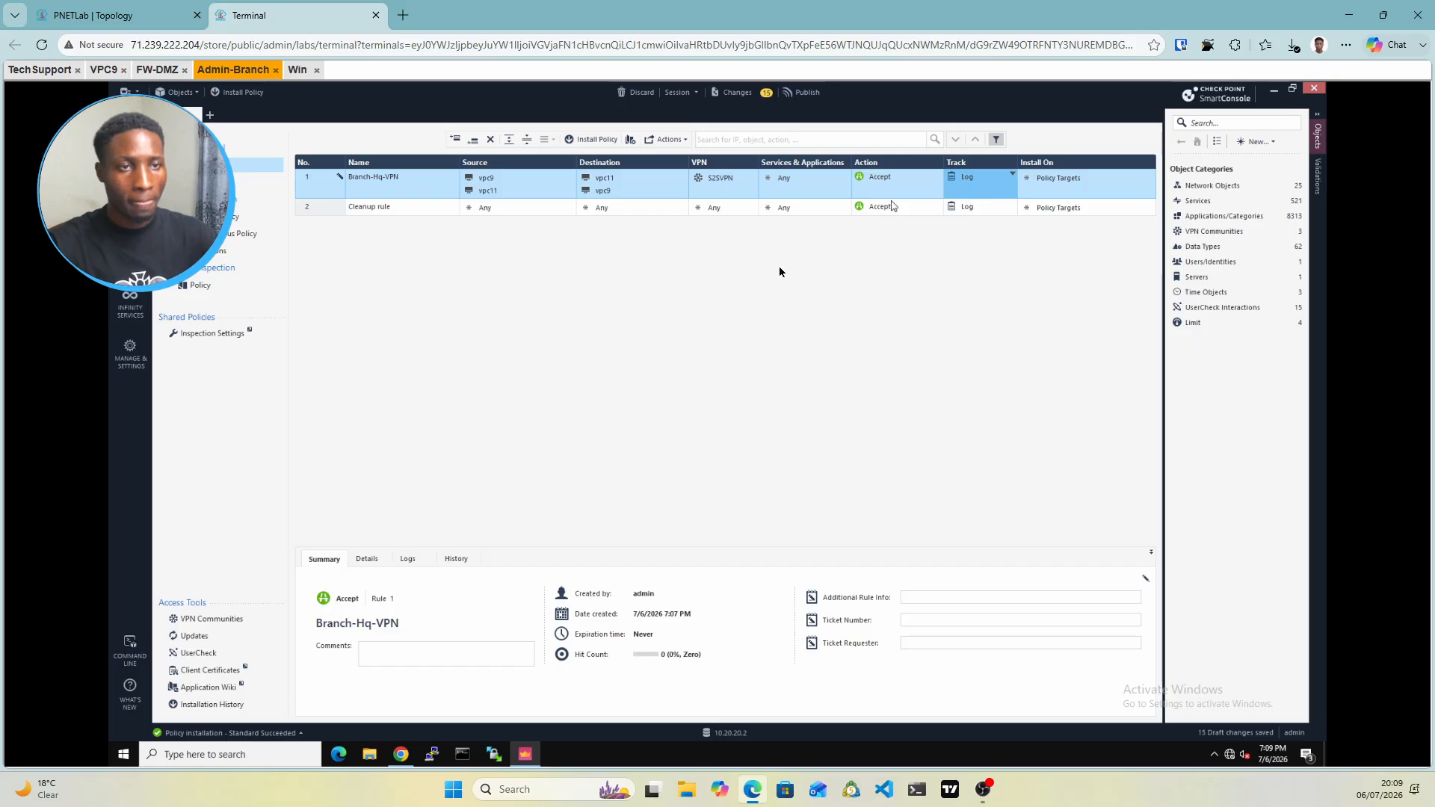
Publish the 16 Branch draft changes under the default session name, then check the Tech Support console
left_click(804, 95)
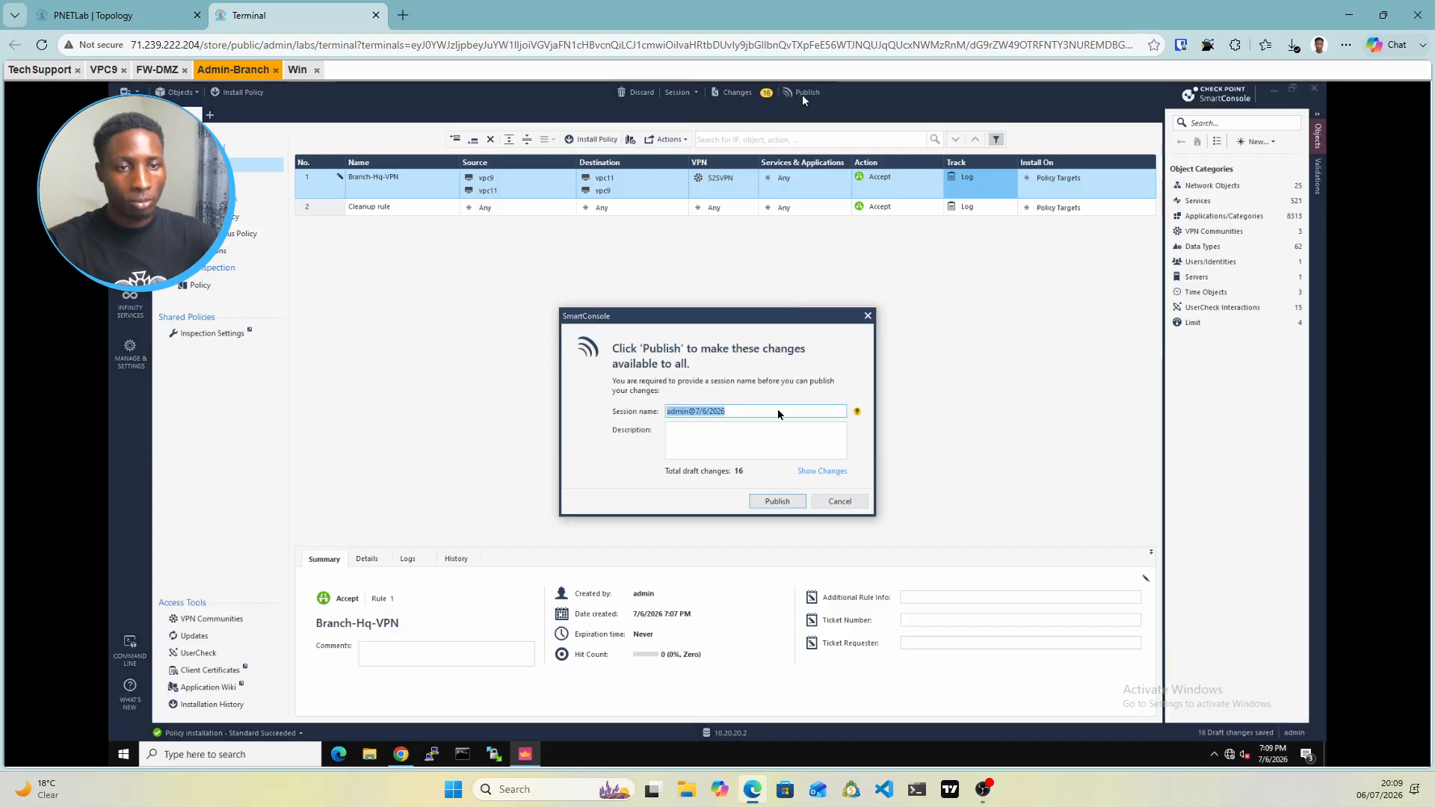
left_click(777, 501)
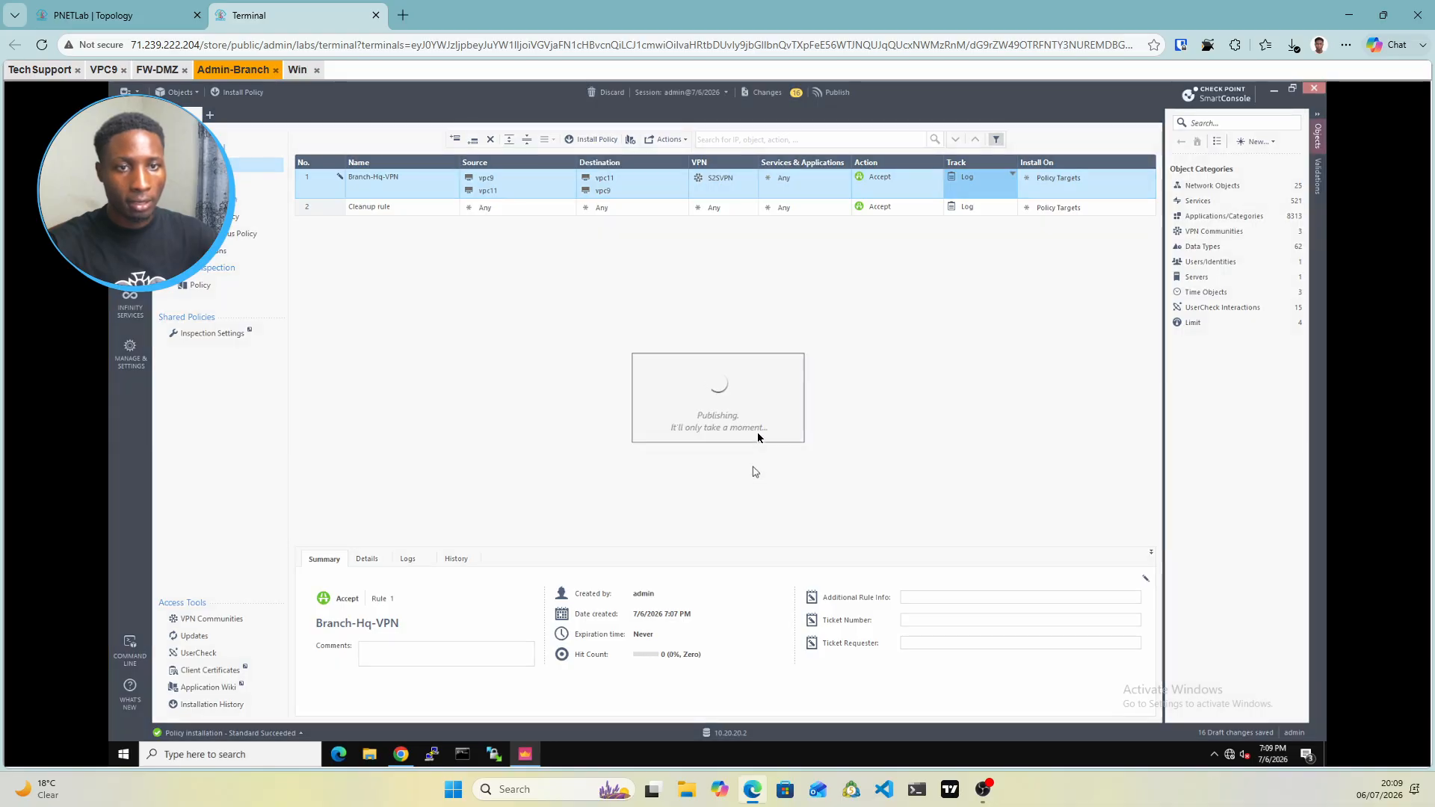
left_click(39, 69)
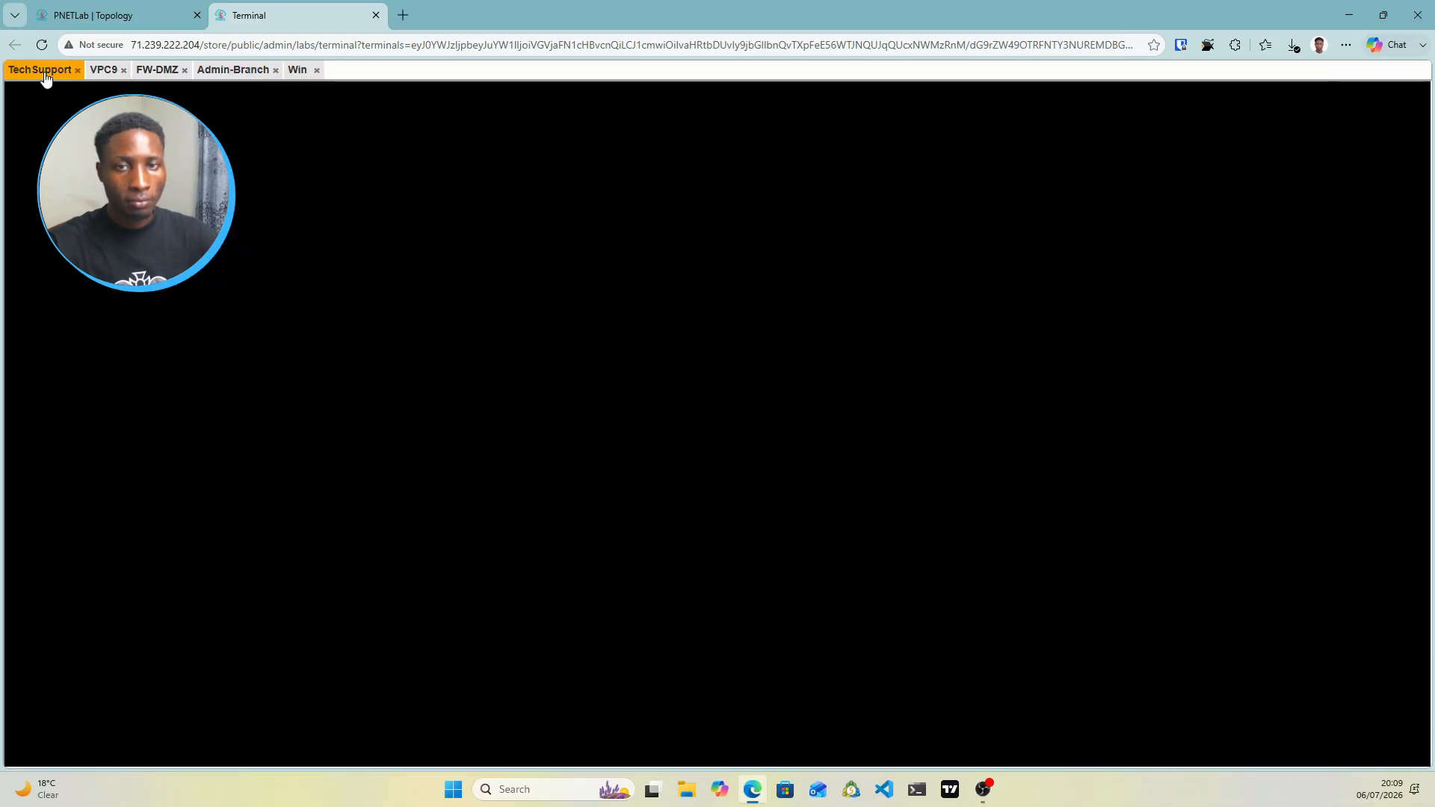
left_click(233, 72)
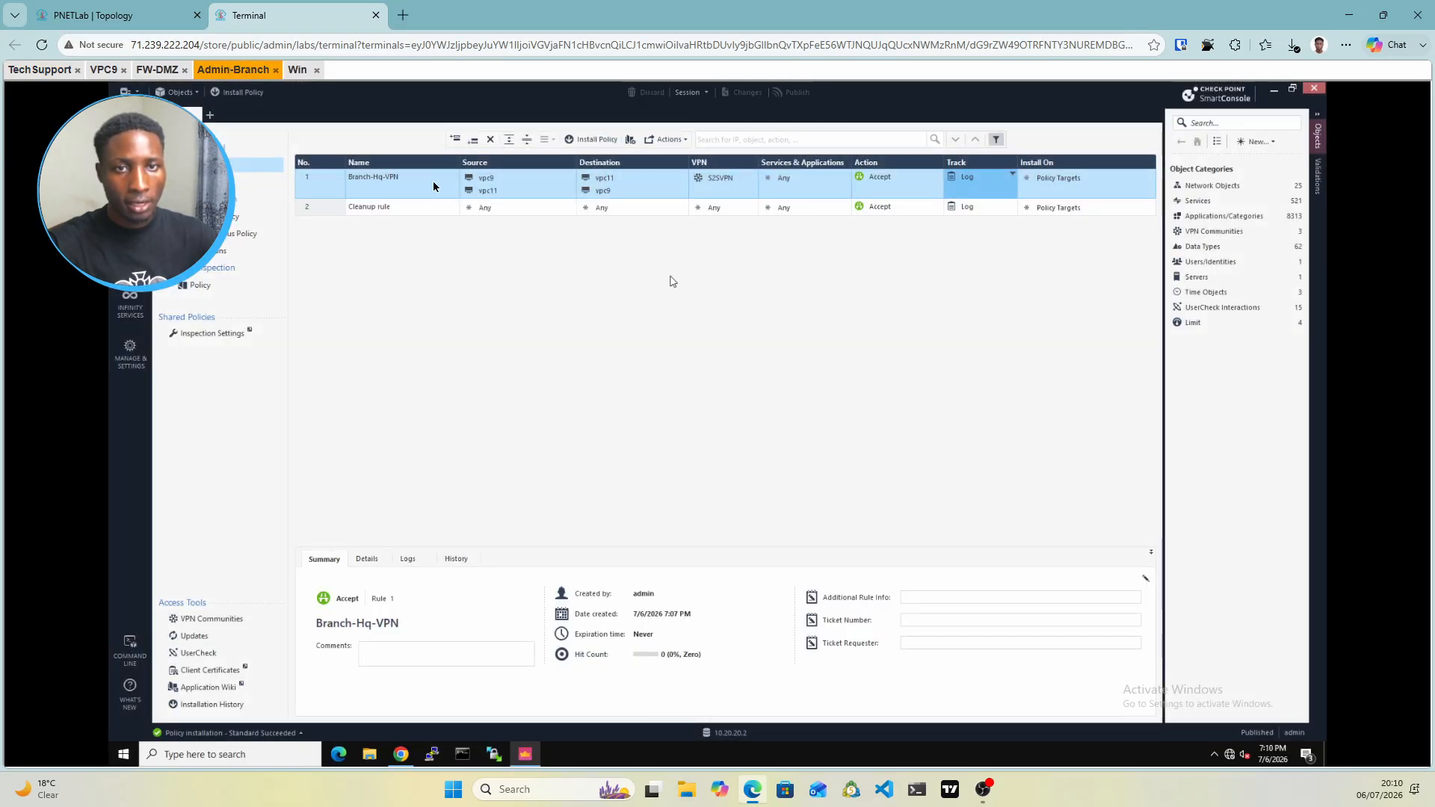
Install the Standard policy on FW-BR, then switch to the PNETLab topology diagram
left_click(602, 146)
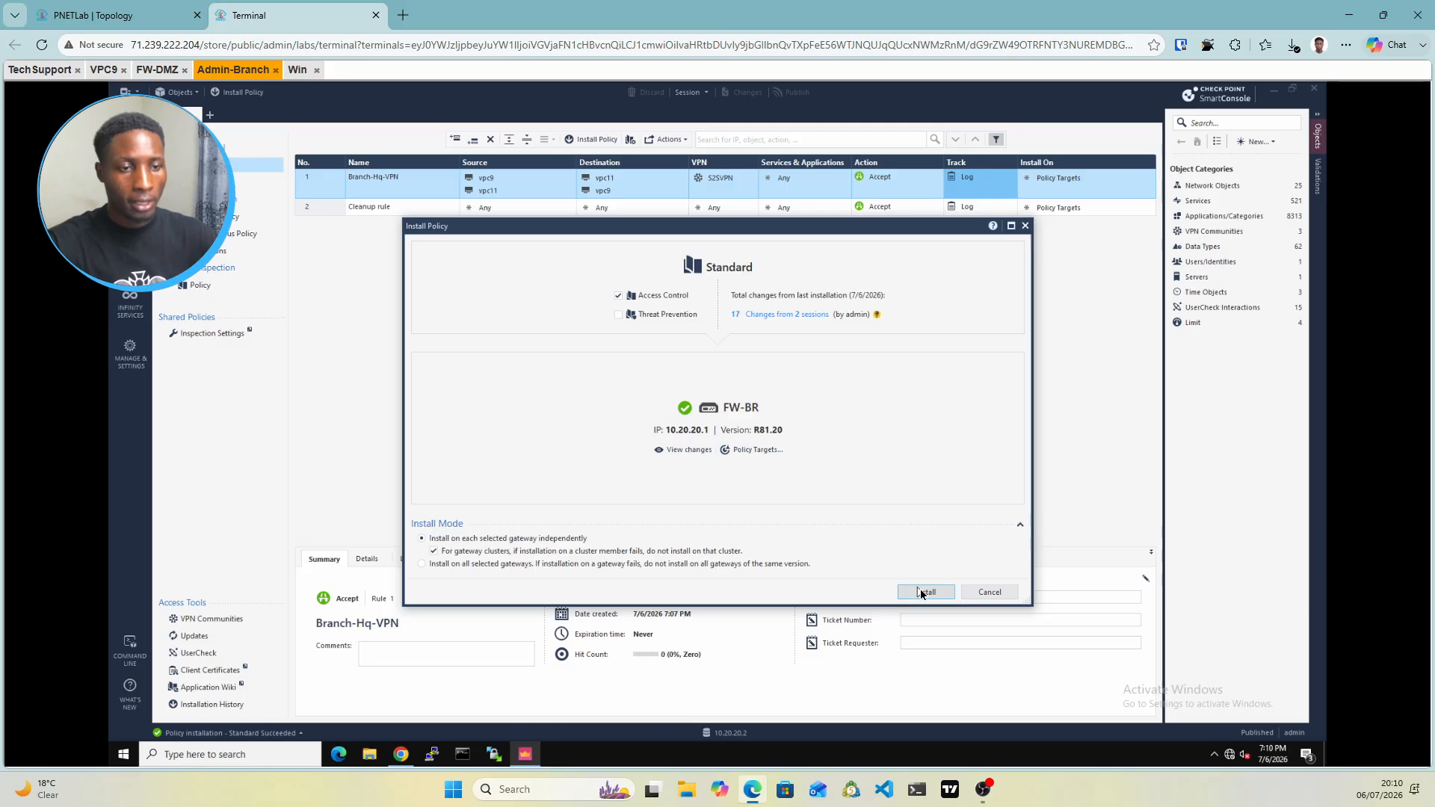
left_click(924, 593)
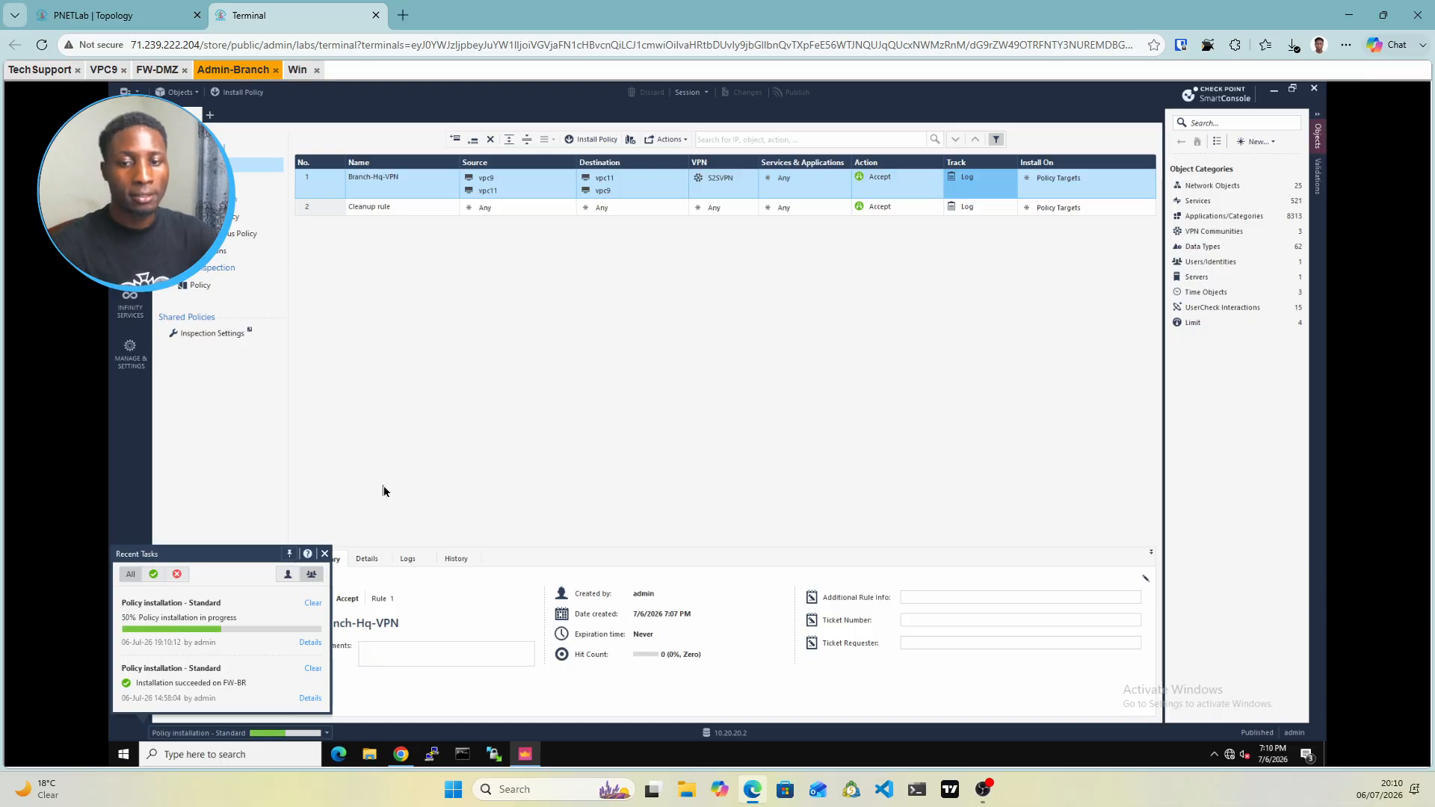
left_click(39, 70)
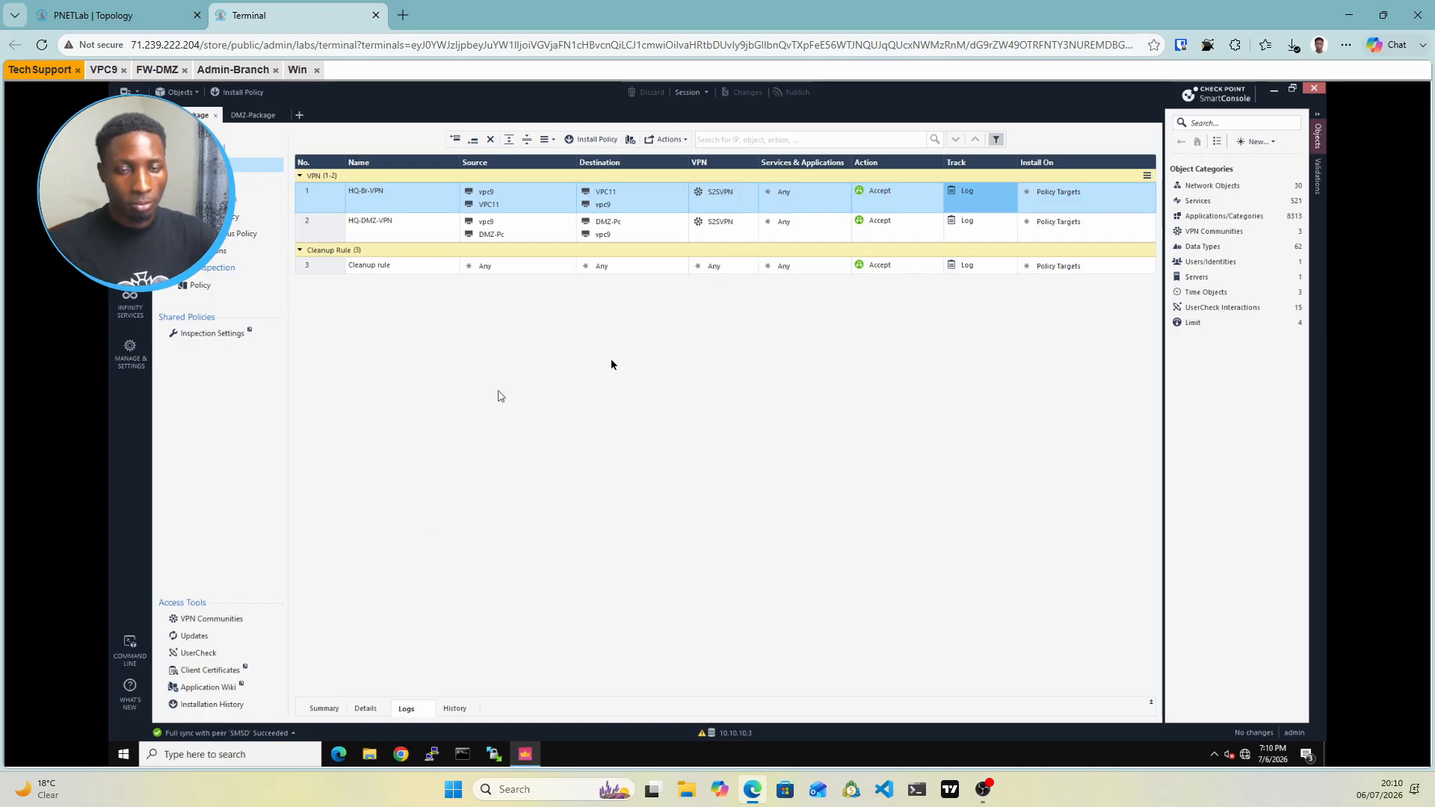
left_click(136, 20)
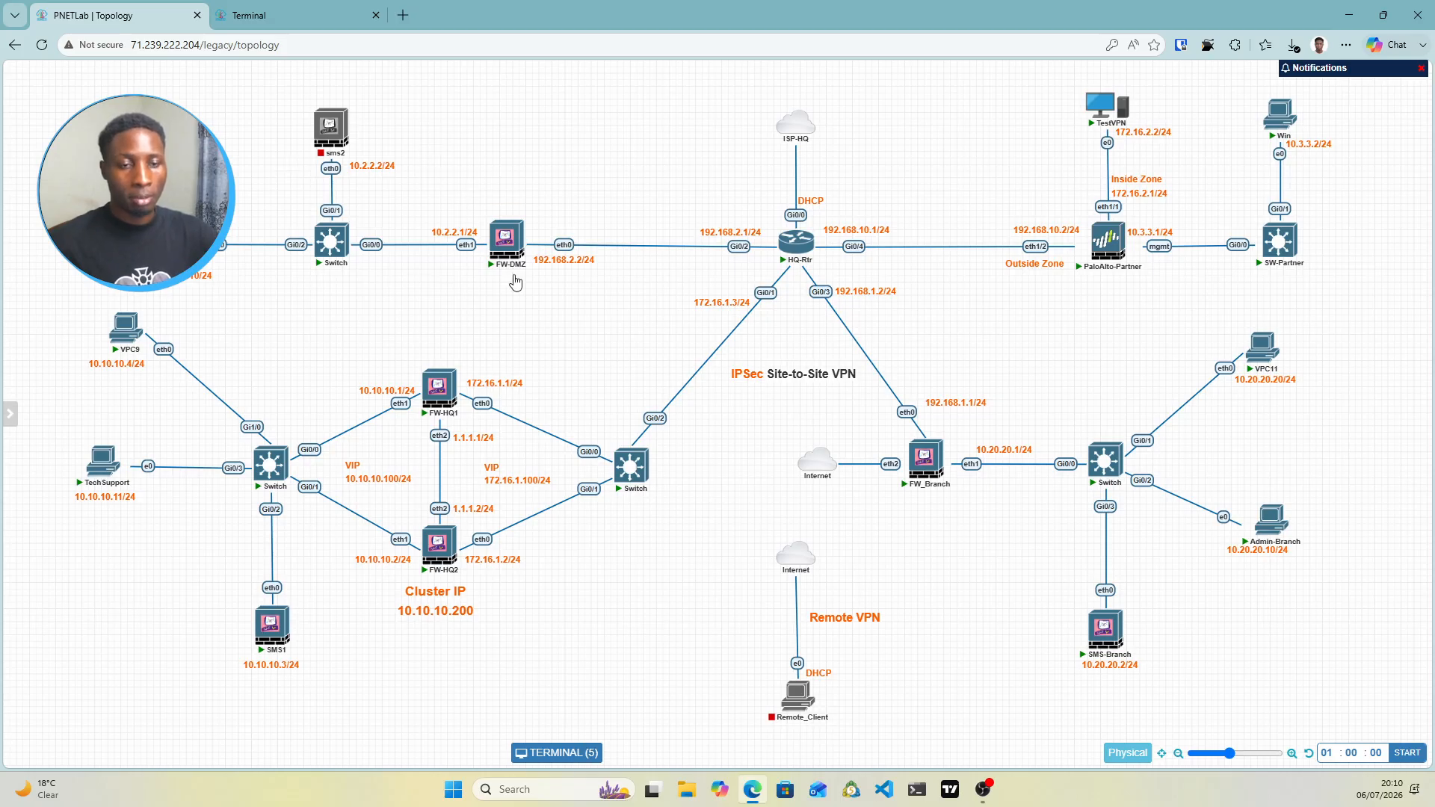
Compare the topology map with the HQ SmartConsole's HQ-Br-VPN and HQ-DMZ-VPN rules
left_click(278, 11)
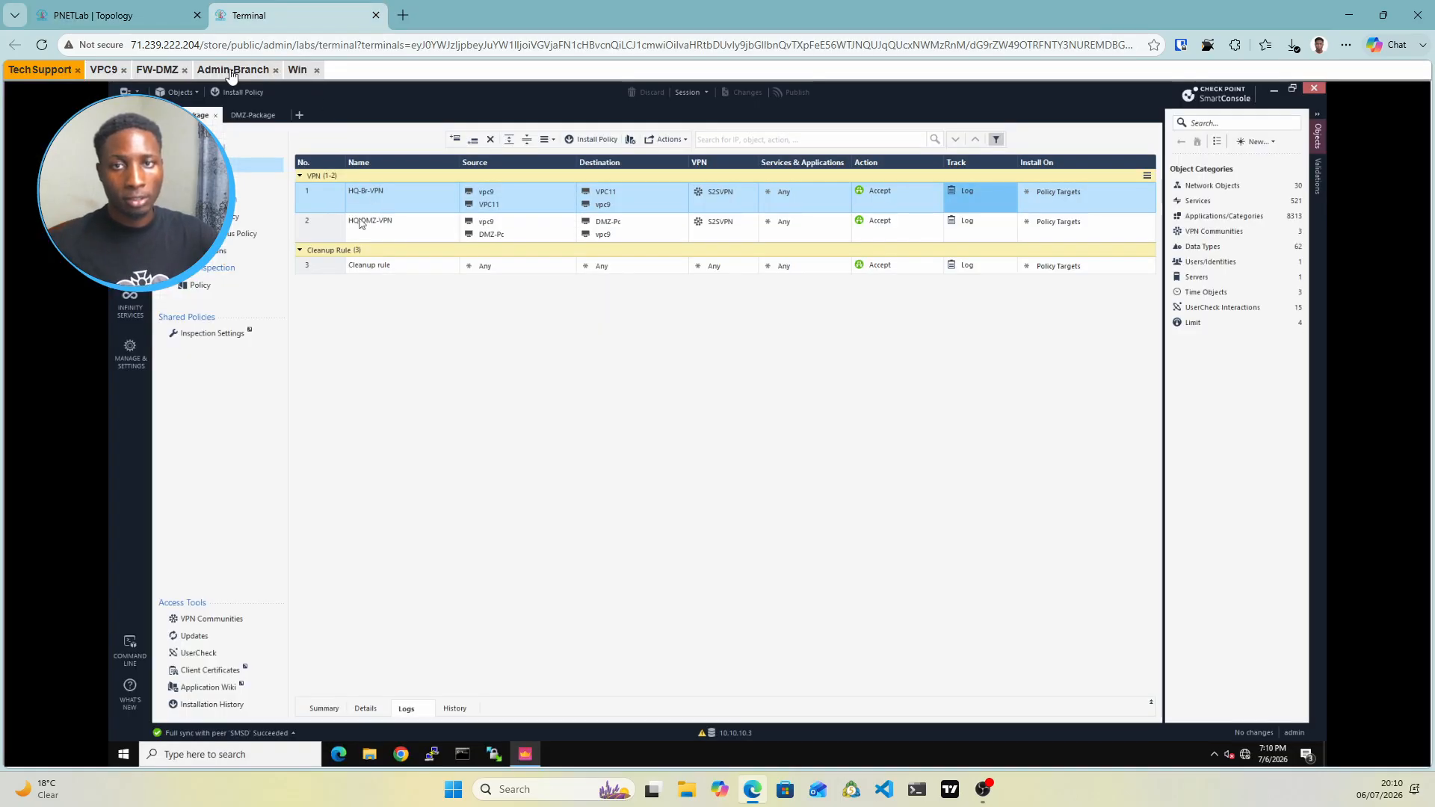
left_click(233, 70)
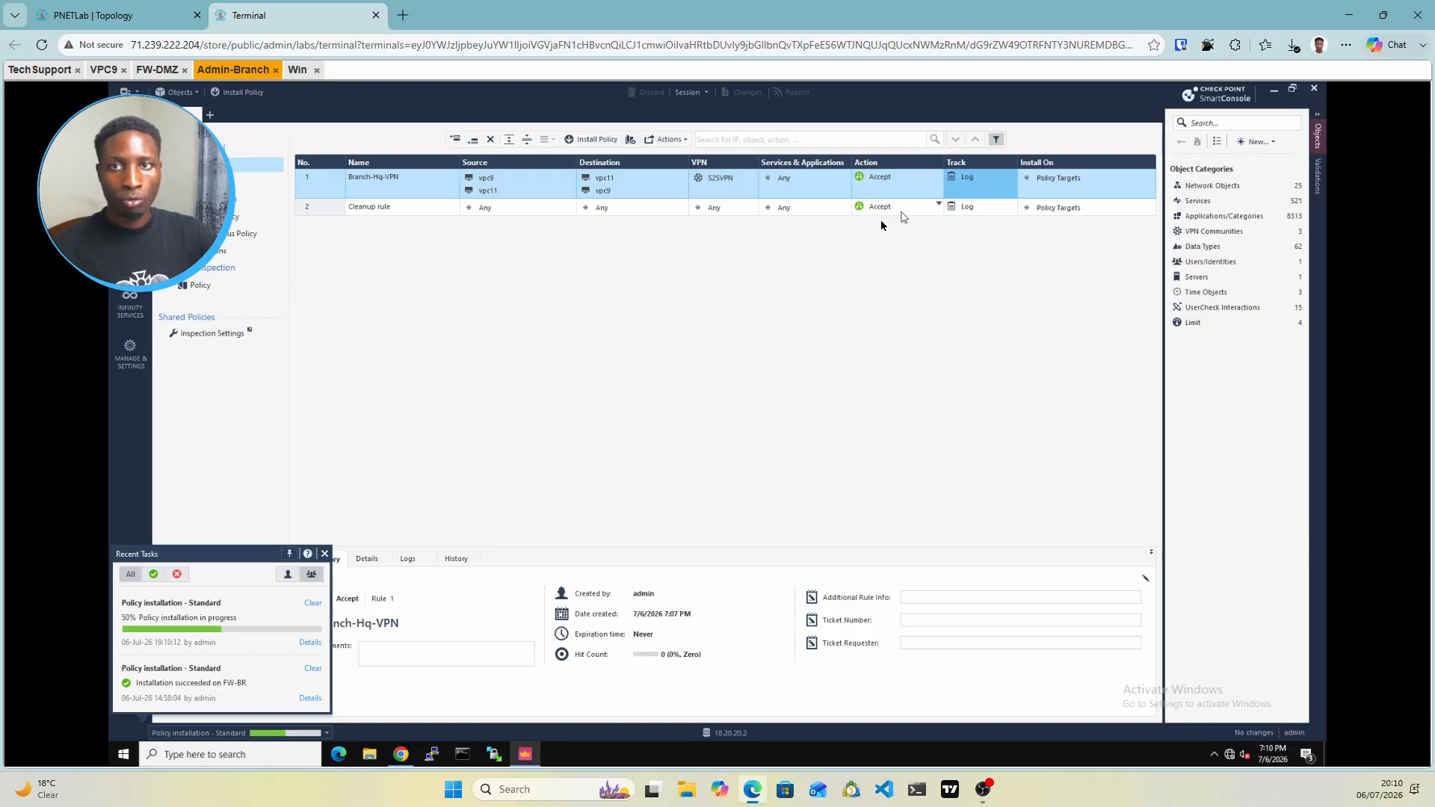
left_click(91, 11)
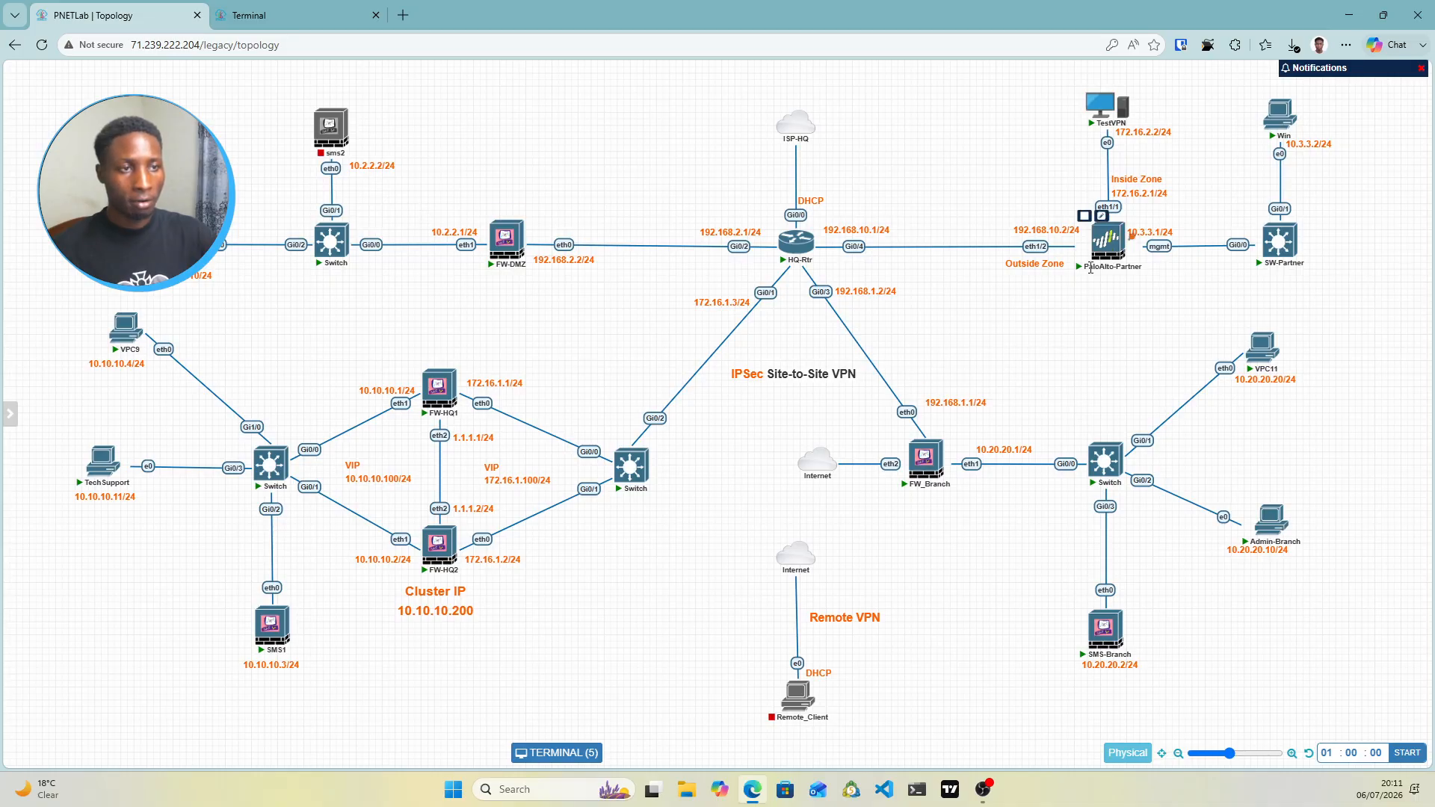
mouse_move(1114, 226)
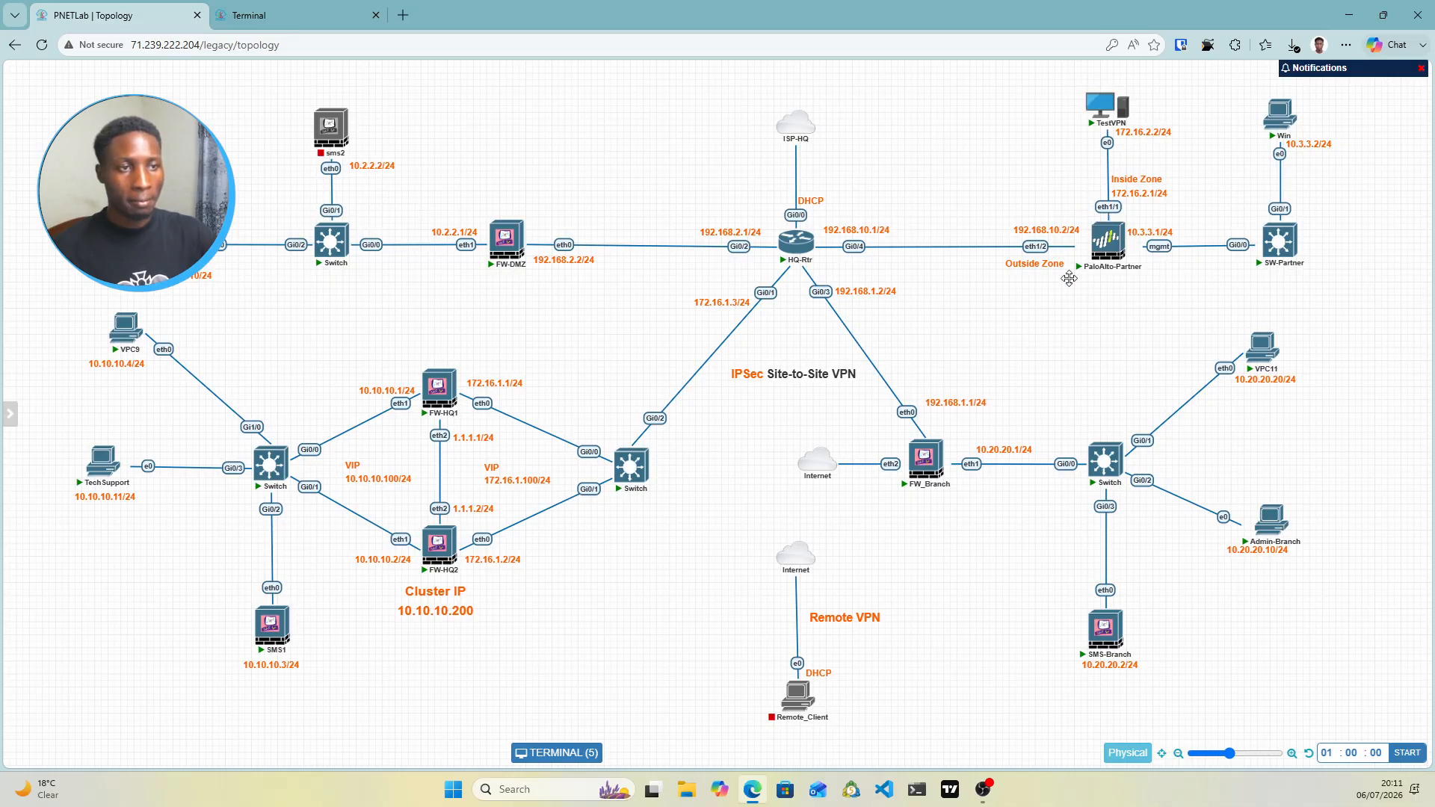
left_click(298, 15)
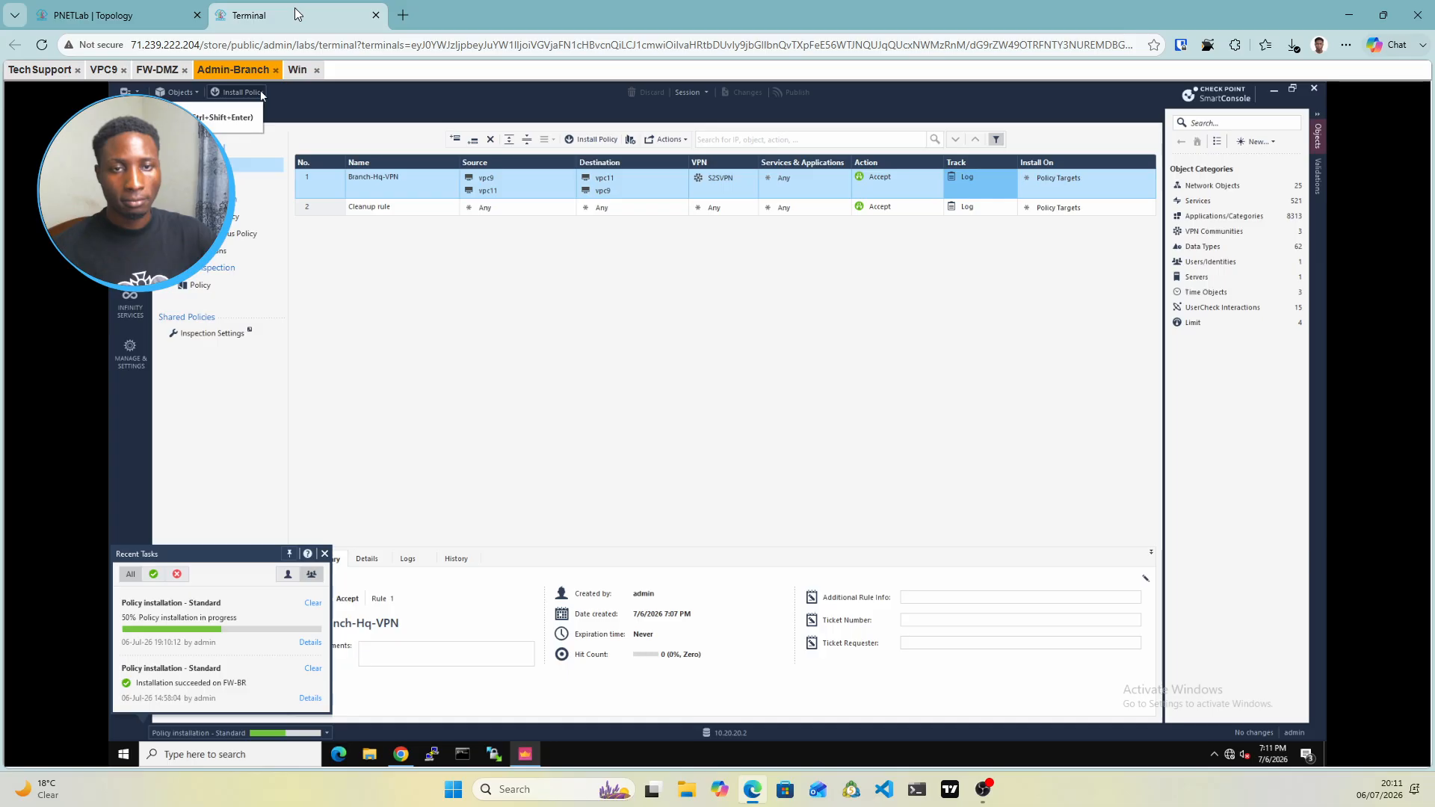
left_click(39, 69)
left_click(55, 20)
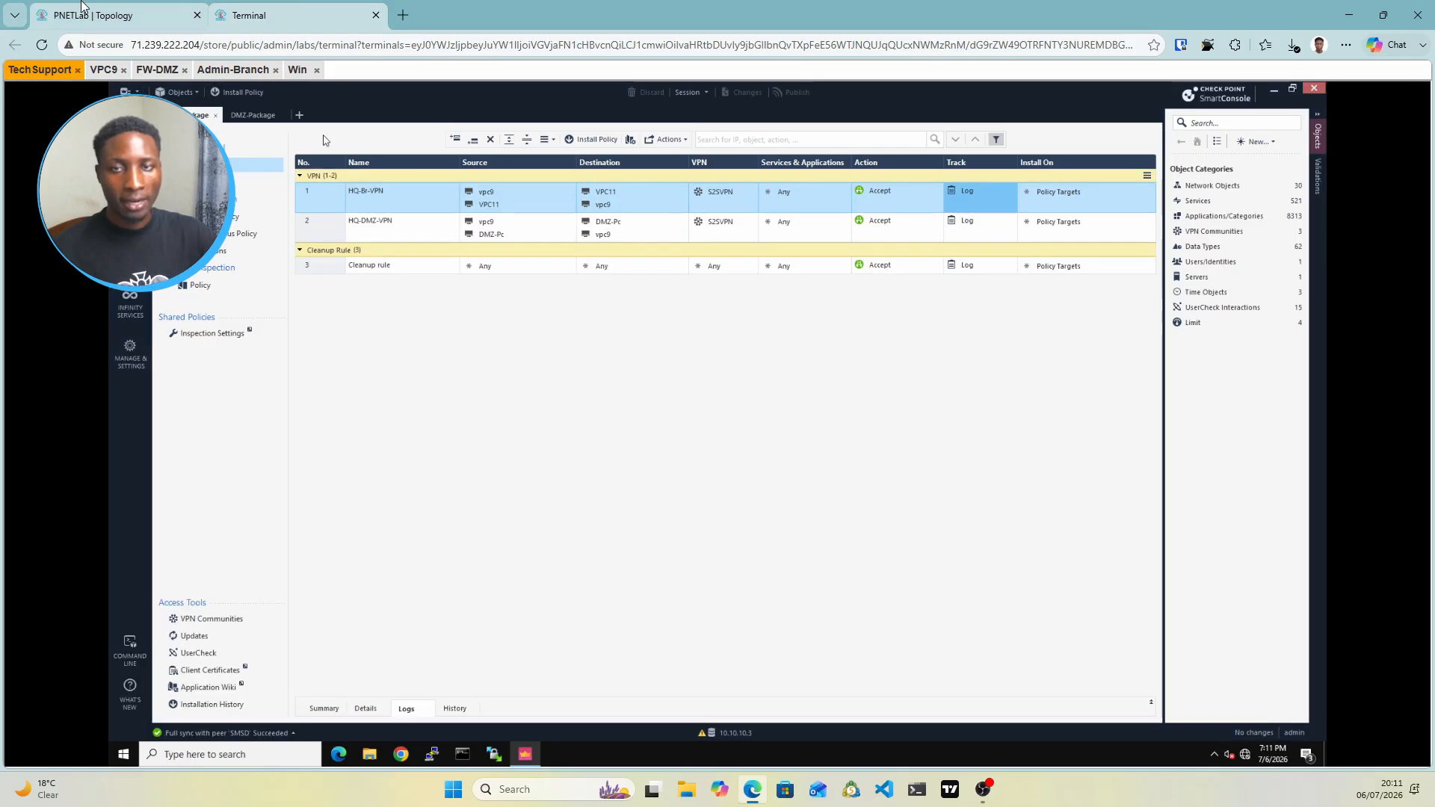
left_click(312, 15)
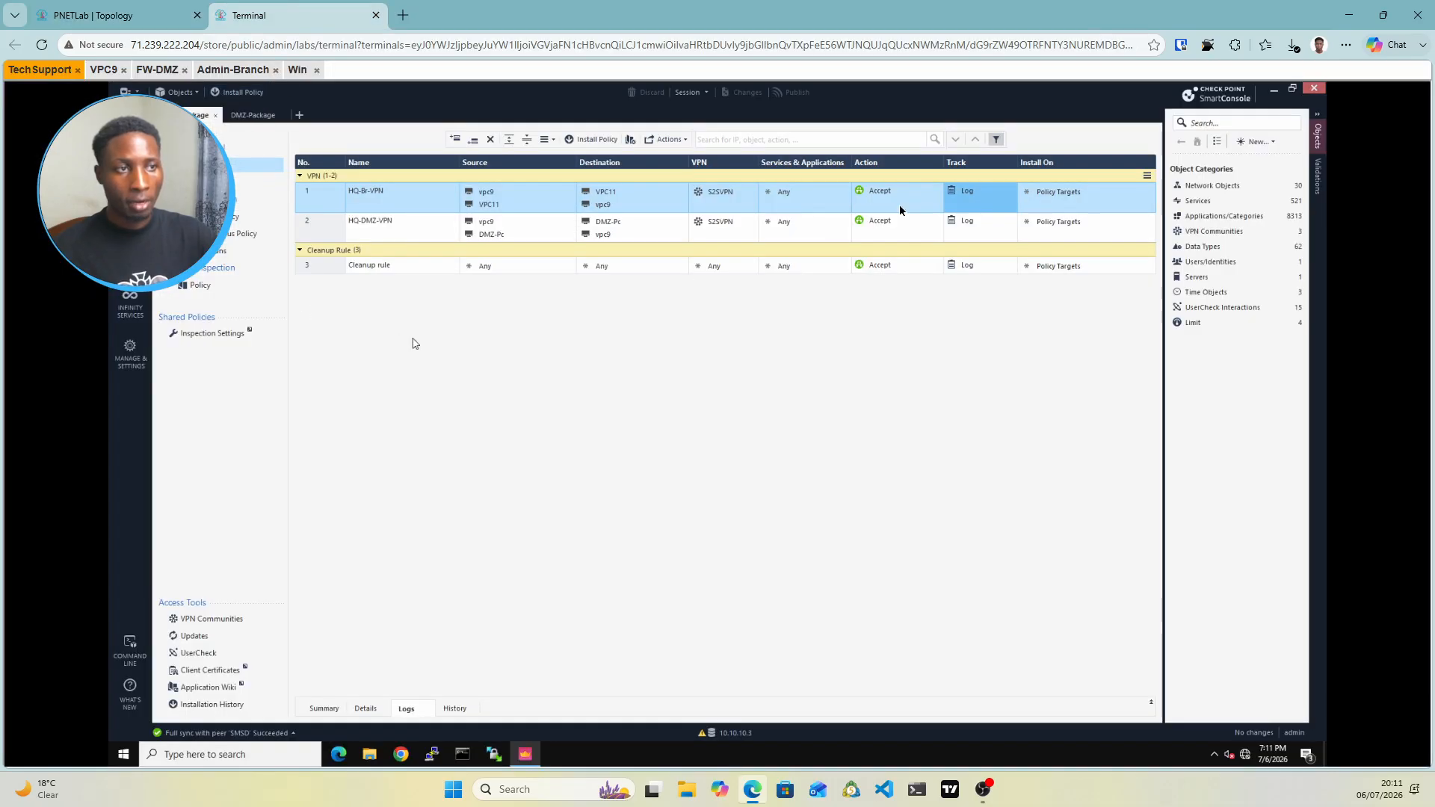
left_click(150, 10)
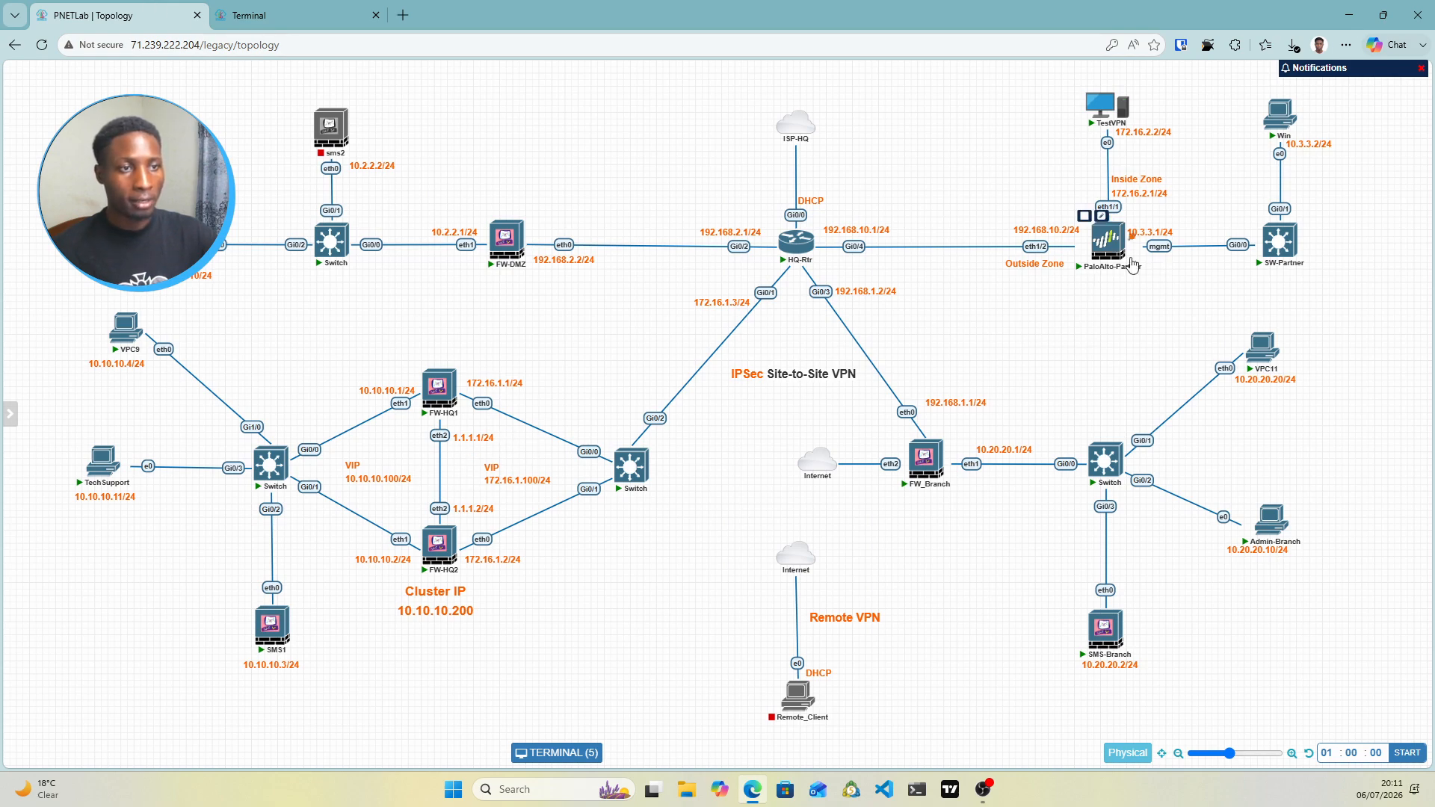
left_click(284, 15)
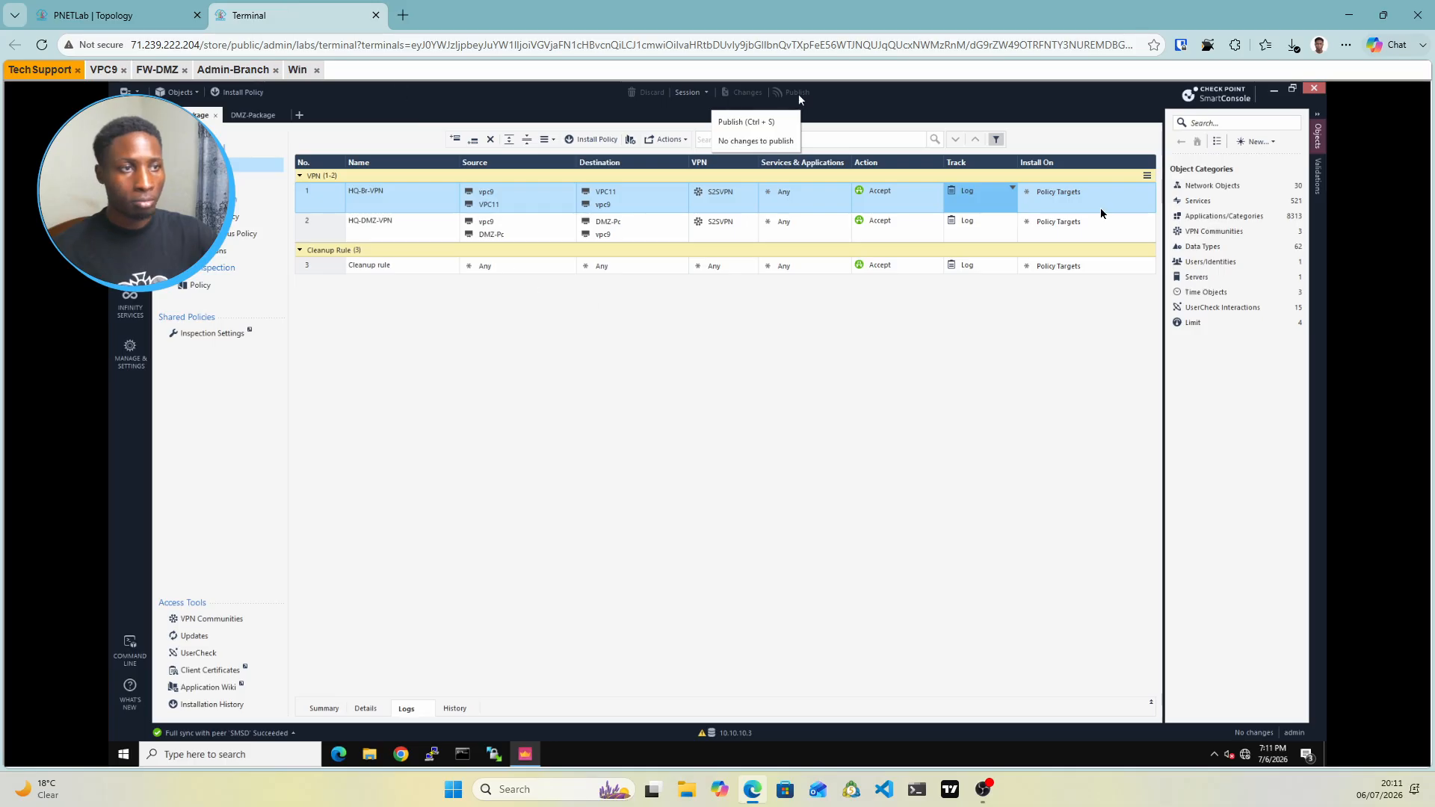
Start a new Interoperable Device named PaloAlto via New > More > Network Object
left_click(1258, 142)
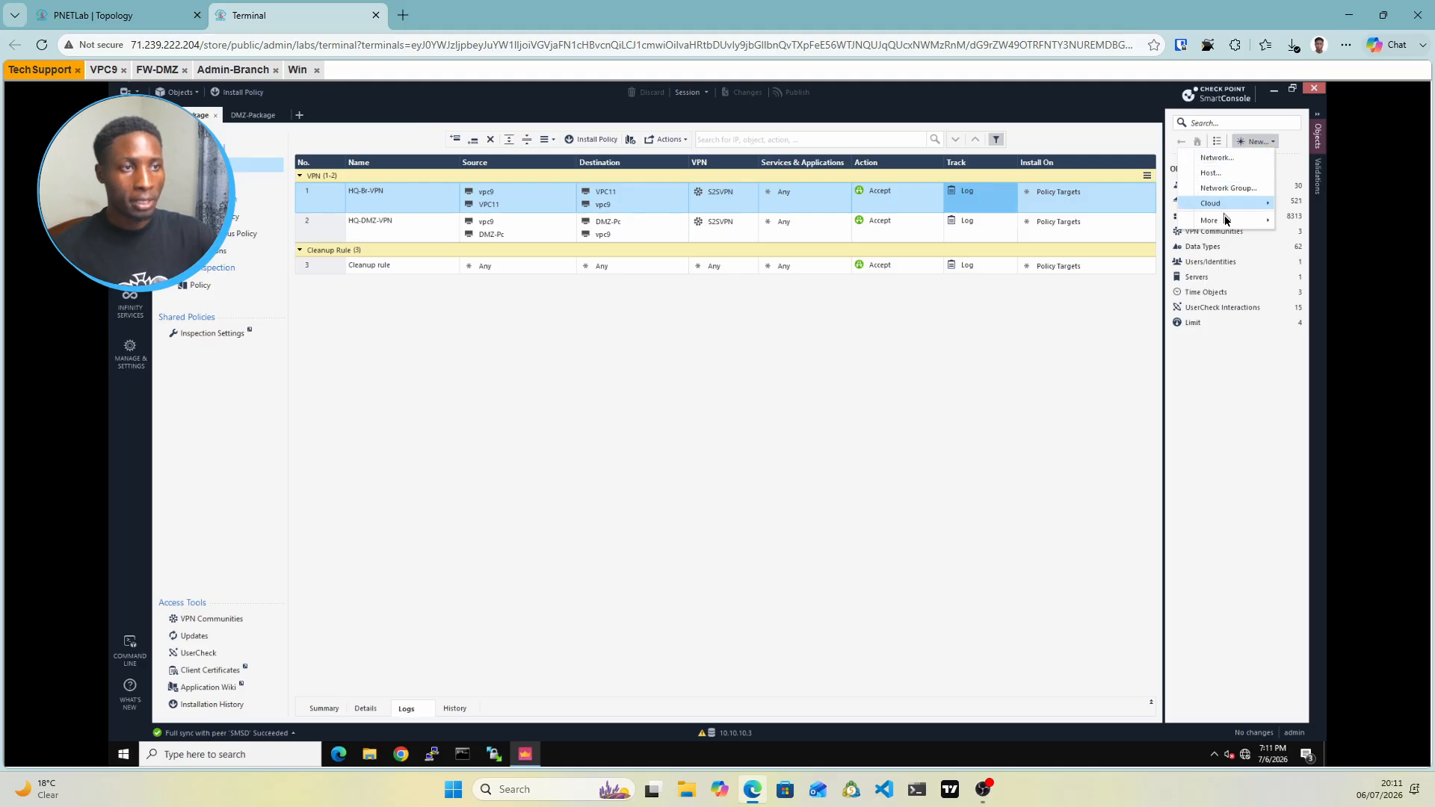
mouse_move(1227, 221)
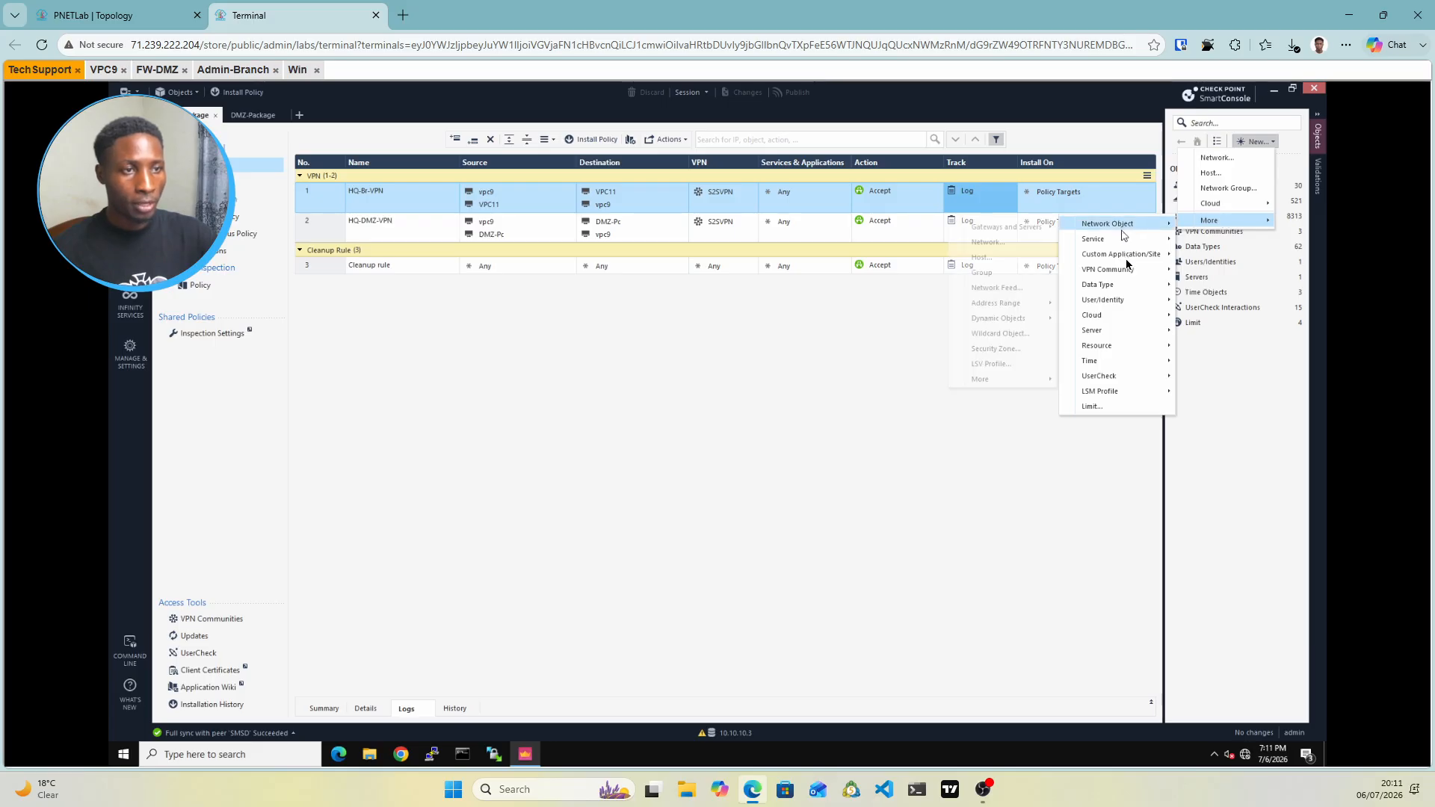
mouse_move(1136, 235)
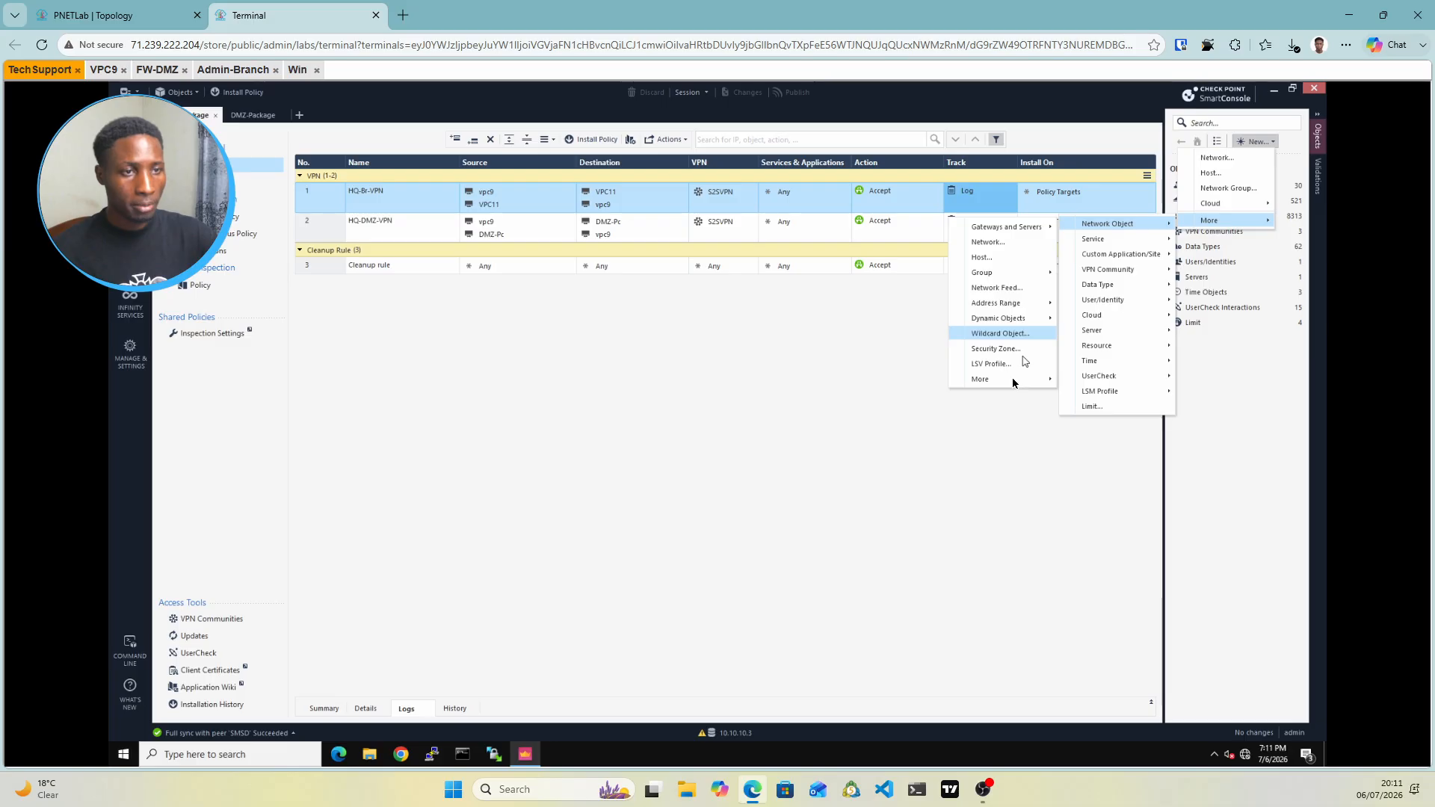
mouse_move(1015, 382)
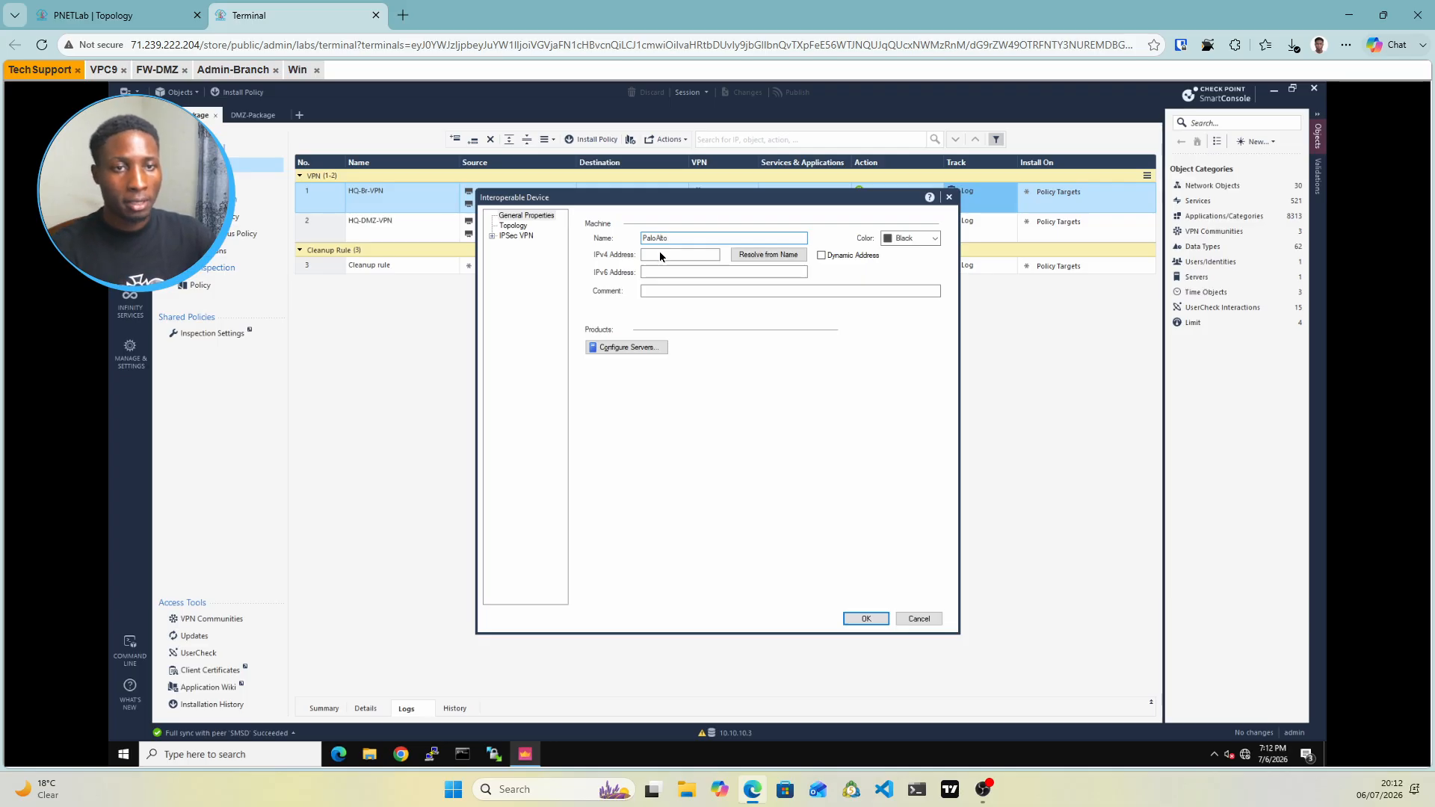
Give the PaloAlto device IPv4 address 192.168.10.2, read from the topology, and save it
left_click(658, 254)
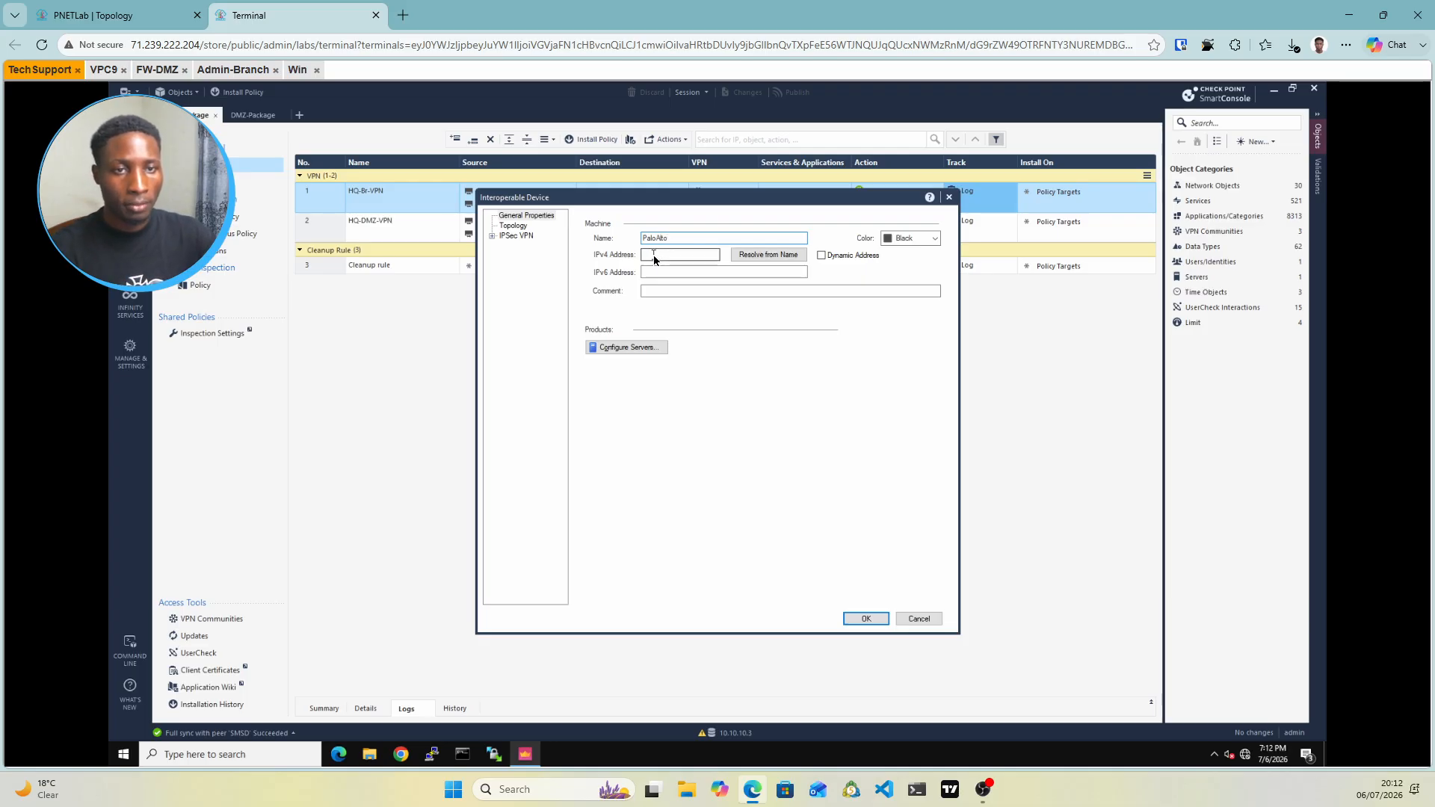
left_click(116, 15)
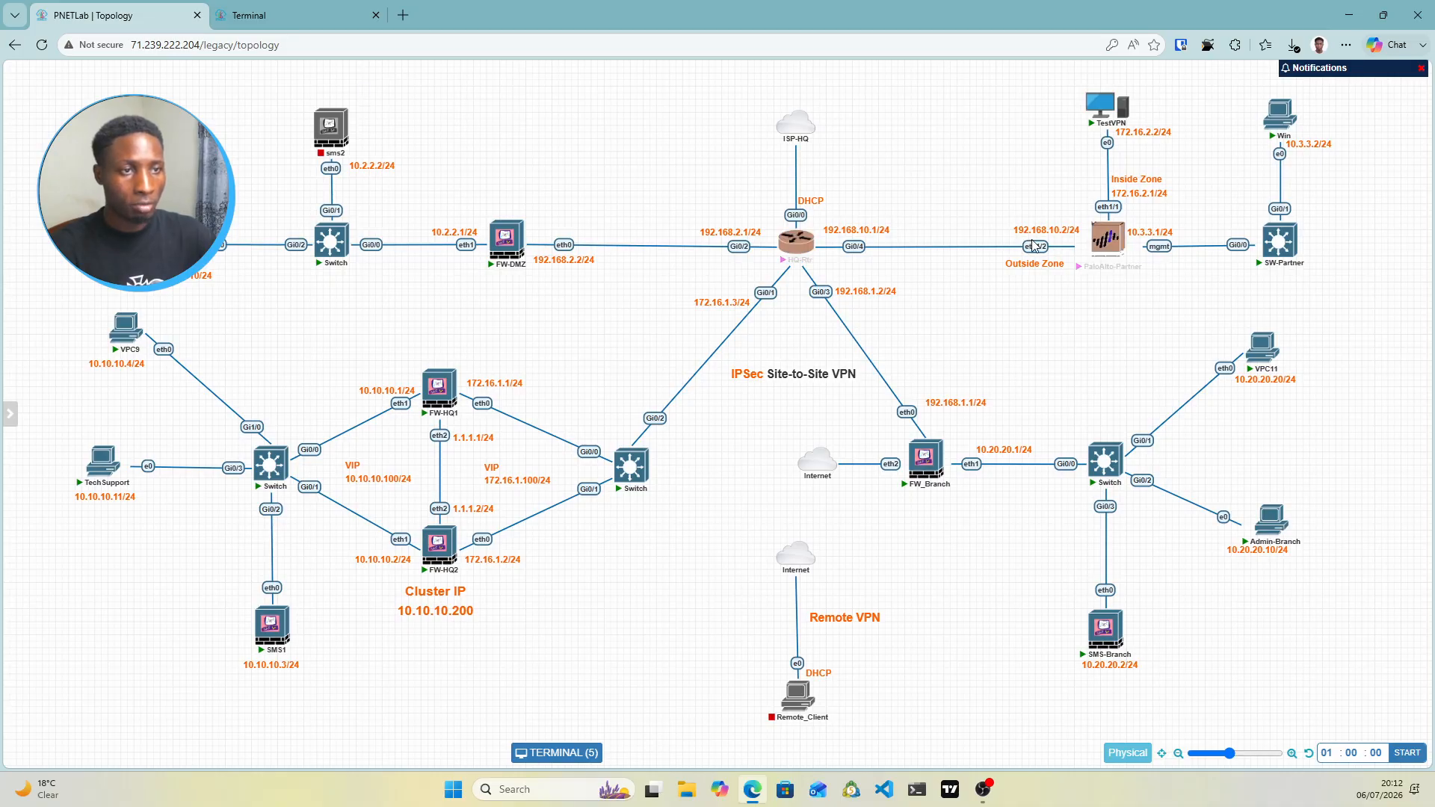
left_click(312, 16)
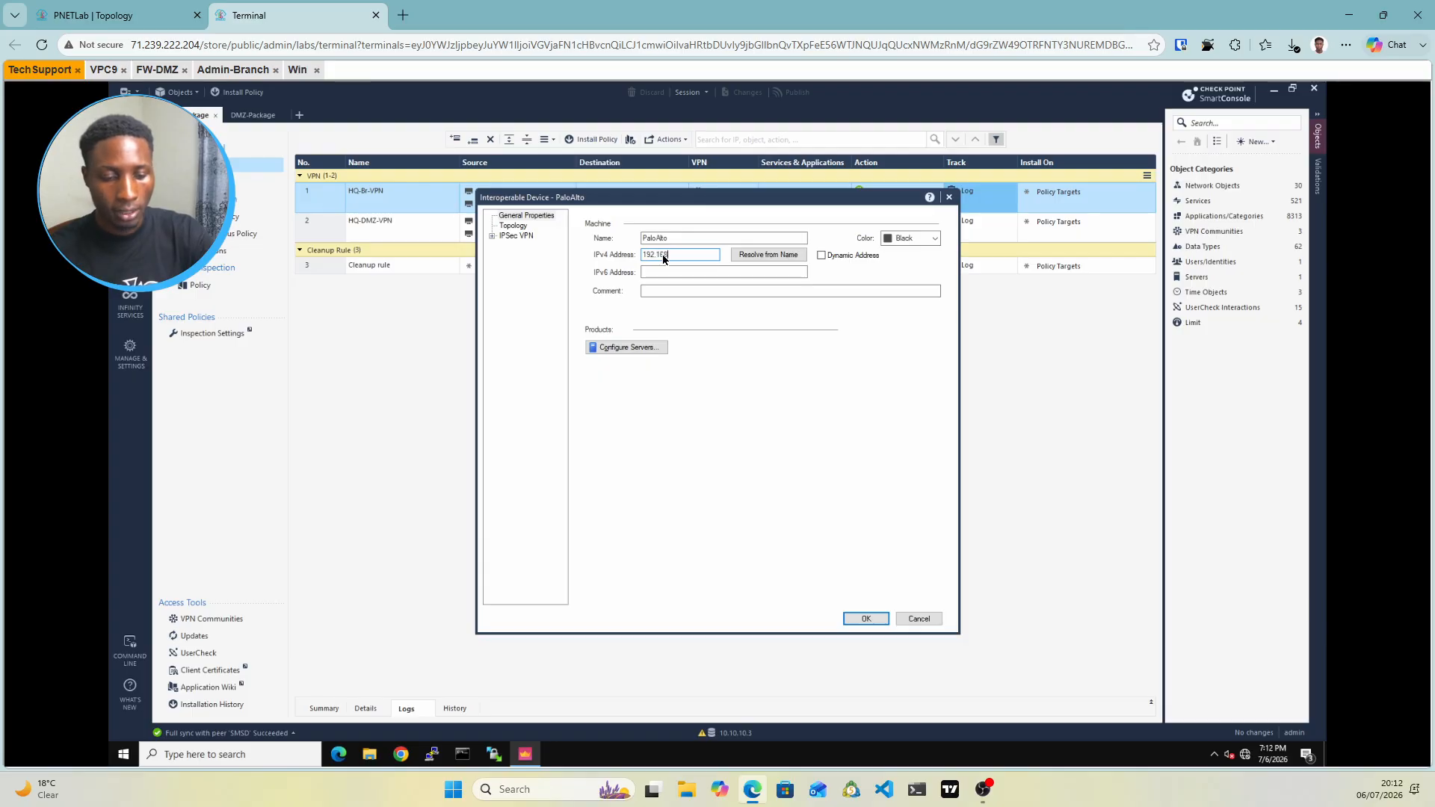
type(".2")
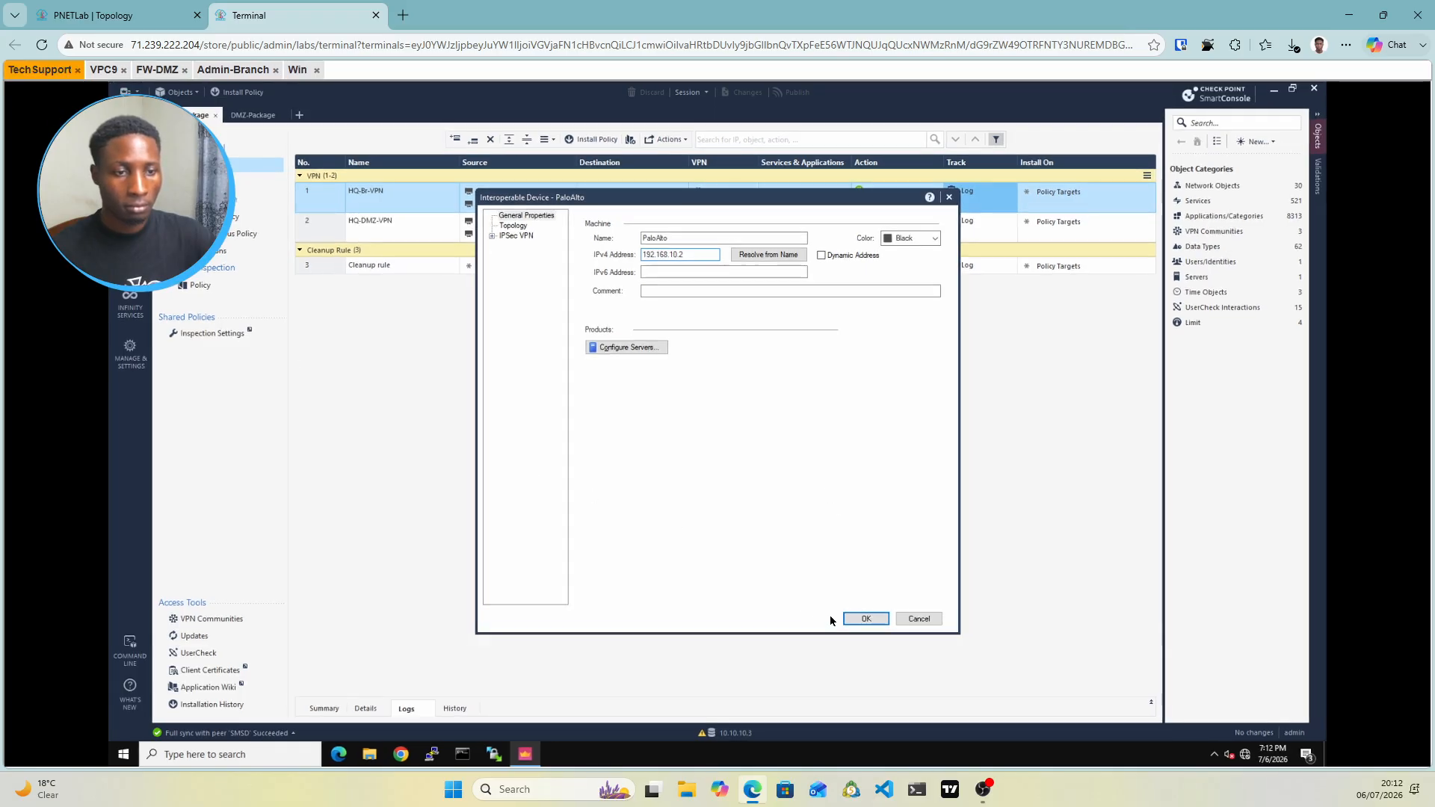
left_click(865, 619)
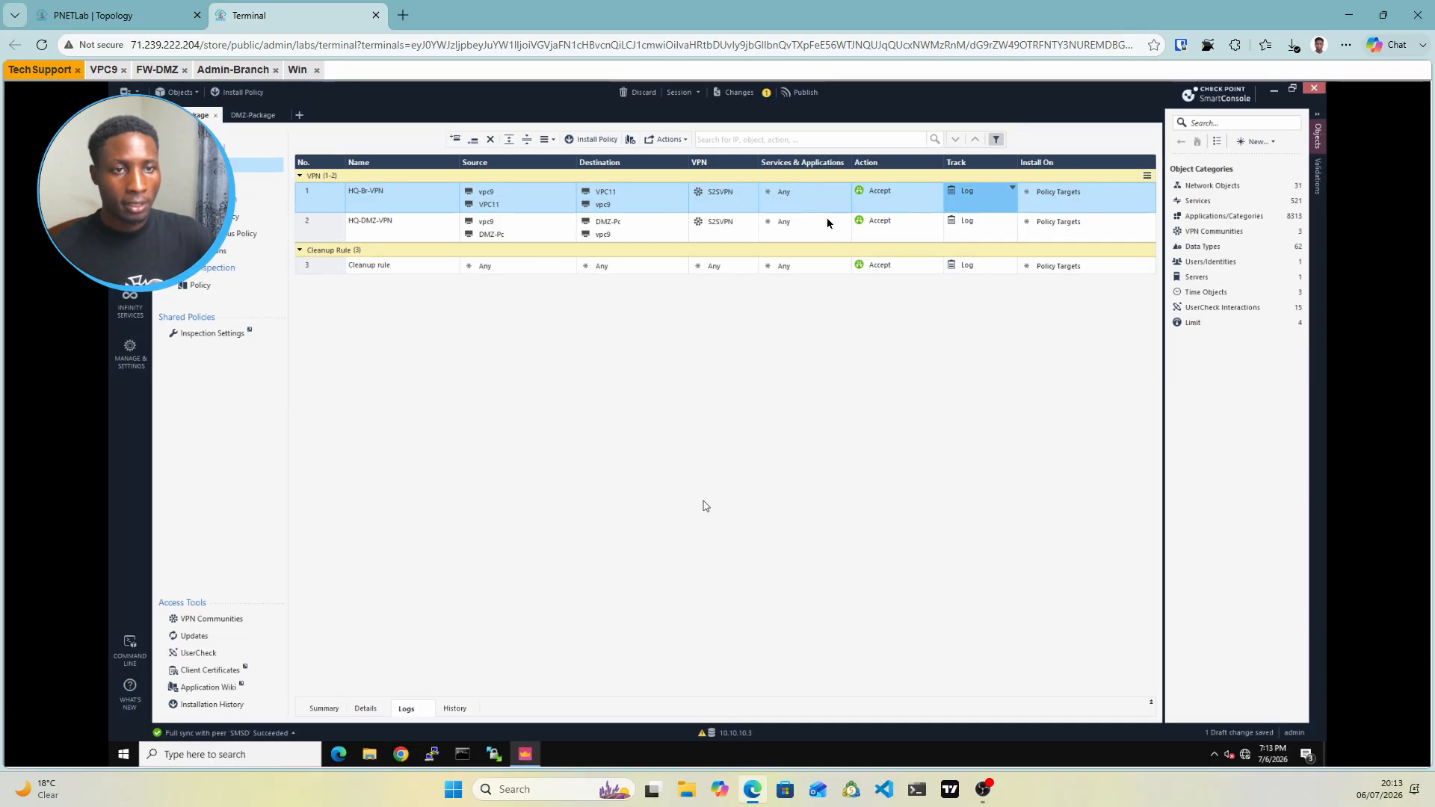
Publish the PaloAlto object change, then return to the PNETLab topology map via the Branch console
left_click(800, 92)
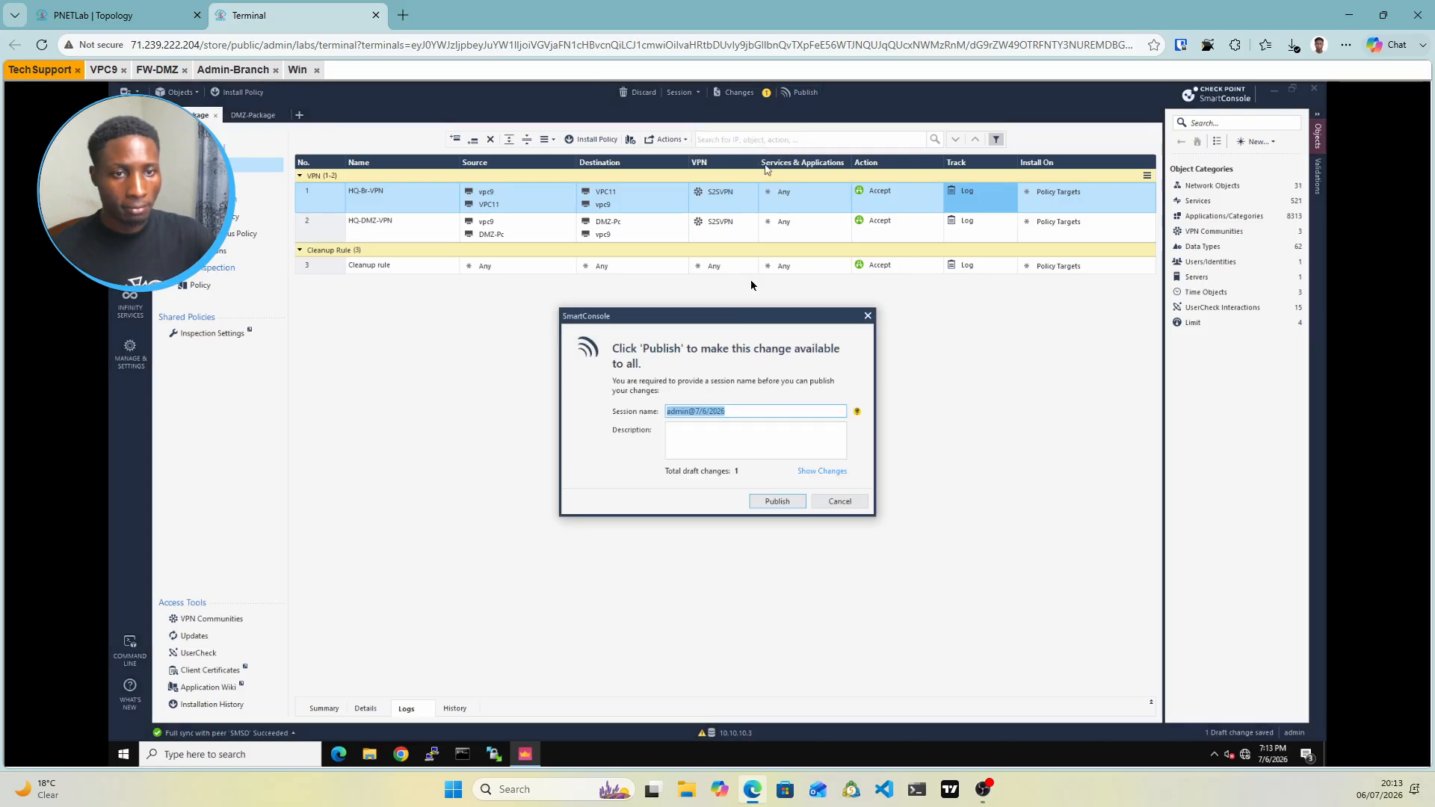
left_click(777, 502)
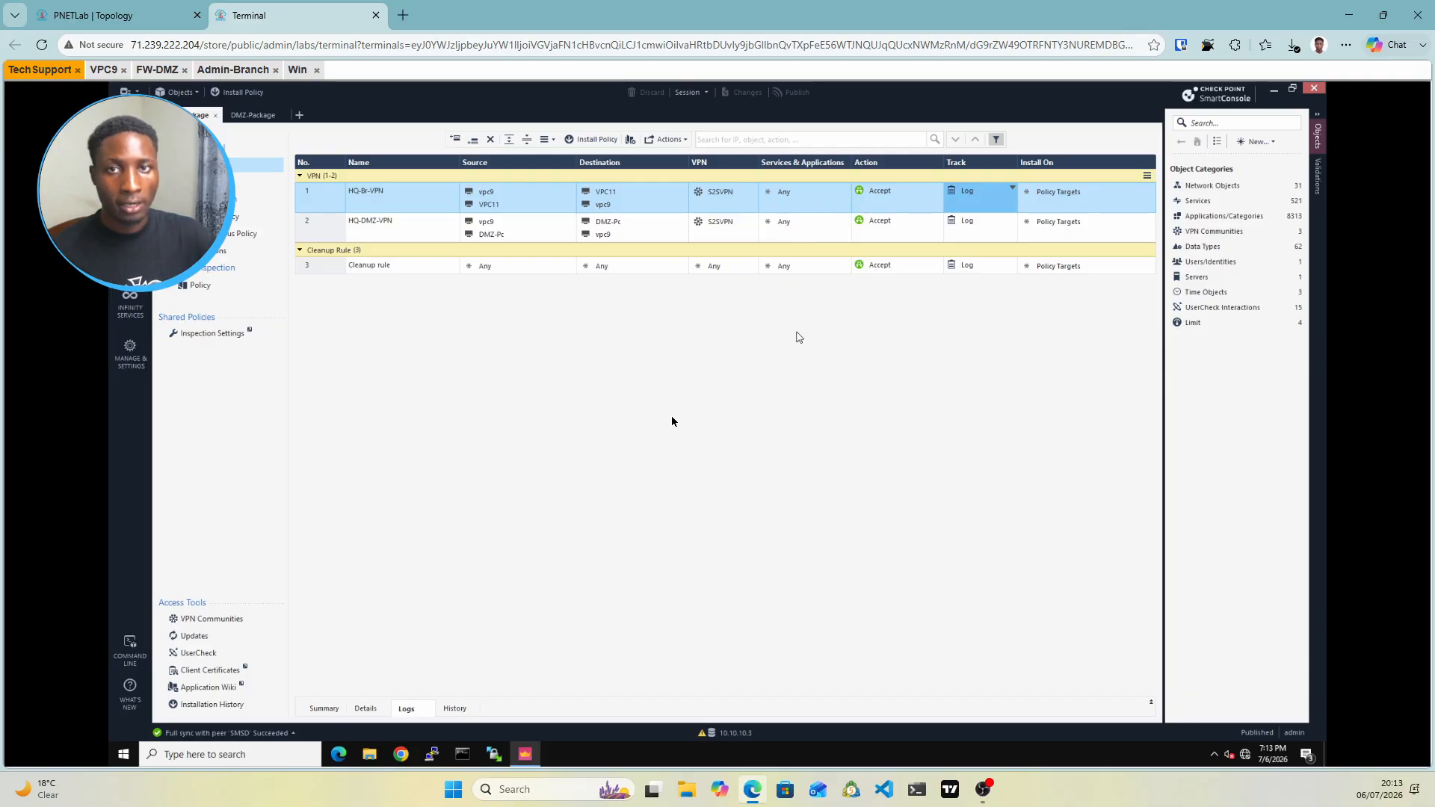
left_click(233, 69)
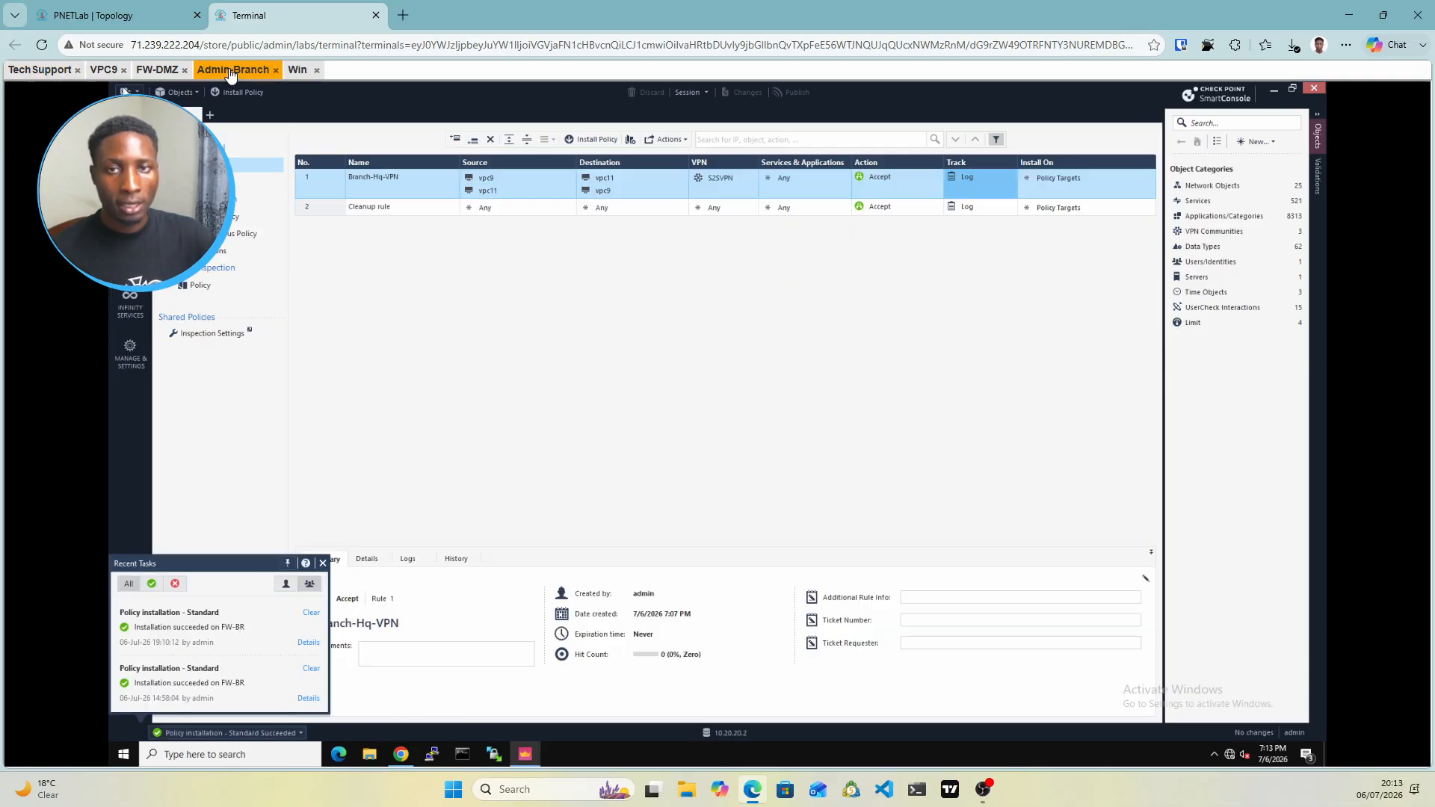
left_click(177, 21)
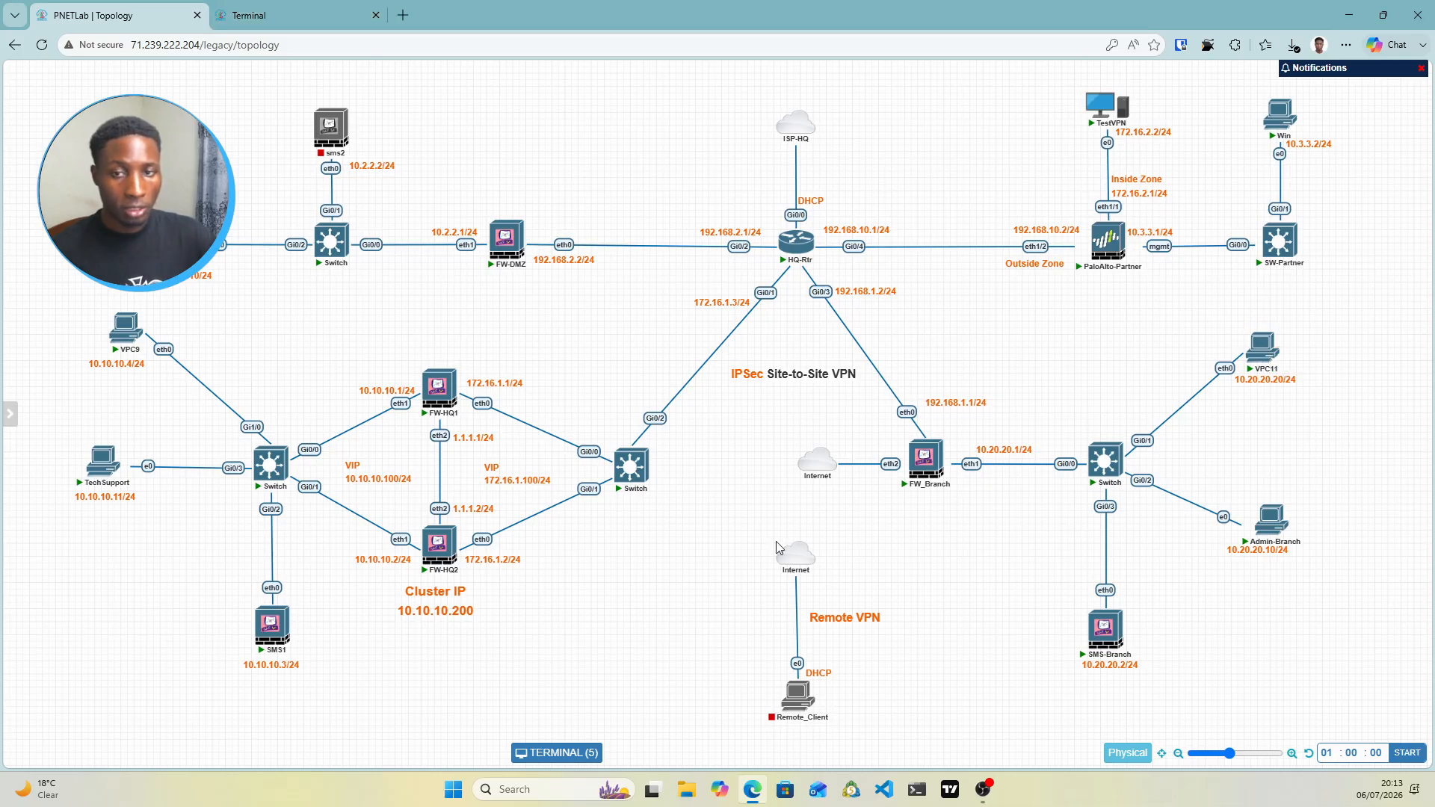
mouse_move(120, 352)
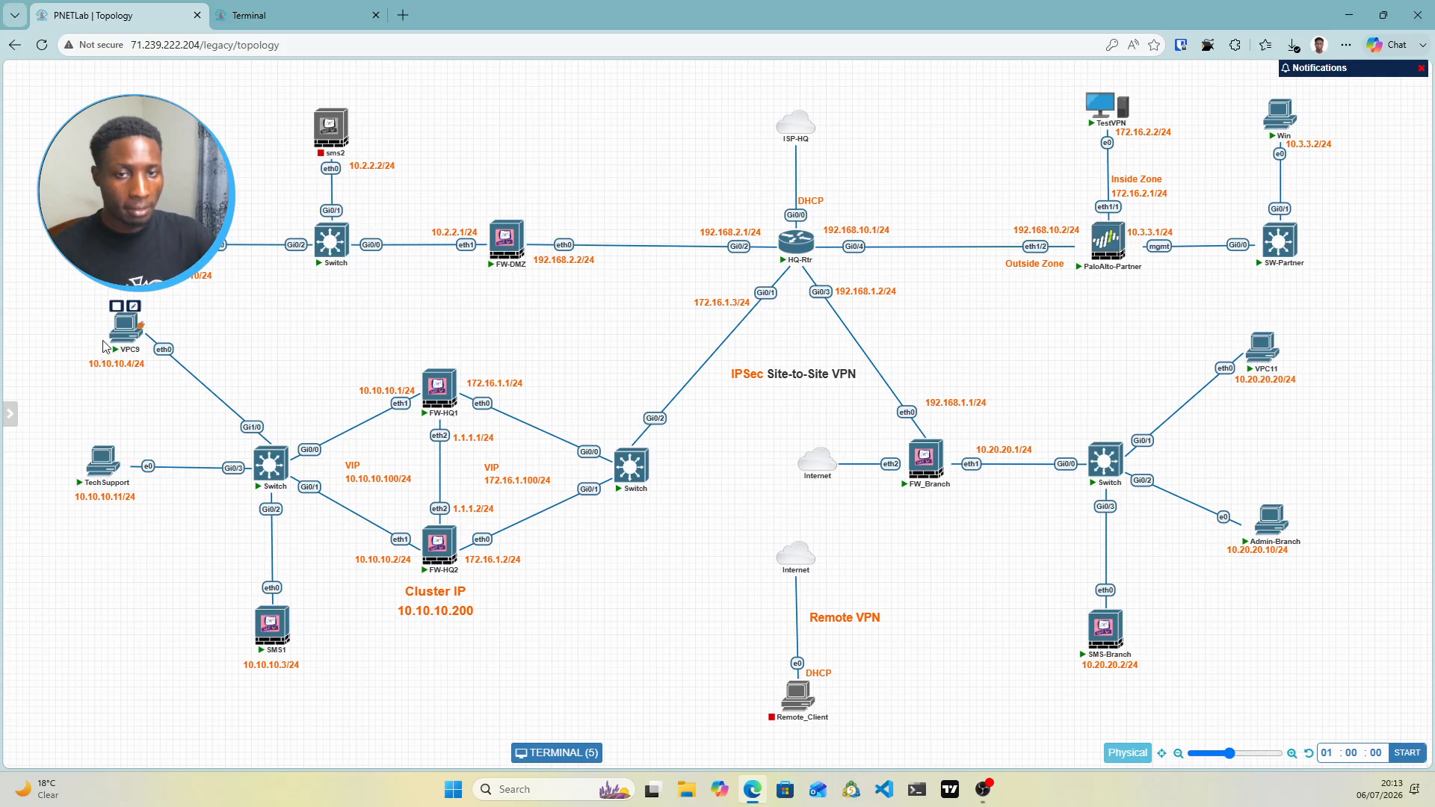
Open VPC11's console and display its IP settings with 'sh'
left_click(1256, 365)
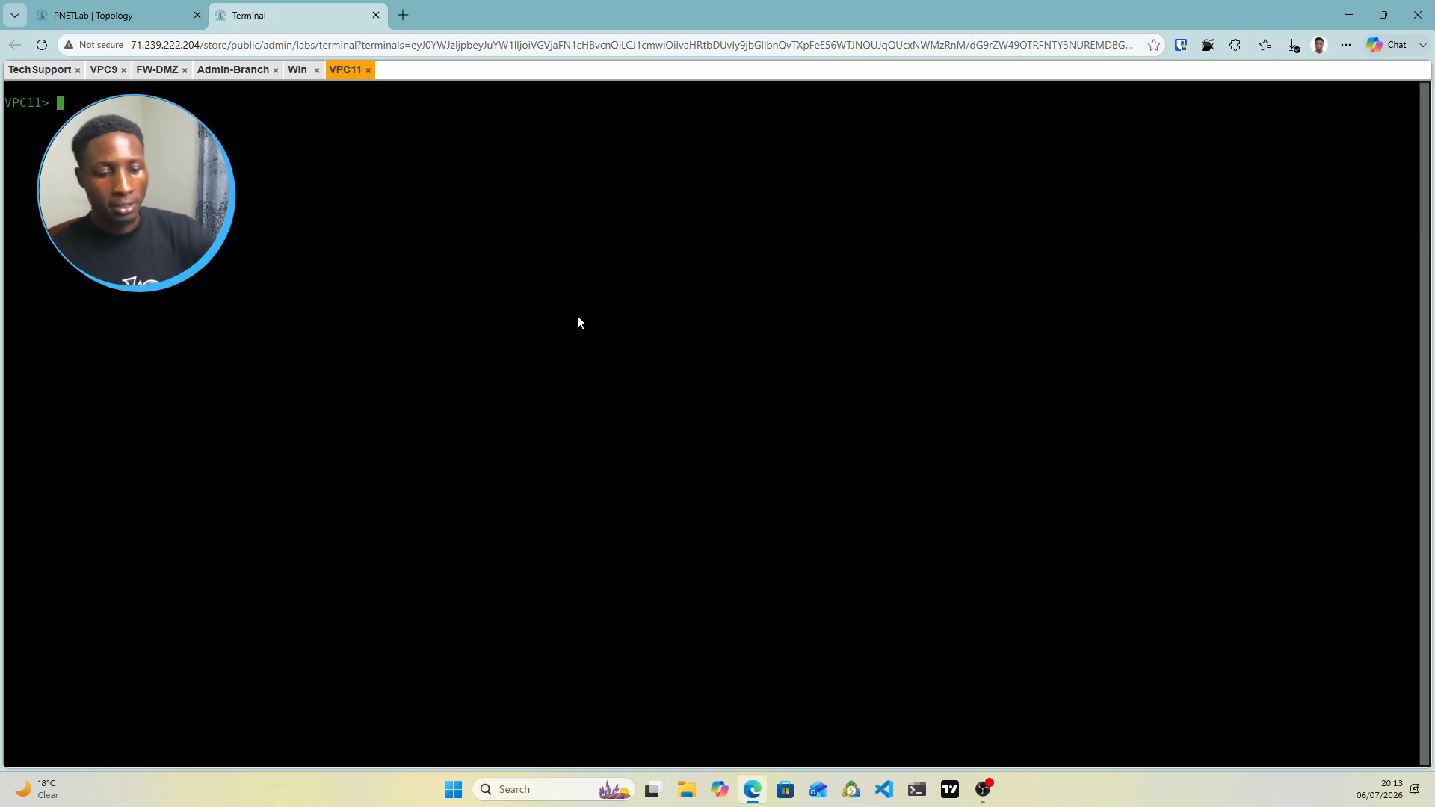
key("Return")
type("sh")
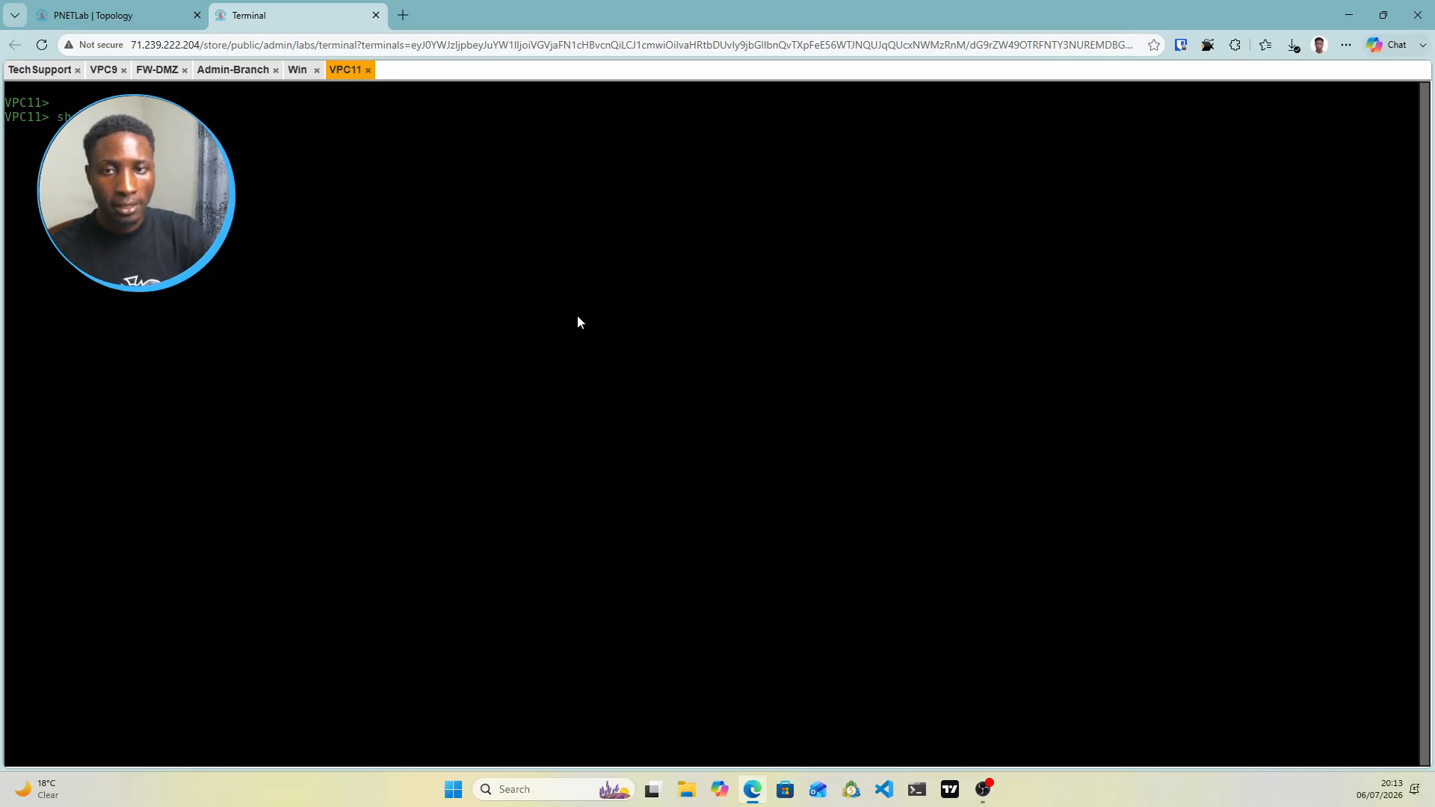
key("Return")
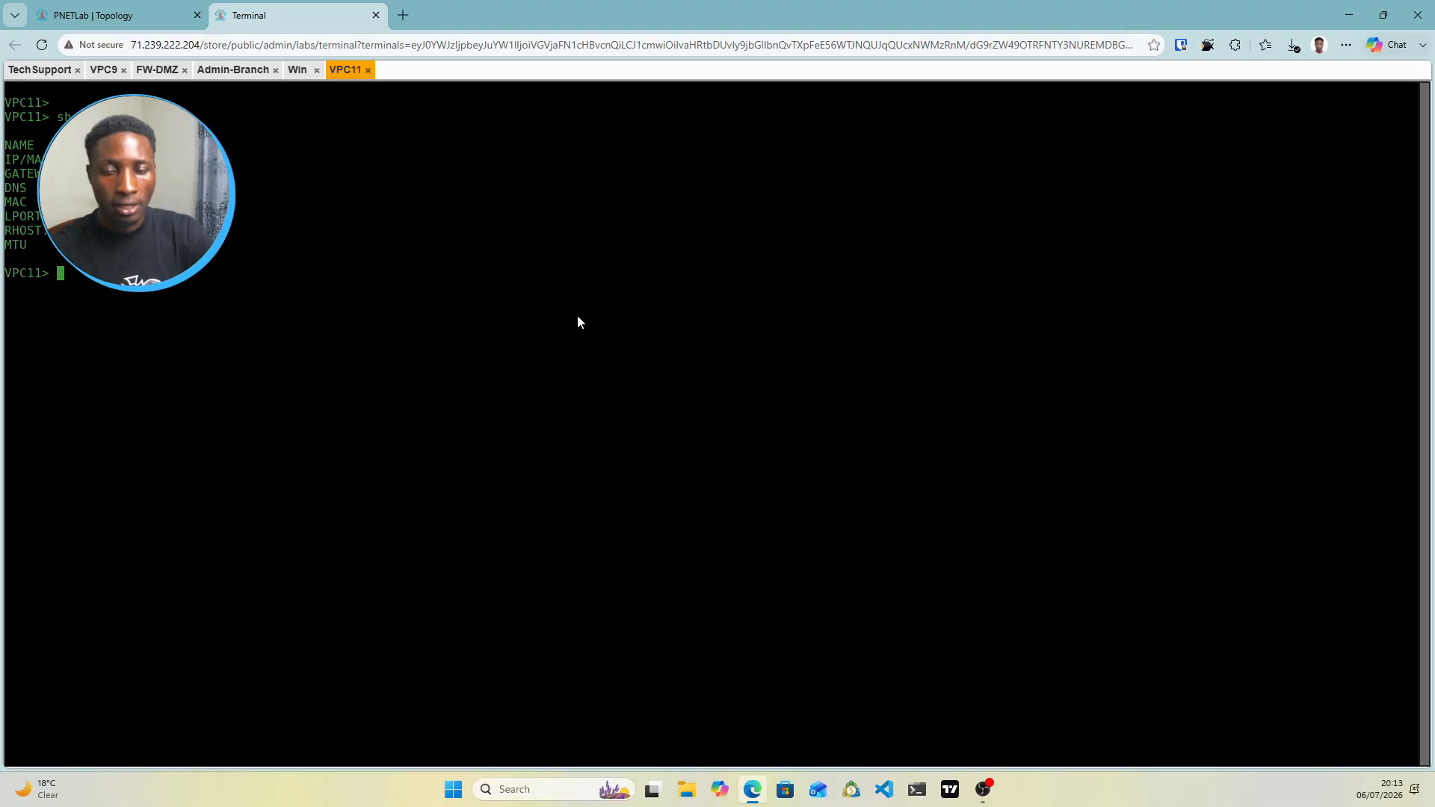
Ping 10.10.10.4 from VPC11, confirm it times out, and bring the topology diagram back
type("ping")
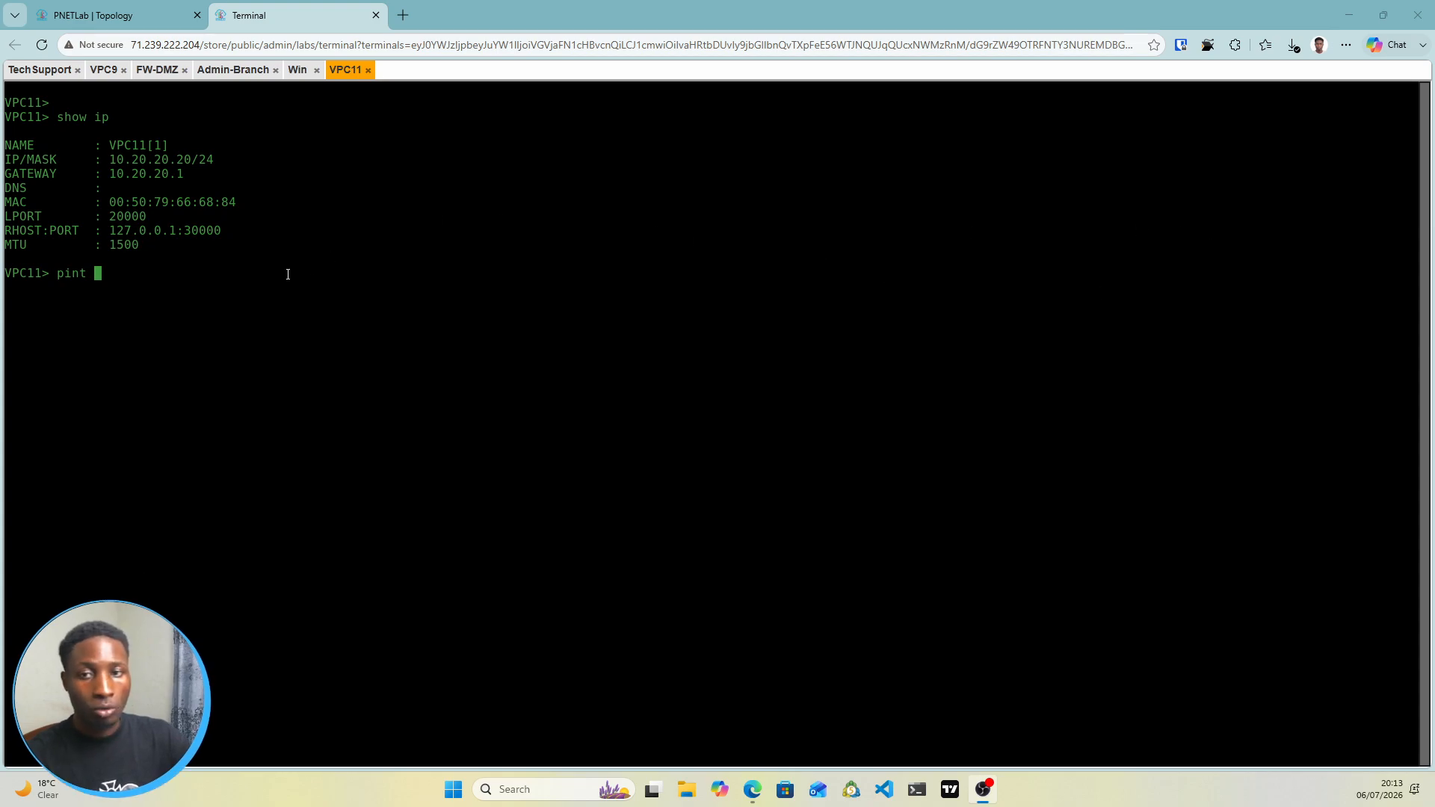
key("BackSpace")
key("BackSpace")
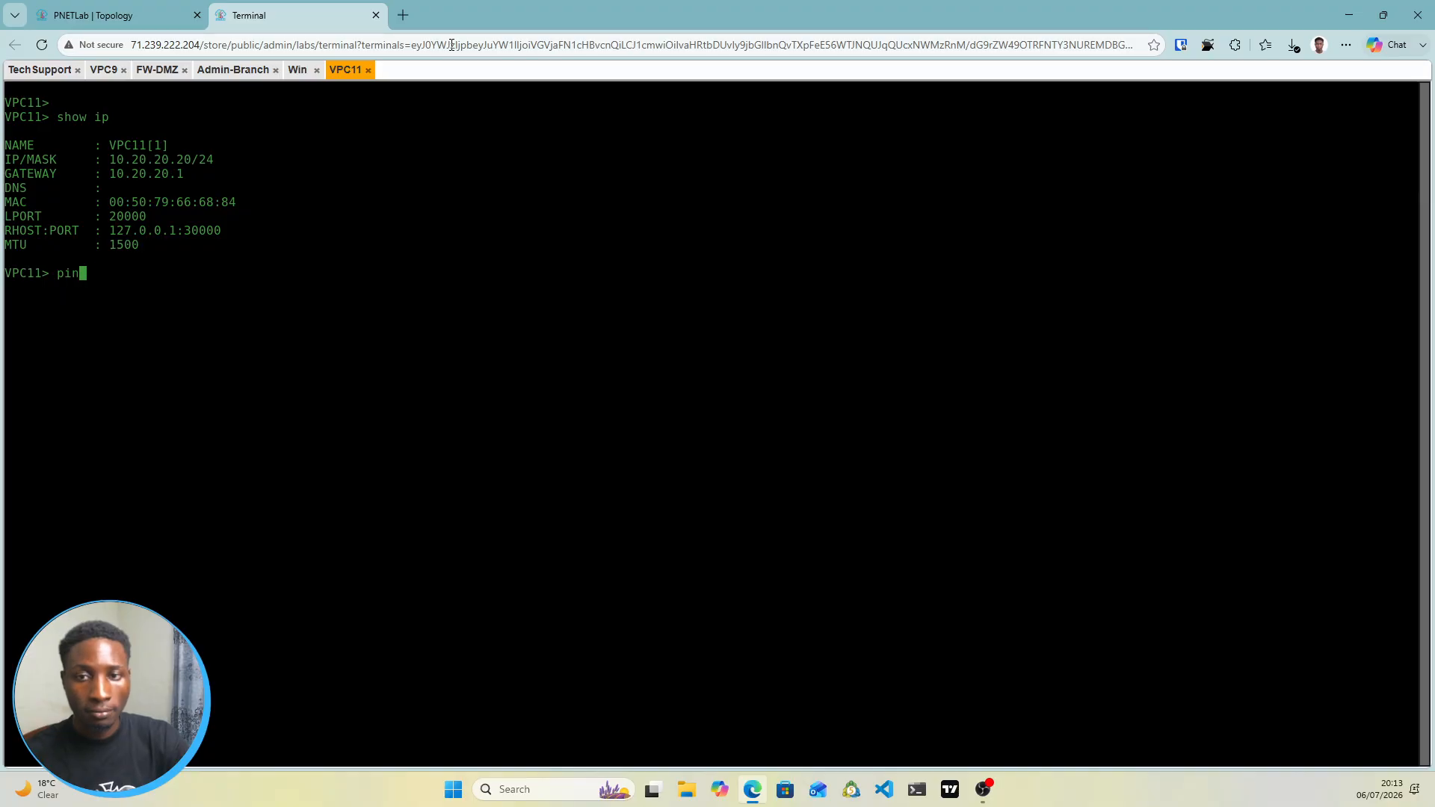
type("g ")
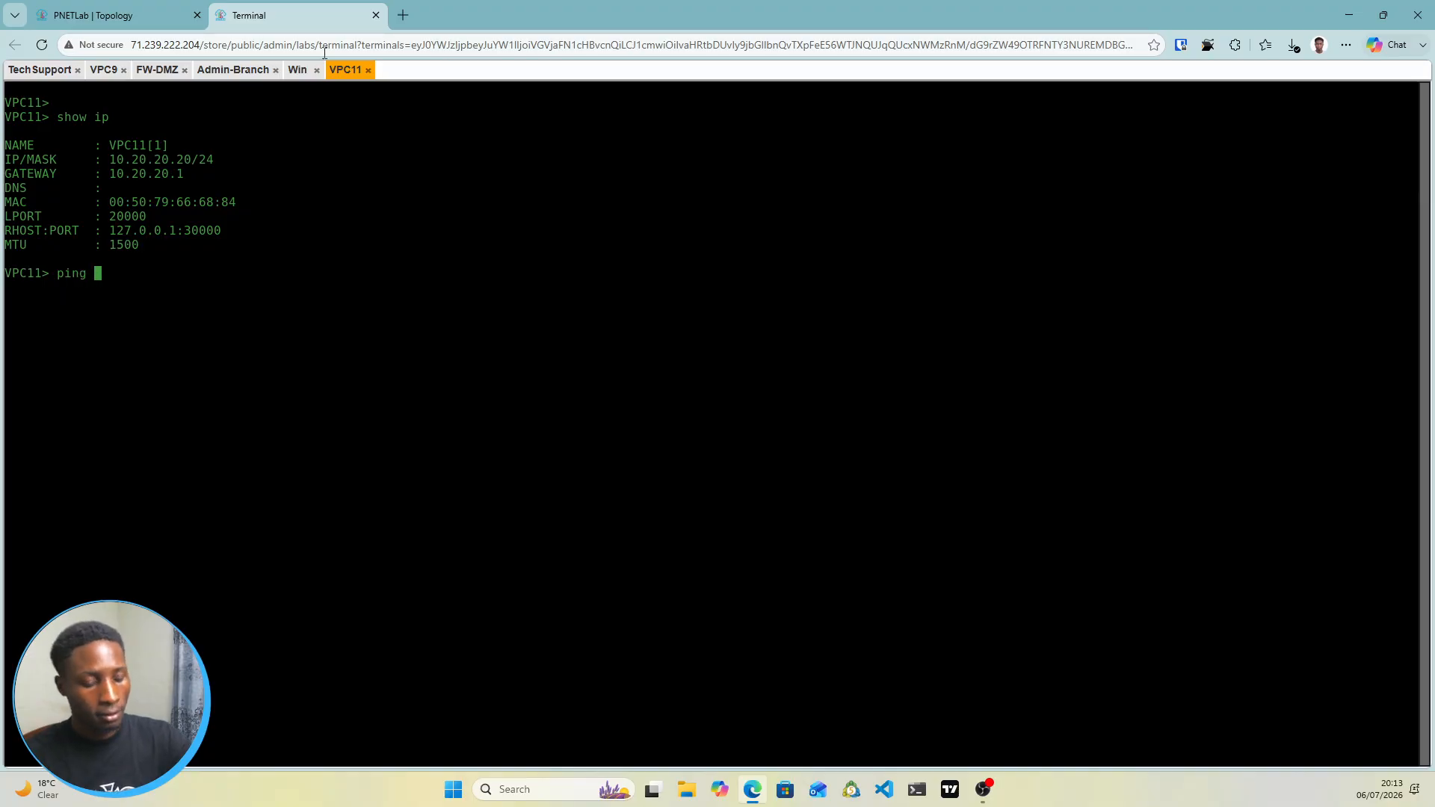
type("10.1")
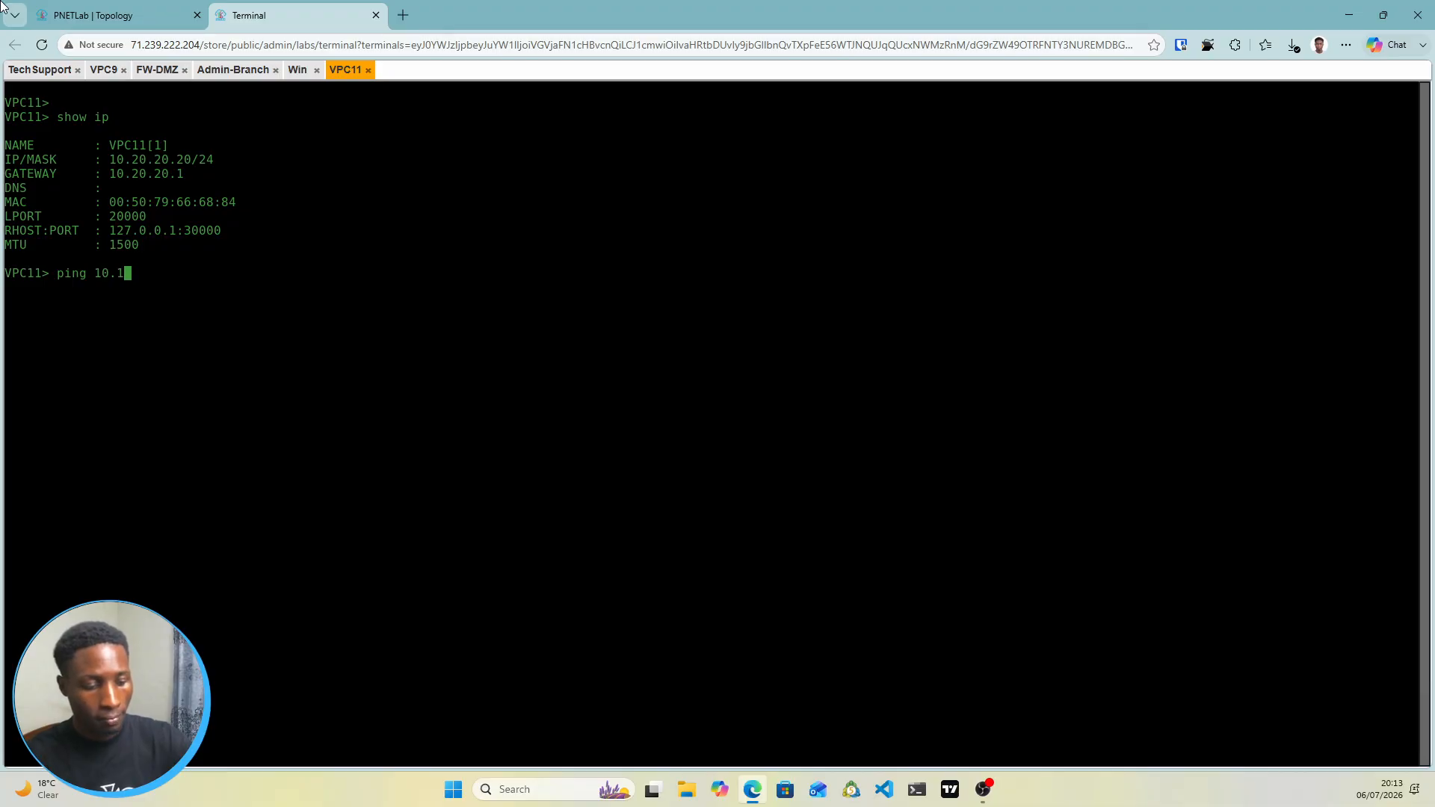
key("BackSpace")
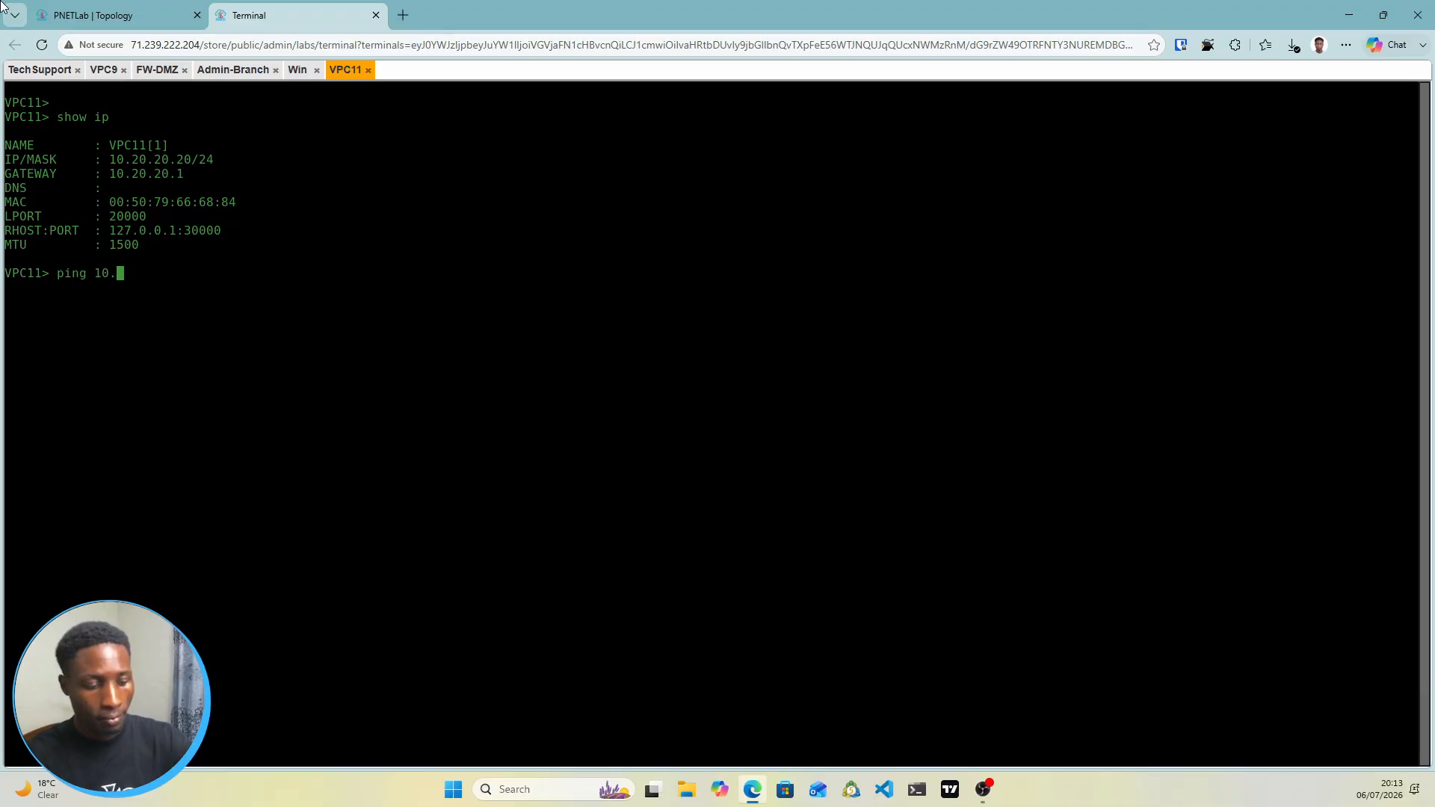
type("10")
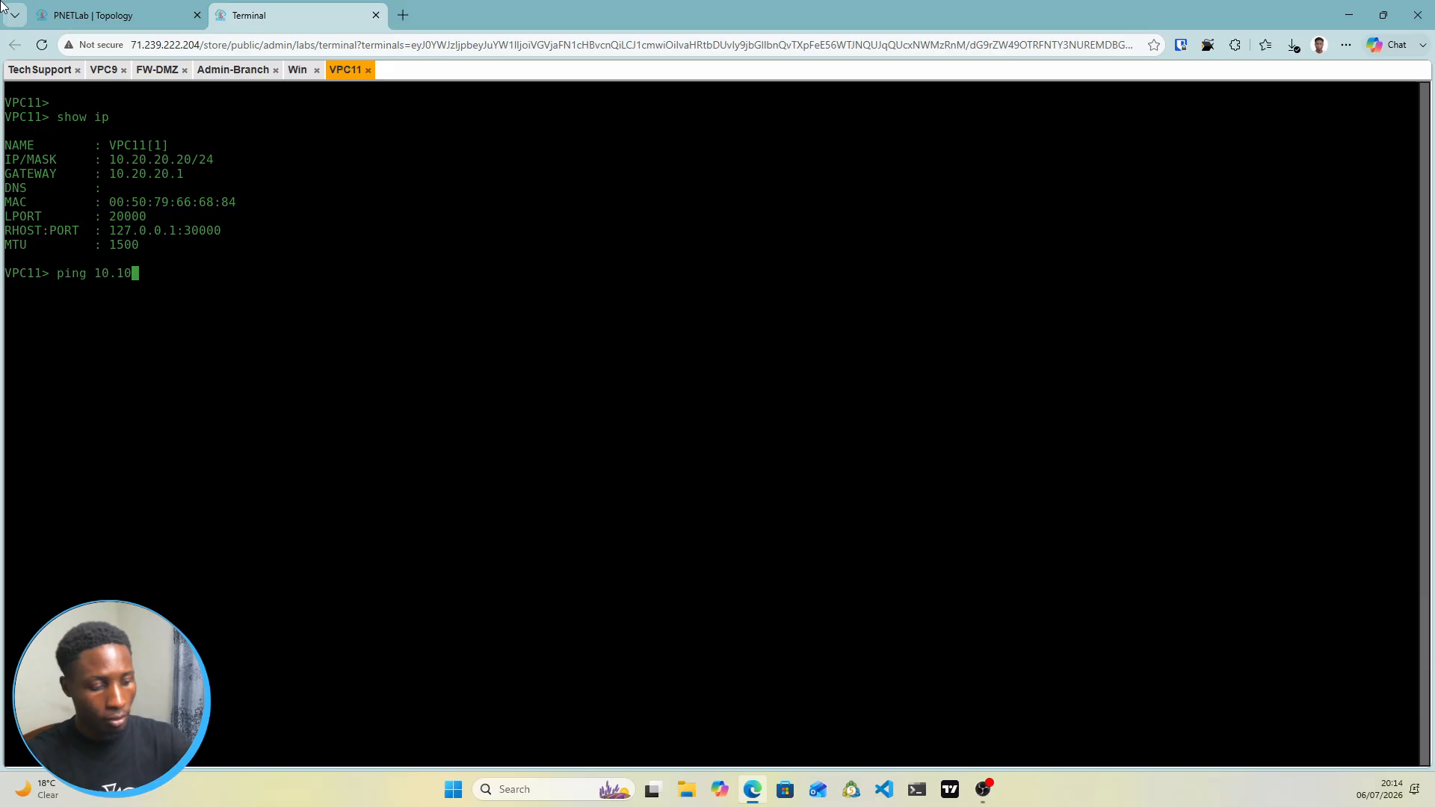
type(".10.4")
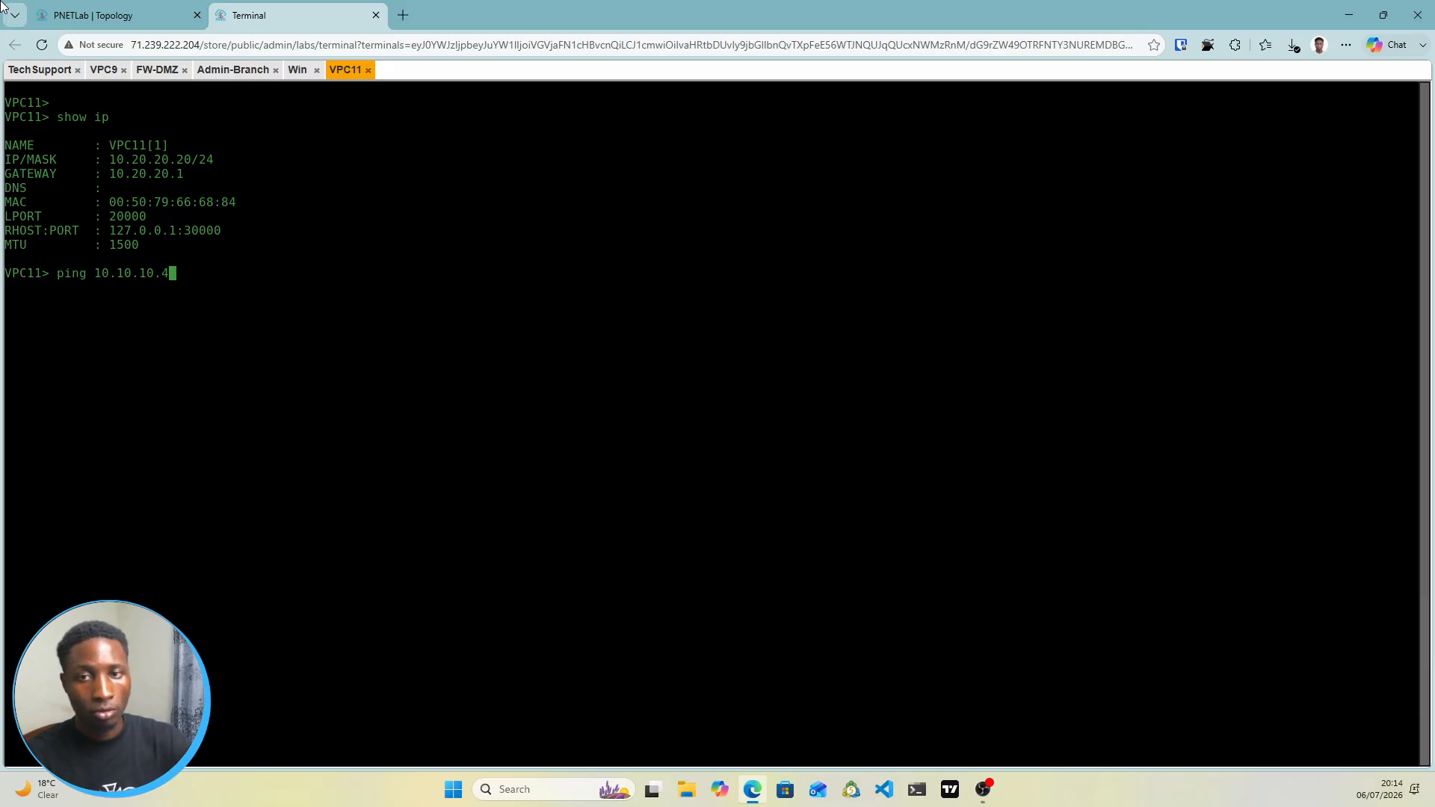
key("Return")
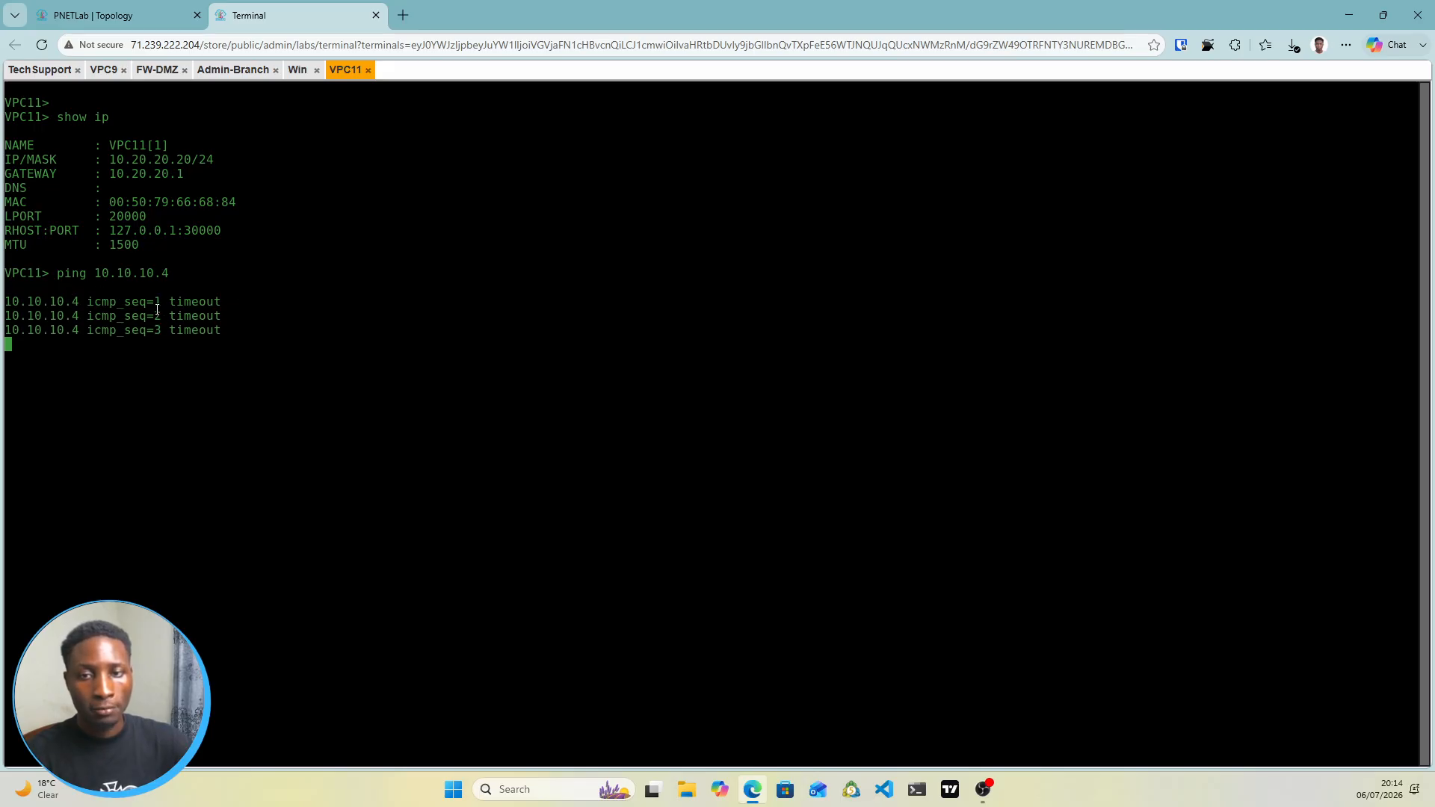
left_click(117, 15)
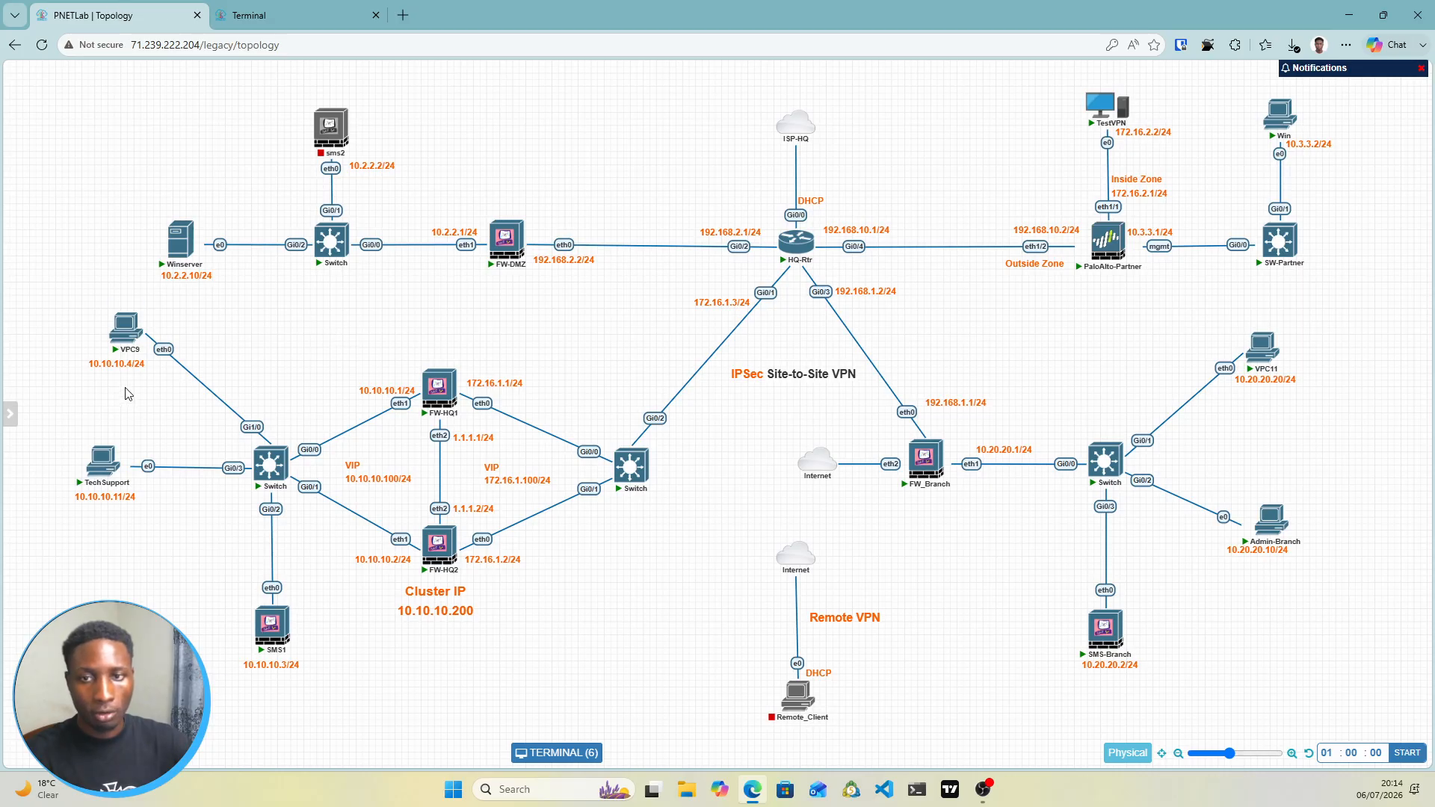
left_click(267, 26)
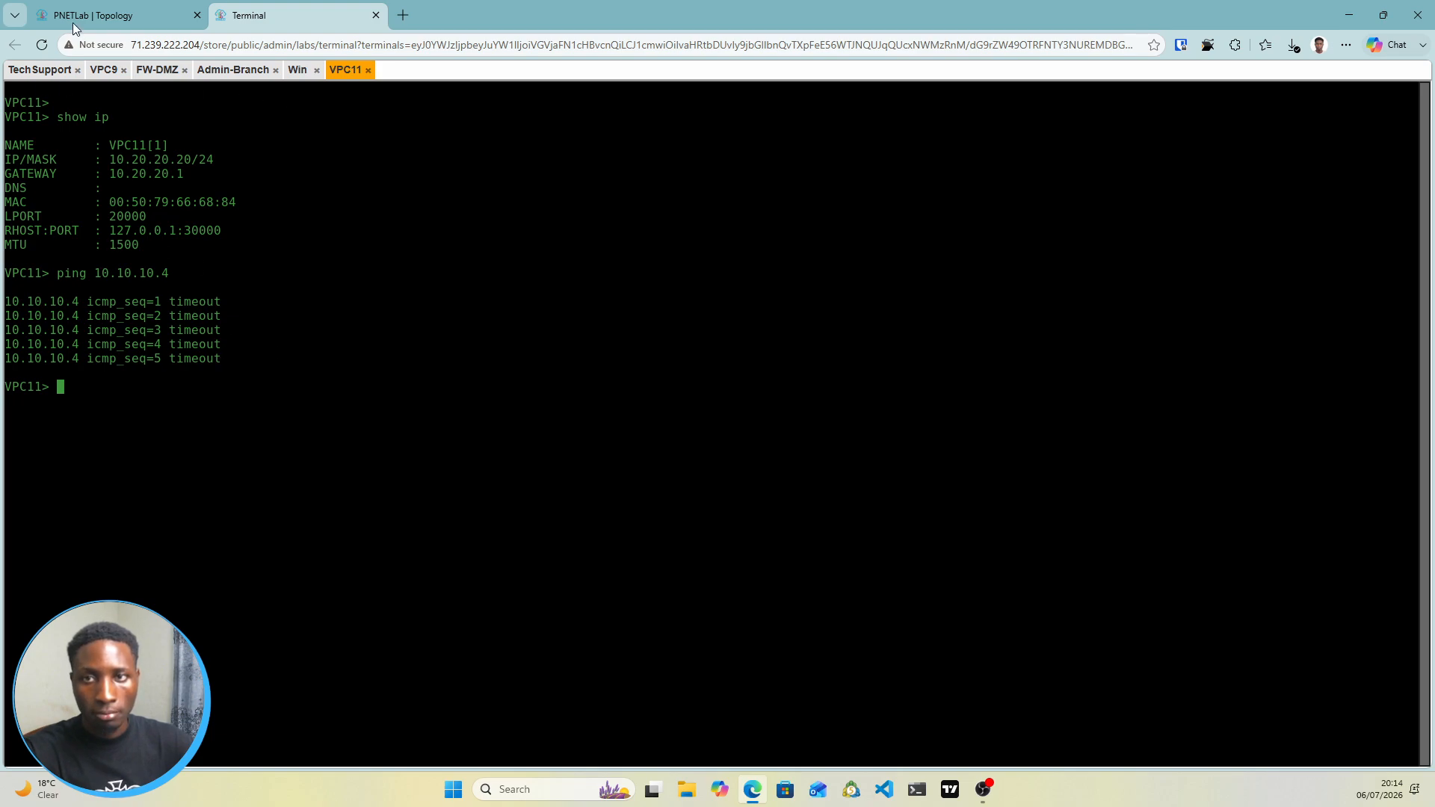
left_click(153, 23)
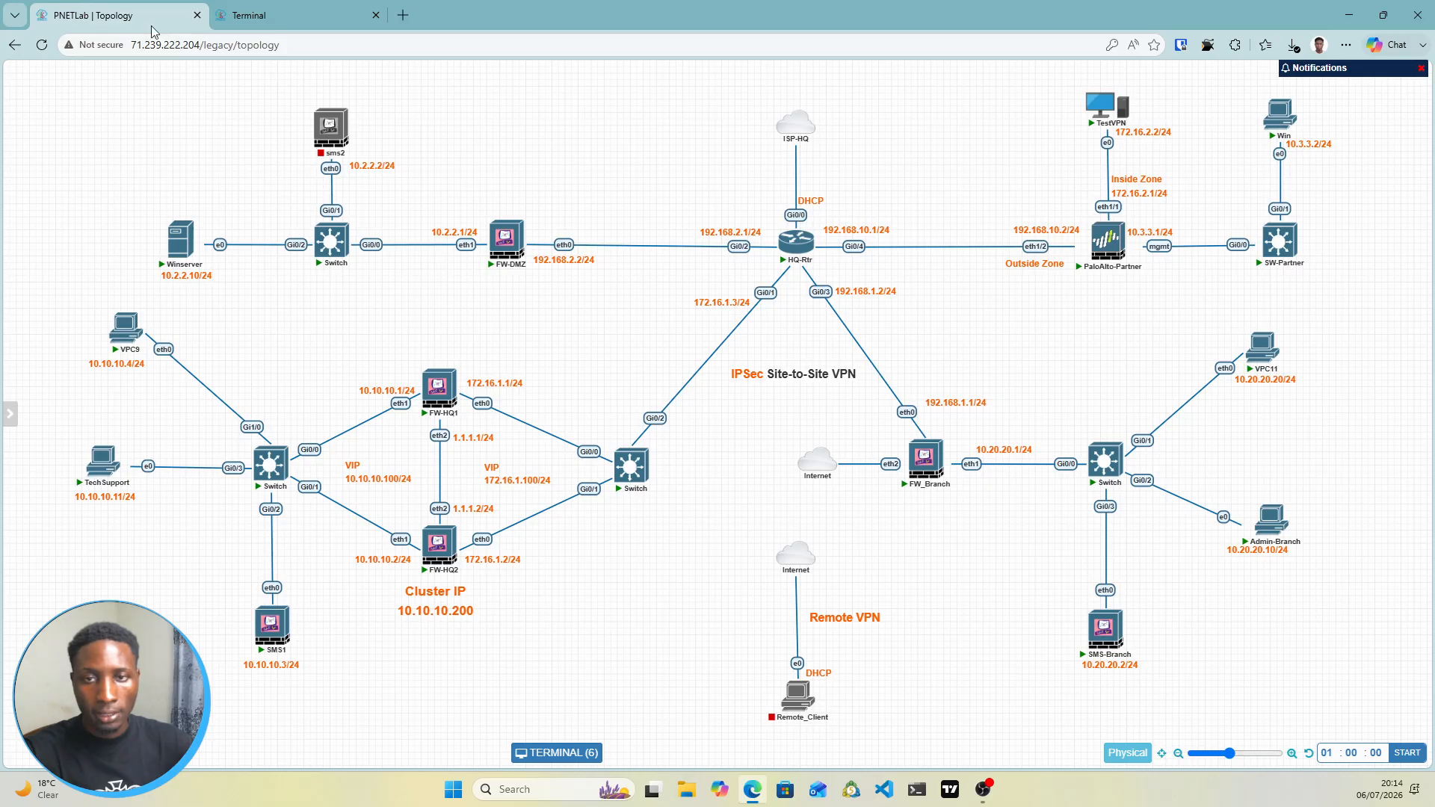
Stop VPC9's continuous ping to 10.2.2.10, then switch to the TechSupport SmartConsole
left_click(127, 329)
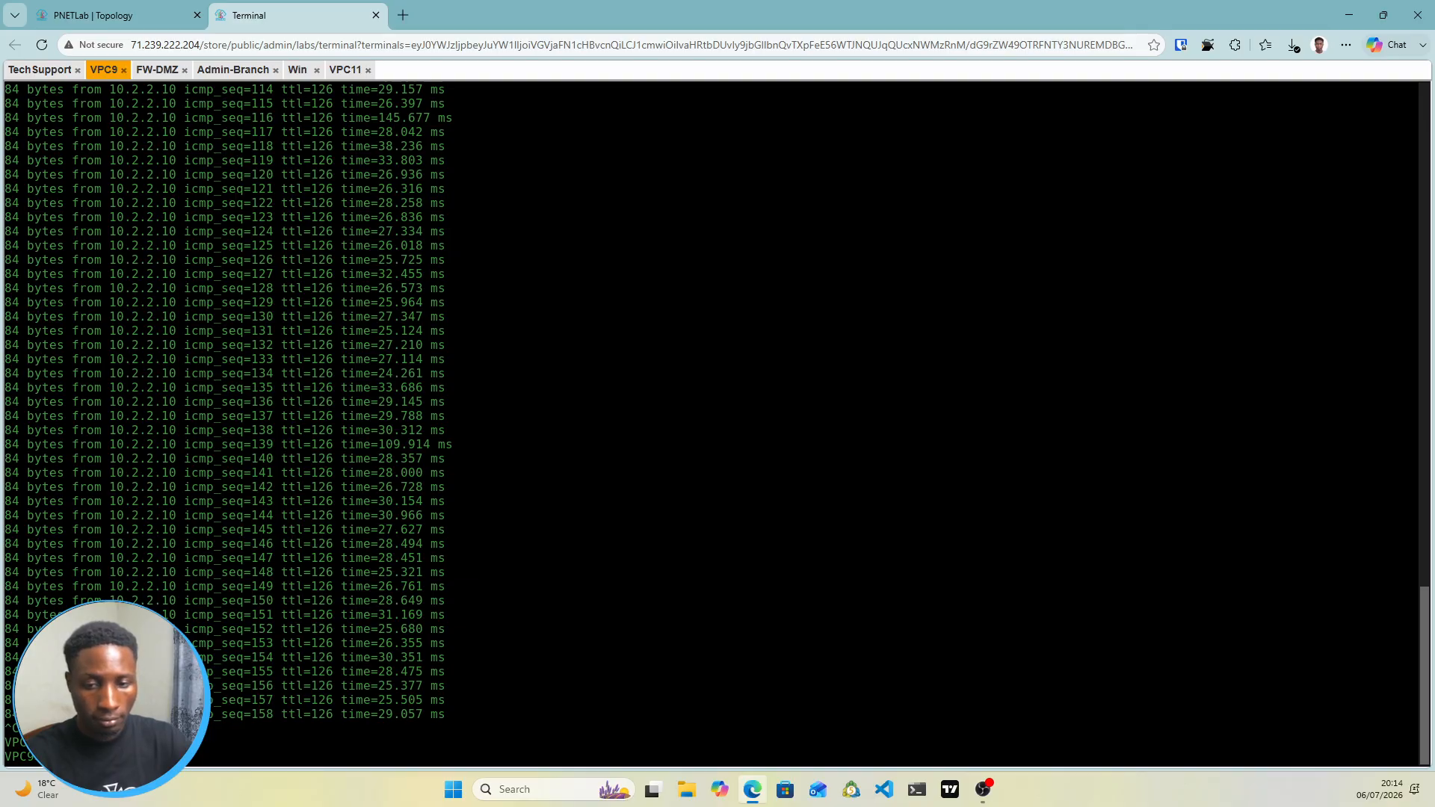
key("Return")
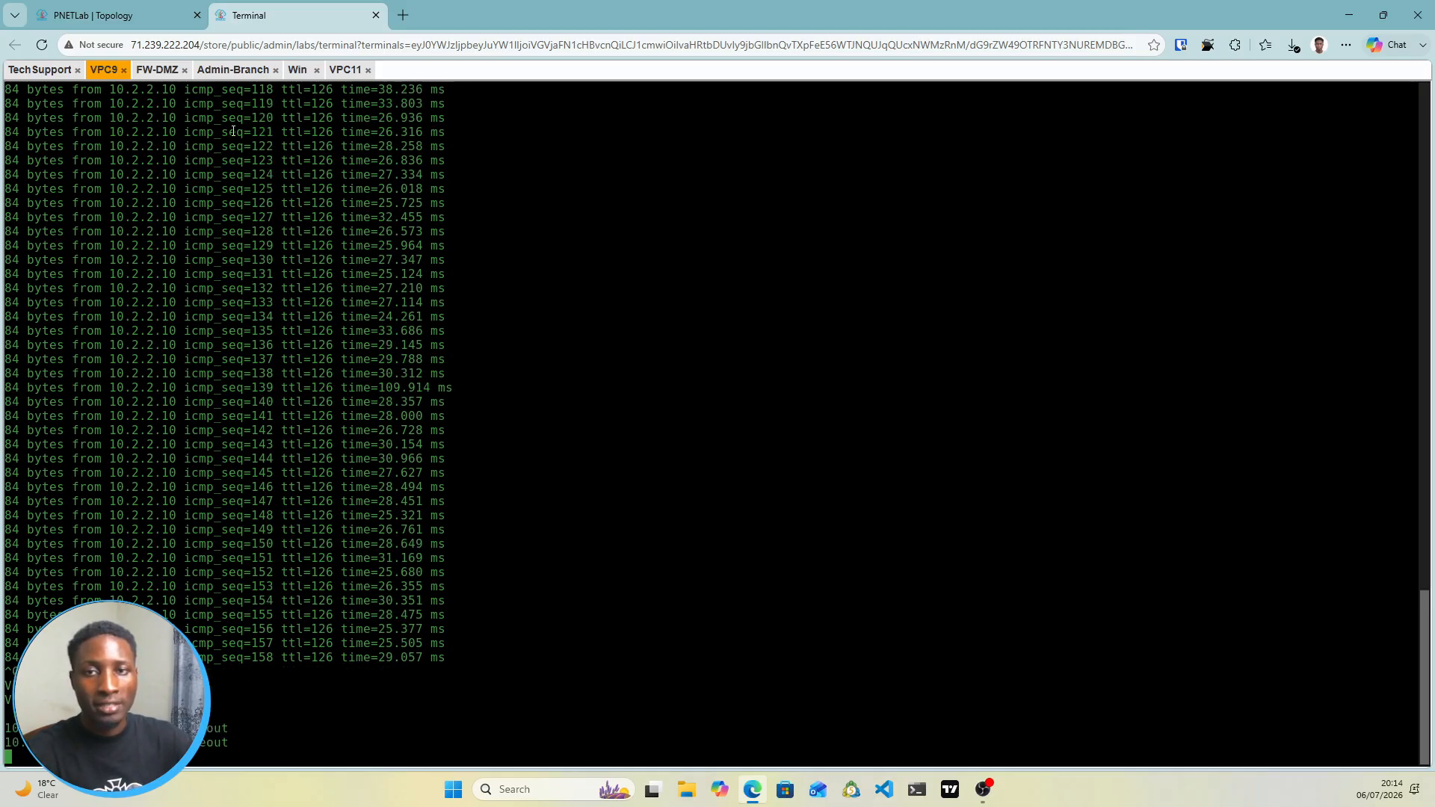
left_click(50, 72)
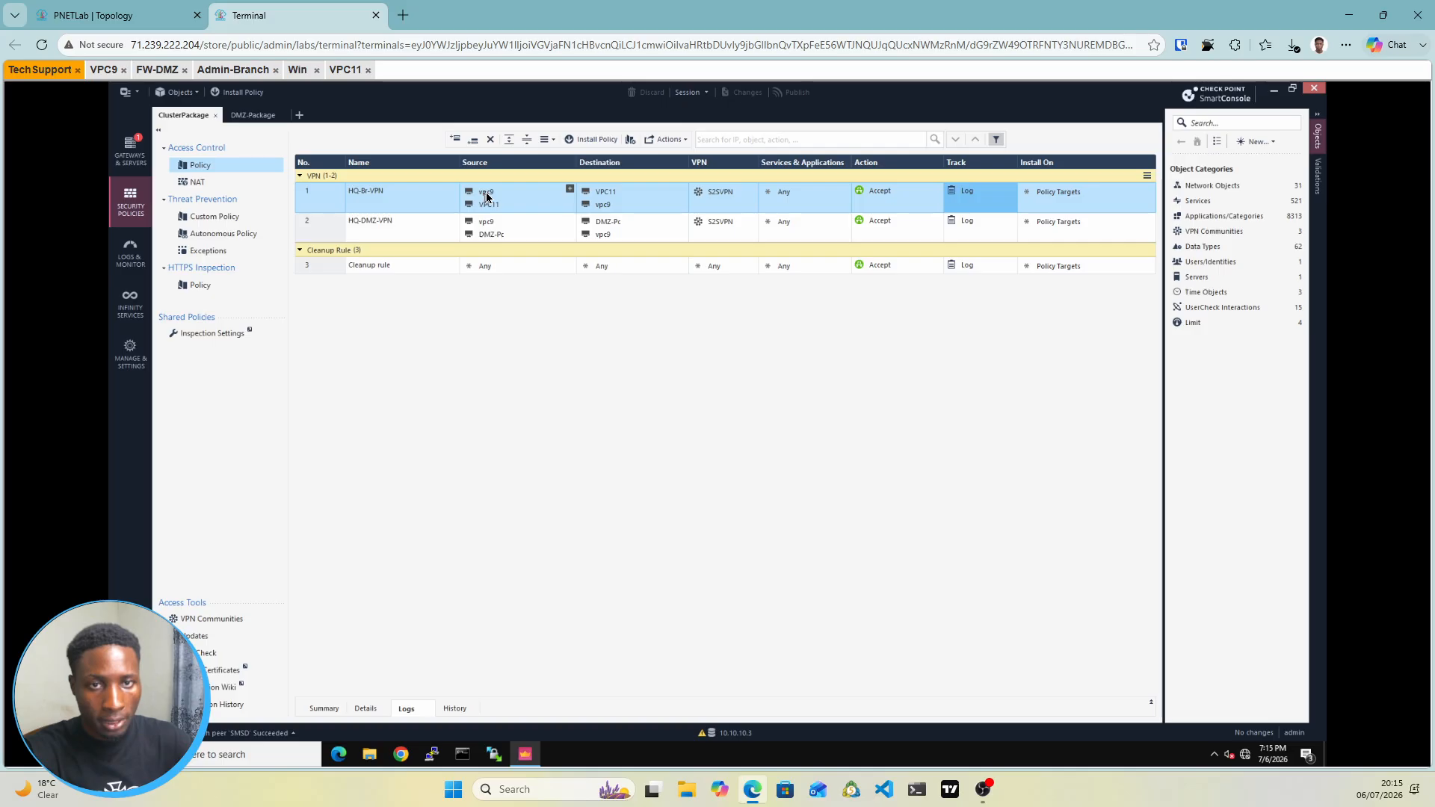
mouse_move(486, 198)
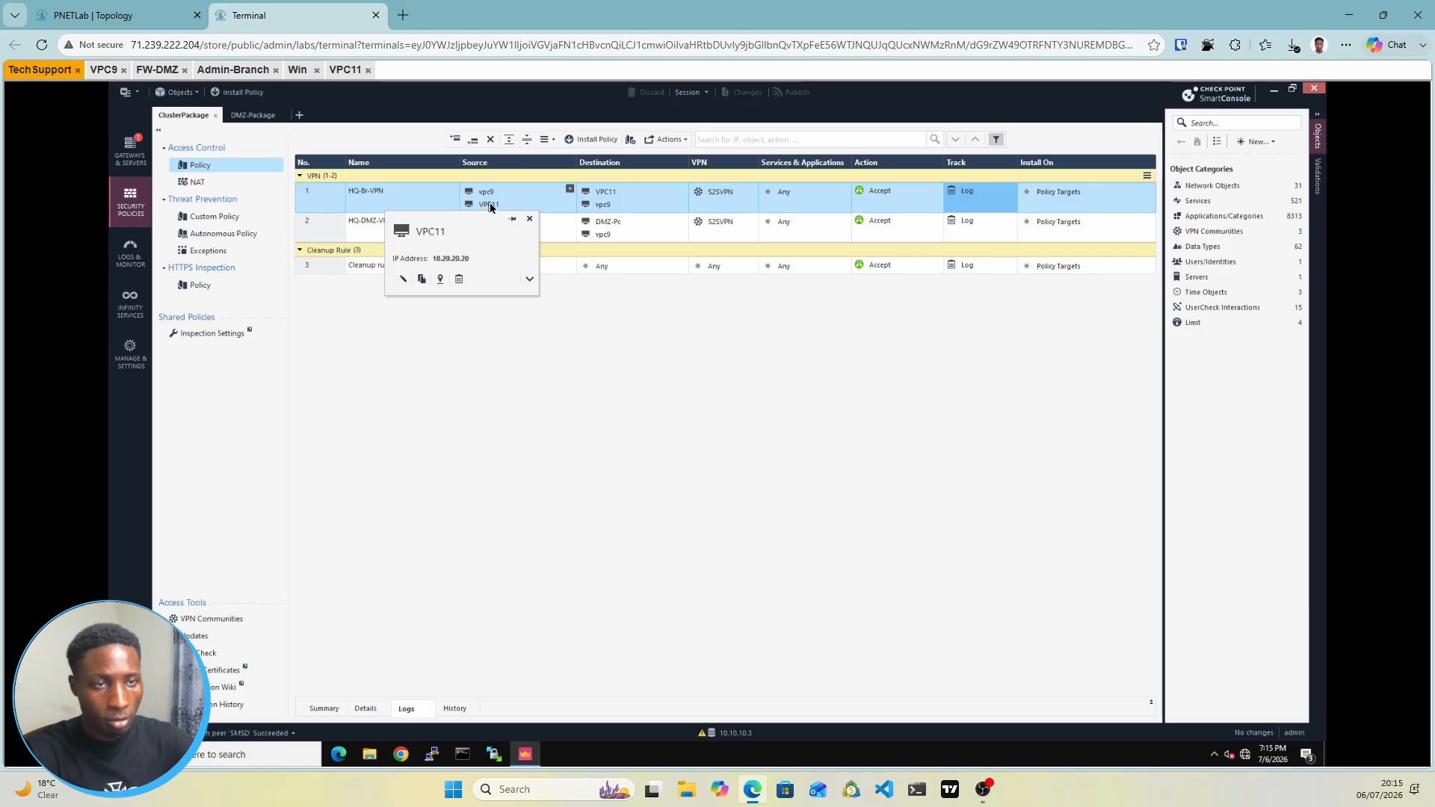
Open S2SVPN from VPN Communities and inspect the HQ cluster's VPN domain without saving
left_click(219, 619)
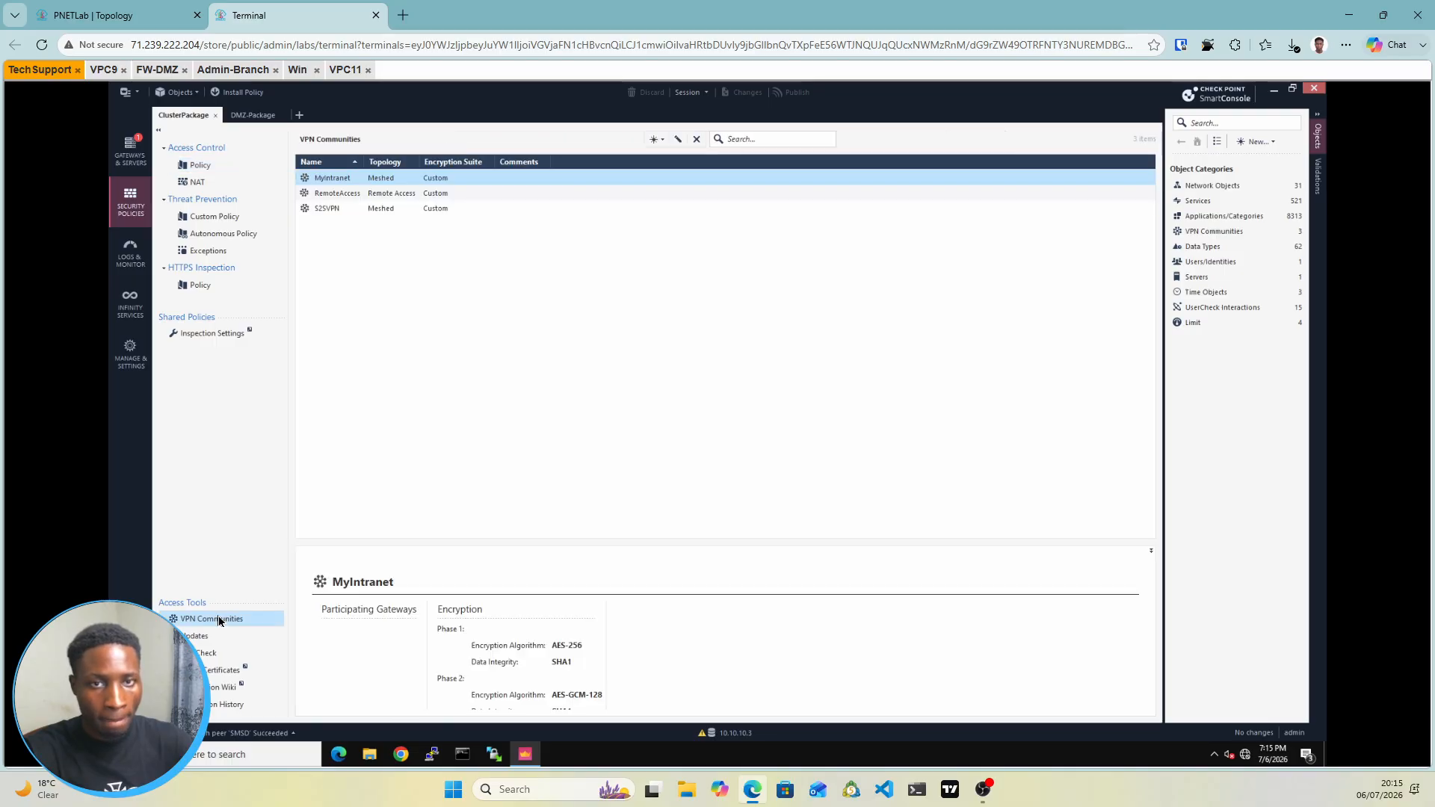
left_click(376, 210)
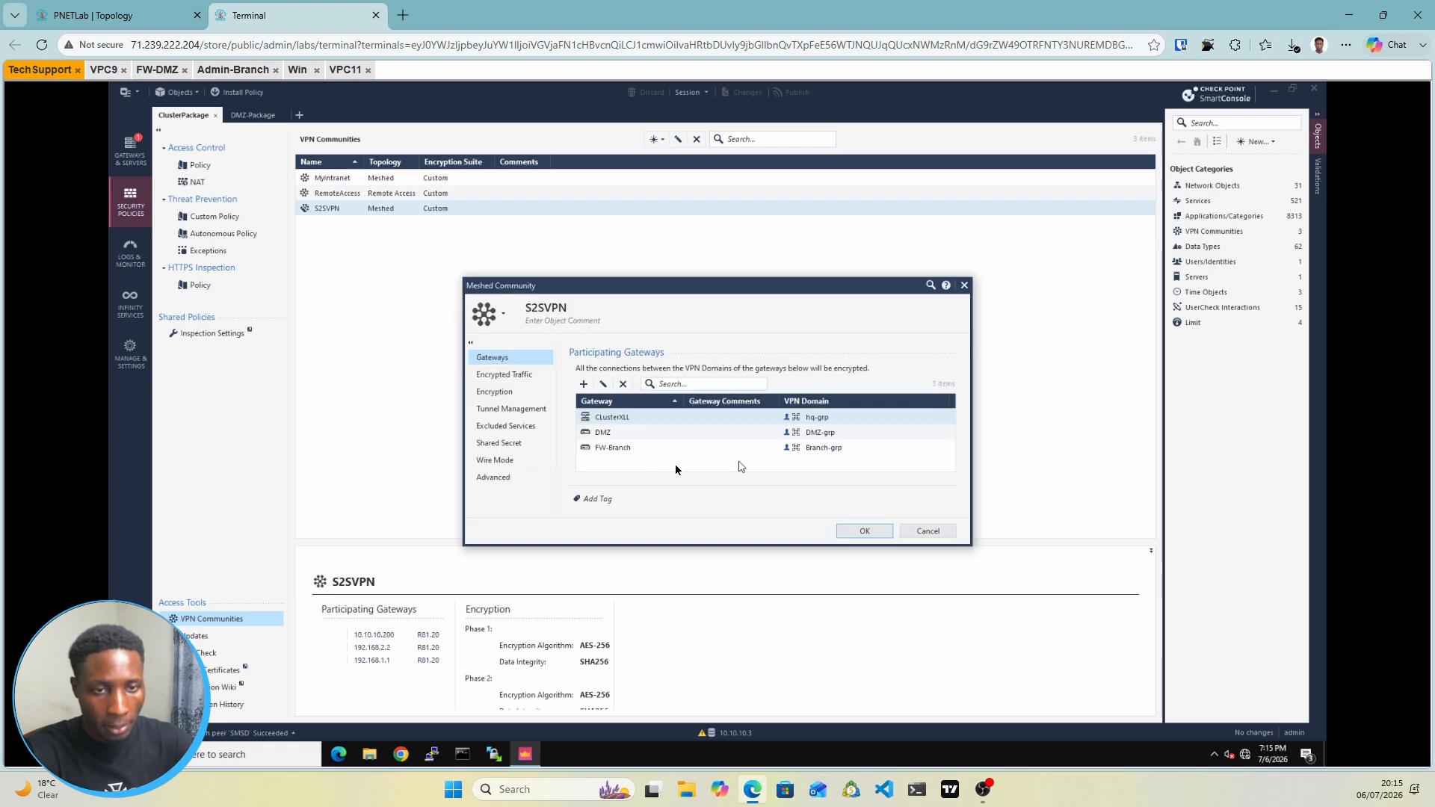
left_click(820, 422)
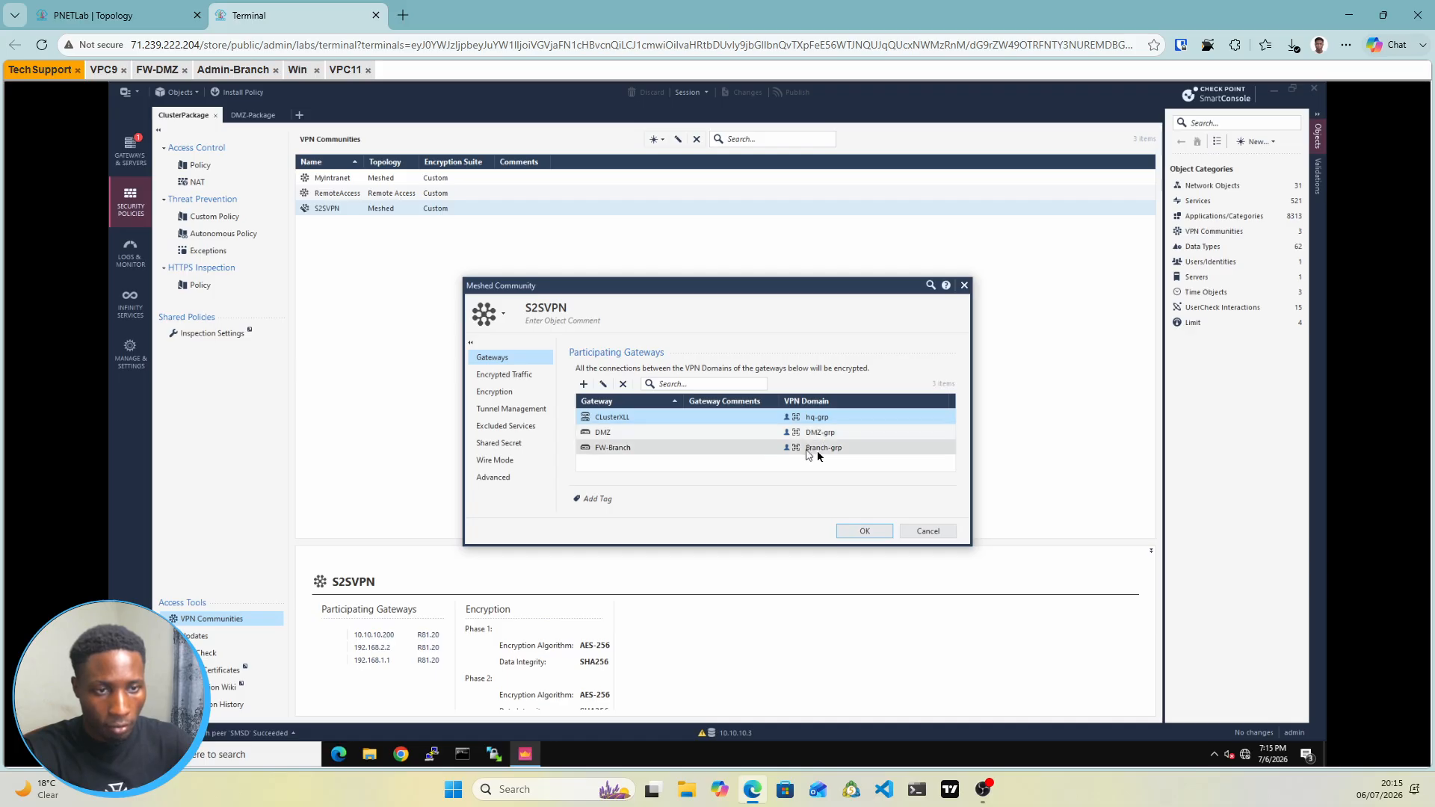
double_click(759, 417)
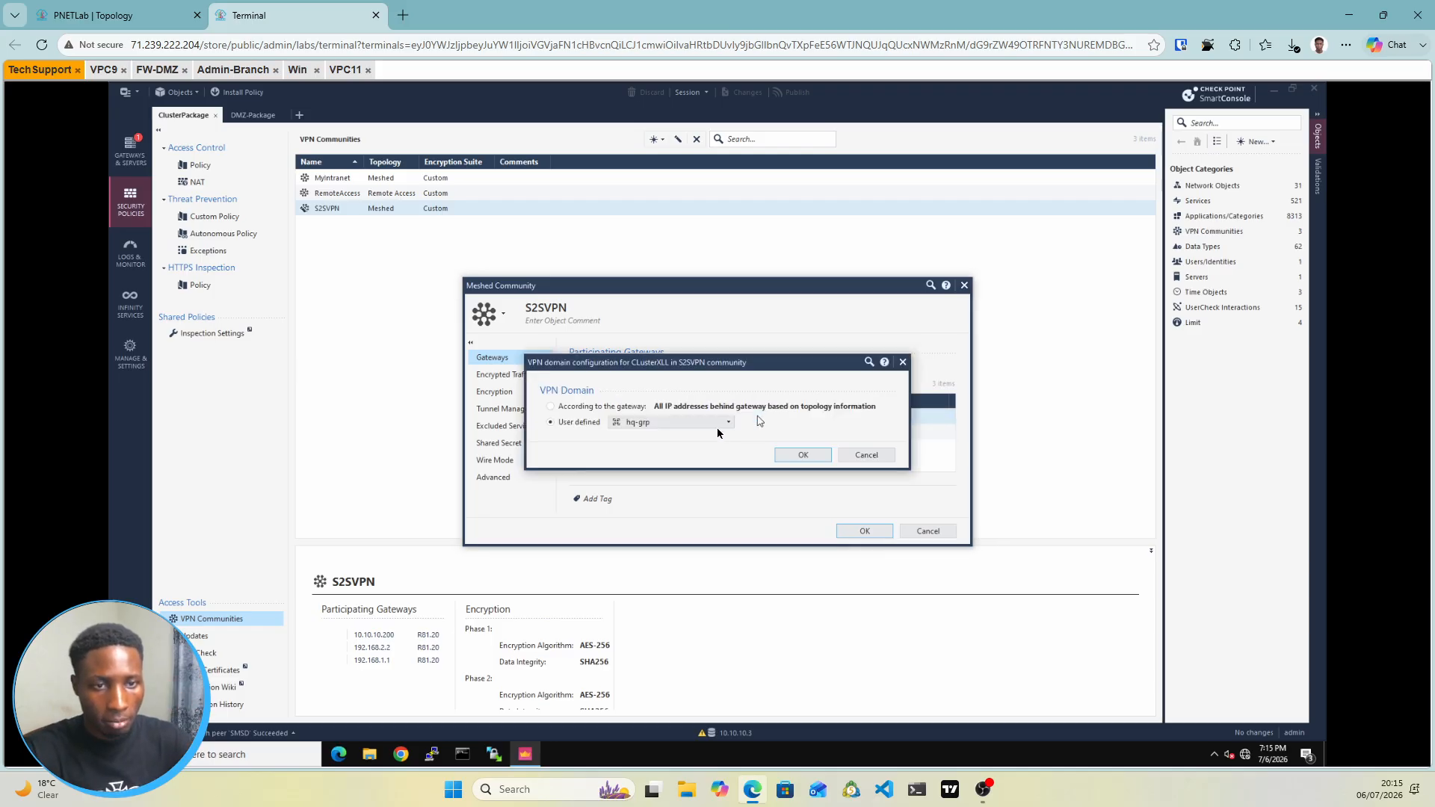
mouse_move(716, 425)
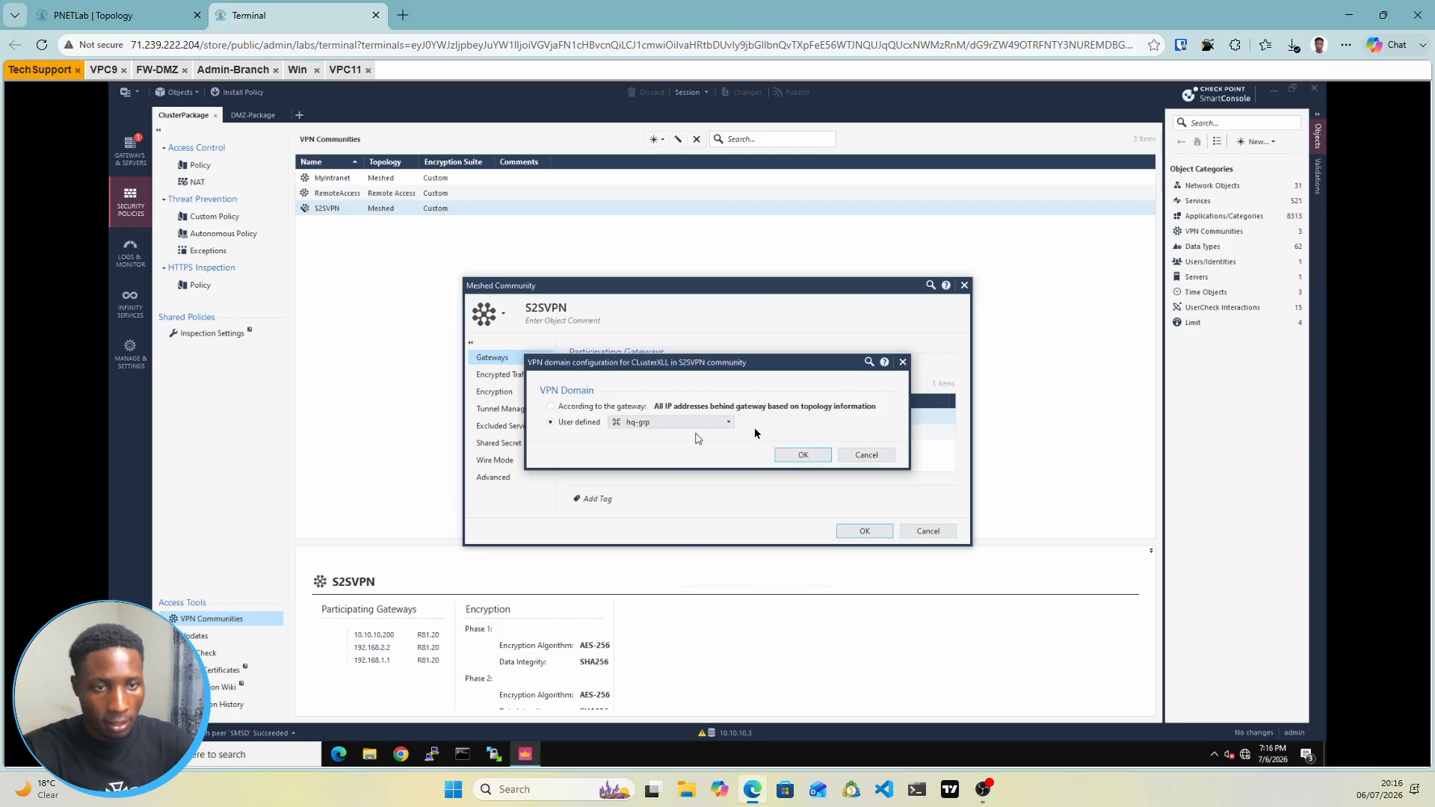
left_click(902, 363)
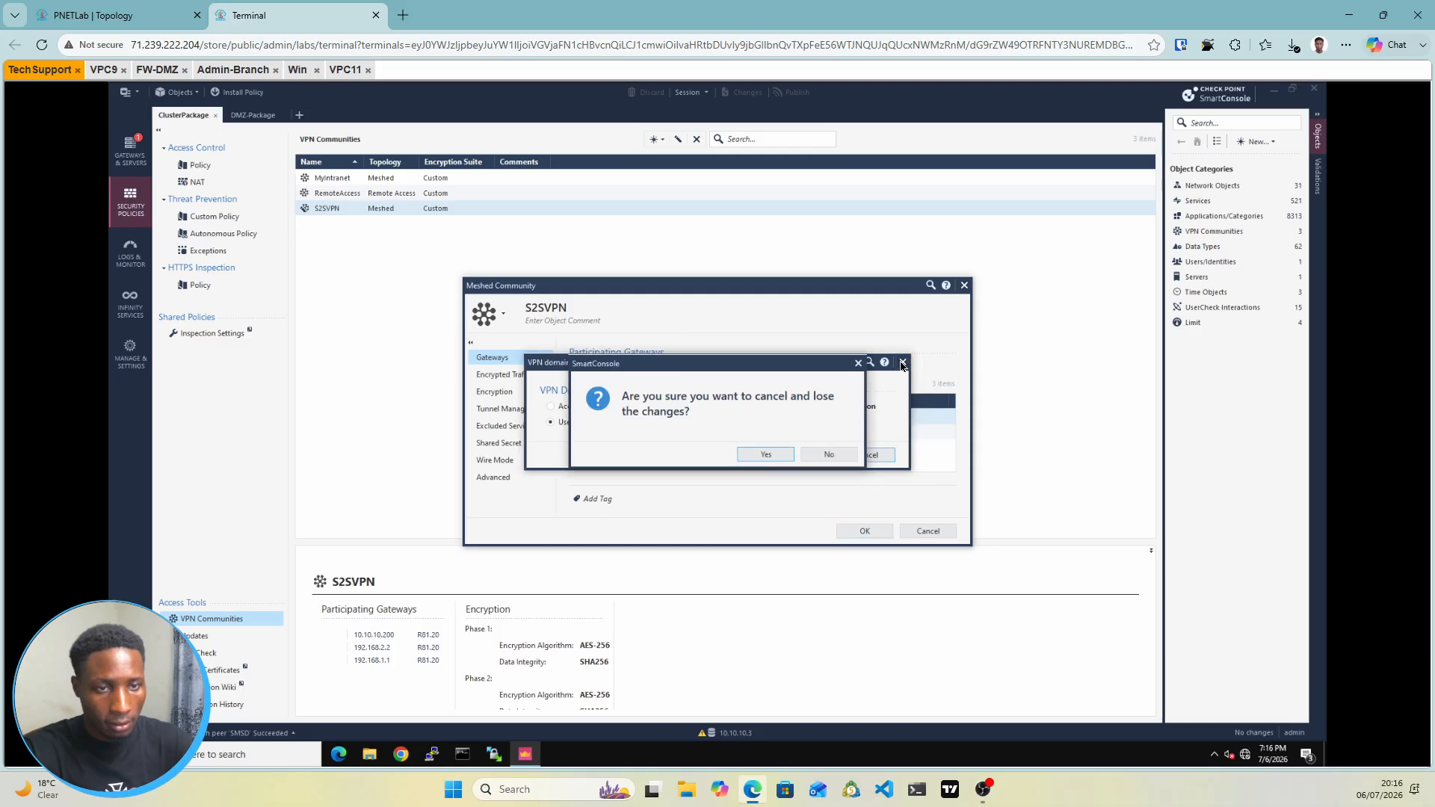
left_click(764, 457)
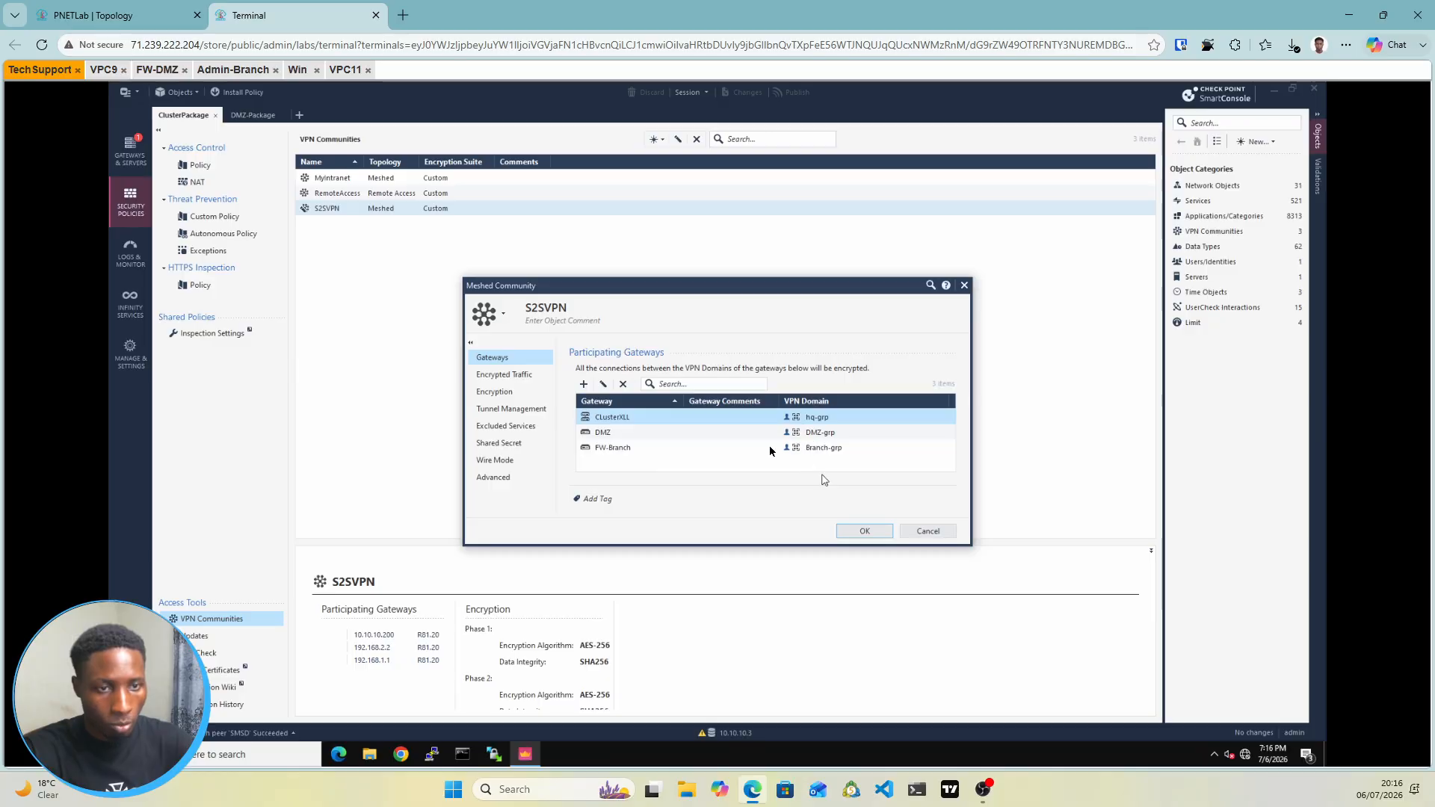
Inspect FW-Branch's VPN domain, Branch-grp, and discard without changes
double_click(769, 447)
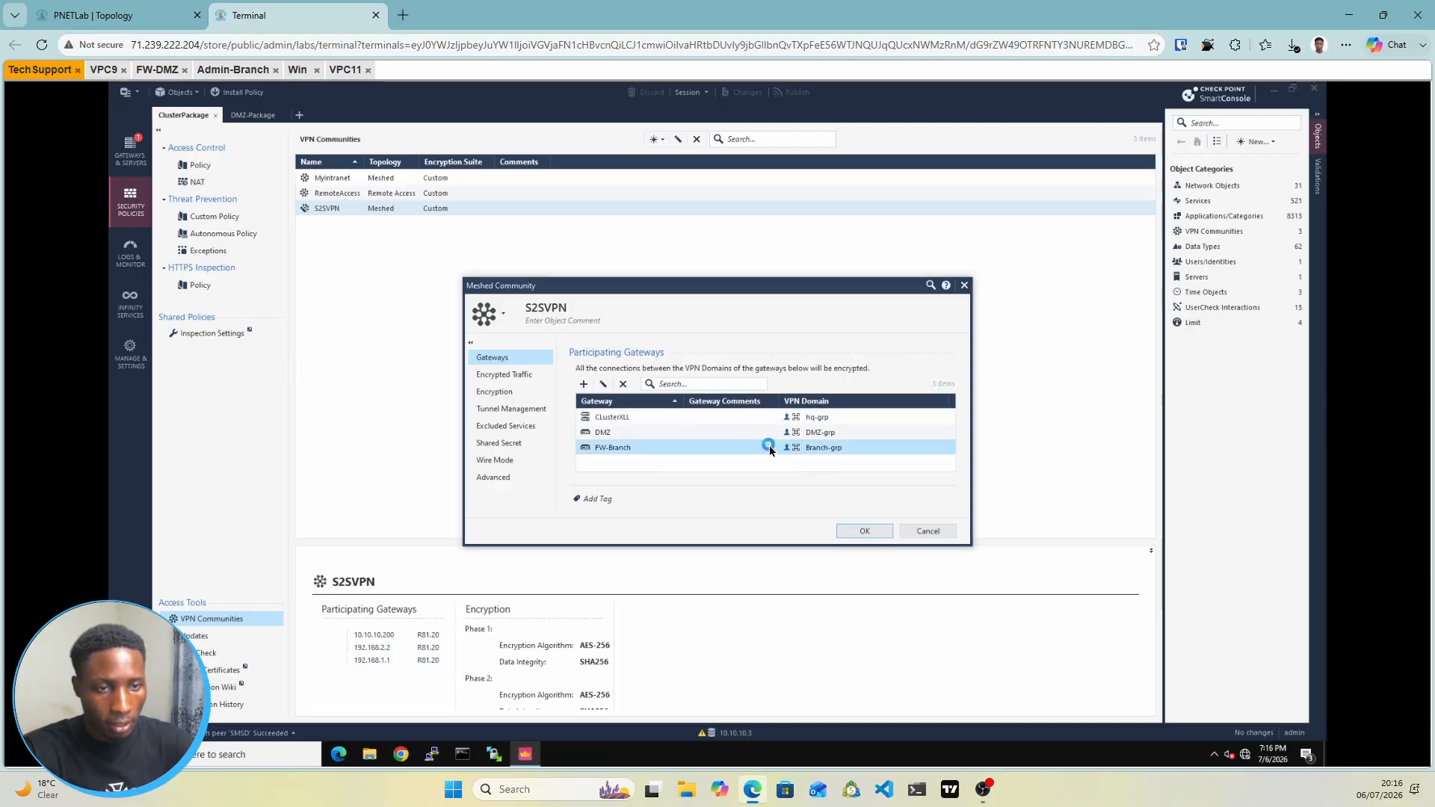
double_click(769, 450)
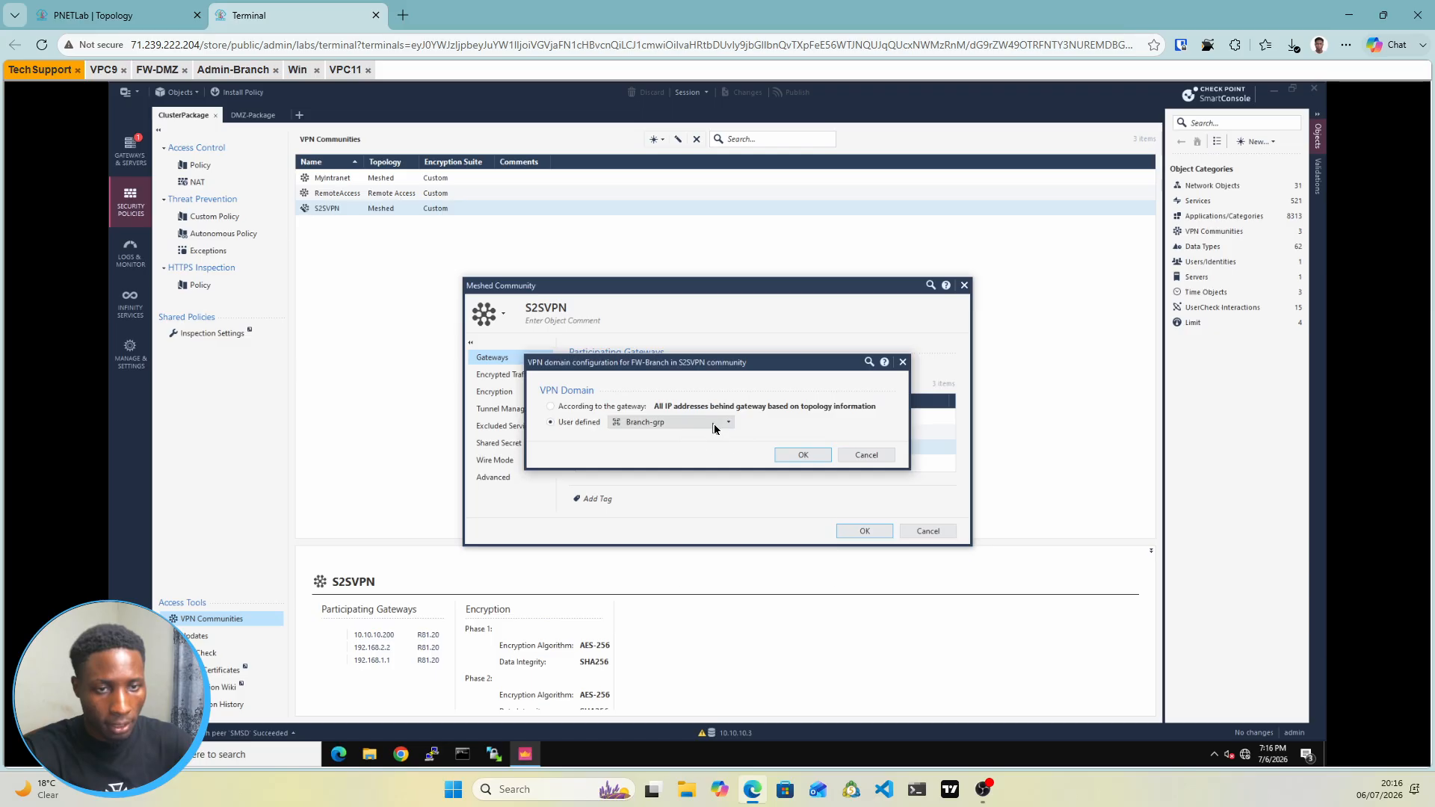
left_click(715, 424)
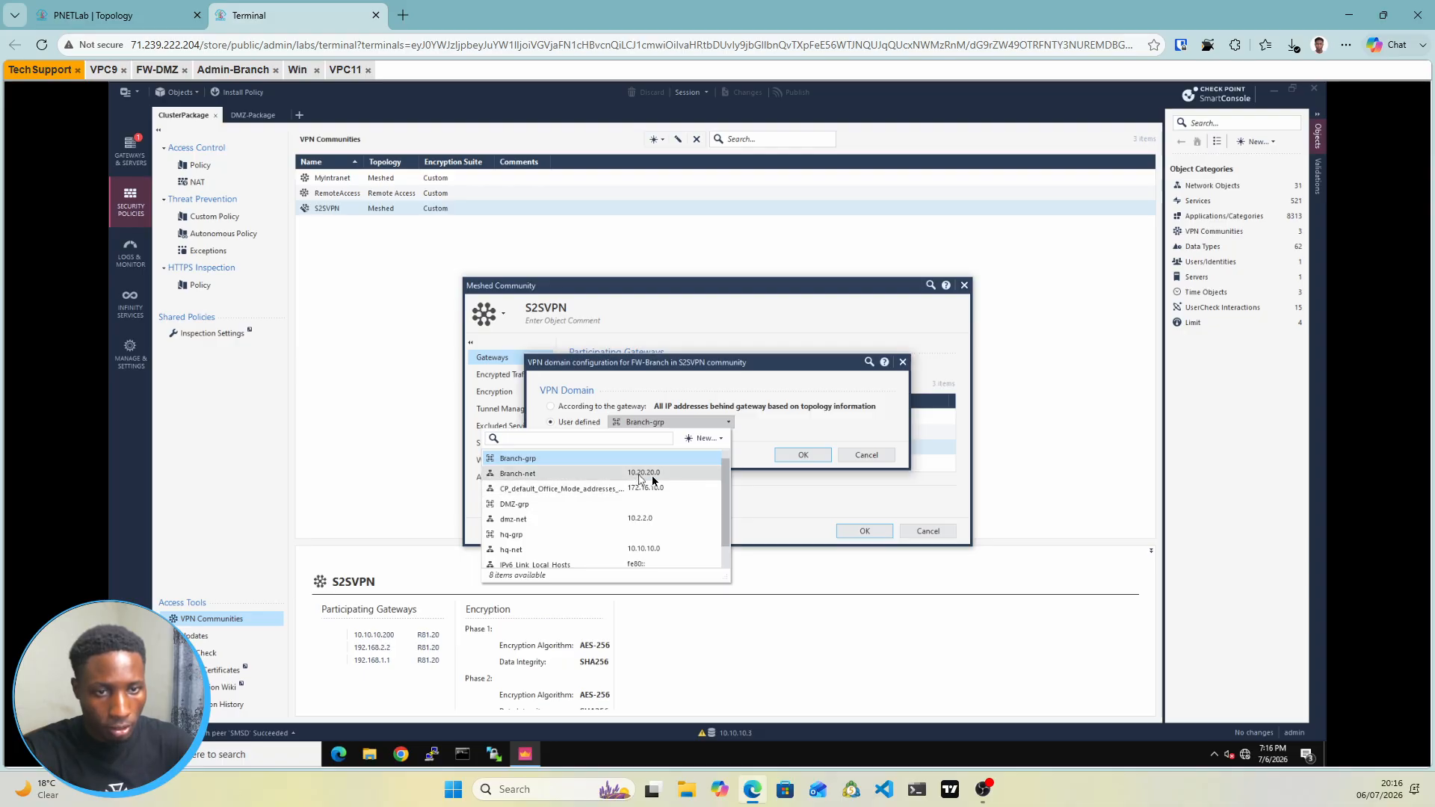
left_click(786, 432)
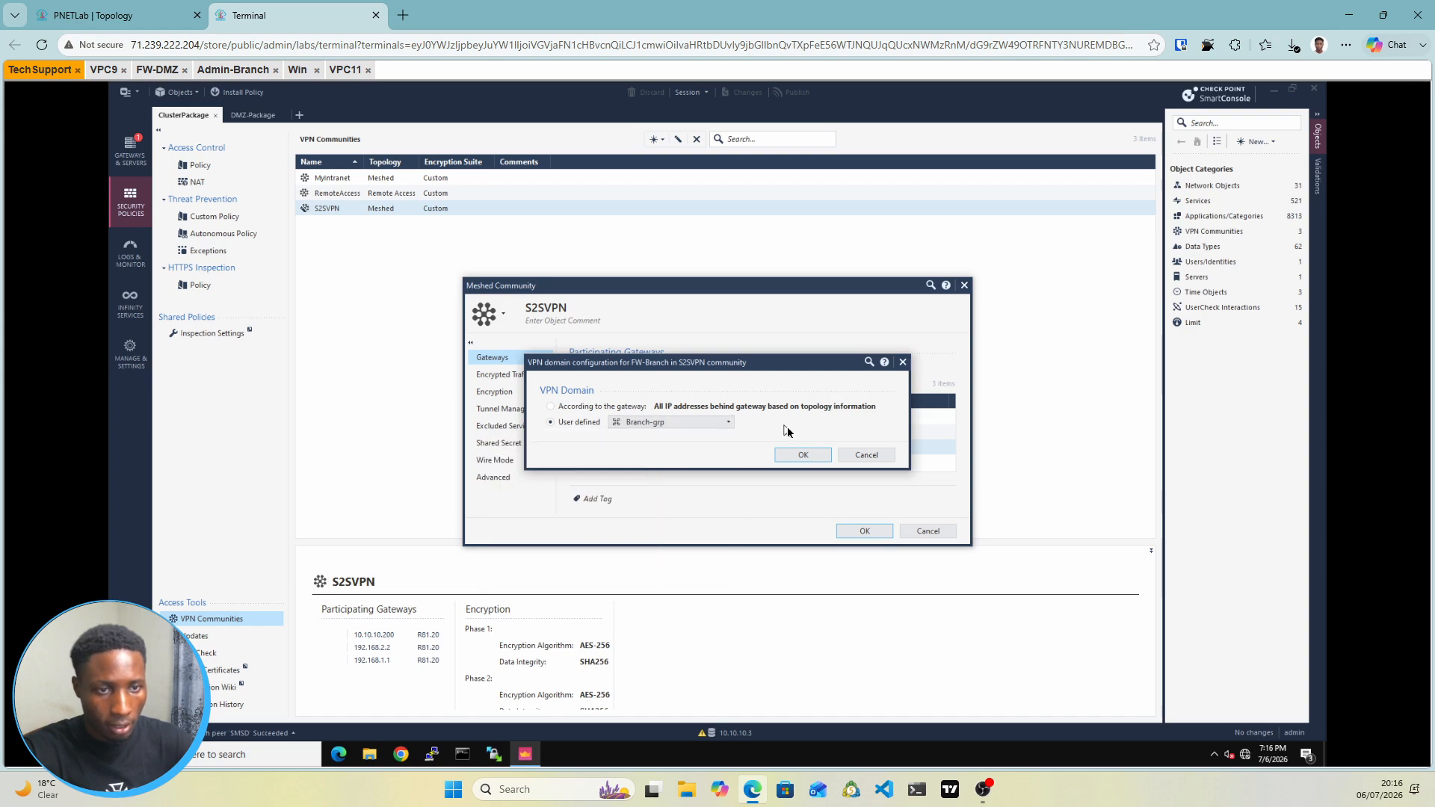
left_click(866, 456)
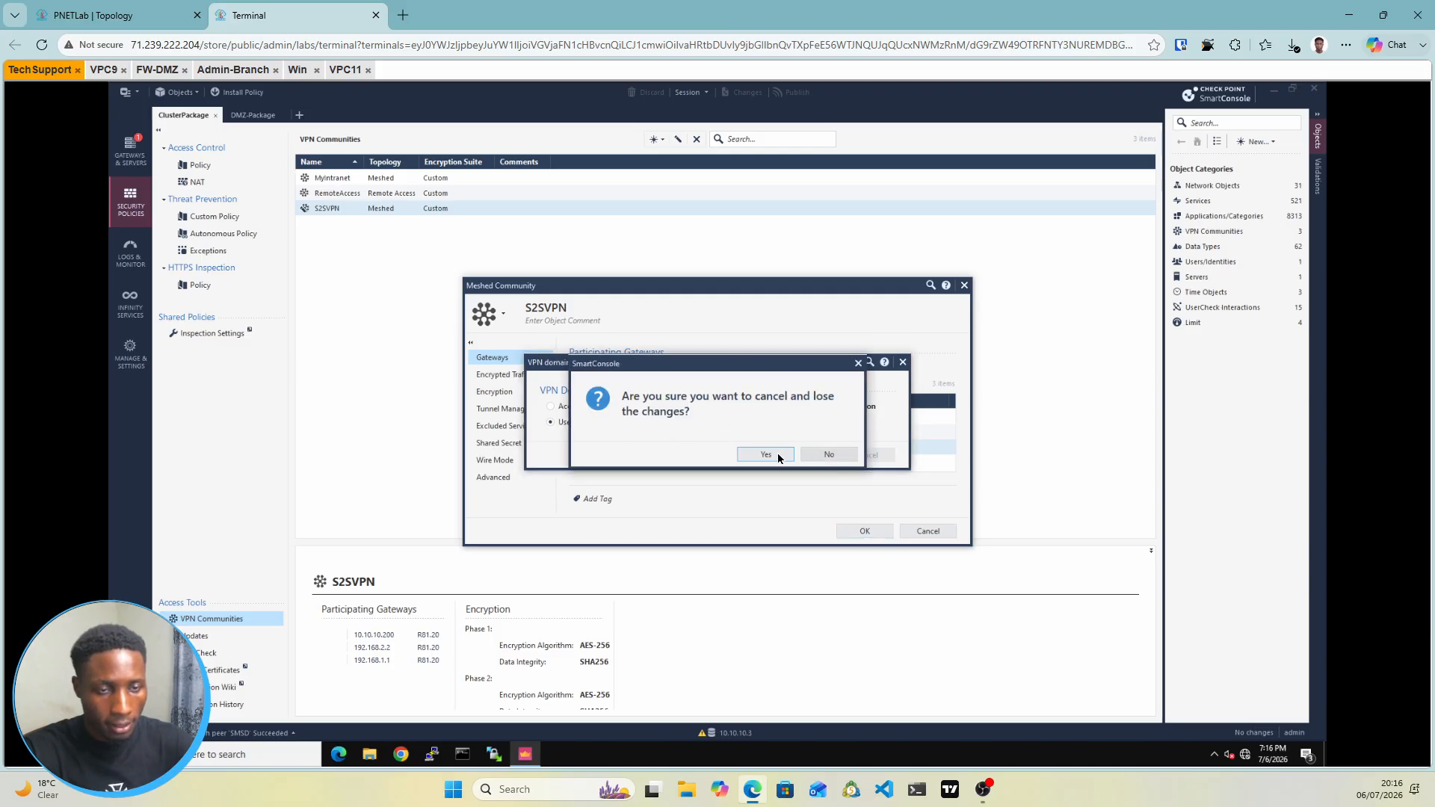
left_click(777, 456)
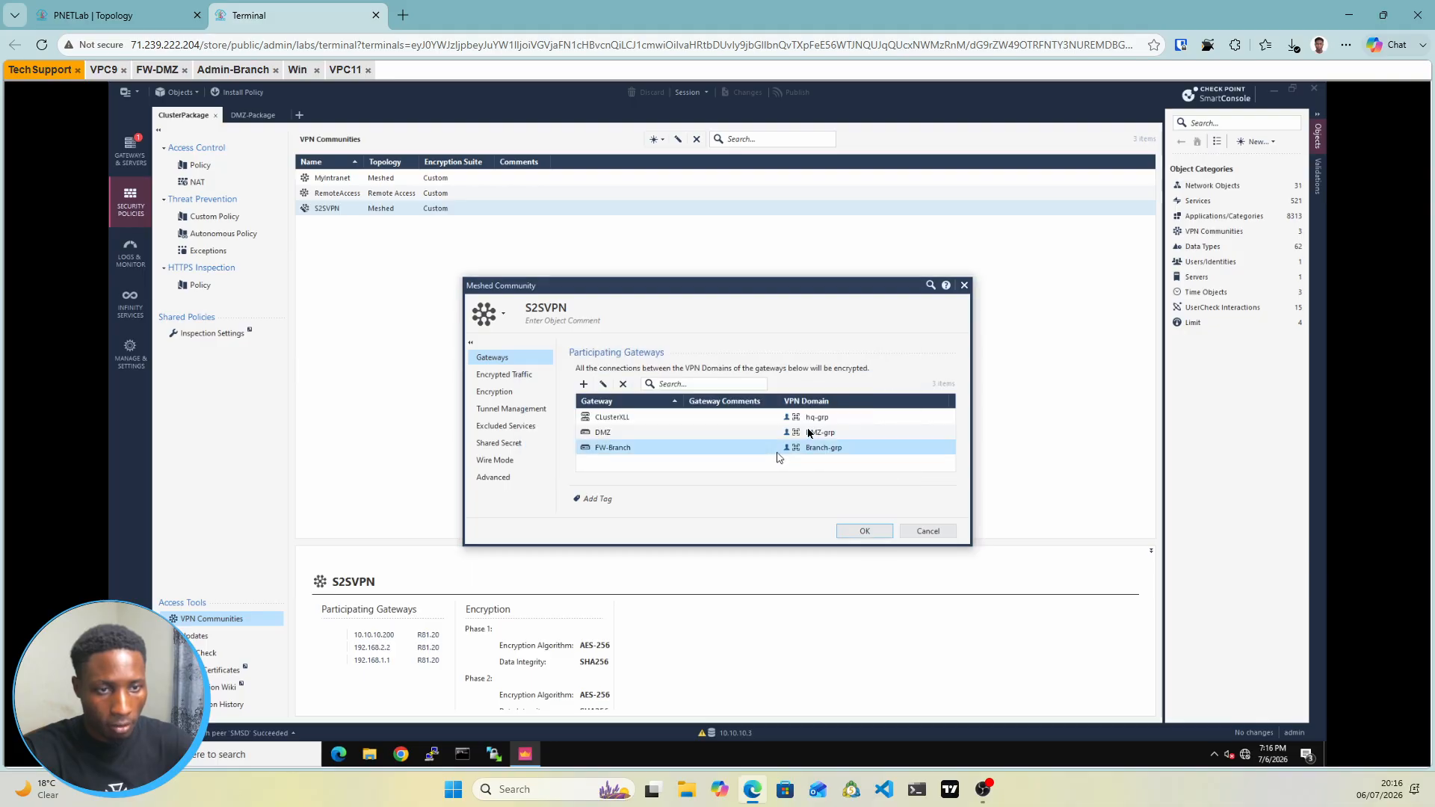
Recheck the HQ cluster's VPN domain, discard it, and show S2SVPN's AES-256/SHA256 encryption settings
left_click(807, 423)
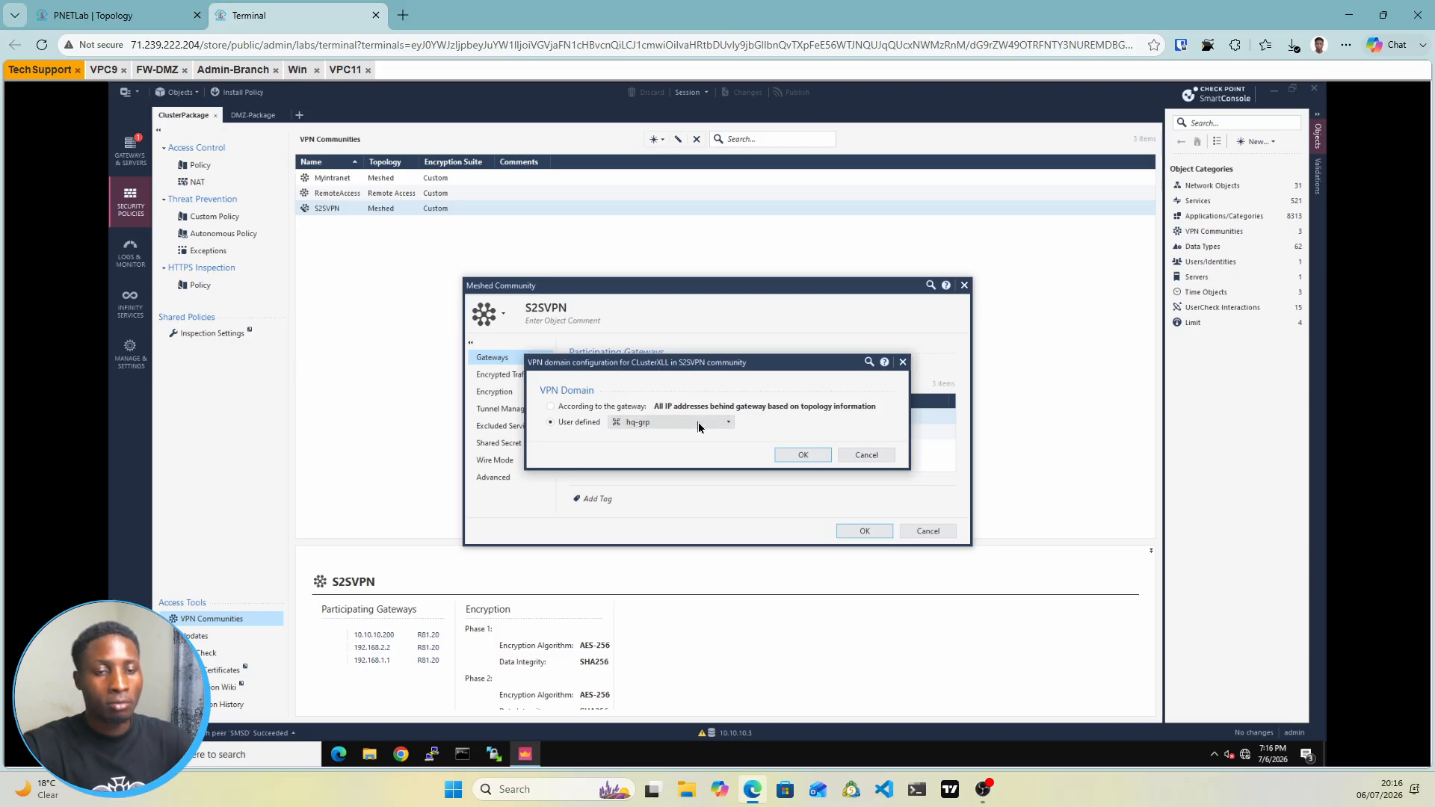
left_click(697, 424)
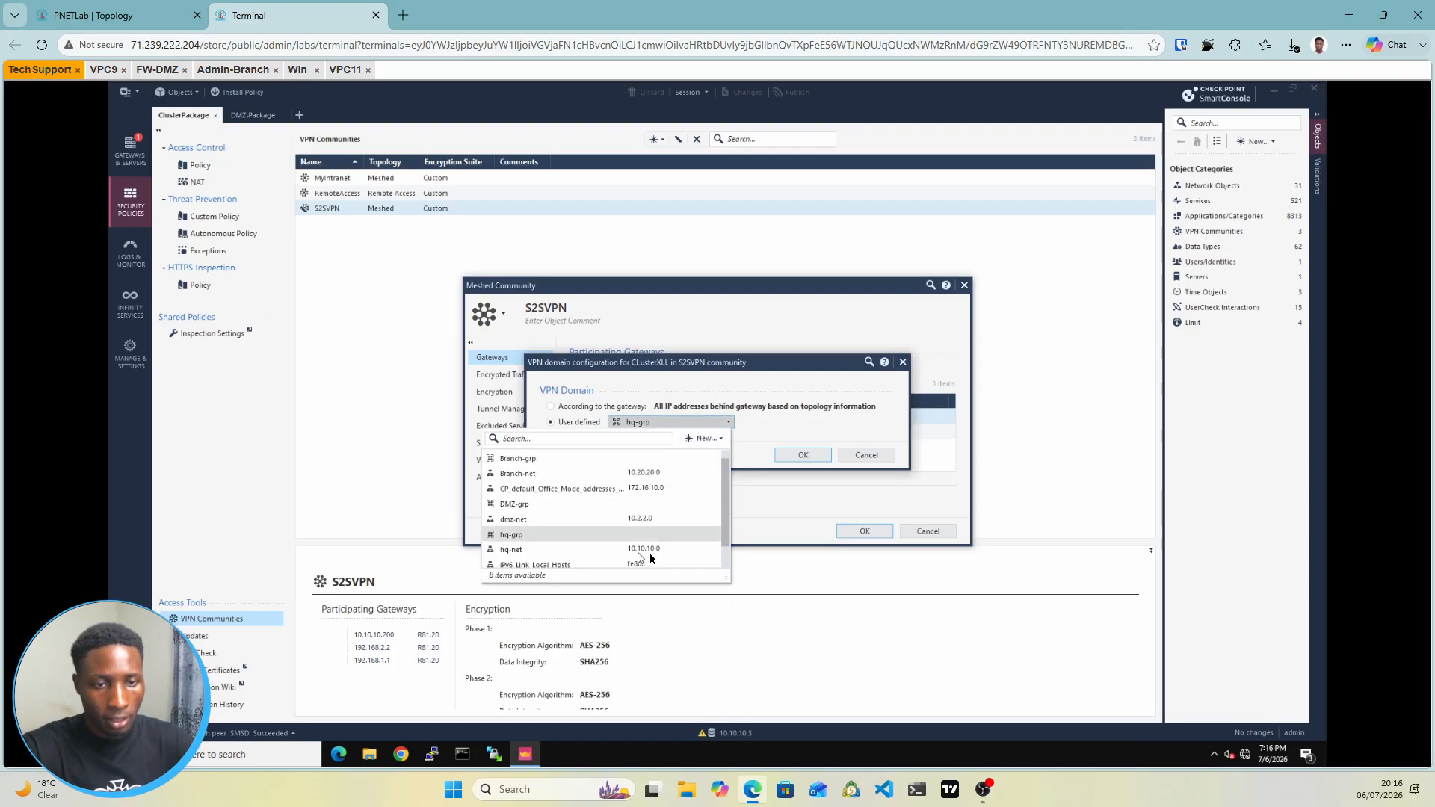
mouse_move(654, 552)
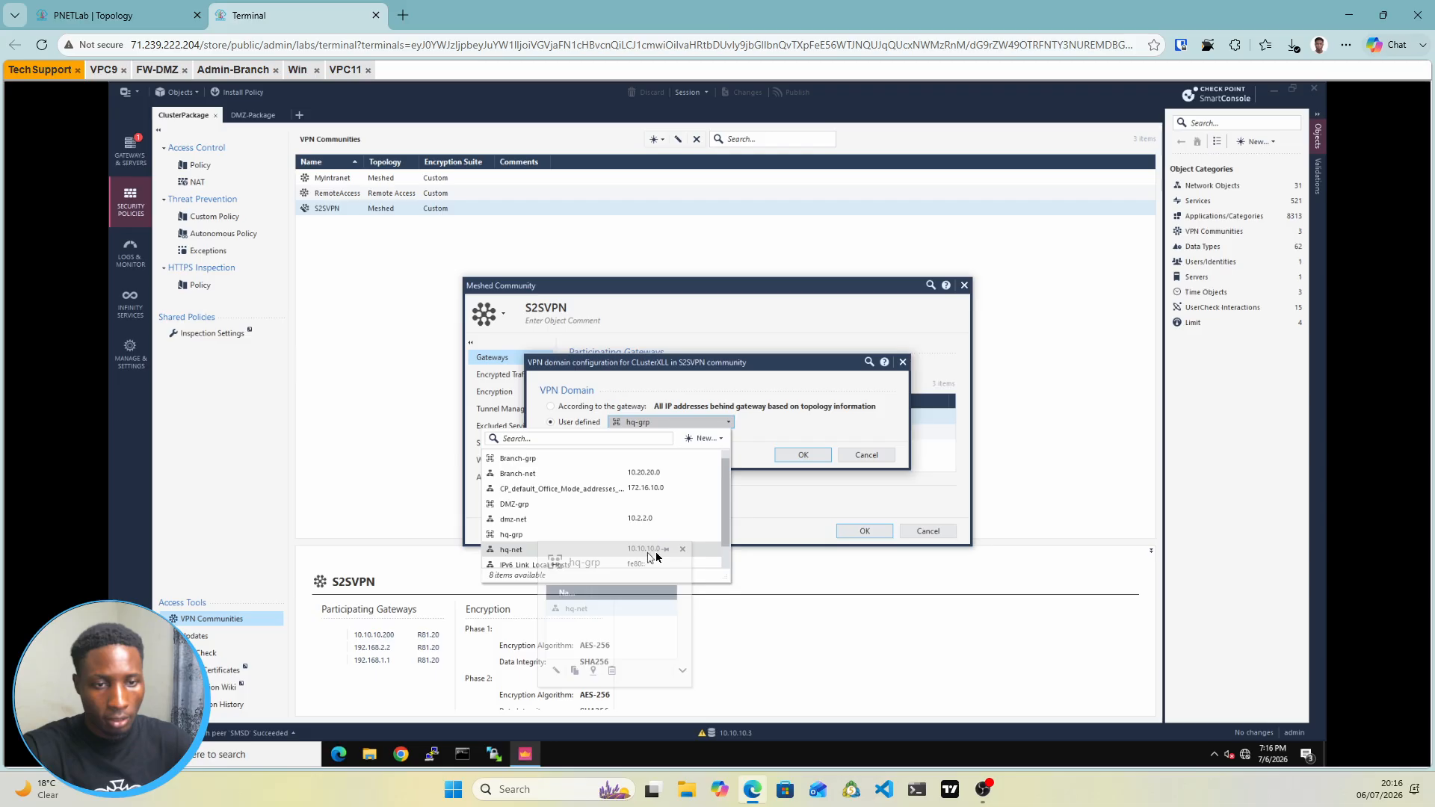
left_click(867, 454)
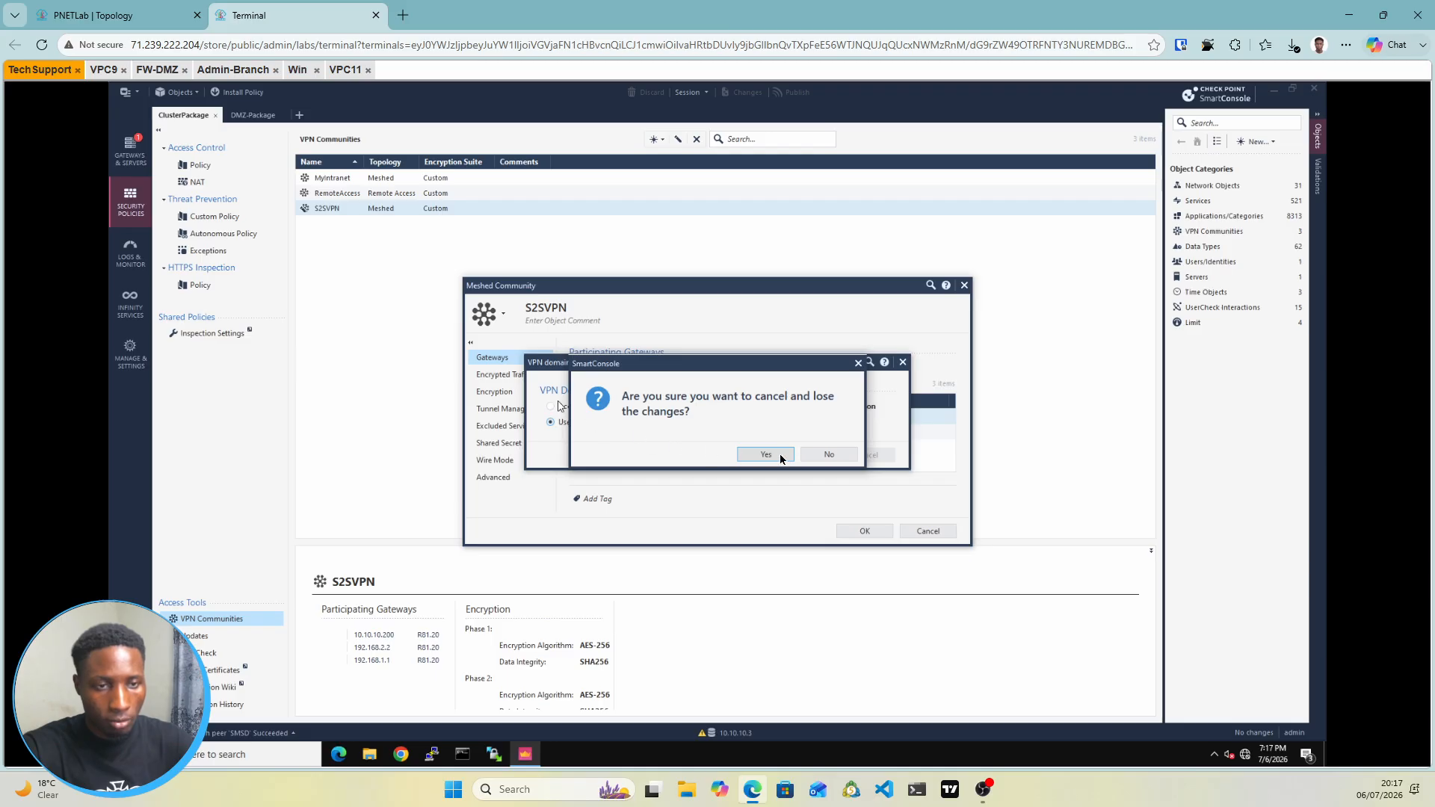
left_click(770, 456)
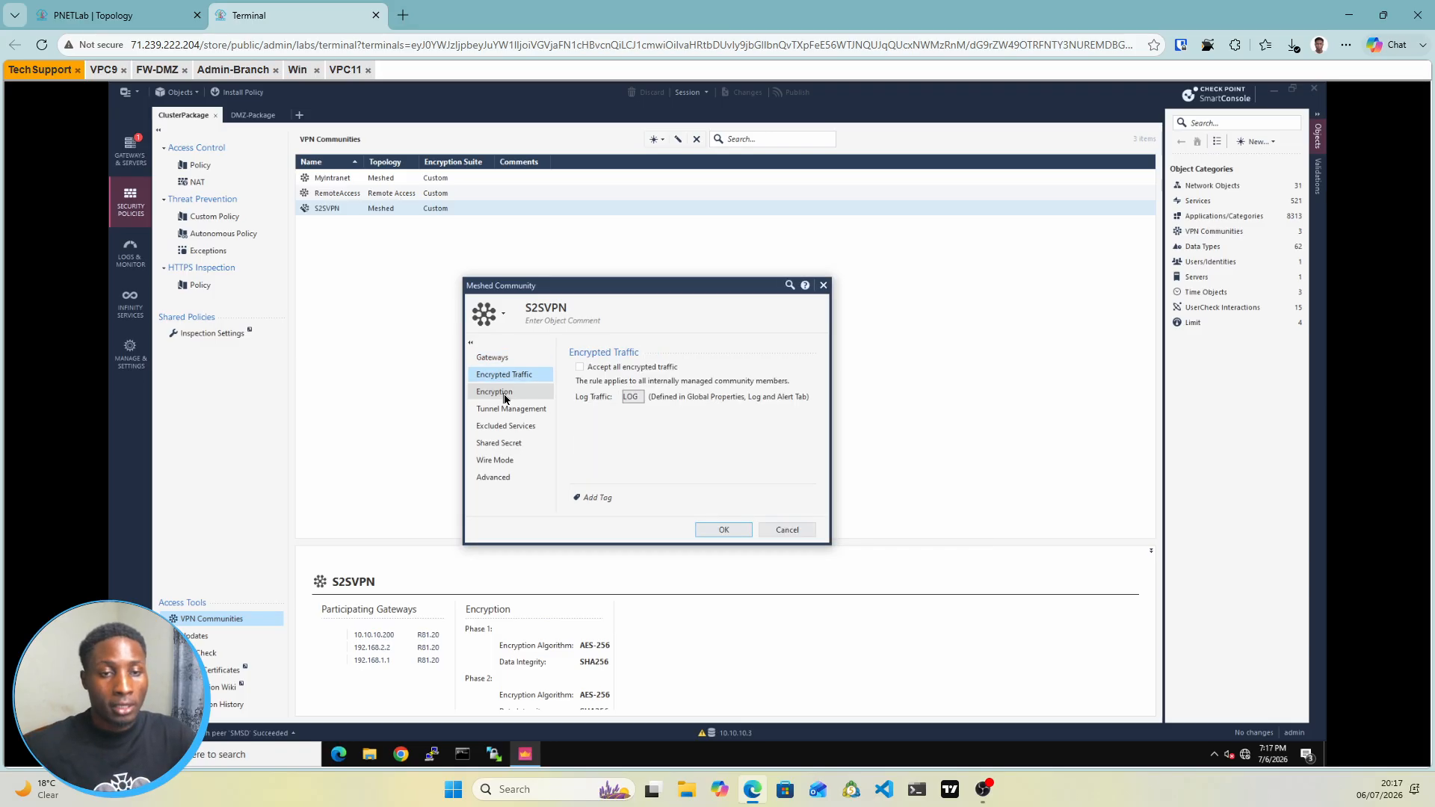
left_click(504, 396)
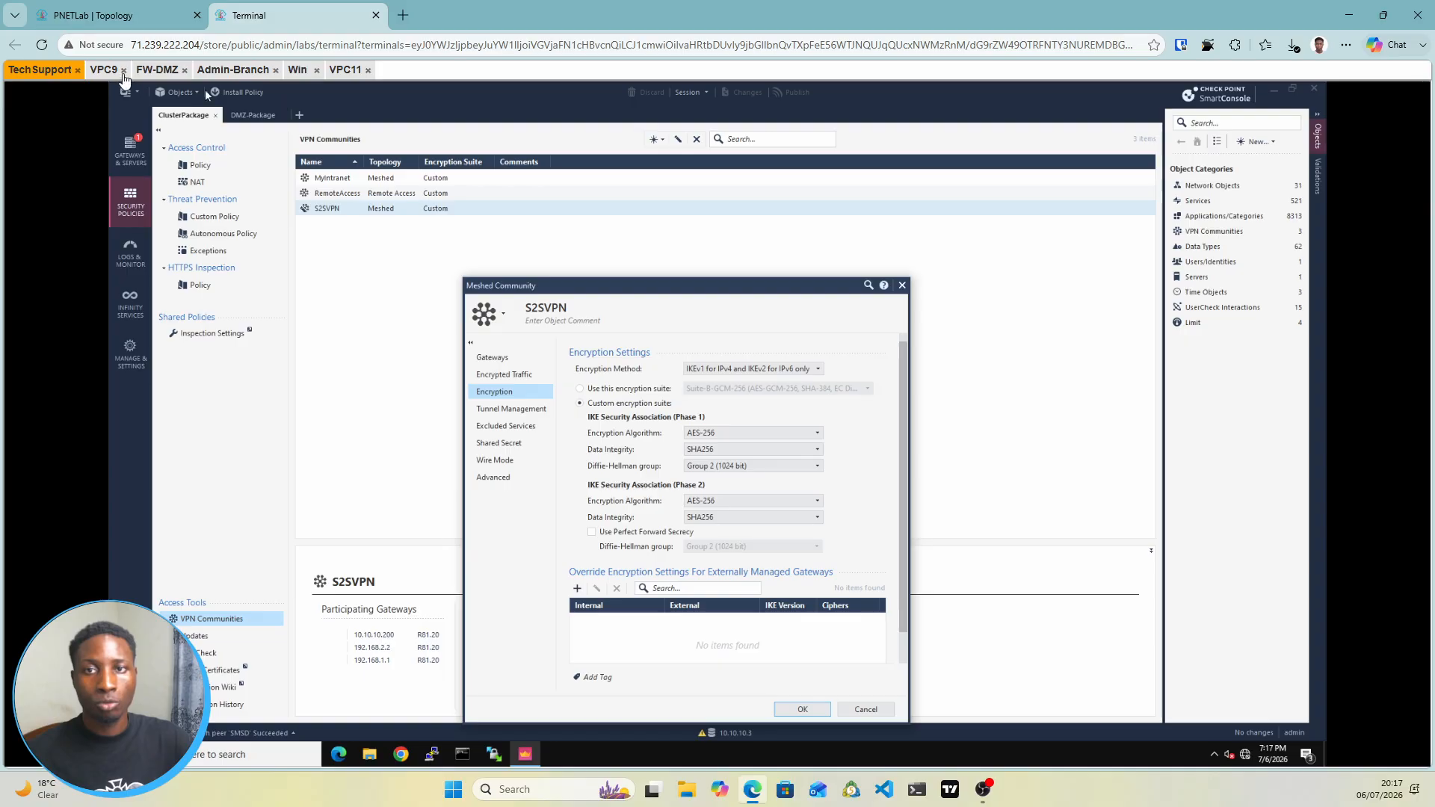
In the Admin-Branch SmartConsole, select S2SVPN in the VPN Communities list
left_click(220, 71)
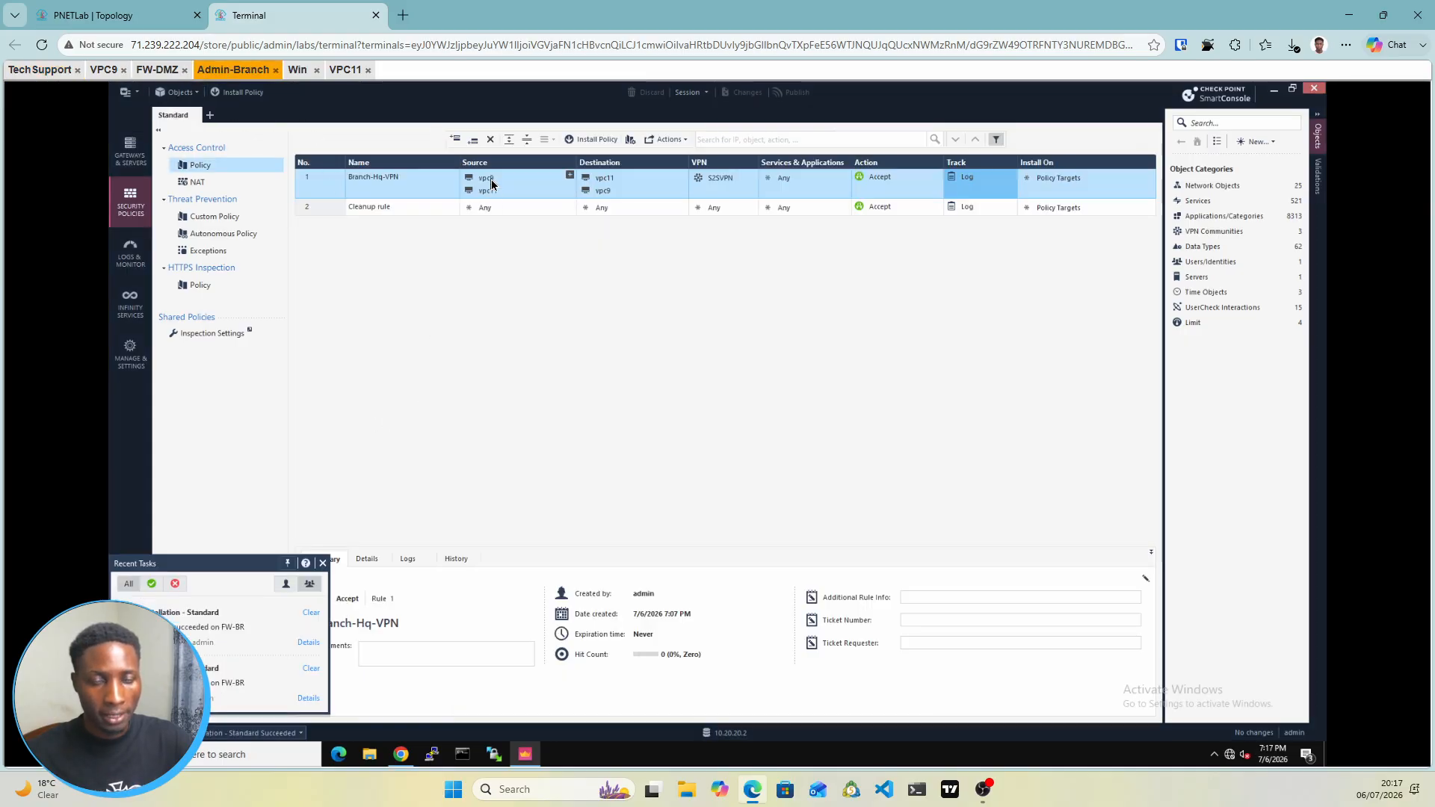
mouse_move(492, 184)
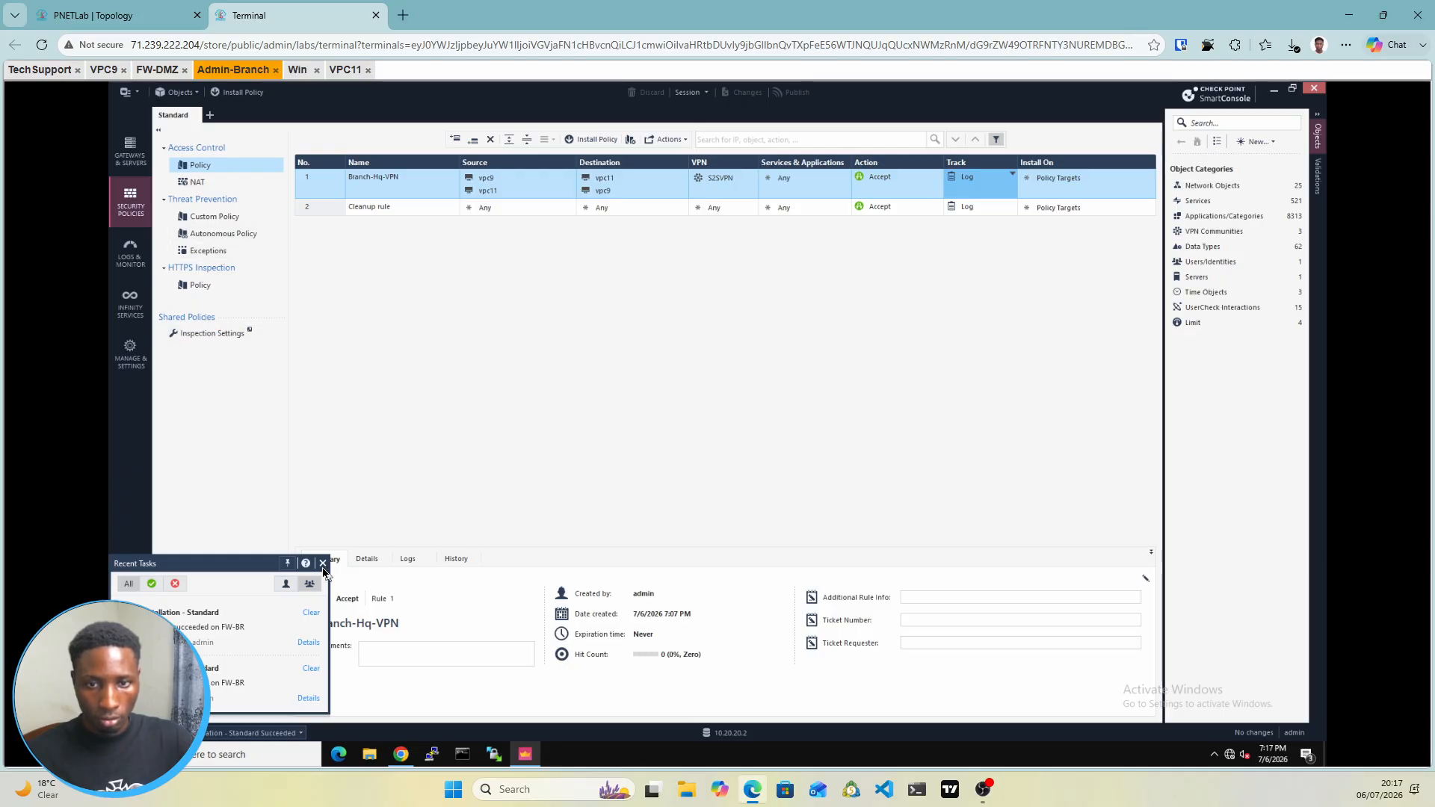
left_click(323, 564)
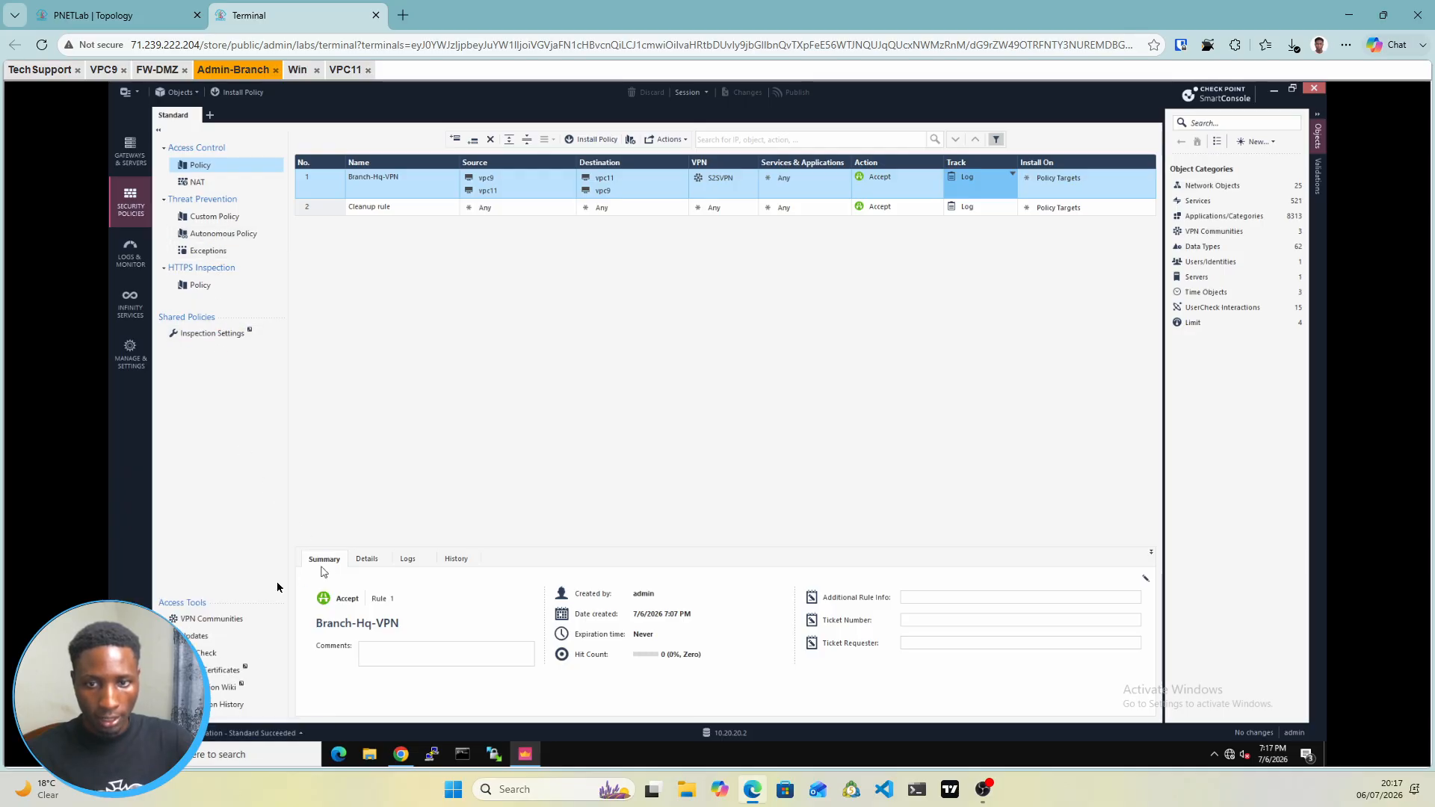
left_click(210, 620)
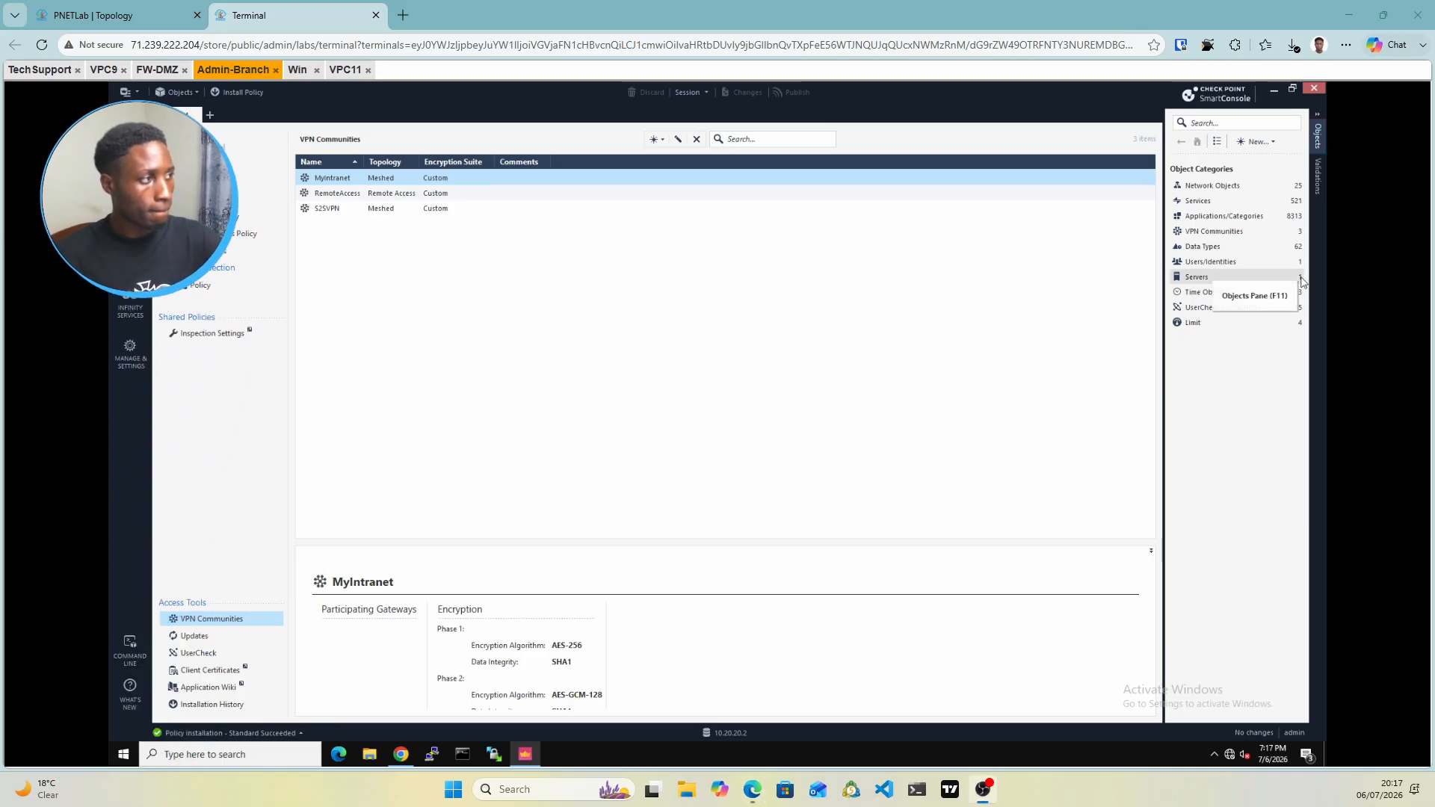
left_click(363, 210)
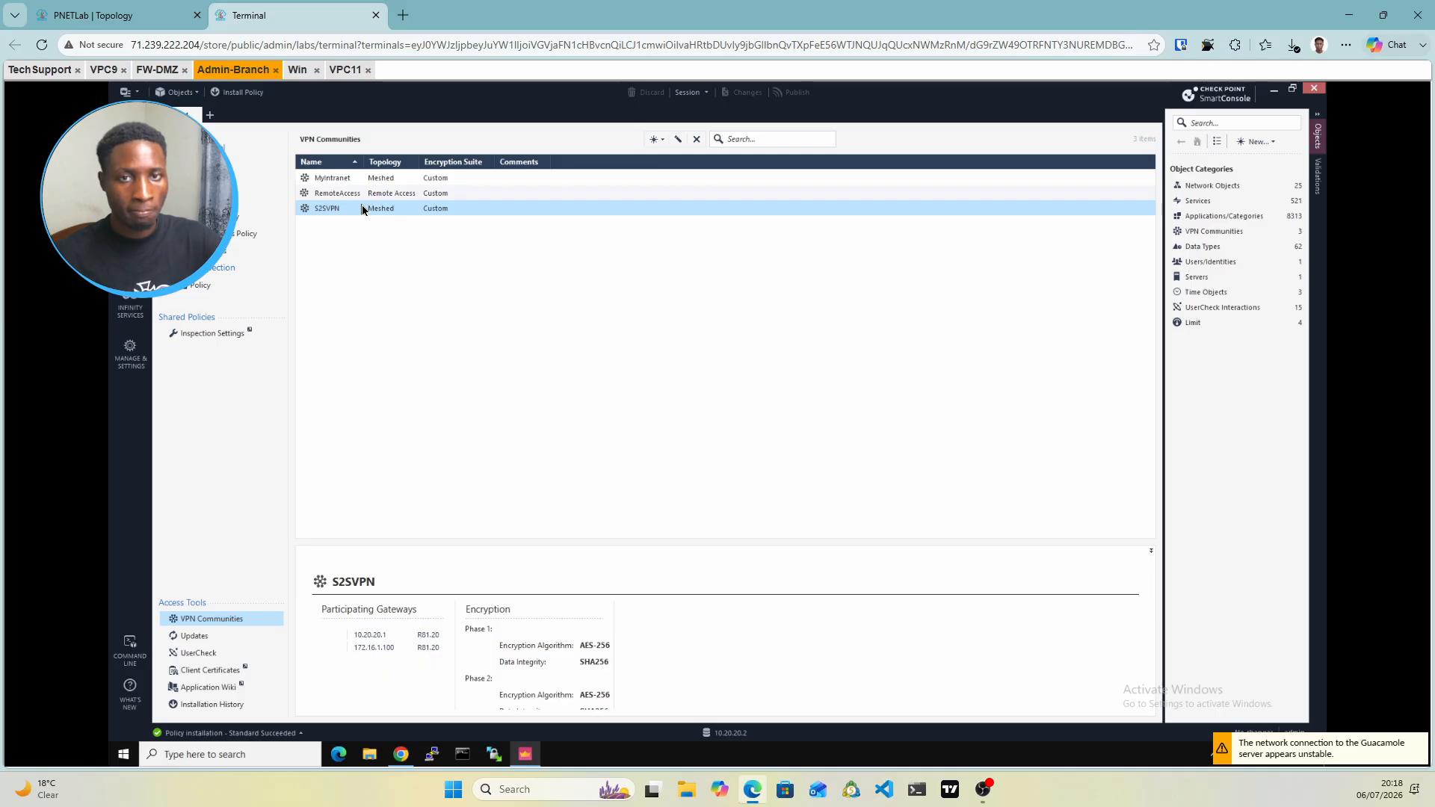
Open S2SVPN and pick Bracnh-net as FW-BR's VPN domain
double_click(364, 209)
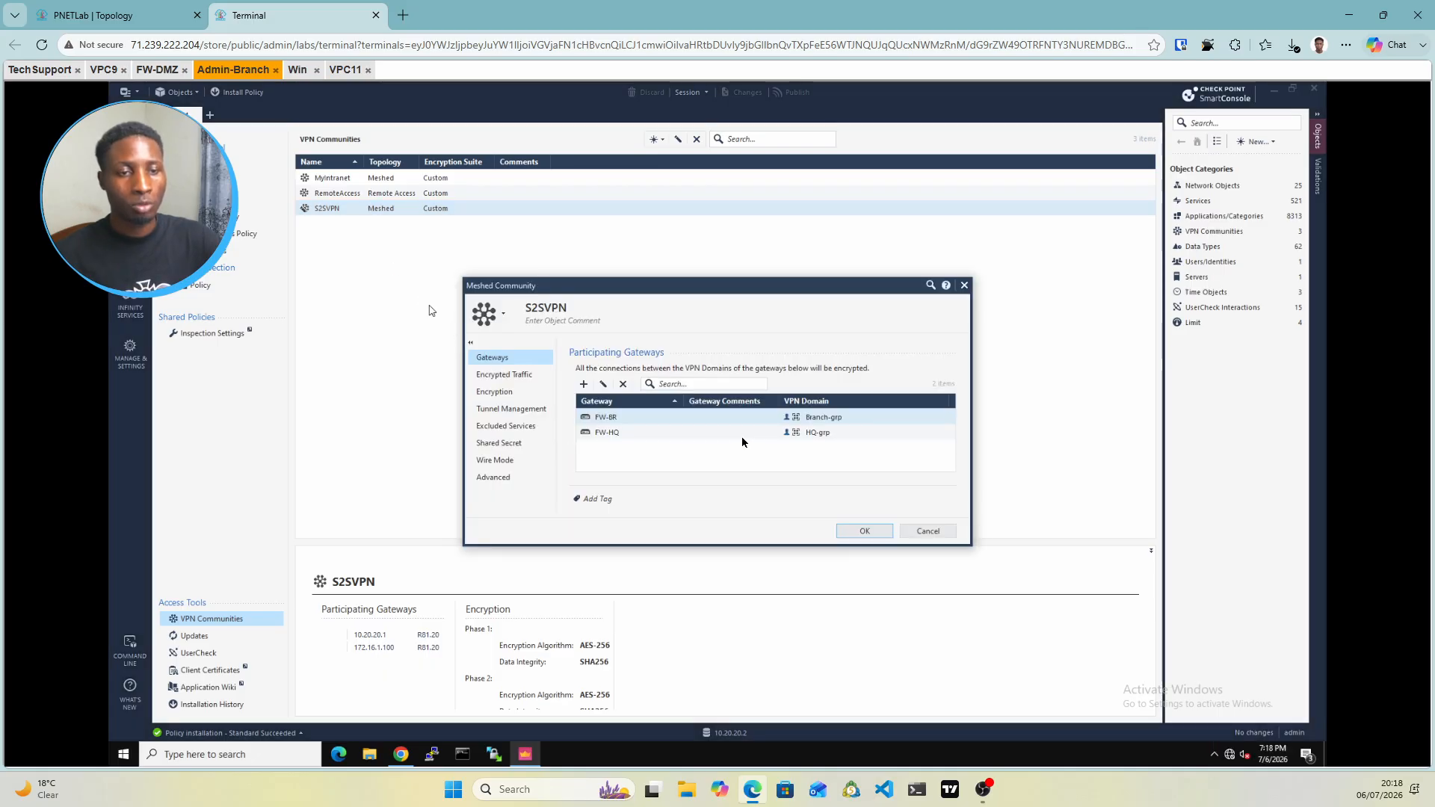
double_click(811, 420)
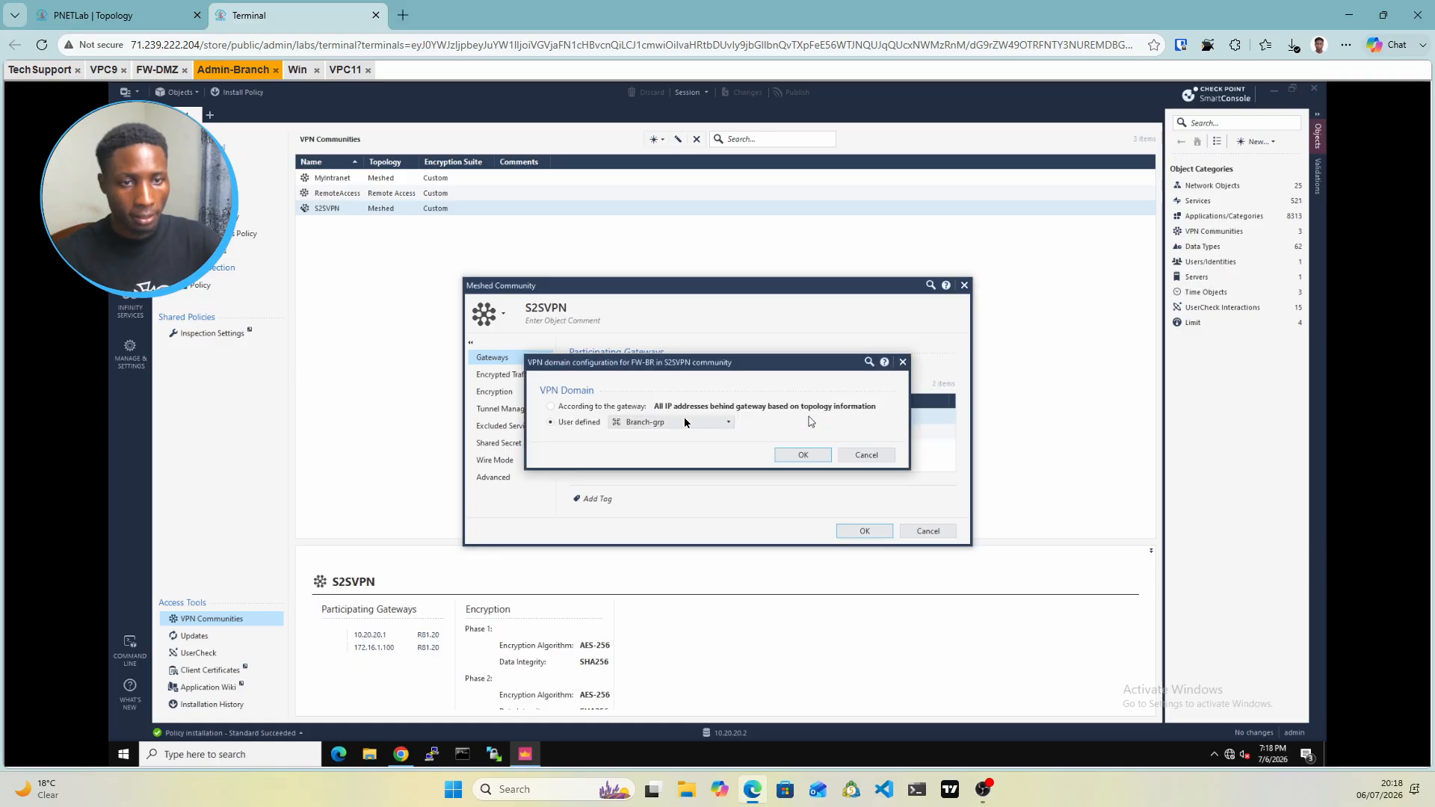
left_click(668, 423)
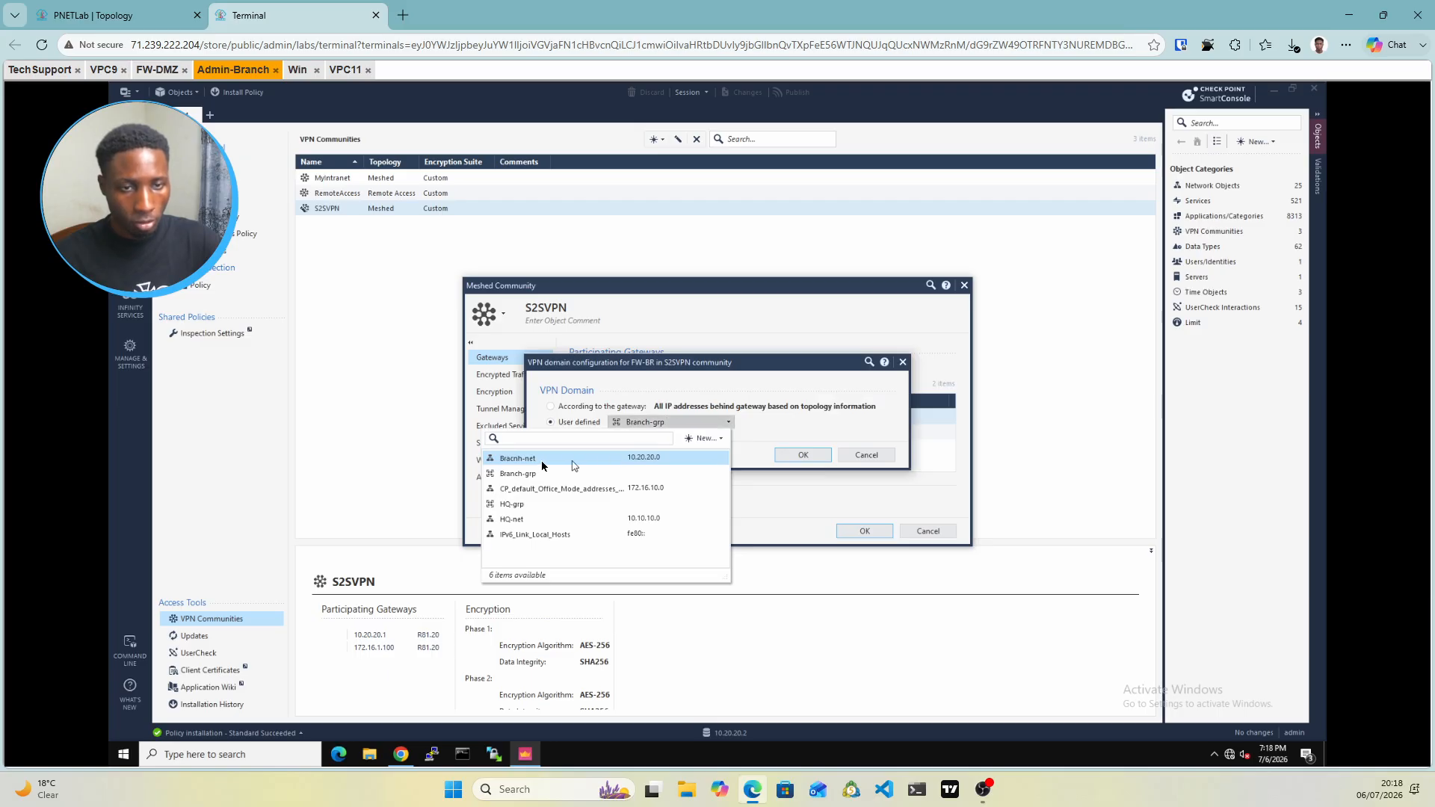
mouse_move(584, 463)
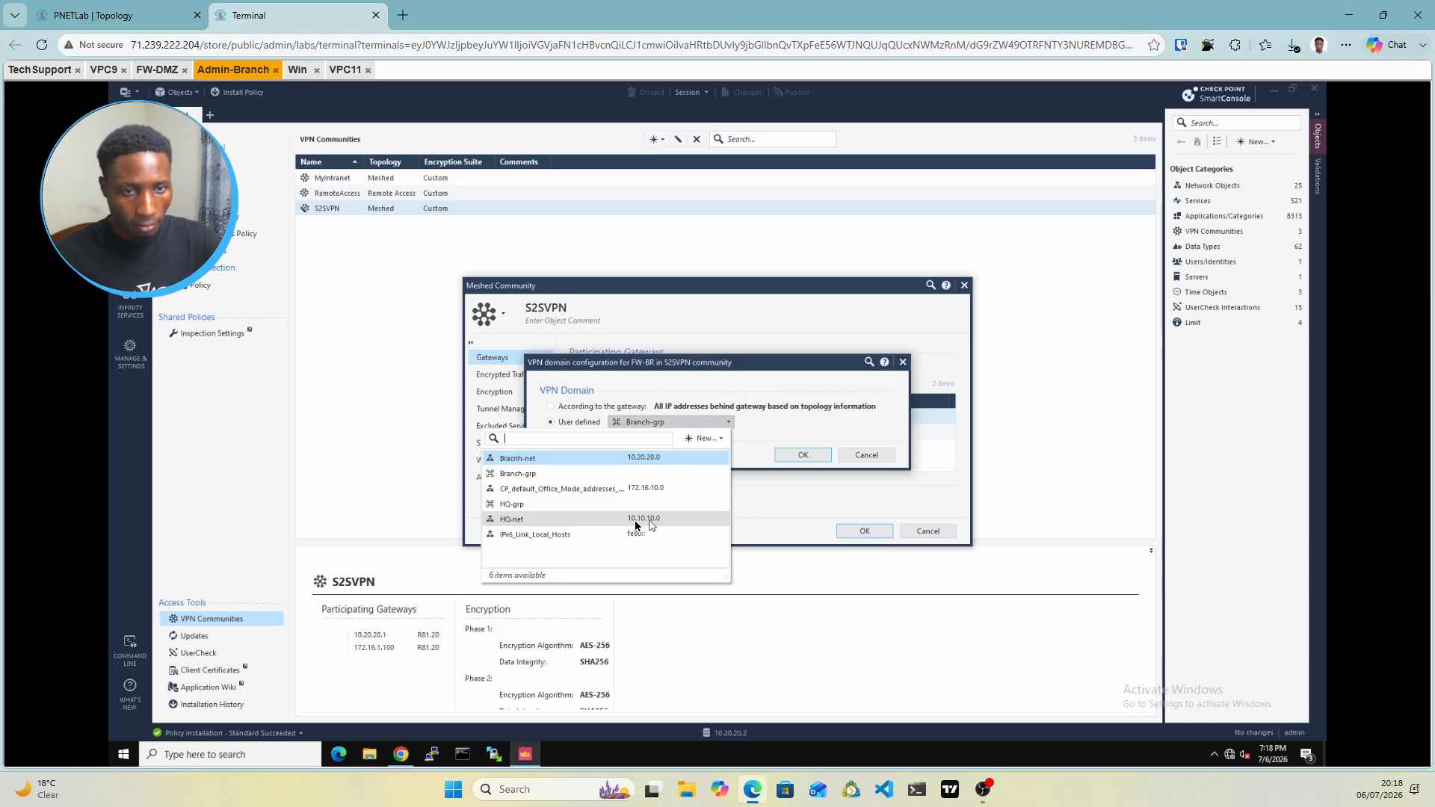
left_click(625, 462)
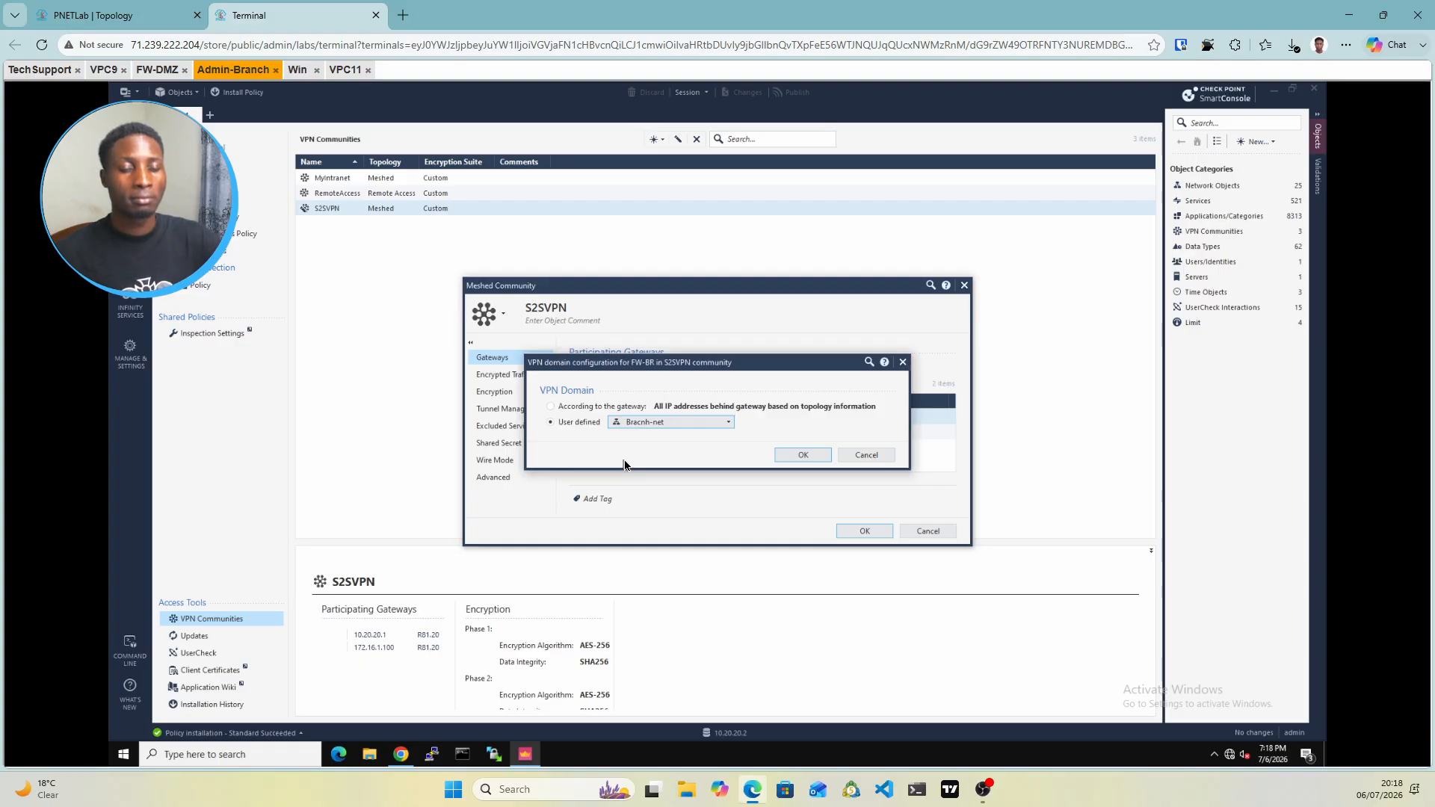
Browse the network object list, then cancel the edit so FW-BR keeps Branch-grp
left_click(681, 423)
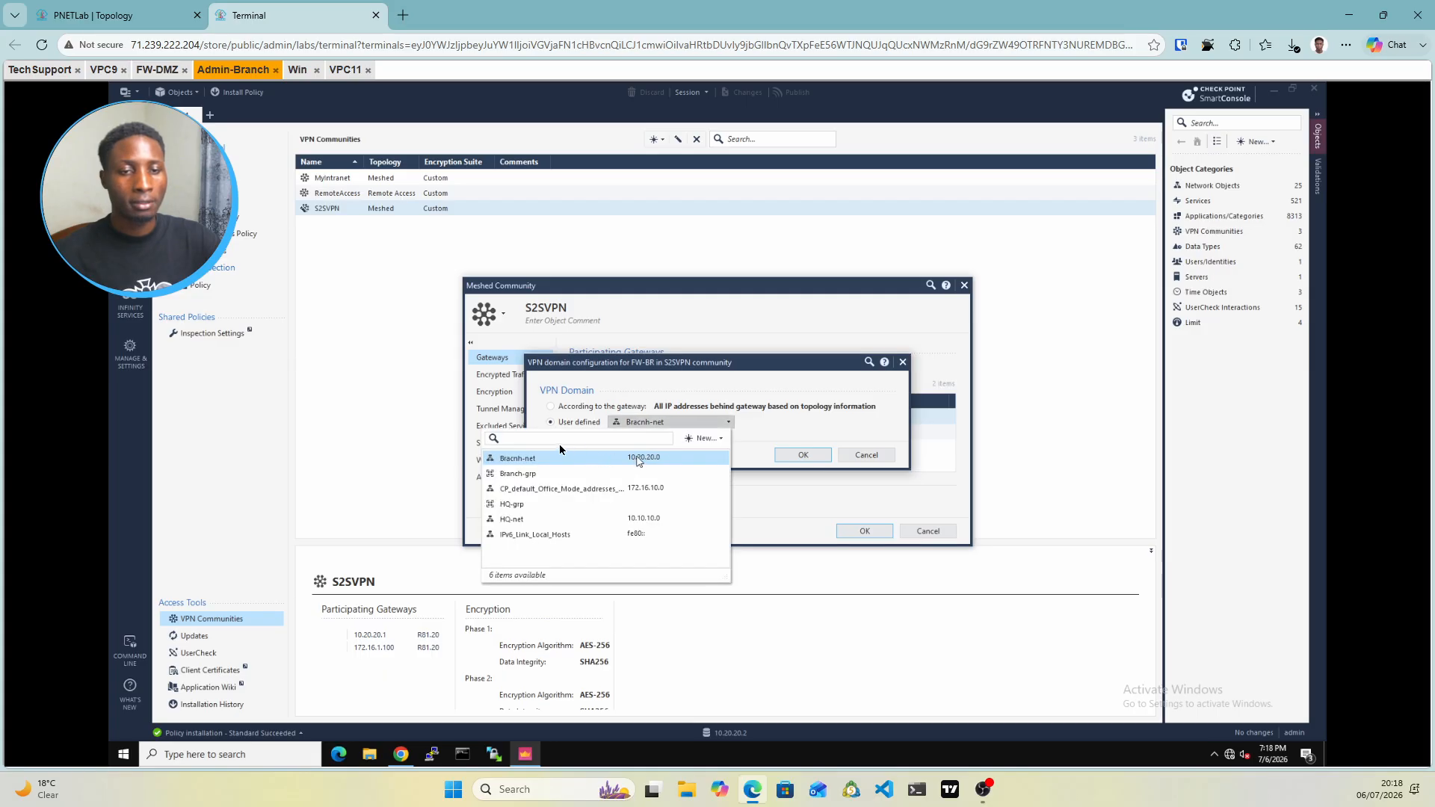
mouse_move(527, 463)
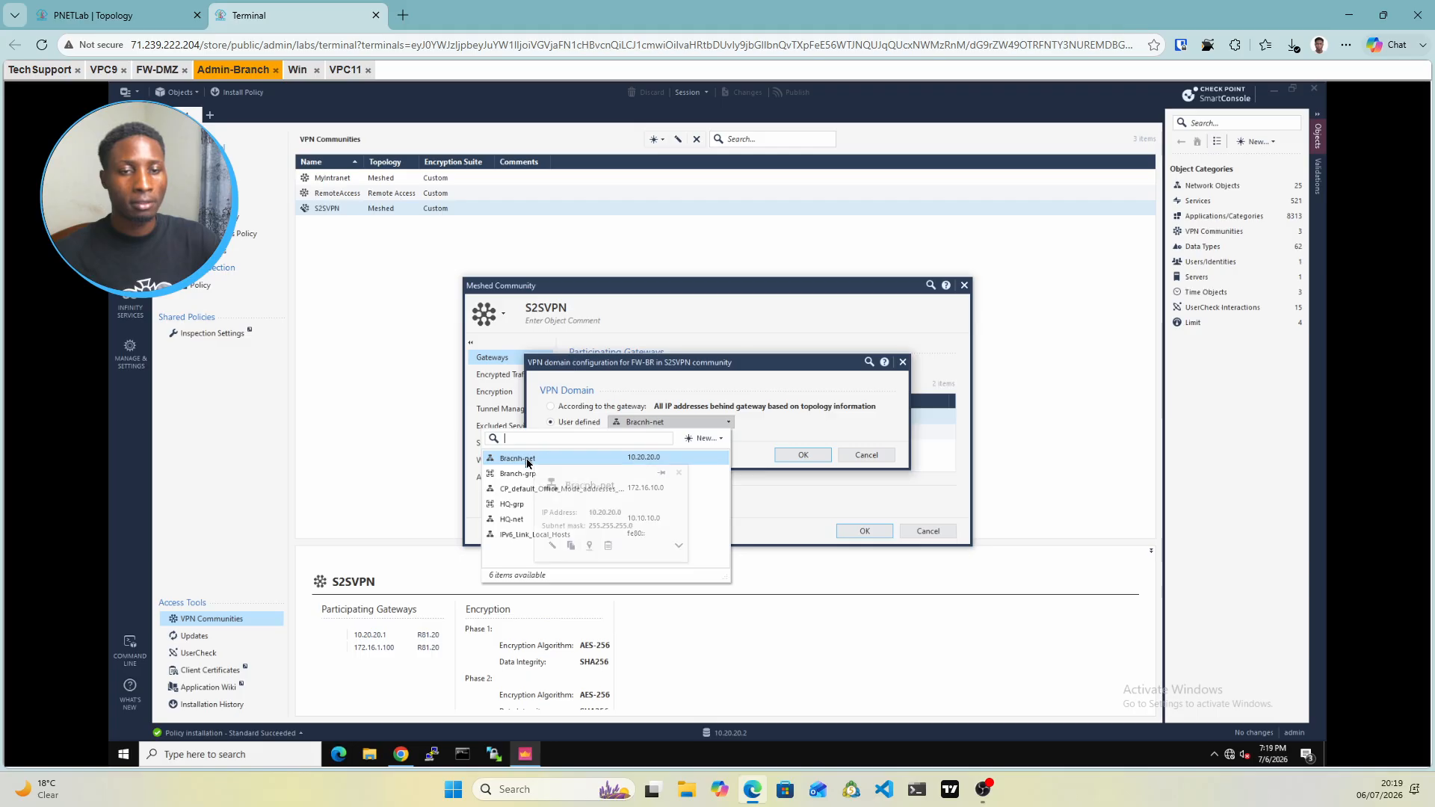
left_click(527, 459)
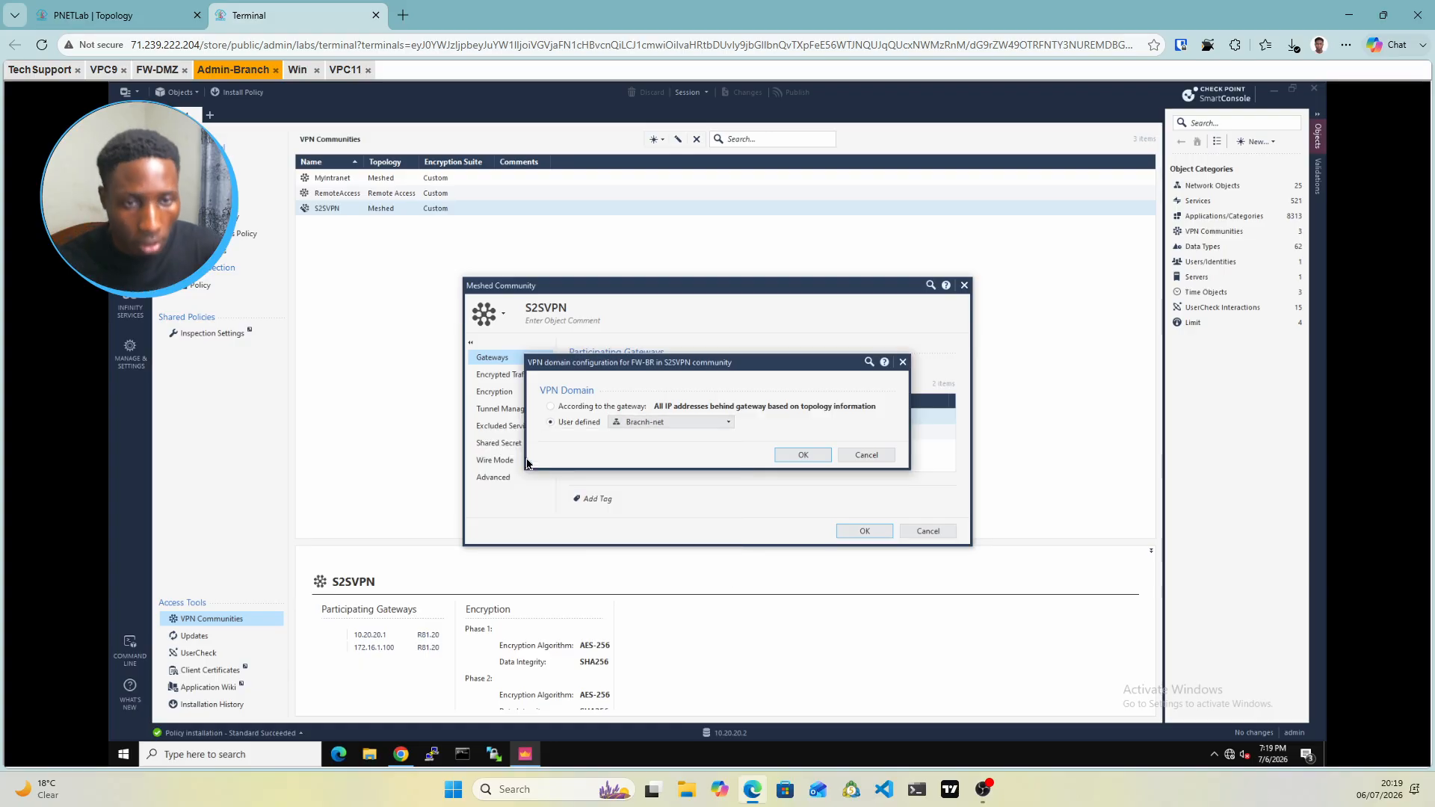
left_click(698, 432)
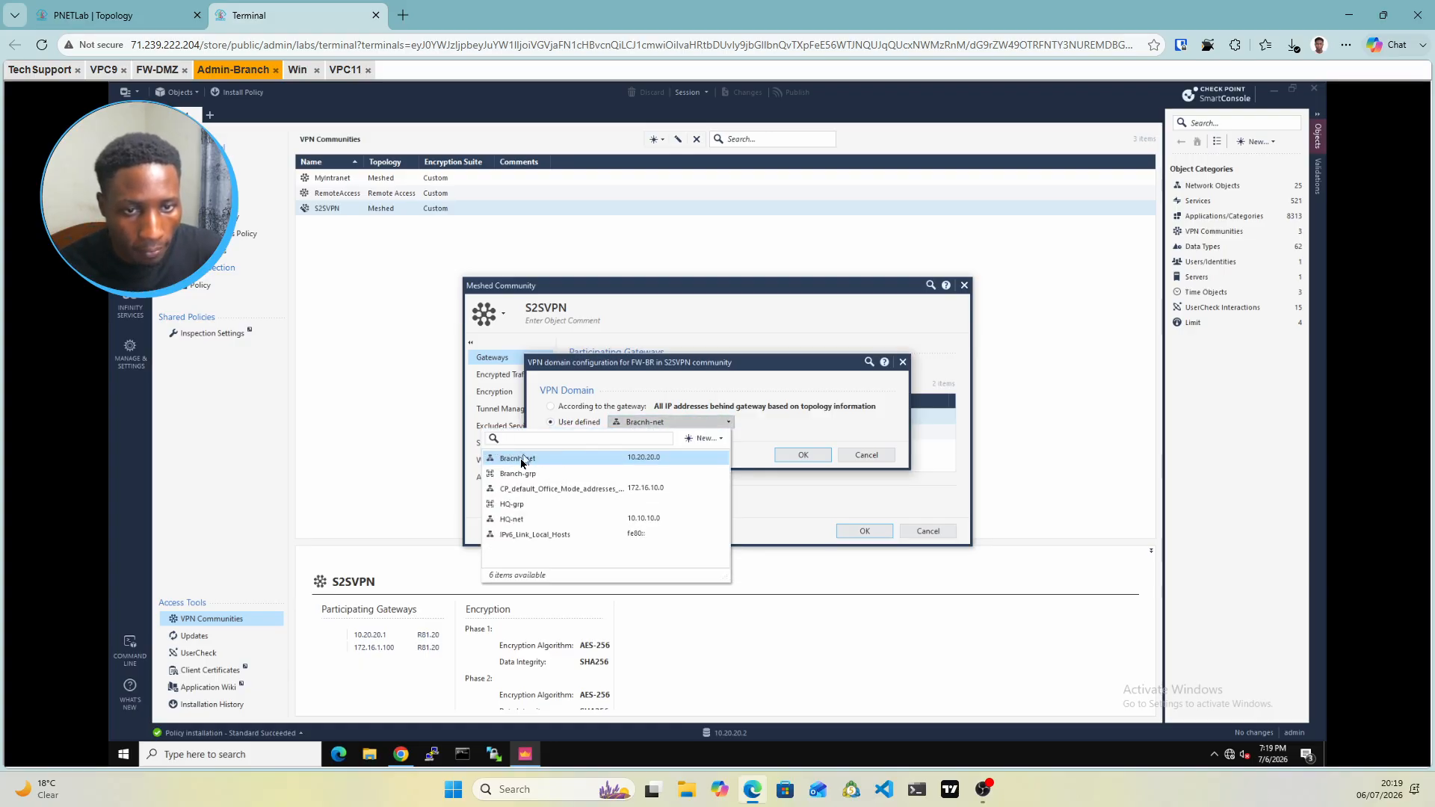
mouse_move(522, 463)
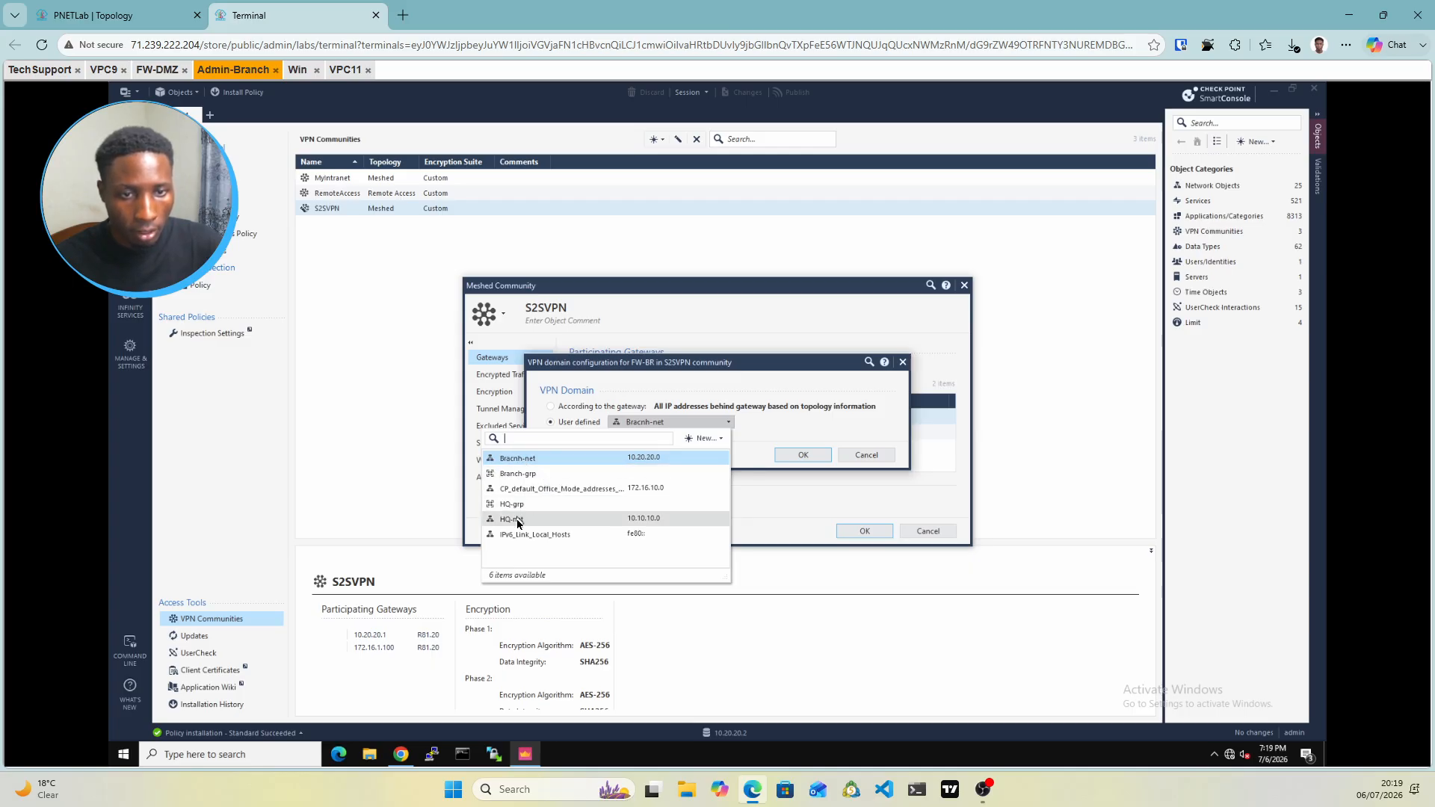
mouse_move(518, 523)
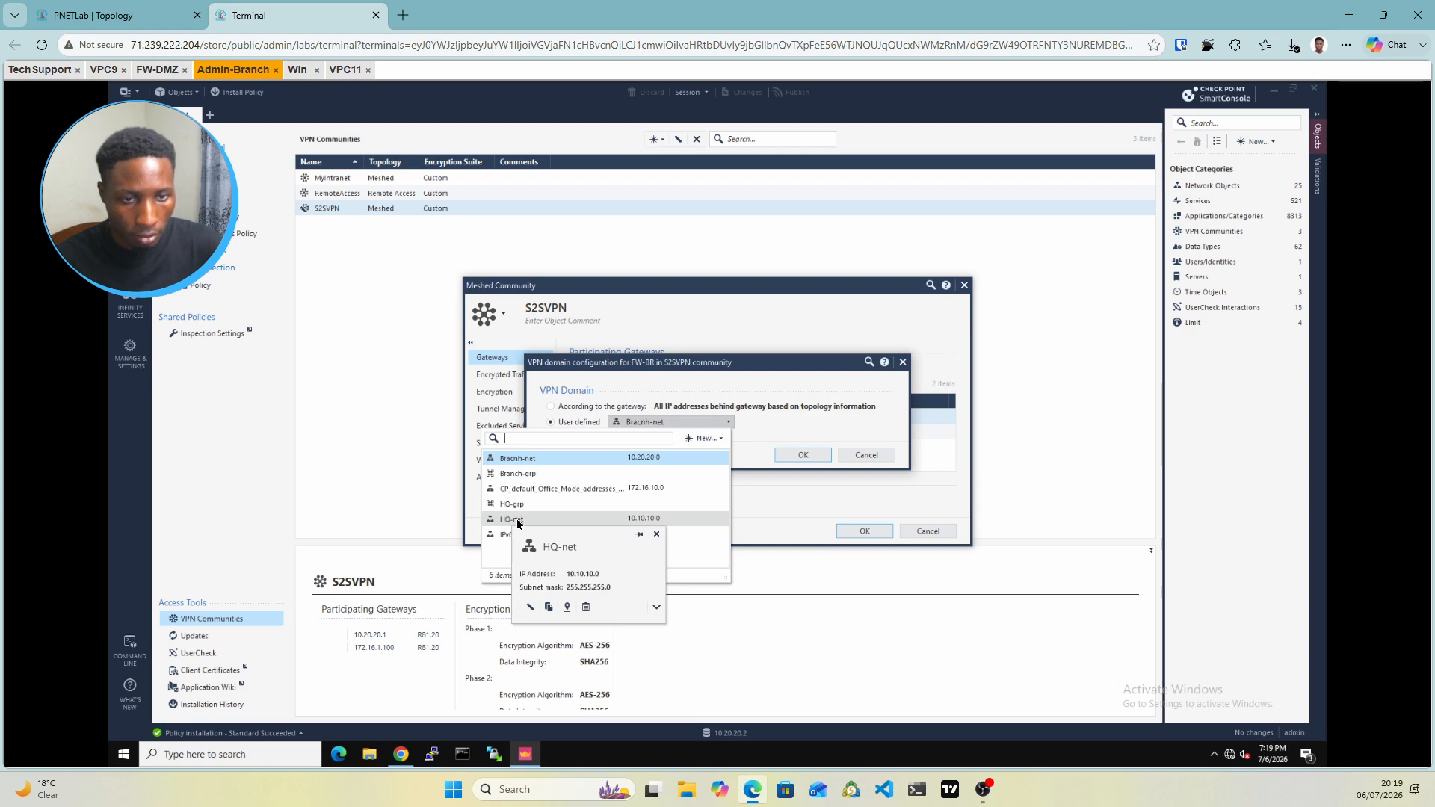
left_click(784, 425)
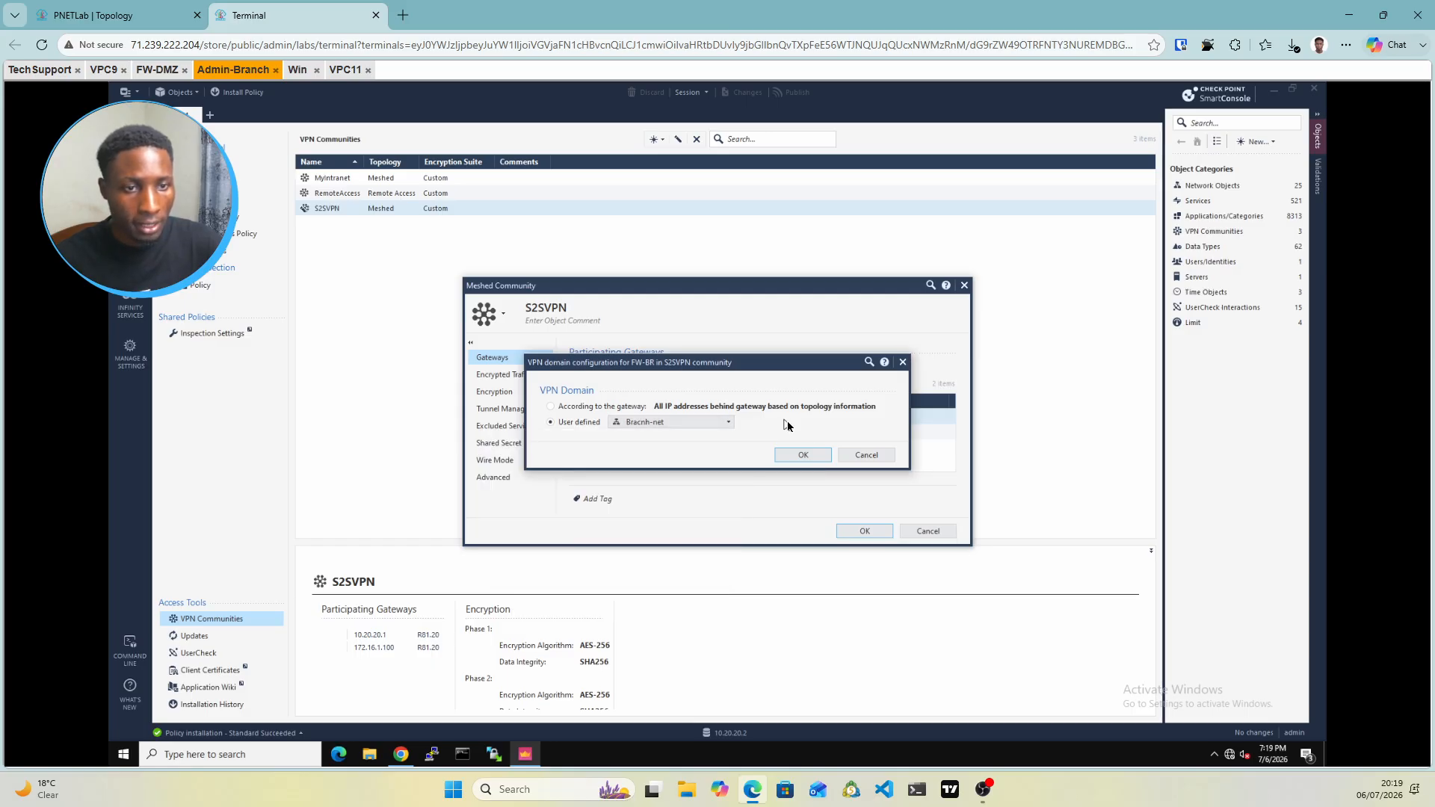
left_click(869, 456)
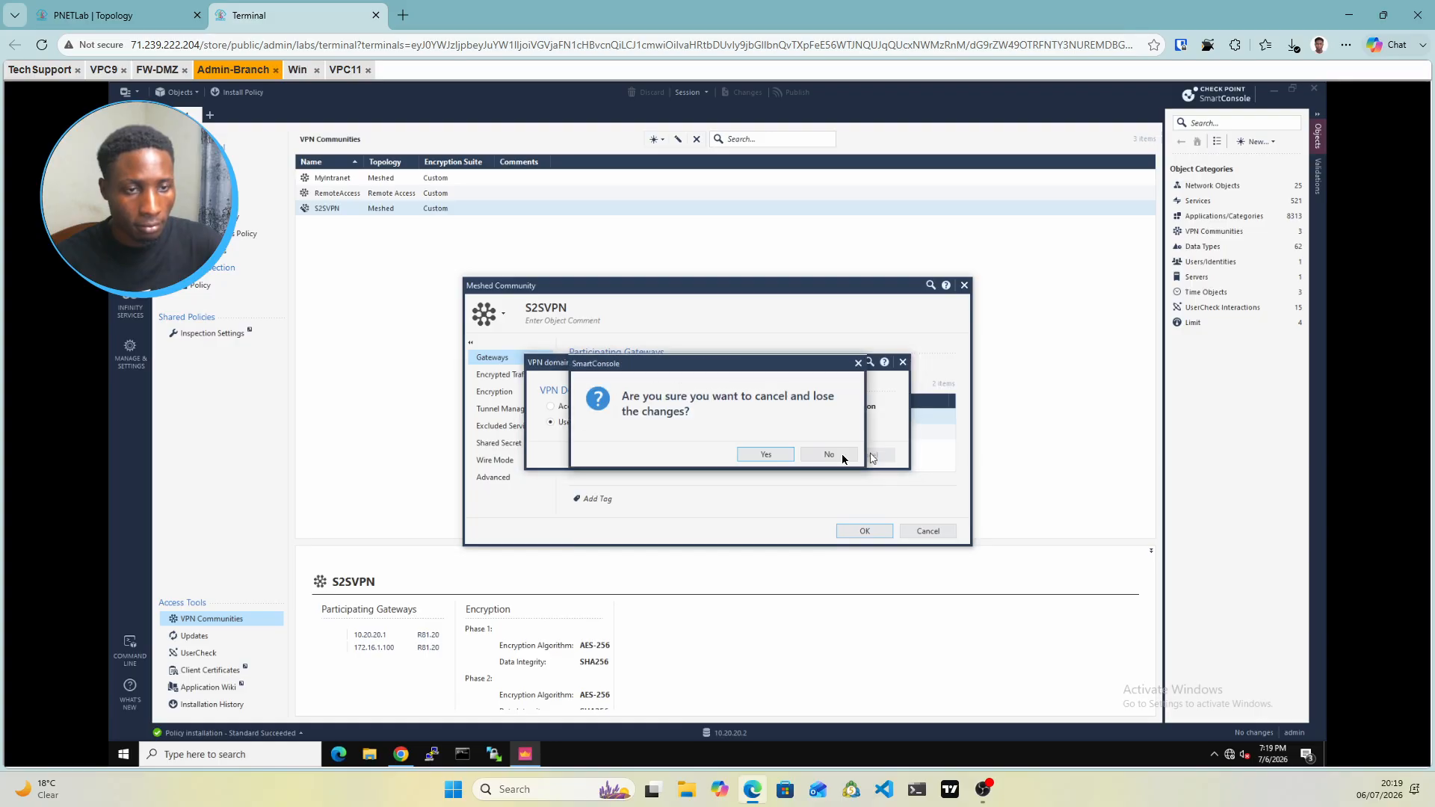
left_click(768, 458)
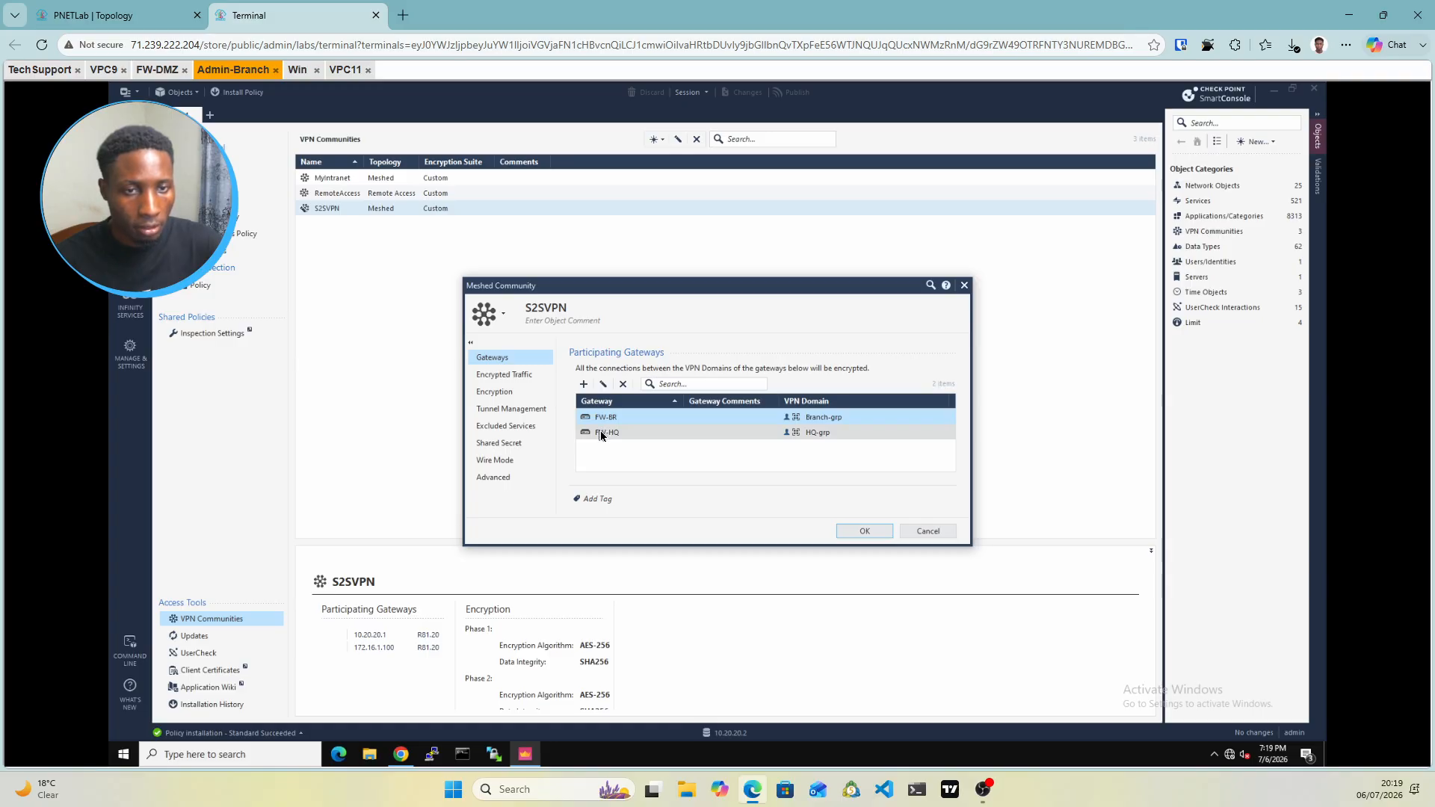
Enter a new S2SVPN shared secret for peer FW-HQ and save despite the length warning
left_click(506, 398)
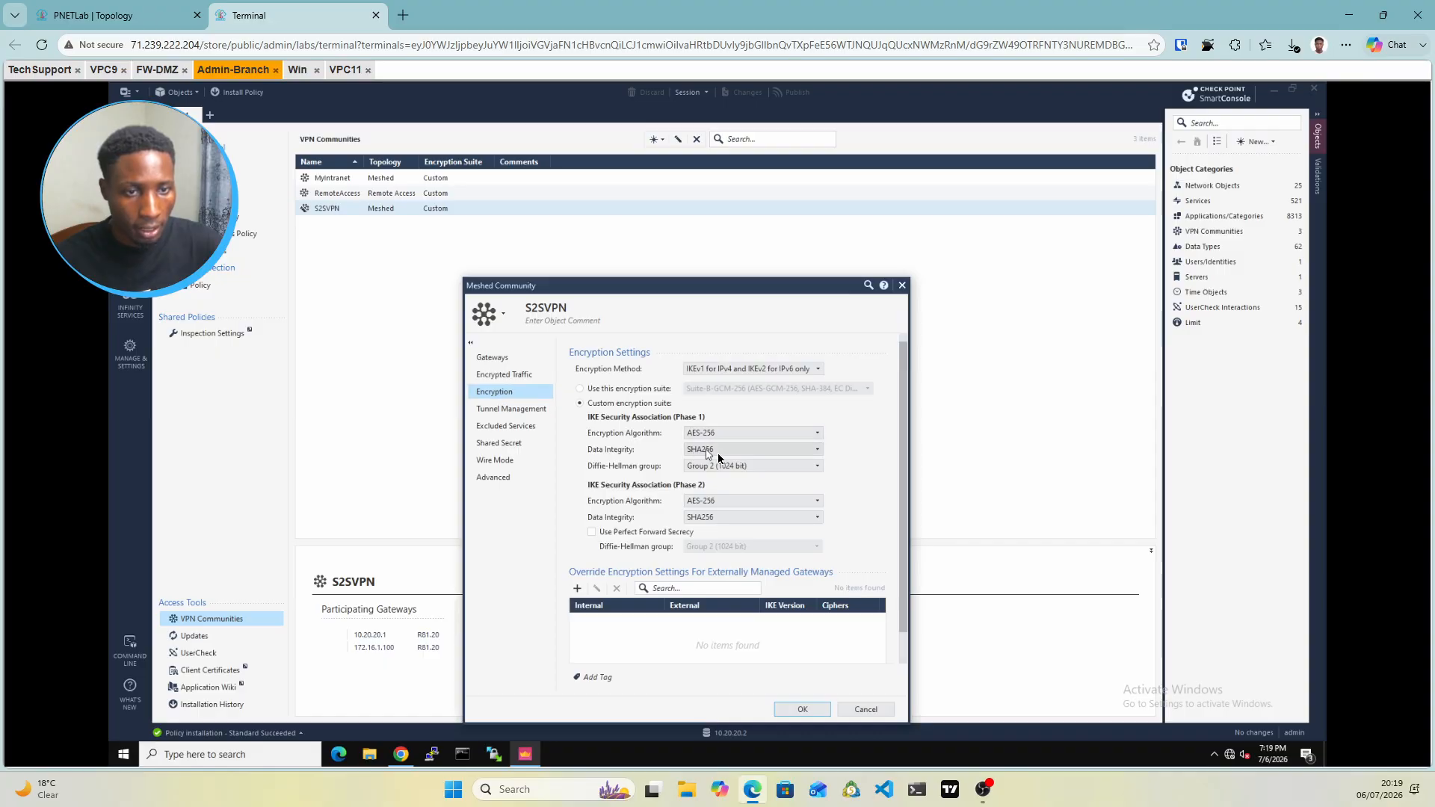
left_click(495, 447)
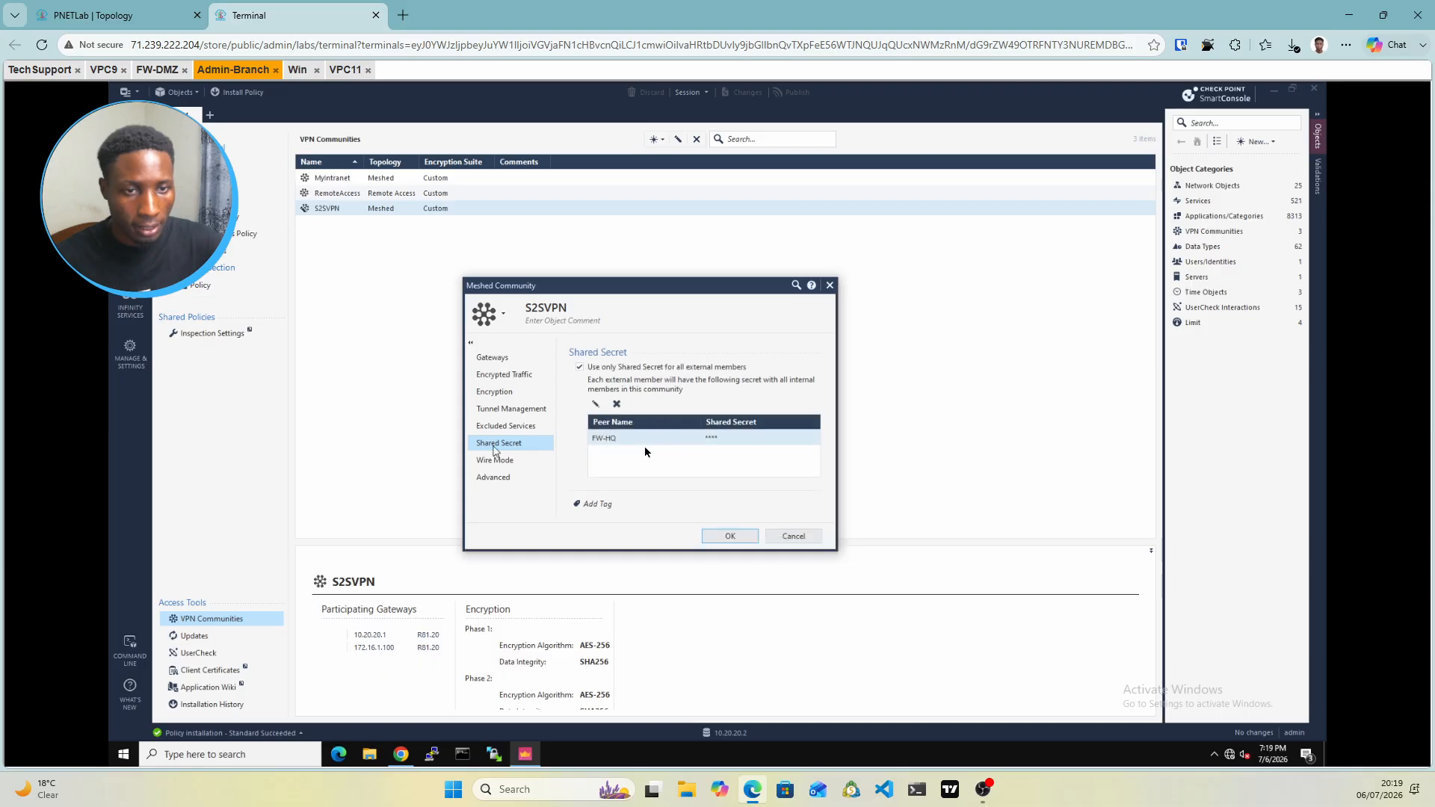
double_click(680, 439)
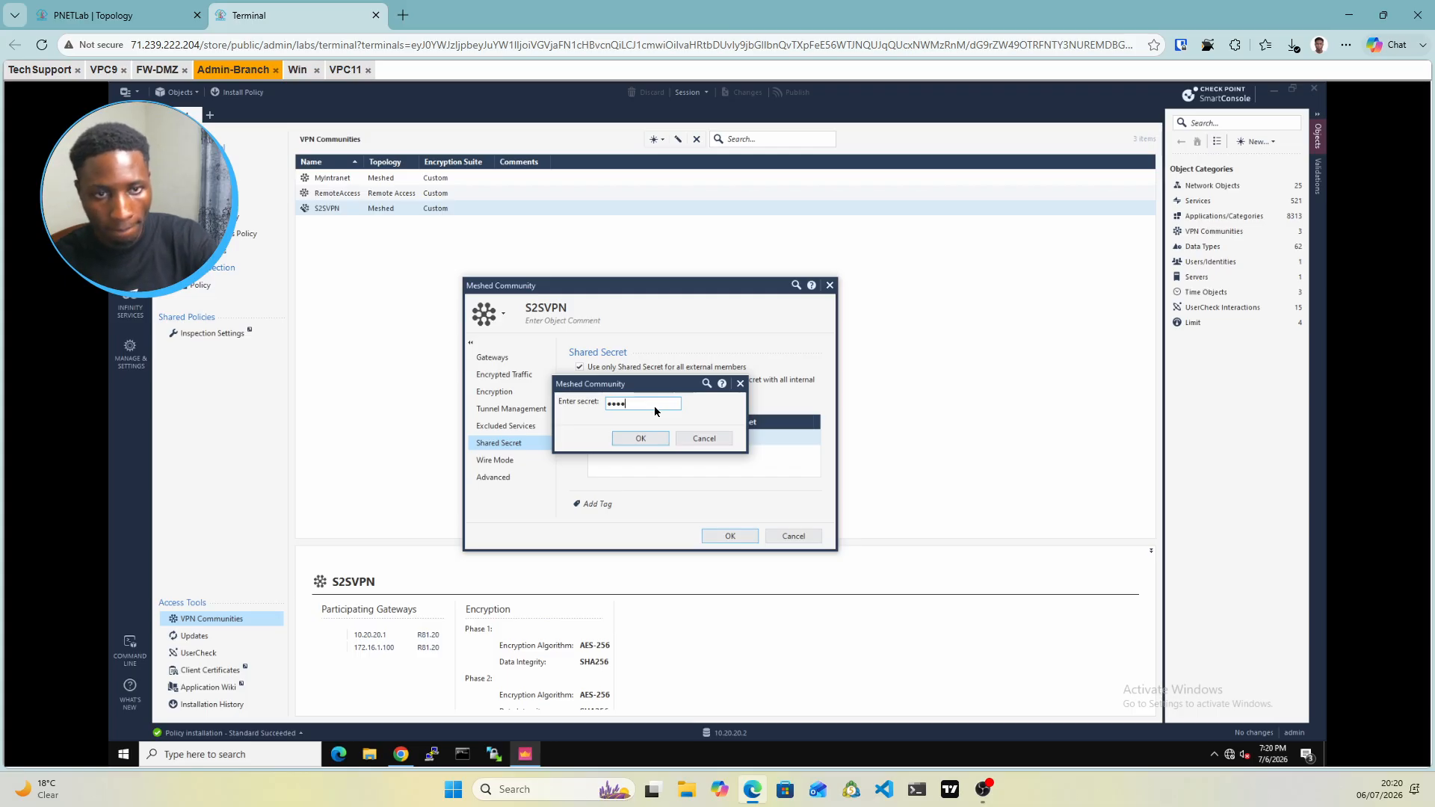
left_click(651, 439)
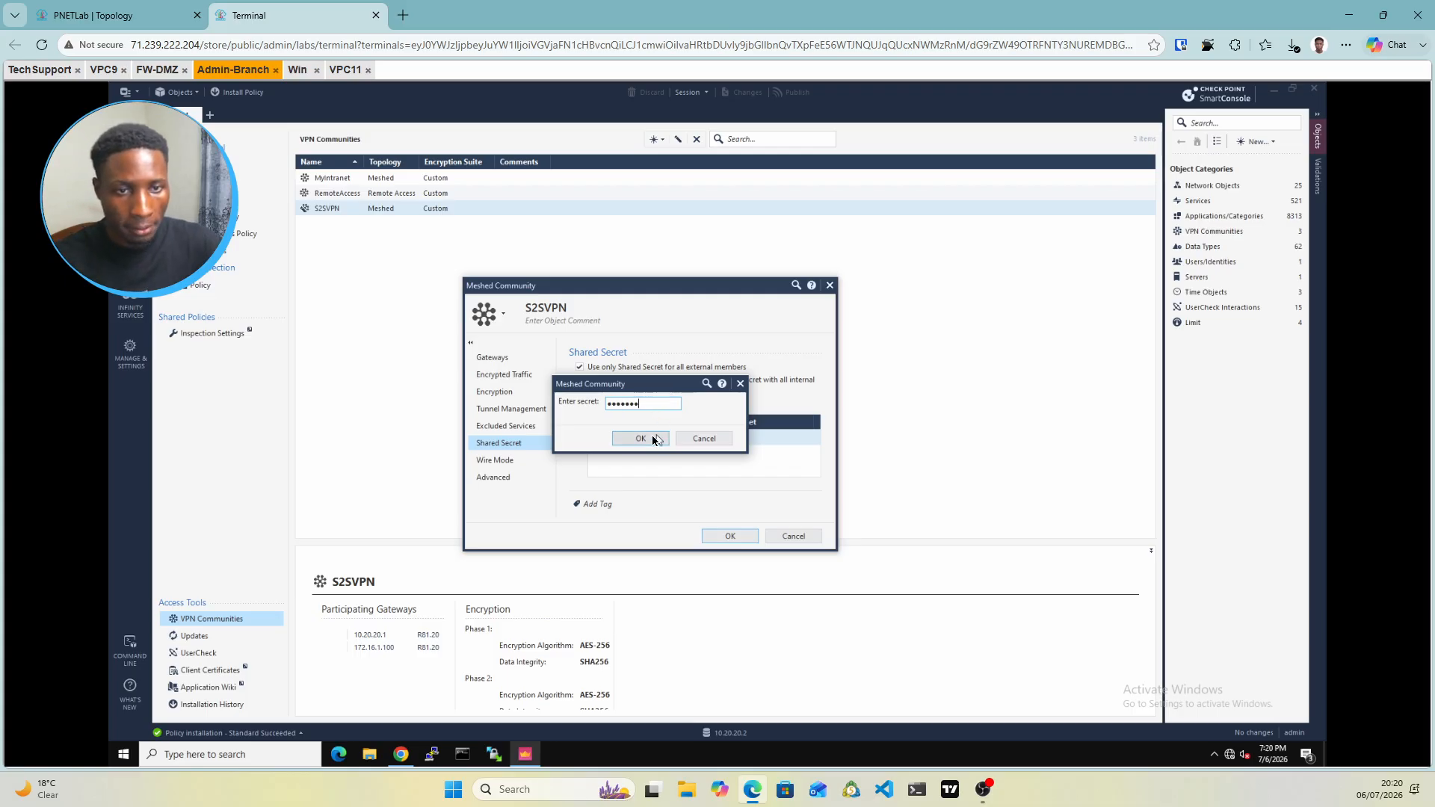
left_click(731, 537)
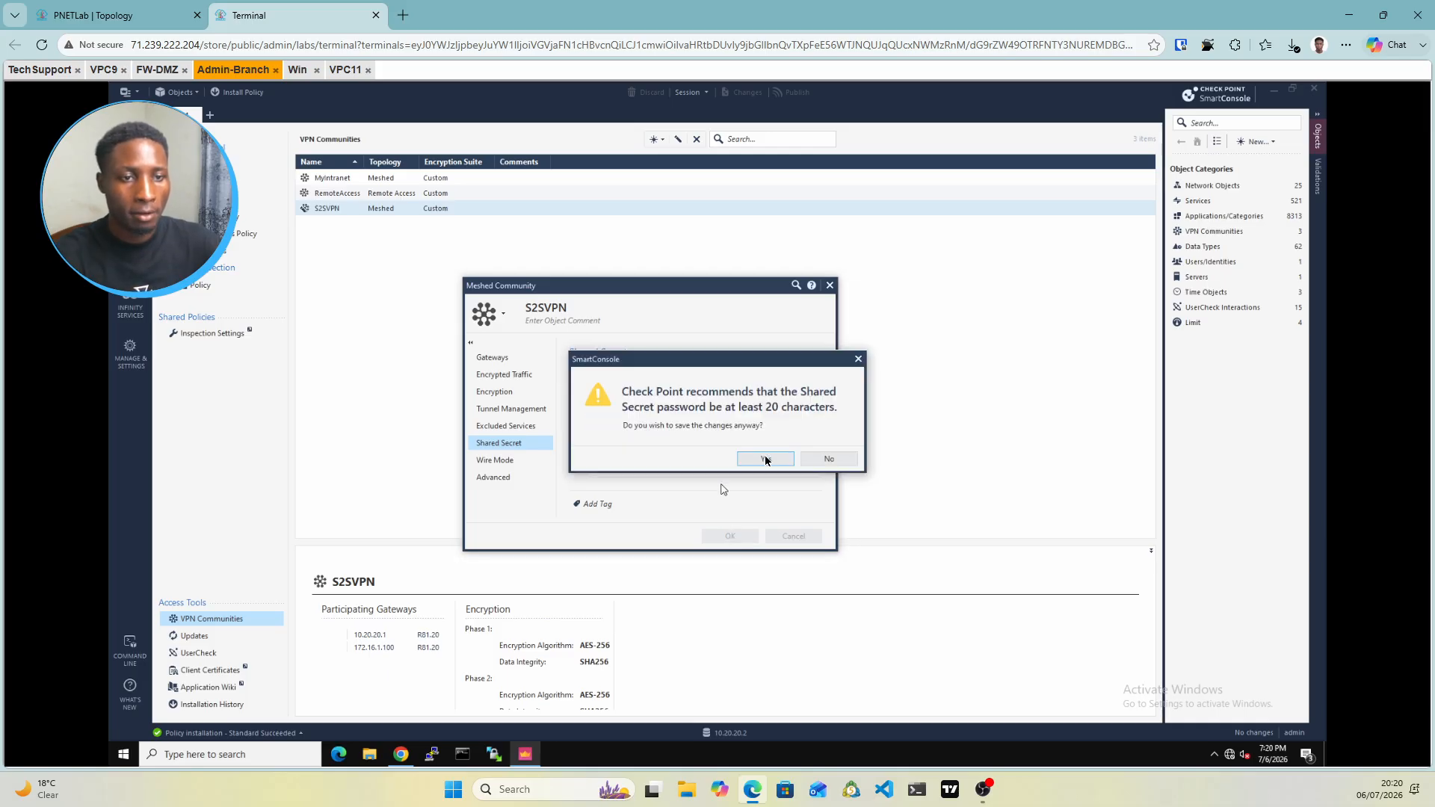
left_click(765, 459)
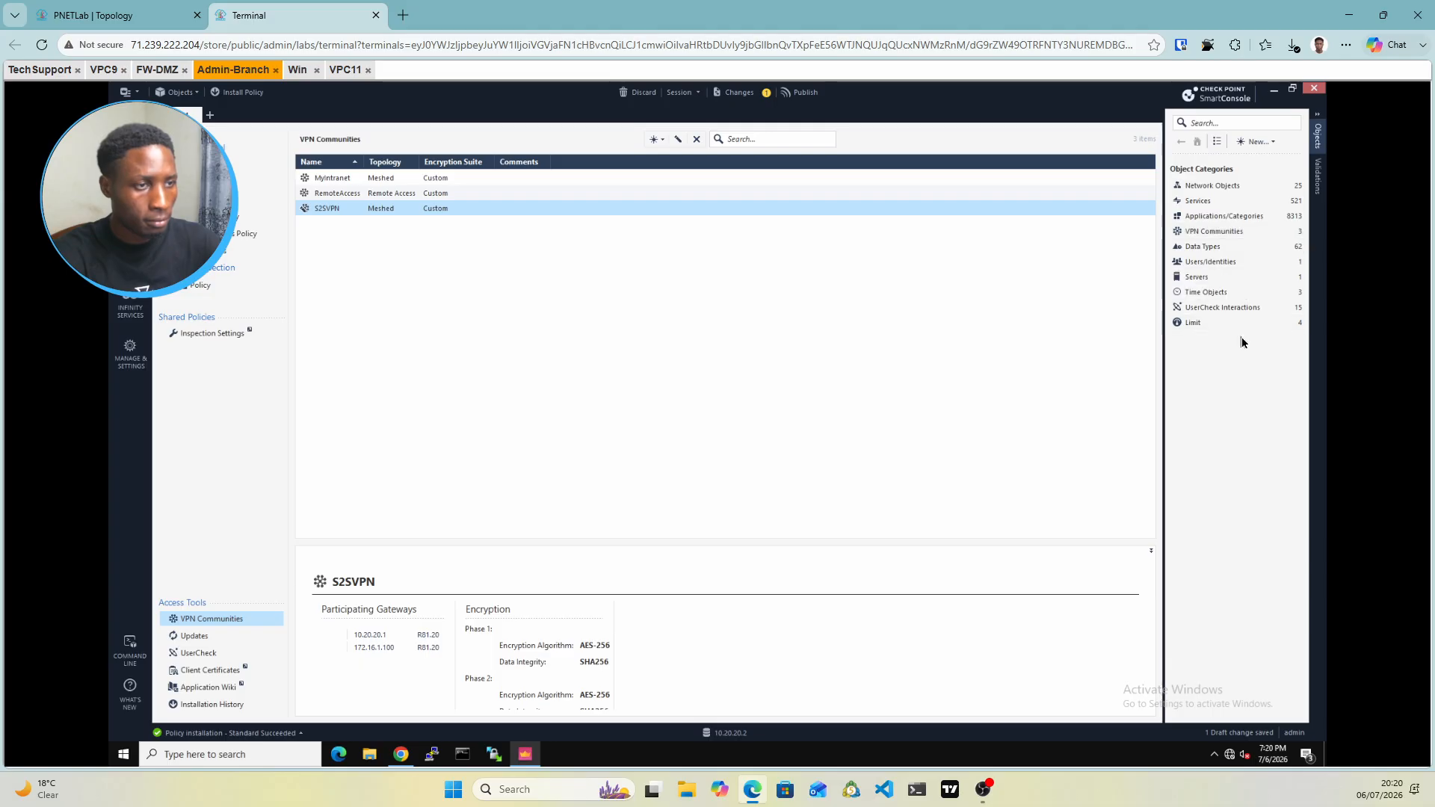
Show FW-BR's details from the Gateways and Servers objects list
left_click(1237, 187)
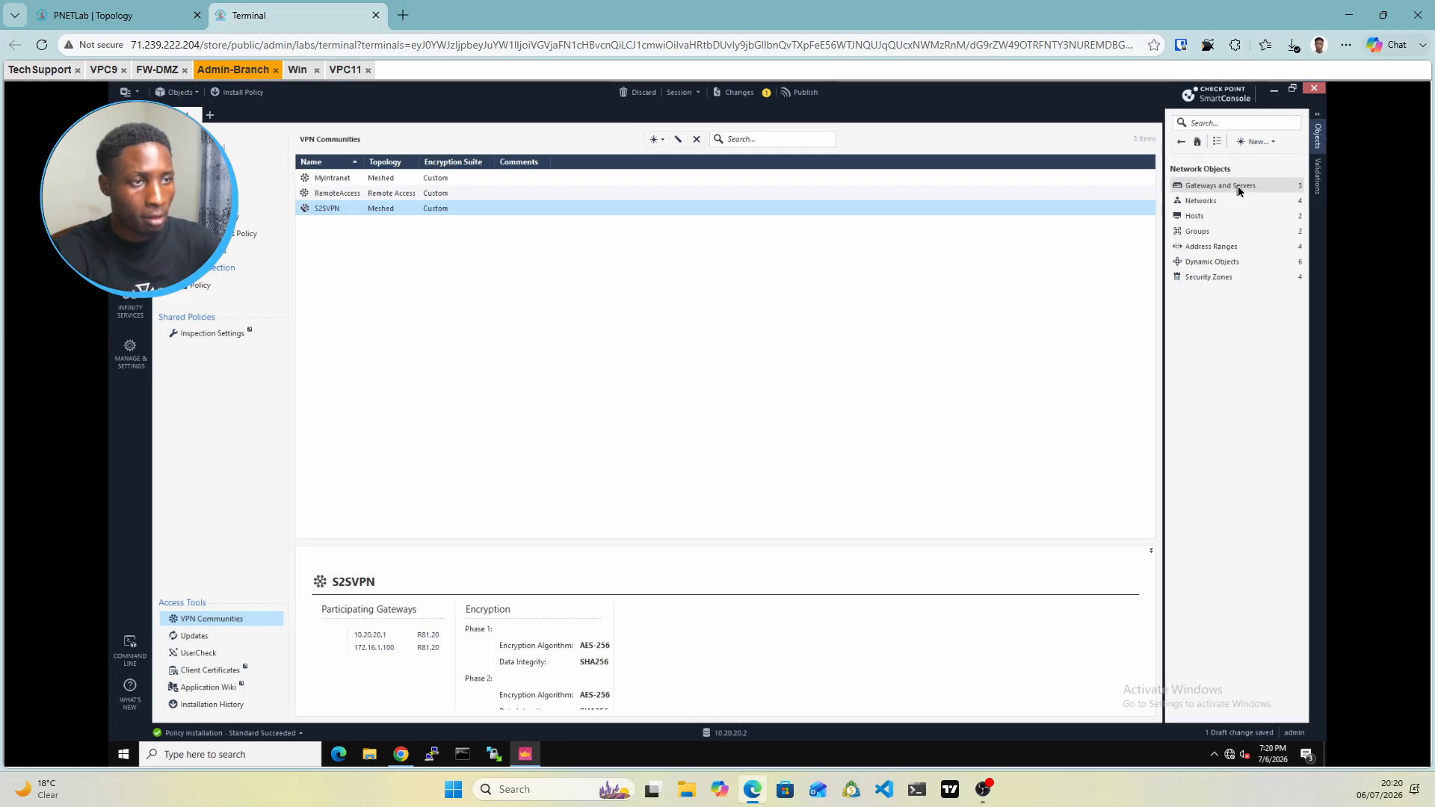
left_click(1238, 187)
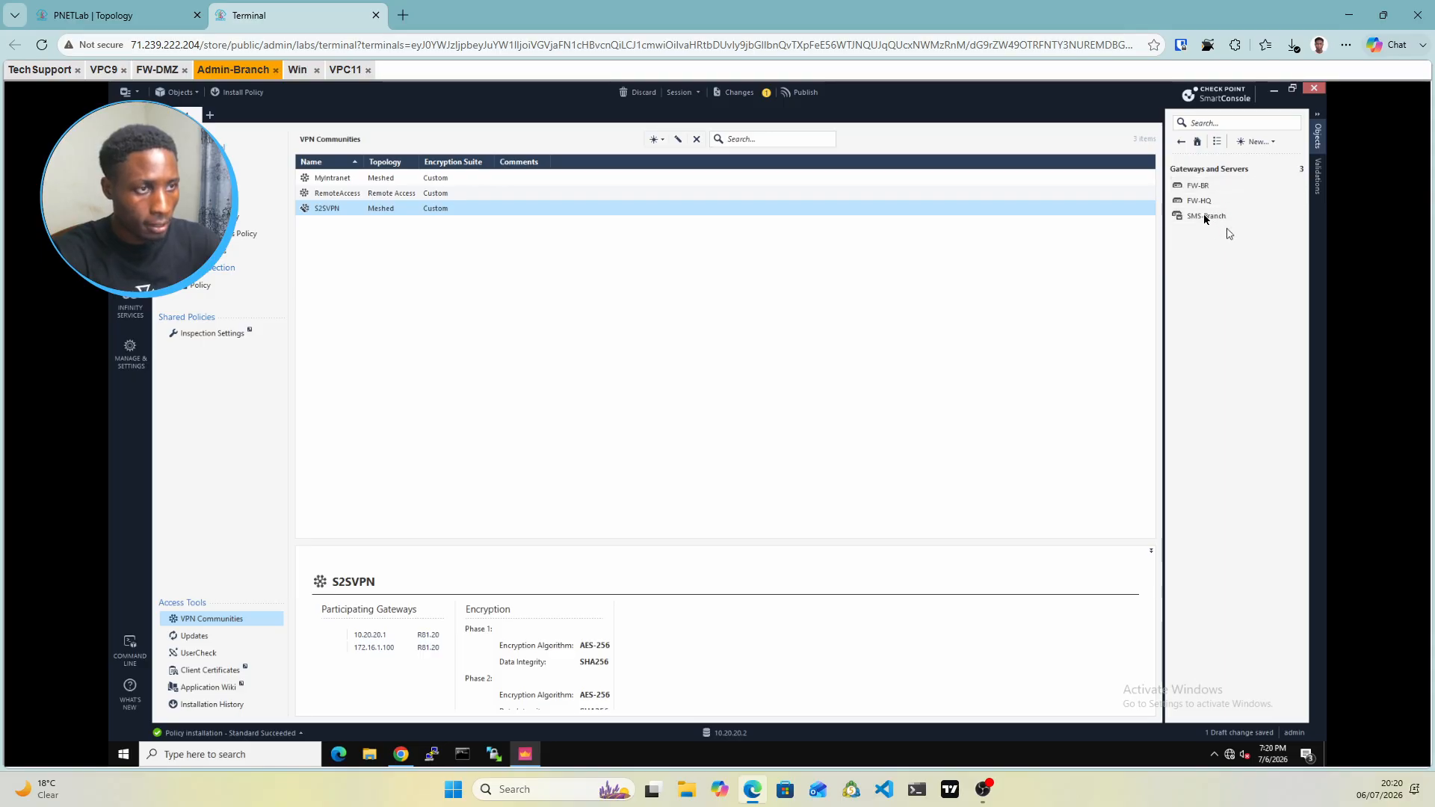
left_click(1202, 190)
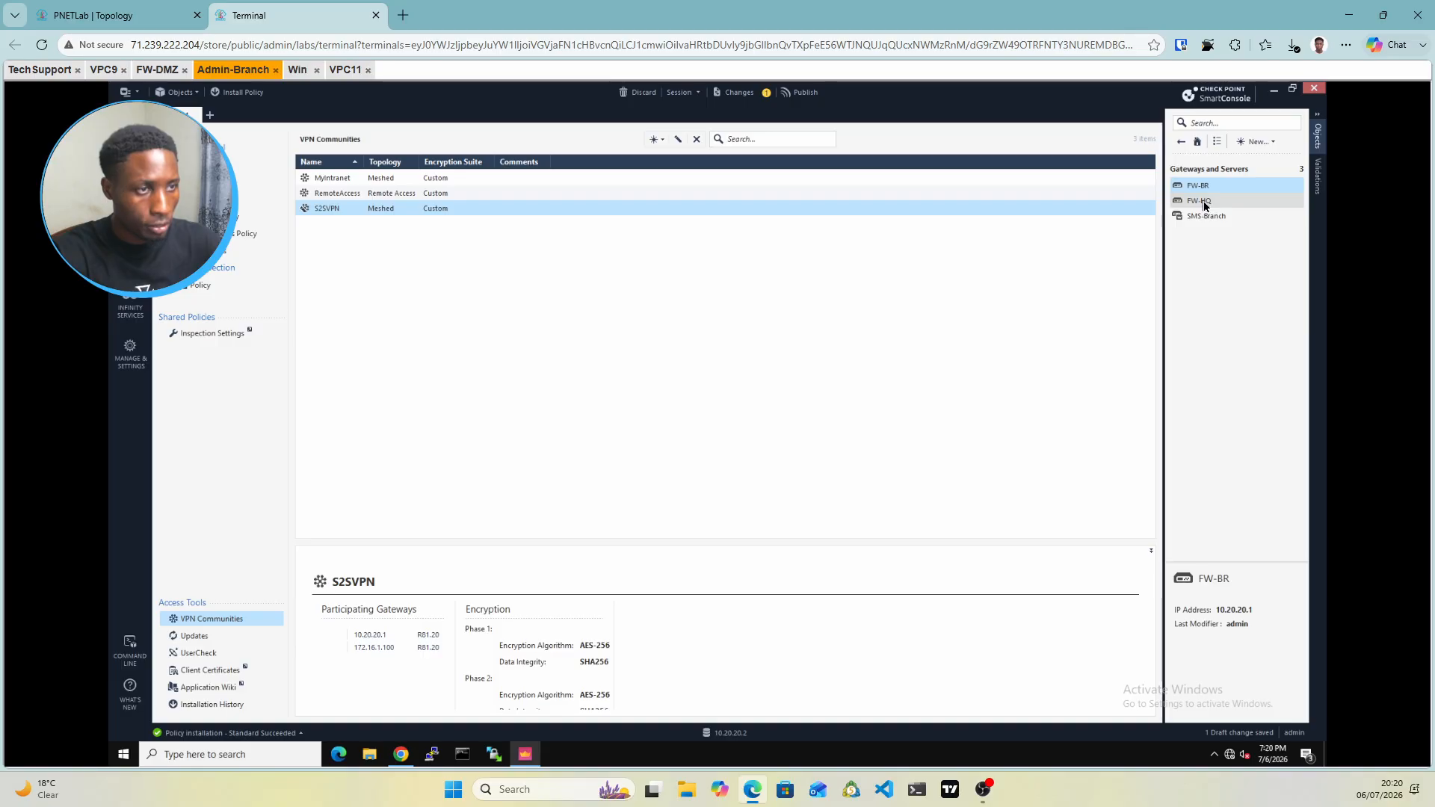
mouse_move(1205, 205)
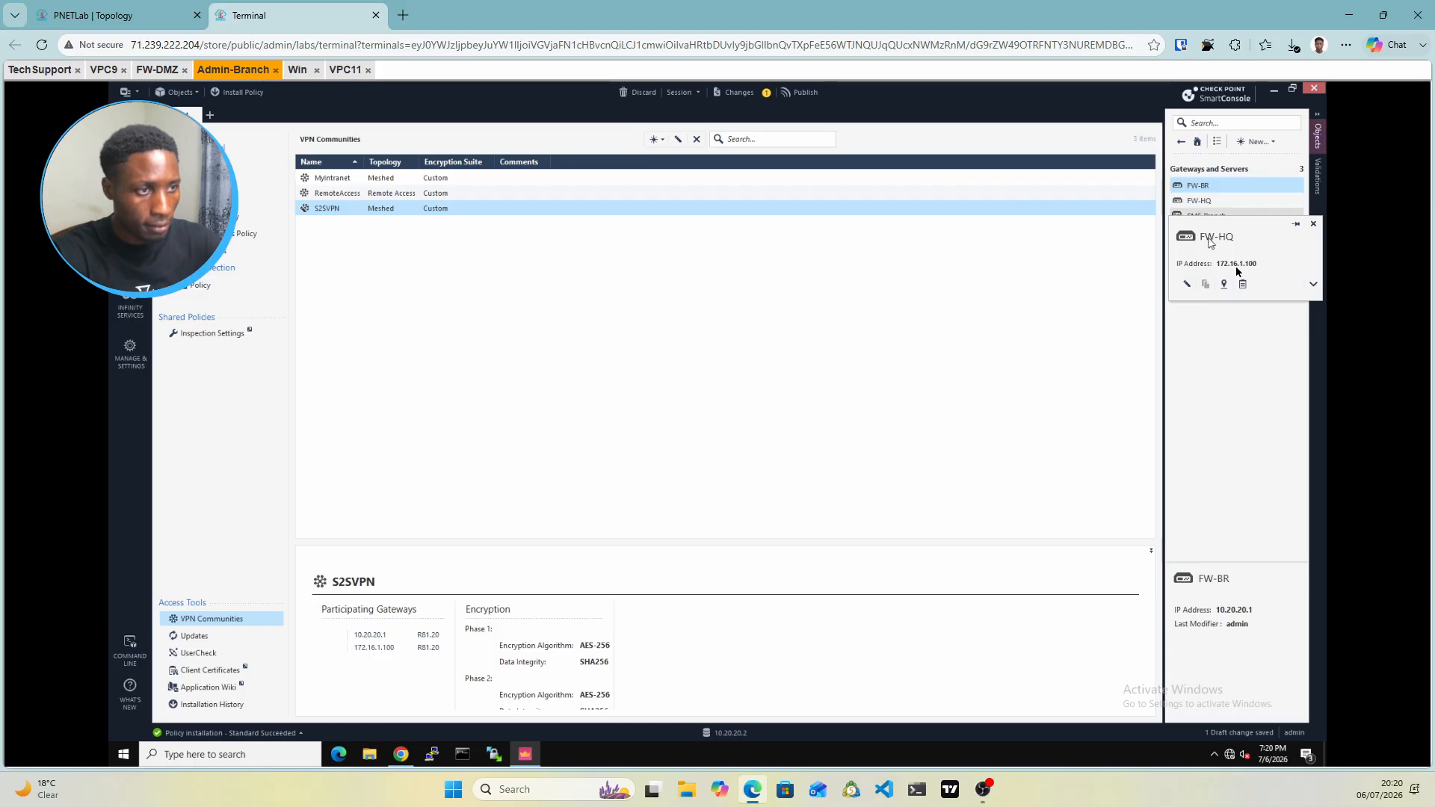
Publish the shared-secret change and open FW-BR's properties from Gateways & Servers
left_click(800, 94)
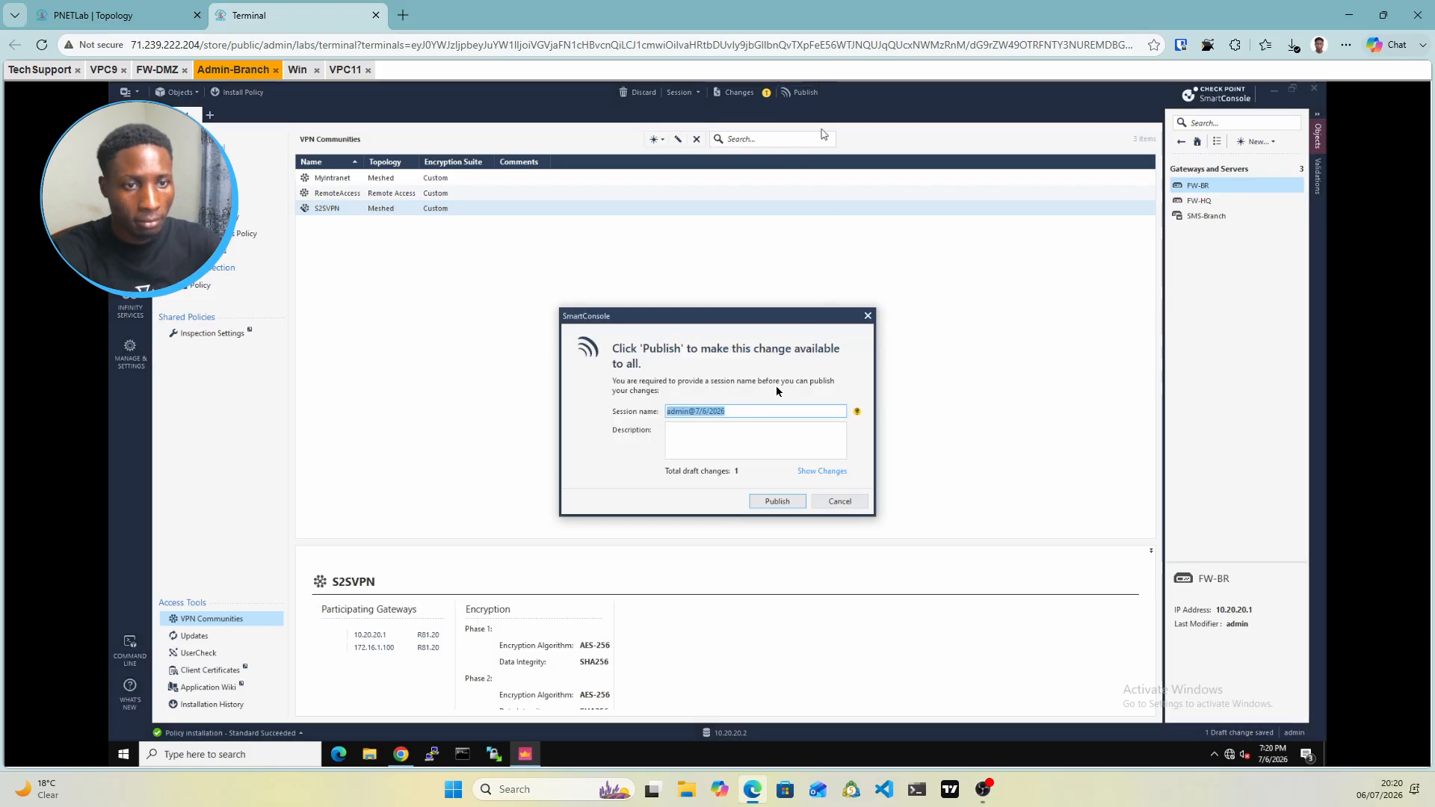
left_click(774, 503)
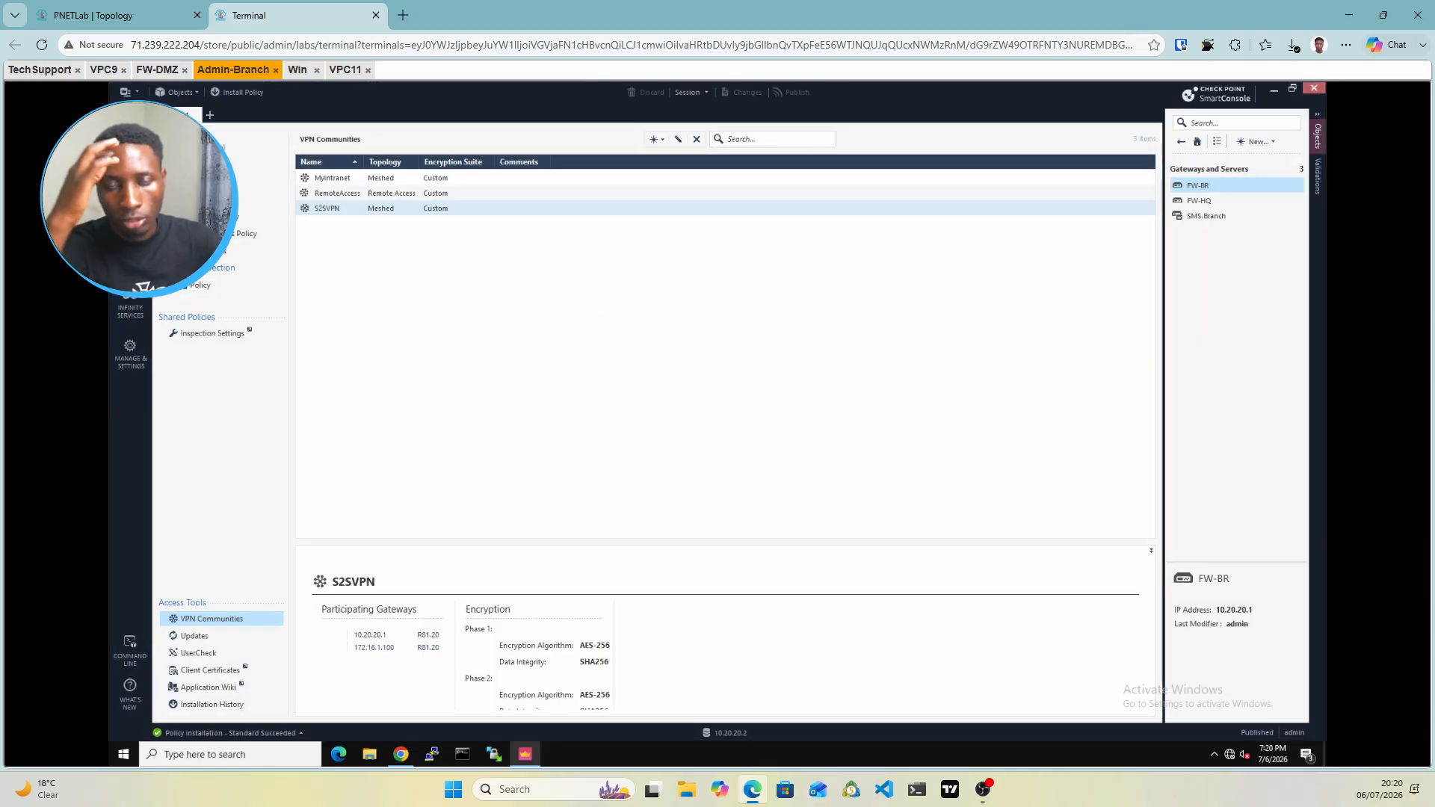
left_click(130, 149)
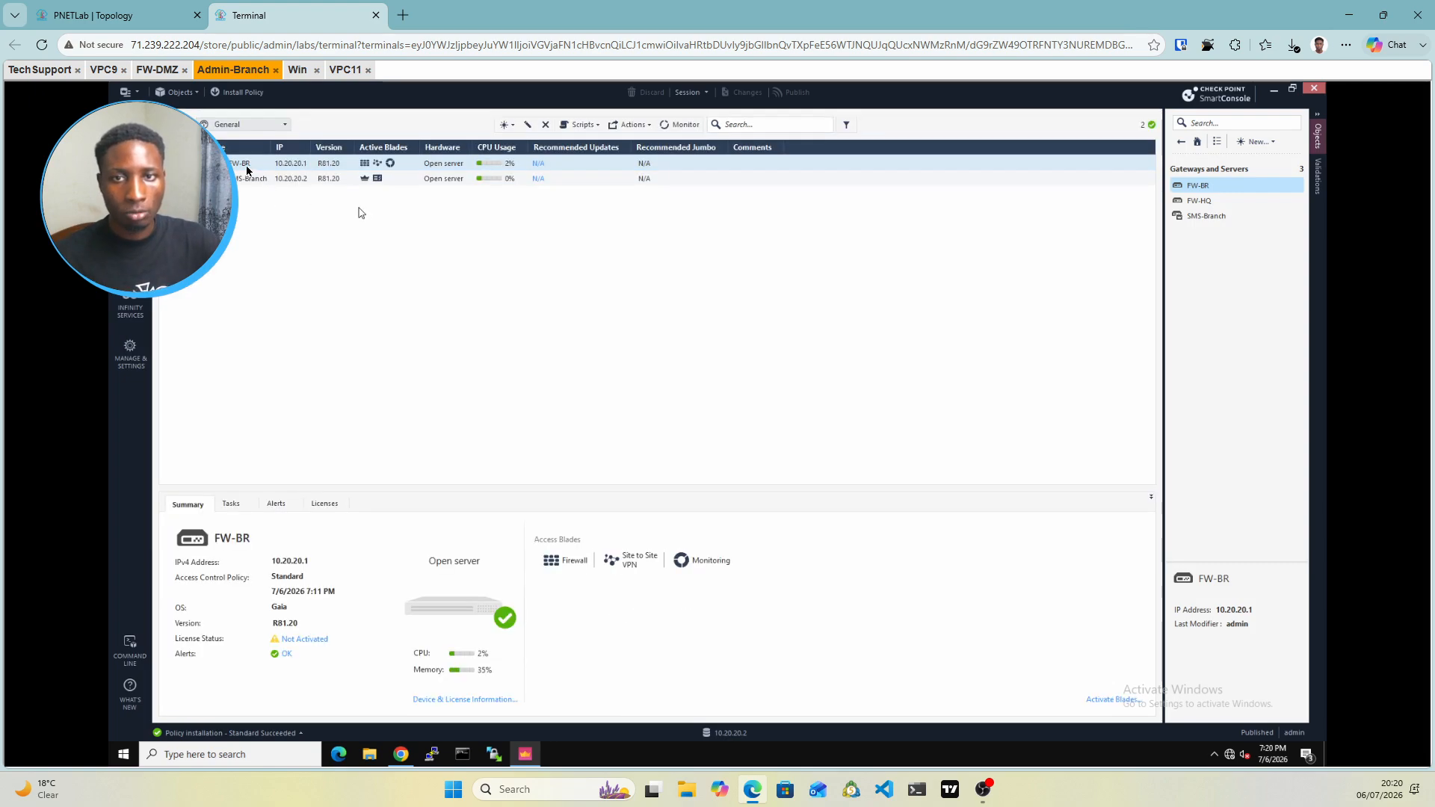
double_click(247, 165)
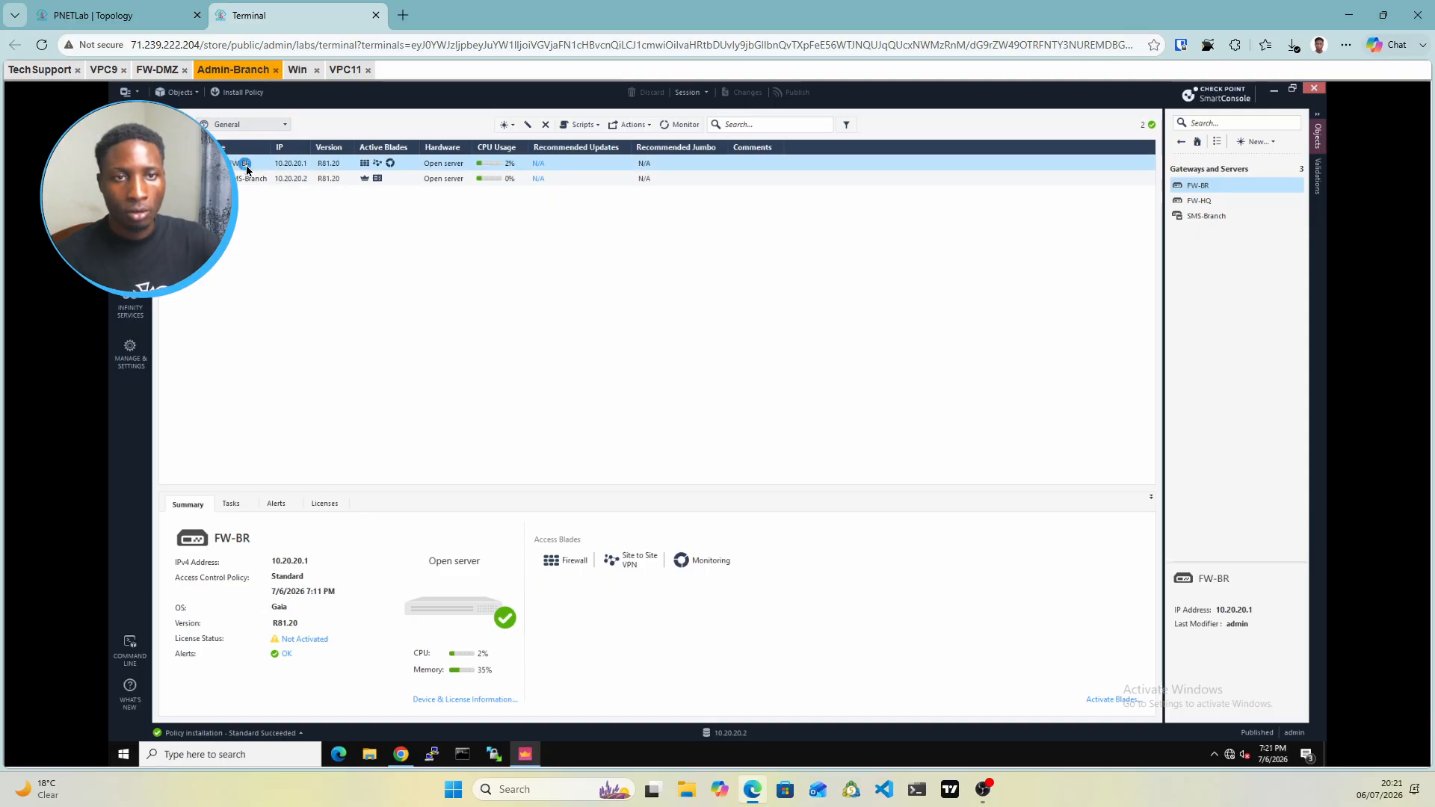
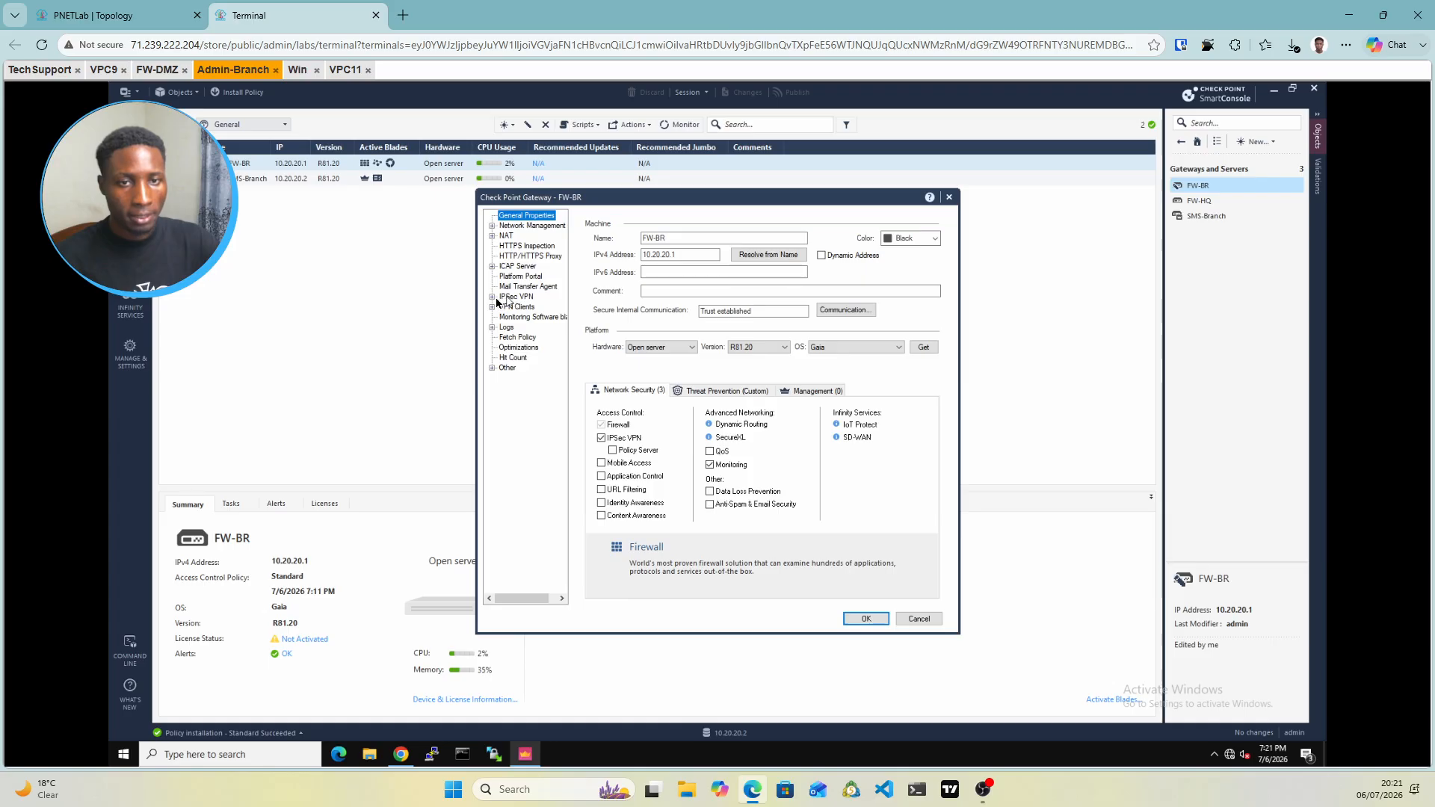
Set FW-BR's IPsec VPN link selection to topology address 192.168.1.1 and confirm
left_click(498, 298)
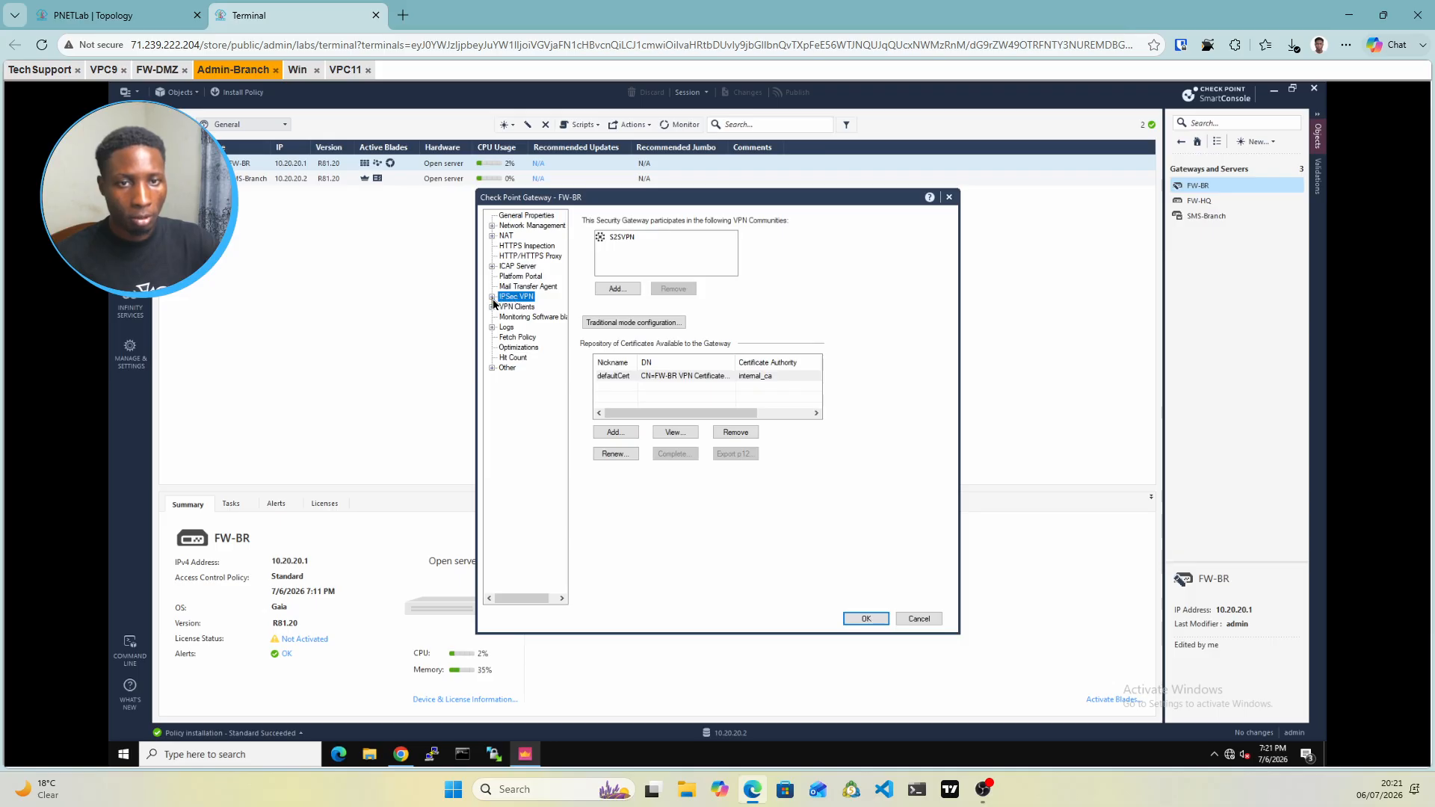
left_click(493, 298)
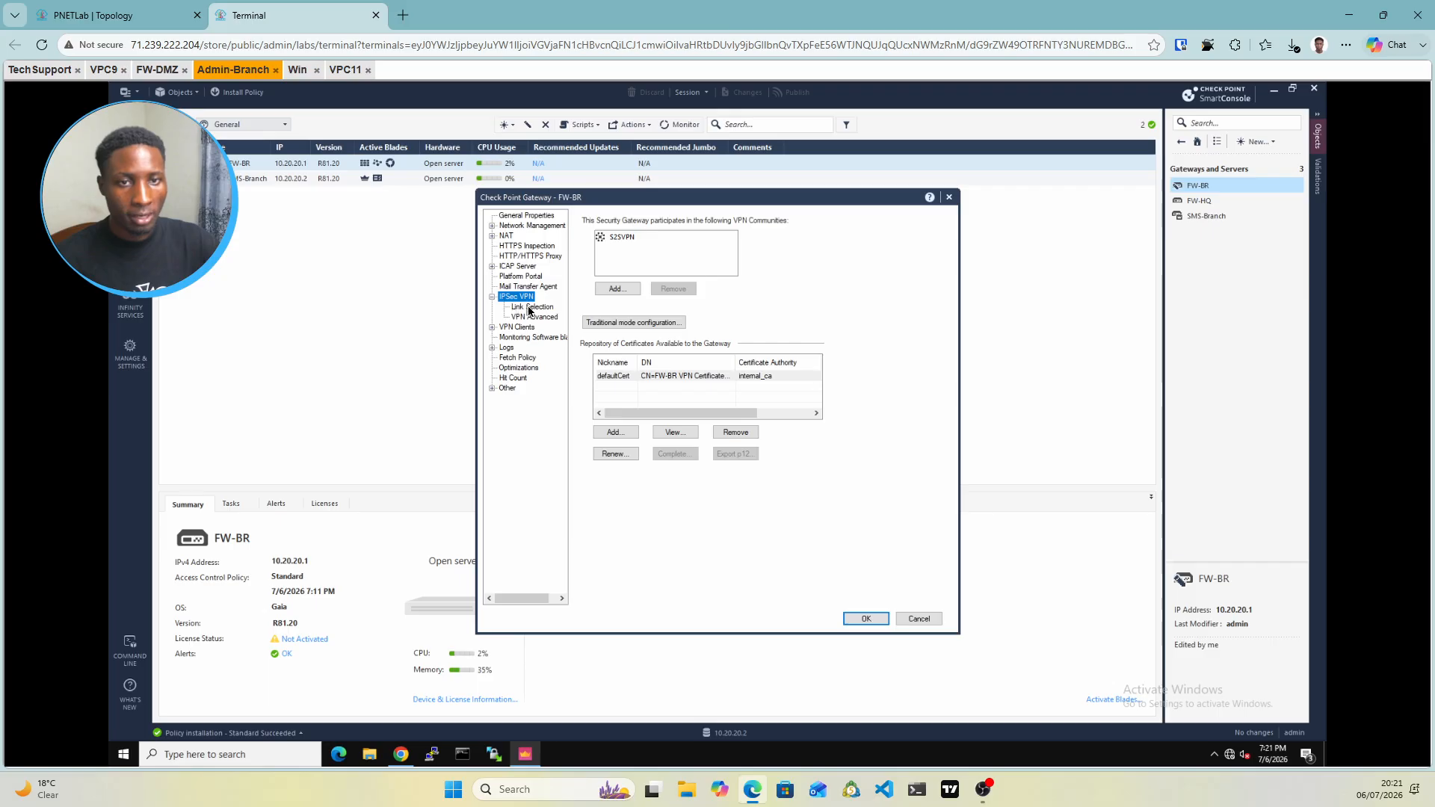
left_click(529, 308)
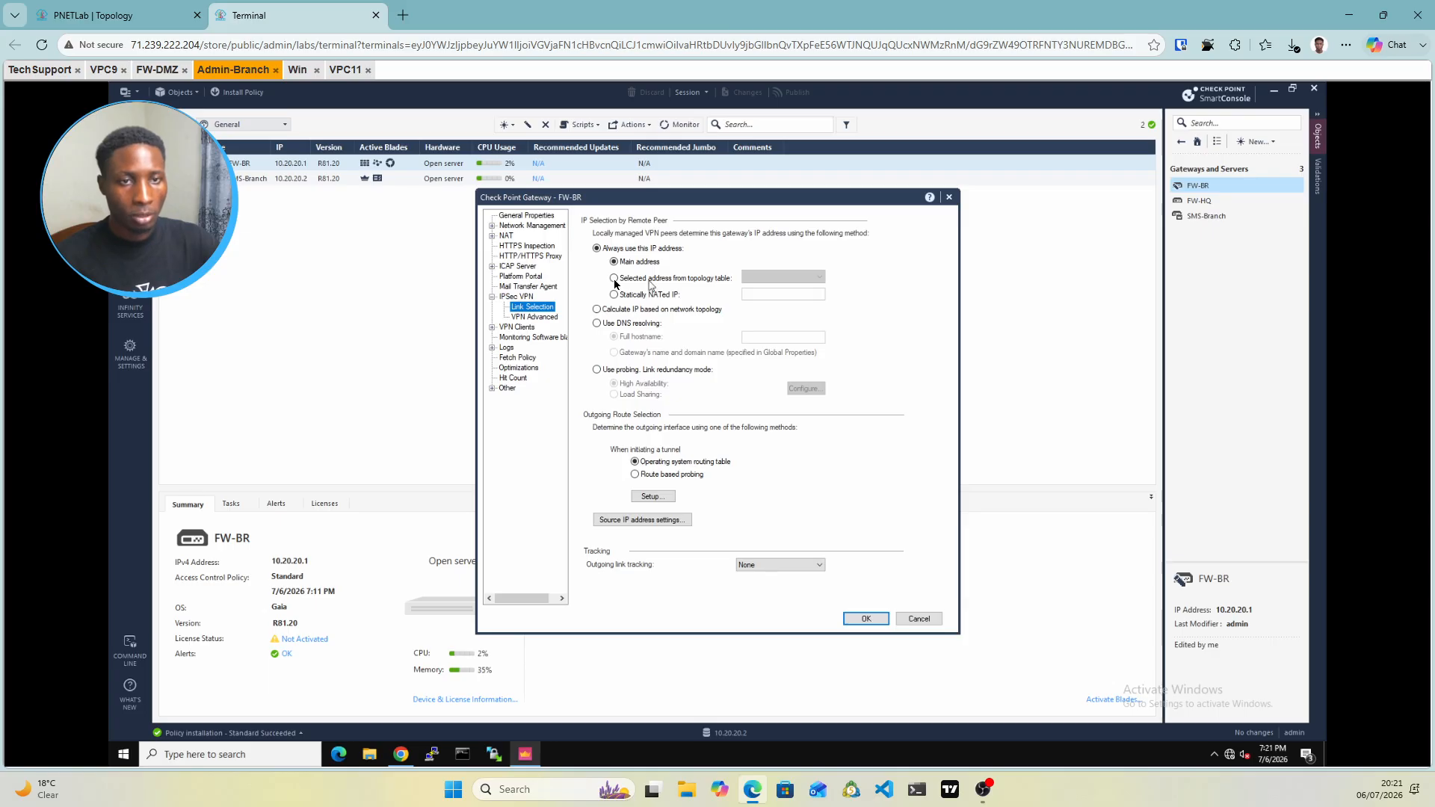
left_click(615, 278)
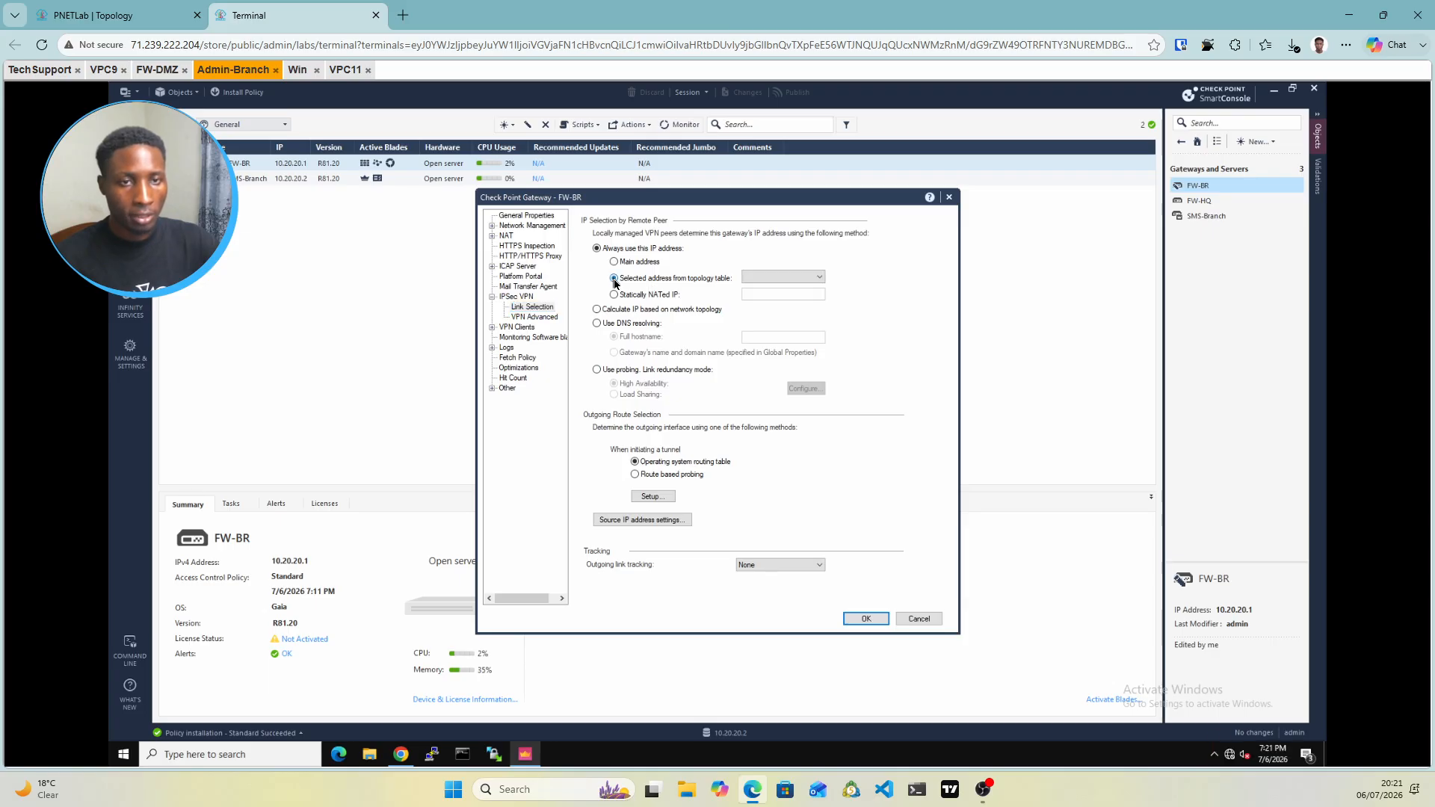
left_click(822, 278)
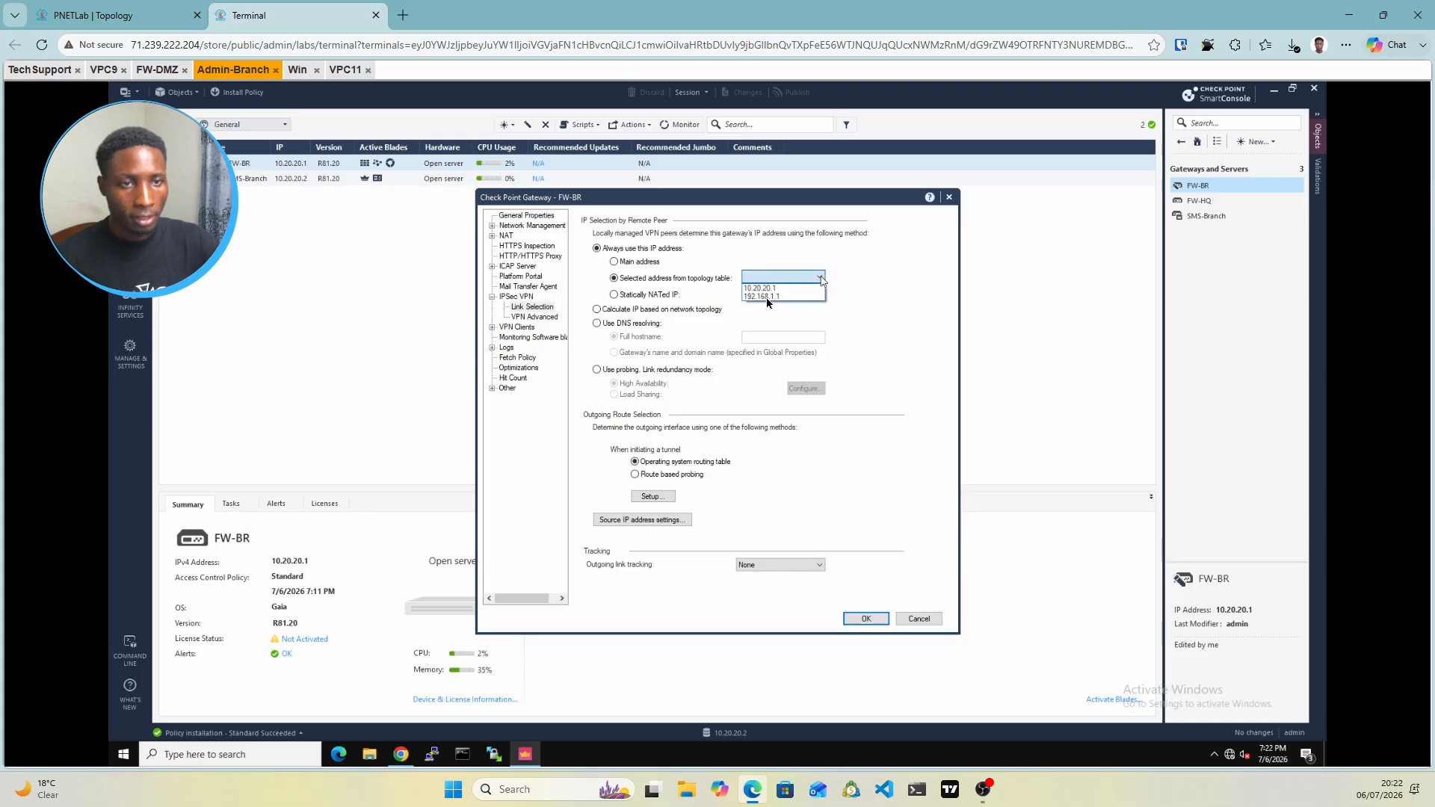
left_click(770, 296)
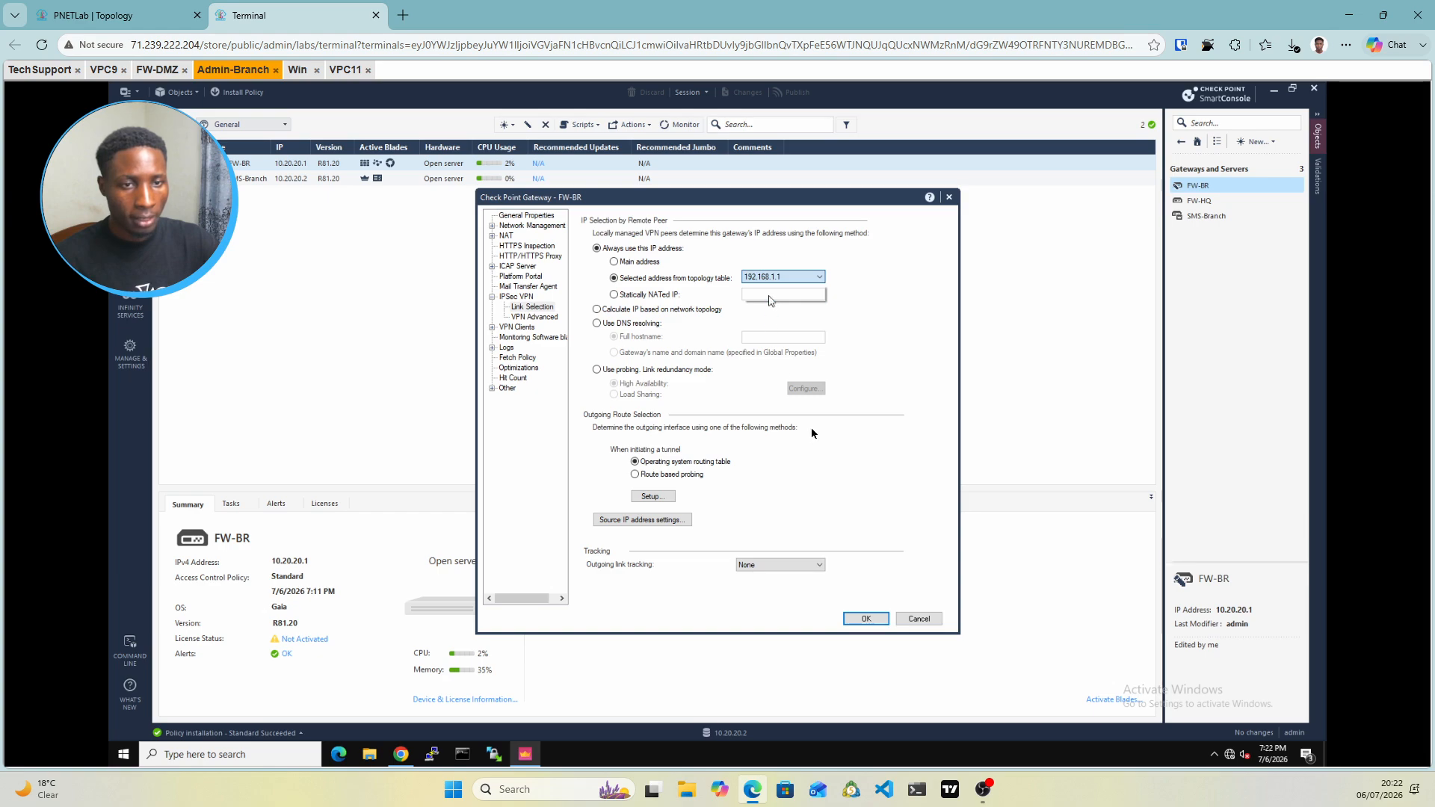
left_click(864, 621)
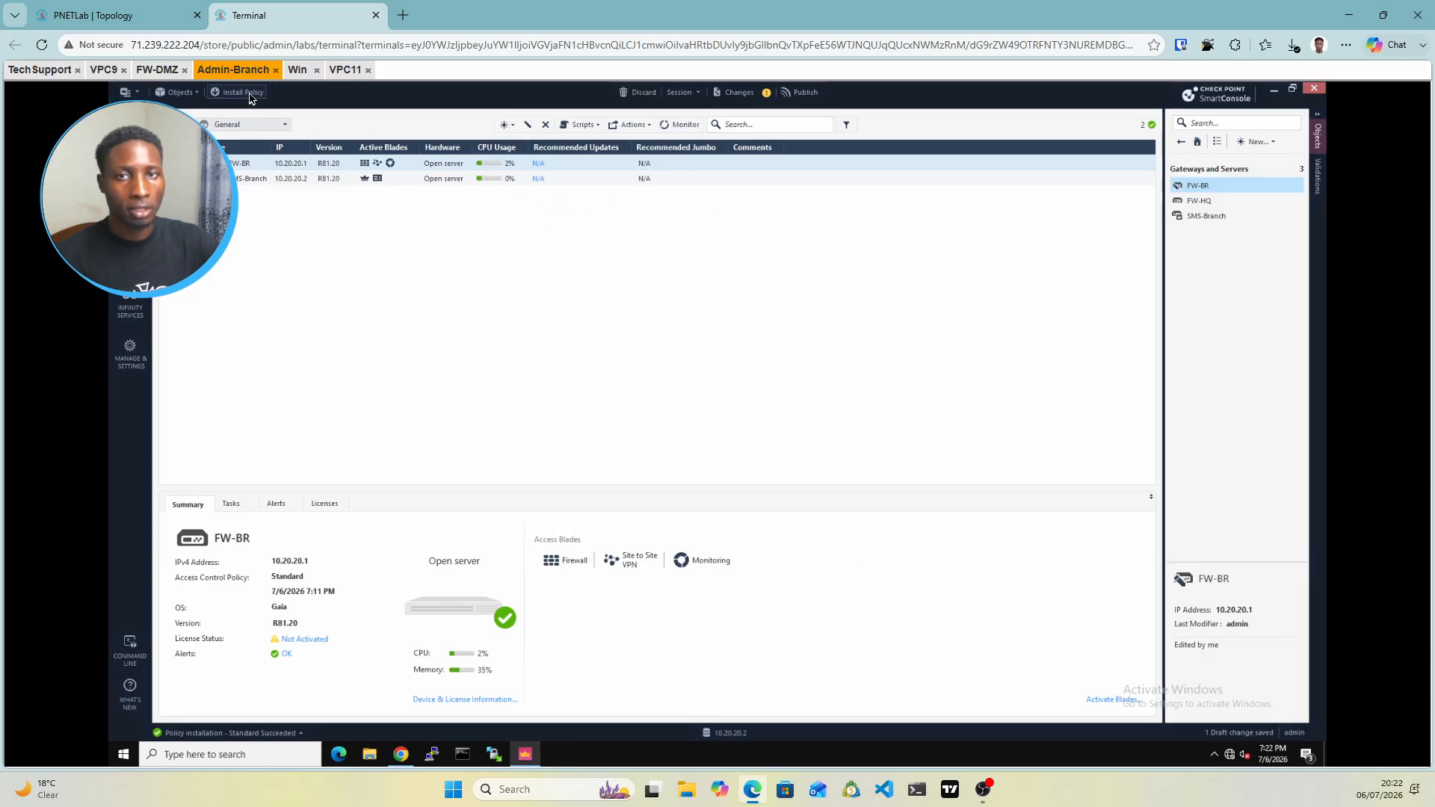
Publish the change and install the Standard policy on FW-BR, then move to the TechSupport console
left_click(250, 98)
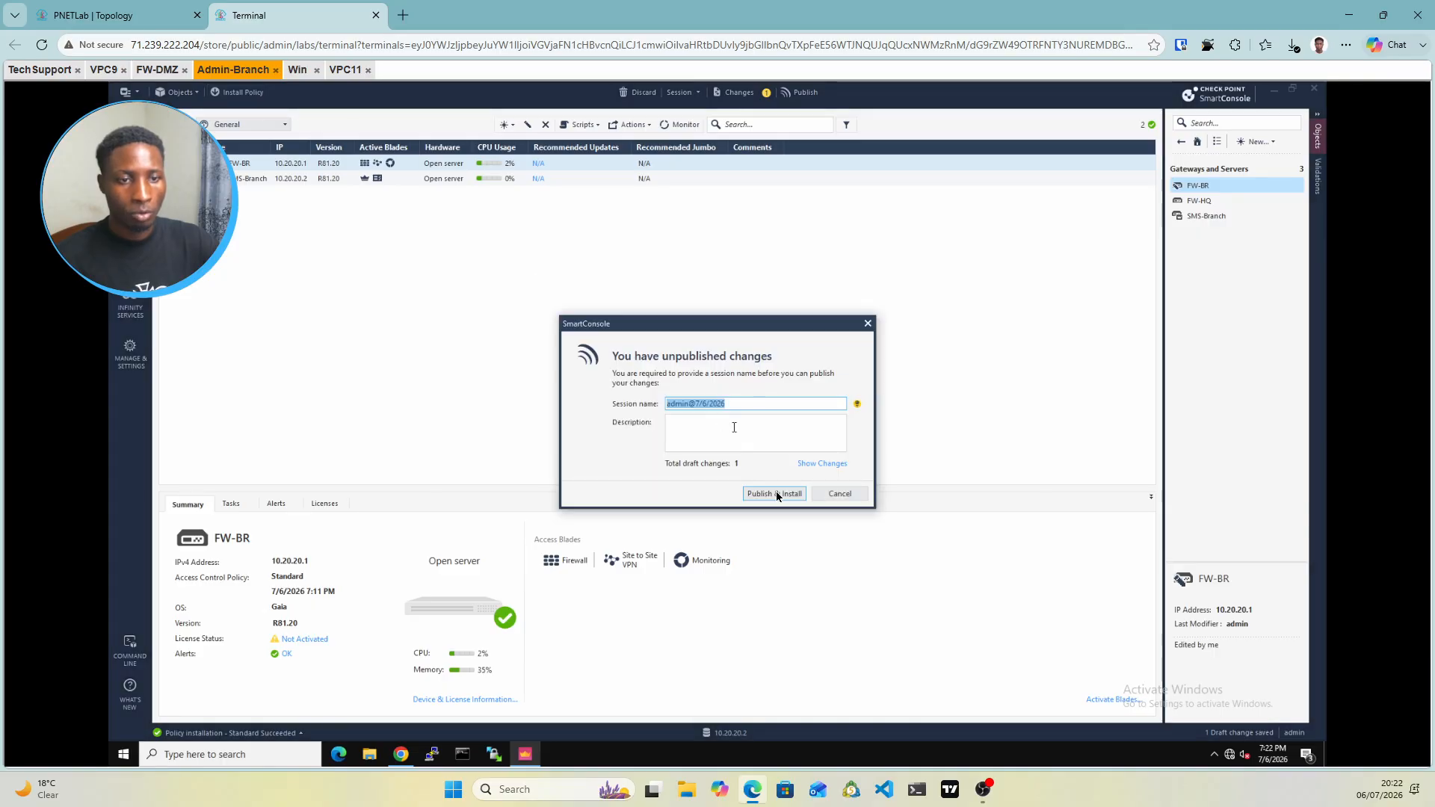
left_click(774, 494)
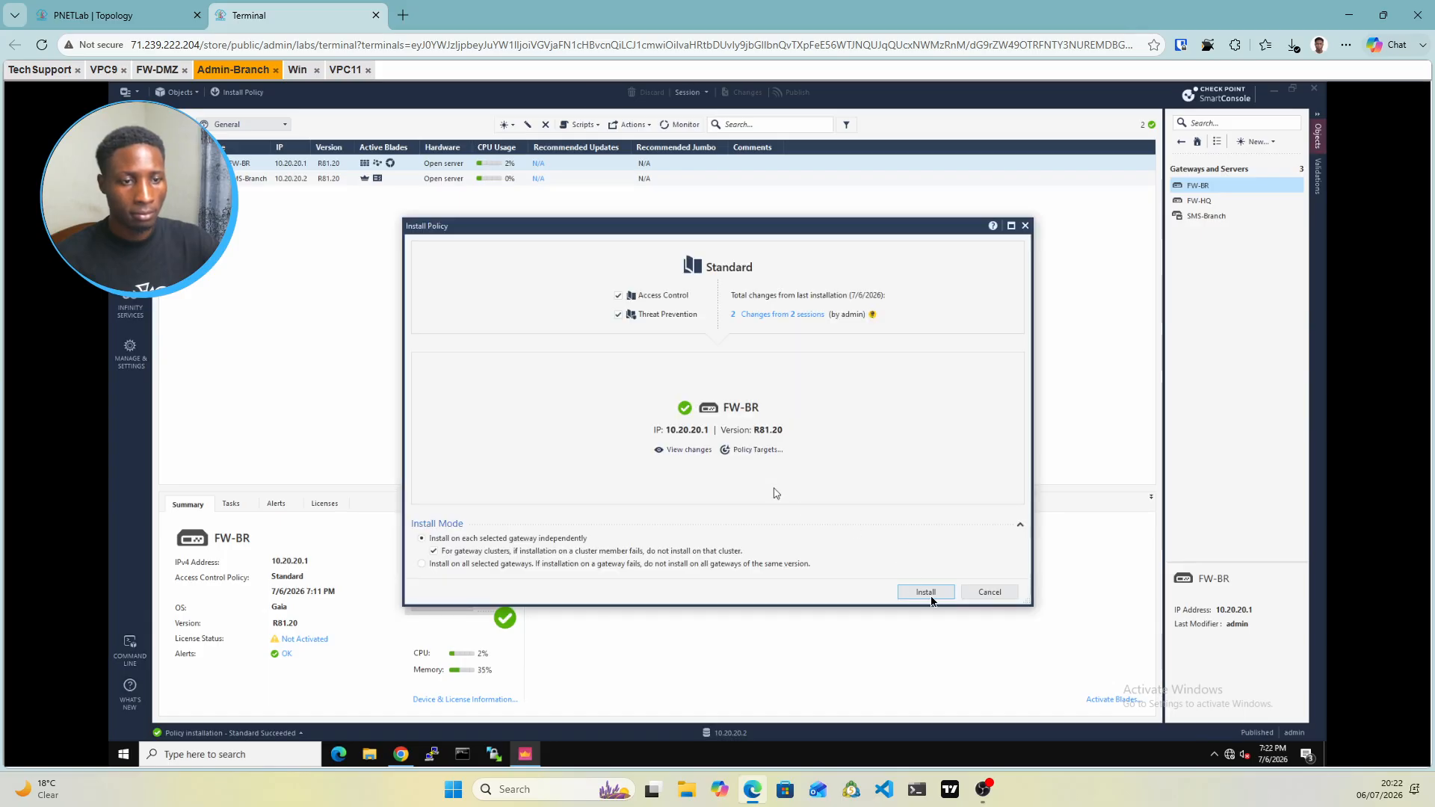
left_click(927, 592)
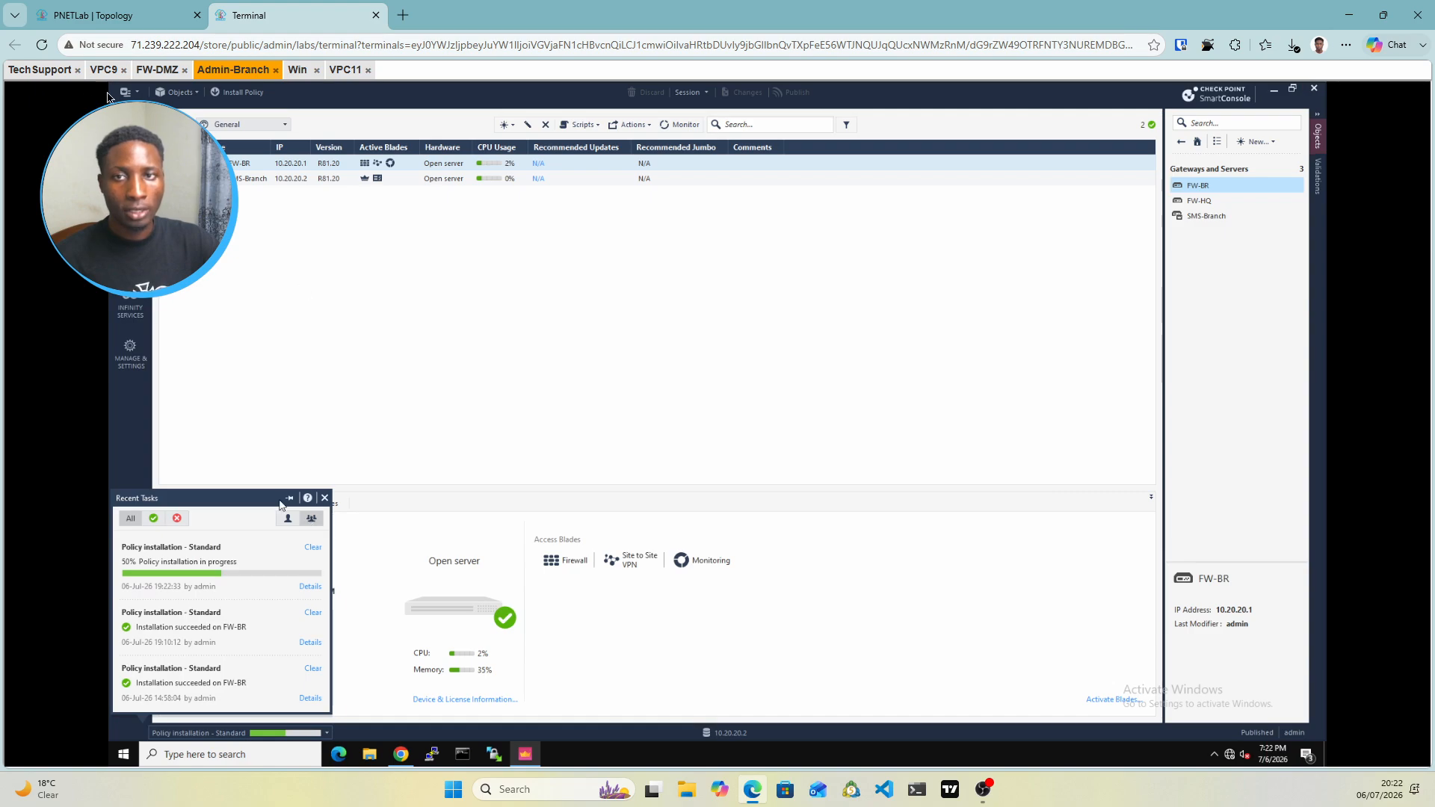
left_click(57, 71)
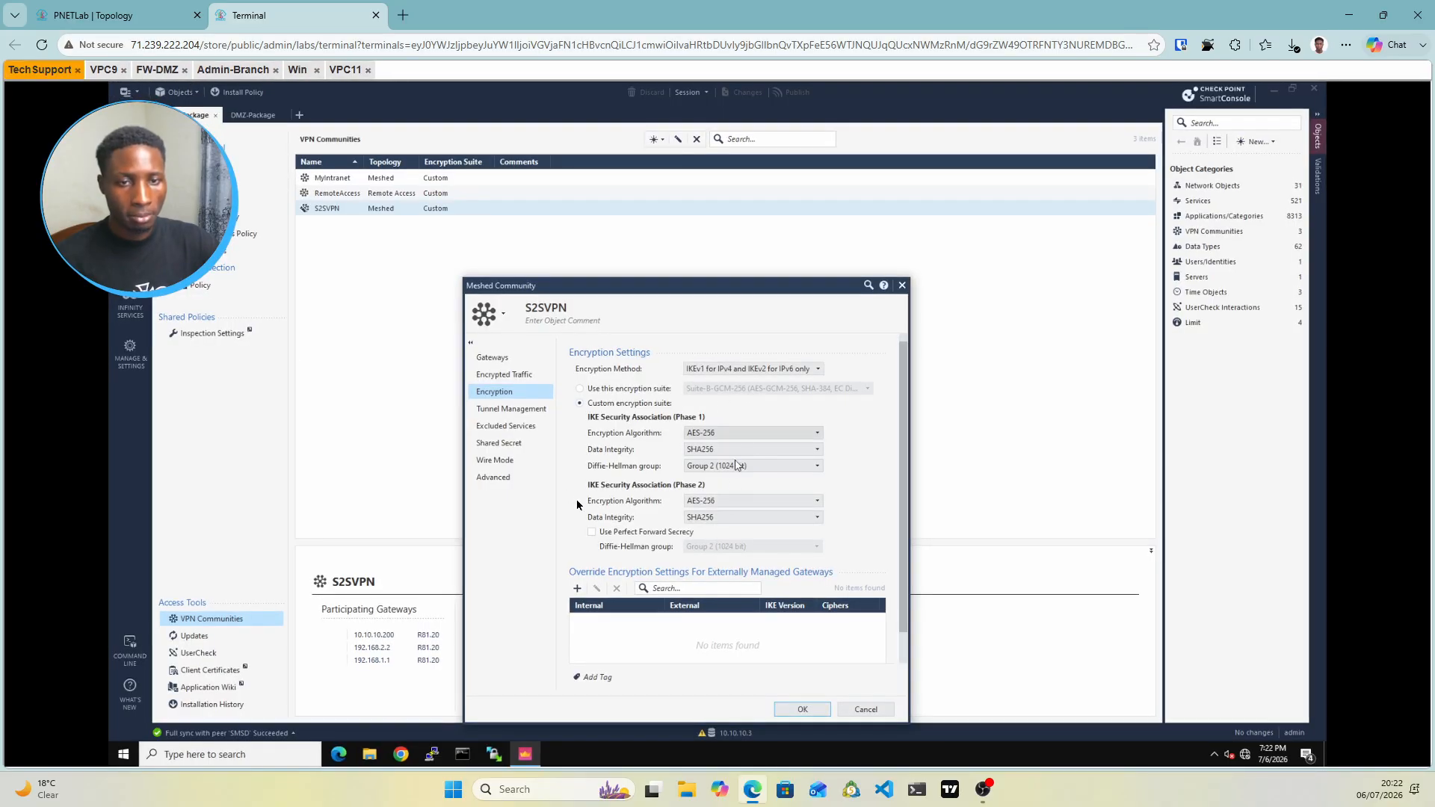
Replace FW-Branch's S2SVPN shared secret with a new secret and accept the short-secret warning
left_click(509, 445)
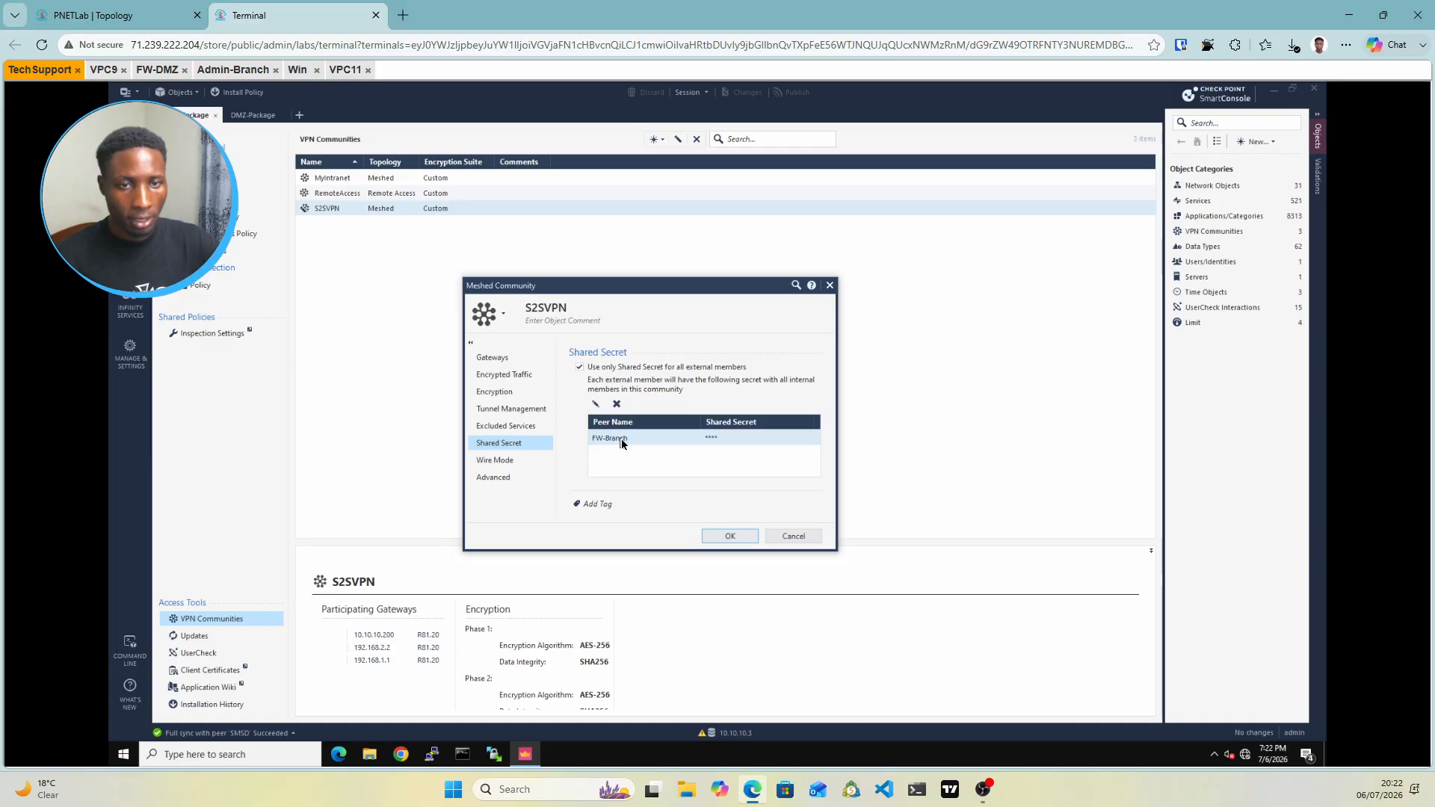
double_click(621, 438)
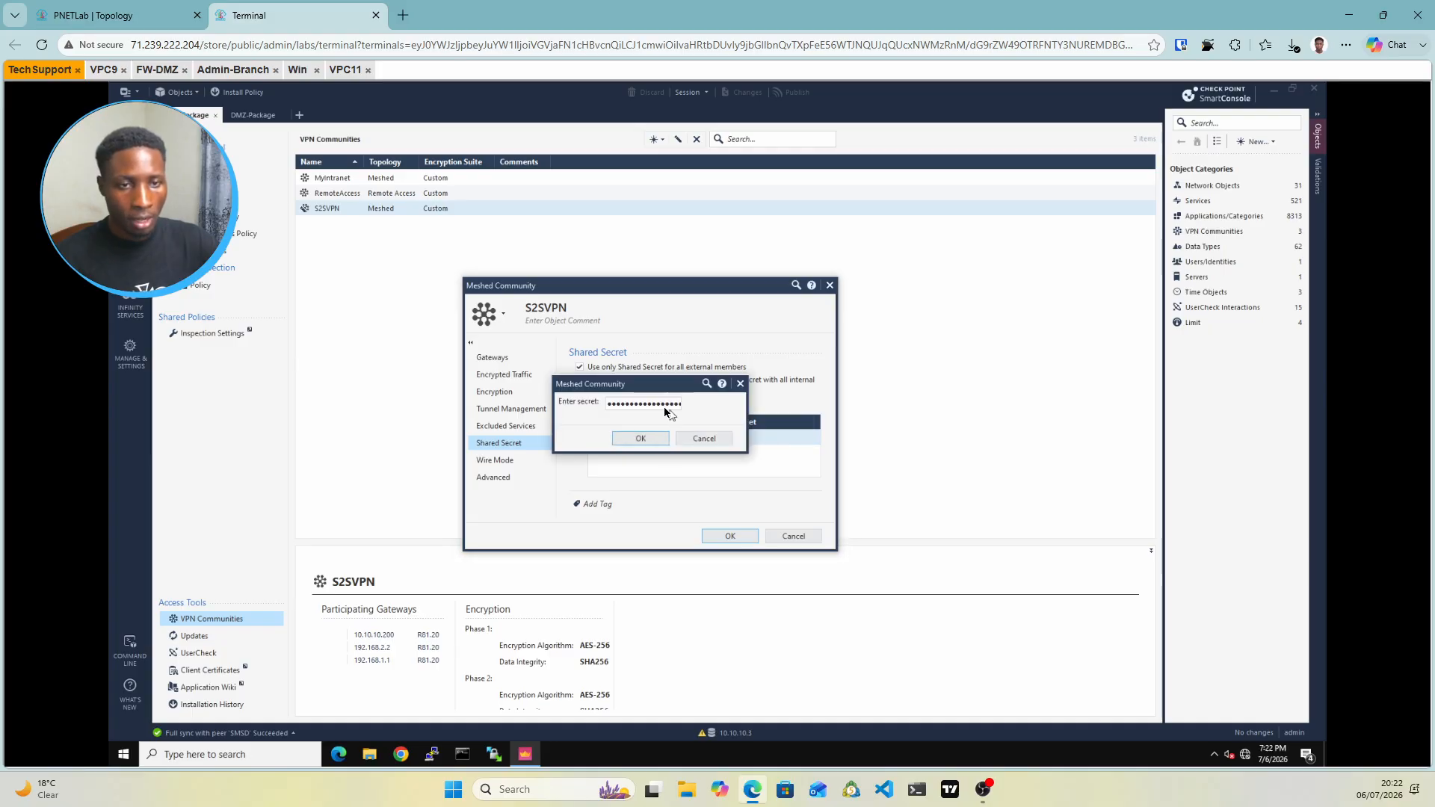
left_click(665, 408)
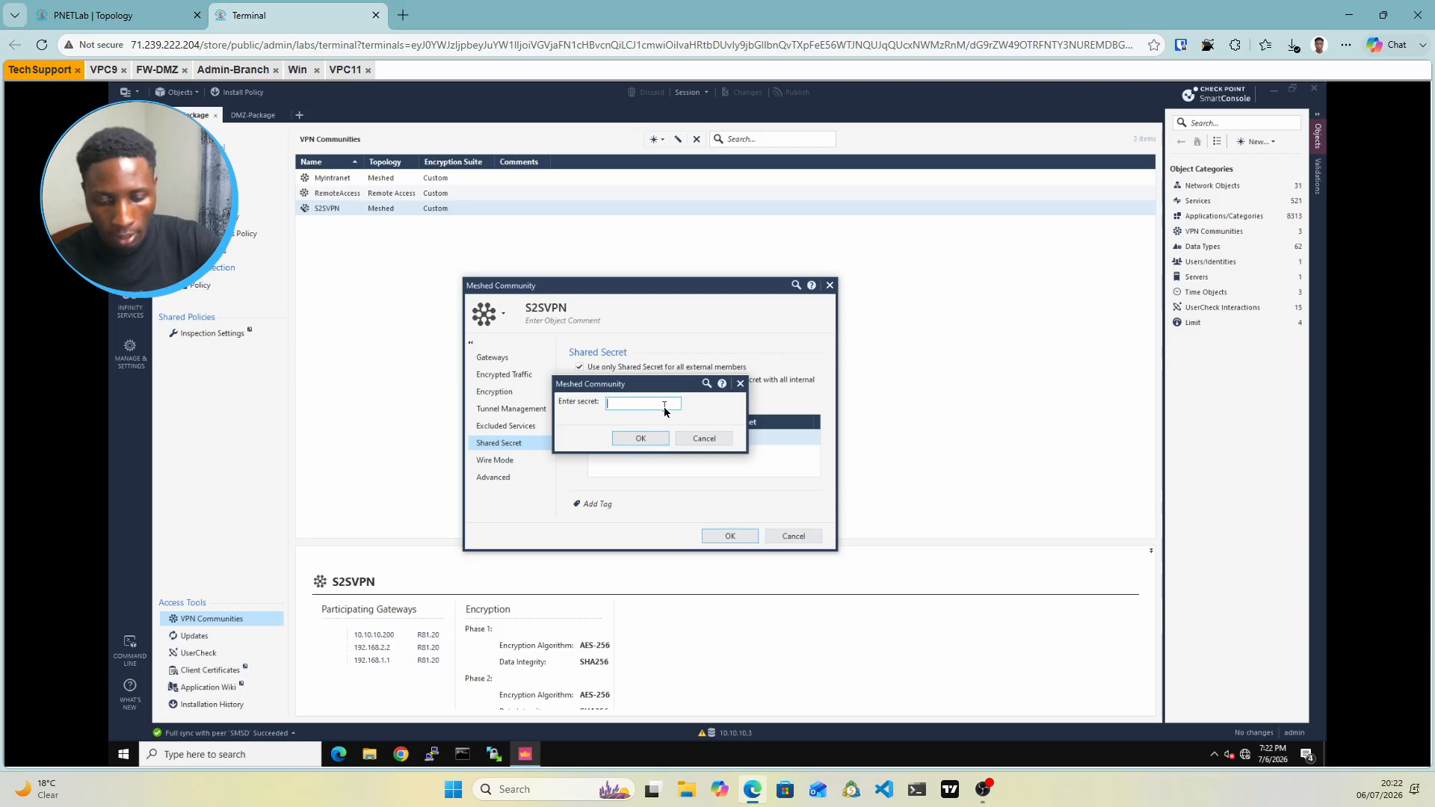
type("*")
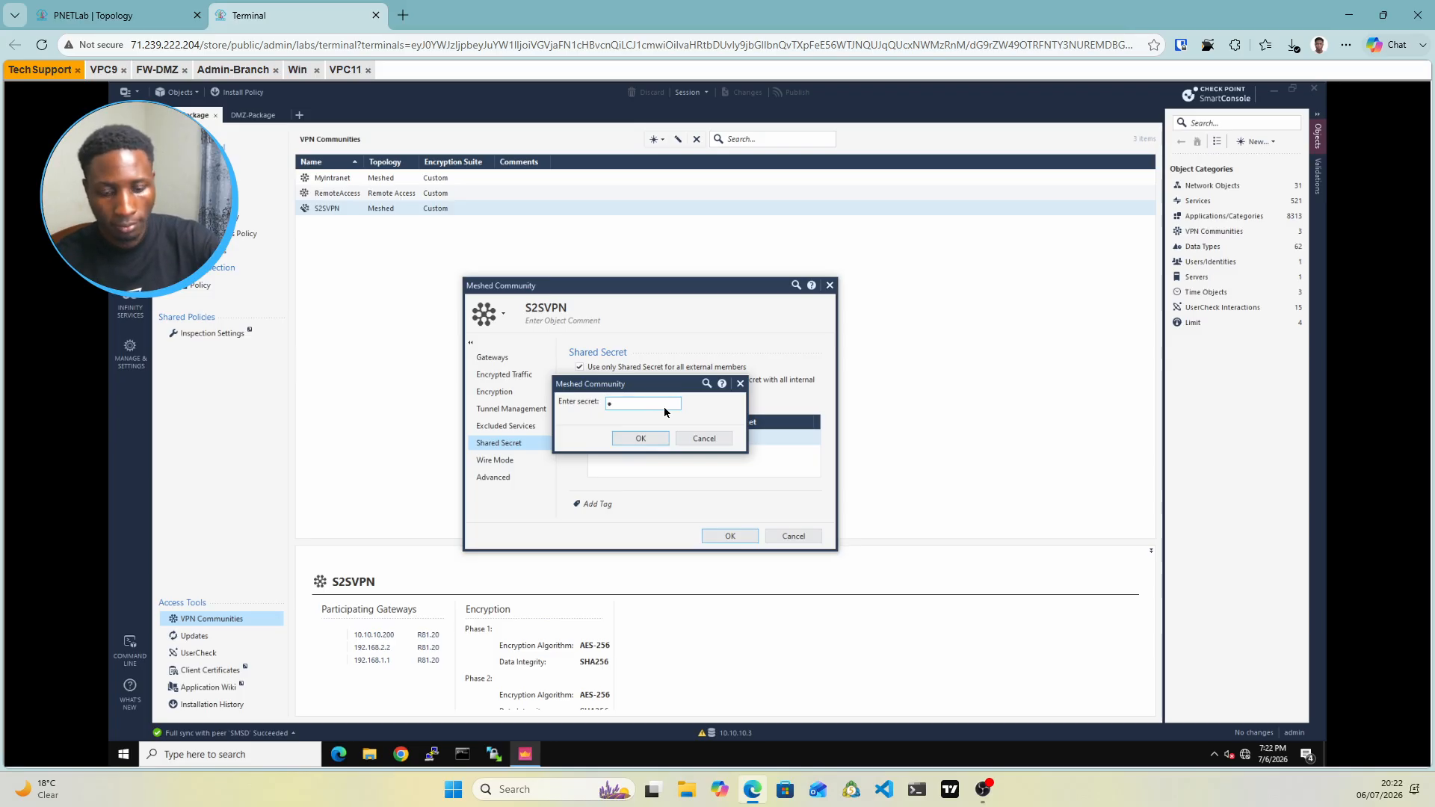
type("••••")
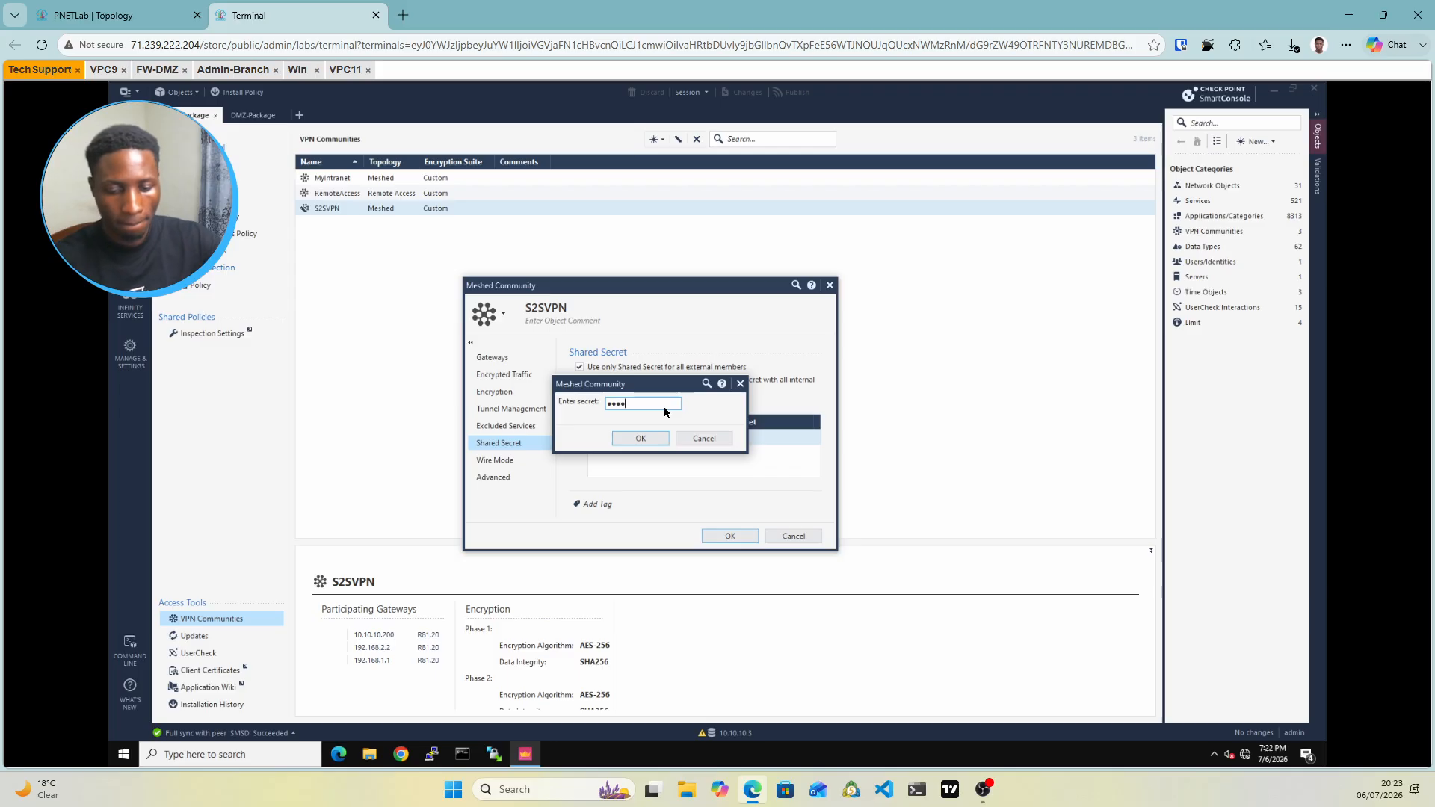
left_click(634, 439)
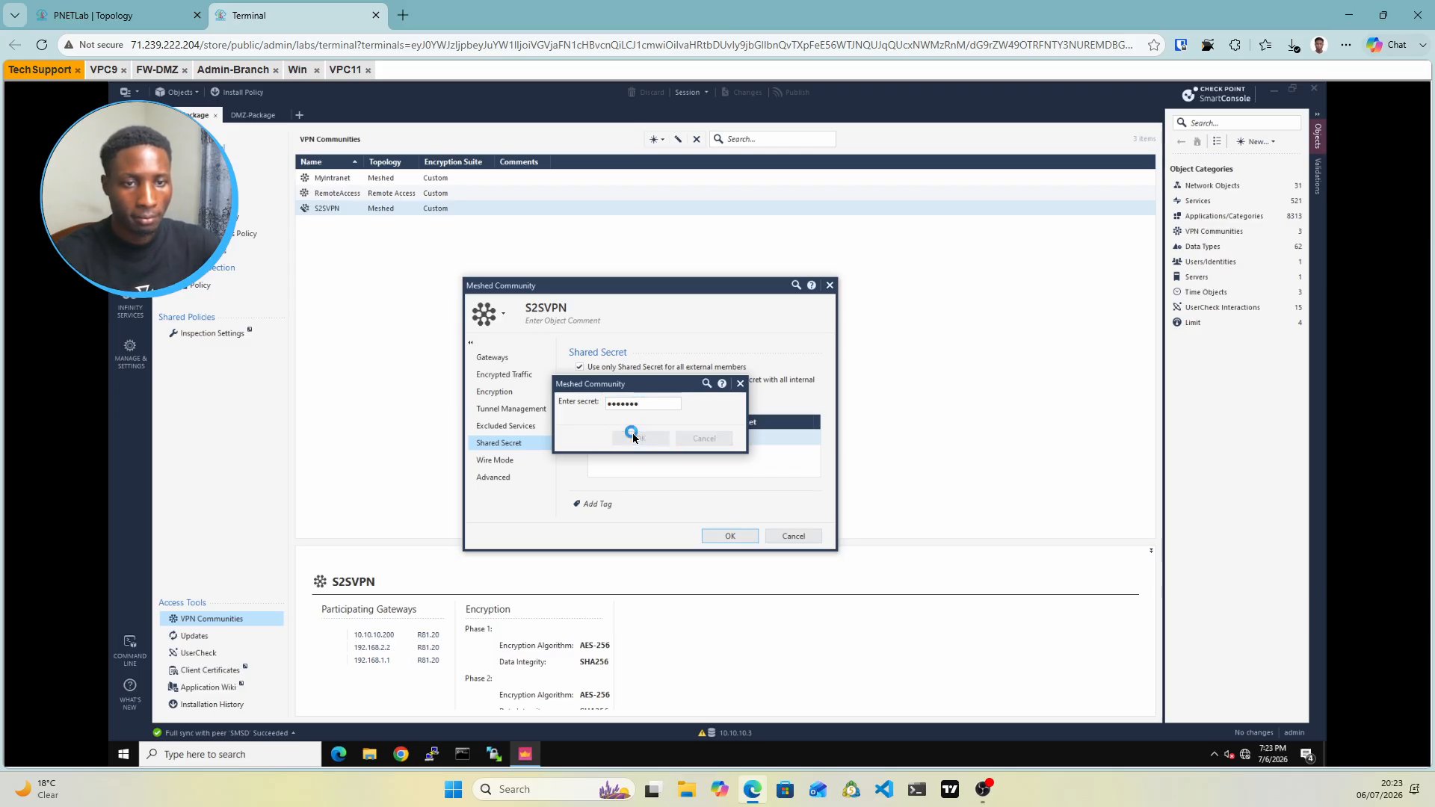
left_click(722, 536)
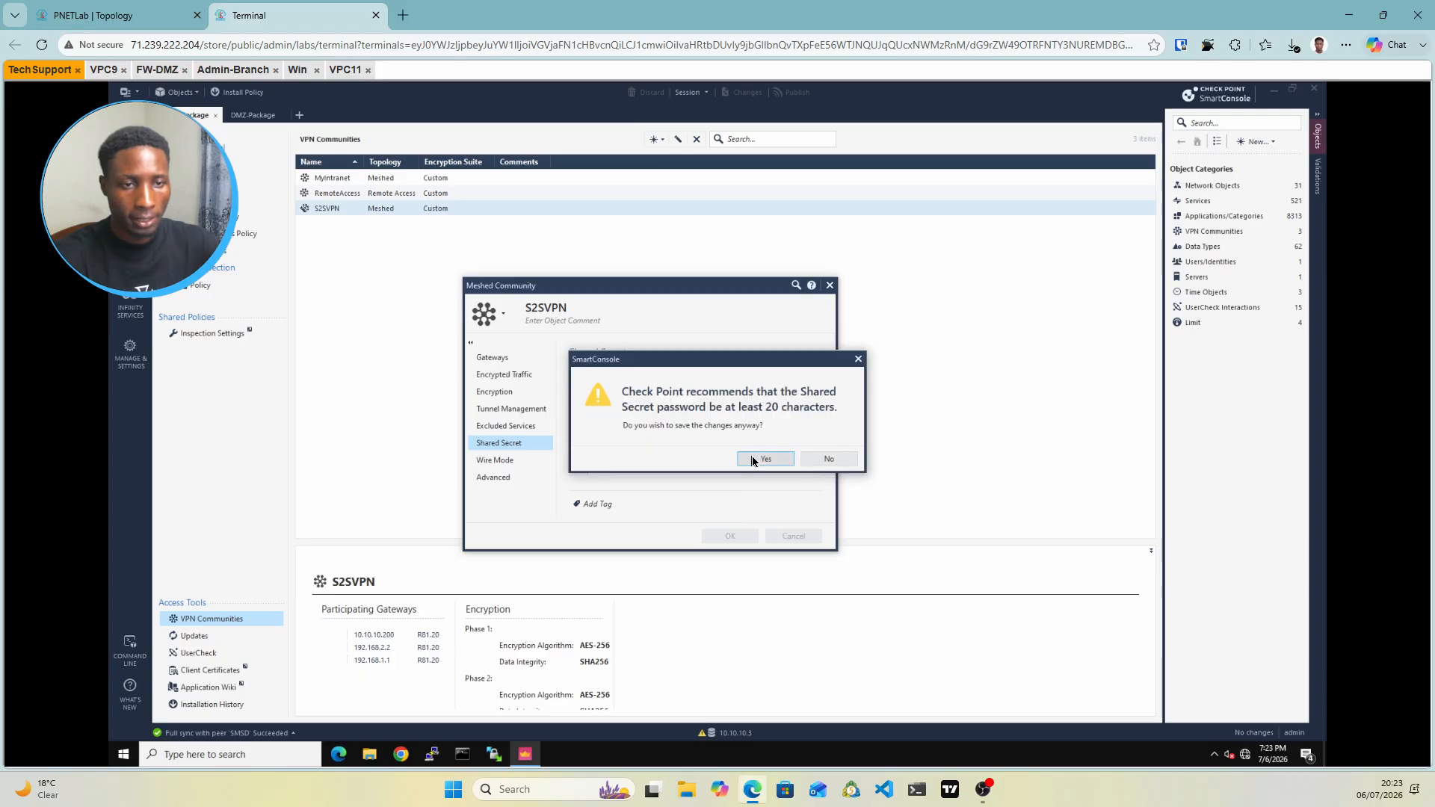
left_click(753, 458)
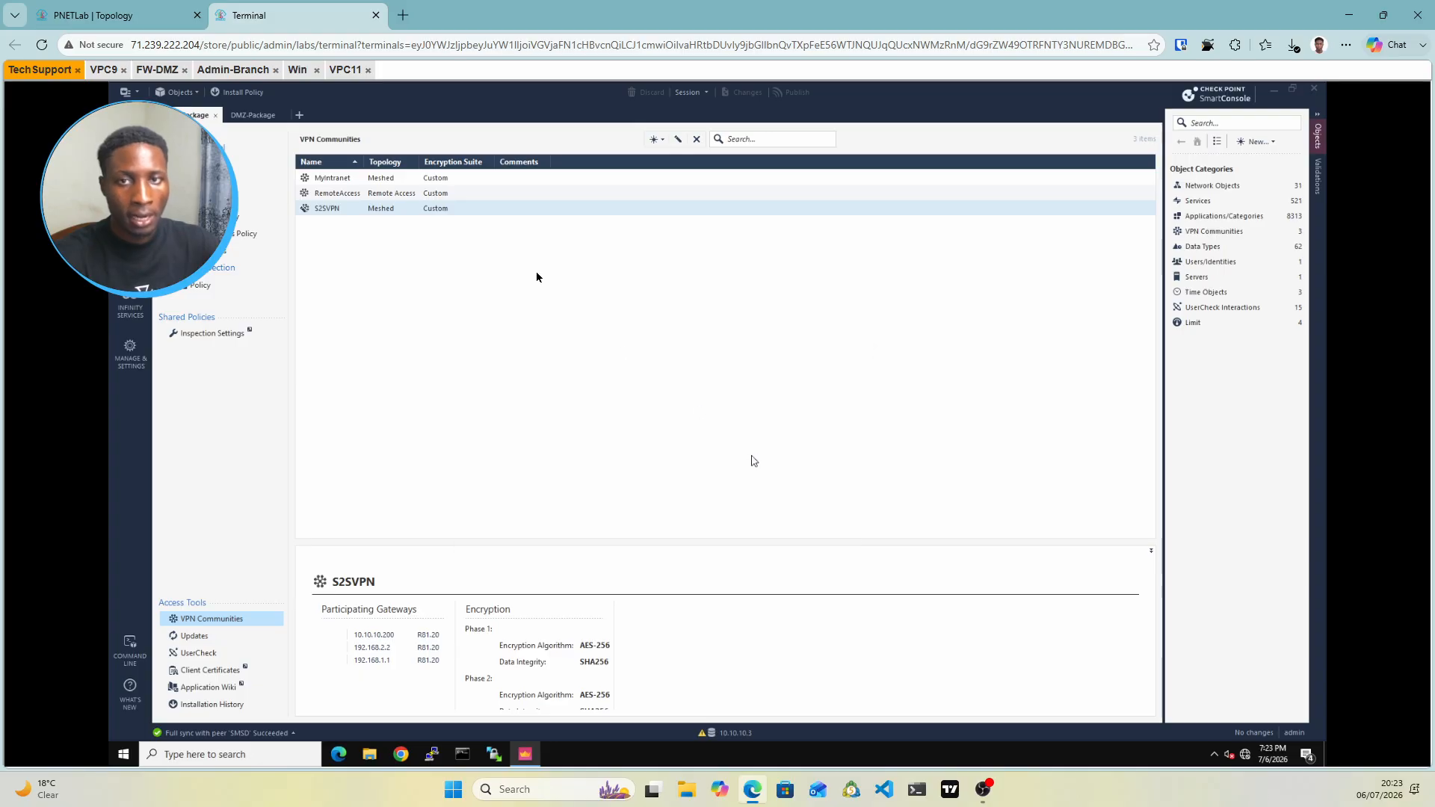
Set CLusterXLL's VPN link selection to topology address 172.16.1.100 and close its properties
left_click(130, 148)
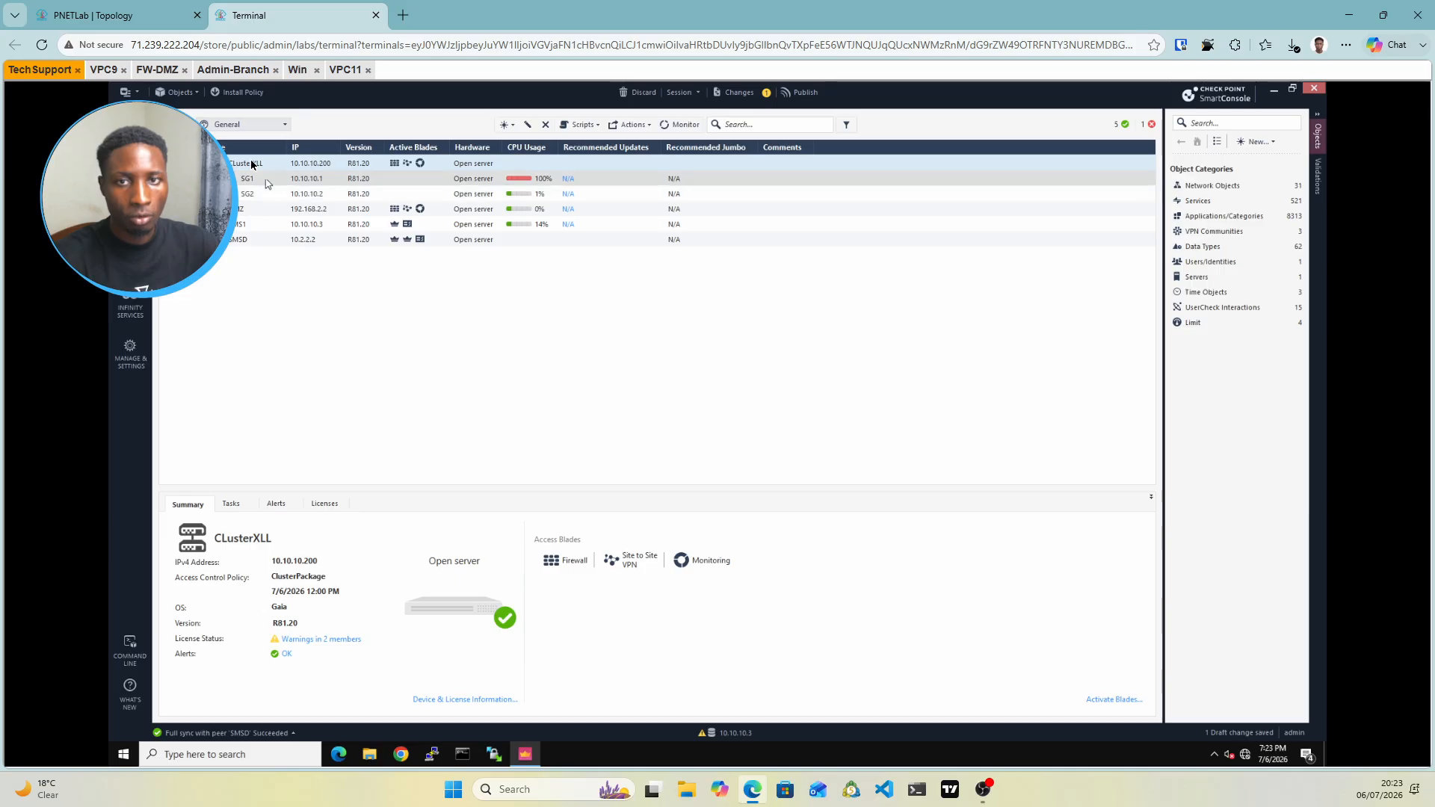
left_click(251, 164)
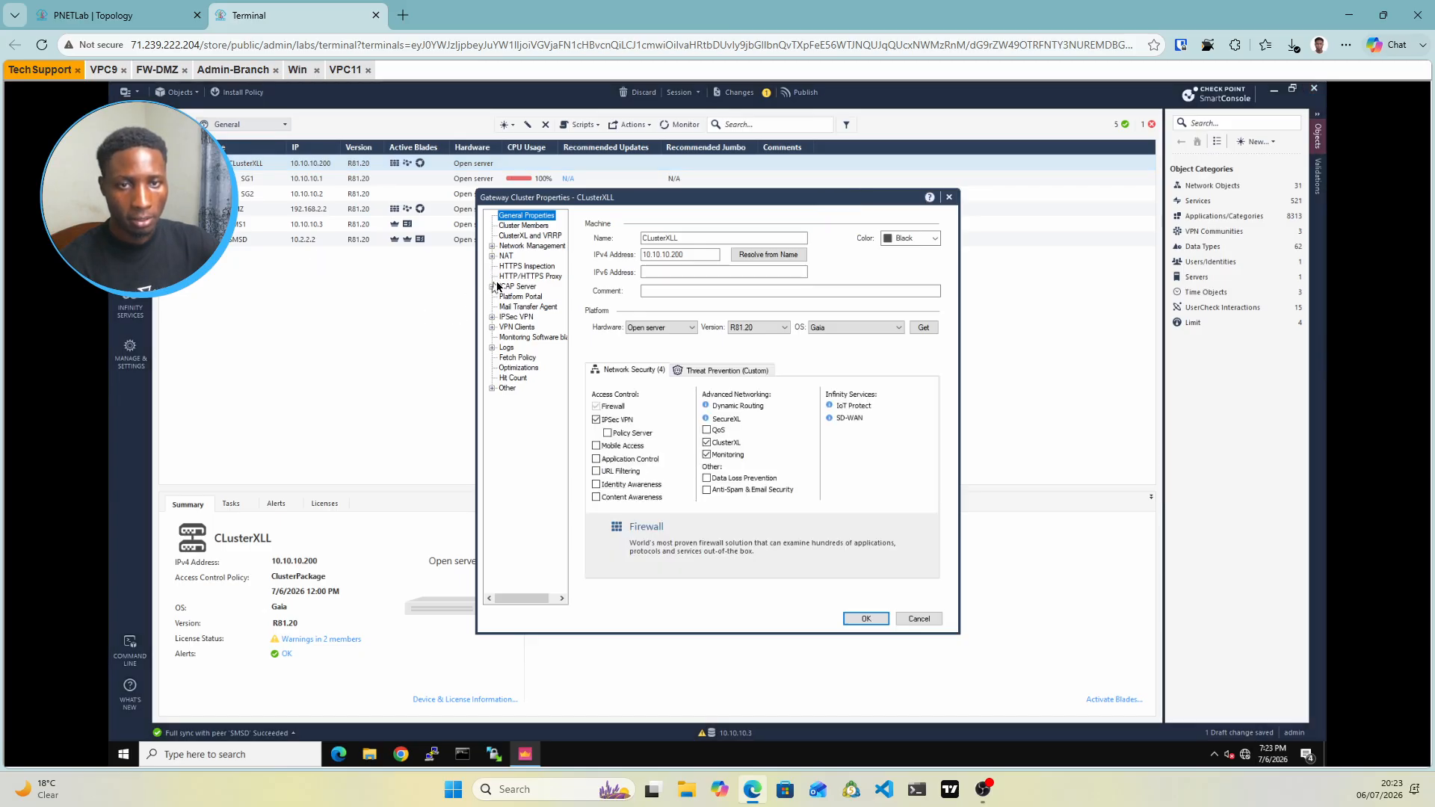
left_click(493, 318)
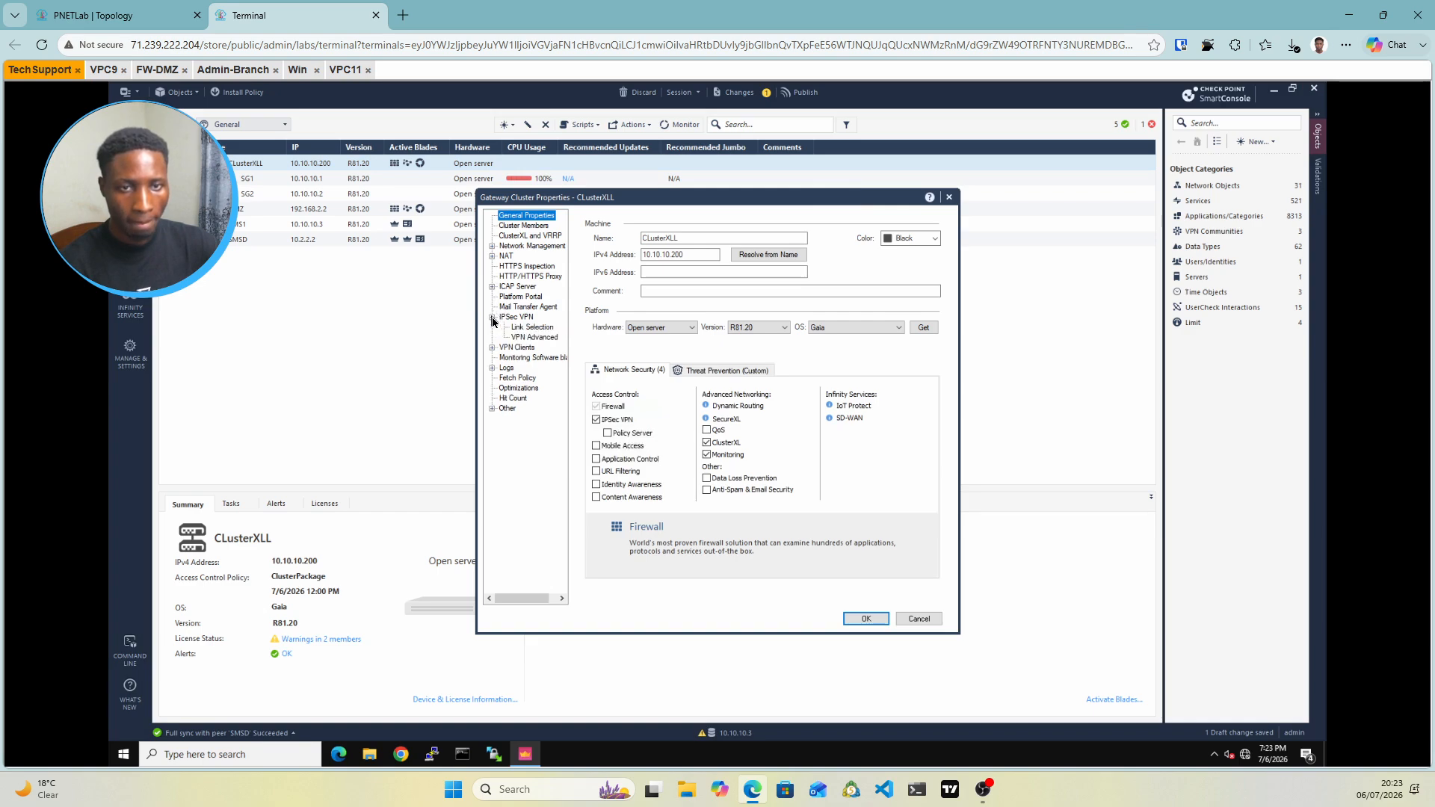
left_click(532, 327)
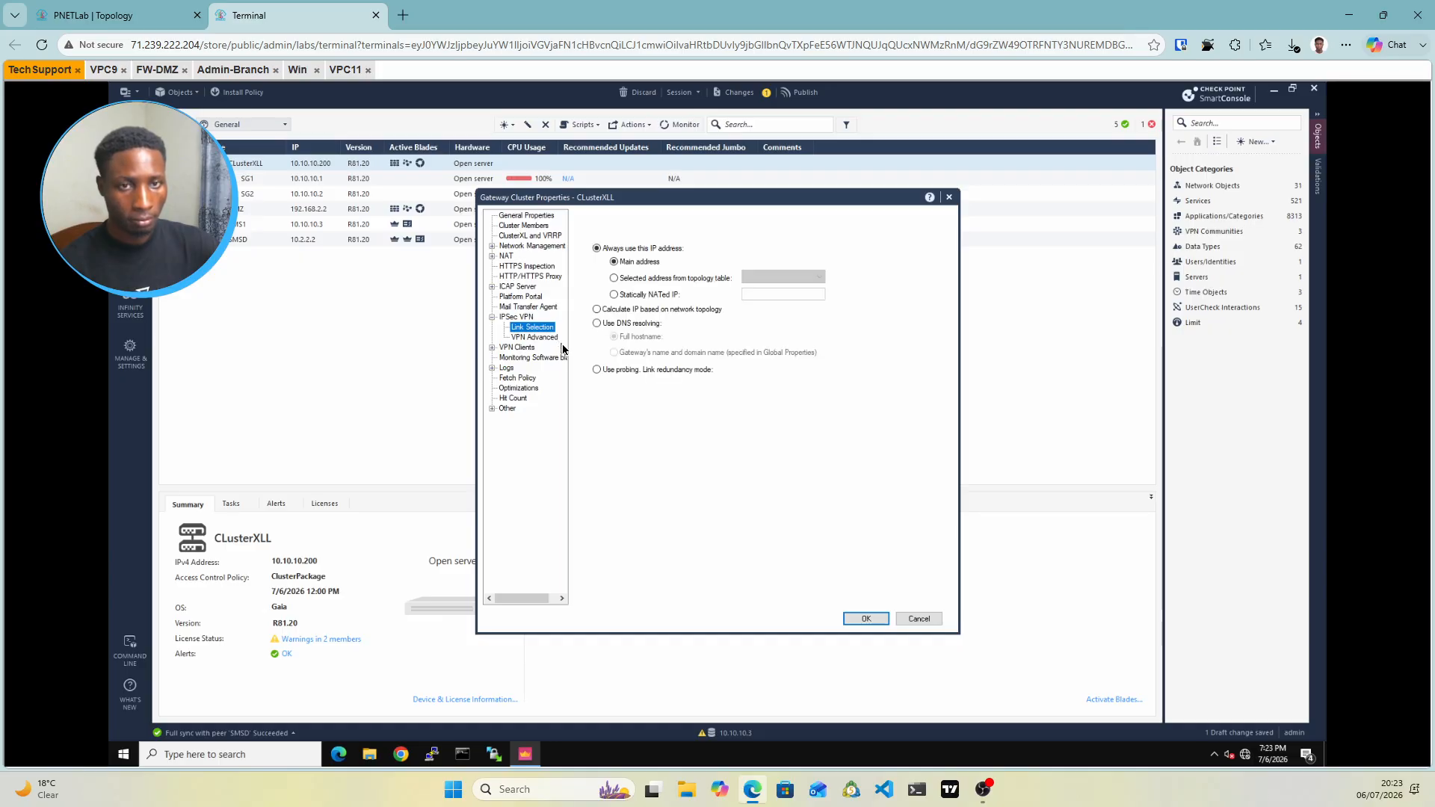
left_click(614, 278)
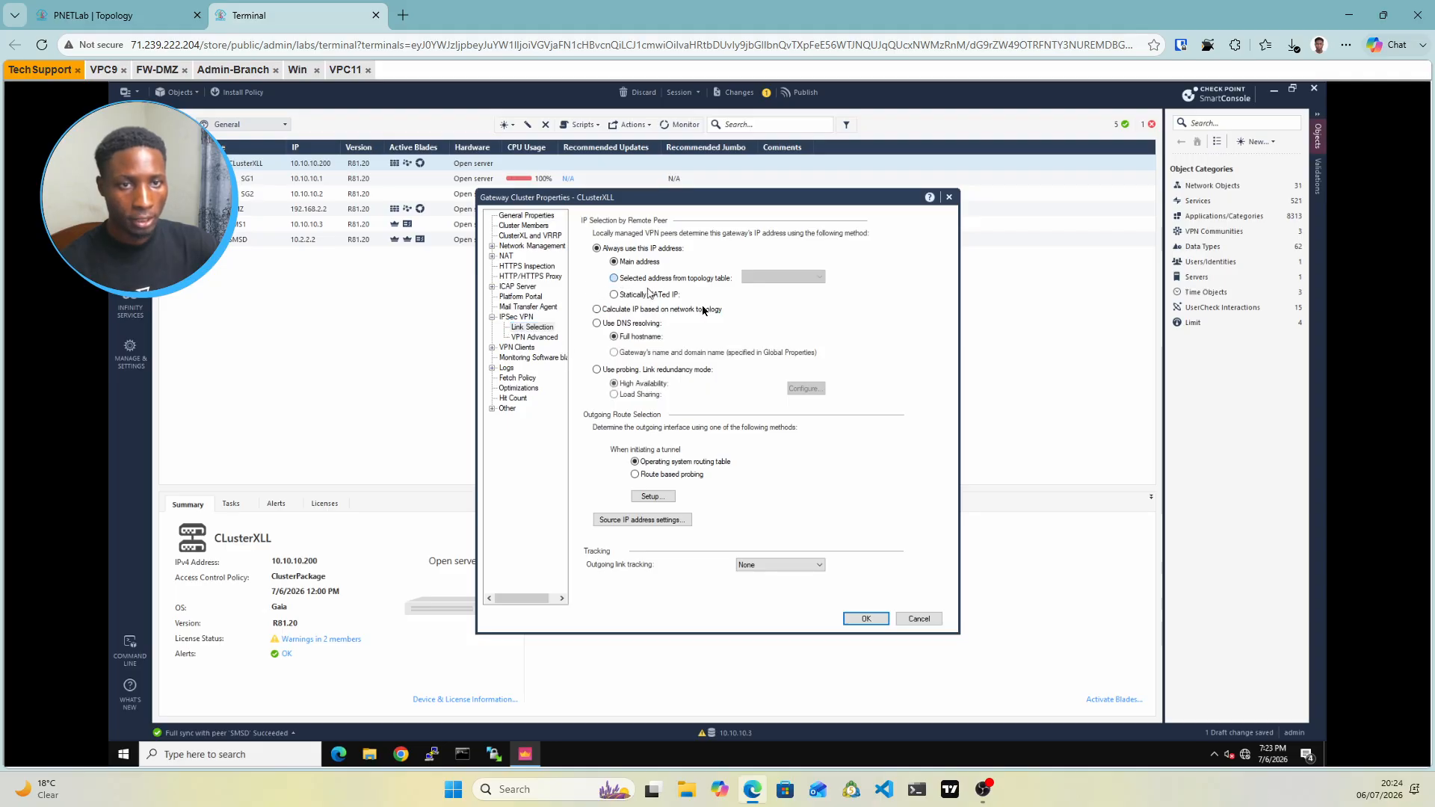
left_click(794, 280)
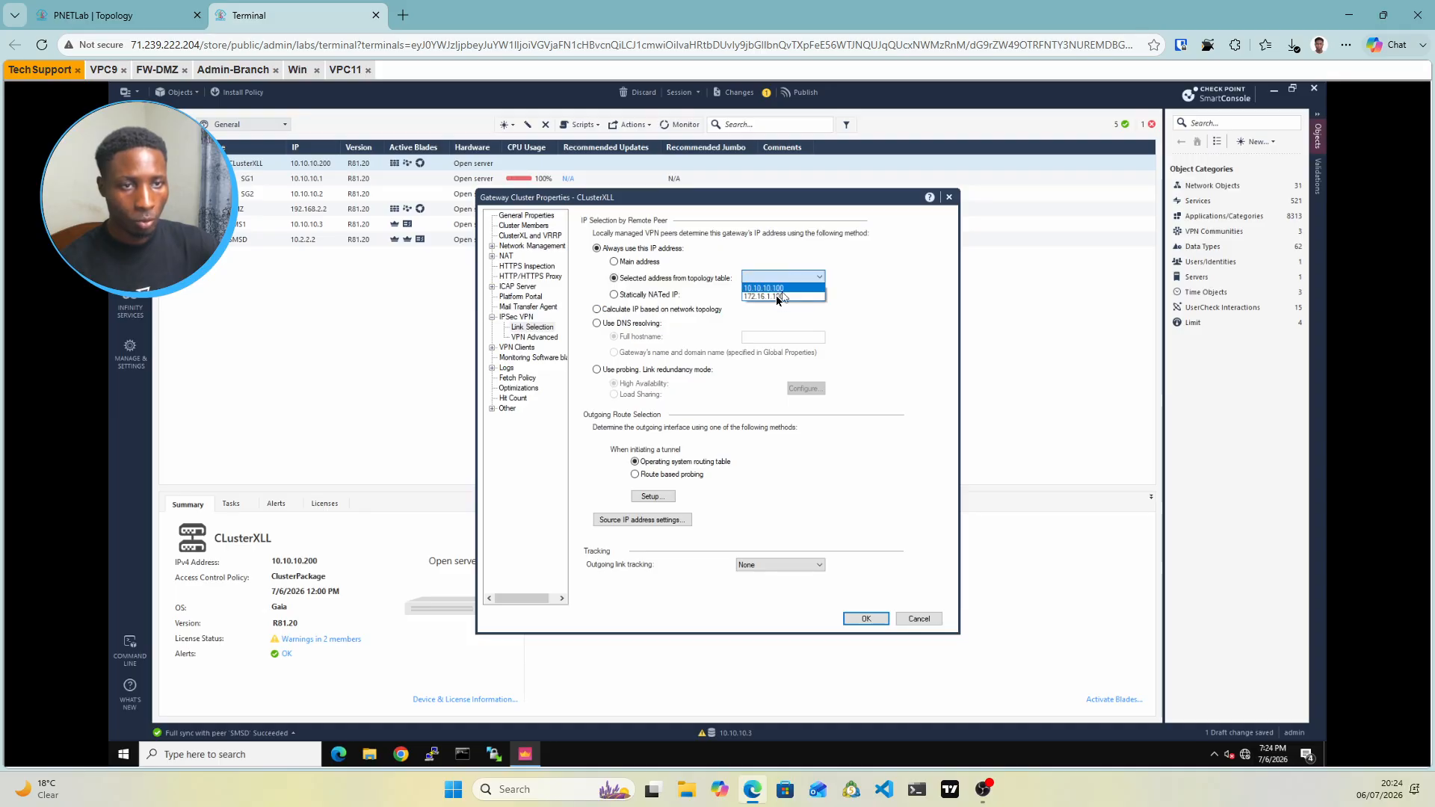
left_click(778, 297)
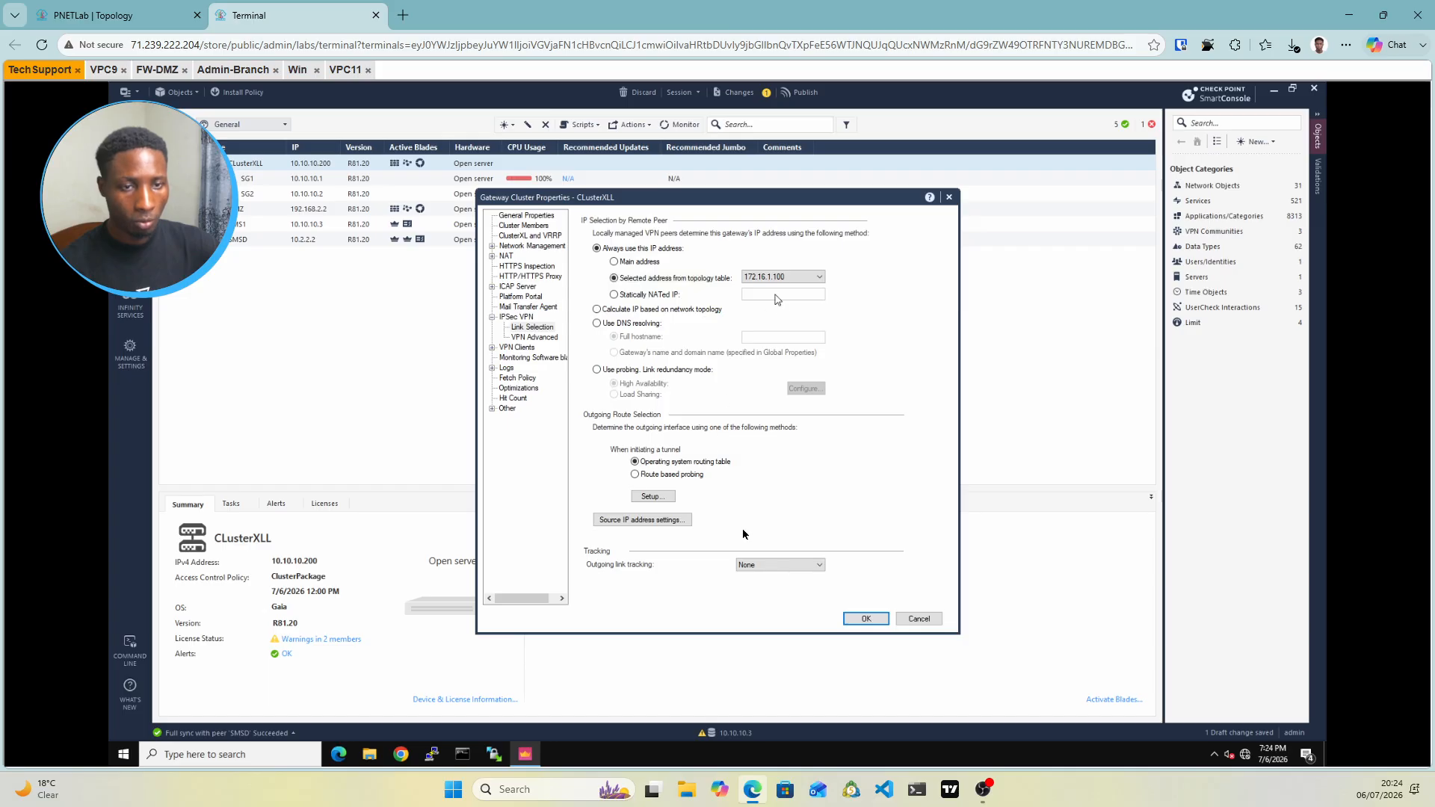
left_click(875, 620)
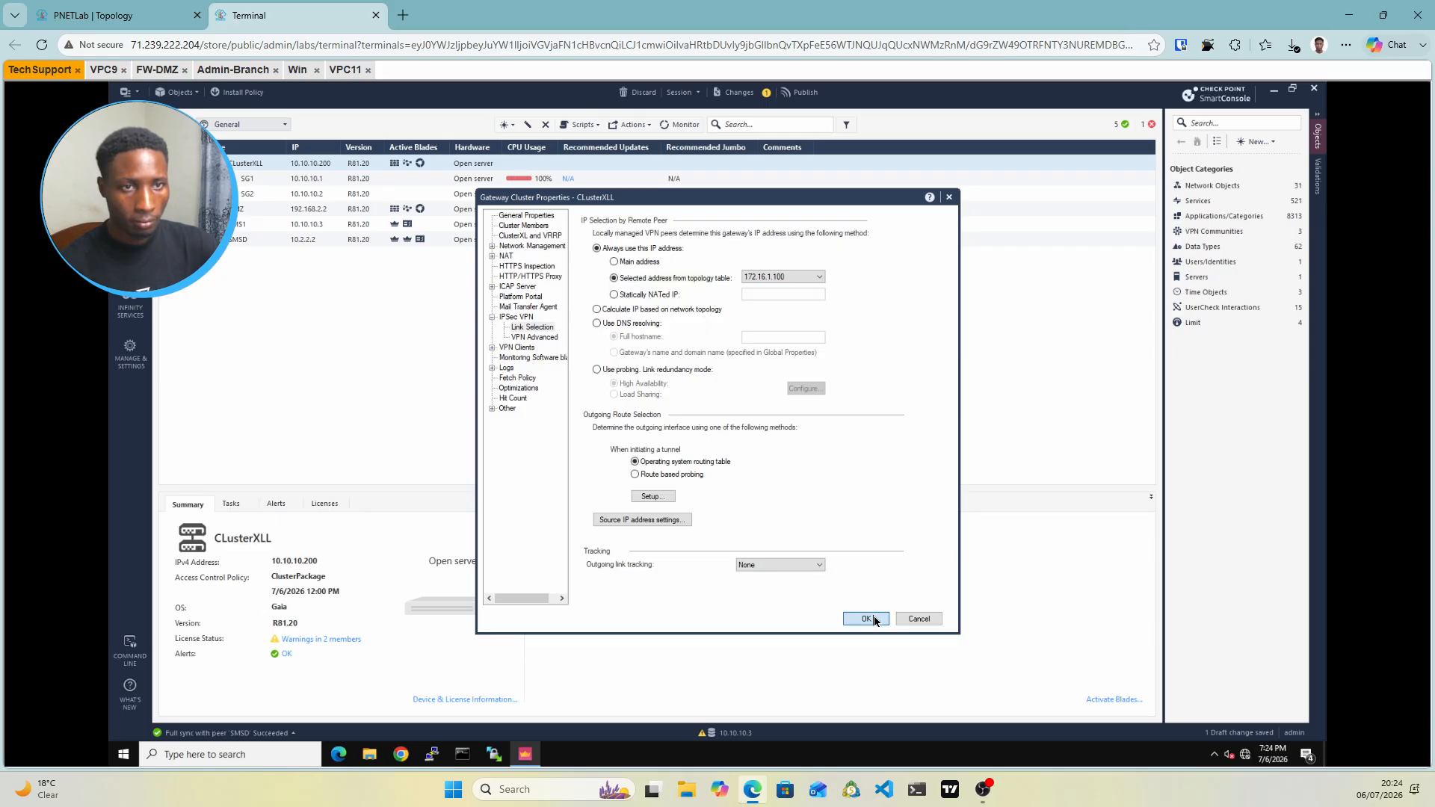
left_click(867, 619)
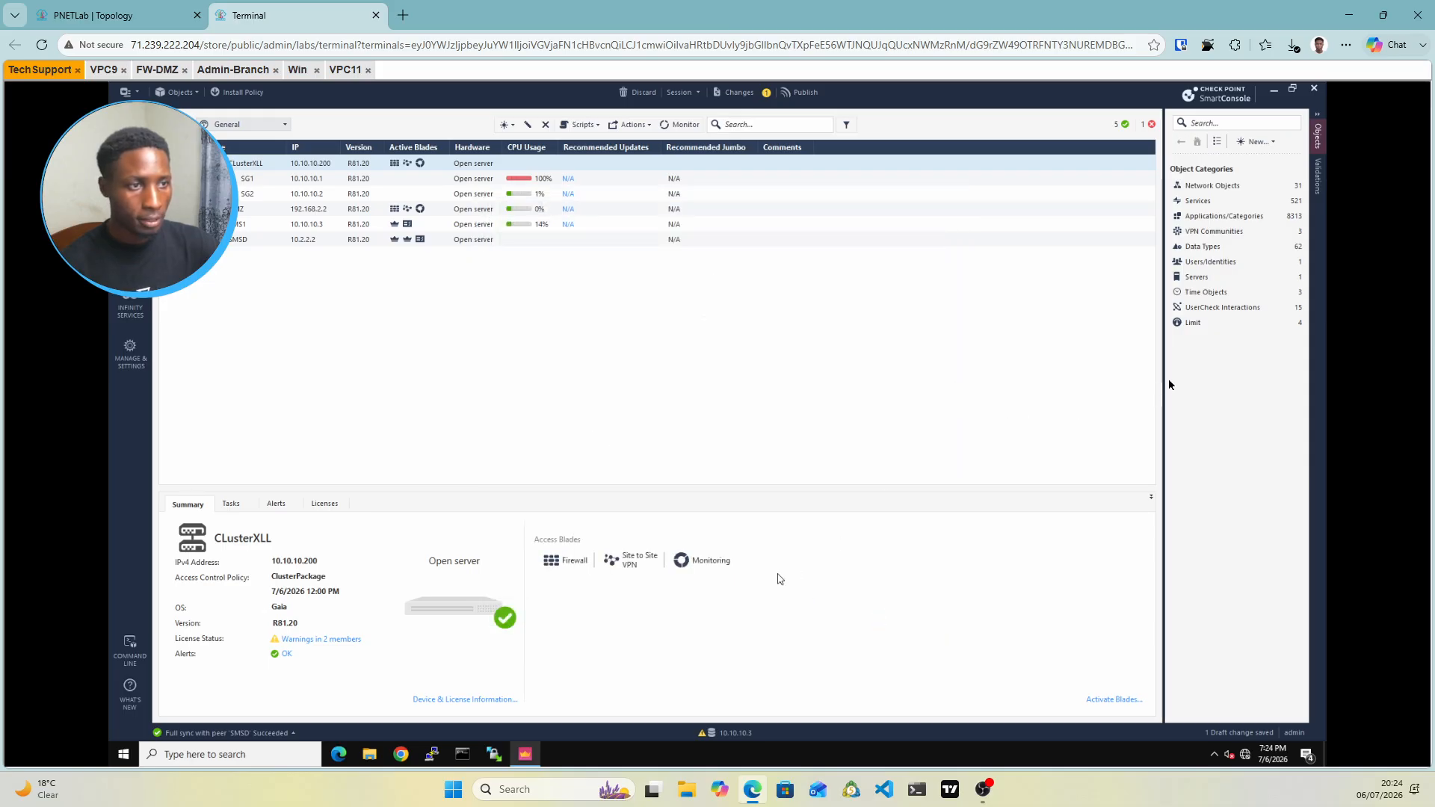
List the Gateways and Servers objects and select CLusterXLL
left_click(1212, 185)
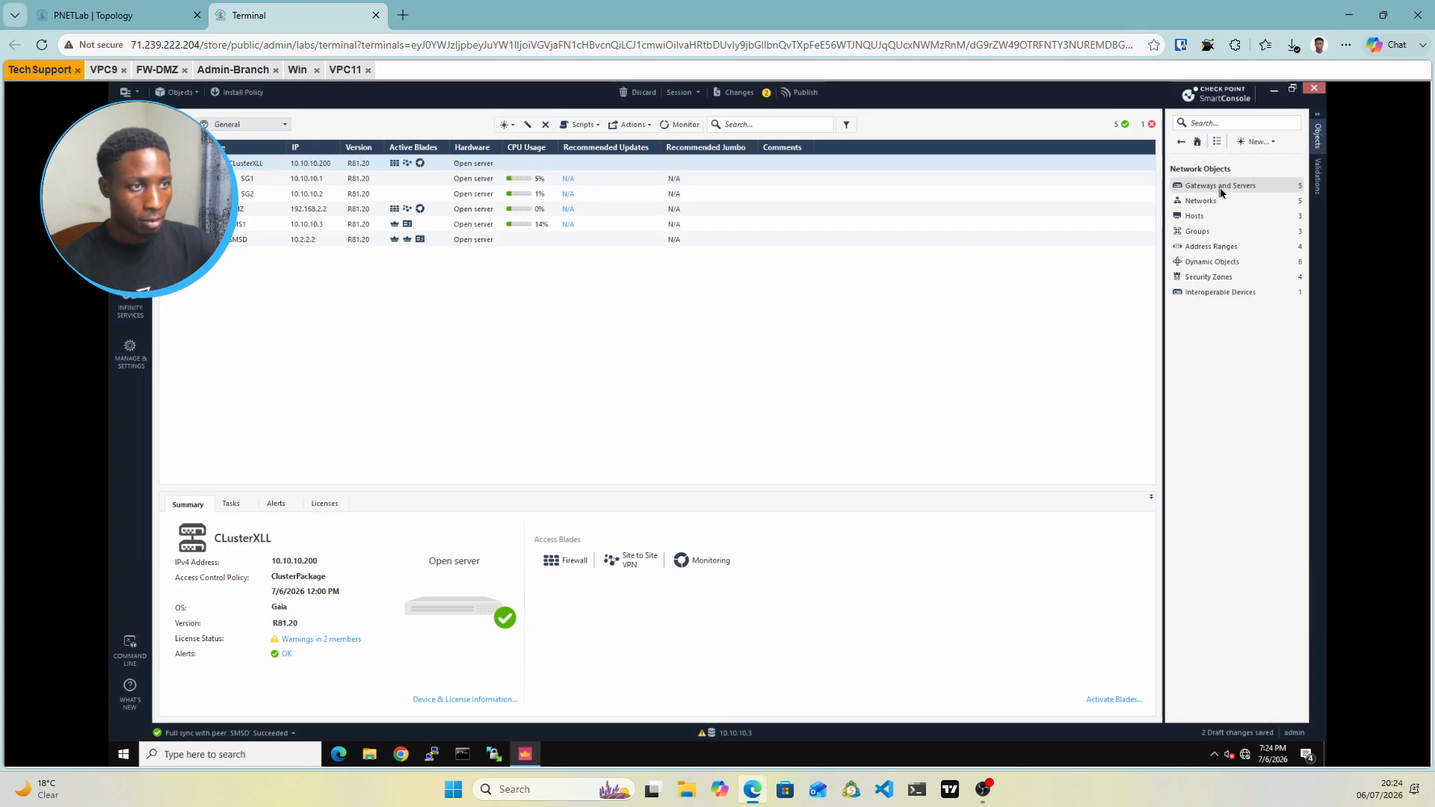
left_click(1221, 186)
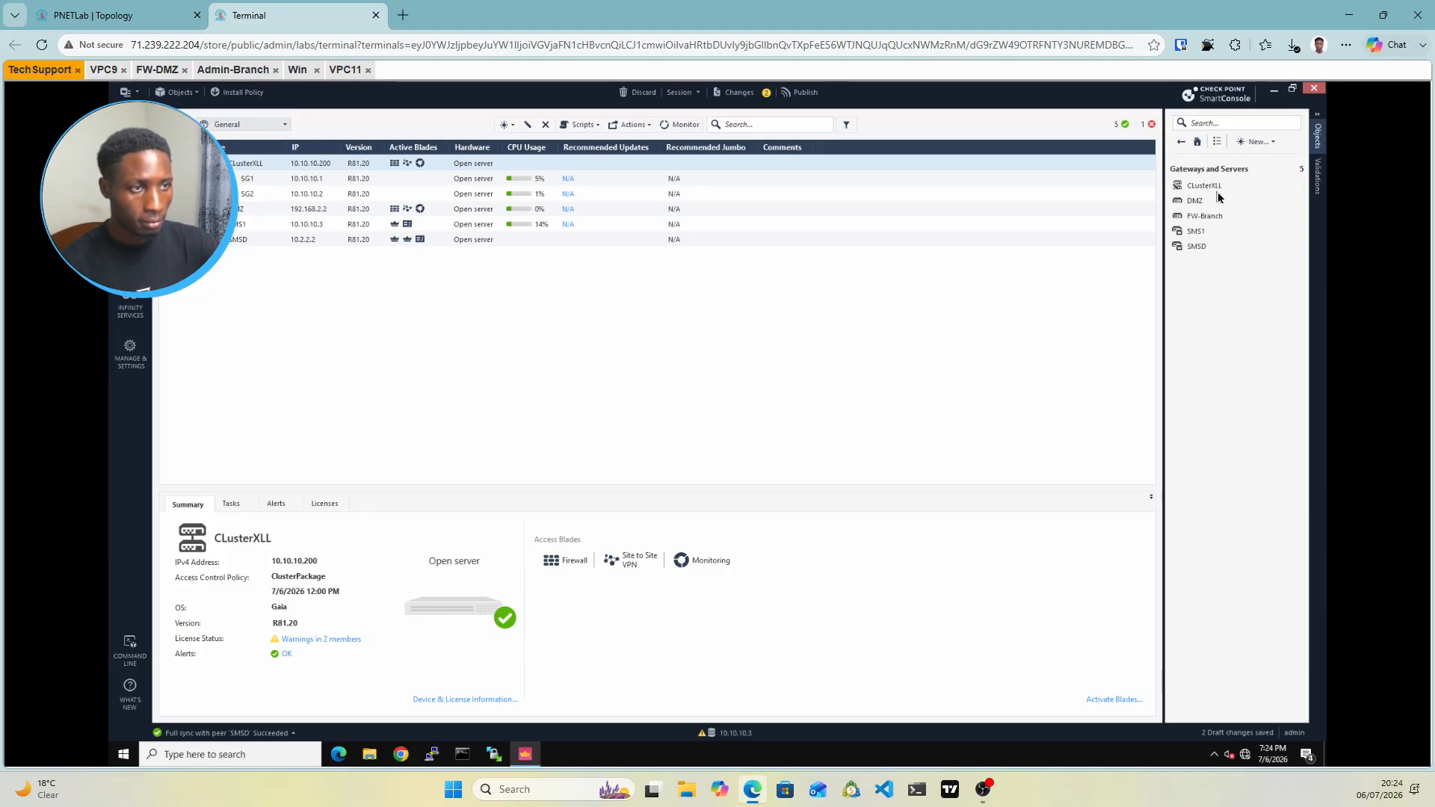
left_click(1219, 189)
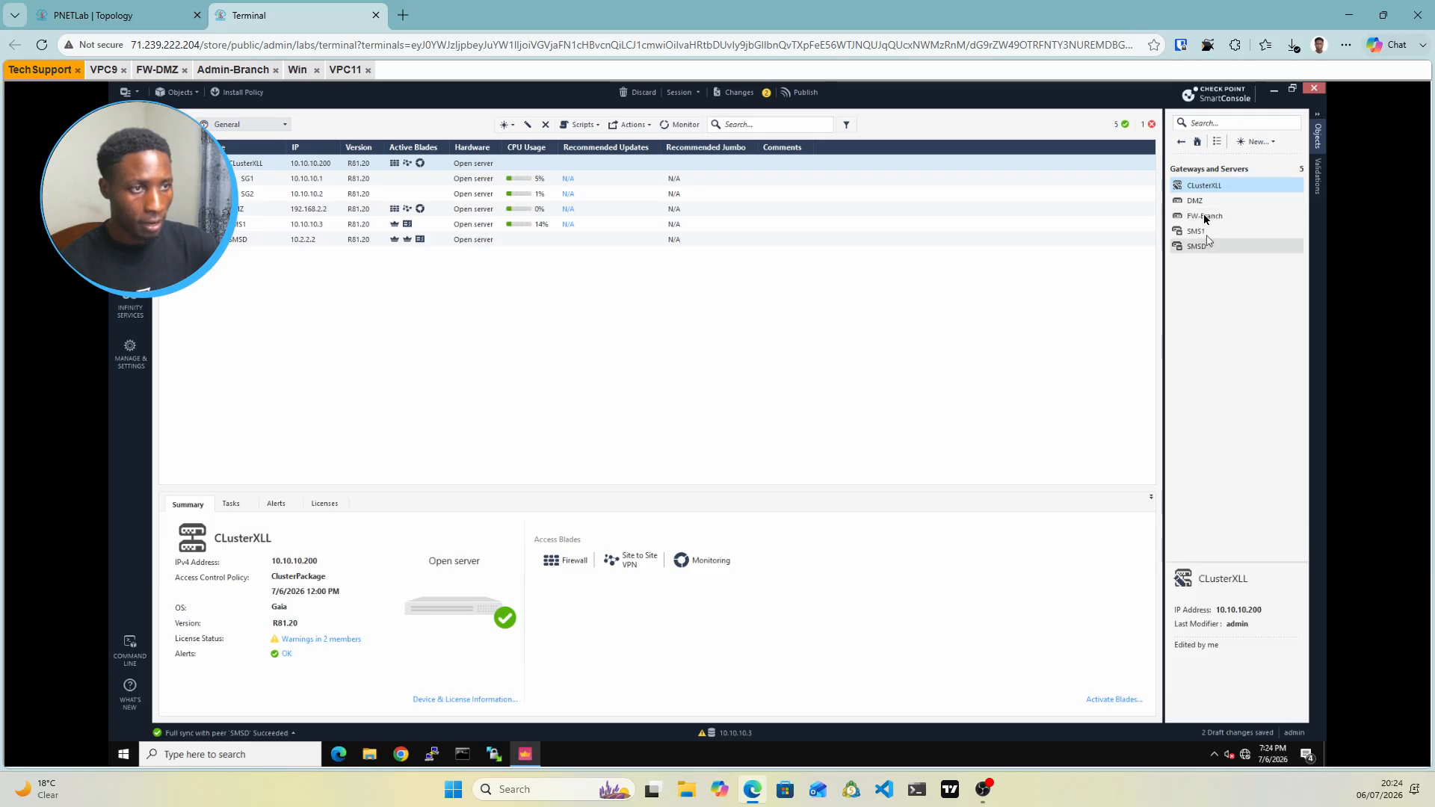
mouse_move(1205, 218)
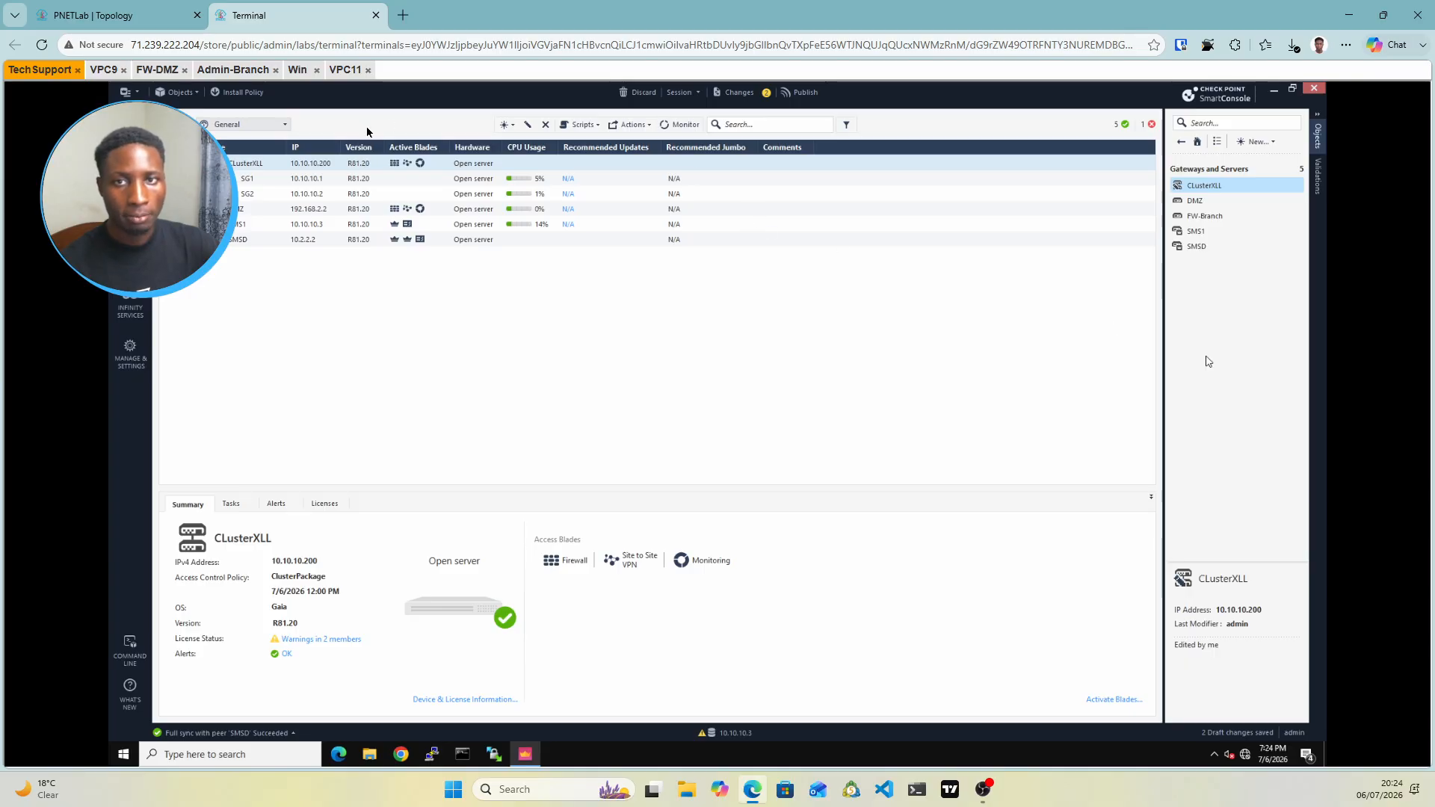
Publish the drafts and install the ClusterPackage policy on CLusterXLL
left_click(230, 97)
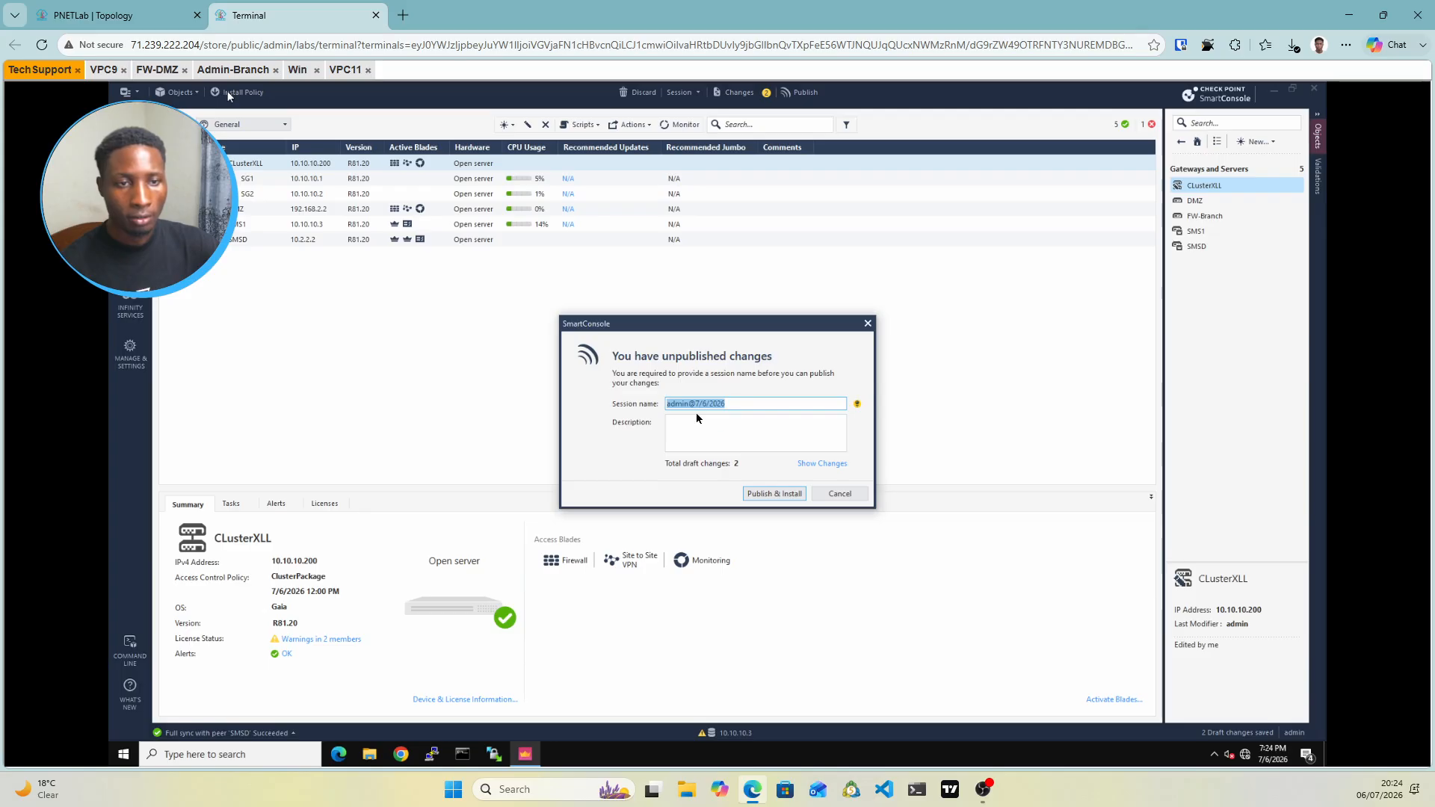
left_click(785, 494)
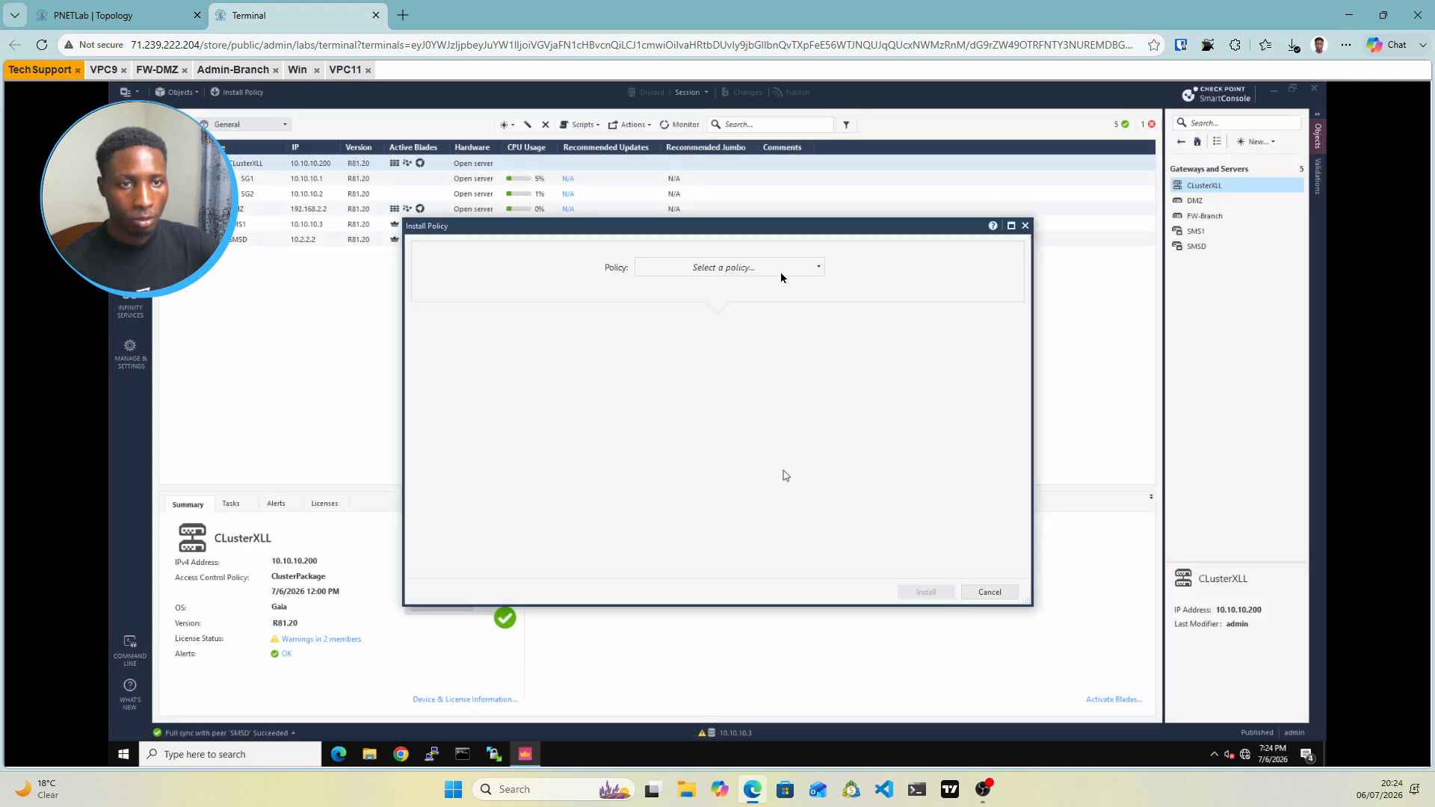
left_click(777, 269)
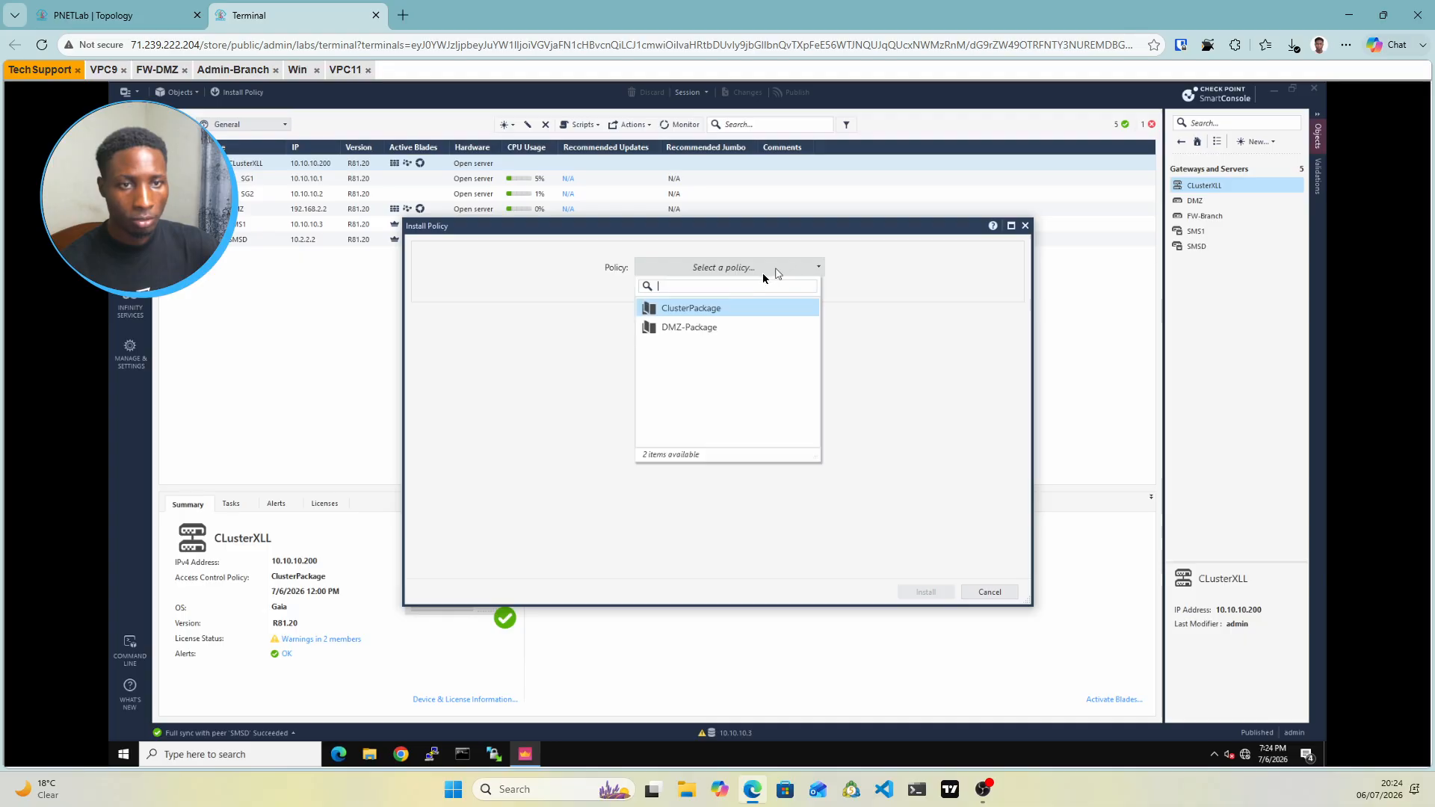
left_click(706, 313)
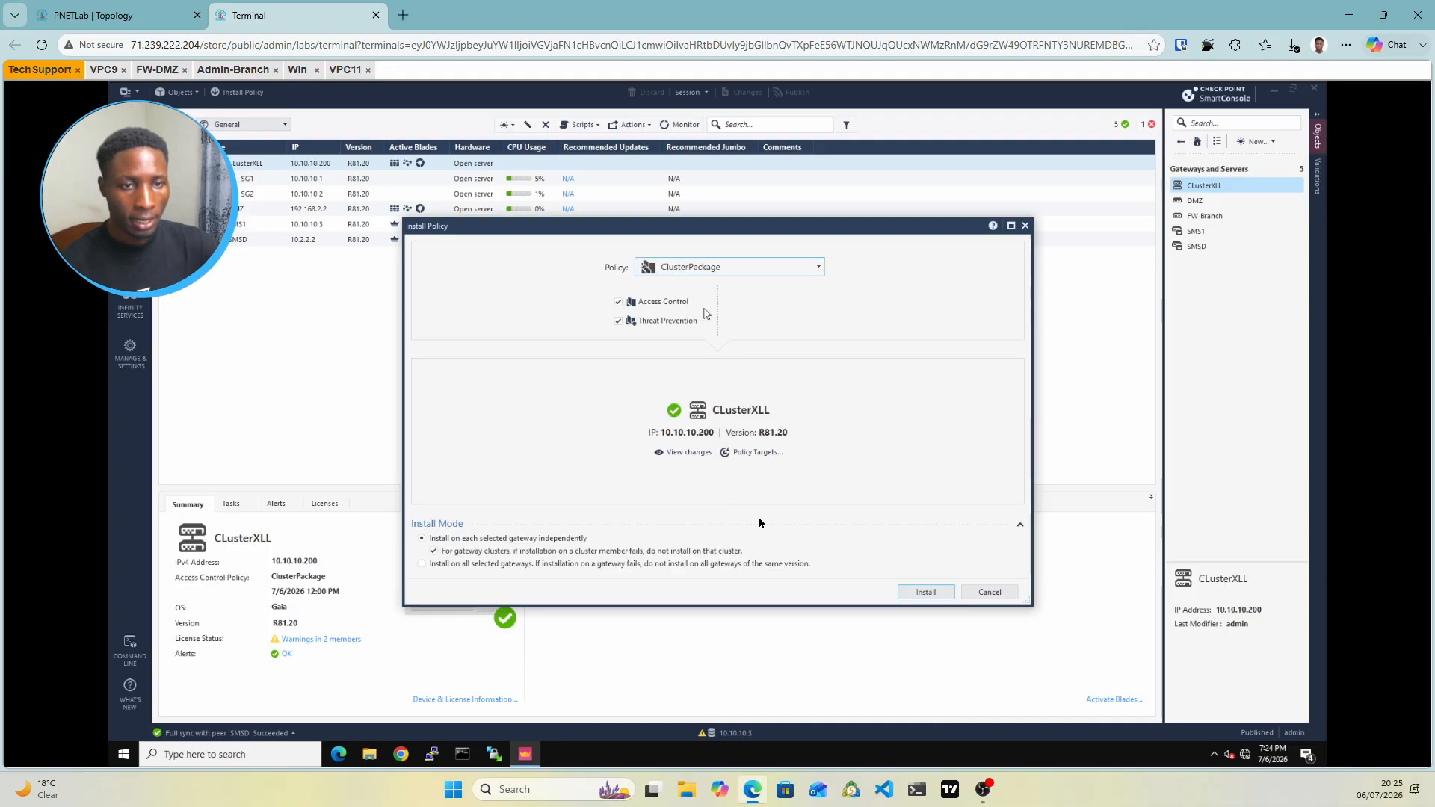
left_click(927, 593)
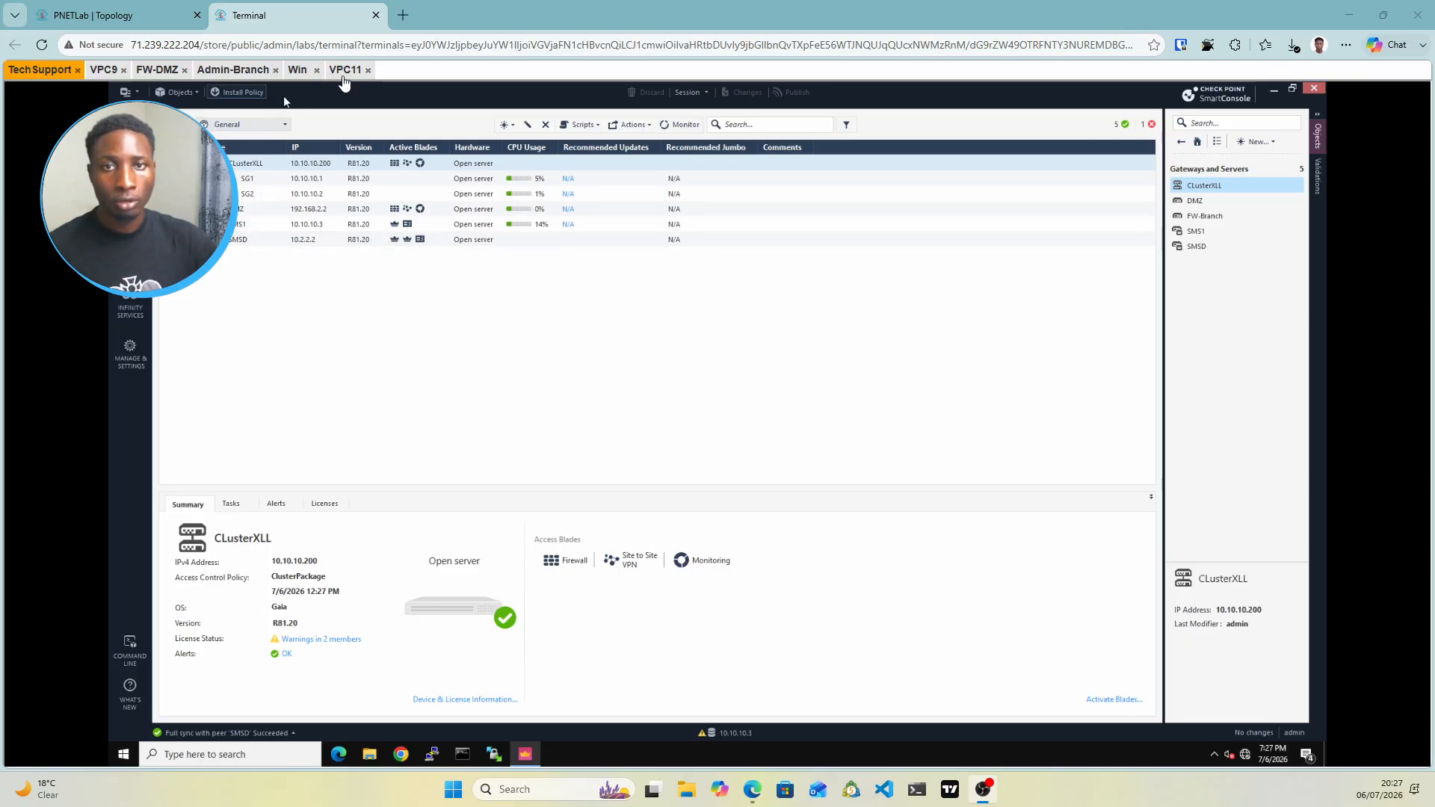
Rerun ping 10.10.10.4 from VPC11, get five replies, then go back to the topology page
left_click(342, 73)
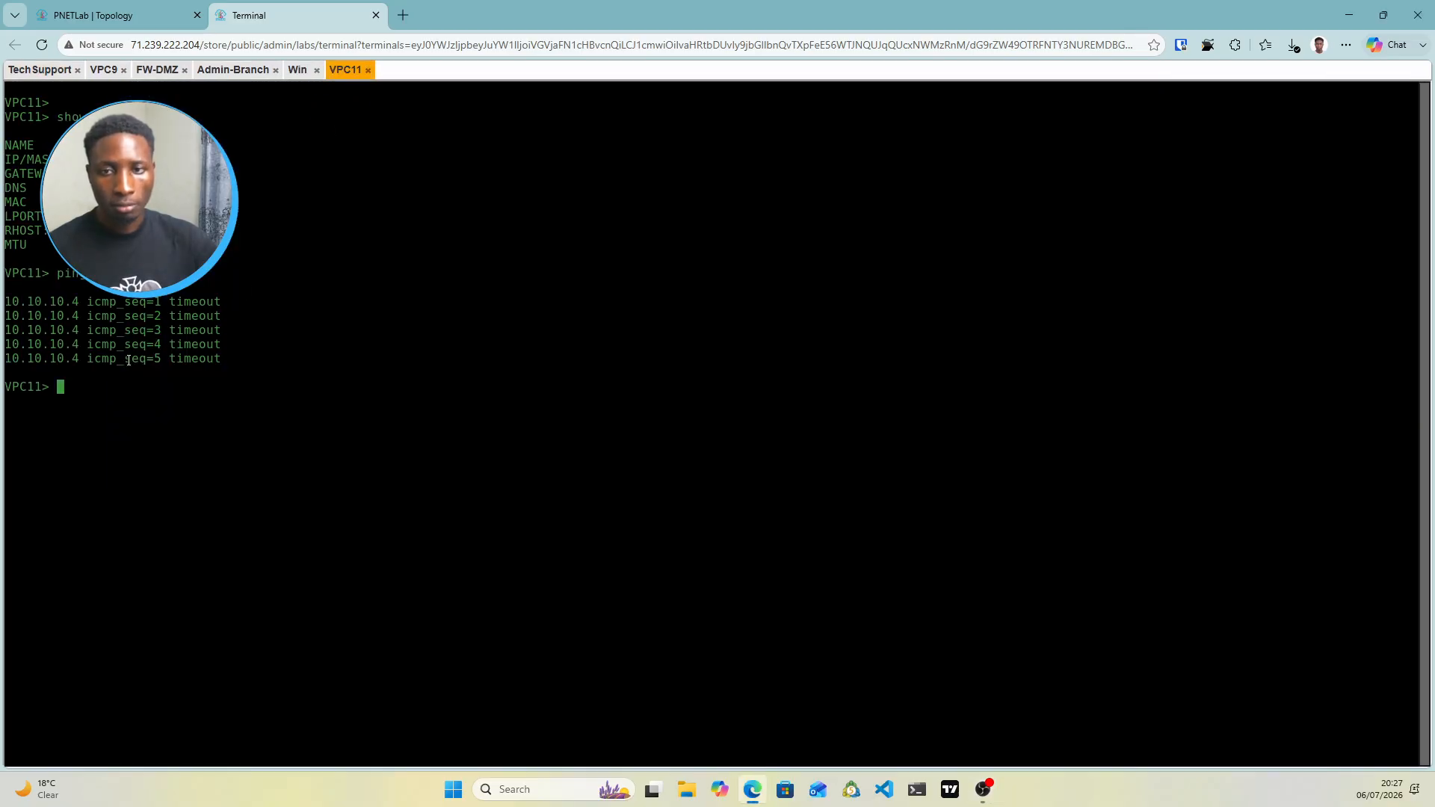
key("Up")
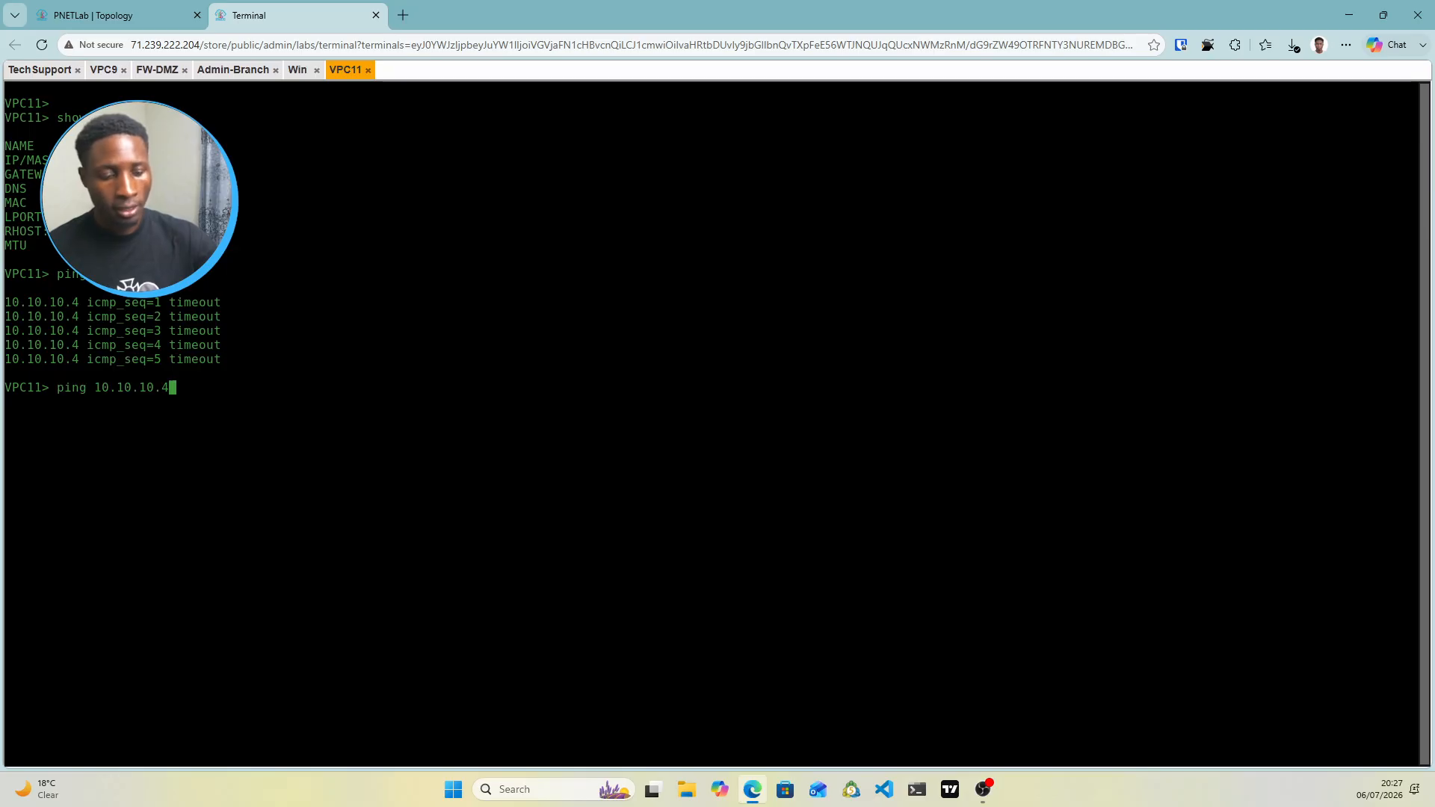
key("Return")
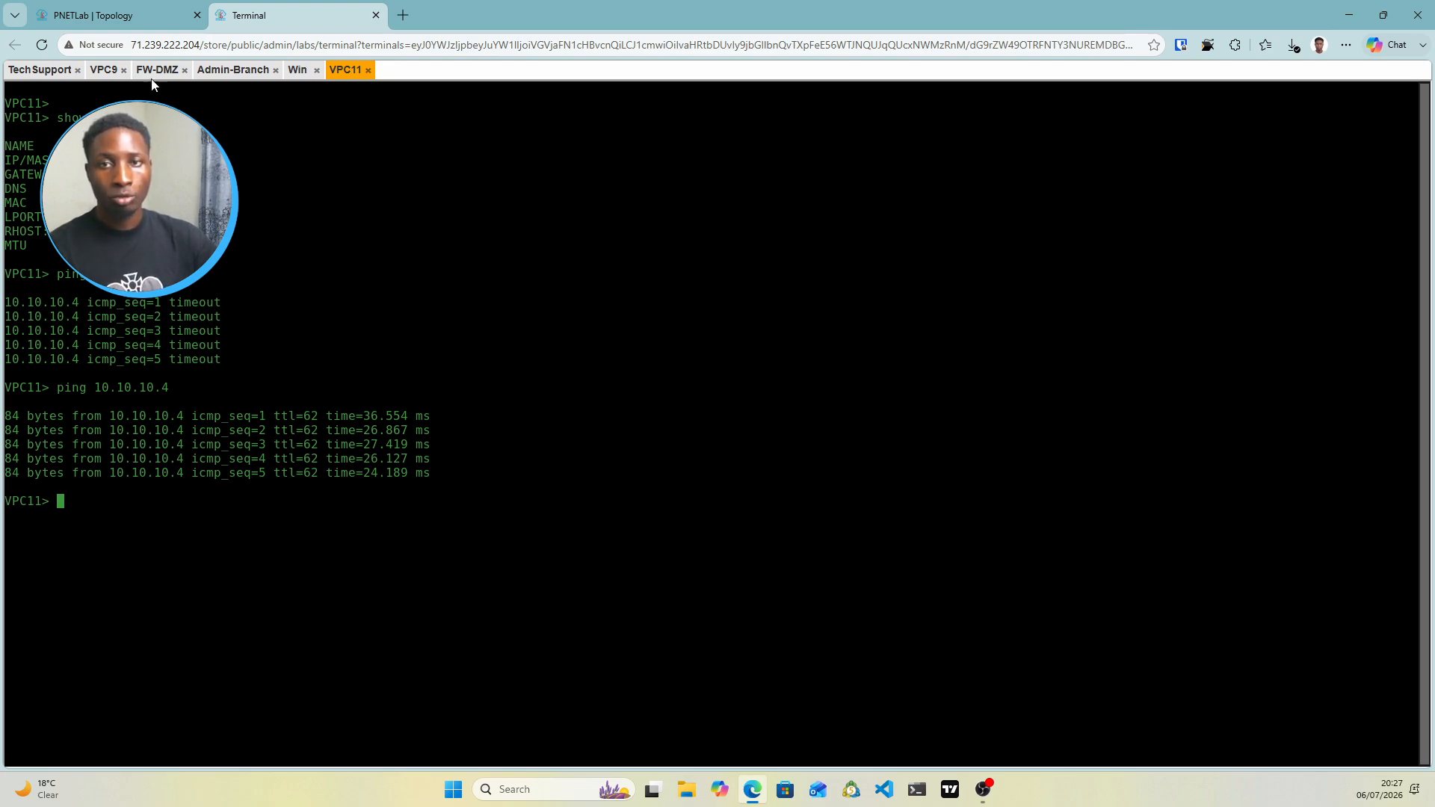
left_click(151, 14)
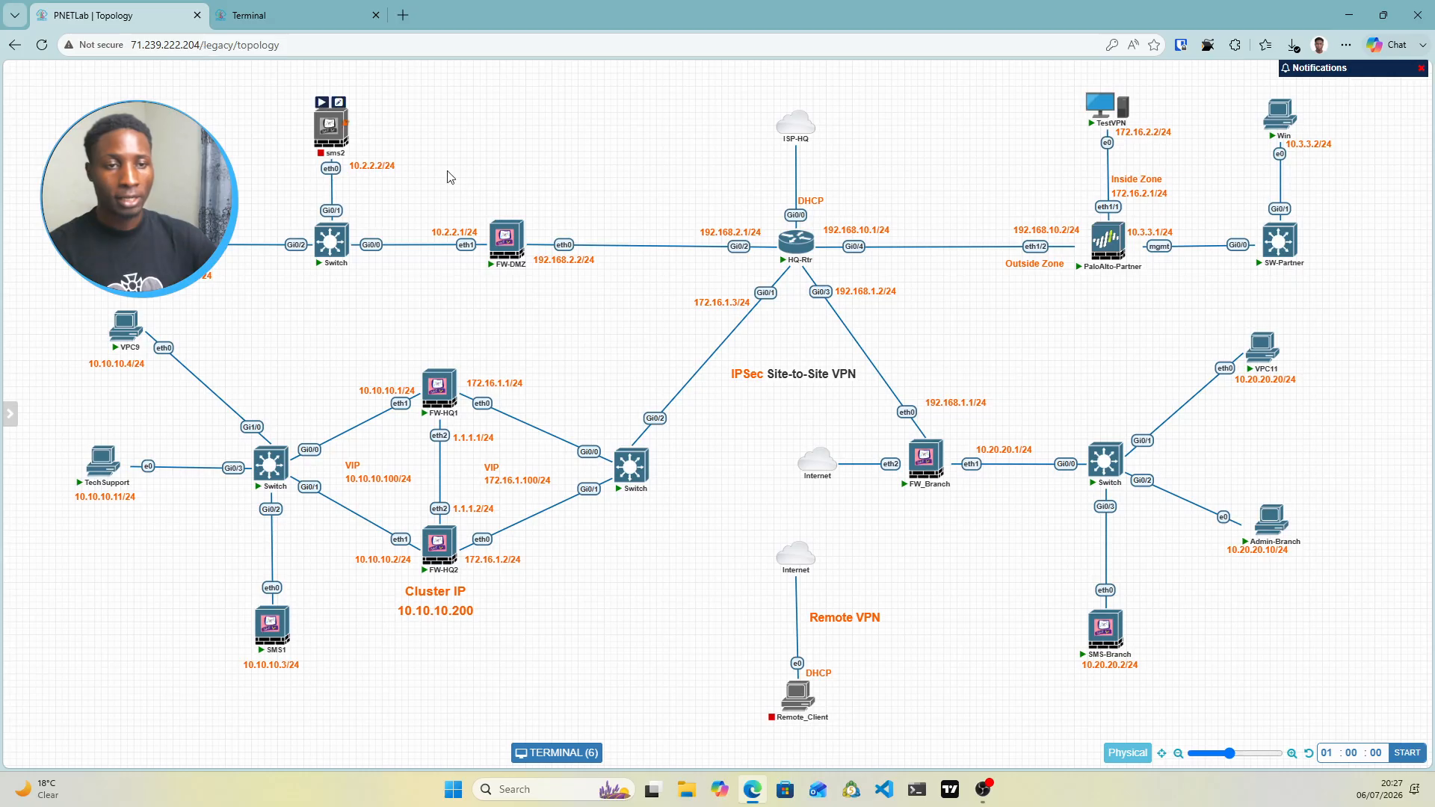
Open the FW_Branch console and log in as admin
left_click(926, 458)
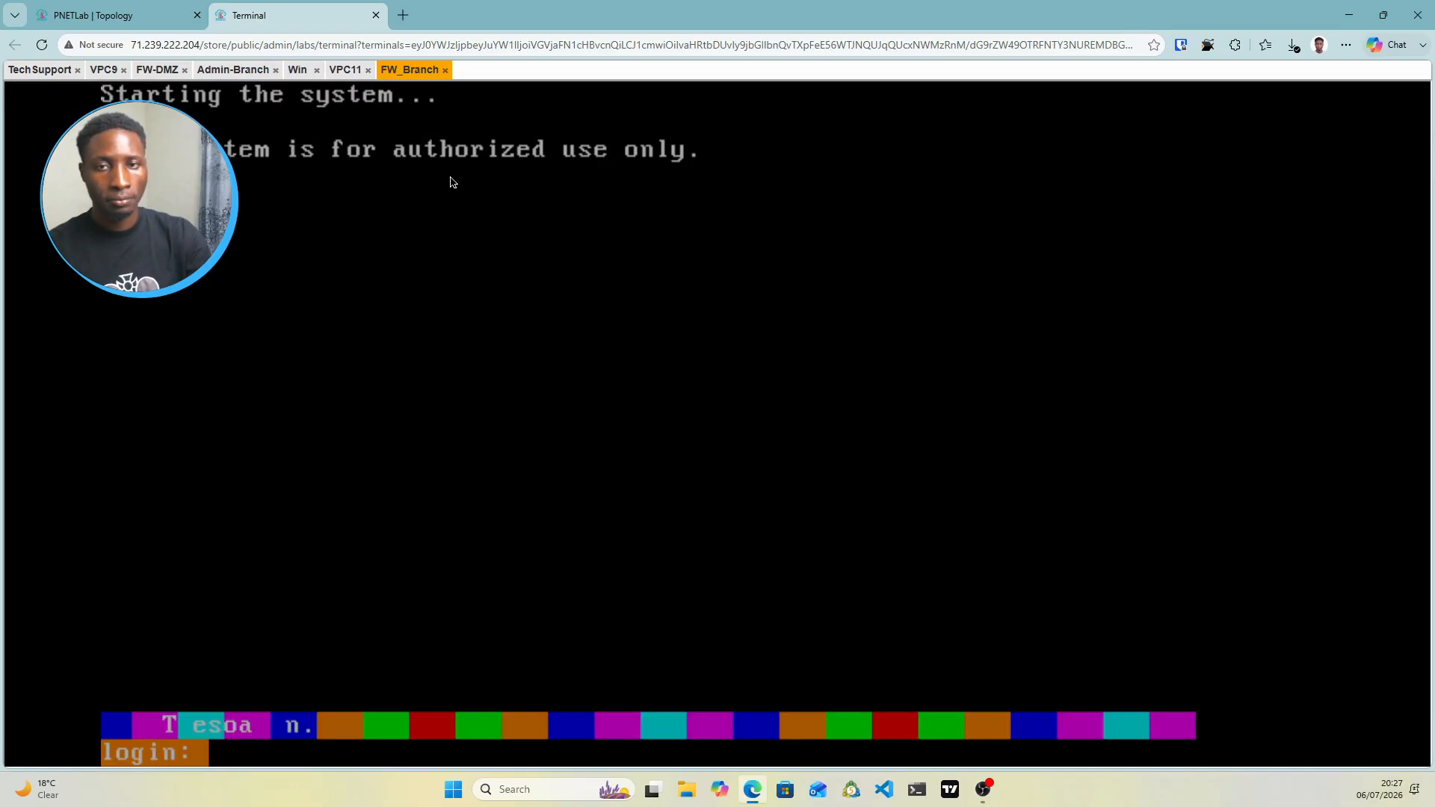
type("admin")
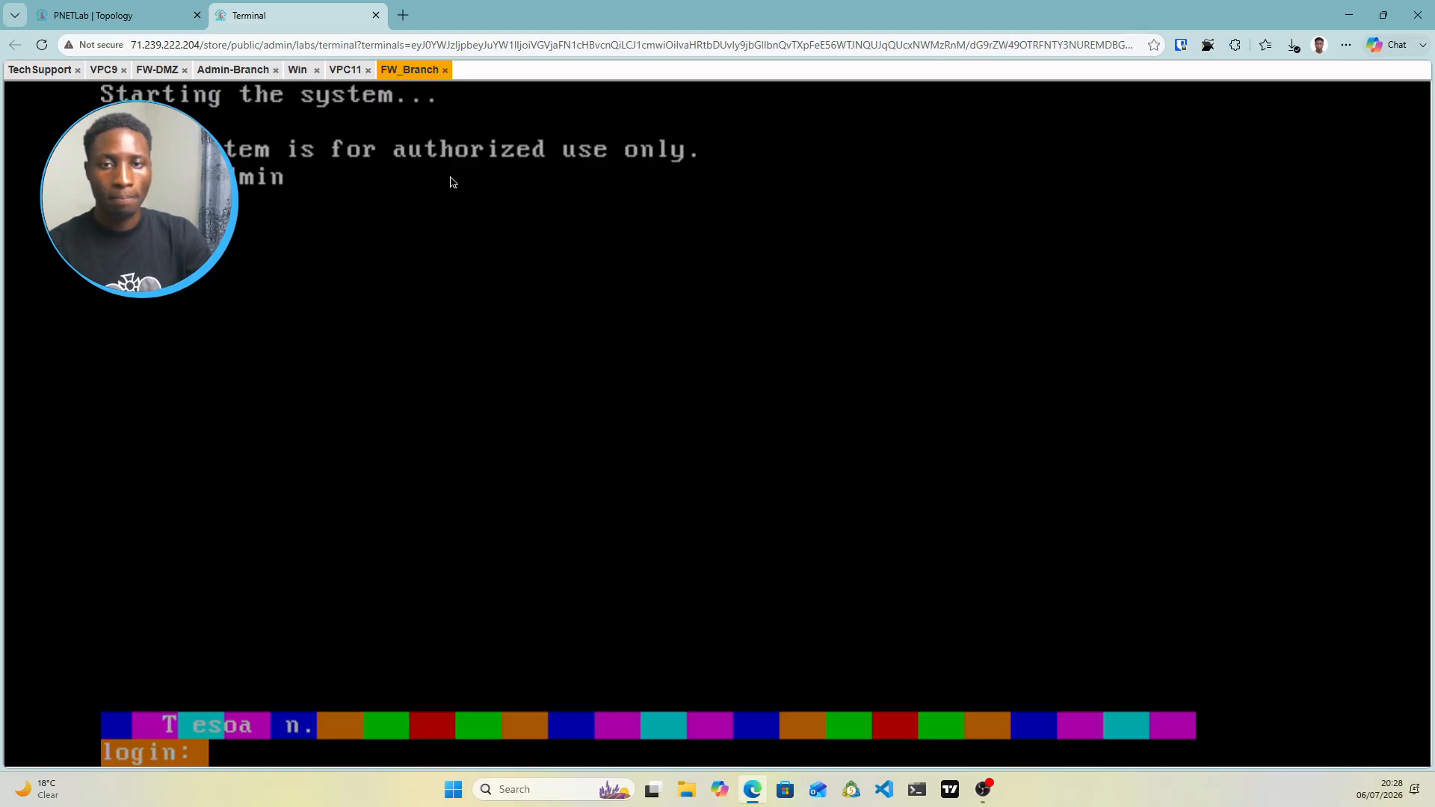
key("Return")
Use vpn tu to list the IKE and IPsec SAs, then return to Admin-Branch
type("vp")
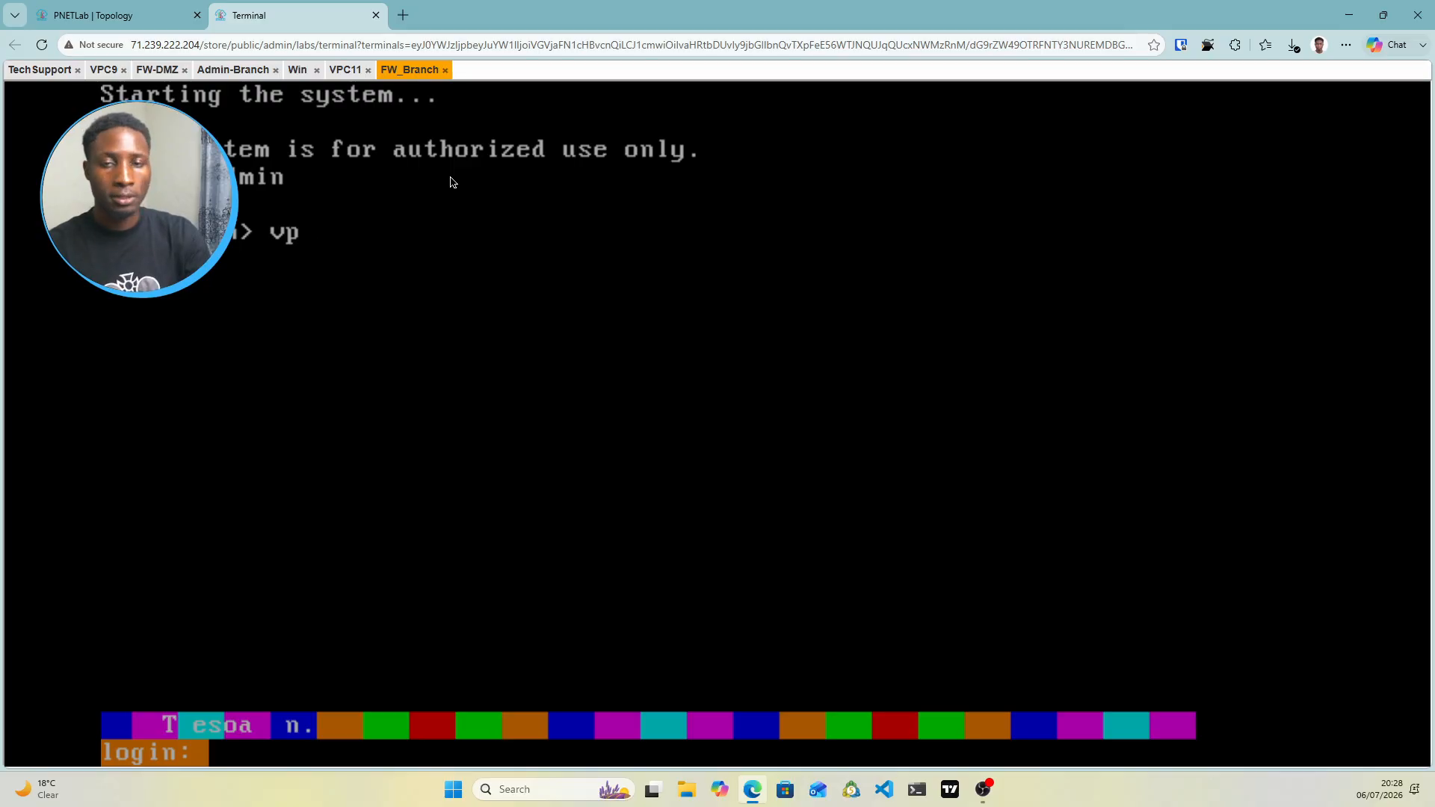
type("n tu")
key("Return")
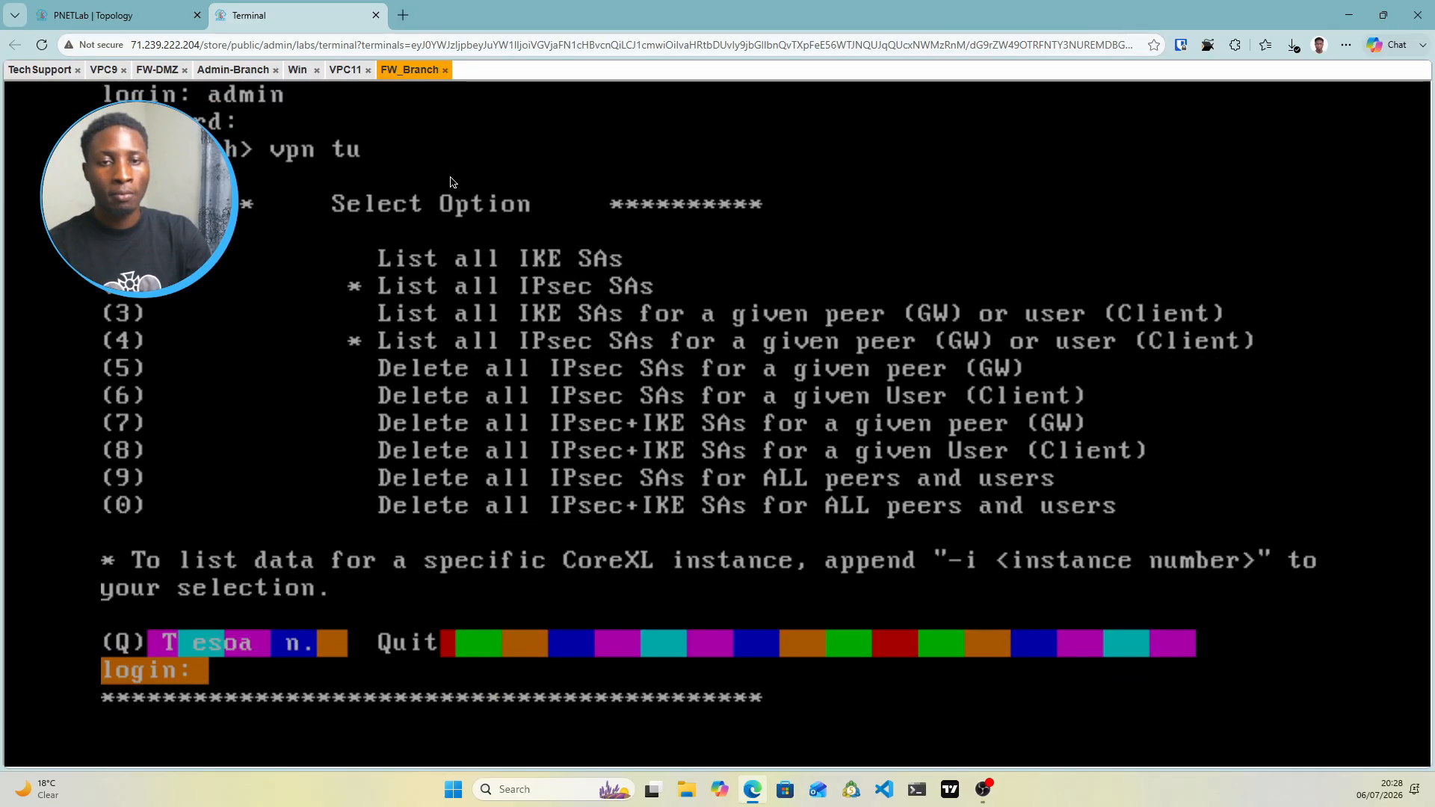
type("1")
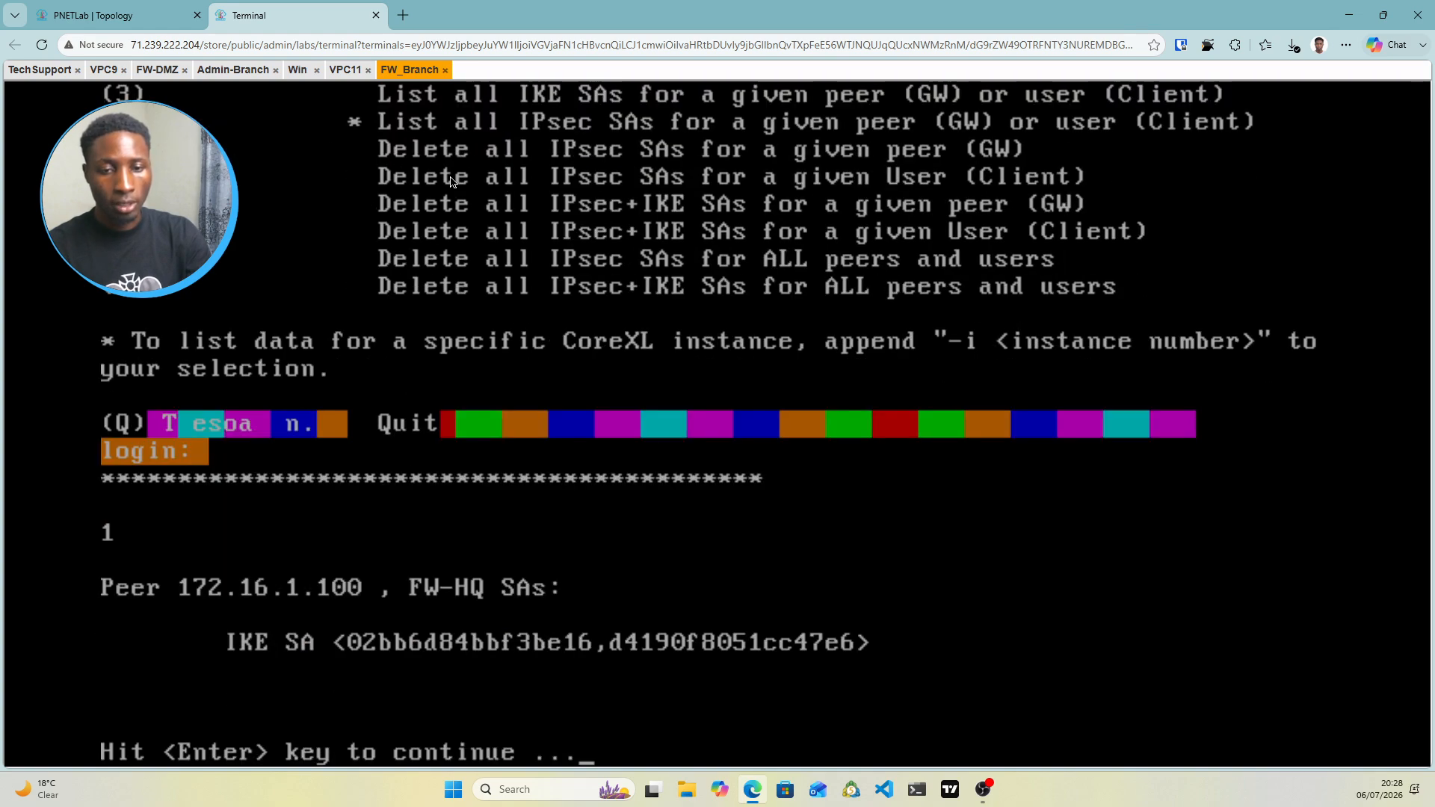
key("Return")
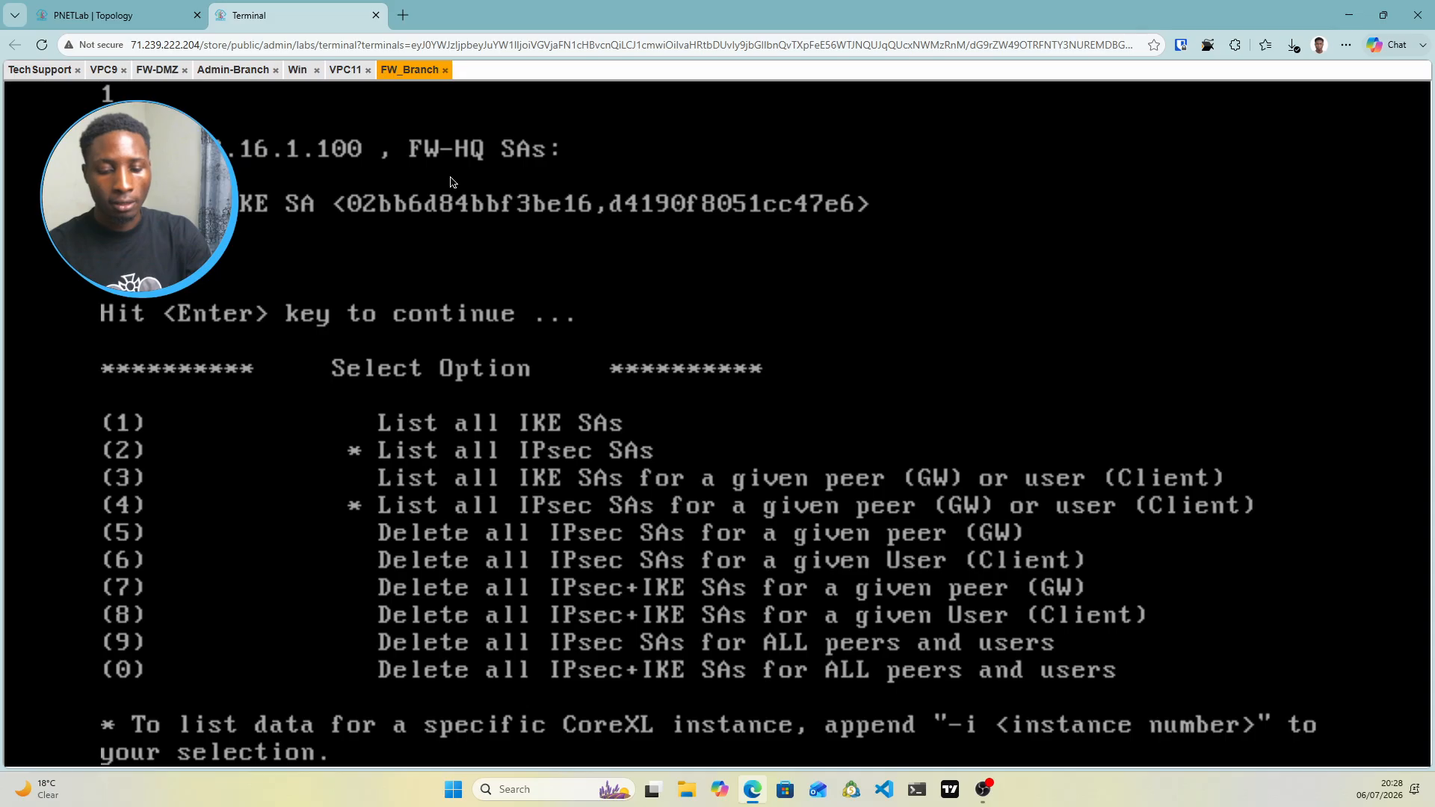
type("2")
key("Return")
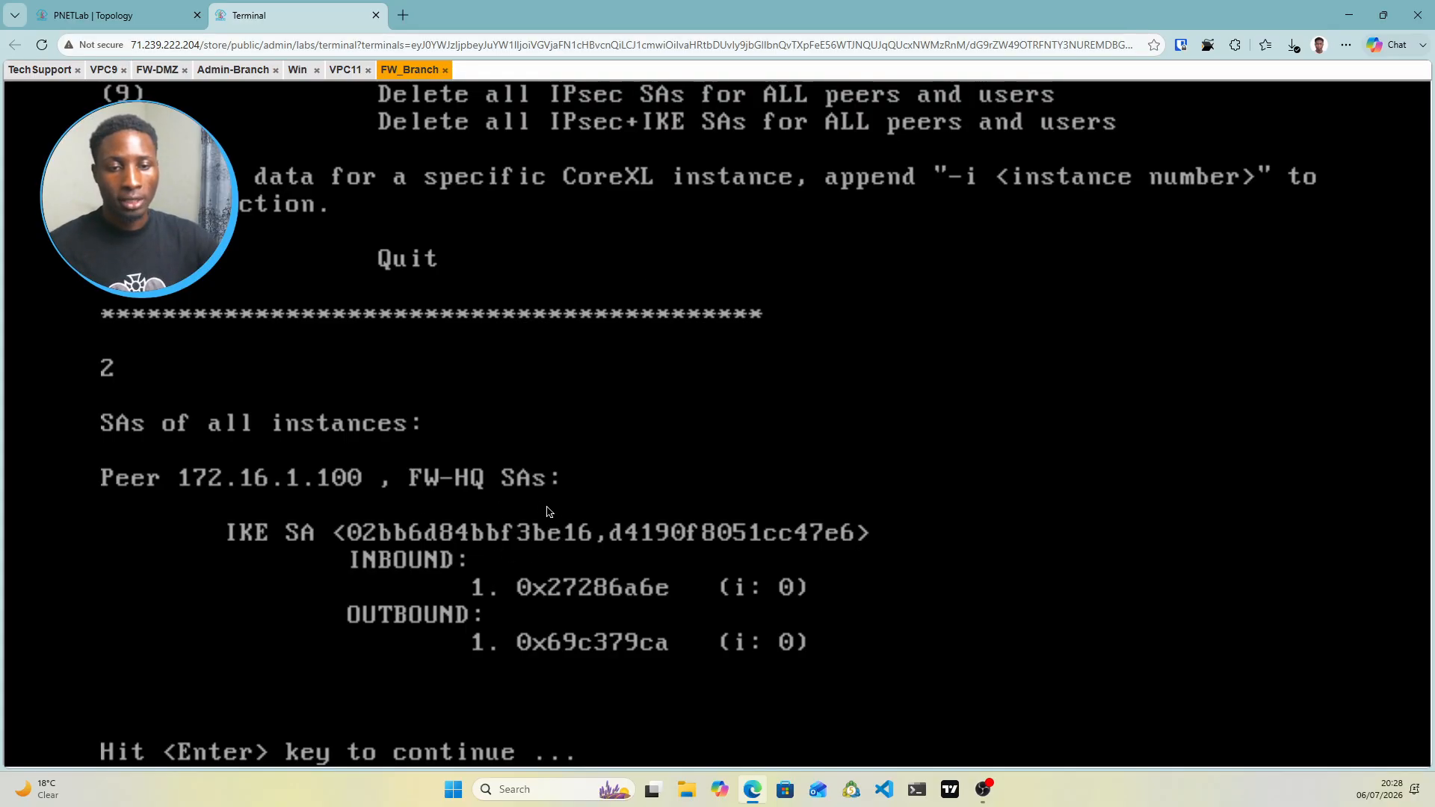
left_click(233, 70)
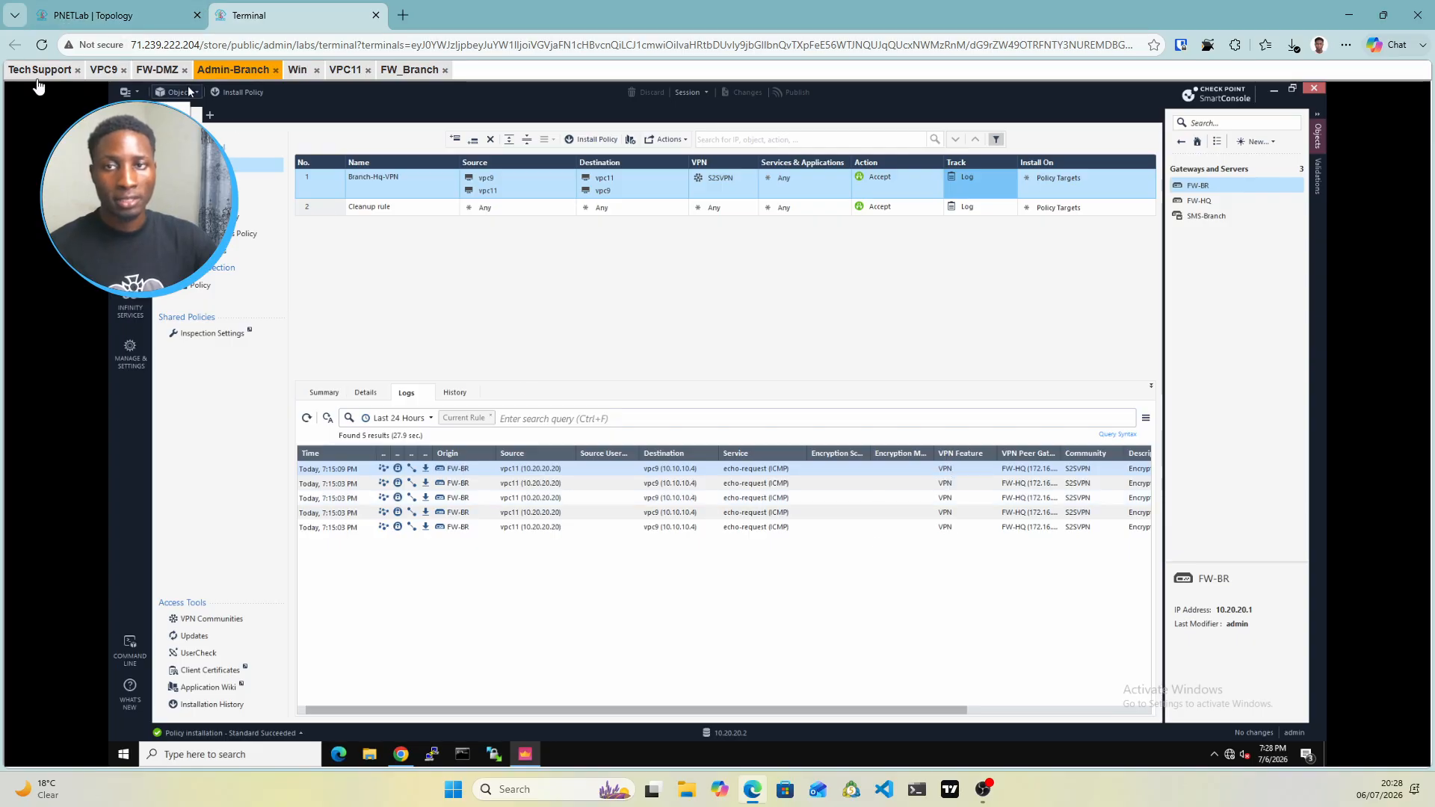
In the Tech Support SmartConsole, confirm the PaloAlto object under Interoperable Devices
left_click(74, 24)
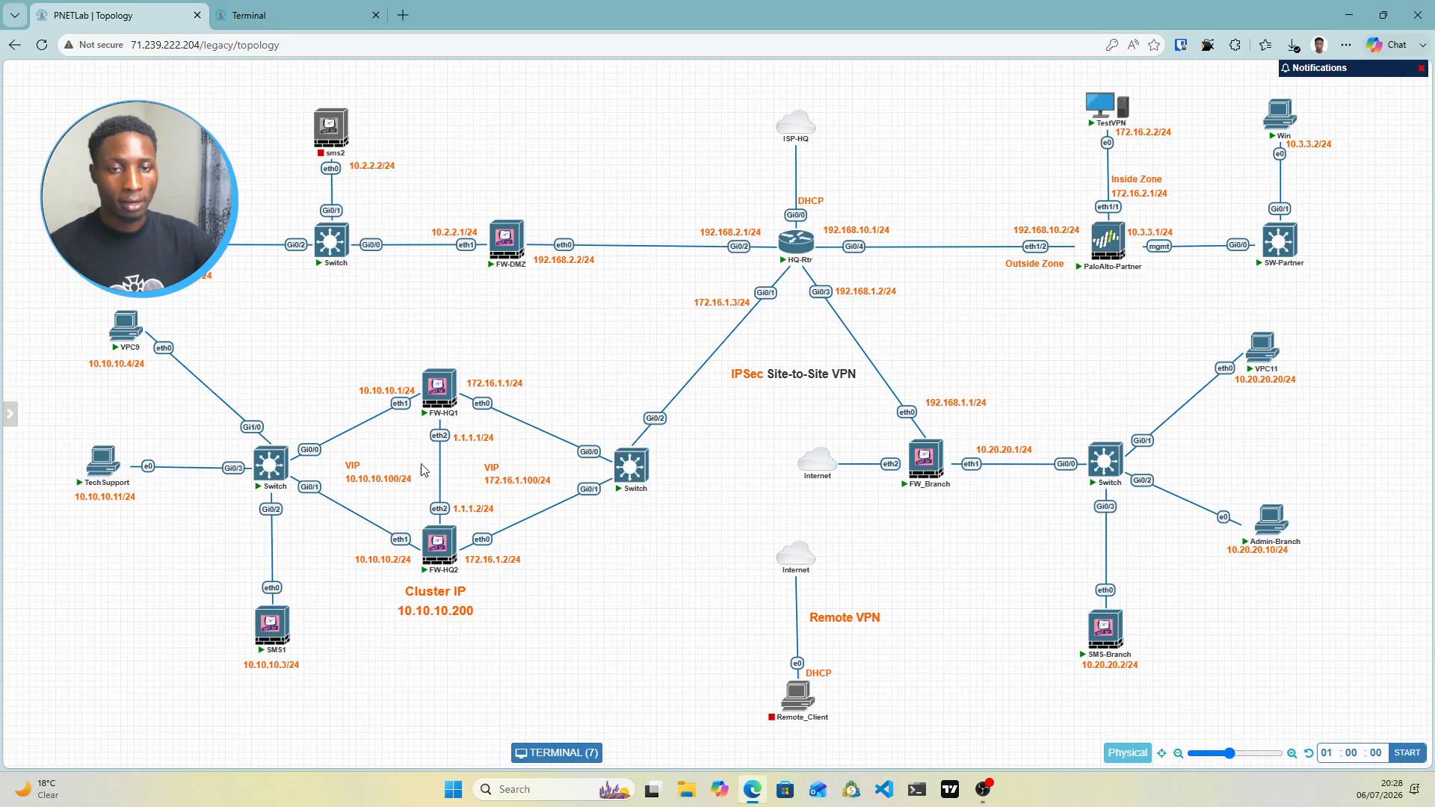
mouse_move(1113, 241)
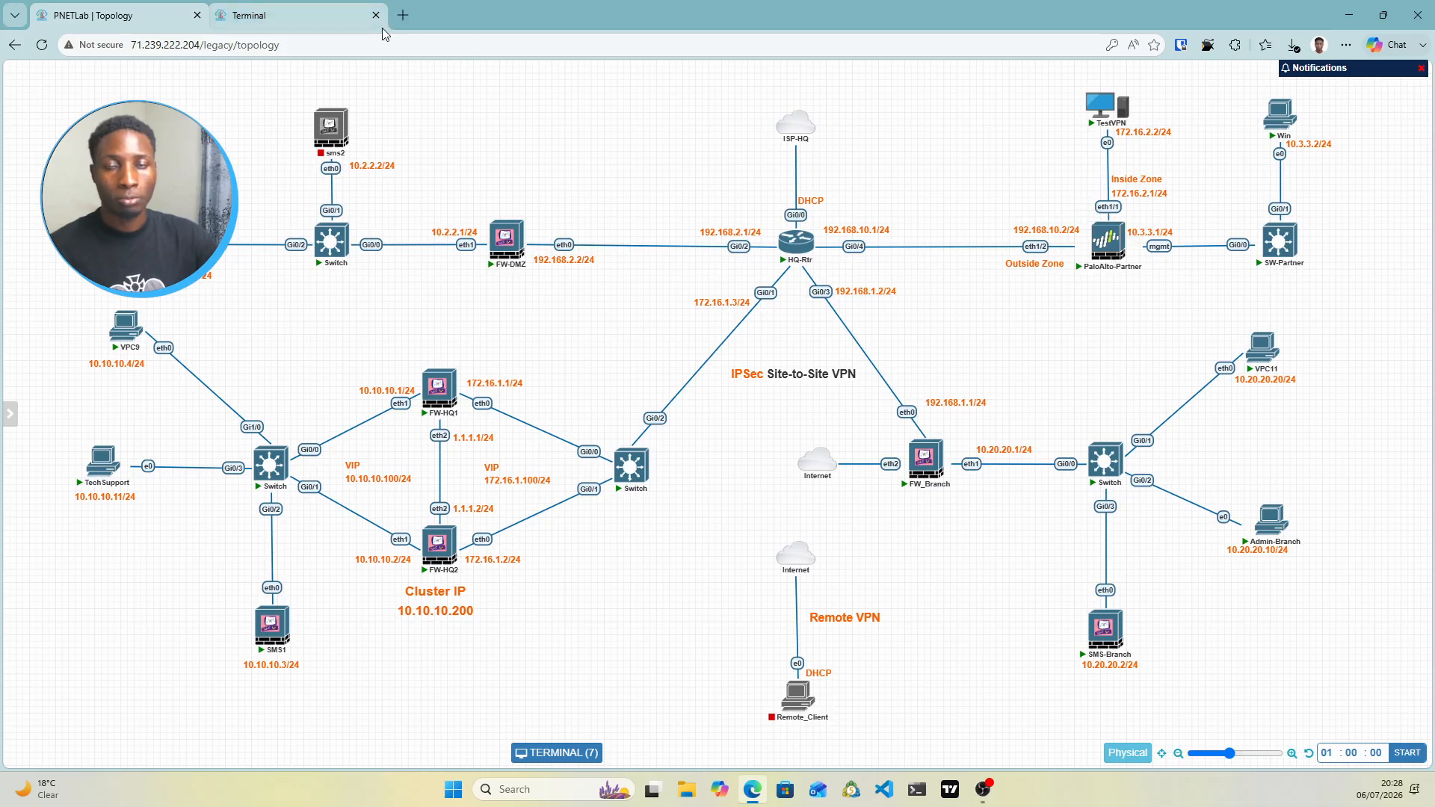
left_click(270, 8)
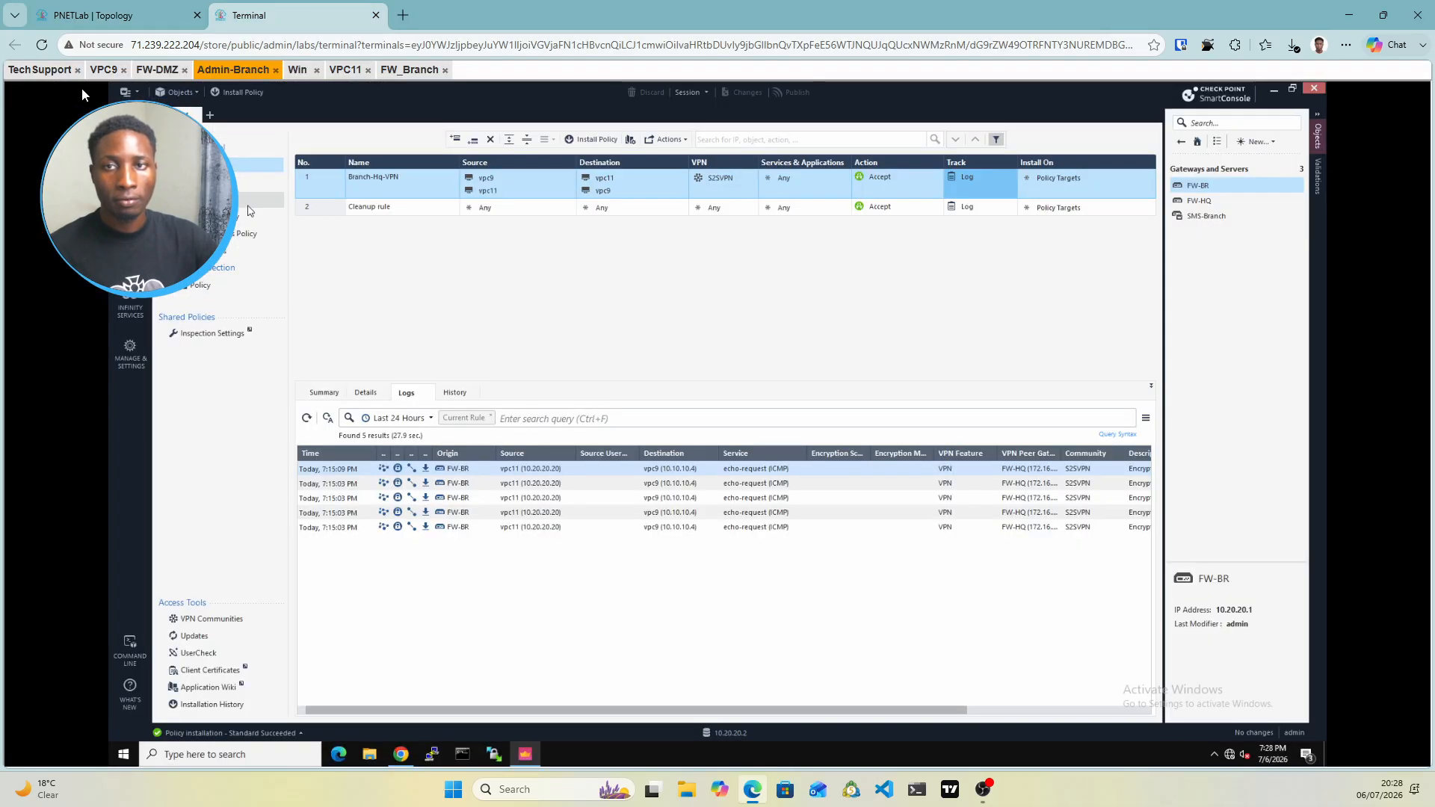
left_click(41, 75)
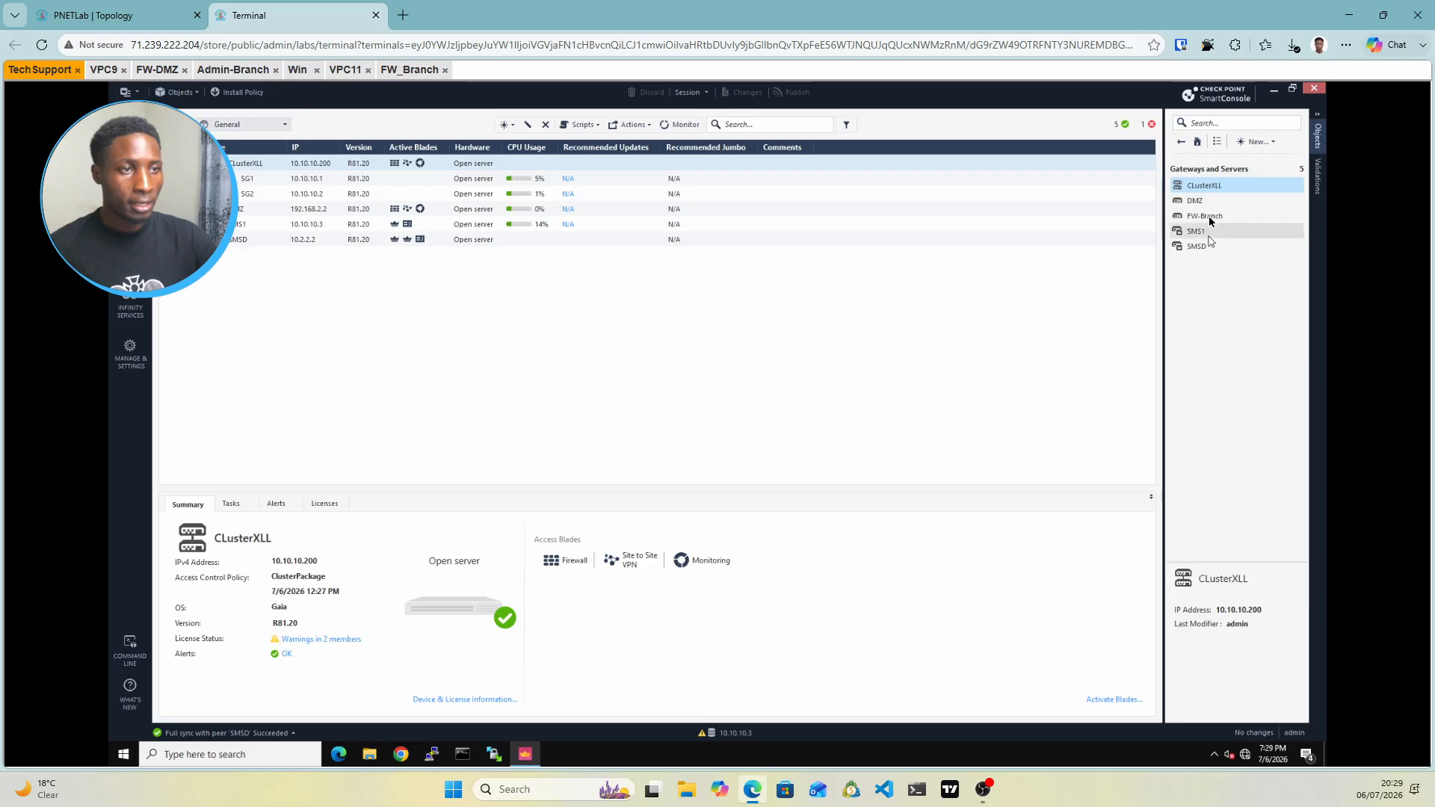
mouse_move(1209, 217)
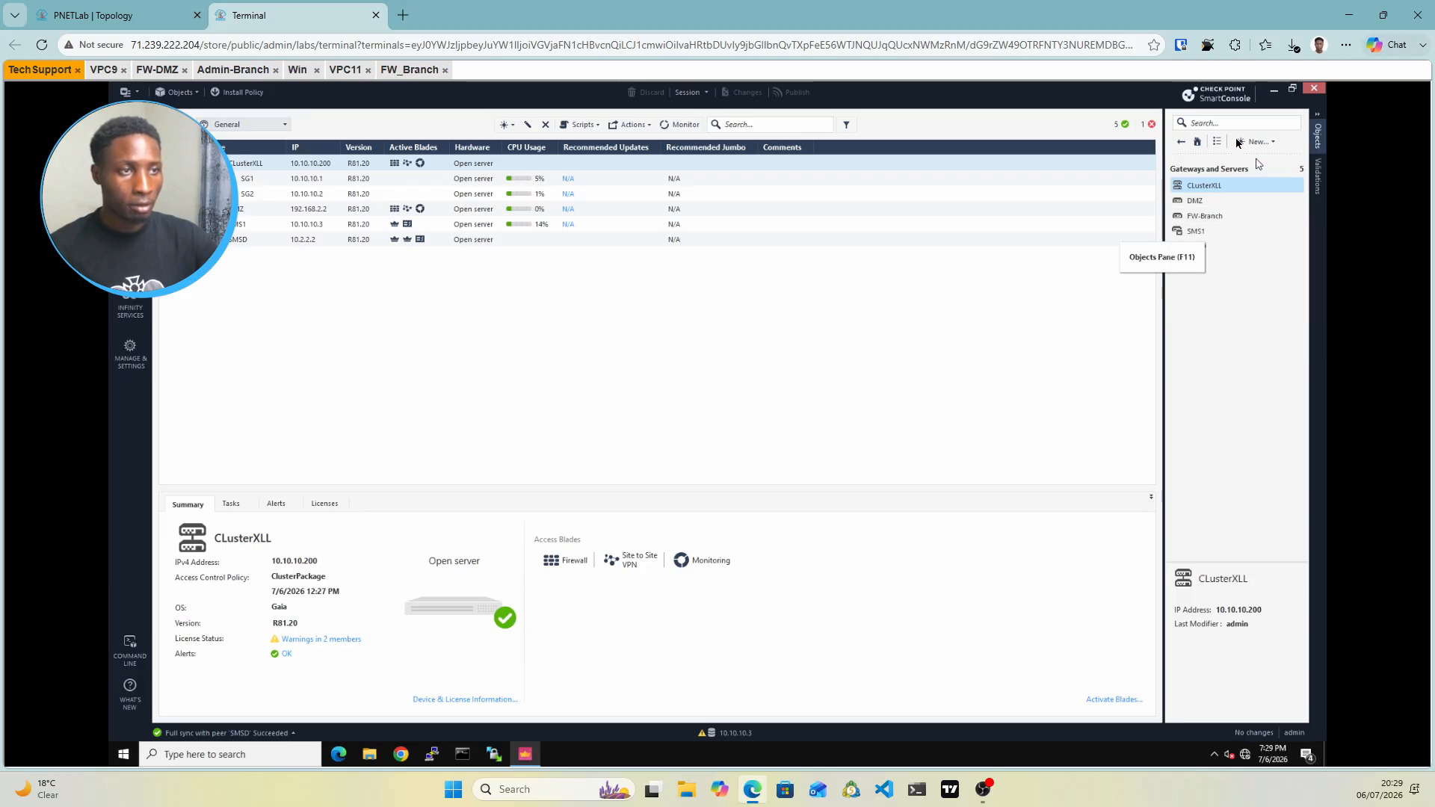
left_click(1182, 142)
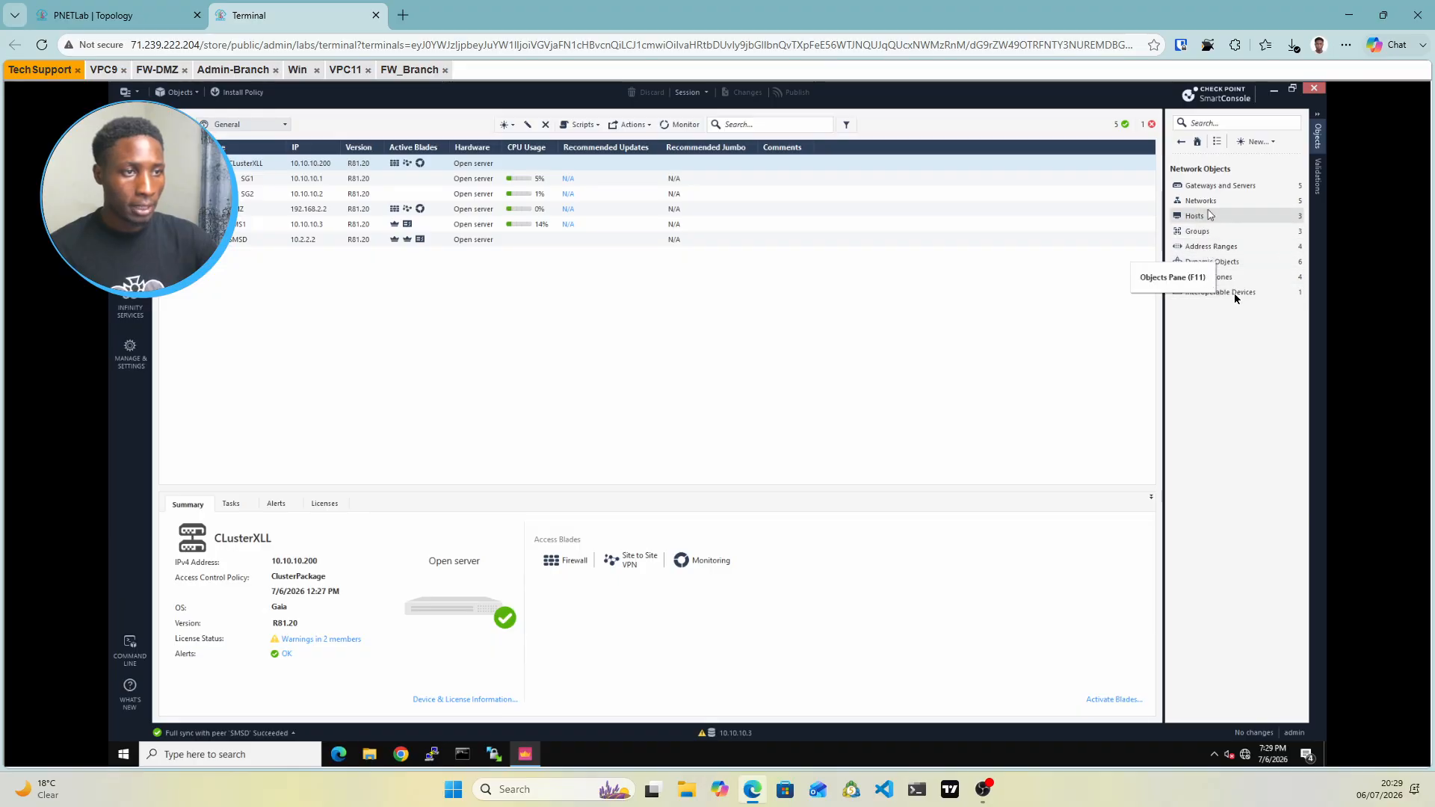
left_click(1235, 293)
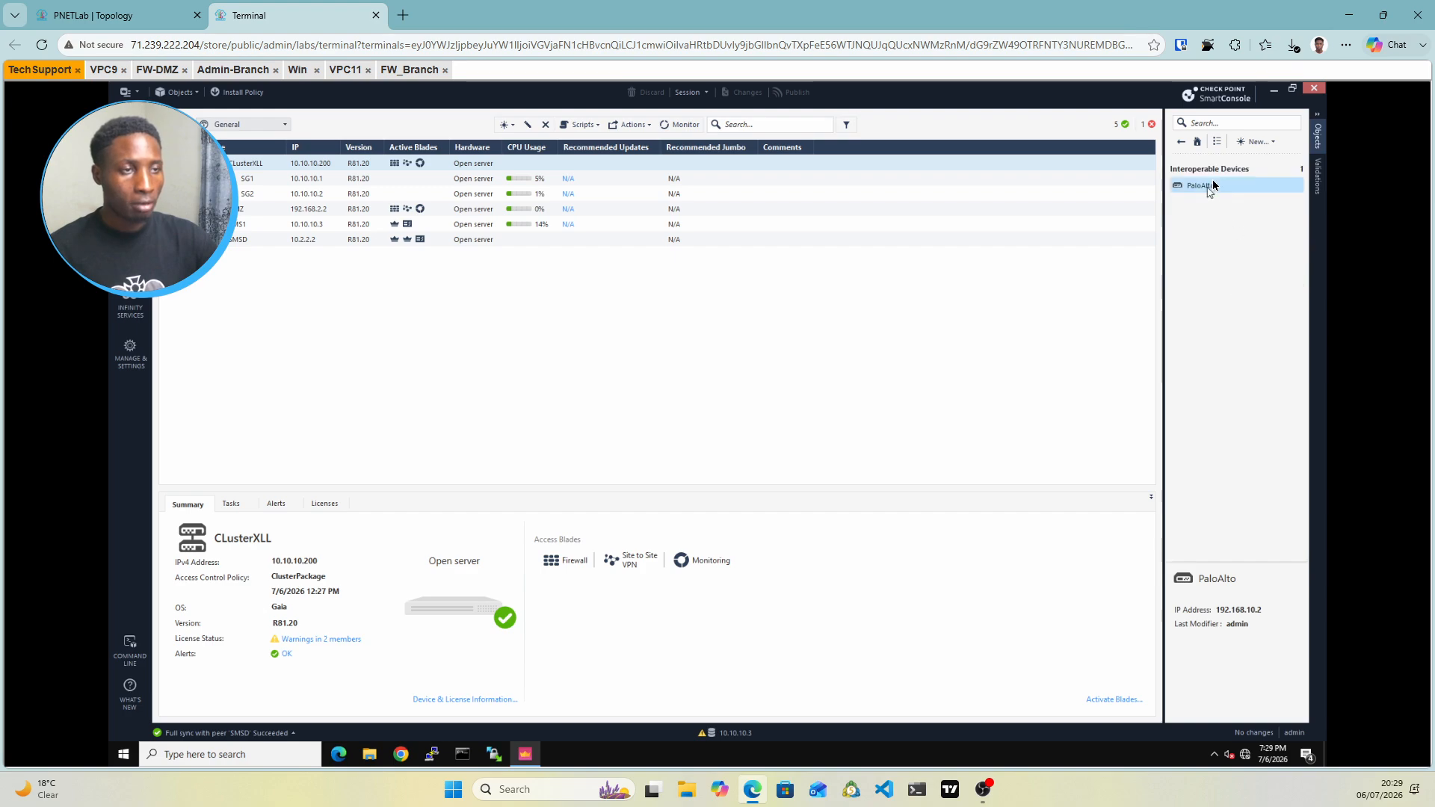
Open the VPN Communities list and show the S2SVPN community's gateways
mouse_move(1233, 185)
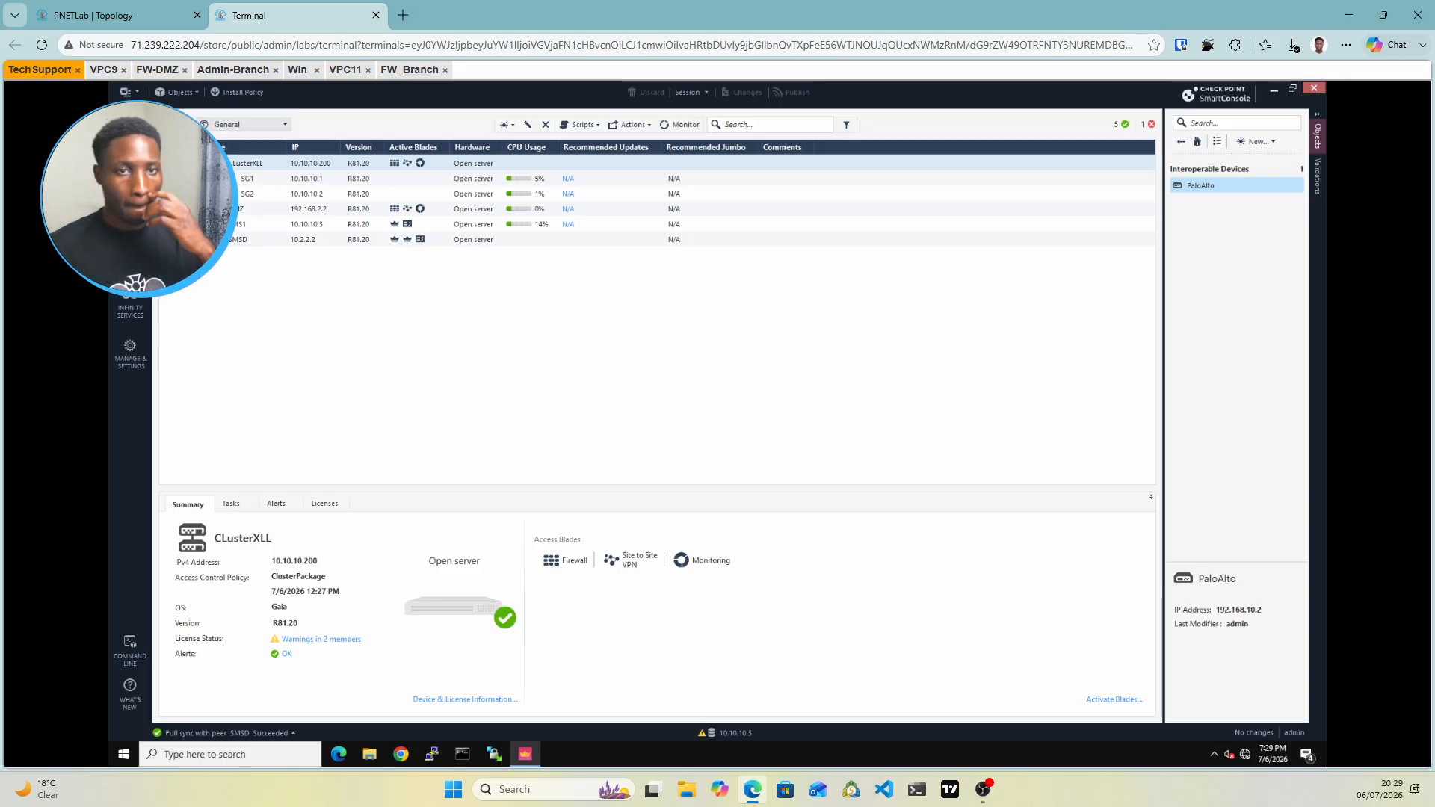
left_click(130, 200)
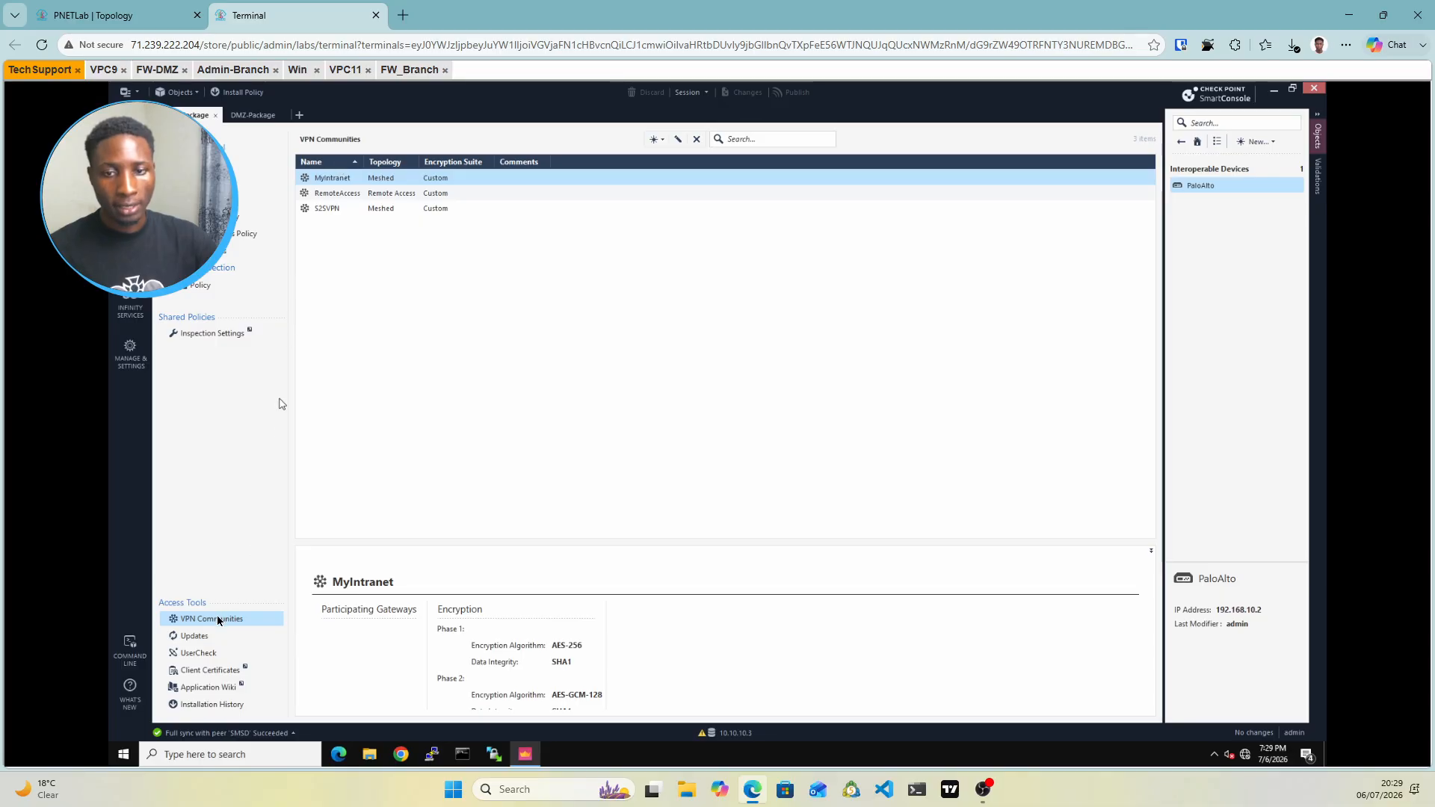
left_click(386, 209)
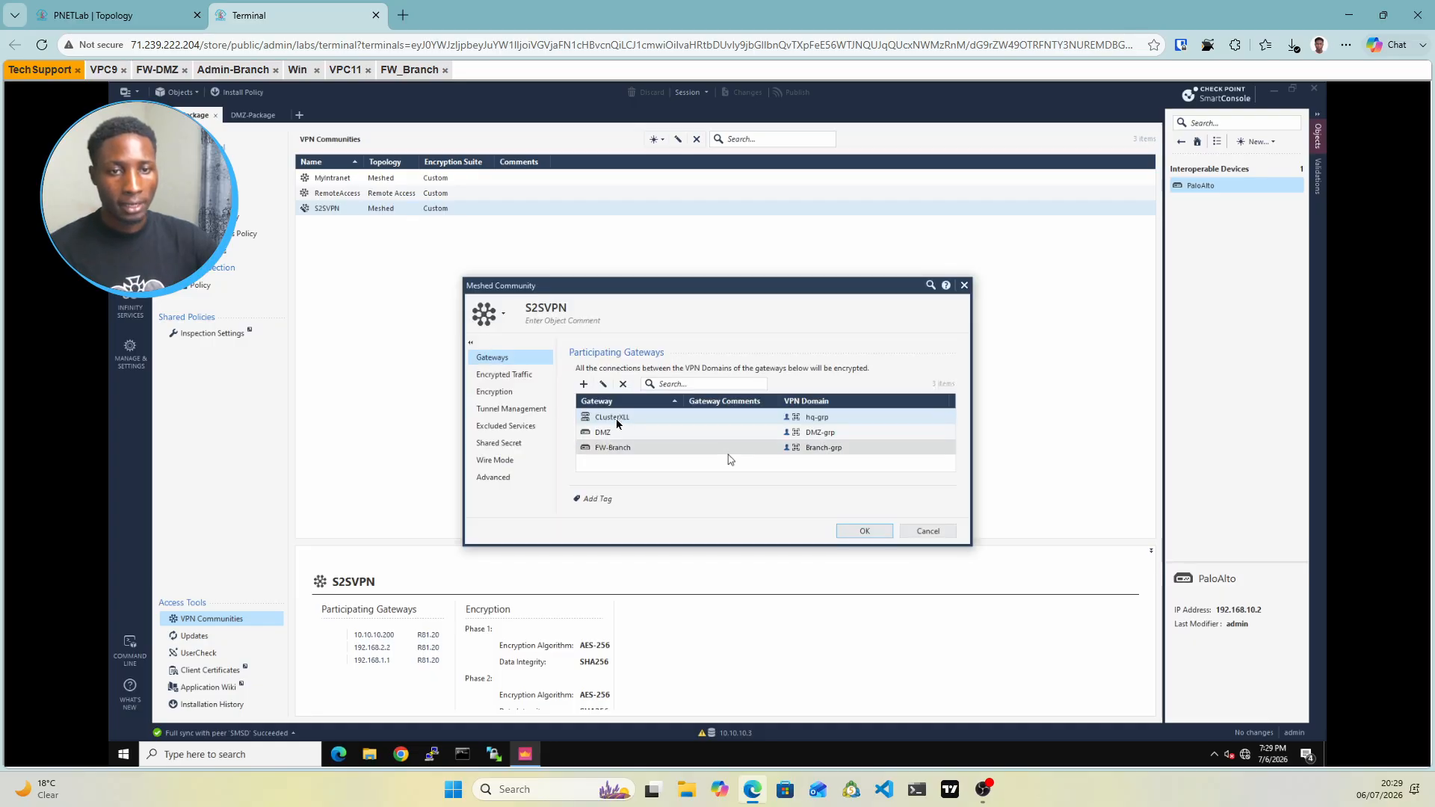
Add PaloAlto as a participating gateway in S2SVPN and open its VPN domain settings
left_click(584, 385)
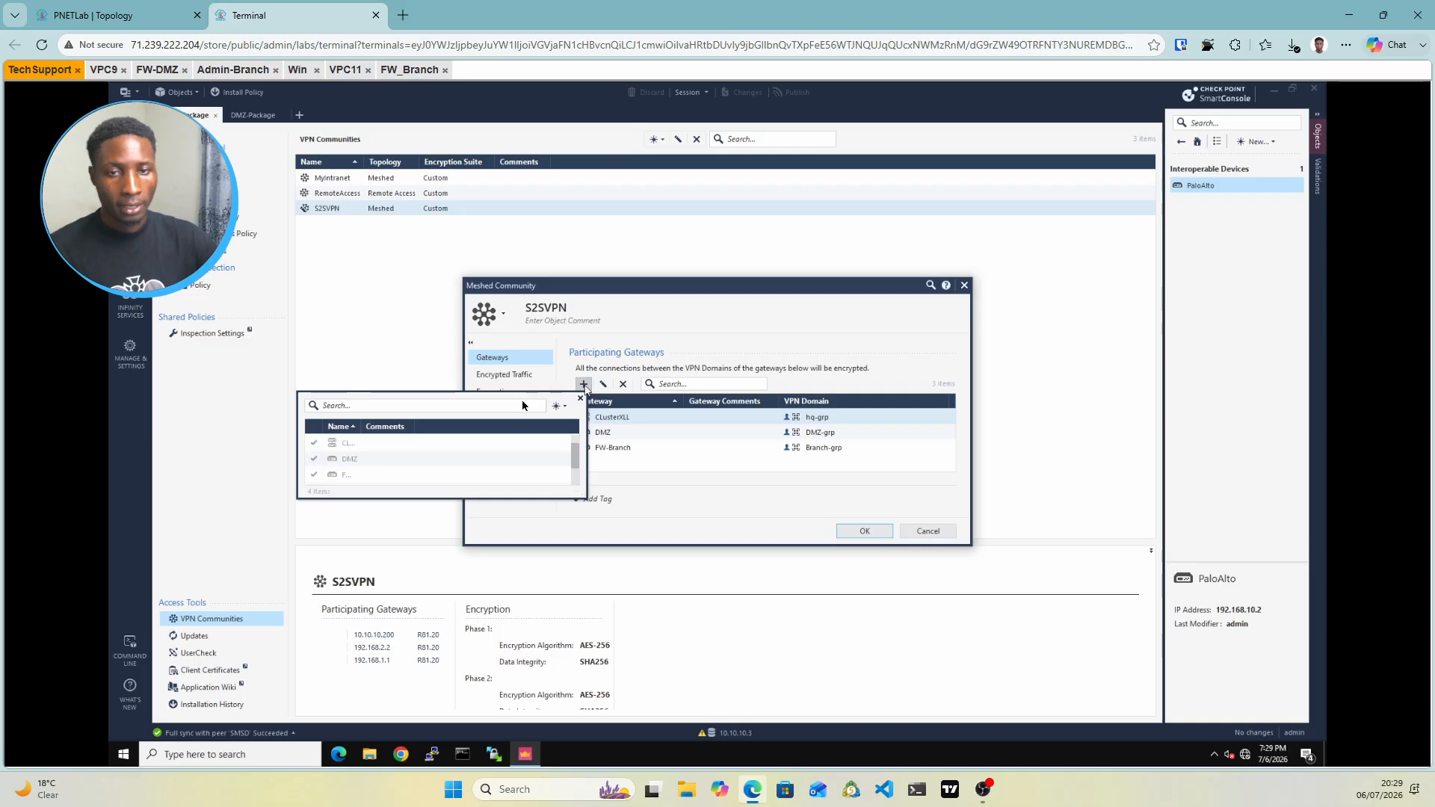
scroll(356, 465, "down", 1)
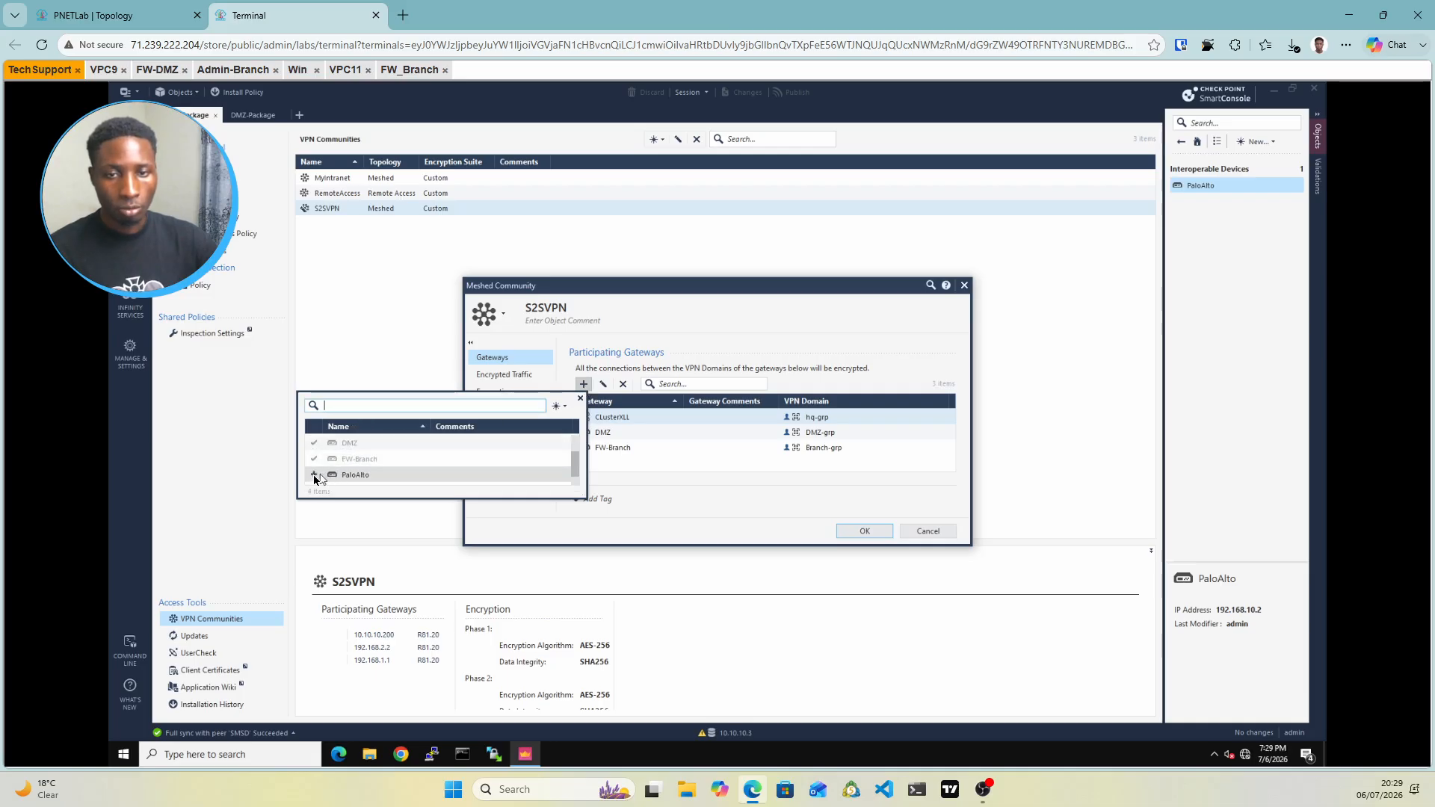
left_click(314, 476)
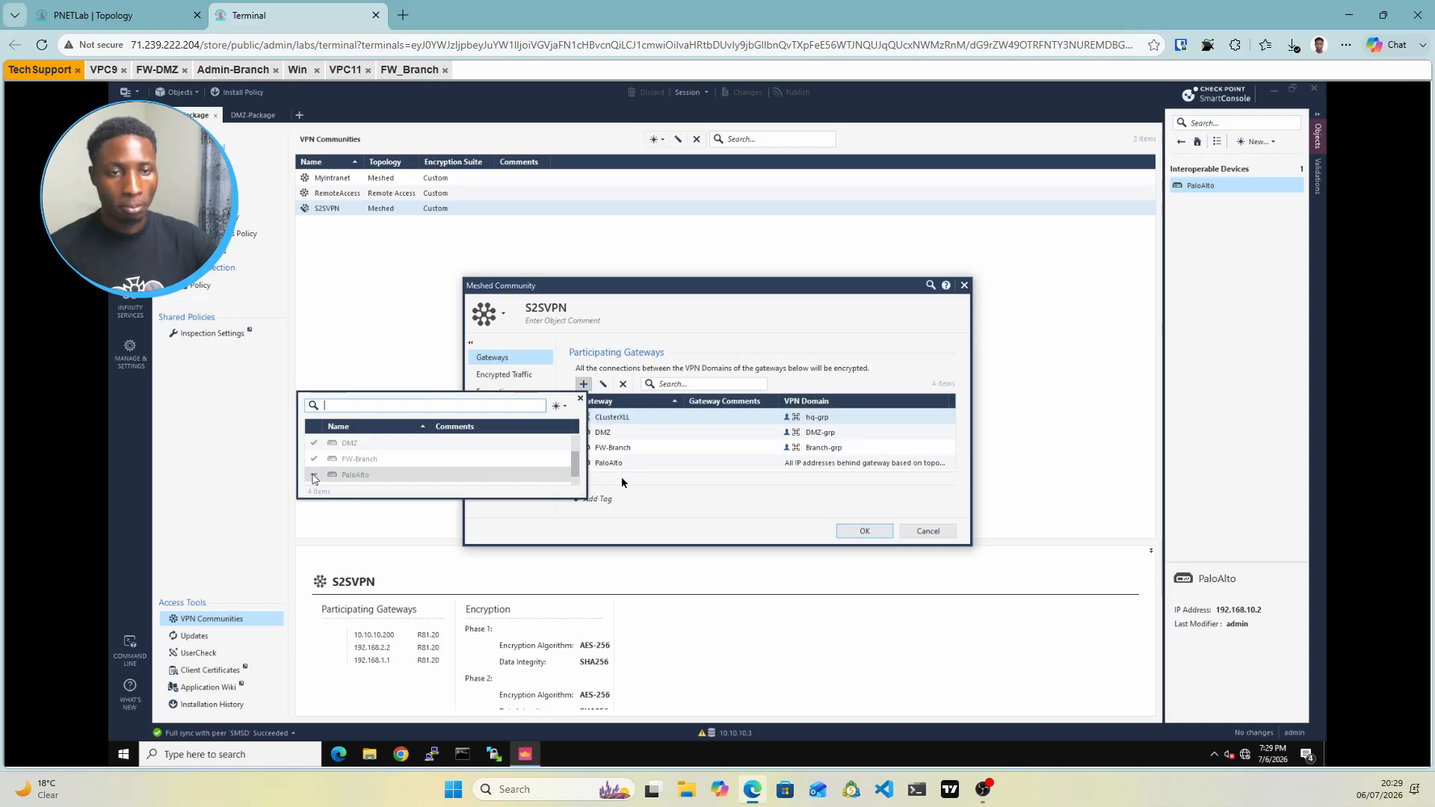
left_click(653, 467)
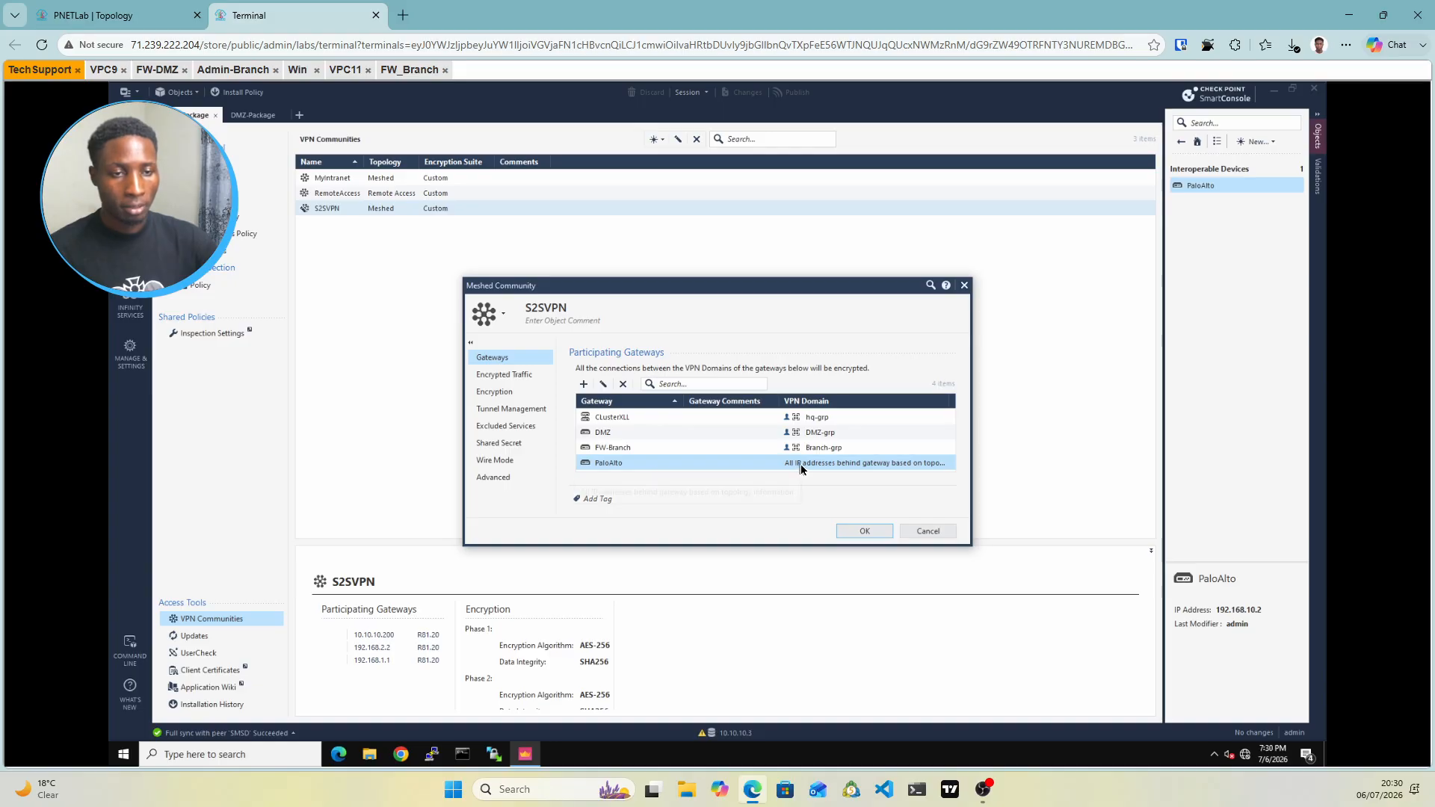
double_click(801, 464)
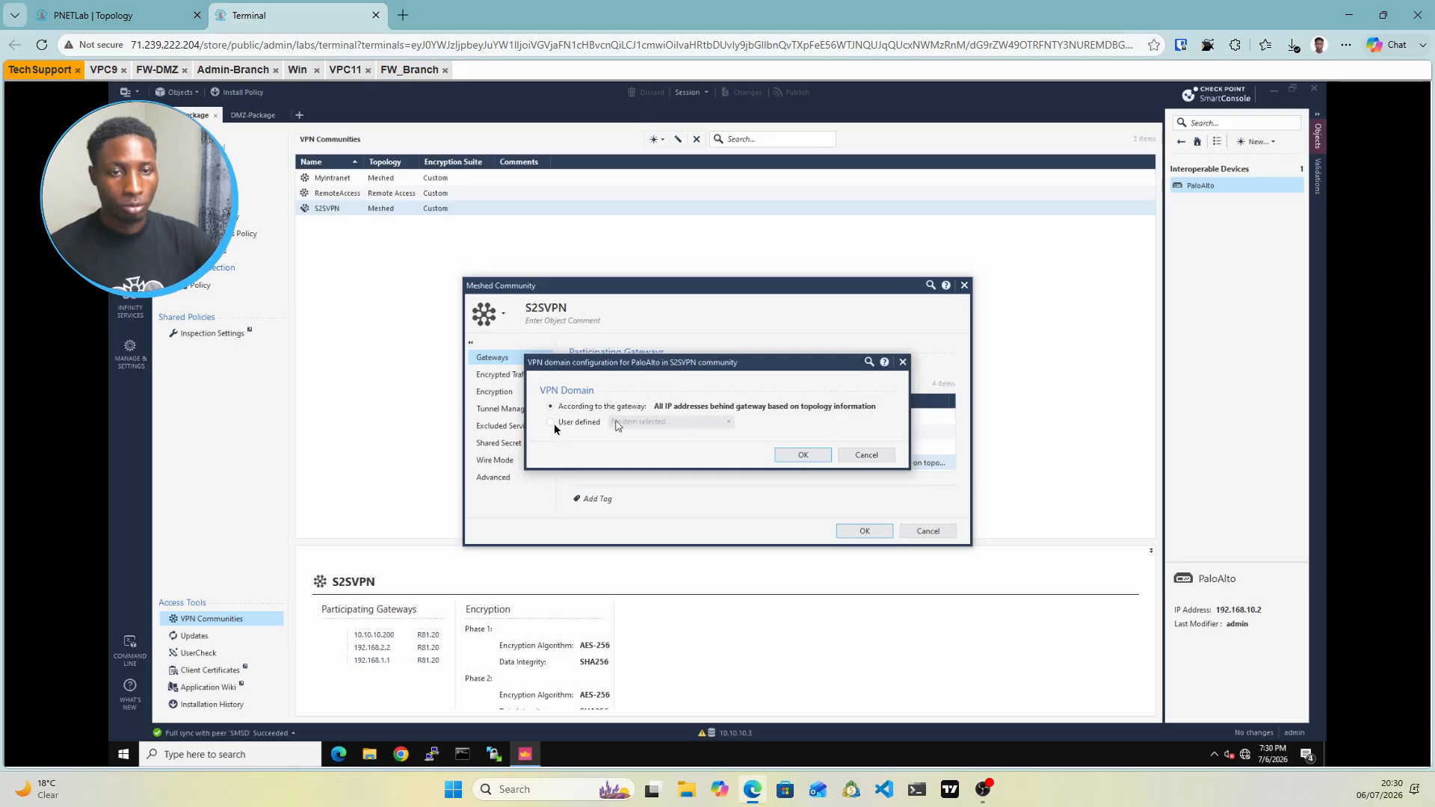
Make PaloAlto's VPN domain user defined and start a new network group for it
left_click(564, 426)
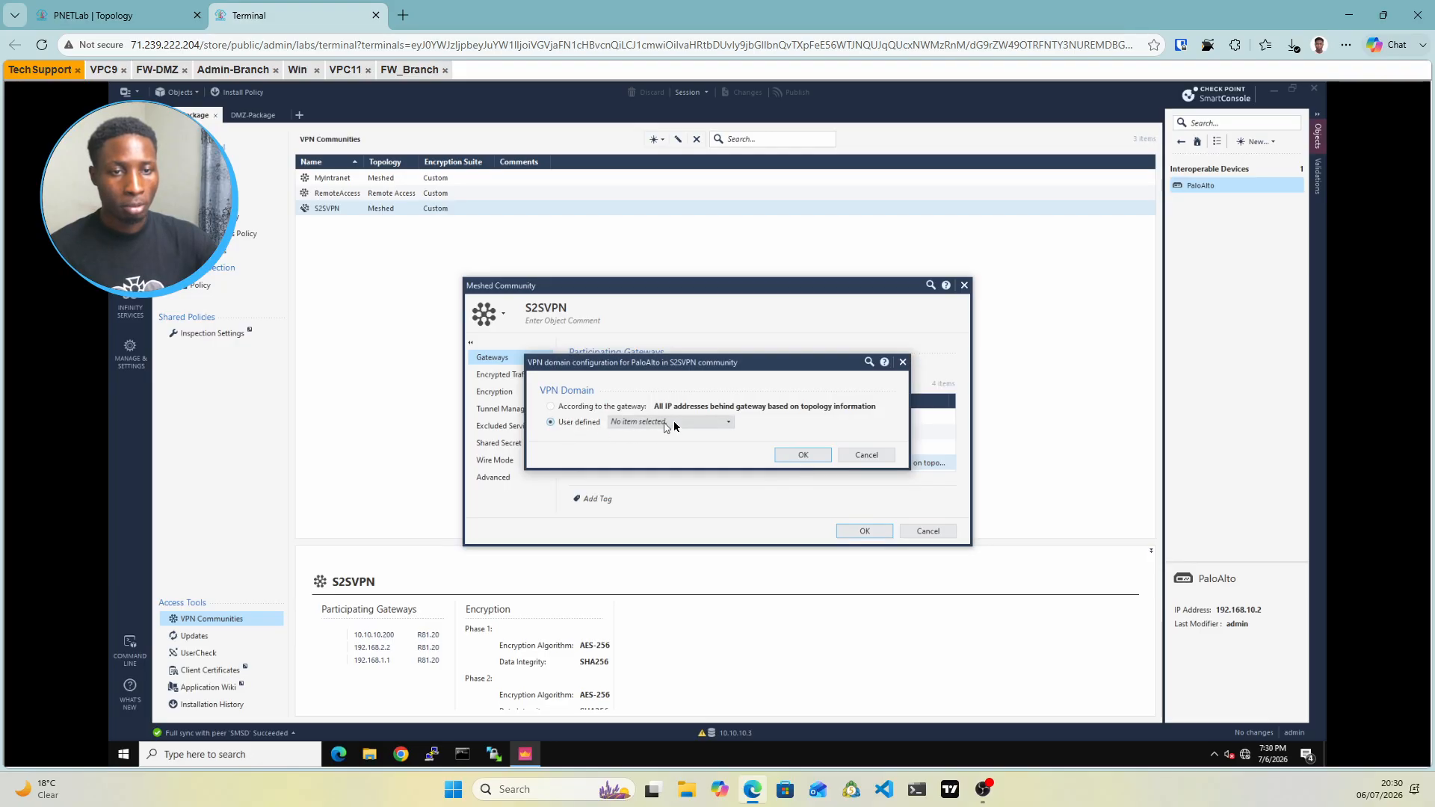
left_click(674, 423)
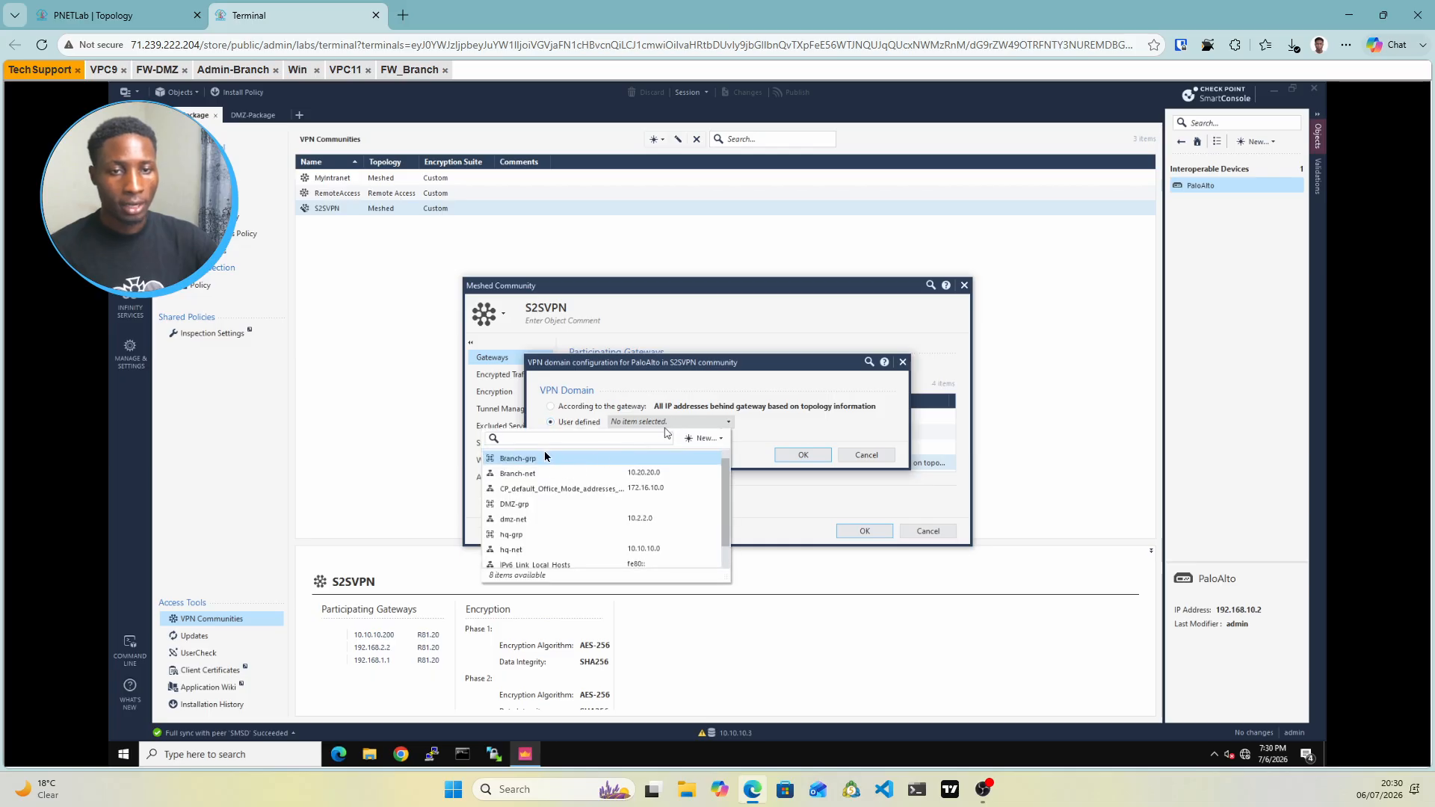
left_click(712, 440)
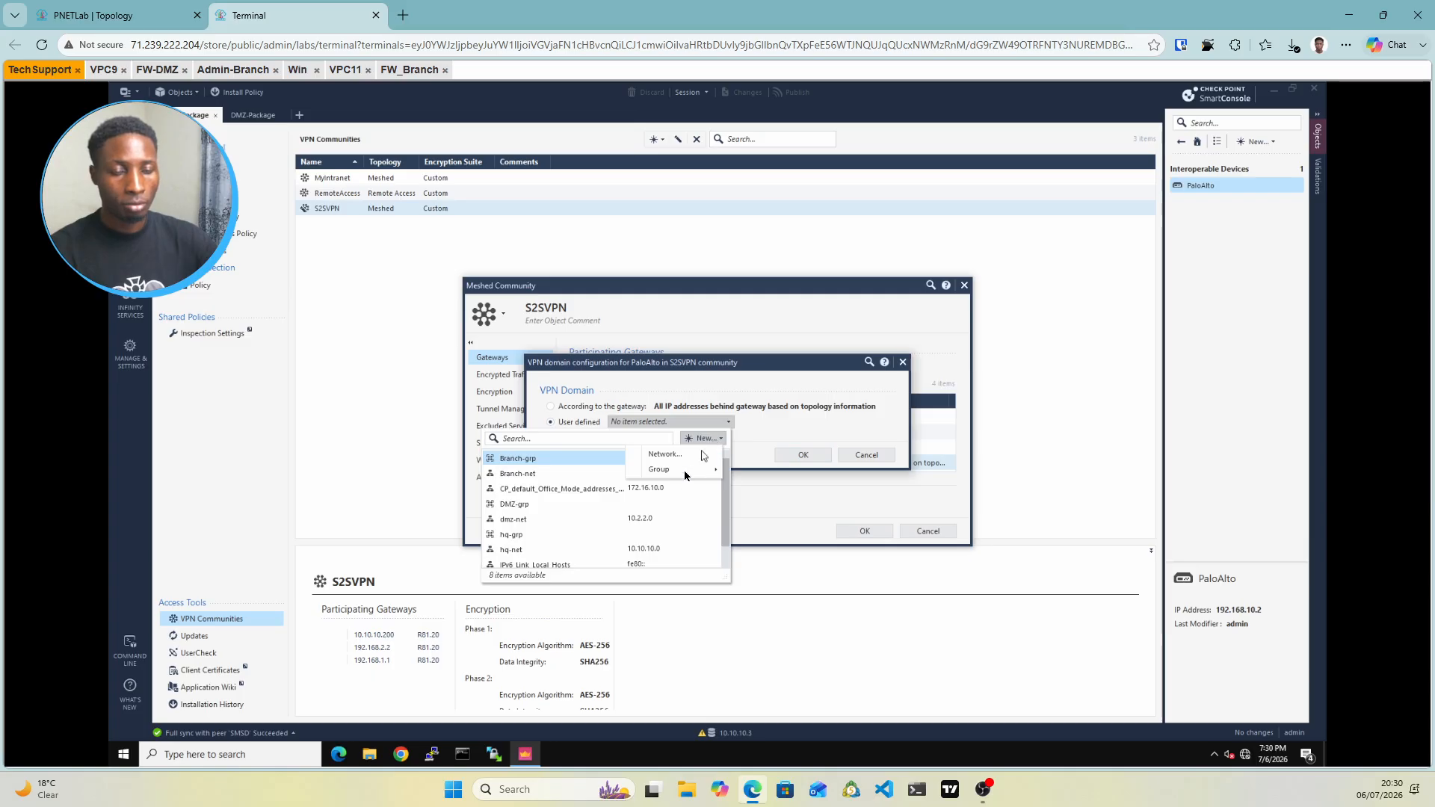
mouse_move(685, 475)
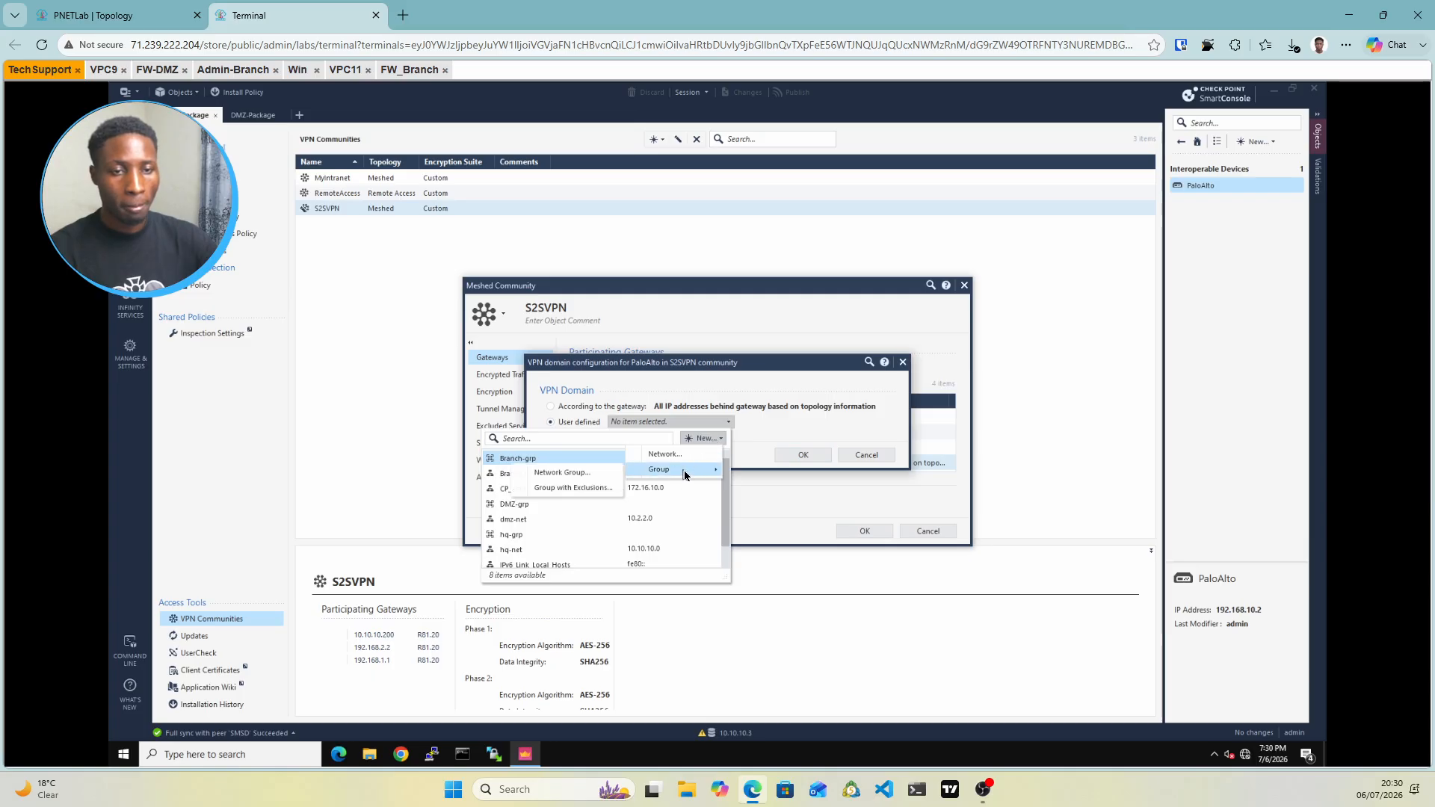
left_click(572, 472)
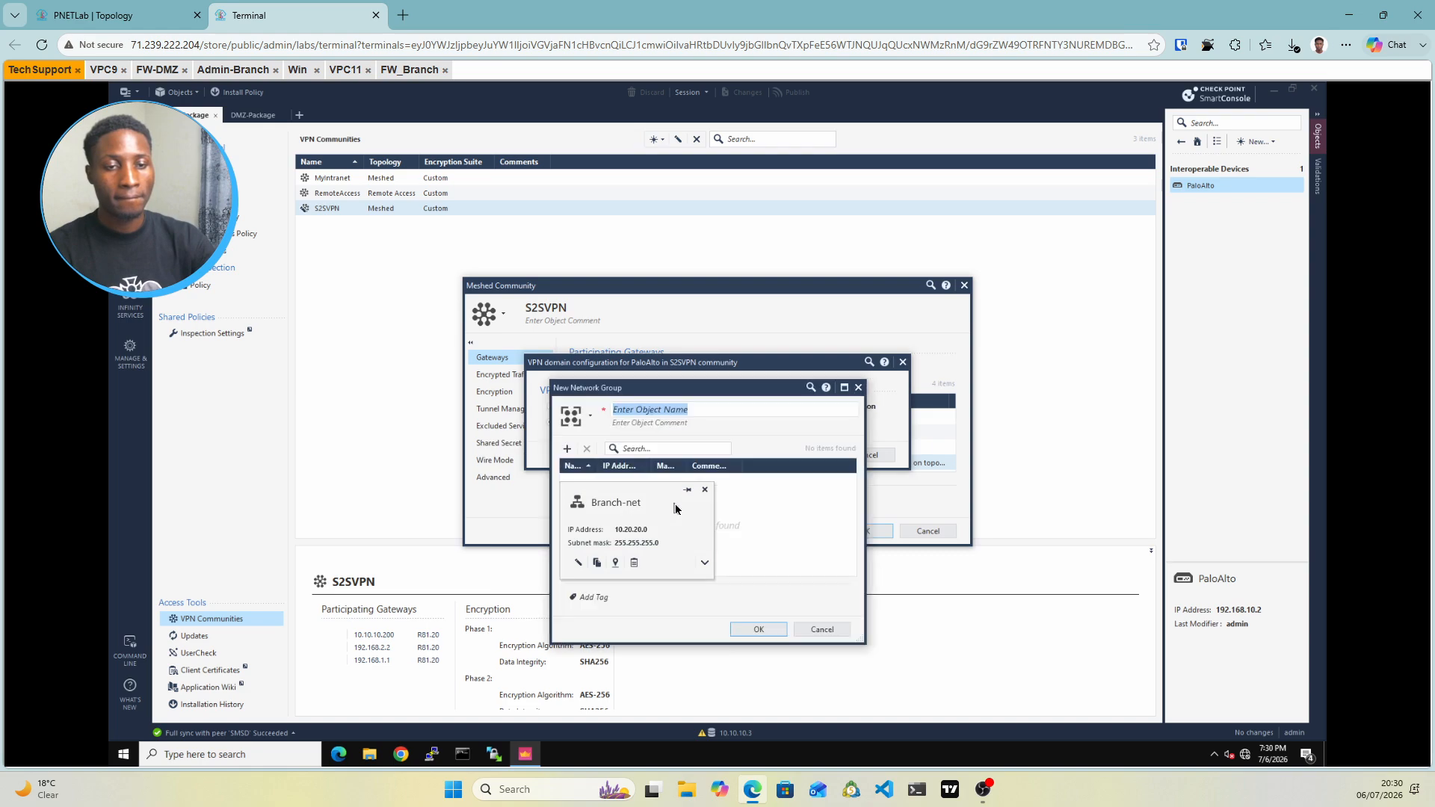
Name the group Palo-grp and begin a new network object as its member
type("Palo-grp")
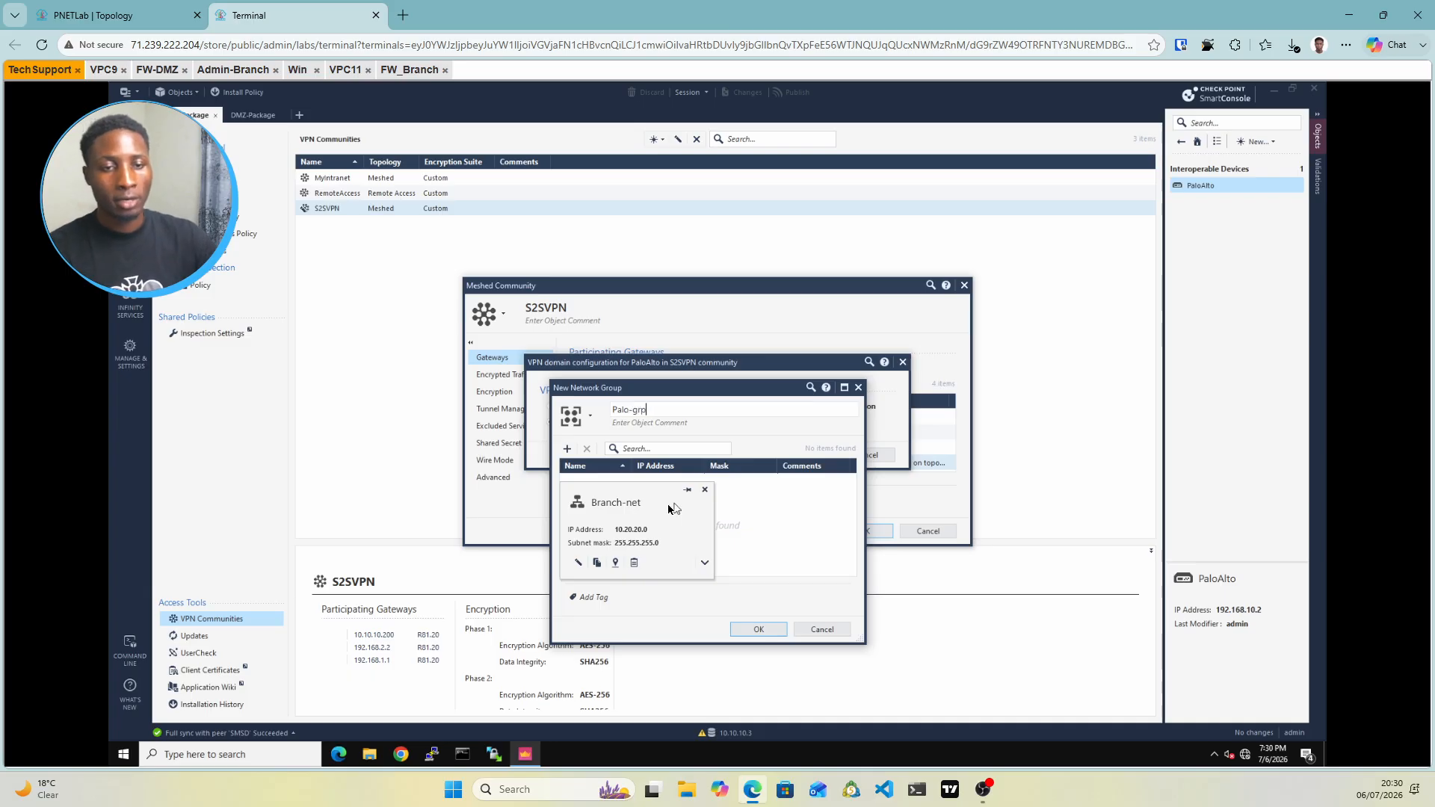
left_click(566, 452)
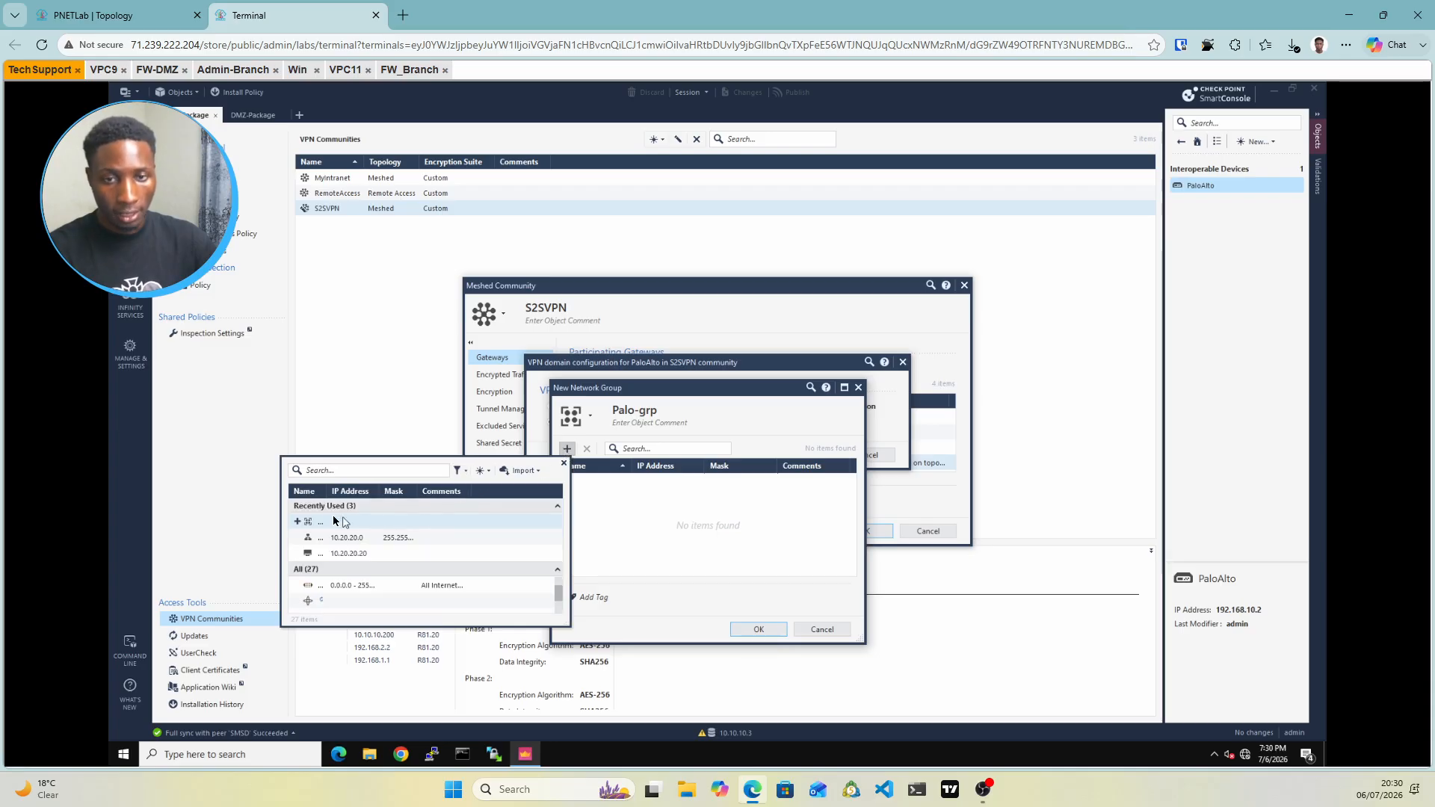
left_click(481, 471)
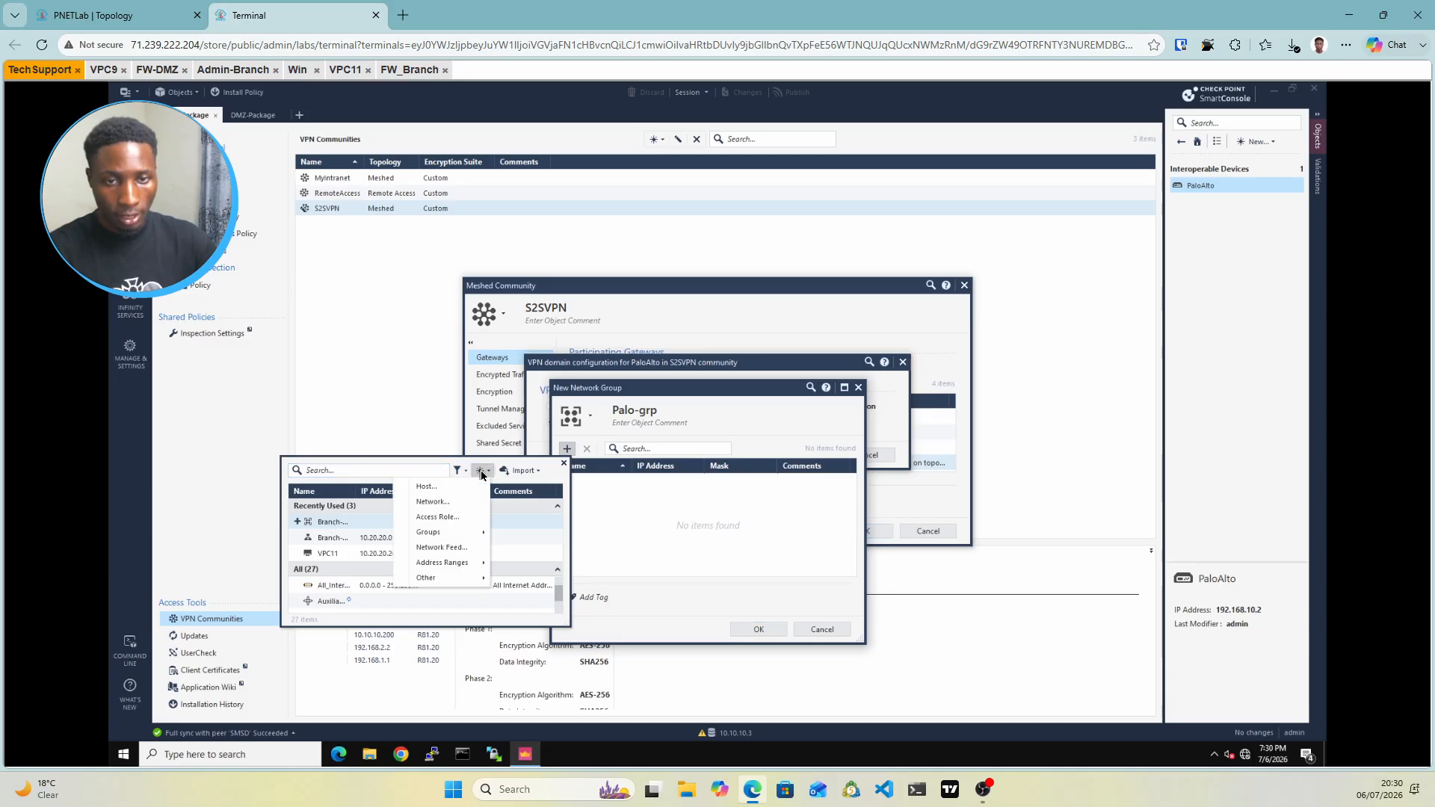
left_click(425, 503)
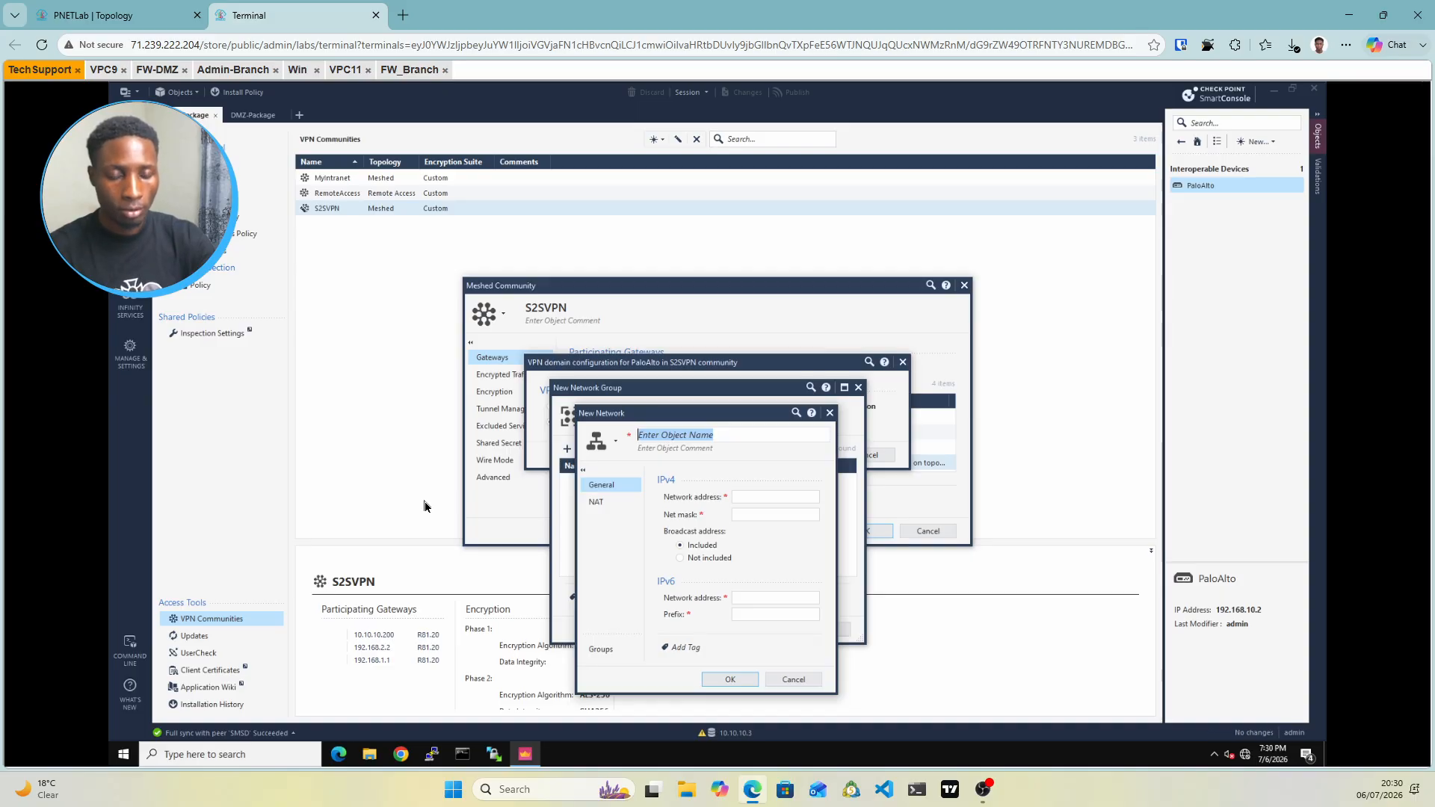
Create the Palo-net network with address 172.16.1.0 and mask 255.255.255.0
type("Palo-net")
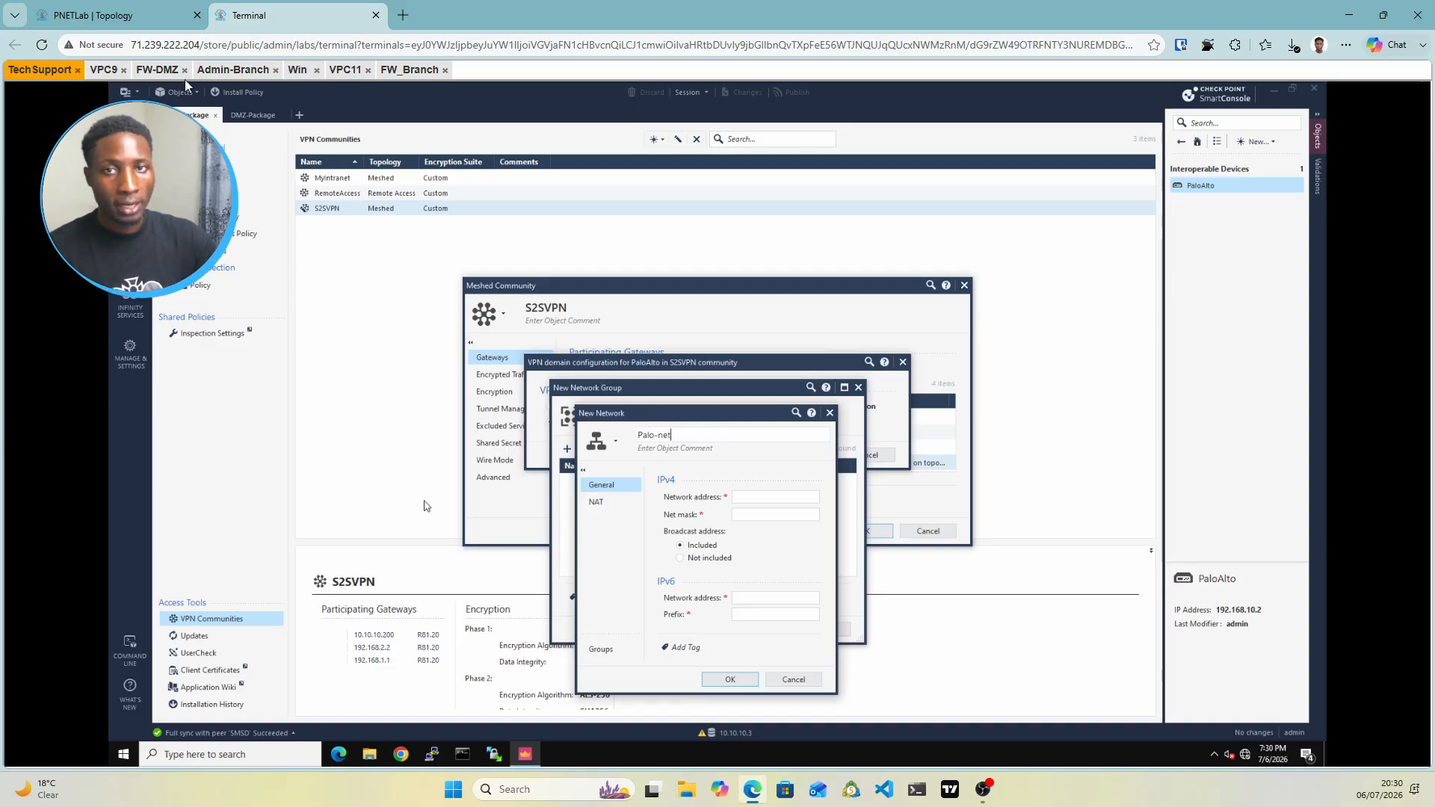
left_click(99, 15)
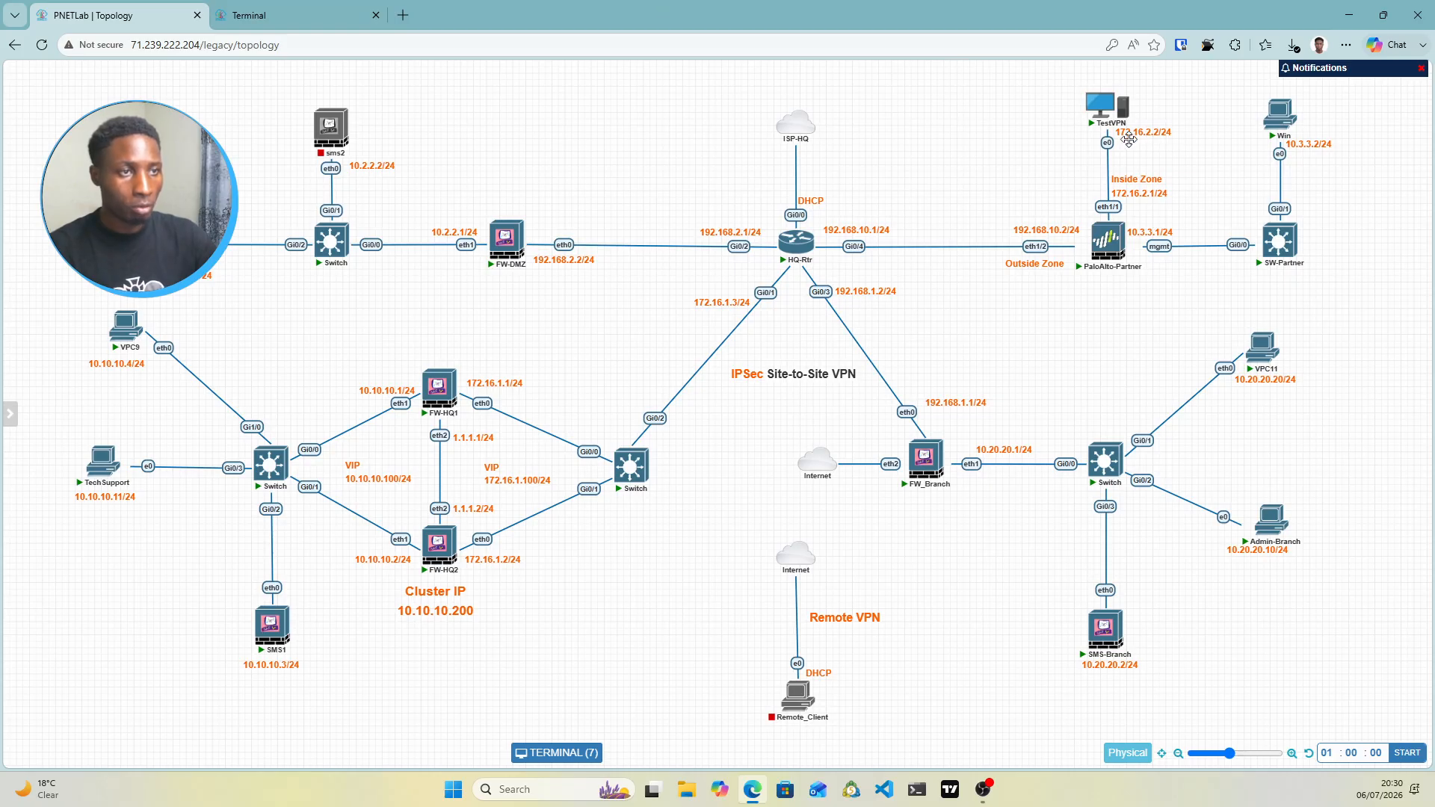
left_click(284, 19)
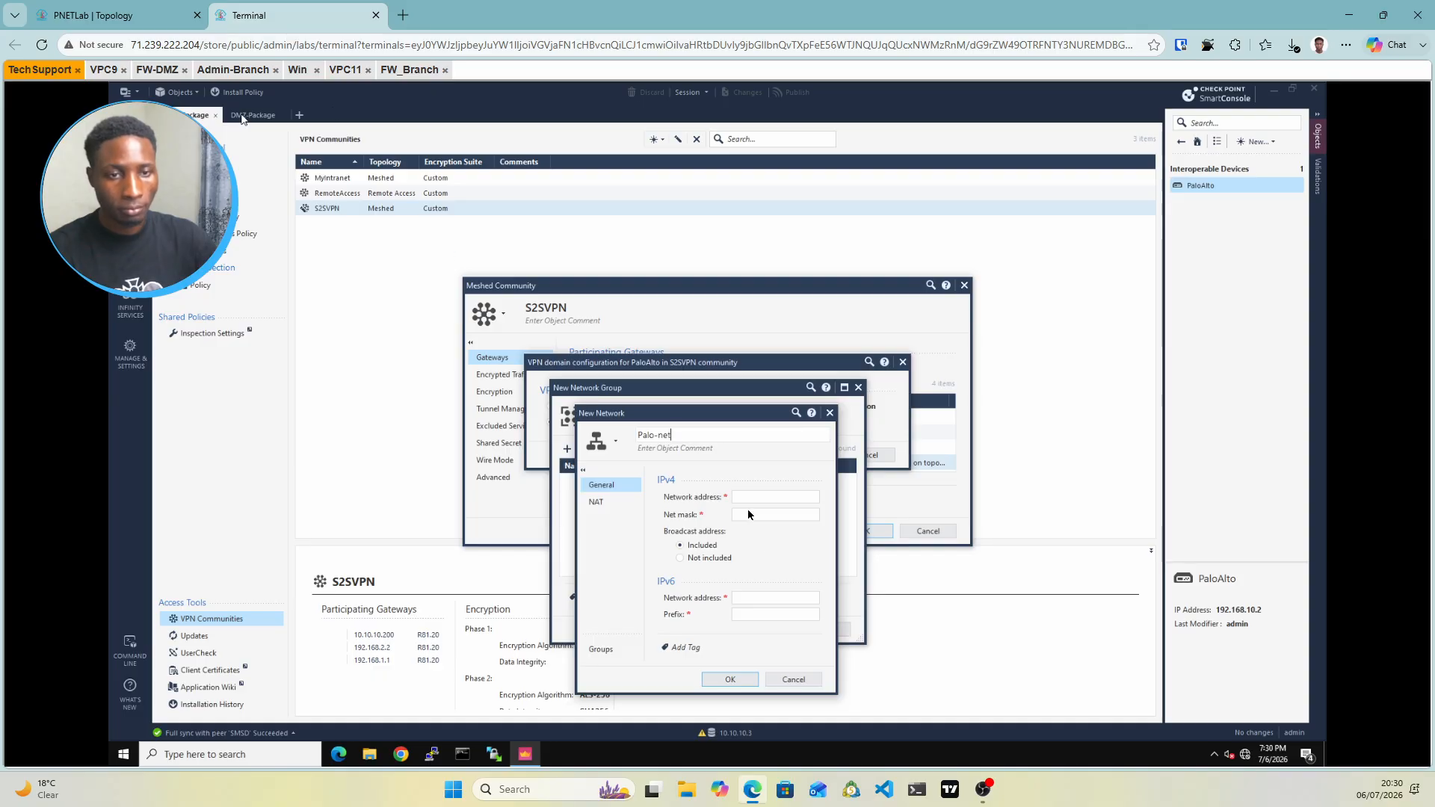
left_click(737, 497)
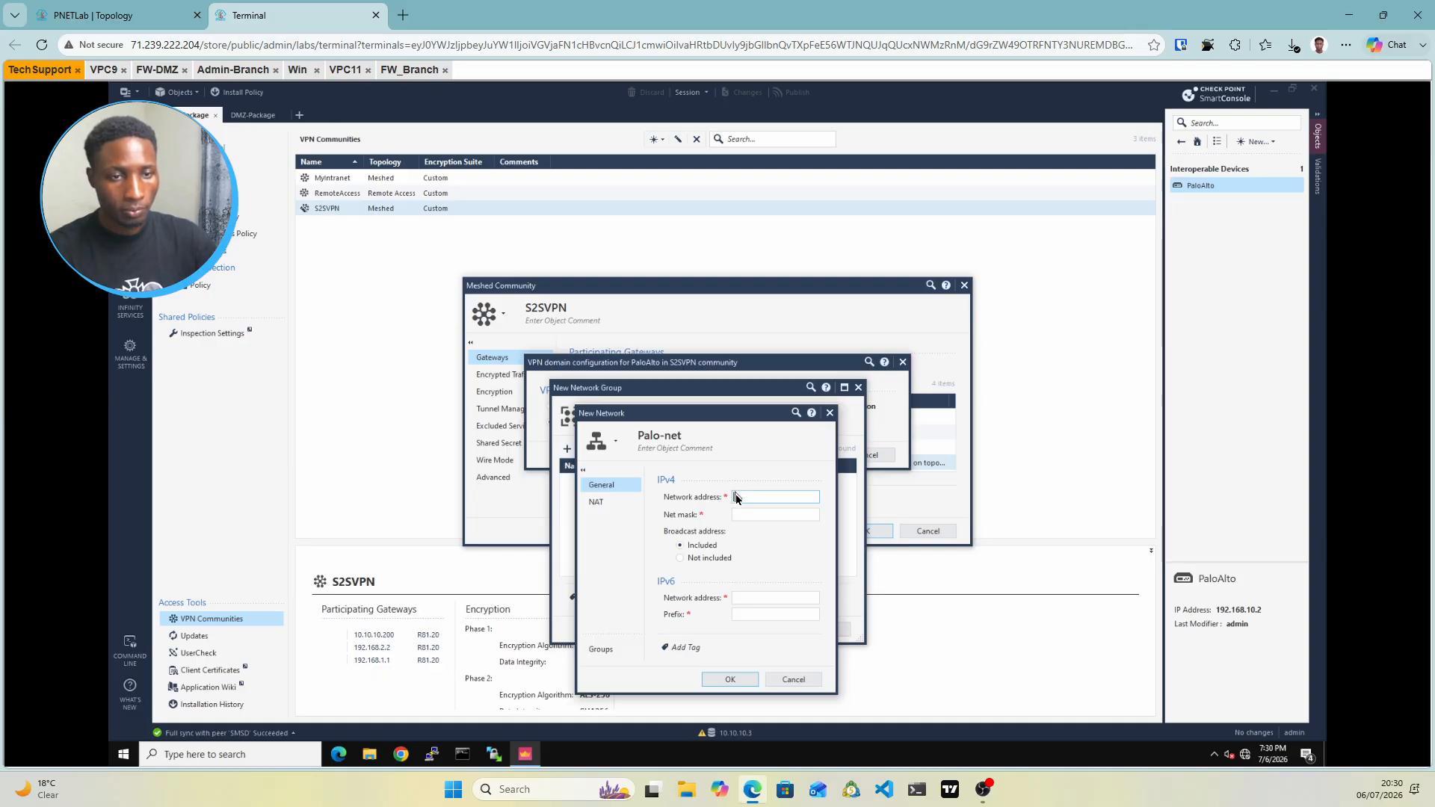
type("1")
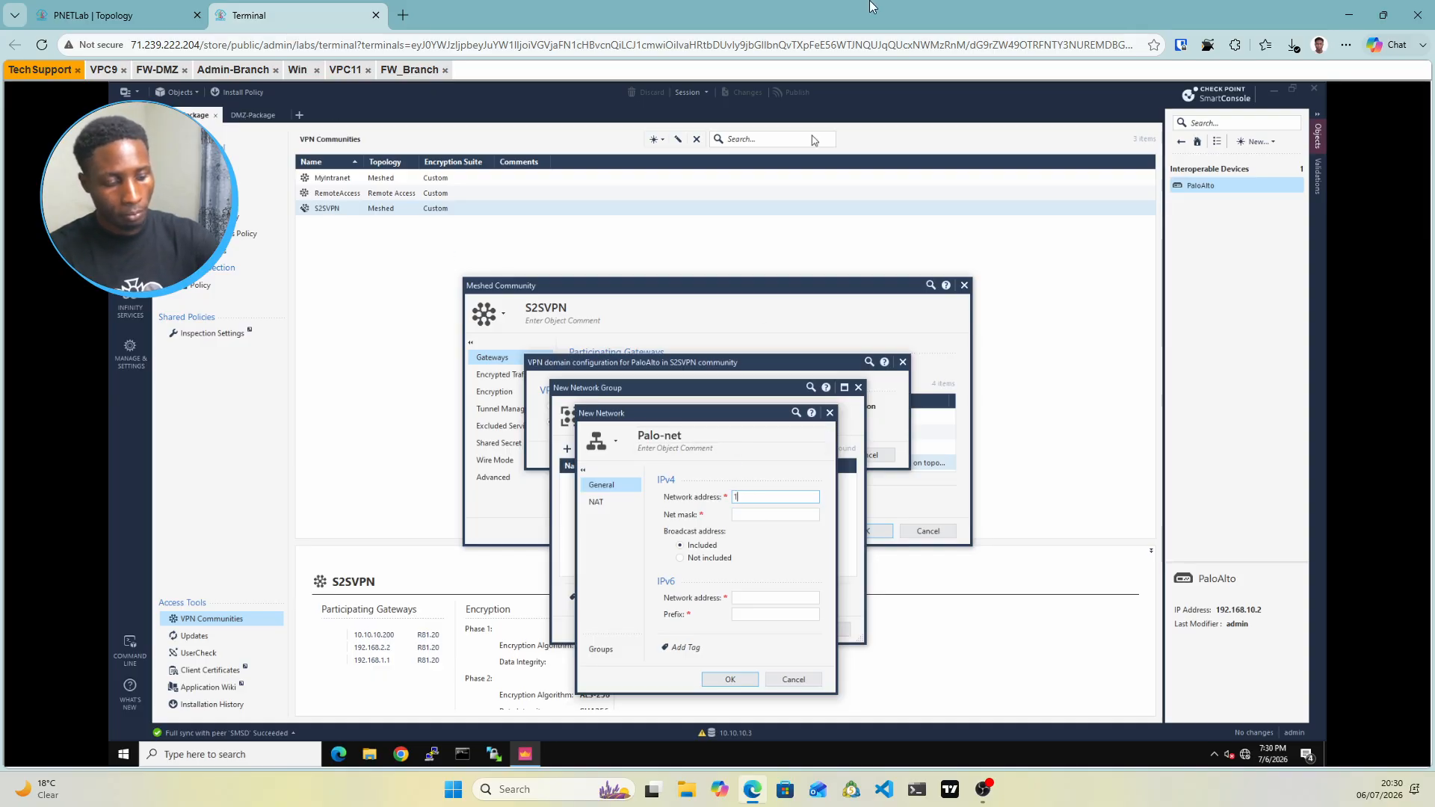
type("72.16.1.2")
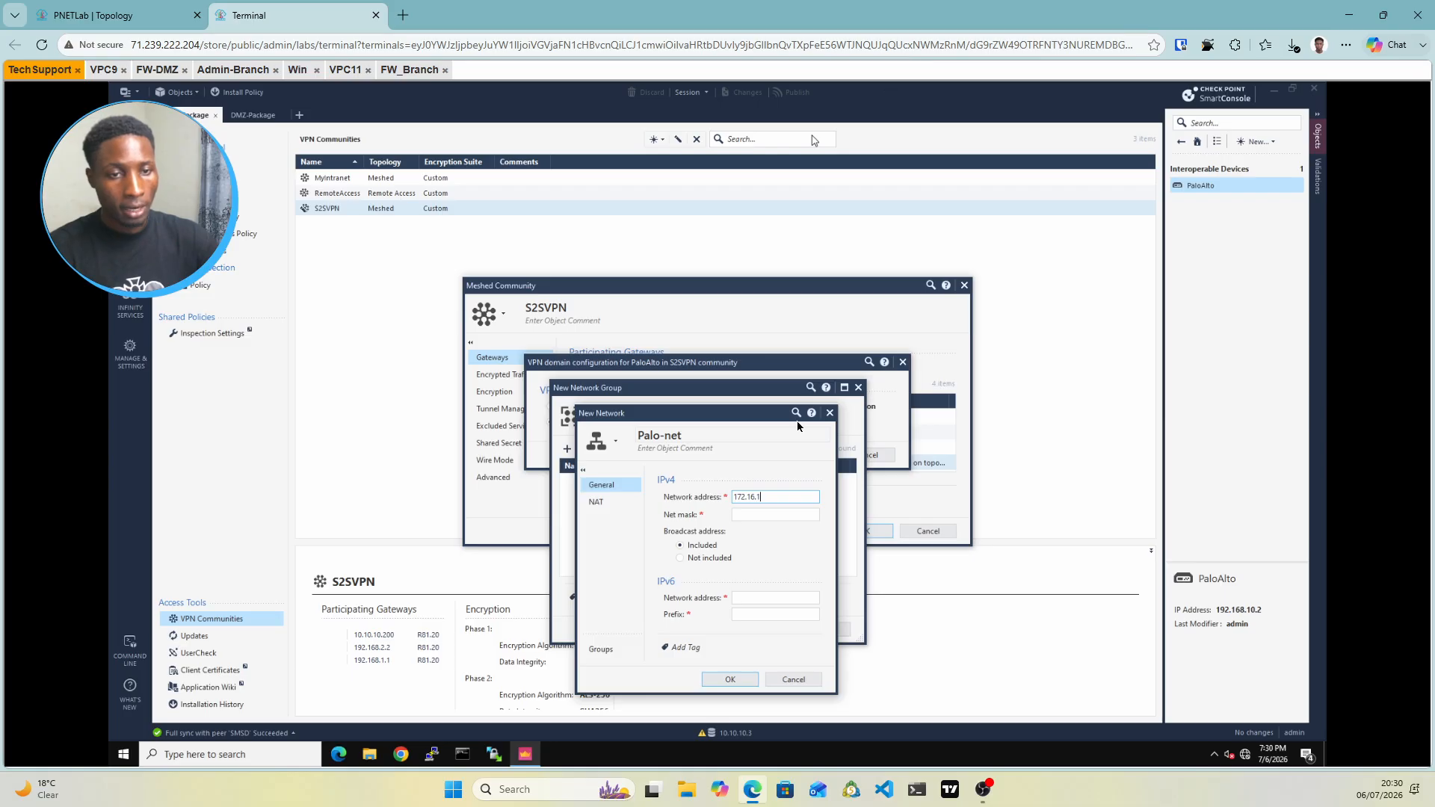
left_click(745, 515)
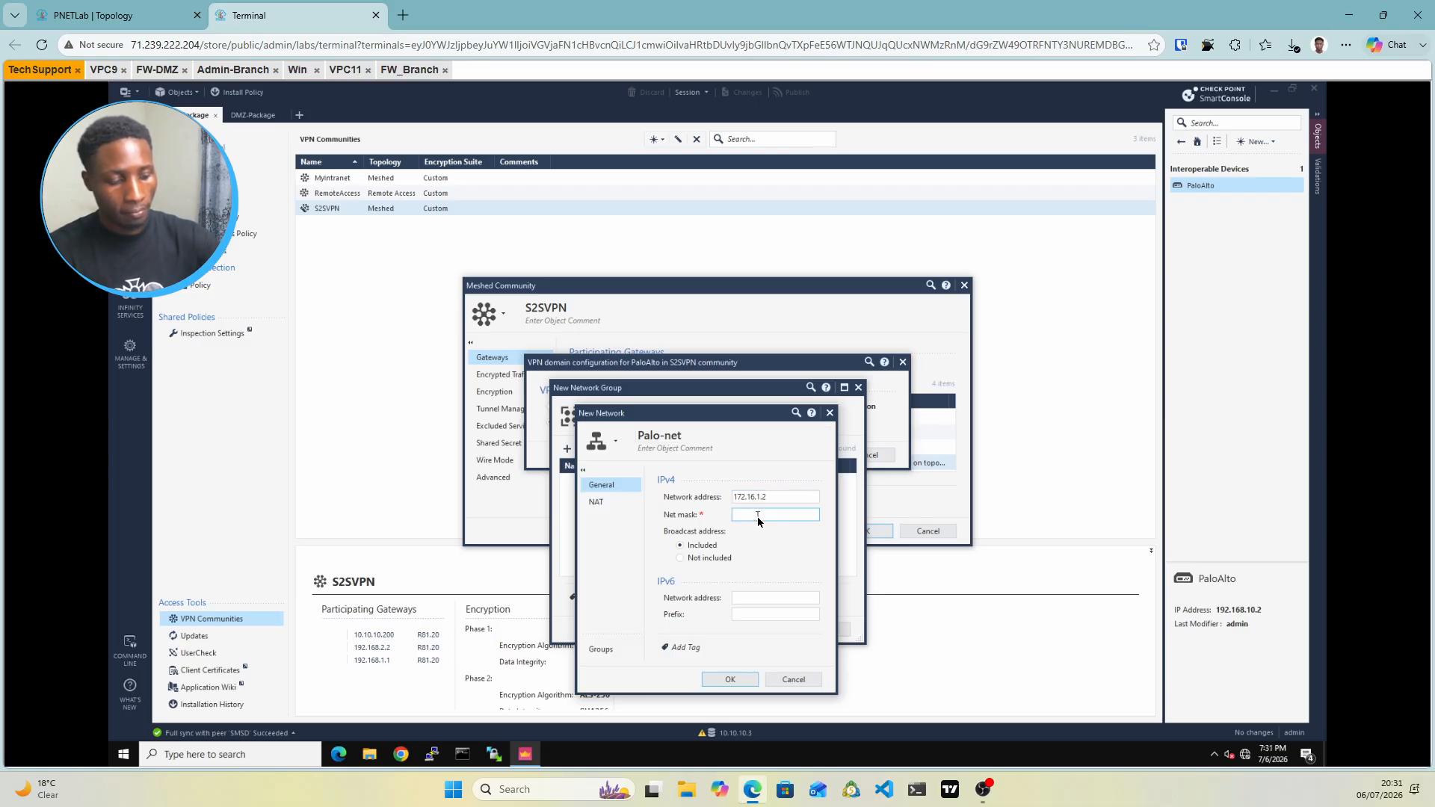
type("255.25")
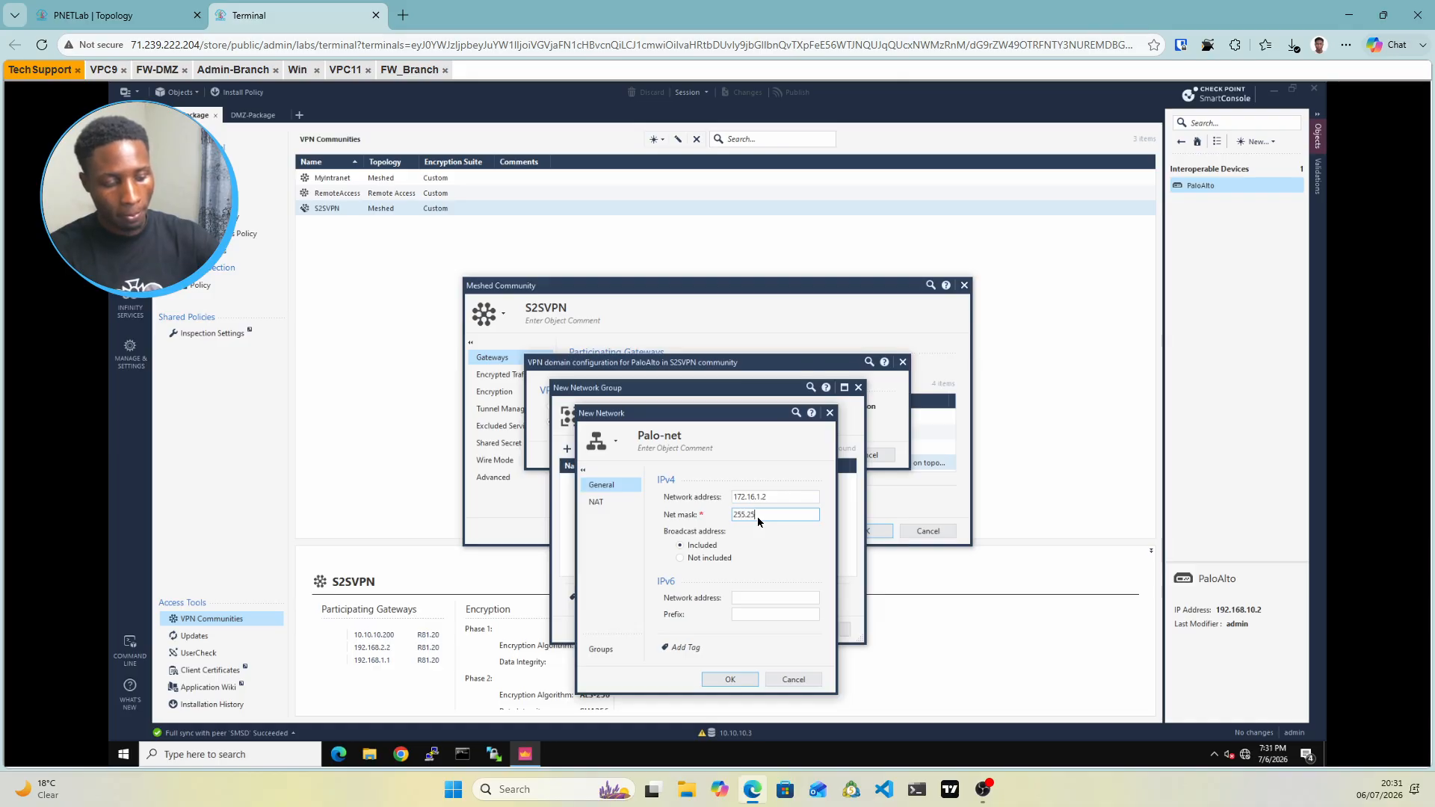
type("5.255.0")
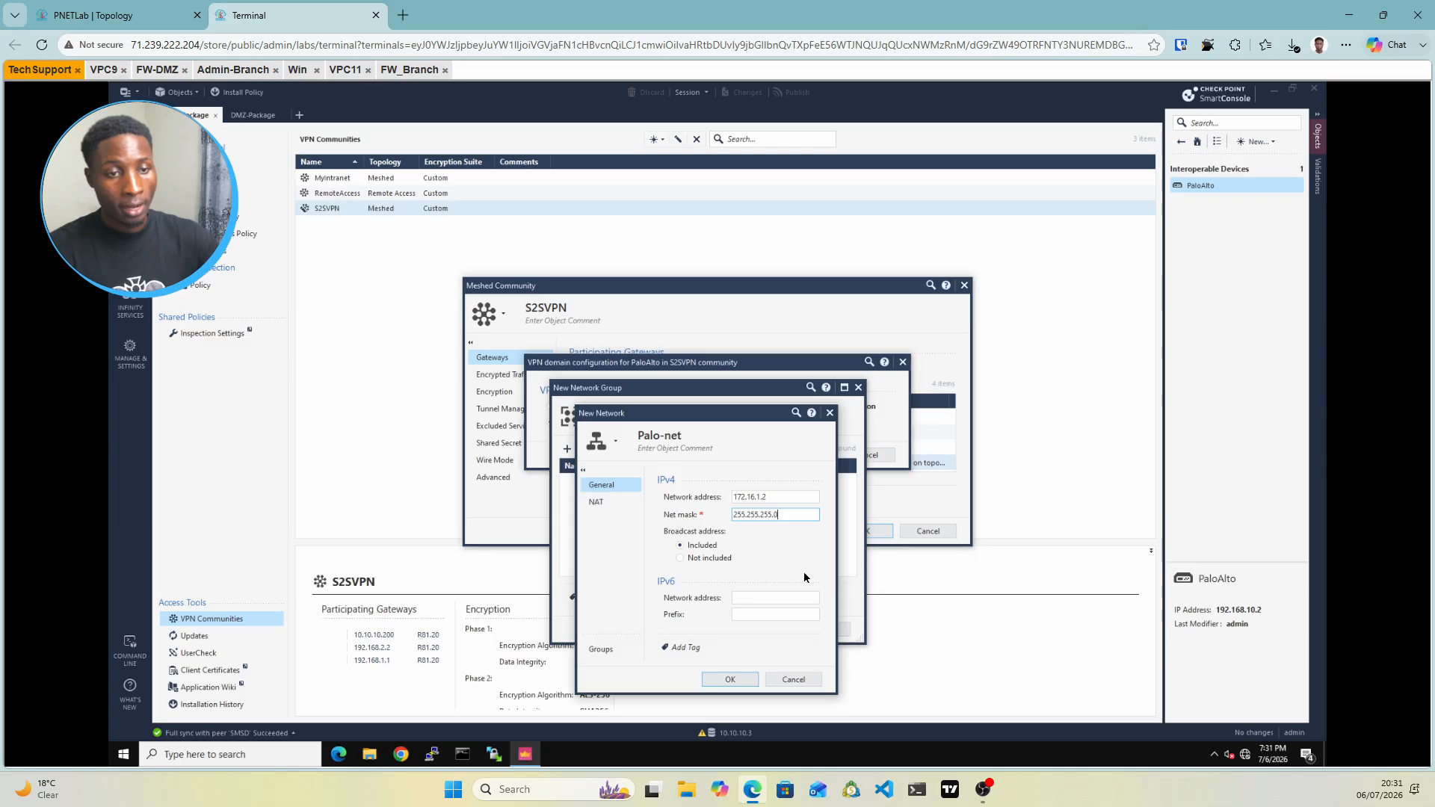
left_click(735, 681)
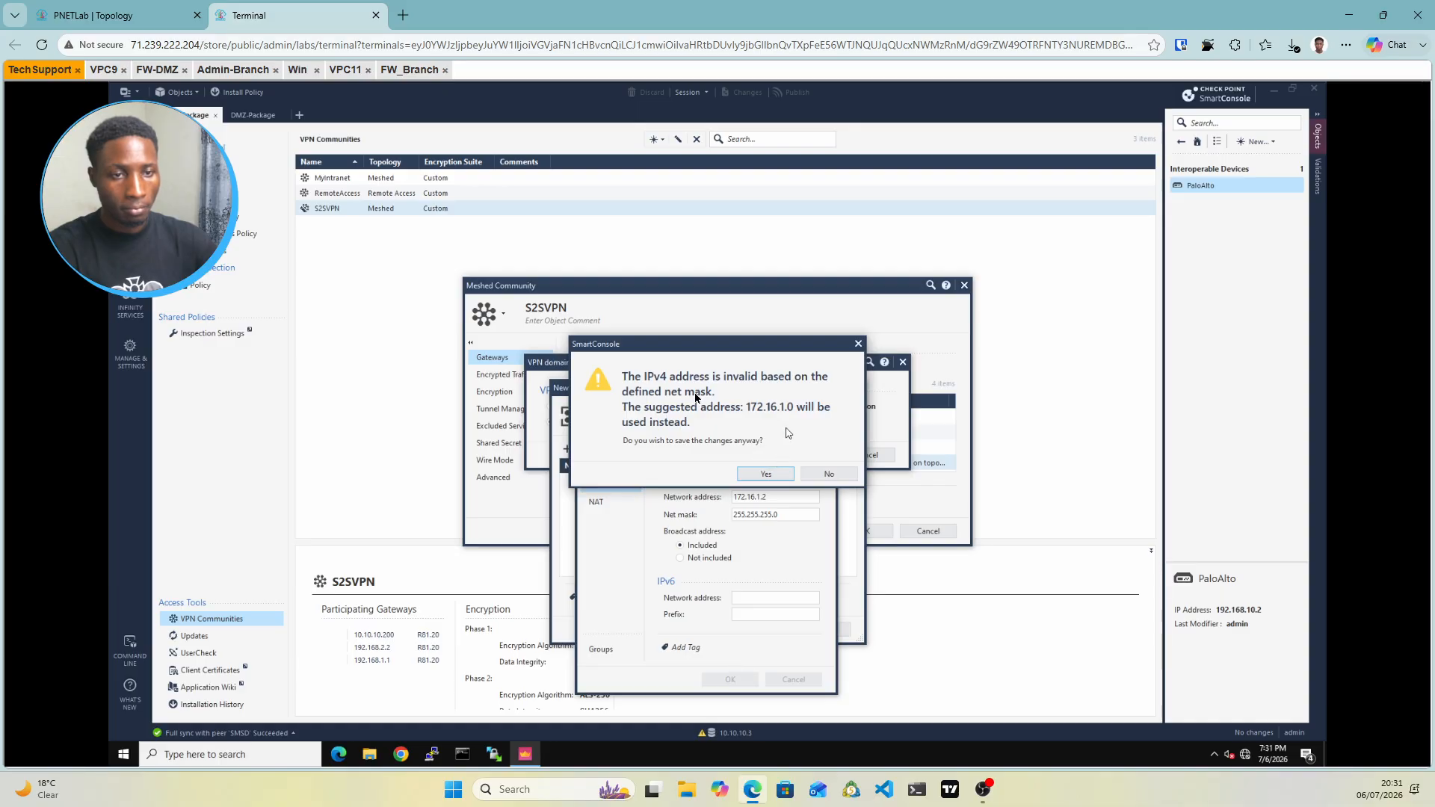
left_click(829, 474)
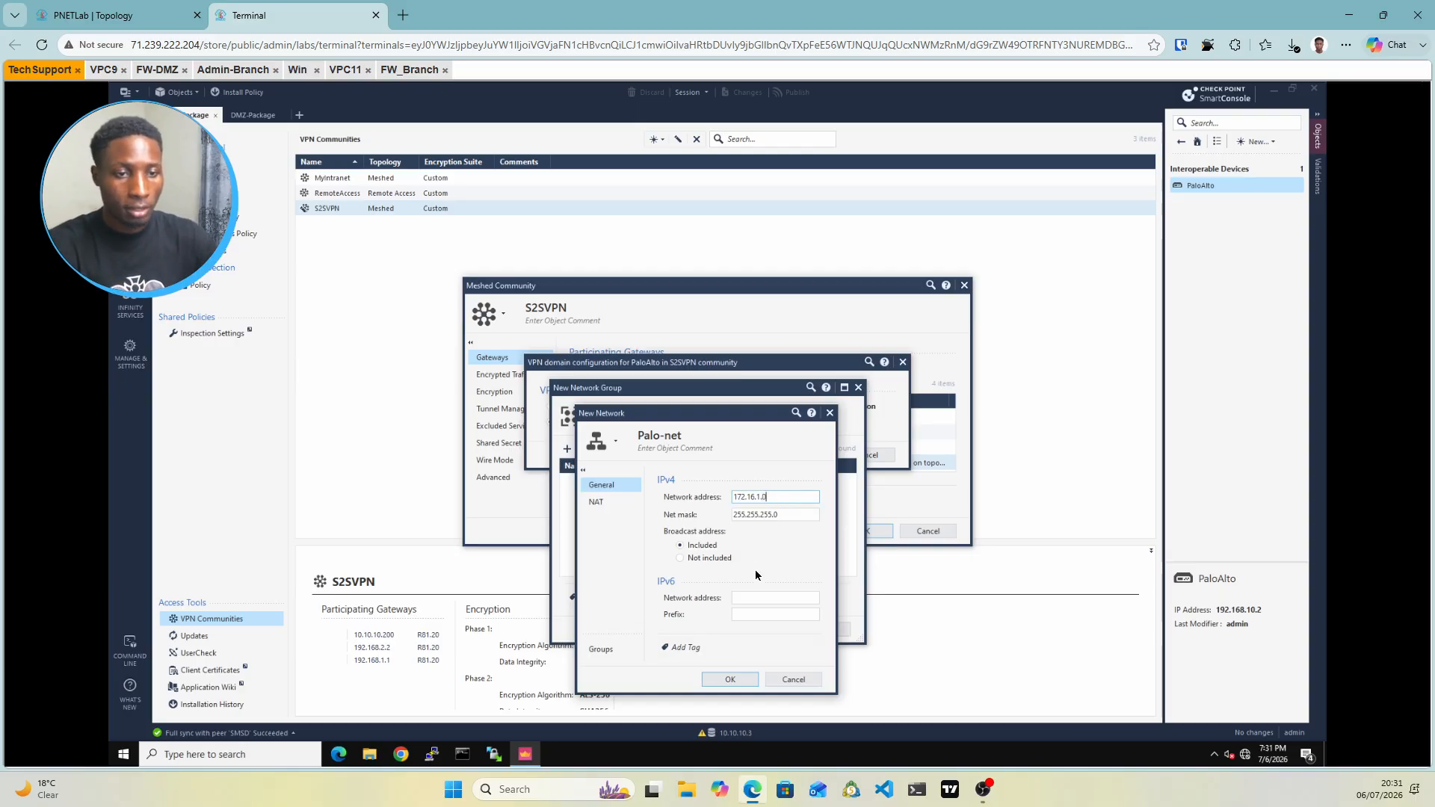
left_click(730, 680)
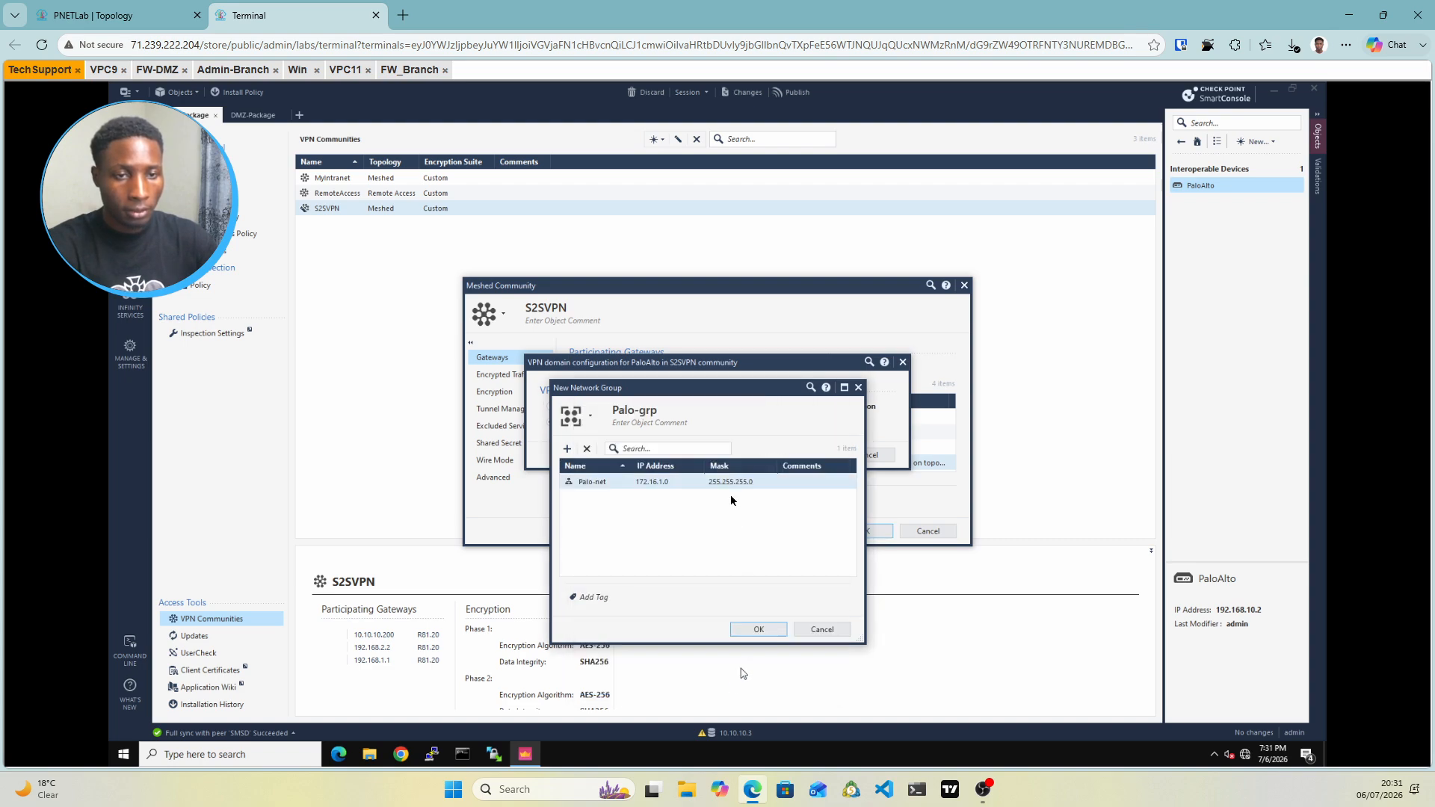
Correct Palo-net's address to 172.16.2.0 and save the Palo-grp group
left_click(150, 16)
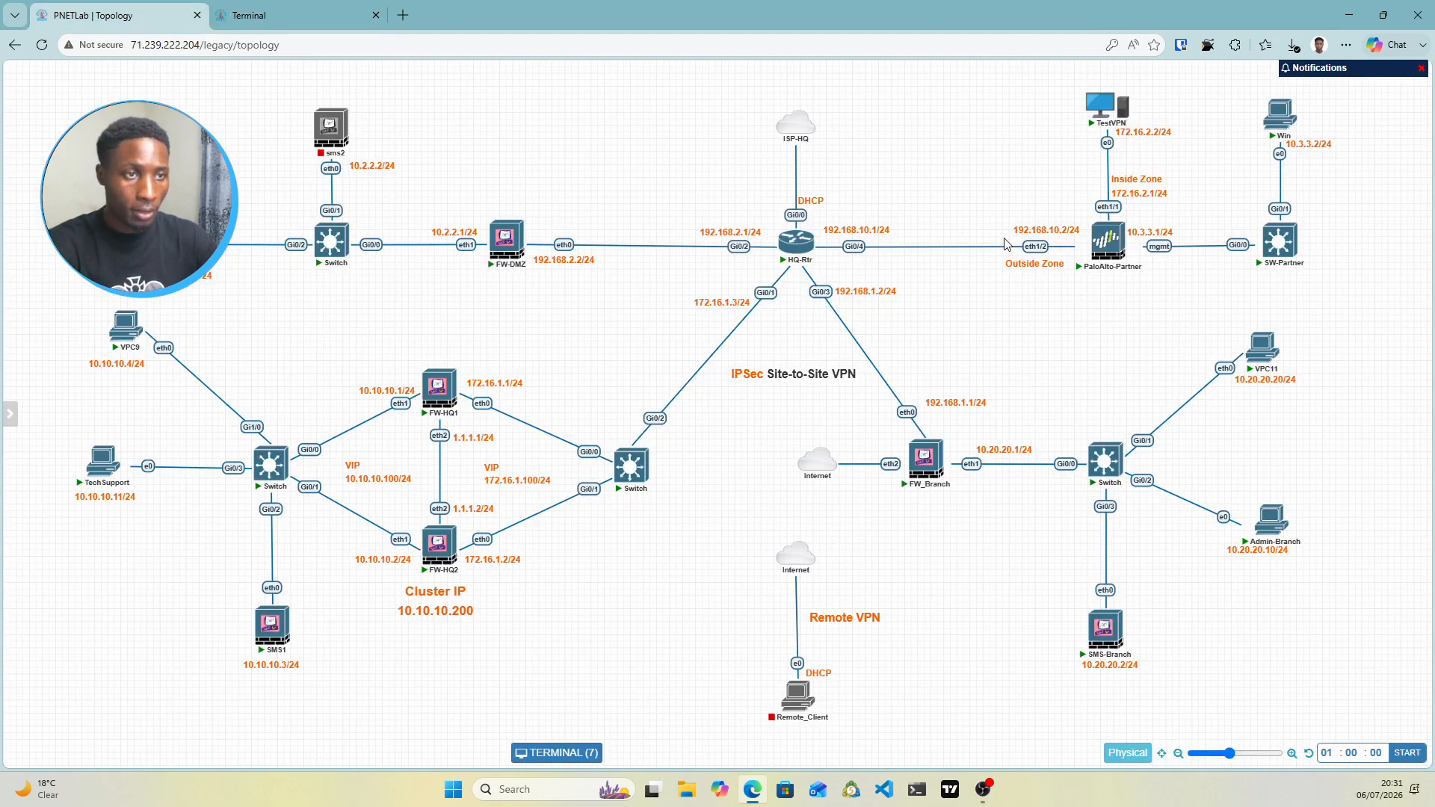
left_click(291, 14)
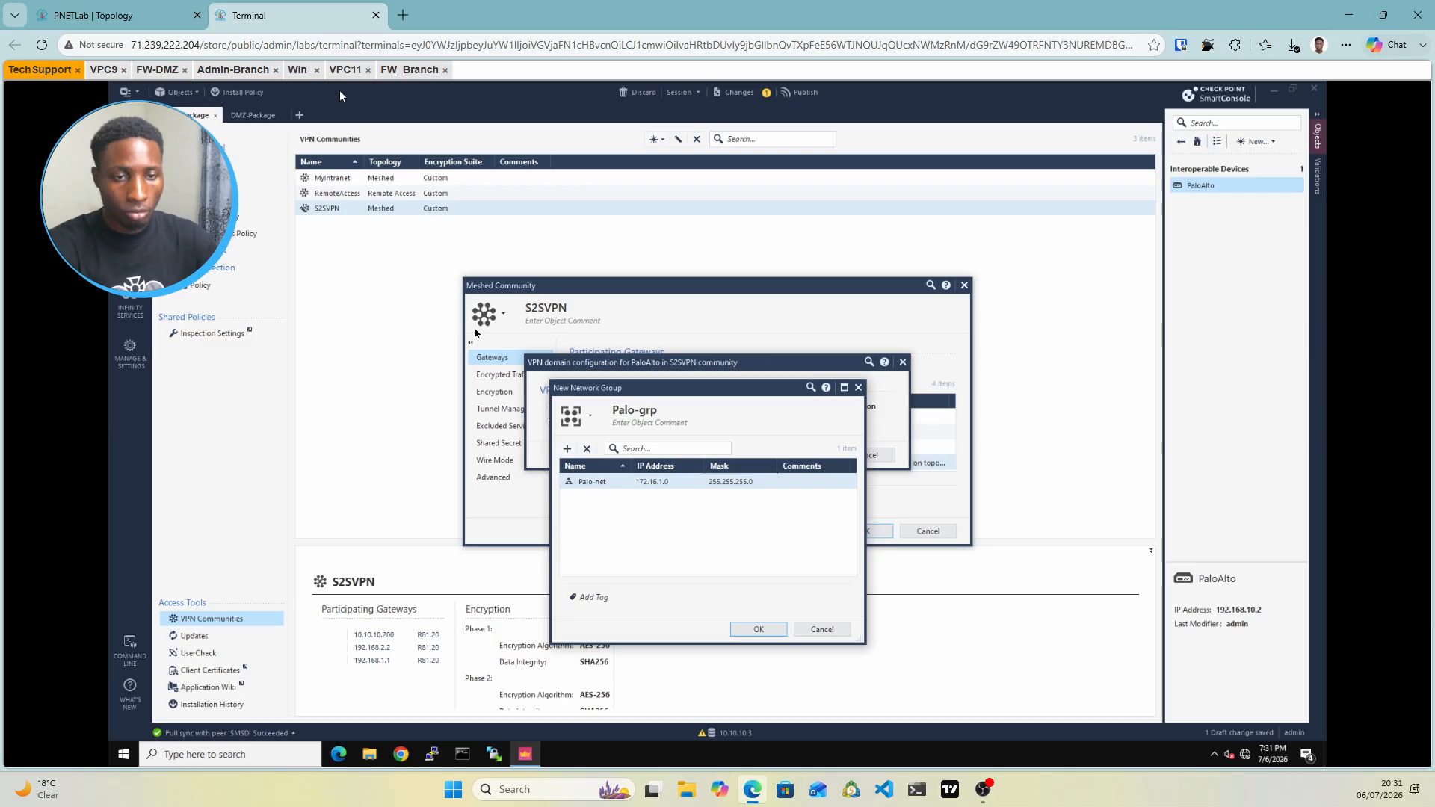
left_click(673, 488)
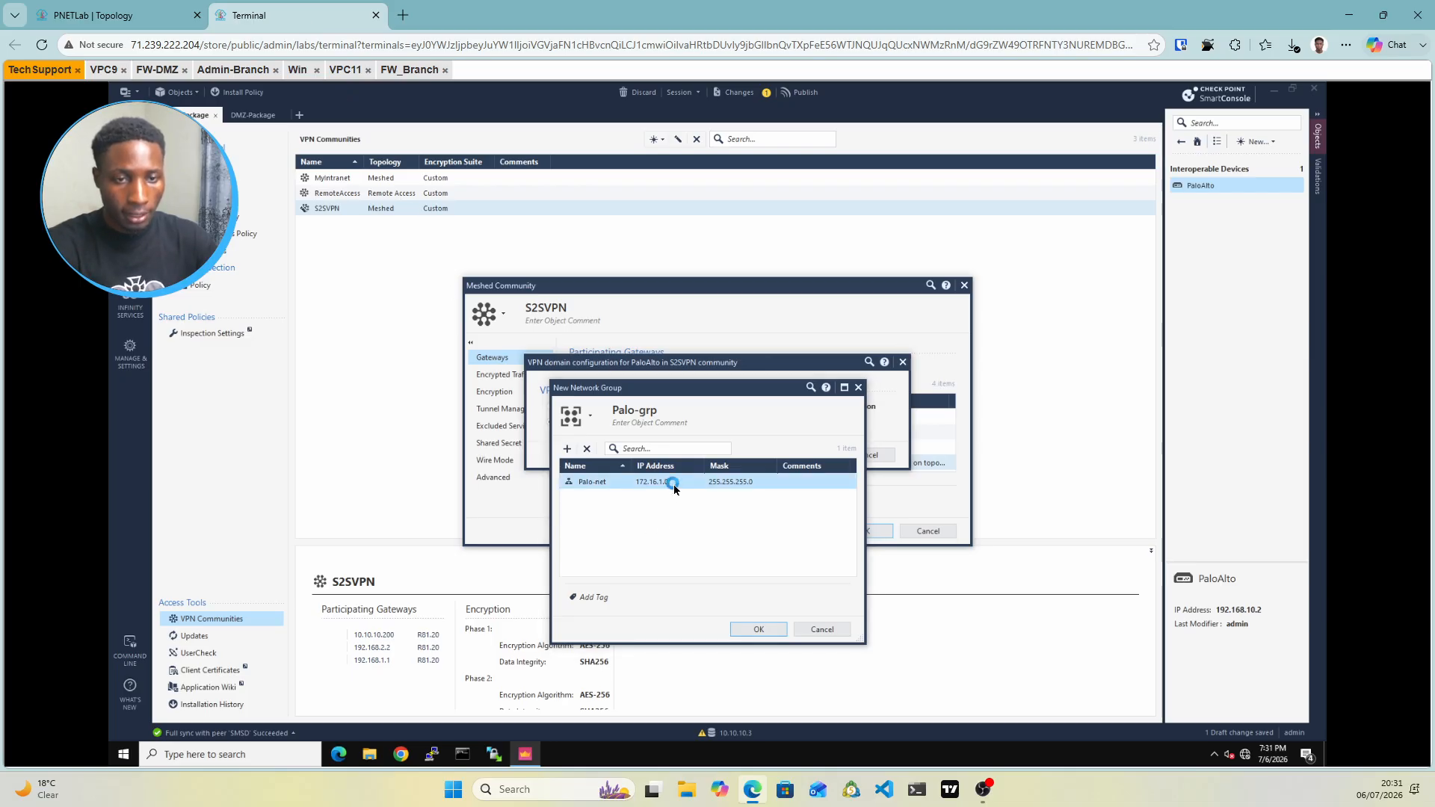
double_click(674, 483)
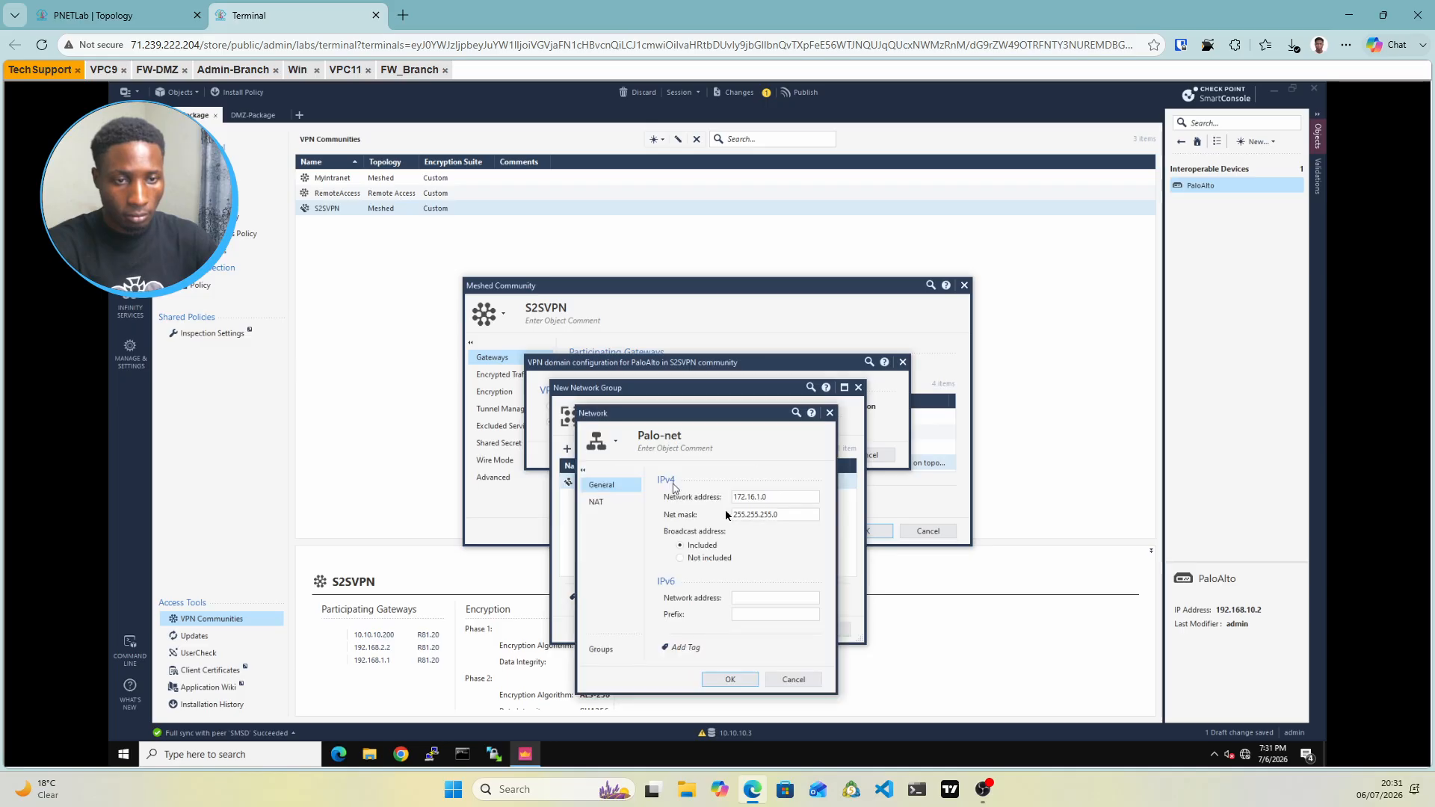
left_click(763, 501)
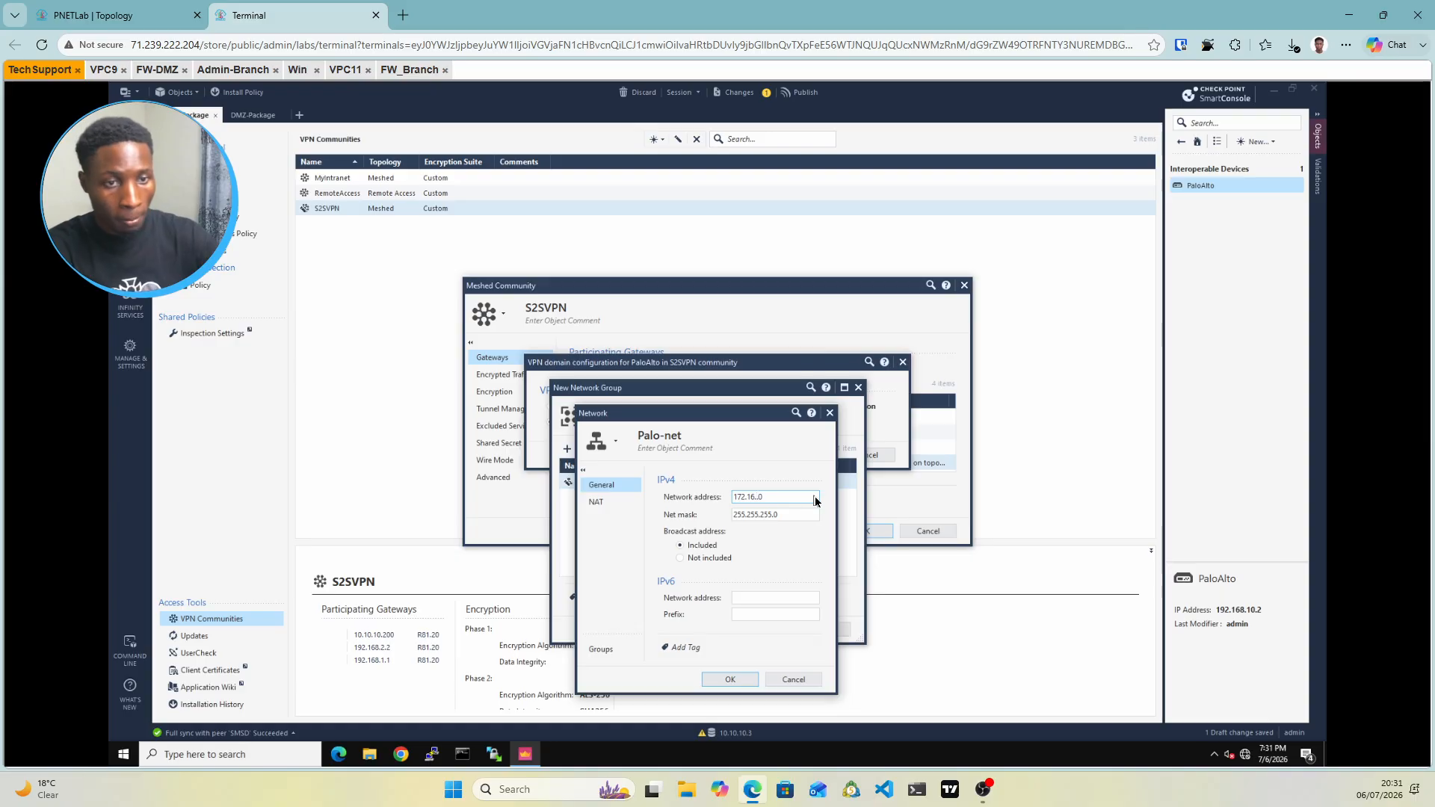
left_click(740, 683)
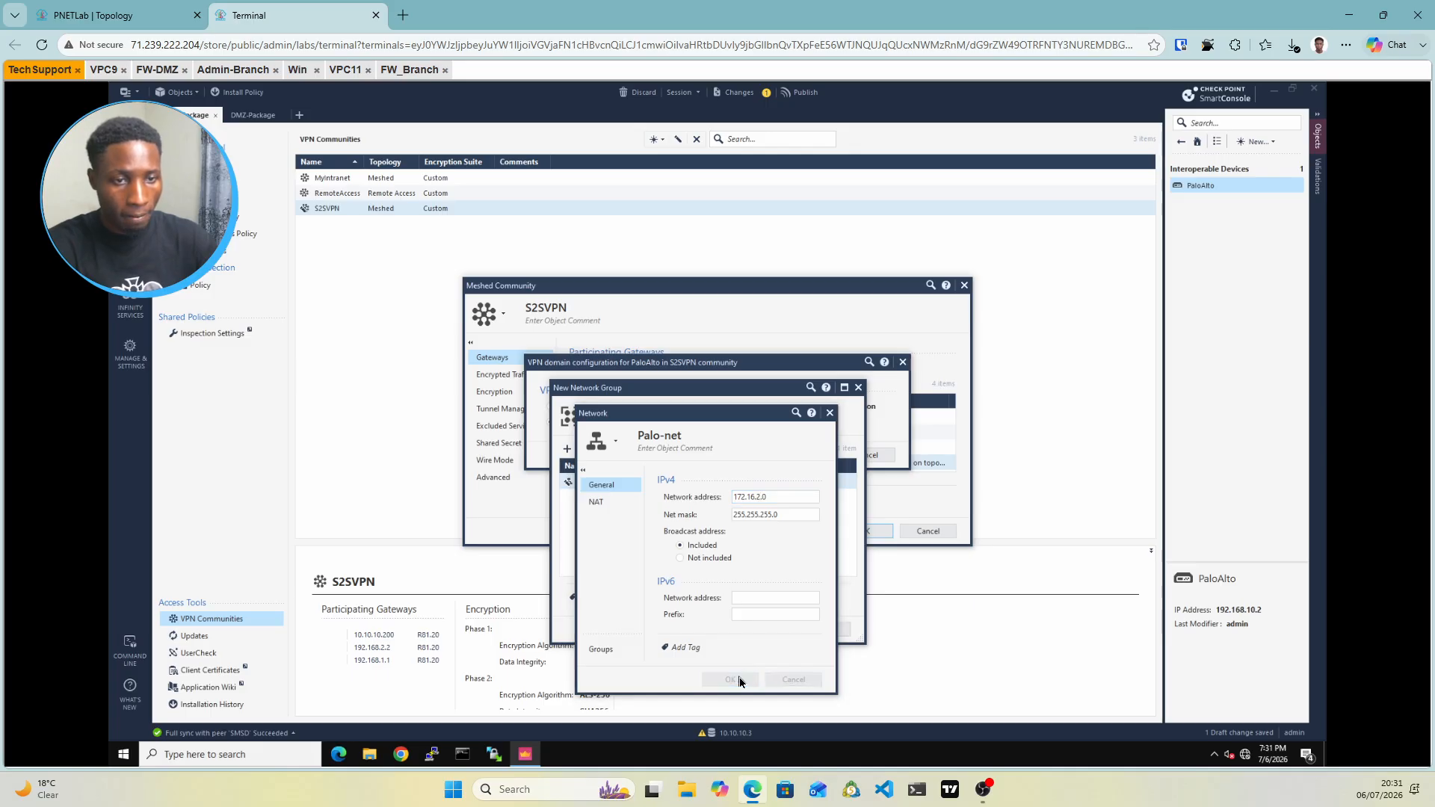
left_click(756, 630)
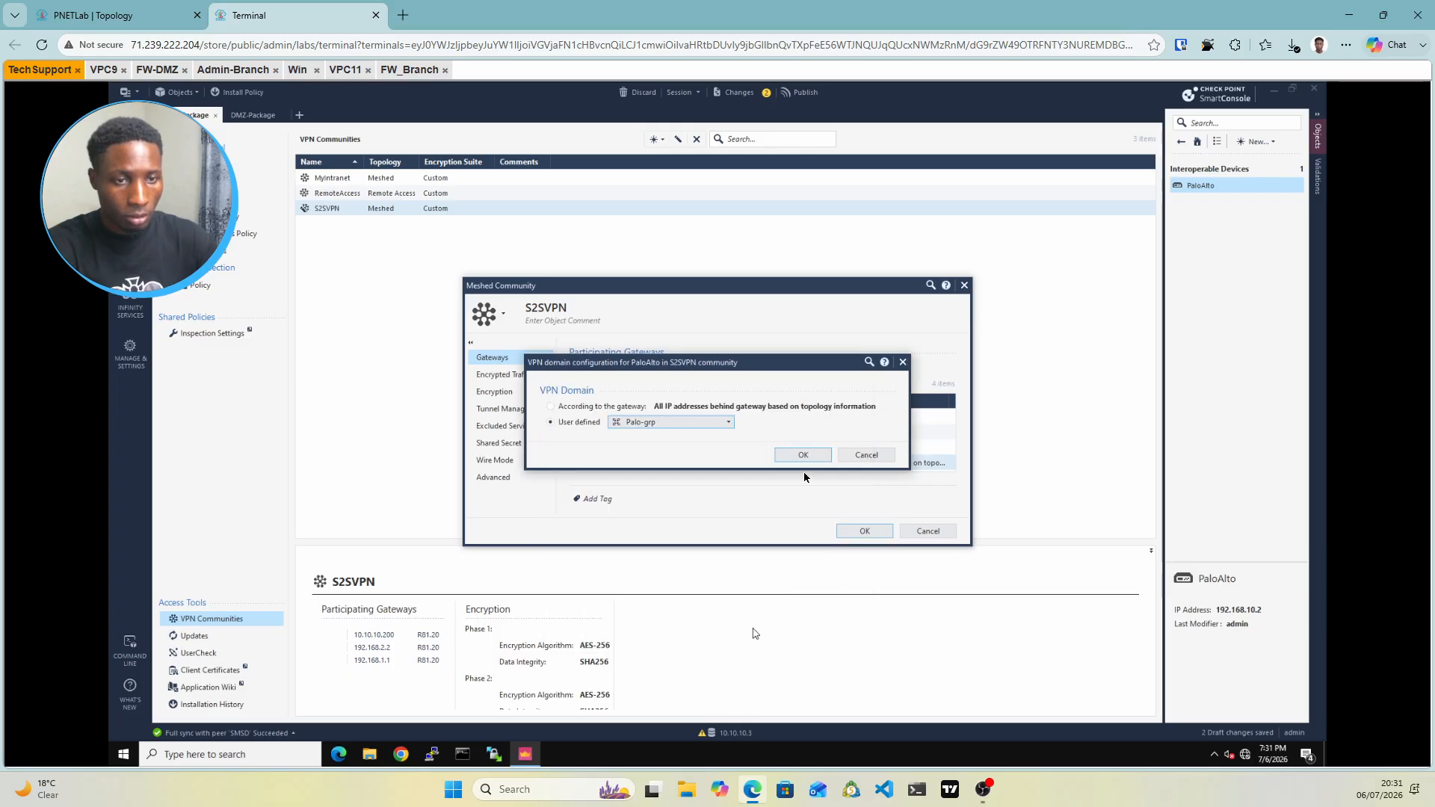
Confirm Palo-grp as the VPN domain, then enter FW-Branch's S2SVPN shared secret despite the short-secret warning
left_click(803, 454)
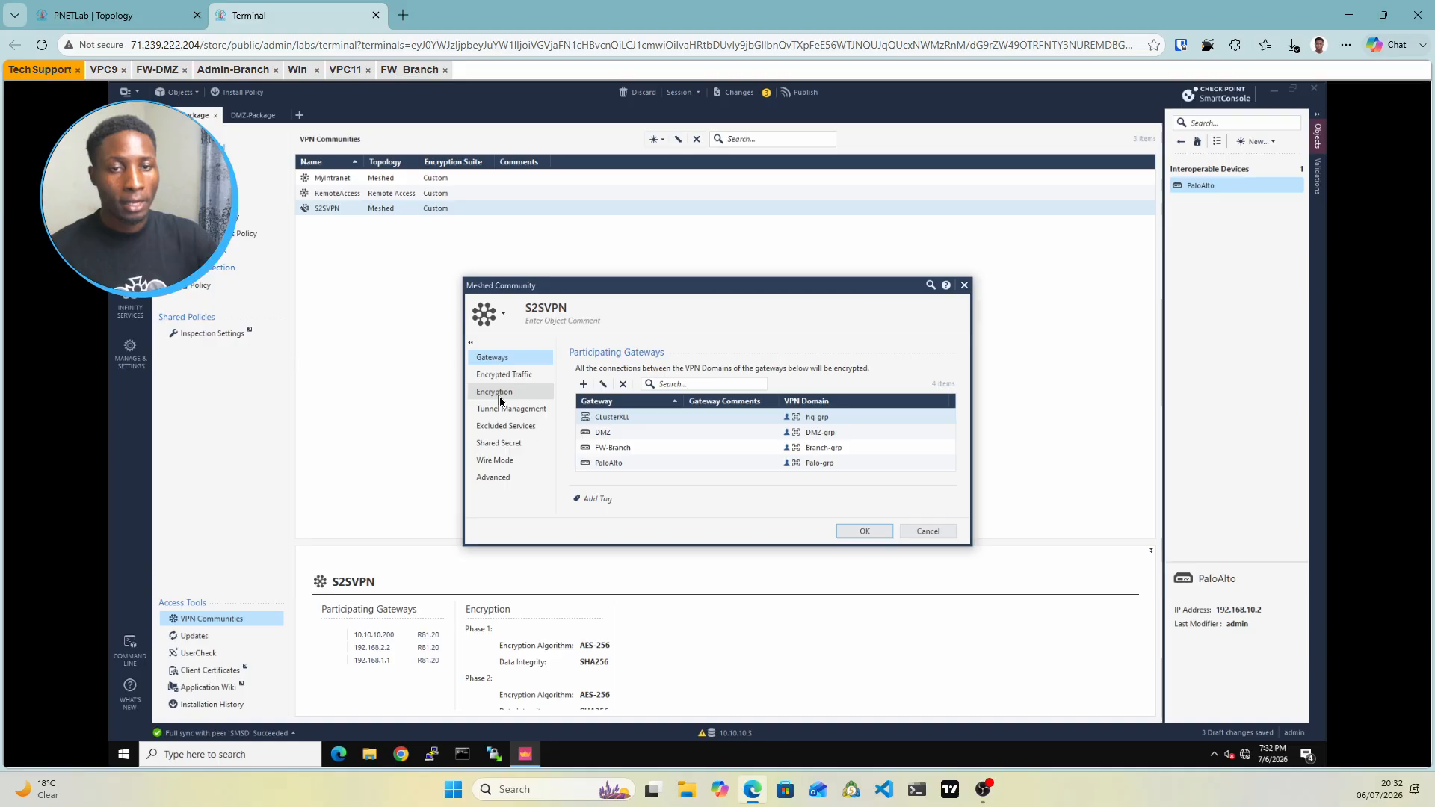
left_click(499, 394)
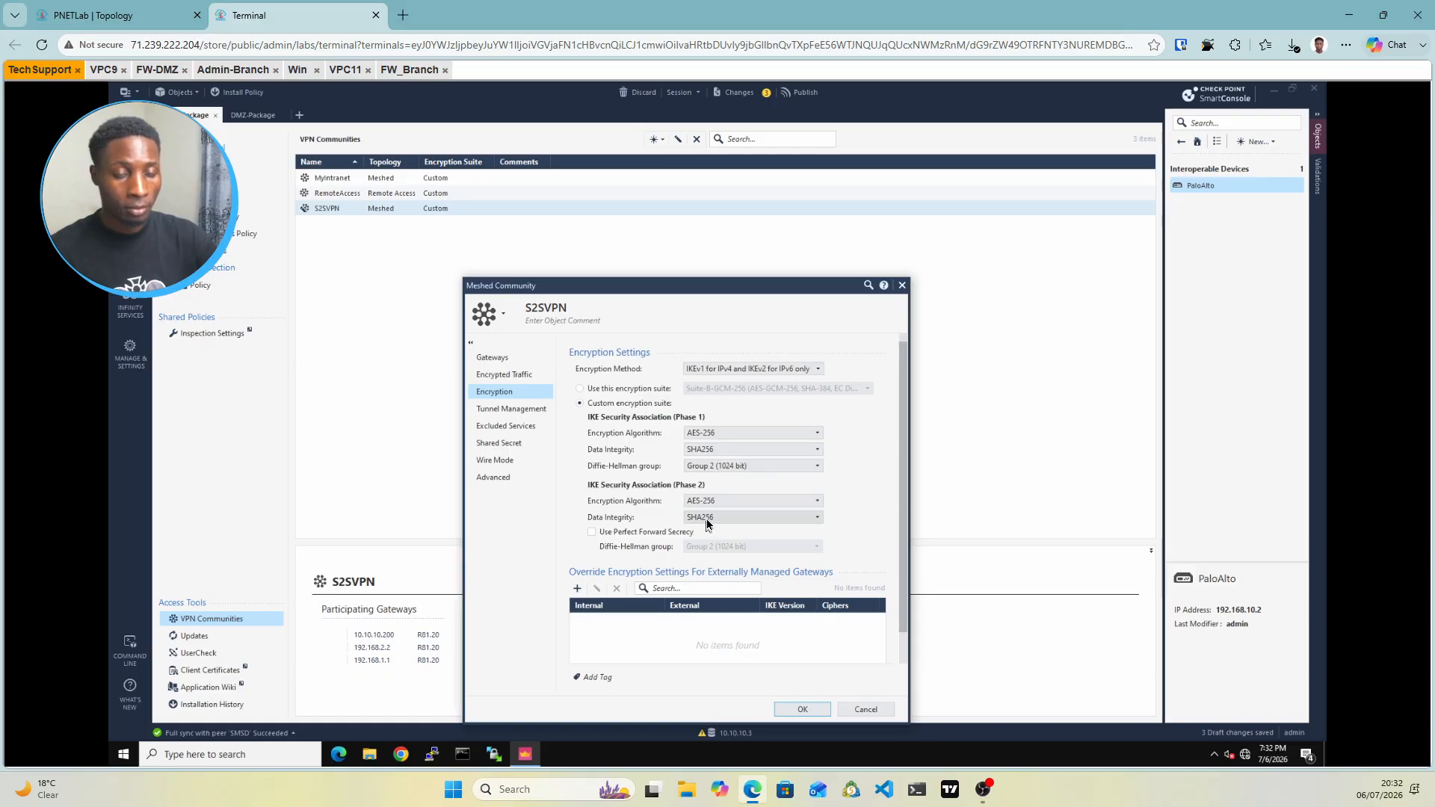
left_click(504, 445)
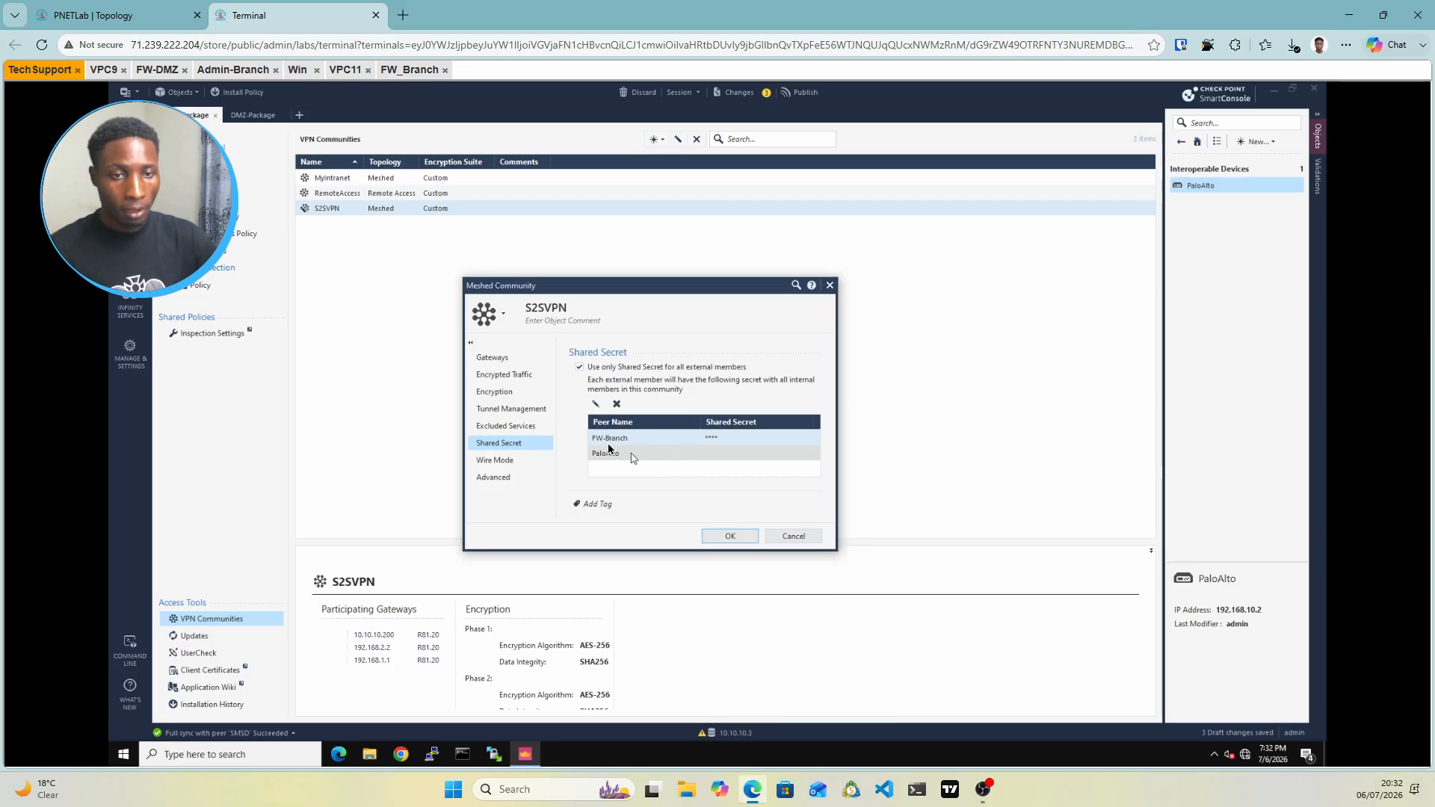
double_click(605, 454)
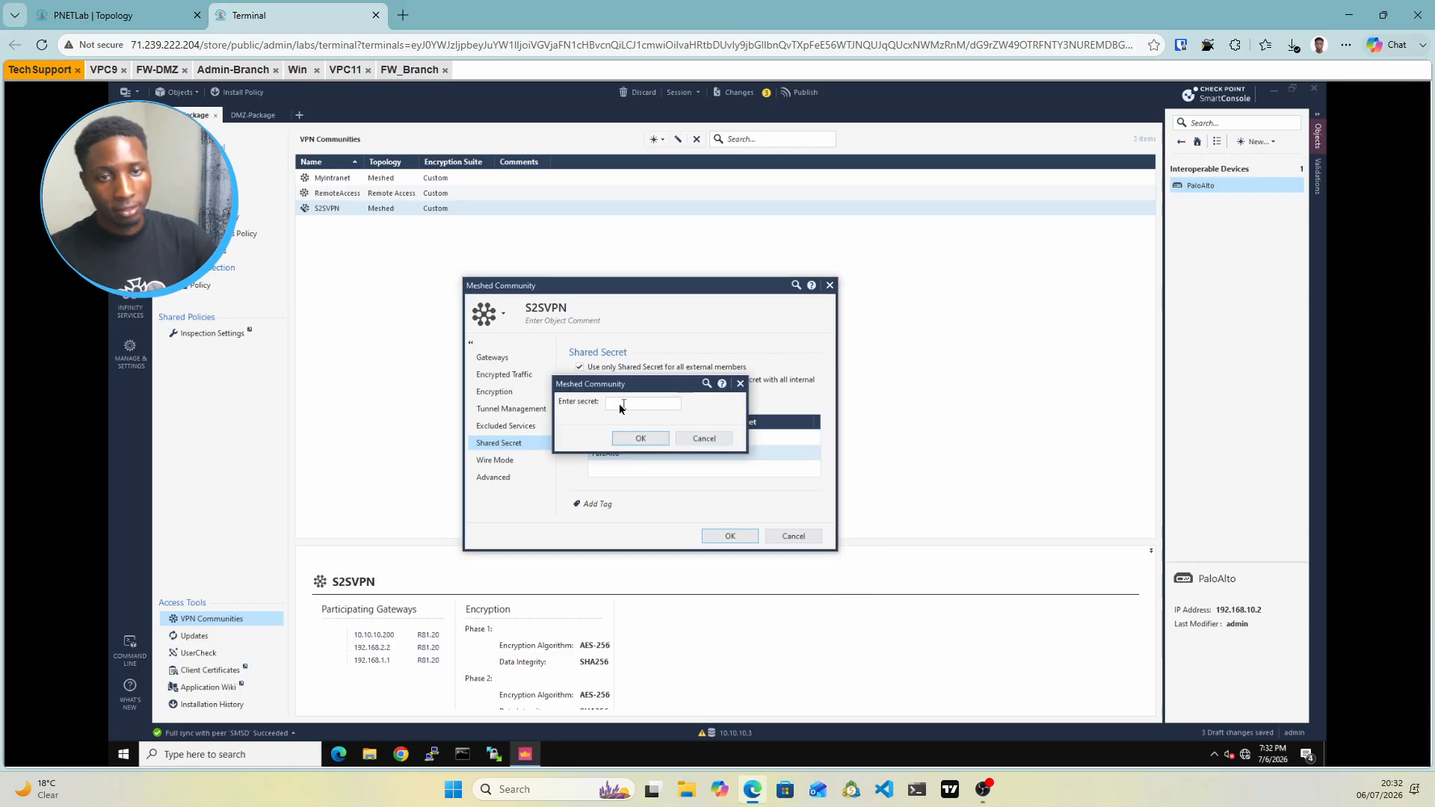
left_click(619, 403)
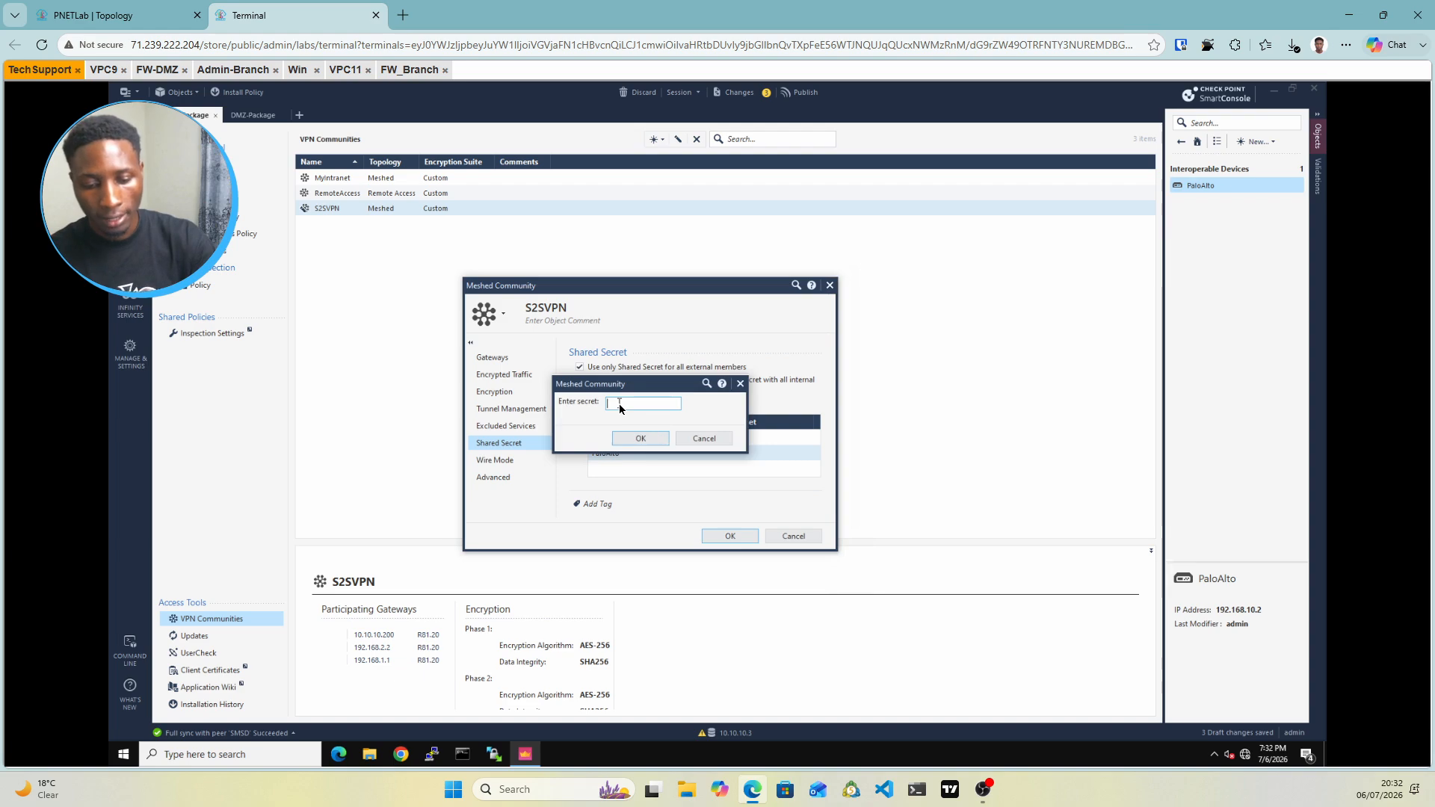
type("•••")
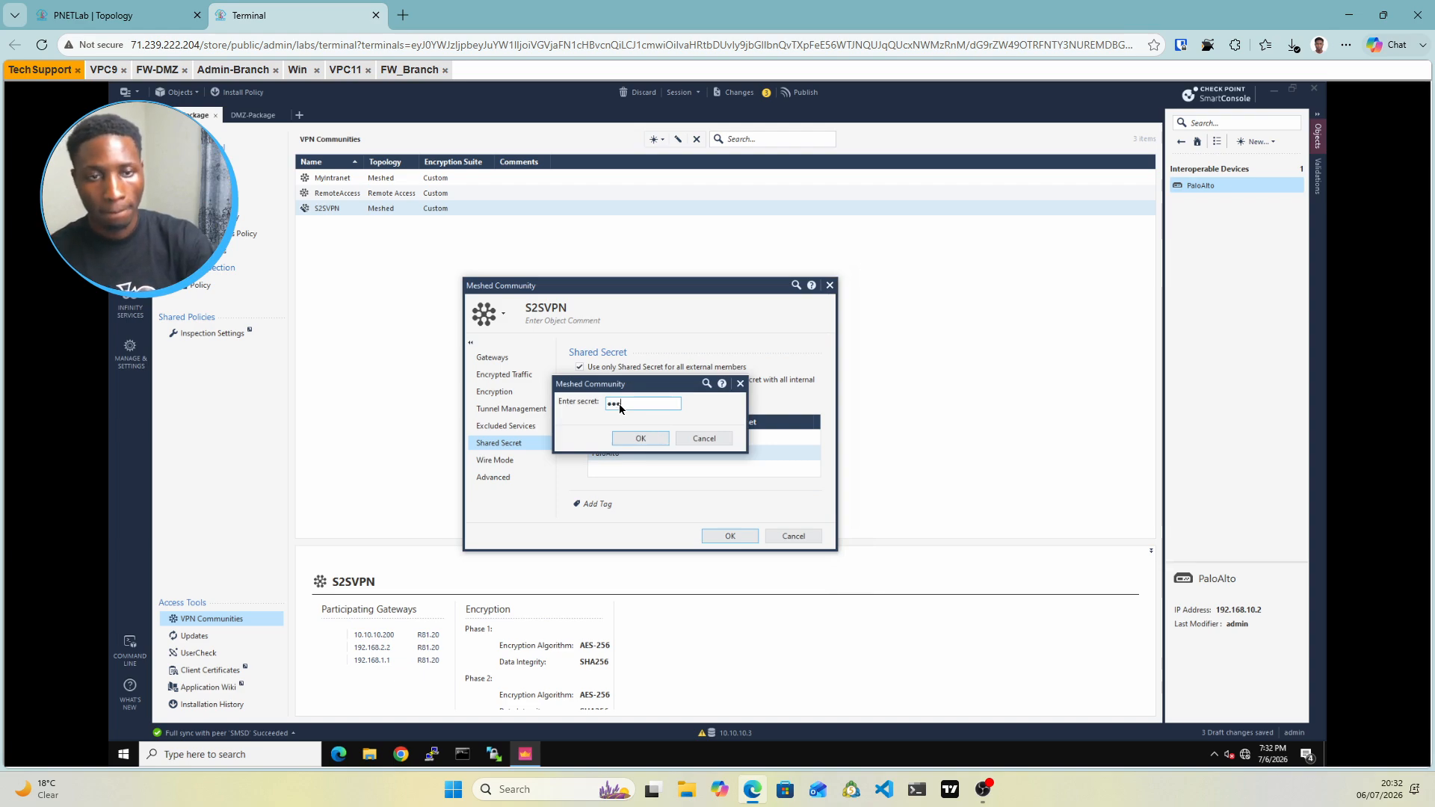
type("••••")
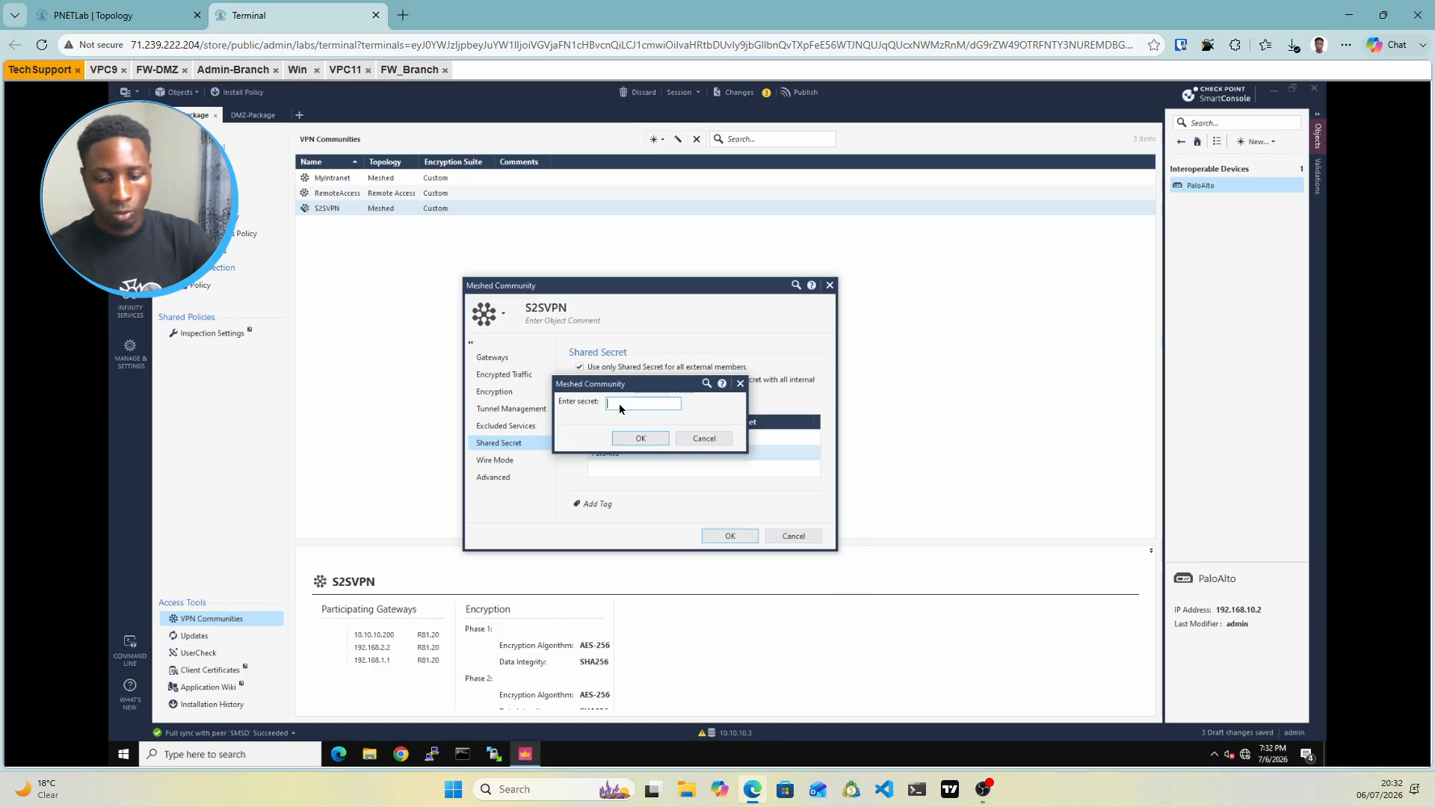
type("•")
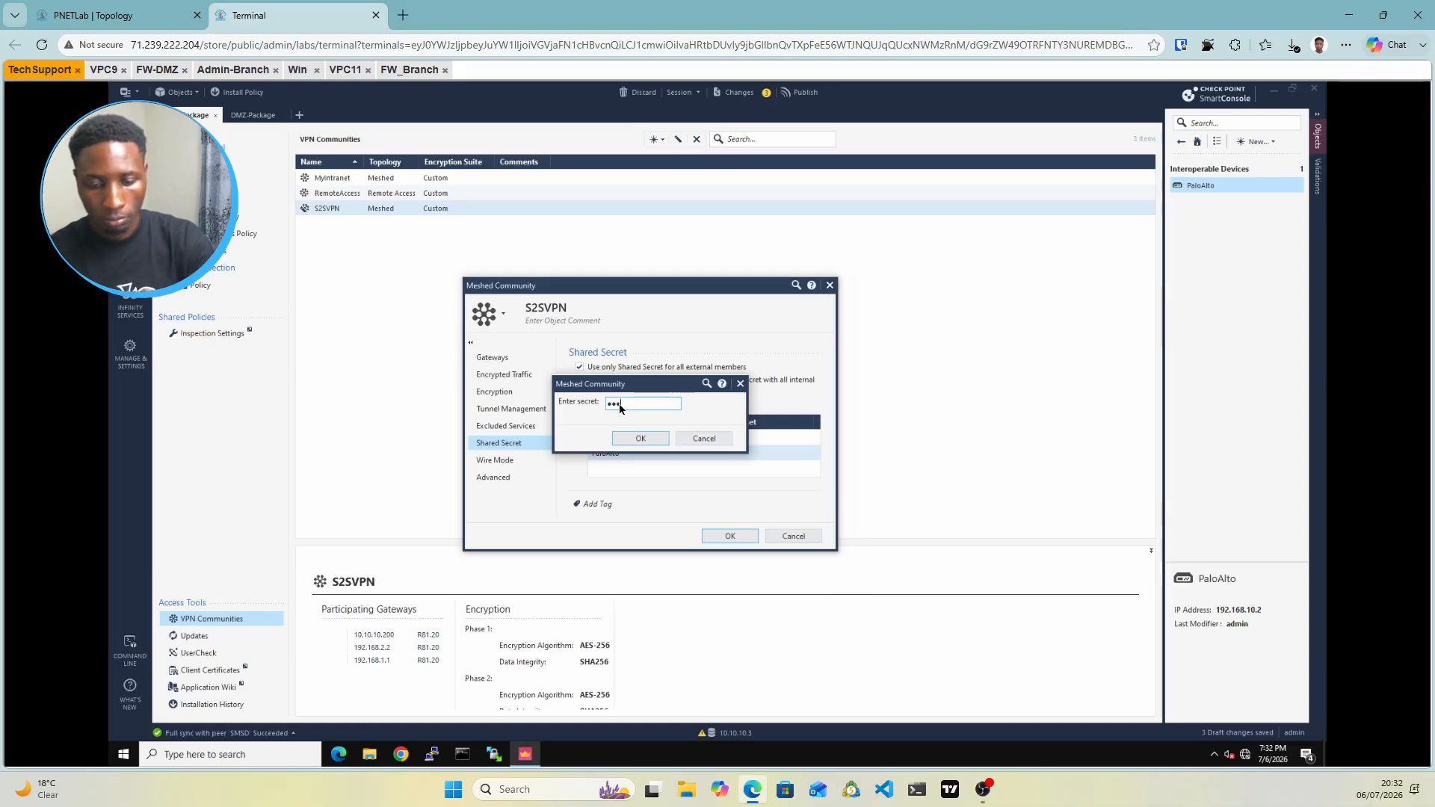
type("•••••••")
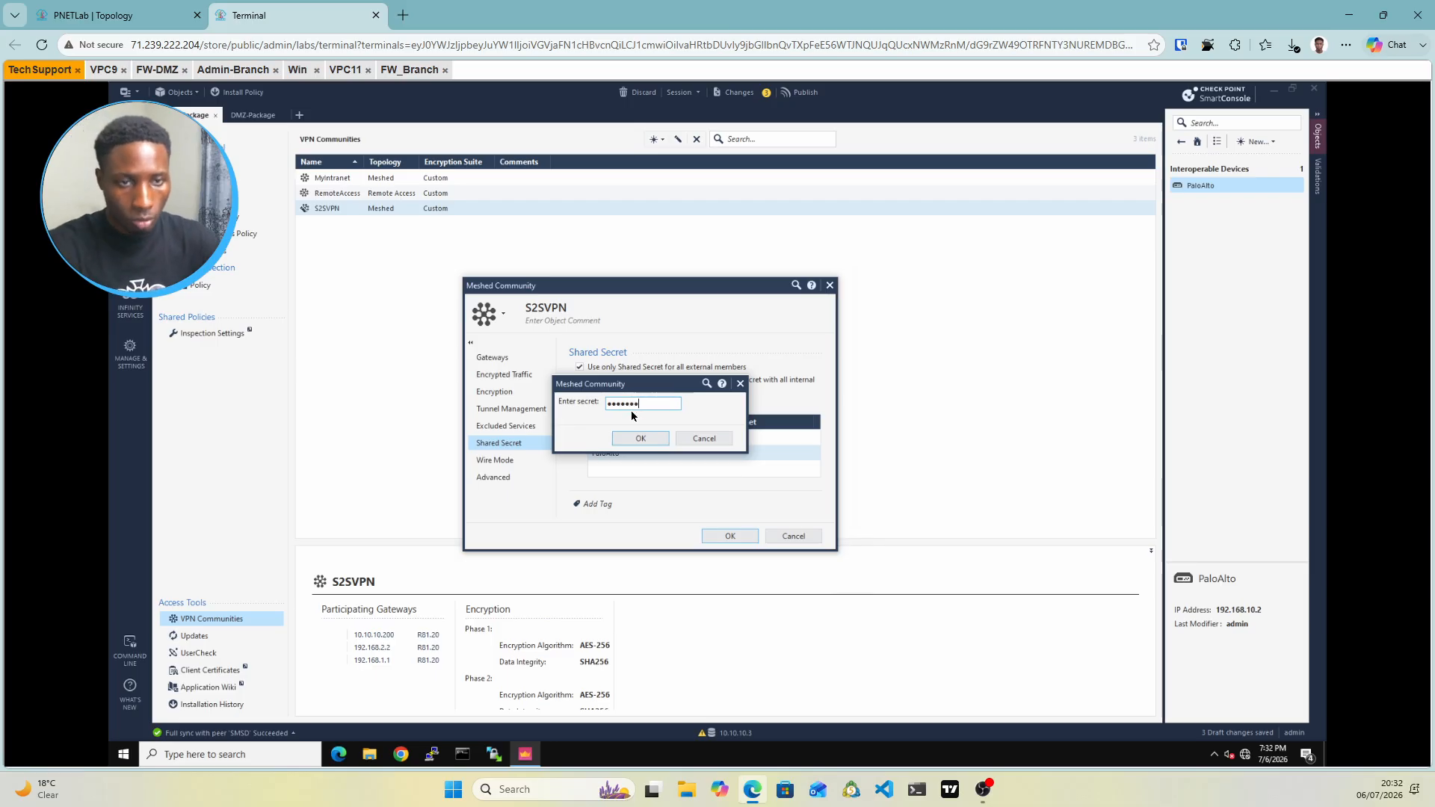
left_click(650, 439)
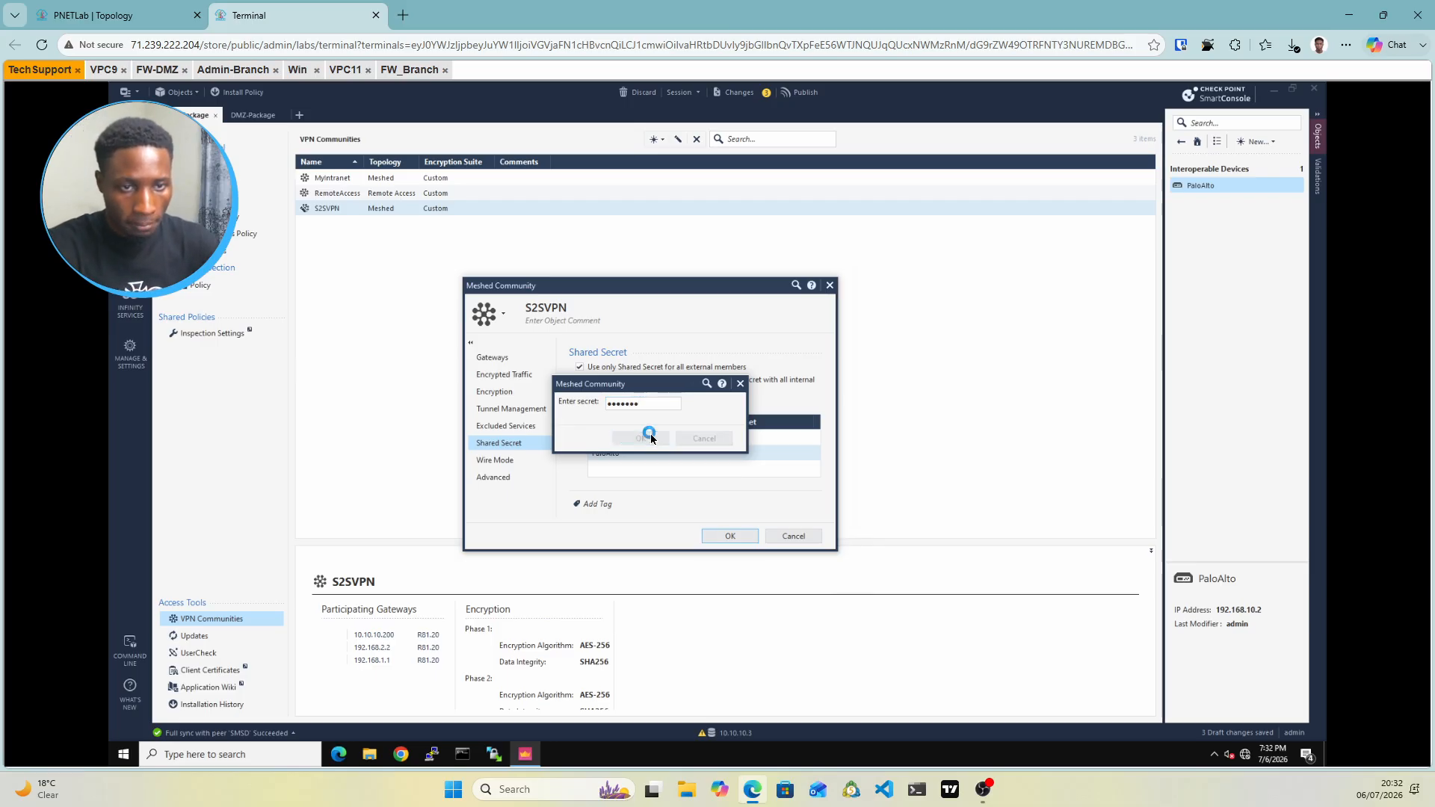
left_click(742, 540)
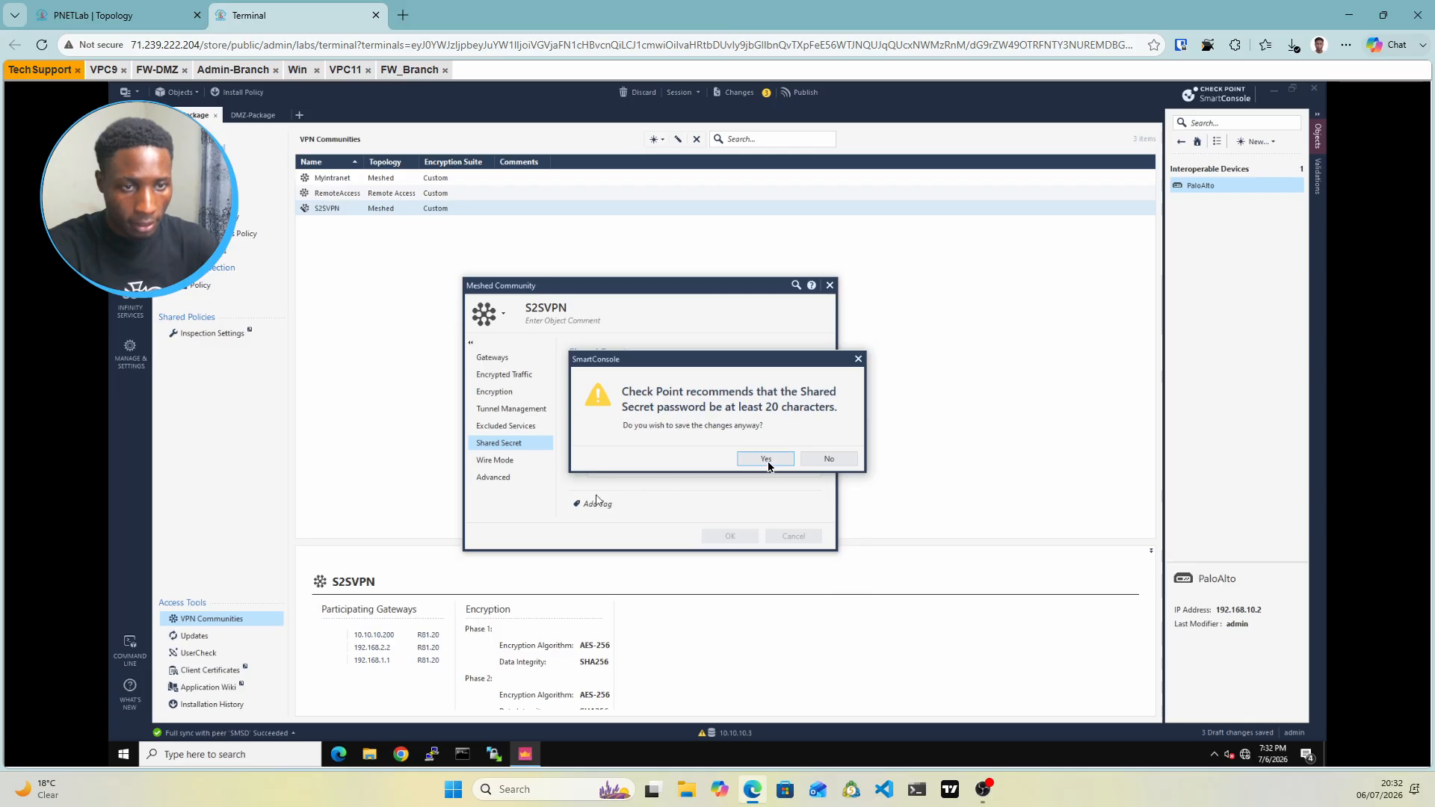
left_click(767, 461)
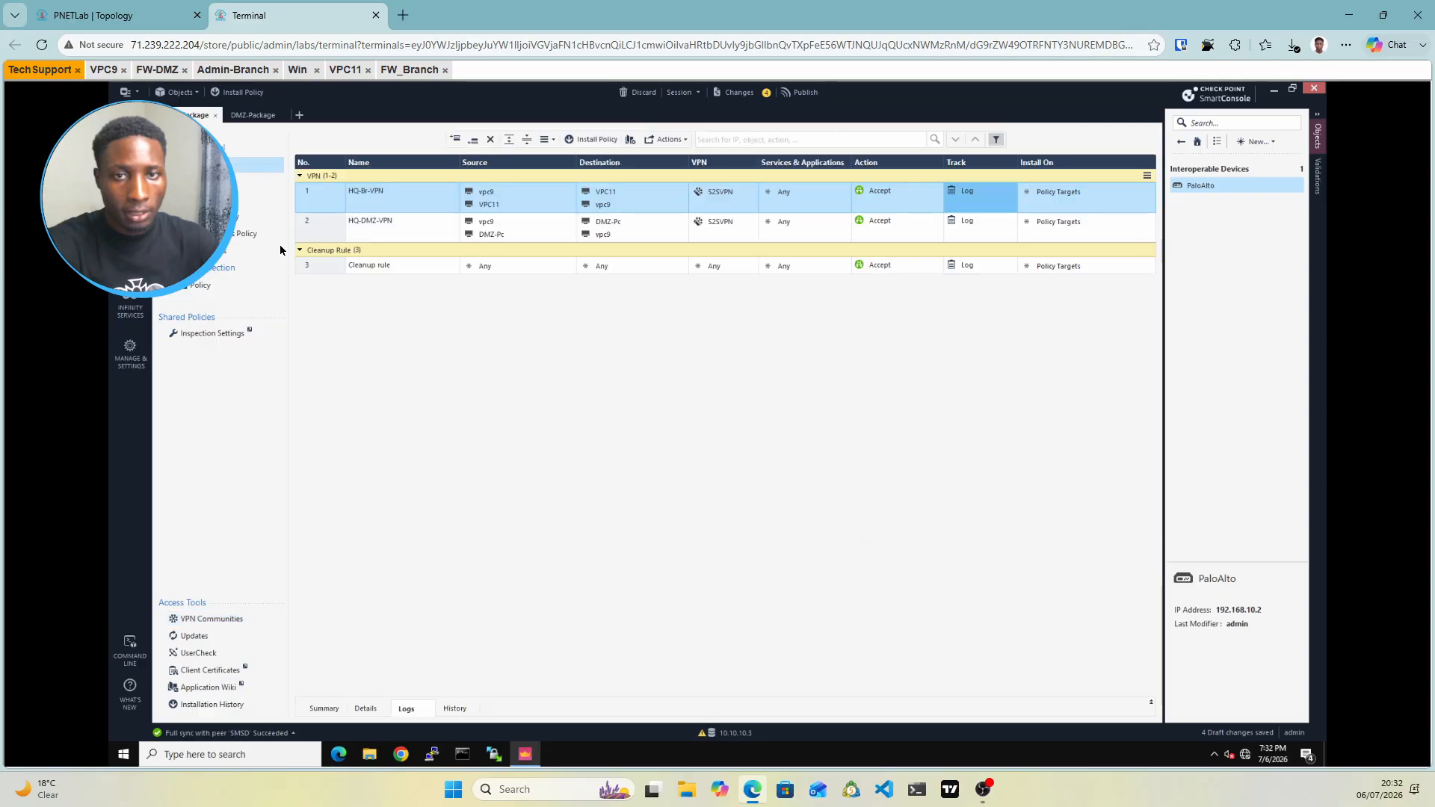
Insert a new empty rule above HQ-Br-VPN in the access control policy
left_click(225, 164)
right_click(333, 200)
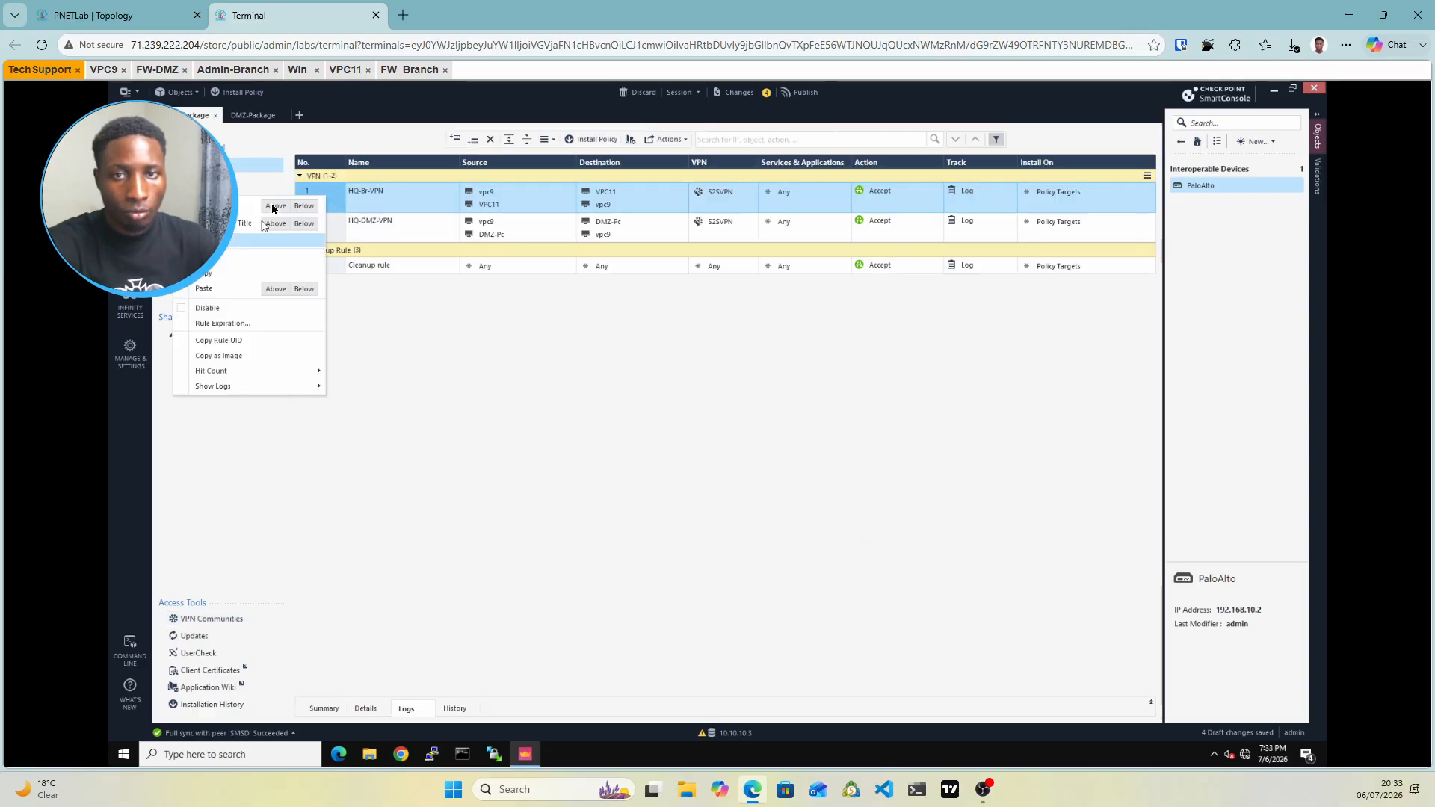
left_click(273, 207)
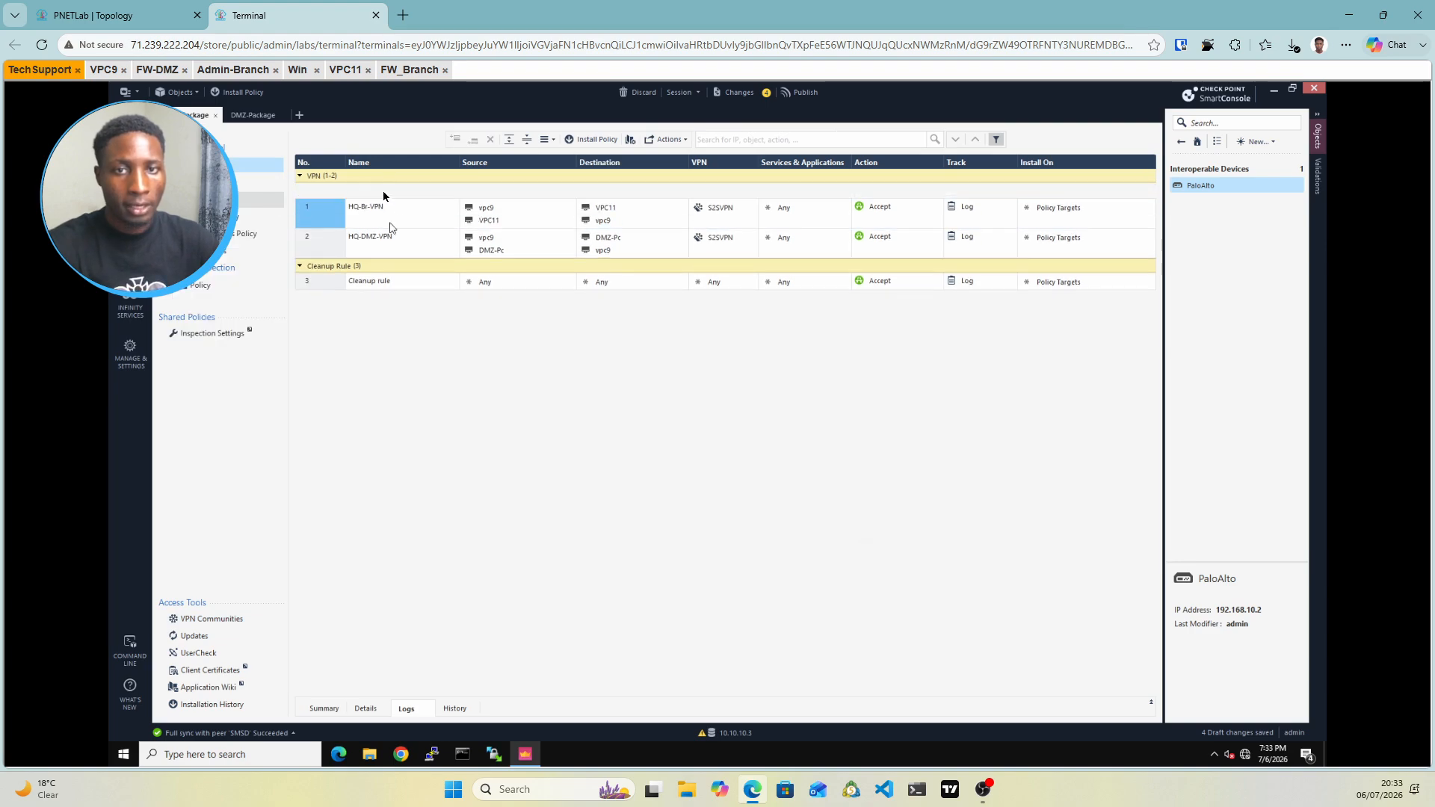
left_click(378, 195)
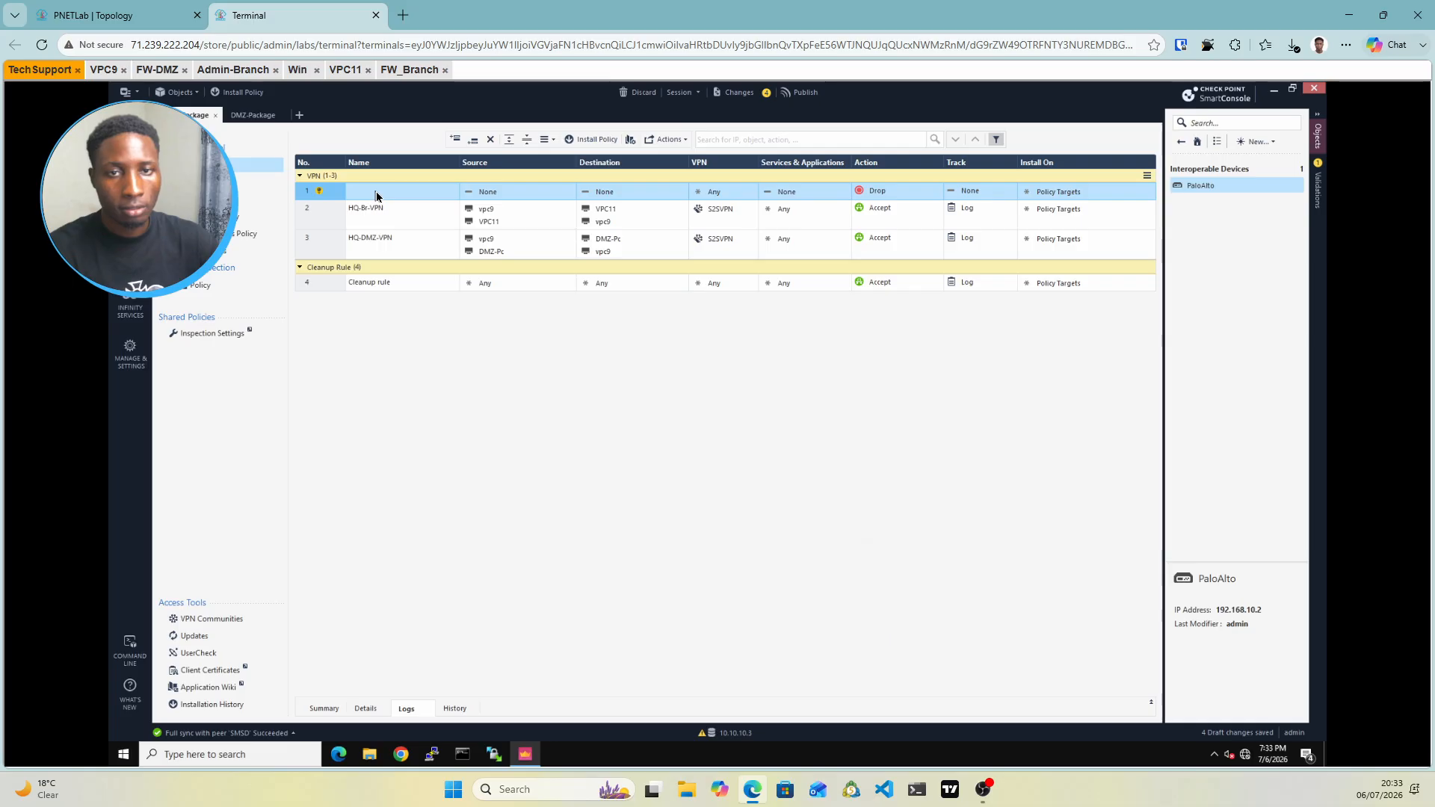
left_click(377, 196)
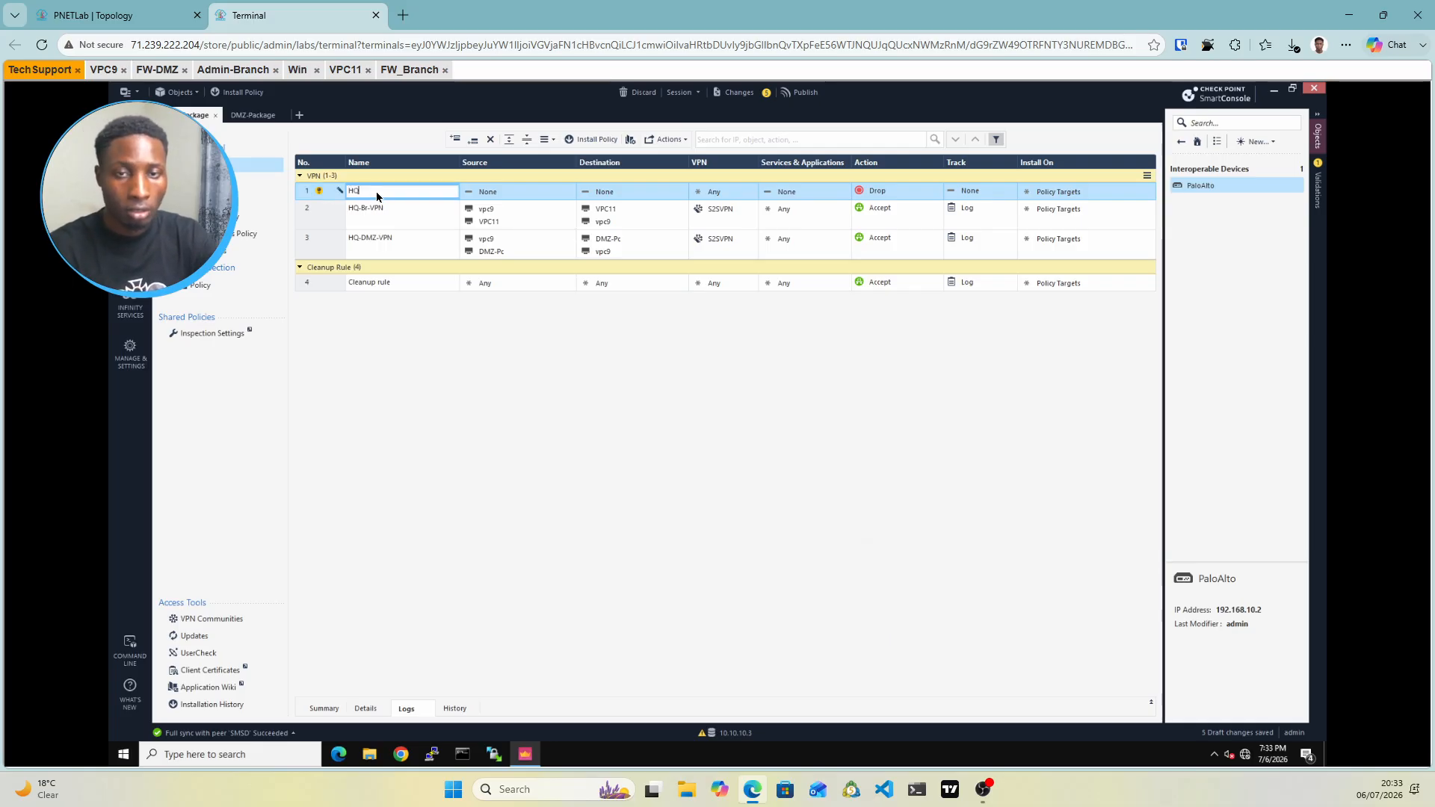
Name the new rule 1 HQ-Palo-Palo
type("HQ-Palo")
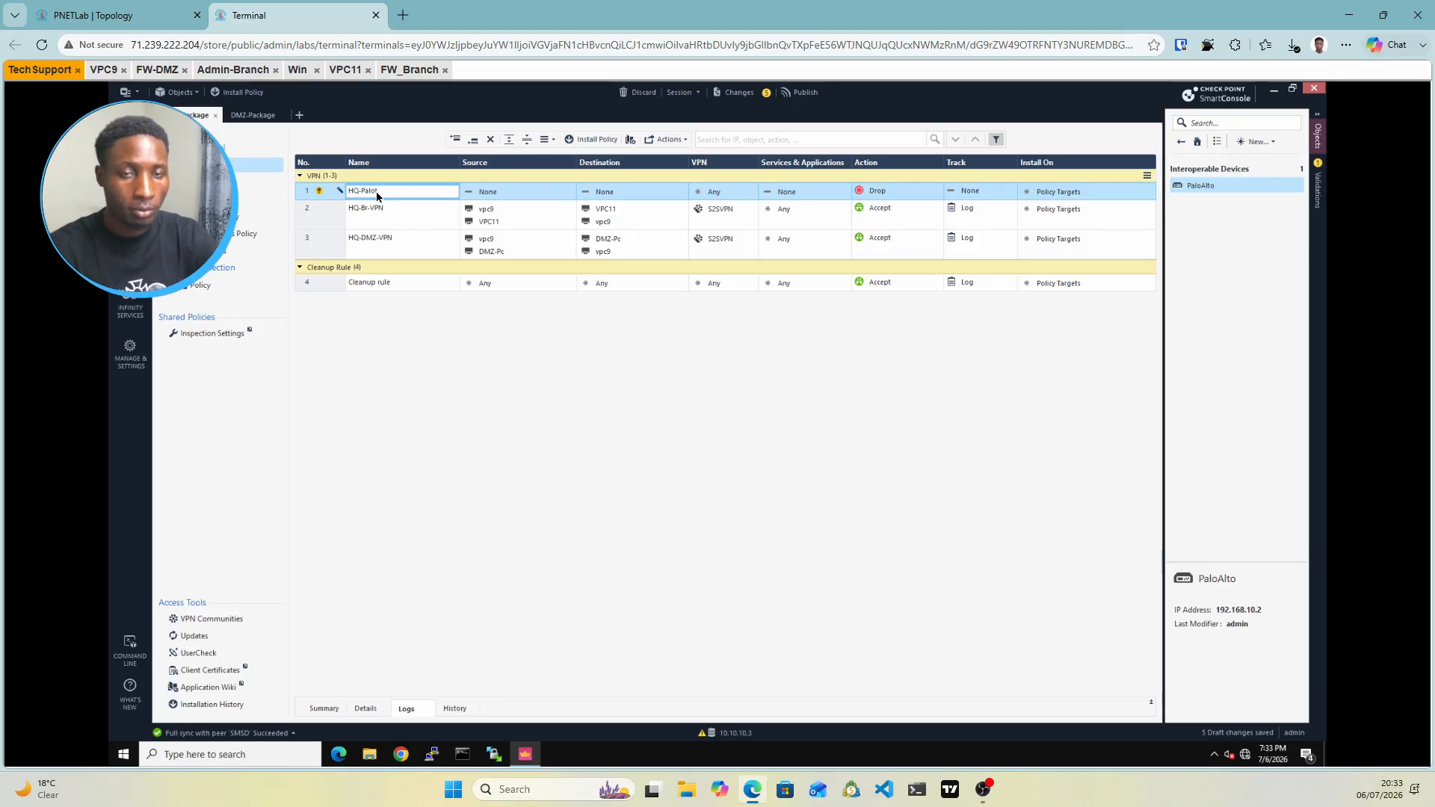
key("Return")
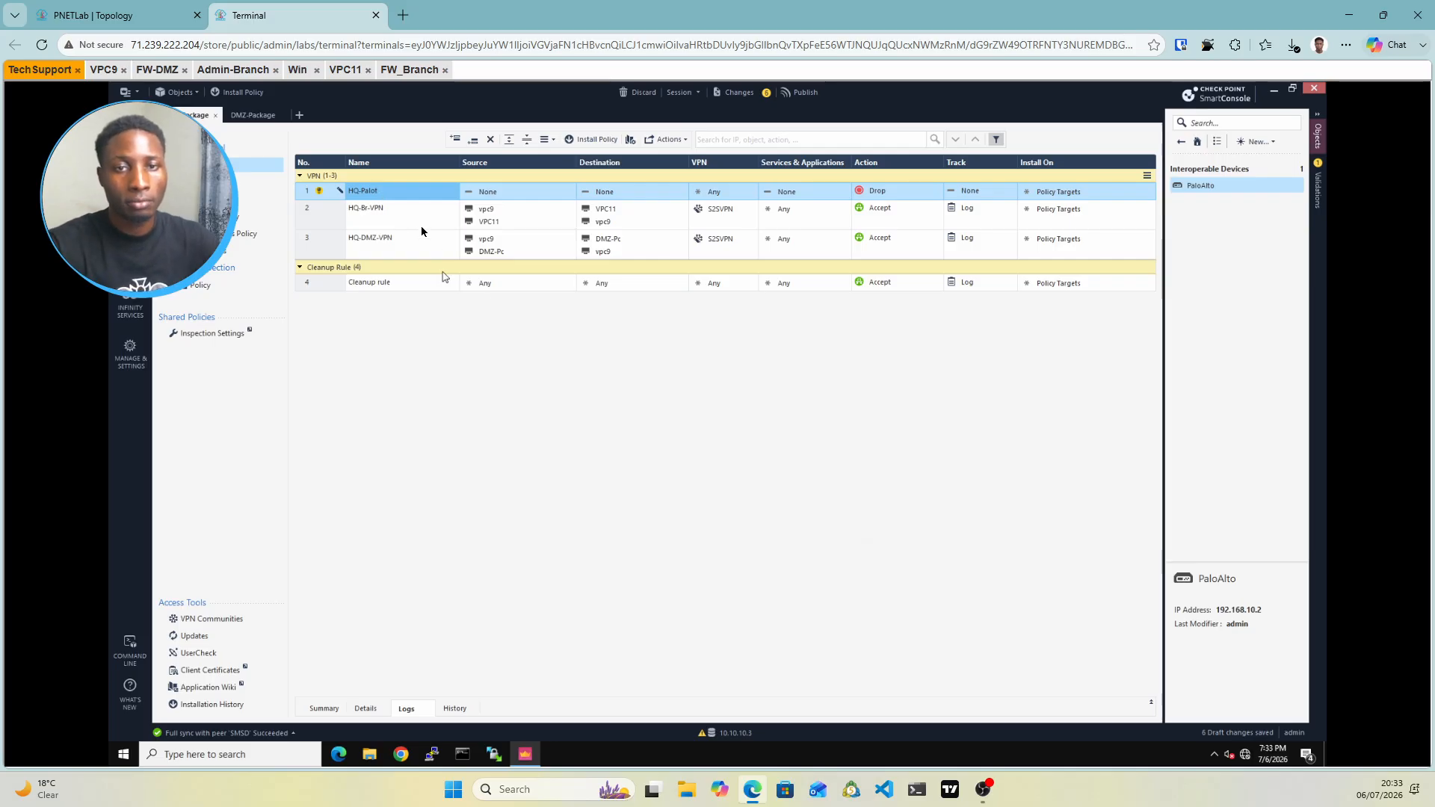
left_click(385, 191)
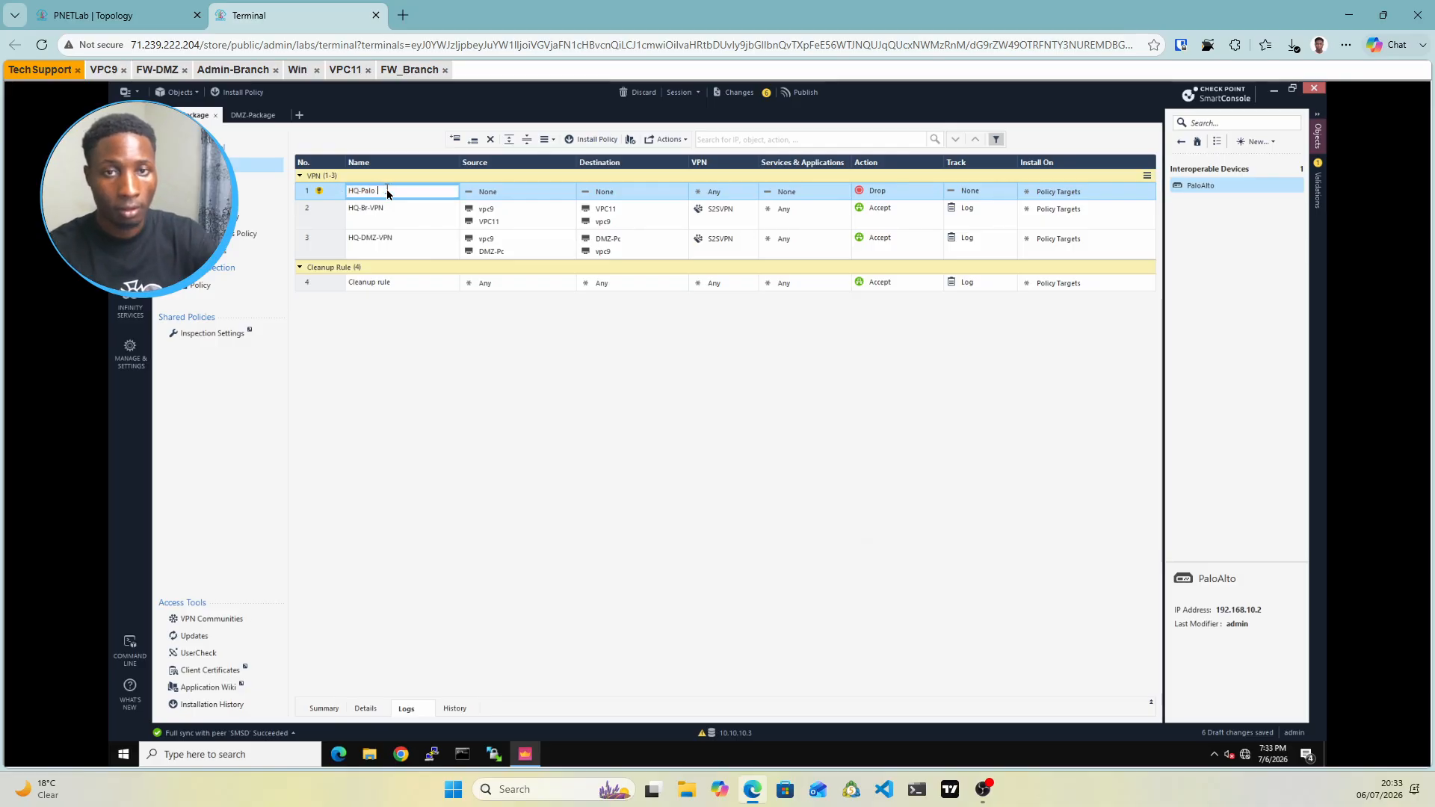
type("-")
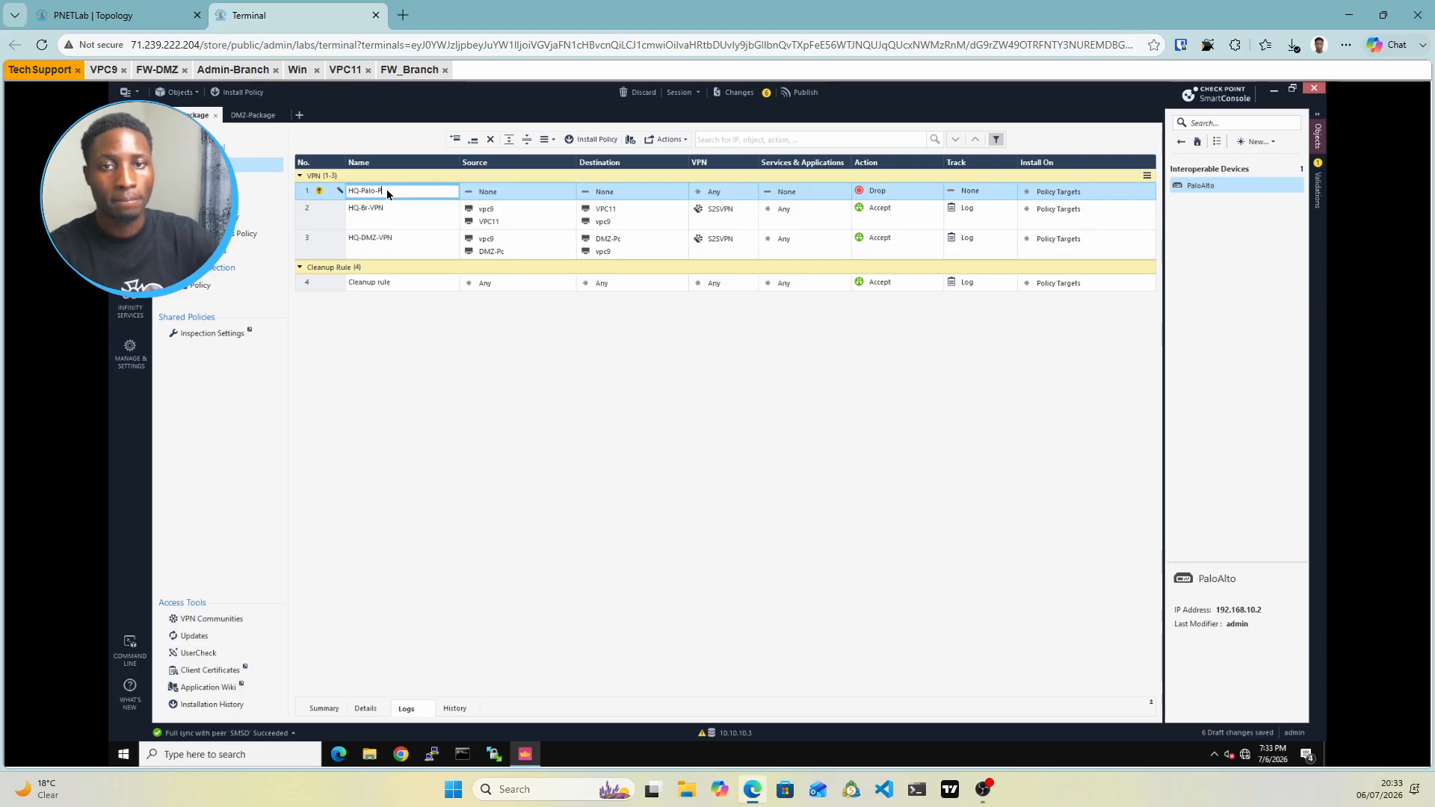
type("Palo")
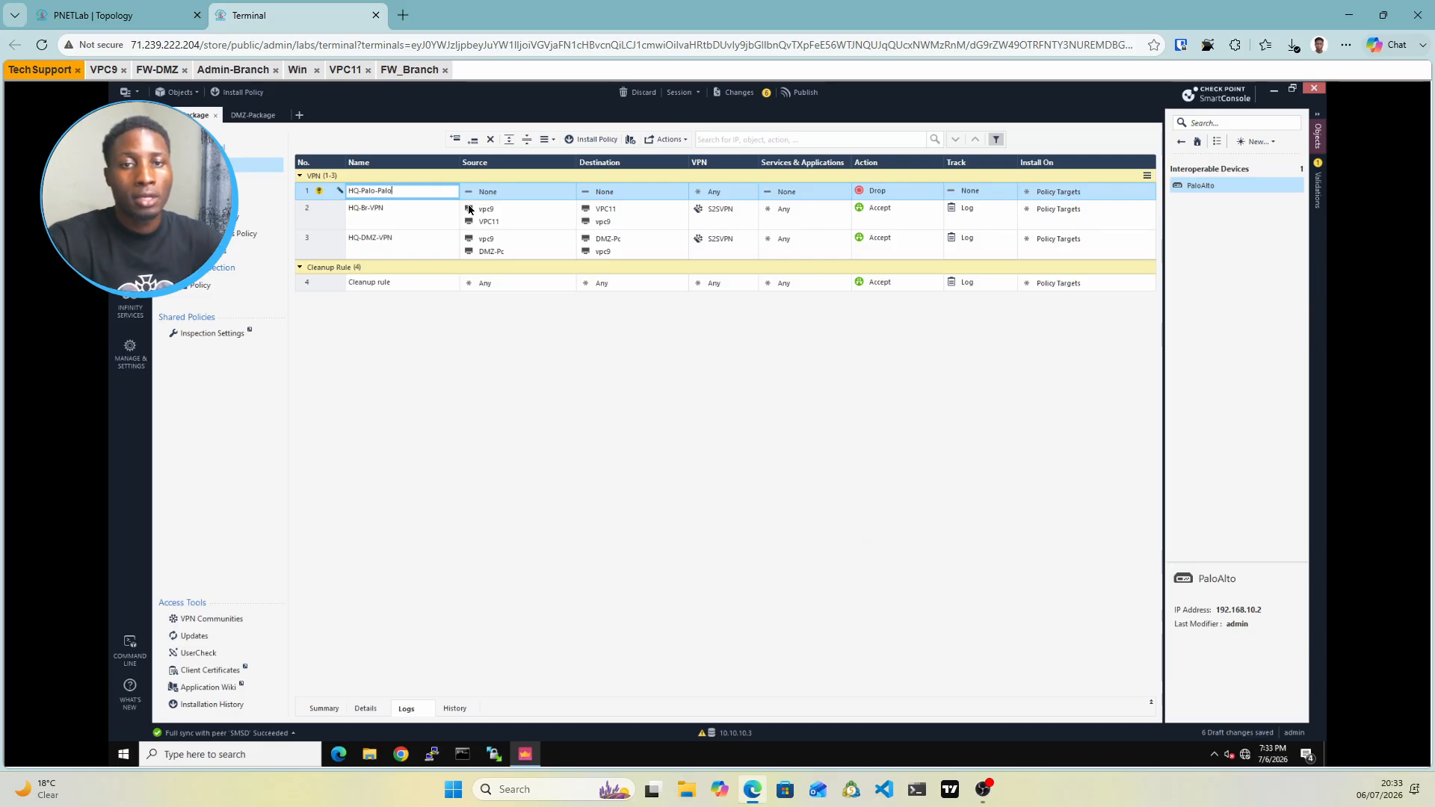
left_click(514, 196)
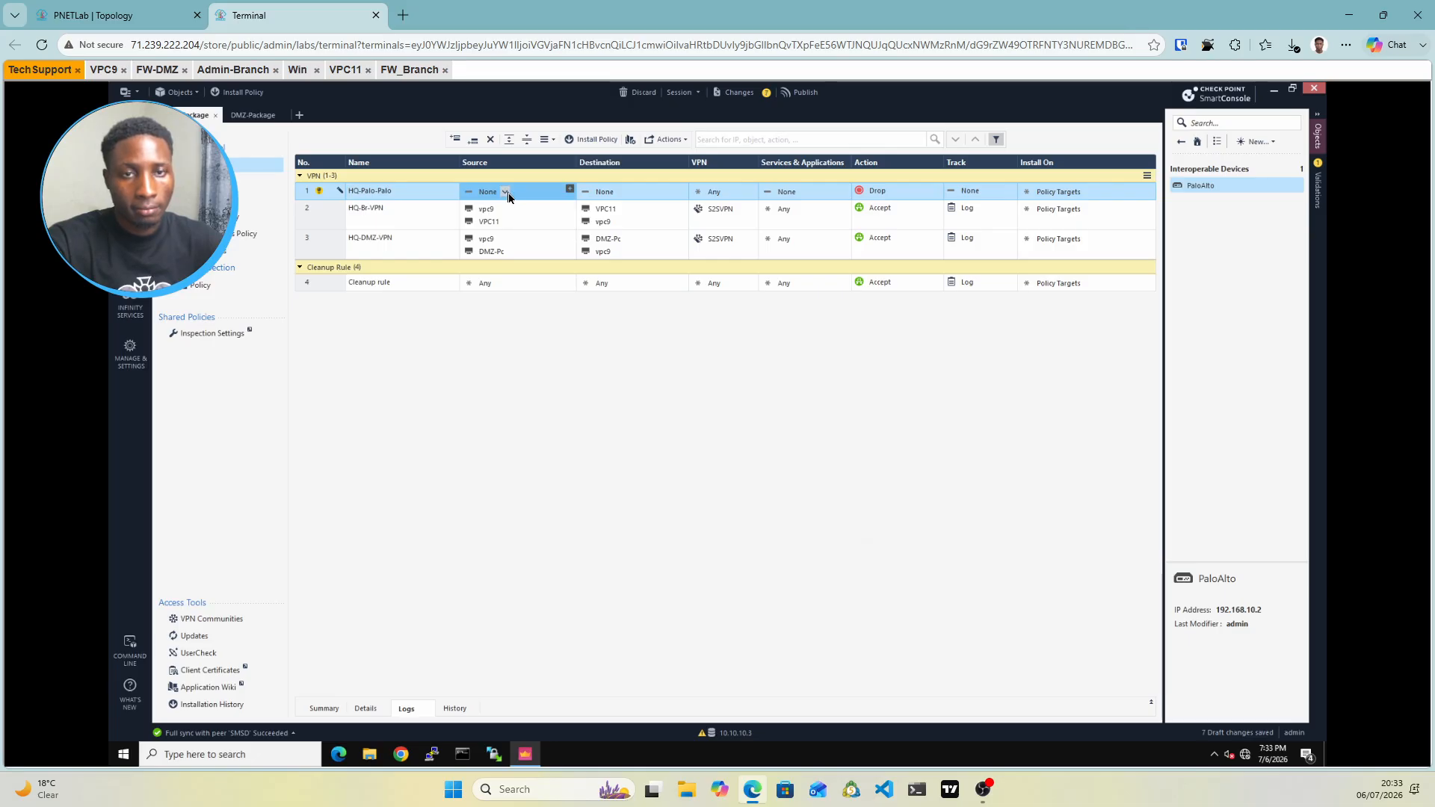
left_click(508, 195)
left_click(568, 194)
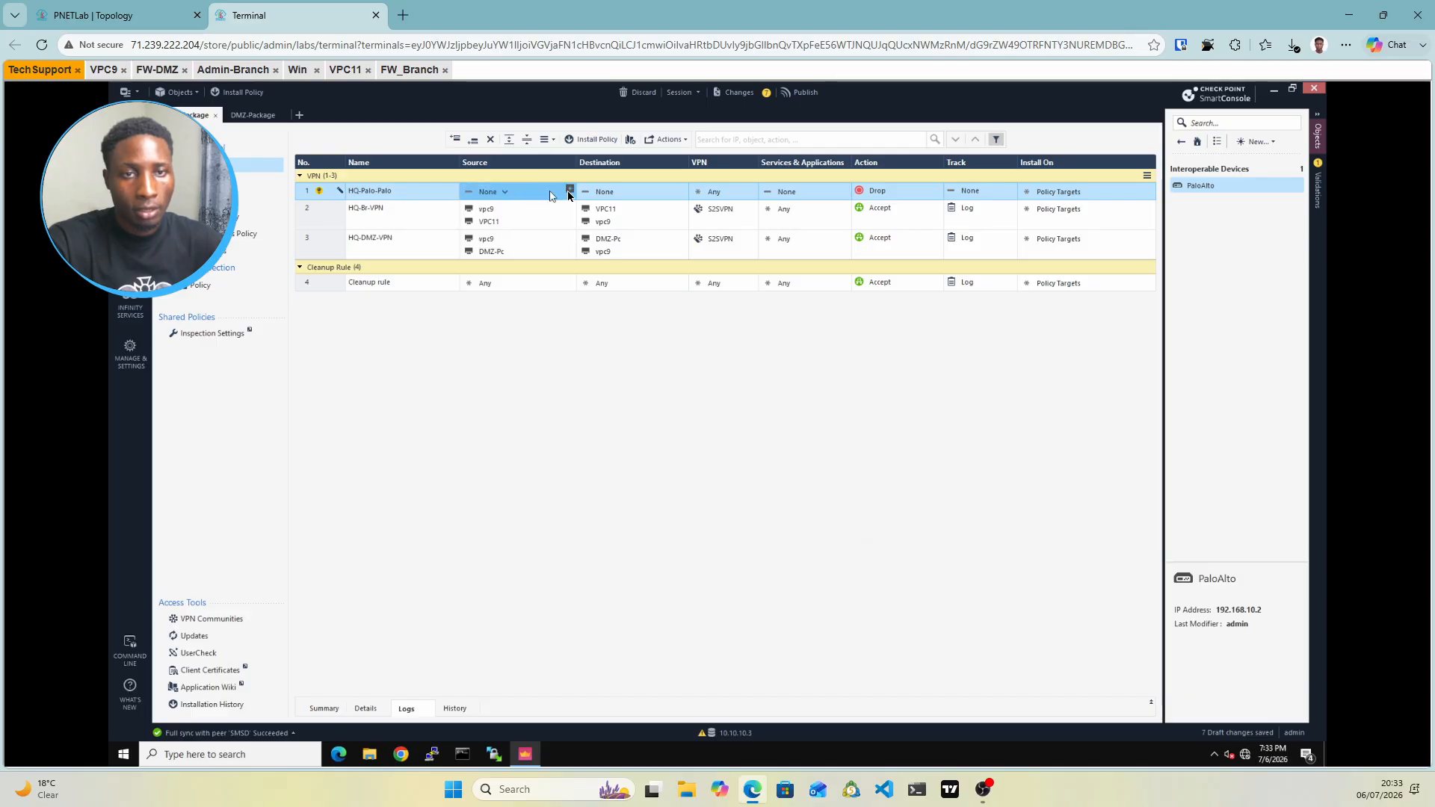
Create host palo-pc at 172.16.2.2 as the source of rule HQ-Palo-Palo
left_click(568, 194)
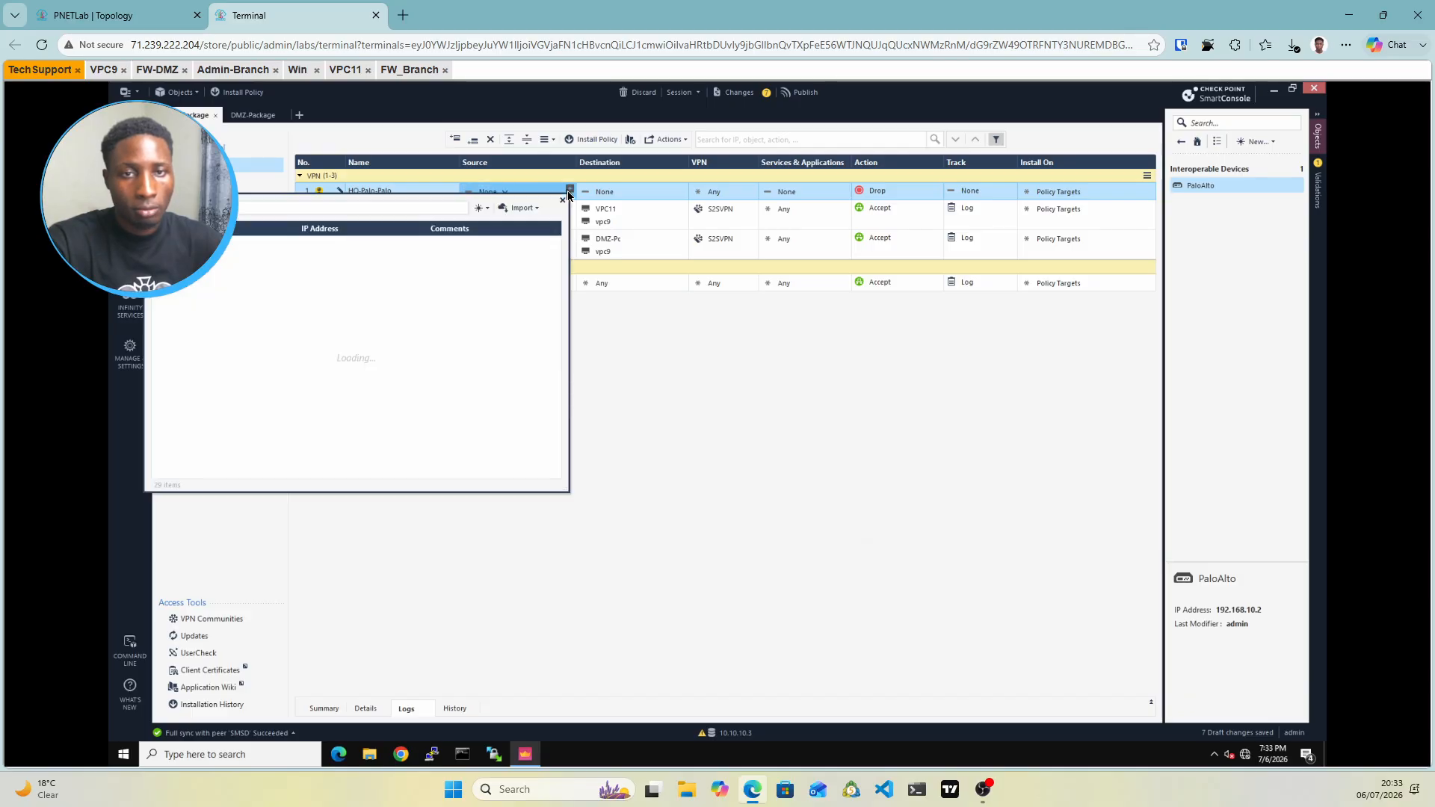
left_click(484, 216)
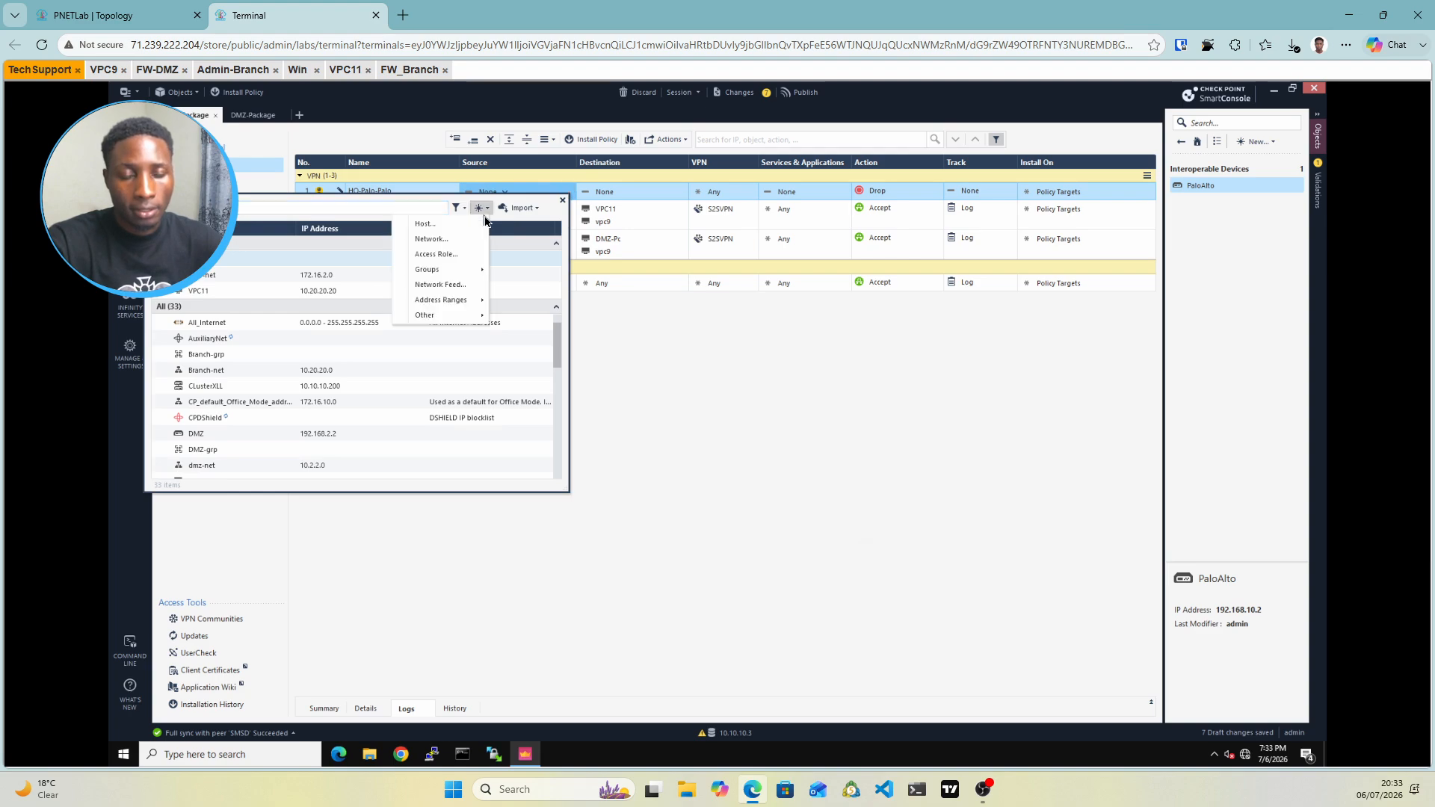
left_click(426, 225)
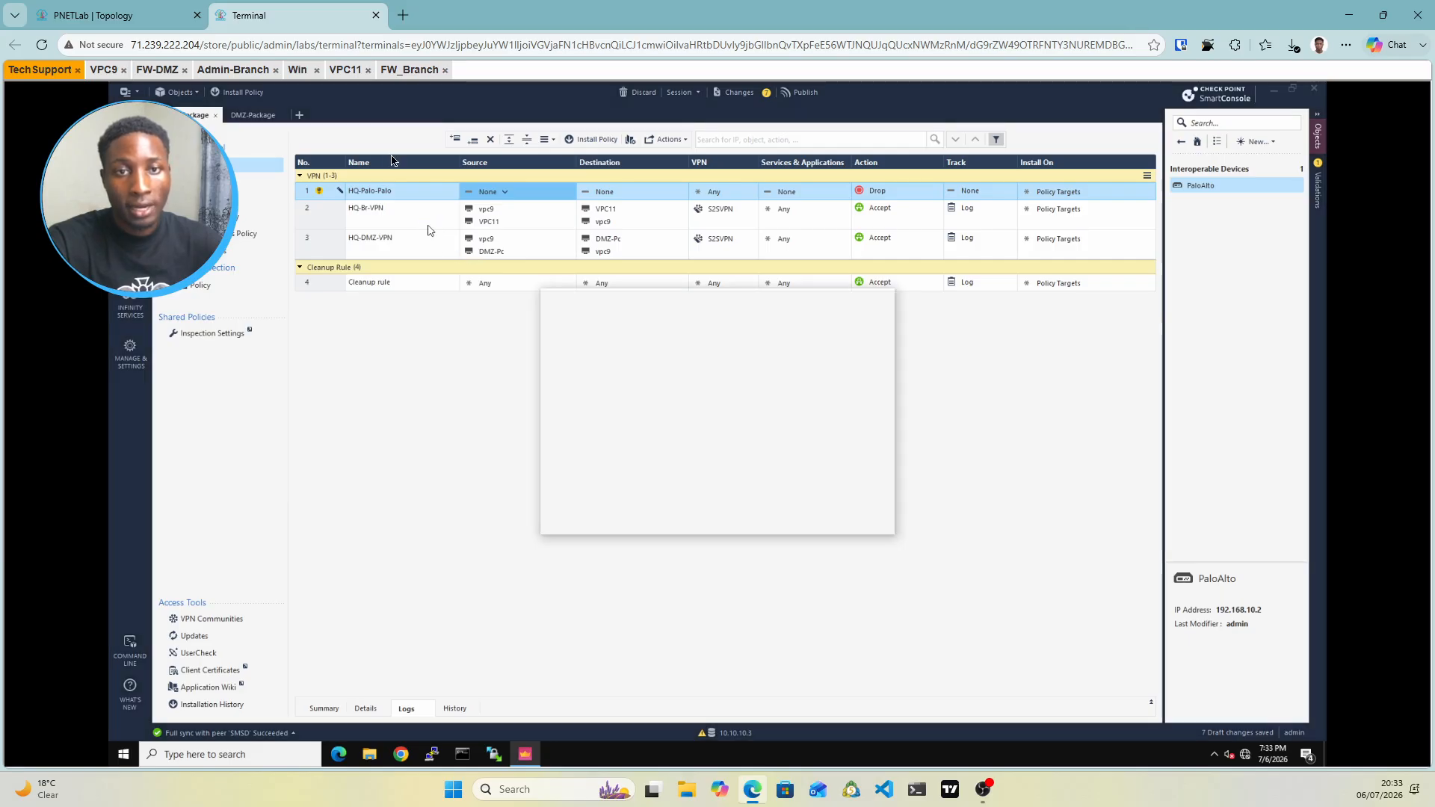
left_click(176, 18)
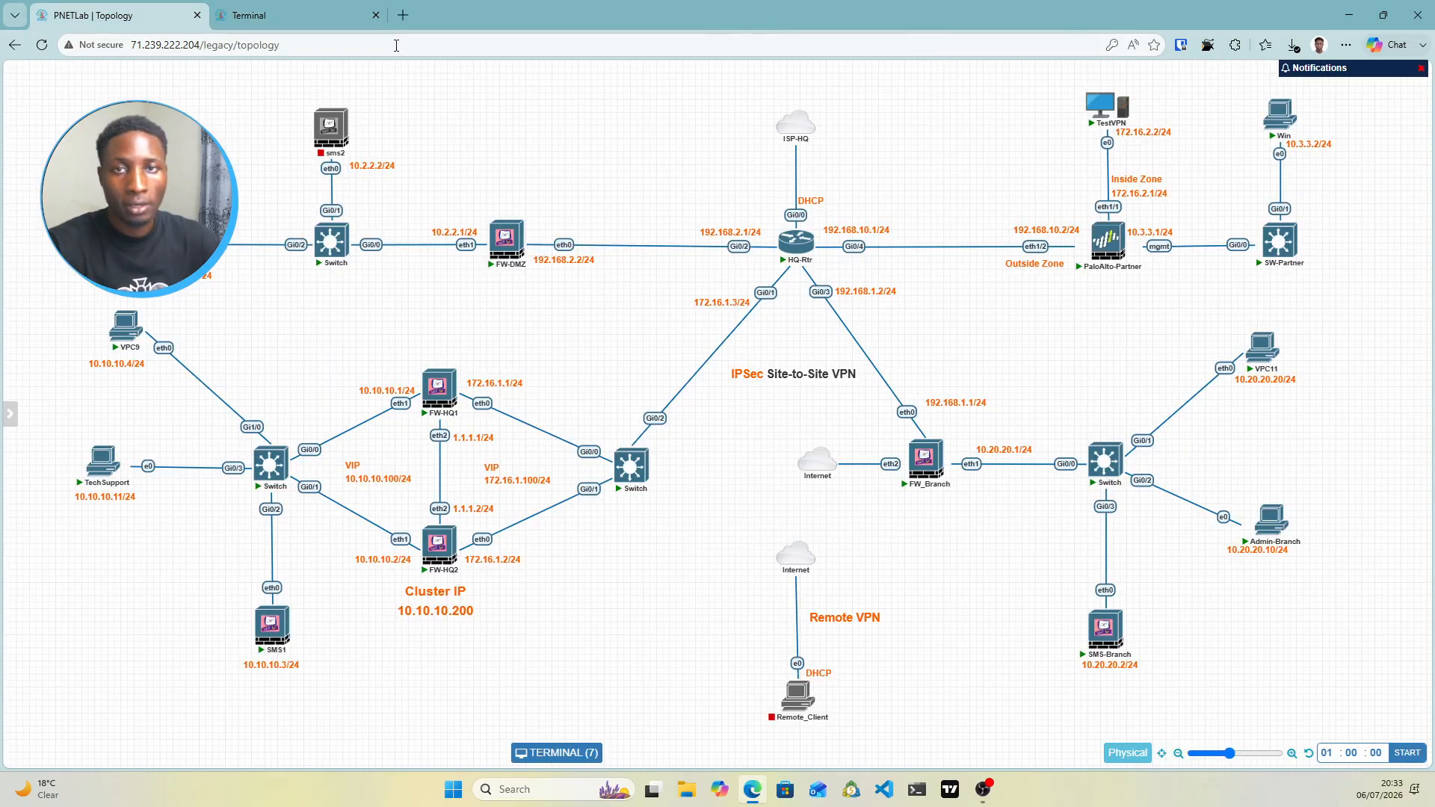
left_click(307, 15)
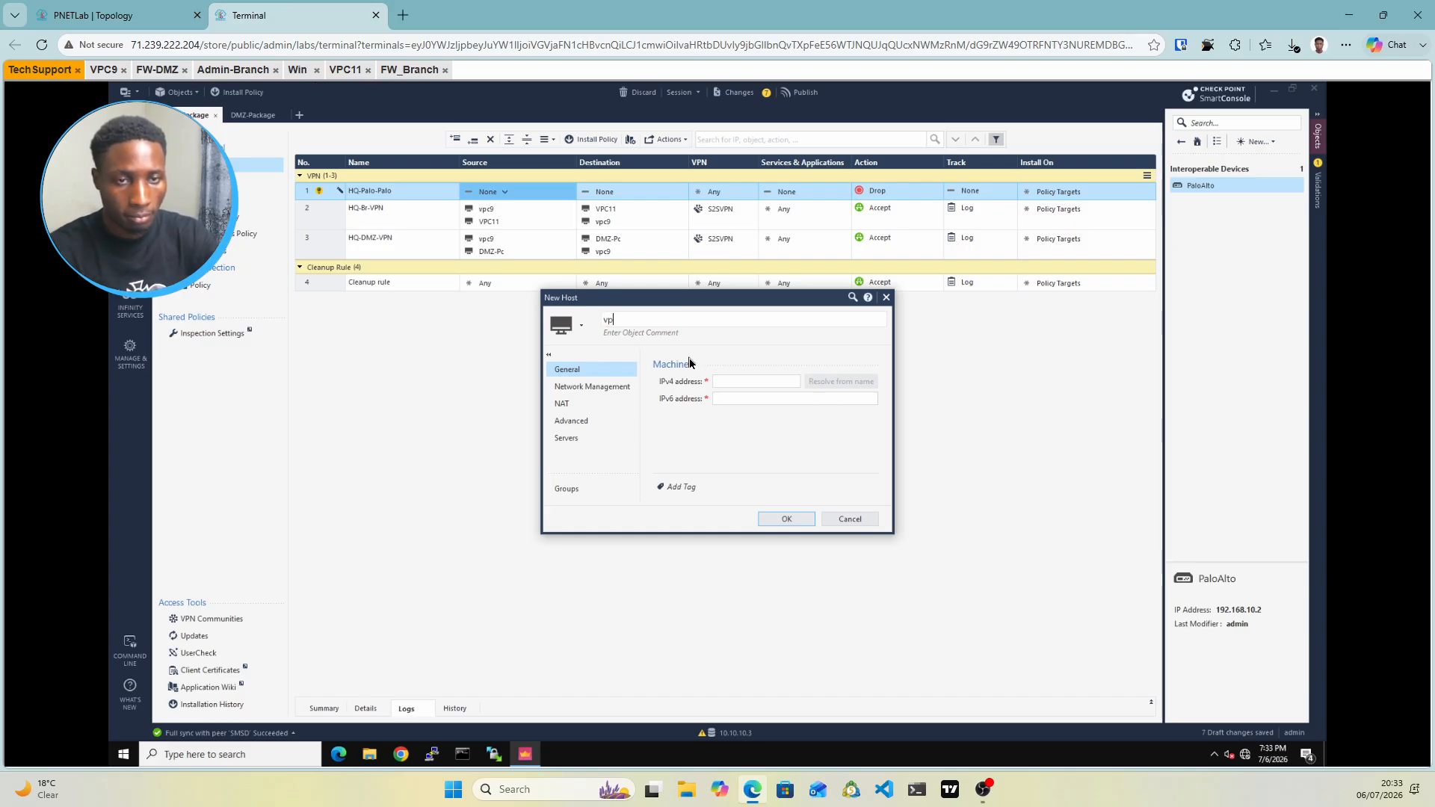
type("palo-pc")
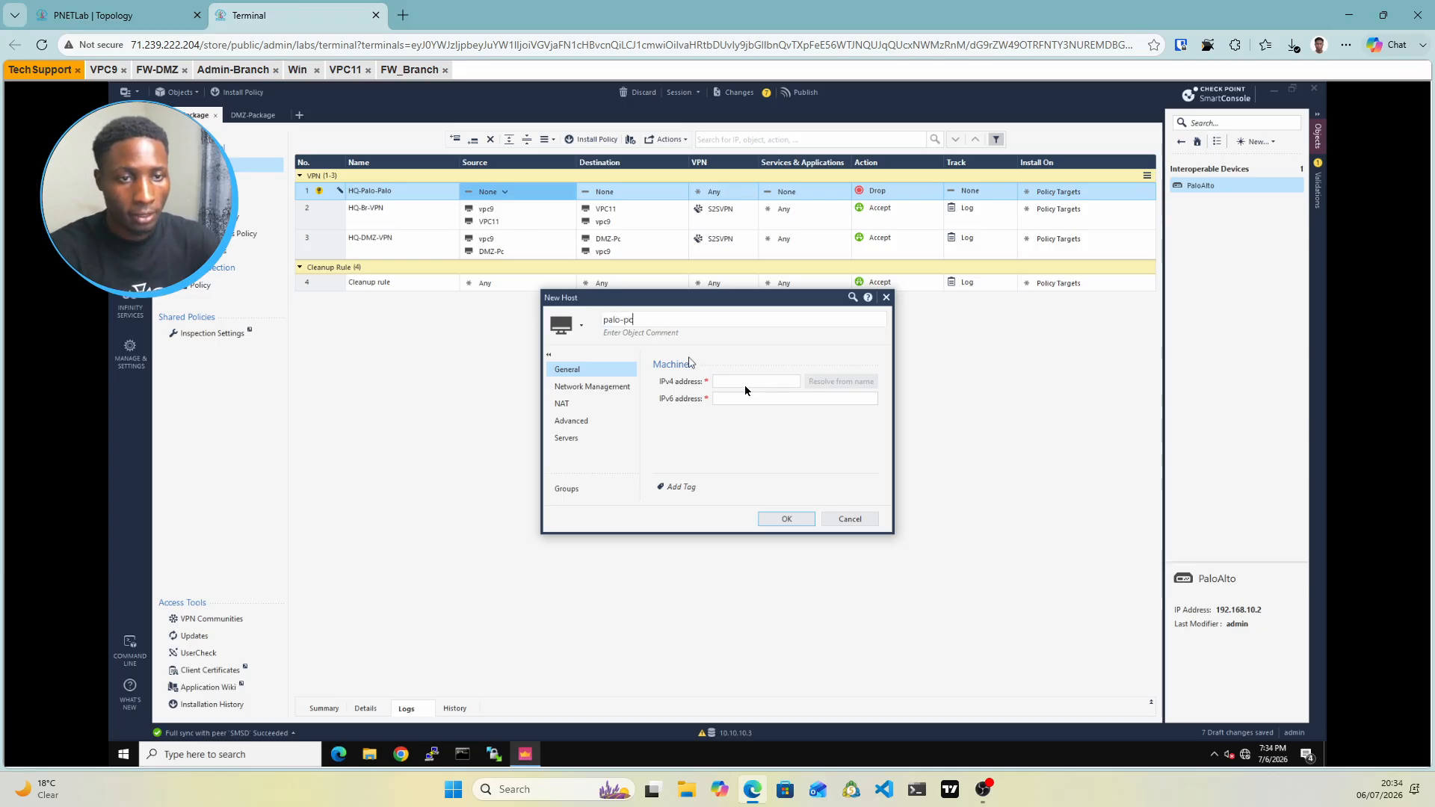
left_click(730, 382)
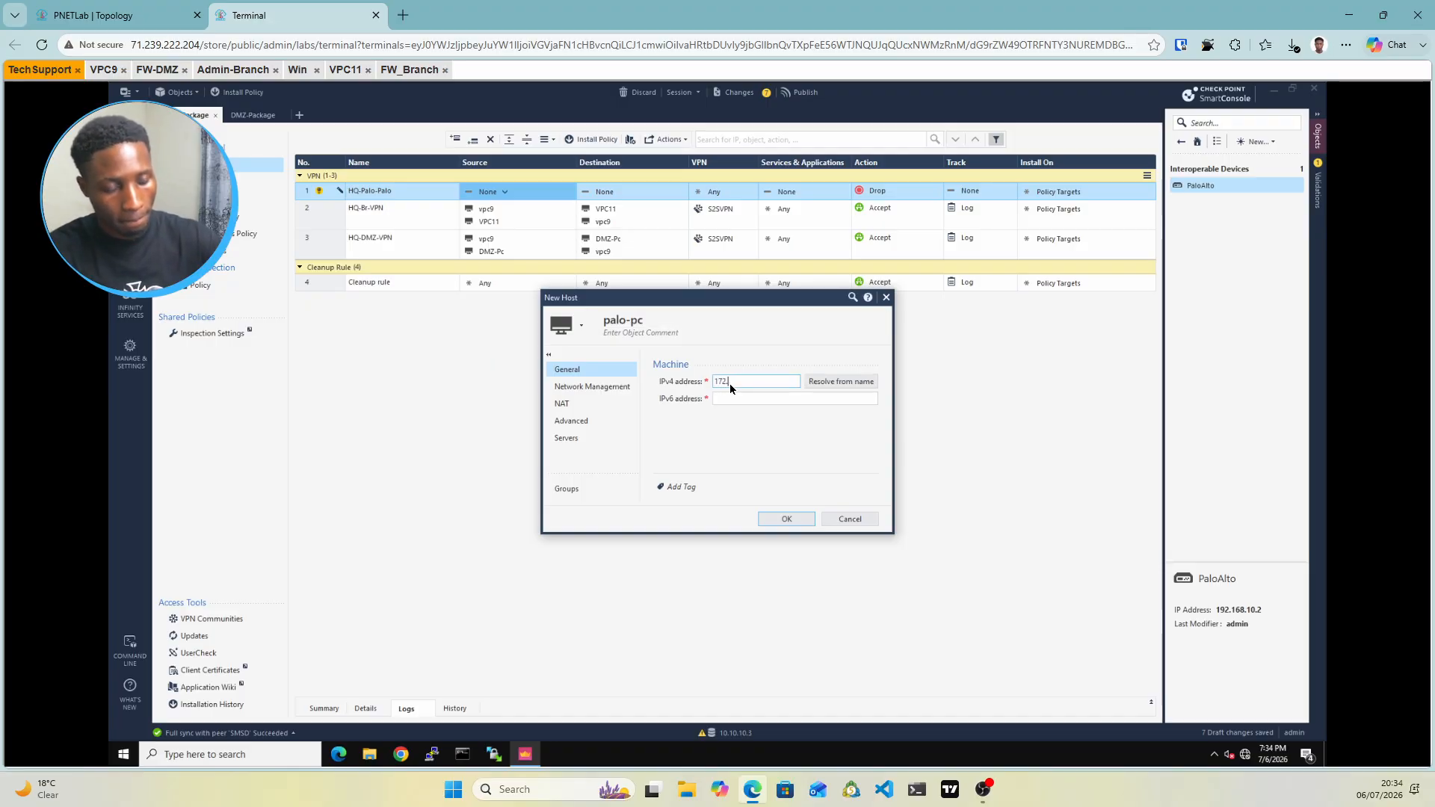
type("172.16.2.2")
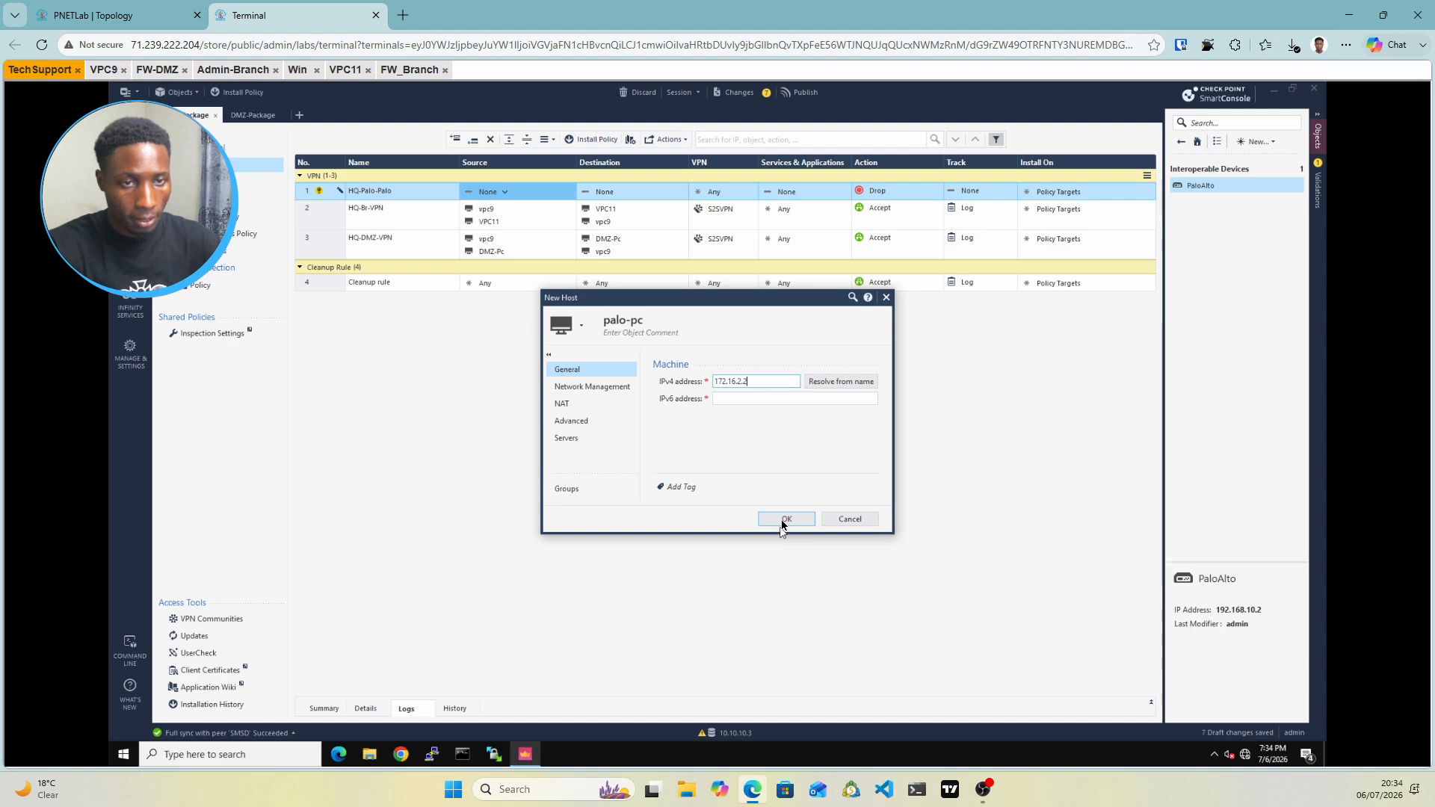
left_click(785, 521)
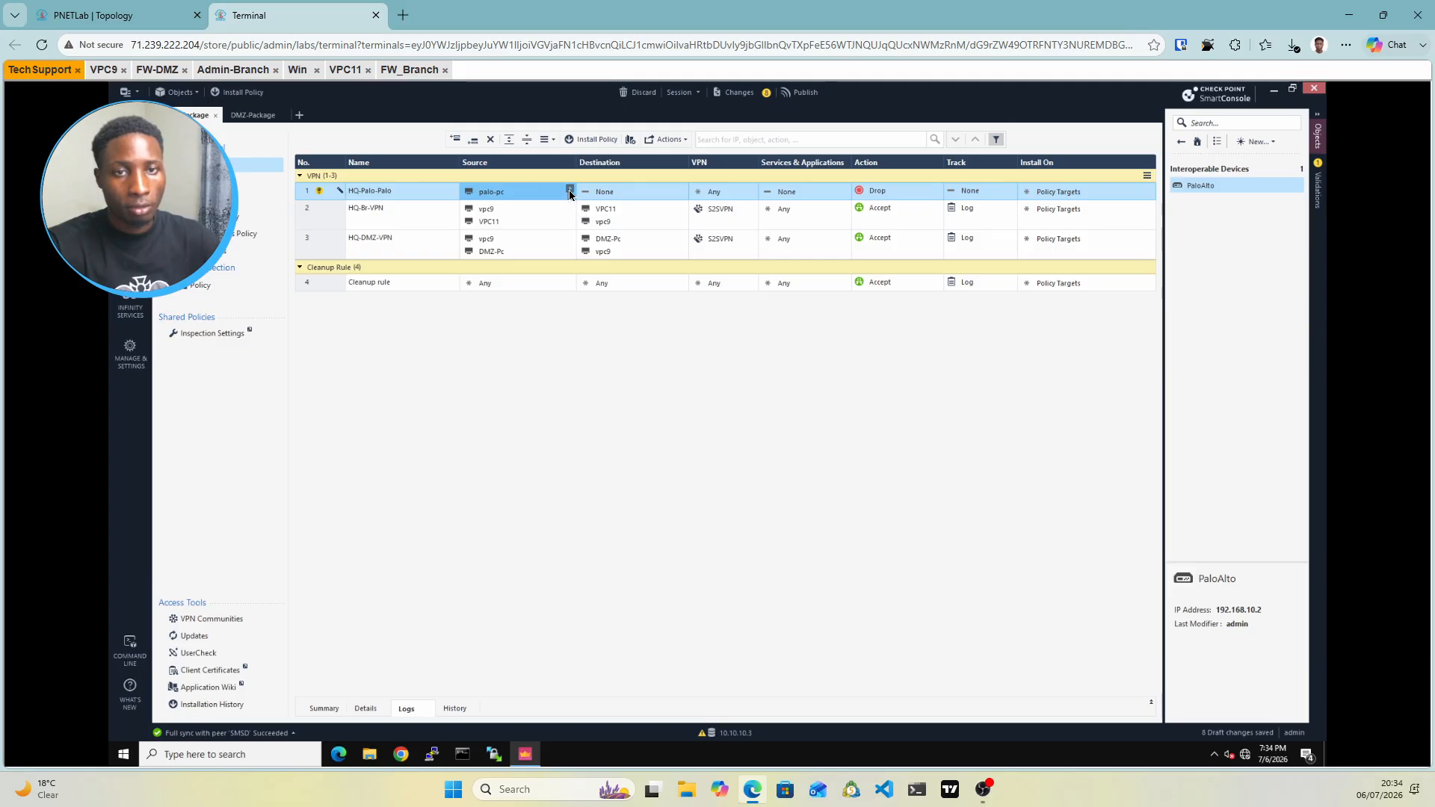
Add vpc9 to rule 1's source, then copy vpc9 and palo-pc into its destination
left_click(569, 191)
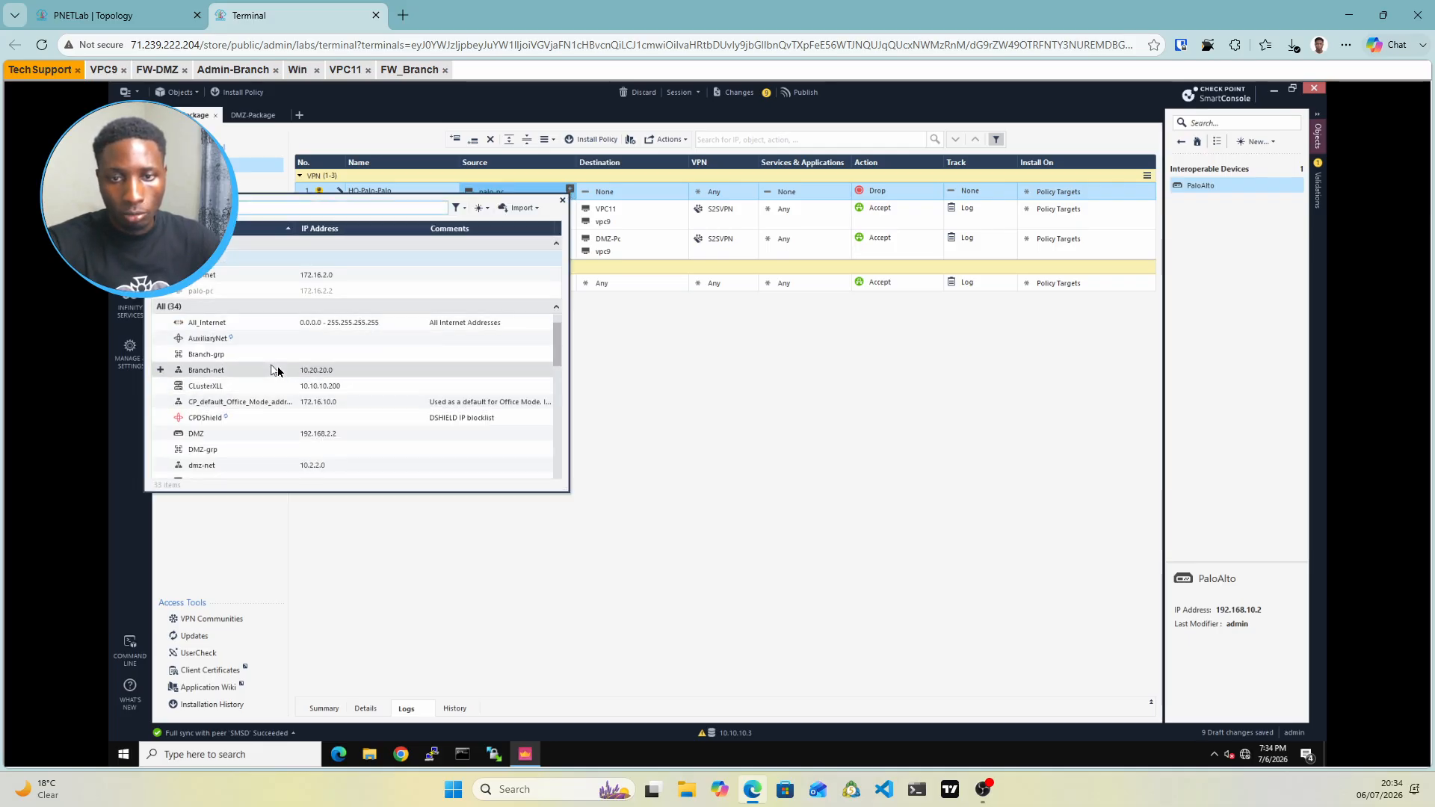
scroll(277, 371, "down", 5)
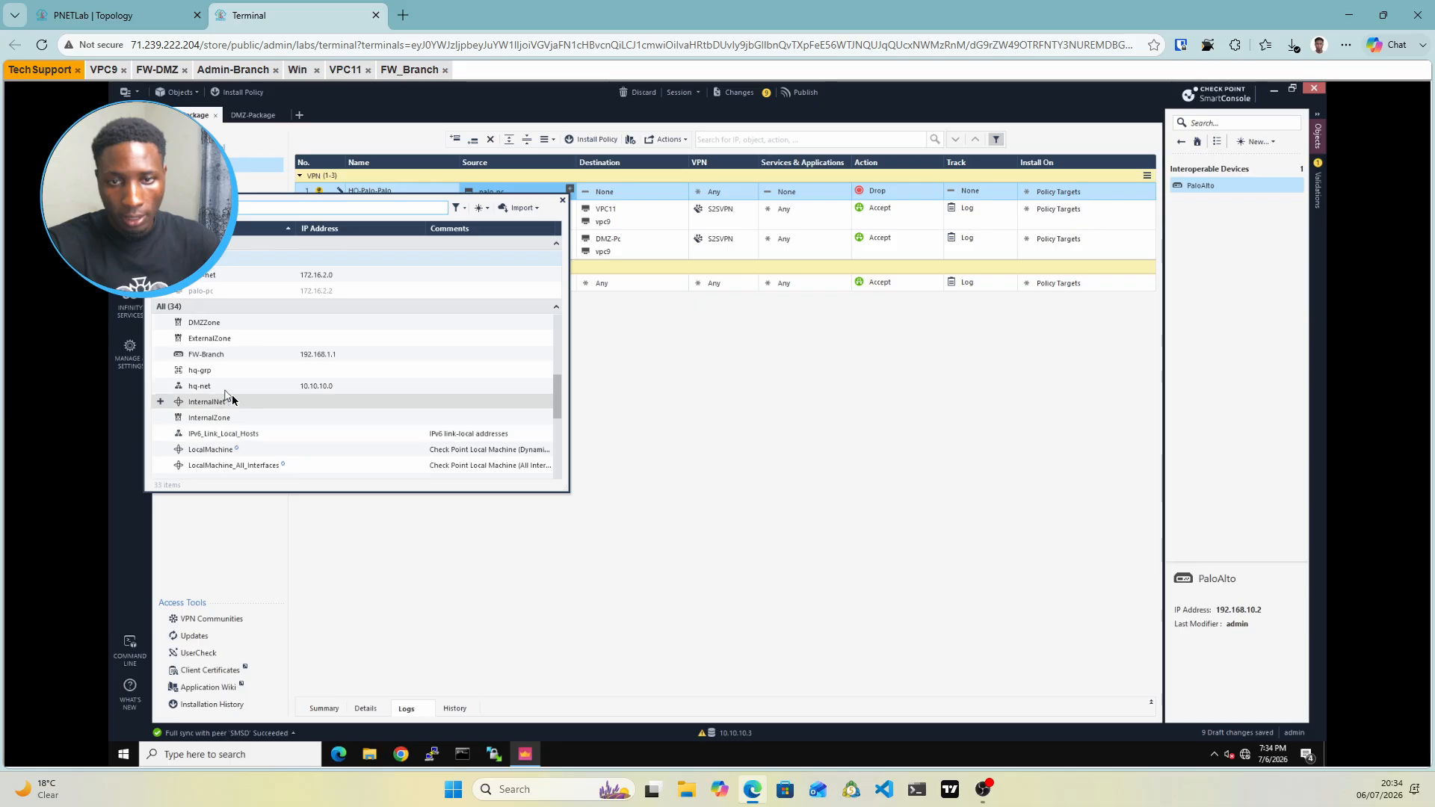
scroll(234, 399, "down", 5)
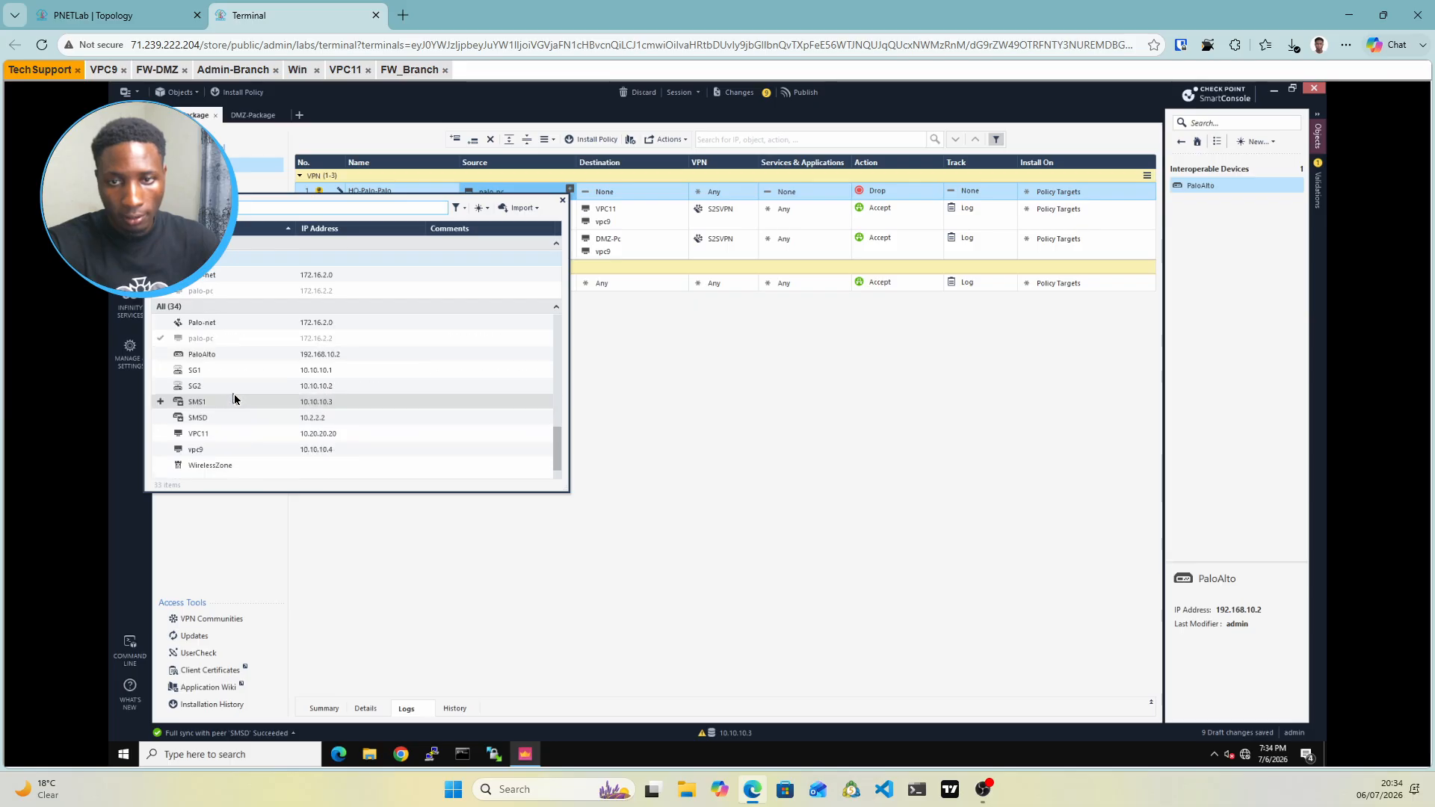
left_click(162, 449)
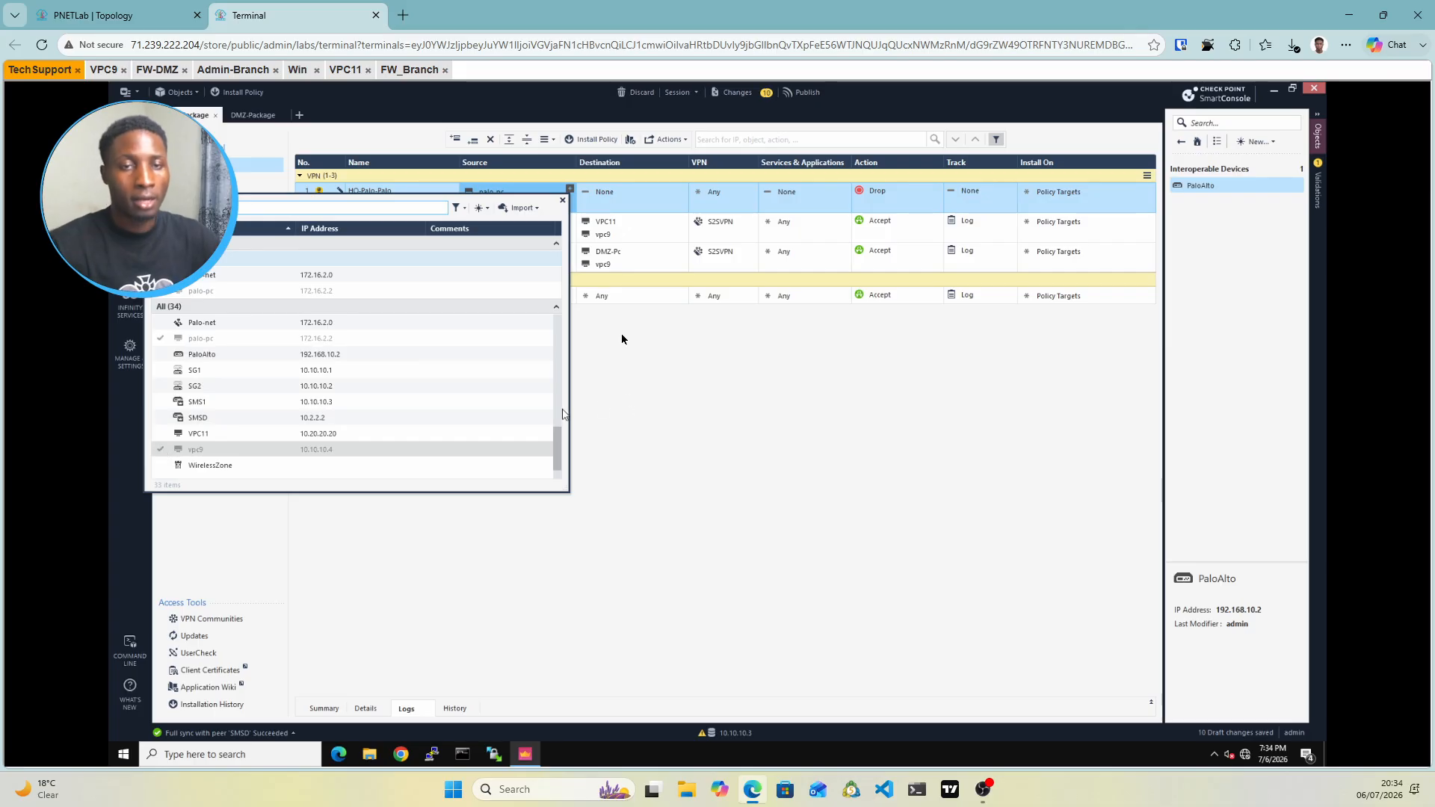
left_click(627, 403)
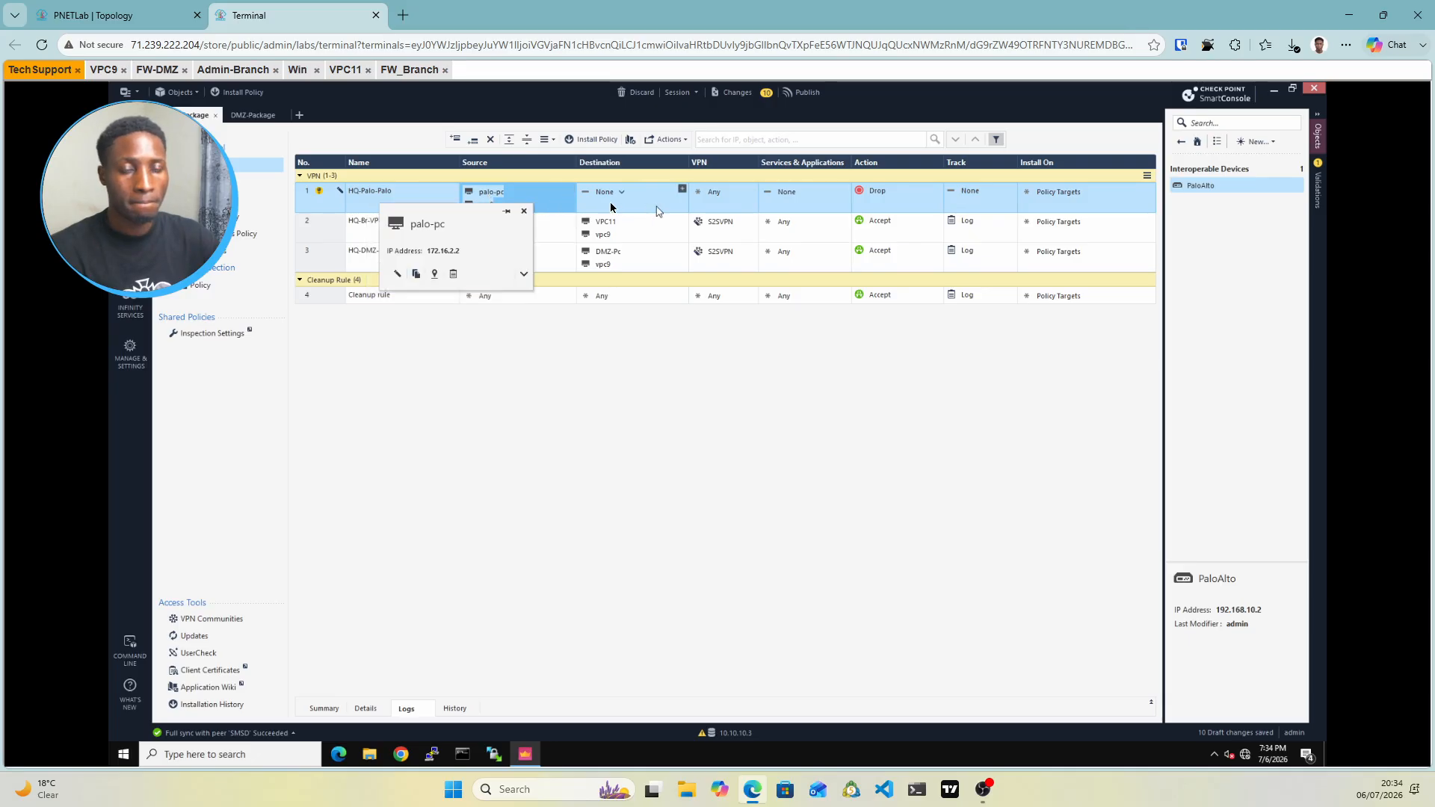
mouse_move(492, 199)
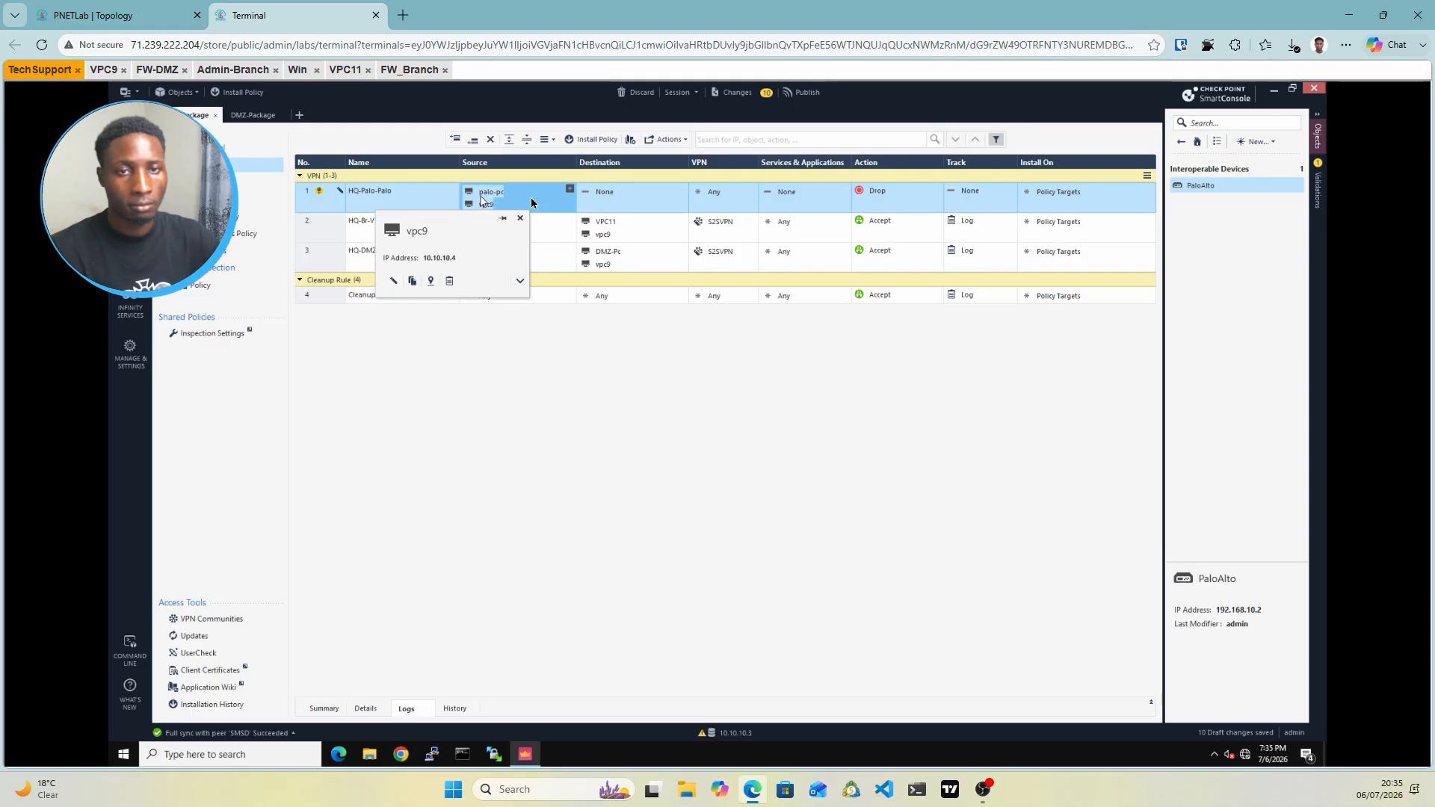
left_click_drag(490, 202, 648, 201)
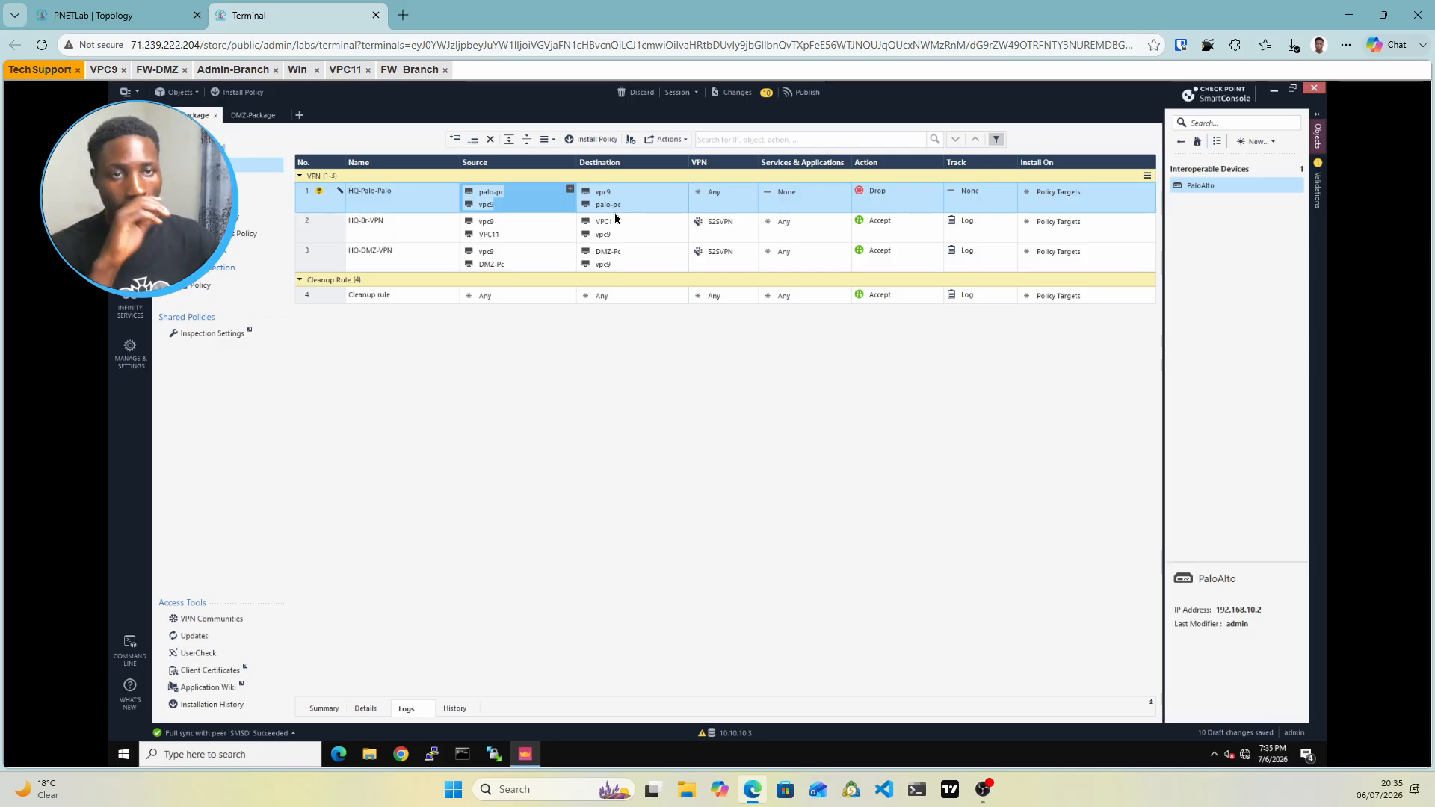
Set rule 1's VPN to S2SVPN, services to Any, action to Accept and track to Log
left_click(709, 210)
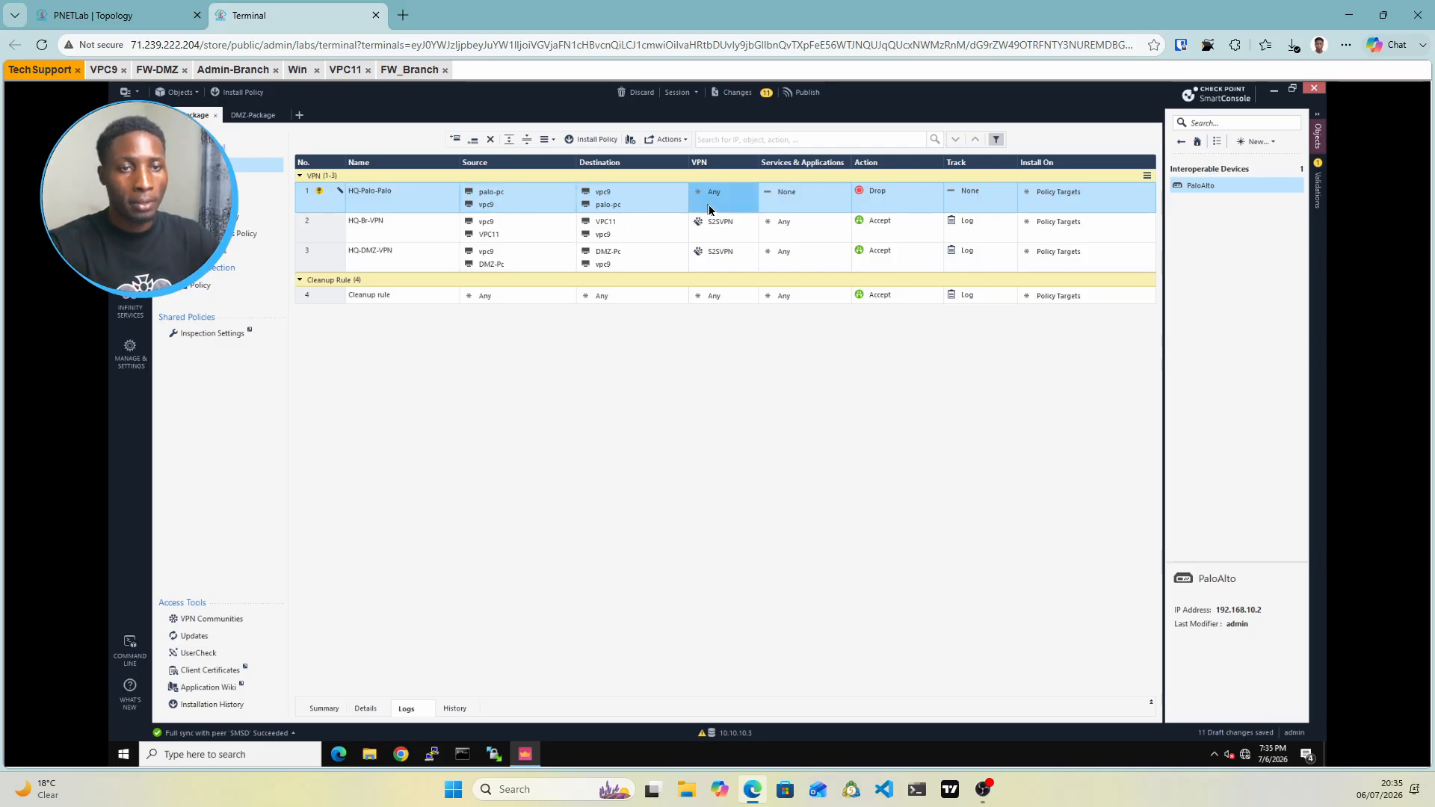
right_click(709, 210)
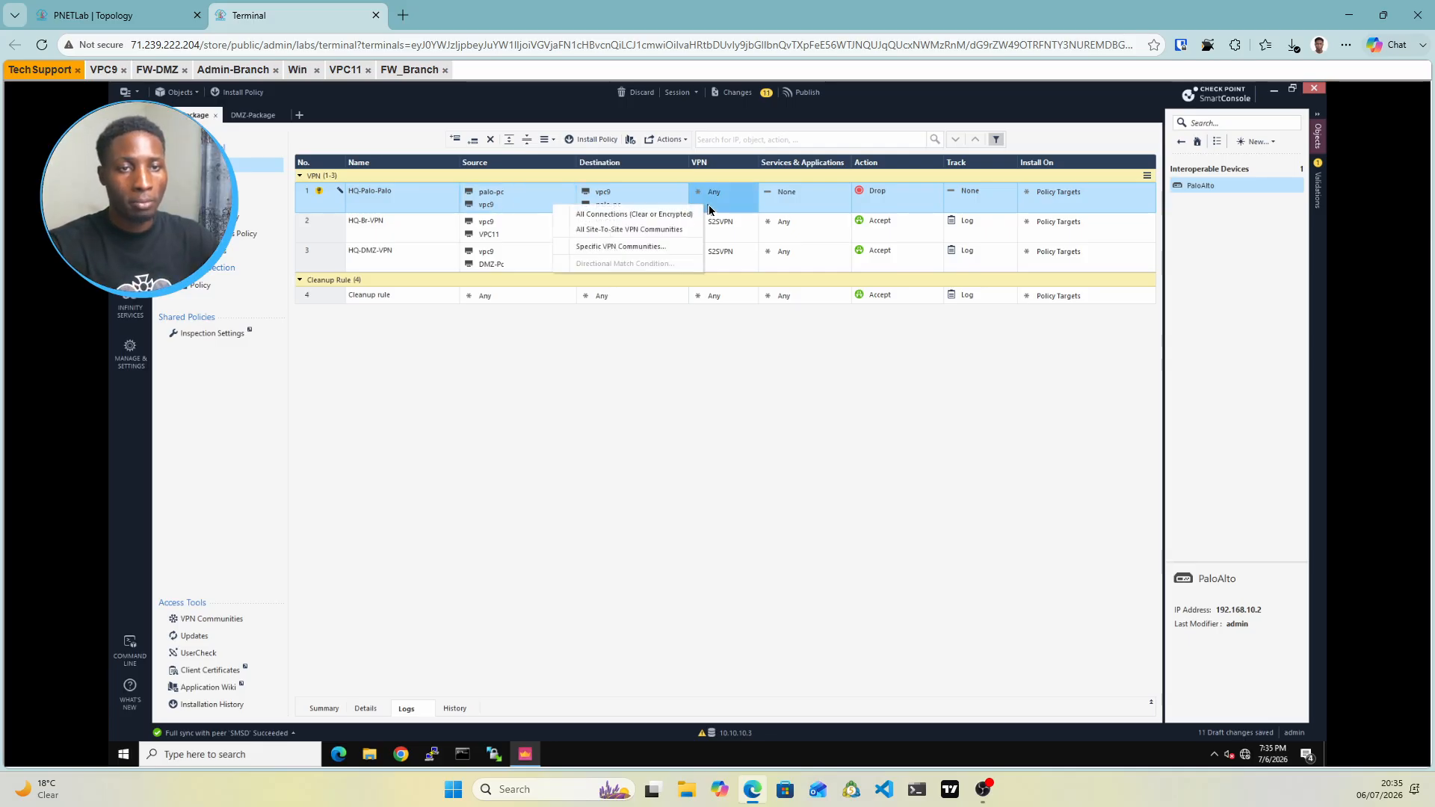
left_click(619, 246)
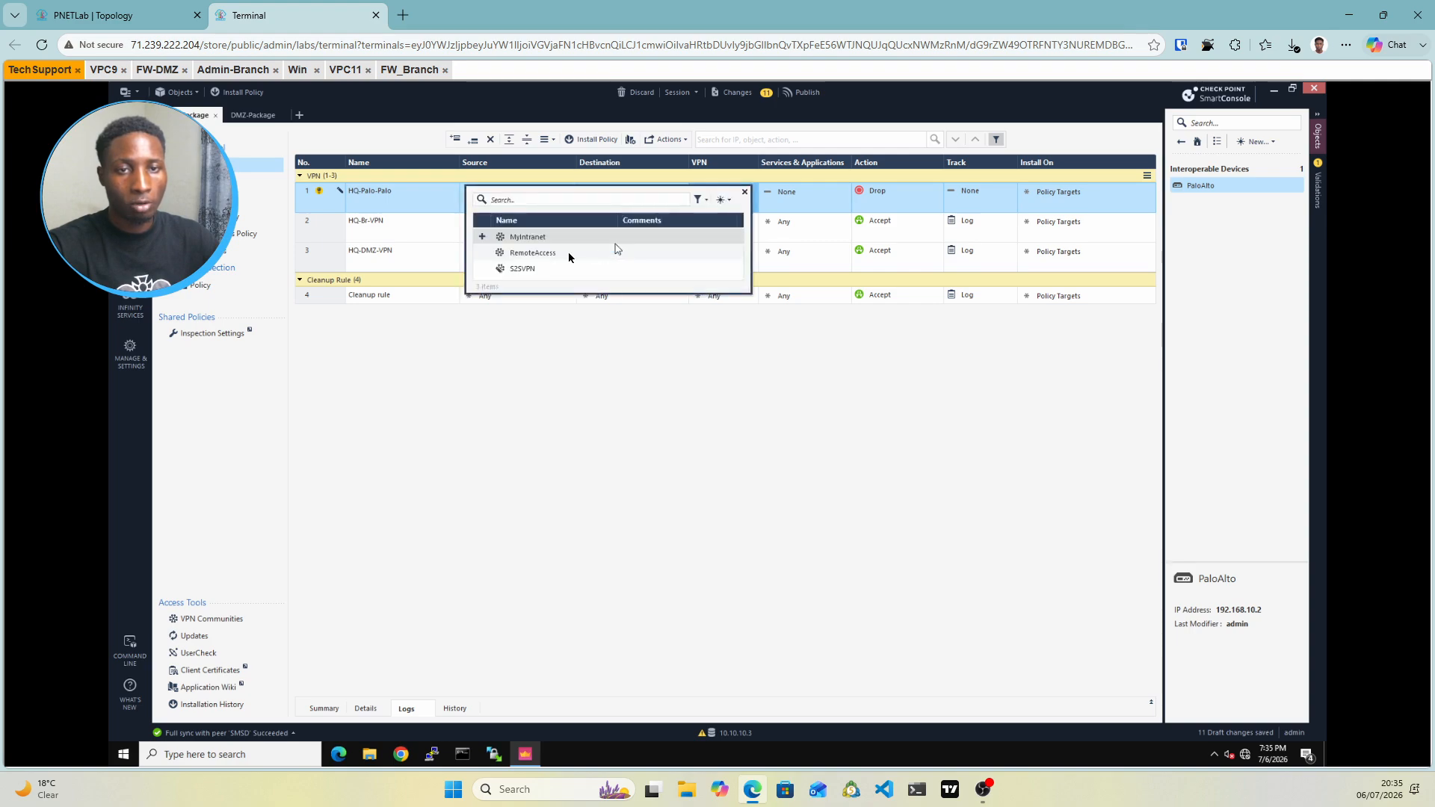
left_click(515, 269)
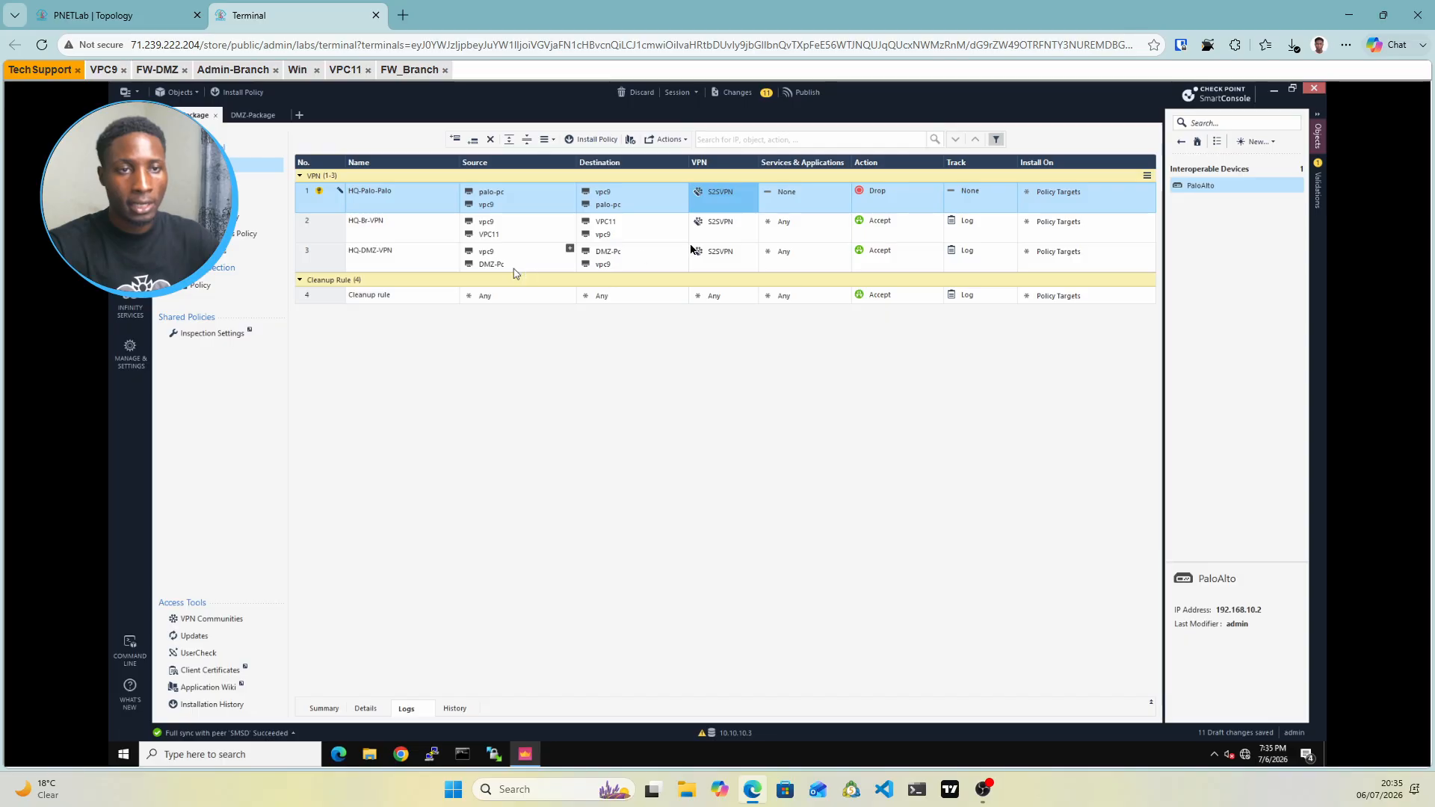
left_click(803, 193)
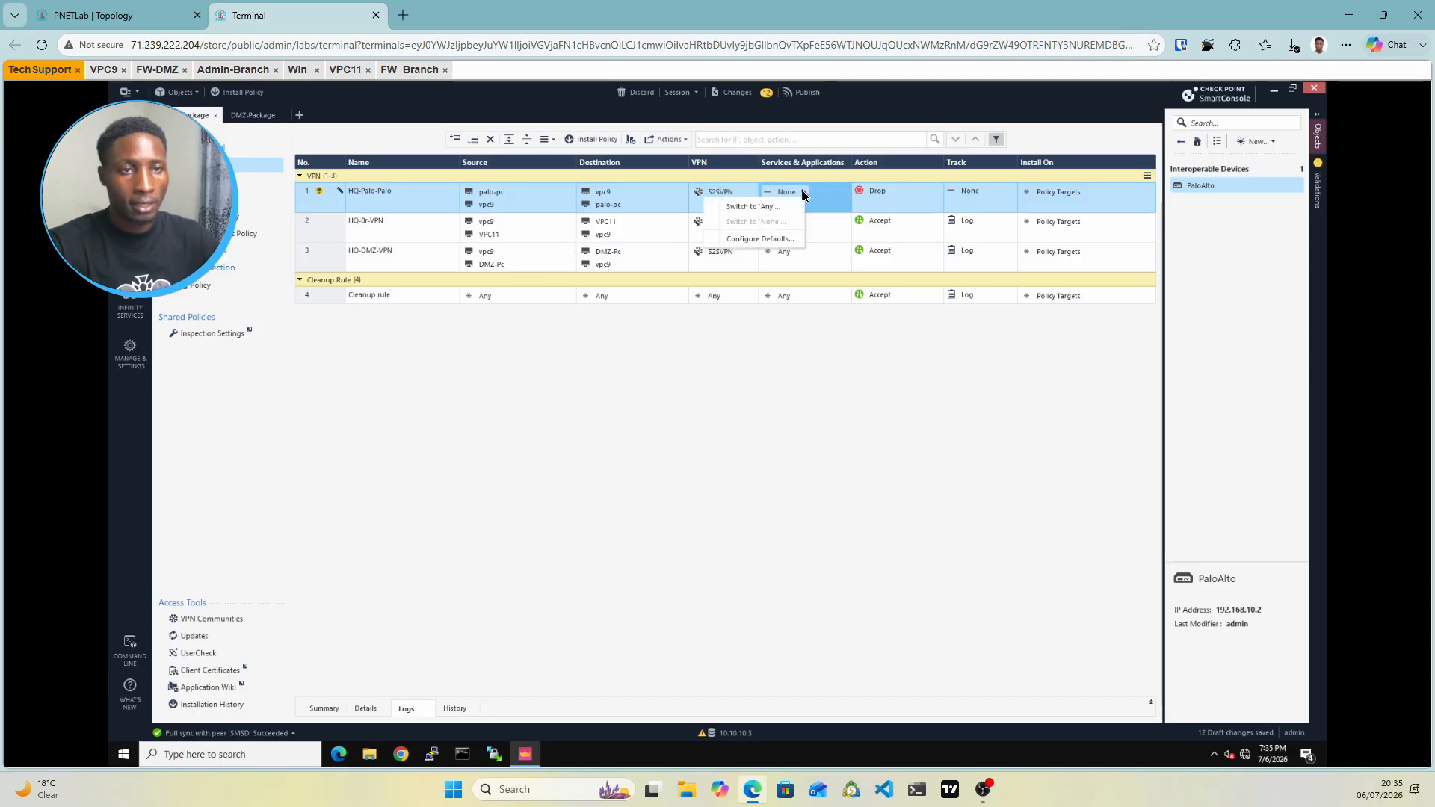
left_click(757, 207)
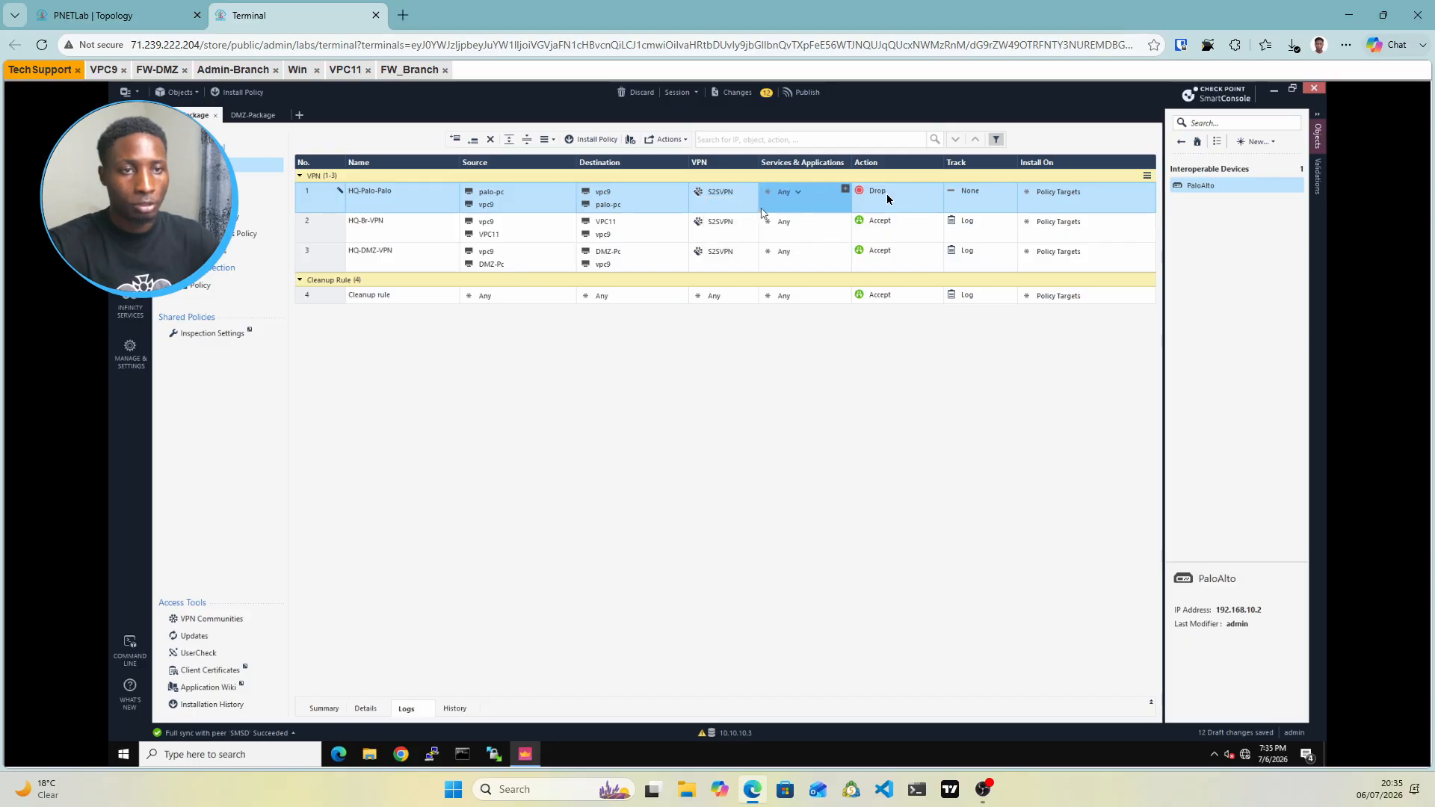
left_click(888, 197)
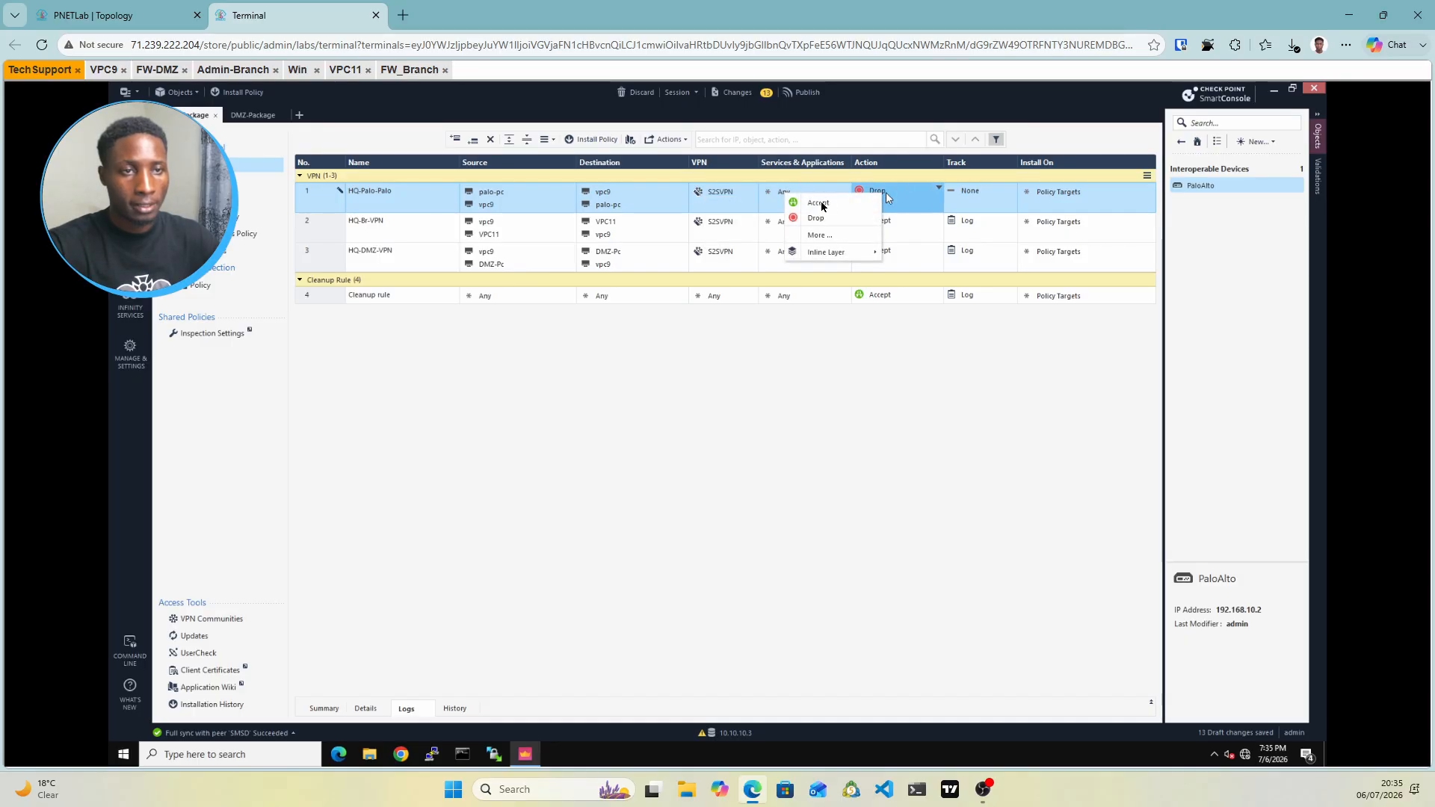
left_click(822, 203)
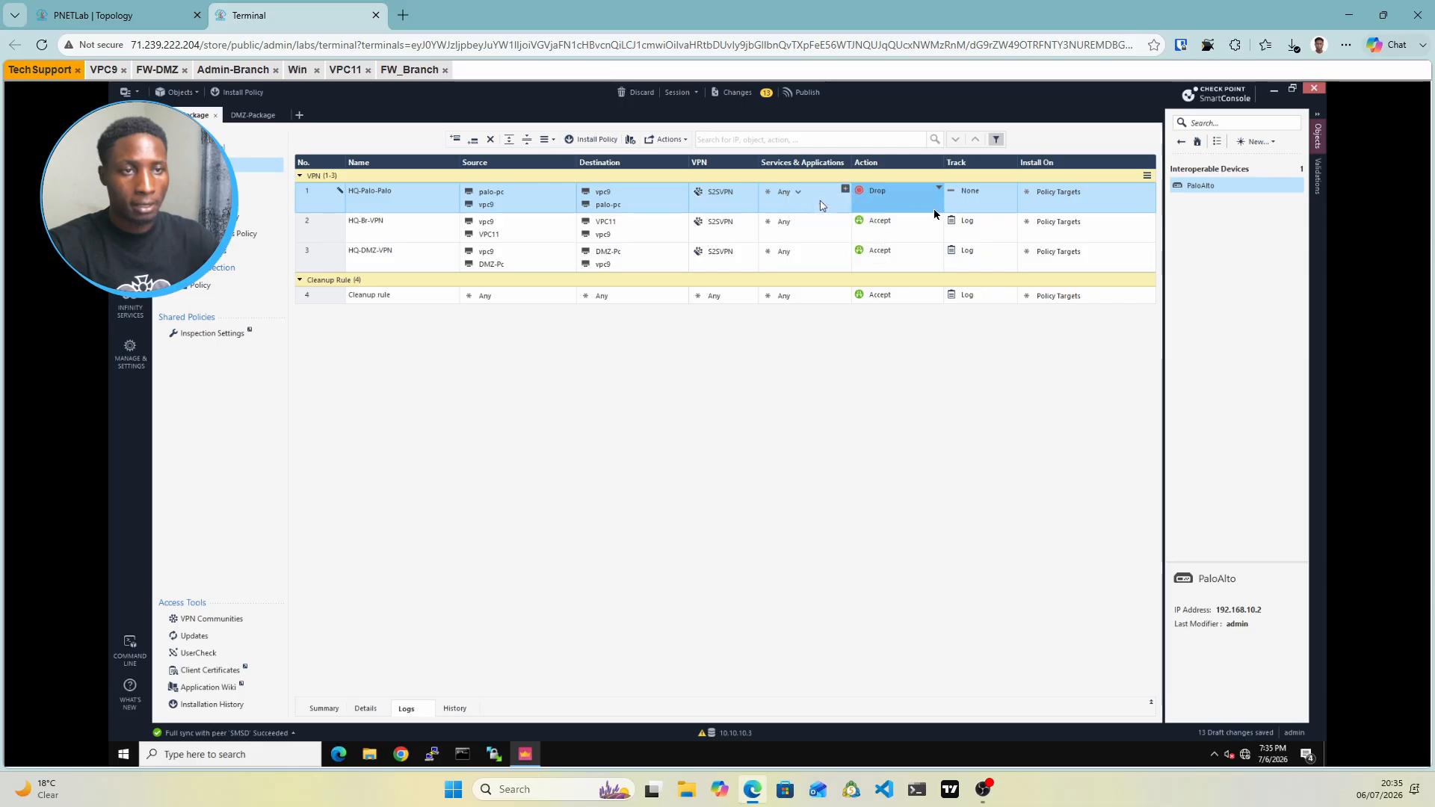
left_click(971, 195)
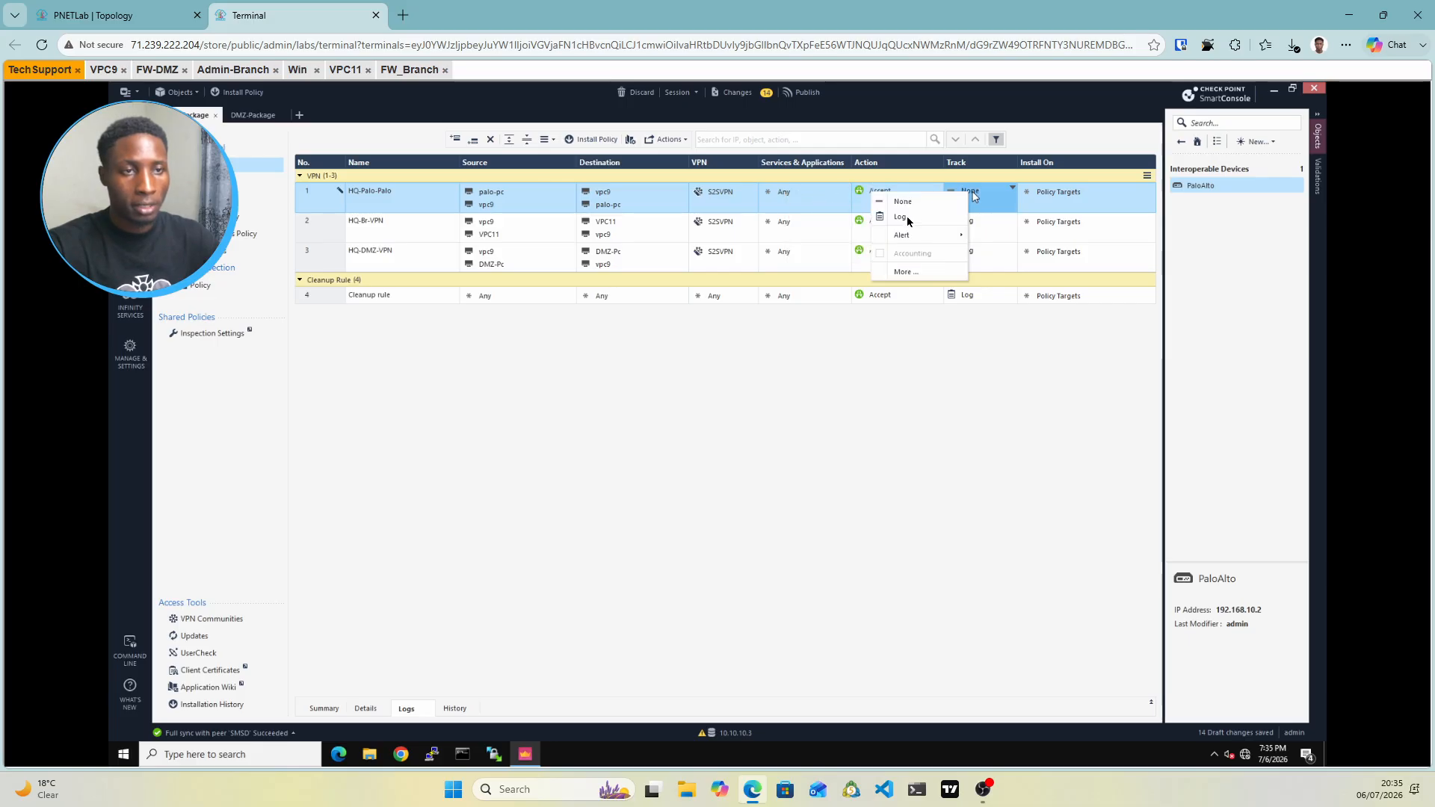
left_click(902, 218)
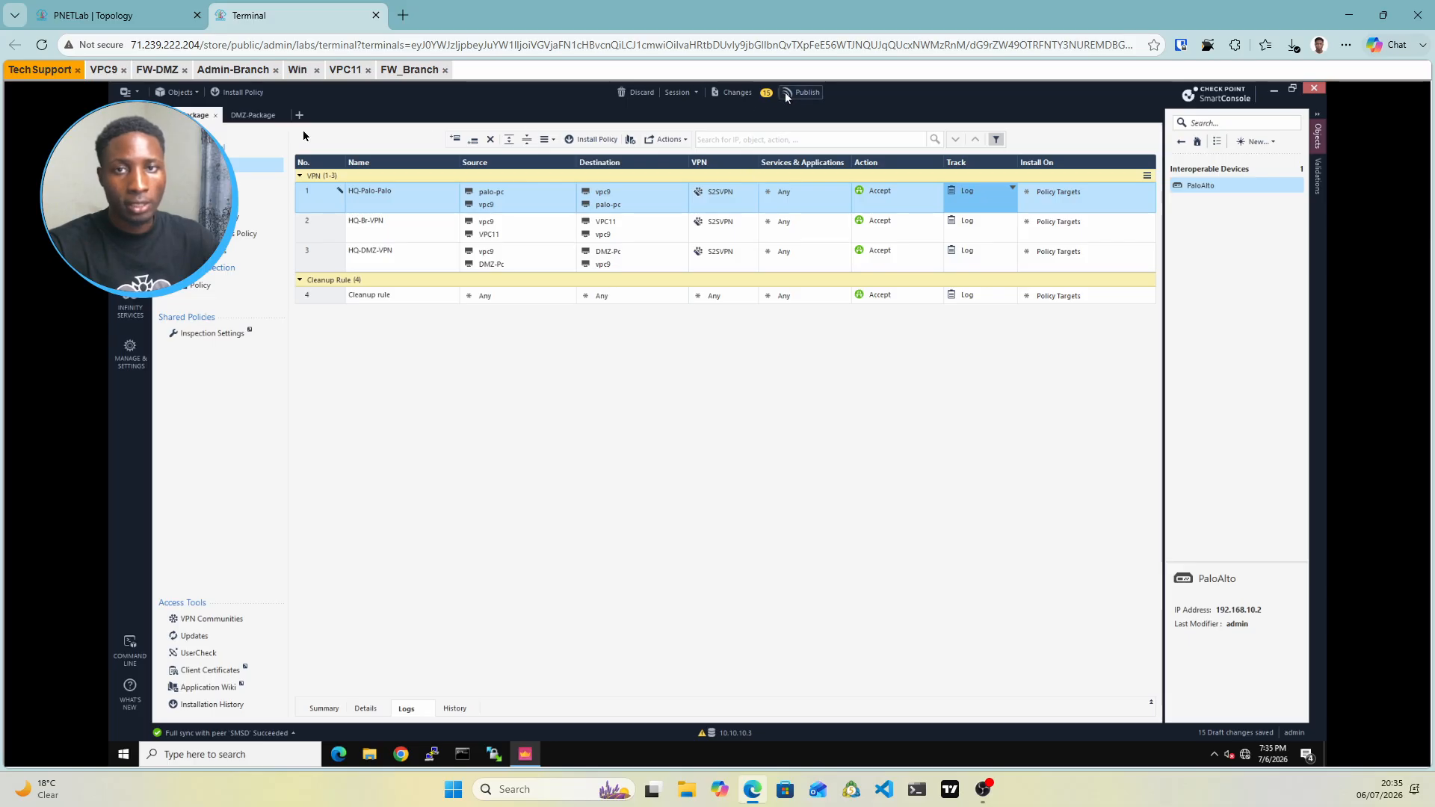
Publish the changes, install the ClusterPackage policy, and bring up the PNETLab topology map
left_click(238, 92)
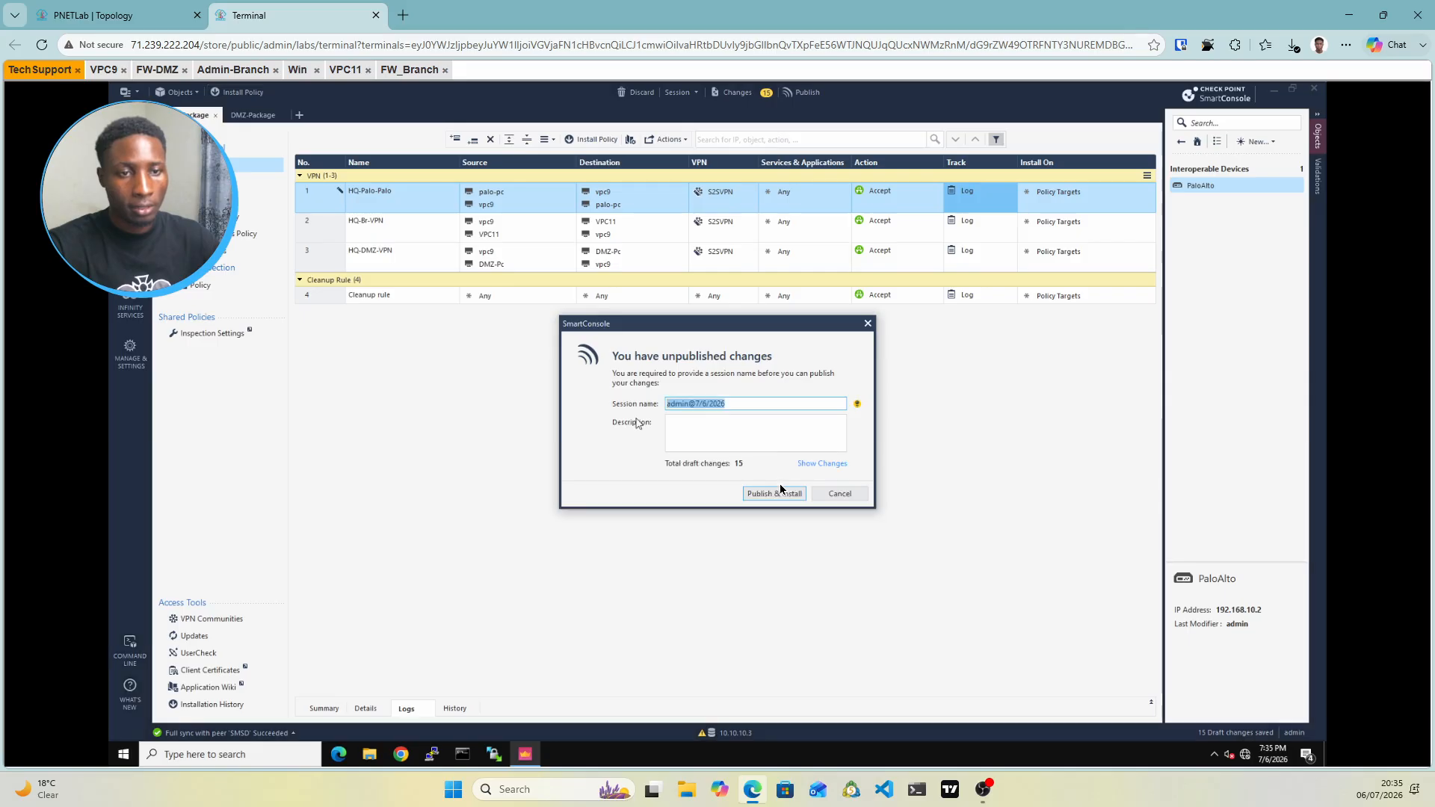
left_click(773, 494)
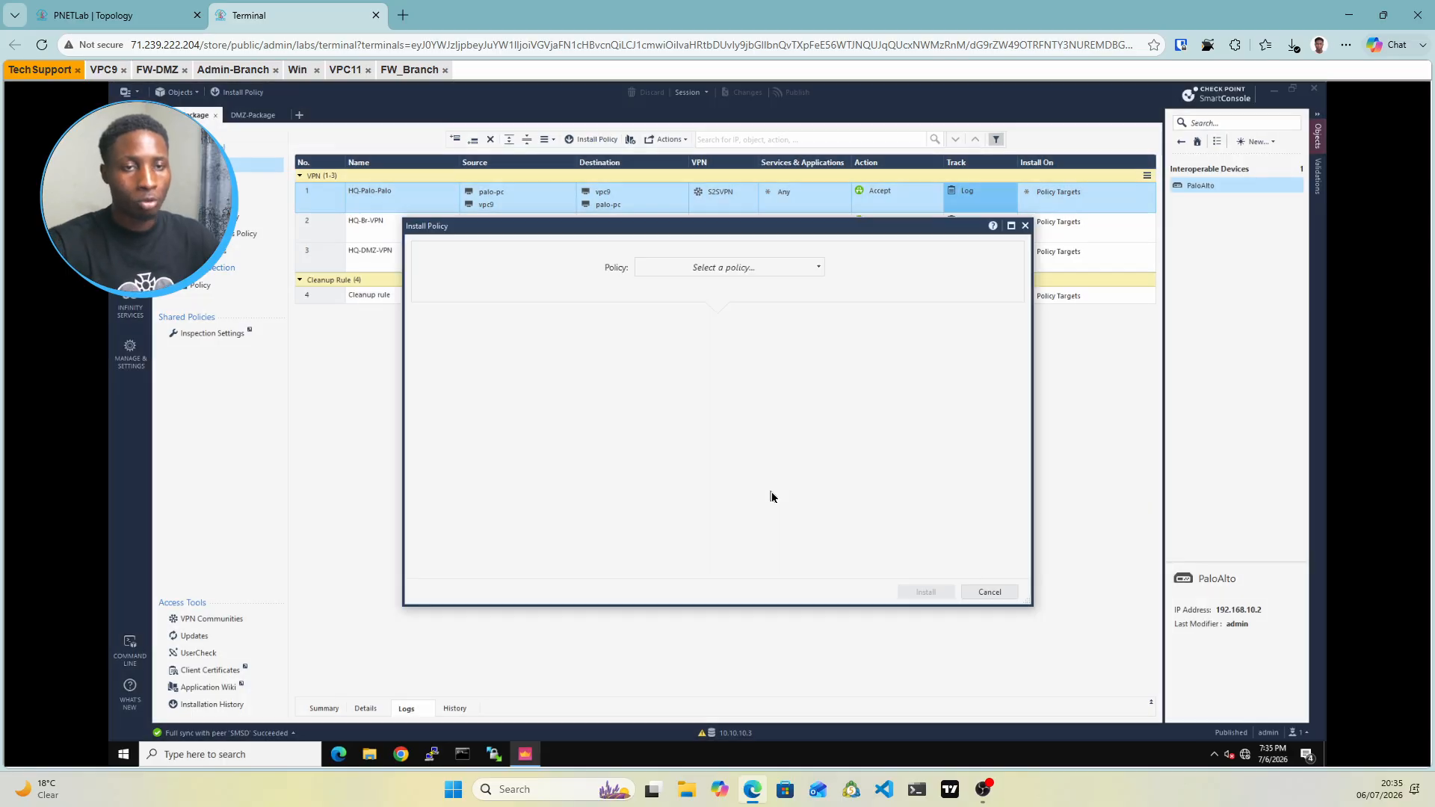
left_click(754, 277)
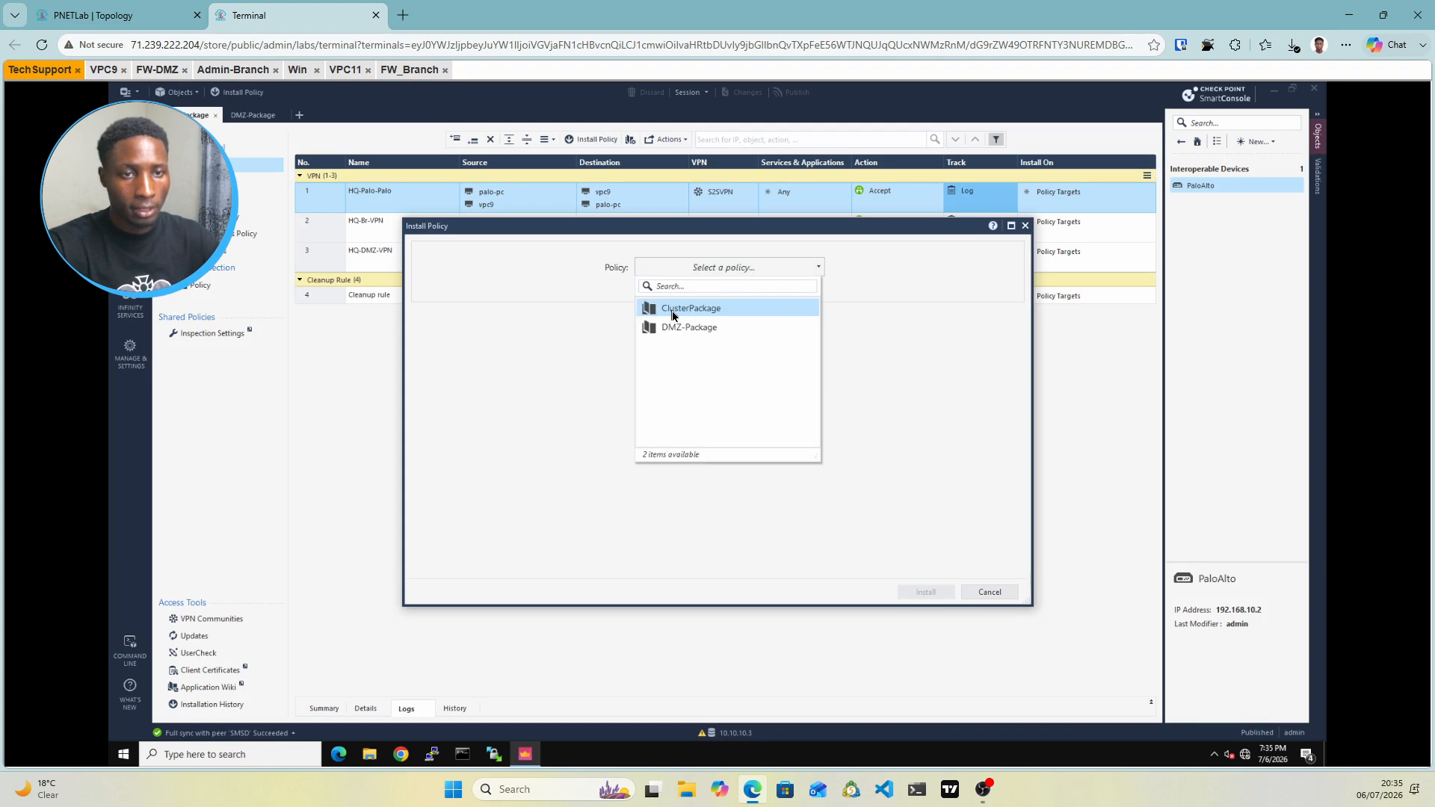
left_click(674, 315)
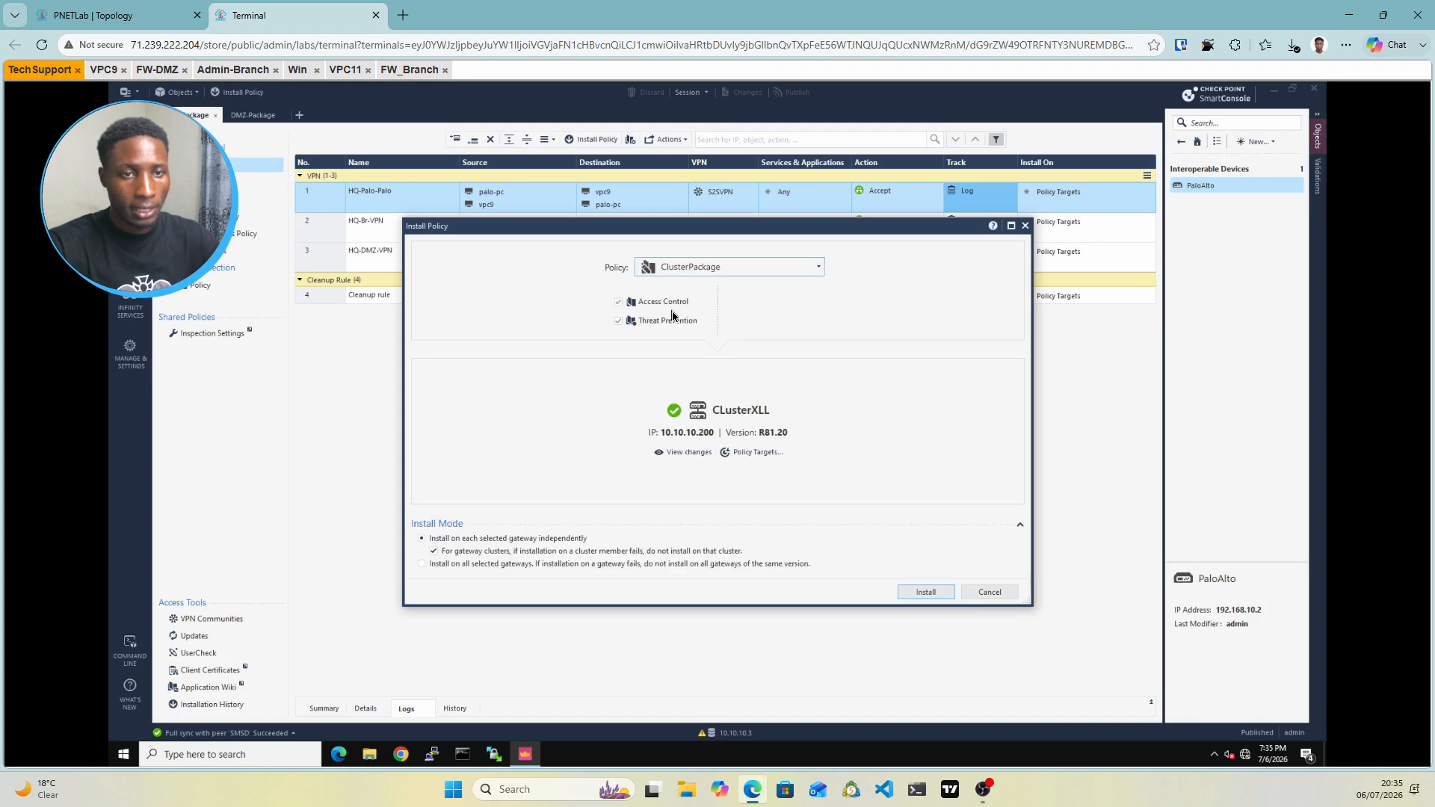
left_click(927, 592)
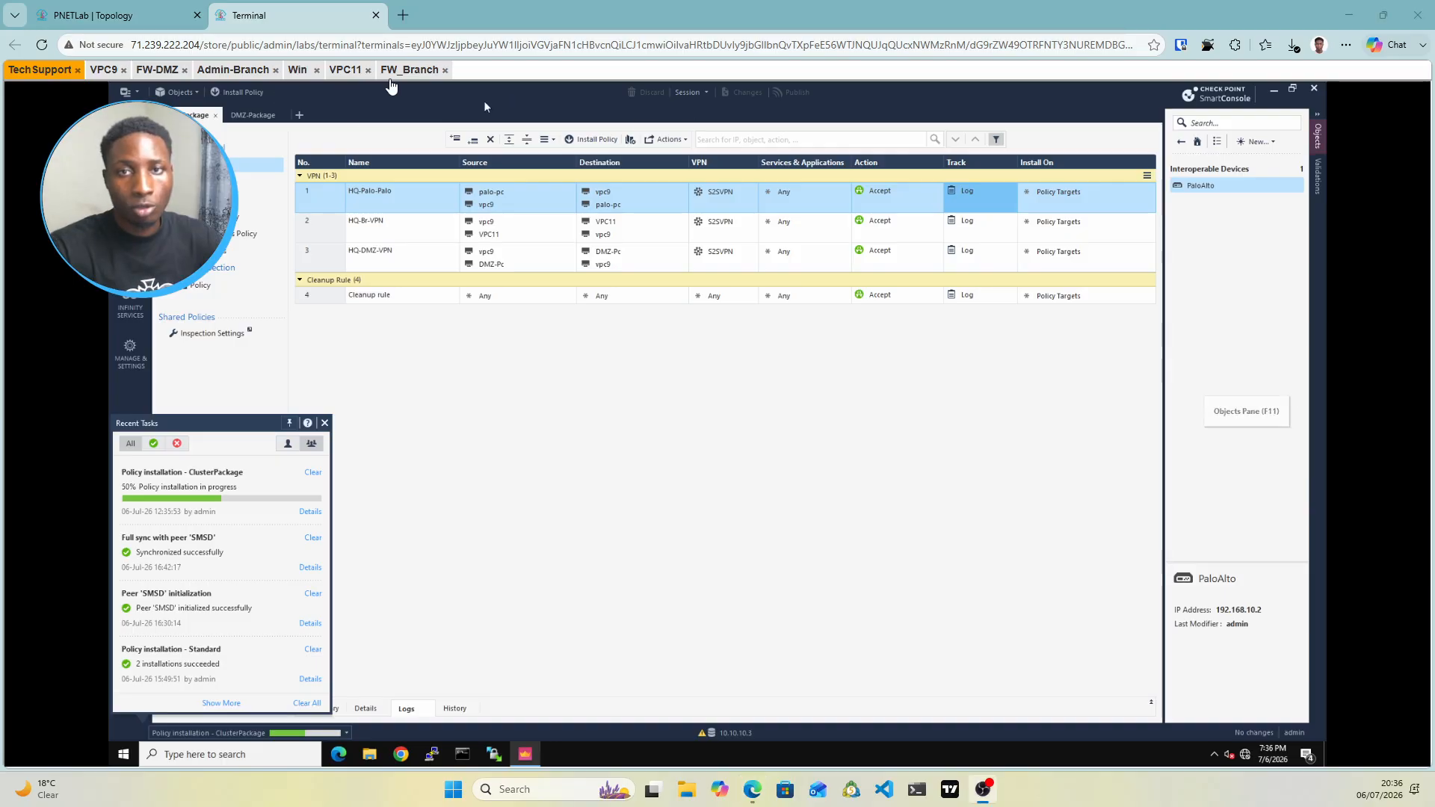
left_click(119, 17)
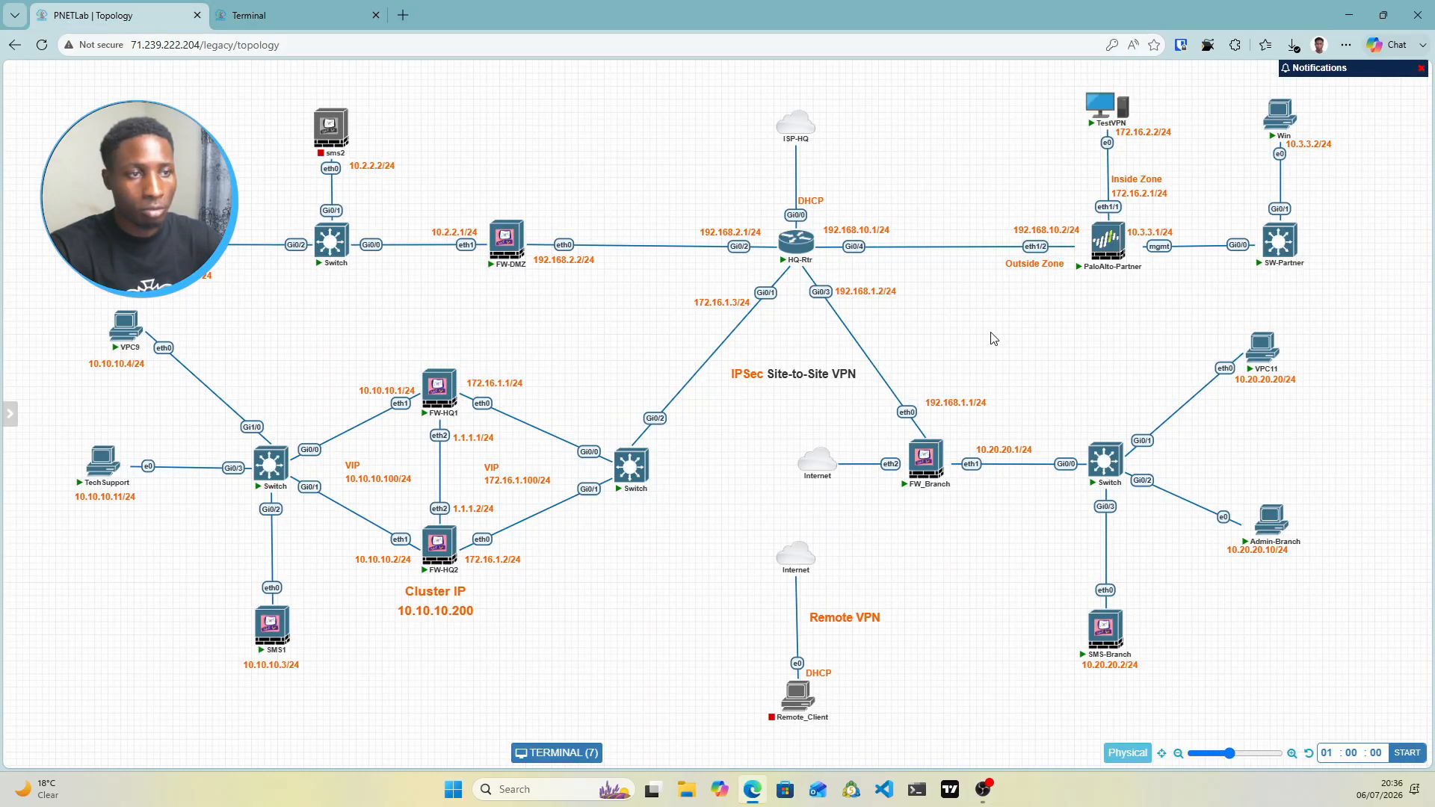
Log back in to the PAN-OS web UI on Win and show Network Profiles > IKE Crypto
left_click(222, 7)
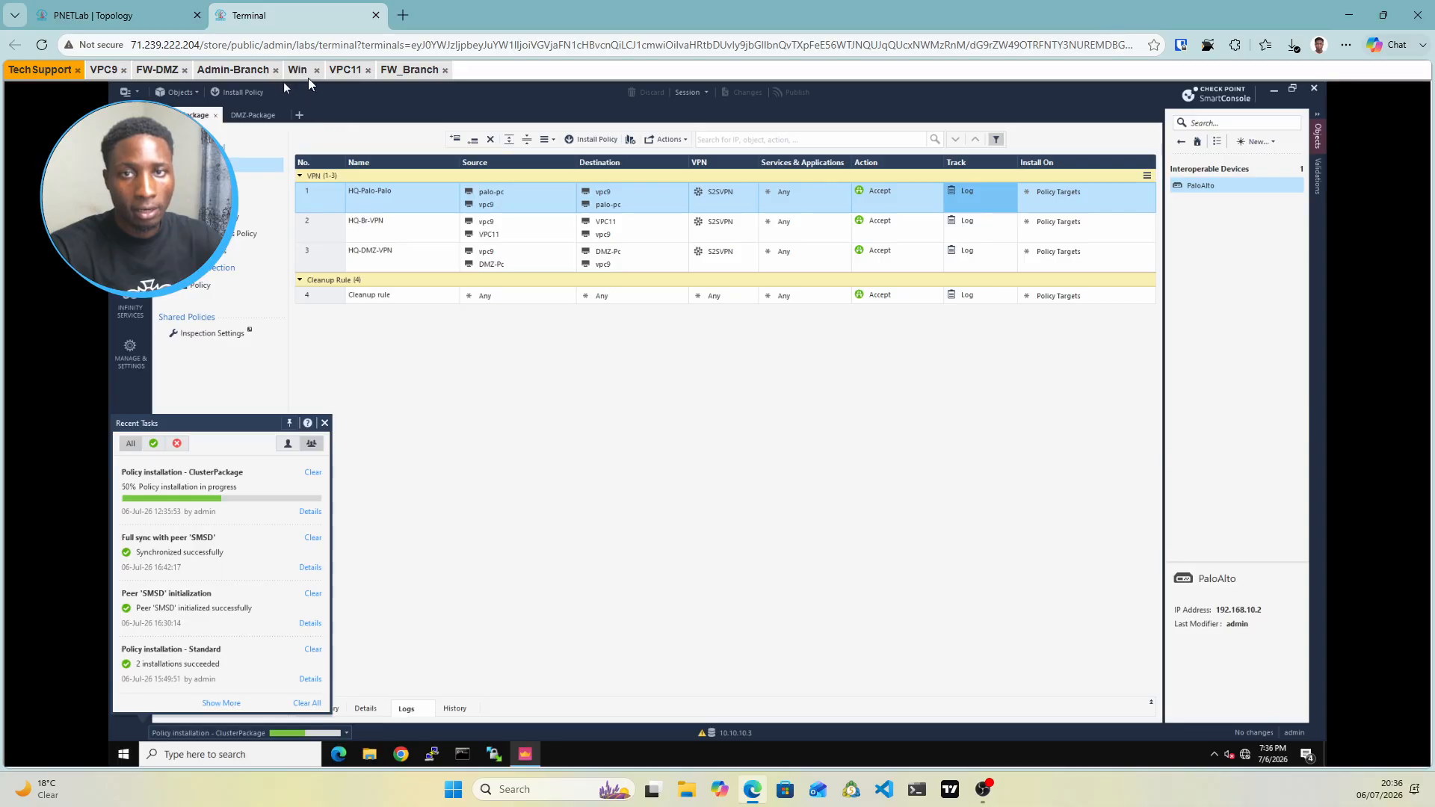
left_click(303, 71)
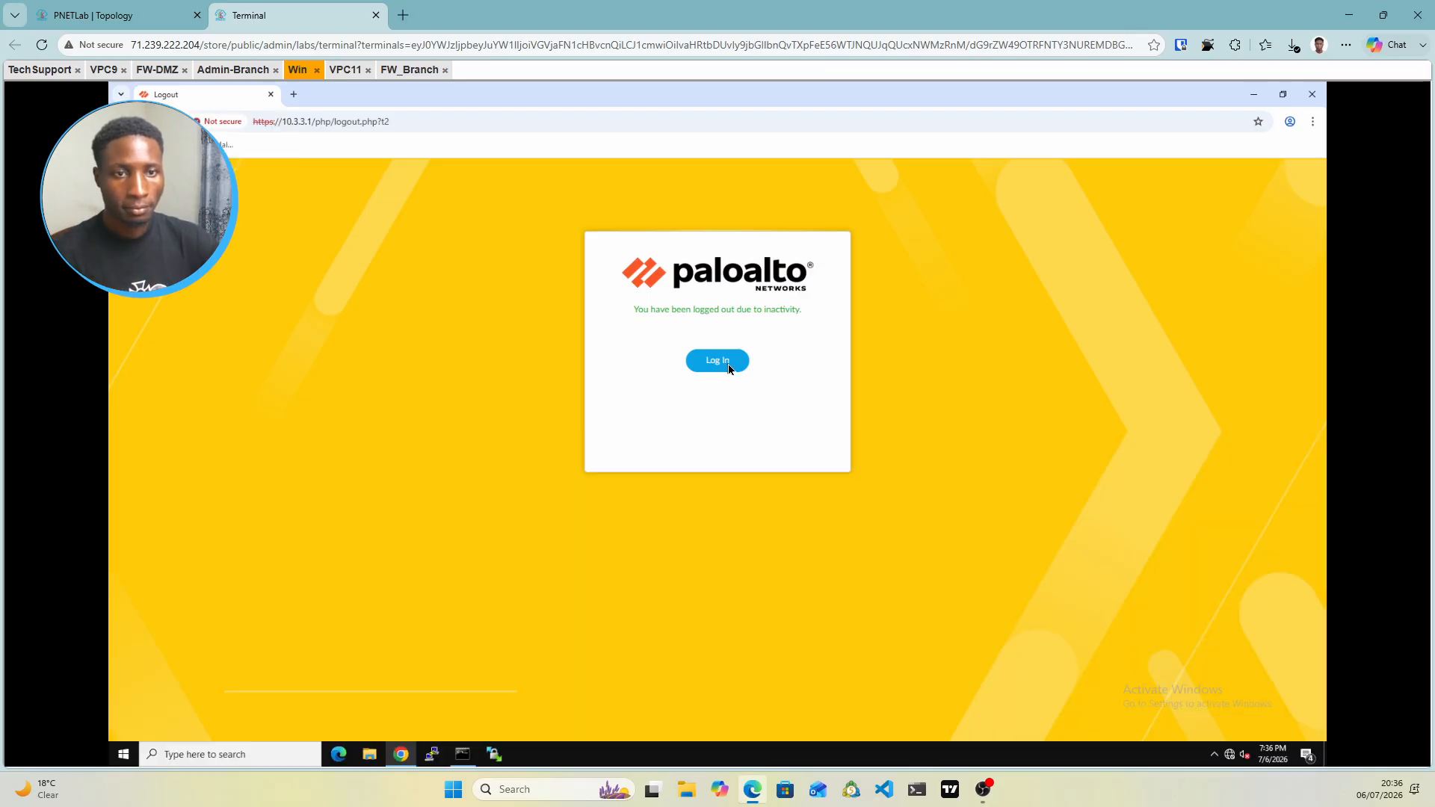
left_click(729, 366)
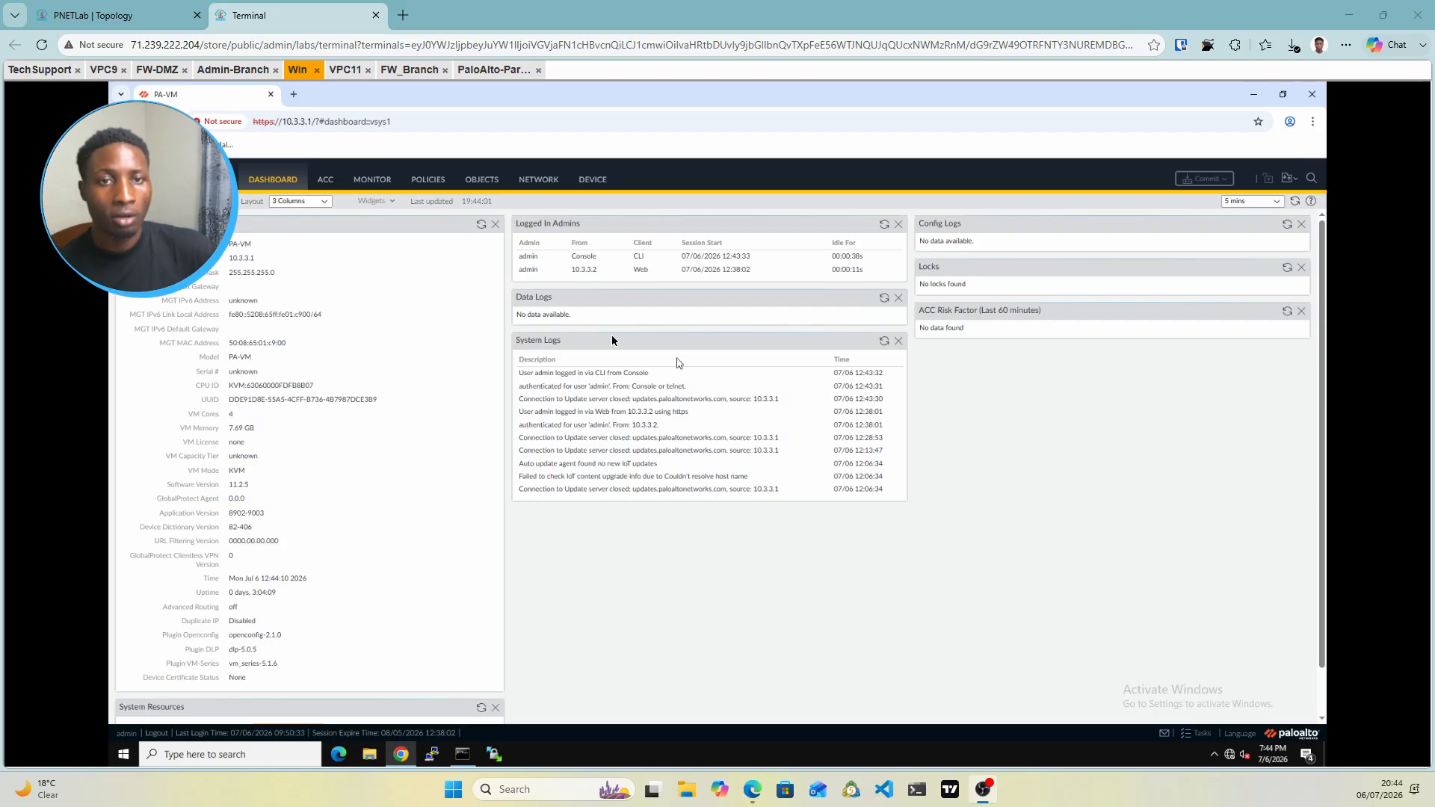
left_click(539, 186)
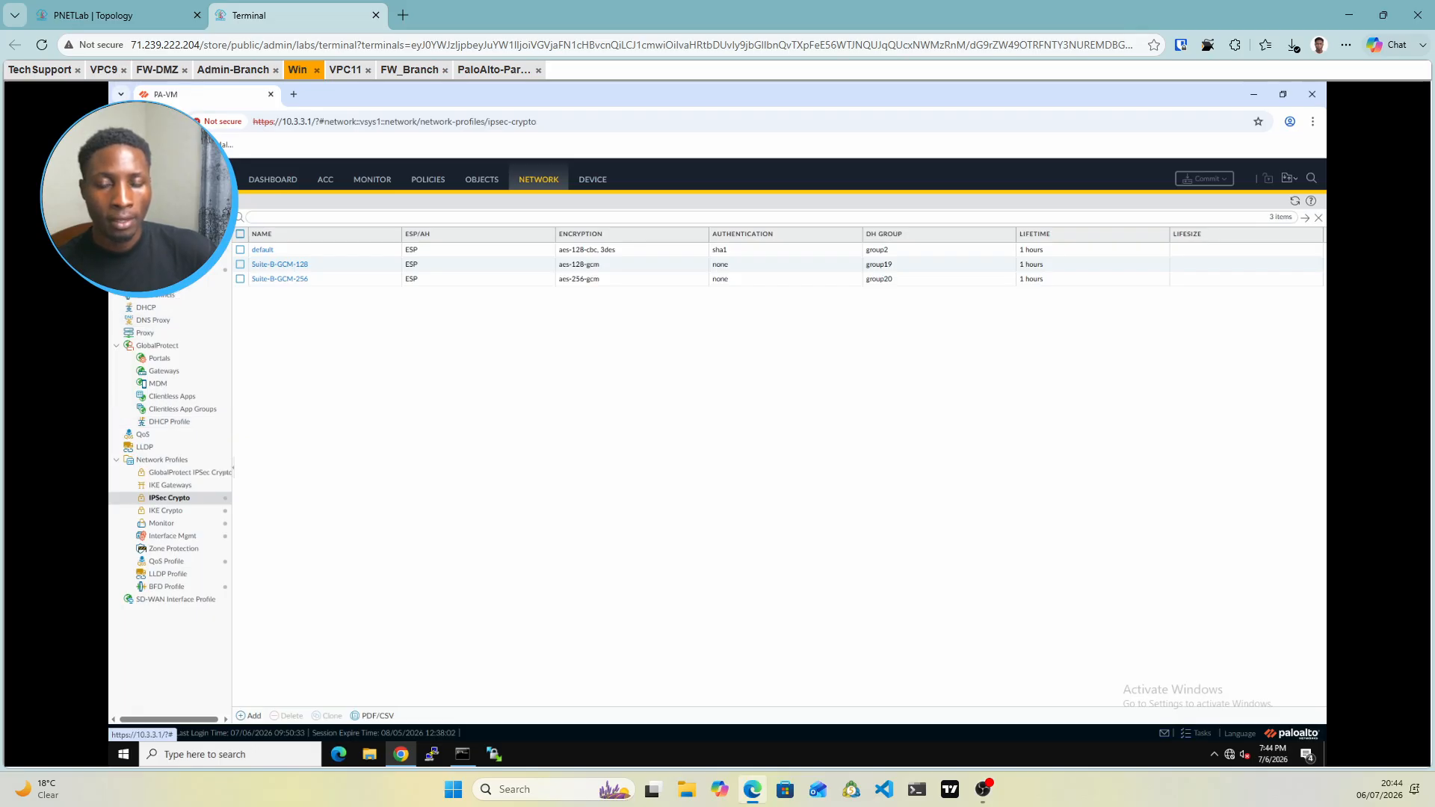
left_click(154, 218)
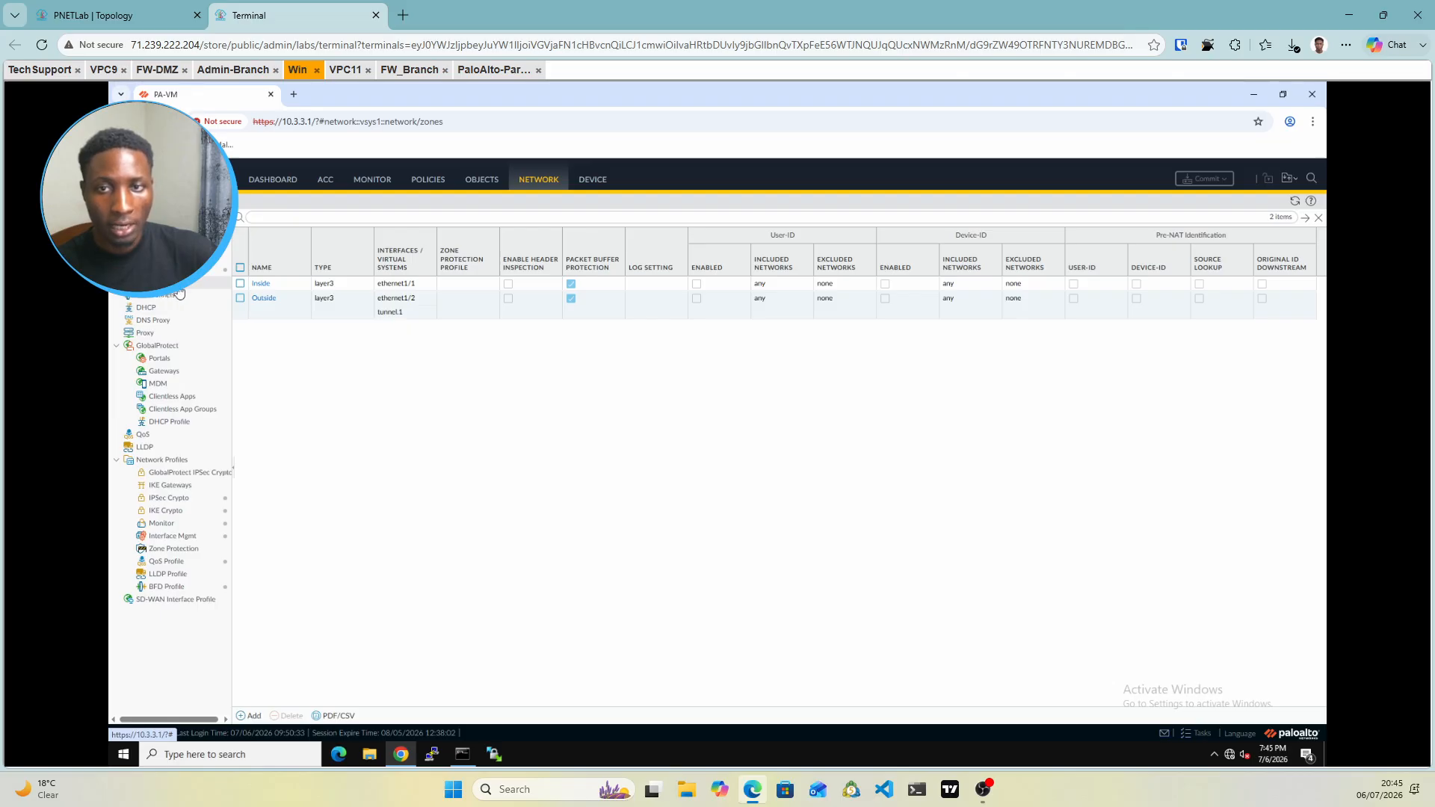
left_click(168, 513)
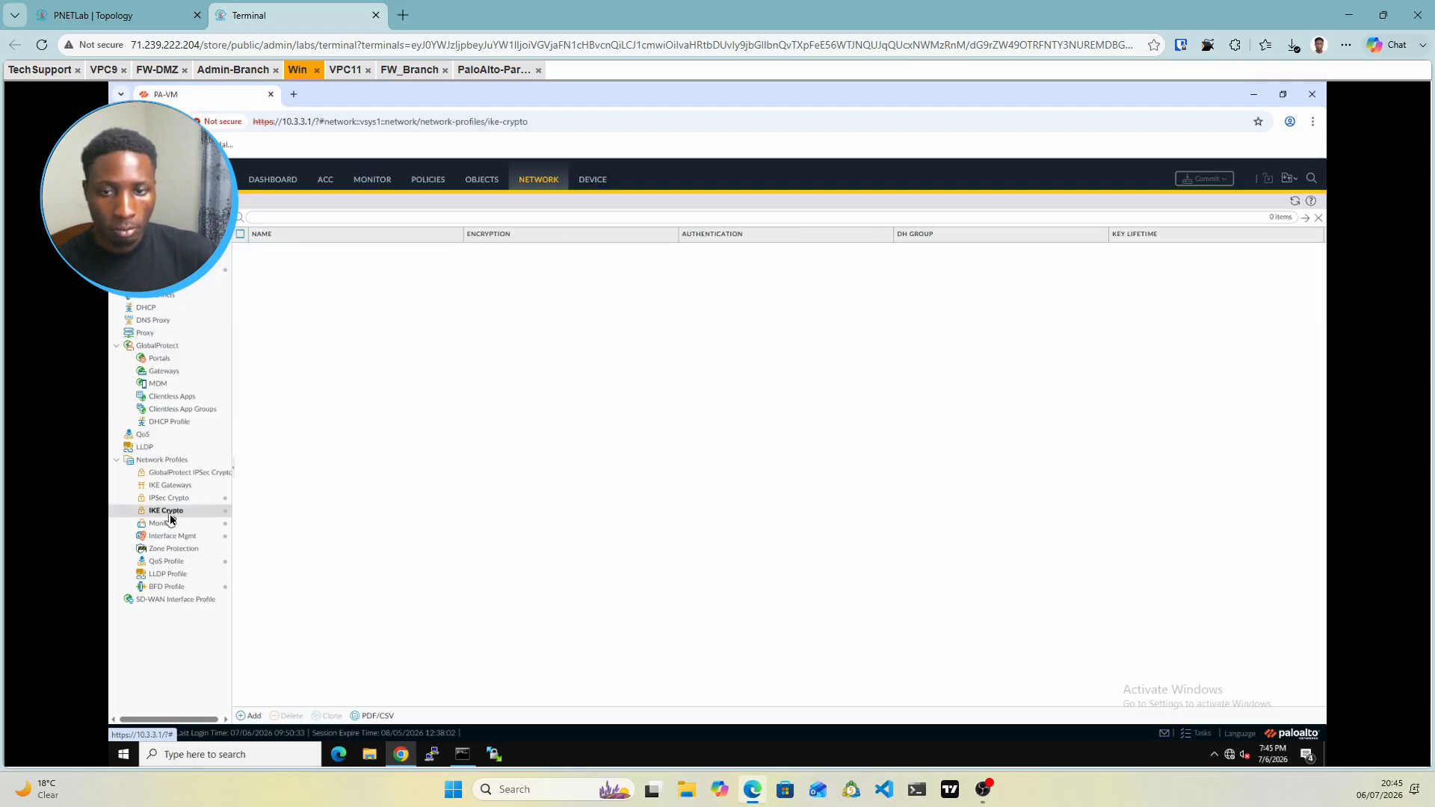
Start a new IKE Crypto profile with DH group2 and sha256 authentication
left_click(249, 716)
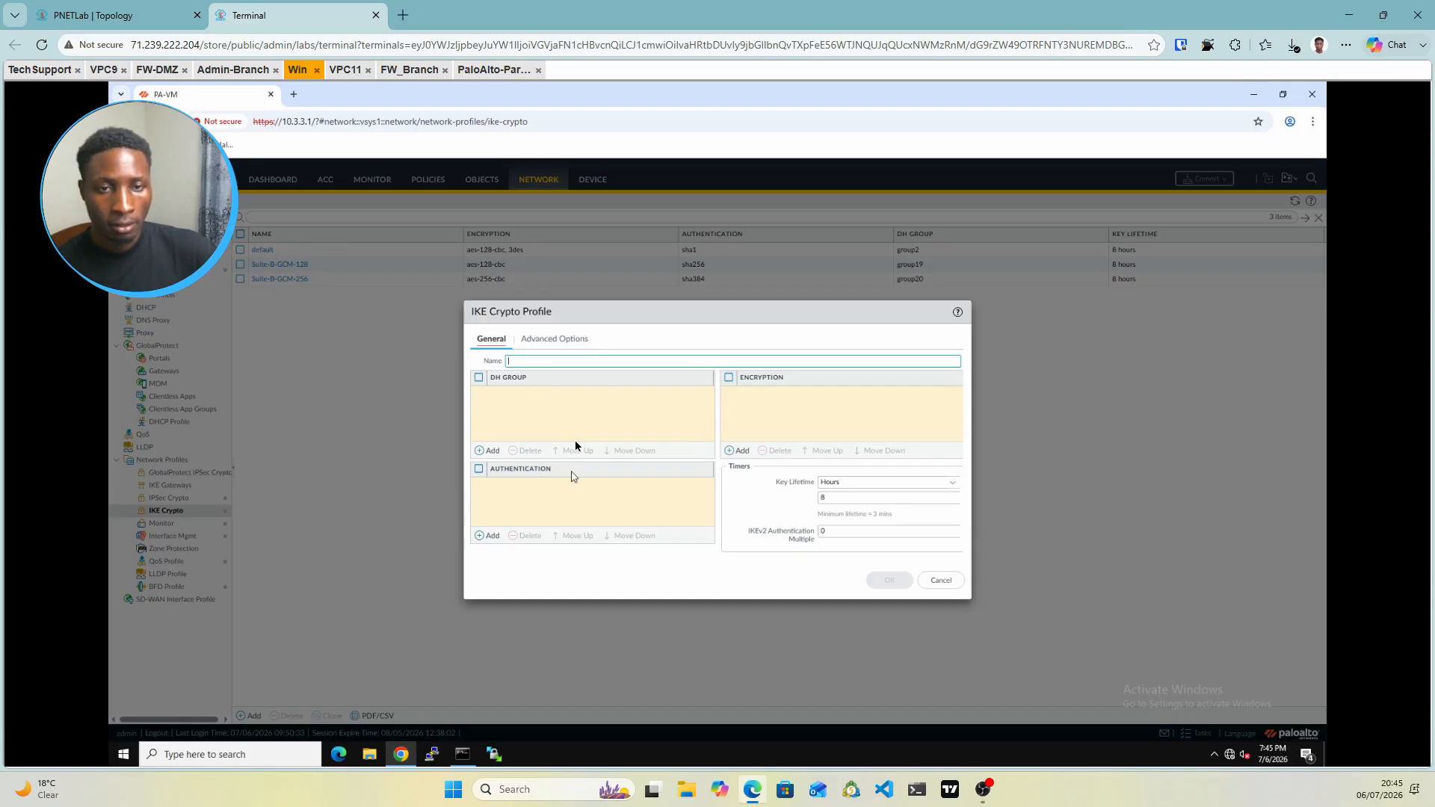
left_click(485, 451)
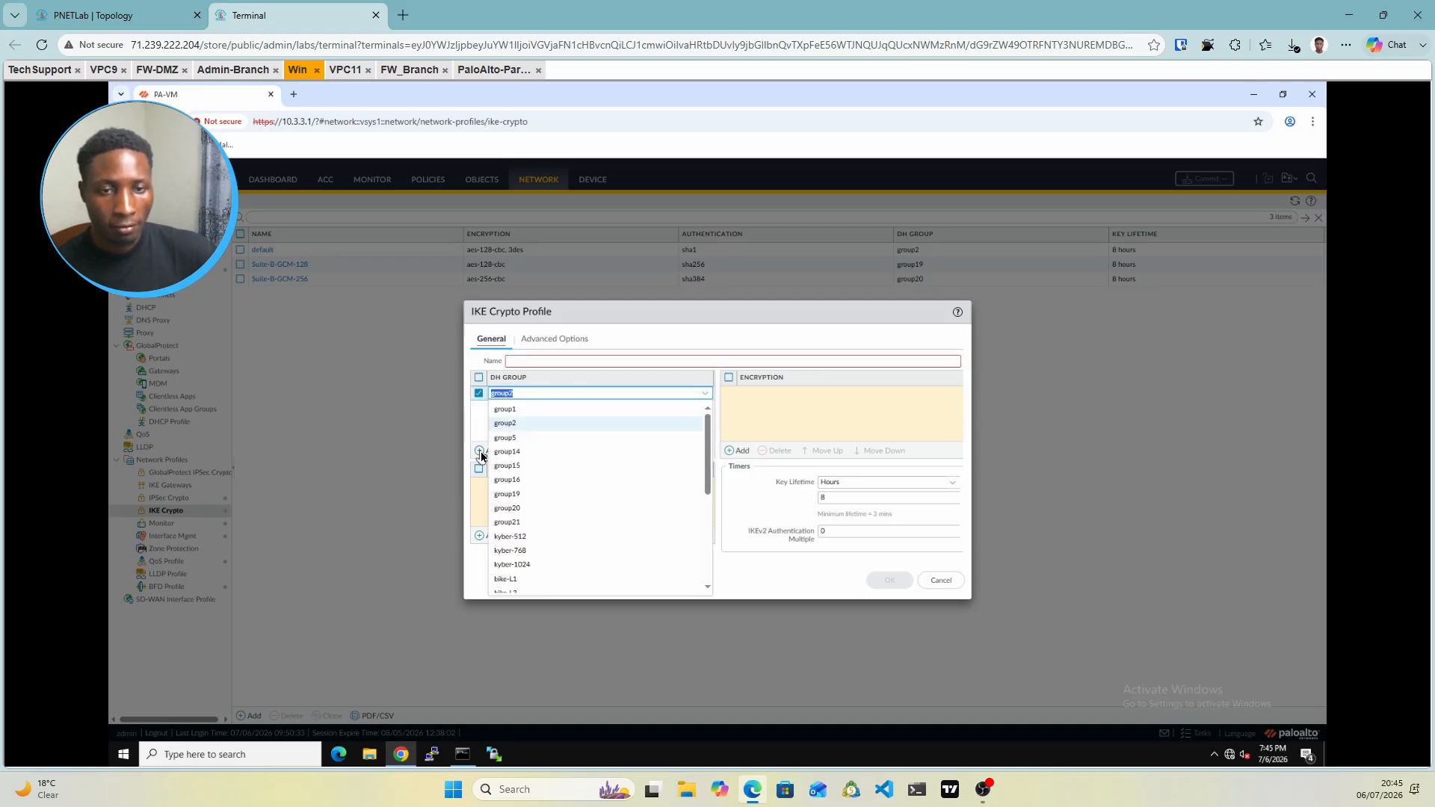
left_click(512, 425)
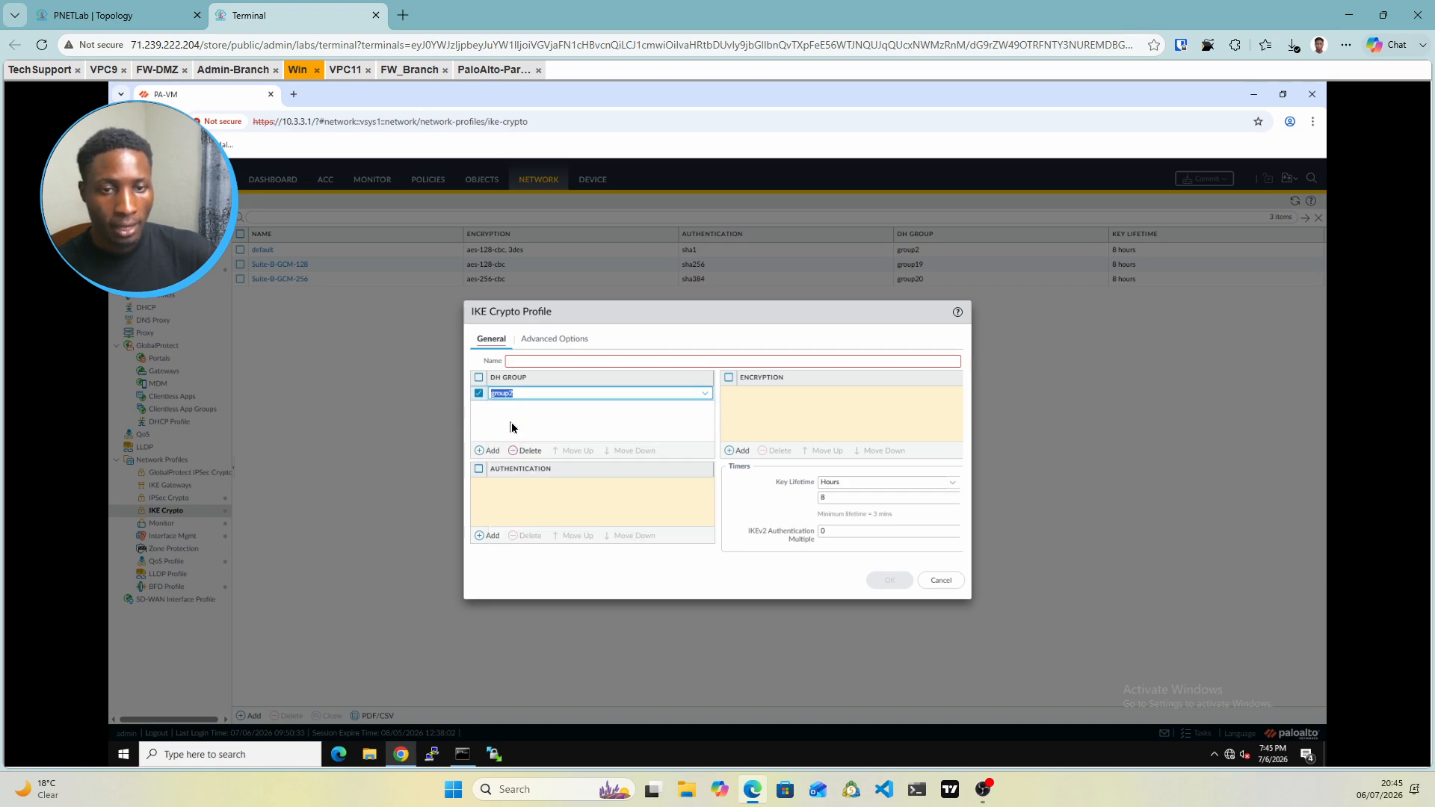
left_click(478, 536)
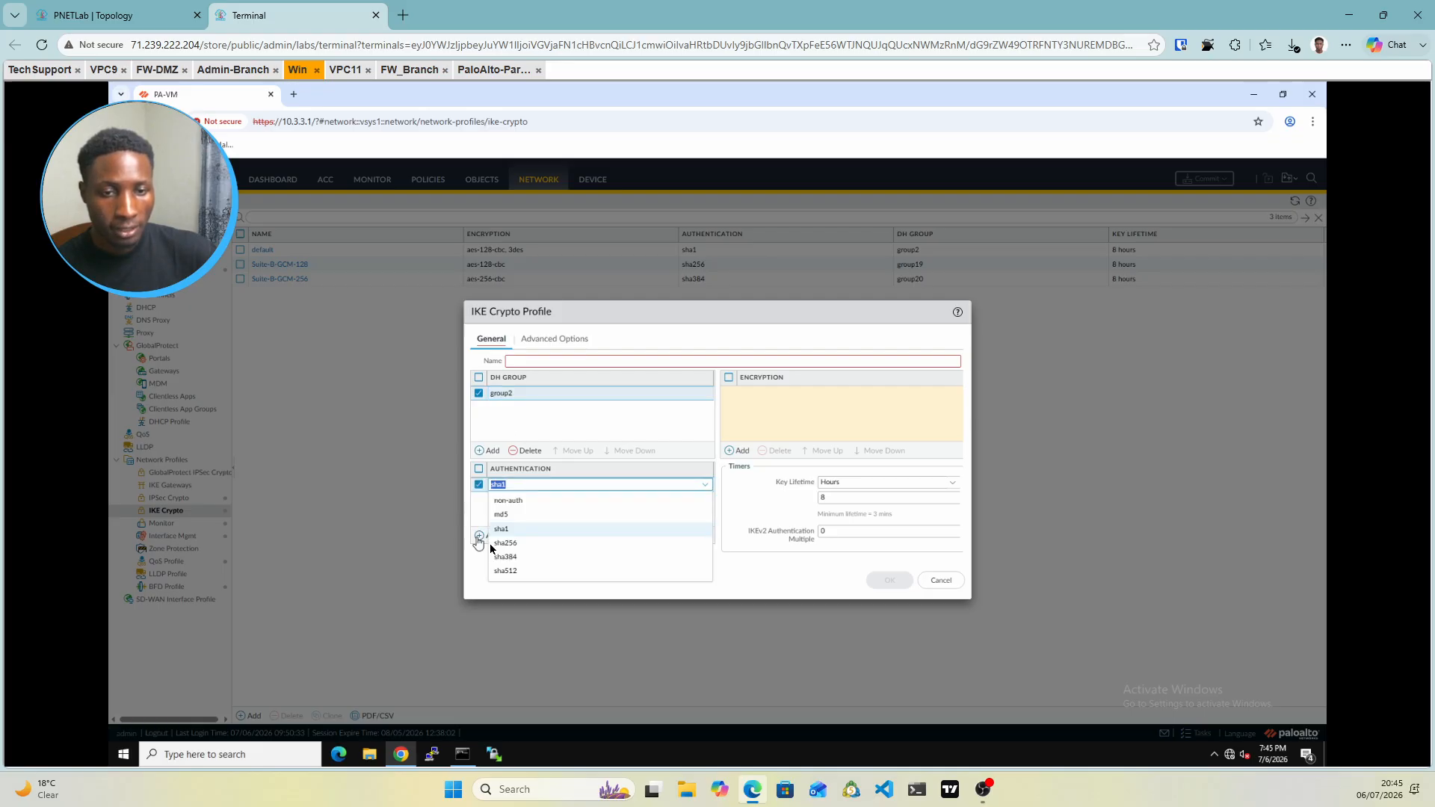
left_click(510, 546)
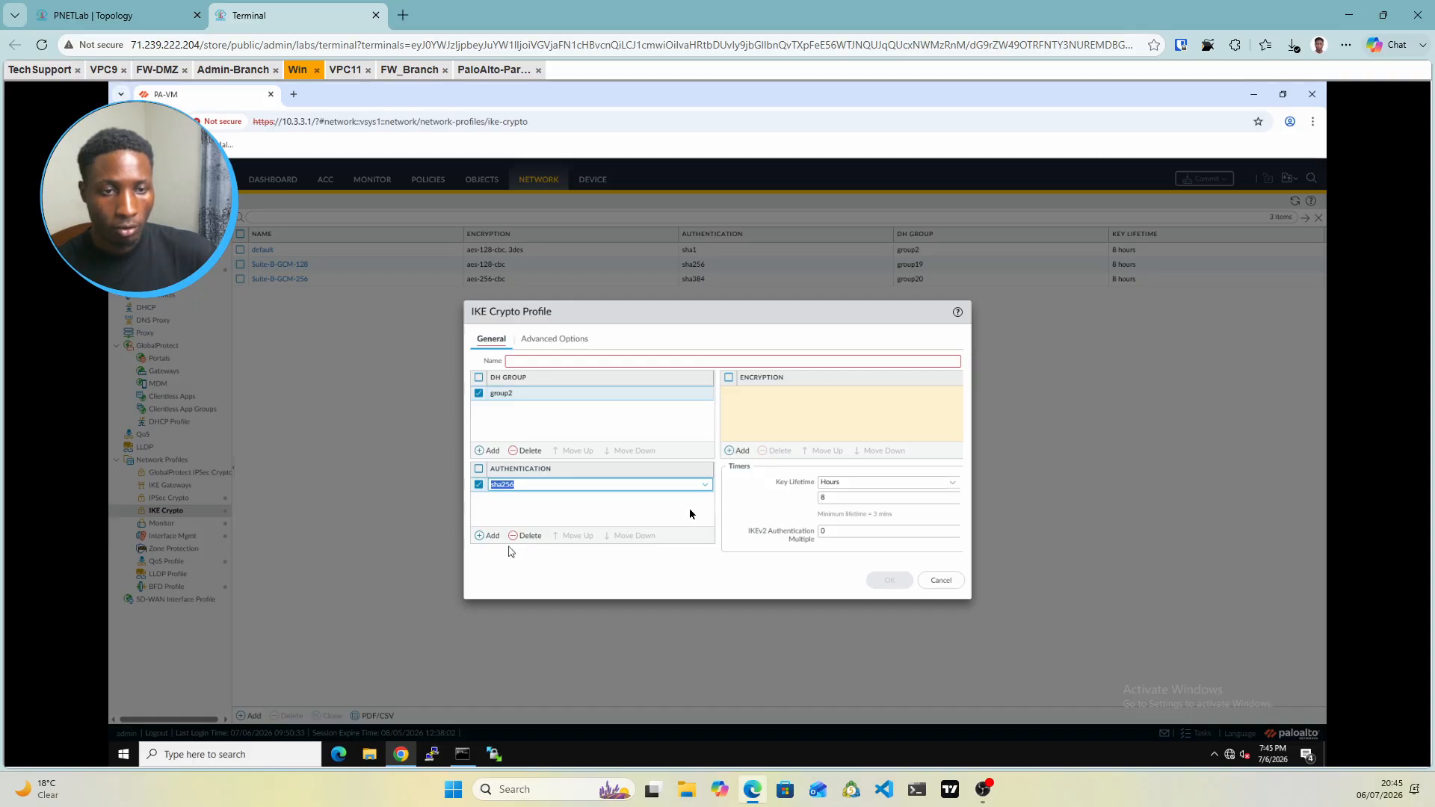
left_click(729, 454)
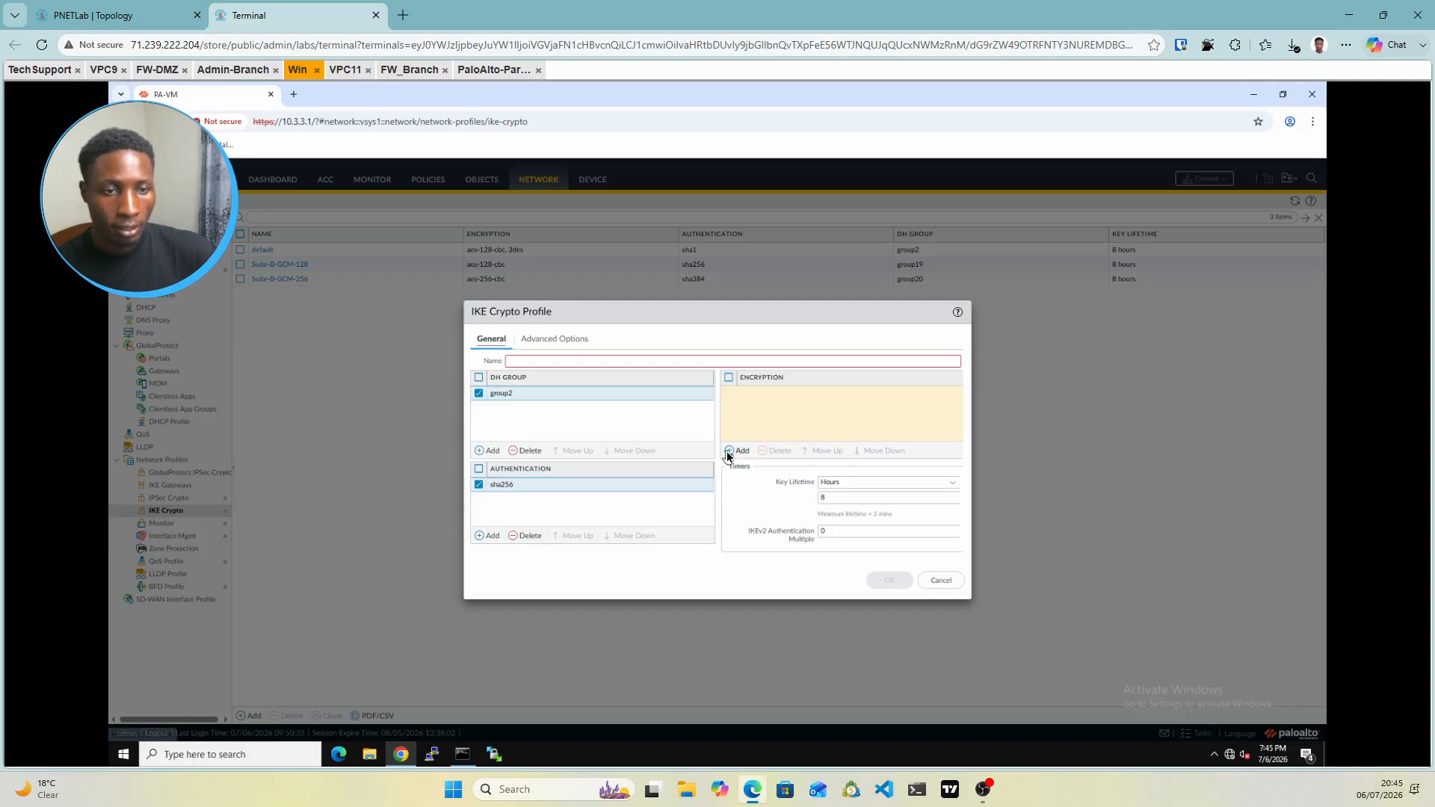
Give the profile aes-256-cbc encryption and a 1440-minute key lifetime
left_click(729, 452)
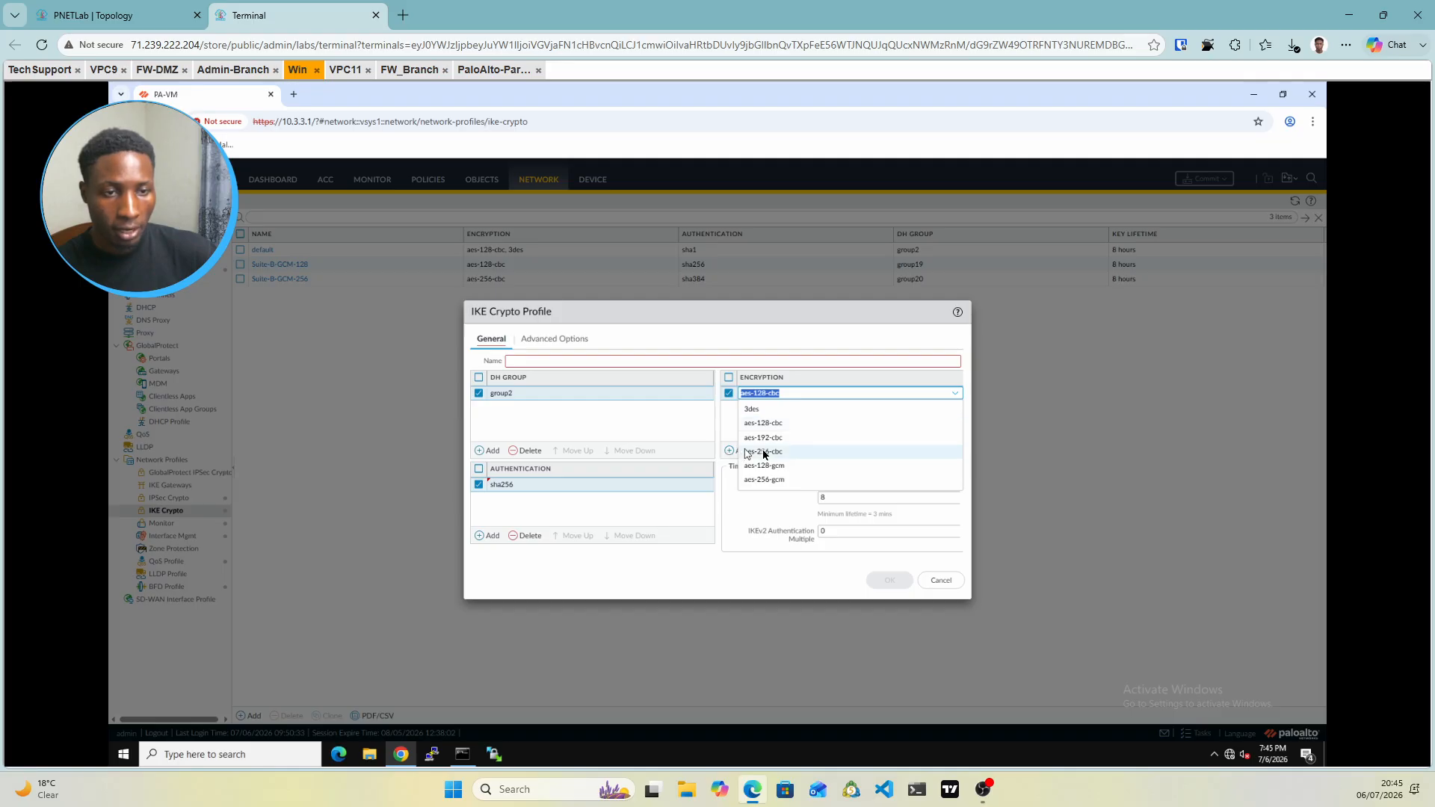
left_click(766, 451)
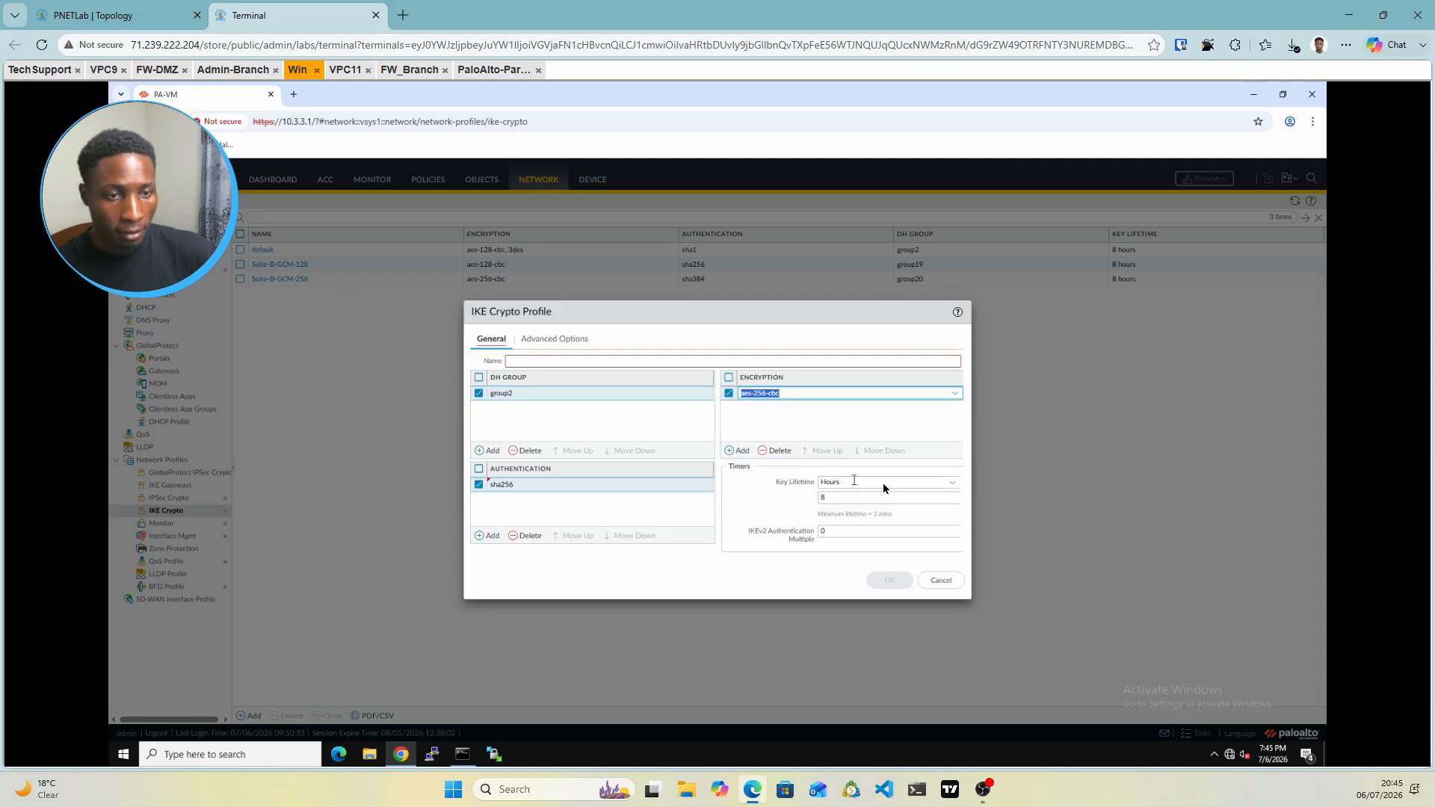
left_click(954, 485)
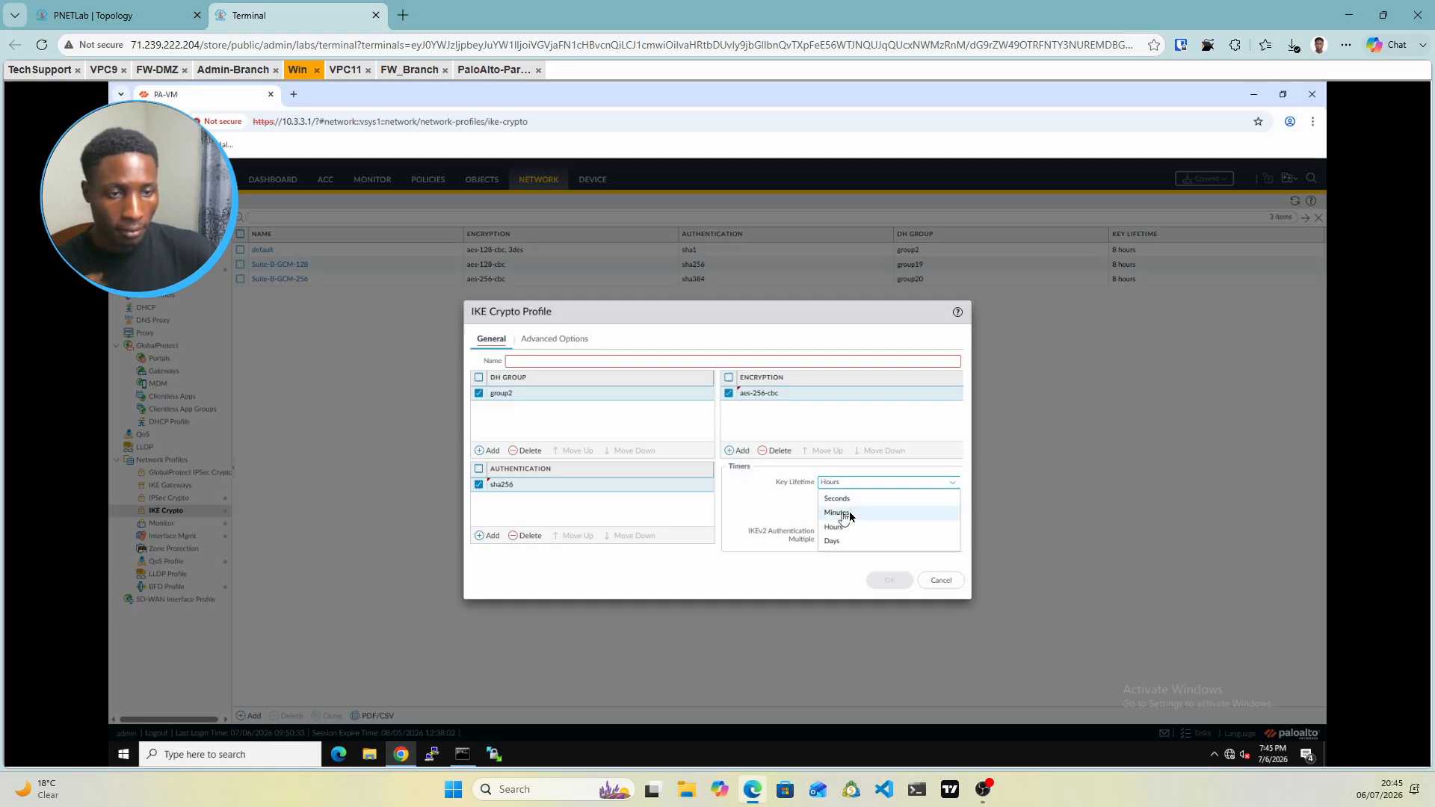
left_click(849, 514)
left_click(834, 497)
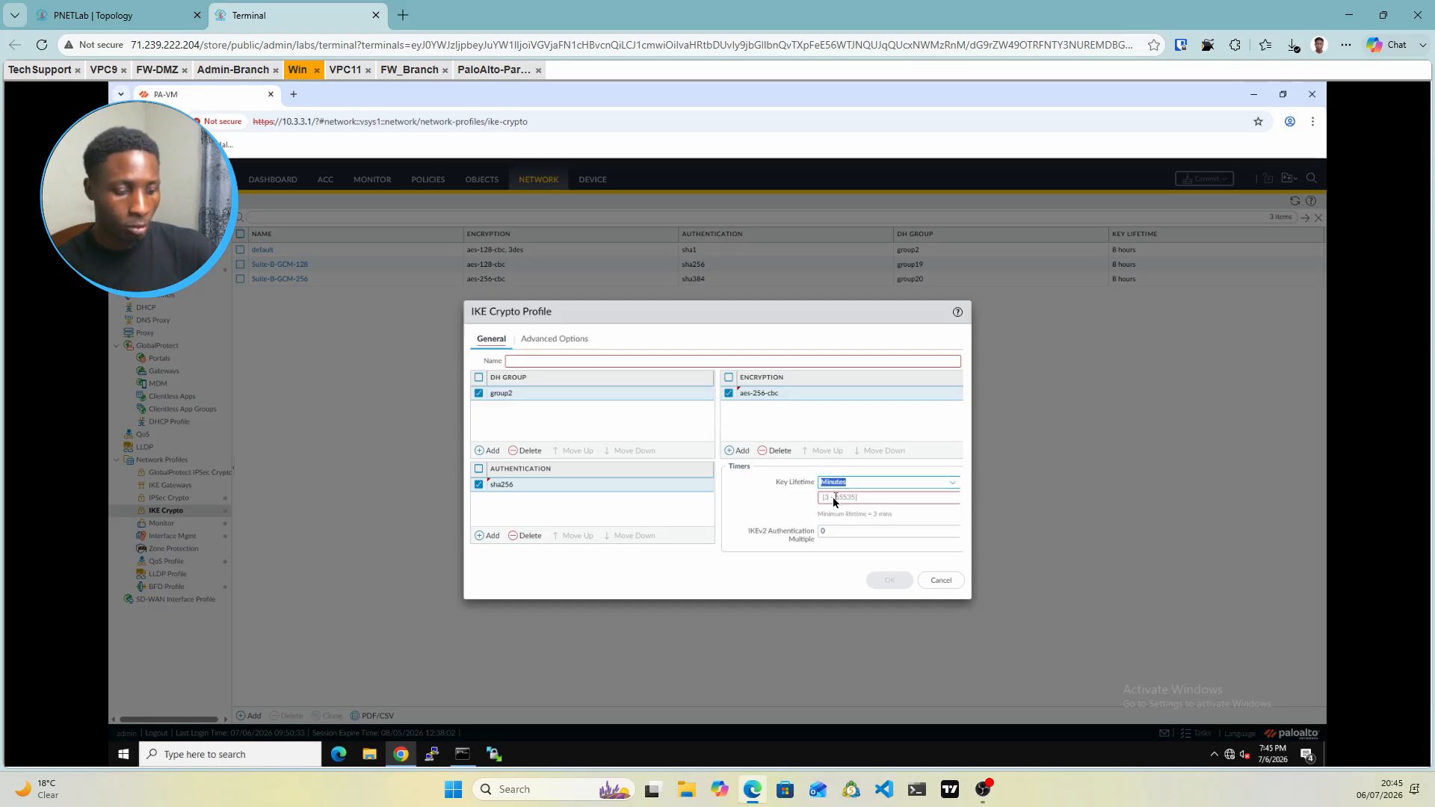
type("1440")
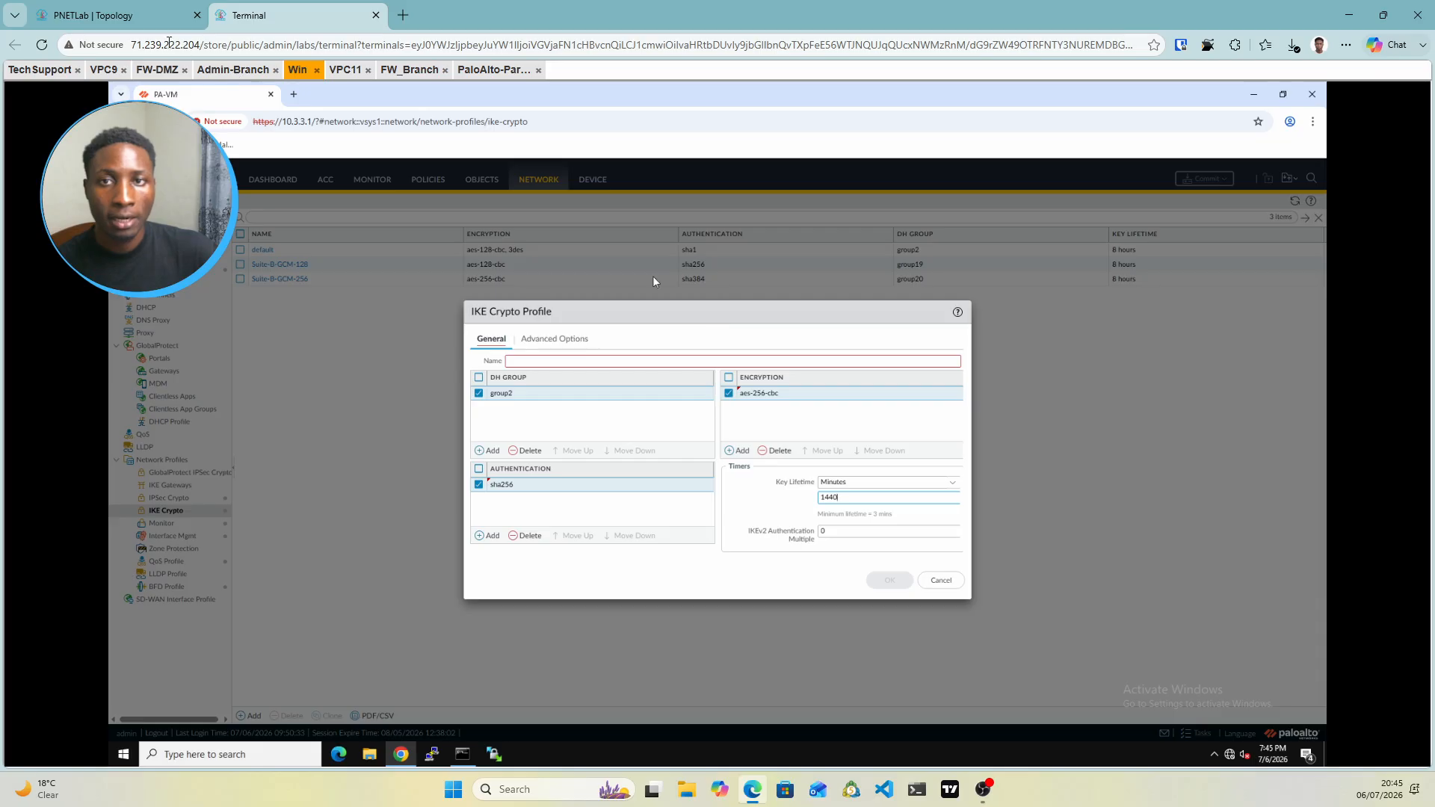
left_click(45, 71)
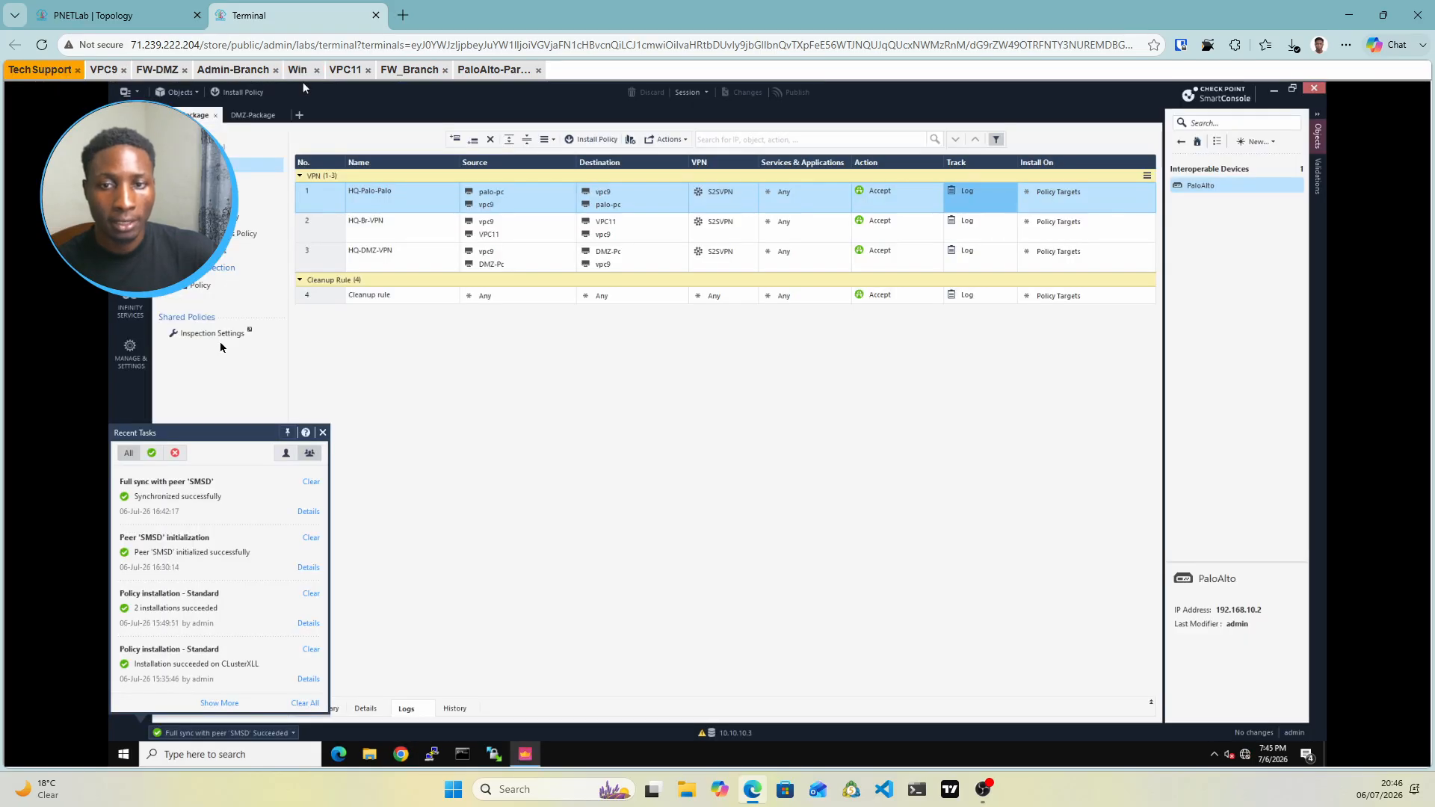
Compare S2SVPN's encryption and renegotiation timers (1440 min IKE, 3600 s IPsec) with the Palo Alto profile
left_click(323, 434)
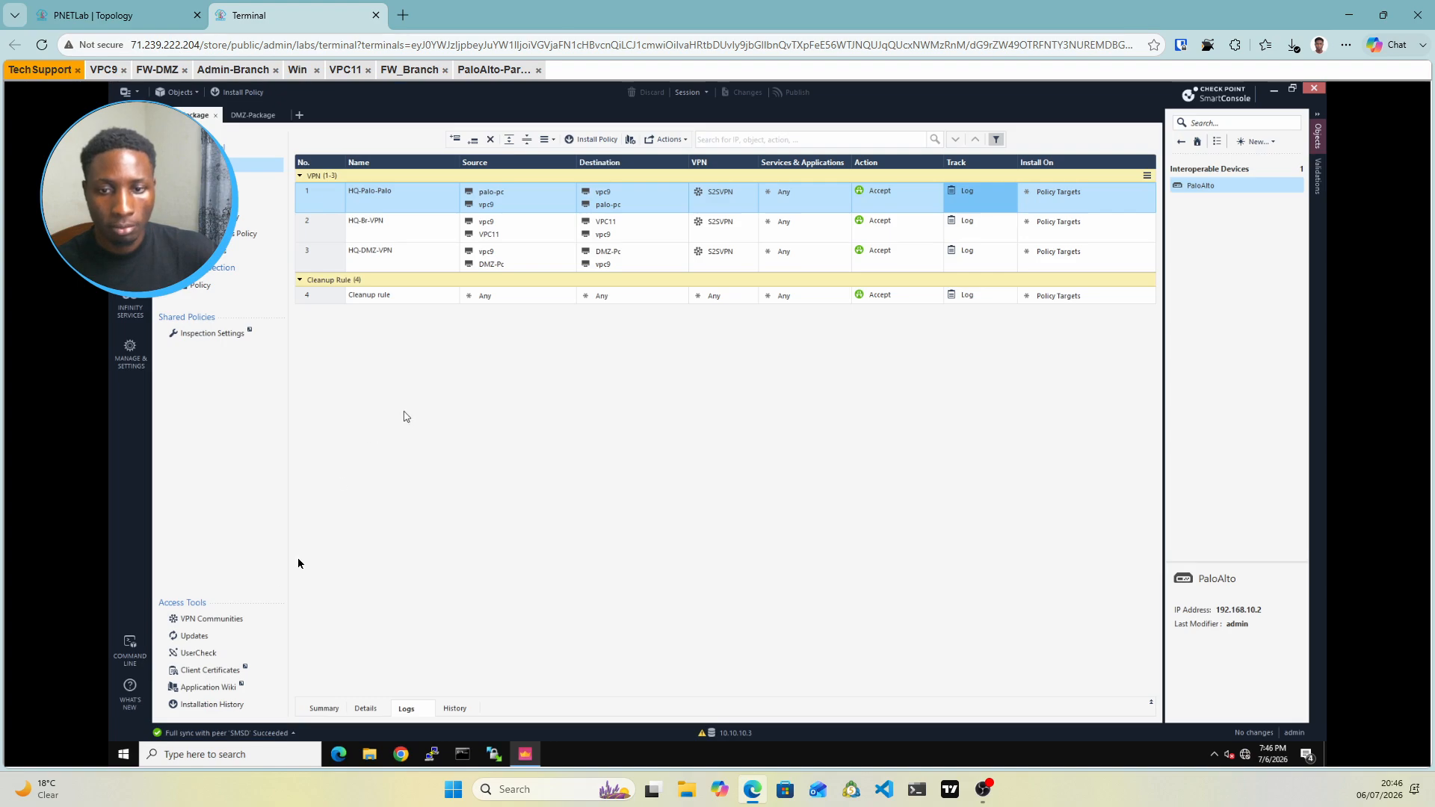
left_click(224, 619)
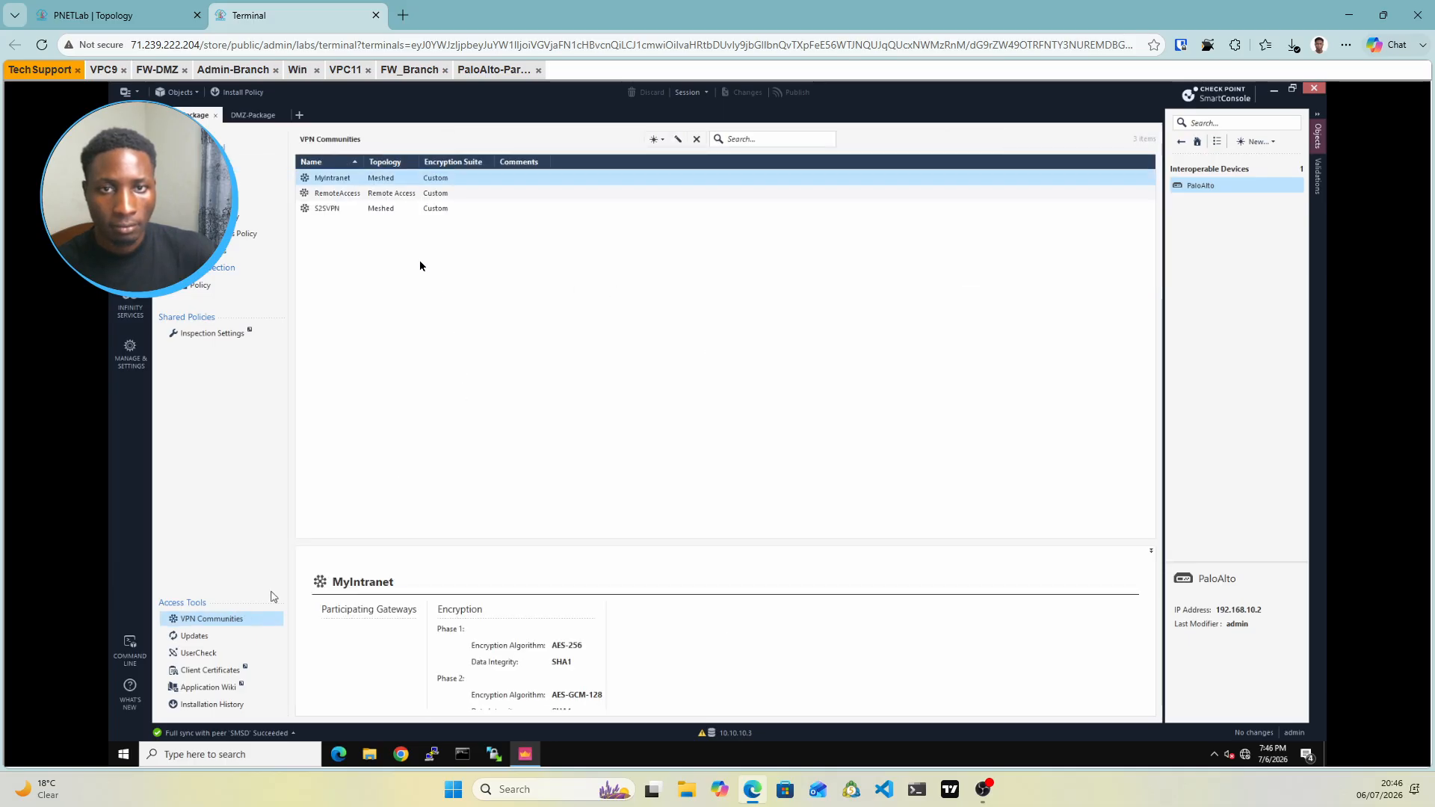
left_click(369, 212)
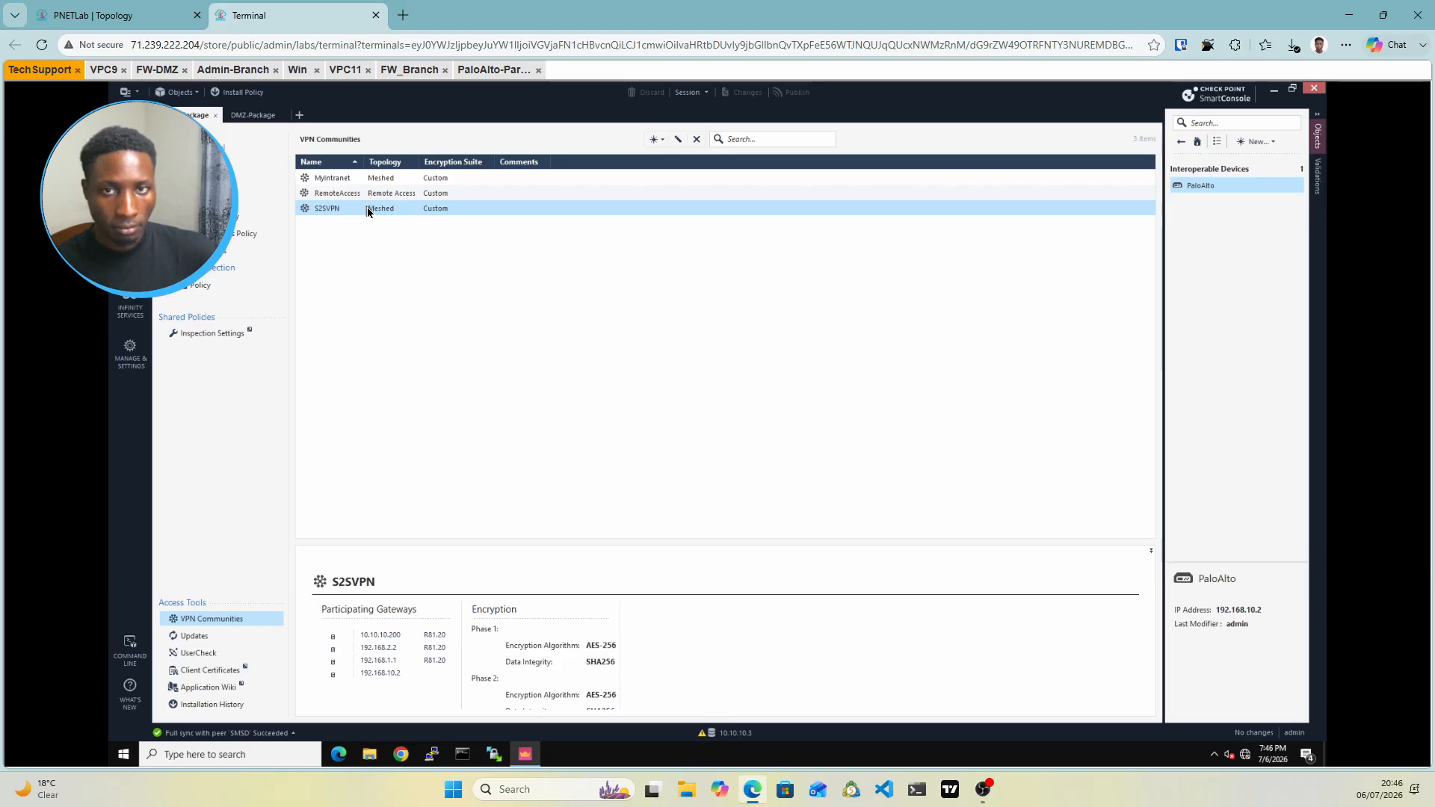
double_click(367, 208)
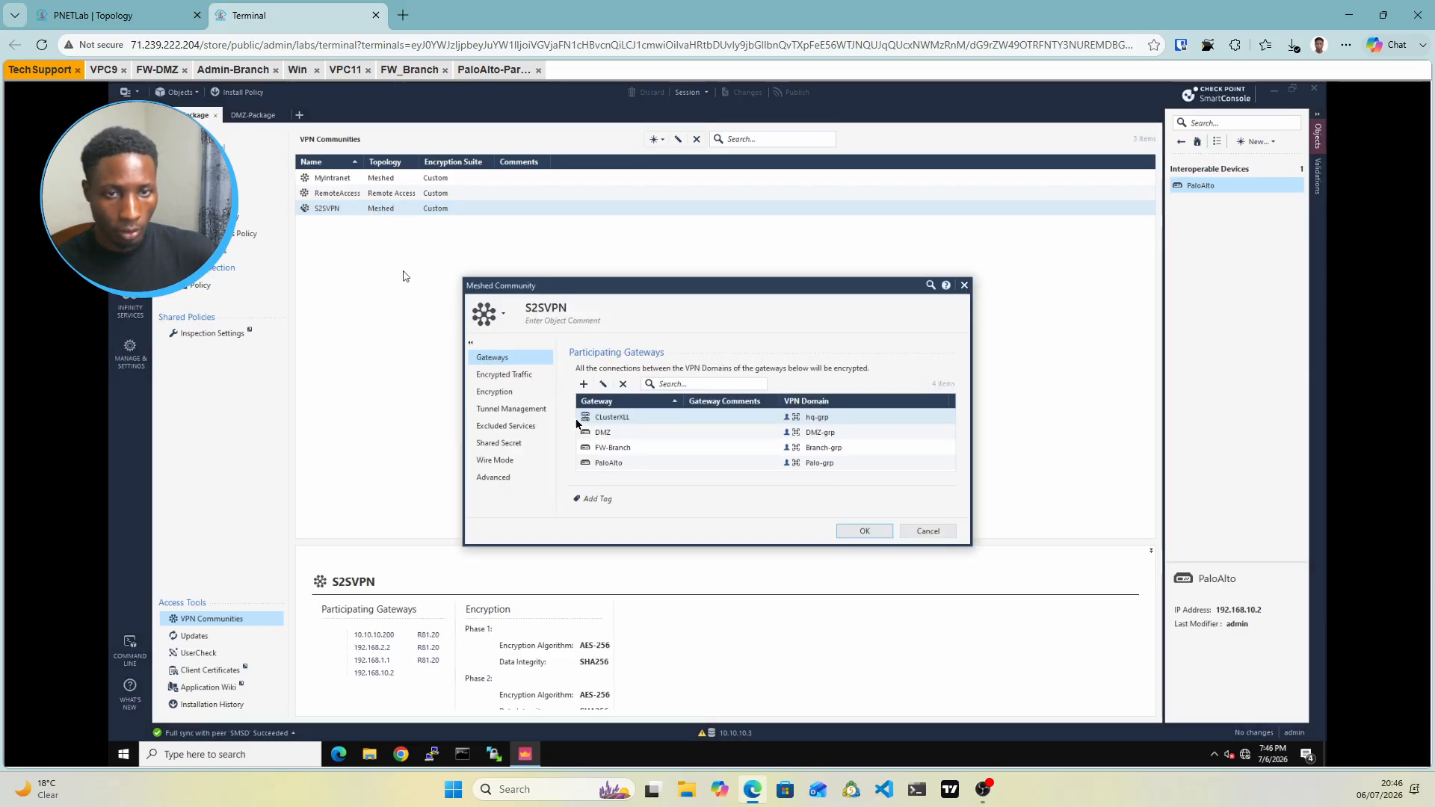
left_click(502, 398)
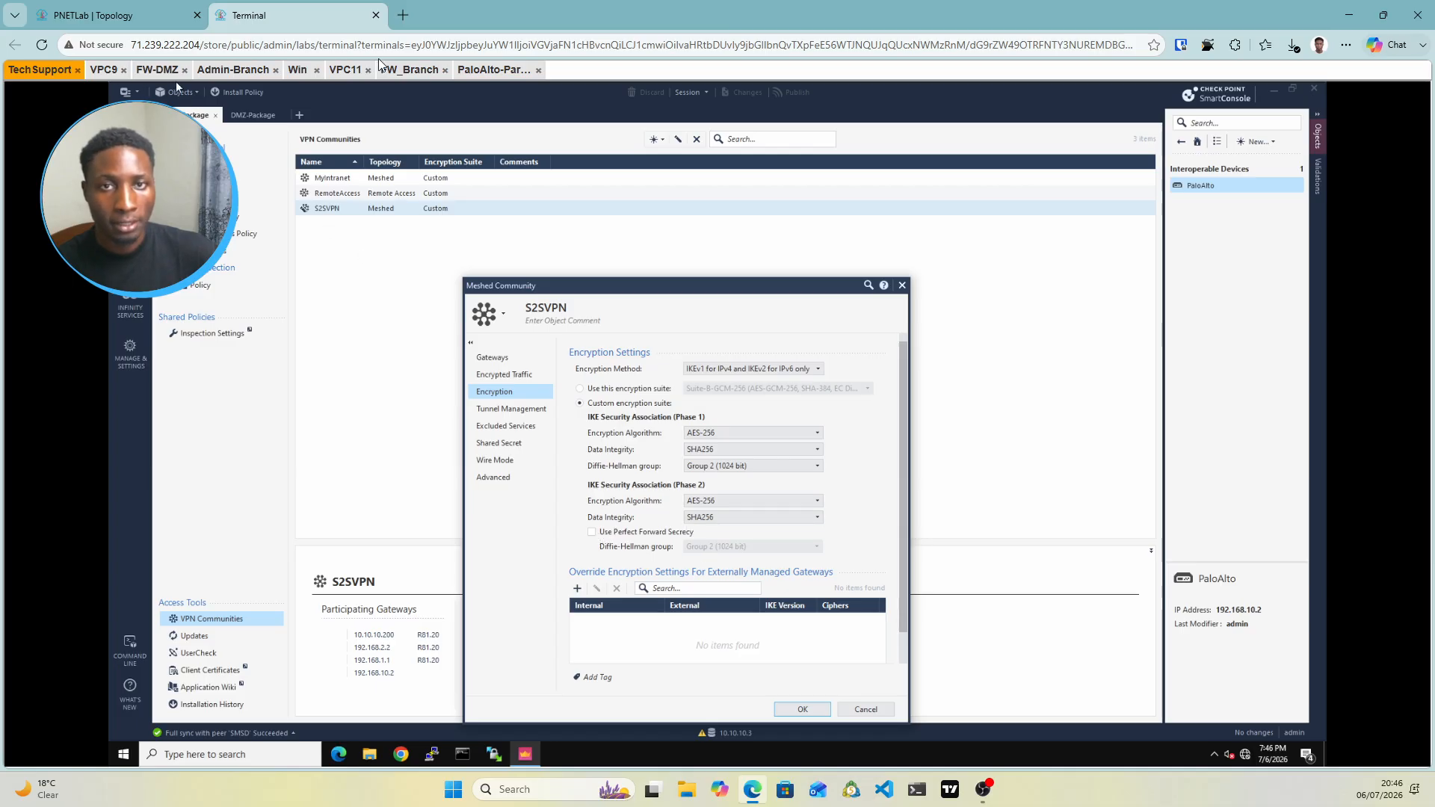
left_click(298, 71)
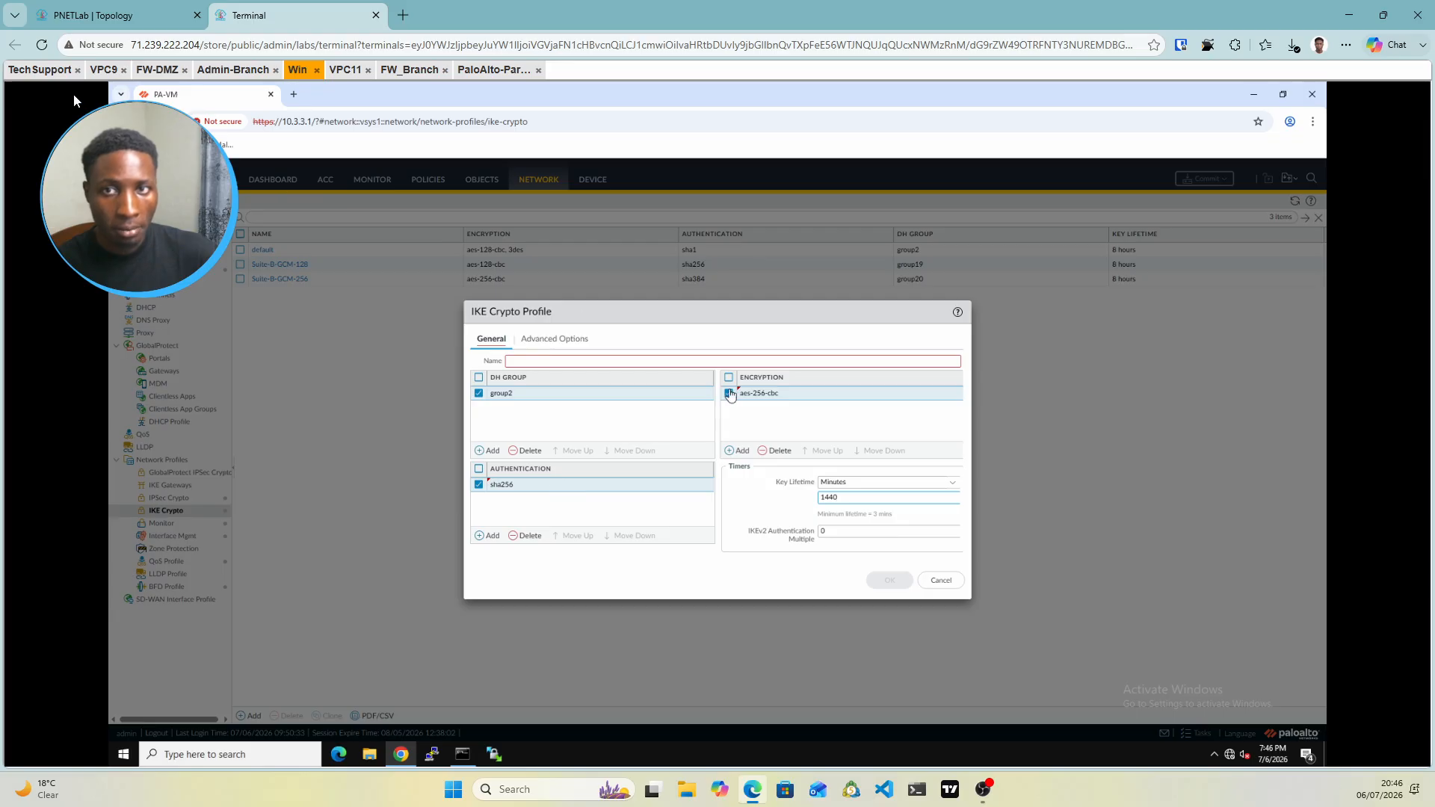
left_click(60, 69)
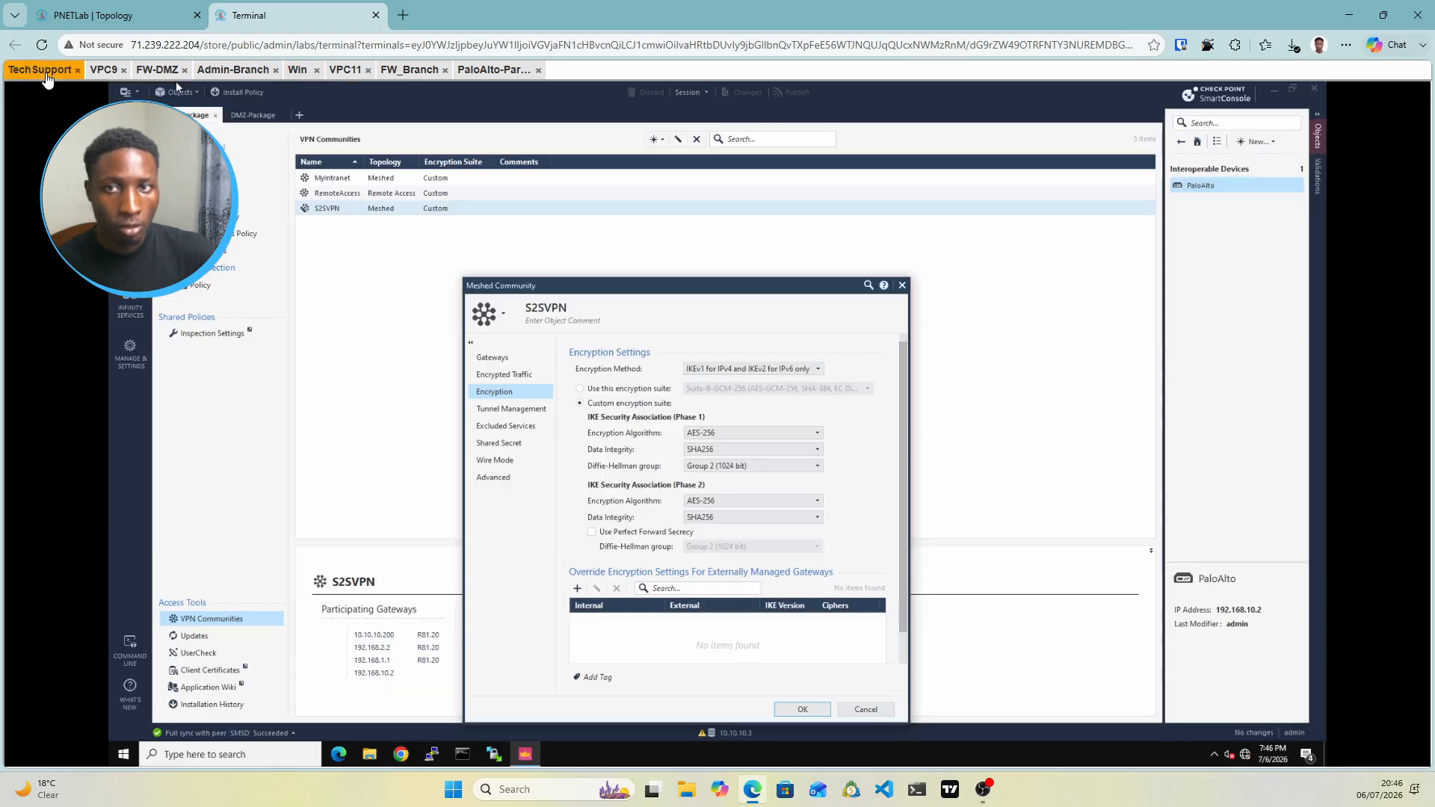
left_click(490, 478)
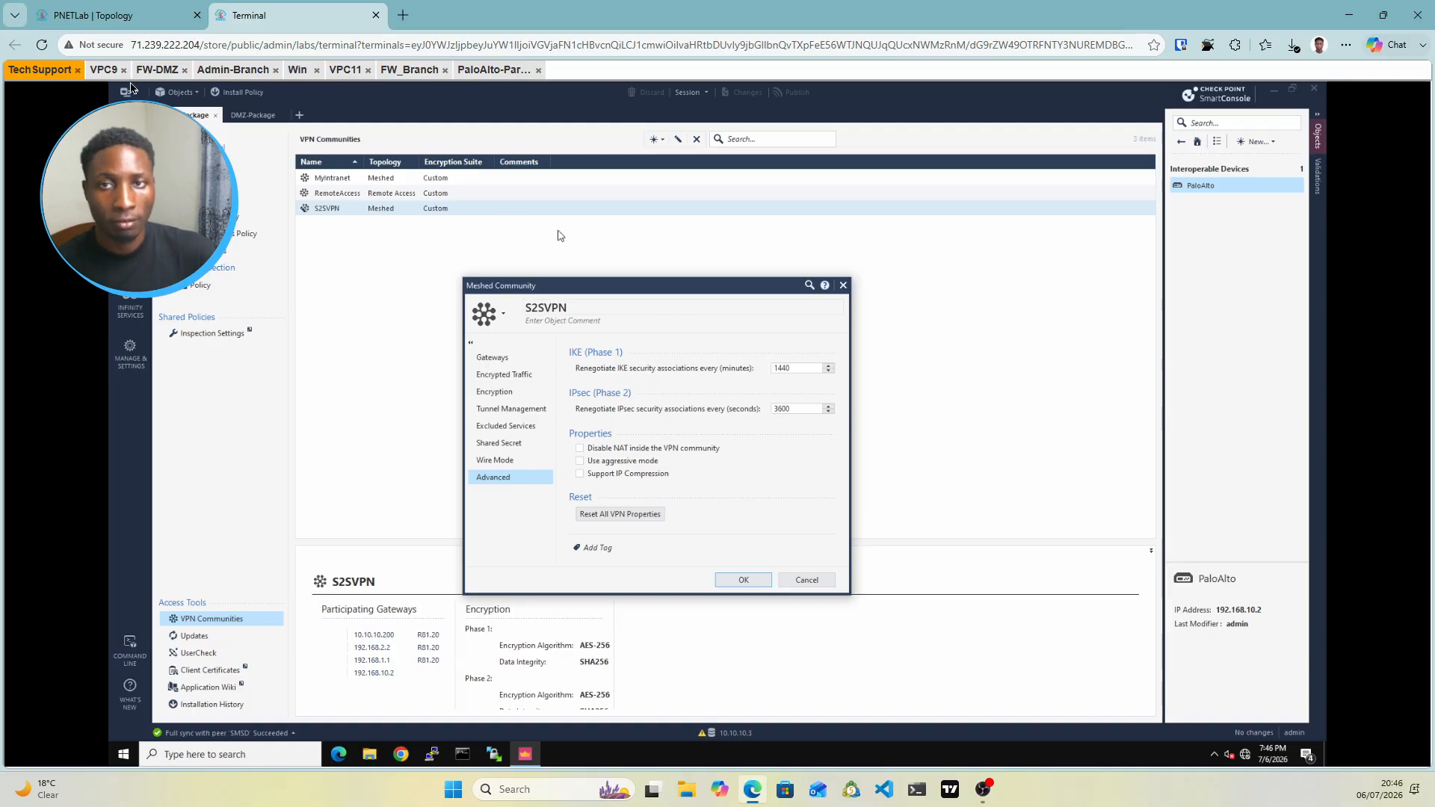
left_click(297, 70)
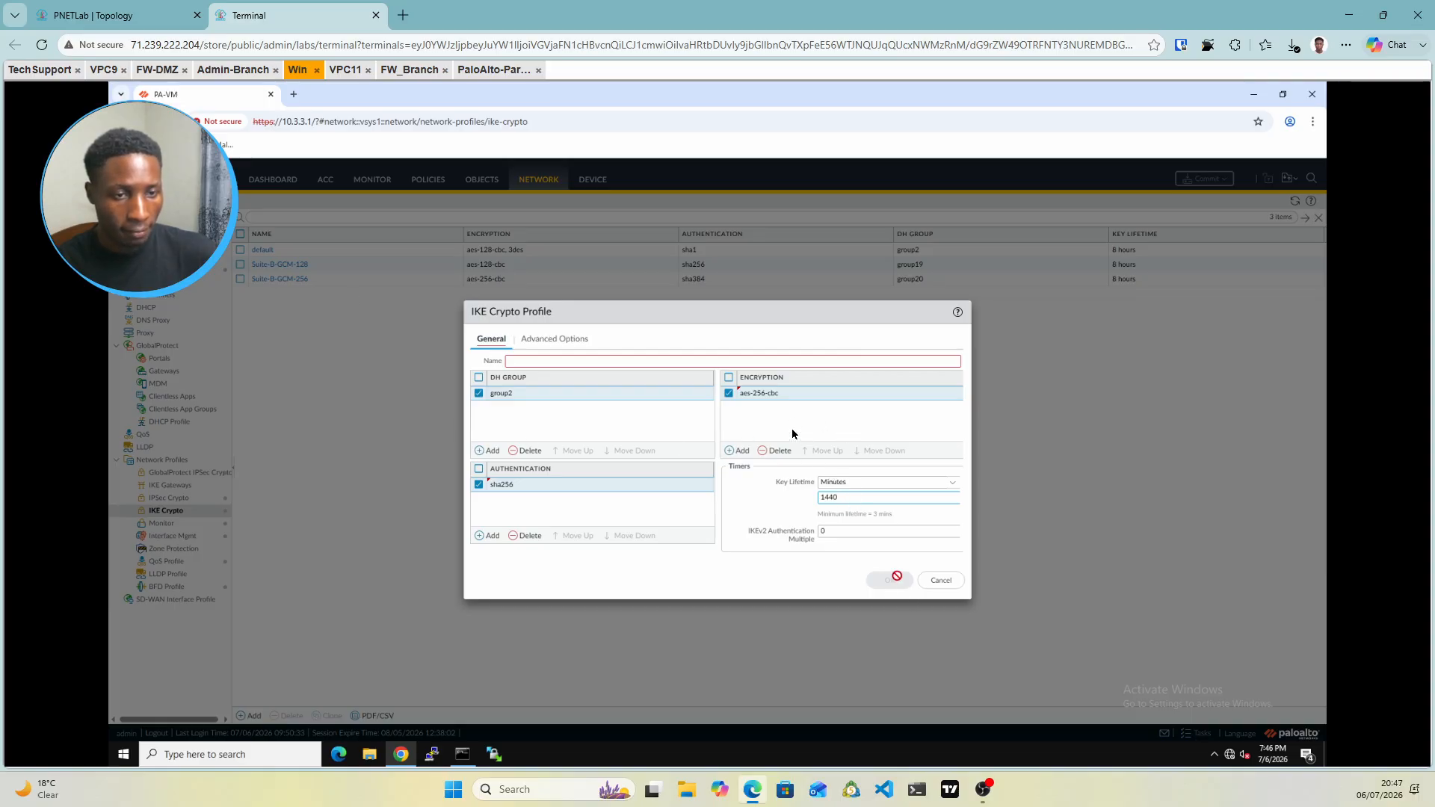
Name the aes-256-cbc/sha256/group2 profile IKE-Crypto, save it, and go to IPSec Crypto profiles
left_click(778, 485)
left_click(778, 486)
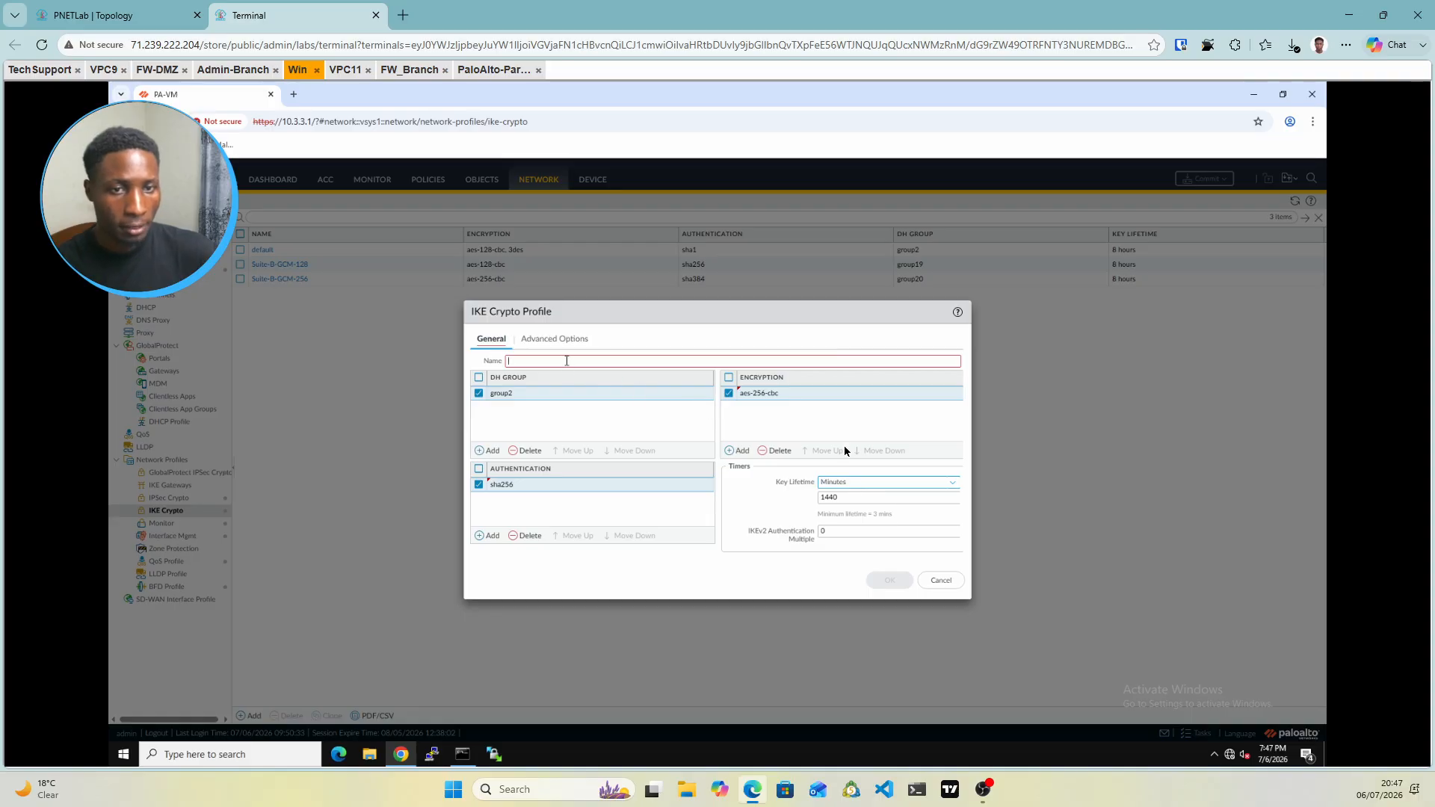
left_click(568, 362)
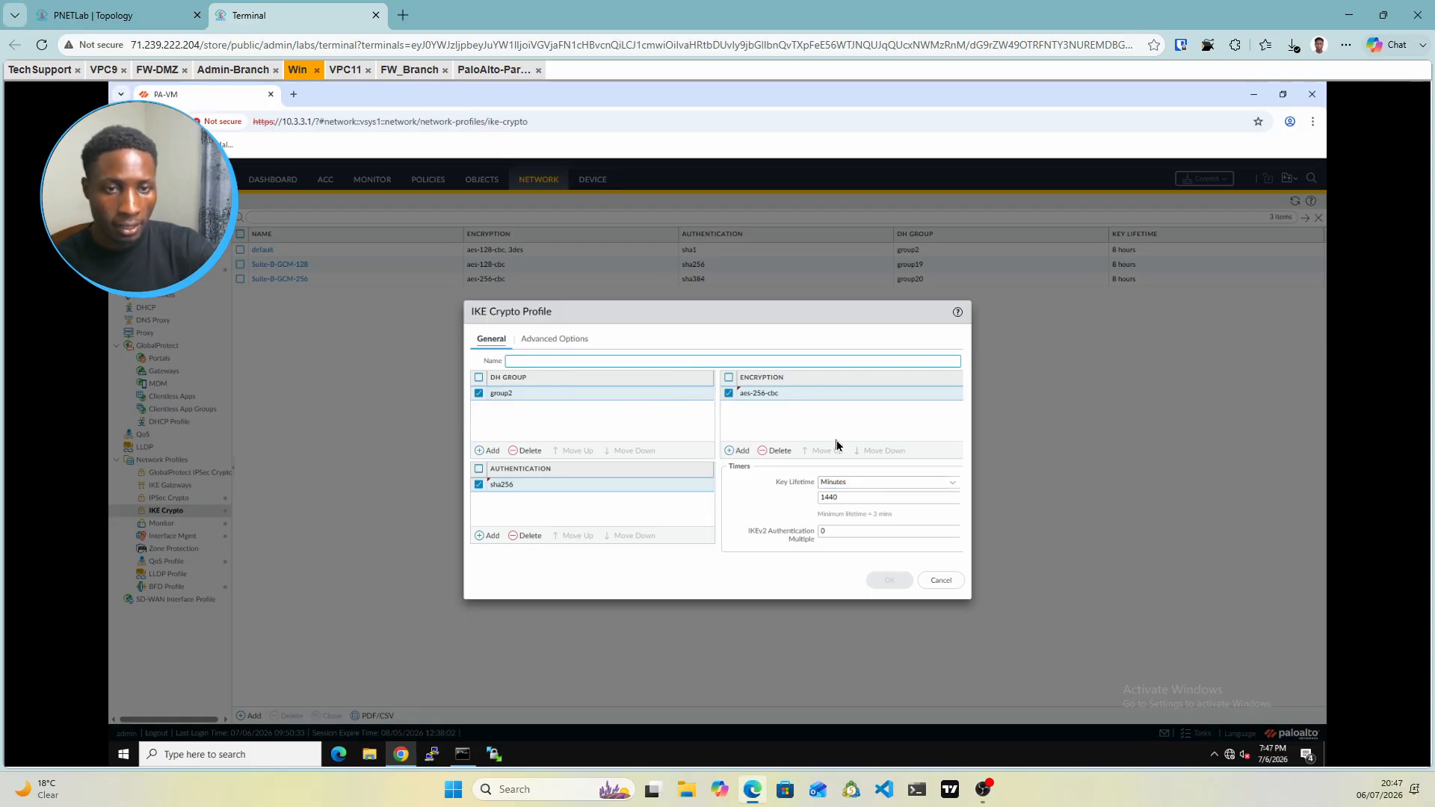
type("IKE-Cry")
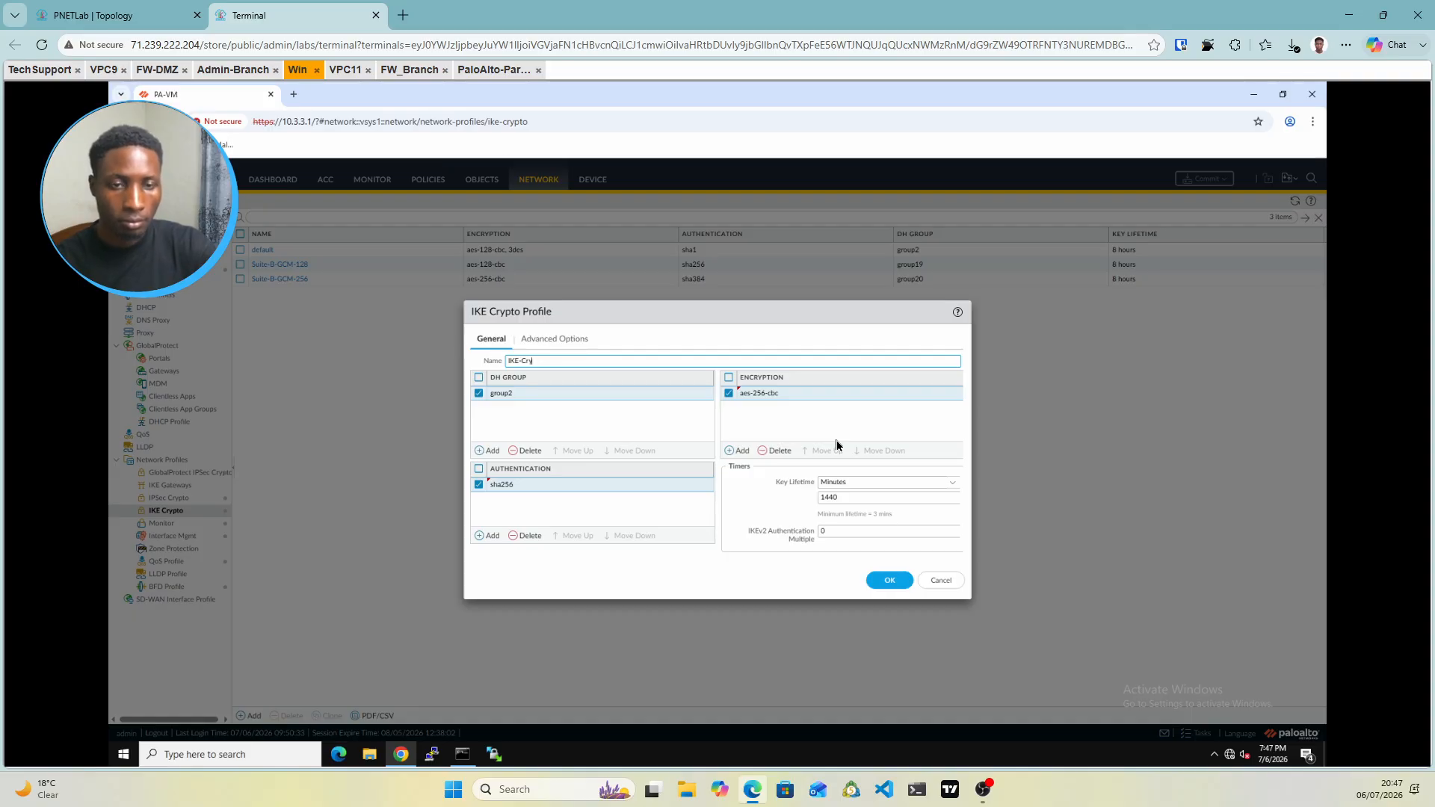
type("to")
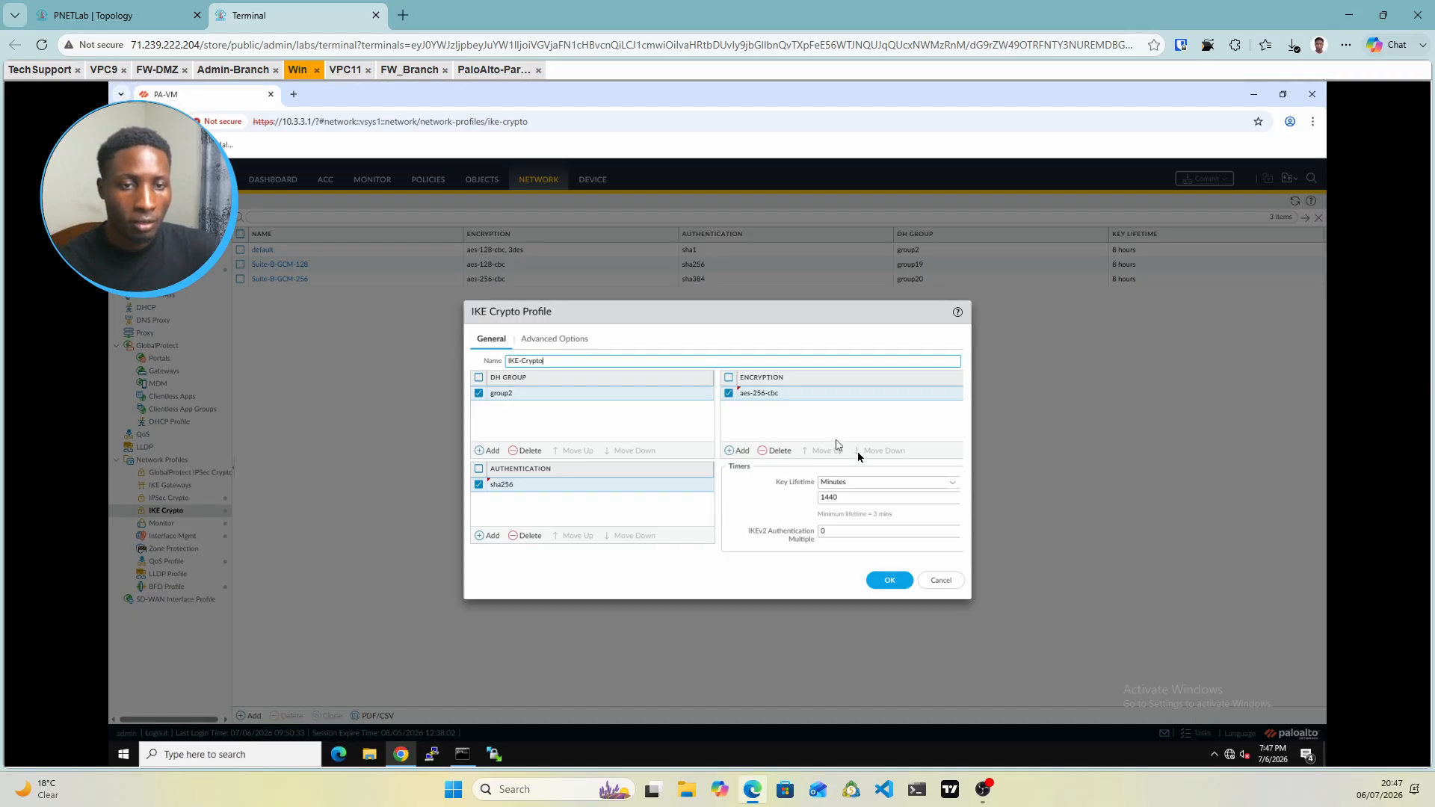
left_click(887, 581)
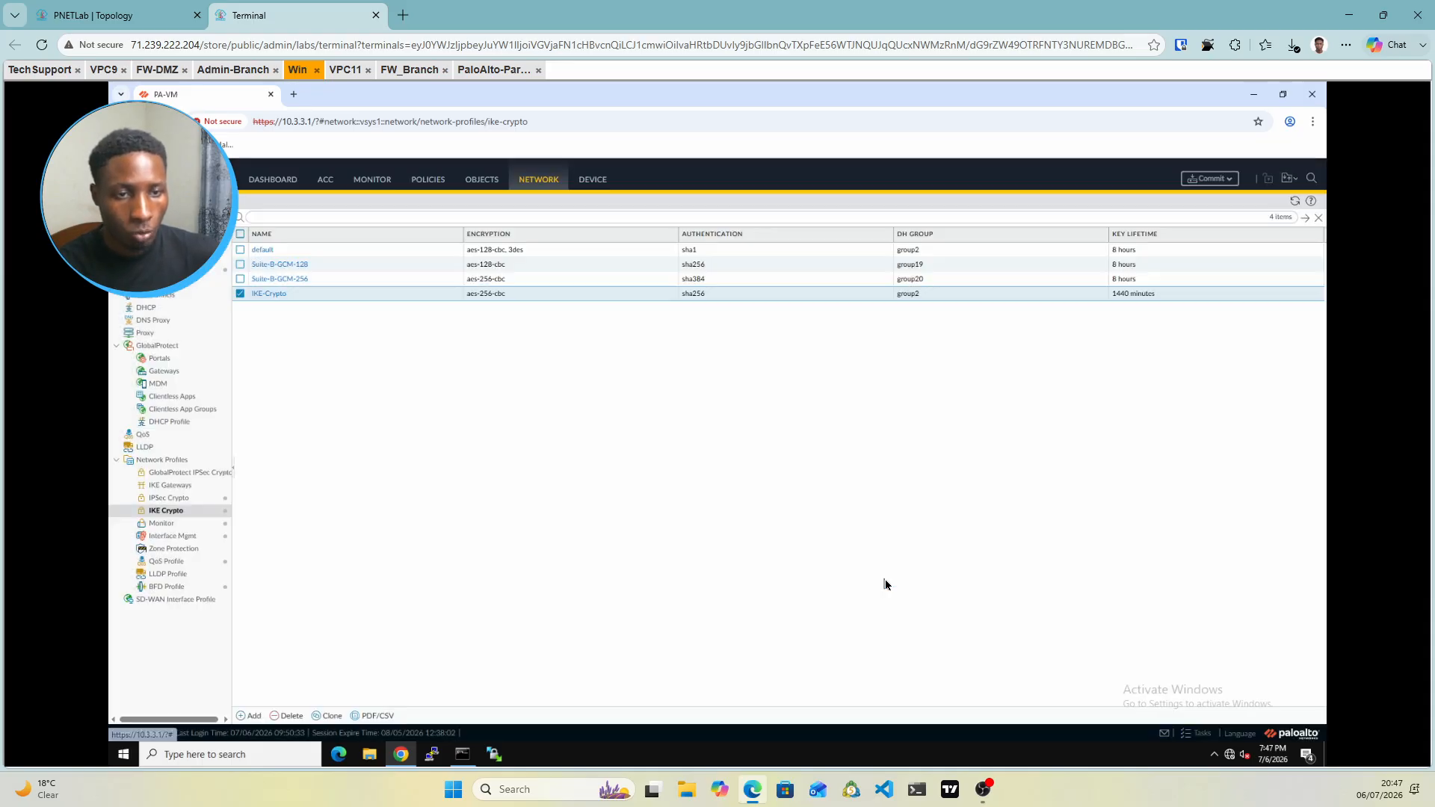
left_click(172, 499)
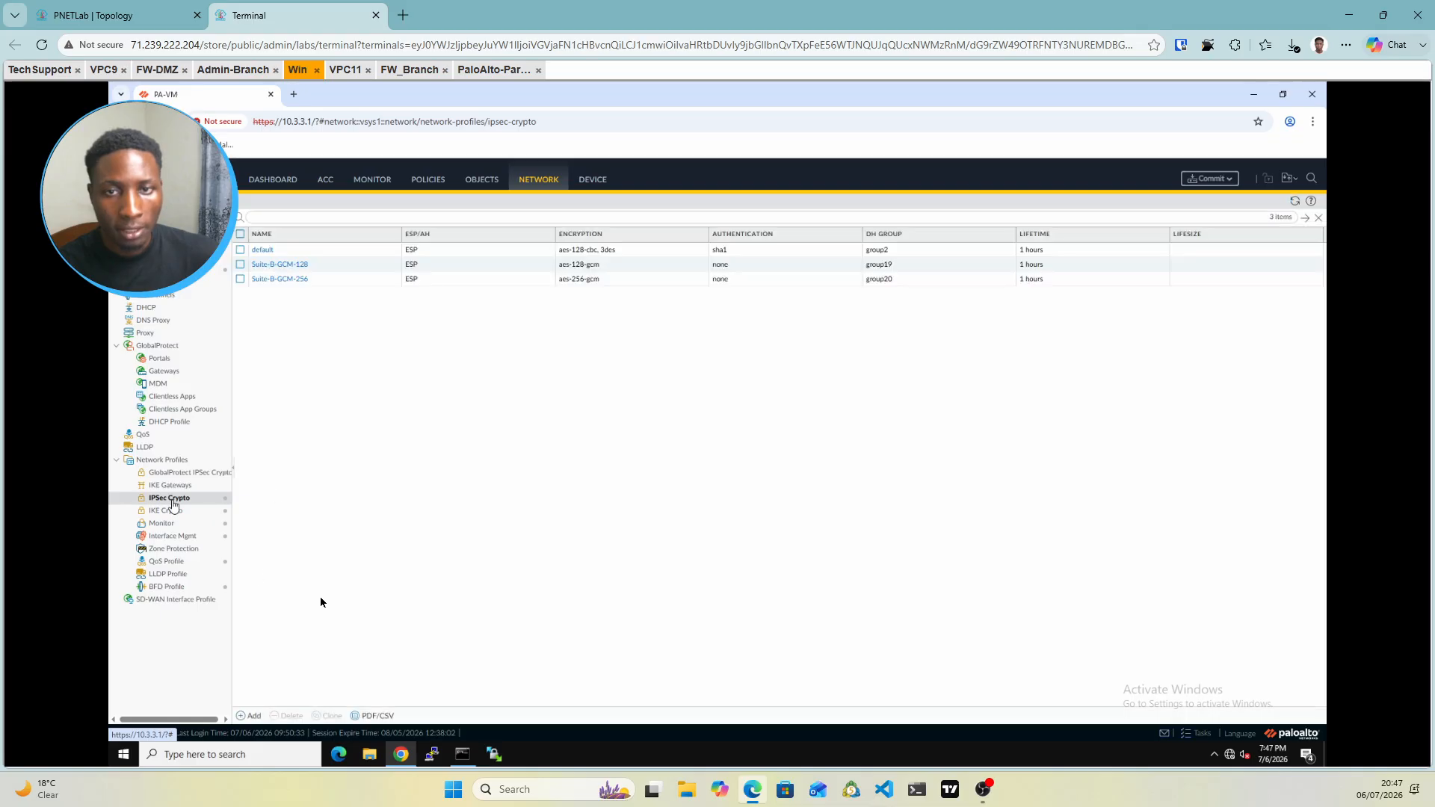
Start a new IPSec crypto profile with aes-256-cbc encryption and sha256 authentication
left_click(241, 717)
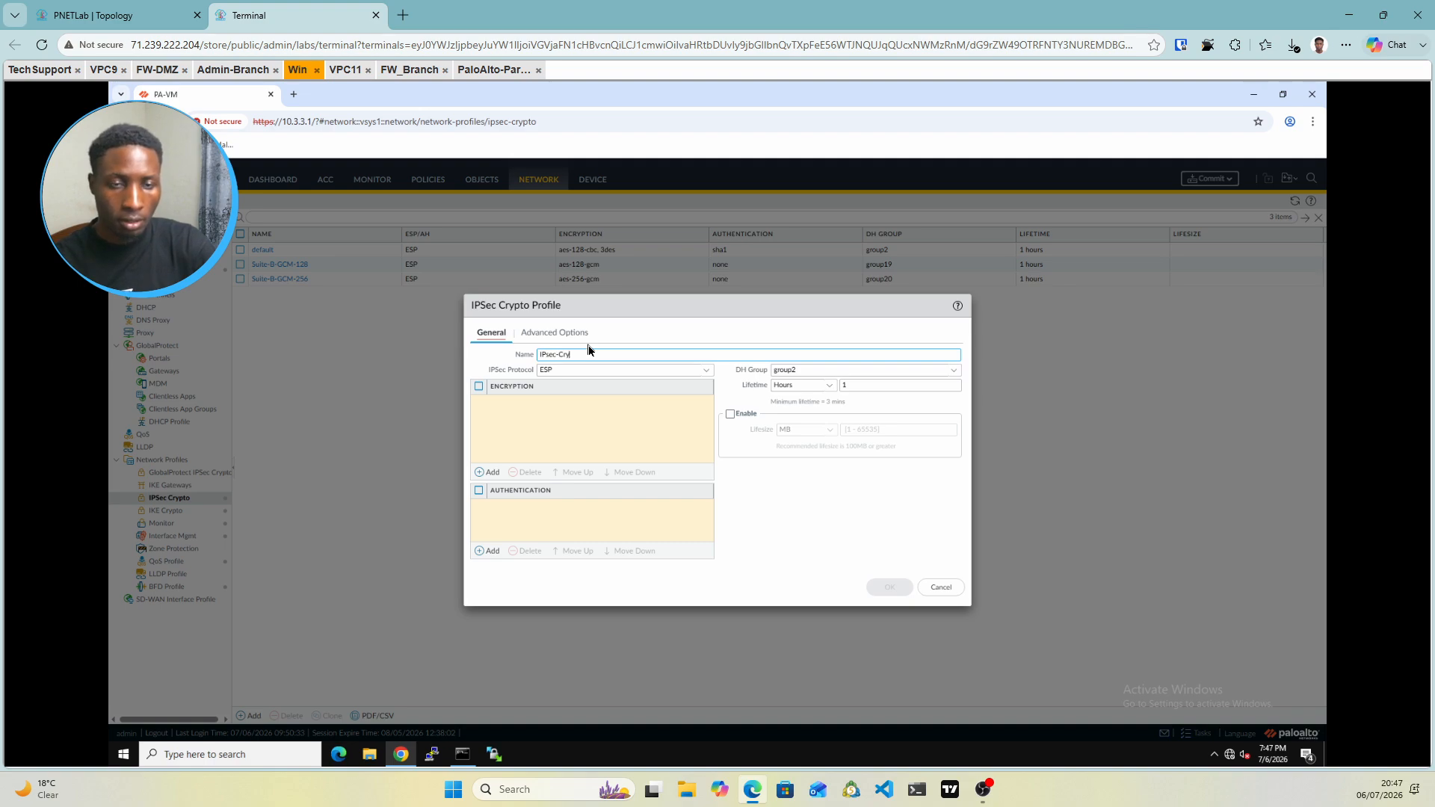
left_click(483, 477)
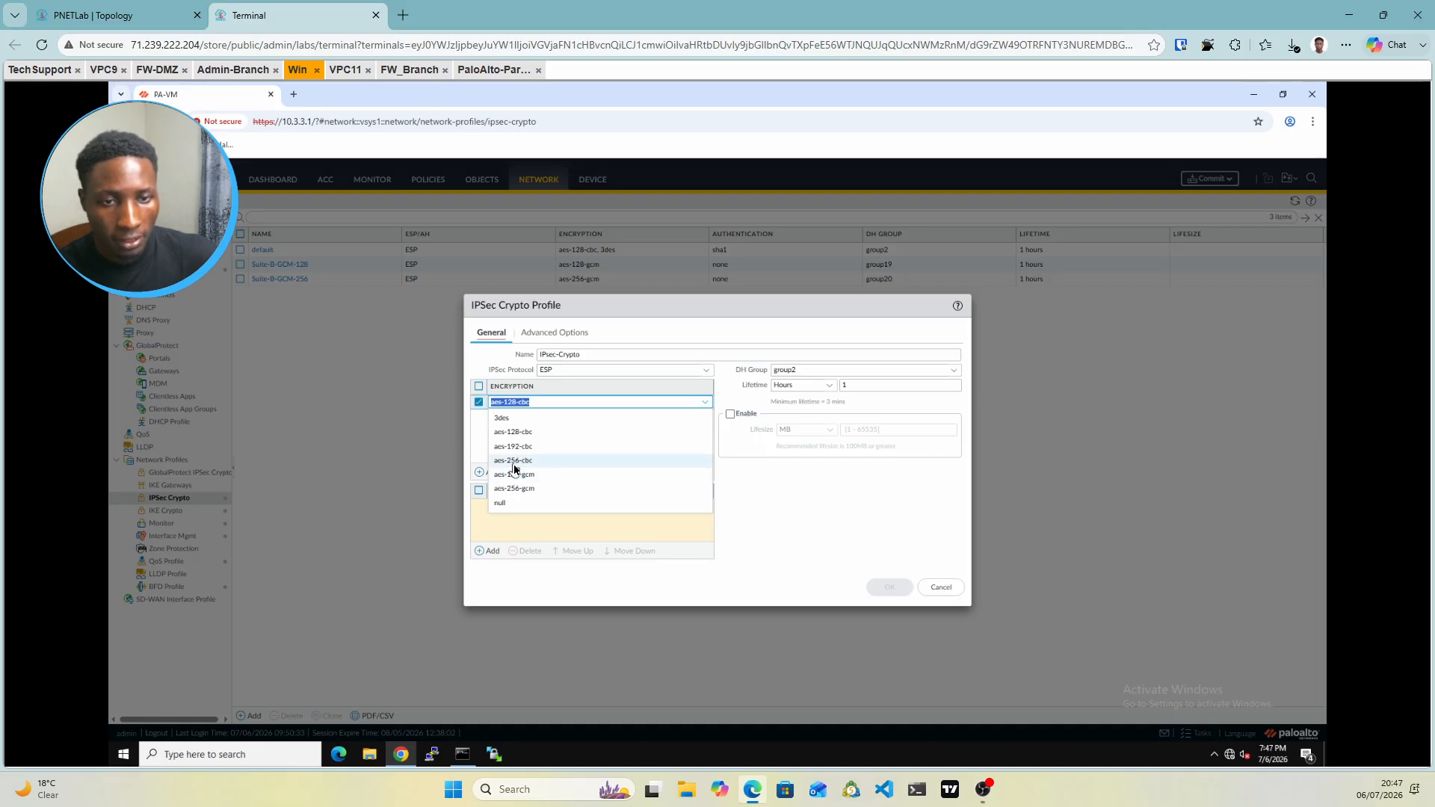
left_click(514, 461)
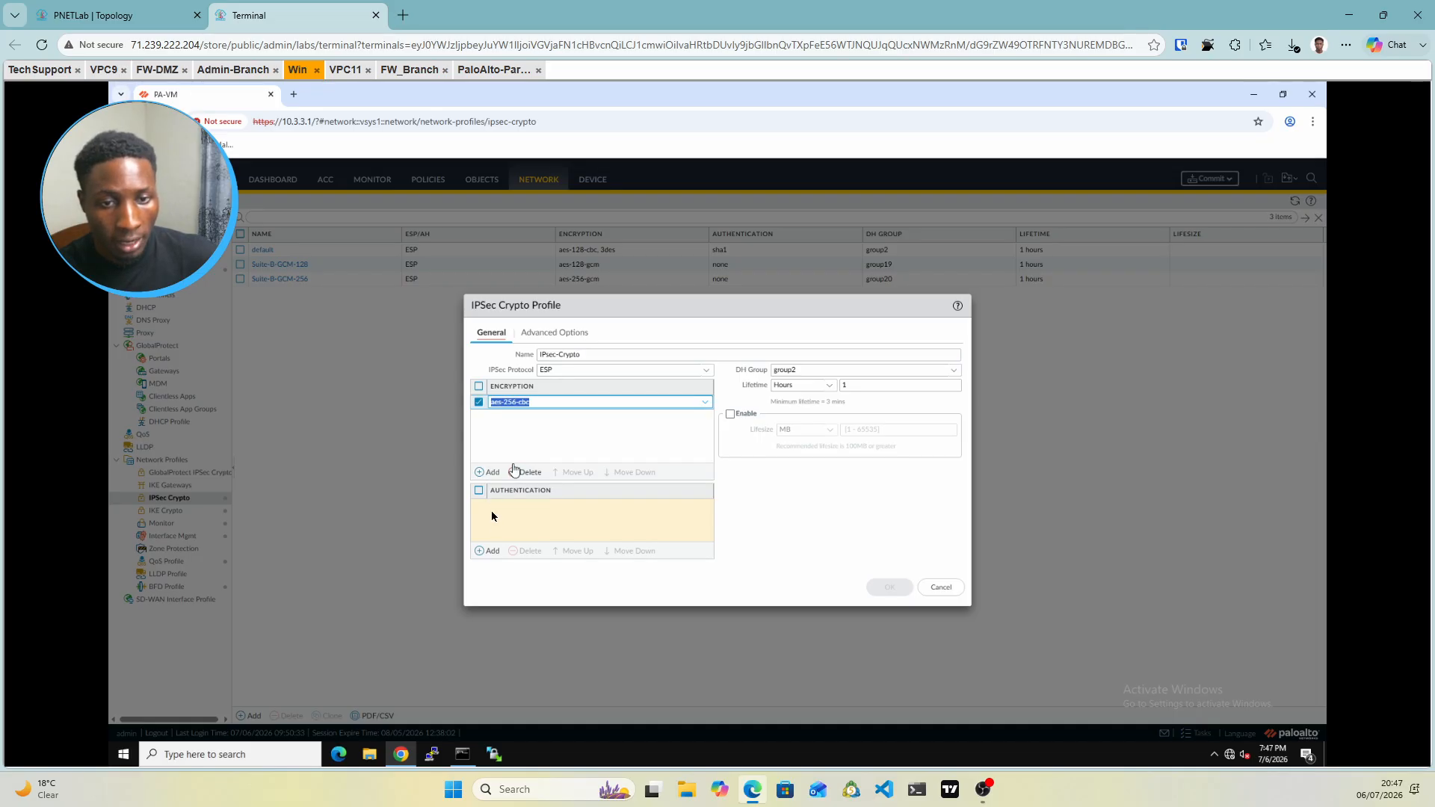
left_click(480, 552)
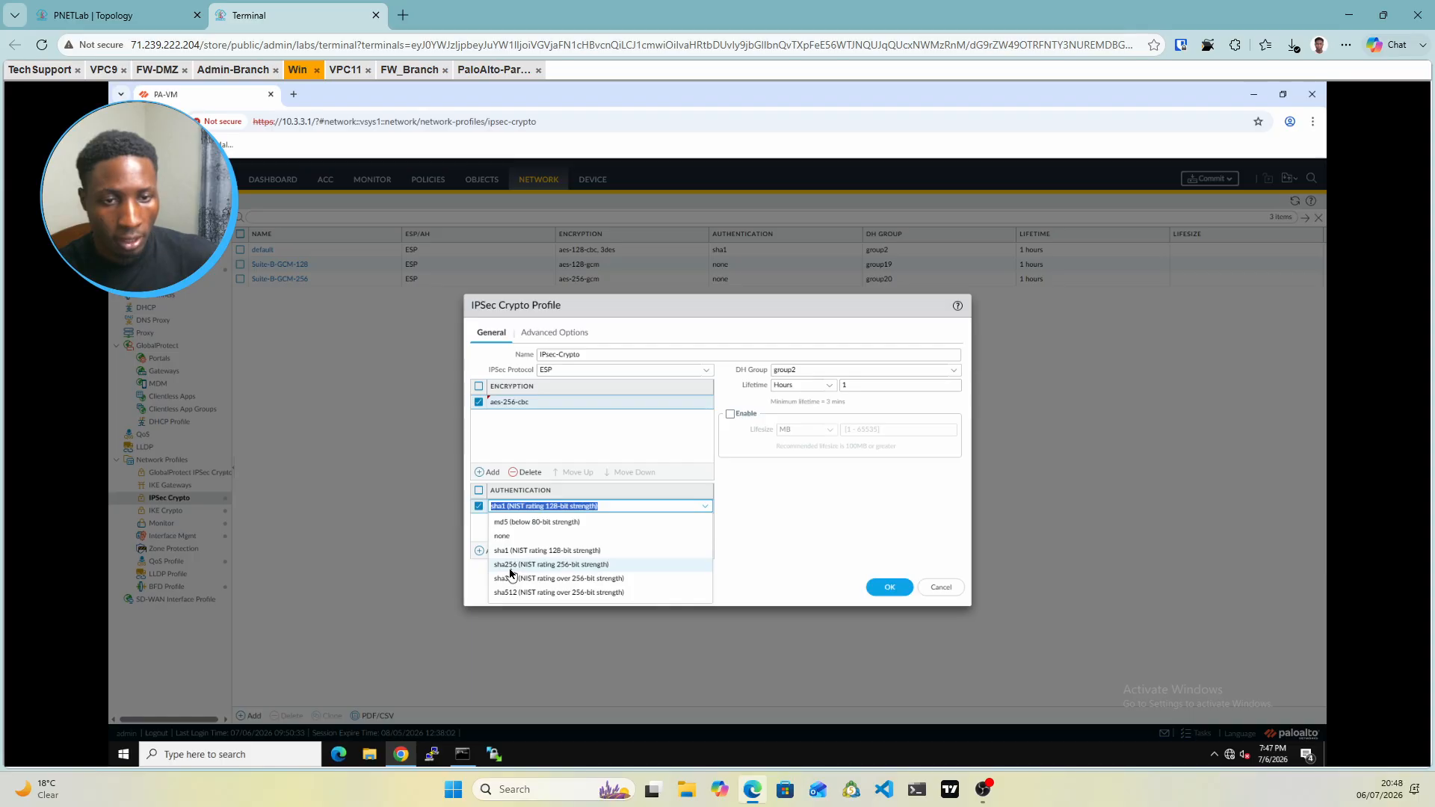
left_click(511, 566)
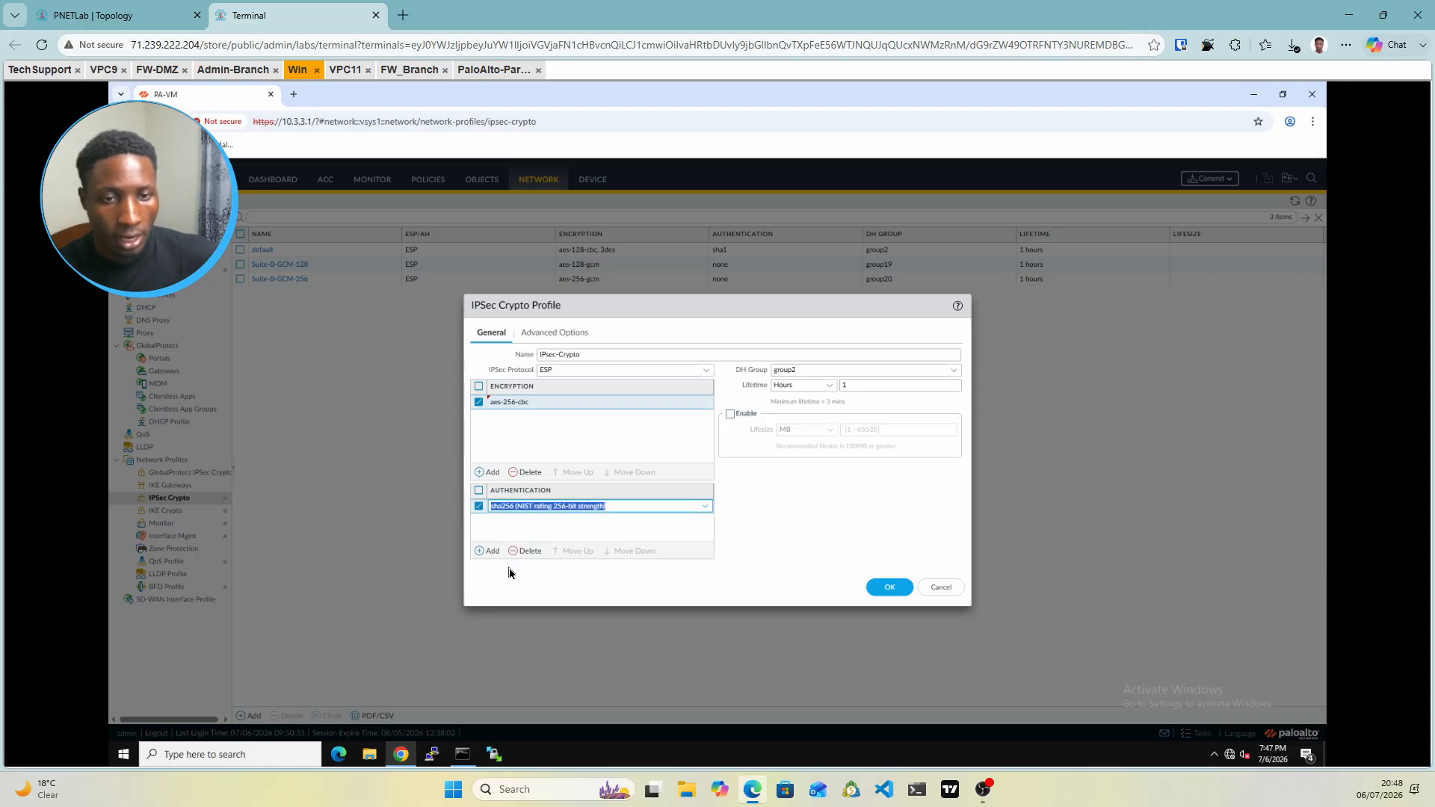
left_click(746, 507)
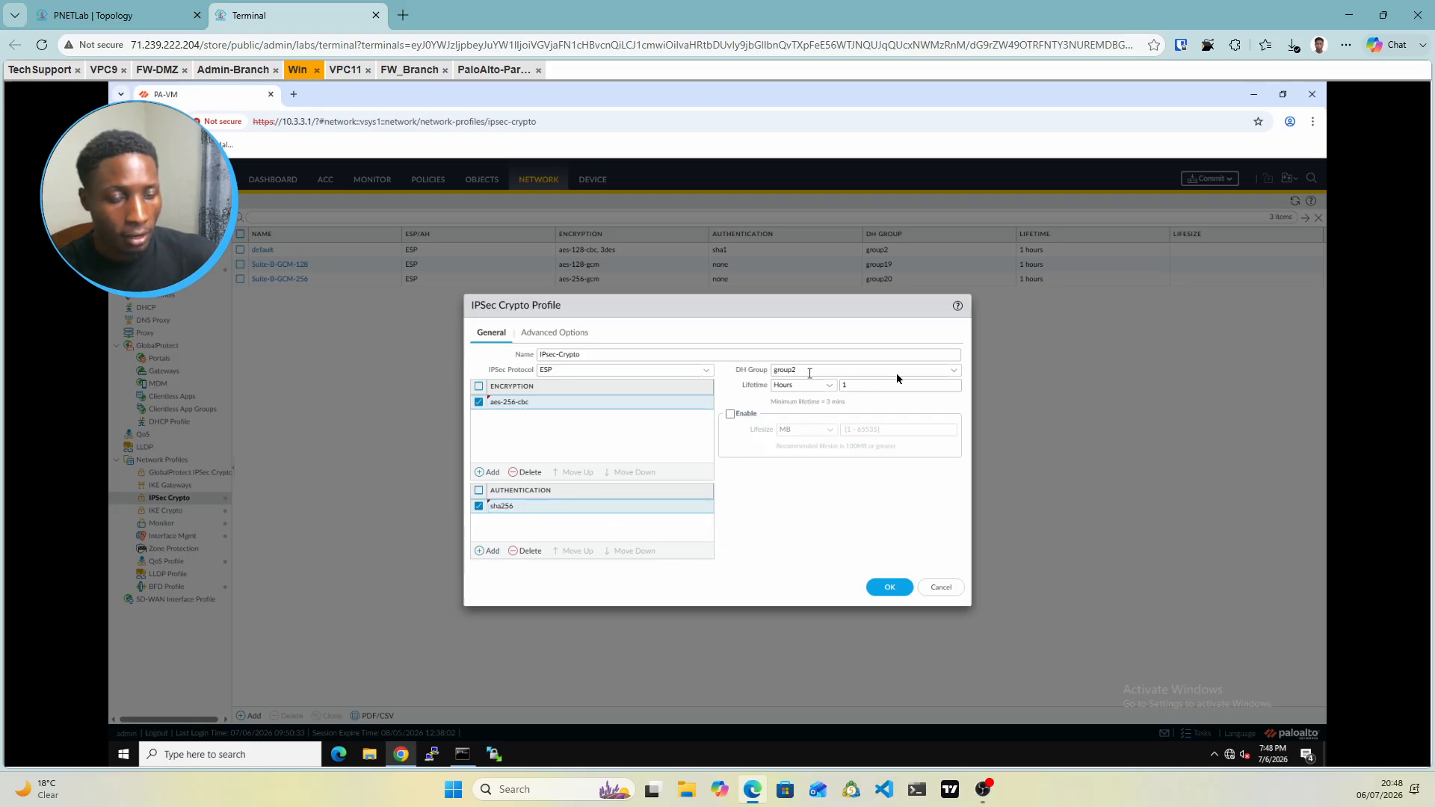
Set DH group no-pfs and a 3600-second lifetime, then save the IPSec-Crypto profile
left_click(957, 370)
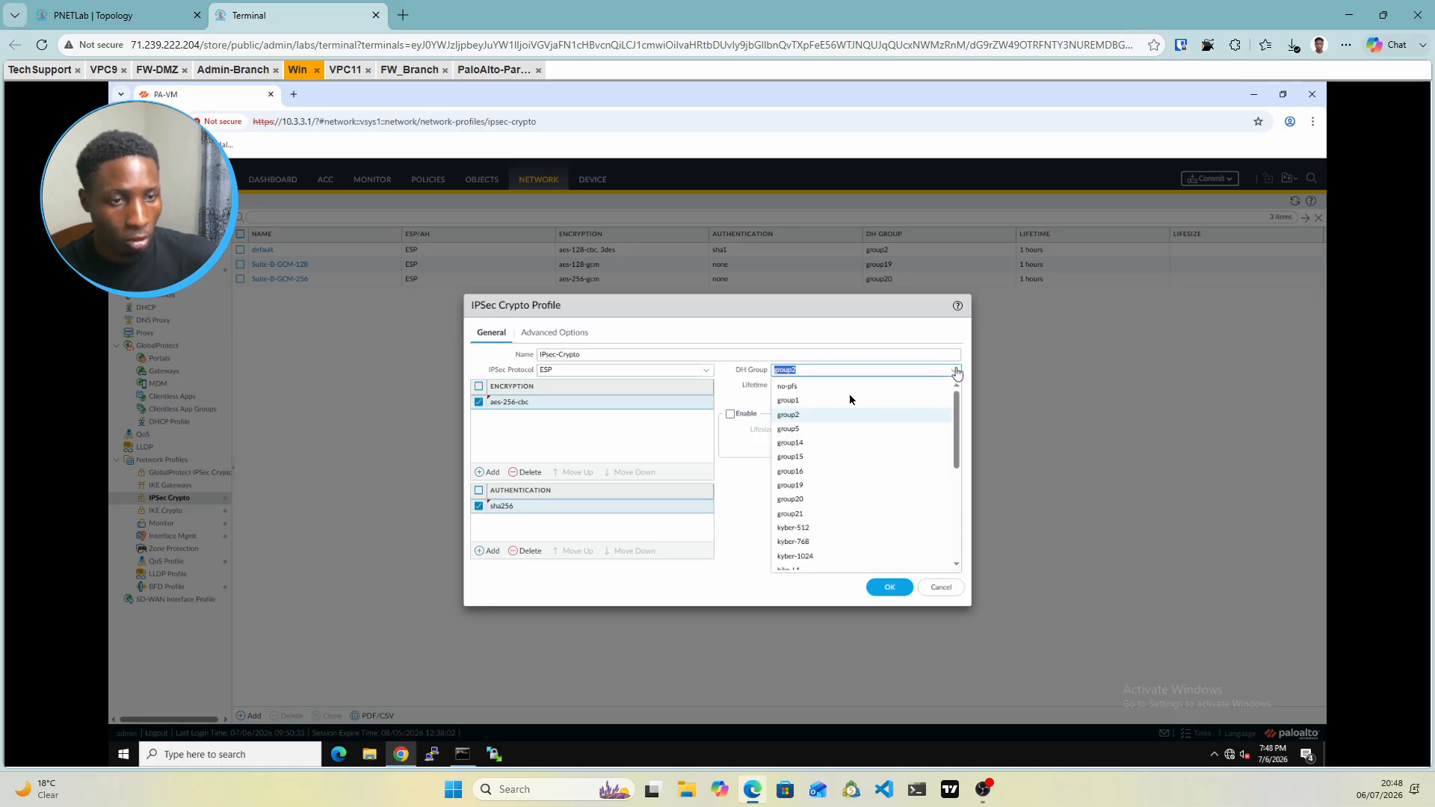
left_click(788, 386)
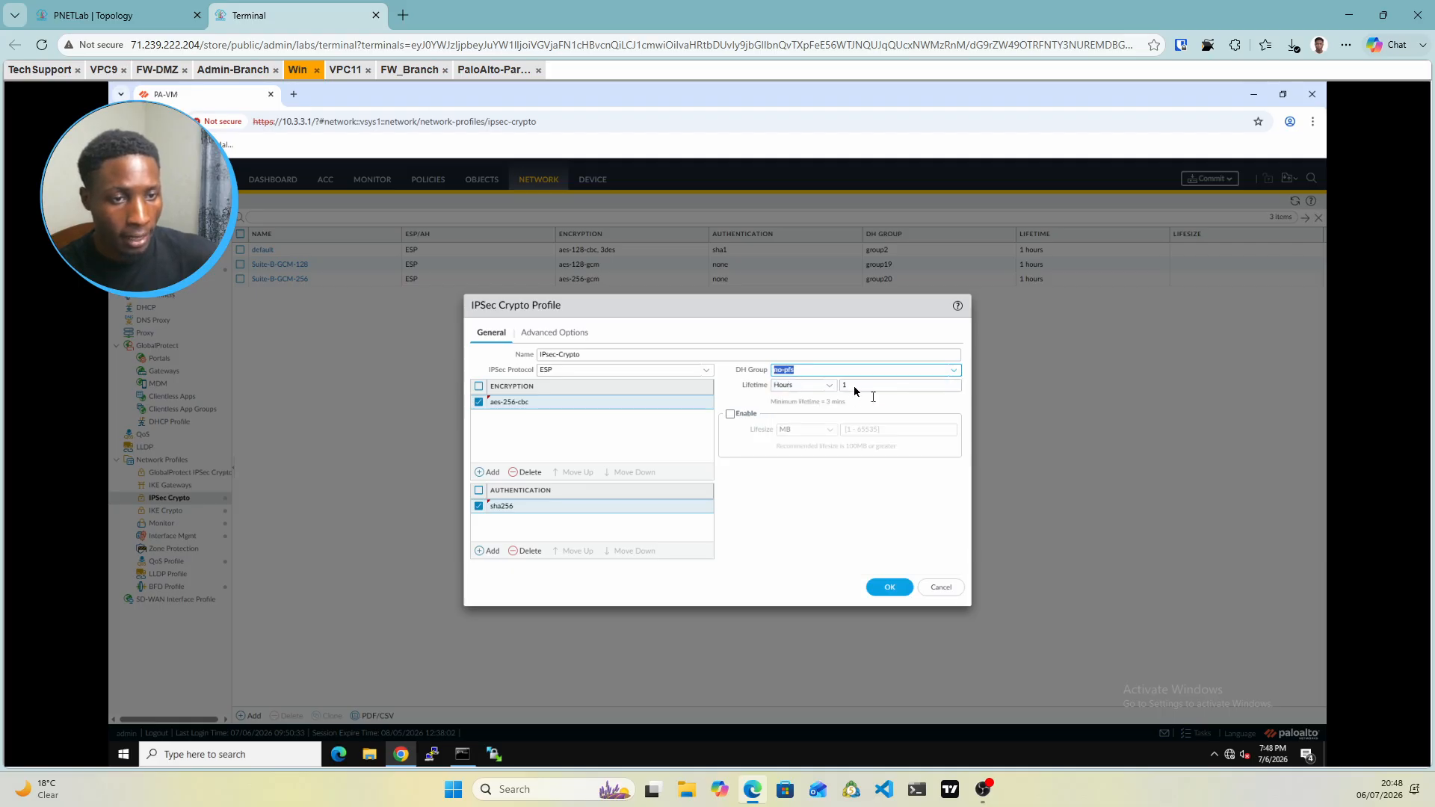
left_click(829, 386)
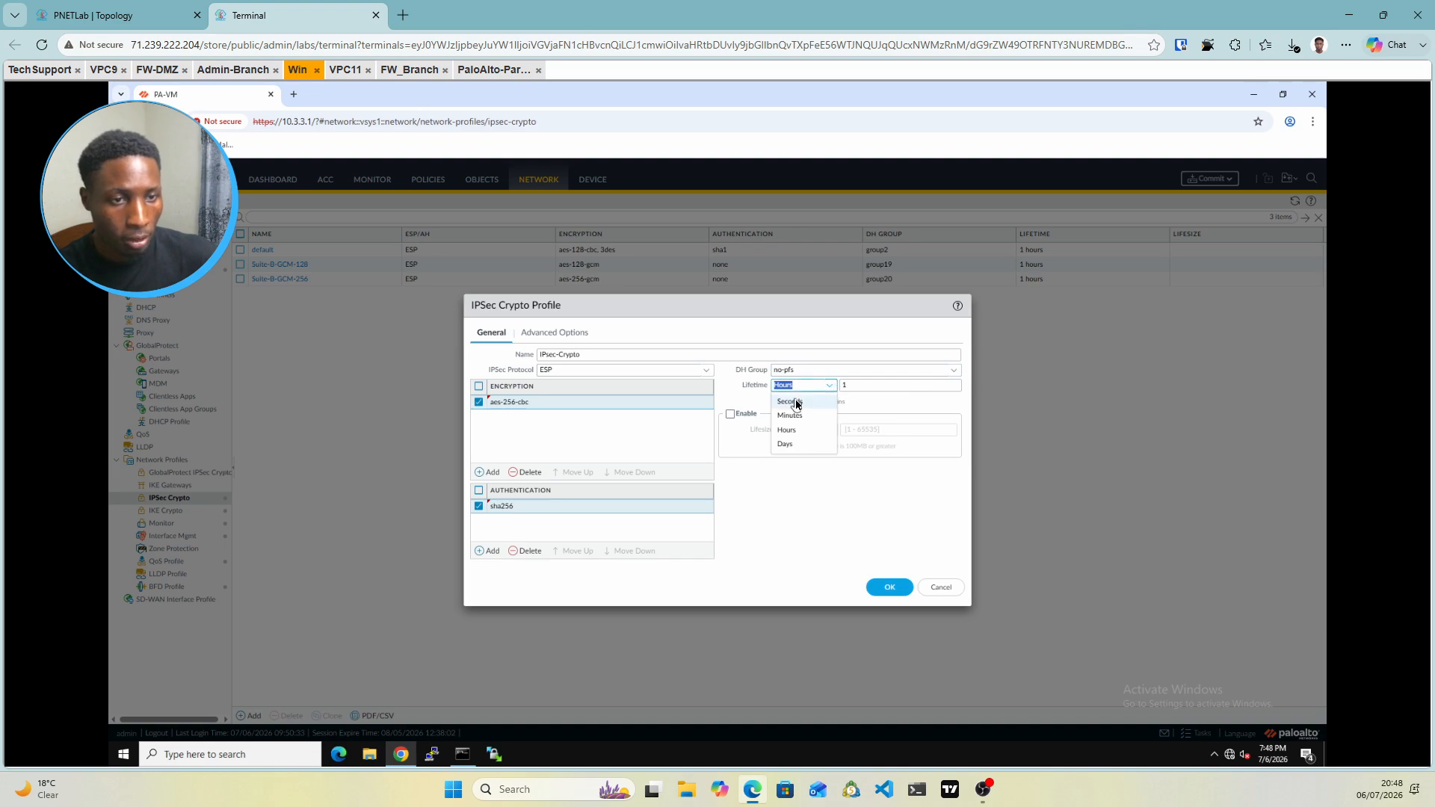
left_click(799, 404)
left_click(860, 387)
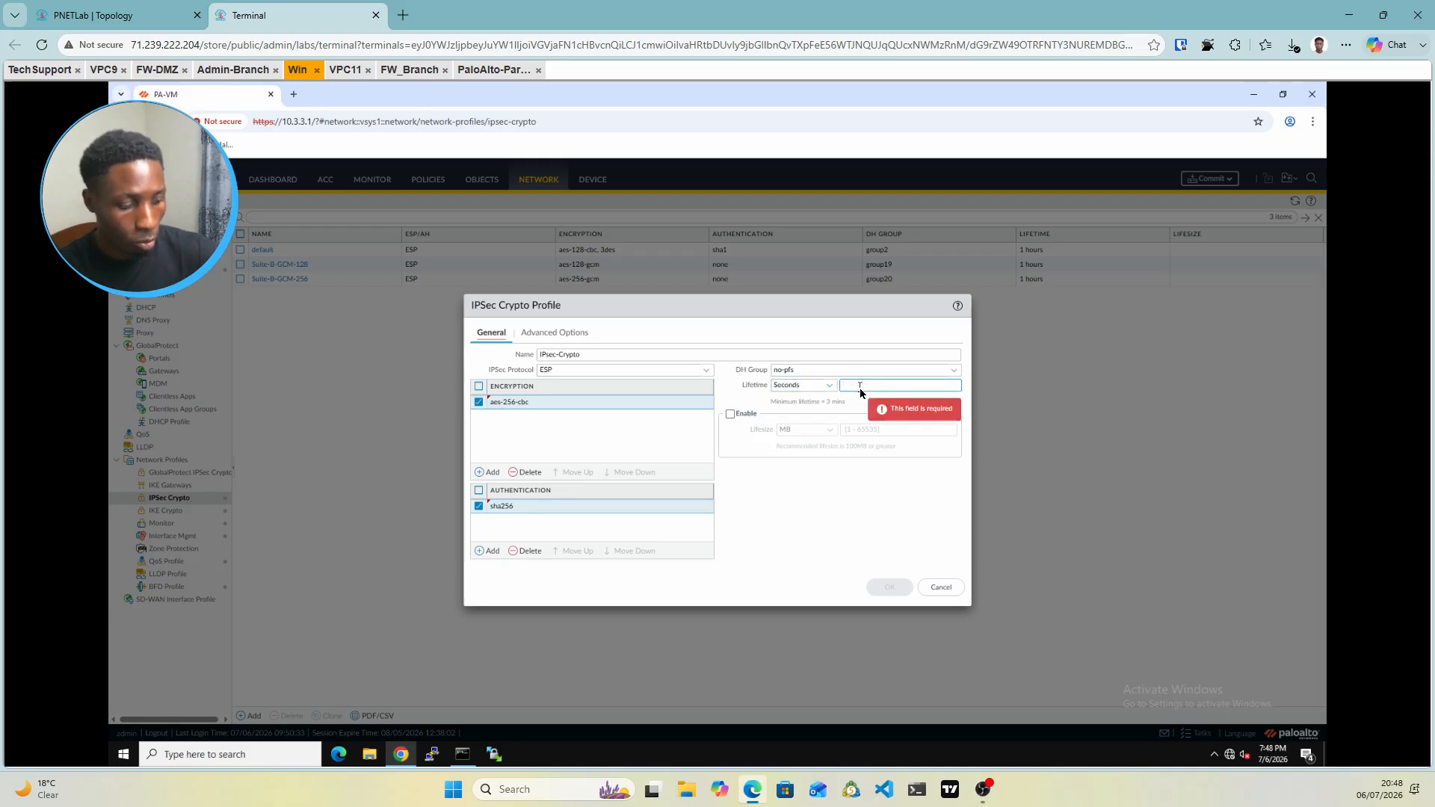
type("3600")
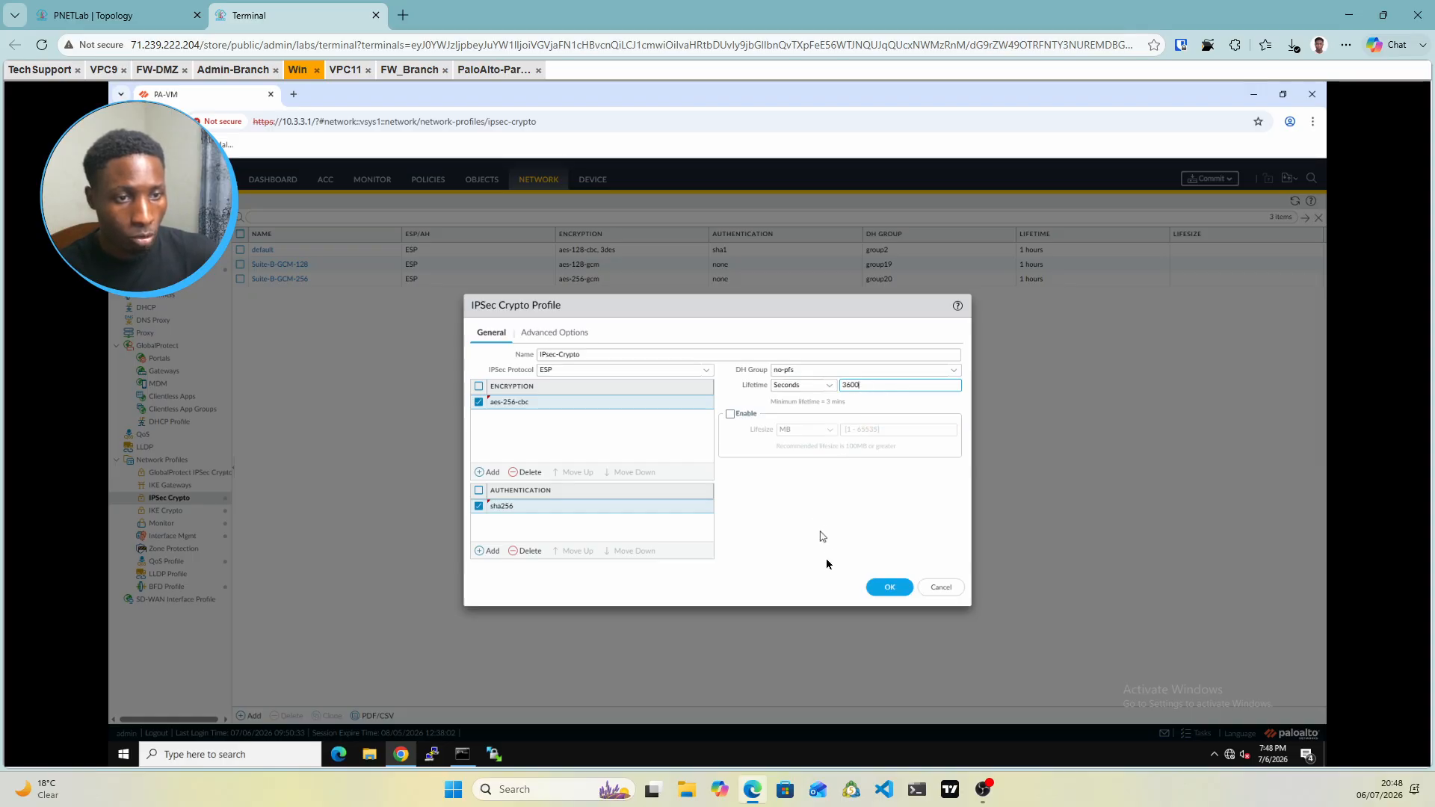
left_click(887, 589)
left_click(888, 589)
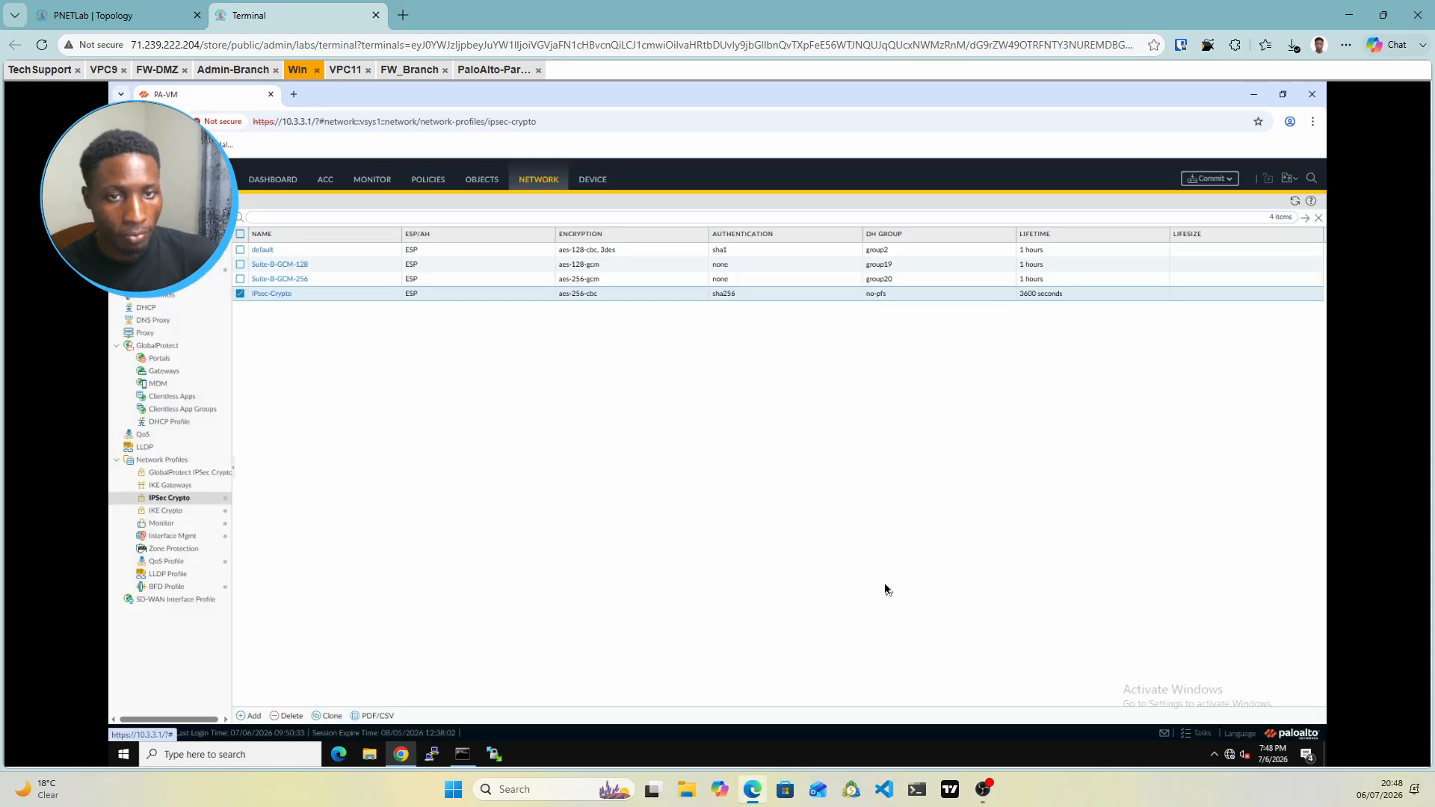
Add a new IKE gateway in IKEv1 only mode, then switch to the Check Point console
left_click(183, 487)
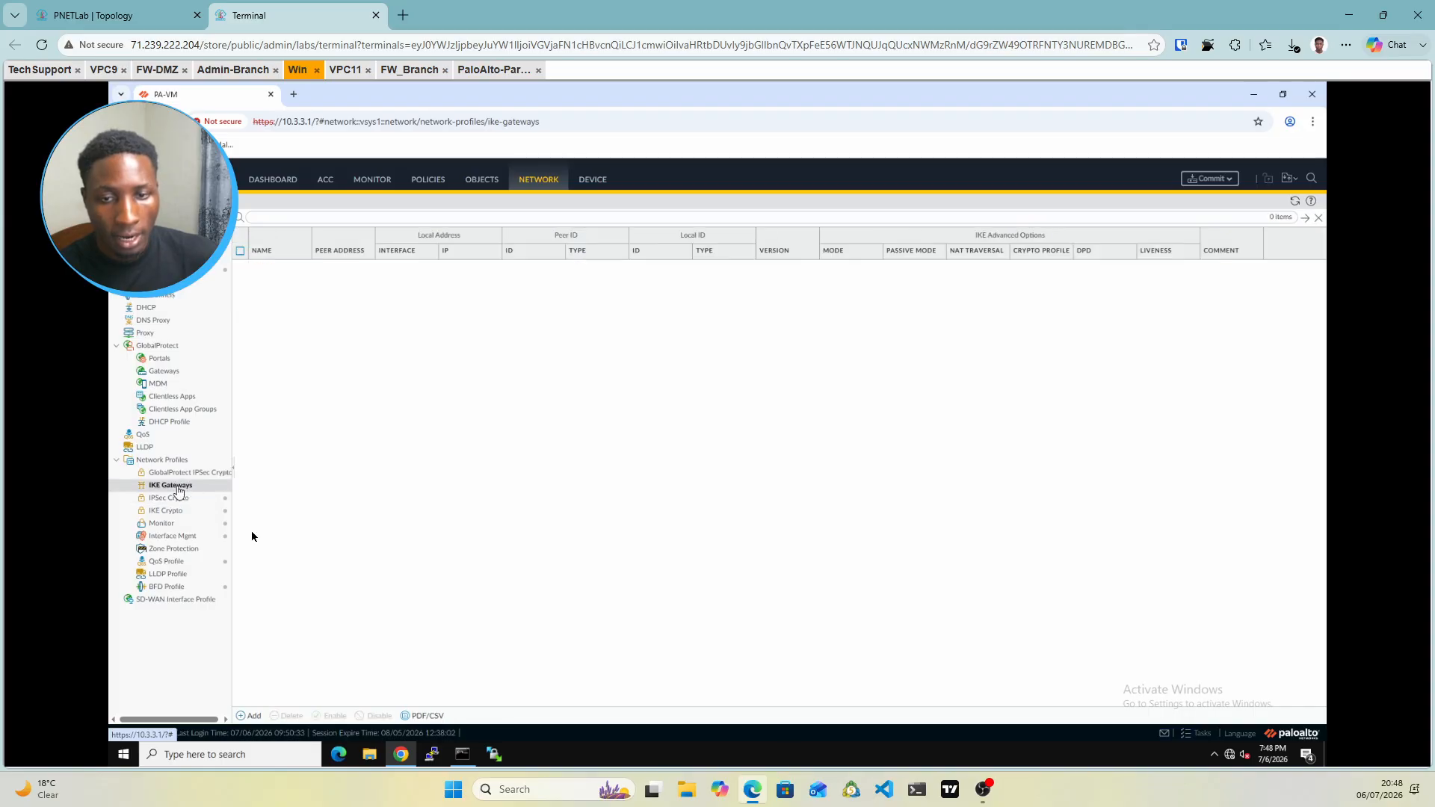
left_click(241, 717)
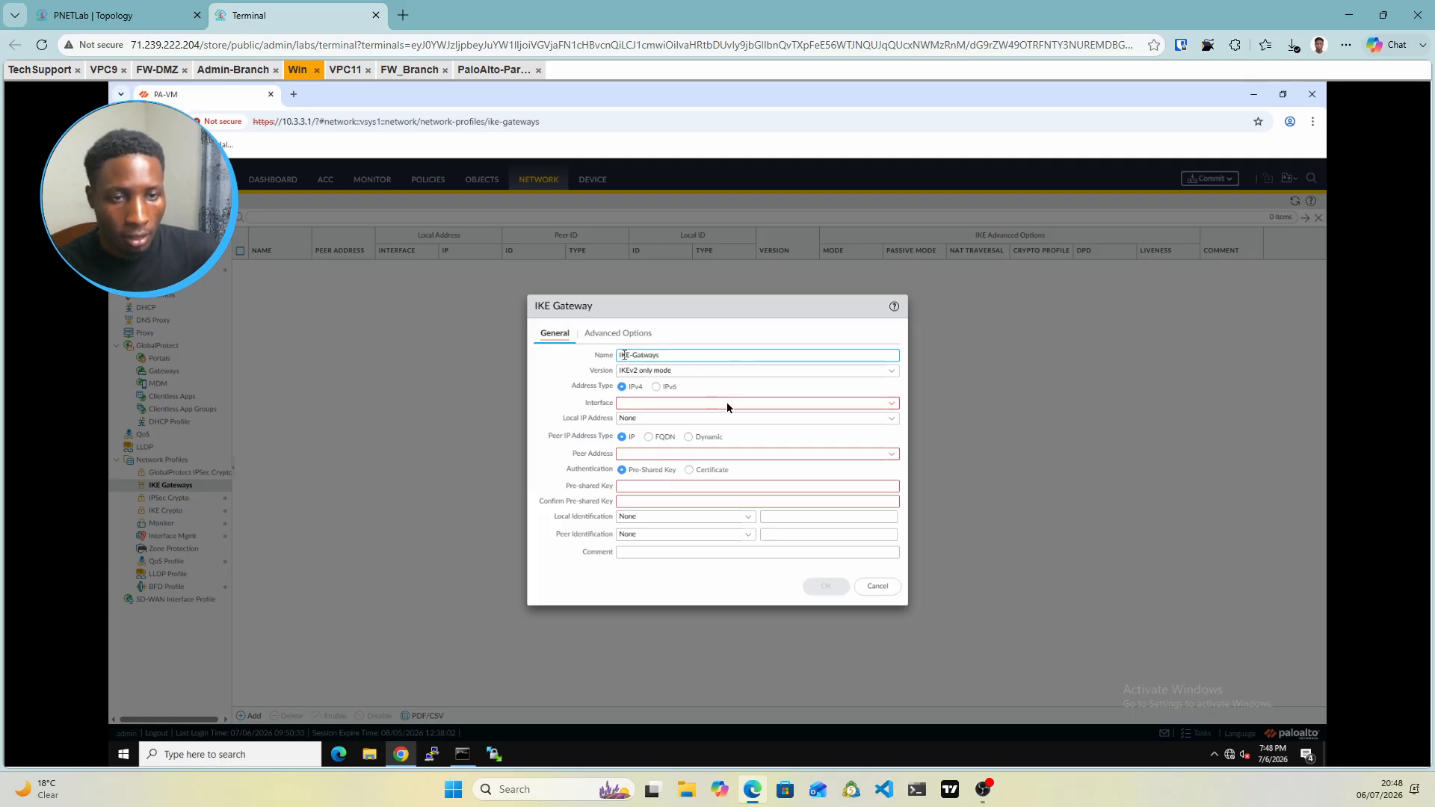
left_click(890, 373)
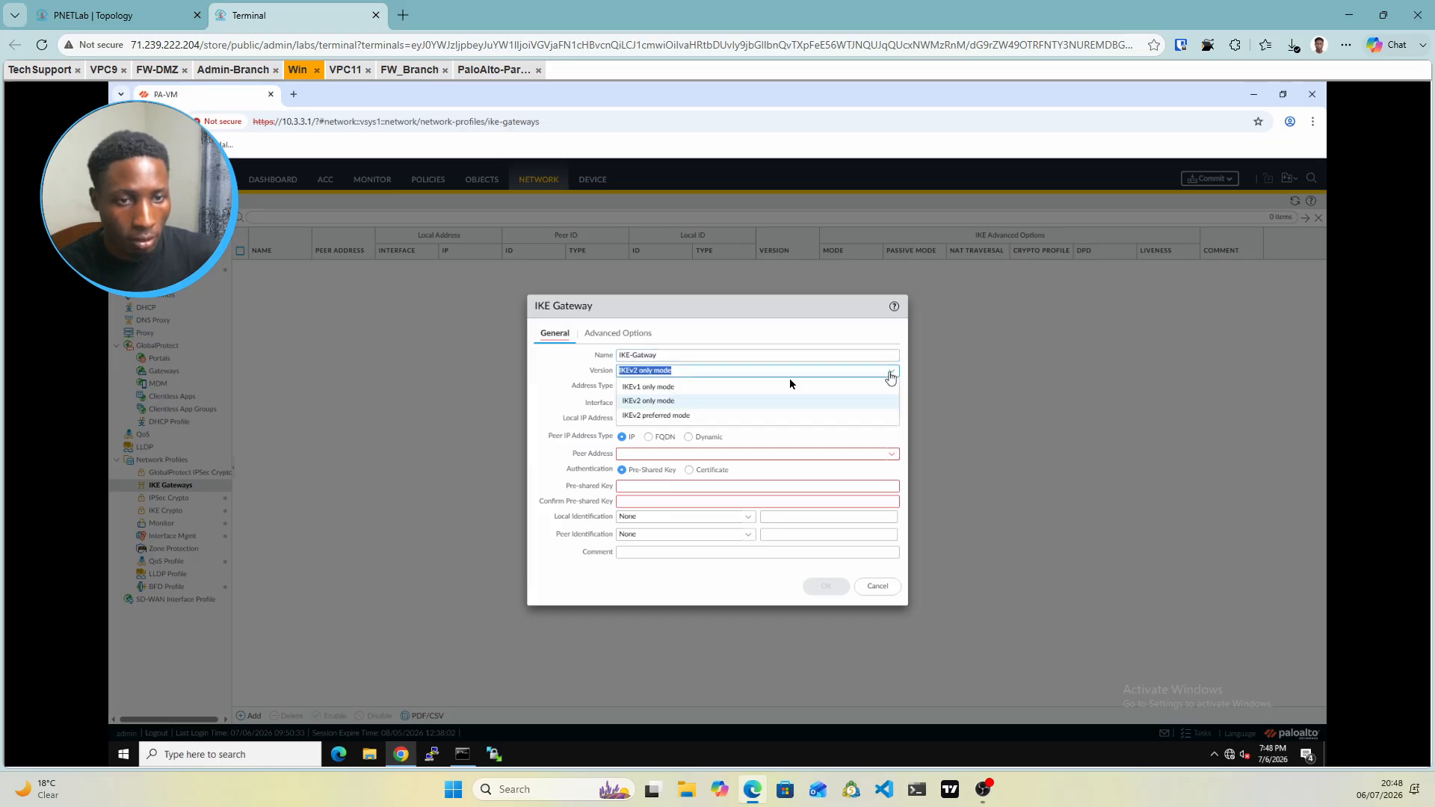
left_click(689, 387)
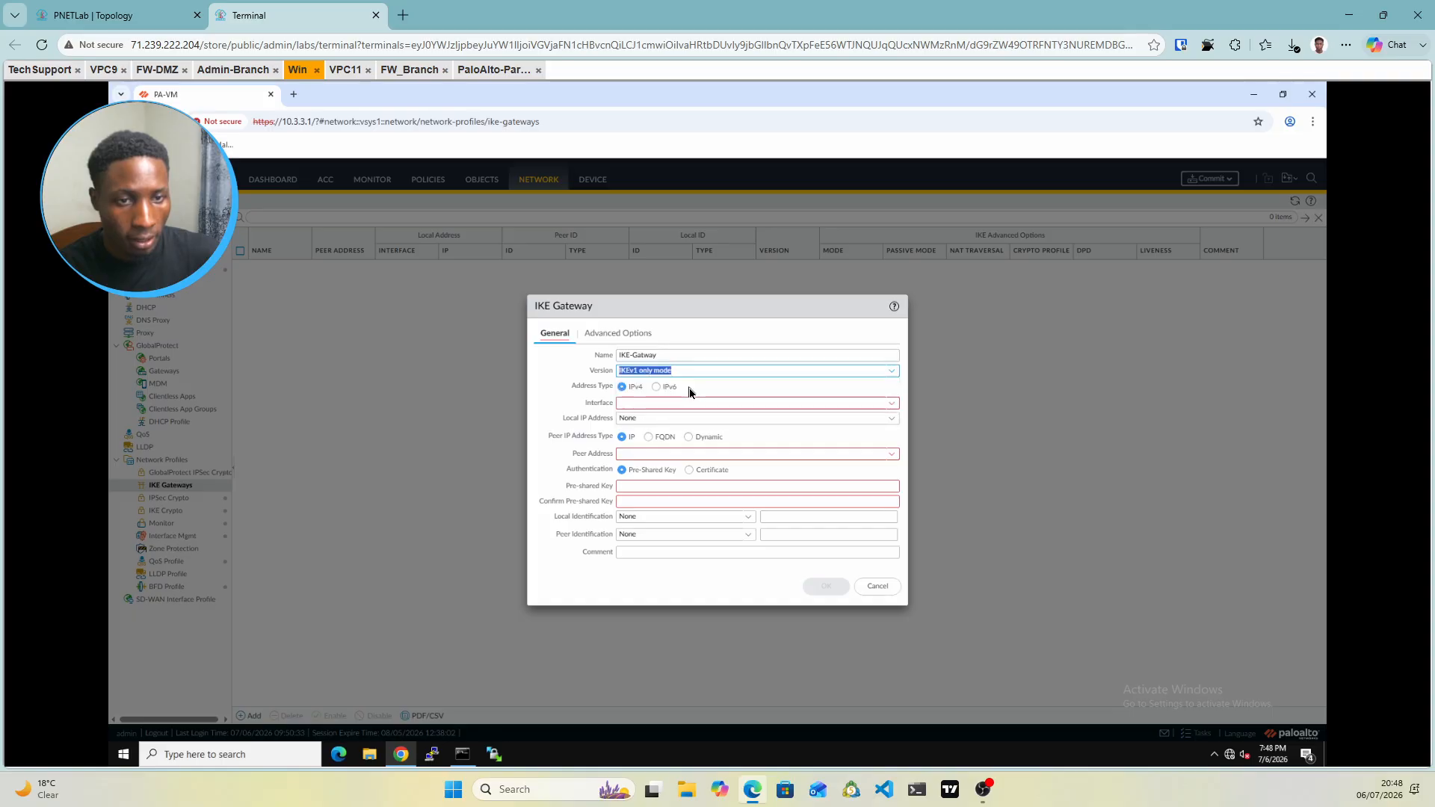
left_click(735, 393)
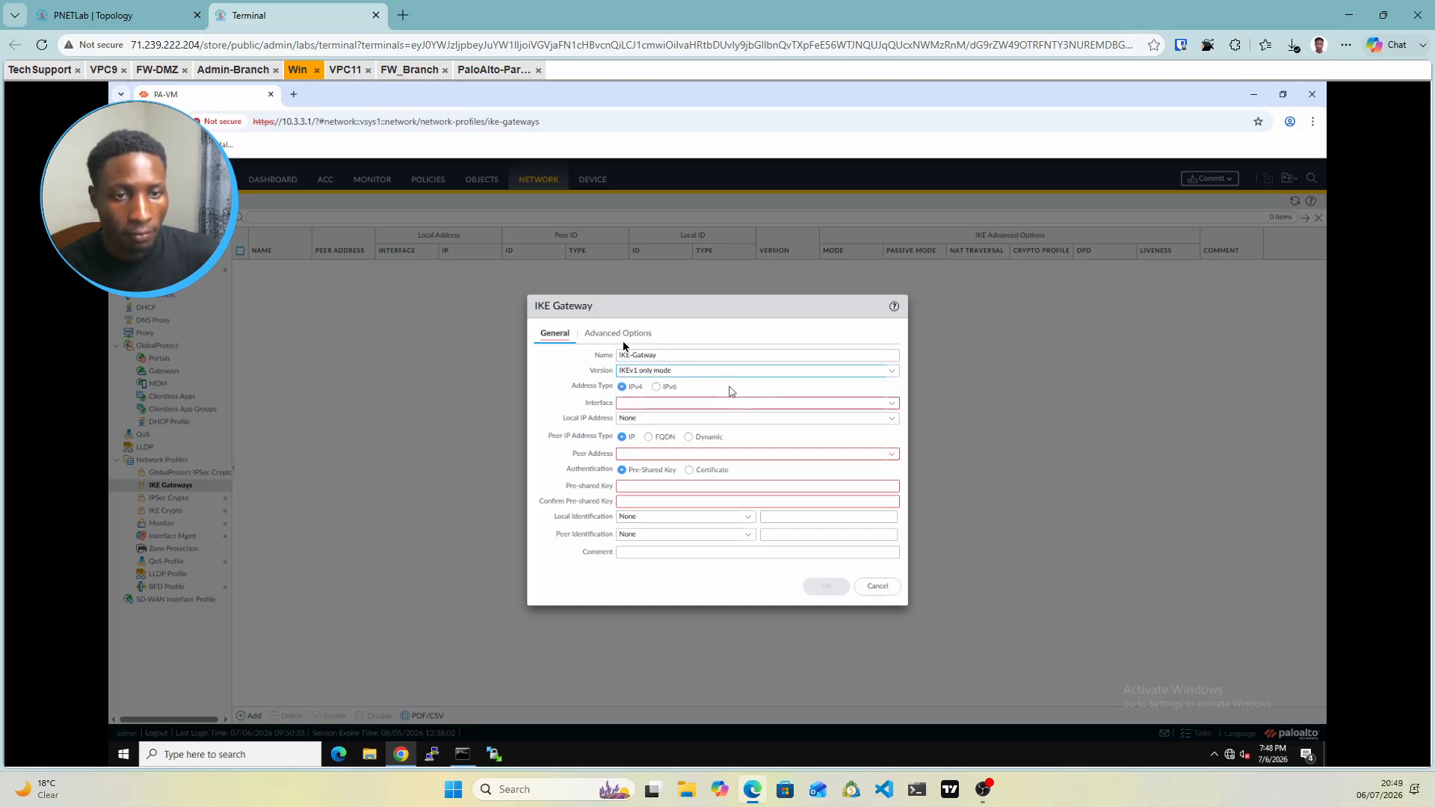
left_click(41, 69)
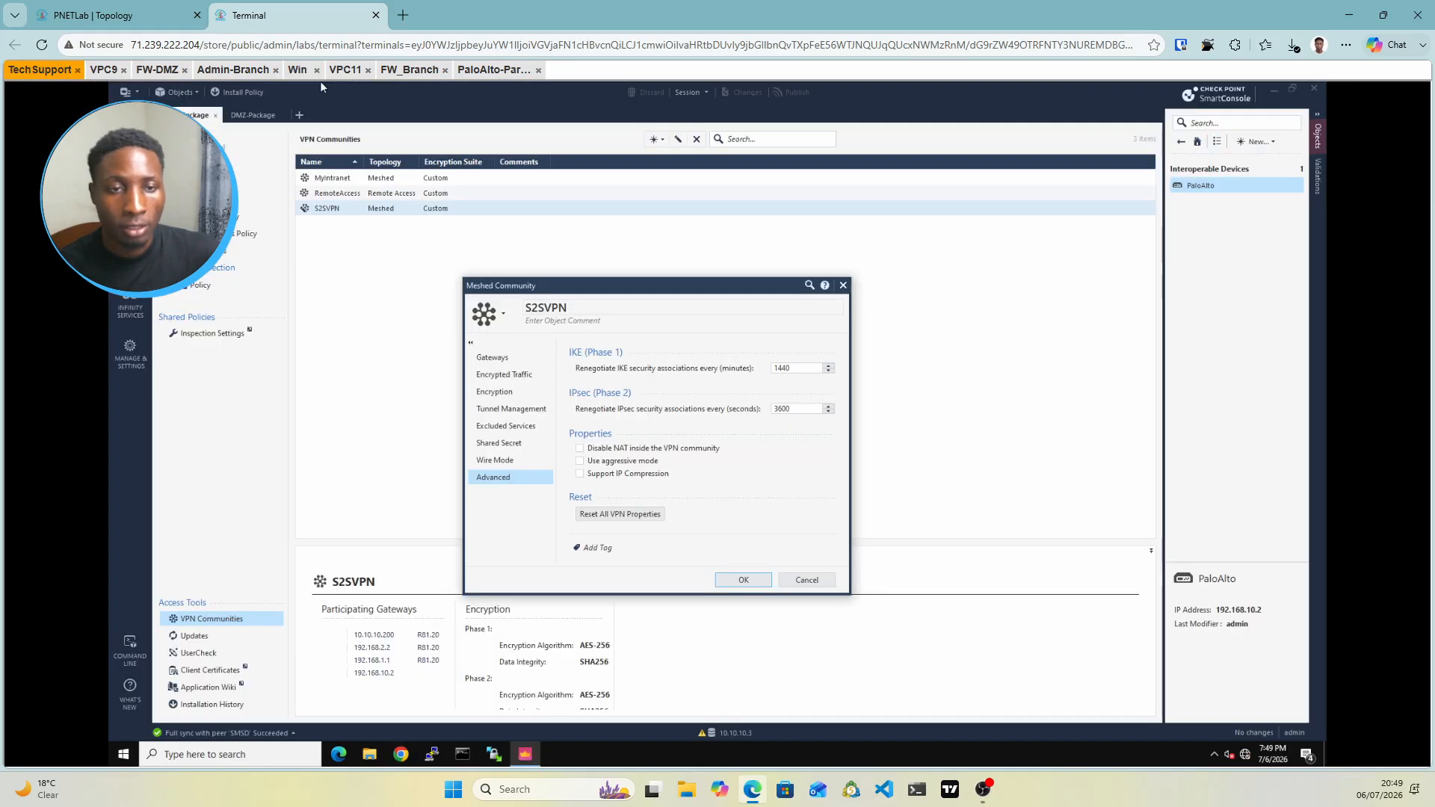
Review the S2SVPN community's encryption settings, then return to the Palo Alto gateway form
left_click(494, 392)
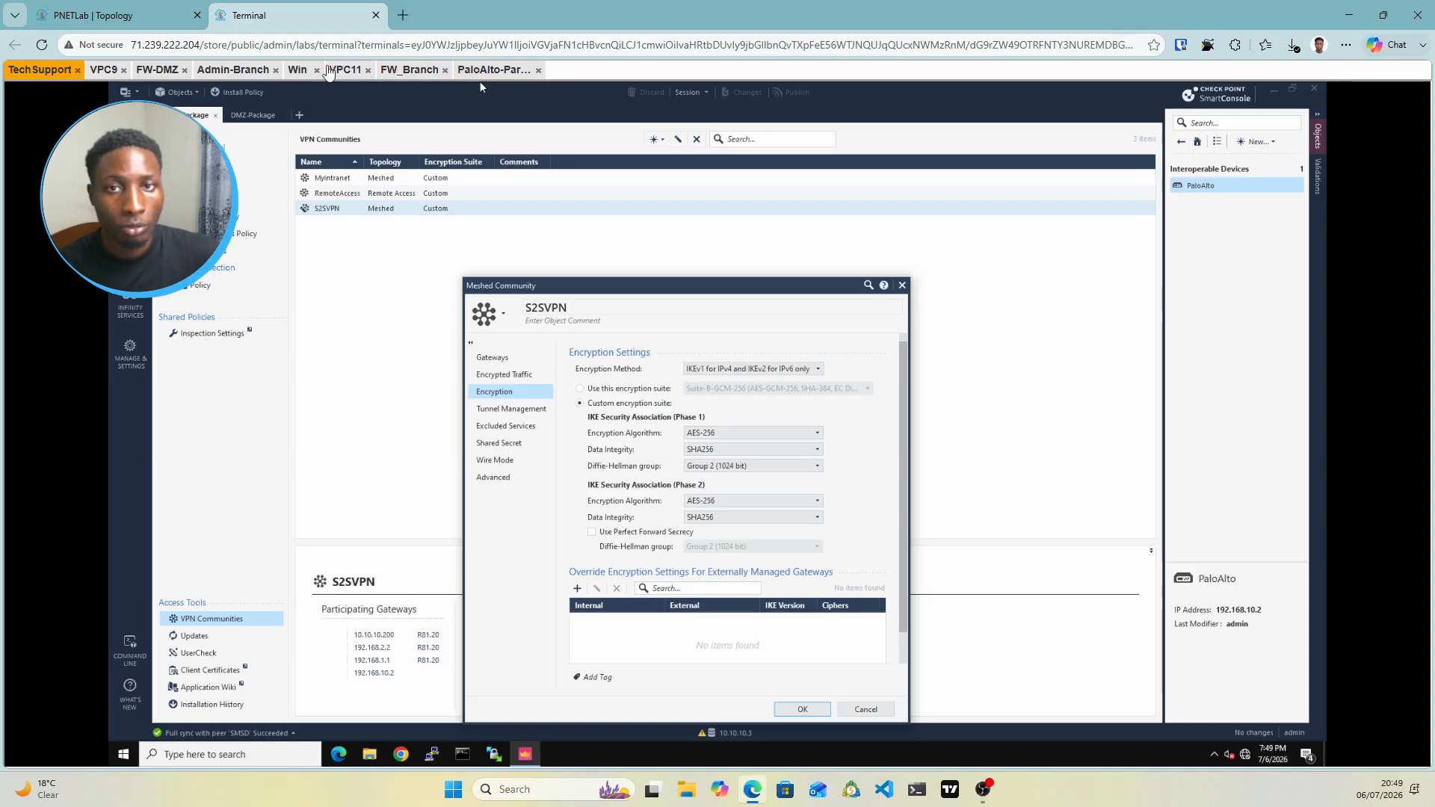
left_click(302, 75)
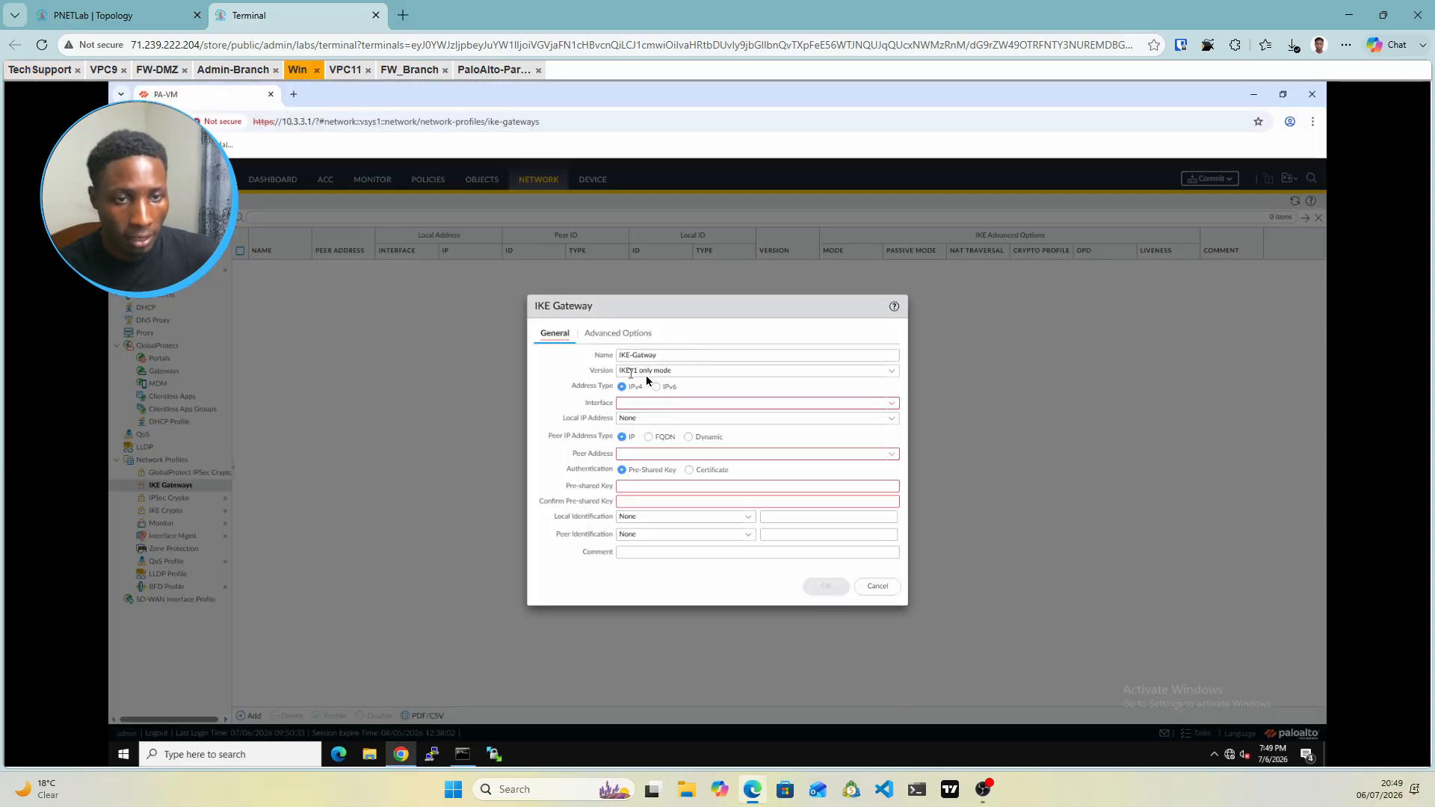
Set the IKE gateway interface to ethernet1/2 with local IP 192.168.10.2/24
left_click(892, 405)
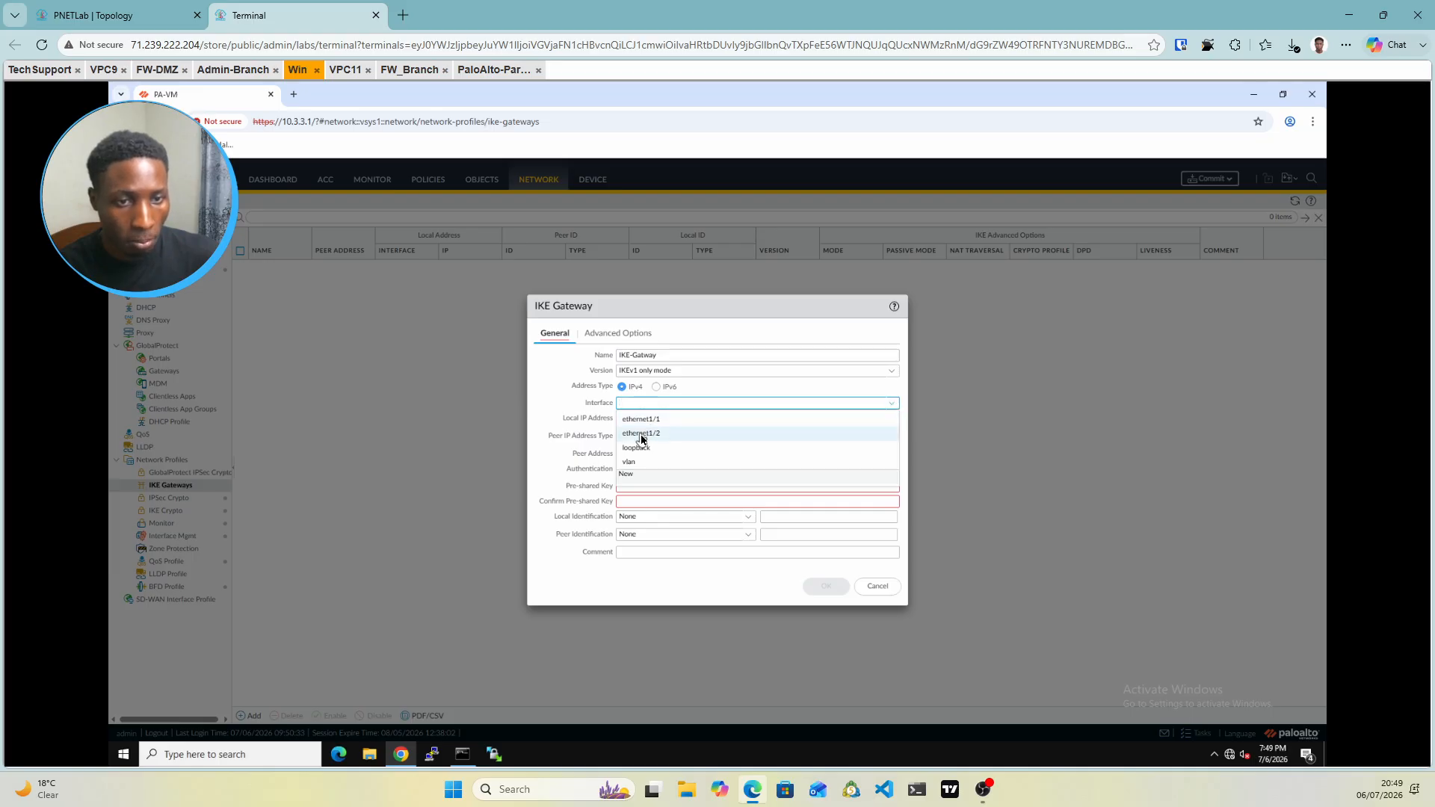
left_click(111, 14)
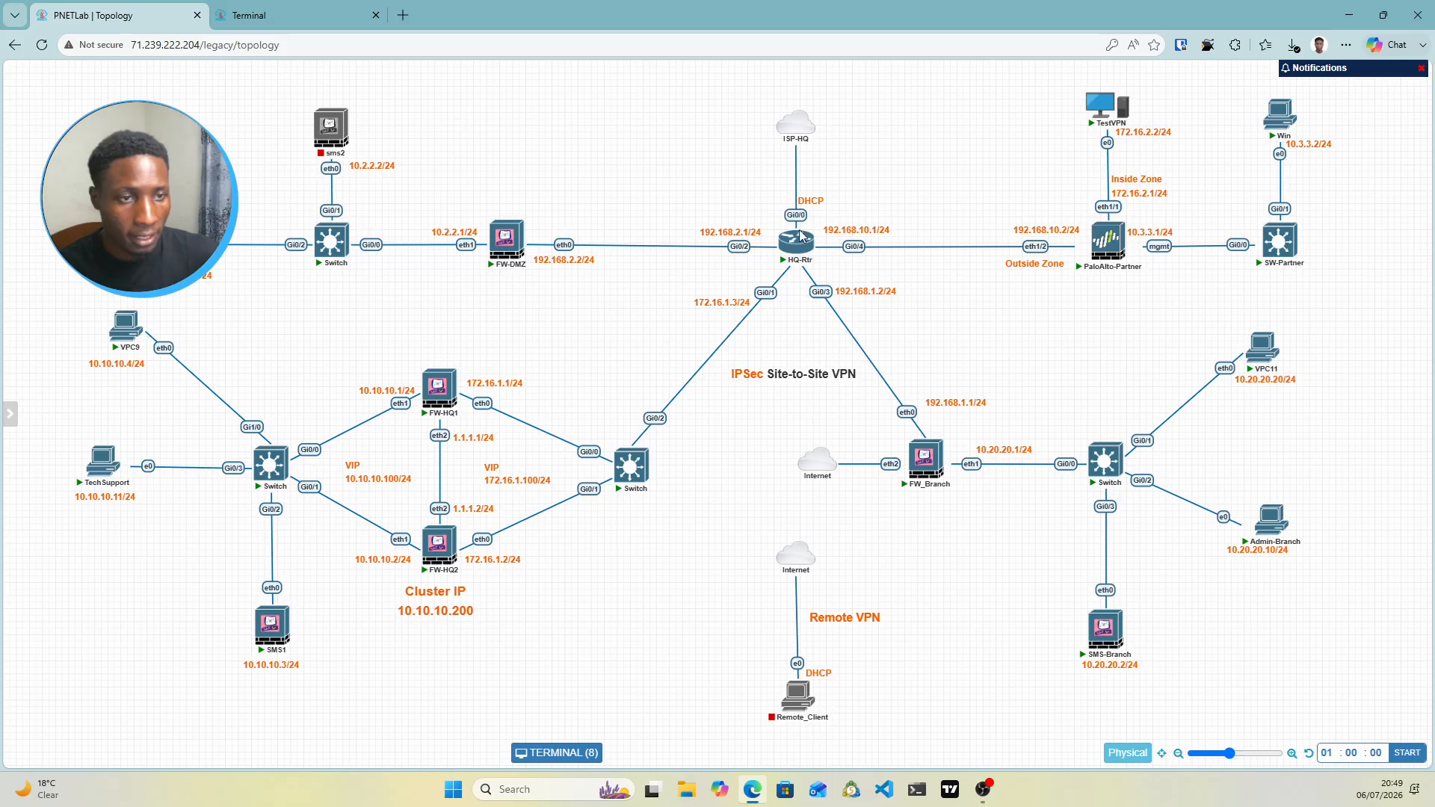
left_click(239, 16)
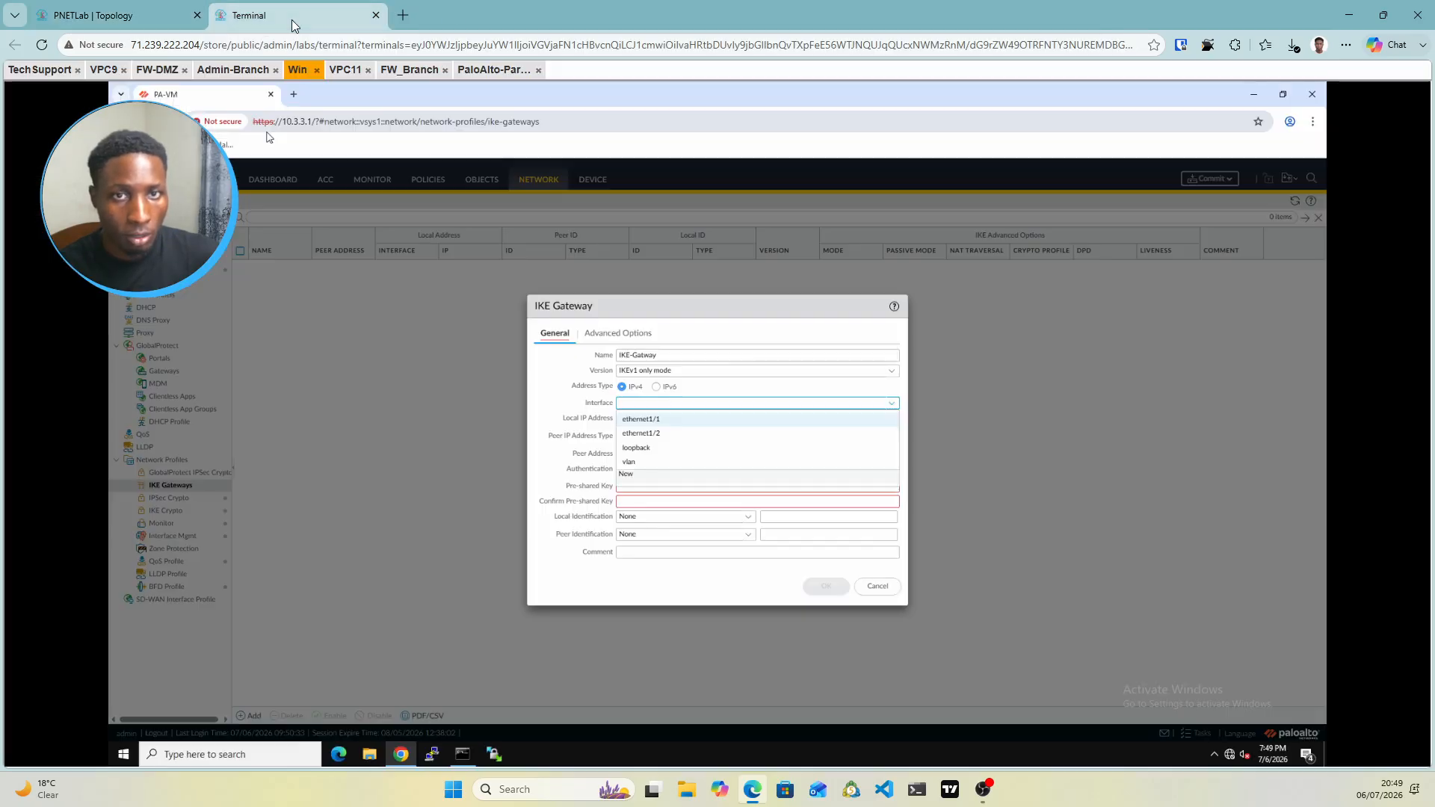
left_click(655, 434)
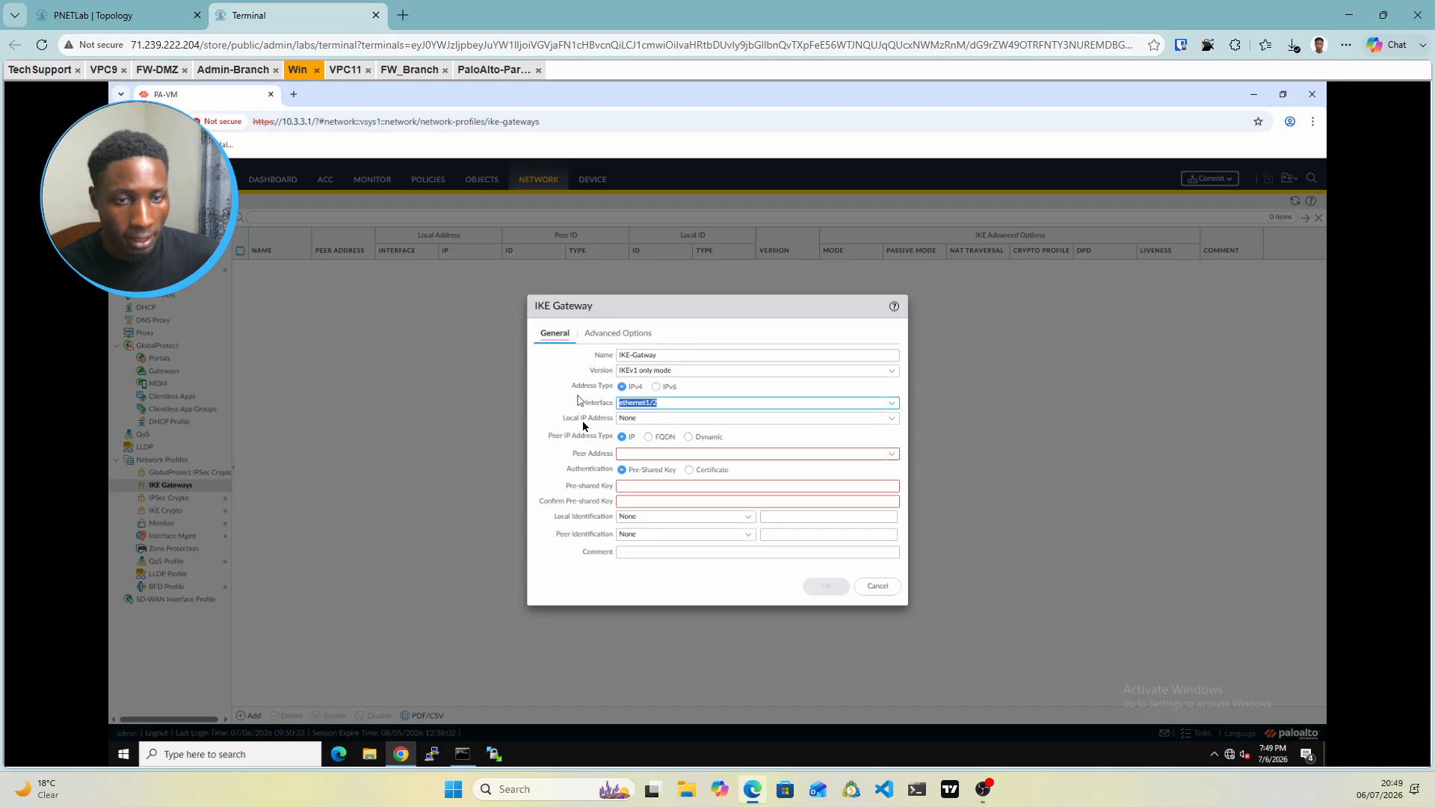
left_click(892, 420)
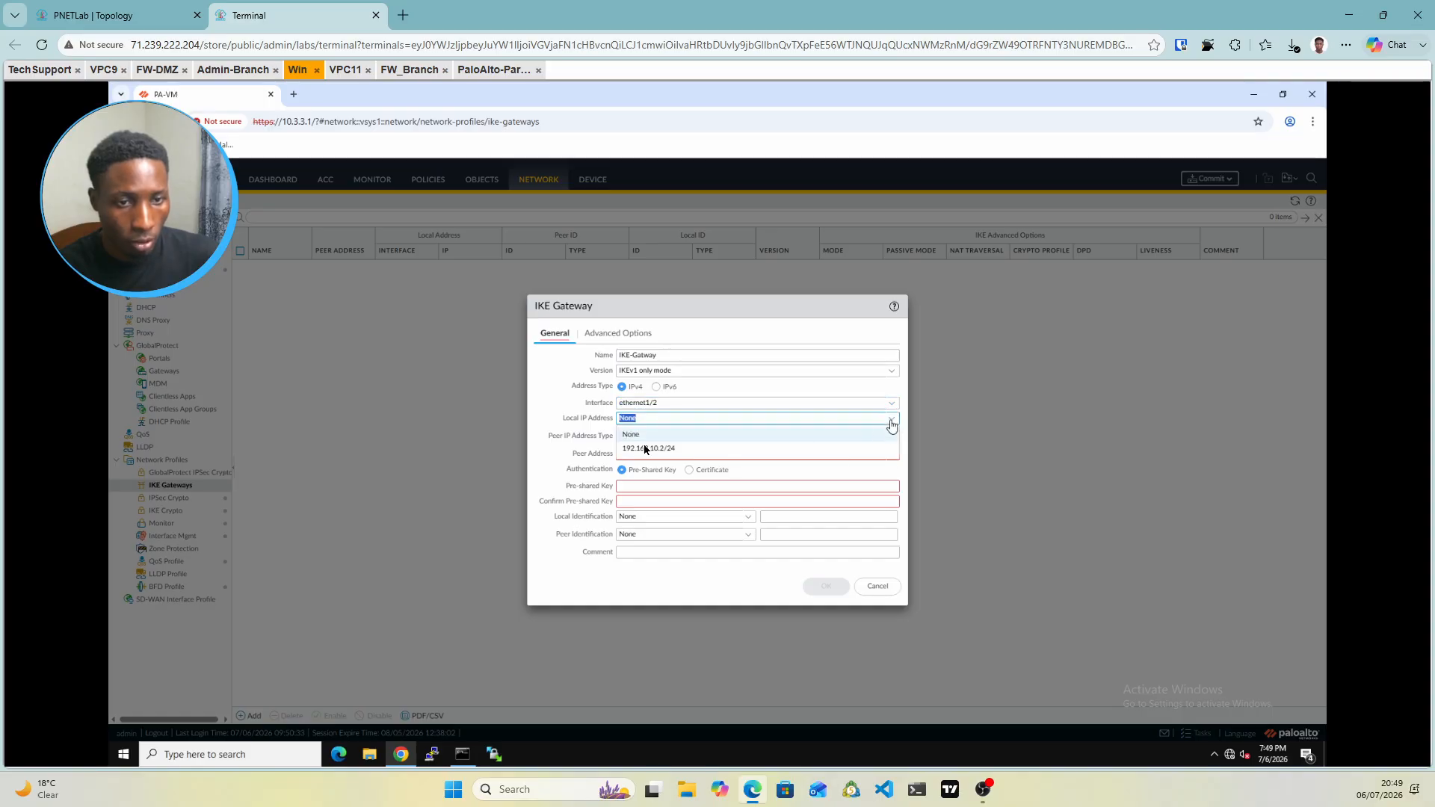
left_click(645, 449)
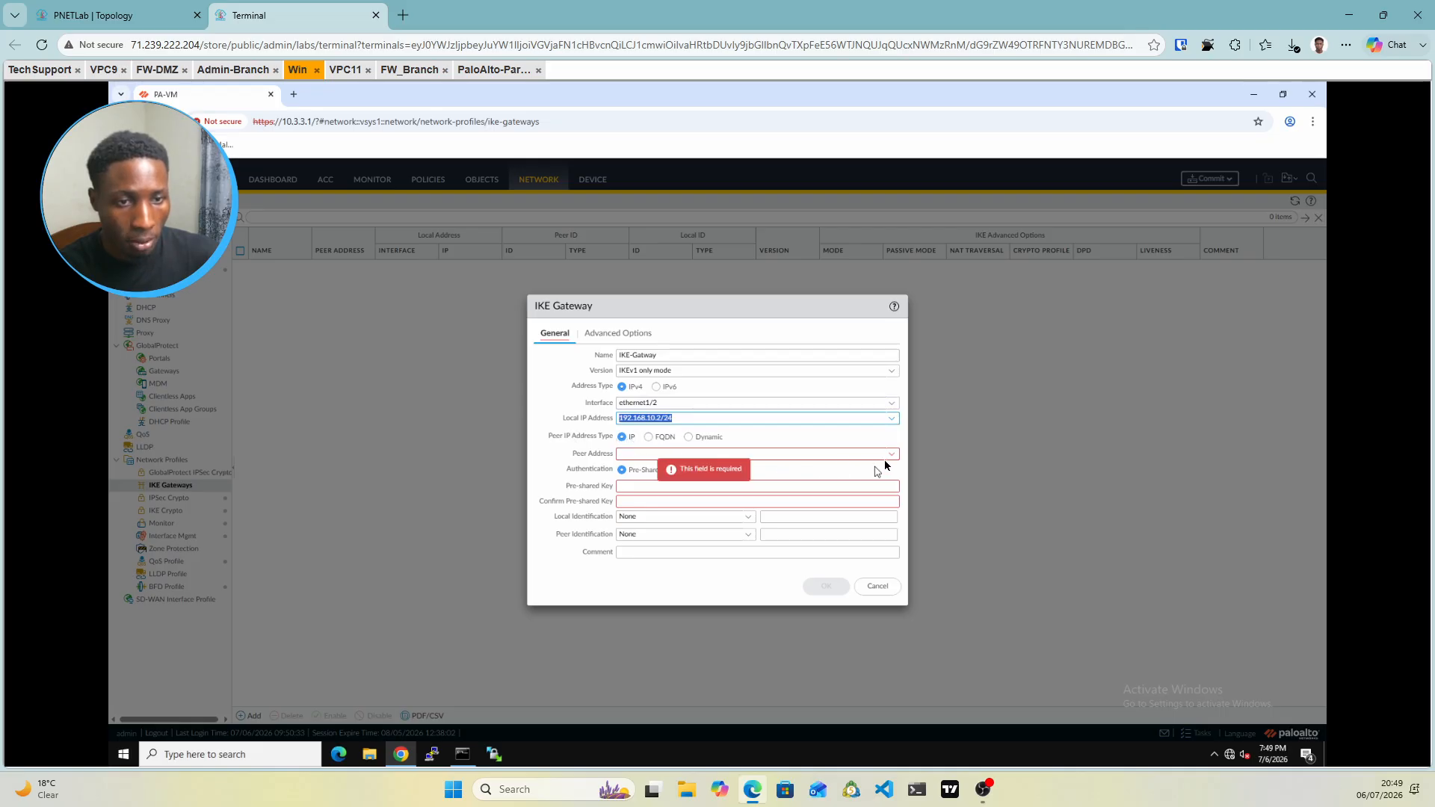
Enter peer address 172.16.100 and begin correcting it against the topology diagram
left_click(646, 454)
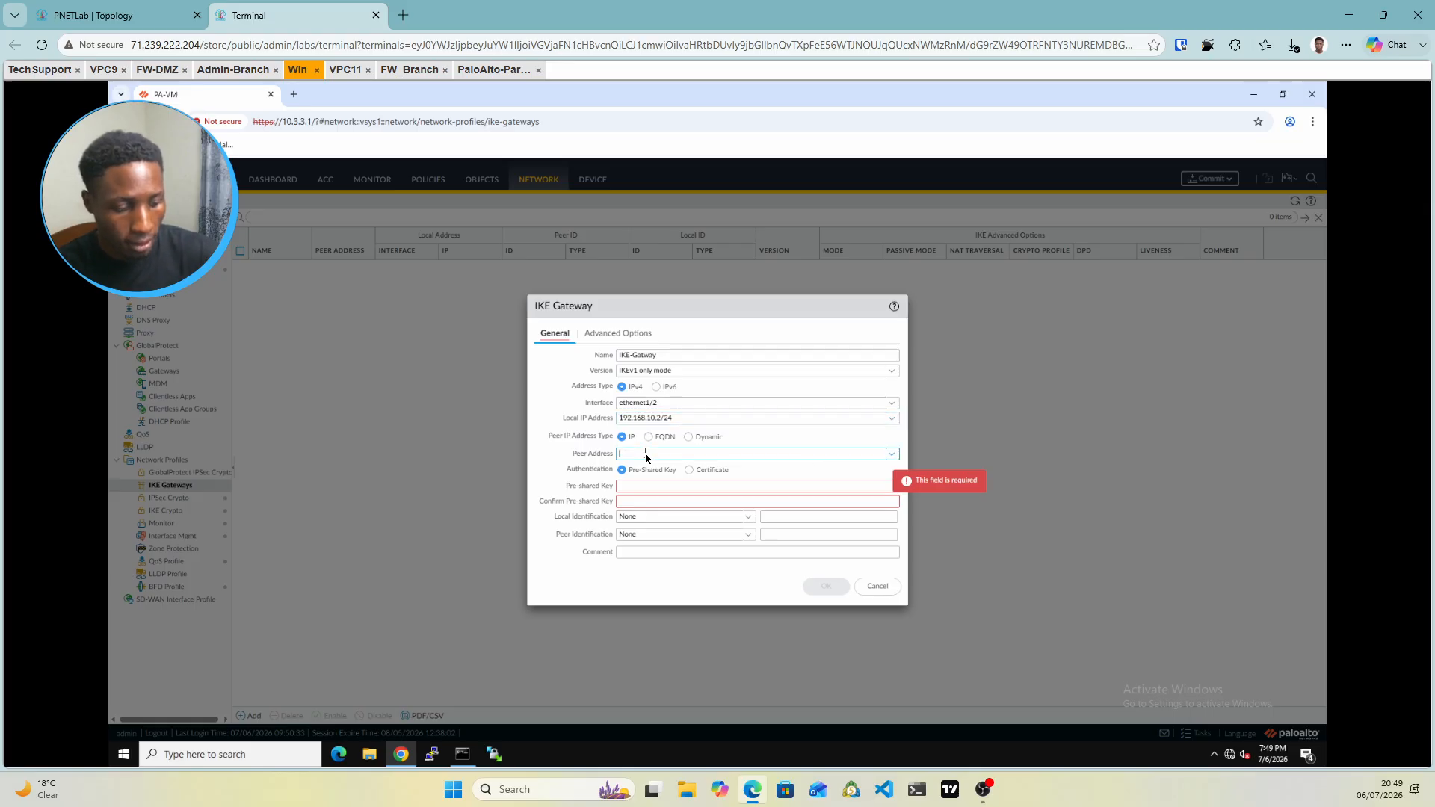
type("17")
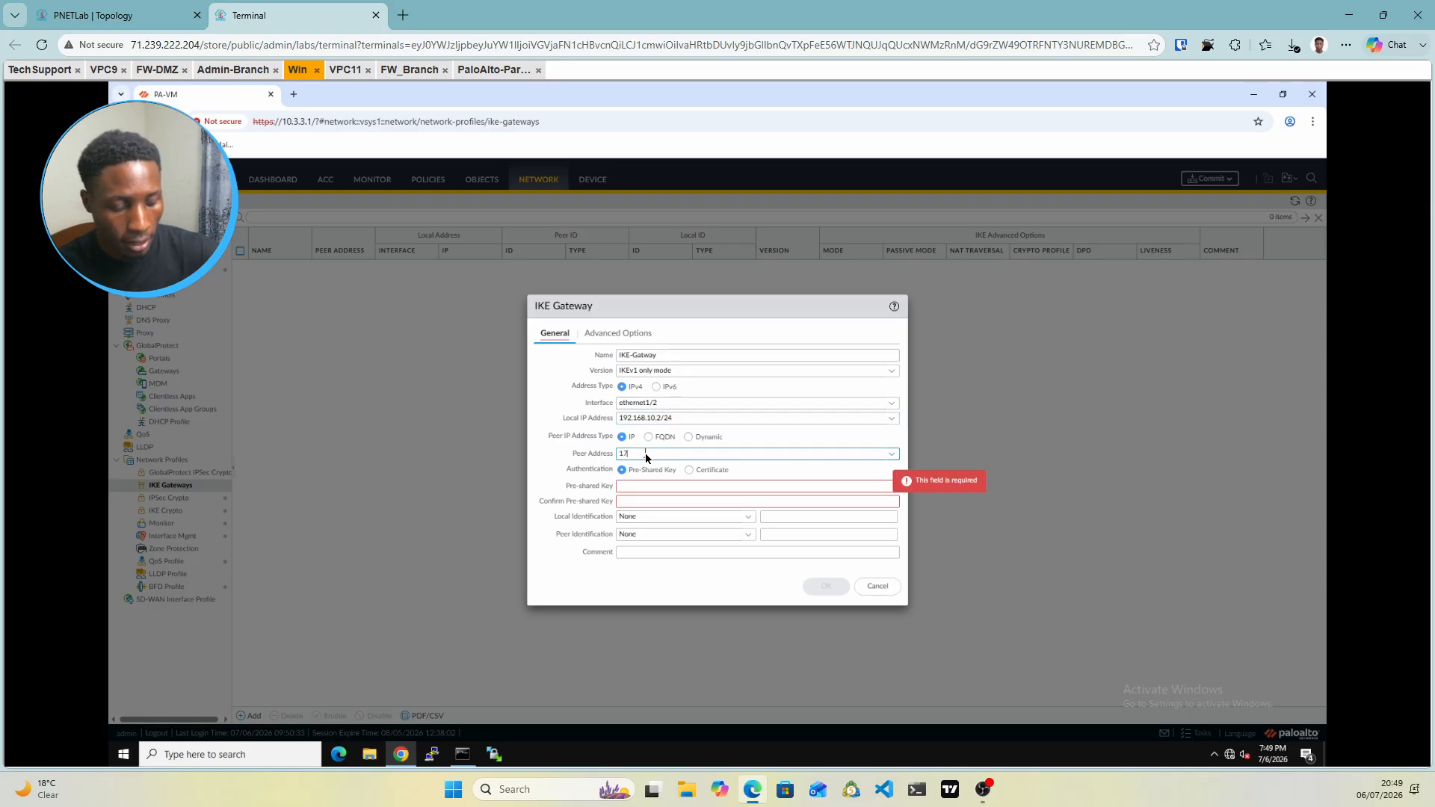
type("2.16.1000")
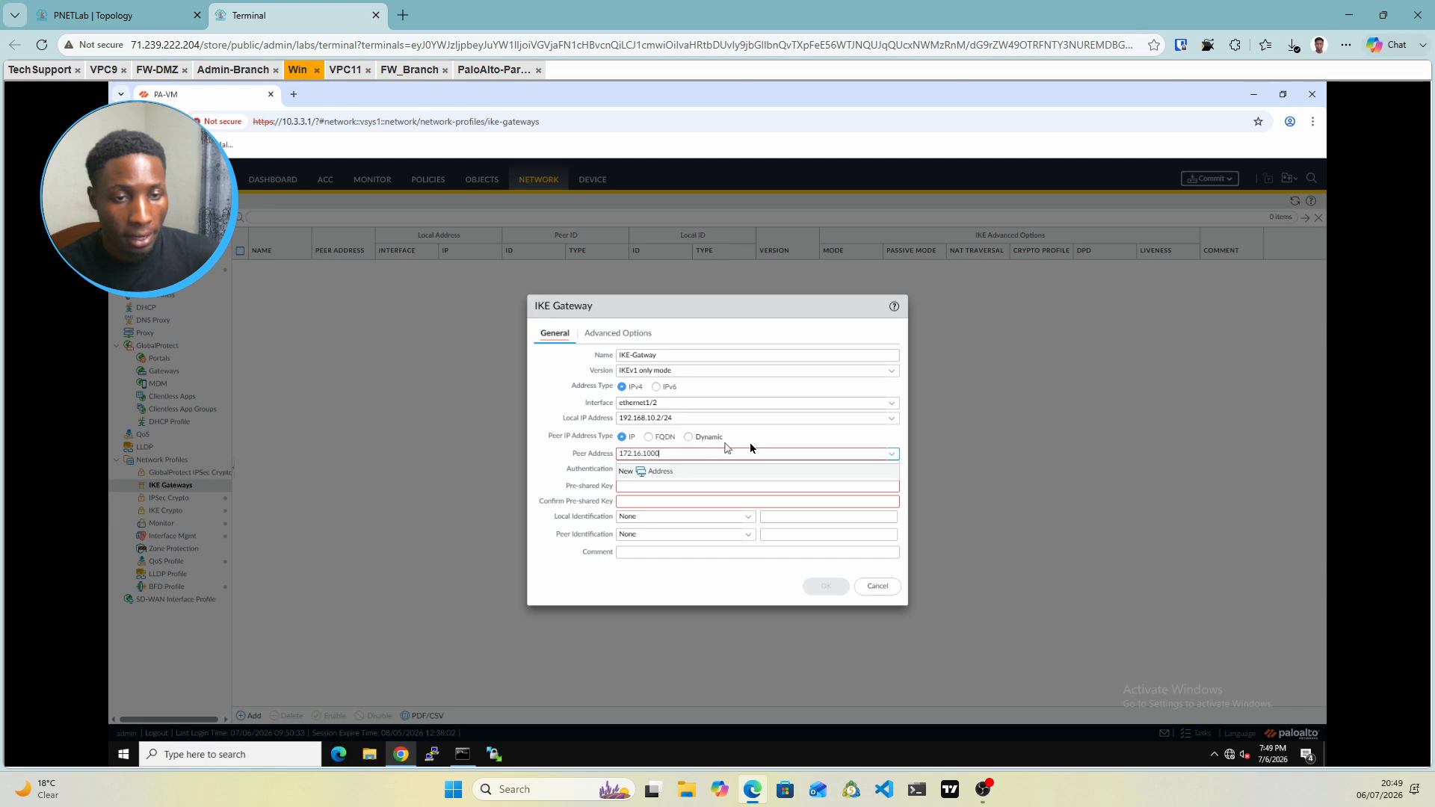
left_click(750, 444)
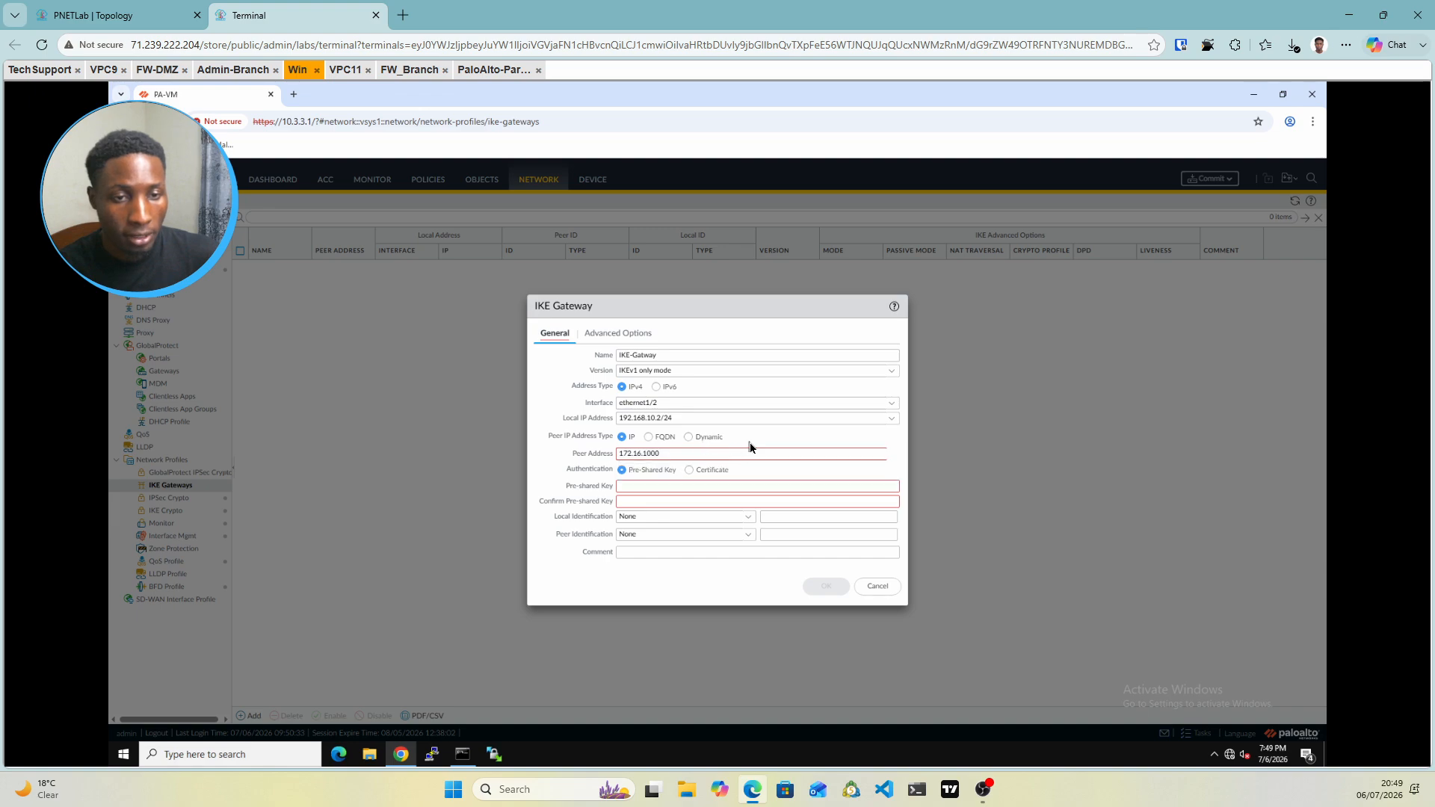
left_click(678, 456)
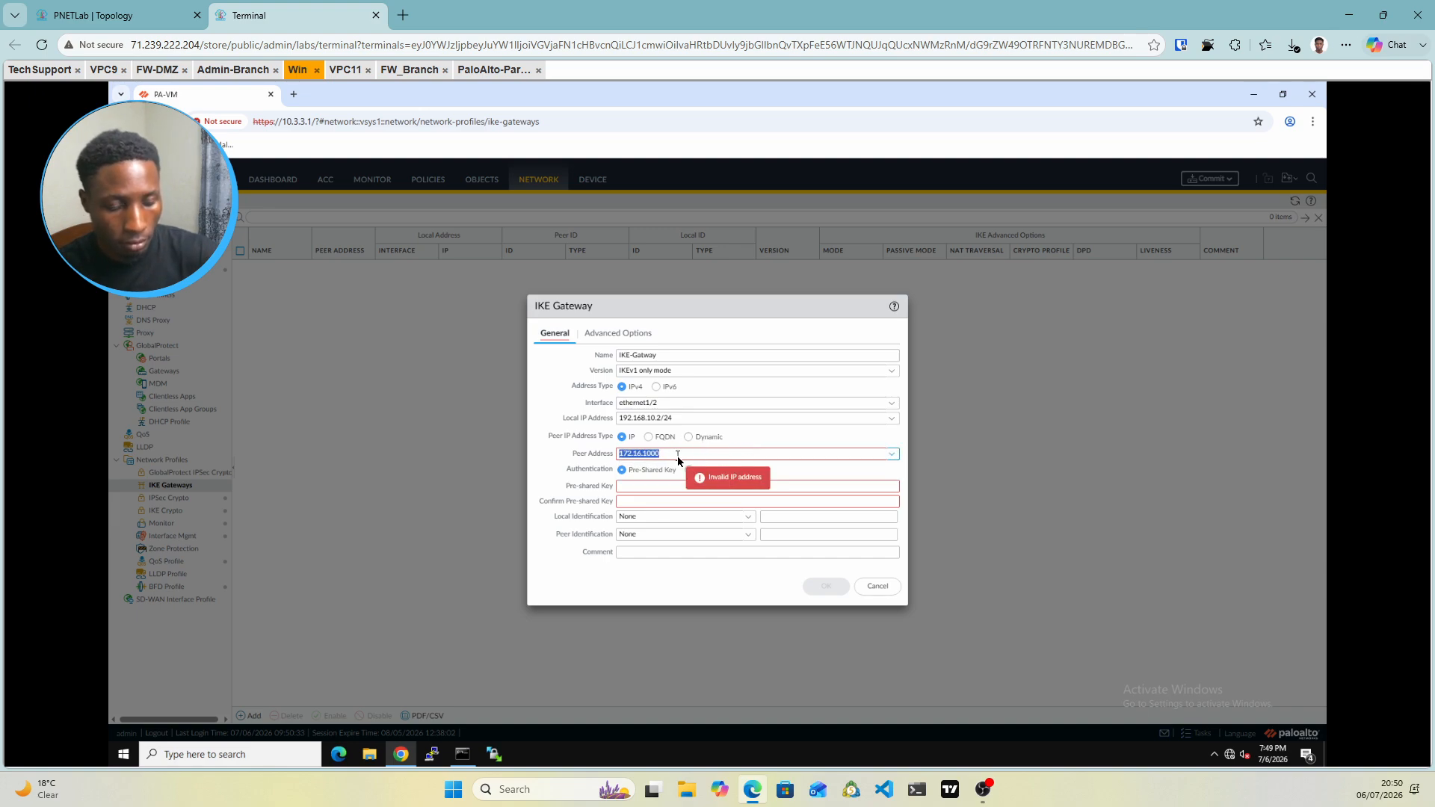
left_click(677, 456)
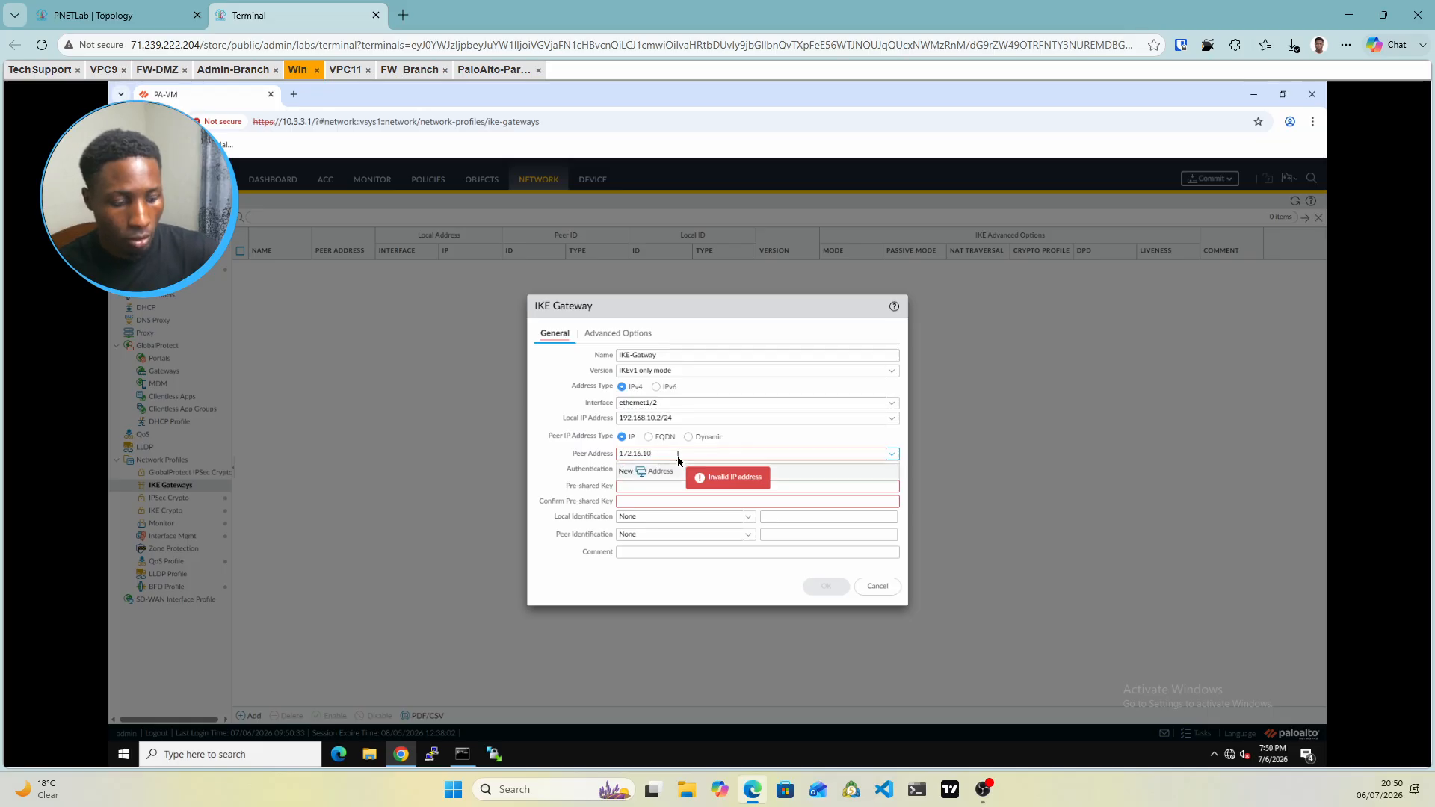
type("0")
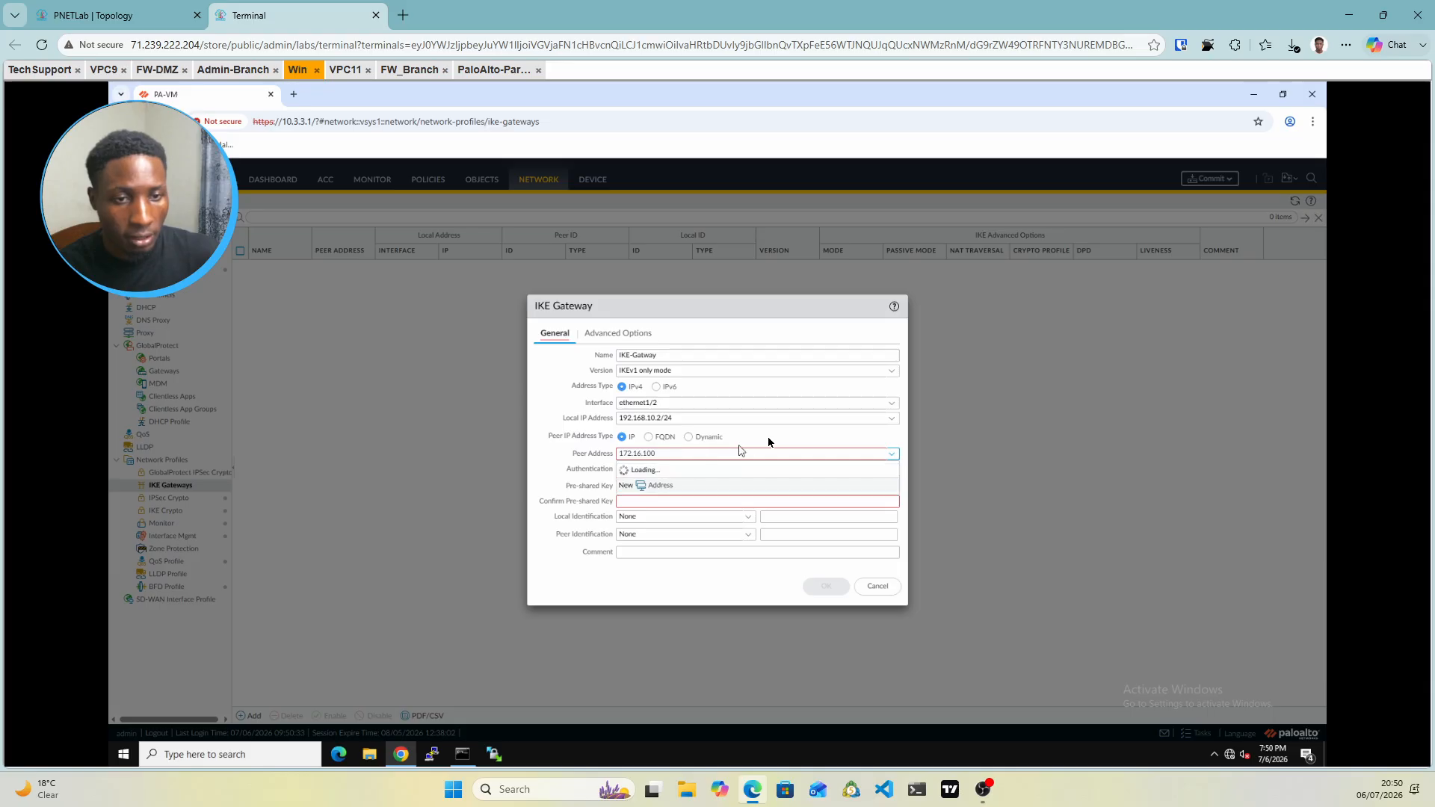
double_click(666, 454)
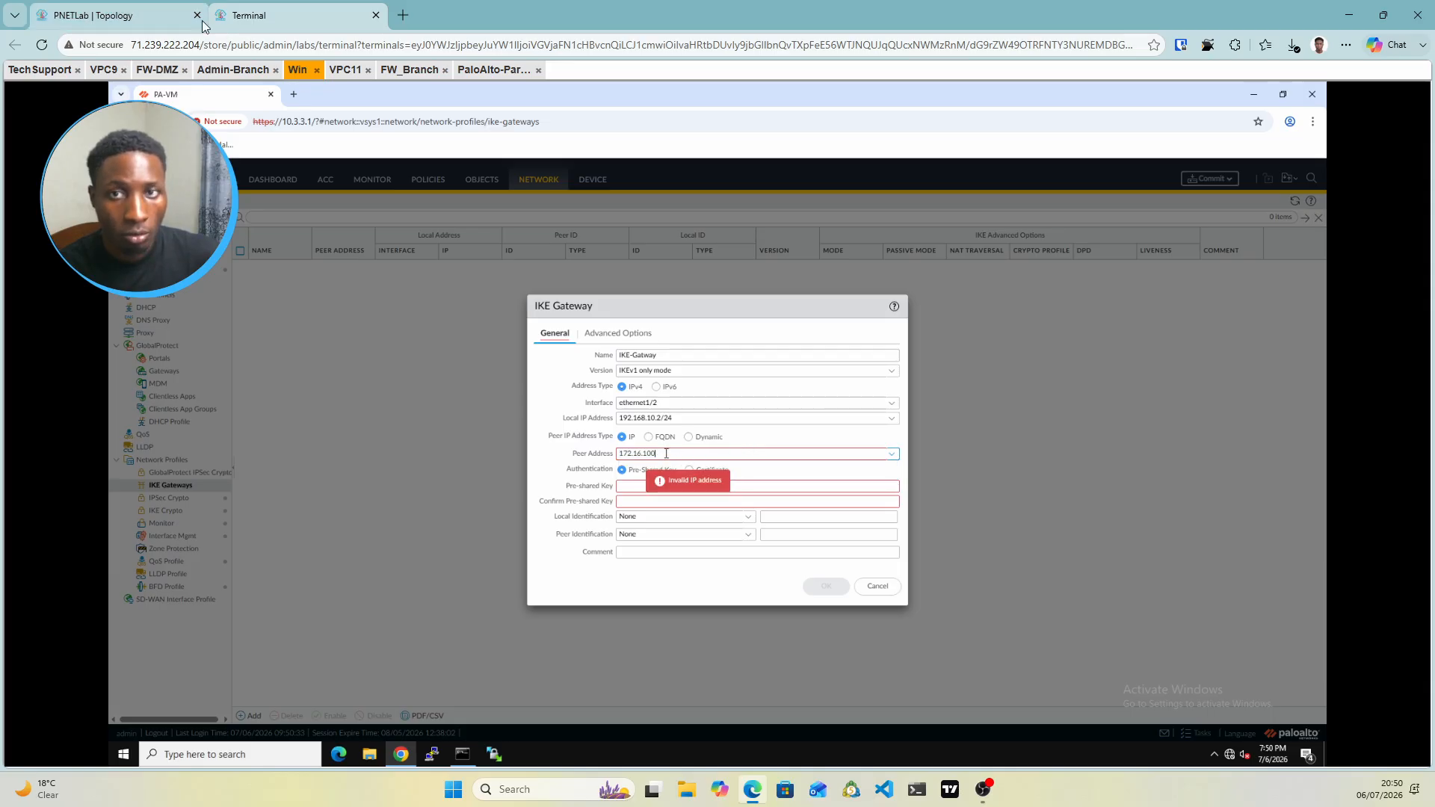
left_click(166, 10)
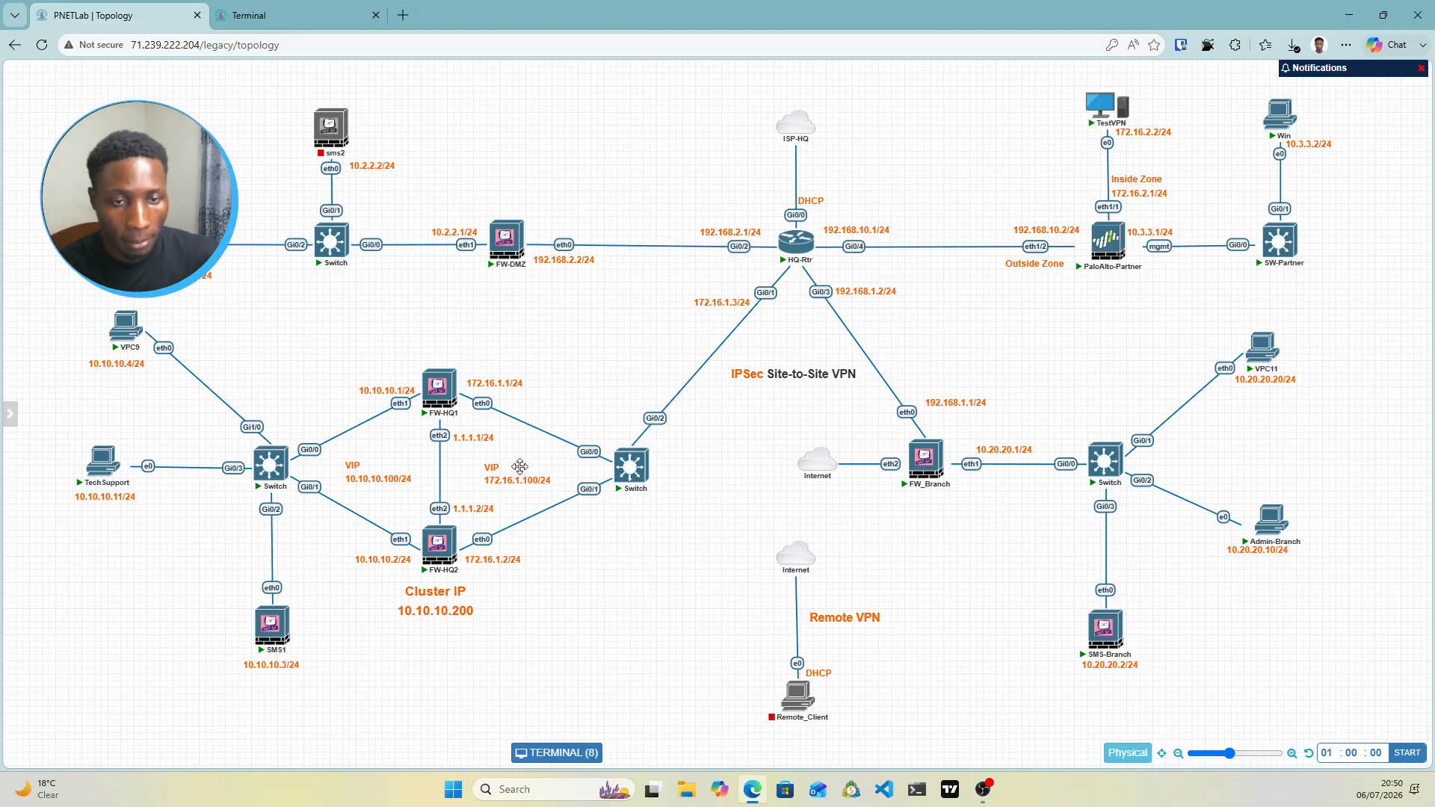
left_click(317, 13)
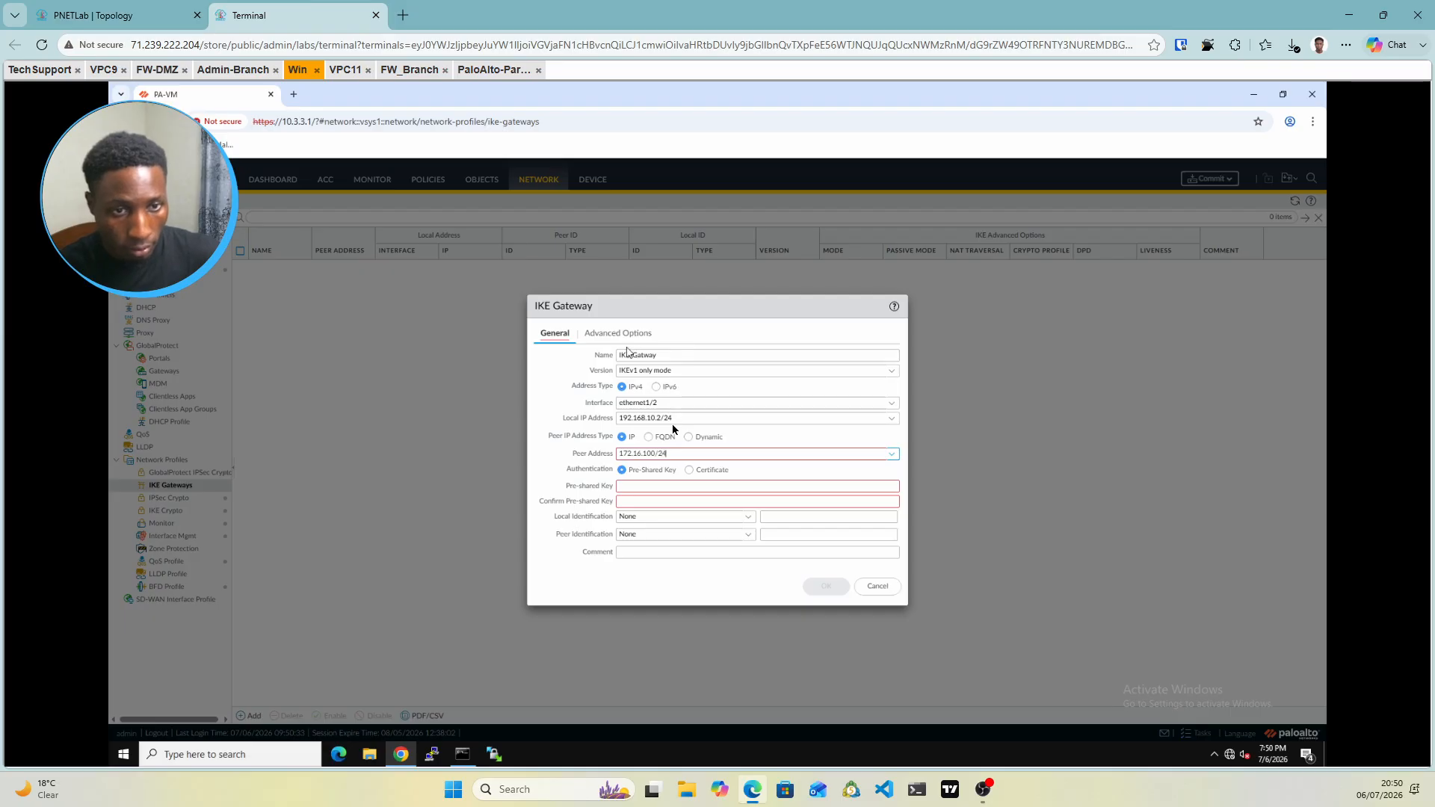
Remove the accidental /24 suffix from the peer address field
type("24")
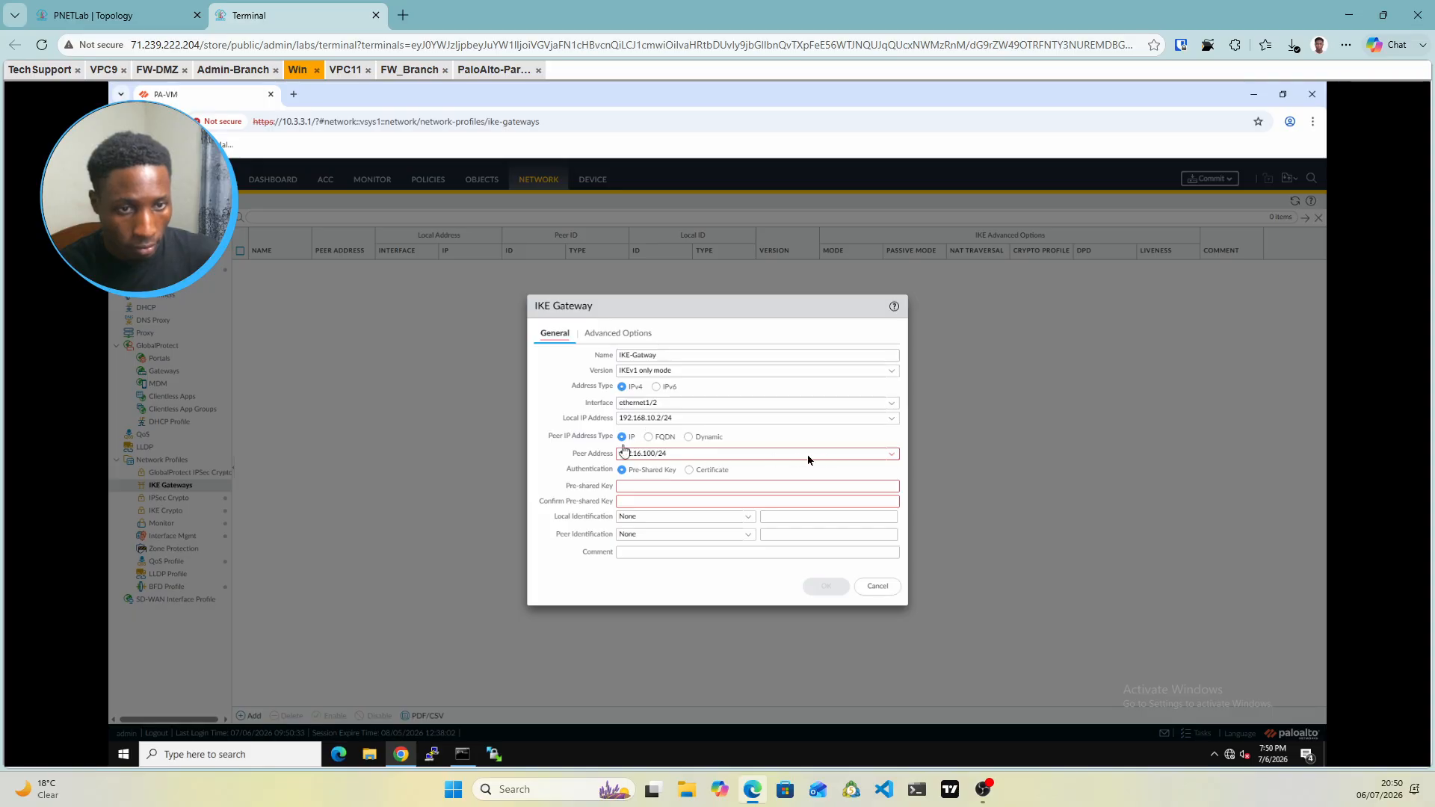
triple_click(739, 454)
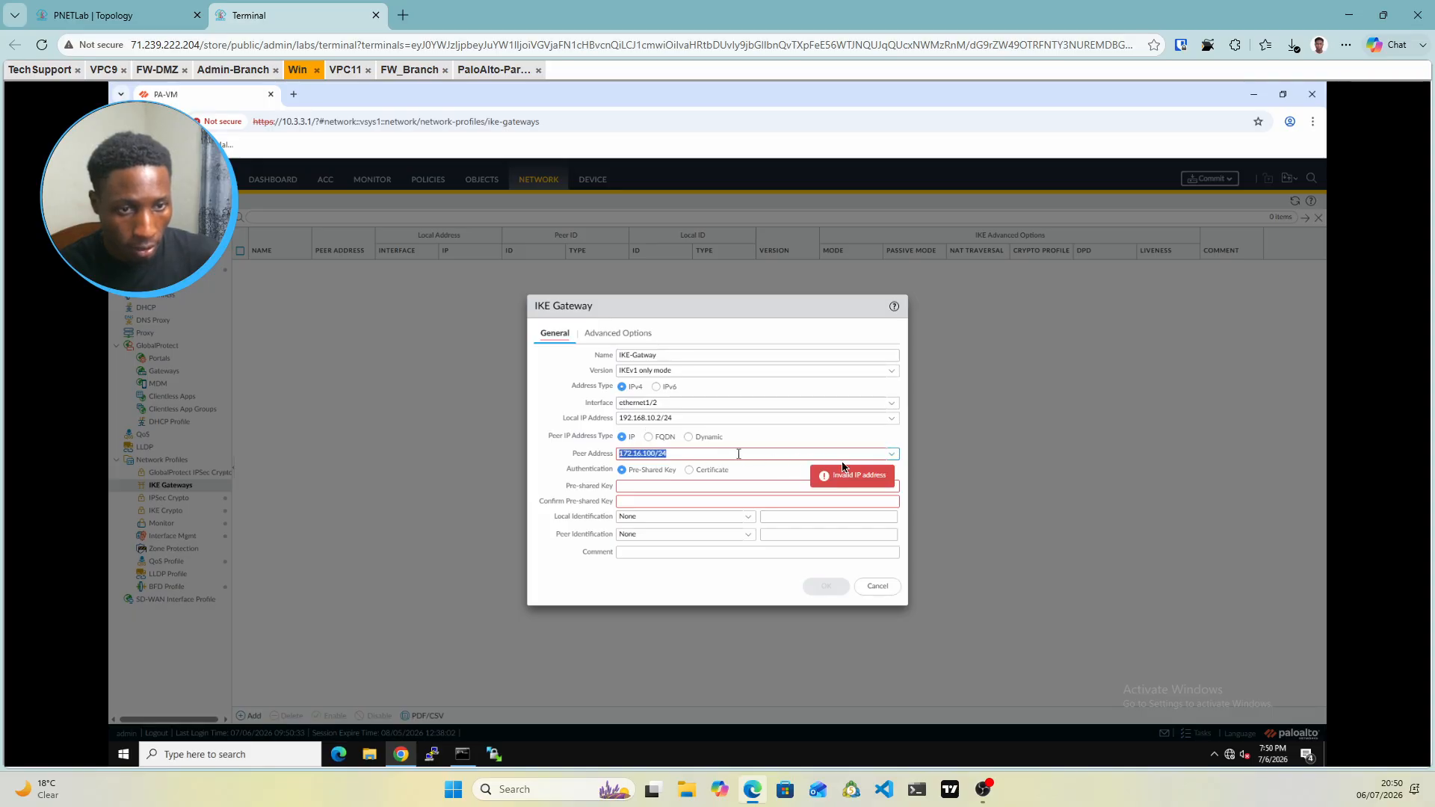
left_click(688, 454)
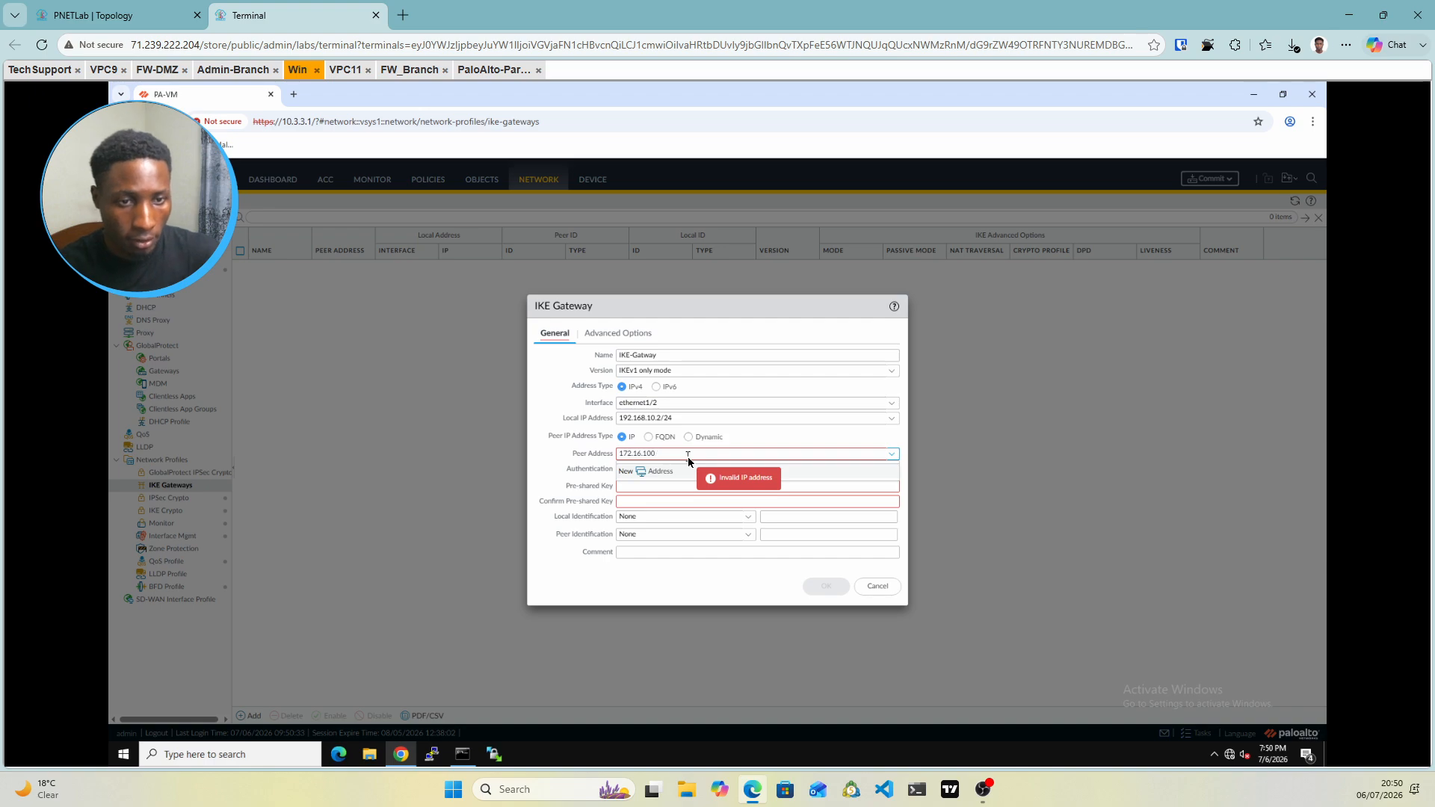
key("BackSpace")
left_click(764, 440)
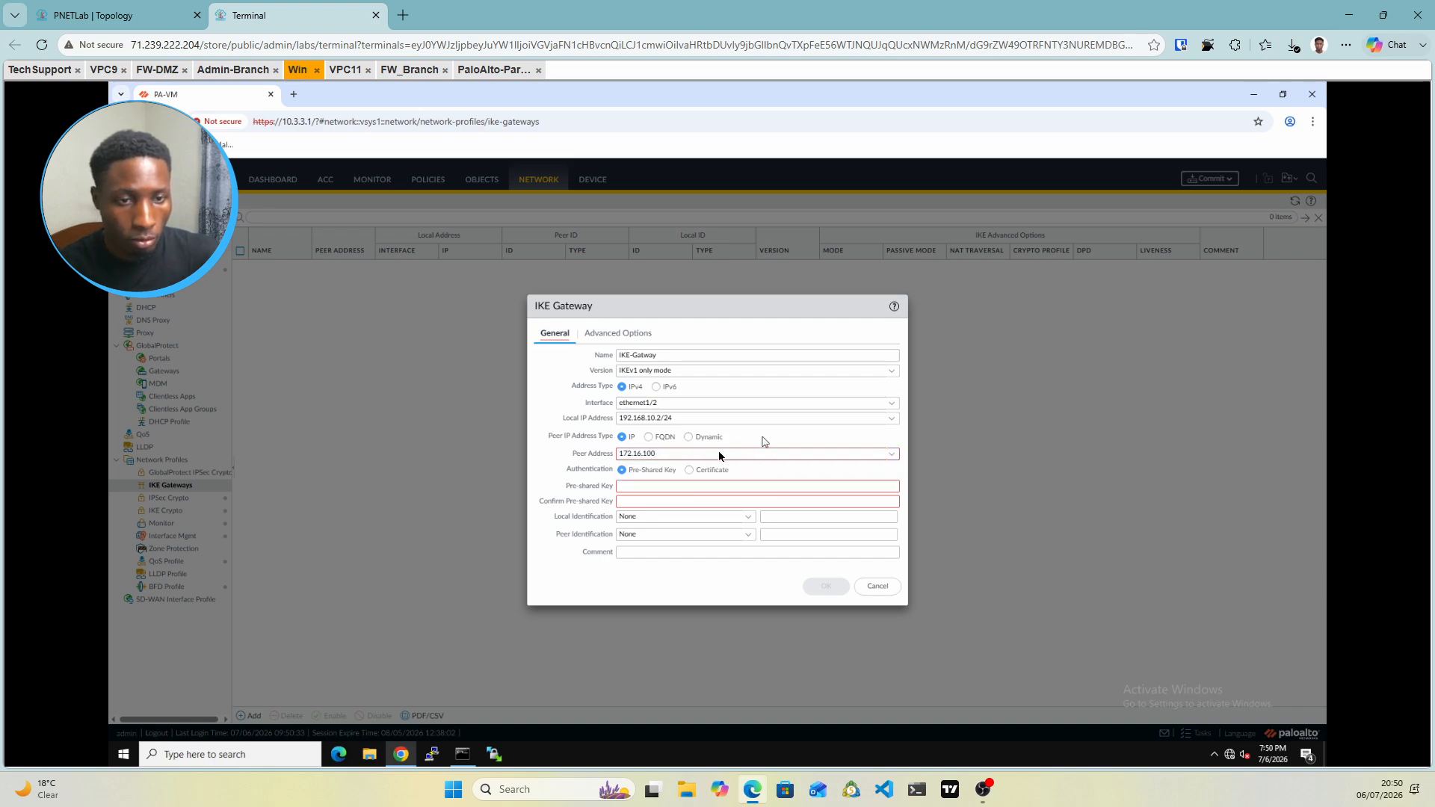
left_click(631, 487)
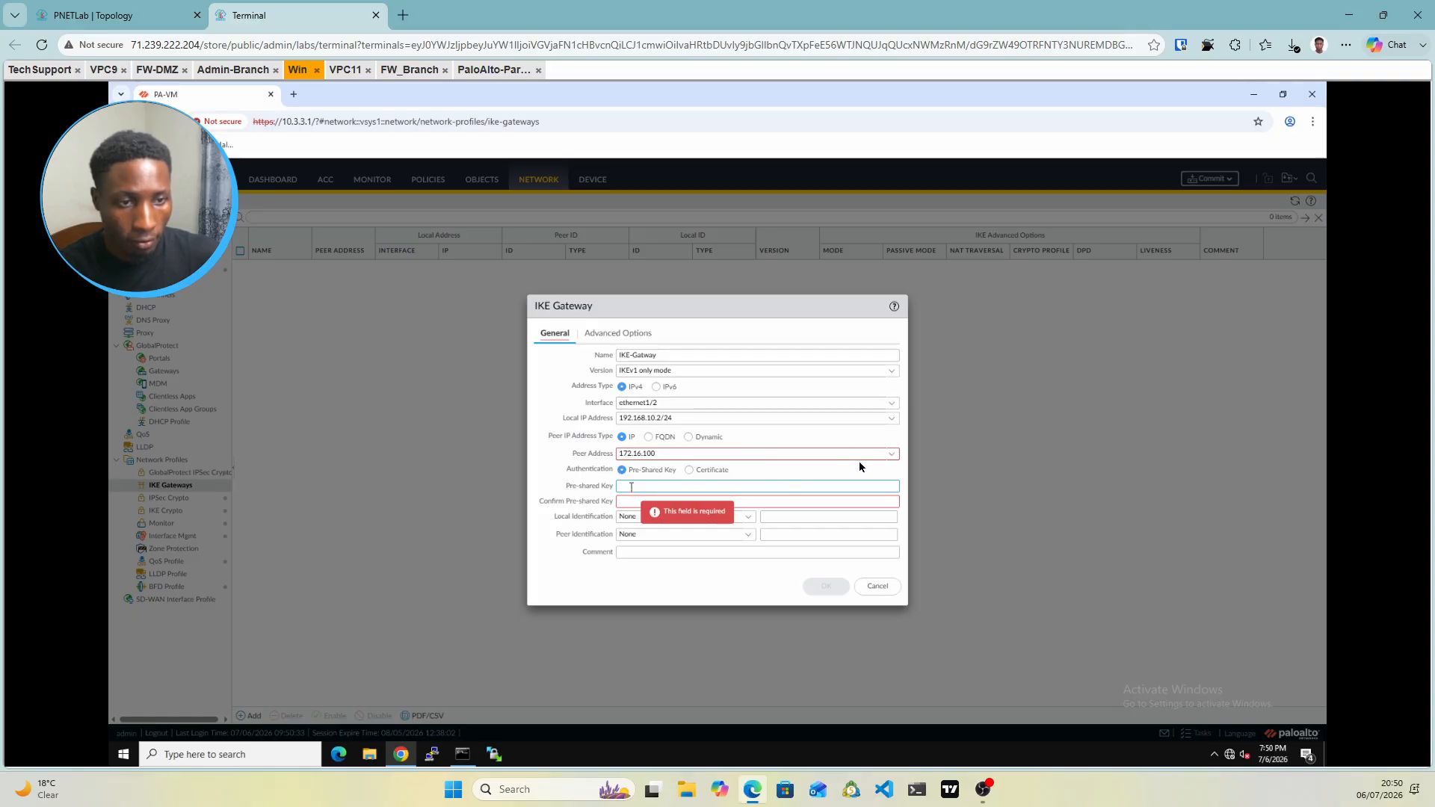
Fix the peer address digits so it reads 172.16.1.100
left_click(888, 456)
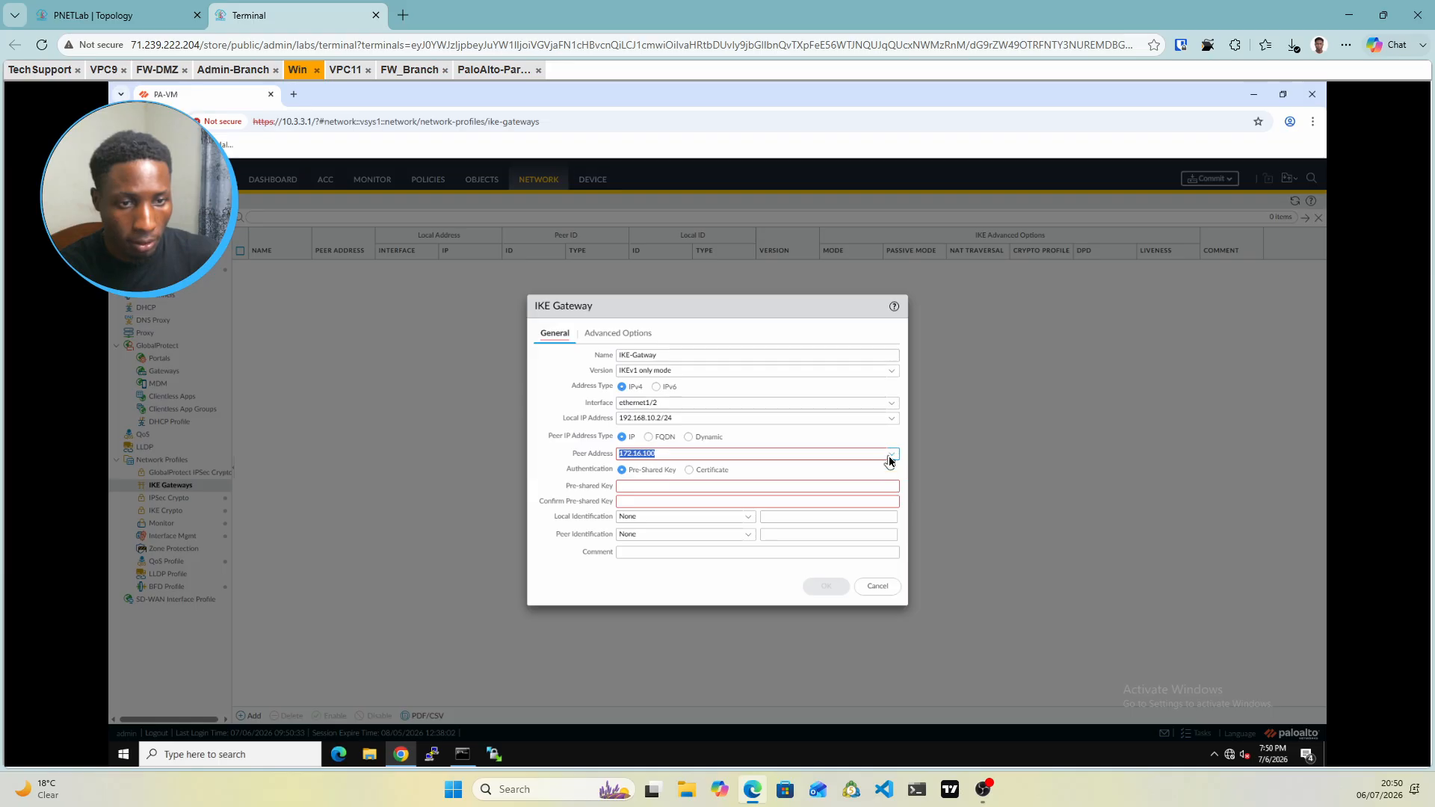
left_click(891, 460)
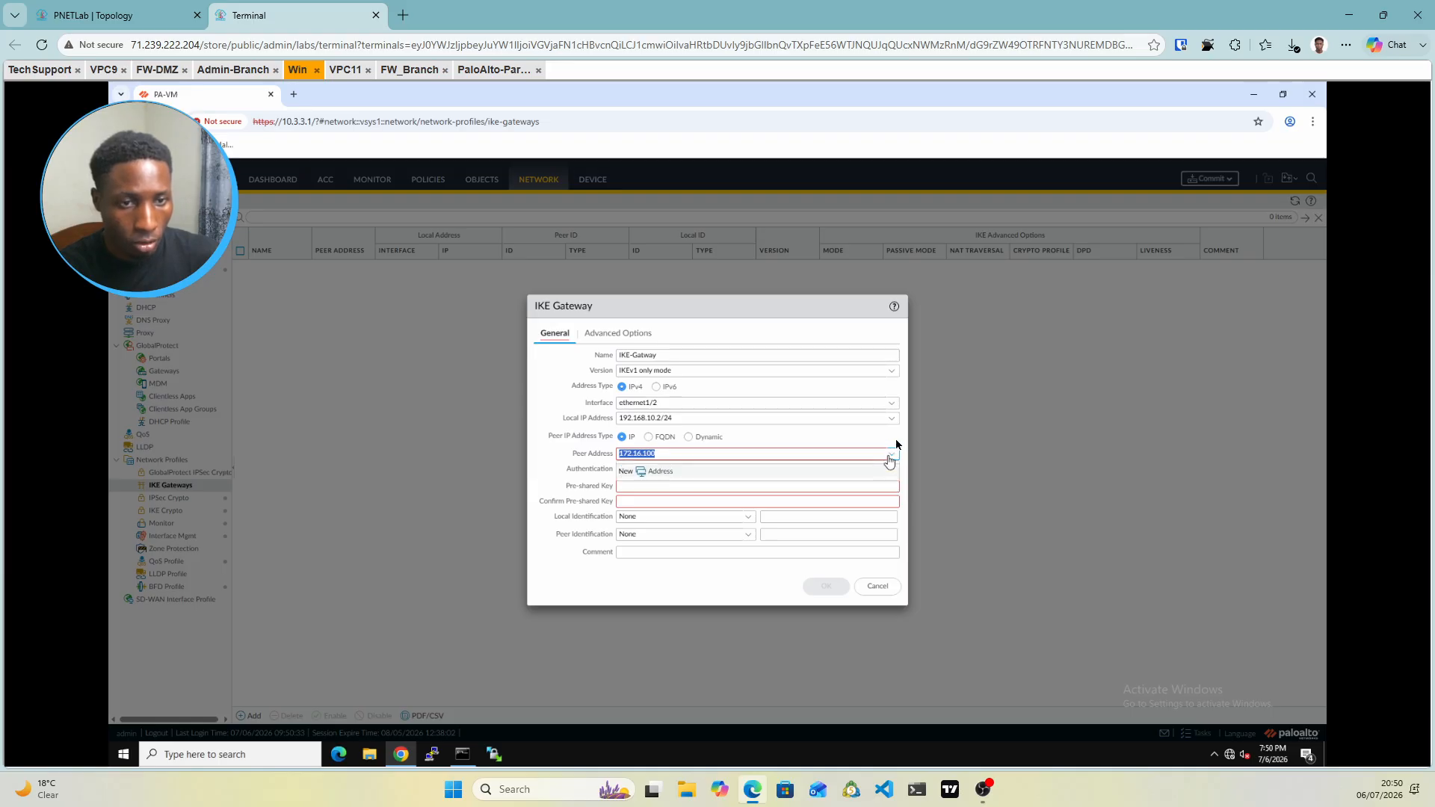
left_click(891, 454)
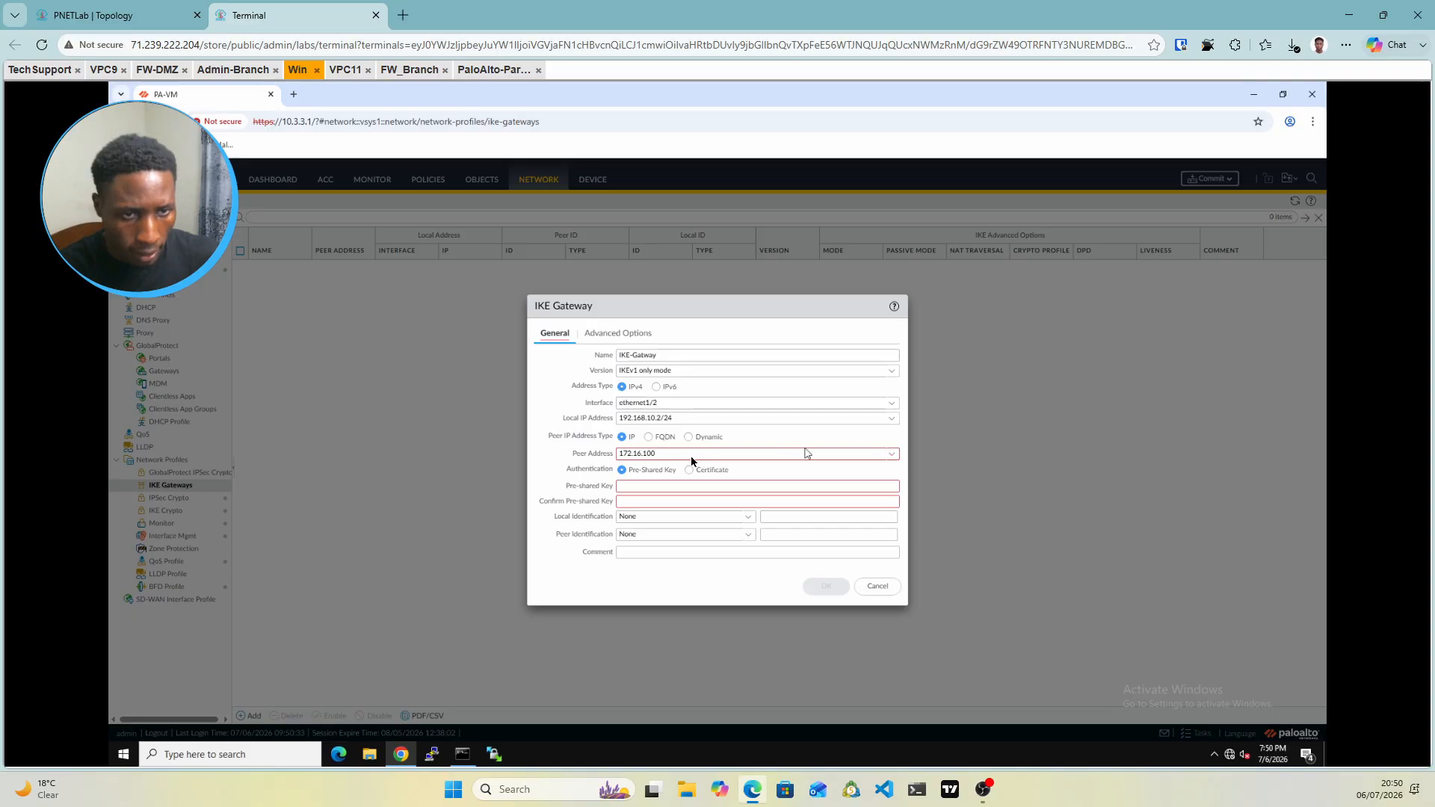
double_click(668, 452)
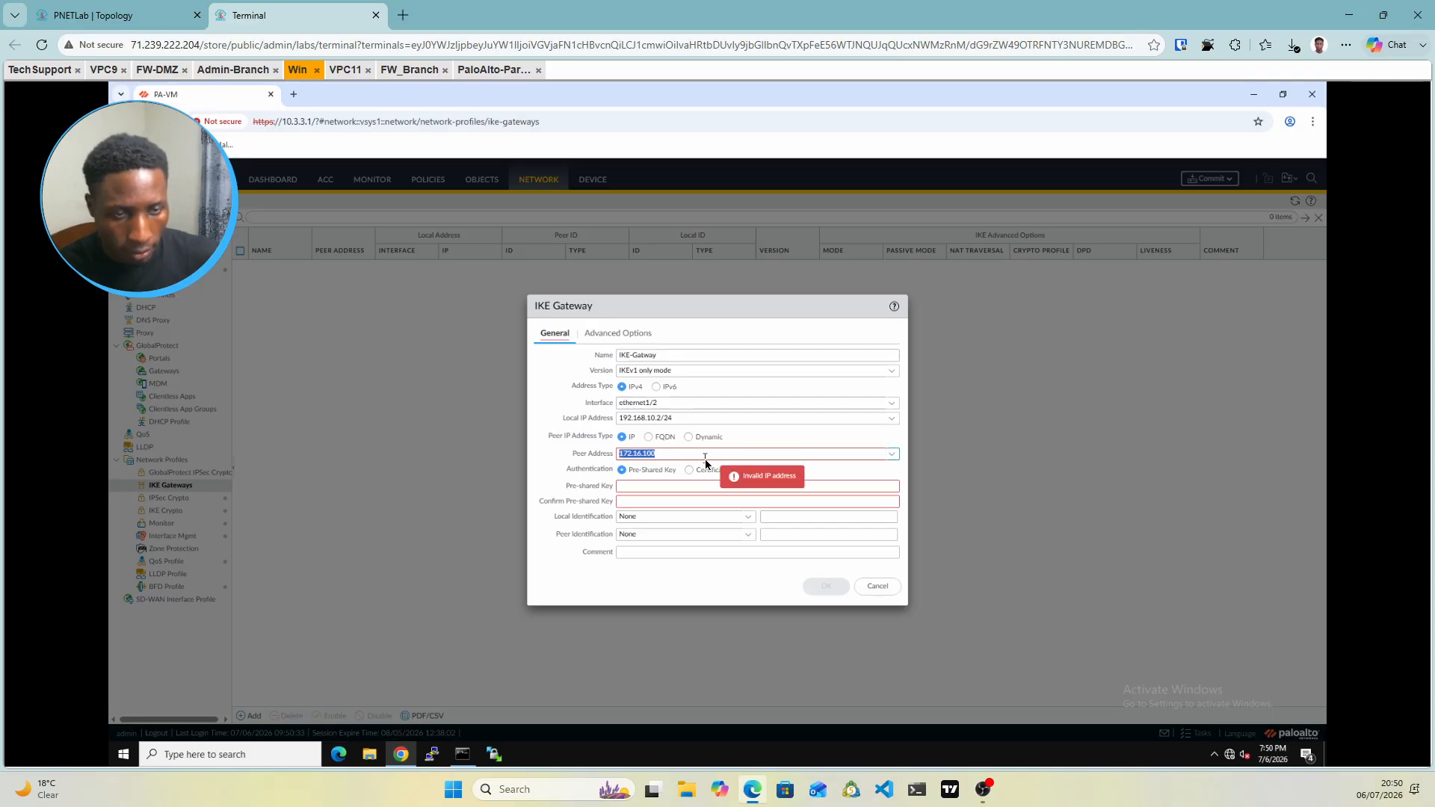
left_click(705, 457)
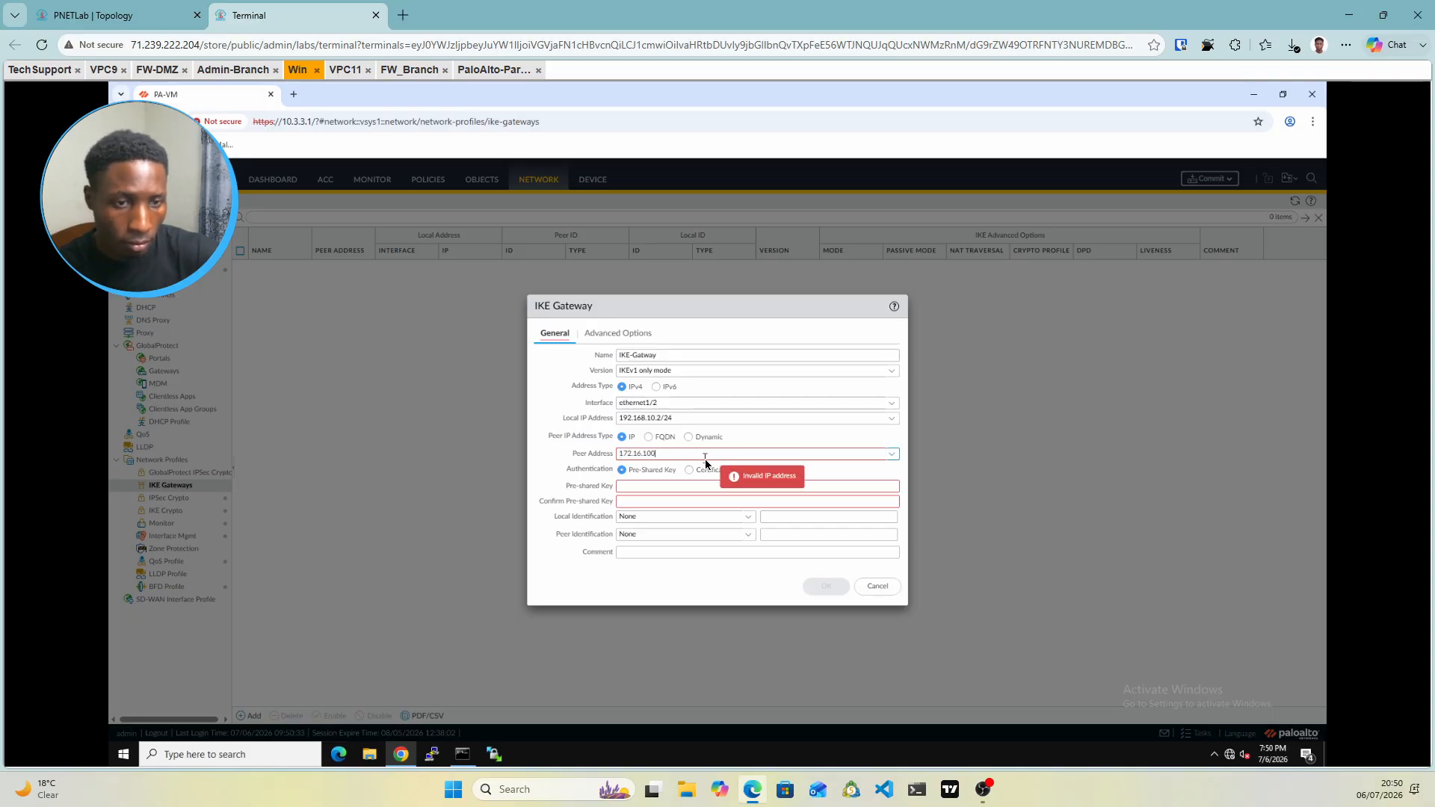
key("BackSpace")
key("BackSpace")
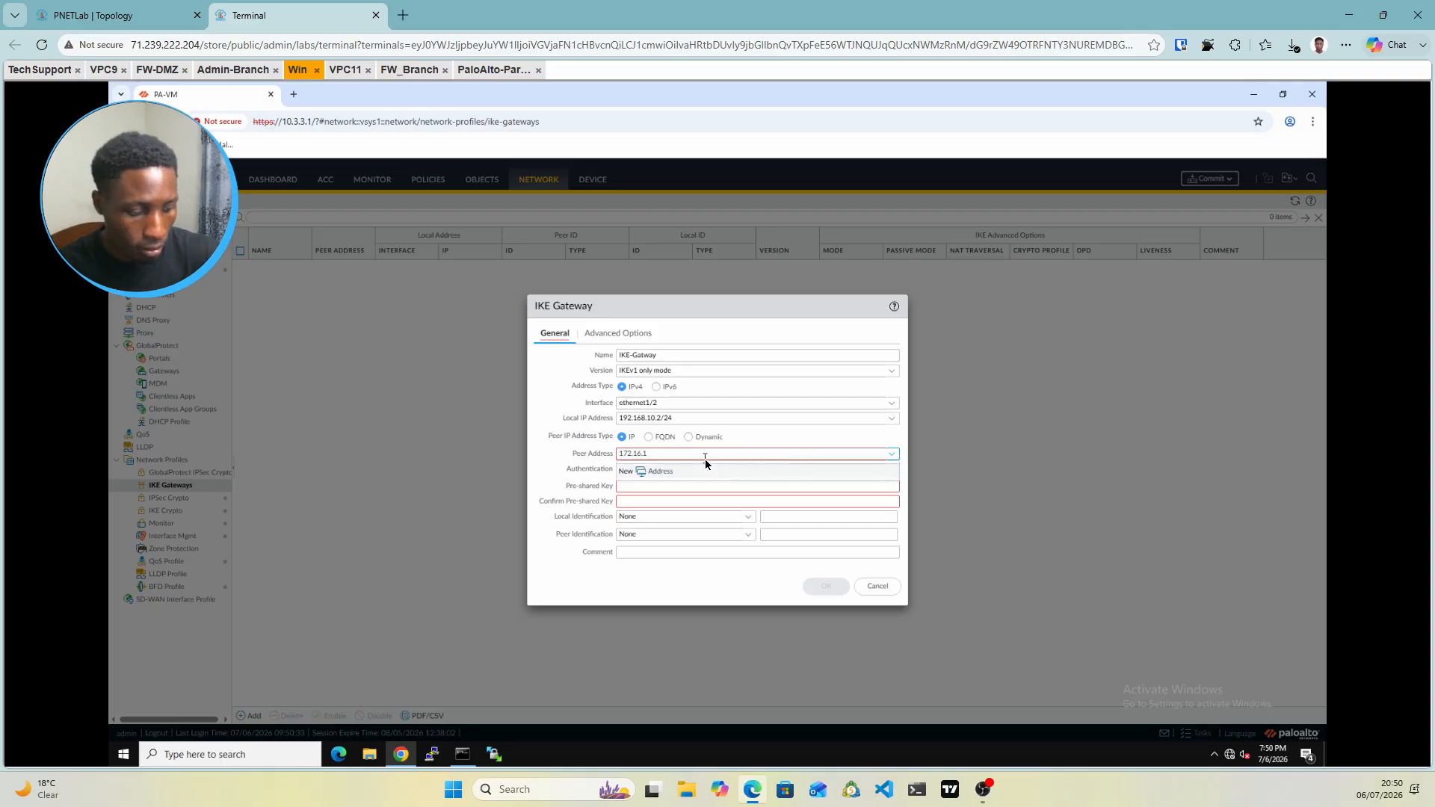
type(".100/24")
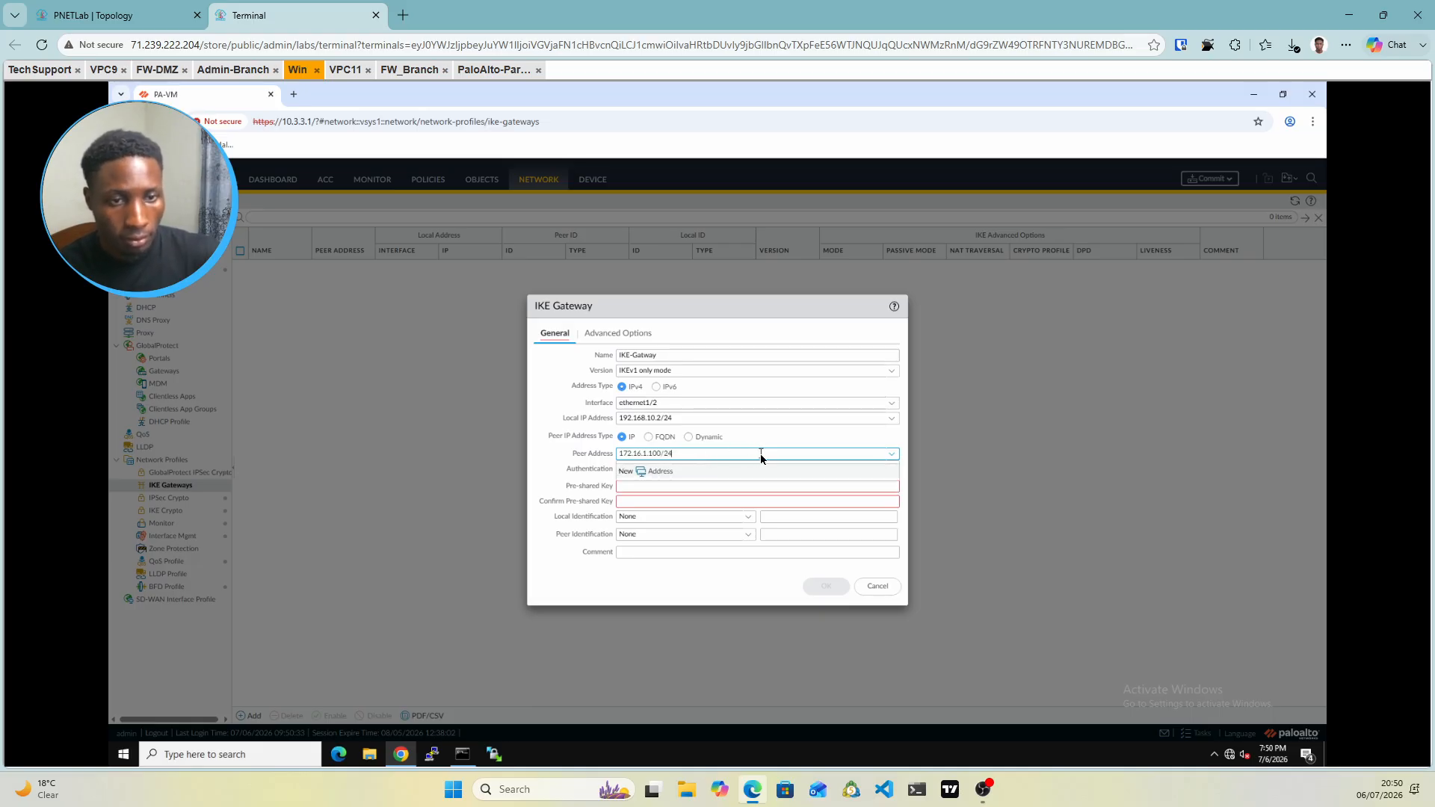
triple_click(694, 453)
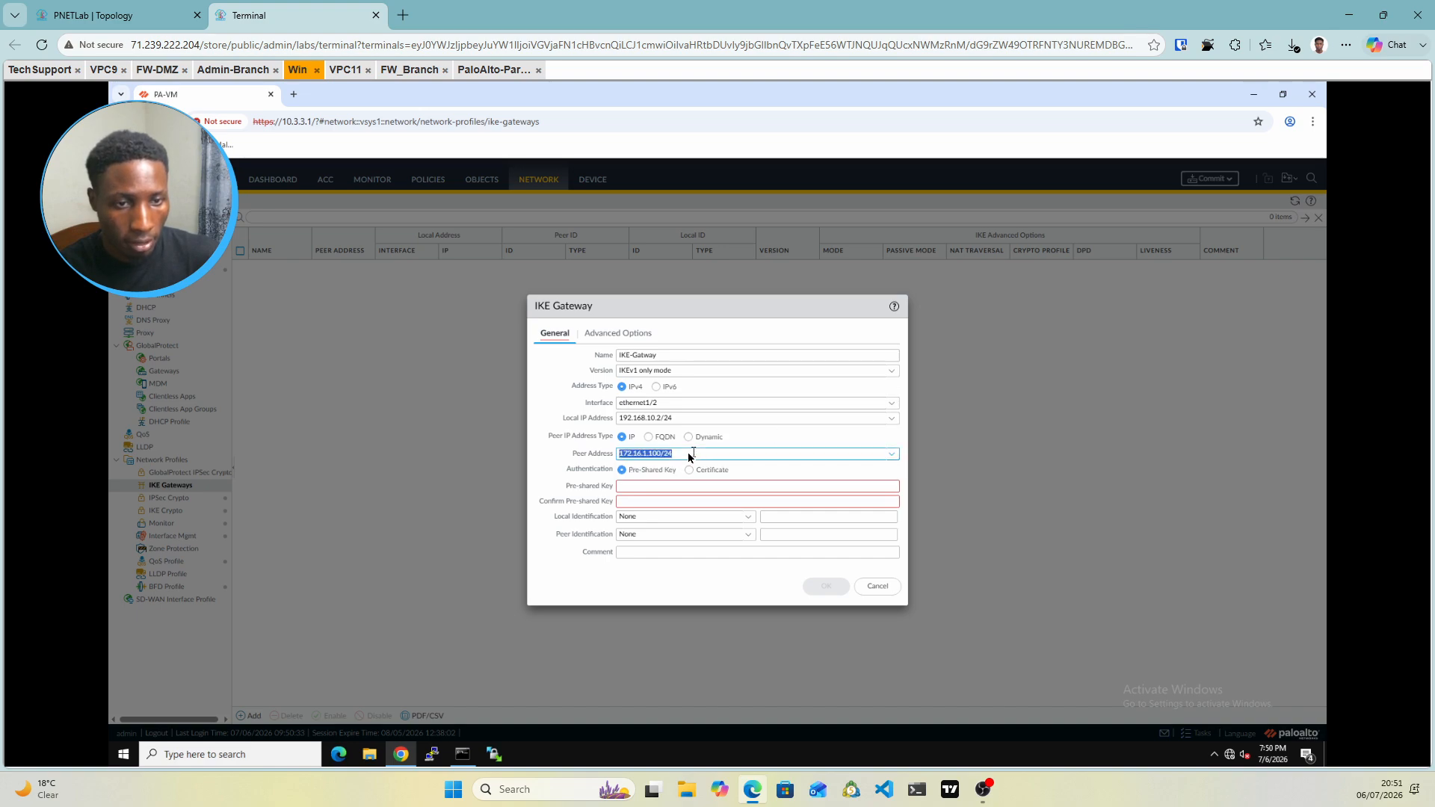
left_click(688, 455)
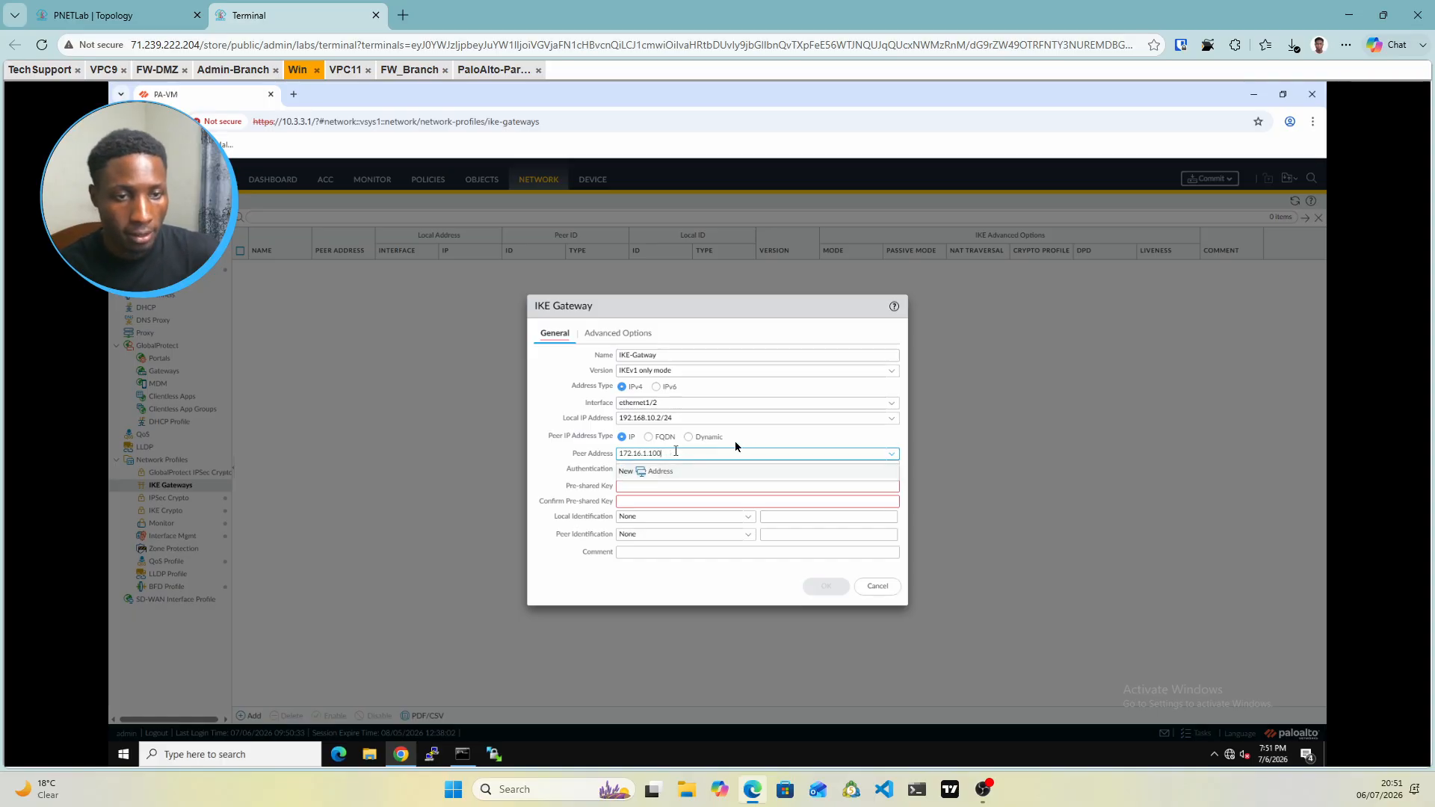
left_click(764, 446)
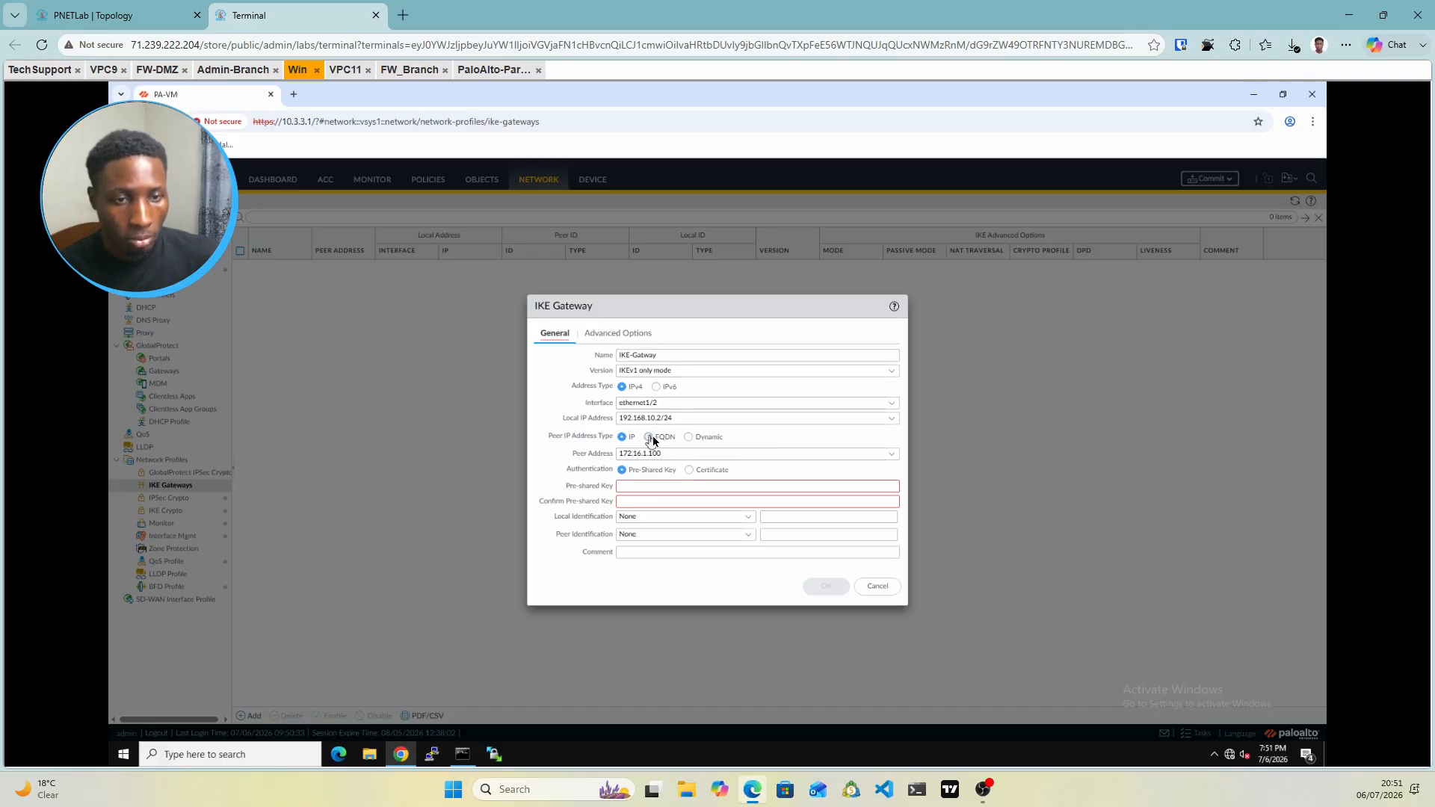
Enter and confirm the gateway's pre-shared key
left_click(663, 488)
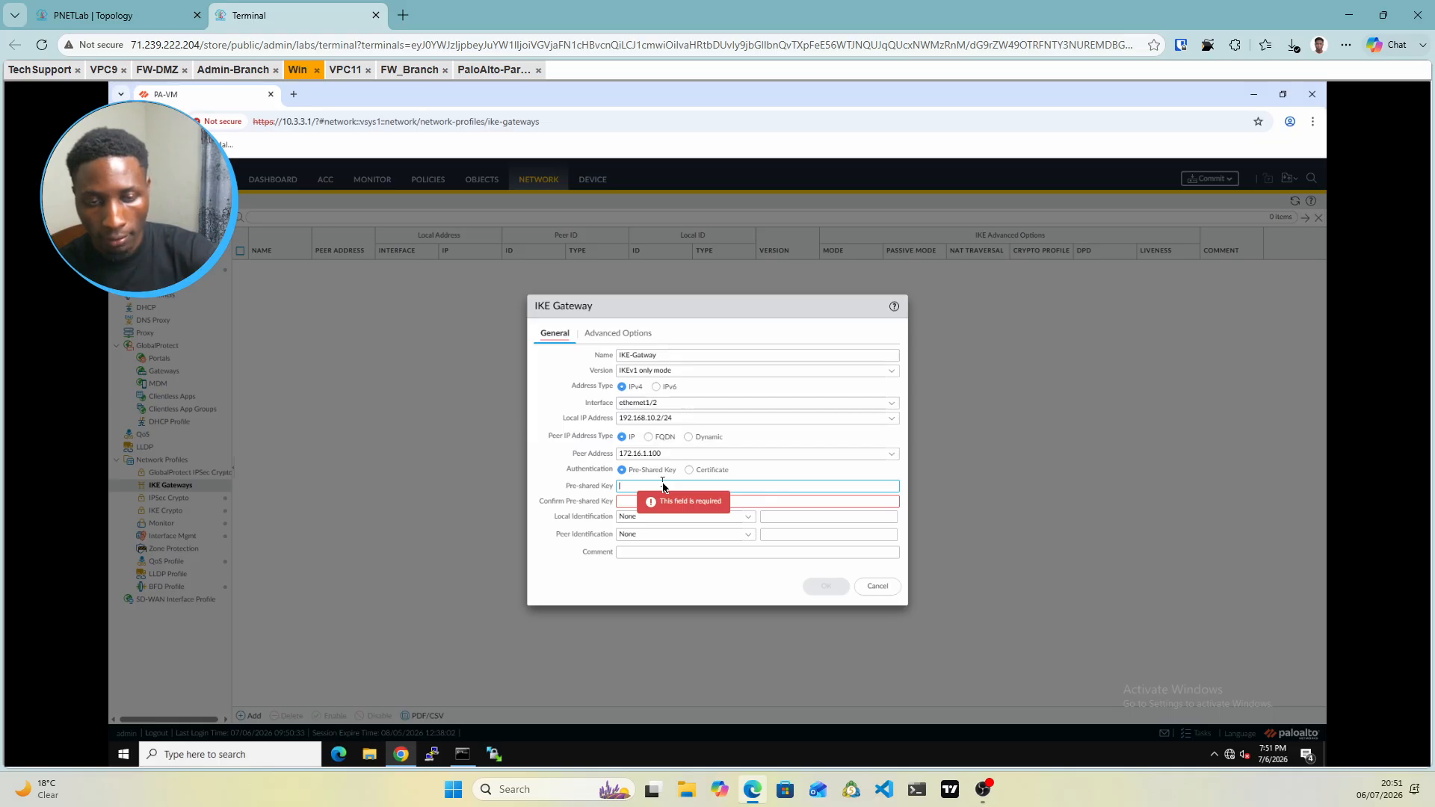
type("•")
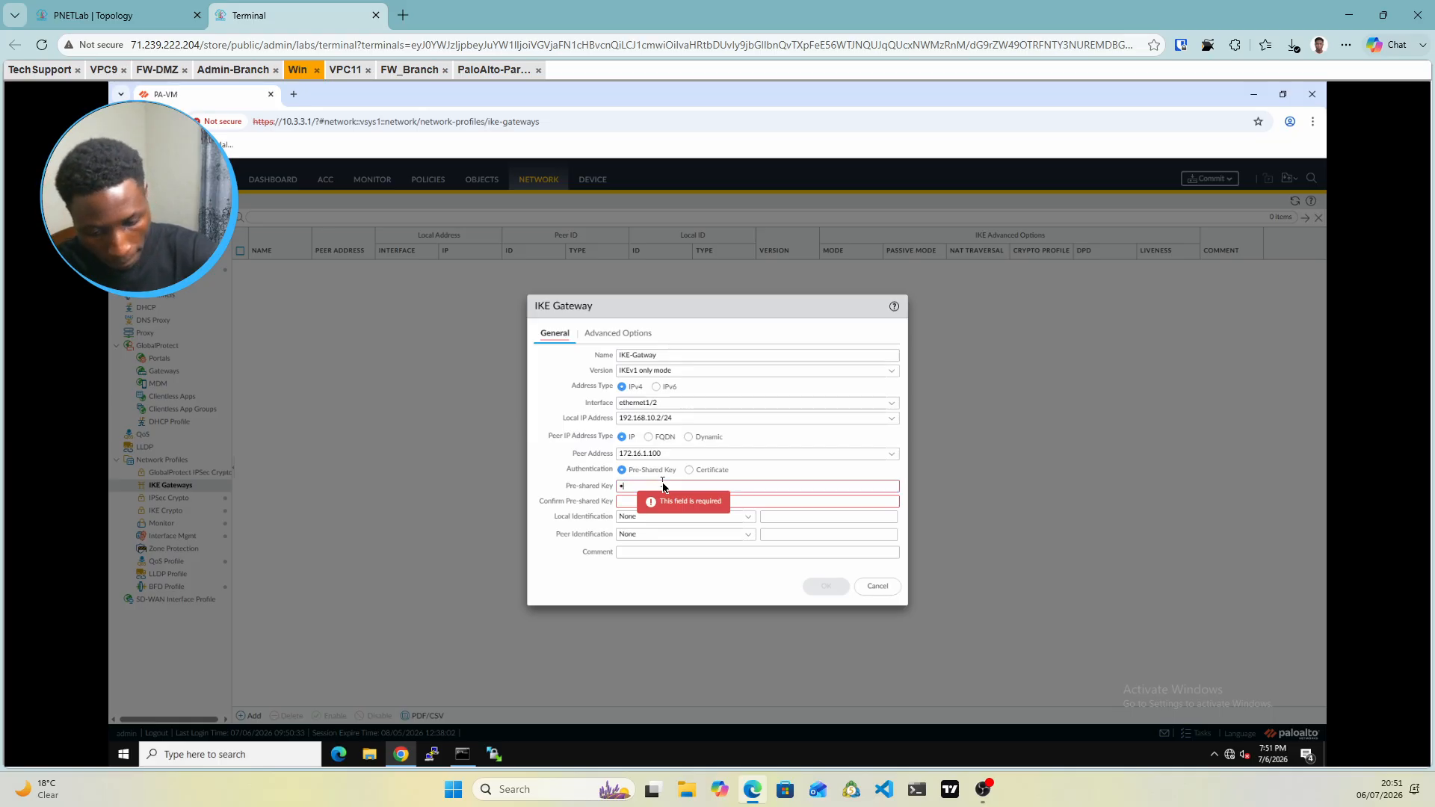
type("•")
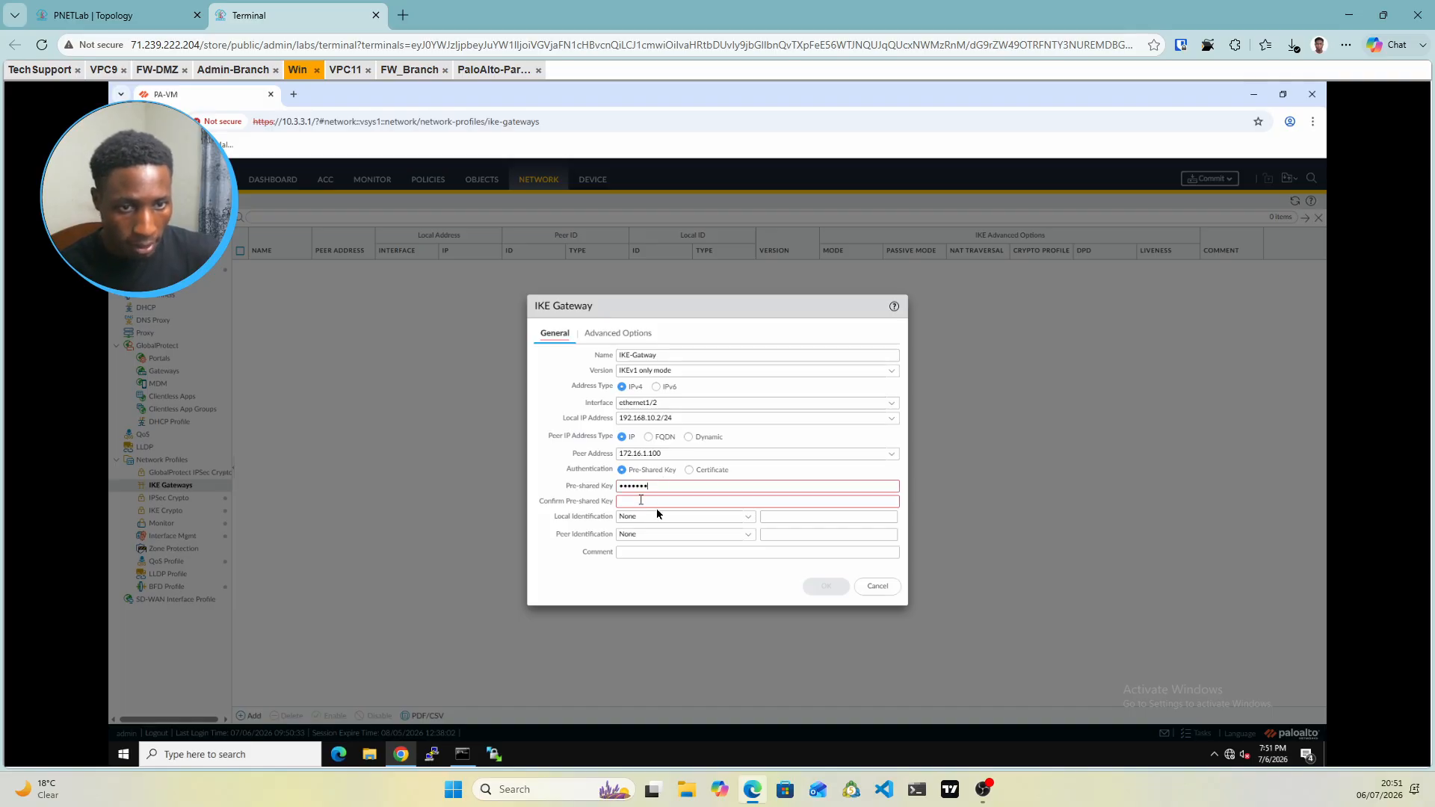
left_click(657, 503)
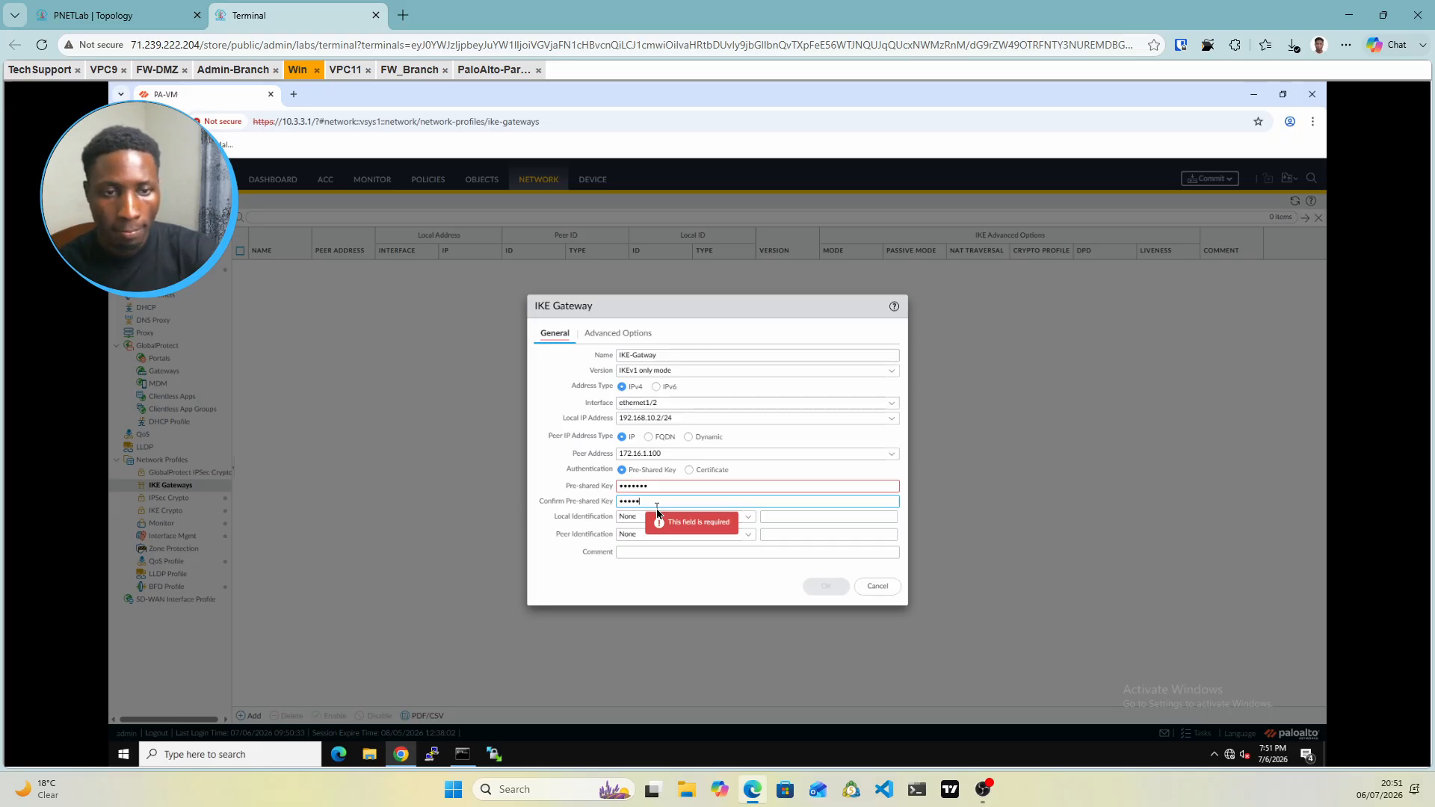
type("•••••••")
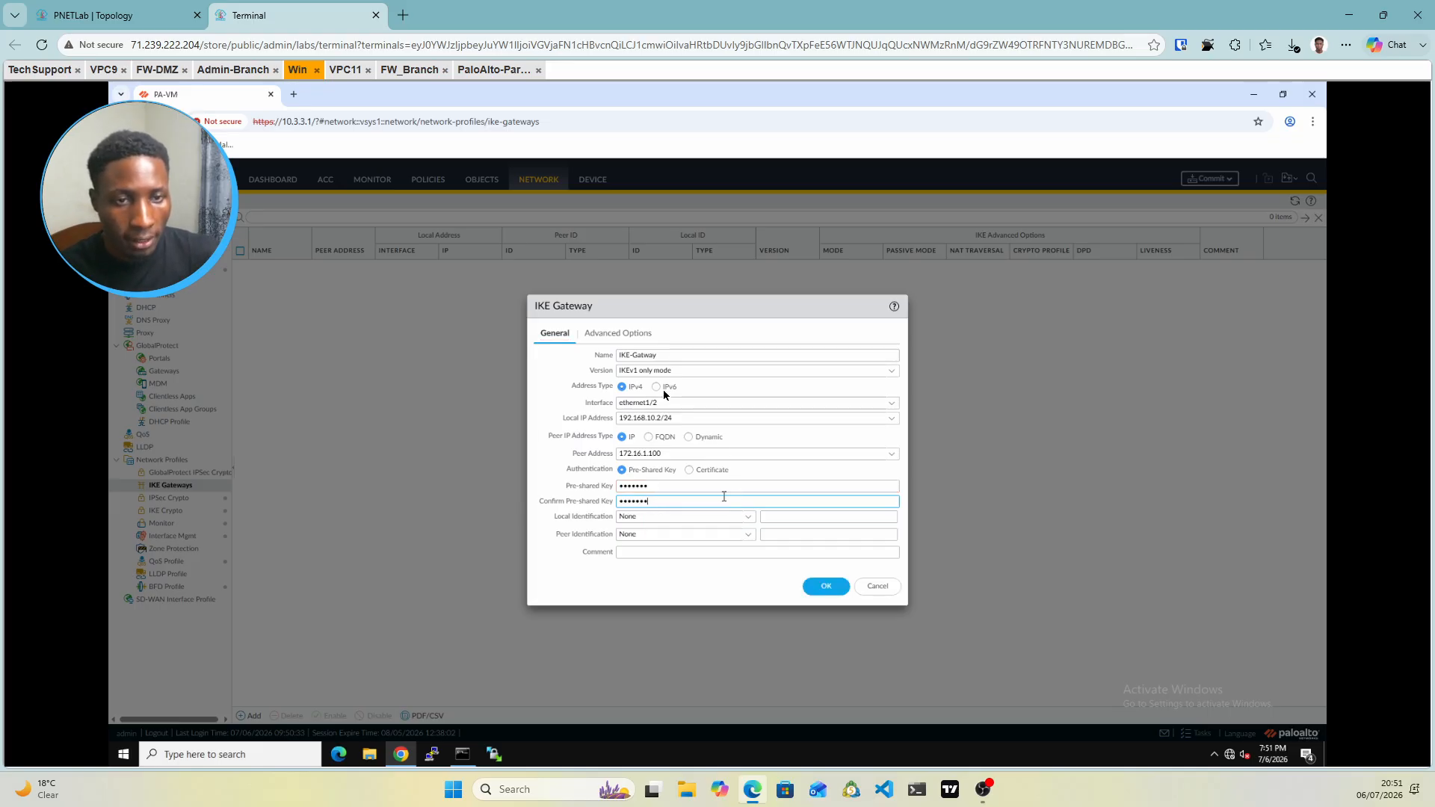
Choose the IKE-Crypto profile under Advanced Options, save IKE-Gatway, and open IPSec Tunnels
left_click(603, 338)
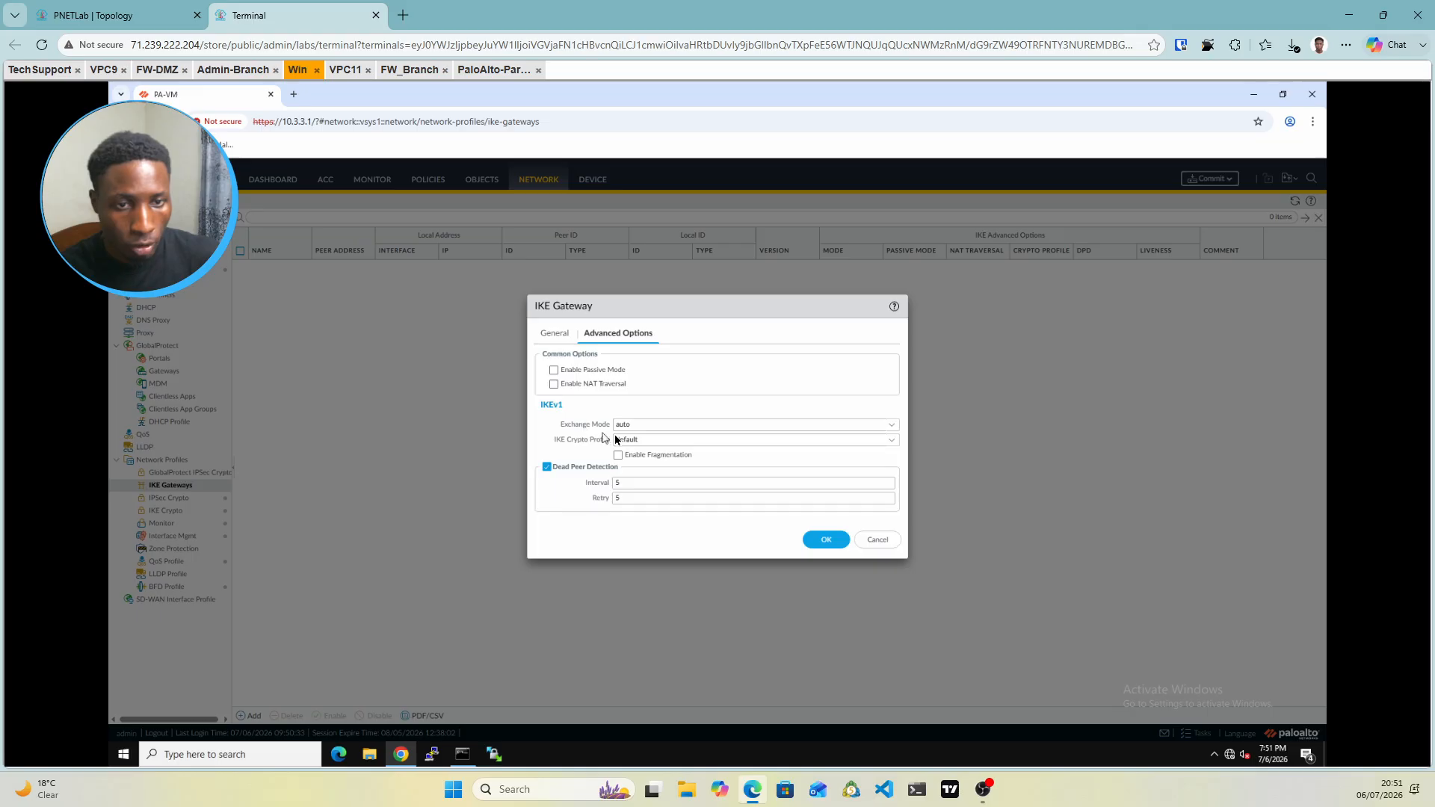
left_click(888, 443)
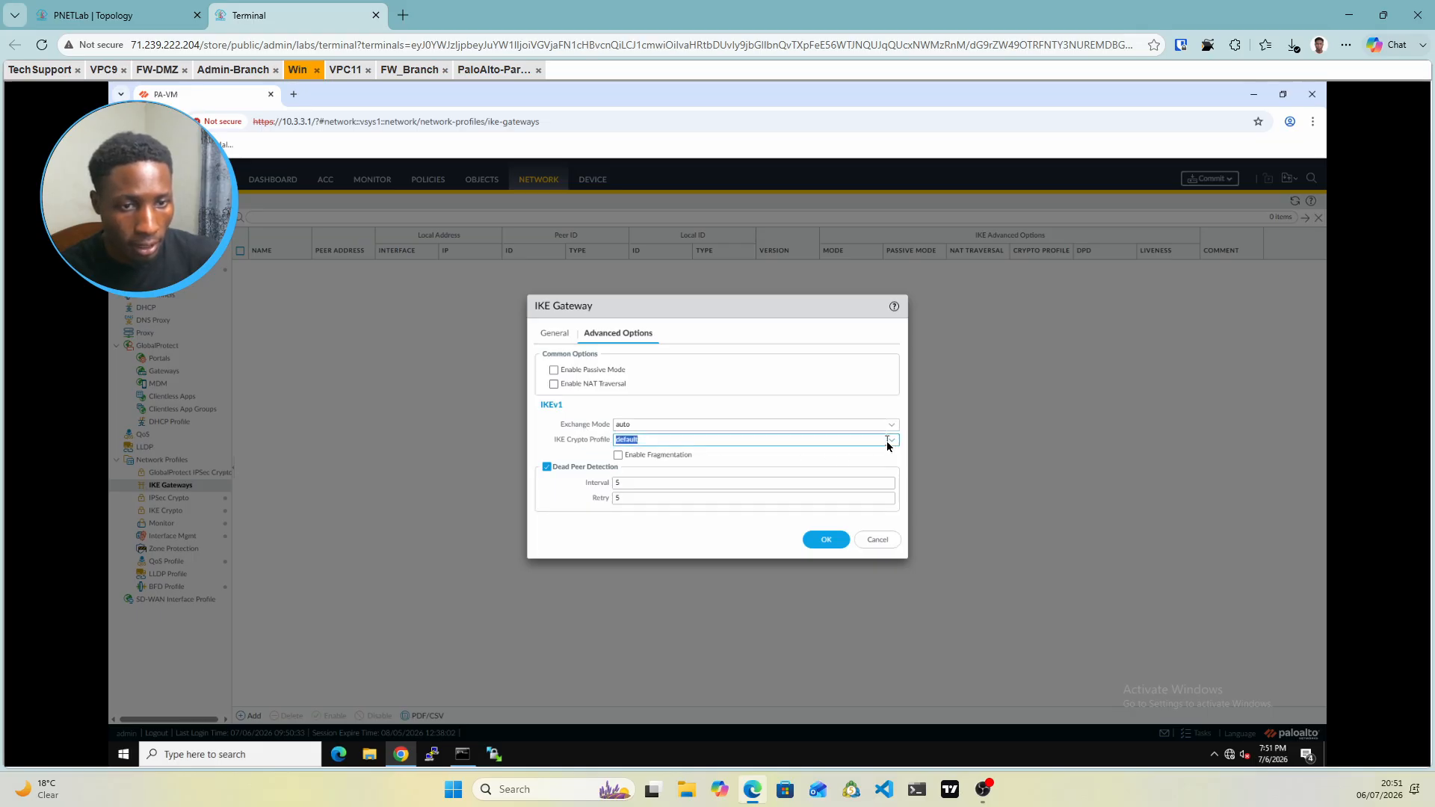
left_click(894, 443)
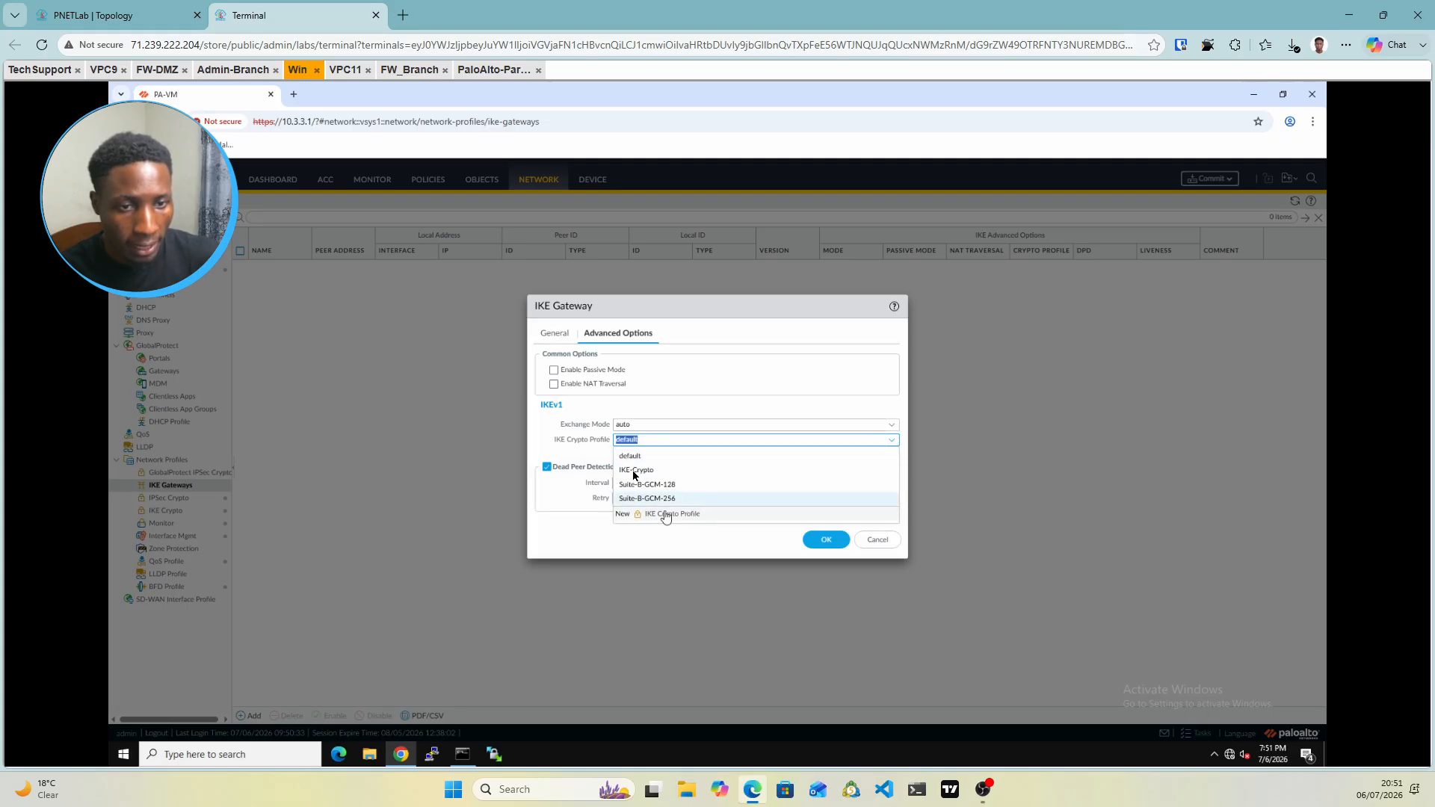
left_click(634, 471)
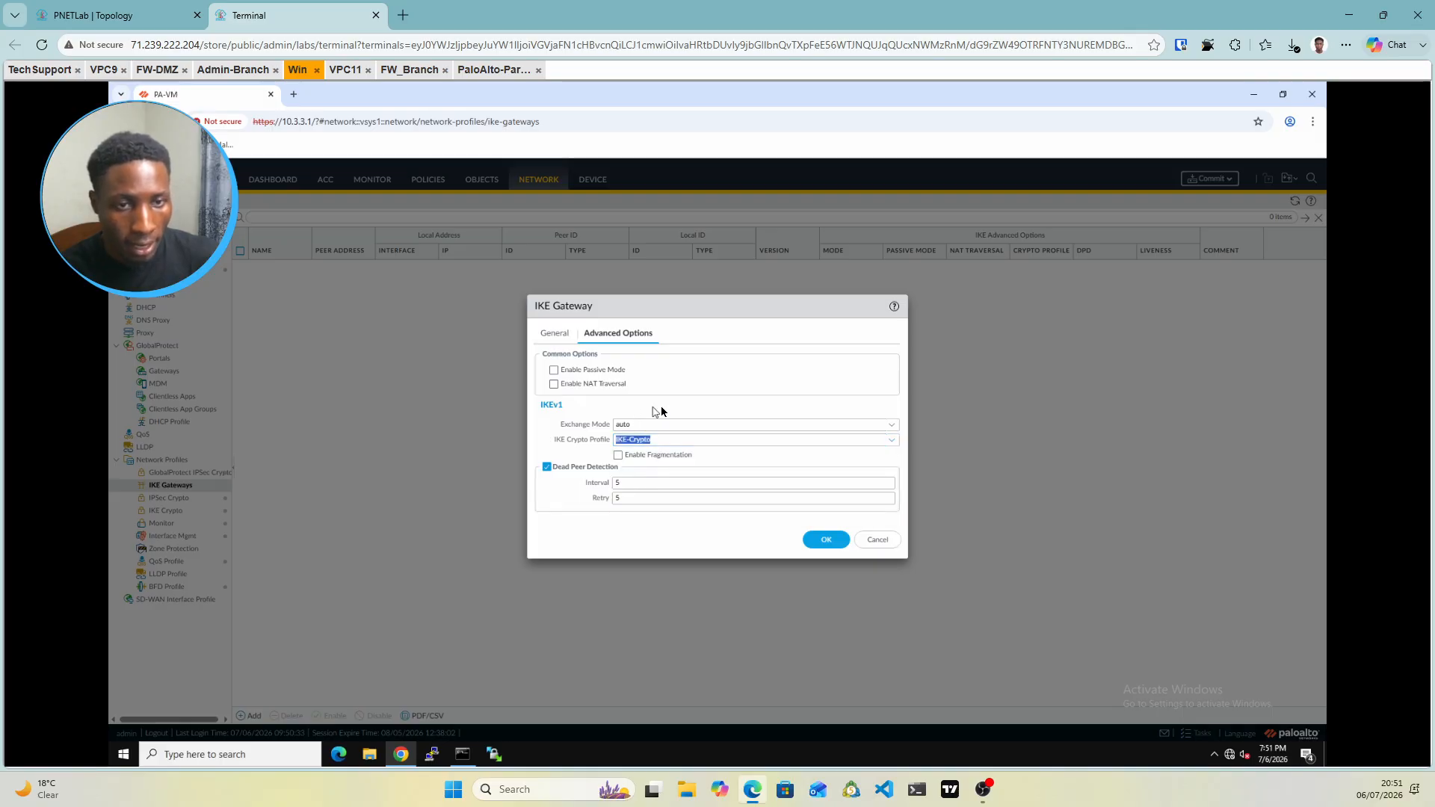
left_click(826, 539)
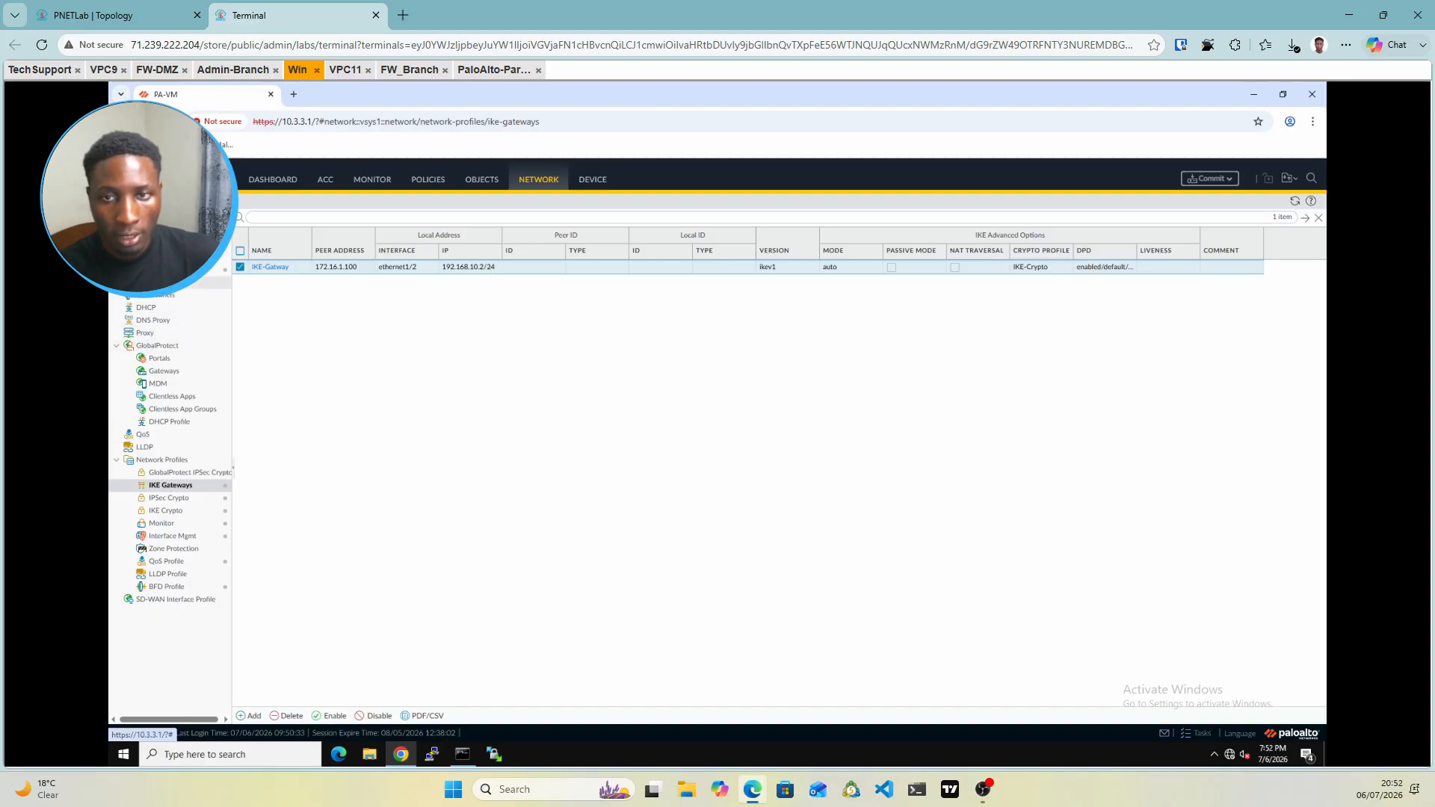
left_click(158, 283)
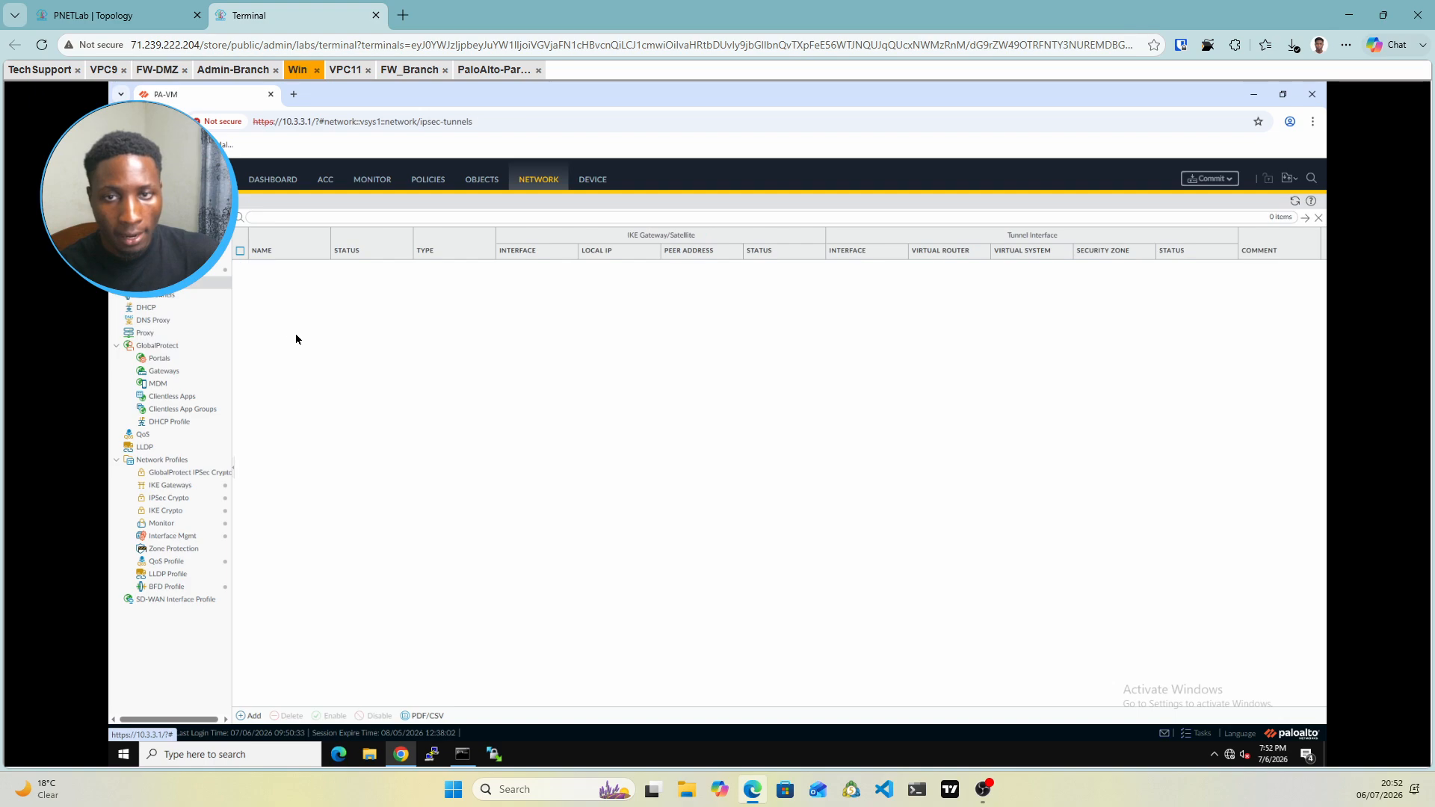
Create IPsec-Tunnel on tunnel.1 with gateway IKE-Gatway and IPSec-Crypto, then add a proxy ID
left_click(249, 716)
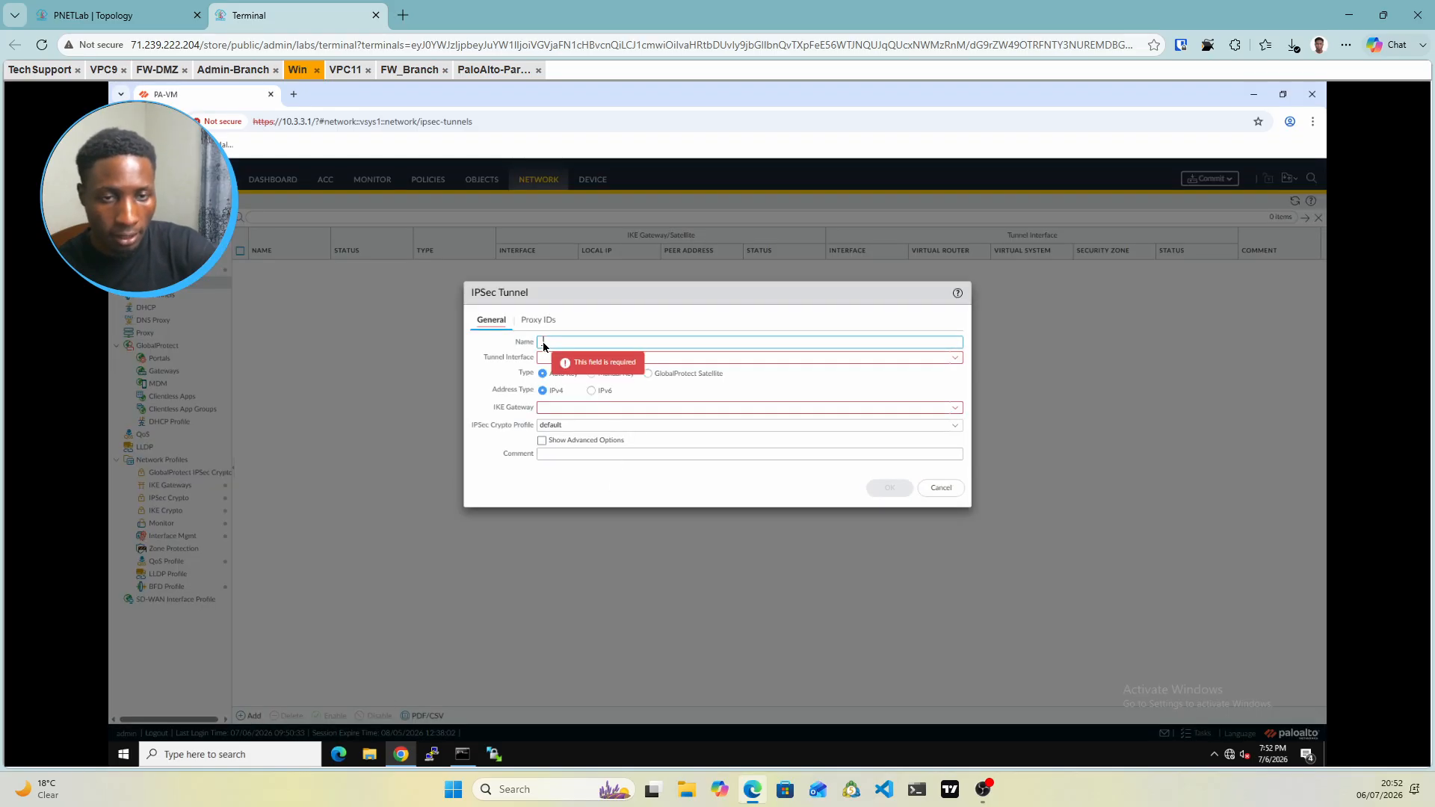
type("IPsec-T")
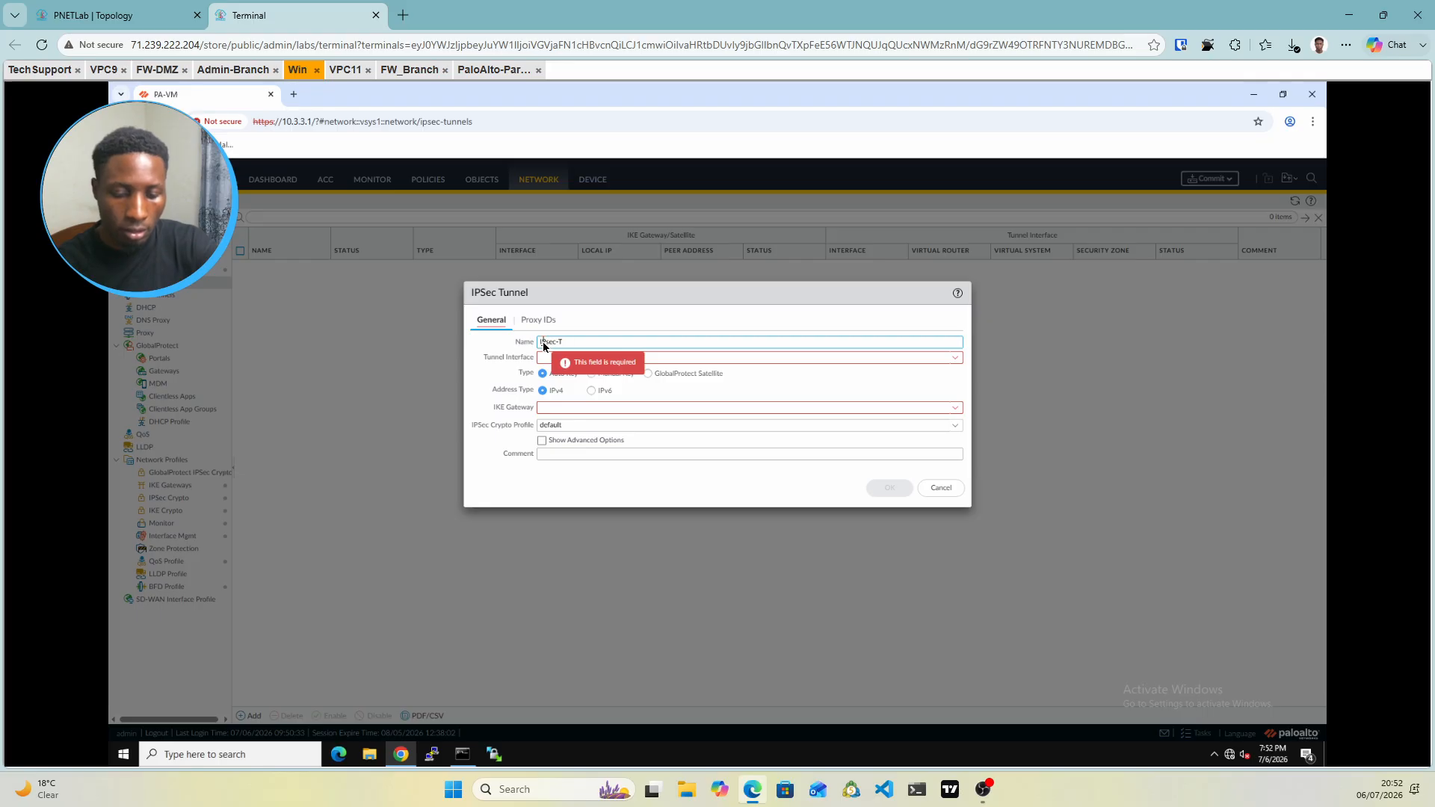
type("unnel")
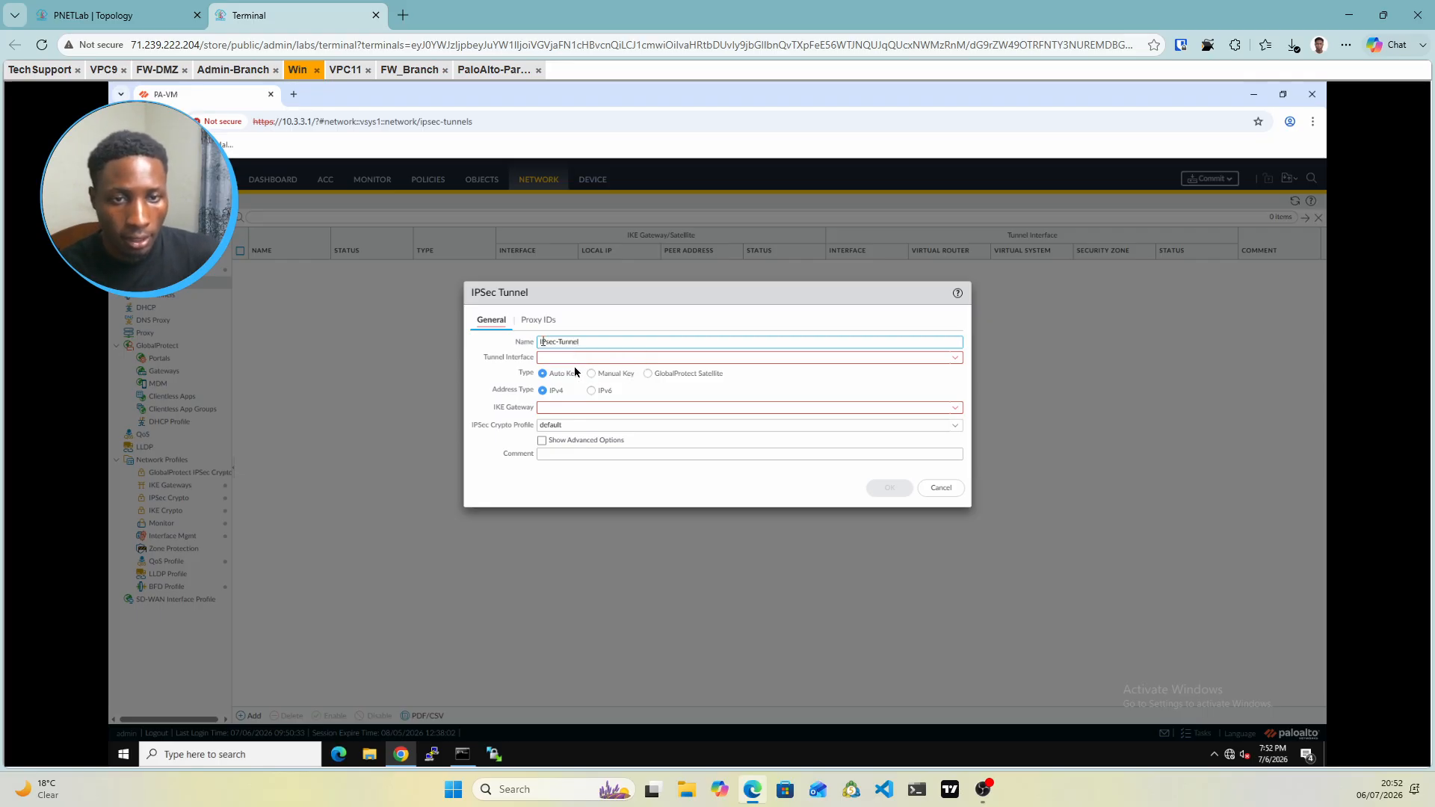
left_click(956, 358)
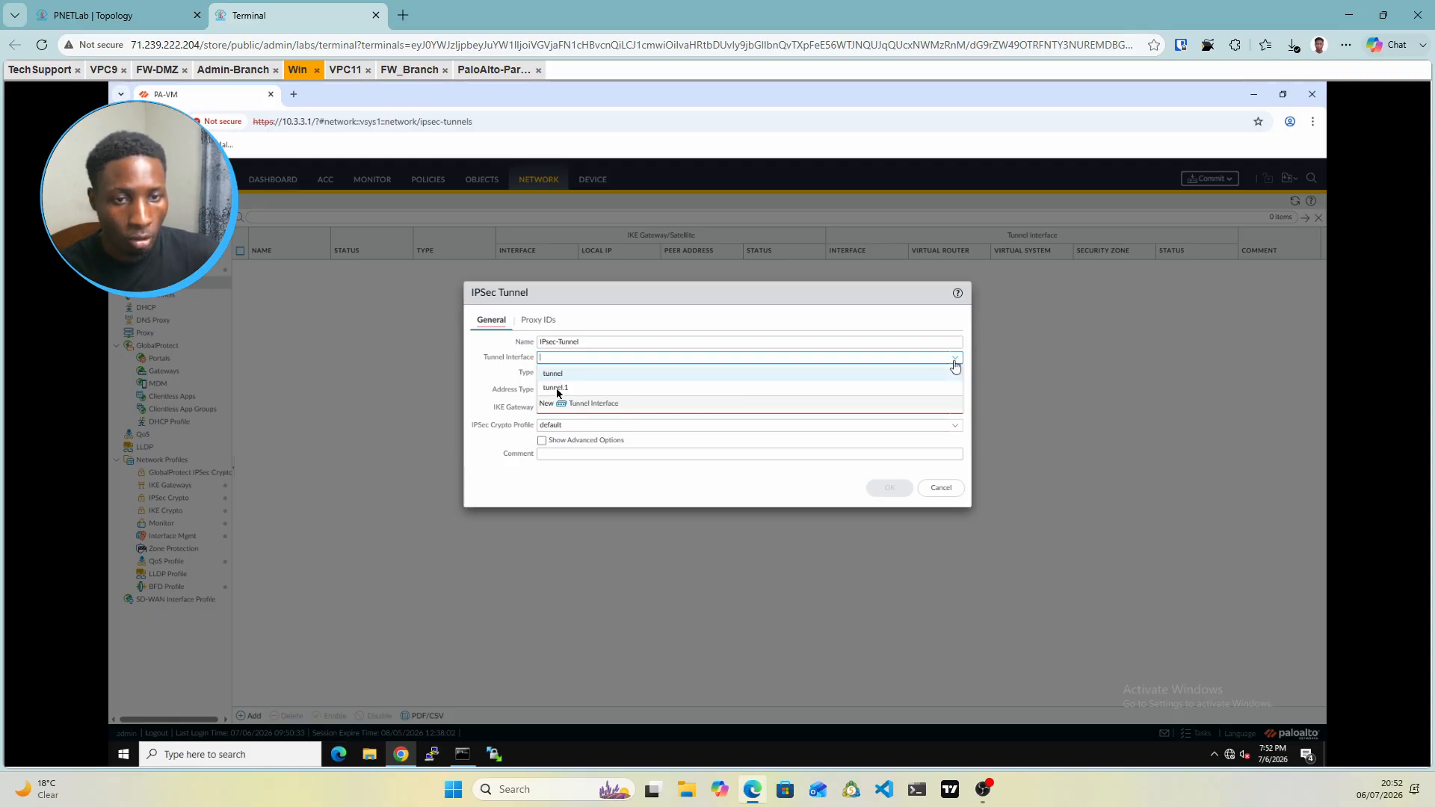
left_click(557, 389)
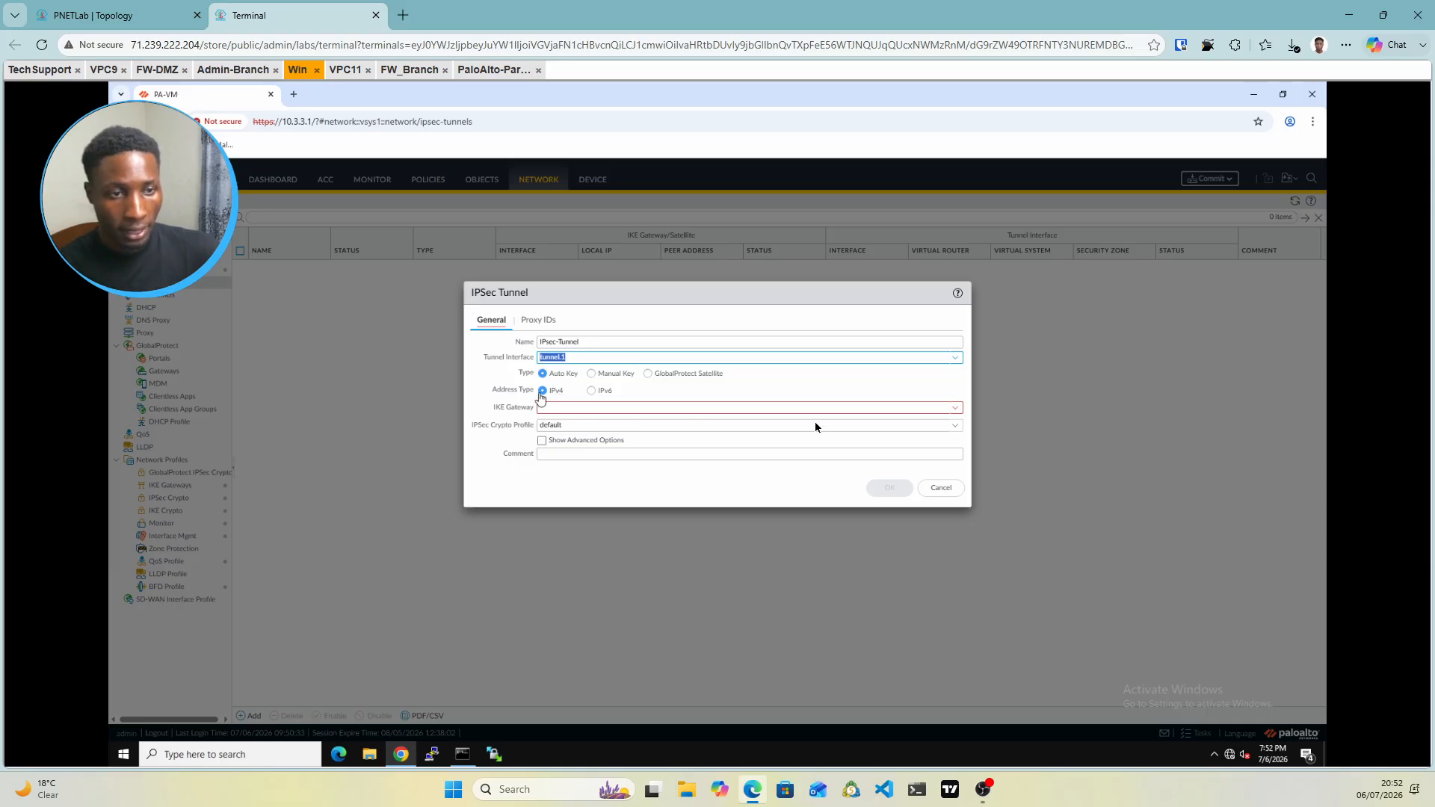
left_click(956, 409)
left_click(956, 411)
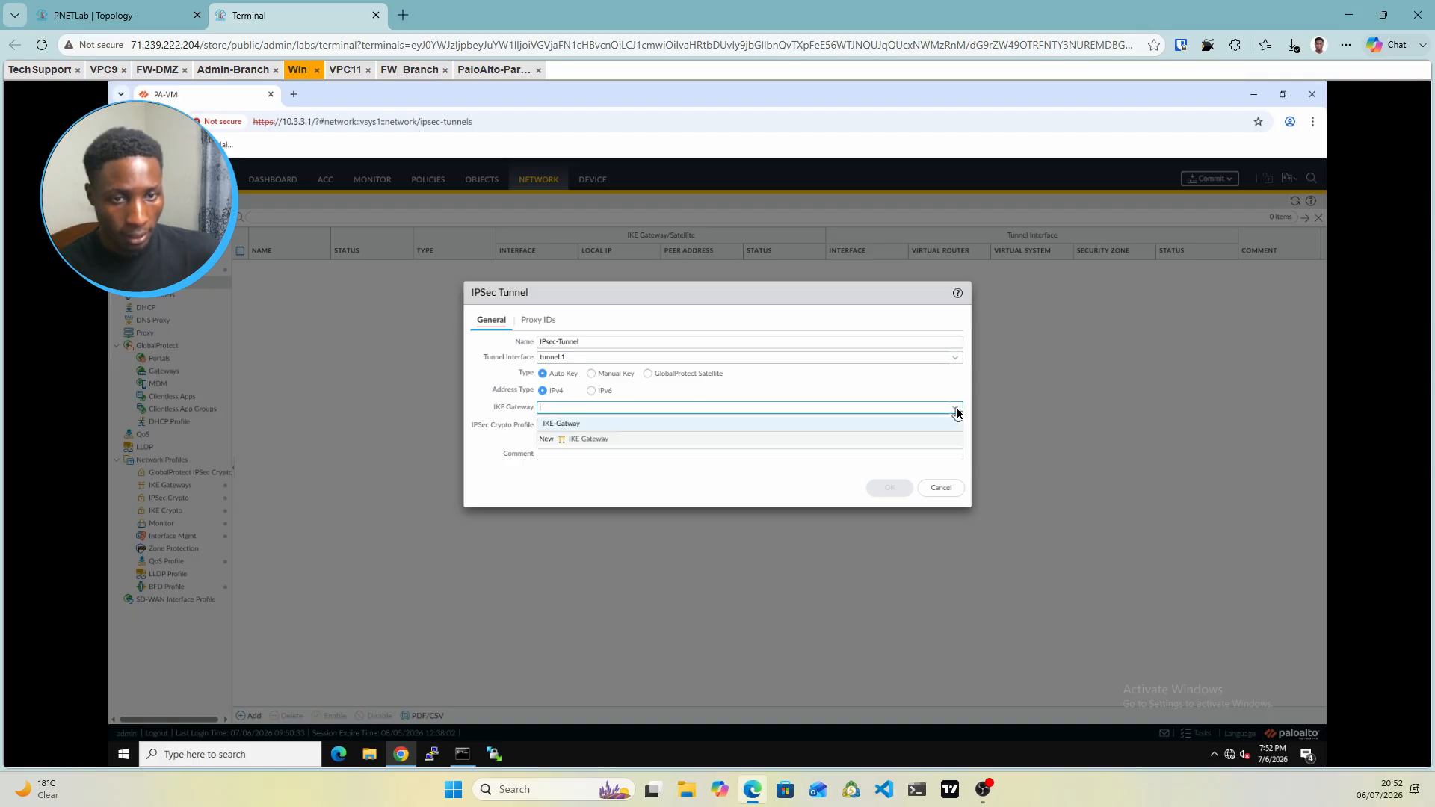
left_click(560, 423)
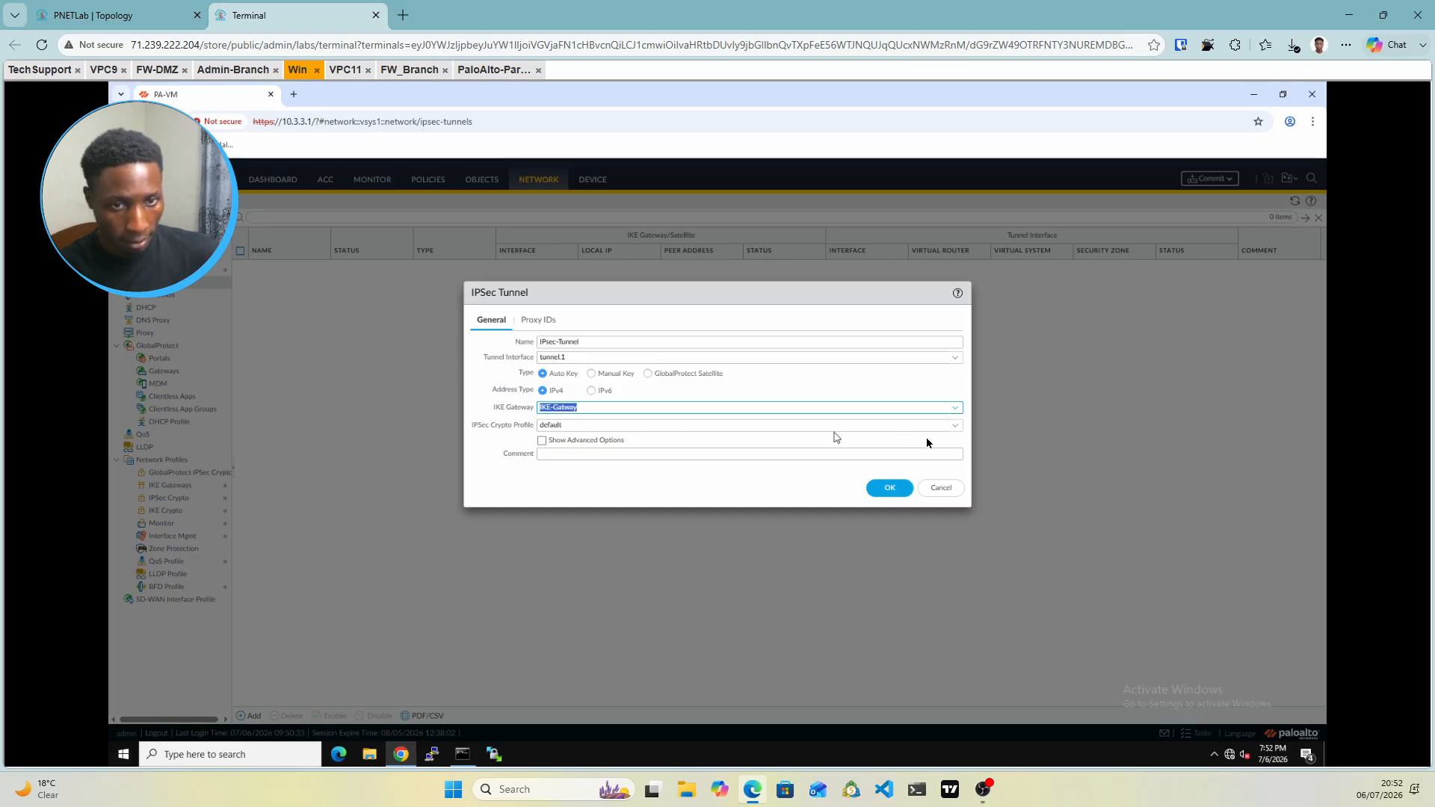
left_click(957, 430)
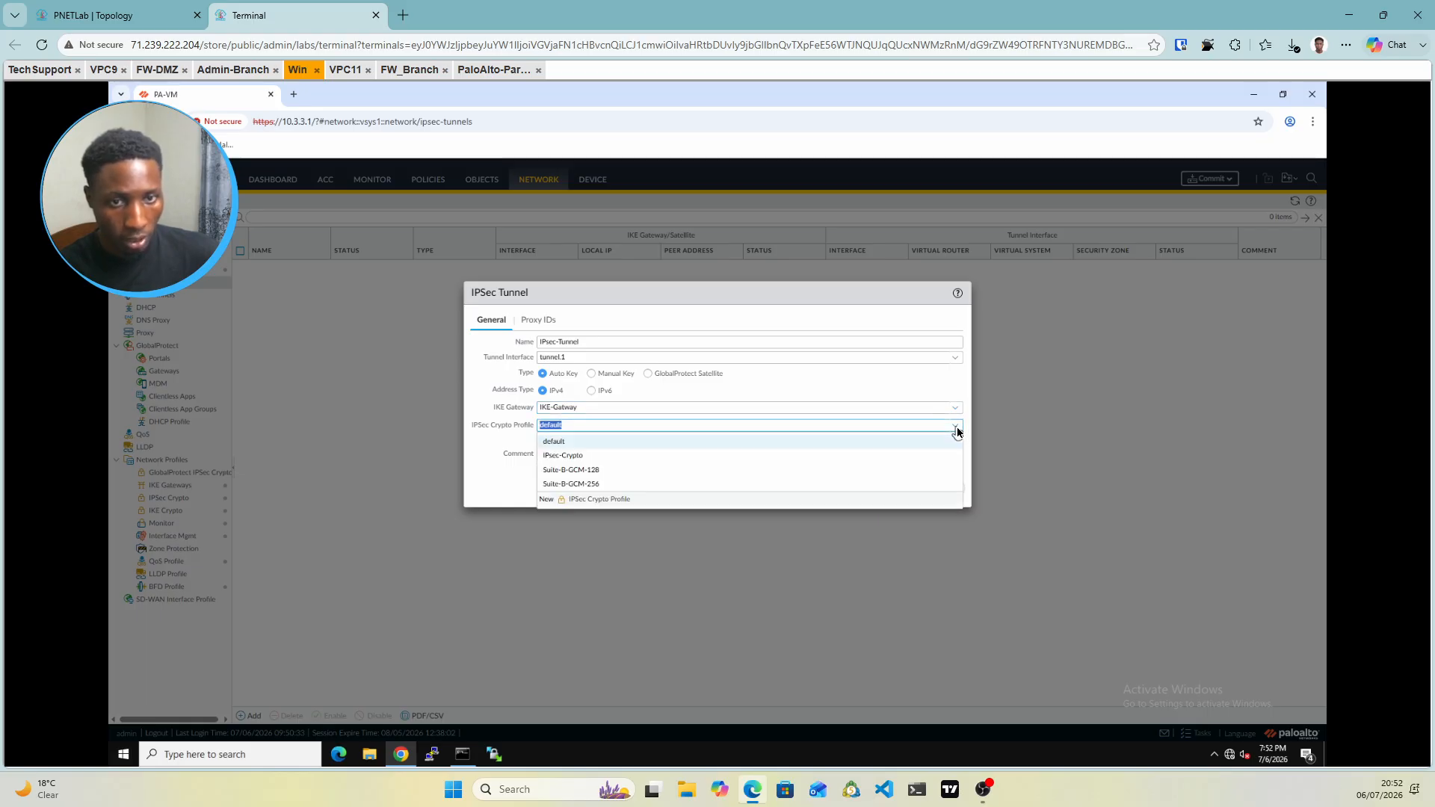
left_click(559, 456)
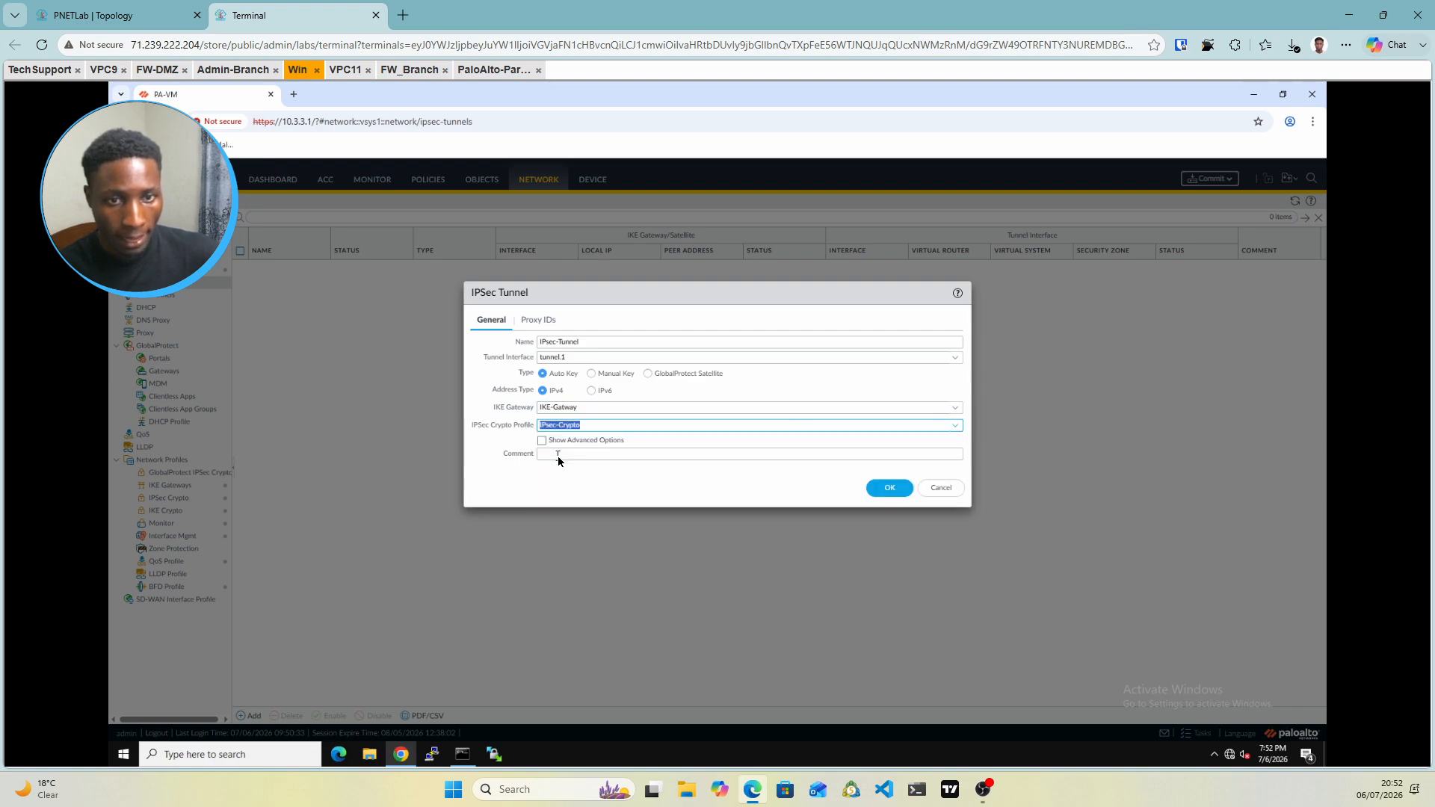
left_click(534, 322)
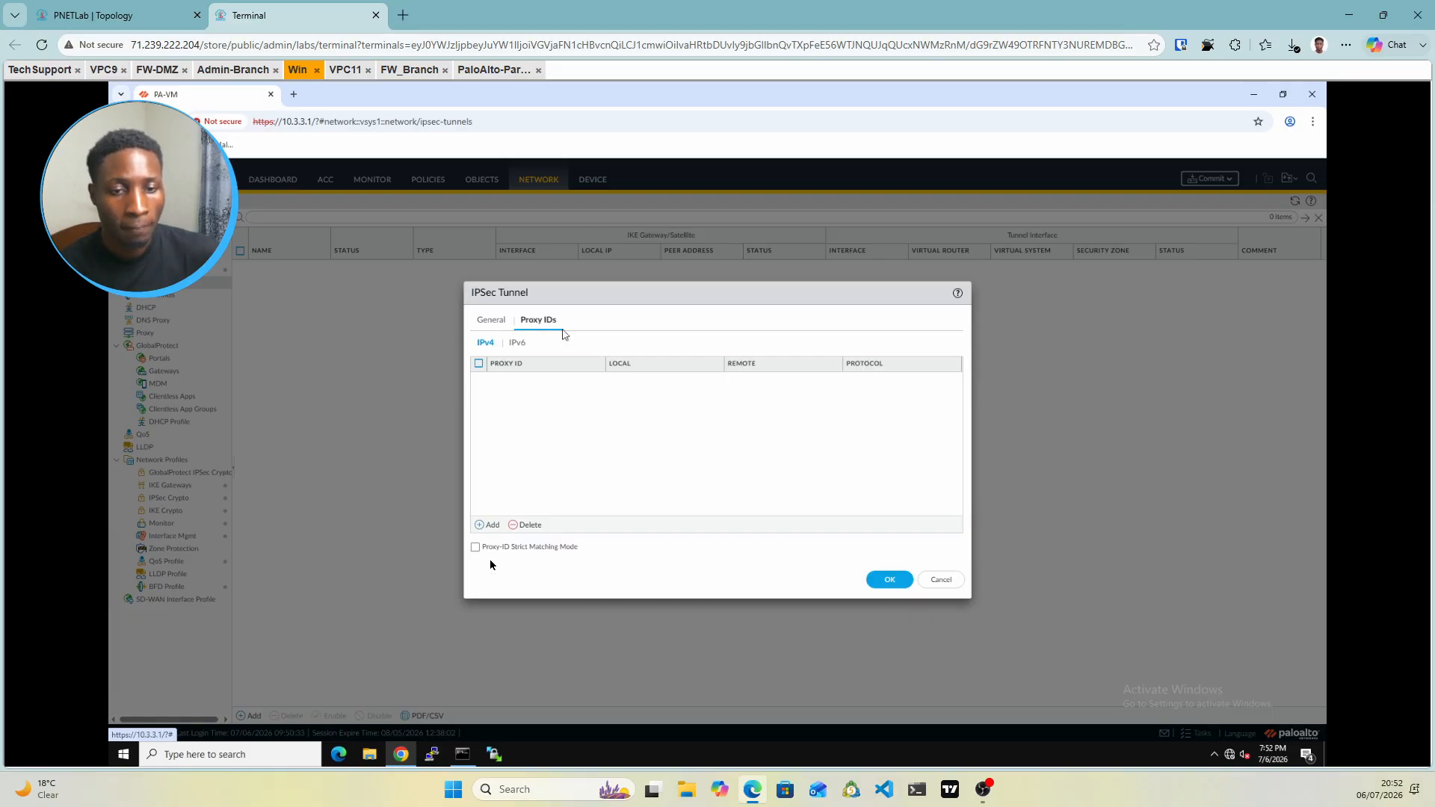
left_click(482, 528)
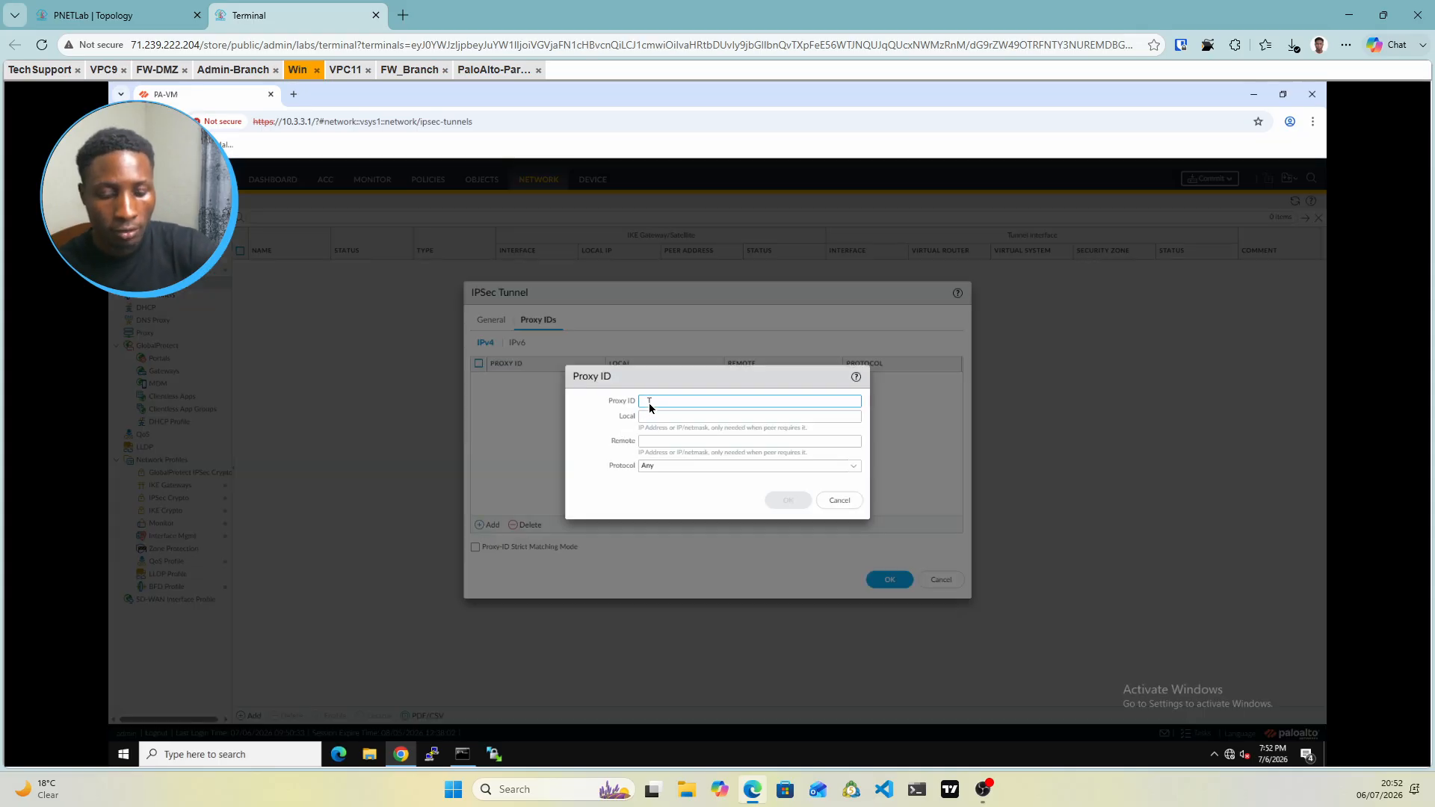
Add proxy ID 'proxy' mapping local 172.16.2.0/24 to remote 10.10.10.0/24 and save the tunnel
left_click(650, 403)
type("po")
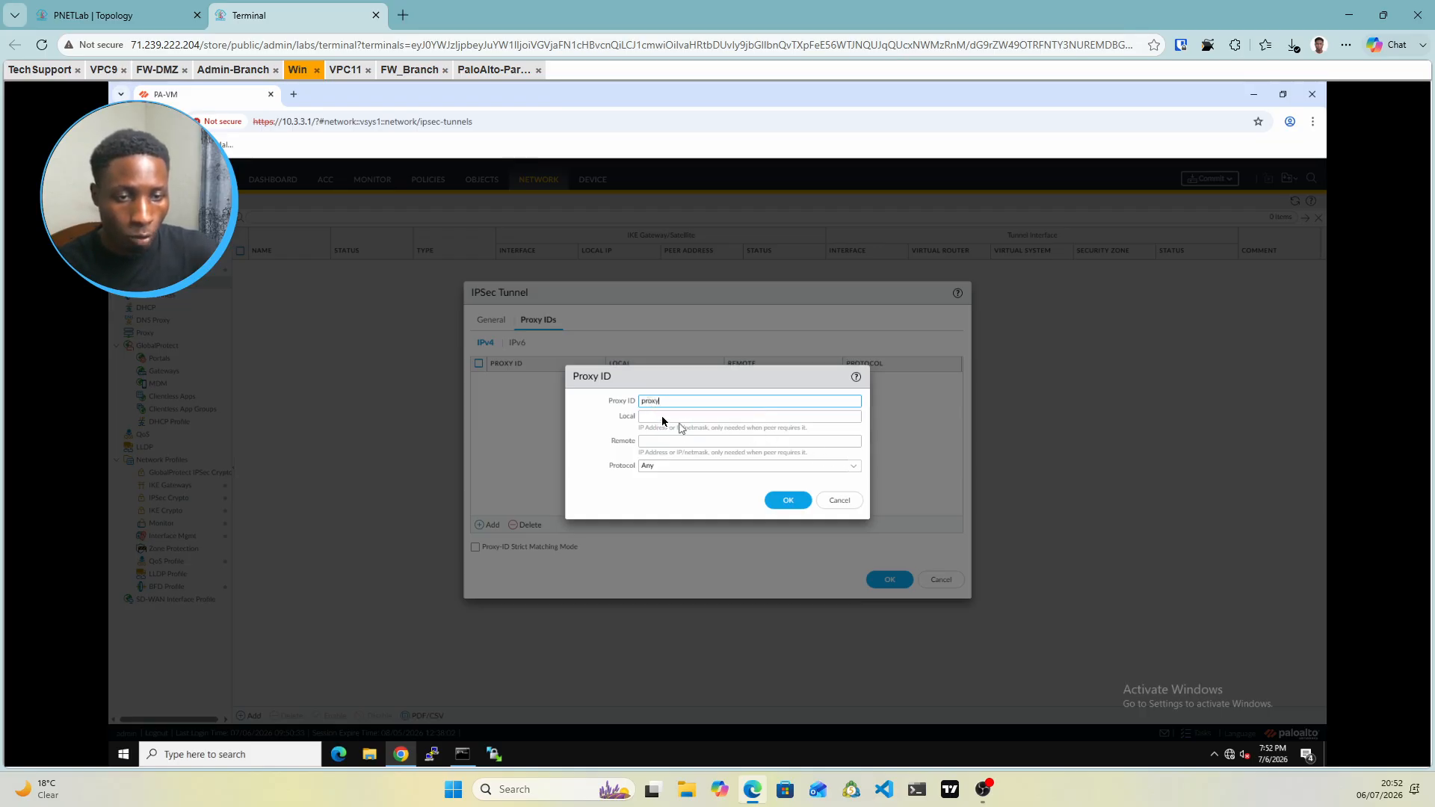
left_click(663, 419)
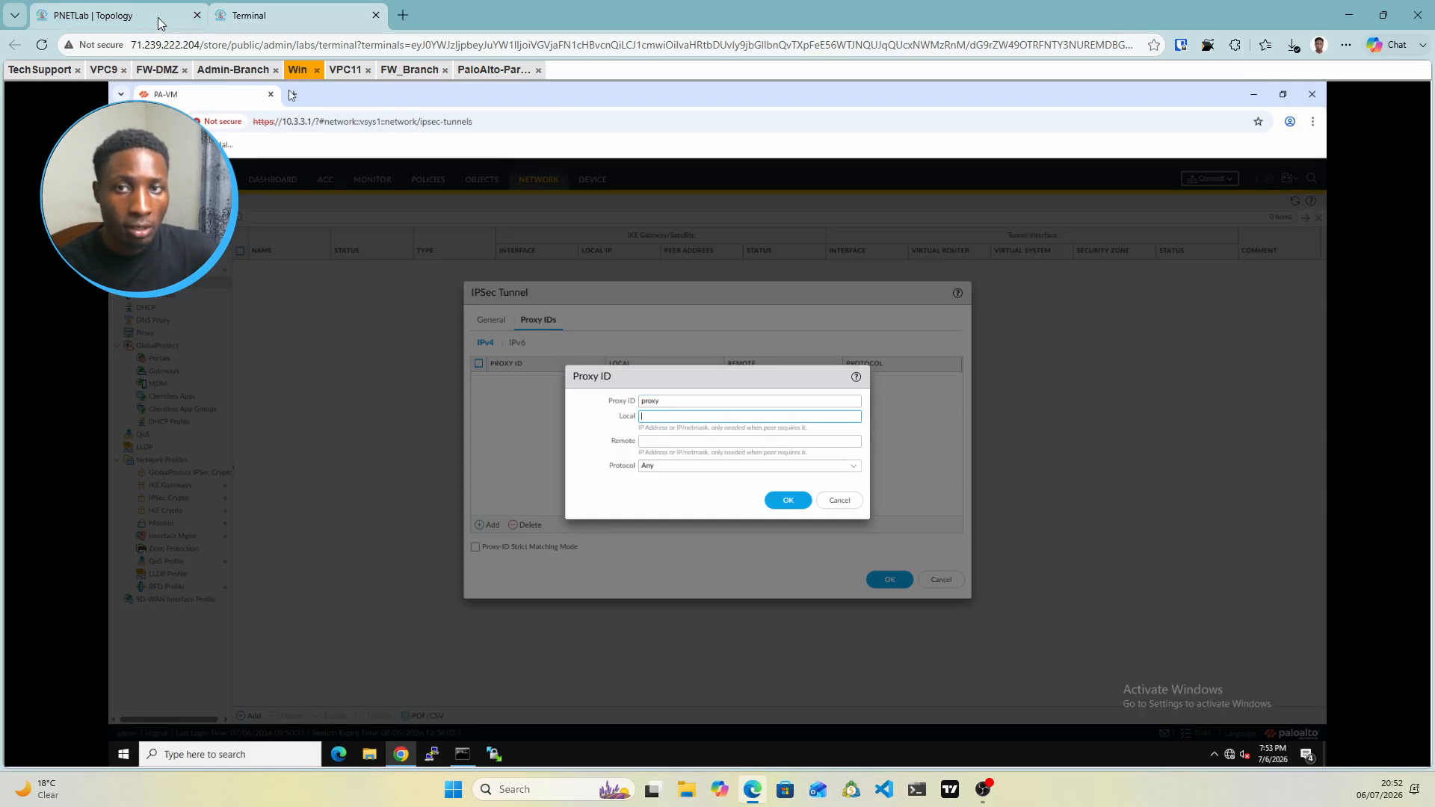
left_click(112, 15)
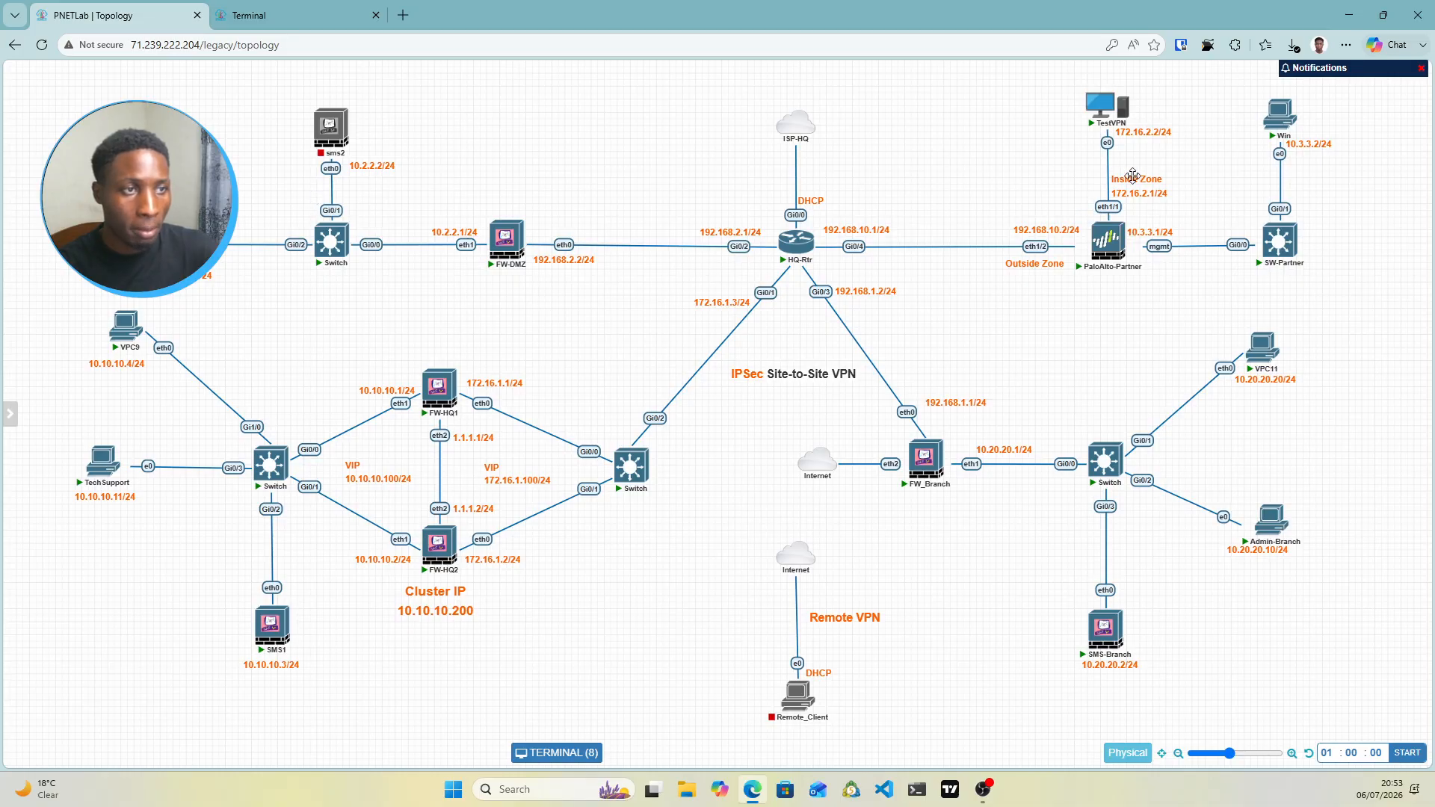
left_click(306, 15)
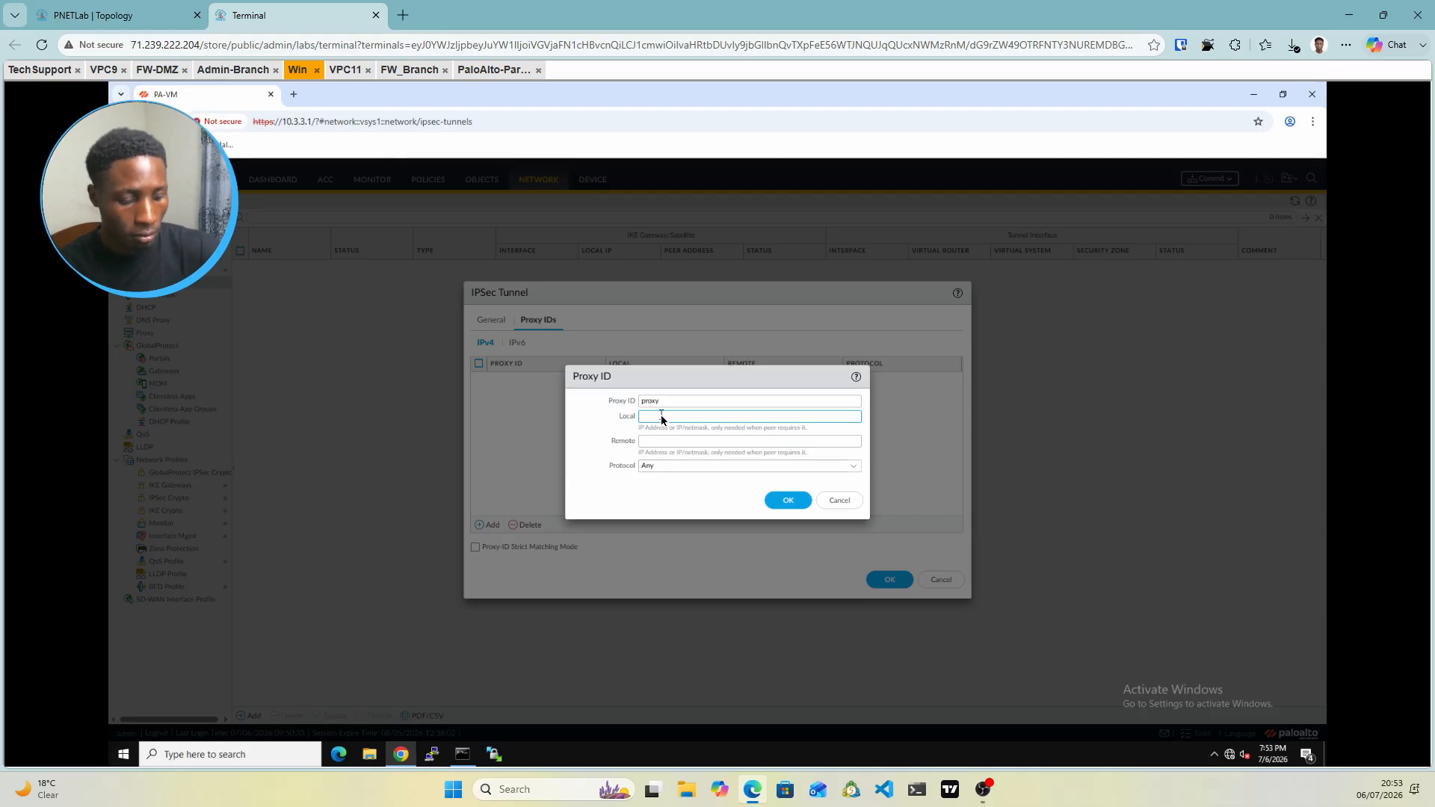
type("72.1")
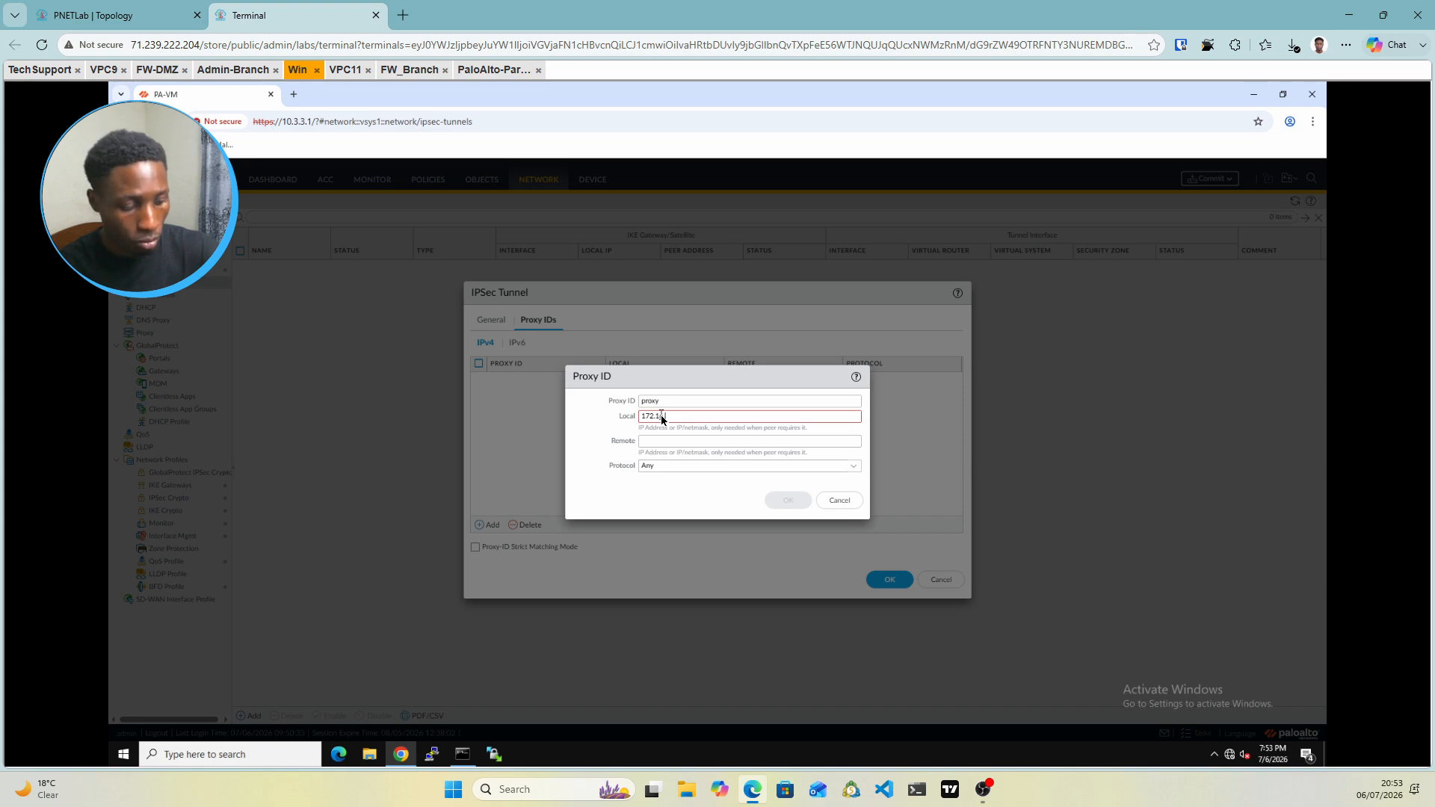
type("6.2.0")
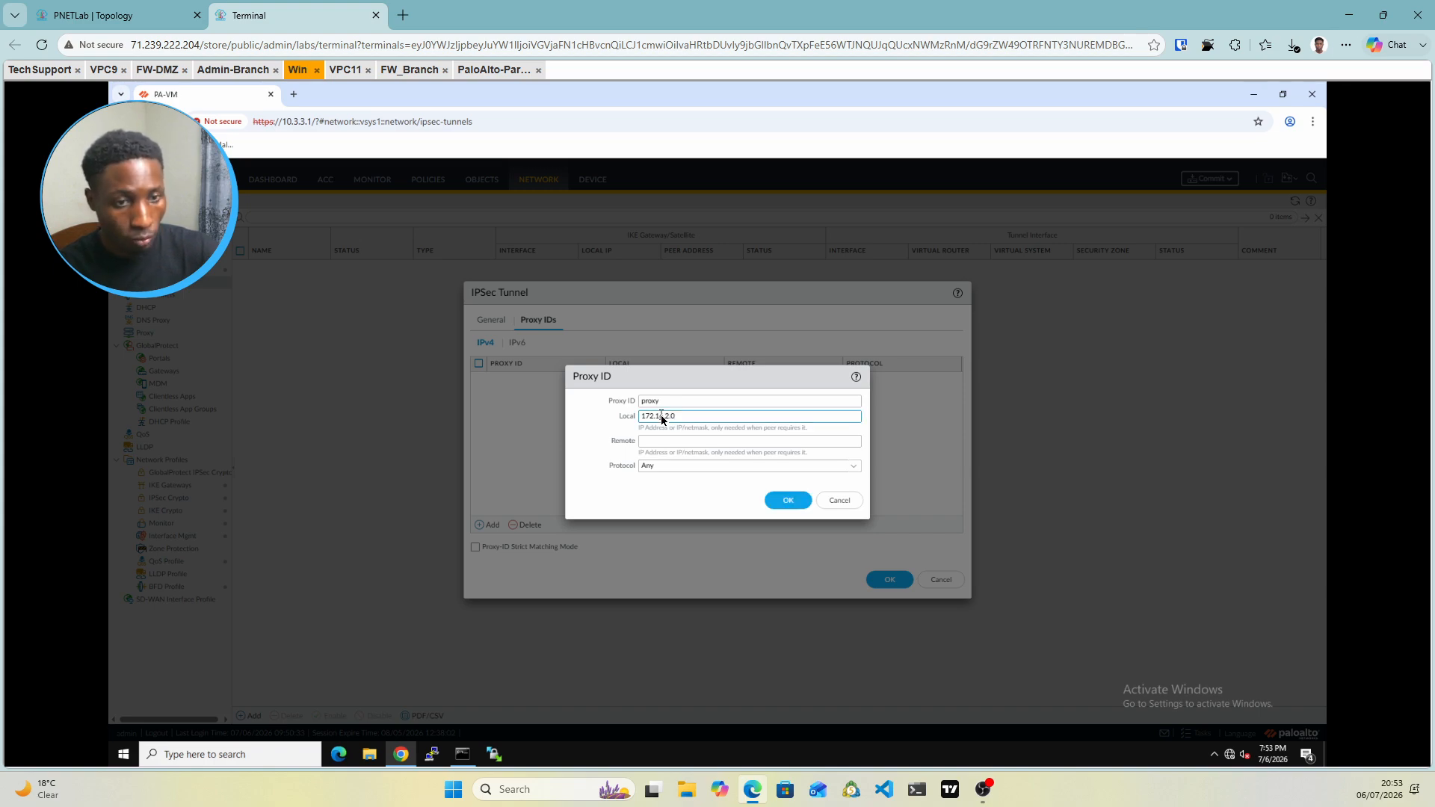
type("/24")
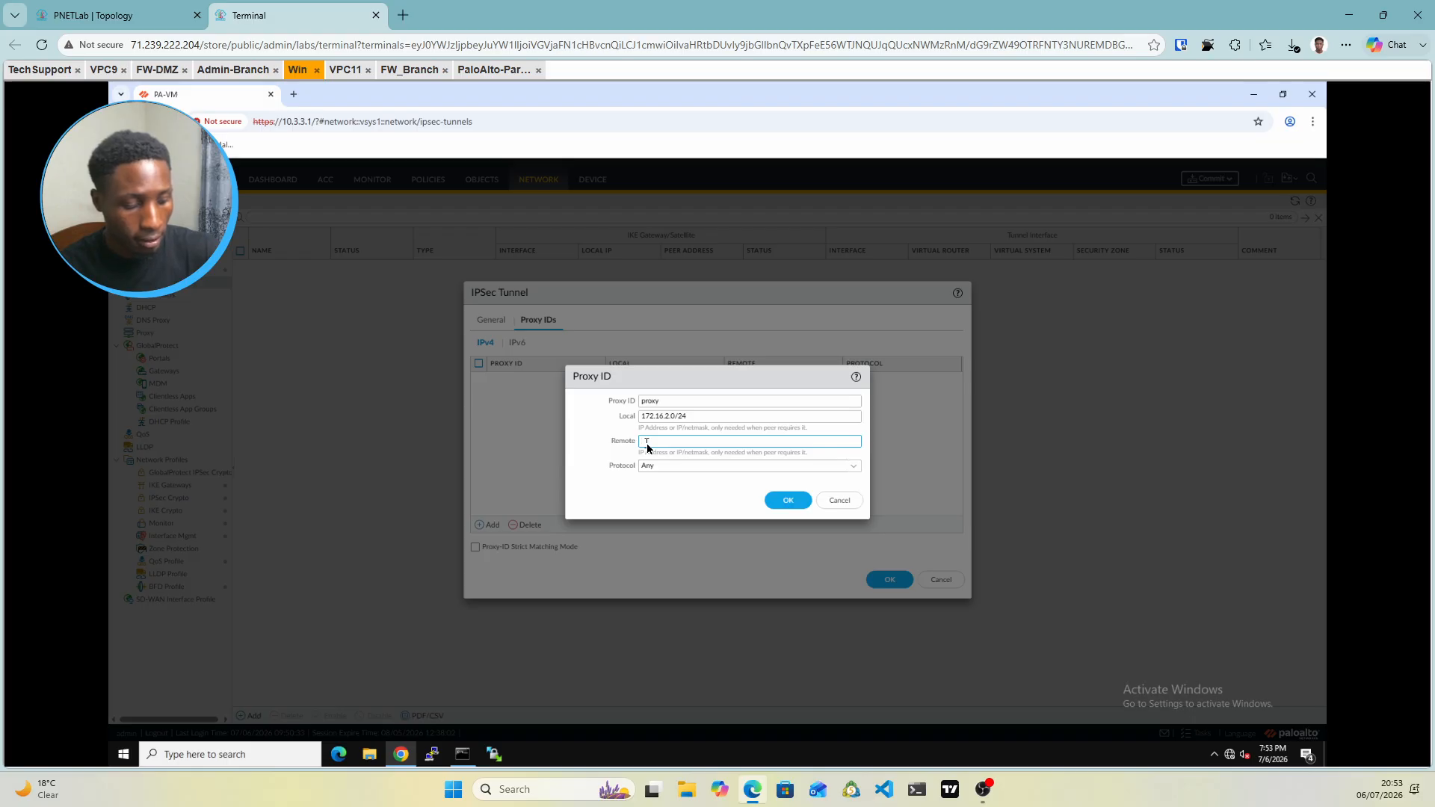
type("0")
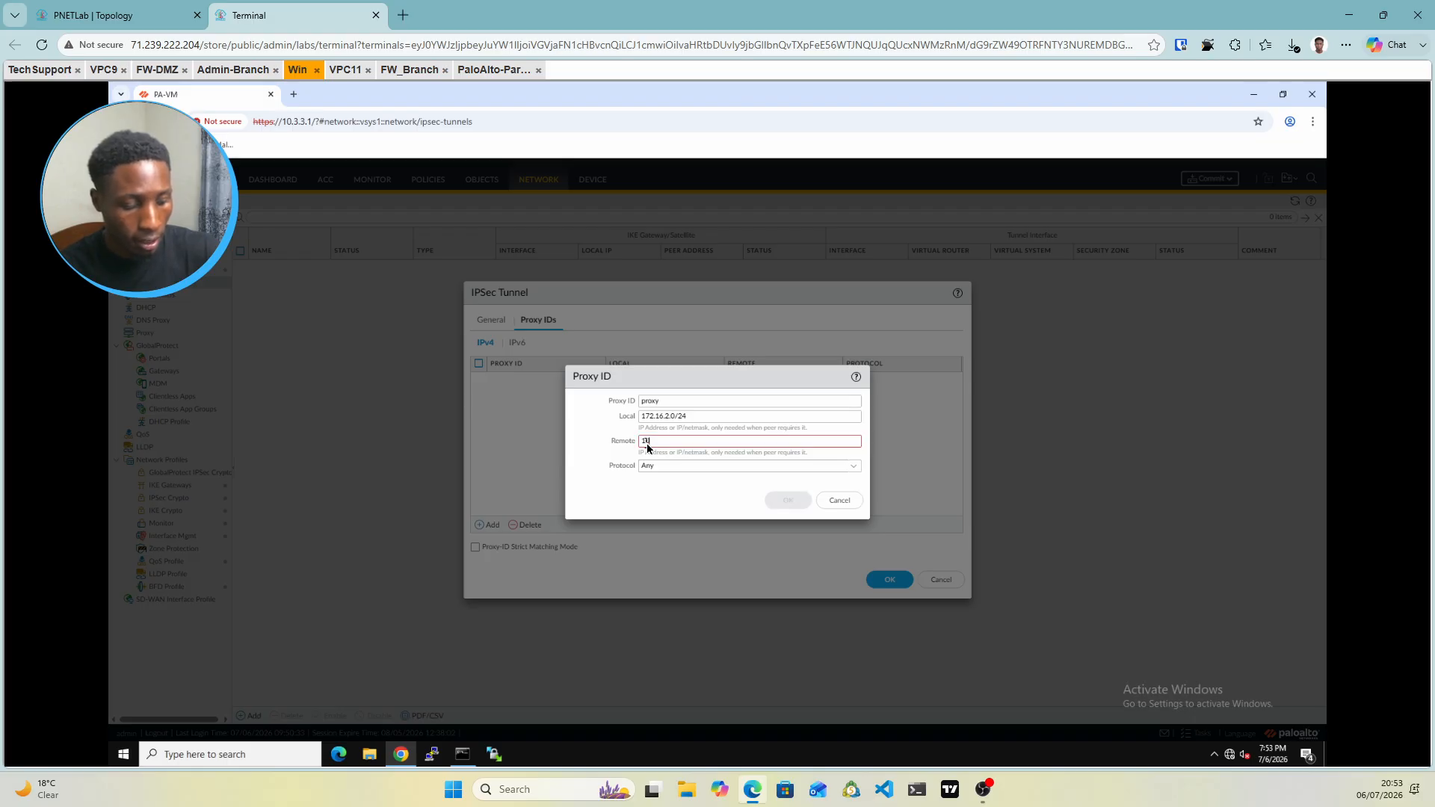
type(".10.1")
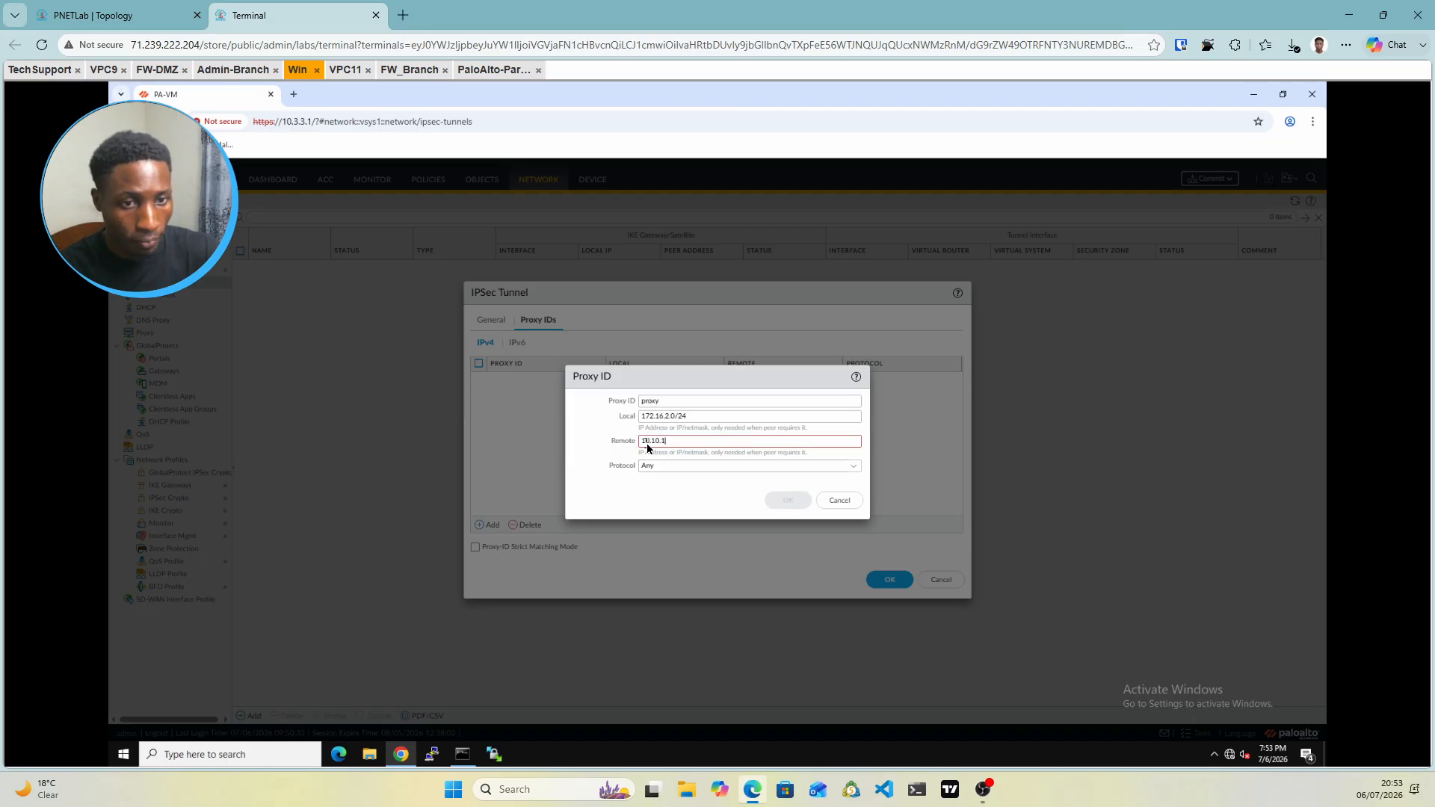
type("0.0/24")
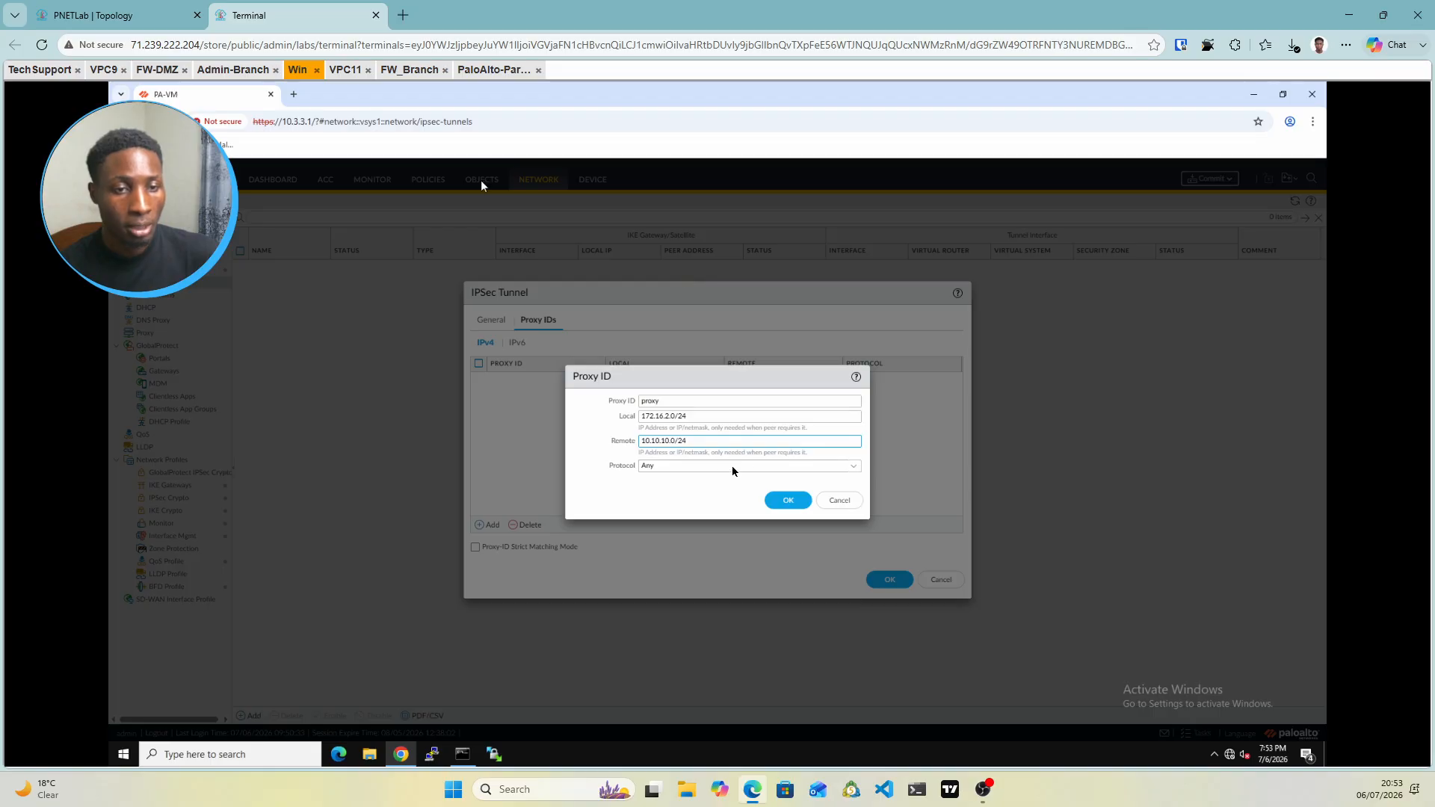
left_click(790, 506)
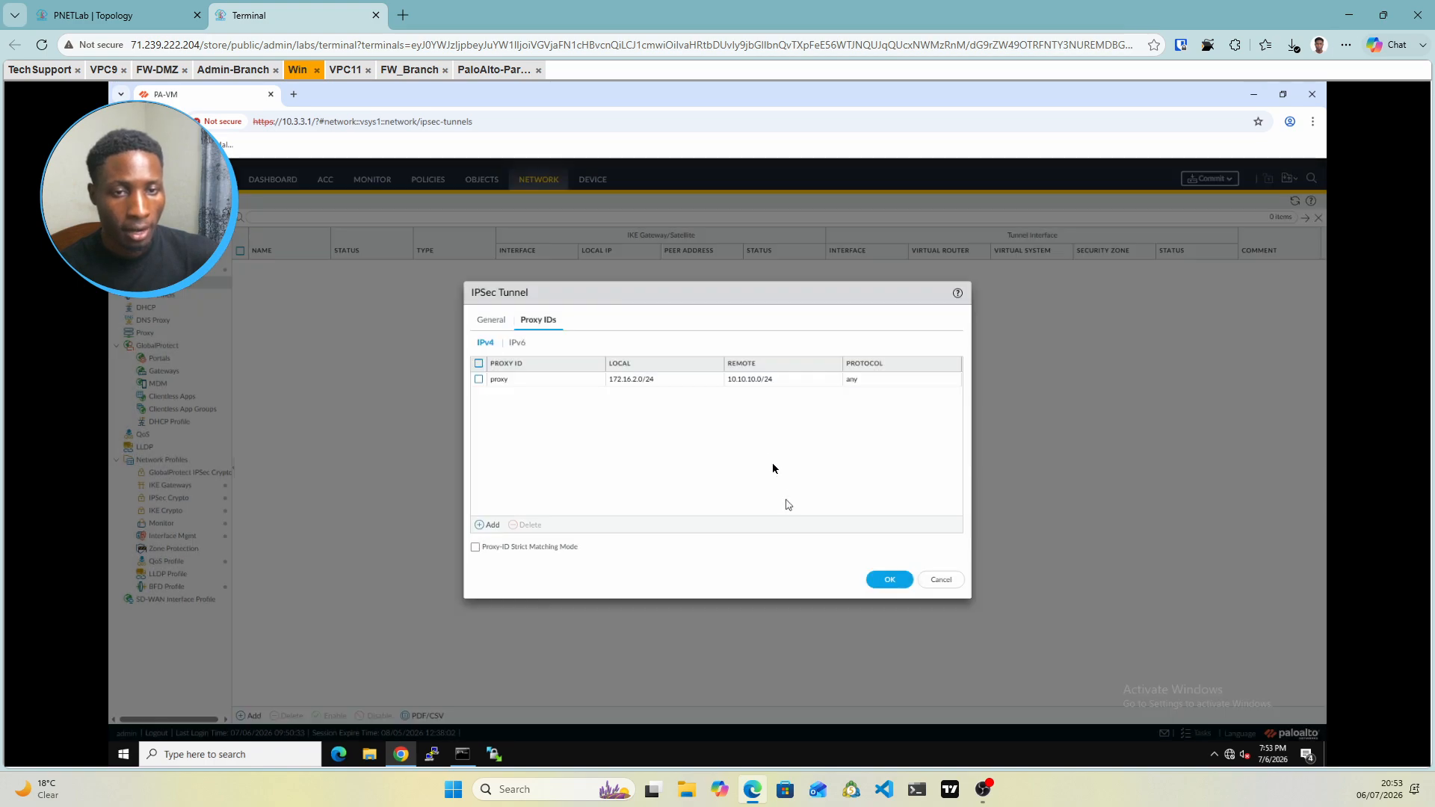
left_click(886, 580)
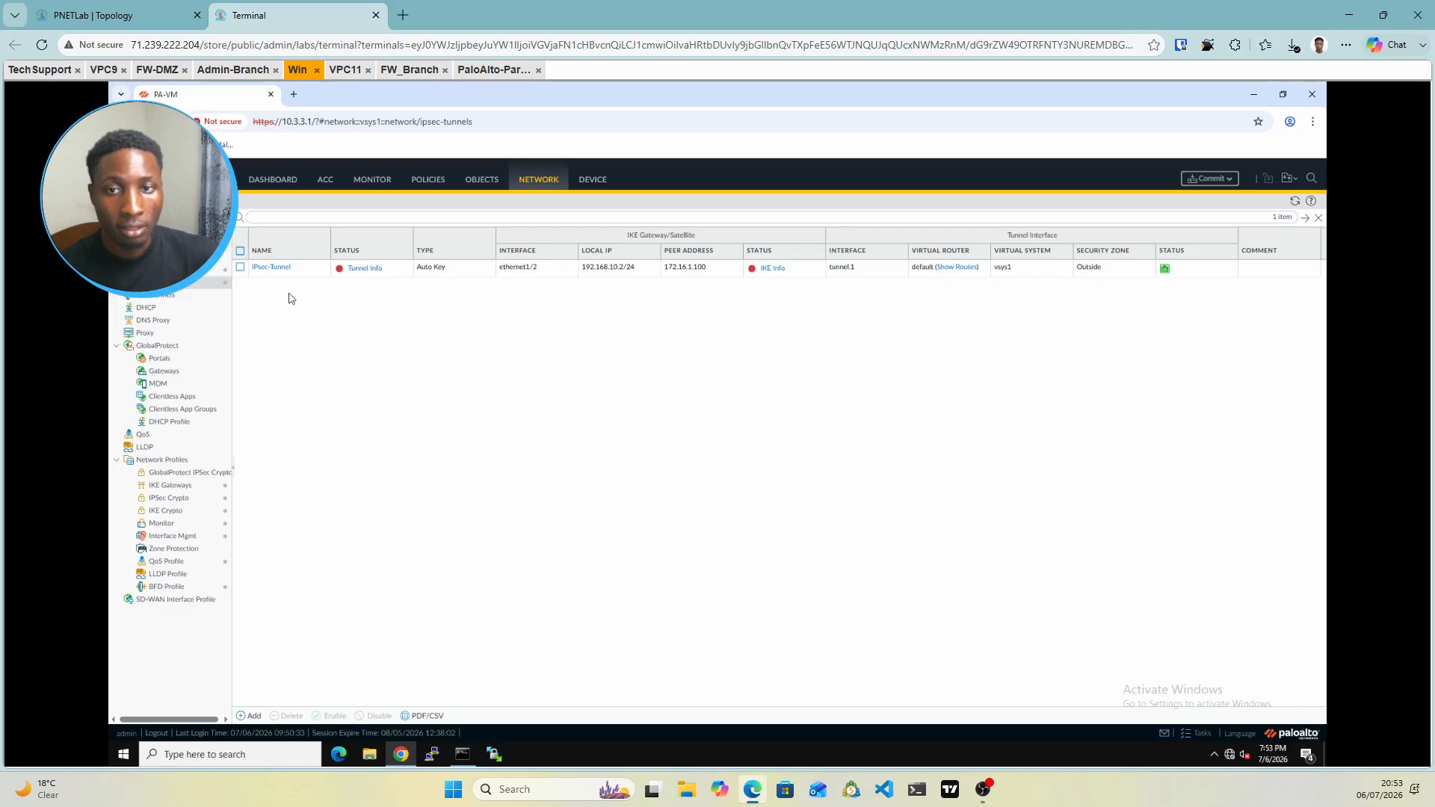
Open the default virtual router's Static Routes list
left_click(153, 269)
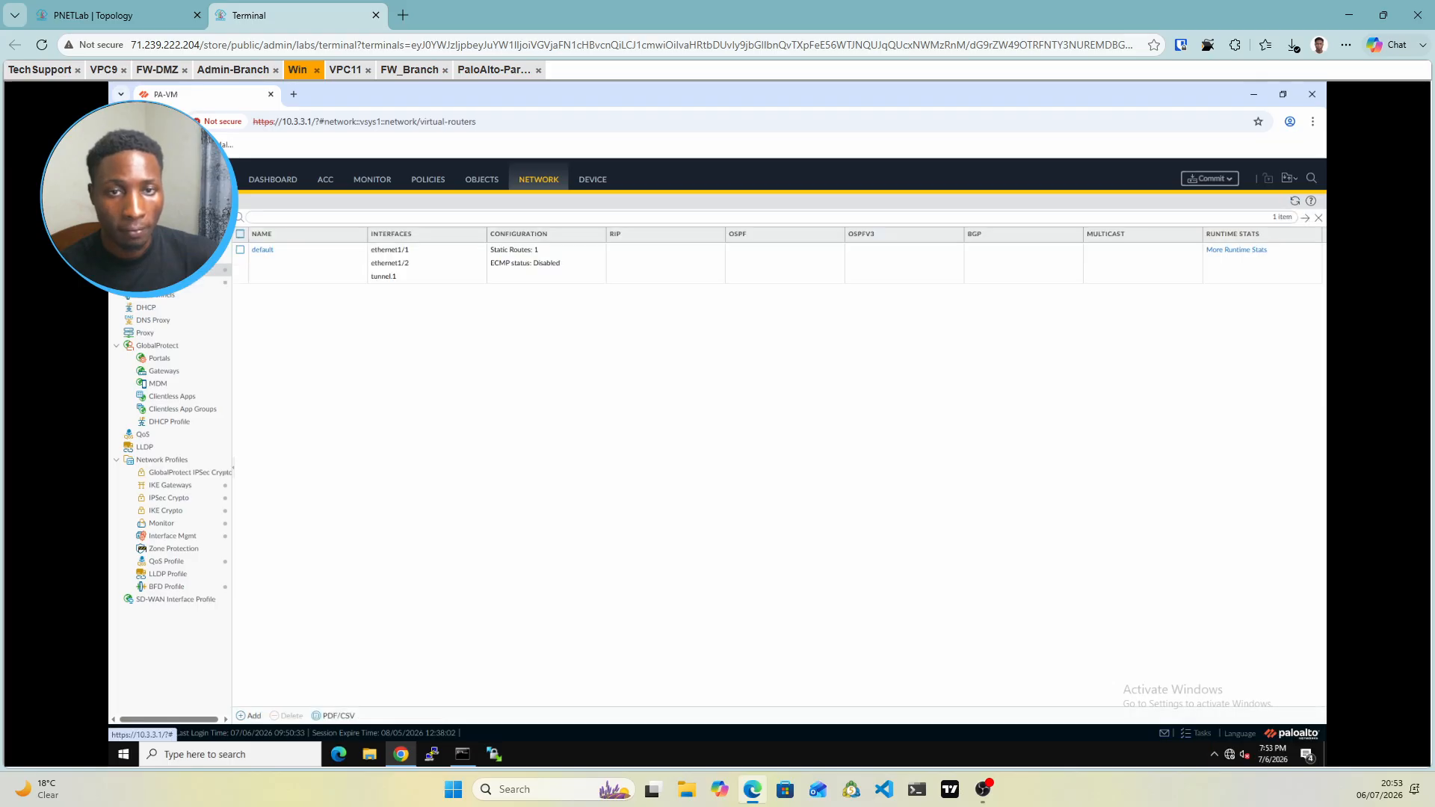
left_click(262, 251)
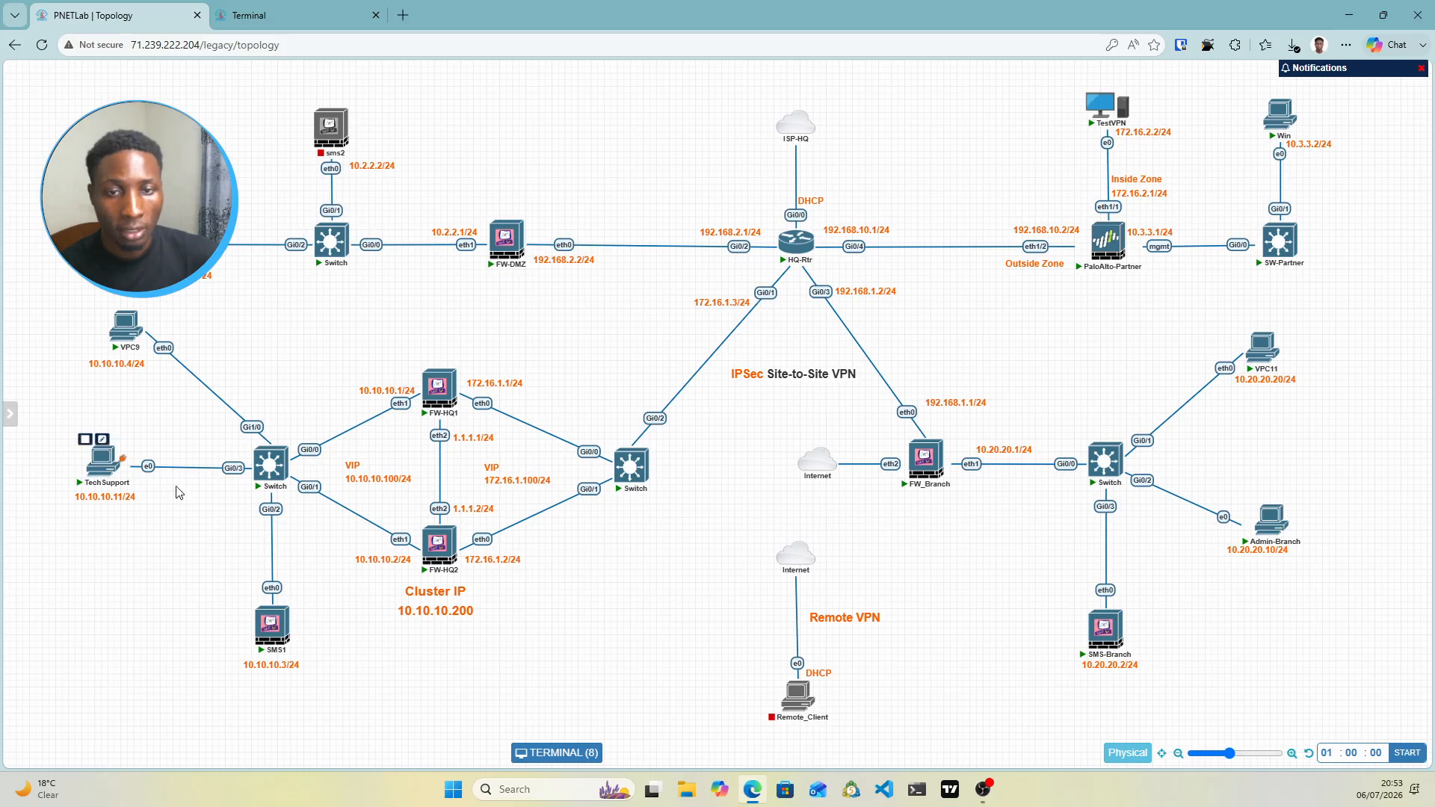
left_click(287, 20)
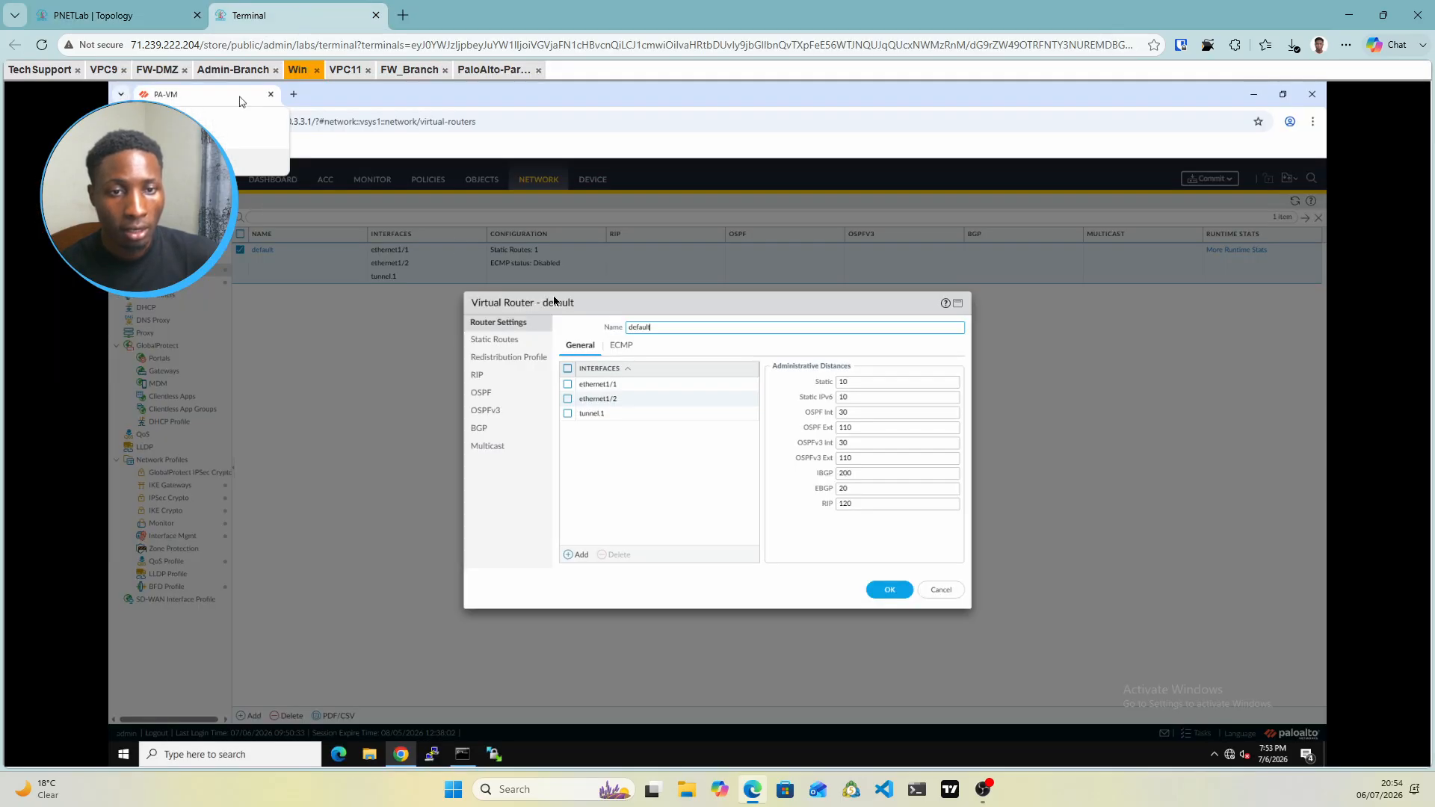
left_click(495, 340)
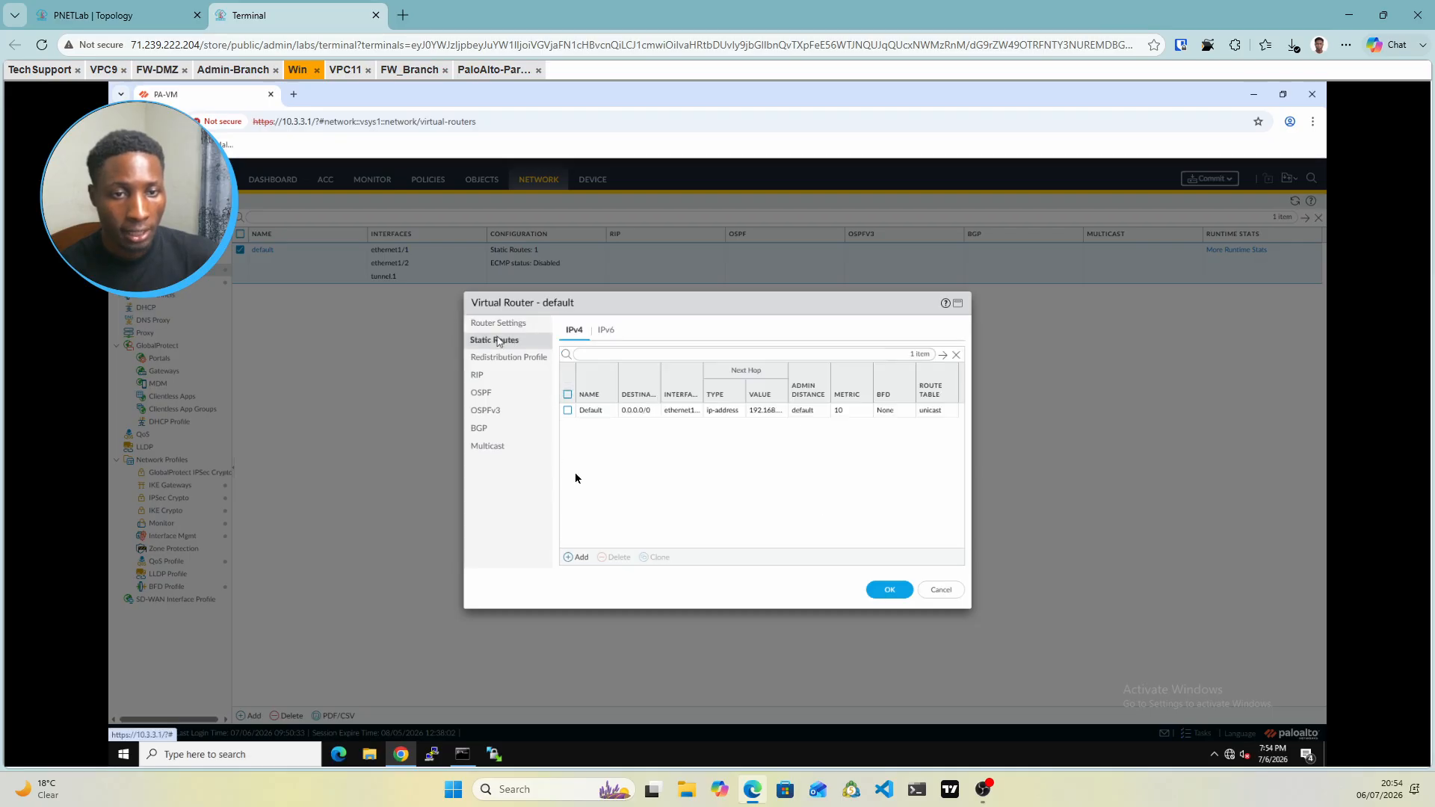
Add static route vpn to 10.10.10.0/24 via tunnel.1 with no next hop, and save
left_click(569, 558)
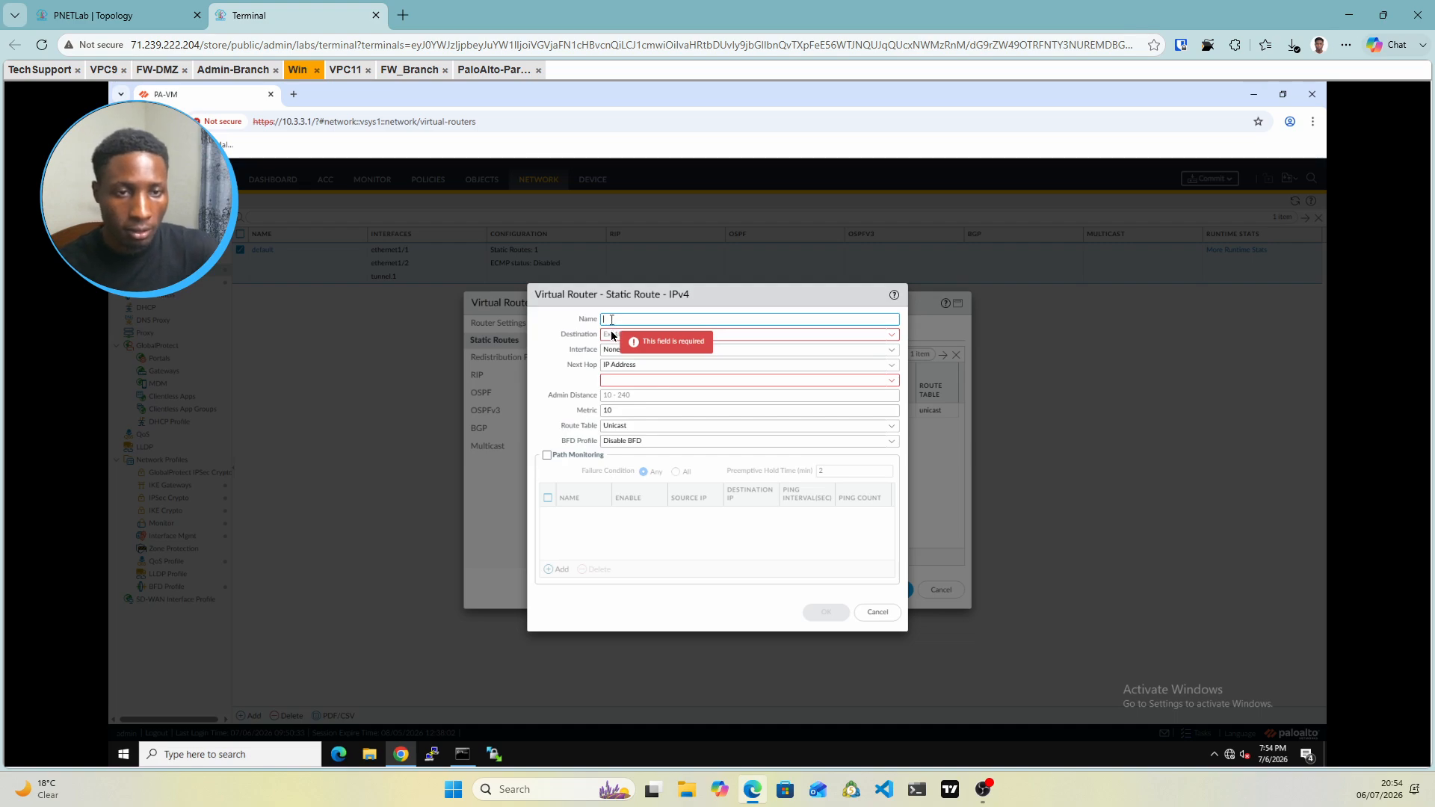
type("vpn")
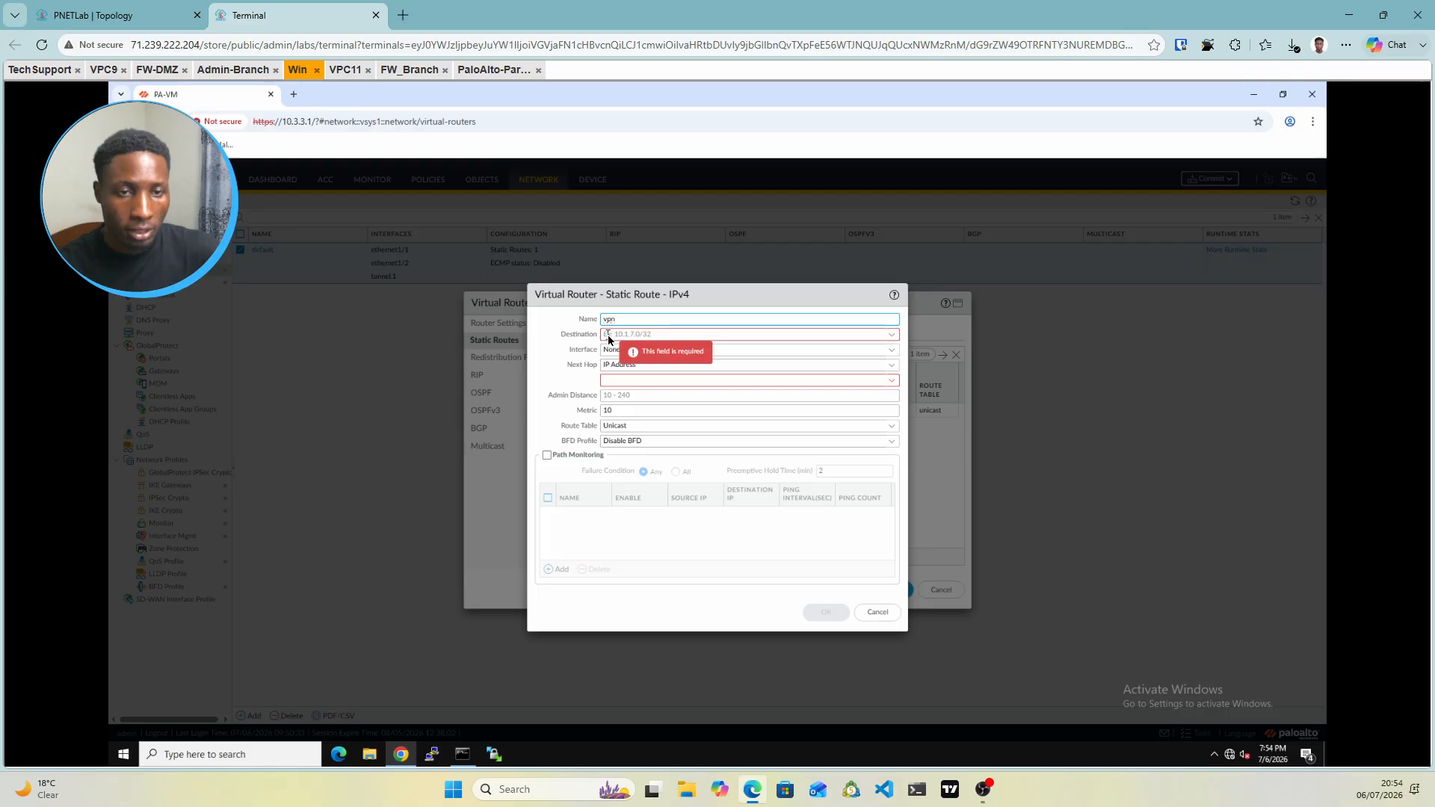
left_click(609, 335)
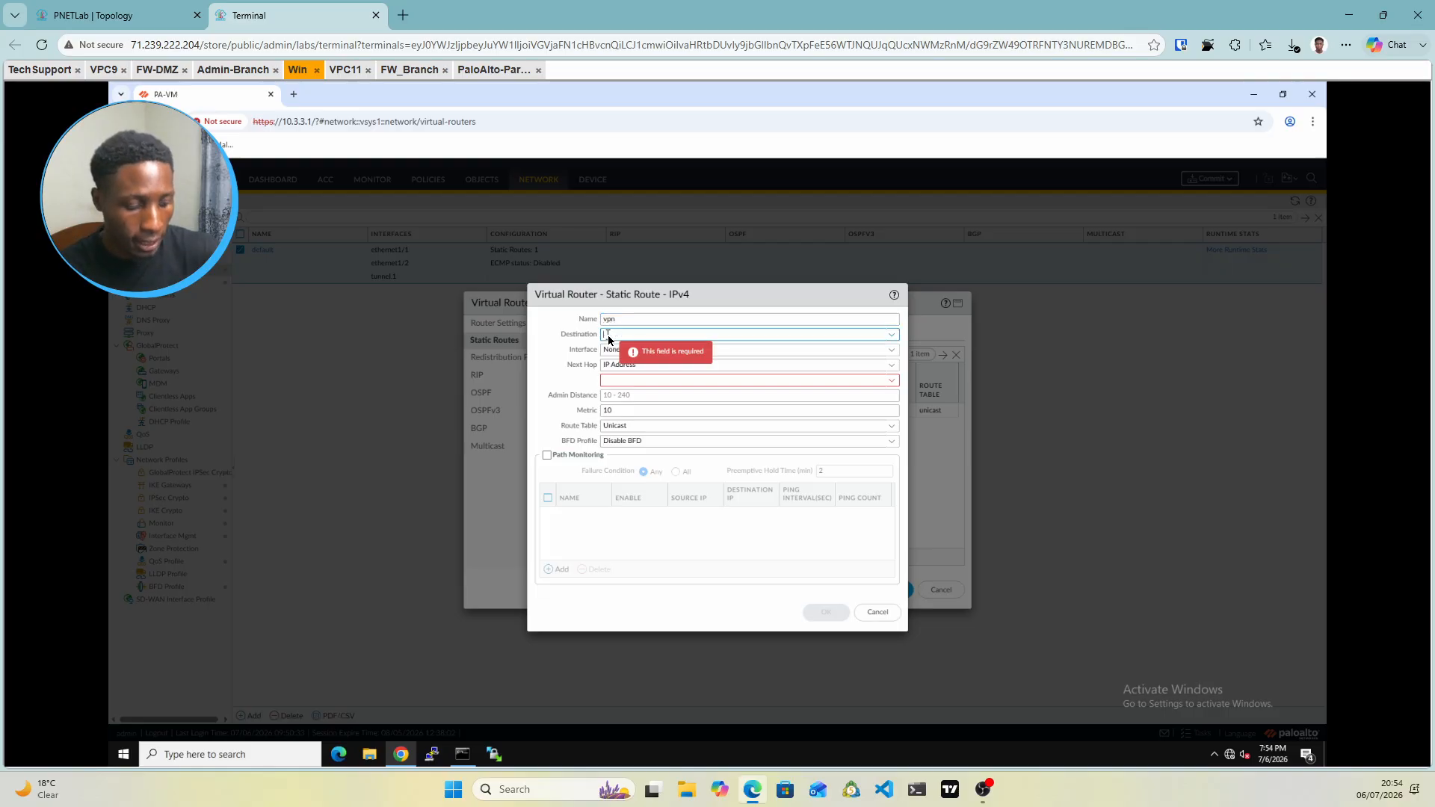
type("10.1")
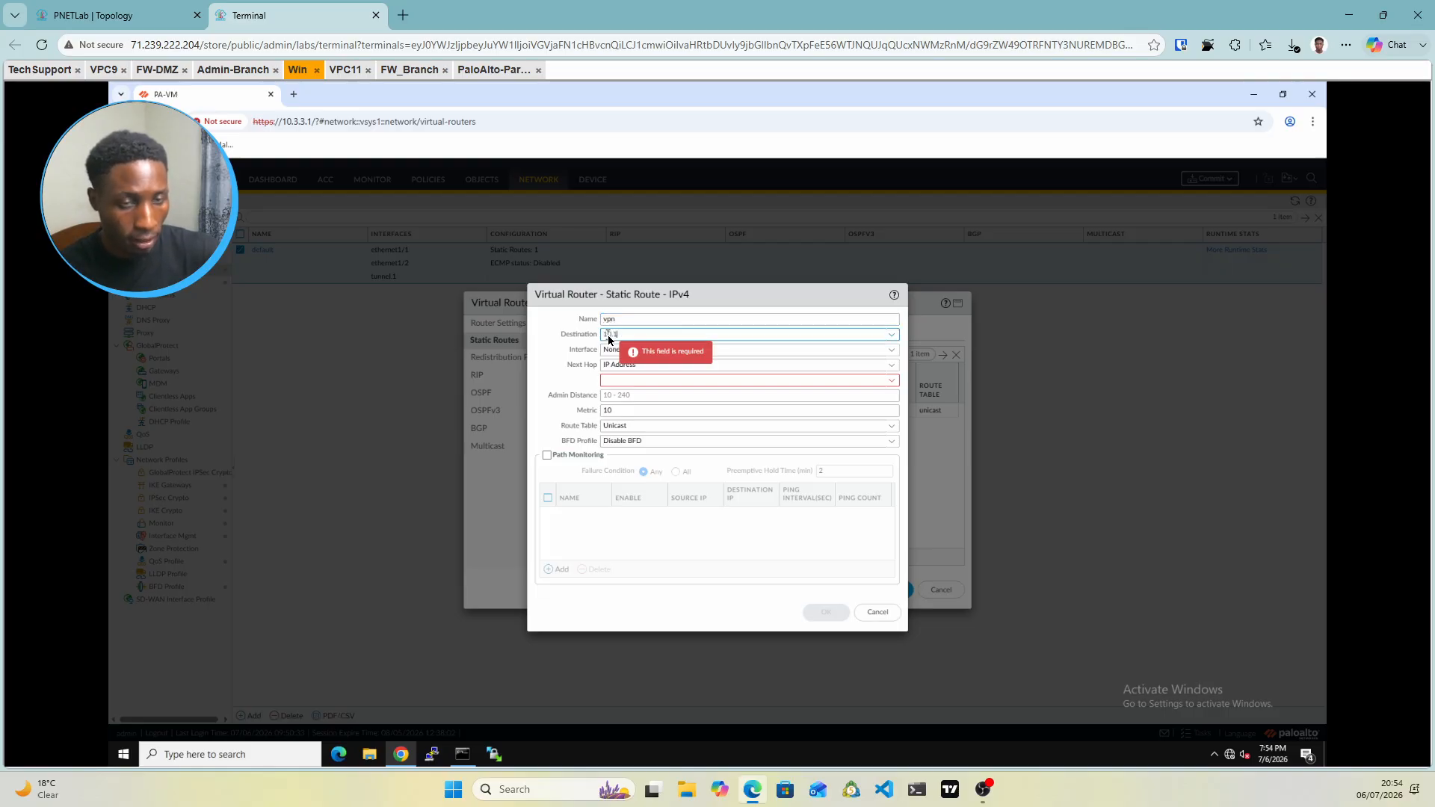
type("0.10")
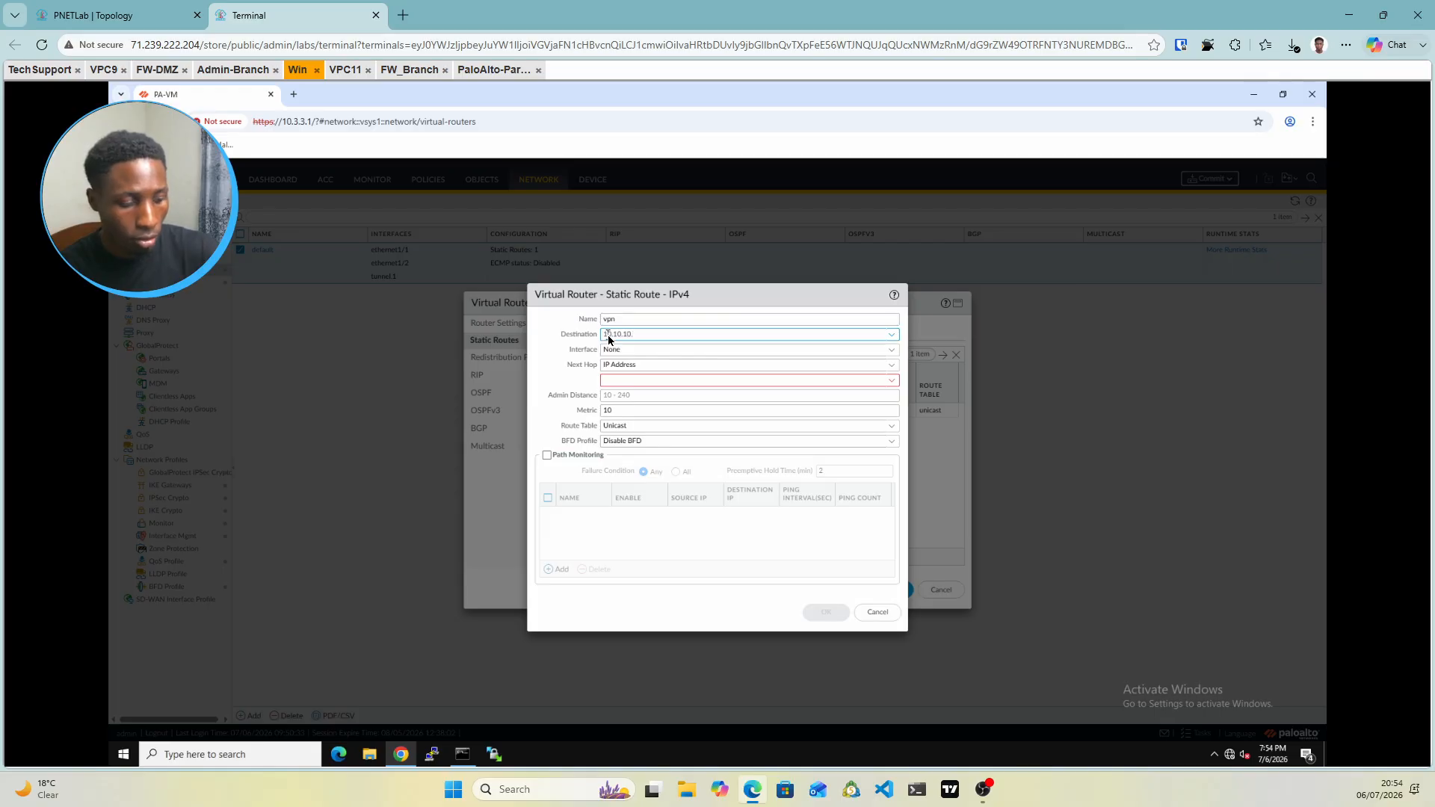
type(".0/24")
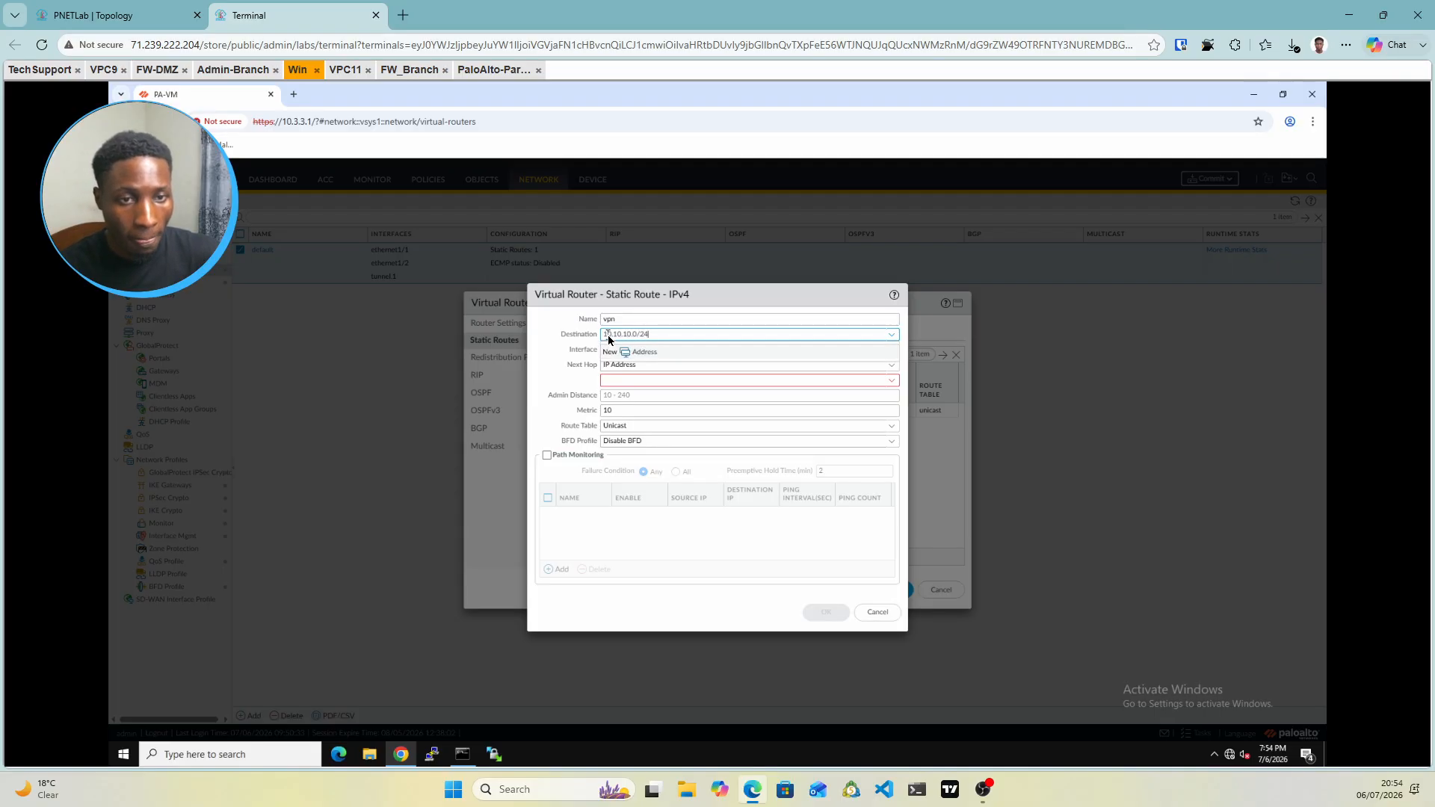
left_click(558, 375)
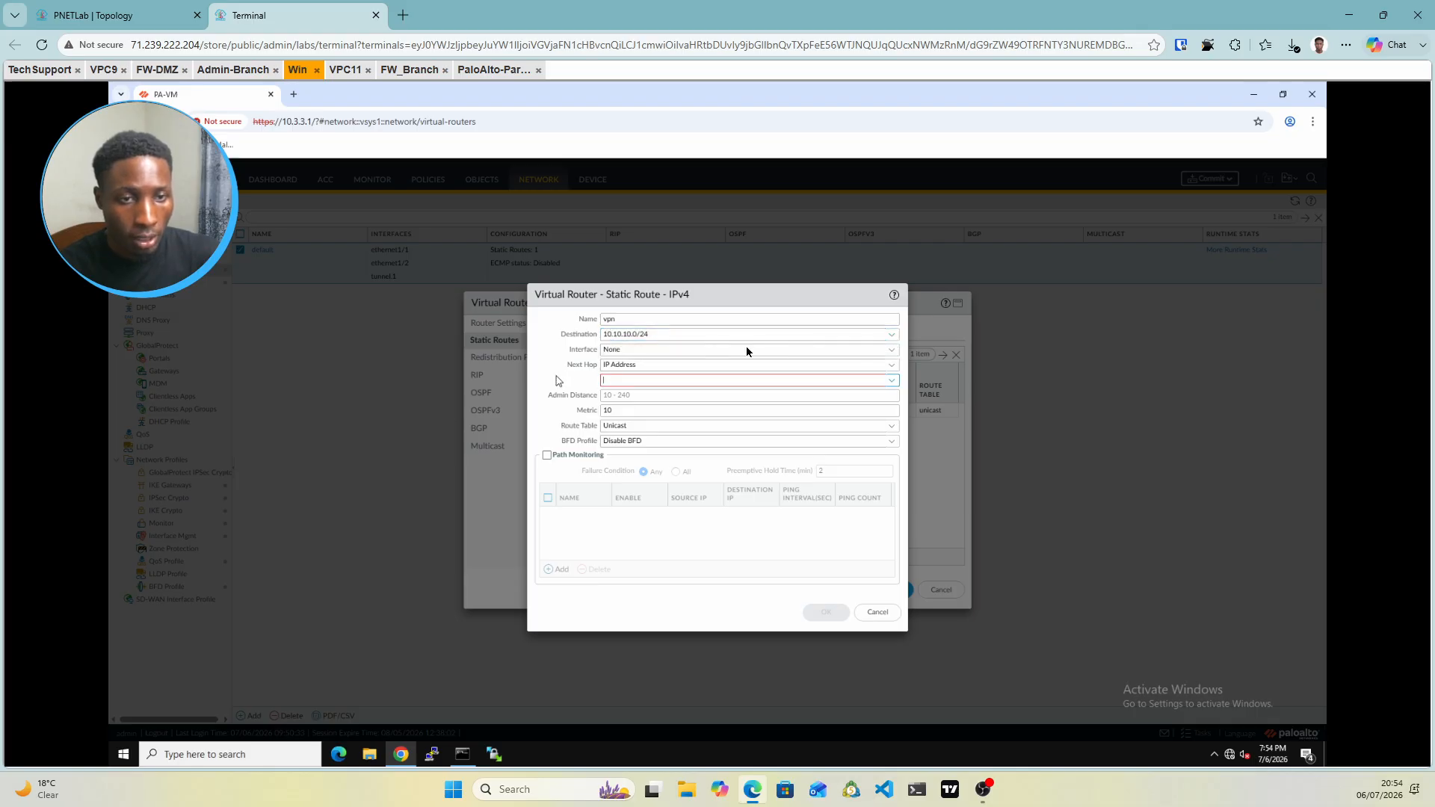
left_click(891, 353)
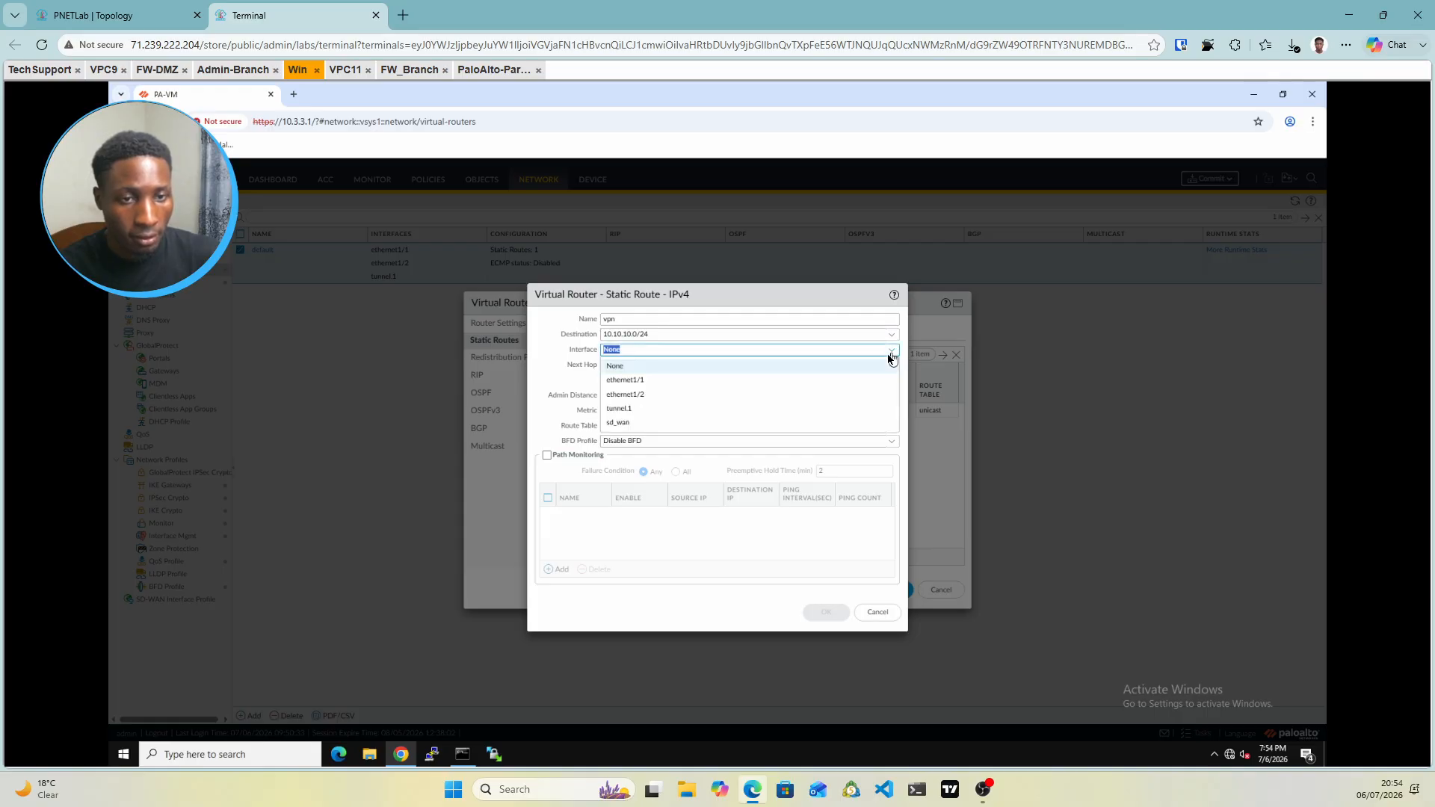
left_click(619, 409)
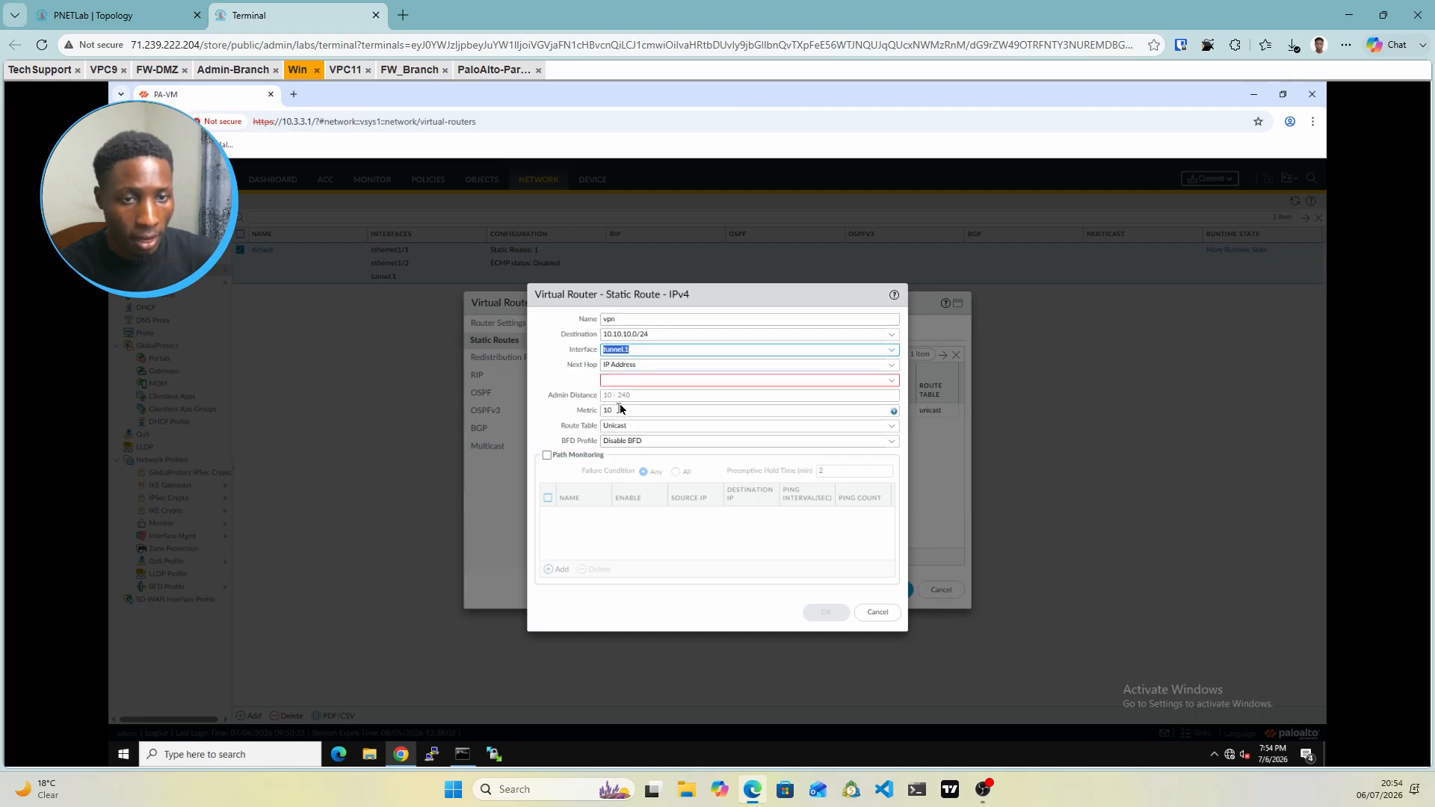
left_click(892, 366)
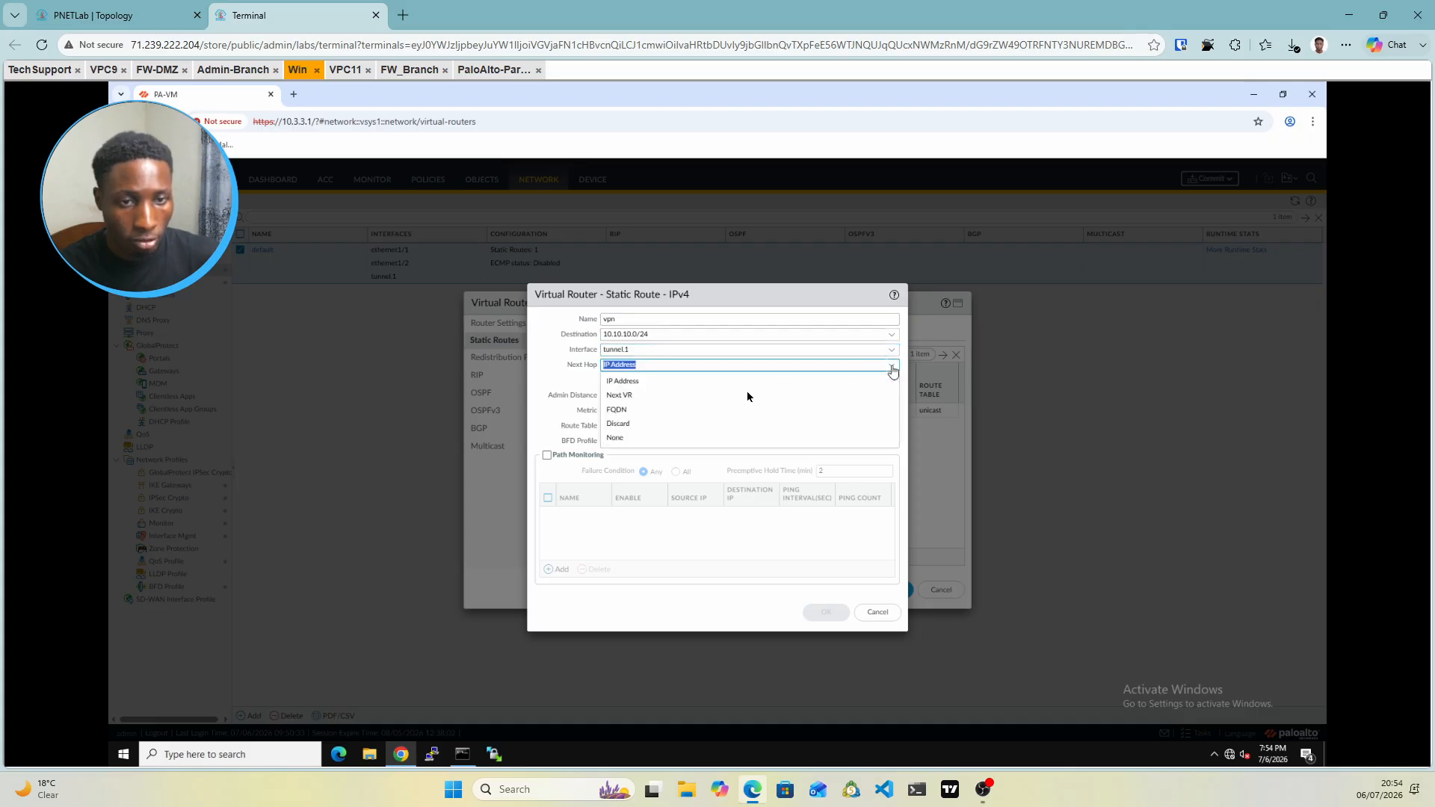
left_click(618, 439)
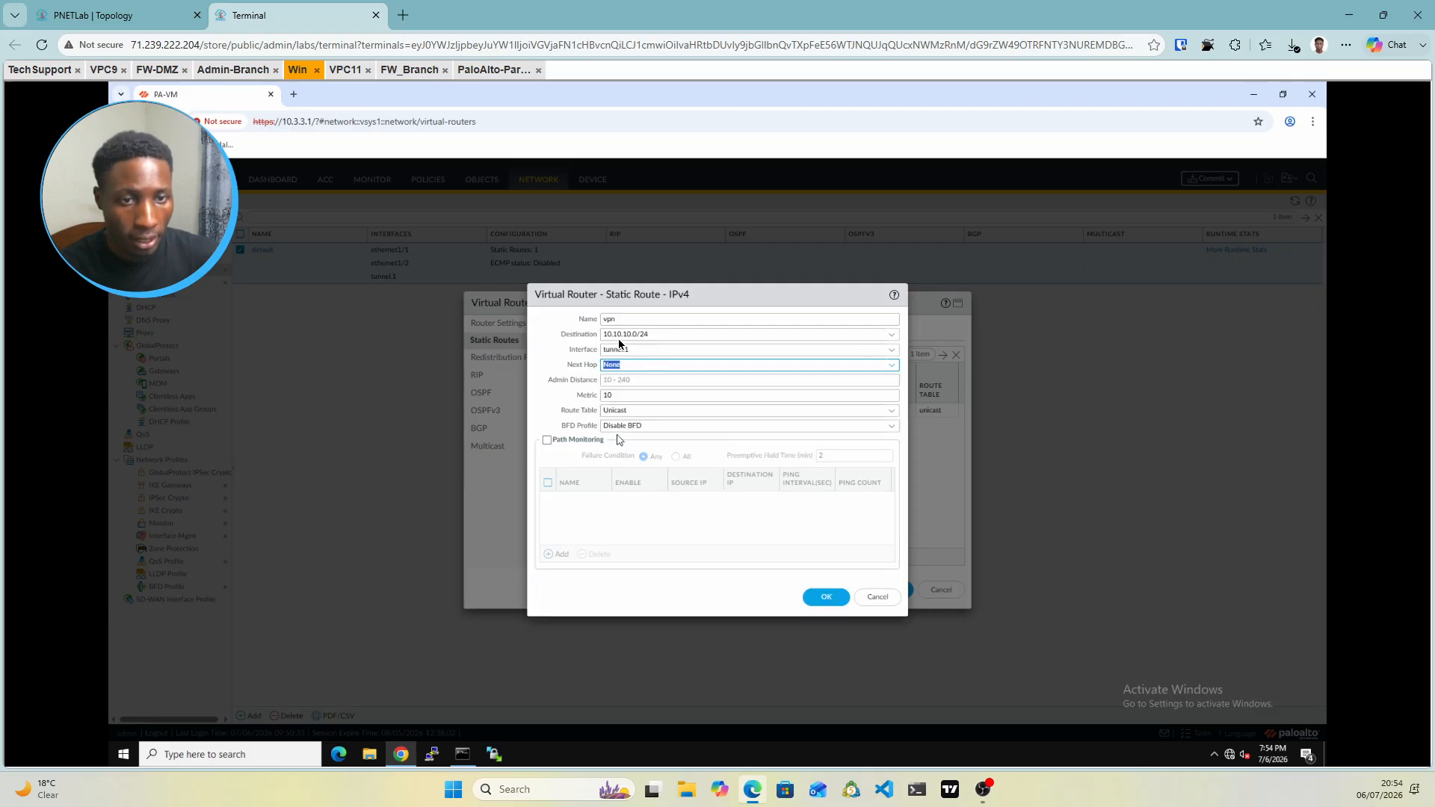
left_click(822, 598)
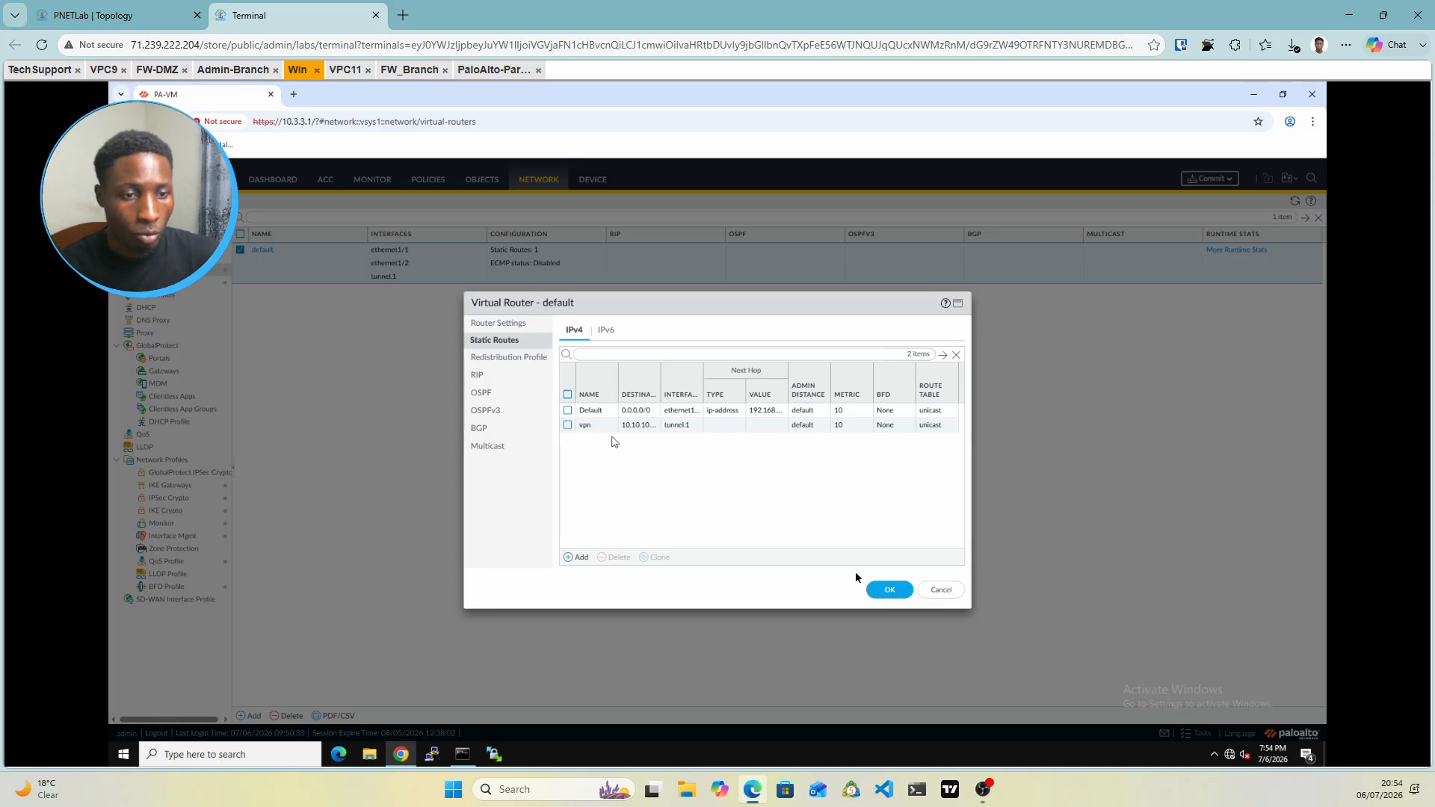
left_click(890, 590)
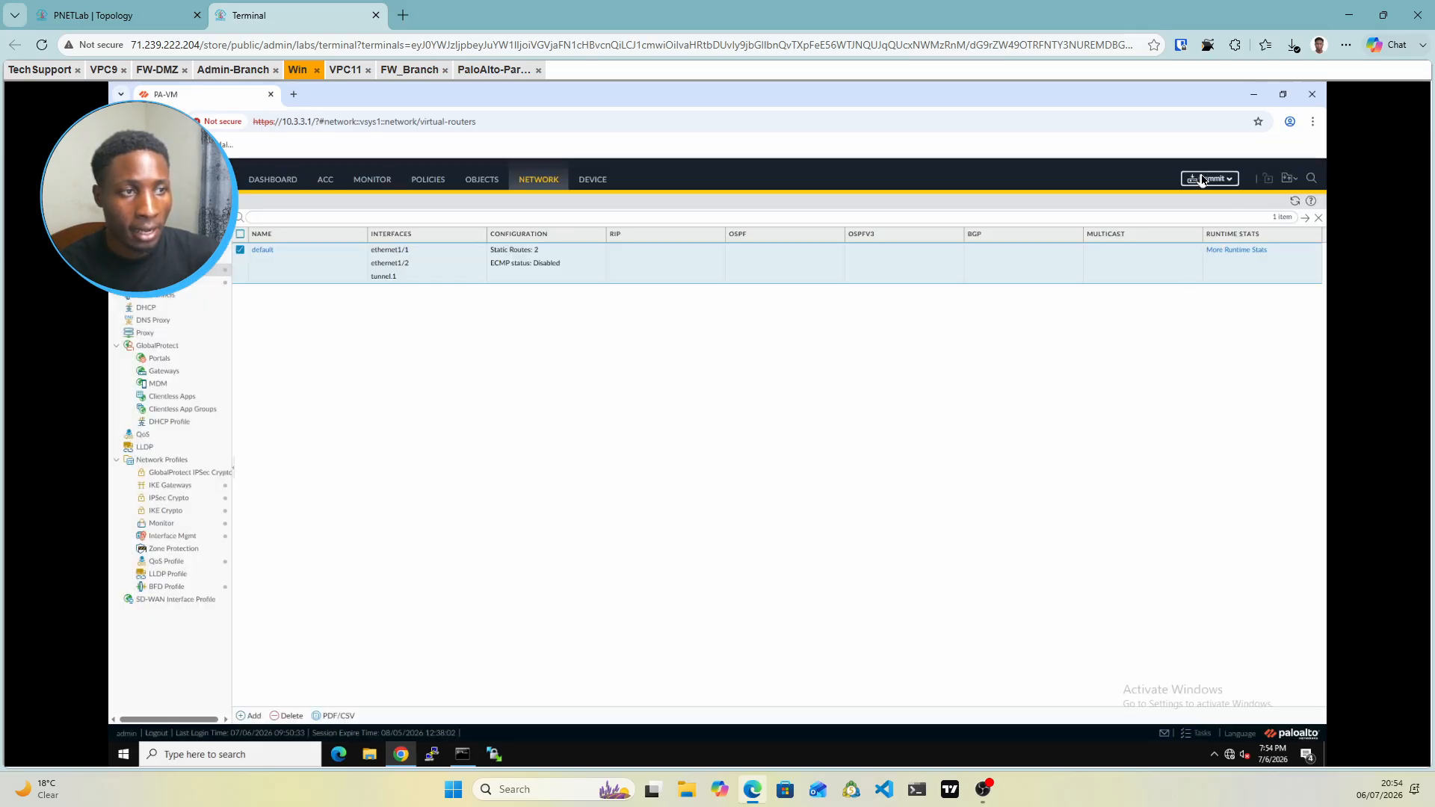
Commit all pending device-and-network changes to the Palo Alto firewall
left_click(1203, 181)
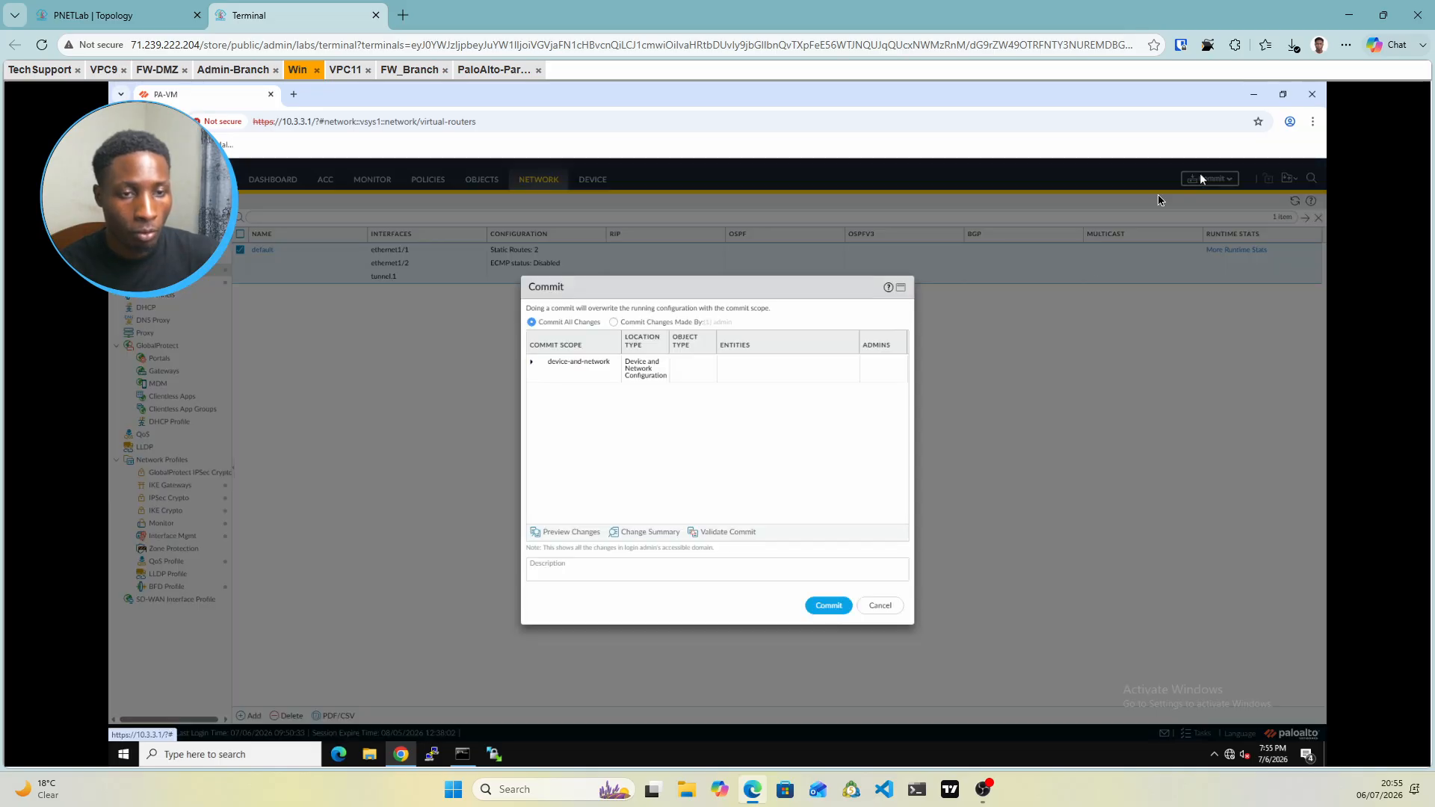
left_click(828, 606)
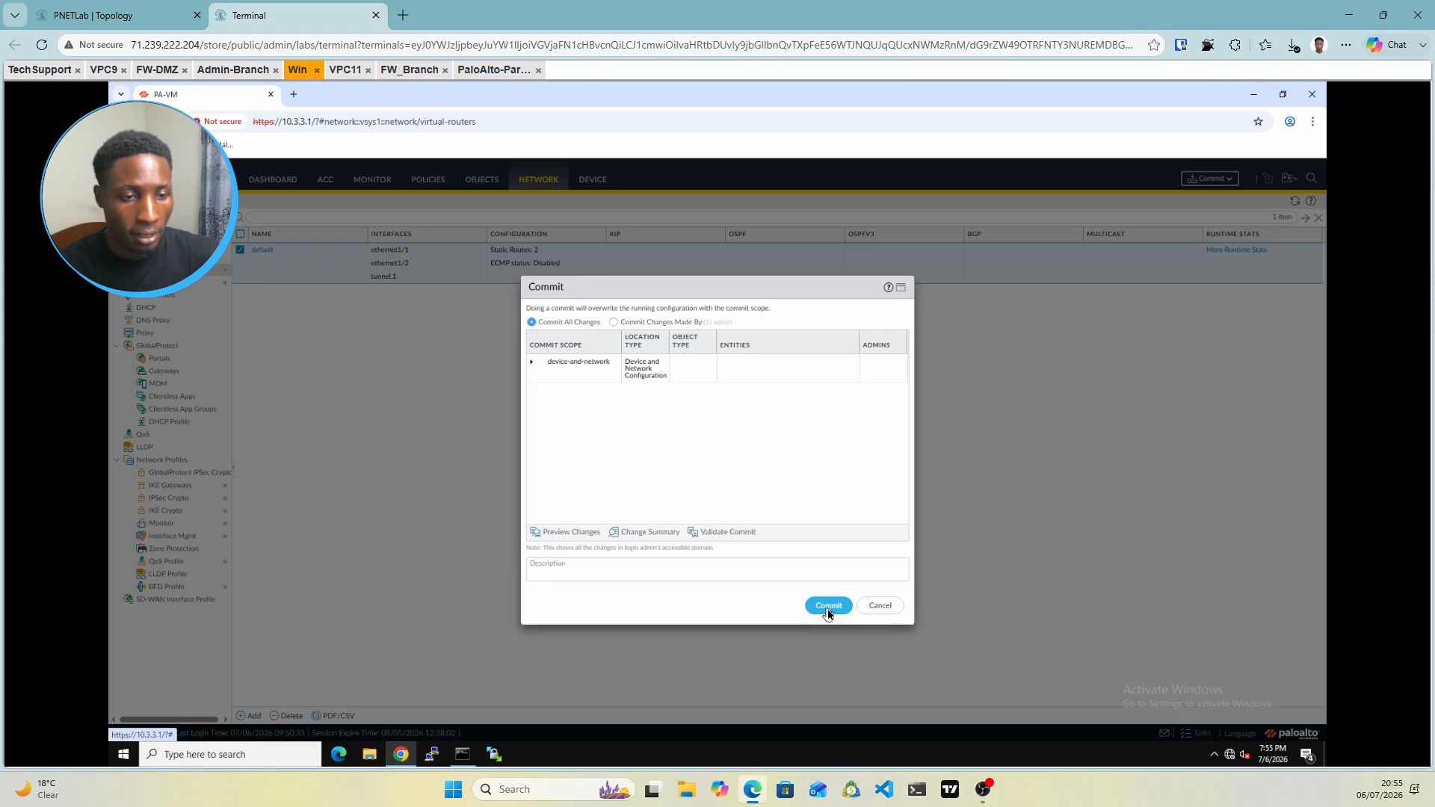
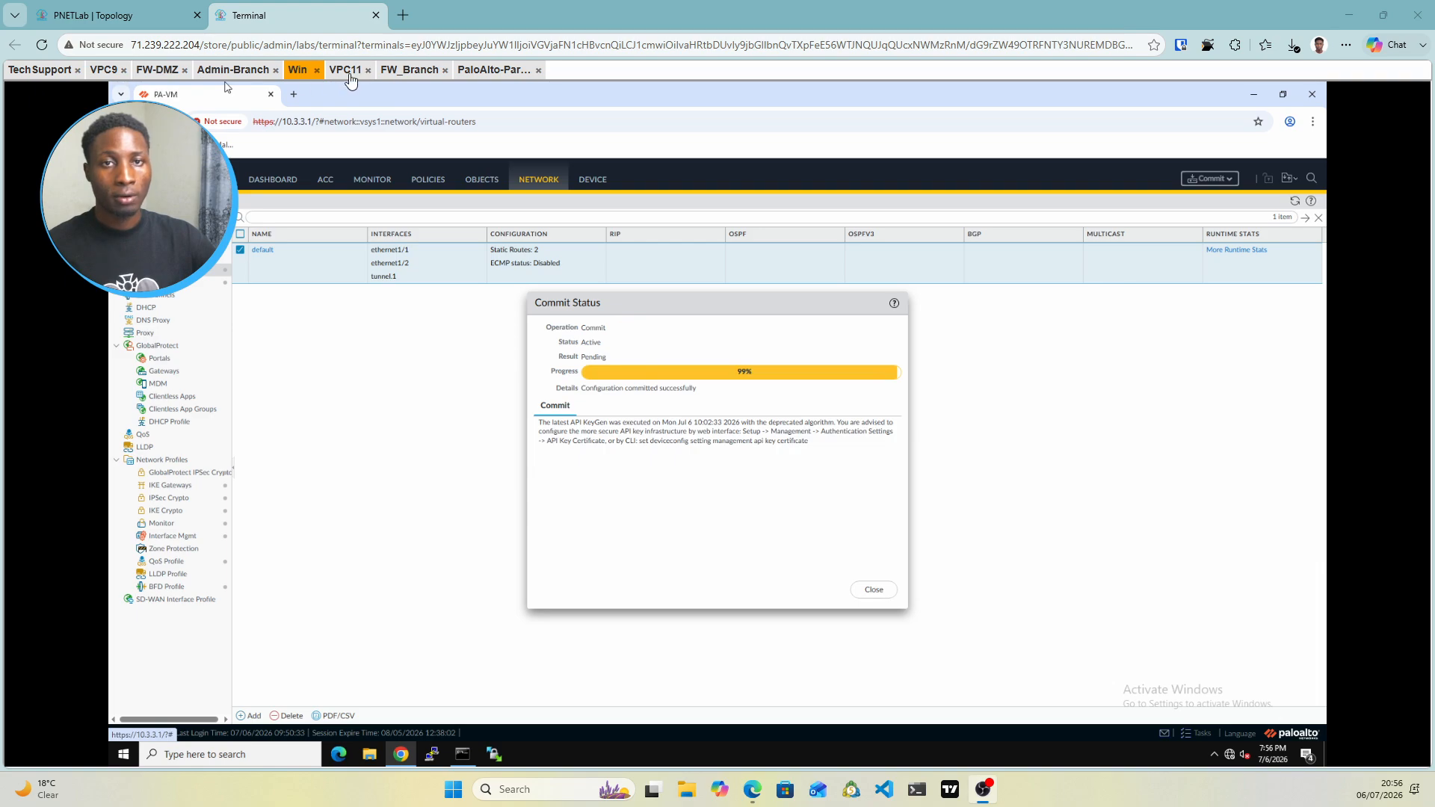
Open a console to the TestVPN node from the PNETLab topology, then return to the VPC9 console
left_click(94, 24)
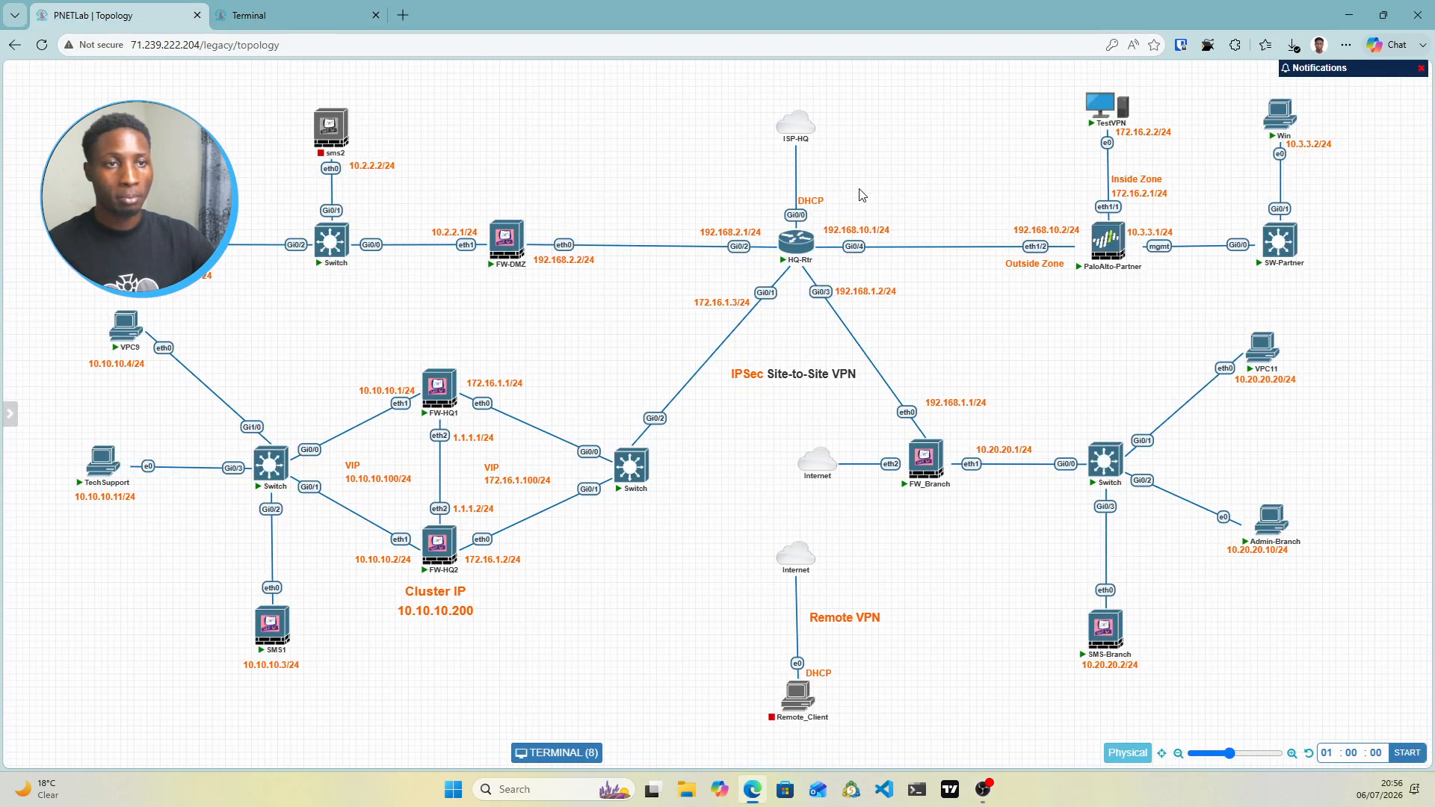
left_click(1113, 116)
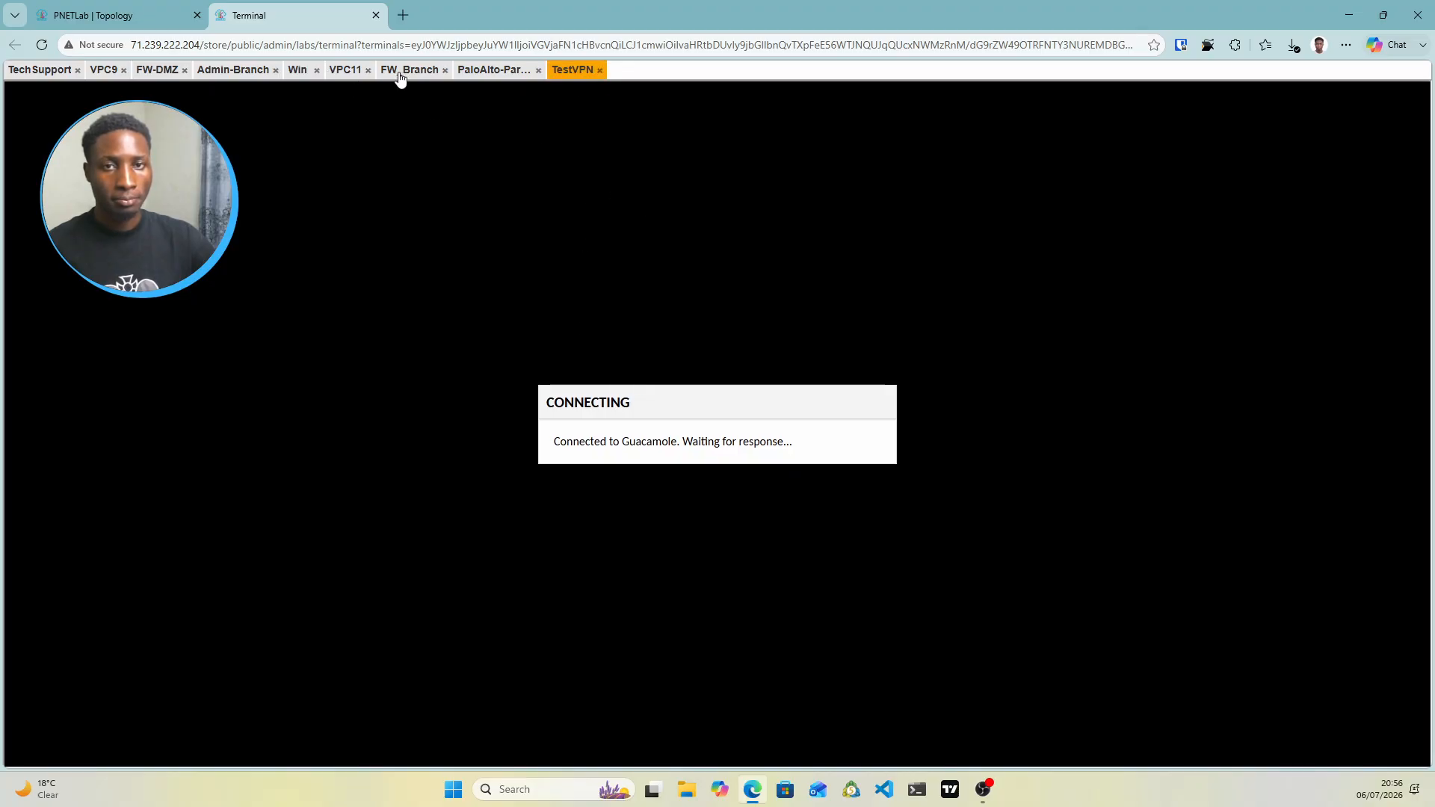
left_click(112, 16)
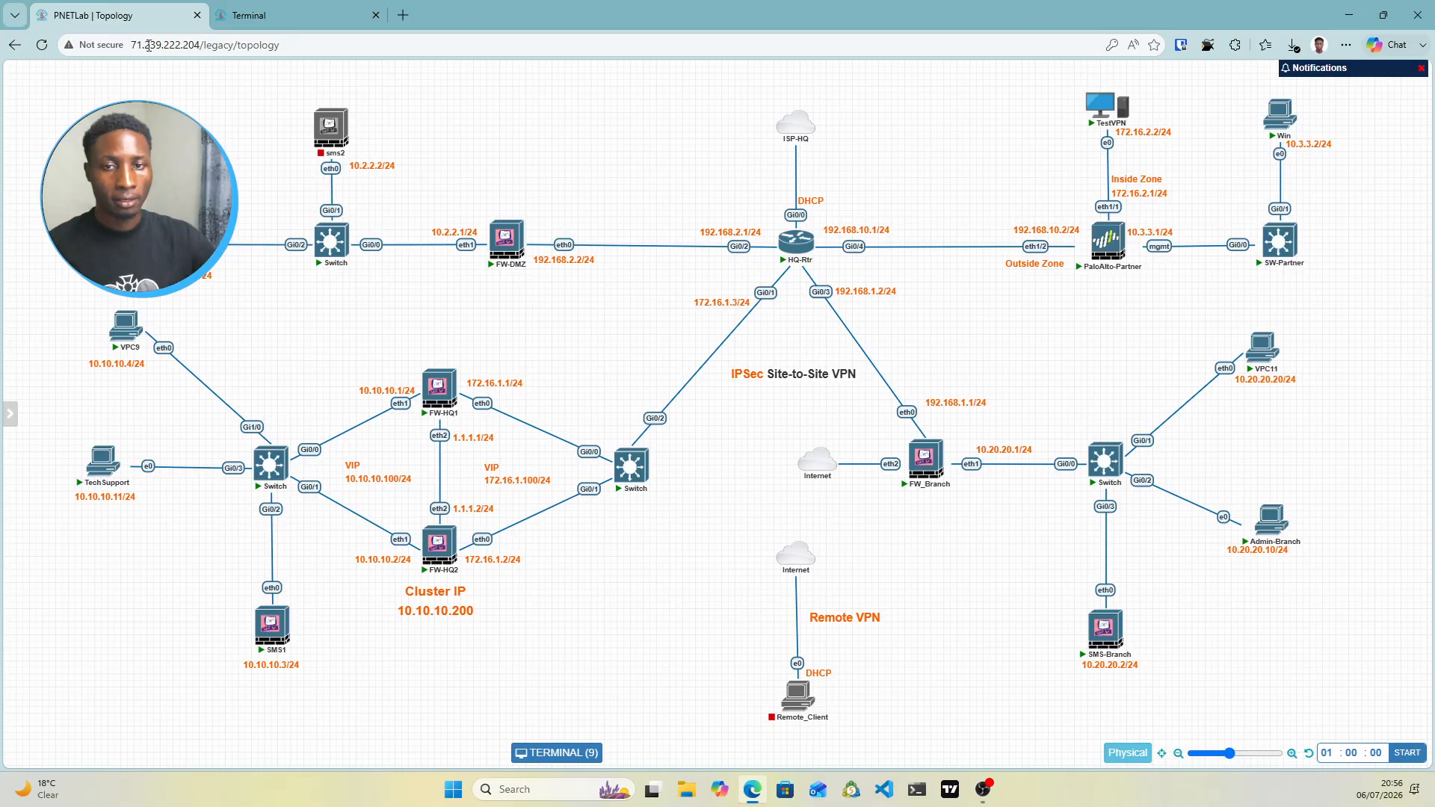
left_click(222, 11)
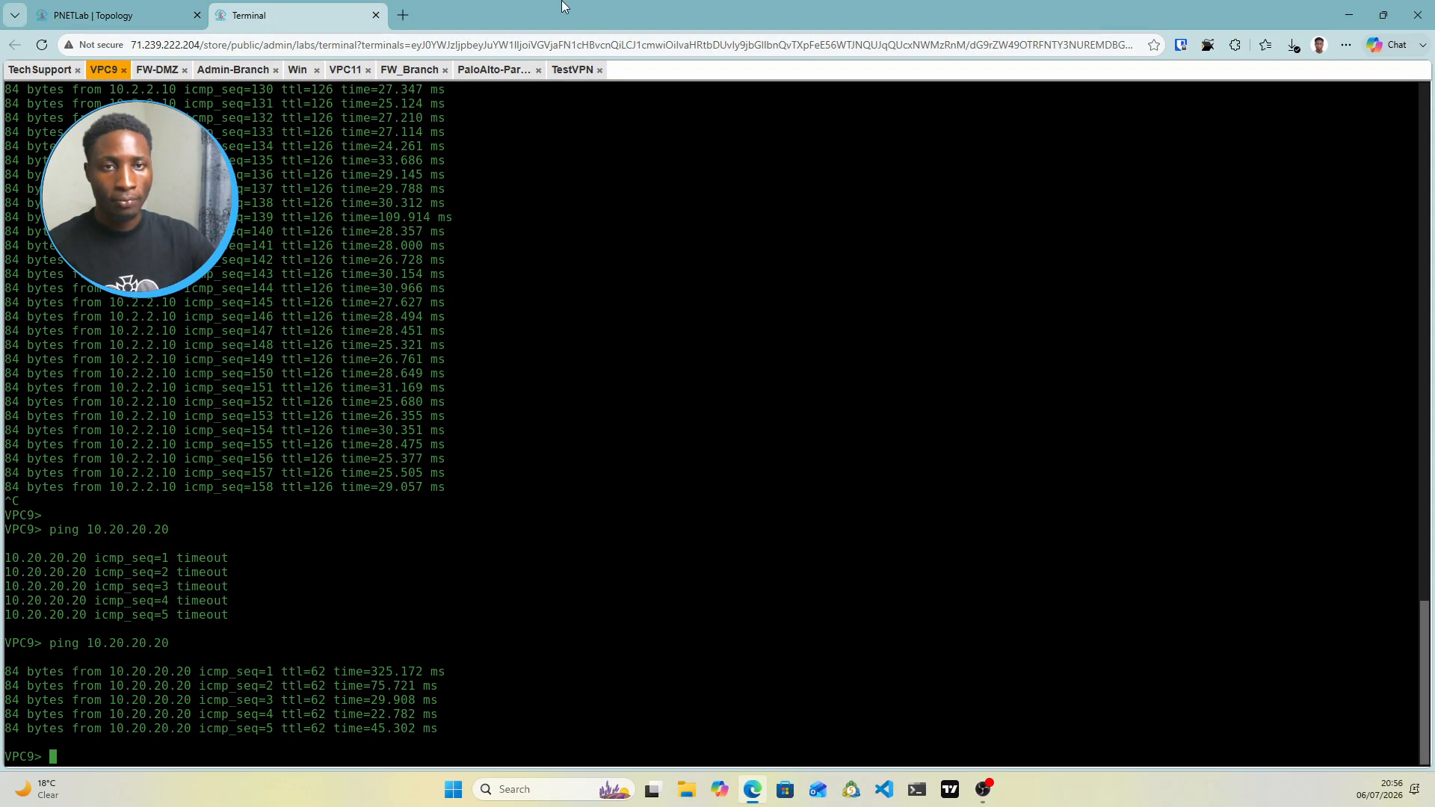
left_click(579, 70)
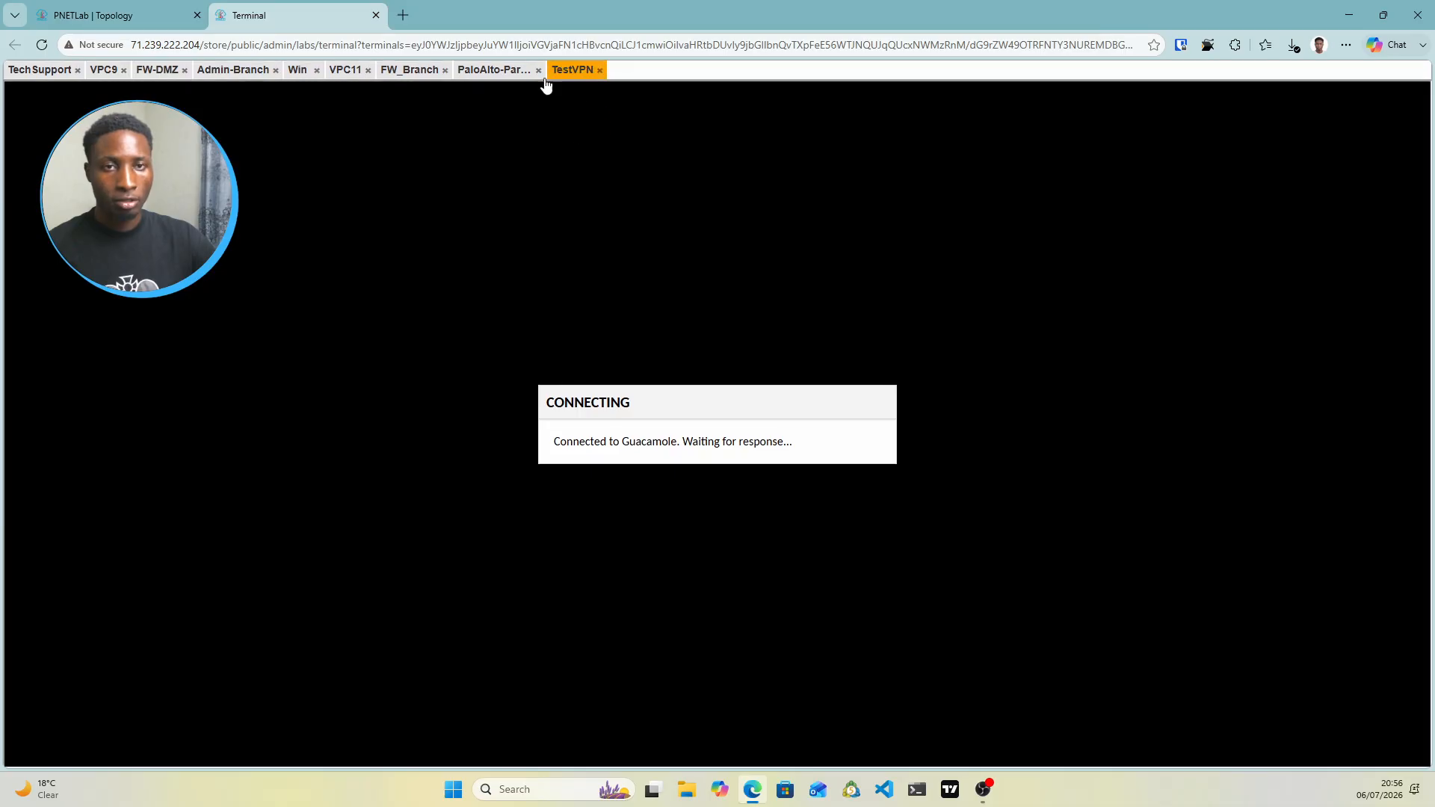
left_click(138, 12)
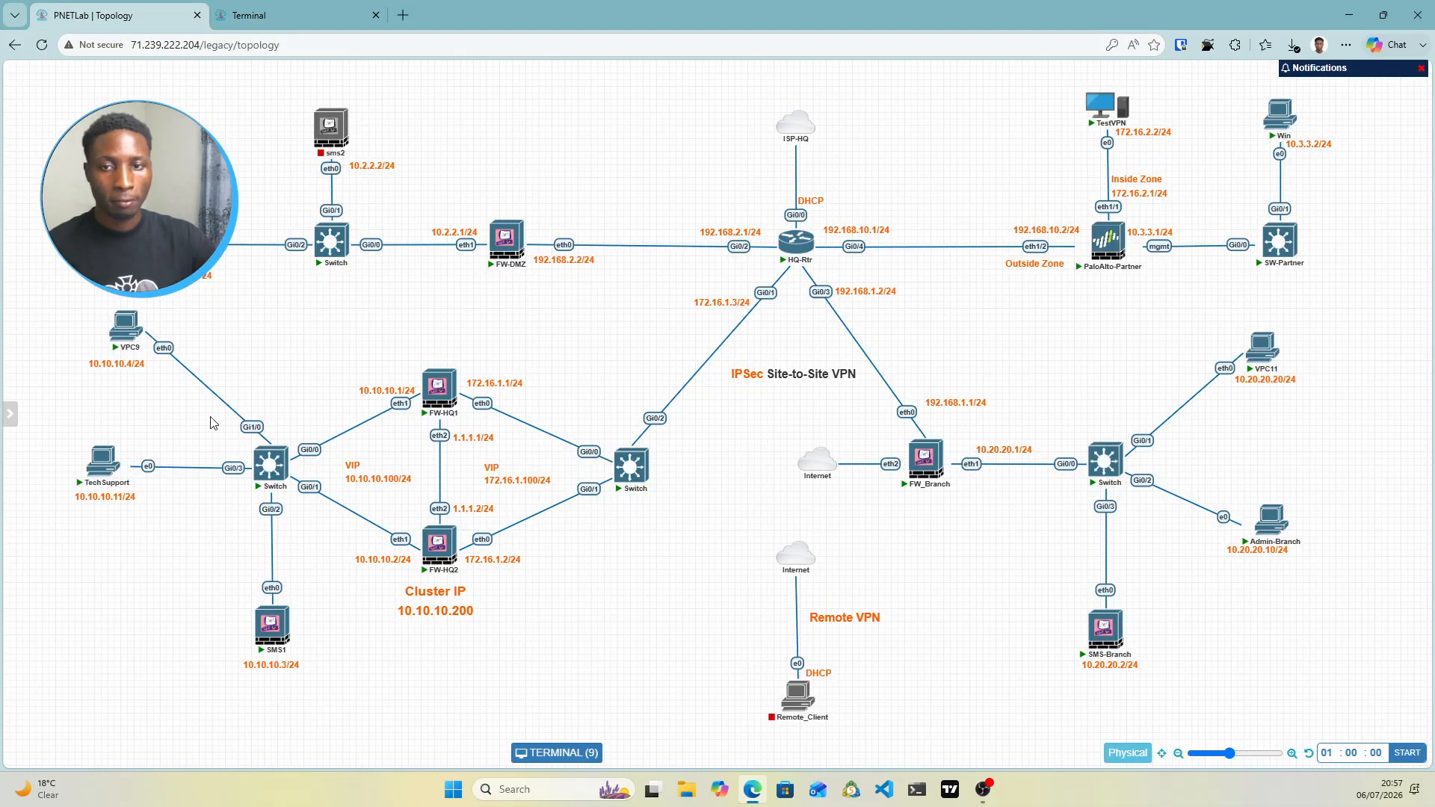
mouse_move(1097, 111)
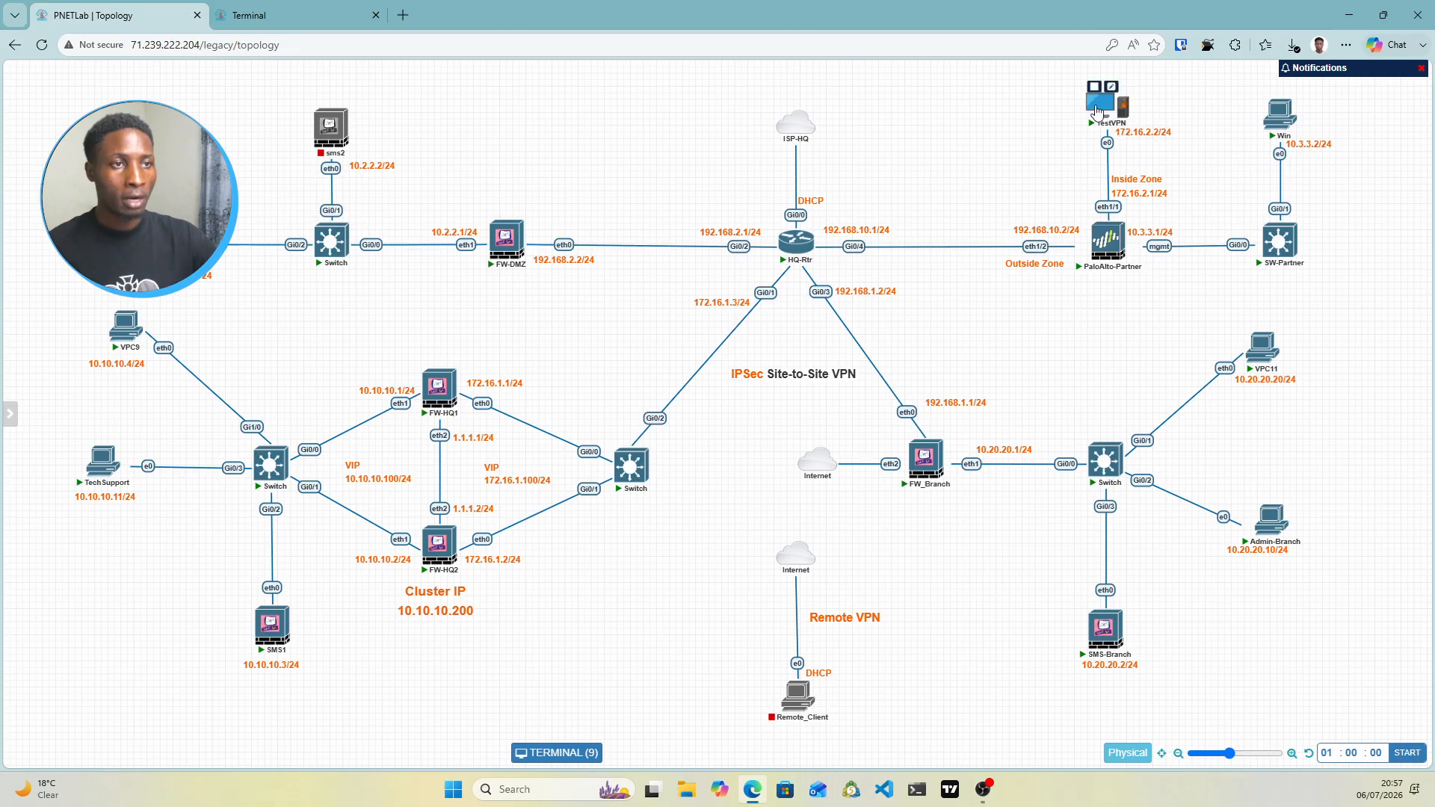
left_click(292, 26)
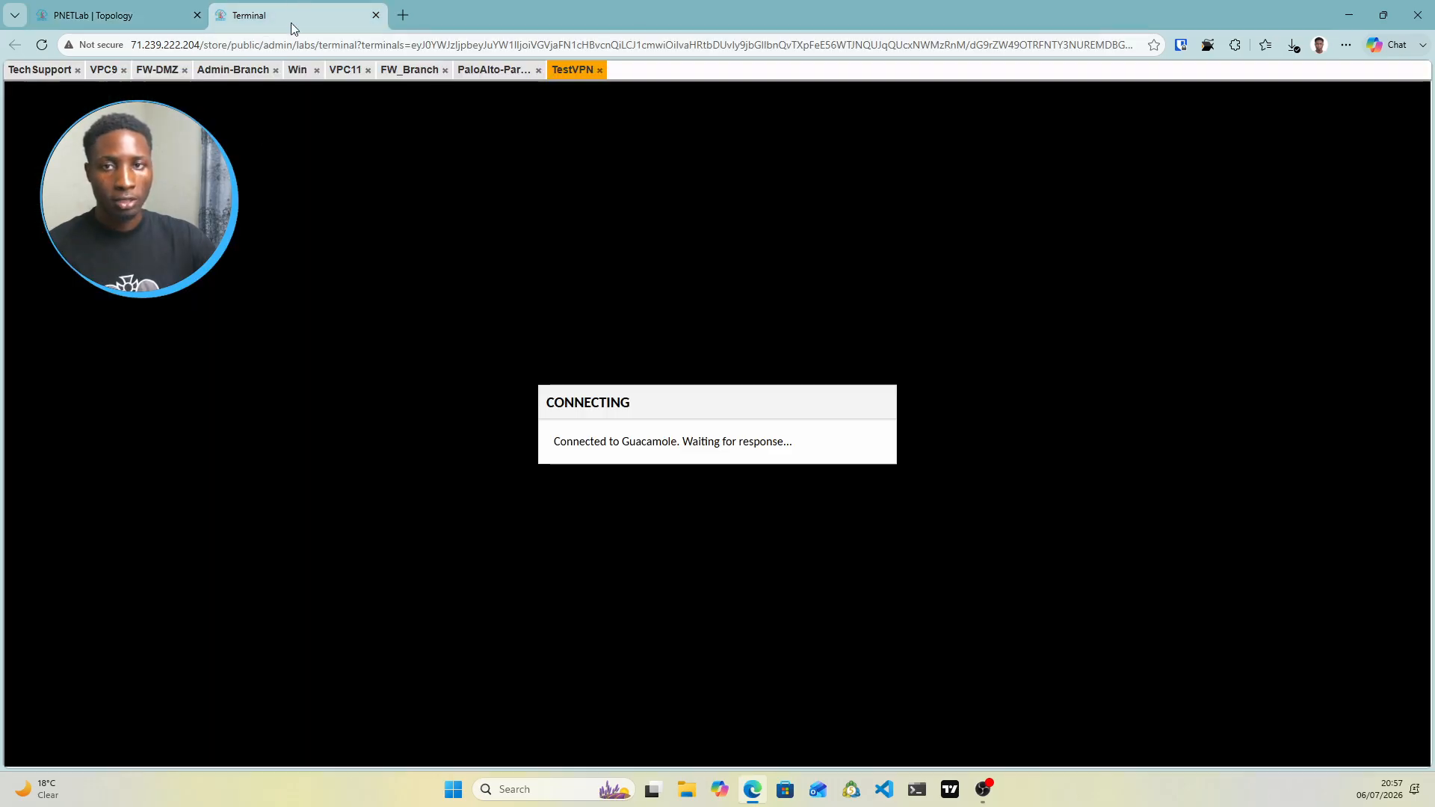
left_click(107, 72)
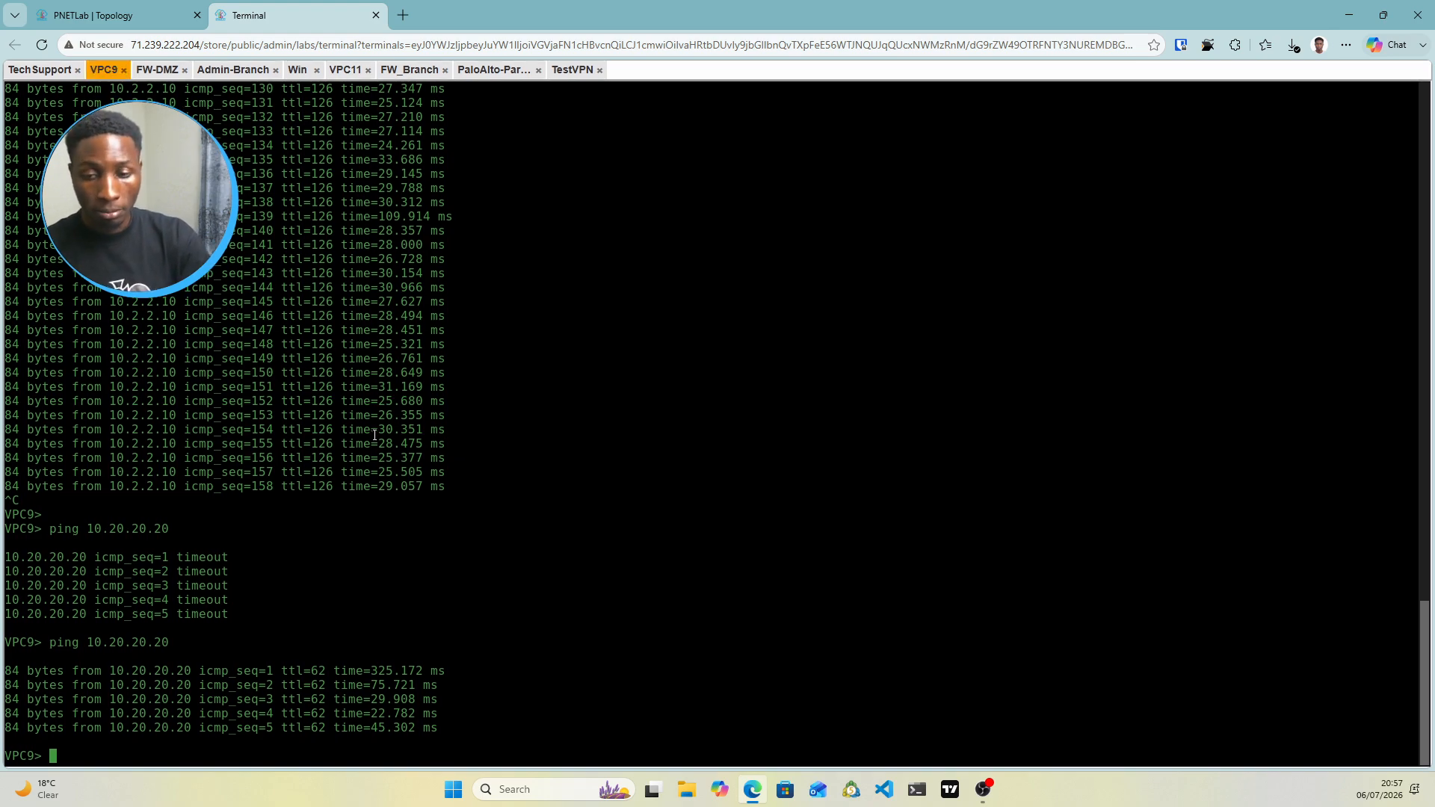
Ping 172.16.2.2 from VPC9, then rerun it as a continuous ping with -t
type("ping ")
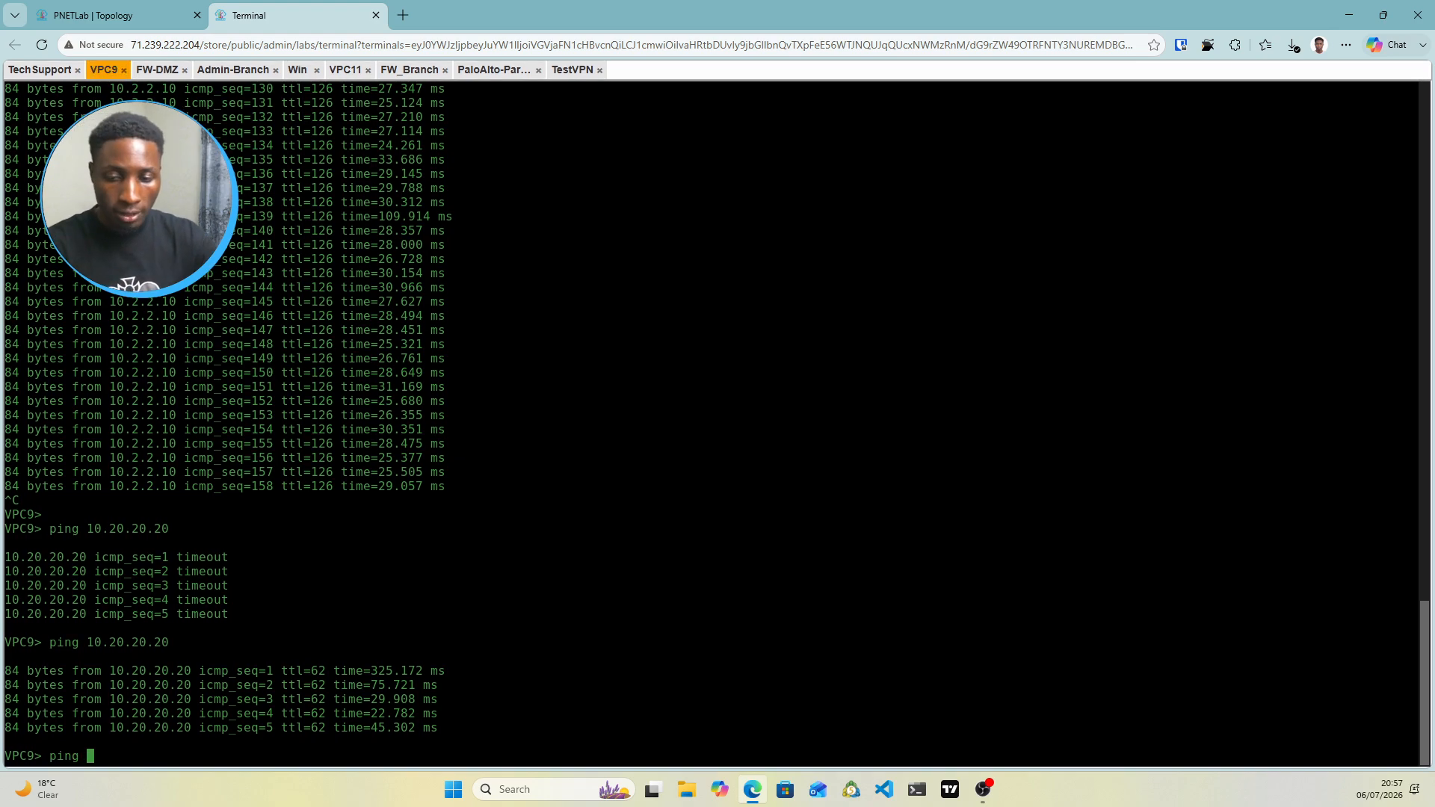
type("17")
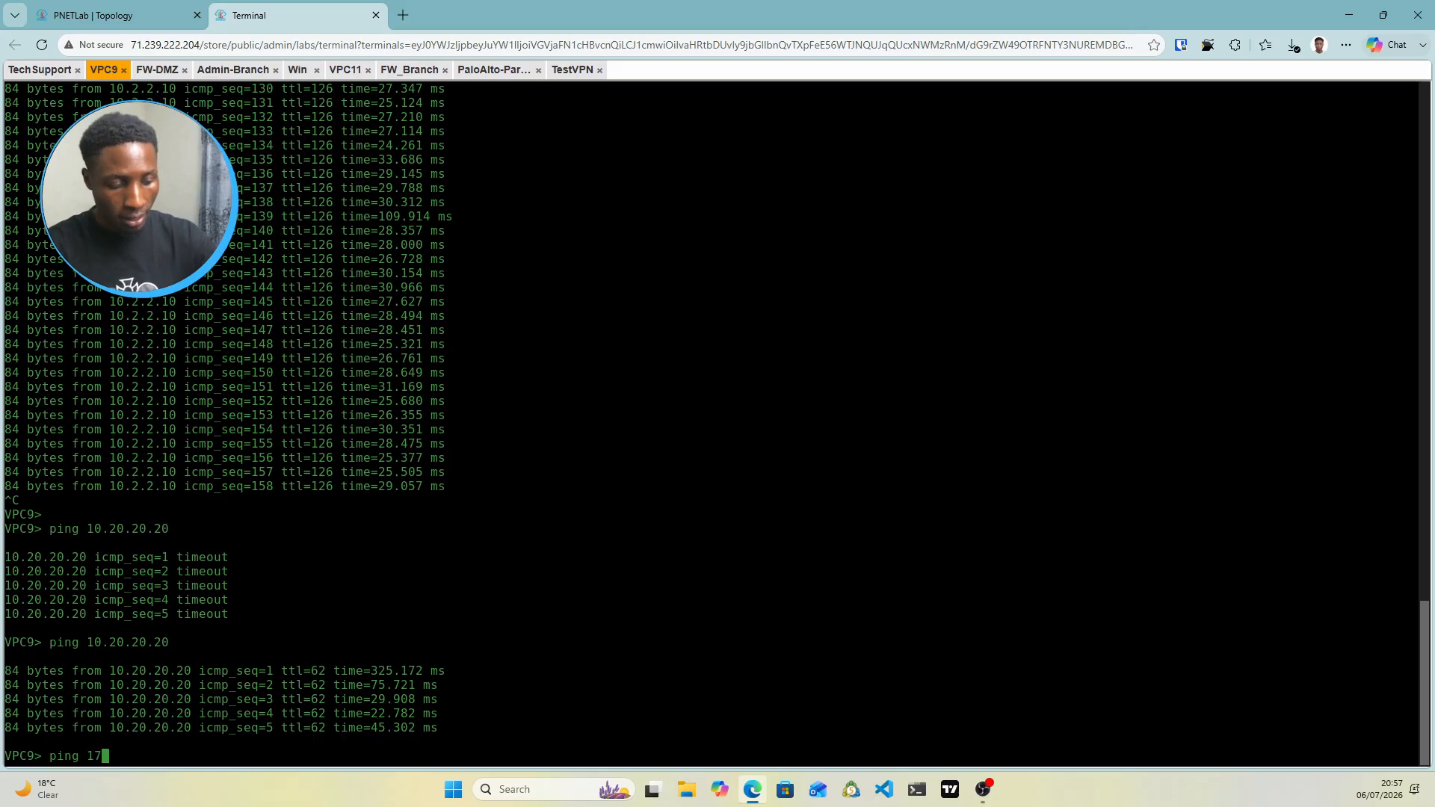
type("2.16.2.2")
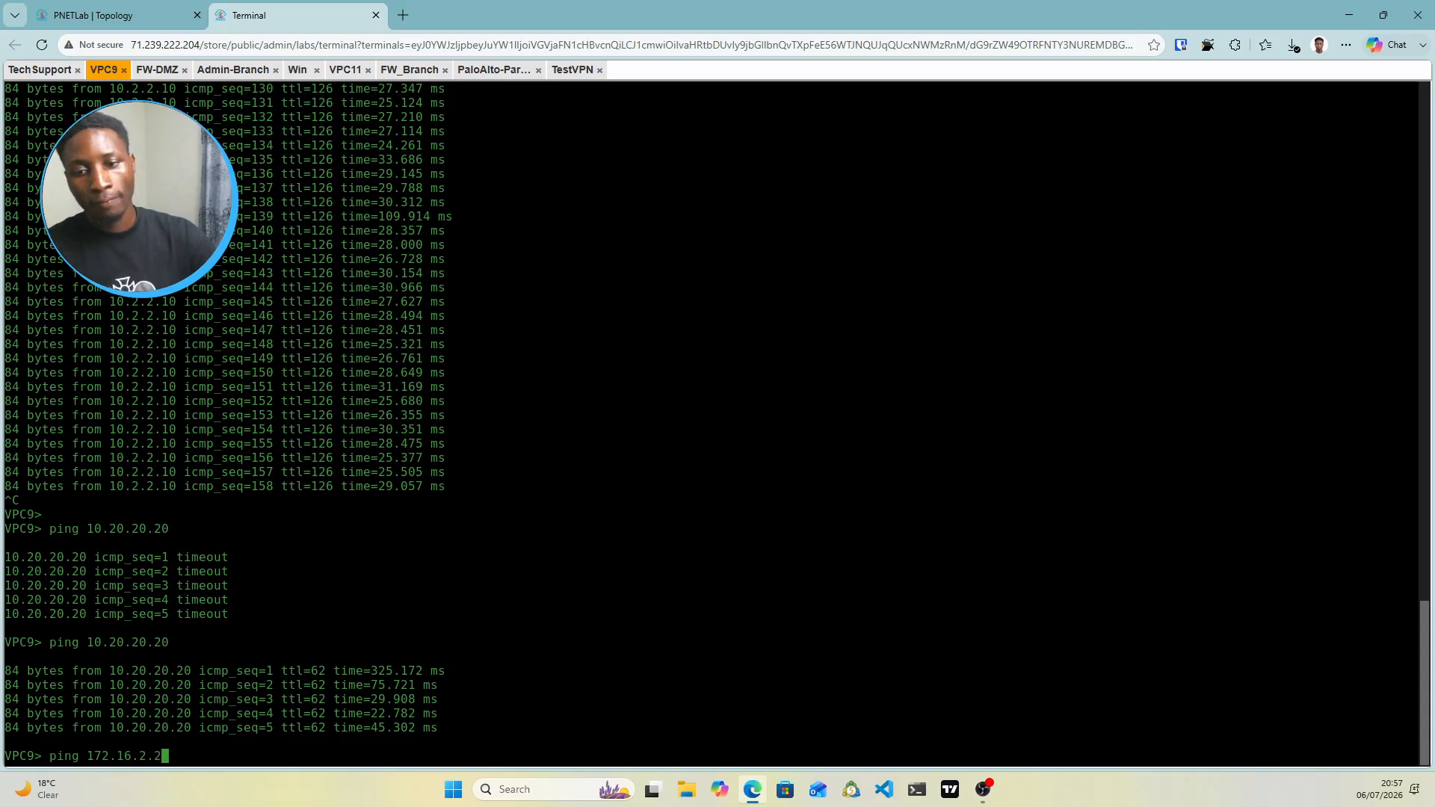
key("Return")
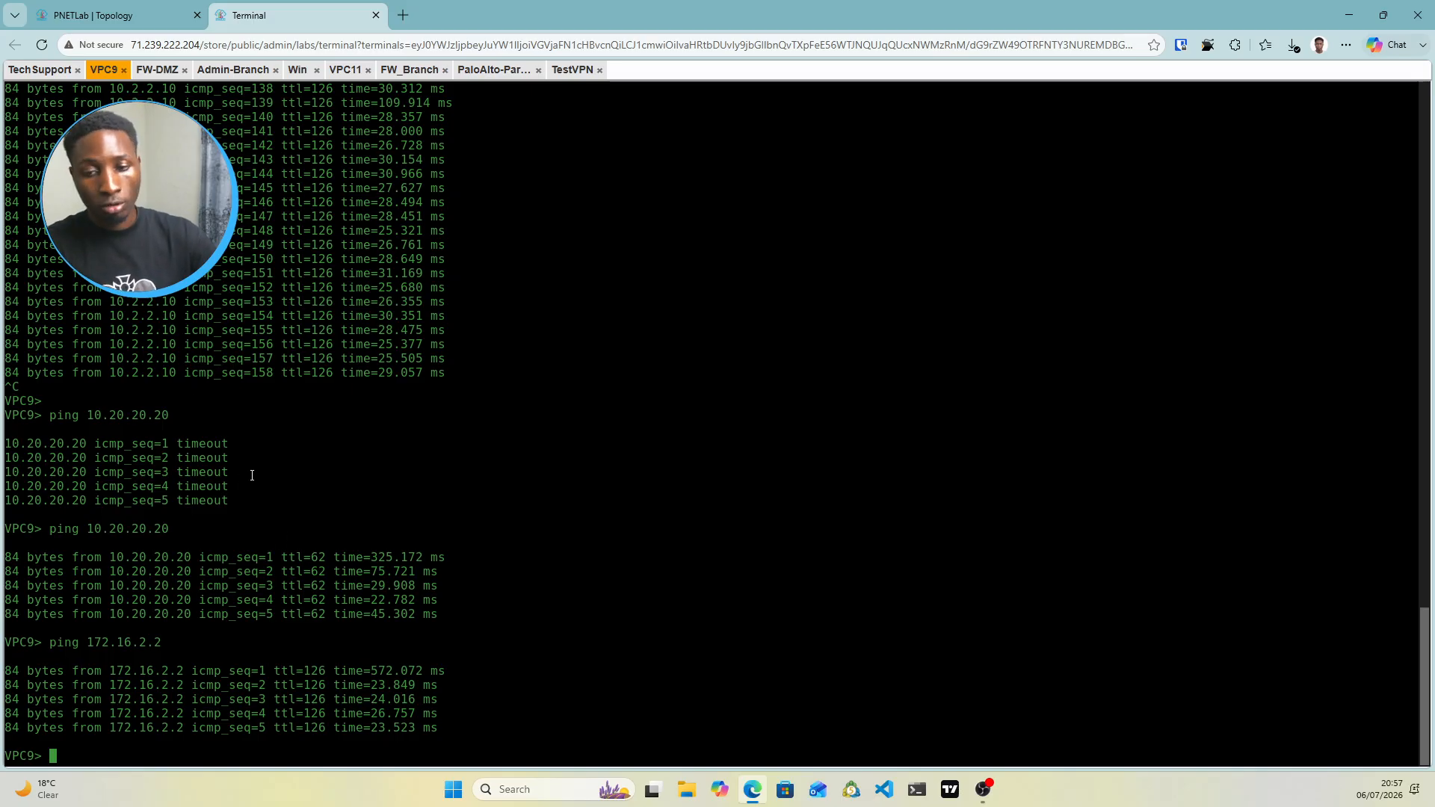
key("Up")
type("-")
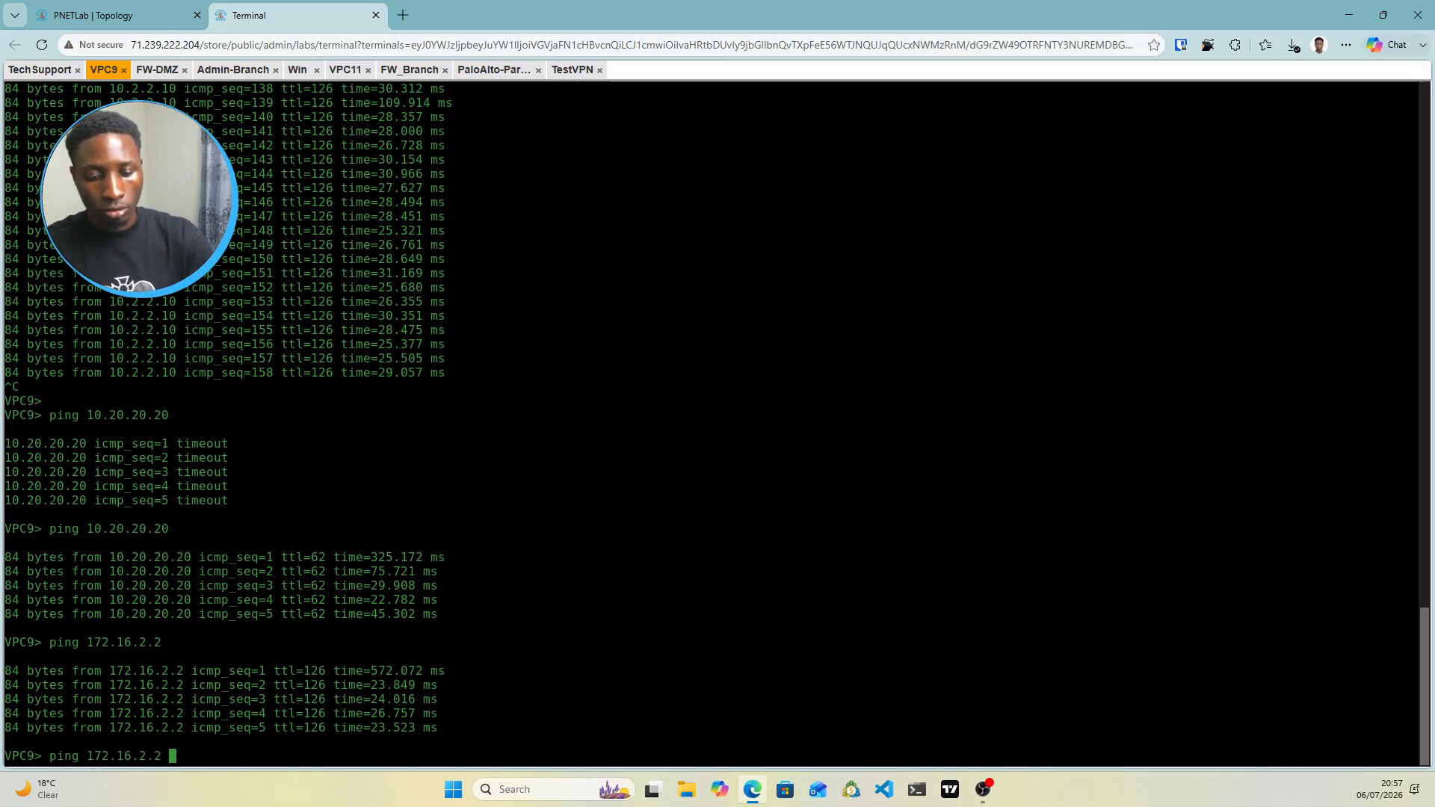
type("t")
key("Return")
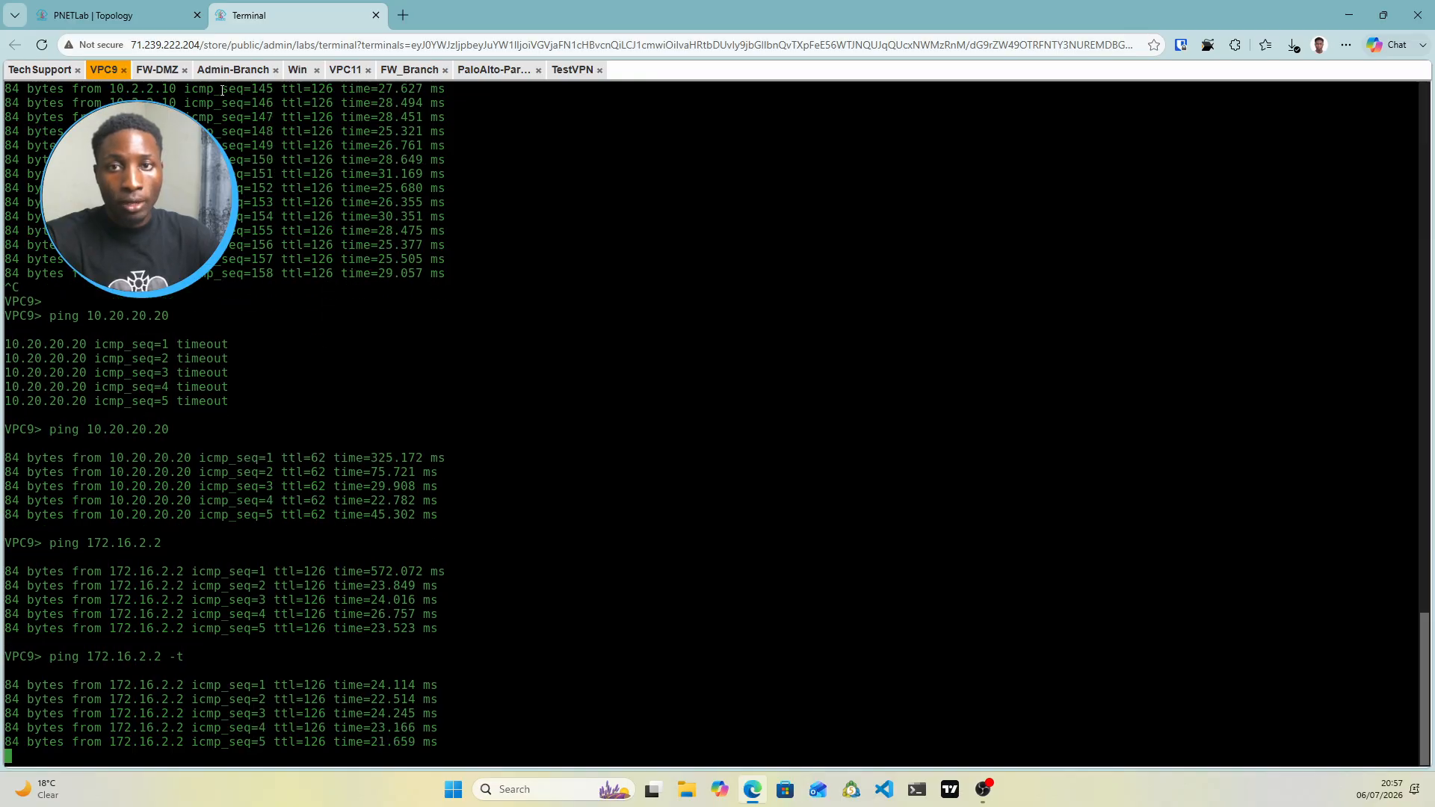
left_click(300, 71)
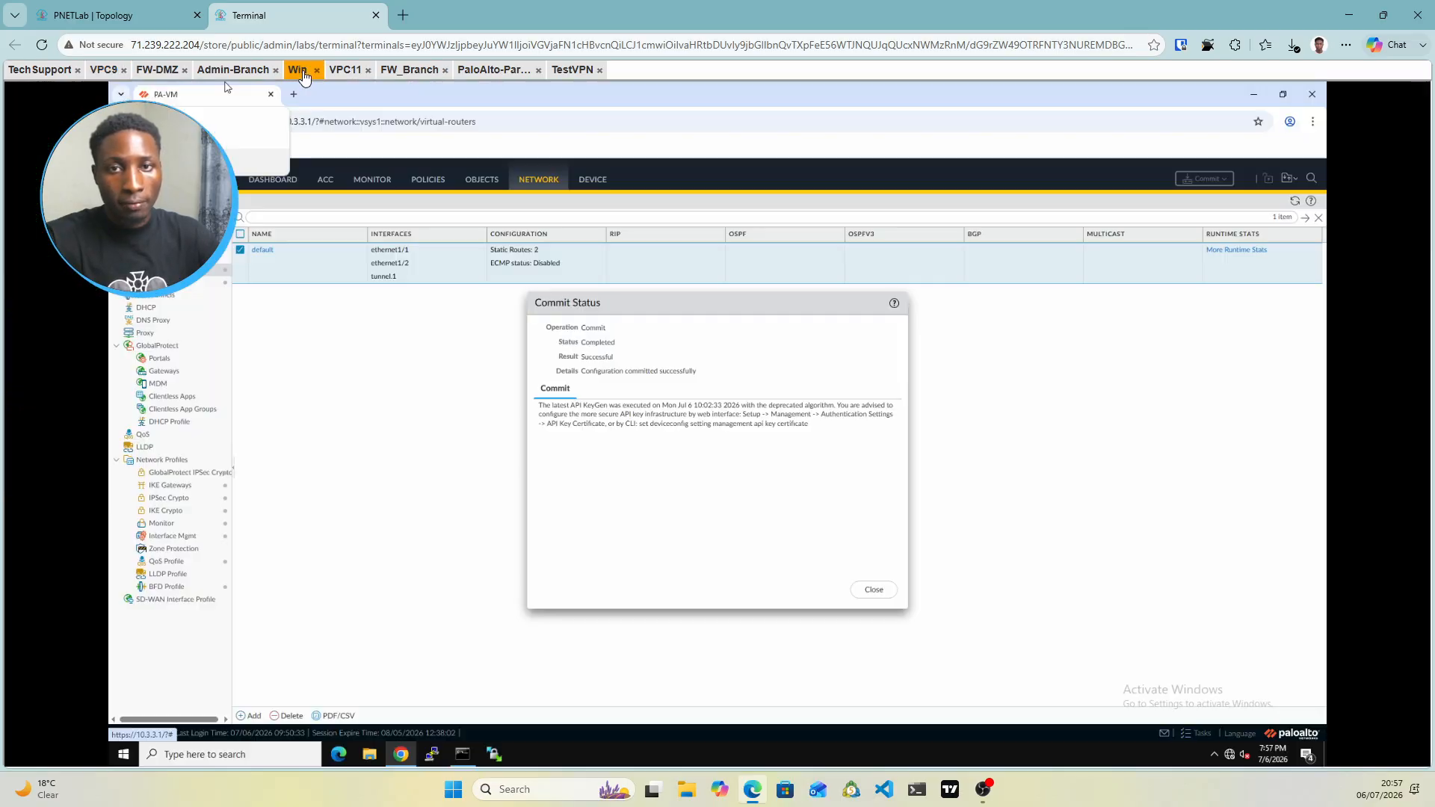
Close the commit report and check IPSec-Tunnel's status to peer 172.16.1.100 on the IPSec Tunnels page
left_click(882, 589)
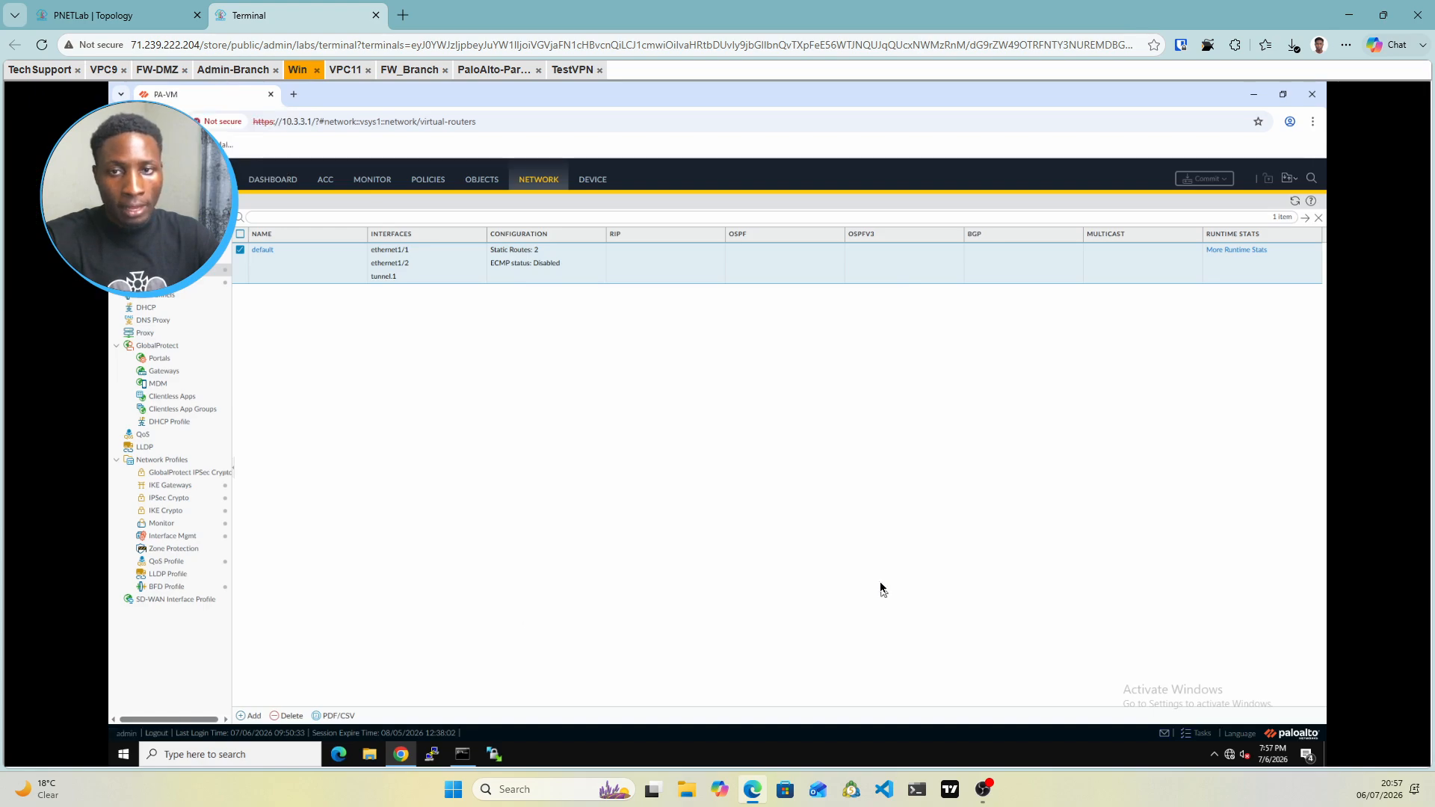
left_click(156, 283)
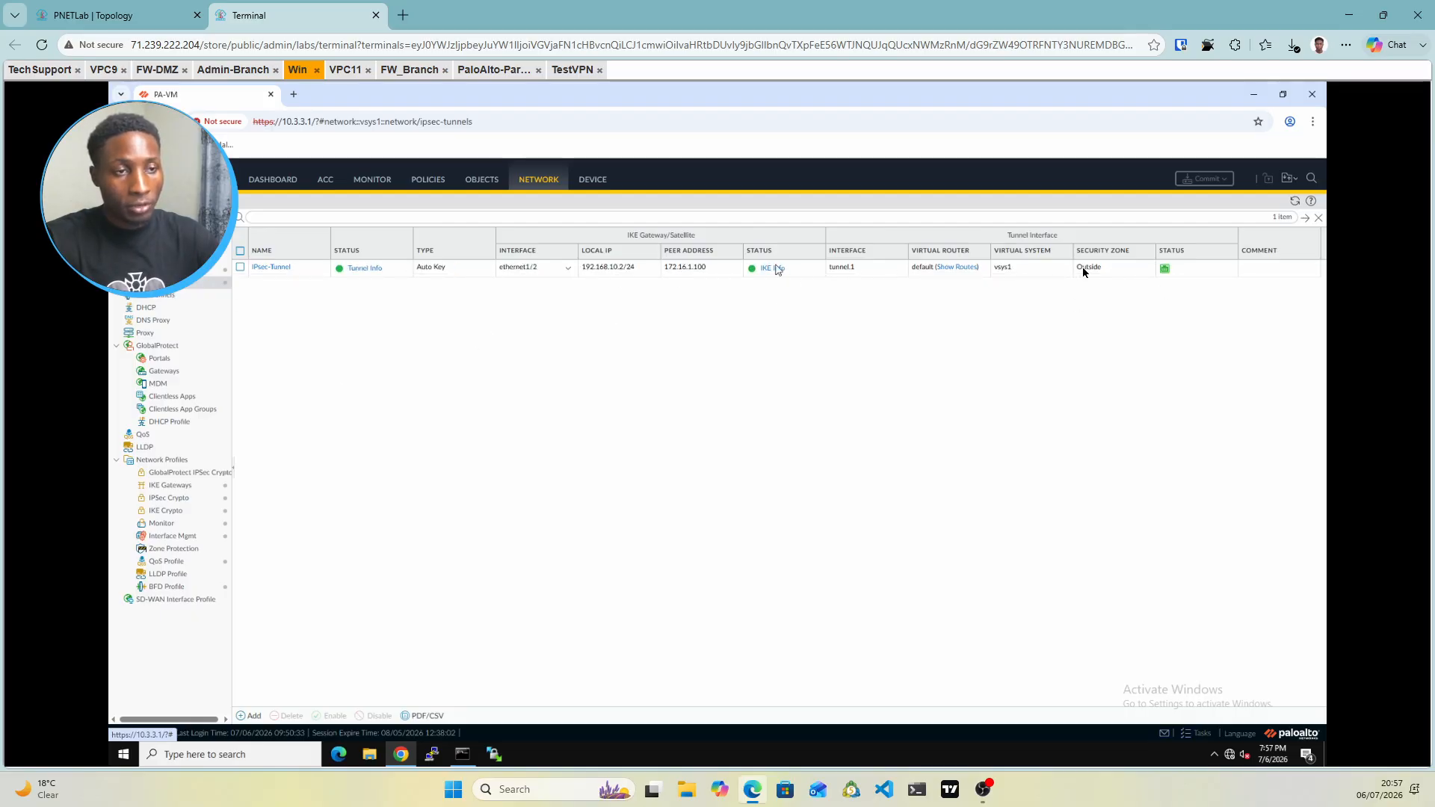
left_click(141, 22)
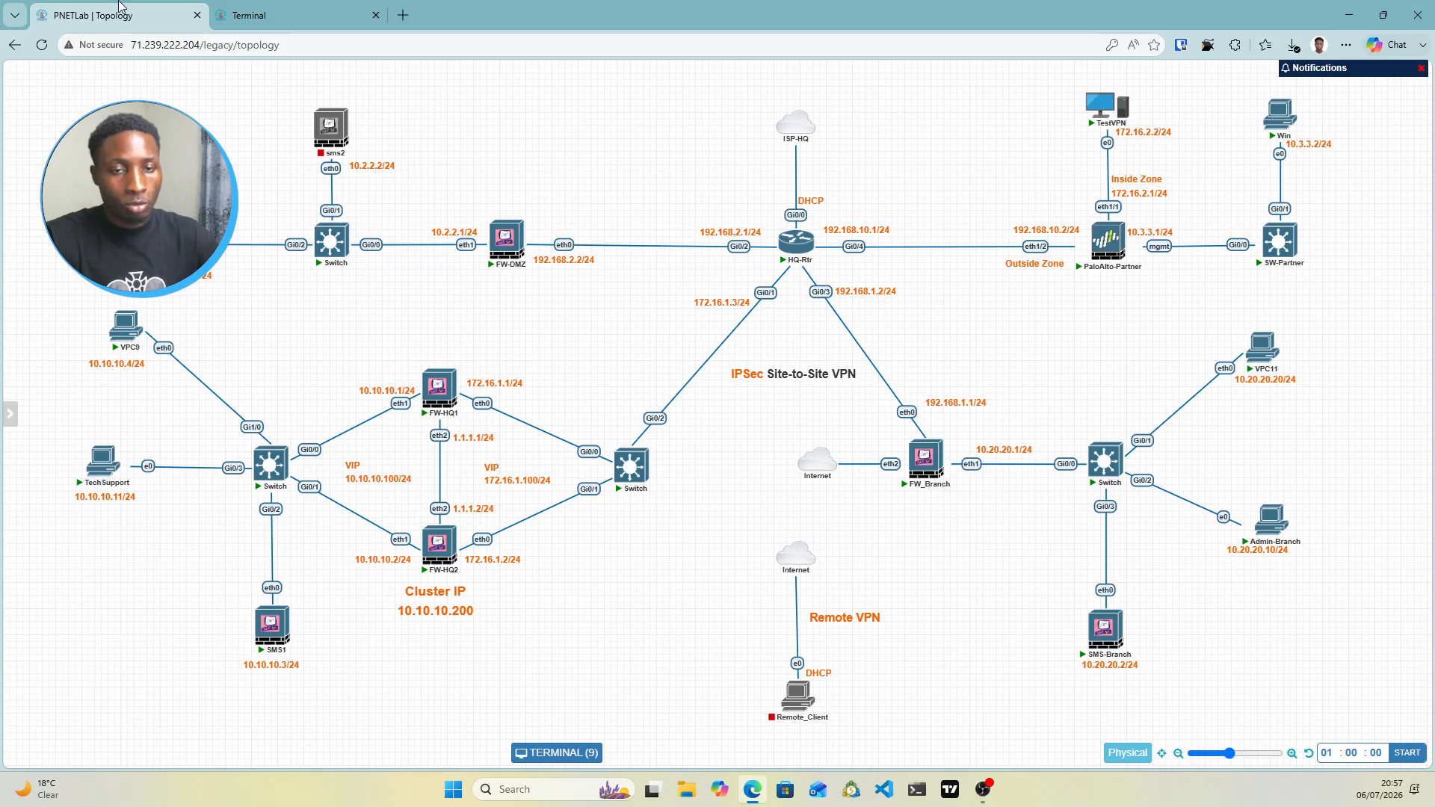
left_click(291, 10)
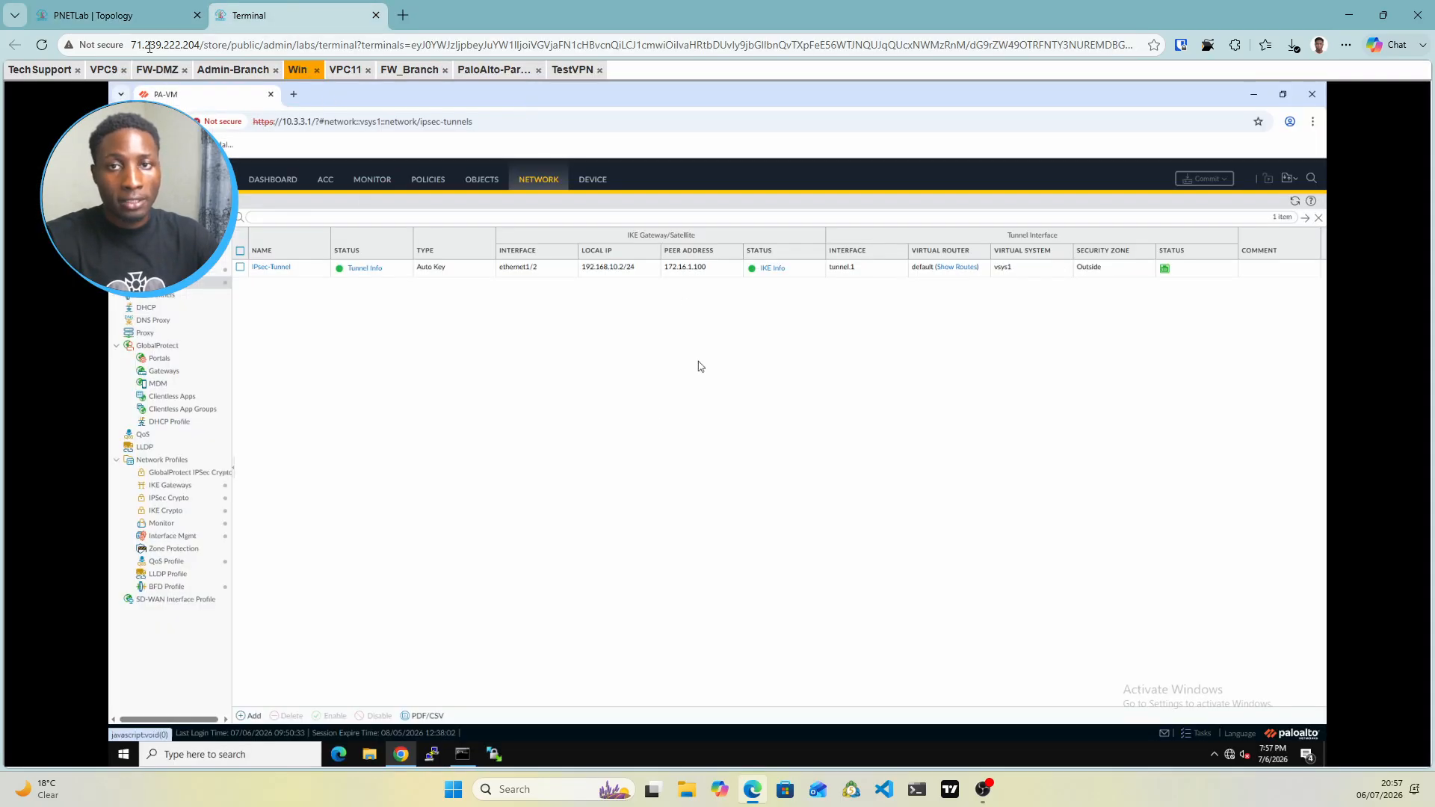
left_click(136, 25)
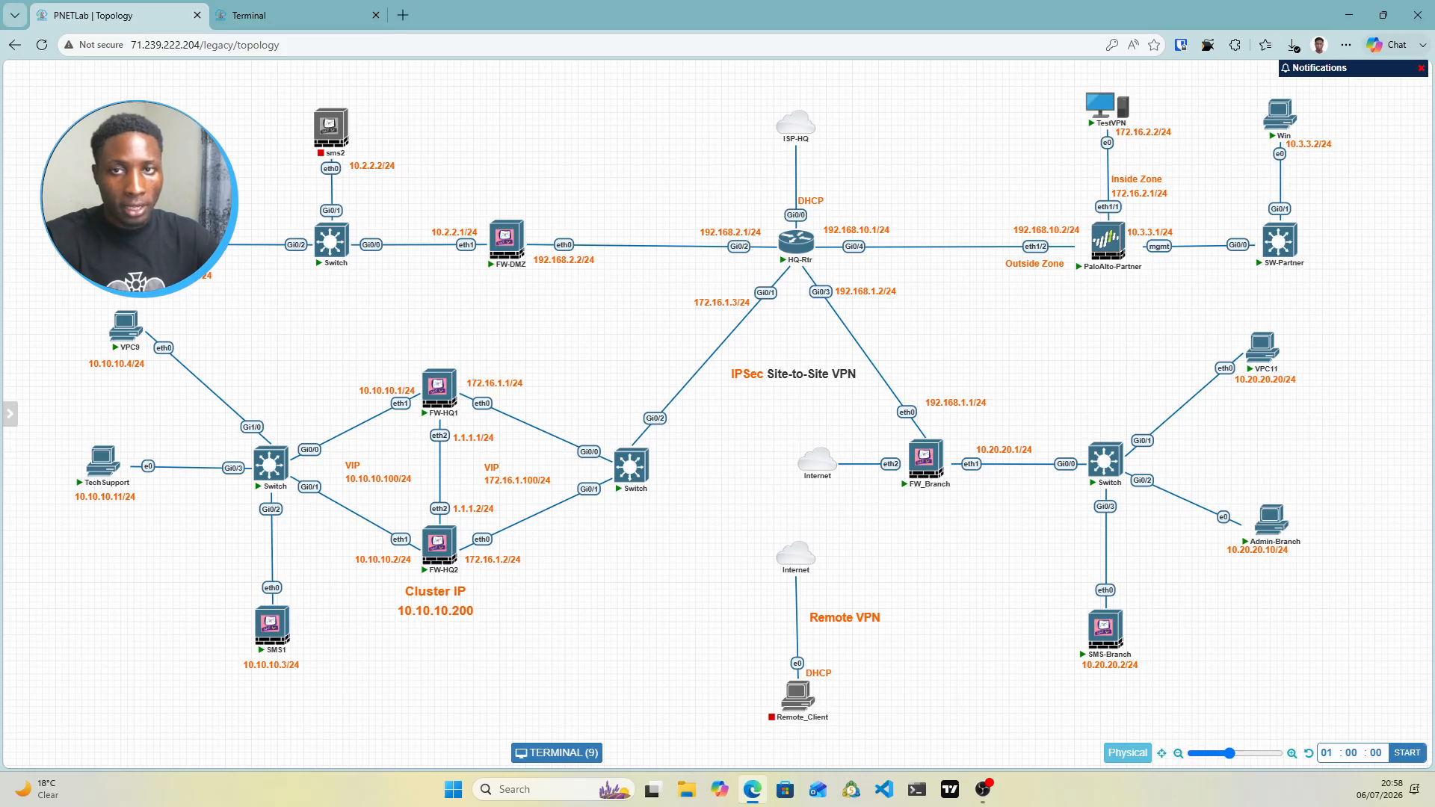
left_click(263, 16)
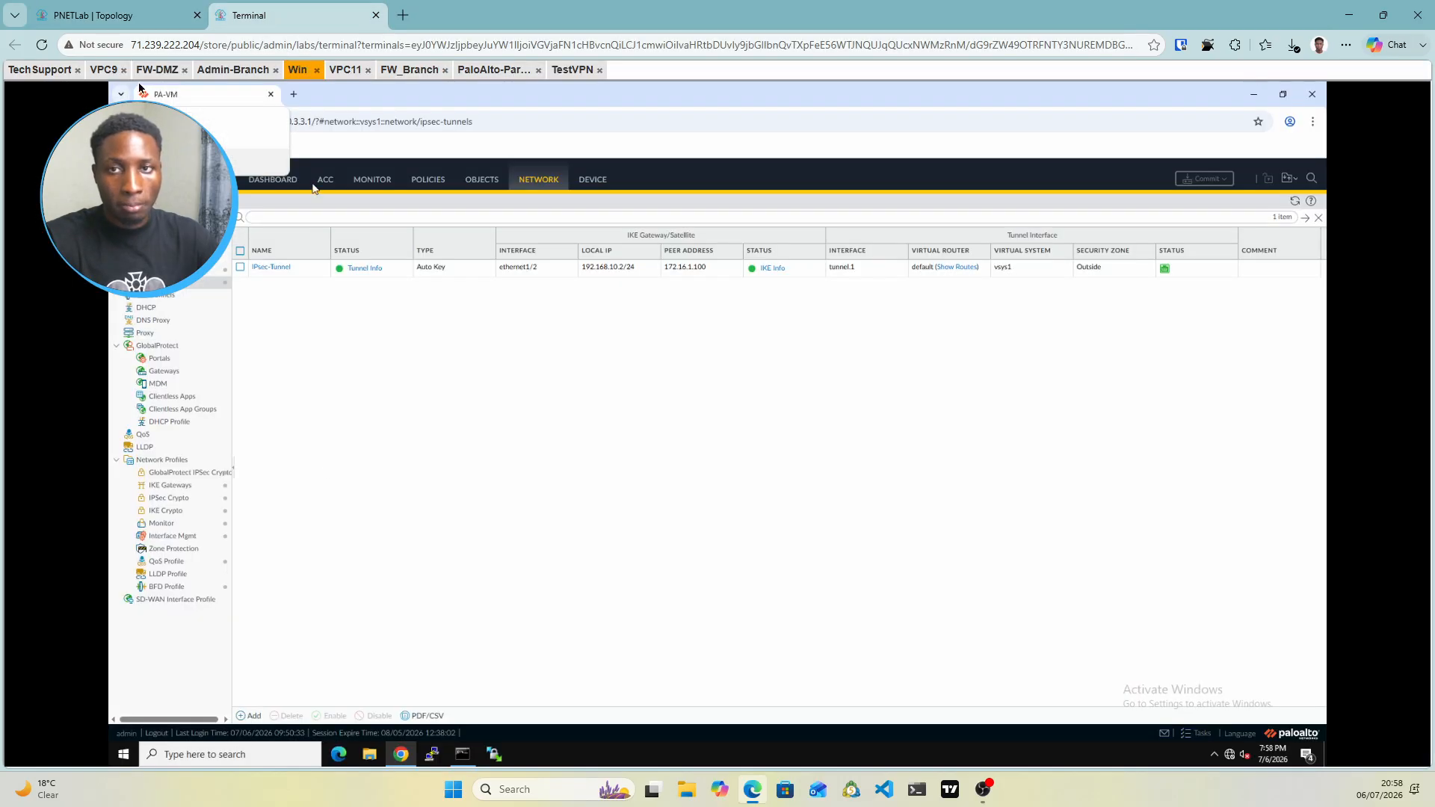
Stop VPC9's continuous ping to 172.16.2.2 after 39 replies and move to the TechSupport SmartConsole
left_click(103, 70)
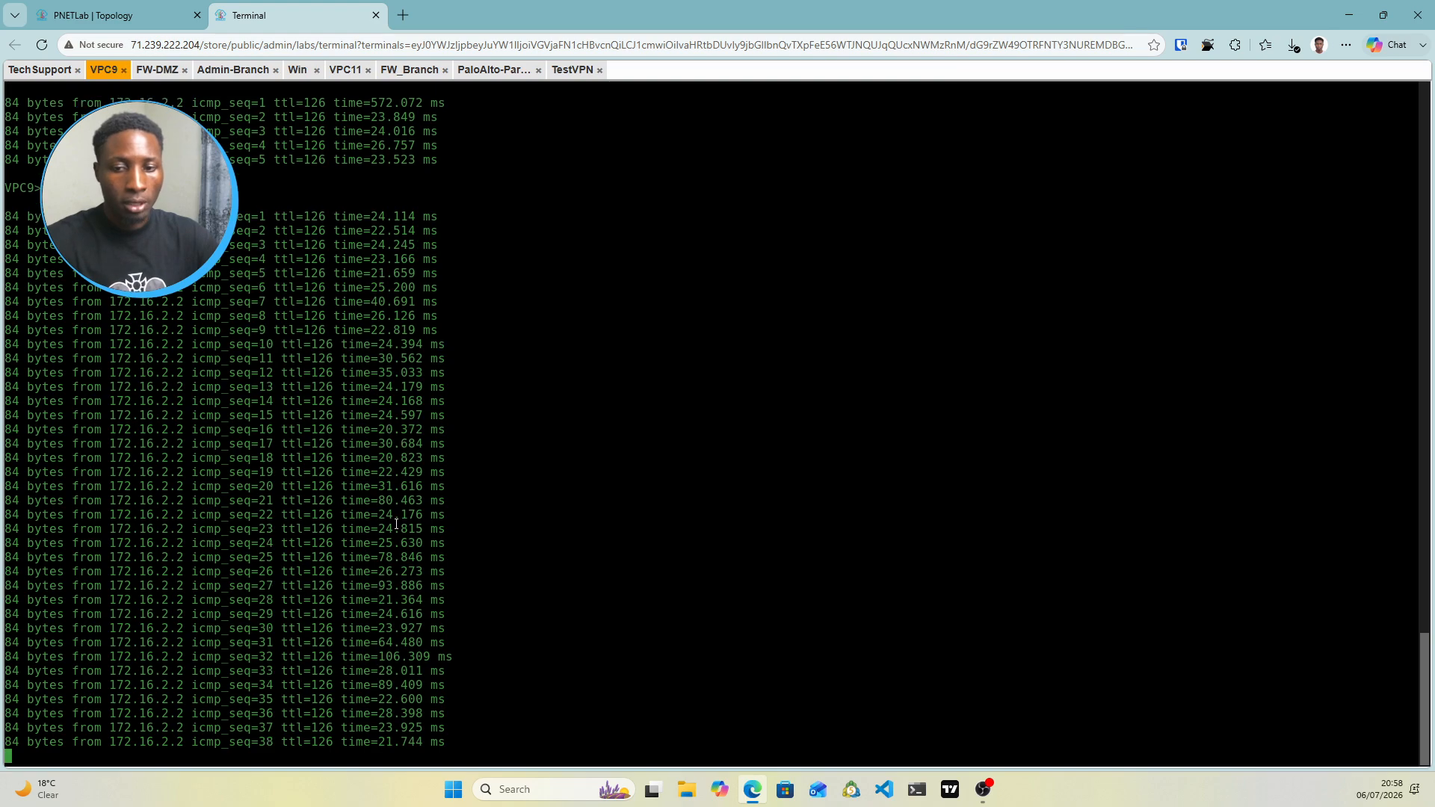
key("ctrl+c")
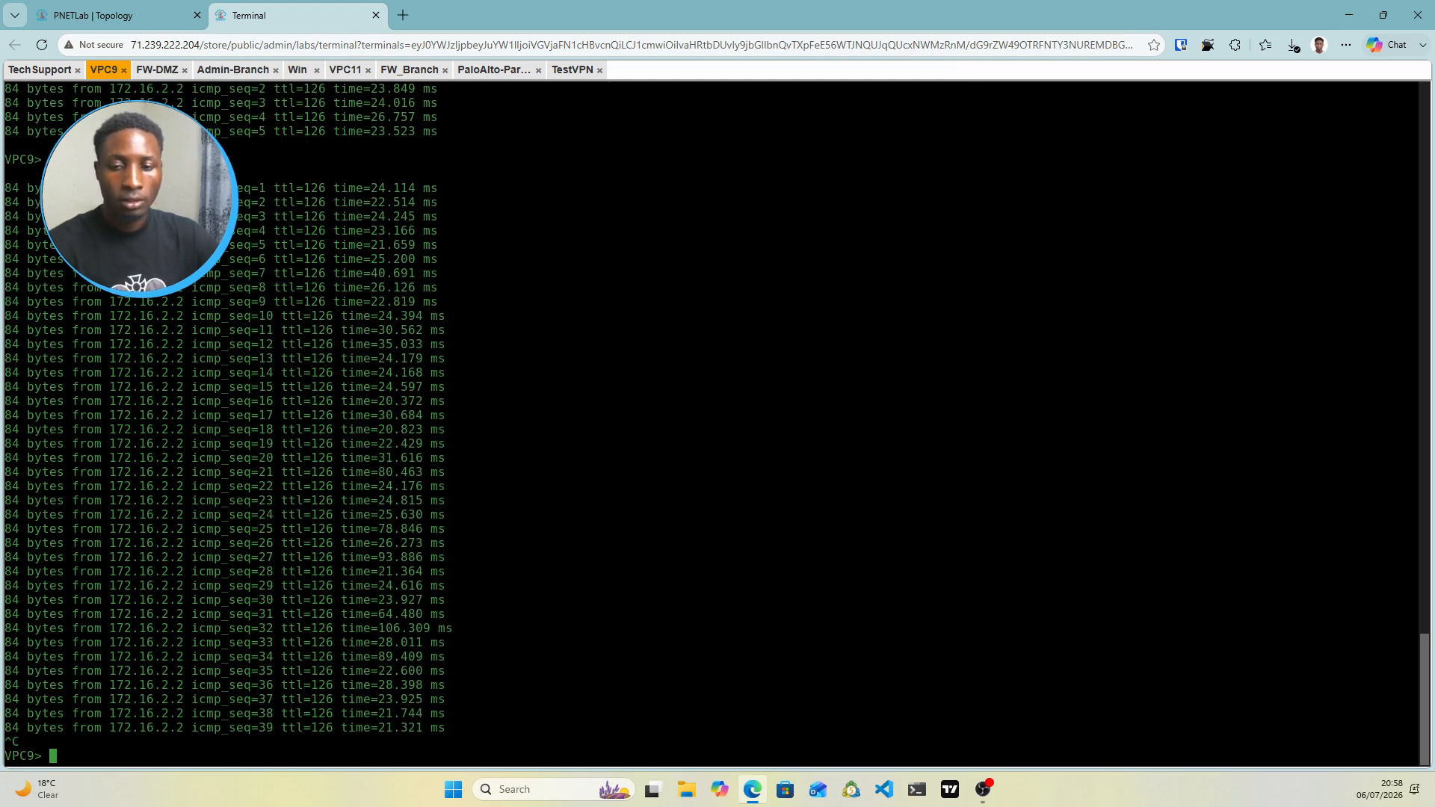
key("Return")
left_click_drag(125, 714, 138, 713)
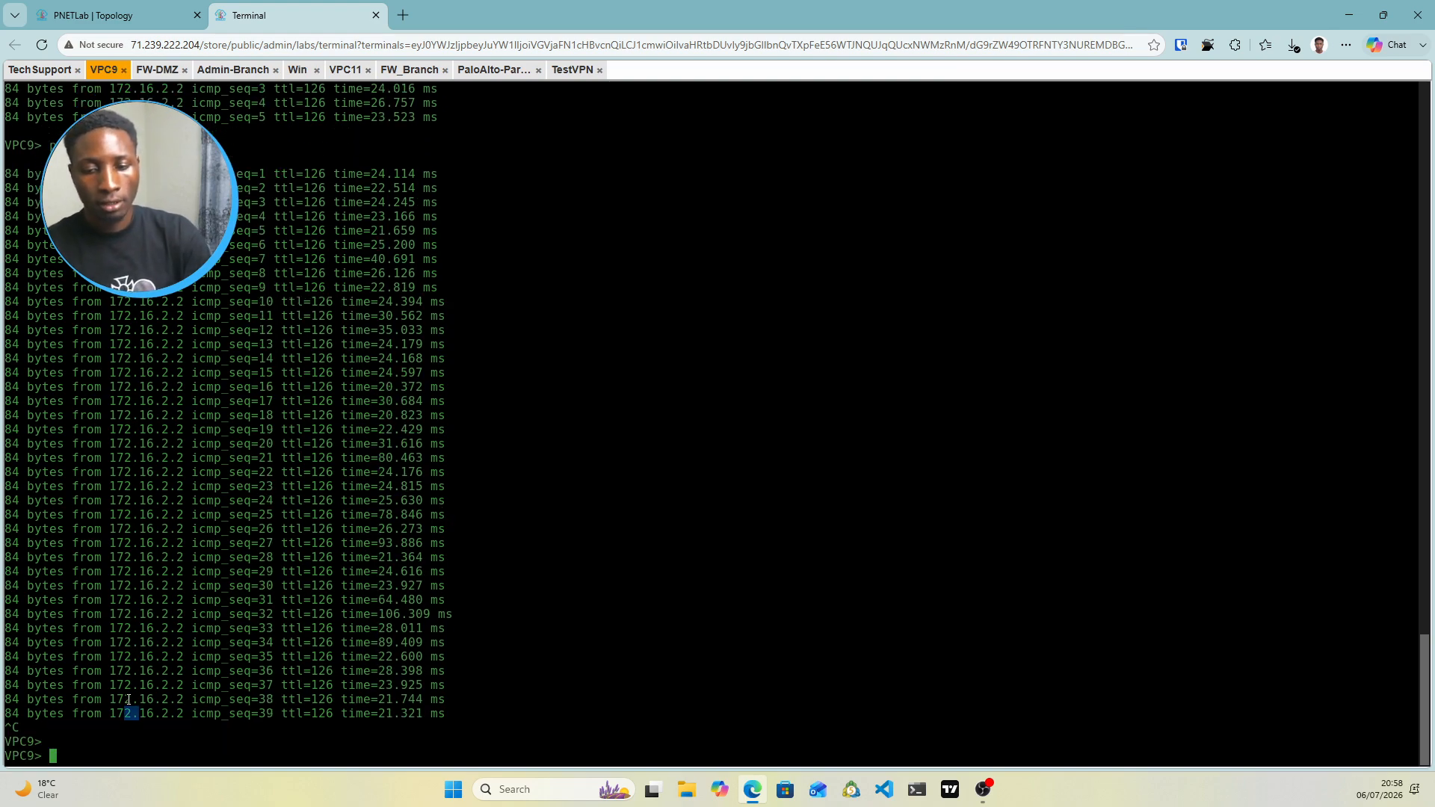
type("pine")
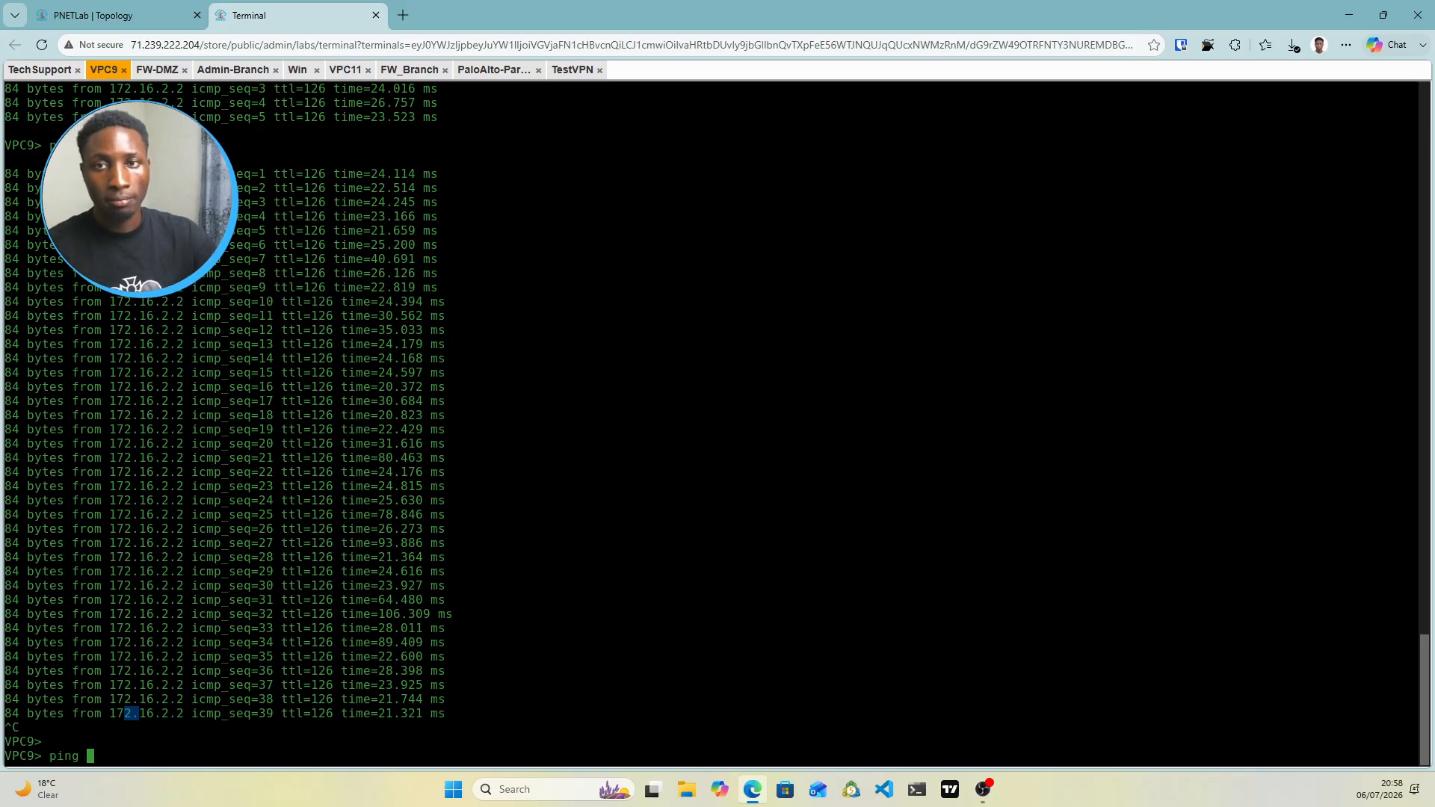
left_click(94, 15)
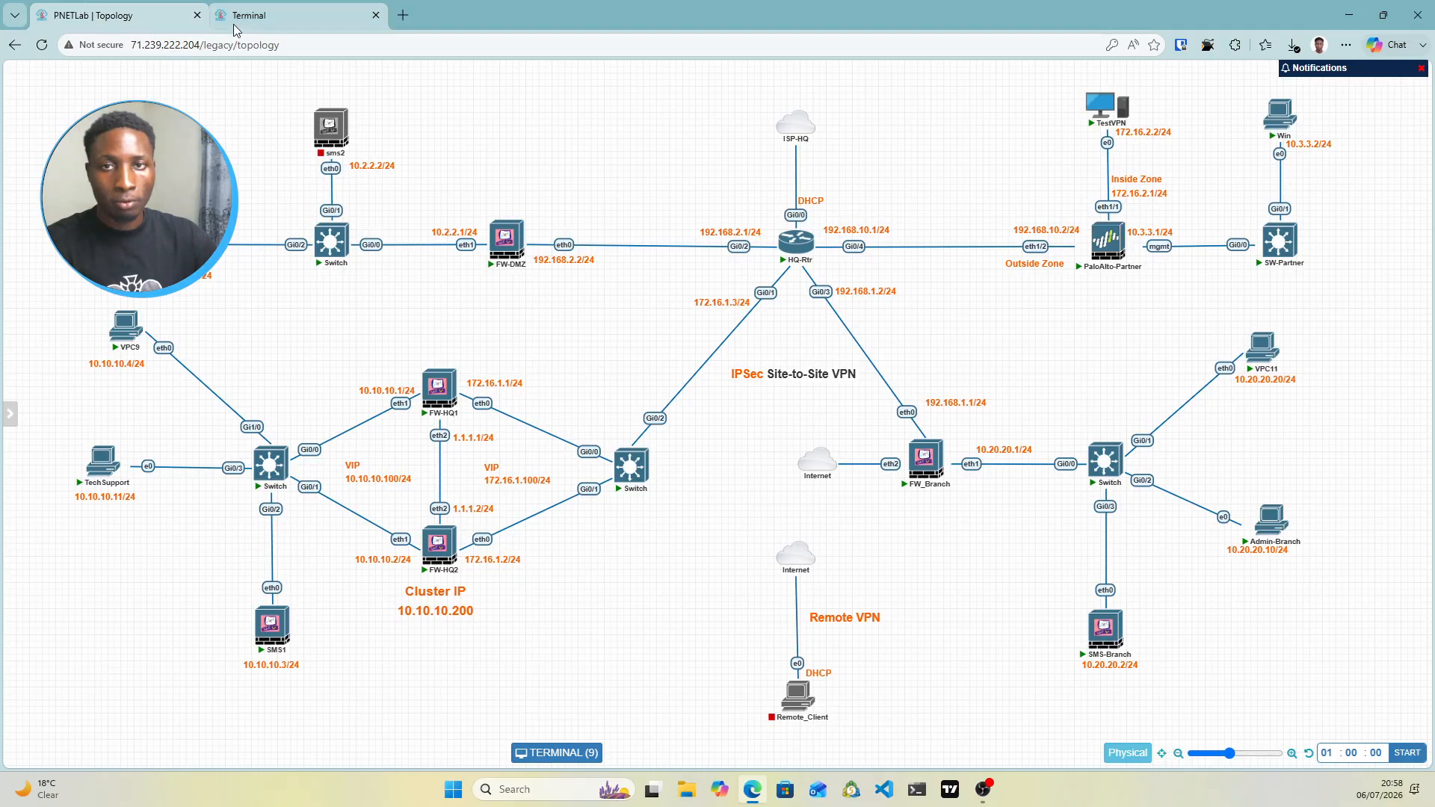
left_click(297, 14)
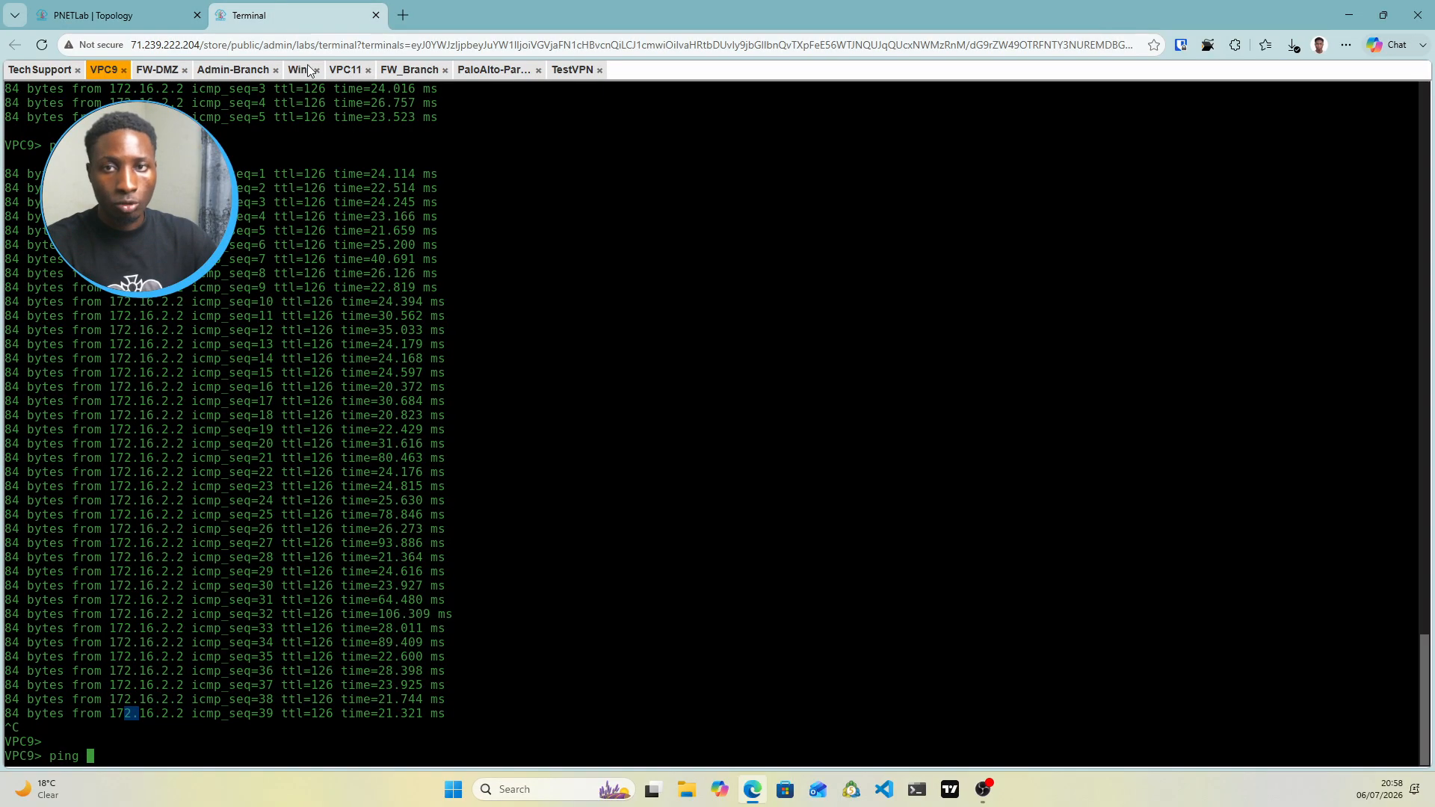
left_click(45, 71)
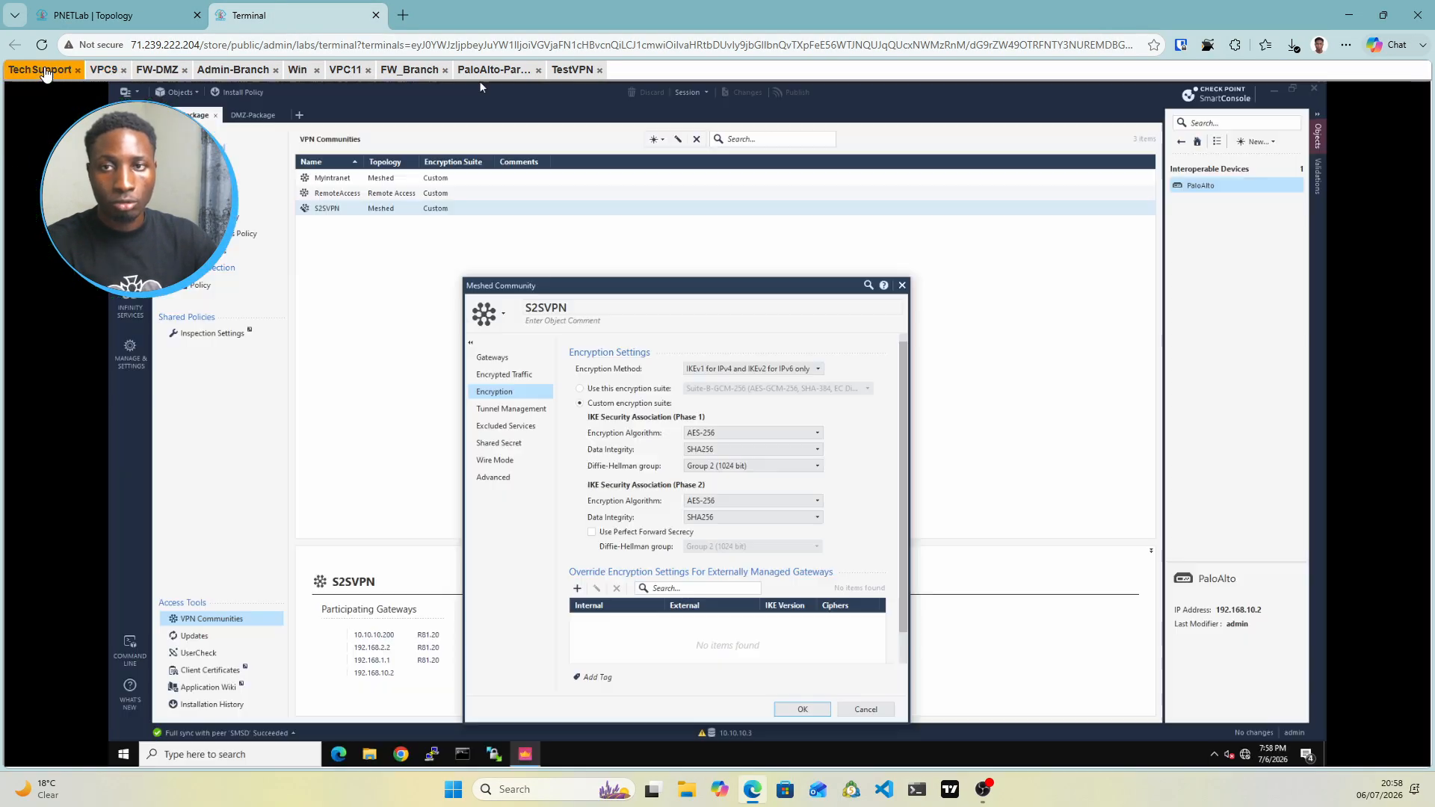
Close the S2SVPN community properties and set the Cleanup rule action to Drop
left_click(902, 286)
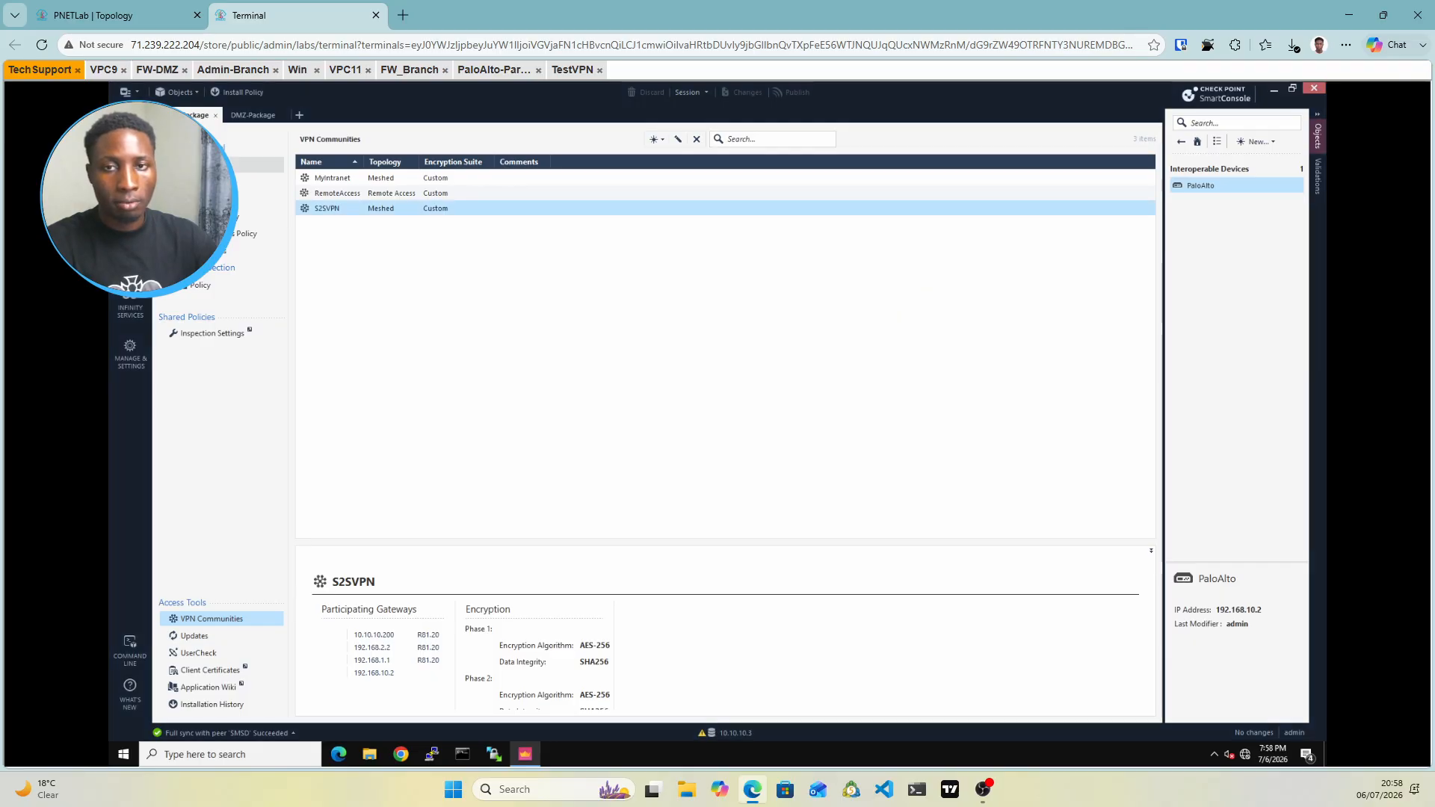
left_click(201, 164)
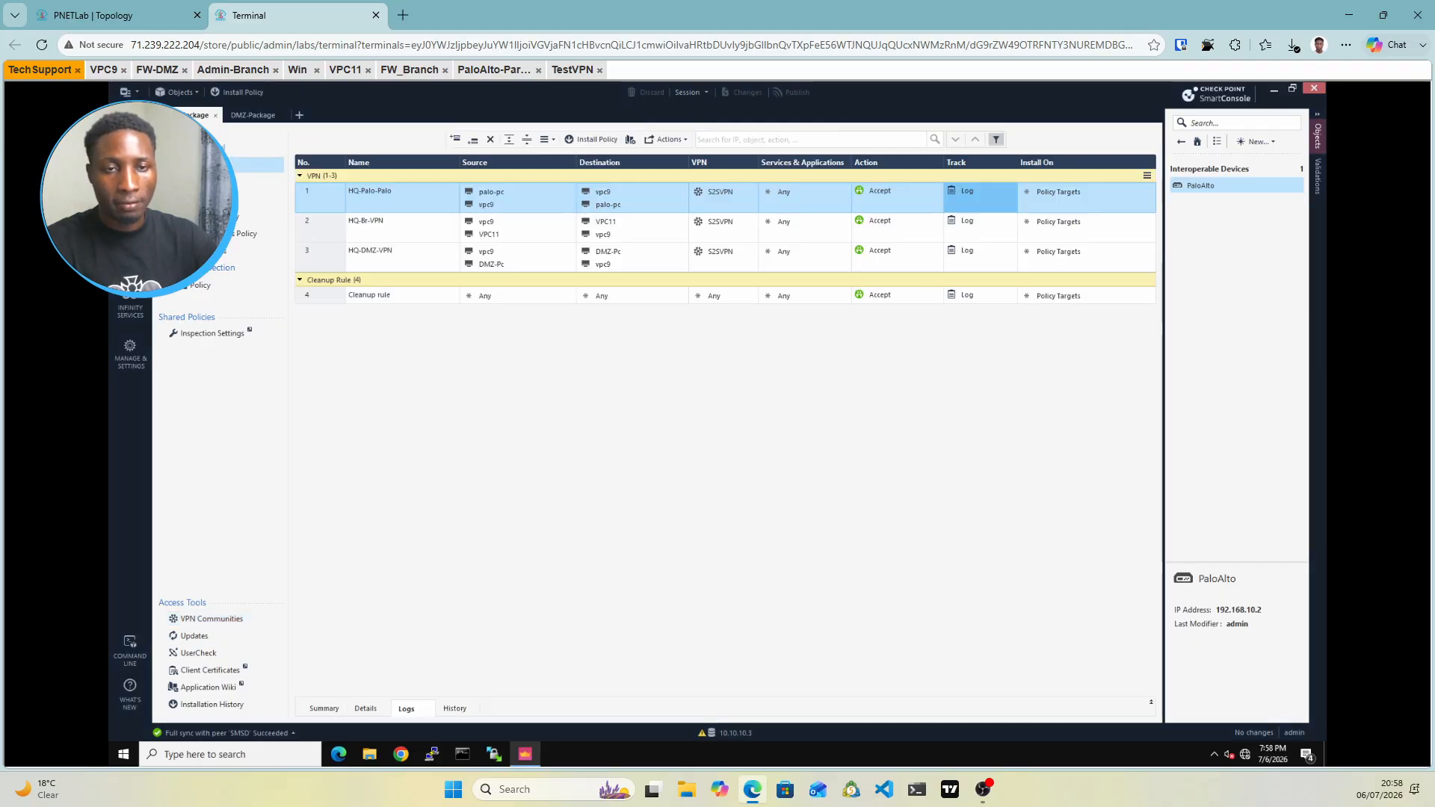
left_click(891, 295)
left_click(891, 298)
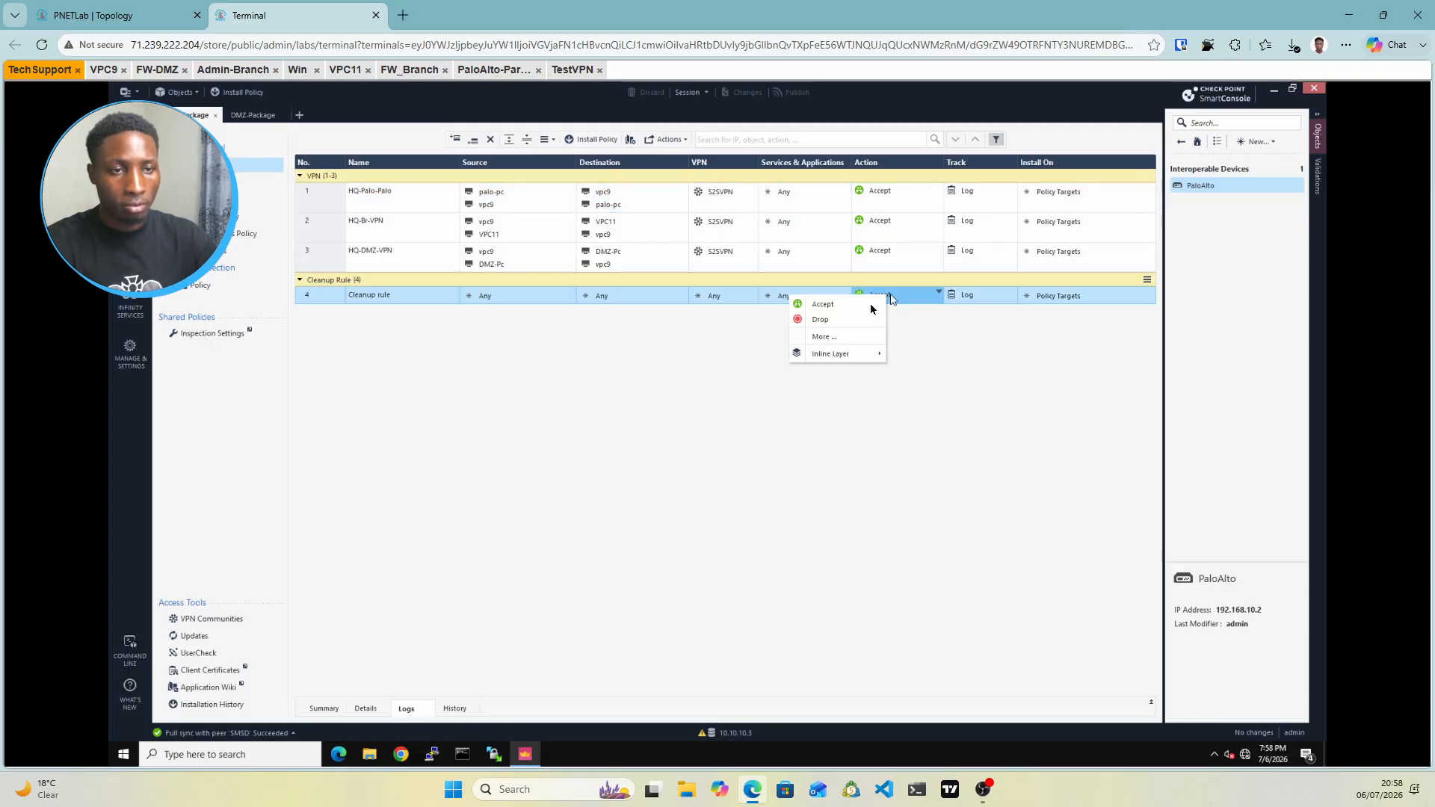
left_click(813, 322)
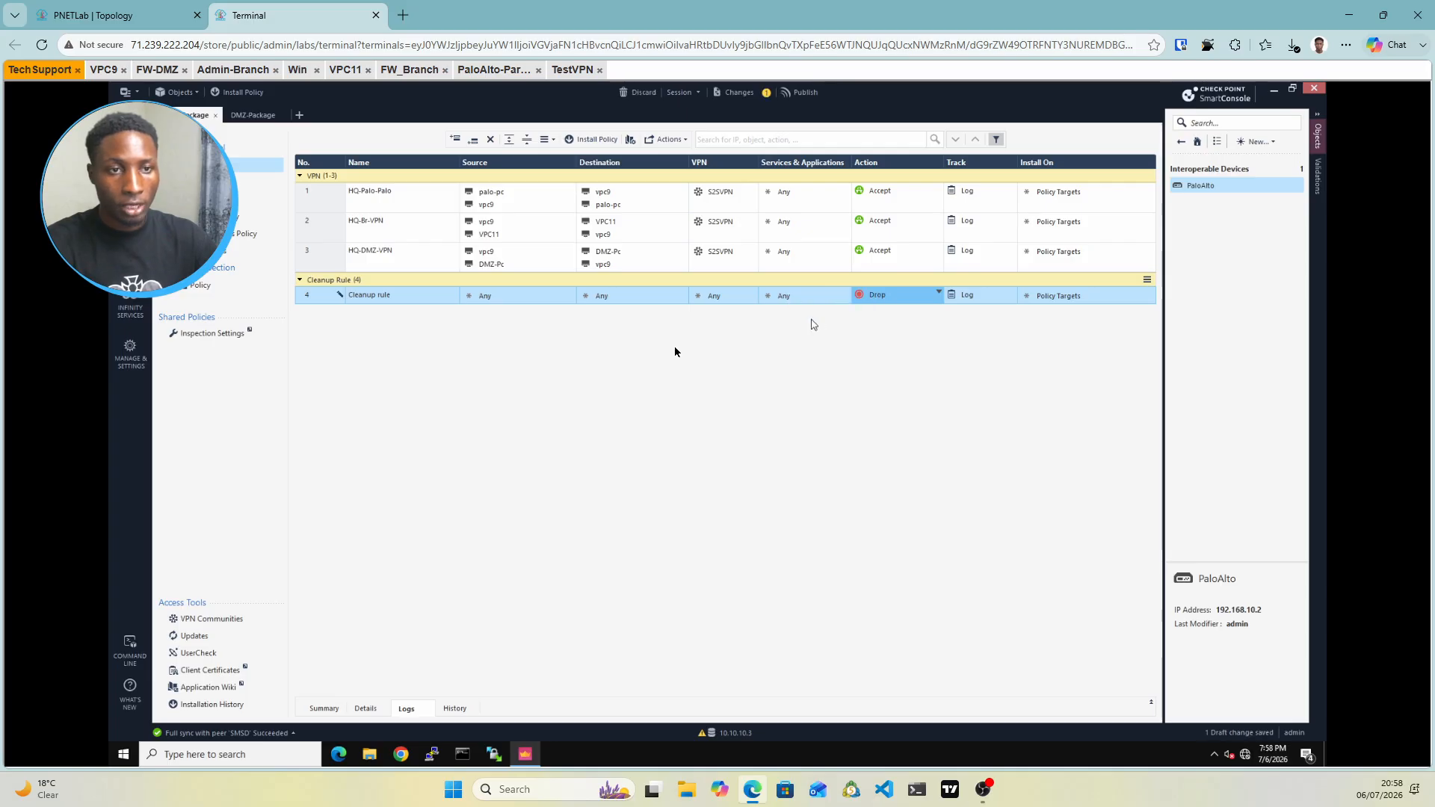
Publish the change and install the policy on the ClusterXL gateway, checking installation progress
left_click(593, 141)
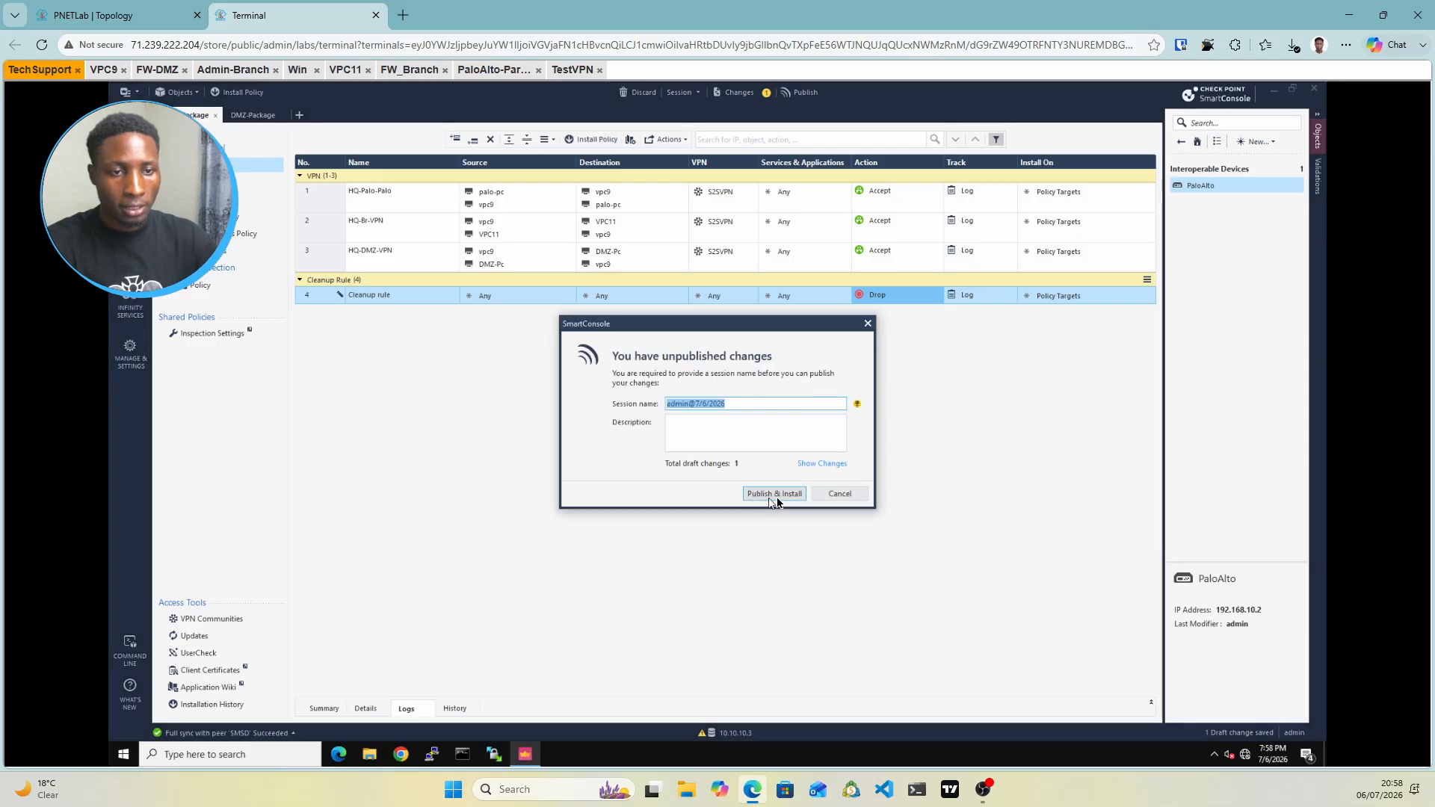
left_click(774, 495)
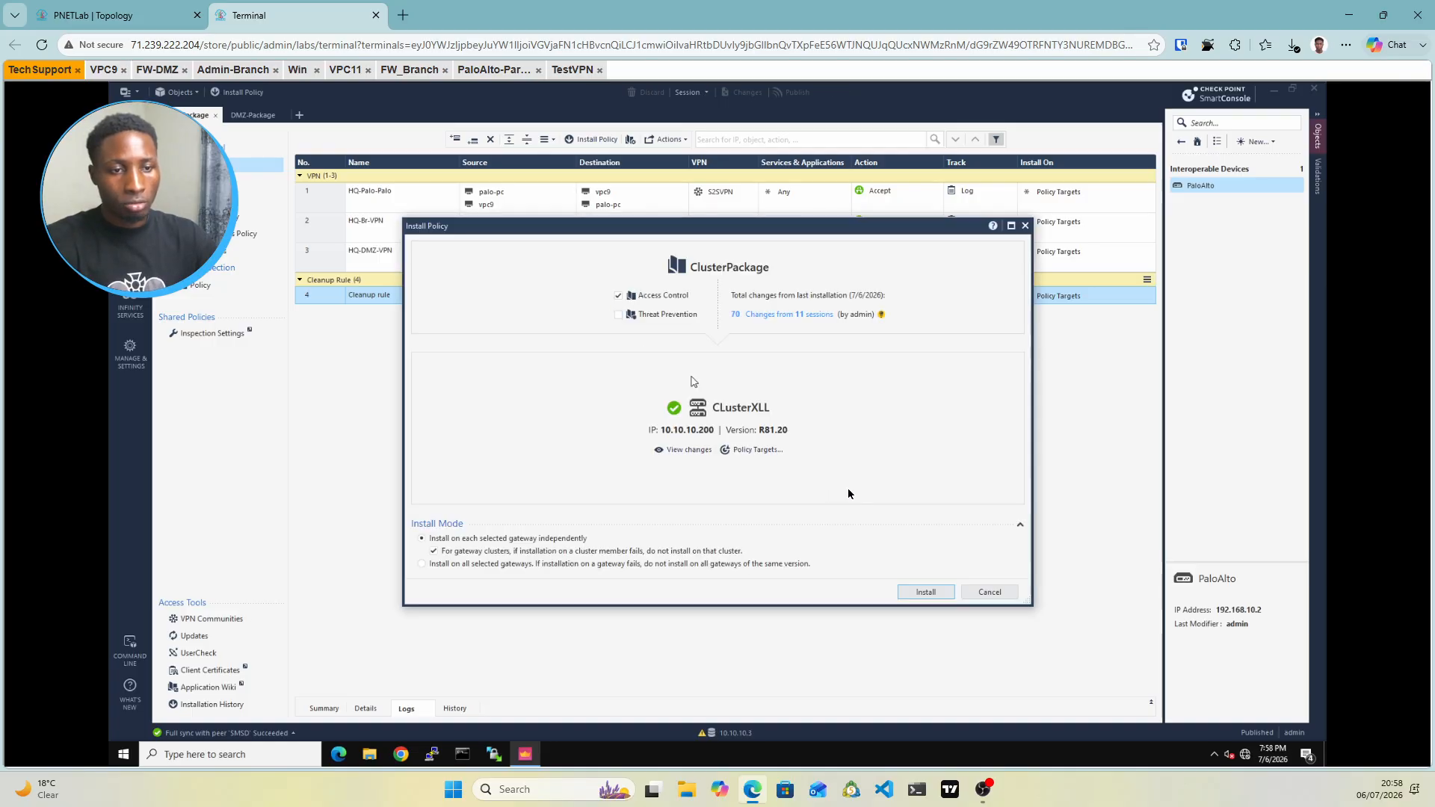
left_click(926, 592)
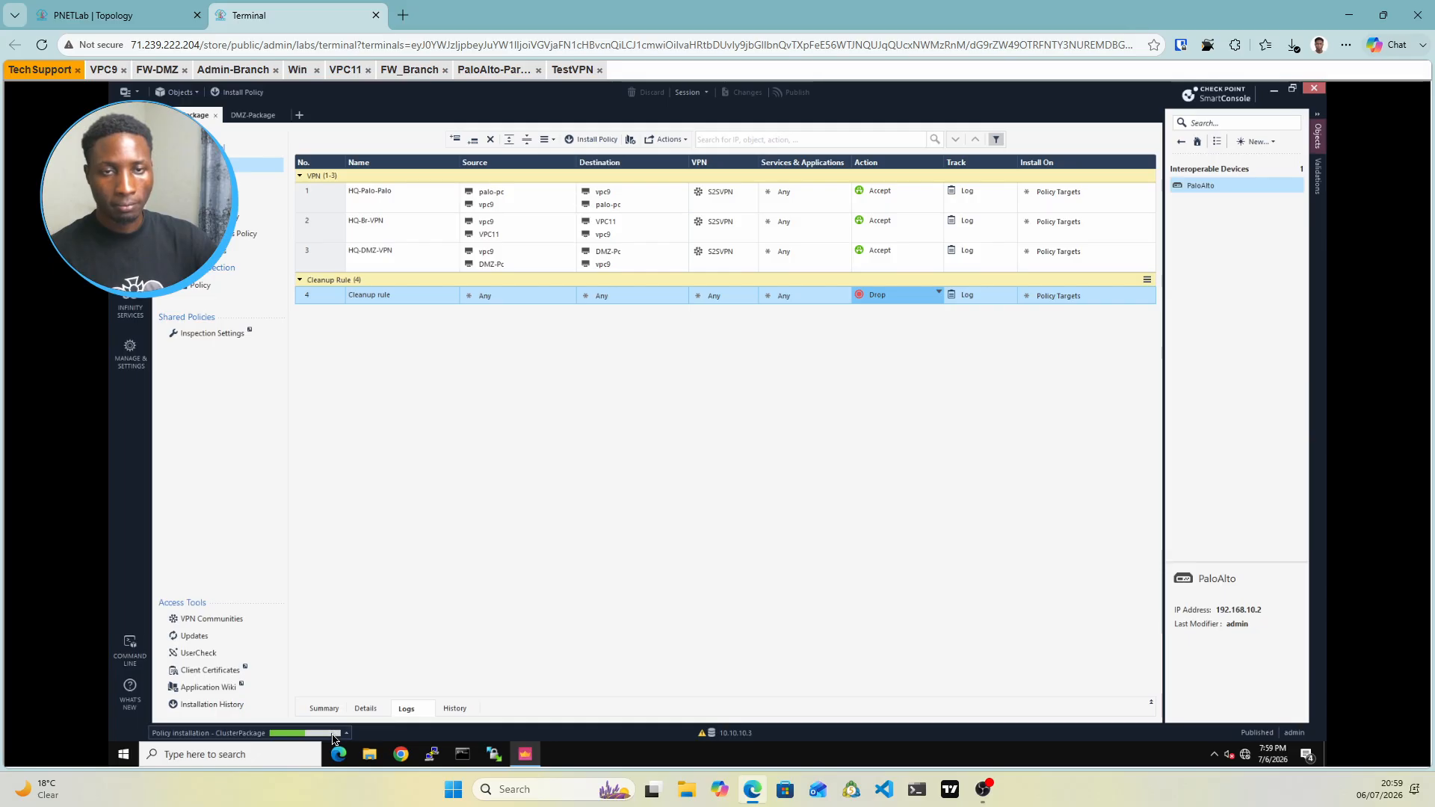
left_click(333, 738)
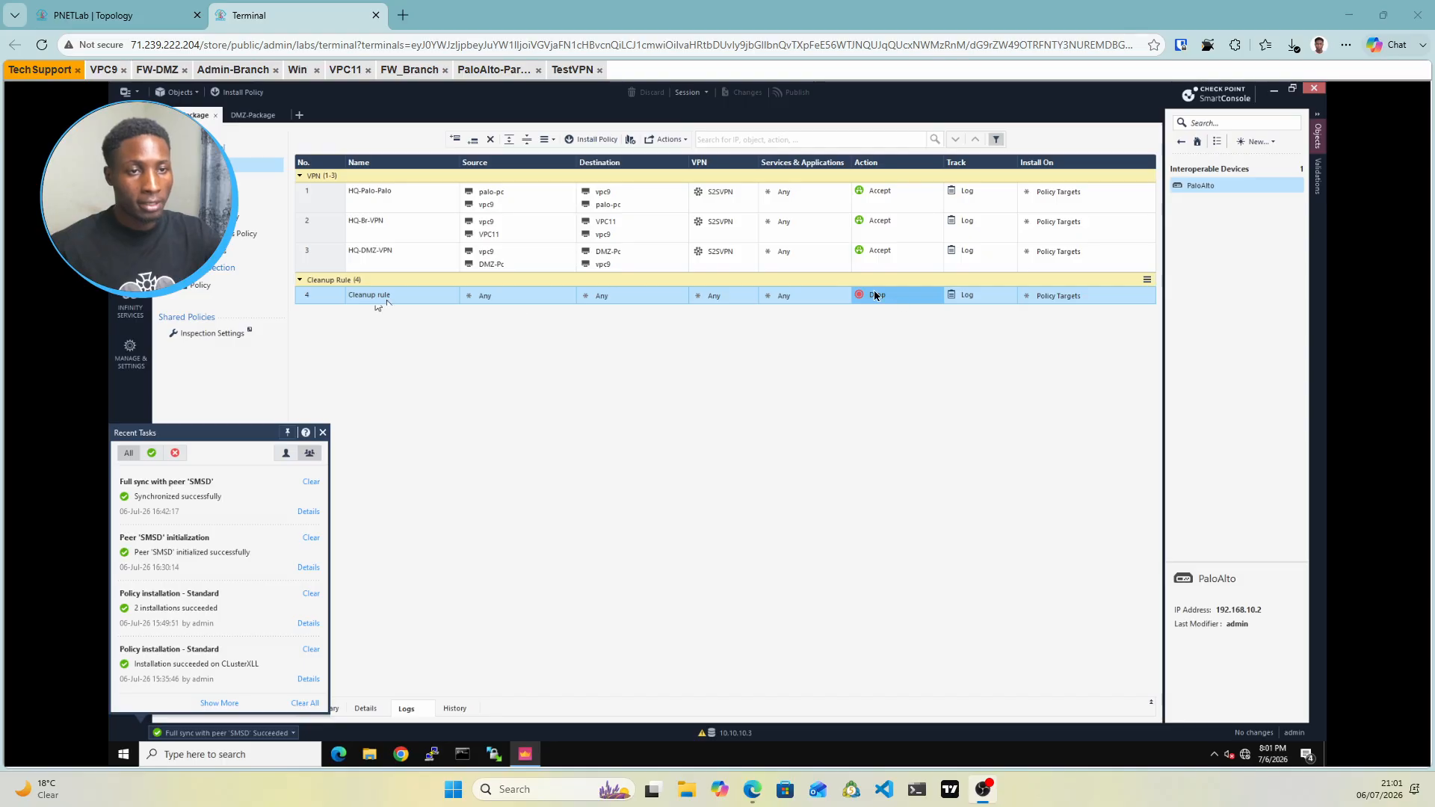
left_click(103, 69)
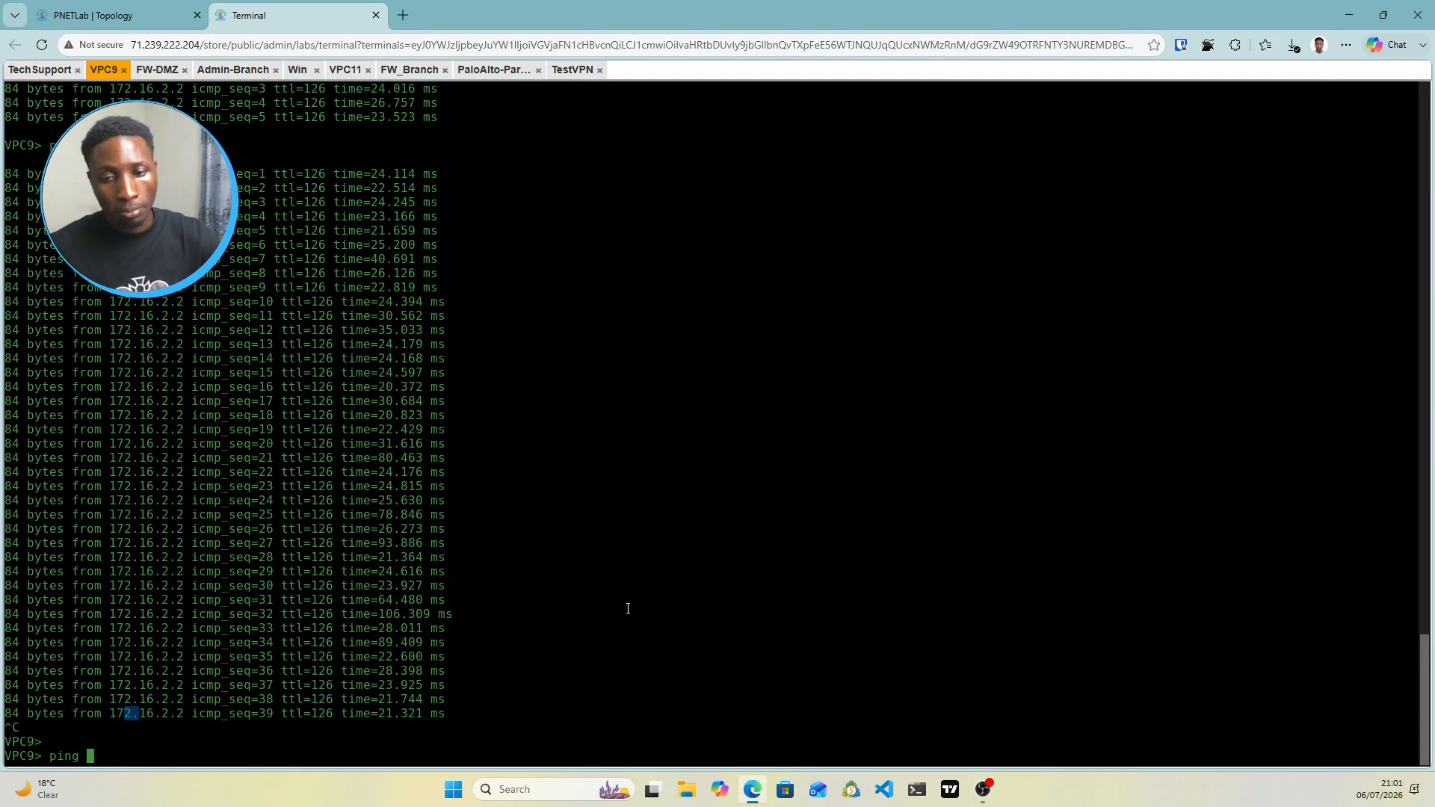
From VPC9, ping 172.16.2.2 continuously, then 10.2.2.10 and 10.20.20.20, stopping each with Ctrl+C
type("172.16.2.2 -t")
key("Return")
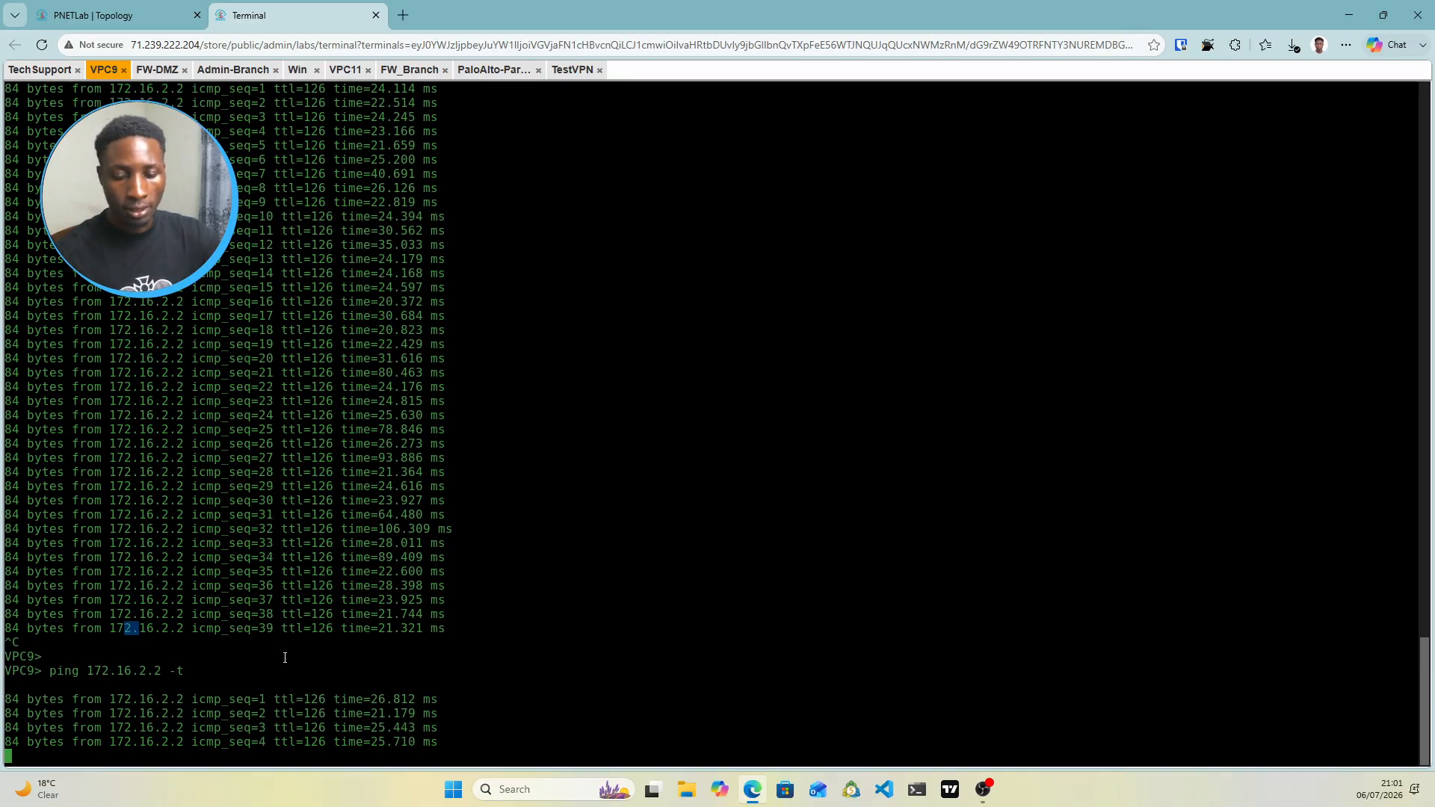
key("ctrl+c")
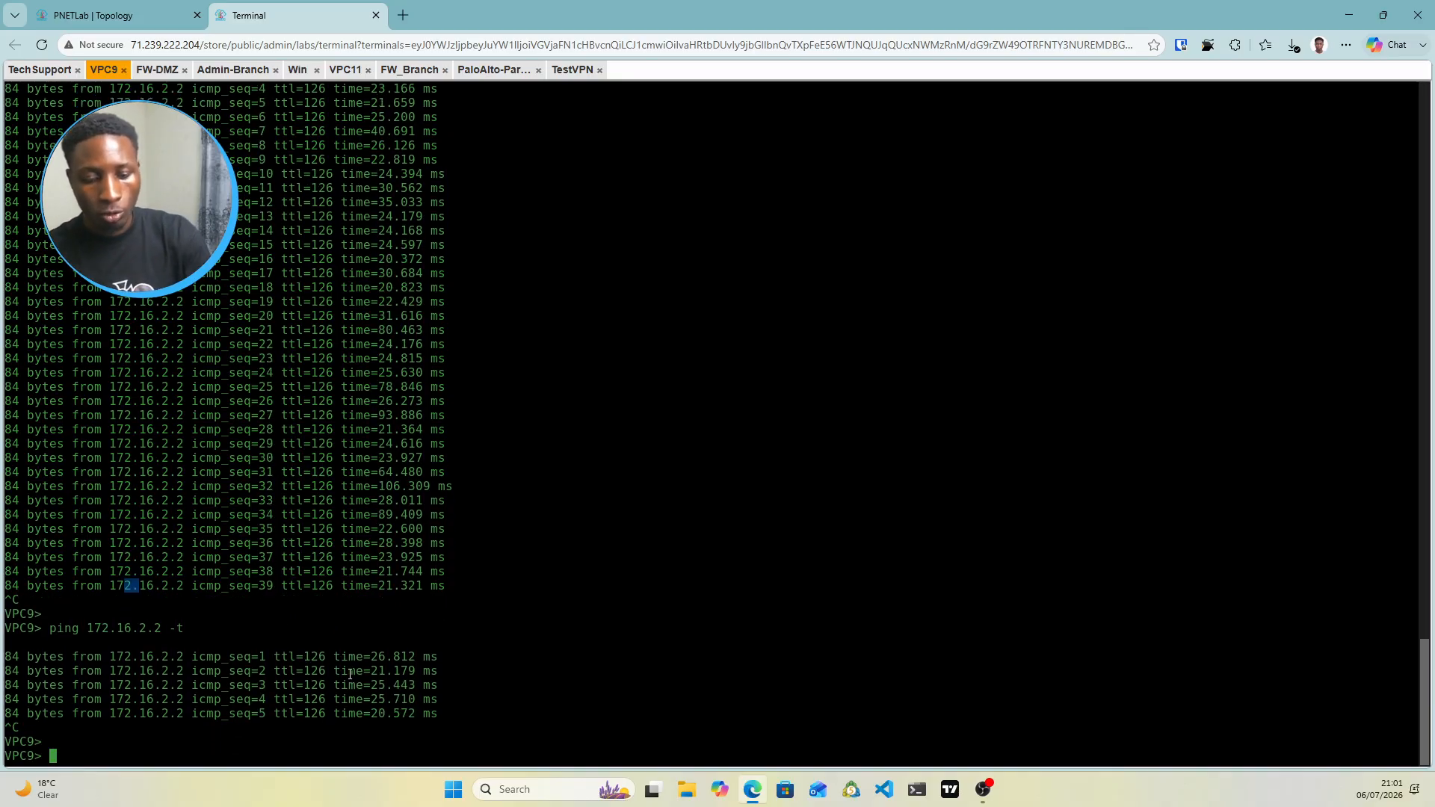
key("Return")
type("ping 10")
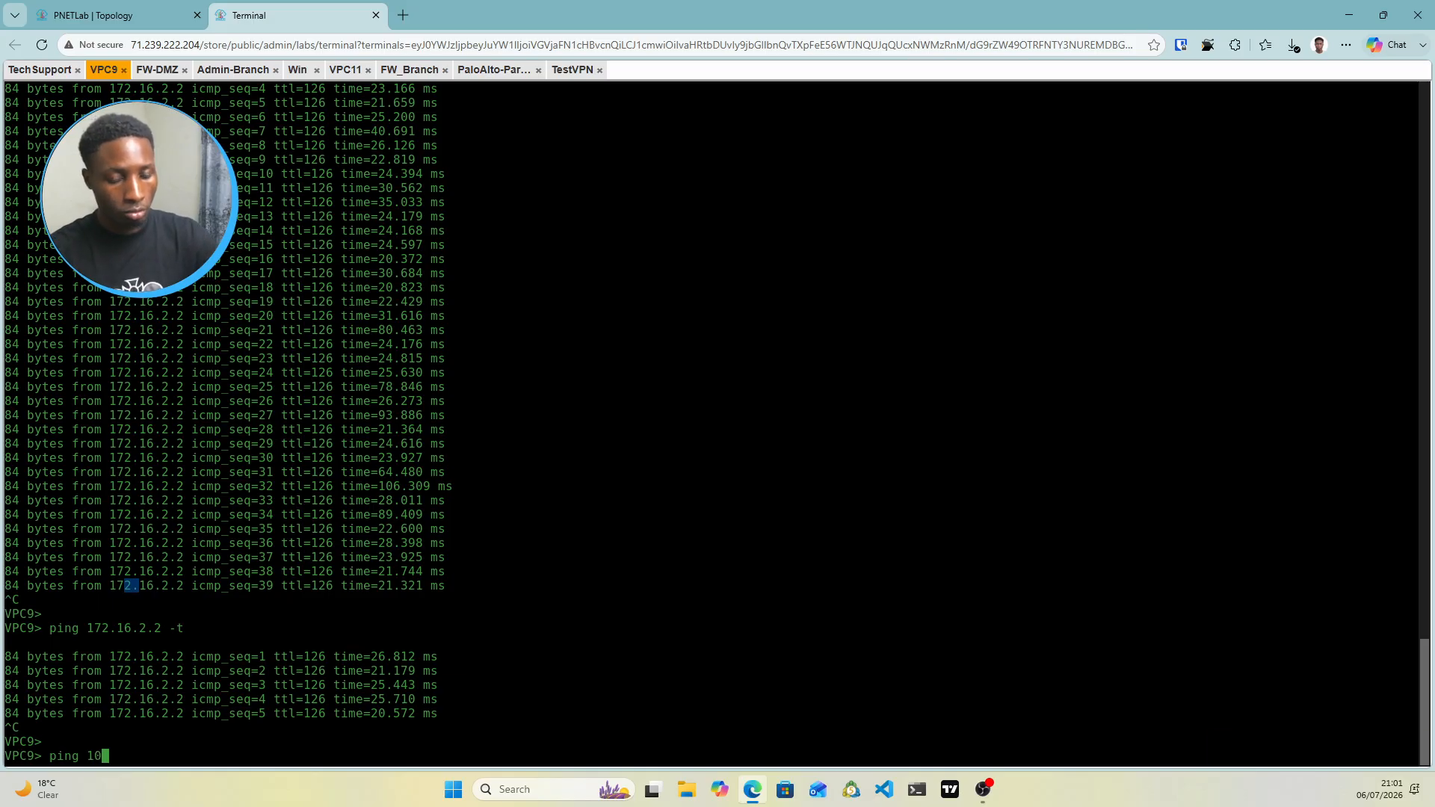
type(".2.2.")
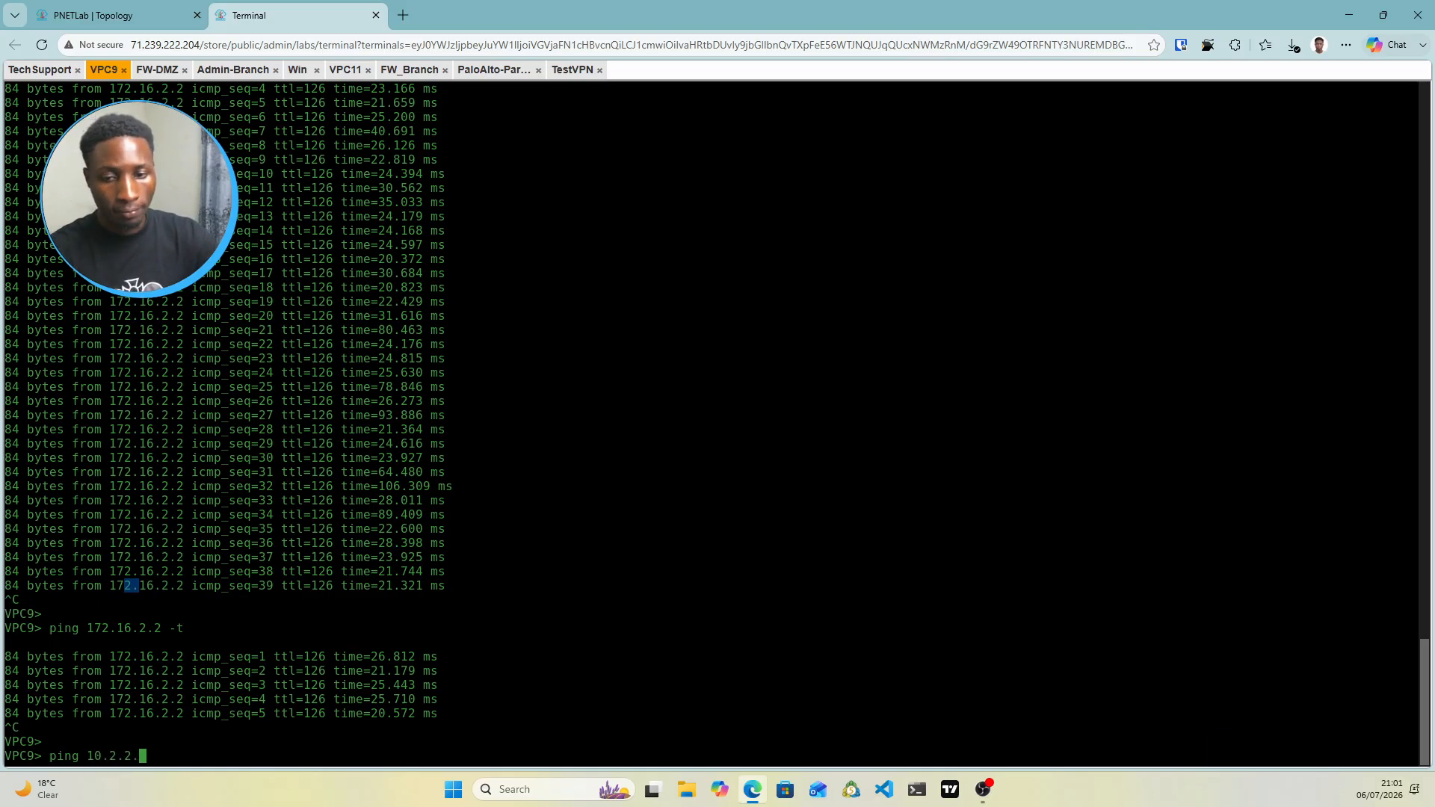
type("10")
key("Return")
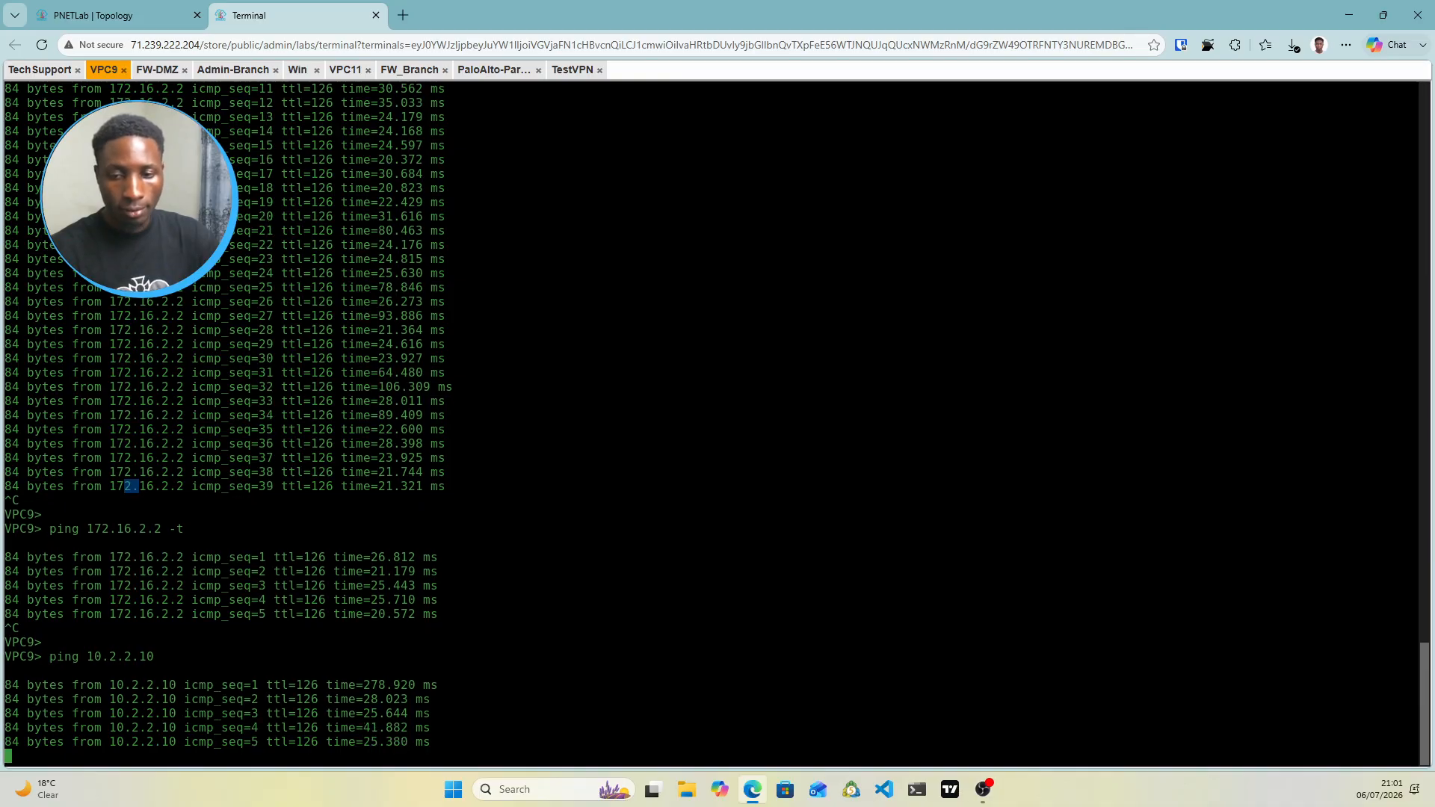
key("ctrl+c")
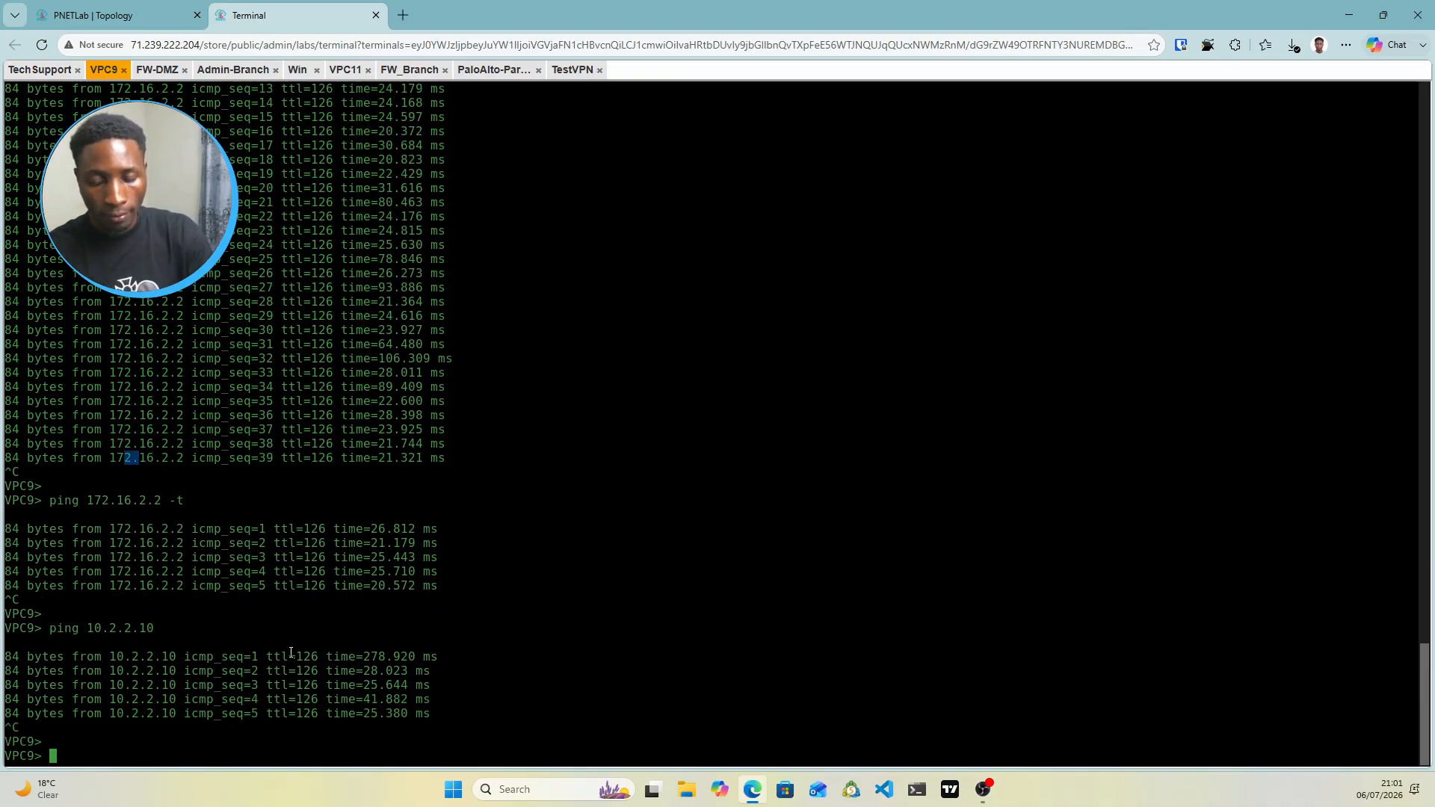
type("ping ")
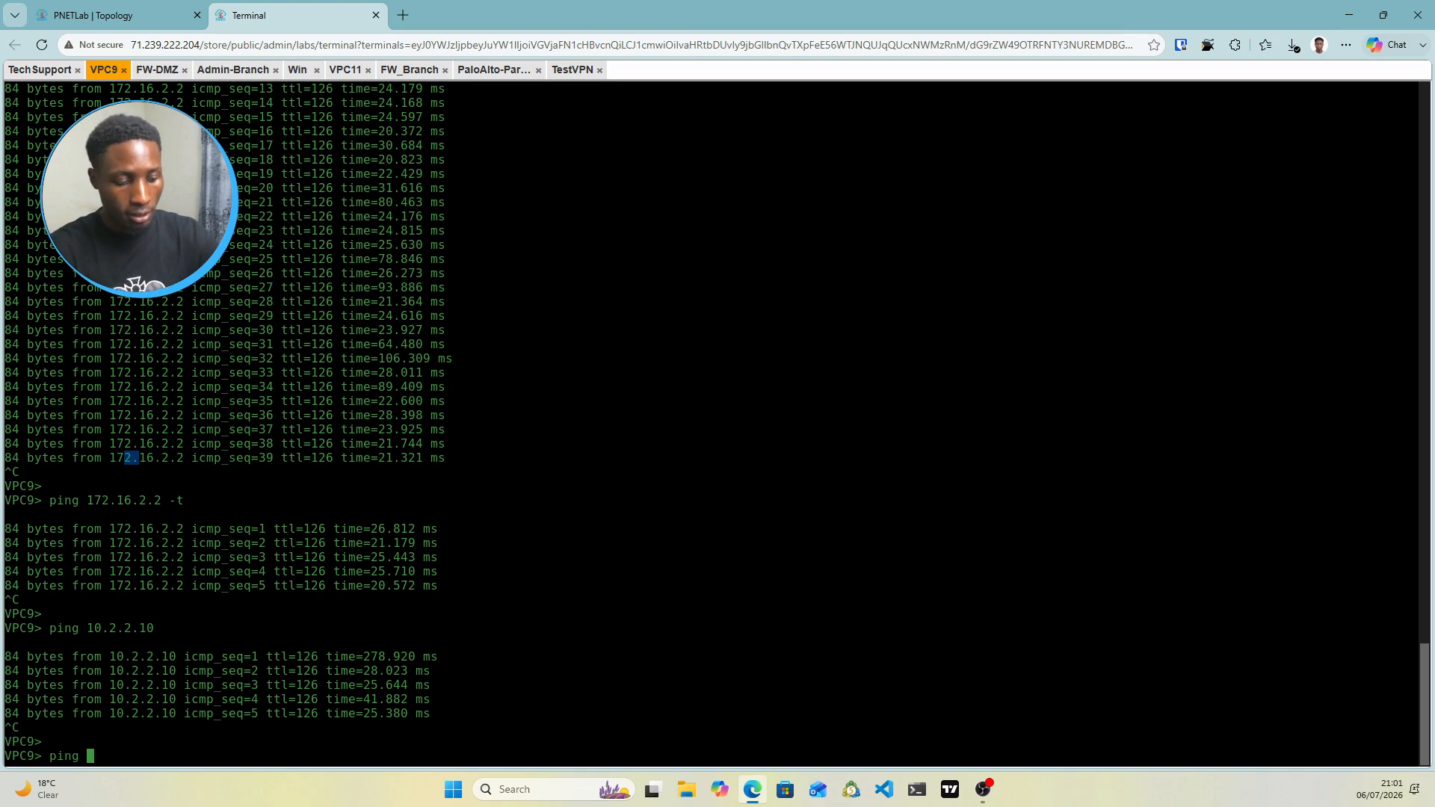
type("10.20")
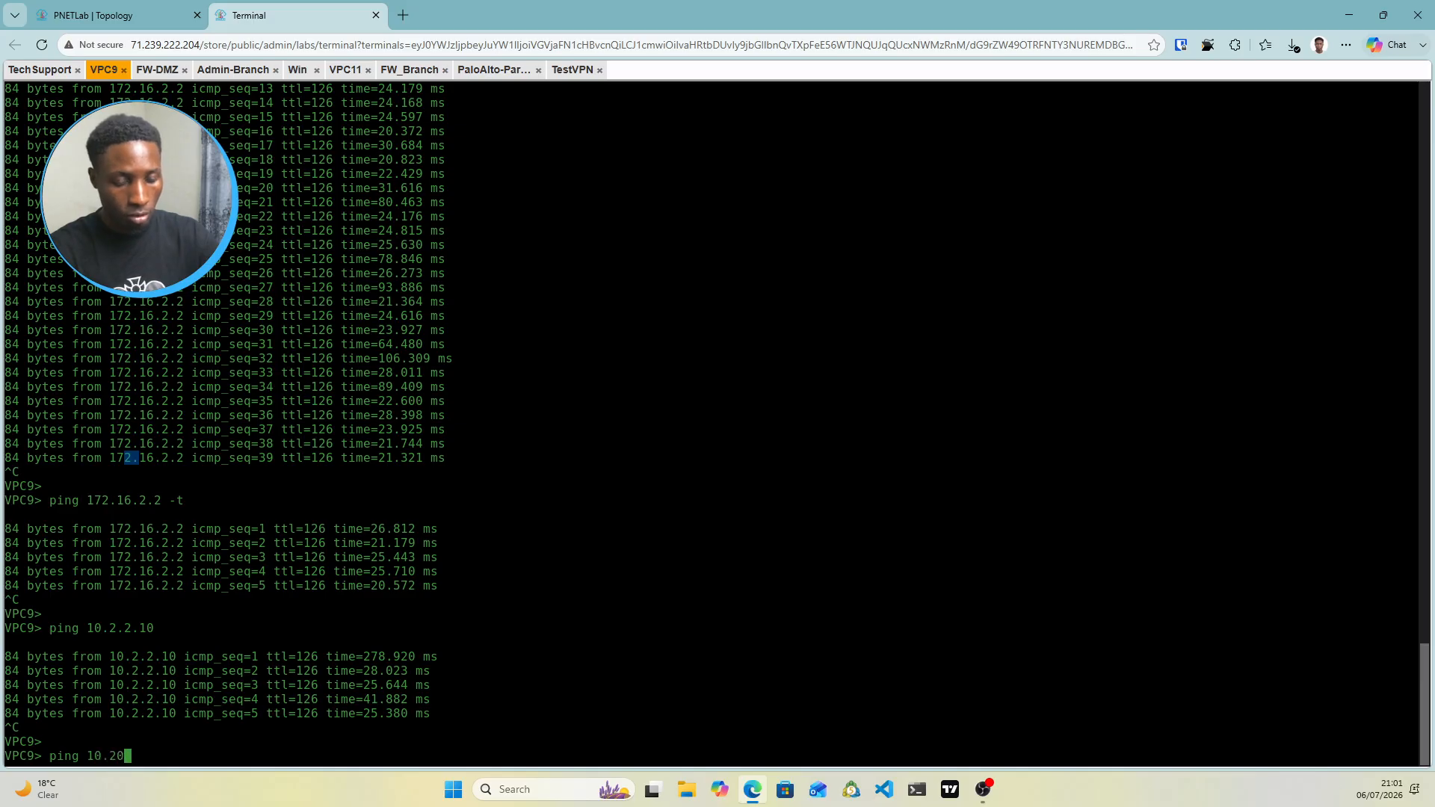
type(".20")
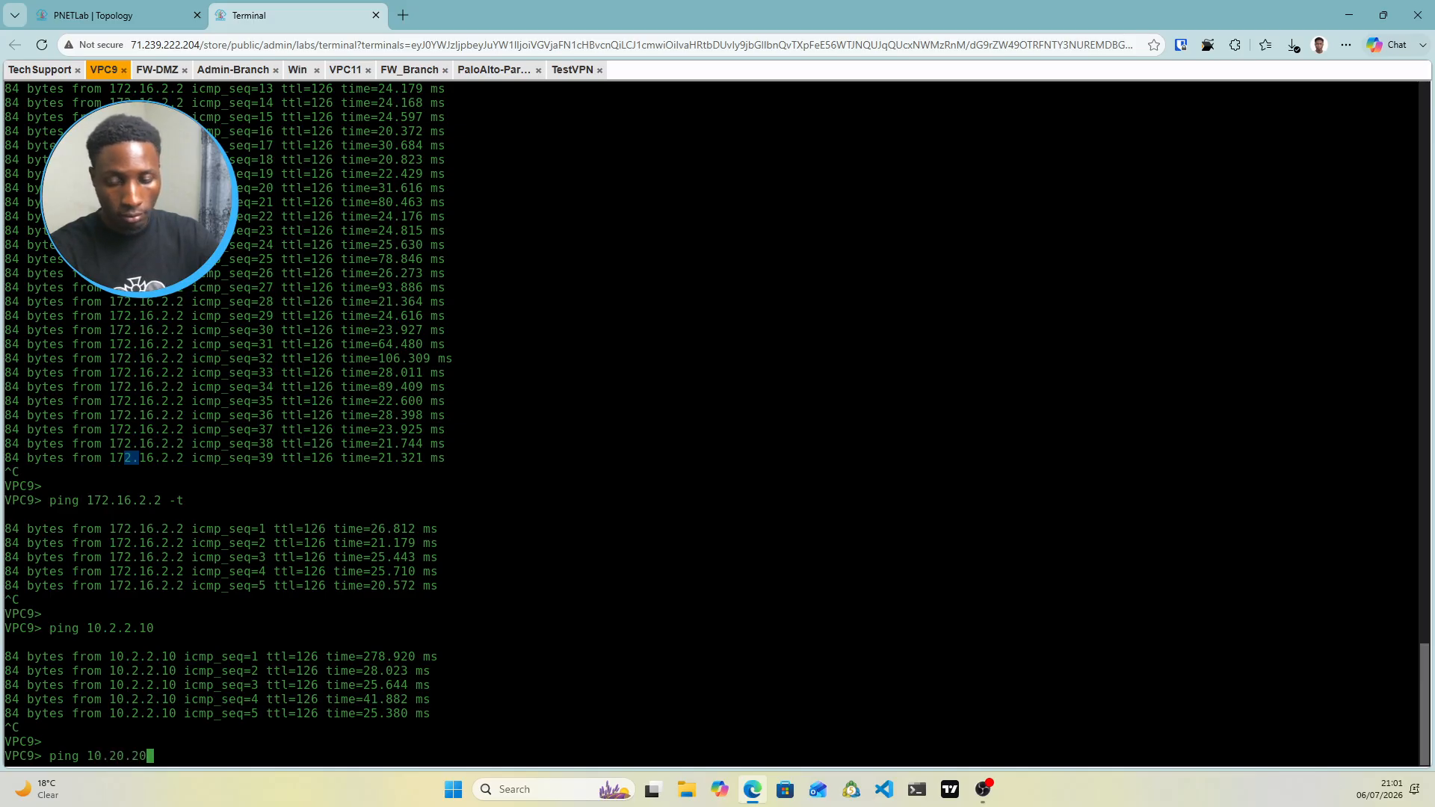
type(".20")
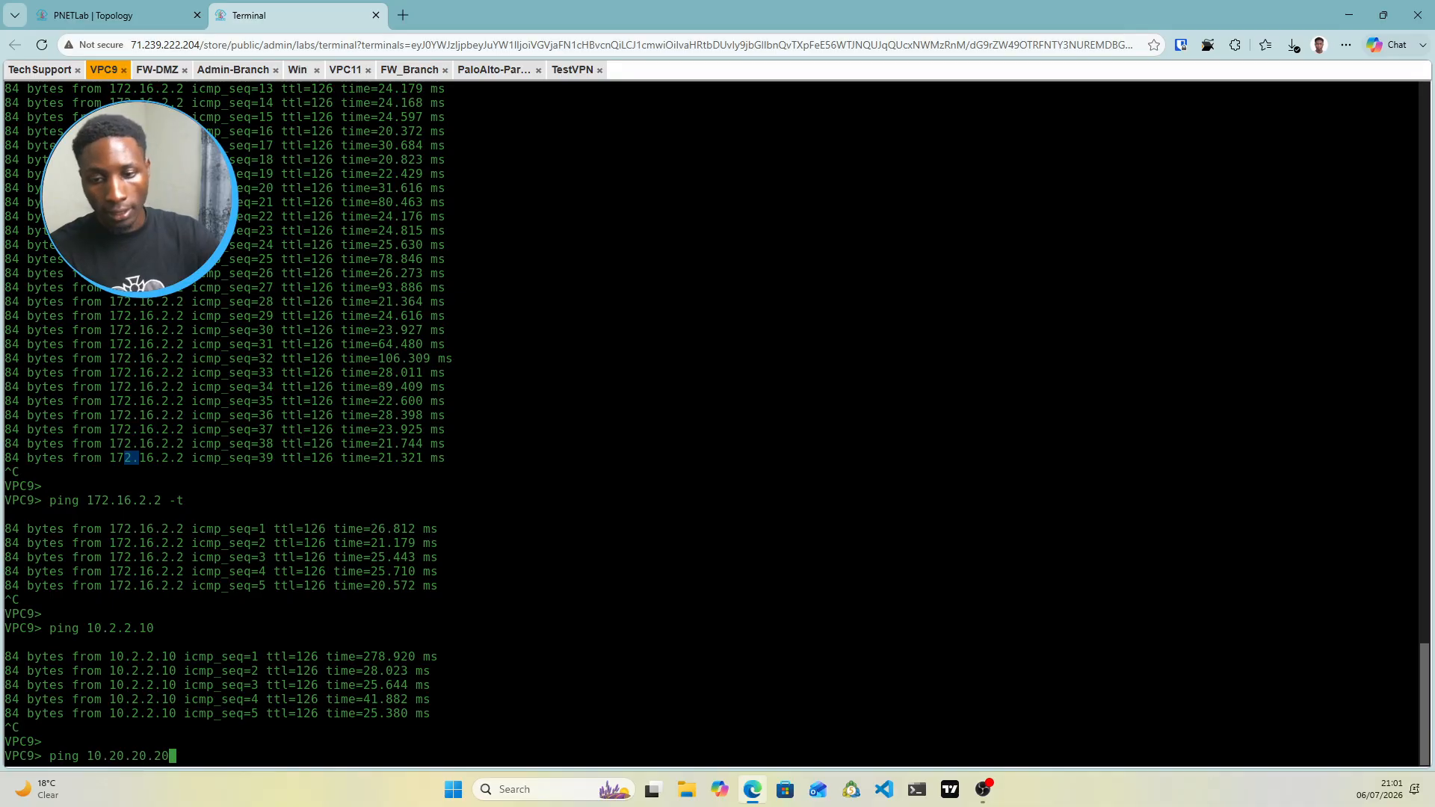
key("Return")
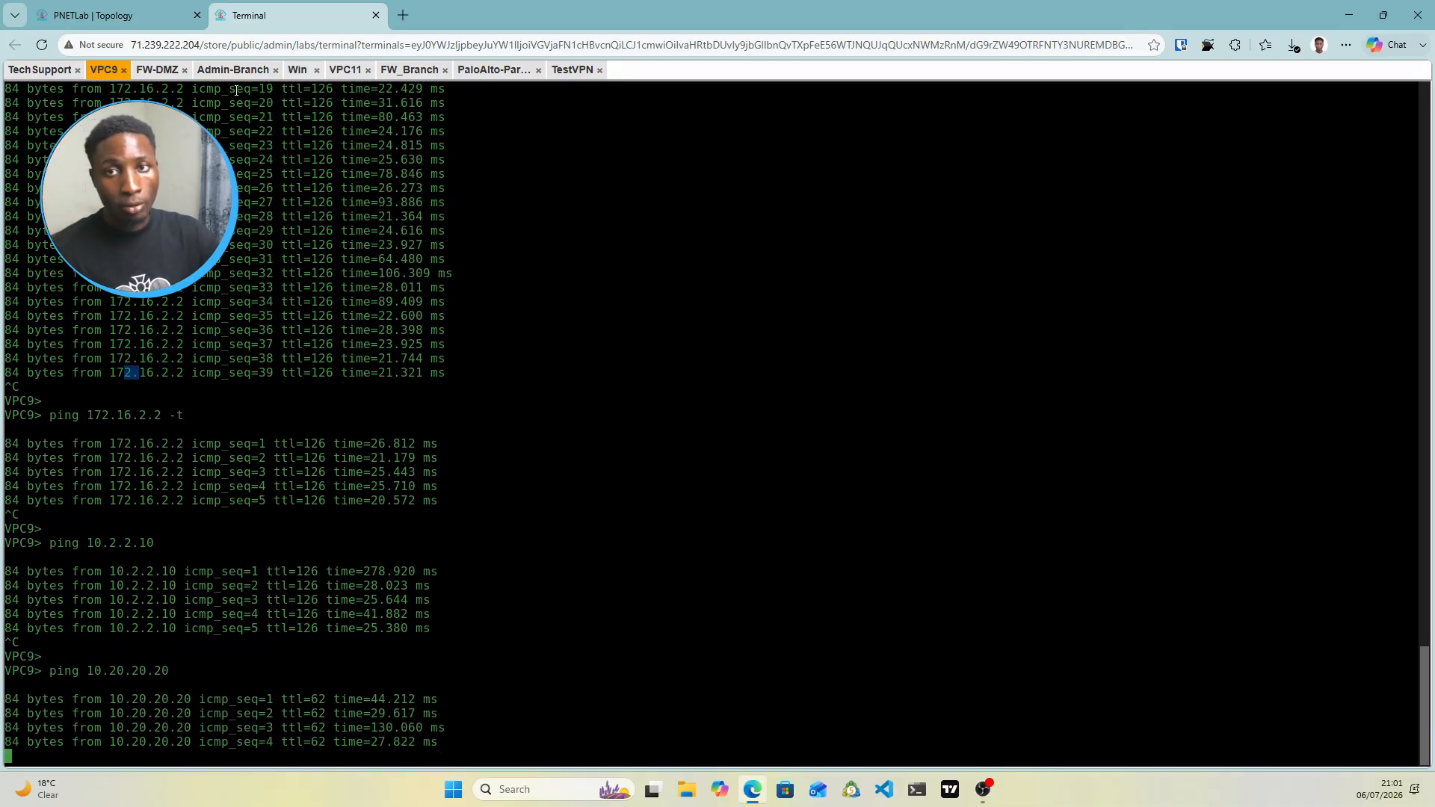
left_click(112, 15)
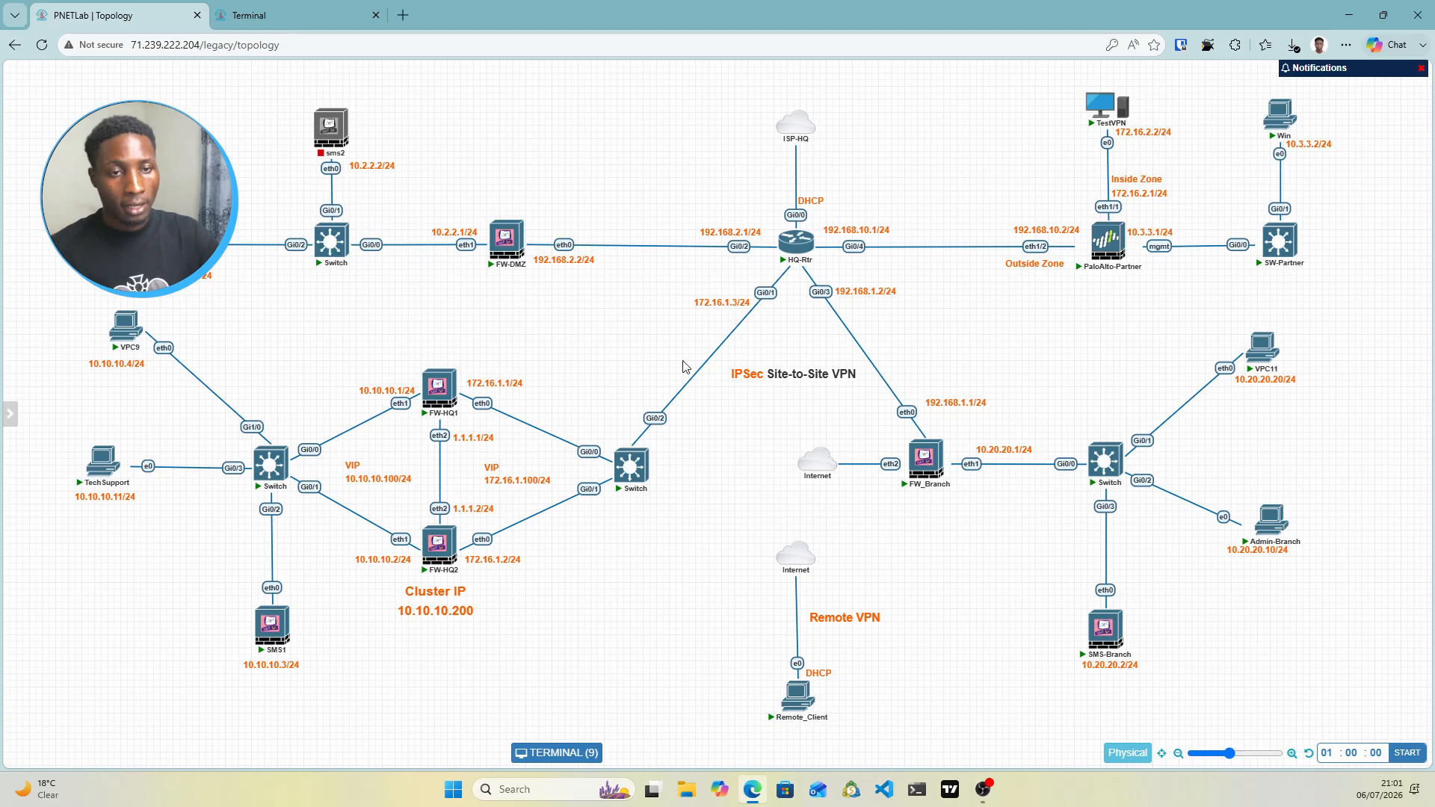
Log in to the FW-HQ1 console as admin
left_click(442, 390)
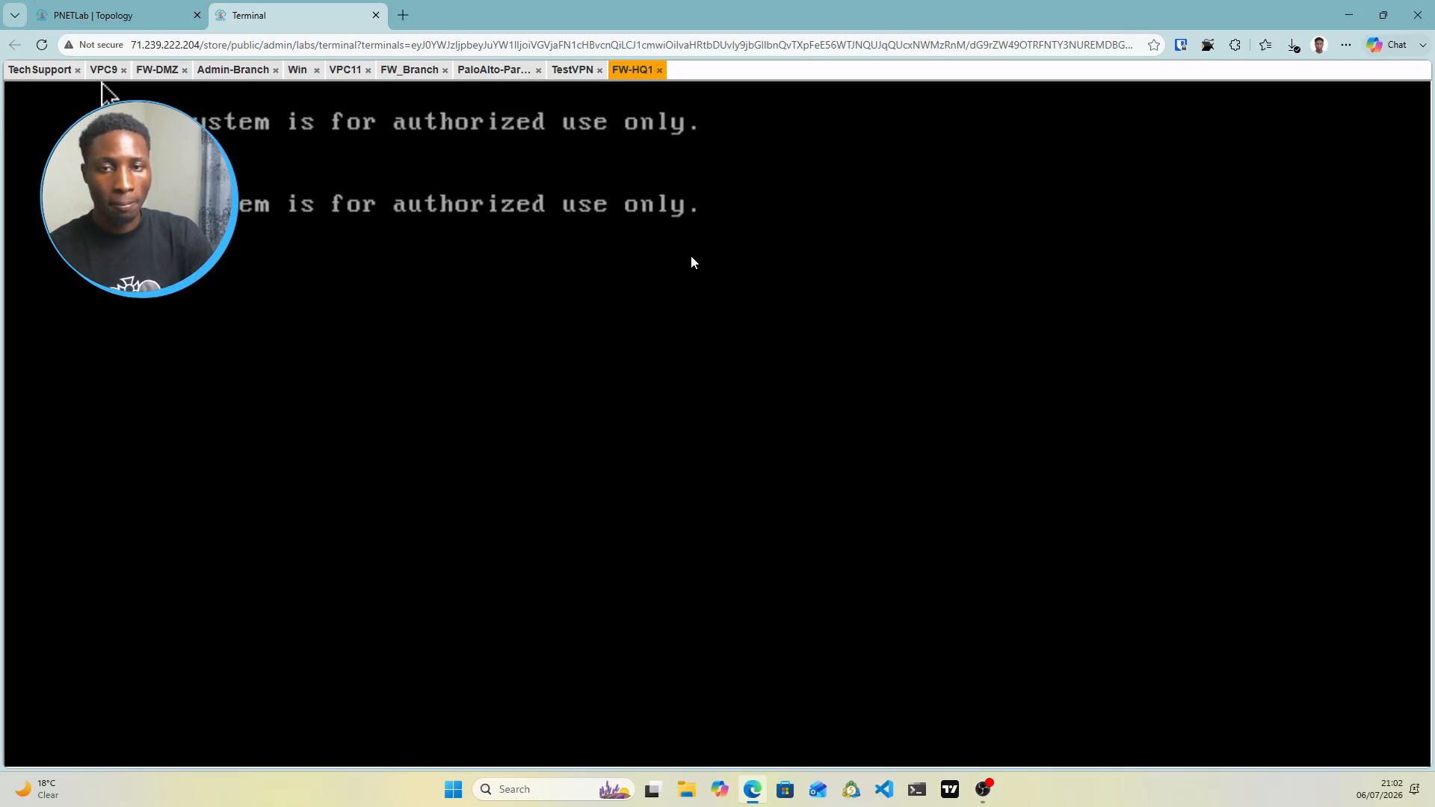
type("admin")
key("Return")
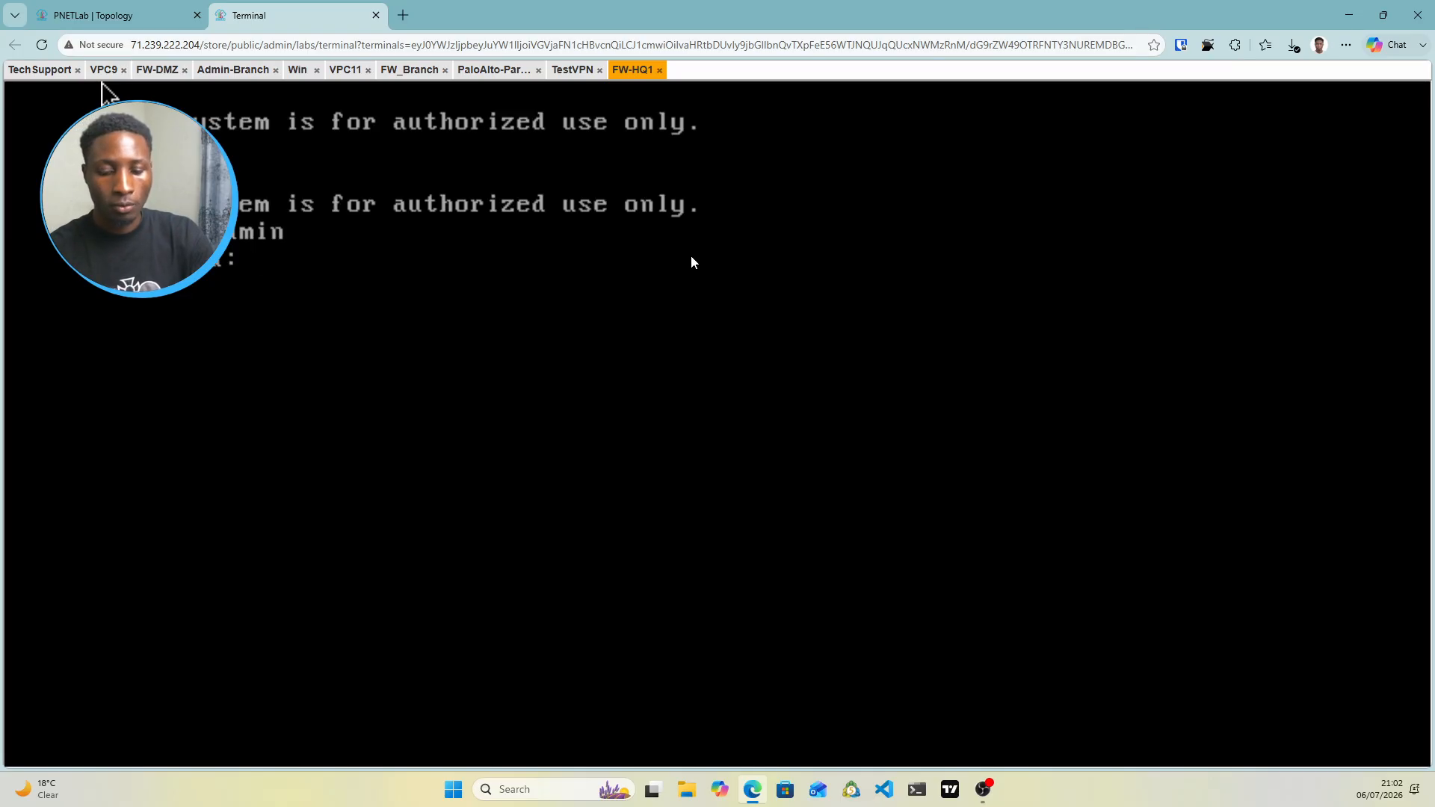
key("Return")
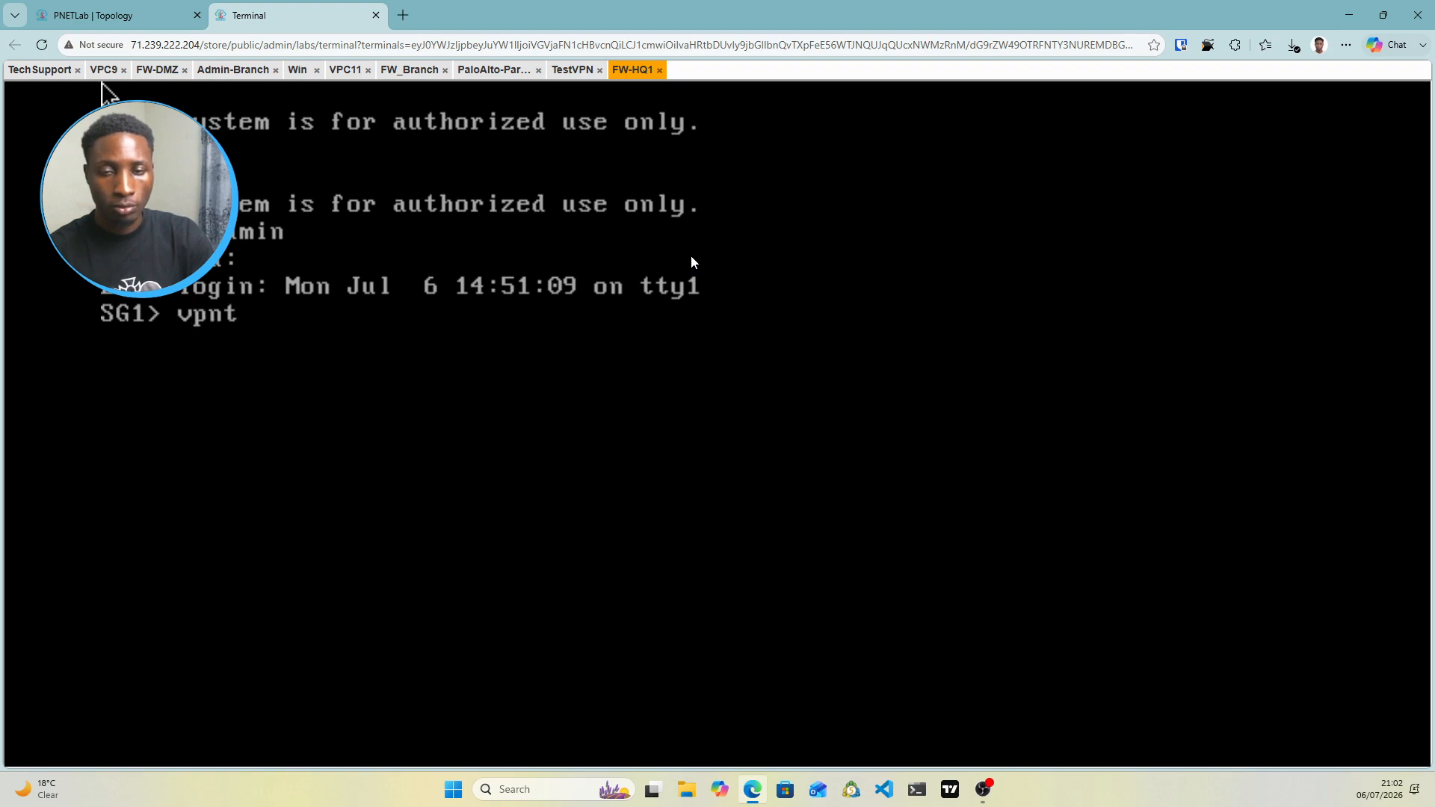
Run the vpn tu utility on FW-HQ1 and list all IKE SAs and IPsec SAs
type("vpn")
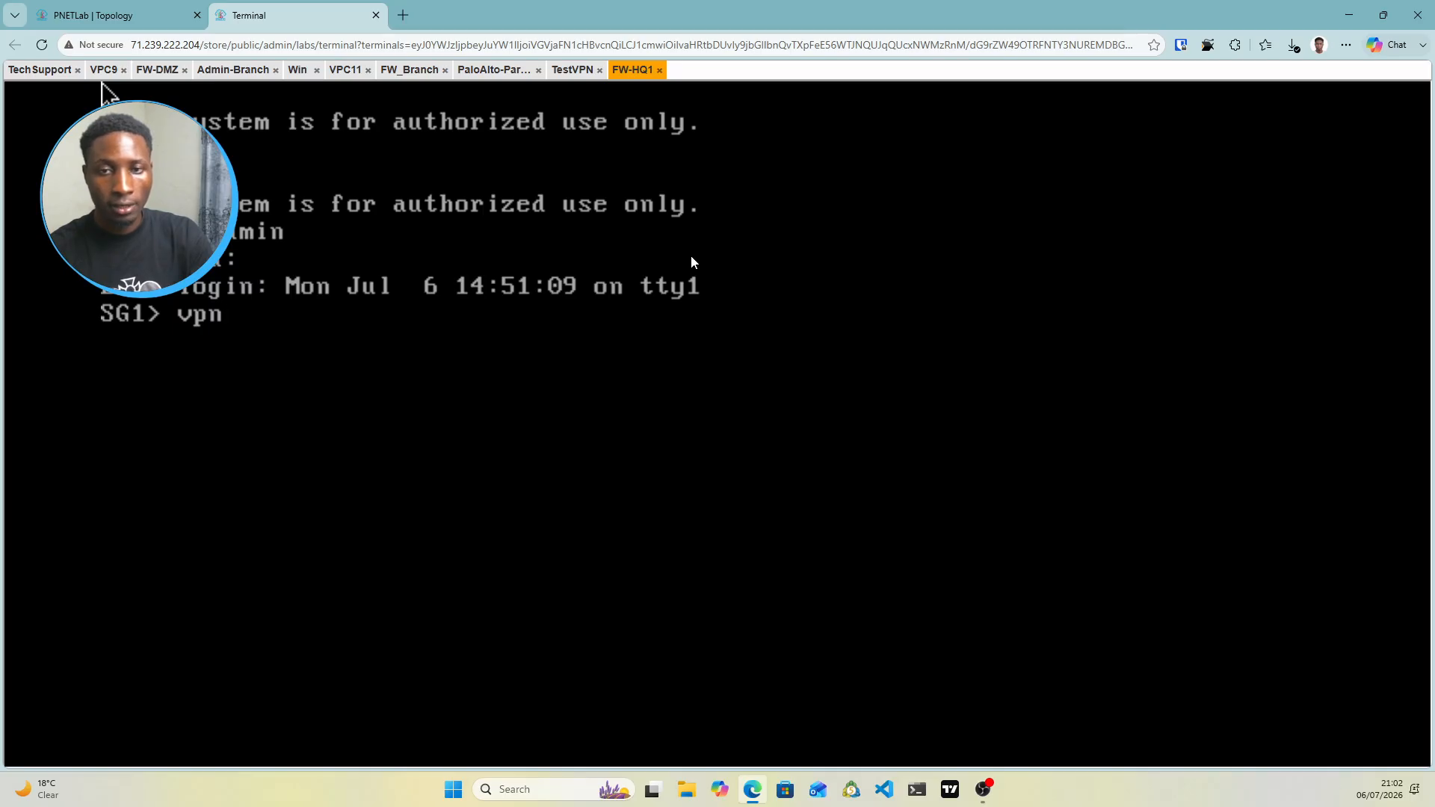
type("t tu tu")
key("Return")
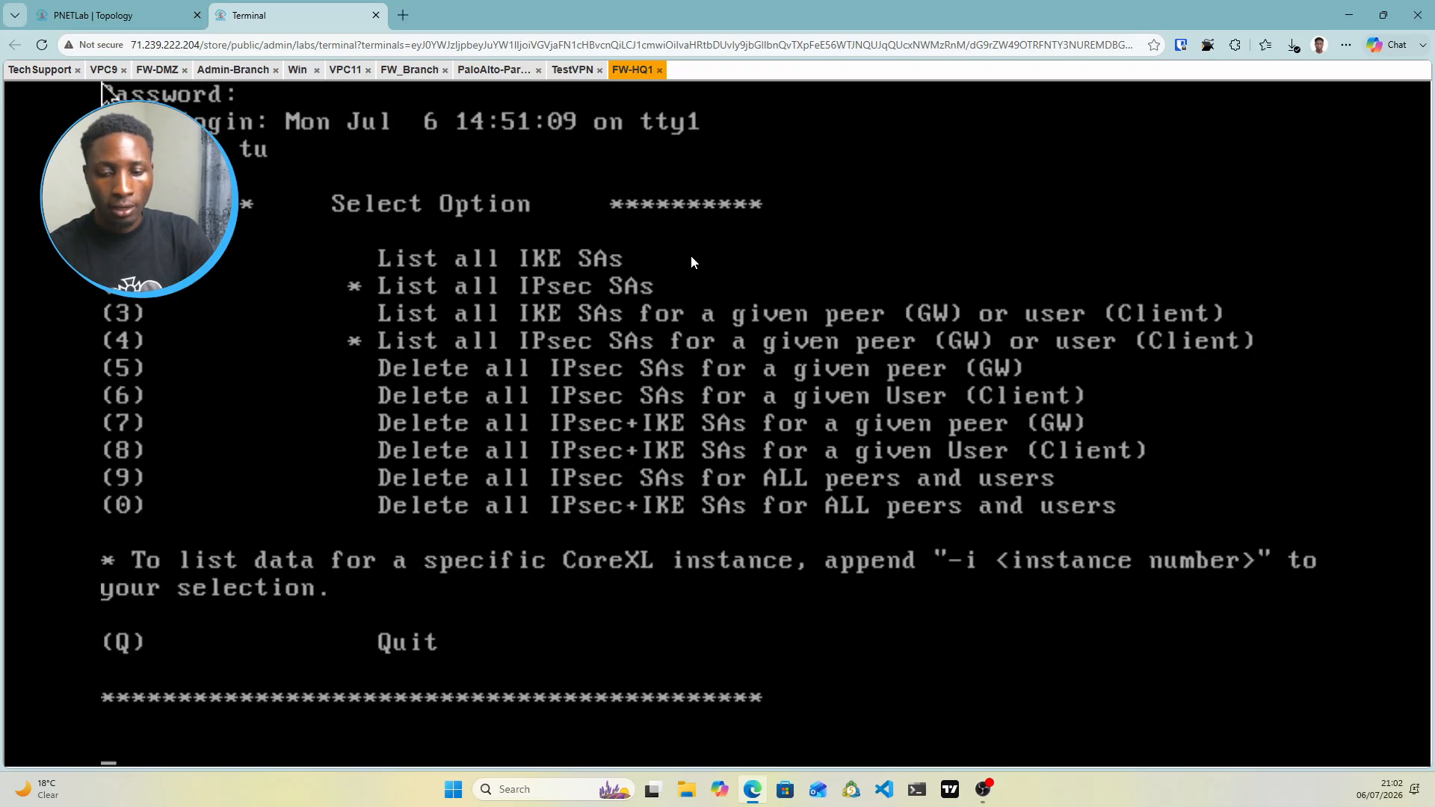
type("1")
key("Return")
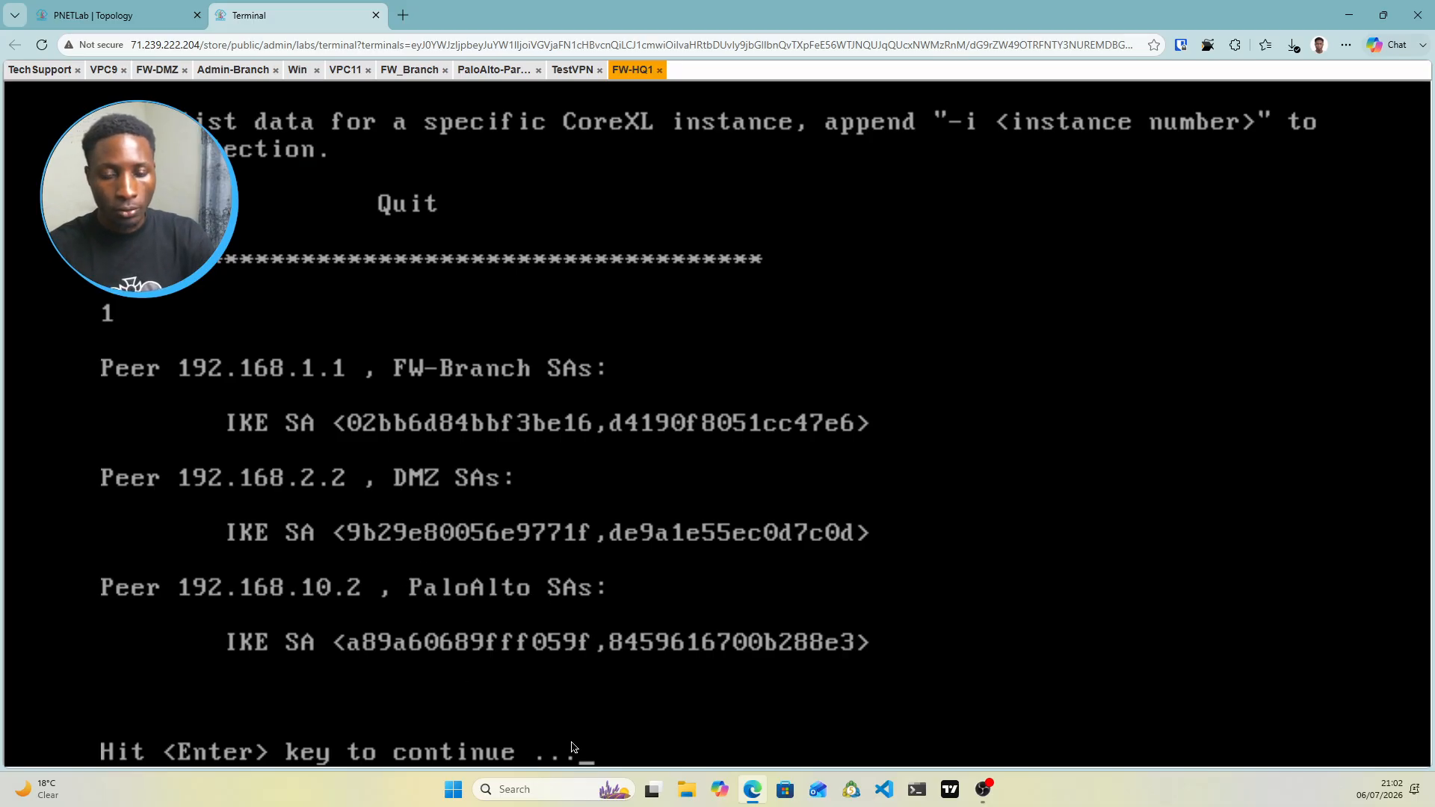
key("Return")
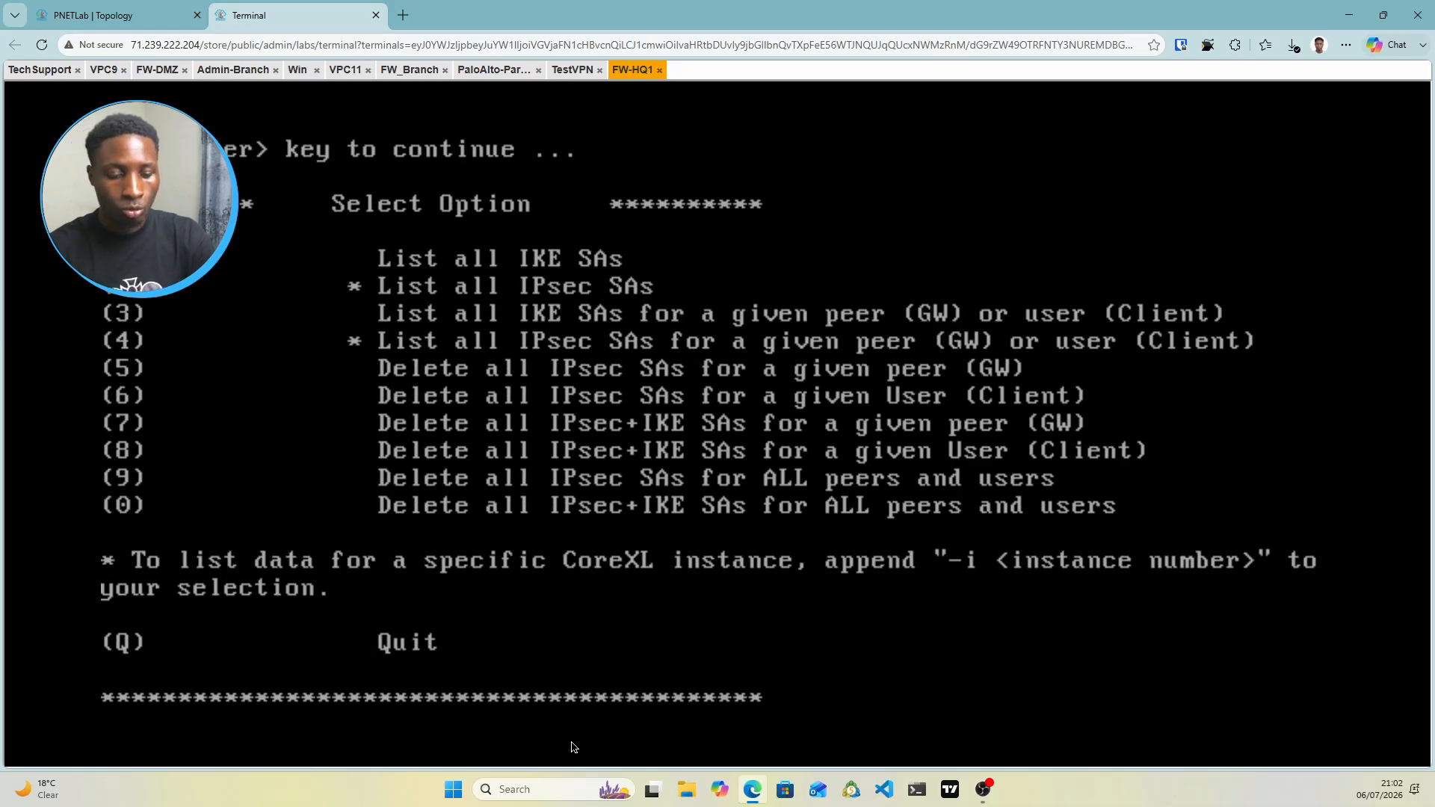
type("2")
key("Return")
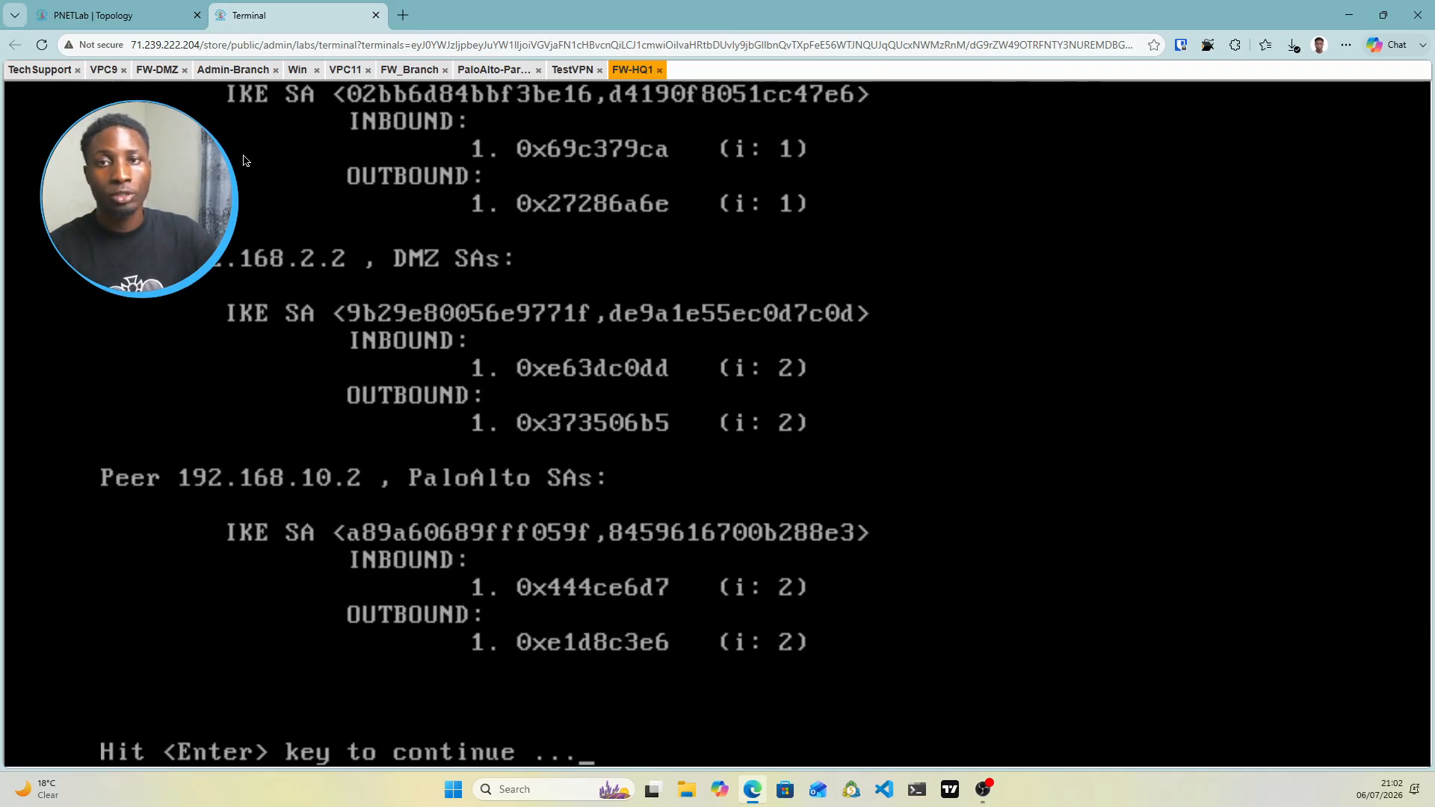
Bring up the TechSupport machine's console showing the SmartConsole rulebase
left_click(136, 18)
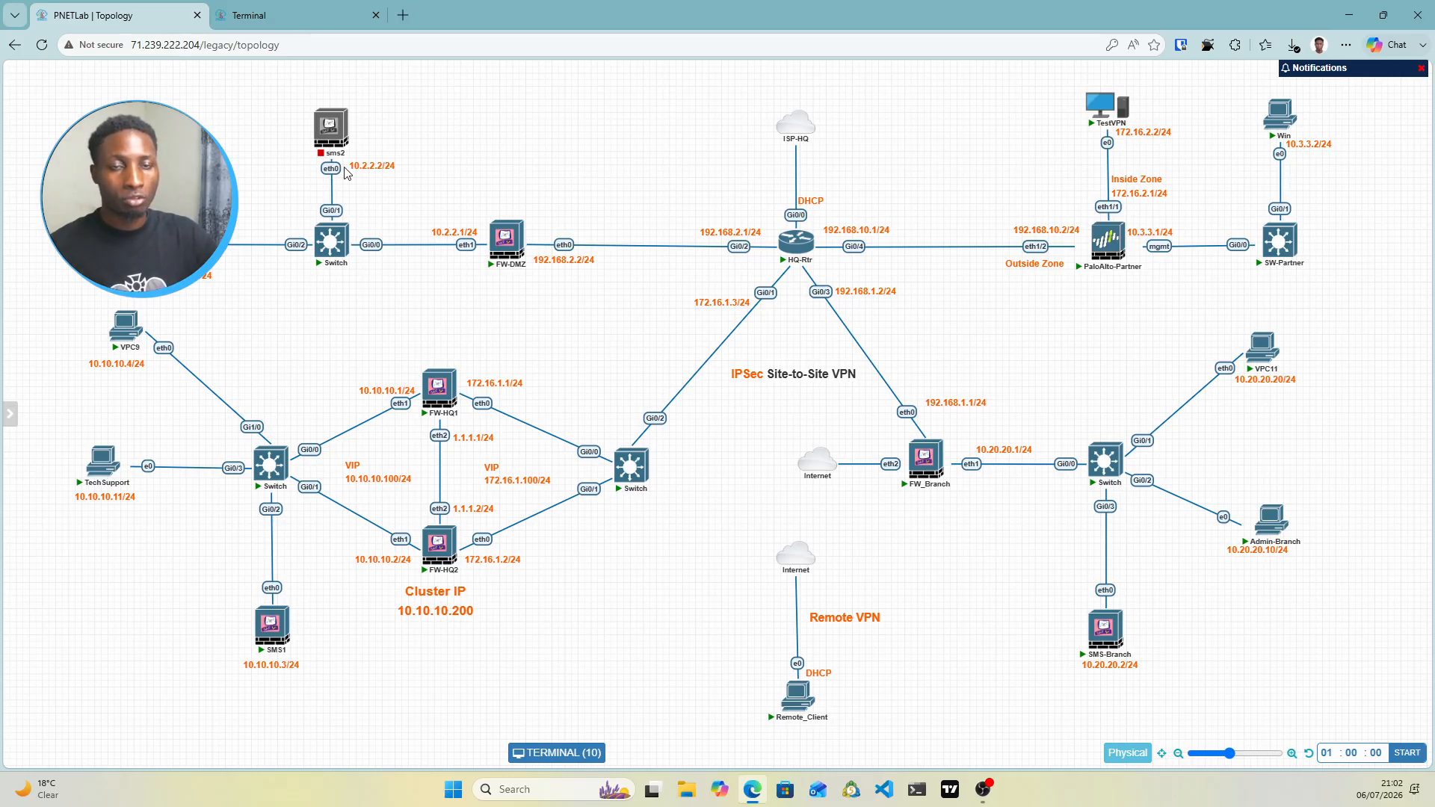
left_click(284, 15)
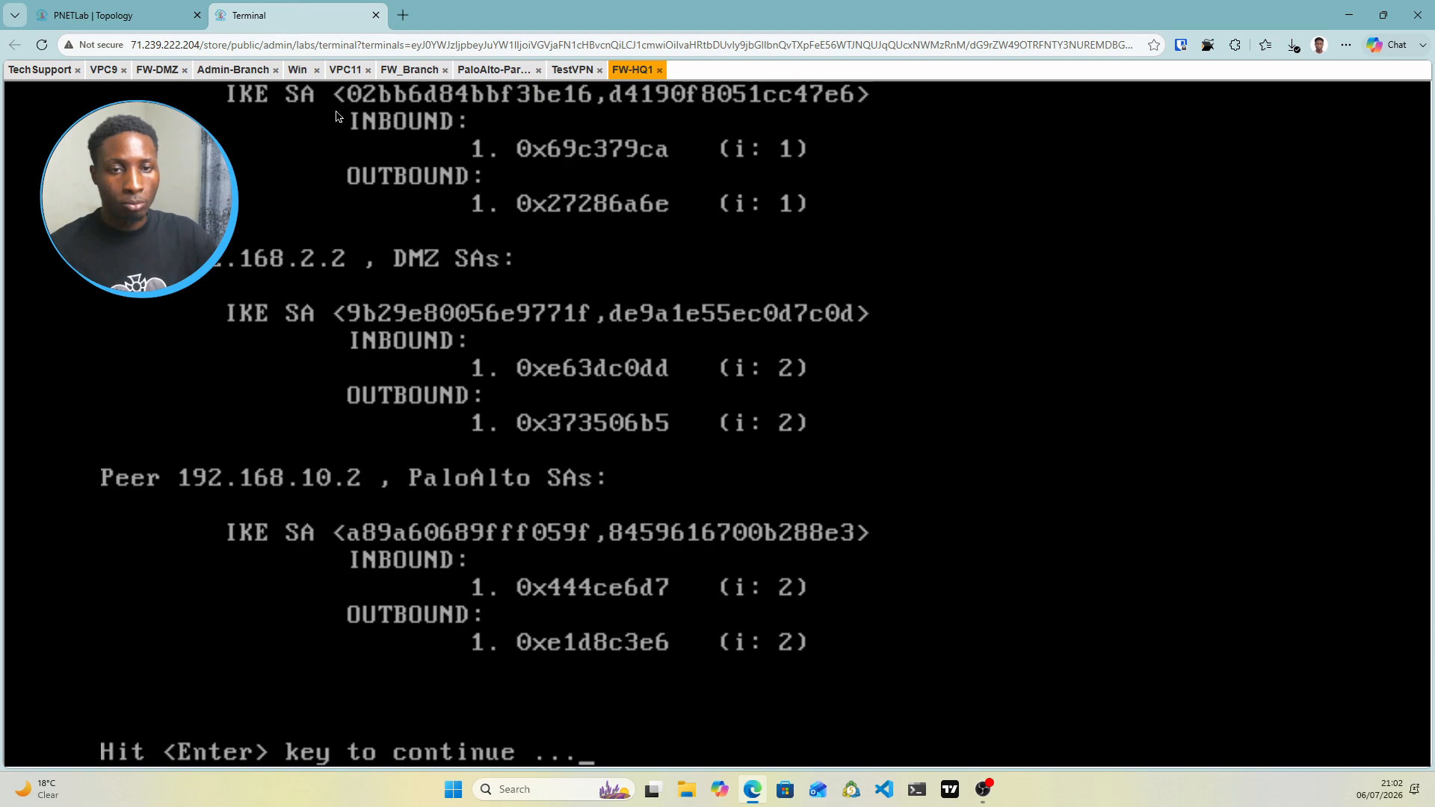
left_click(35, 70)
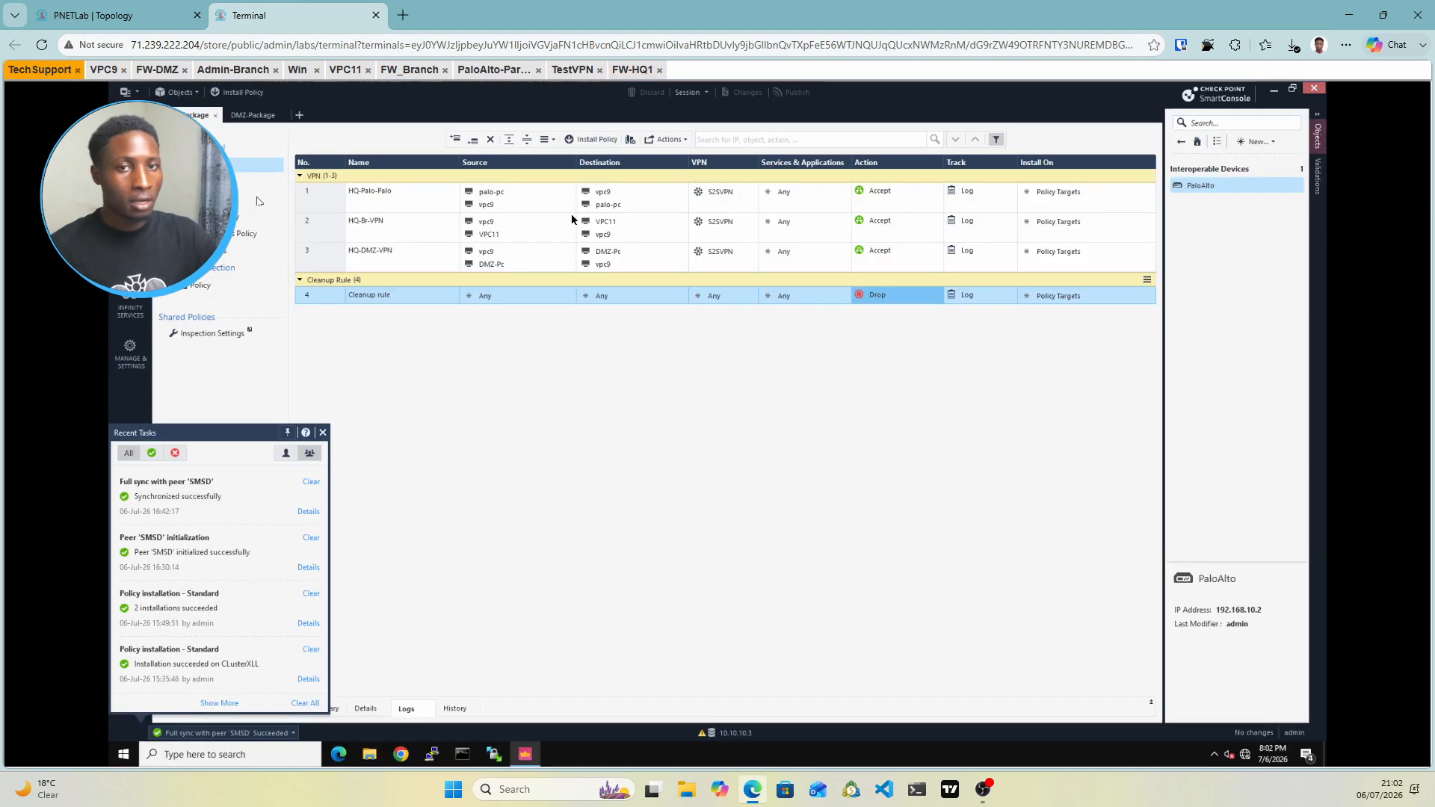
Change the Cleanup rule action to Accept, then publish and install the policy on ClusterXLL
left_click(899, 304)
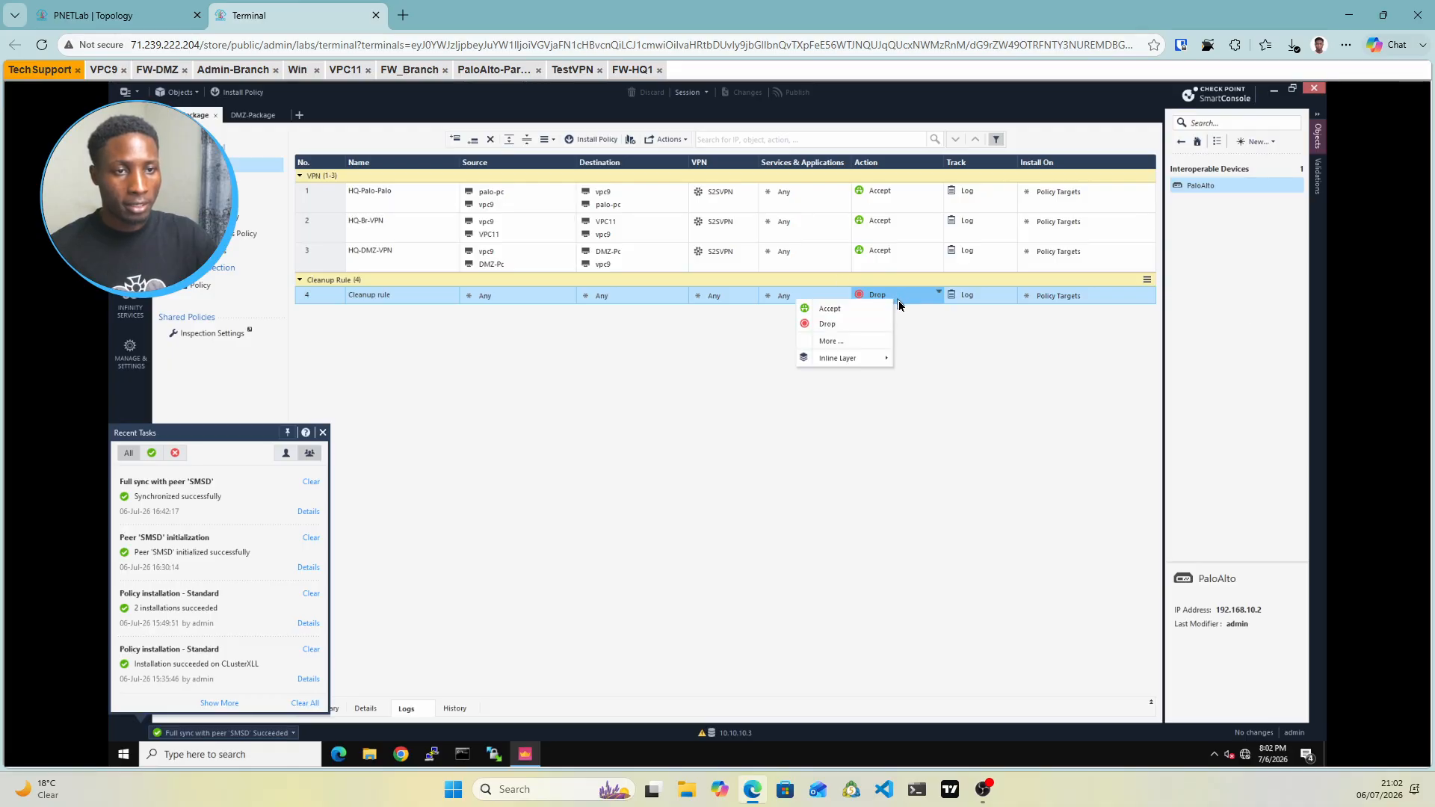
left_click(833, 311)
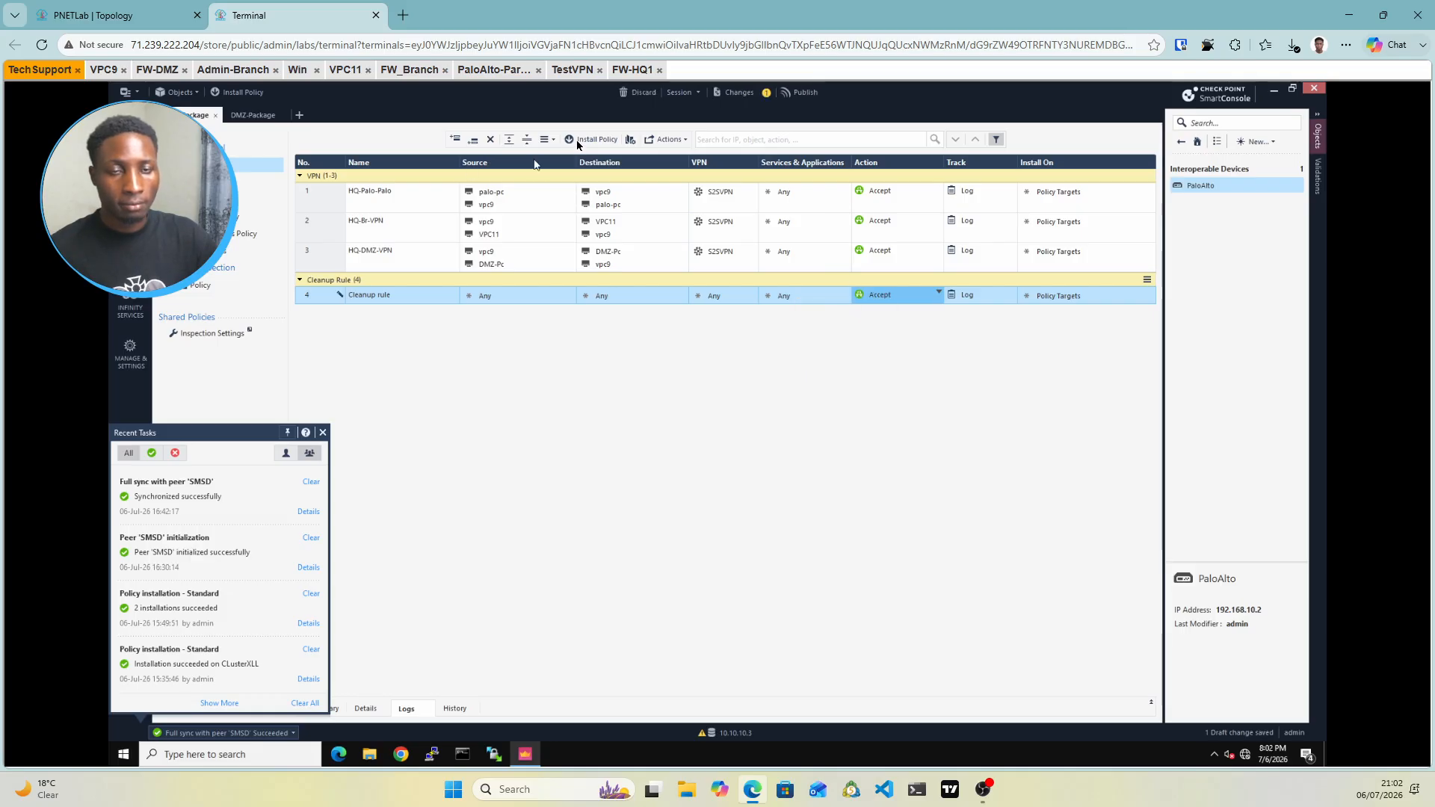
left_click(577, 142)
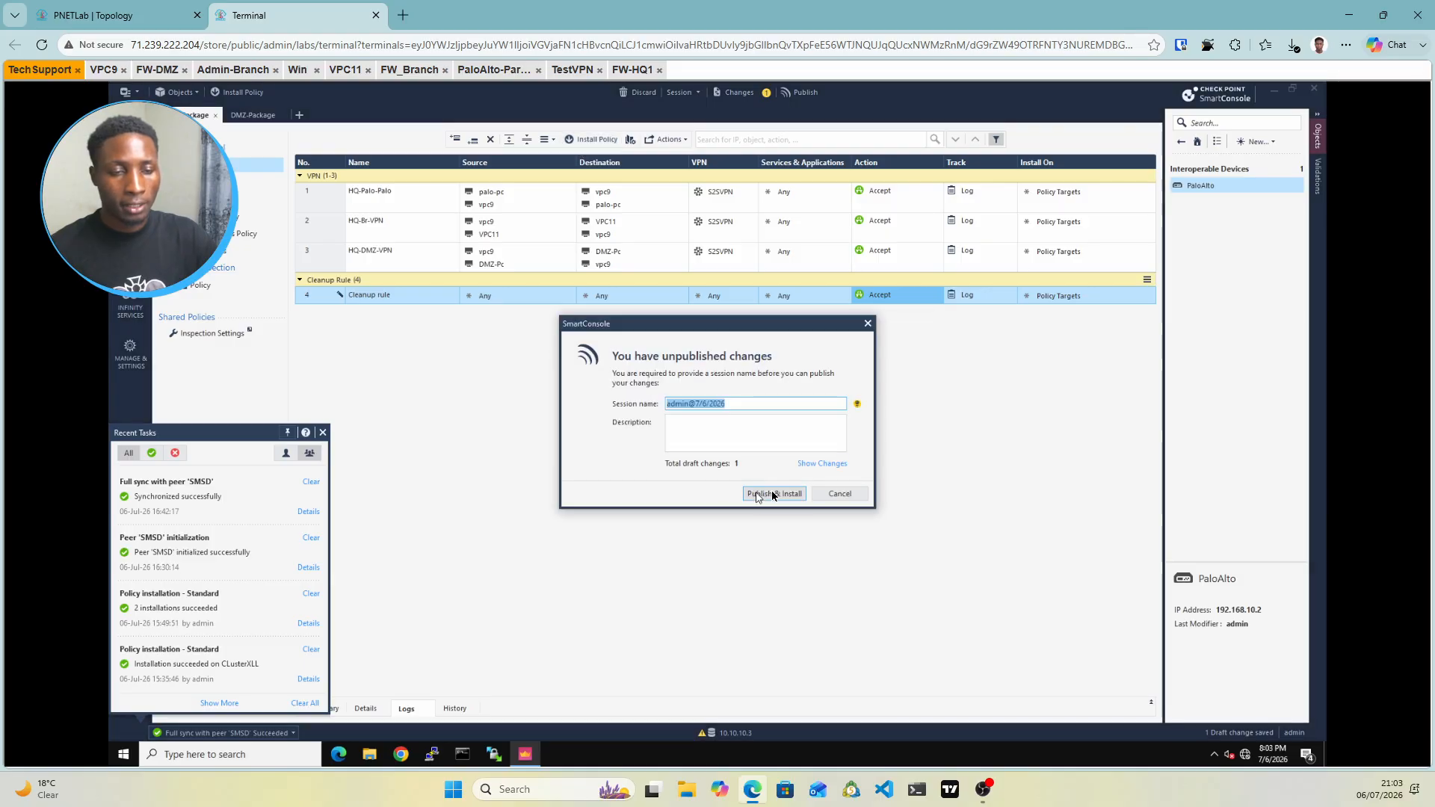
left_click(772, 494)
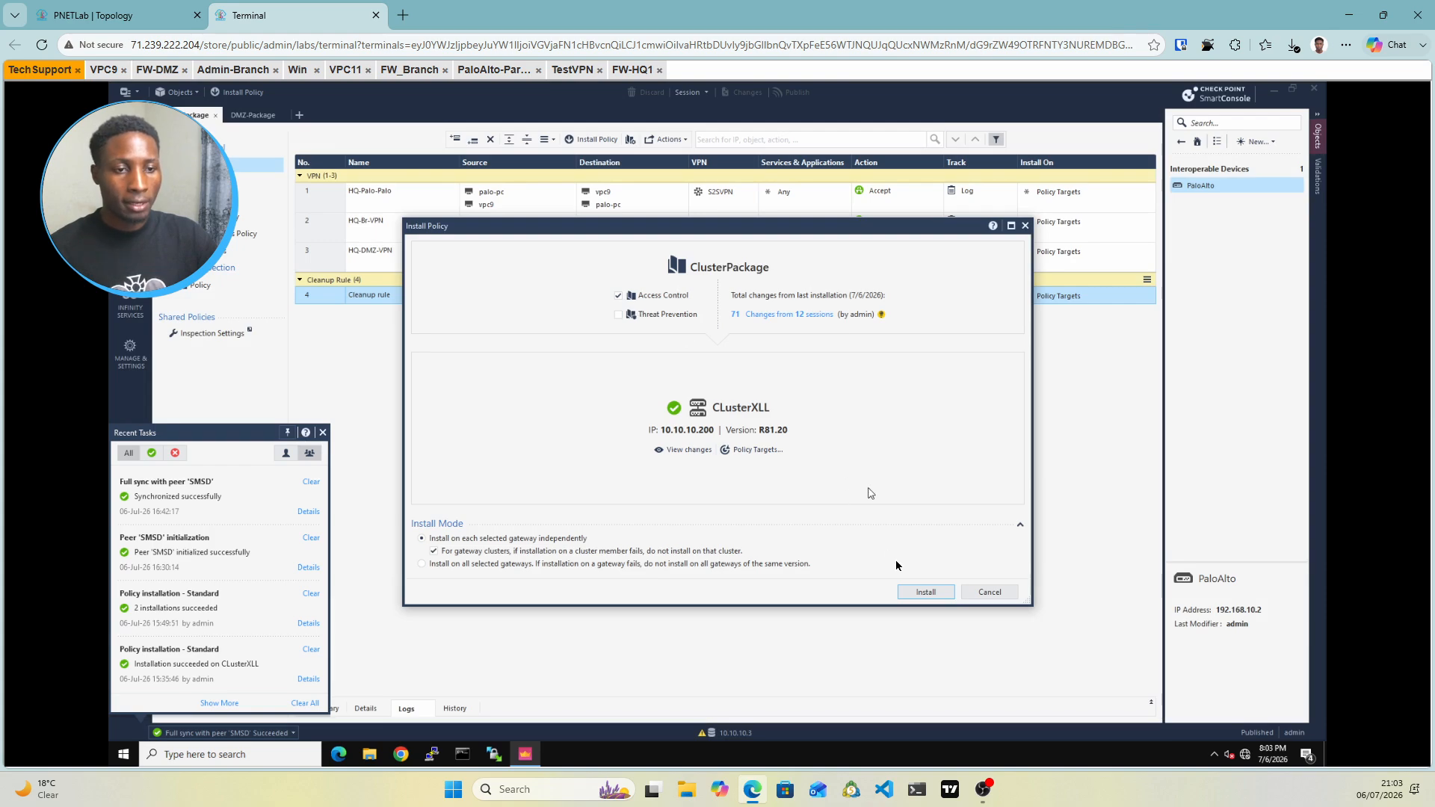
left_click(924, 592)
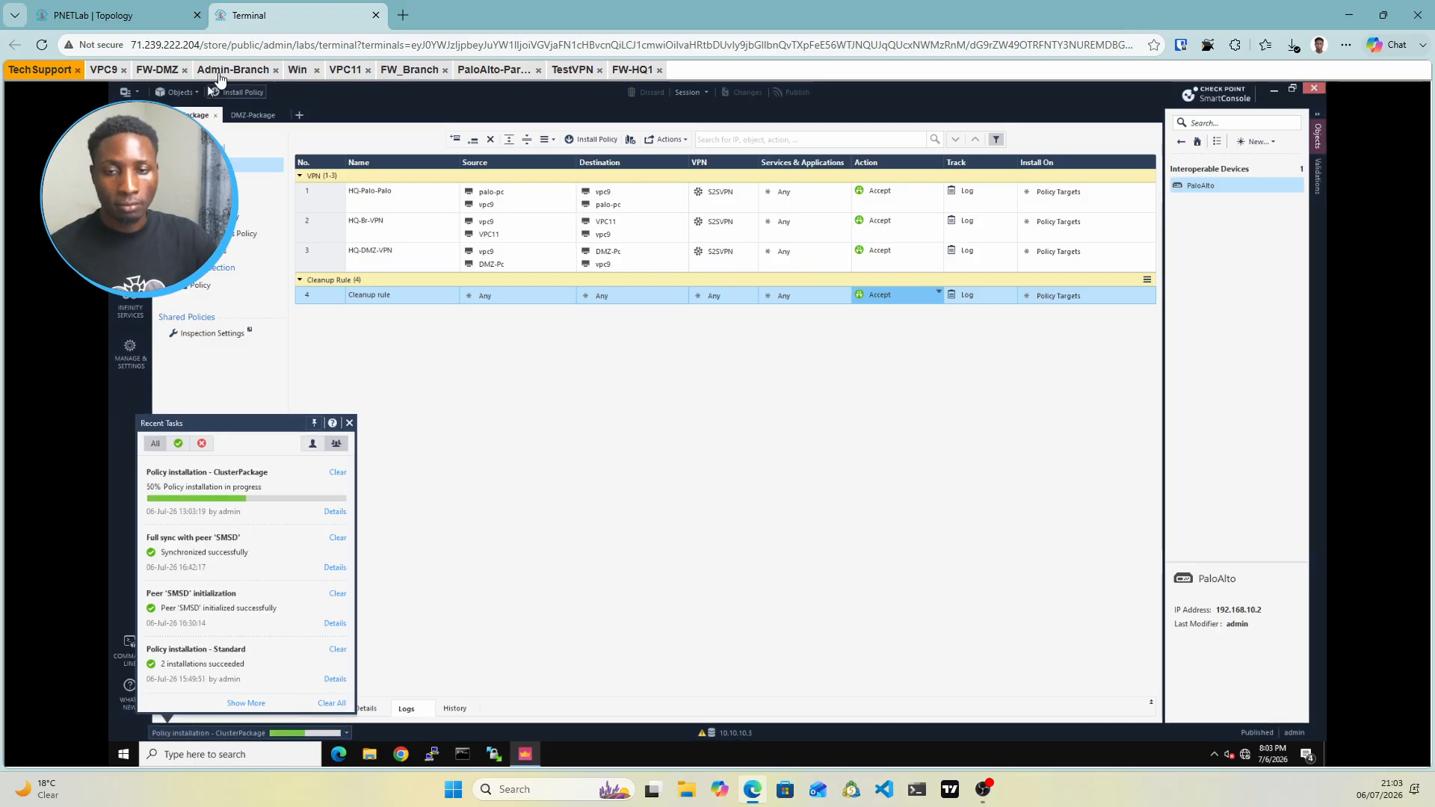
left_click(154, 22)
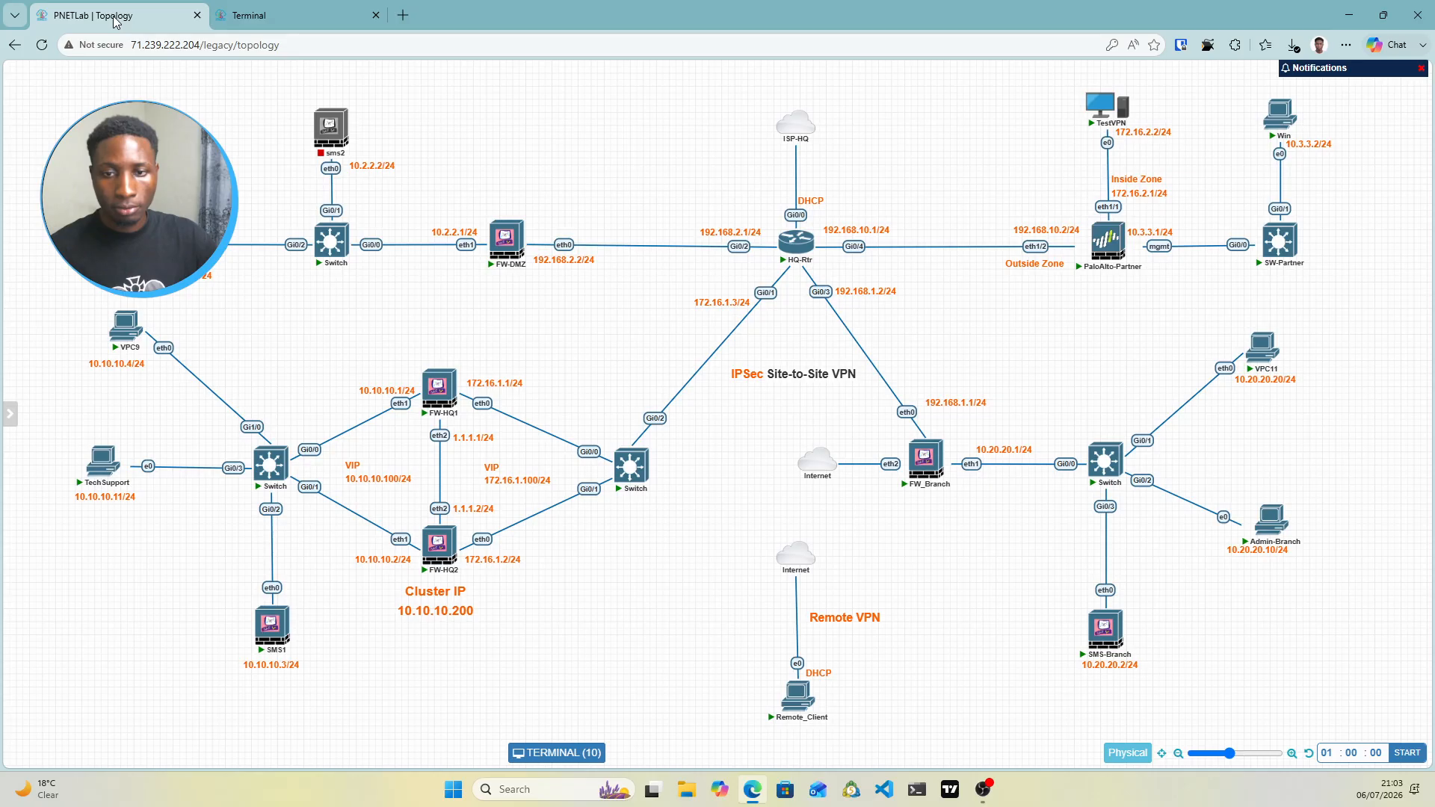
Link the Internet cloud to FW_Branch on the PNETLab topology
mouse_move(917, 456)
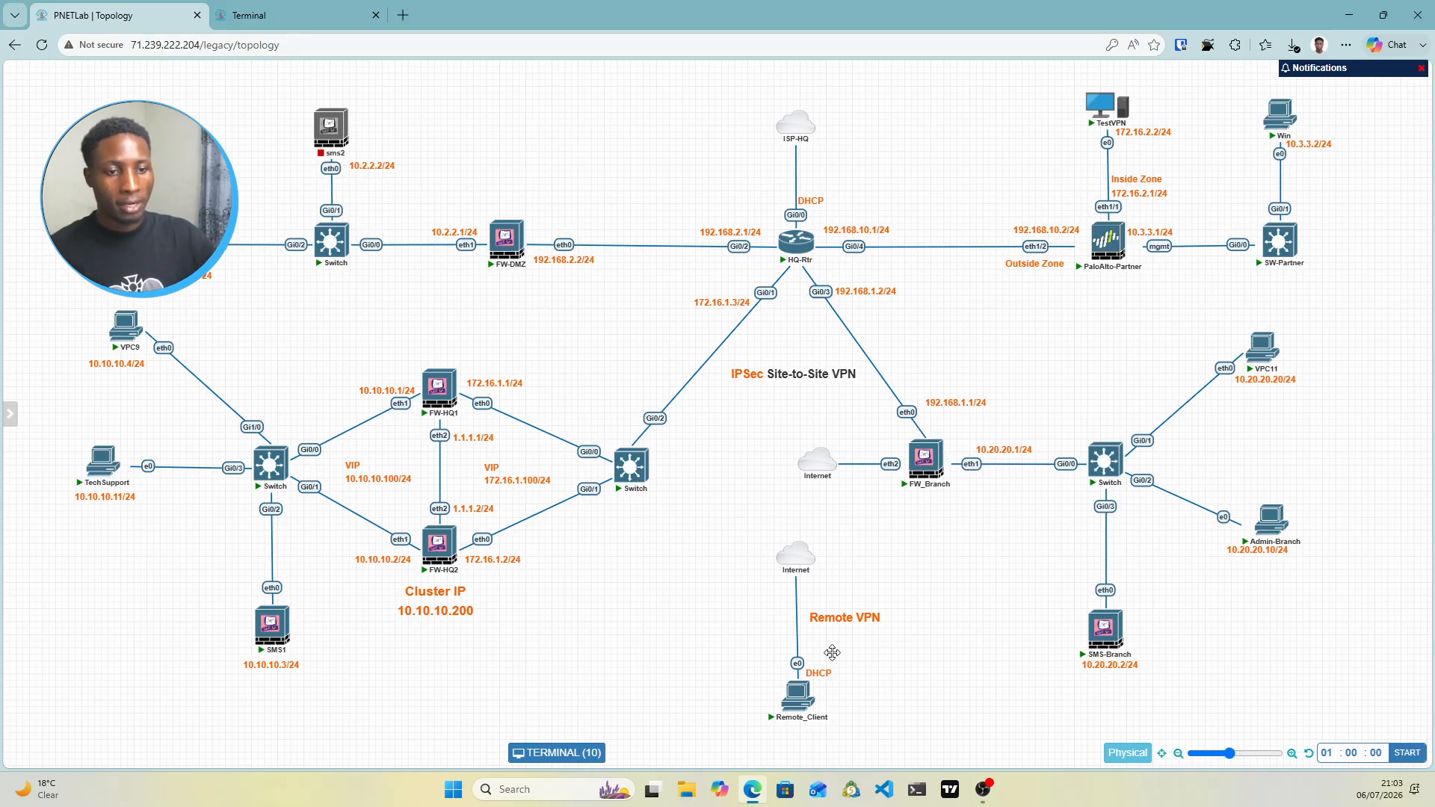
mouse_move(785, 680)
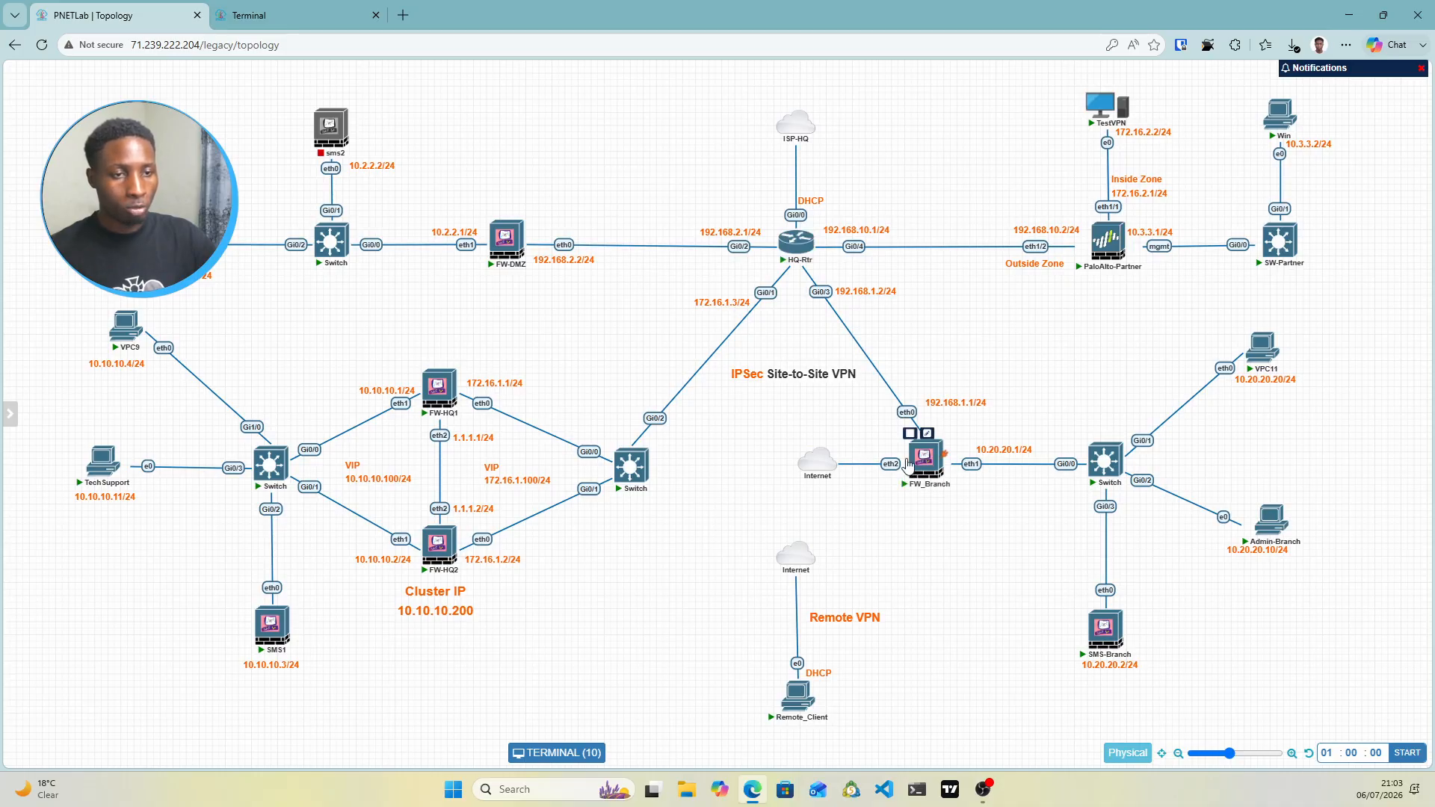
mouse_move(831, 466)
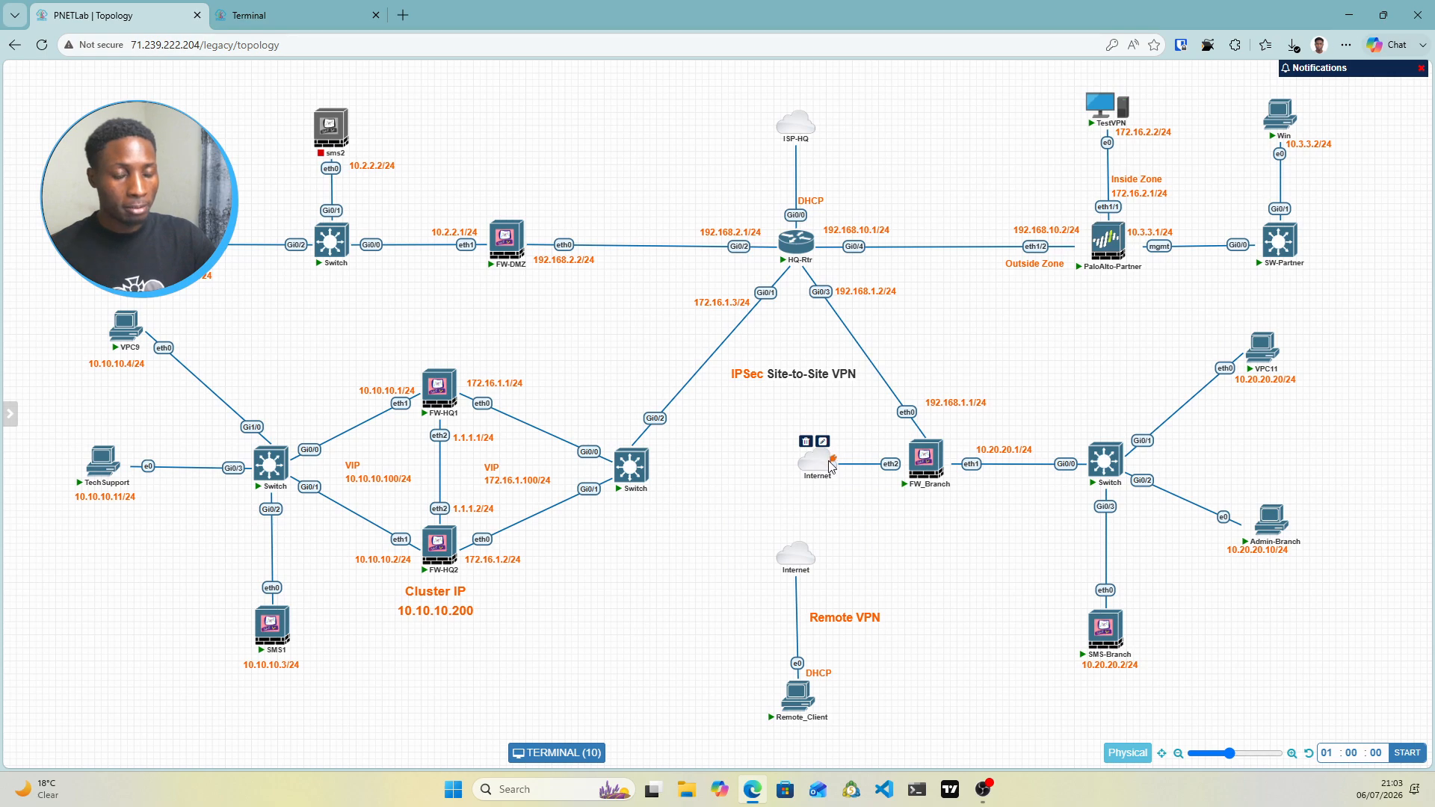
left_click_drag(832, 459, 888, 476)
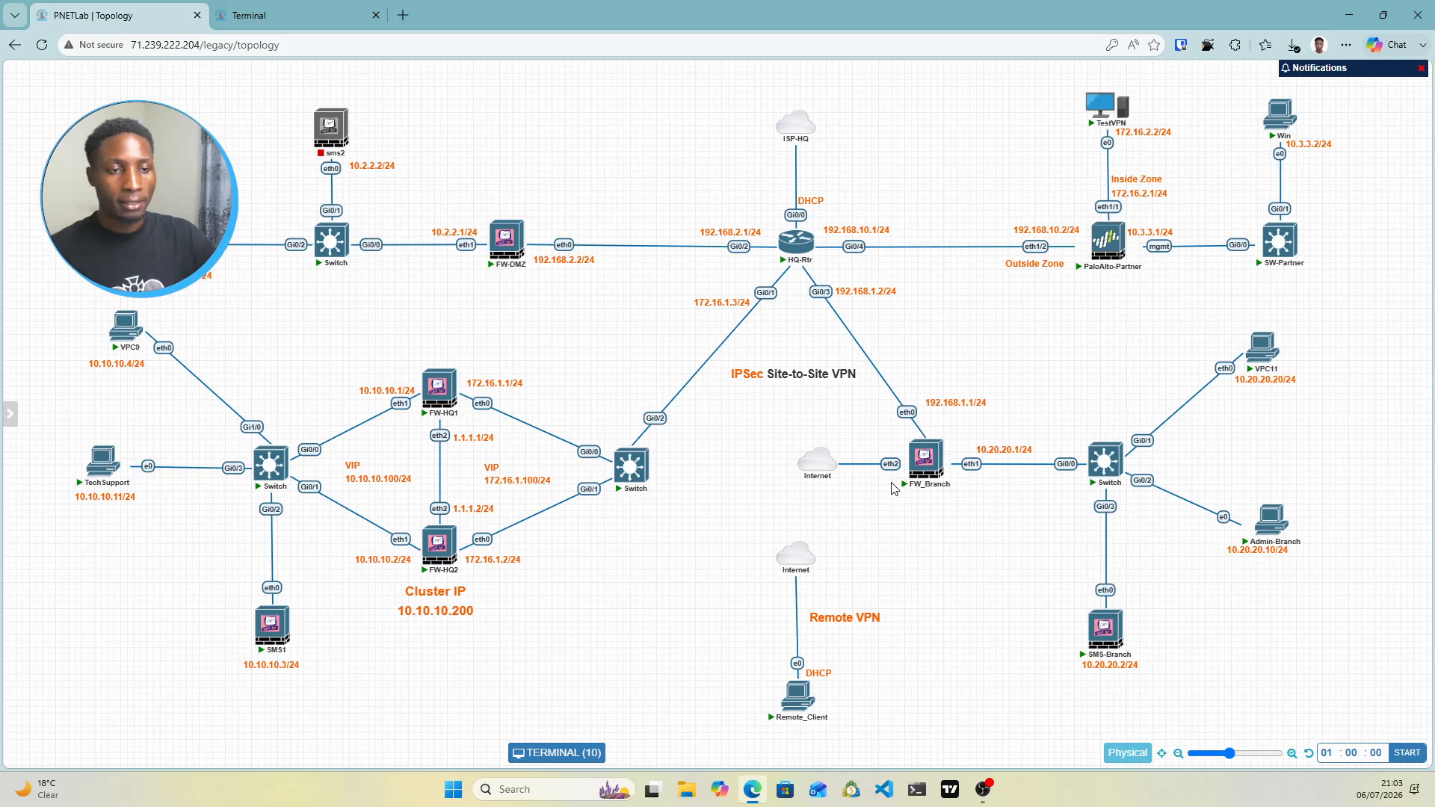
mouse_move(814, 472)
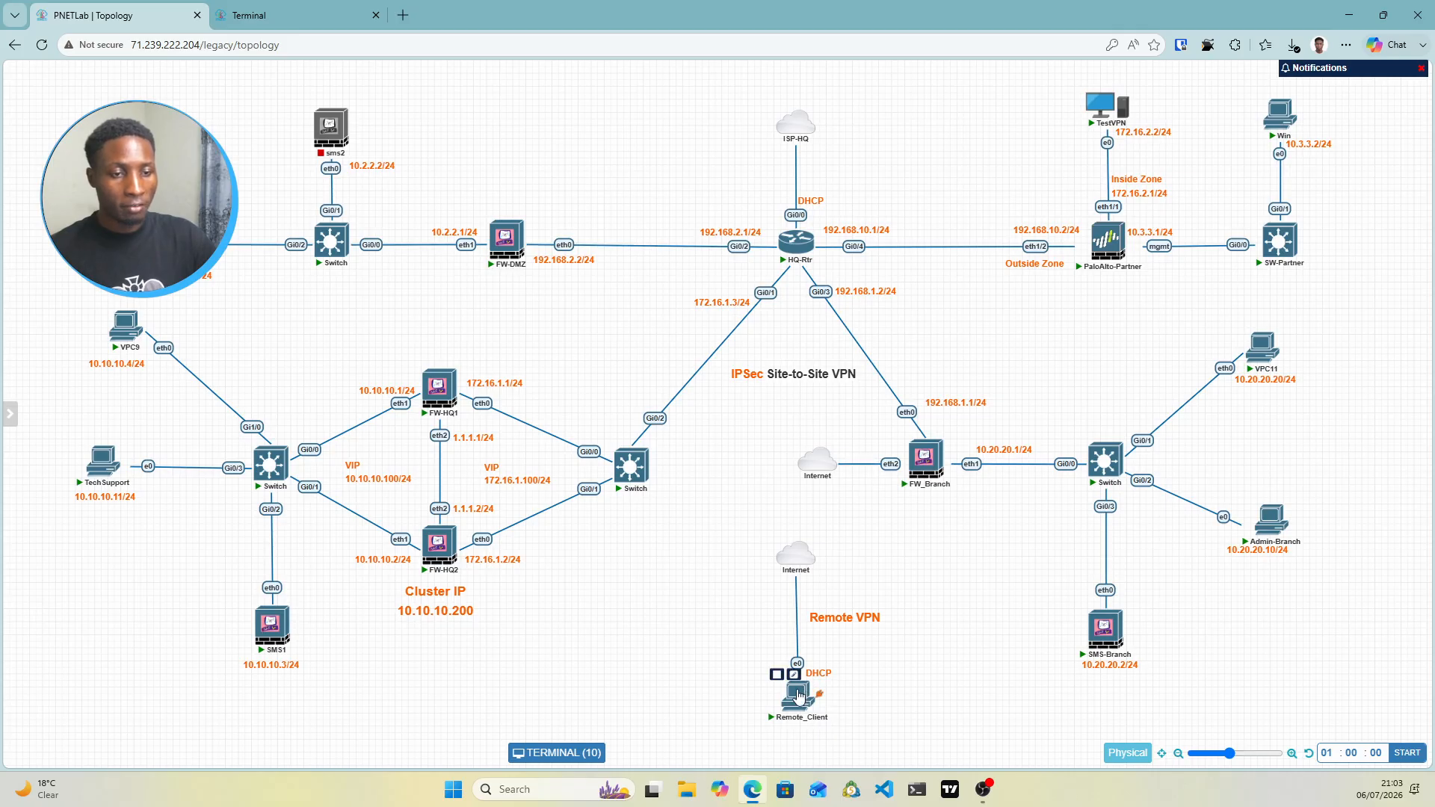
mouse_move(804, 705)
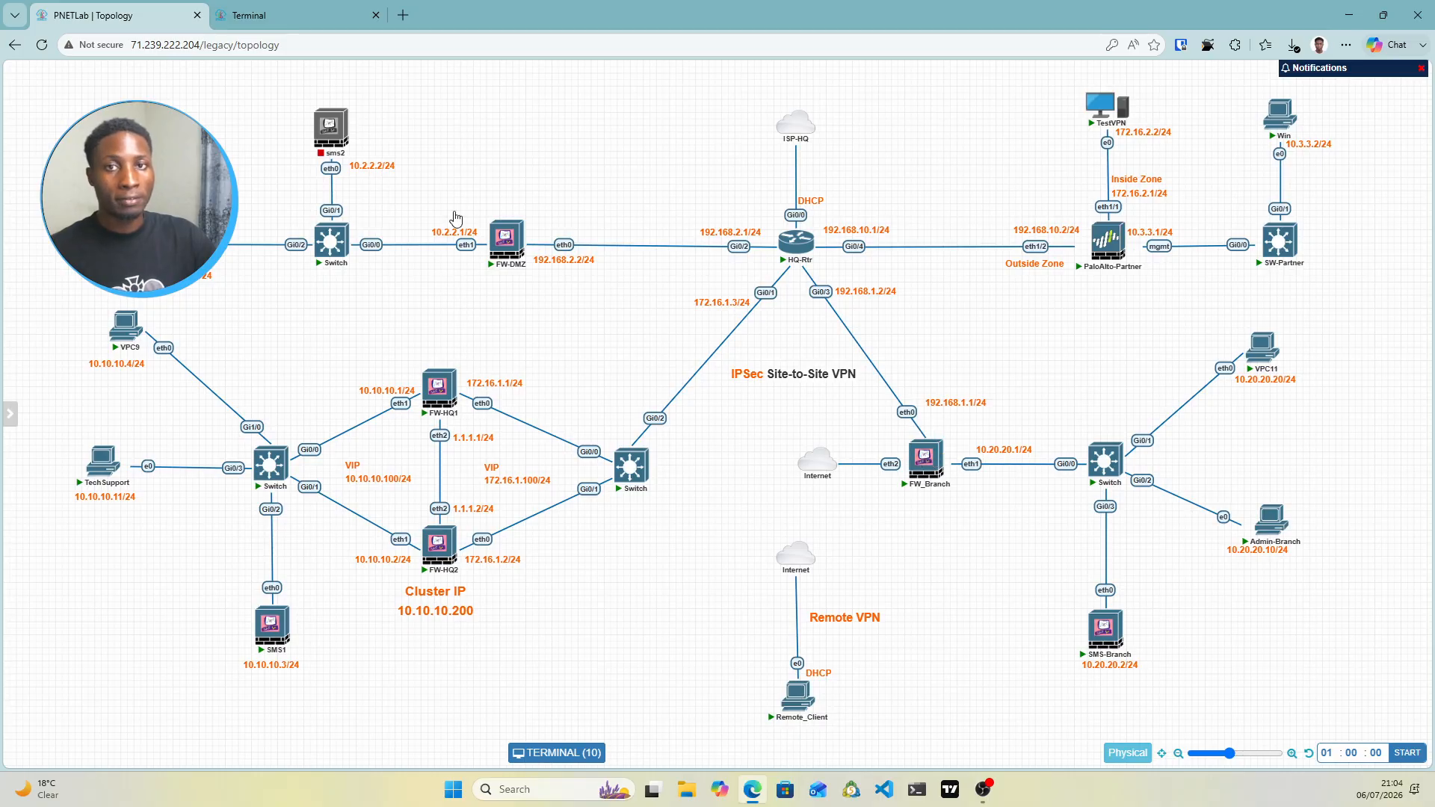
Check the FW_Branch and Admin-Branch consoles and launch the web browser on Admin-Branch
left_click(290, 16)
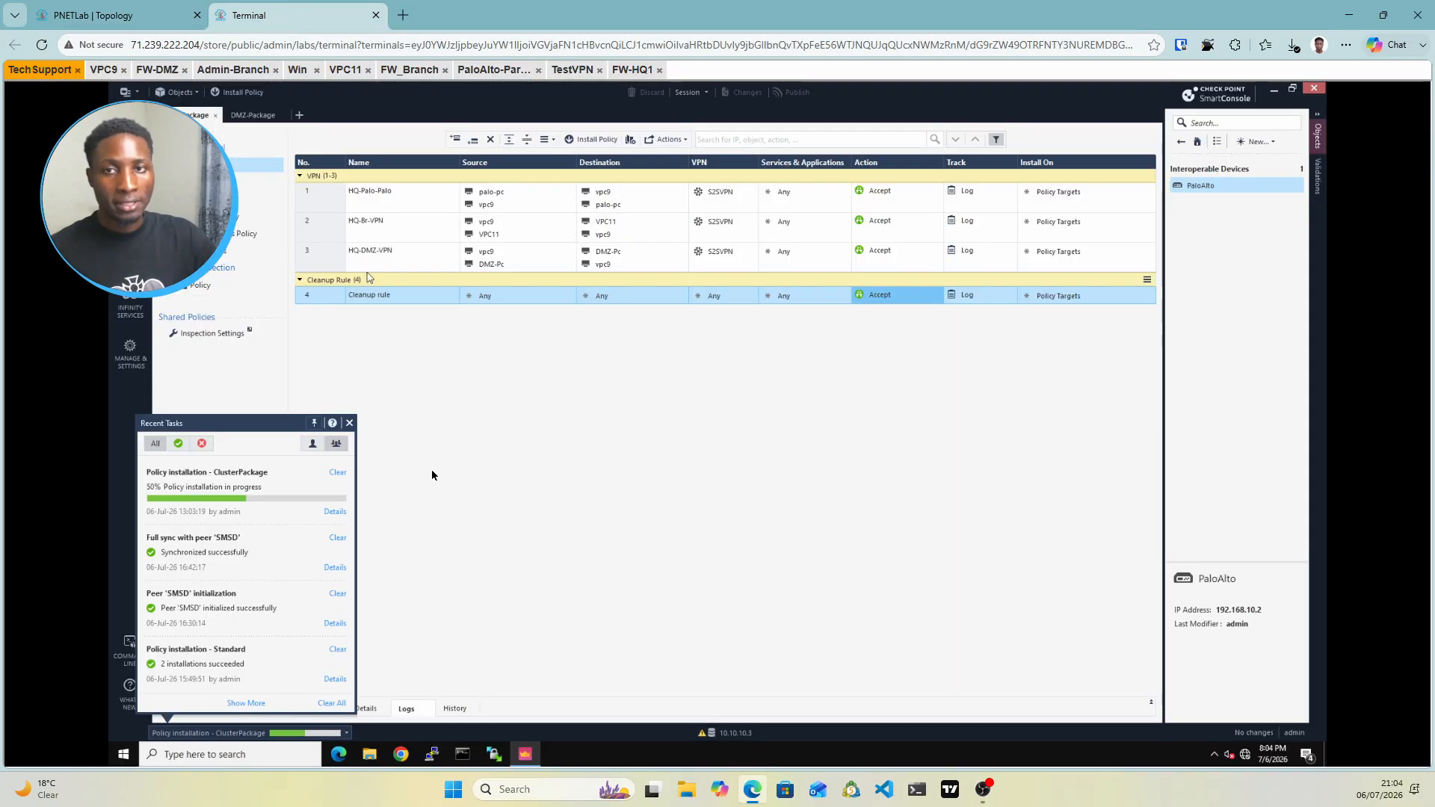
left_click(416, 71)
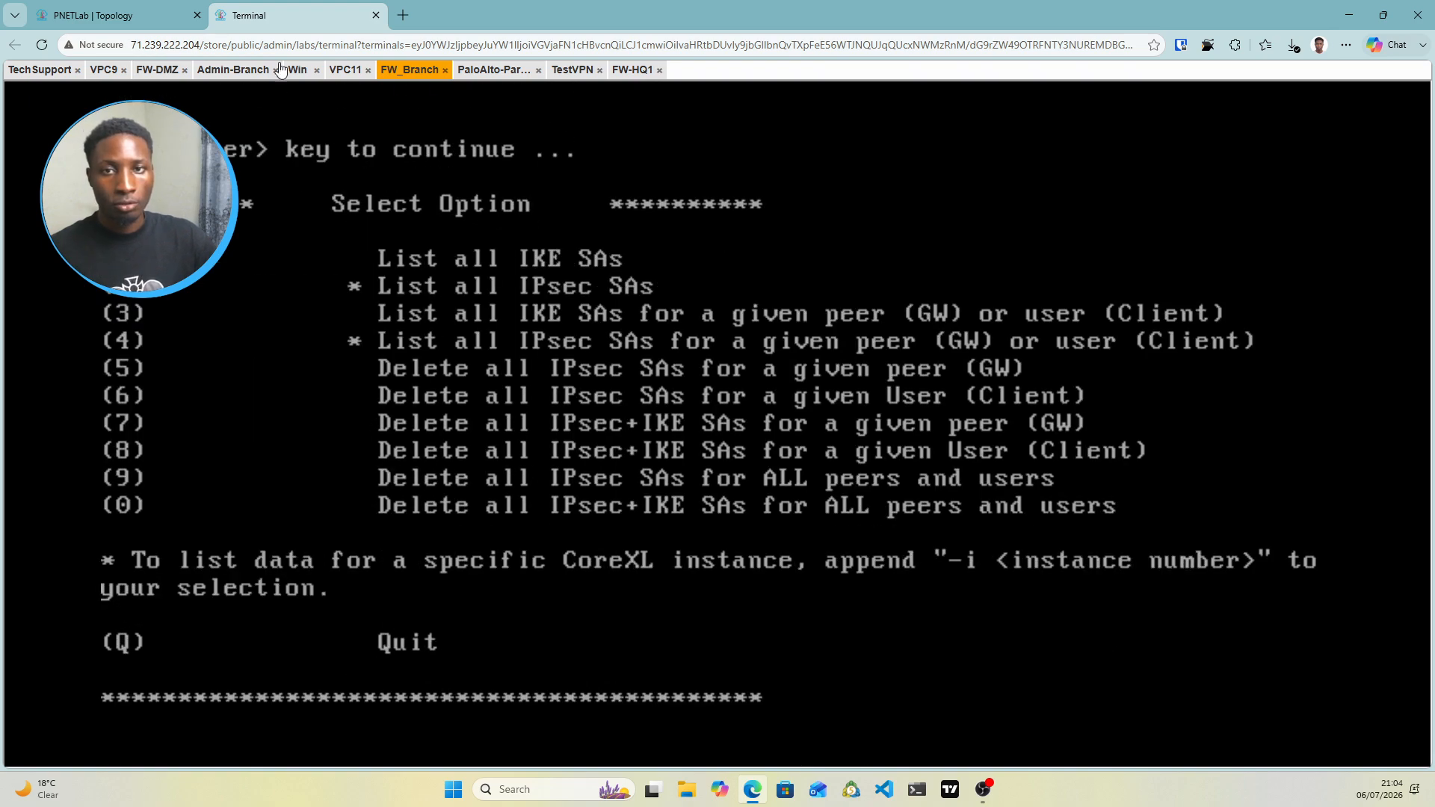
left_click(243, 70)
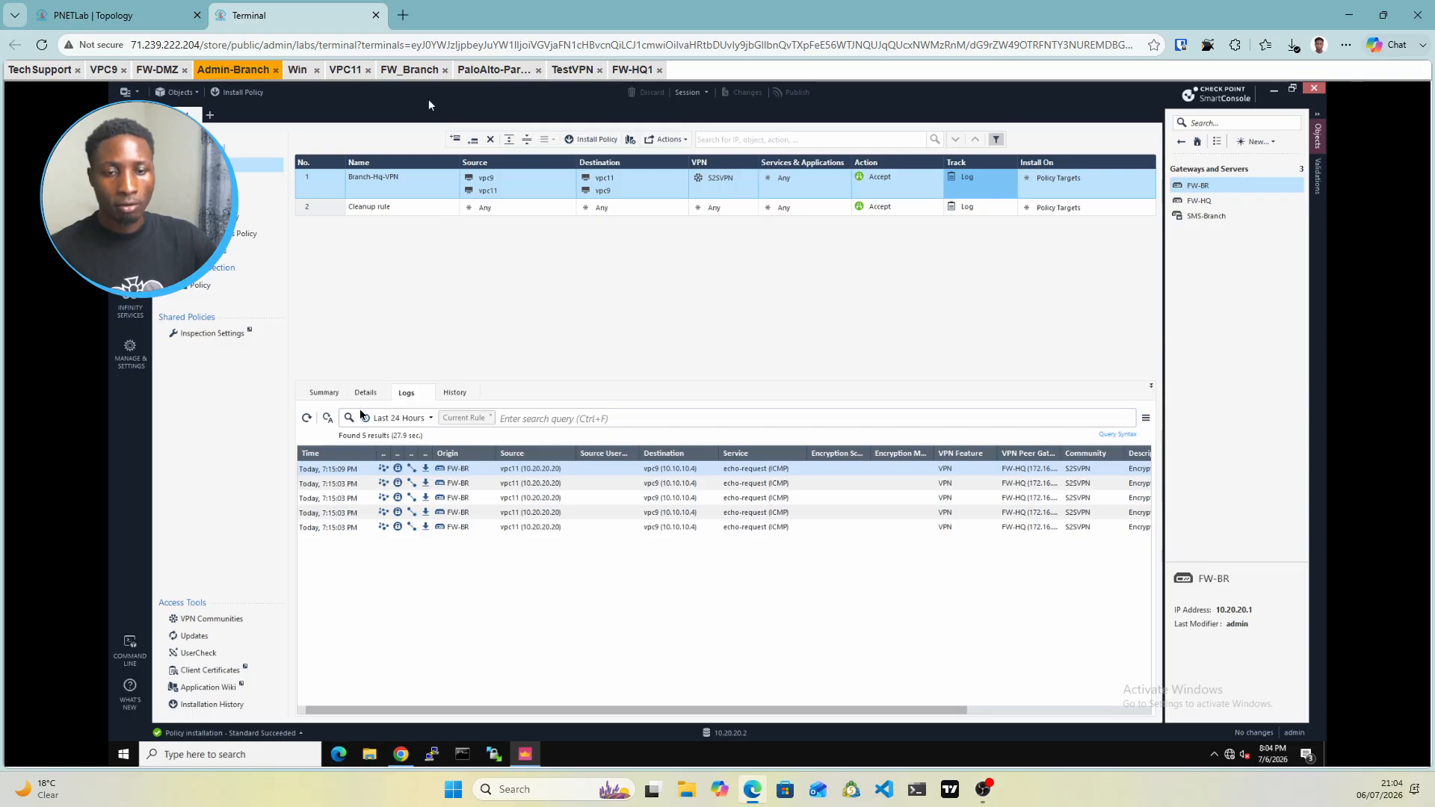
left_click(401, 755)
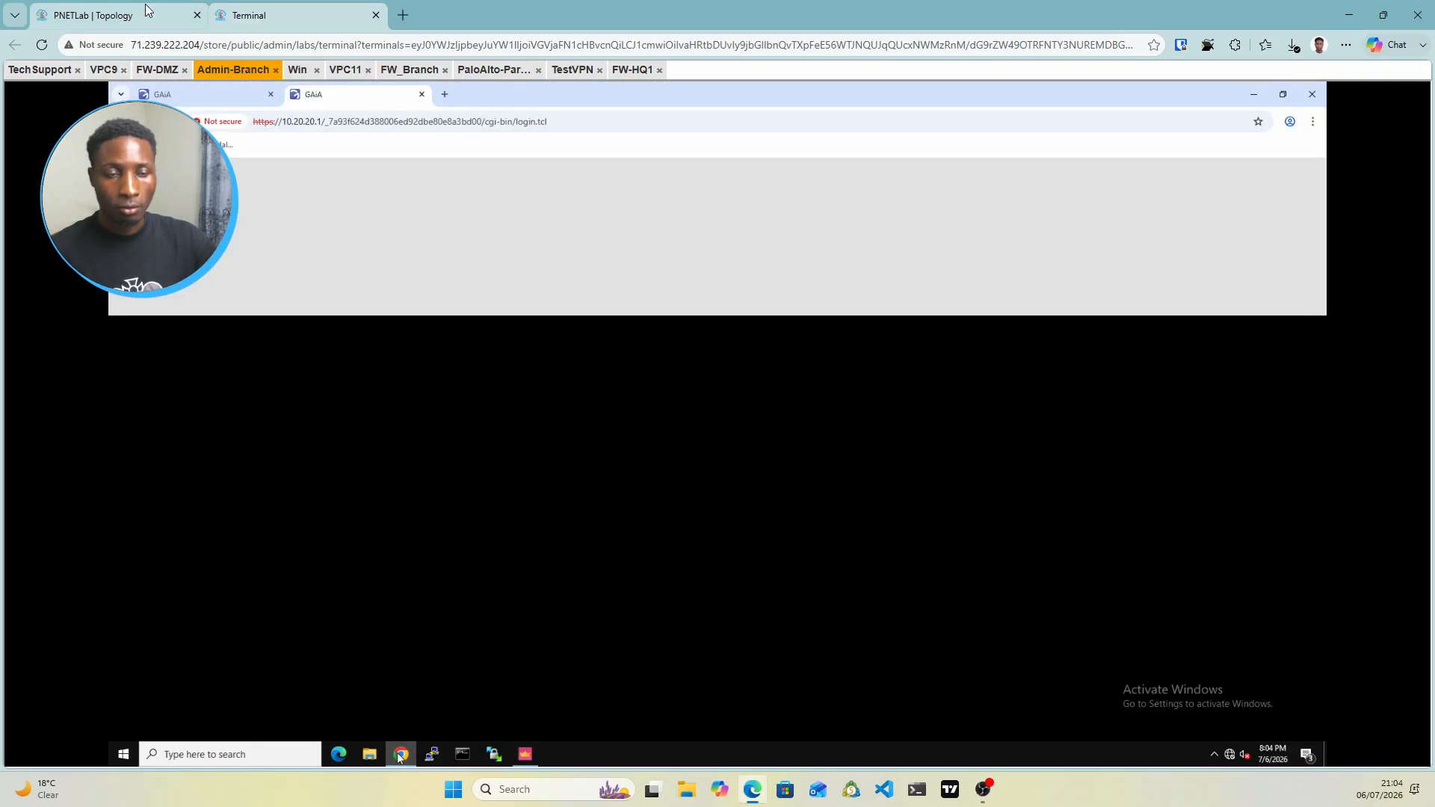
left_click(148, 10)
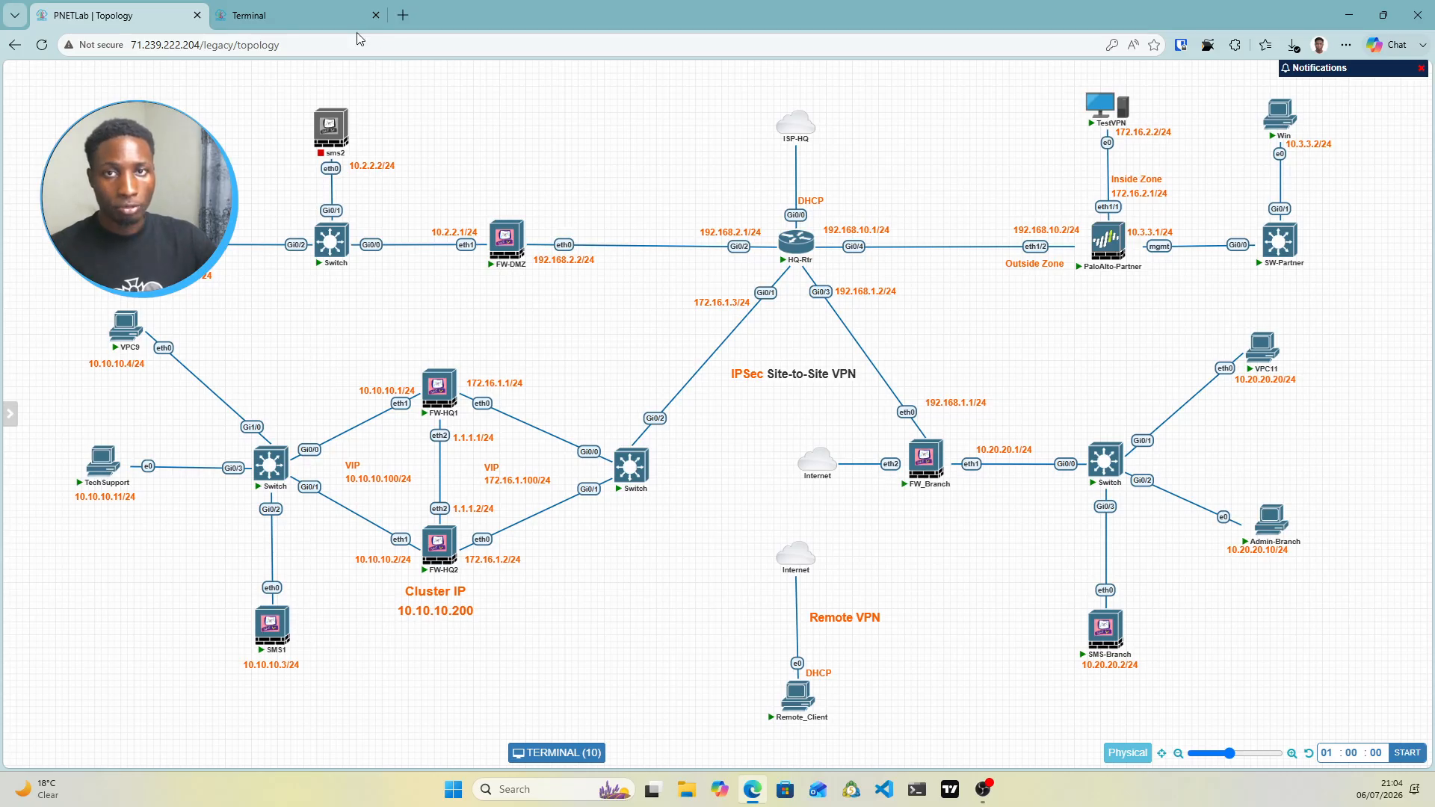
left_click(331, 27)
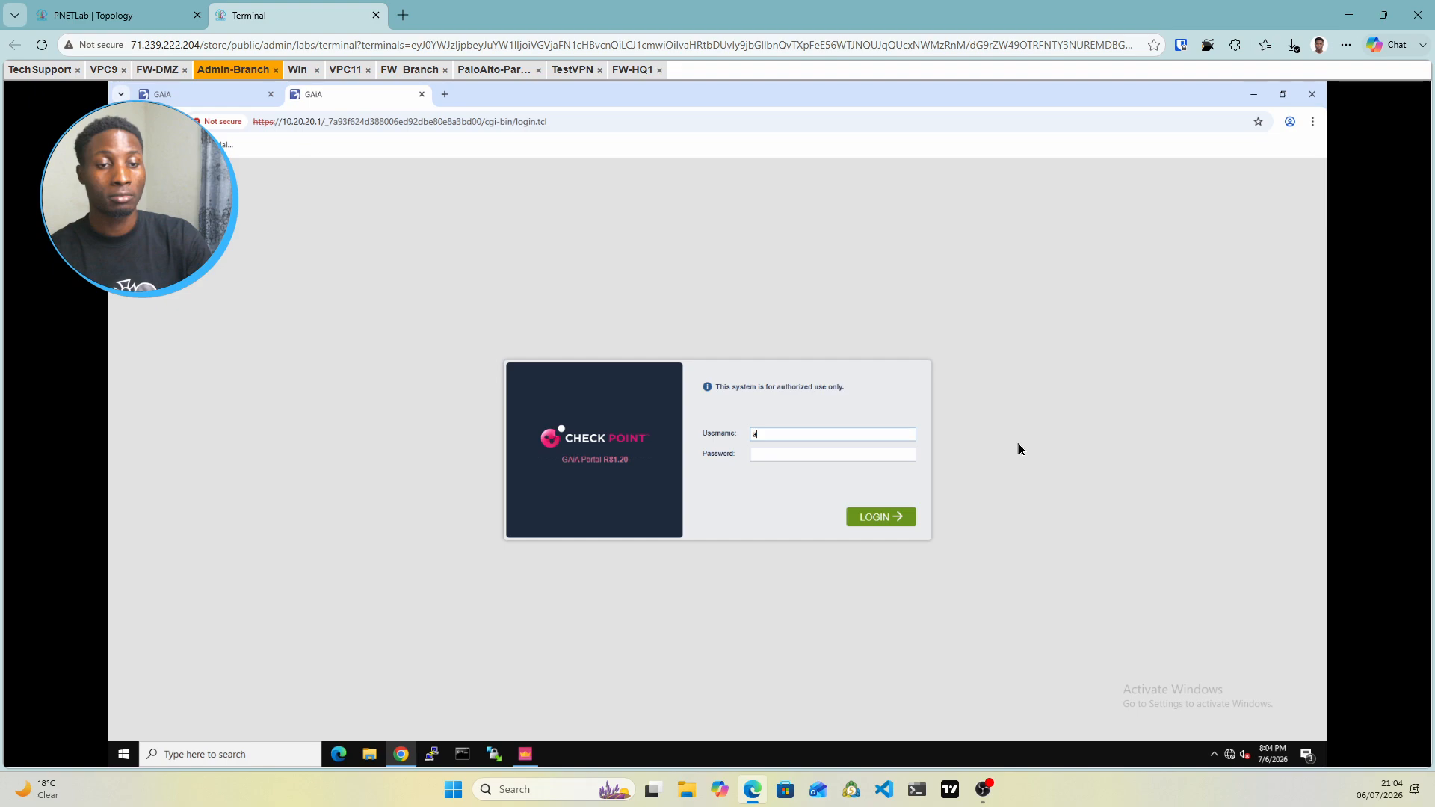
type("admin")
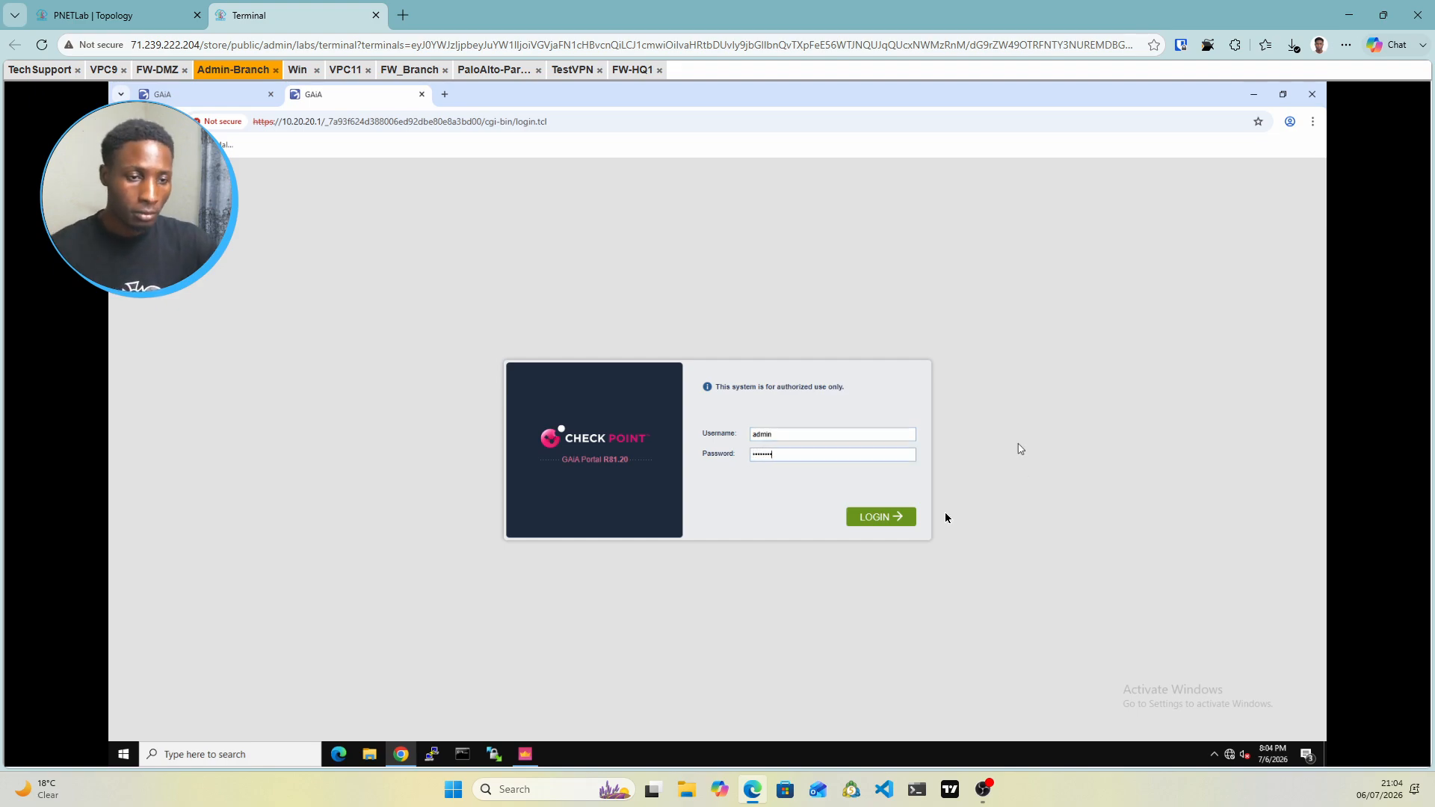
left_click(897, 517)
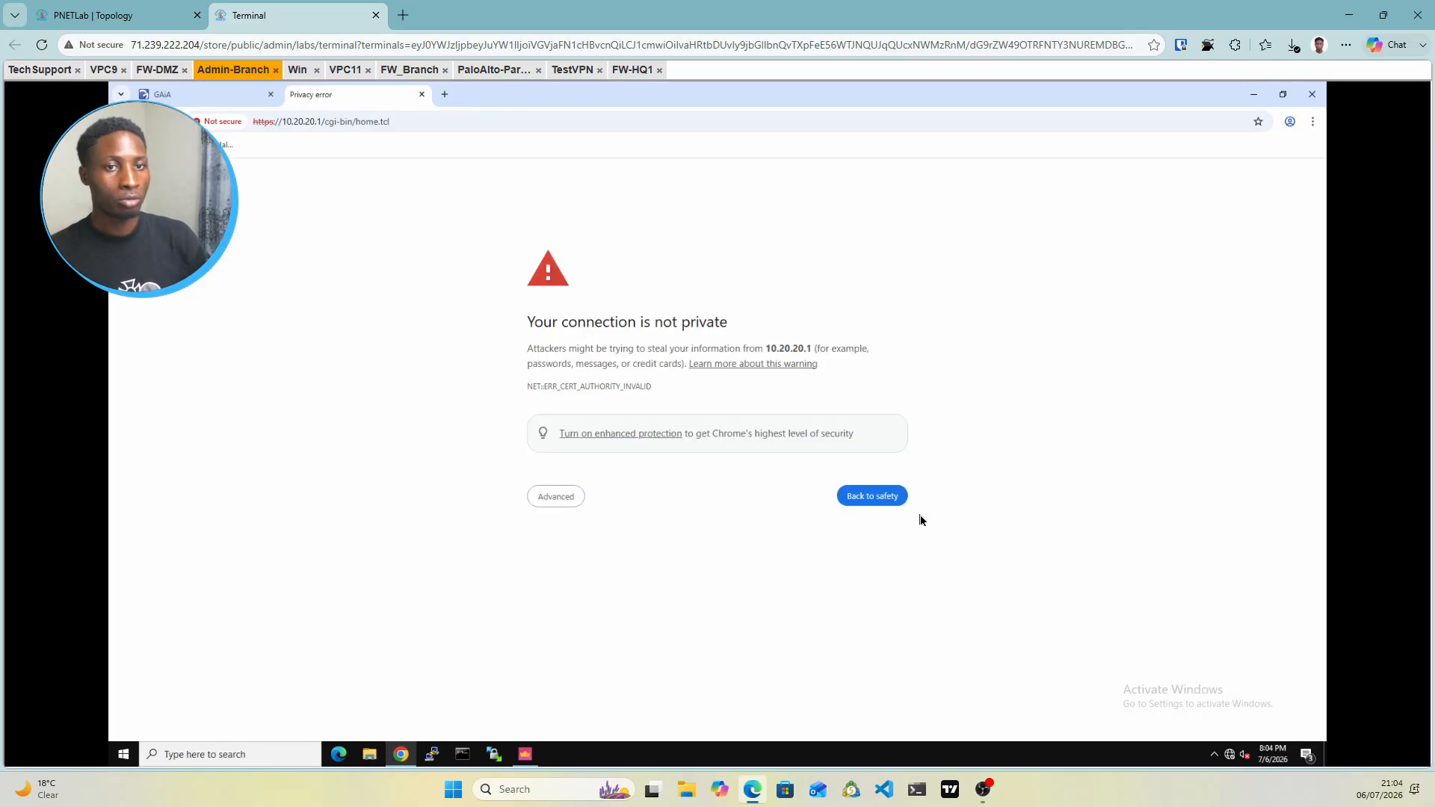
left_click(544, 499)
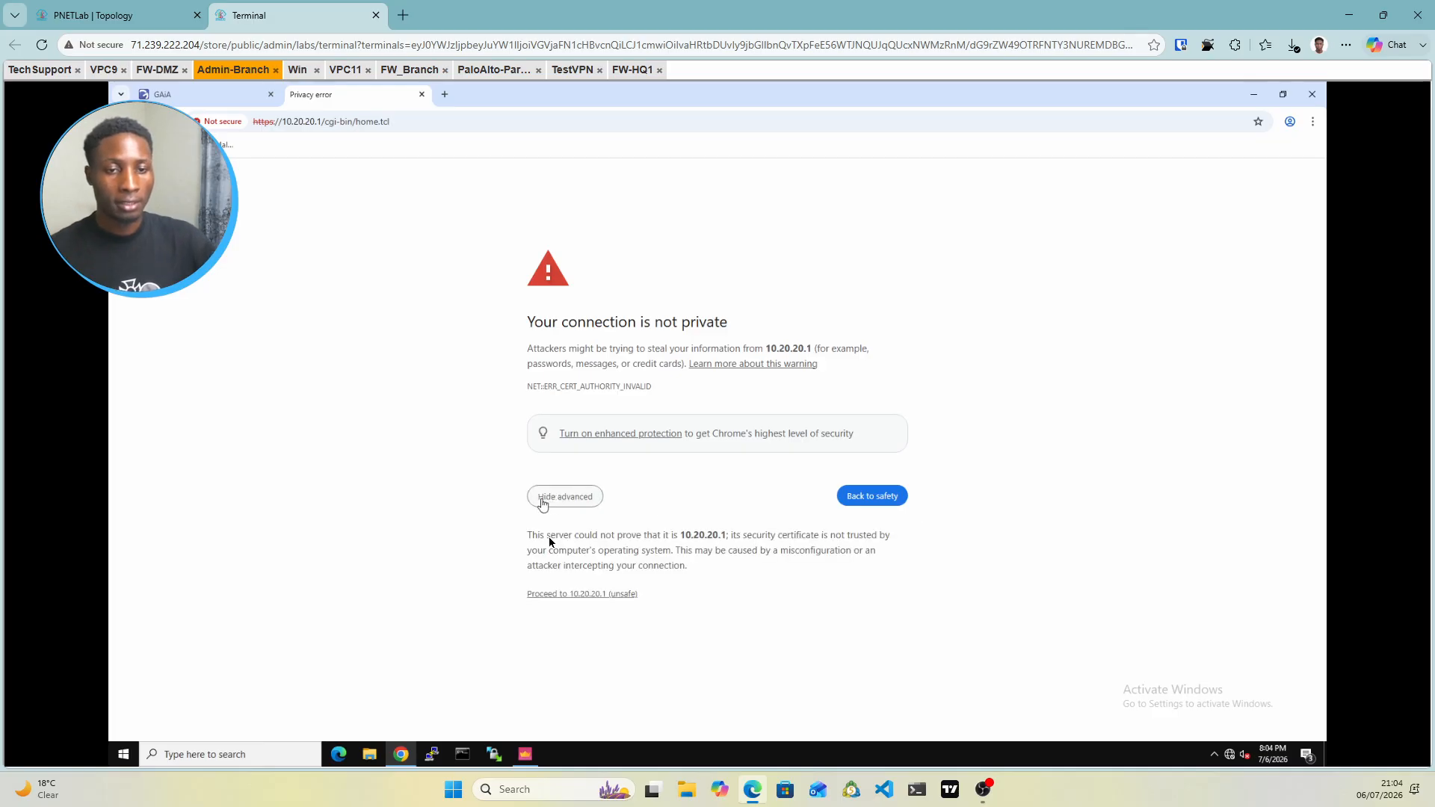
left_click(581, 597)
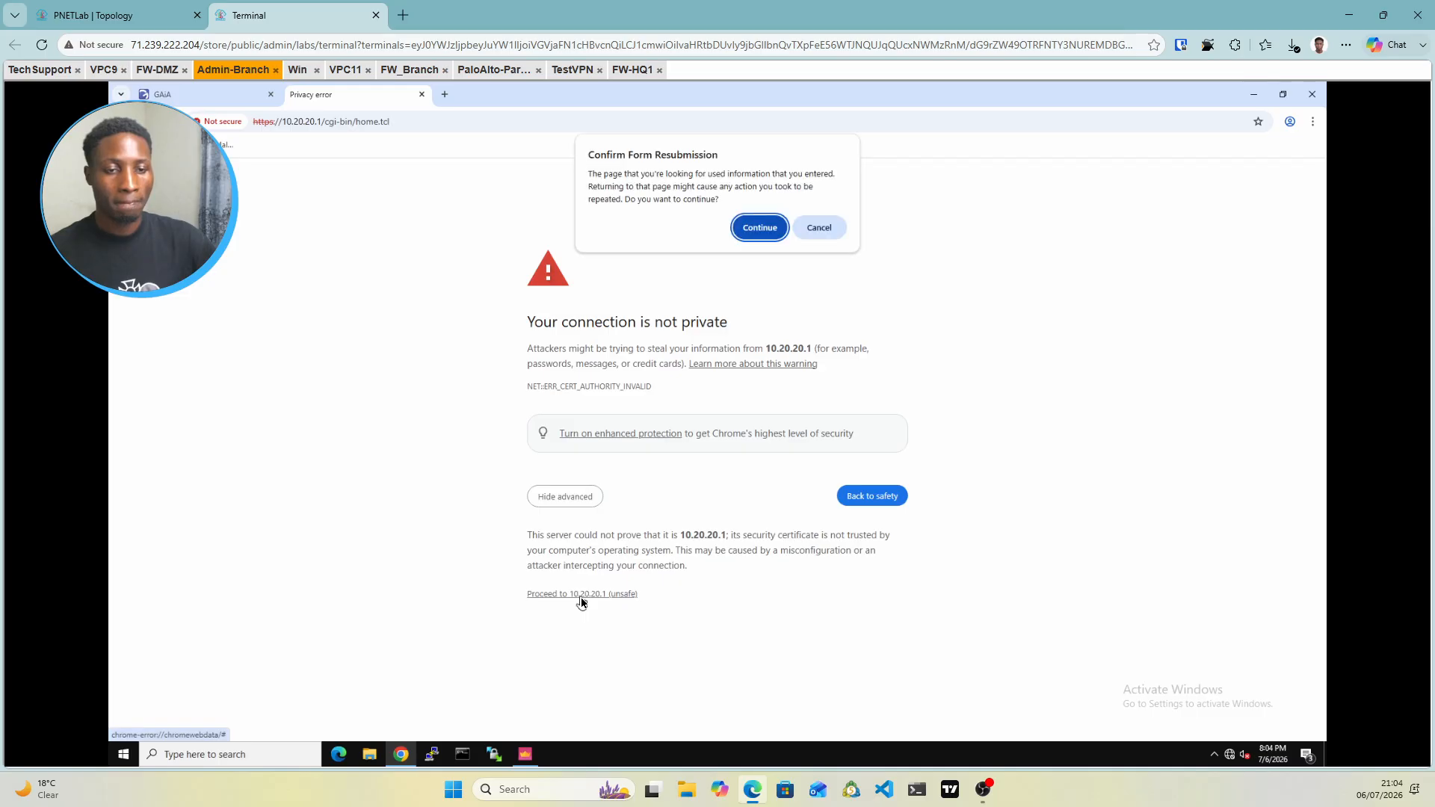
left_click(761, 229)
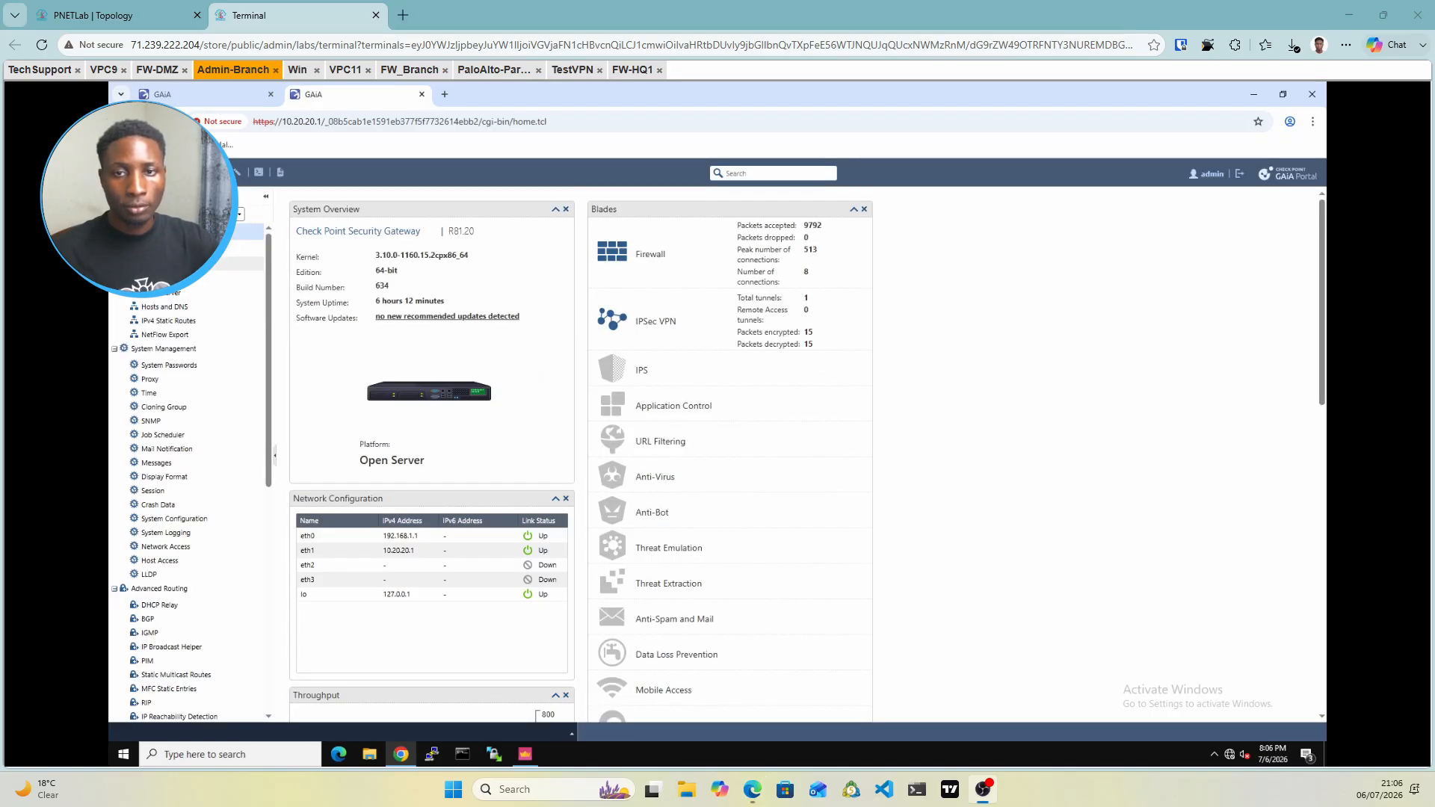
Set interface eth2 to obtain its IPv4 address automatically, then show the IPv4 static routes
left_click(194, 265)
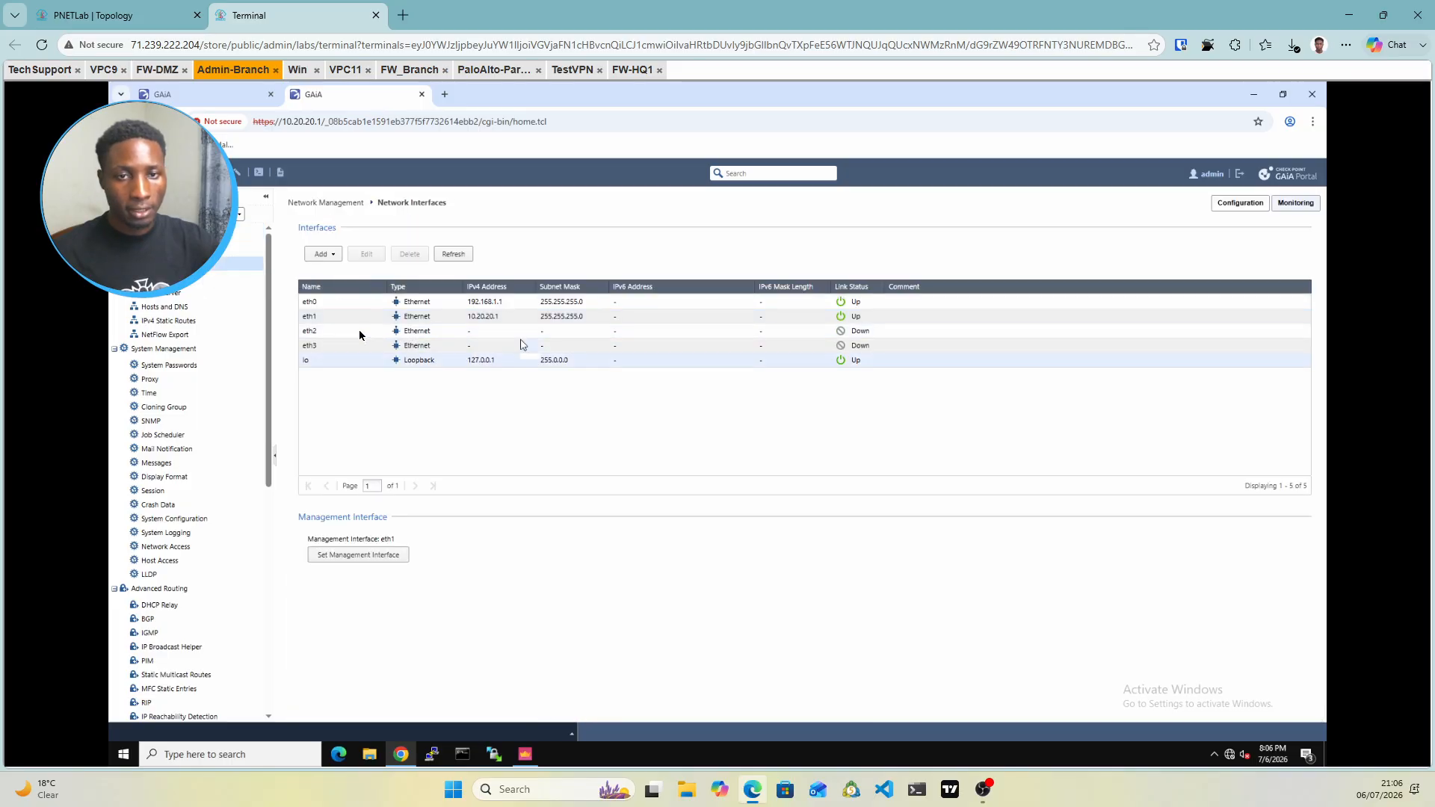
left_click(483, 337)
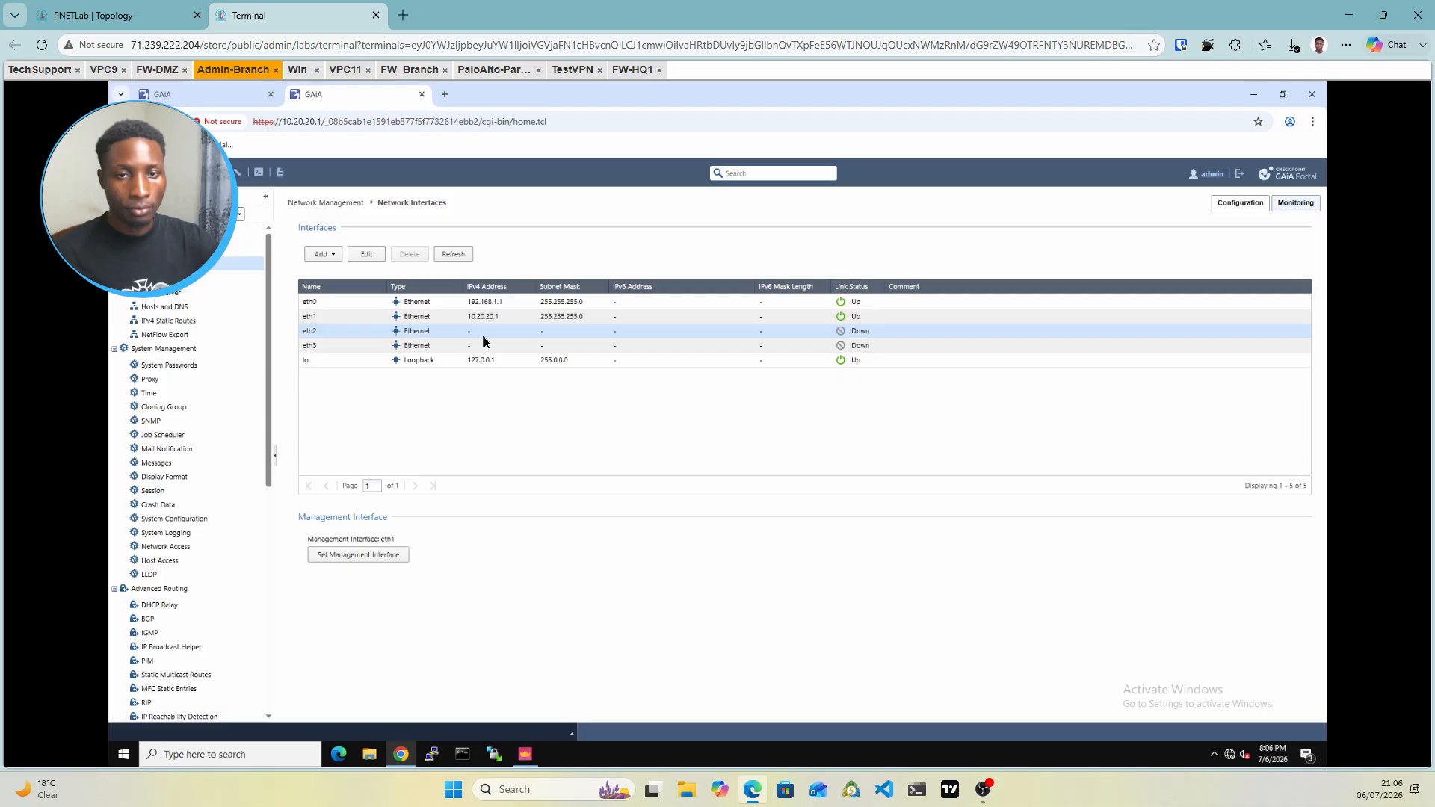
double_click(482, 338)
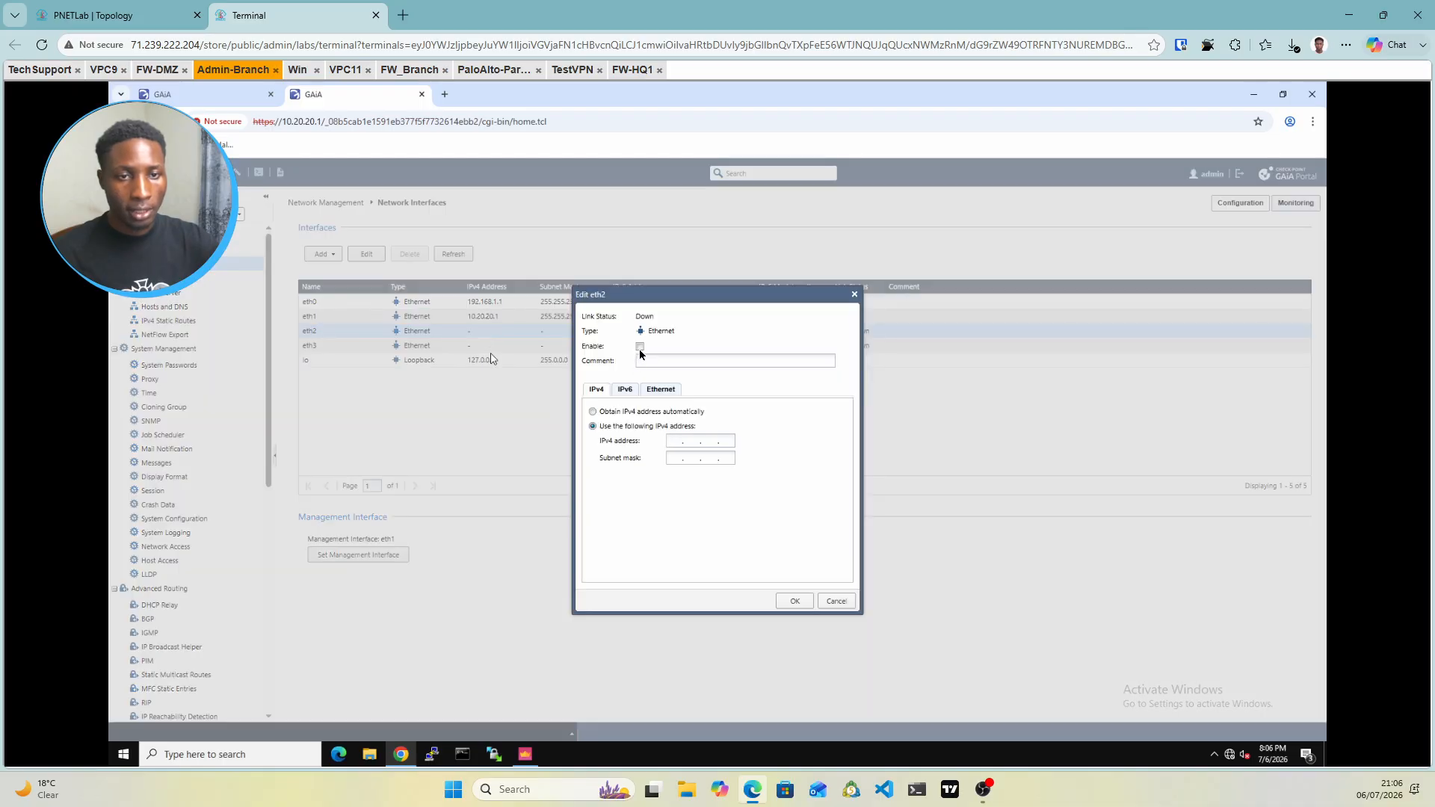
left_click(594, 412)
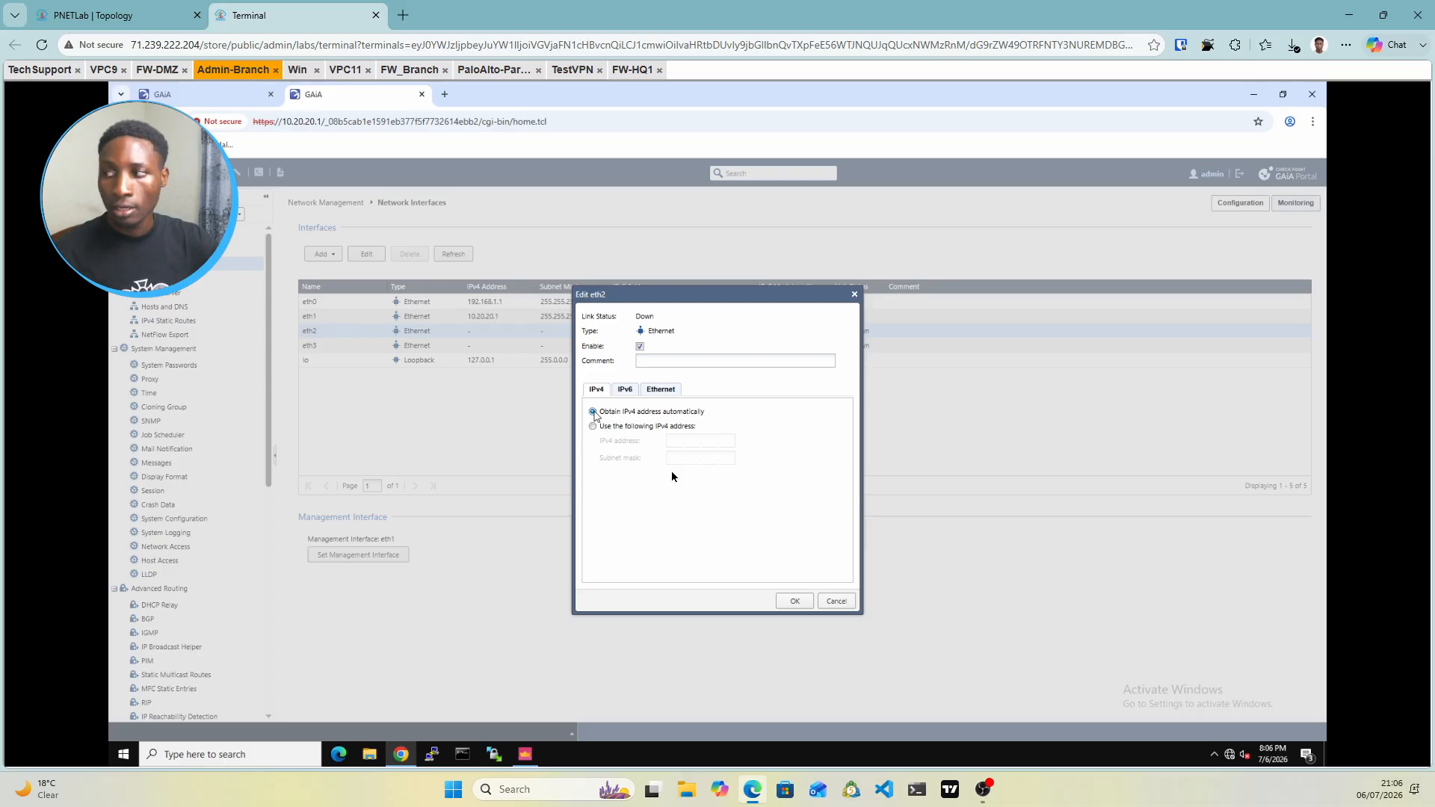
left_click(794, 602)
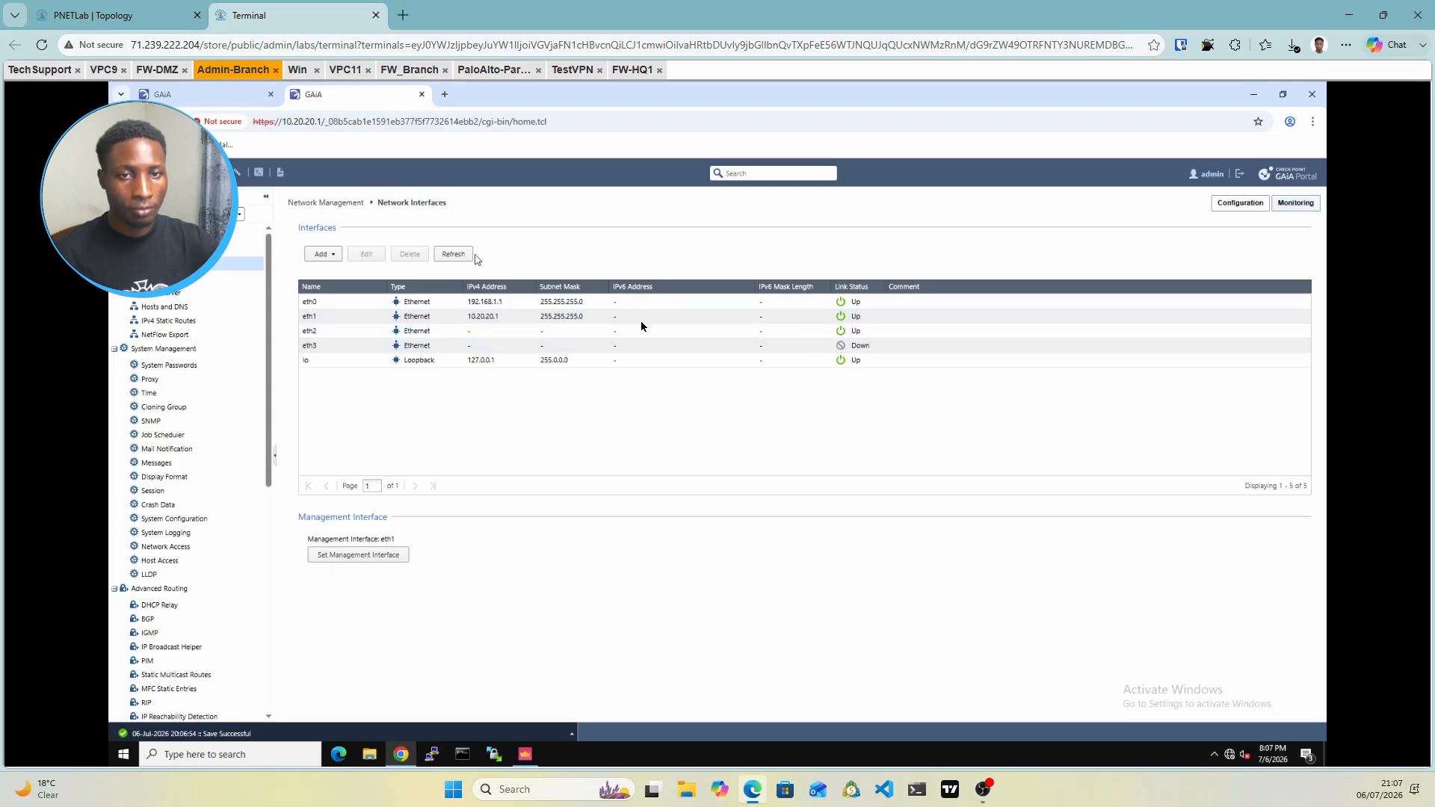
left_click(458, 255)
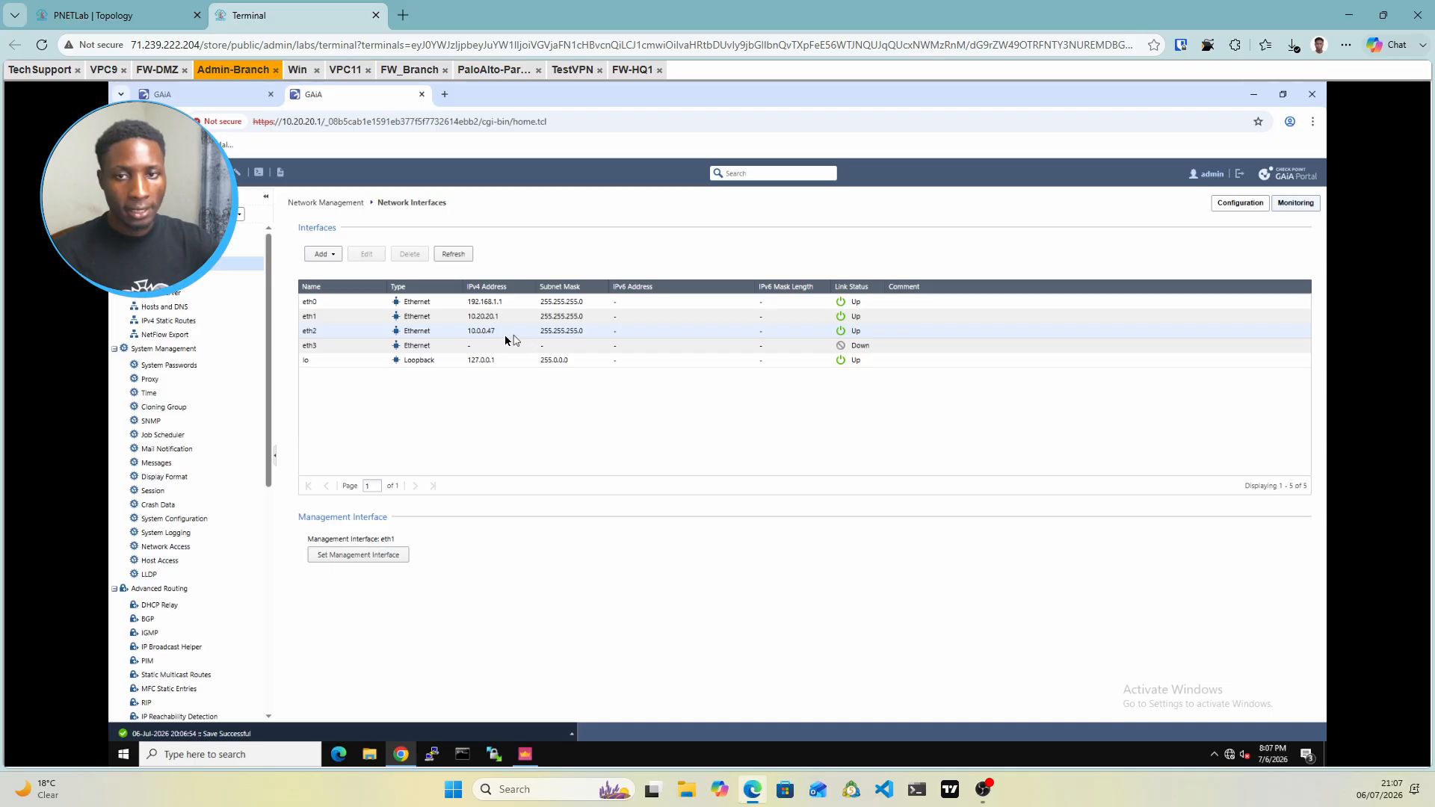
left_click(179, 323)
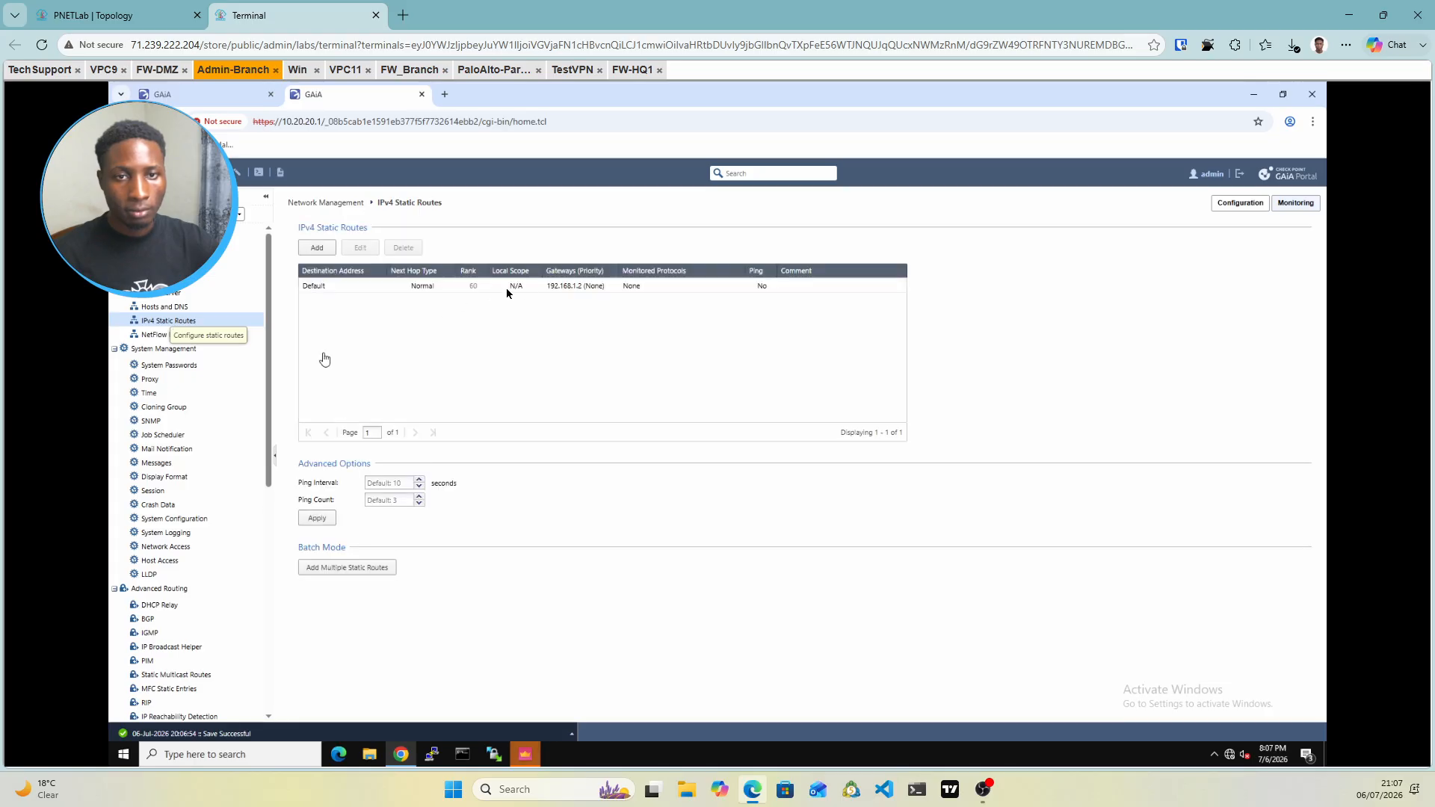
Replace the Default route's 192.168.1.2 gateway with 10.0.0.1 and save the route
left_click(551, 289)
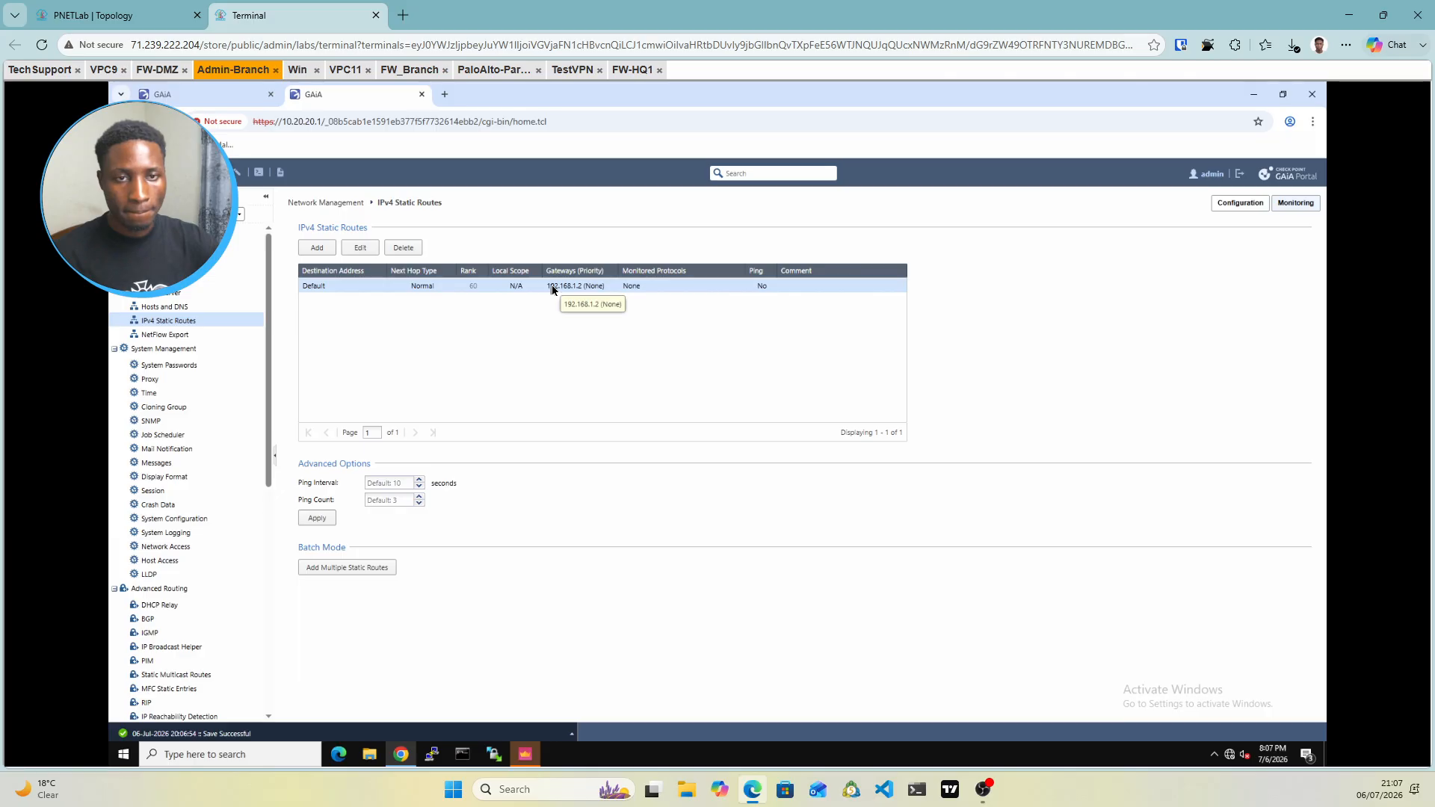
double_click(551, 287)
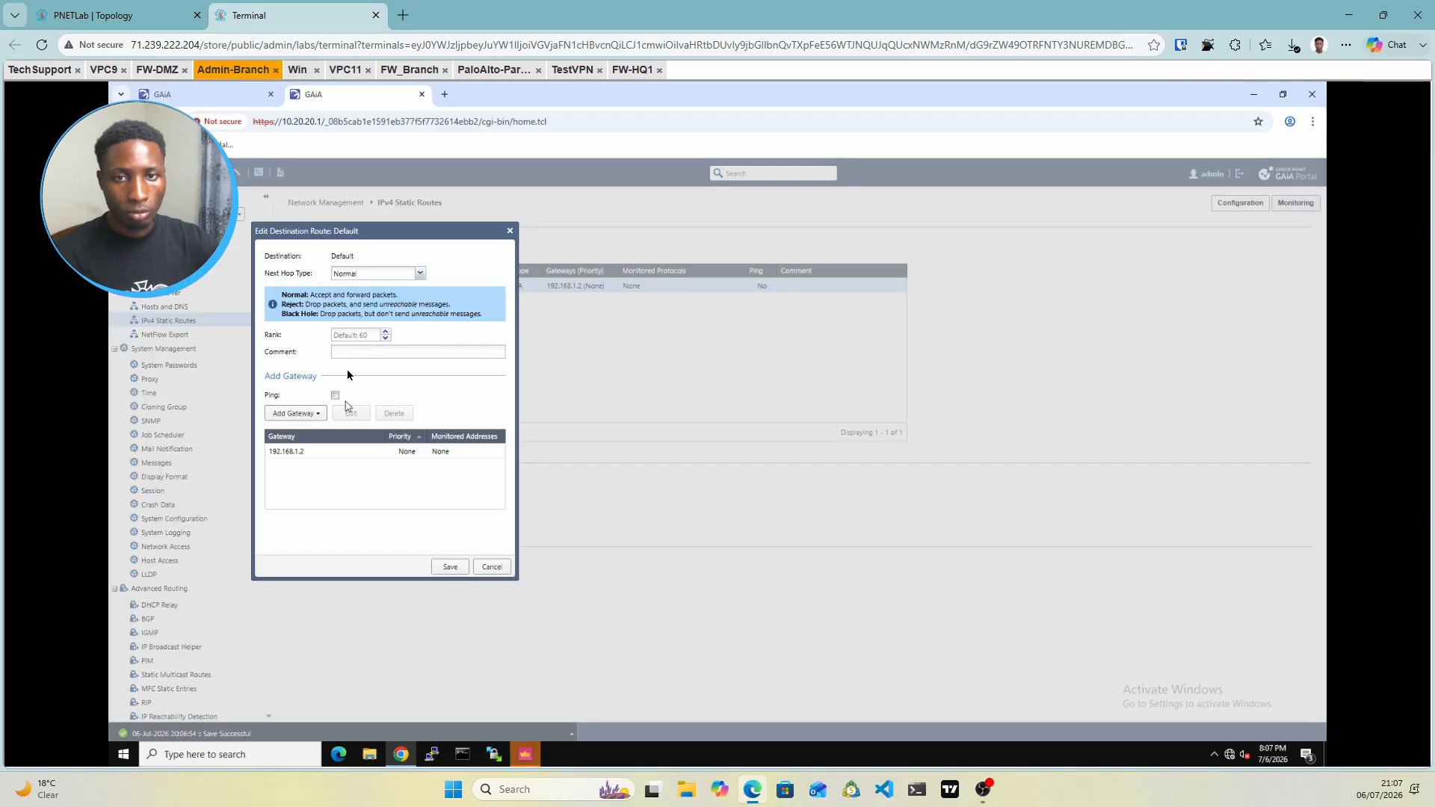
left_click(307, 416)
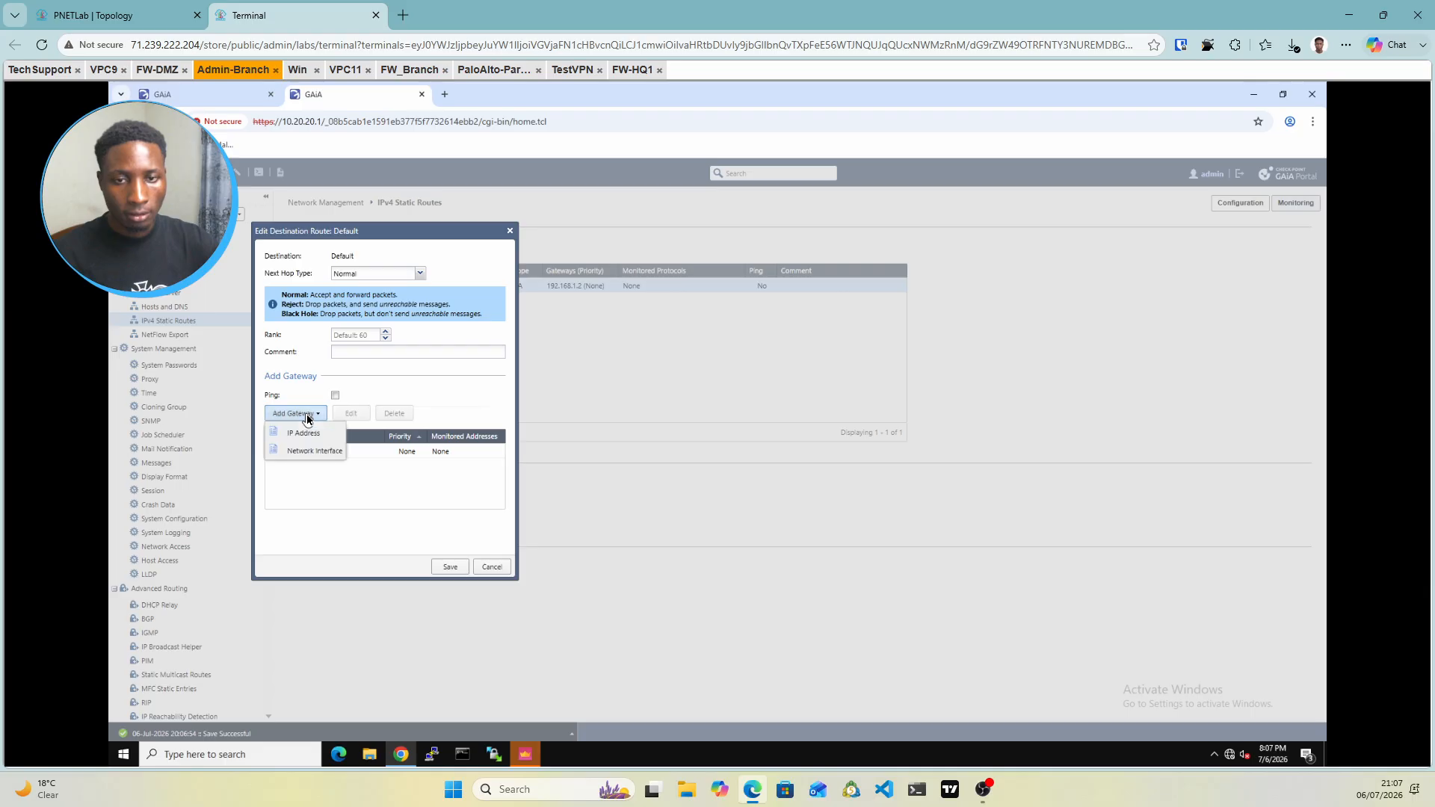
left_click(307, 435)
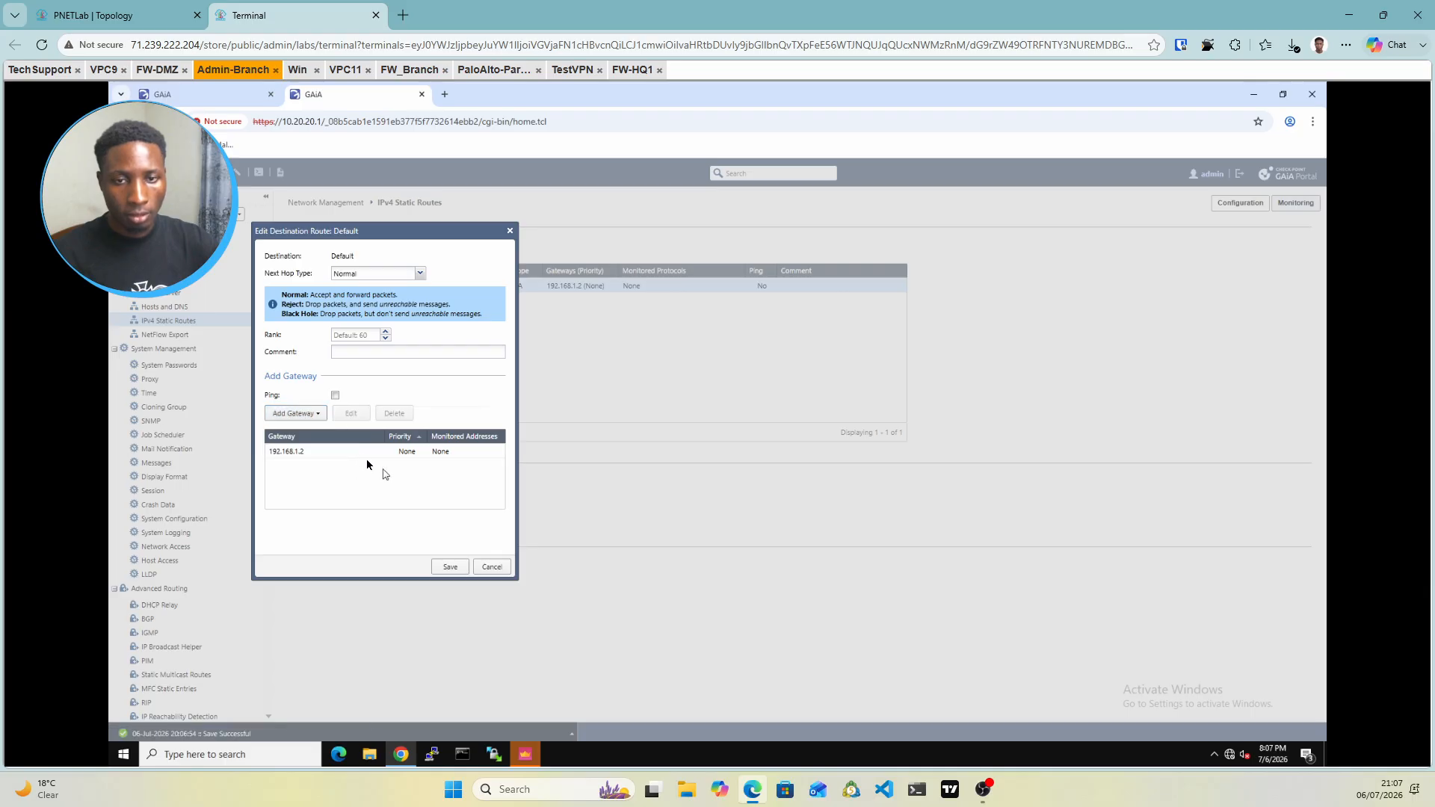
left_click(339, 449)
double_click(338, 449)
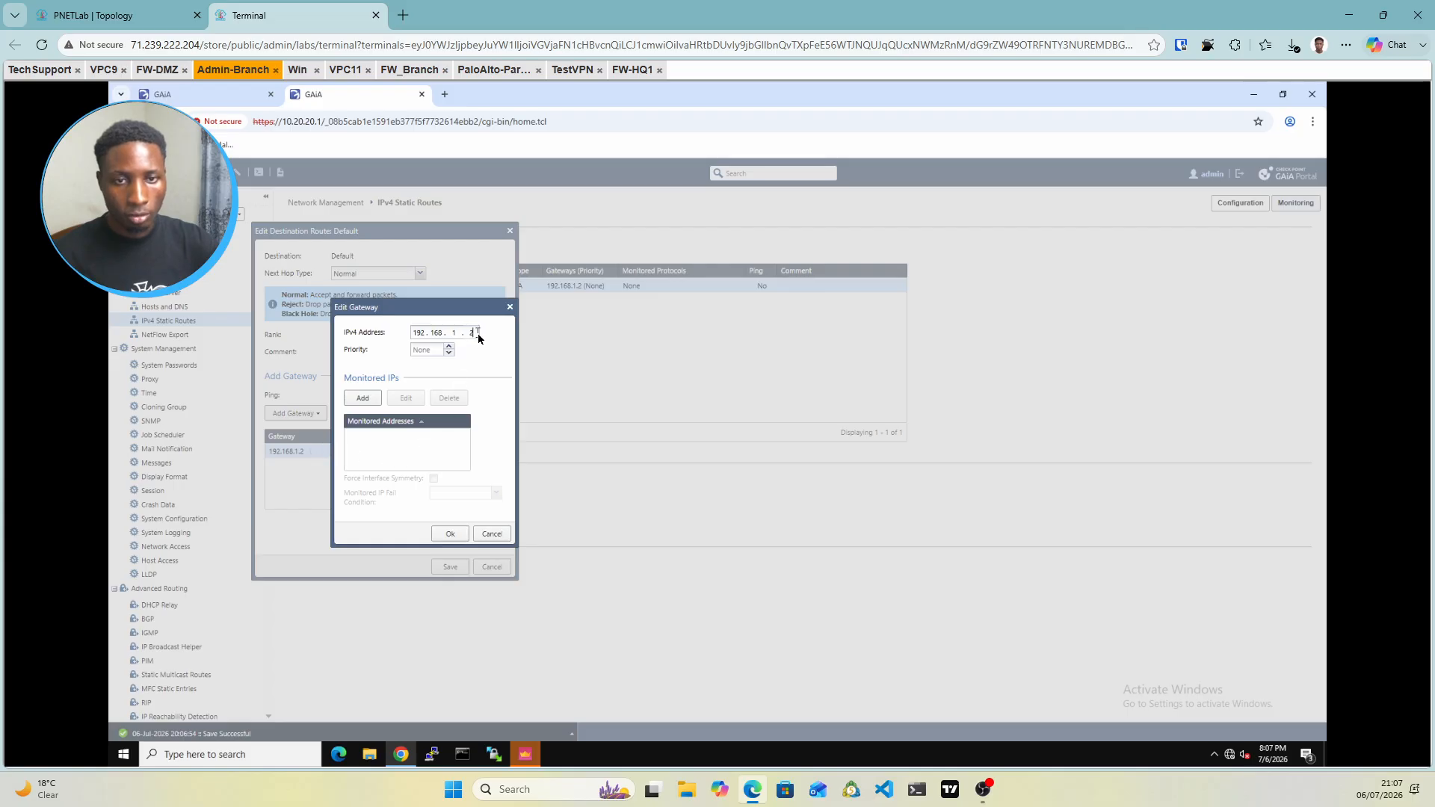
key("BackSpace")
key("BackSpace")
key("BackSpace")
key("BackSpace")
key("BackSpace")
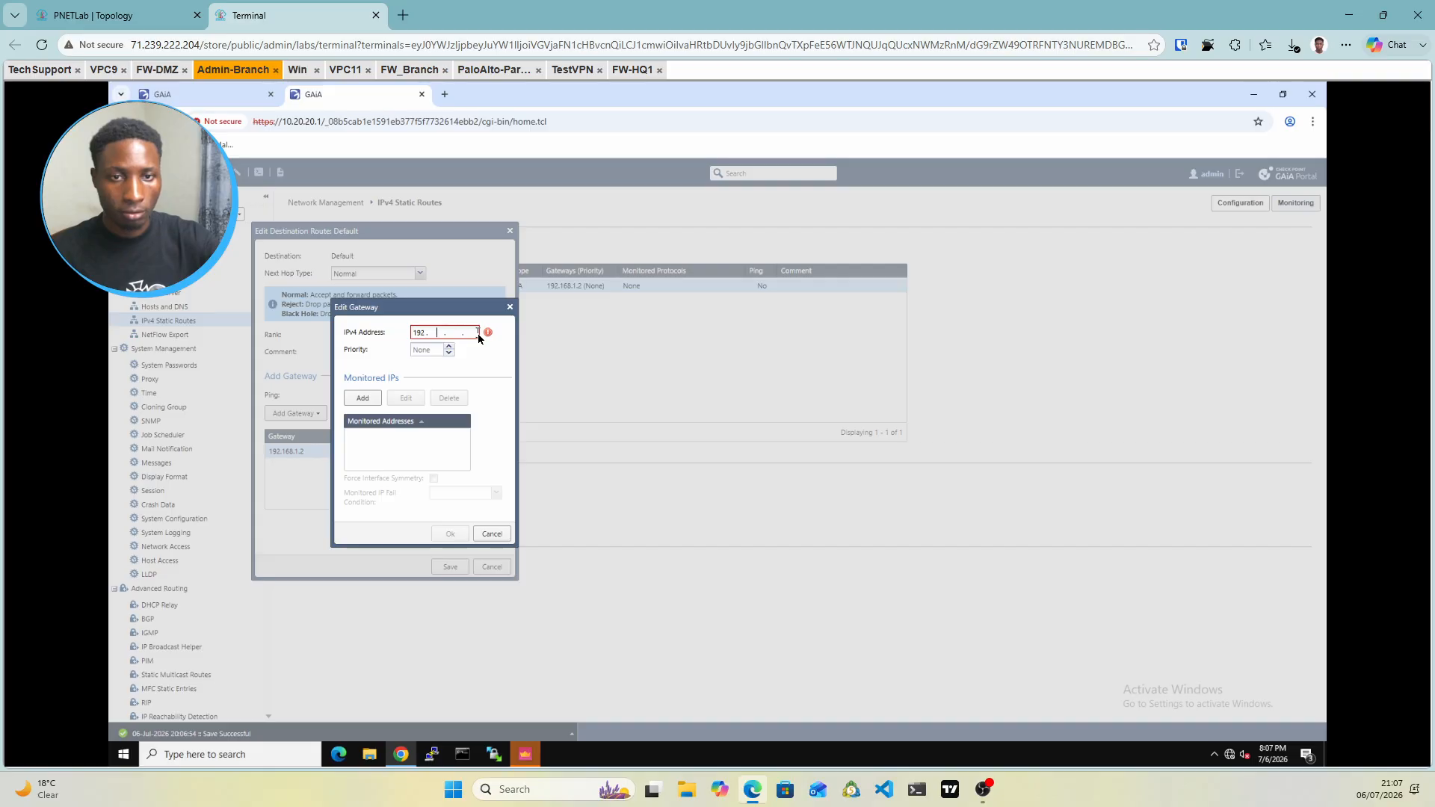
key("BackSpace")
key("BackSpace")
key("BackSpace")
key("BackSpace")
type("10")
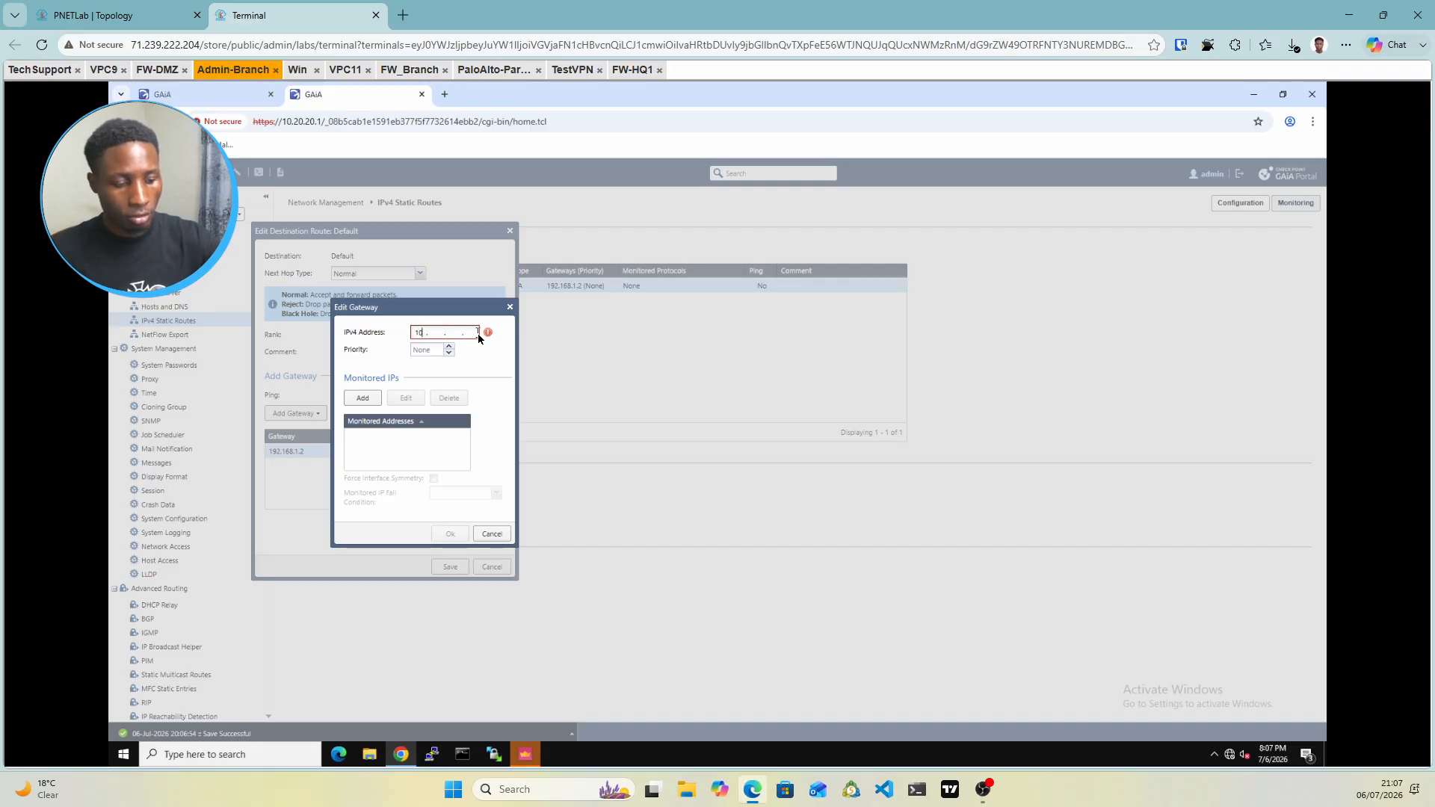
type(".0.0.1")
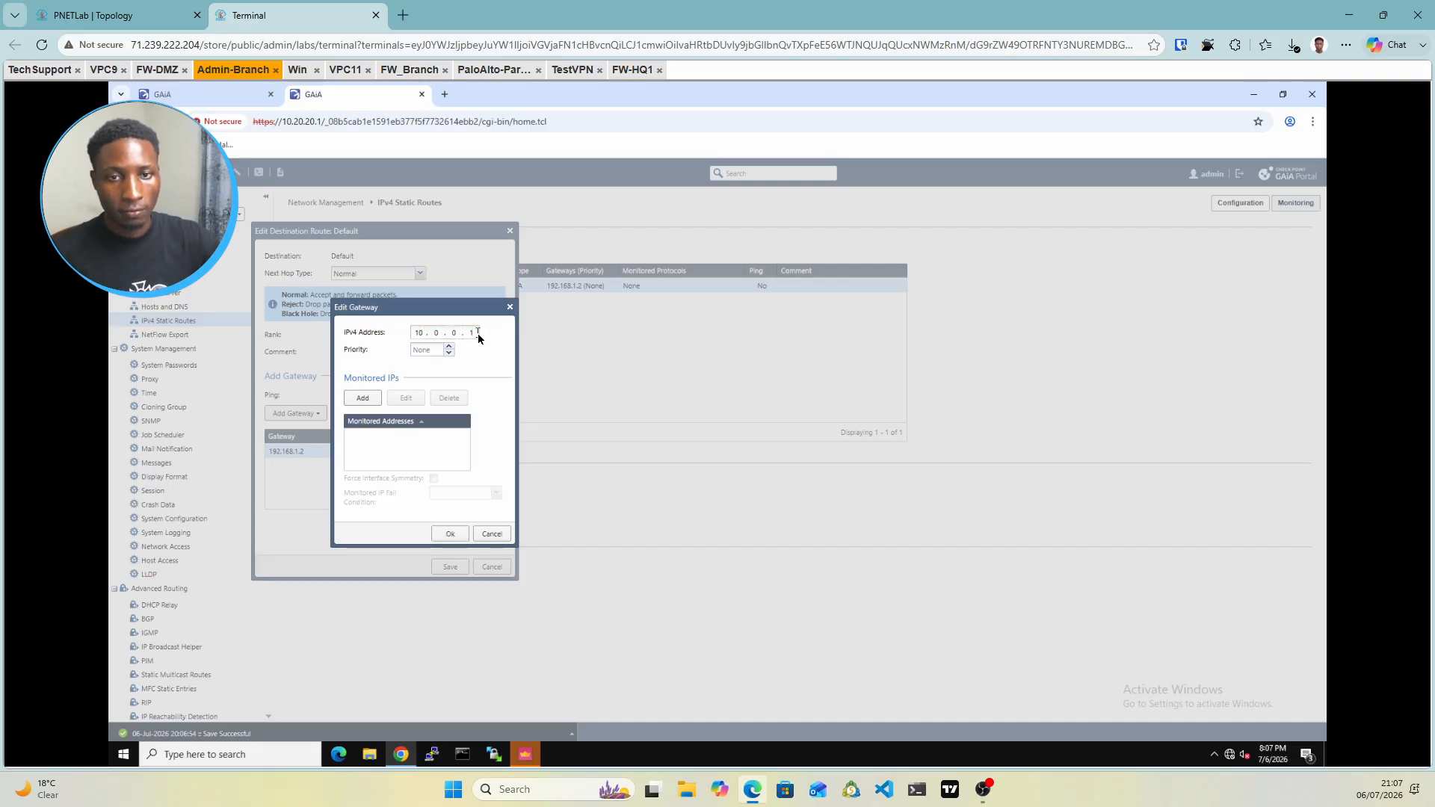
left_click(450, 534)
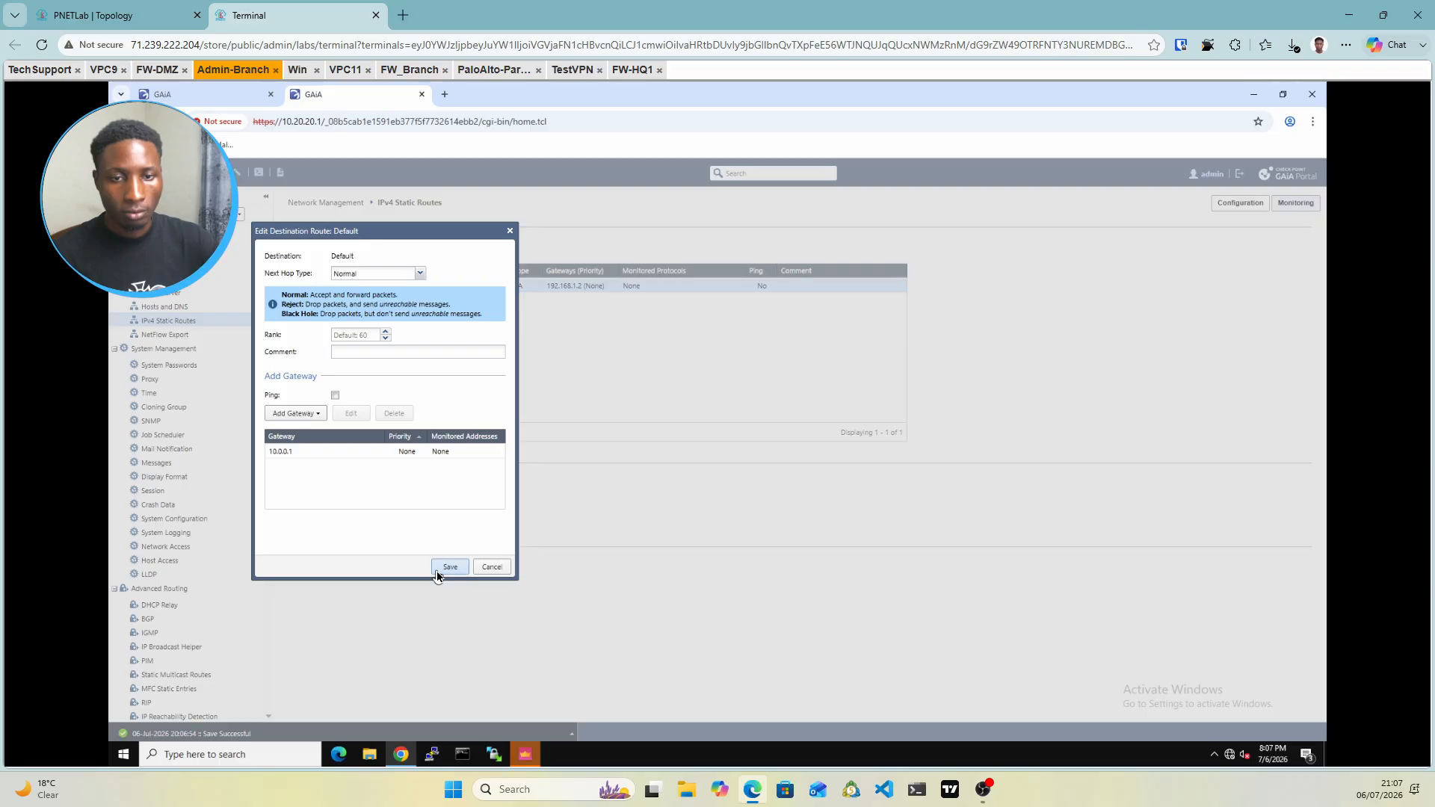
left_click(442, 573)
left_click(449, 568)
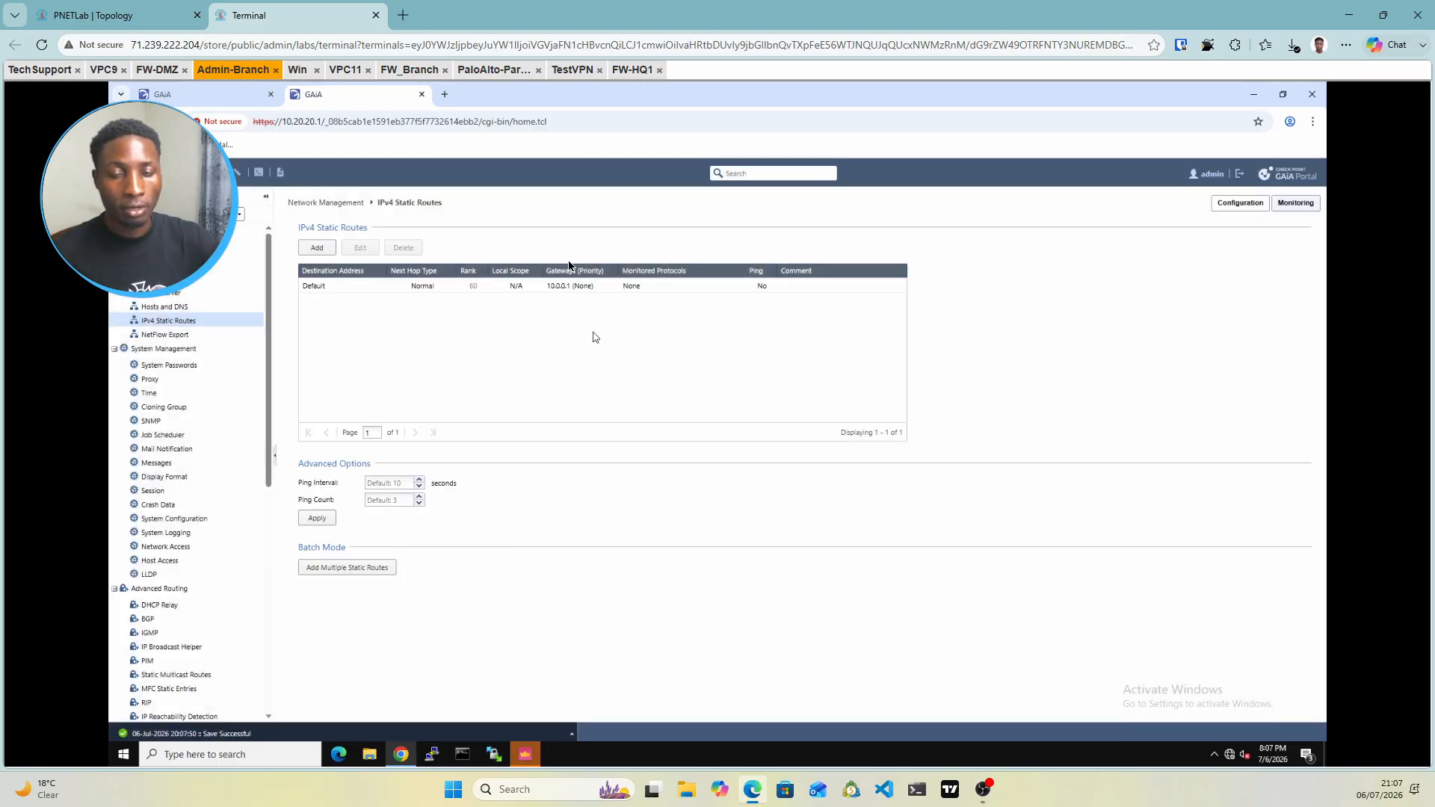
Switch to SmartConsole and show Gateways & Servers, listing FW-BR, SMS-Branch and FW-HQ
left_click(154, 12)
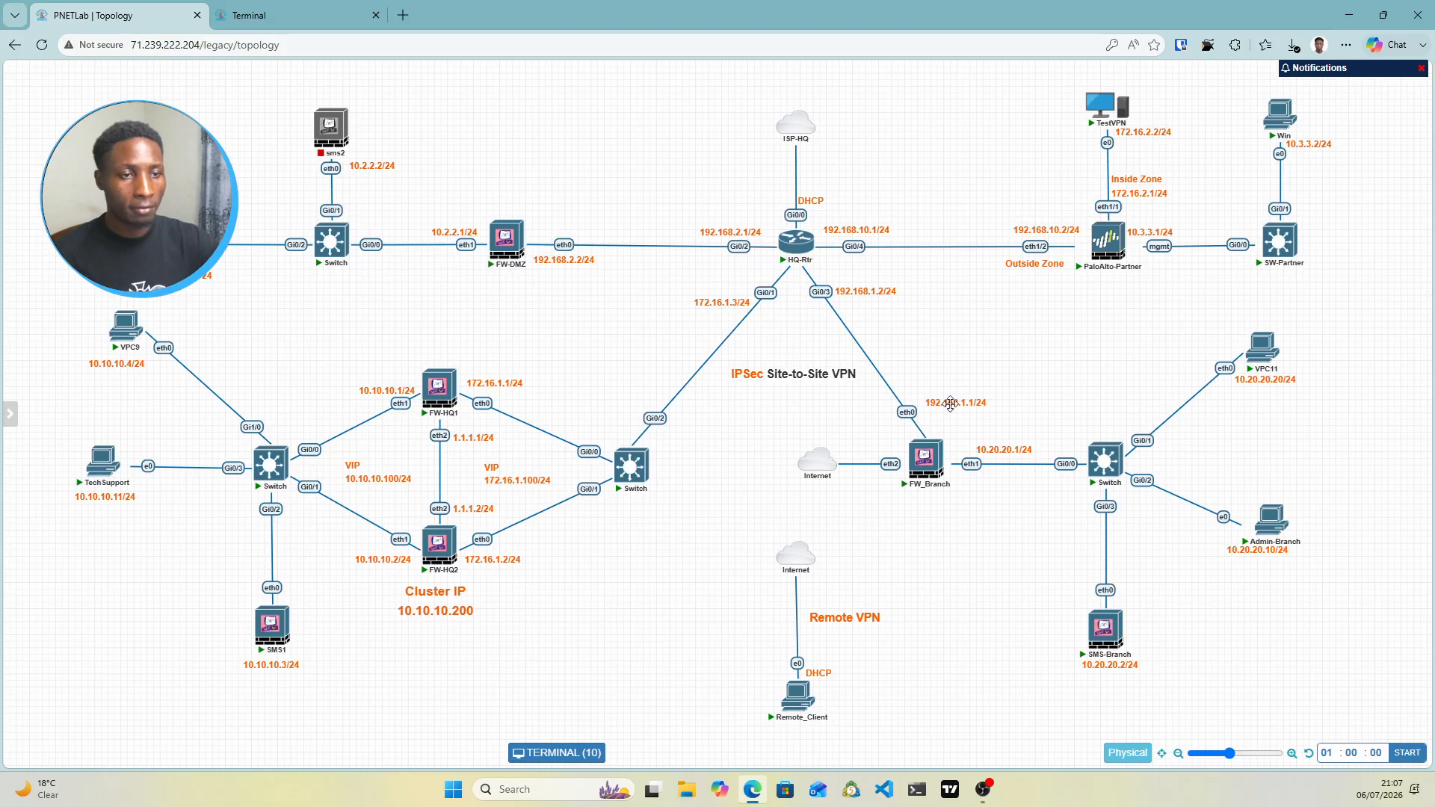
left_click(291, 19)
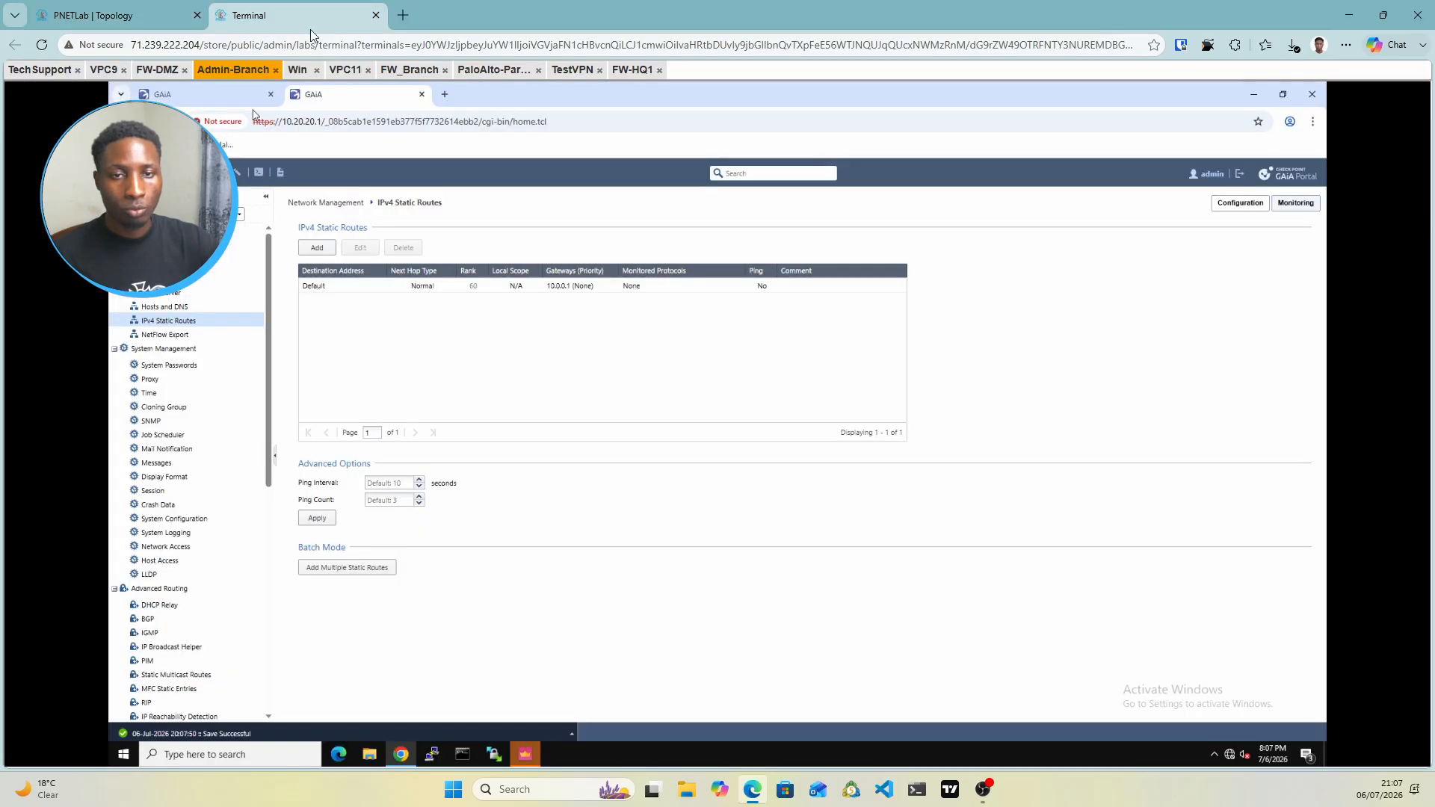
left_click(525, 757)
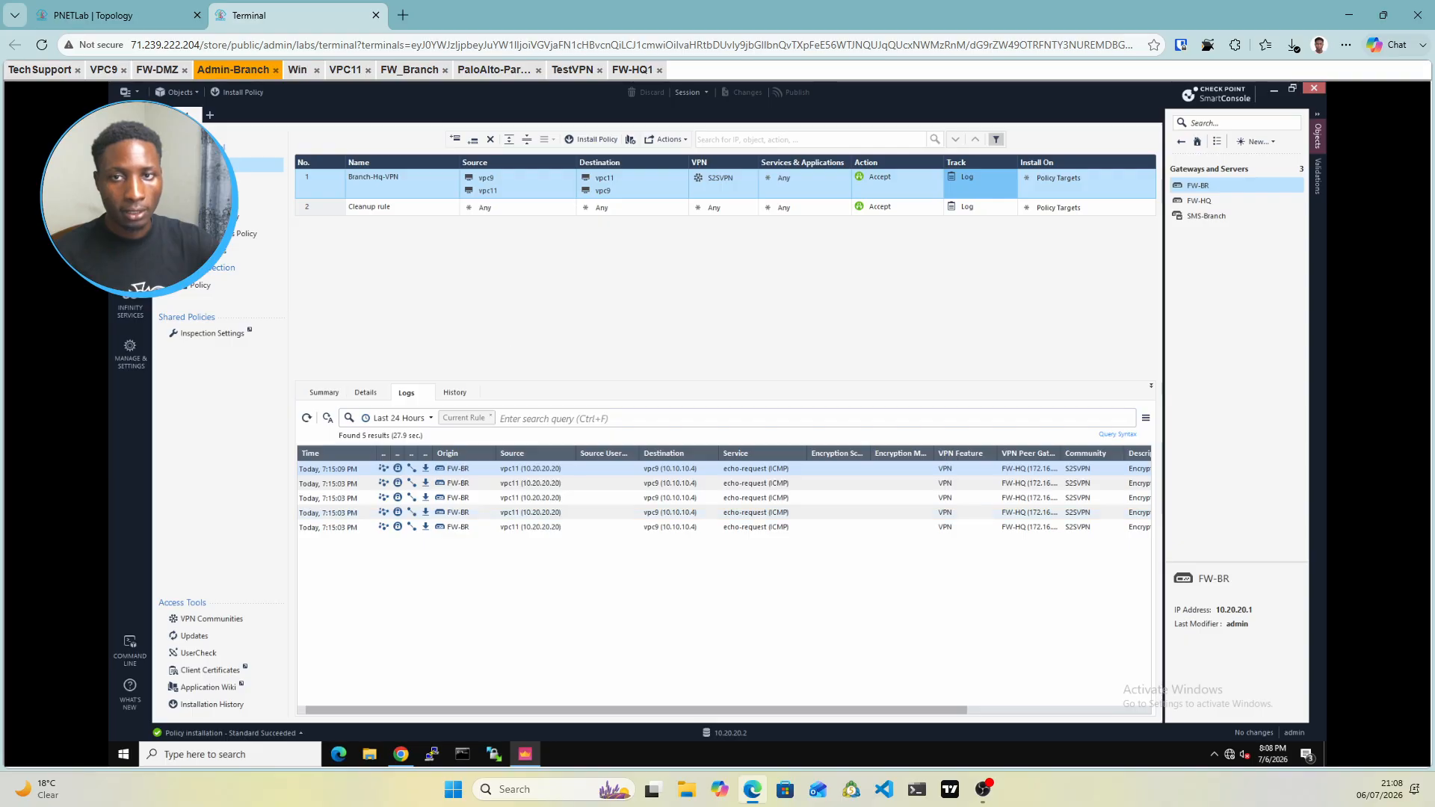
left_click(130, 146)
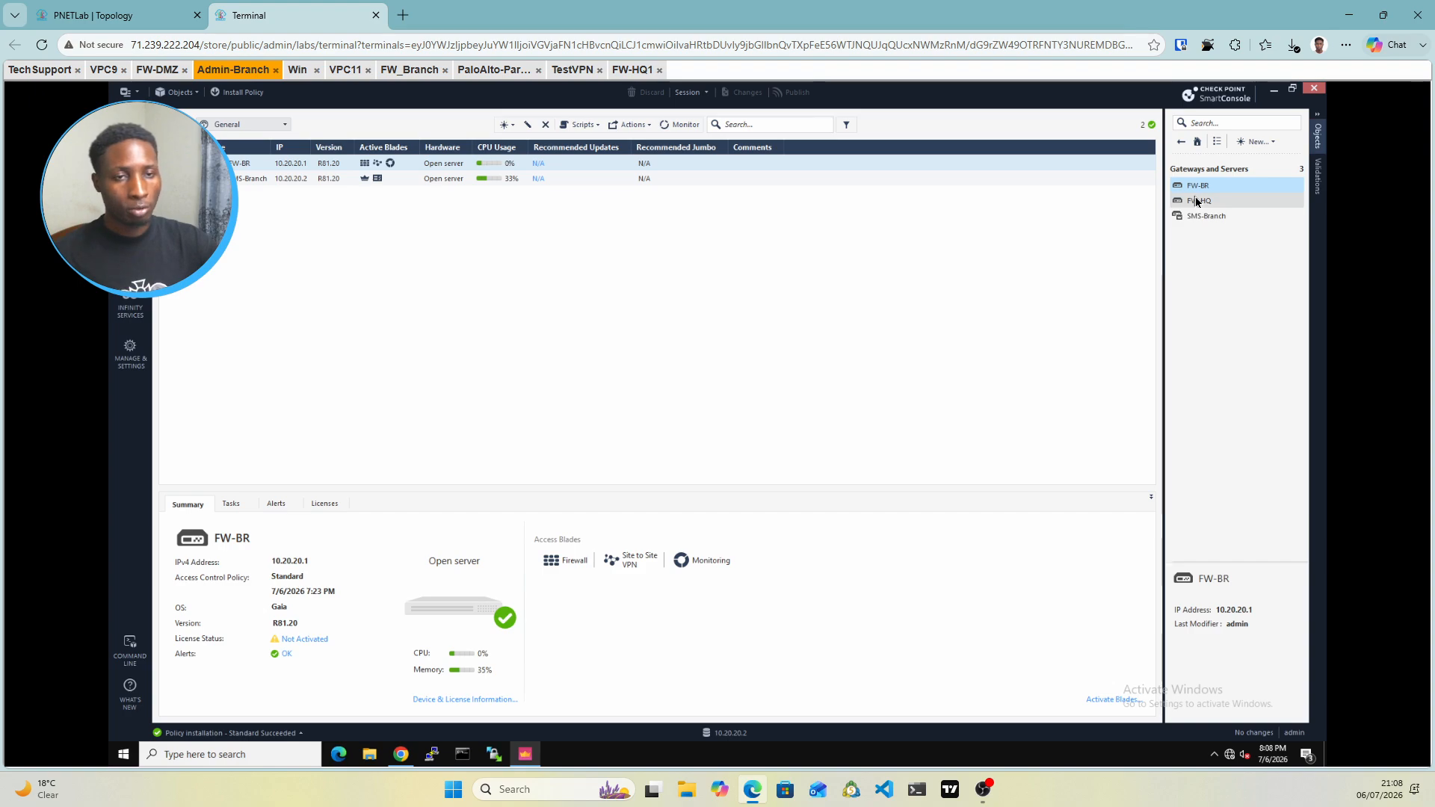
mouse_move(1197, 202)
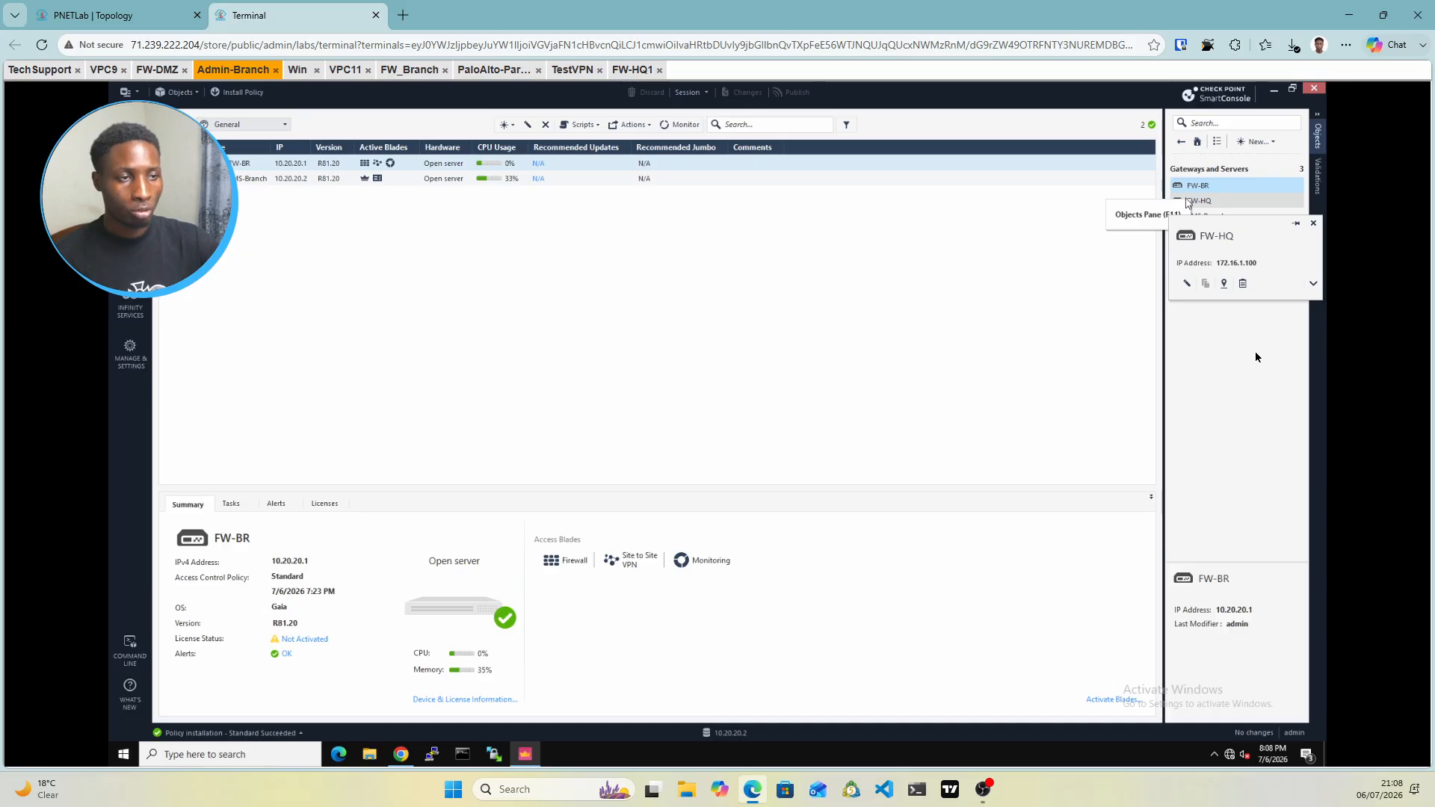
Create a new access role named Remote-Access-Role
left_click(1268, 145)
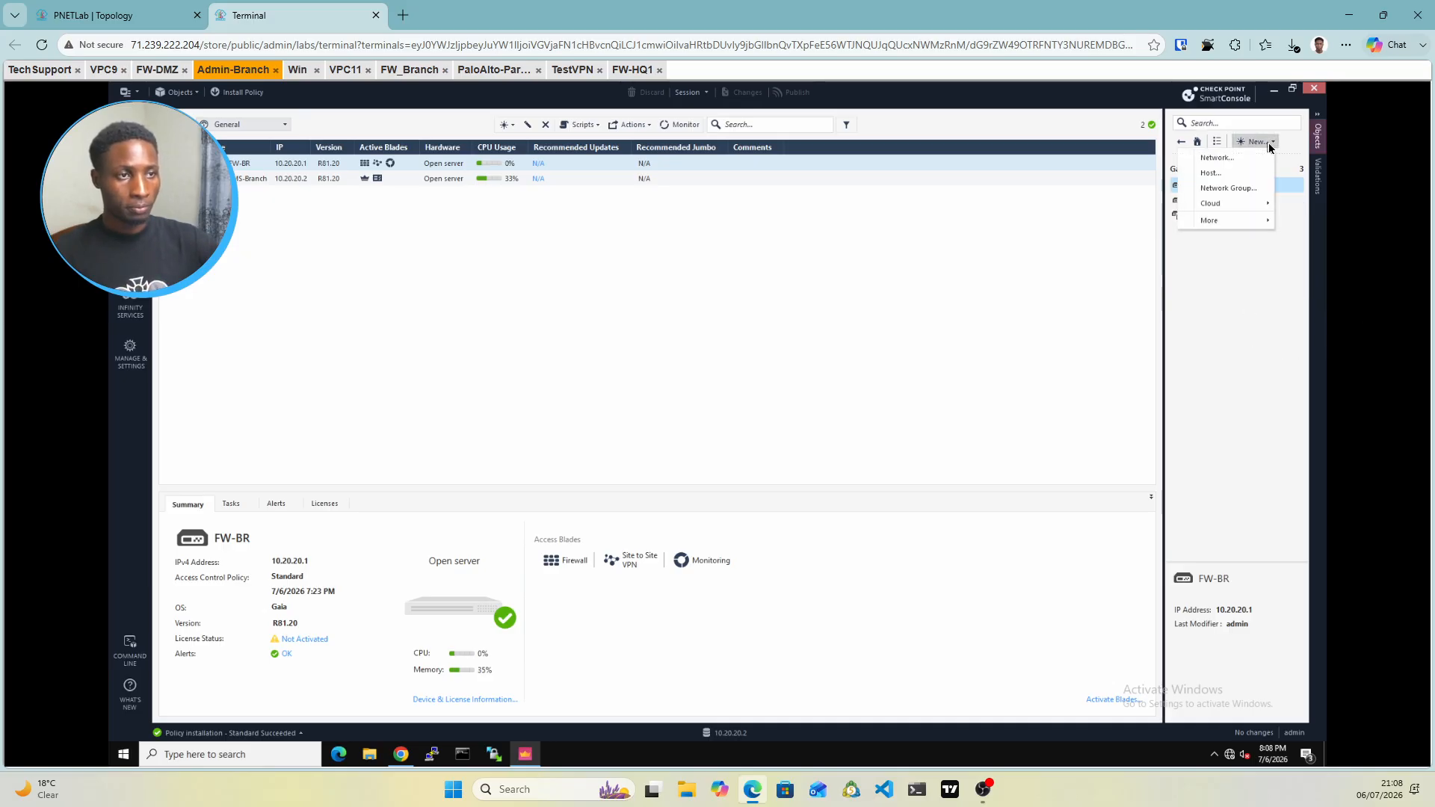
left_click(1218, 220)
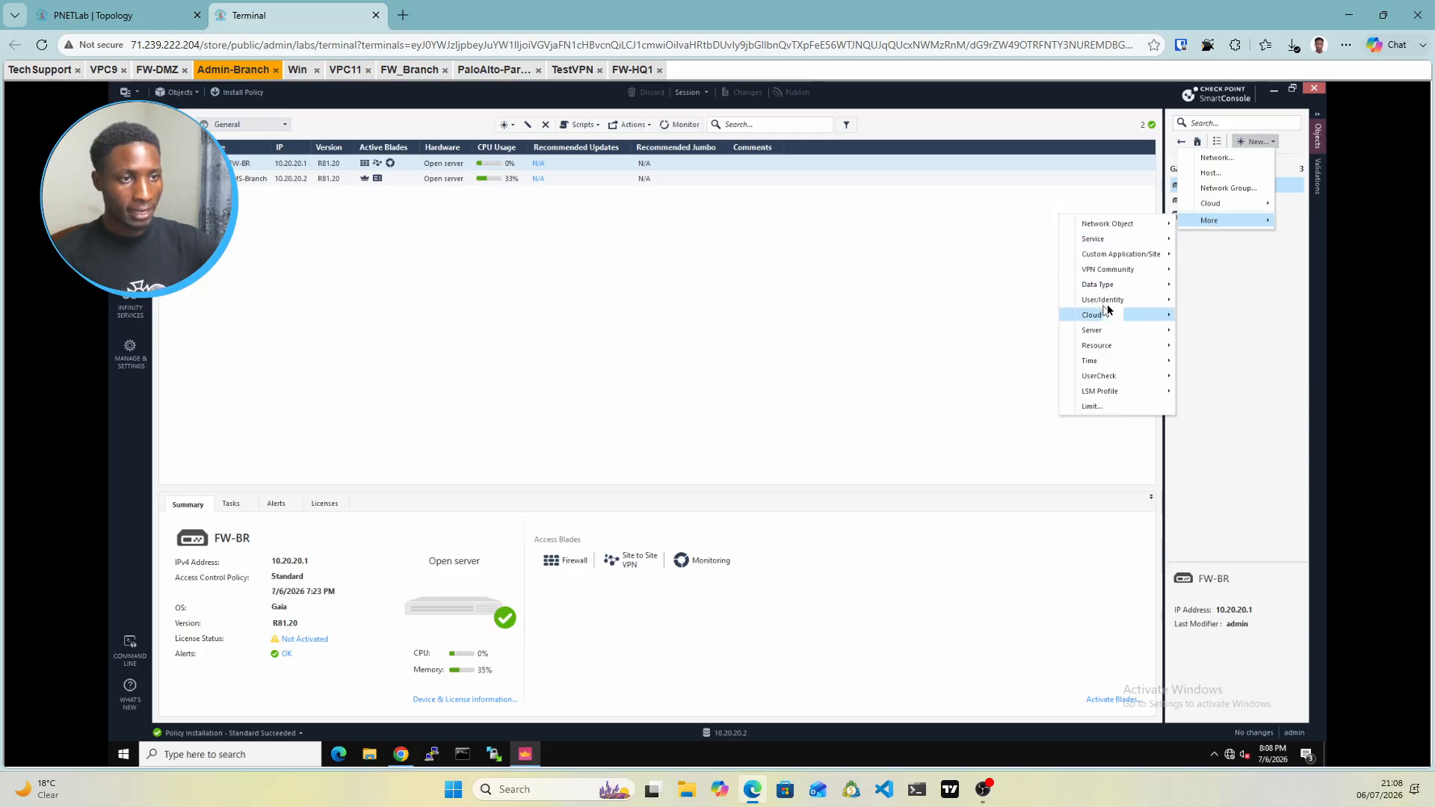
mouse_move(1107, 304)
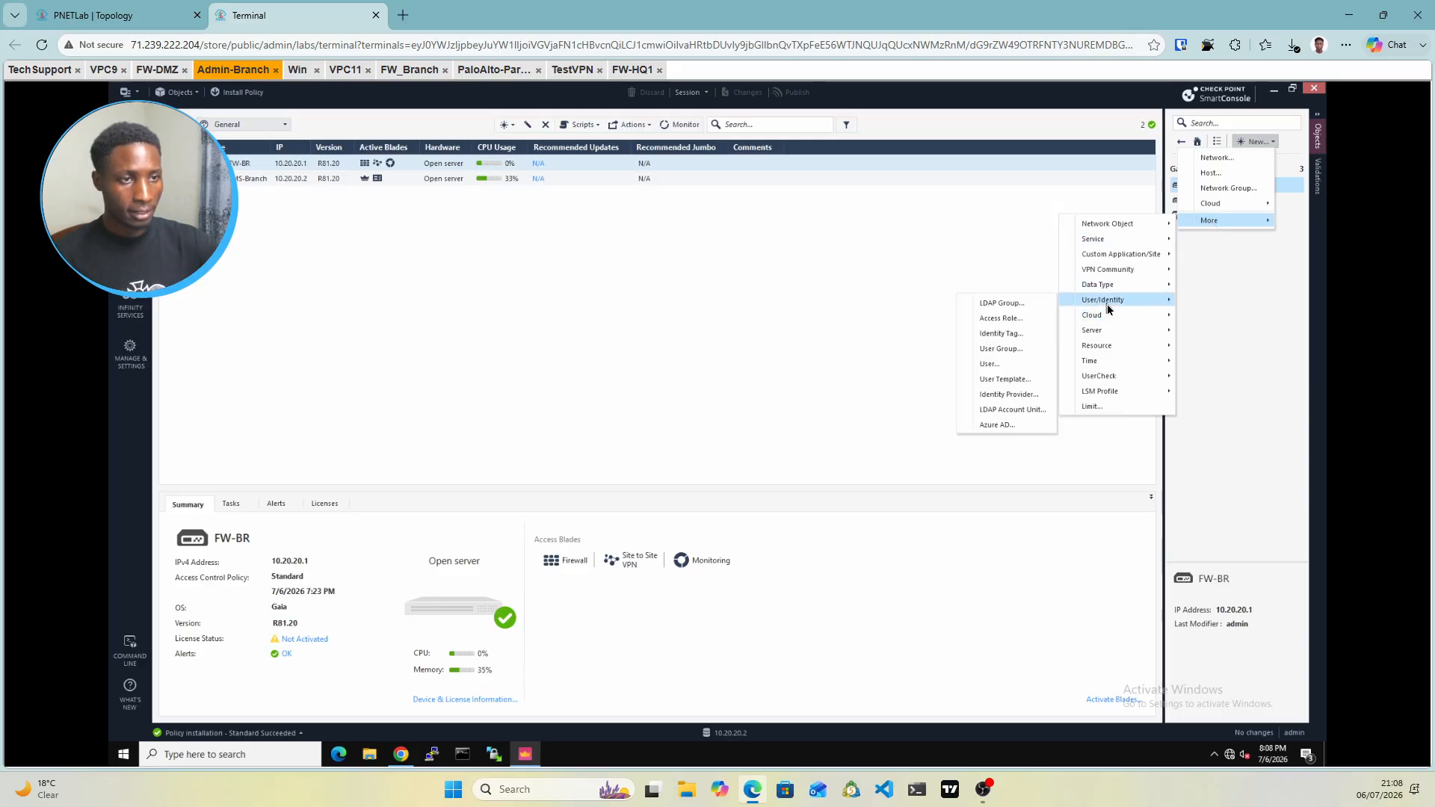
left_click(993, 320)
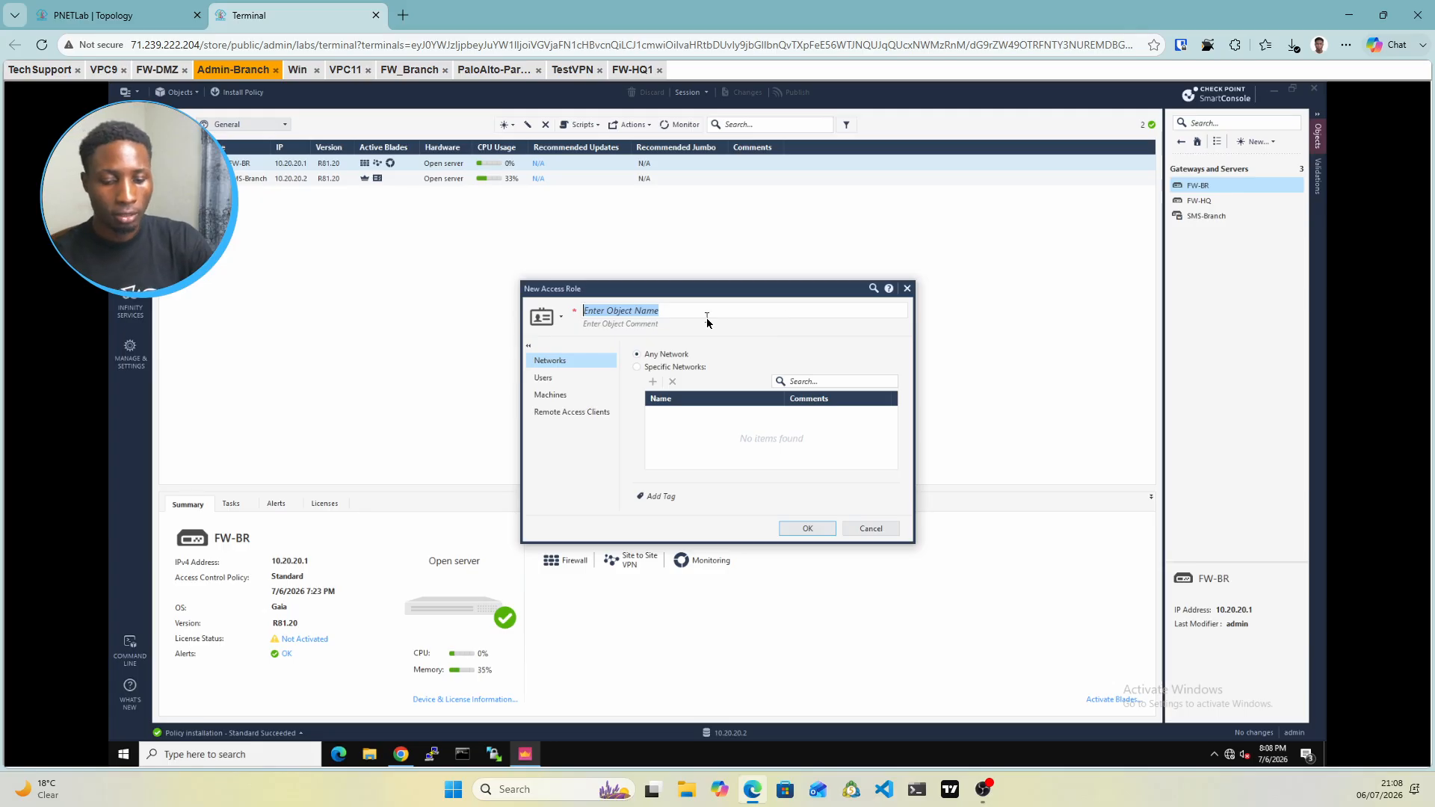
type("Remote")
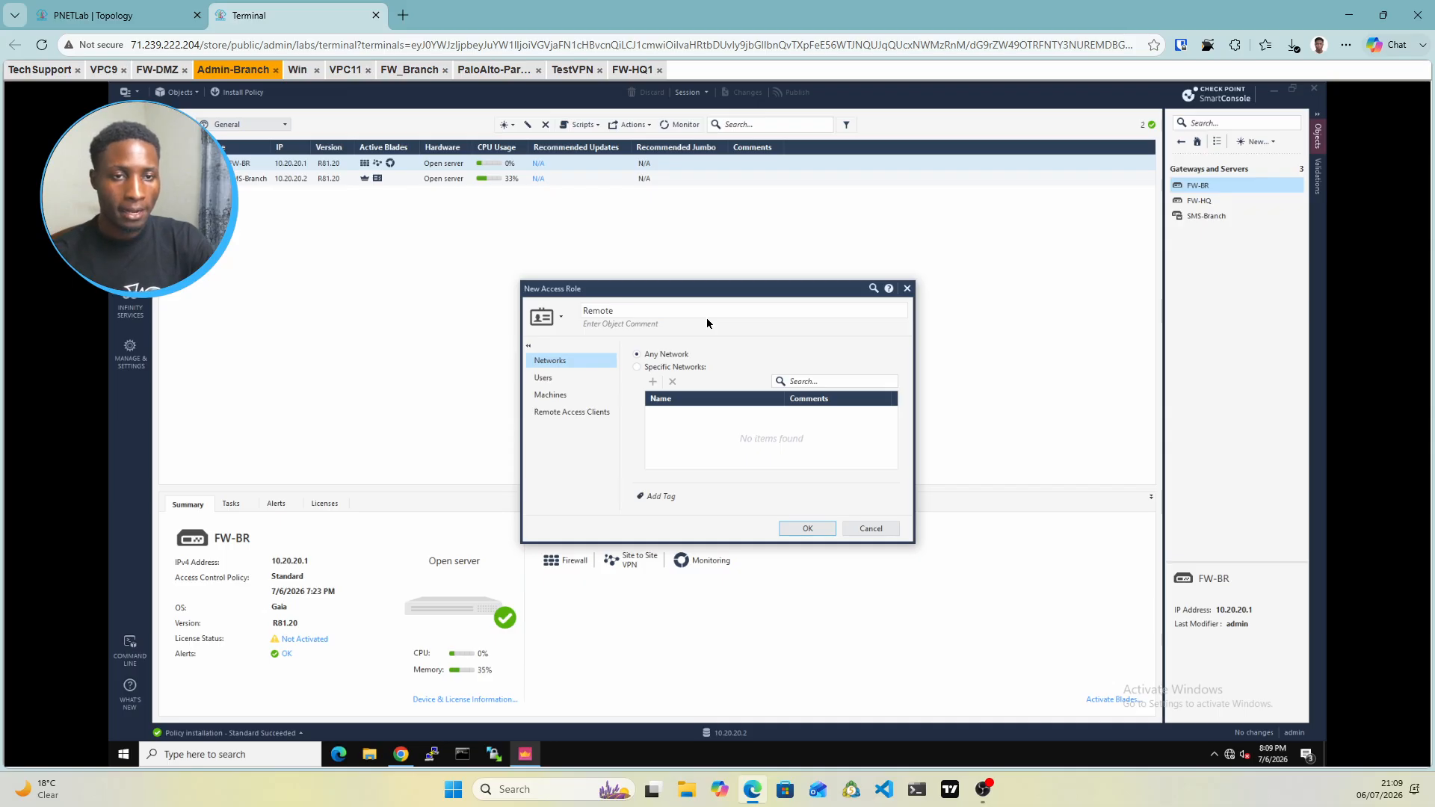
type("-Acces")
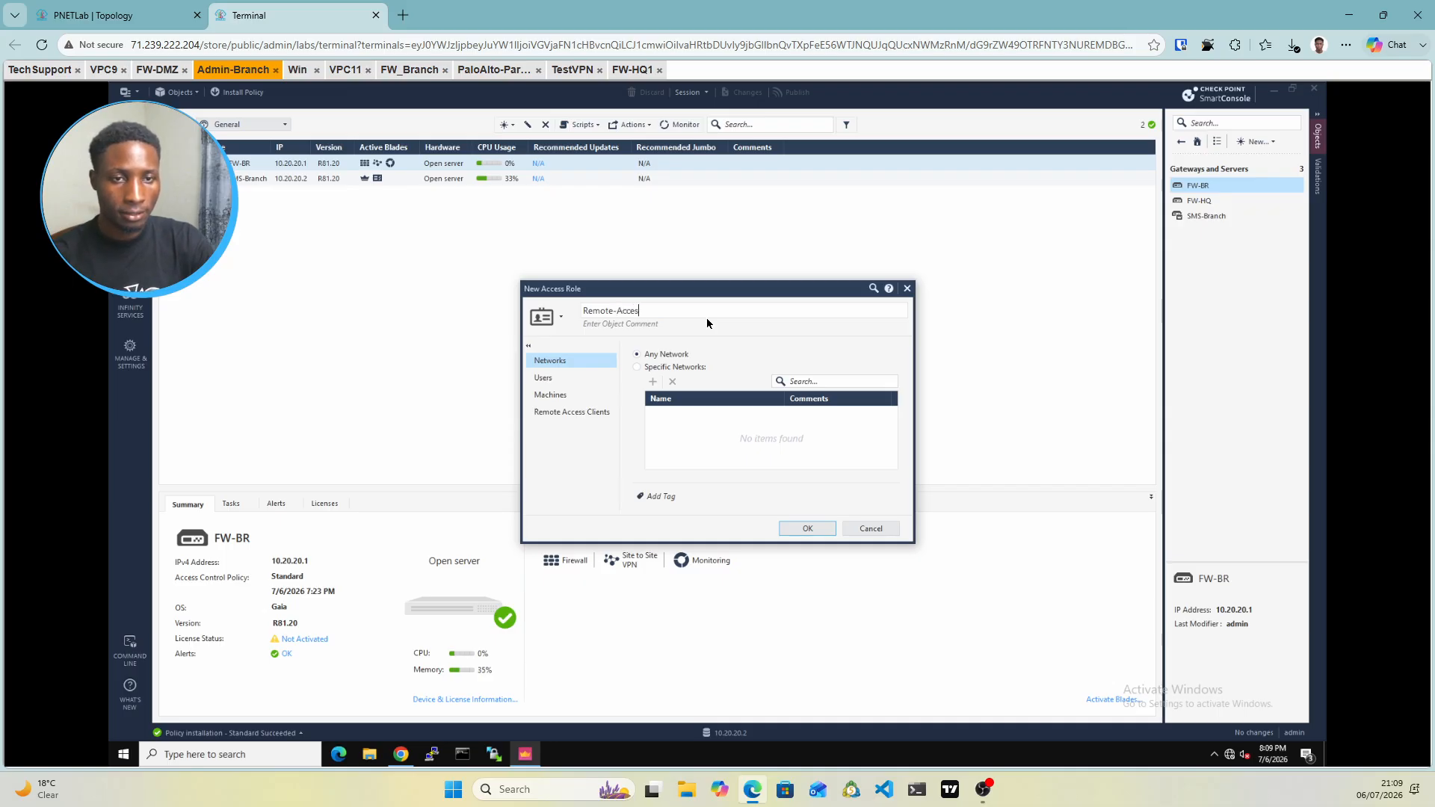
type("s")
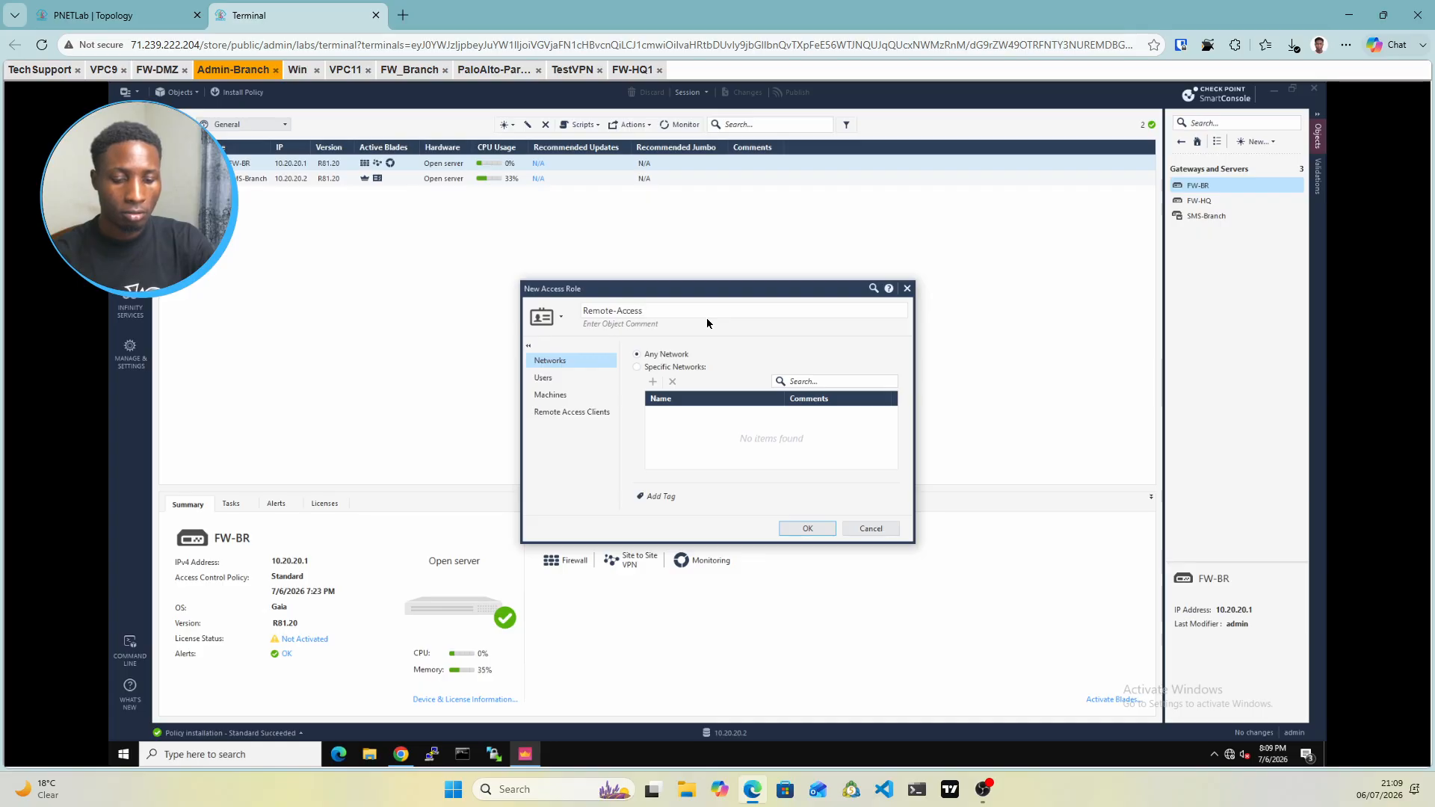
type("-Role")
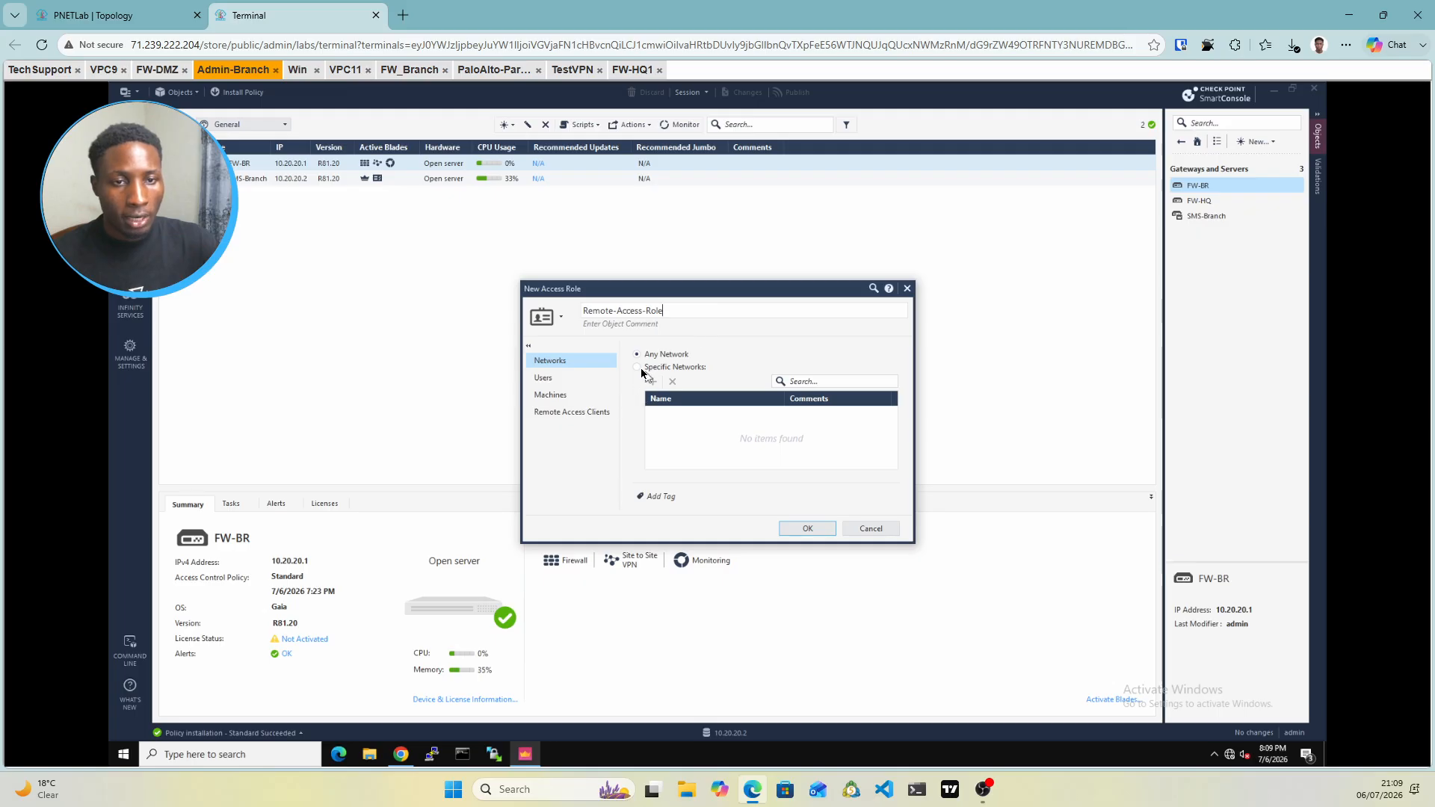
Set the role's users to Any user and save the access role
left_click(572, 380)
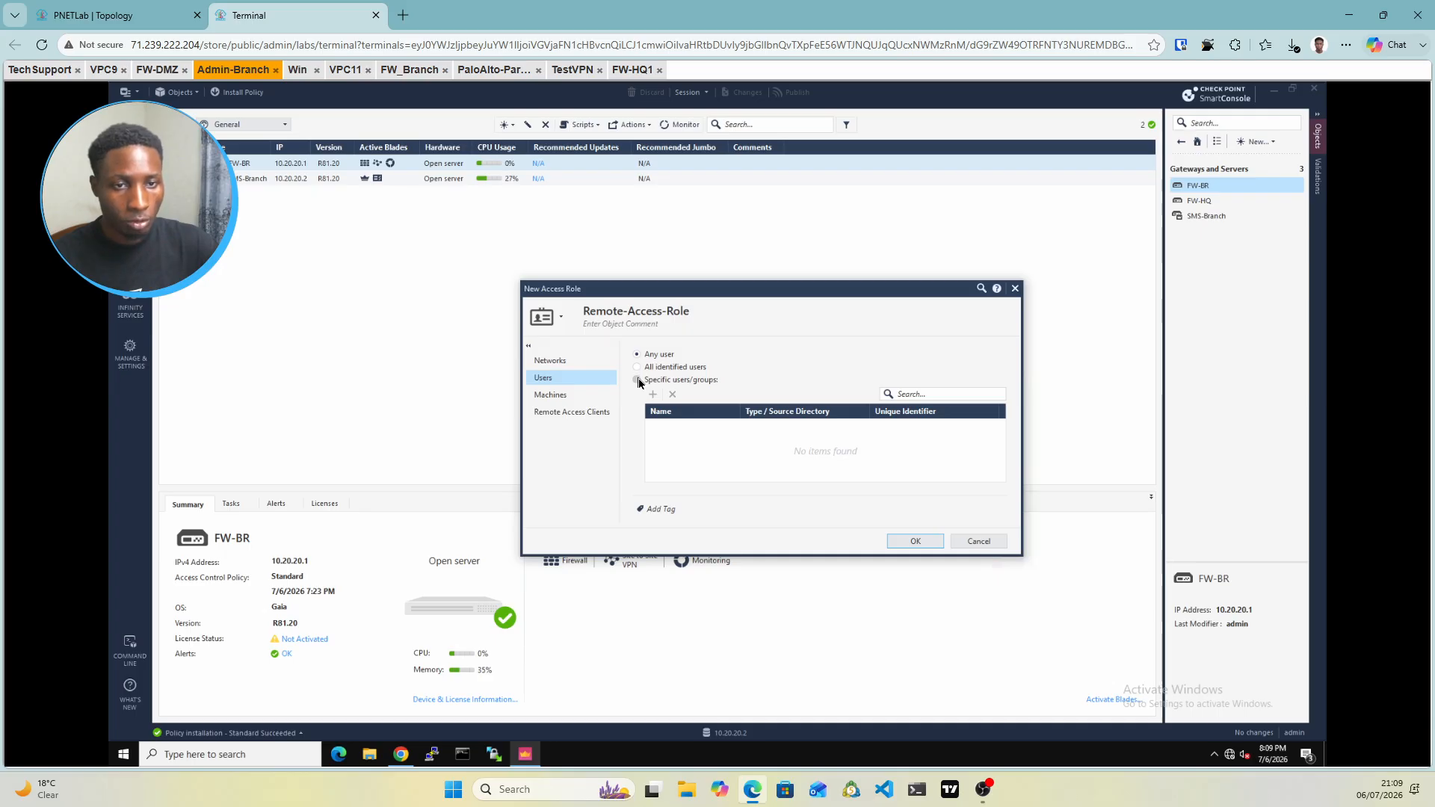
left_click(638, 380)
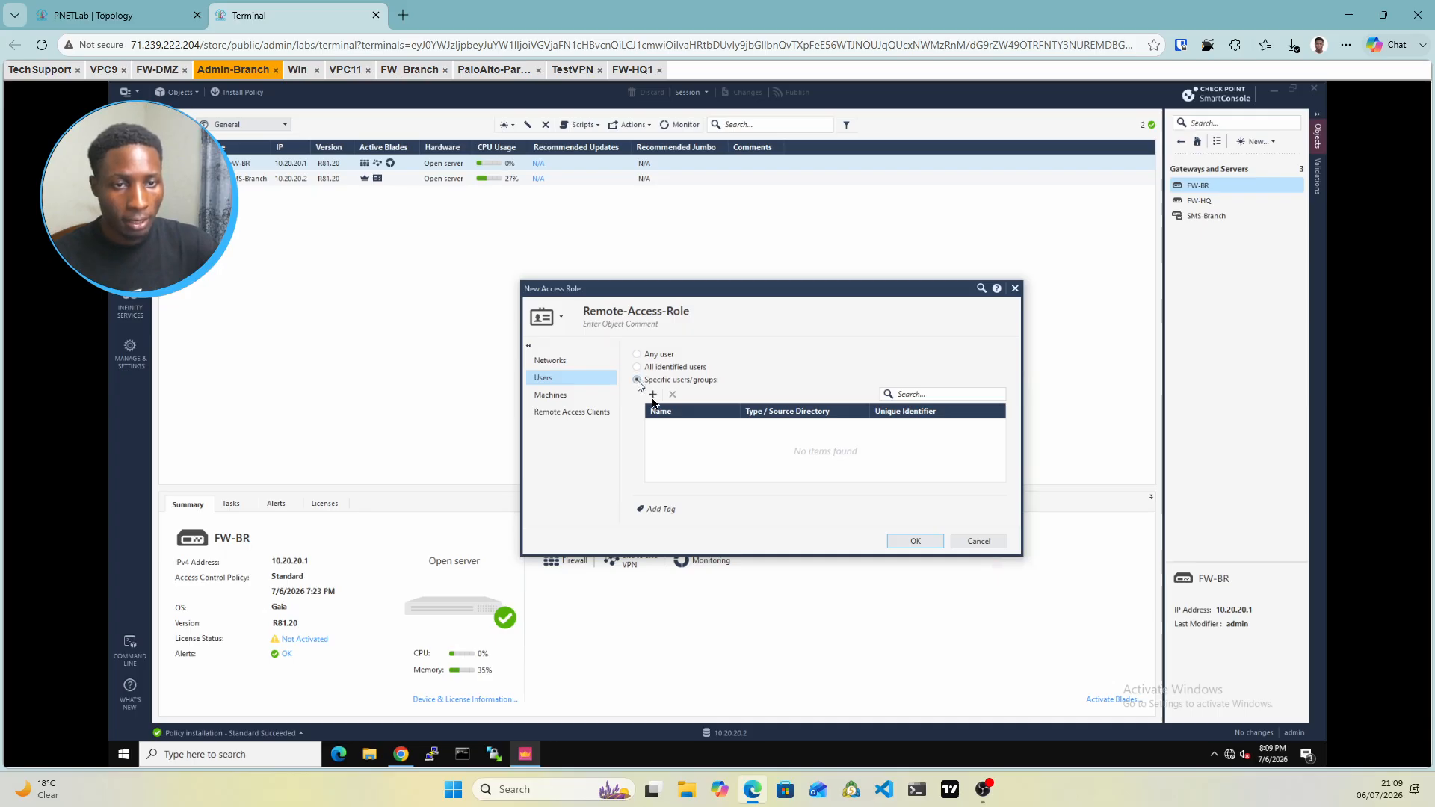
left_click(653, 400)
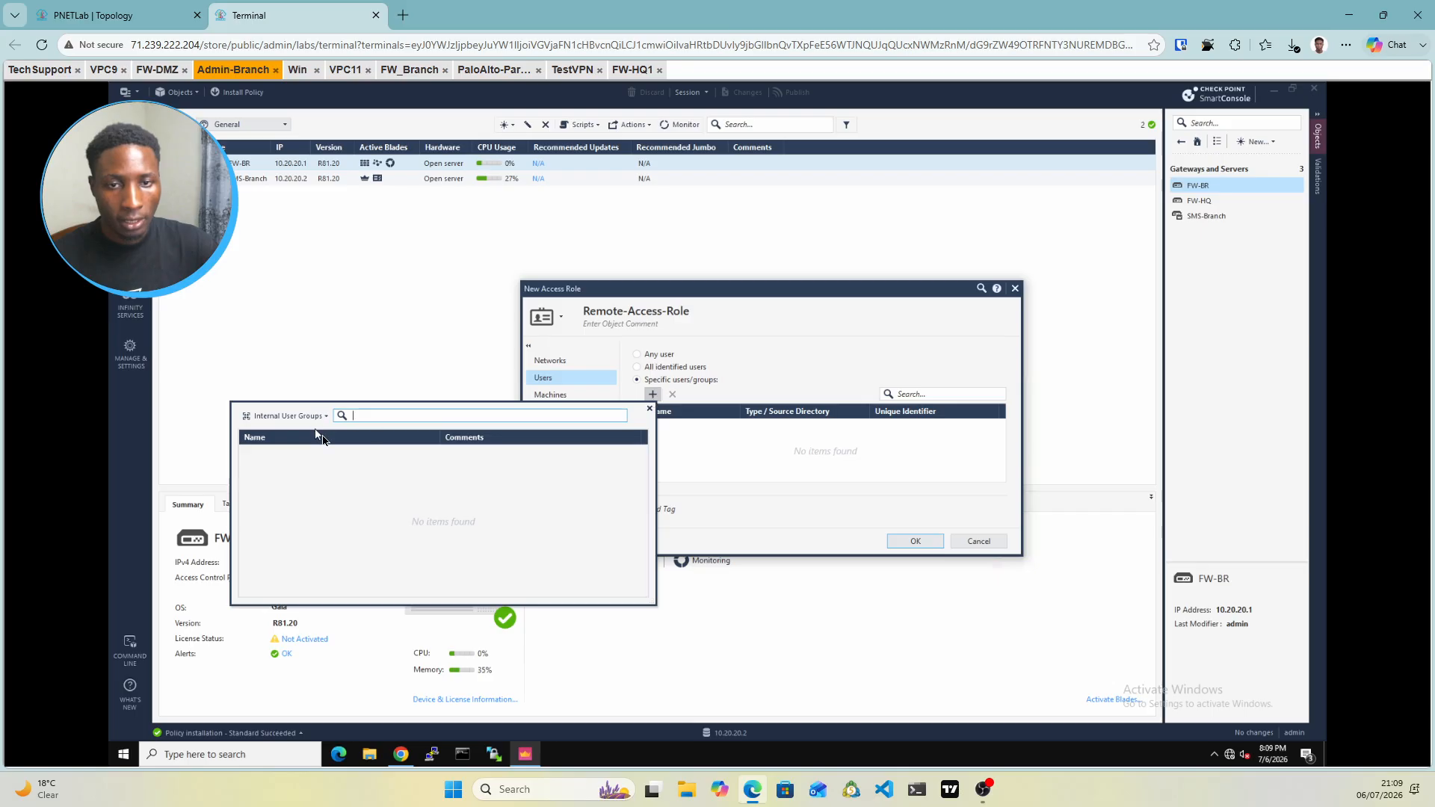
left_click(649, 409)
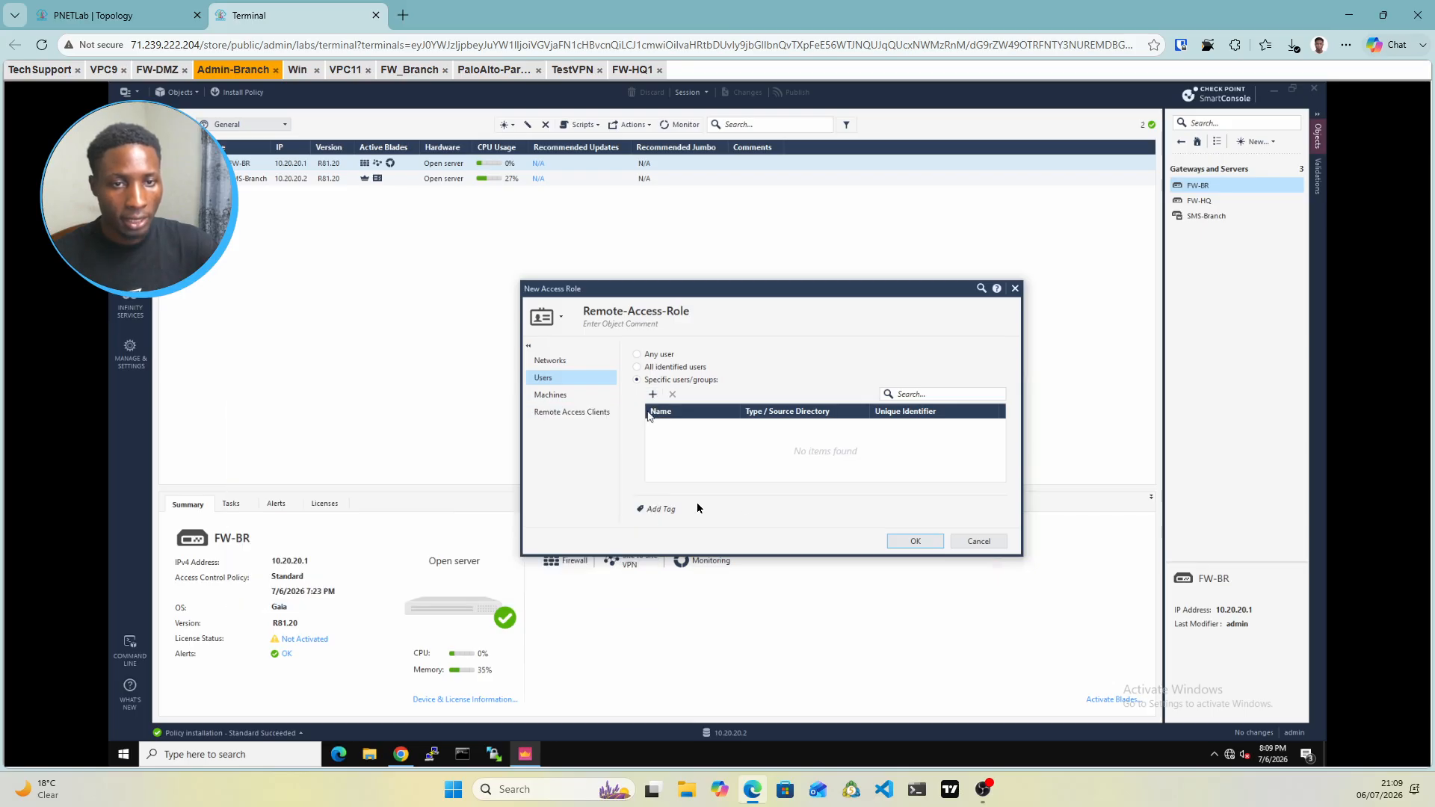
left_click(913, 542)
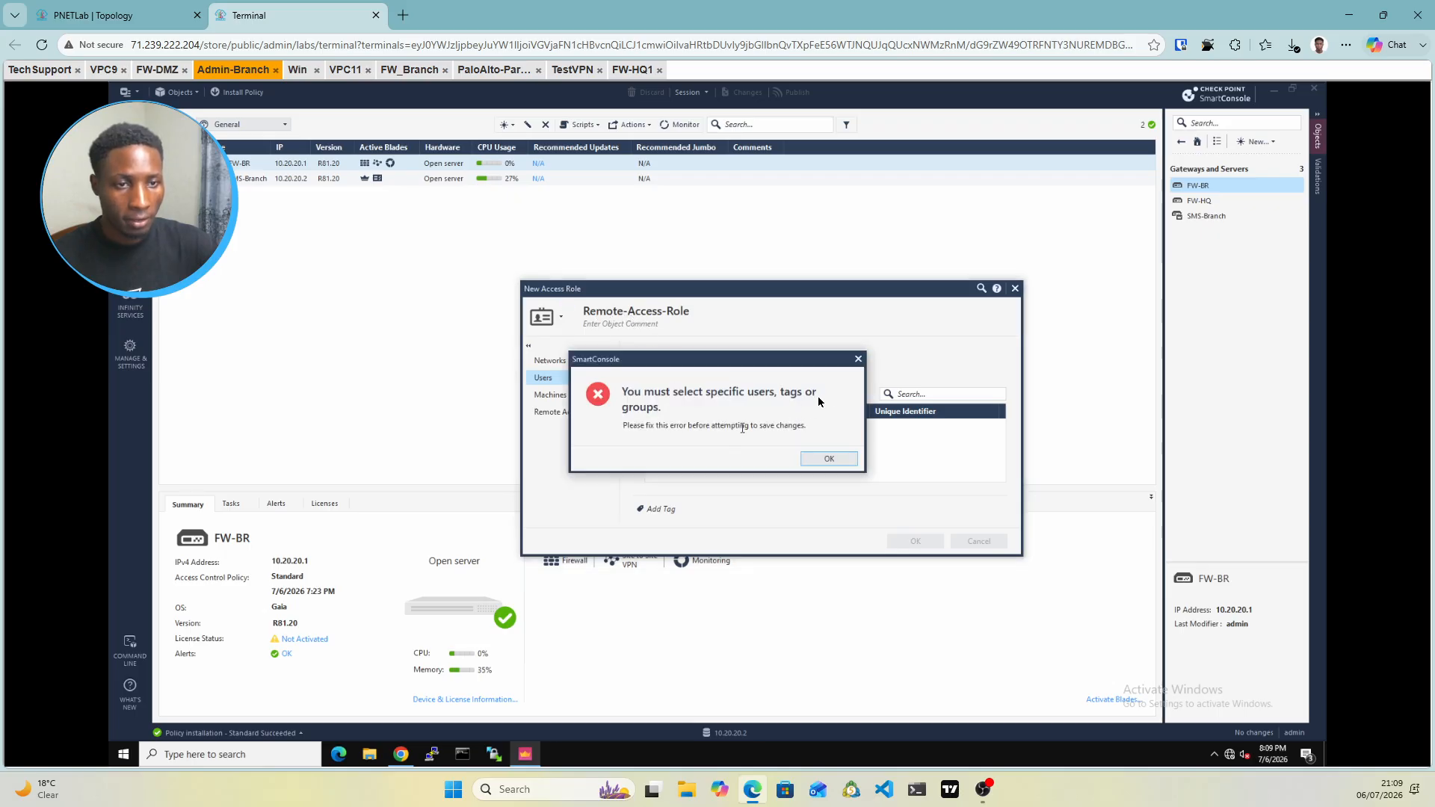
left_click(858, 360)
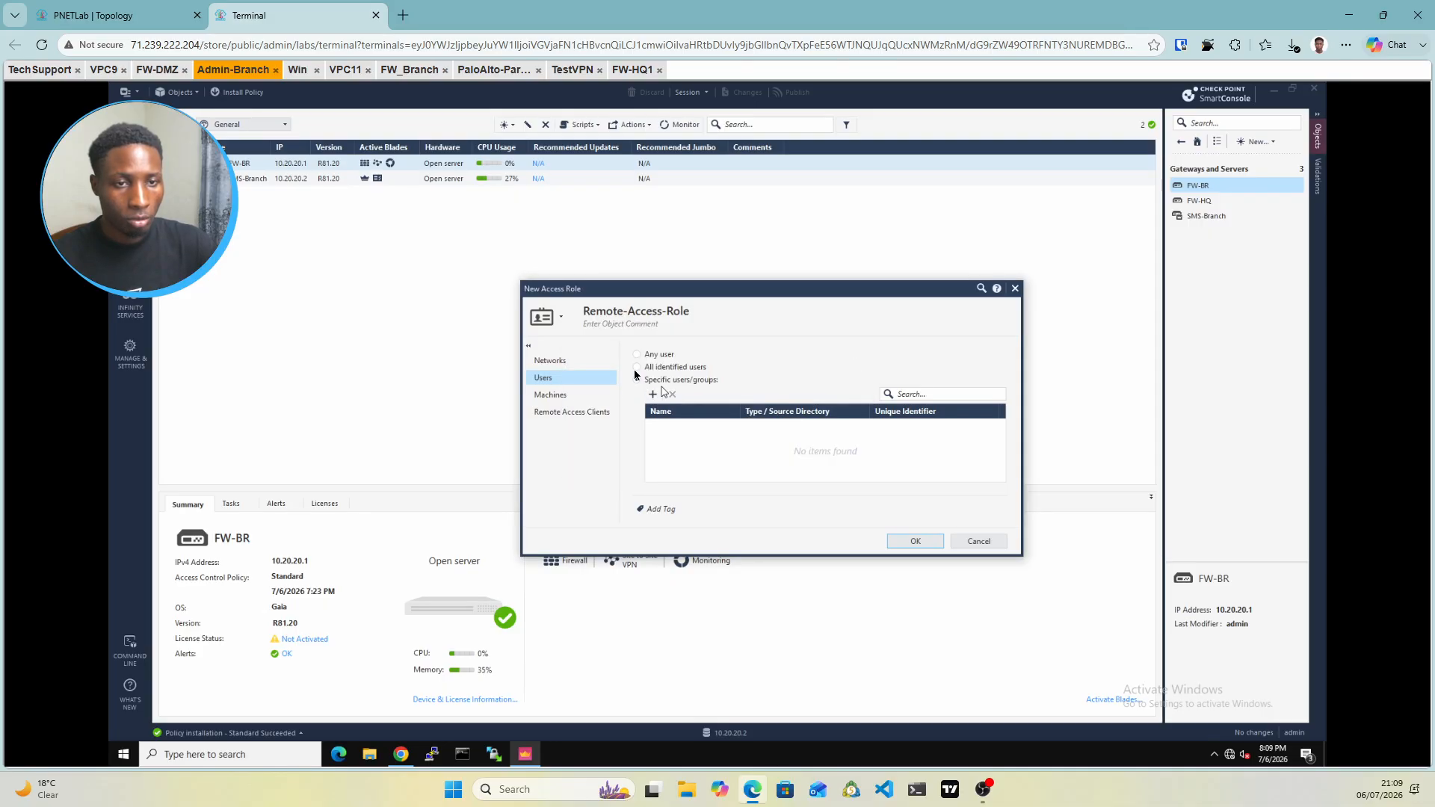
left_click(636, 379)
left_click(636, 354)
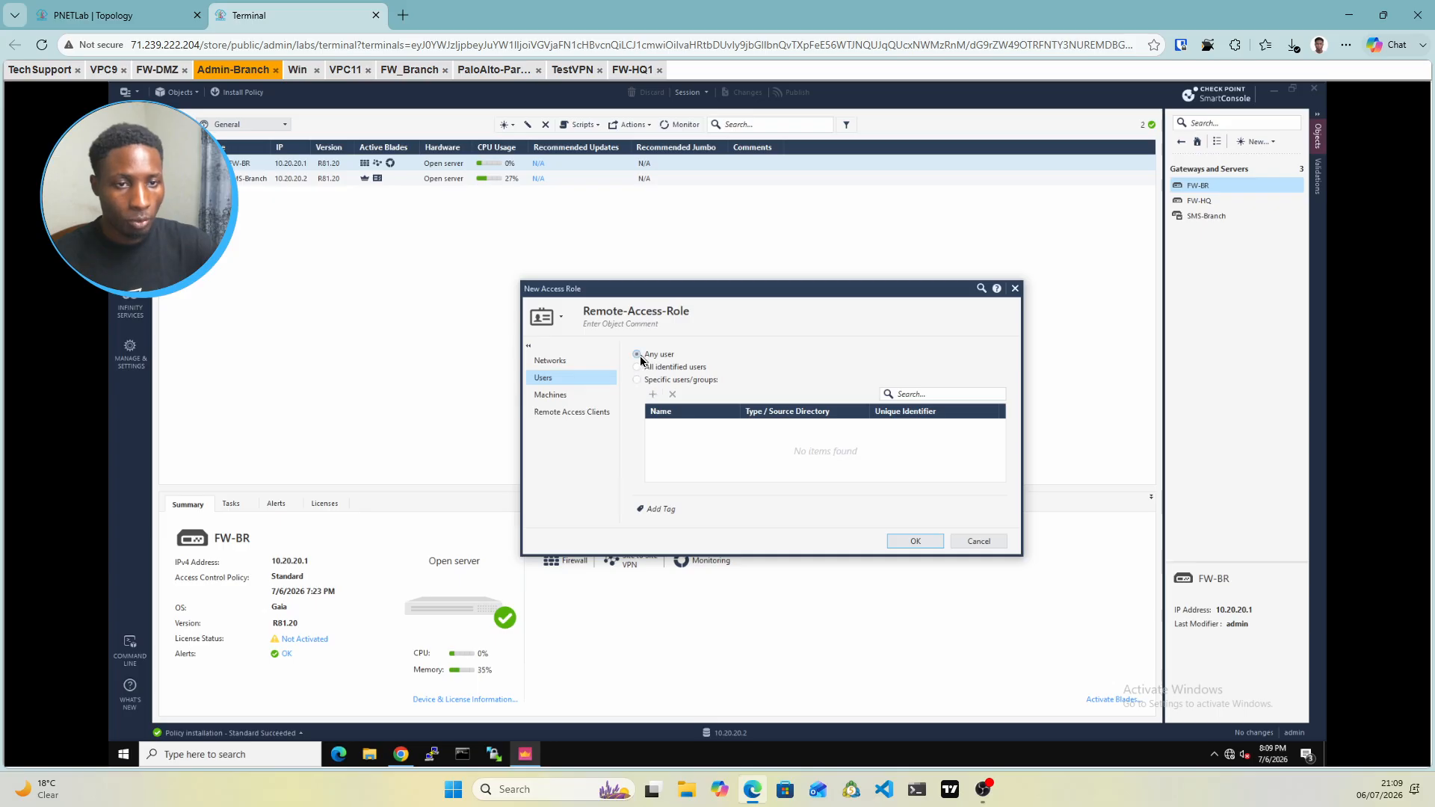
left_click(934, 540)
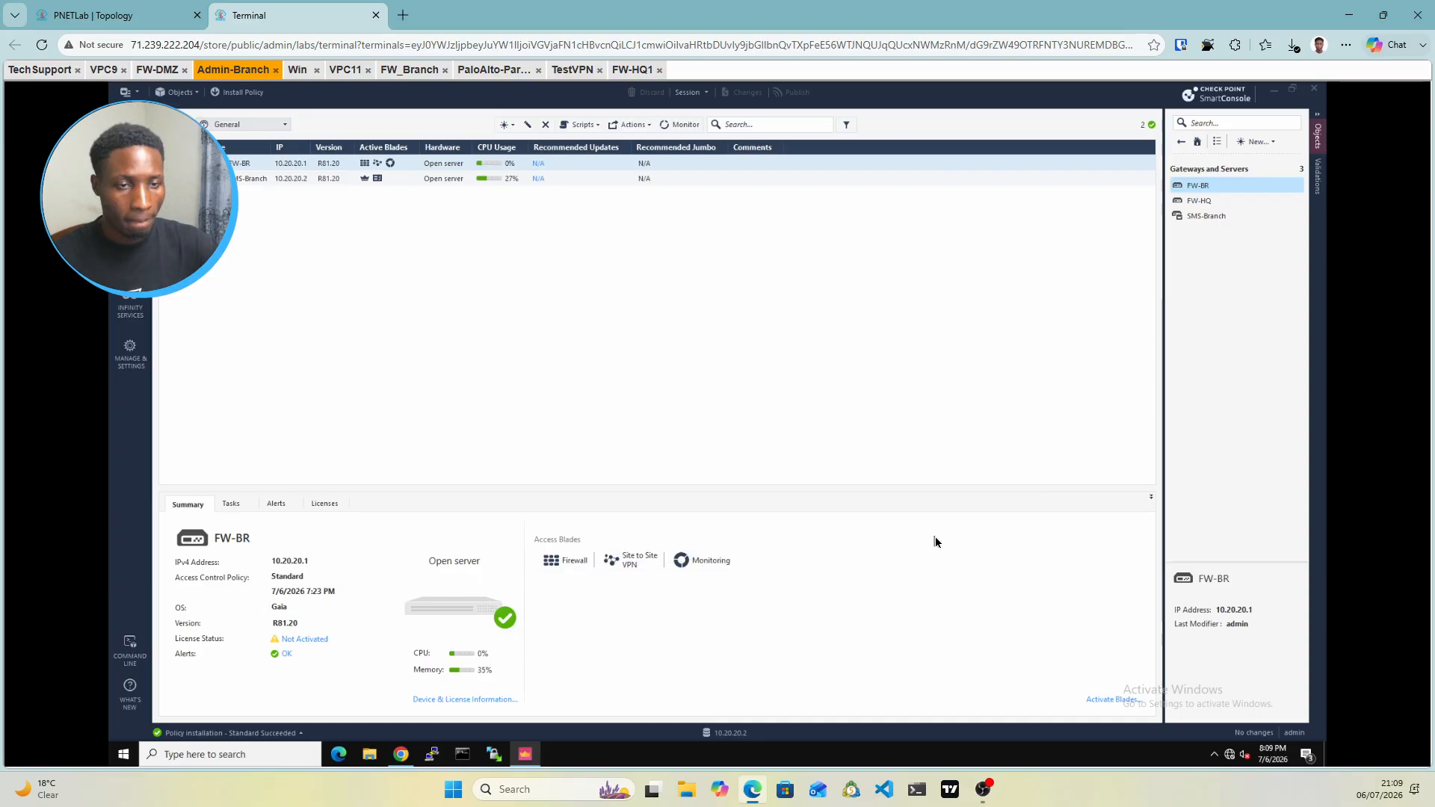
Create an empty user group named Remote-Grp from New > More > User/Identity
left_click(1268, 148)
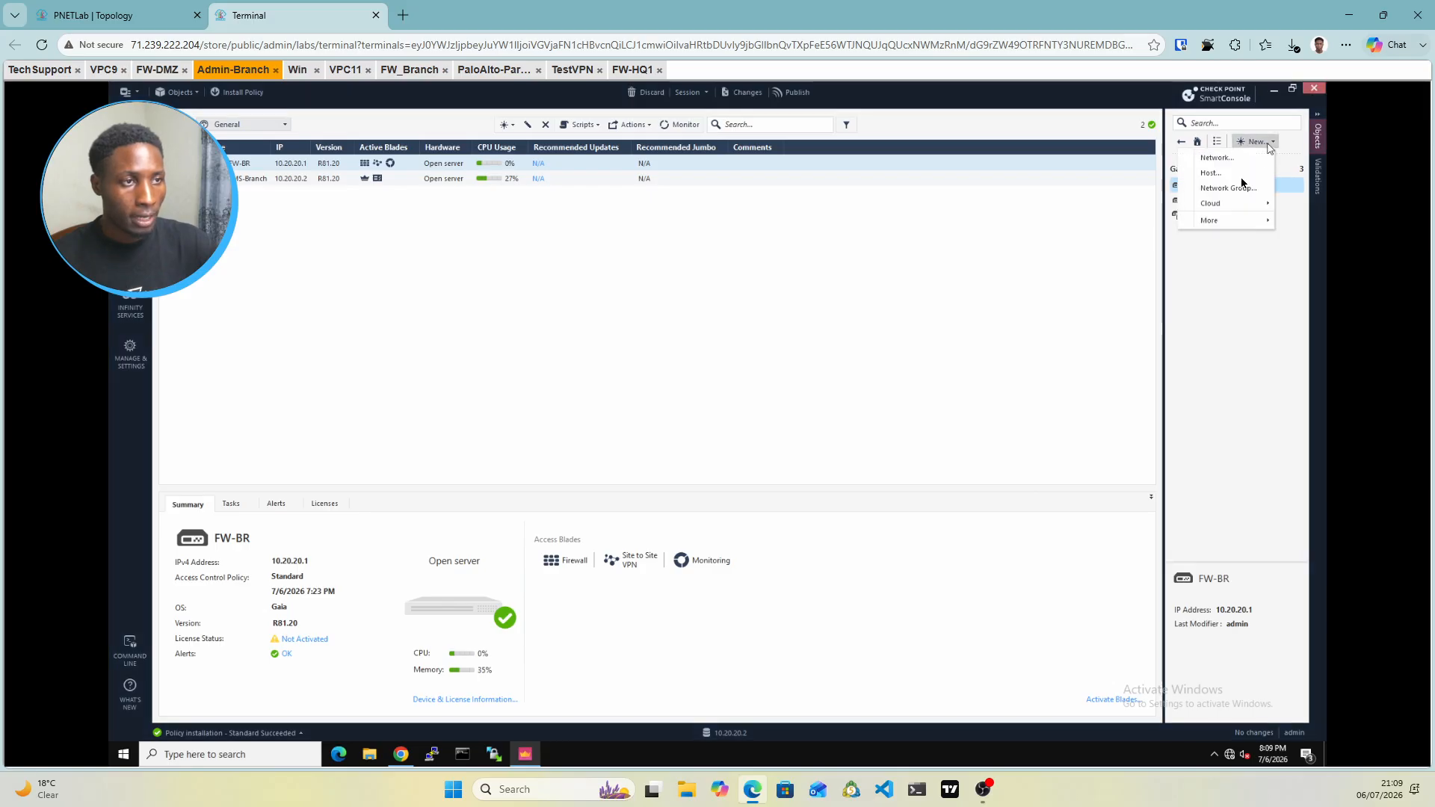
mouse_move(1229, 220)
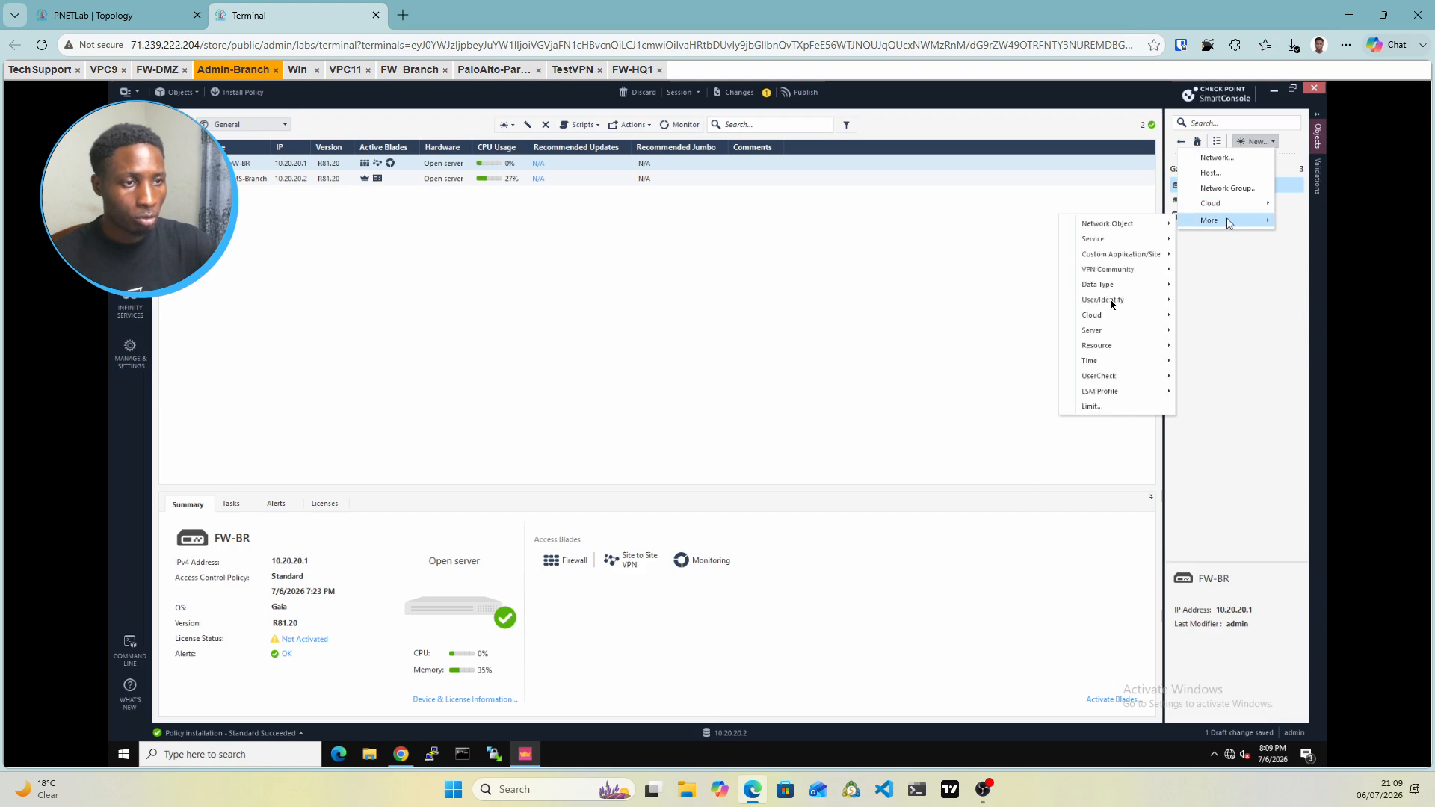
mouse_move(1111, 302)
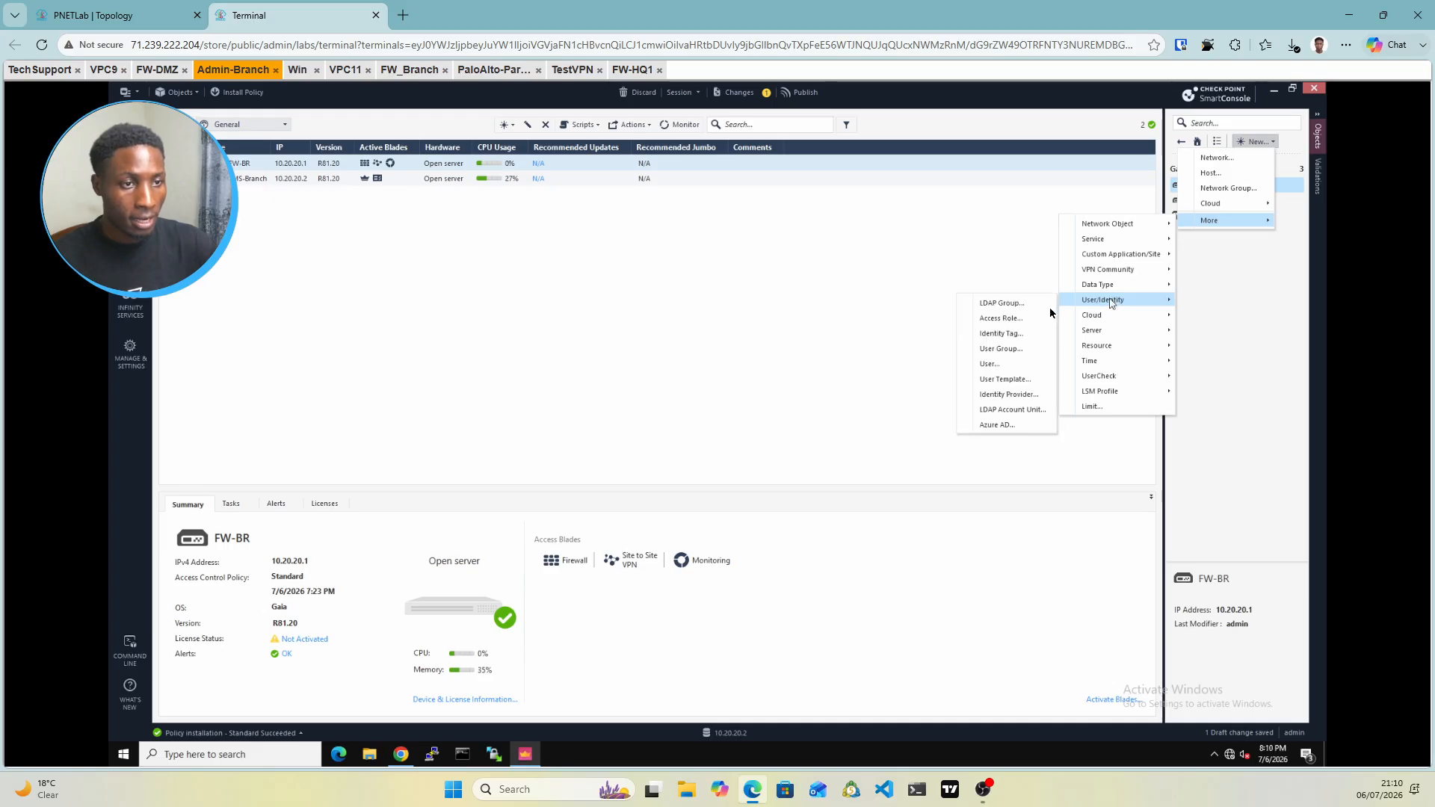
left_click(1001, 352)
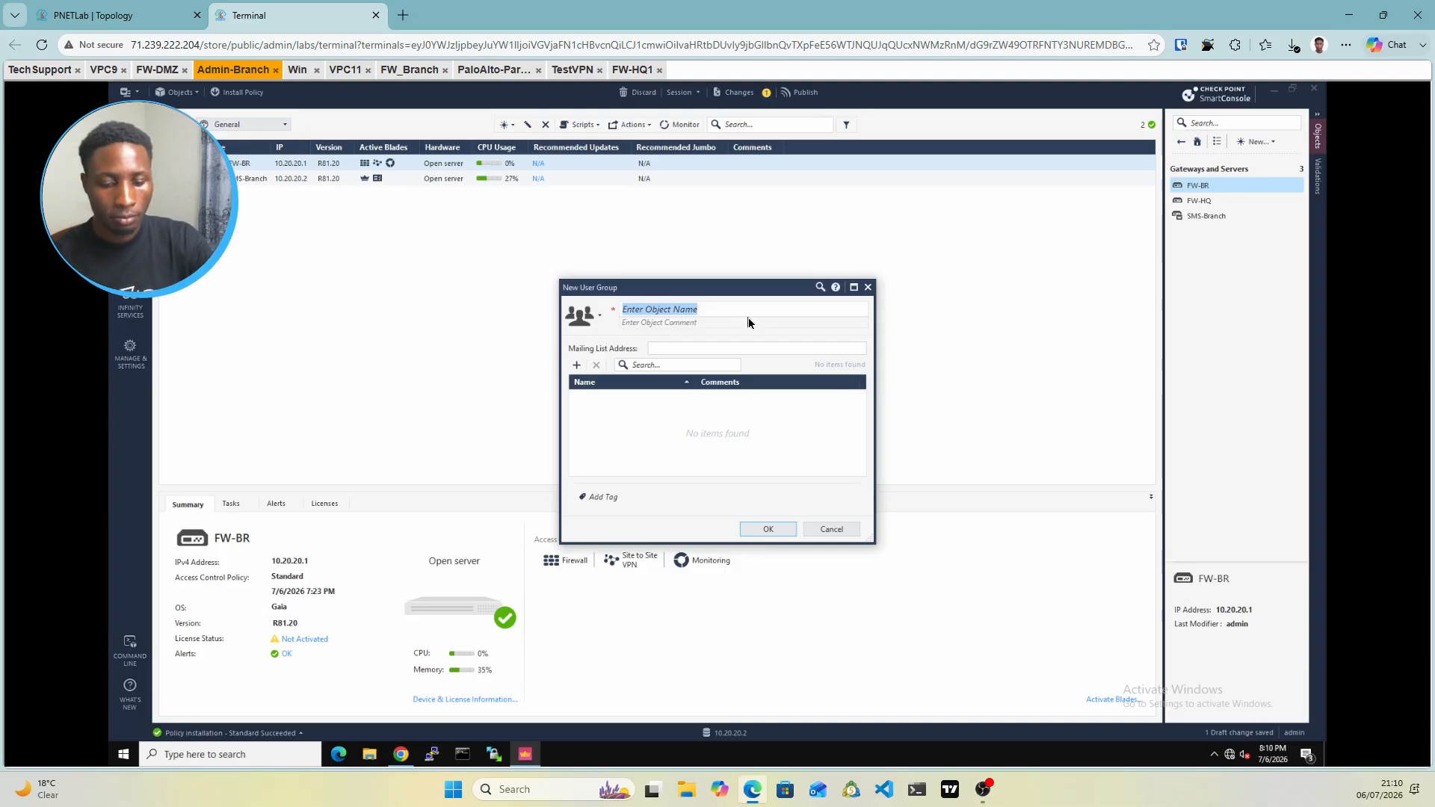
type("Remote")
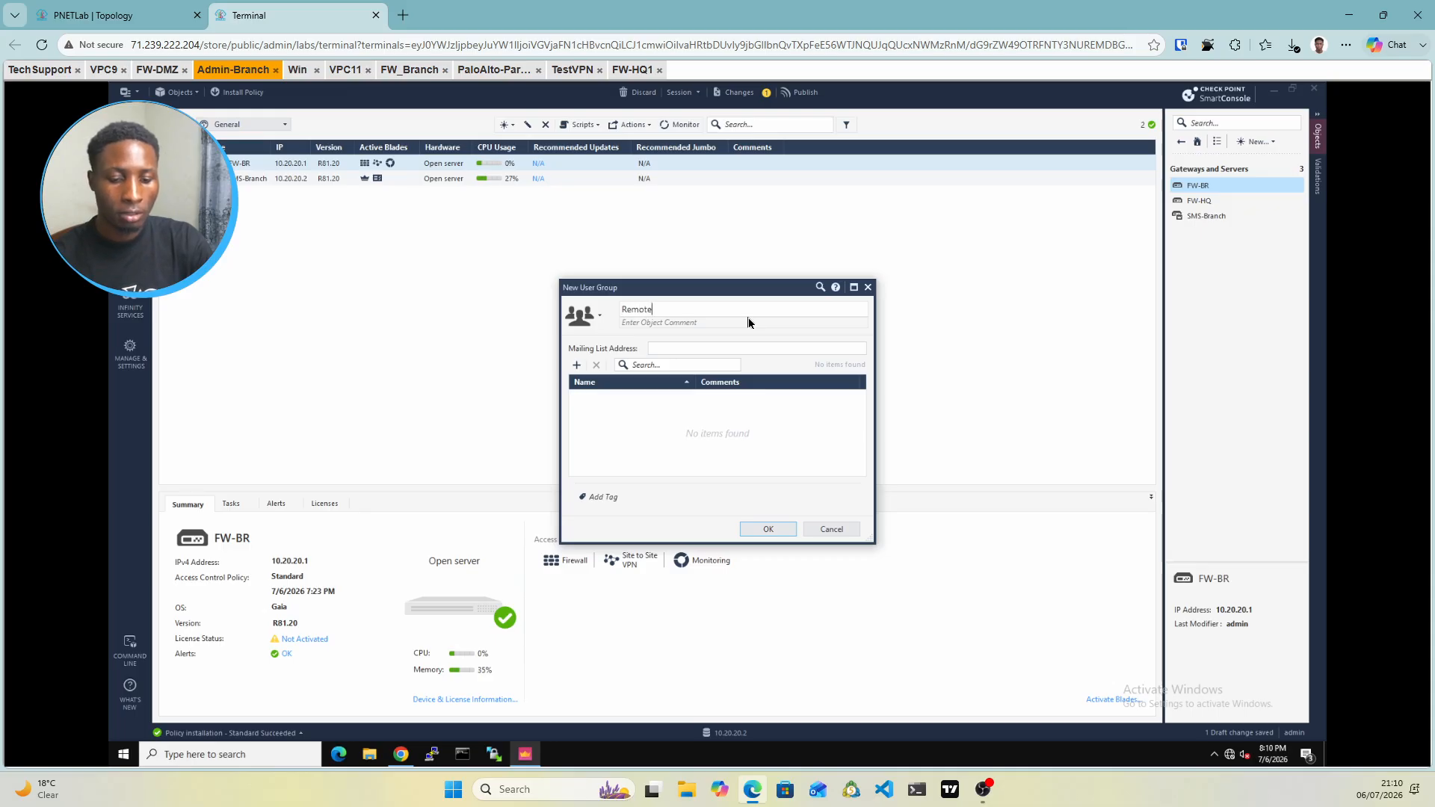
type("-Grp")
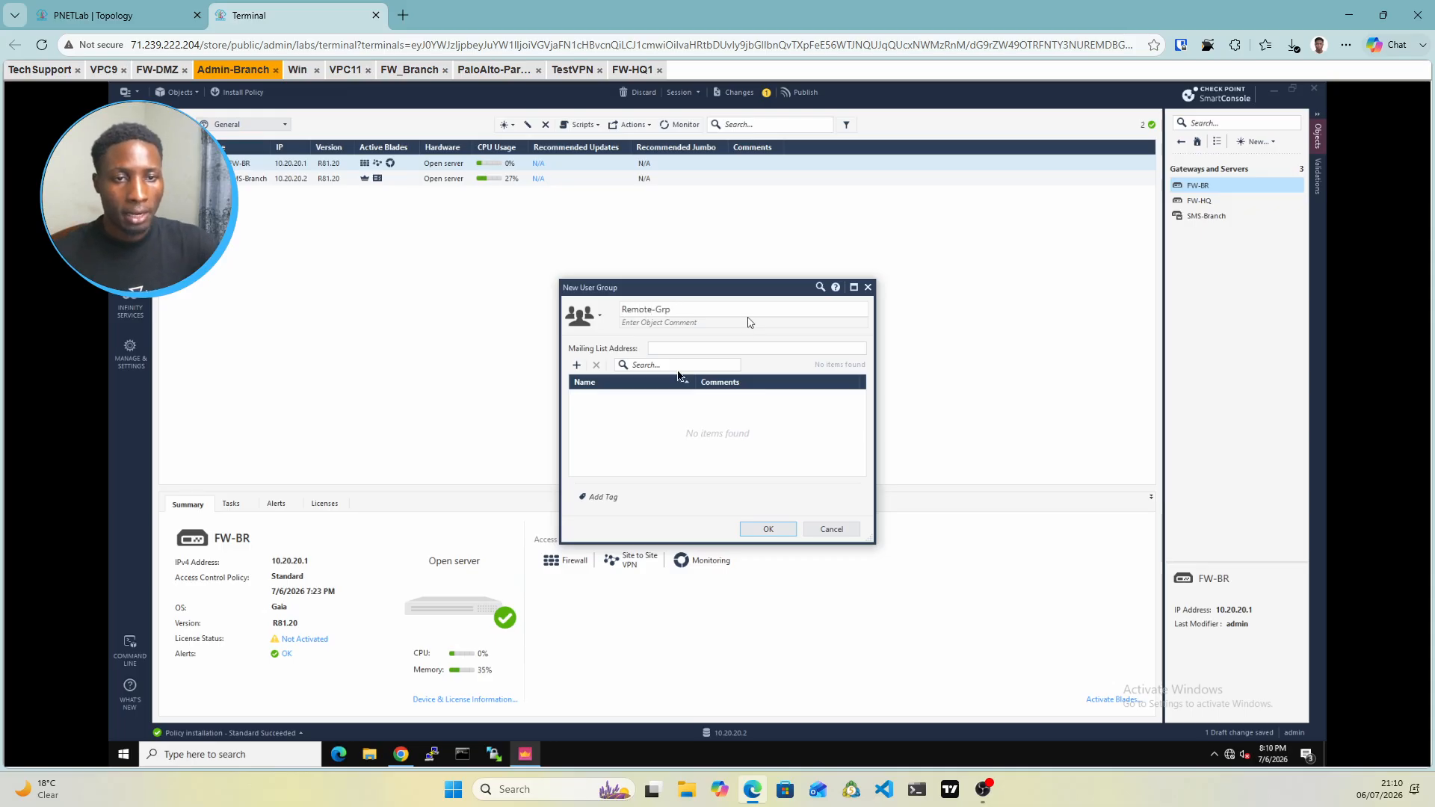
left_click(768, 528)
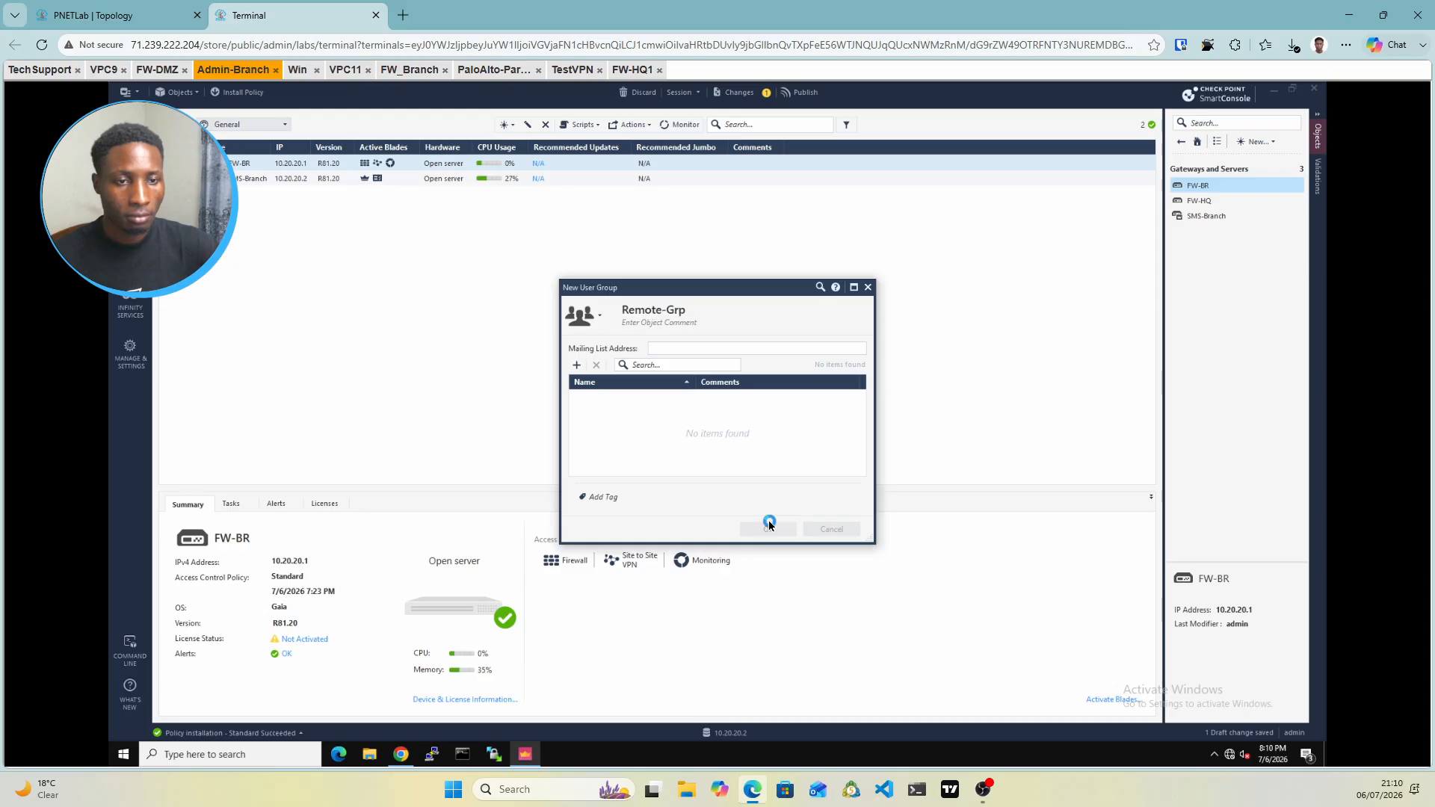
Start a new User object and open its template list, which offers only Default
left_click(1251, 143)
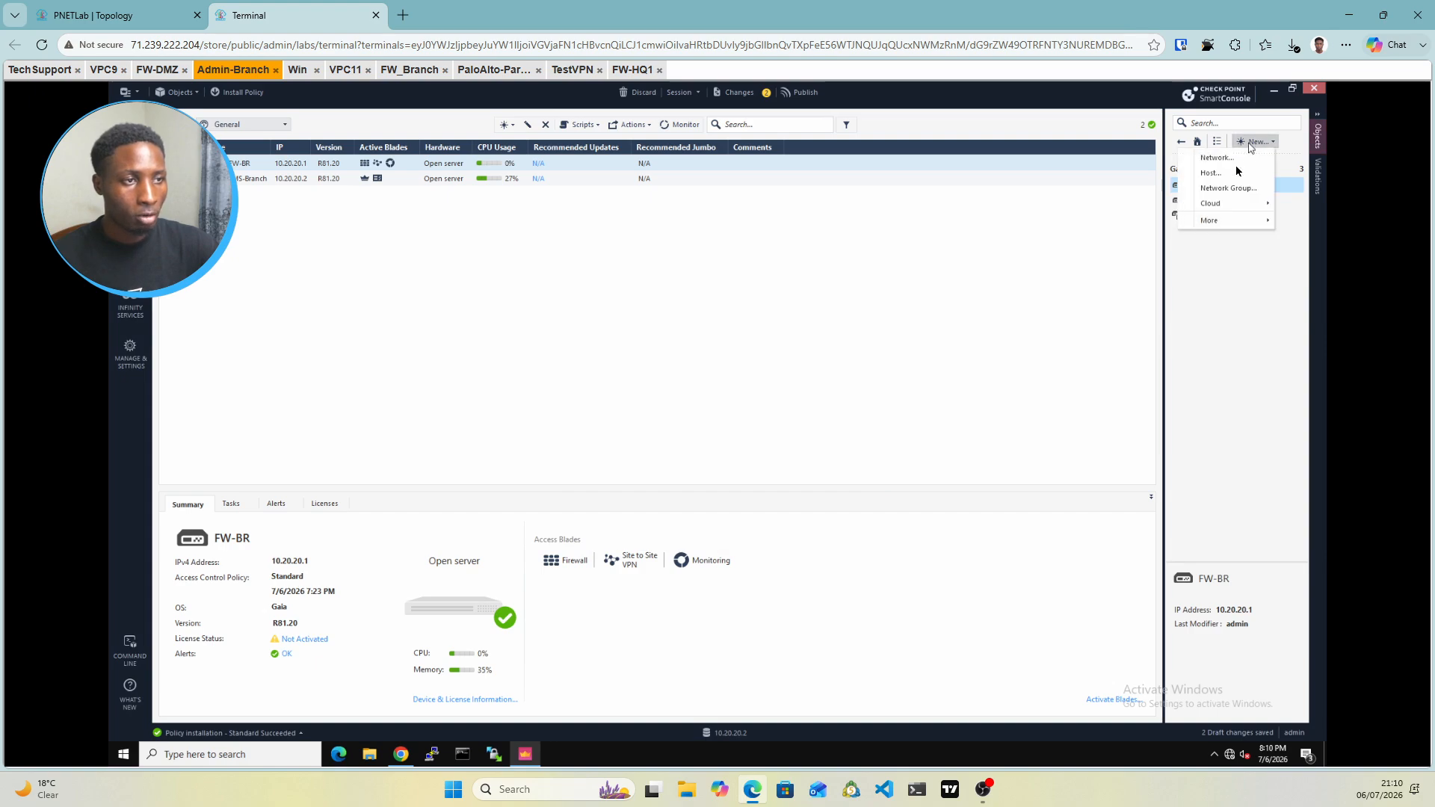
left_click(1211, 222)
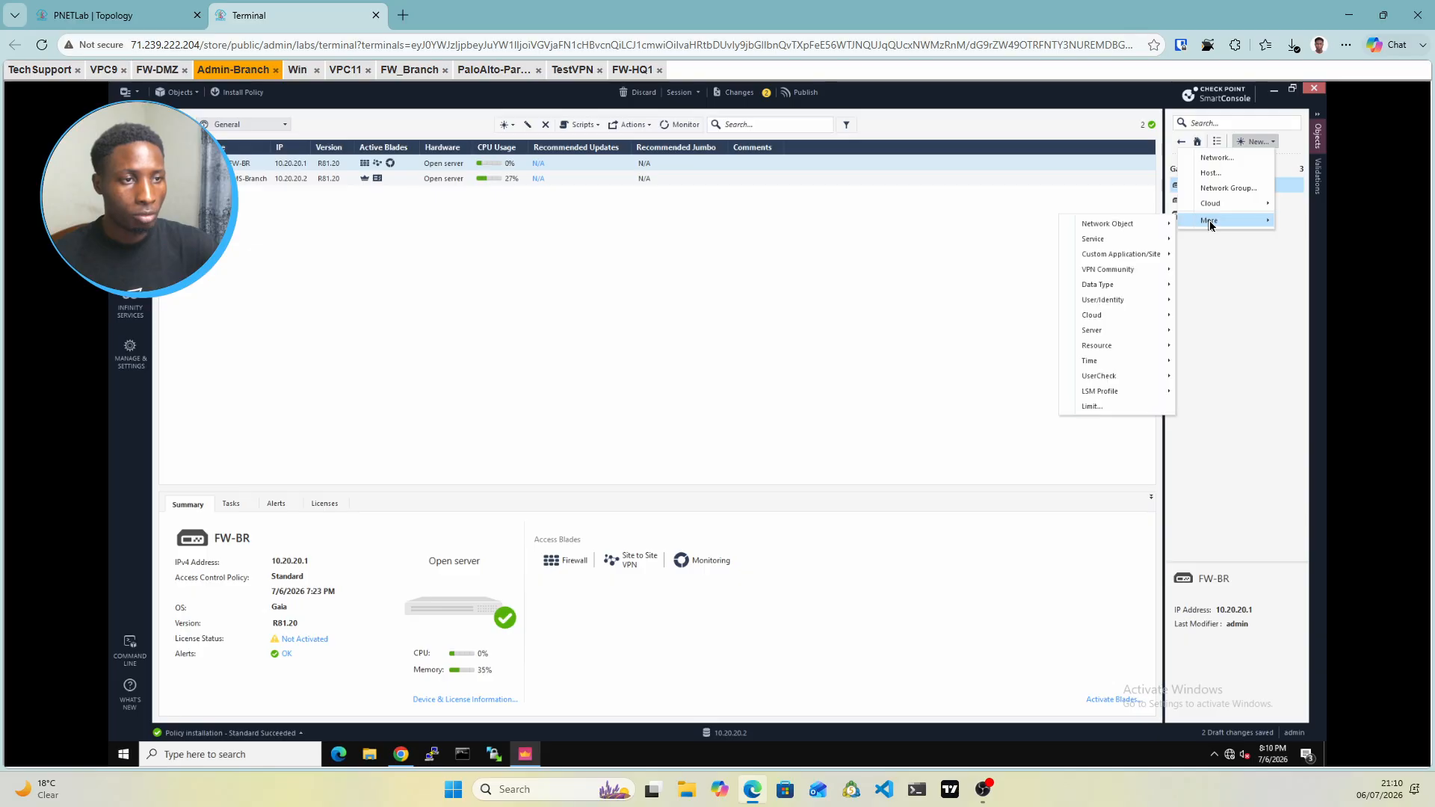
left_click(1104, 302)
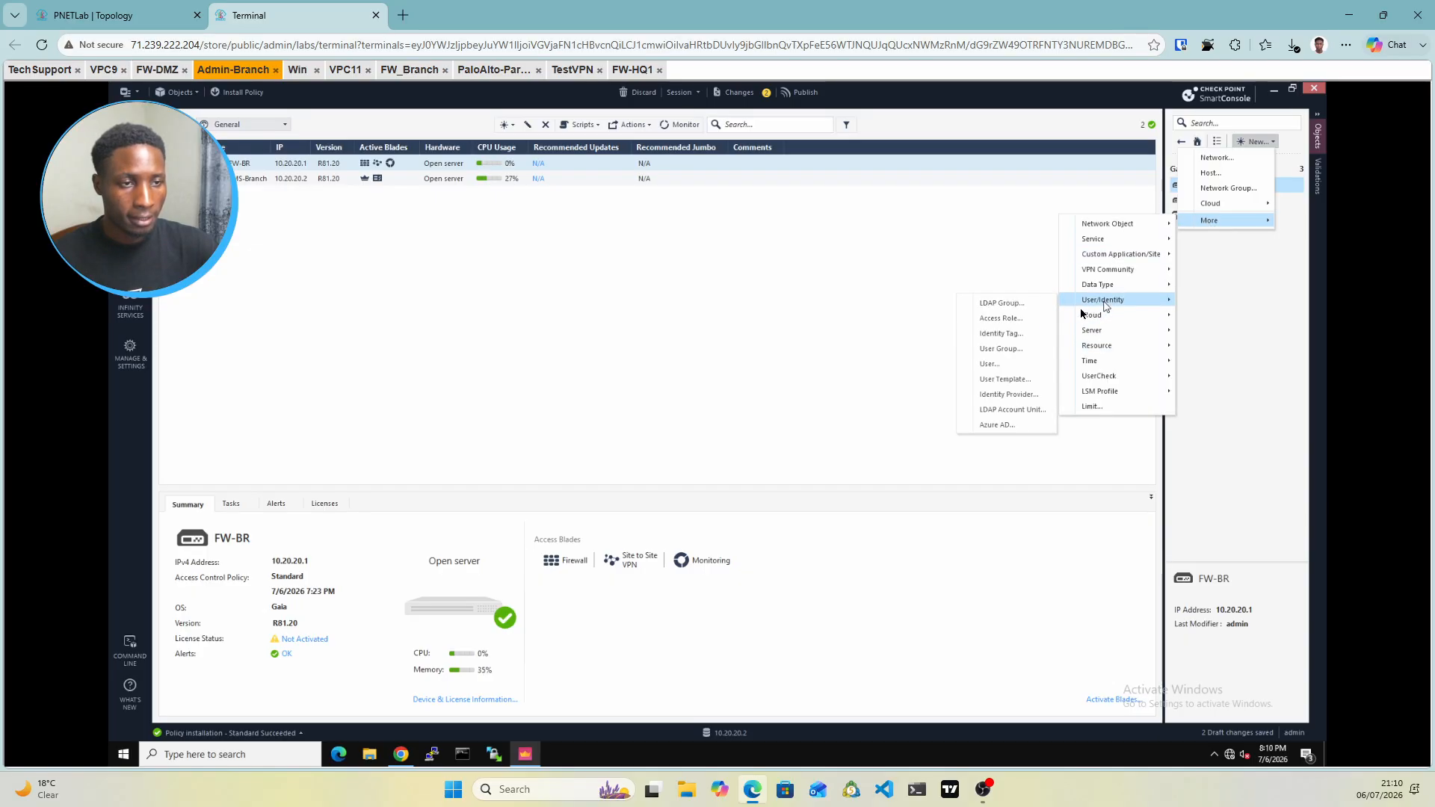
left_click(995, 366)
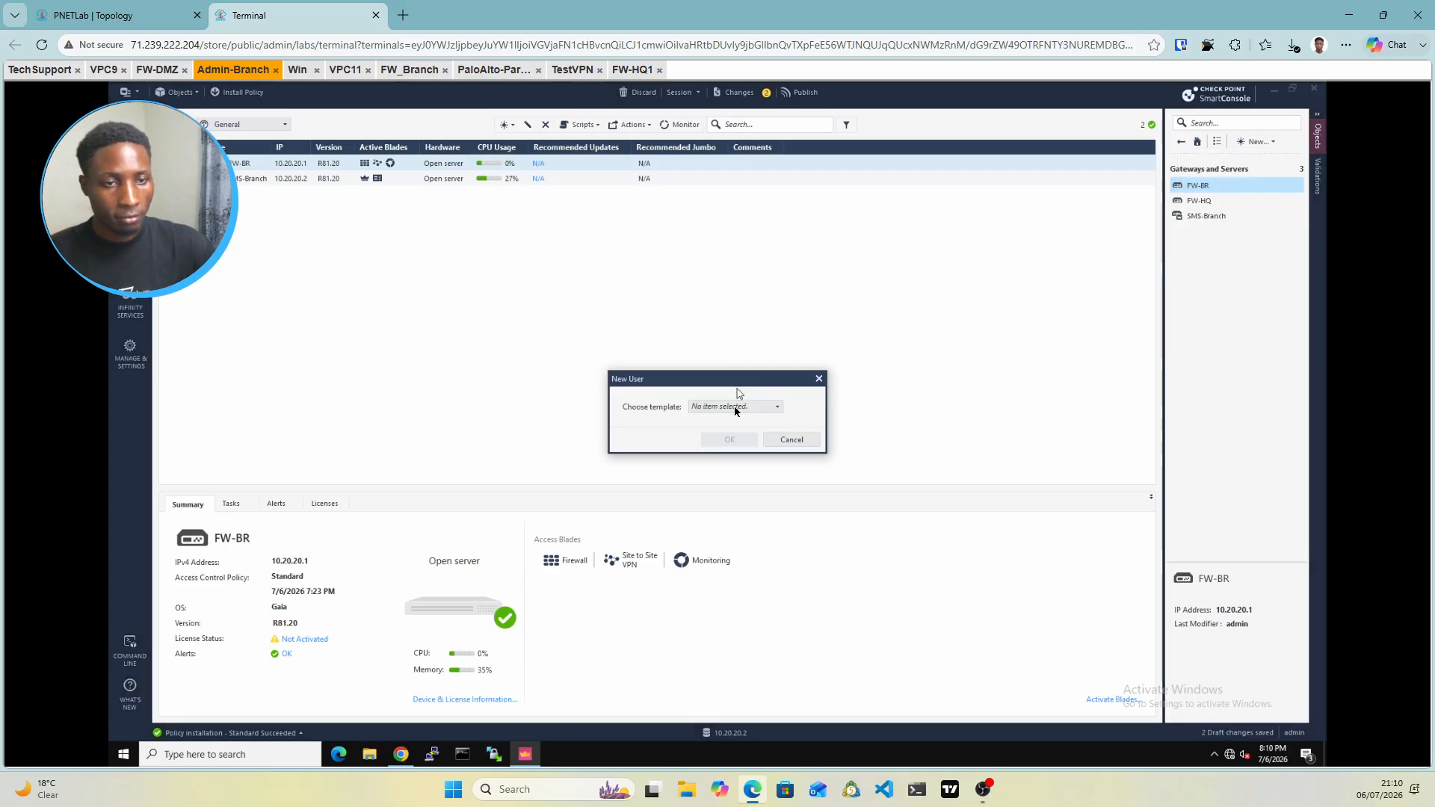
left_click(734, 408)
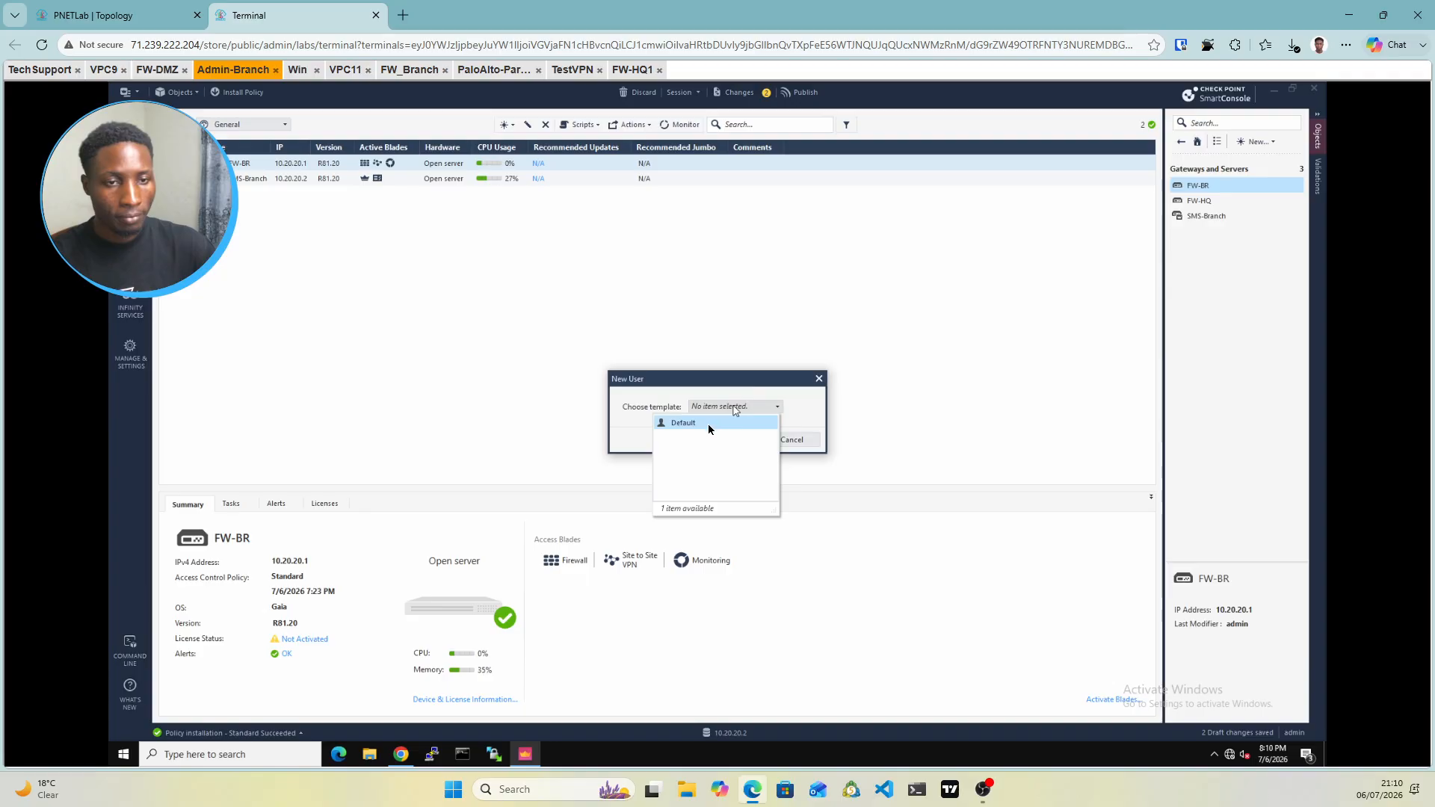
Base the user on the Default template and enter the user's login name
left_click(699, 428)
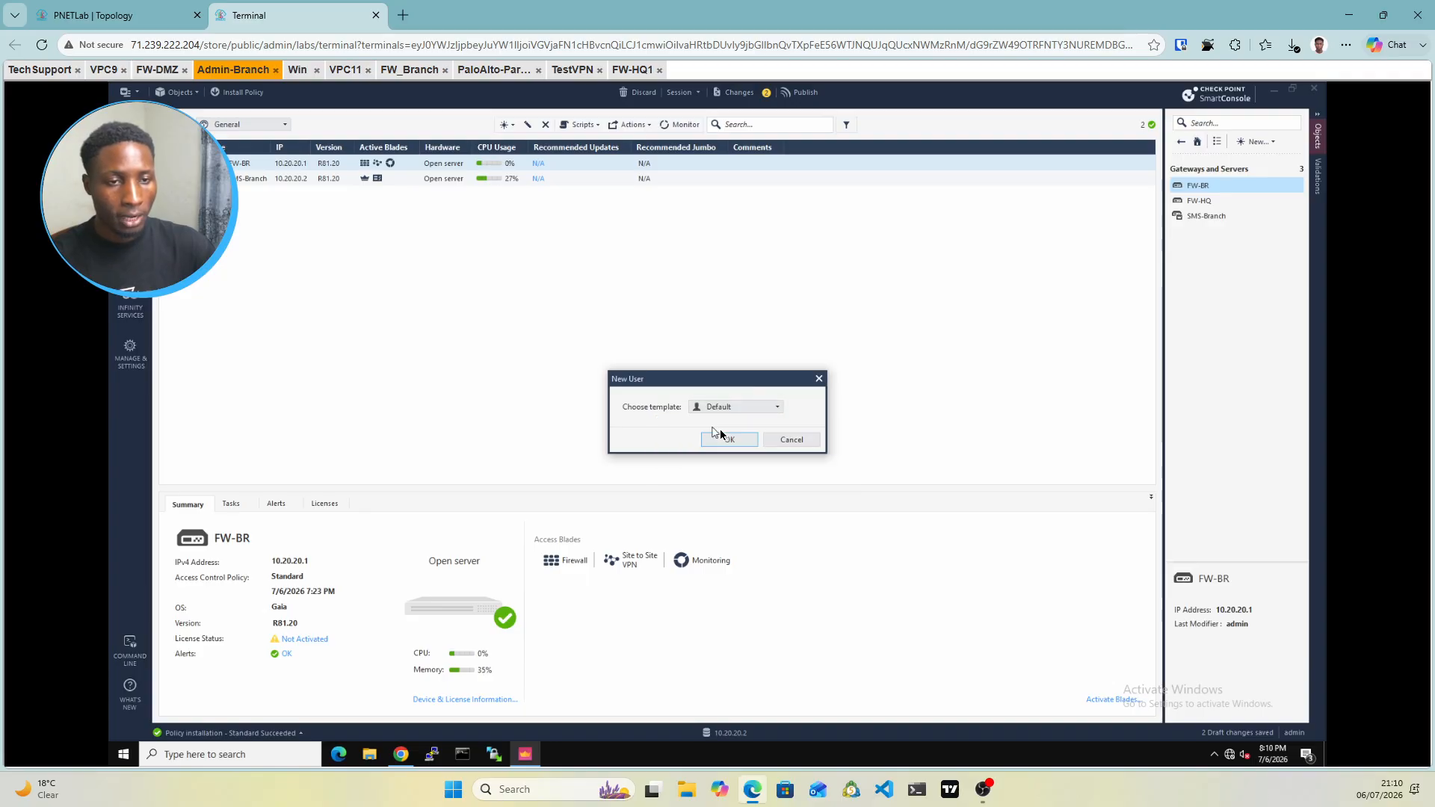
left_click(729, 441)
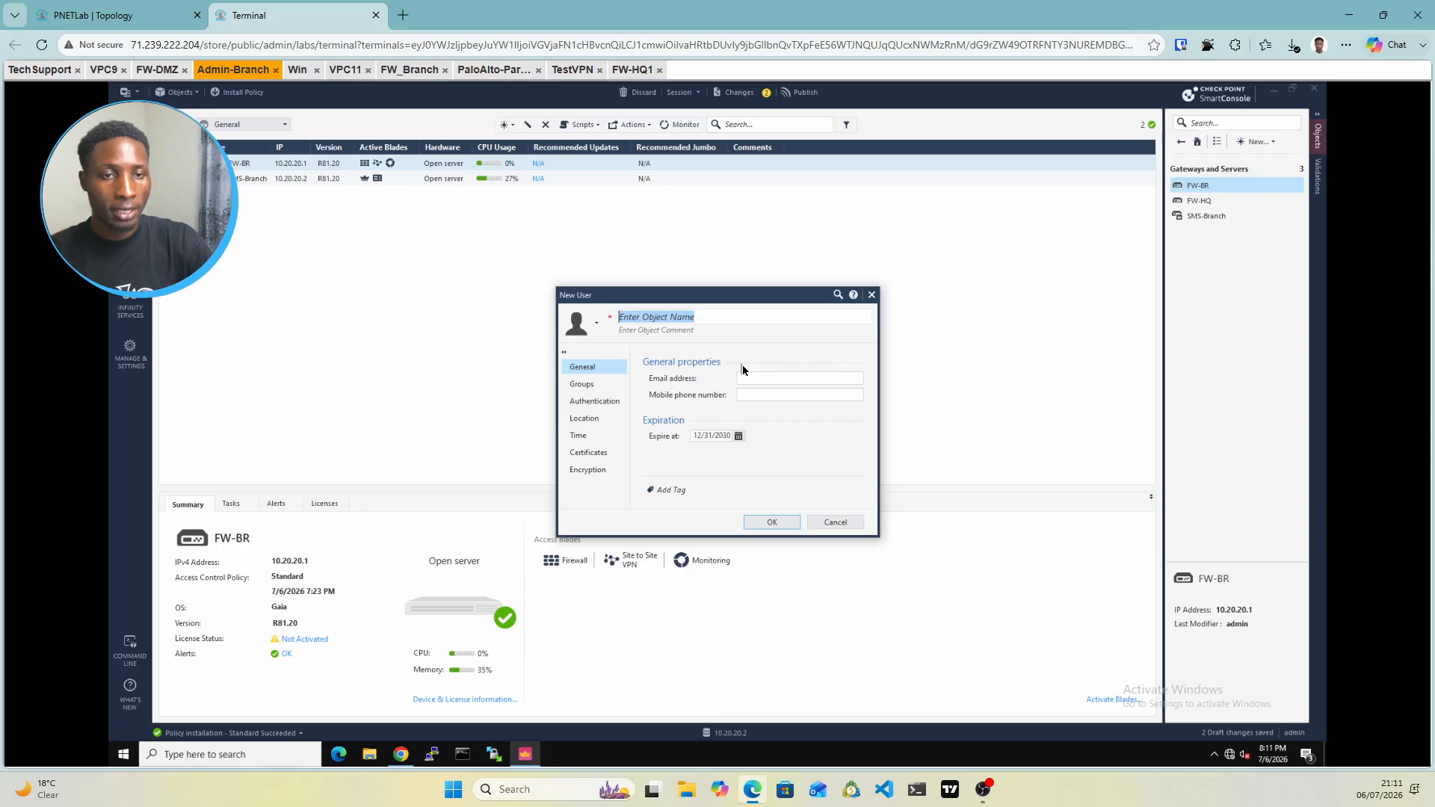
type("dan")
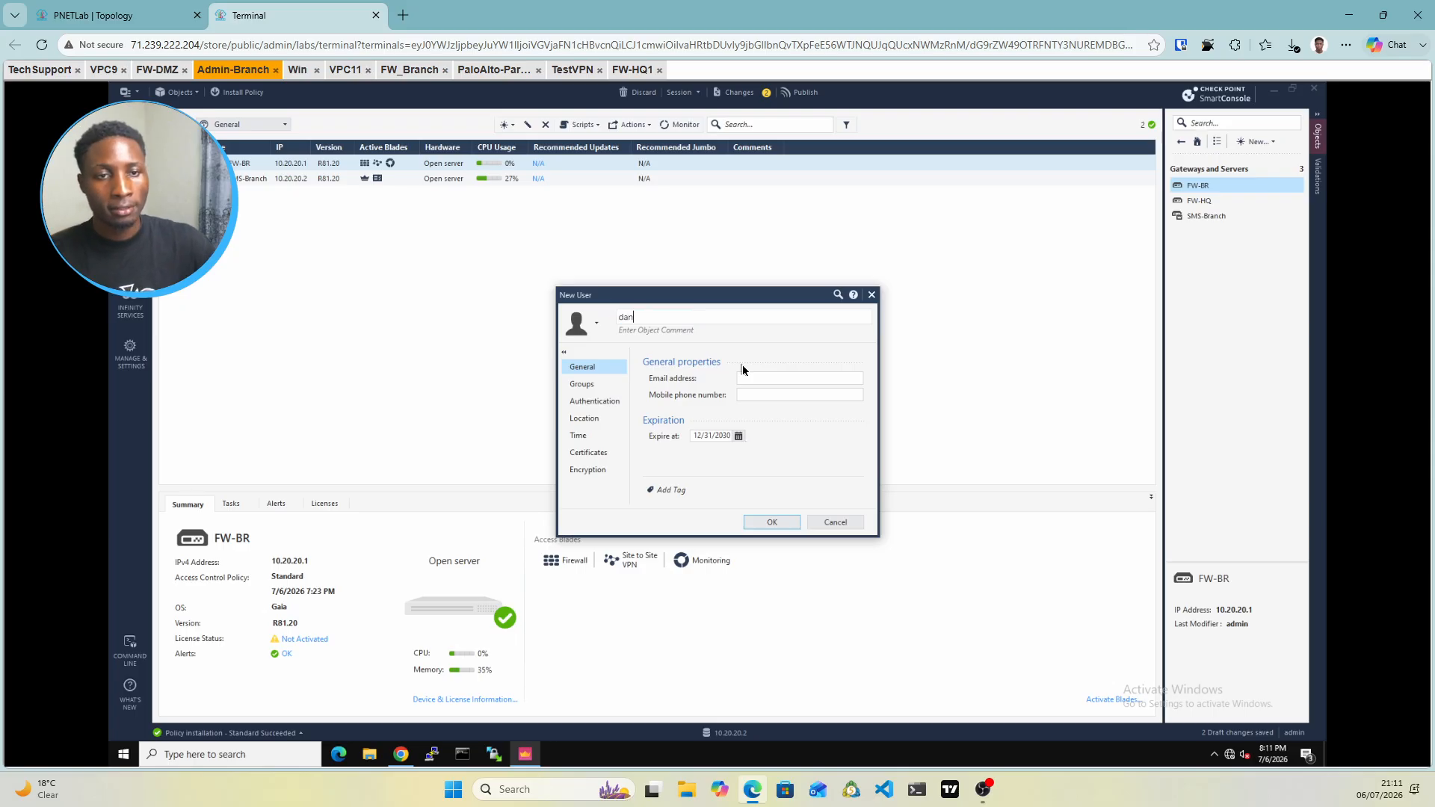
Add the new user to the Remote-Grp group
left_click(592, 386)
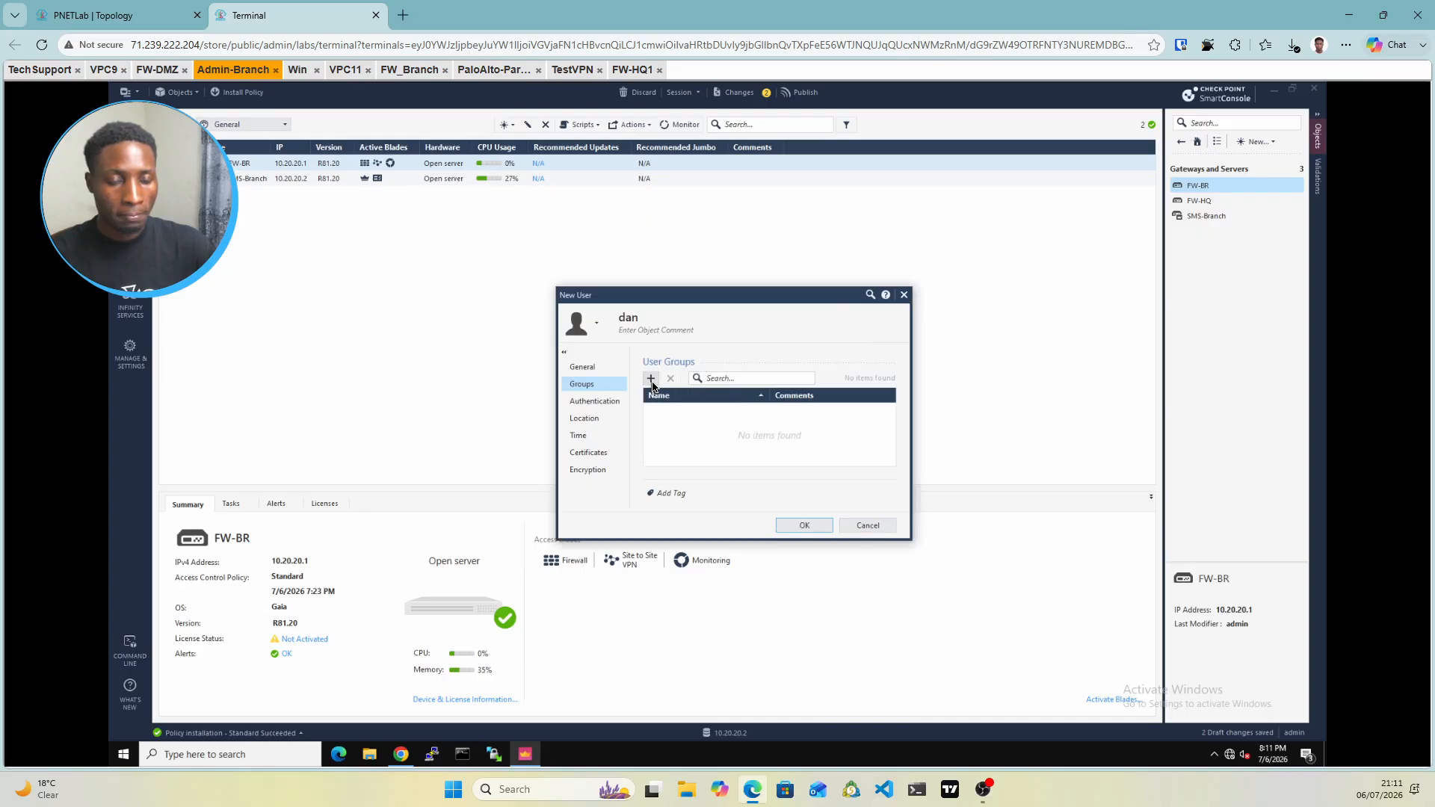
left_click(652, 382)
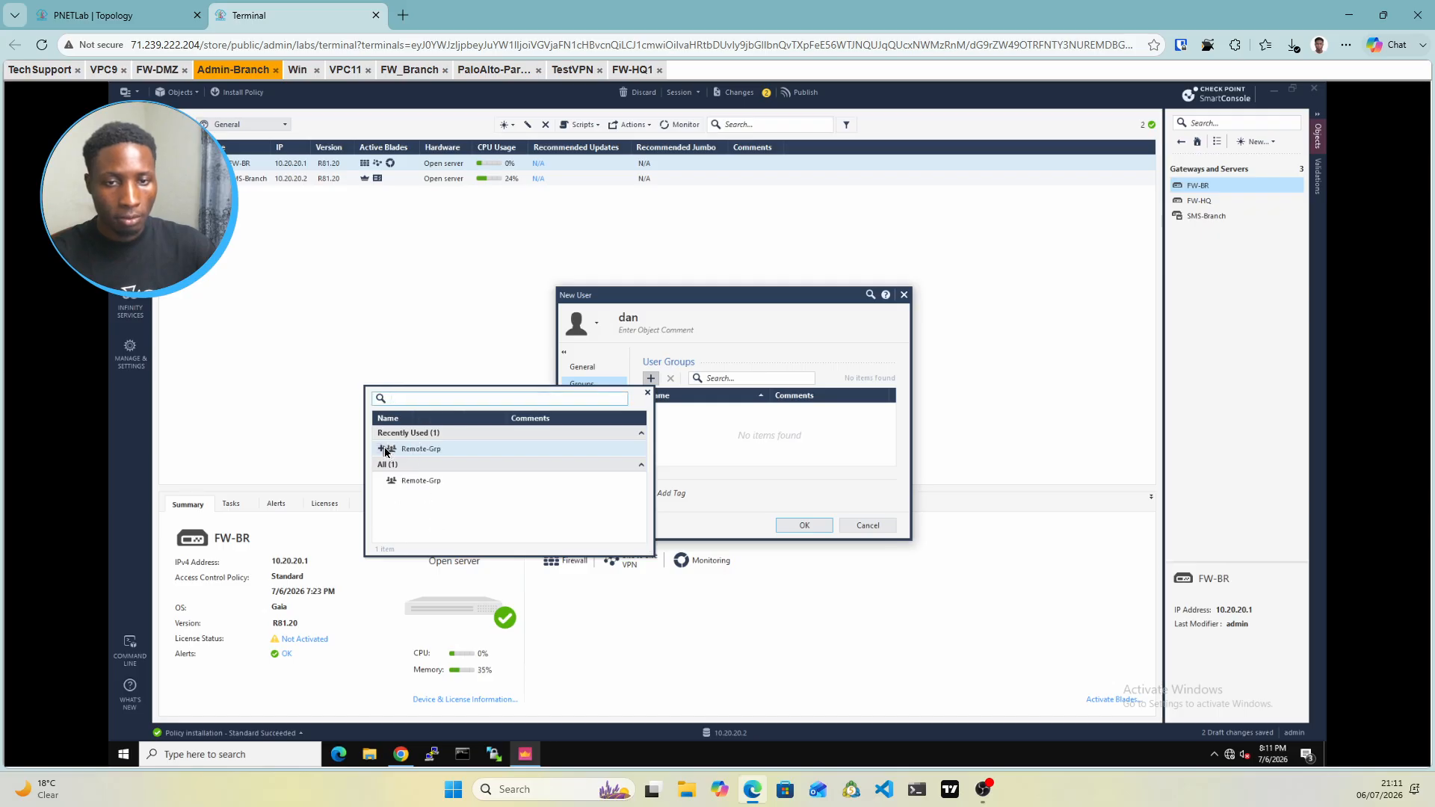
left_click(384, 450)
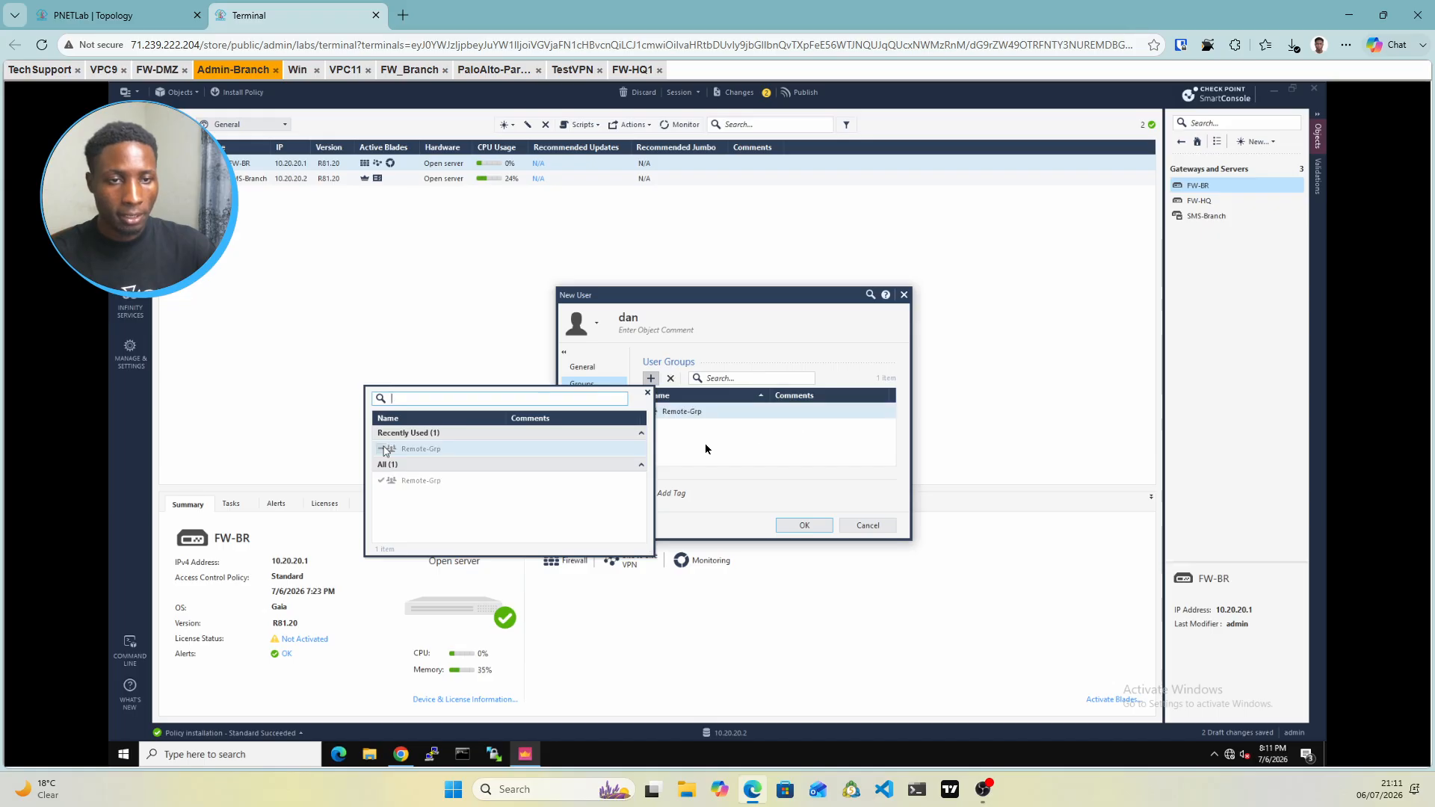
left_click(726, 441)
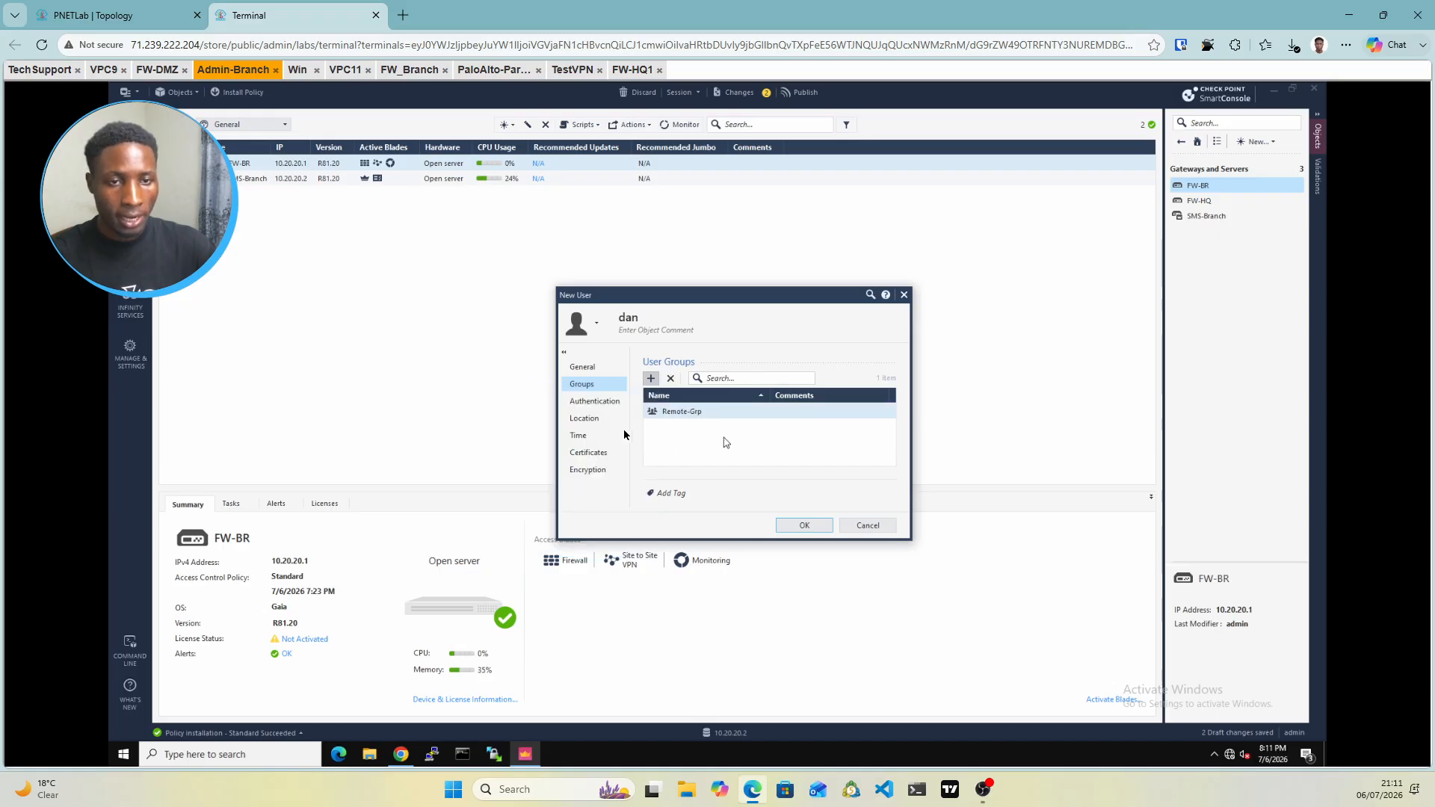
left_click(592, 405)
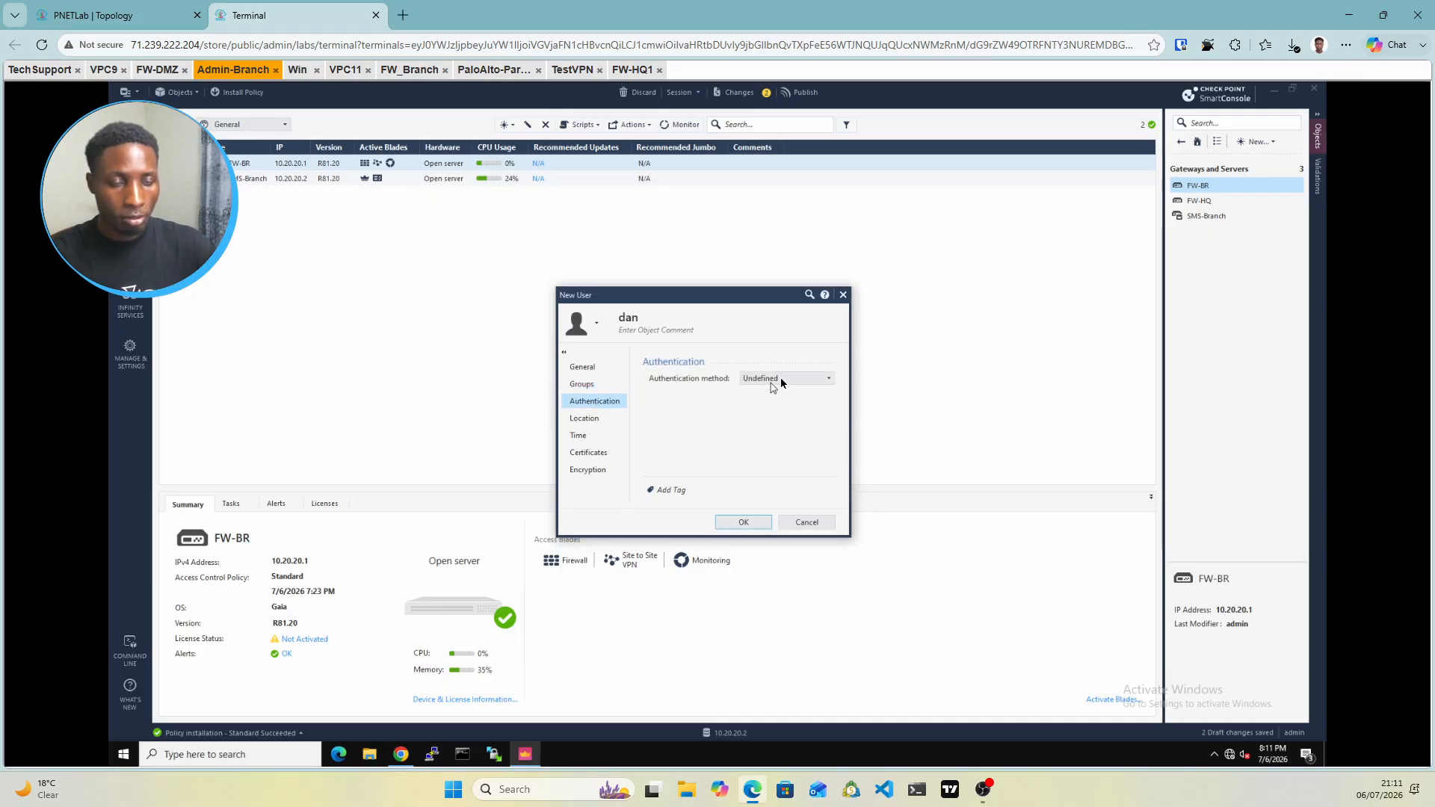
Set the user's authentication to Check Point Password, enter and confirm the password, and save
left_click(780, 379)
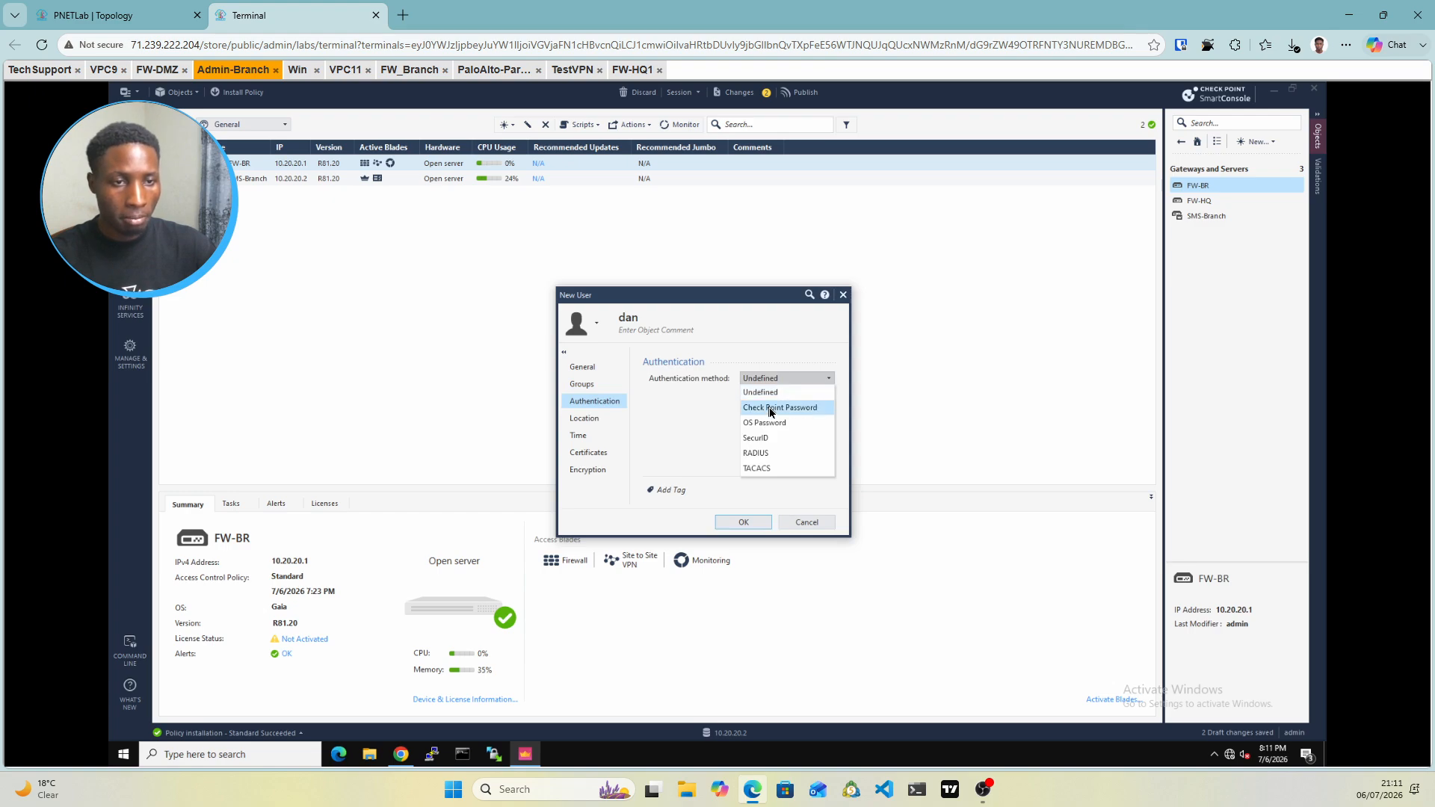
left_click(771, 408)
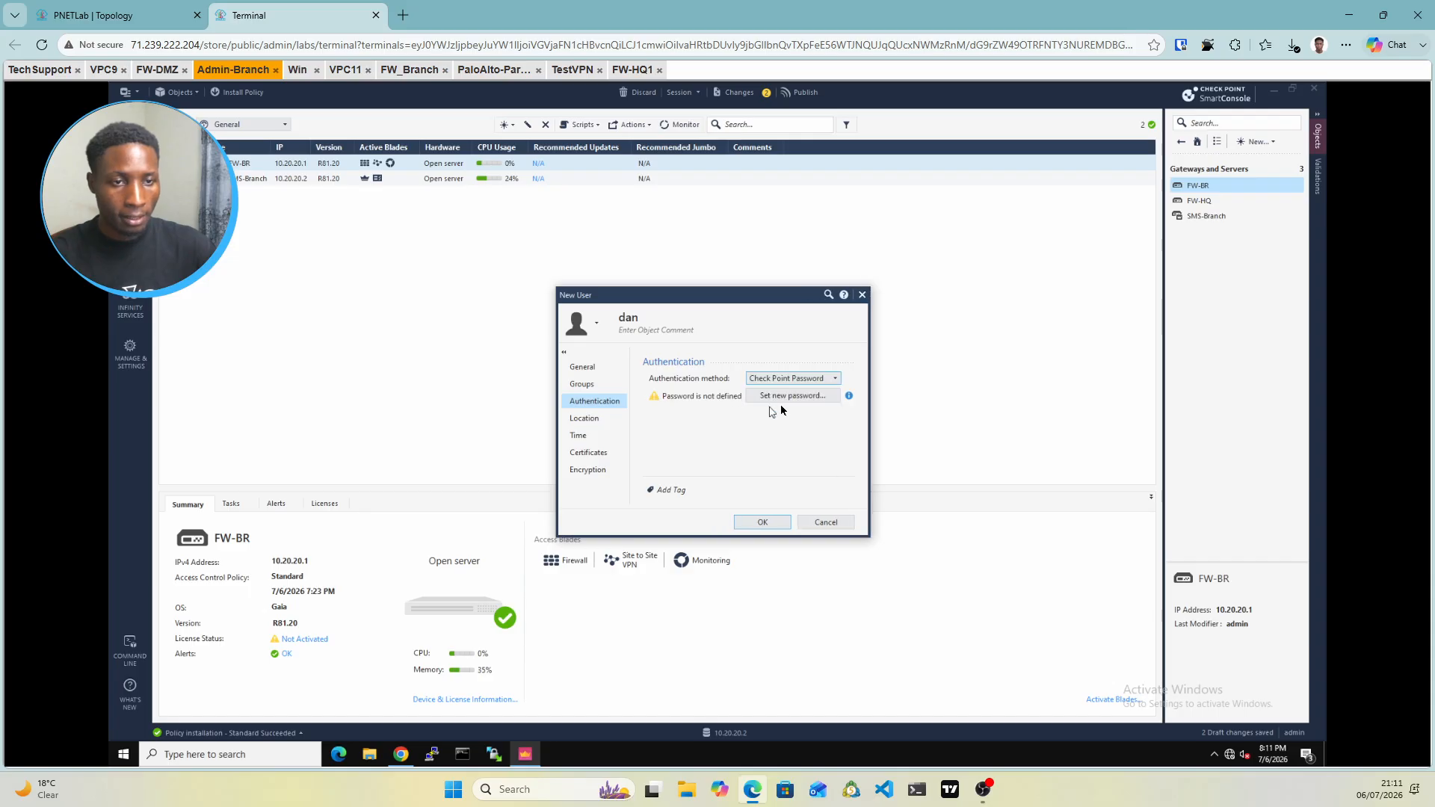
left_click(782, 398)
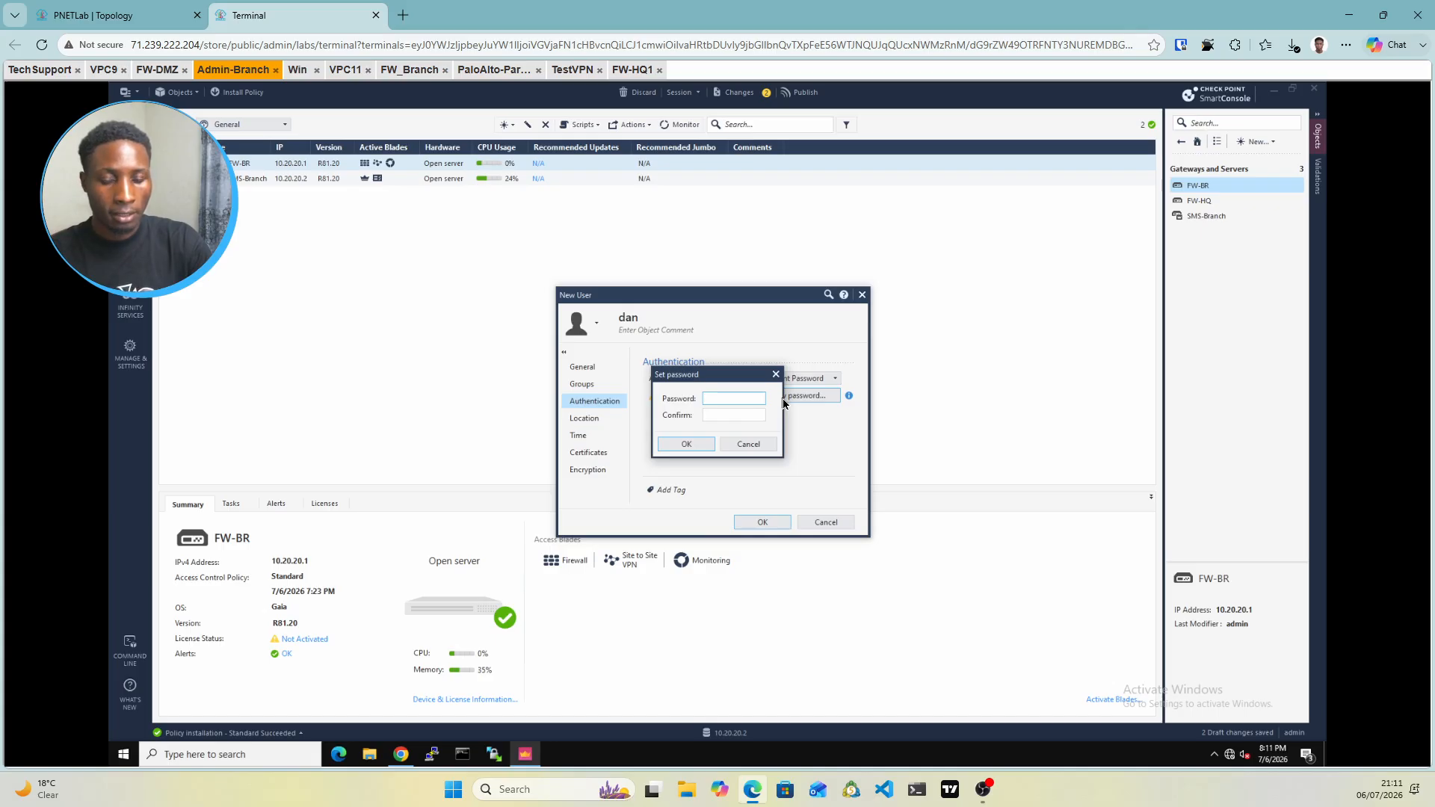
type("•••••")
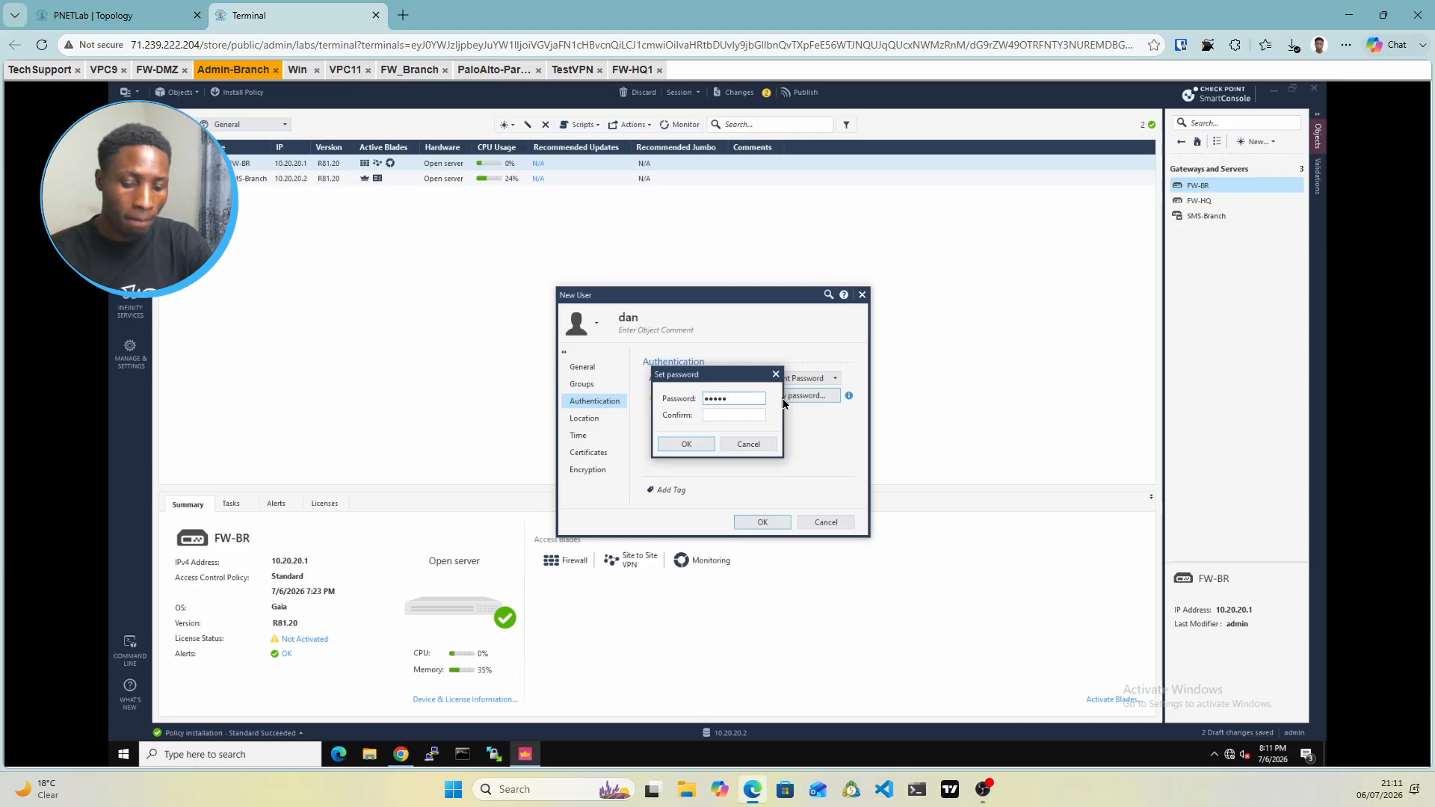
type("••")
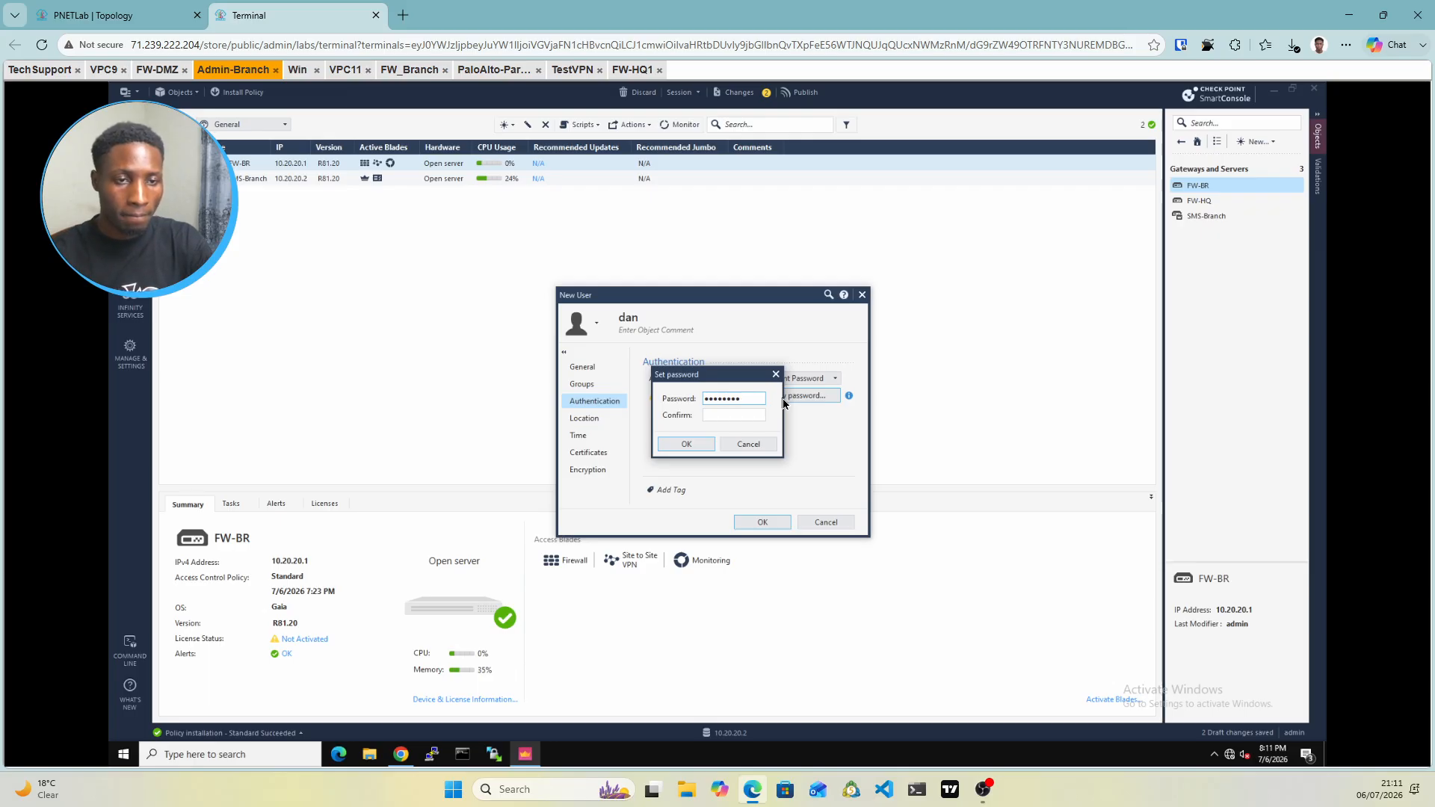
key("BackSpace")
key("BackSpace")
key("BackSpace")
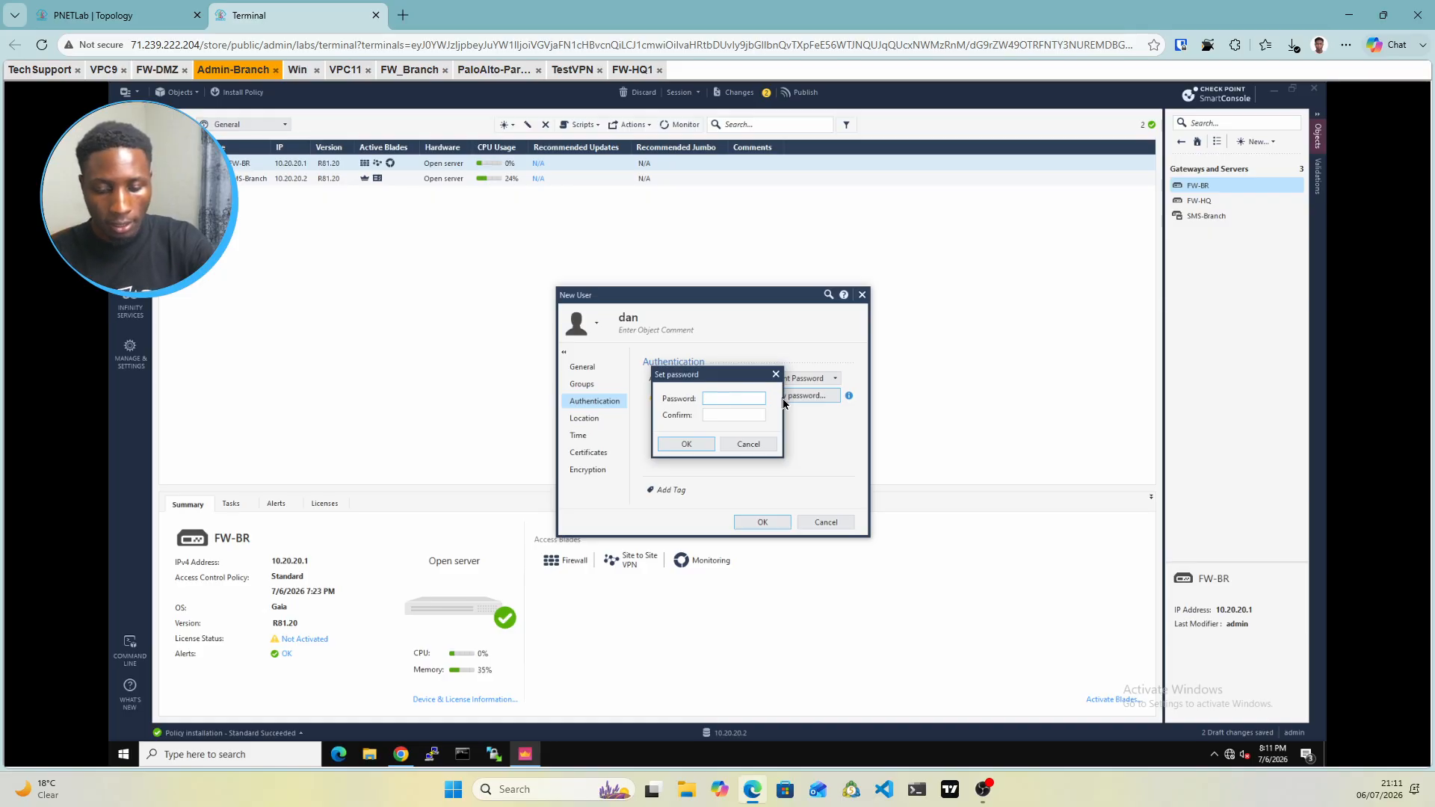
type("••••")
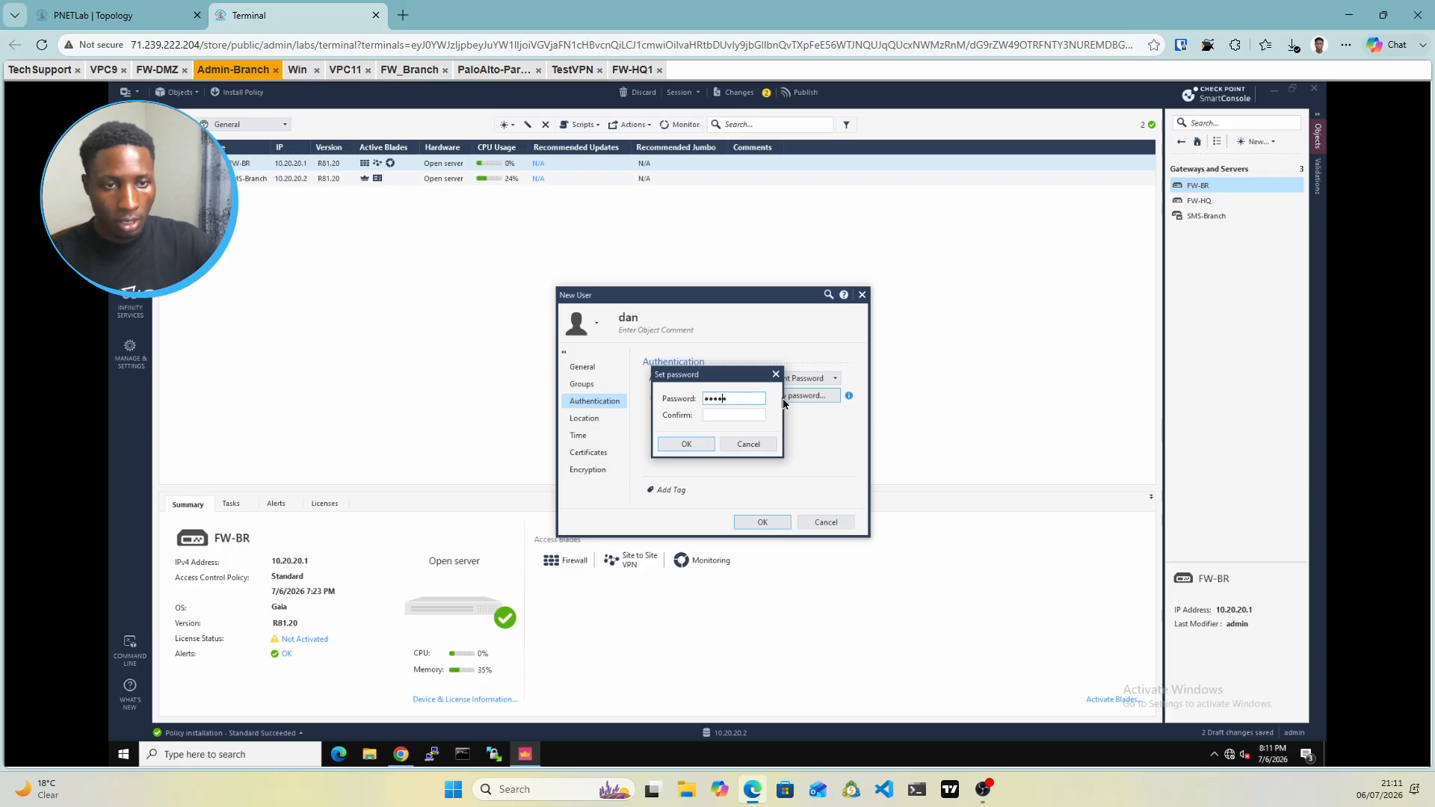
type("••")
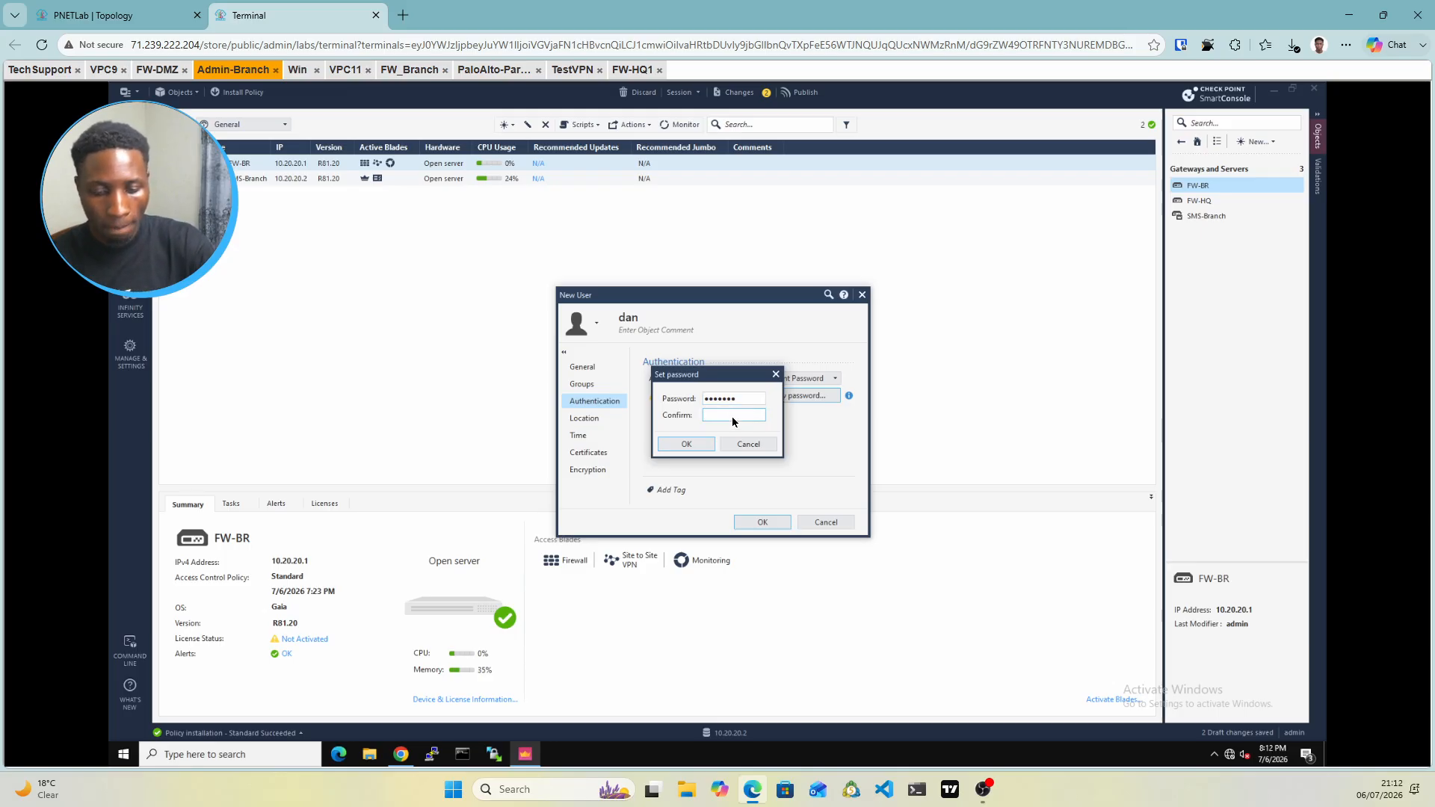
type("•••••")
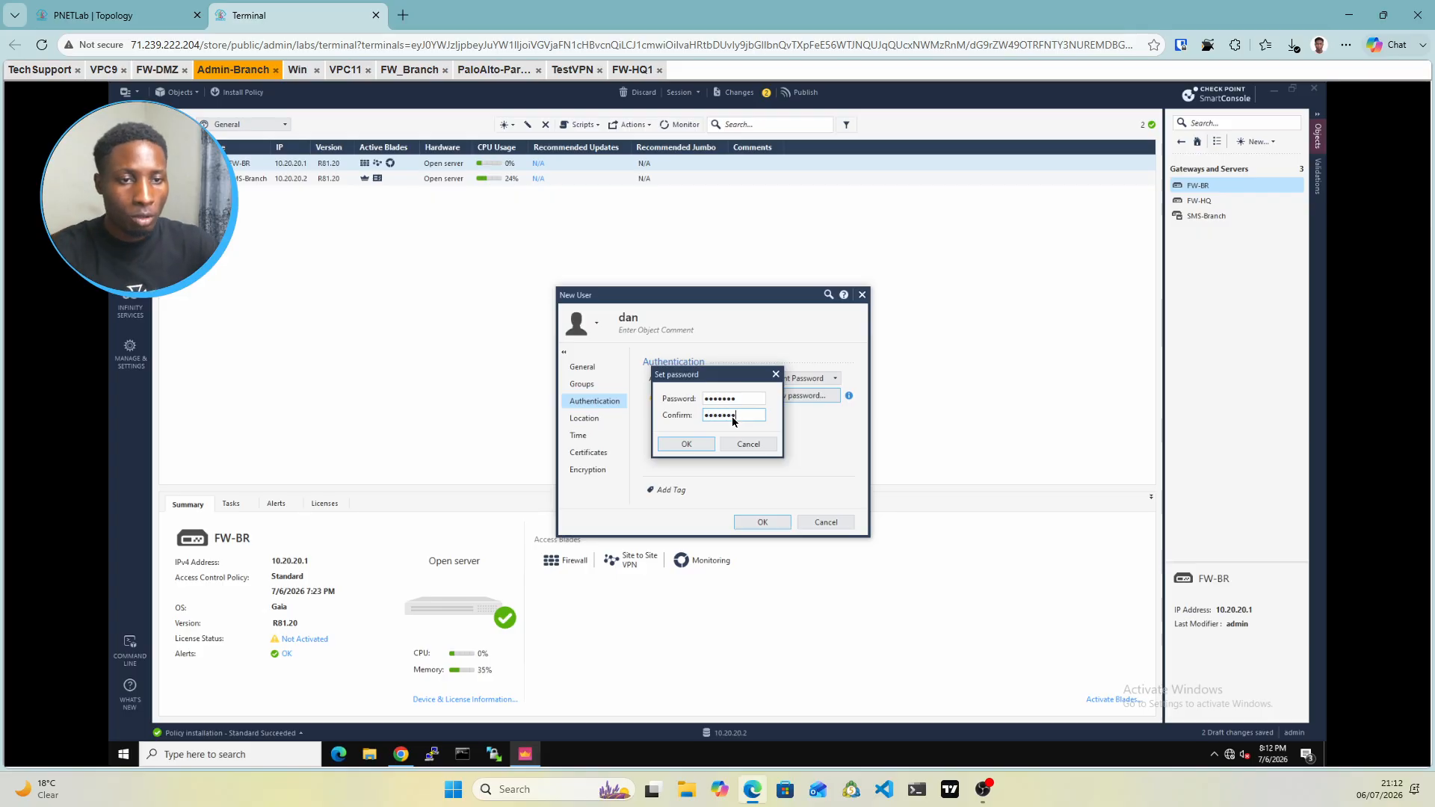
type("••")
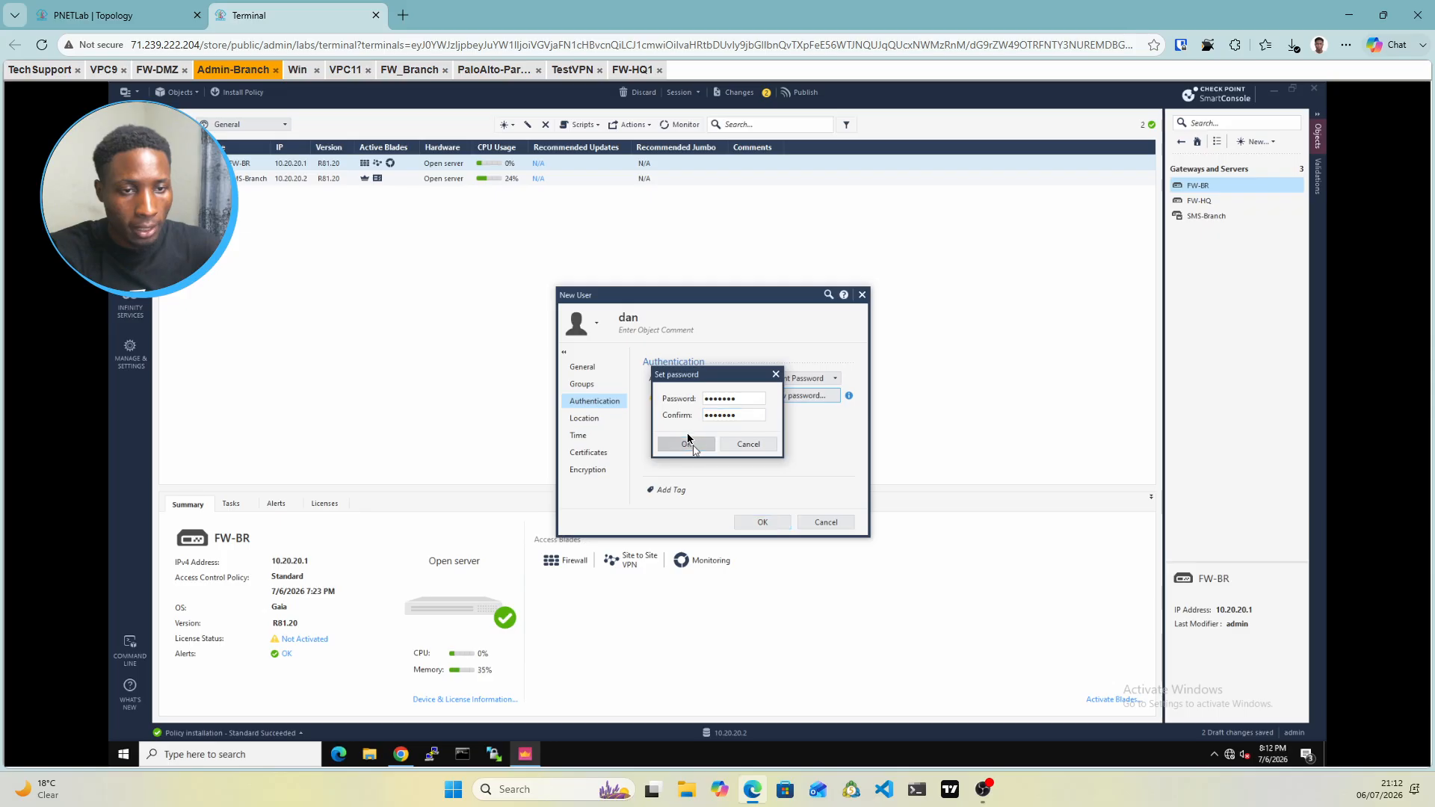
left_click(686, 443)
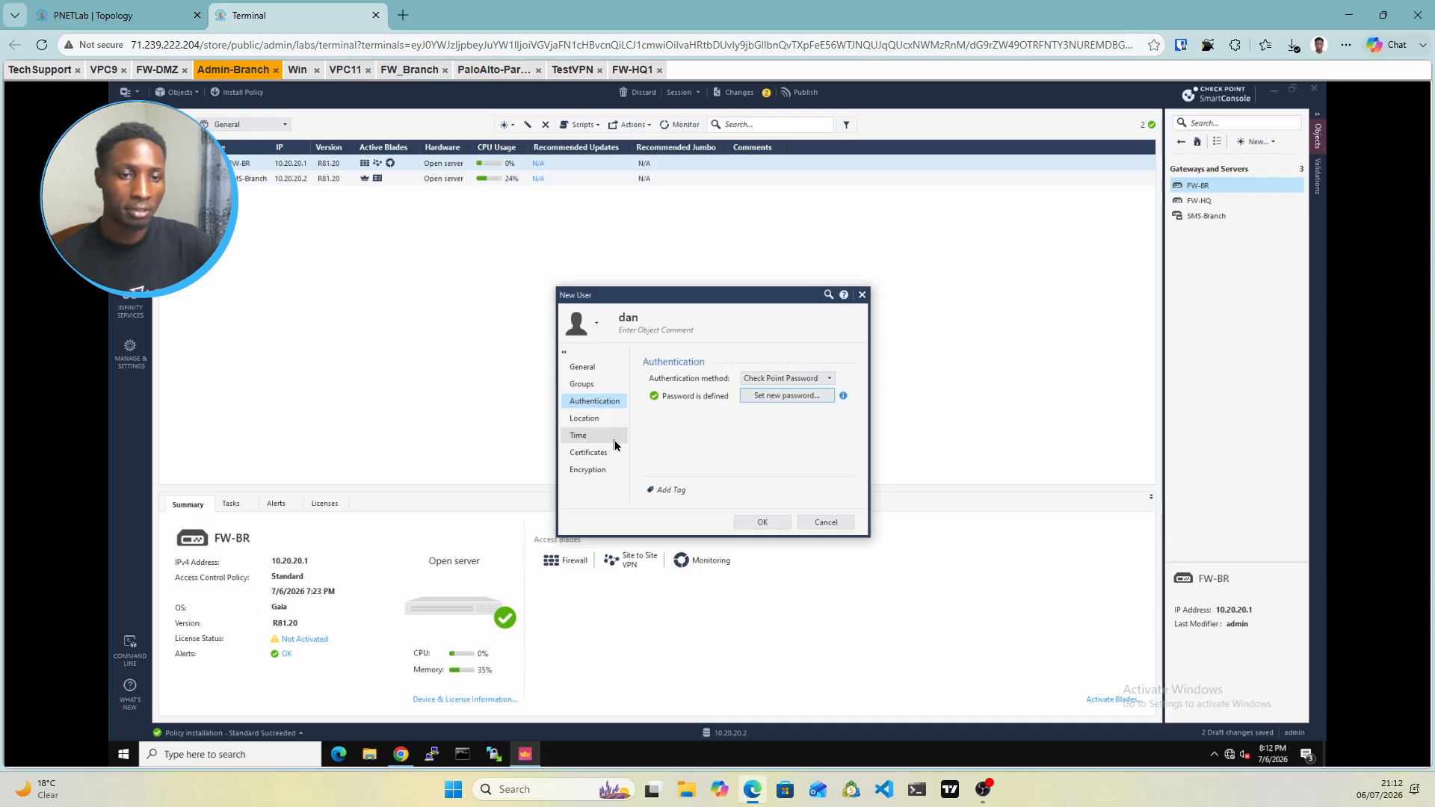
left_click(768, 522)
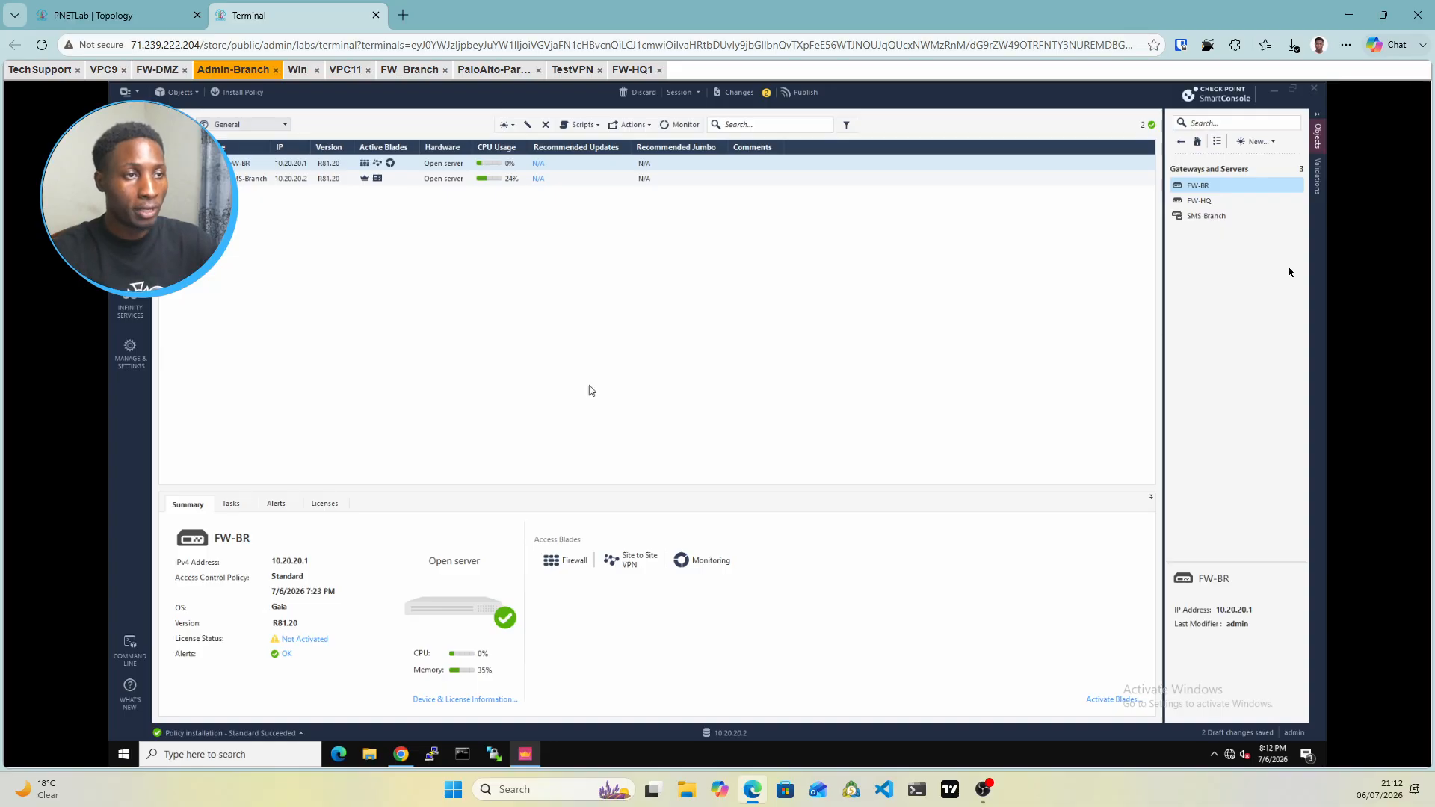
Browse to Users/Identities > Access Roles and open Remote-Access-Role for editing
left_click(1269, 145)
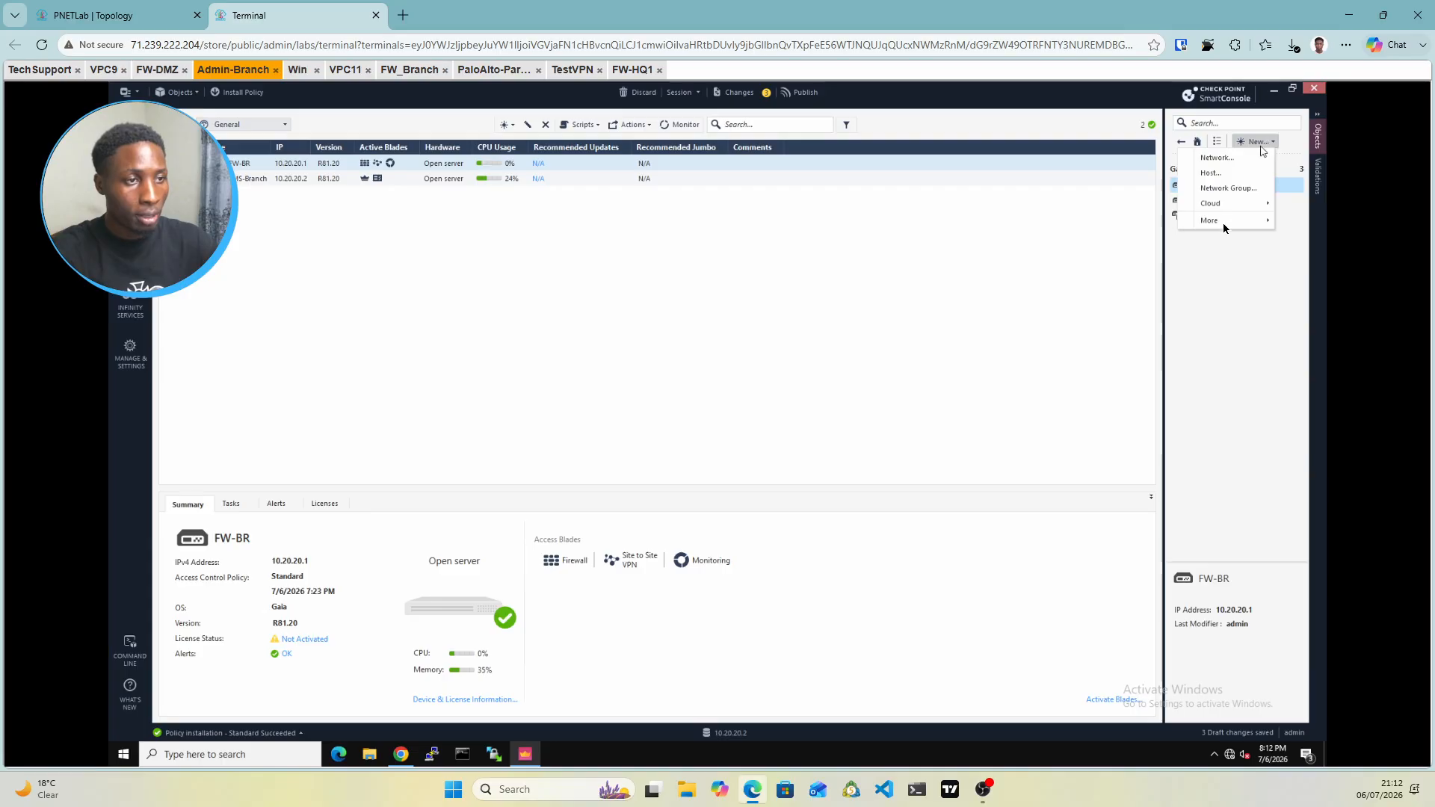
mouse_move(1224, 228)
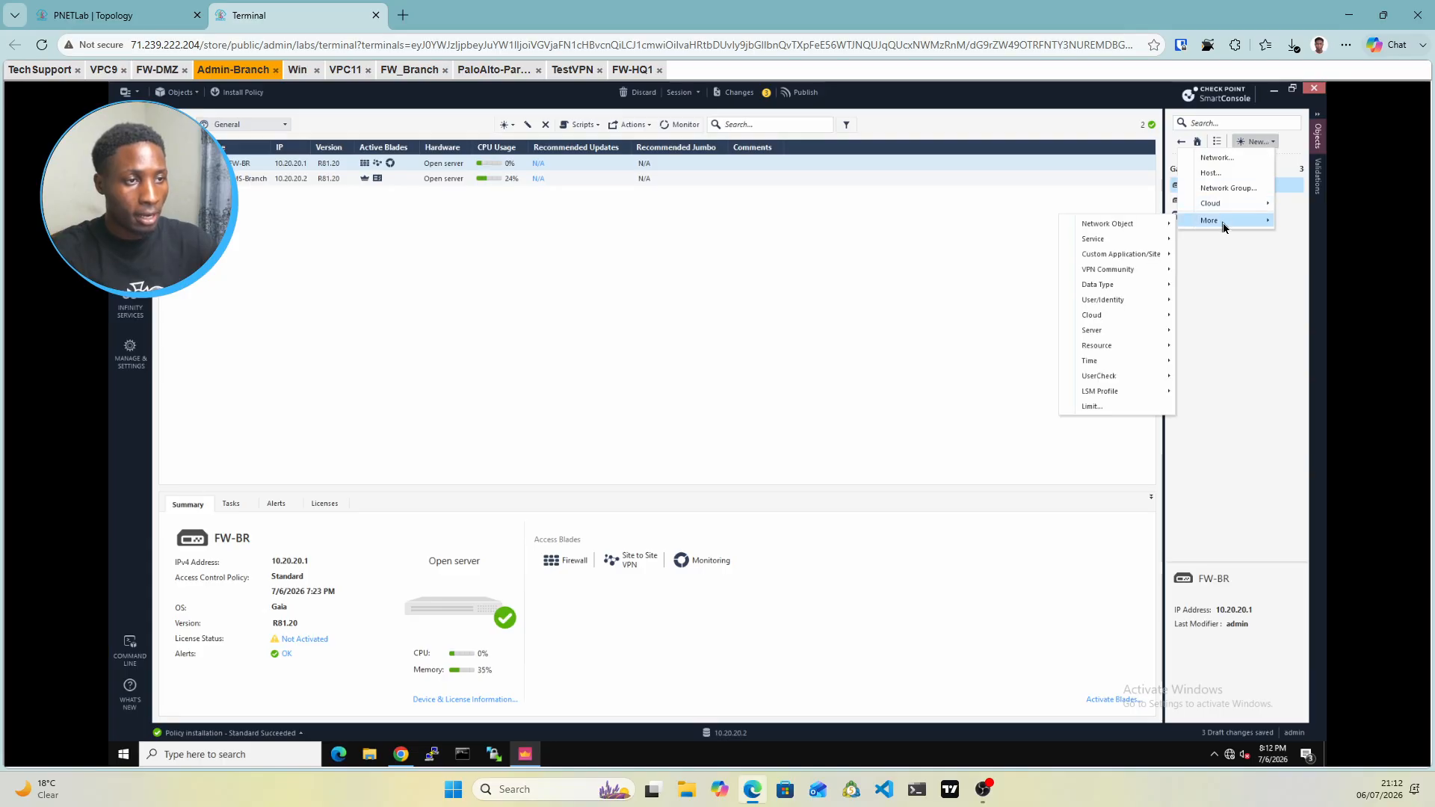
left_click(1220, 286)
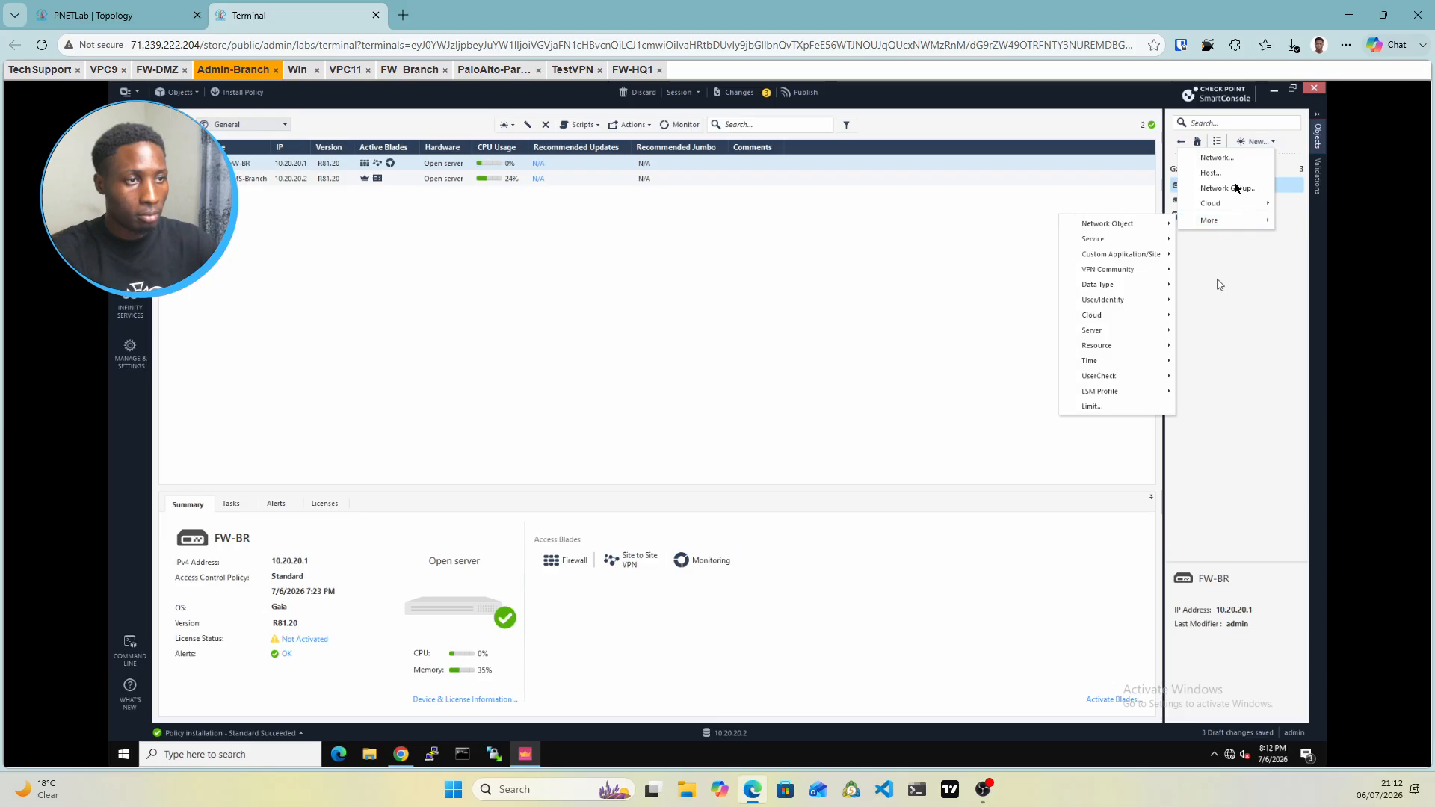
left_click(1182, 143)
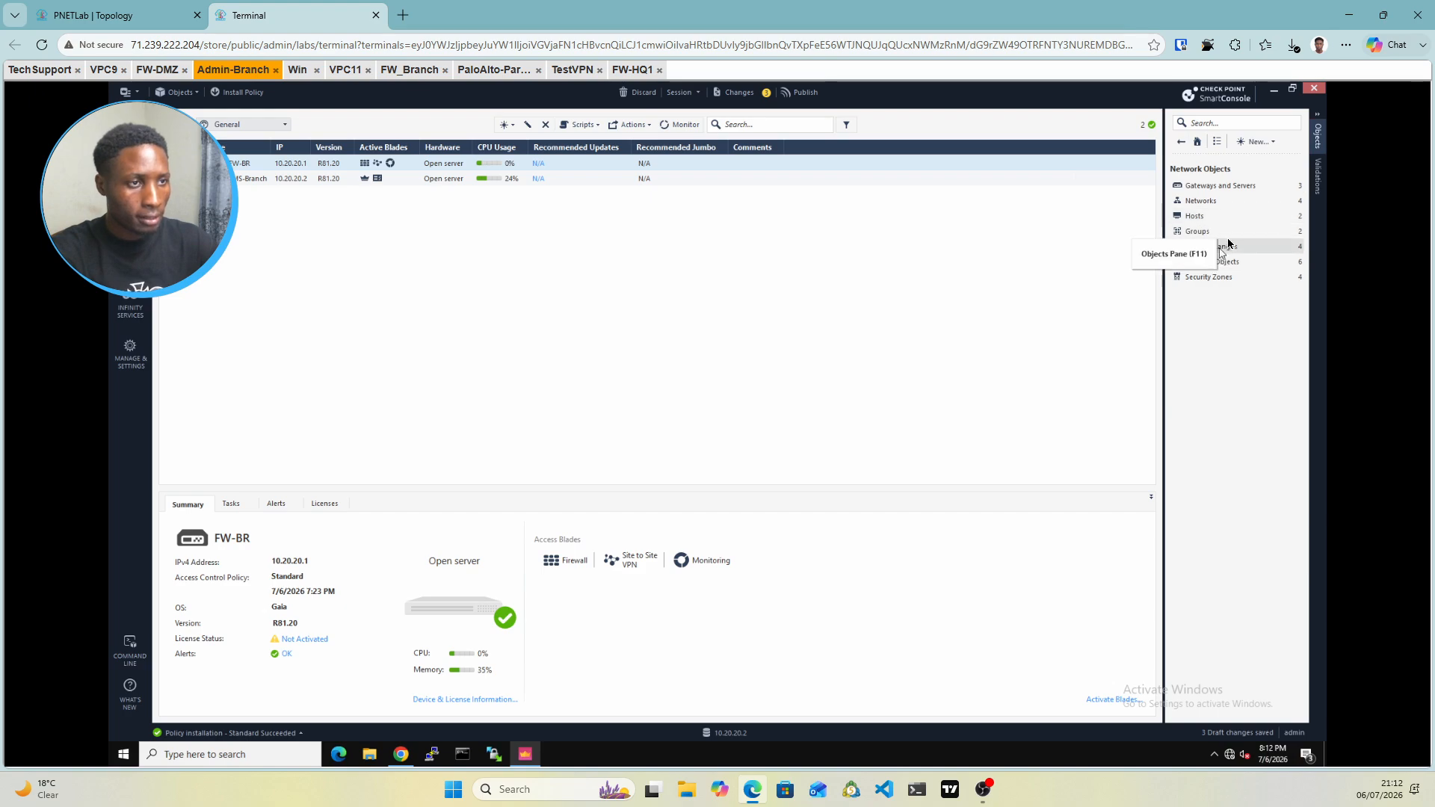
left_click(1181, 145)
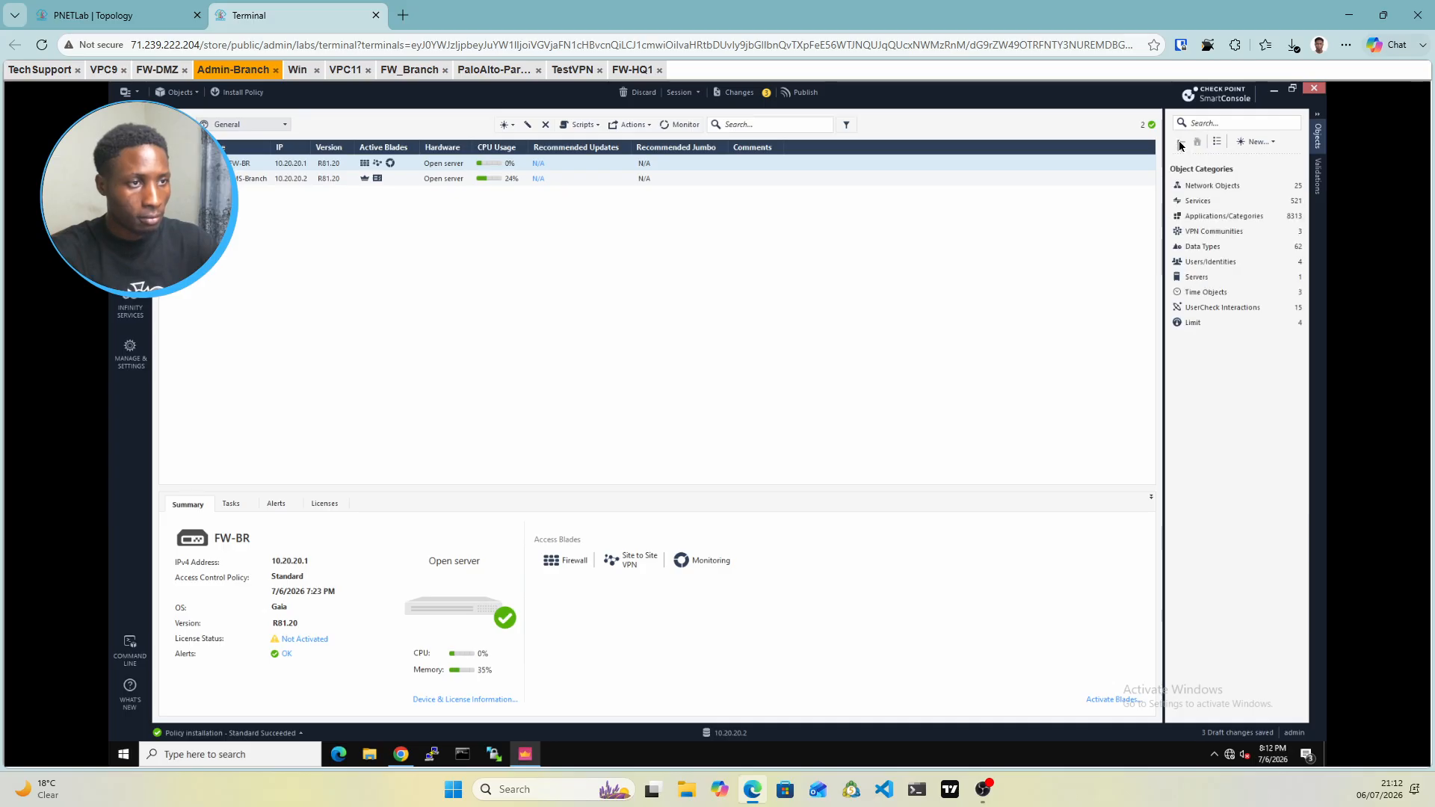
left_click(1209, 263)
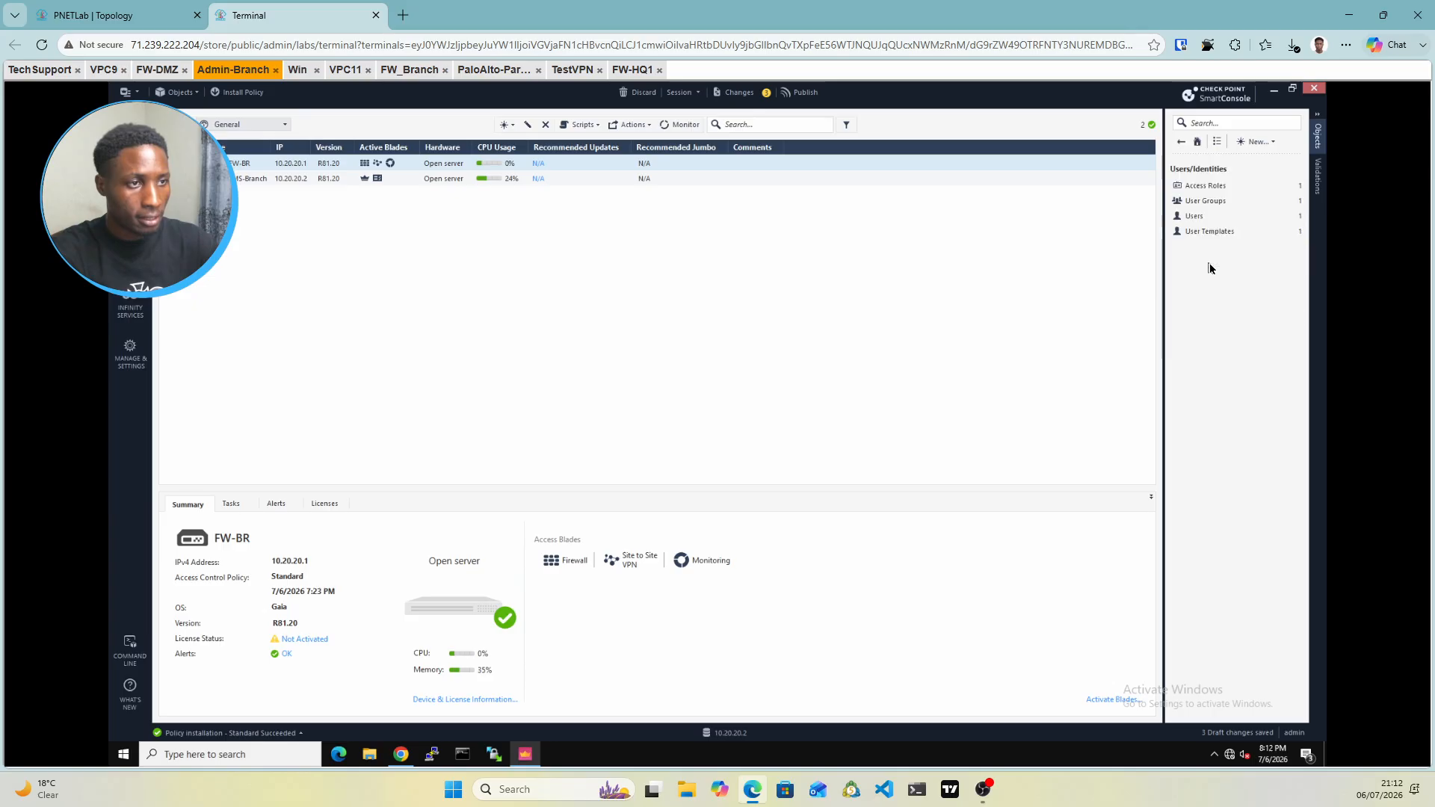
left_click(1205, 189)
left_click(1205, 190)
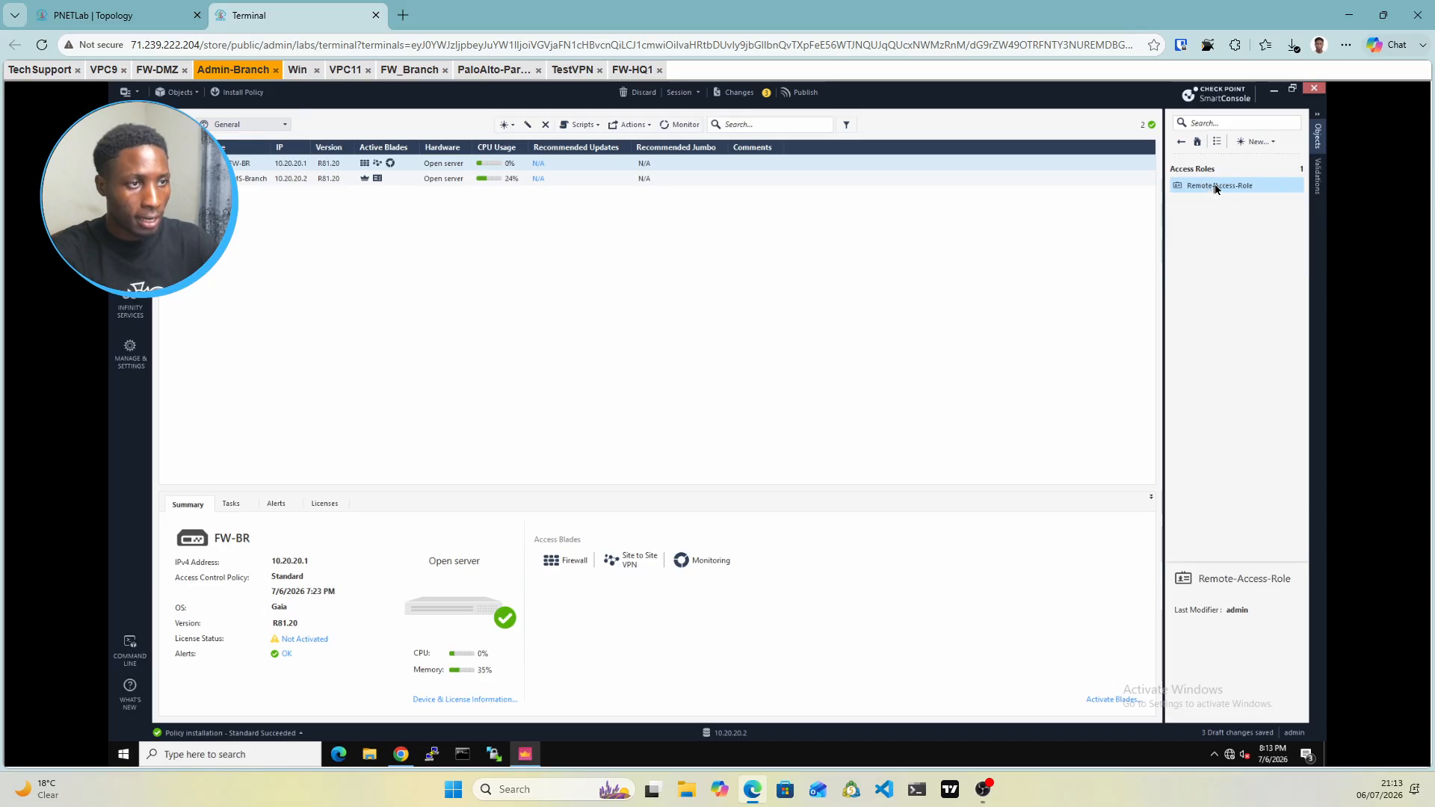
double_click(1215, 189)
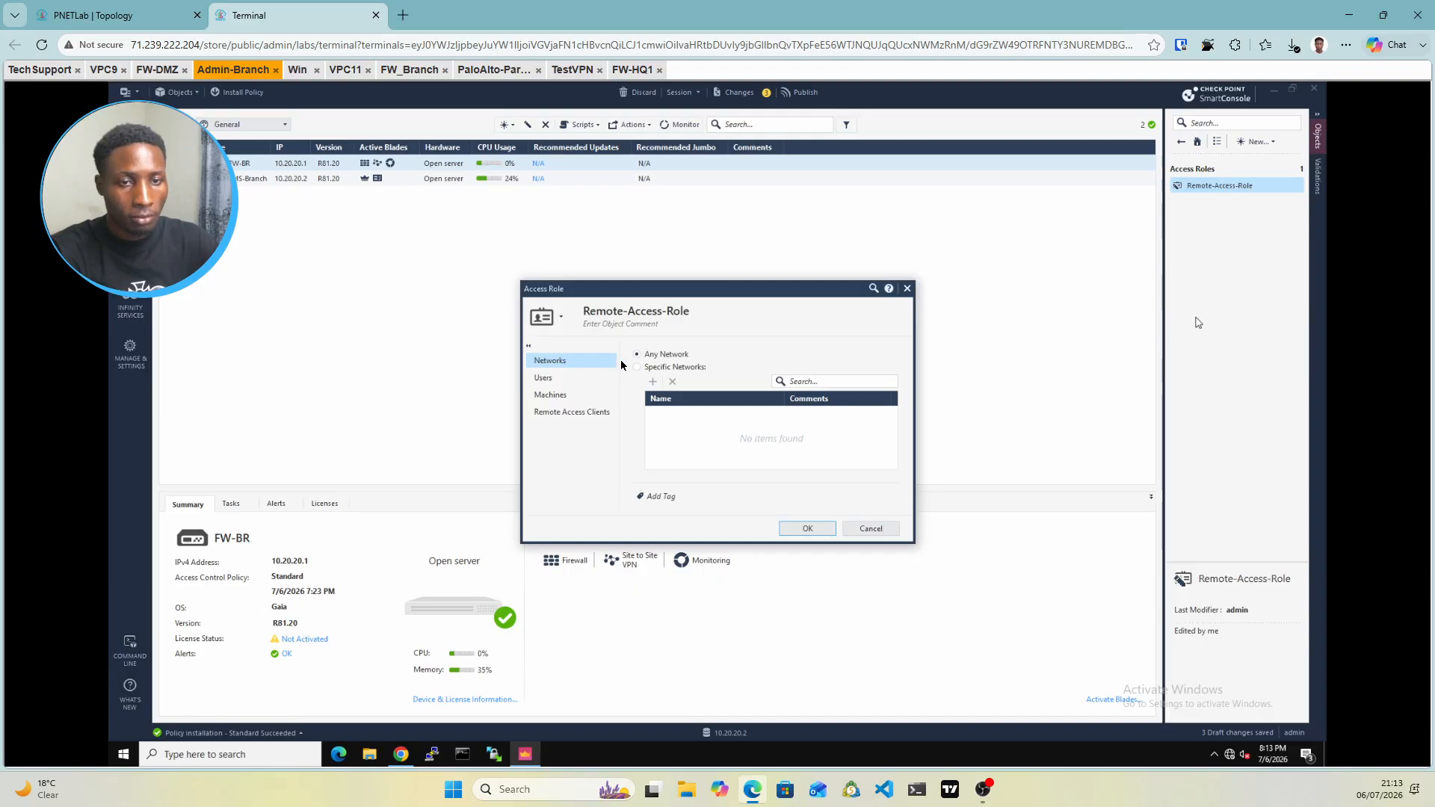
Limit Remote-Access-Role's users to the Remote-Grp group and save the role
left_click(553, 383)
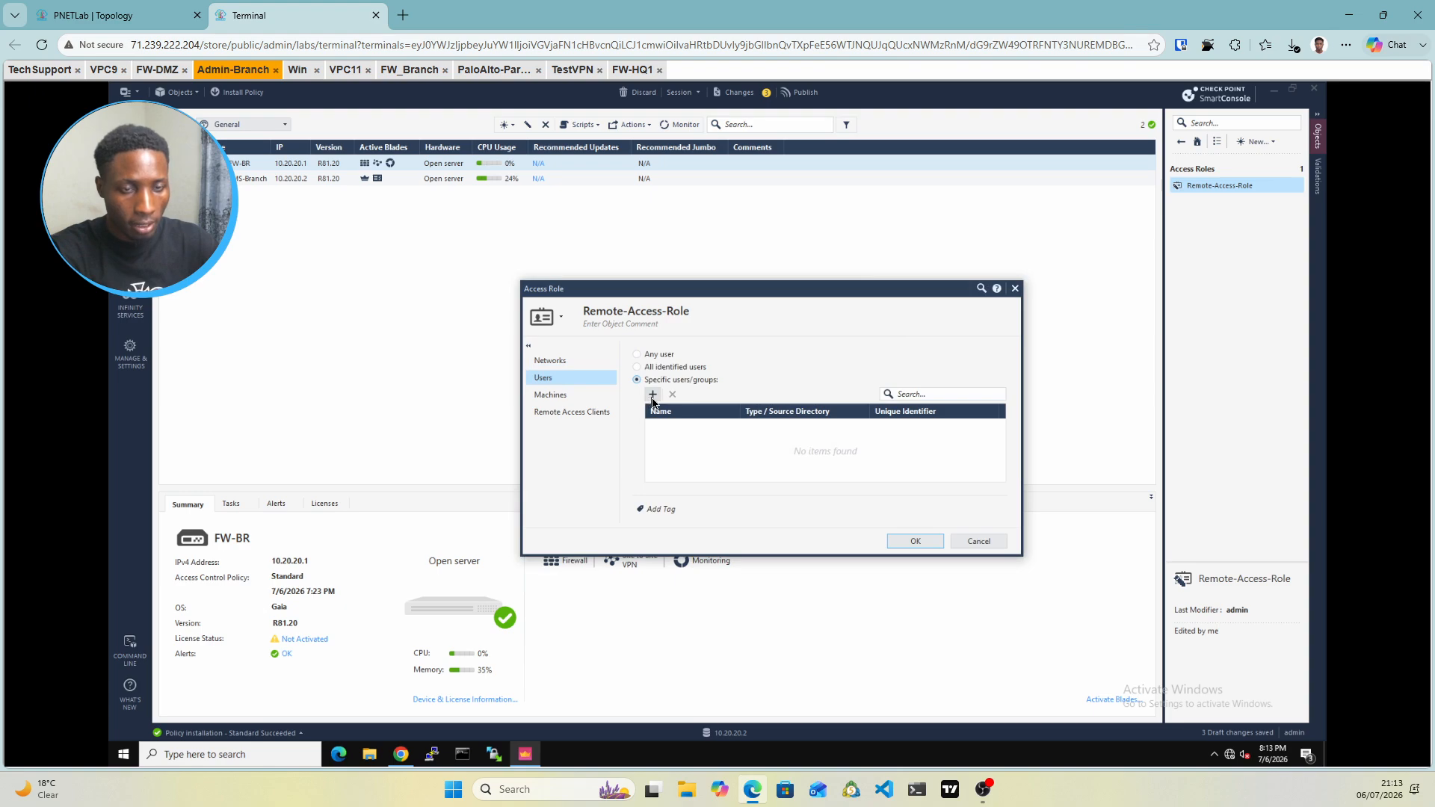
left_click(653, 396)
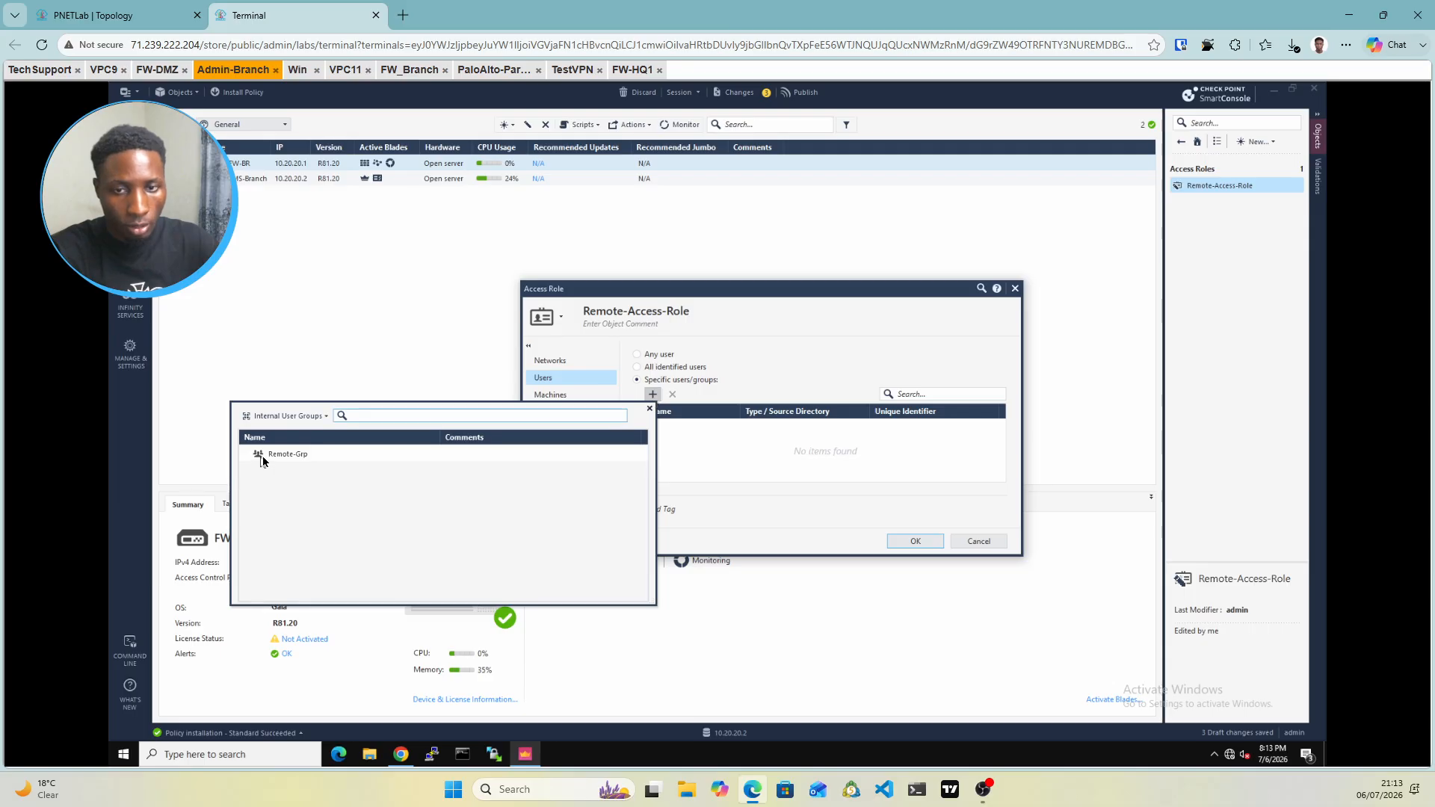
mouse_move(260, 458)
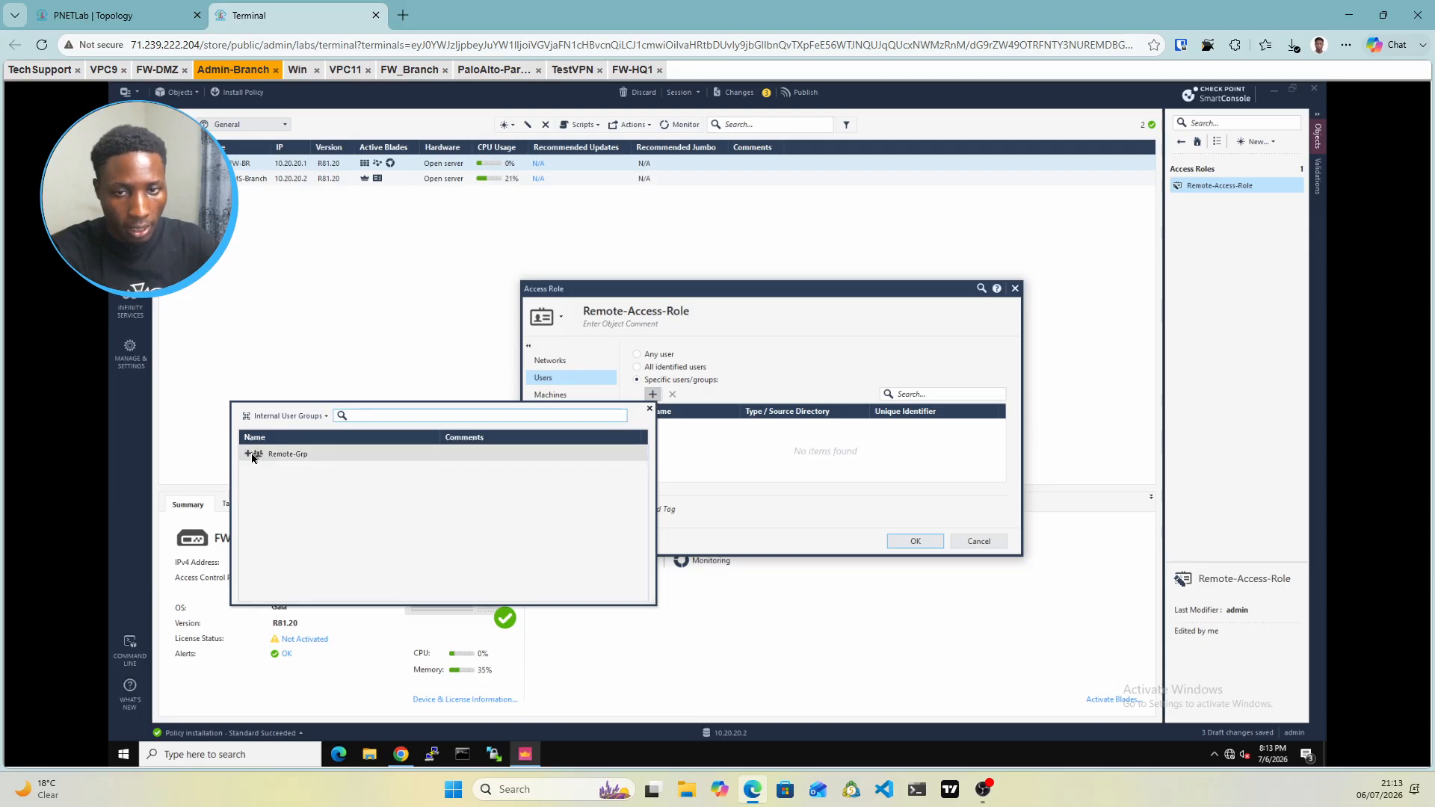
left_click(252, 458)
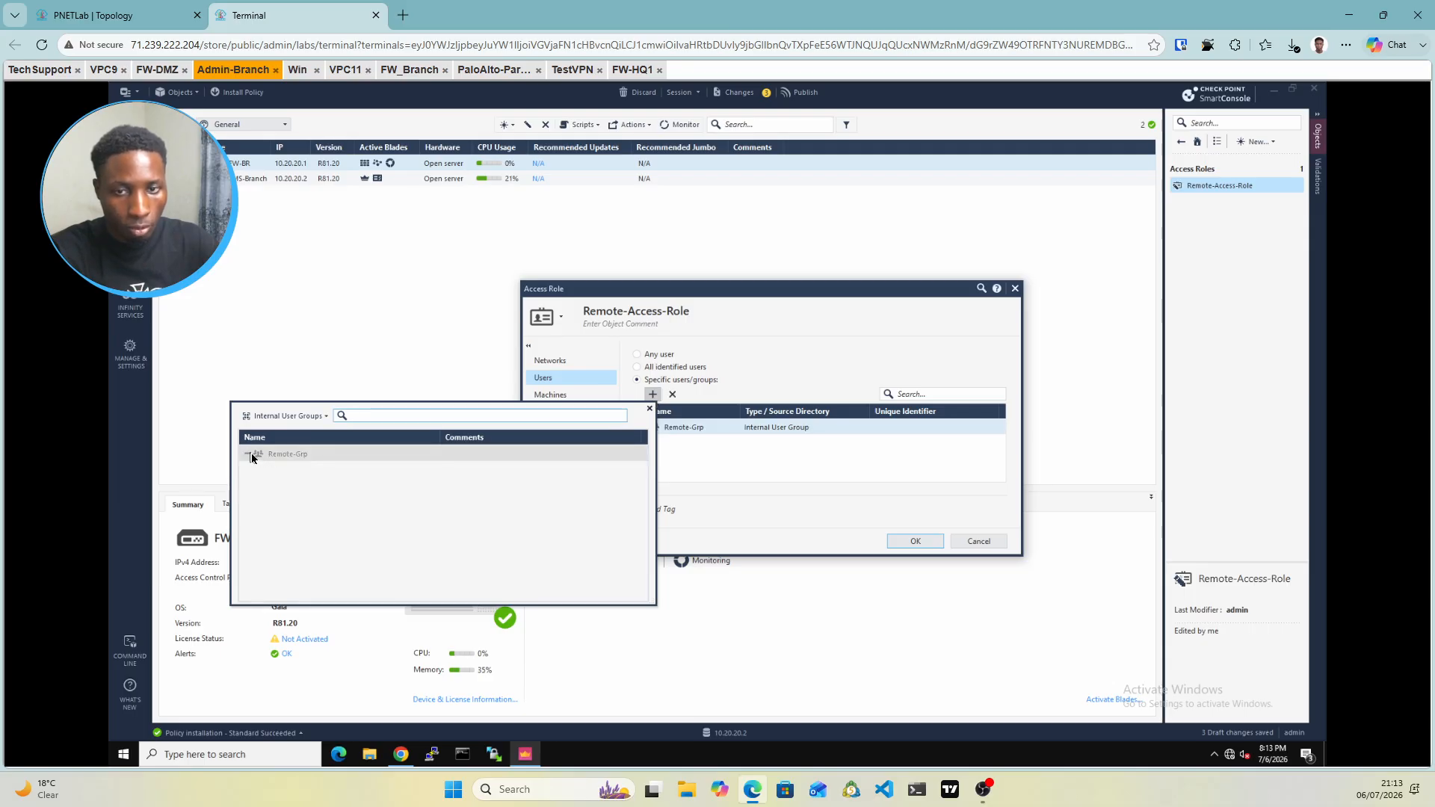
left_click(719, 477)
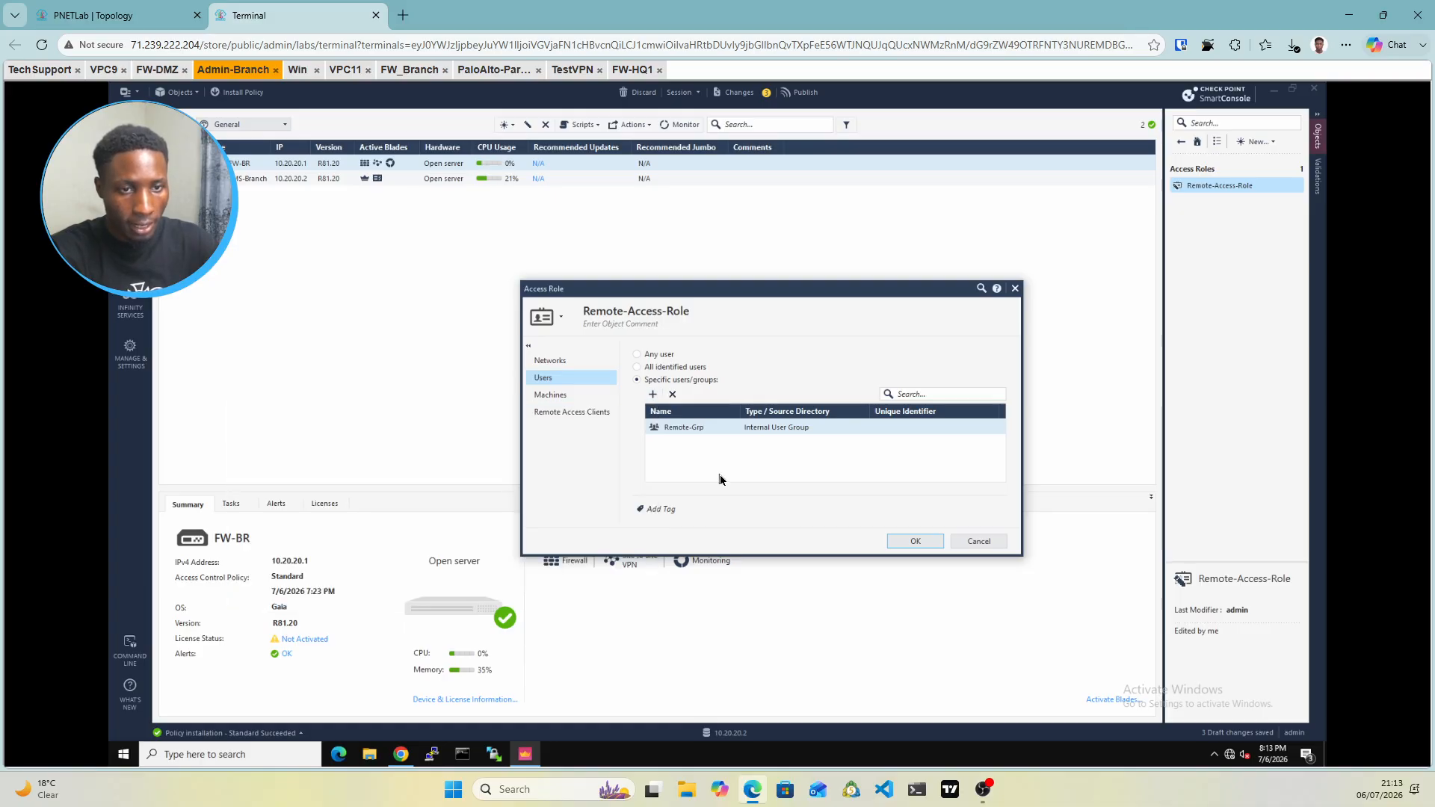
left_click(923, 546)
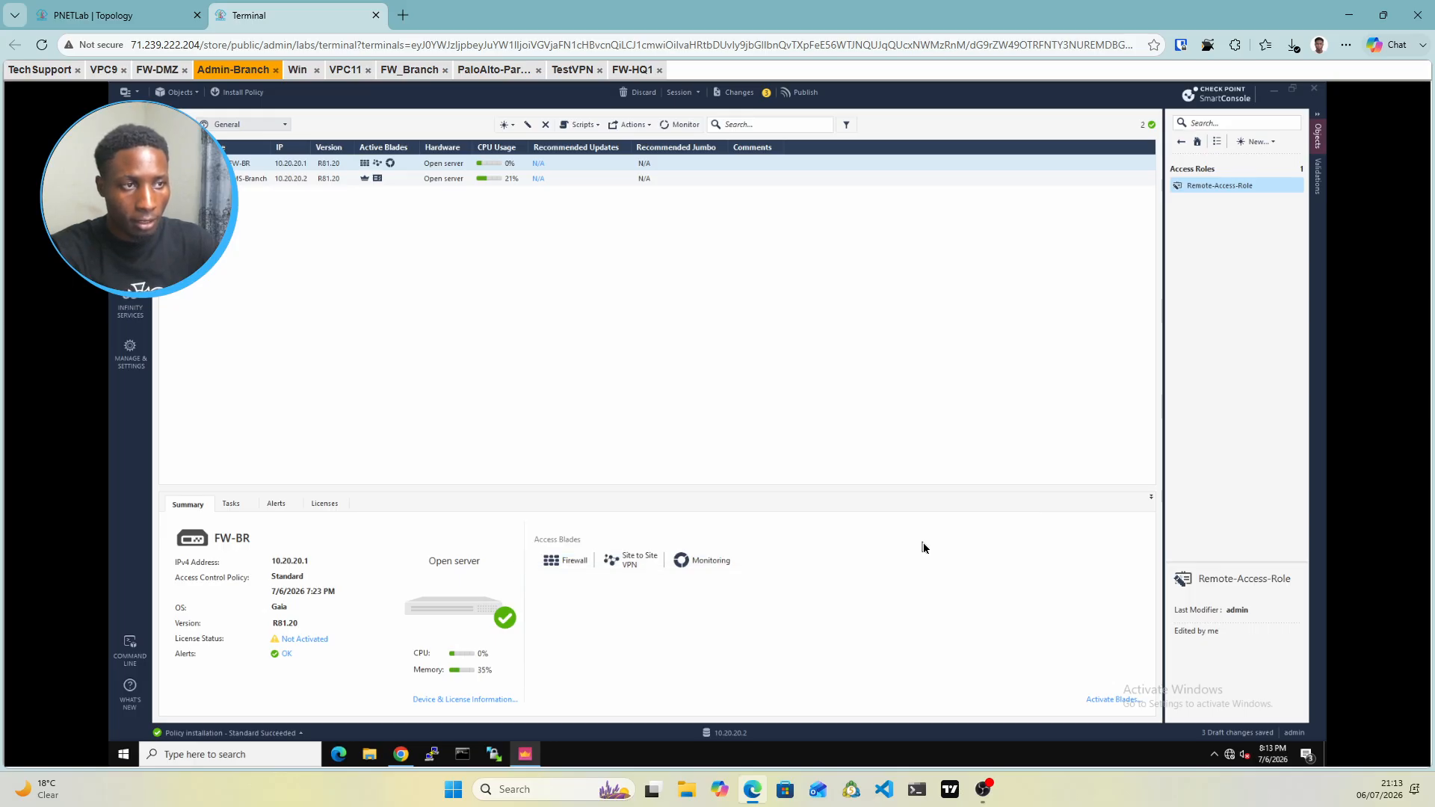
Add network object Remote-net with address 10.255.2.0 and mask 255.255.255.0, correcting a mistyped octet
left_click(1274, 142)
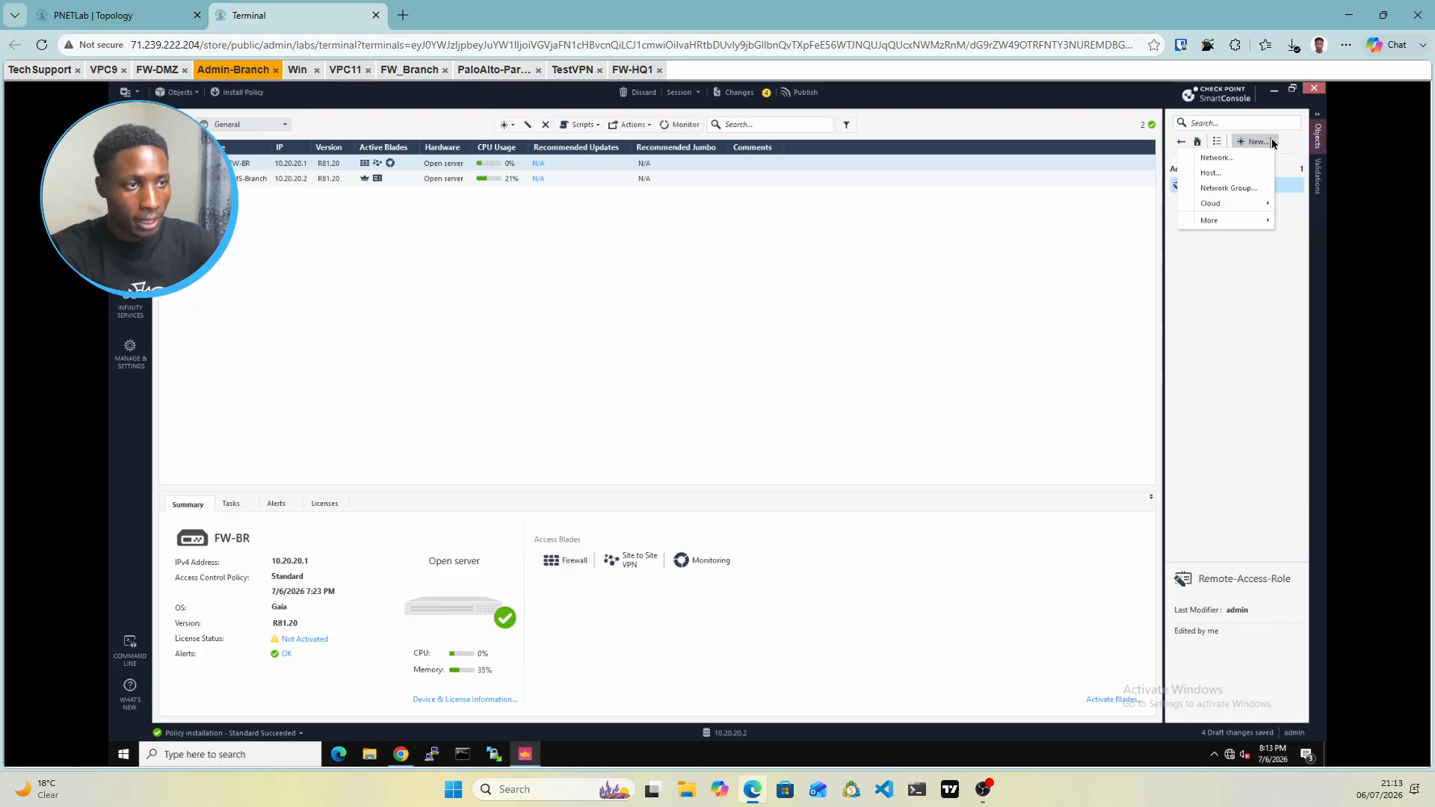
left_click(1218, 159)
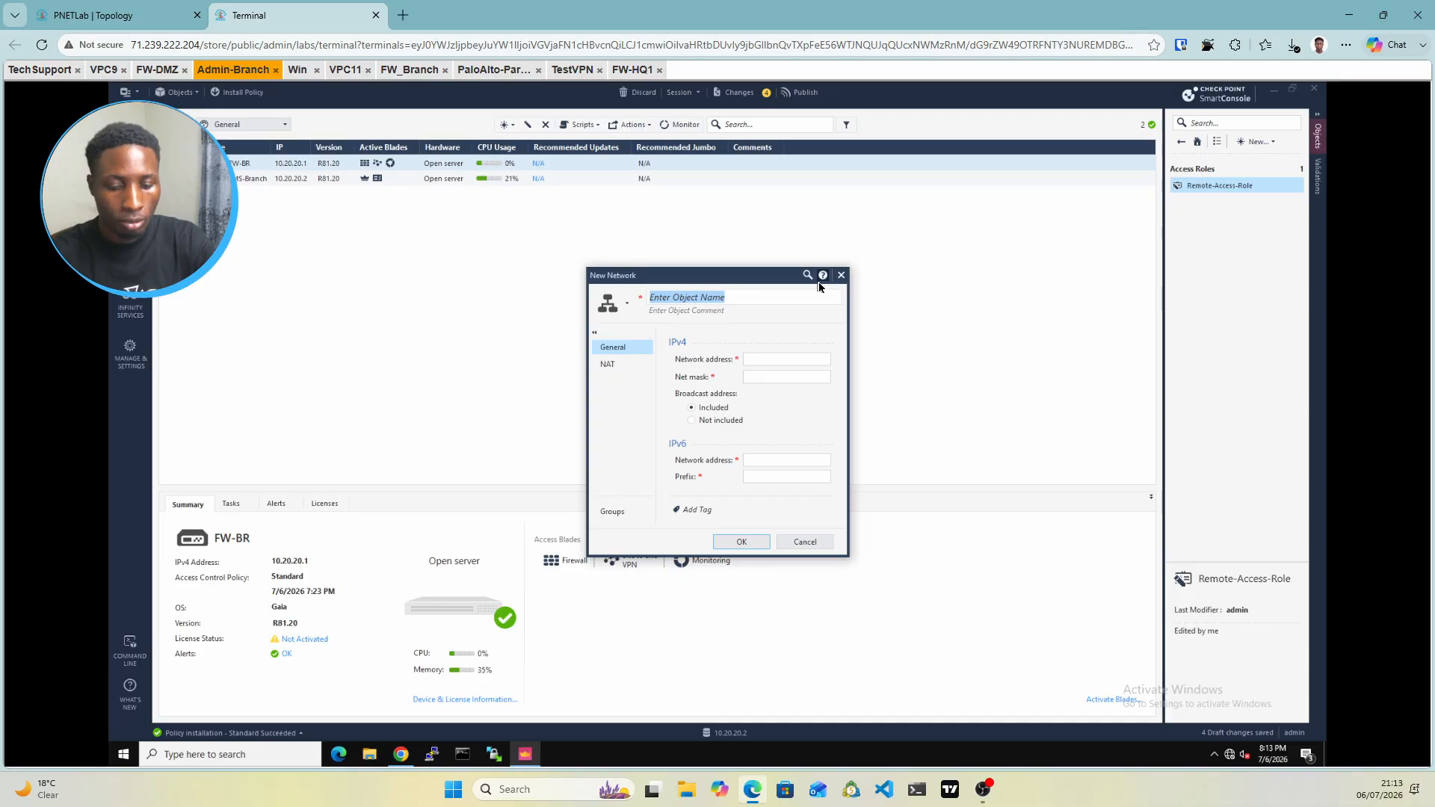
type("R")
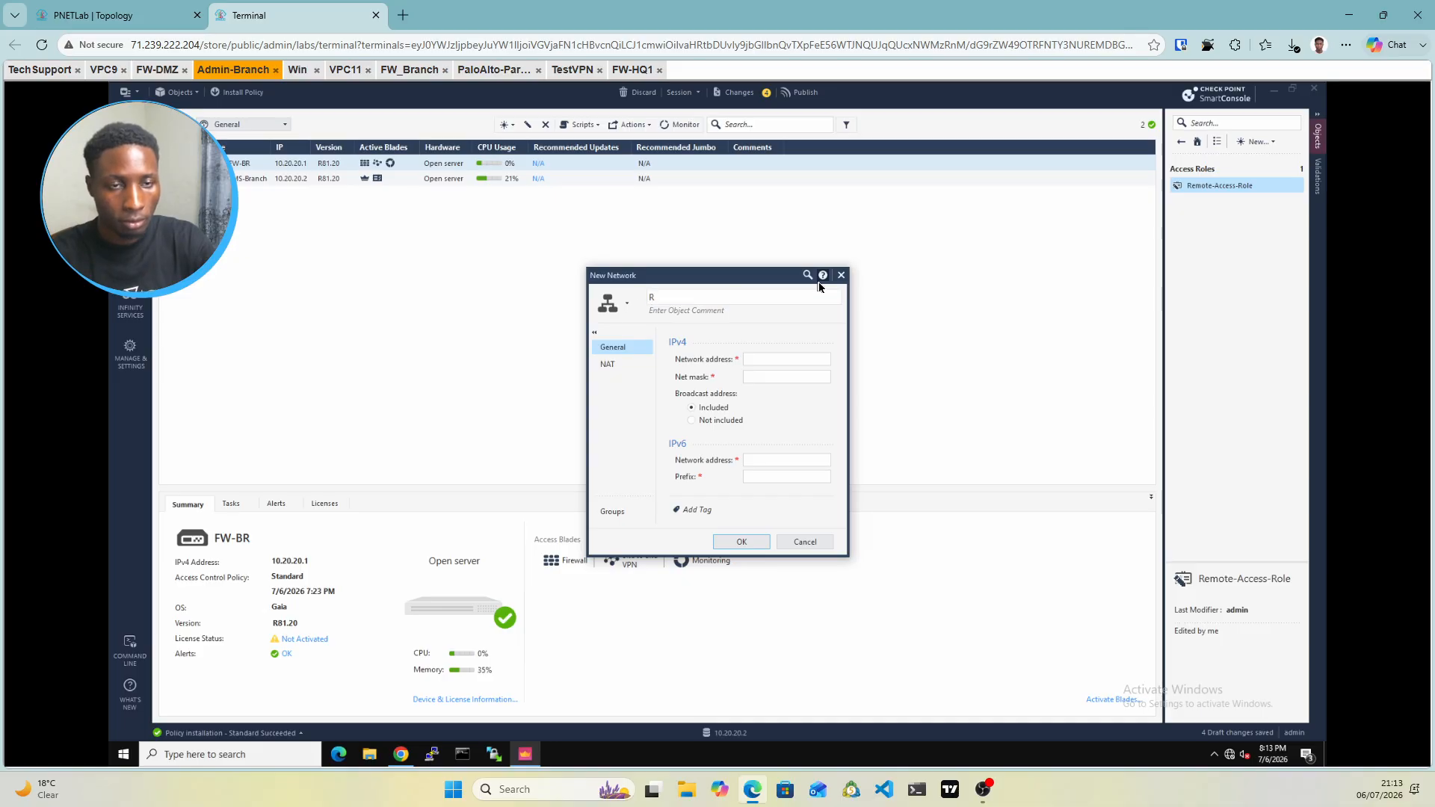
type("em")
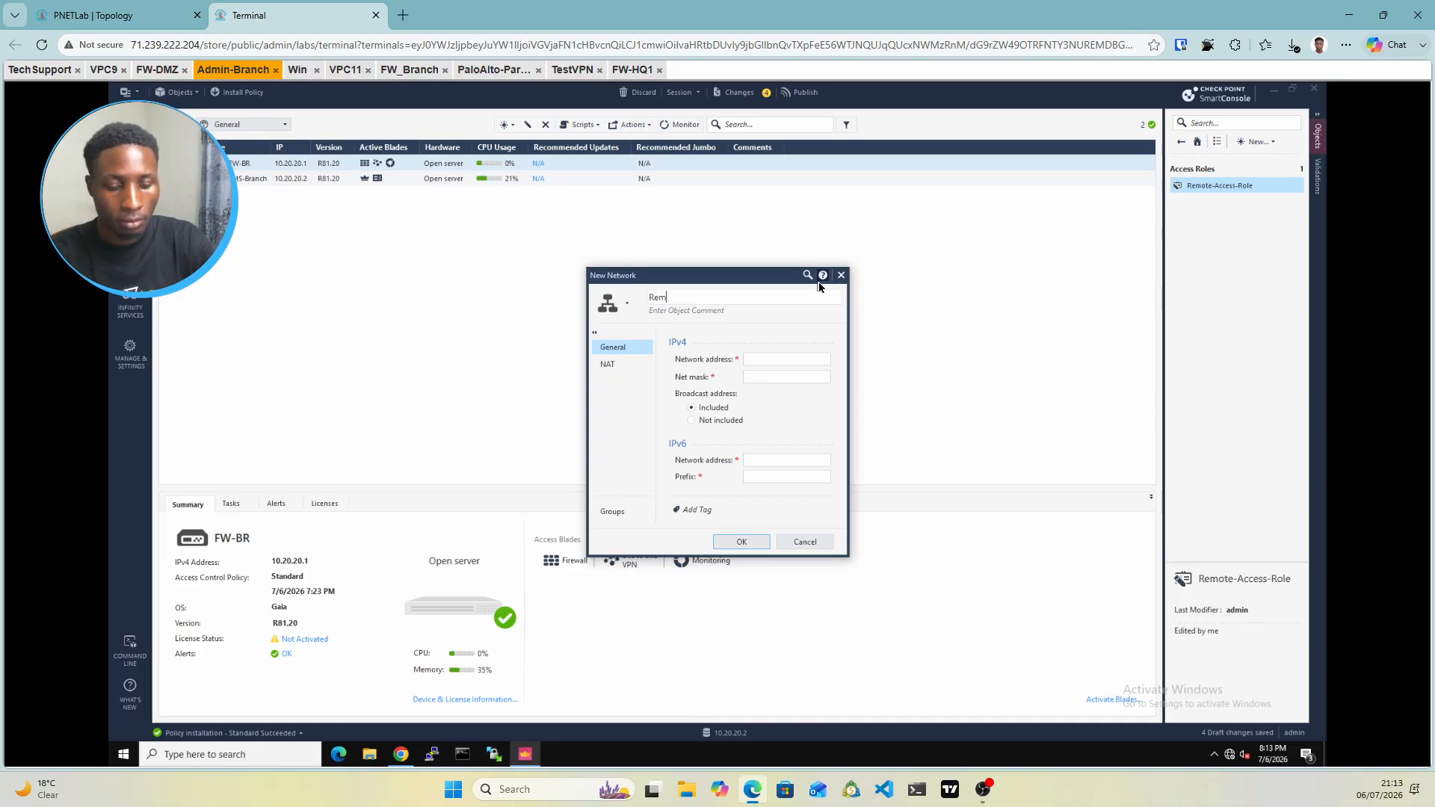
type("ote-n")
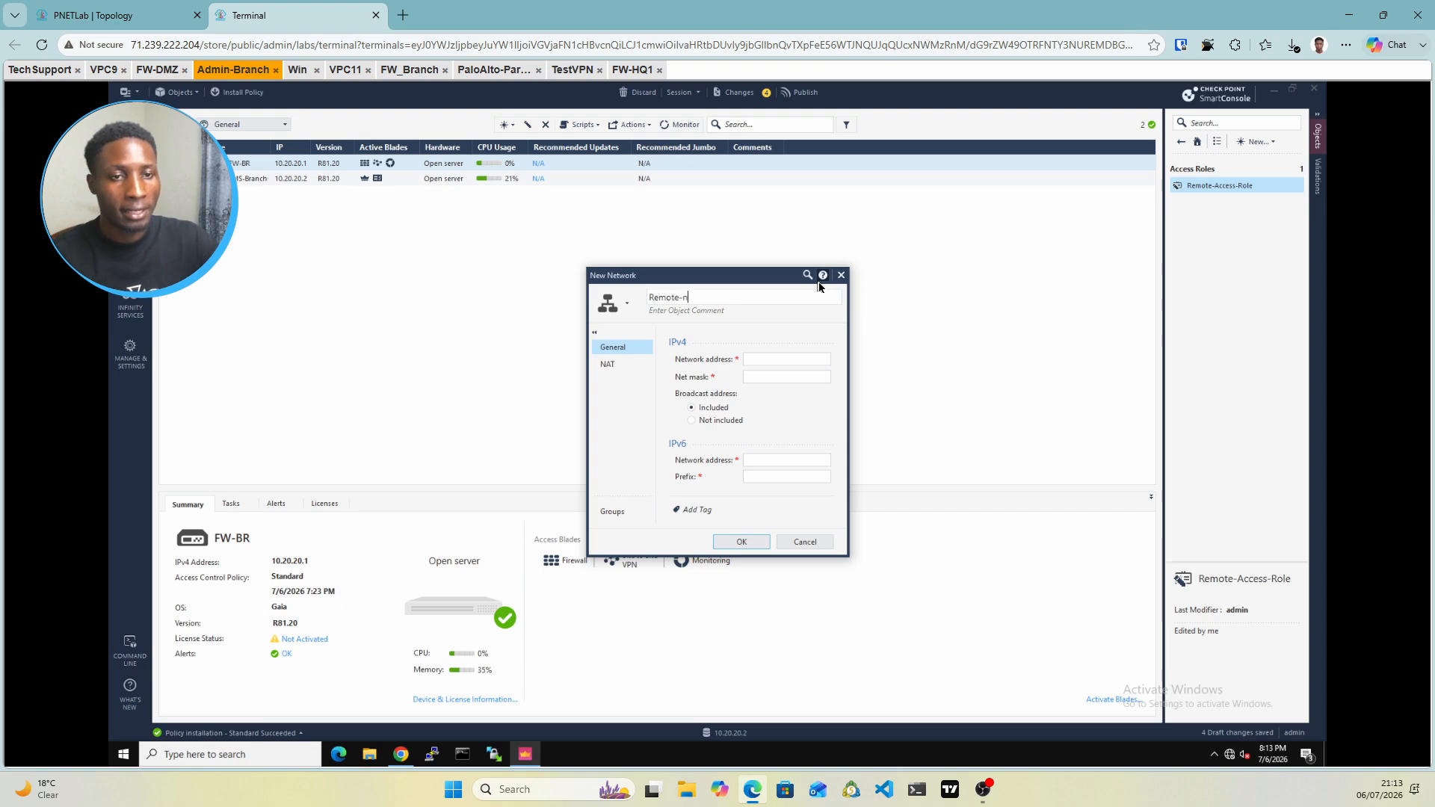
type("et")
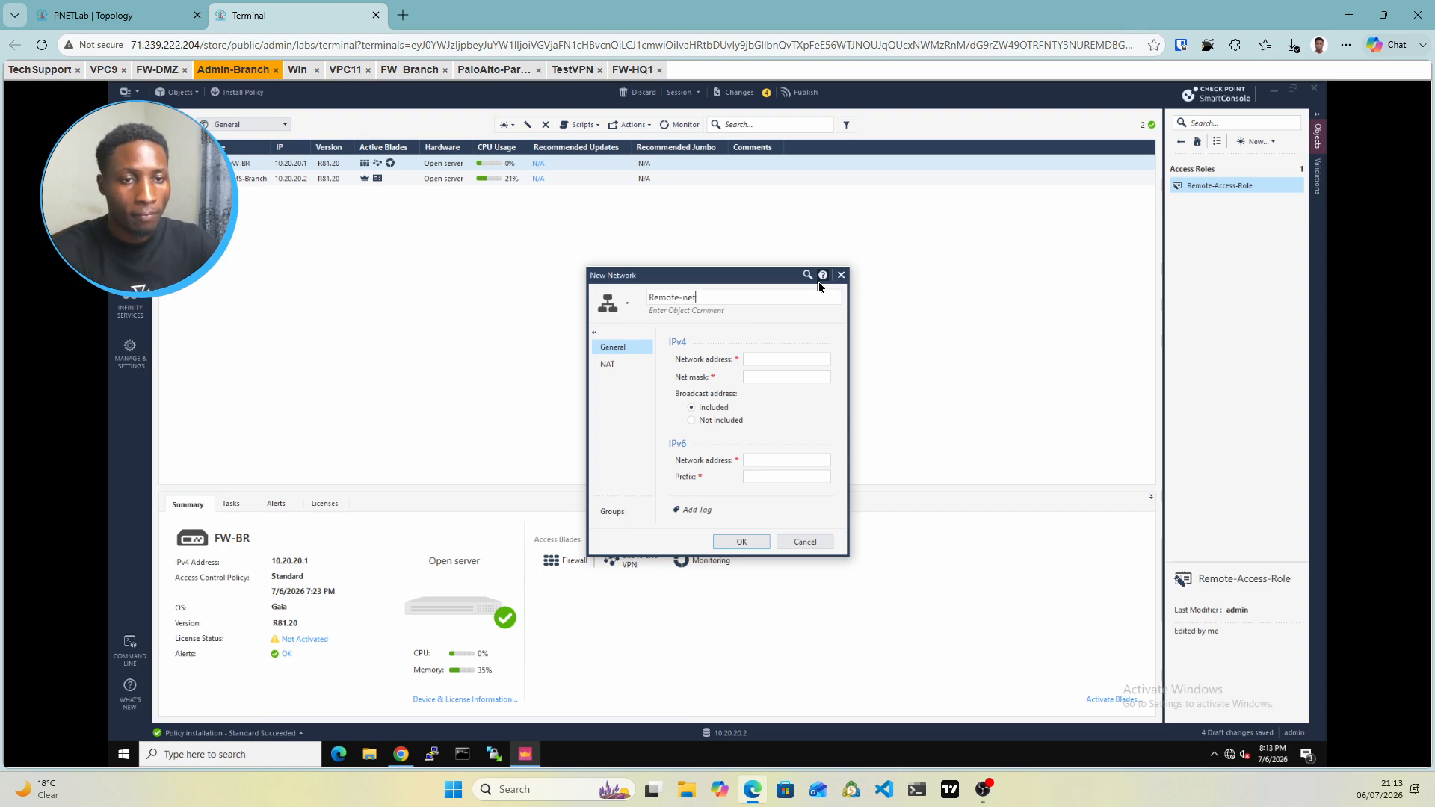
left_click(767, 360)
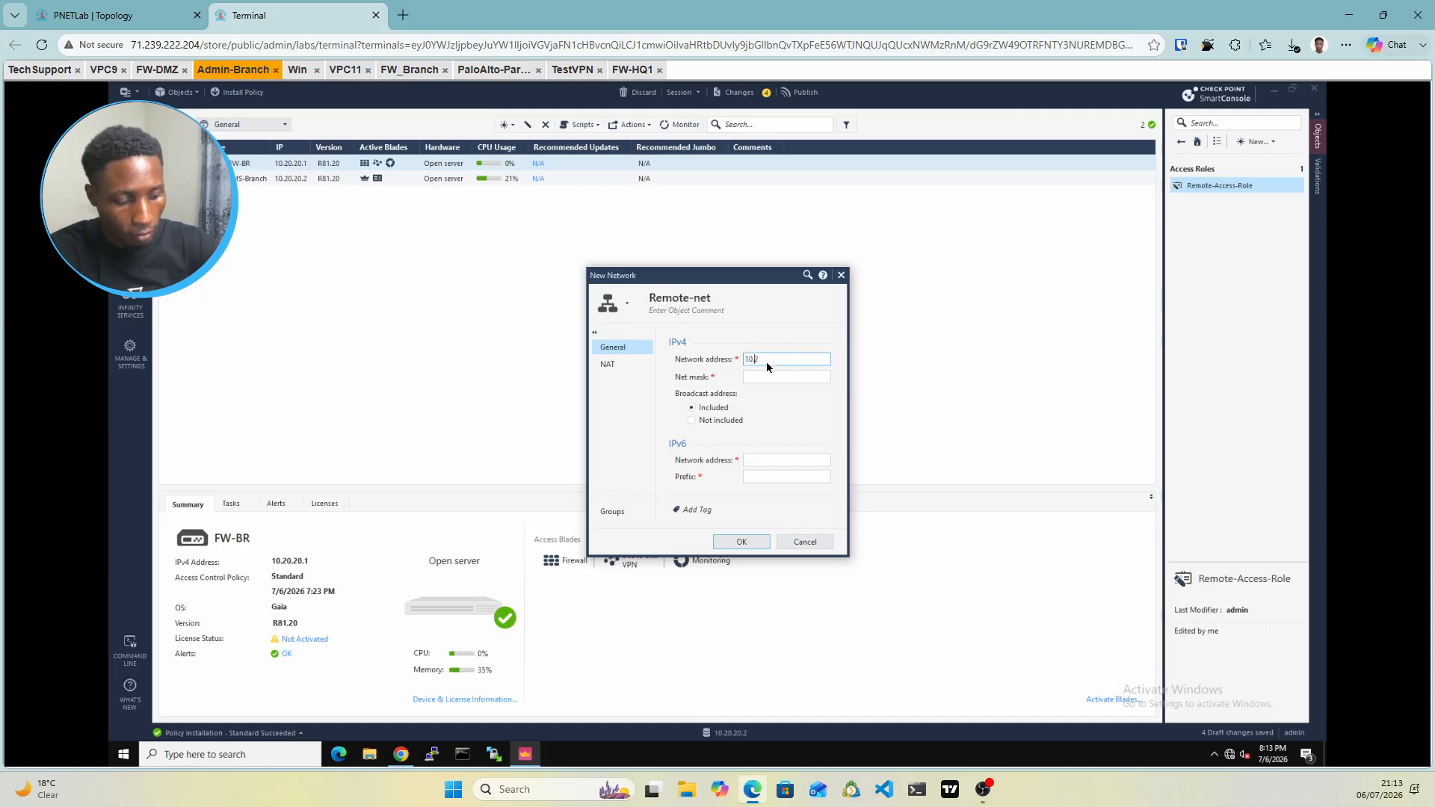
type("10.255.255.20")
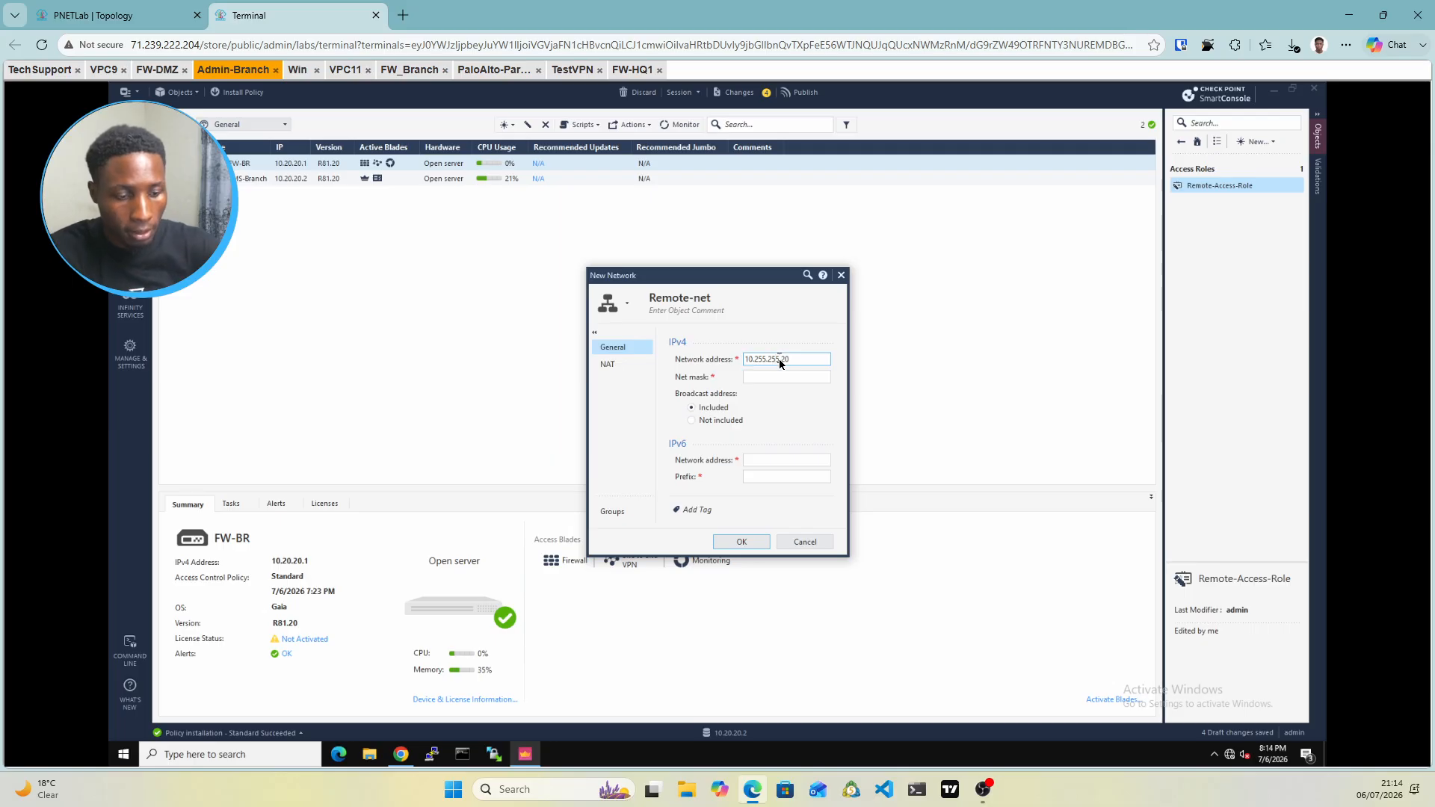
left_click(780, 364)
key("BackSpace")
key("BackSpace")
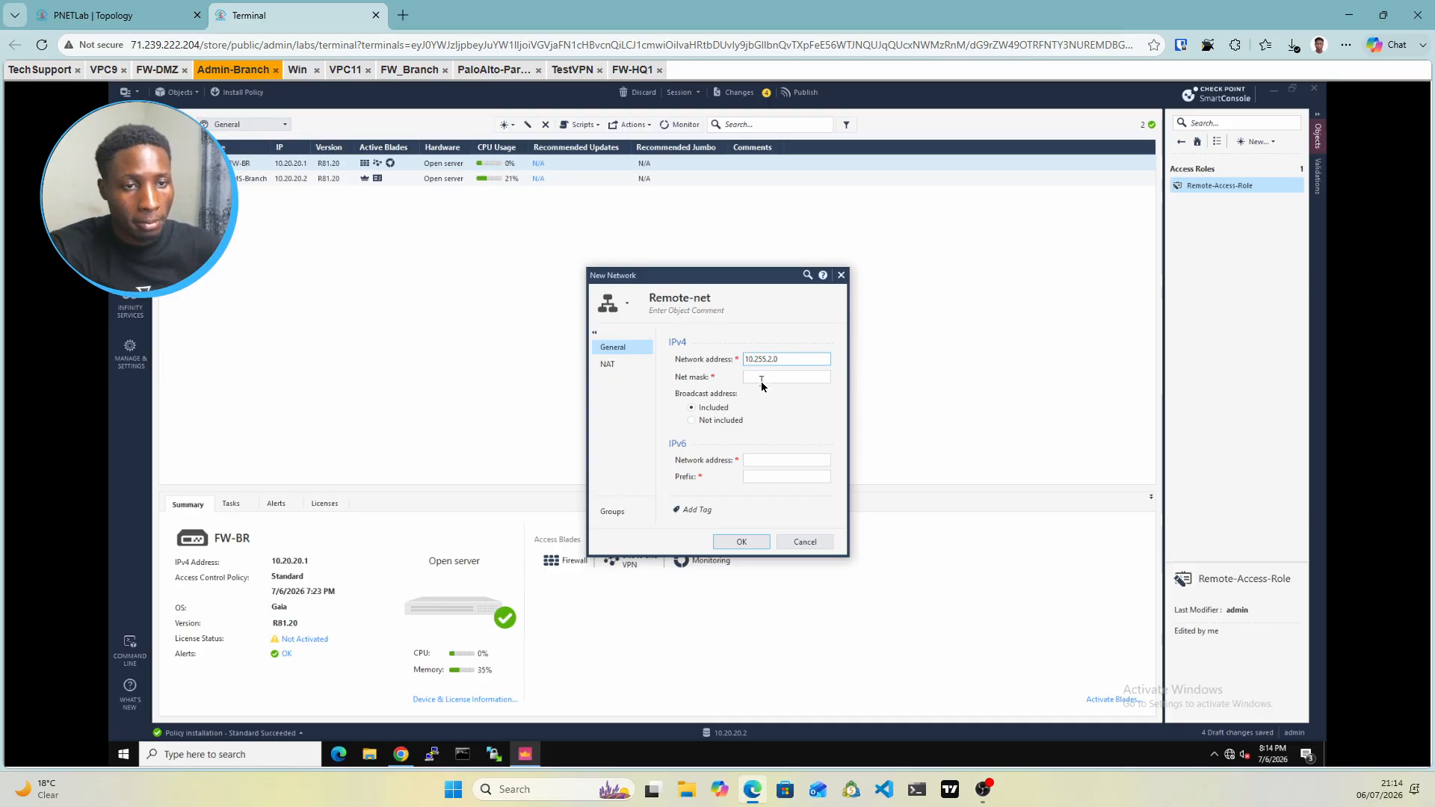
left_click(760, 380)
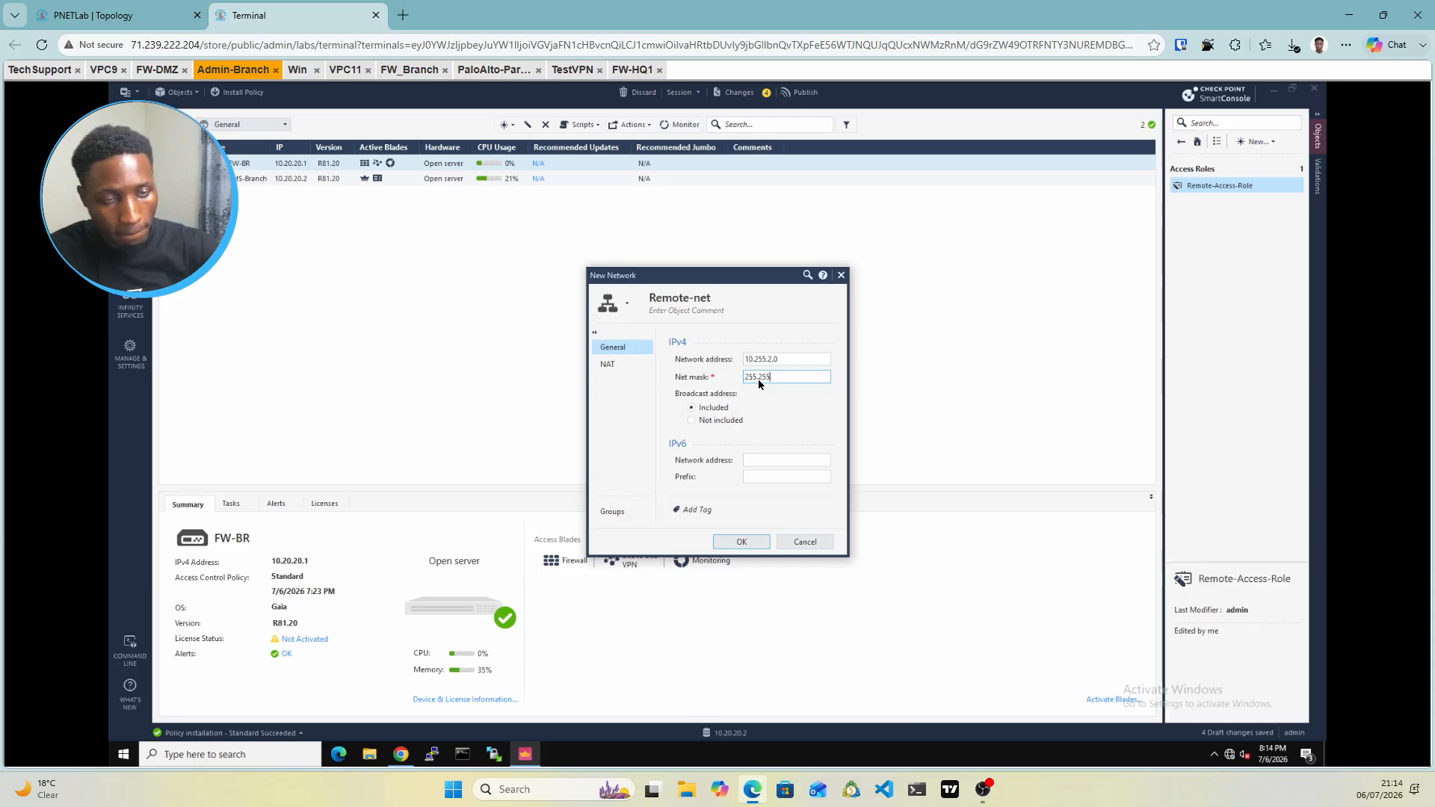
type("255.255.255.0")
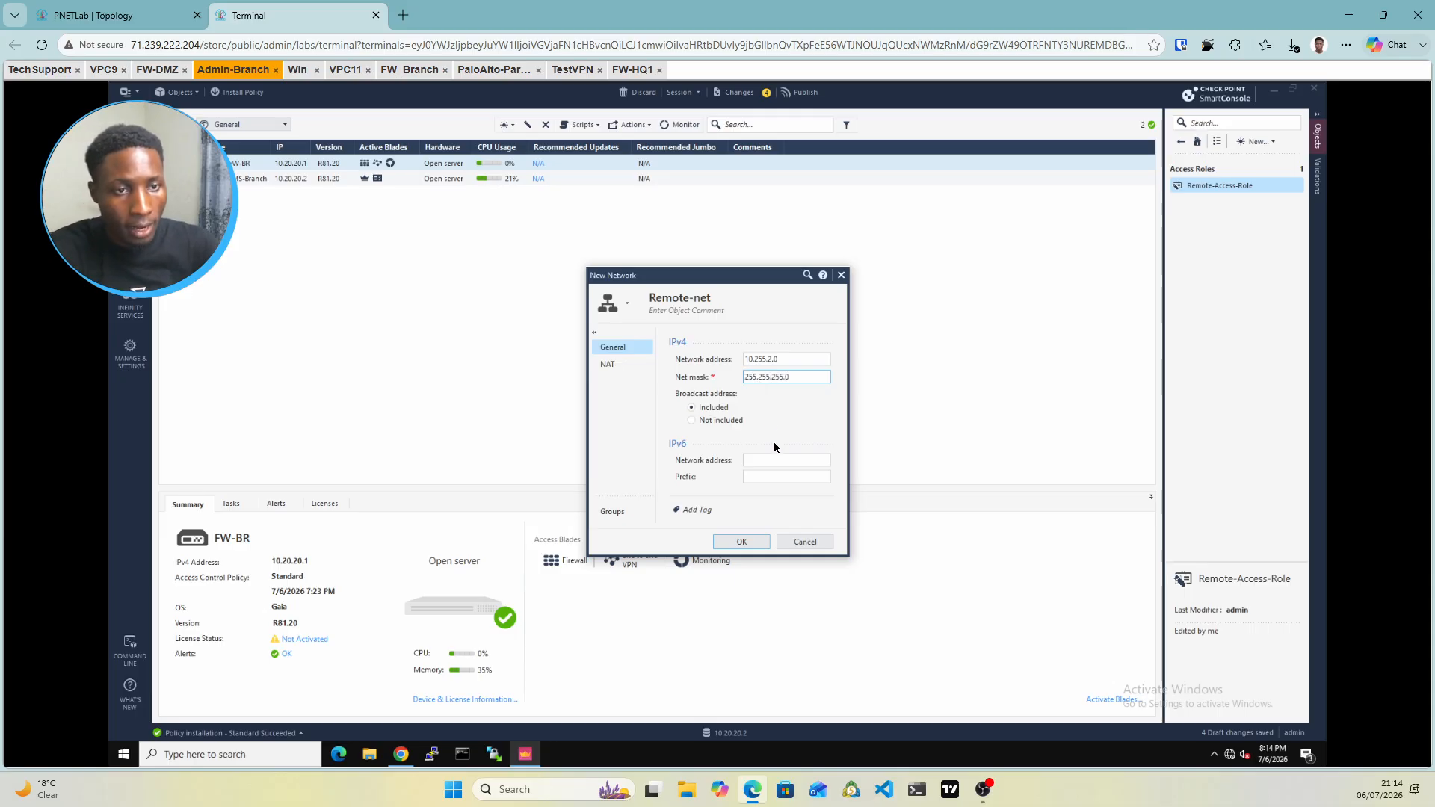
left_click(752, 543)
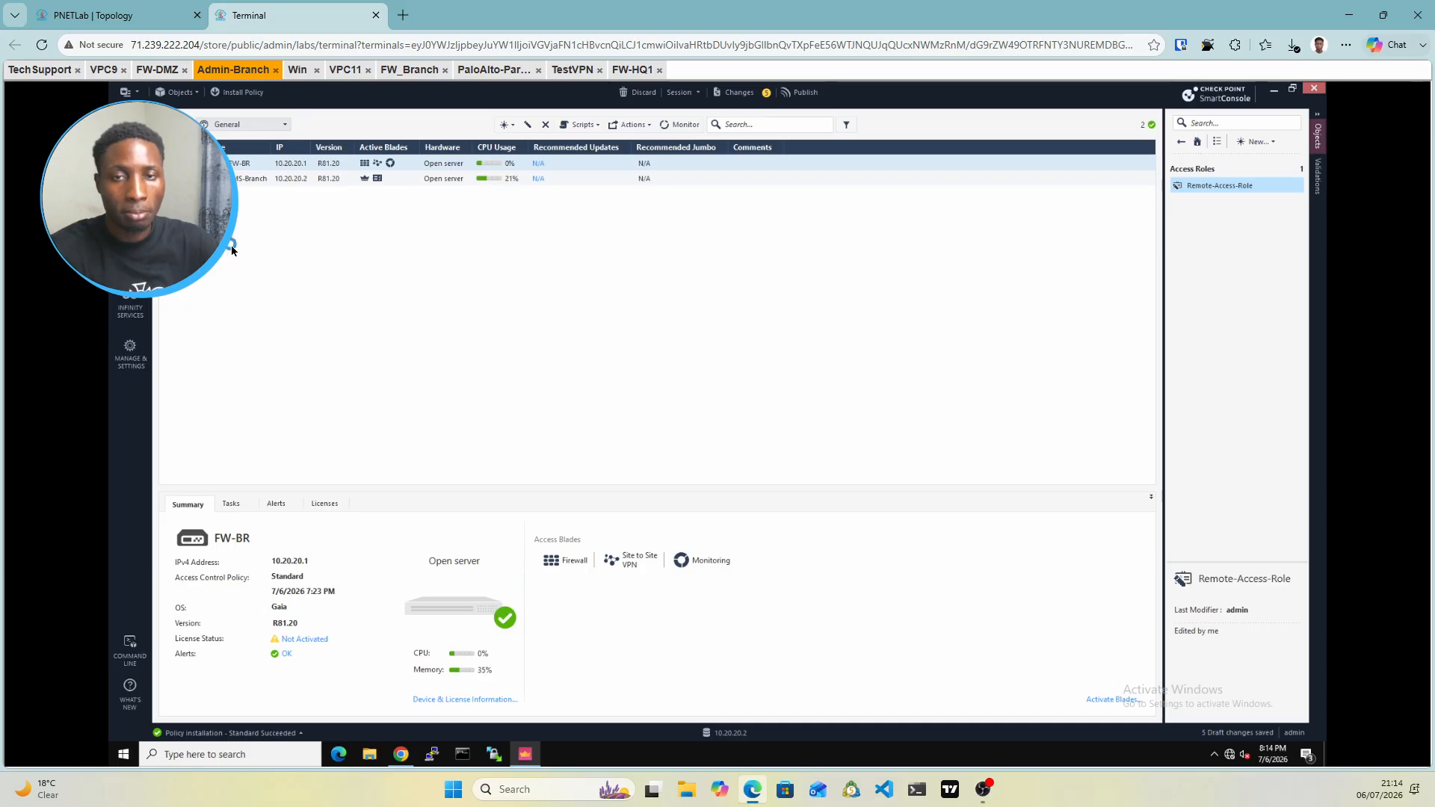
Insert a new rule above Branch-Hq-VPN in the security policy and name it Remote-Access
key("ctrl+2")
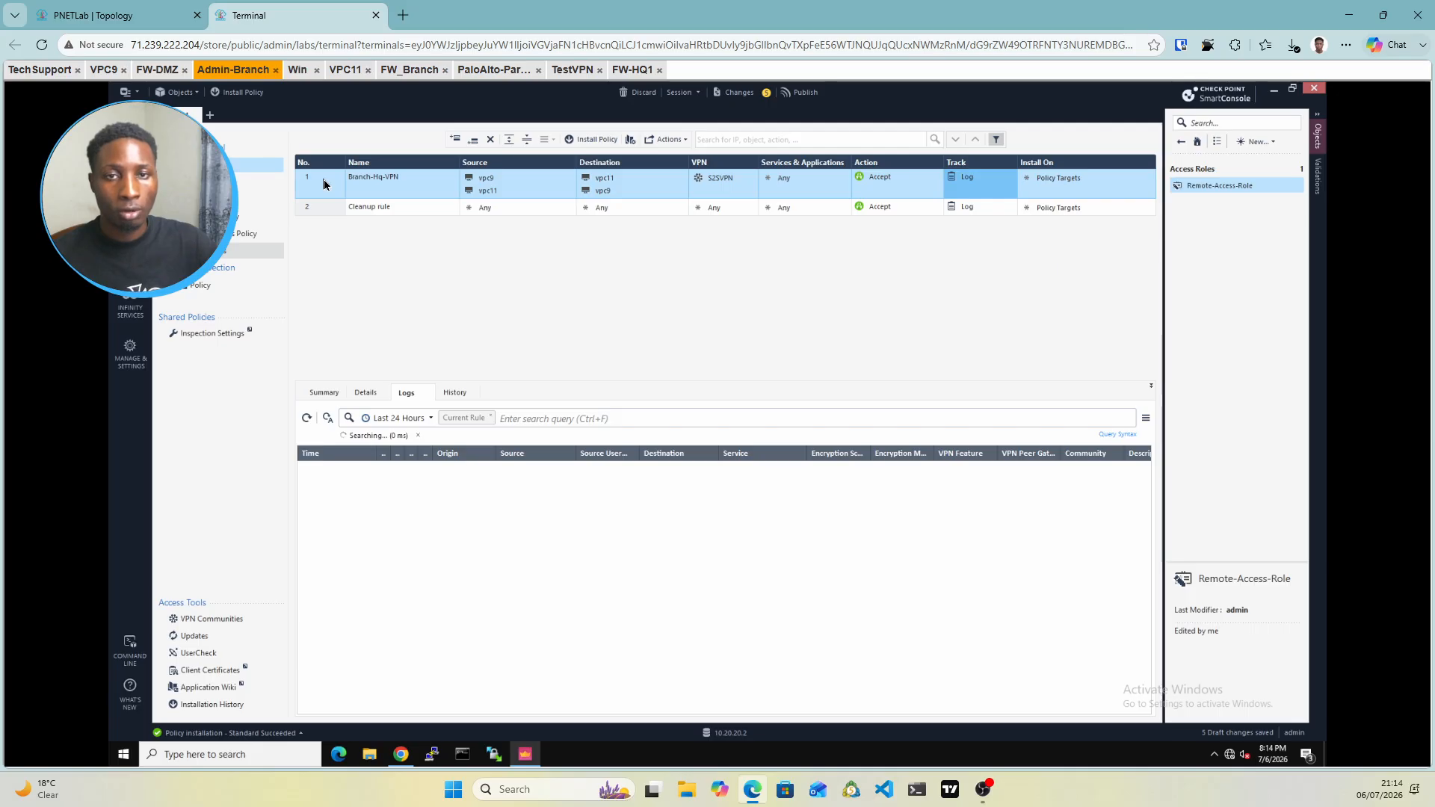
right_click(324, 185)
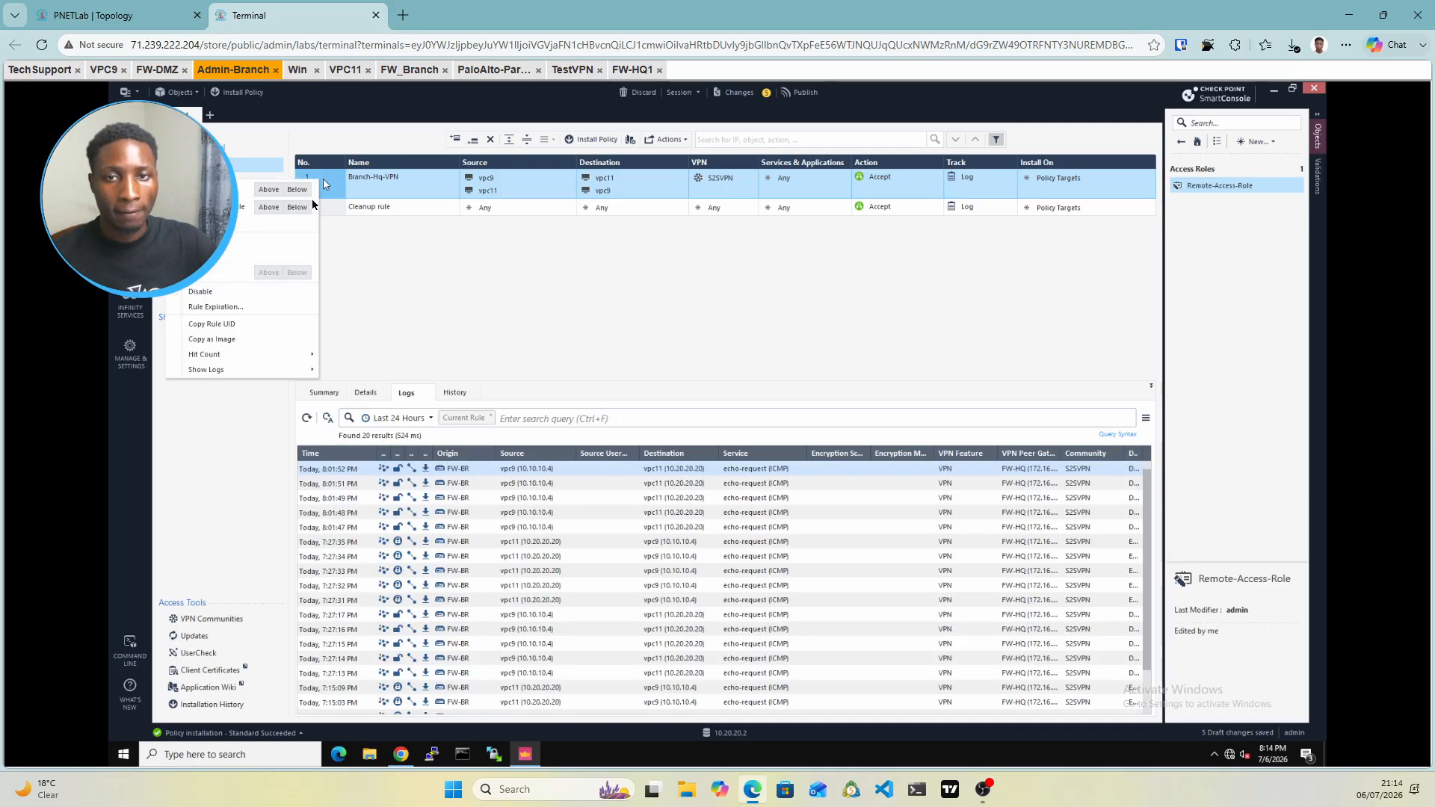
left_click(267, 190)
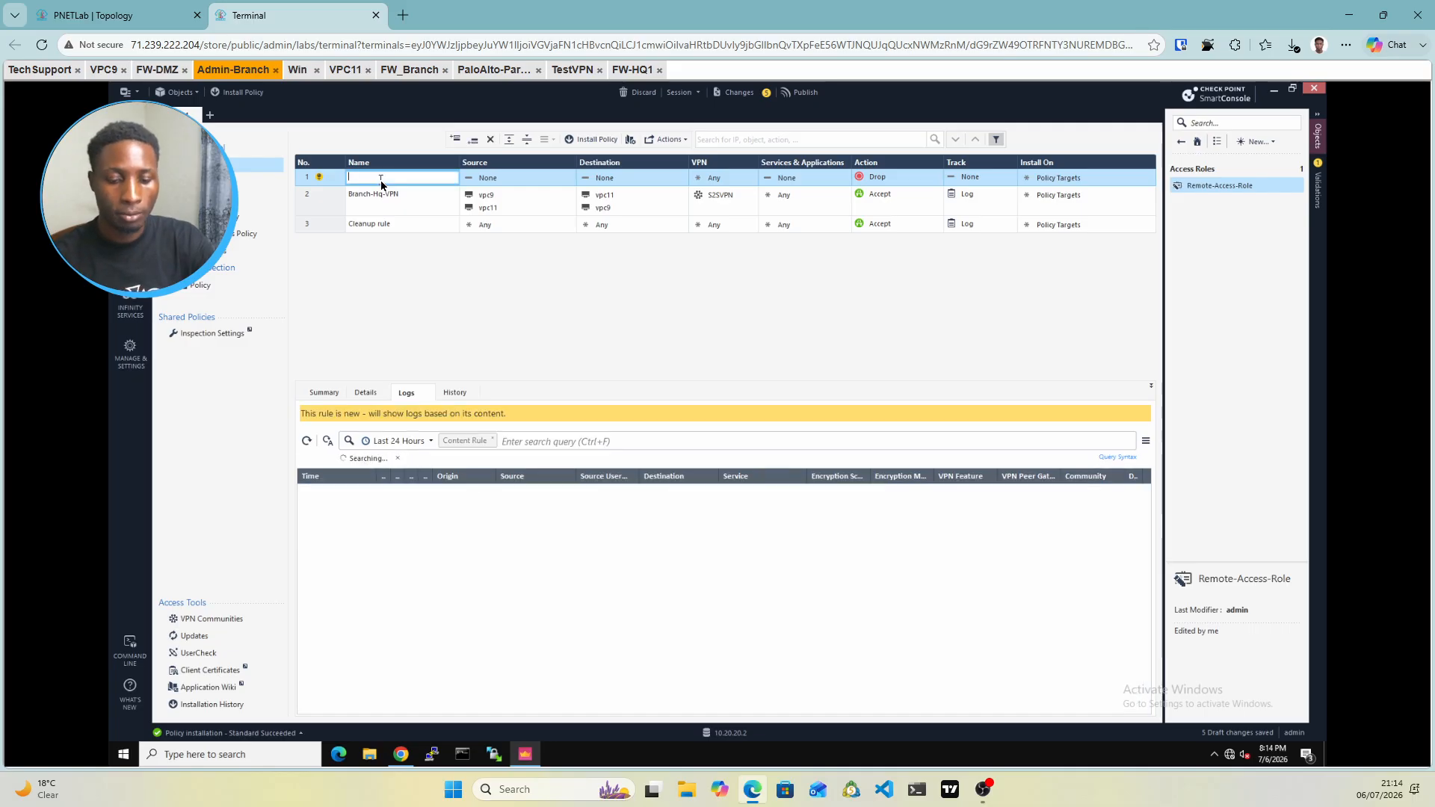
type("Remot")
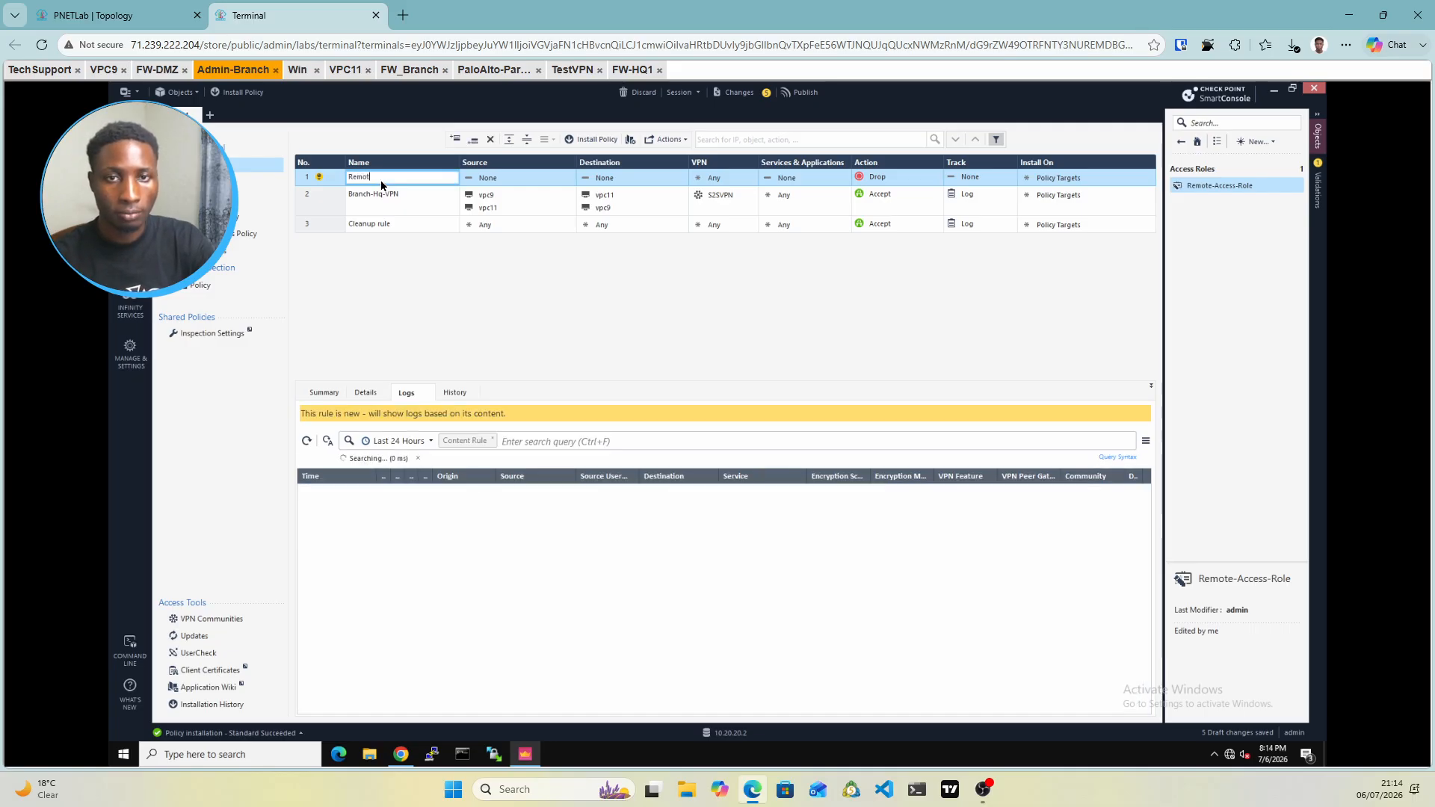
type("e")
key("Return")
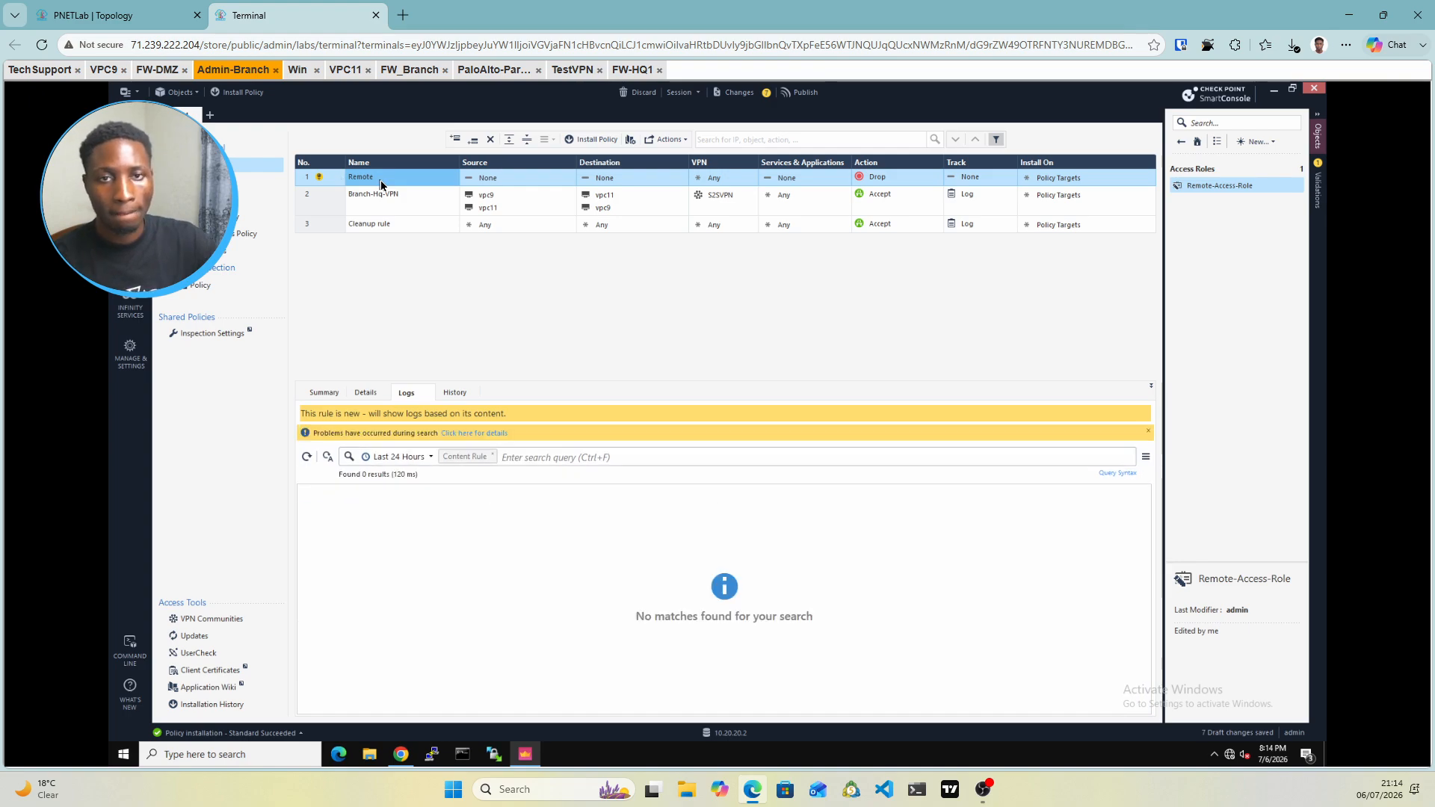
left_click(380, 181)
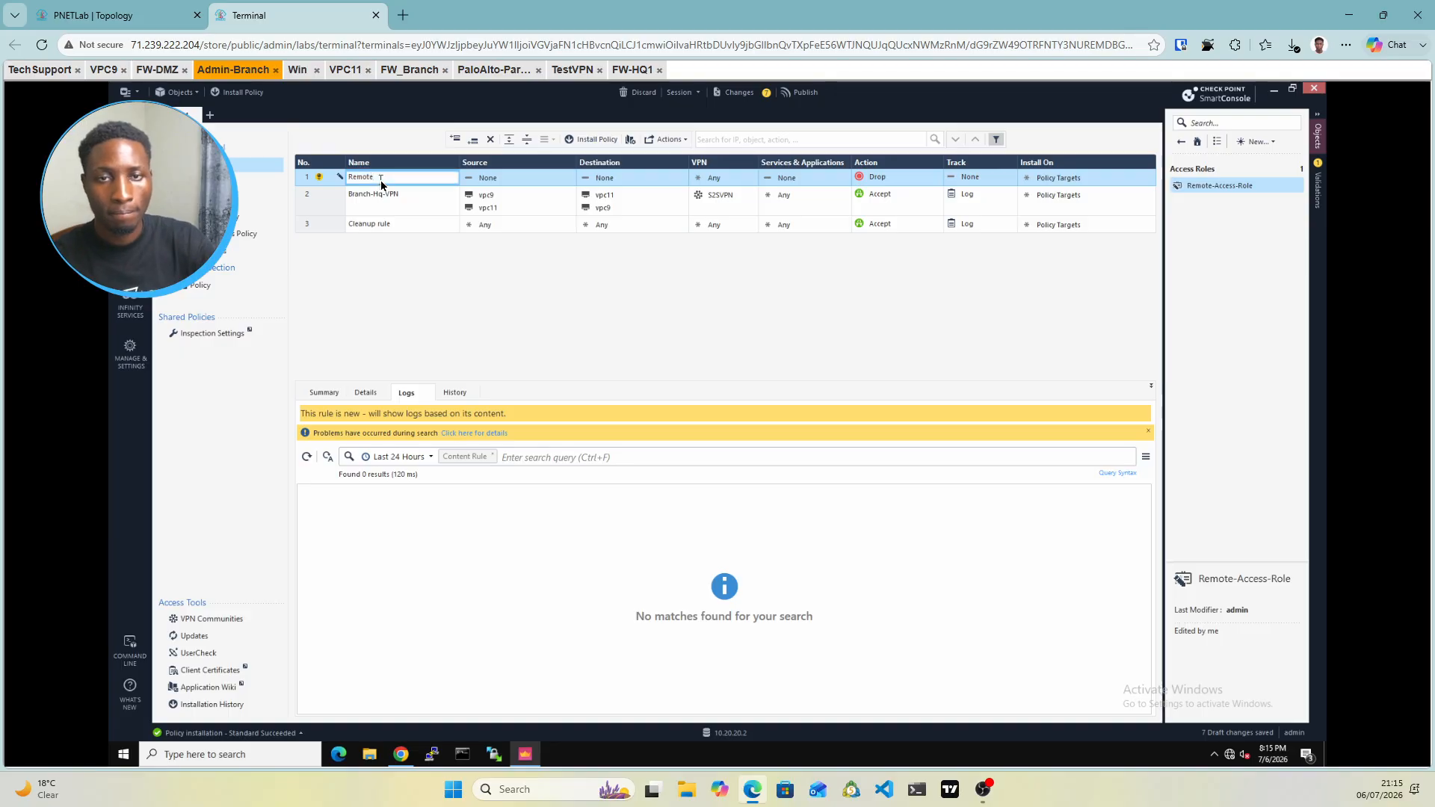
type("-")
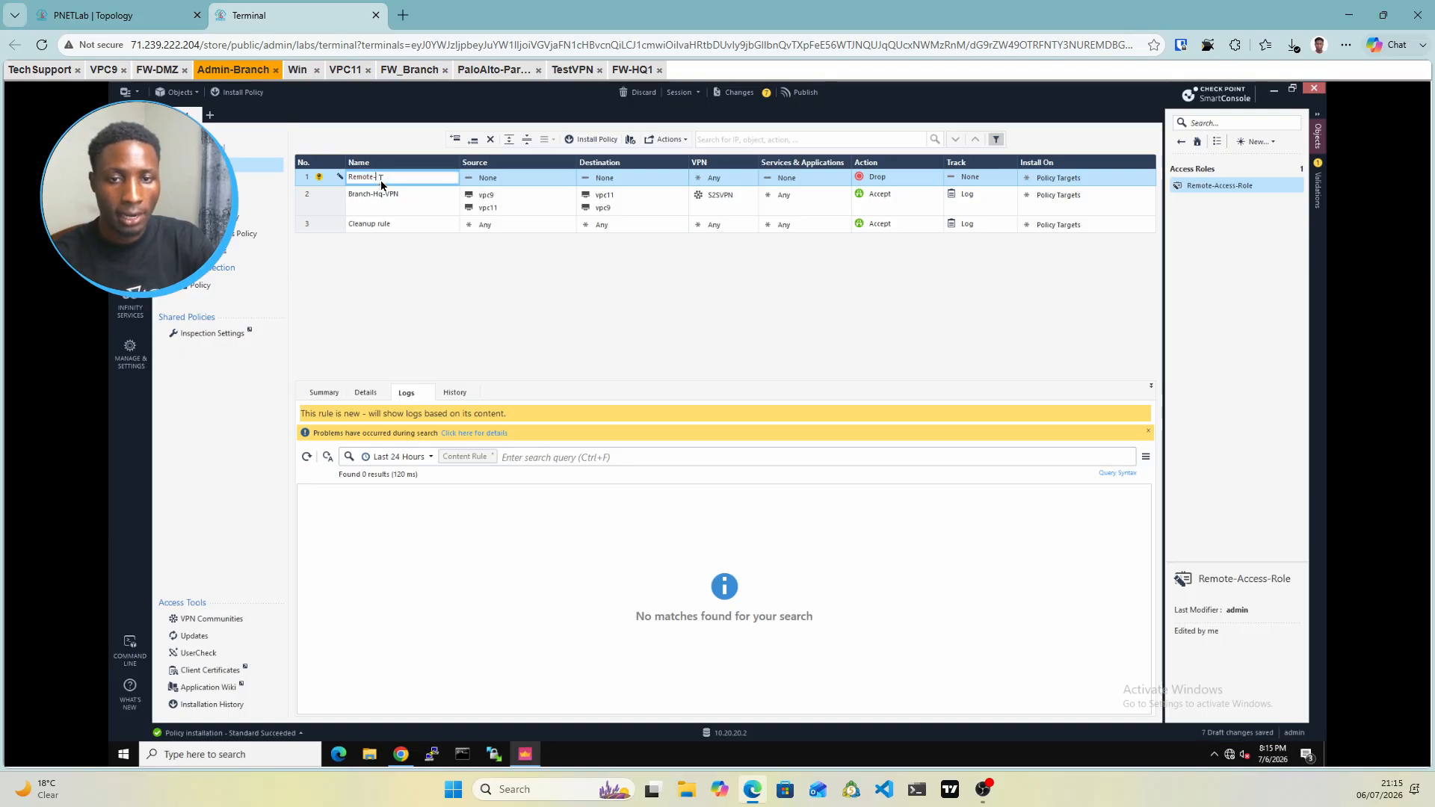
type("Access")
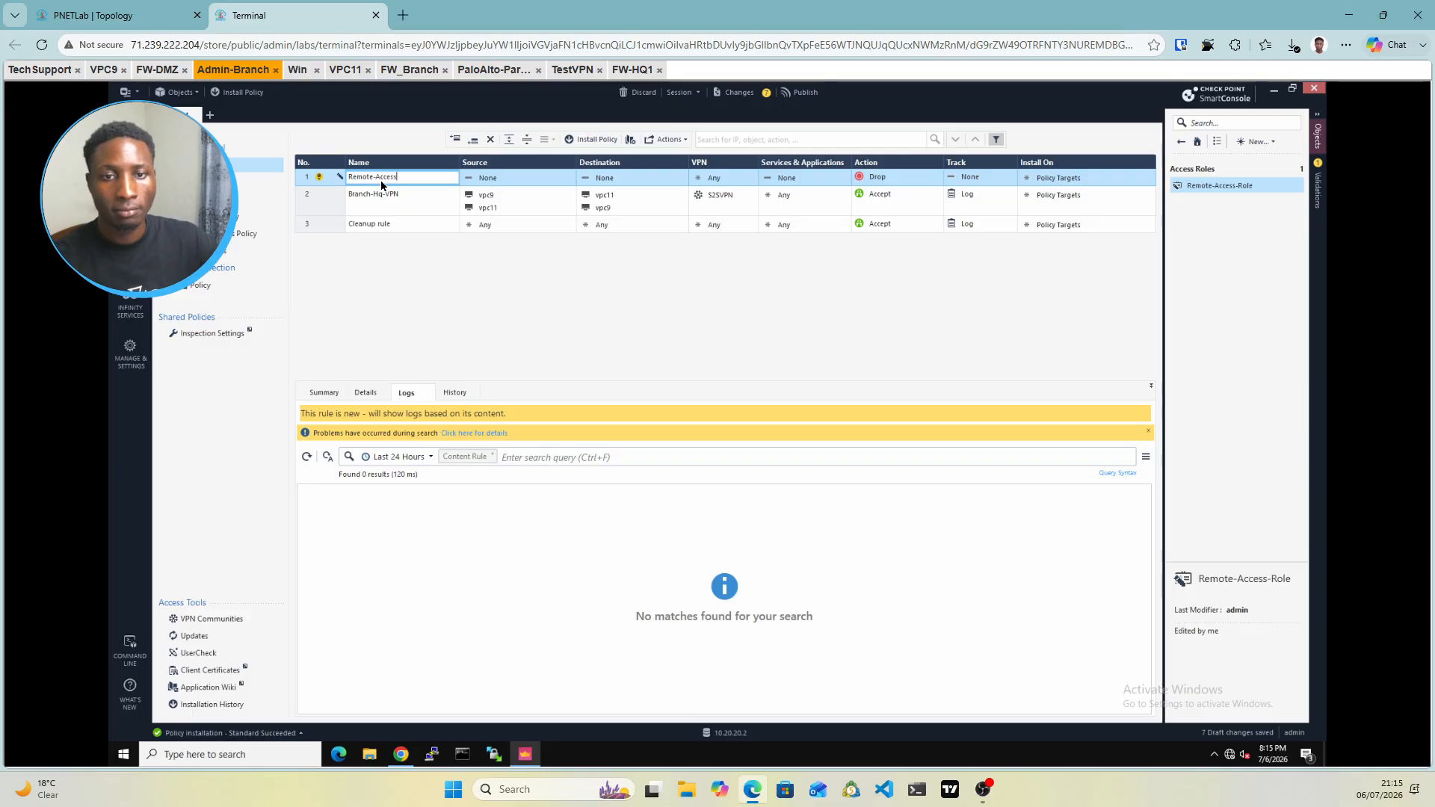
left_click(524, 181)
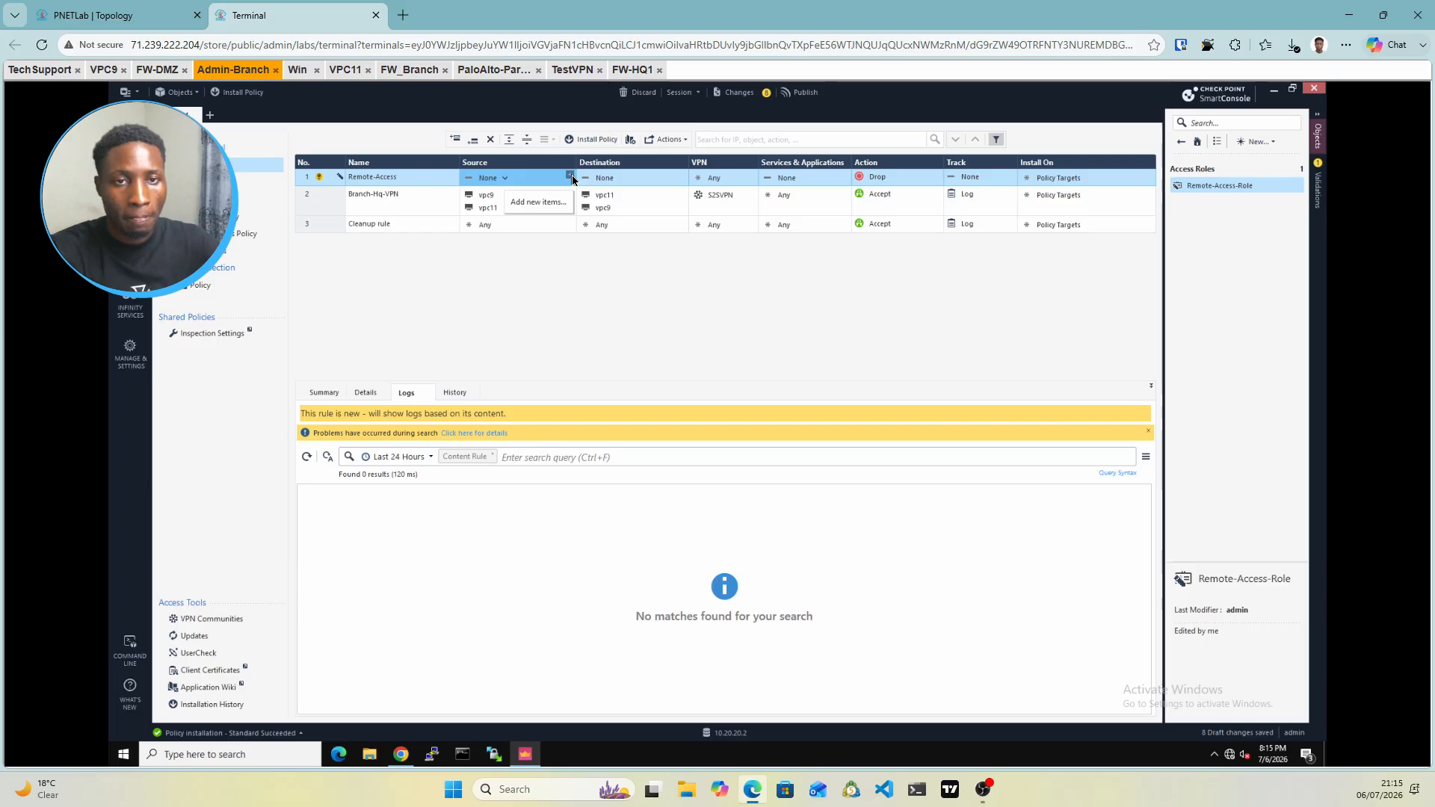
Set rule 1's source to Remote-Access-Role and its destination to Bracnh-net
left_click(570, 176)
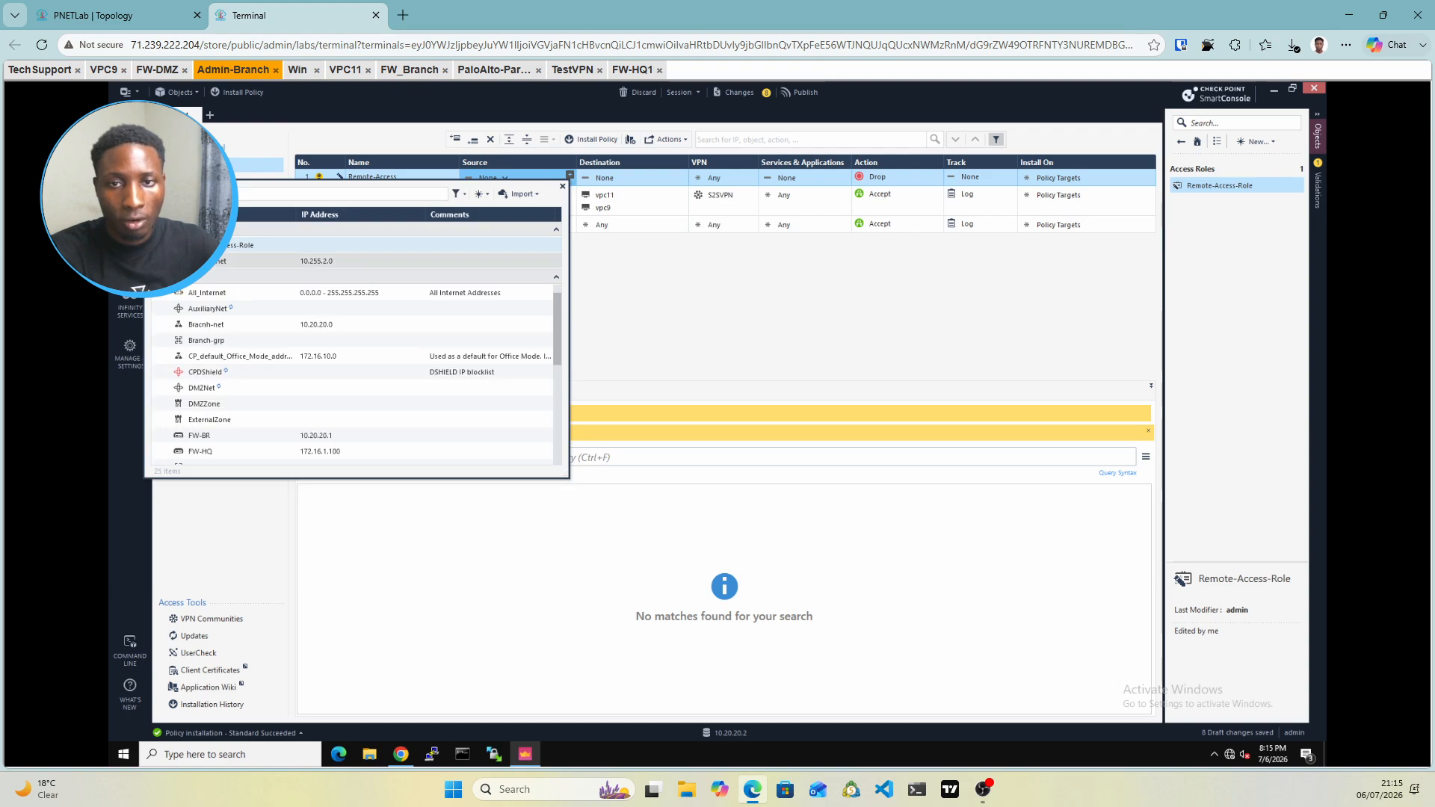
left_click(164, 245)
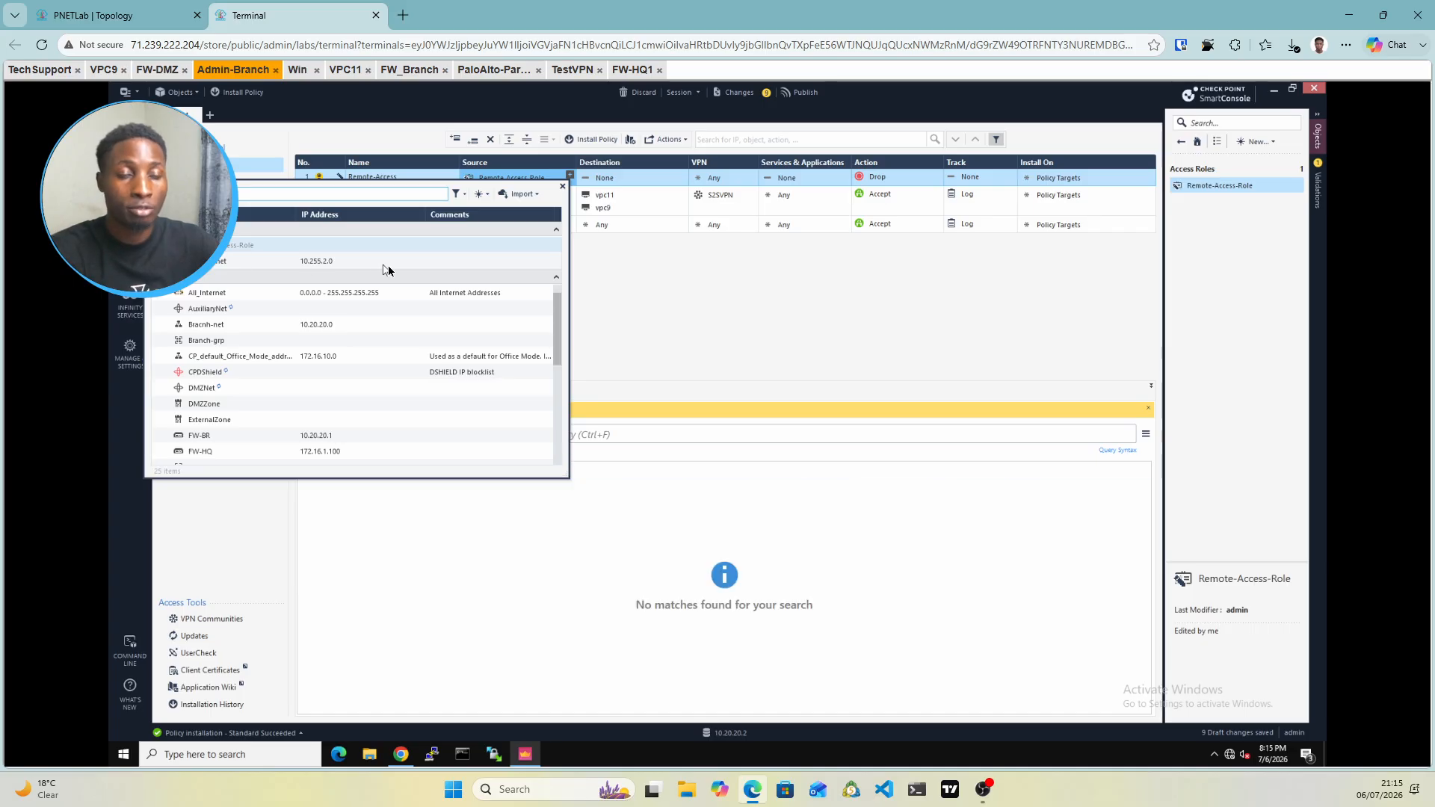
left_click(607, 275)
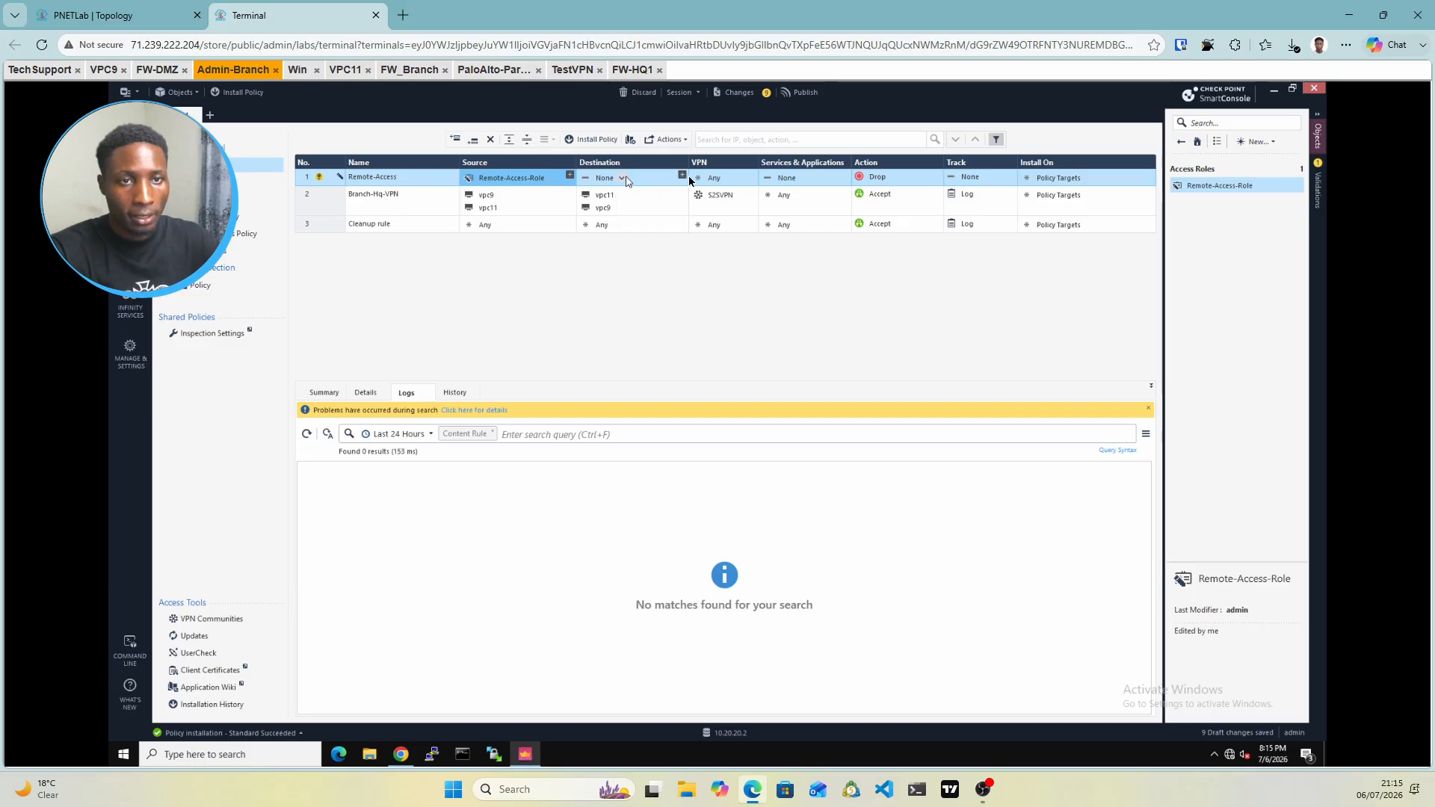
left_click(685, 180)
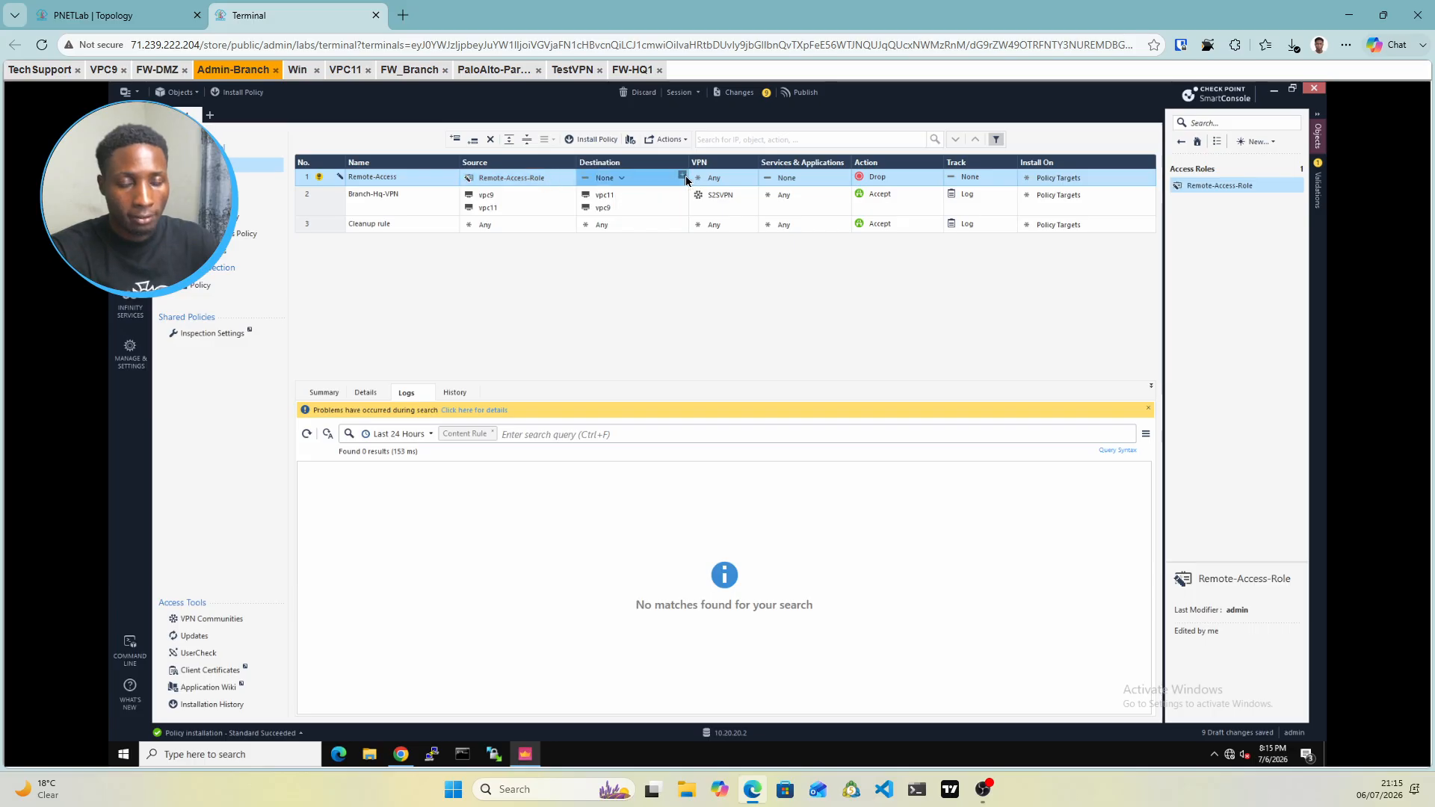
left_click(684, 177)
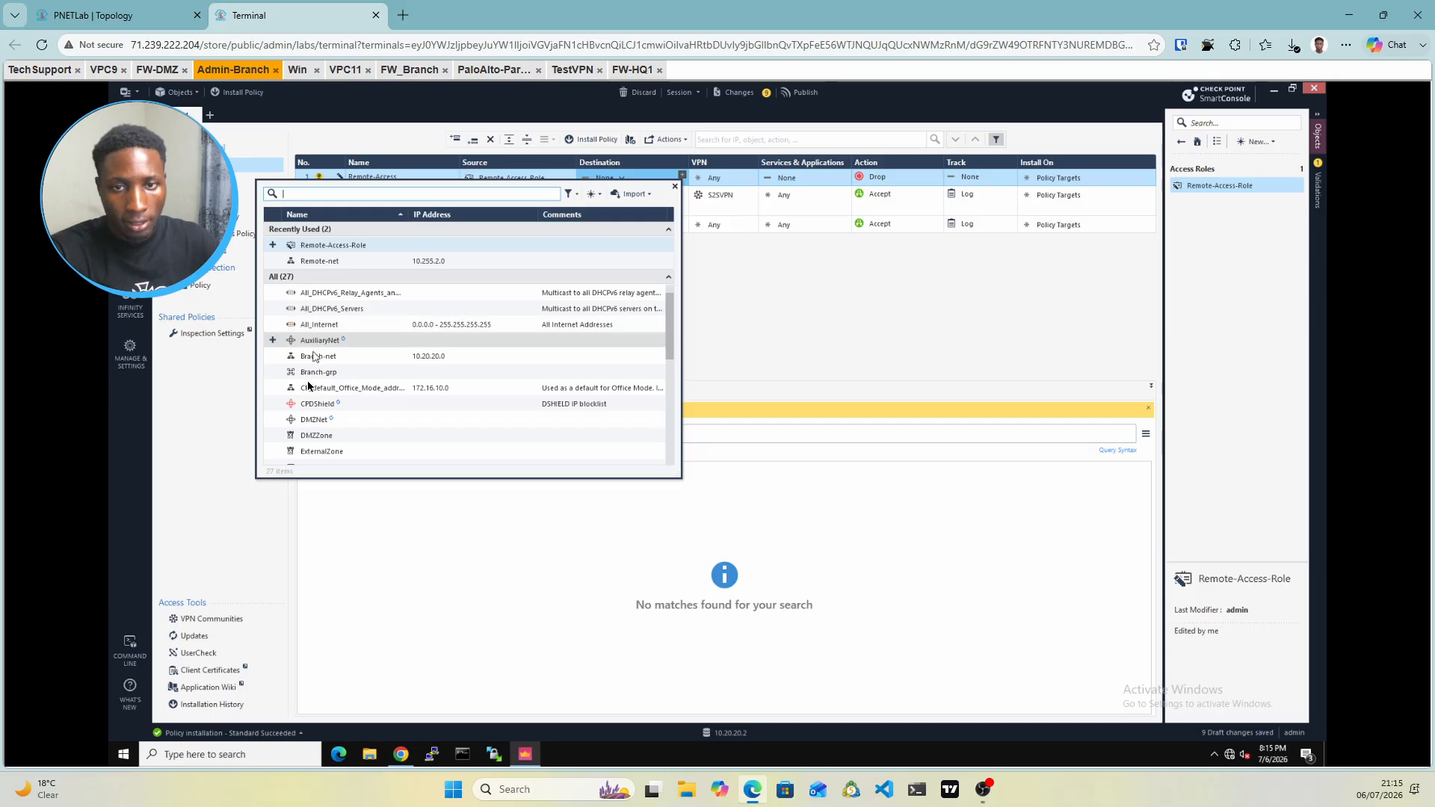
left_click(273, 357)
left_click(773, 271)
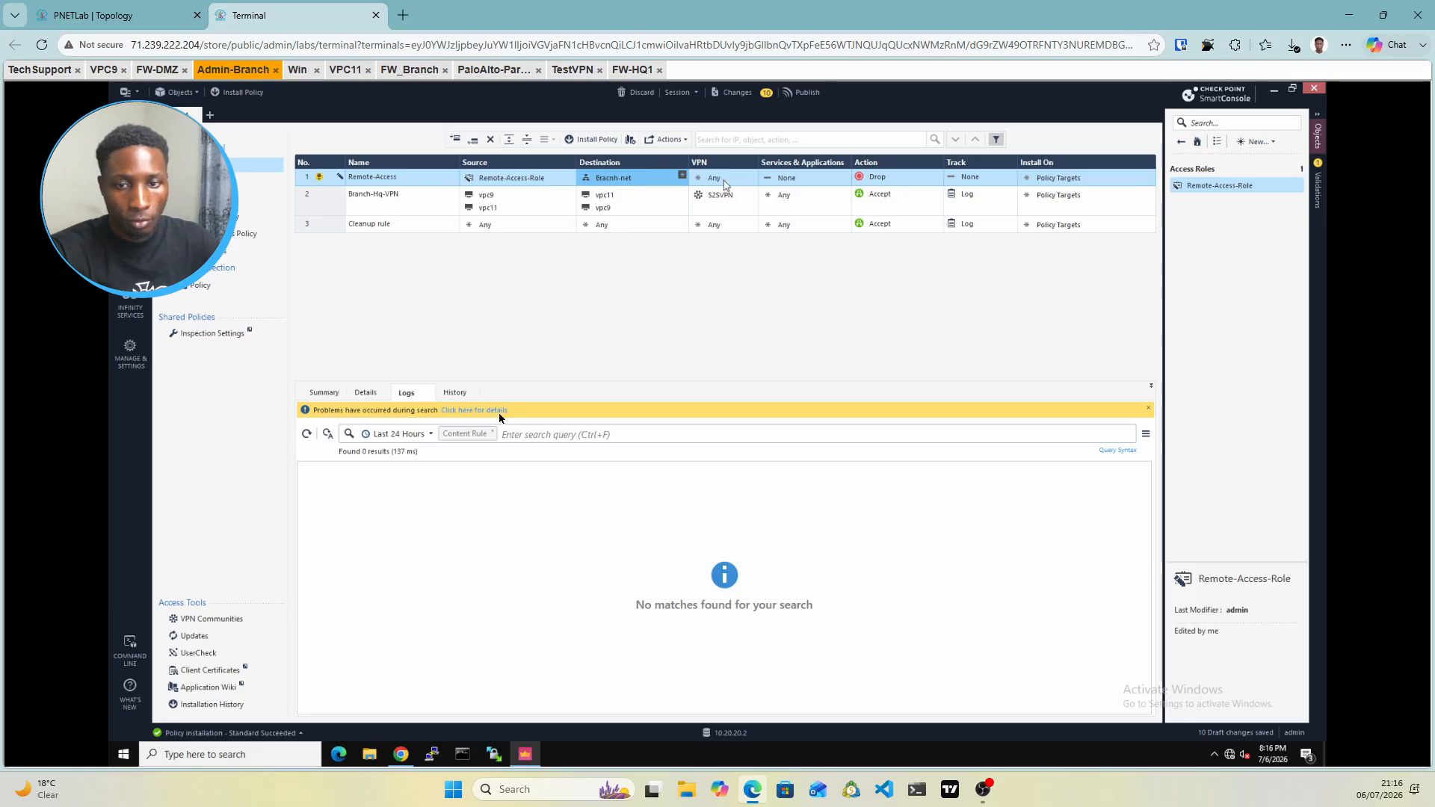
Add FW-BR as a participating gateway in the RemoteAccess VPN community
left_click(212, 619)
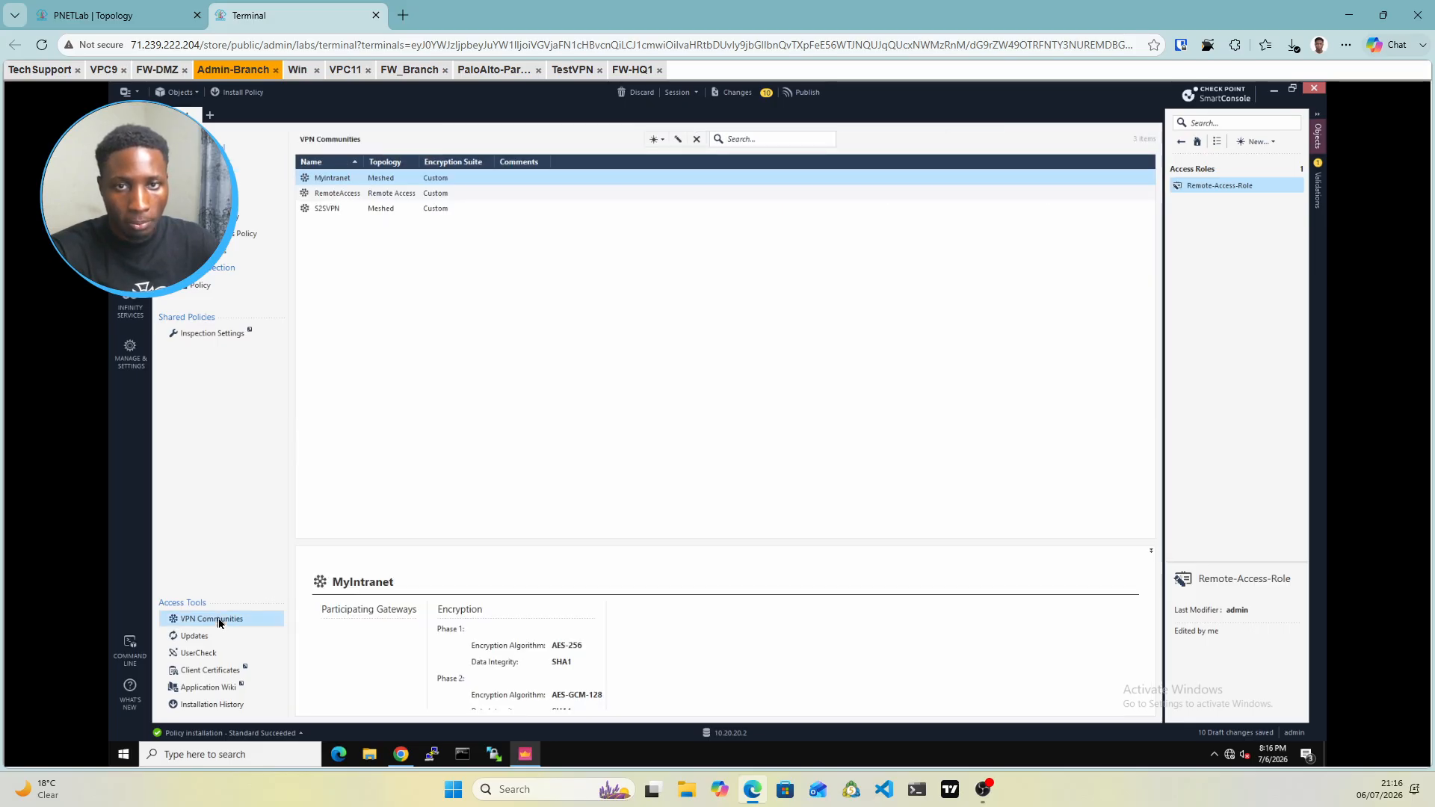
double_click(355, 198)
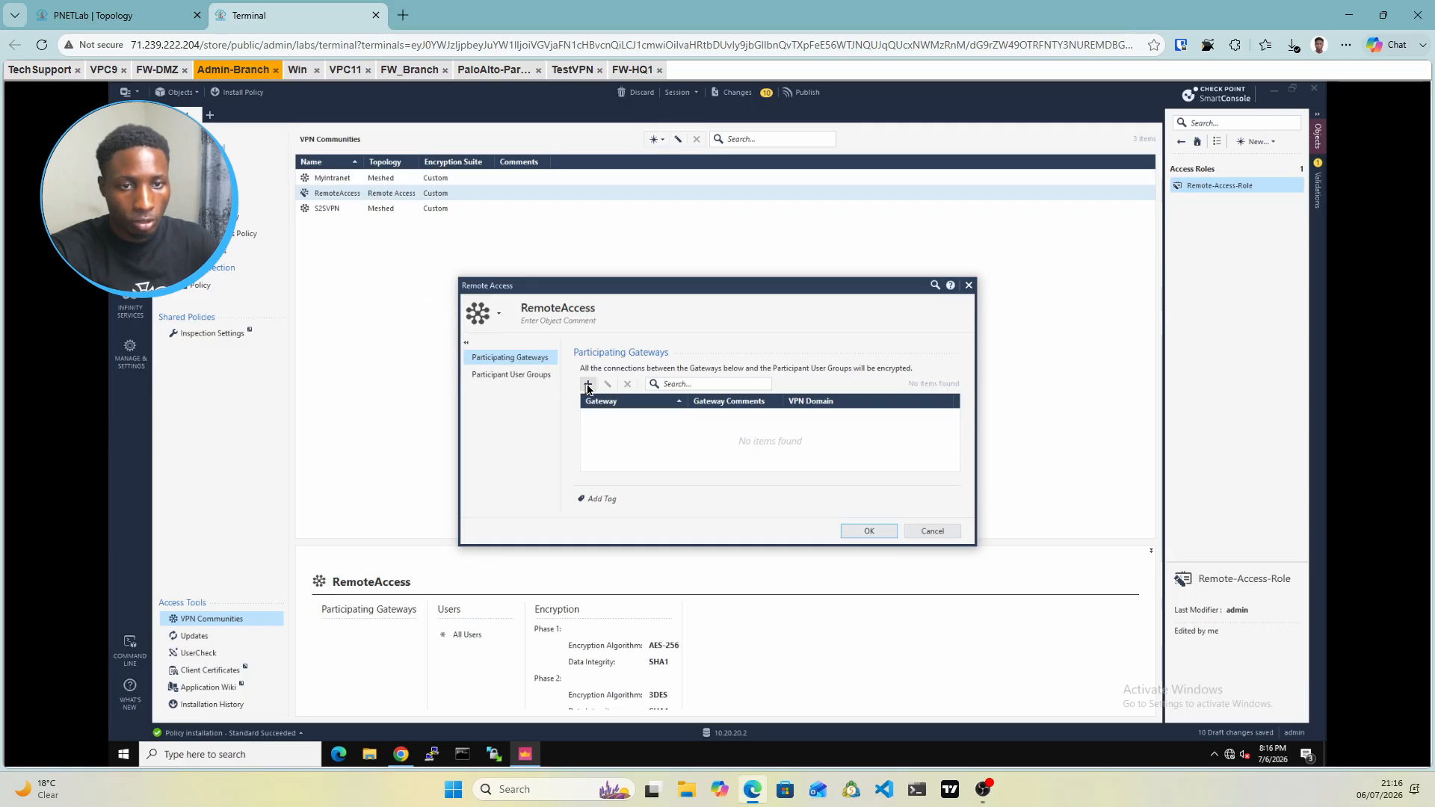
left_click(588, 384)
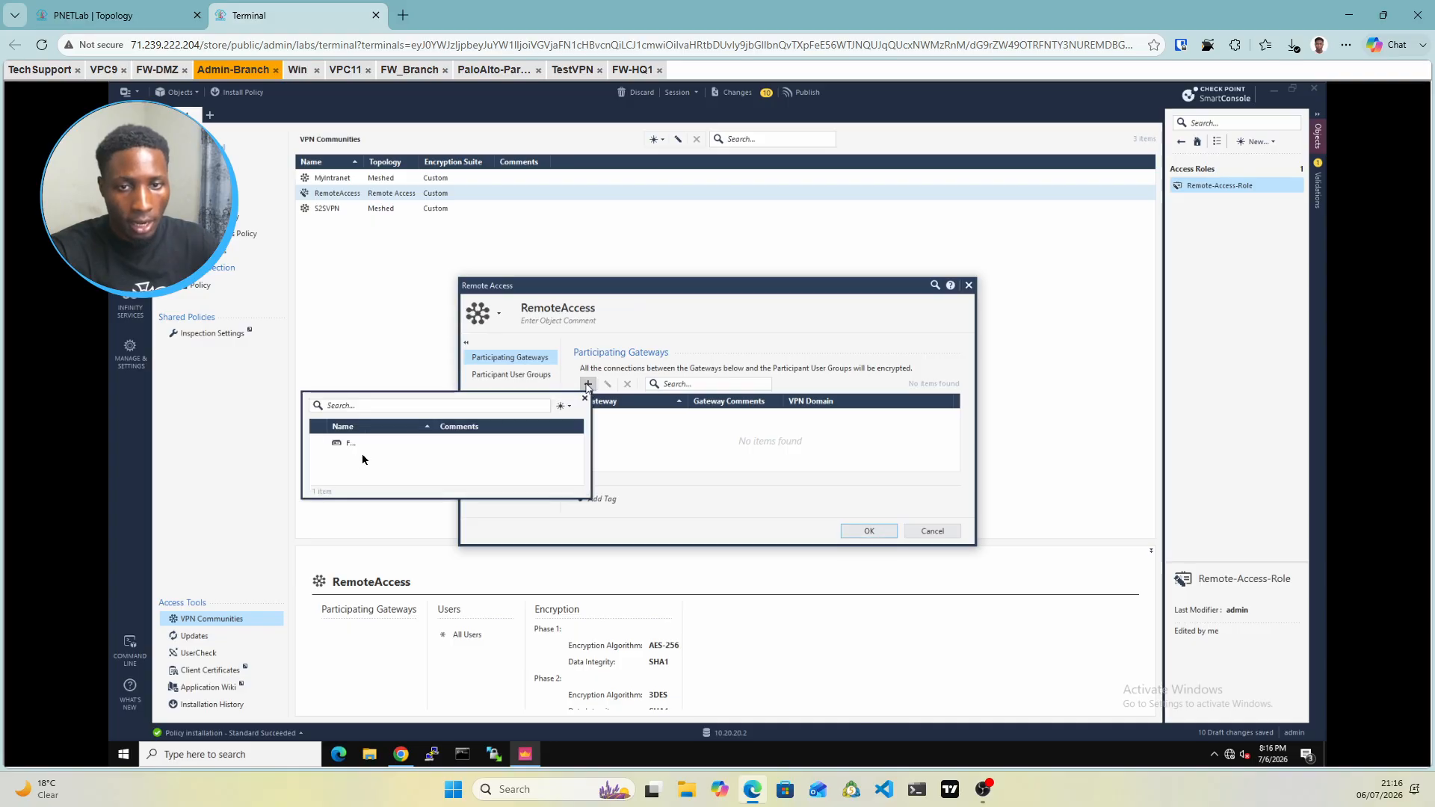
mouse_move(322, 443)
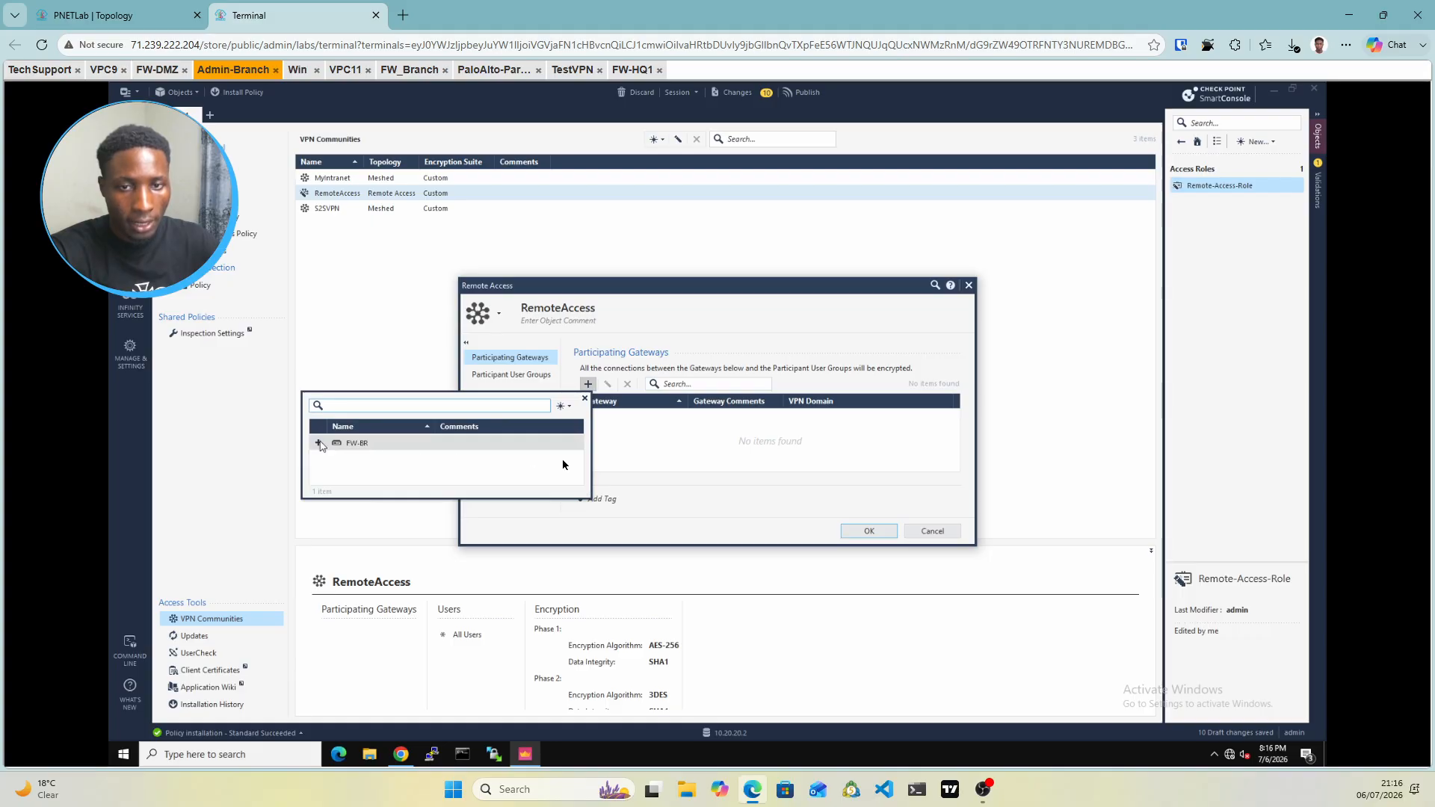
left_click(319, 444)
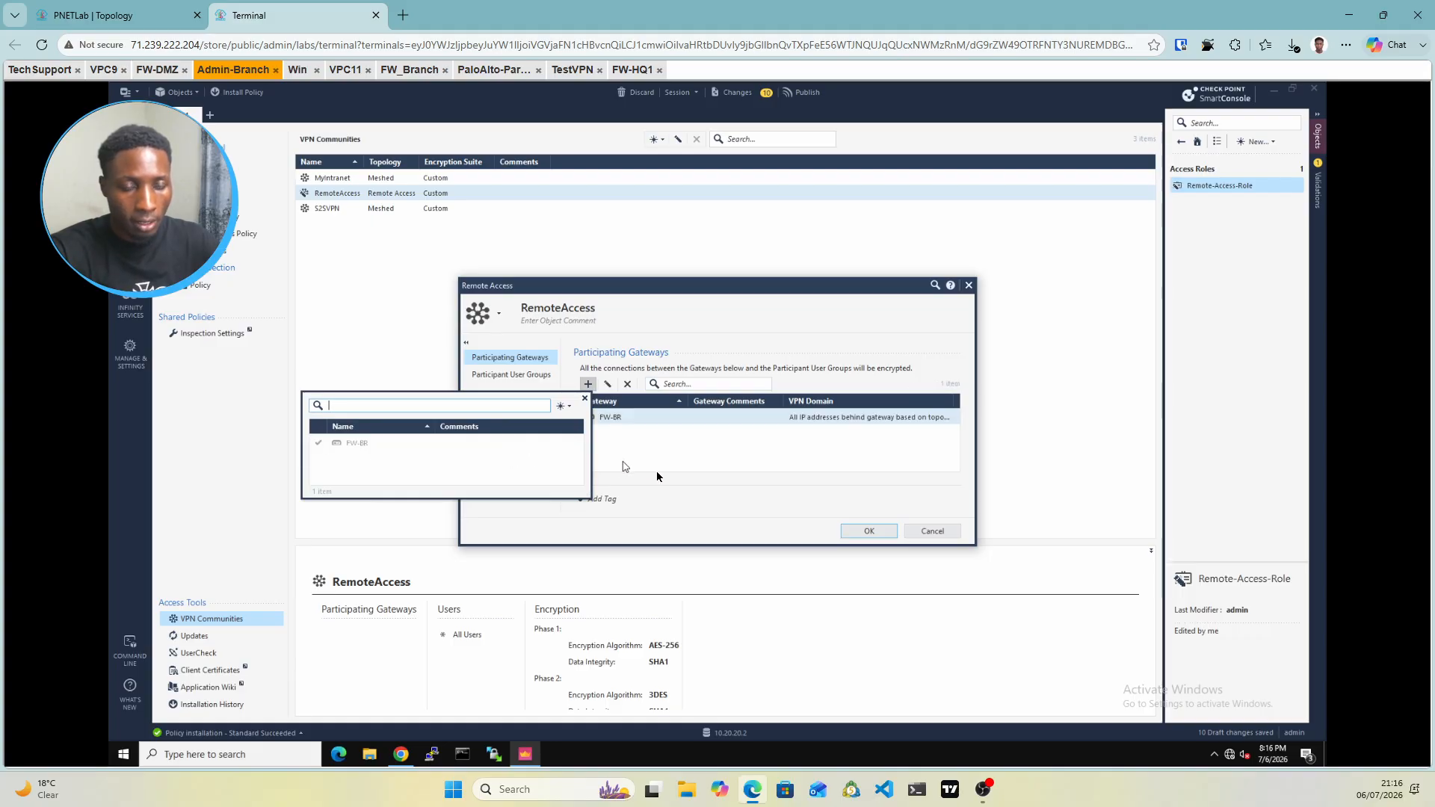
left_click(657, 472)
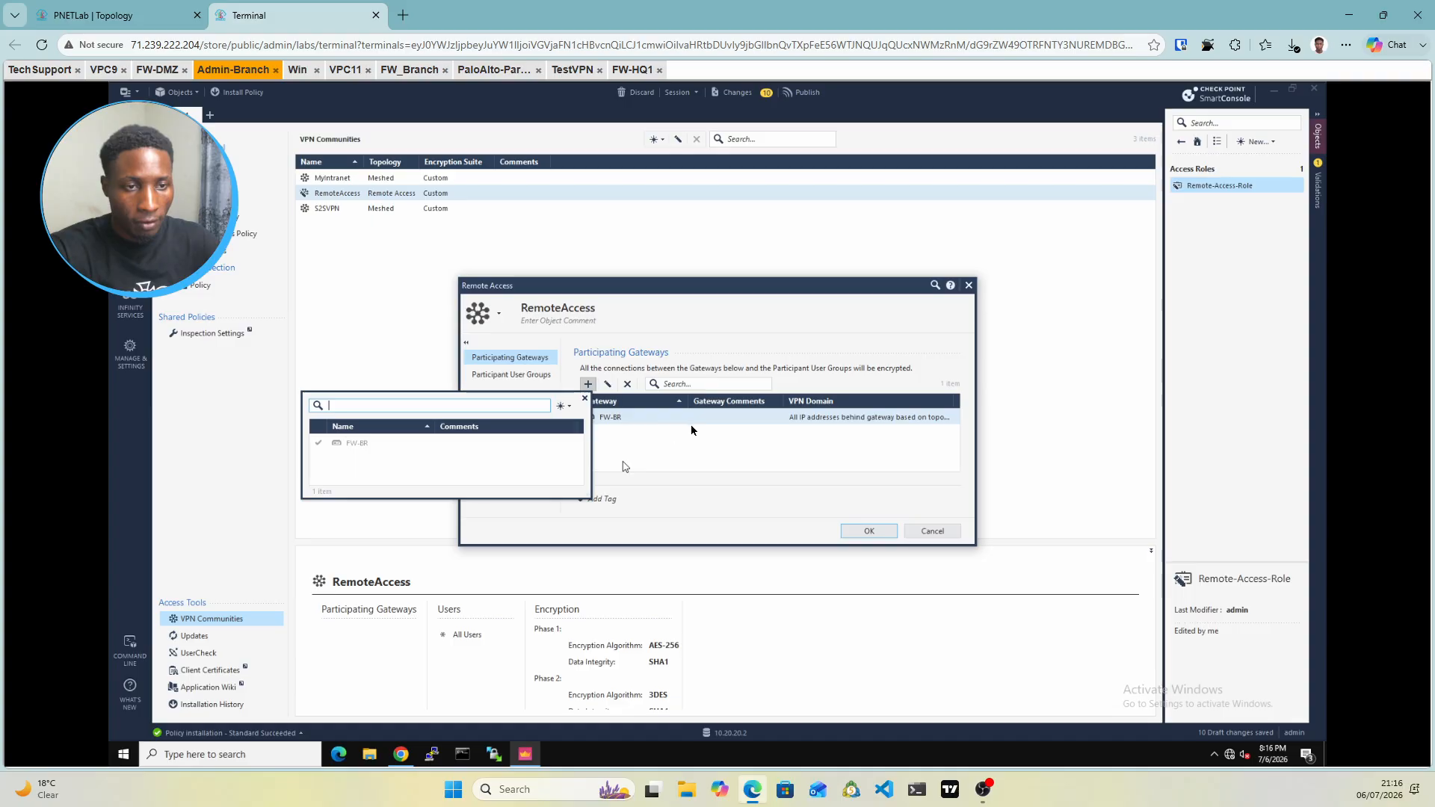
Define FW-BR's VPN domain manually as Bracnh-net
double_click(840, 417)
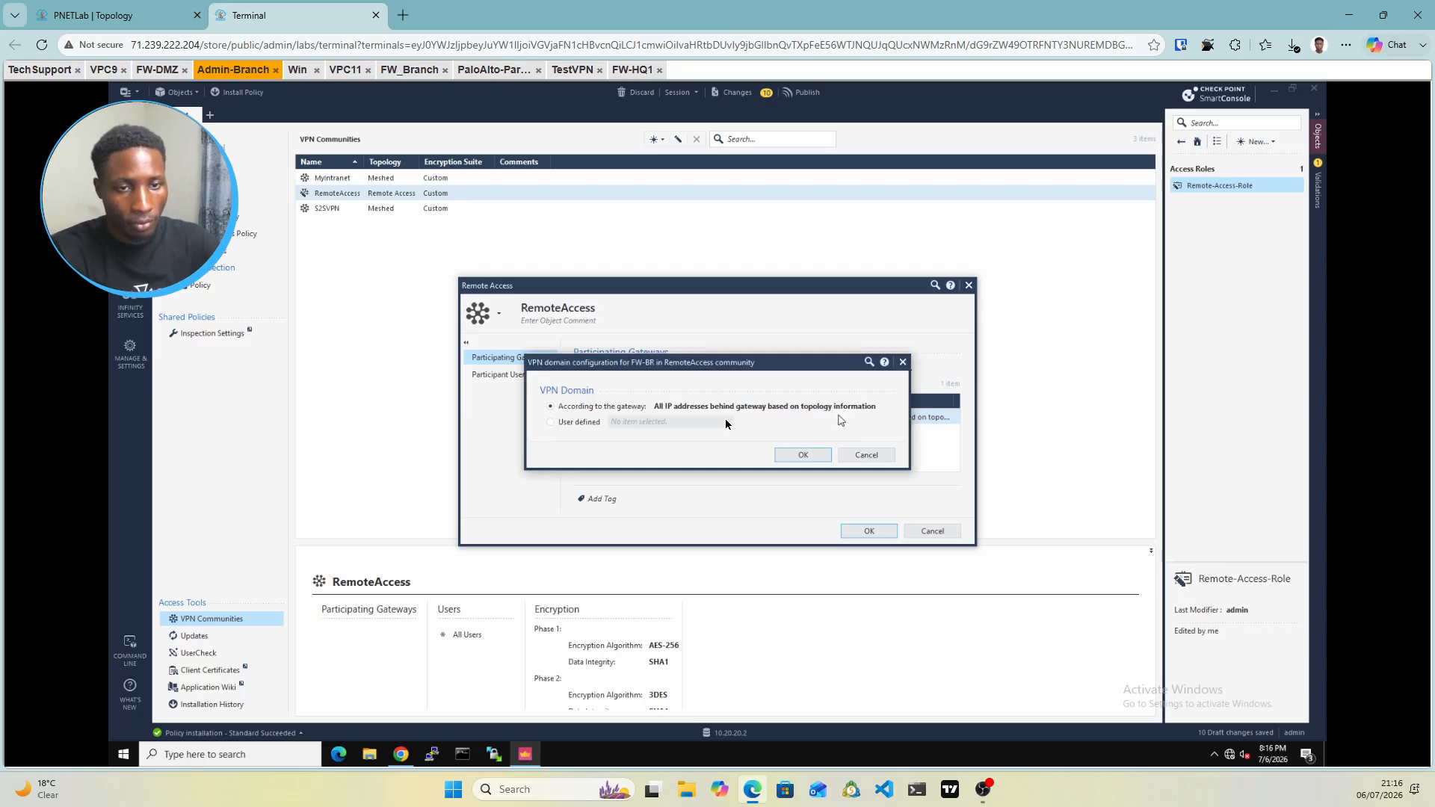
left_click(550, 423)
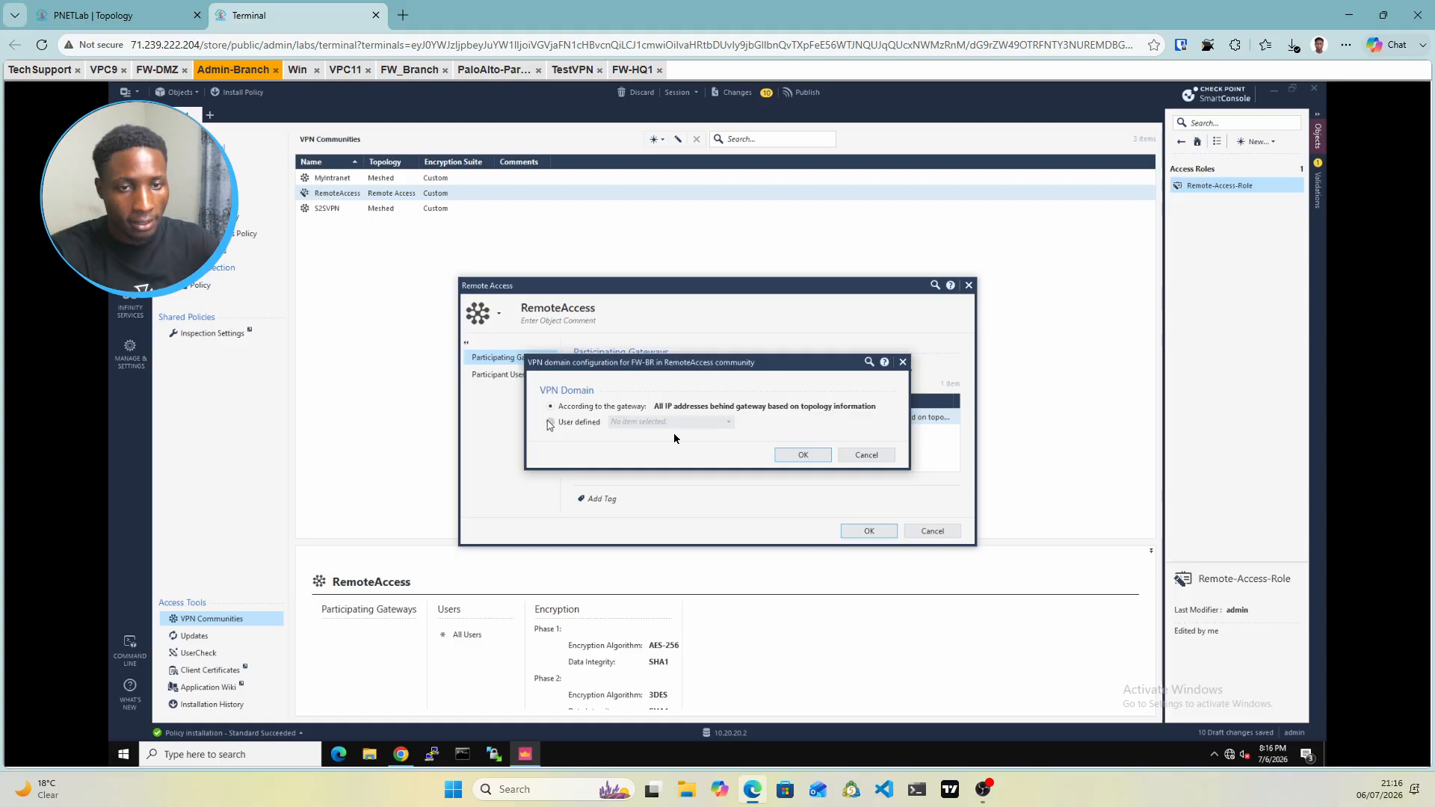
left_click(701, 422)
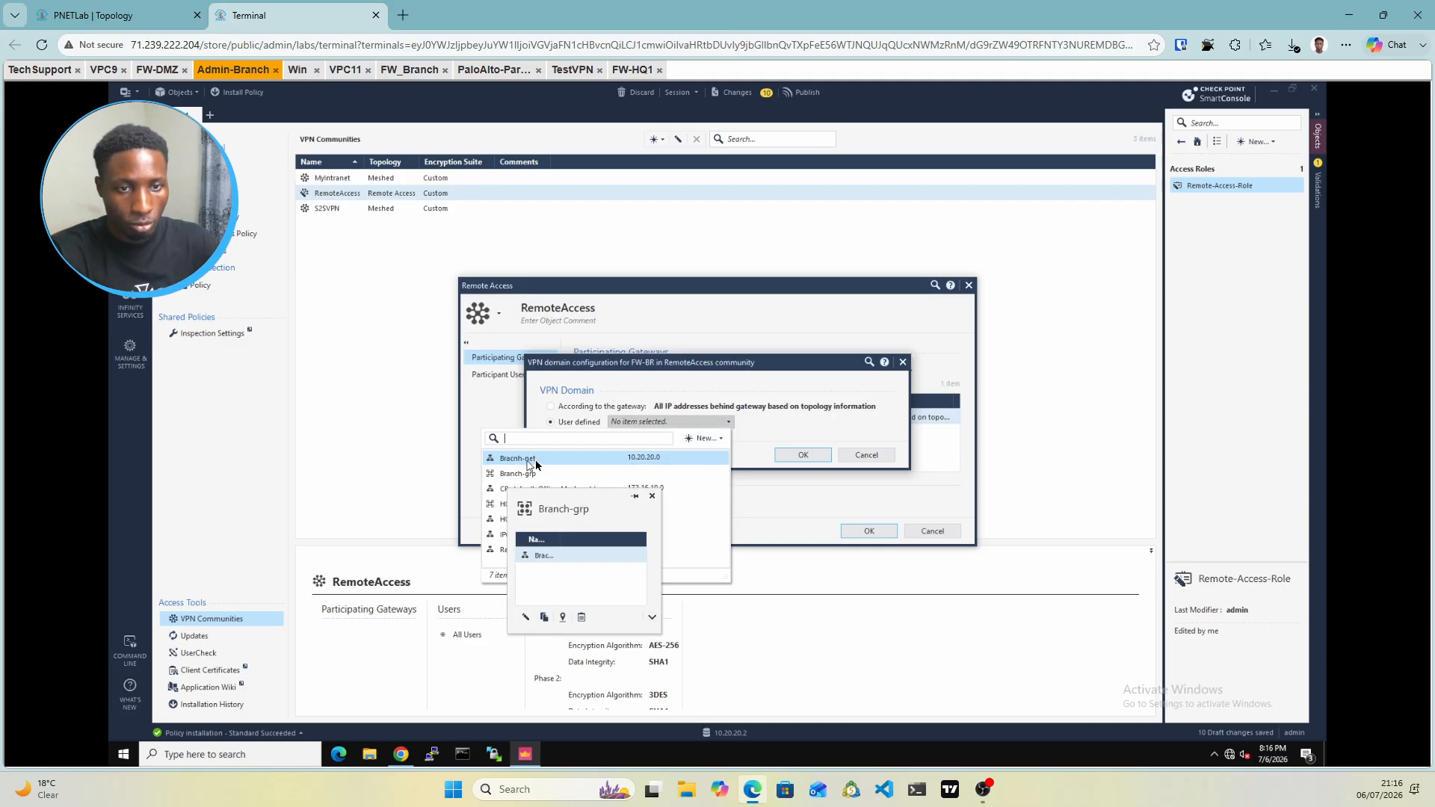
left_click(570, 463)
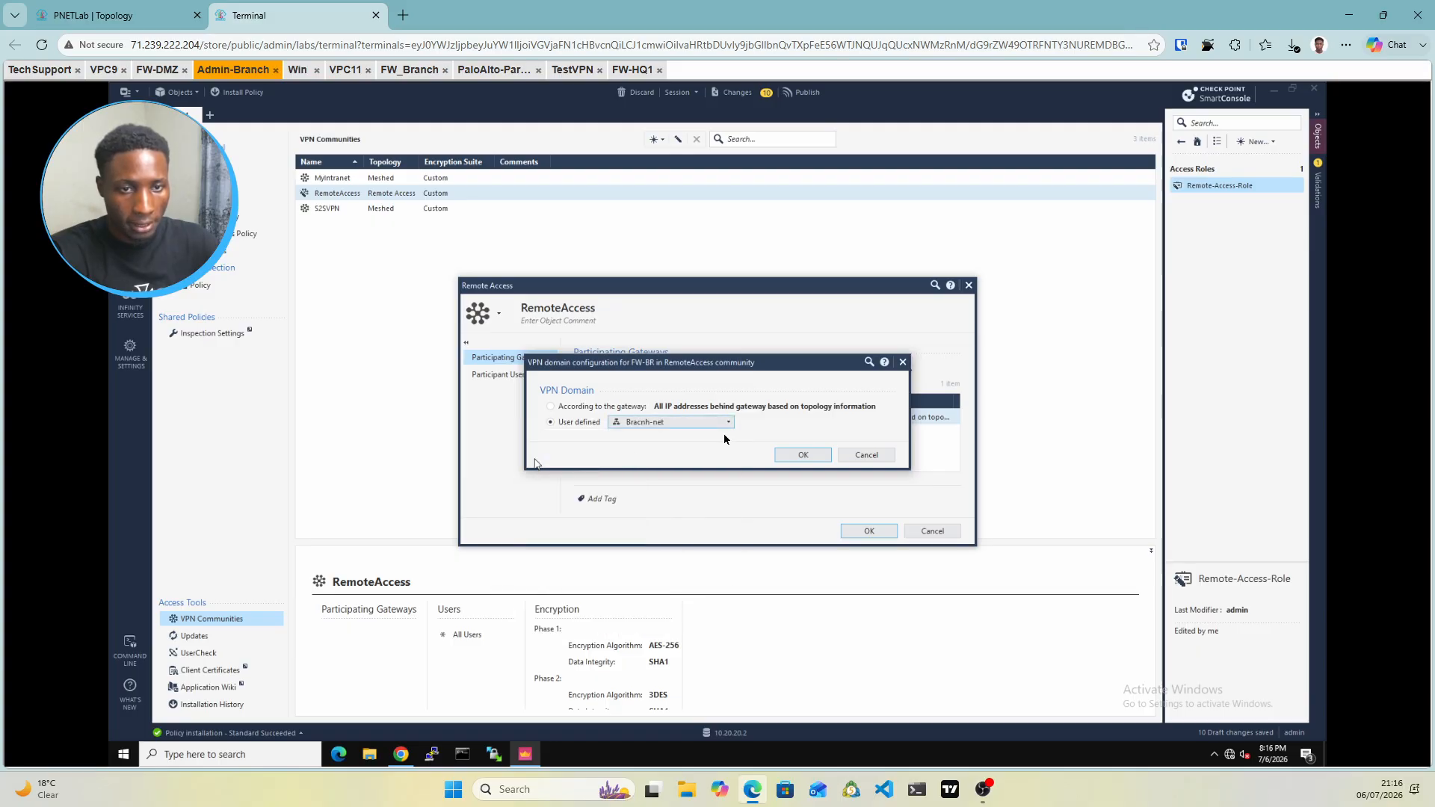
left_click(813, 462)
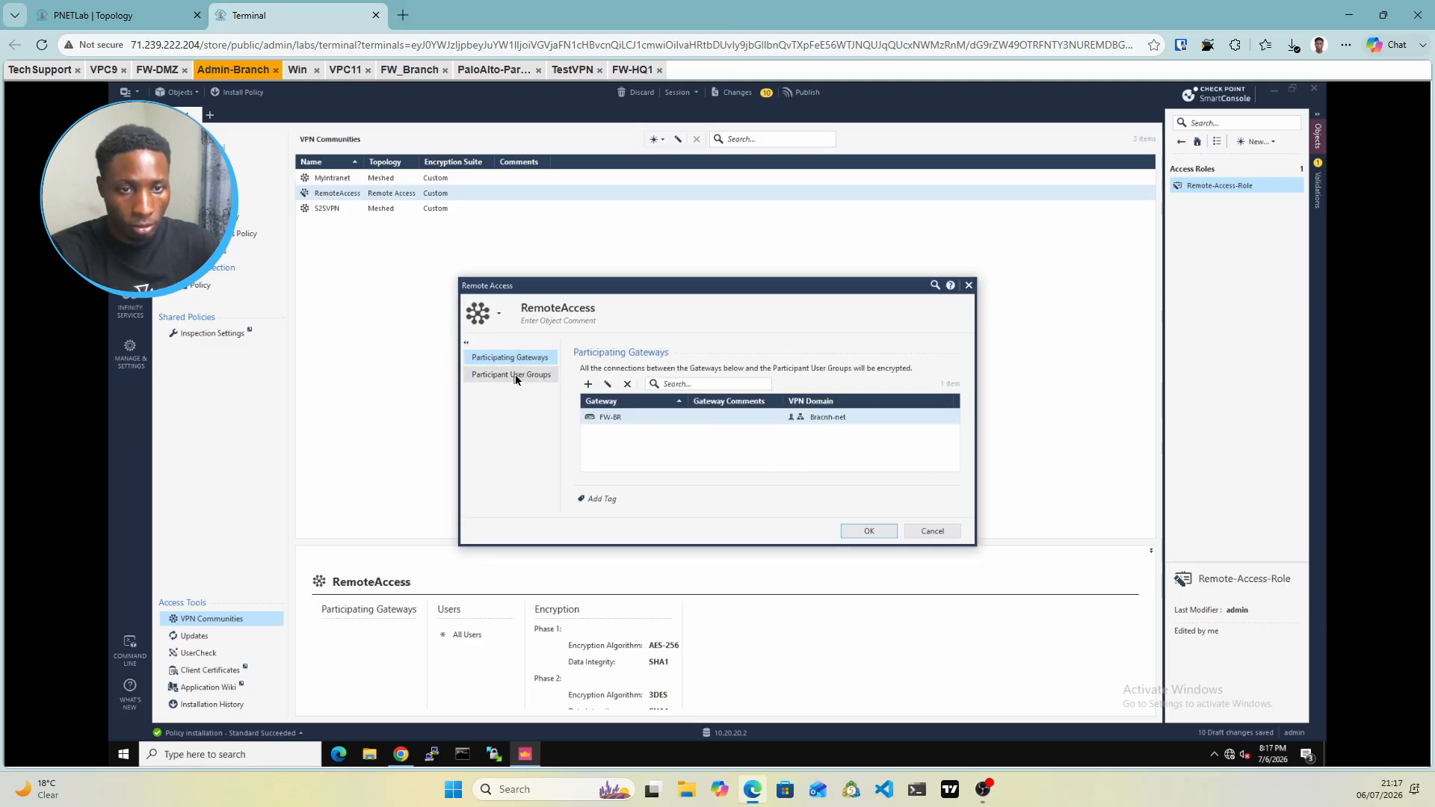
Make Remote-Grp the community's participant user group and save the RemoteAccess settings
left_click(515, 379)
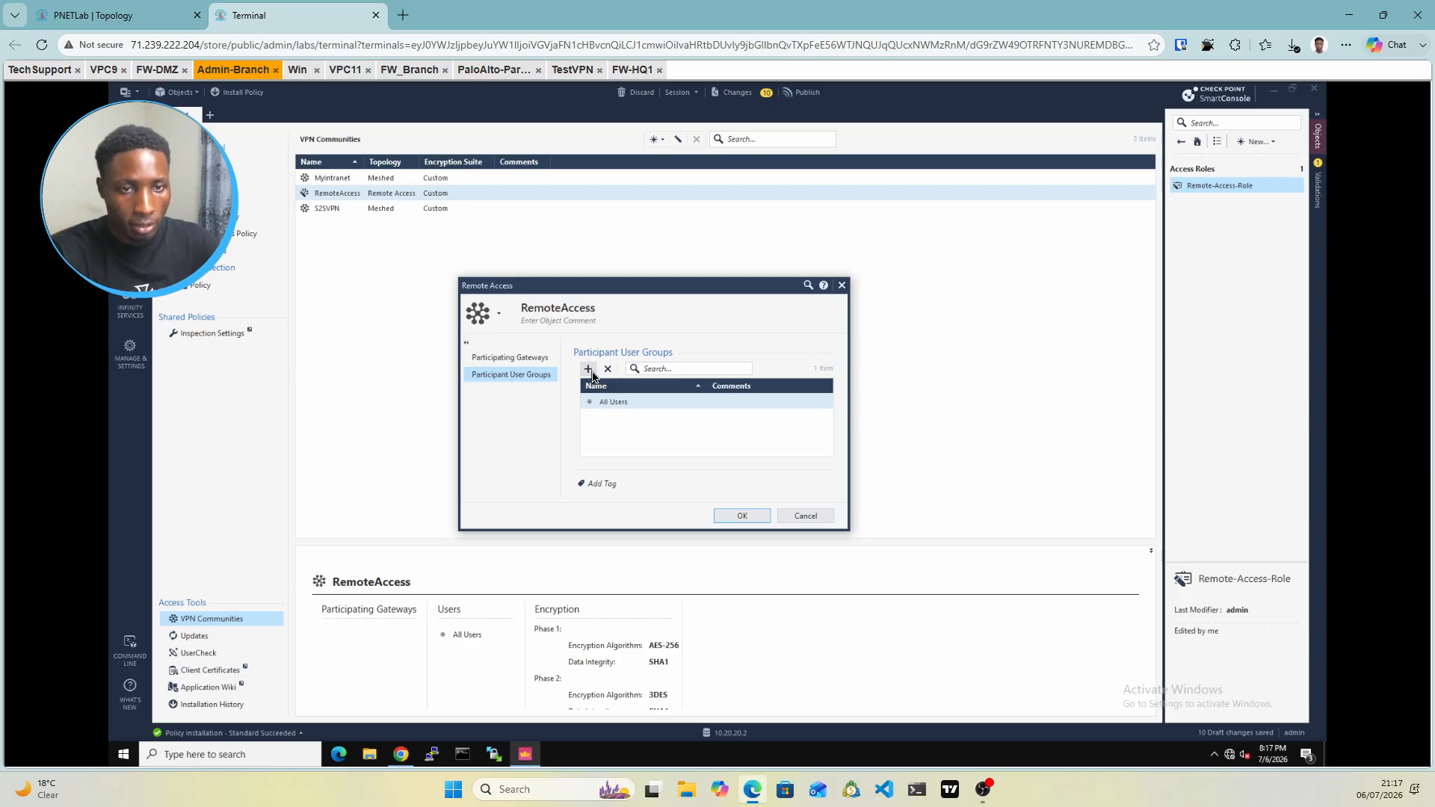
left_click(588, 369)
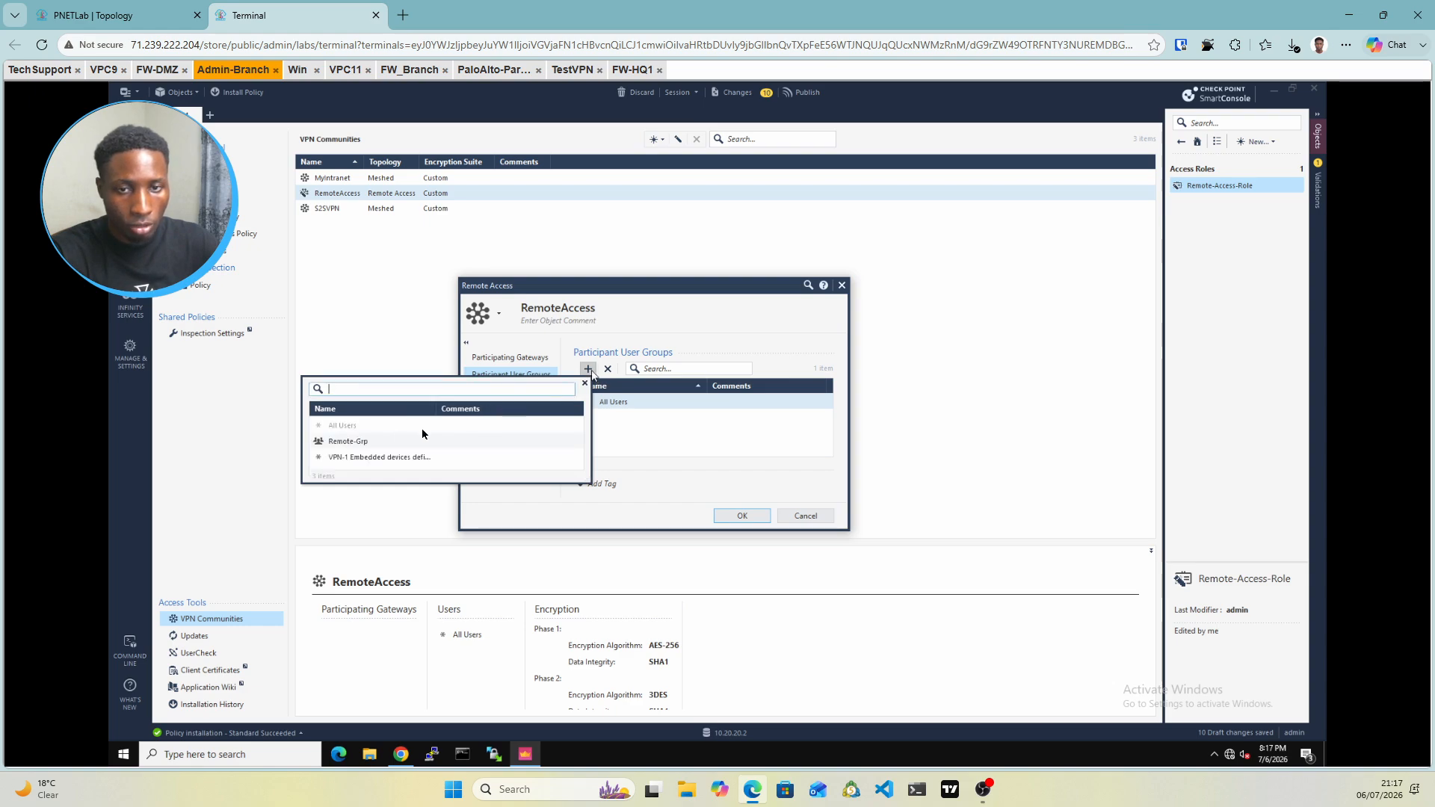
left_click(330, 441)
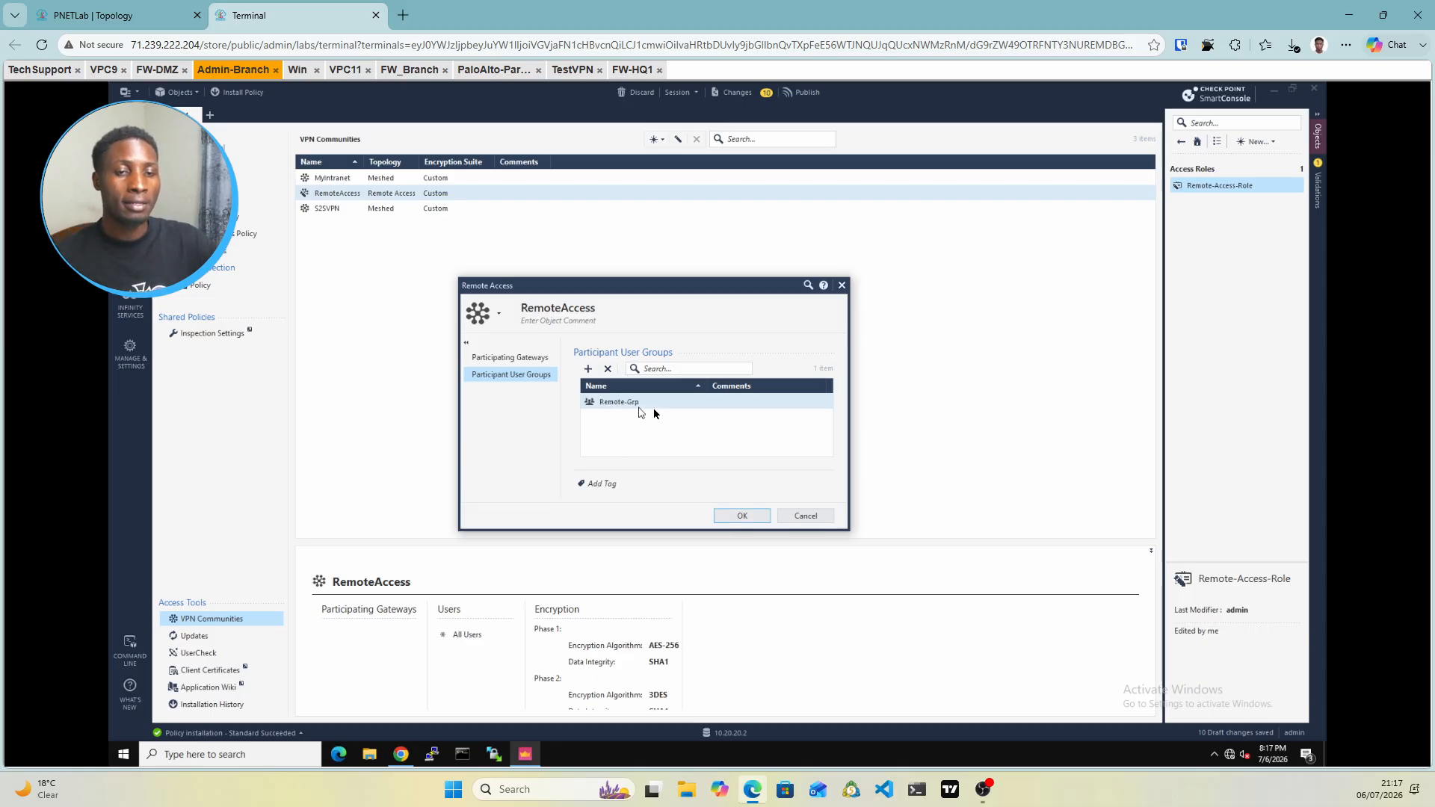
left_click(741, 519)
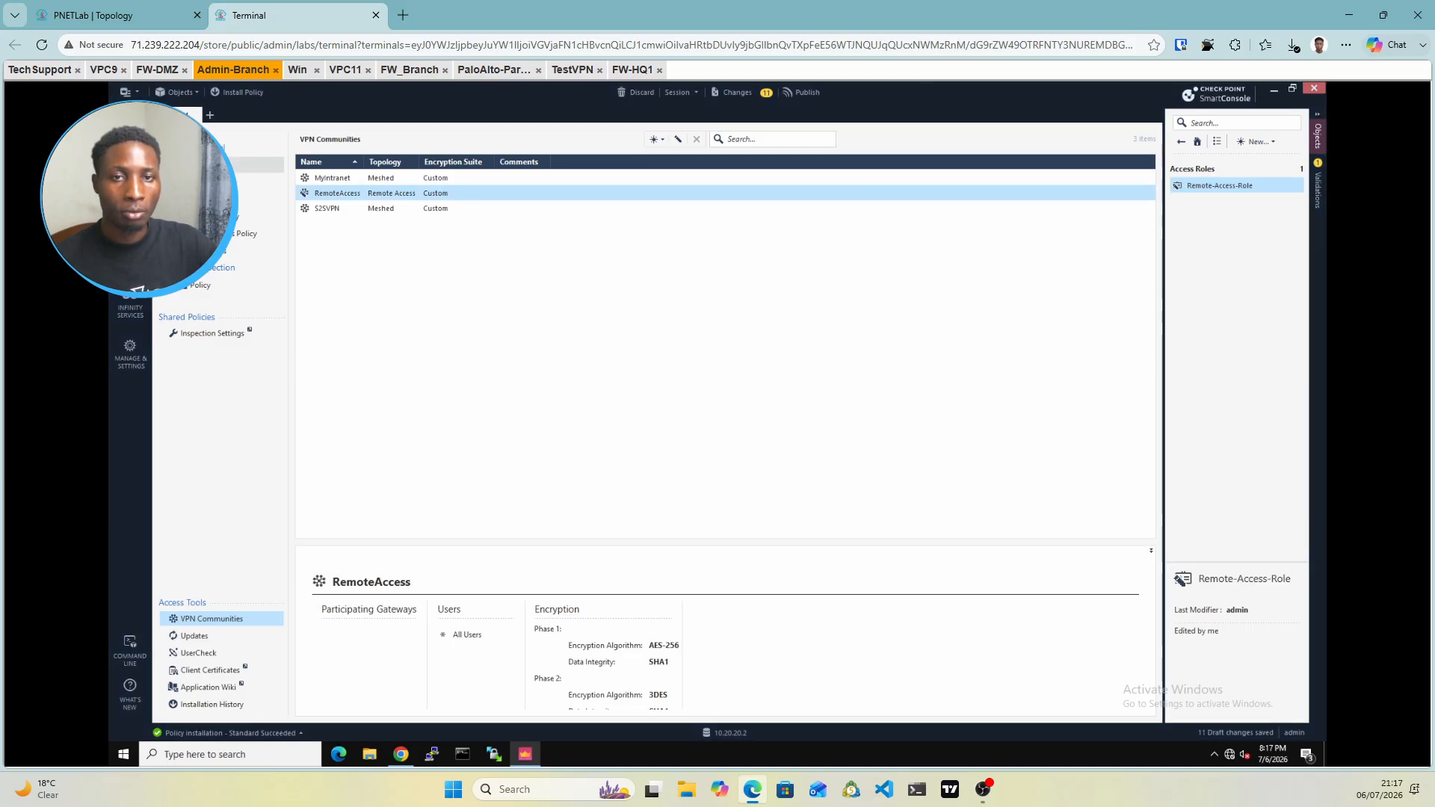
Set rule 1's VPN match to the RemoteAccess community
left_click(196, 165)
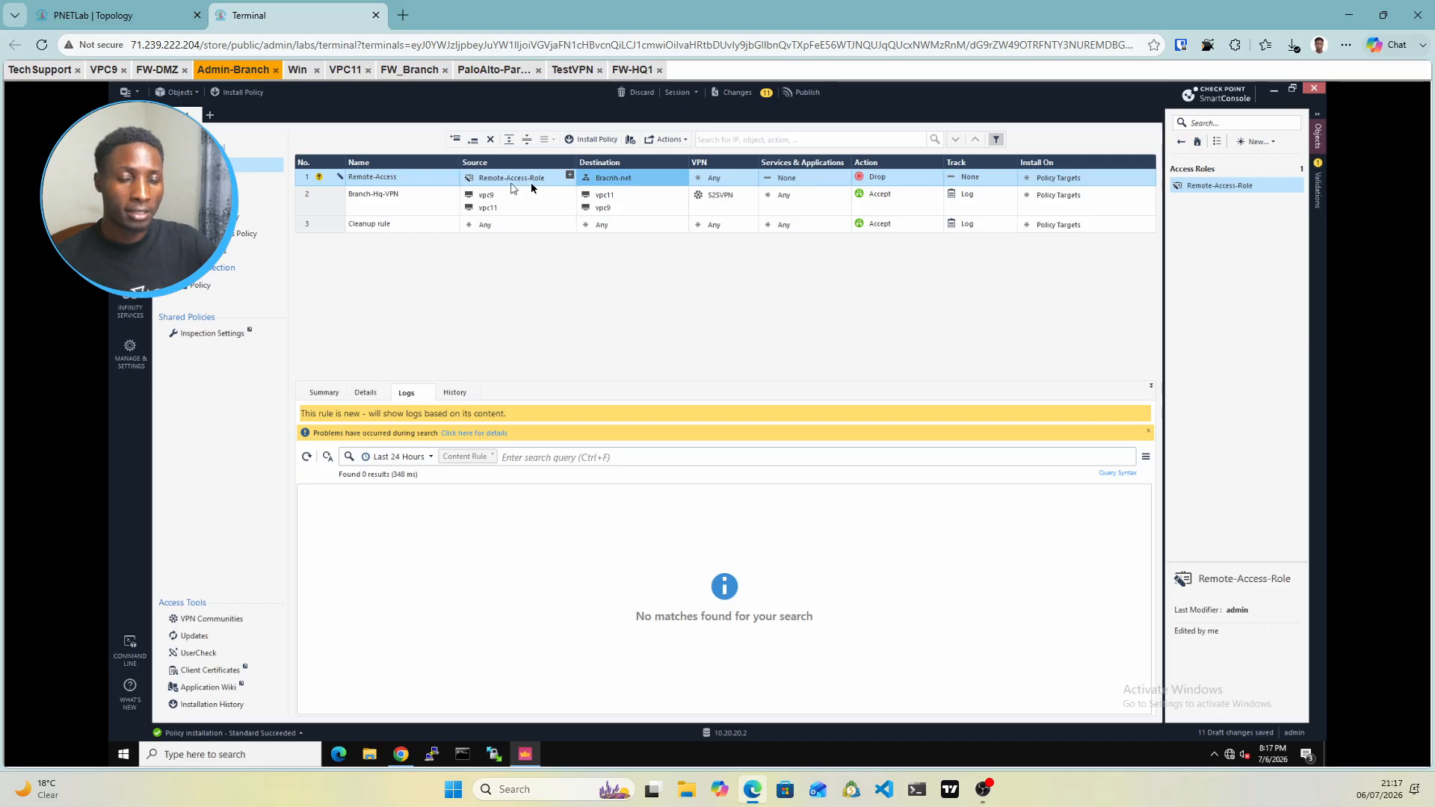
mouse_move(531, 187)
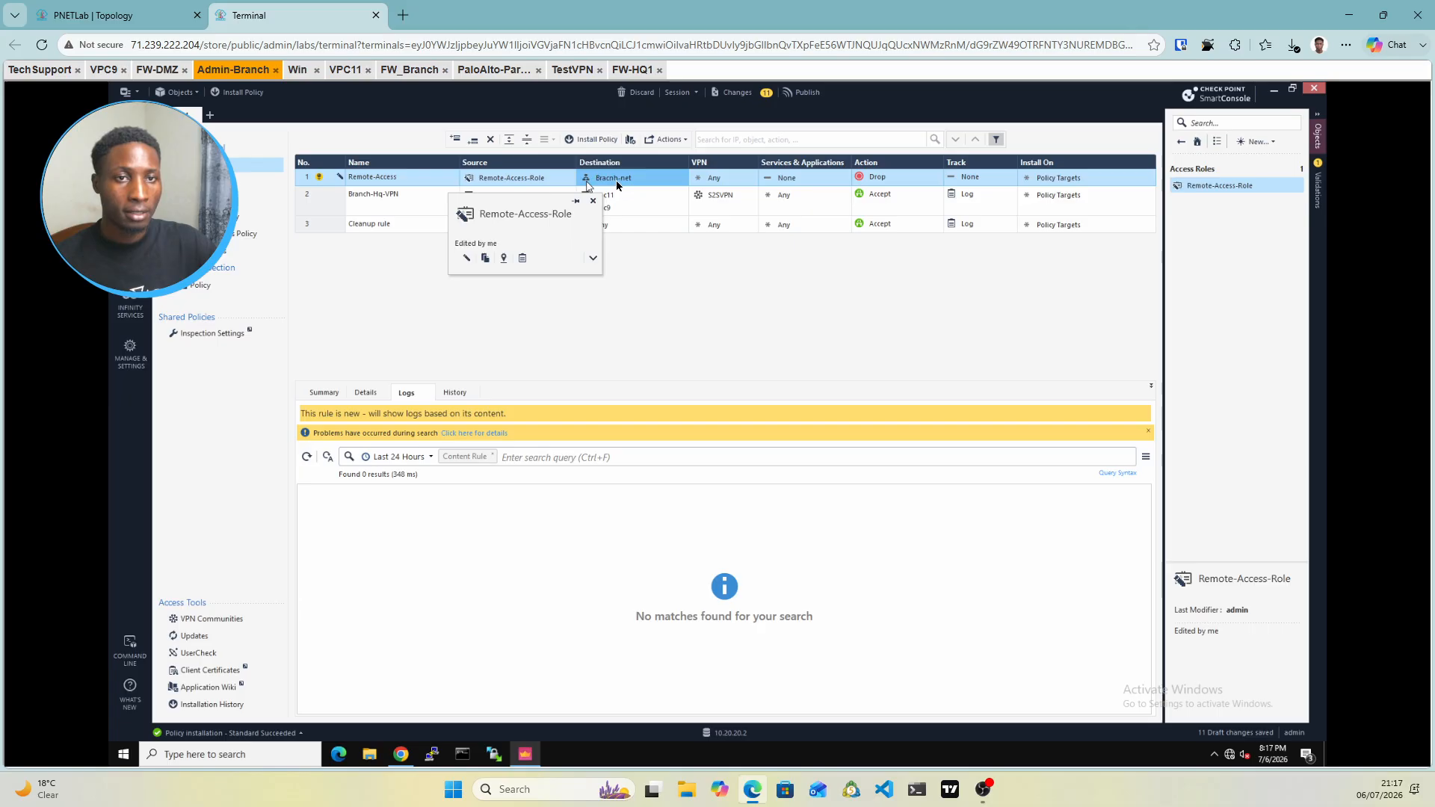
mouse_move(616, 183)
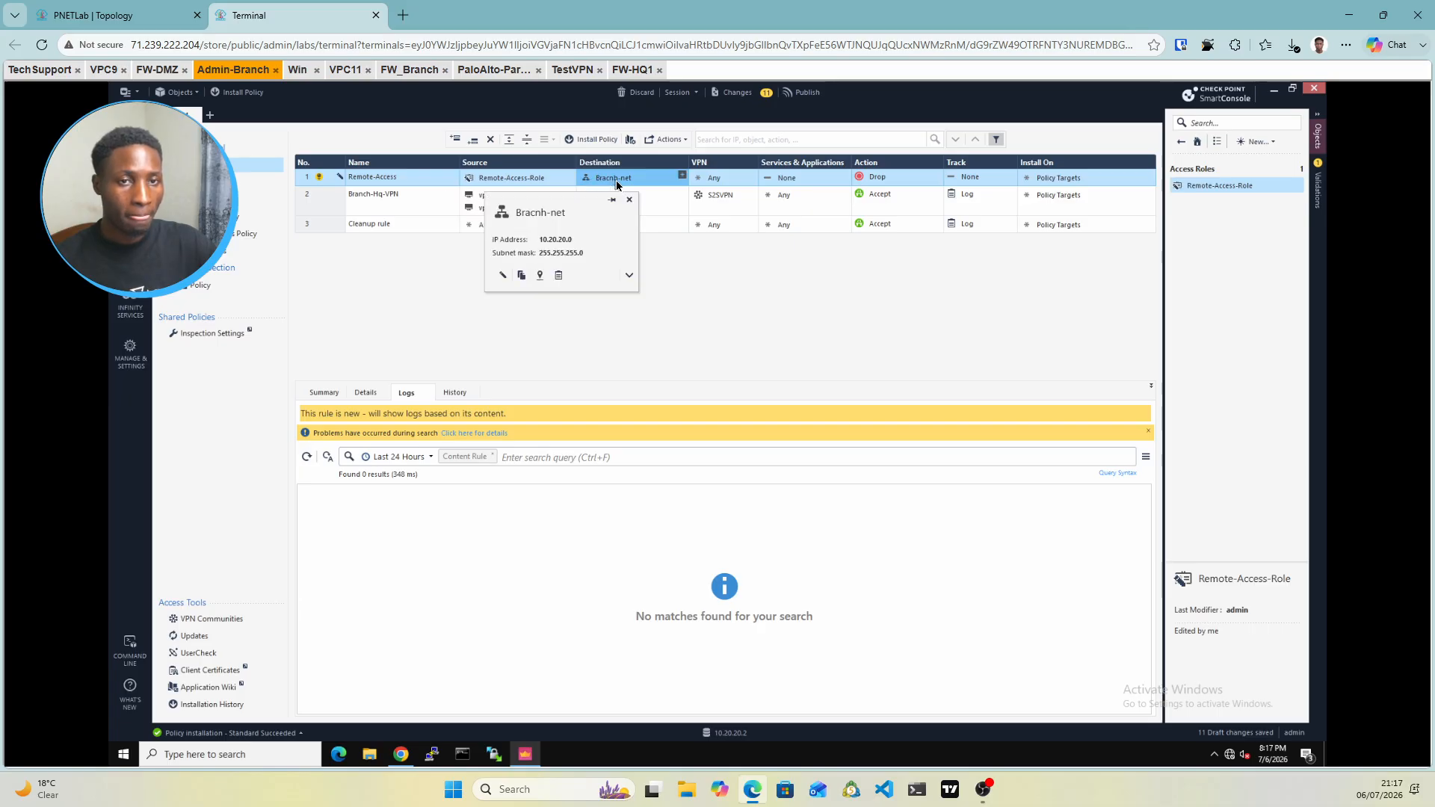
left_click(723, 185)
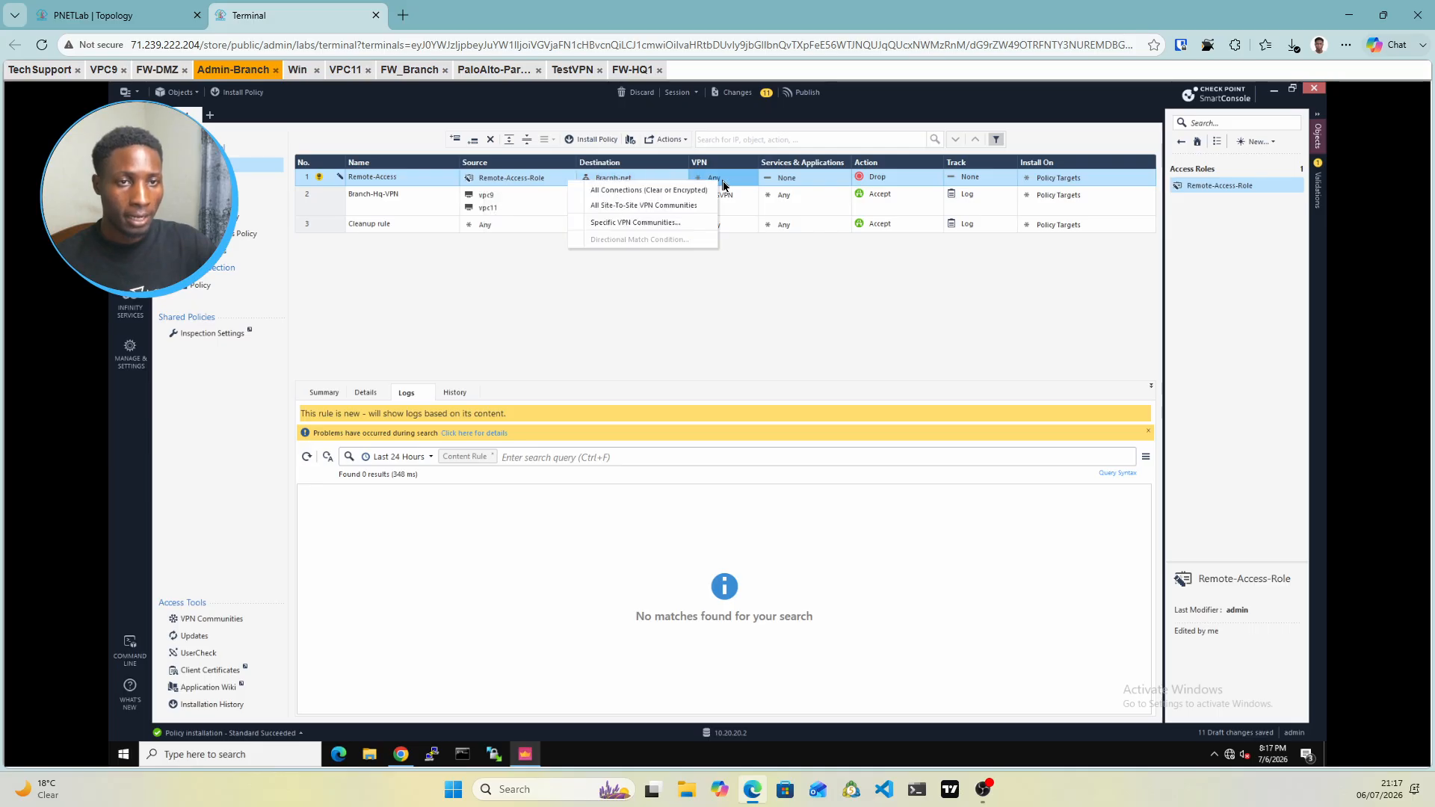
left_click(629, 223)
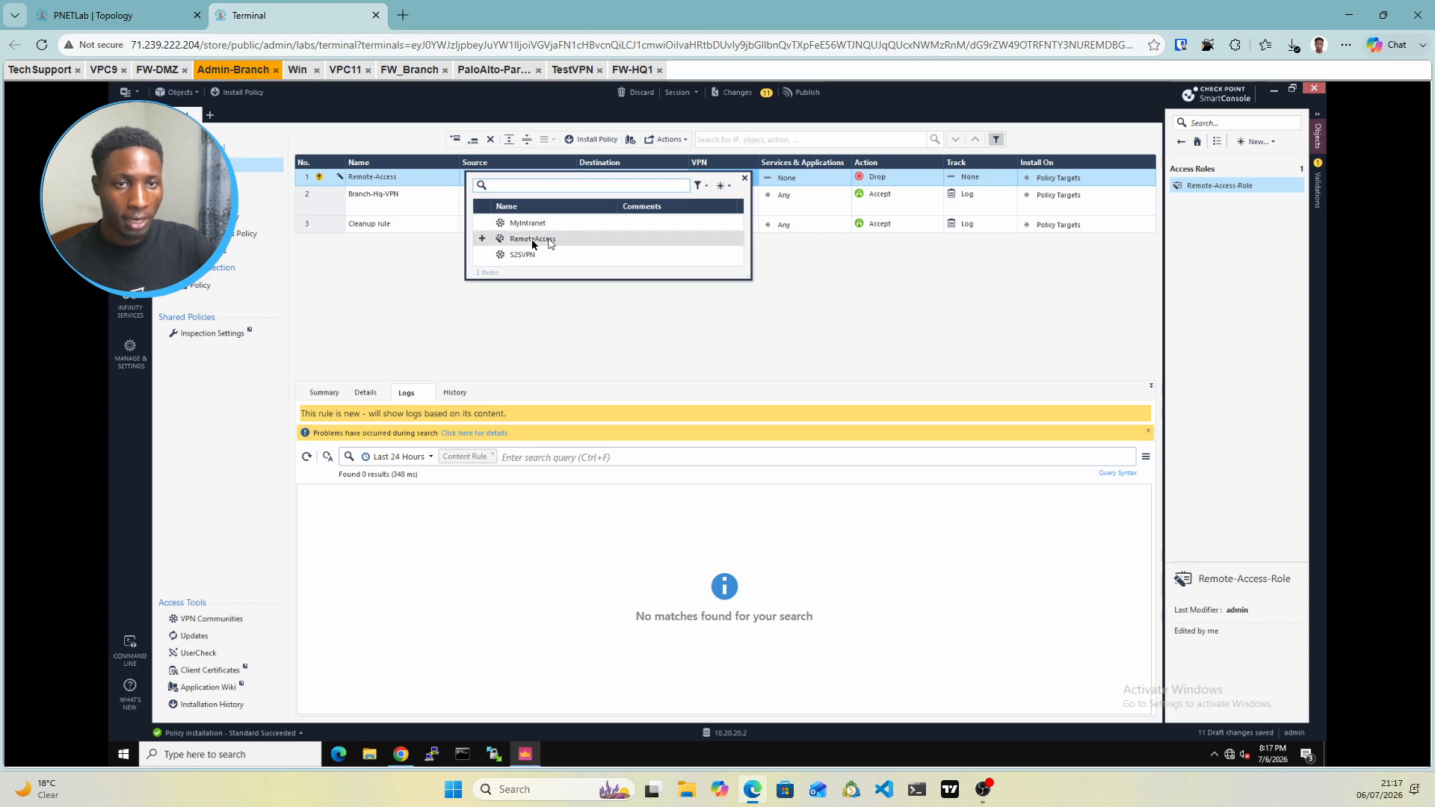
double_click(533, 240)
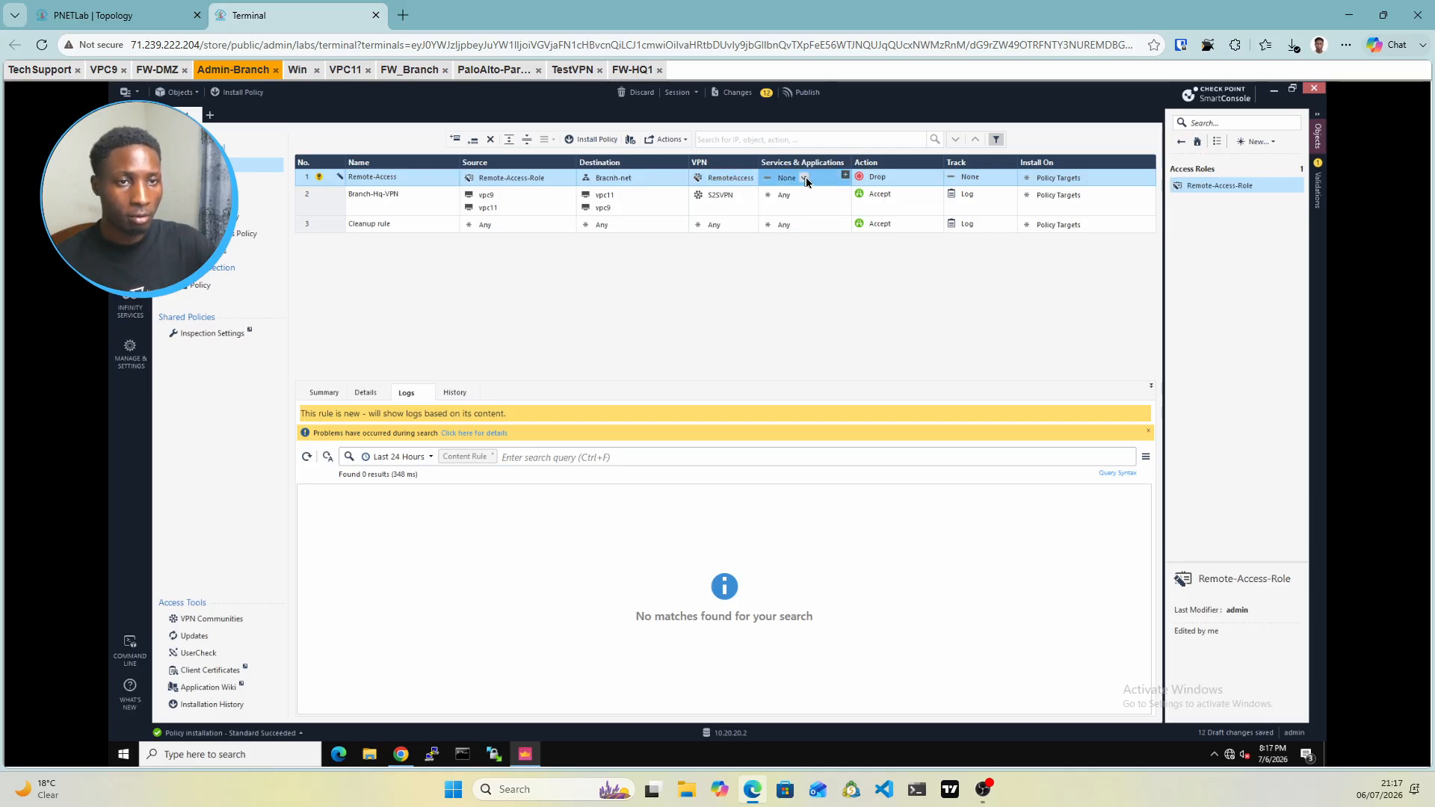
Set rule 1's services to Any, action to Accept, and track to Log
left_click(804, 179)
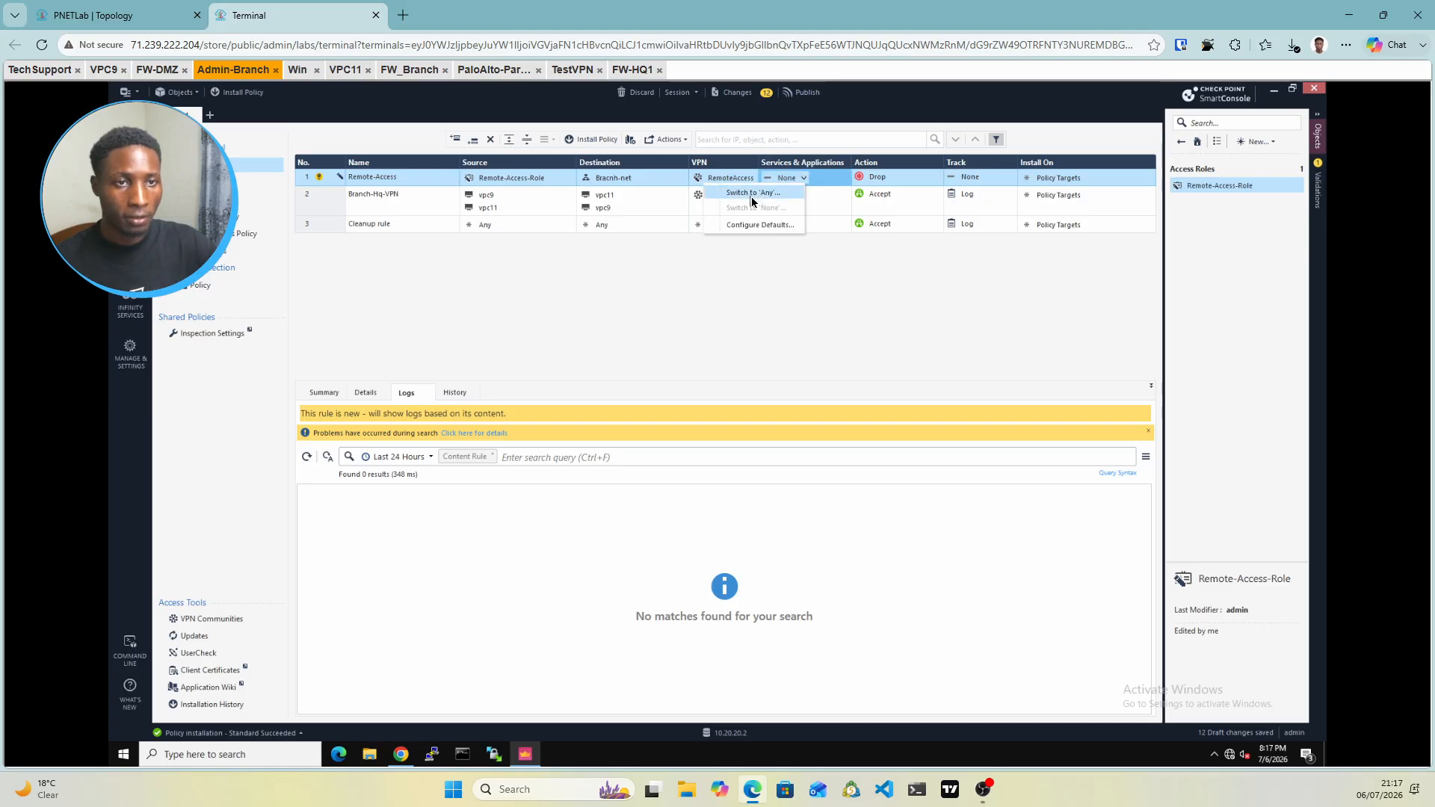
left_click(753, 193)
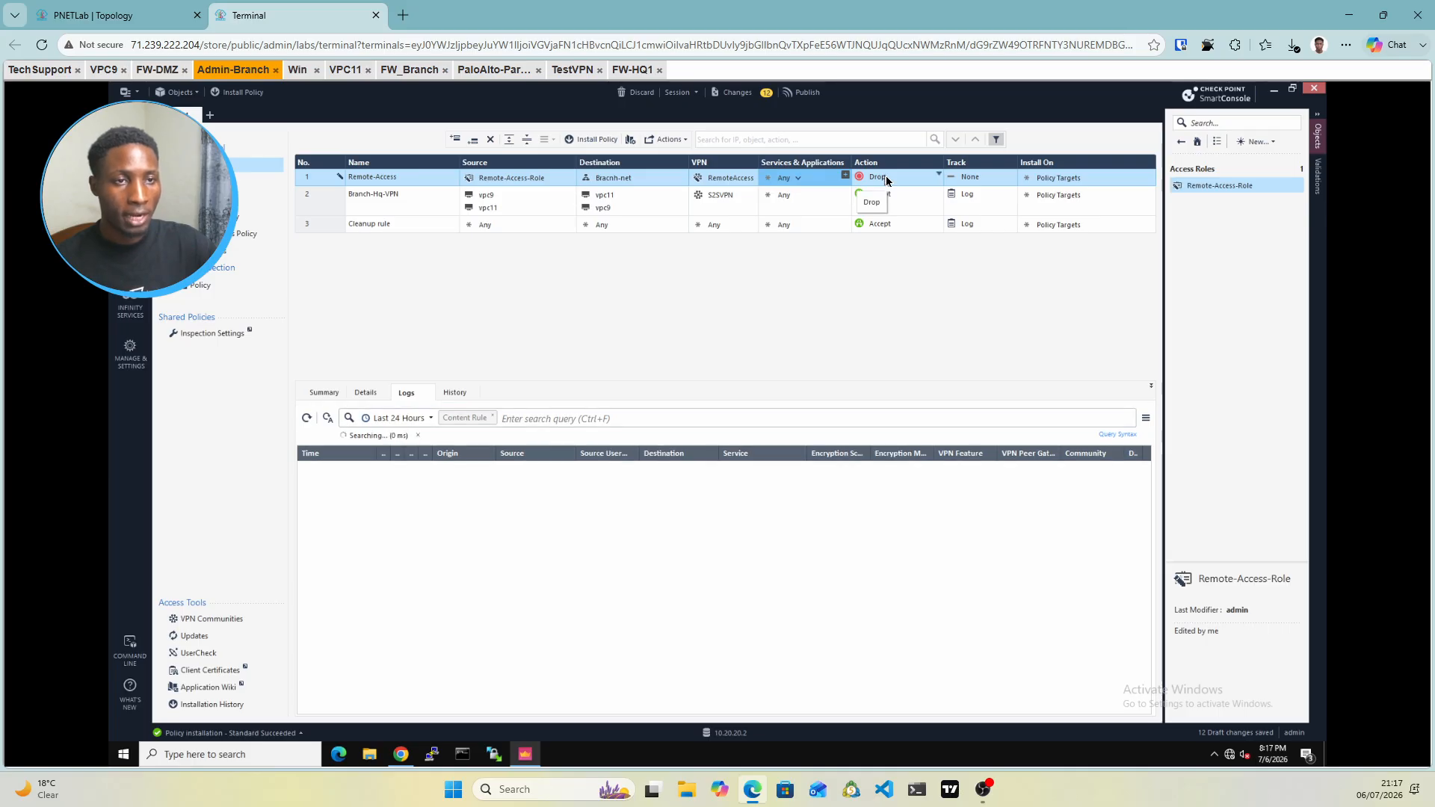
left_click(887, 181)
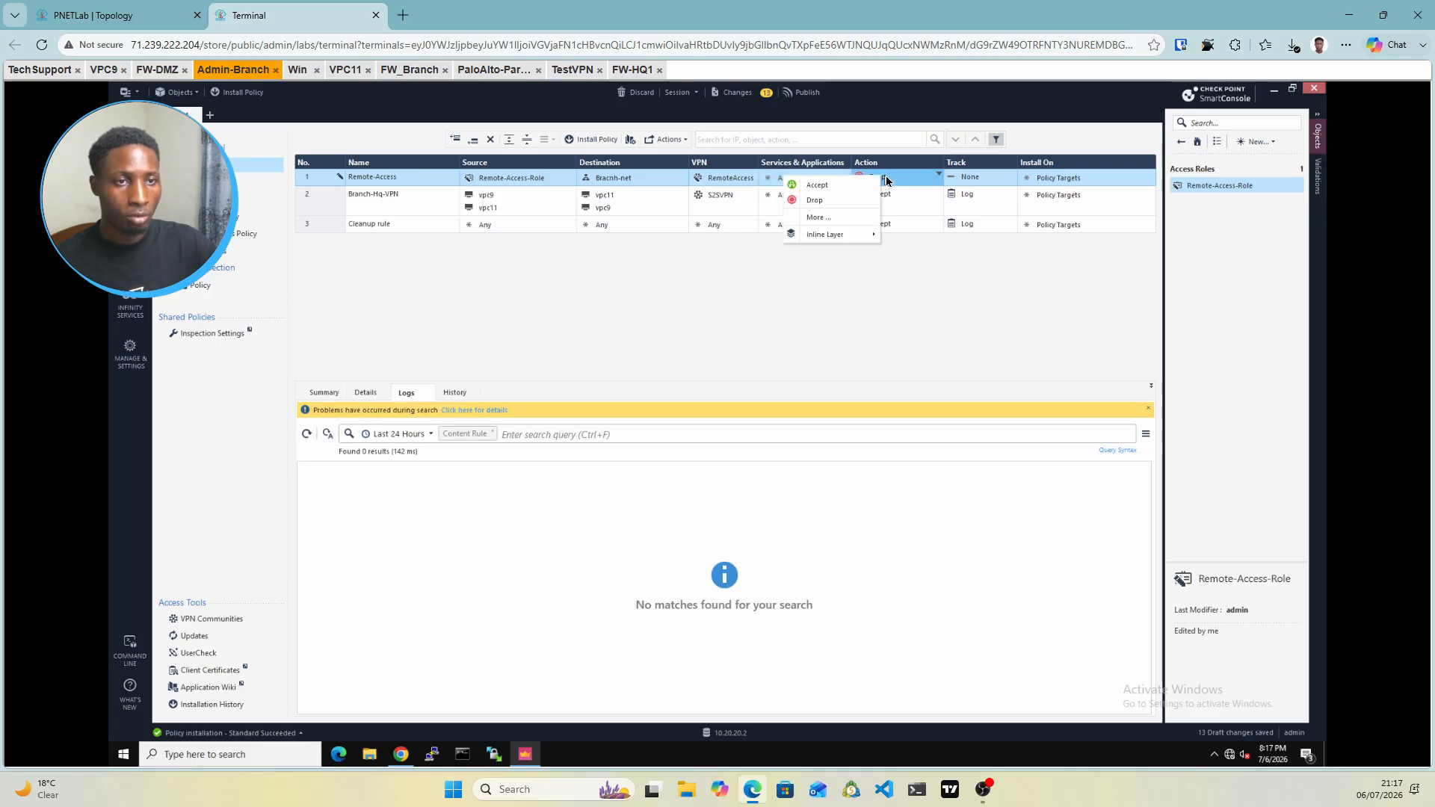
left_click(825, 187)
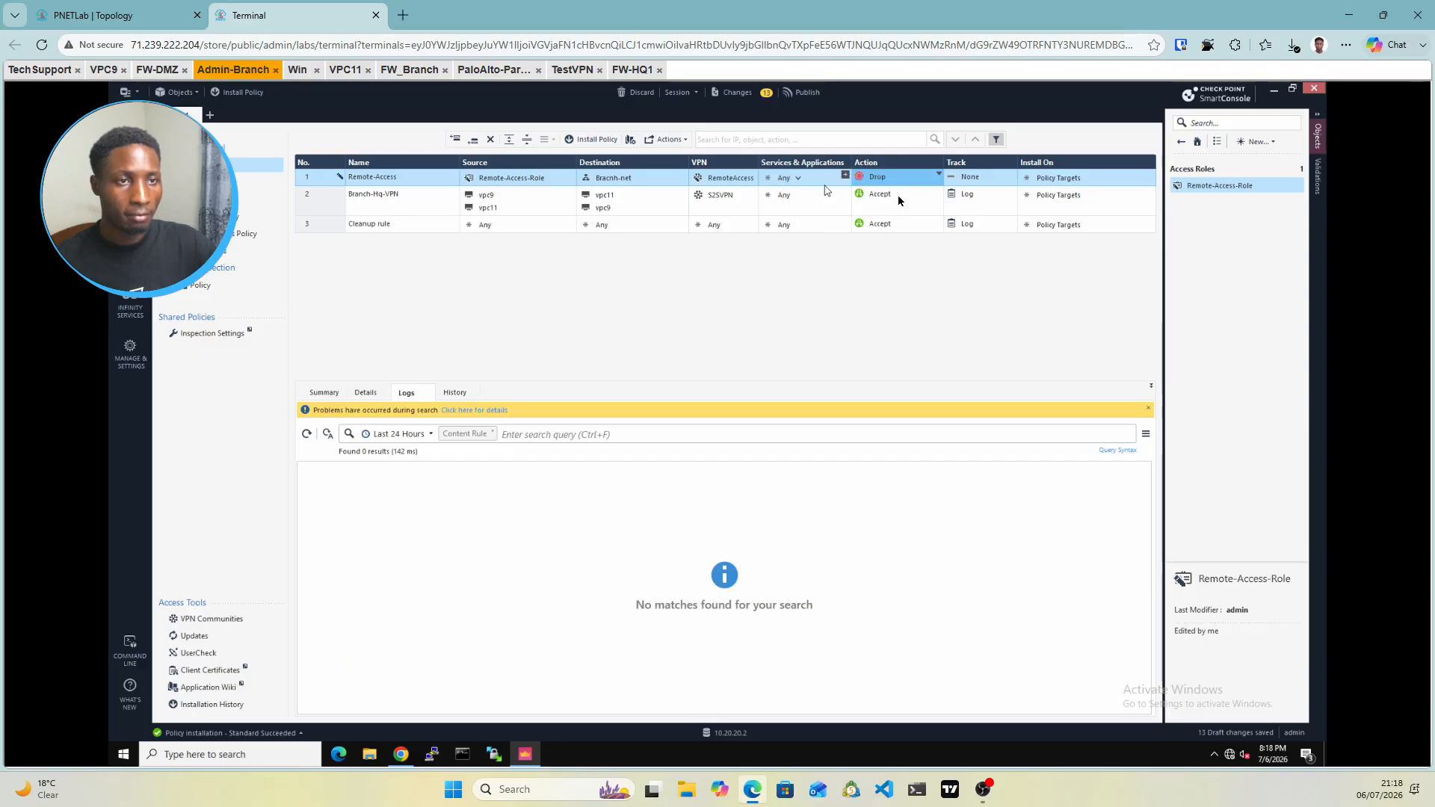
left_click(970, 181)
left_click(970, 185)
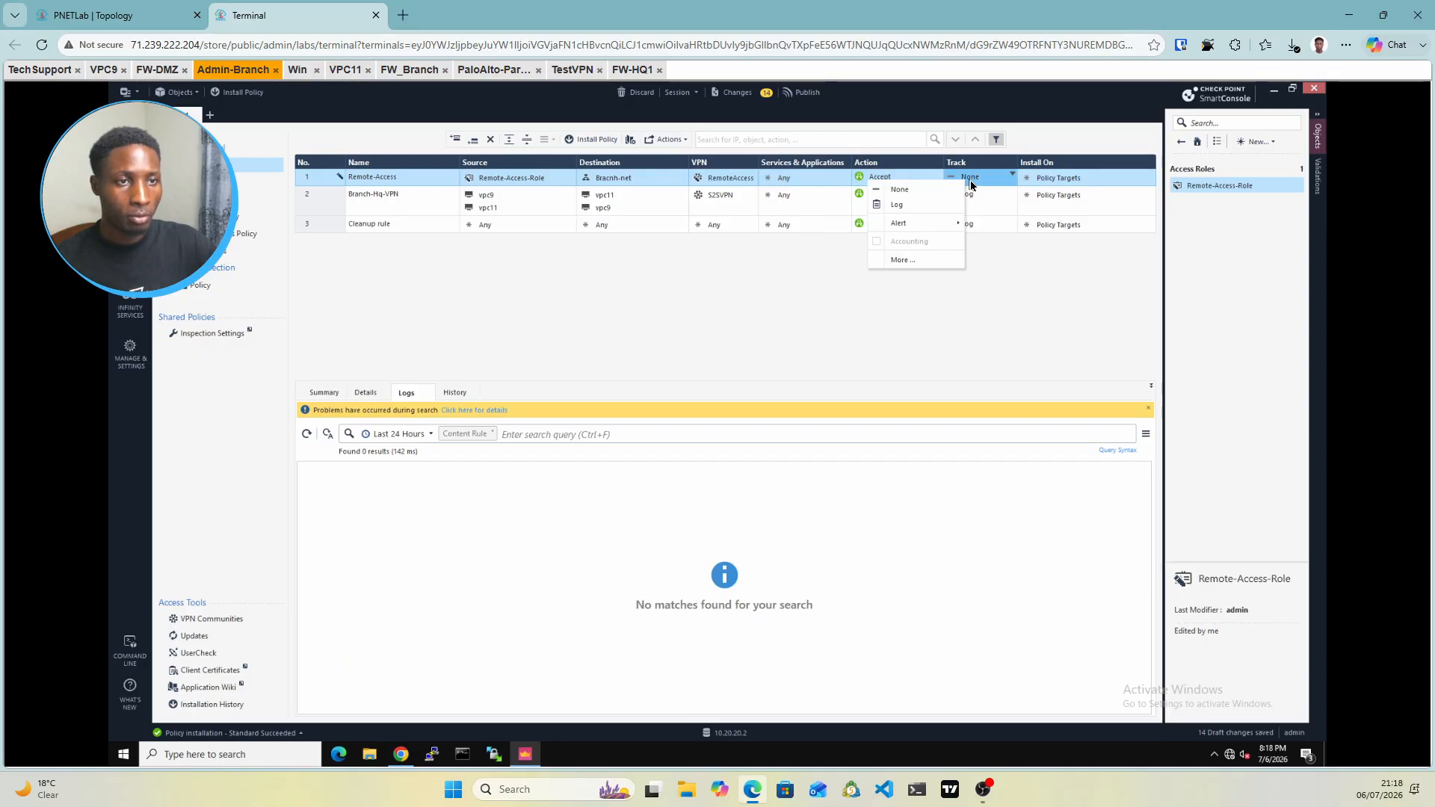
left_click(903, 206)
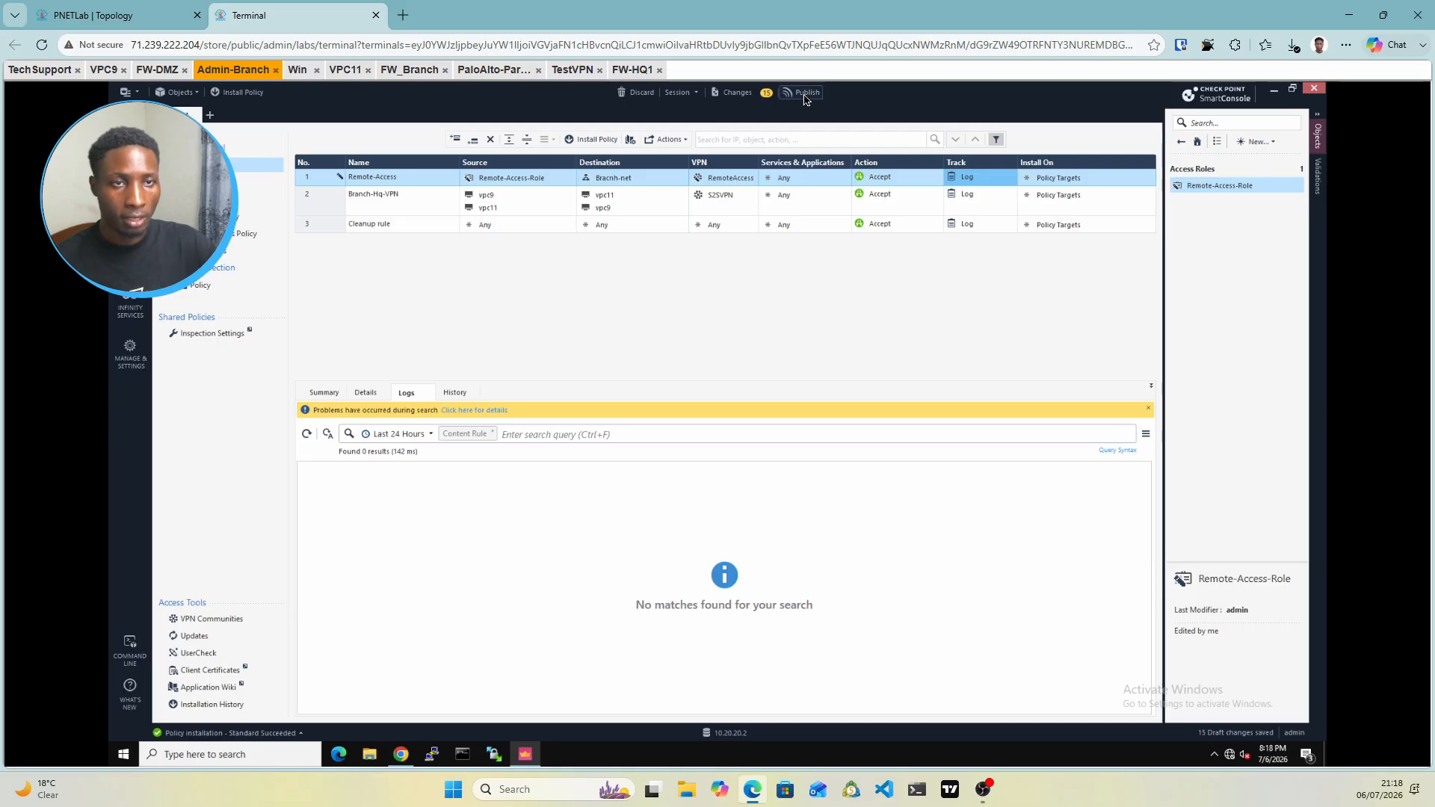
Publish the 15 draft changes and switch to the Gateways & Servers list
left_click(803, 93)
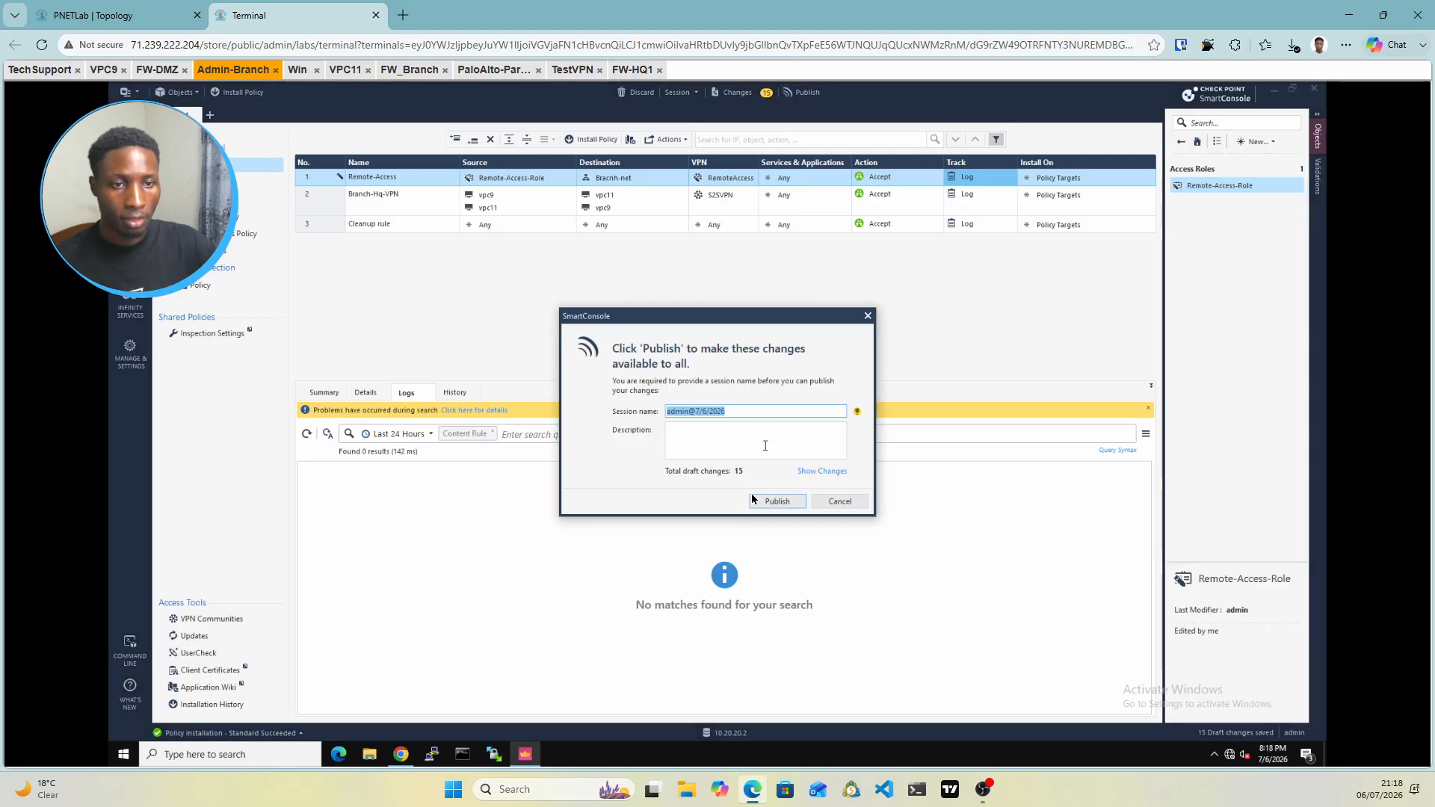
left_click(775, 501)
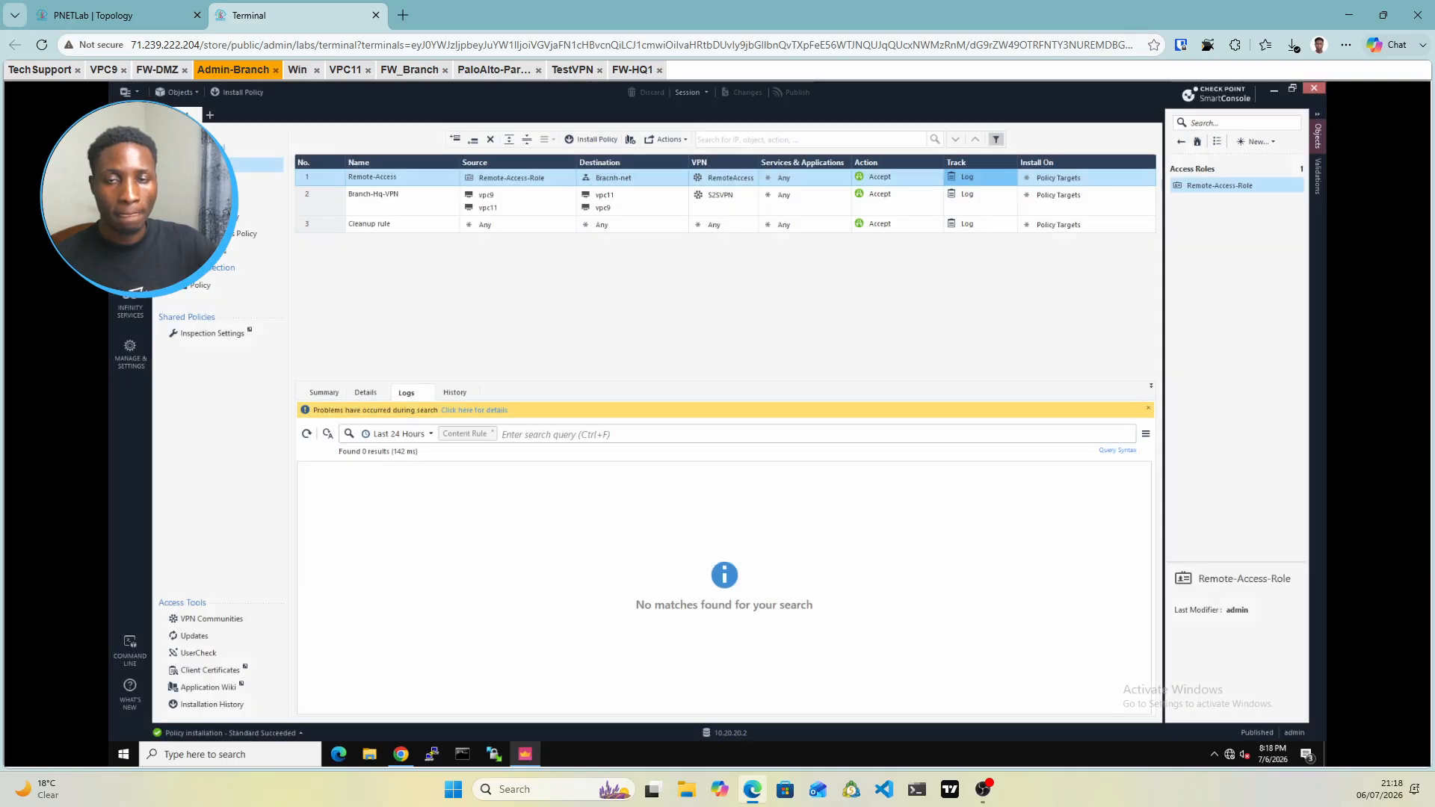
left_click(130, 146)
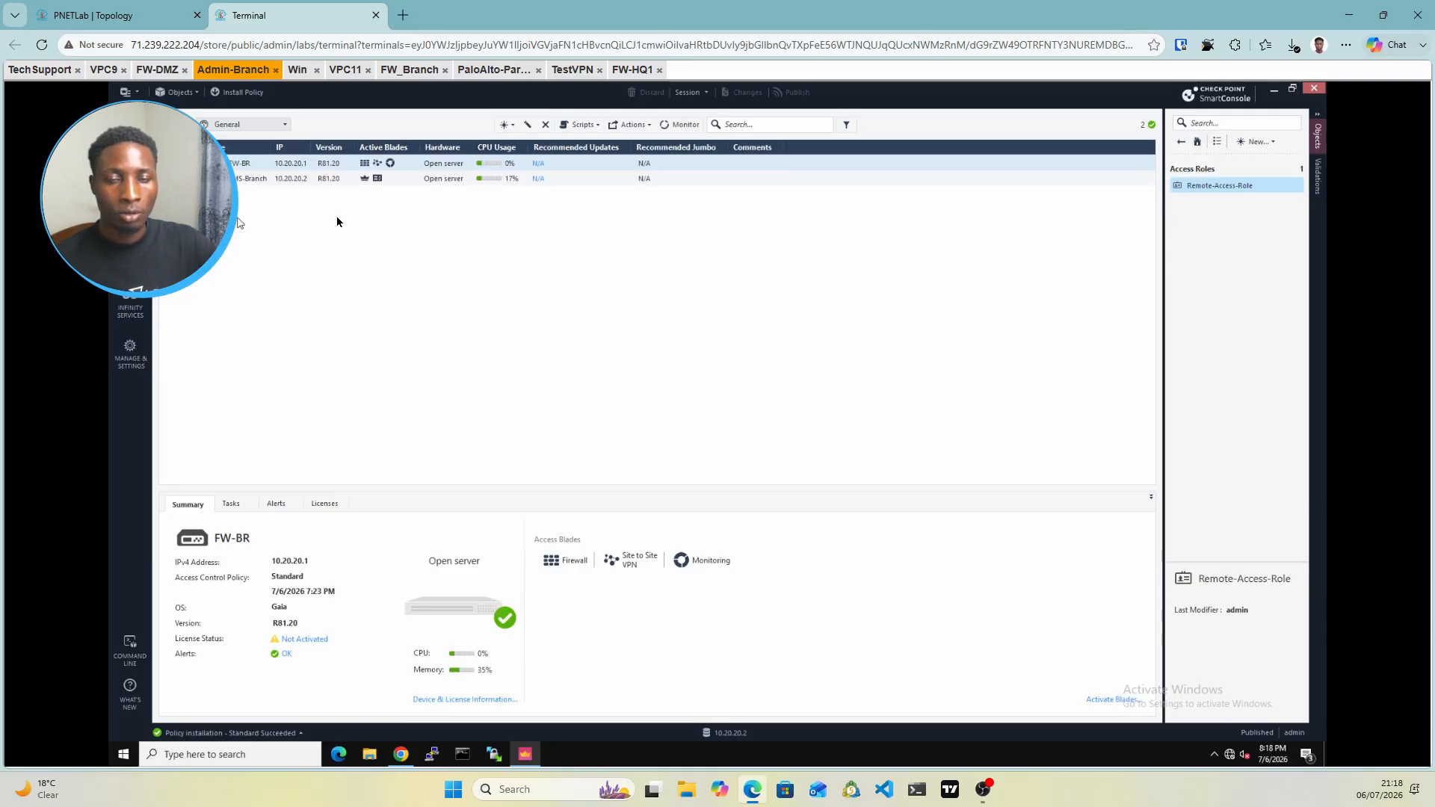
Open FW-BR's gateway properties and expand the IPsec VPN branch
double_click(411, 166)
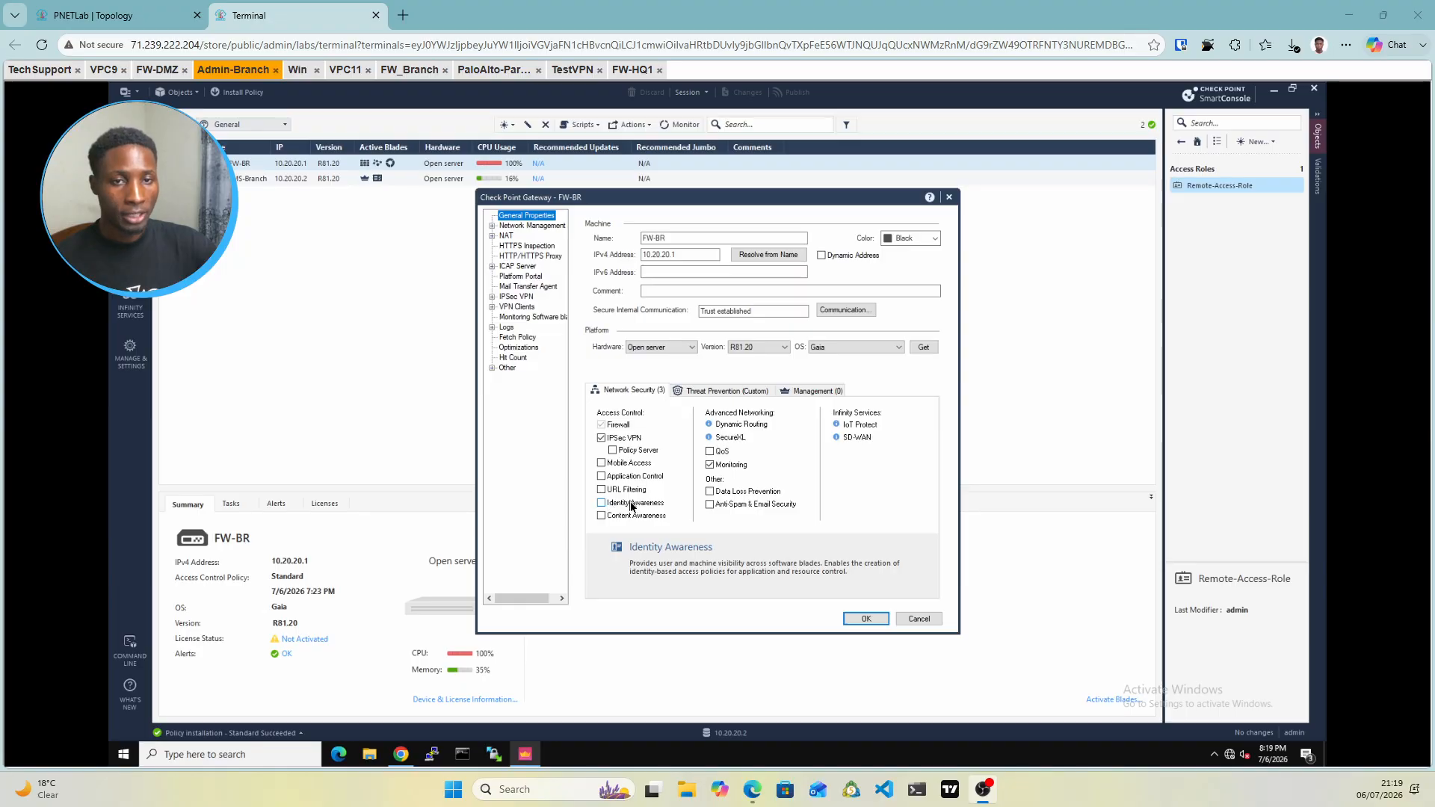
left_click(493, 298)
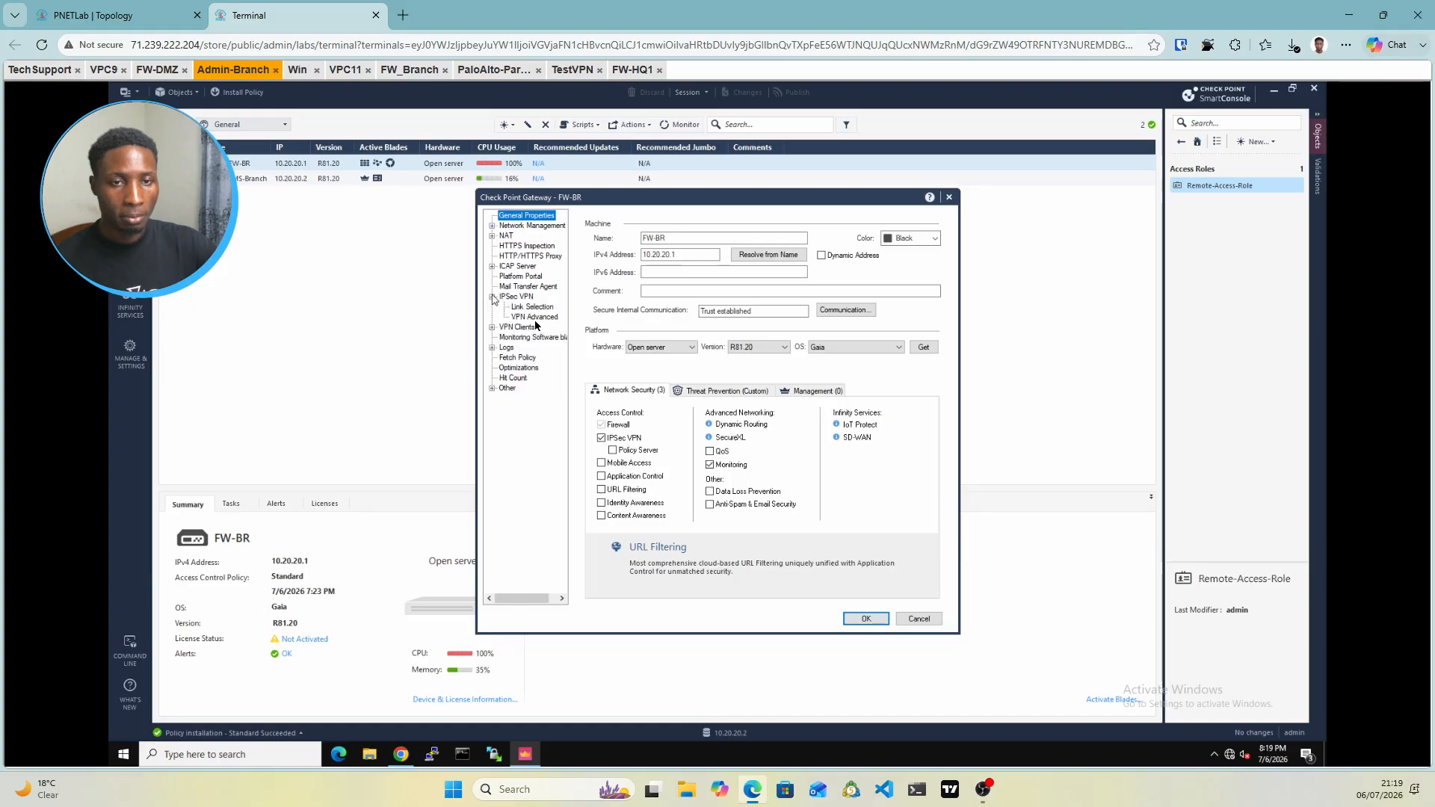
Set FW-BR's link selection to topology address 192.168.1.1, then view Network Management
left_click(531, 308)
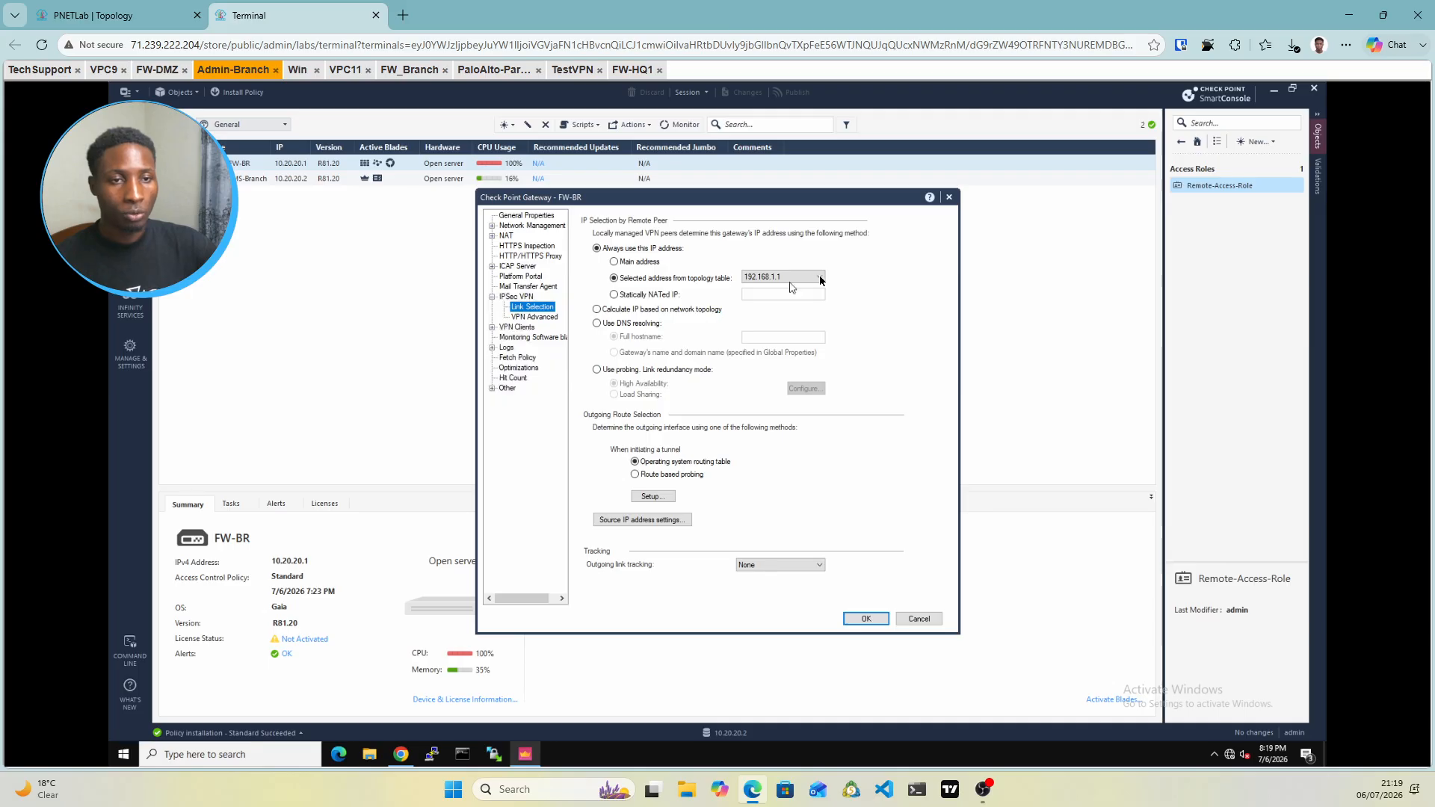
left_click(820, 279)
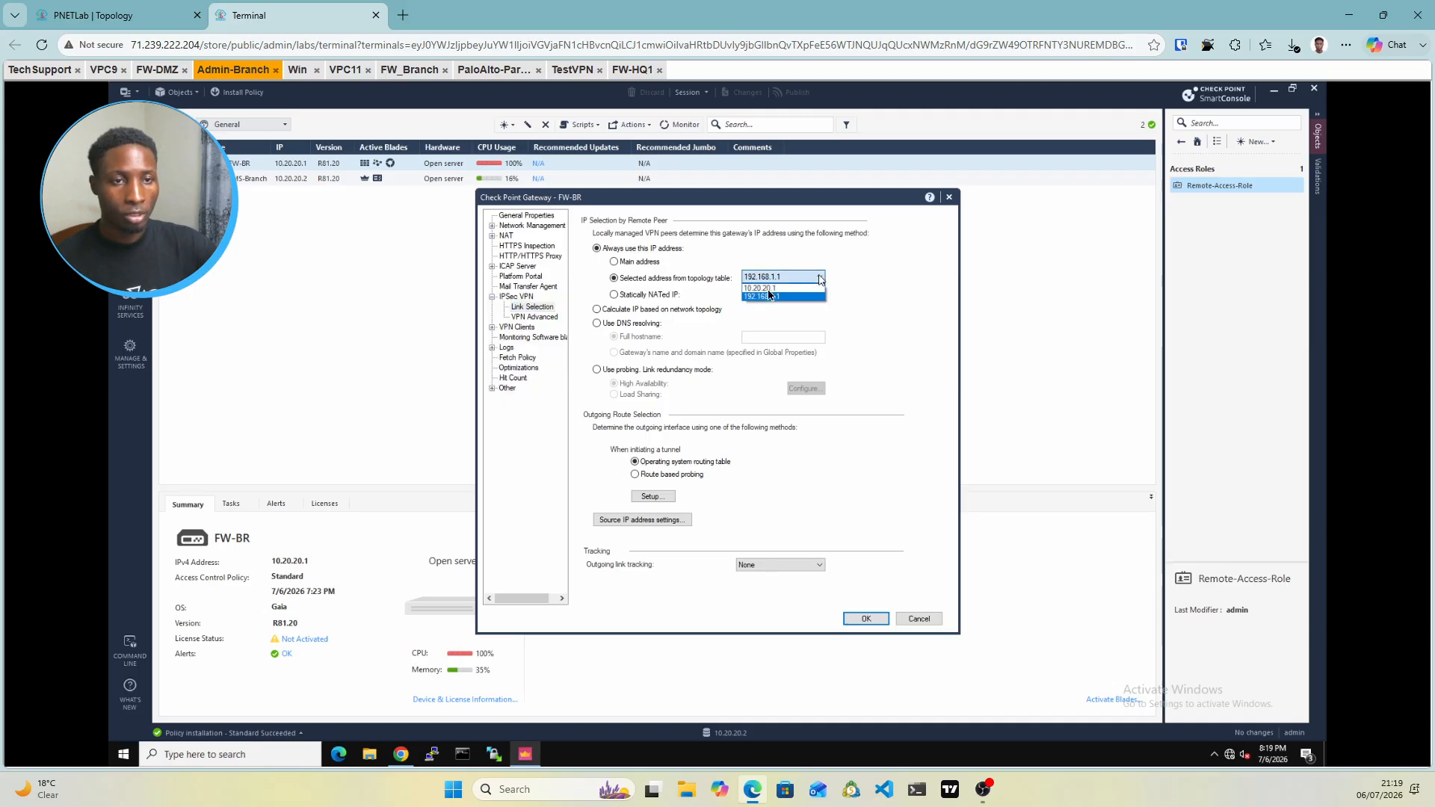
left_click(826, 311)
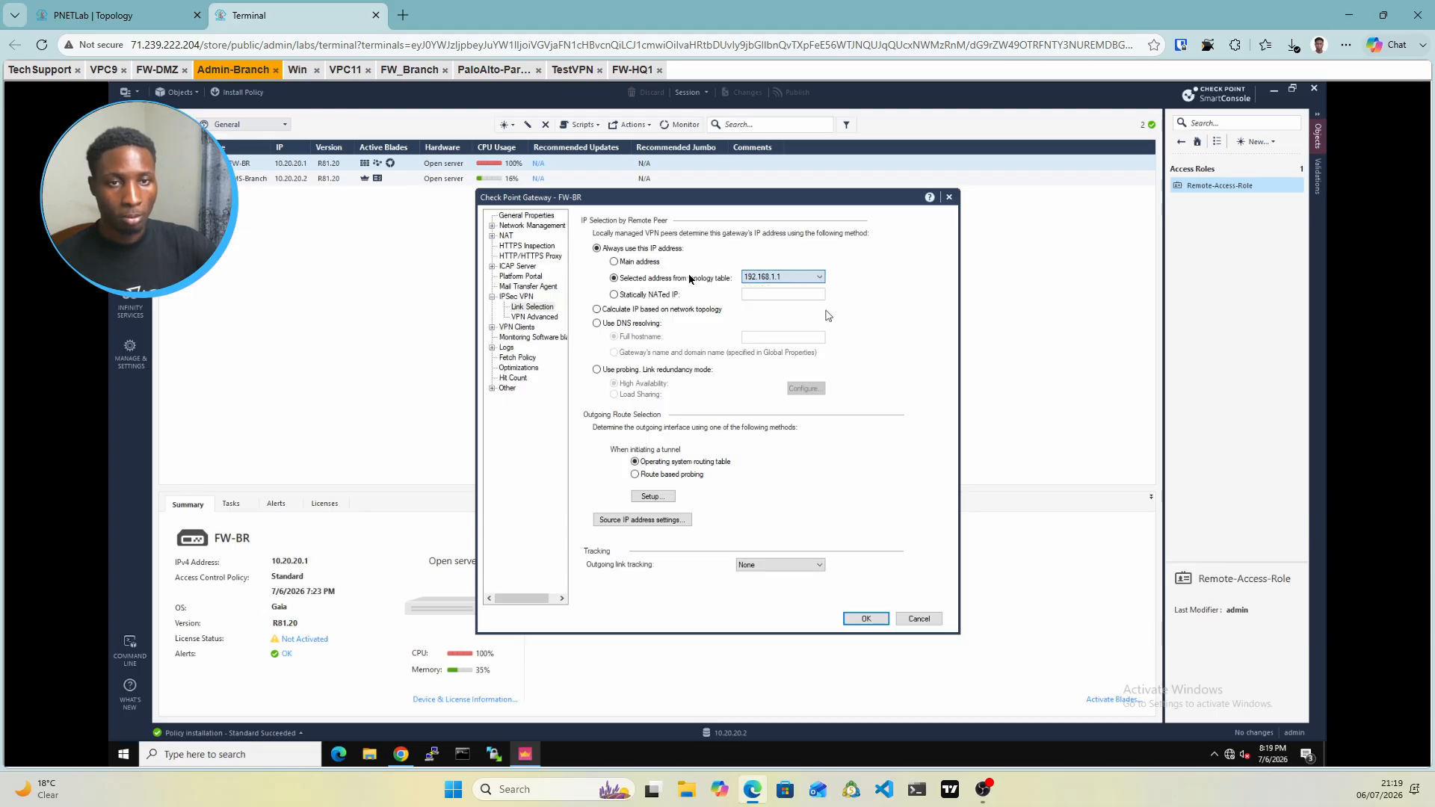
left_click(541, 226)
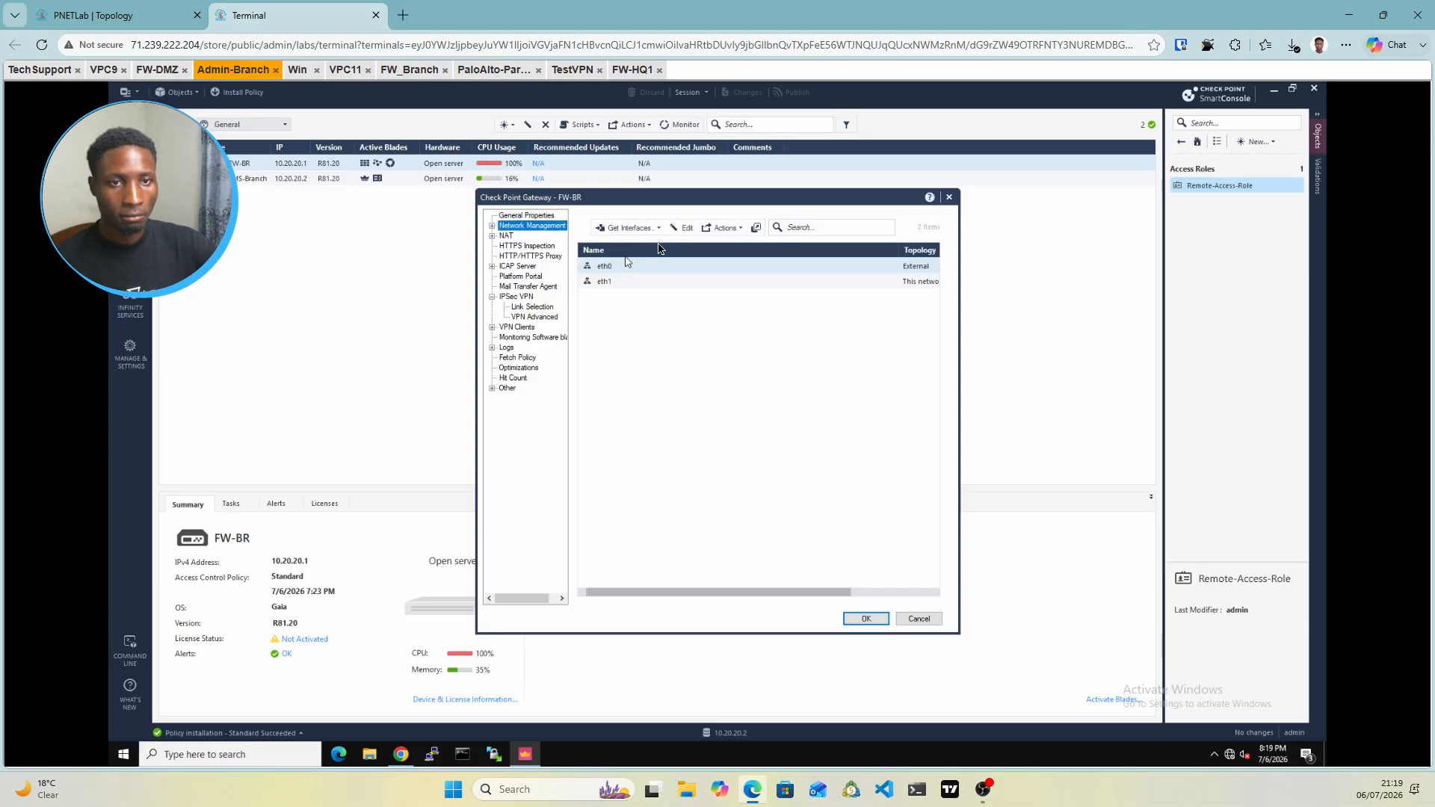
Fetch FW-BR's interfaces with topology and accept the results, adding eth2 at 10.0.0.47
left_click(658, 231)
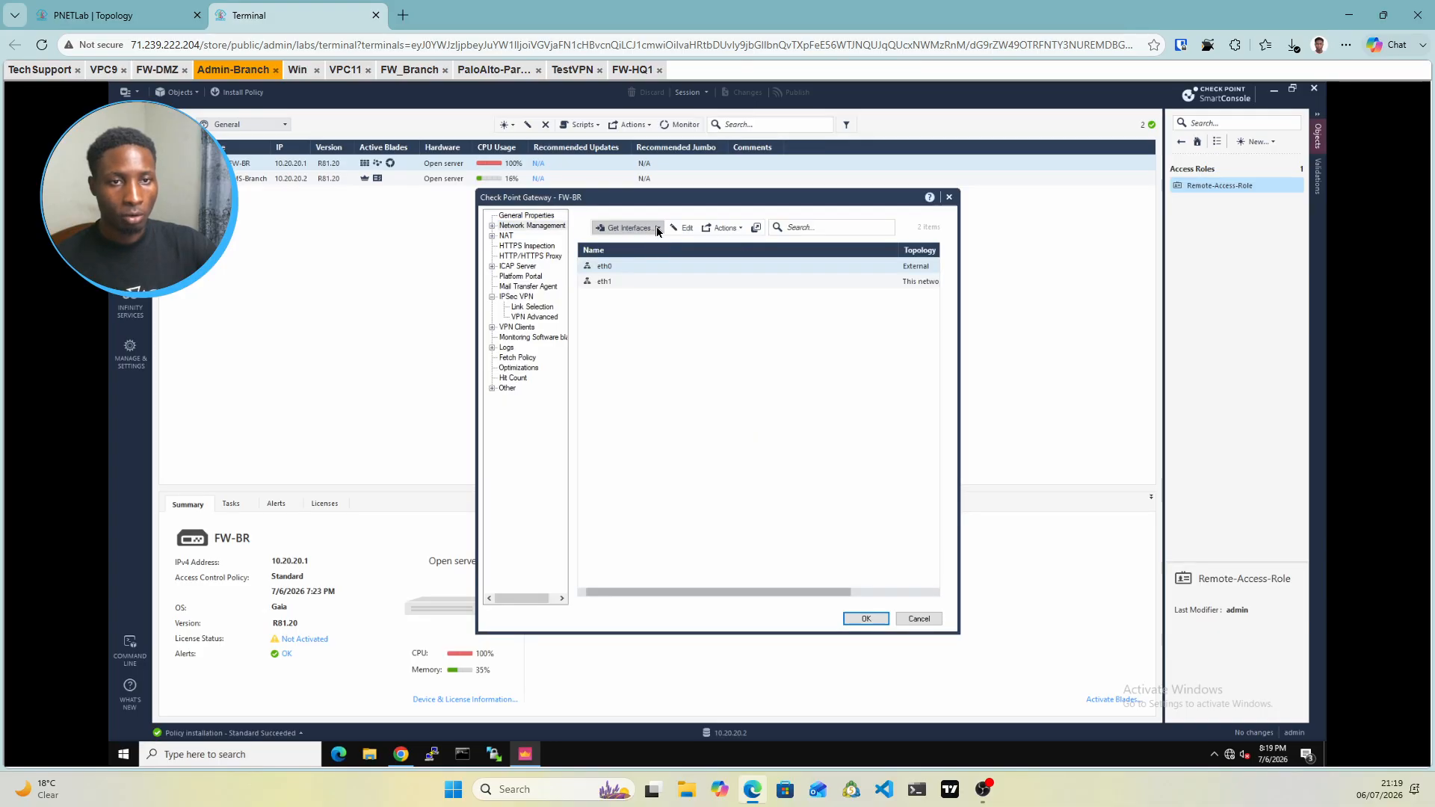
left_click(636, 243)
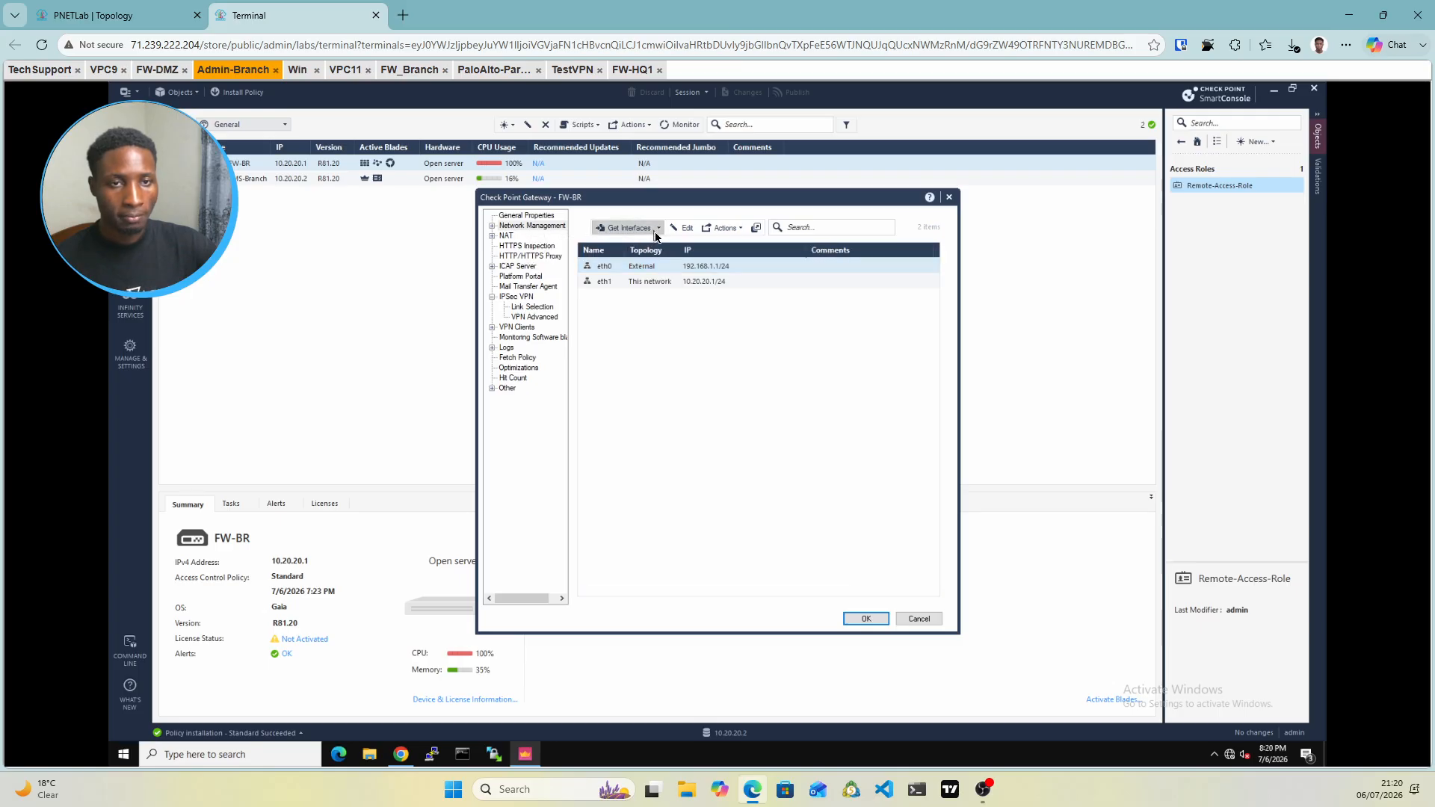
left_click(655, 233)
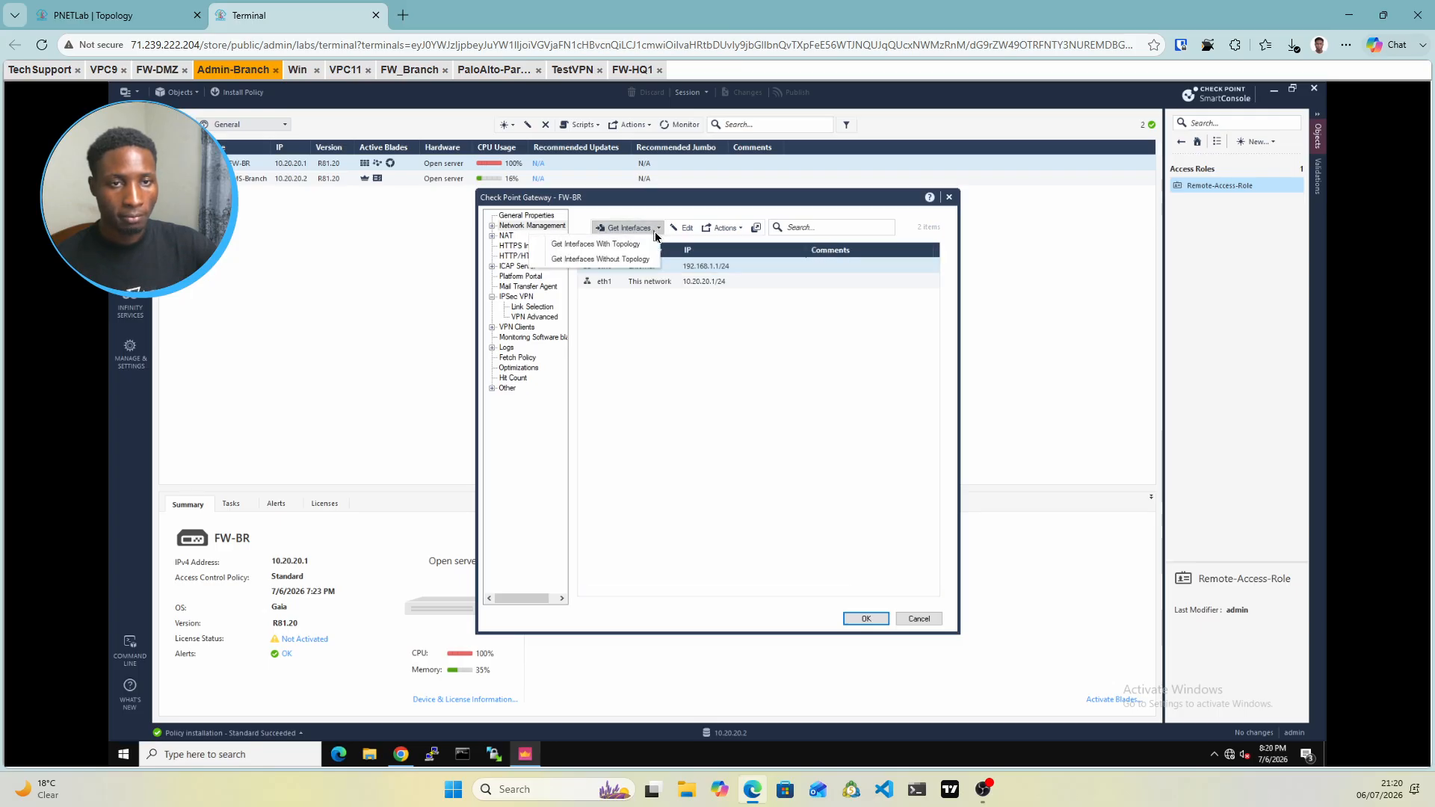
left_click(613, 246)
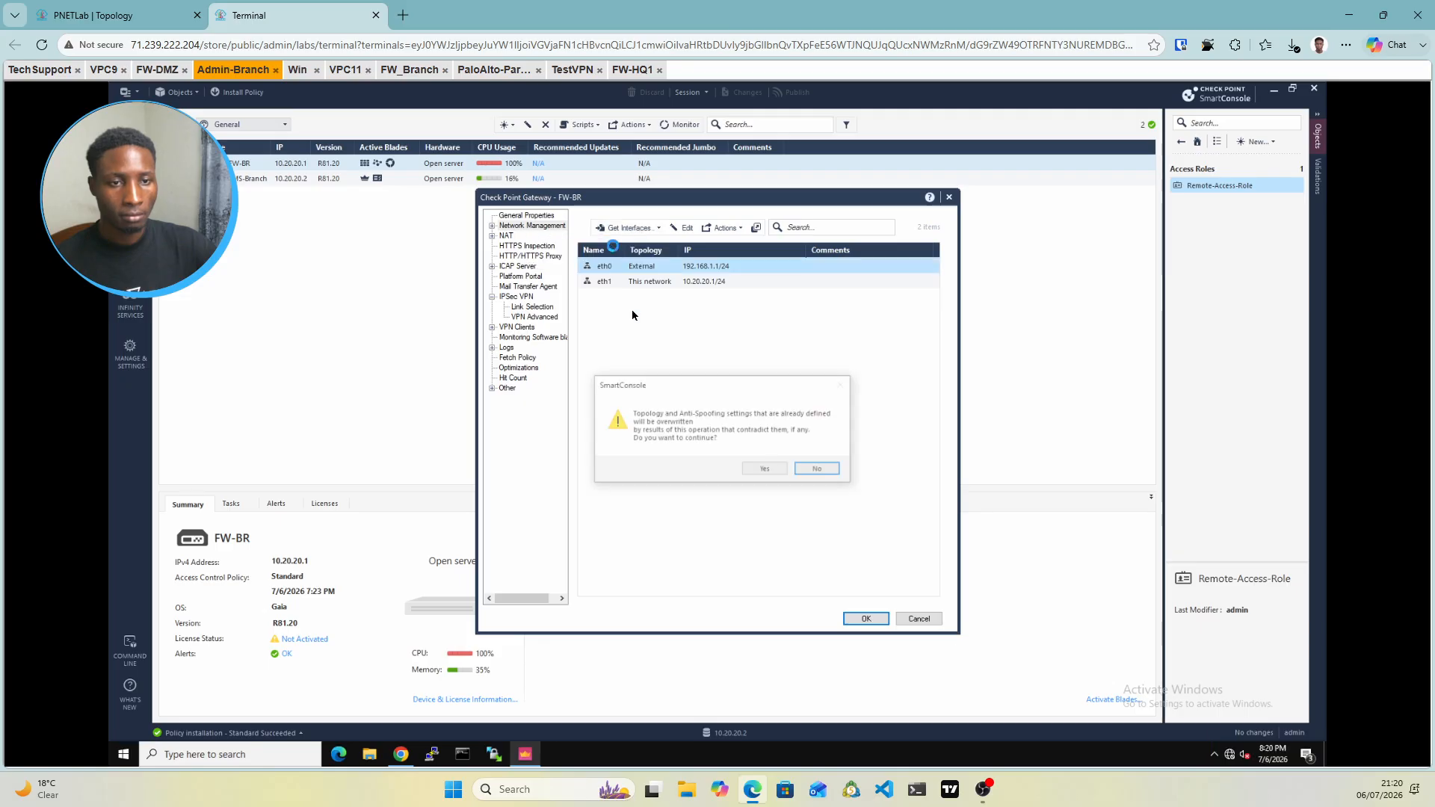
left_click(766, 469)
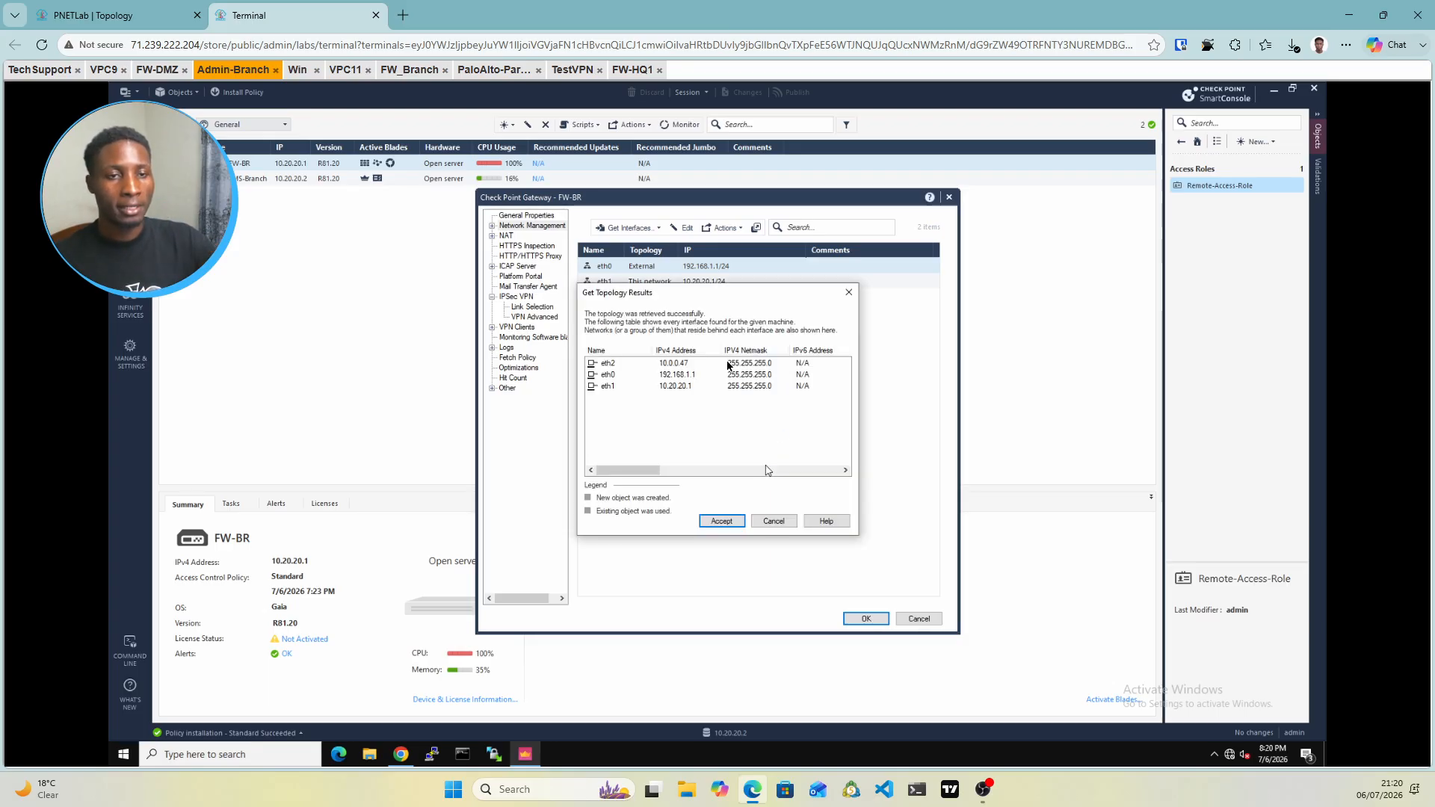
left_click(729, 526)
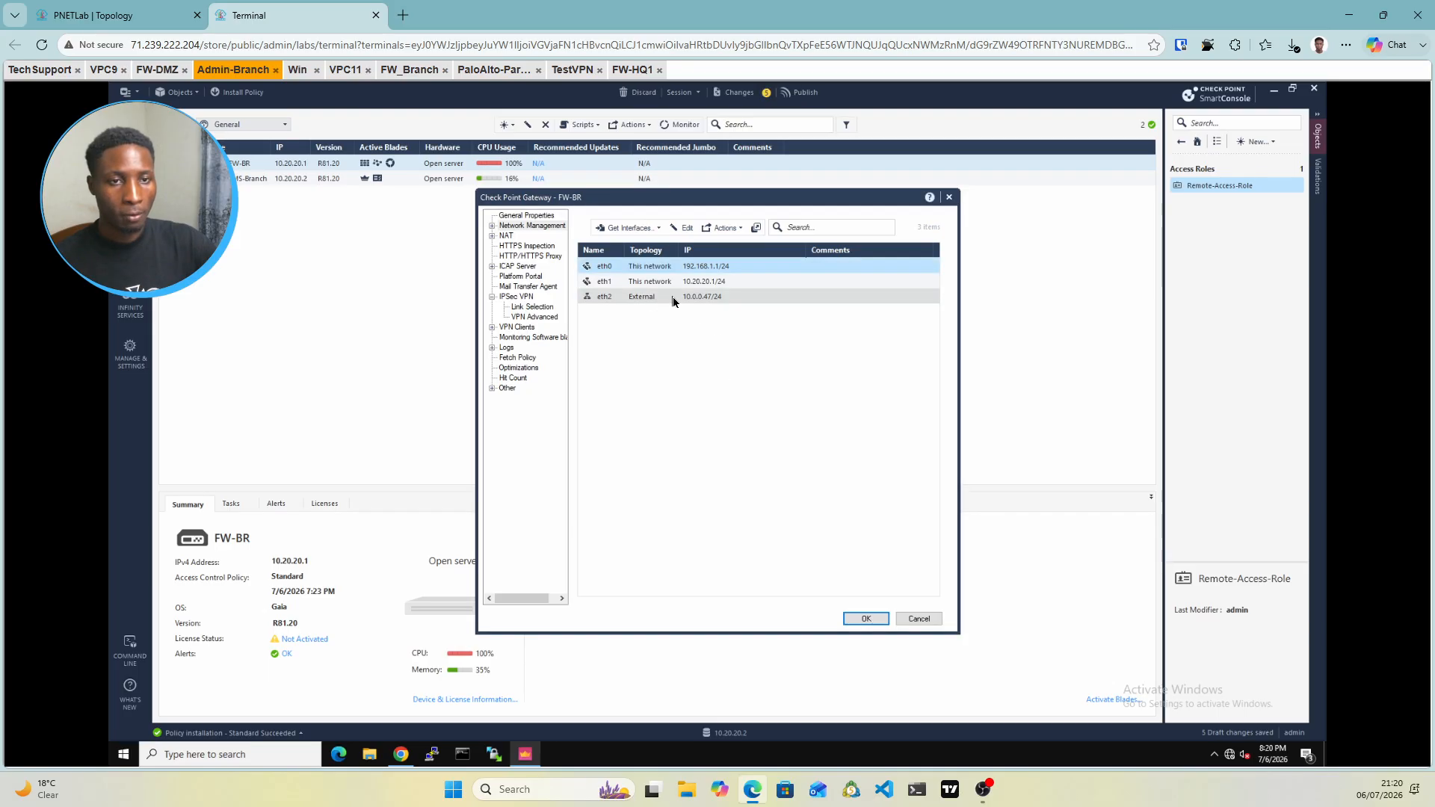
Disable anti-spoofing in eth2's topology settings
left_click(673, 297)
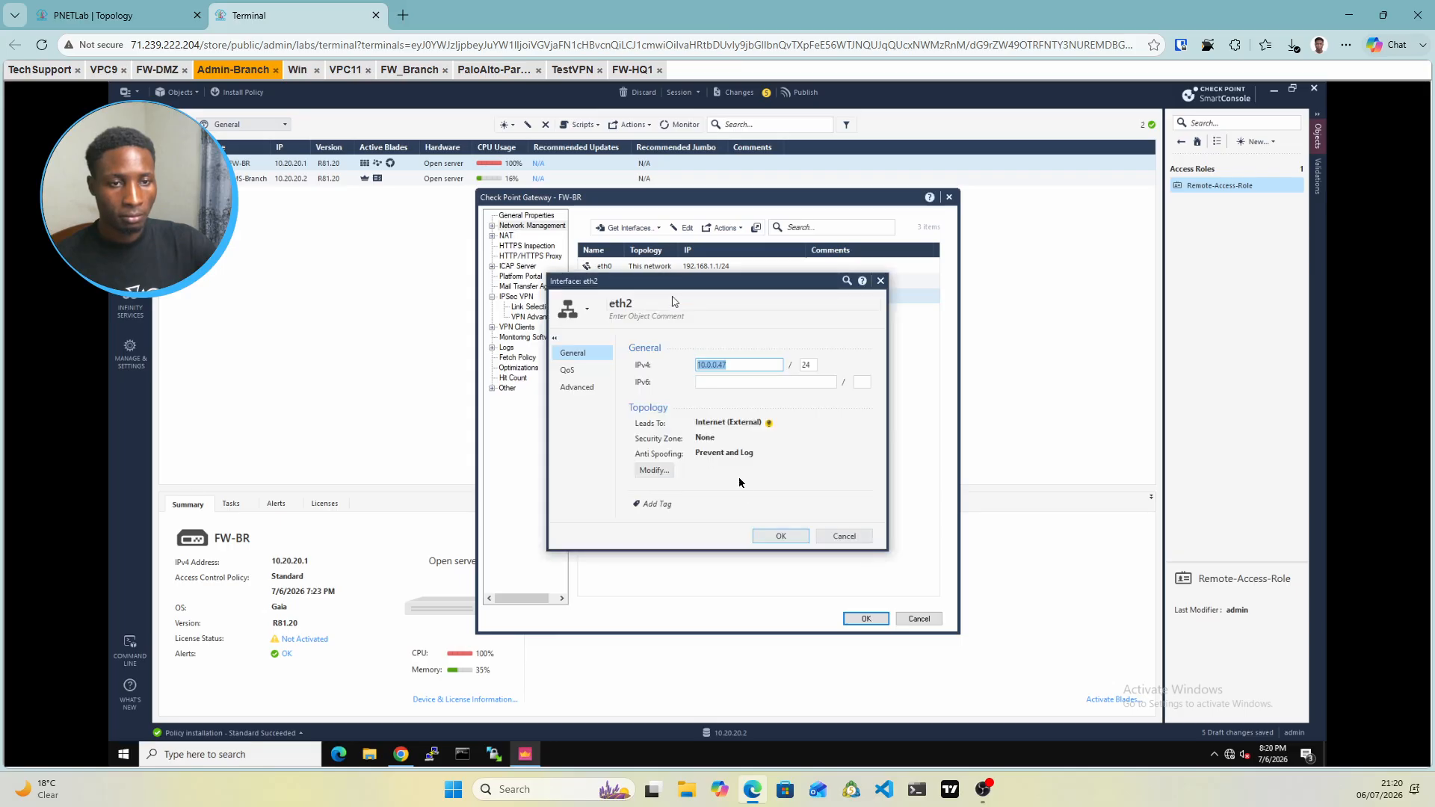
left_click(666, 472)
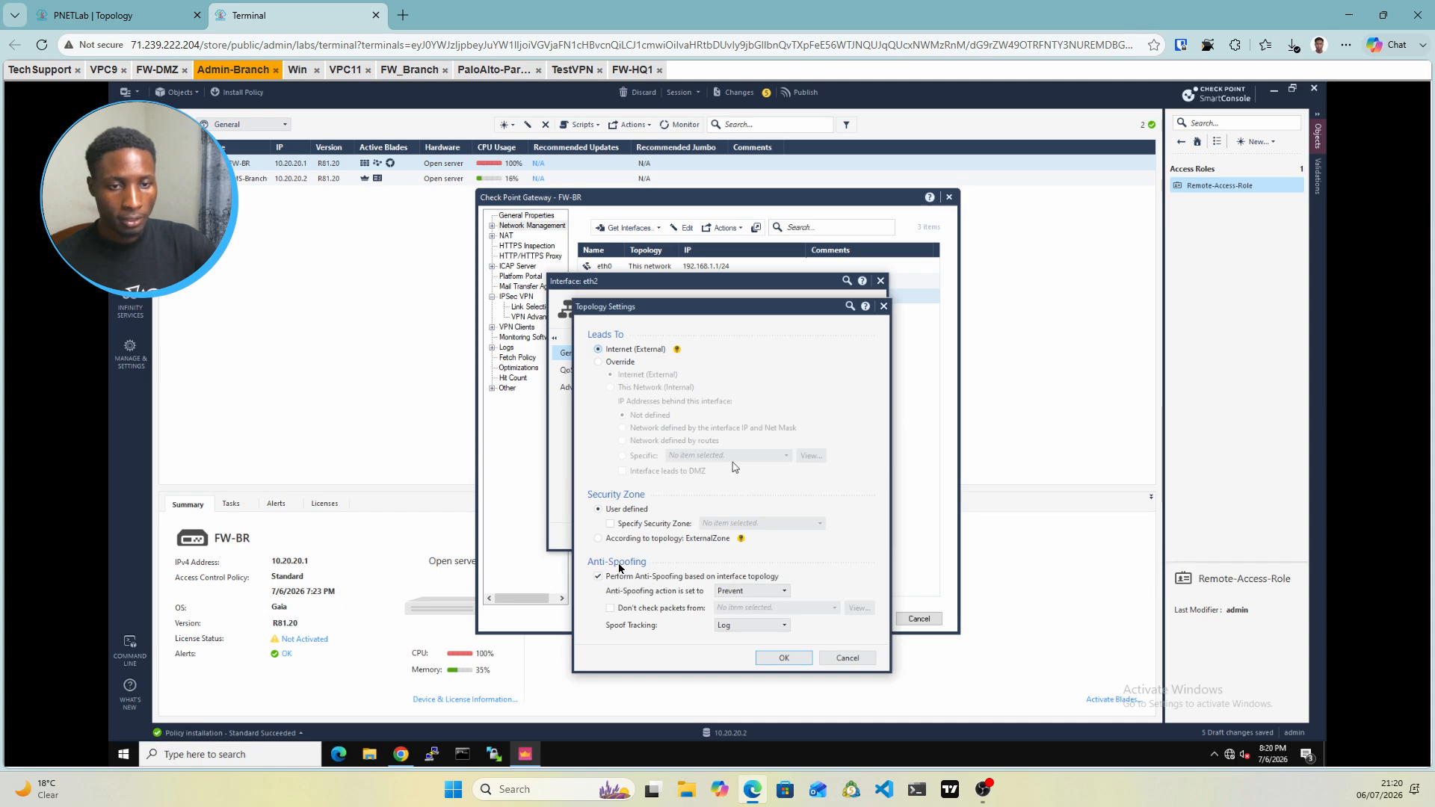
left_click(600, 578)
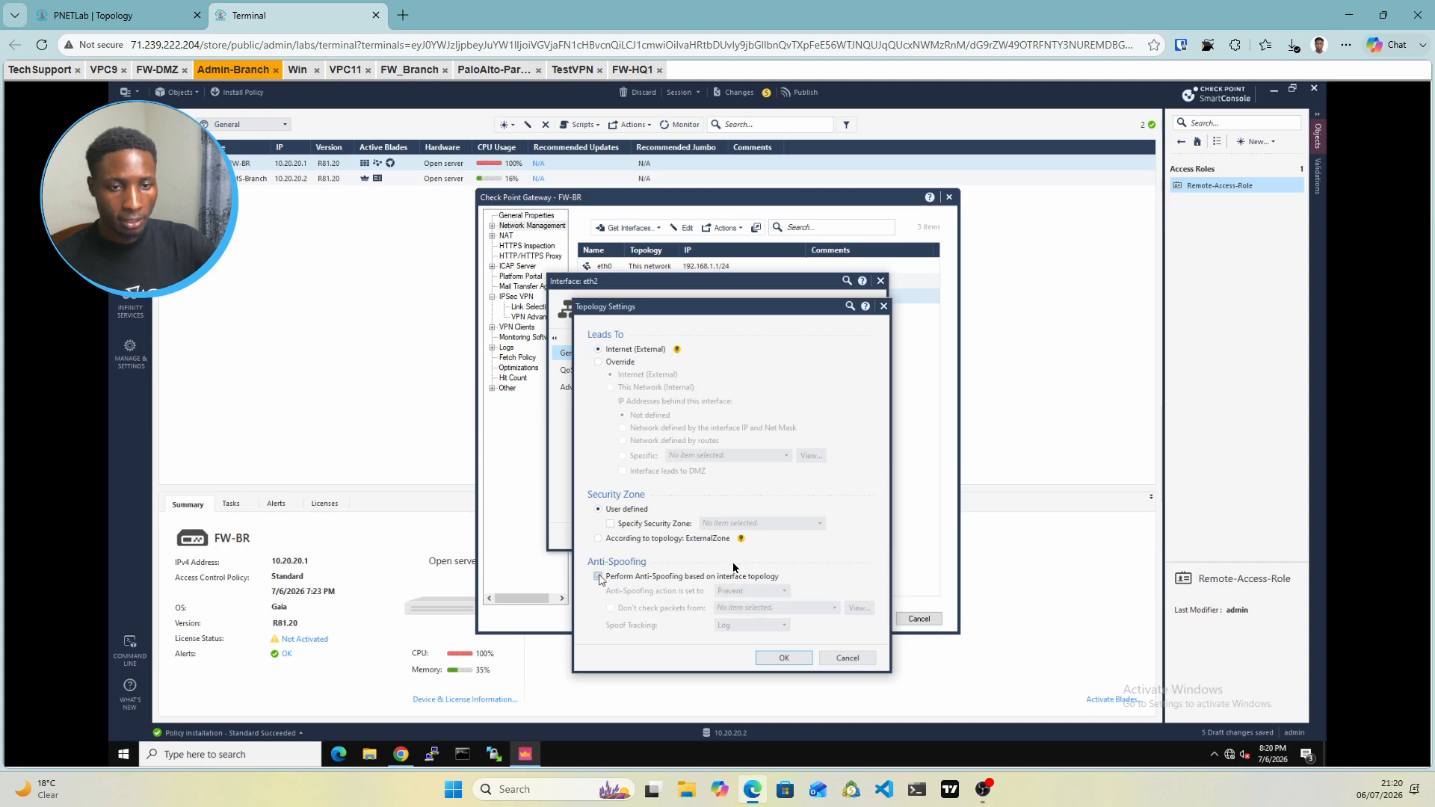
left_click(783, 661)
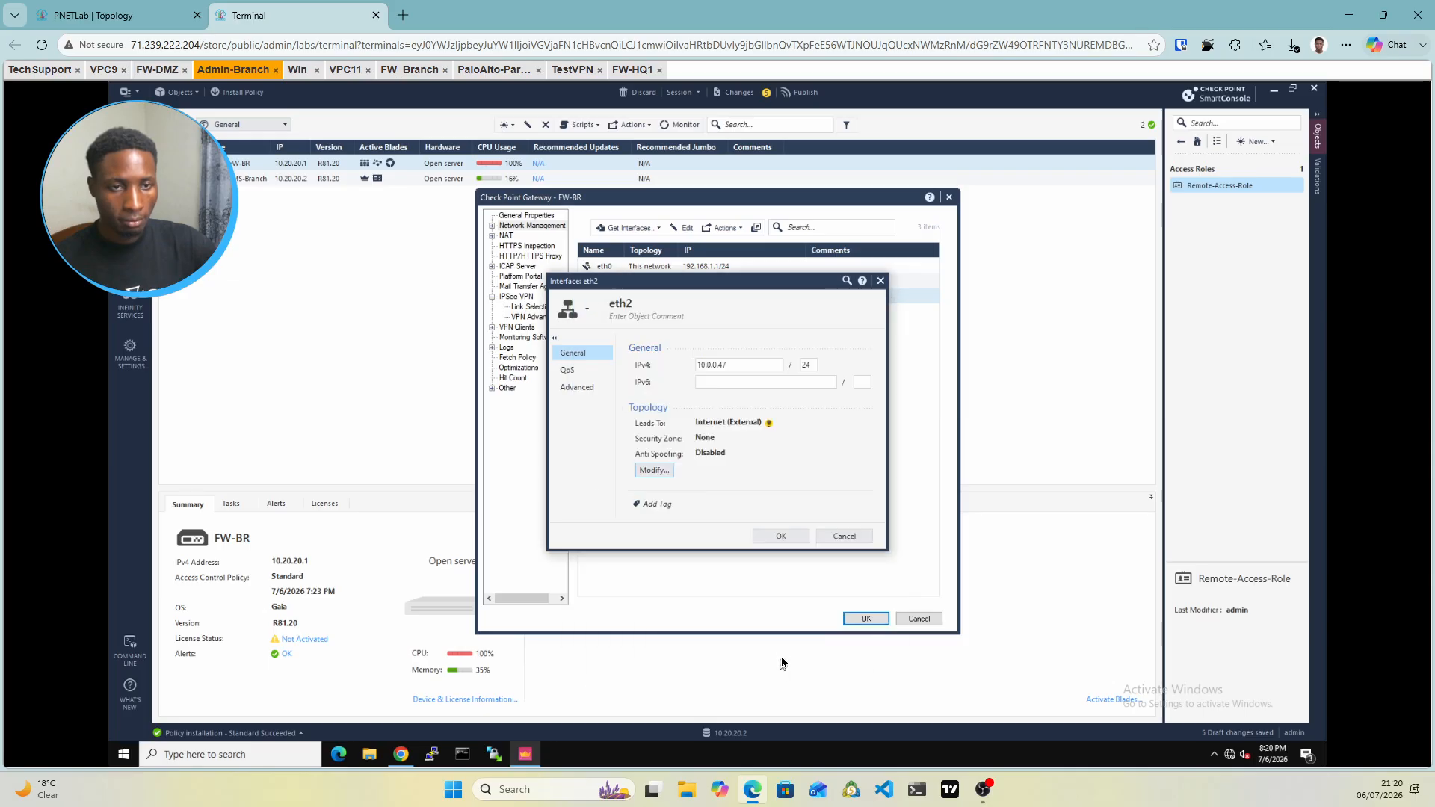
left_click(781, 537)
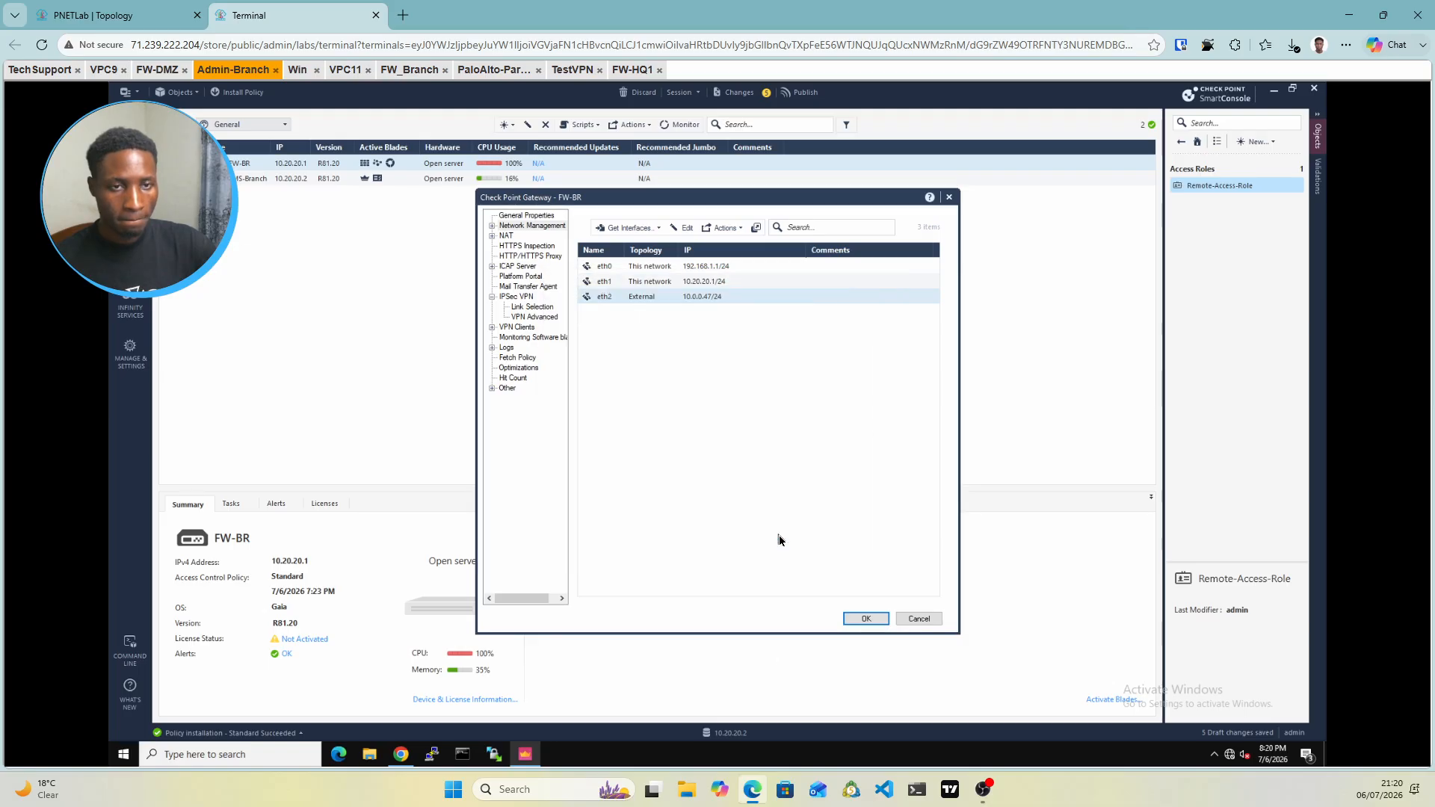
Disable anti-spoofing in eth1's topology settings and close its properties
double_click(676, 281)
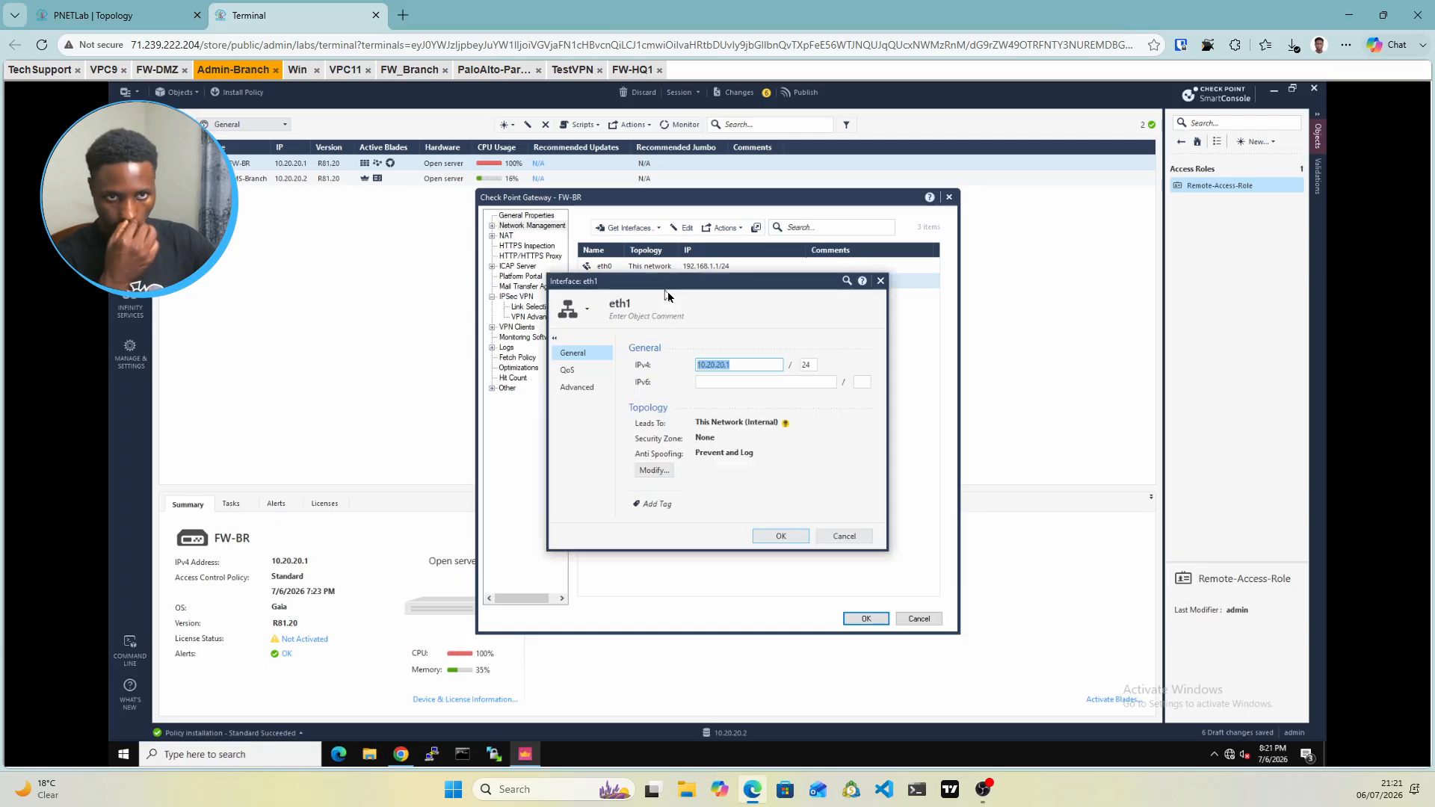
left_click(649, 471)
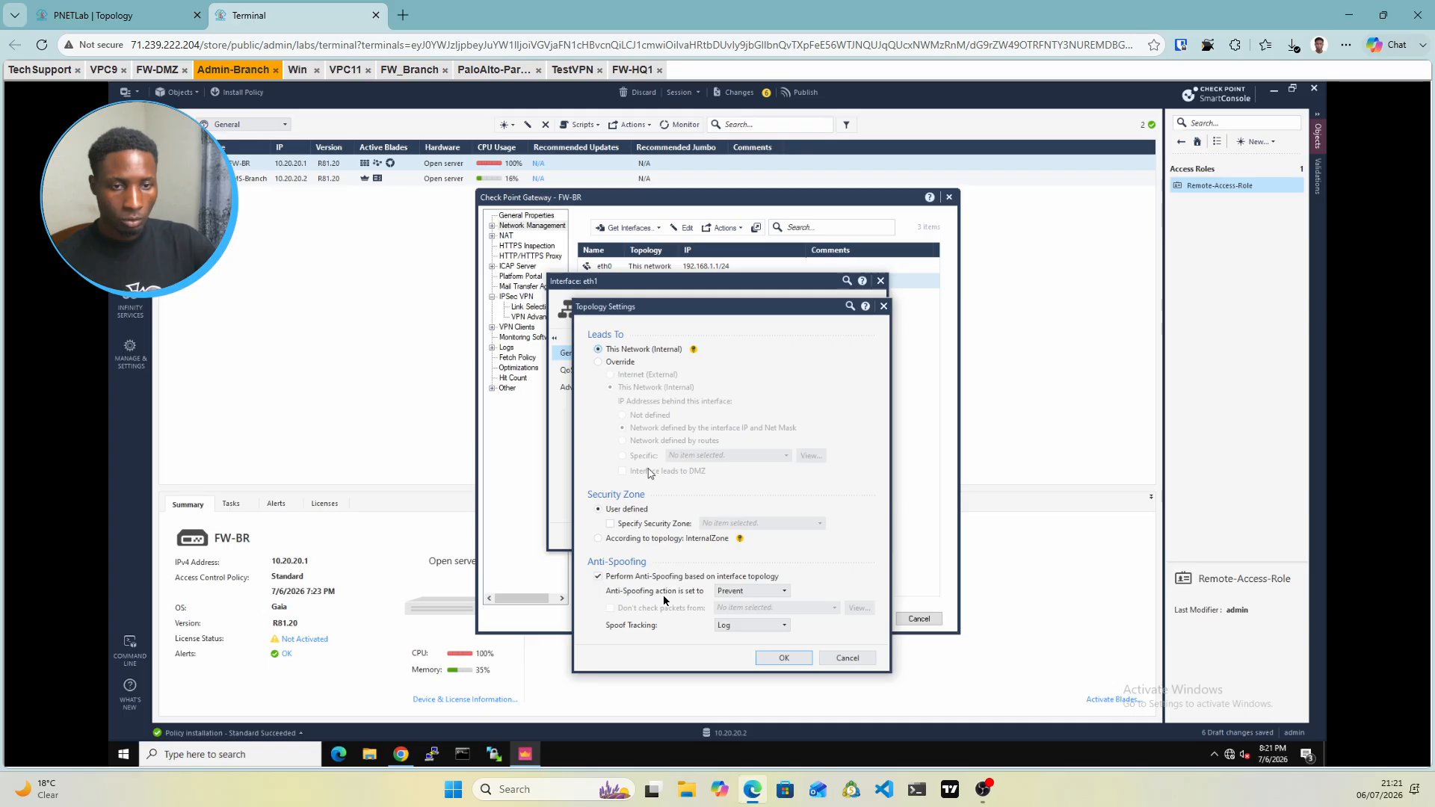
left_click(599, 577)
left_click(783, 658)
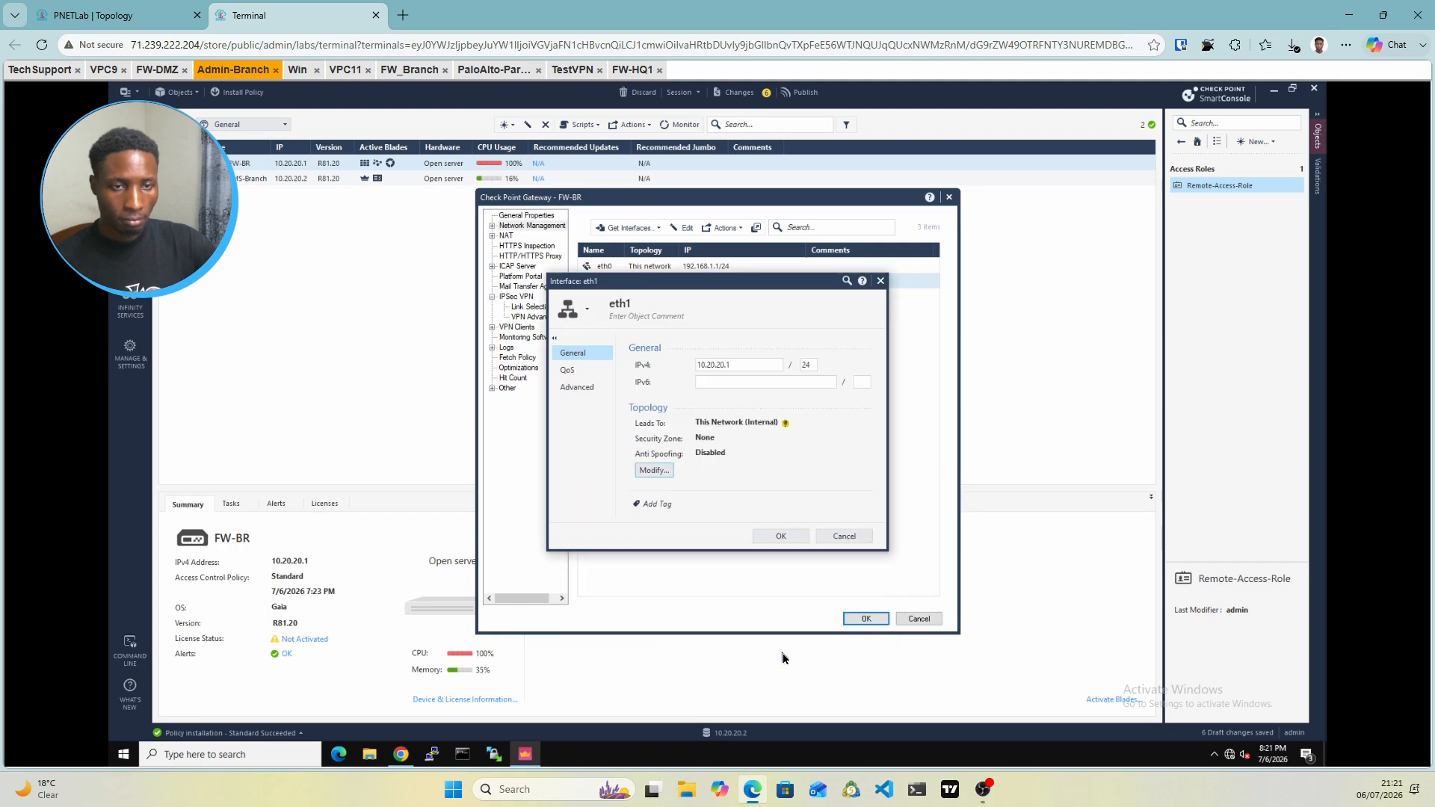
left_click(781, 539)
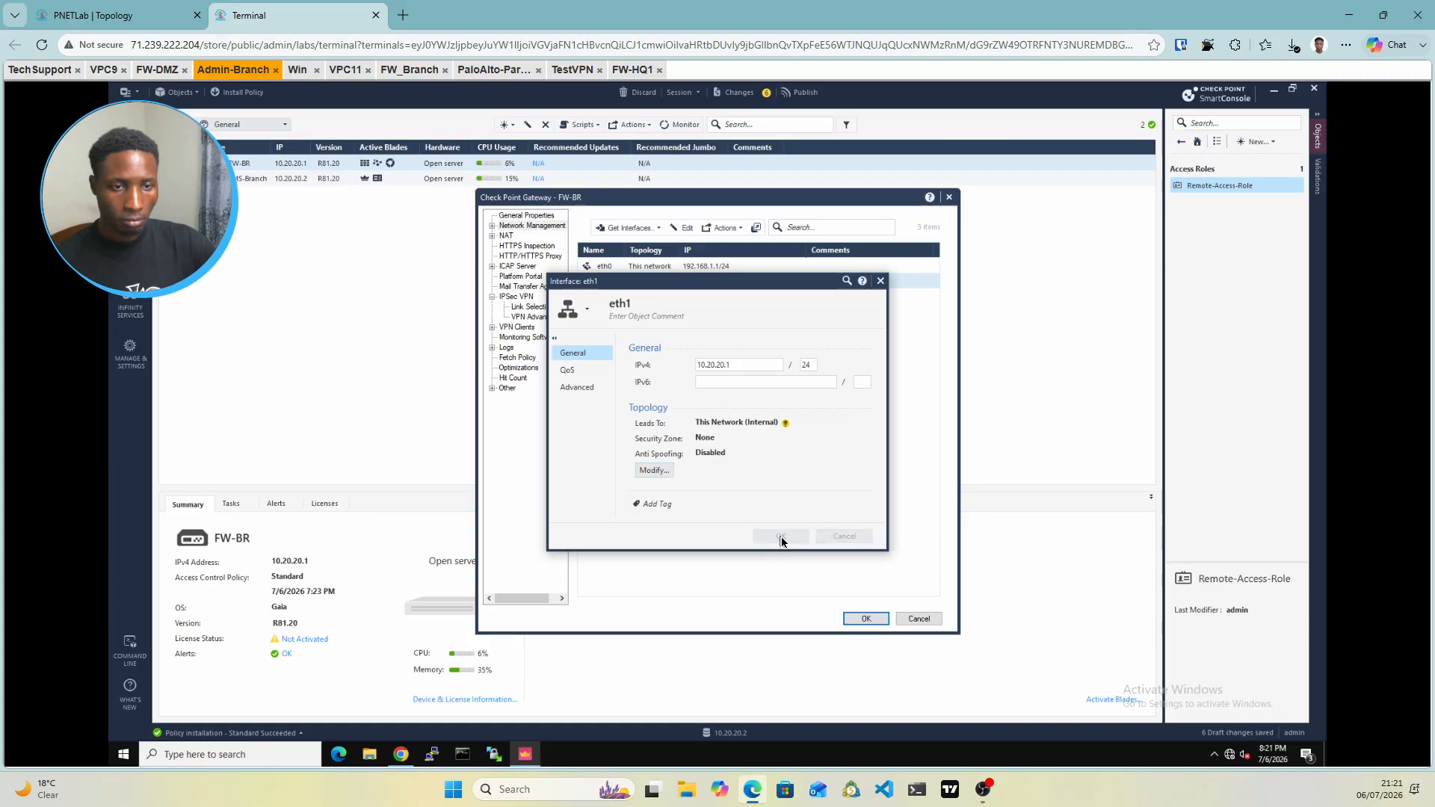
left_click(780, 537)
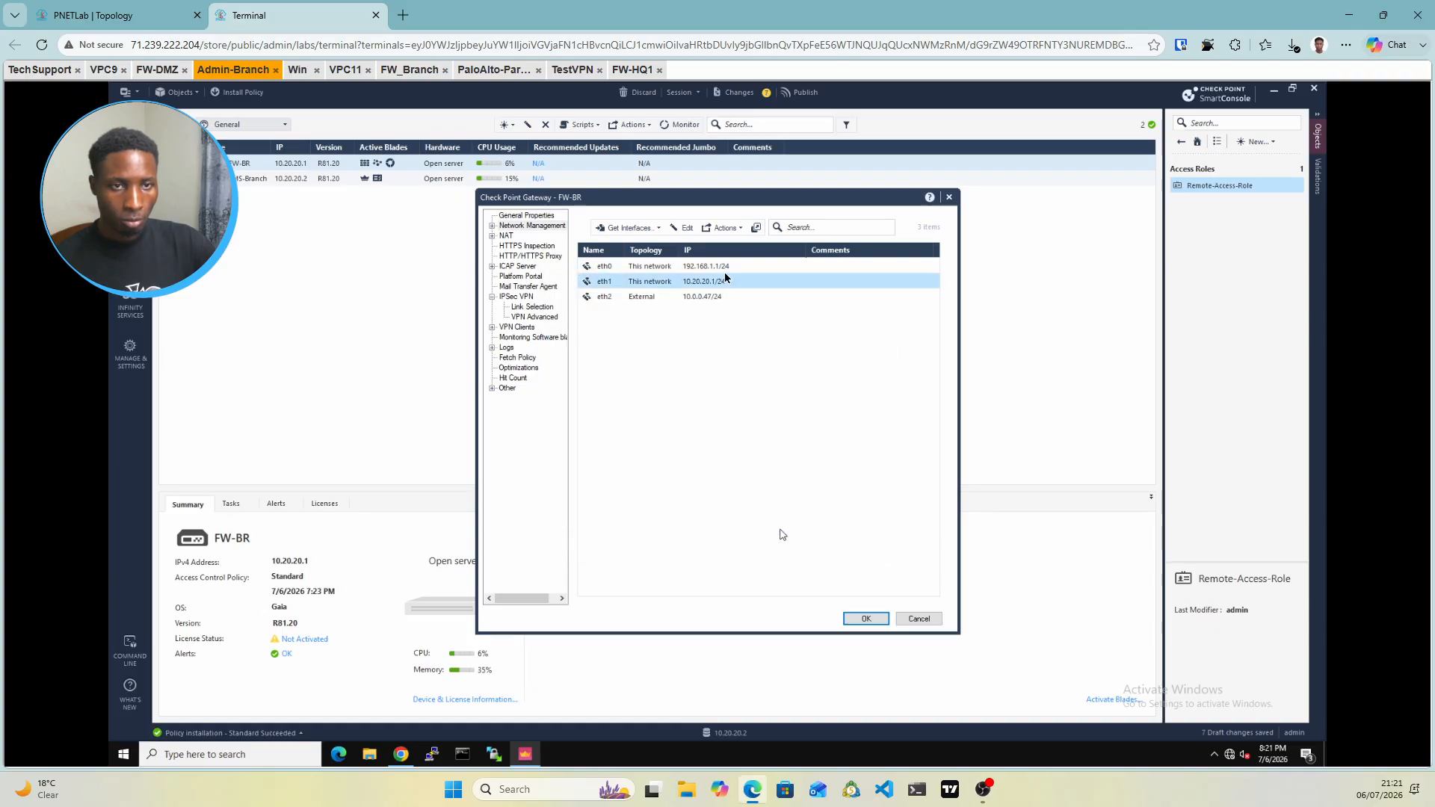
Disable Perform Anti-Spoofing on eth0 (192.168.1.1/24) and apply the interface change
left_click(699, 267)
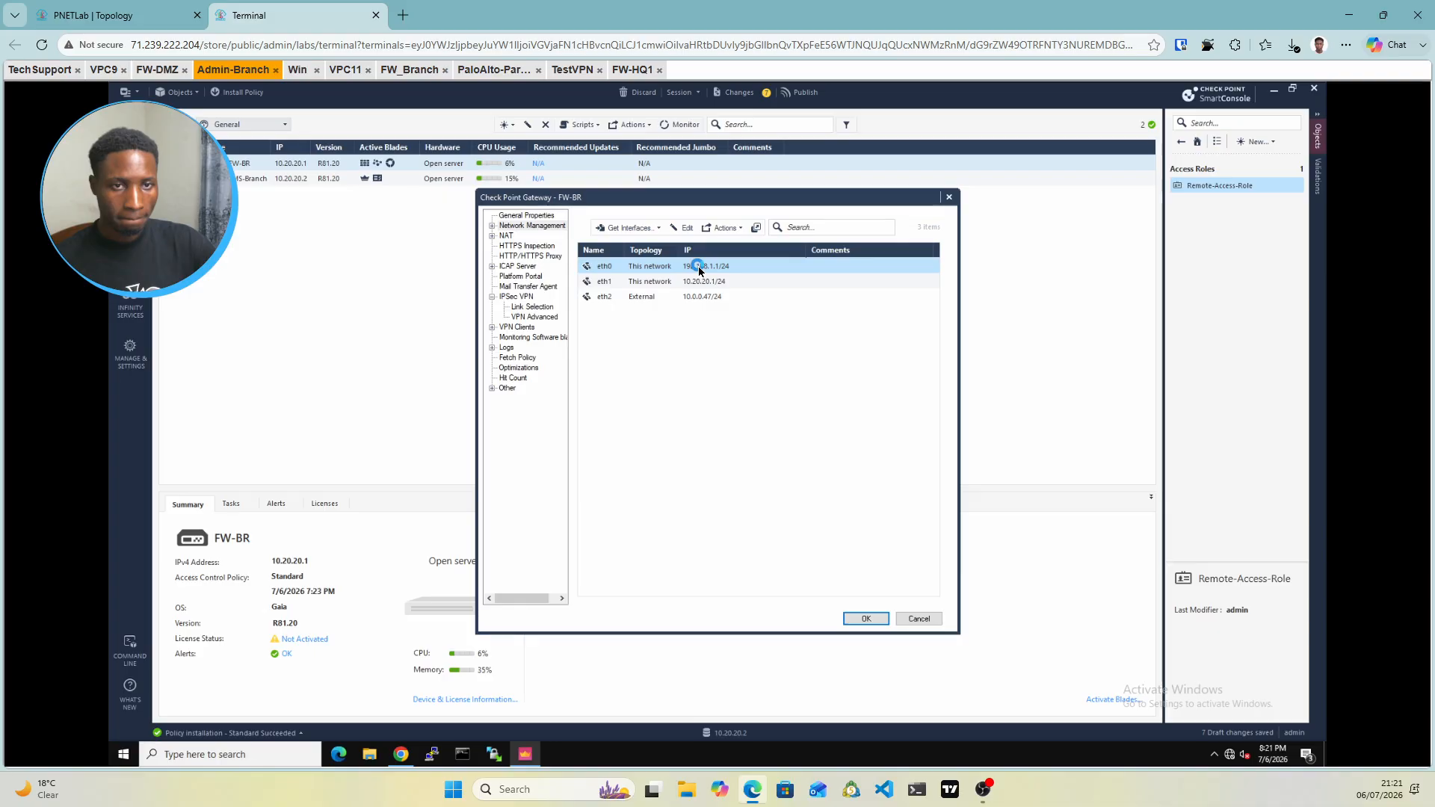
double_click(699, 268)
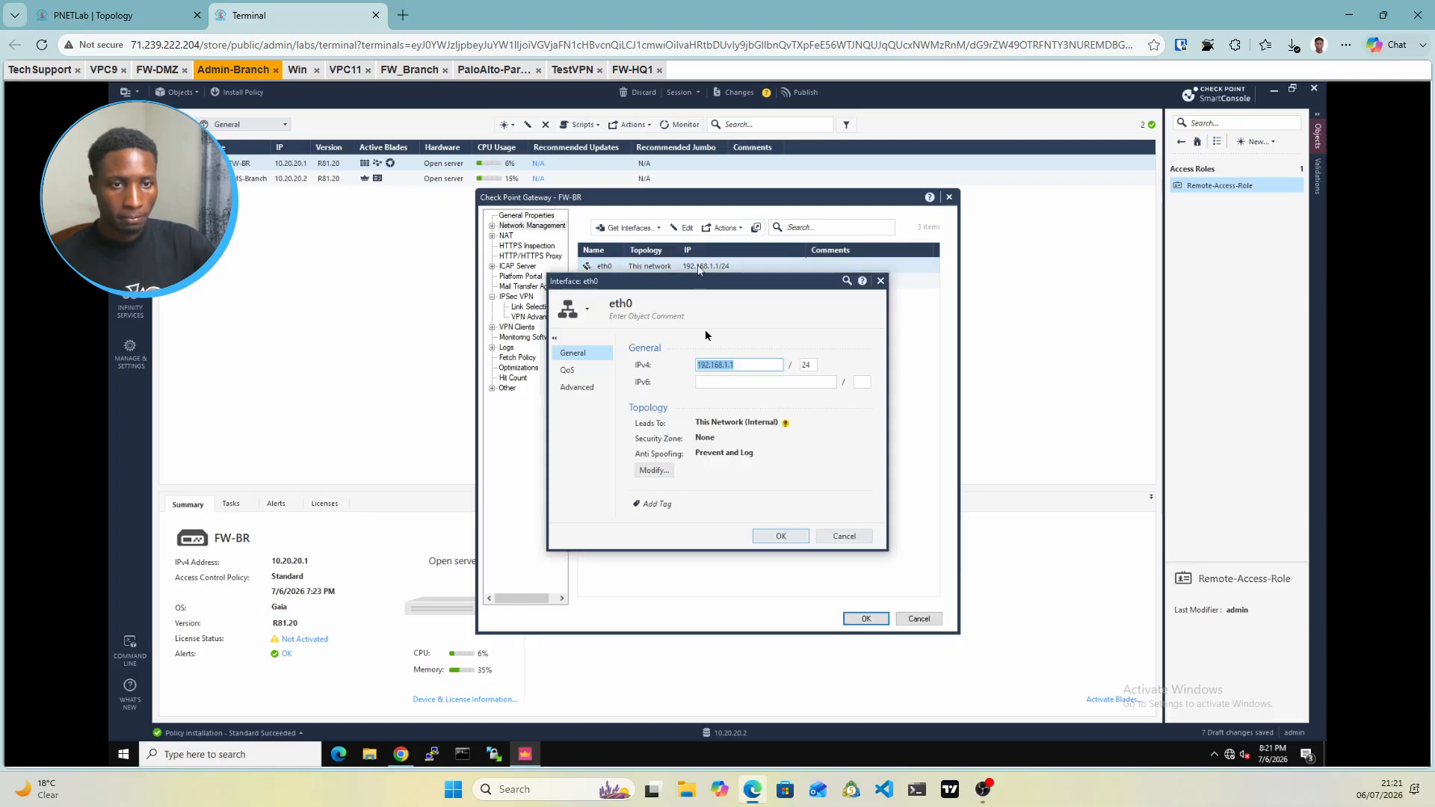
left_click(664, 469)
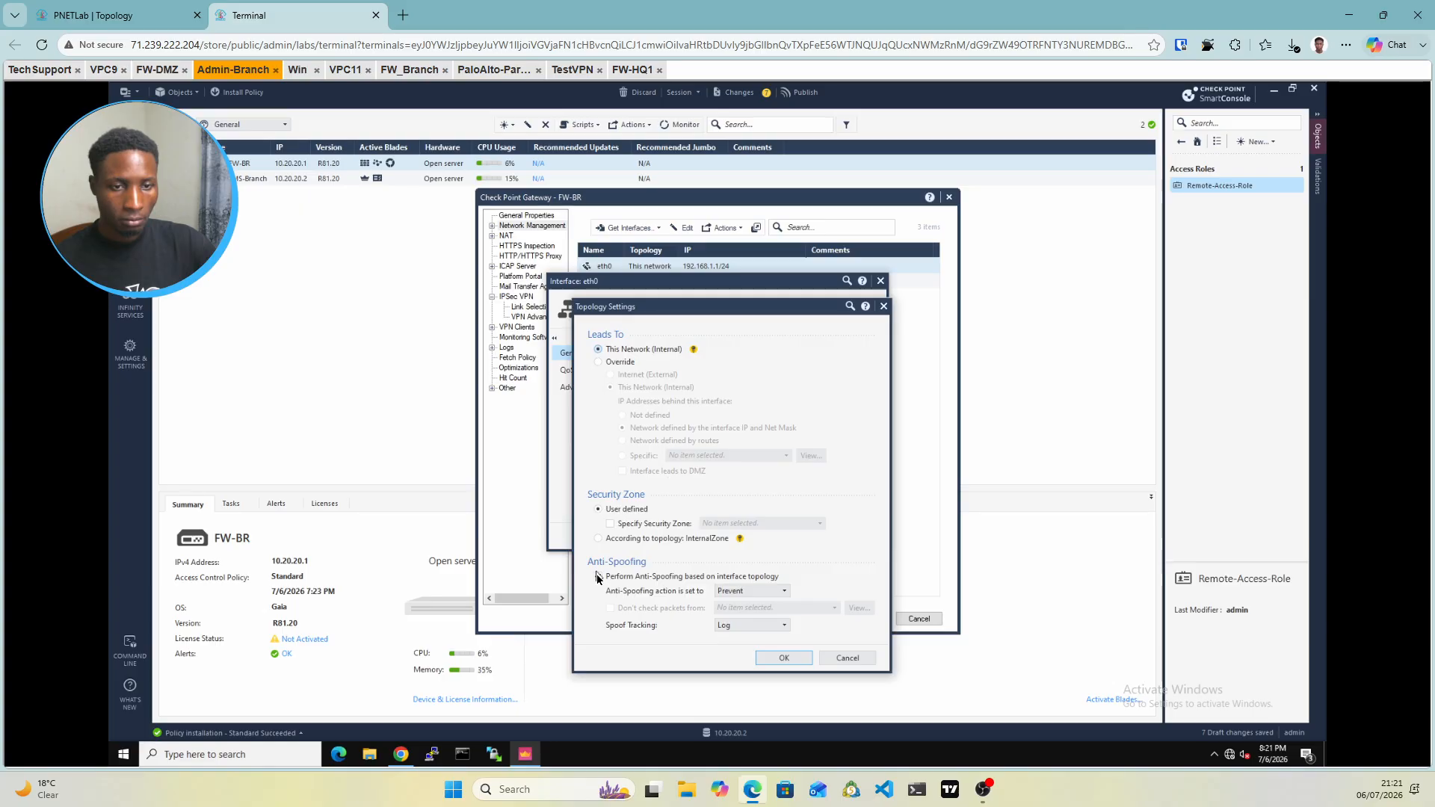
left_click(599, 577)
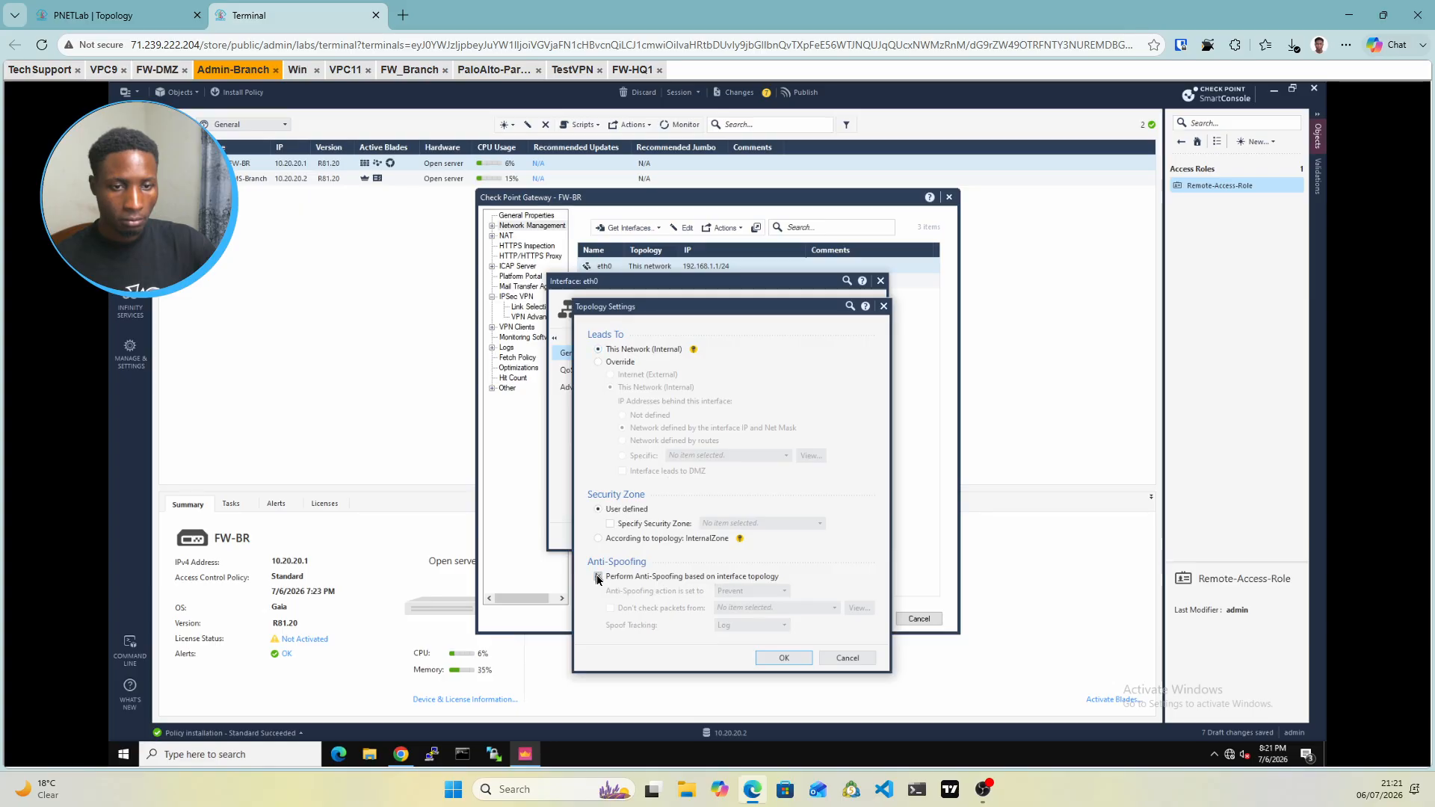
left_click(783, 658)
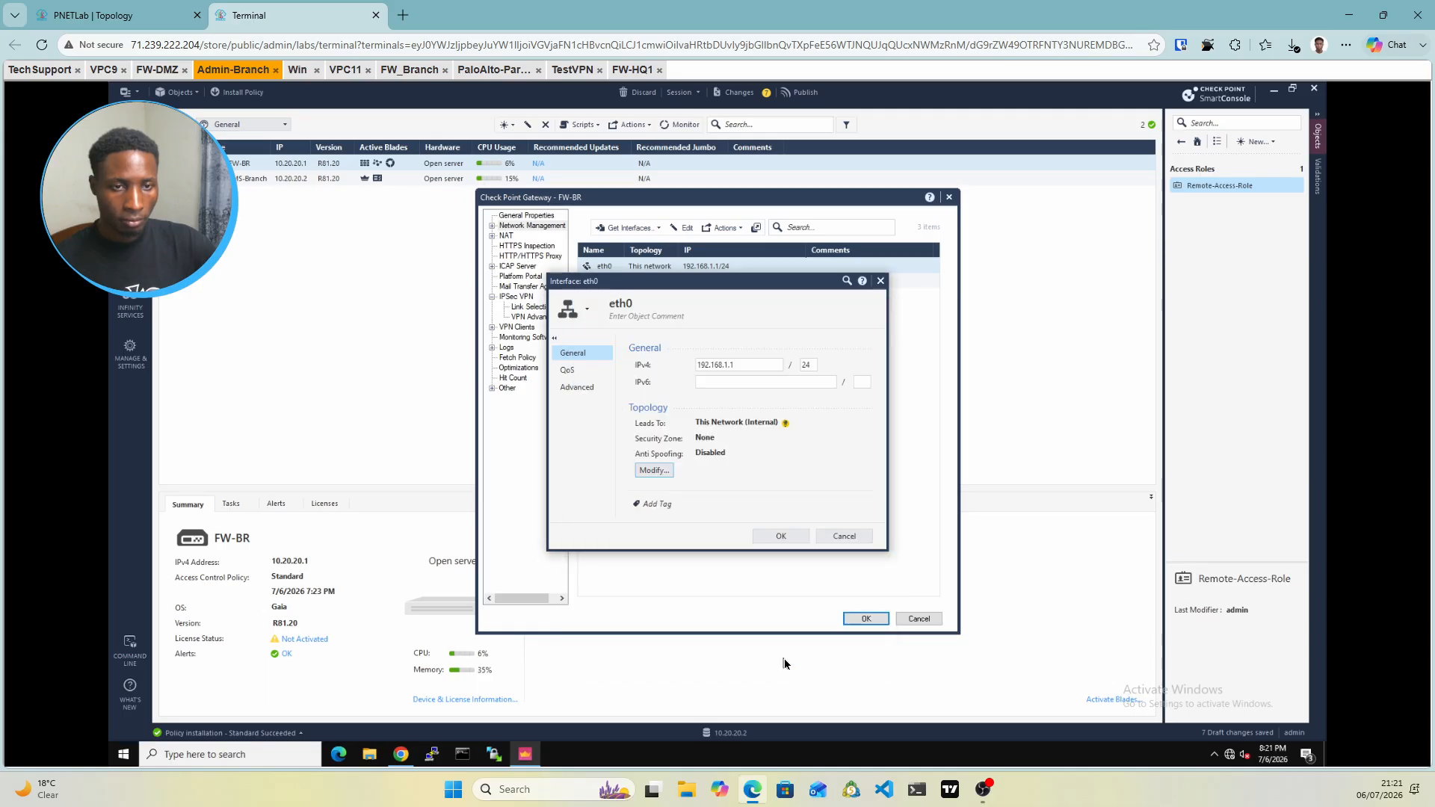
left_click(780, 537)
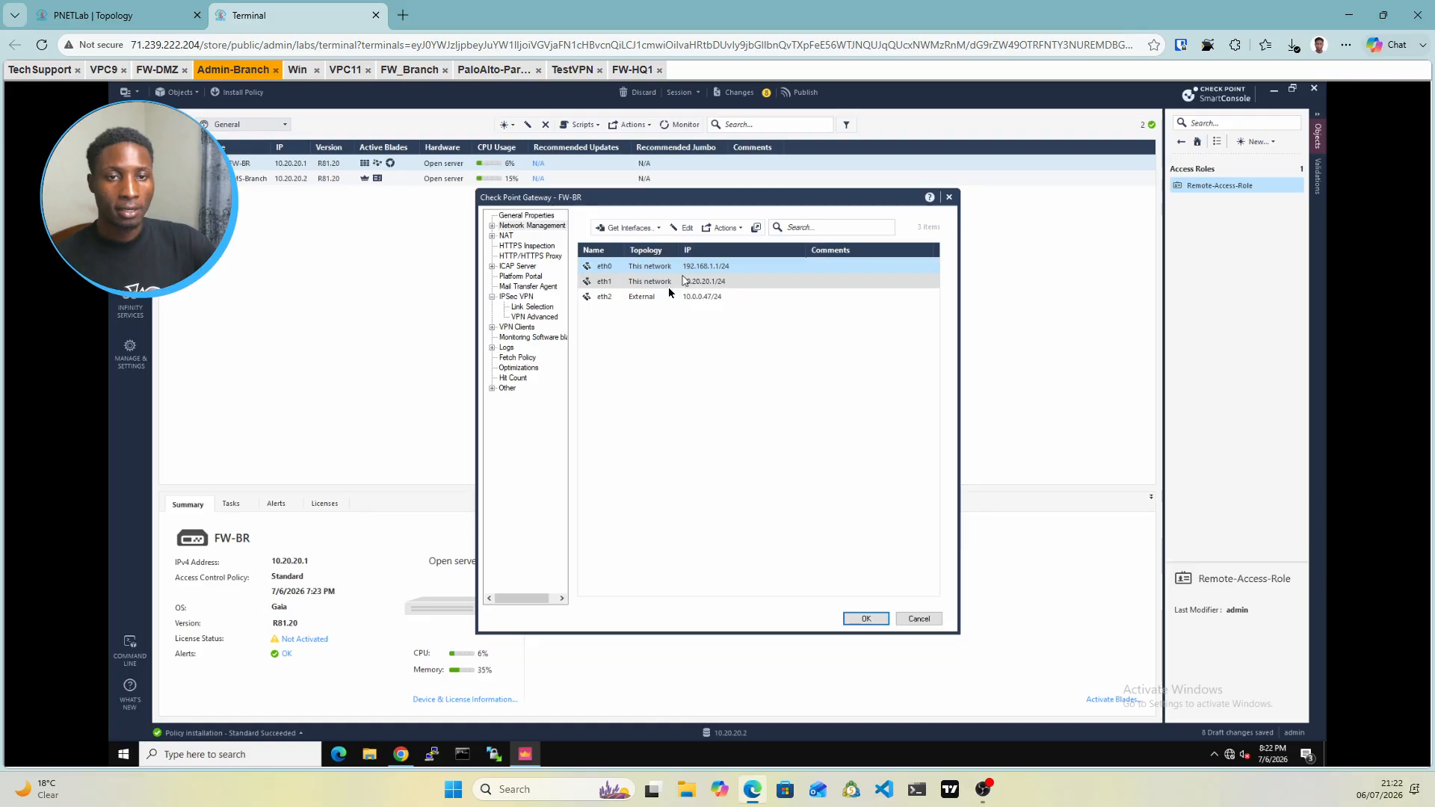
Set Link Selection to the topology address 10.0.0.47 instead of 192.168.1.1
left_click(532, 307)
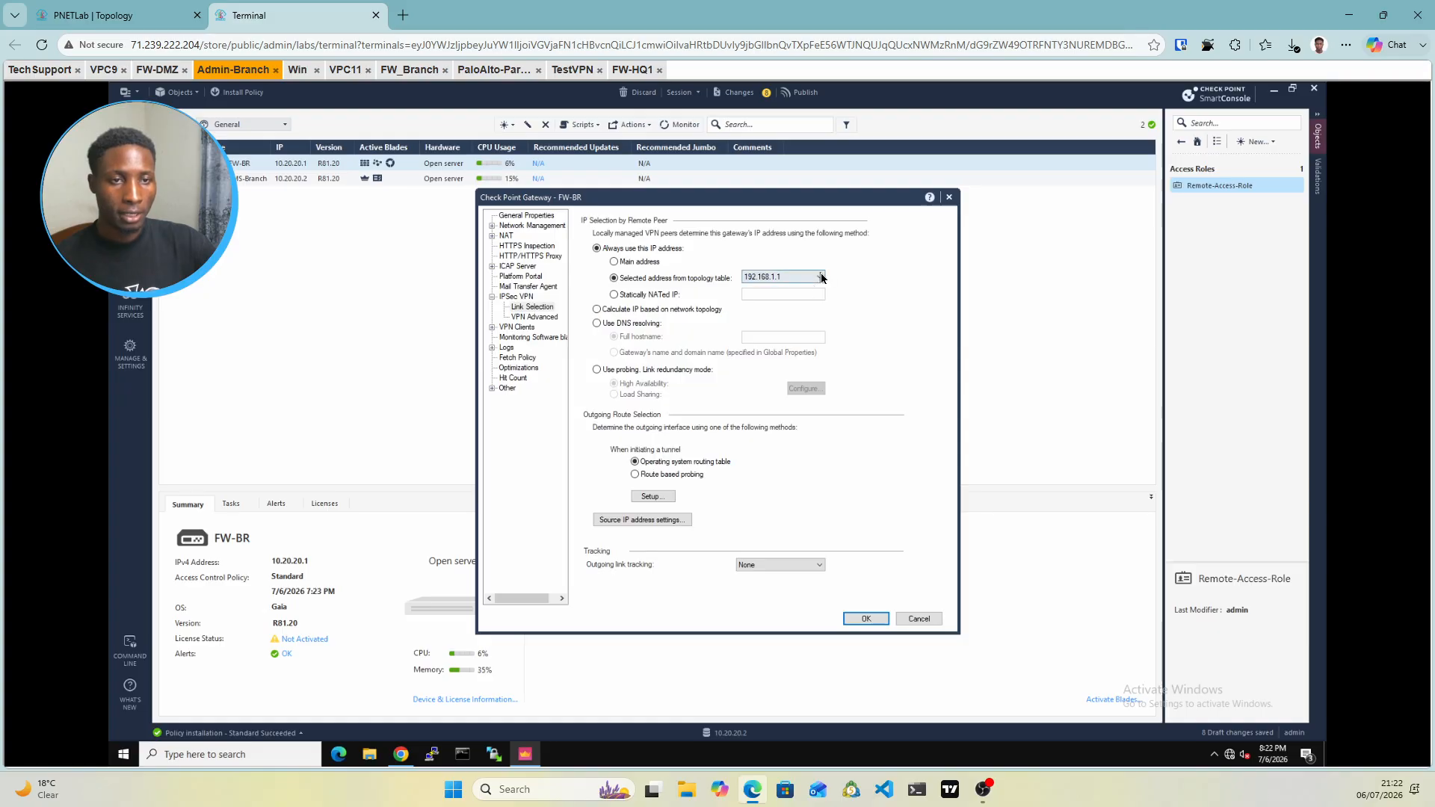
left_click(822, 277)
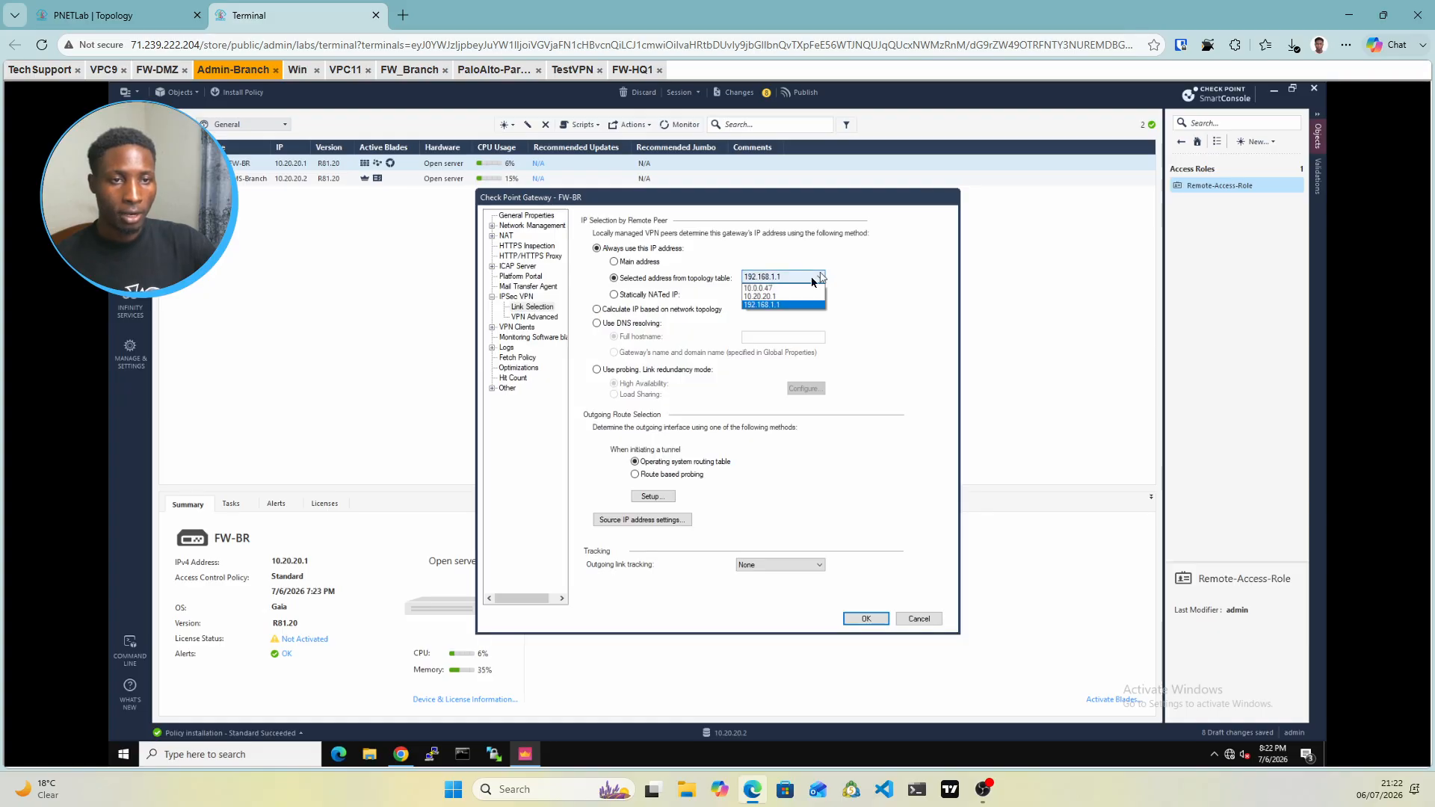
left_click(759, 289)
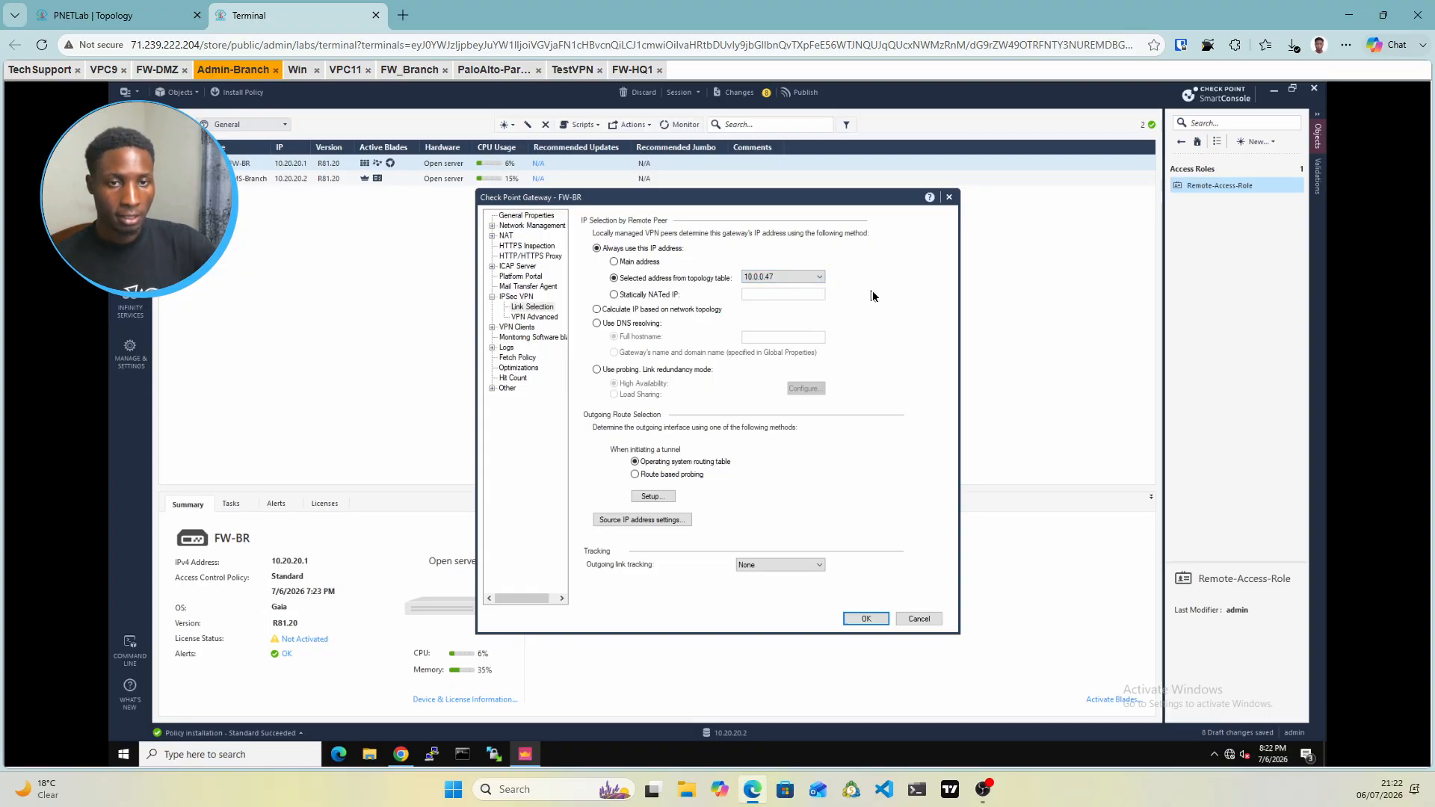
left_click(496, 329)
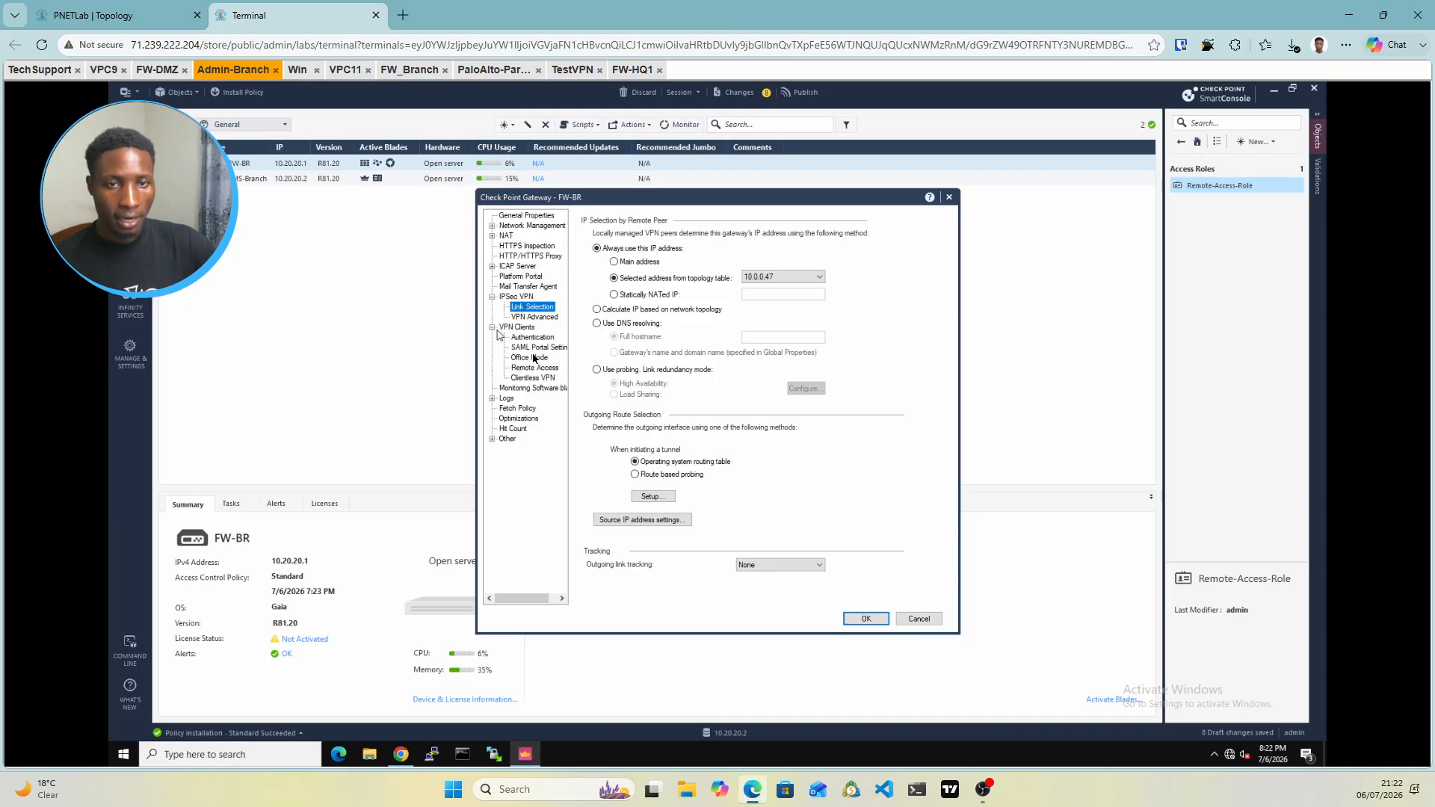
Offer Office Mode to the Remote-Grp group, allocating addresses from the Remote-net network
left_click(527, 360)
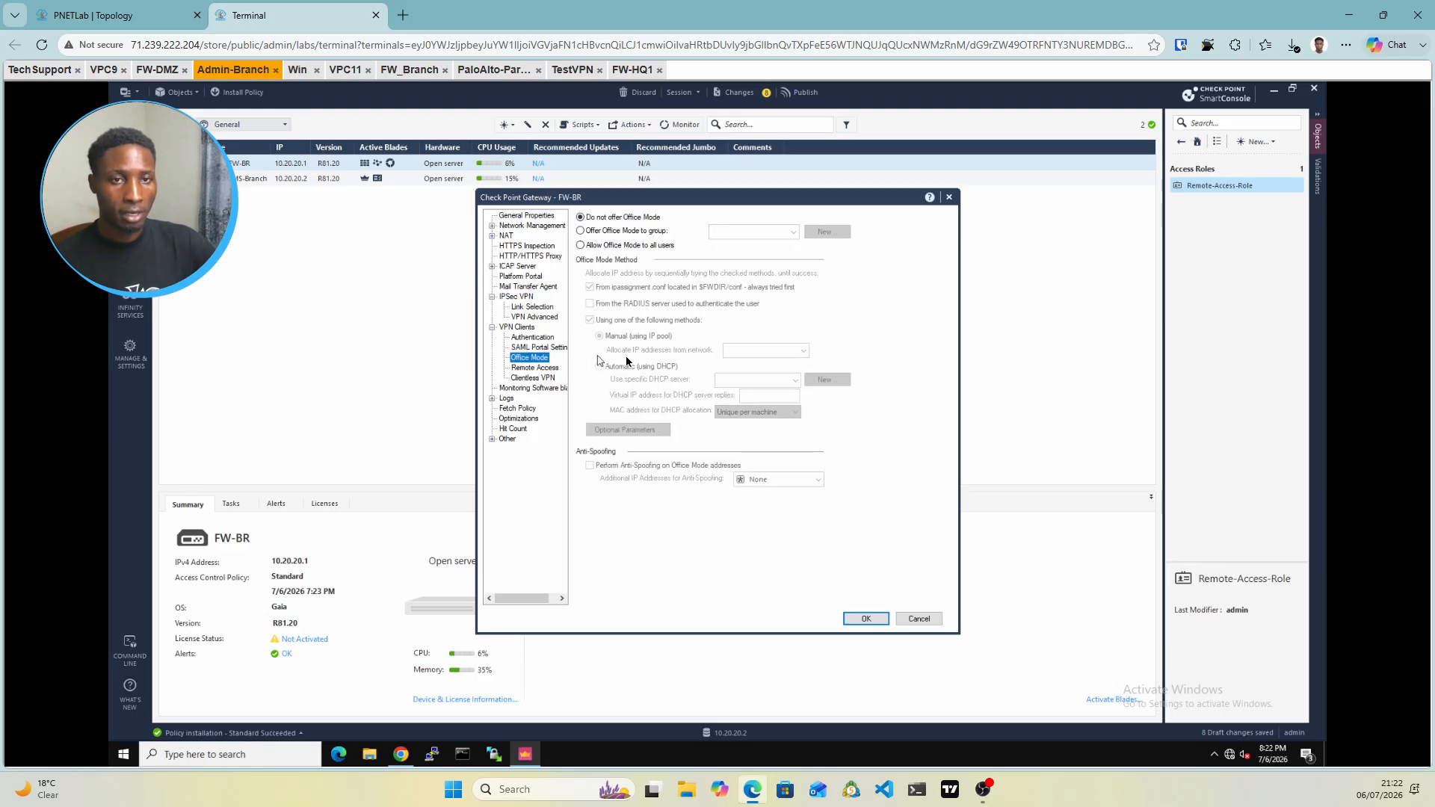
left_click(582, 231)
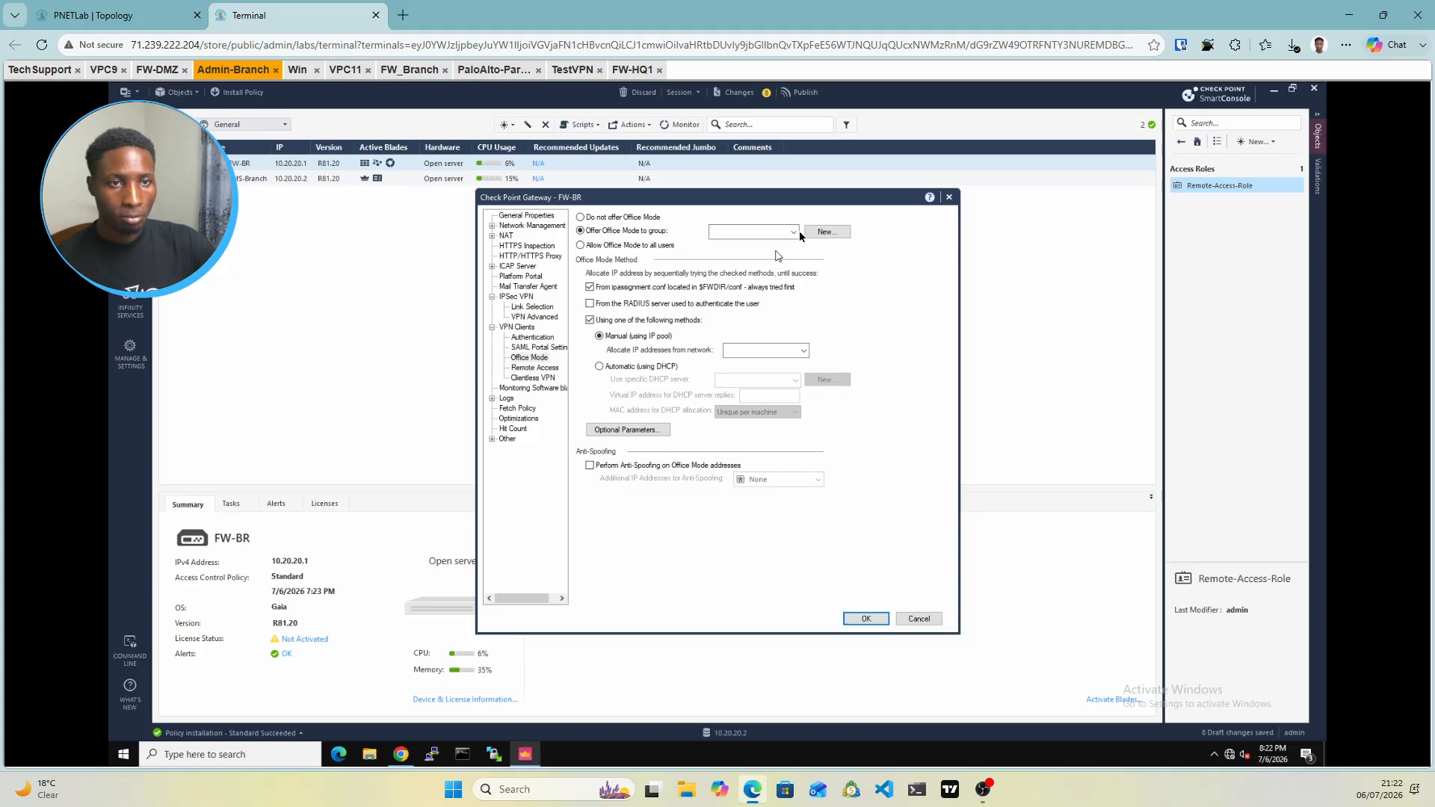
left_click(797, 231)
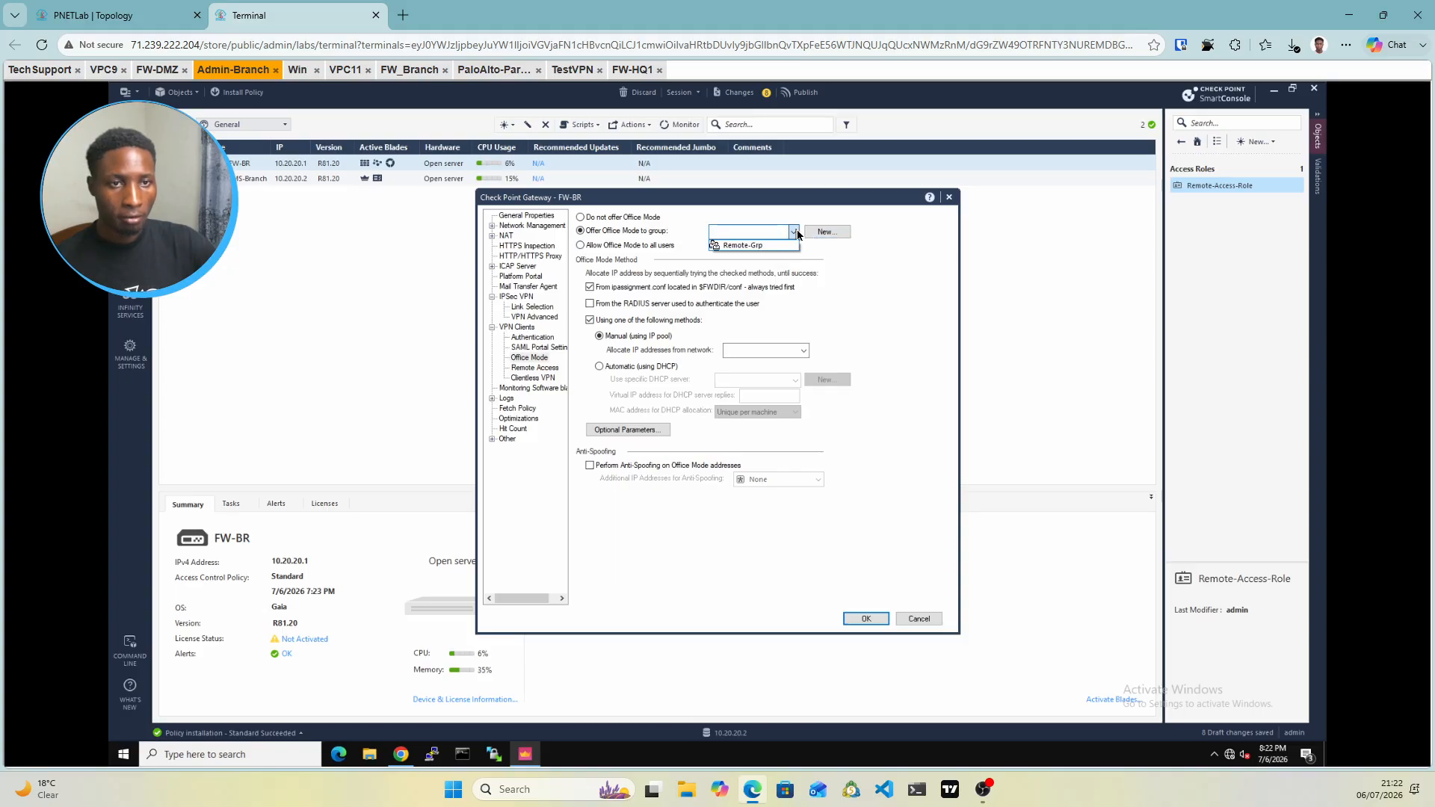
left_click(746, 247)
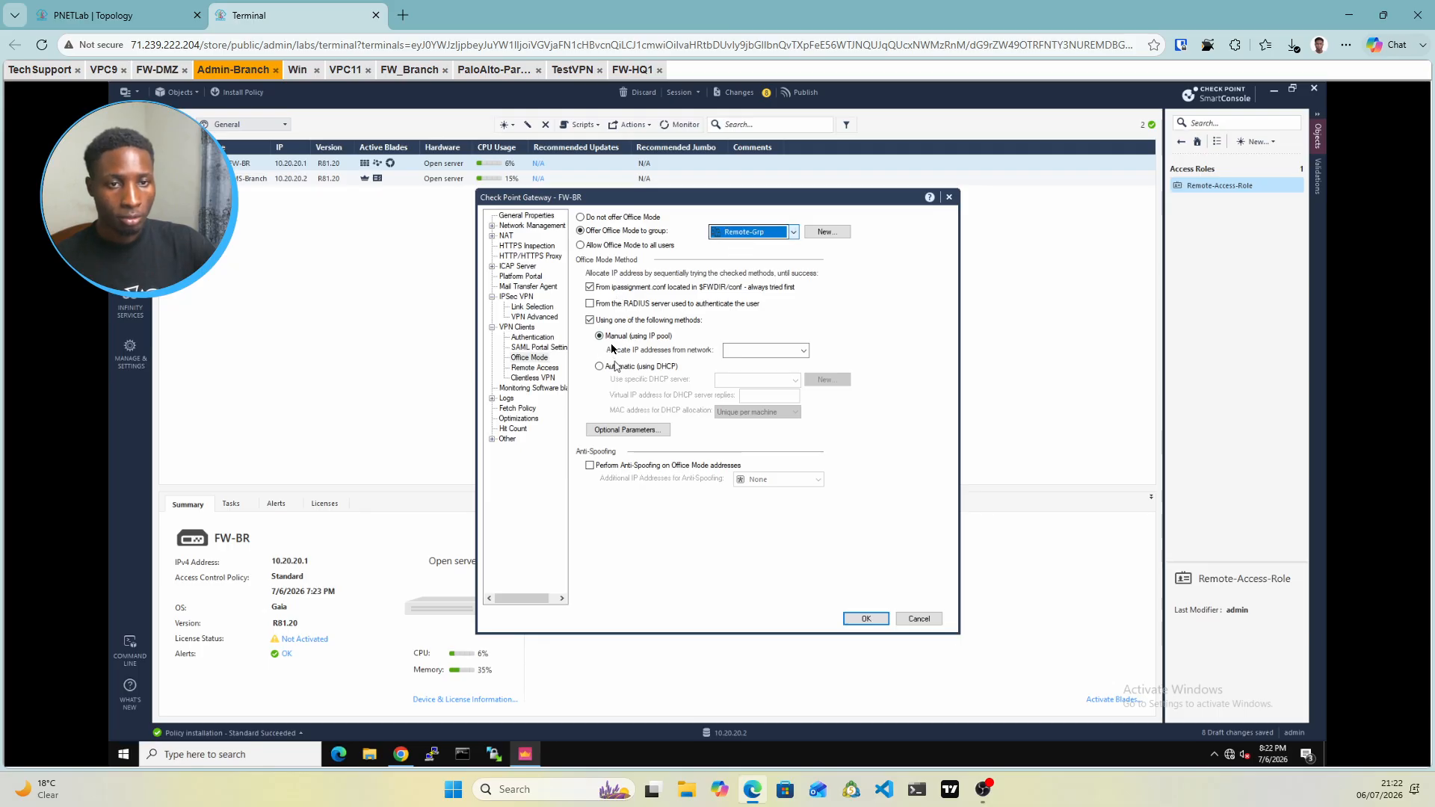
left_click(804, 351)
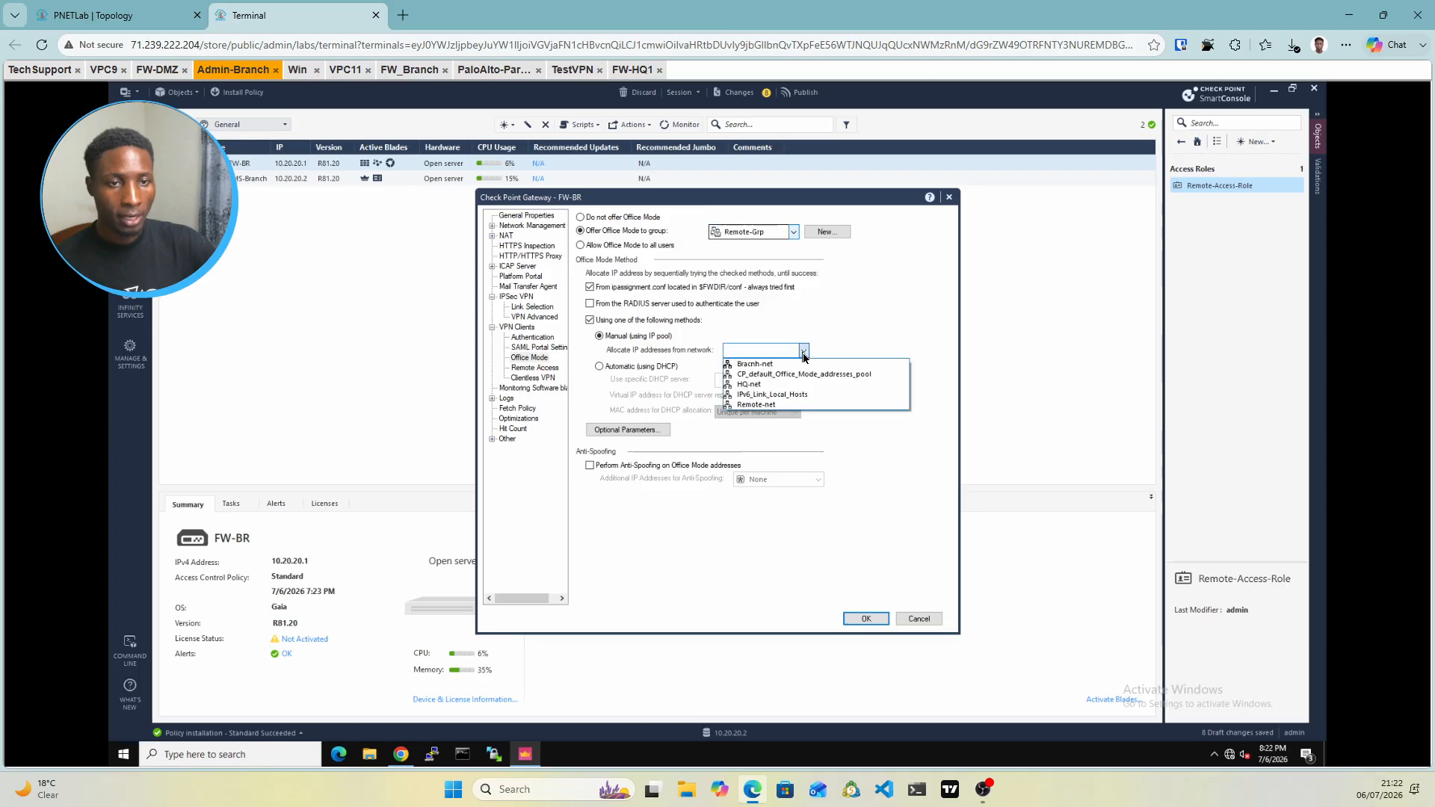
left_click(766, 405)
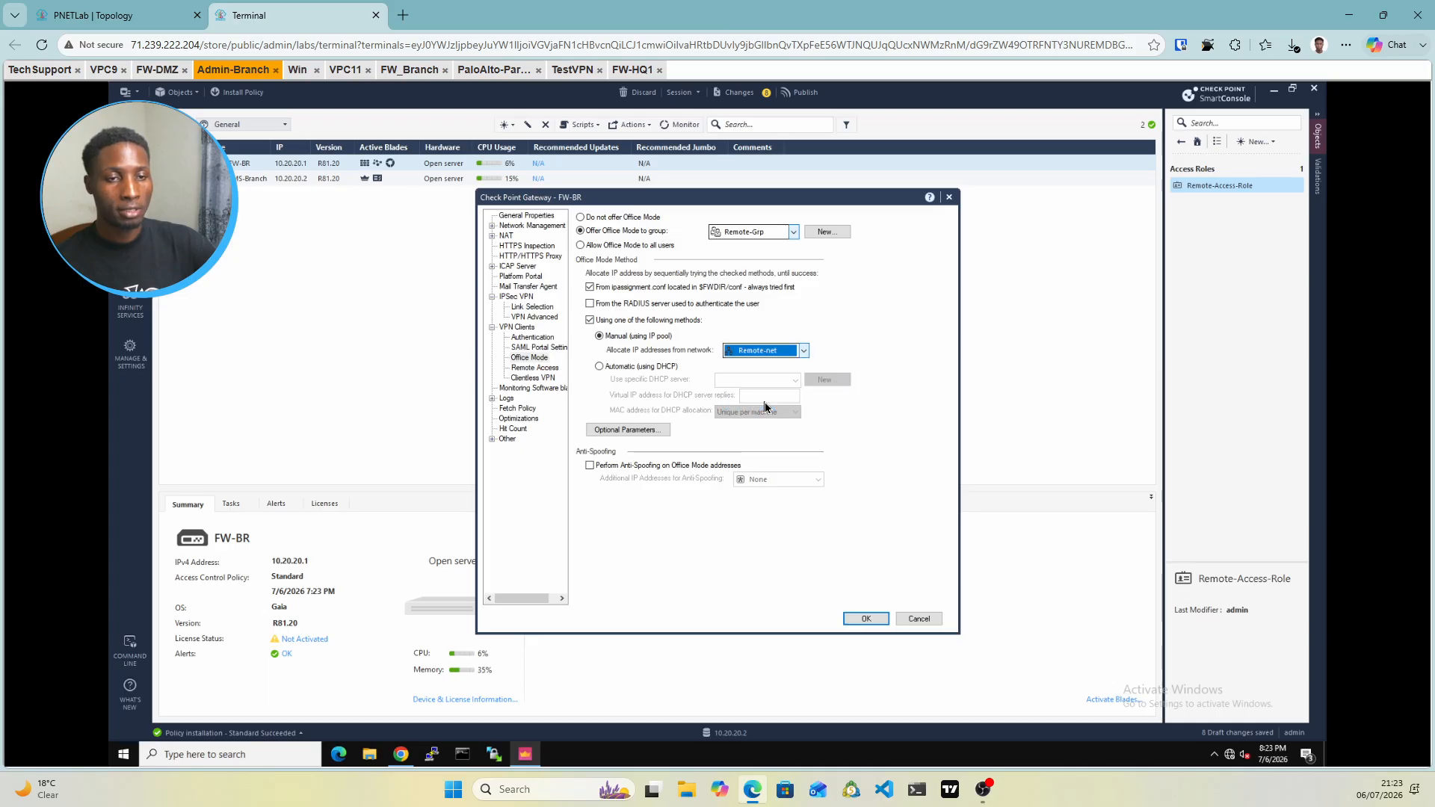
left_click(535, 369)
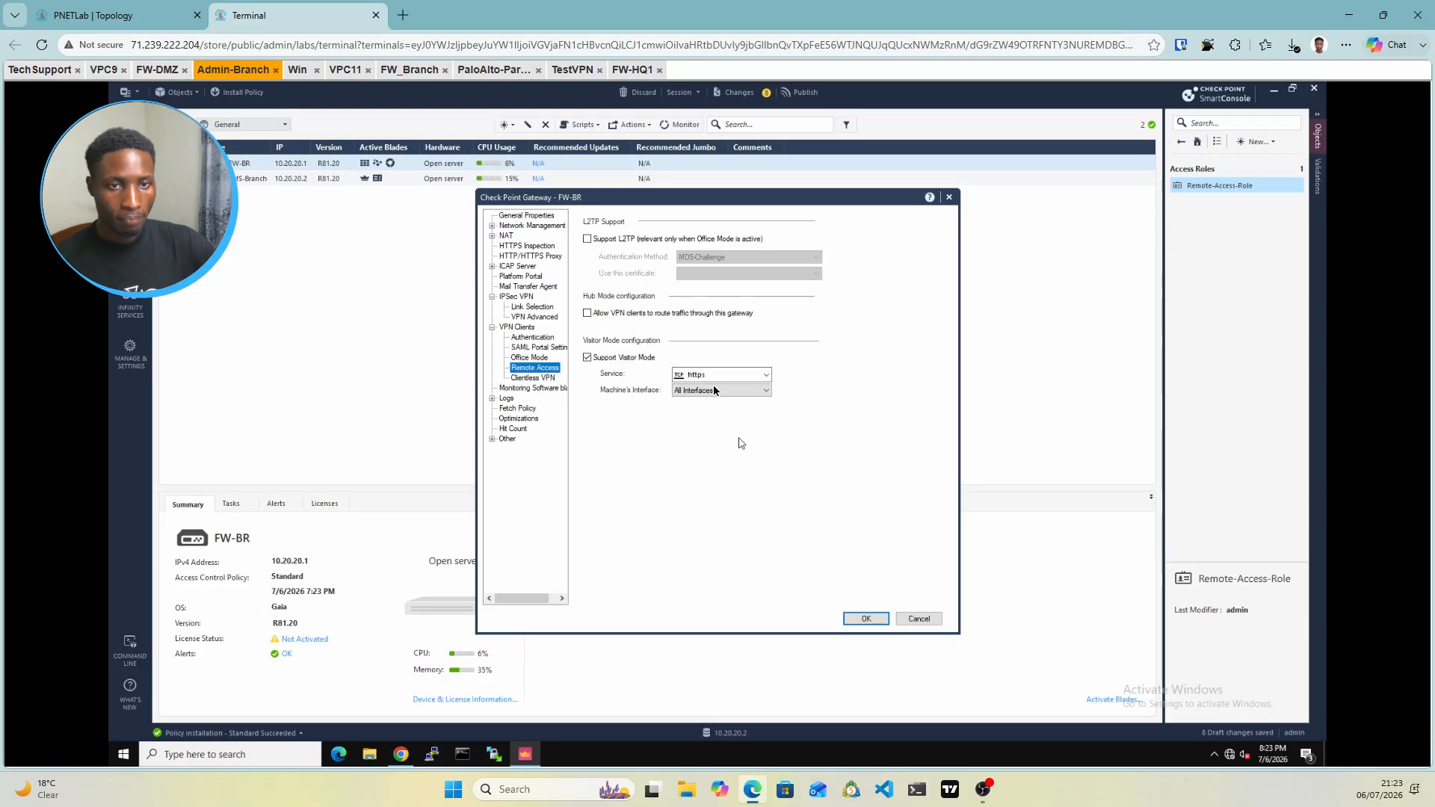
Enable 'Allow VPN clients to route traffic through this gateway' on FW-BR
left_click(585, 314)
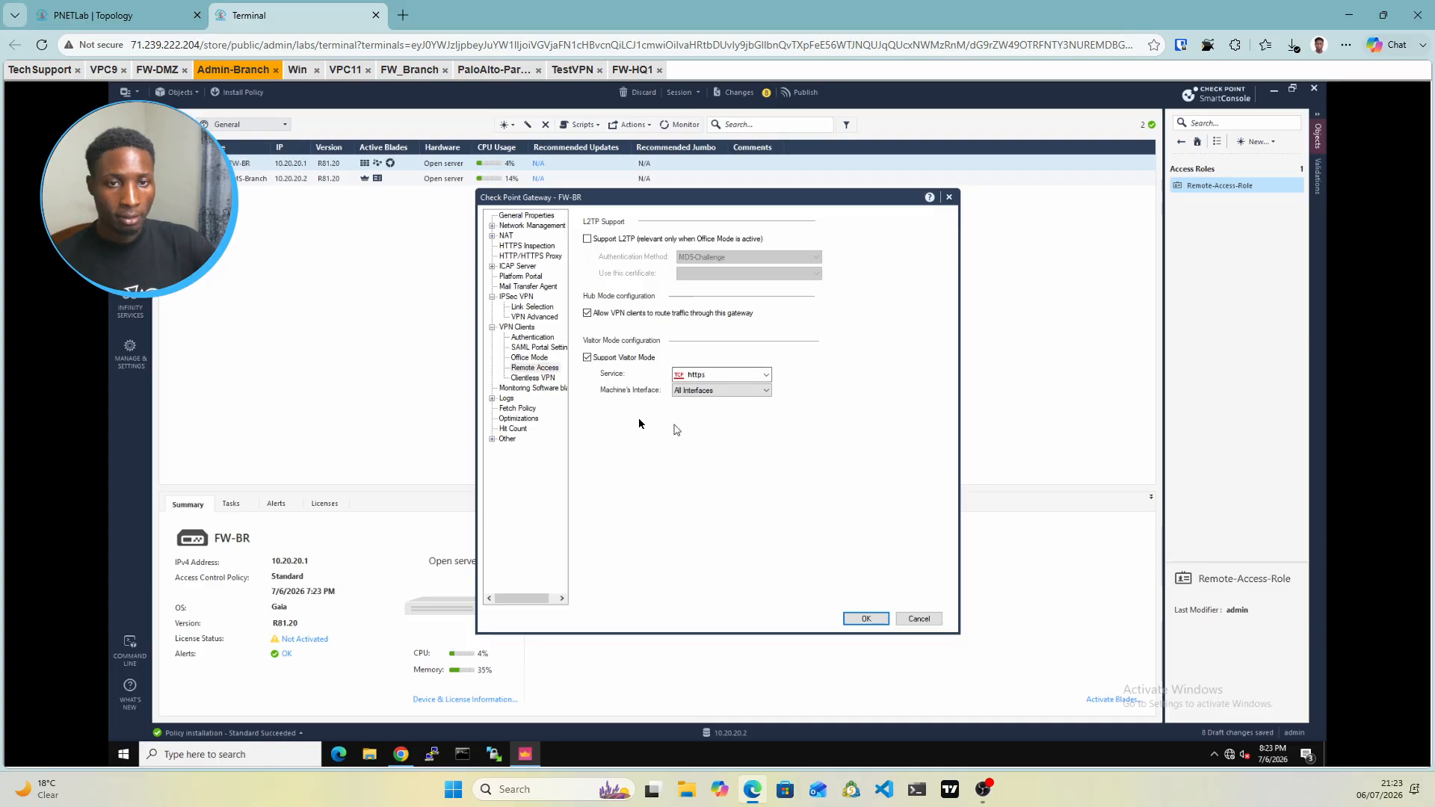
left_click(527, 215)
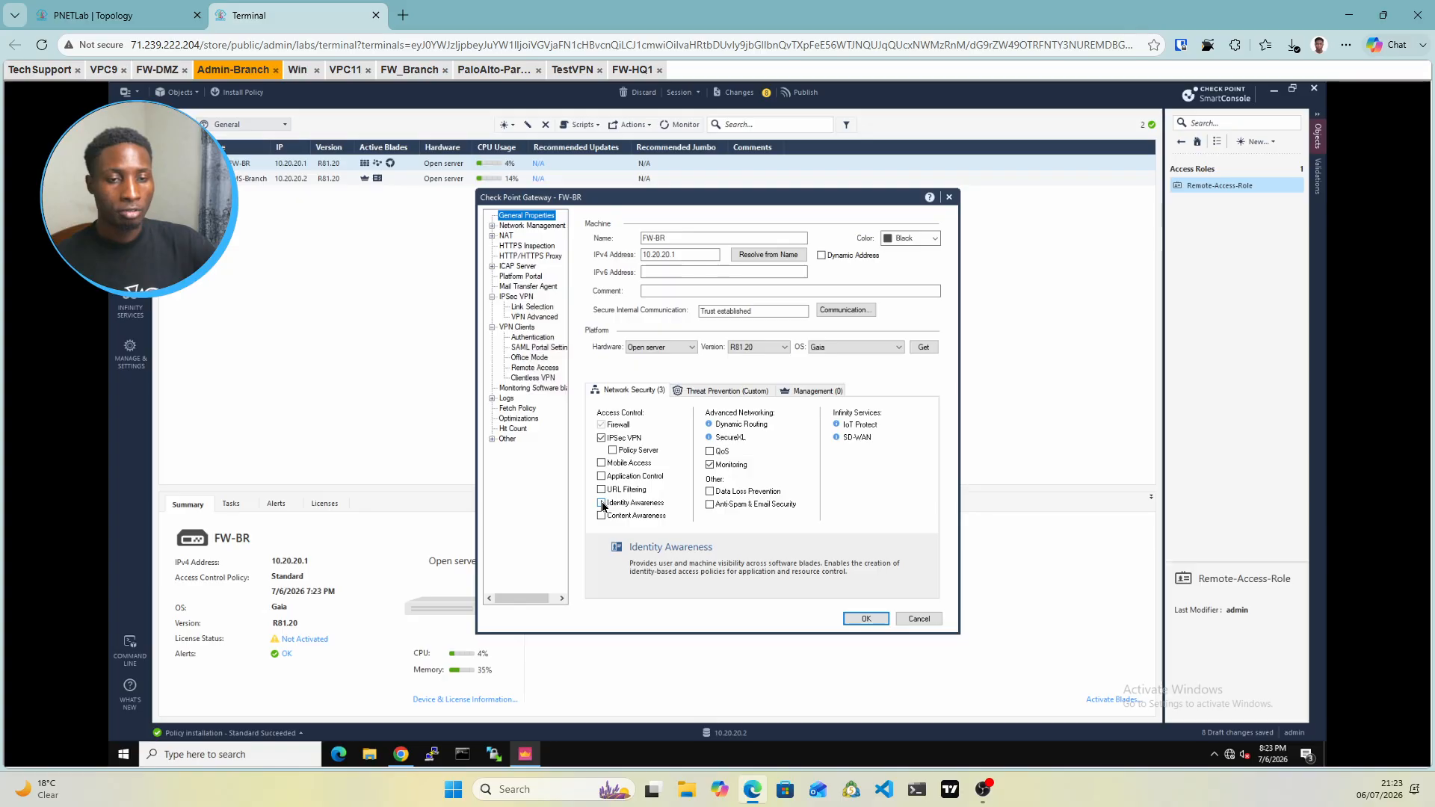
left_click(602, 505)
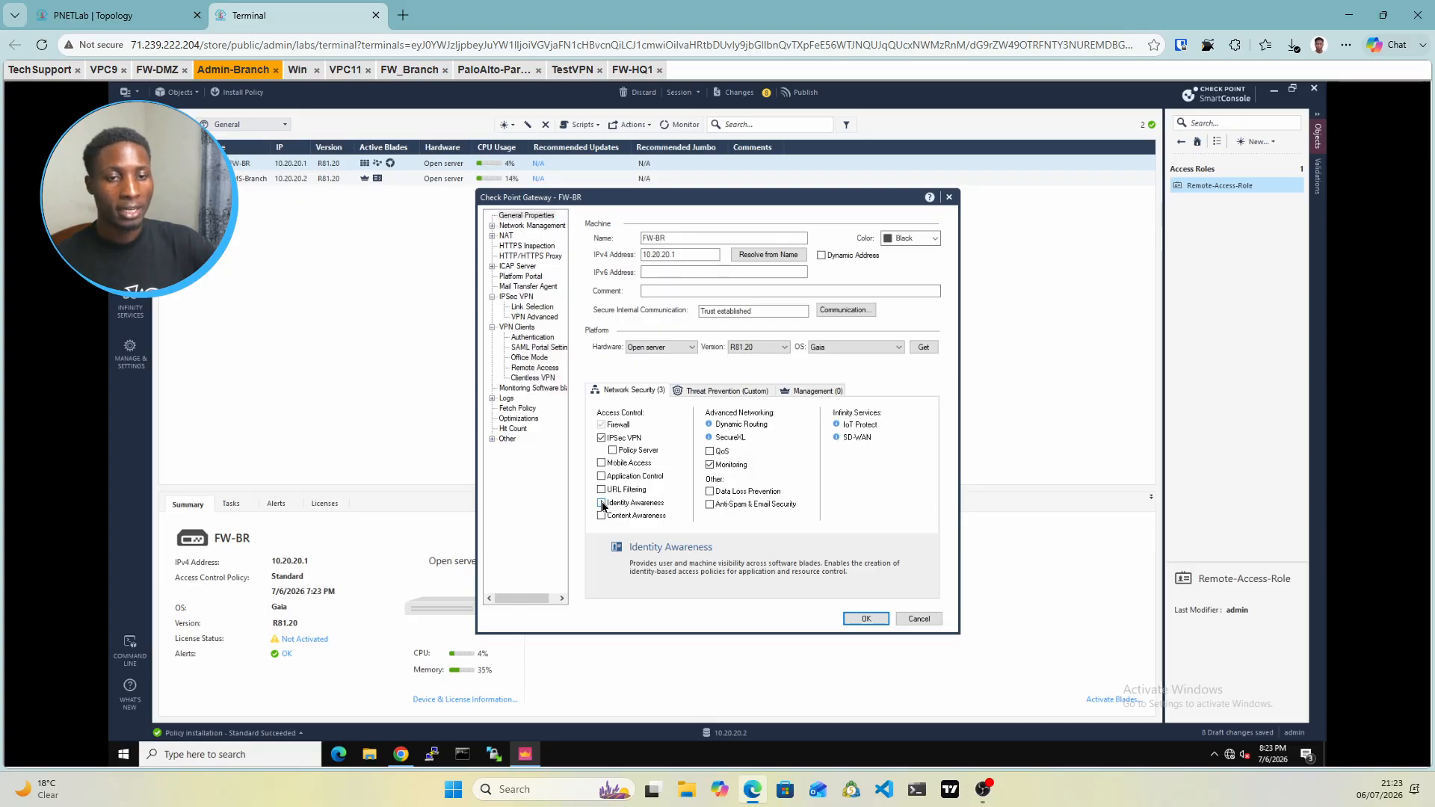
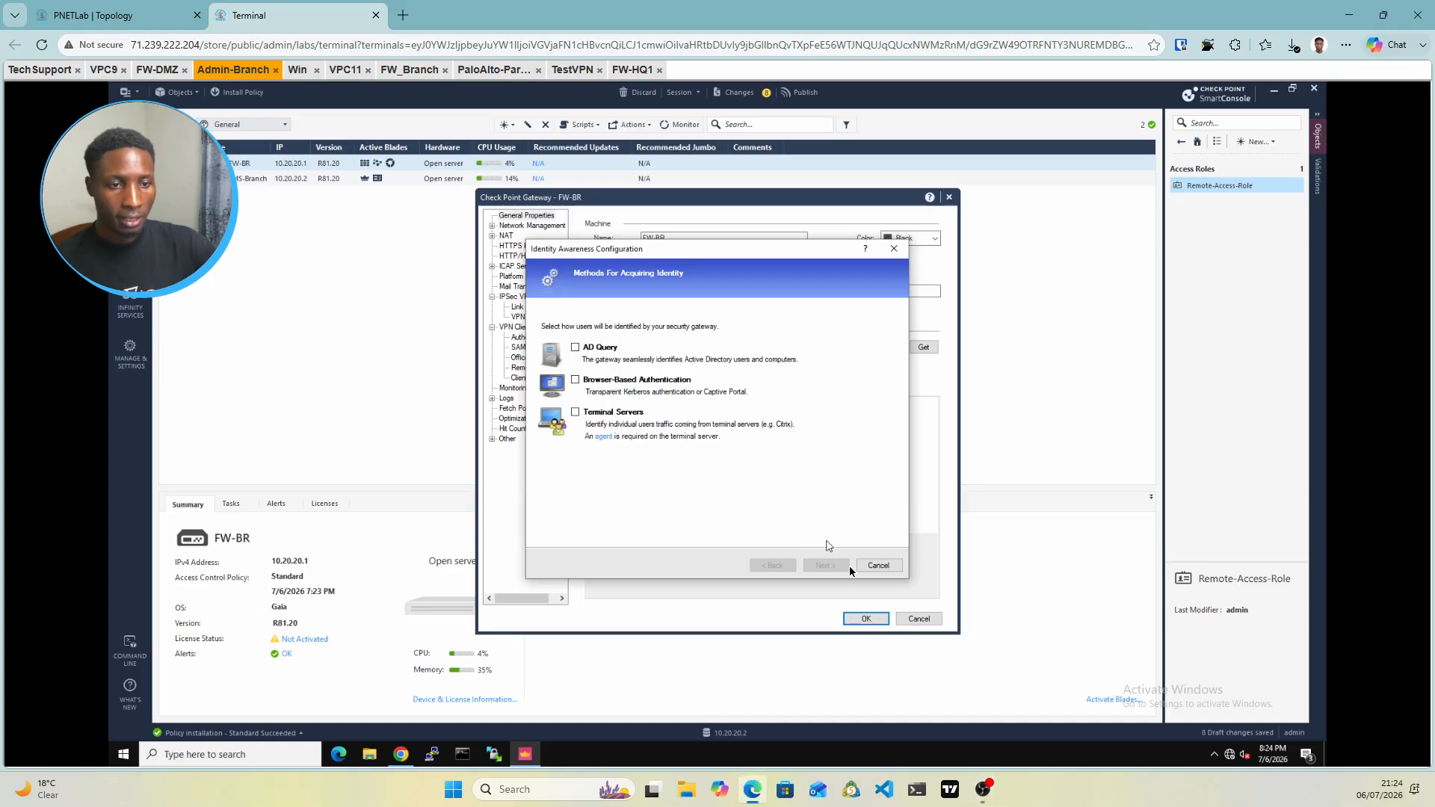
Cancel the Identity Awareness Configuration wizard and close the FW-BR gateway properties
left_click(886, 567)
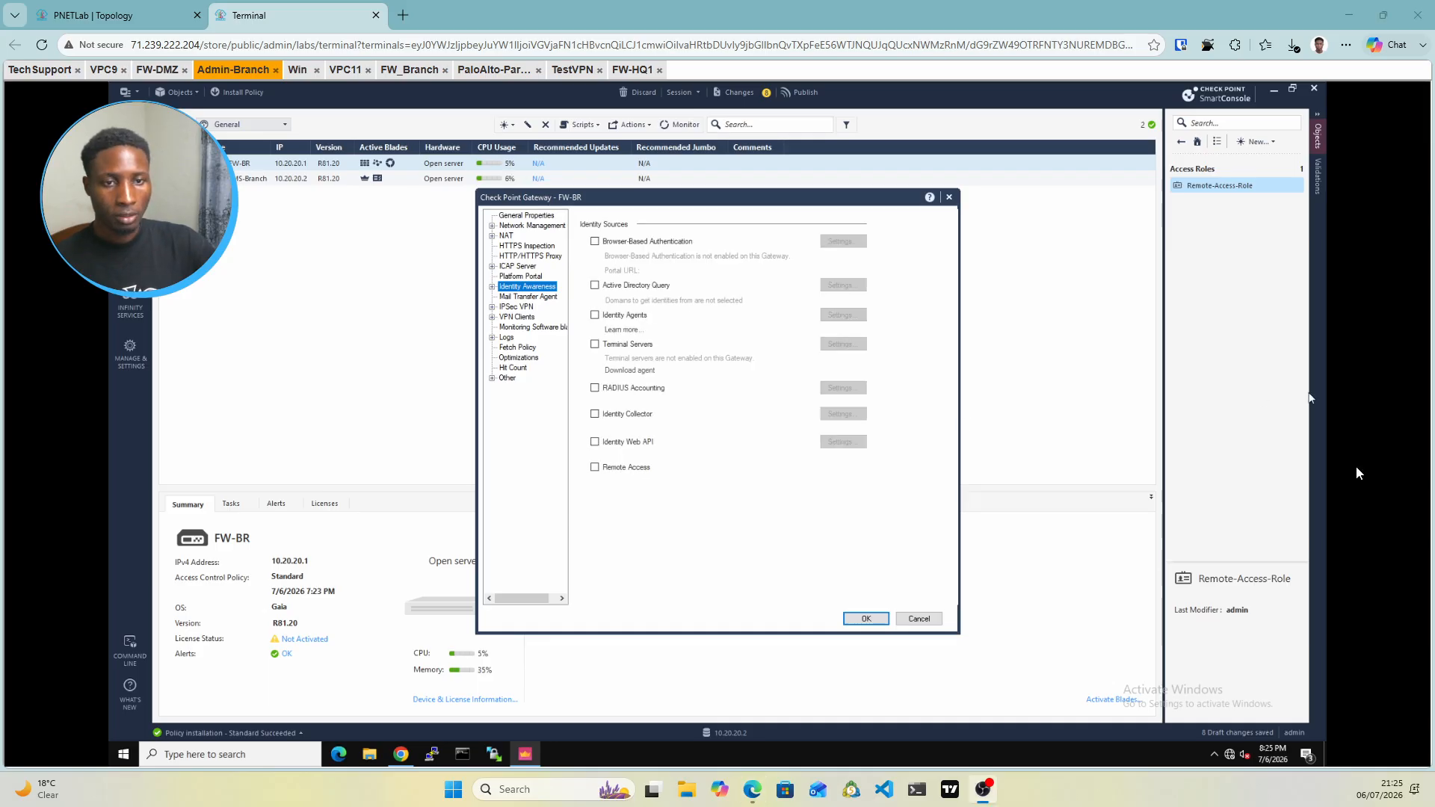
left_click(595, 468)
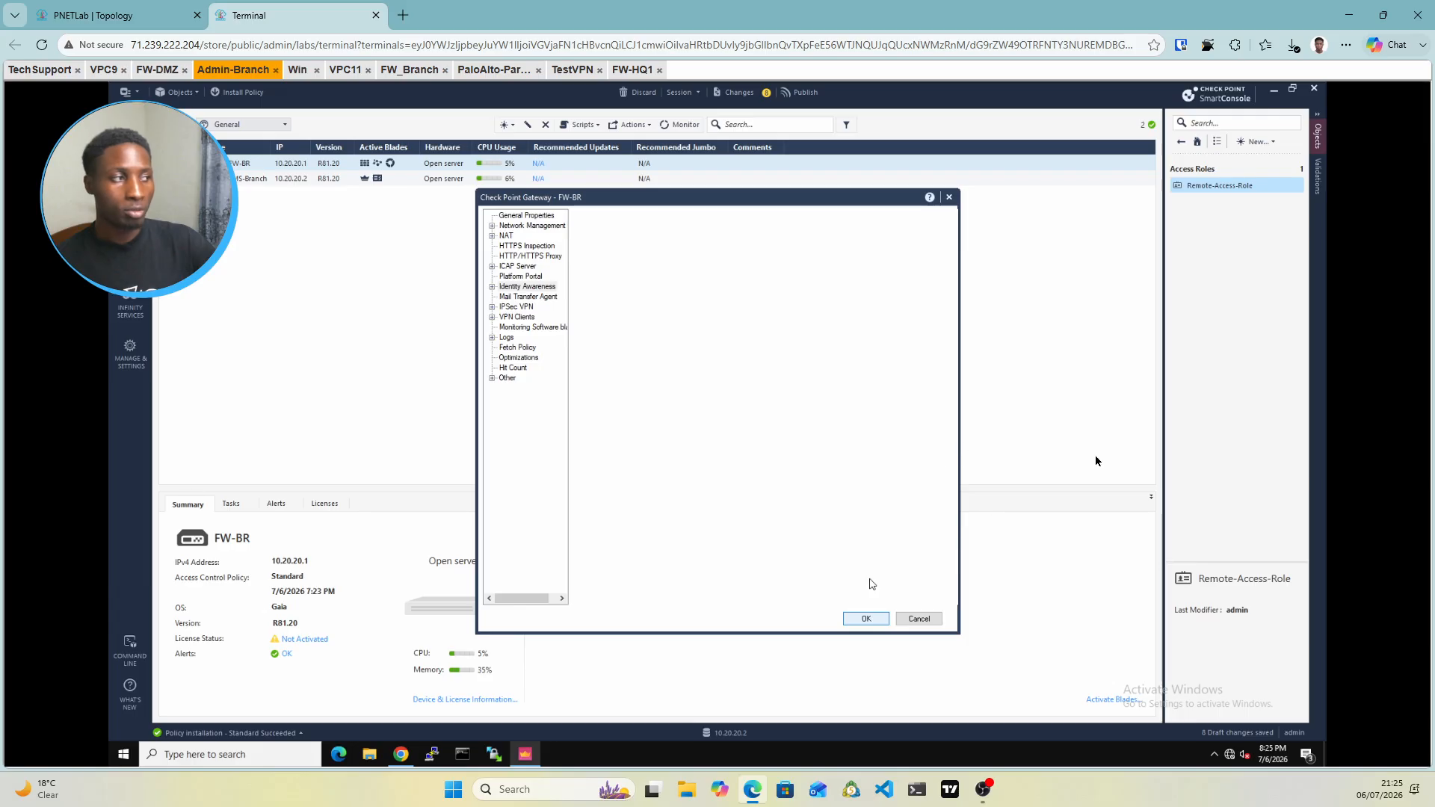
left_click(865, 618)
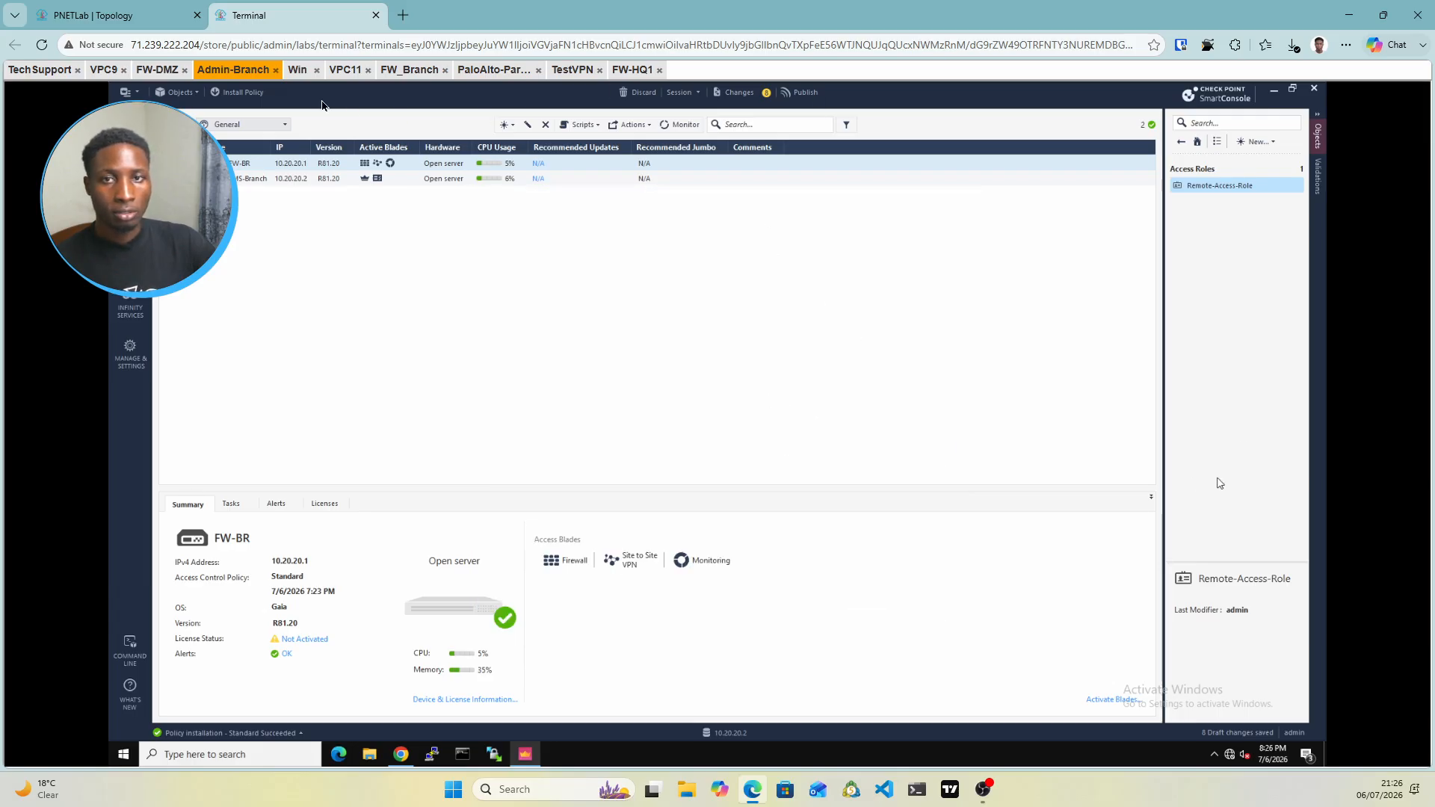
Publish the session and install the Standard policy on FW-BR
left_click(241, 93)
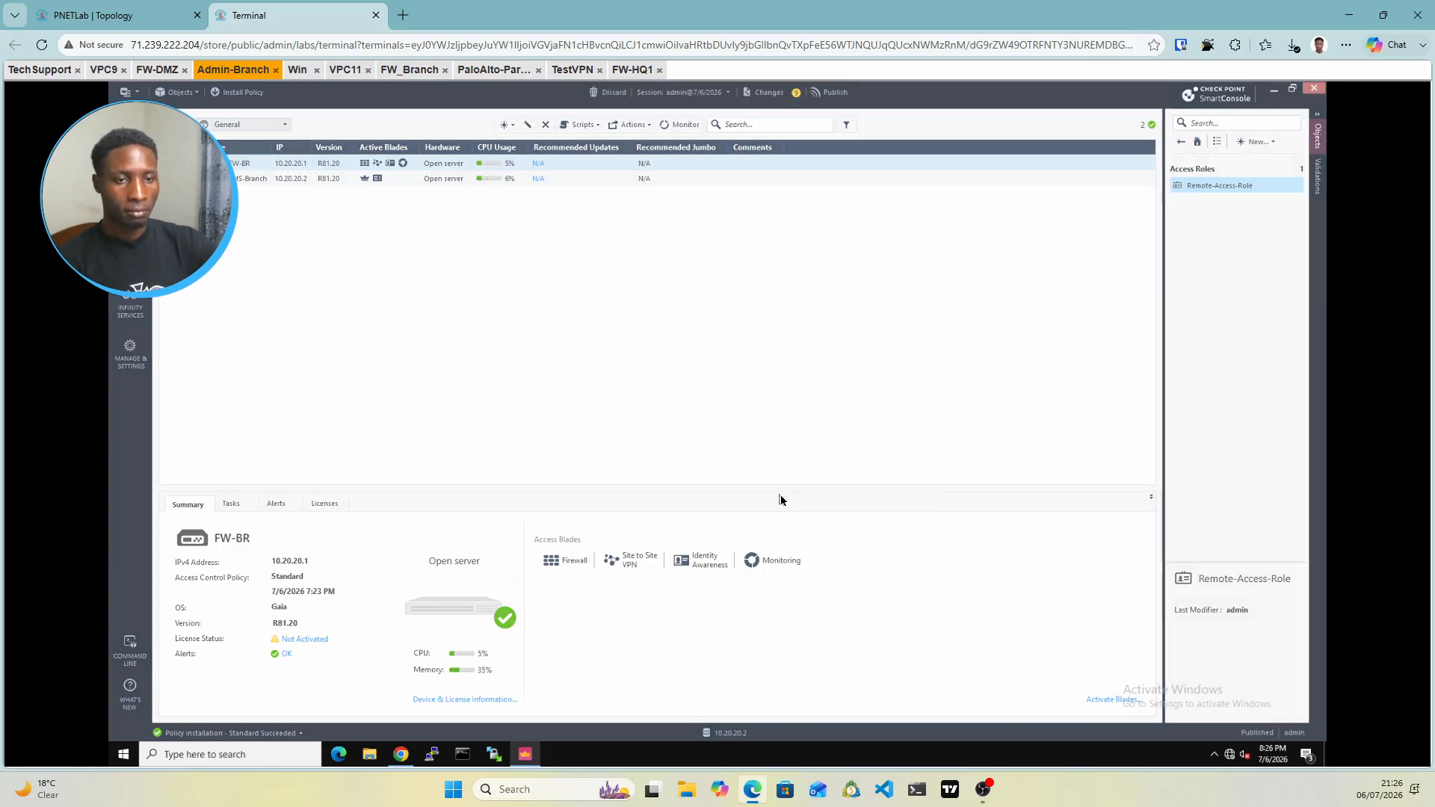
left_click(780, 496)
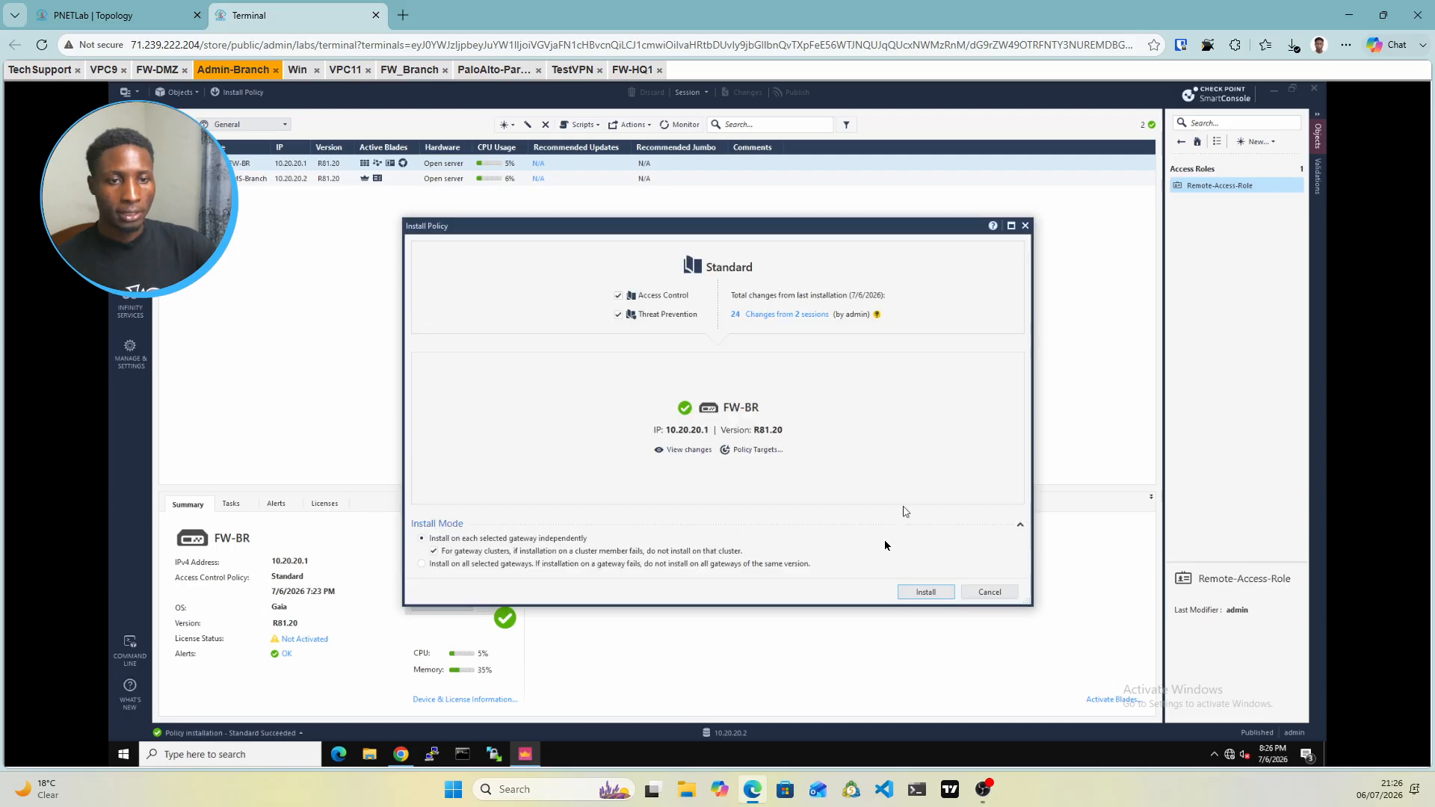
left_click(922, 593)
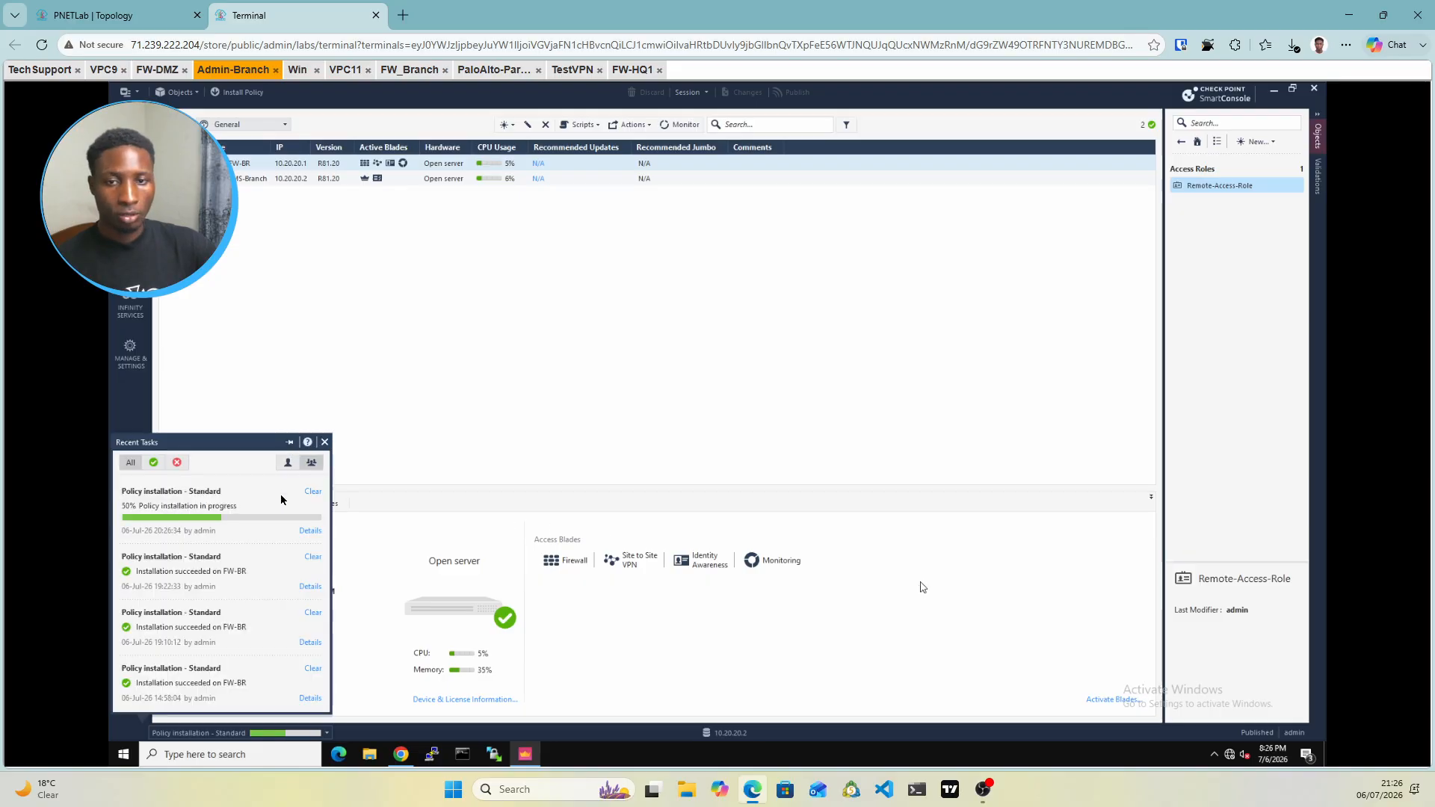
left_click(290, 443)
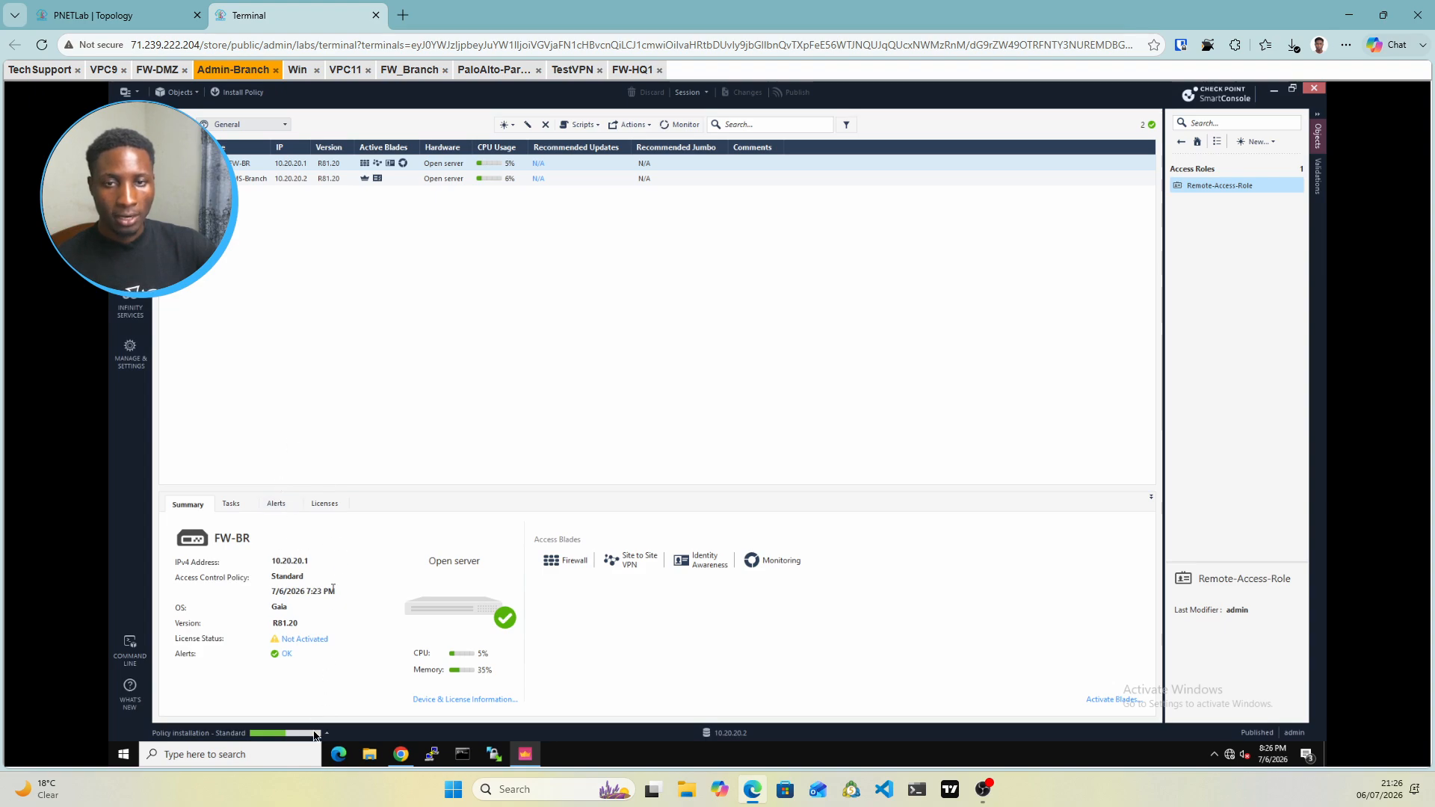
left_click(147, 6)
From the Remote_Client console, ping 10.0.0.47 and get 4 of 4 replies
mouse_move(791, 698)
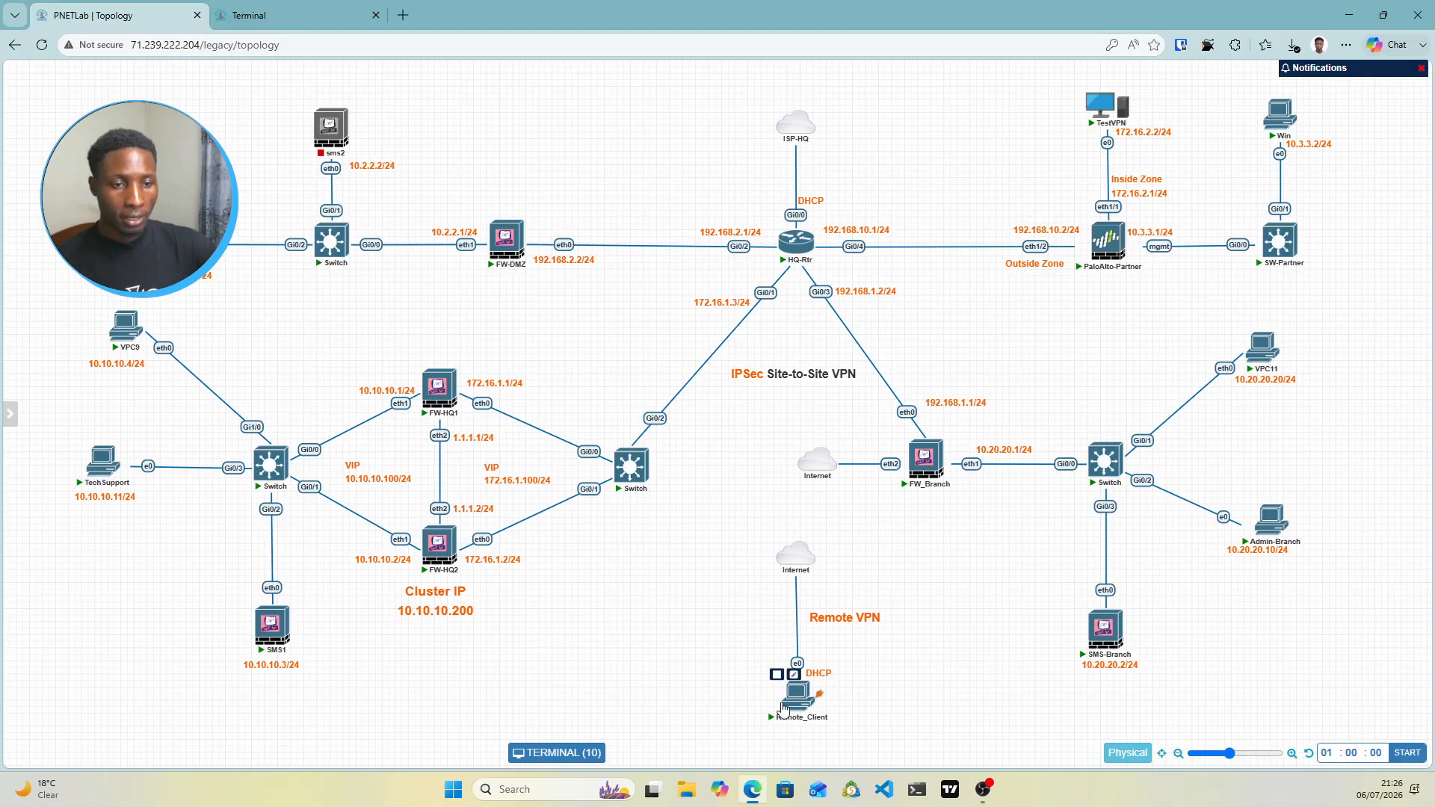
left_click(794, 701)
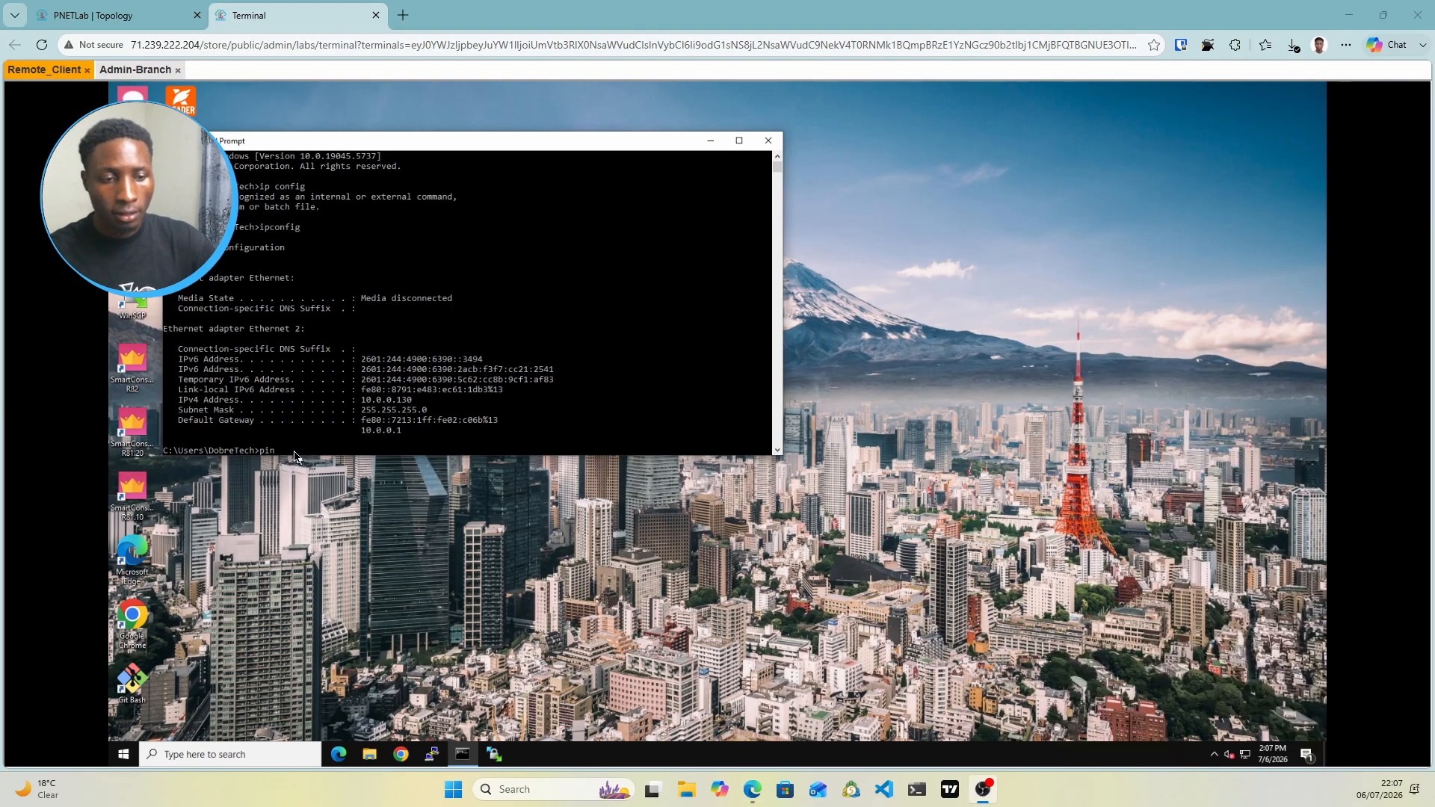
left_click(295, 456)
key("BackSpace")
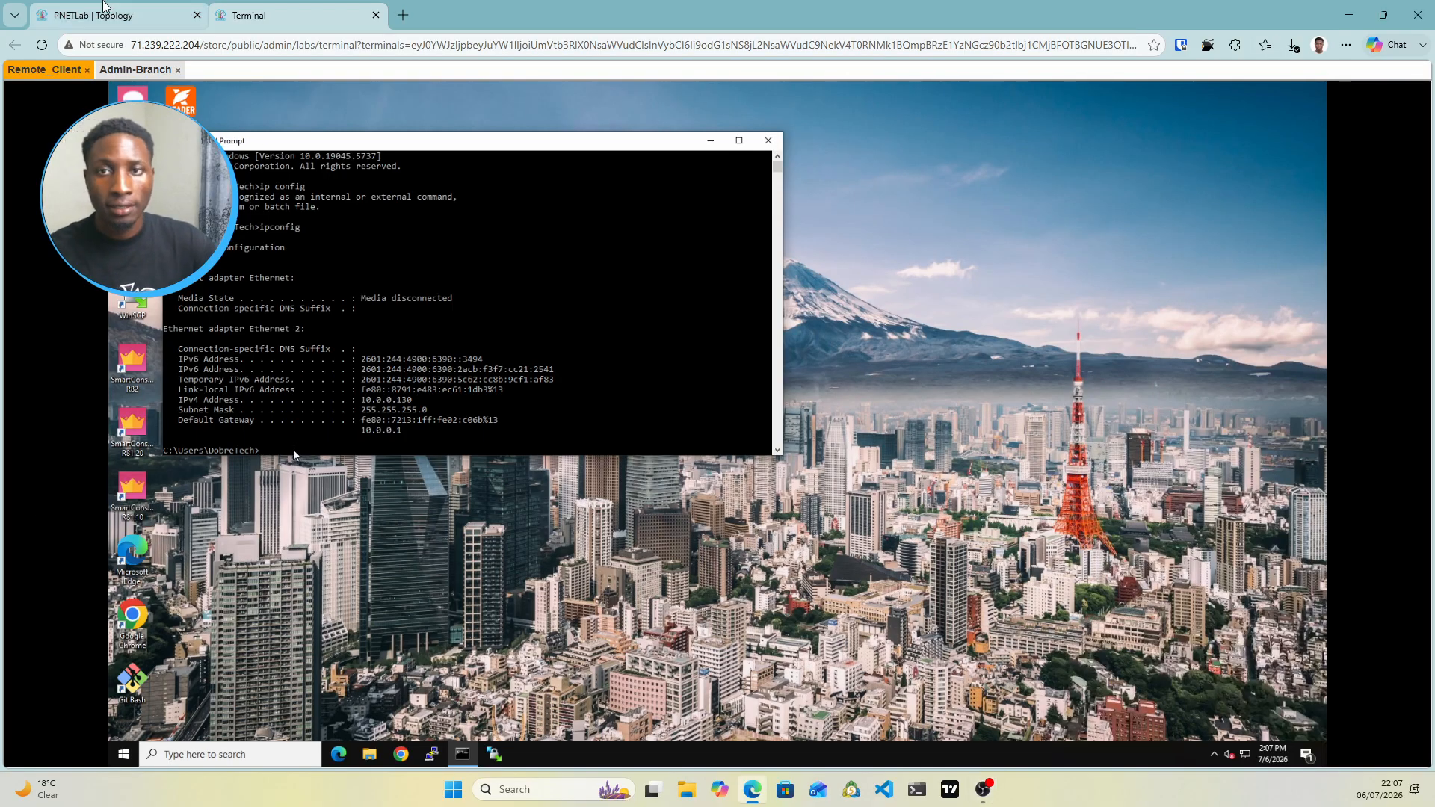
left_click(104, 15)
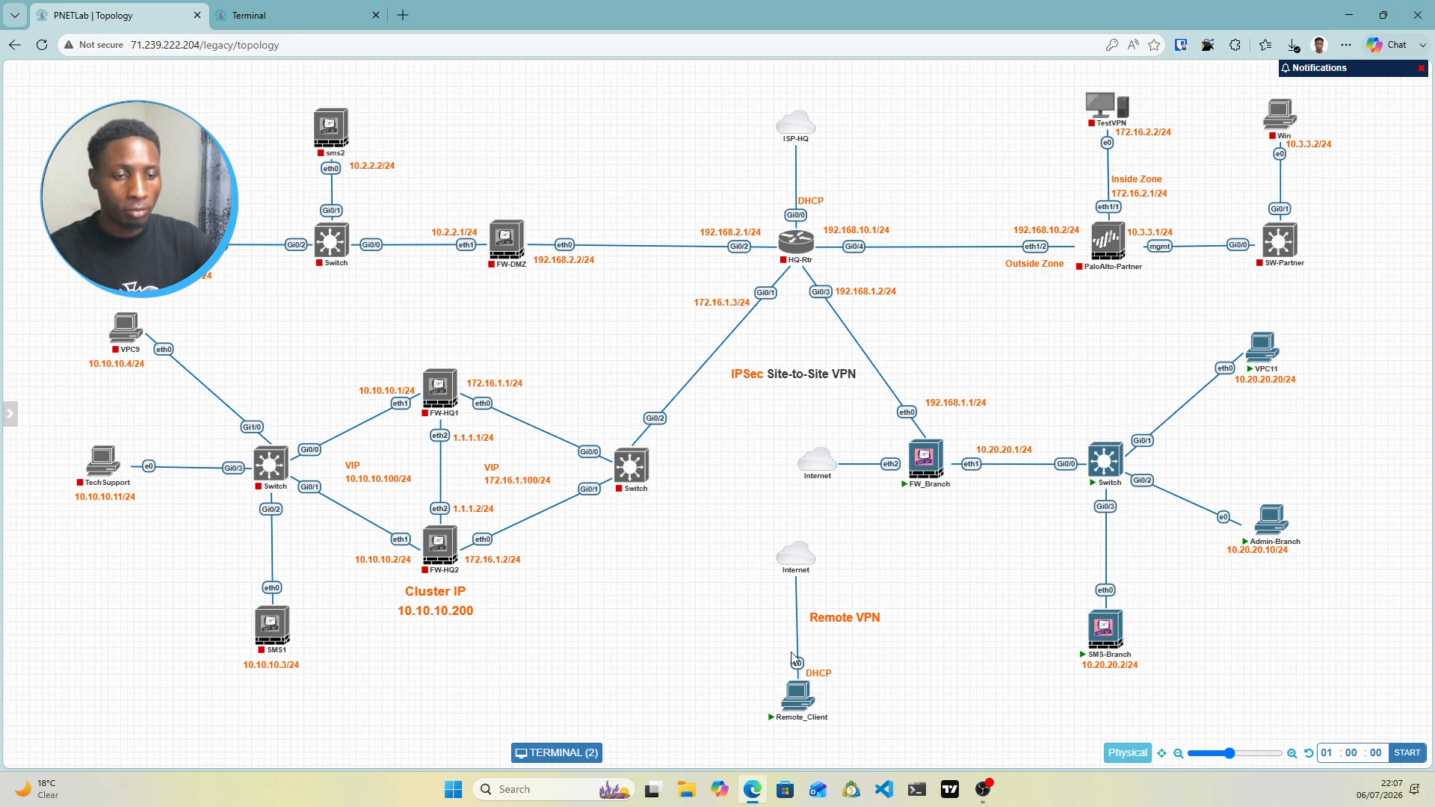
mouse_move(803, 719)
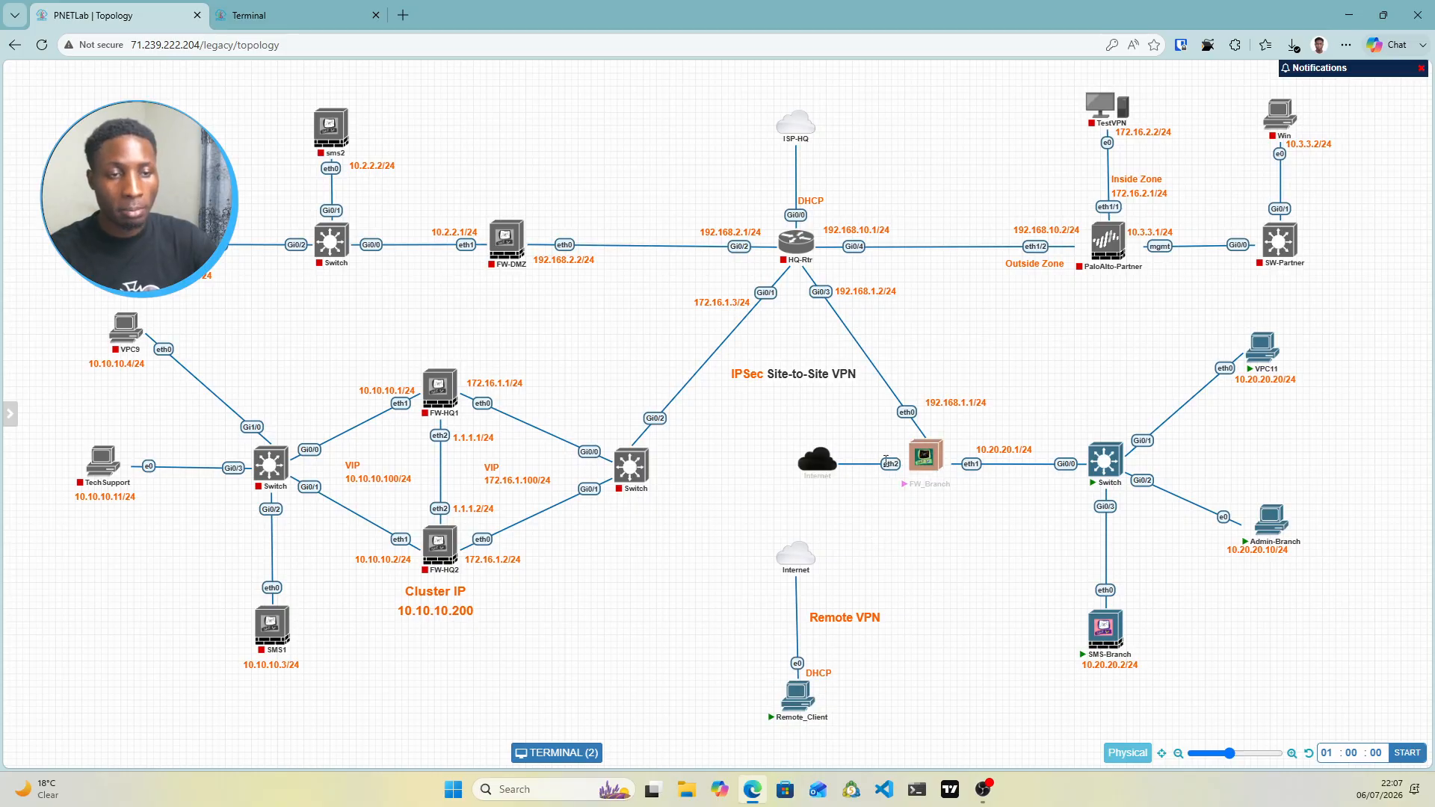
left_click(303, 18)
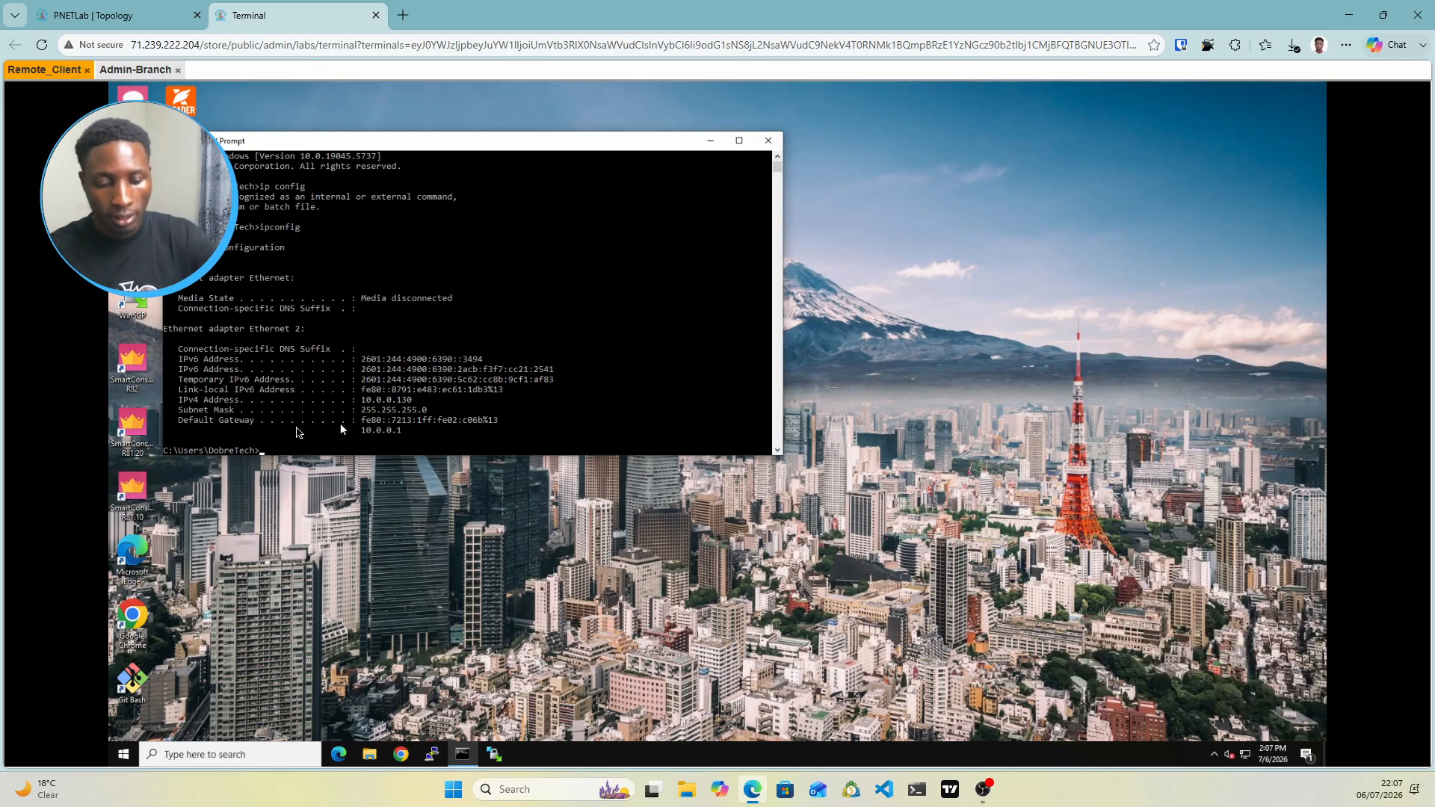
type("ping 10.0.0.47")
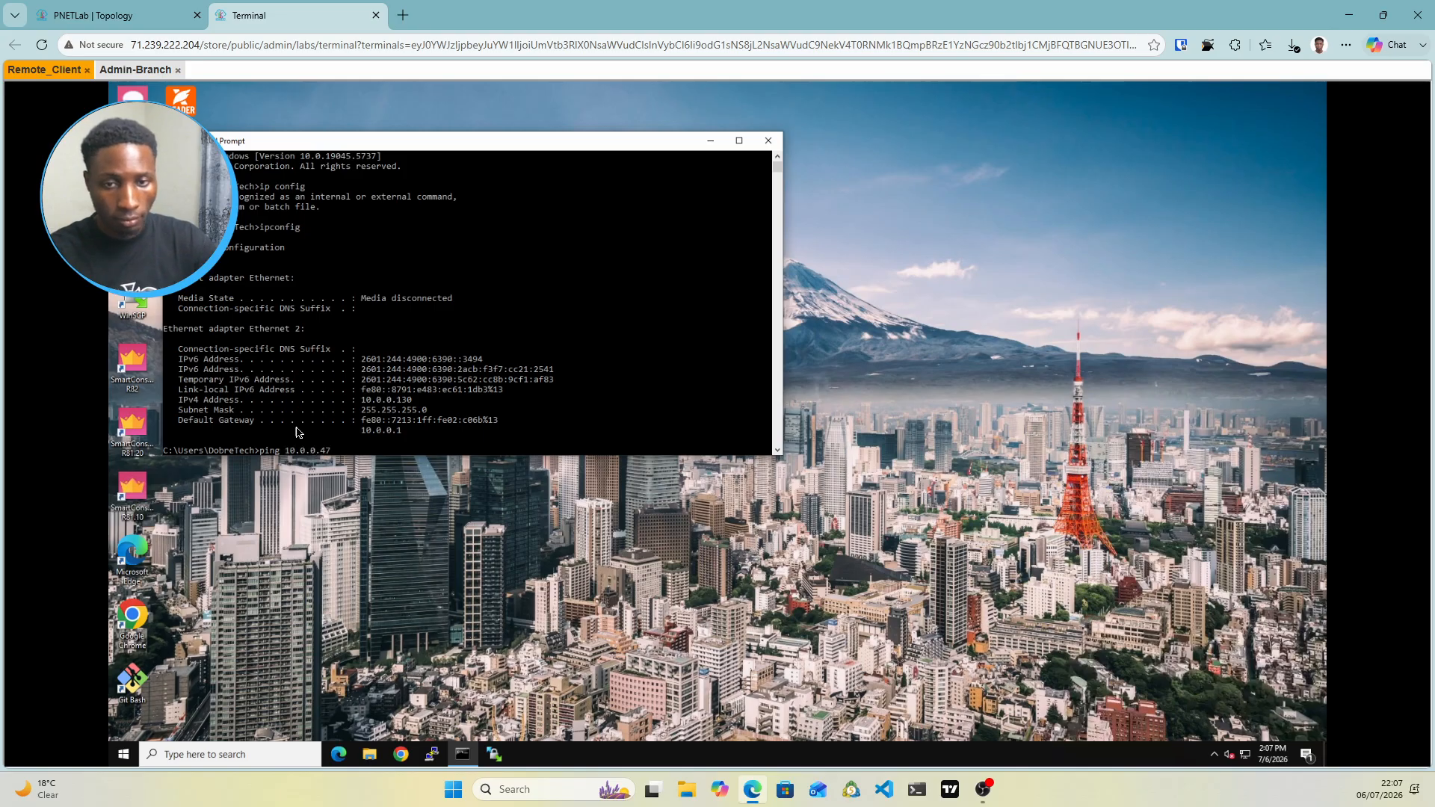
key("Return")
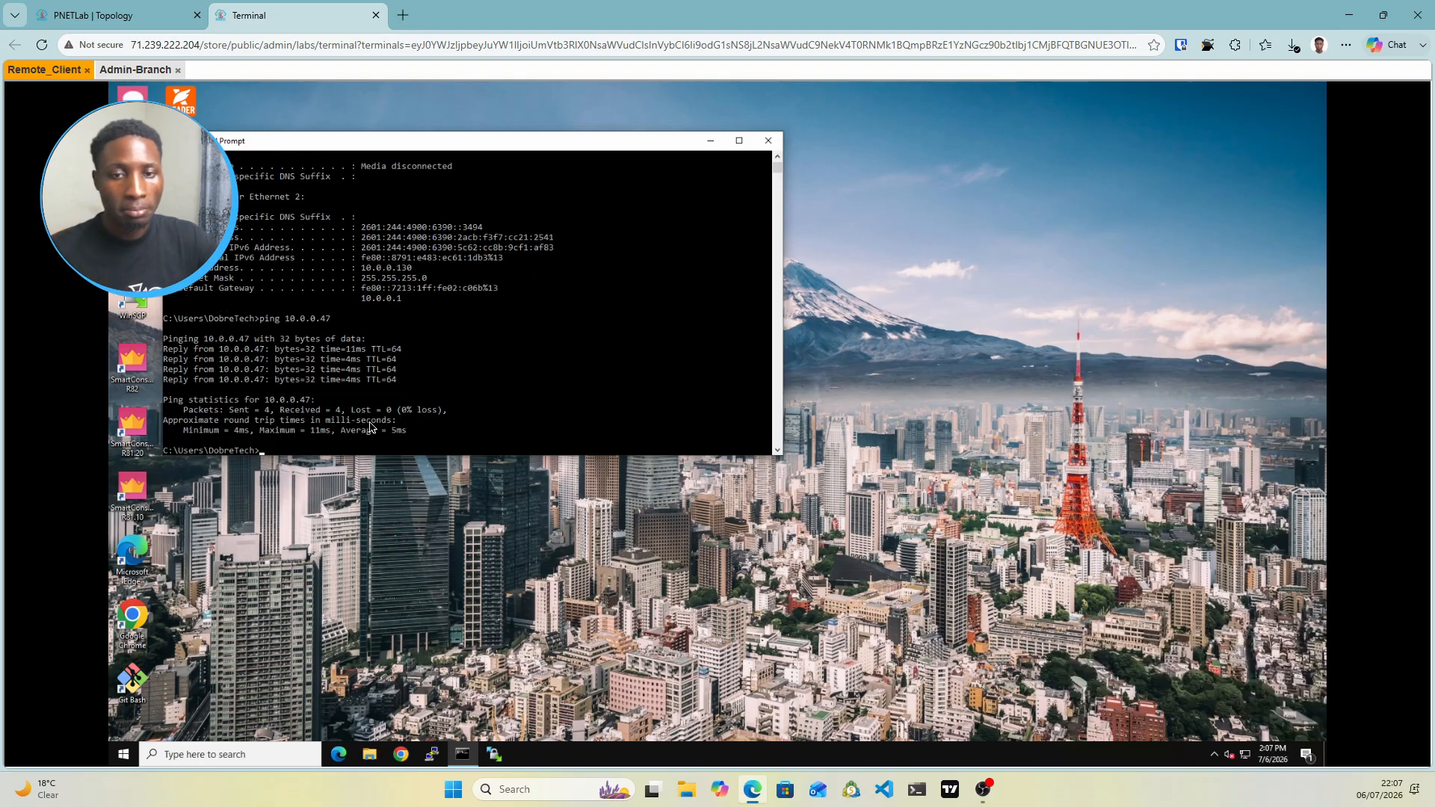
Start the Endpoint Security VPN client's new-site wizard from the system tray
left_click(1217, 760)
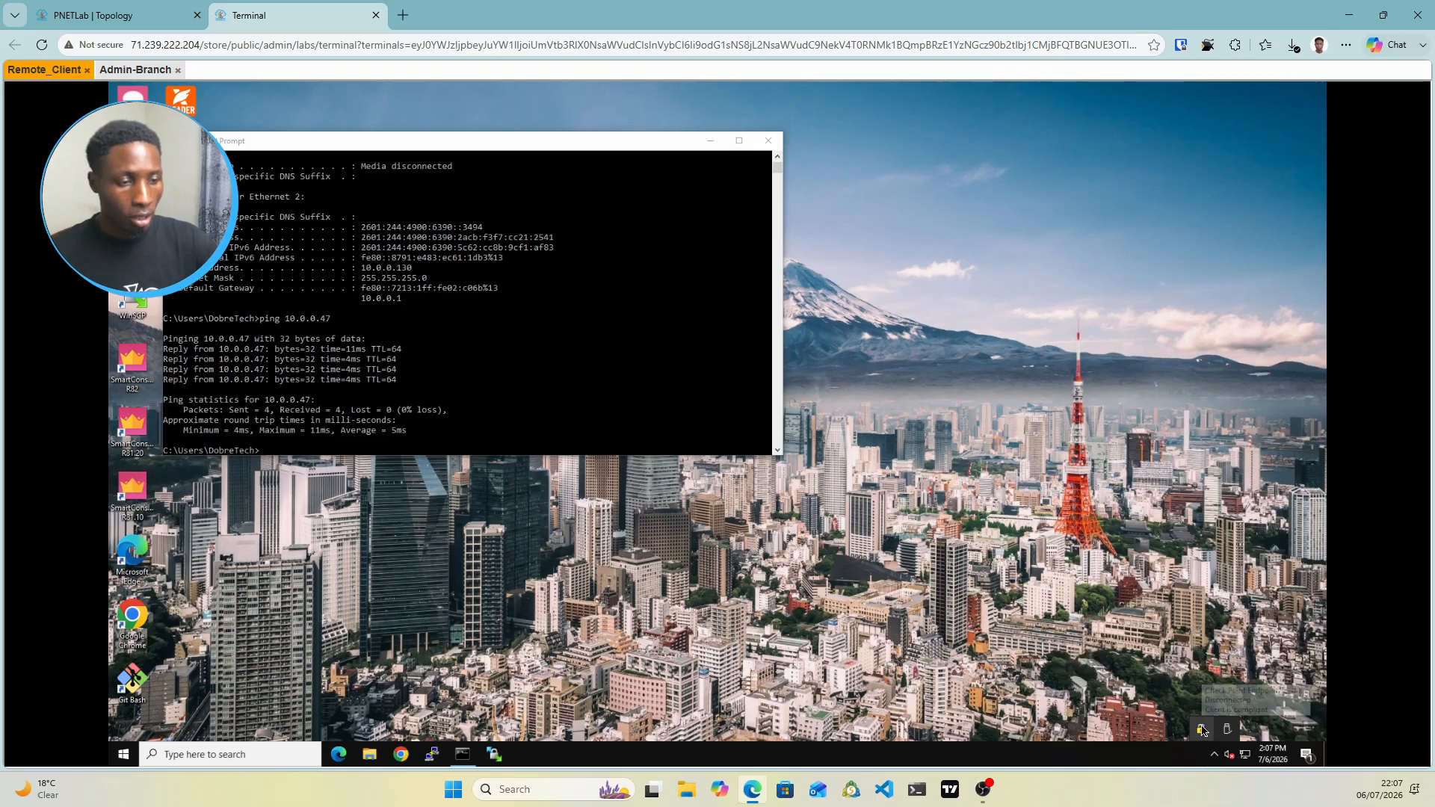
right_click(1202, 731)
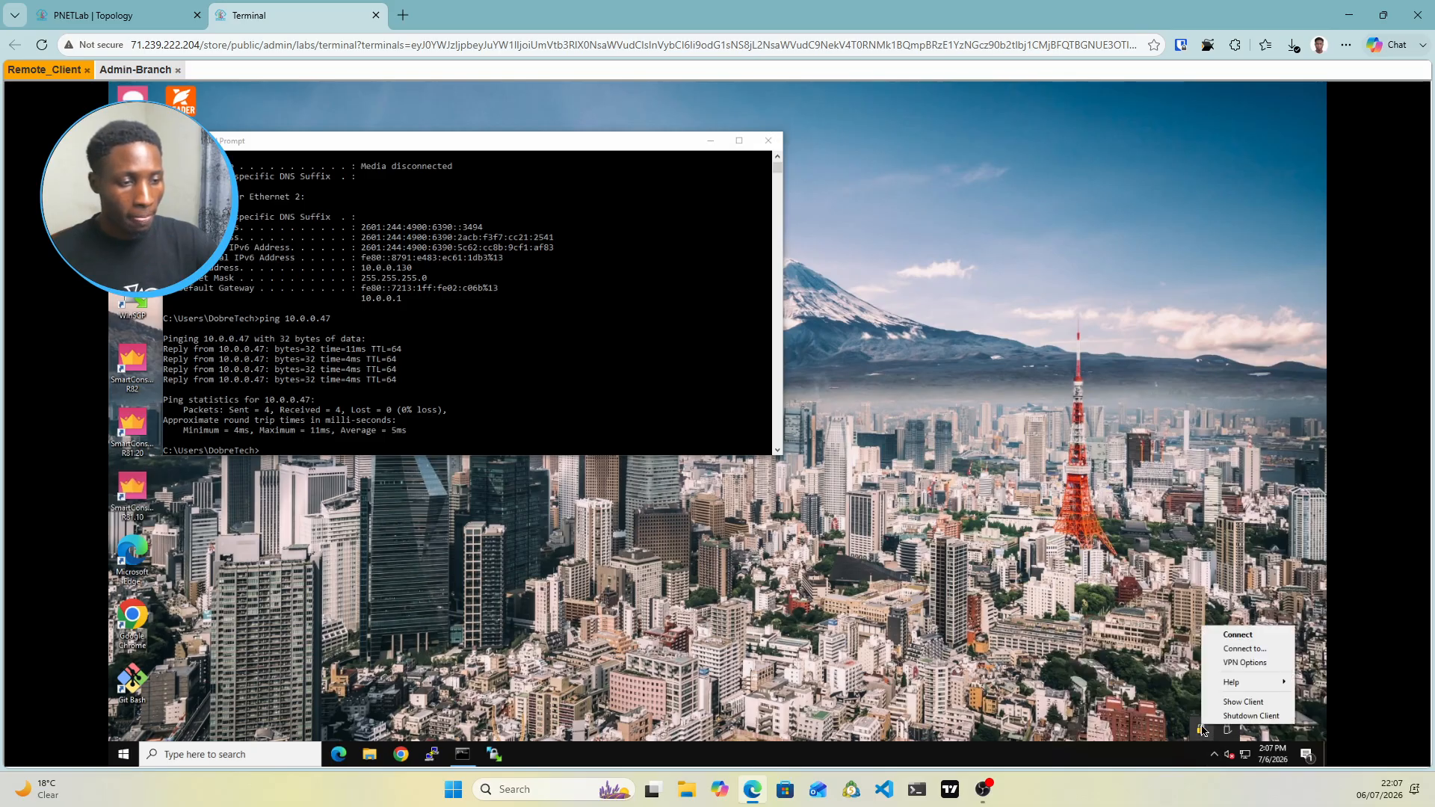
left_click(1242, 649)
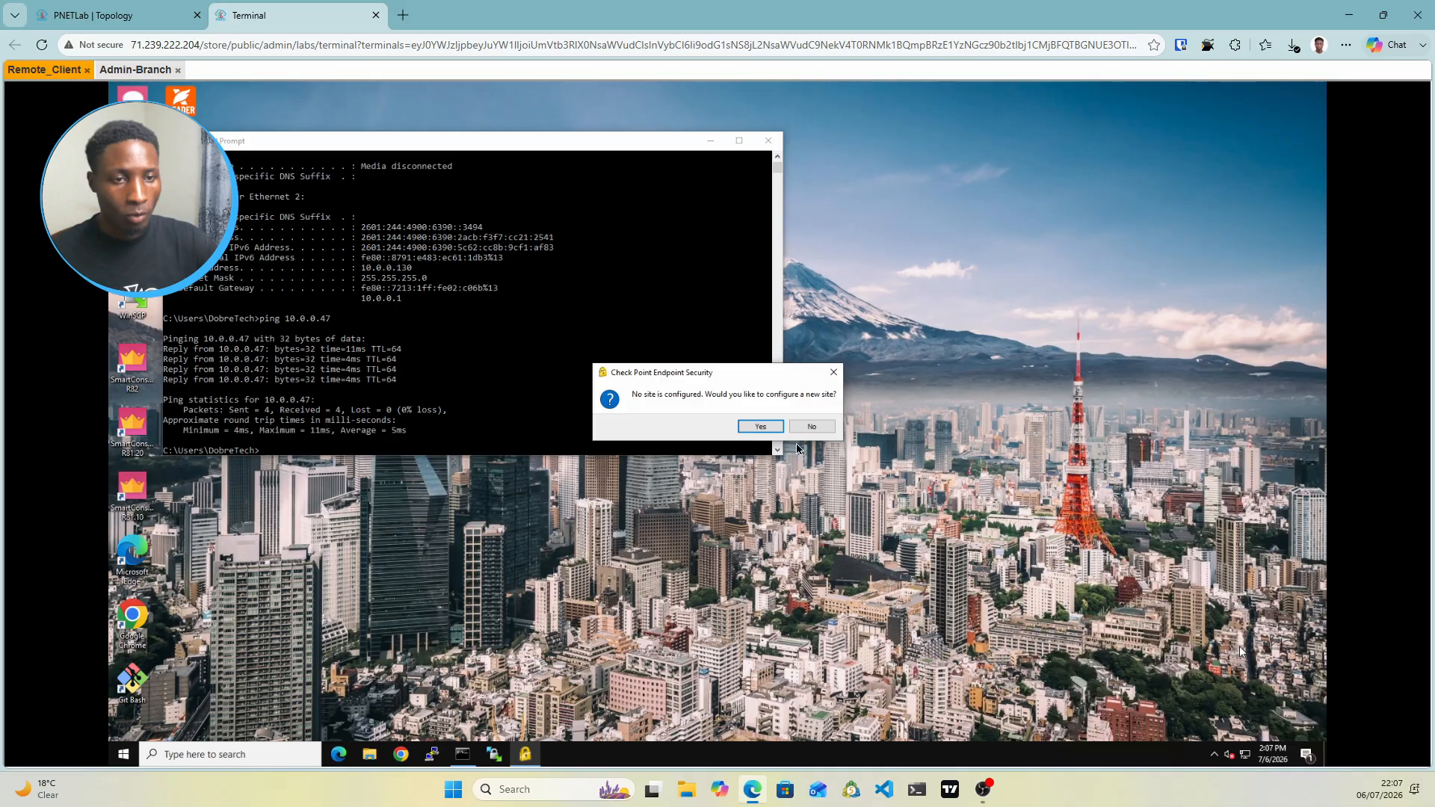
left_click(761, 427)
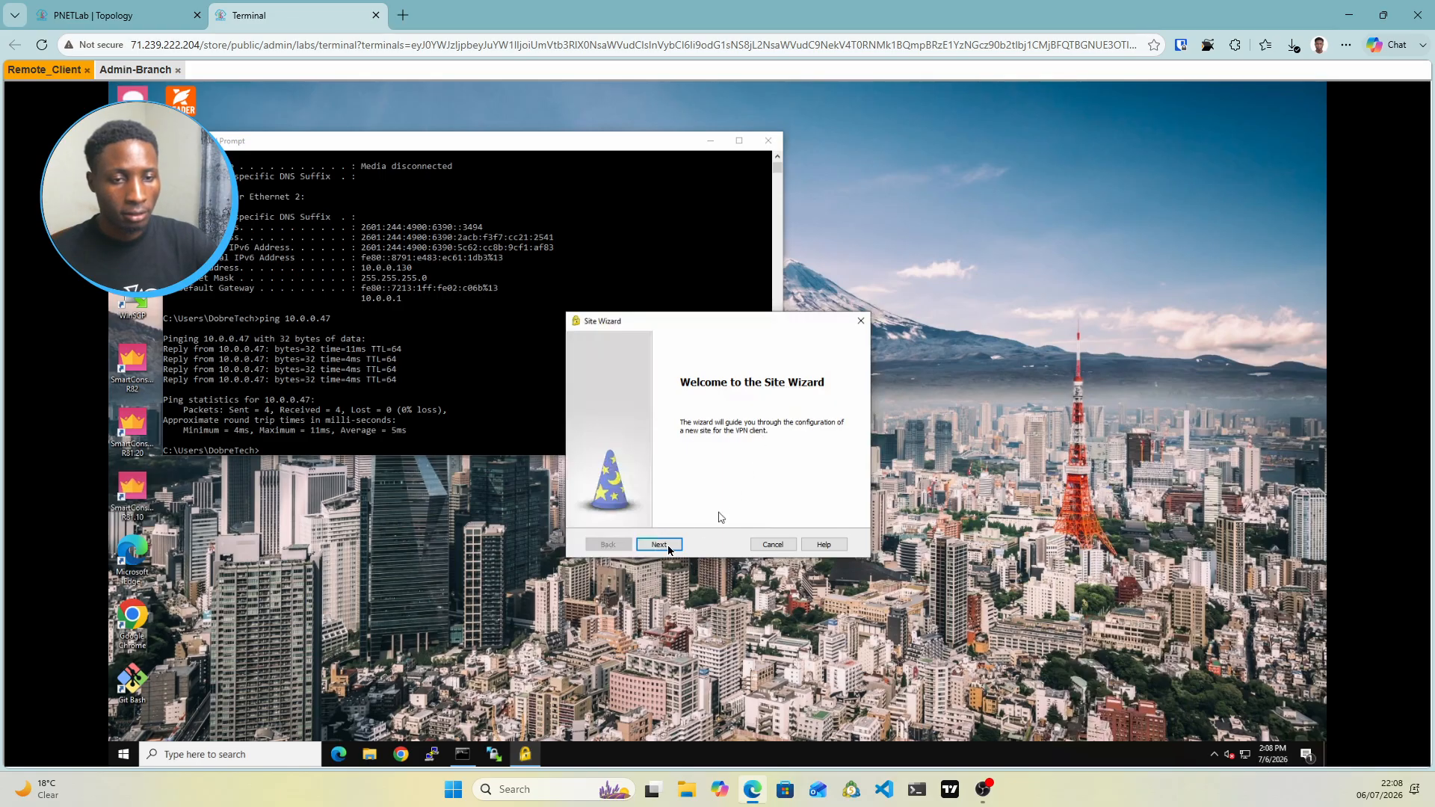
left_click(659, 545)
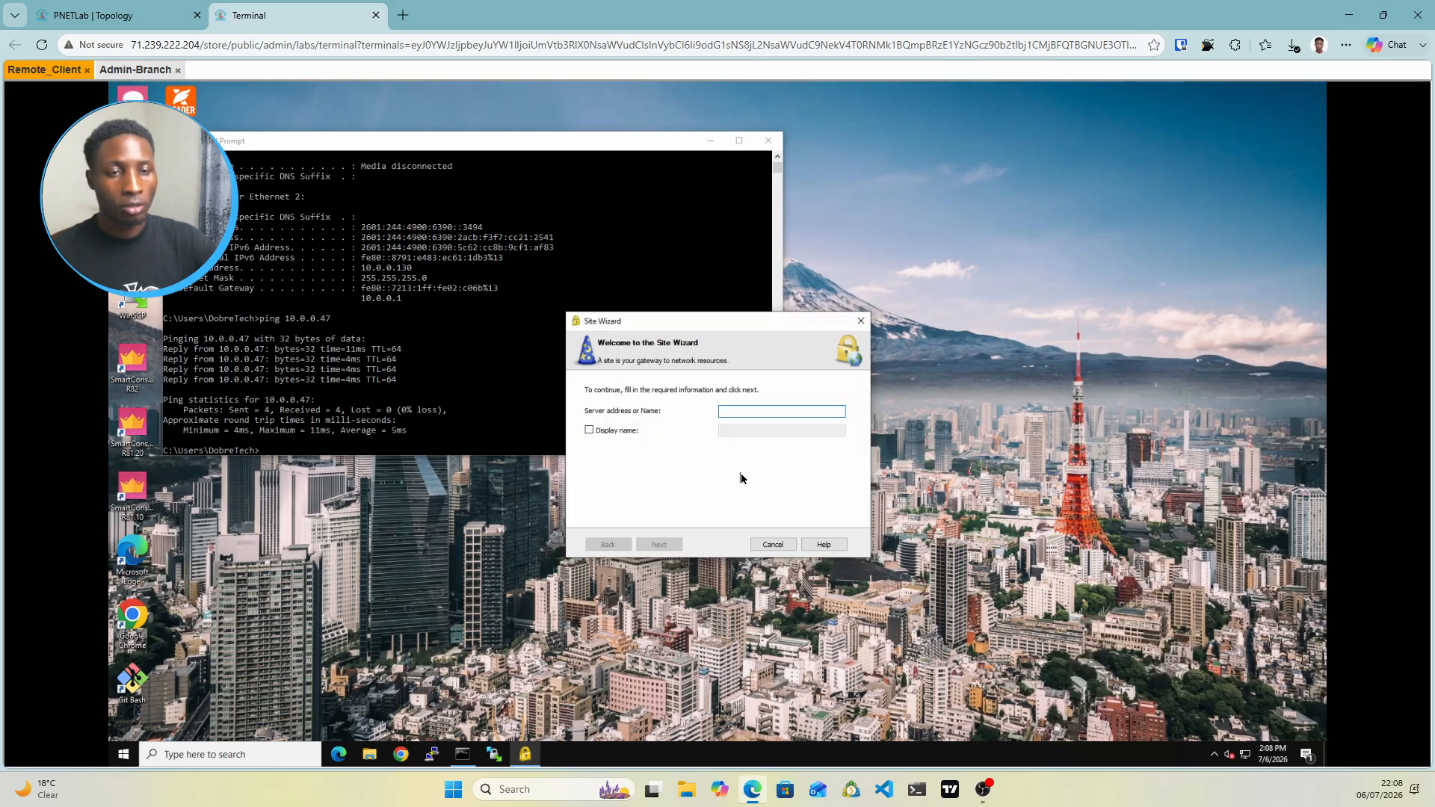
Create a site for gateway 10.0.0.47, trusting its certificate, with username-and-password authentication
left_click(734, 412)
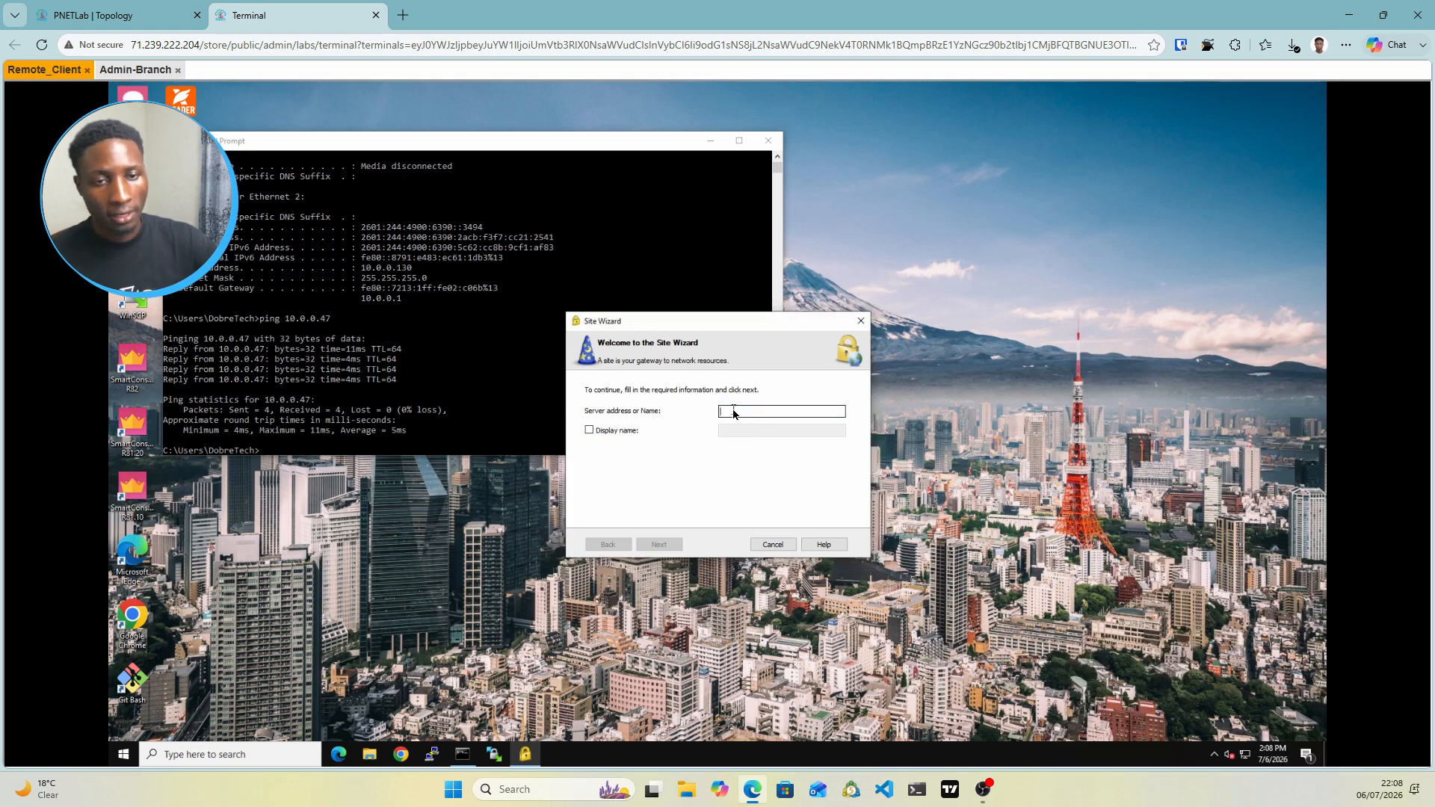
left_click(120, 15)
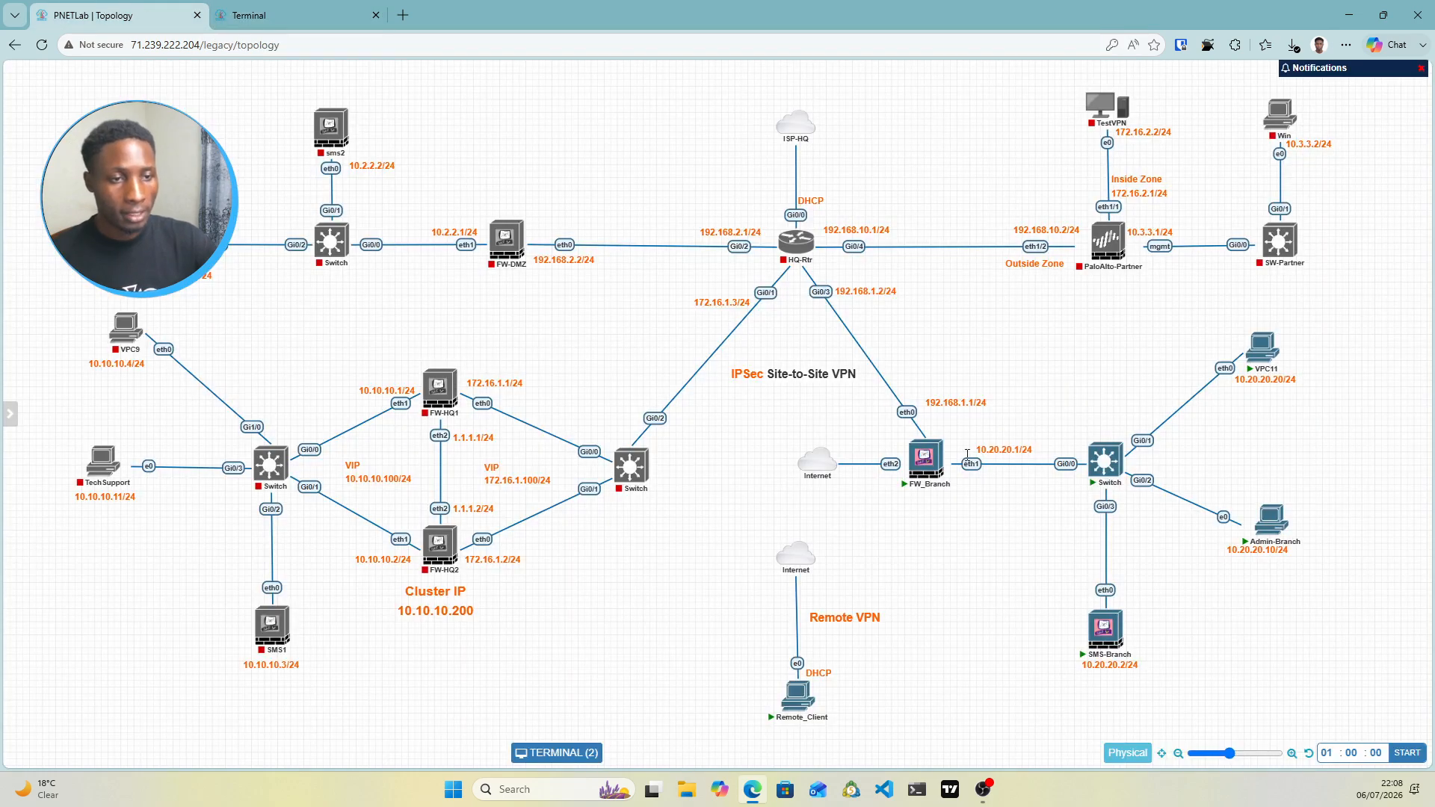
left_click(287, 15)
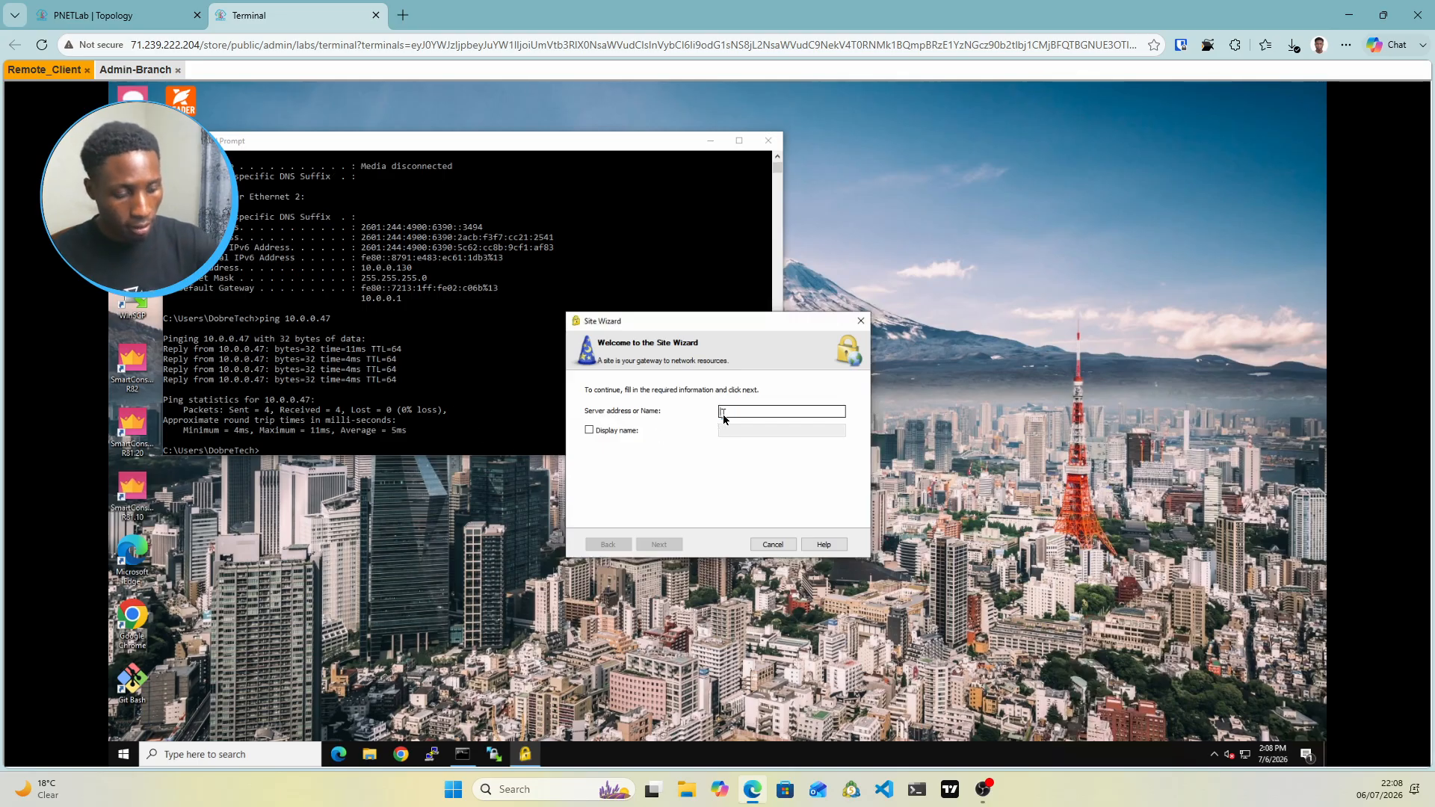
type("10.0.0.47")
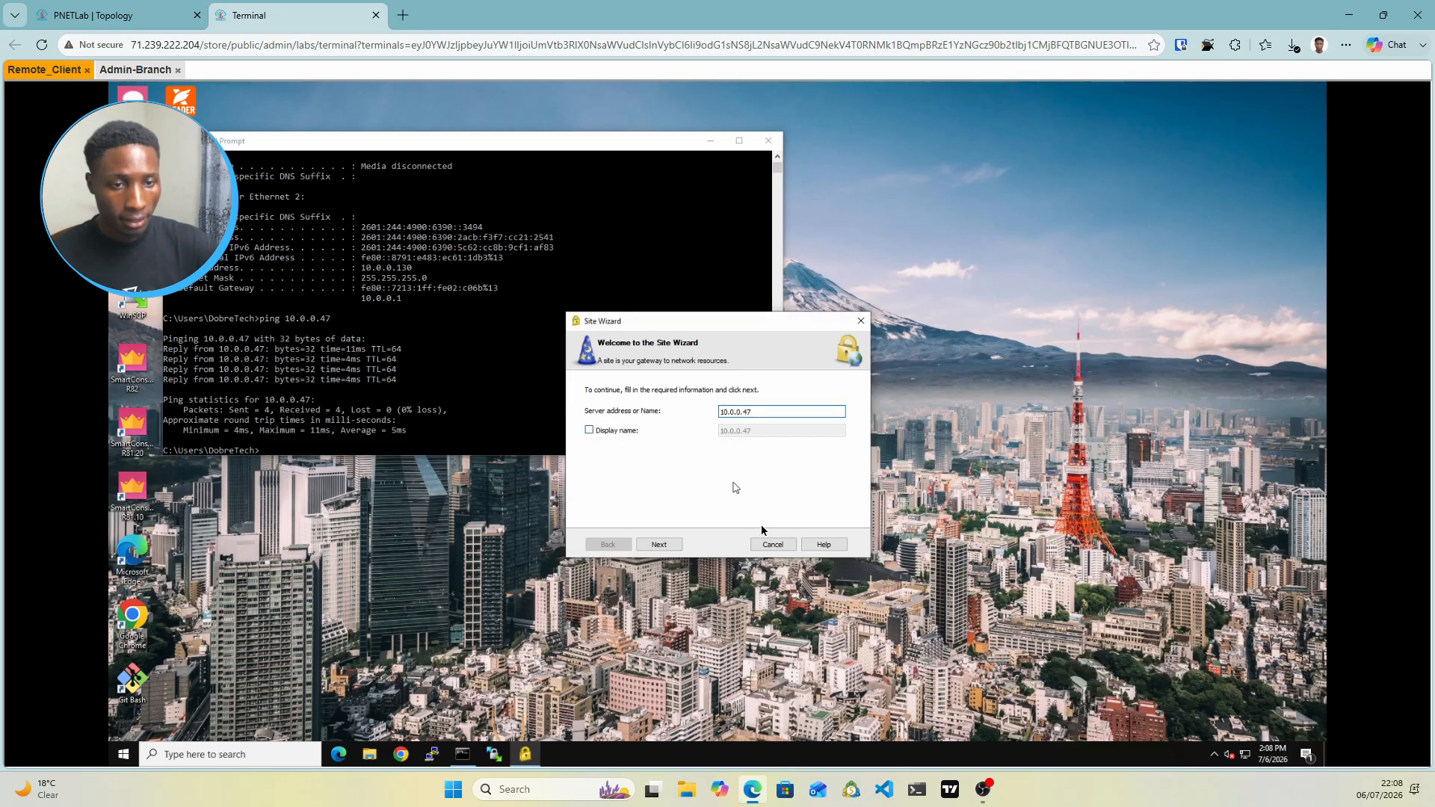
left_click(658, 544)
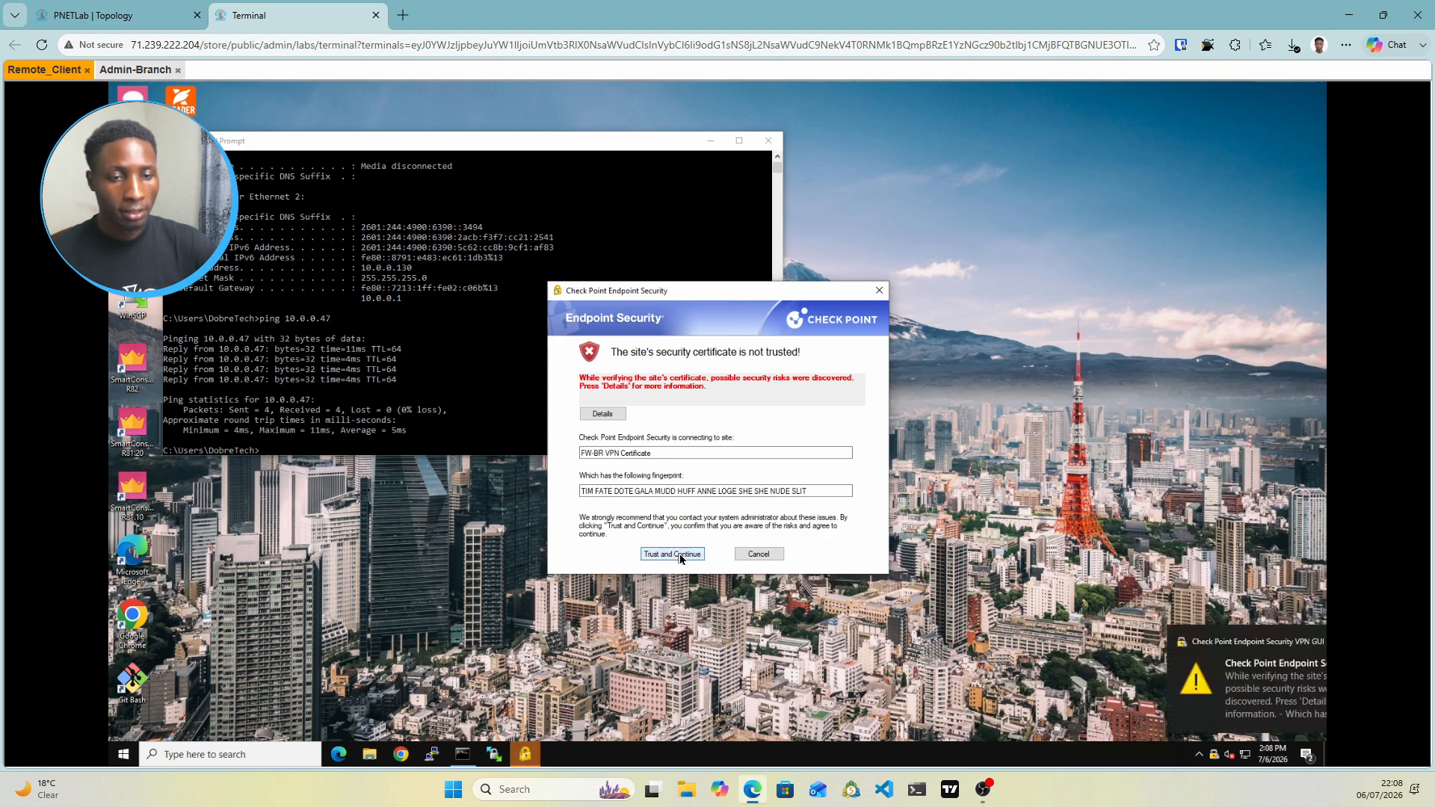
left_click(680, 554)
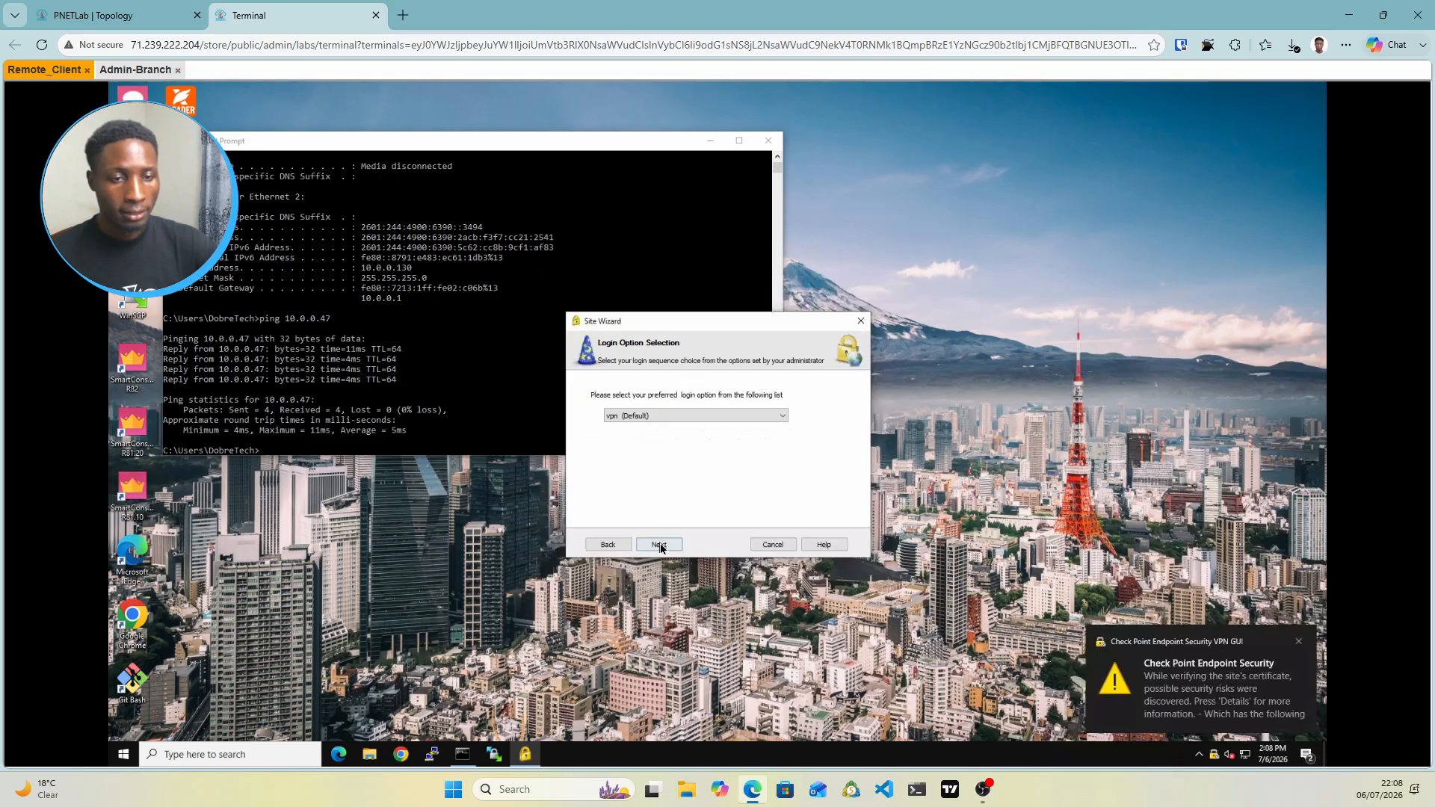
left_click(660, 545)
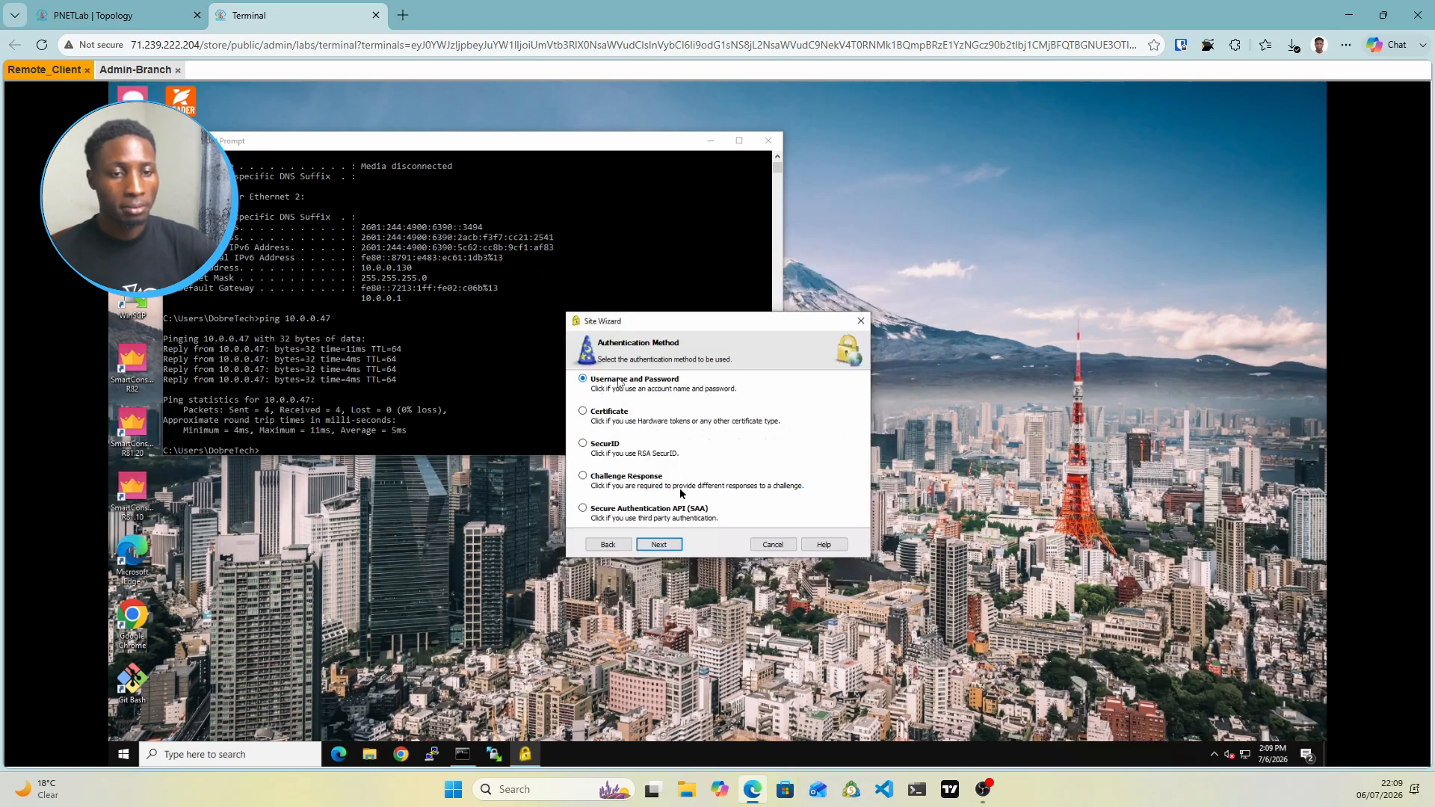
left_click(669, 550)
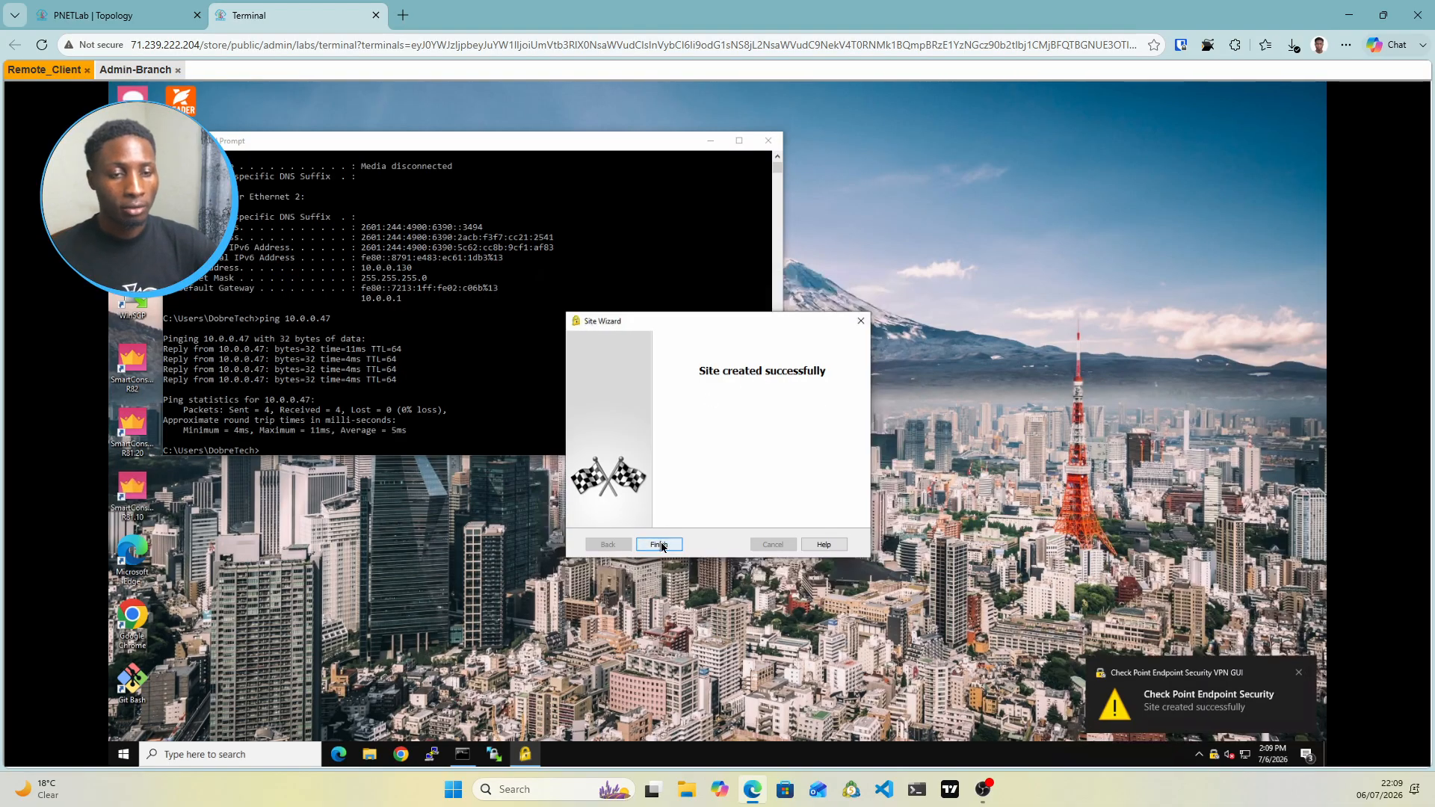
left_click(659, 544)
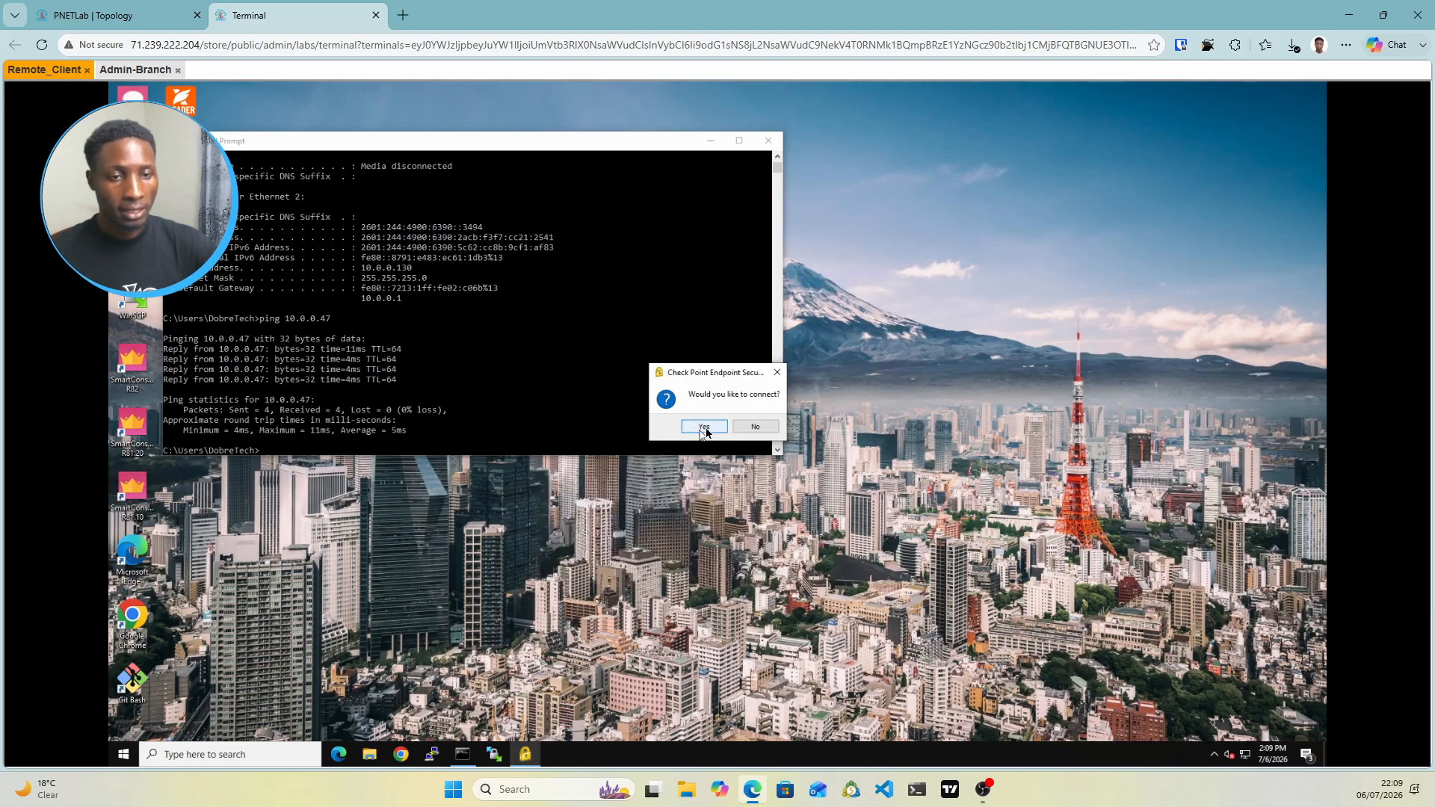
Connect to the 10.0.0.47 site, entering the VPN user's username and password
left_click(706, 430)
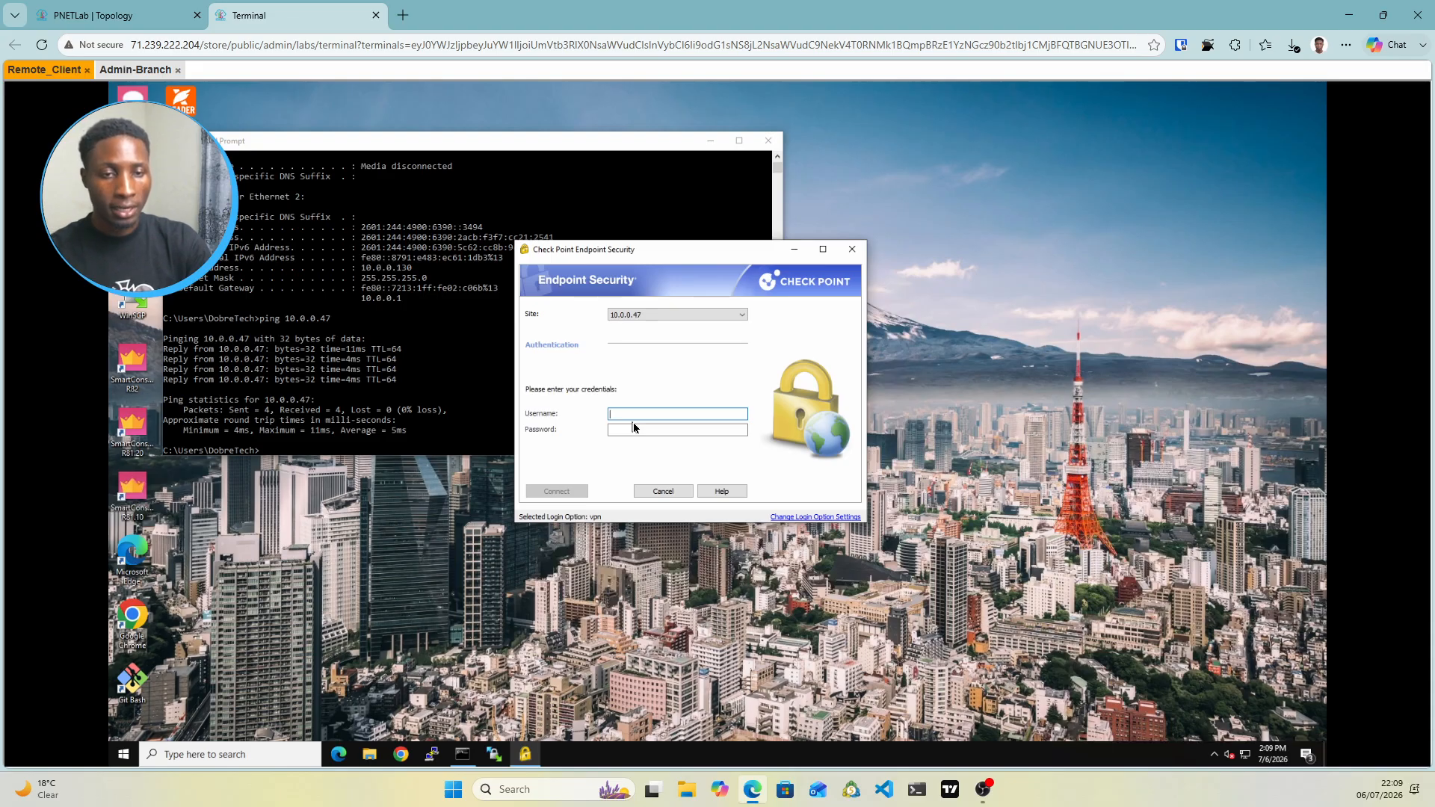
key("Tab")
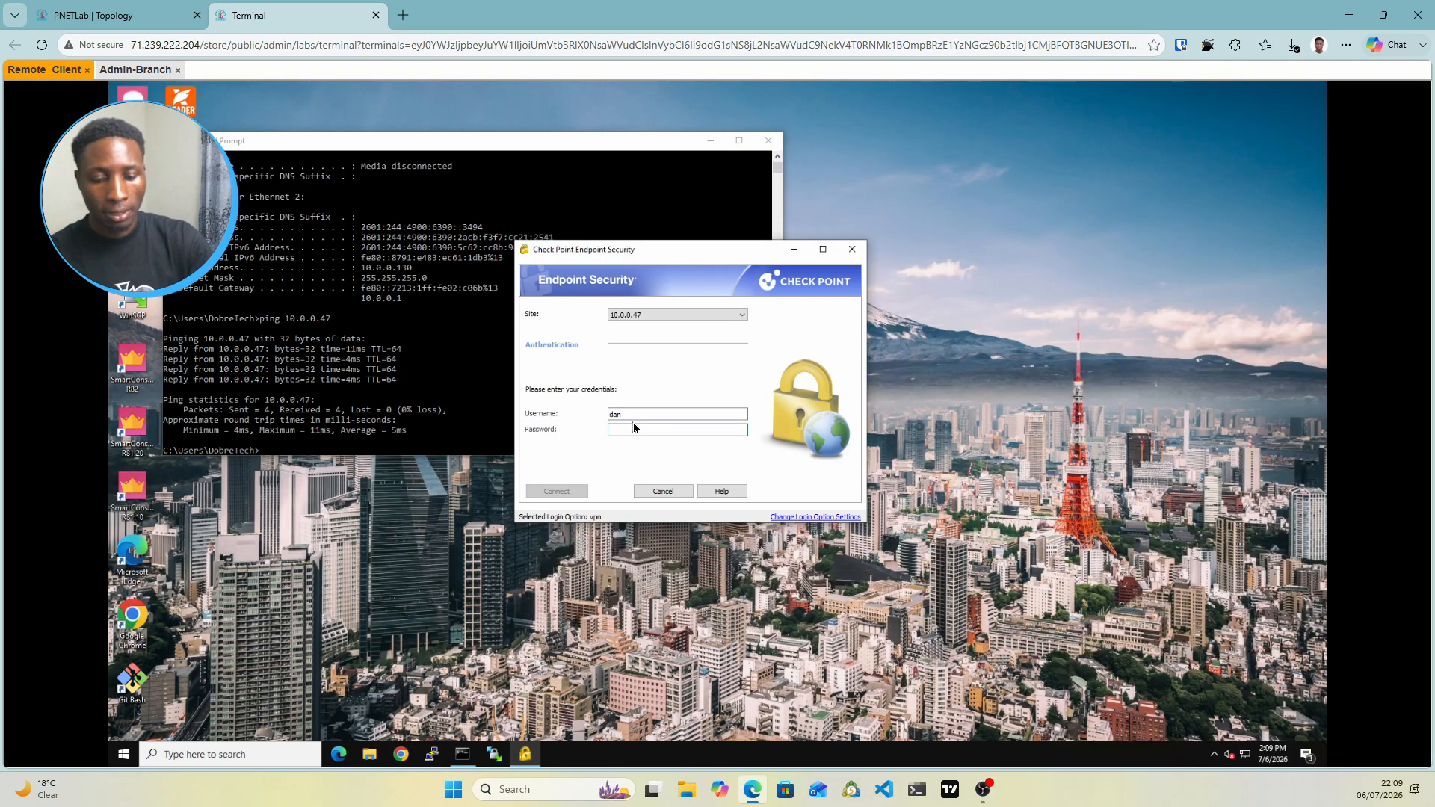
type("••")
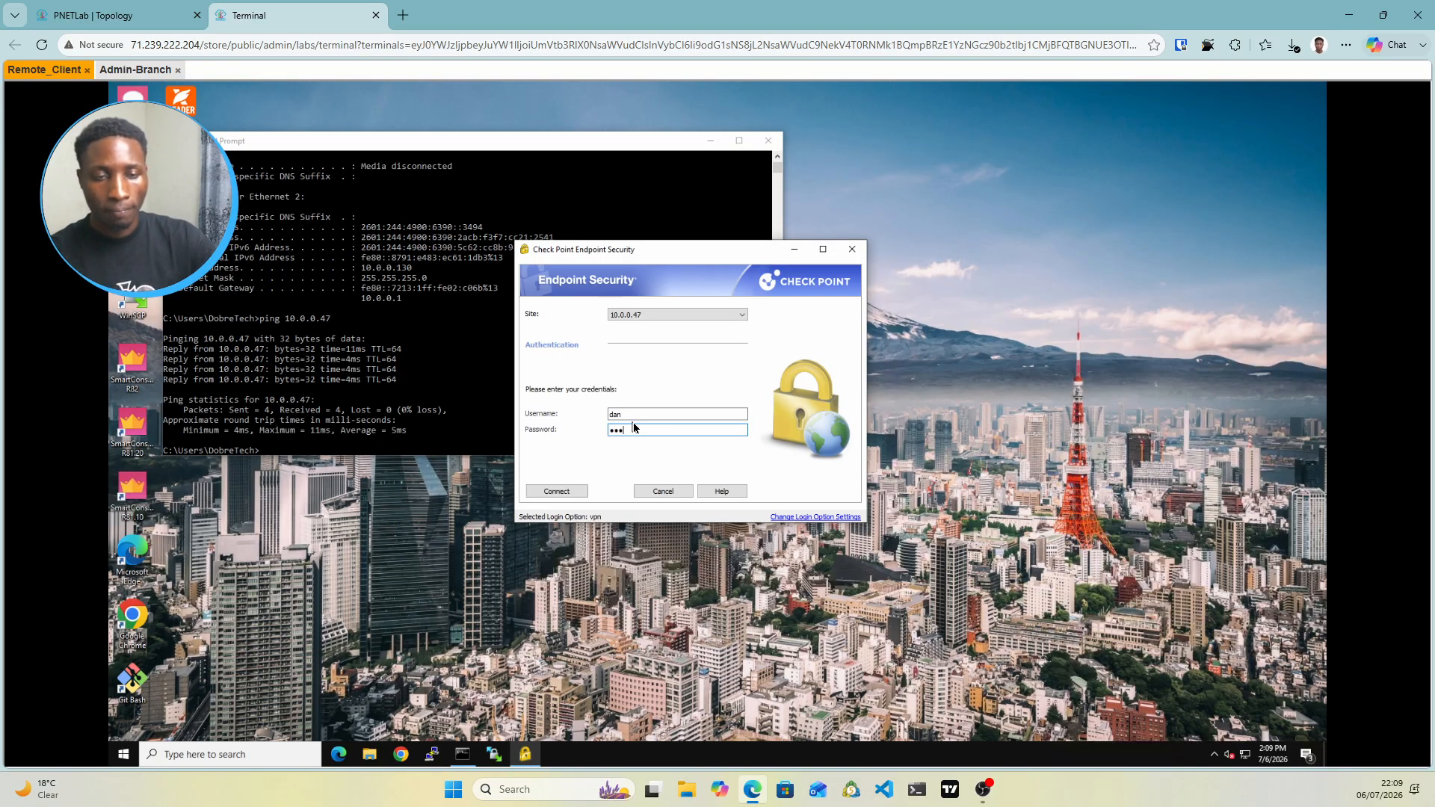
type("•••••")
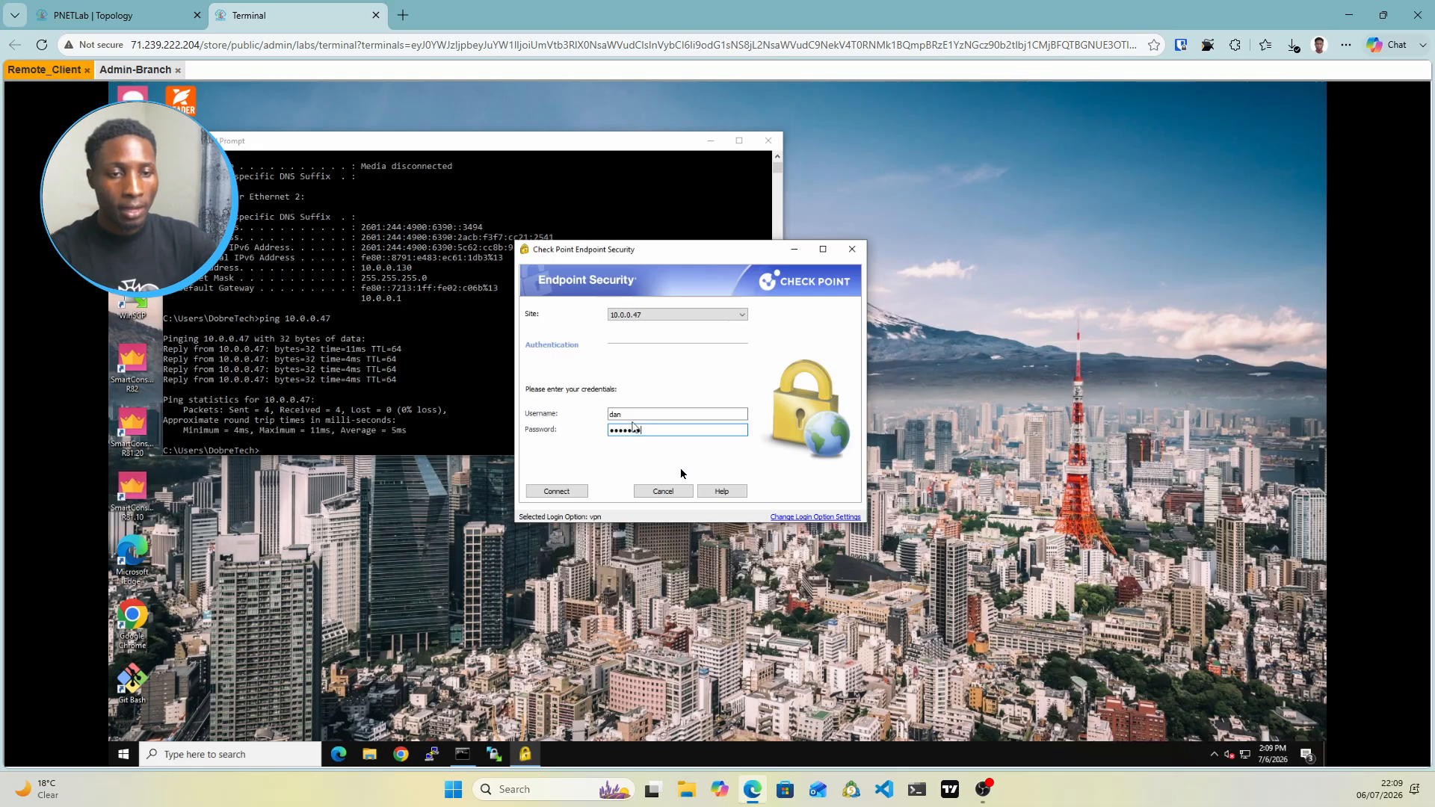
left_click(576, 493)
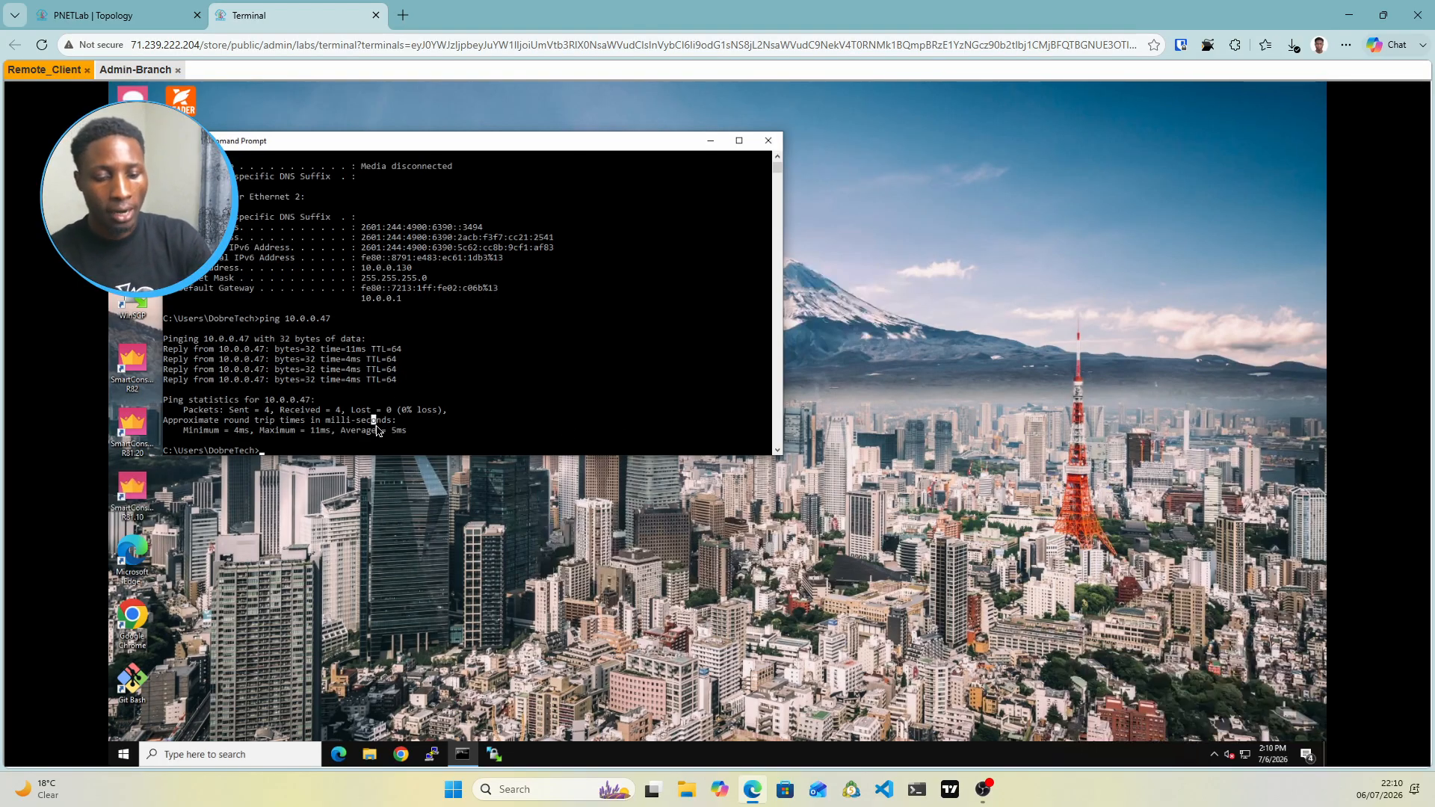
Run ipconfig to confirm the VPN adapter address 10.255.2.1
type("ip")
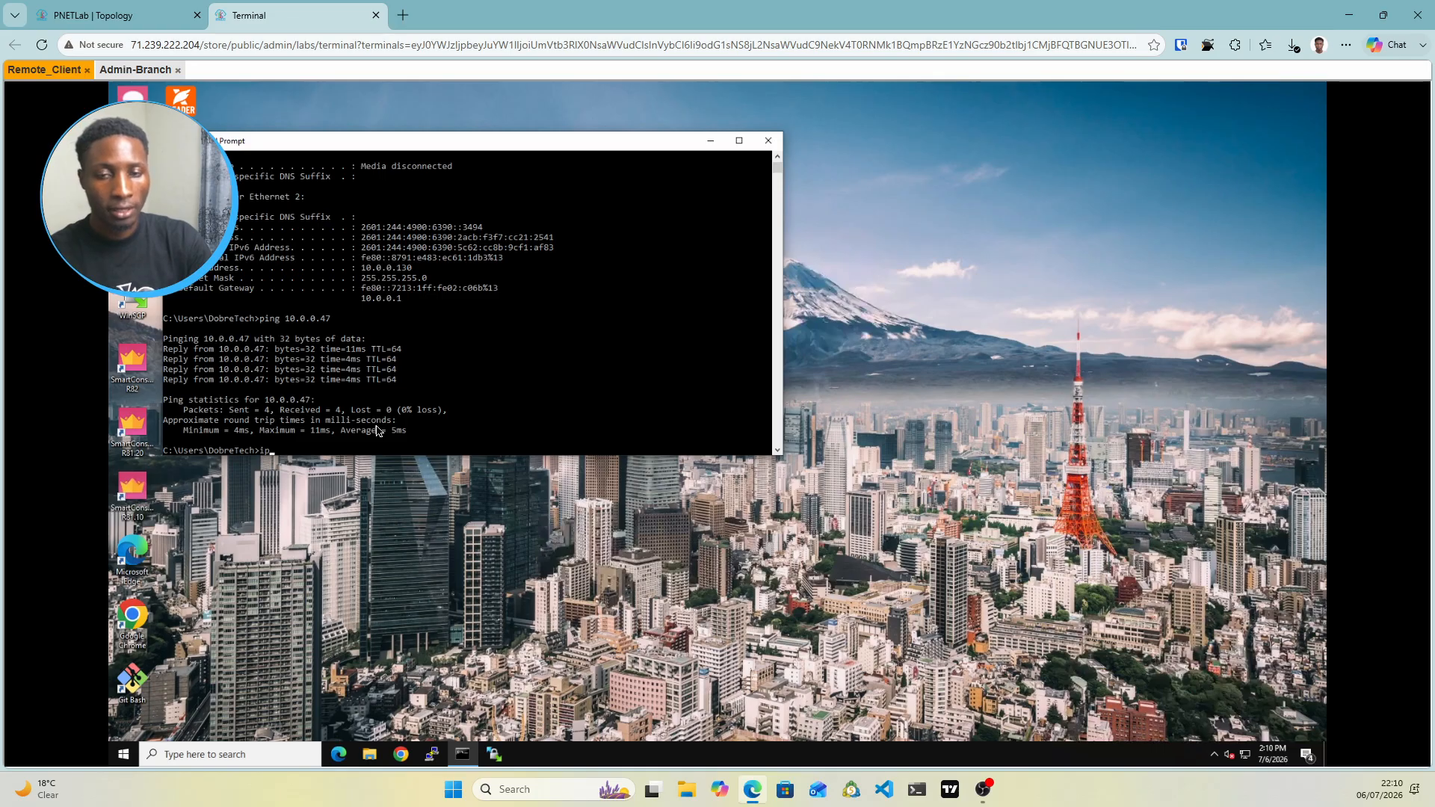
type("config")
key("Return")
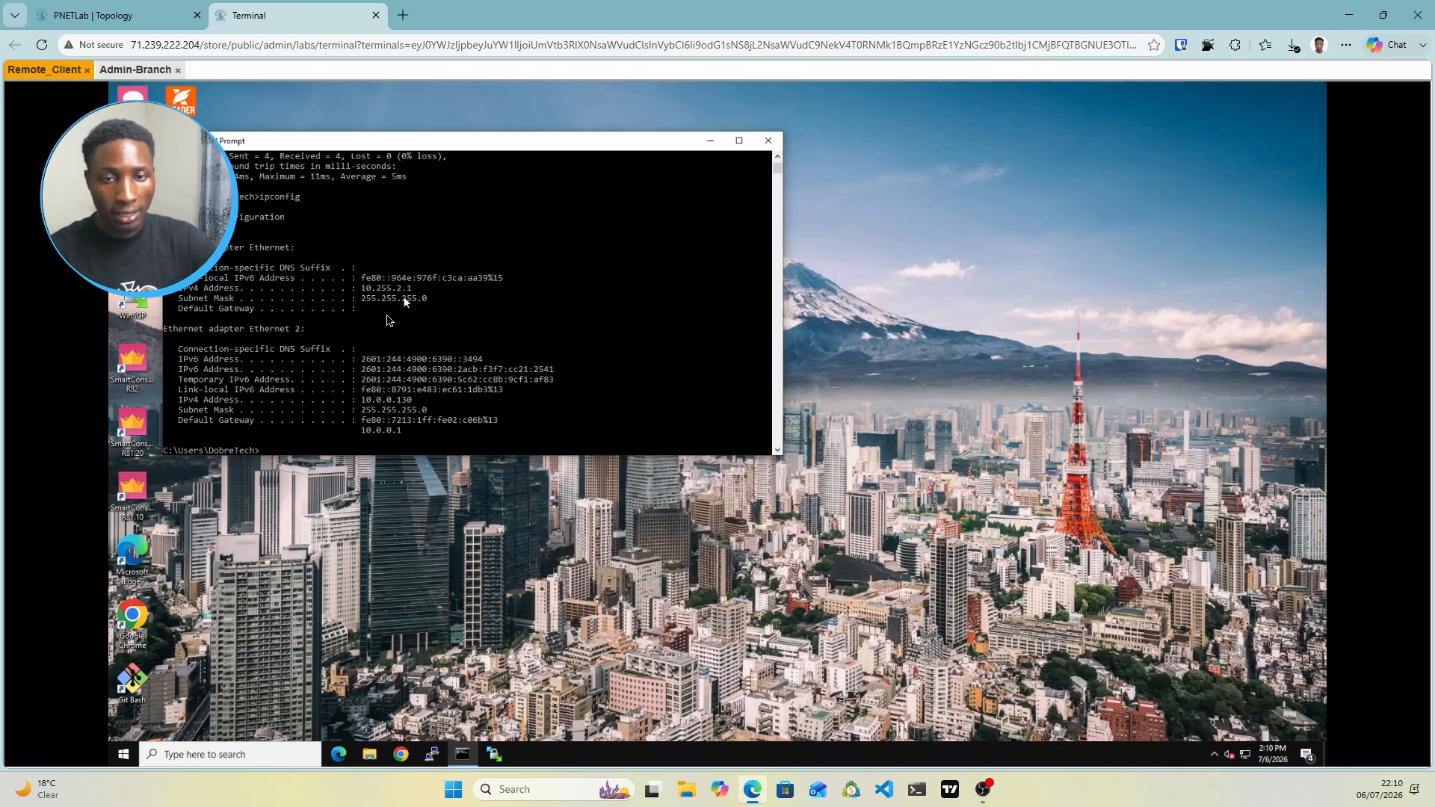
left_click(335, 441)
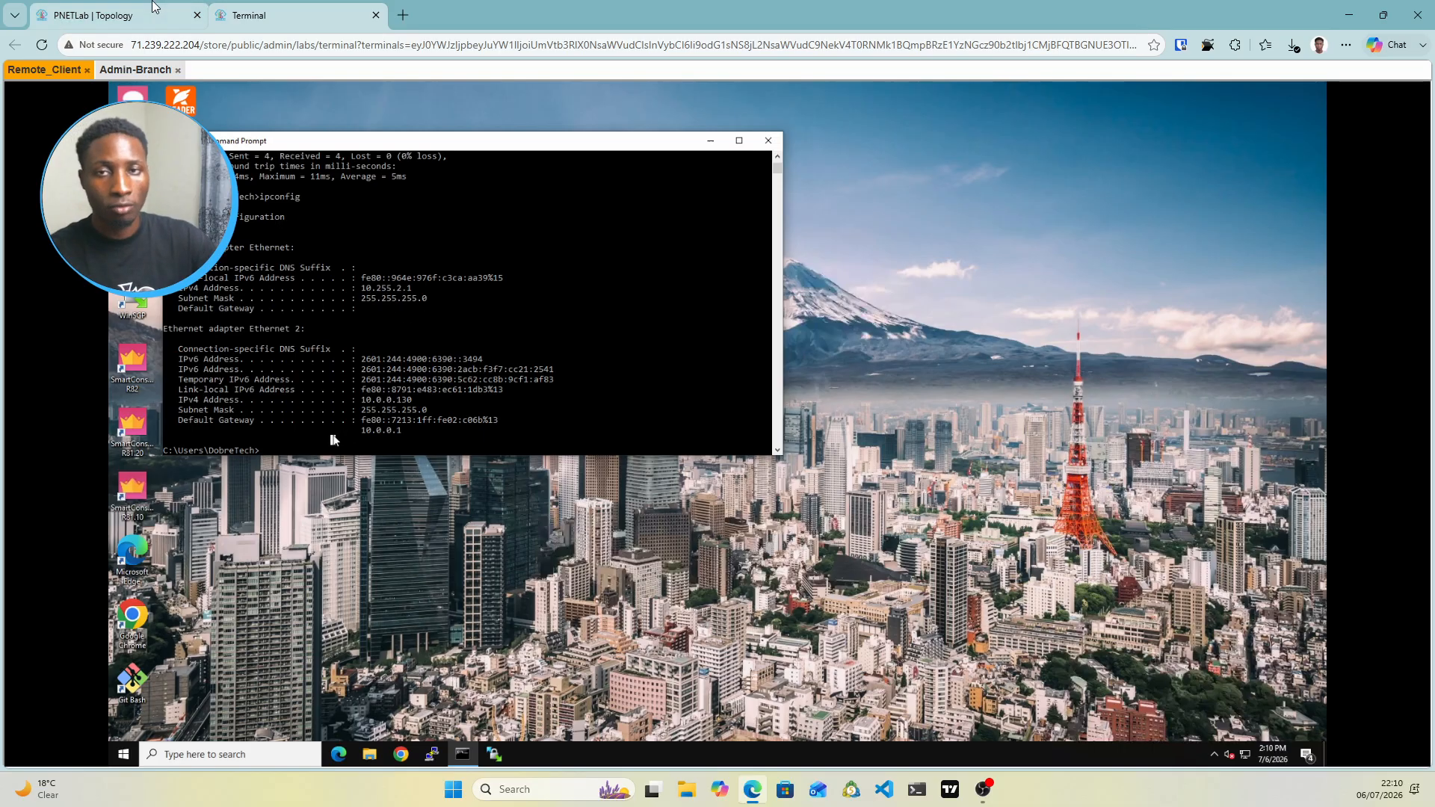
left_click(154, 9)
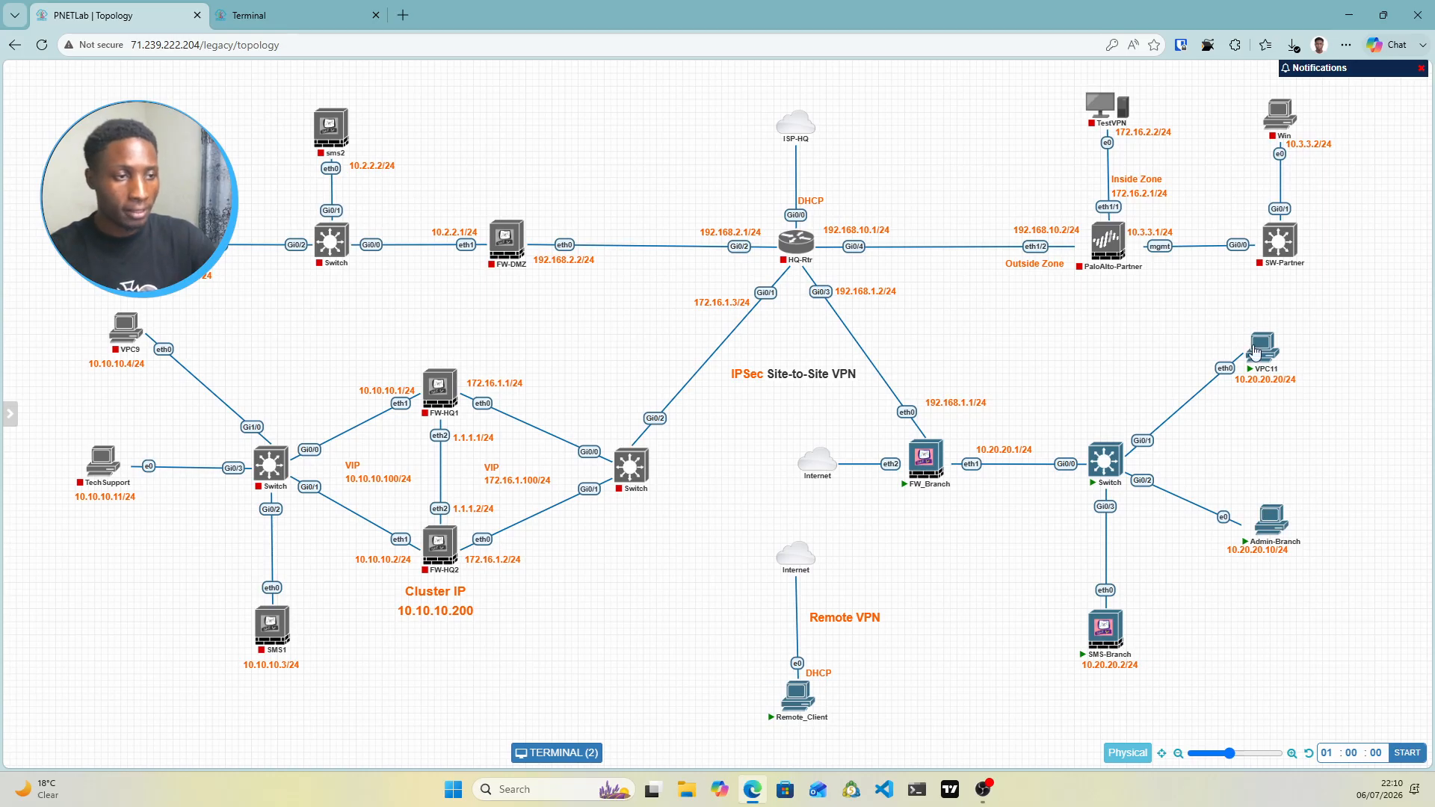
left_click(293, 14)
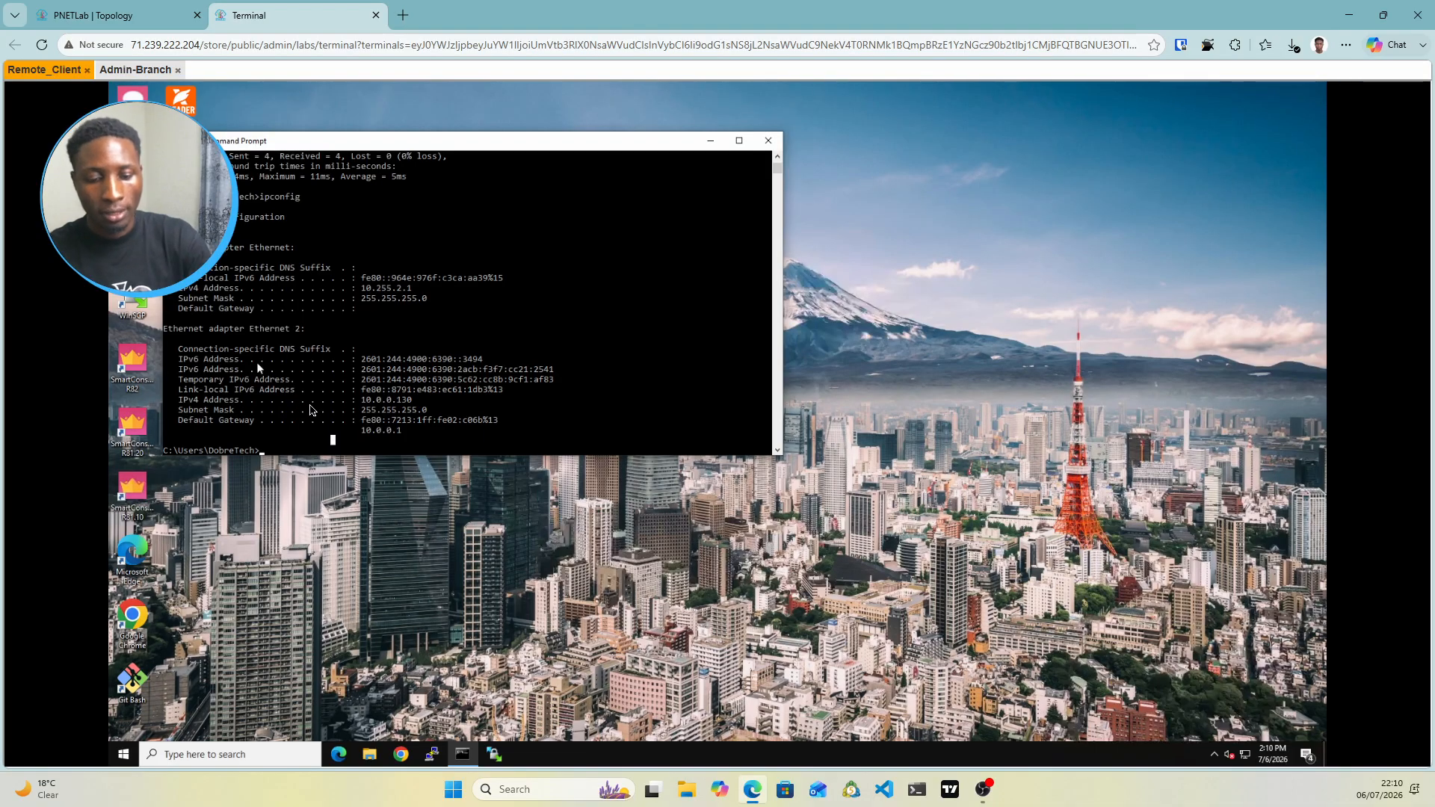
Ping branch host 10.20.20.20, then keep a continuous ping -t running
type("ping 10.20.20.")
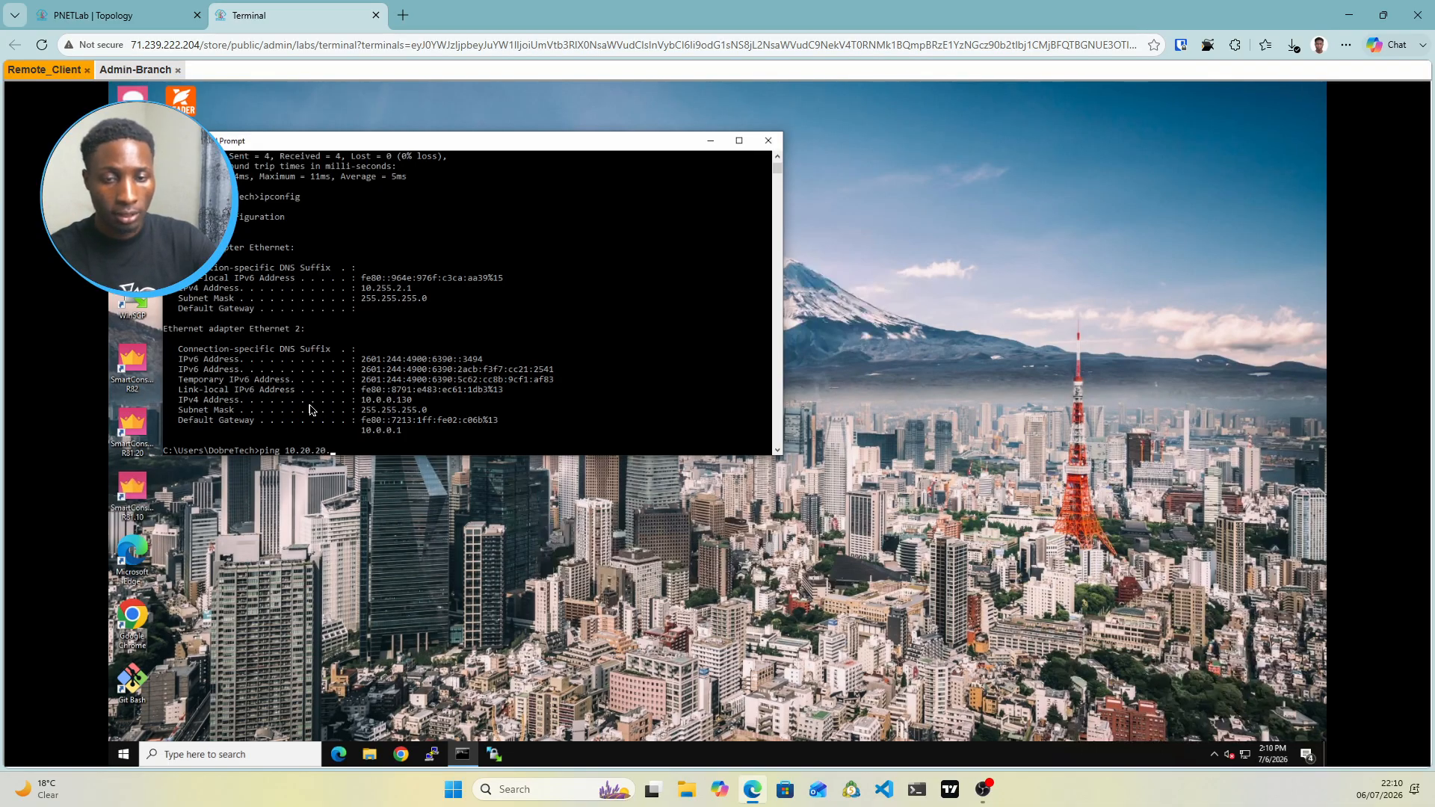
type("20")
key("Return")
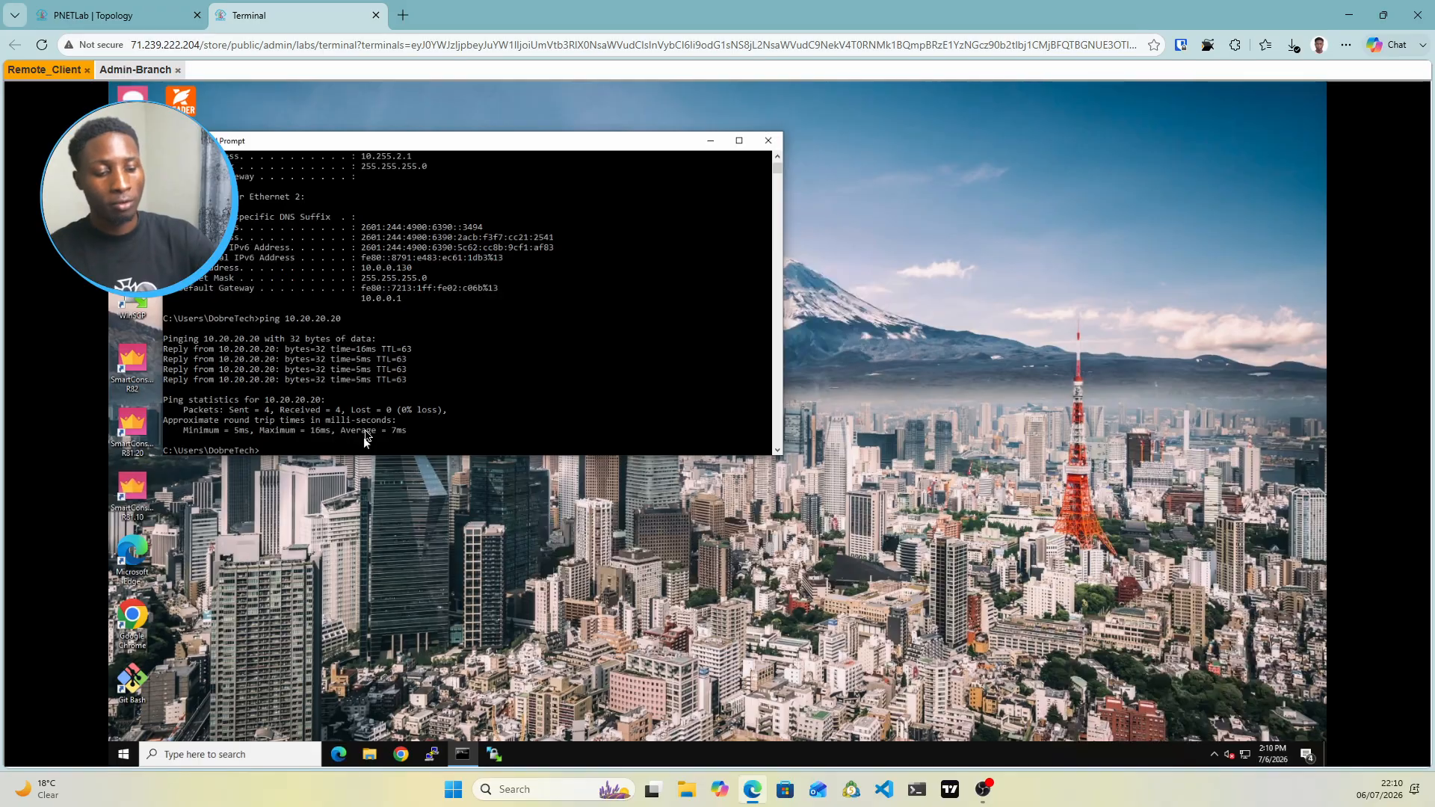
key("Up")
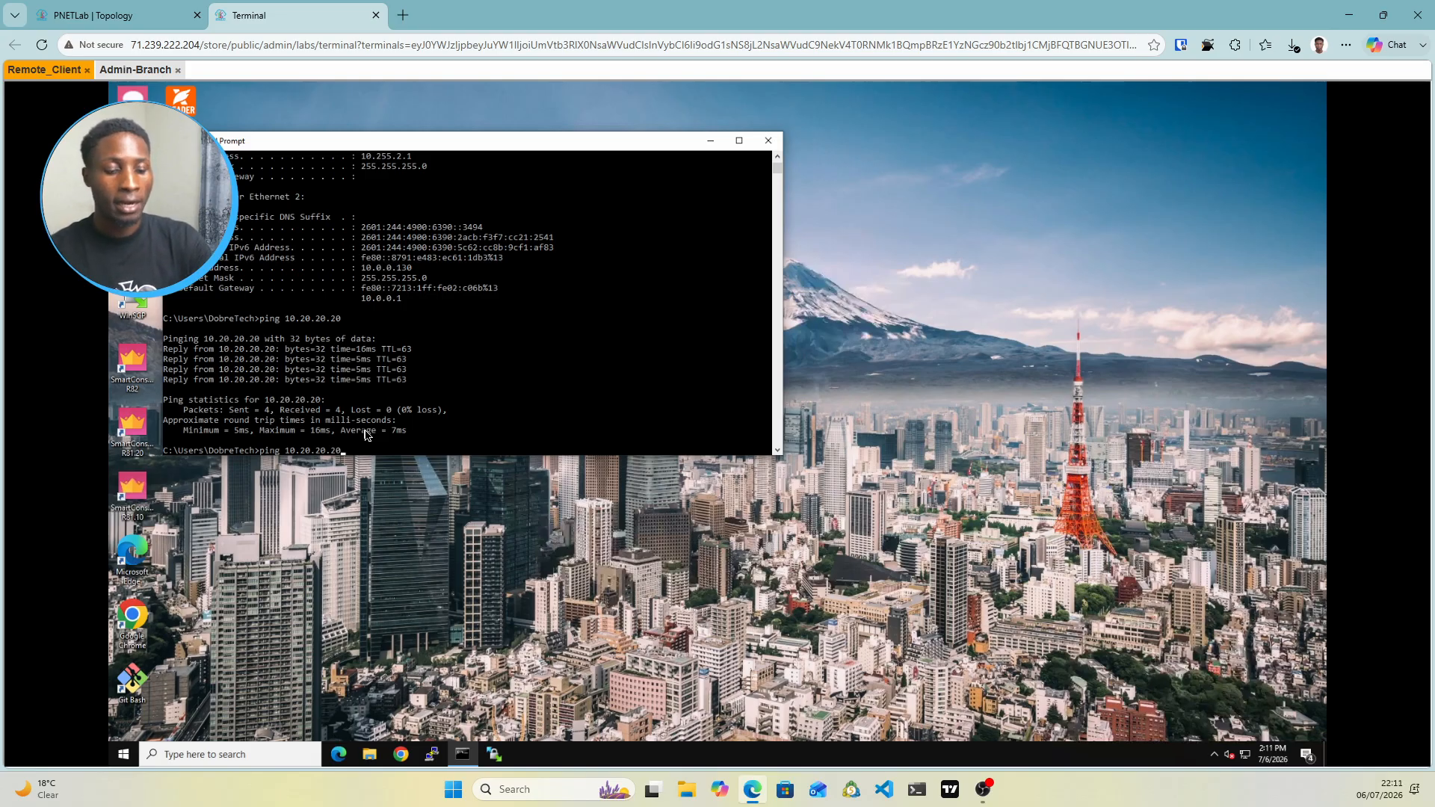
type("-t")
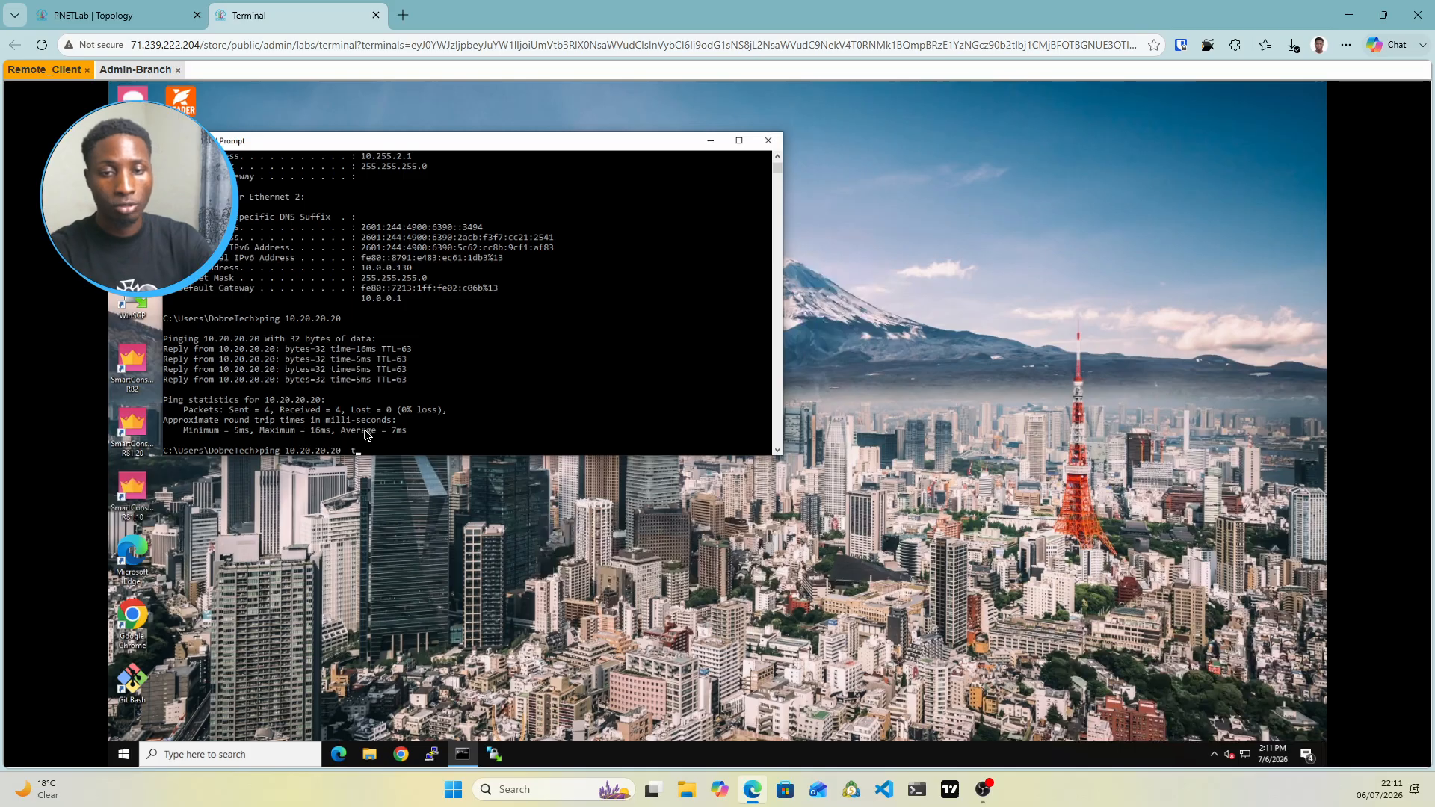
key("Return")
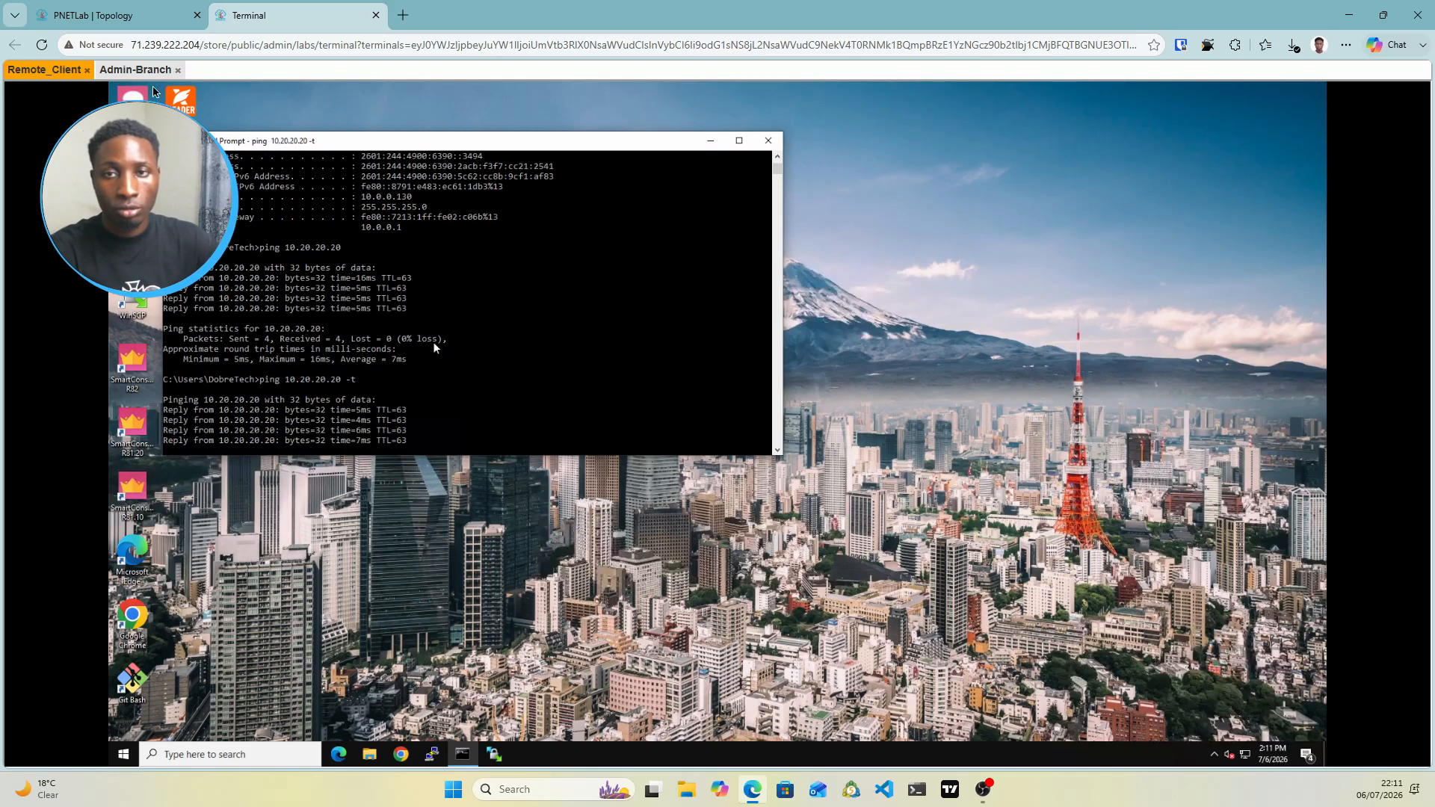
On Admin-Branch, view the Remote-Access rule's log of accepted ICMP from 10.255.2.1
left_click(140, 71)
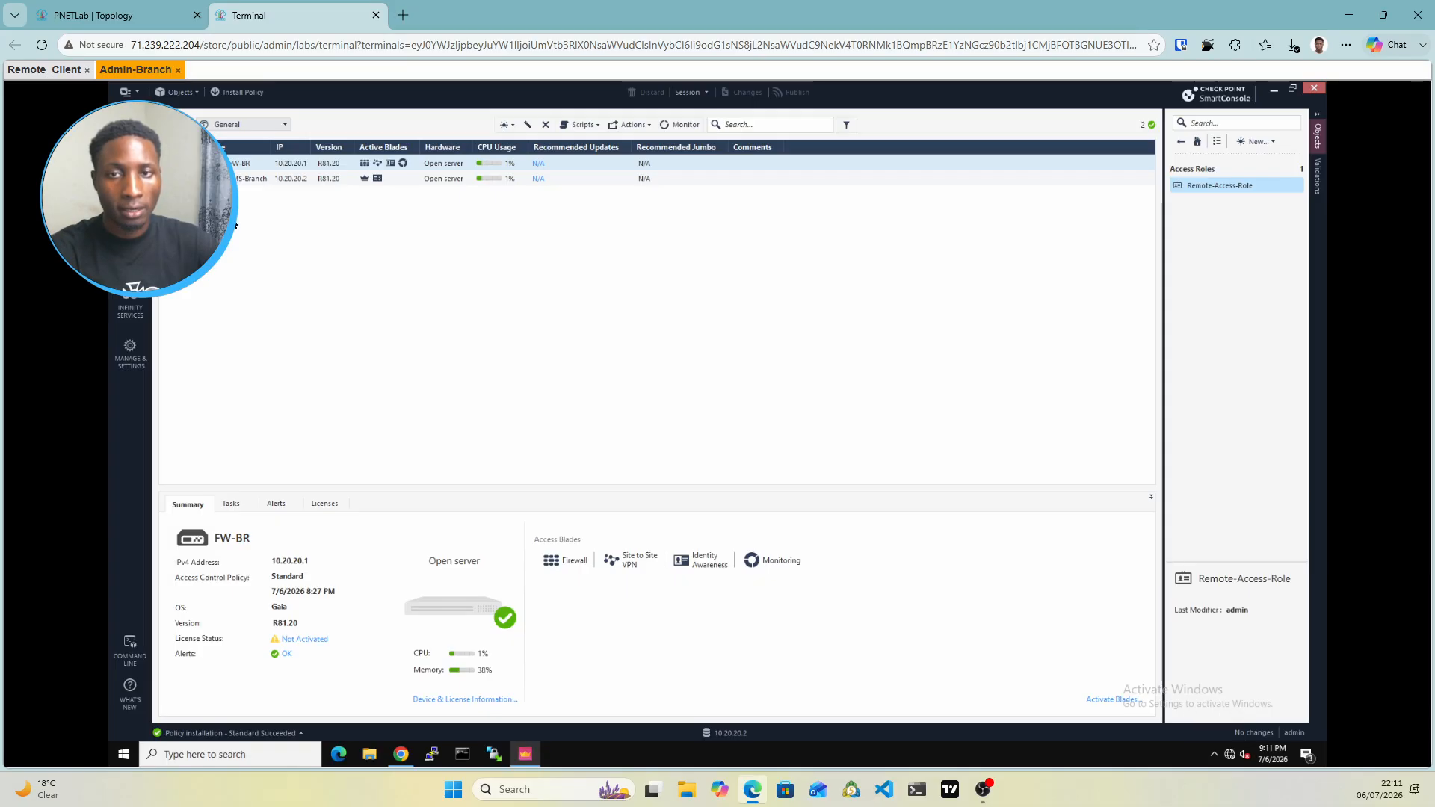
left_click(130, 204)
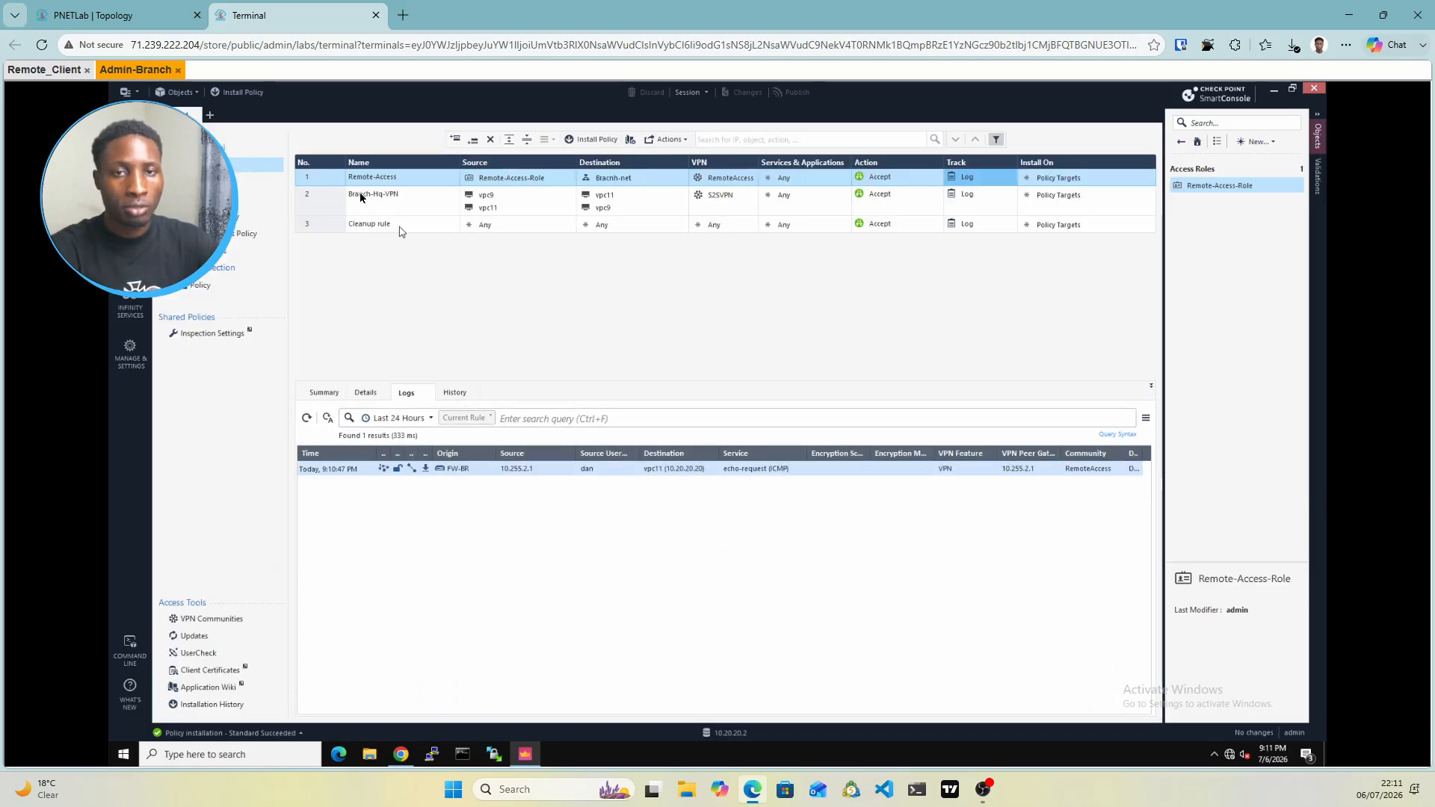